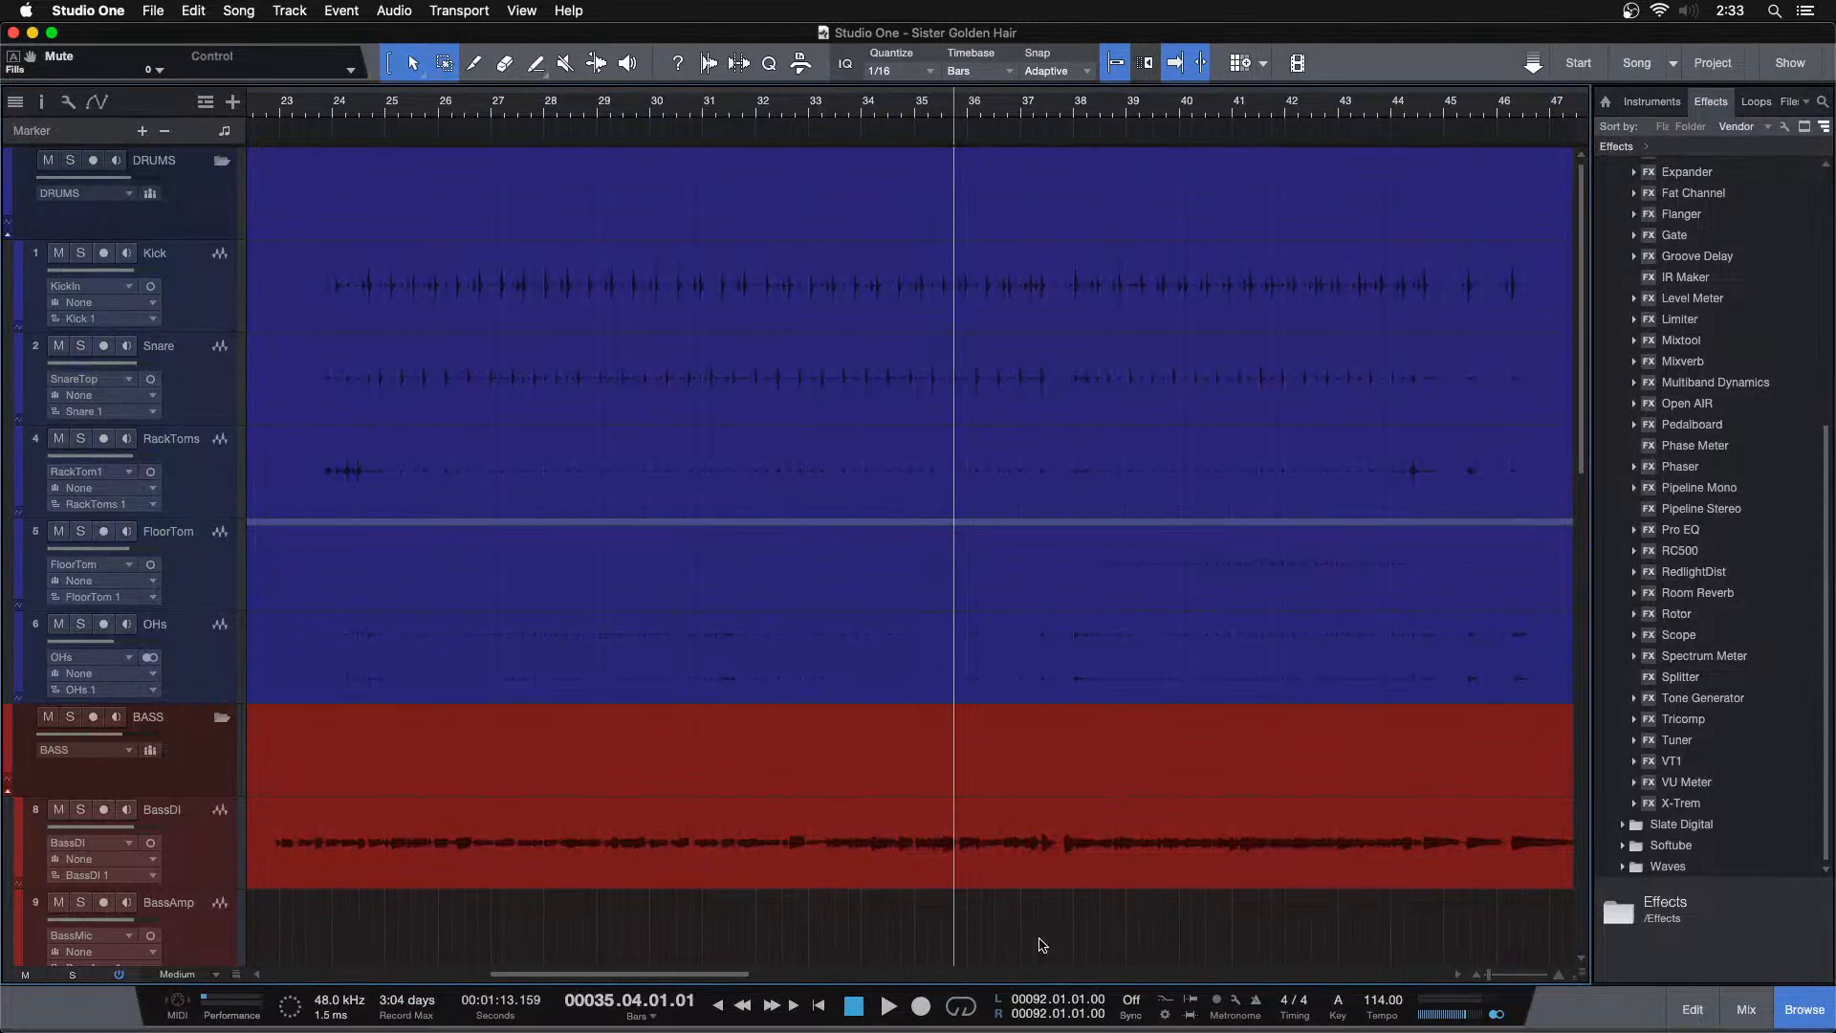
Review the full song arrangement across all track folders
{"action": "left_click_drag", "start_coordinate": [960, 112], "coordinate": [927, 6]}
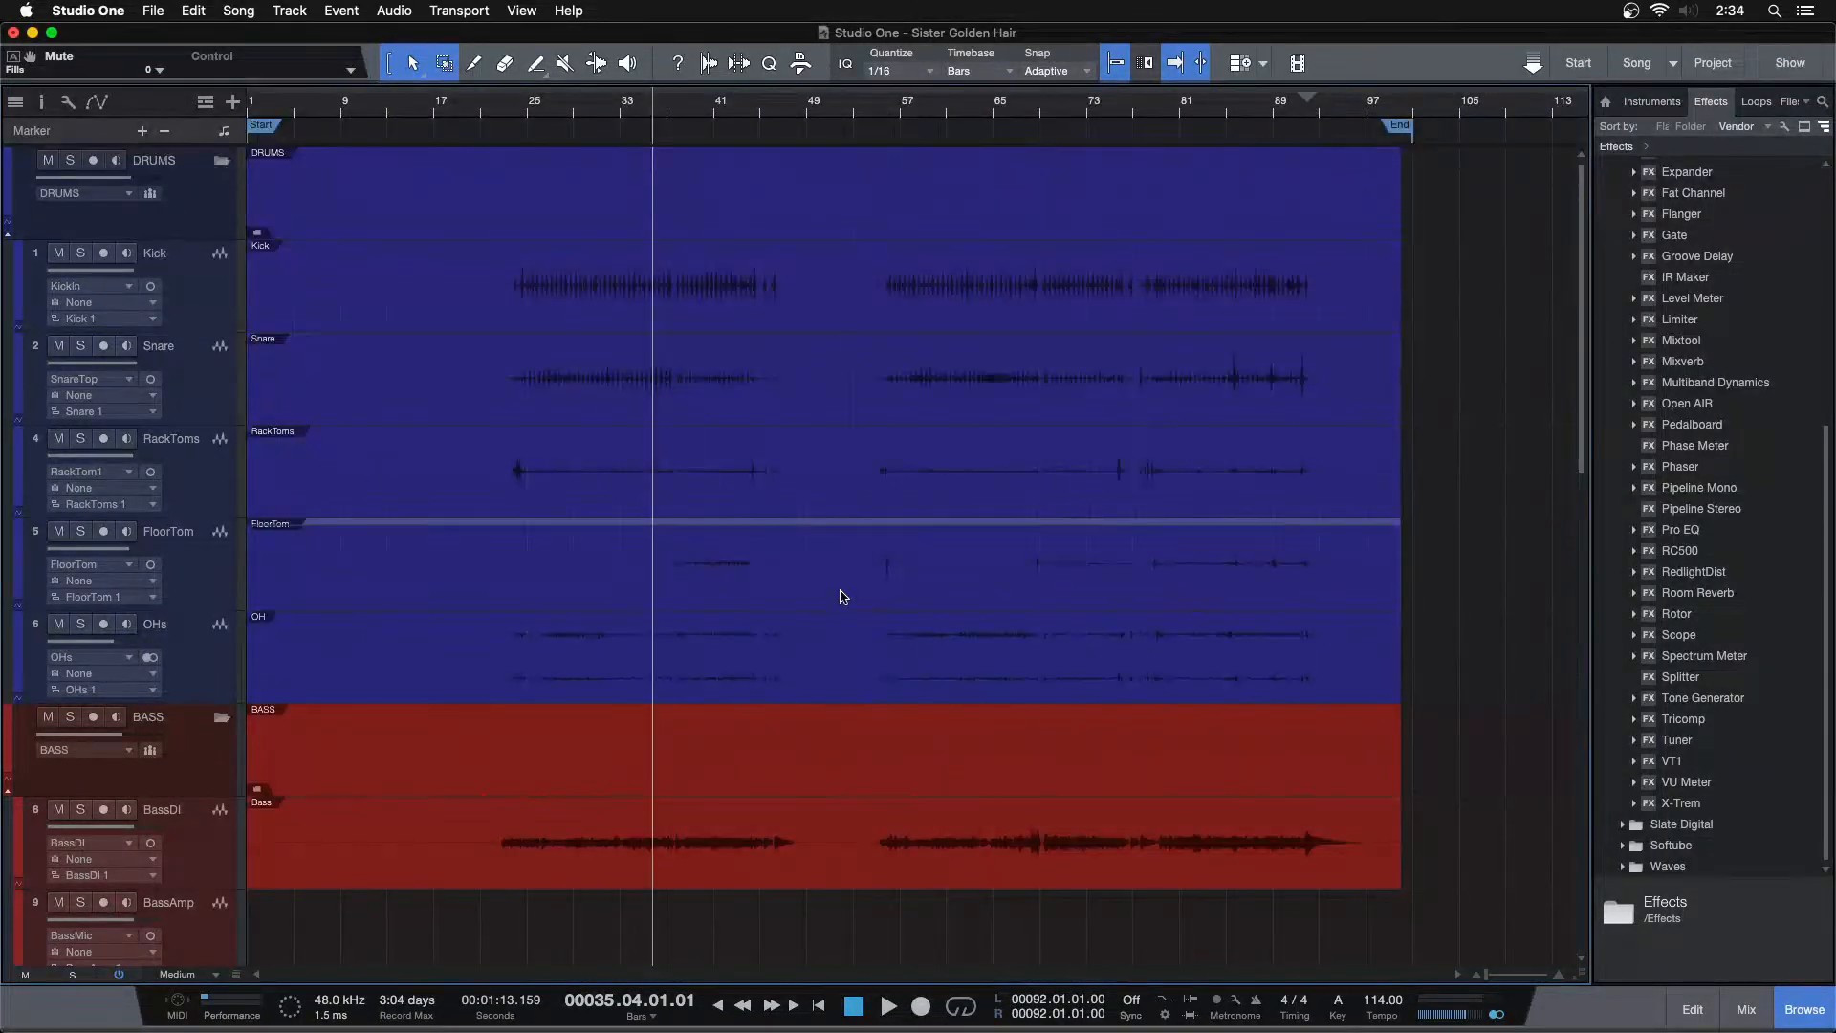
{"action": "scroll", "coordinate": [842, 597], "scroll_direction": "down", "scroll_amount": 15}
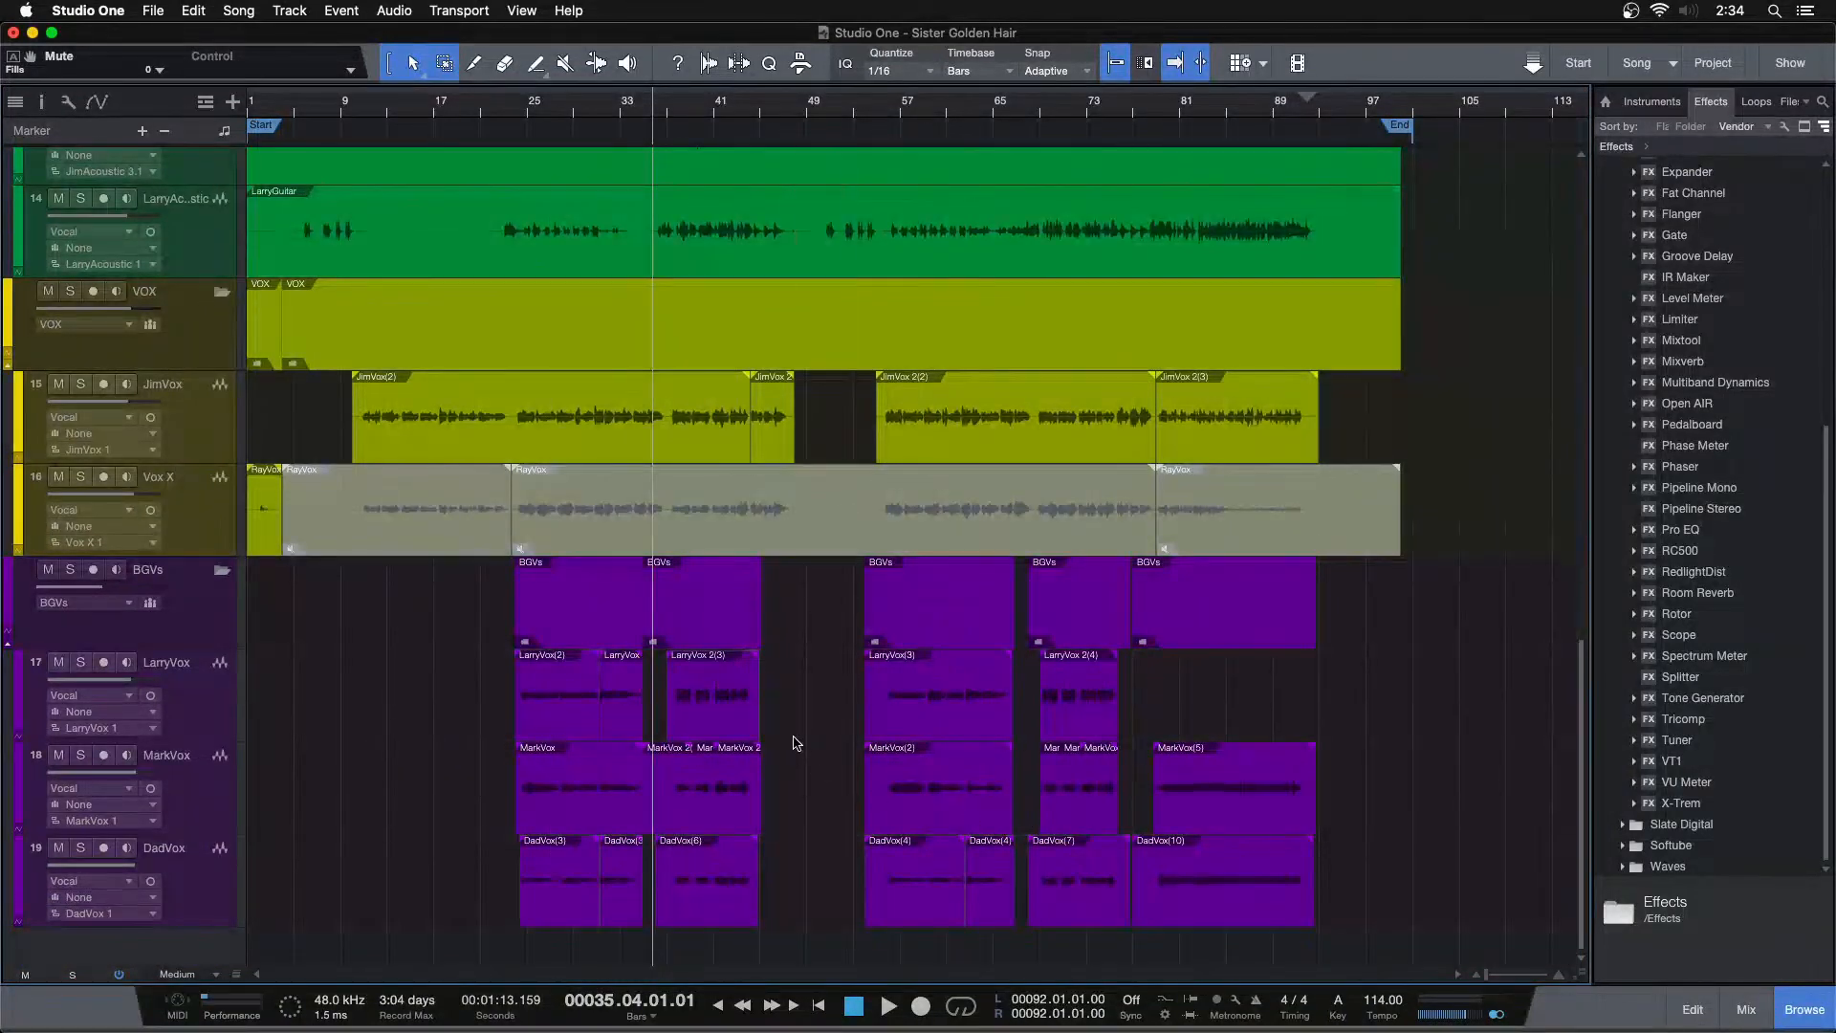
{"action": "scroll", "coordinate": [413, 554], "scroll_direction": "up", "scroll_amount": 10}
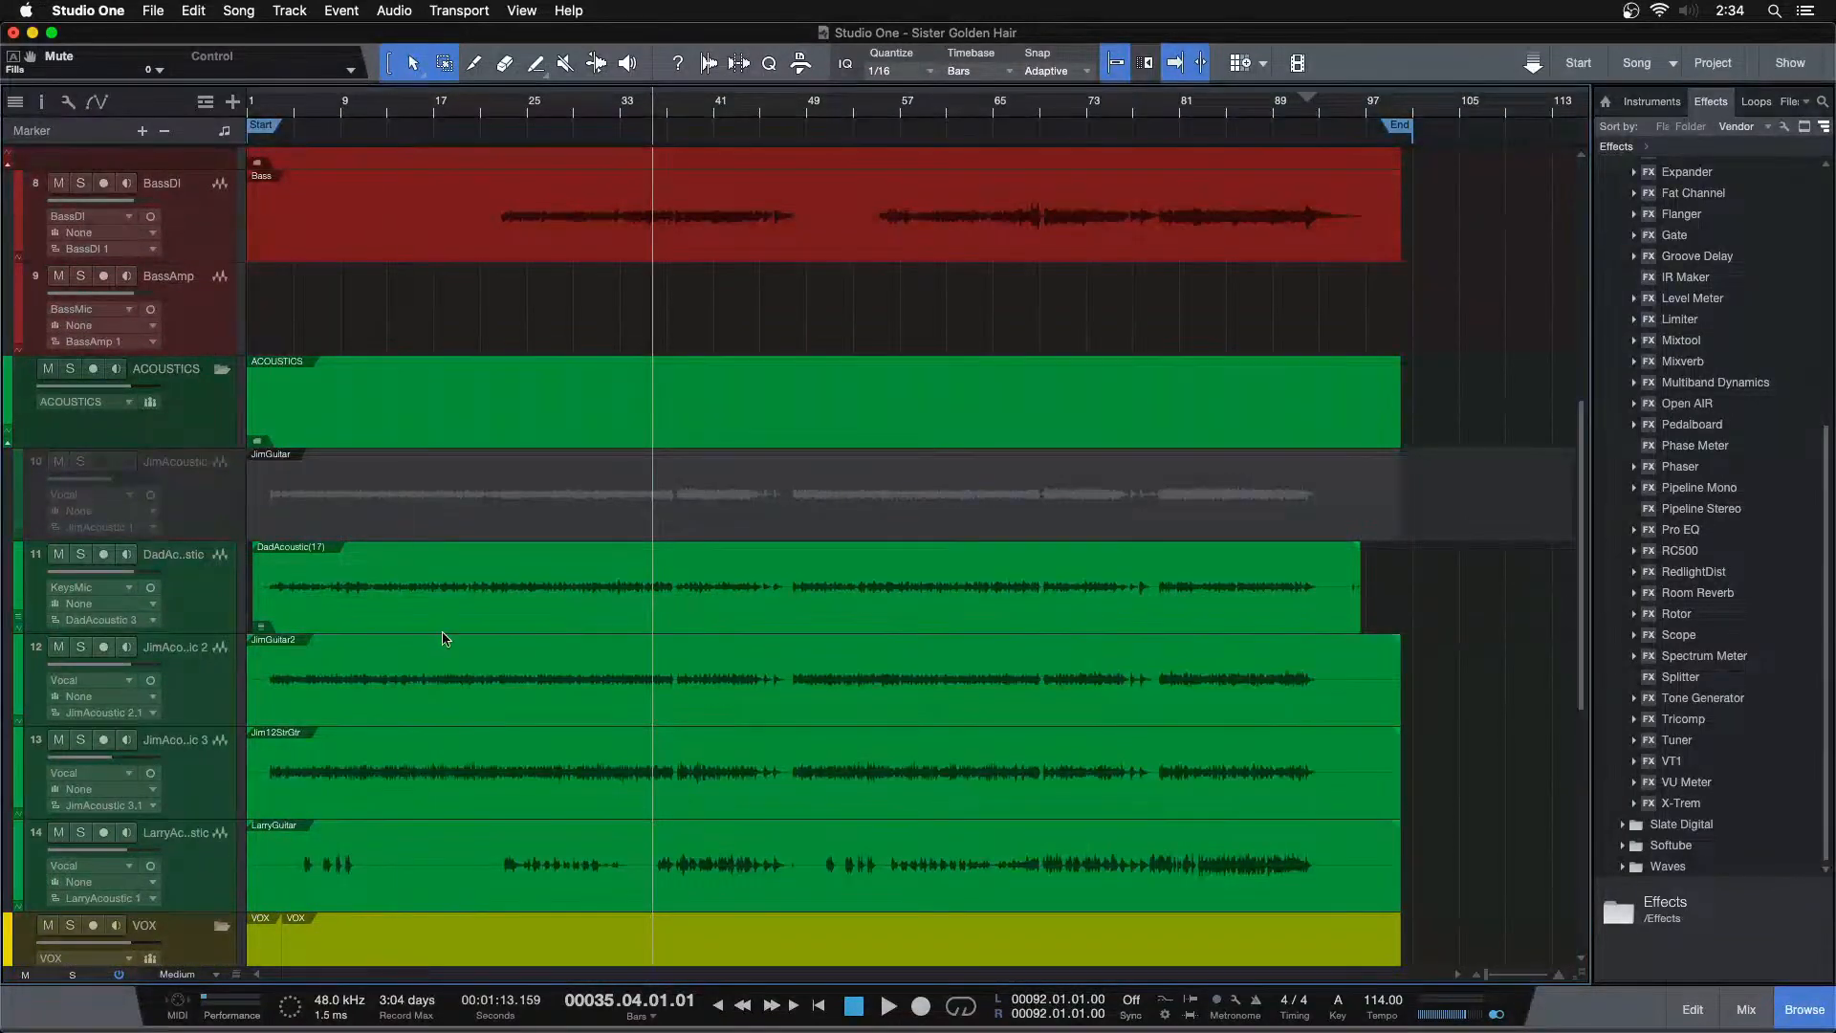
{"action": "scroll", "coordinate": [491, 644], "scroll_direction": "up", "scroll_amount": 4}
{"action": "scroll", "coordinate": [801, 506], "scroll_direction": "up", "scroll_amount": 5}
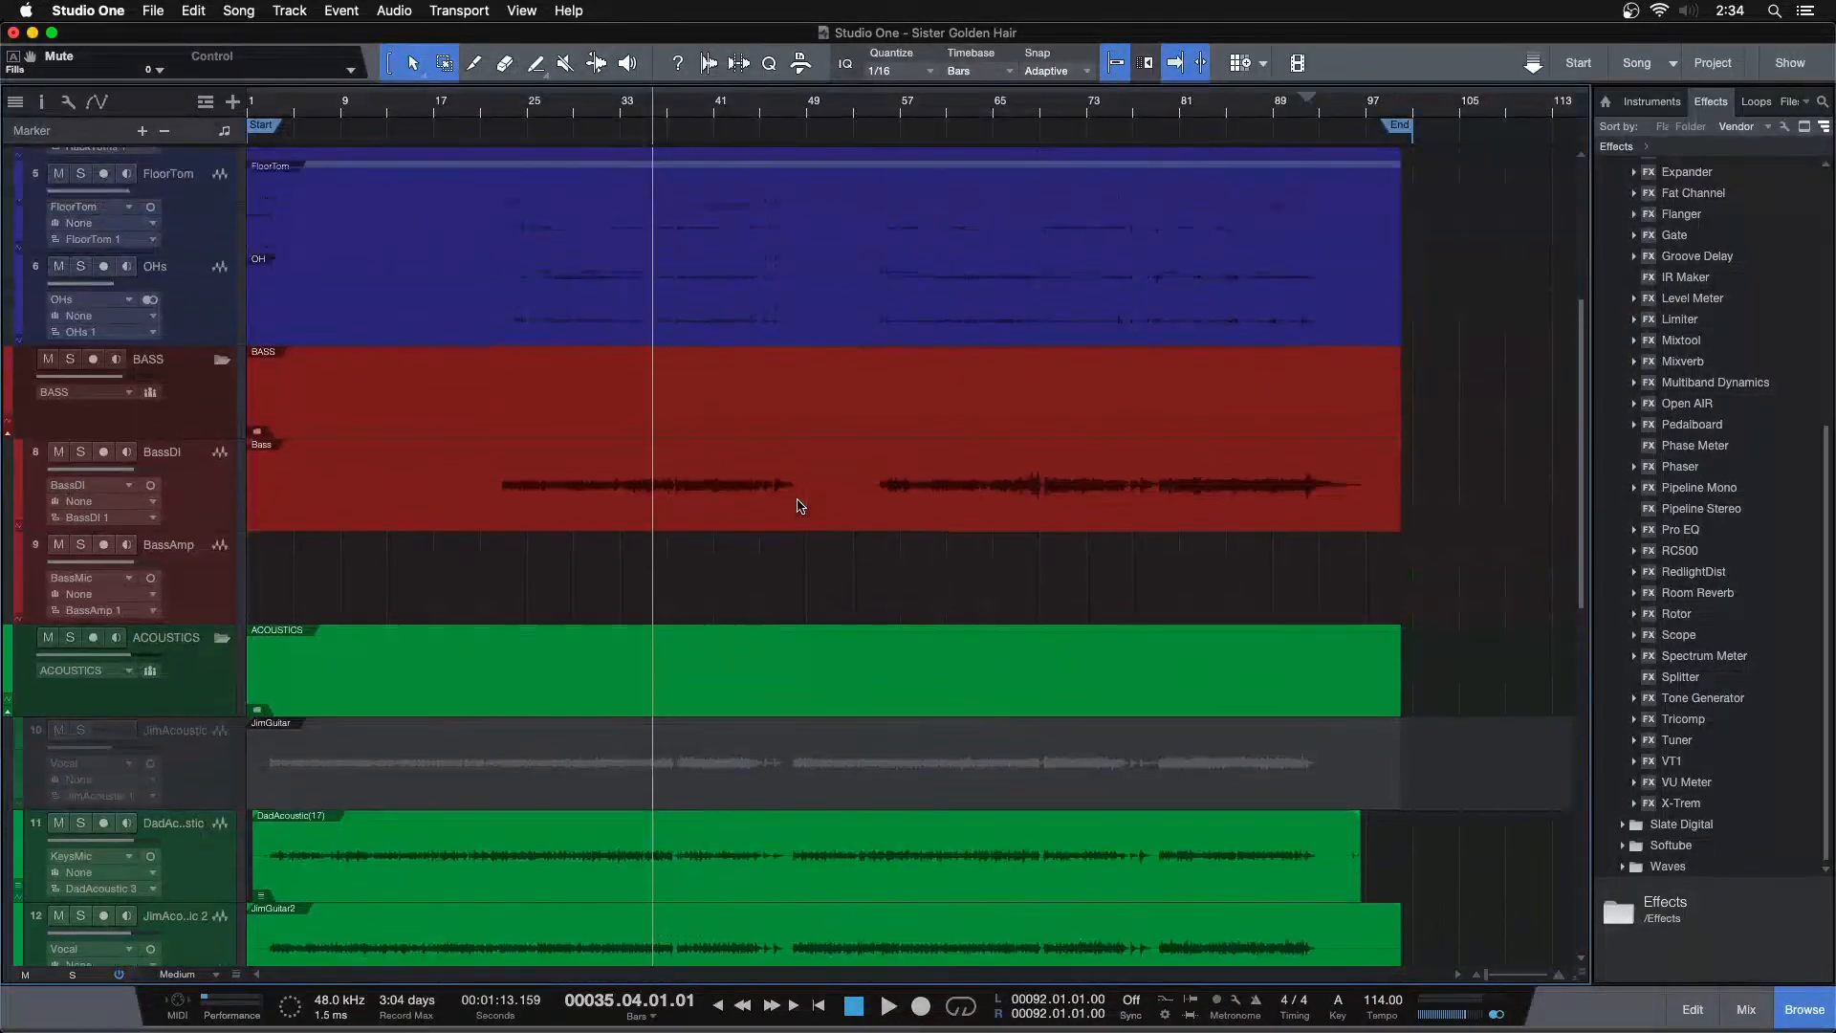
{"action": "scroll", "coordinate": [801, 506], "scroll_direction": "up", "scroll_amount": 2}
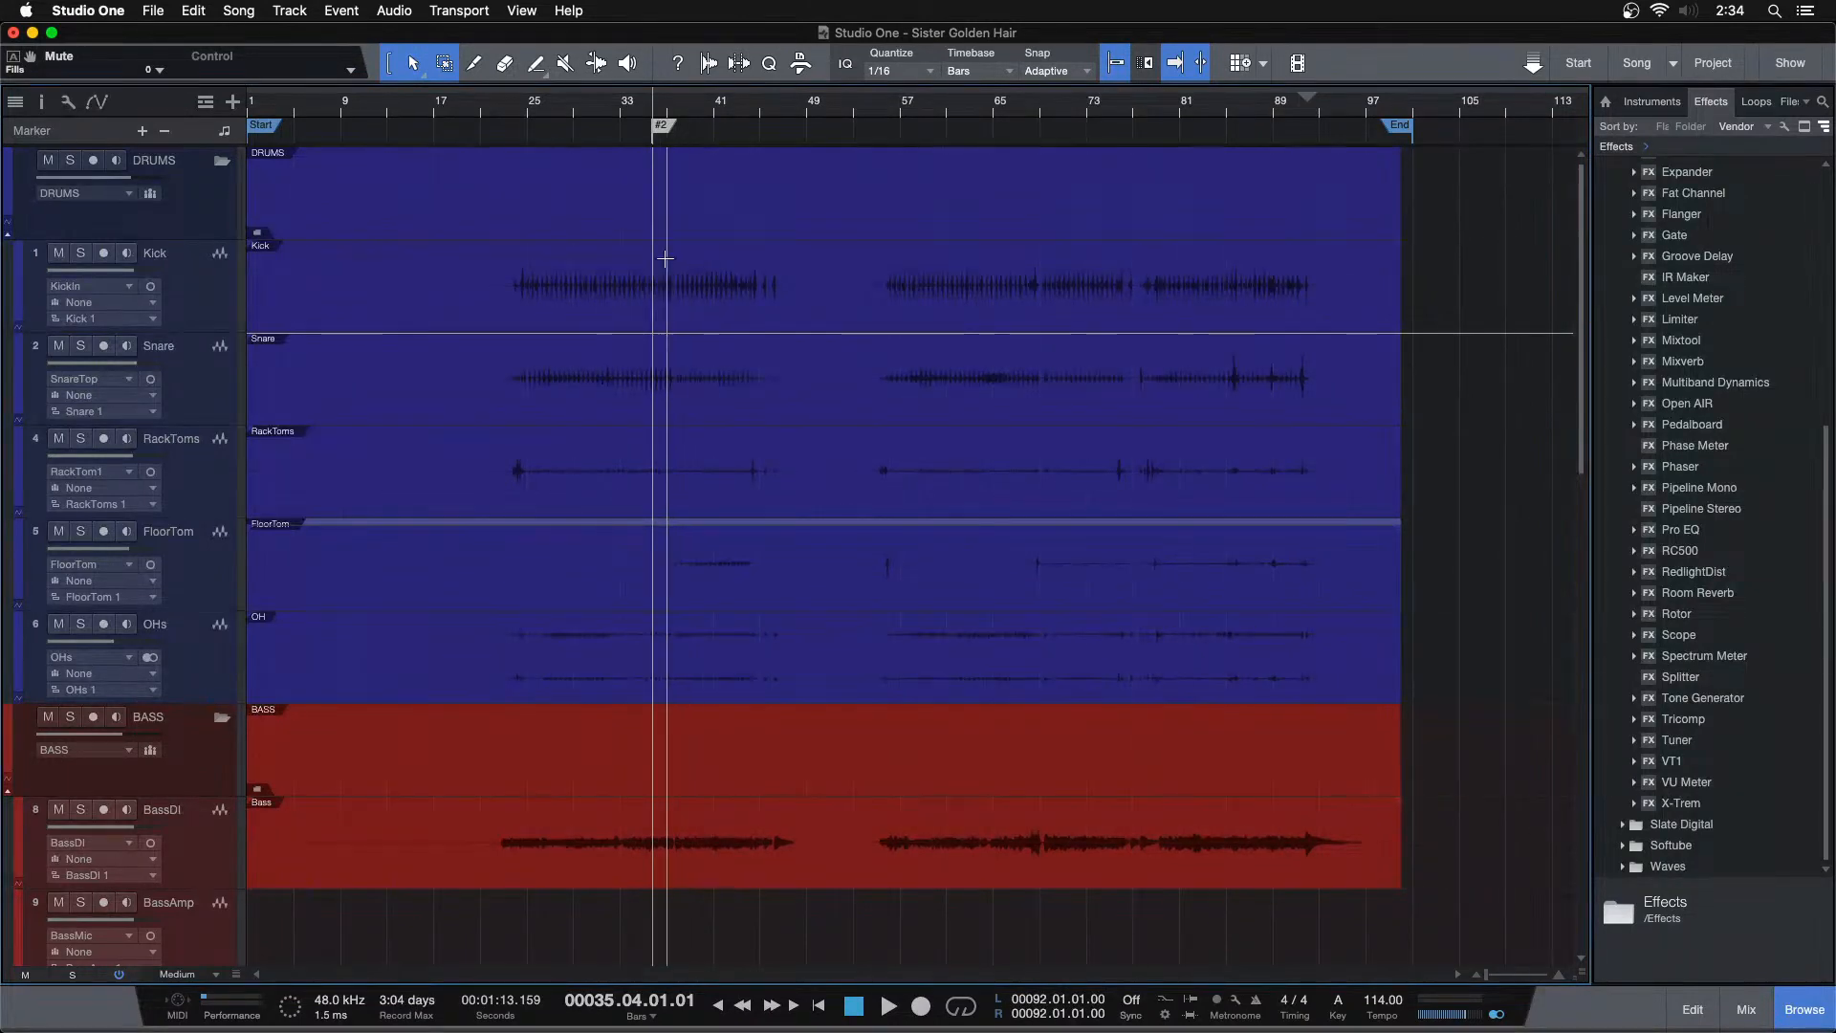
Solo the Kick channel in the mixer
{"action": "key", "text": "F3"}
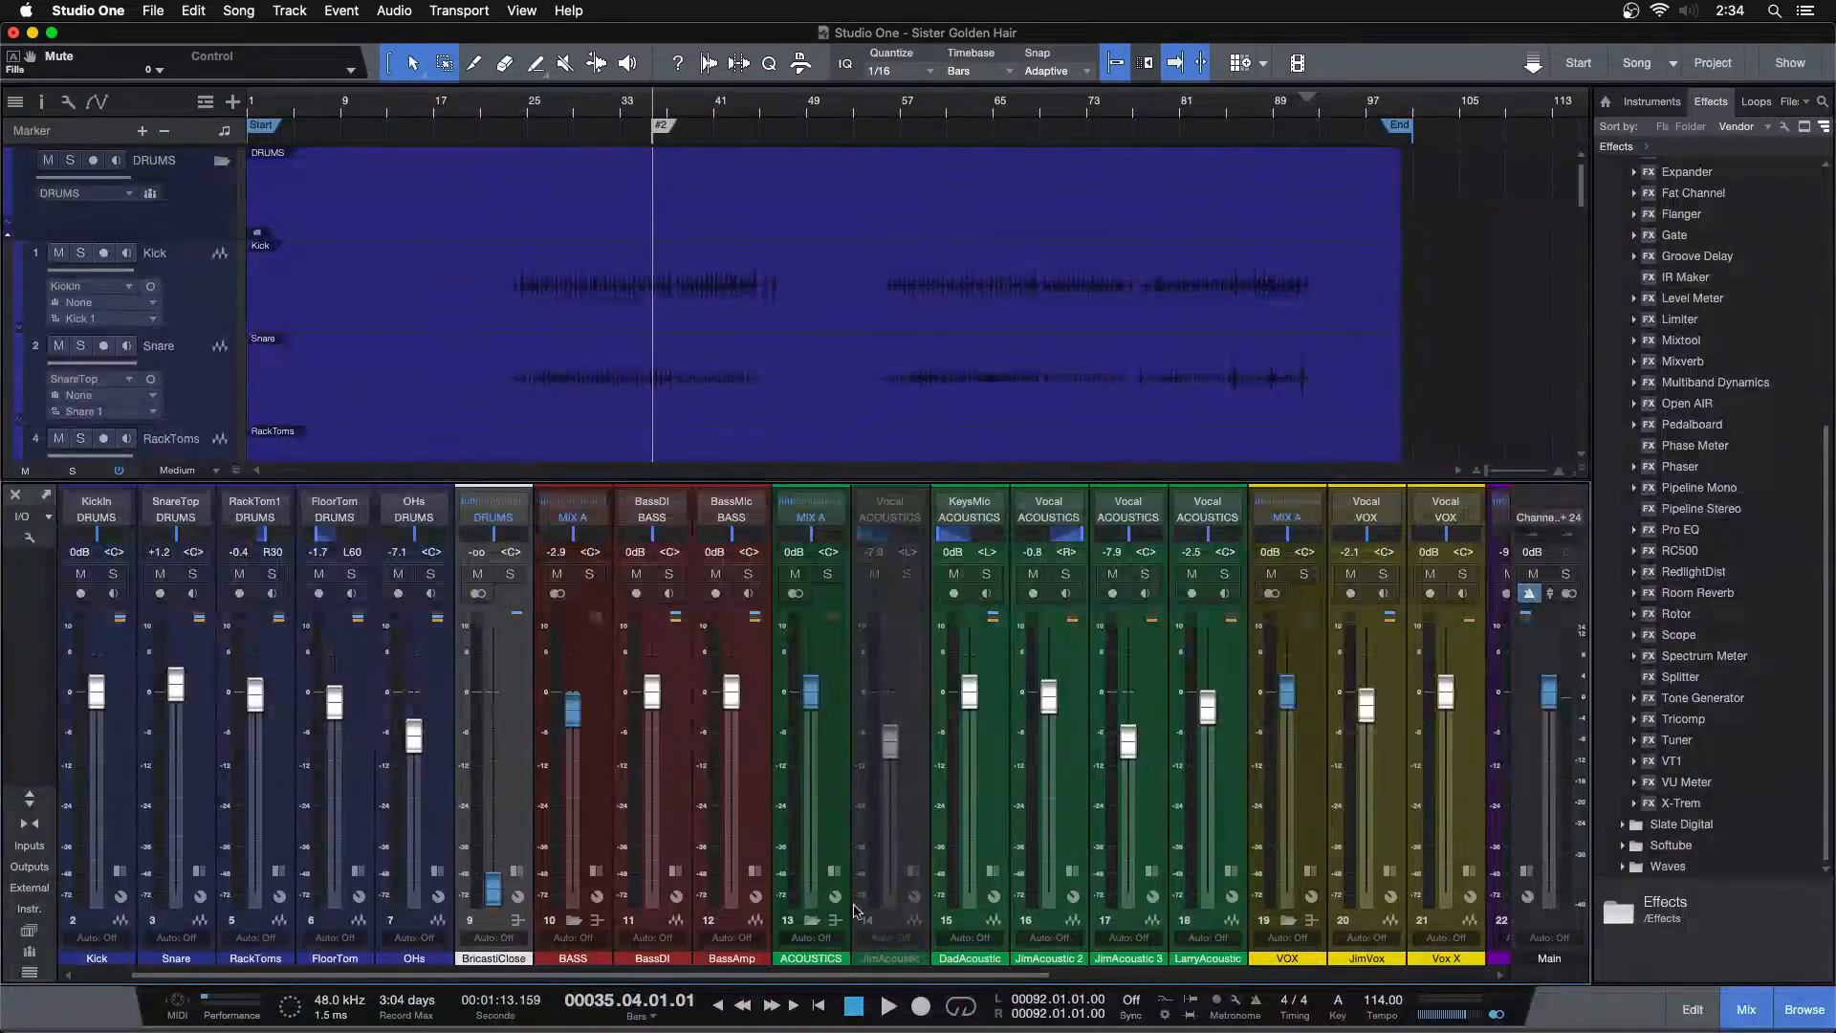
{"action": "left_click_drag", "start_coordinate": [359, 972], "coordinate": [309, 972]}
{"action": "left_click", "coordinate": [201, 872]}
{"action": "left_click", "coordinate": [201, 872]}
{"action": "key", "text": "F3"}
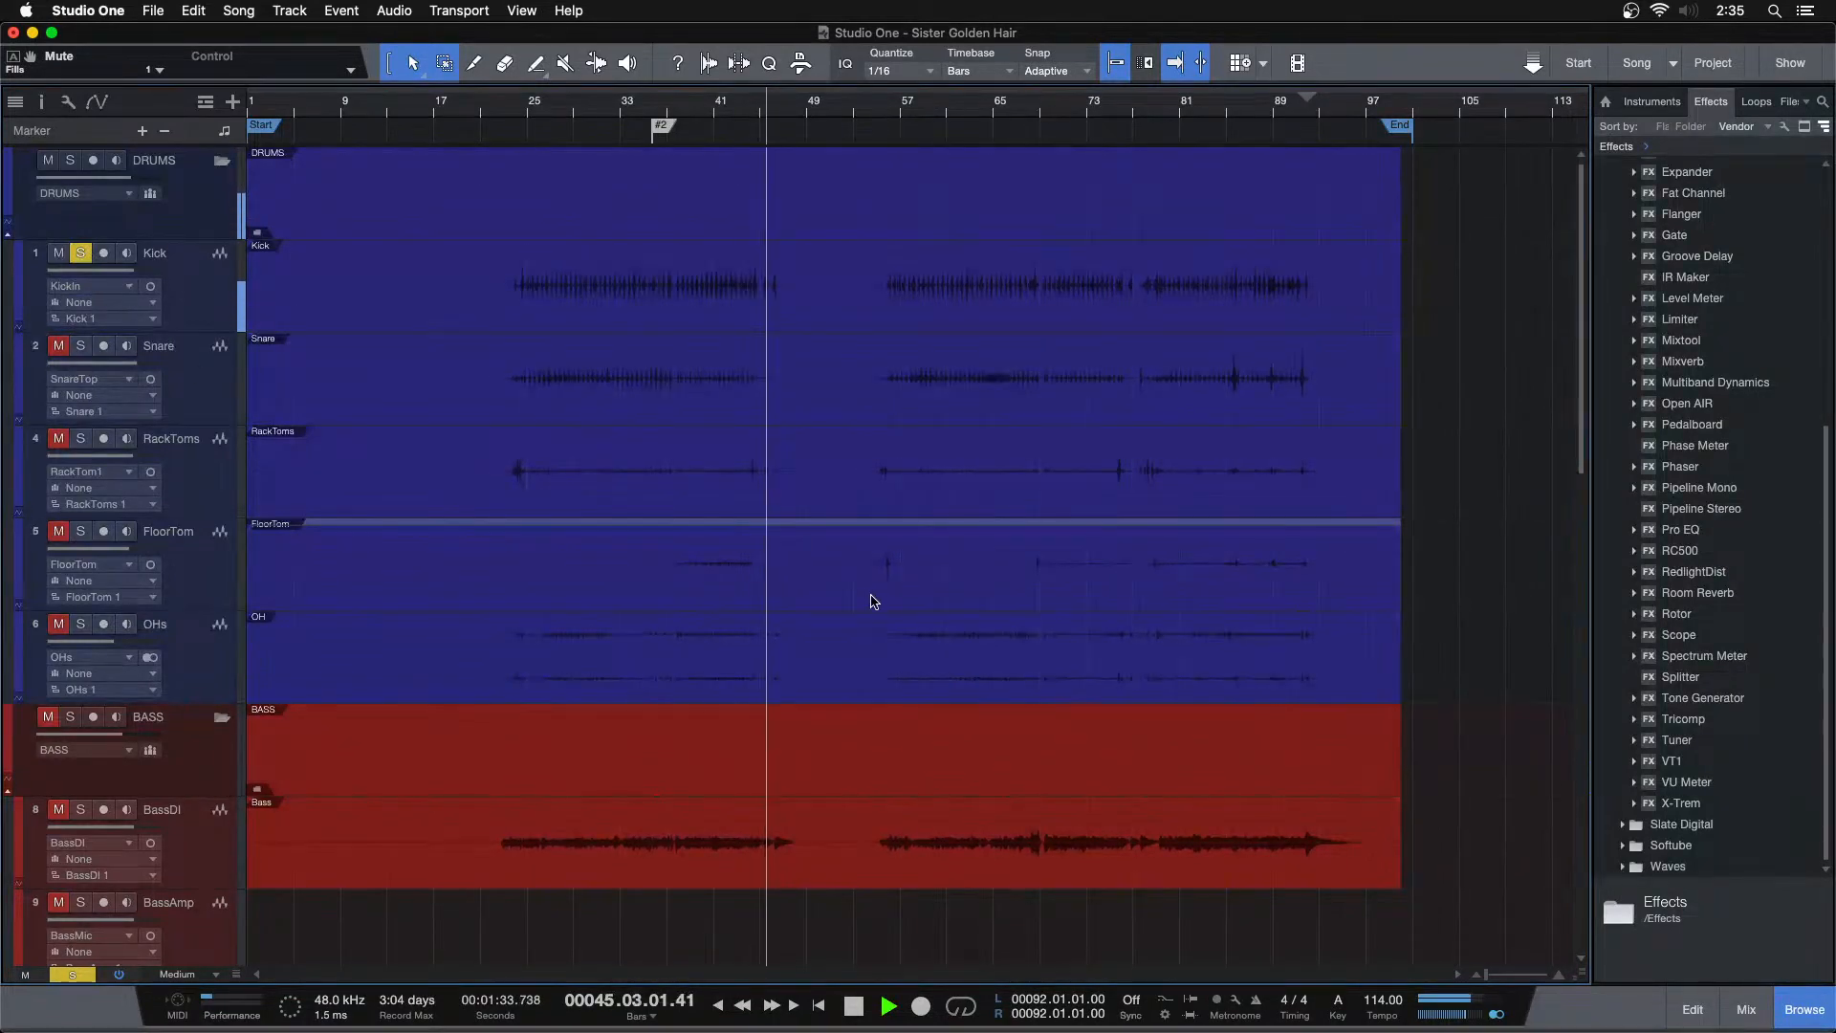
Play back the song from around bar 31 with the mixer open
{"action": "key", "text": "space"}
{"action": "left_click", "coordinate": [602, 111]}
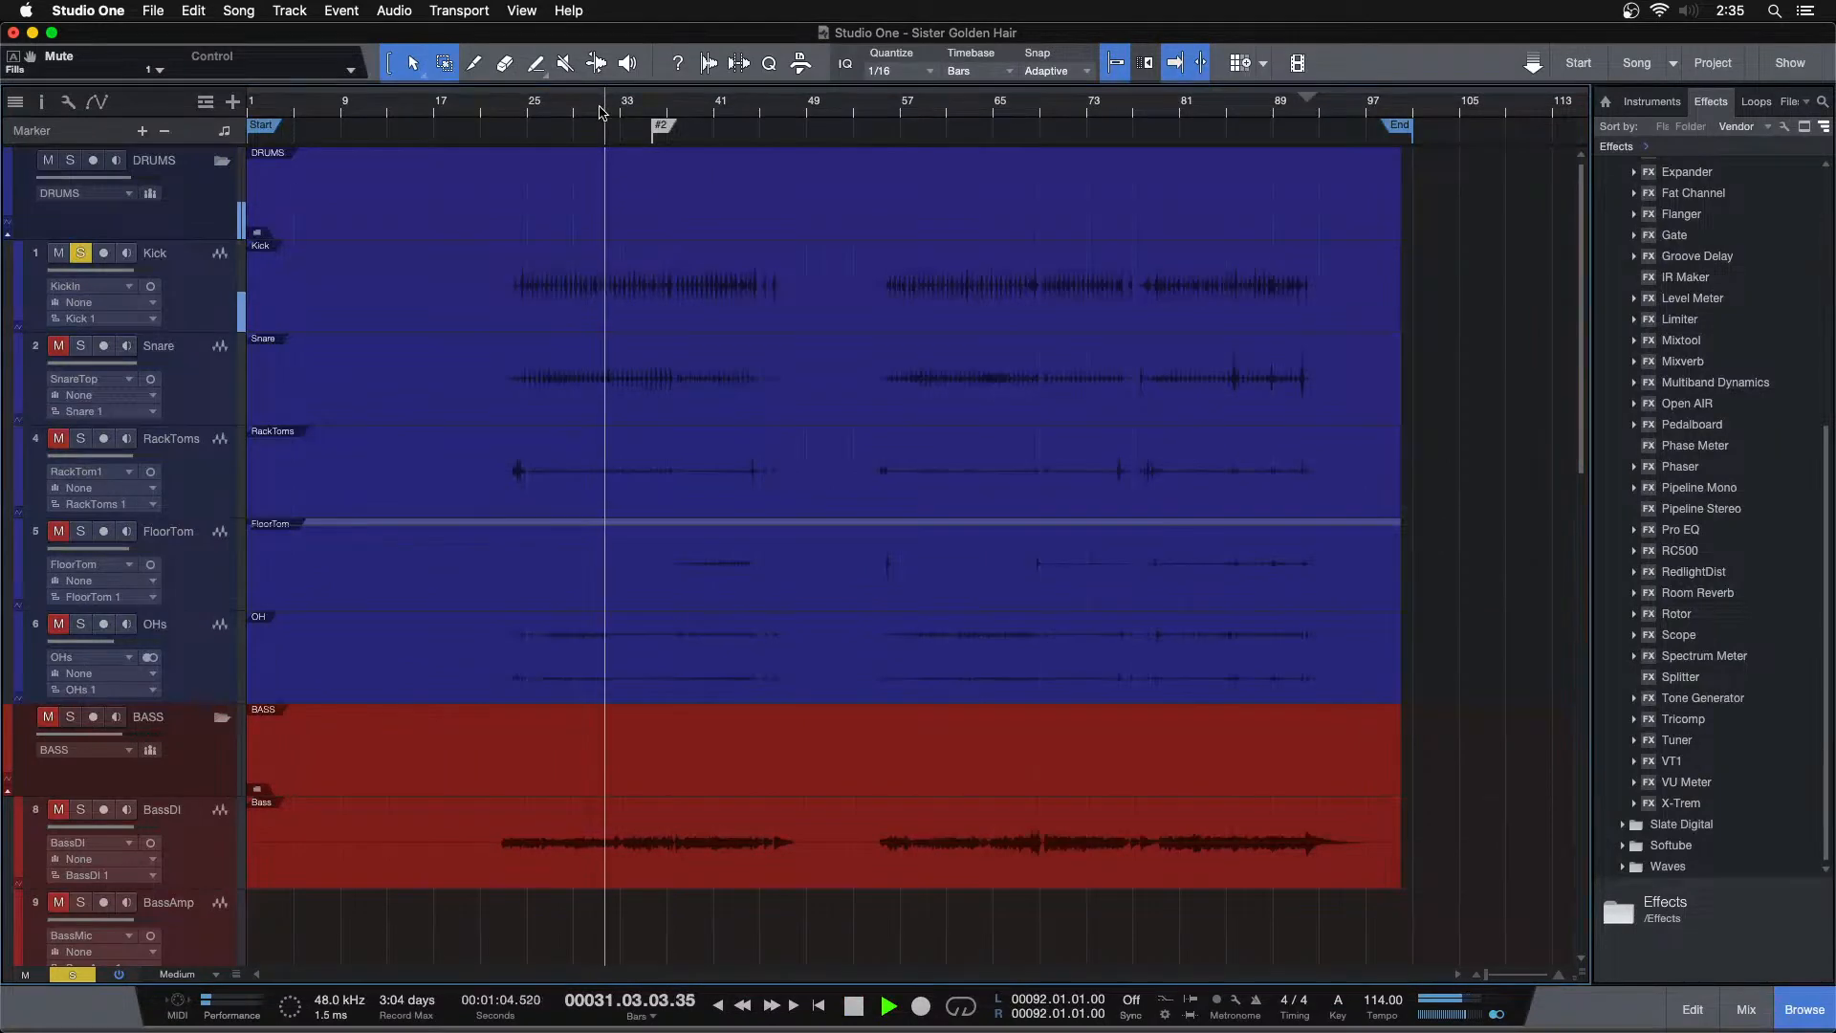
{"action": "key", "text": "F3"}
{"action": "key", "text": "space"}
Add a Fat Channel insert to the Kick channel and position its editor window
{"action": "left_click", "coordinate": [199, 870]}
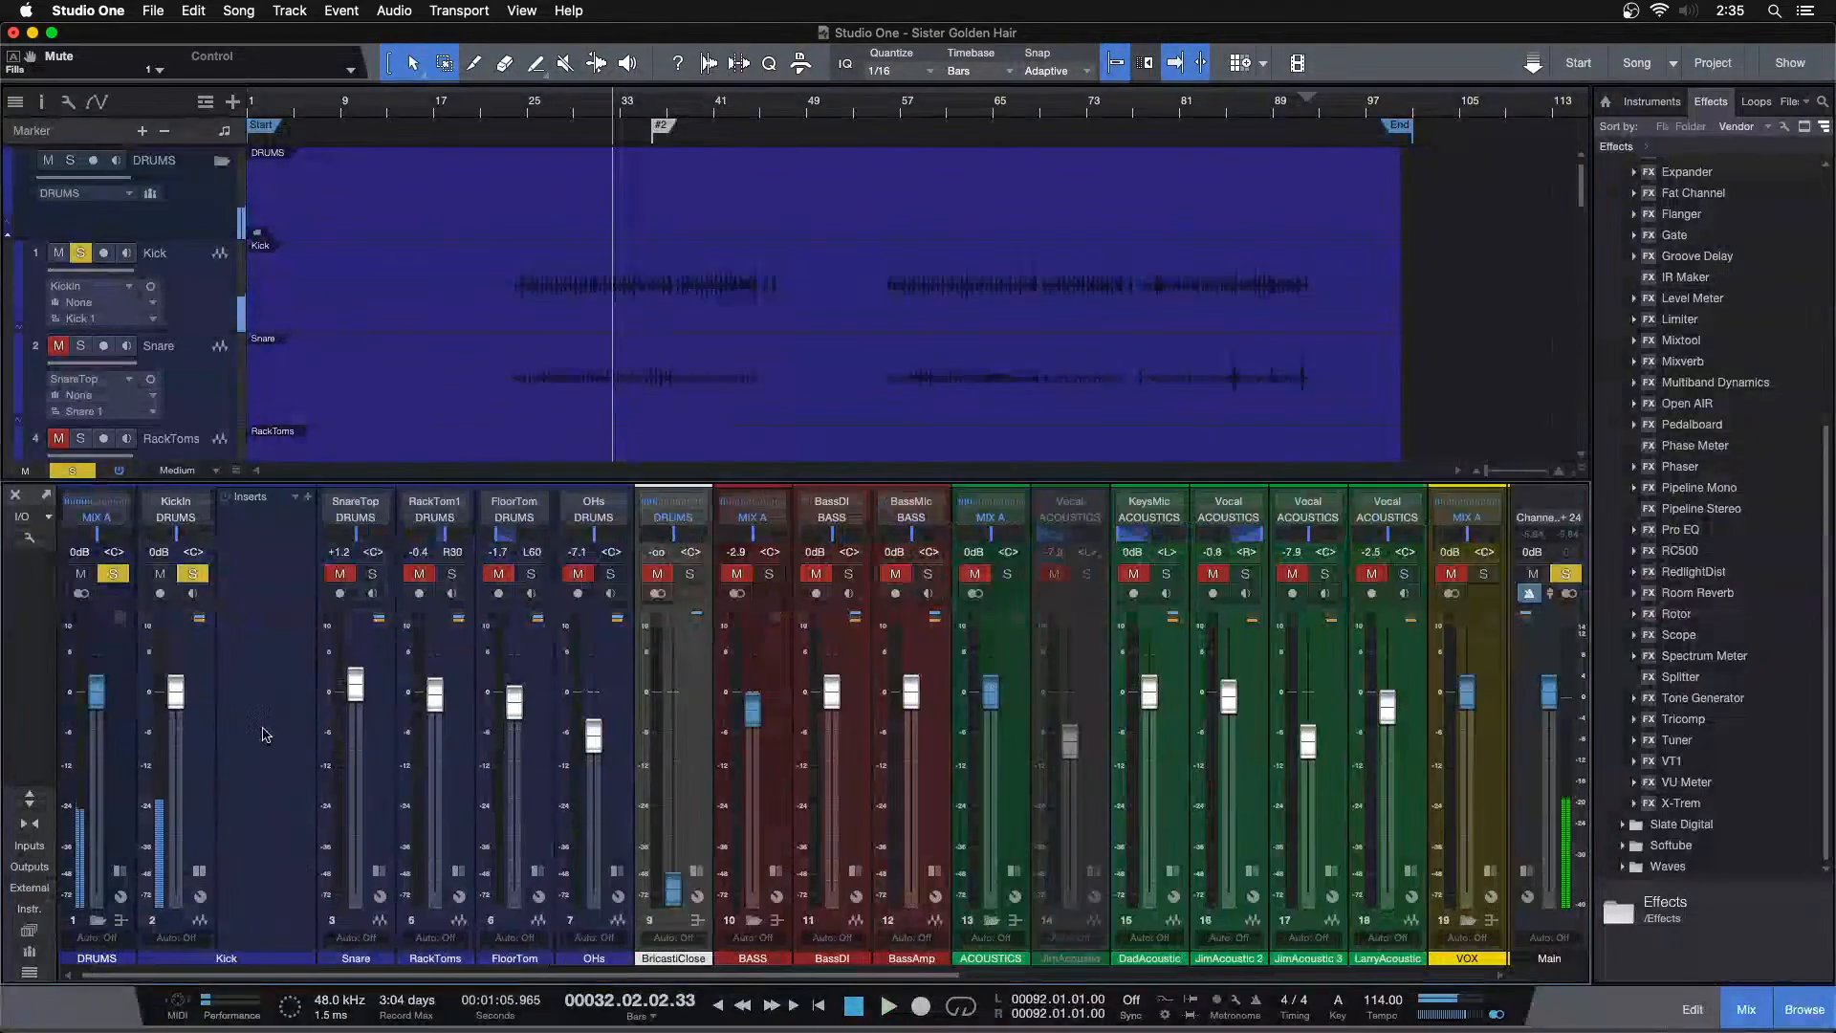
{"action": "scroll", "coordinate": [1721, 430], "scroll_direction": "up", "scroll_amount": 5}
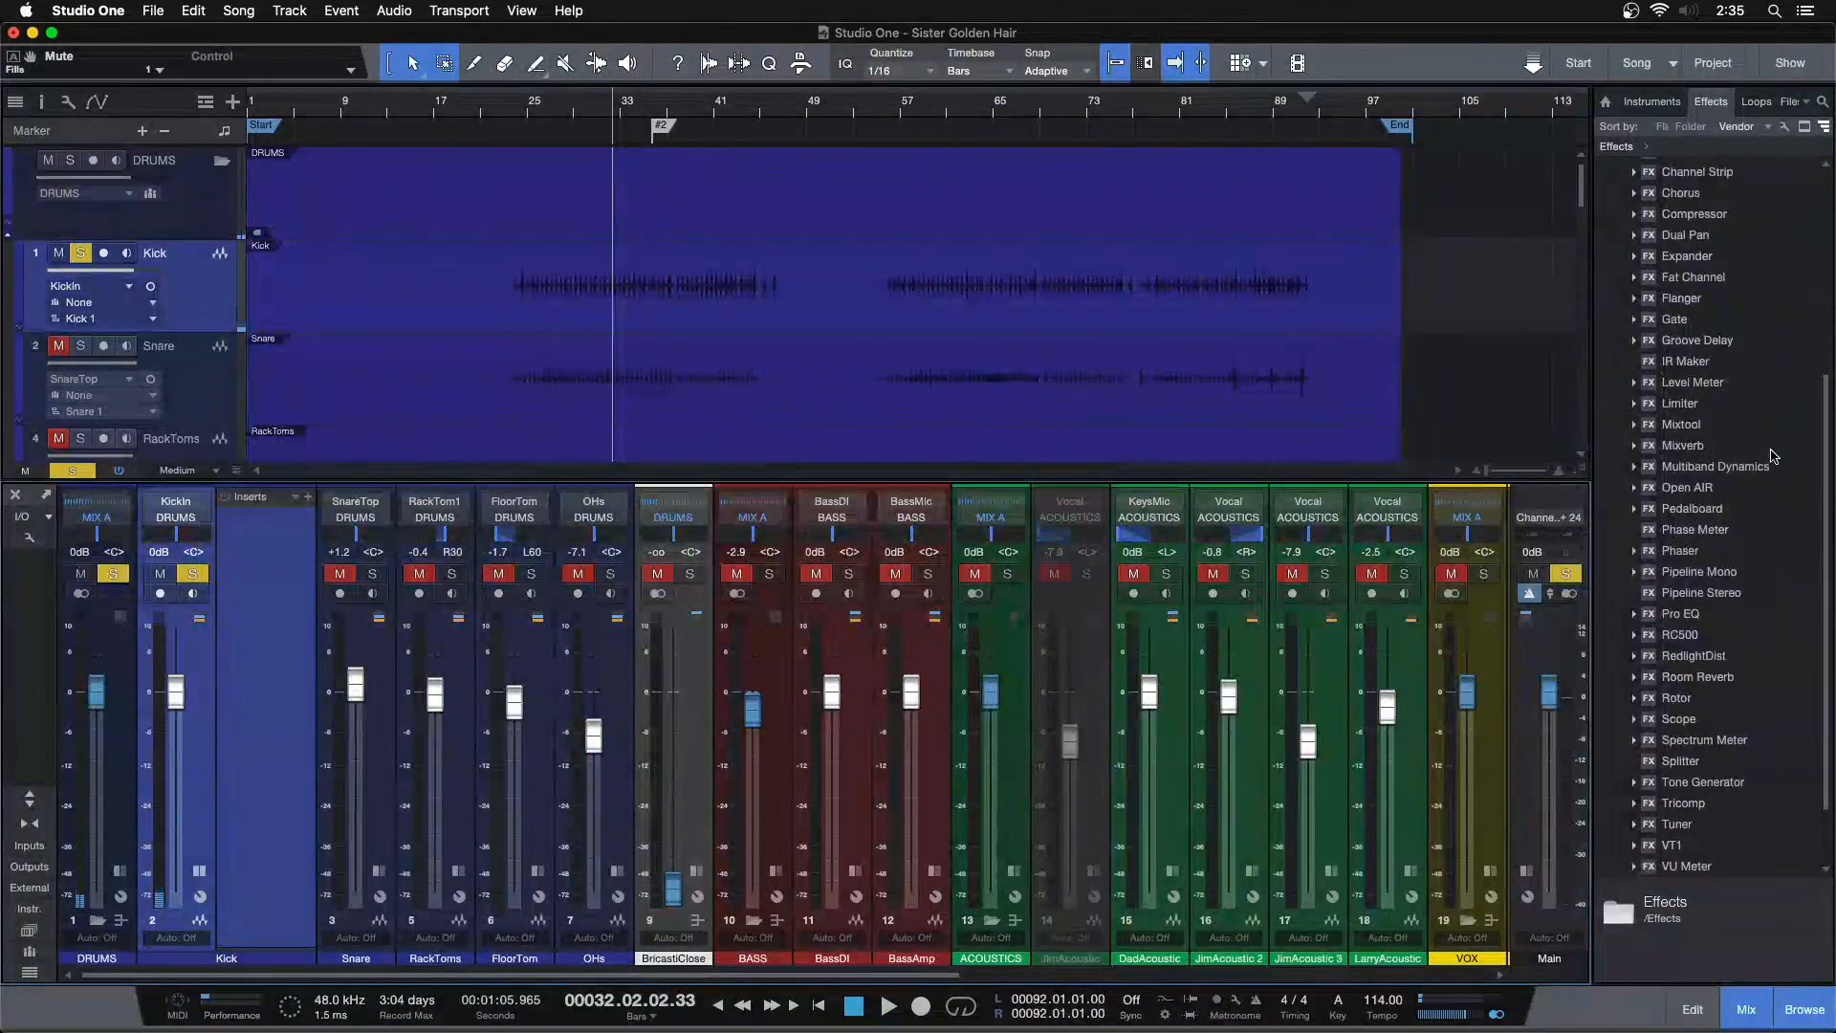
{"action": "left_click_drag", "start_coordinate": [1705, 410], "coordinate": [249, 550]}
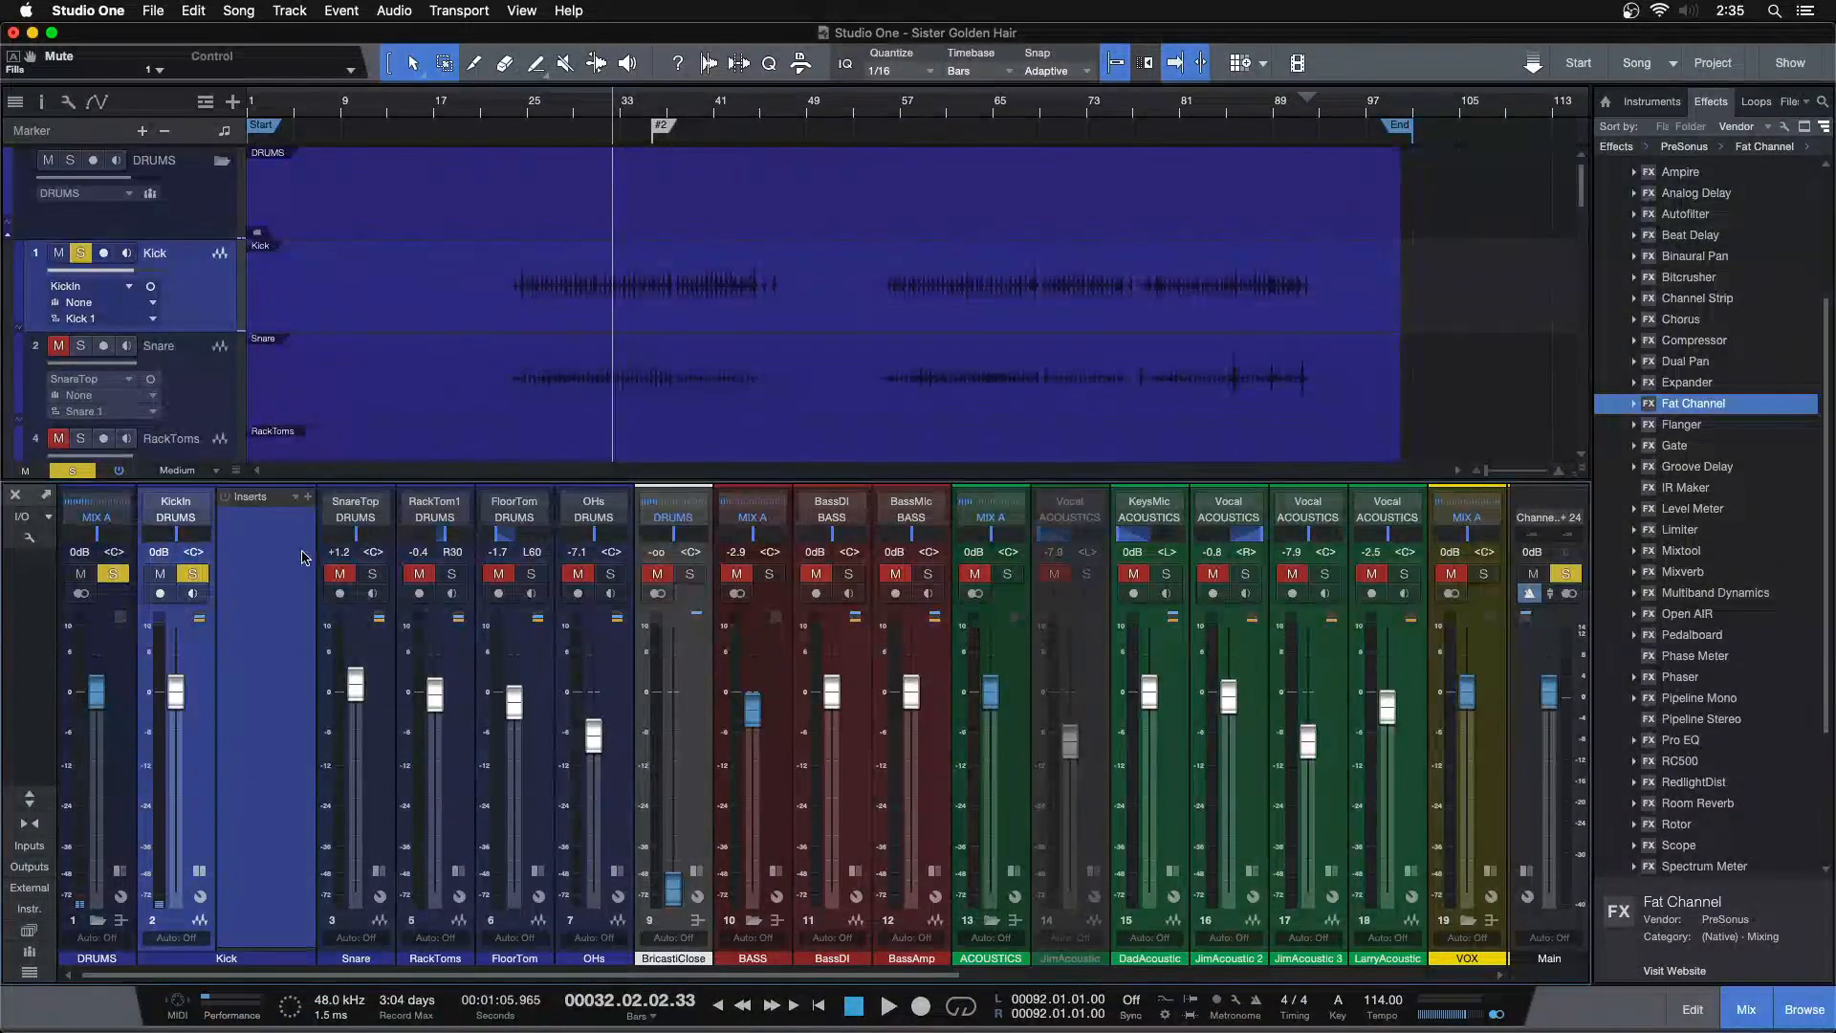
{"action": "left_click_drag", "start_coordinate": [994, 201], "coordinate": [982, 477]}
{"action": "left_click", "coordinate": [992, 563]}
{"action": "left_click", "coordinate": [1161, 635]}
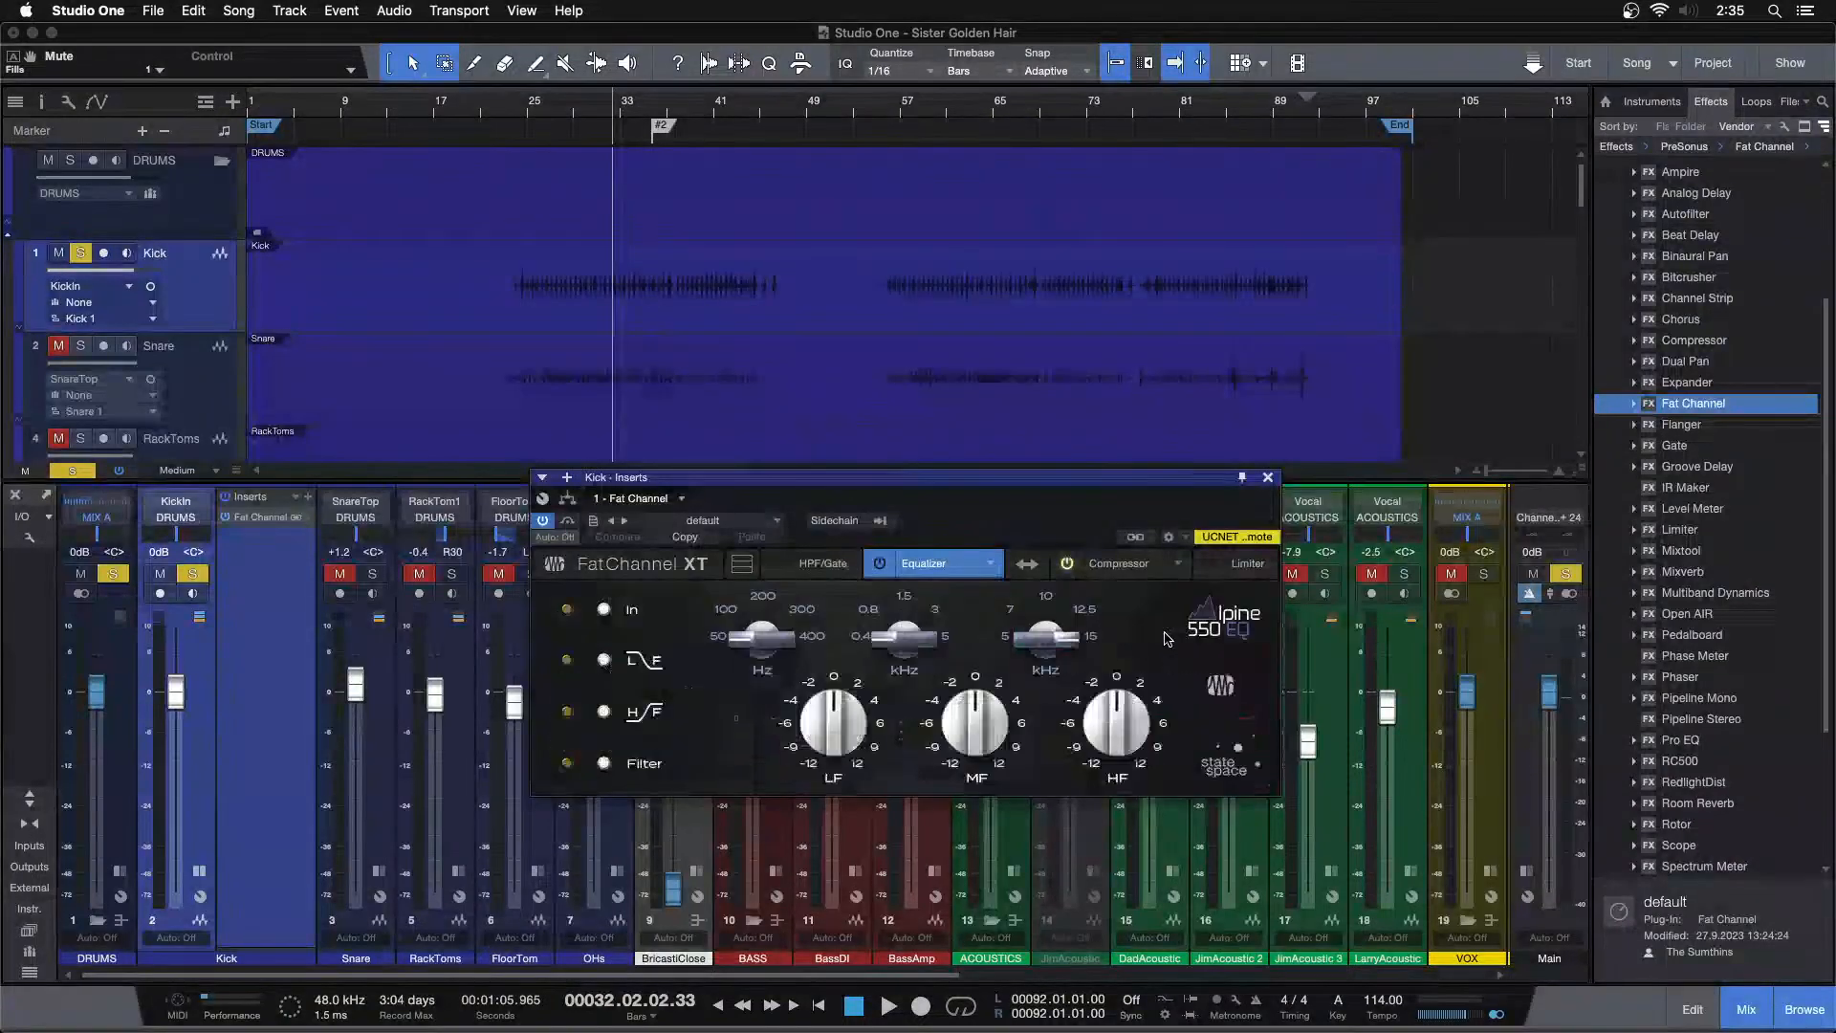
Switch the Fat Channel compressor model to Comp 160 and return to the equalizer section
{"action": "left_click", "coordinate": [1067, 565]}
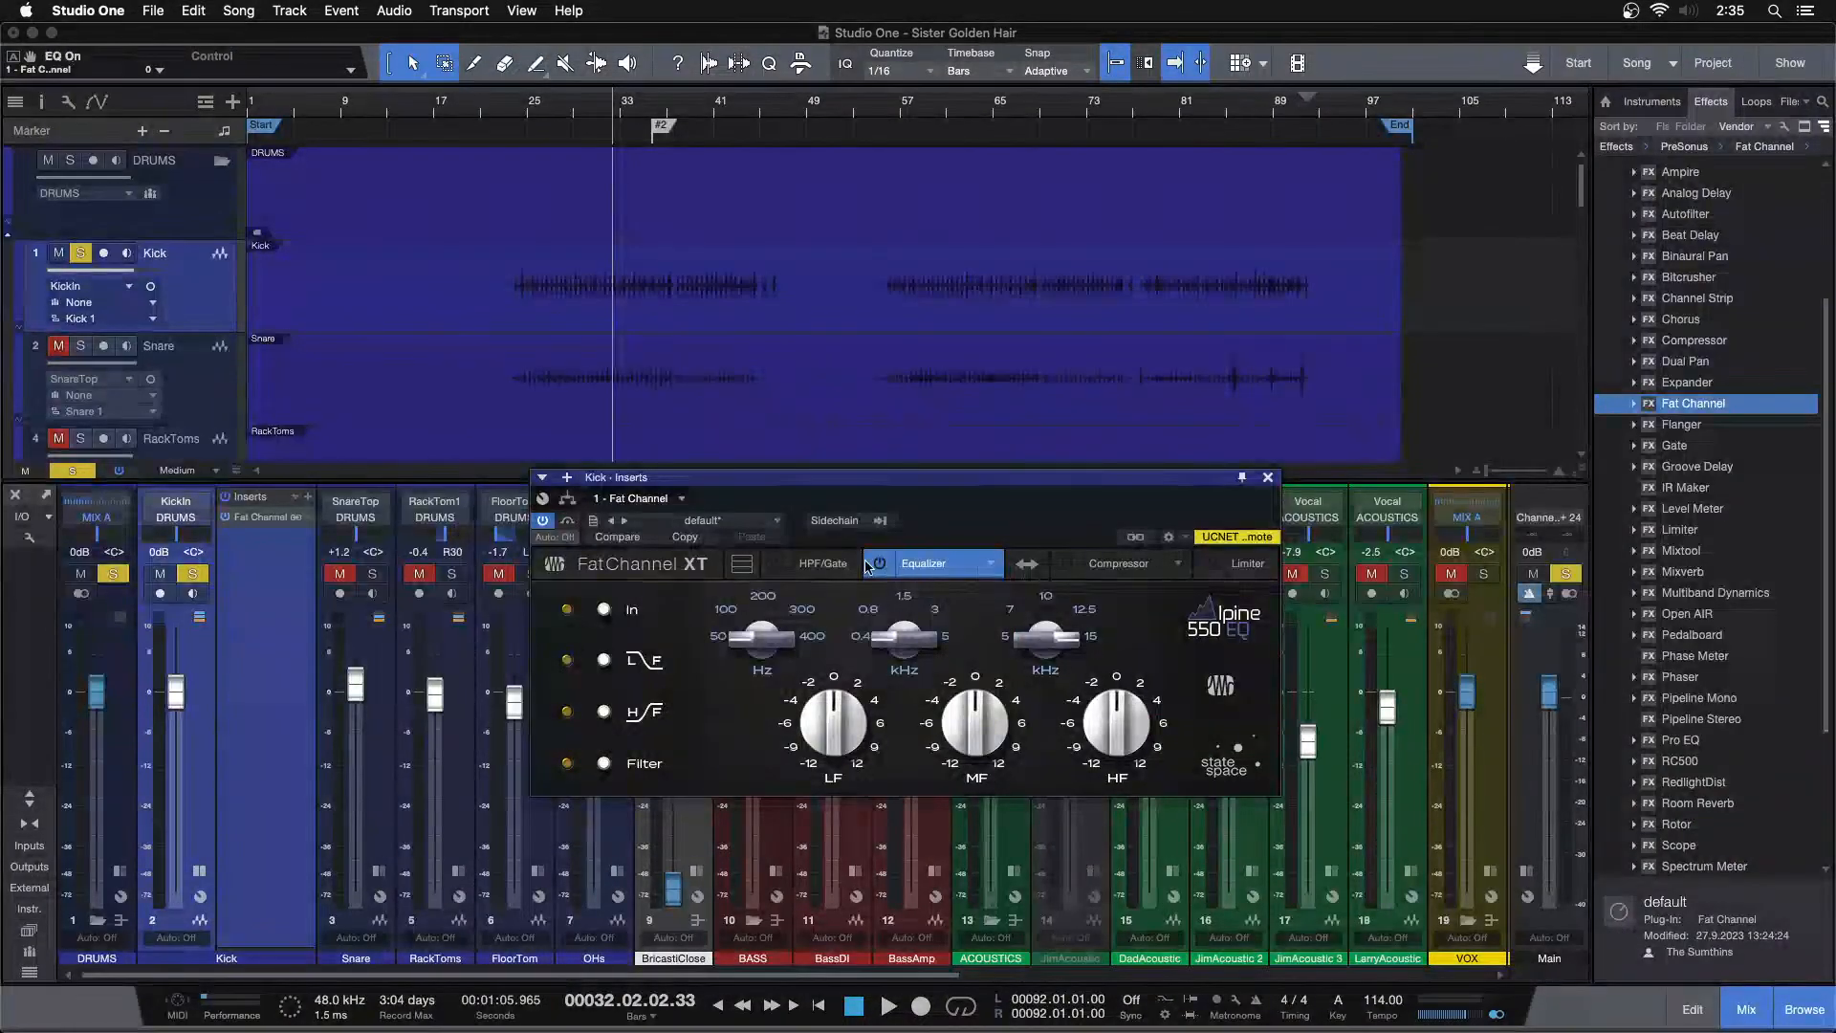
{"action": "left_click", "coordinate": [1000, 565]}
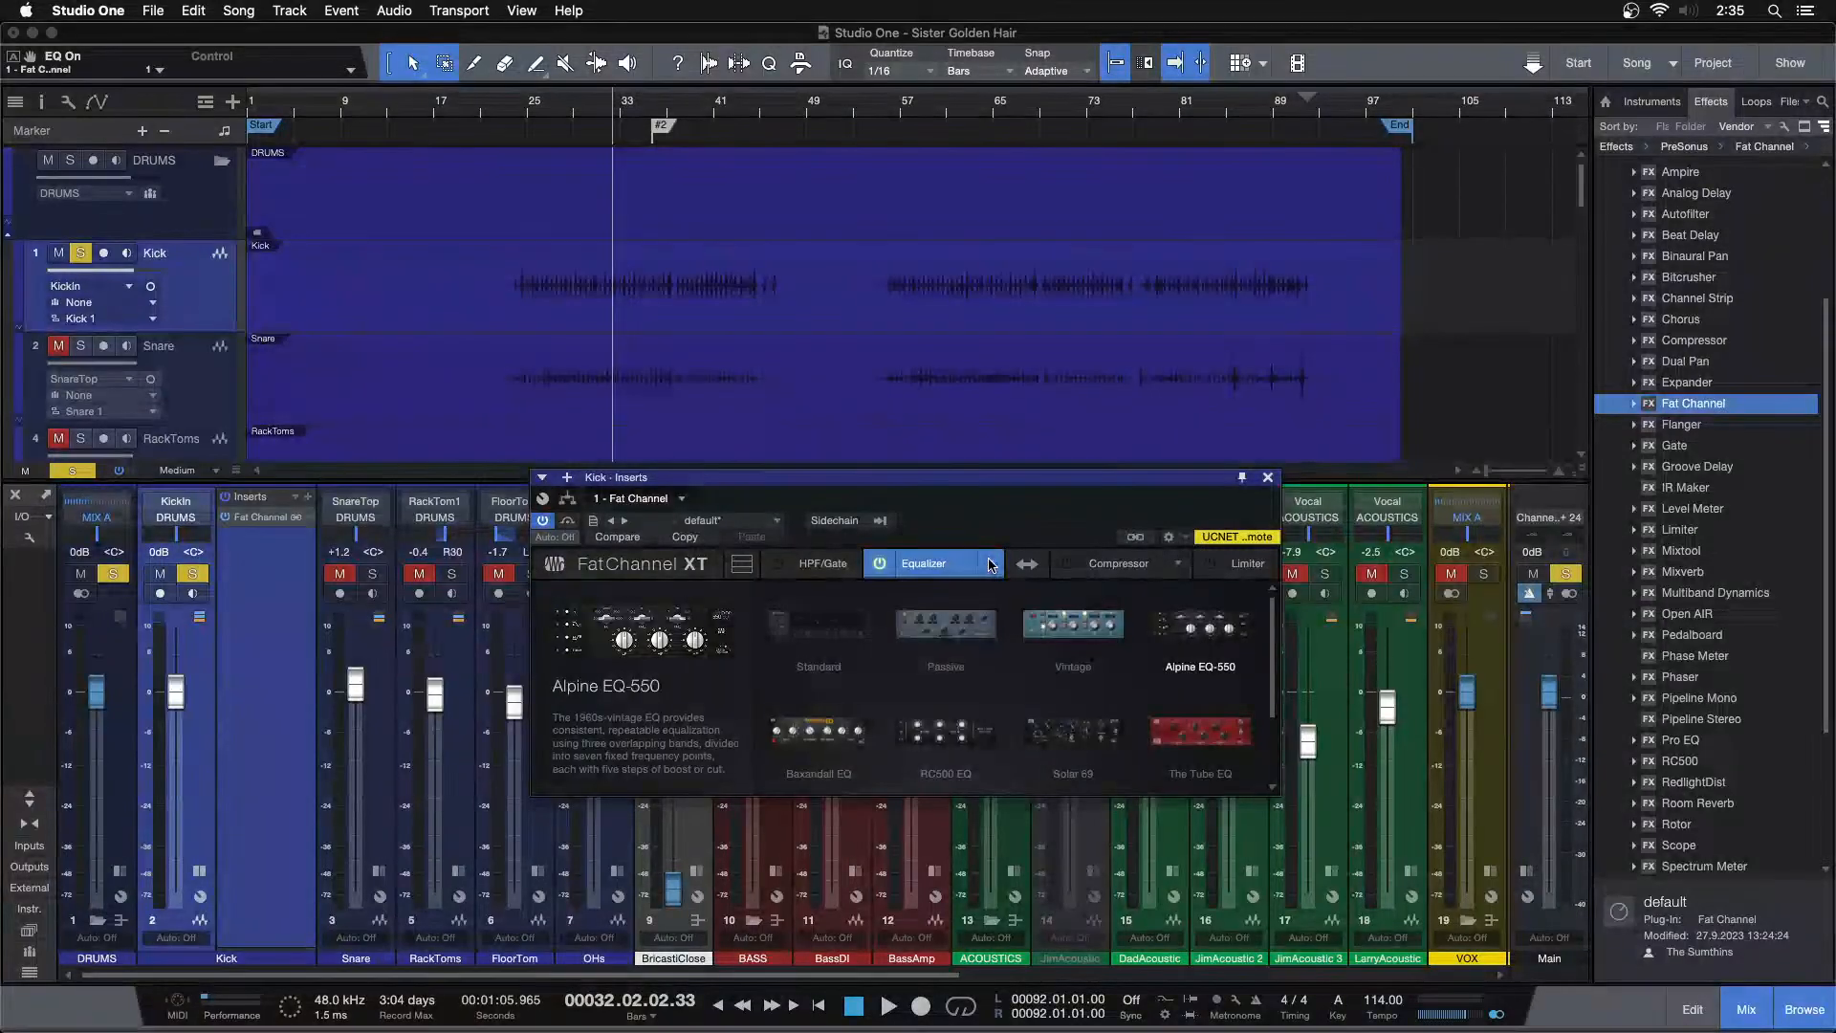
{"action": "left_click", "coordinate": [995, 565]}
{"action": "left_click", "coordinate": [1117, 564]}
{"action": "left_click", "coordinate": [1177, 563]}
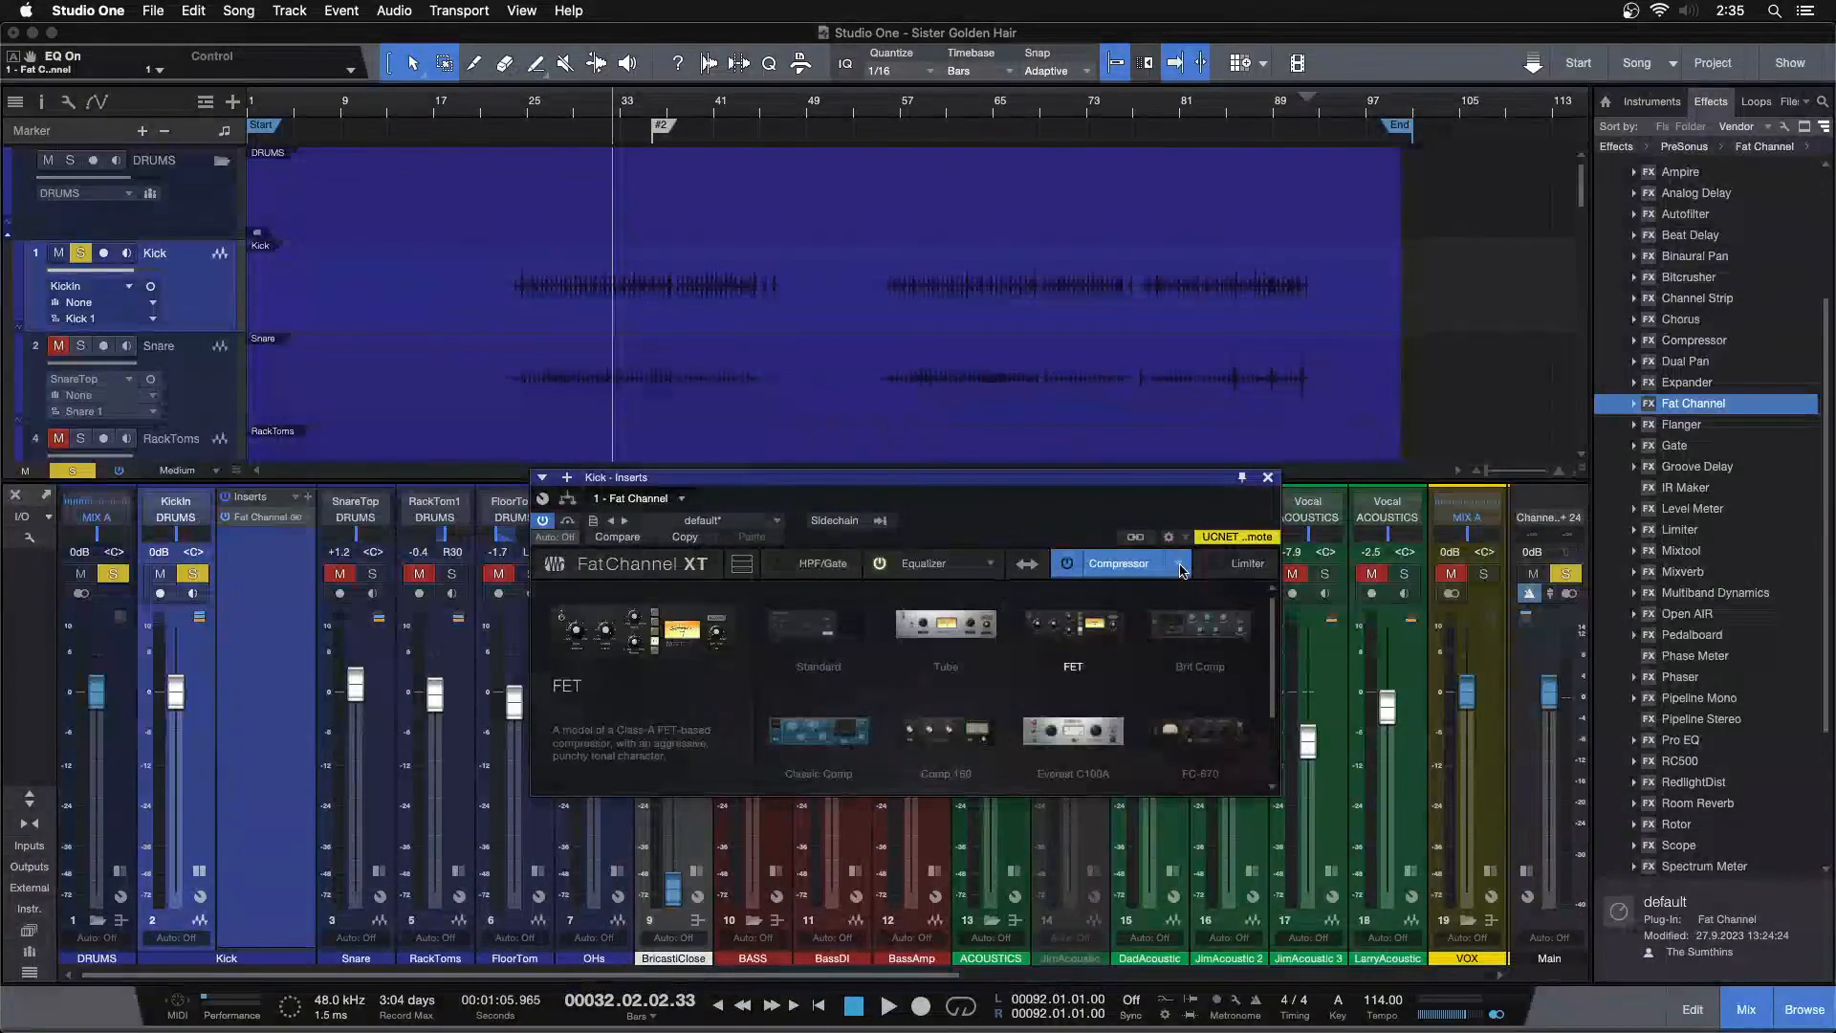
{"action": "left_click", "coordinate": [969, 737]}
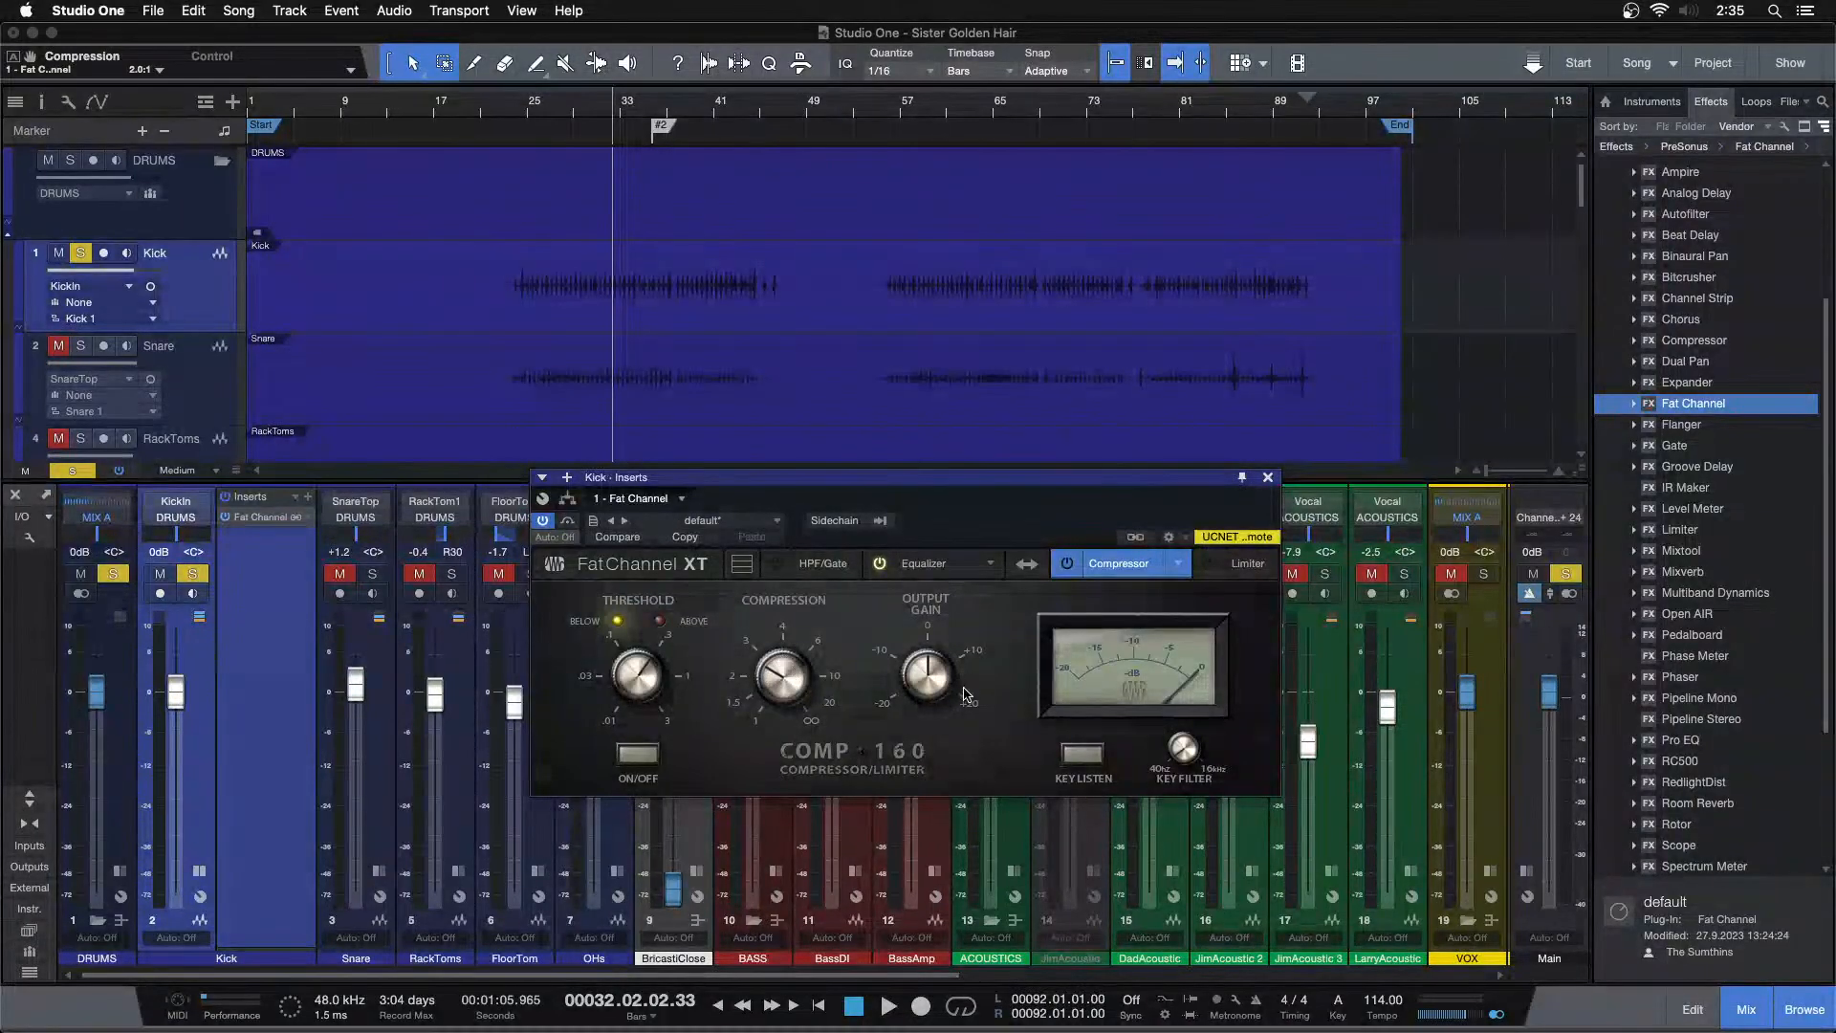
{"action": "left_click", "coordinate": [924, 564]}
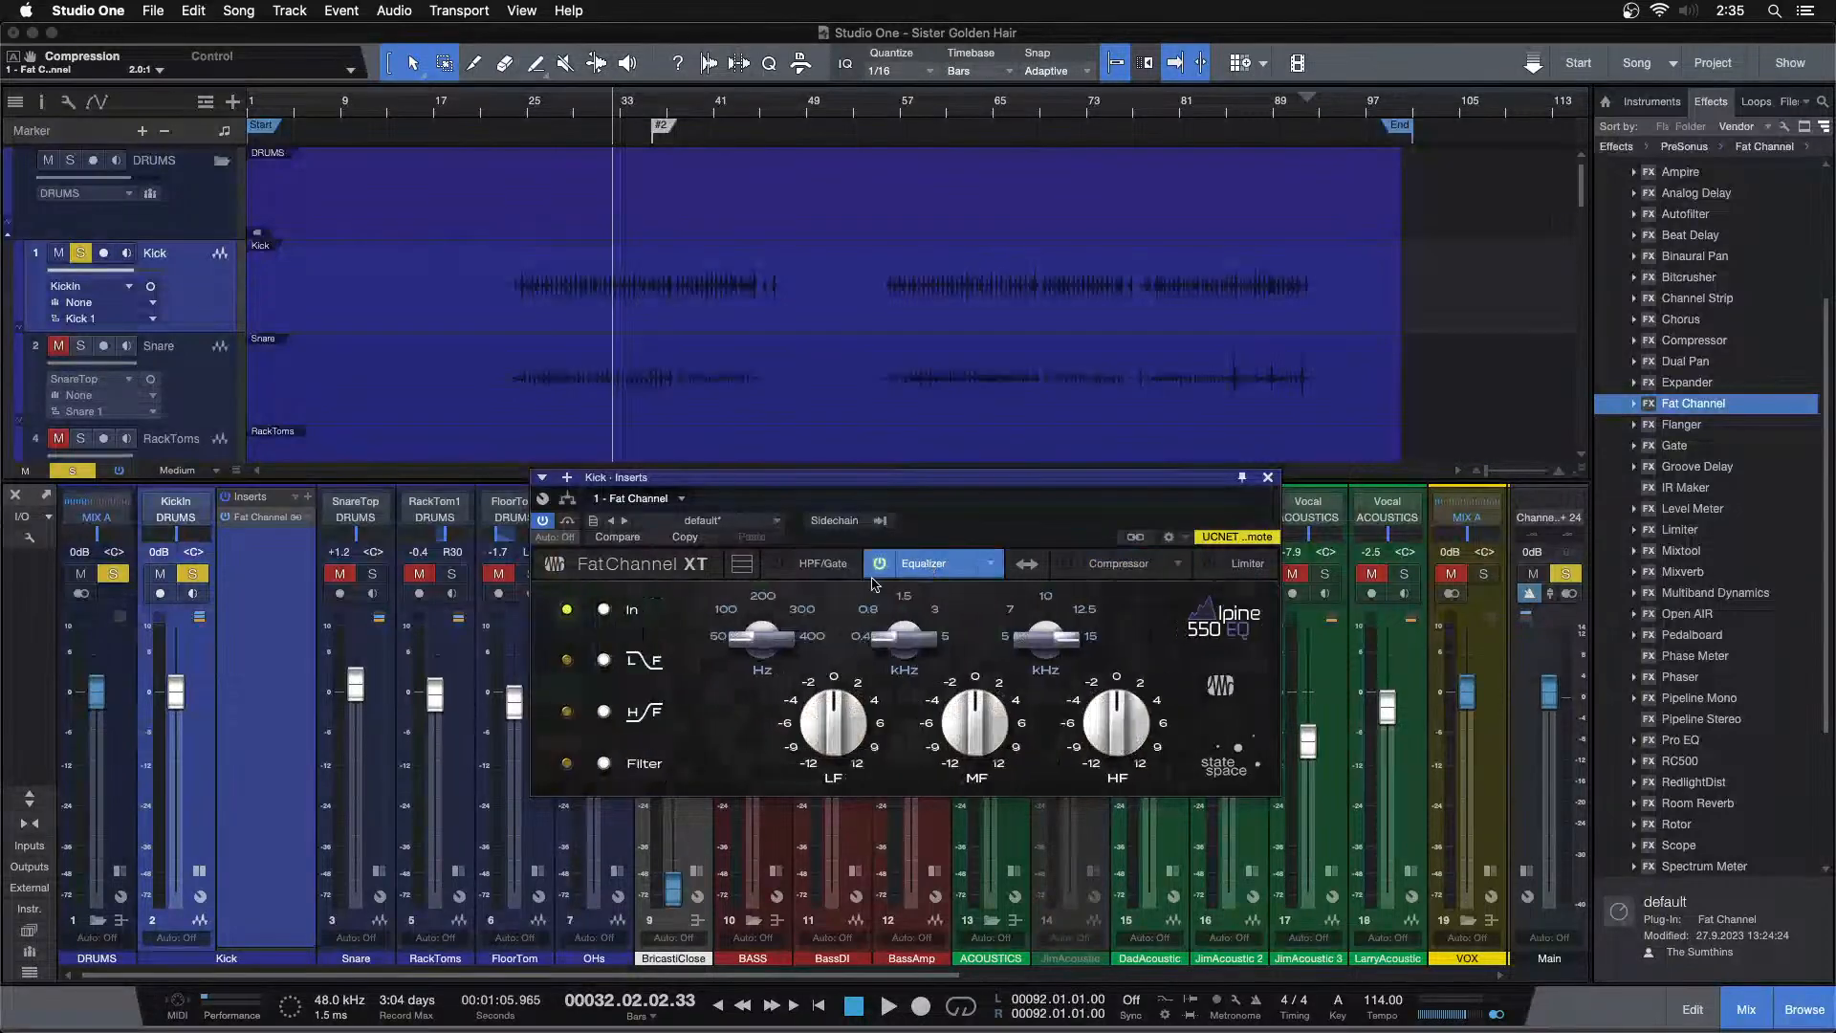
During playback, adjust the Alpine EQ mid frequency and cut the mid gain to -12 dB
{"action": "left_click", "coordinate": [905, 107]}
{"action": "key", "text": "space"}
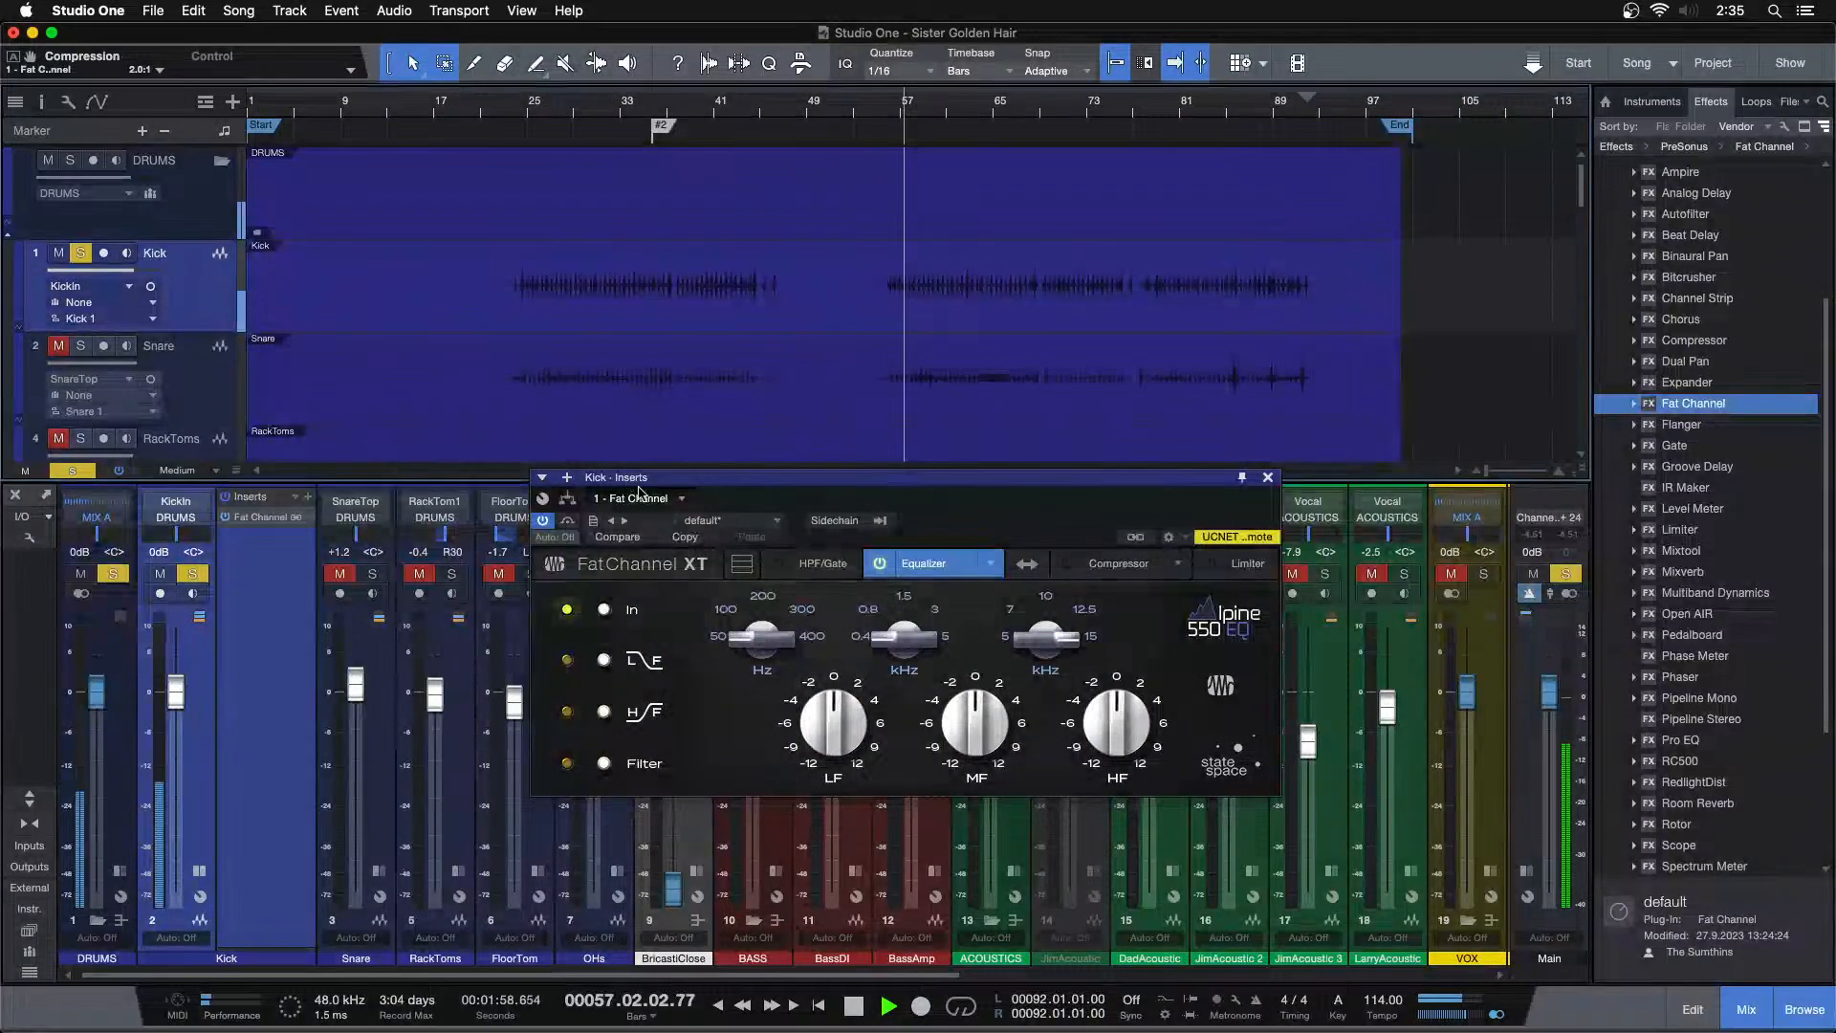
{"action": "left_click_drag", "start_coordinate": [890, 651], "coordinate": [964, 730]}
{"action": "scroll", "coordinate": [964, 729], "scroll_direction": "down", "scroll_amount": 10}
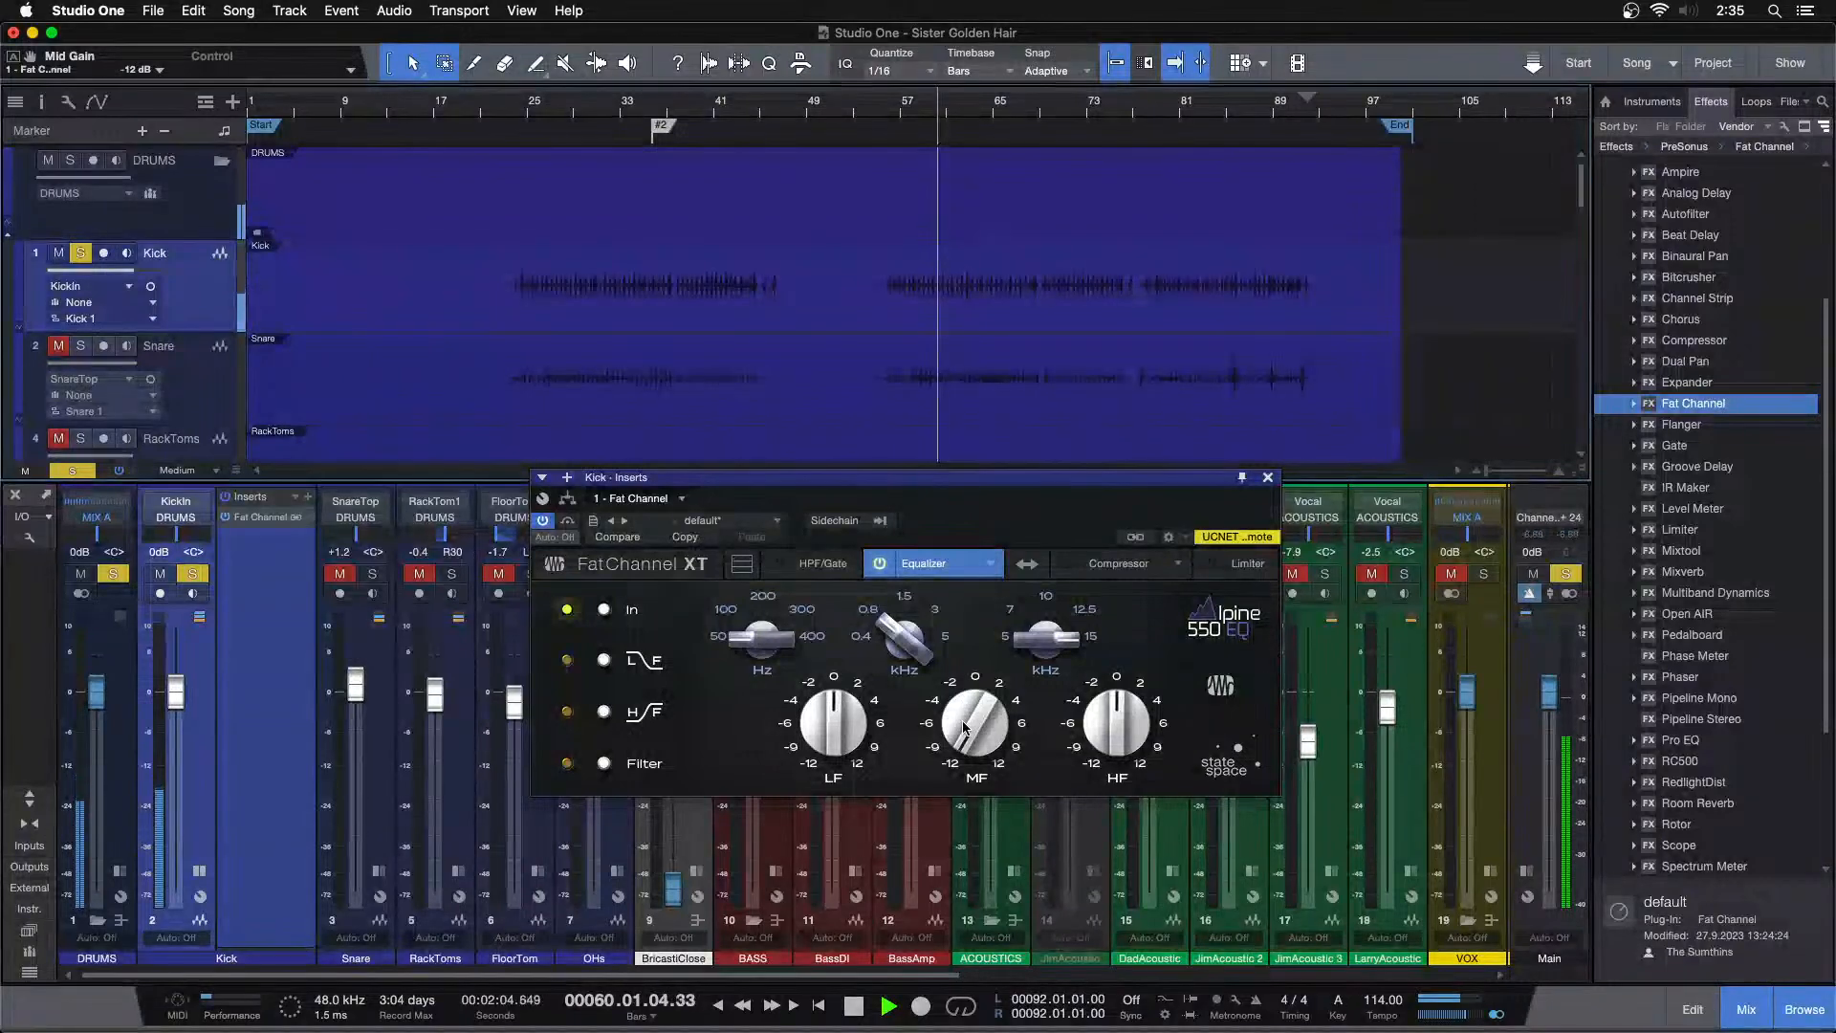
Set the EQ high frequency to 7 kHz and boost the low gain to 4 dB
{"action": "left_click", "coordinate": [917, 134]}
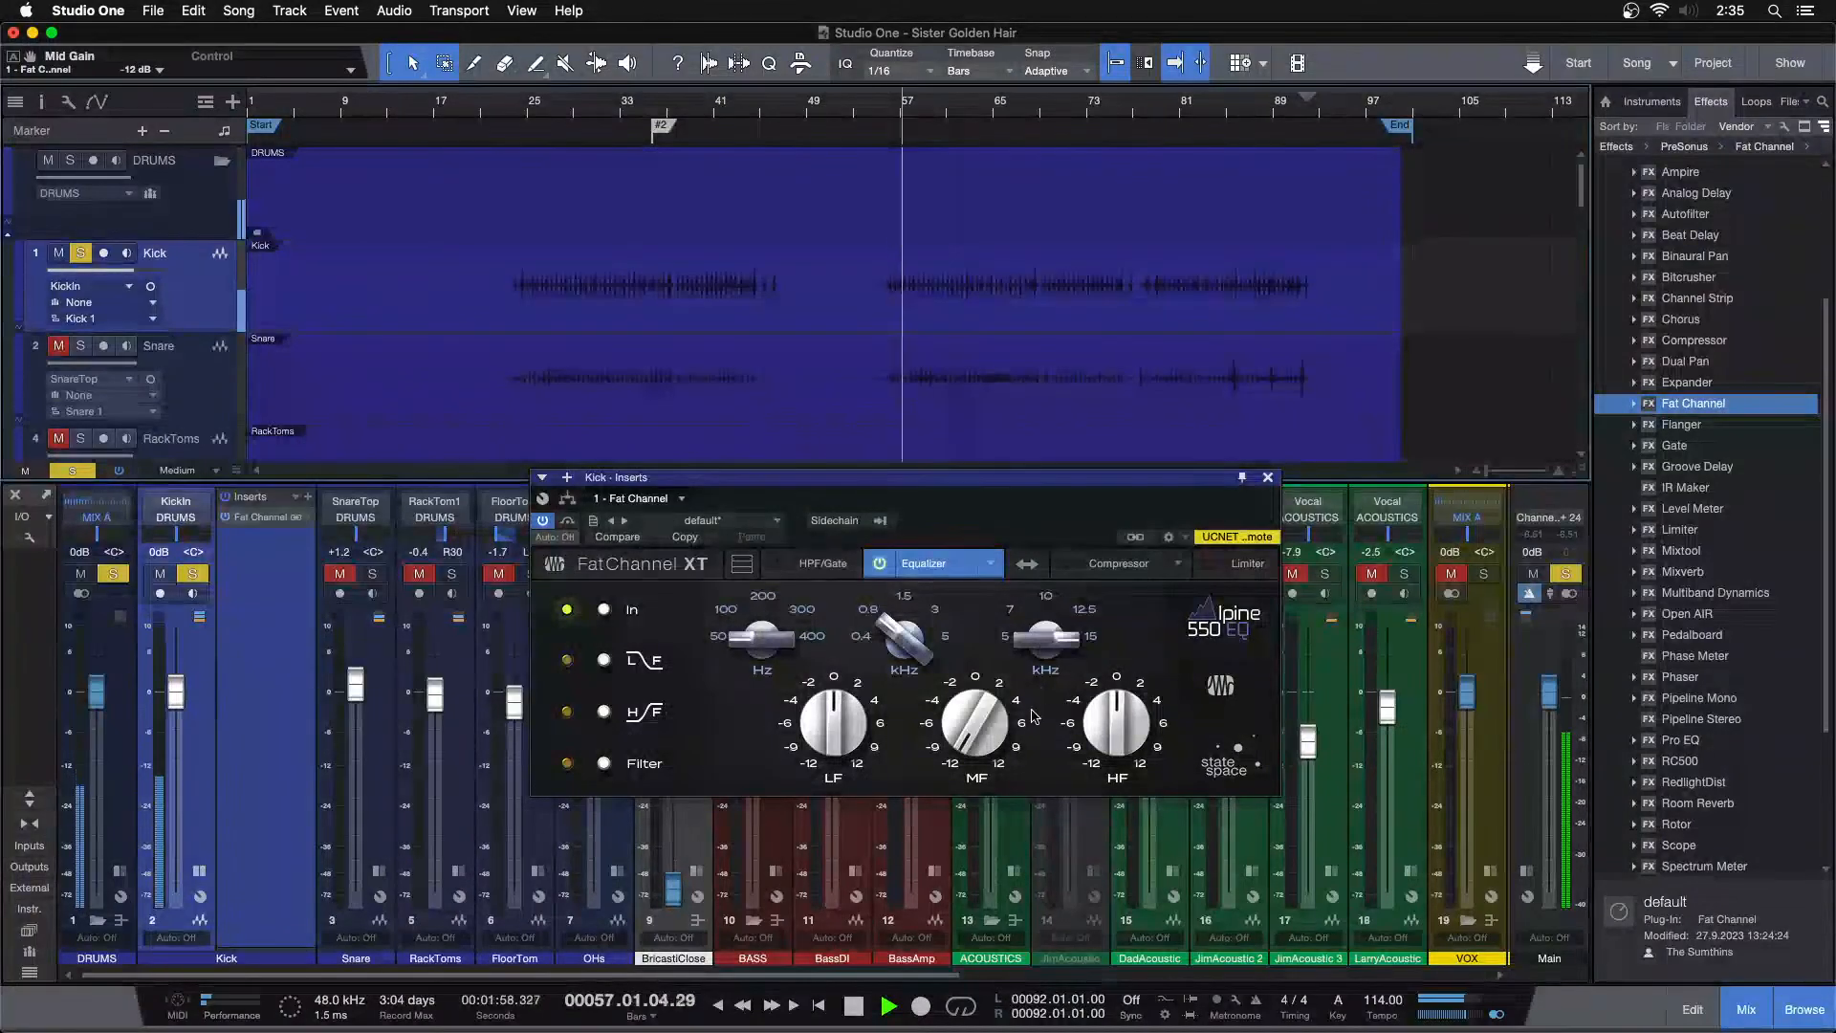
{"action": "scroll", "coordinate": [1046, 633], "scroll_direction": "down", "scroll_amount": 5}
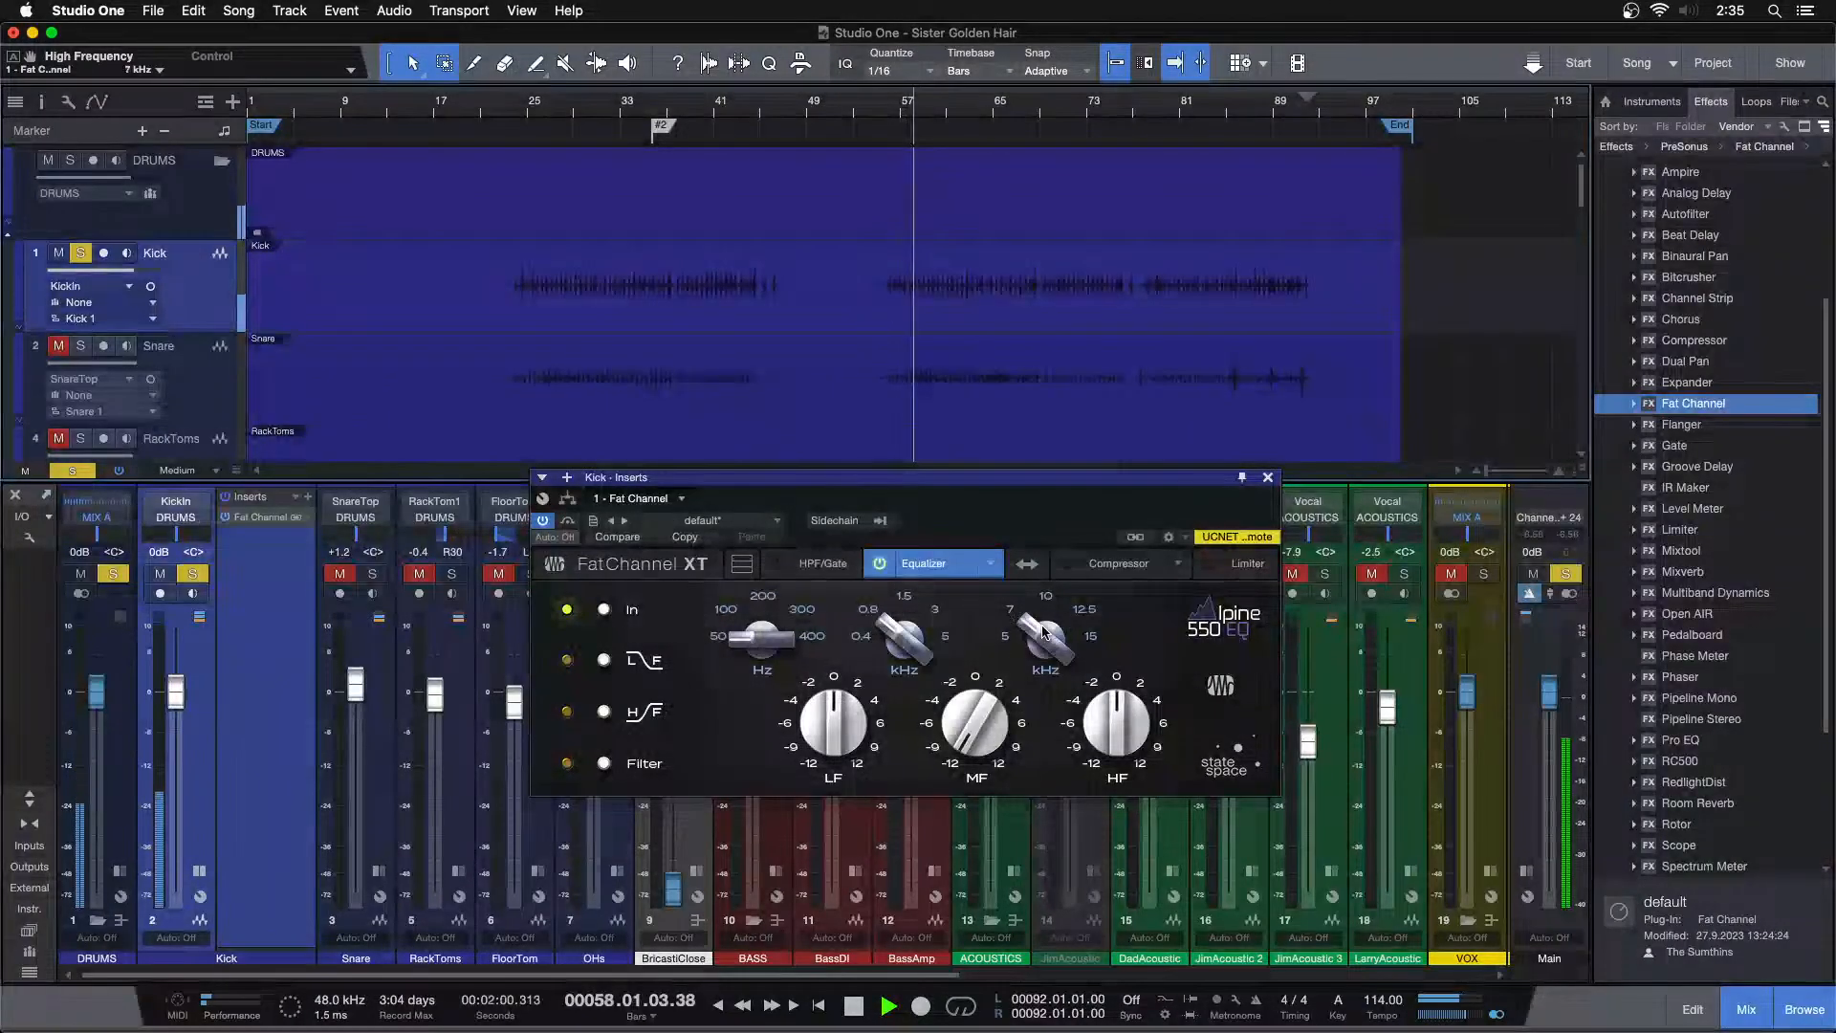
{"action": "scroll", "coordinate": [839, 733], "scroll_direction": "up", "scroll_amount": 3}
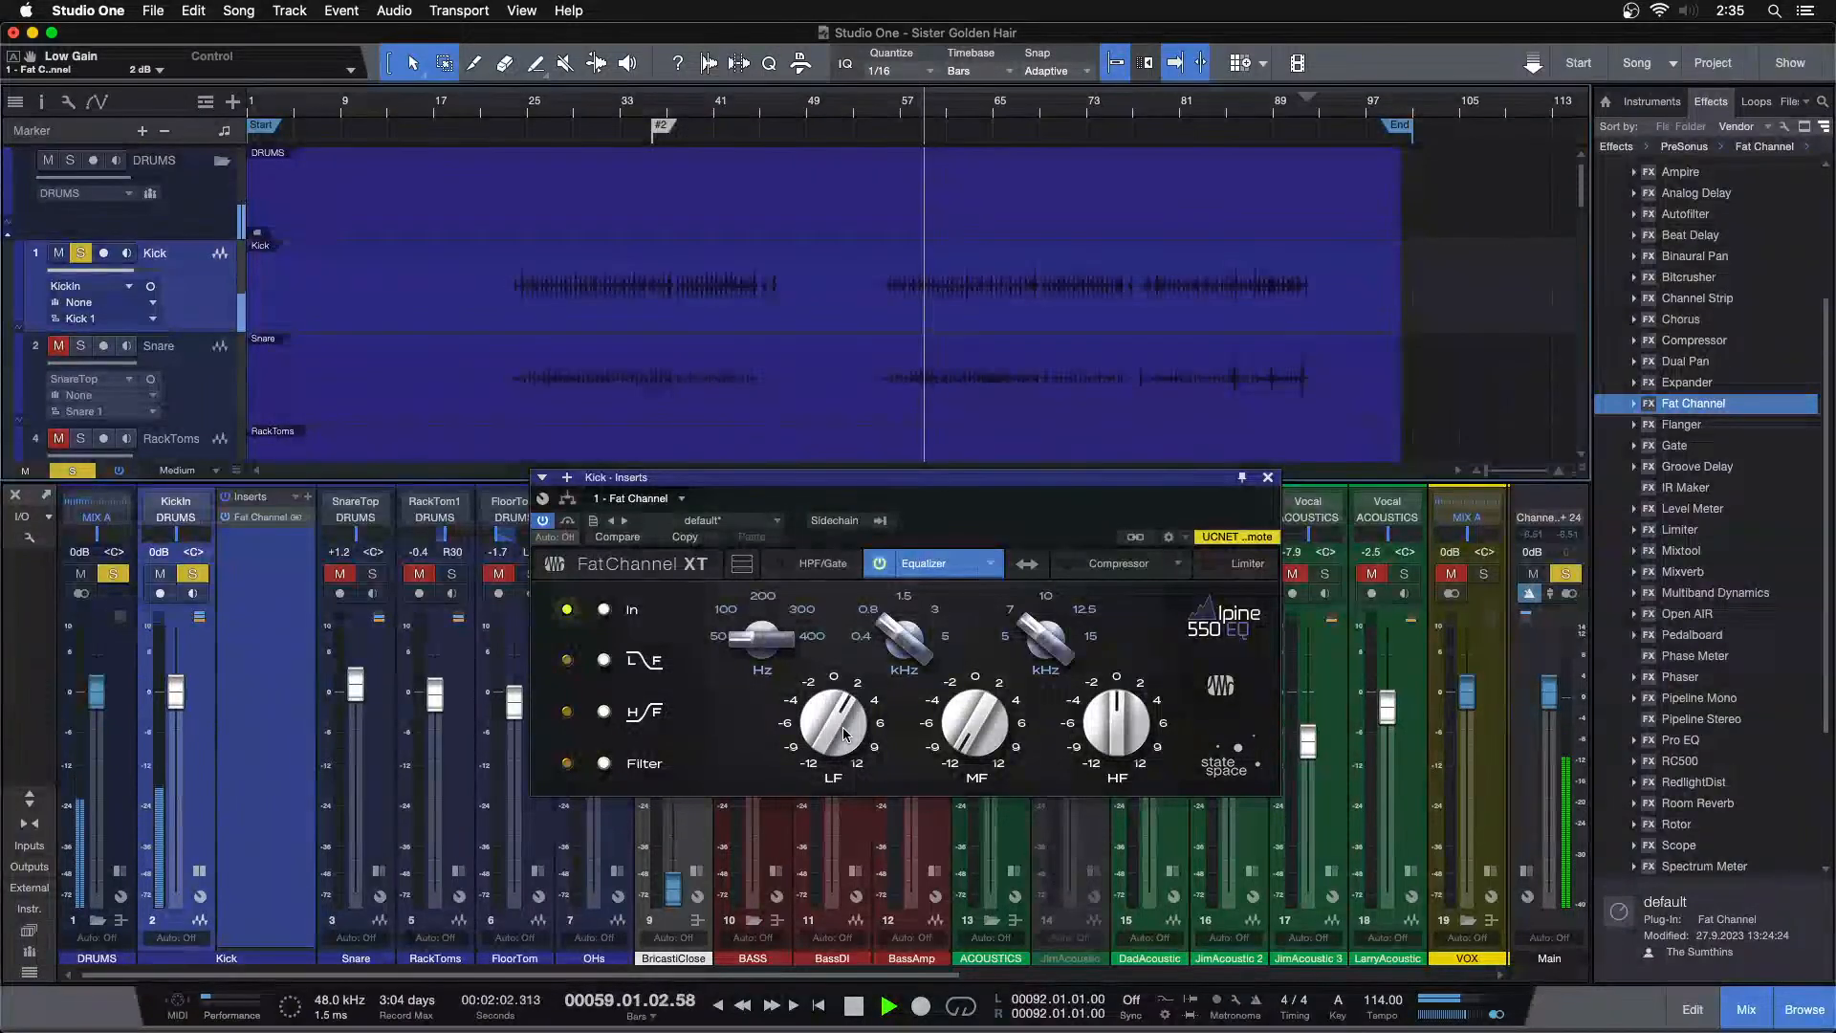
{"action": "scroll", "coordinate": [842, 726], "scroll_direction": "up", "scroll_amount": 3}
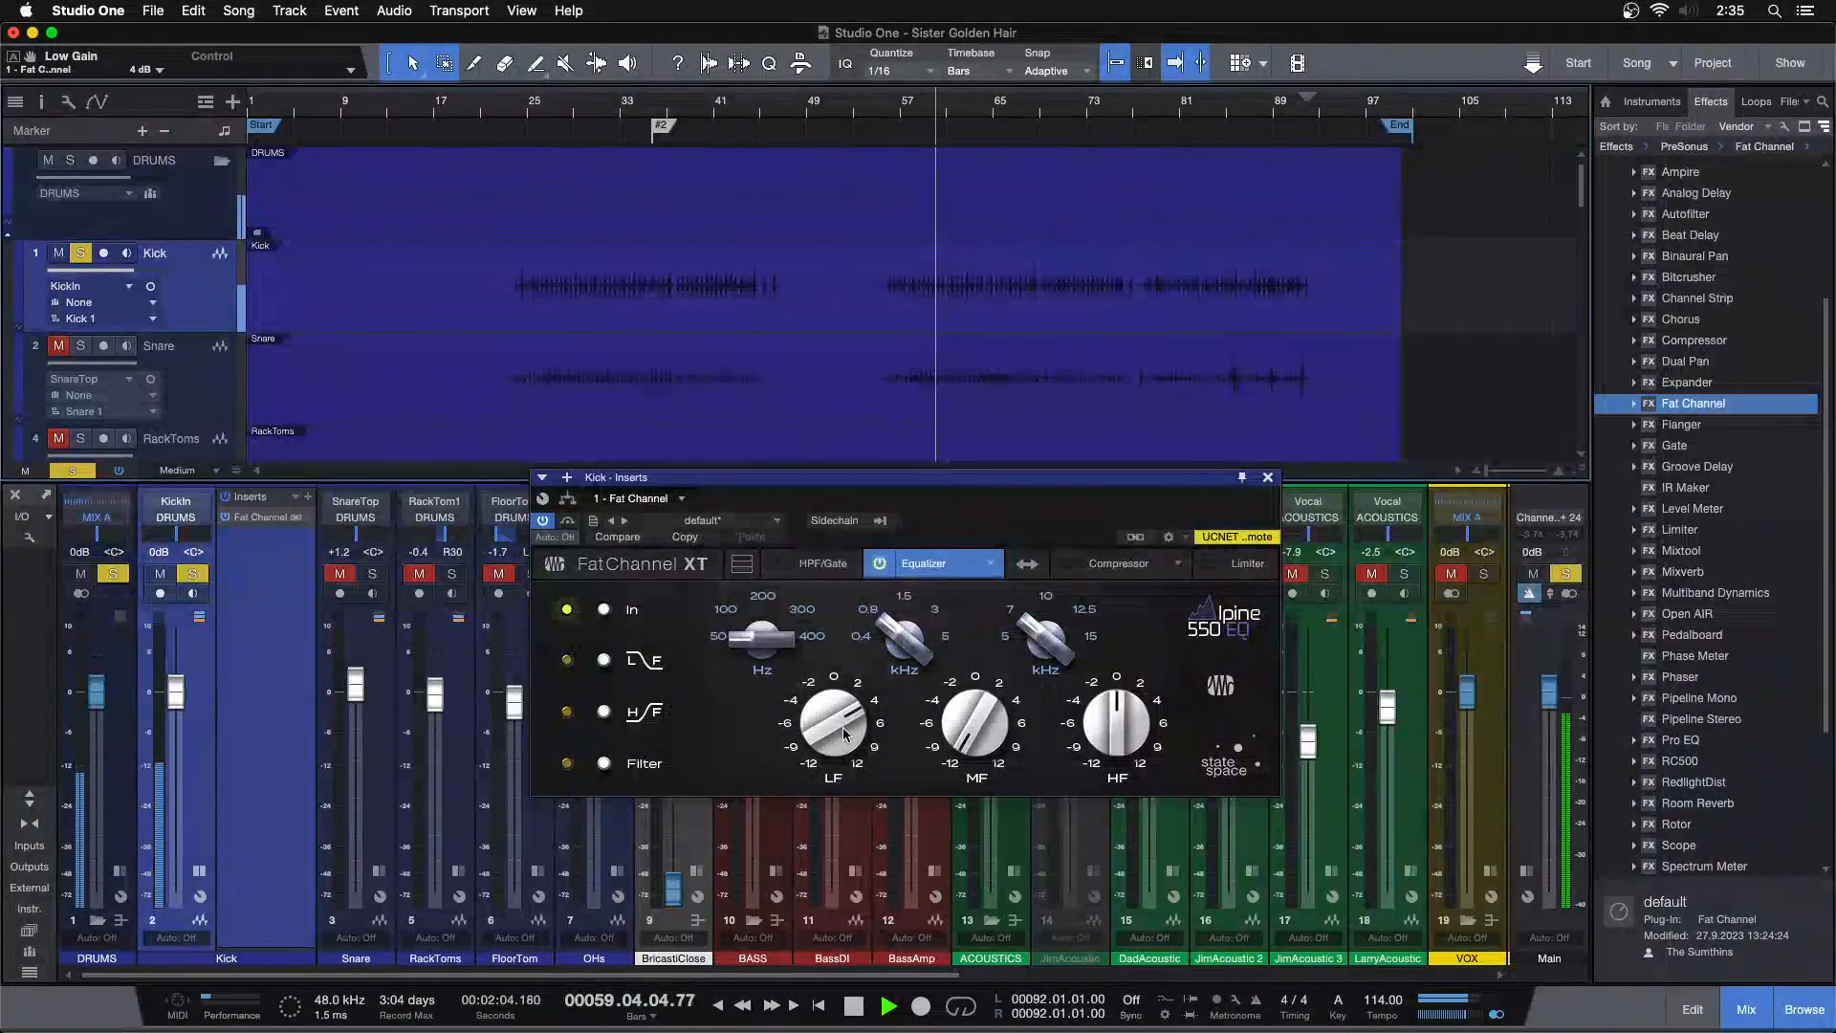
{"action": "left_click", "coordinate": [900, 114]}
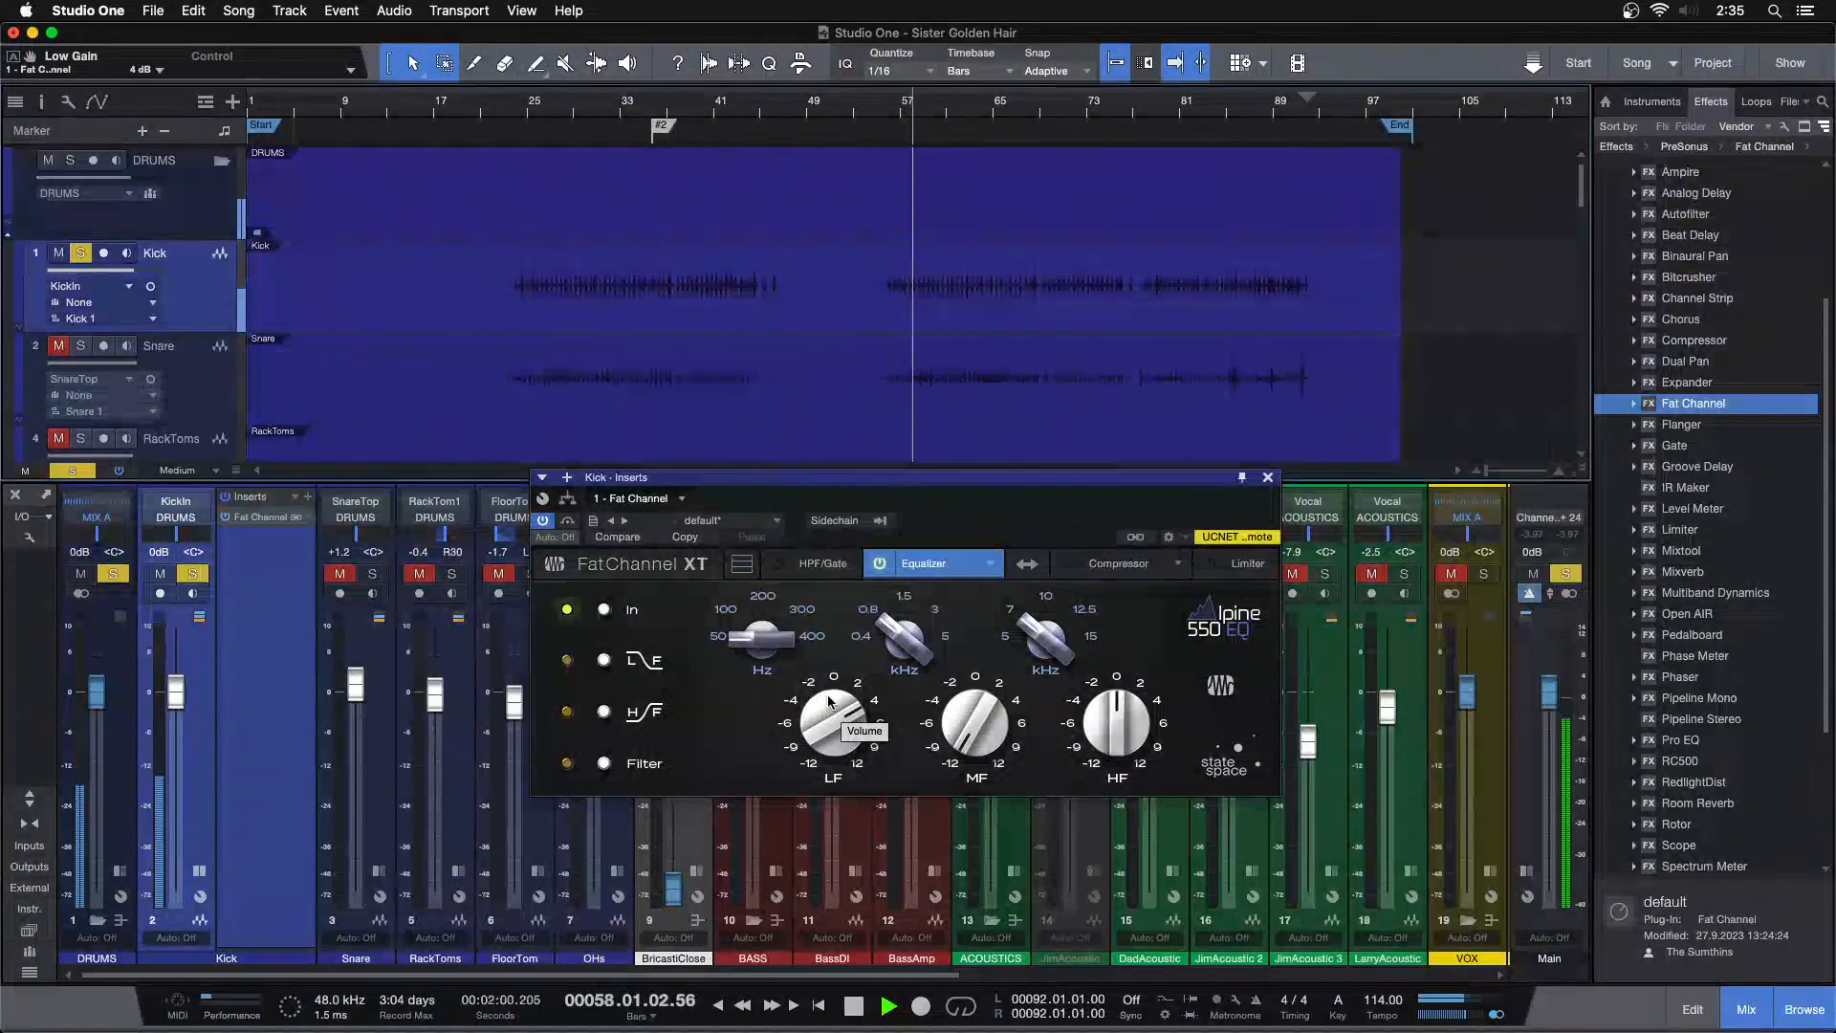
Scroll through the mixer to inspect the bus channels
{"action": "left_click_drag", "start_coordinate": [706, 974], "coordinate": [1414, 977]}
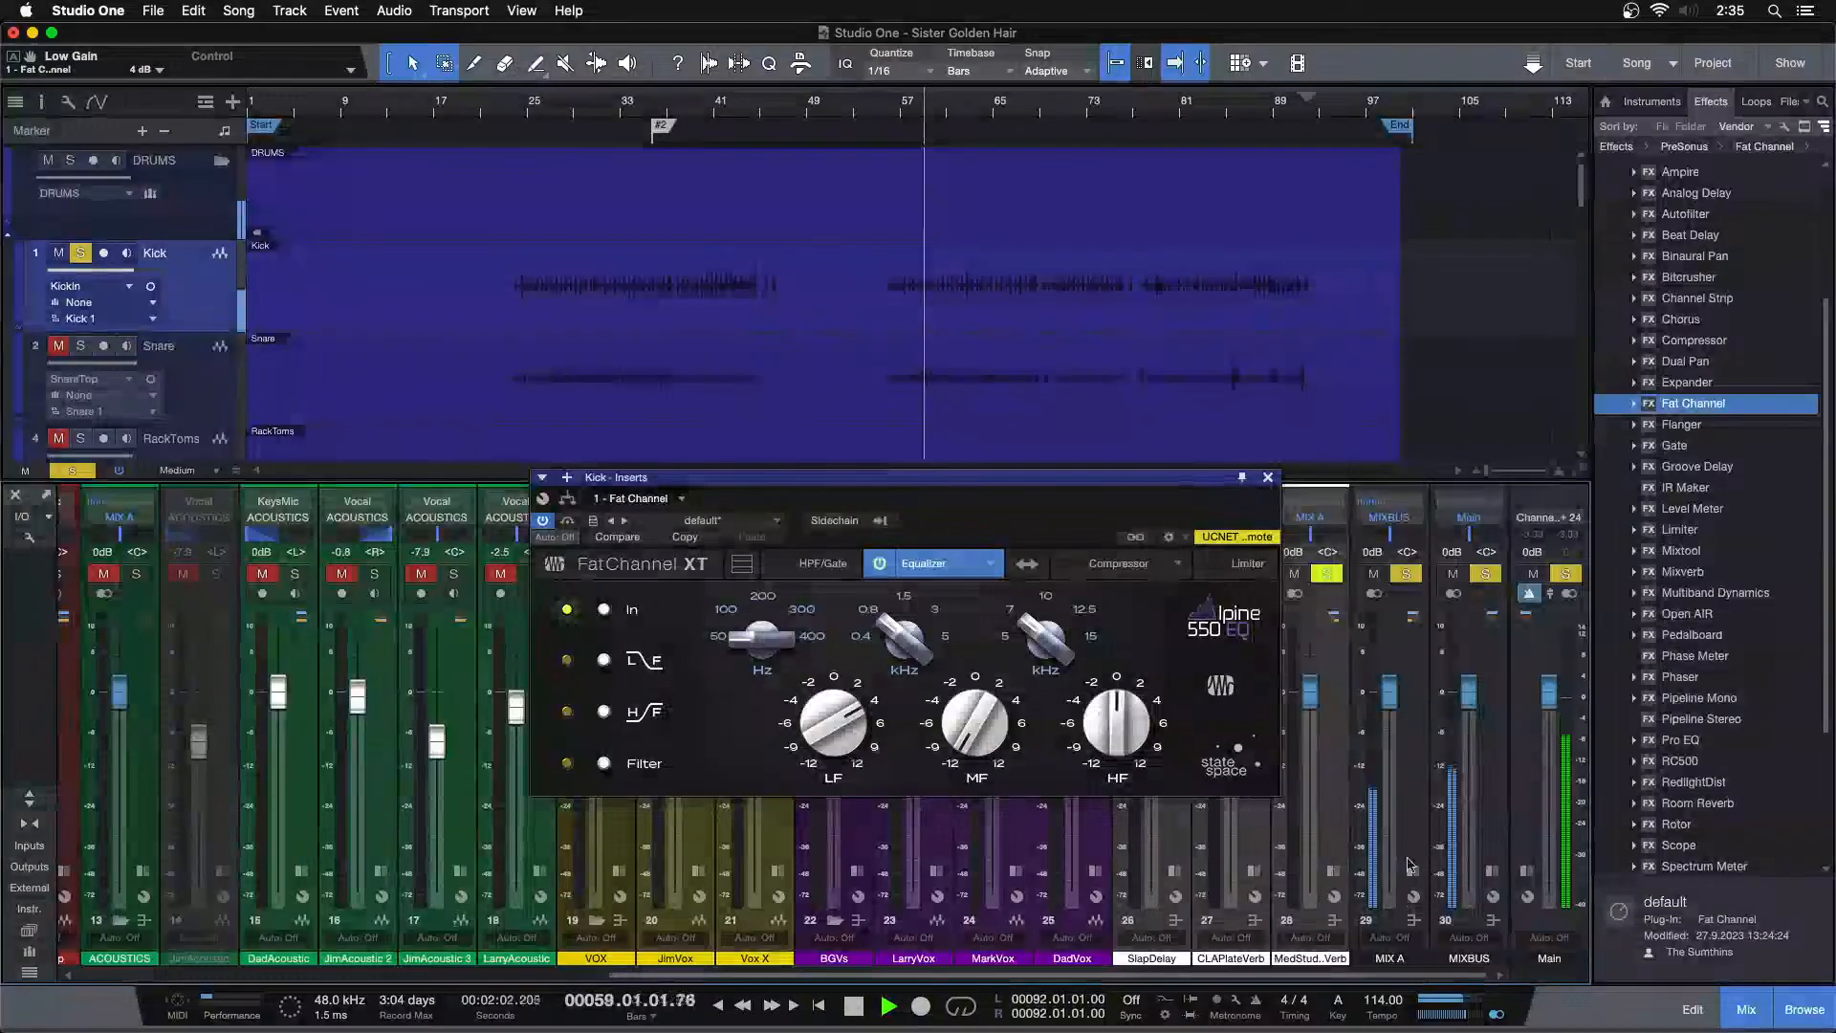
{"action": "left_click", "coordinate": [1411, 871]}
{"action": "left_click", "coordinate": [1391, 873]}
{"action": "left_click_drag", "start_coordinate": [1368, 975], "coordinate": [817, 973]}
Set the EQ low gain to 2 dB and the high gain to 2 dB
{"action": "left_click_drag", "start_coordinate": [829, 713], "coordinate": [847, 739]}
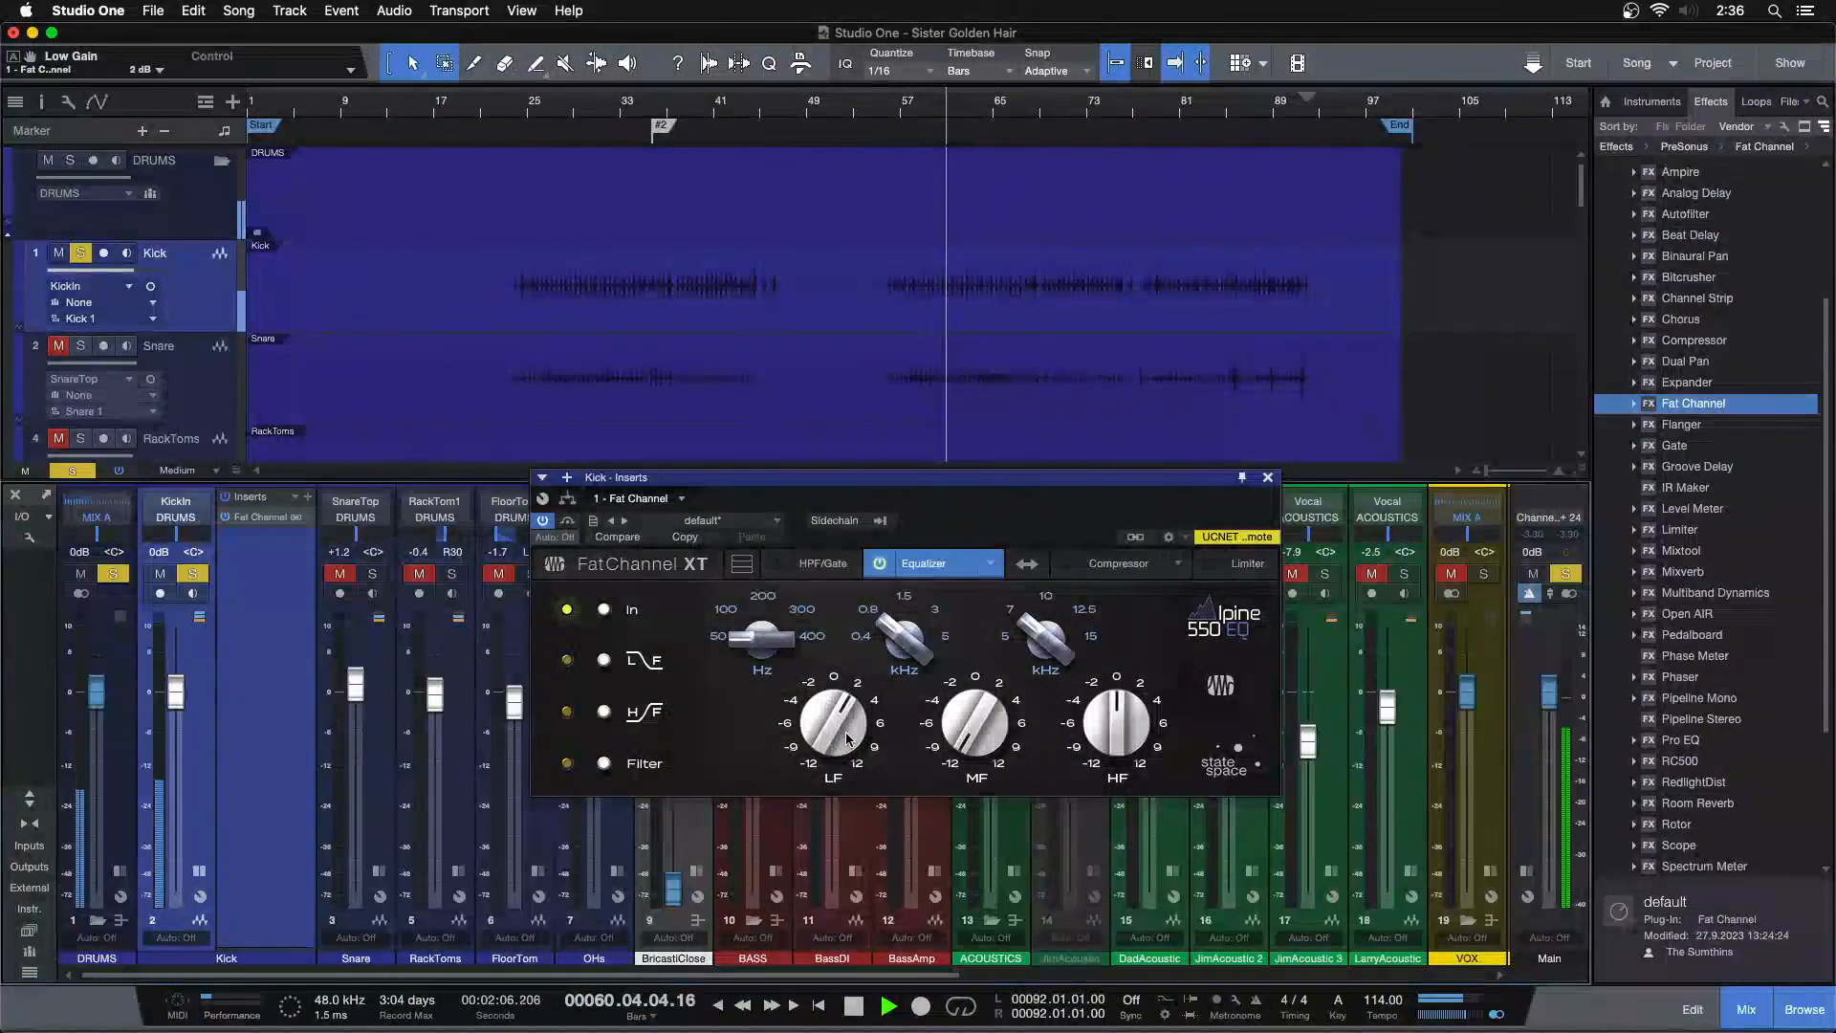
{"action": "left_click", "coordinate": [910, 107]}
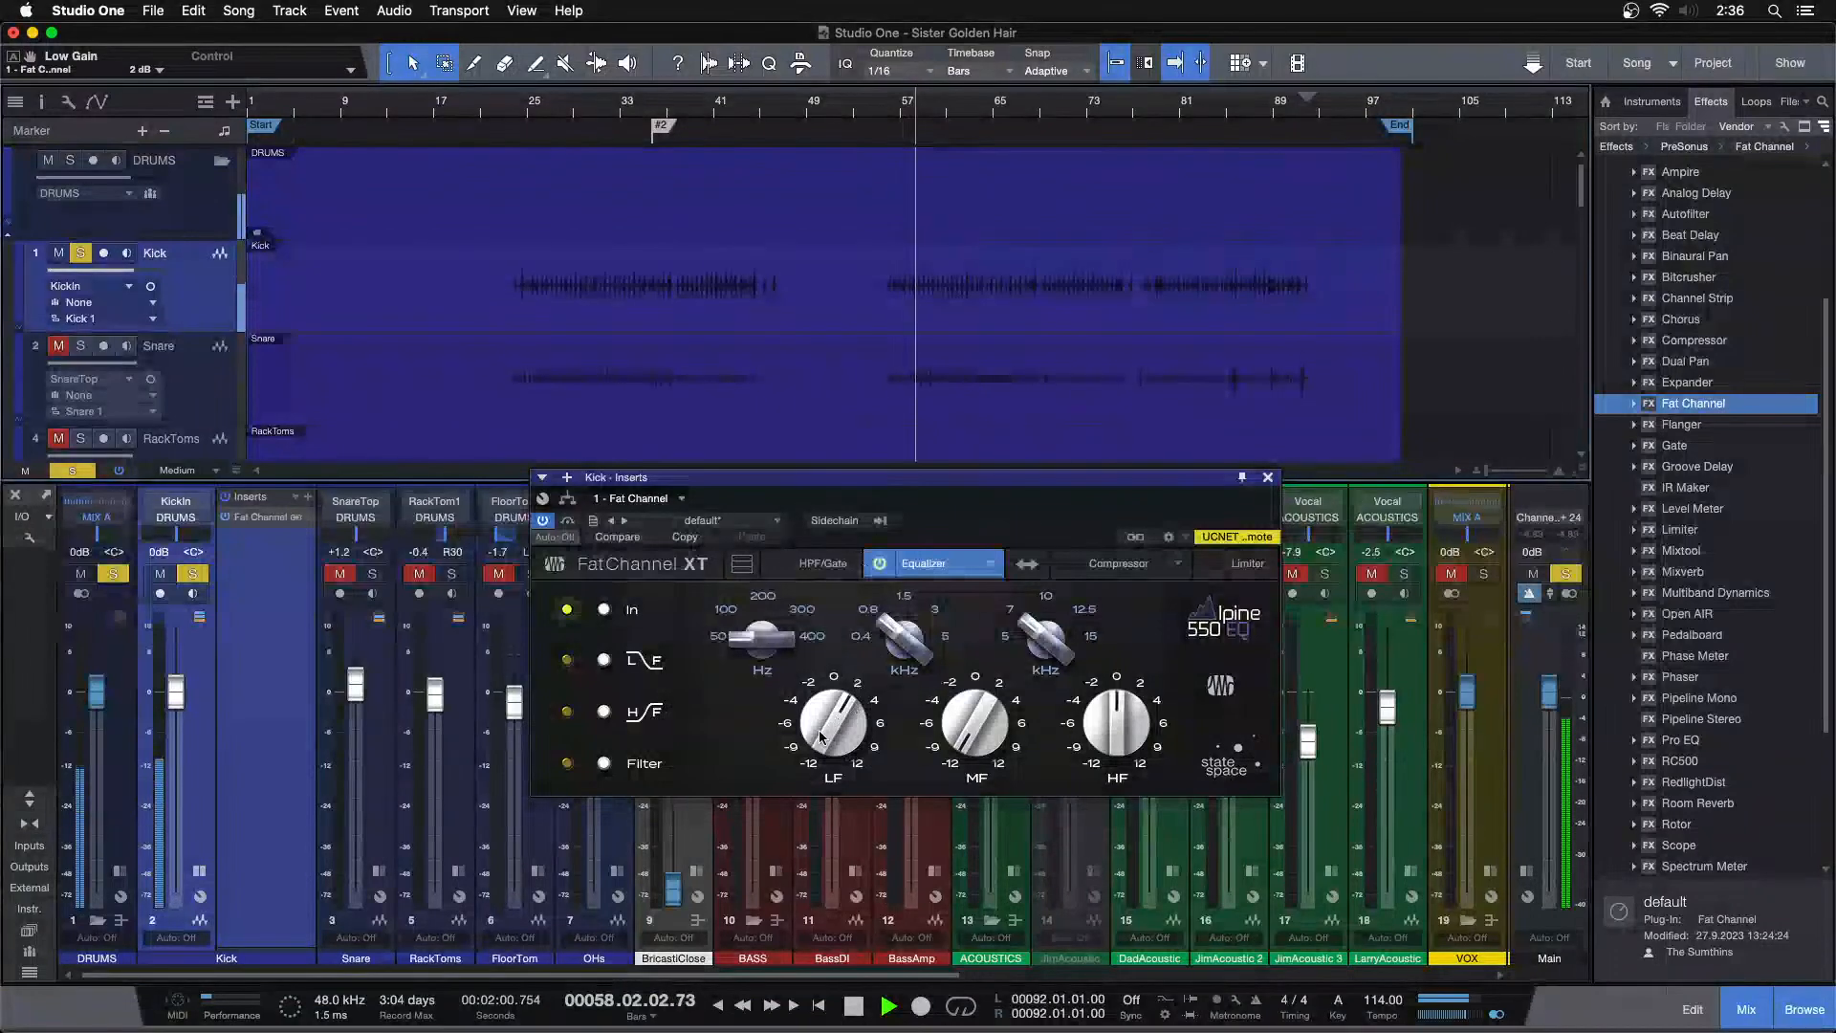
{"action": "scroll", "coordinate": [1115, 722], "scroll_direction": "up", "scroll_amount": 4}
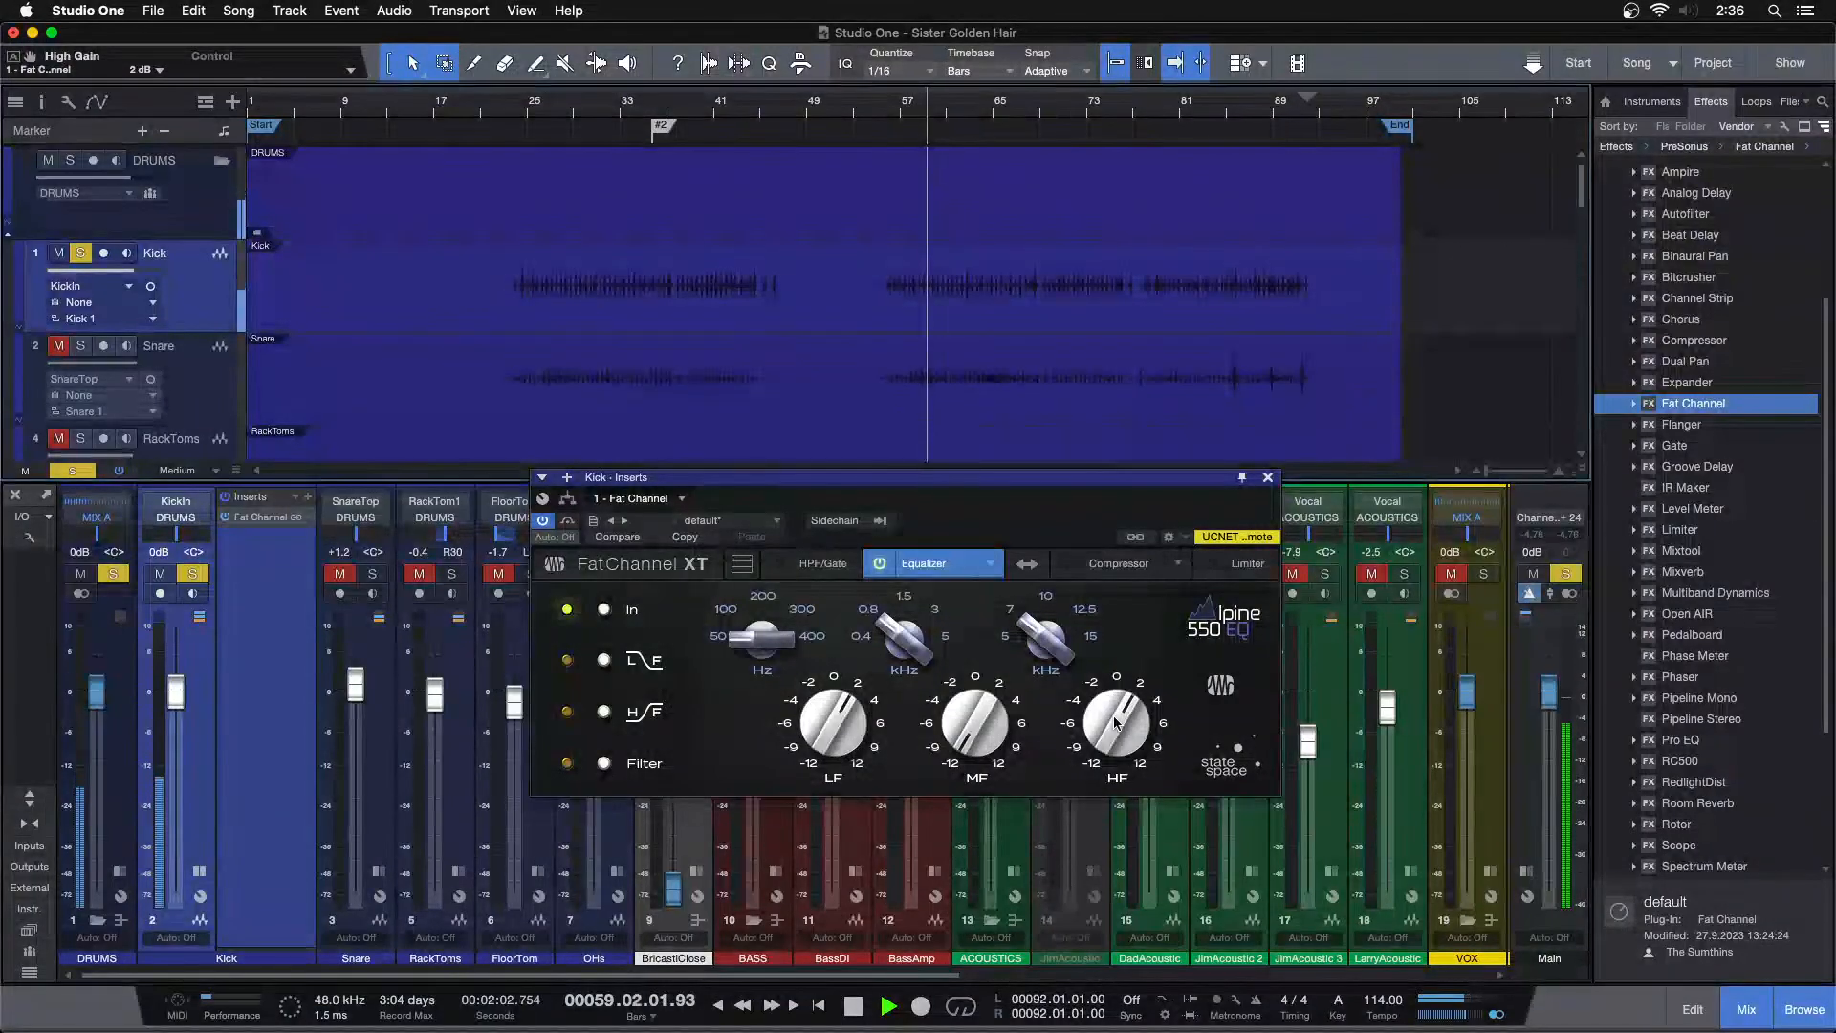
{"action": "scroll", "coordinate": [1115, 722], "scroll_direction": "up", "scroll_amount": 4}
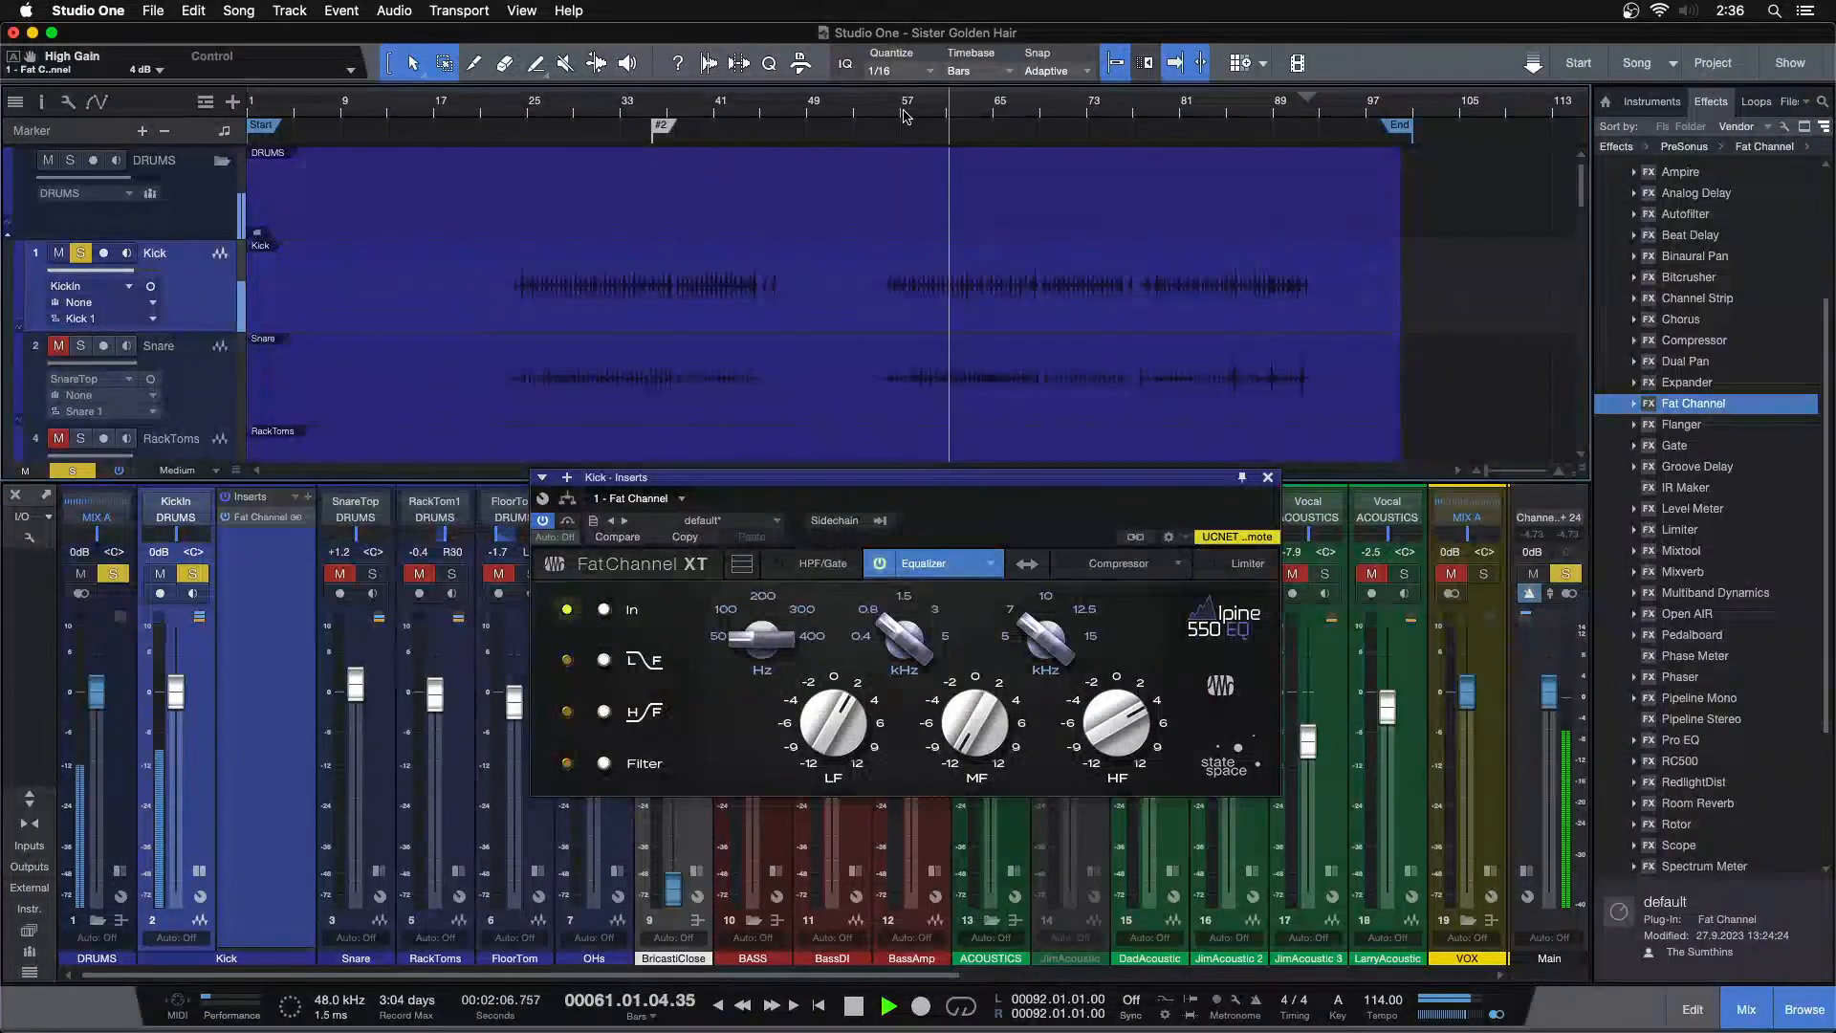
{"action": "scroll", "coordinate": [1115, 722], "scroll_direction": "down", "scroll_amount": 4}
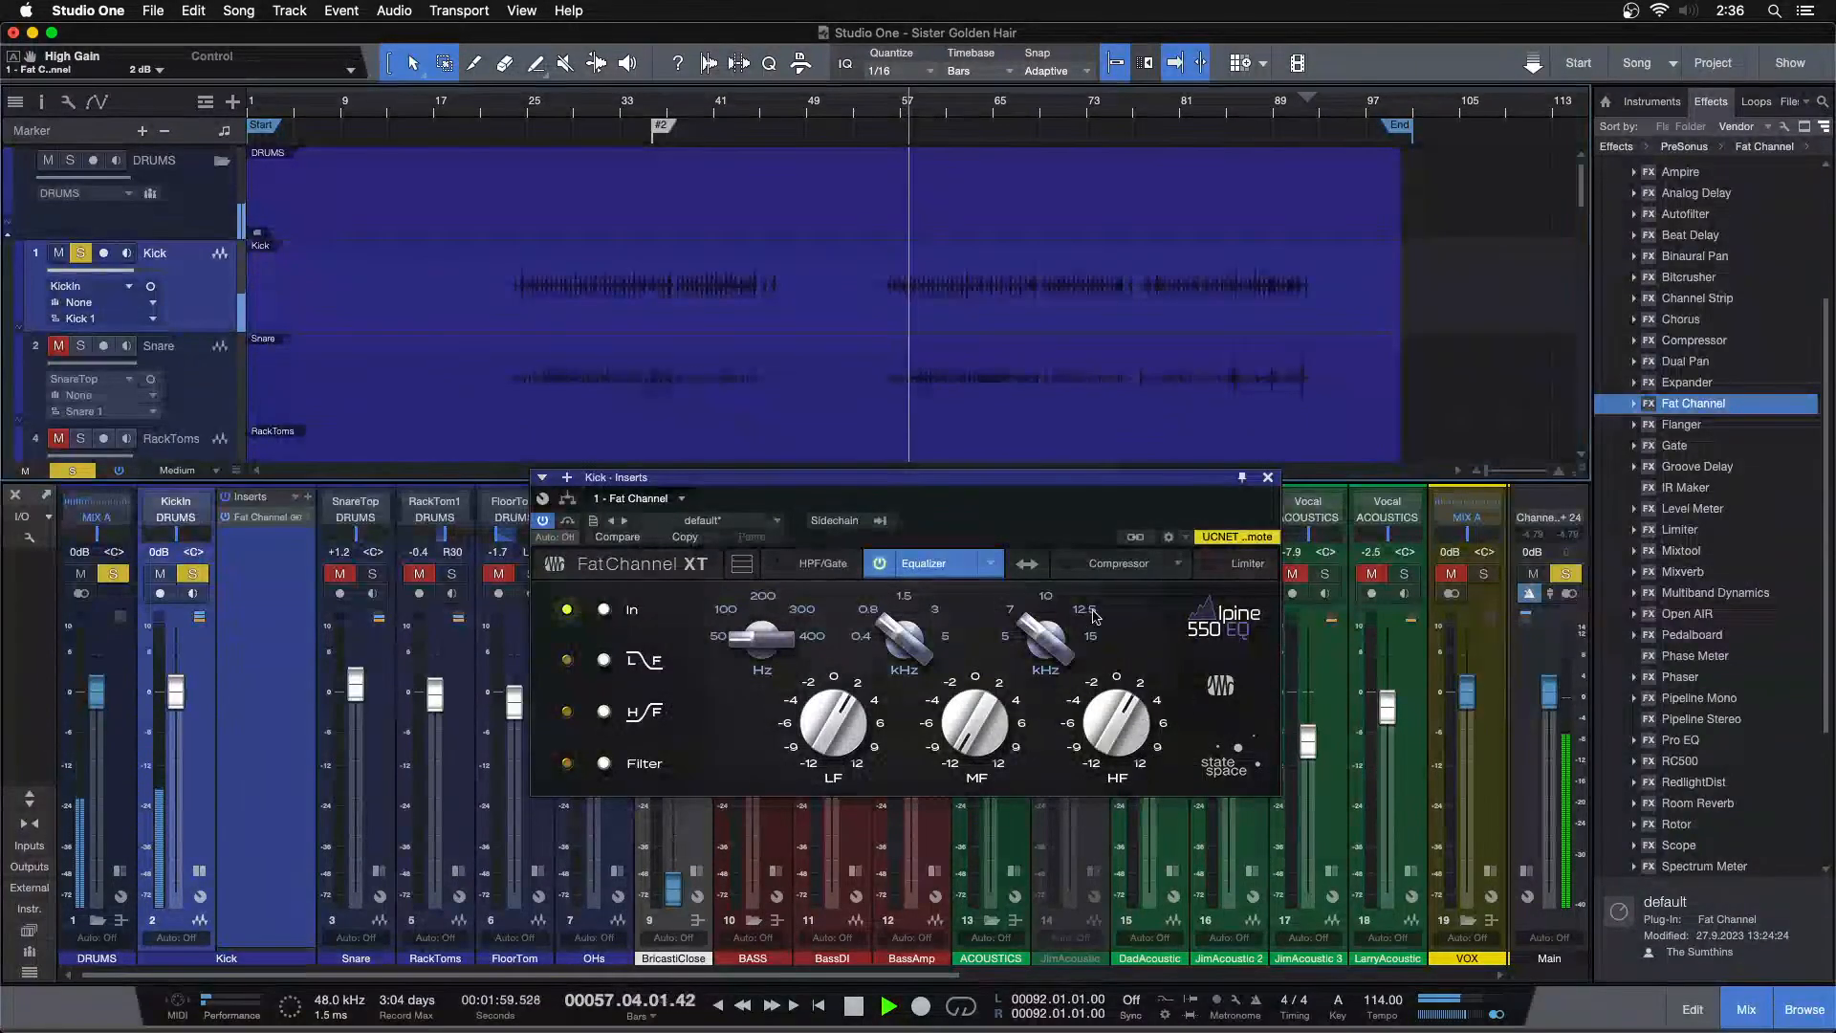
Show the Comp 160 compressor section and restart playback with follow enabled
{"action": "left_click", "coordinate": [1100, 572]}
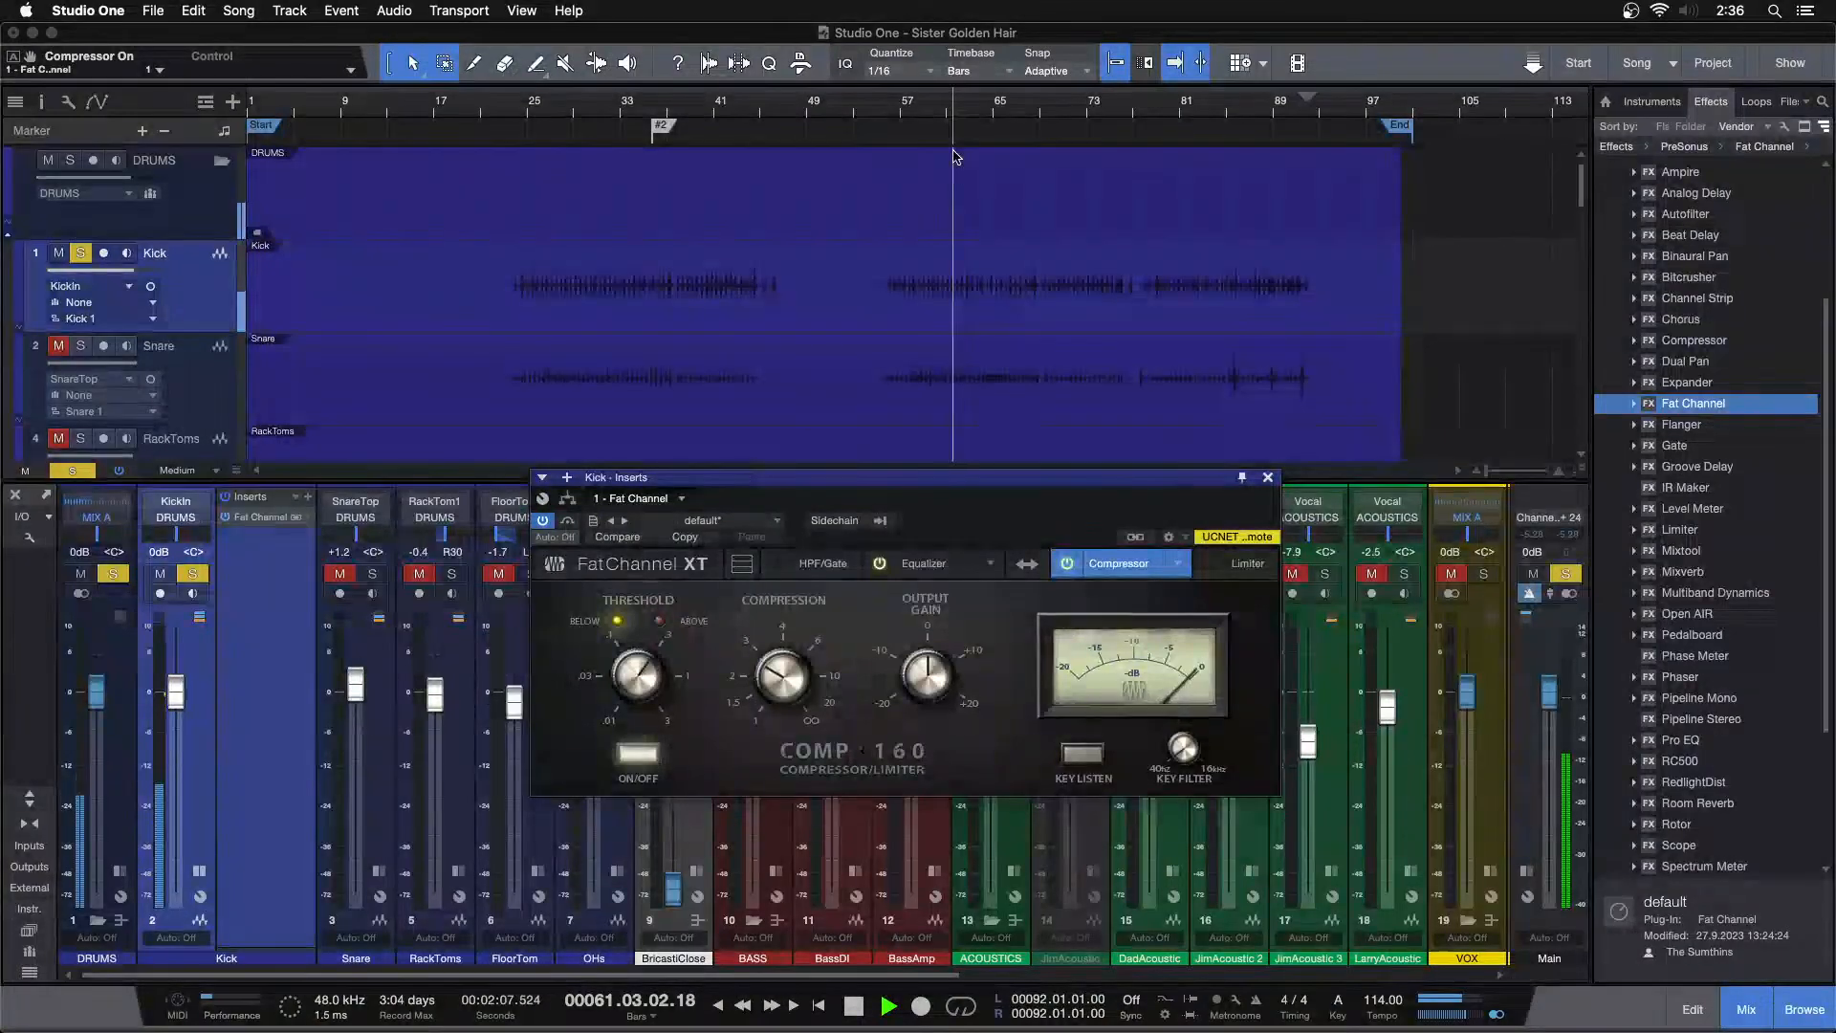
{"action": "left_click_drag", "start_coordinate": [1001, 121], "coordinate": [984, 163]}
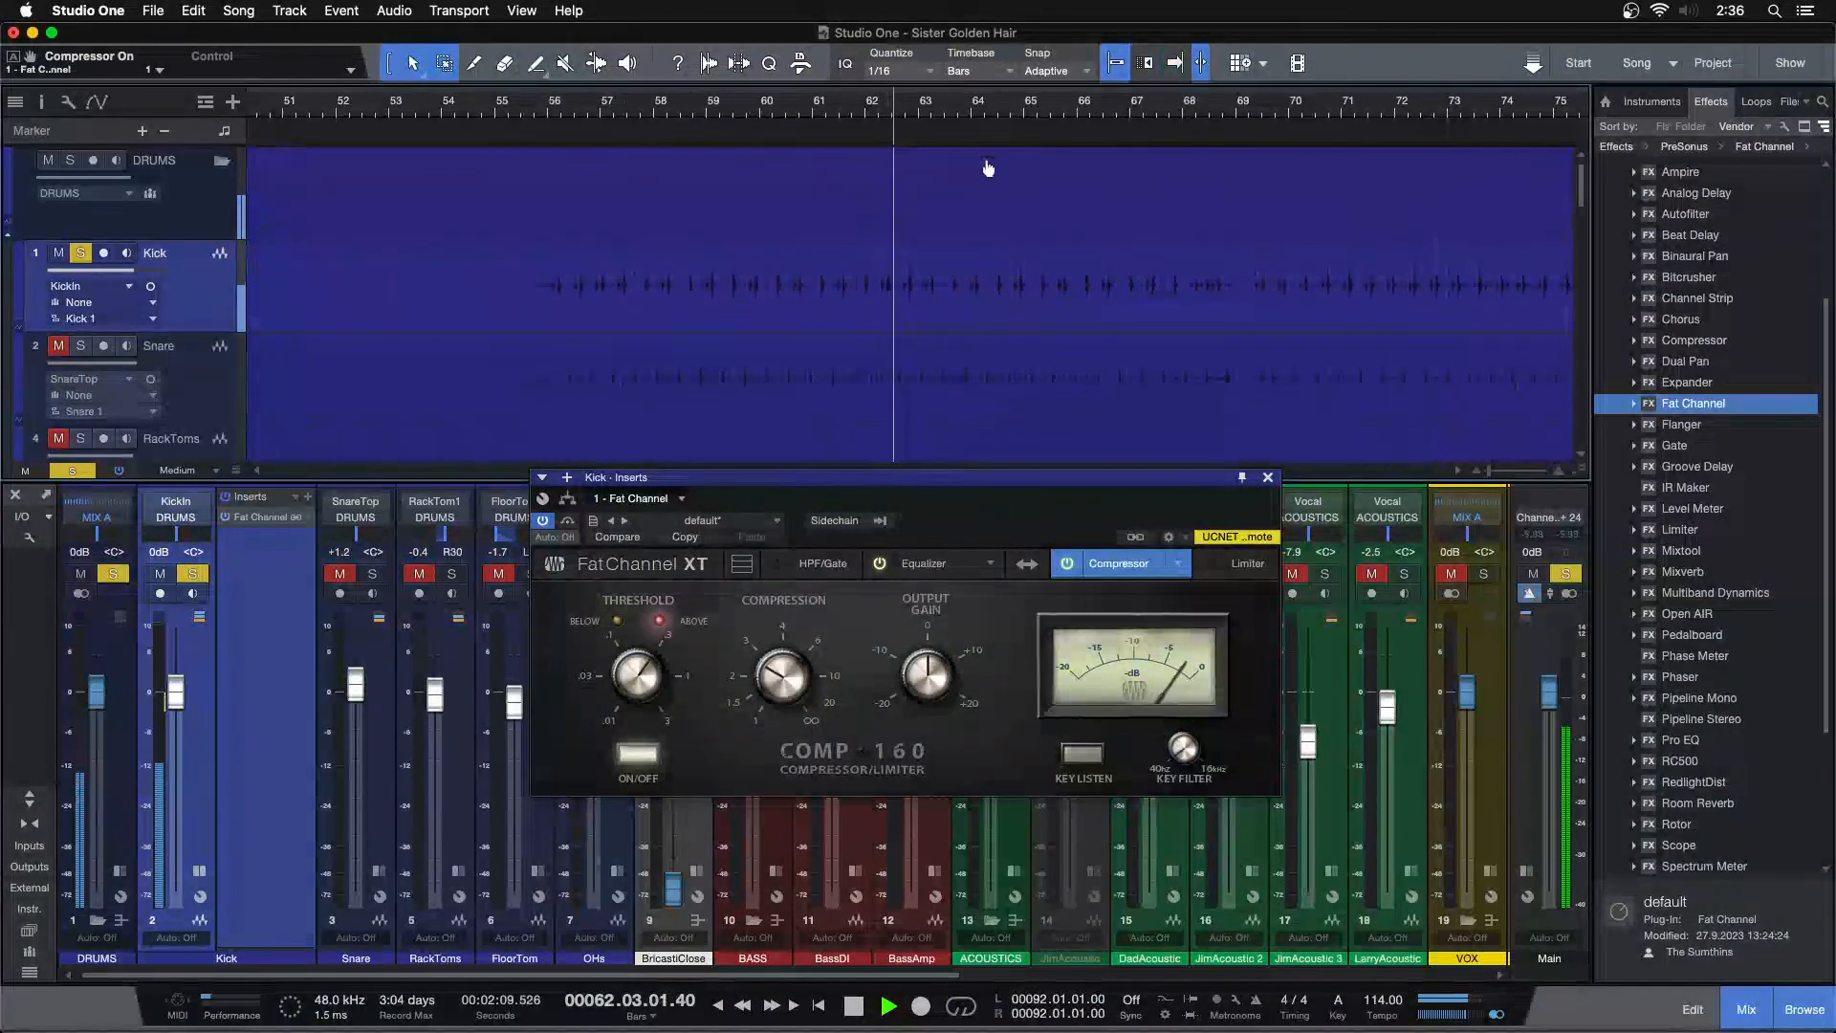
{"action": "key", "text": "f"}
{"action": "key", "text": "space"}
{"action": "key", "text": "space"}
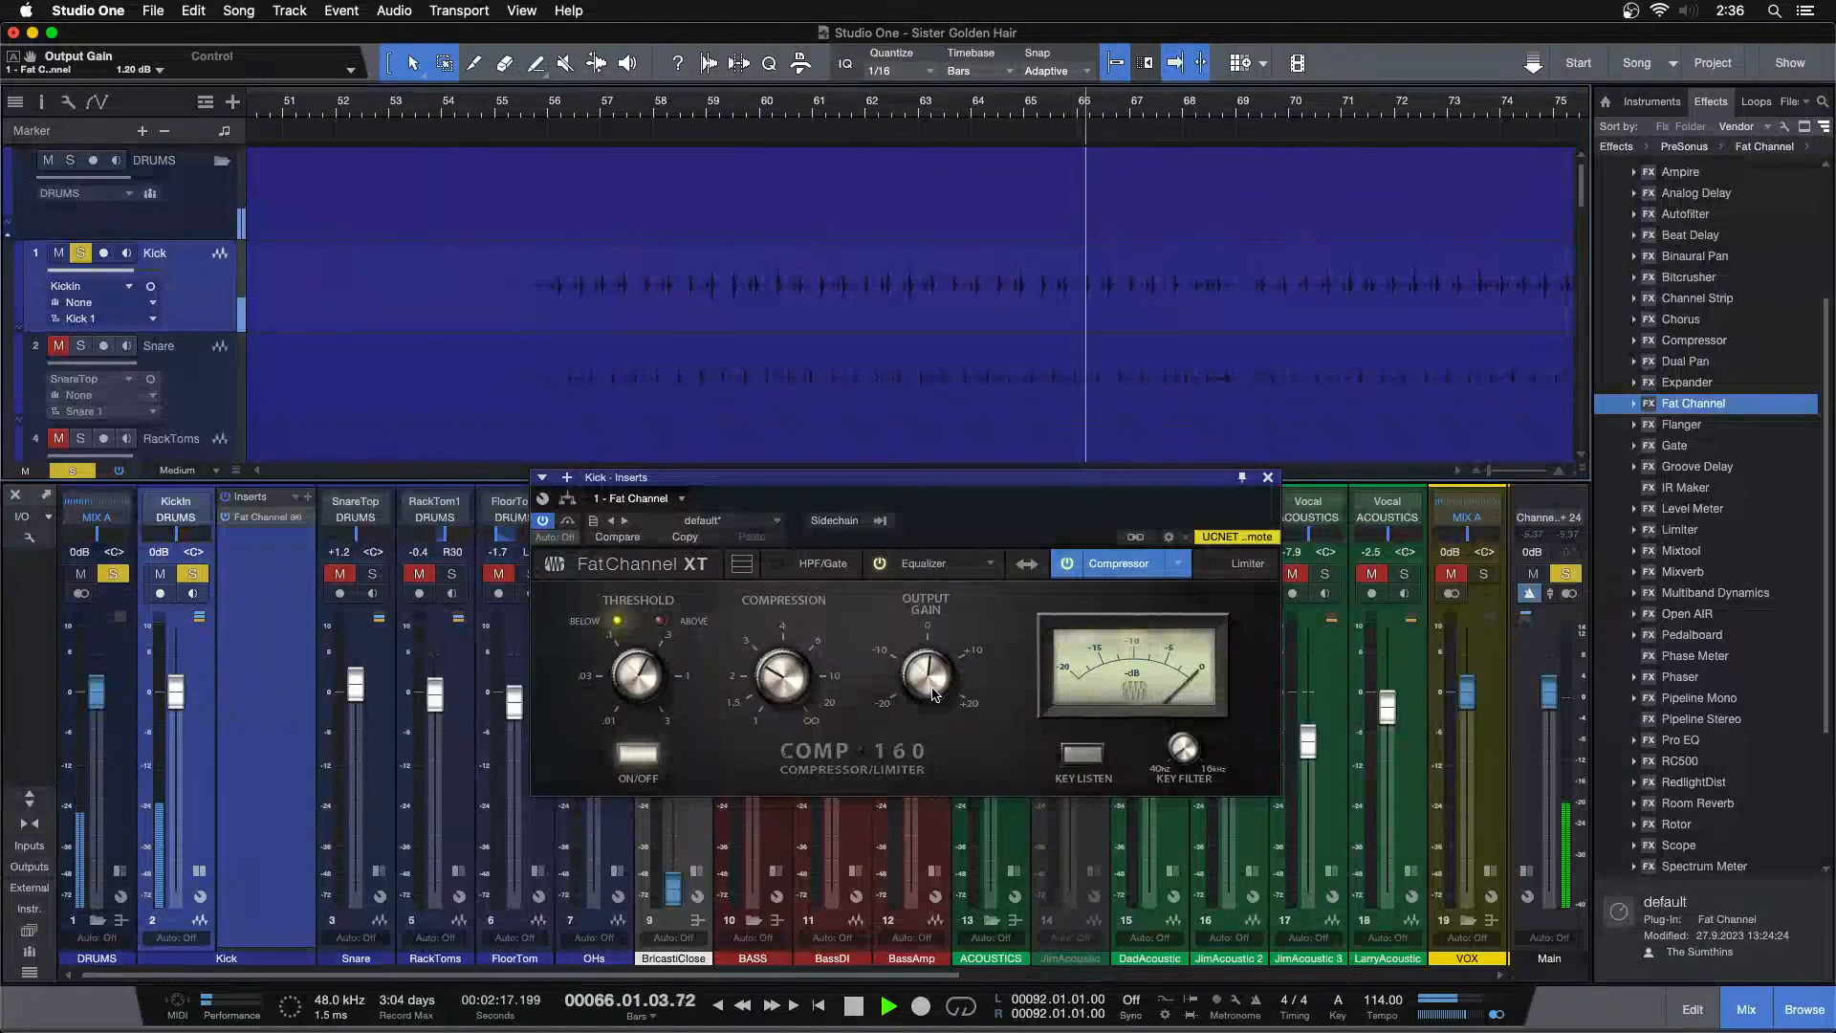
Raise the compressor's output gain to 2 dB
{"action": "left_click_drag", "start_coordinate": [932, 689], "coordinate": [932, 684]}
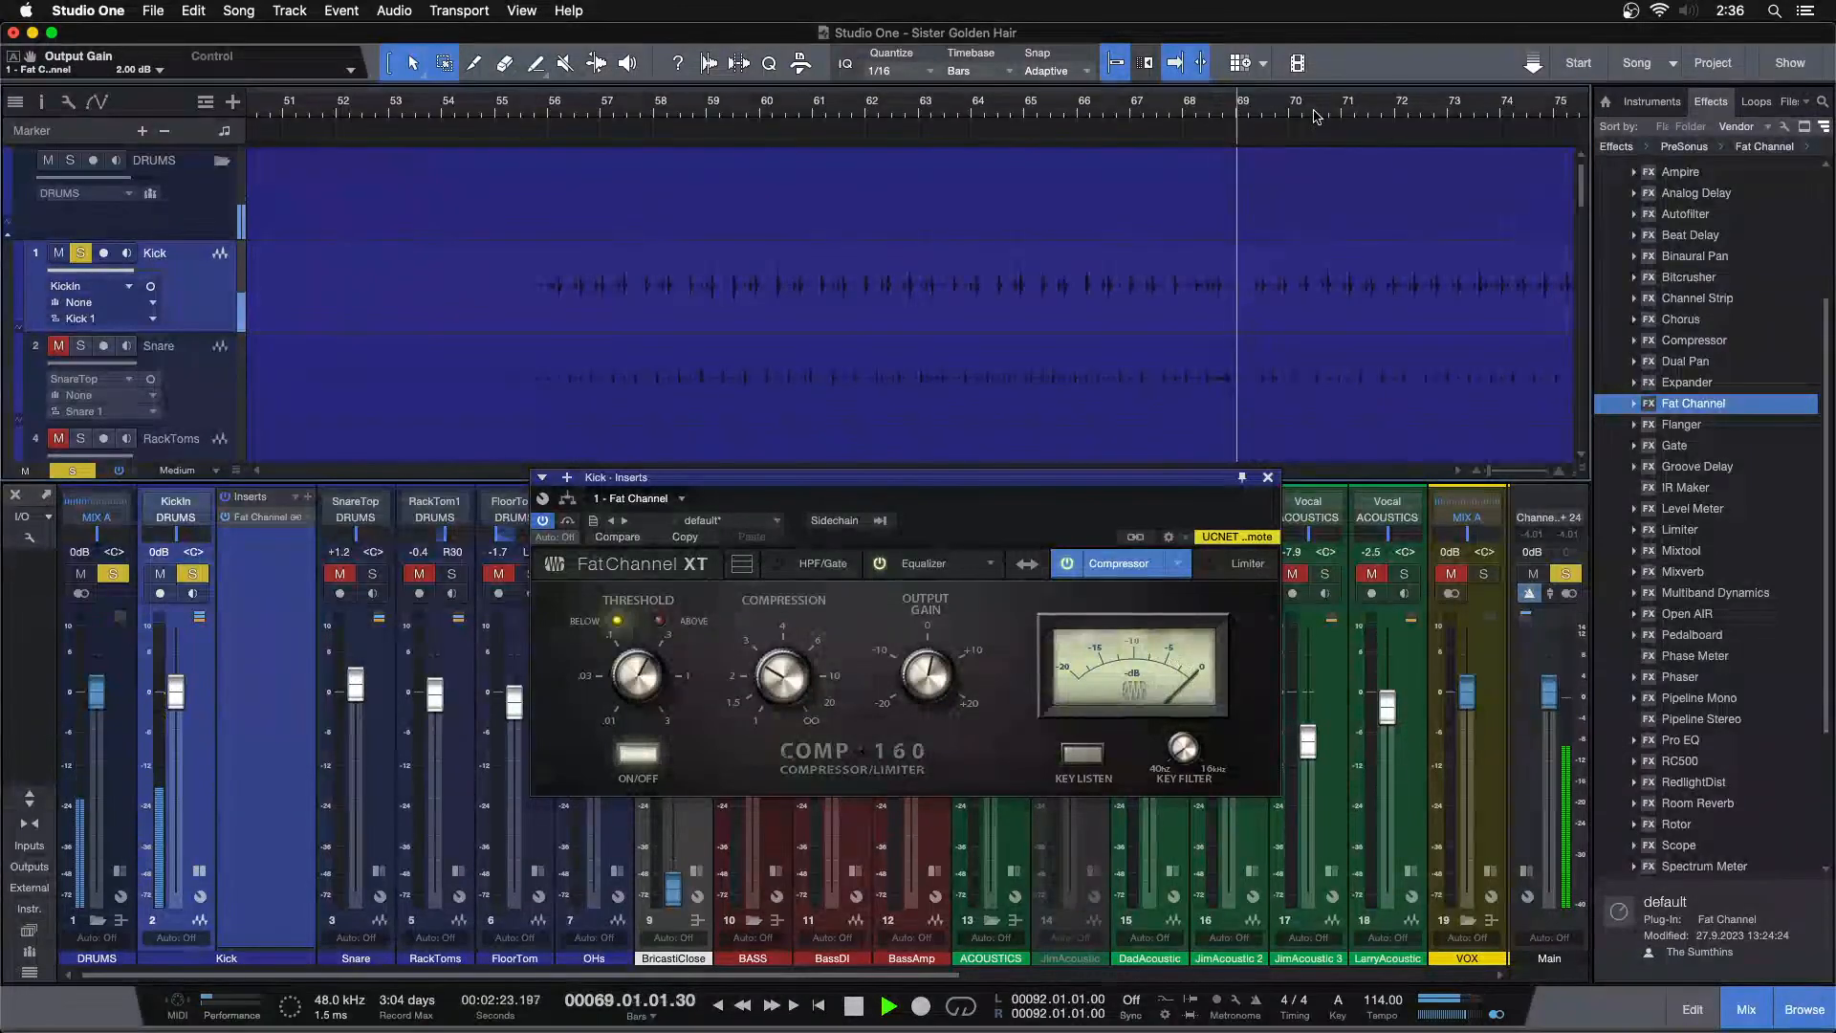
{"action": "left_click_drag", "start_coordinate": [1295, 108], "coordinate": [1004, 132]}
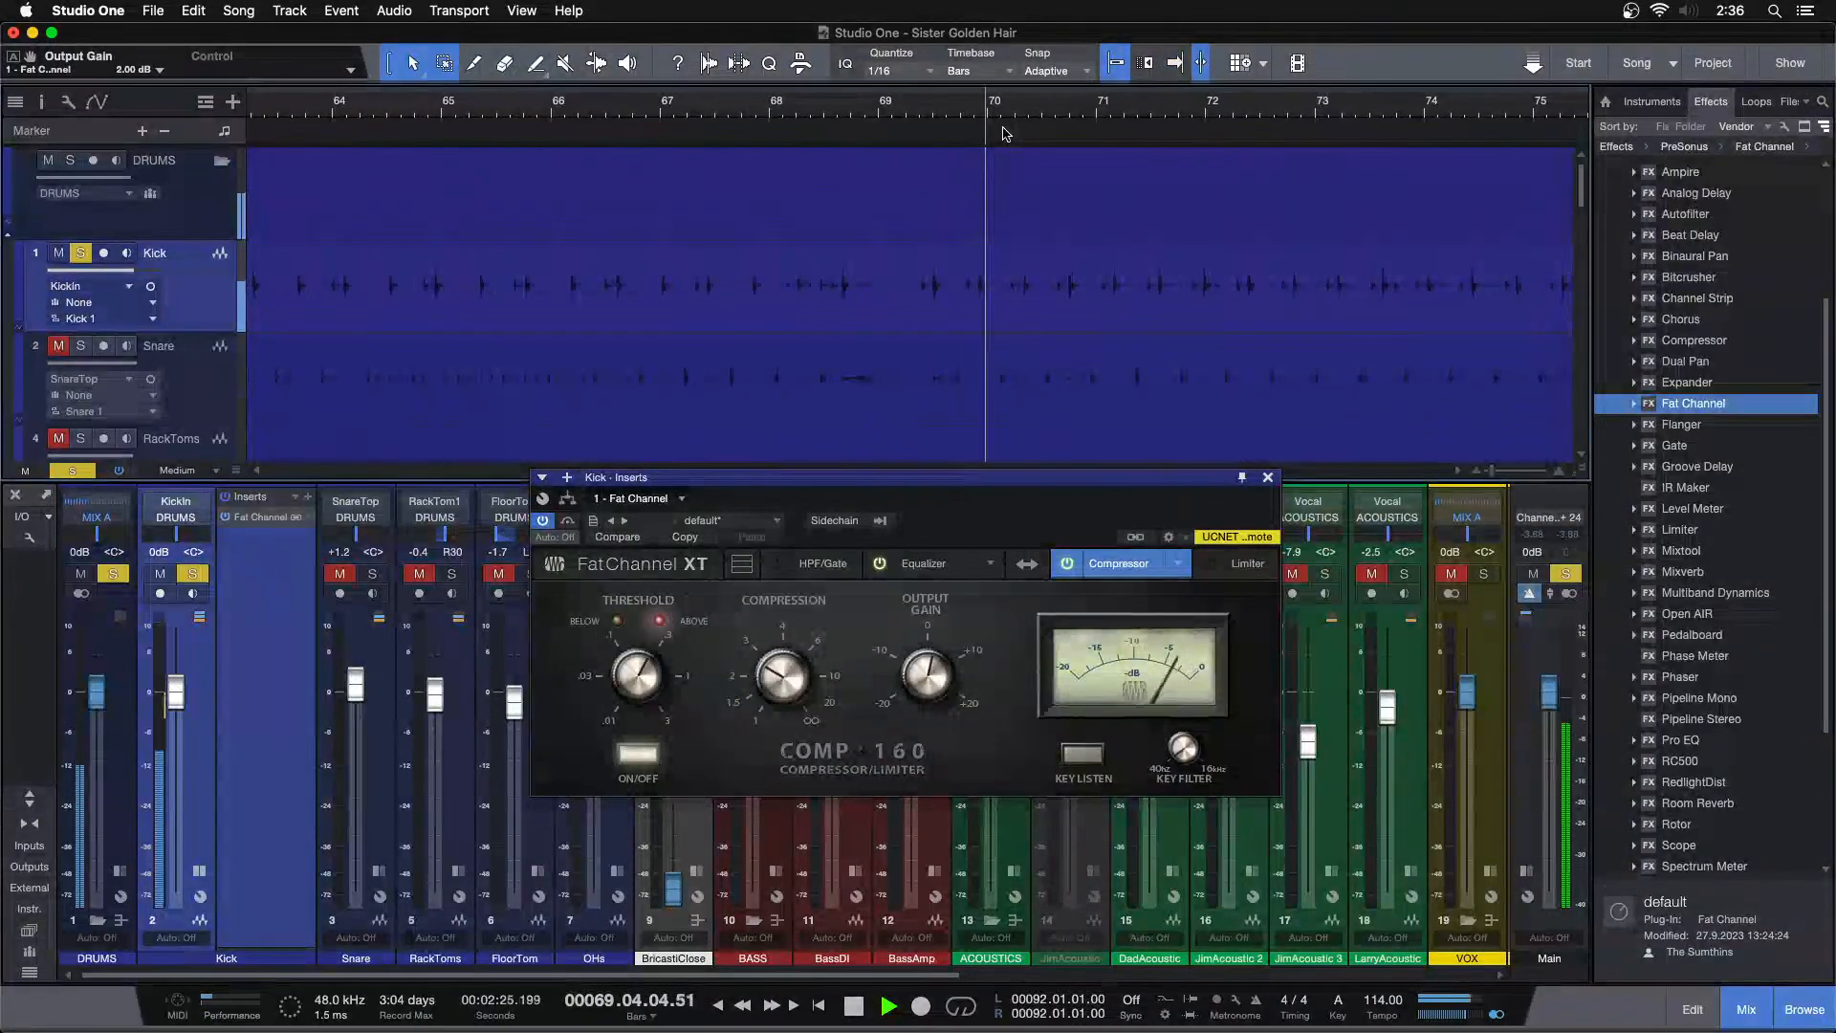
Close the Fat Channel window, solo the SnareTop channel and play the song from bar 28
{"action": "left_click", "coordinate": [899, 105]}
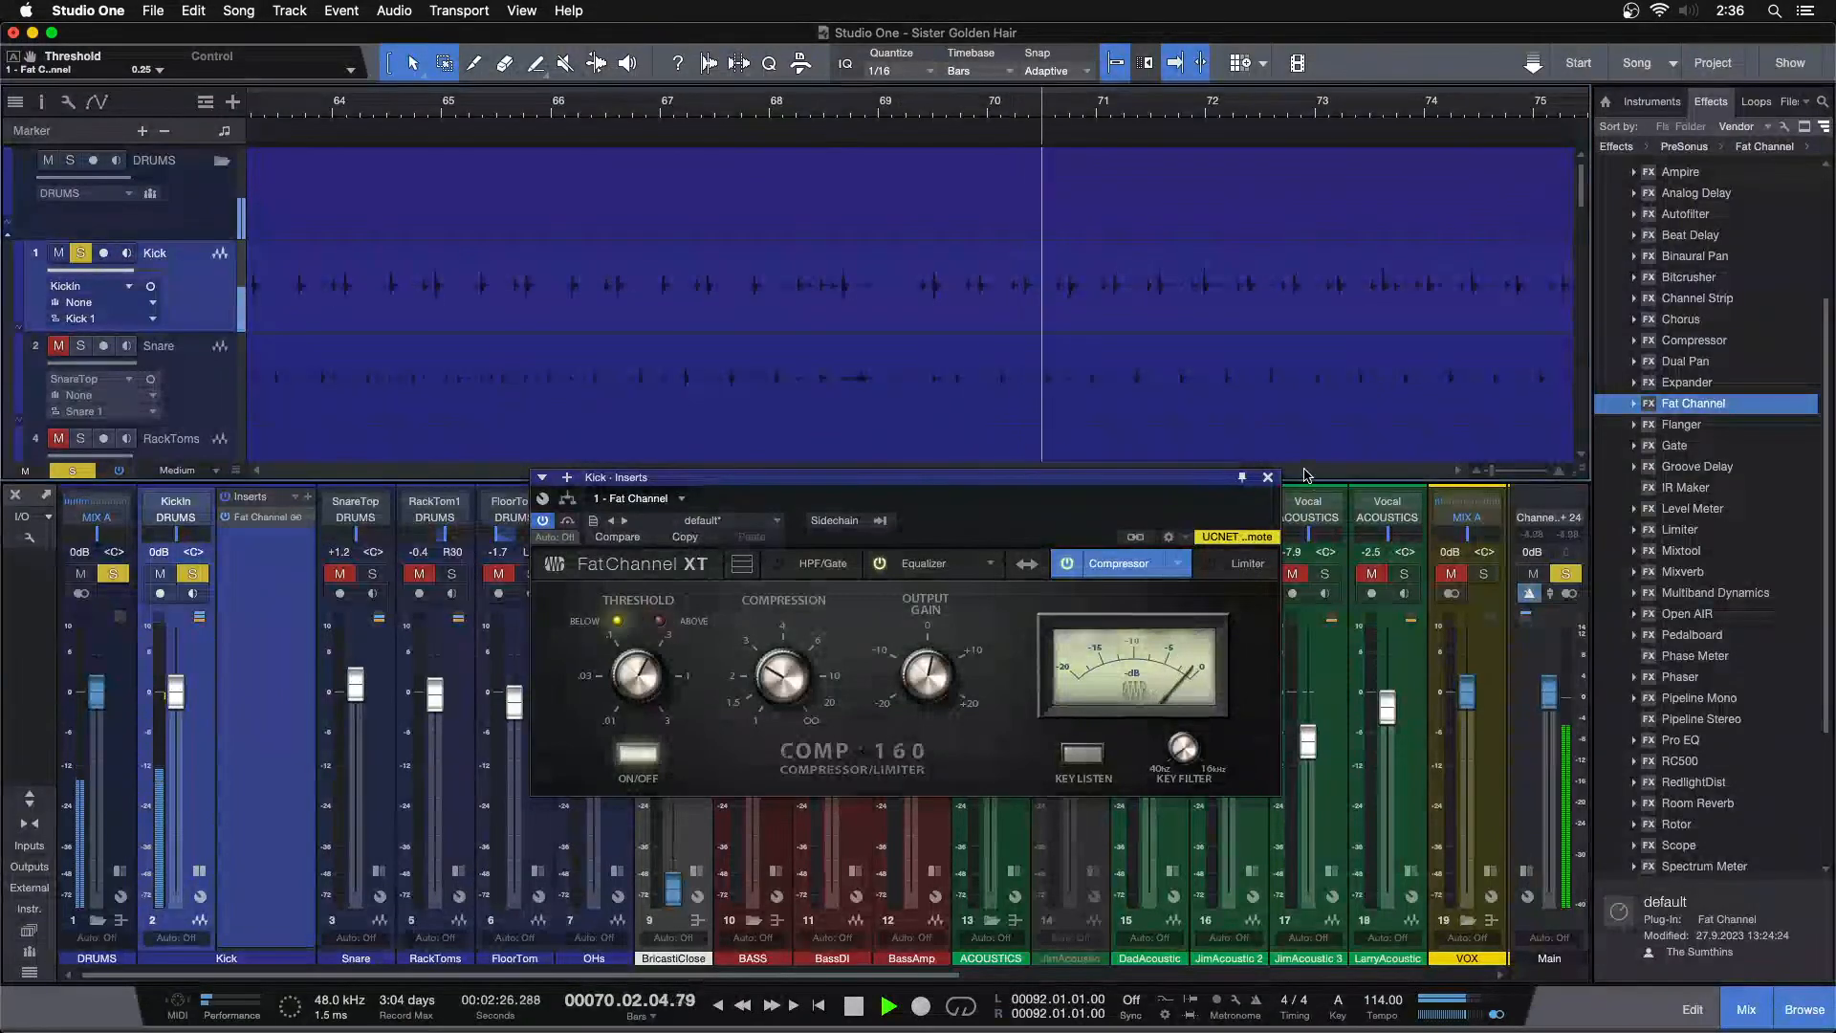
{"action": "left_click", "coordinate": [1268, 477]}
{"action": "key", "text": "shift+z"}
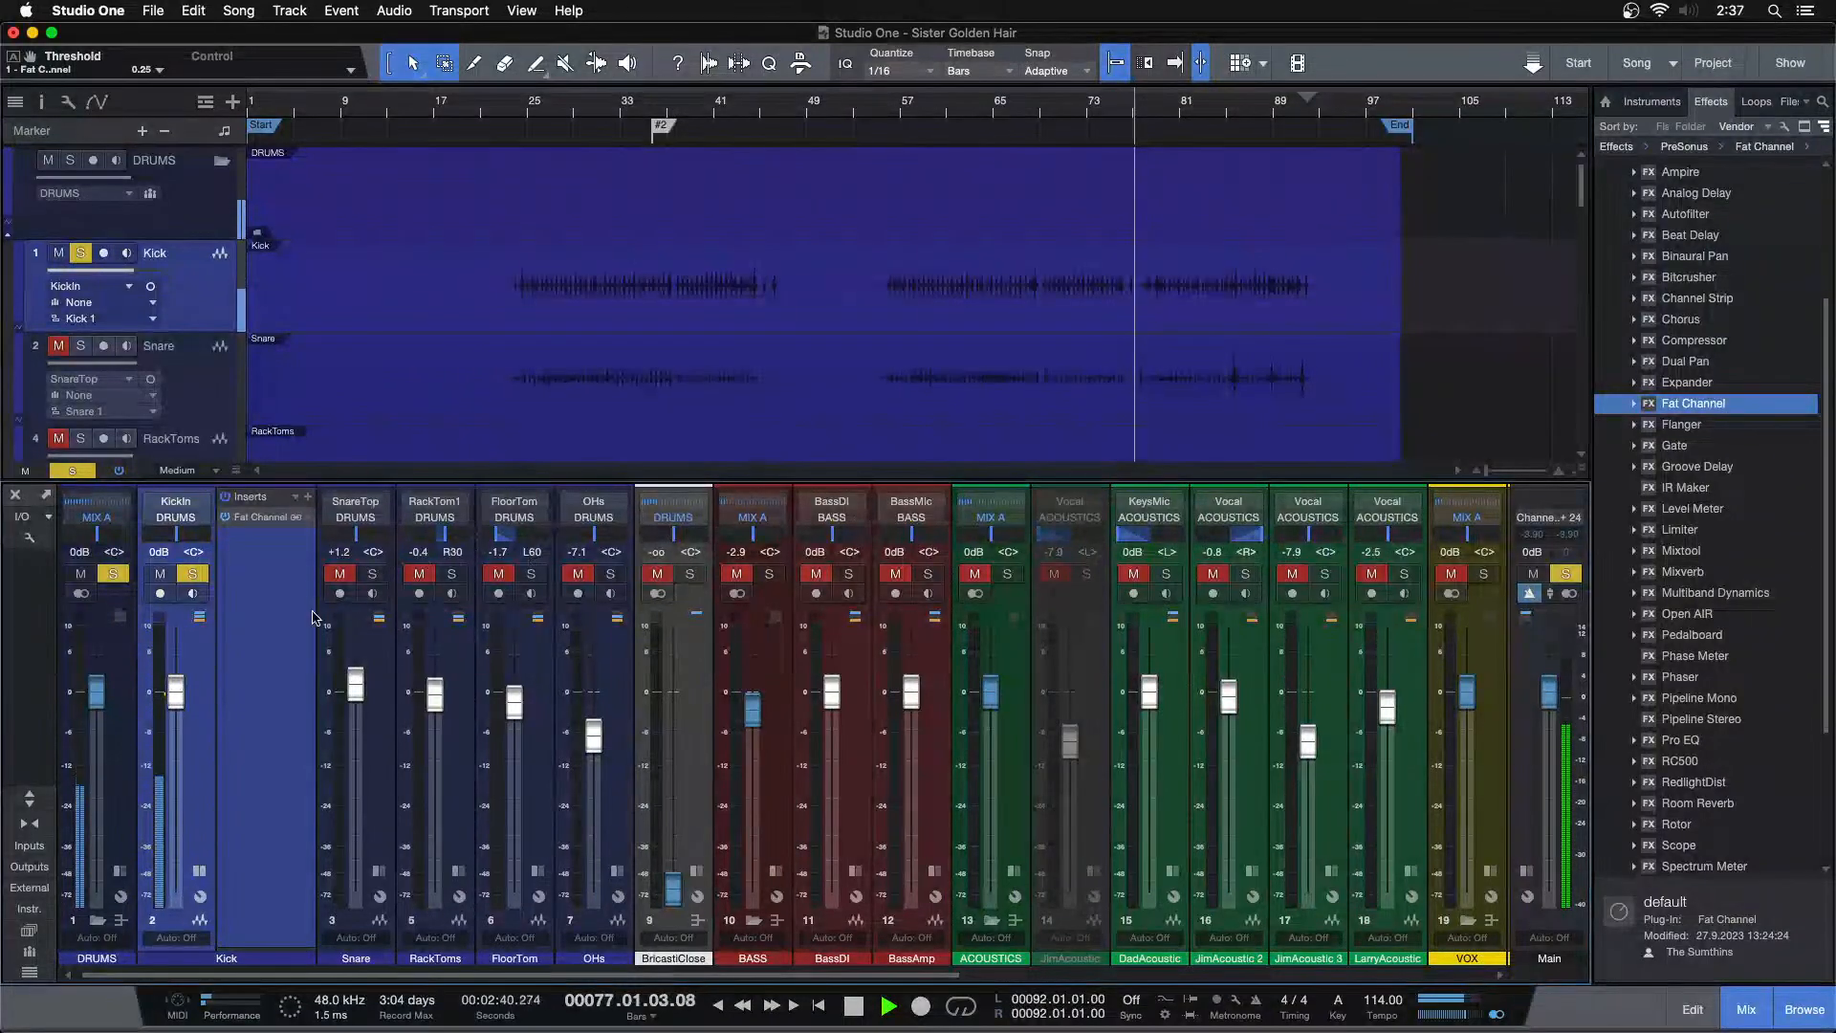
{"action": "key", "text": "space"}
{"action": "left_click", "coordinate": [372, 572]}
{"action": "left_click", "coordinate": [563, 113]}
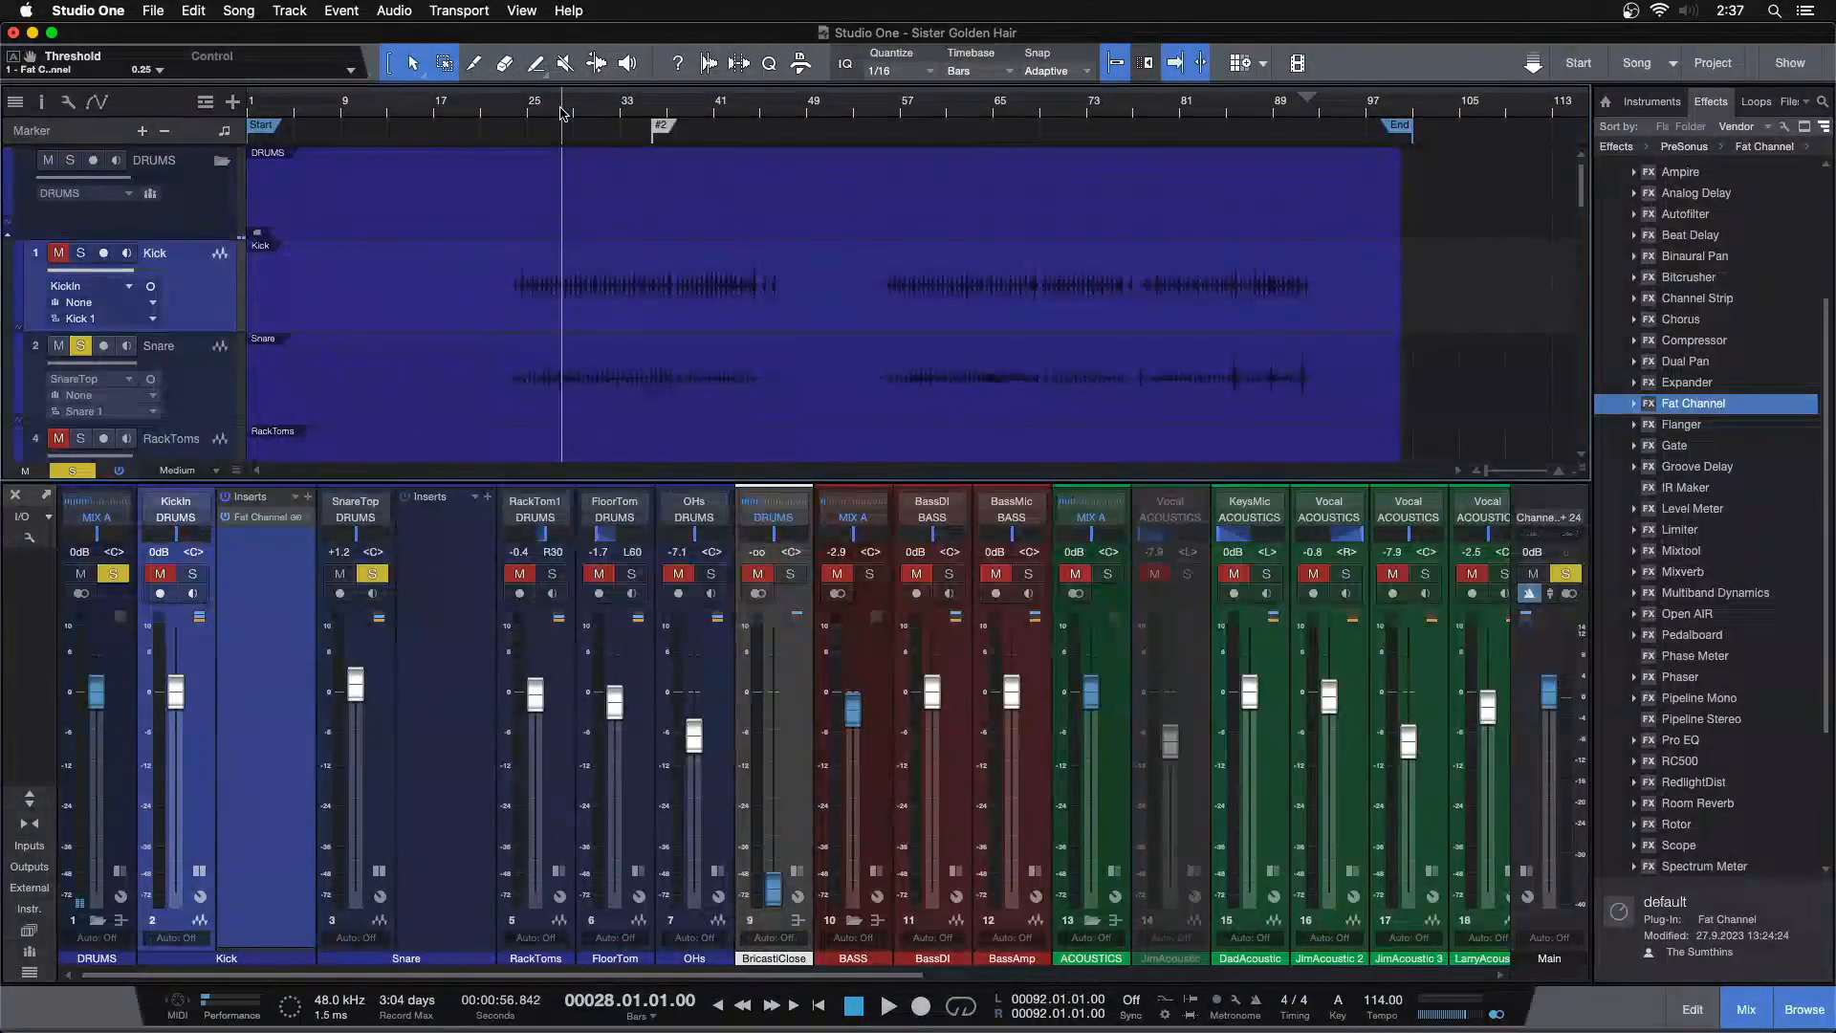
{"action": "key", "text": "space"}
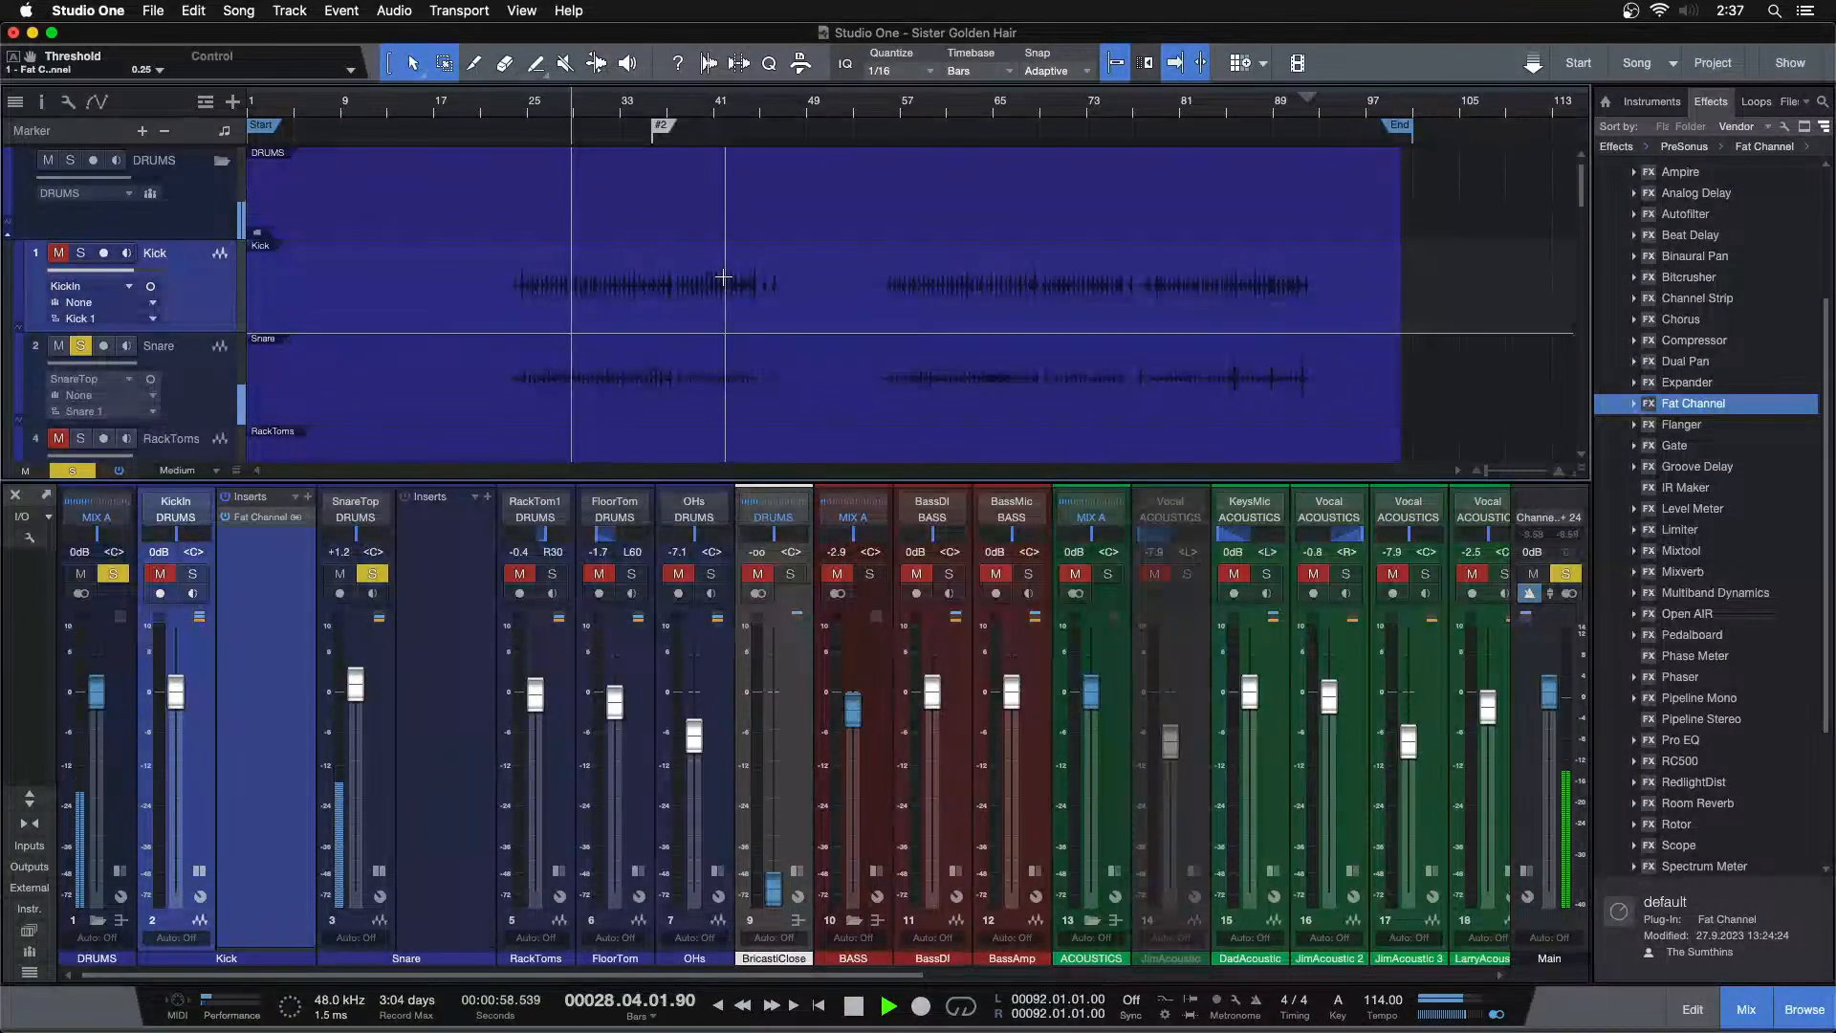
Duplicate the layer on the selected drum tracks
{"action": "key", "text": "F3"}
{"action": "key", "text": "space"}
{"action": "left_click", "coordinate": [332, 282]}
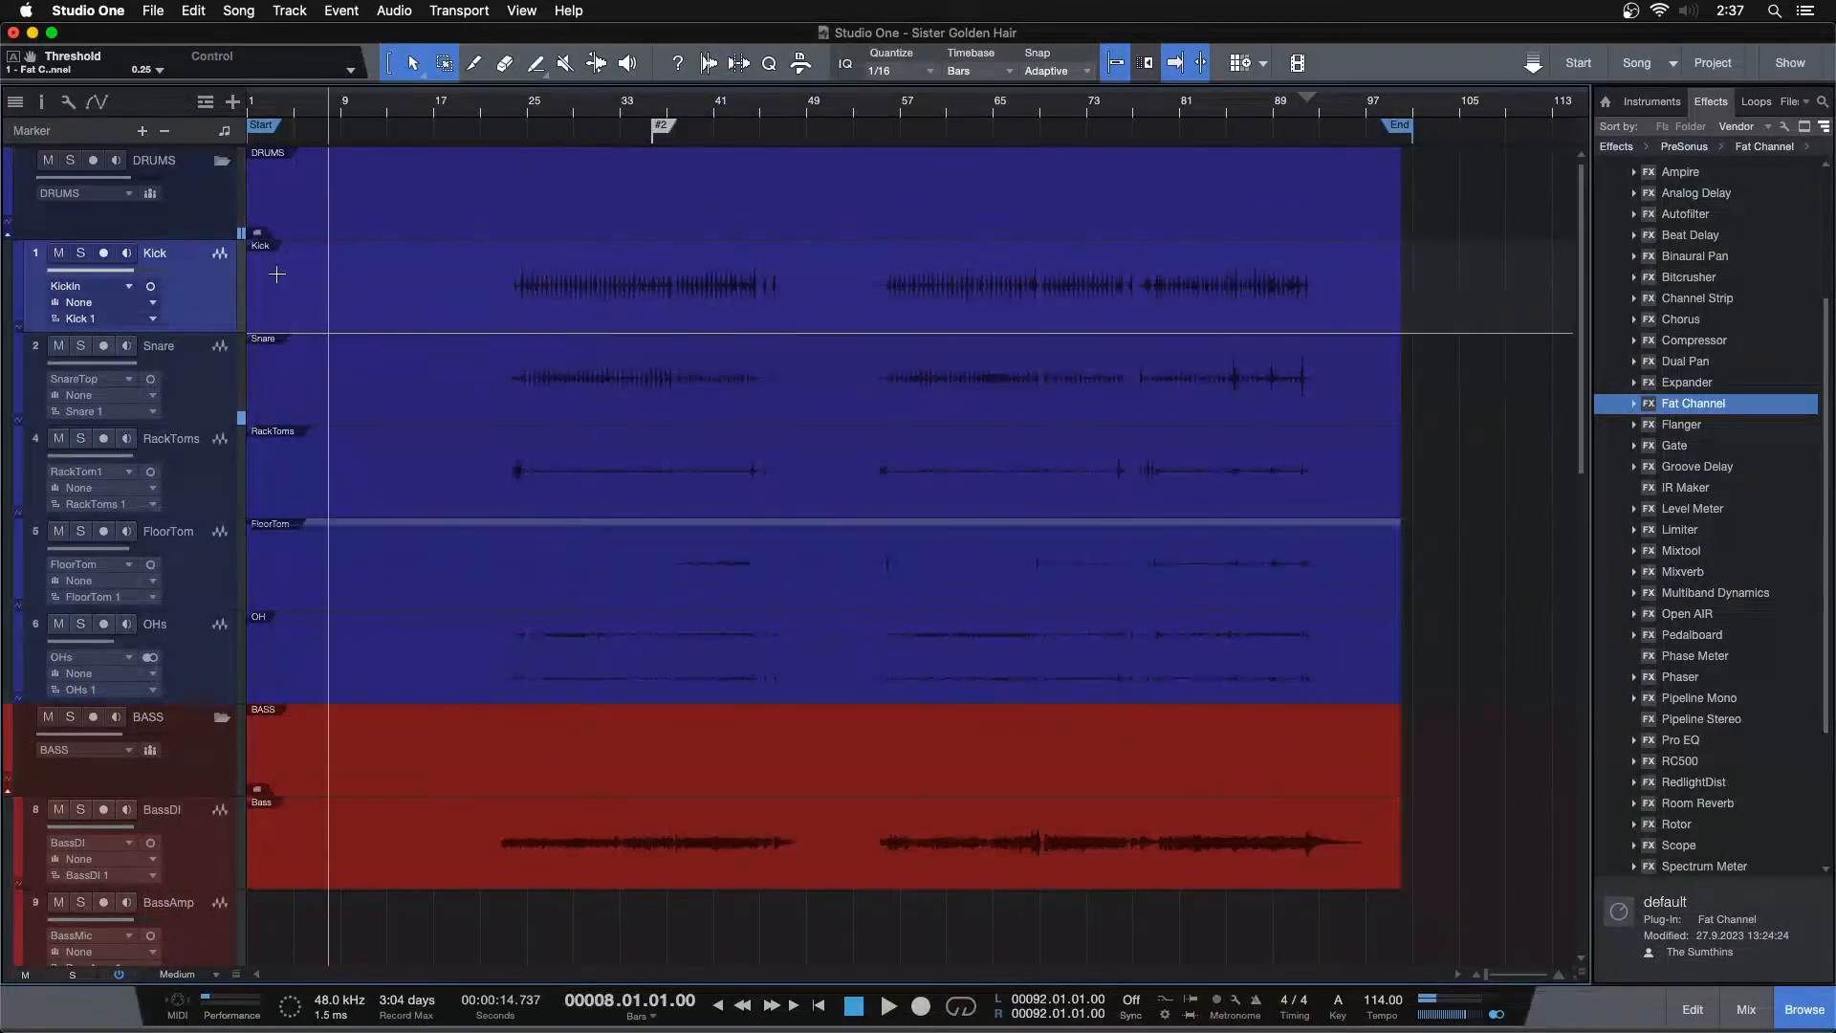
{"action": "left_click", "coordinate": [41, 101]}
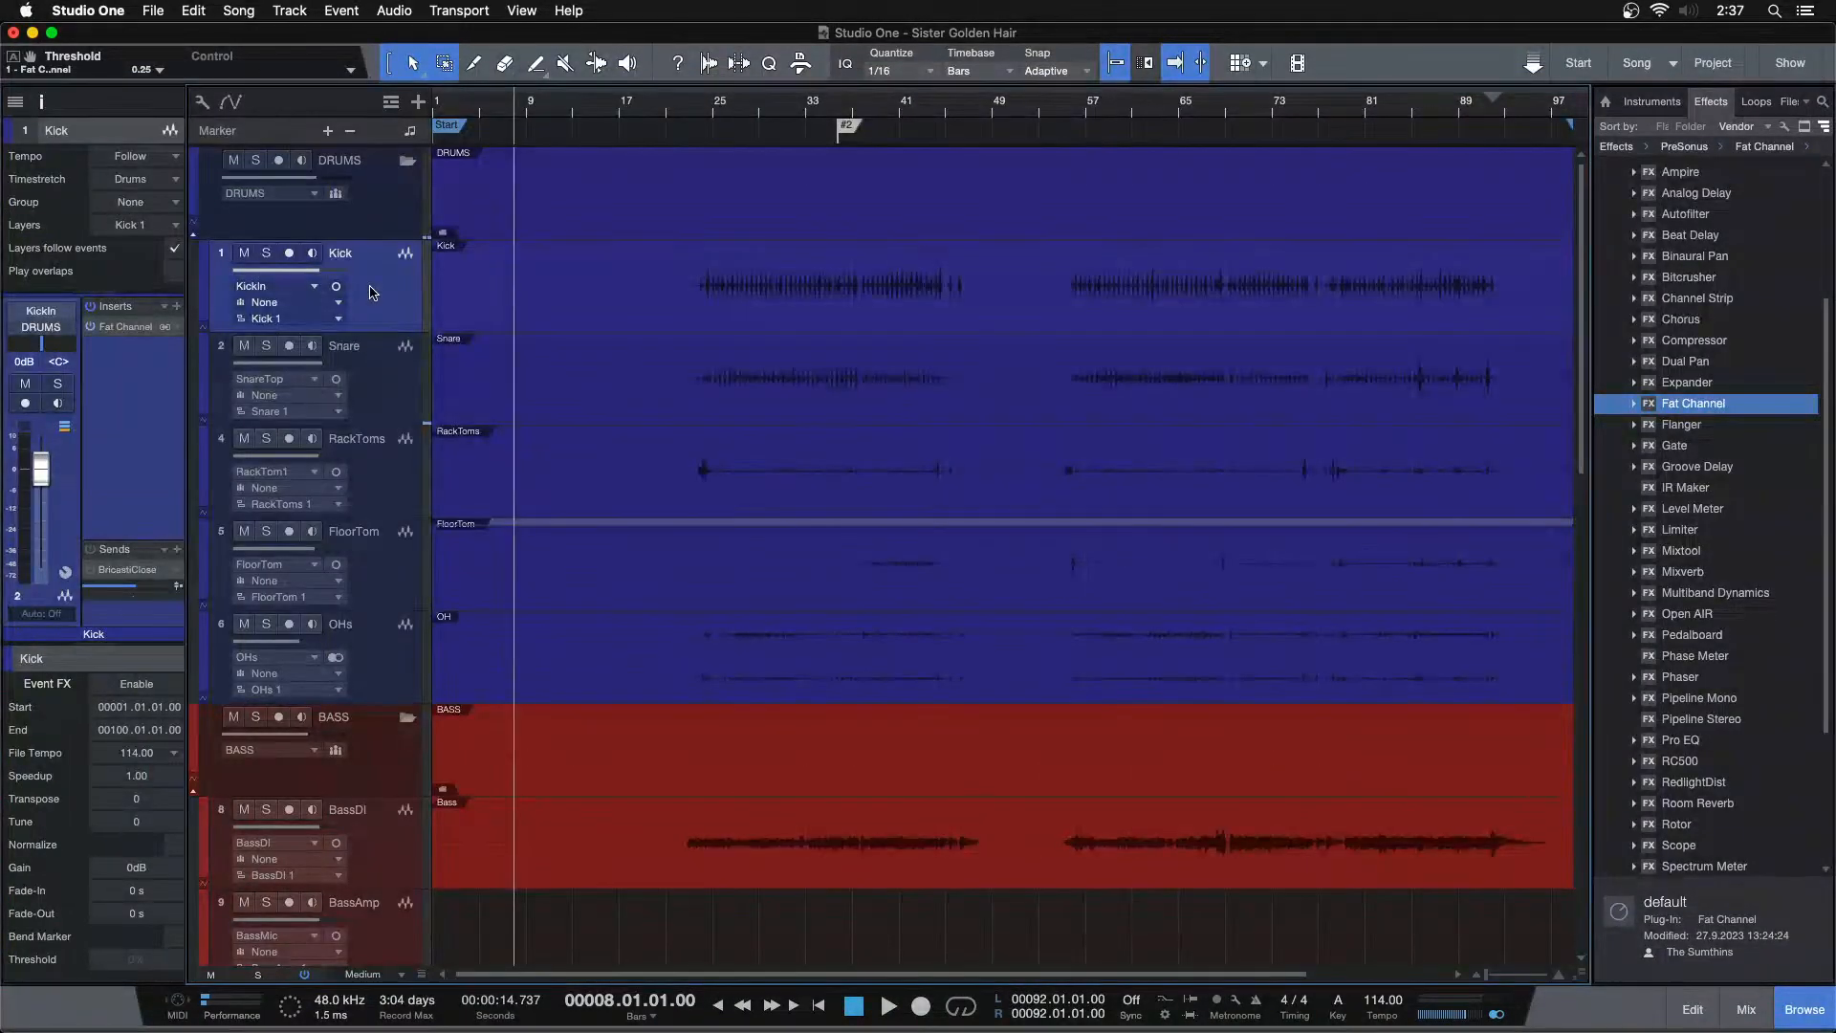
{"action": "left_click", "coordinate": [383, 633], "text": "shift"}
{"action": "right_click", "coordinate": [383, 633]}
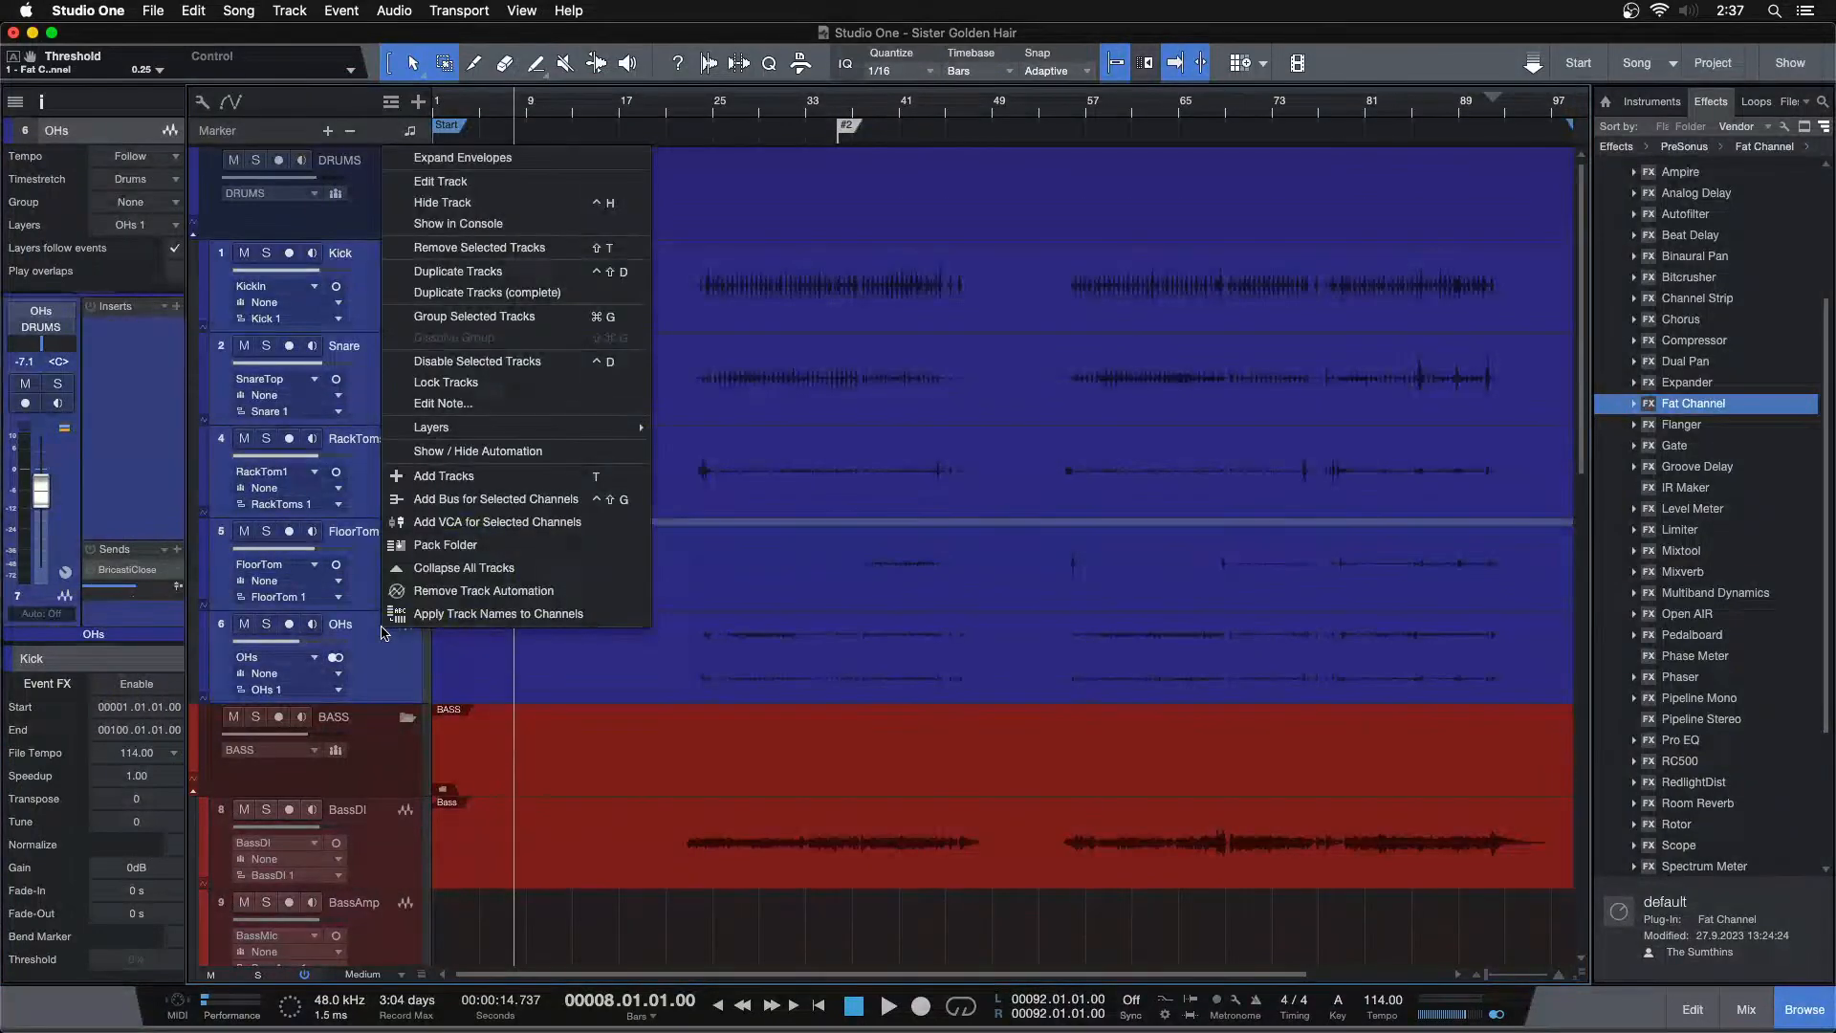
{"action": "mouse_move", "coordinate": [592, 429]}
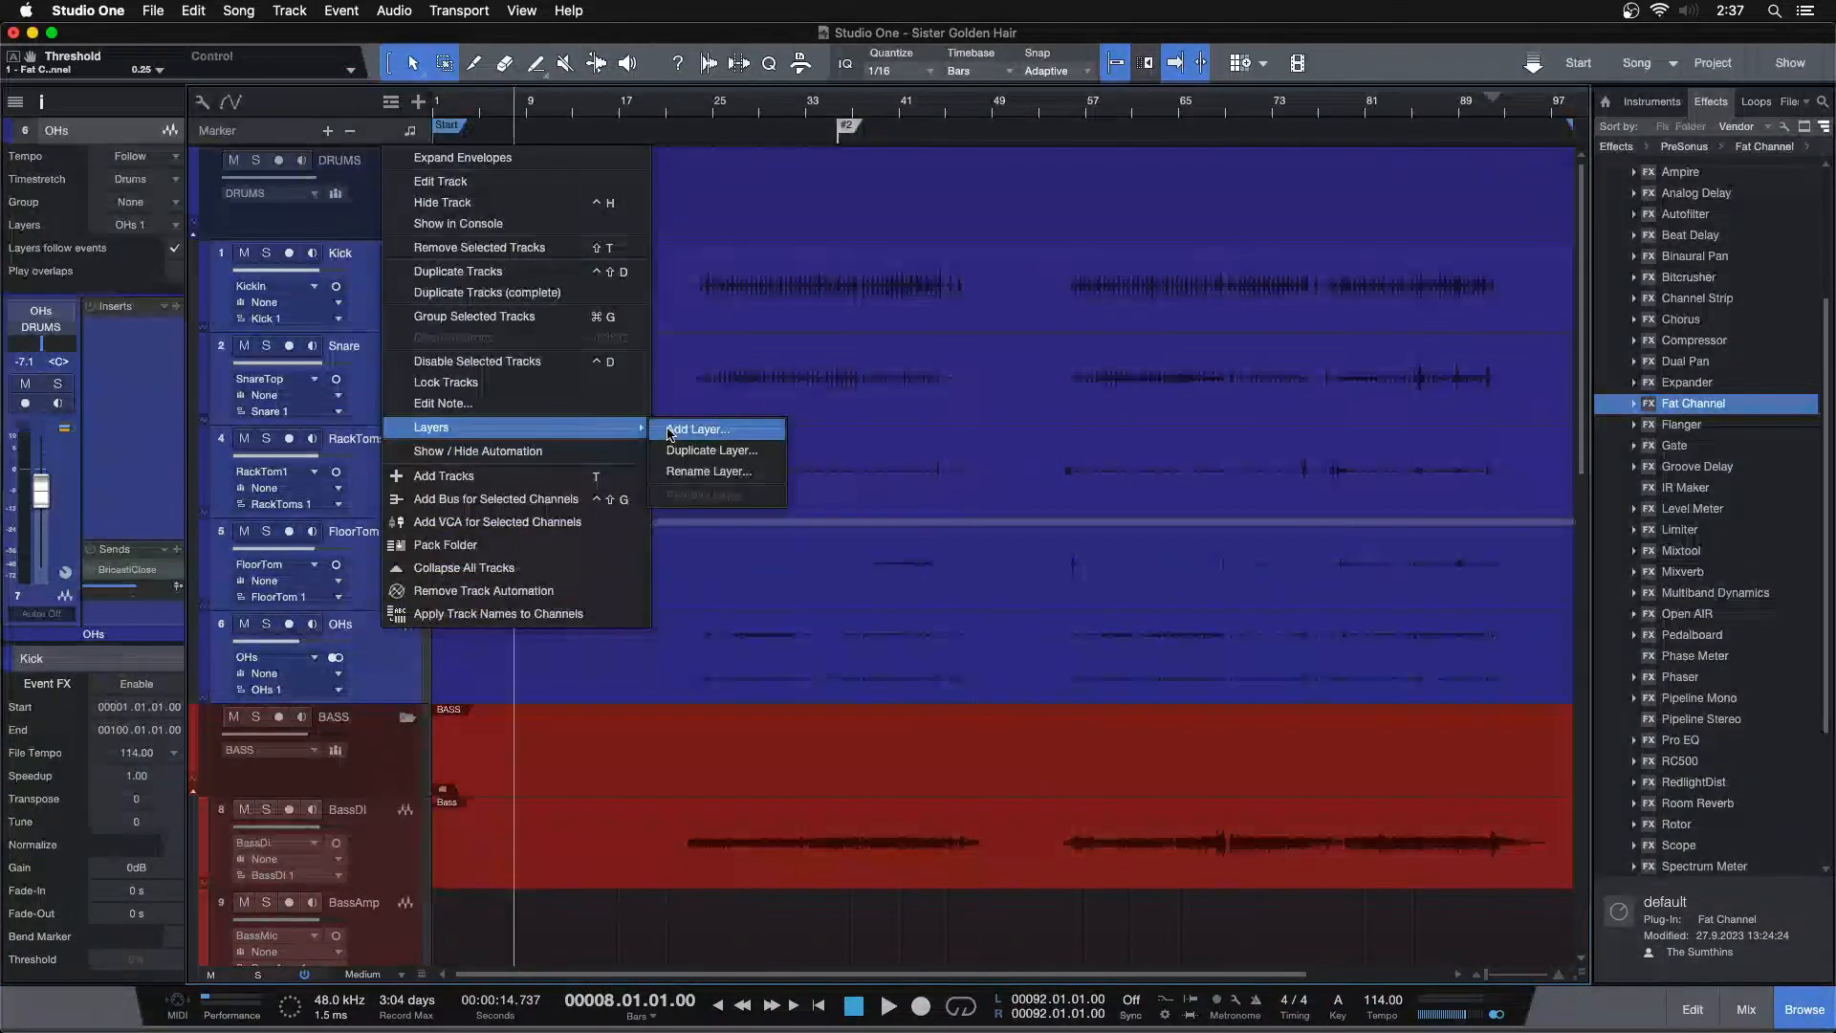
{"action": "left_click", "coordinate": [714, 450]}
Rename the duplicated layer OG and collapse the expanded layers
{"action": "left_click", "coordinate": [985, 351]}
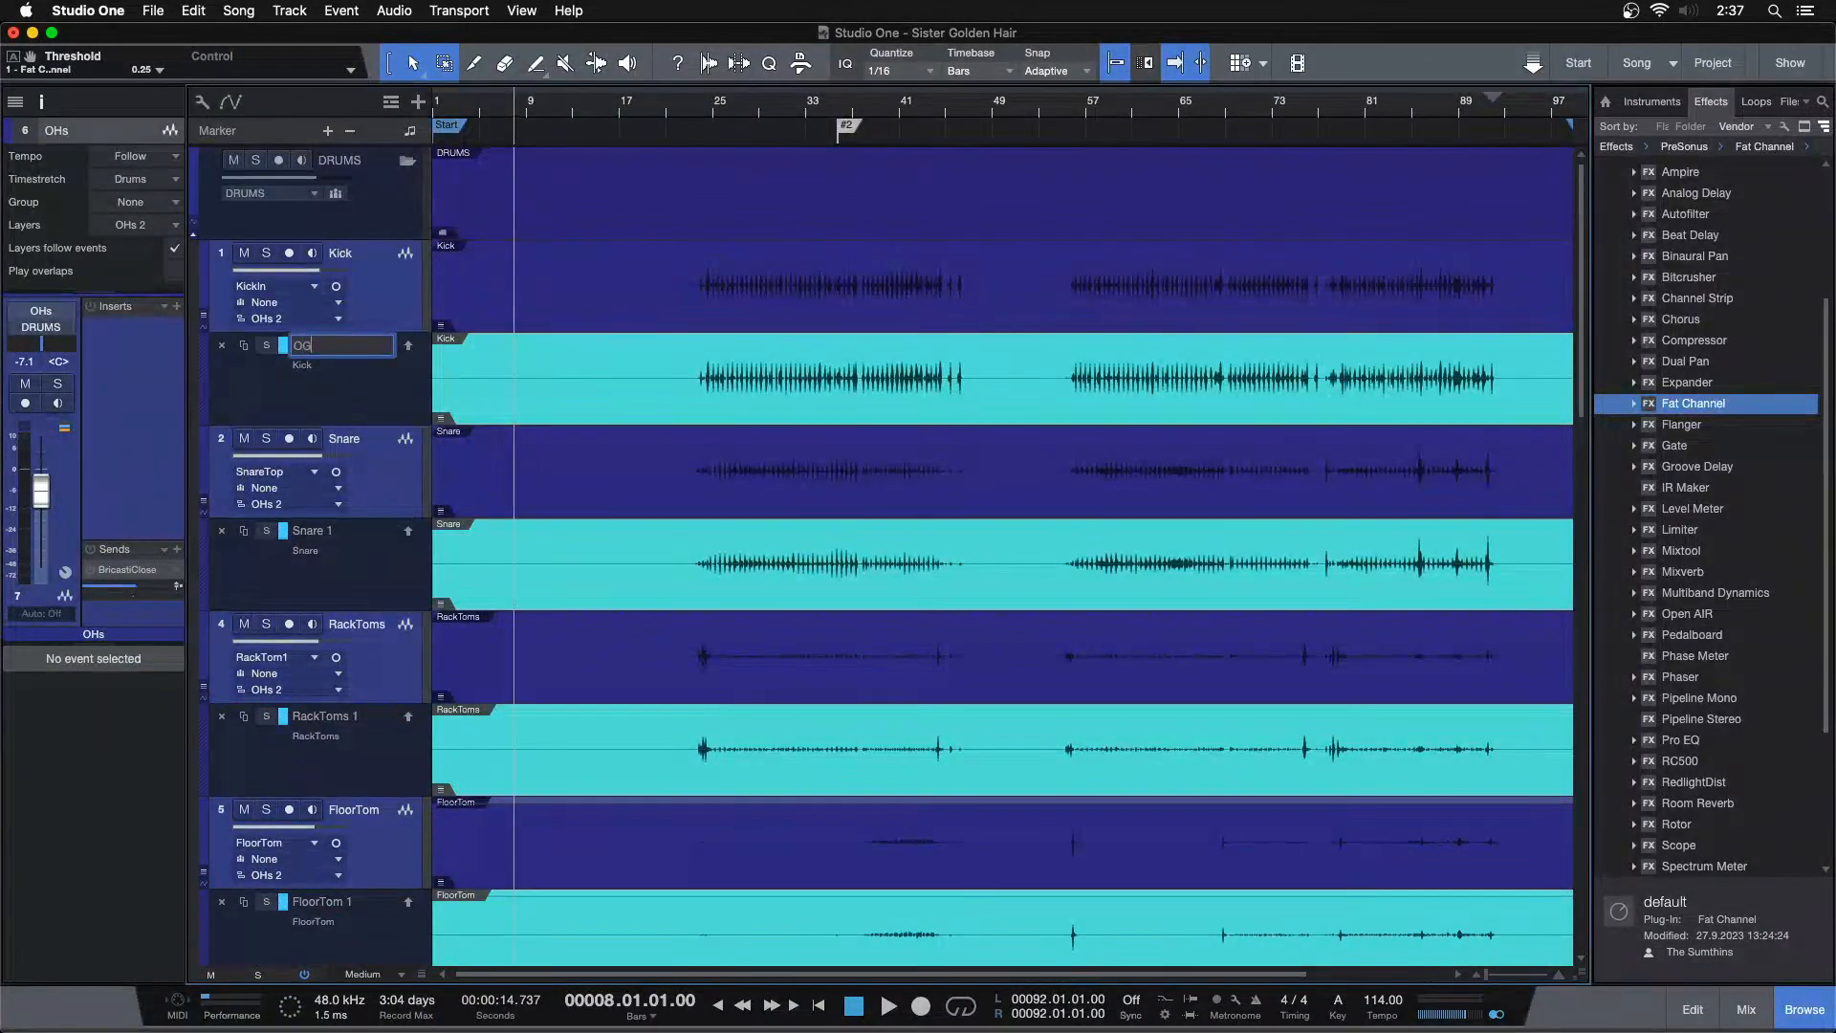
{"action": "type", "text": "OG"}
{"action": "key", "text": "Return"}
{"action": "right_click", "coordinate": [402, 285]}
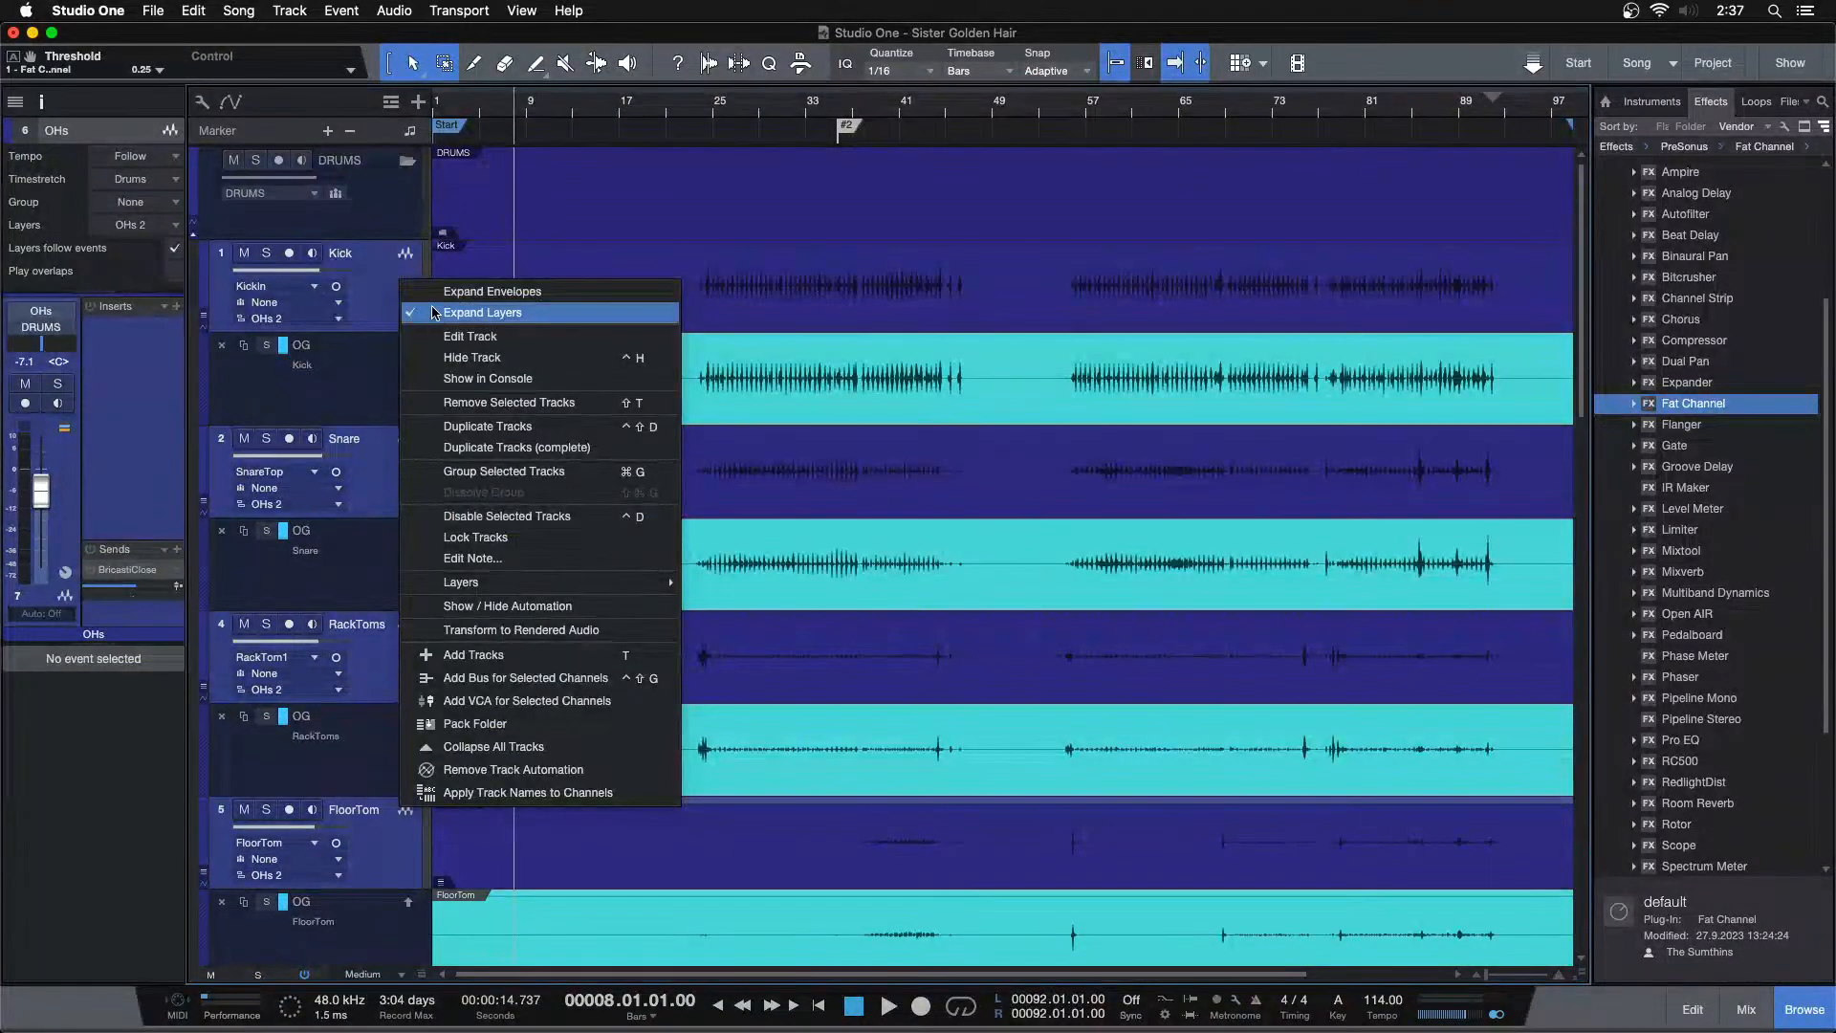
{"action": "left_click", "coordinate": [425, 304]}
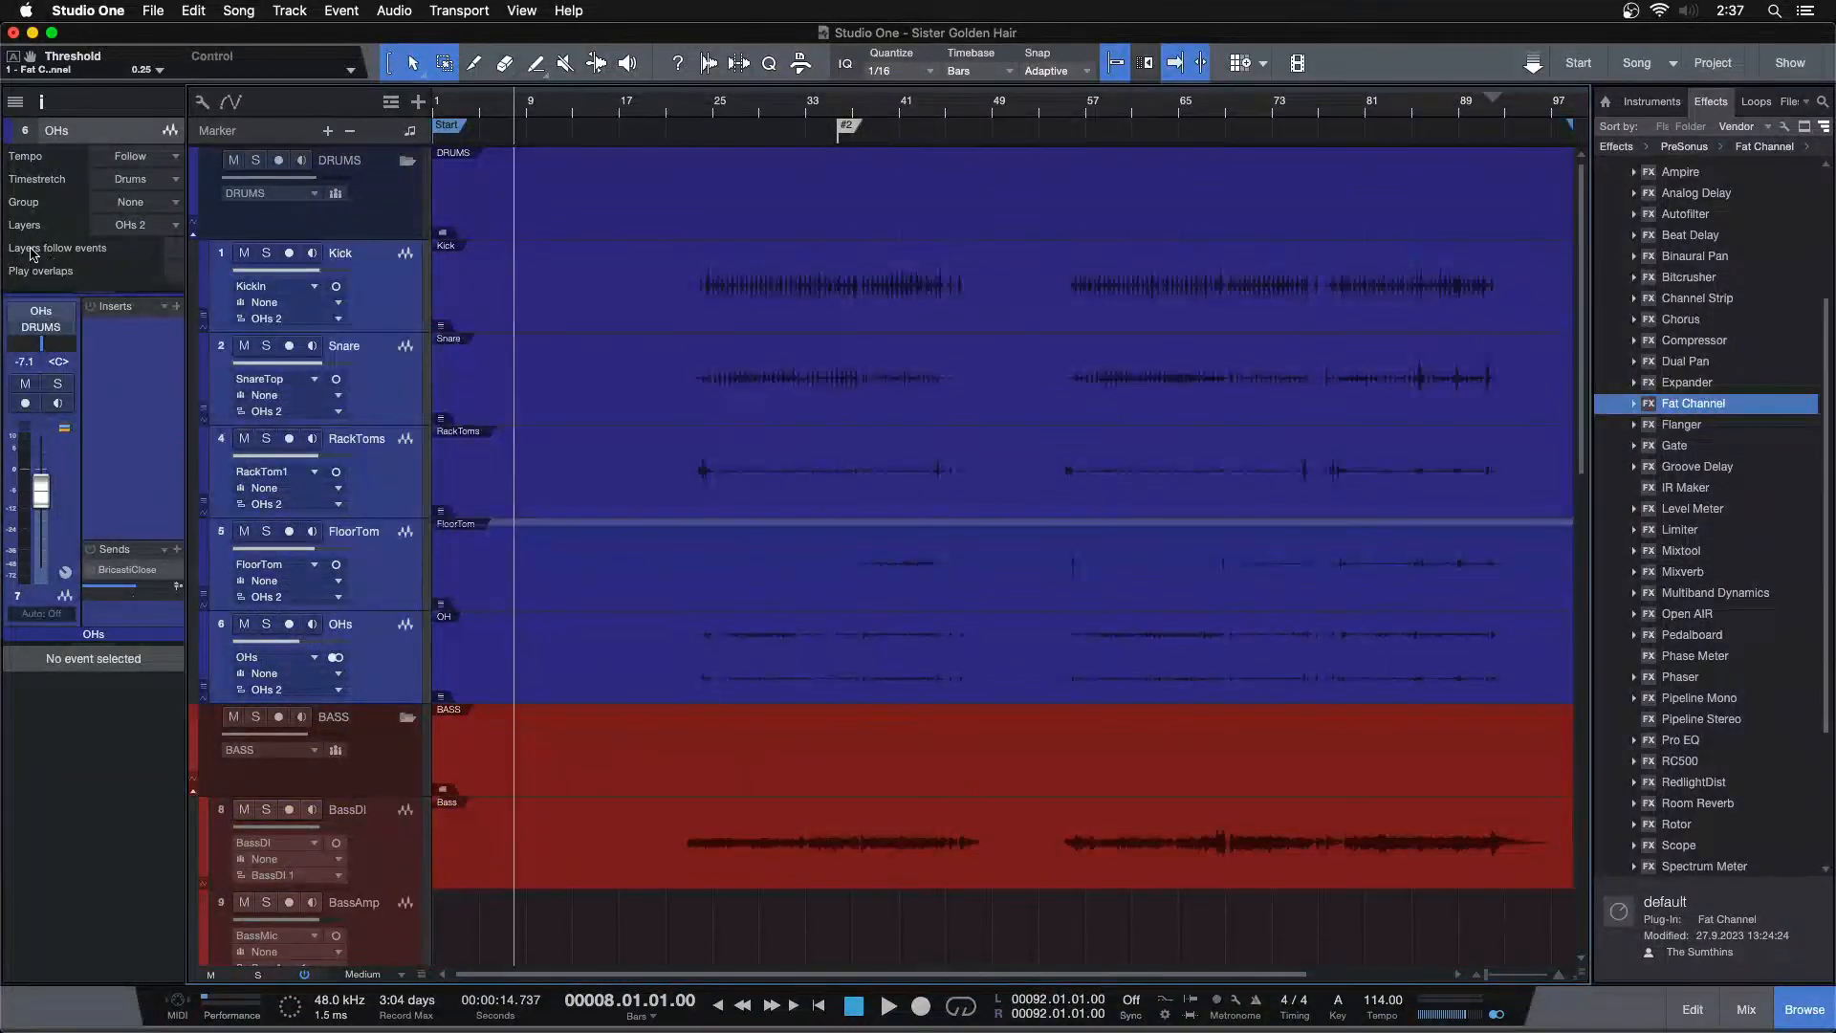
Enable Event FX on the kick event and render the Fat Channel processing into it
{"action": "left_click", "coordinate": [566, 311]}
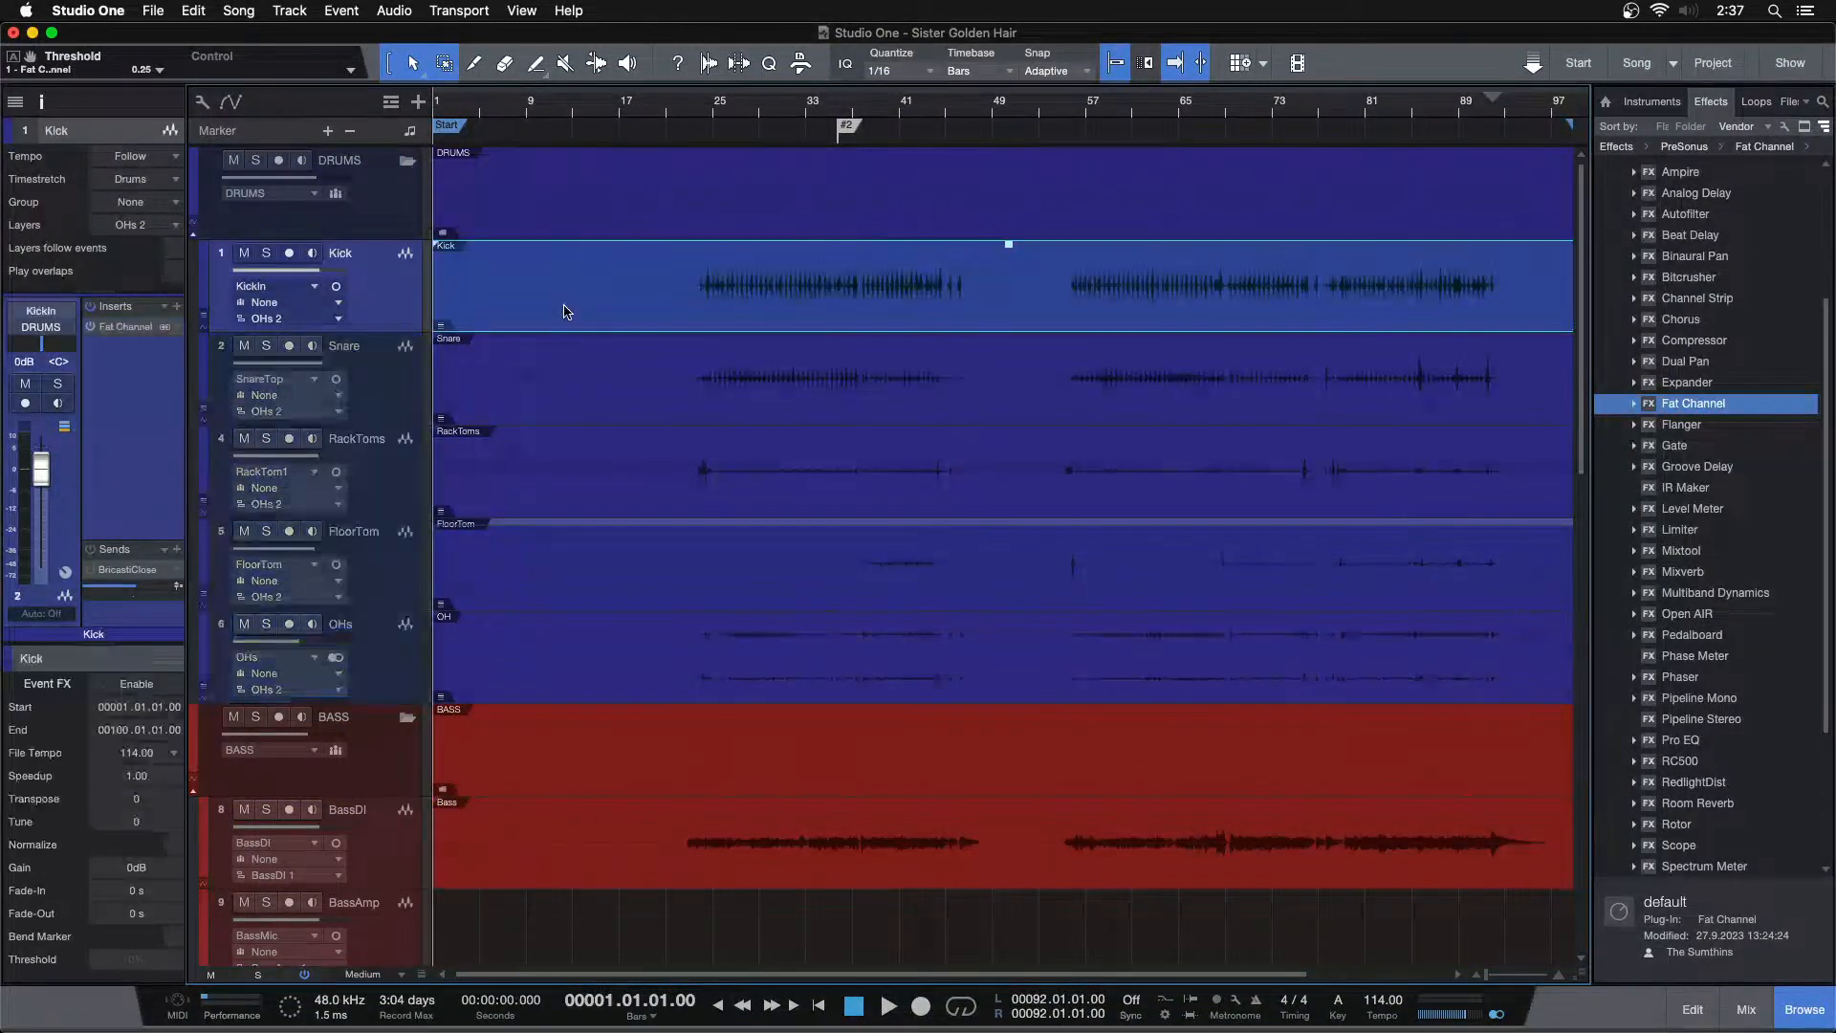
{"action": "left_click", "coordinate": [138, 683]}
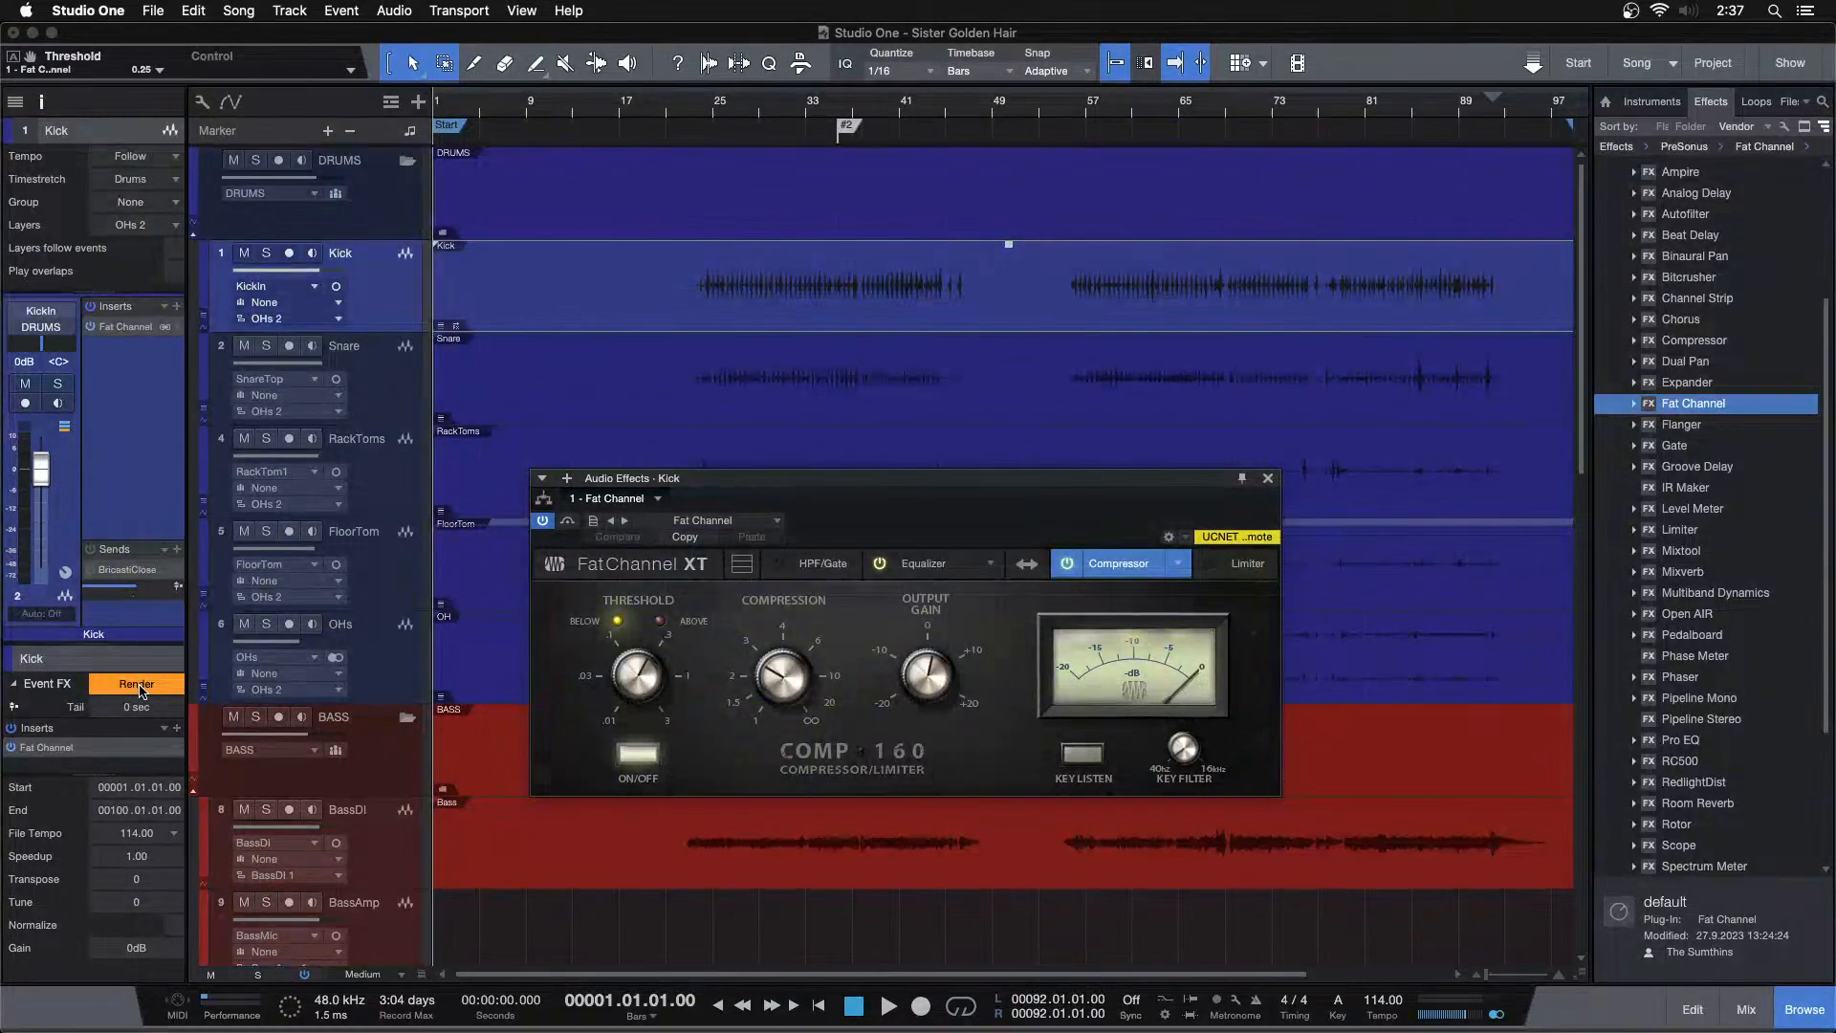
{"action": "left_click", "coordinate": [137, 685]}
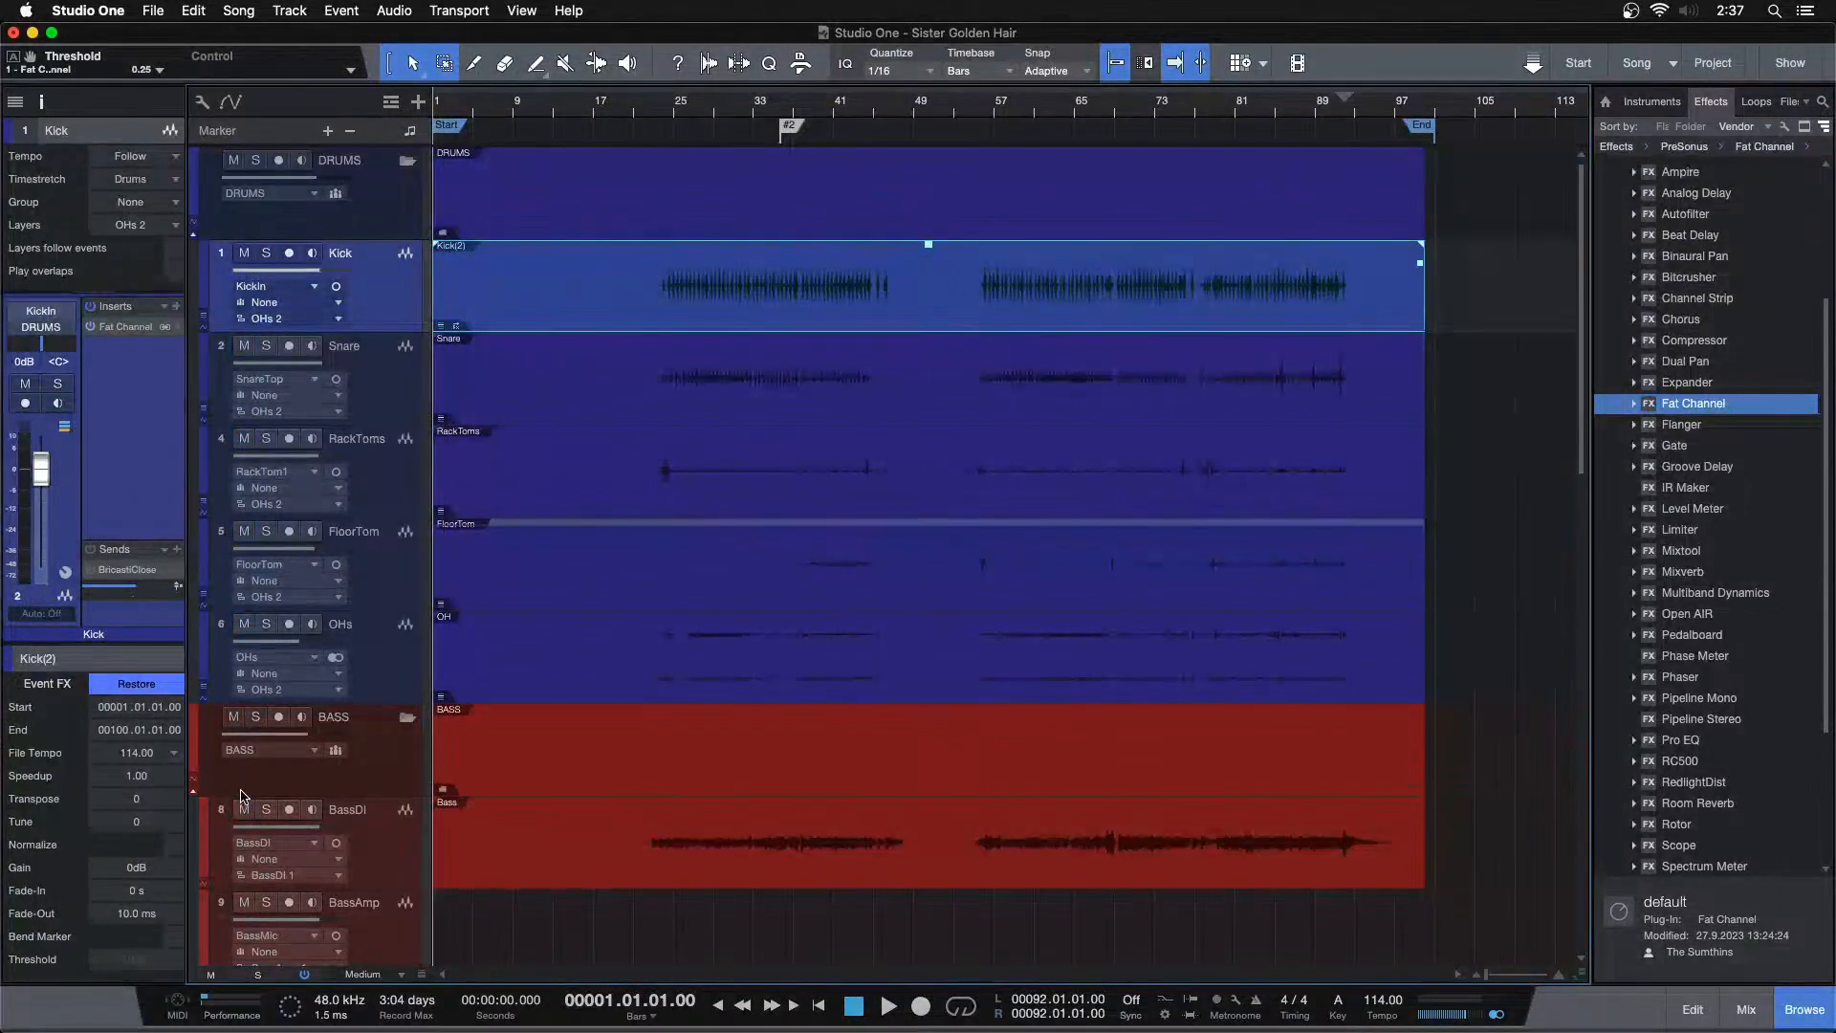
Remove the Fat Channel insert from the kick channel and pull the kick fader down to -oo
{"action": "right_click", "coordinate": [127, 328]}
{"action": "left_click", "coordinate": [124, 507]}
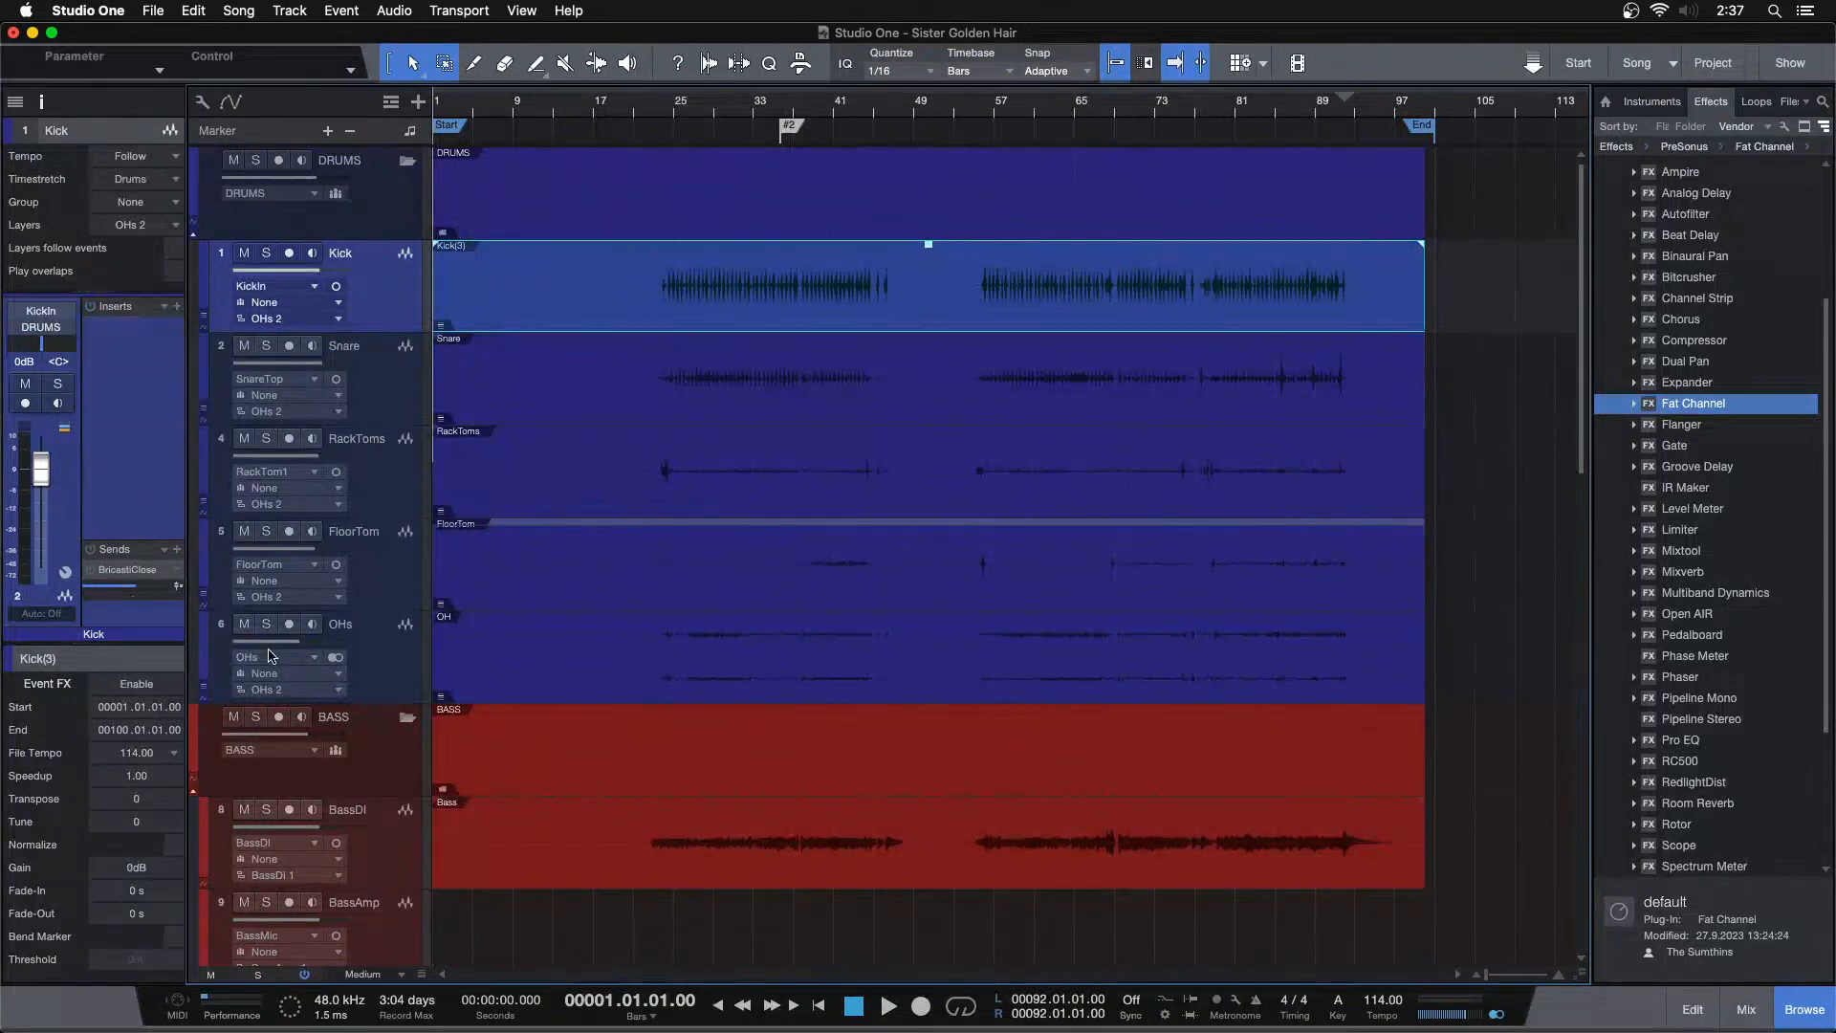
{"action": "key", "text": "F3"}
{"action": "left_click_drag", "start_coordinate": [371, 693], "coordinate": [367, 889]}
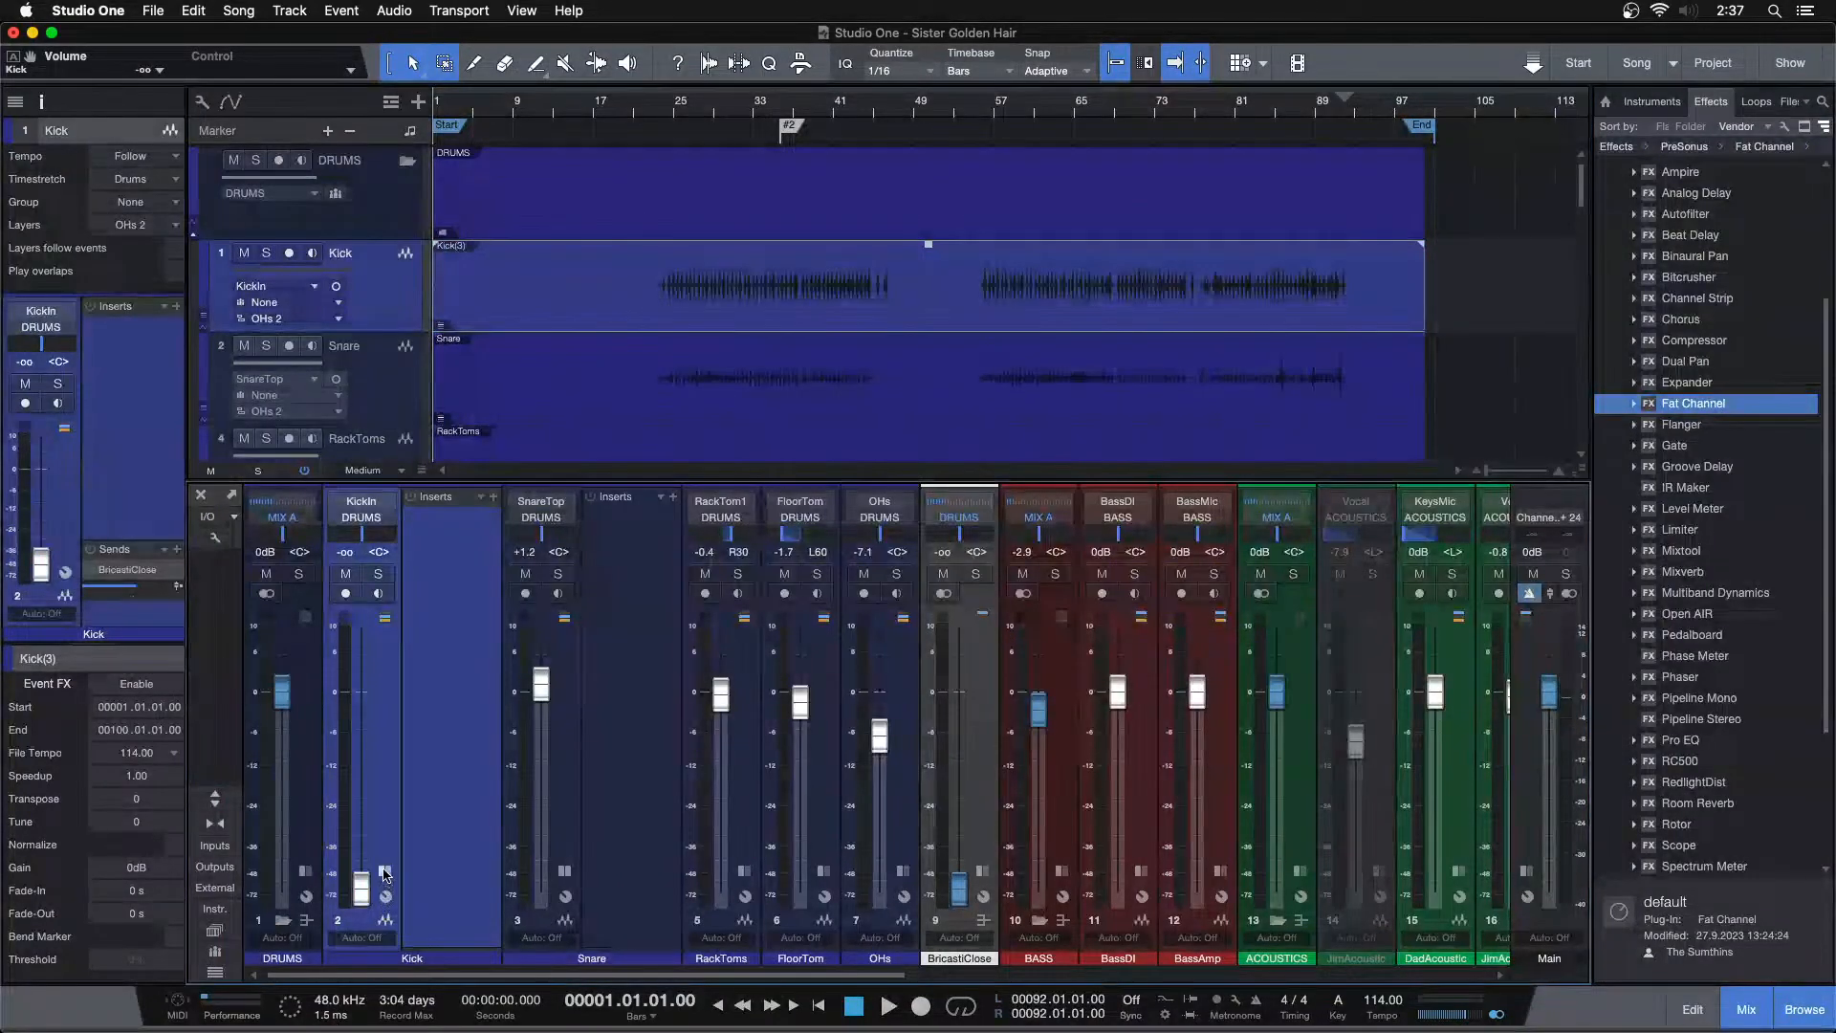
Select the Snare track and solo it
{"action": "left_click", "coordinate": [468, 779]}
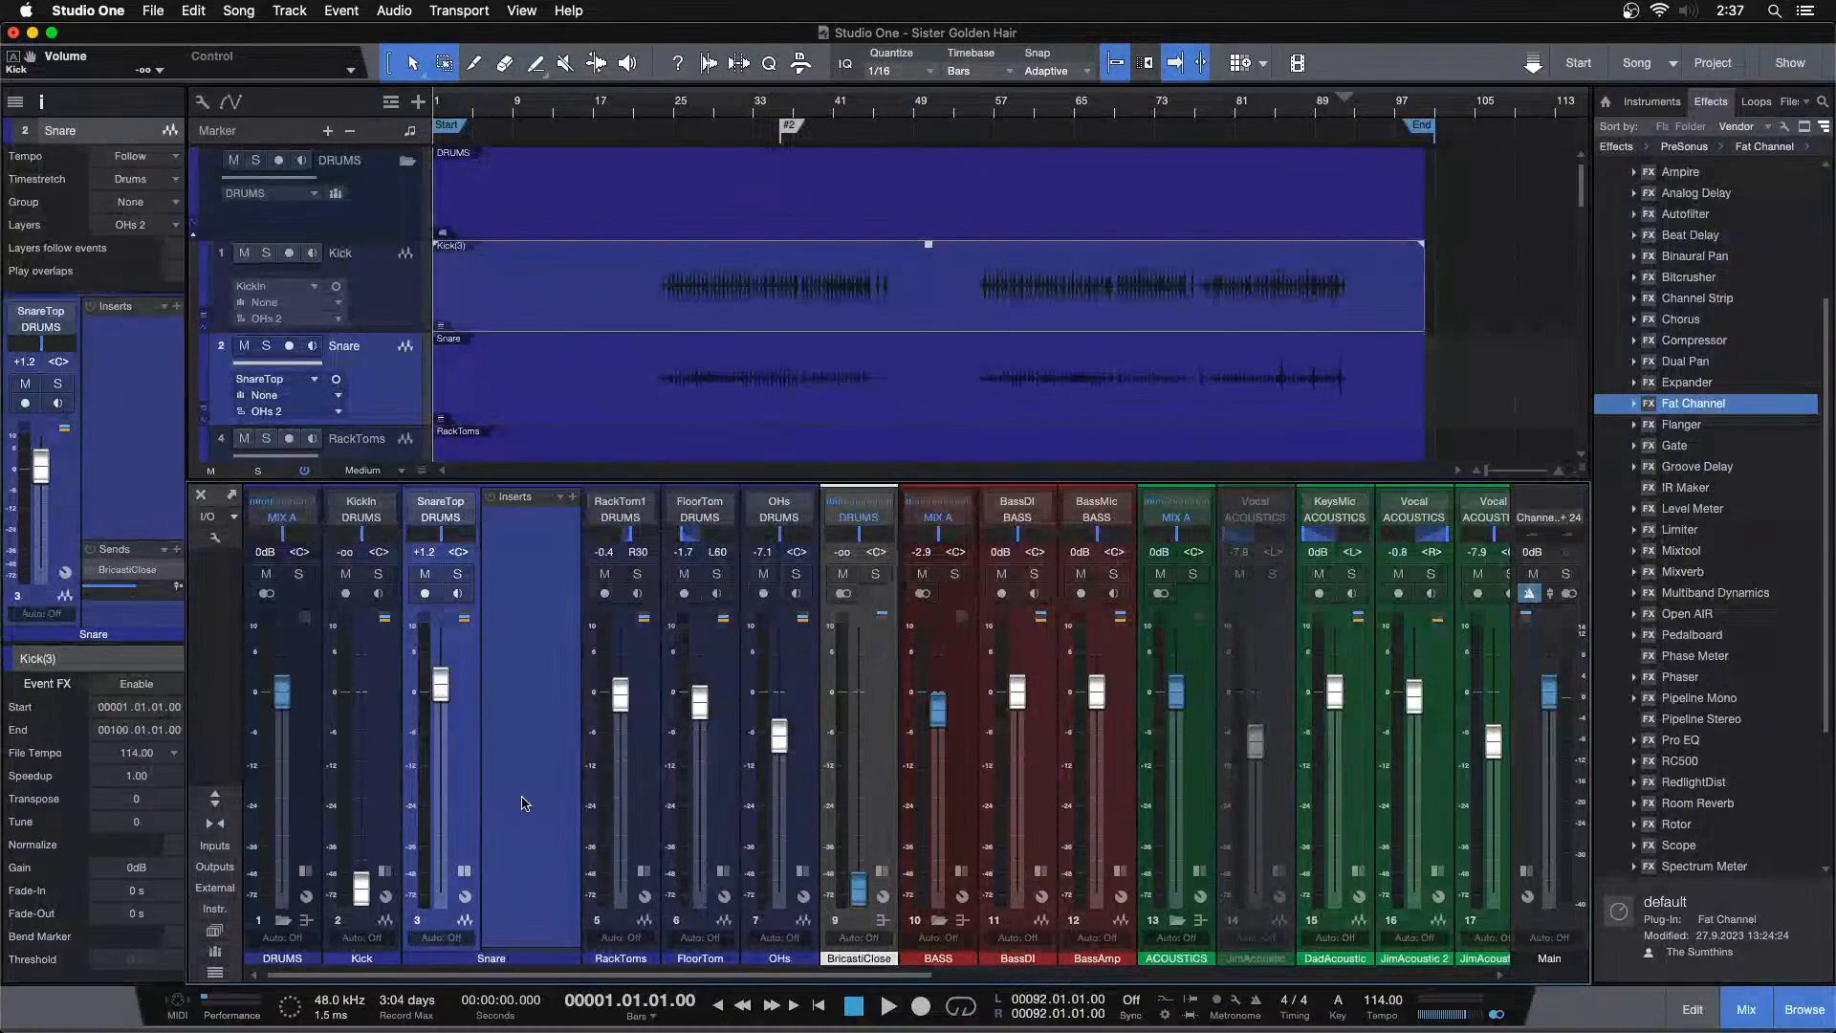
{"action": "key", "text": "F3"}
{"action": "left_click", "coordinate": [258, 332]}
{"action": "left_click", "coordinate": [260, 342]}
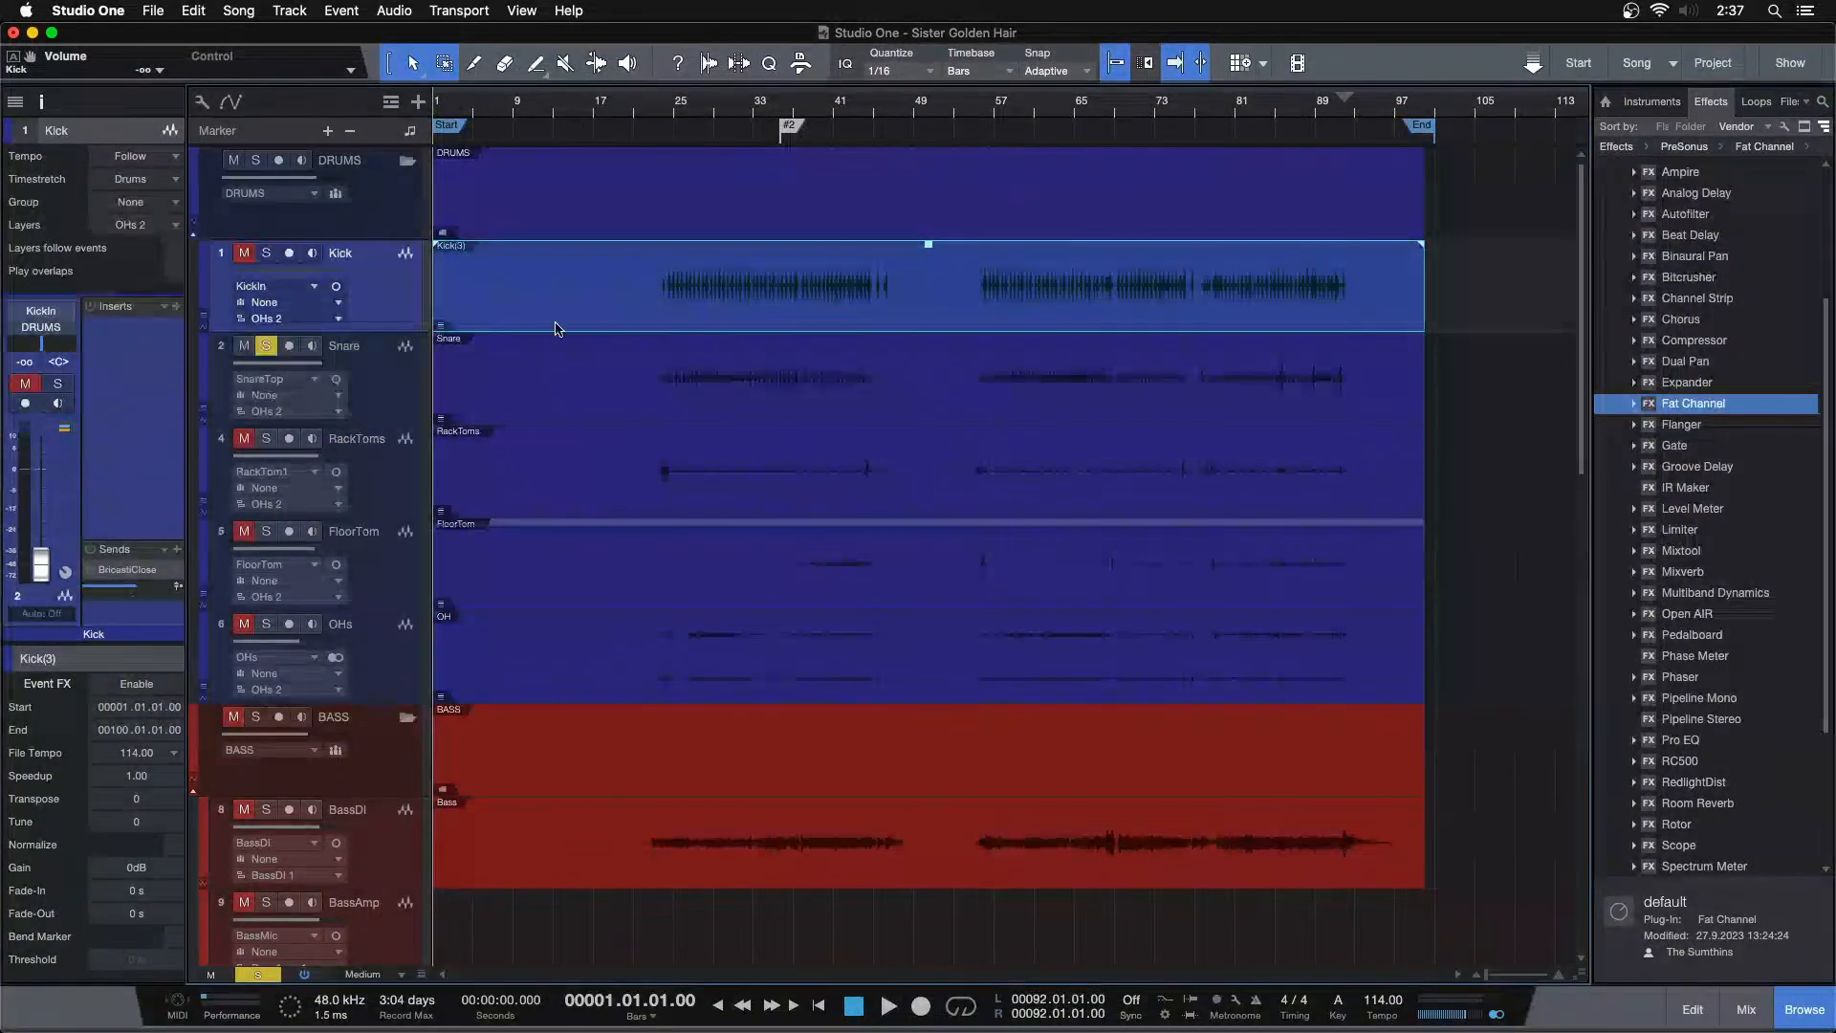
Audition the soloed snare hits around bars 35 to 36 by playing the passage repeatedly
{"action": "left_click", "coordinate": [774, 106]}
{"action": "left_click", "coordinate": [730, 109]}
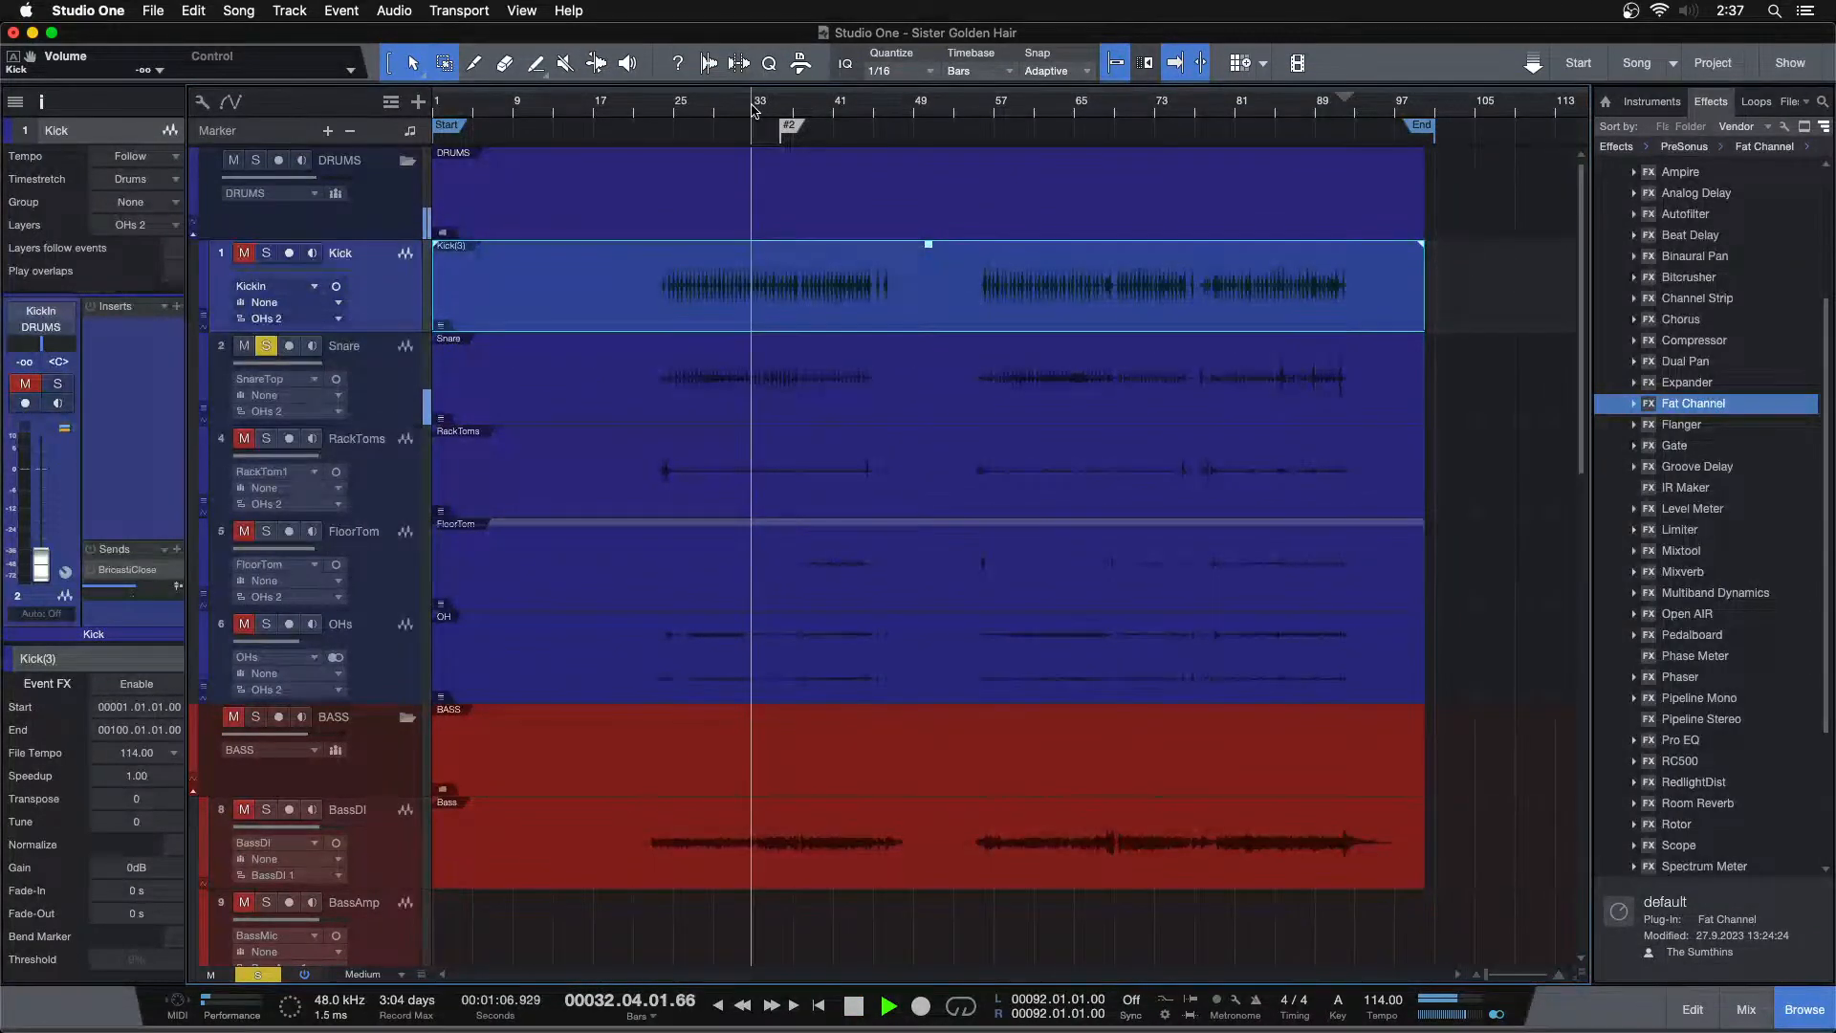
{"action": "left_click_drag", "start_coordinate": [781, 110], "coordinate": [842, 170]}
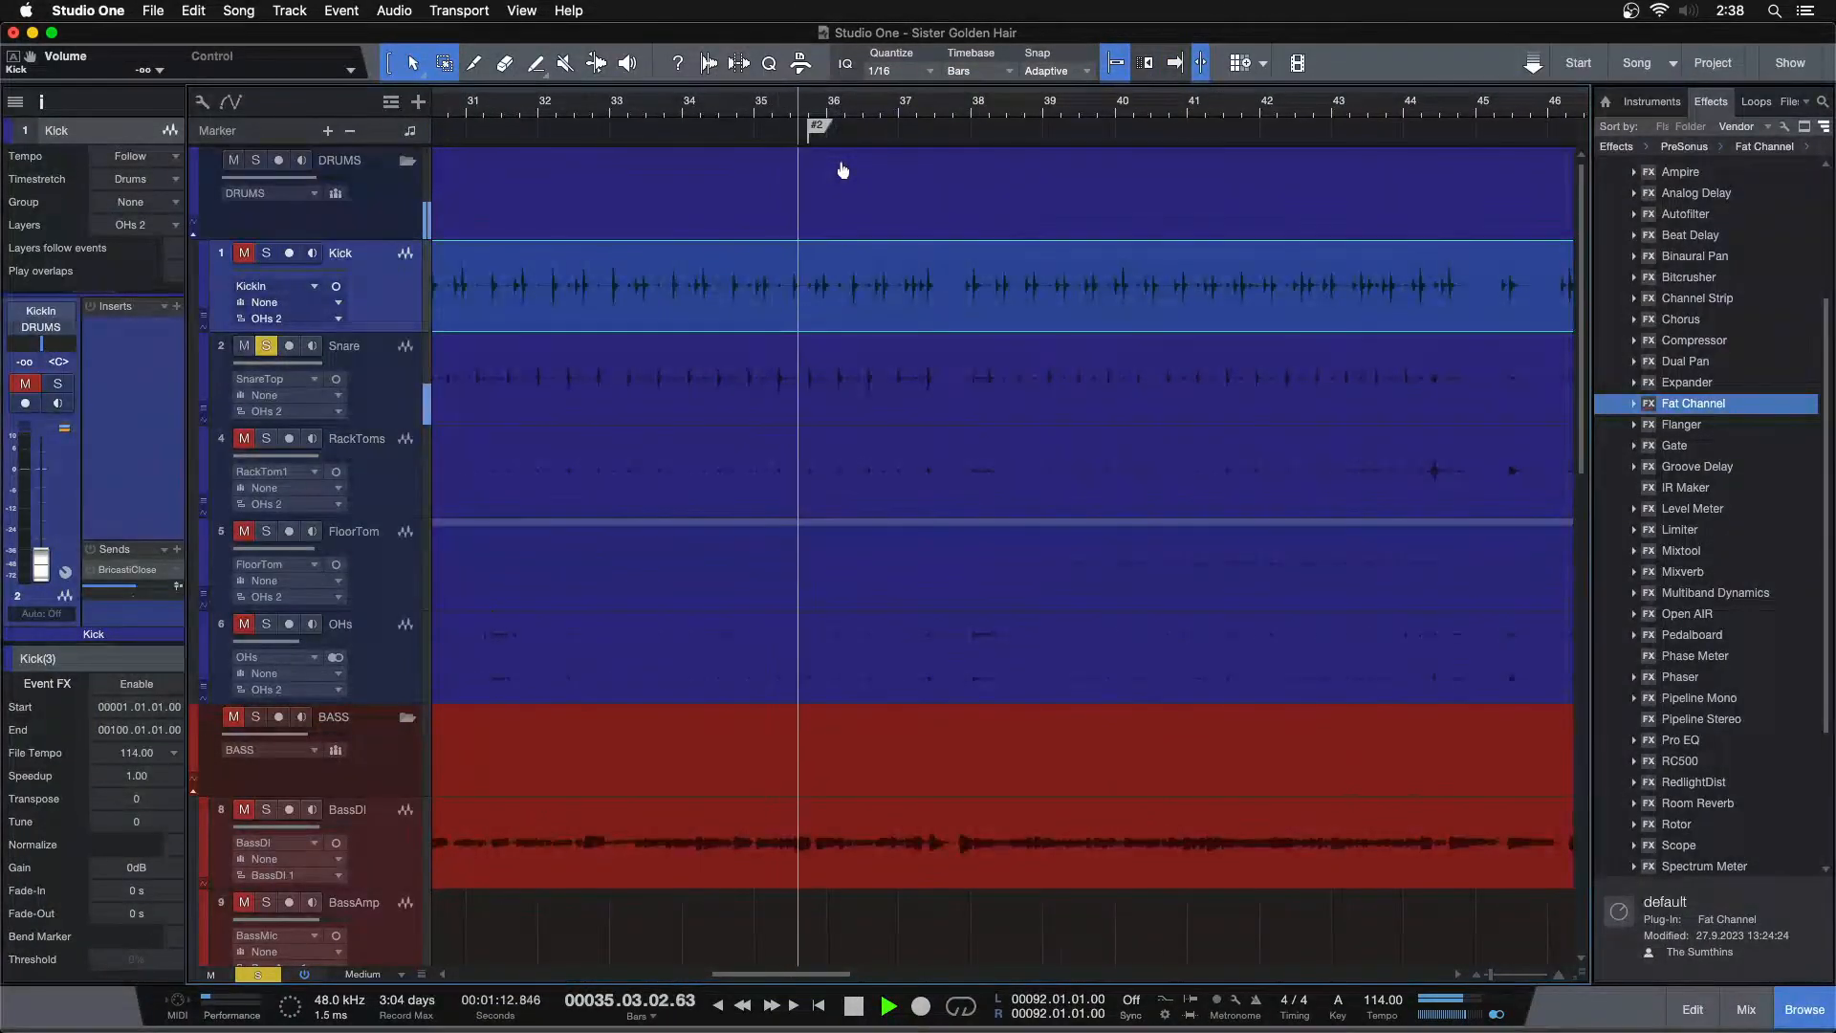
{"action": "key", "text": "space"}
{"action": "left_click", "coordinate": [792, 96]}
{"action": "left_click_drag", "start_coordinate": [740, 110], "coordinate": [689, 121]}
{"action": "left_click", "coordinate": [932, 112]}
{"action": "key", "text": "space"}
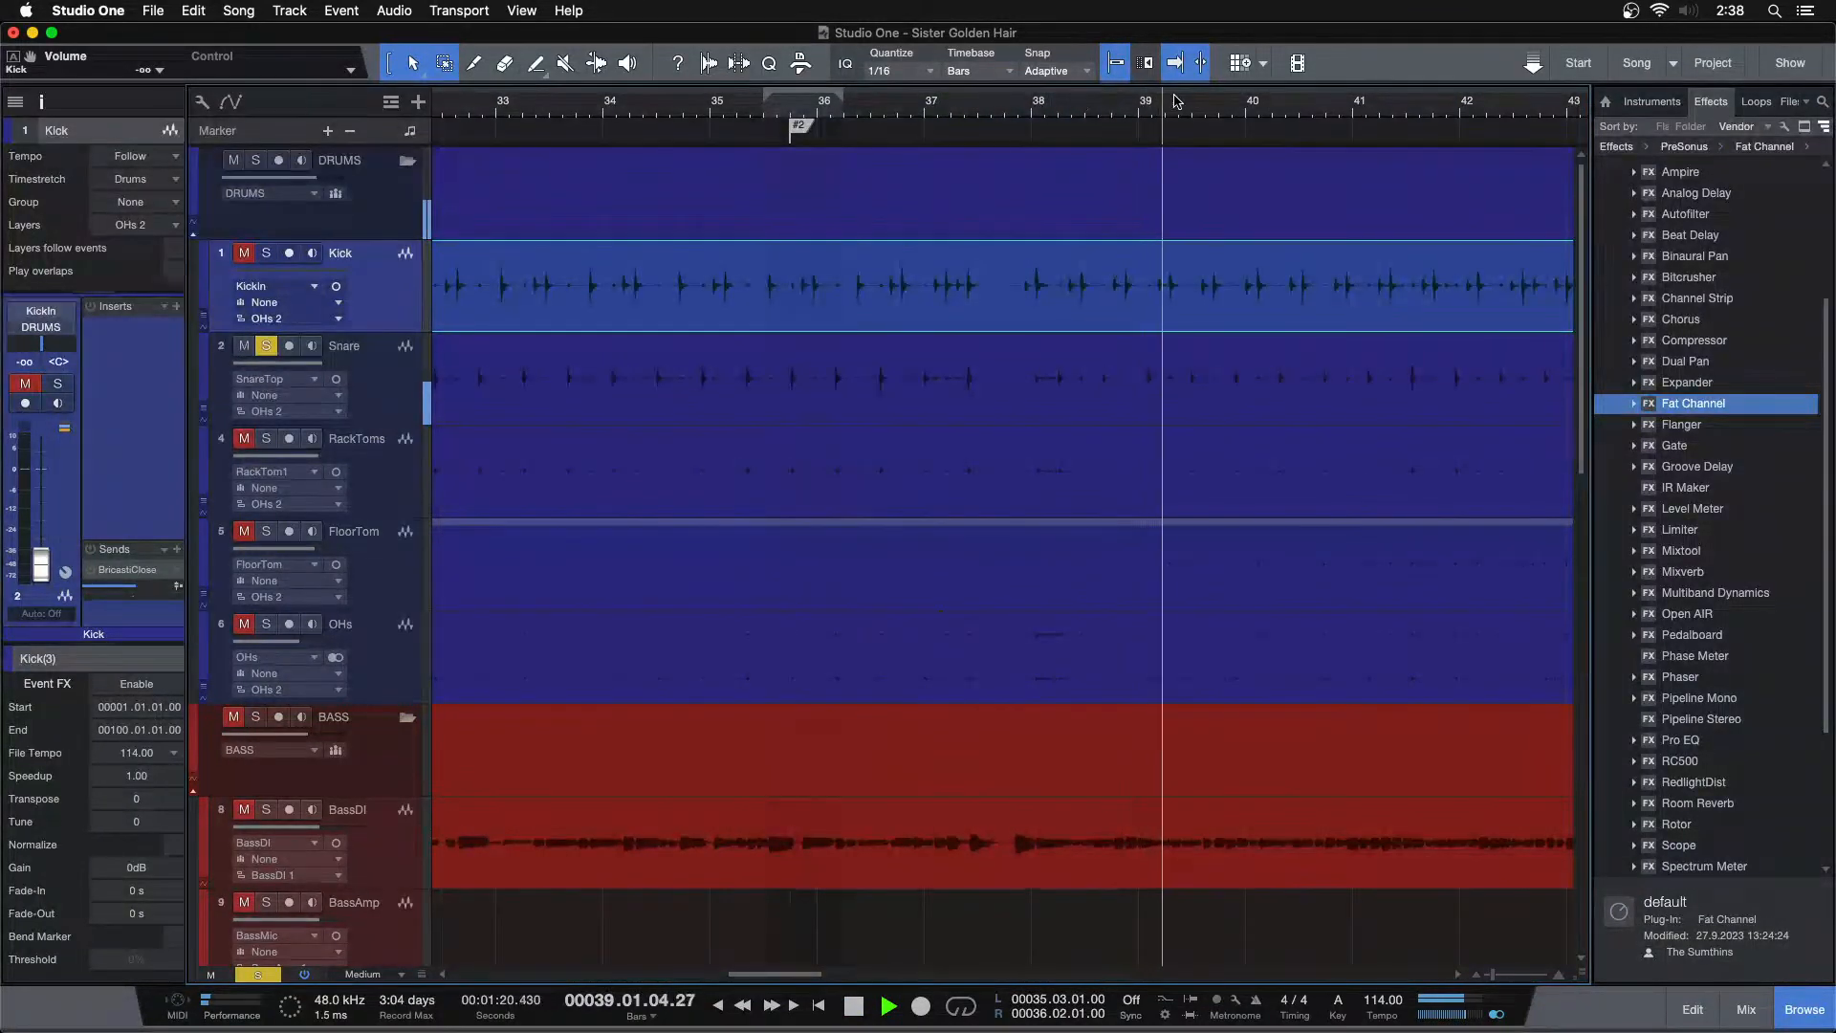
{"action": "left_click_drag", "start_coordinate": [1145, 108], "coordinate": [966, 77]}
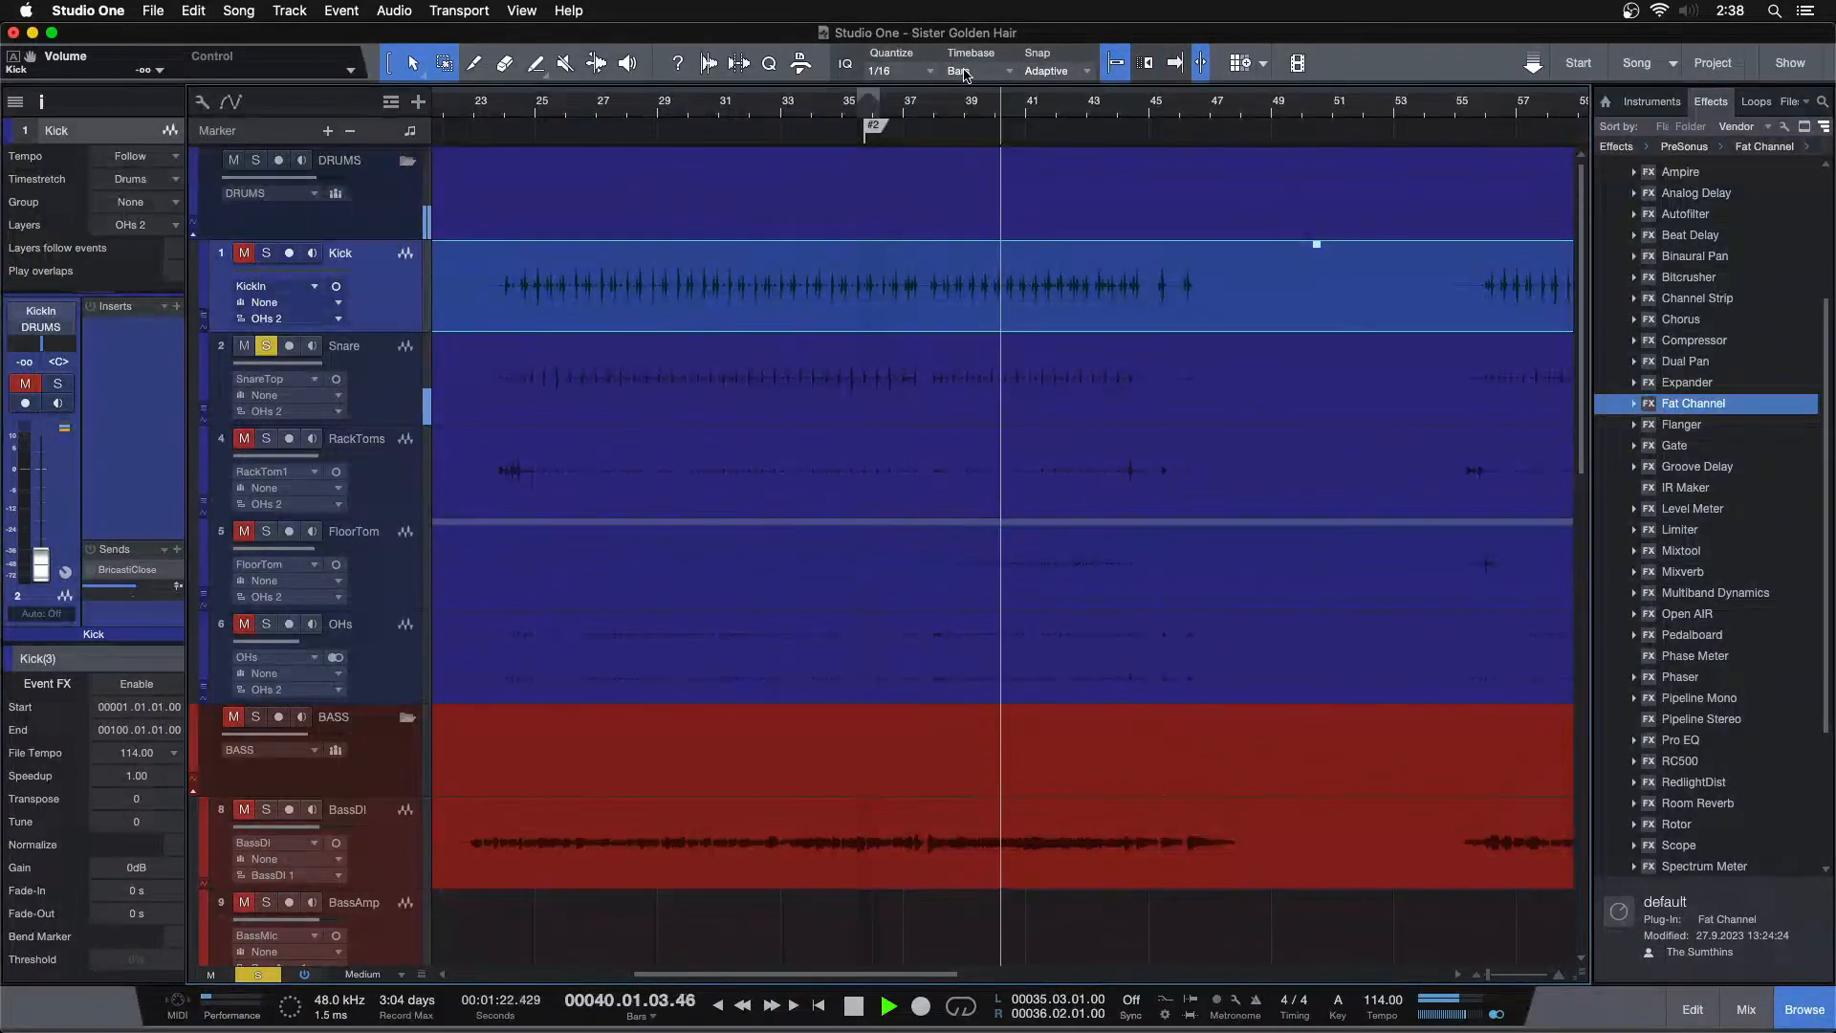
{"action": "left_click", "coordinate": [512, 111]}
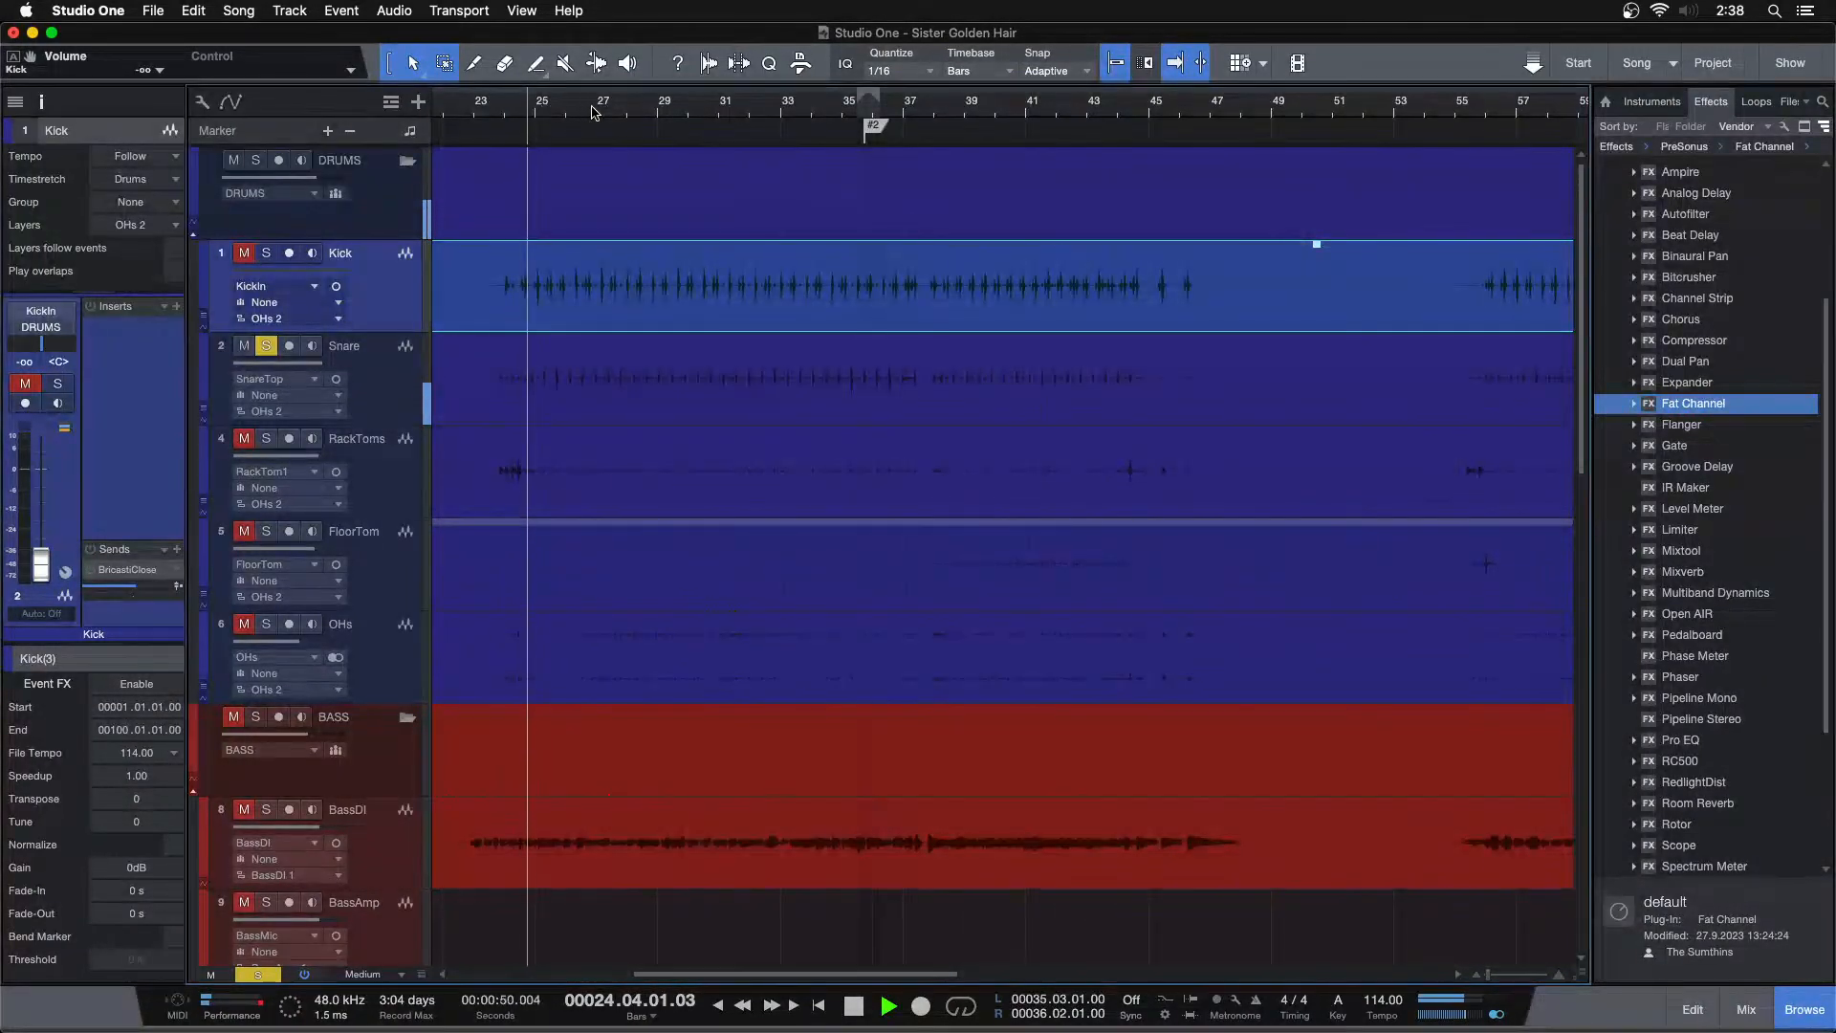
{"action": "left_click_drag", "start_coordinate": [857, 112], "coordinate": [790, 182]}
{"action": "left_click", "coordinate": [712, 112]}
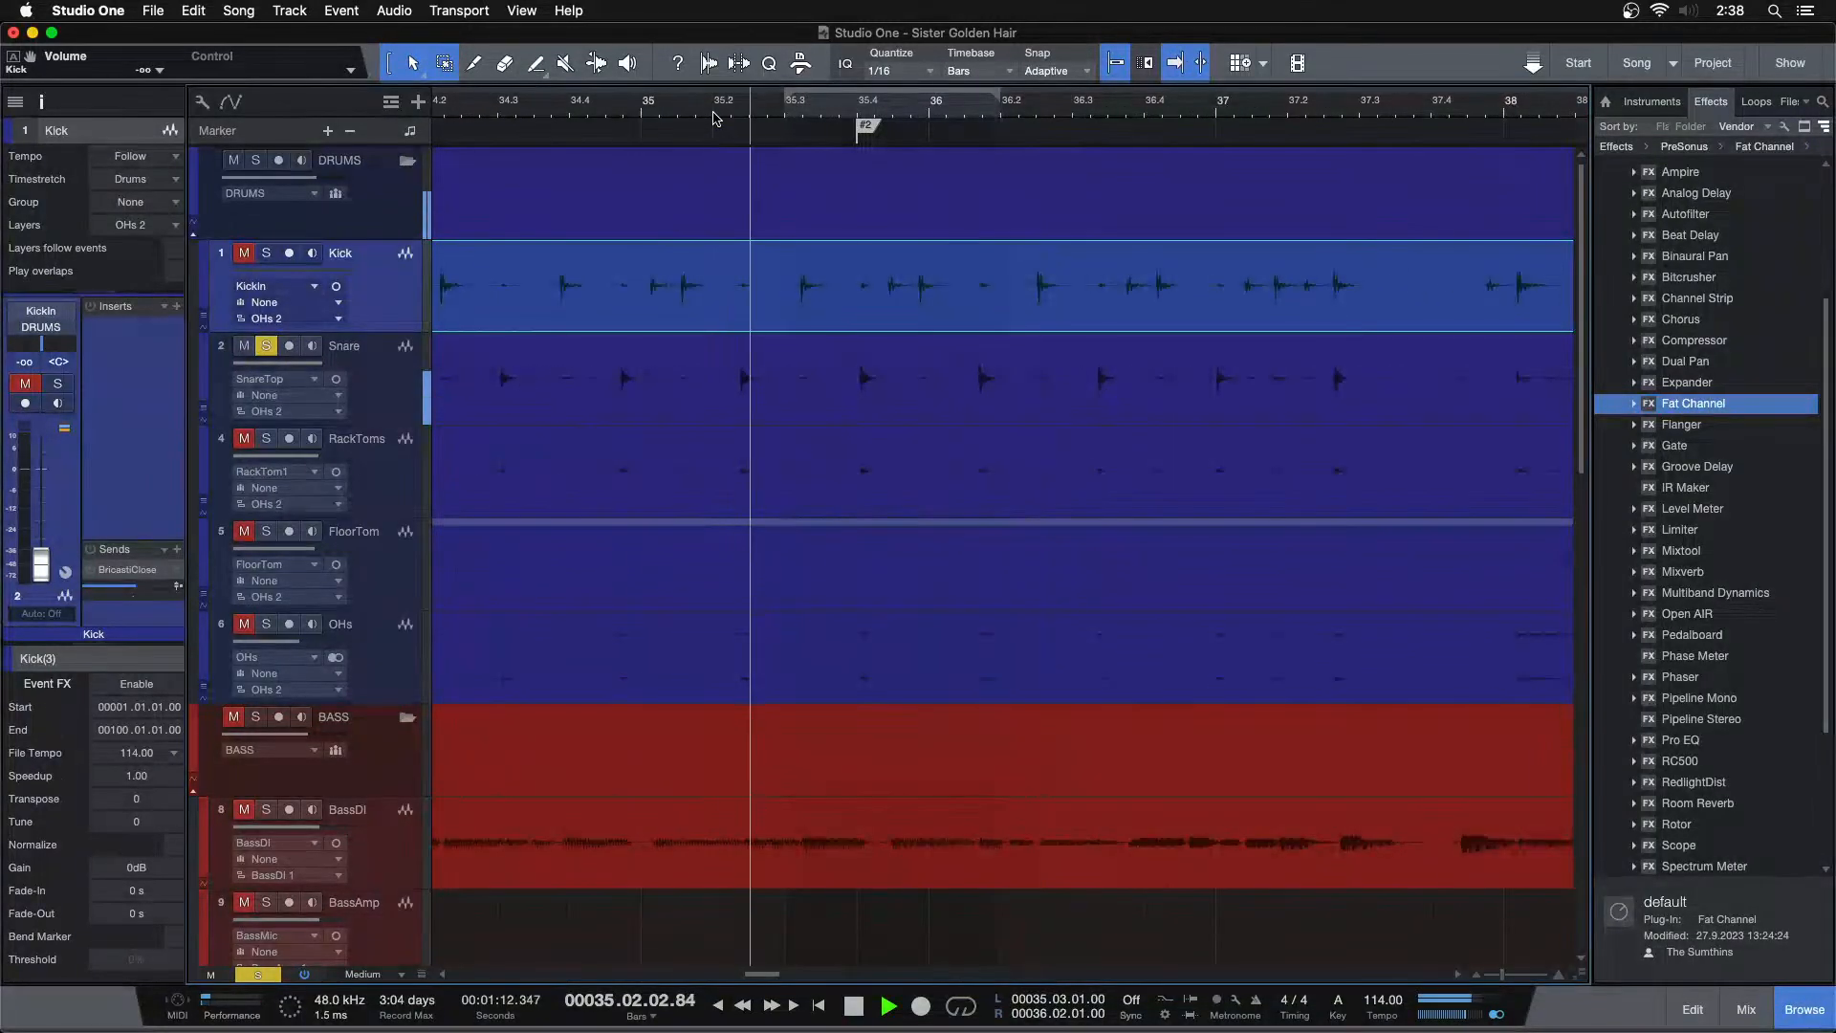
{"action": "key", "text": "space"}
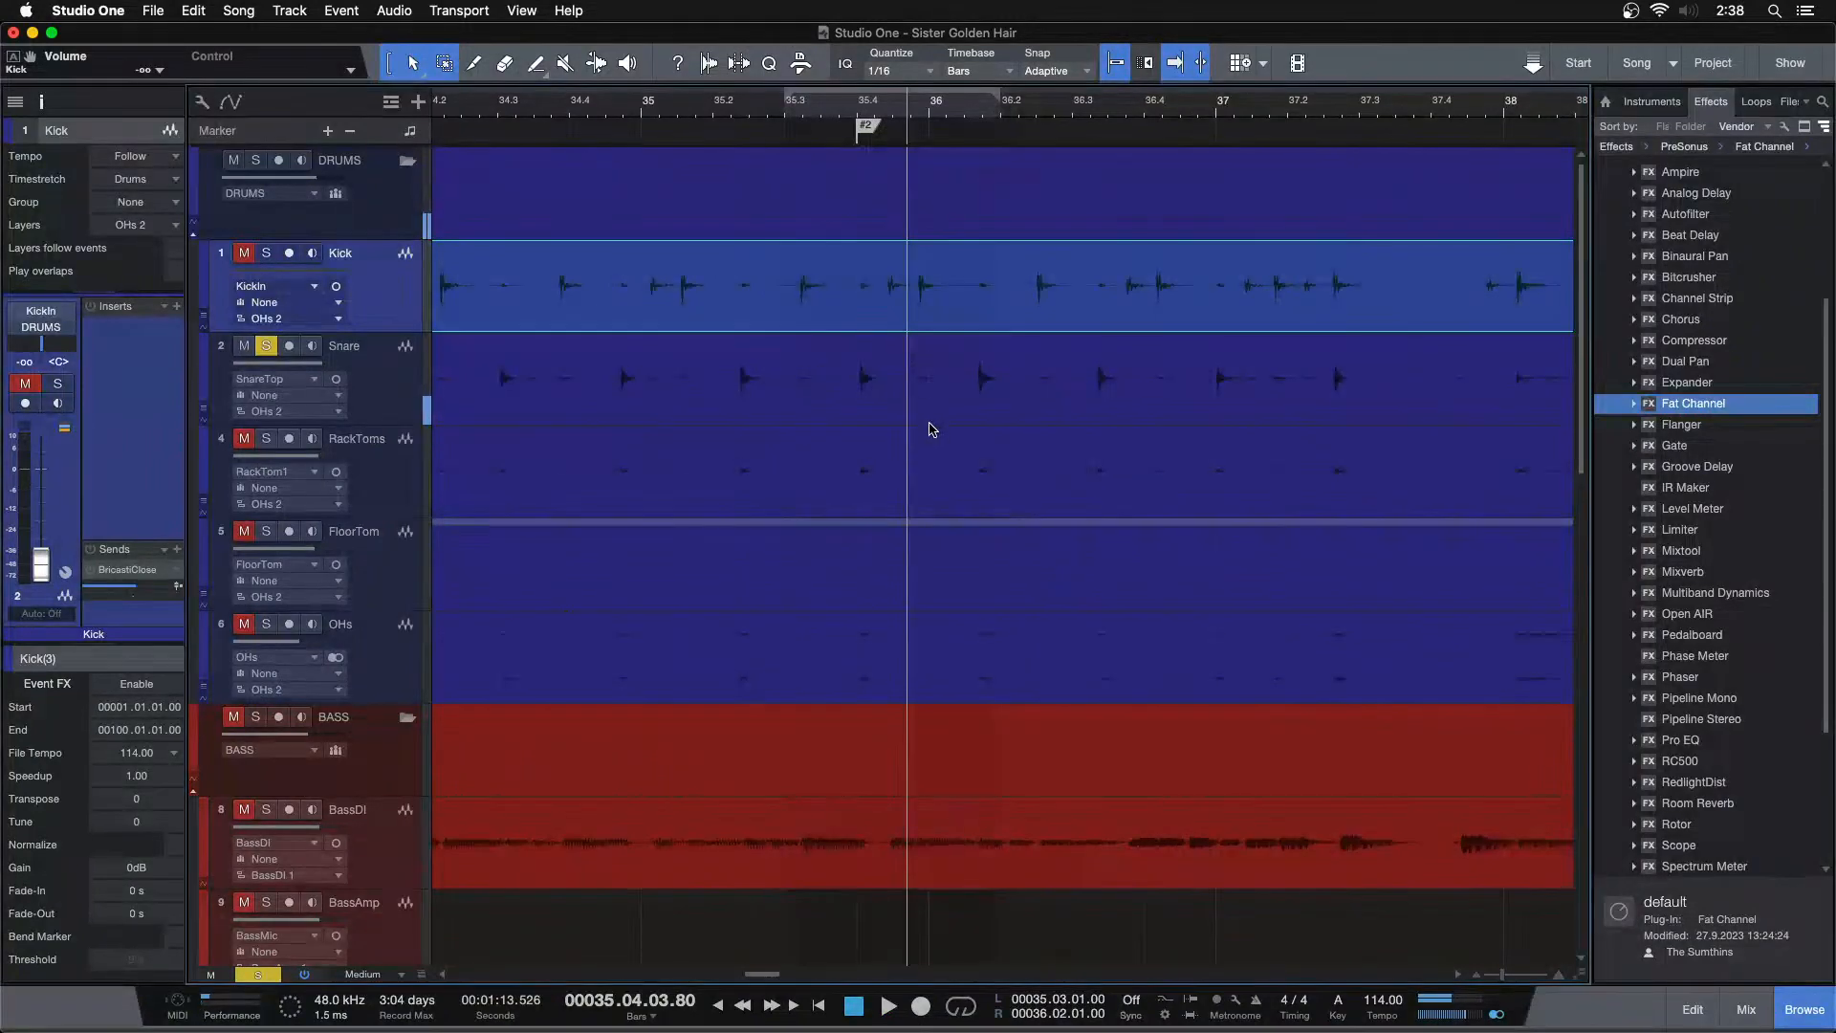
{"action": "left_click", "coordinate": [669, 111]}
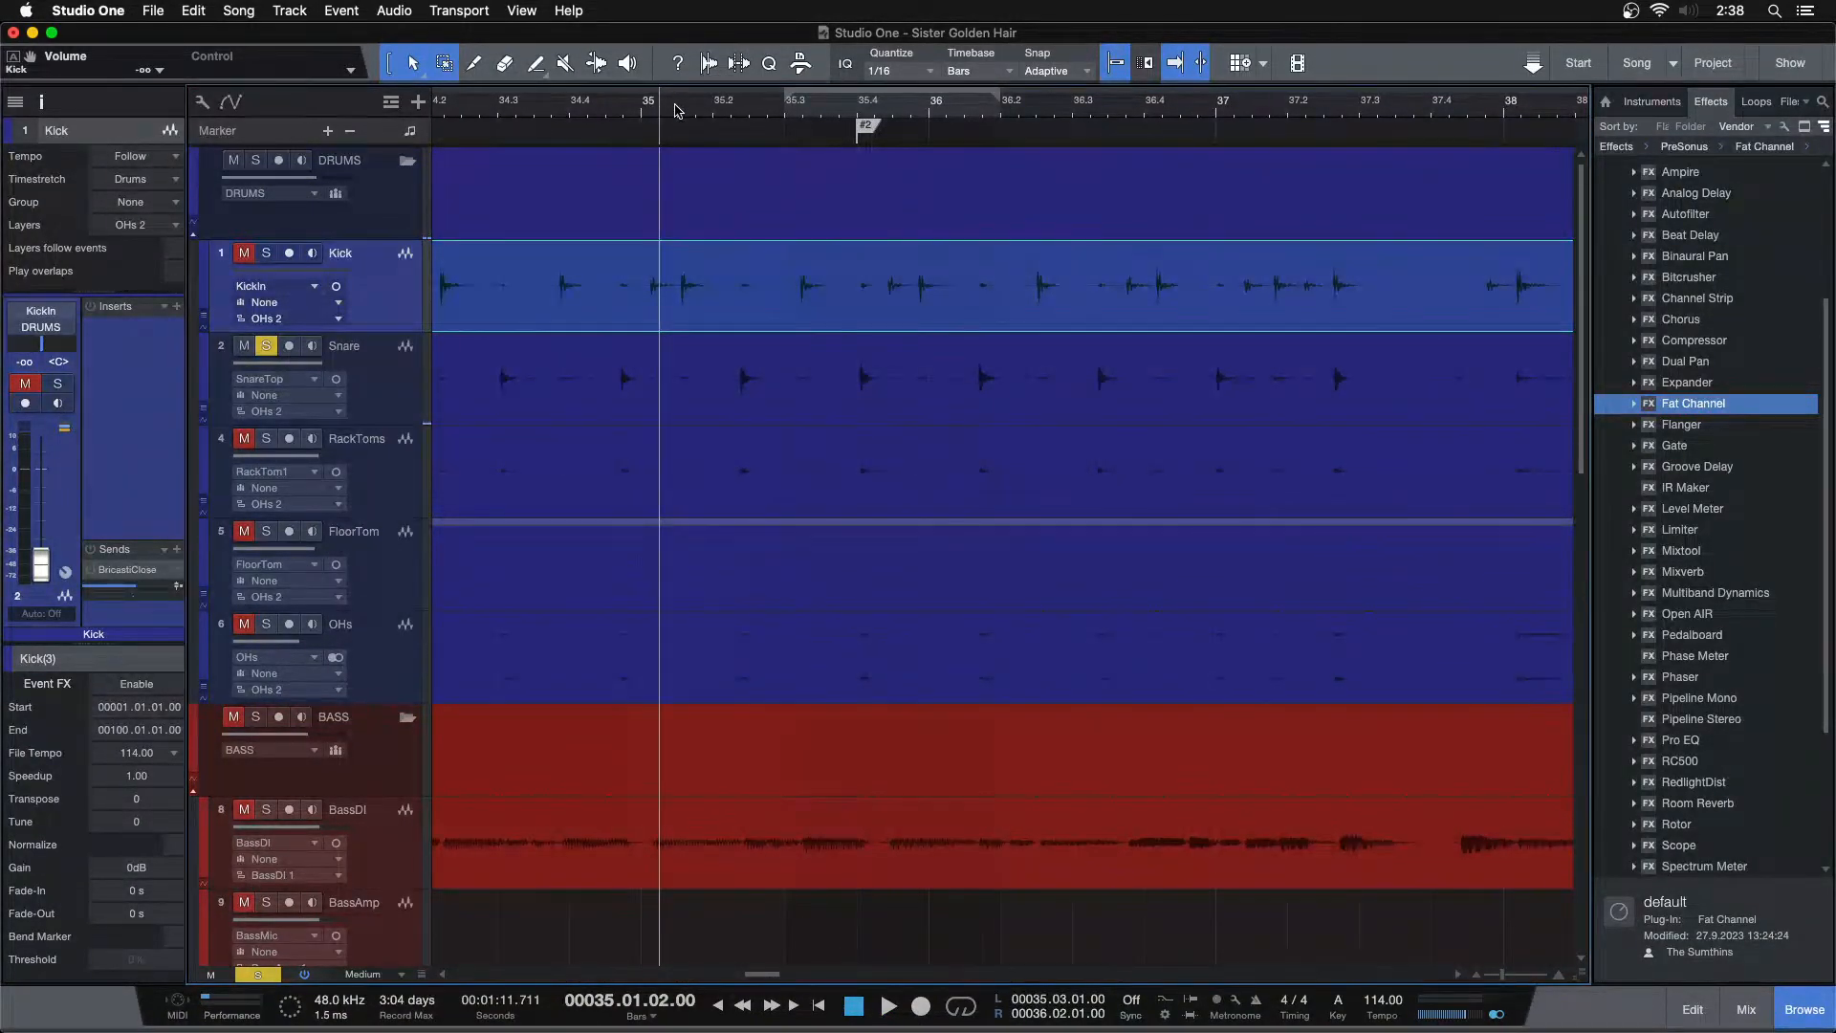
{"action": "key", "text": "space"}
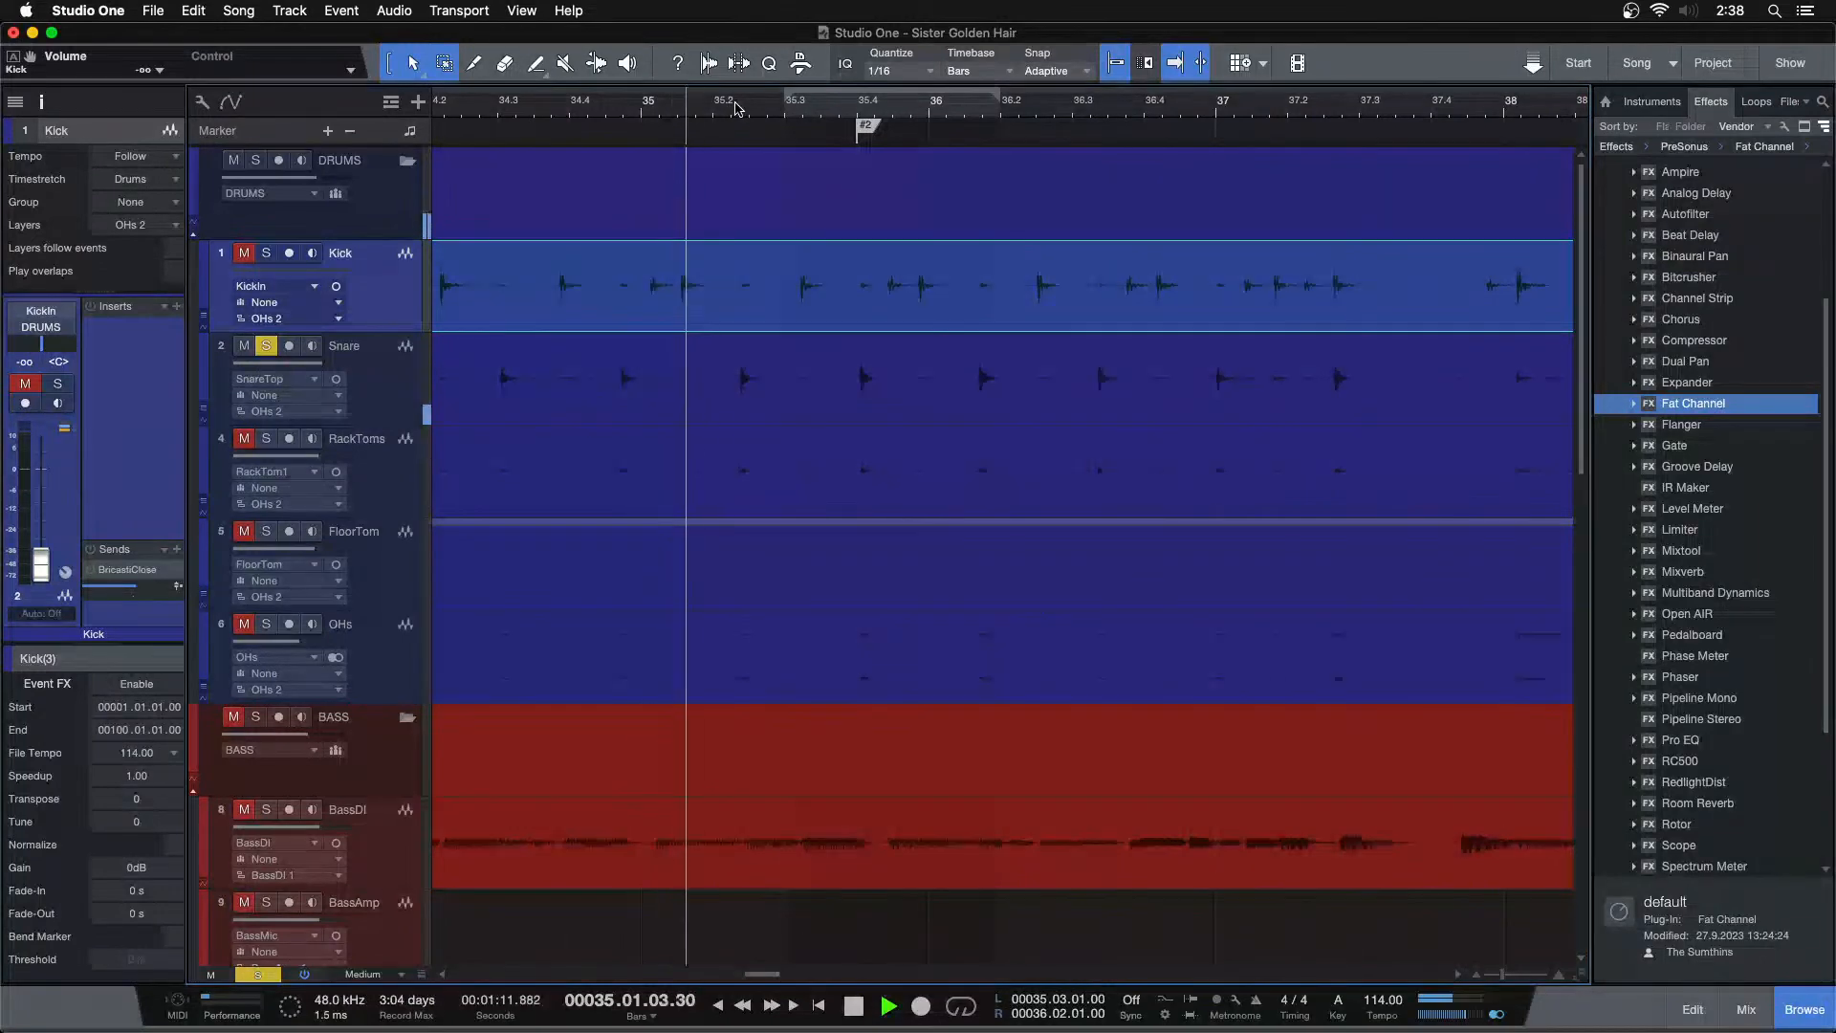
{"action": "left_click", "coordinate": [854, 107]}
{"action": "key", "text": "space"}
{"action": "scroll", "coordinate": [701, 176], "scroll_direction": "up", "scroll_amount": 5}
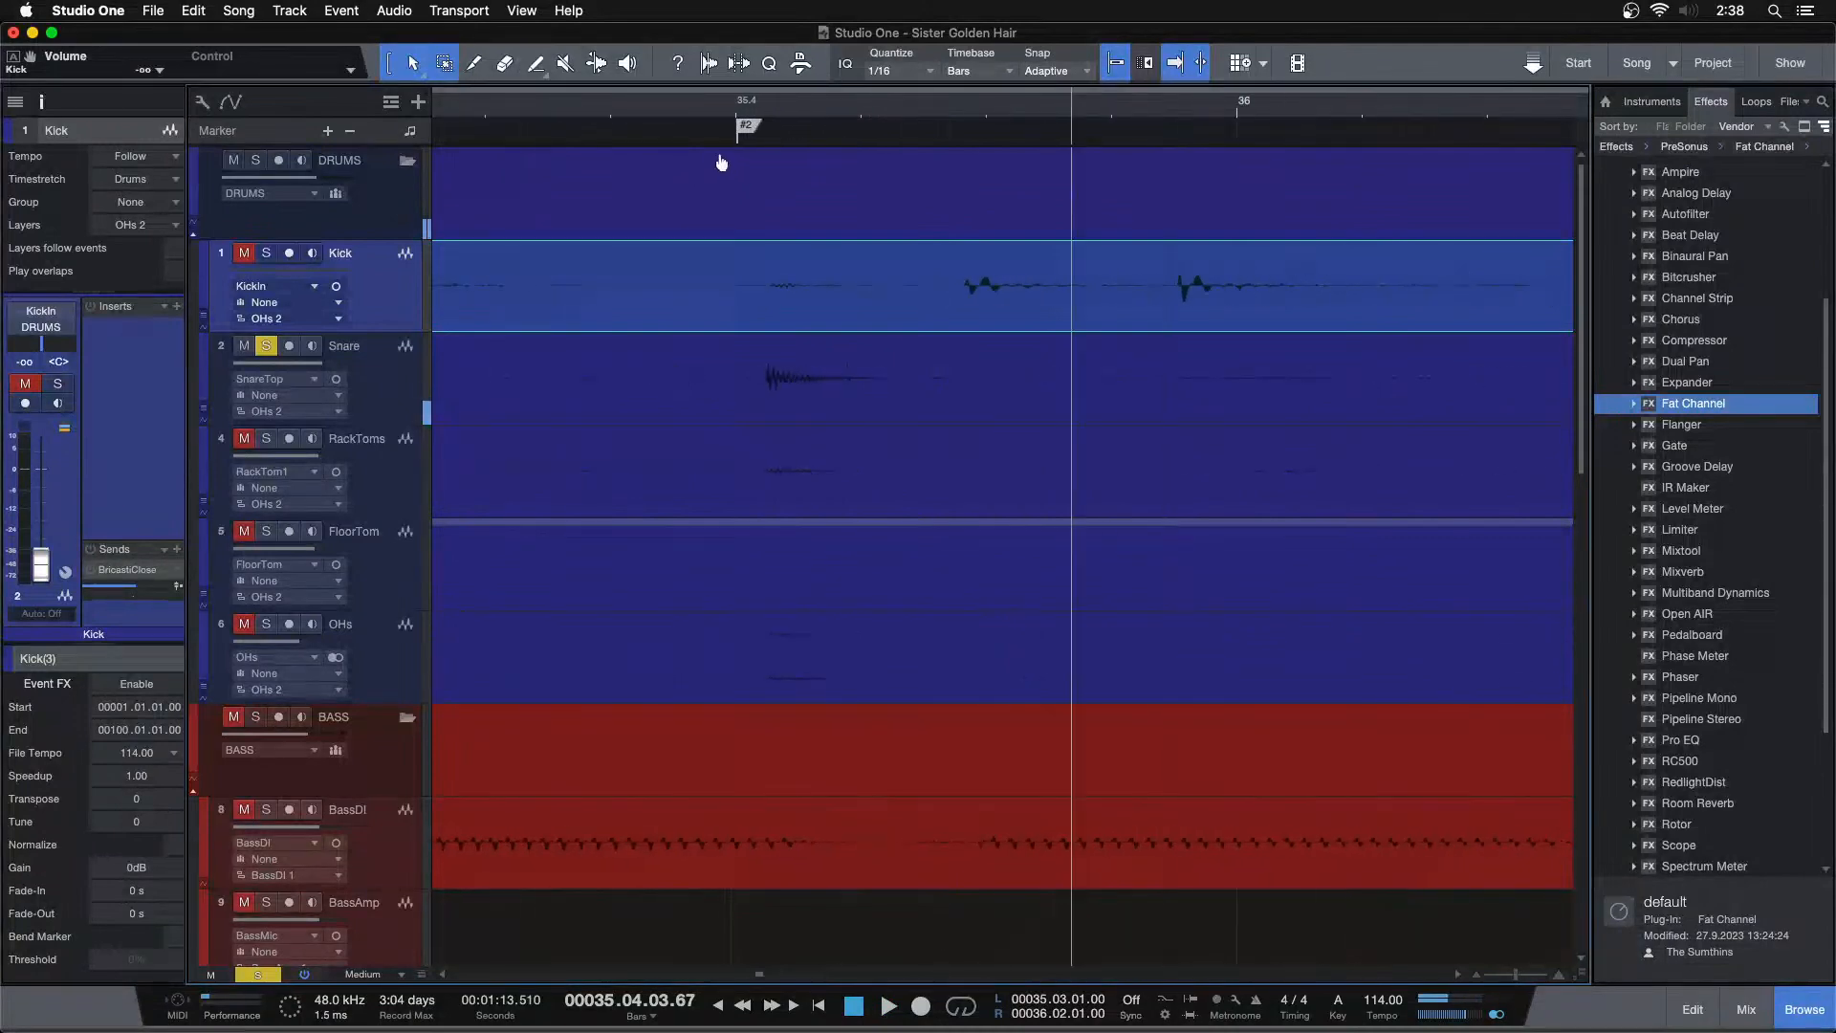
Duplicate the Snare track and copy a range containing one snare hit near bar 35 onto the duplicate track
{"action": "left_click", "coordinate": [381, 359]}
{"action": "right_click", "coordinate": [381, 358]}
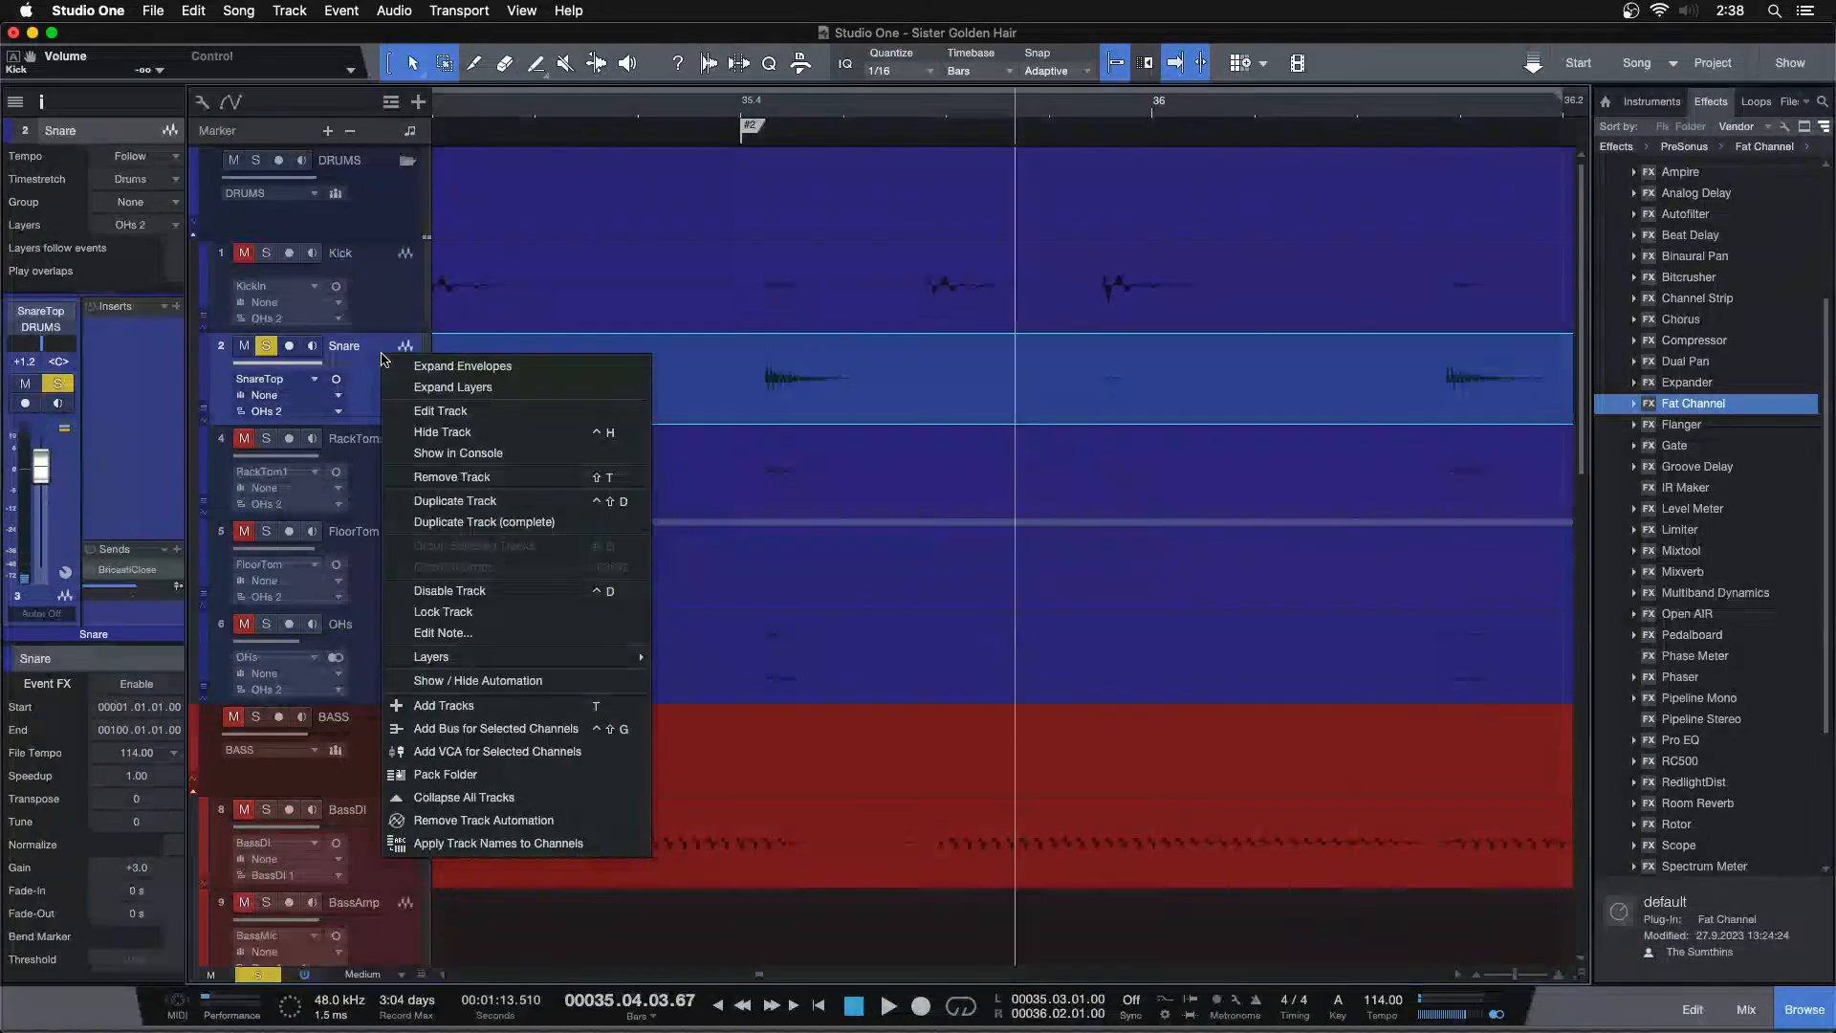
{"action": "left_click", "coordinate": [516, 501]}
{"action": "left_click_drag", "start_coordinate": [638, 363], "coordinate": [1152, 394]}
{"action": "left_click_drag", "start_coordinate": [767, 418], "coordinate": [766, 479]}
{"action": "left_click_drag", "start_coordinate": [1580, 974], "coordinate": [1537, 67]}
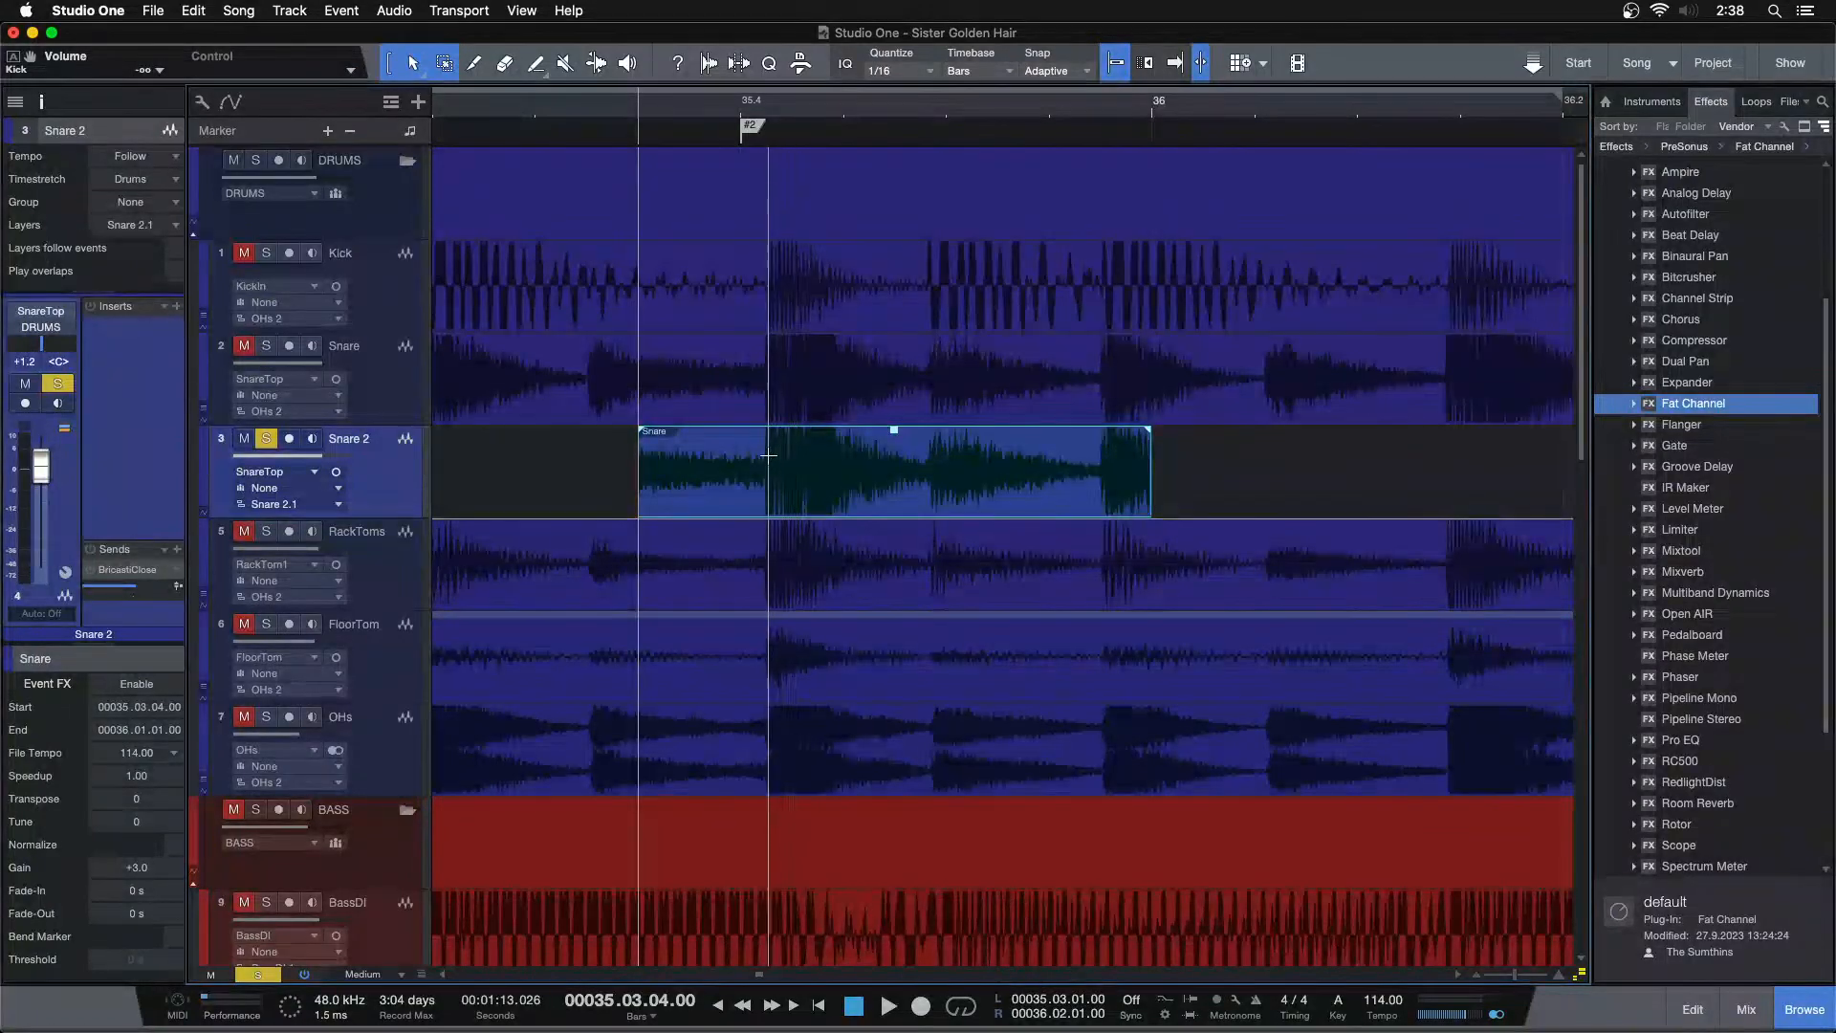
Split the copied snare event at the hit's transient and delete the portion before it
{"action": "key", "text": "Tab"}
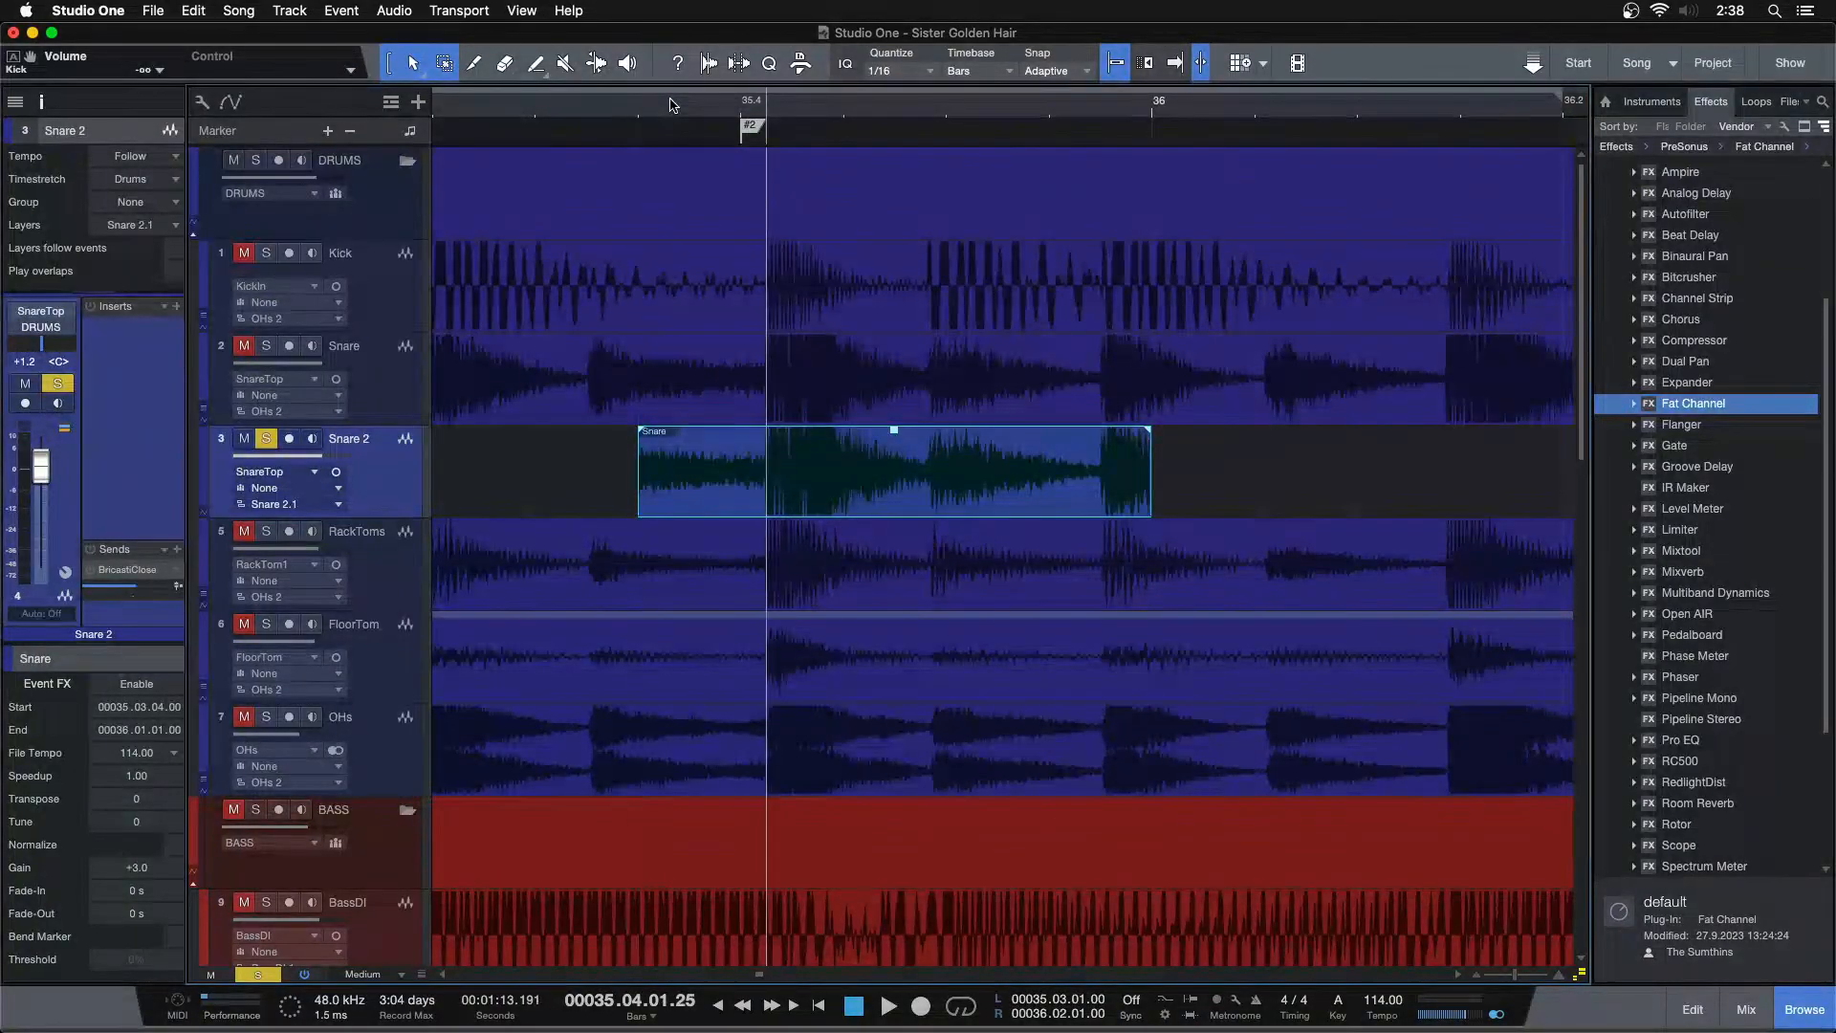
{"action": "key", "text": "alt+x"}
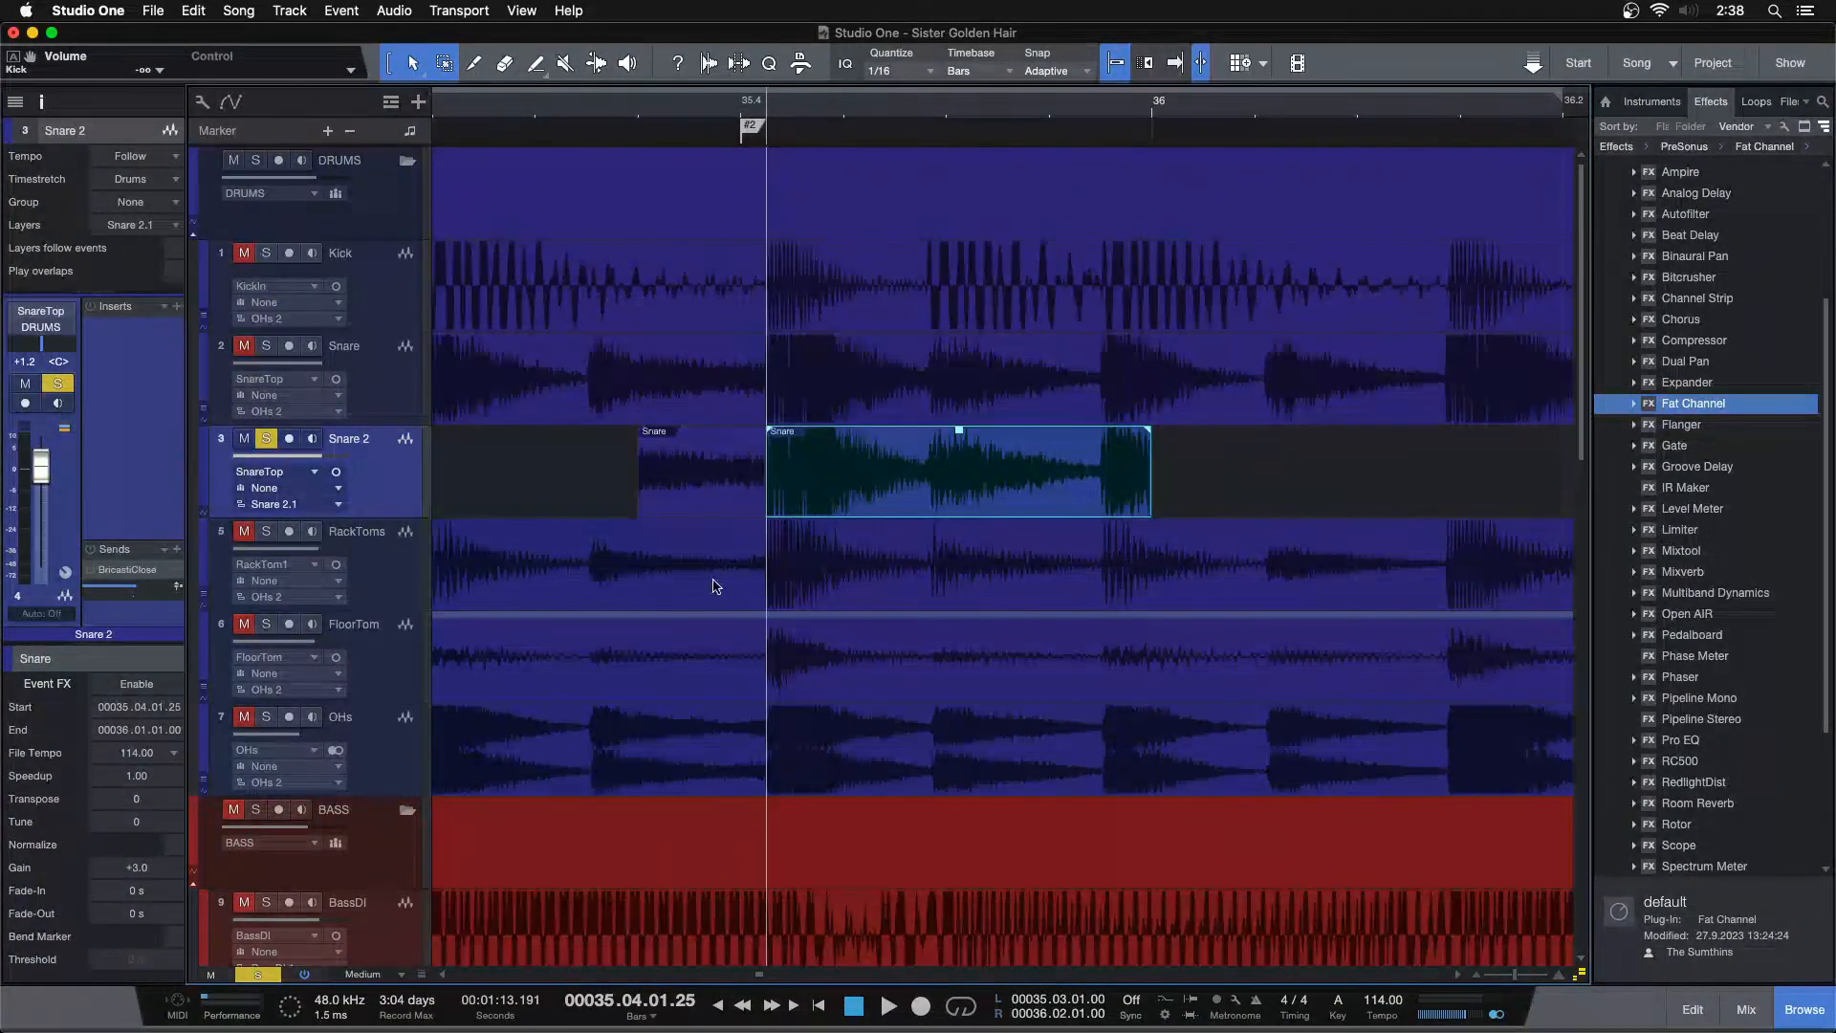
{"action": "key", "text": "shift+Tab"}
{"action": "left_click", "coordinate": [713, 496]}
{"action": "key", "text": "Delete"}
Trim the end of the copied snare event back to 35.04.03.00
{"action": "left_click", "coordinate": [924, 499]}
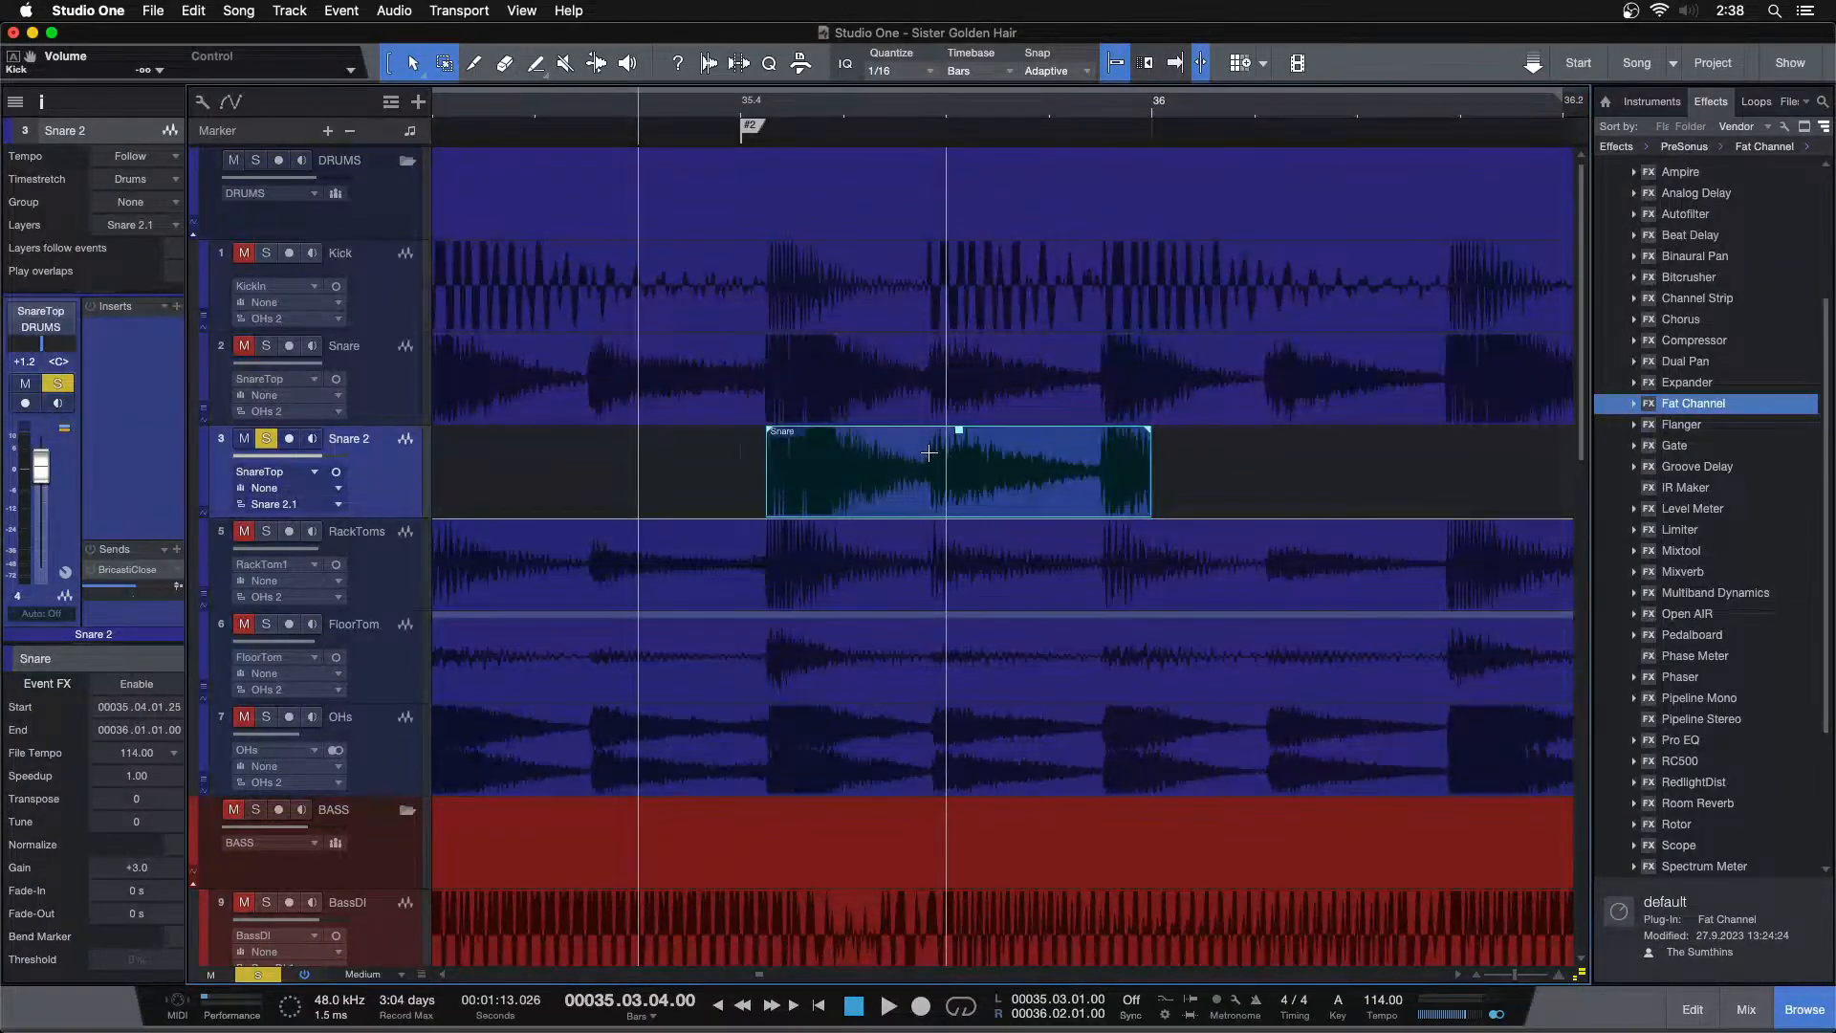
{"action": "left_click_drag", "start_coordinate": [1151, 491], "coordinate": [947, 491]}
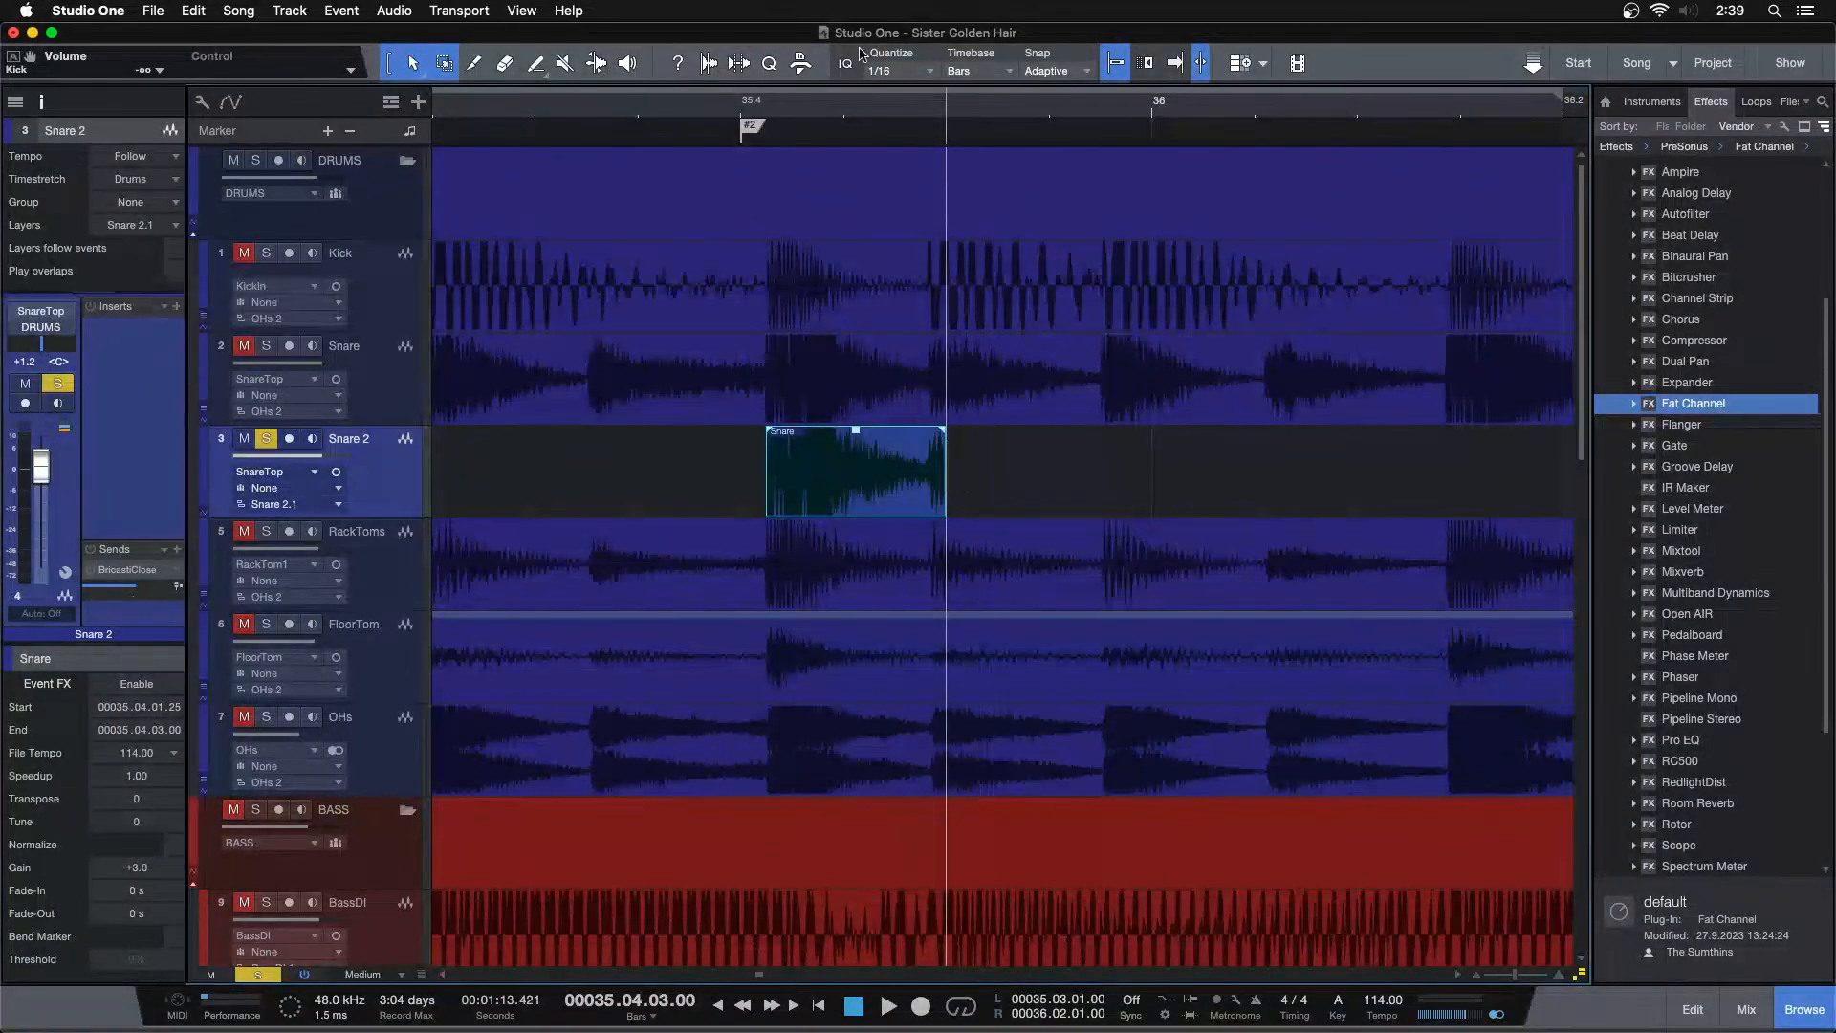
{"action": "scroll", "coordinate": [815, 131], "scroll_direction": "up", "scroll_amount": 2}
{"action": "scroll", "coordinate": [742, 144], "scroll_direction": "up", "scroll_amount": 3}
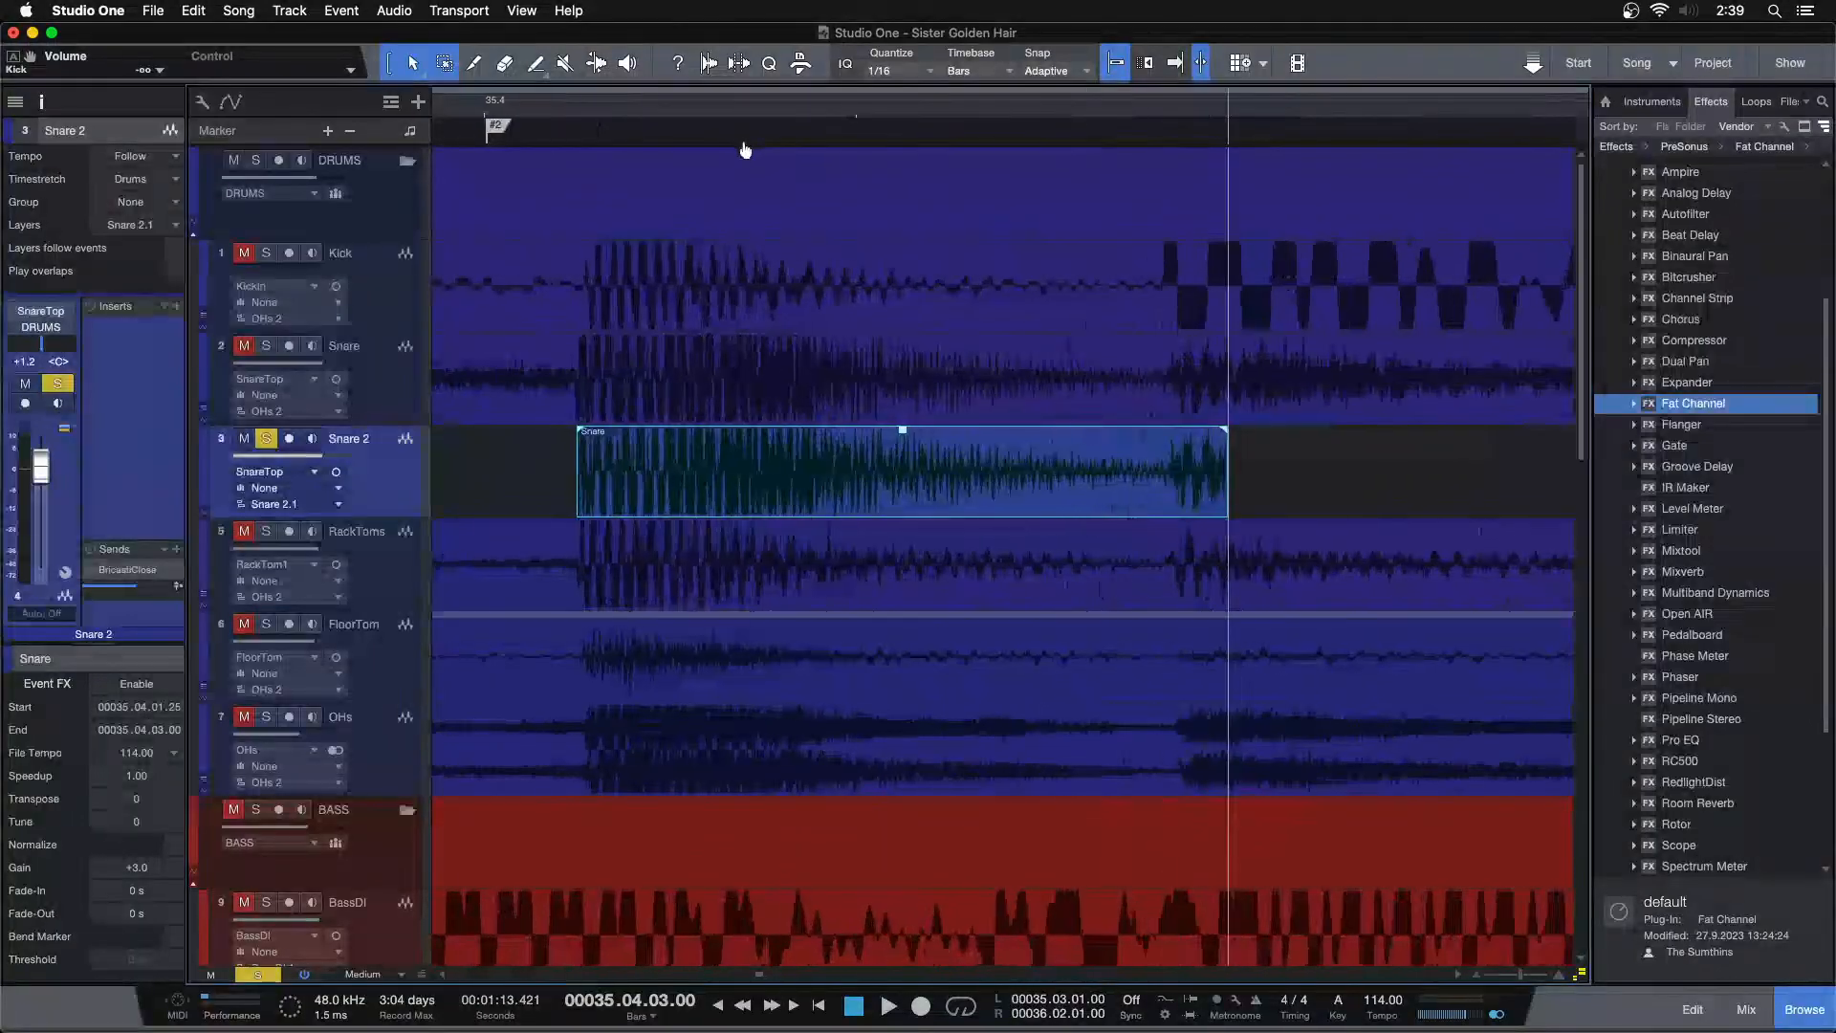
Trim the copied snare event's end to 35.04.02.85 and give it a 0.10 ms fade-in
{"action": "left_click_drag", "start_coordinate": [1231, 497], "coordinate": [1180, 494]}
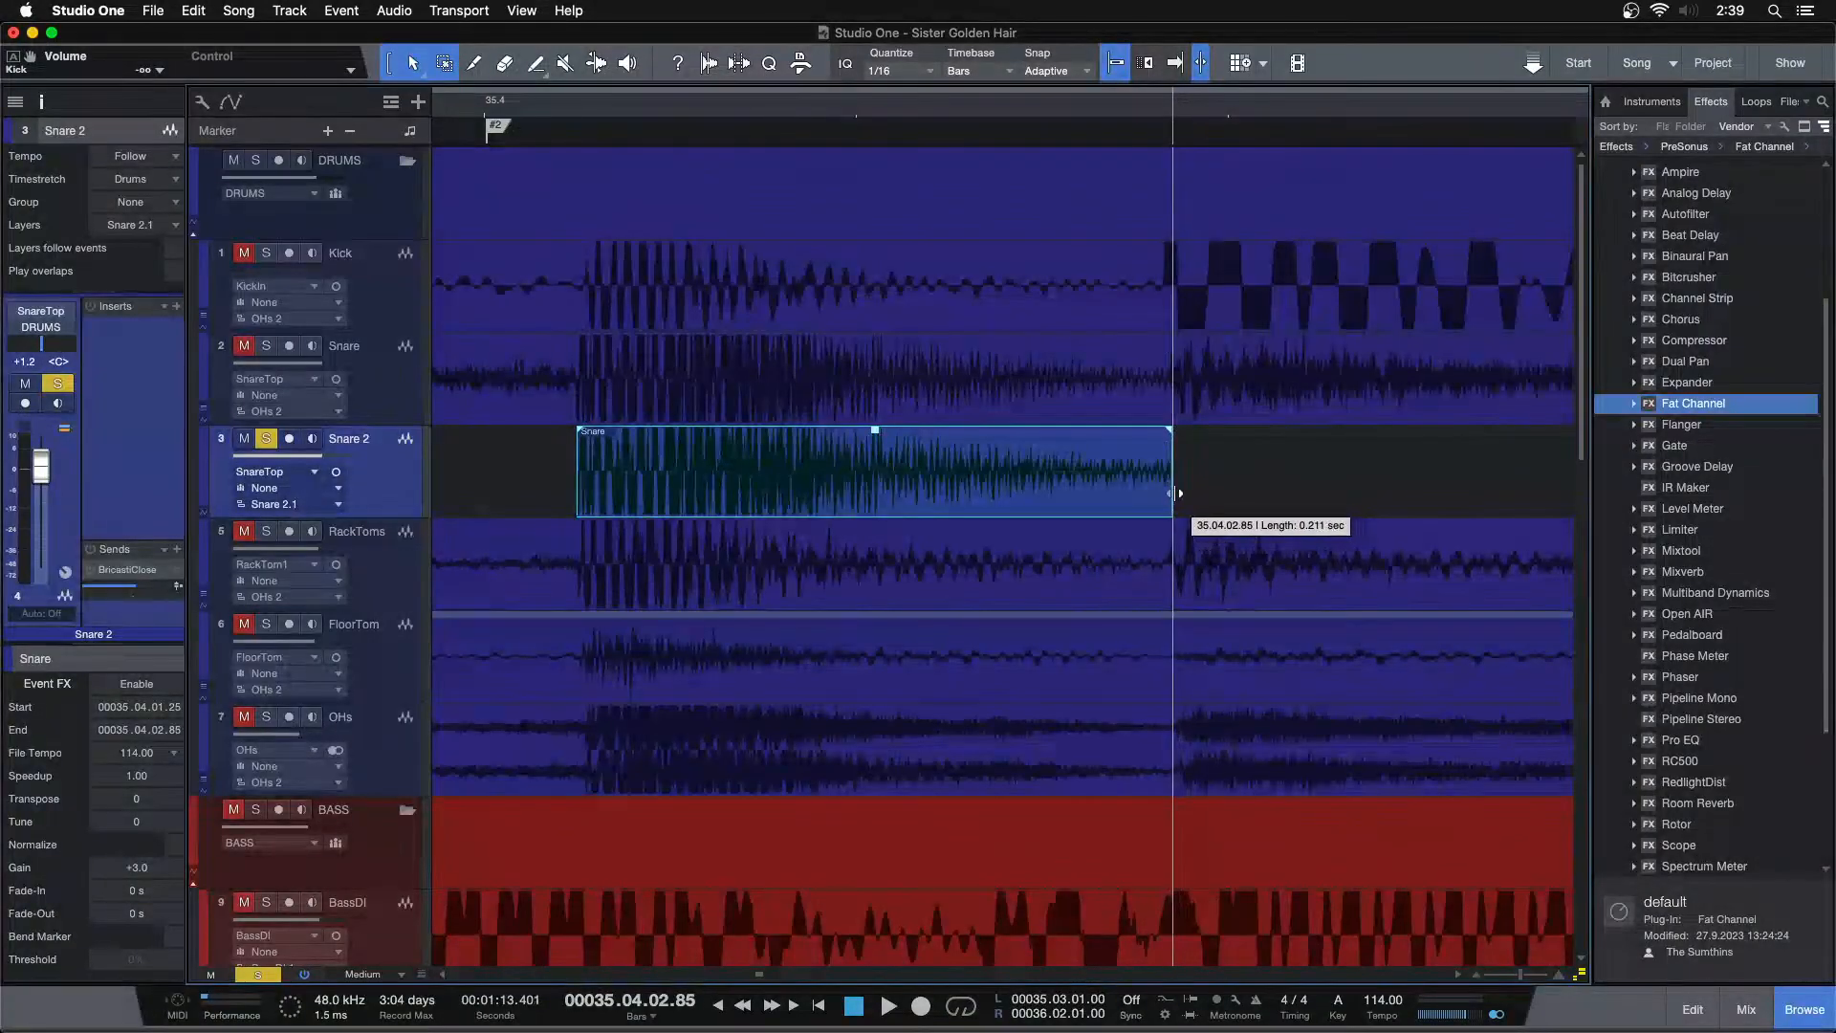
{"action": "left_click_drag", "start_coordinate": [579, 114], "coordinate": [694, 202]}
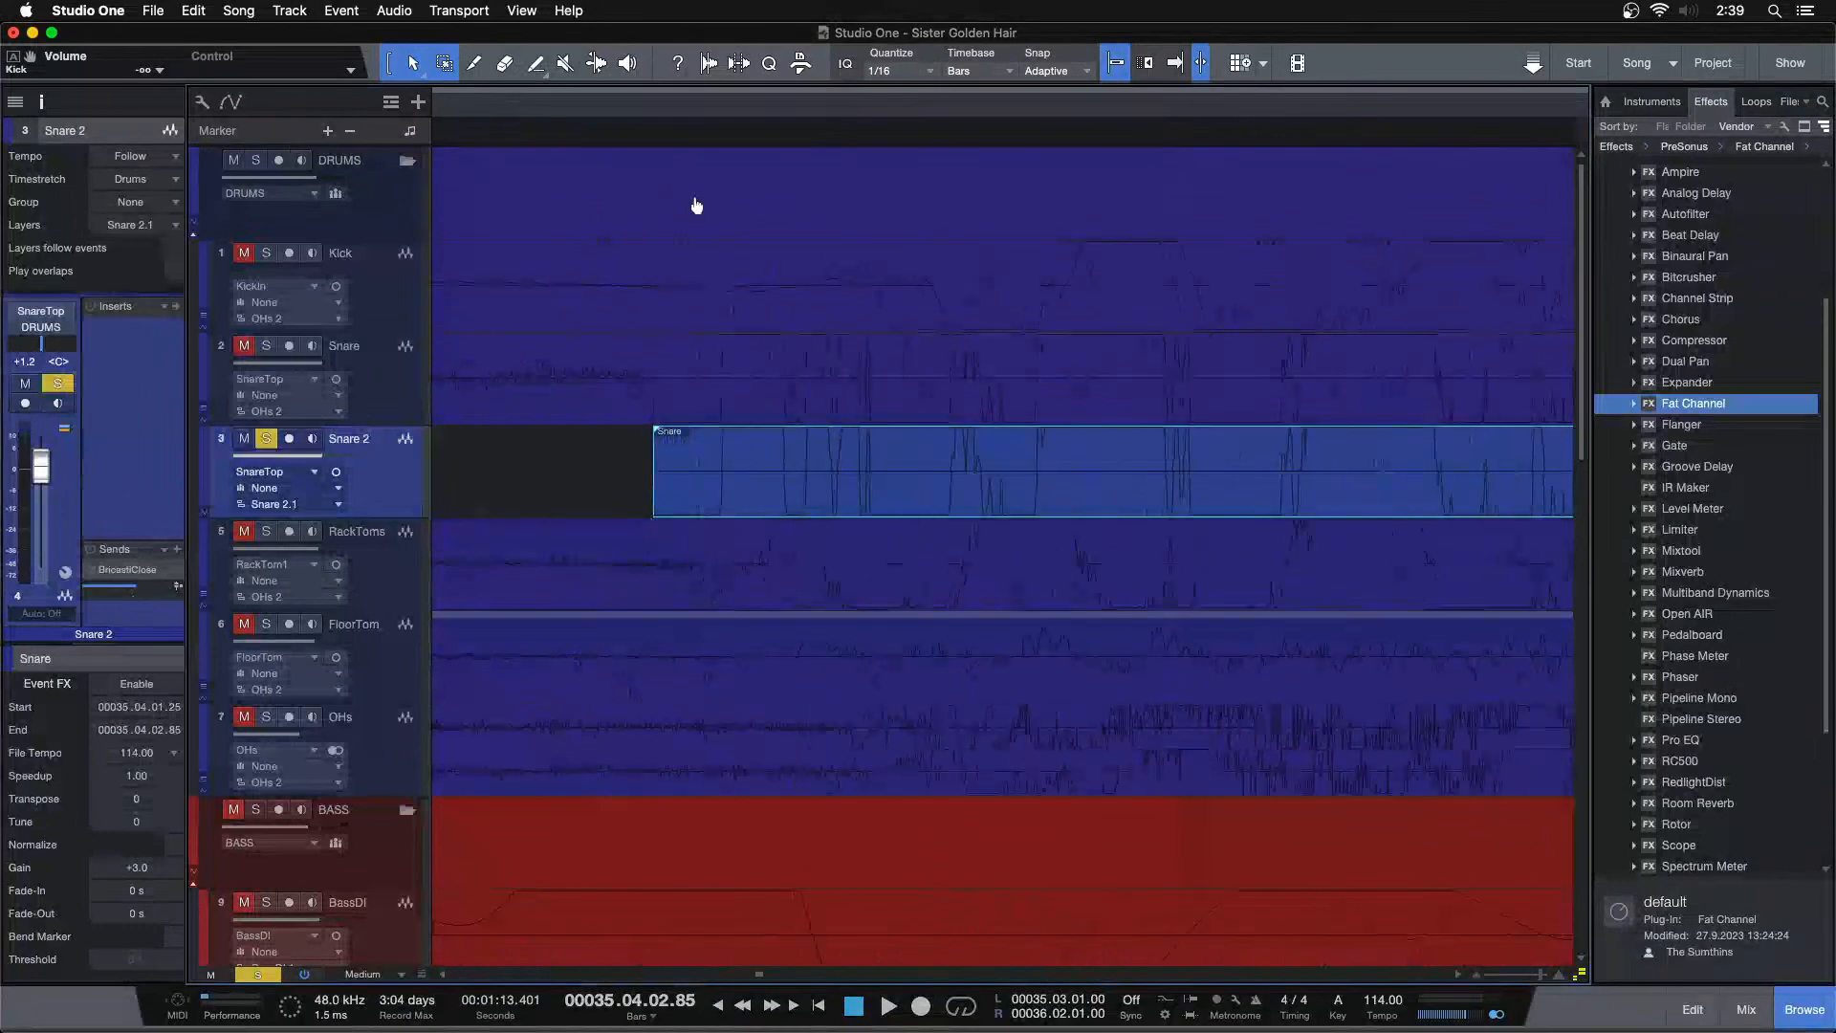
{"action": "left_click_drag", "start_coordinate": [724, 109], "coordinate": [728, 88]}
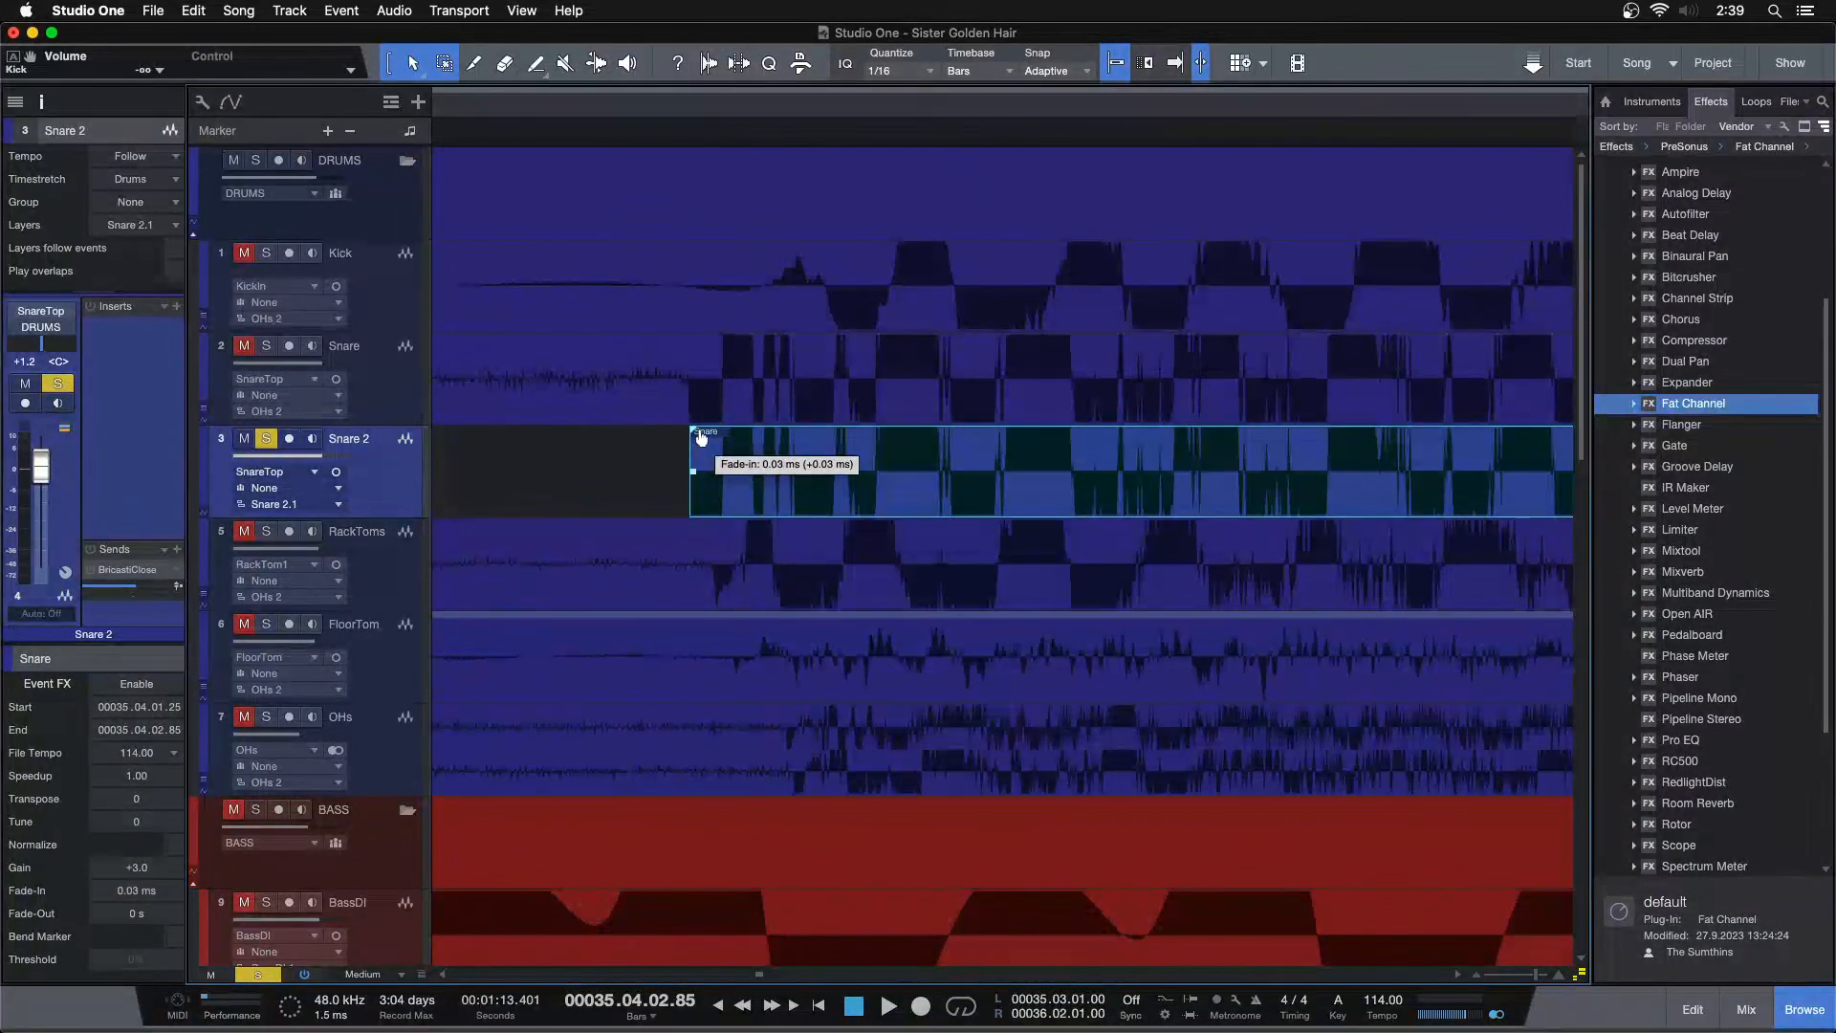
{"action": "left_click_drag", "start_coordinate": [832, 109], "coordinate": [661, 42]}
Add a fade-out of about 196 ms to the snare event while auditioning the hit
{"action": "left_click_drag", "start_coordinate": [1366, 429], "coordinate": [757, 452]}
{"action": "left_click_drag", "start_coordinate": [665, 109], "coordinate": [847, 50]}
{"action": "left_click", "coordinate": [598, 111]}
{"action": "key", "text": "space"}
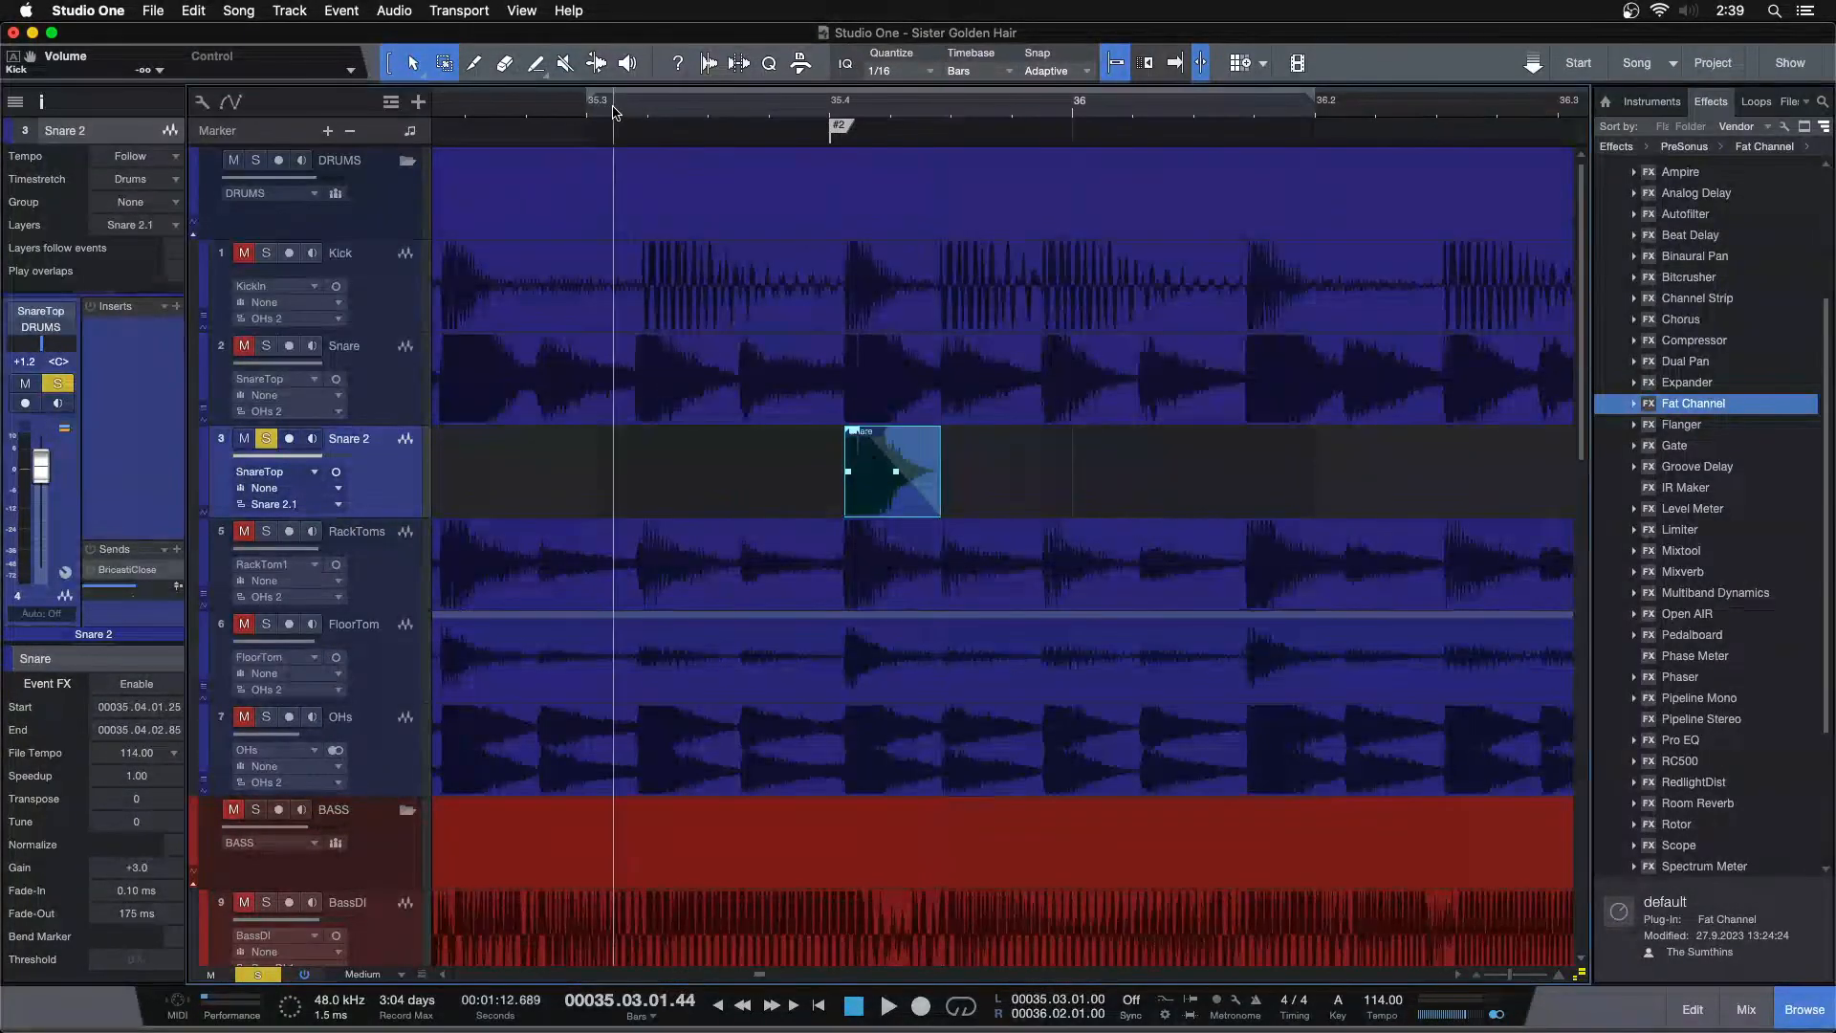
{"action": "left_click", "coordinate": [631, 113]}
{"action": "key", "text": "space"}
{"action": "left_click_drag", "start_coordinate": [882, 103], "coordinate": [857, 175]}
{"action": "left_click_drag", "start_coordinate": [782, 430], "coordinate": [698, 440]}
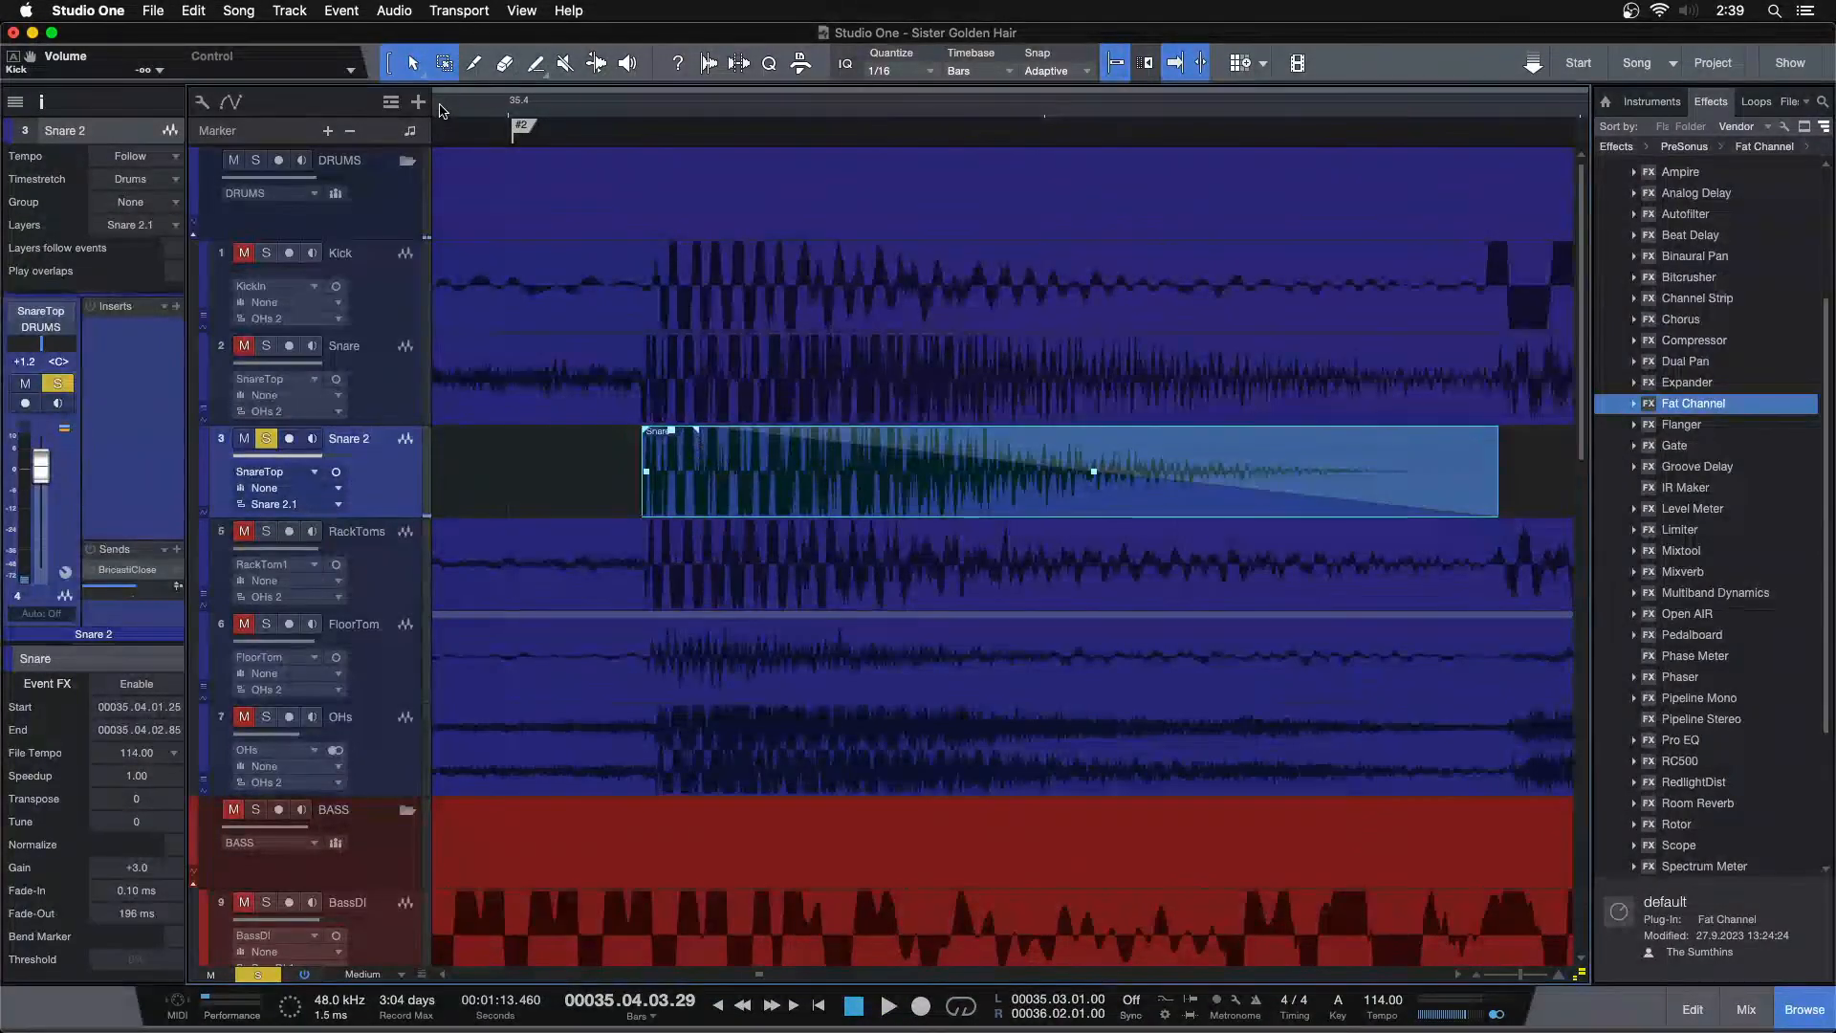
{"action": "key", "text": "space"}
Audition the faded snare hit around bar 35 at different zoom levels
{"action": "key", "text": "w"}
{"action": "key", "text": "w"}
{"action": "key", "text": "w"}
{"action": "left_click", "coordinate": [509, 107]}
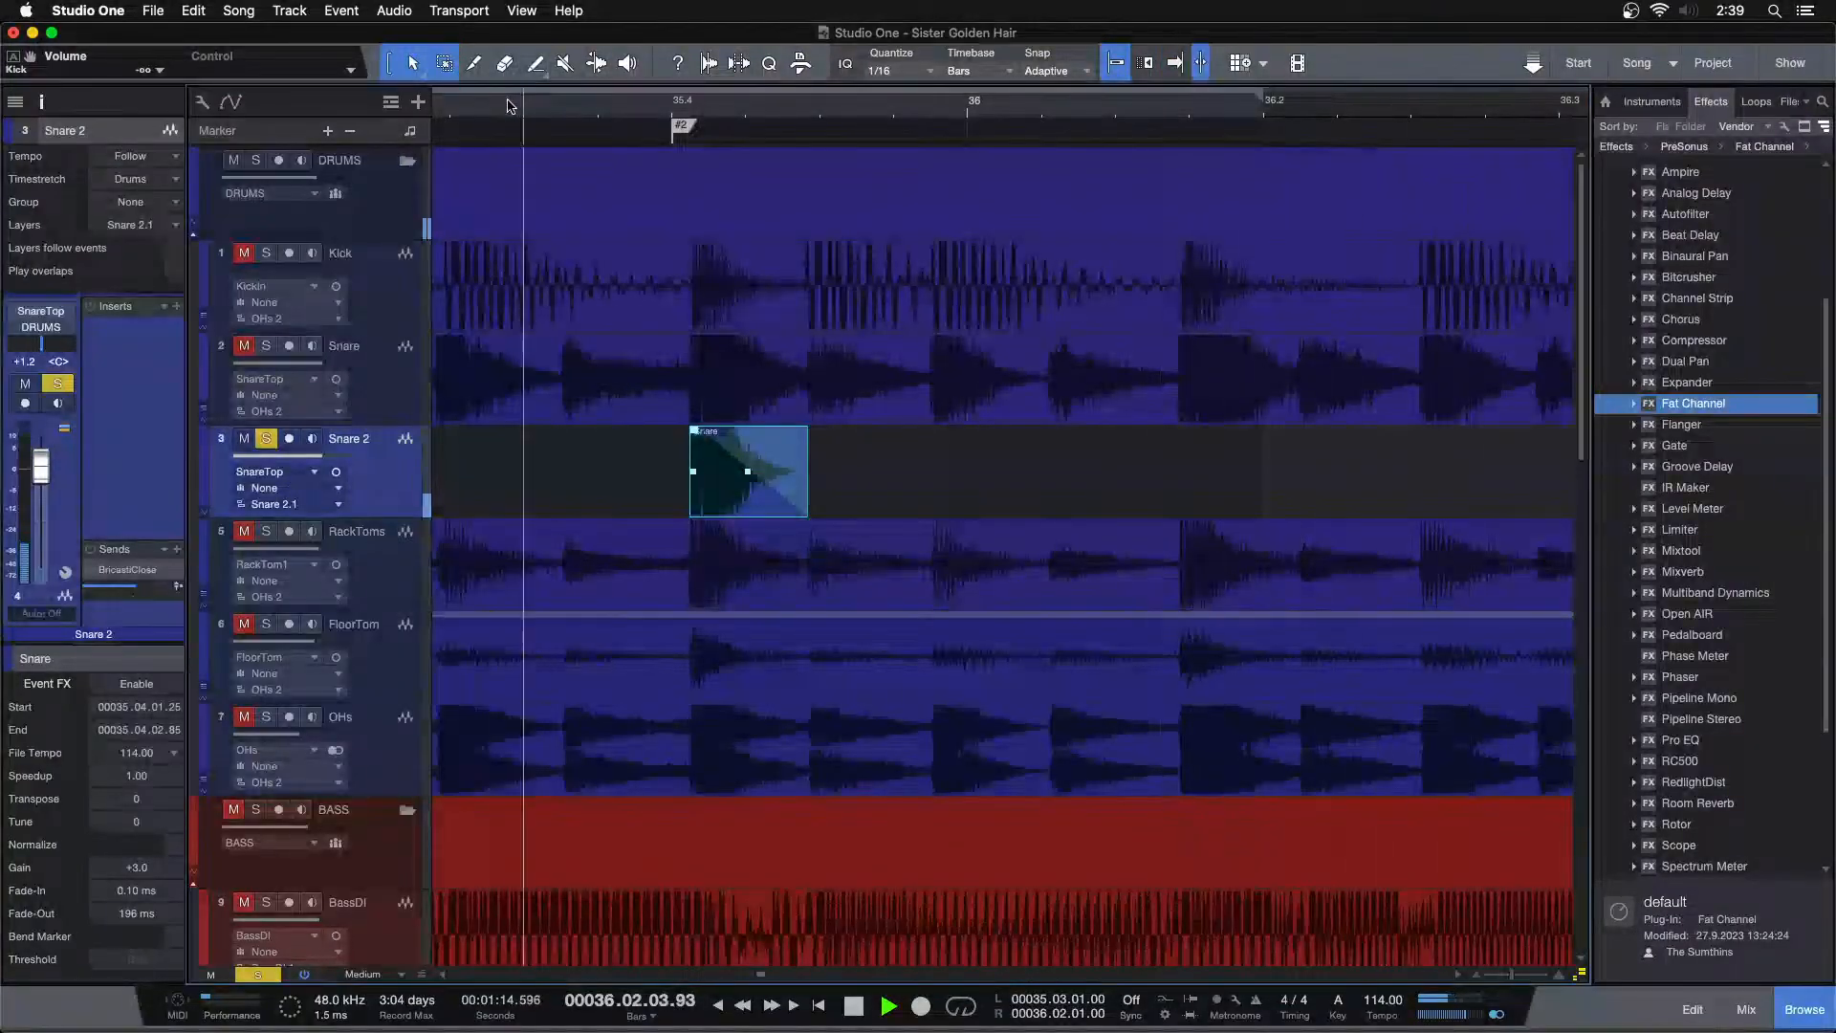
{"action": "key", "text": "space"}
{"action": "left_click_drag", "start_coordinate": [722, 115], "coordinate": [788, 156]}
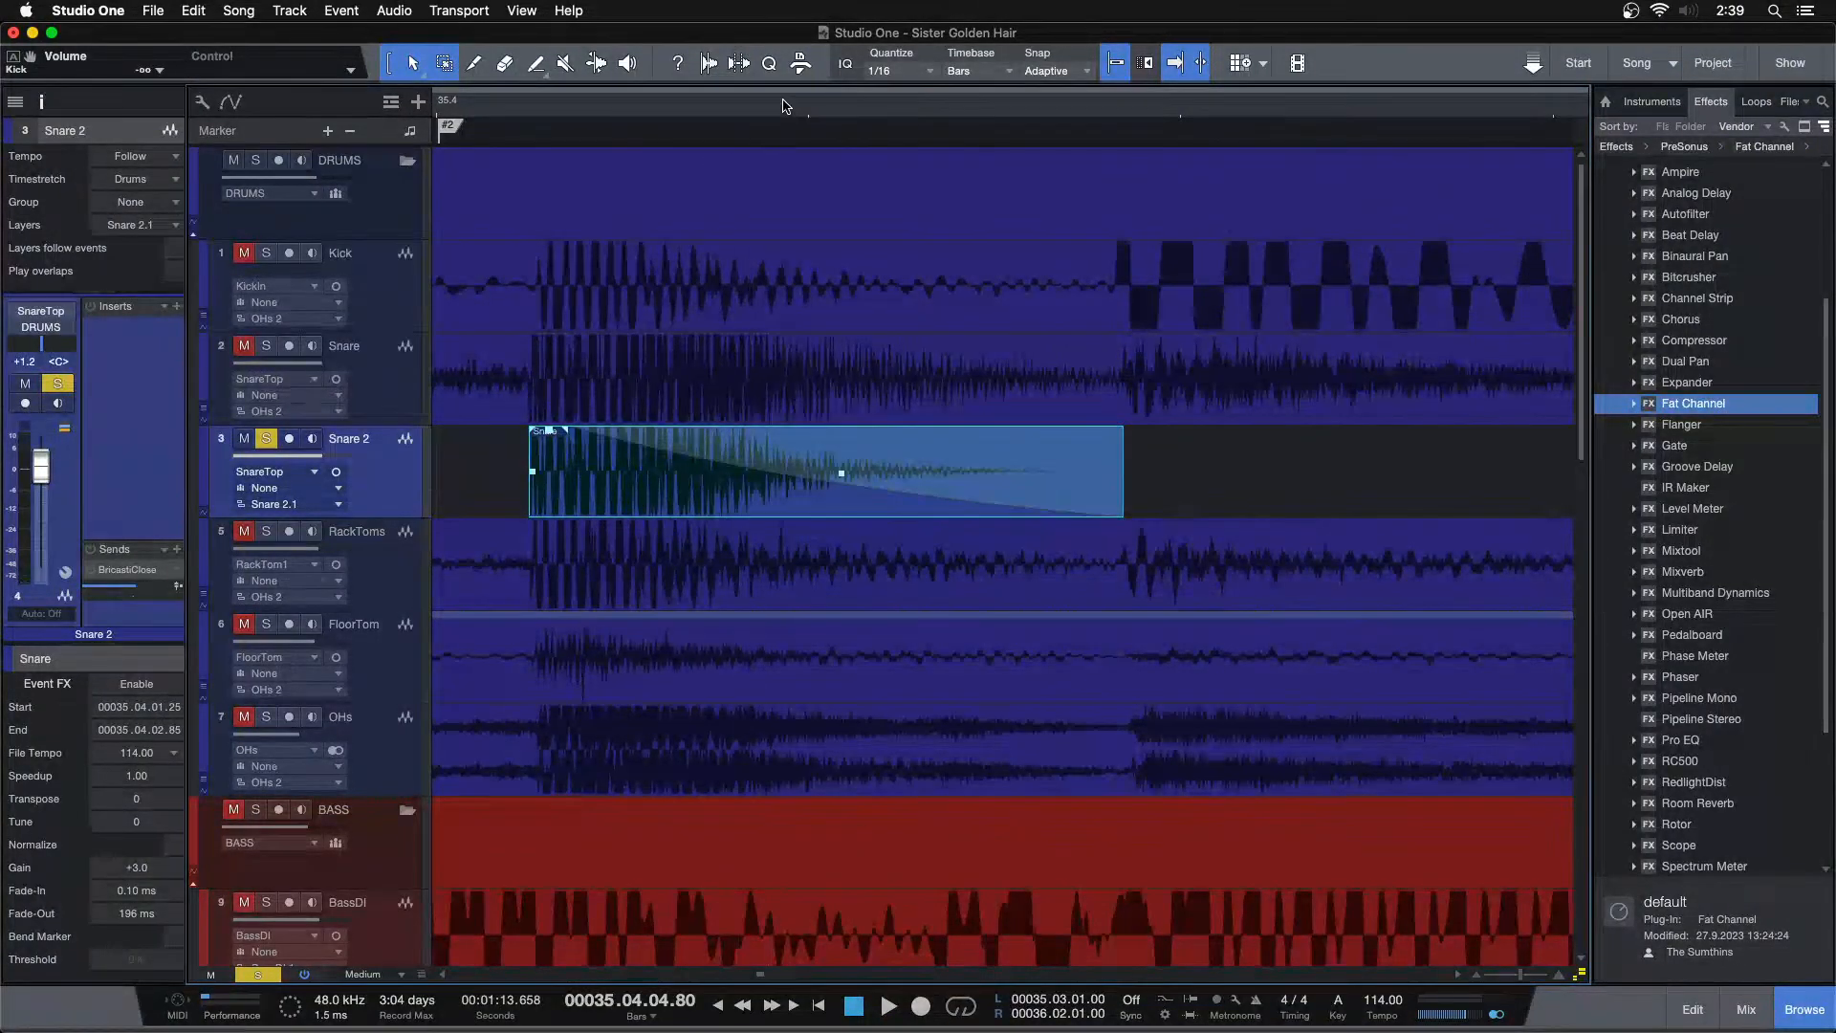
{"action": "left_click_drag", "start_coordinate": [787, 115], "coordinate": [872, 21]}
{"action": "left_click", "coordinate": [925, 113]}
{"action": "key", "text": "space"}
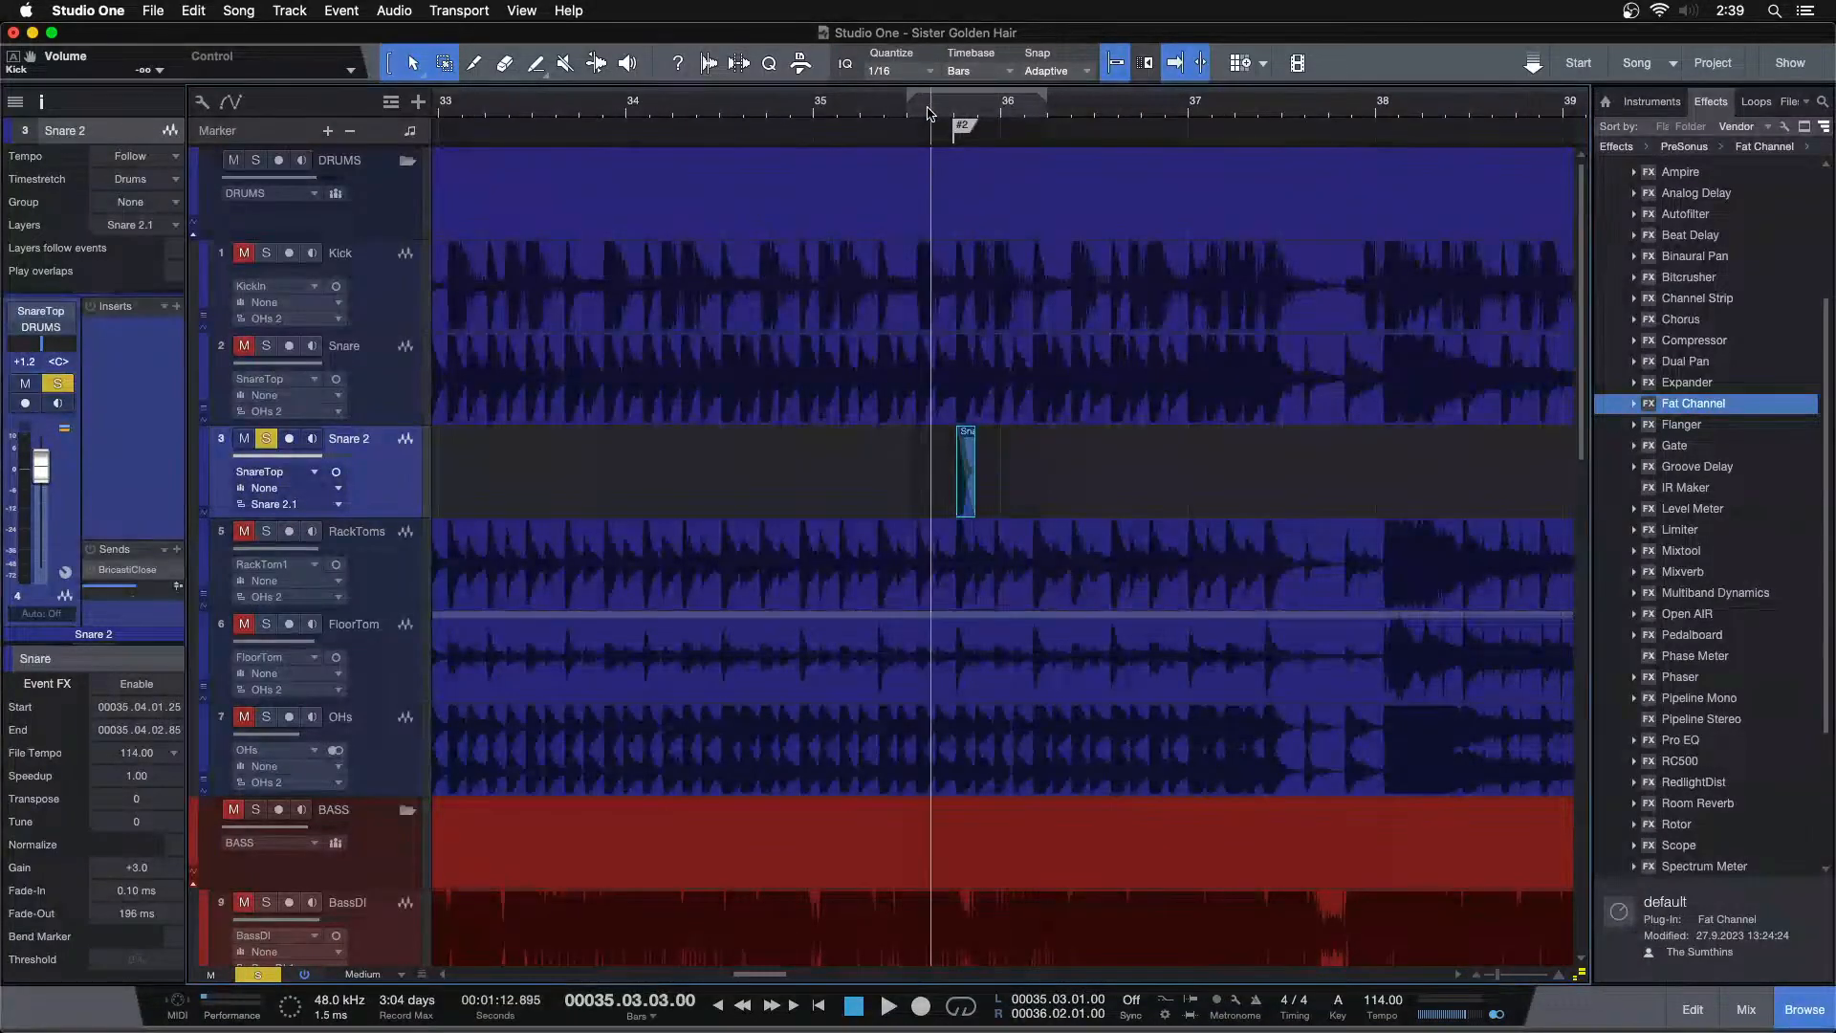
{"action": "left_click", "coordinate": [873, 114]}
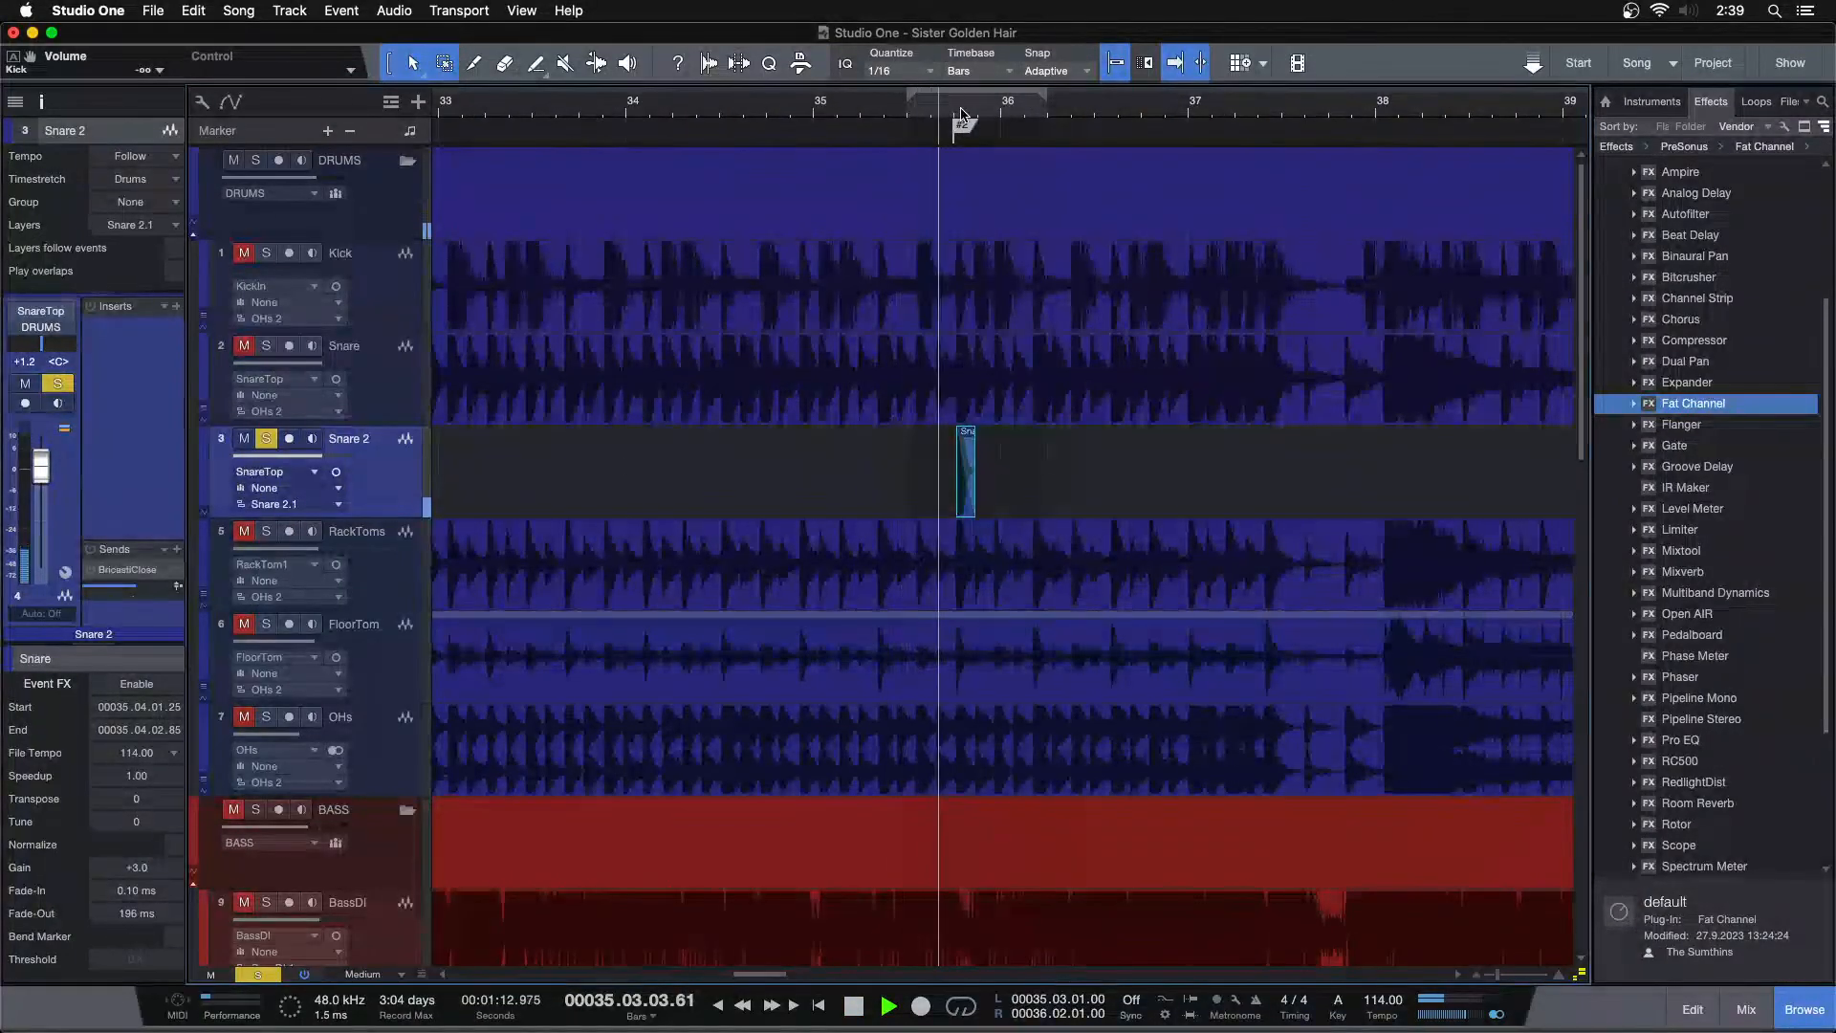
{"action": "left_click_drag", "start_coordinate": [927, 115], "coordinate": [892, 191]}
{"action": "key", "text": "space"}
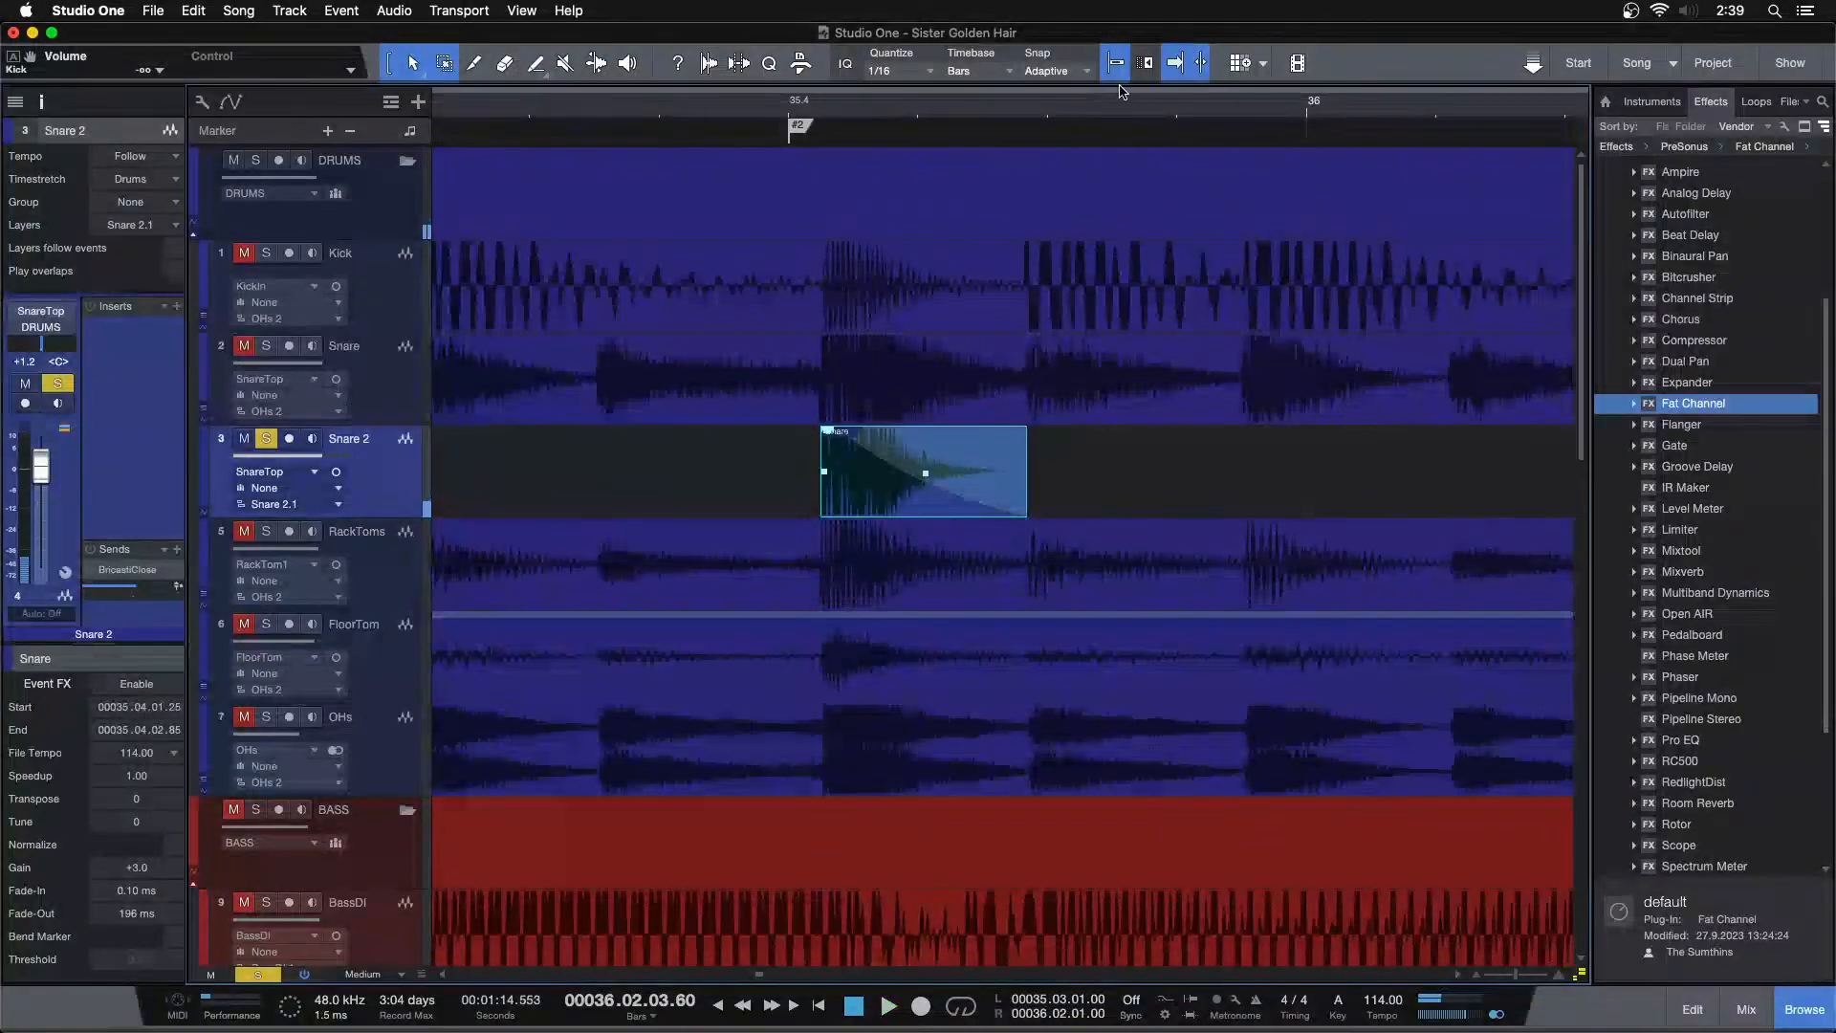
Select the edited snare hit event and locate the snare part around bar 24
{"action": "left_click", "coordinate": [1179, 67]}
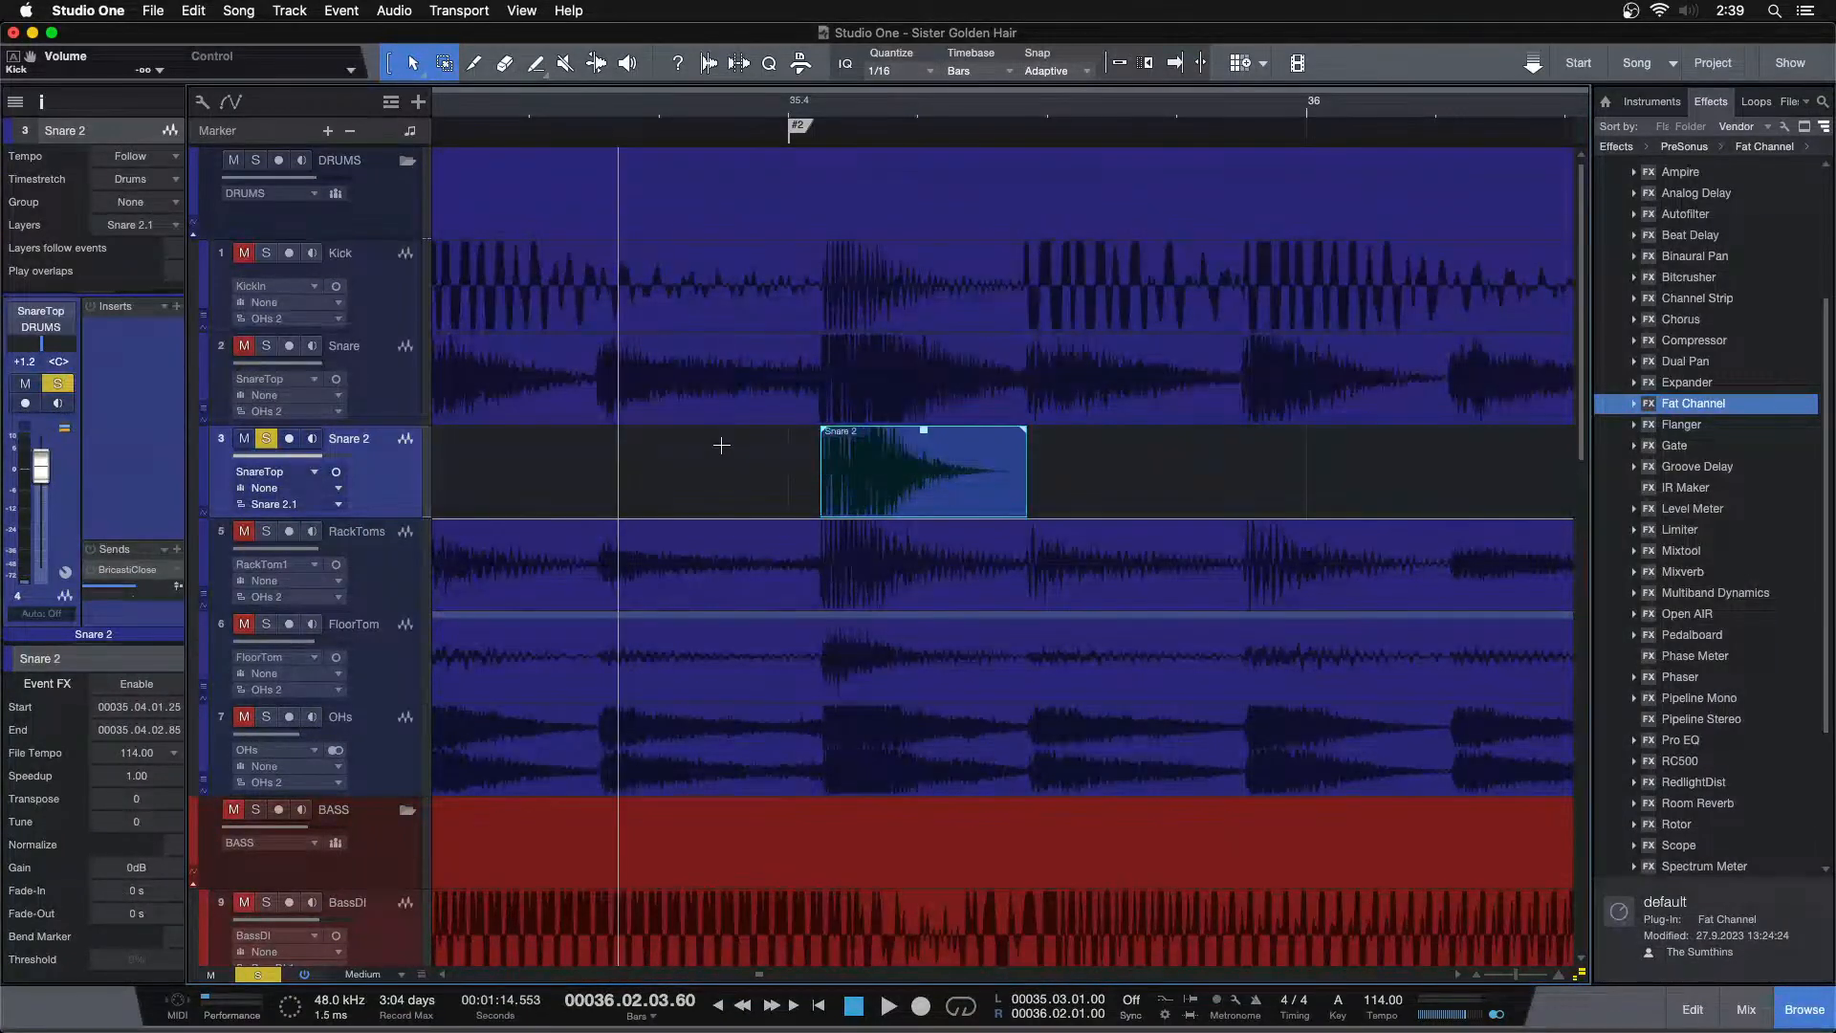
{"action": "left_click", "coordinate": [889, 494]}
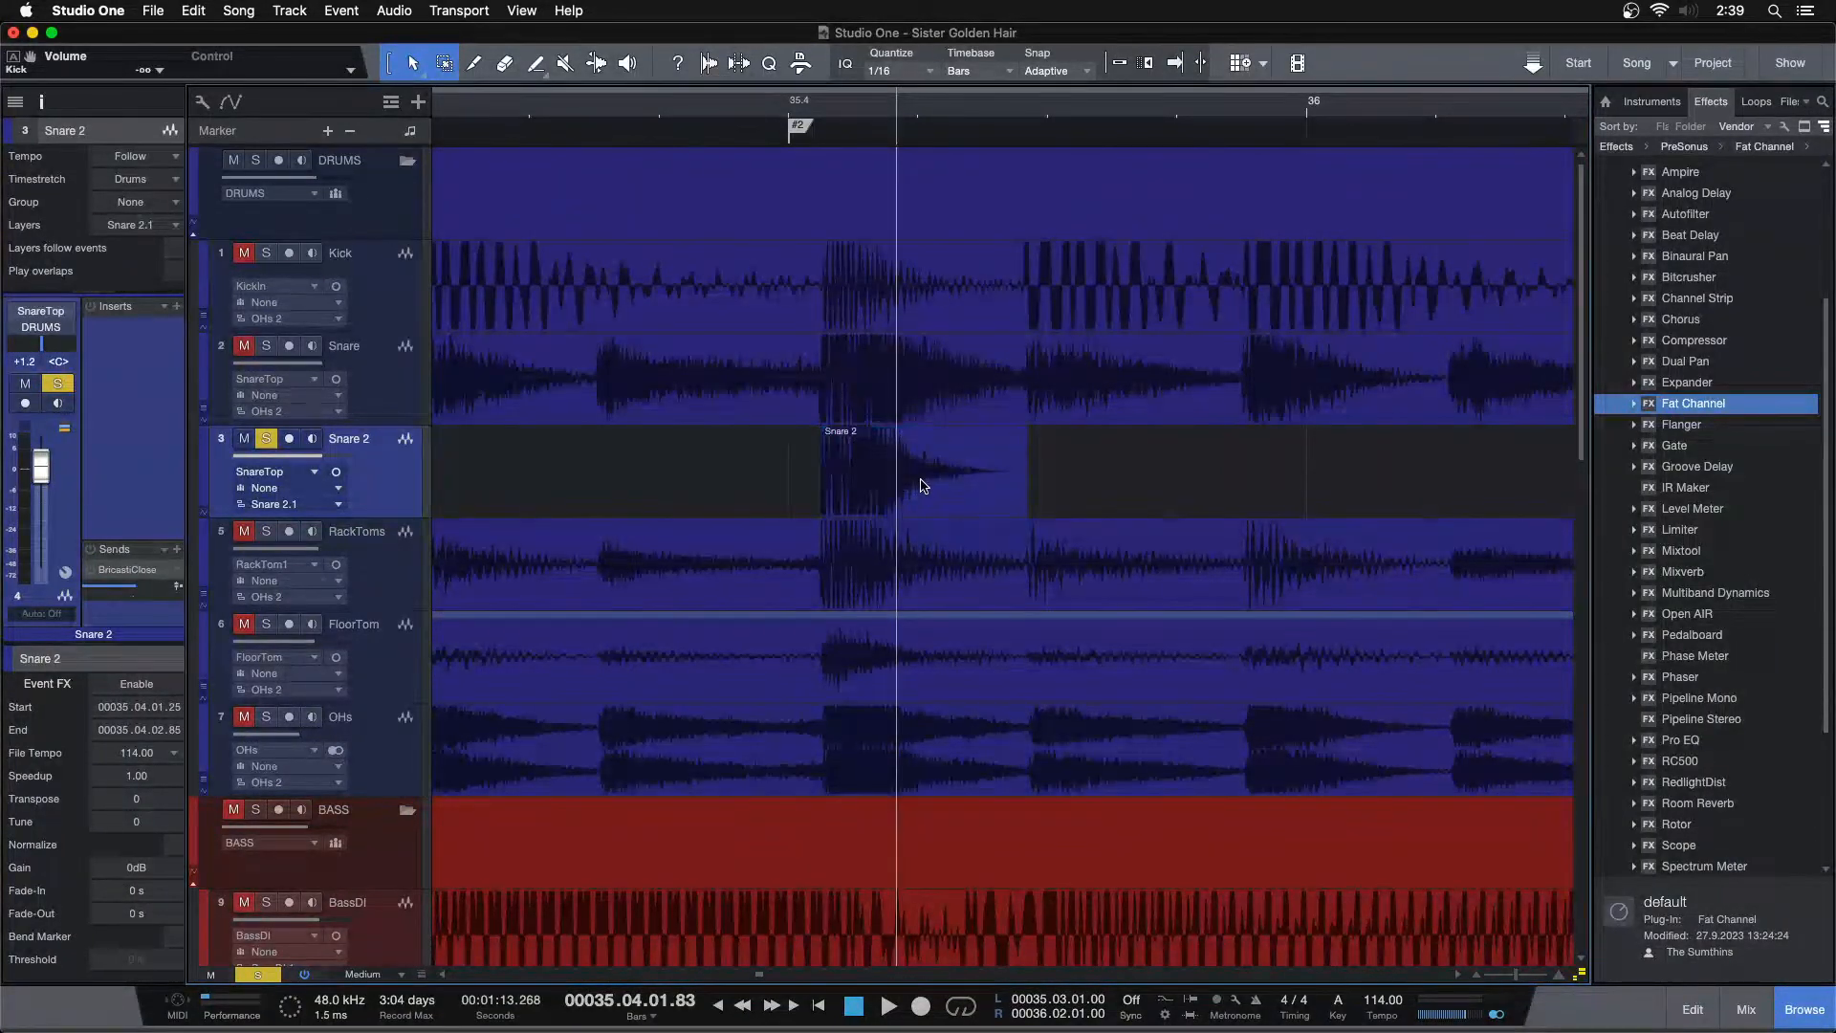
{"action": "left_click", "coordinate": [923, 485]}
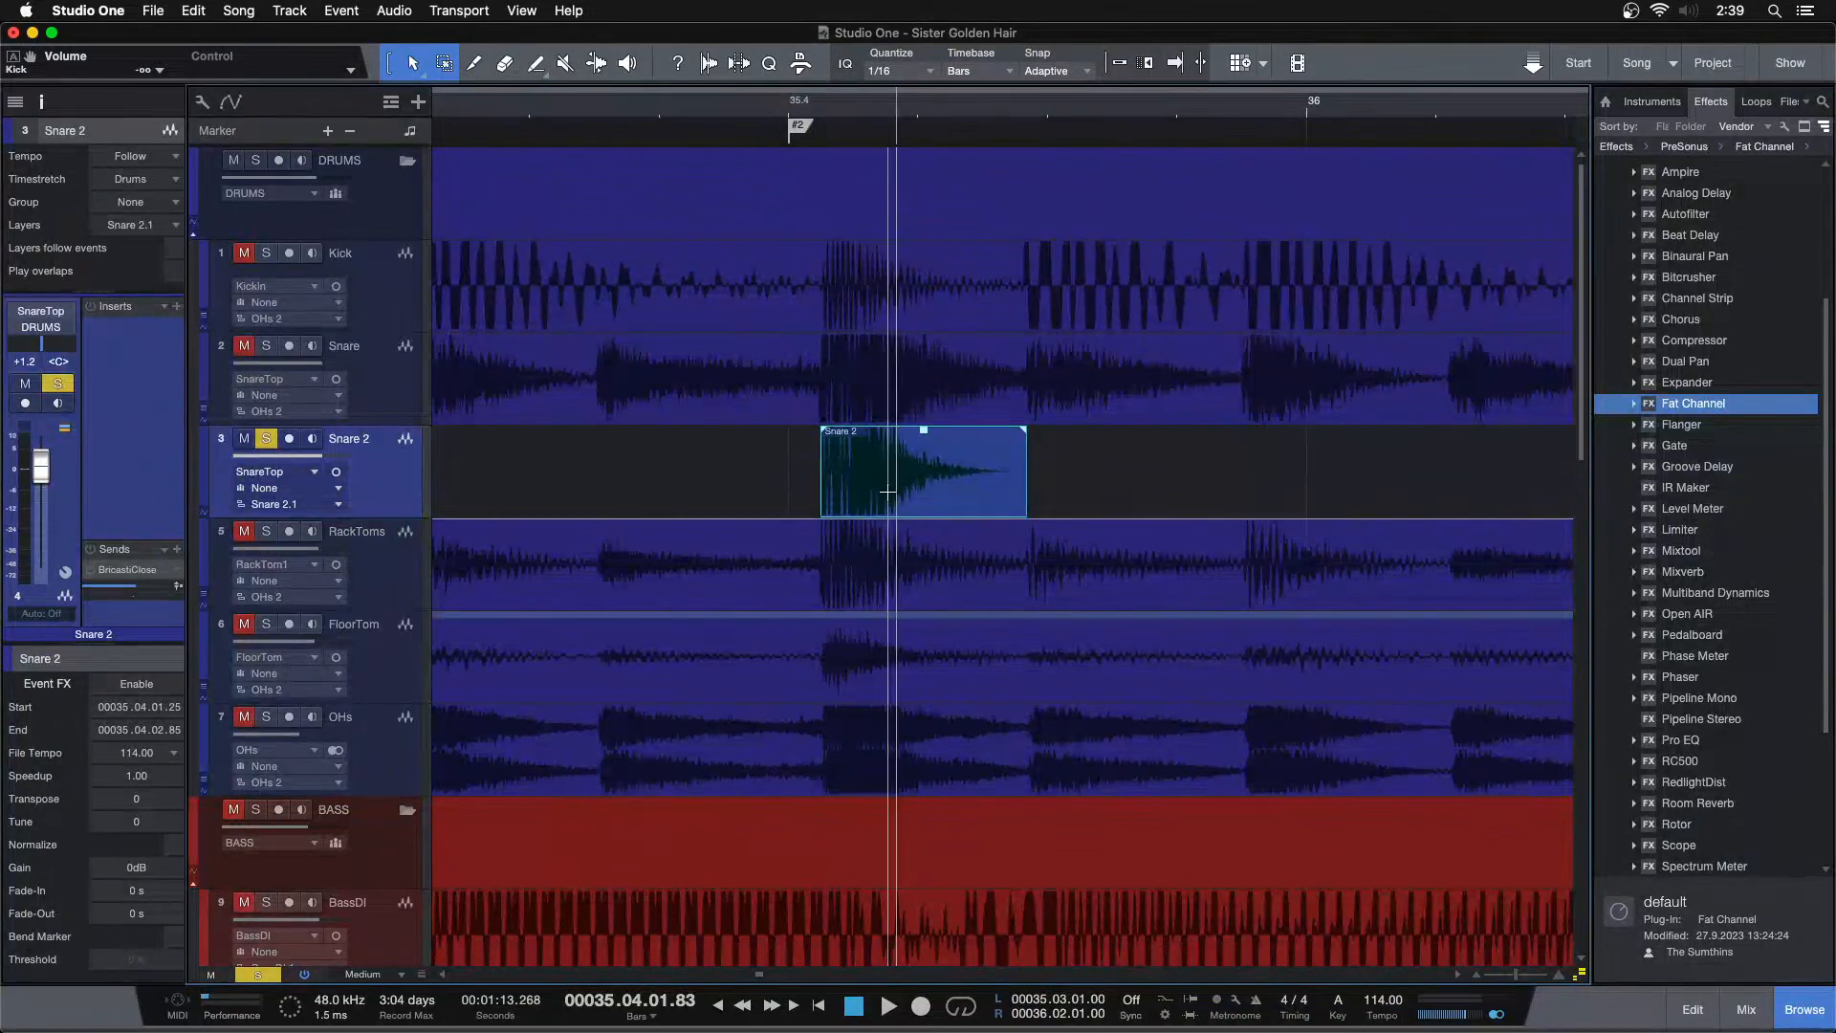
{"action": "left_click_drag", "start_coordinate": [693, 105], "coordinate": [1310, 53]}
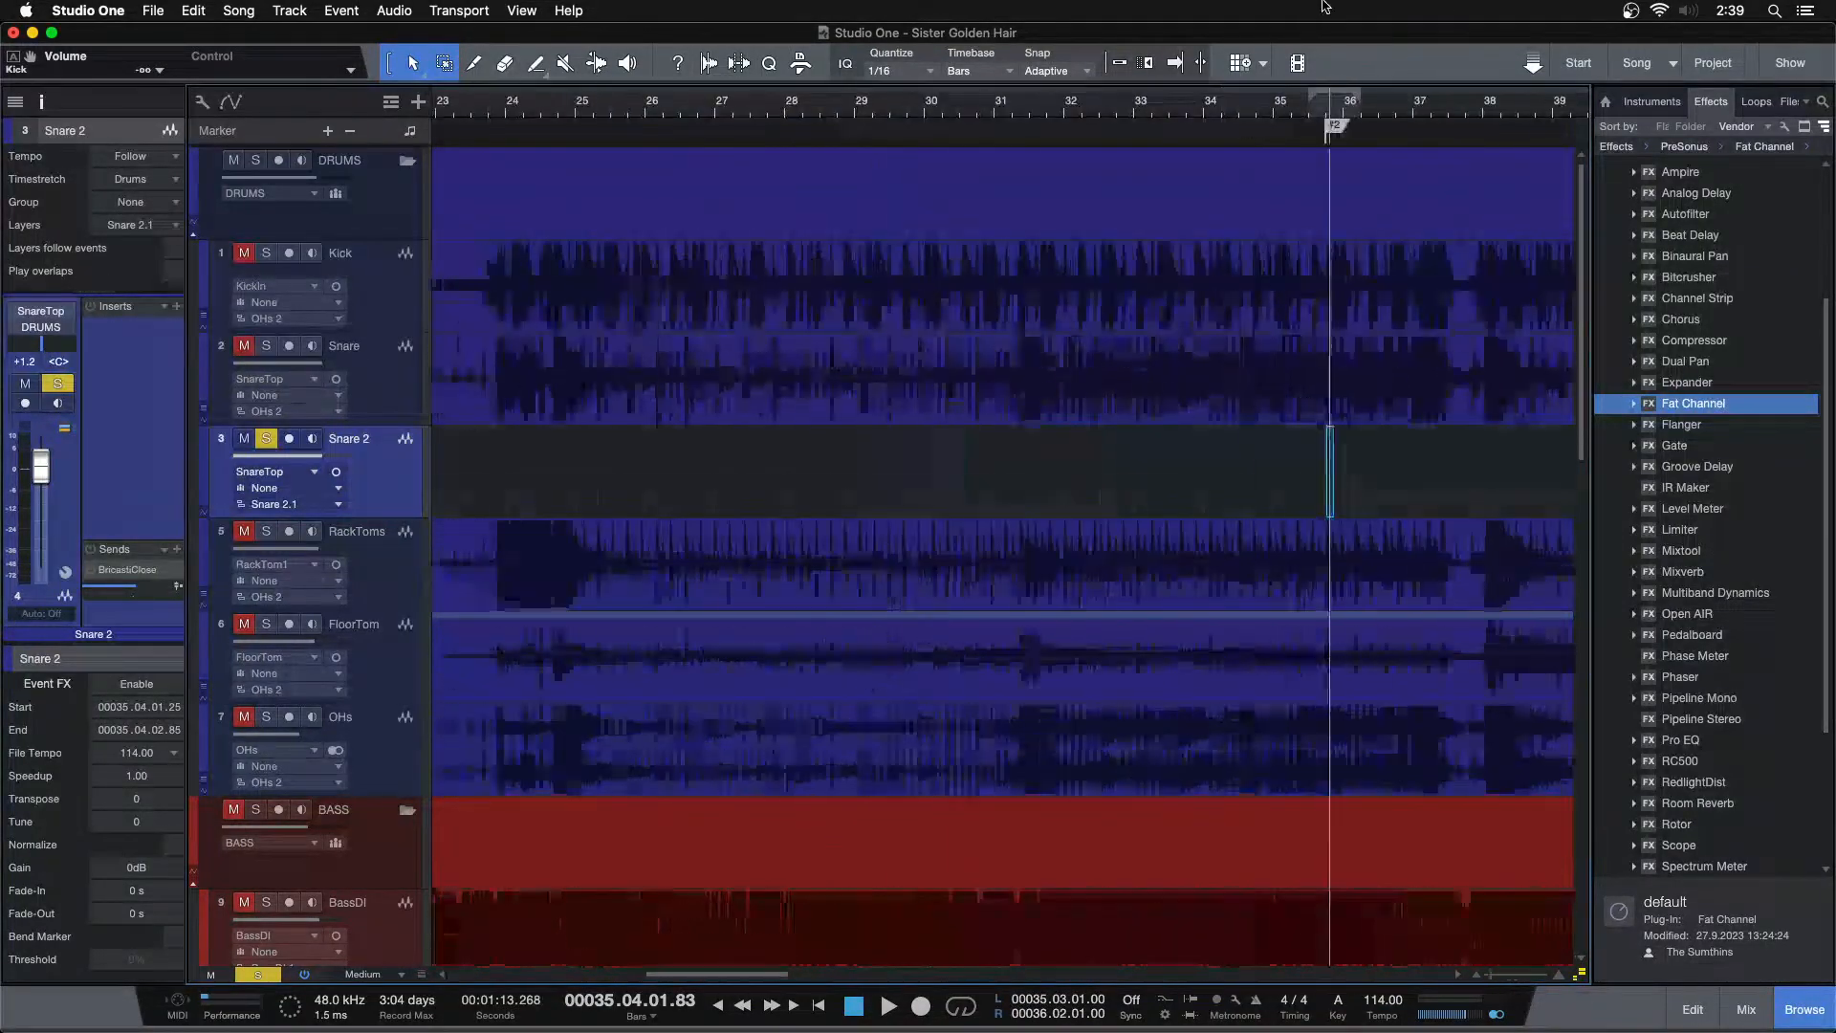
{"action": "left_click_drag", "start_coordinate": [504, 105], "coordinate": [835, 91]}
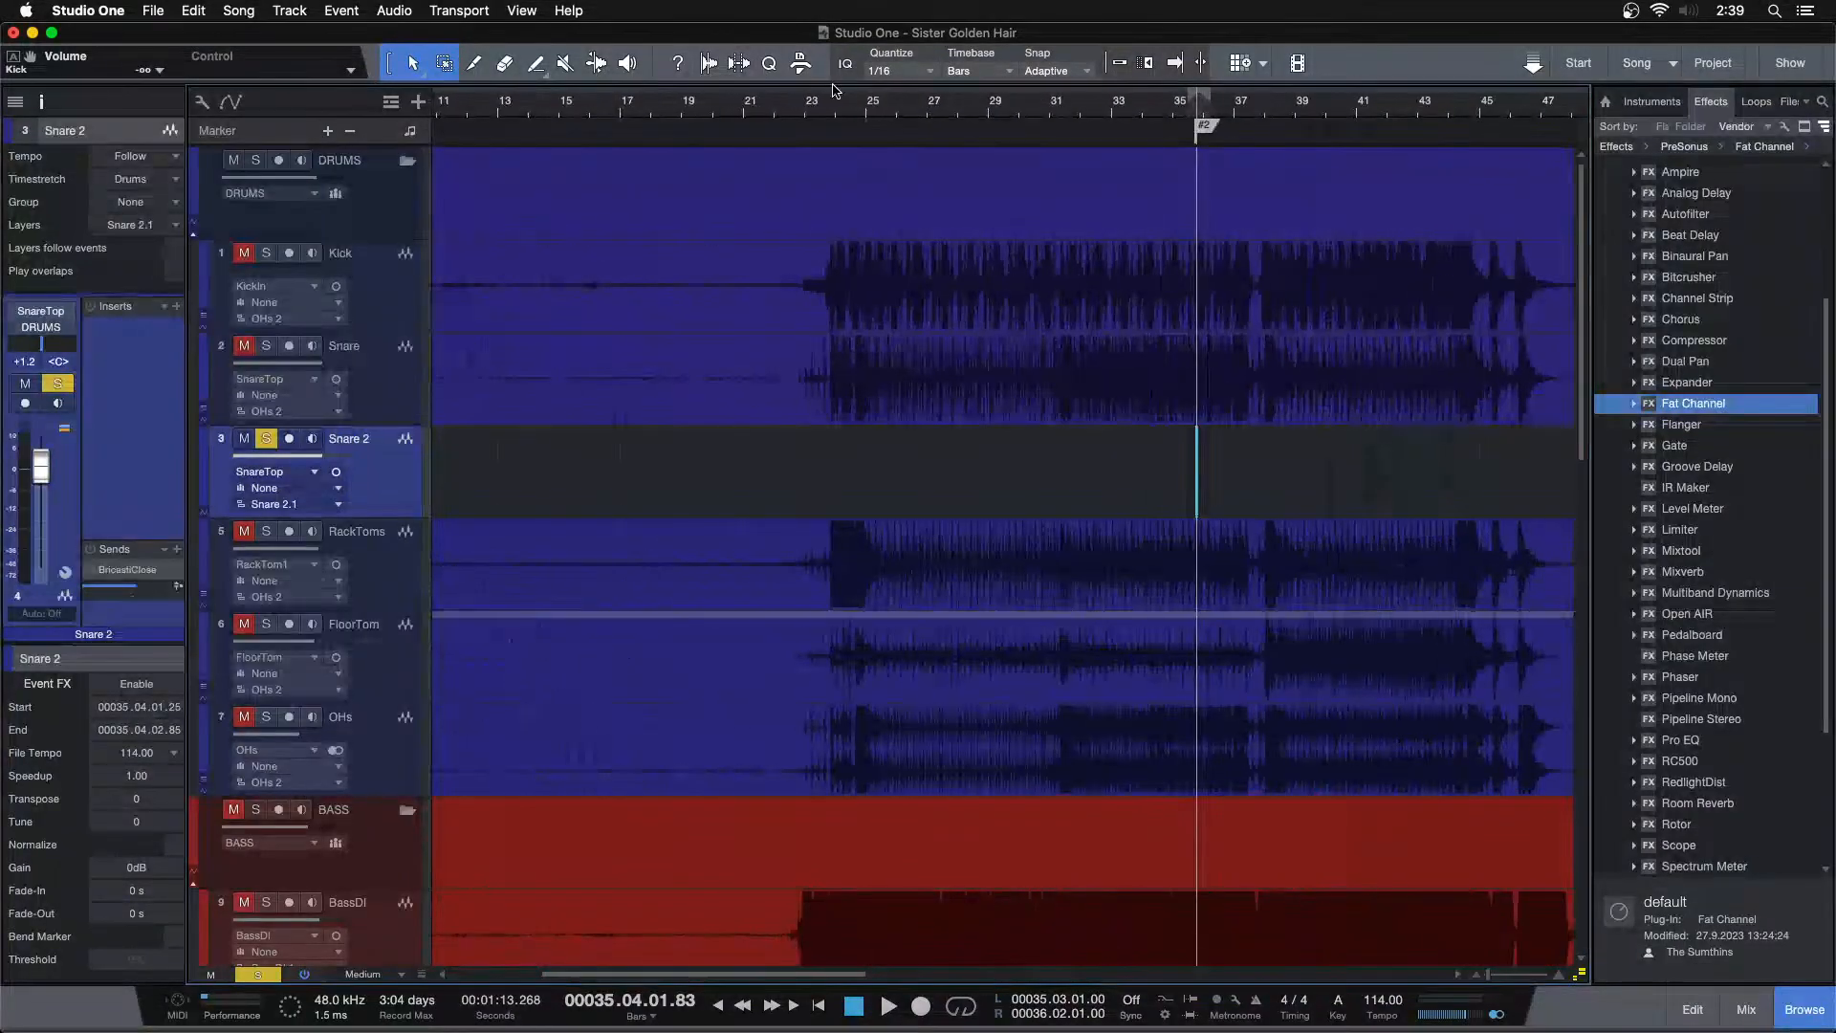
{"action": "left_click_drag", "start_coordinate": [1580, 973], "coordinate": [1529, 1031]}
{"action": "left_click_drag", "start_coordinate": [1580, 973], "coordinate": [1558, 1031]}
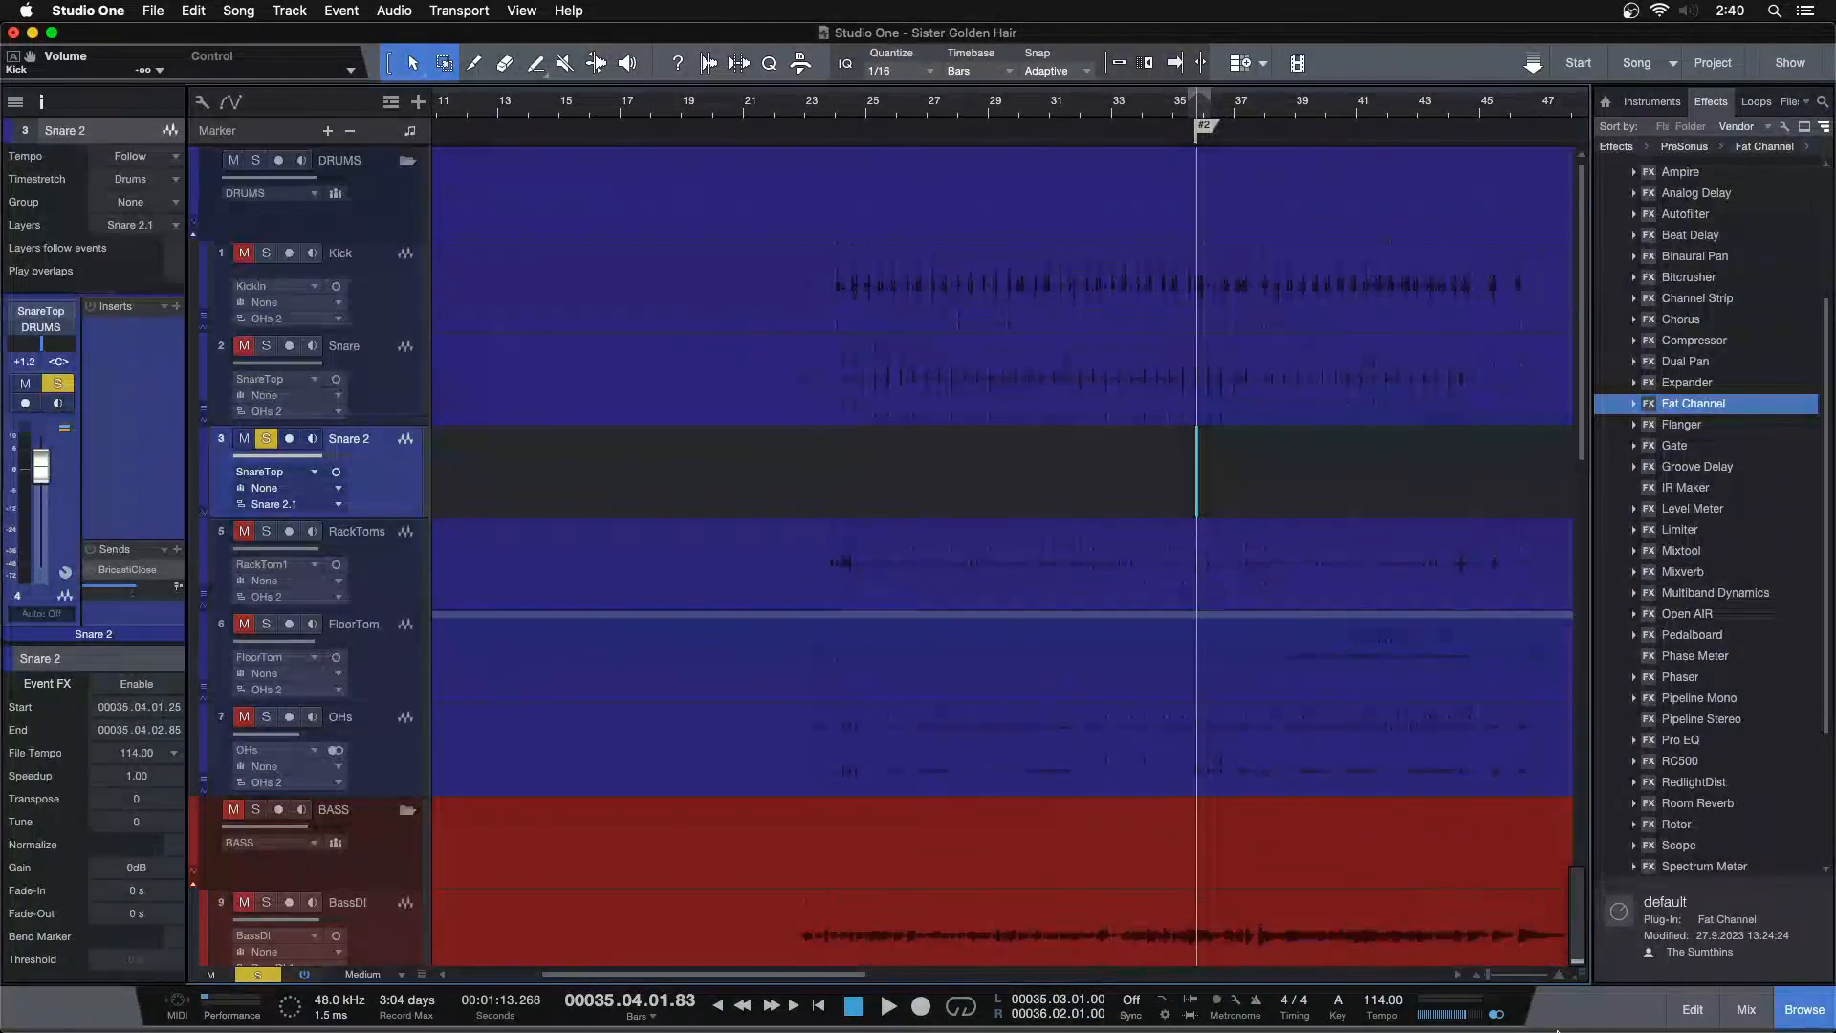
{"action": "left_click_drag", "start_coordinate": [887, 117], "coordinate": [918, 176]}
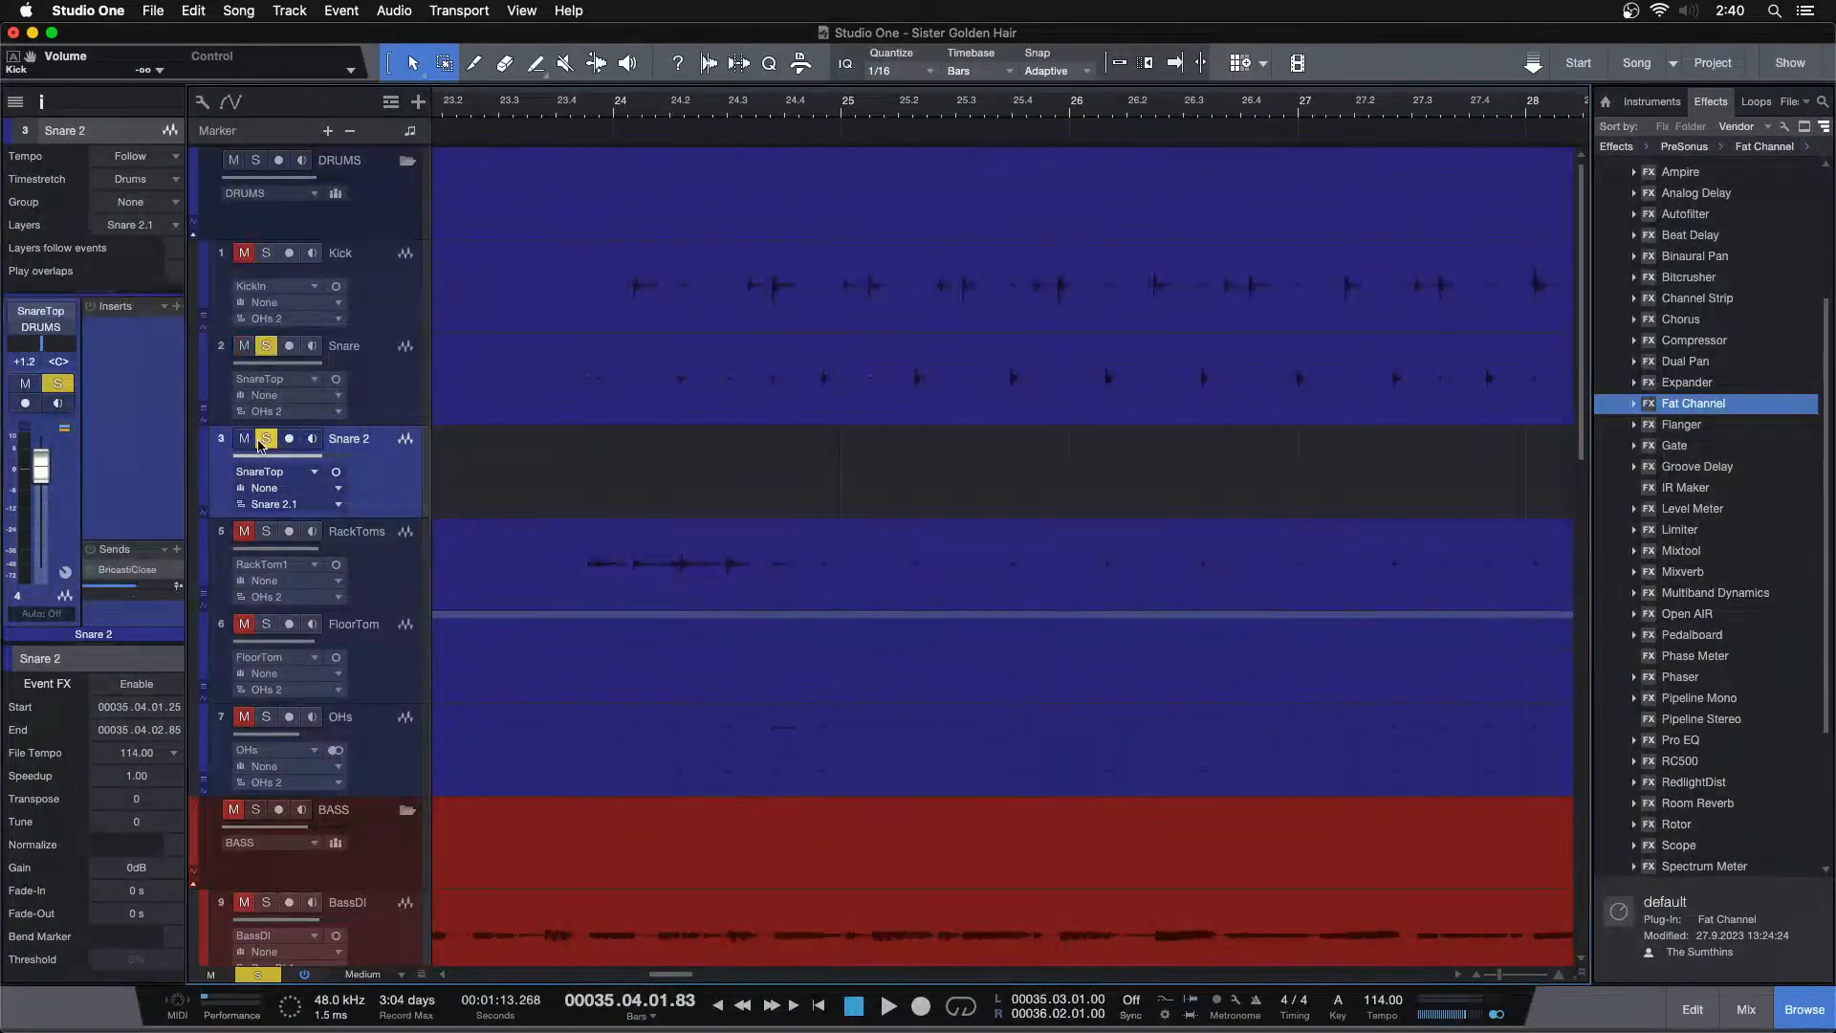
{"action": "left_click", "coordinate": [593, 112]}
{"action": "key", "text": "space"}
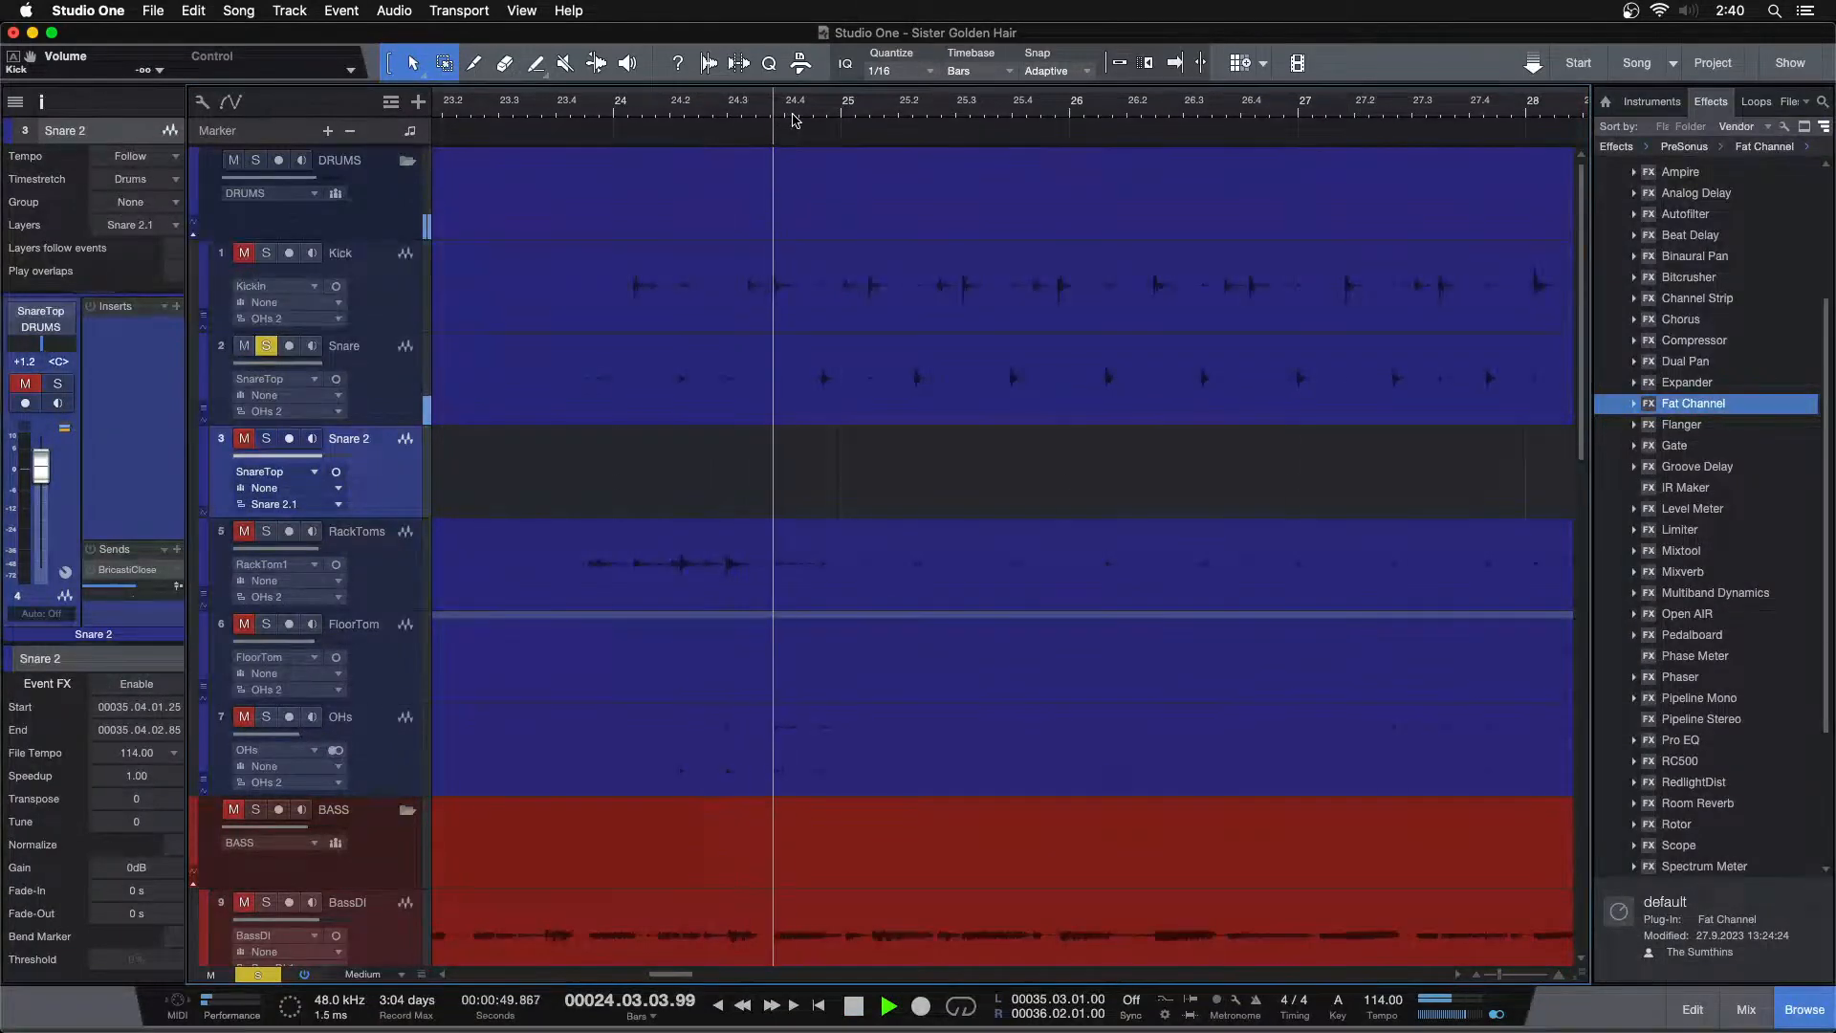
{"action": "key", "text": "space"}
{"action": "left_click_drag", "start_coordinate": [838, 116], "coordinate": [792, 171]}
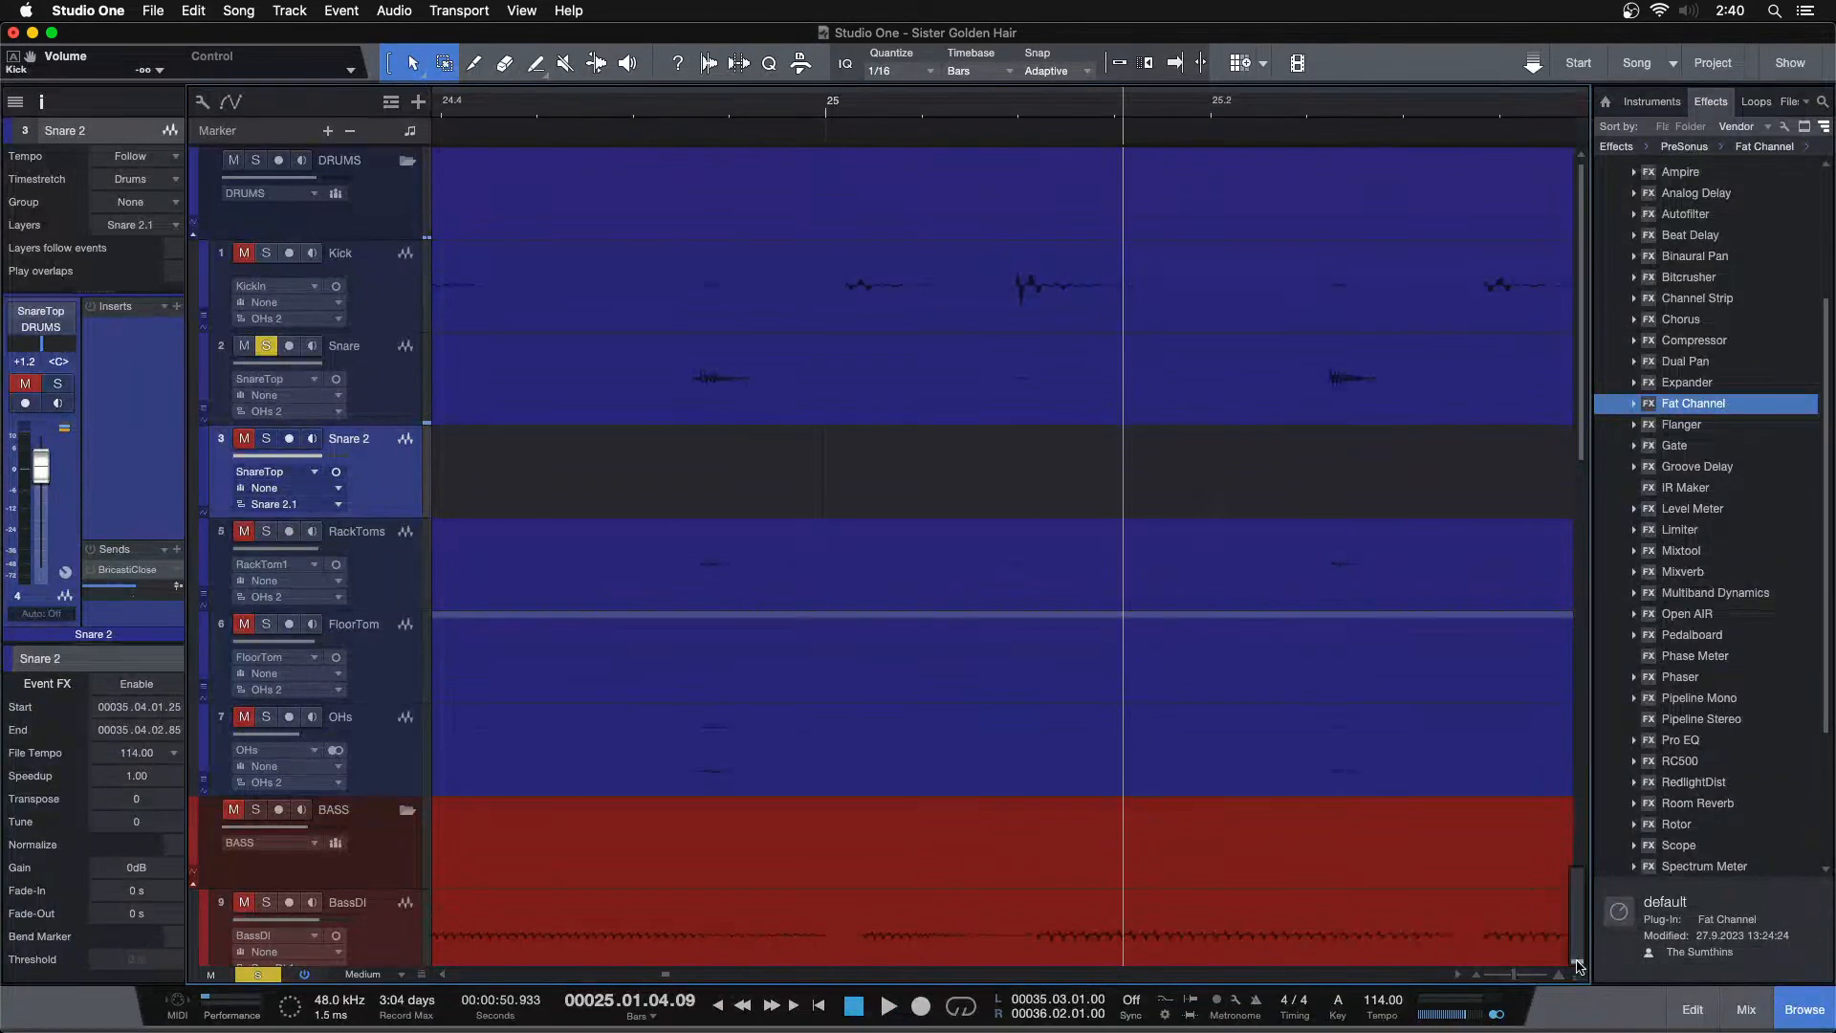
Paste the snare hit onto Snare 2 at the Snare track's first transient near bar 25
{"action": "left_click", "coordinate": [696, 394]}
{"action": "left_click", "coordinate": [531, 105]}
{"action": "key", "text": "Tab"}
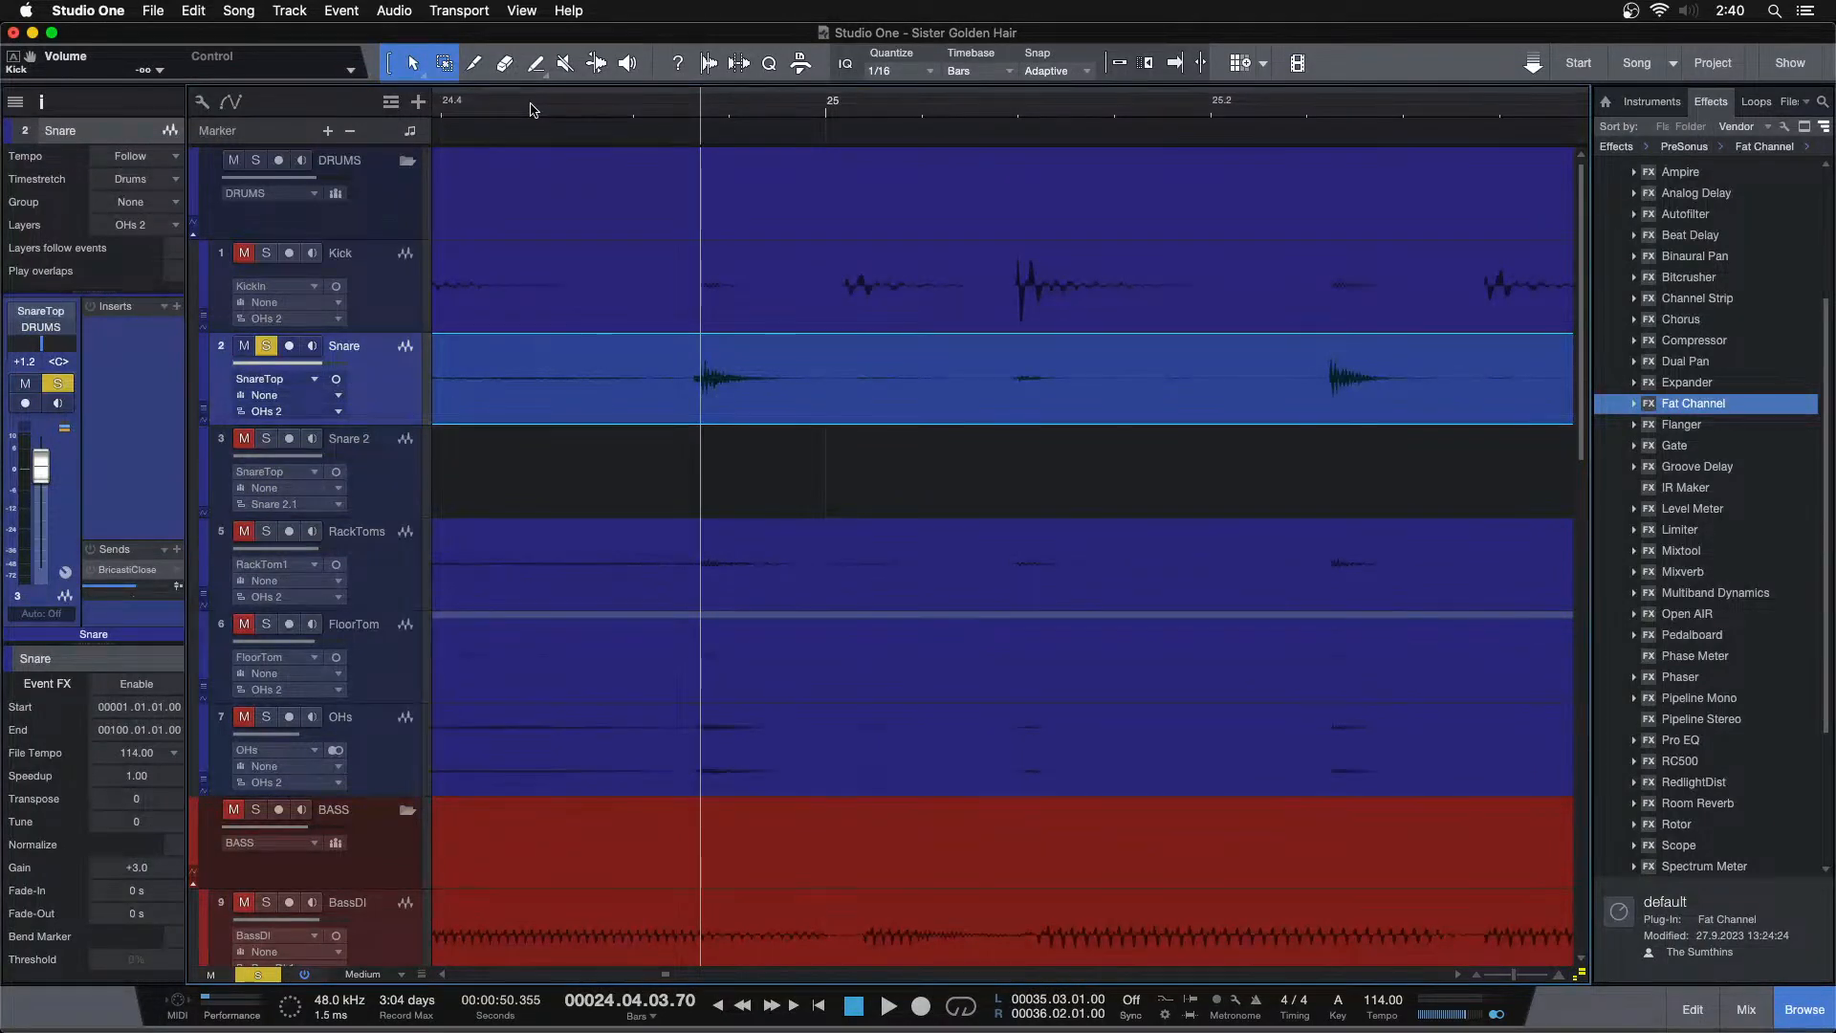
{"action": "key", "text": "Down"}
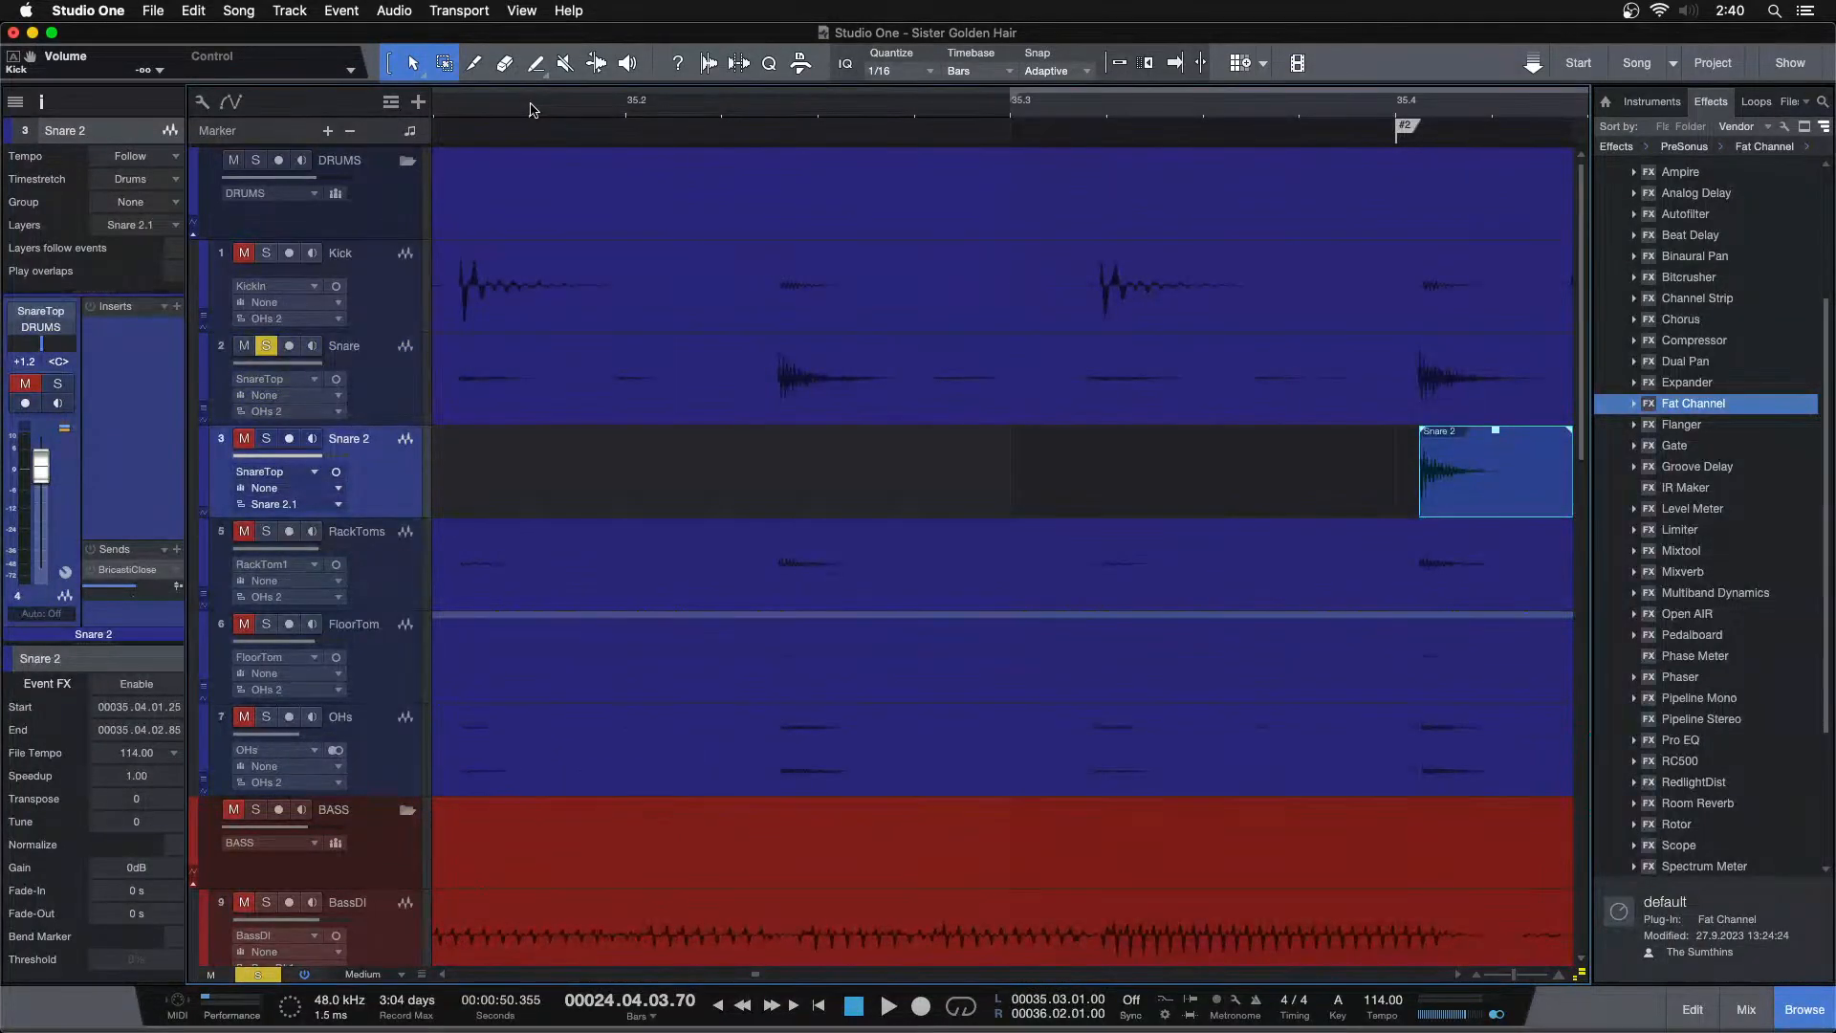
{"action": "key", "text": "super+l"}
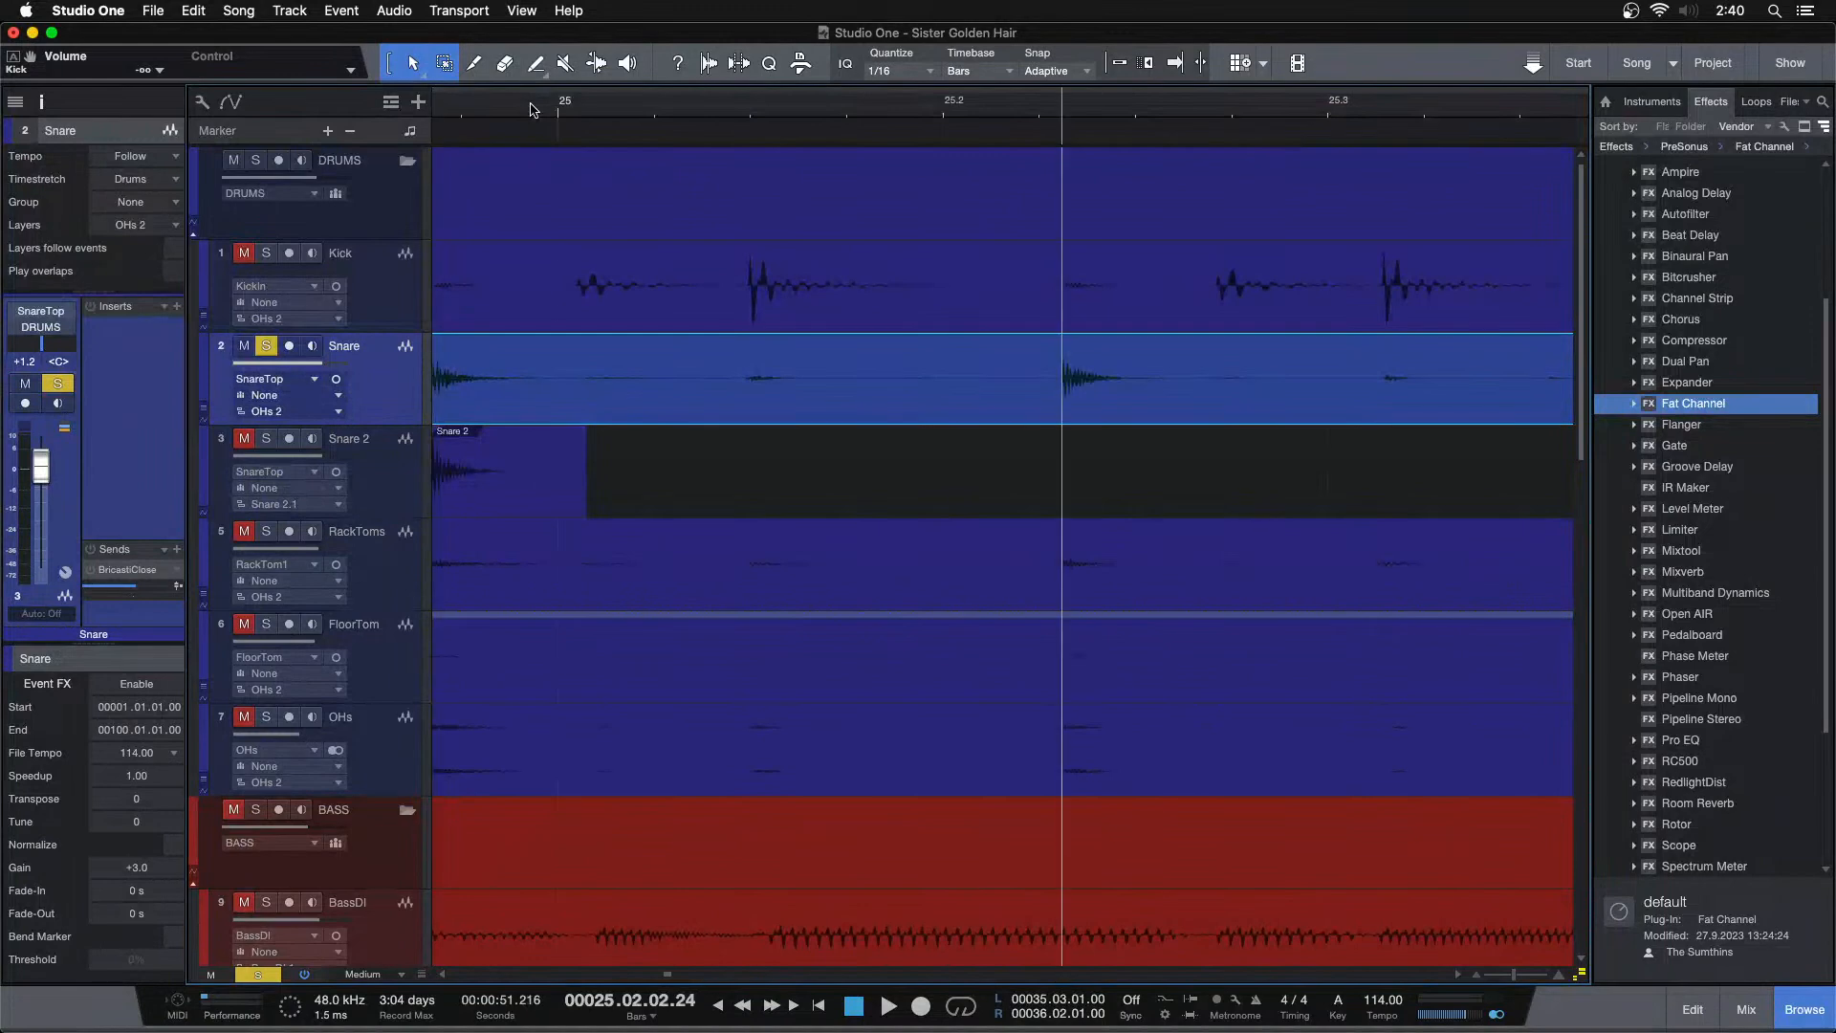
{"action": "key", "text": "Down"}
{"action": "key", "text": "super+v"}
{"action": "key", "text": "Up"}
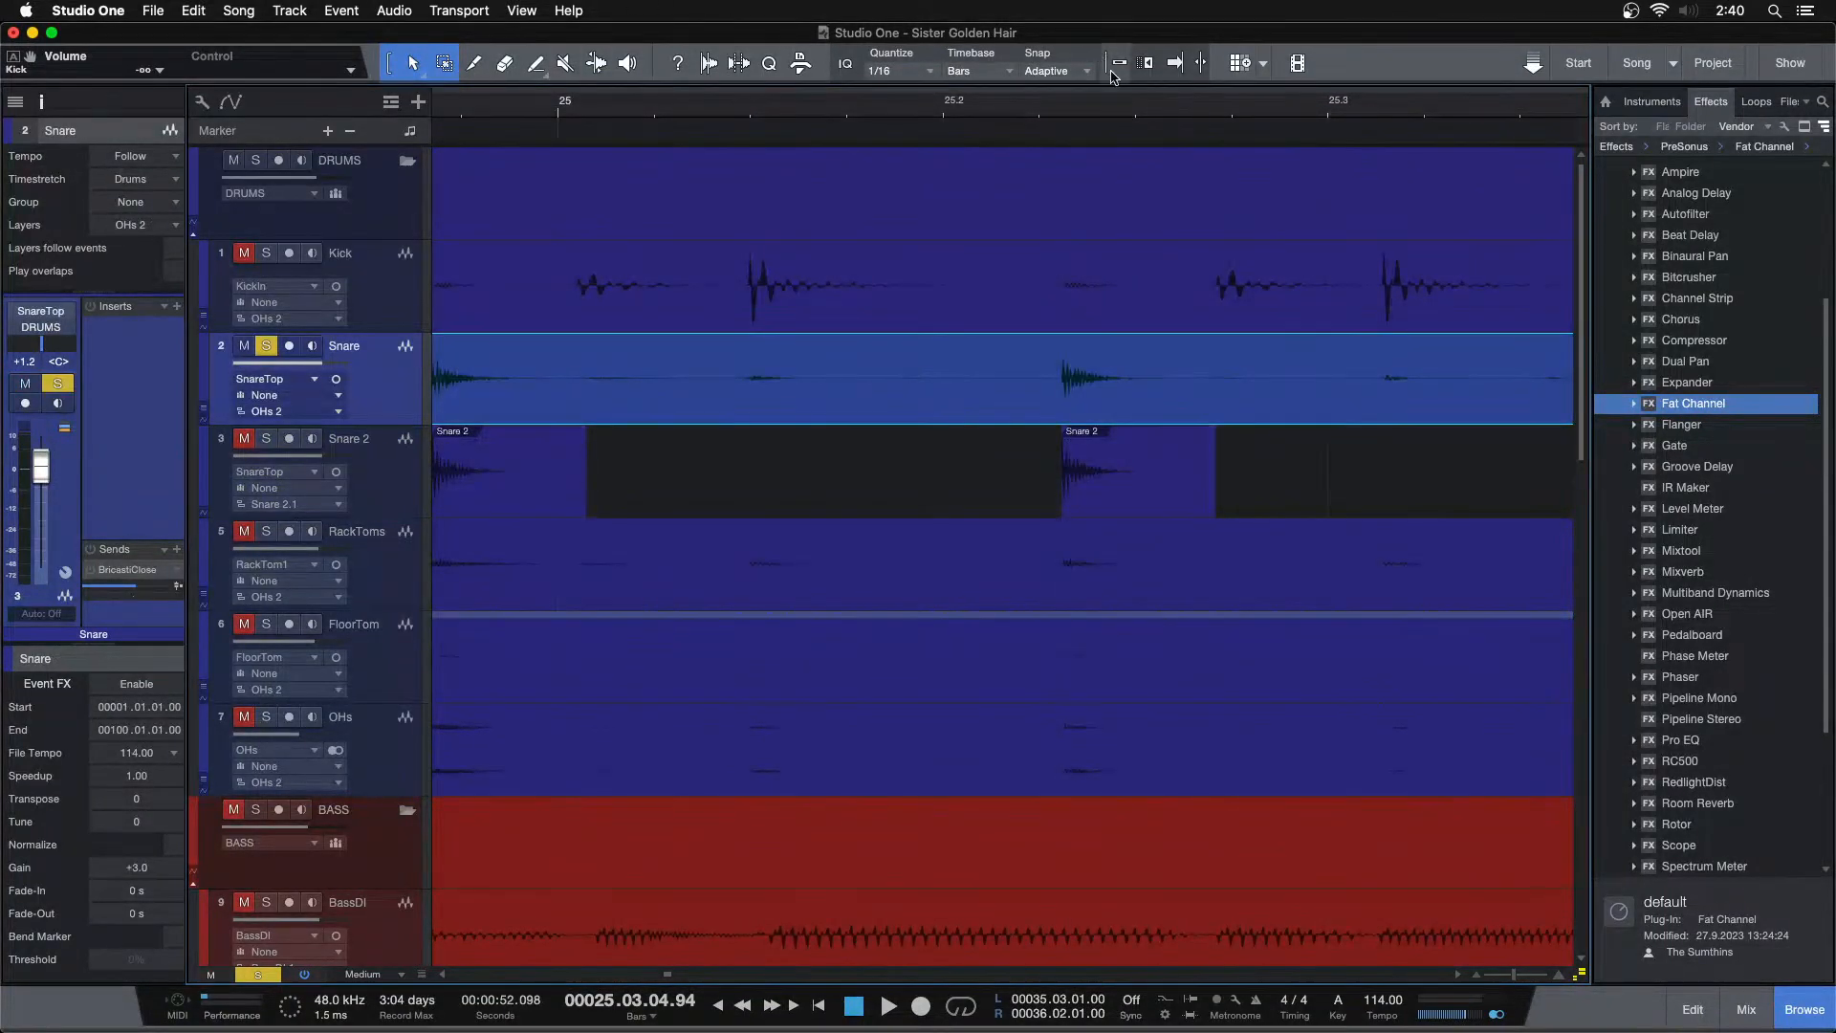
Paste the snare hit onto Snare 2 at each following snare transient through bar 27
{"action": "left_click", "coordinate": [1173, 69]}
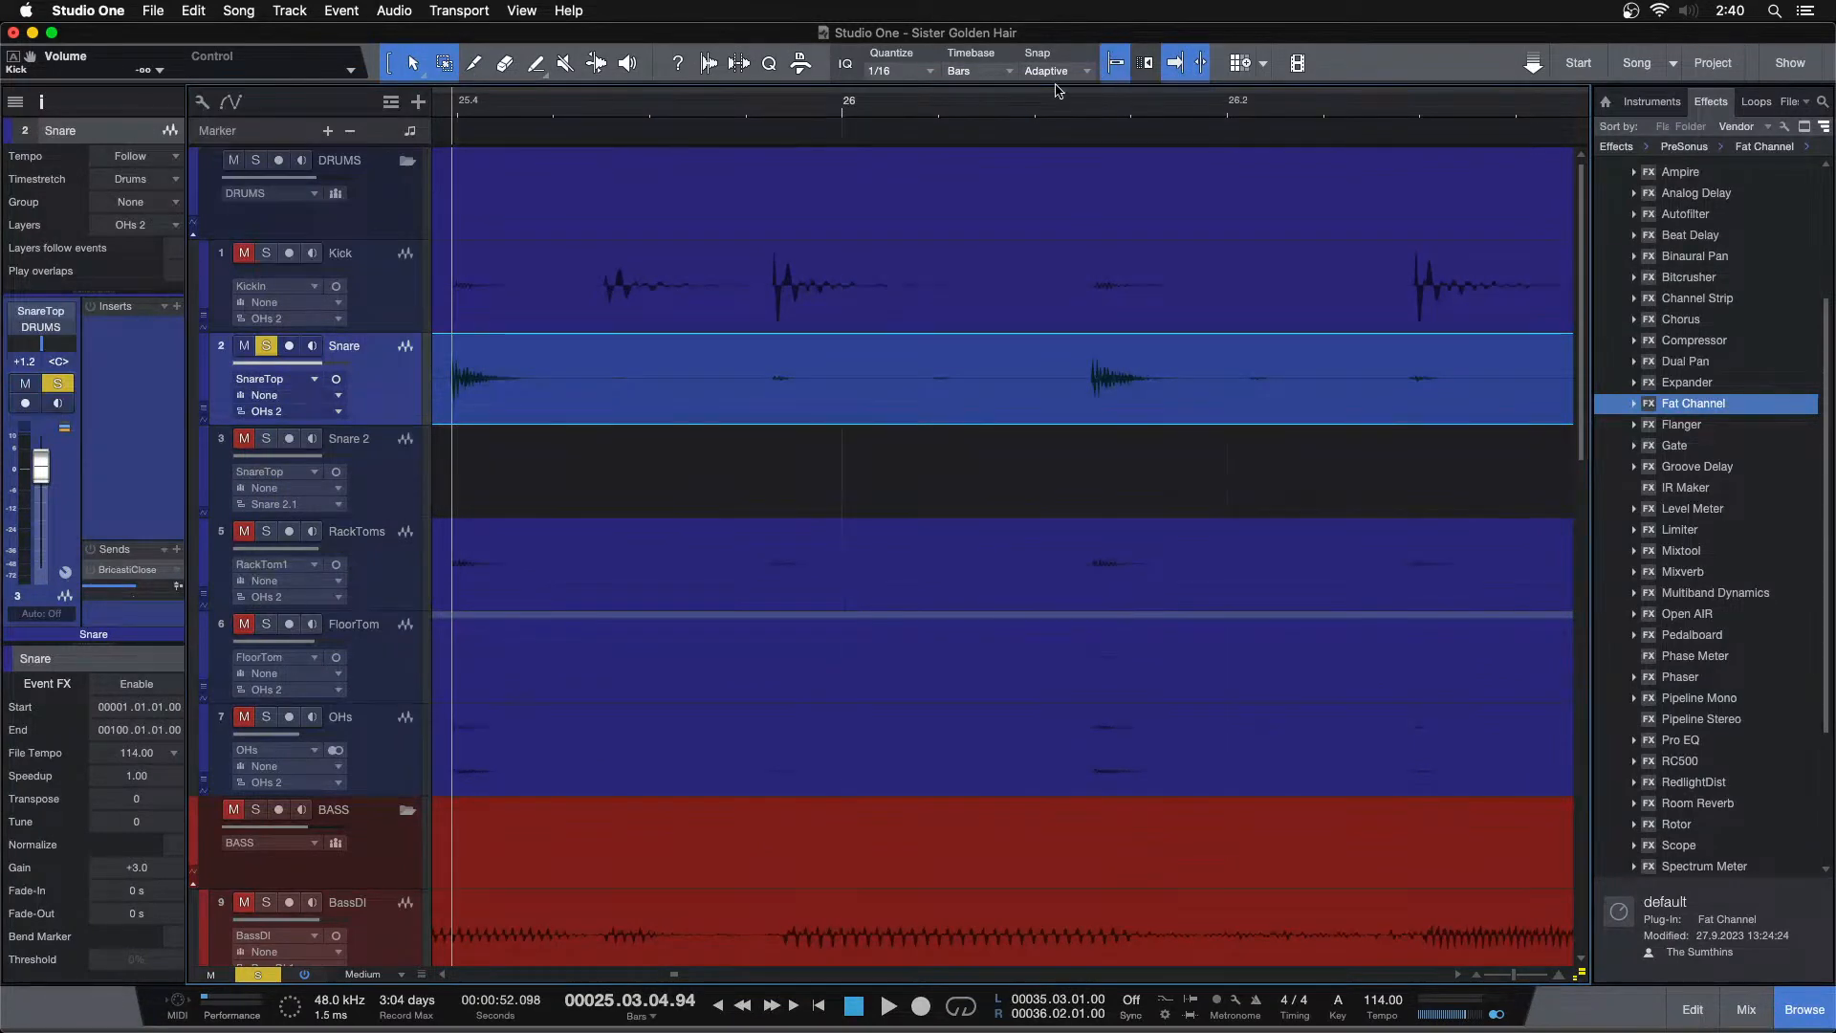
{"action": "left_click_drag", "start_coordinate": [888, 110], "coordinate": [1311, 110]}
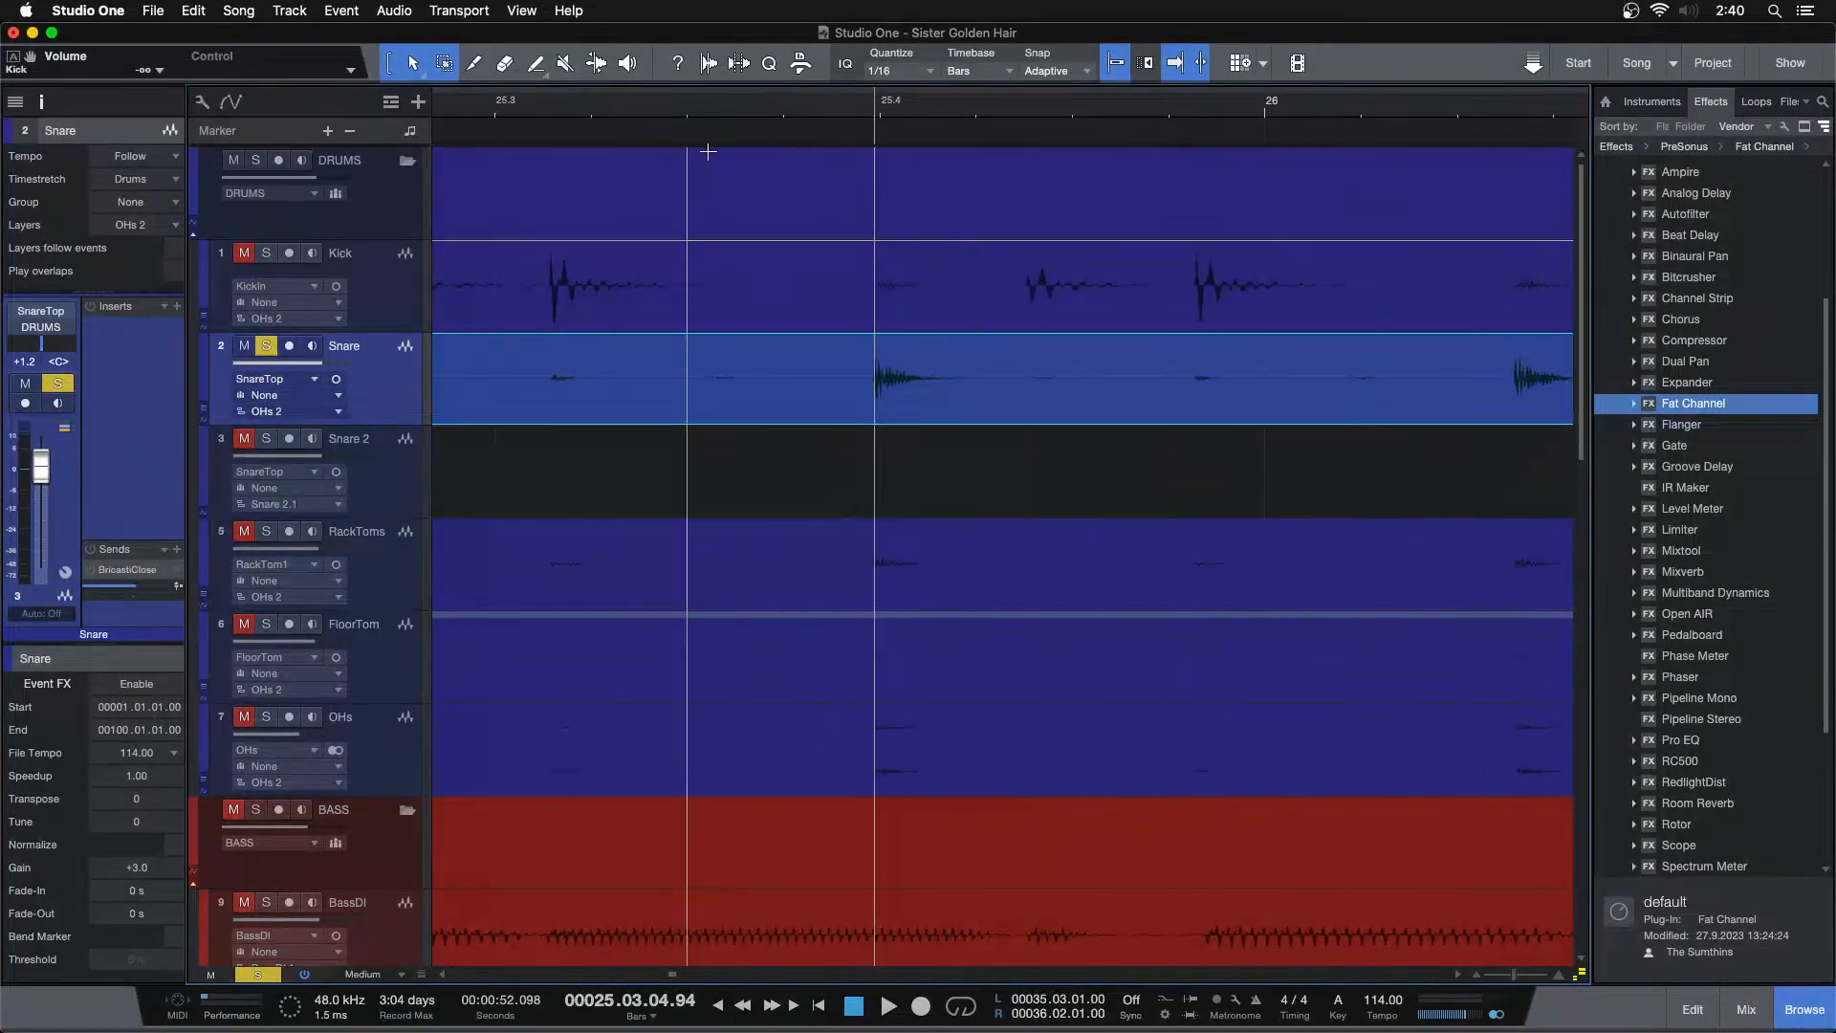
{"action": "key", "text": "Down"}
{"action": "key", "text": "super+v"}
{"action": "key", "text": "Up"}
{"action": "key", "text": "Tab"}
{"action": "key", "text": "Down"}
{"action": "key", "text": "Up"}
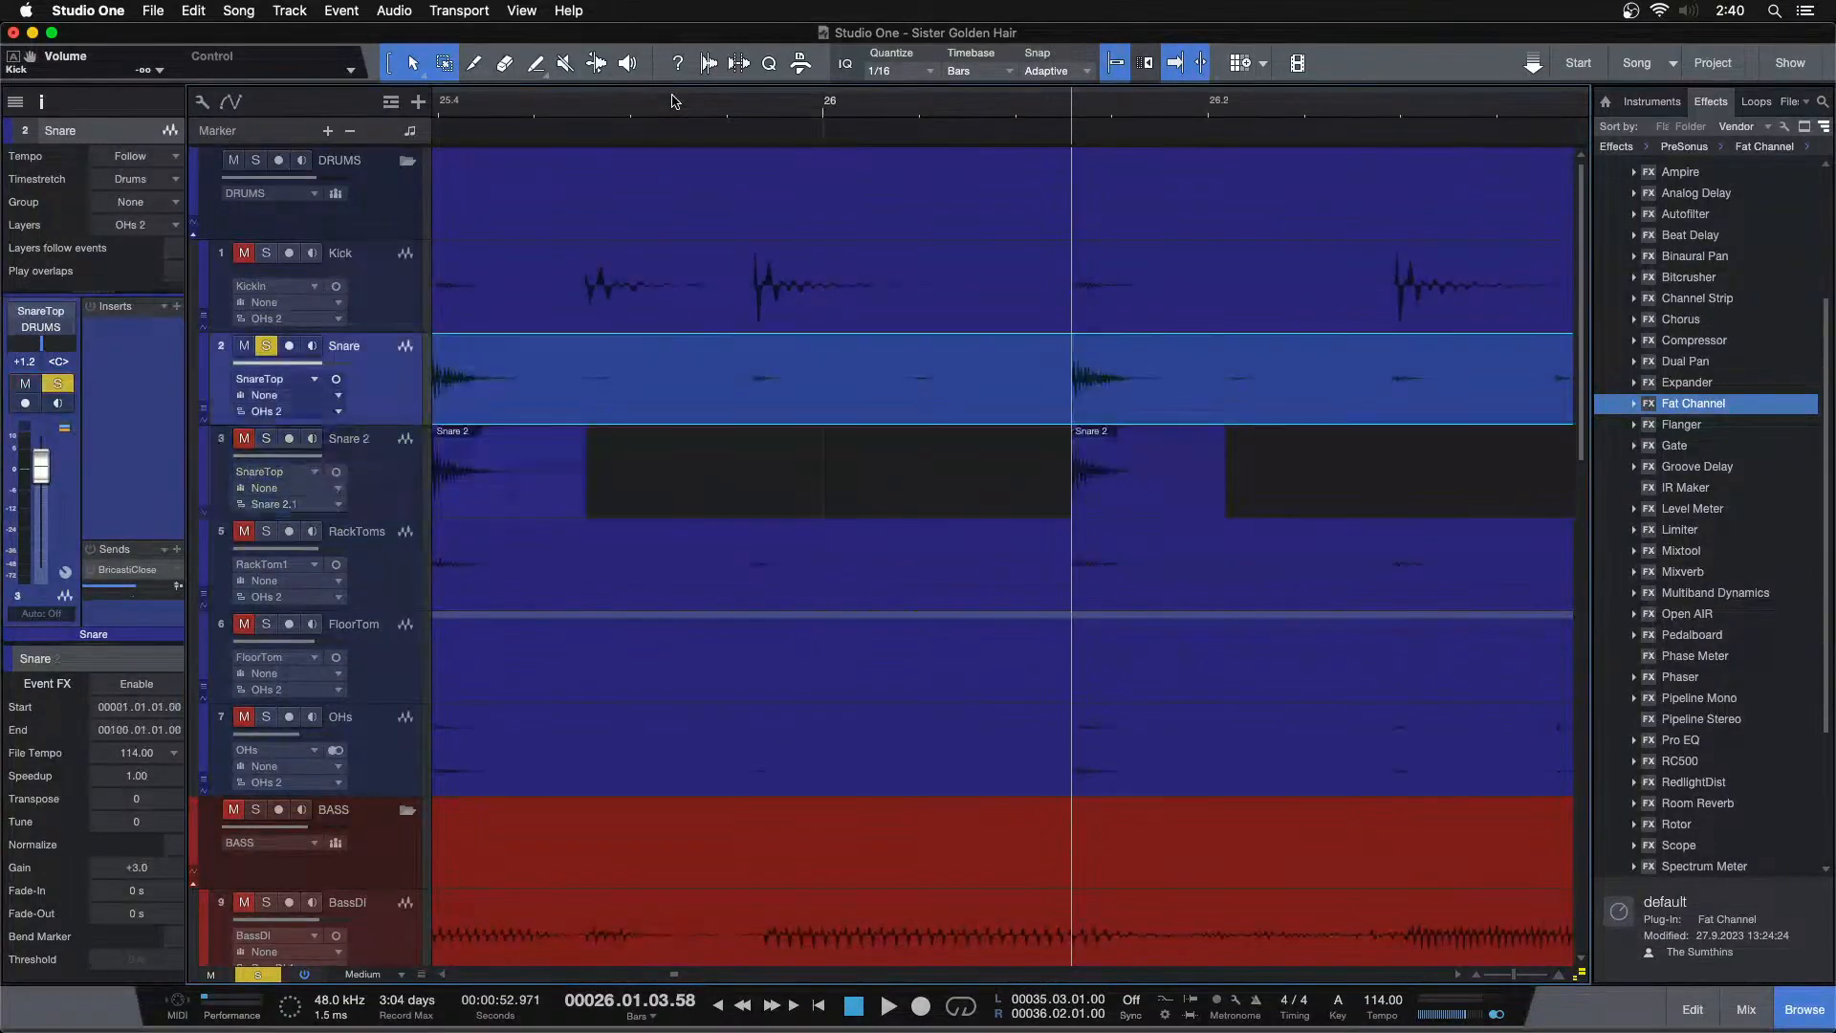
{"action": "key", "text": "Down"}
{"action": "key", "text": "super+v"}
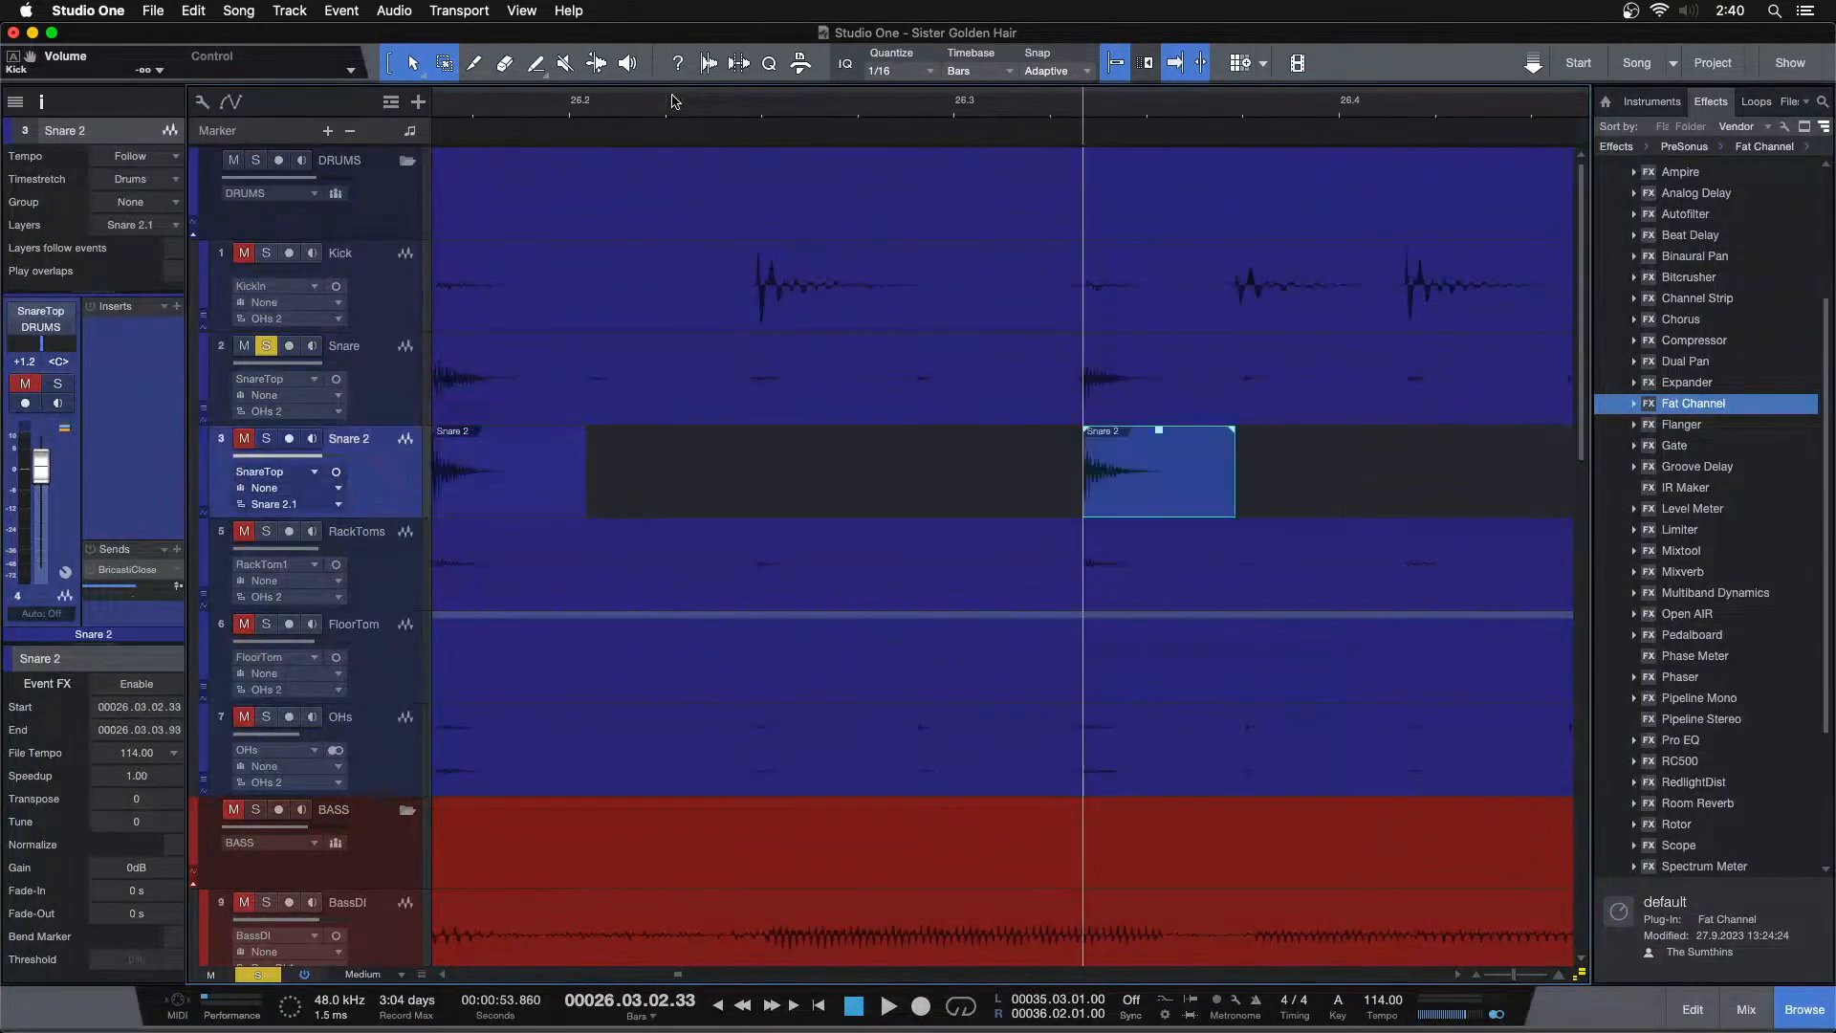
{"action": "key", "text": "Up"}
{"action": "key", "text": "Tab"}
{"action": "key", "text": "Down"}
{"action": "key", "text": "super+v"}
{"action": "key", "text": "Up"}
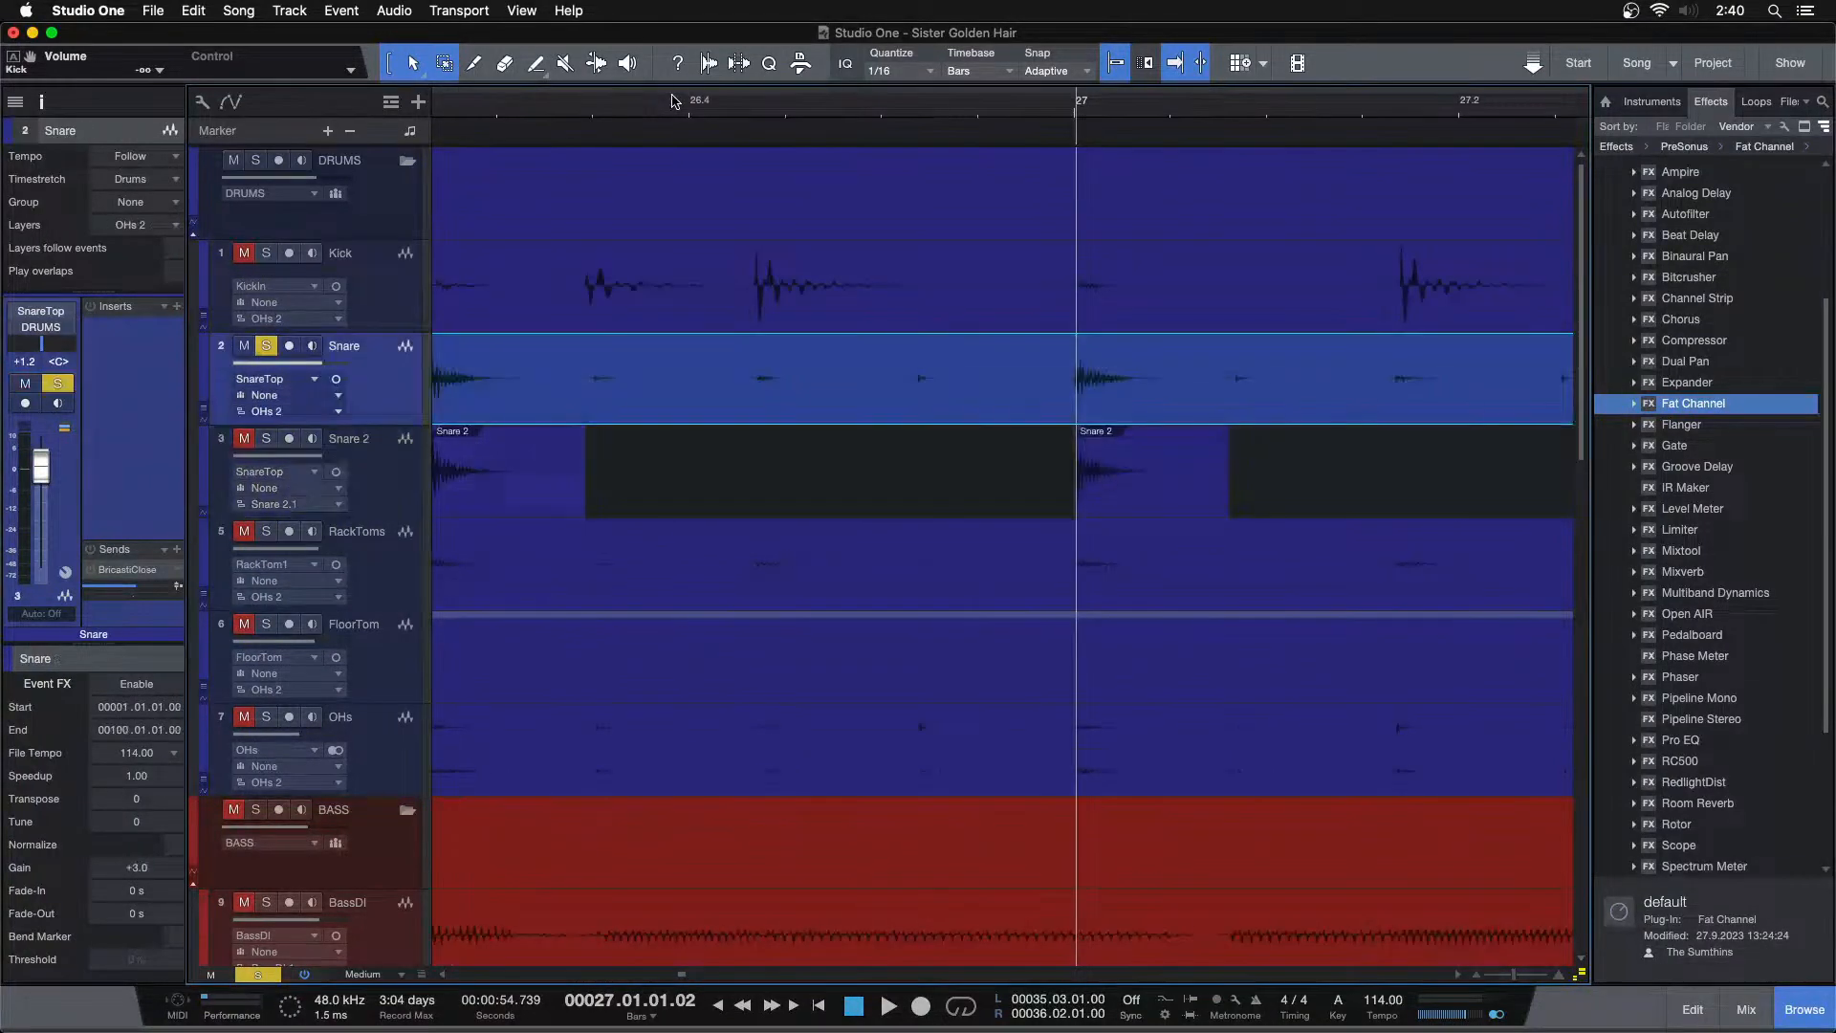
Continue pasting the snare hit onto Snare 2 at every snare transient up to bar 30
{"action": "key", "text": "Tab"}
{"action": "key", "text": "Down"}
{"action": "key", "text": "super+v"}
{"action": "key", "text": "Up"}
{"action": "key", "text": "Tab"}
{"action": "key", "text": "Down"}
{"action": "key", "text": "super+v"}
{"action": "key", "text": "Up"}
{"action": "key", "text": "Tab"}
{"action": "key", "text": "Down"}
{"action": "key", "text": "super+v"}
{"action": "key", "text": "Up"}
{"action": "key", "text": "Tab"}
{"action": "key", "text": "Tab"}
{"action": "key", "text": "Down"}
{"action": "key", "text": "super+v"}
{"action": "key", "text": "Up"}
{"action": "key", "text": "Tab"}
{"action": "key", "text": "Tab"}
{"action": "key", "text": "Tab"}
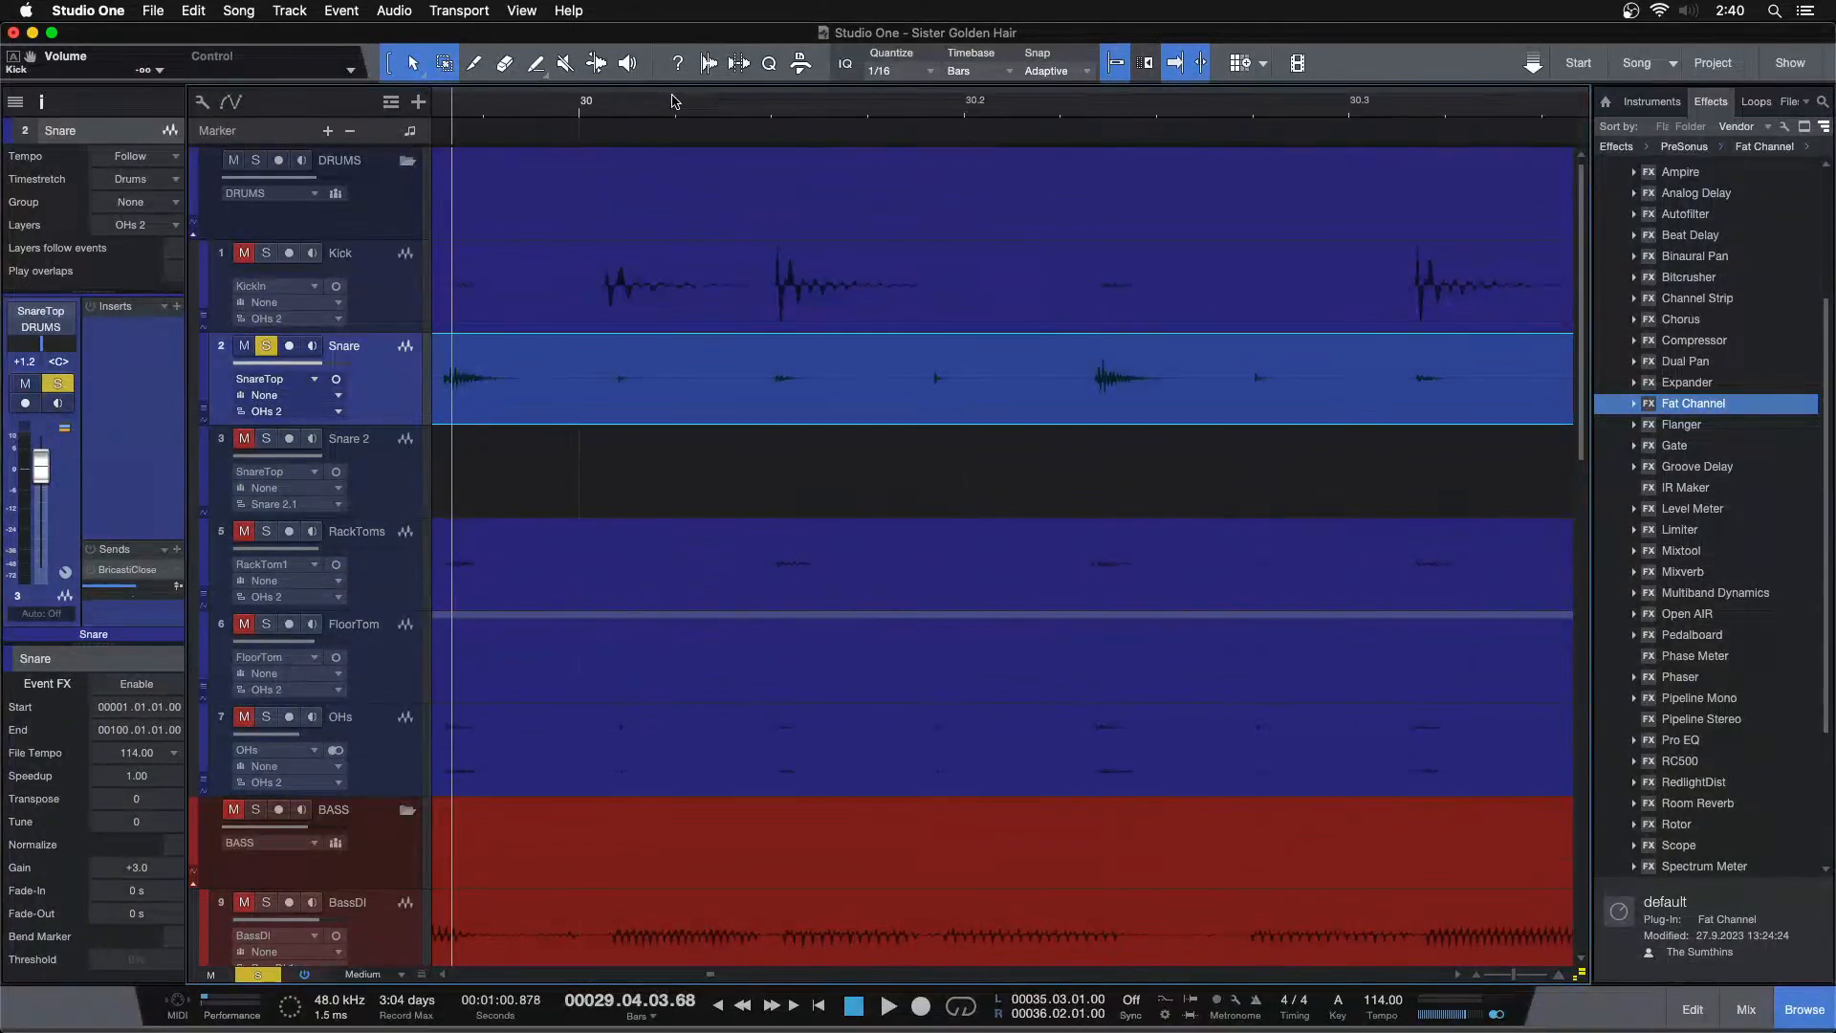
Paste the snare hit onto Snare 2 at each snare transient from bar 29 through bar 32
{"action": "left_click_drag", "start_coordinate": [674, 101], "coordinate": [1336, 75]}
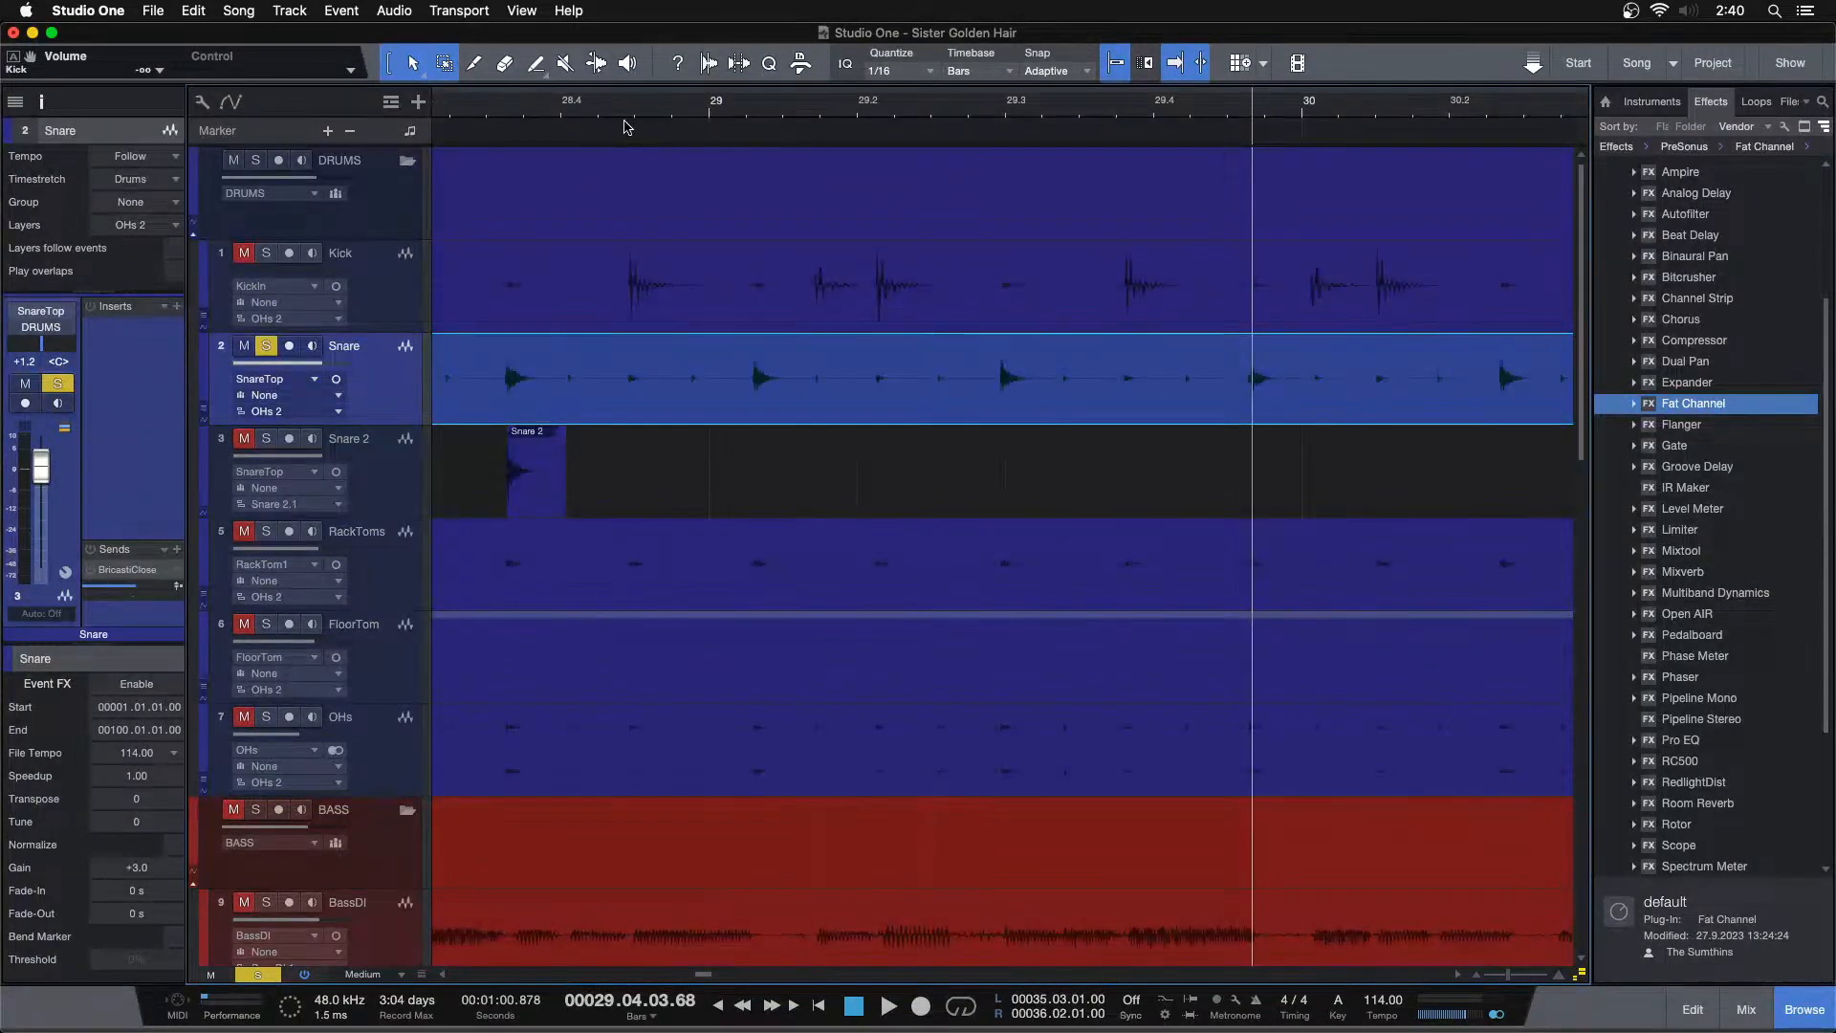
{"action": "key", "text": "Down"}
{"action": "key", "text": "super+v"}
{"action": "key", "text": "Up"}
{"action": "key", "text": "Tab"}
{"action": "key", "text": "Down"}
{"action": "key", "text": "super+v"}
{"action": "key", "text": "Up"}
{"action": "key", "text": "Tab"}
{"action": "key", "text": "Down"}
{"action": "key", "text": "super+v"}
{"action": "key", "text": "Up"}
{"action": "key", "text": "Tab"}
{"action": "key", "text": "Down"}
{"action": "key", "text": "super+v"}
{"action": "key", "text": "Up"}
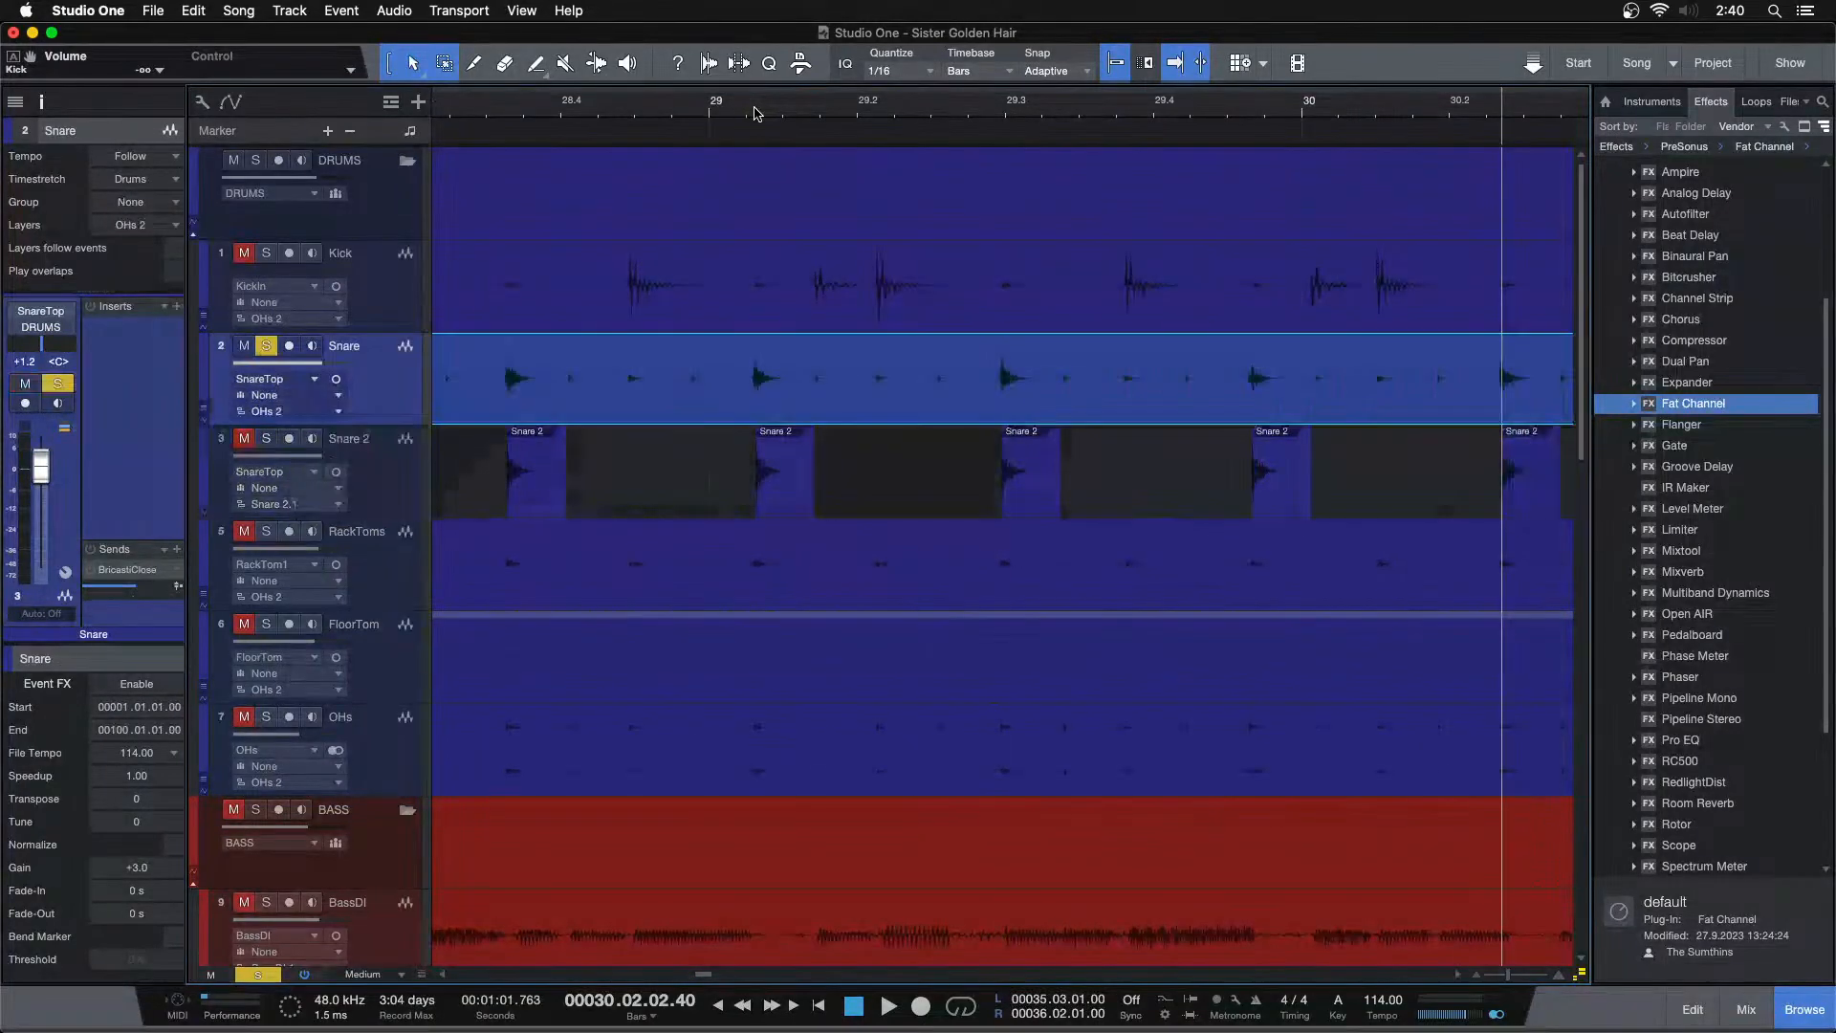
{"action": "key", "text": "Tab"}
{"action": "key", "text": "Down"}
{"action": "key", "text": "super+v"}
{"action": "key", "text": "Up"}
{"action": "key", "text": "Tab"}
{"action": "key", "text": "Down"}
{"action": "key", "text": "super+v"}
{"action": "key", "text": "Up"}
{"action": "key", "text": "Tab"}
{"action": "key", "text": "Down"}
{"action": "key", "text": "super+v"}
{"action": "key", "text": "Up"}
{"action": "key", "text": "Tab"}
{"action": "key", "text": "Down"}
{"action": "key", "text": "super+v"}
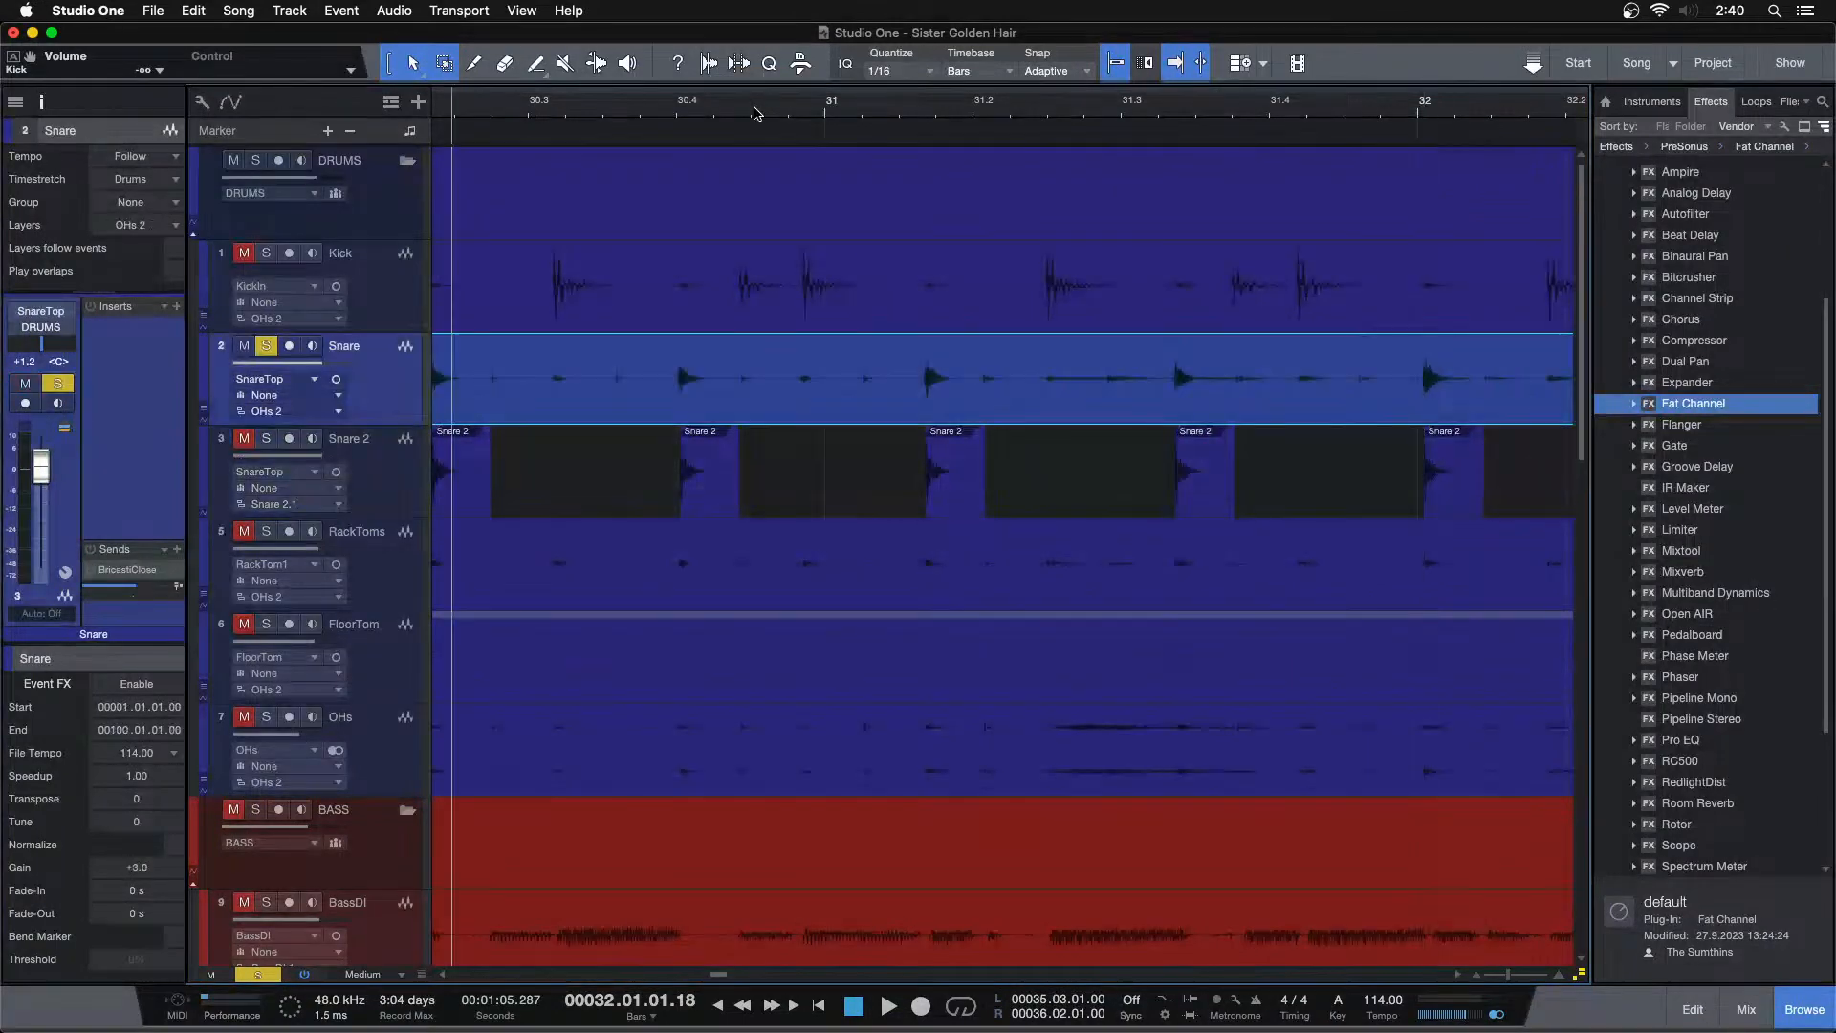
Paste the snare hit onto Snare 2 at the remaining snare transients from bar 32 up to bar 35
{"action": "key", "text": "Up"}
{"action": "key", "text": "Tab"}
{"action": "key", "text": "Down"}
{"action": "key", "text": "super+v"}
{"action": "key", "text": "Up"}
{"action": "key", "text": "Tab"}
{"action": "key", "text": "super+v"}
{"action": "key", "text": "Up"}
{"action": "key", "text": "Tab"}
{"action": "key", "text": "Down"}
{"action": "key", "text": "super+v"}
{"action": "key", "text": "Up"}
{"action": "key", "text": "Tab"}
{"action": "key", "text": "Down"}
{"action": "key", "text": "super+v"}
{"action": "key", "text": "Up"}
{"action": "key", "text": "Tab"}
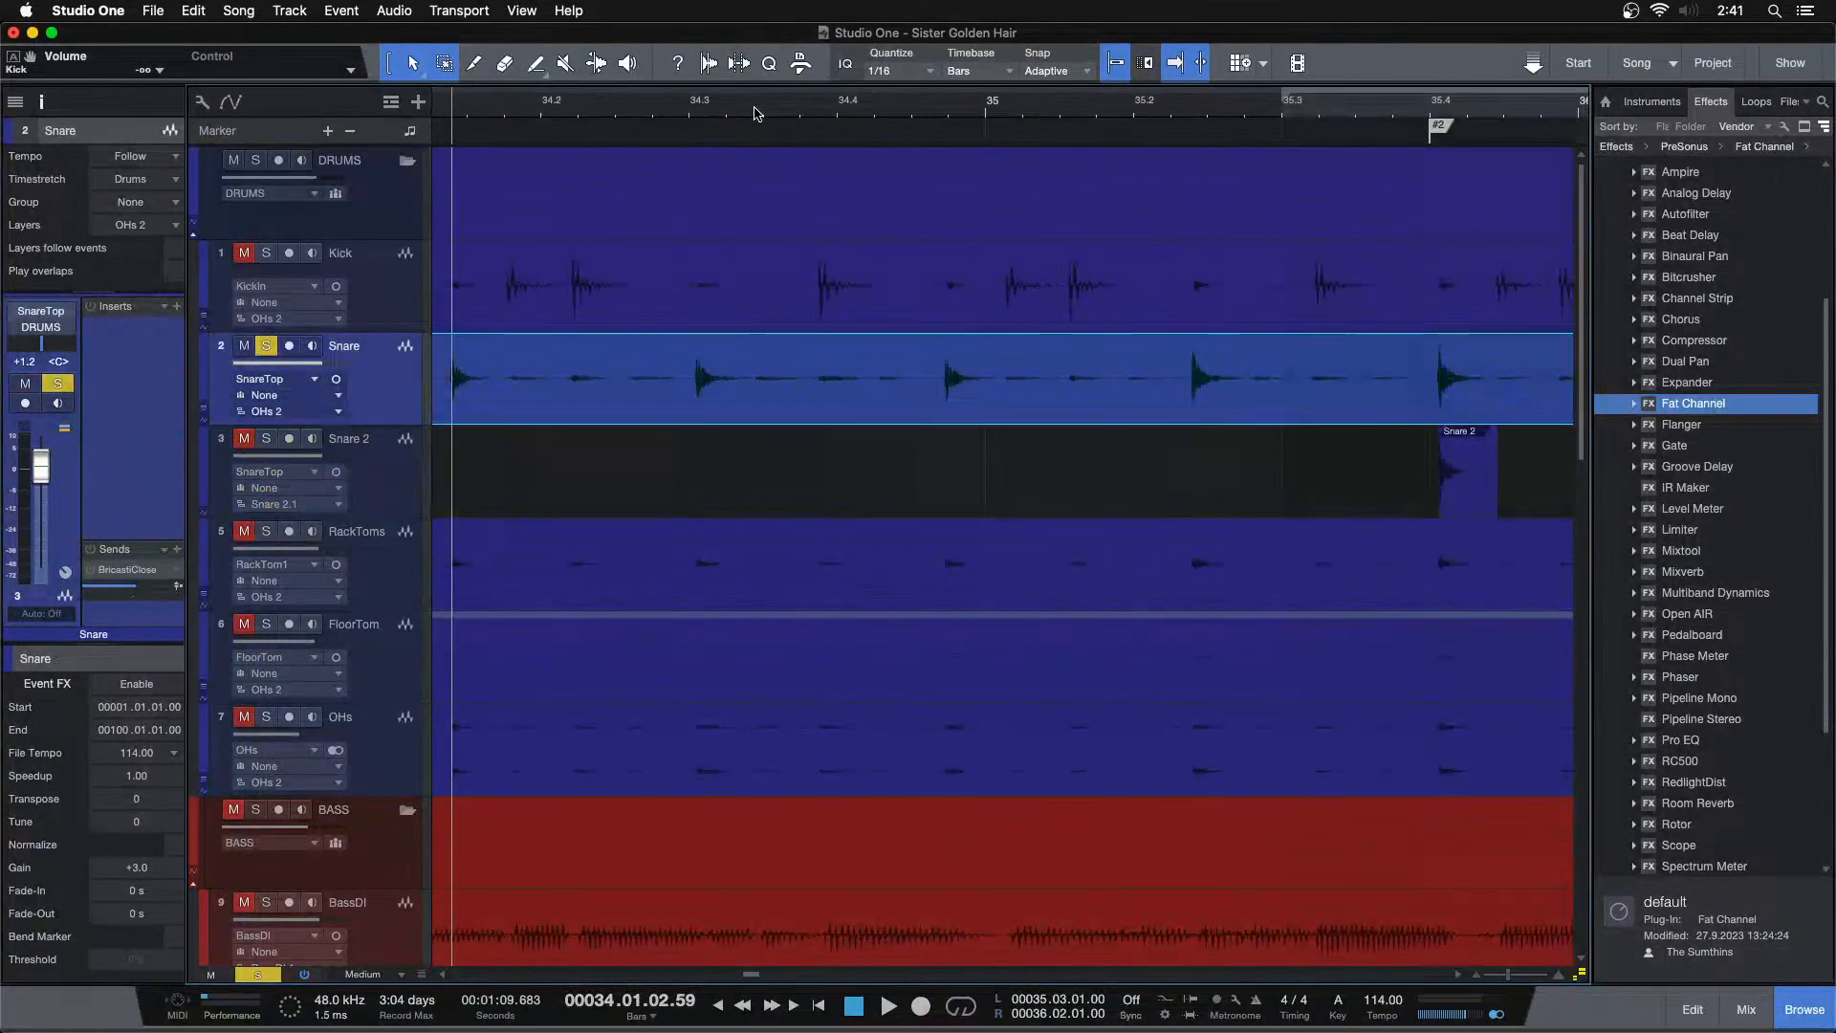
{"action": "key", "text": "Down"}
{"action": "key", "text": "super+v"}
{"action": "key", "text": "Up"}
{"action": "key", "text": "Tab"}
{"action": "key", "text": "Down"}
{"action": "key", "text": "super+v"}
{"action": "key", "text": "Up"}
{"action": "key", "text": "Tab"}
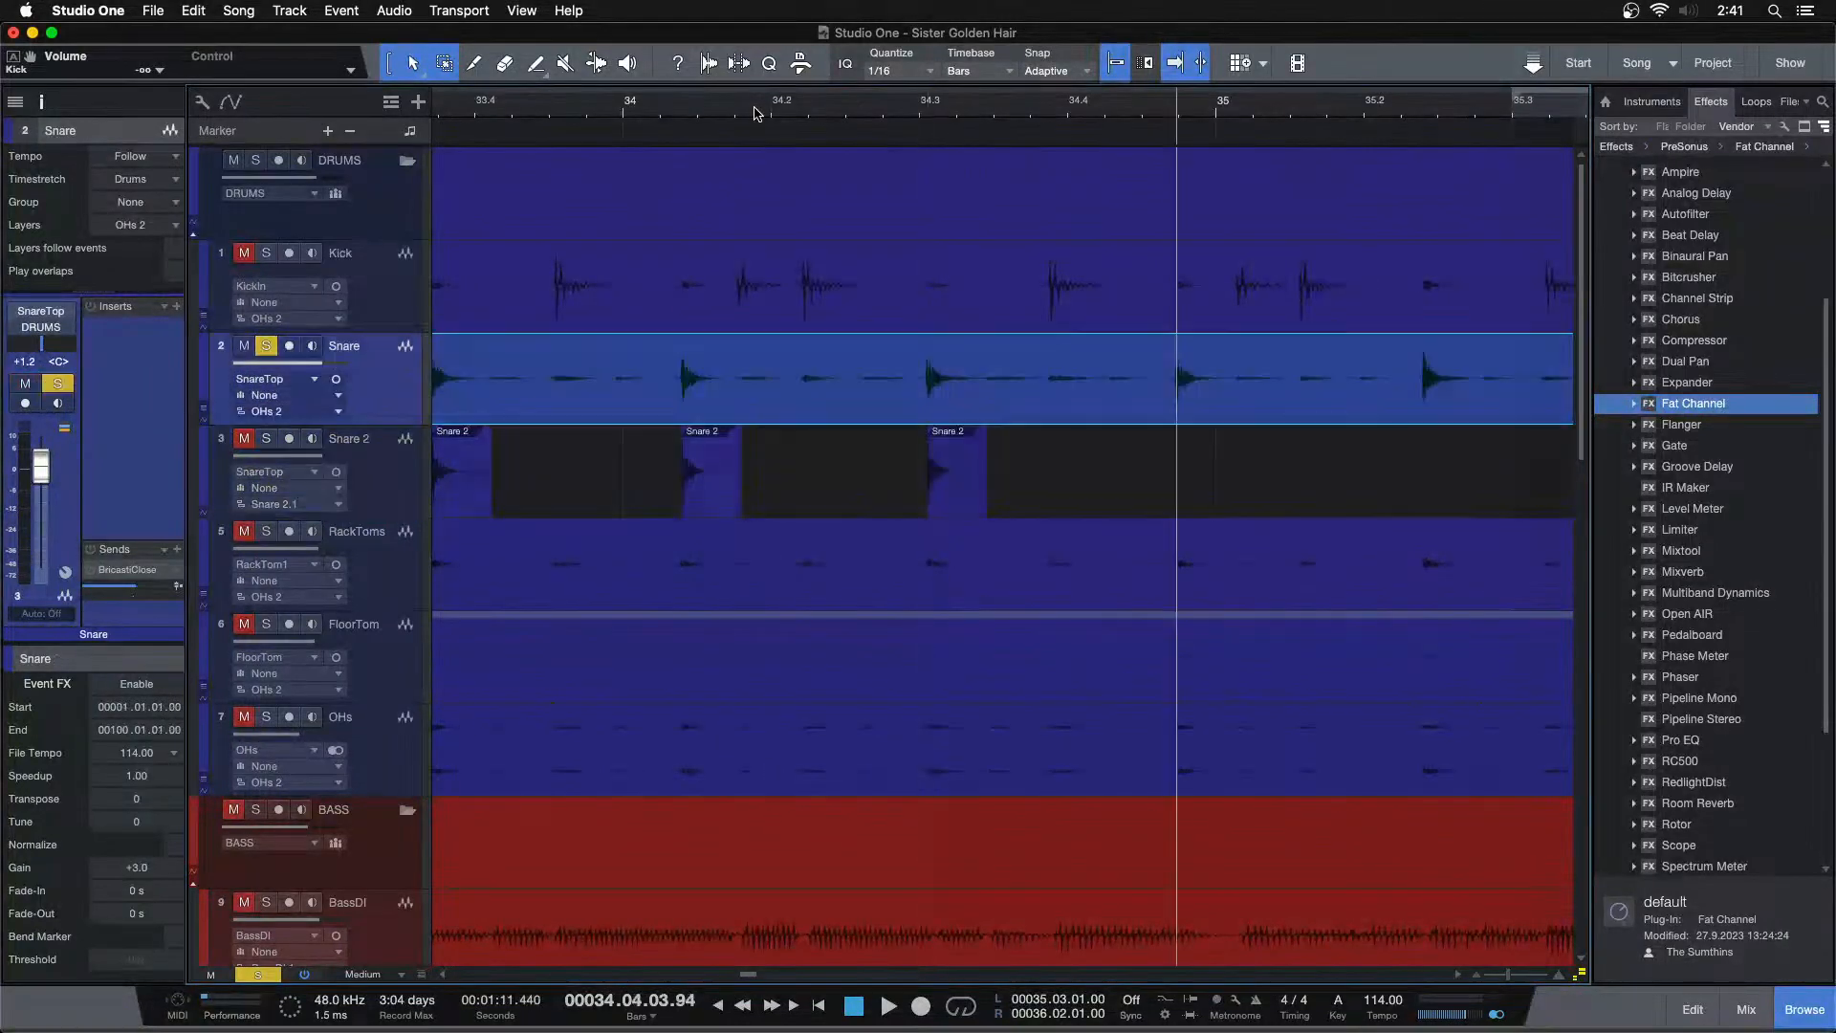
{"action": "key", "text": "Down"}
{"action": "key", "text": "super+v"}
{"action": "key", "text": "Up"}
{"action": "key", "text": "Tab"}
{"action": "key", "text": "Down"}
{"action": "key", "text": "super+v"}
{"action": "key", "text": "Up"}
{"action": "key", "text": "Tab"}
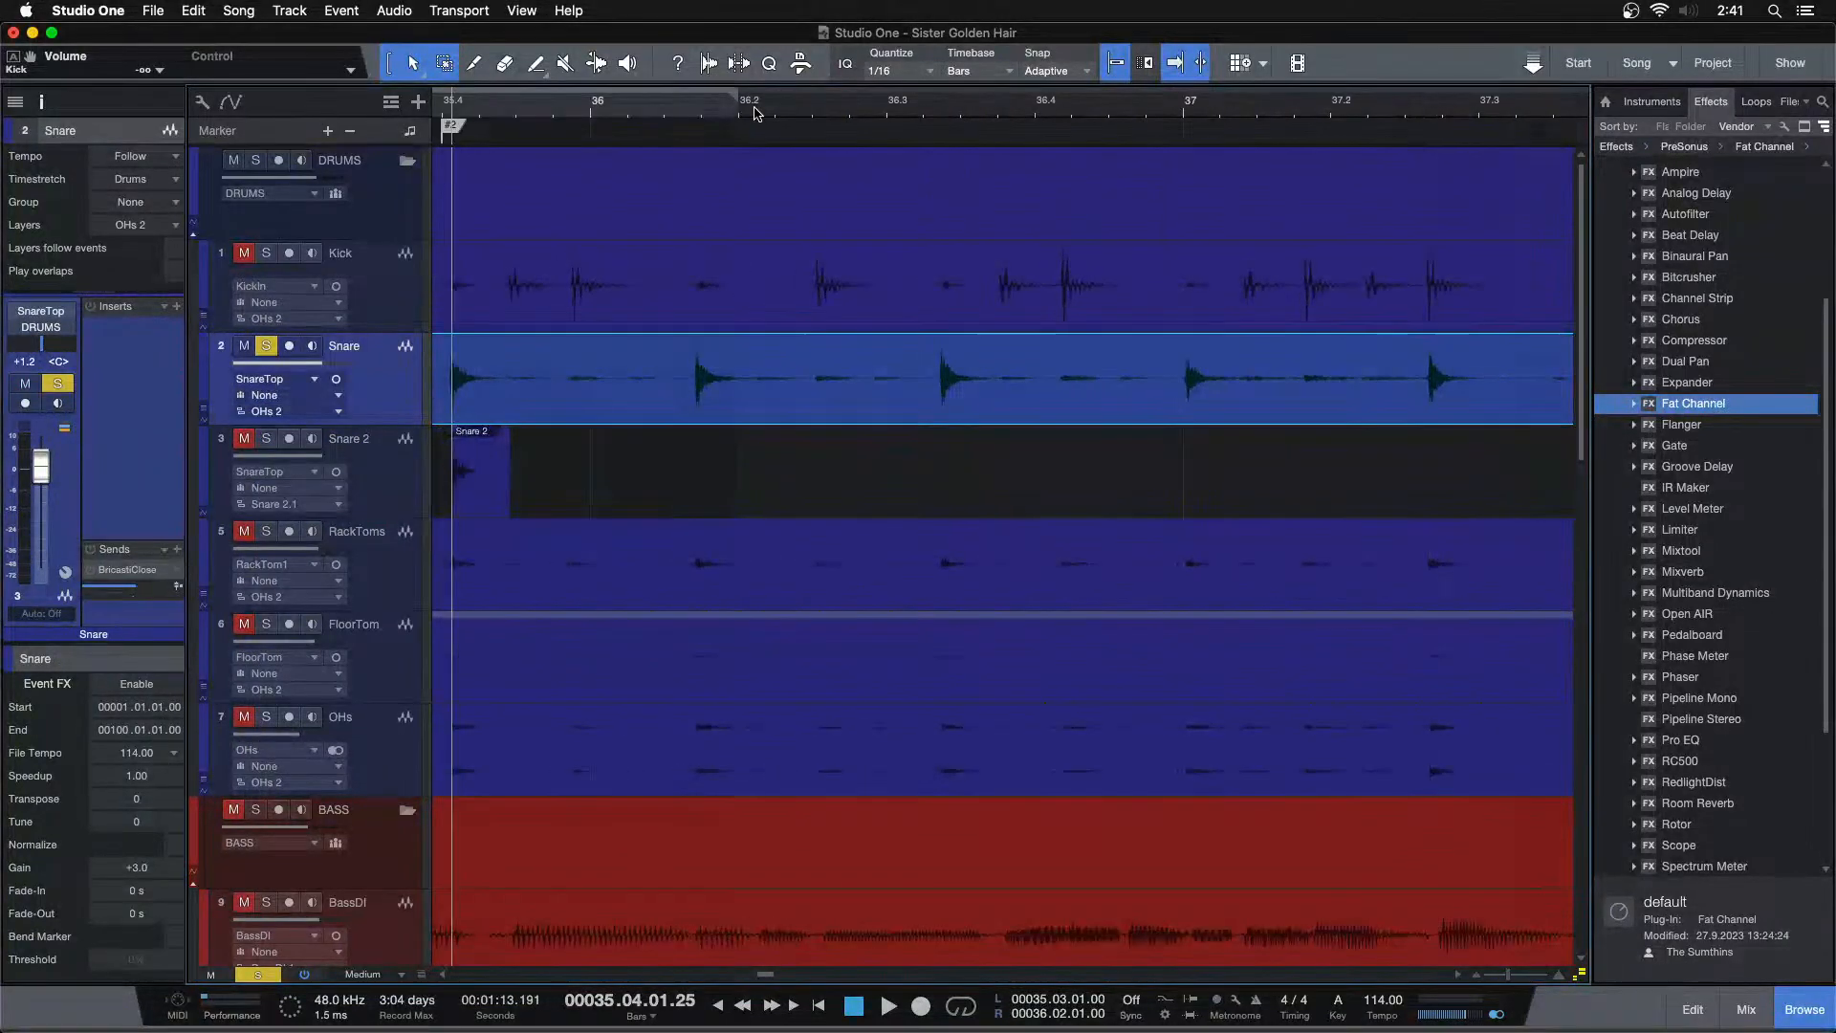
Paste the snare hit onto Snare 2 at each snare transient from bar 35 through bar 37, playing back briefly to check
{"action": "left_click", "coordinate": [482, 463]}
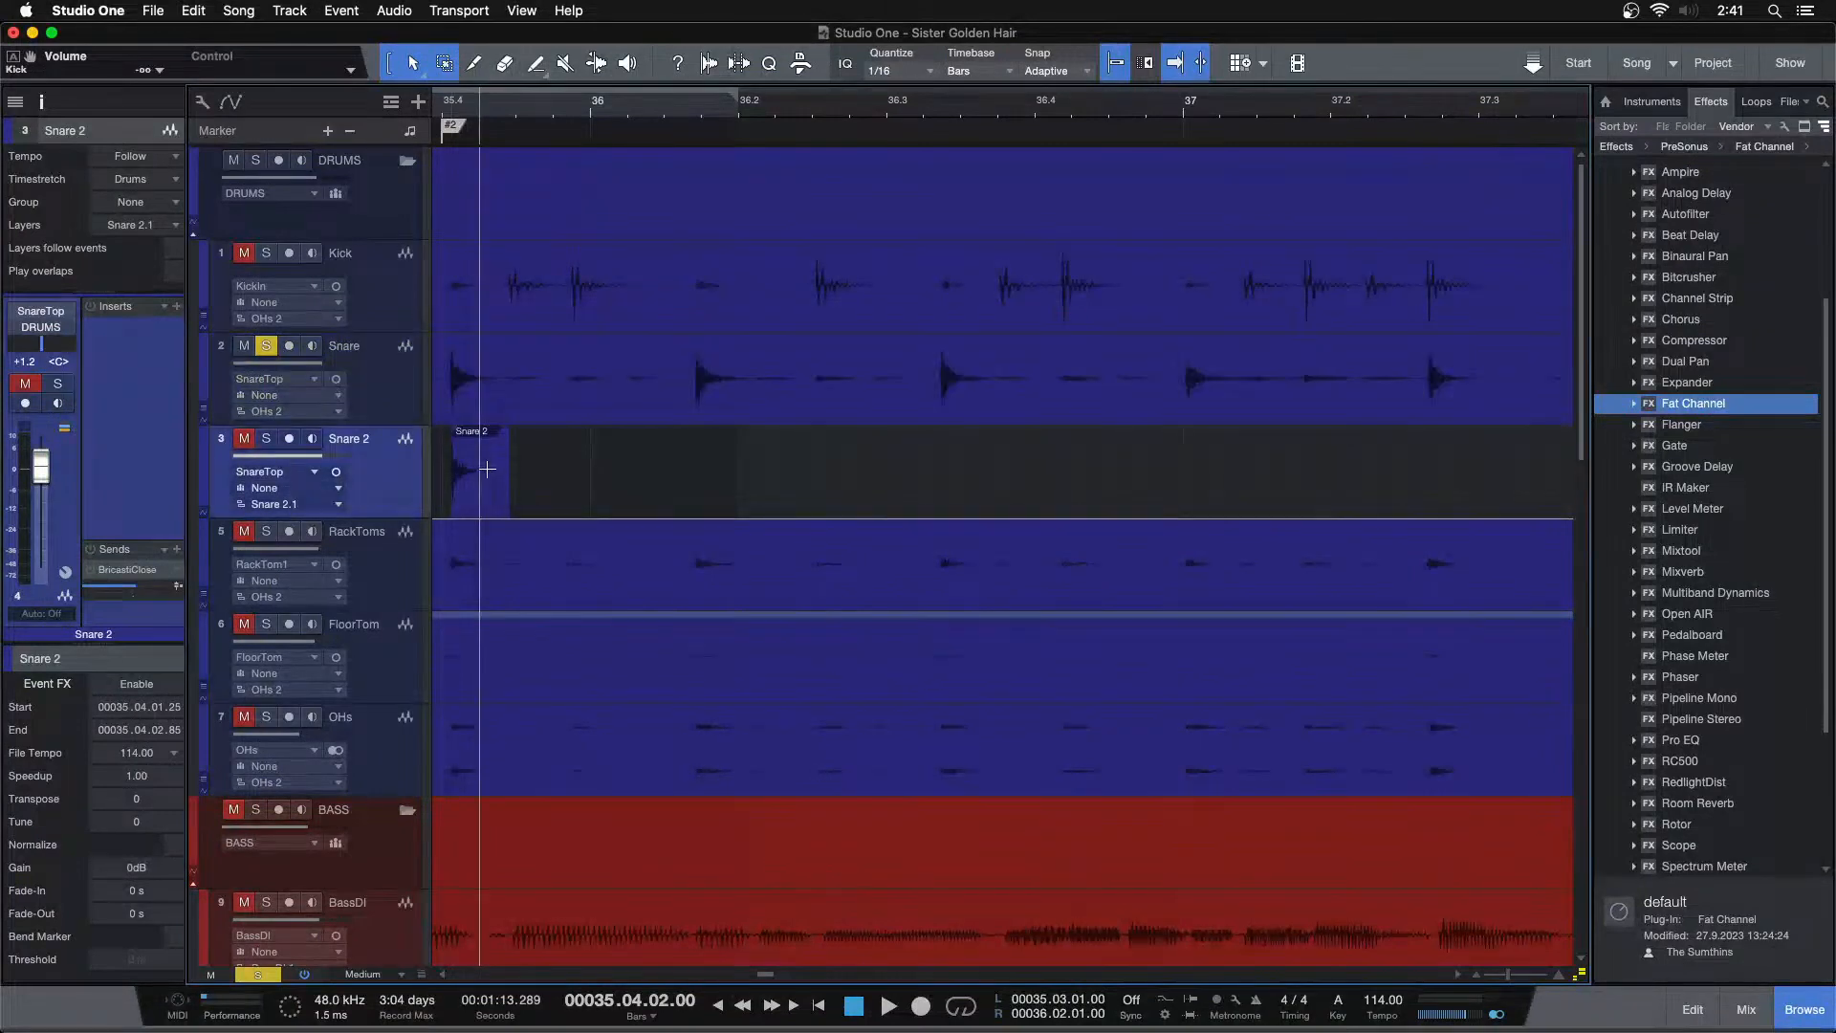
{"action": "left_click_drag", "start_coordinate": [520, 107], "coordinate": [738, 126]}
{"action": "left_click", "coordinate": [601, 407]}
{"action": "key", "text": "comma"}
{"action": "key", "text": "Tab"}
{"action": "key", "text": "Down"}
{"action": "key", "text": "super+v"}
{"action": "key", "text": "Up"}
{"action": "key", "text": "Tab"}
{"action": "key", "text": "Down"}
{"action": "key", "text": "super+v"}
{"action": "key", "text": "Up"}
{"action": "key", "text": "Tab"}
{"action": "key", "text": "Down"}
{"action": "key", "text": "super+v"}
{"action": "key", "text": "Up"}
{"action": "key", "text": "Tab"}
{"action": "key", "text": "Down"}
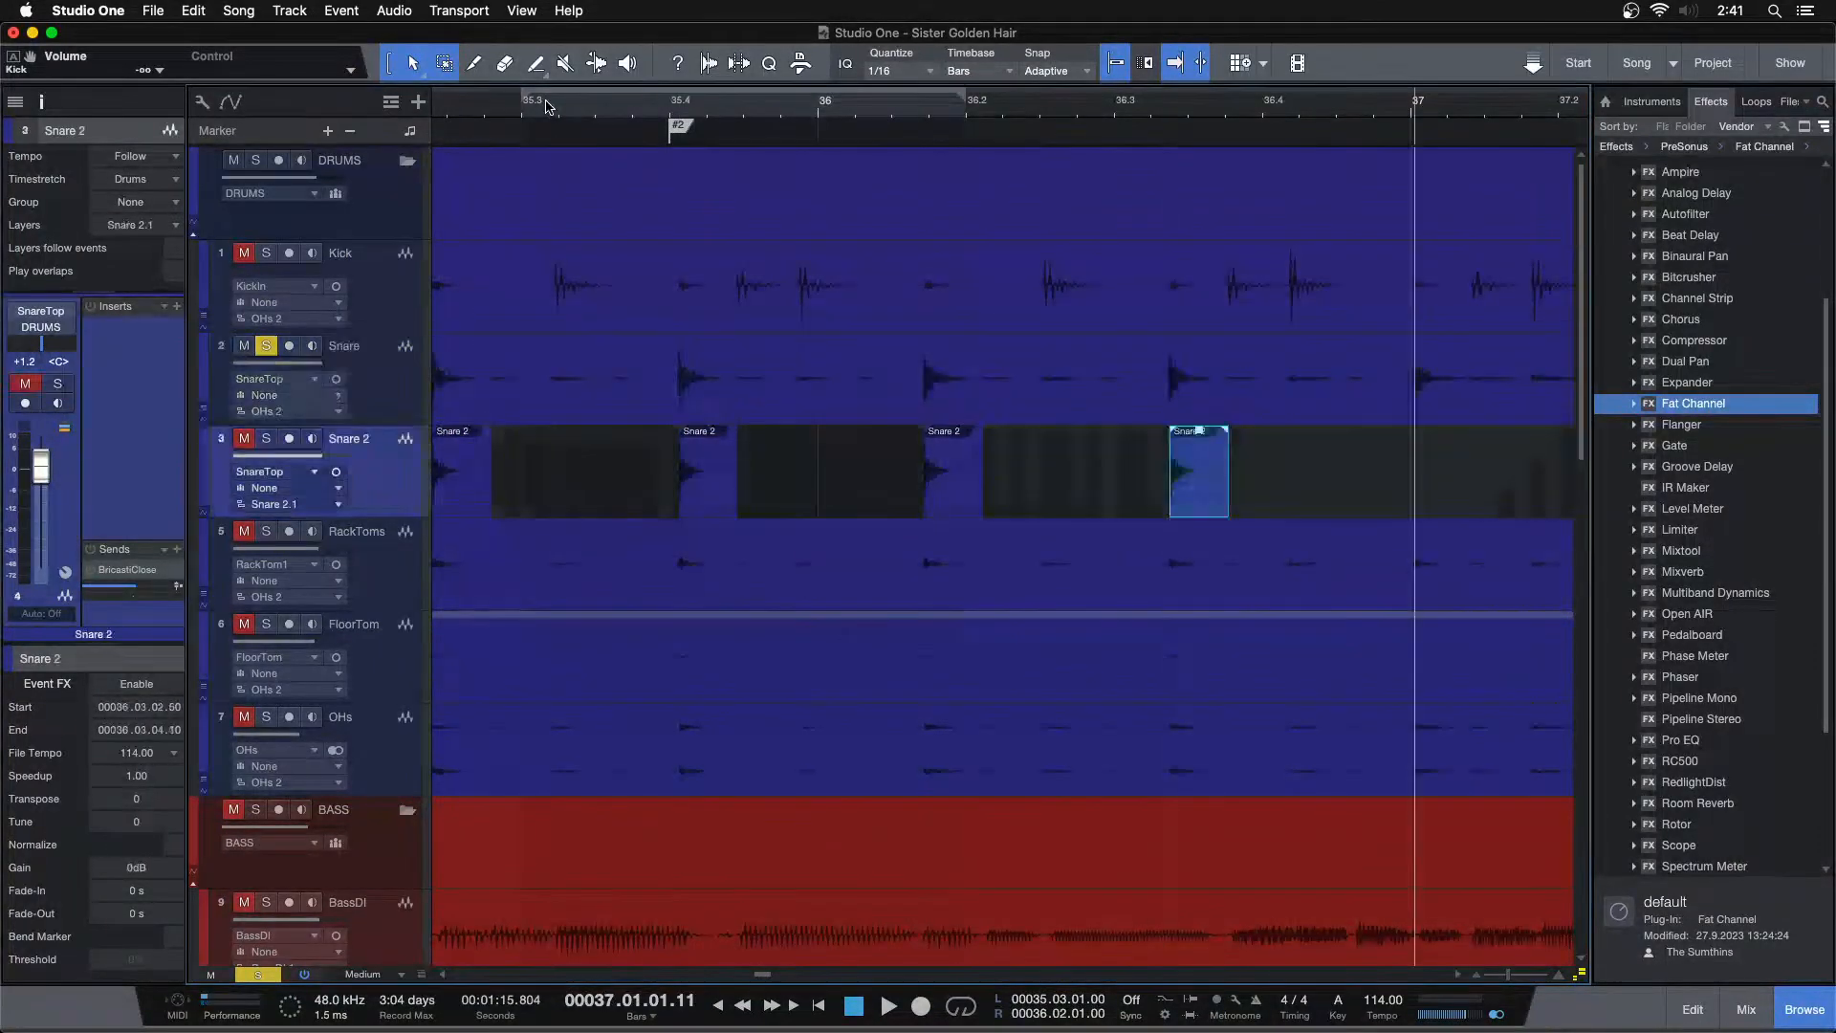
{"action": "key", "text": "super+v"}
{"action": "key", "text": "Up"}
{"action": "key", "text": "Tab"}
{"action": "key", "text": "Down"}
{"action": "key", "text": "super+v"}
{"action": "key", "text": "Up"}
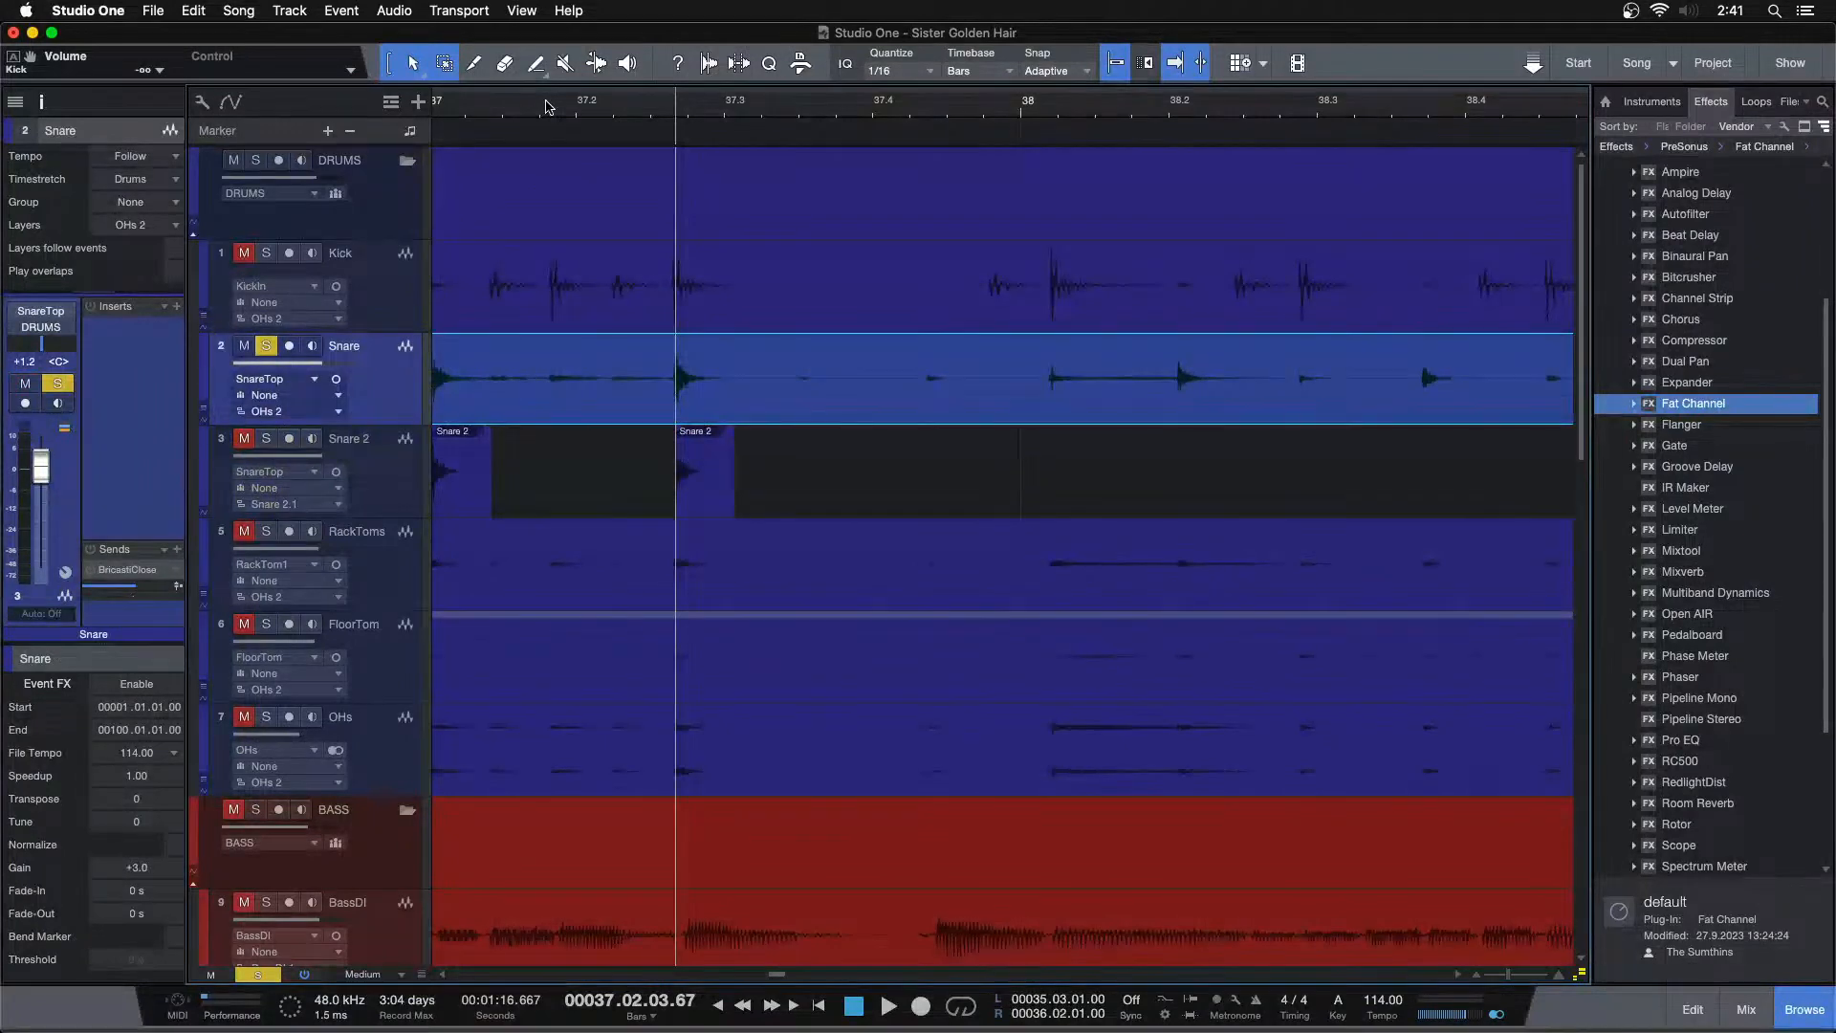
{"action": "key", "text": "space"}
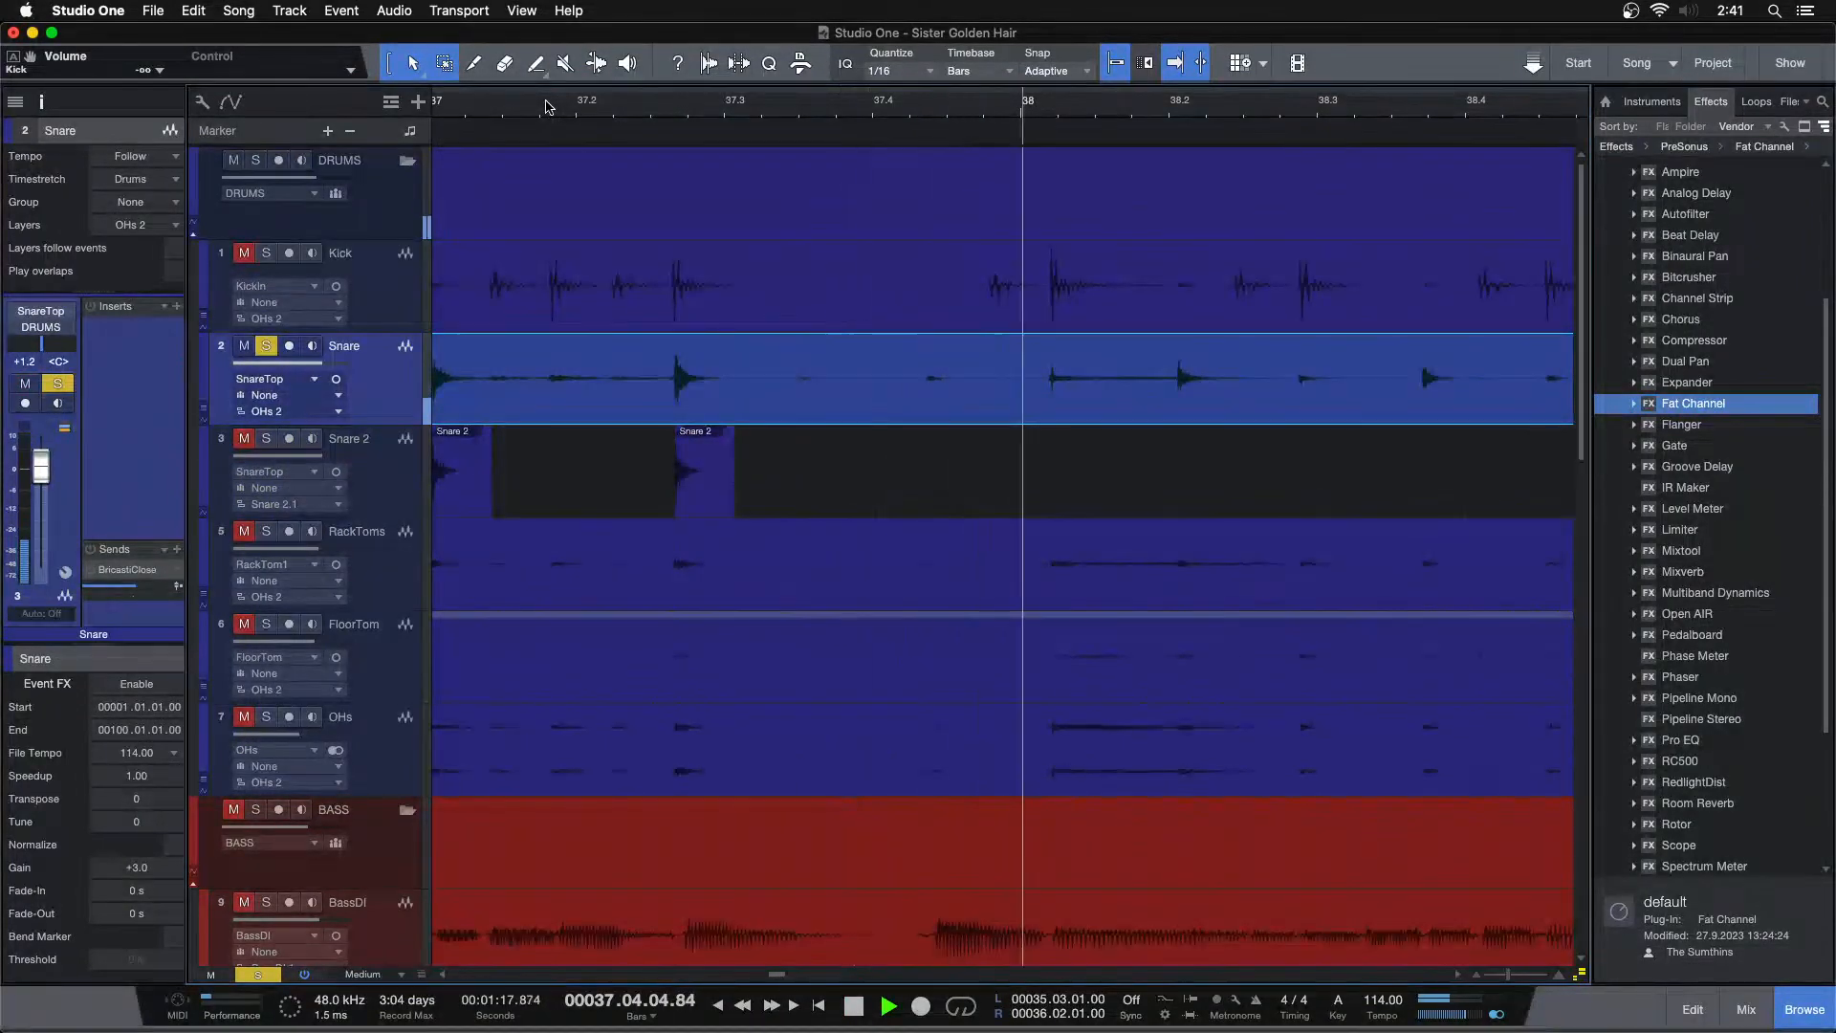
{"action": "key", "text": "space"}
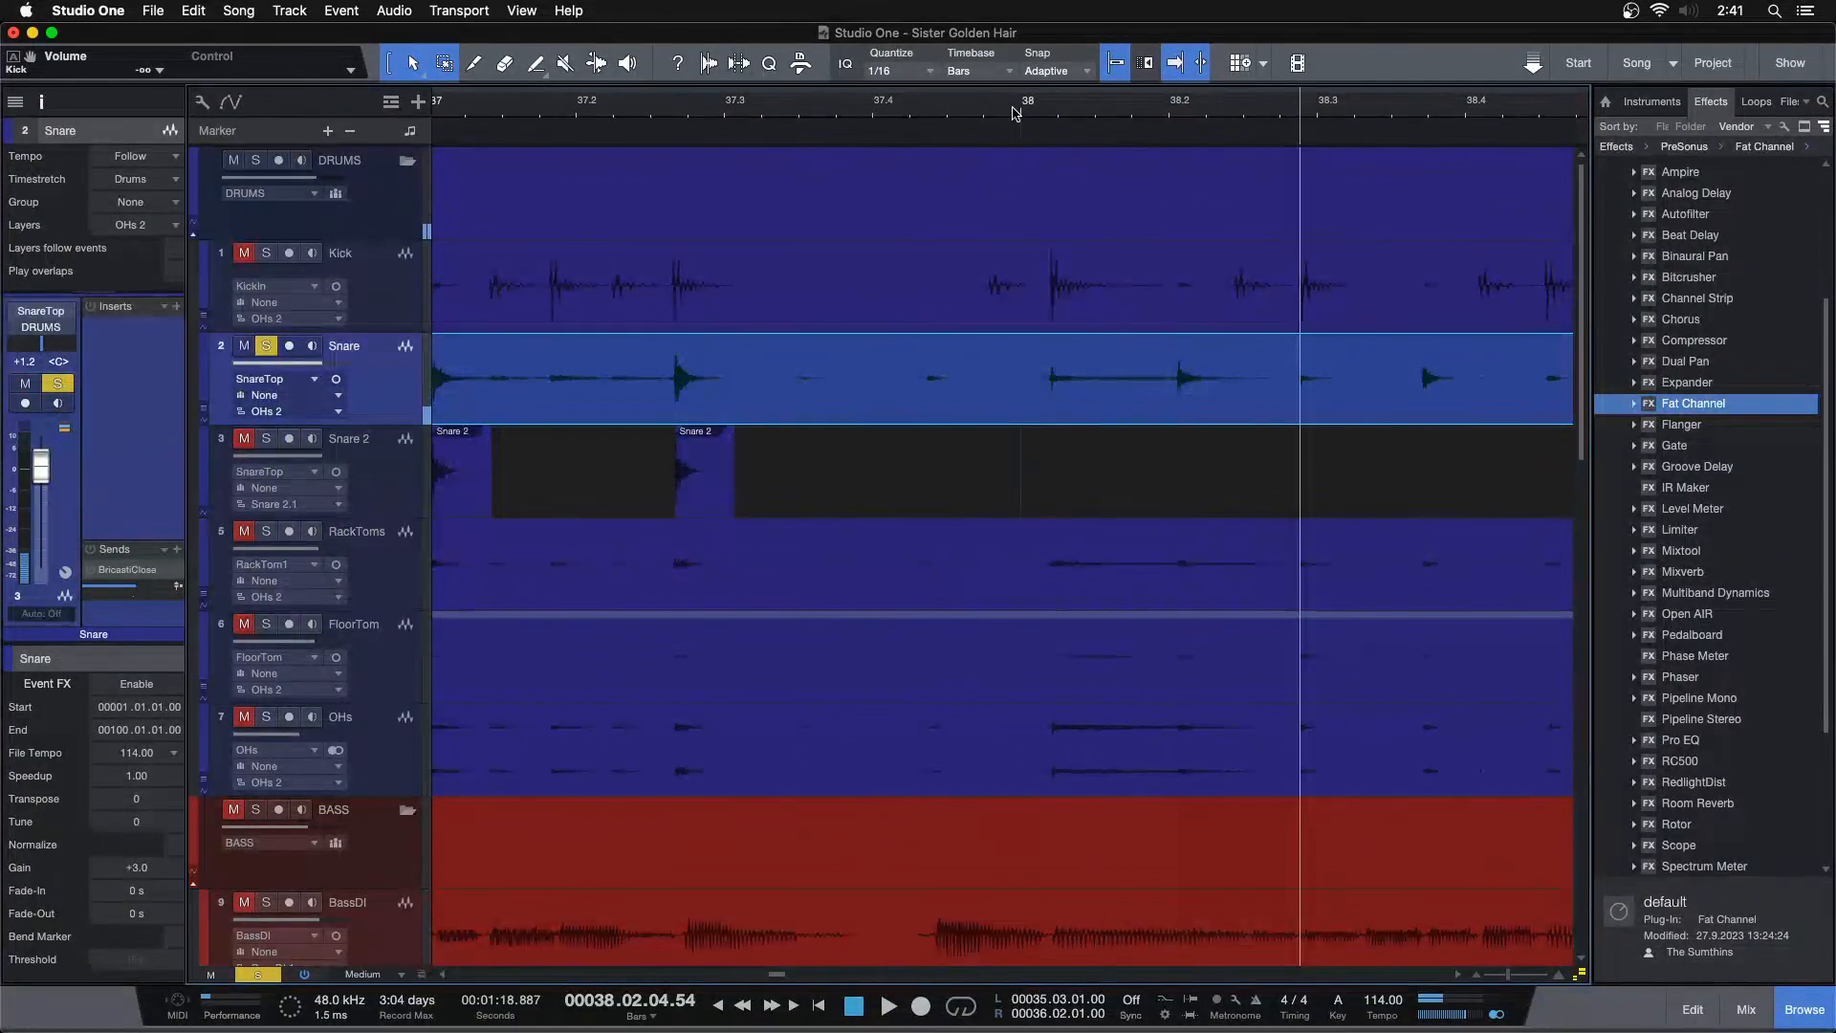
Continue pasting the snare hit onto Snare 2 at every snare transient from bar 38 up to bar 41
{"action": "key", "text": "Down"}
{"action": "key", "text": "super+v"}
{"action": "key", "text": "Up"}
{"action": "key", "text": "Tab"}
{"action": "key", "text": "Down"}
{"action": "key", "text": "super+v"}
{"action": "key", "text": "Up"}
{"action": "key", "text": "Tab"}
{"action": "key", "text": "Down"}
{"action": "key", "text": "super+v"}
{"action": "key", "text": "Up"}
{"action": "key", "text": "Tab"}
{"action": "key", "text": "Down"}
{"action": "key", "text": "super+v"}
{"action": "key", "text": "Up"}
{"action": "key", "text": "Tab"}
{"action": "key", "text": "Down"}
{"action": "key", "text": "super+v"}
{"action": "key", "text": "Up"}
{"action": "key", "text": "Tab"}
{"action": "key", "text": "Down"}
{"action": "key", "text": "super+v"}
{"action": "key", "text": "Up"}
{"action": "key", "text": "Tab"}
{"action": "key", "text": "Down"}
{"action": "key", "text": "super+v"}
{"action": "key", "text": "Up"}
{"action": "key", "text": "Tab"}
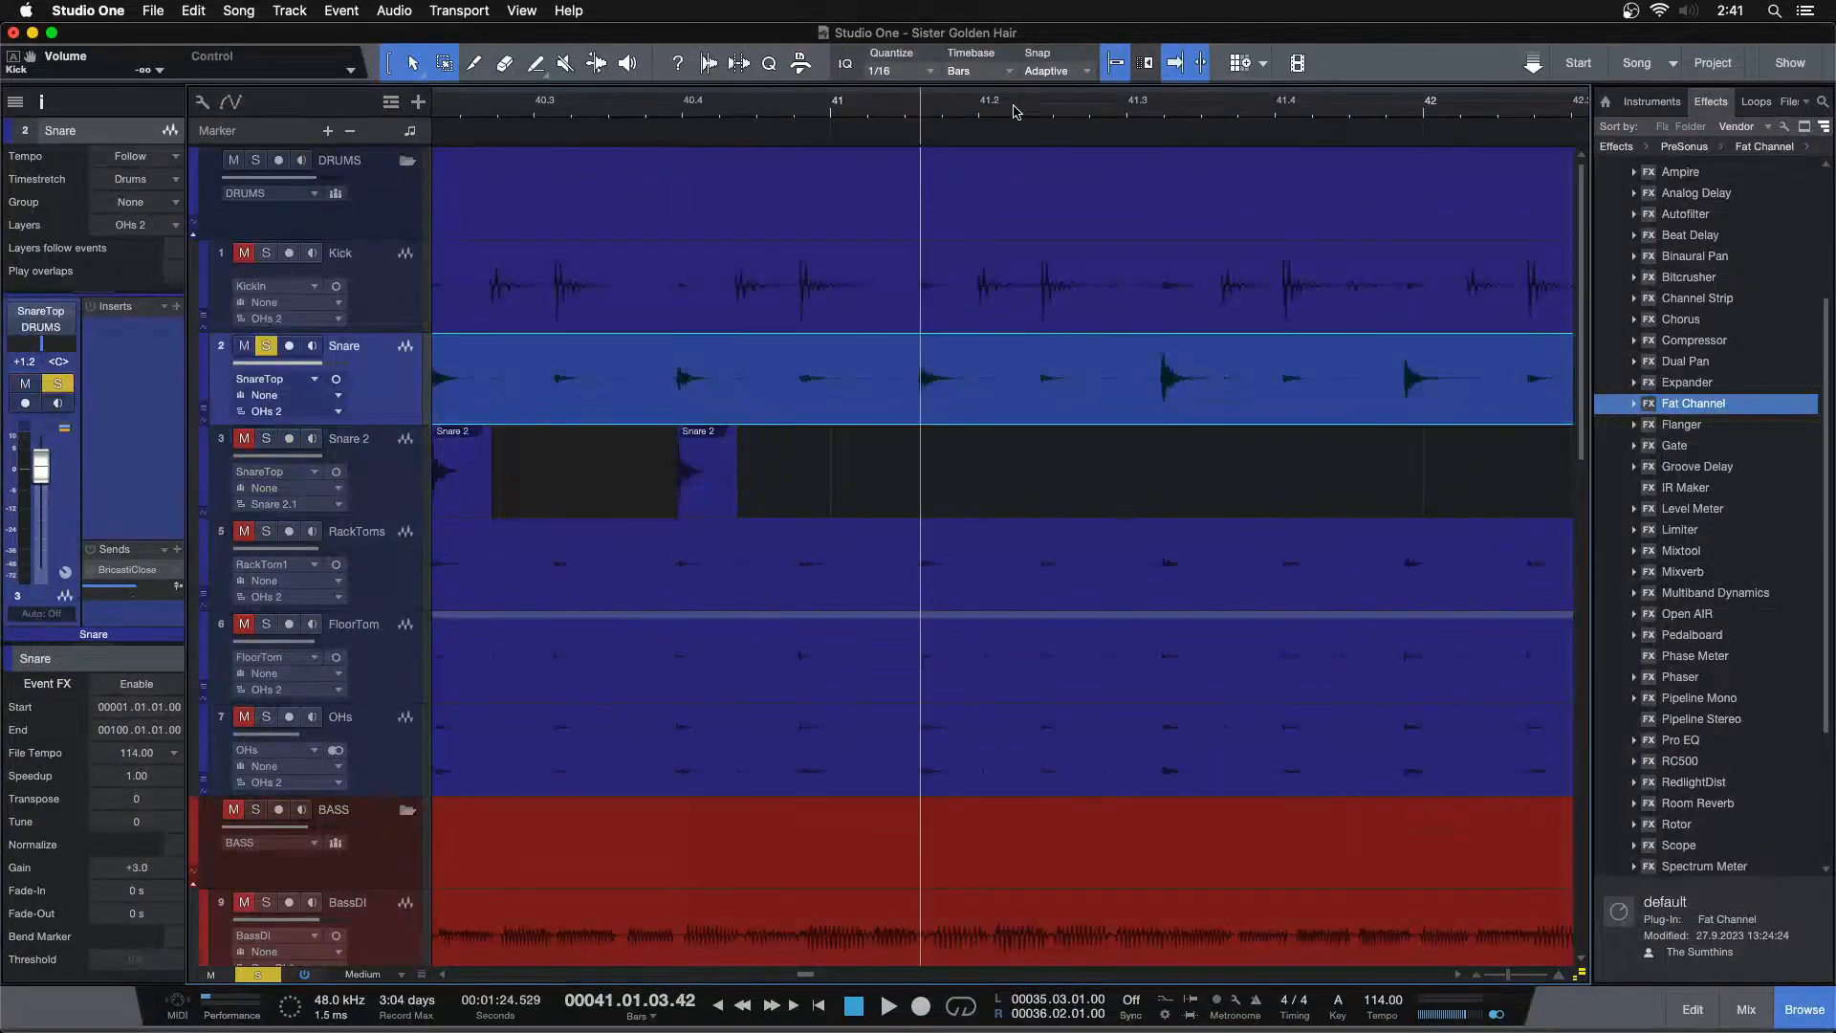
Paste the snare hit onto Snare 2 at each remaining snare transient from bar 41 through bar 44
{"action": "key", "text": "Down"}
{"action": "key", "text": "super+v"}
{"action": "key", "text": "Up"}
{"action": "key", "text": "Tab"}
{"action": "key", "text": "Down"}
{"action": "key", "text": "super+v"}
{"action": "key", "text": "Up"}
{"action": "key", "text": "Tab"}
{"action": "key", "text": "Down"}
{"action": "key", "text": "super+v"}
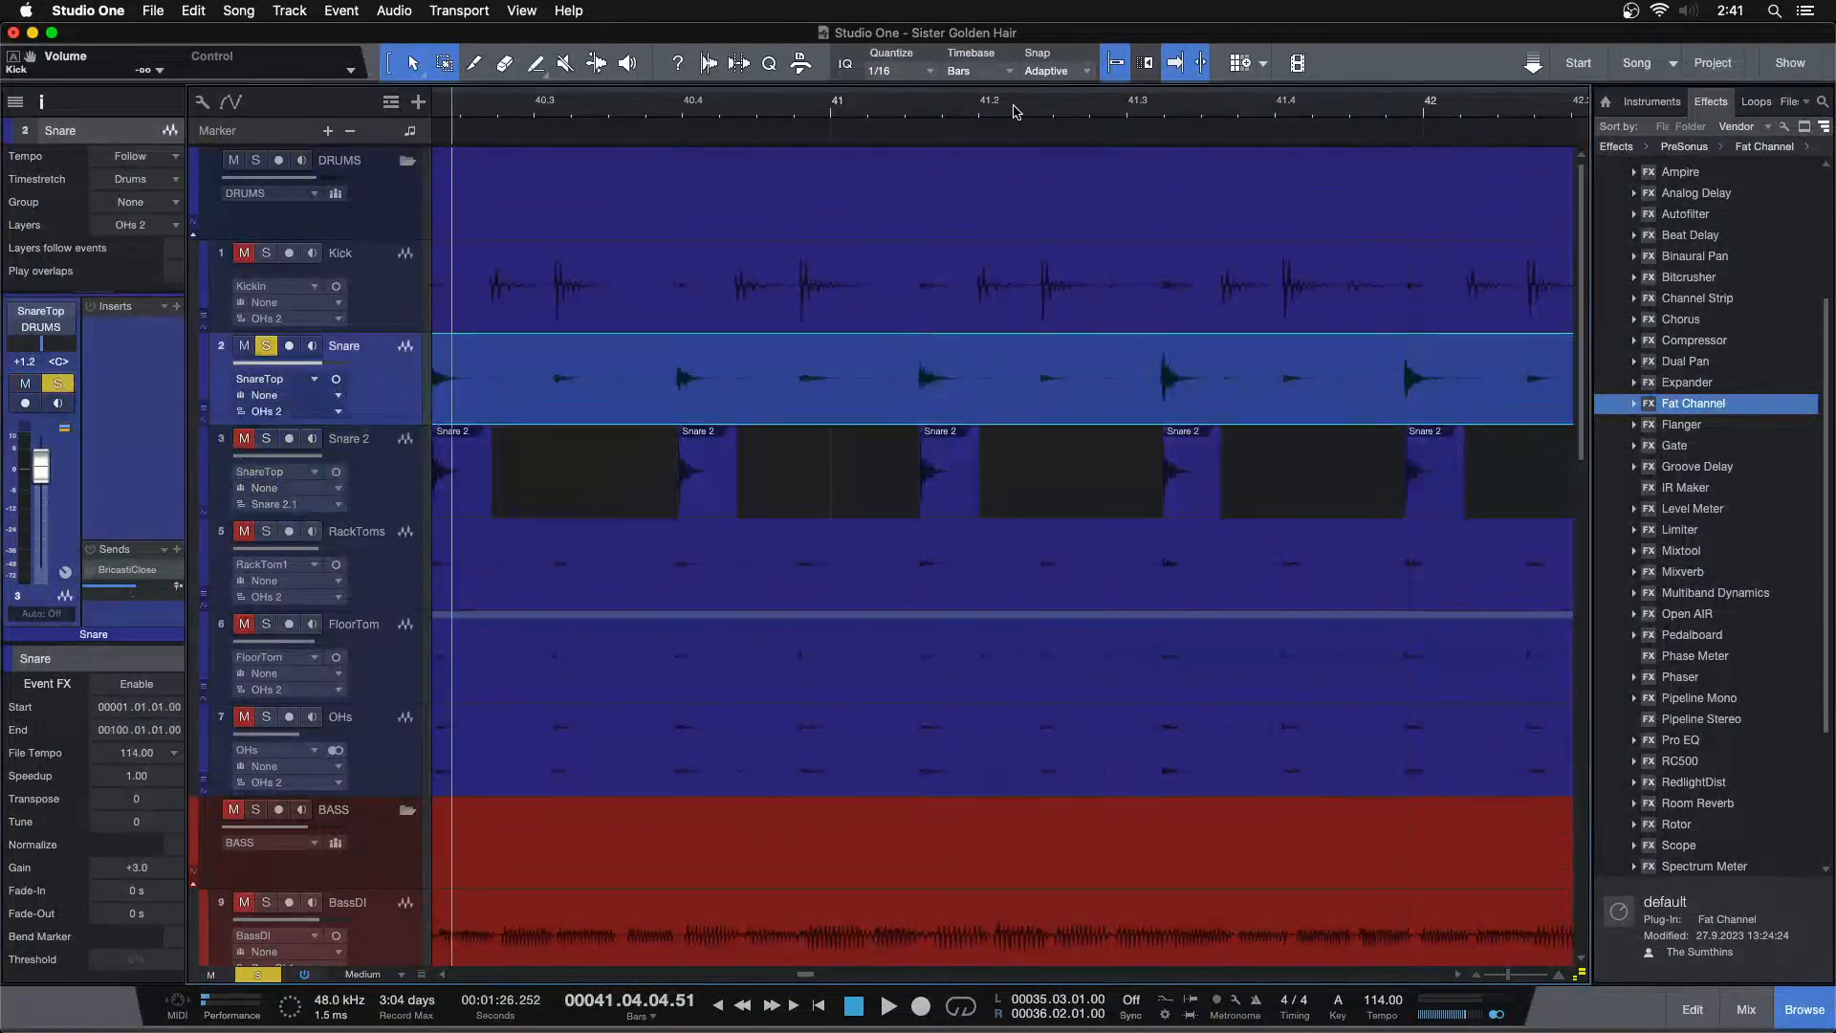
{"action": "key", "text": "Up"}
{"action": "key", "text": "Tab"}
{"action": "key", "text": "Down"}
{"action": "key", "text": "super+v"}
{"action": "key", "text": "Up"}
{"action": "key", "text": "Tab"}
{"action": "key", "text": "Down"}
{"action": "key", "text": "super+v"}
{"action": "key", "text": "Up"}
{"action": "key", "text": "Tab"}
{"action": "key", "text": "Down"}
{"action": "key", "text": "super+v"}
{"action": "key", "text": "Up"}
{"action": "key", "text": "Tab"}
{"action": "key", "text": "Down"}
{"action": "key", "text": "super+v"}
{"action": "key", "text": "Up"}
{"action": "key", "text": "Tab"}
{"action": "key", "text": "Down"}
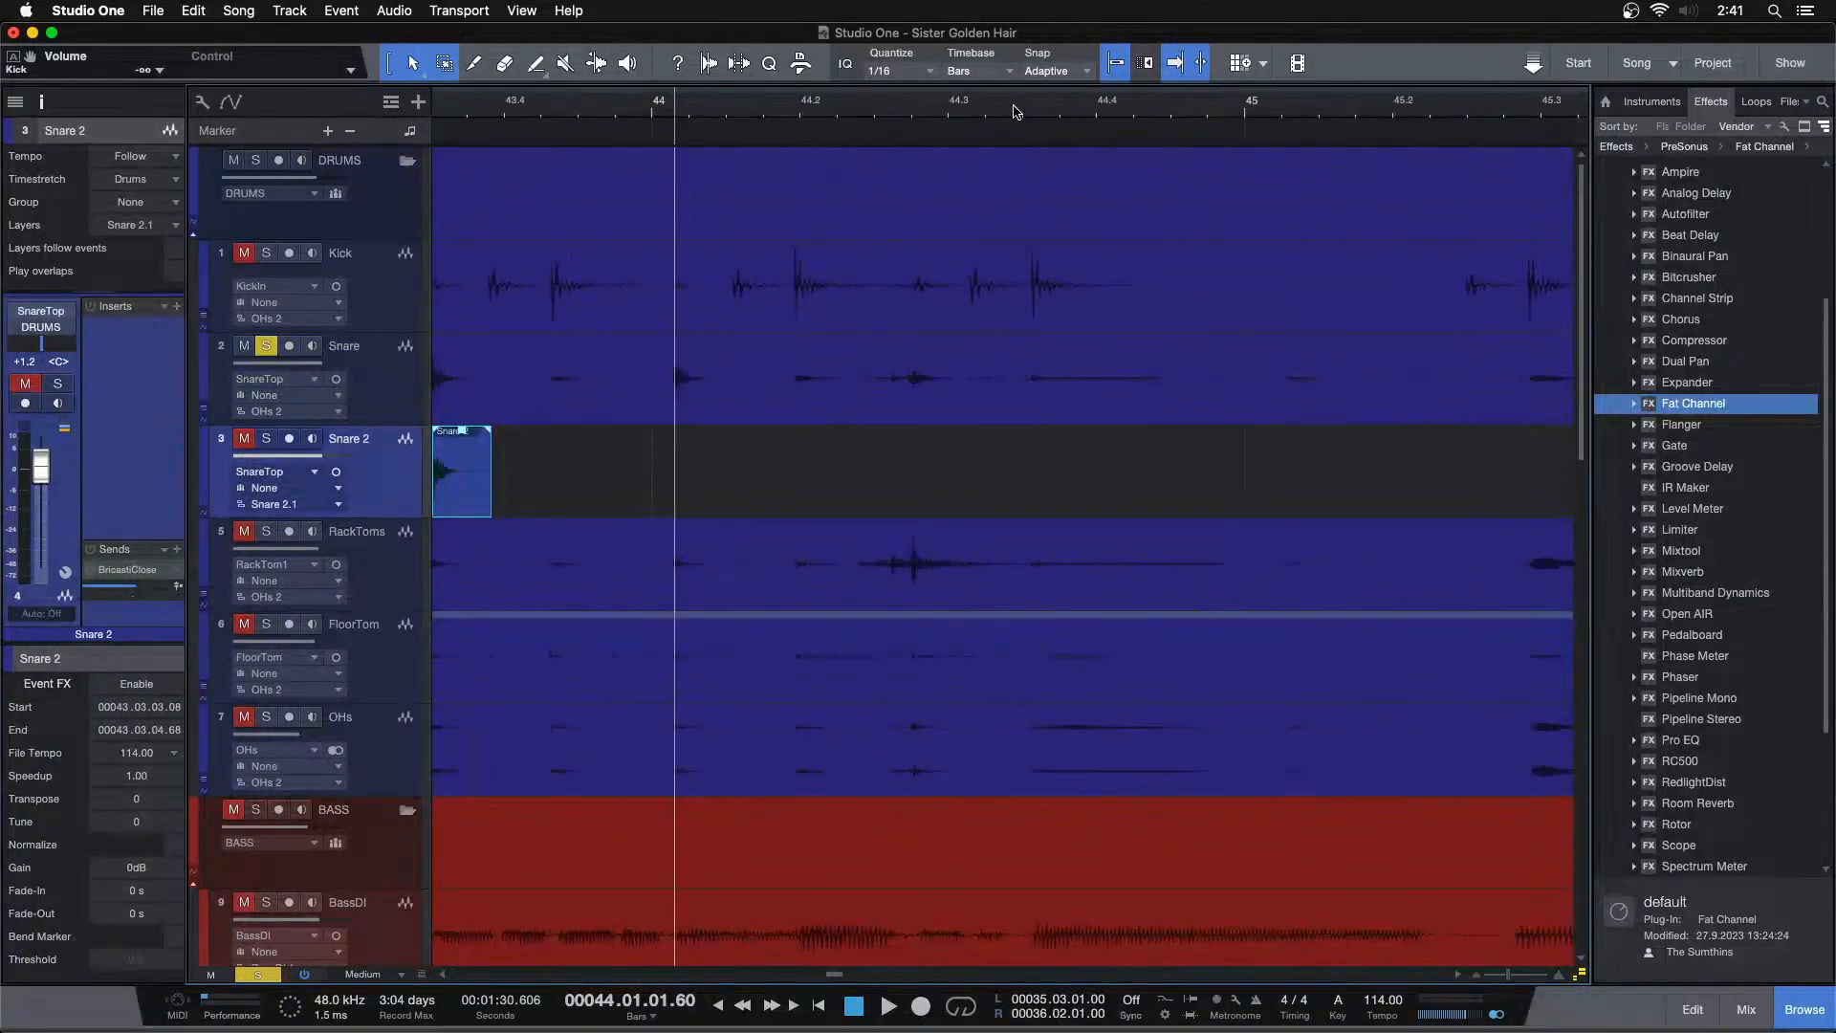
{"action": "key", "text": "super+v"}
{"action": "key", "text": "space"}
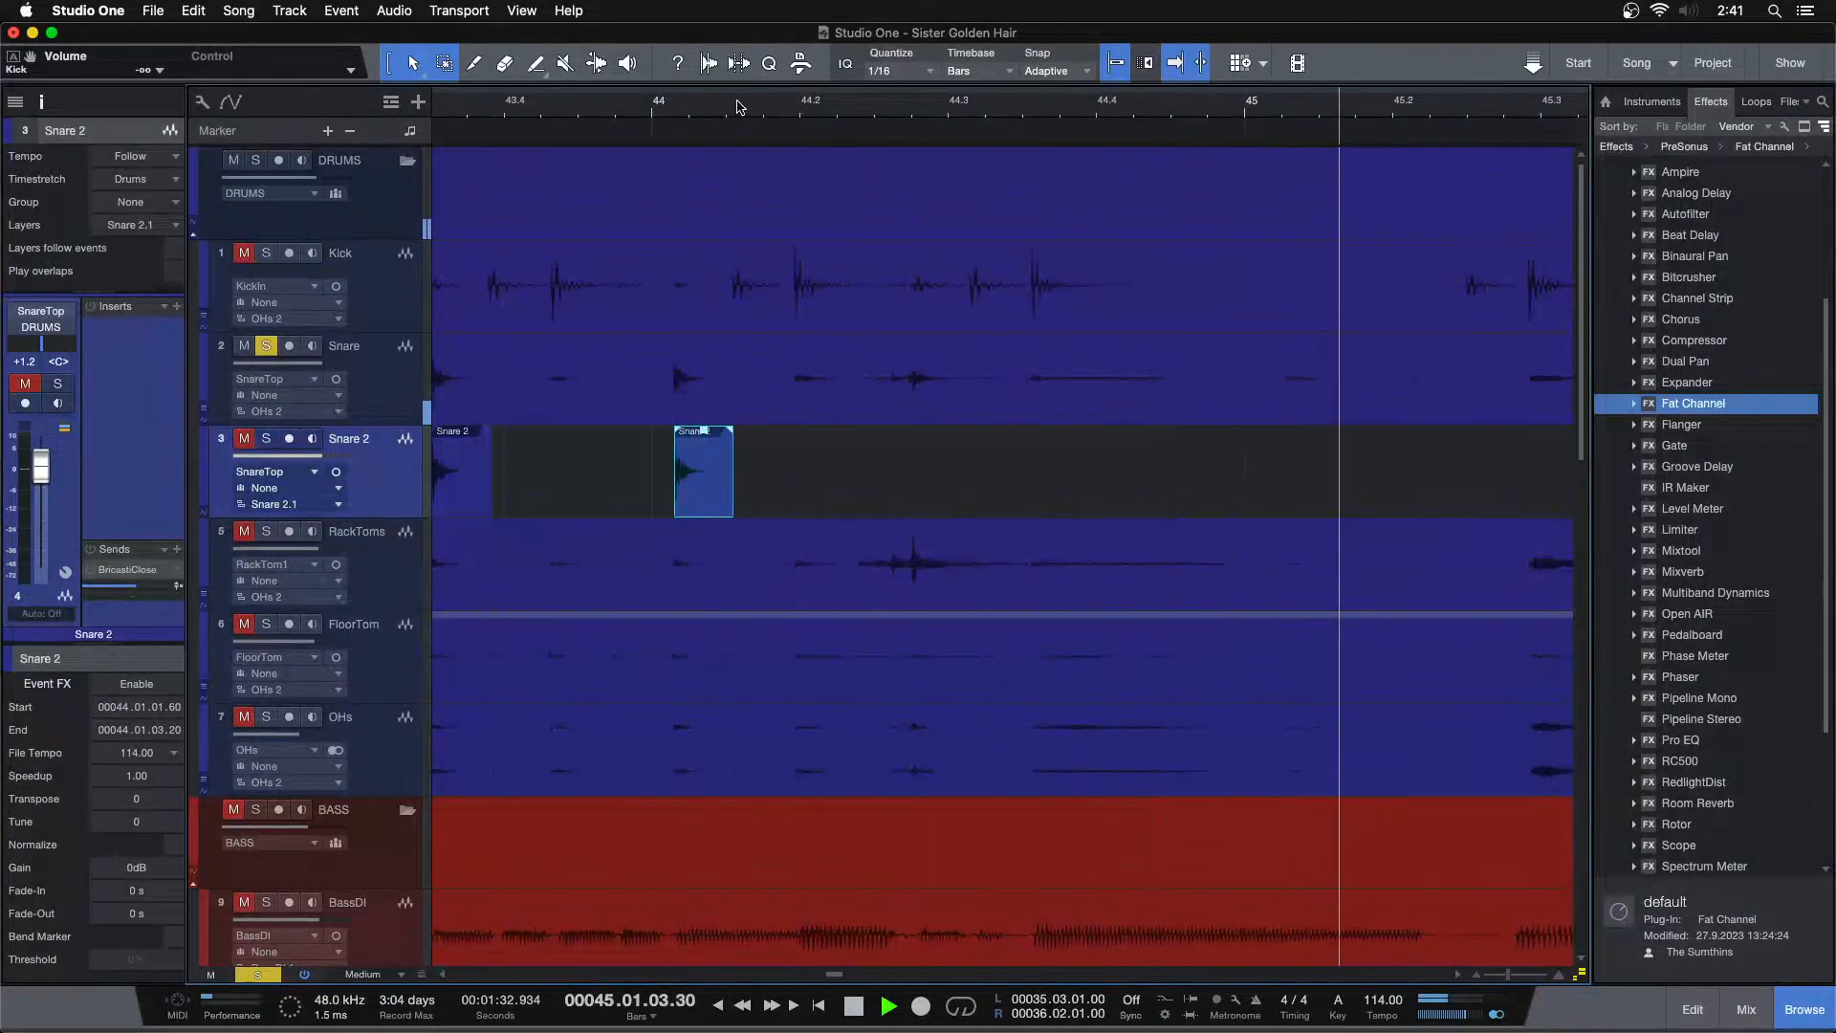
Skip ahead to the next snare section and paste the snare hit onto Snare 2 at its transients starting near bar 56
{"action": "left_click_drag", "start_coordinate": [947, 117], "coordinate": [813, 23]}
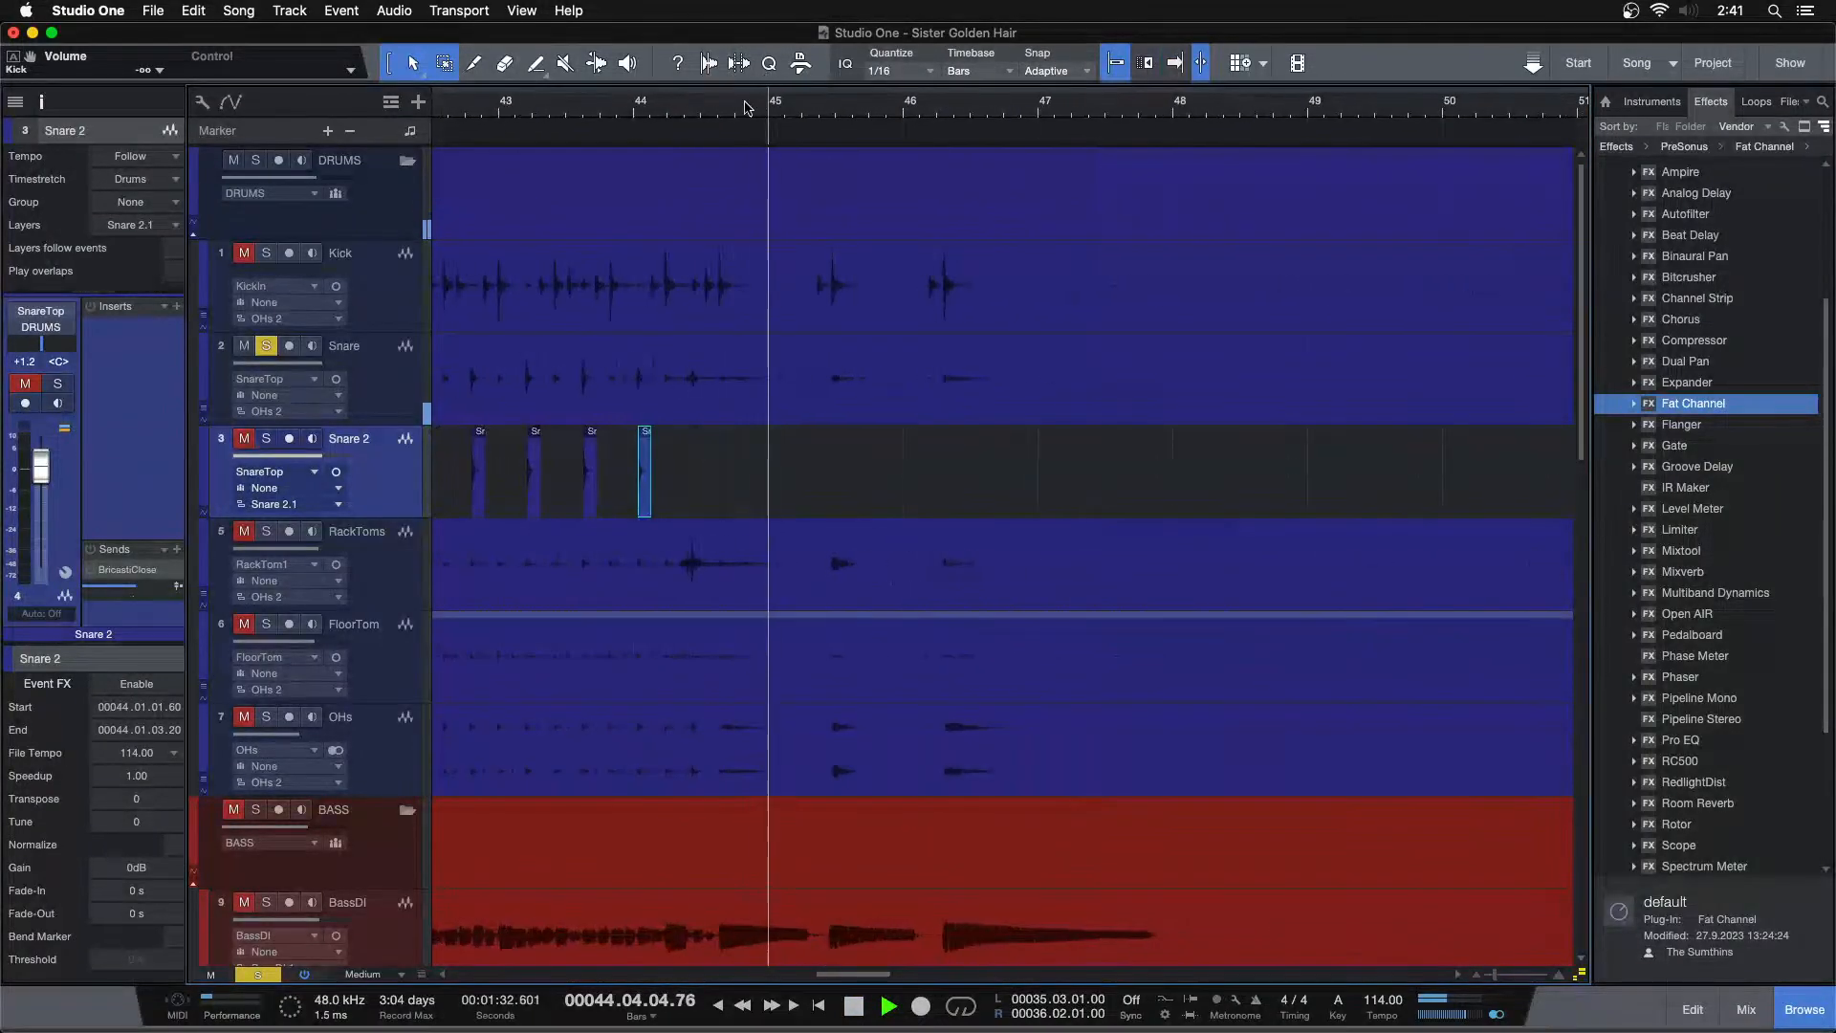
{"action": "left_click_drag", "start_coordinate": [930, 117], "coordinate": [848, 72]}
{"action": "left_click_drag", "start_coordinate": [964, 109], "coordinate": [849, 70]}
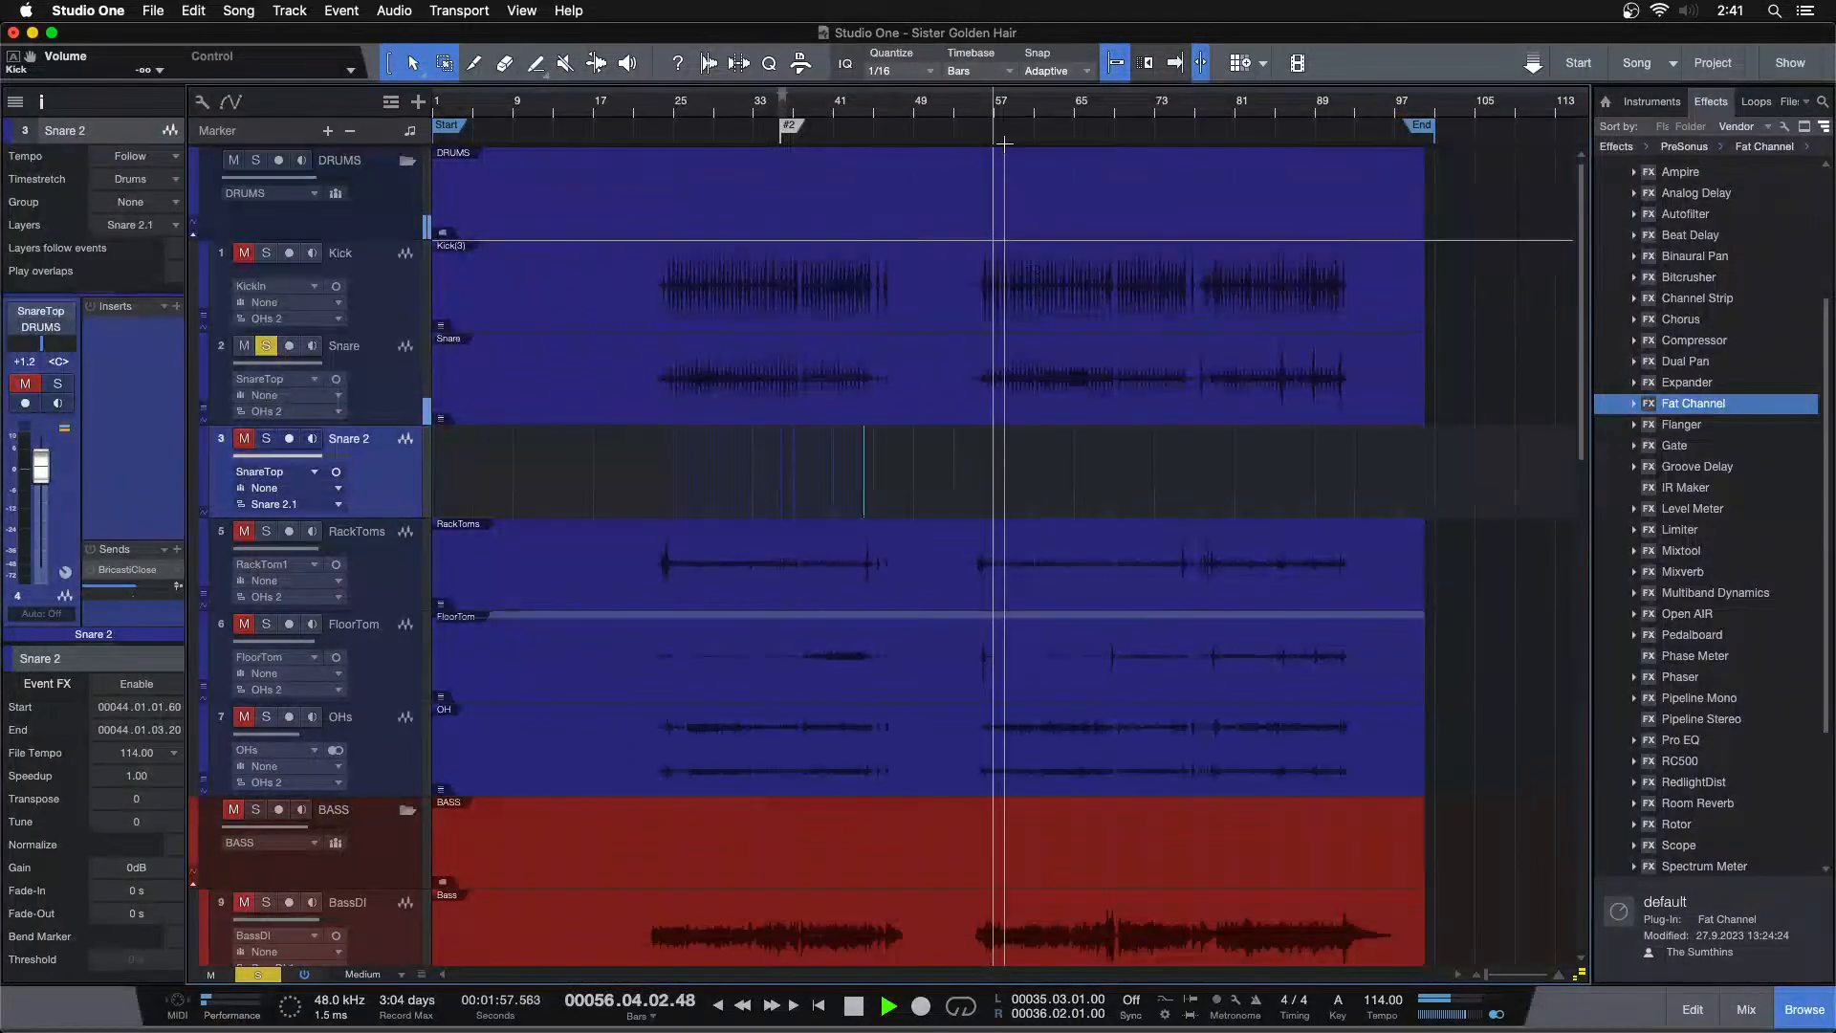
{"action": "key", "text": "space"}
{"action": "left_click_drag", "start_coordinate": [998, 108], "coordinate": [1020, 188]}
{"action": "left_click", "coordinate": [710, 107]}
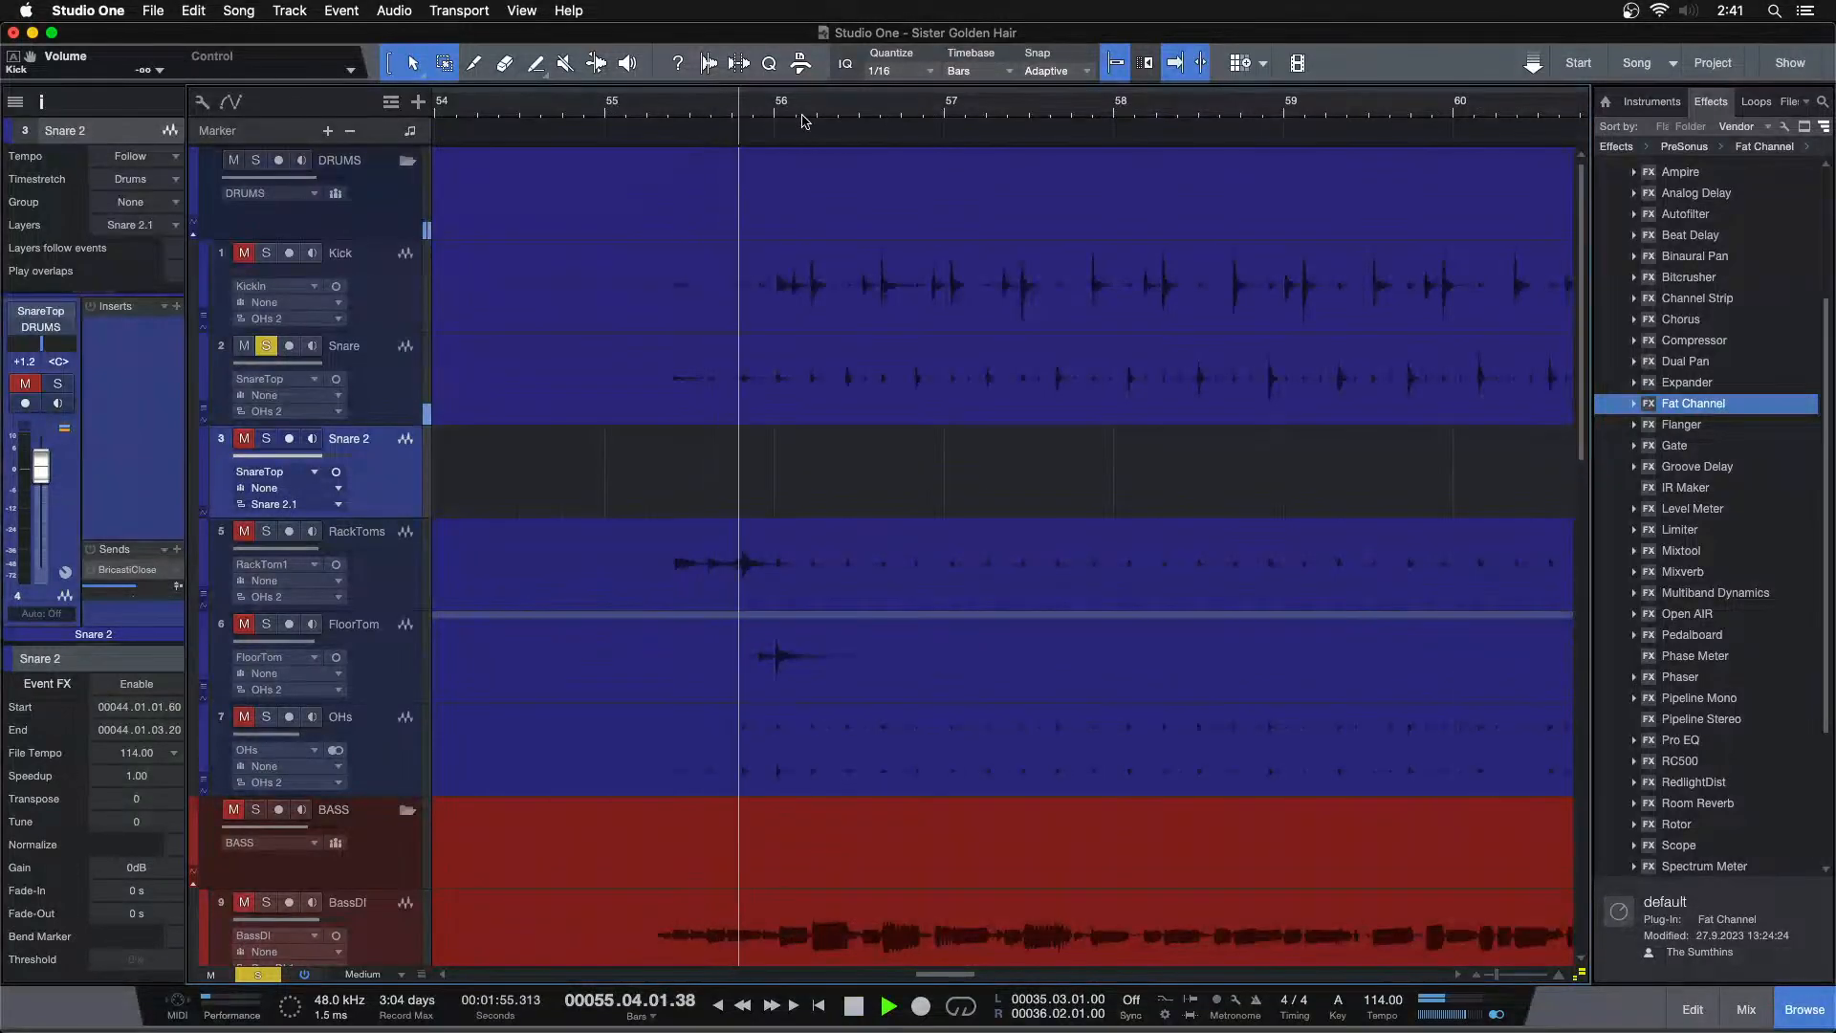
{"action": "left_click_drag", "start_coordinate": [820, 127], "coordinate": [762, 143]}
{"action": "key", "text": "space"}
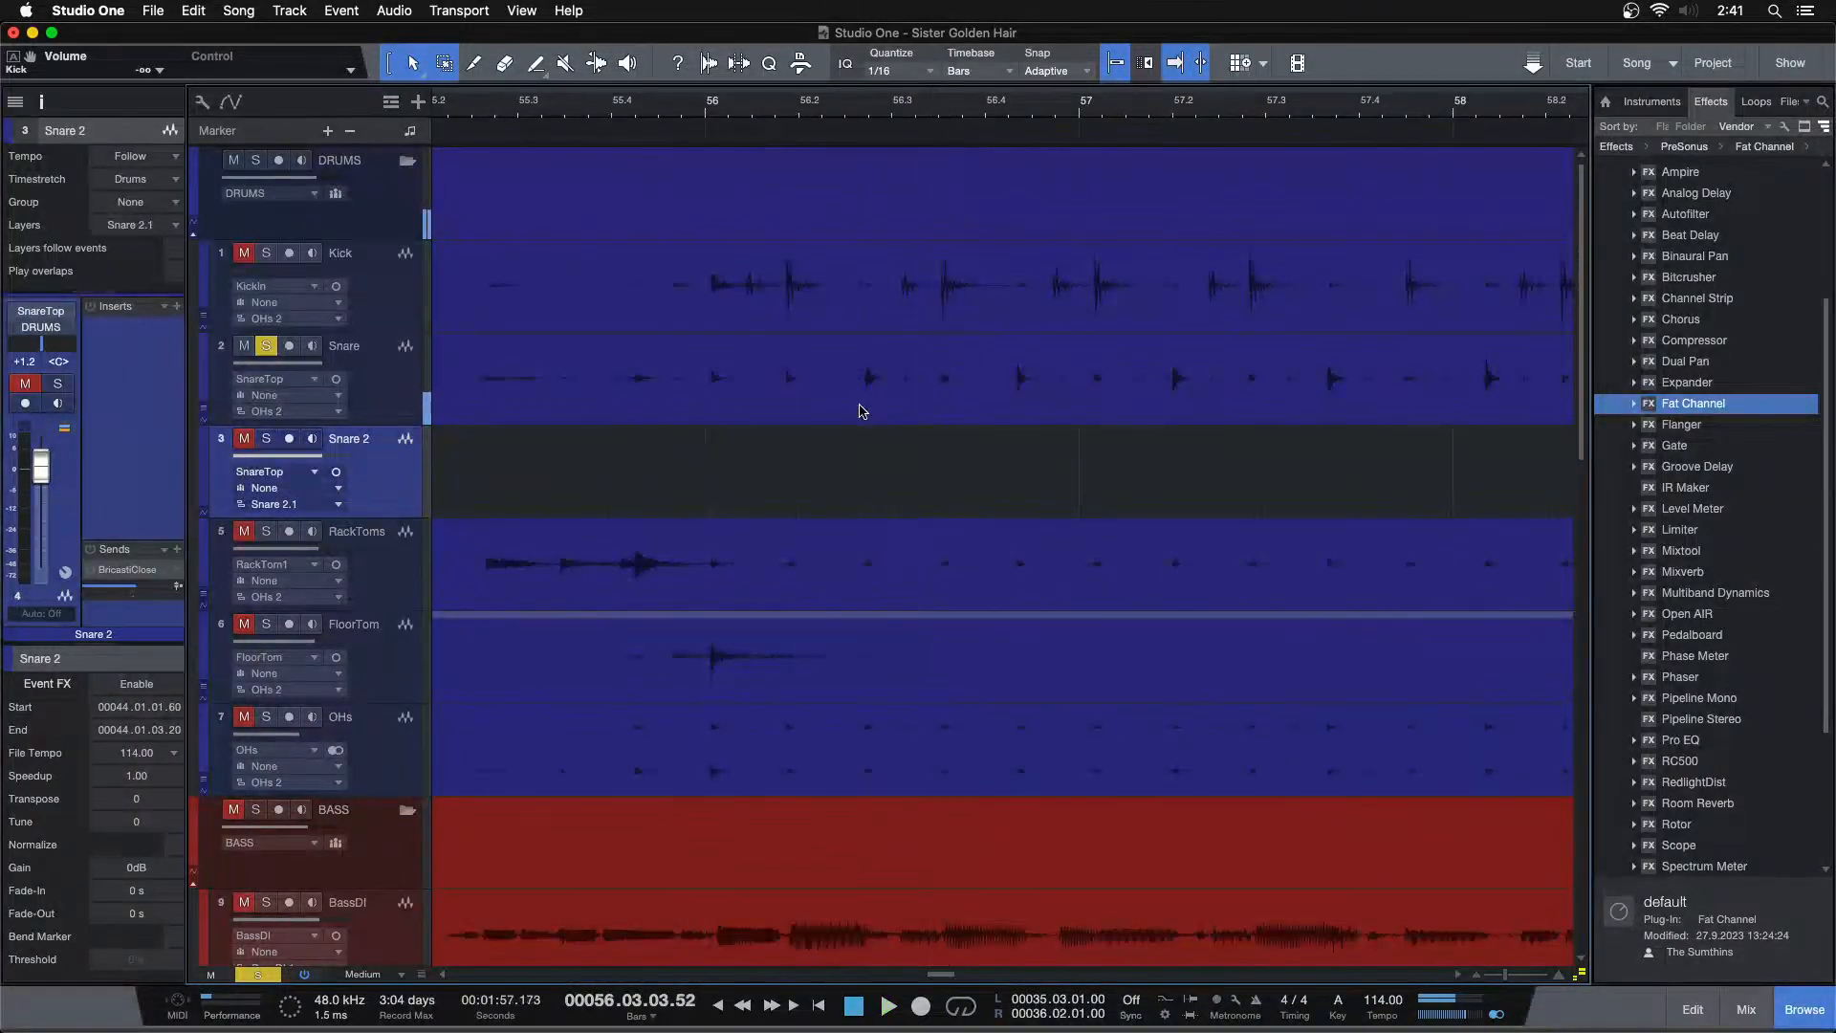
{"action": "left_click", "coordinate": [860, 411]}
{"action": "key", "text": "Down"}
{"action": "key", "text": "super+v"}
{"action": "key", "text": "Up"}
{"action": "key", "text": "Tab"}
{"action": "key", "text": "Down"}
{"action": "key", "text": "super+v"}
{"action": "key", "text": "Up"}
{"action": "key", "text": "Tab"}
{"action": "key", "text": "Down"}
{"action": "key", "text": "super+v"}
{"action": "key", "text": "Up"}
{"action": "key", "text": "Tab"}
{"action": "key", "text": "Down"}
{"action": "key", "text": "super+v"}
{"action": "key", "text": "Up"}
{"action": "key", "text": "Tab"}
{"action": "key", "text": "Down"}
{"action": "key", "text": "super+v"}
{"action": "key", "text": "Up"}
{"action": "key", "text": "Tab"}
{"action": "key", "text": "Down"}
Keep pasting the snare hit onto Snare 2 at each snare transient up to bar 60, closing the accidentally opened keyboard window
{"action": "key", "text": "super+v"}
{"action": "key", "text": "Up"}
{"action": "key", "text": "Tab"}
{"action": "key", "text": "Down"}
{"action": "key", "text": "super+v"}
{"action": "key", "text": "Up"}
{"action": "key", "text": "Tab"}
{"action": "key", "text": "Down"}
{"action": "key", "text": "super+v"}
{"action": "key", "text": "Up"}
{"action": "key", "text": "Tab"}
{"action": "key", "text": "Down"}
{"action": "key", "text": "super+v"}
{"action": "key", "text": "Up"}
{"action": "key", "text": "Tab"}
{"action": "key", "text": "Down"}
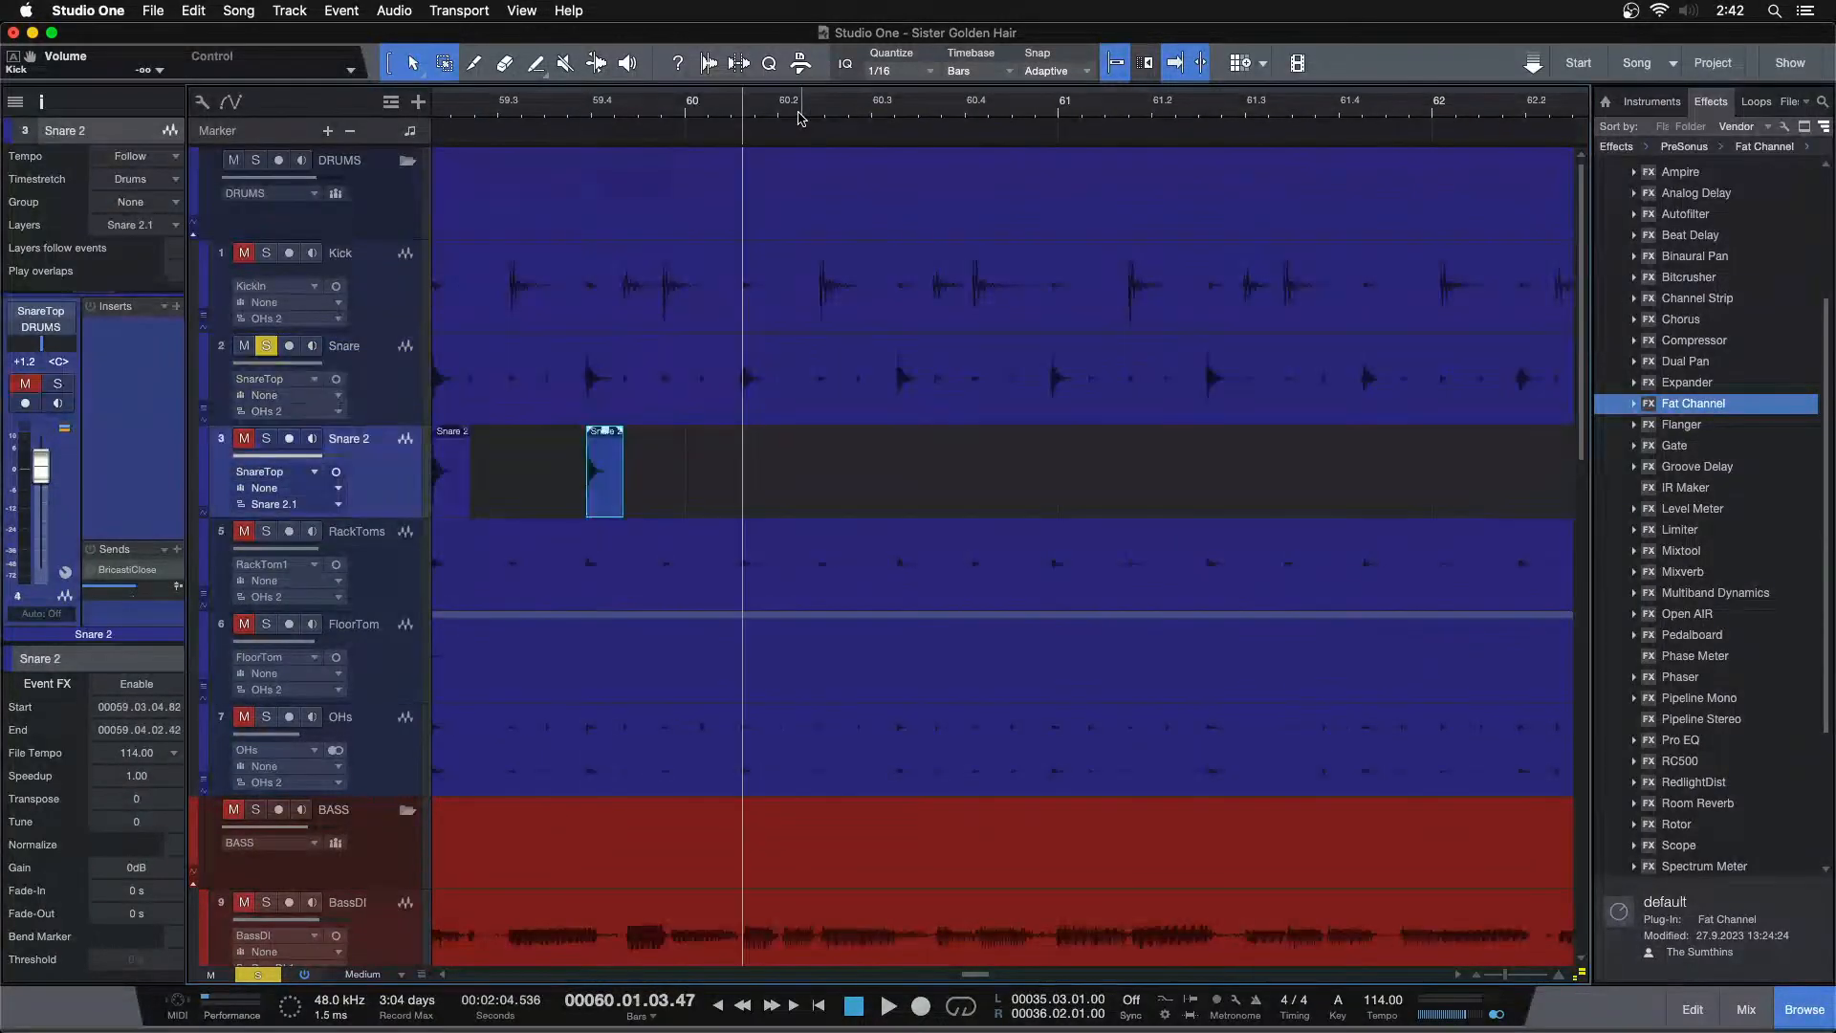
{"action": "key", "text": "super+v"}
{"action": "key", "text": "Up"}
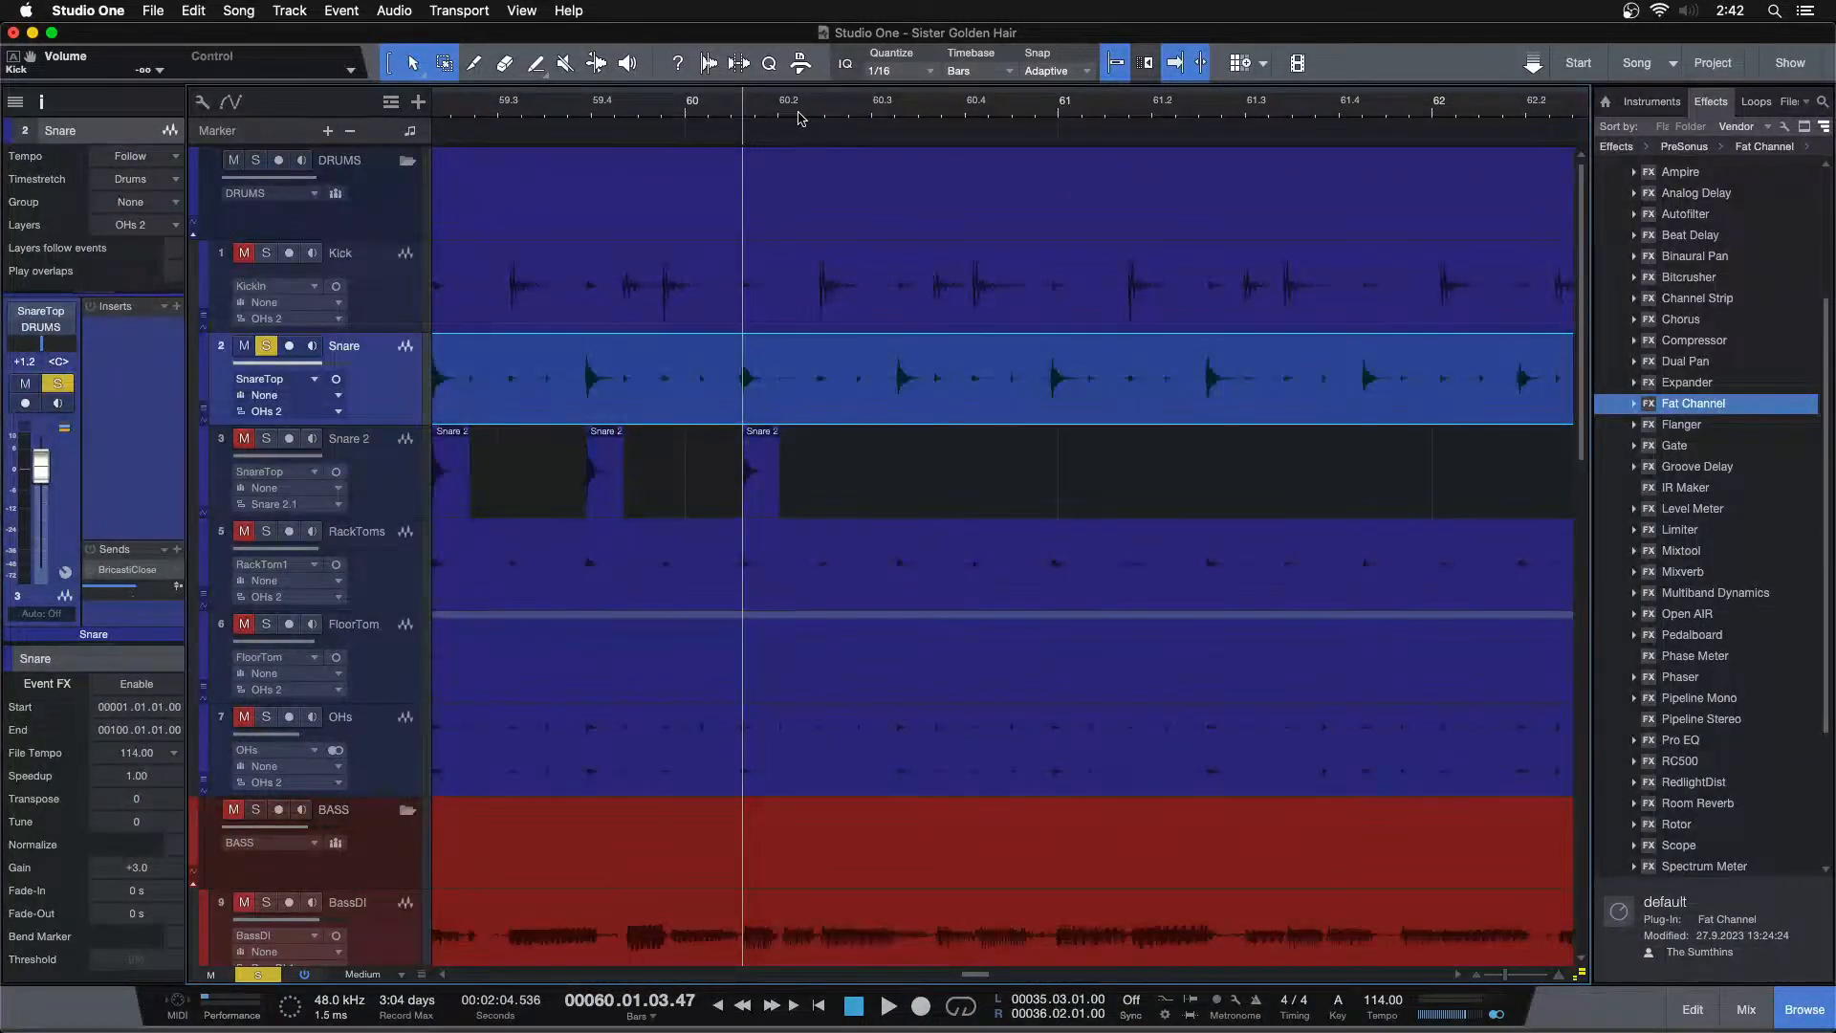
{"action": "key", "text": "Caps_Lock"}
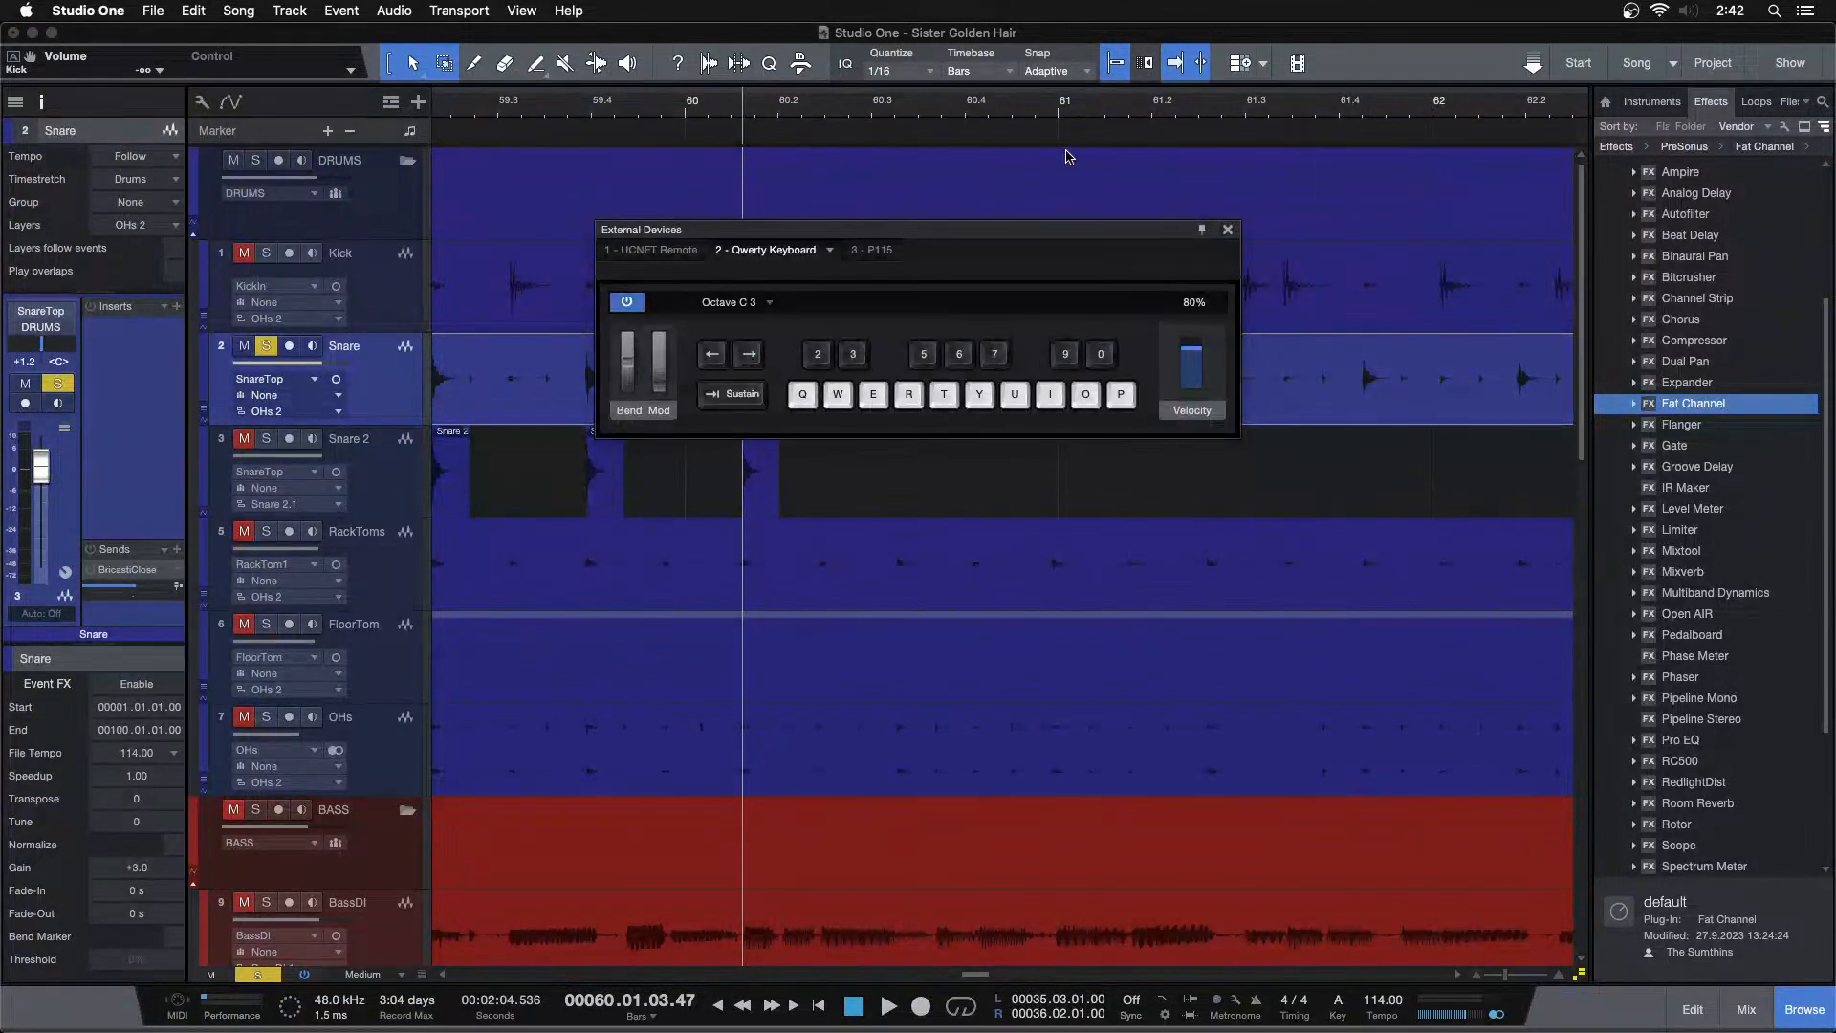
{"action": "left_click", "coordinate": [1228, 231]}
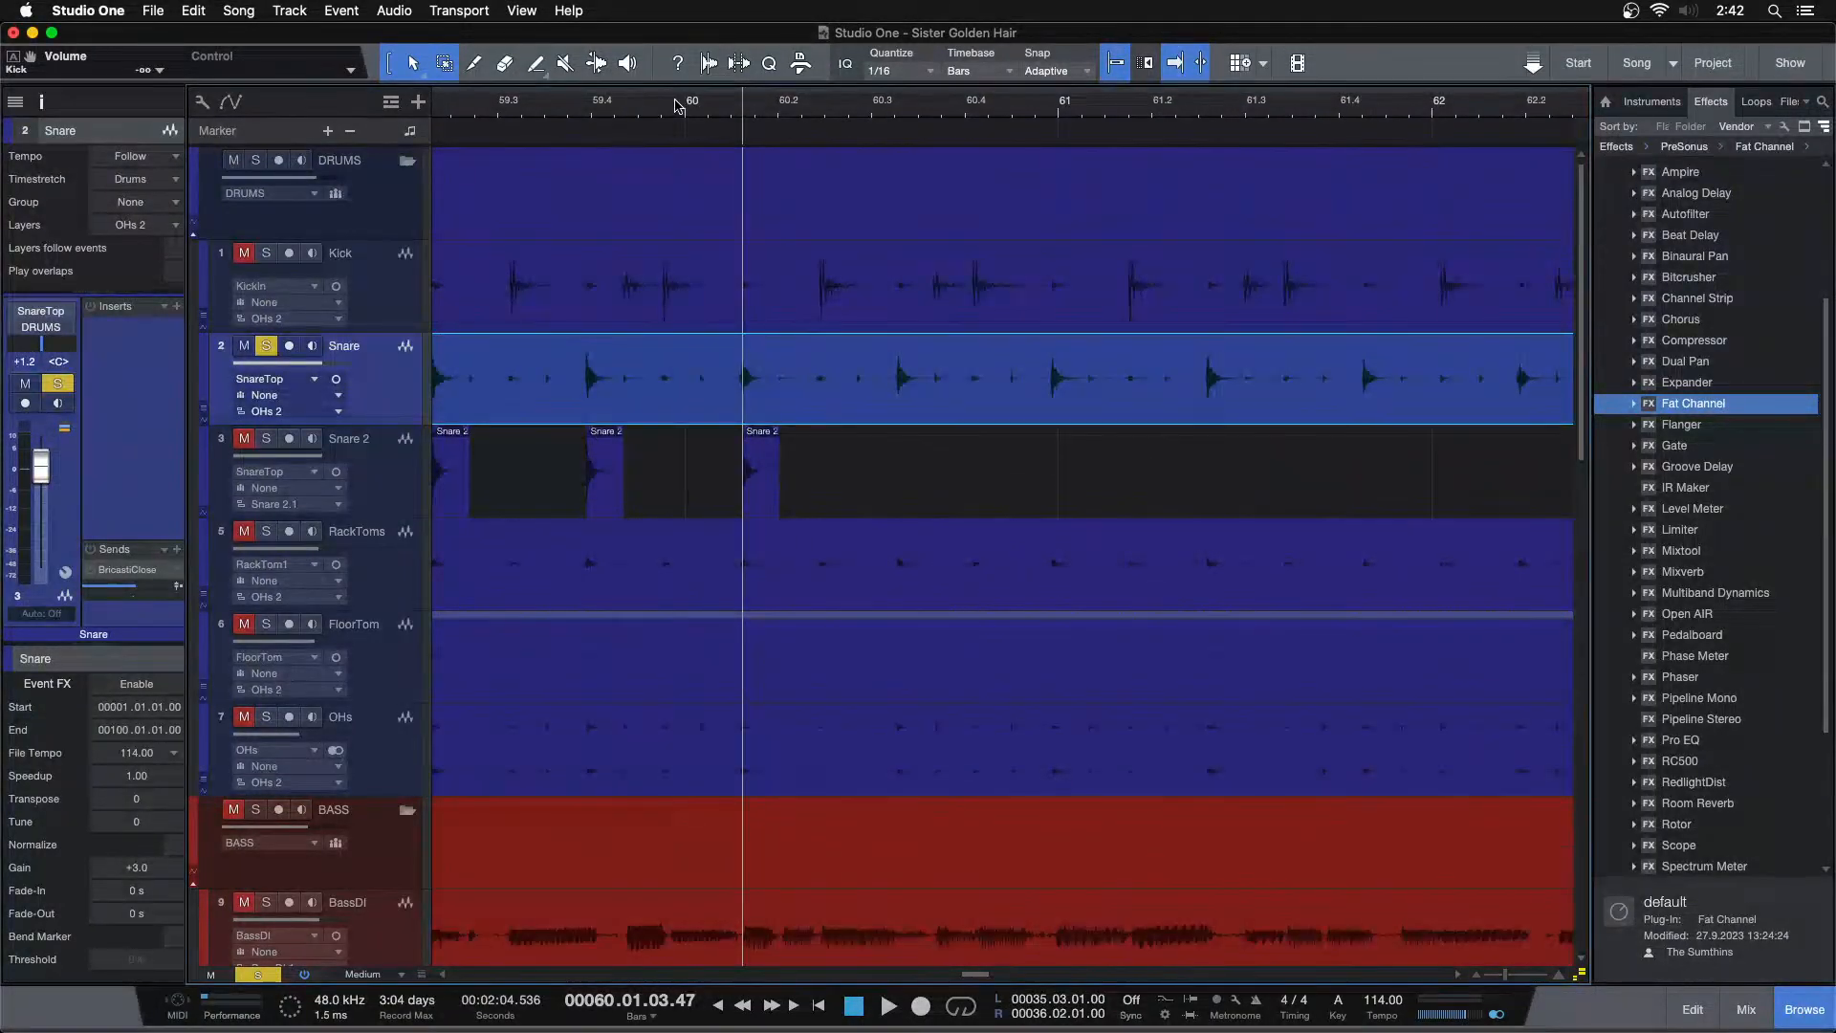
Paste the snare hit onto Snare 2 at the snare transients from bar 60 through bar 62, undoing the last paste
{"action": "key", "text": "Down"}
{"action": "key", "text": "super+v"}
{"action": "key", "text": "Up"}
{"action": "key", "text": "Tab"}
{"action": "key", "text": "Down"}
{"action": "key", "text": "super+v"}
{"action": "key", "text": "Up"}
{"action": "key", "text": "Tab"}
{"action": "key", "text": "Down"}
{"action": "key", "text": "super+v"}
{"action": "key", "text": "Up"}
{"action": "key", "text": "Tab"}
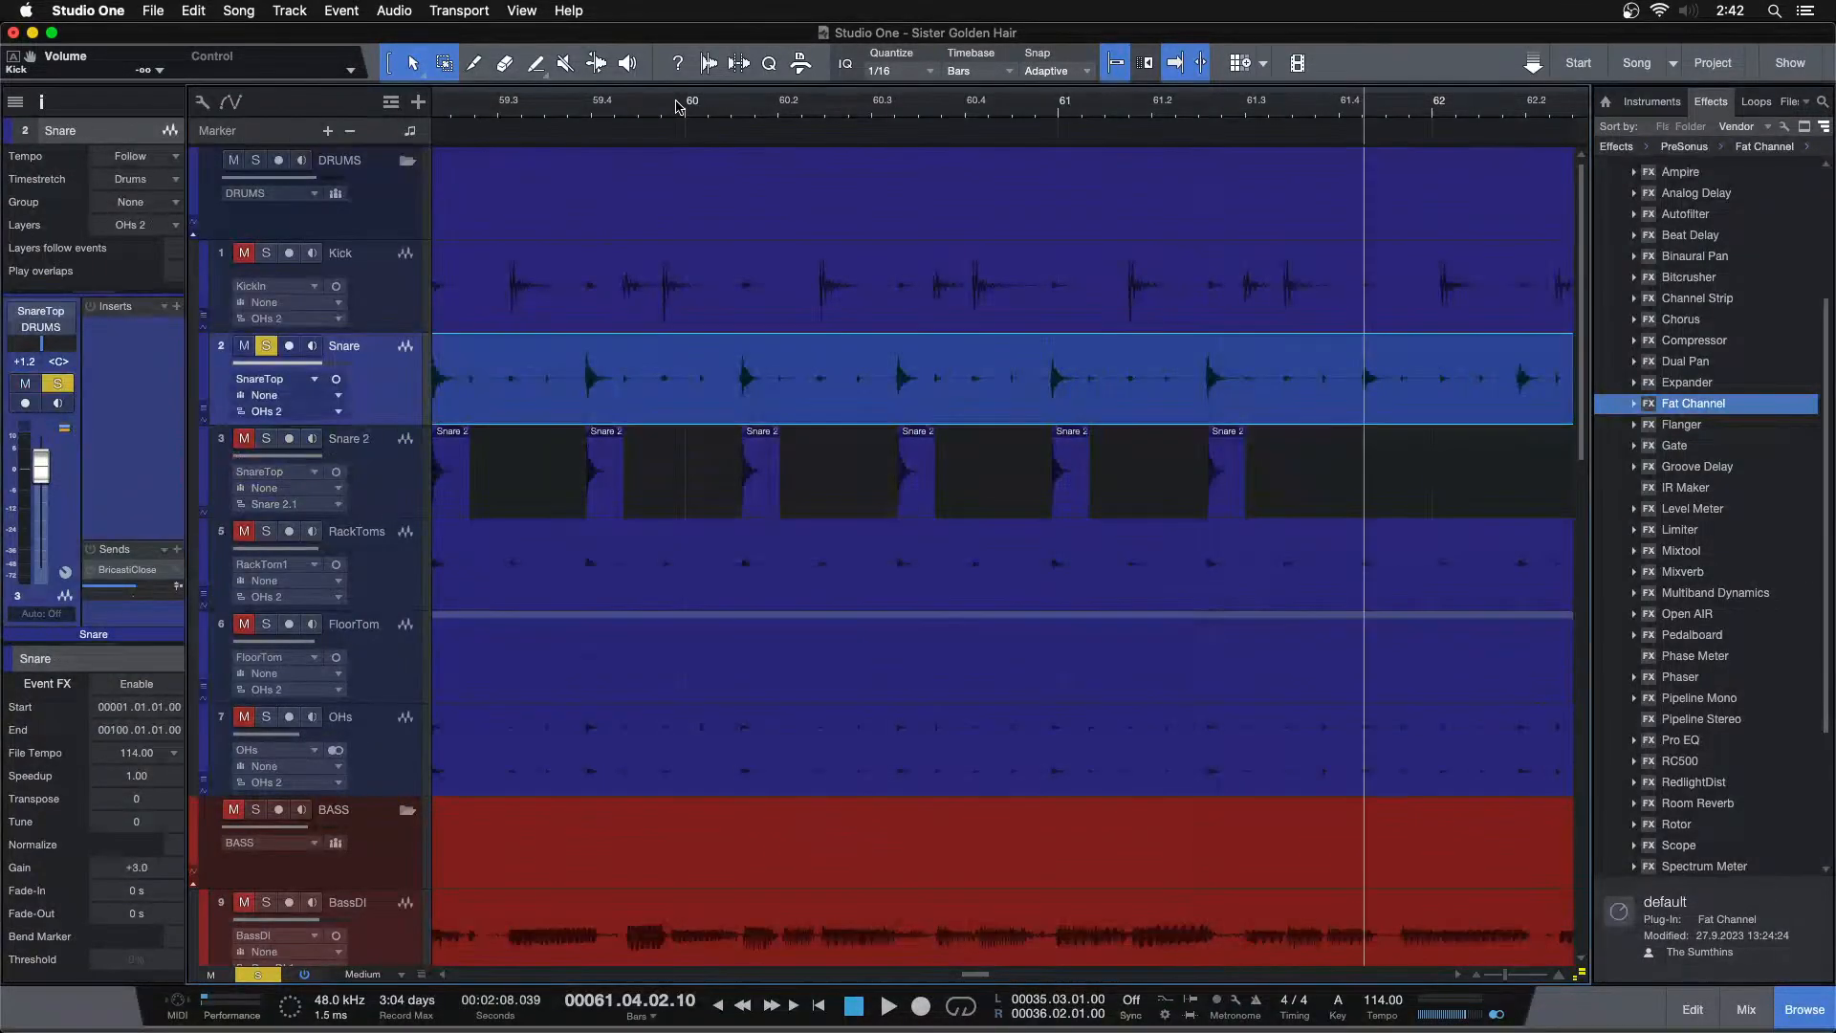
{"action": "key", "text": "Down"}
{"action": "key", "text": "super+v"}
{"action": "key", "text": "Up"}
{"action": "key", "text": "Tab"}
{"action": "key", "text": "Down"}
{"action": "key", "text": "super+v"}
{"action": "key", "text": "Up"}
{"action": "key", "text": "Tab"}
{"action": "key", "text": "Down"}
{"action": "key", "text": "super+v"}
{"action": "key", "text": "Up"}
{"action": "key", "text": "super+z"}
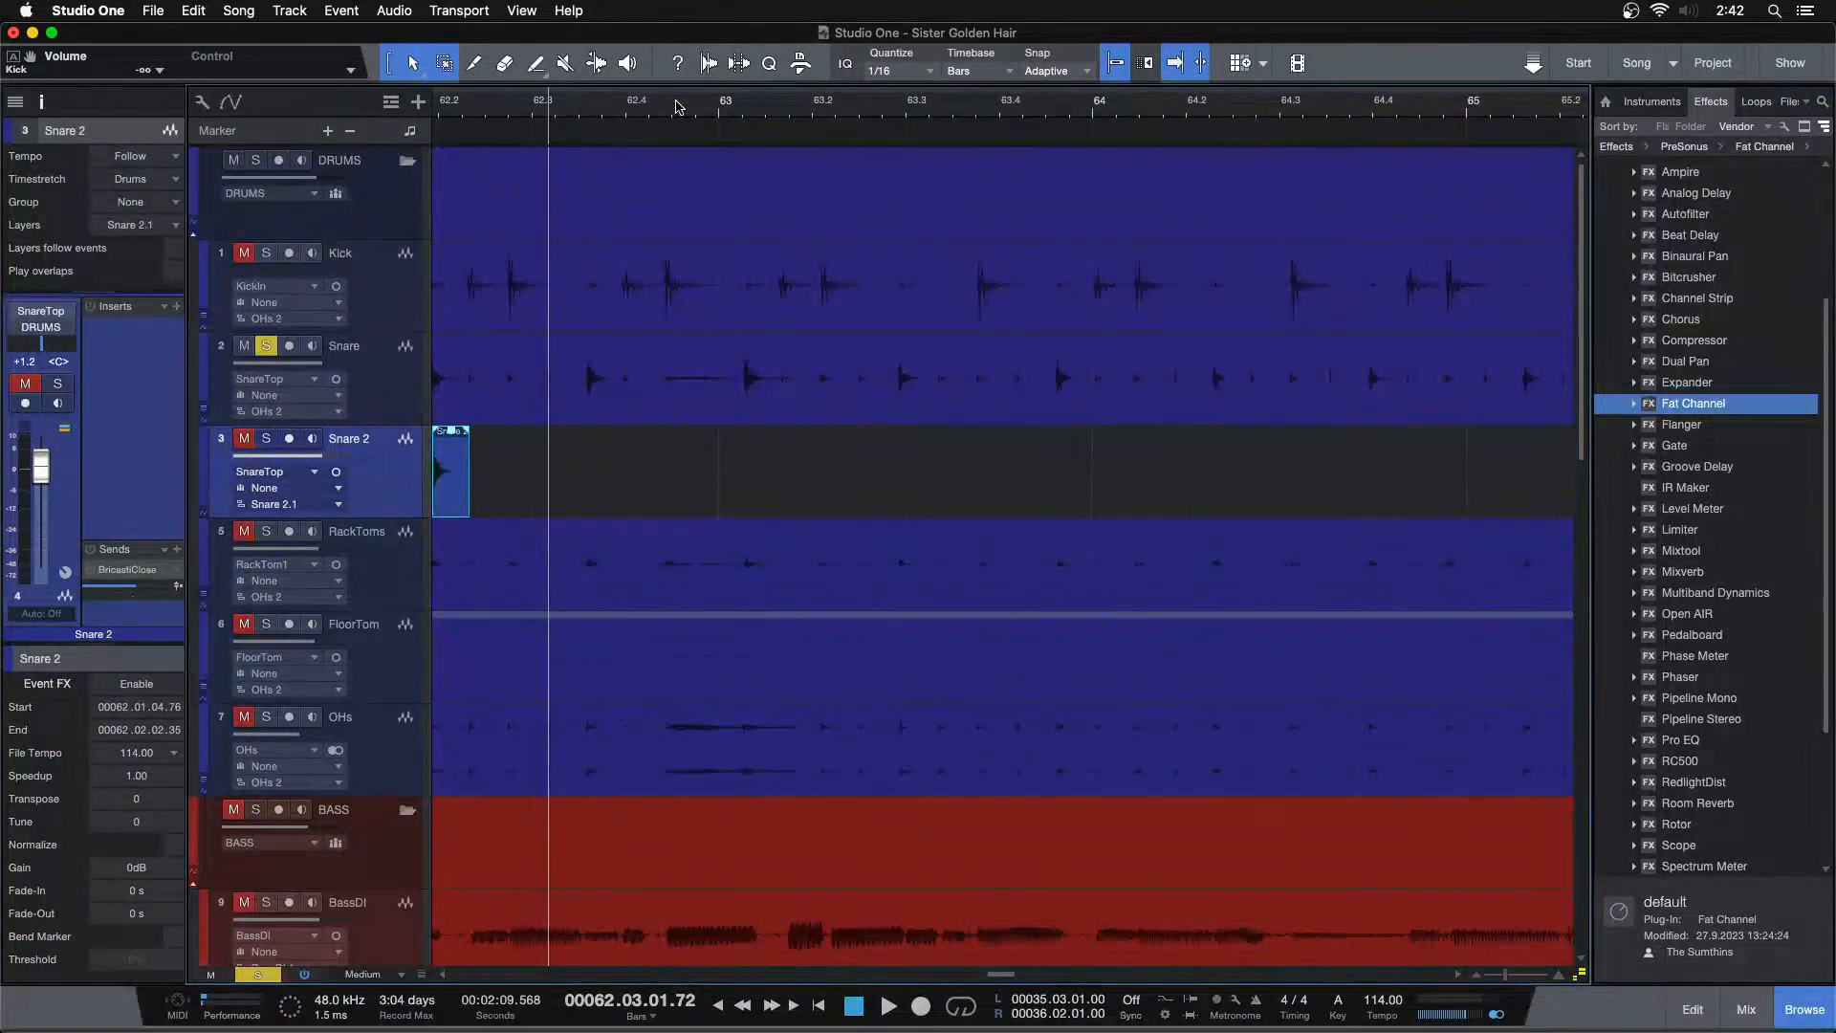
Paste the snare hit onto Snare 2 at each snare transient from bar 62 through bar 65
{"action": "key", "text": "Up"}
{"action": "key", "text": "Down"}
{"action": "key", "text": "super+v"}
{"action": "key", "text": "Up"}
{"action": "key", "text": "Tab"}
{"action": "key", "text": "Down"}
{"action": "key", "text": "super+v"}
{"action": "key", "text": "Up"}
{"action": "key", "text": "Tab"}
{"action": "key", "text": "Tab"}
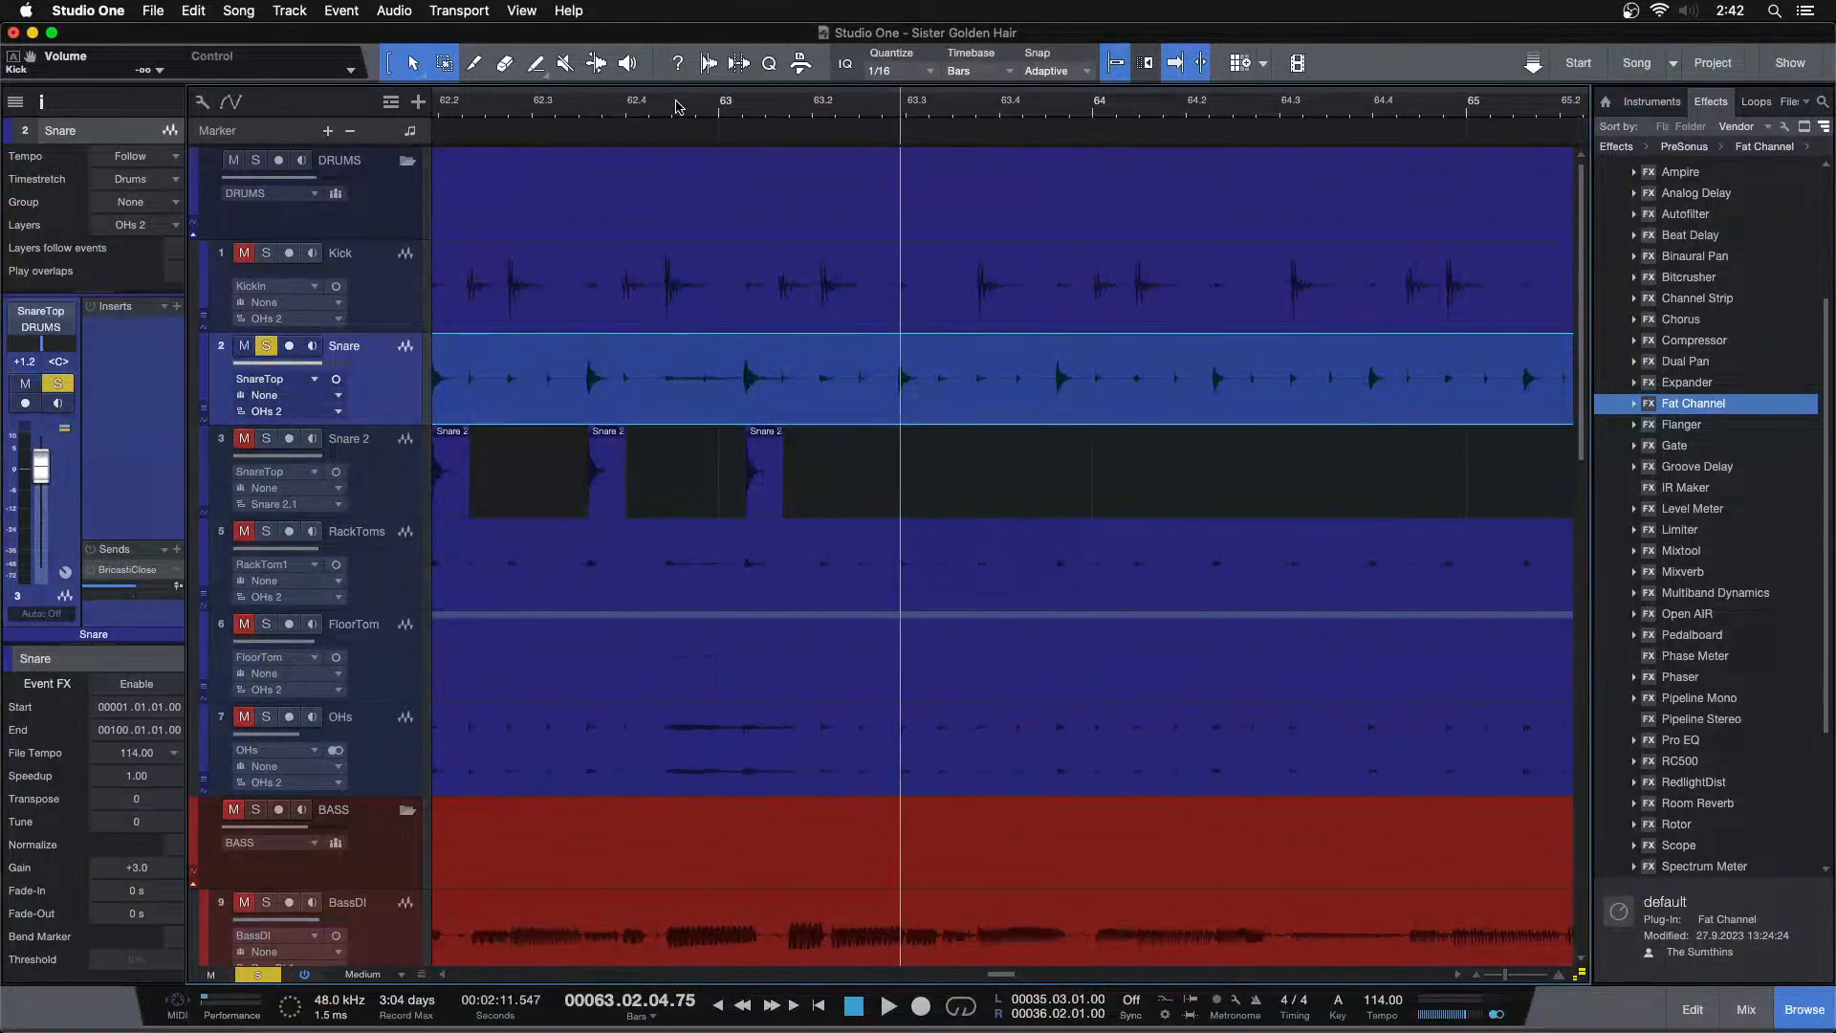
{"action": "key", "text": "Down"}
{"action": "key", "text": "super+v"}
{"action": "key", "text": "Up"}
{"action": "key", "text": "Tab"}
{"action": "key", "text": "Down"}
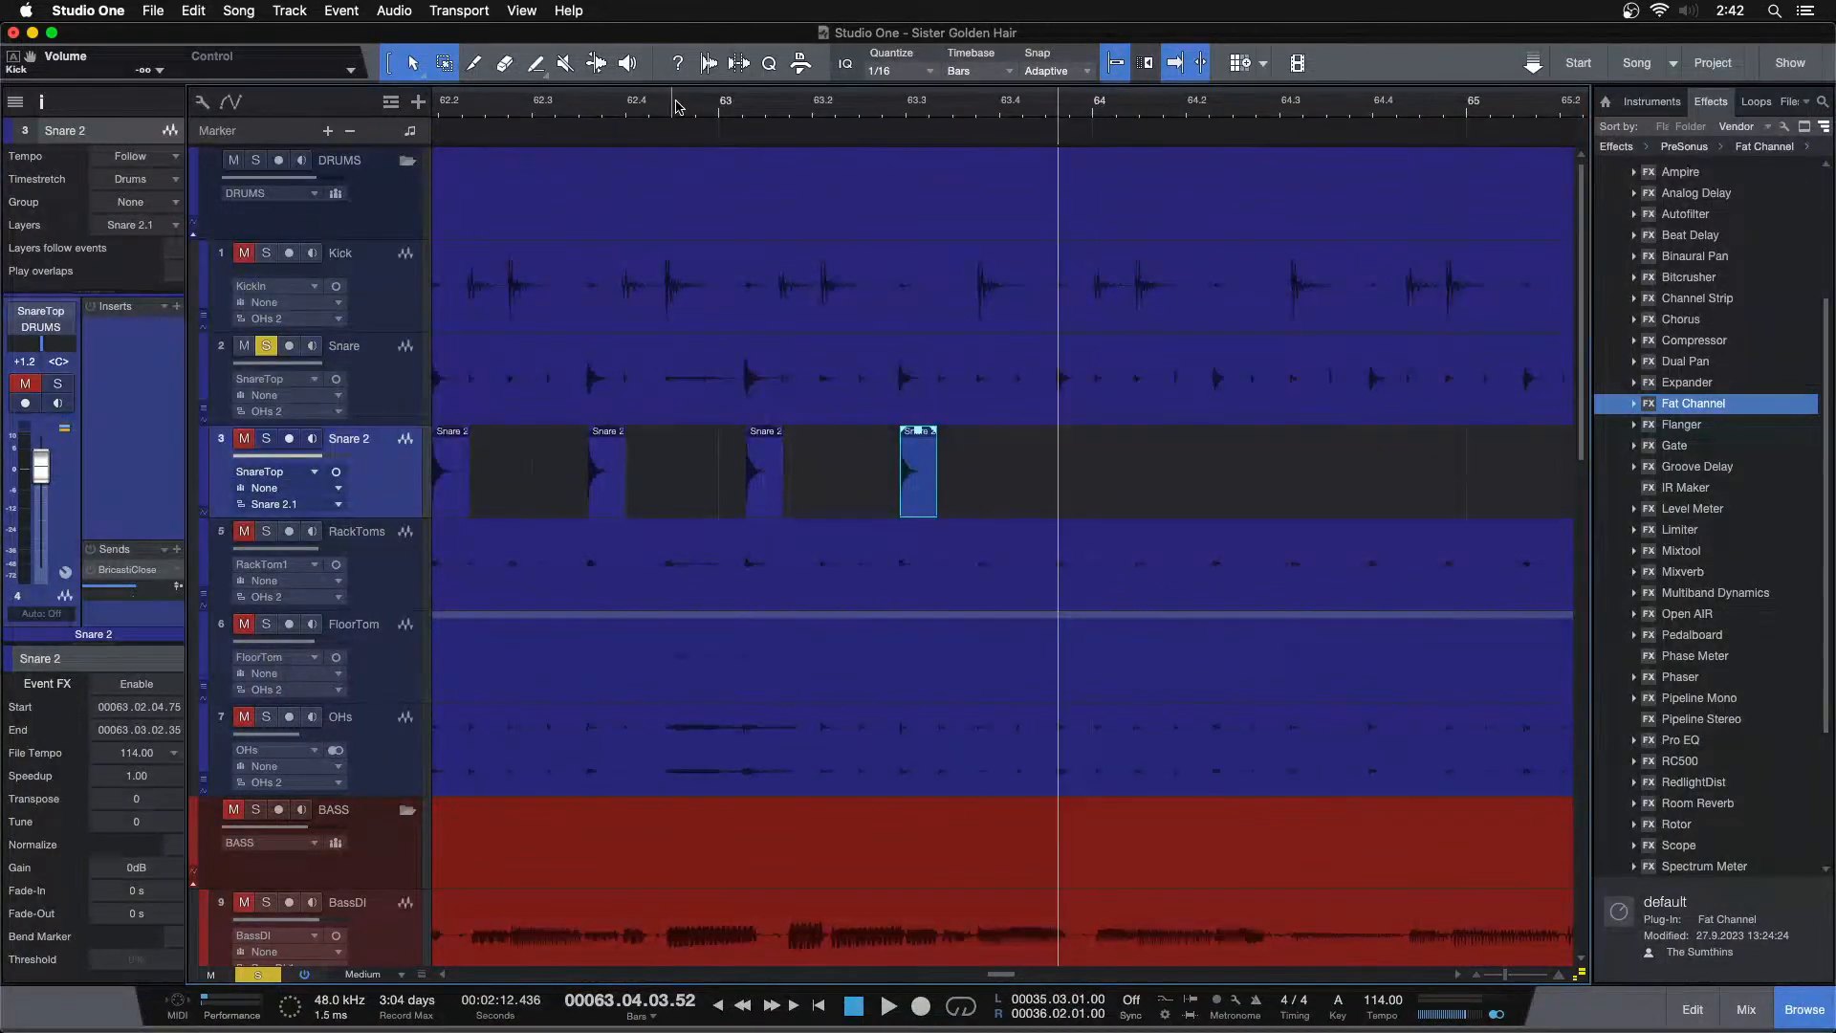
{"action": "key", "text": "super+v"}
{"action": "key", "text": "Up"}
{"action": "key", "text": "Tab"}
{"action": "key", "text": "Down"}
{"action": "key", "text": "super+v"}
{"action": "key", "text": "Up"}
{"action": "key", "text": "Tab"}
{"action": "key", "text": "Down"}
{"action": "key", "text": "super+v"}
{"action": "key", "text": "Up"}
{"action": "key", "text": "Tab"}
{"action": "key", "text": "Down"}
{"action": "key", "text": "super+v"}
{"action": "key", "text": "Up"}
{"action": "key", "text": "Tab"}
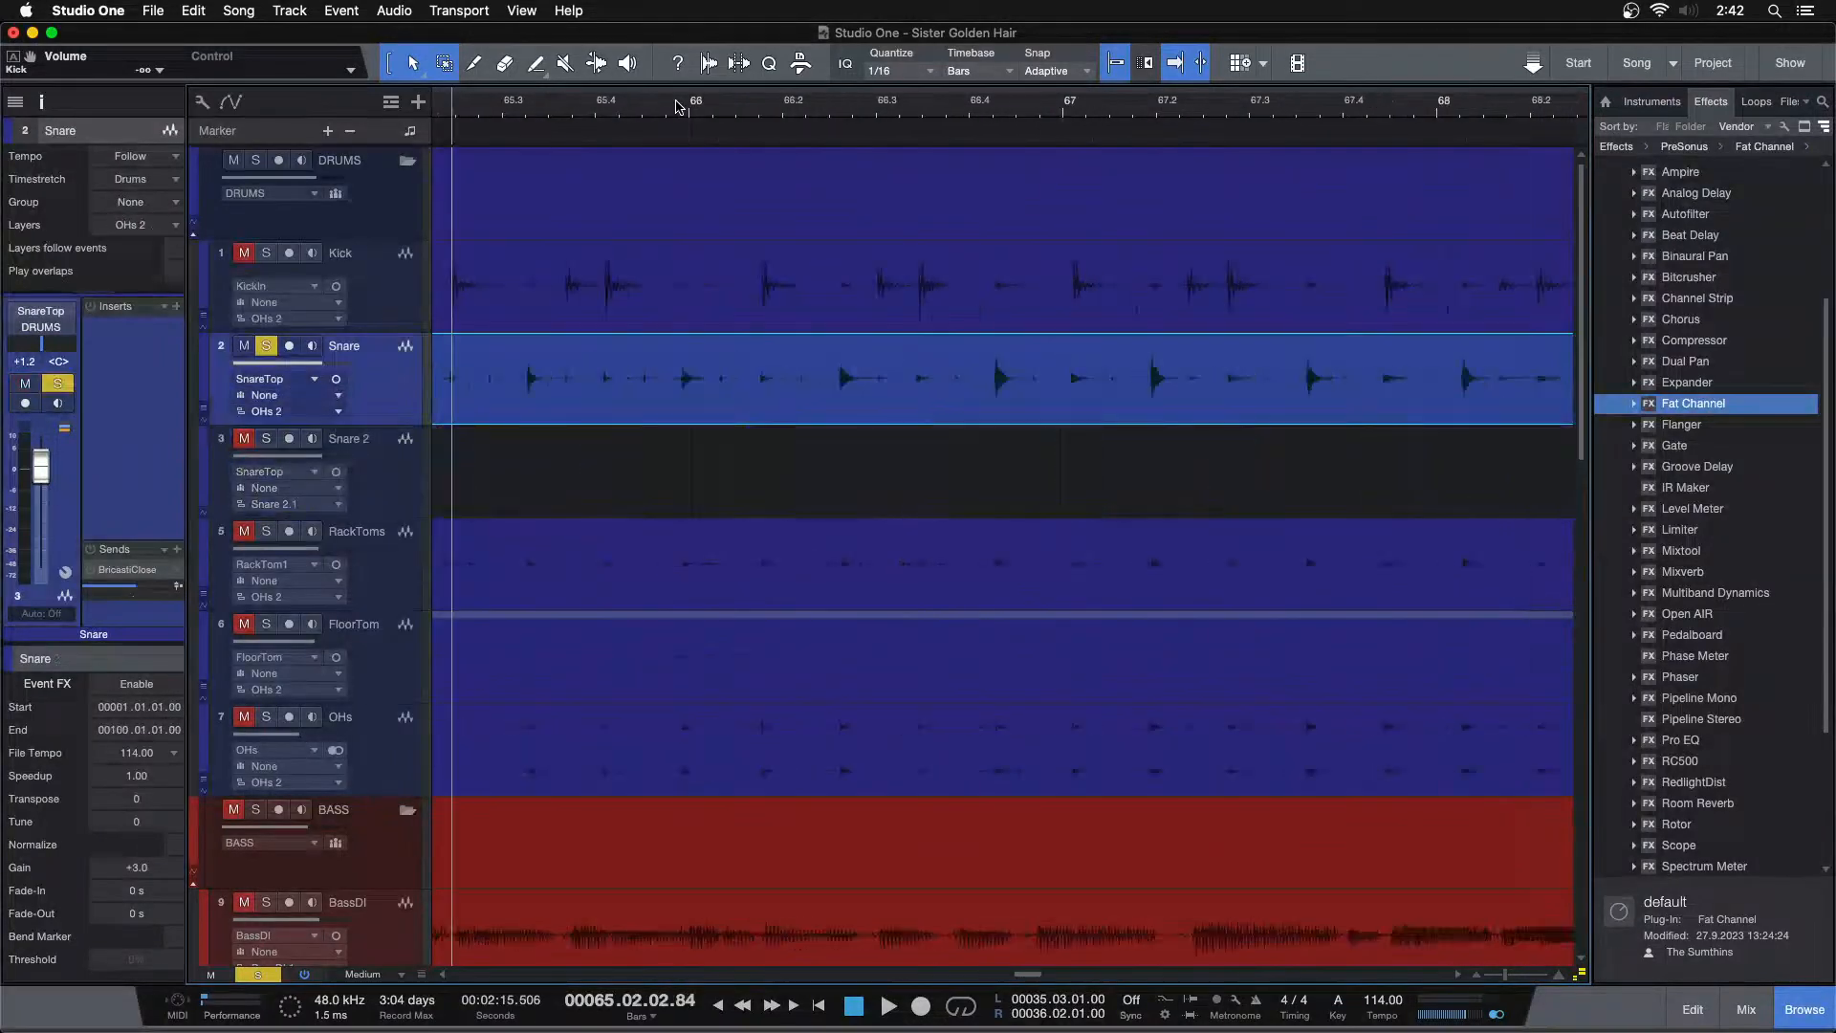
Paste the snare hit onto Snare 2 at each snare transient from bar 65 through bar 68
{"action": "key", "text": "Down"}
{"action": "key", "text": "super+v"}
{"action": "key", "text": "Up"}
{"action": "key", "text": "Tab"}
{"action": "key", "text": "Down"}
{"action": "key", "text": "super+v"}
{"action": "key", "text": "Up"}
{"action": "key", "text": "Tab"}
{"action": "key", "text": "Tab"}
{"action": "key", "text": "Down"}
{"action": "key", "text": "super+v"}
{"action": "key", "text": "Up"}
{"action": "key", "text": "Tab"}
{"action": "key", "text": "Down"}
{"action": "key", "text": "super+v"}
{"action": "key", "text": "Up"}
{"action": "key", "text": "Tab"}
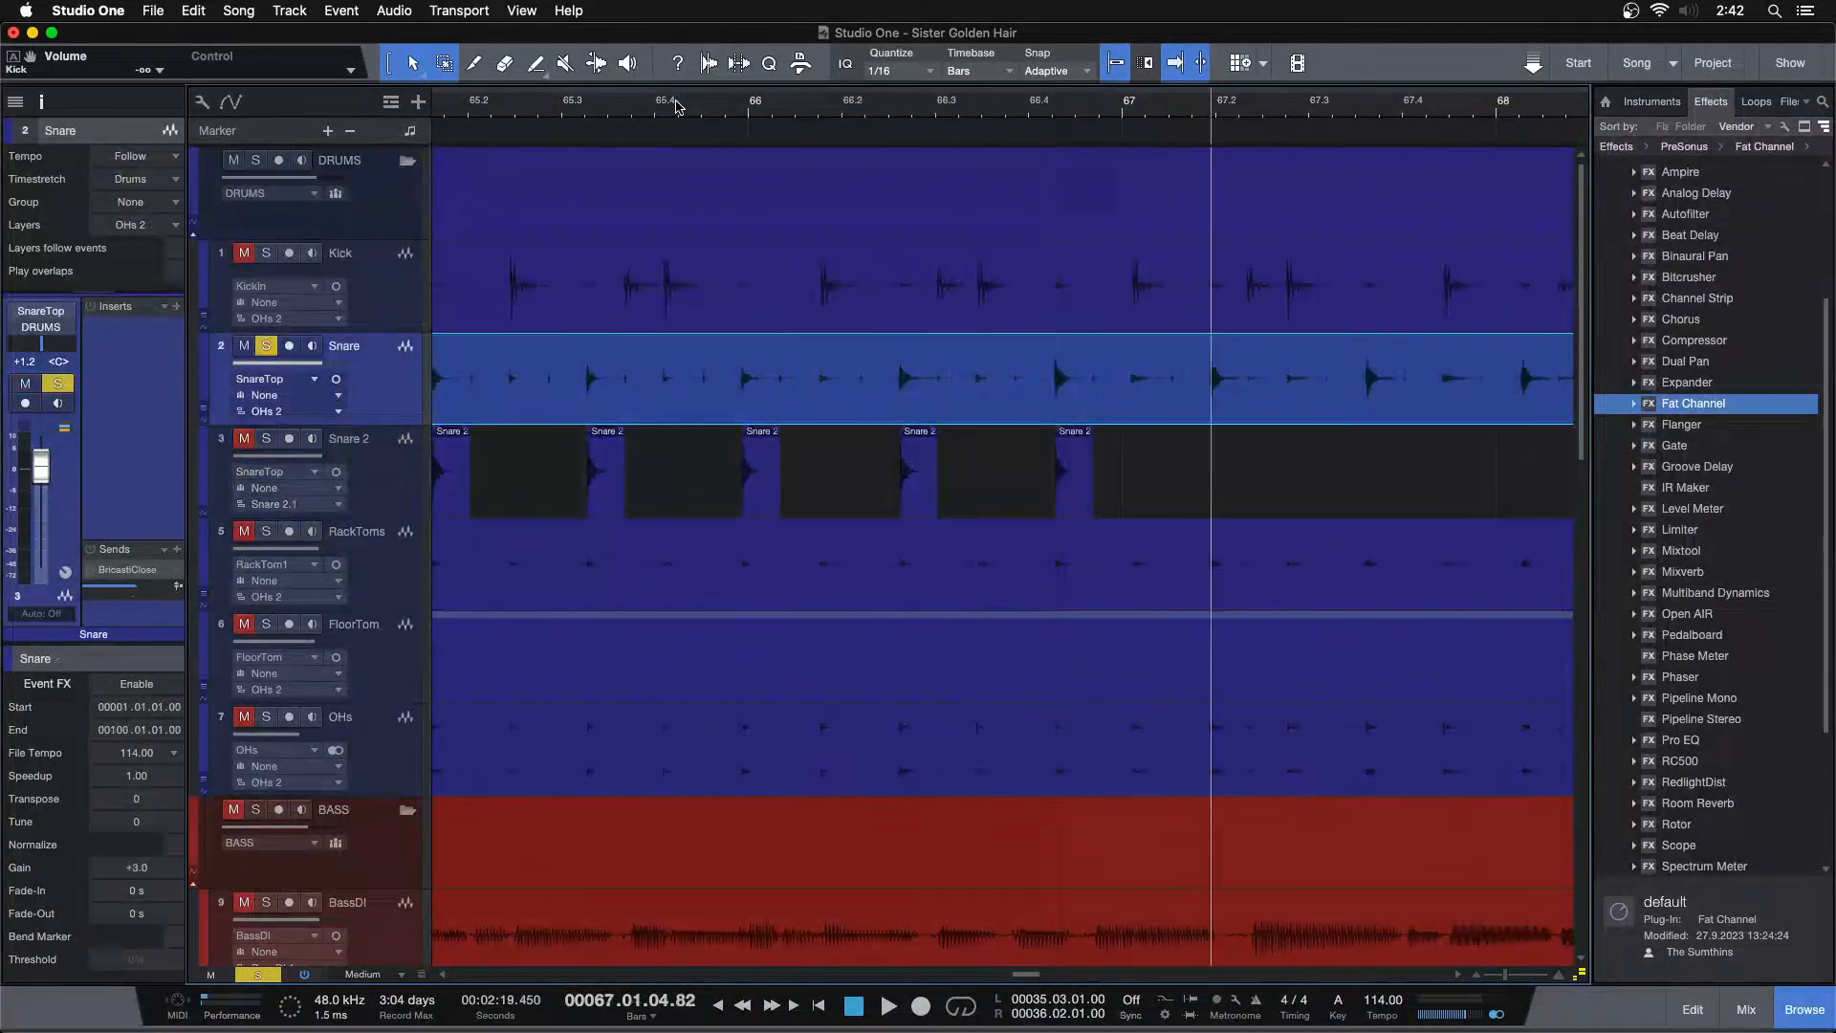
{"action": "key", "text": "Down"}
{"action": "key", "text": "super+v"}
{"action": "key", "text": "Up"}
{"action": "key", "text": "Tab"}
{"action": "key", "text": "Down"}
{"action": "key", "text": "super+v"}
{"action": "key", "text": "Up"}
{"action": "key", "text": "Tab"}
{"action": "key", "text": "Down"}
{"action": "key", "text": "super+v"}
{"action": "key", "text": "Up"}
{"action": "key", "text": "Tab"}
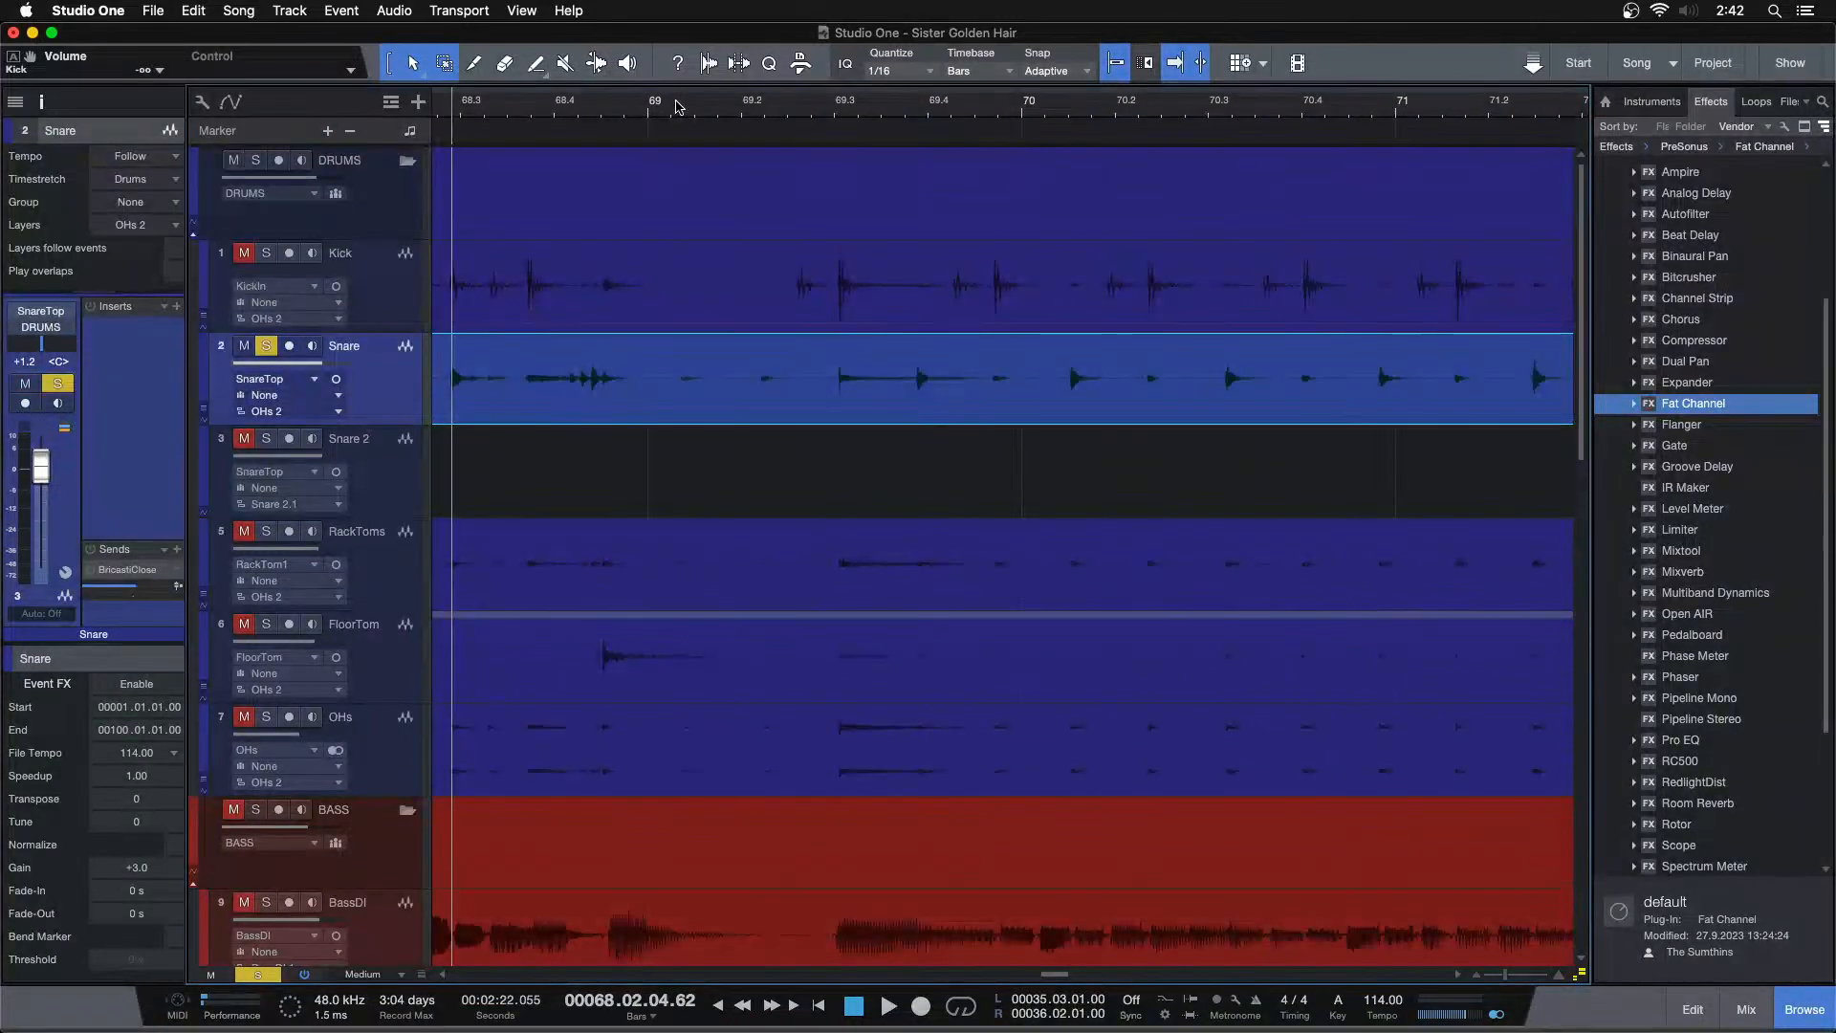
{"action": "key", "text": "Down"}
{"action": "key", "text": "super+v"}
Copy the longer snare hit near bar 68.3 from the Snare track down onto Snare 2
{"action": "key", "text": "space"}
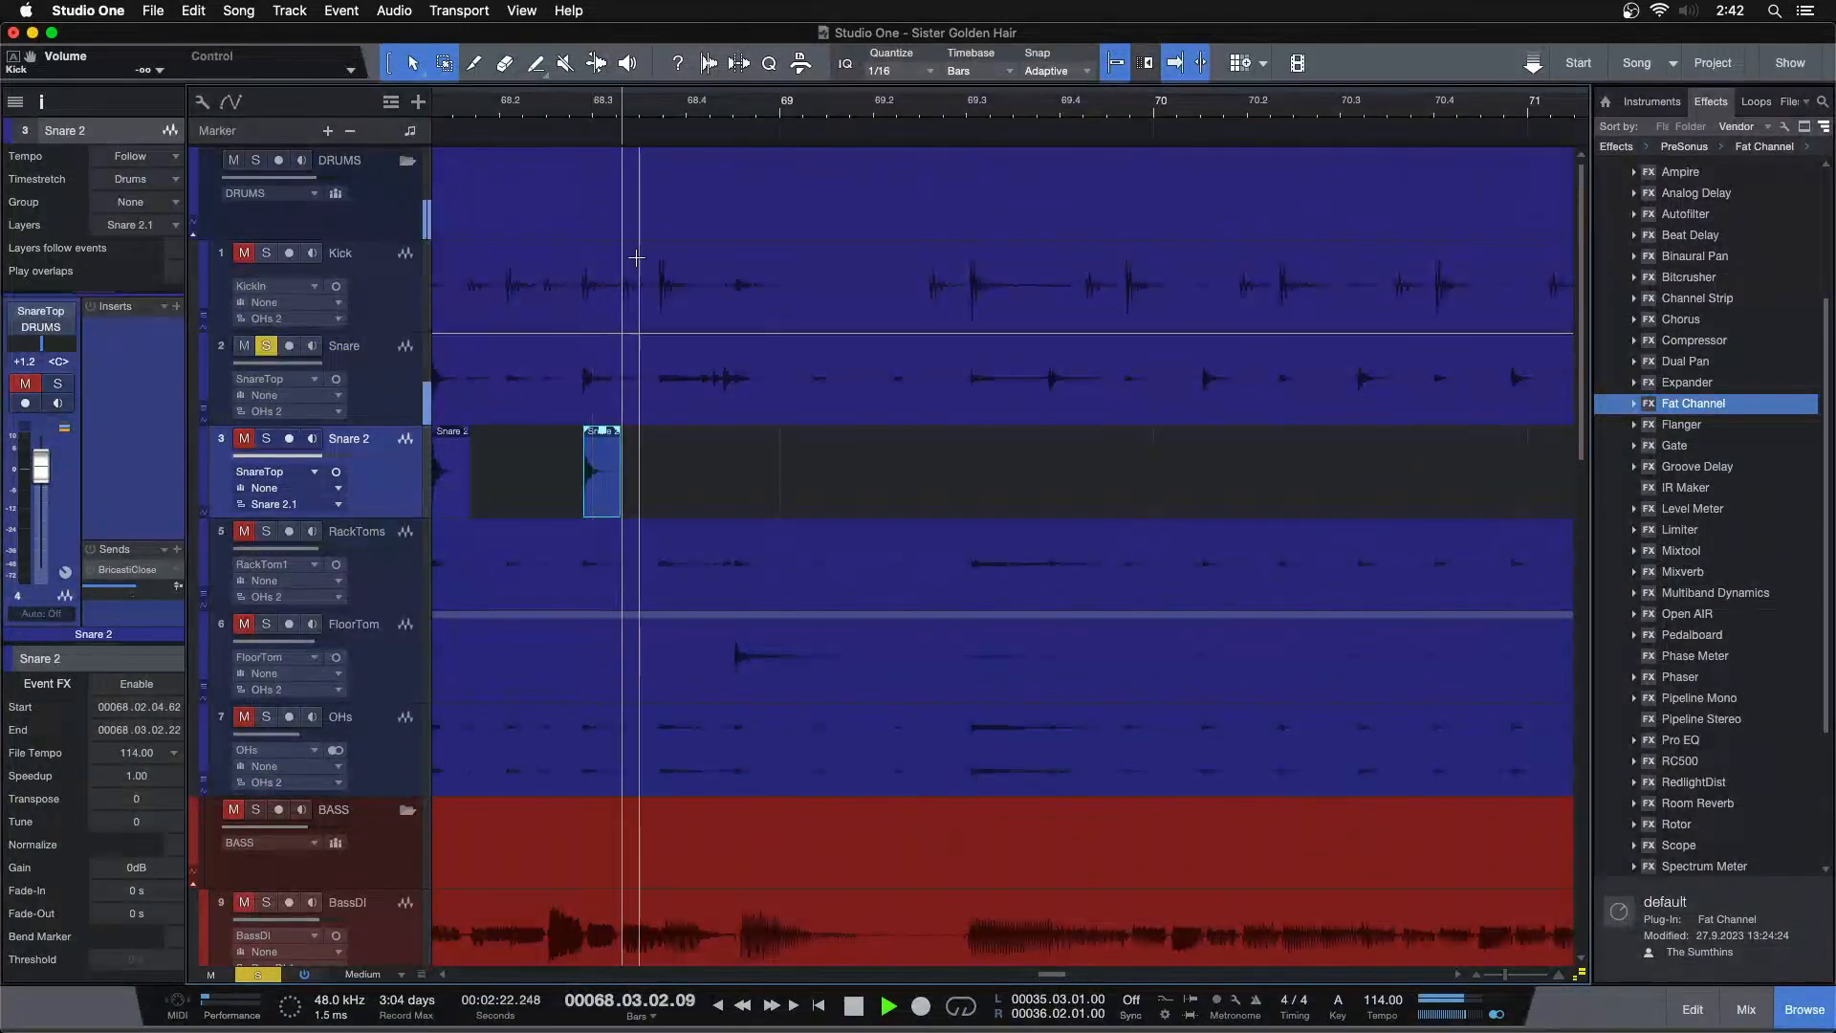
{"action": "left_click", "coordinate": [651, 114]}
{"action": "left_click_drag", "start_coordinate": [715, 113], "coordinate": [783, 153]}
{"action": "key", "text": "space"}
{"action": "left_click_drag", "start_coordinate": [583, 113], "coordinate": [785, 96]}
{"action": "left_click_drag", "start_coordinate": [716, 361], "coordinate": [1318, 379]}
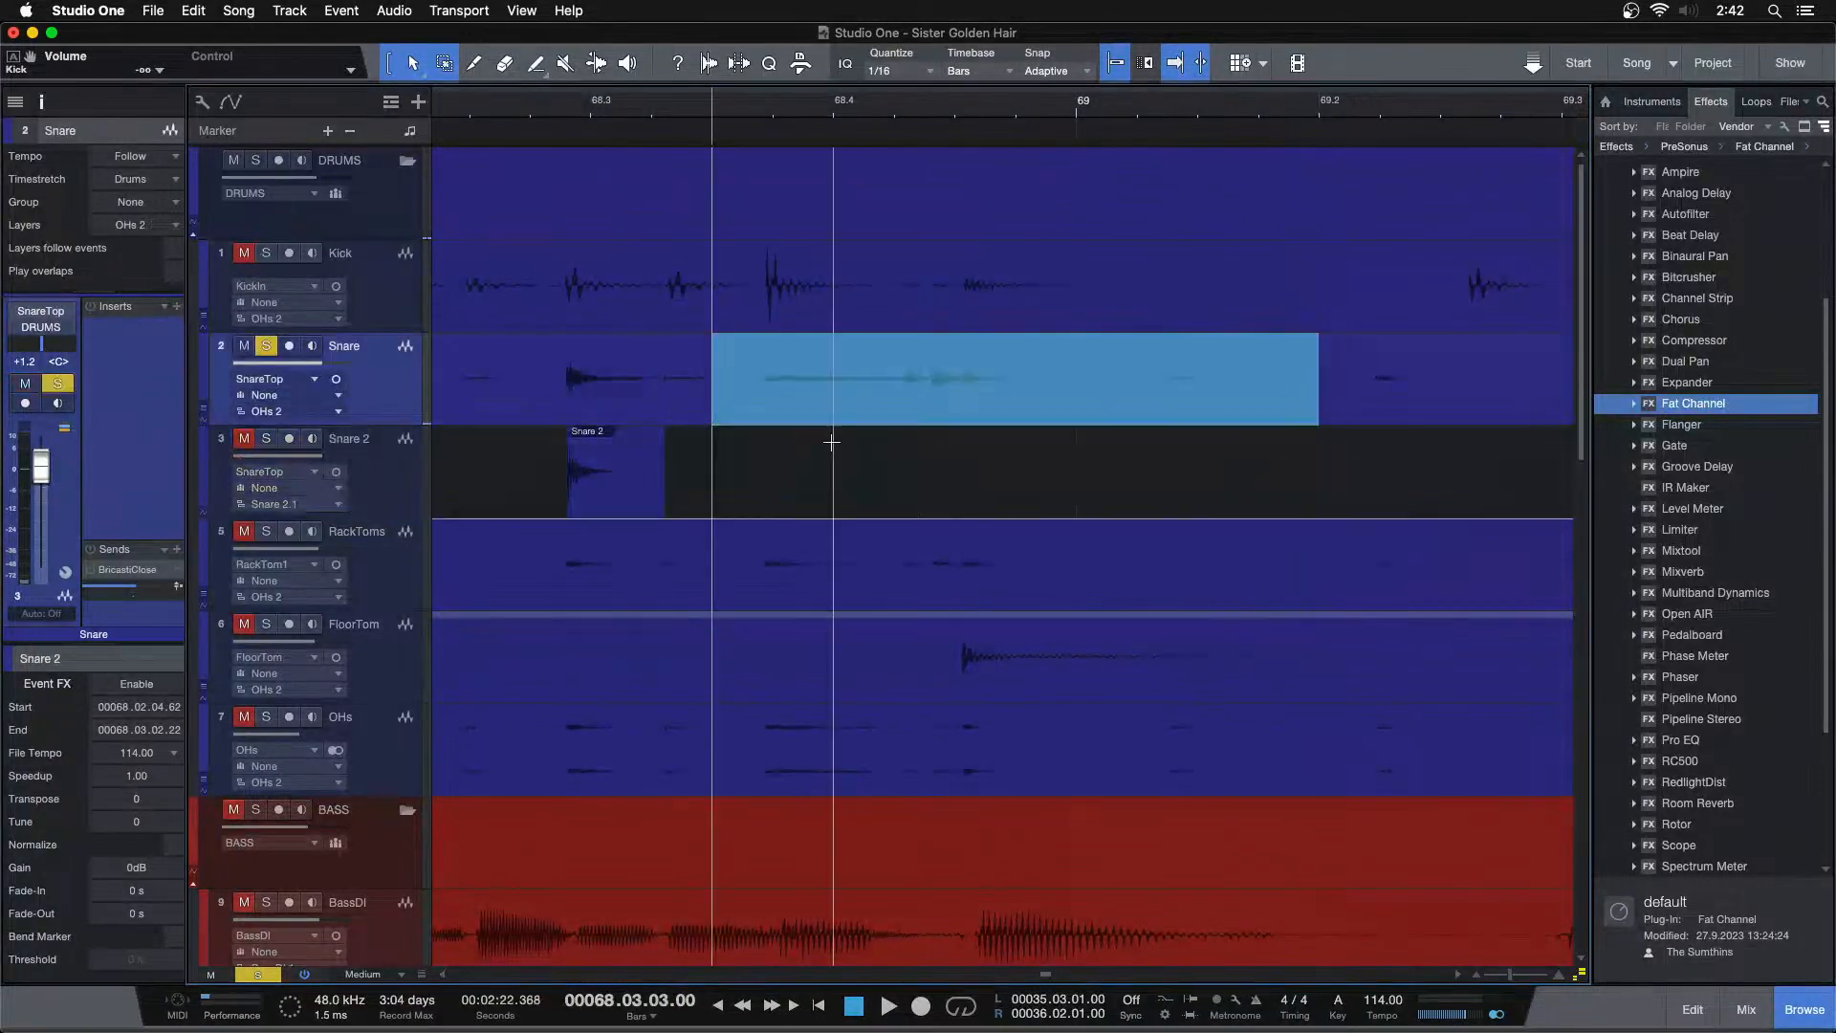
{"action": "left_click_drag", "start_coordinate": [797, 417], "coordinate": [807, 472]}
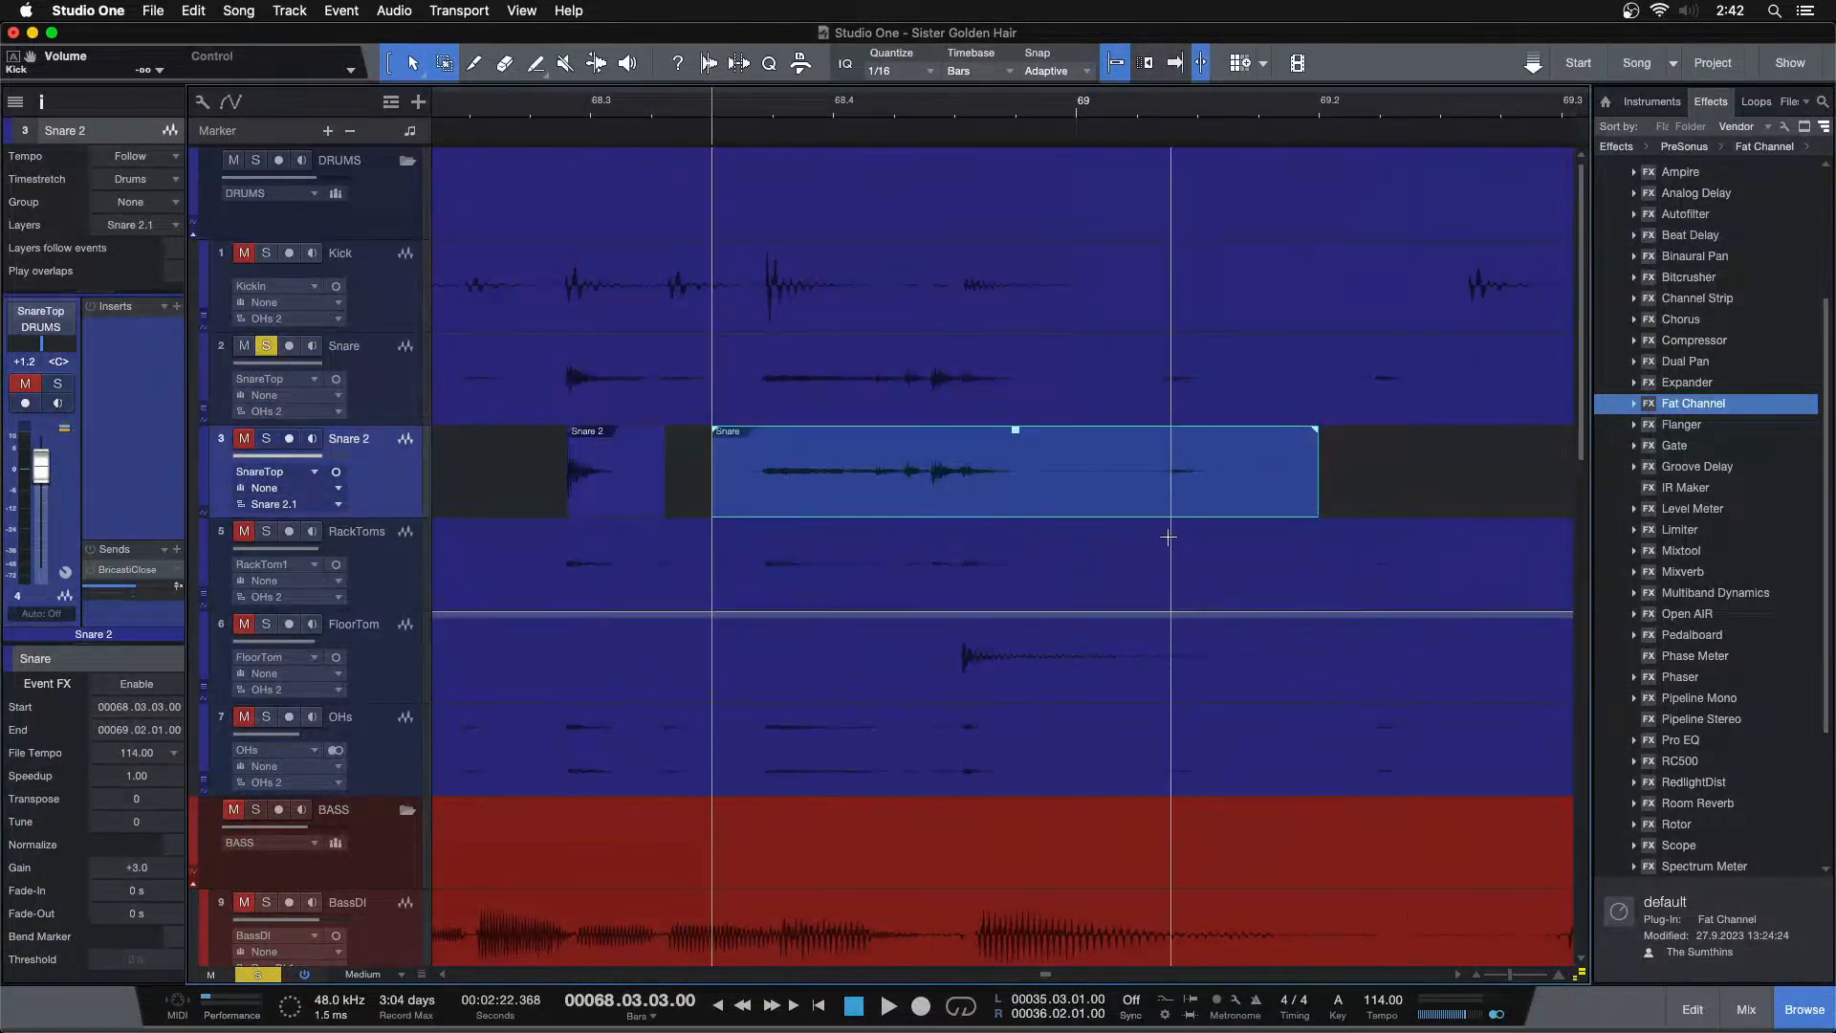
Give the copied snare event on Snare 2 a fade-in of about 224 ms and a long fade-out
{"action": "key", "text": "space"}
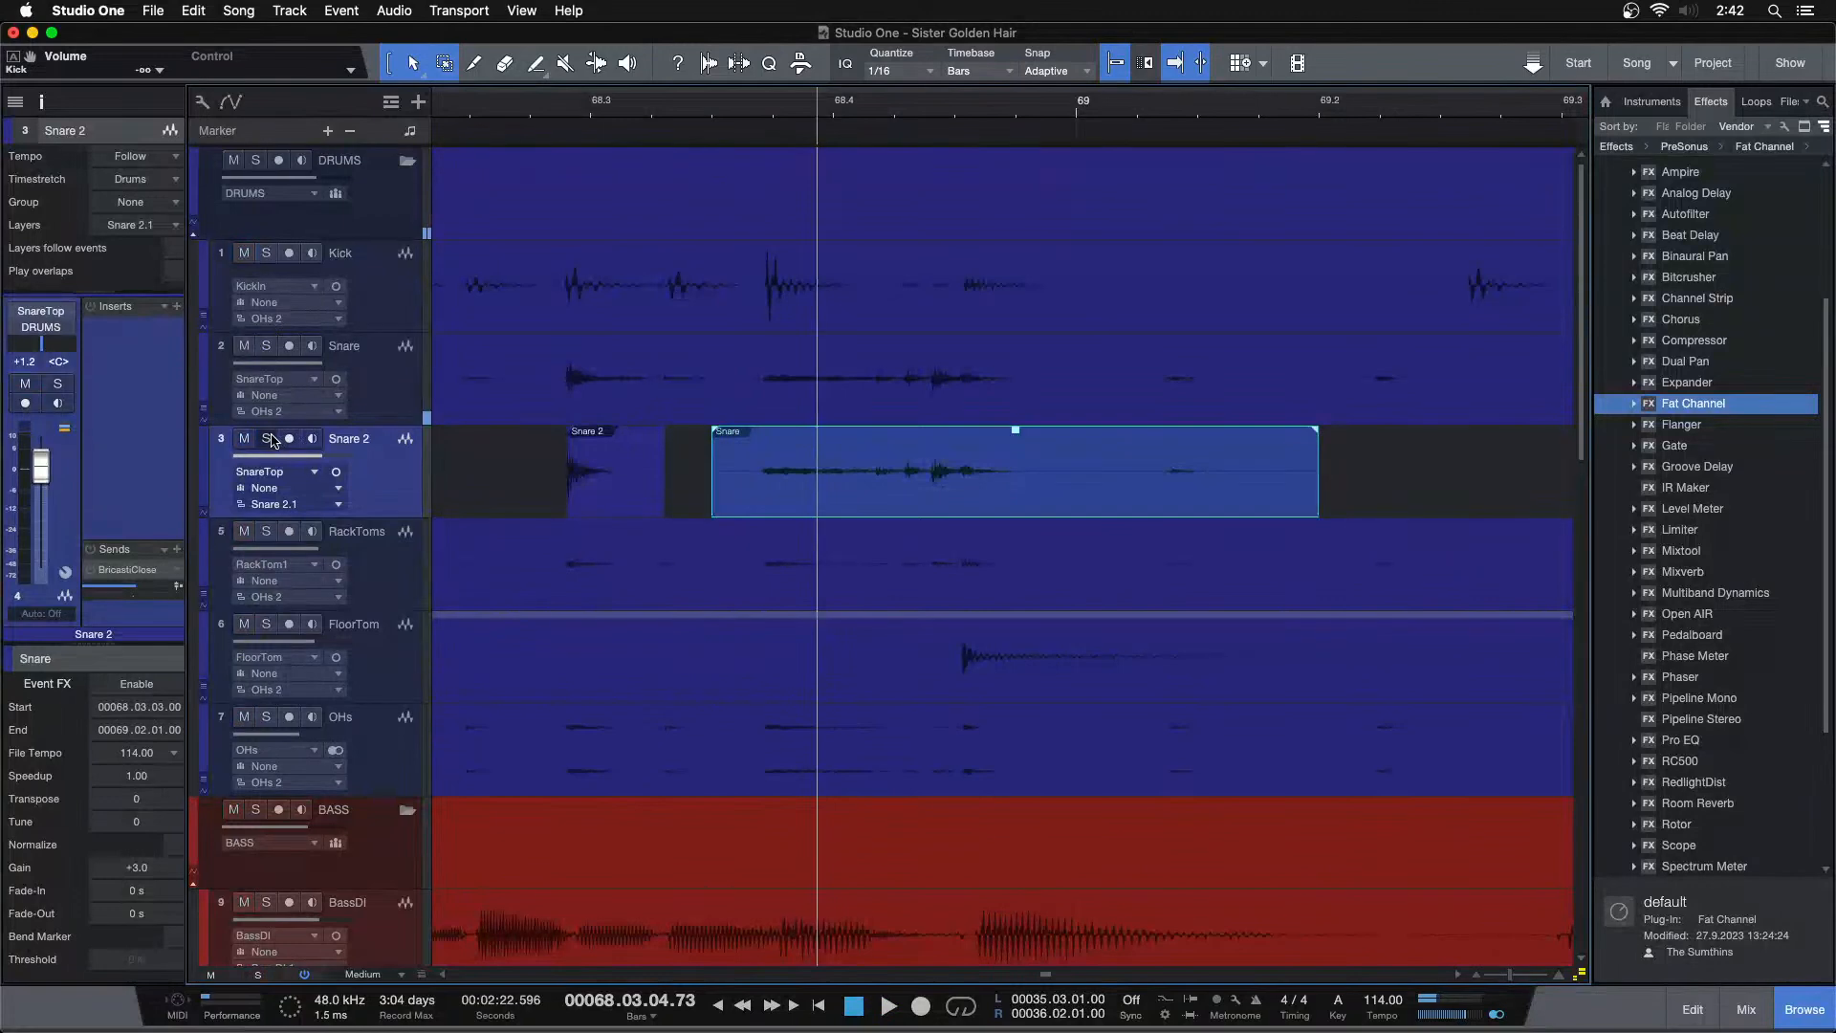
{"action": "left_click", "coordinate": [703, 110]}
{"action": "key", "text": "space"}
{"action": "key", "text": "space"}
{"action": "left_click_drag", "start_coordinate": [715, 478], "coordinate": [870, 441]}
{"action": "key", "text": "space"}
{"action": "key", "text": "space"}
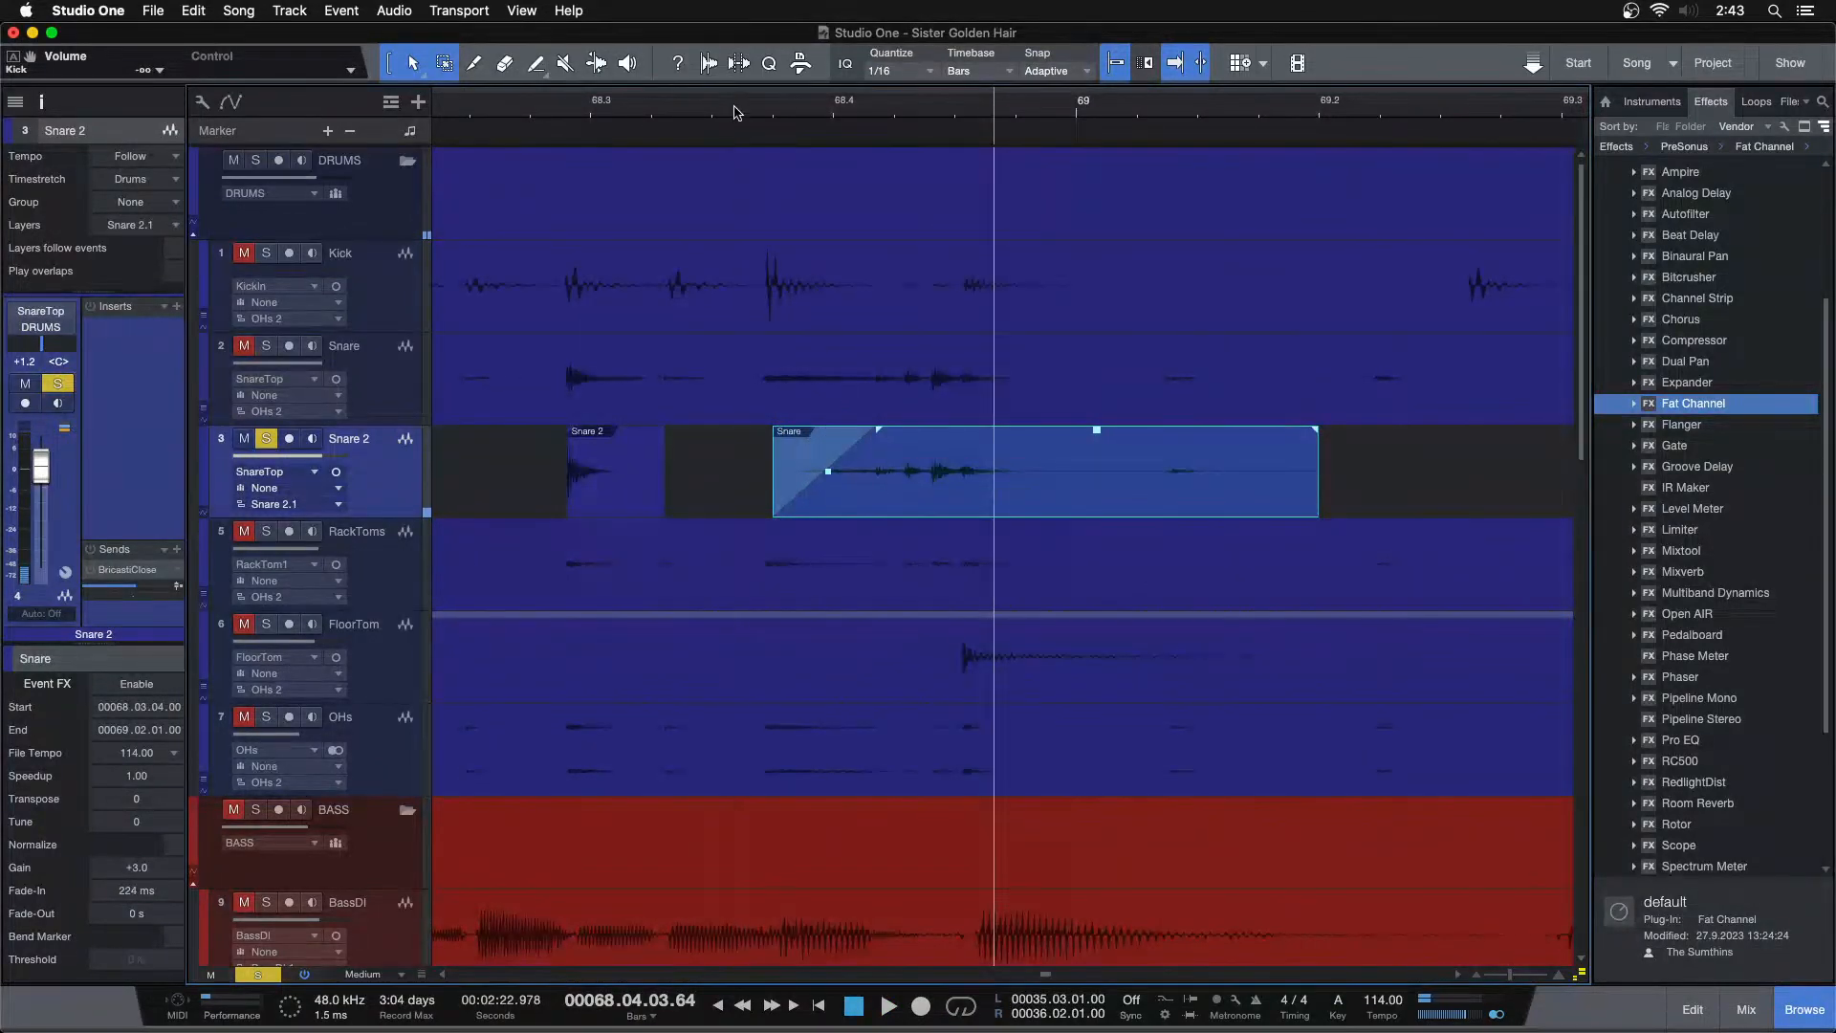
{"action": "key", "text": "space"}
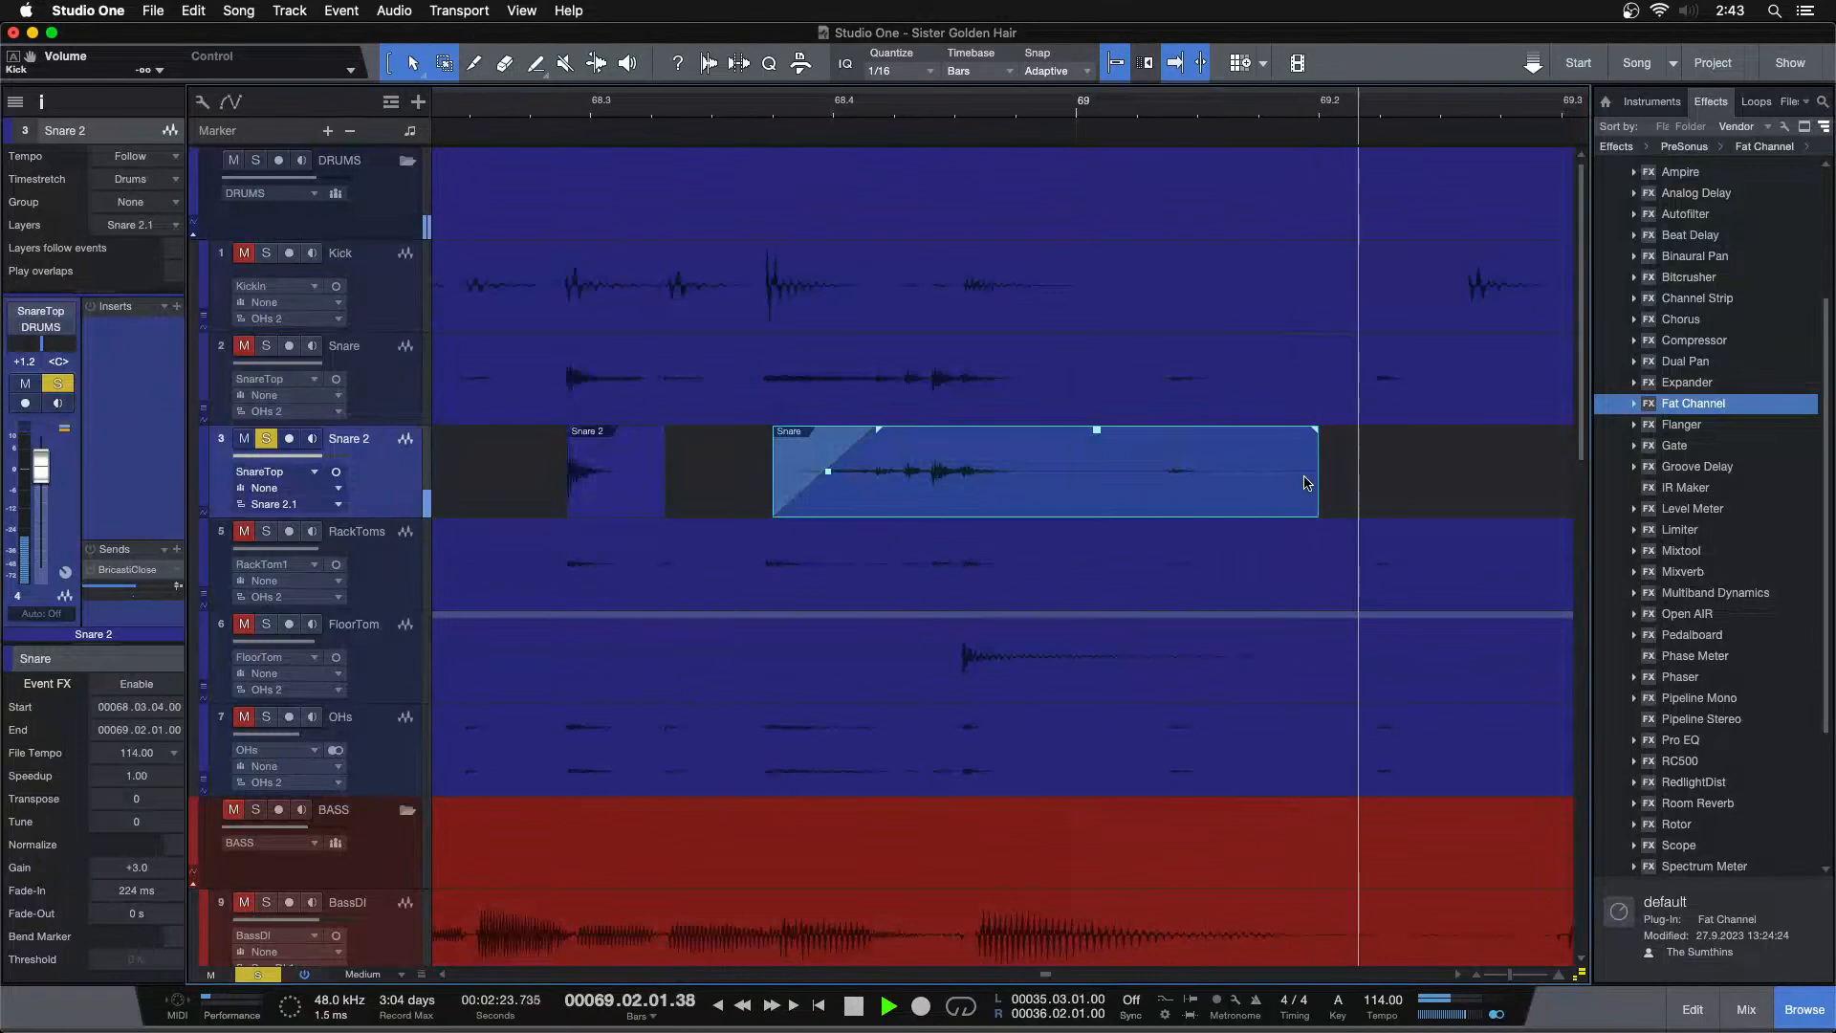
{"action": "left_click_drag", "start_coordinate": [1325, 474], "coordinate": [1014, 521]}
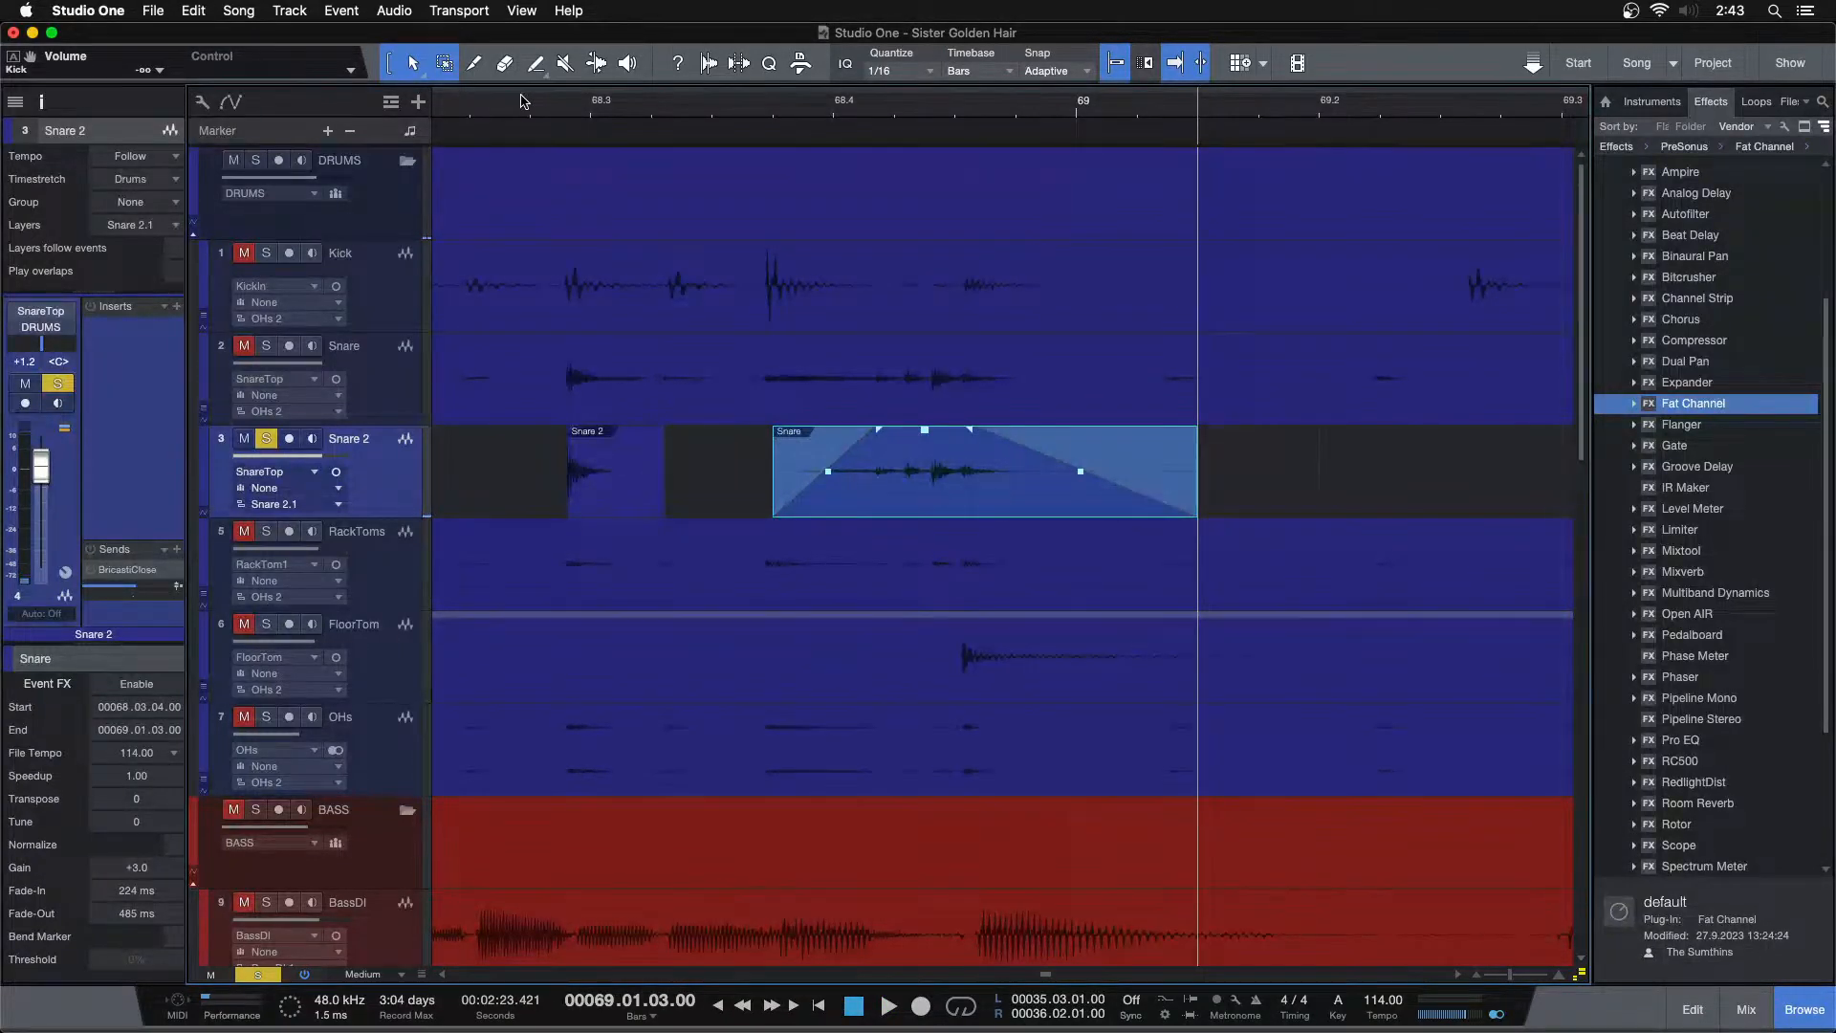
{"action": "key", "text": "space"}
{"action": "key", "text": "w"}
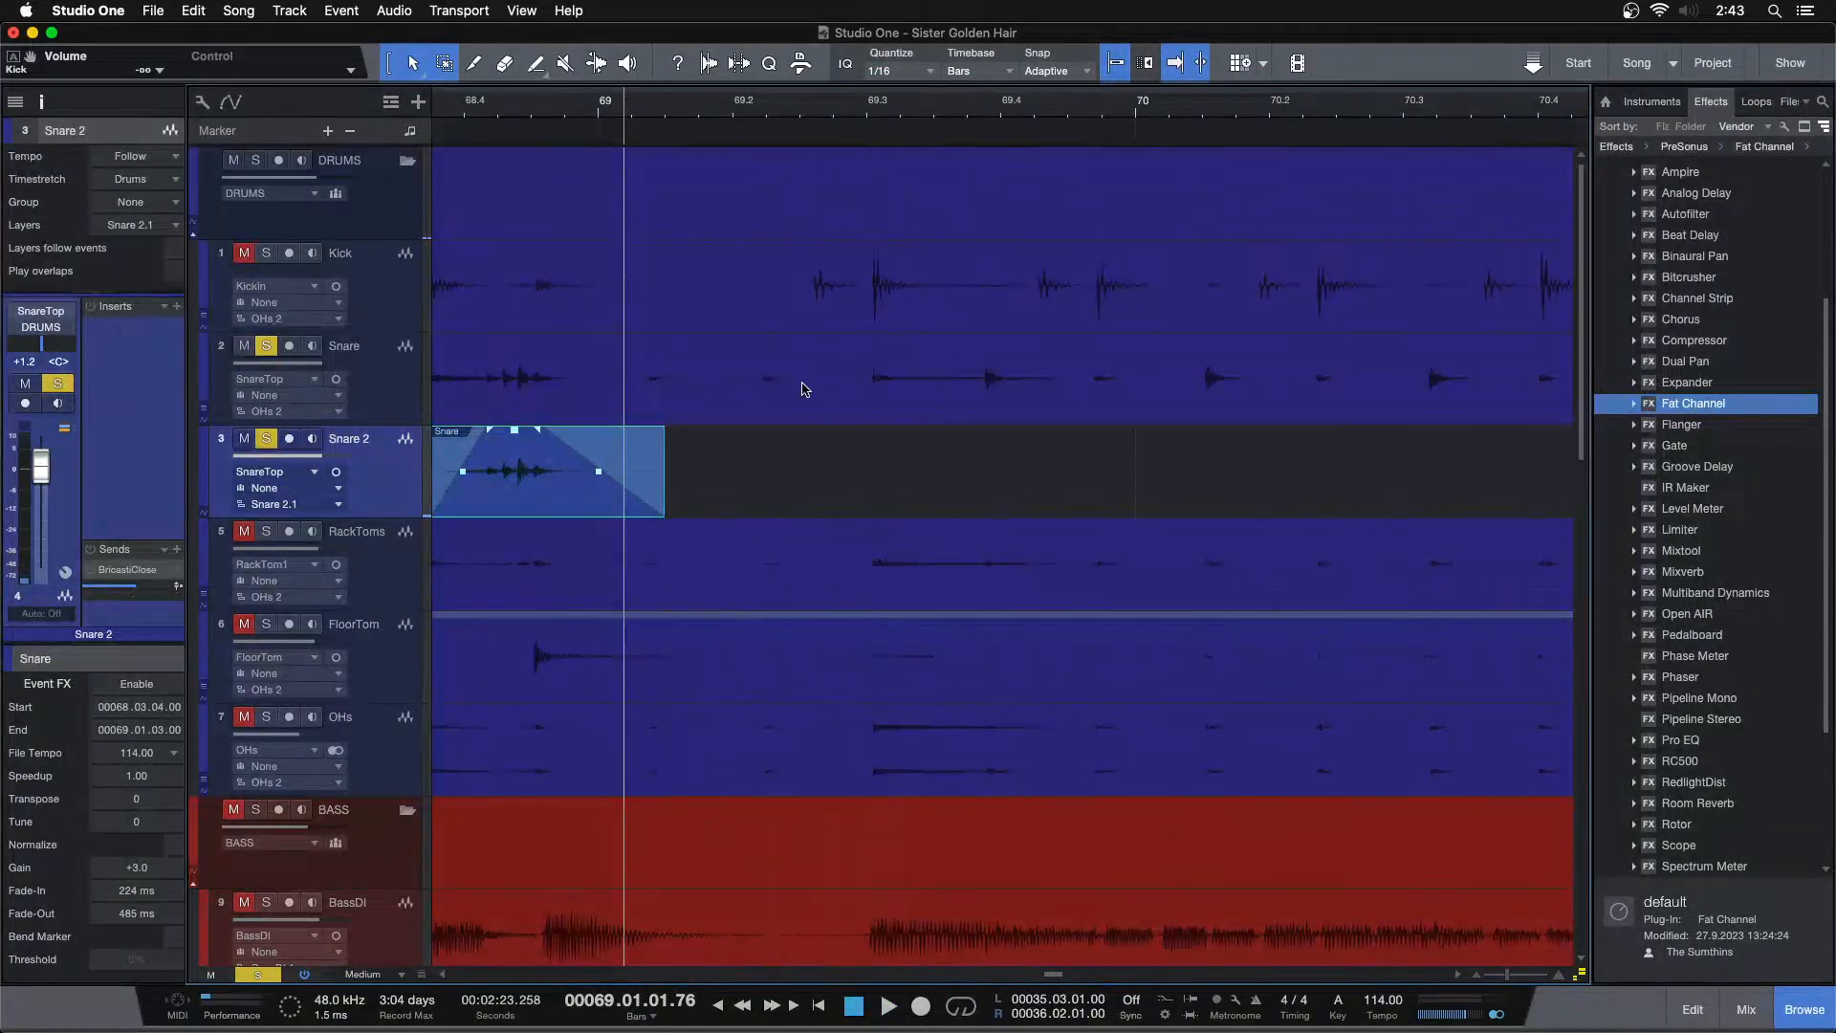
Paste the snare hit onto Snare 2 at each snare transient from bar 72 through bar 75
{"action": "left_click", "coordinate": [803, 388]}
{"action": "key", "text": "space"}
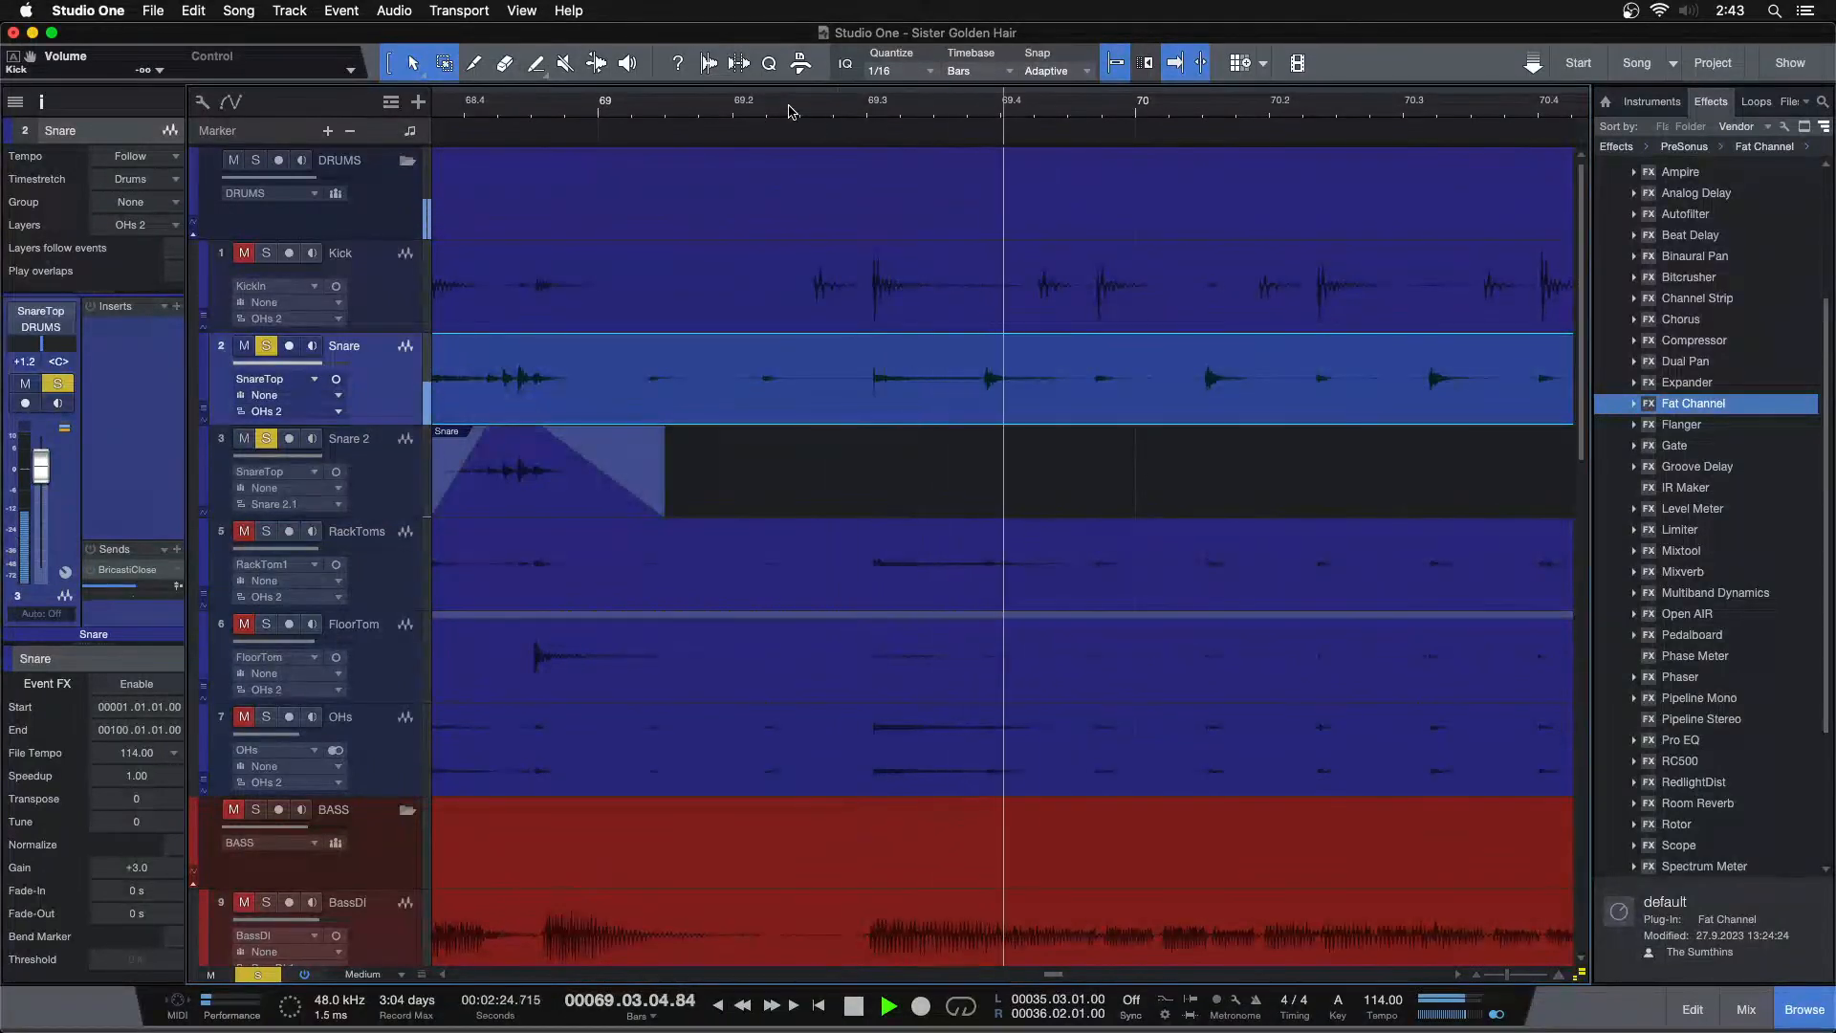
{"action": "left_click", "coordinate": [790, 111]}
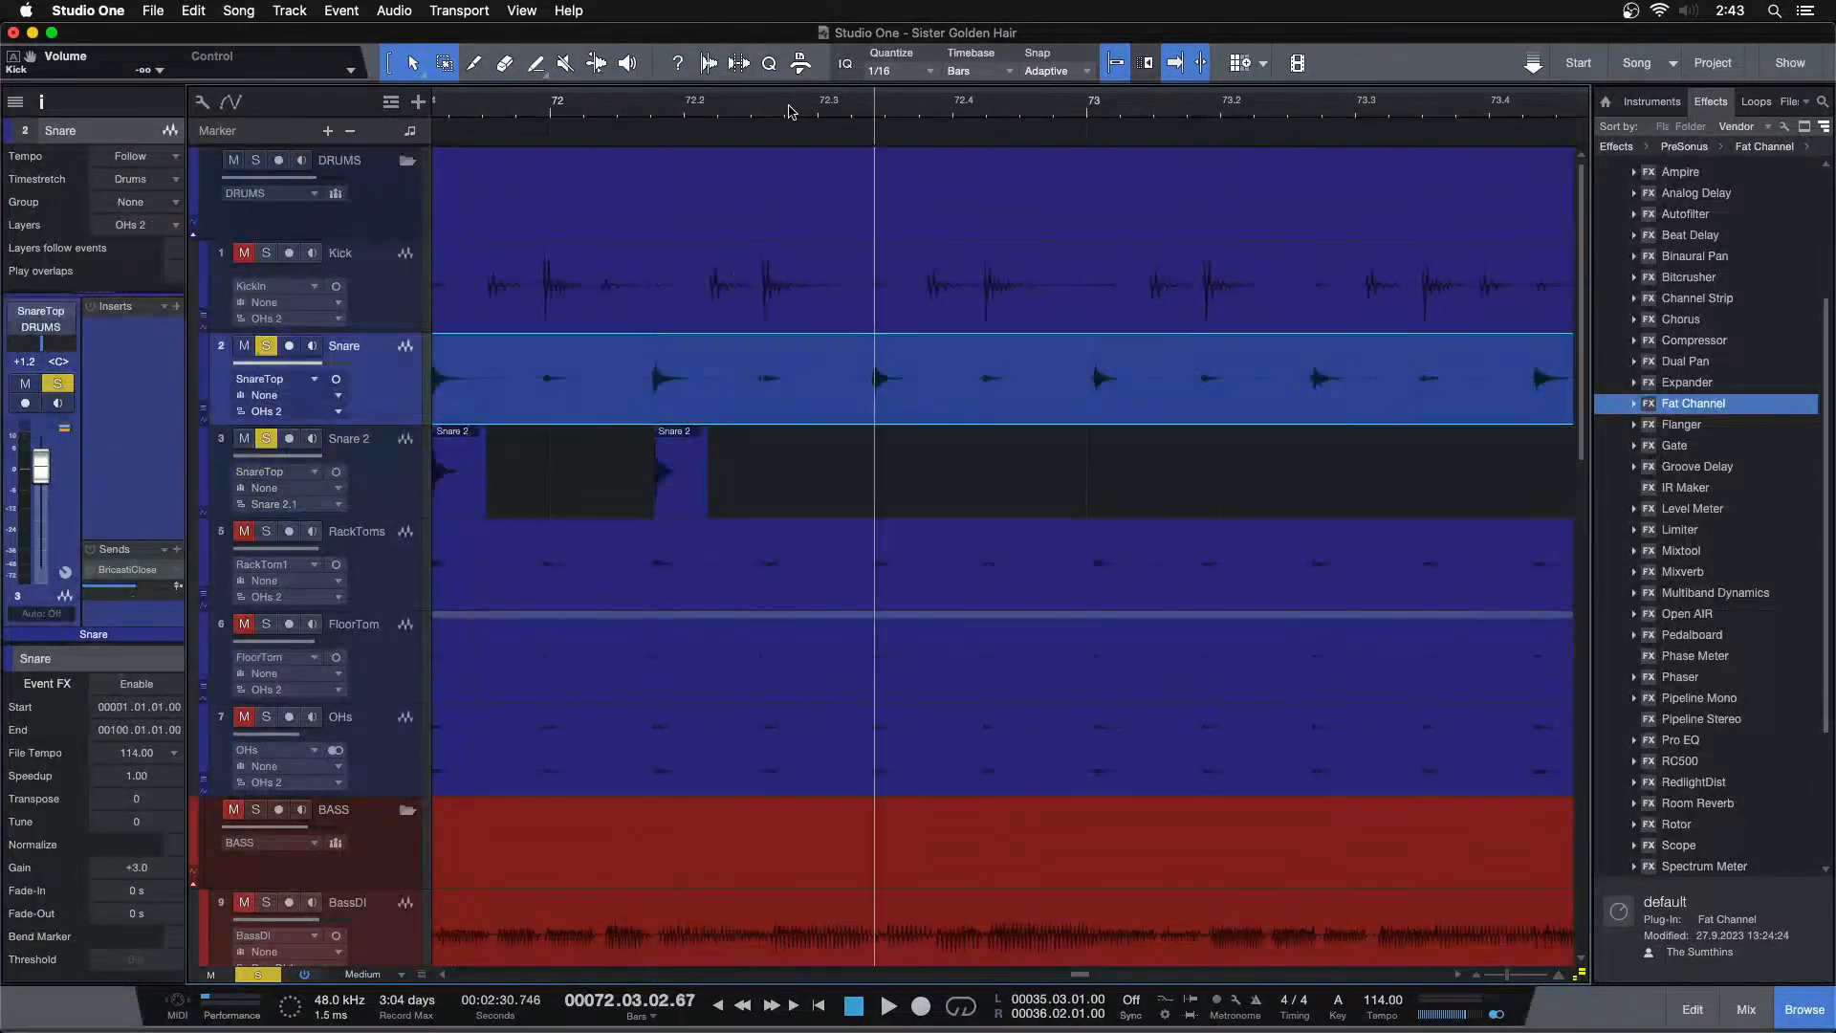
{"action": "key", "text": "Up"}
{"action": "key", "text": "Tab"}
{"action": "key", "text": "Down"}
{"action": "key", "text": "super+v"}
{"action": "key", "text": "Up"}
{"action": "key", "text": "Tab"}
{"action": "key", "text": "Down"}
{"action": "key", "text": "super+v"}
{"action": "key", "text": "Up"}
{"action": "key", "text": "Tab"}
{"action": "key", "text": "Down"}
{"action": "key", "text": "super+v"}
{"action": "key", "text": "Up"}
{"action": "key", "text": "Tab"}
{"action": "key", "text": "Down"}
{"action": "key", "text": "super+v"}
{"action": "key", "text": "Up"}
{"action": "key", "text": "Tab"}
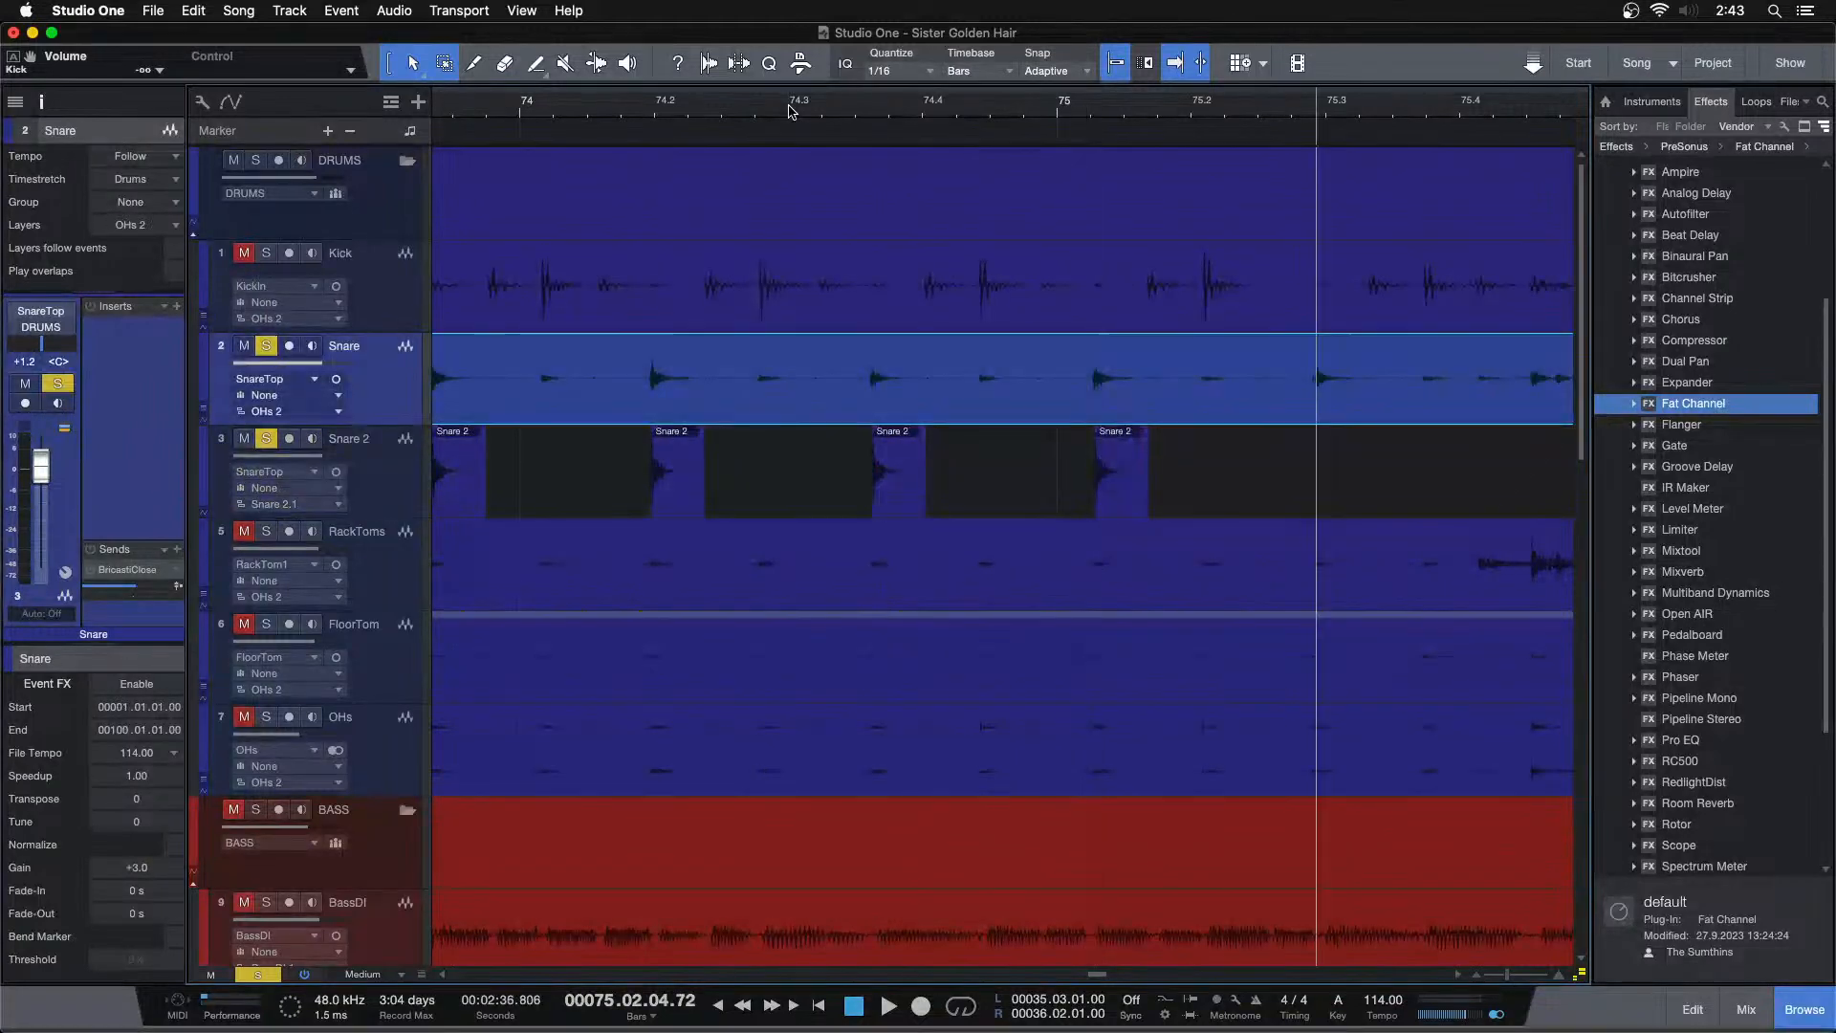
{"action": "key", "text": "Down"}
{"action": "key", "text": "super+v"}
{"action": "key", "text": "Up"}
Play through the section around bars 76 to 79 to locate the next snare hit
{"action": "left_click_drag", "start_coordinate": [1497, 117], "coordinate": [844, 124]}
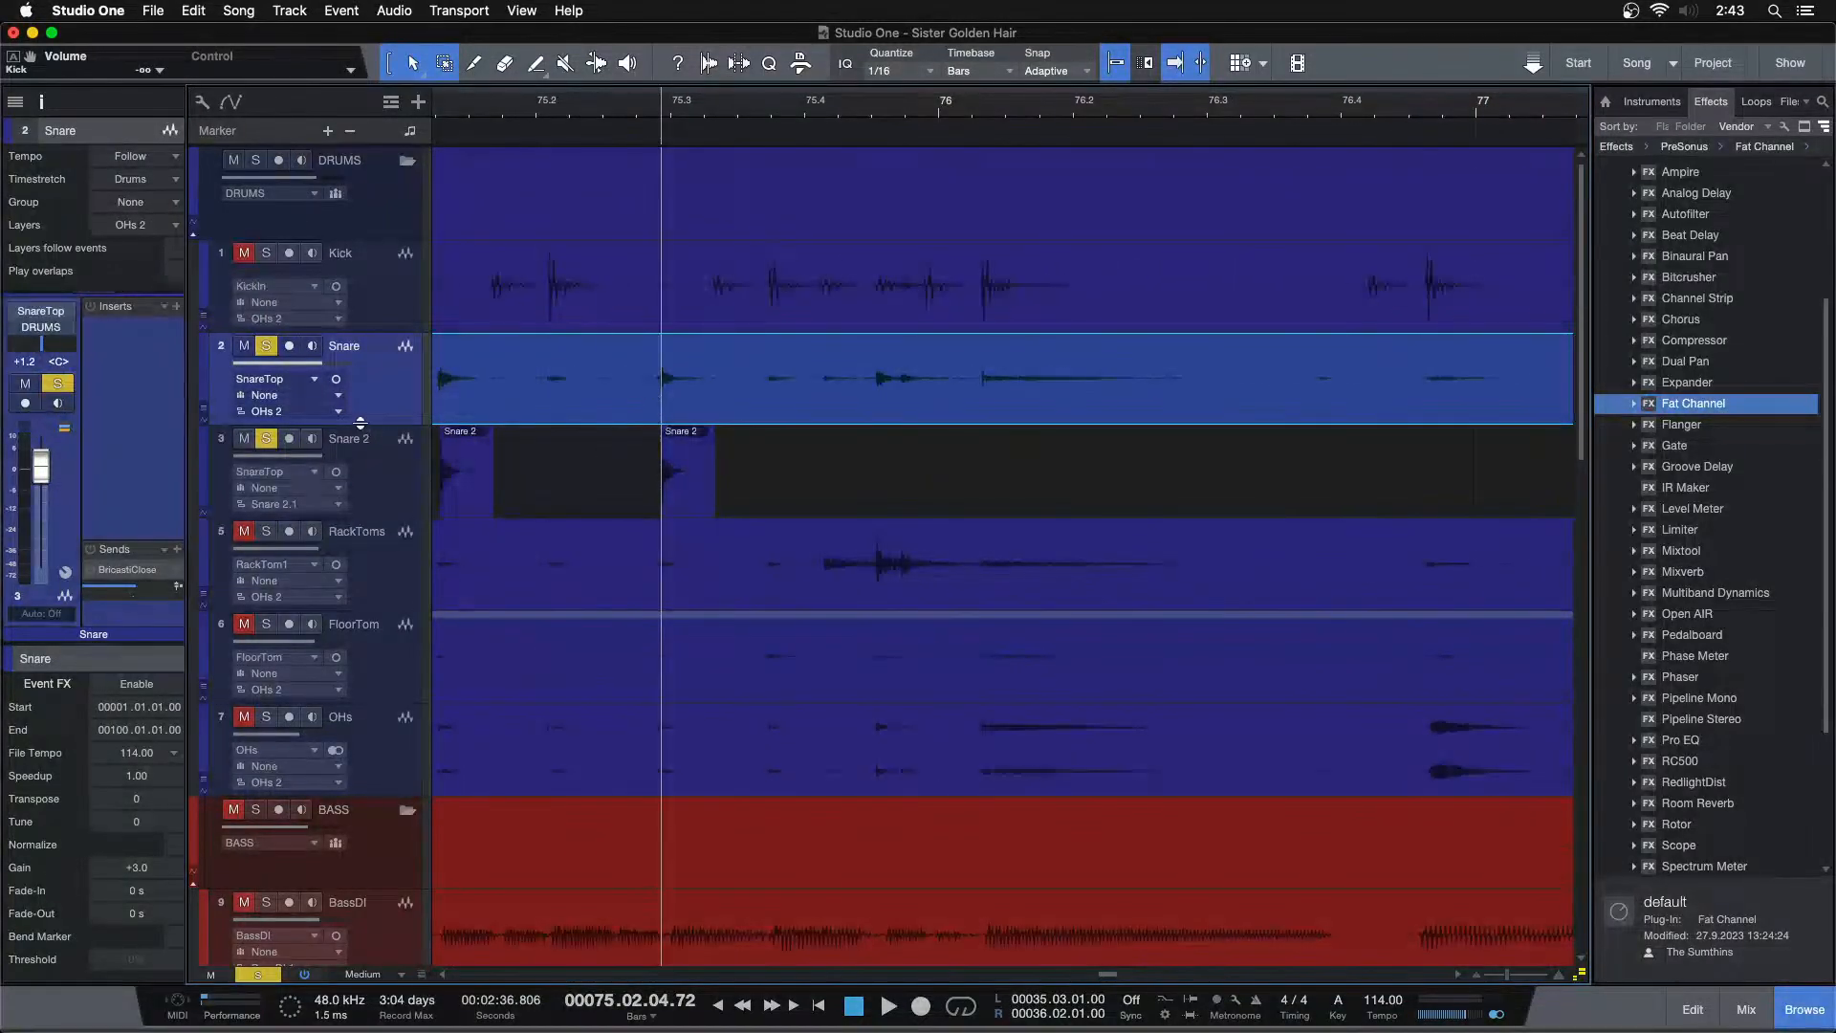
{"action": "key", "text": "space"}
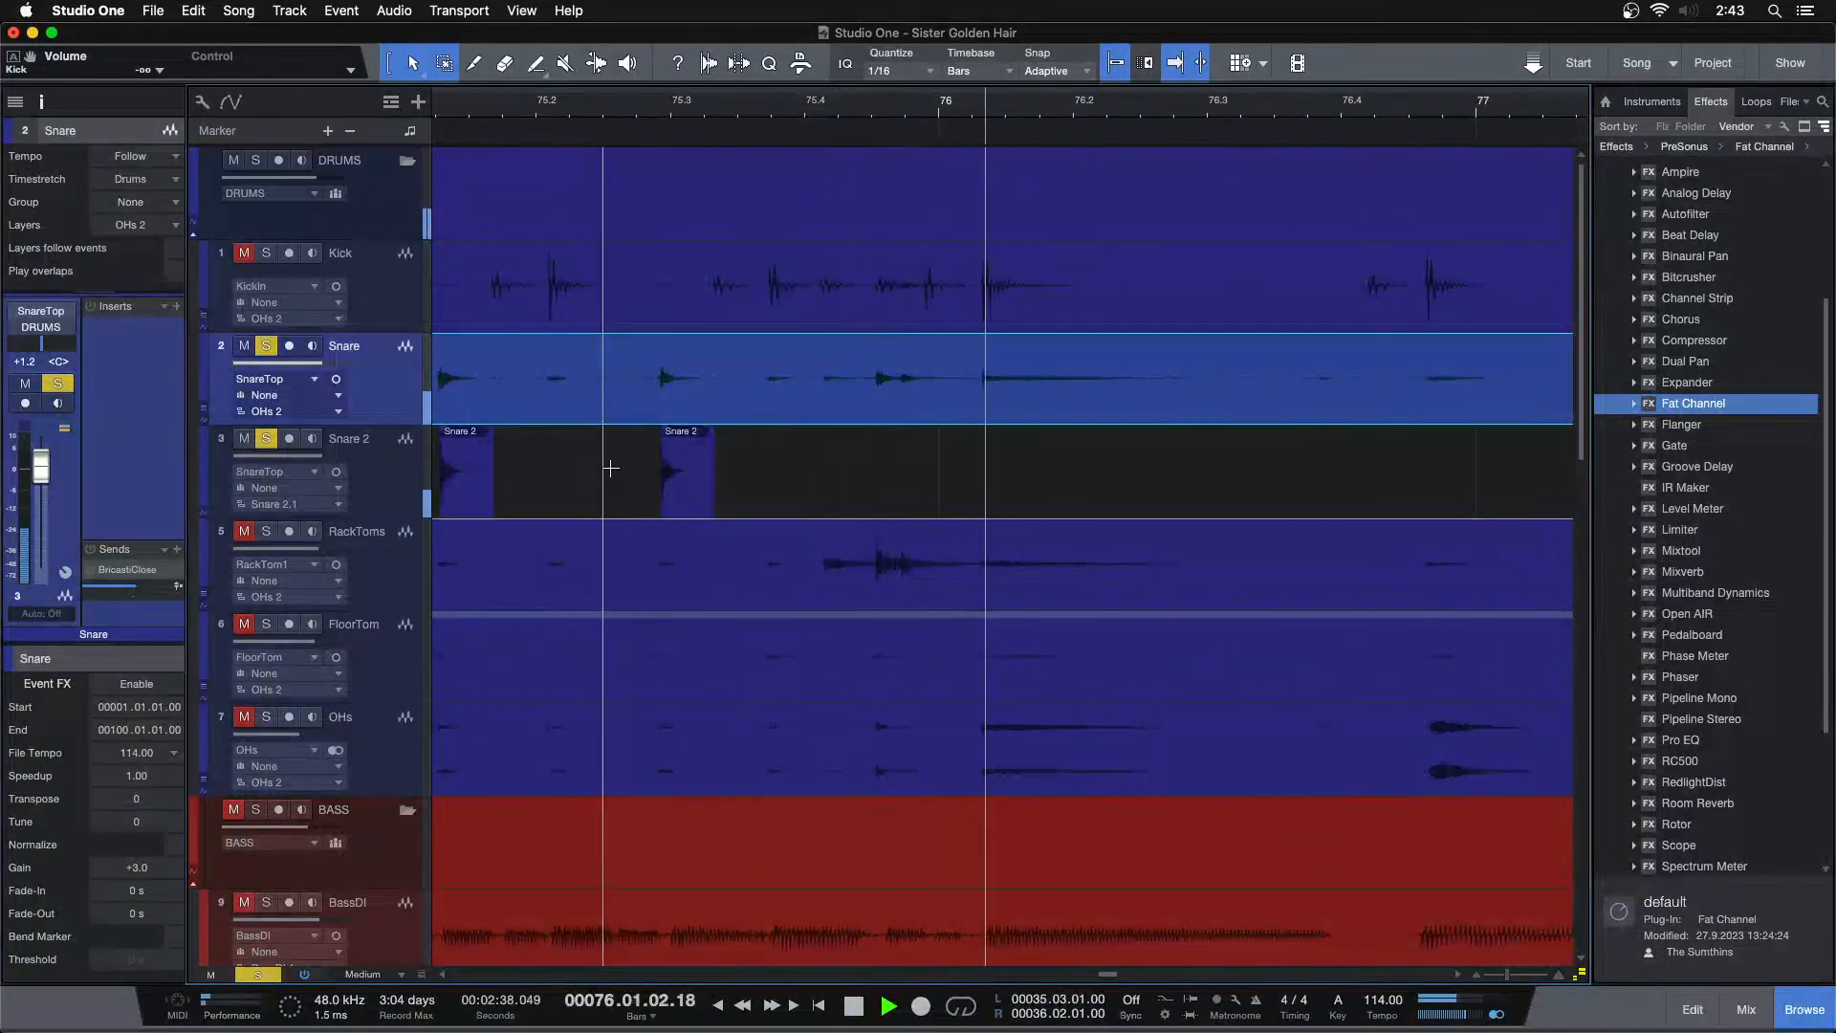
{"action": "left_click_drag", "start_coordinate": [1299, 121], "coordinate": [598, 39]}
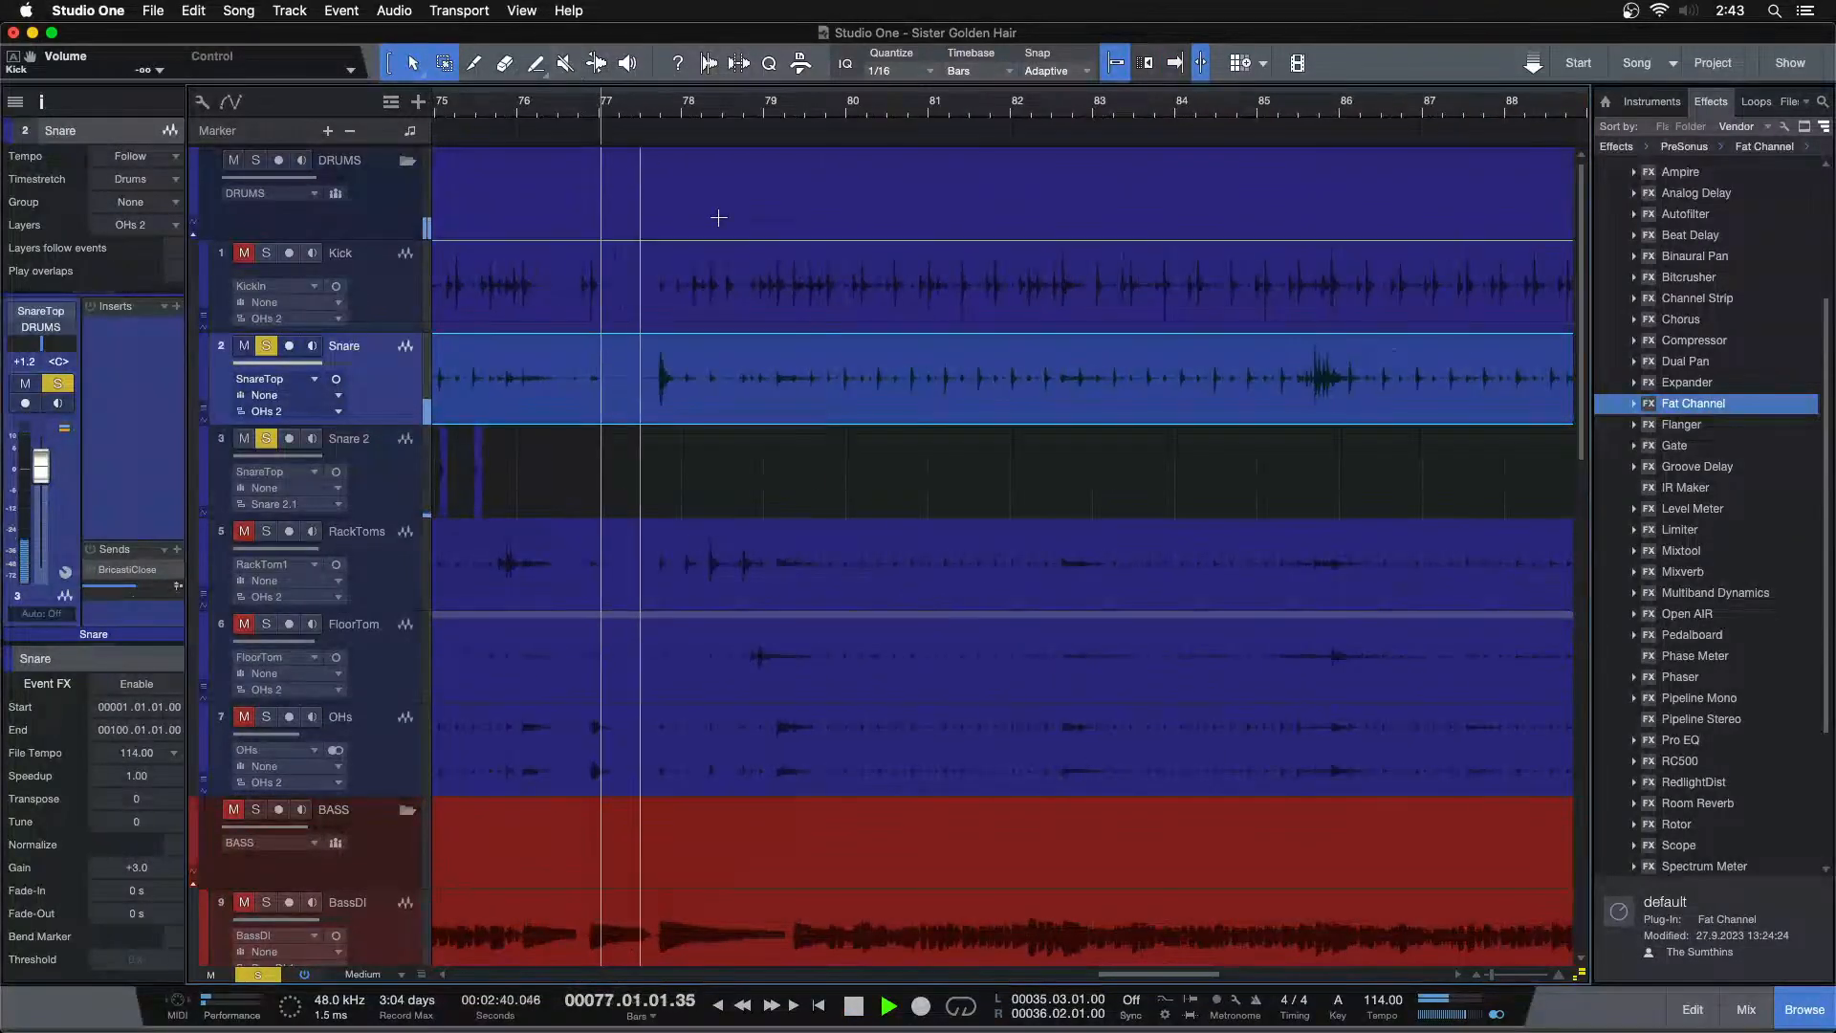
{"action": "left_click_drag", "start_coordinate": [691, 124], "coordinate": [766, 186]}
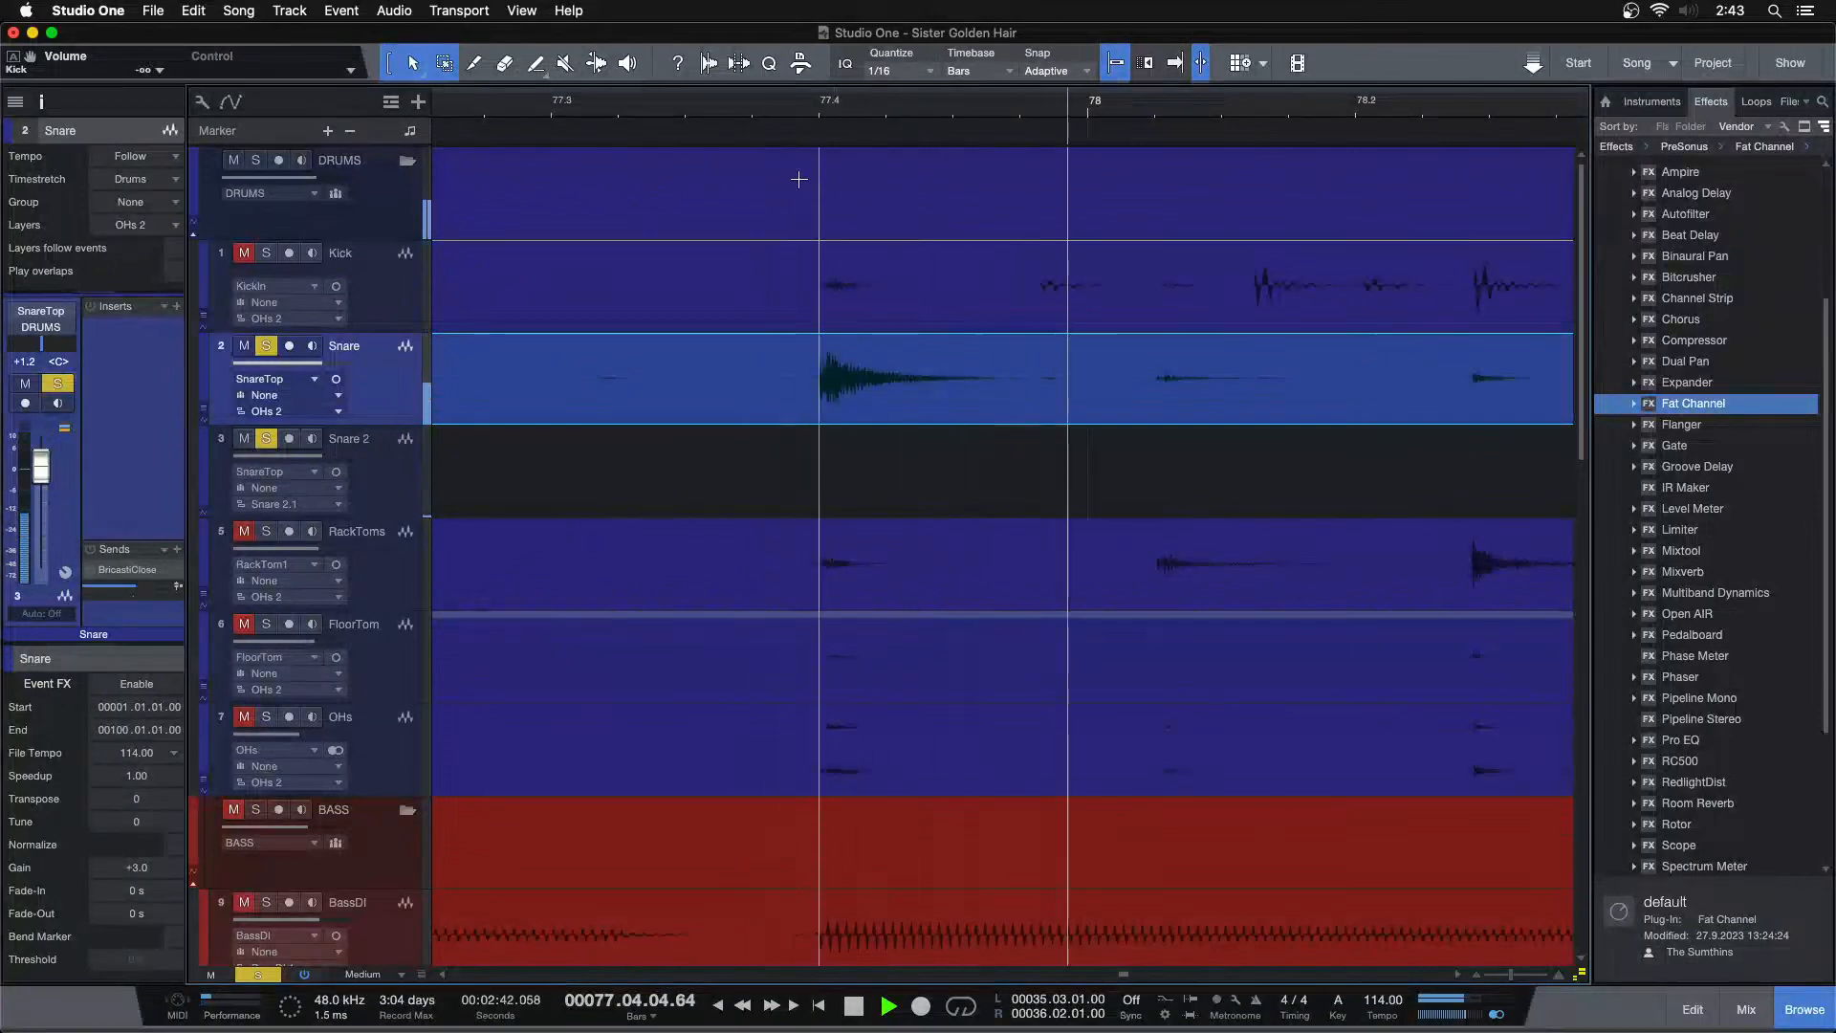
{"action": "left_click_drag", "start_coordinate": [1036, 91], "coordinate": [997, 90]}
{"action": "key", "text": "space"}
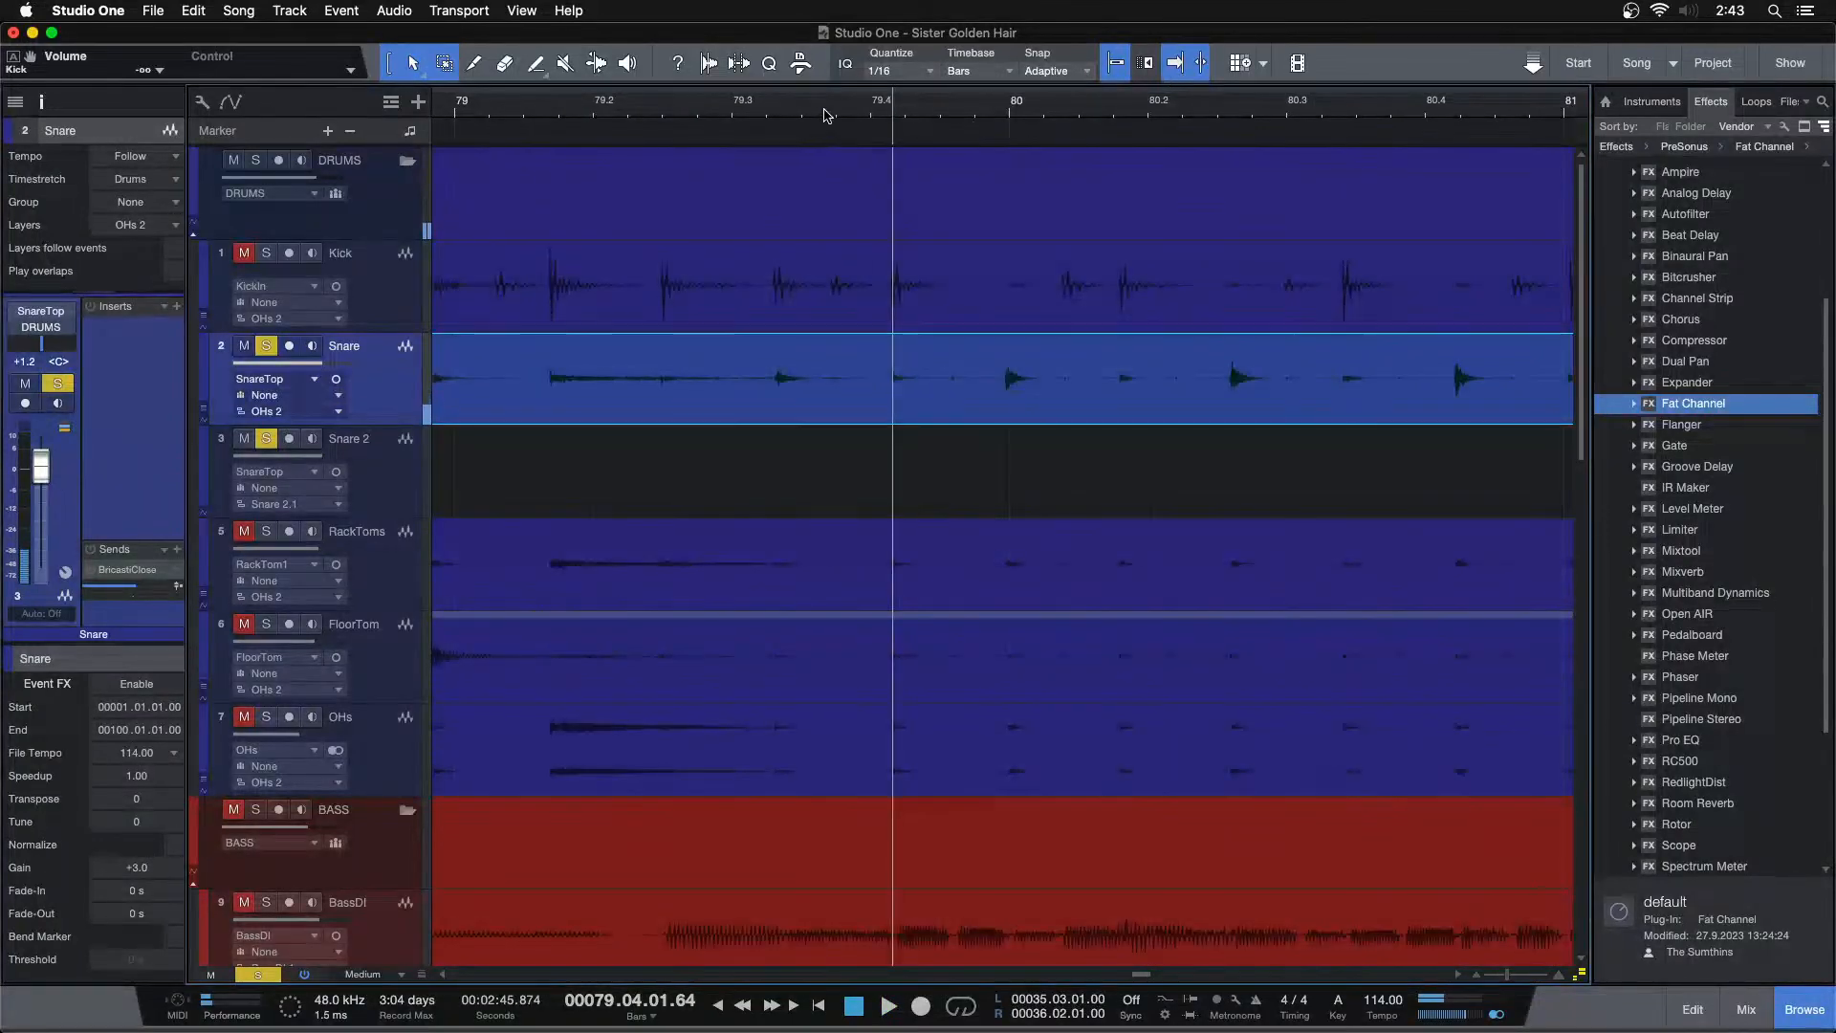
{"action": "left_click_drag", "start_coordinate": [826, 118], "coordinate": [1116, 70]}
{"action": "left_click", "coordinate": [893, 107]}
{"action": "key", "text": "space"}
{"action": "left_click_drag", "start_coordinate": [917, 110], "coordinate": [922, 159]}
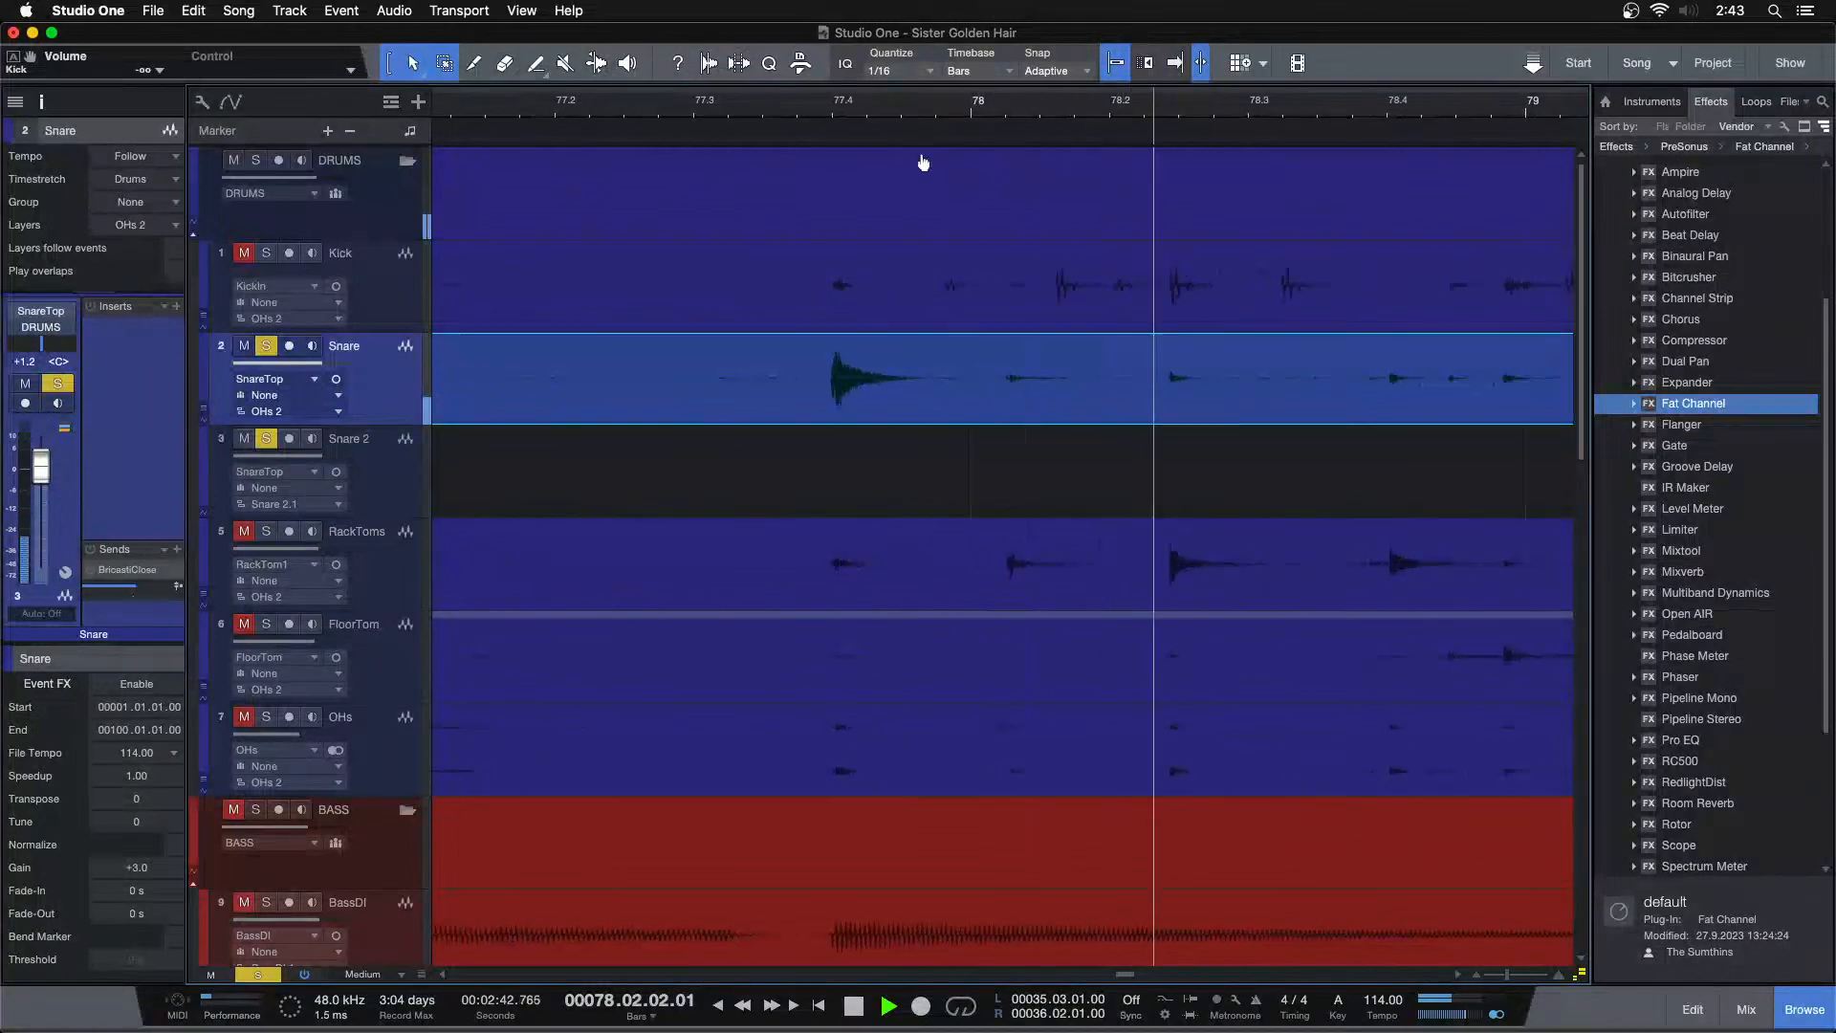
{"action": "key", "text": "space"}
Copy the long snare hit near bar 77.4 from the Snare track onto Snare 2 with a short fade-in and long fade-out
{"action": "left_click_drag", "start_coordinate": [1017, 357], "coordinate": [854, 464]}
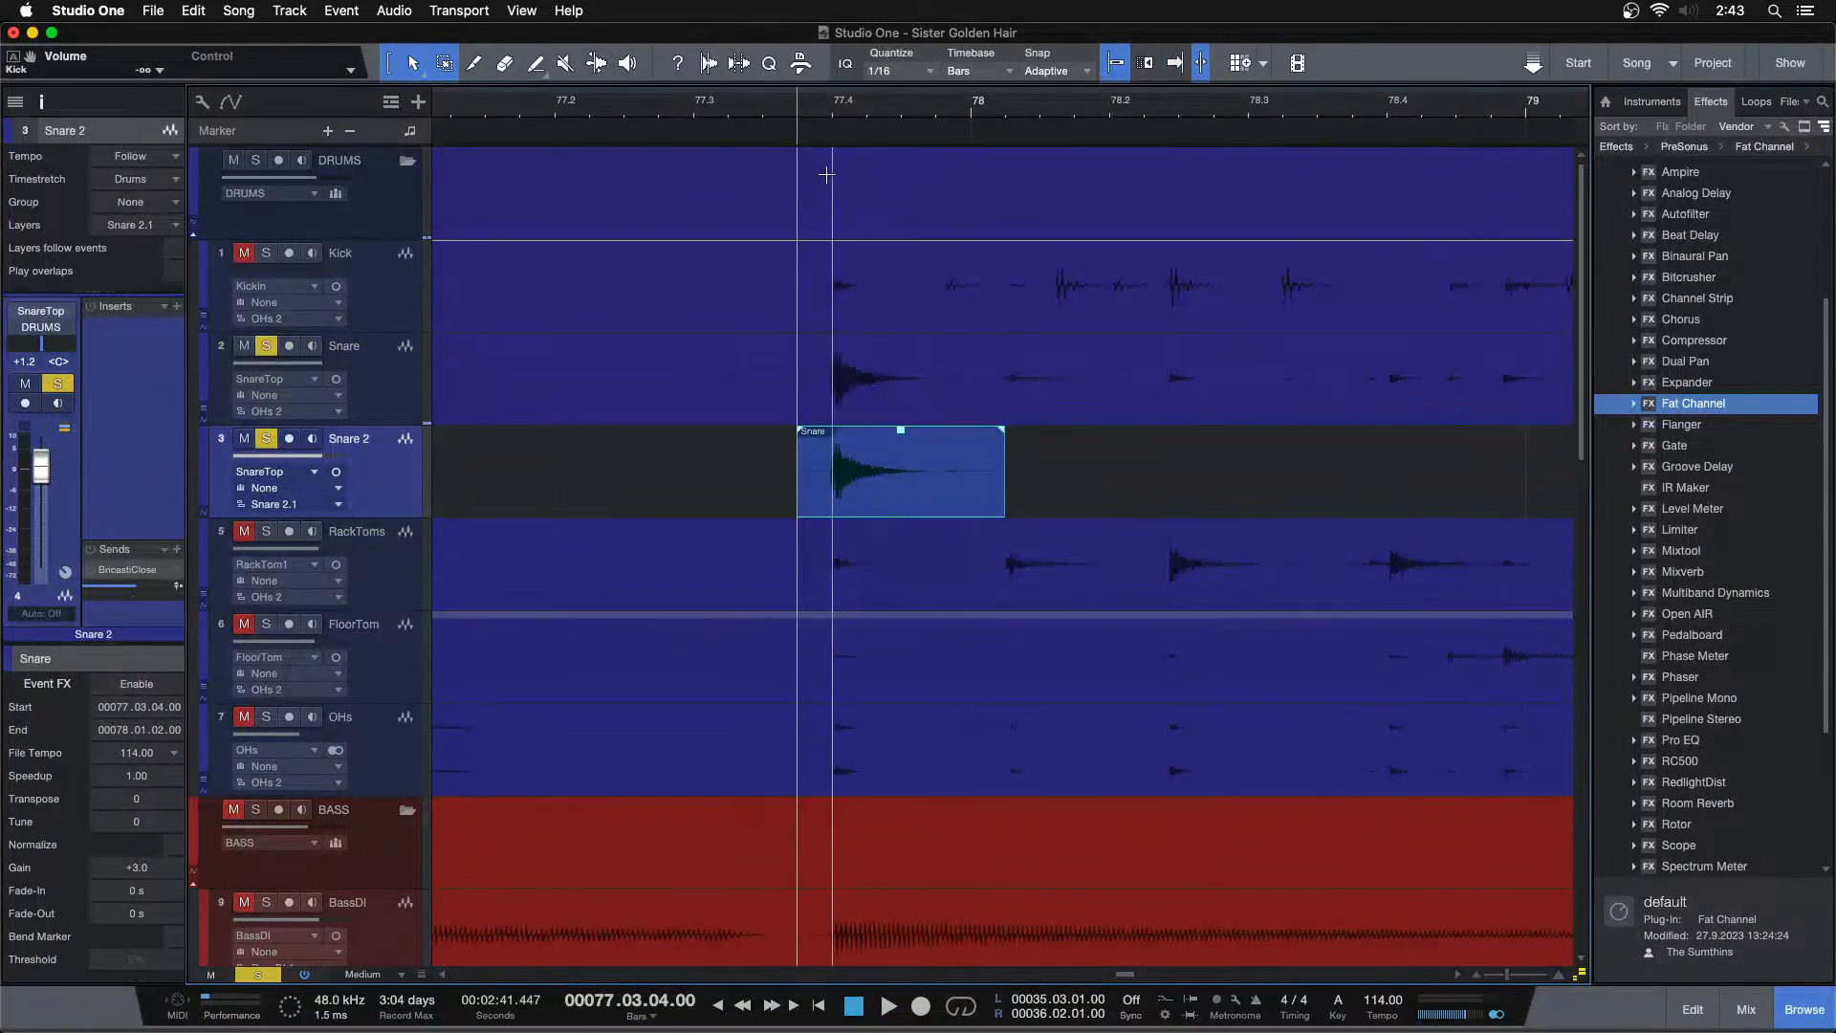
{"action": "left_click_drag", "start_coordinate": [840, 106], "coordinate": [830, 135]}
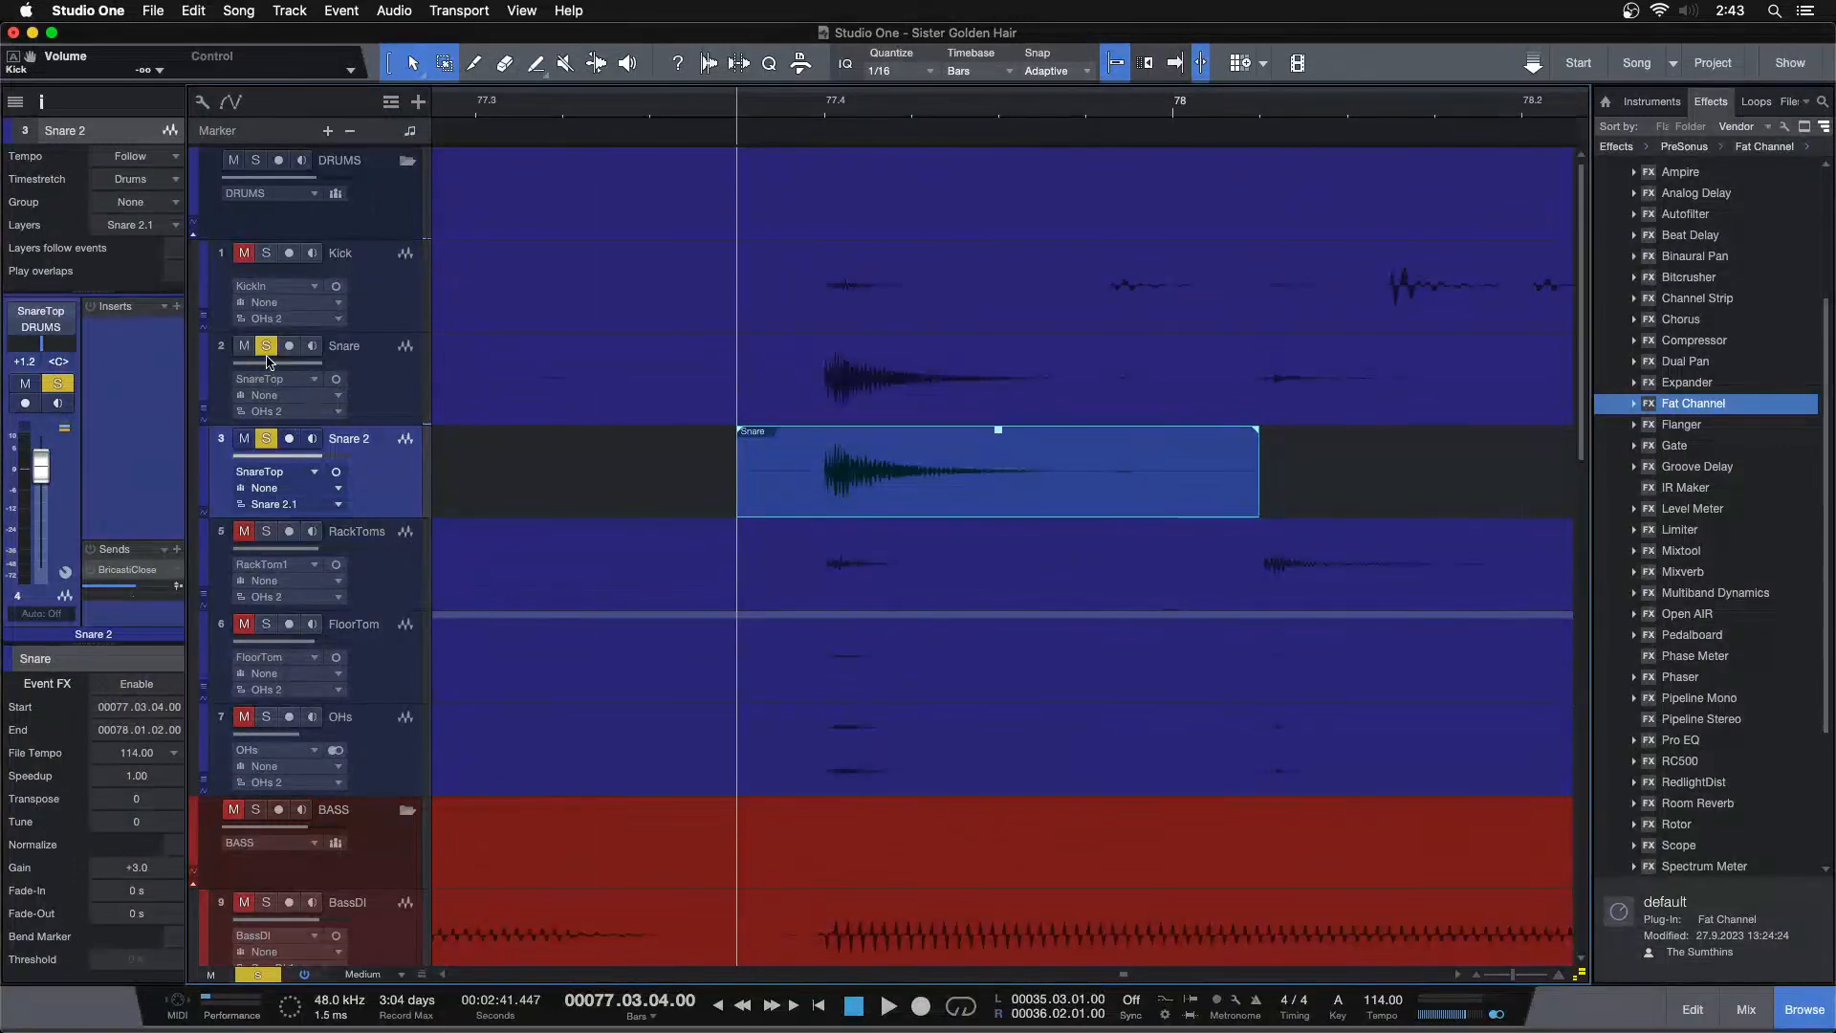
{"action": "left_click_drag", "start_coordinate": [826, 438], "coordinate": [831, 438]}
{"action": "left_click_drag", "start_coordinate": [1257, 447], "coordinate": [884, 486]}
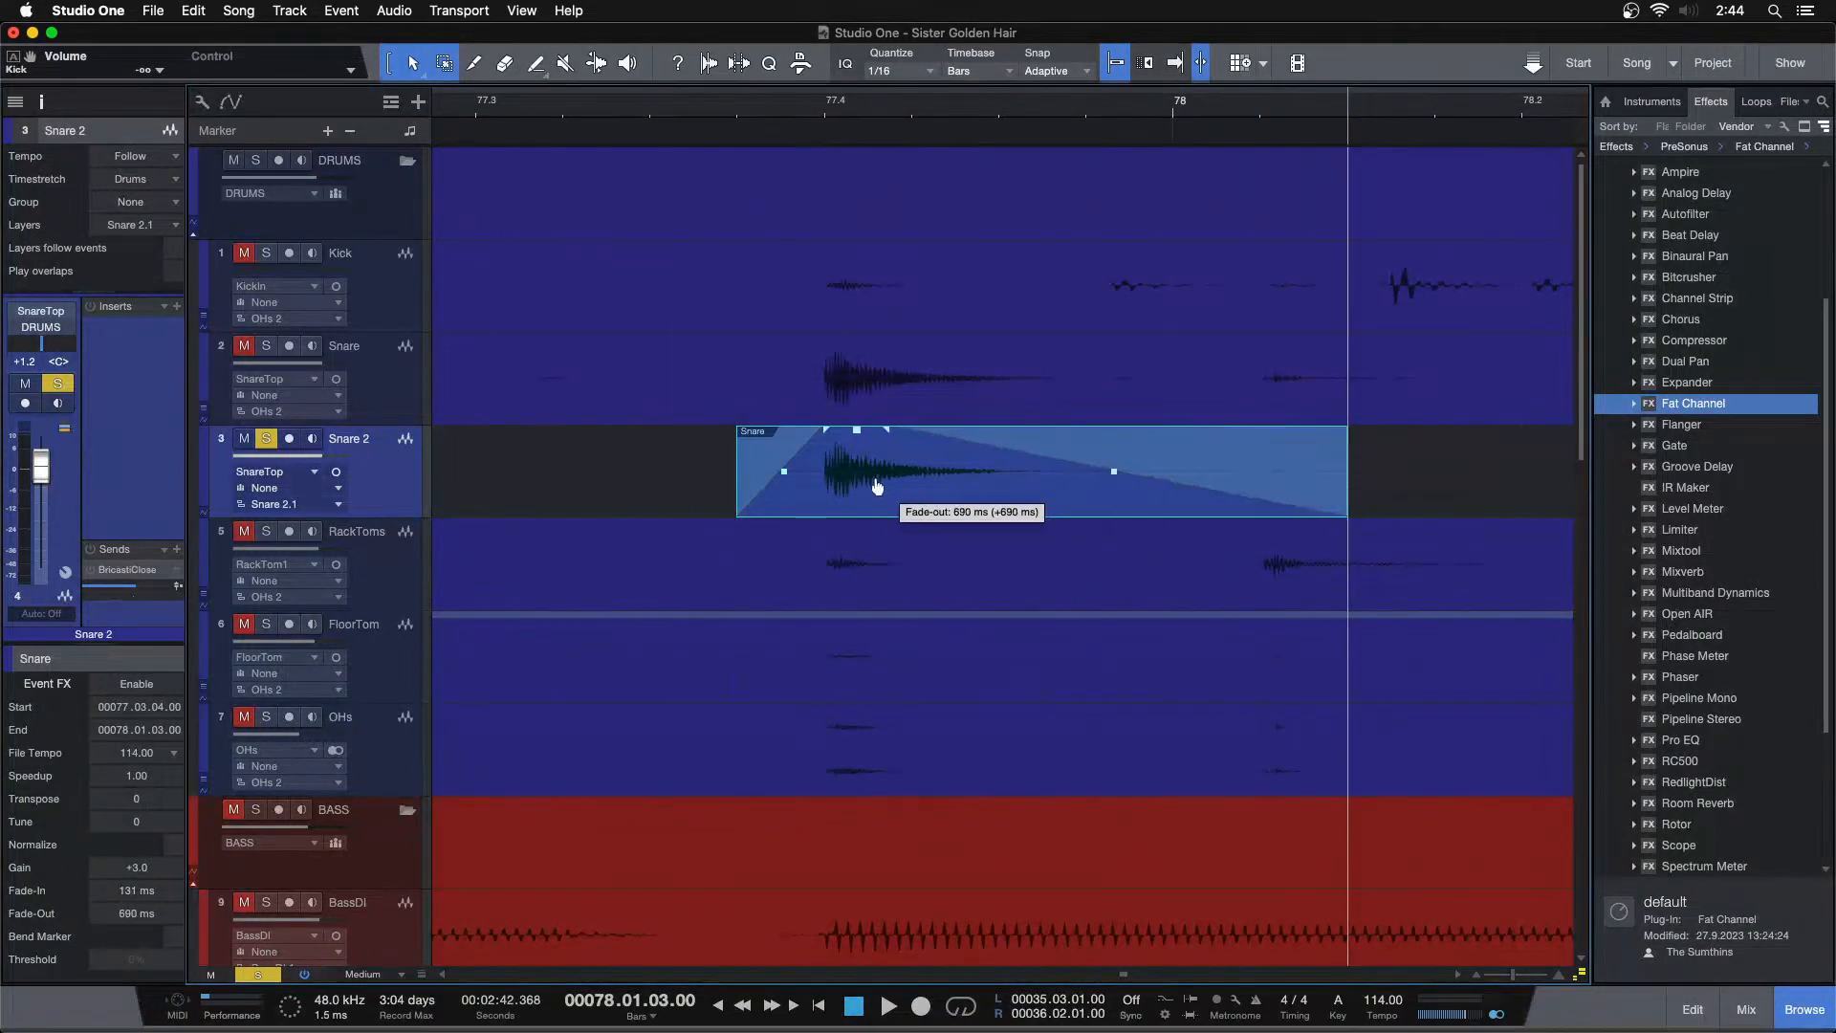
Play back the faded snare hit around bar 77 and undo the last edit
{"action": "left_click", "coordinate": [686, 119]}
{"action": "key", "text": "space"}
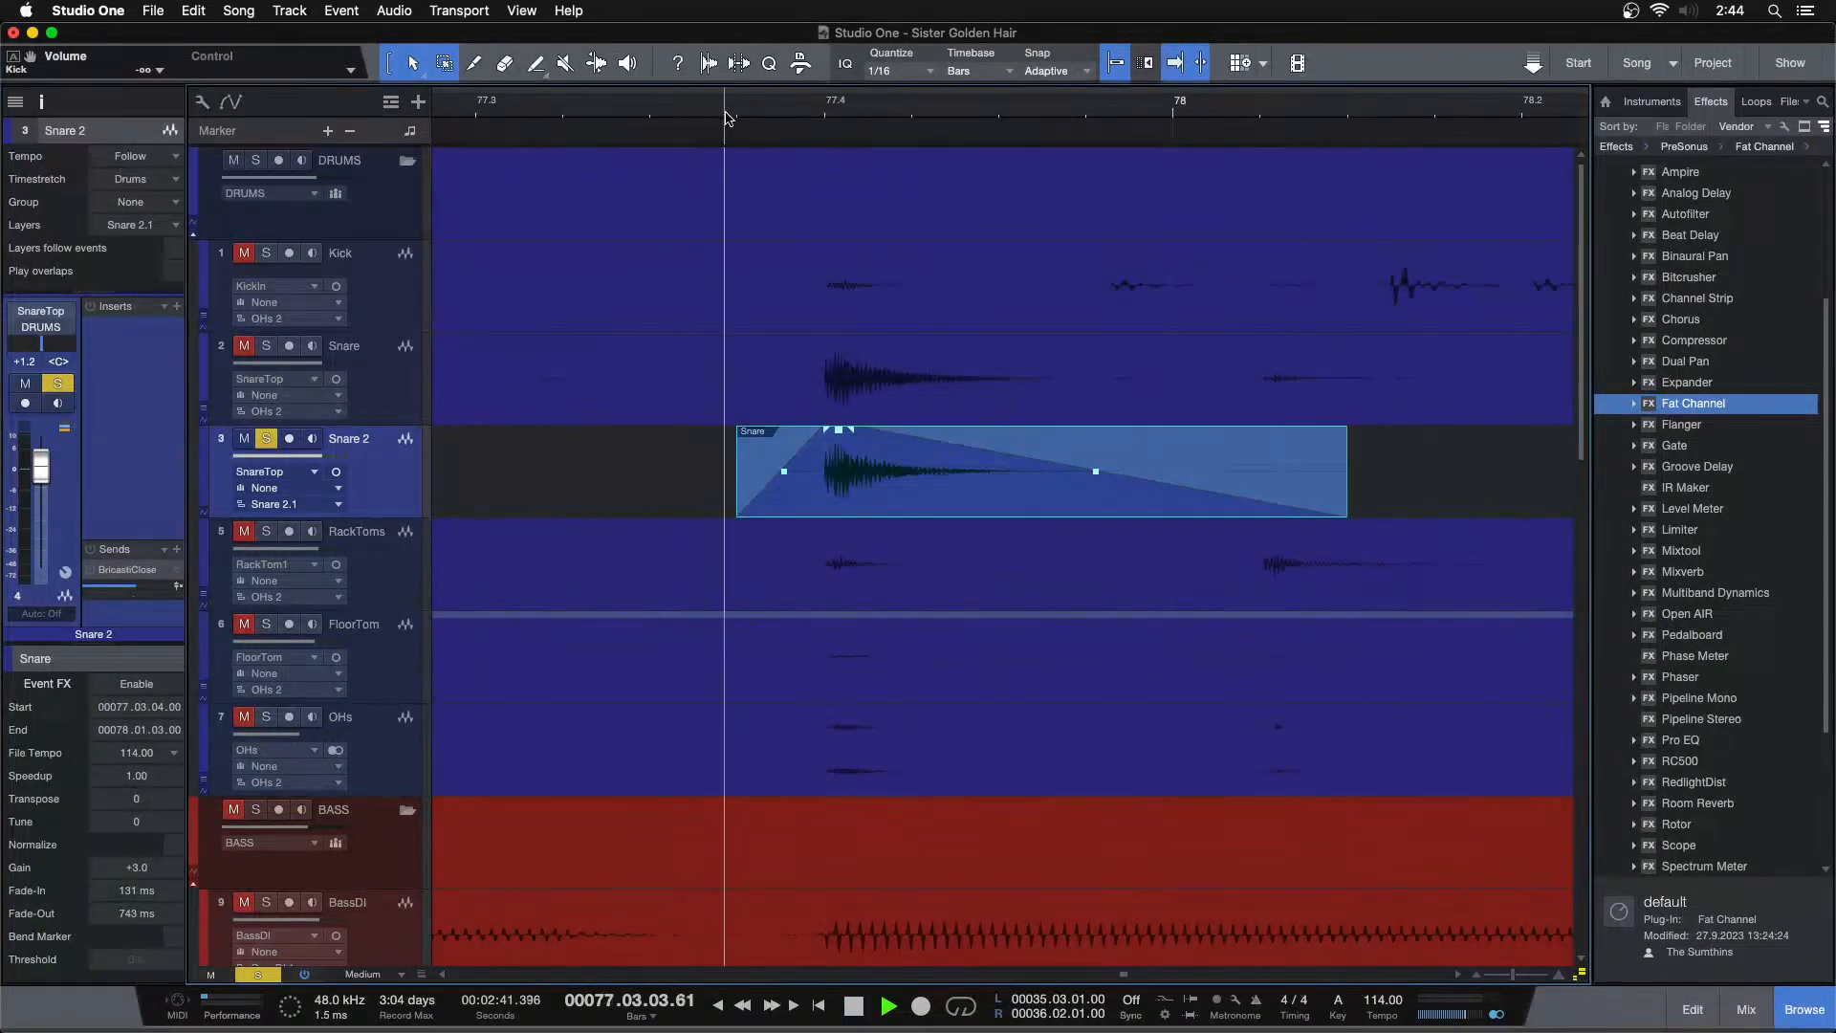
{"action": "left_click_drag", "start_coordinate": [1082, 107], "coordinate": [900, 74]}
{"action": "key", "text": "space"}
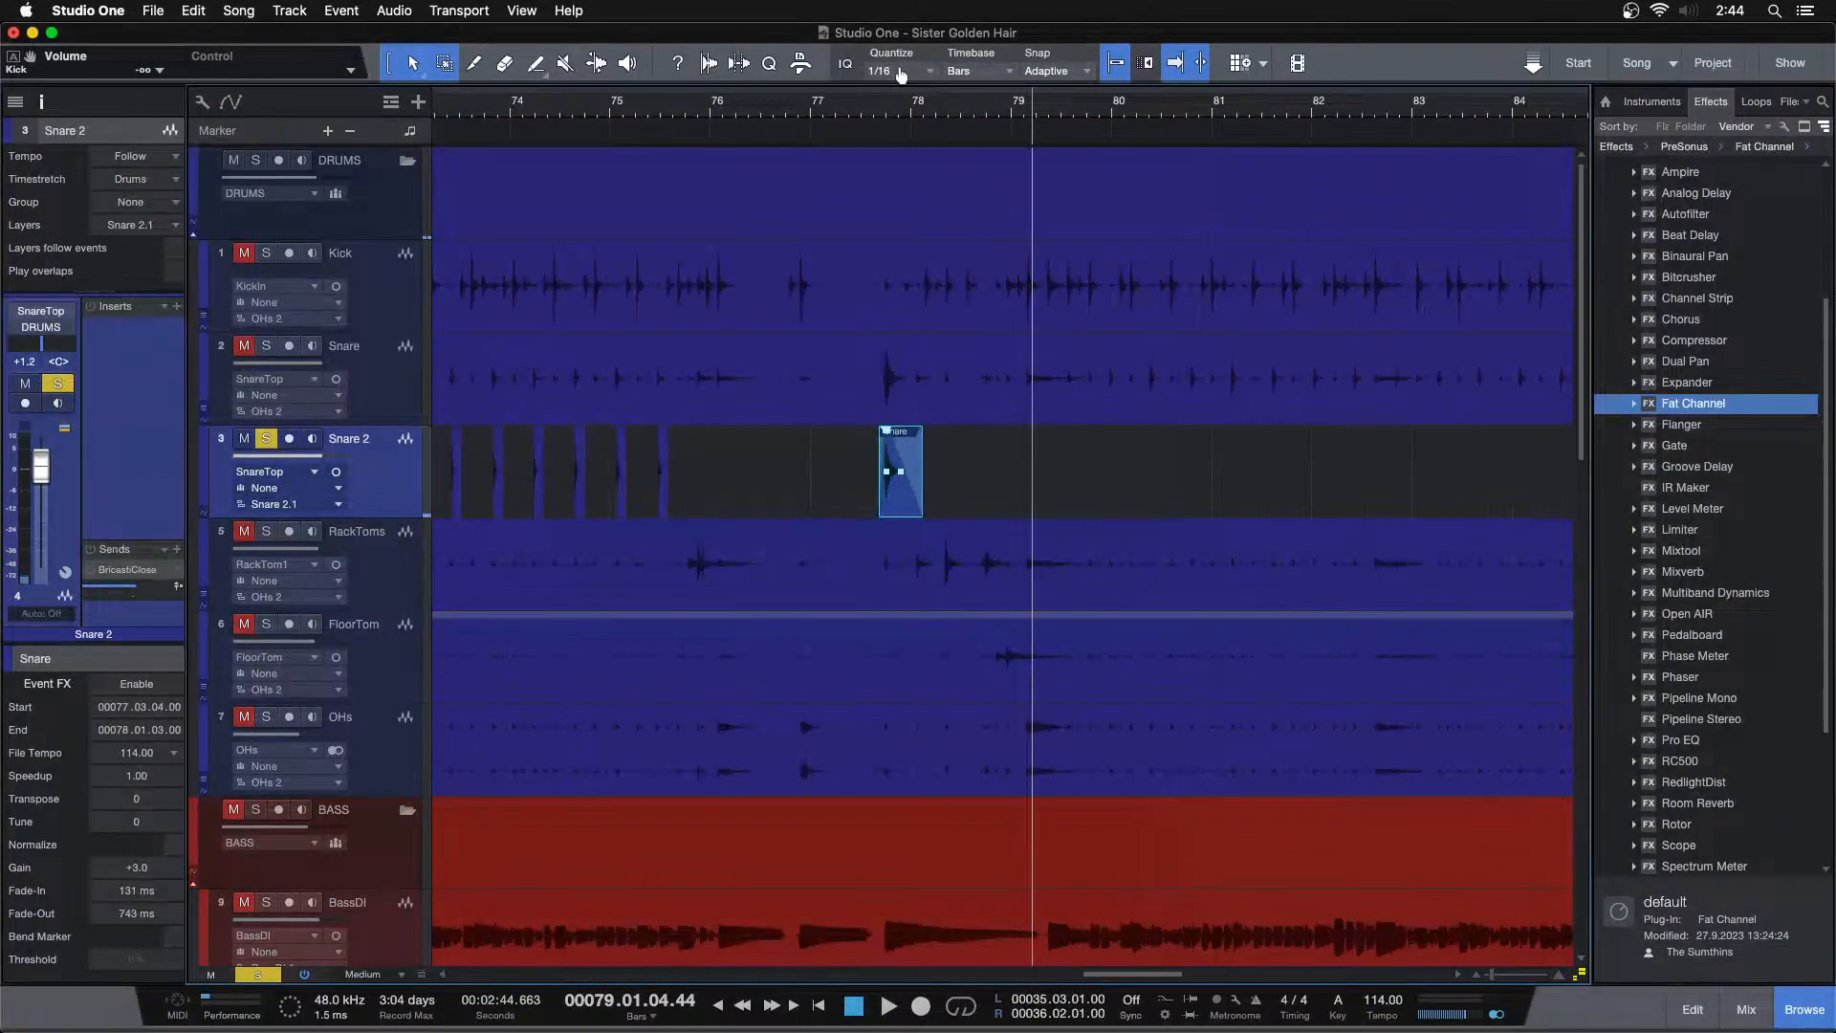
{"action": "key", "text": "super+z"}
{"action": "left_click_drag", "start_coordinate": [1040, 108], "coordinate": [996, 147]}
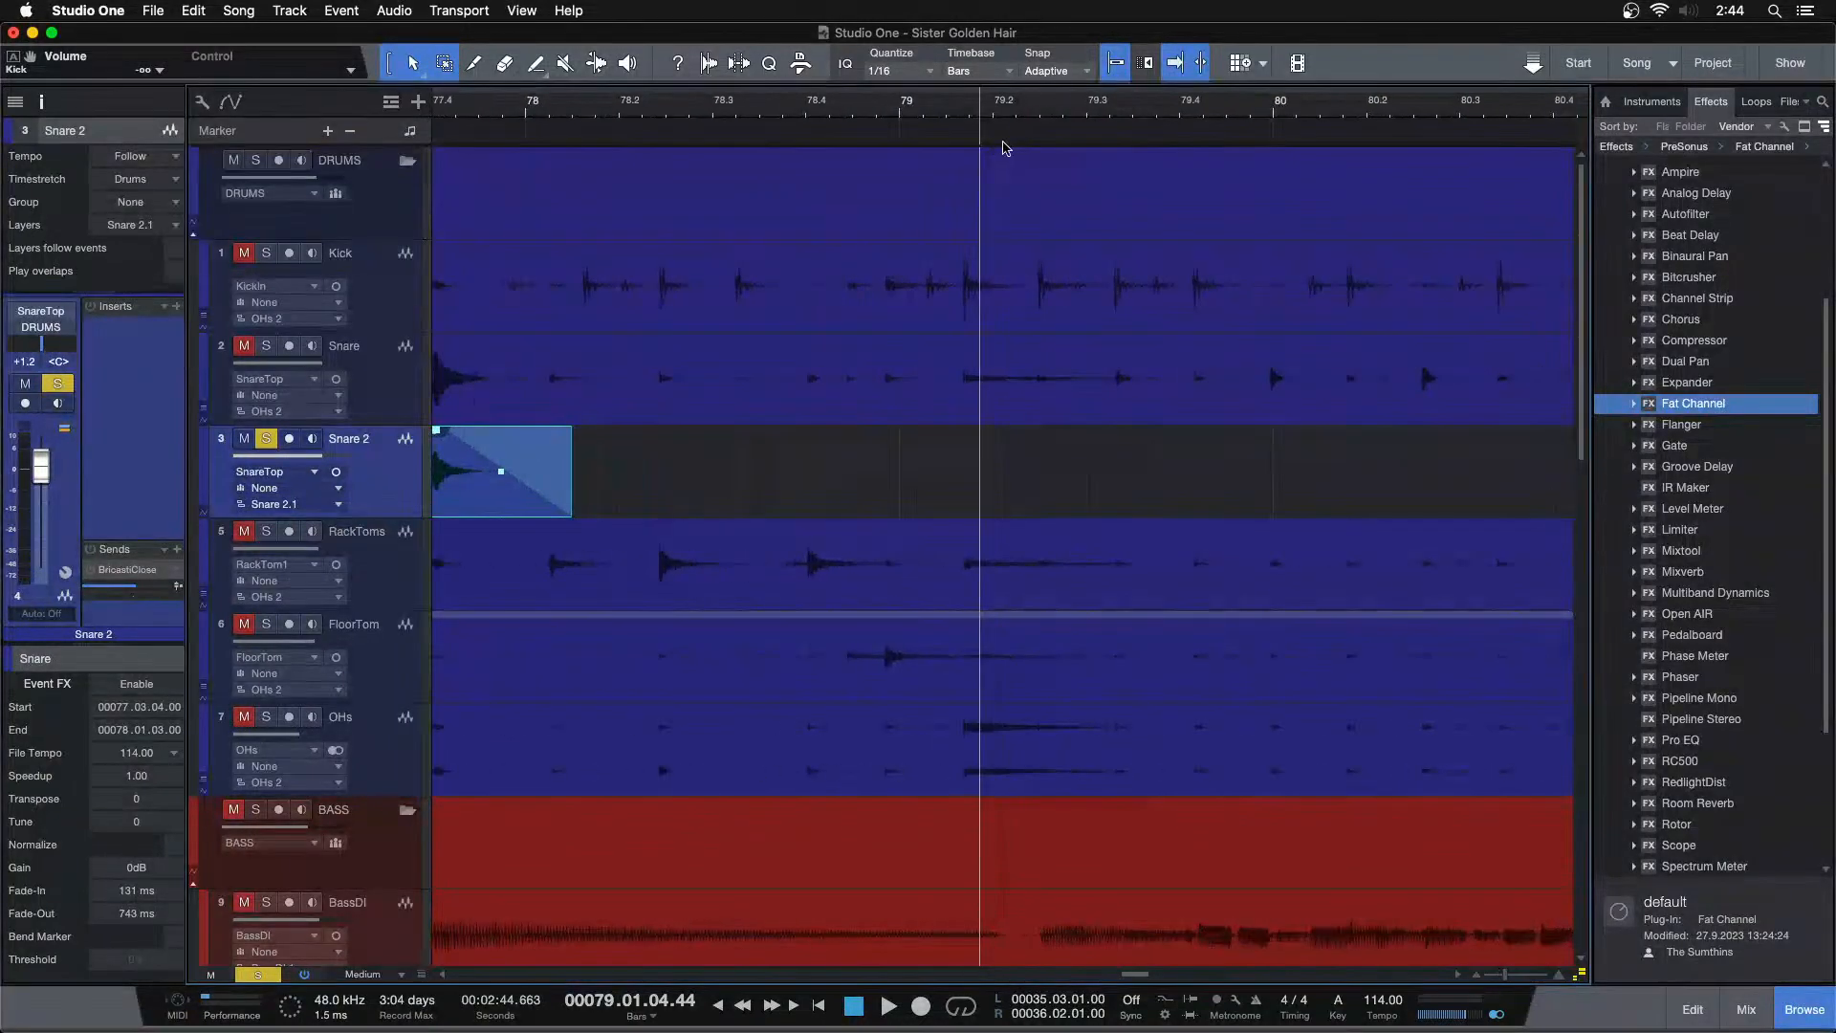
Paste the snare hit onto Snare 2 at each snare transient from bar 79 through bar 82
{"action": "left_click", "coordinate": [888, 413]}
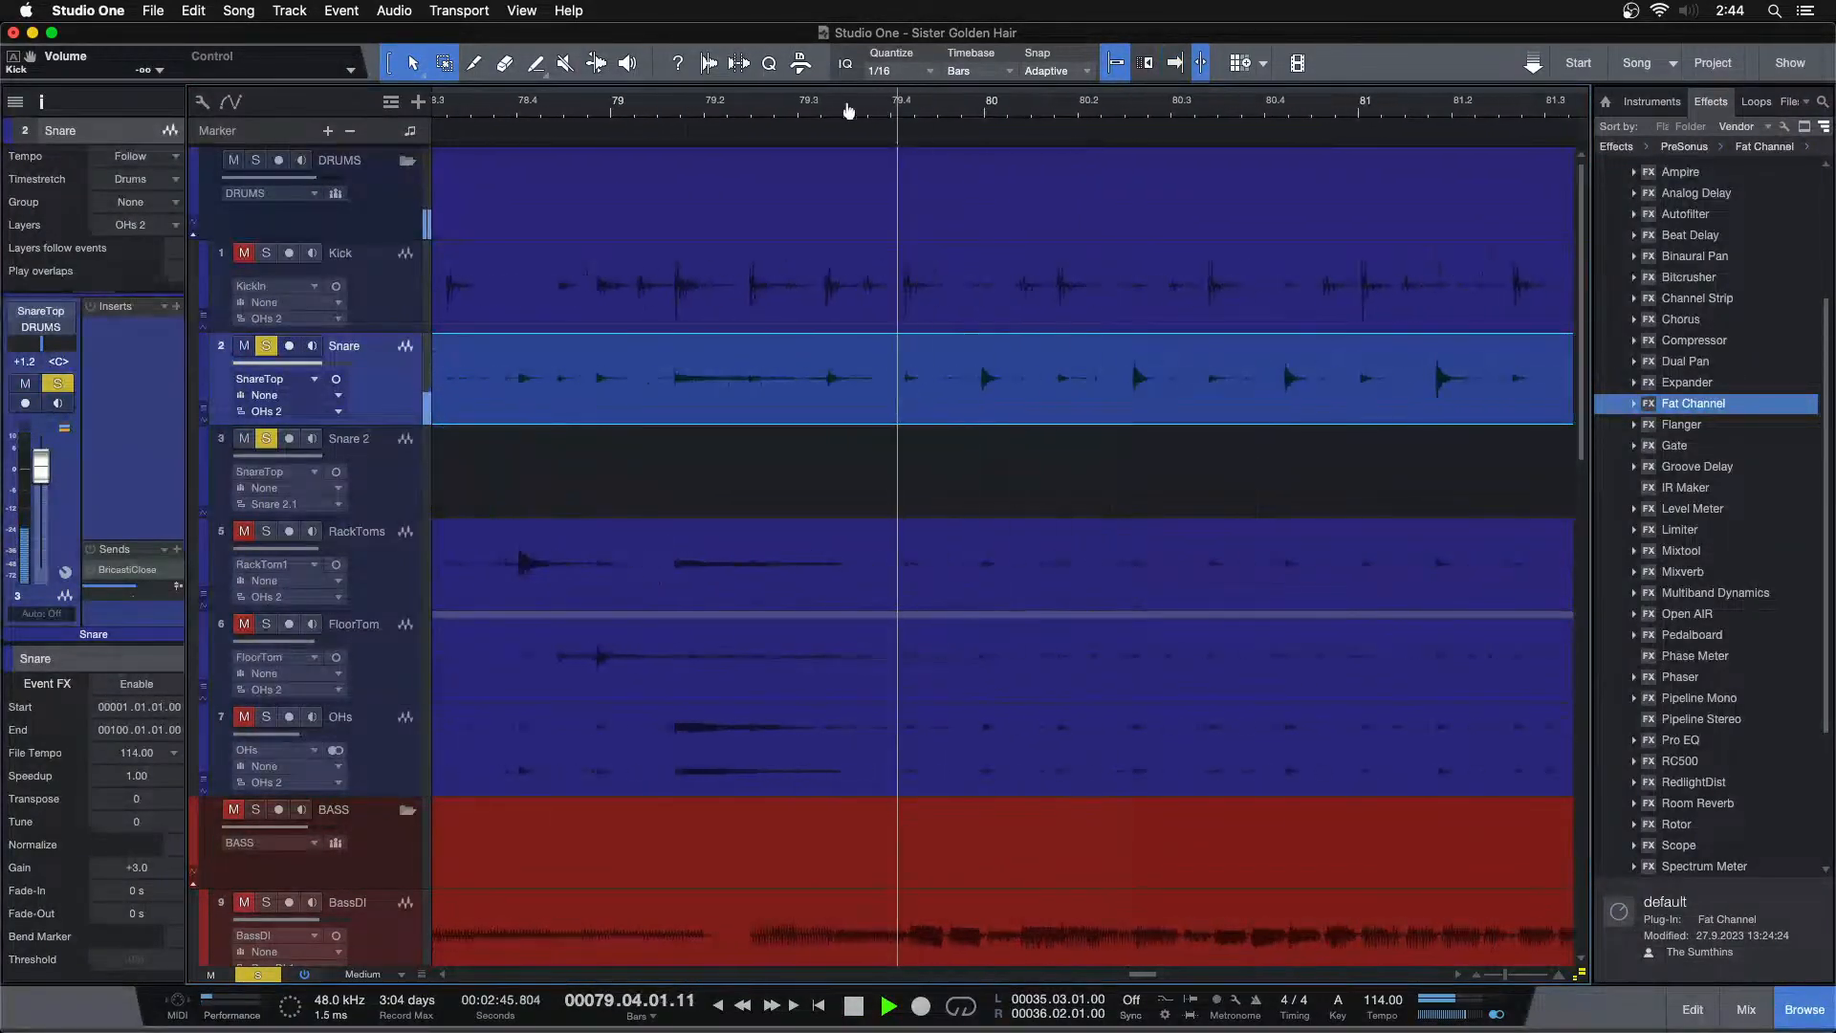
{"action": "key", "text": "space"}
{"action": "left_click", "coordinate": [703, 103]}
{"action": "key", "text": "Tab"}
{"action": "key", "text": "Tab"}
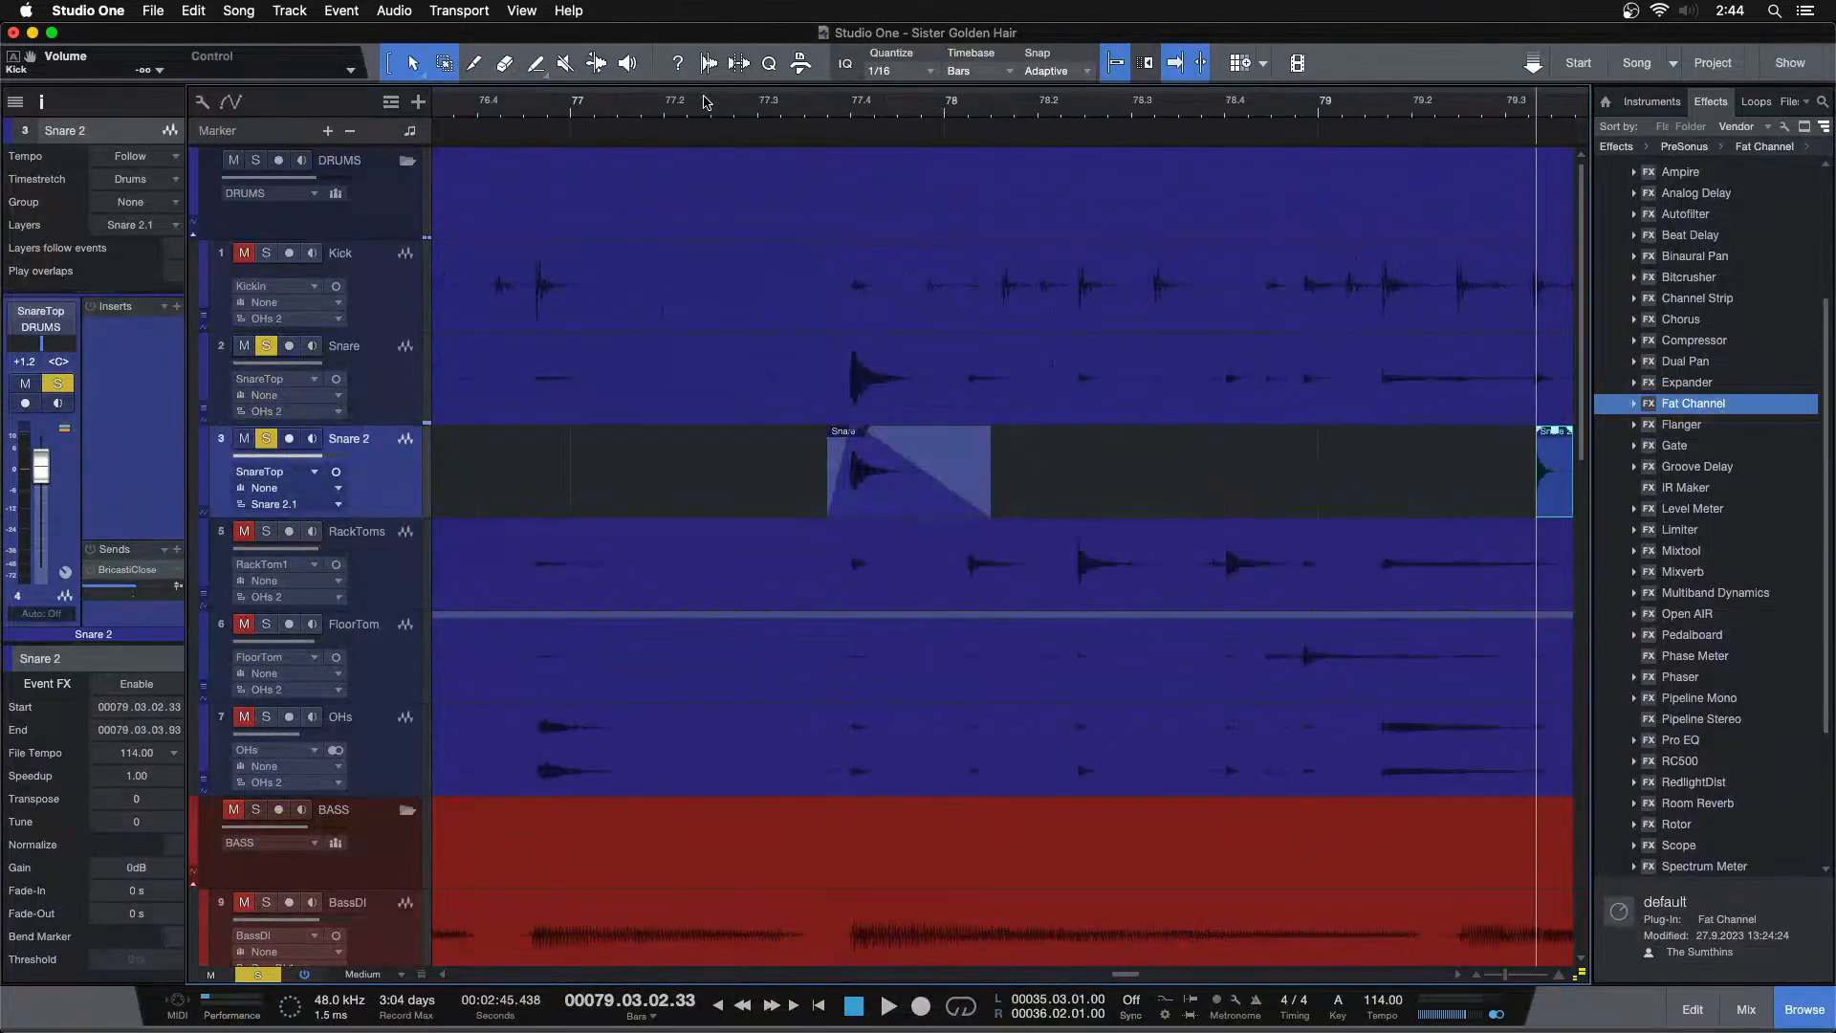
{"action": "key", "text": "Down"}
{"action": "key", "text": "super+v"}
{"action": "key", "text": "Up"}
{"action": "key", "text": "Tab"}
{"action": "key", "text": "Down"}
{"action": "key", "text": "super+v"}
{"action": "key", "text": "Up"}
{"action": "key", "text": "Tab"}
{"action": "key", "text": "Down"}
{"action": "key", "text": "super+v"}
{"action": "key", "text": "Up"}
{"action": "key", "text": "Tab"}
{"action": "key", "text": "Down"}
{"action": "key", "text": "super+v"}
{"action": "key", "text": "Up"}
{"action": "key", "text": "Tab"}
{"action": "key", "text": "Down"}
{"action": "key", "text": "super+v"}
{"action": "key", "text": "Up"}
{"action": "key", "text": "Tab"}
{"action": "key", "text": "Down"}
{"action": "key", "text": "super+v"}
{"action": "key", "text": "Up"}
Paste the snare hit onto Snare 2 at each snare transient from bar 82 through bar 85
{"action": "key", "text": "Tab"}
{"action": "key", "text": "Down"}
{"action": "key", "text": "super+v"}
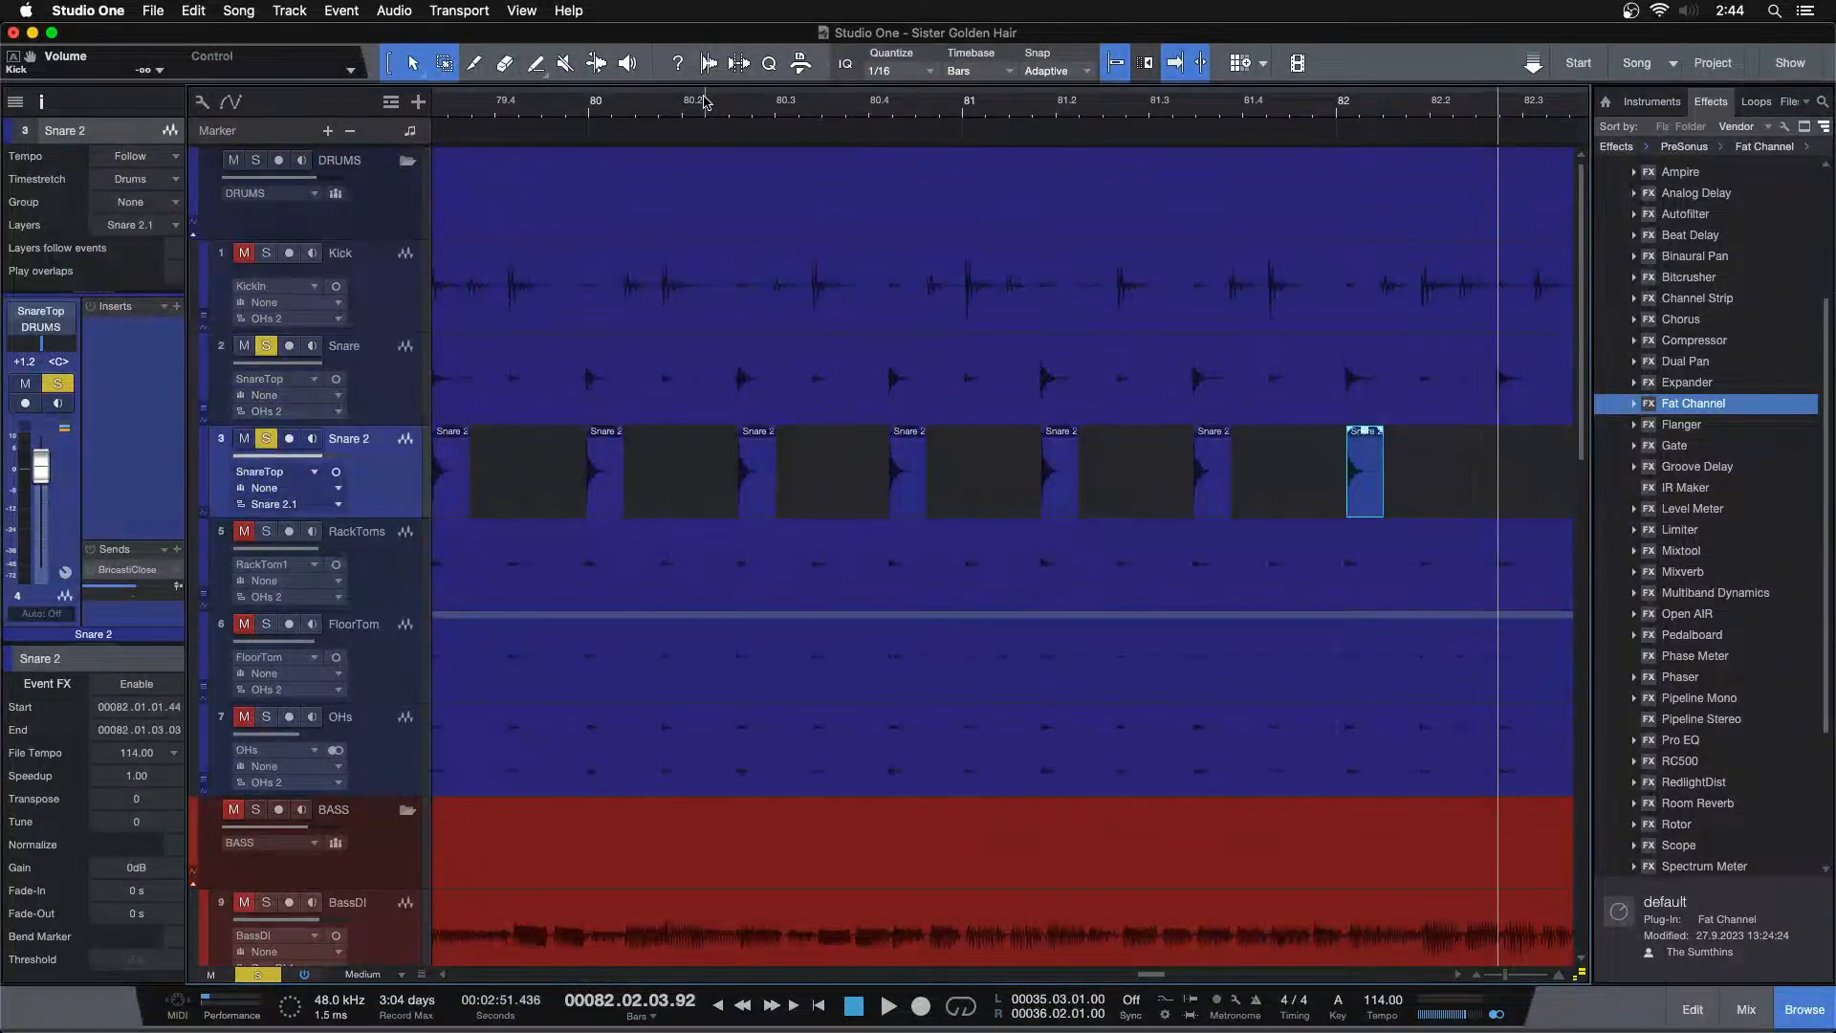
{"action": "key", "text": "Up"}
{"action": "key", "text": "Tab"}
{"action": "key", "text": "Down"}
{"action": "key", "text": "super+v"}
{"action": "key", "text": "Up"}
{"action": "key", "text": "Tab"}
{"action": "key", "text": "Down"}
{"action": "key", "text": "super+v"}
{"action": "key", "text": "Up"}
{"action": "key", "text": "Tab"}
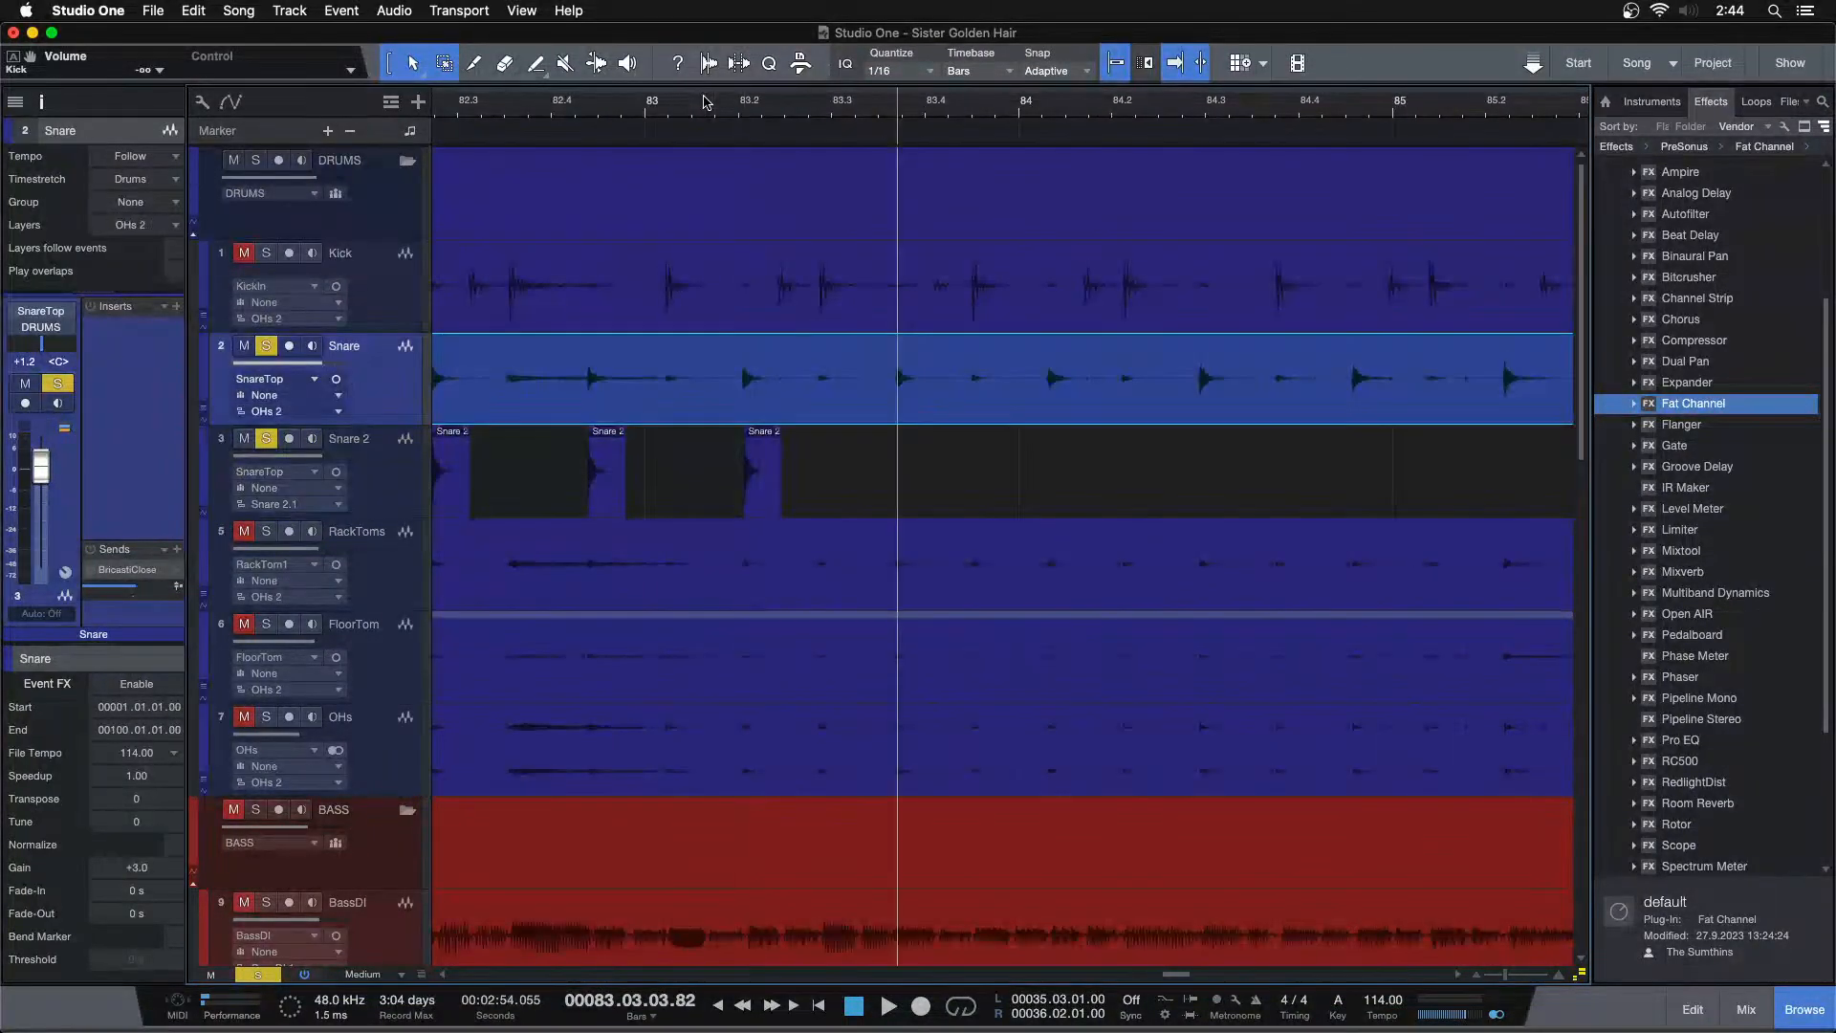
{"action": "key", "text": "Down"}
{"action": "key", "text": "super+v"}
{"action": "key", "text": "Up"}
{"action": "key", "text": "Tab"}
{"action": "key", "text": "Down"}
{"action": "key", "text": "super+v"}
{"action": "key", "text": "Up"}
{"action": "key", "text": "Tab"}
{"action": "key", "text": "Down"}
{"action": "key", "text": "super+v"}
{"action": "key", "text": "Up"}
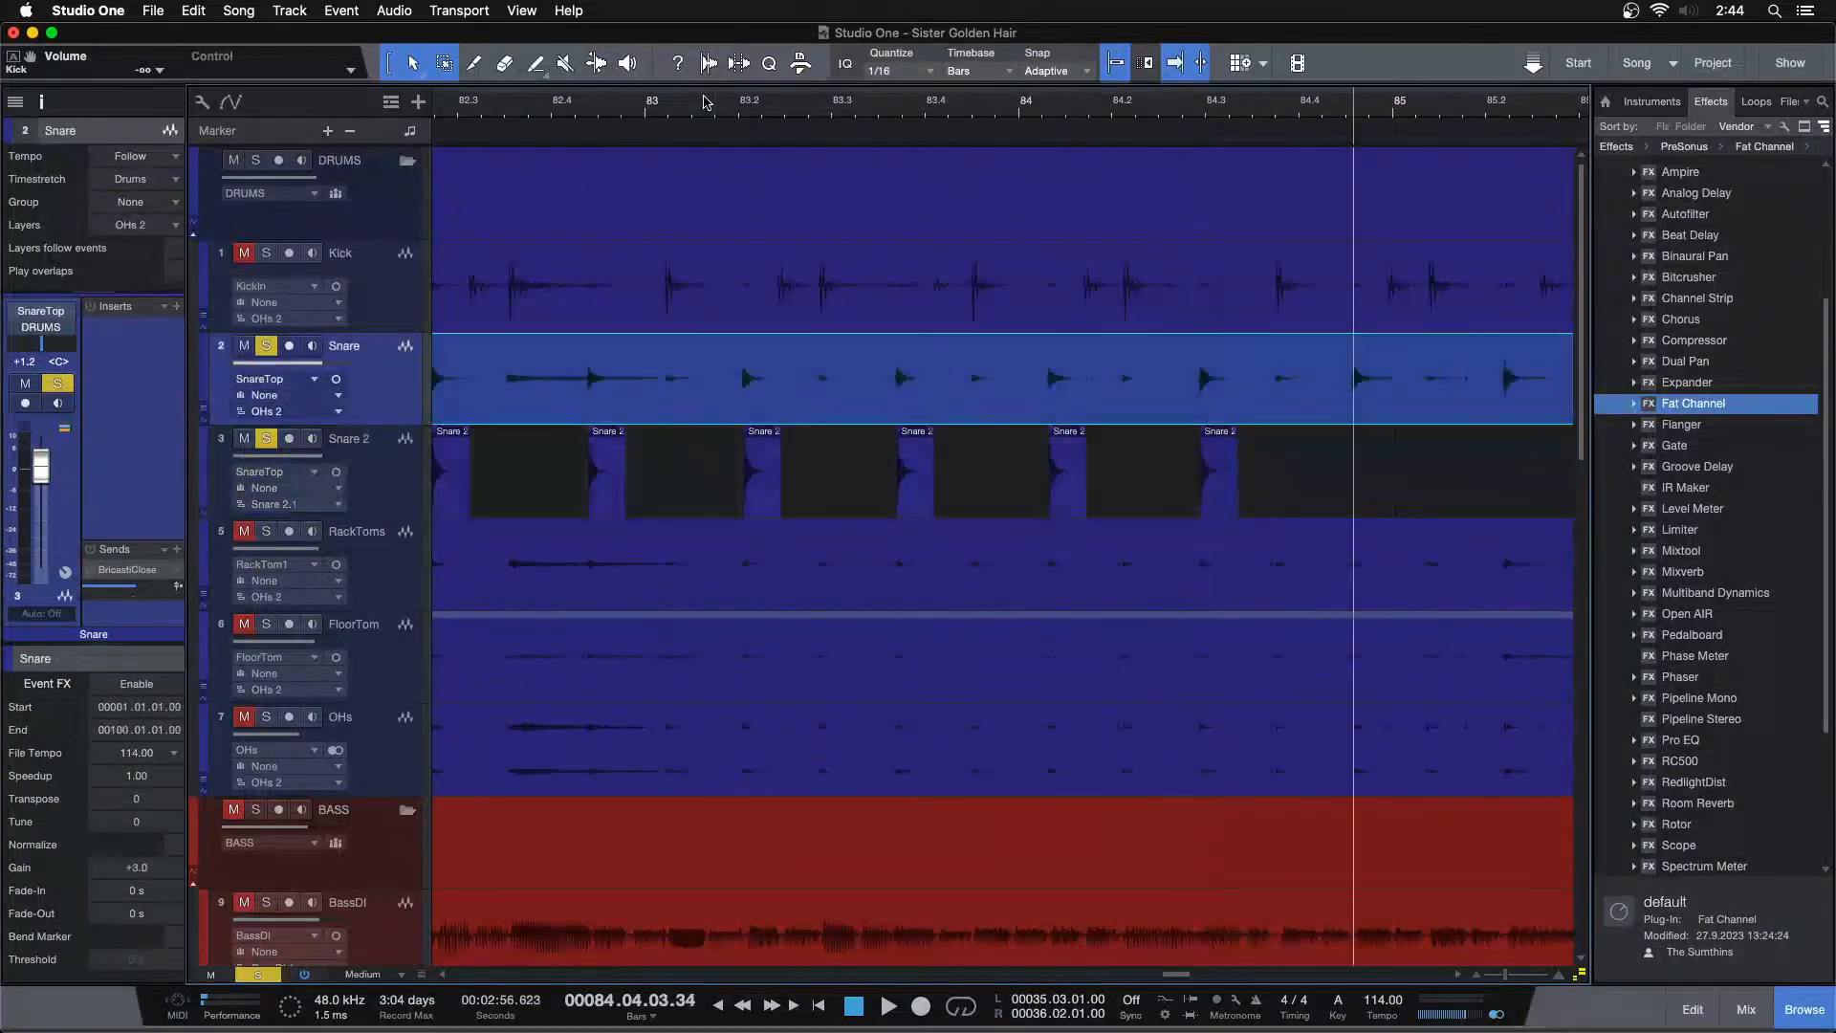
{"action": "key", "text": "Tab"}
{"action": "key", "text": "Down"}
{"action": "key", "text": "super+v"}
{"action": "key", "text": "Up"}
{"action": "key", "text": "Tab"}
{"action": "key", "text": "Down"}
{"action": "key", "text": "super+v"}
{"action": "key", "text": "Up"}
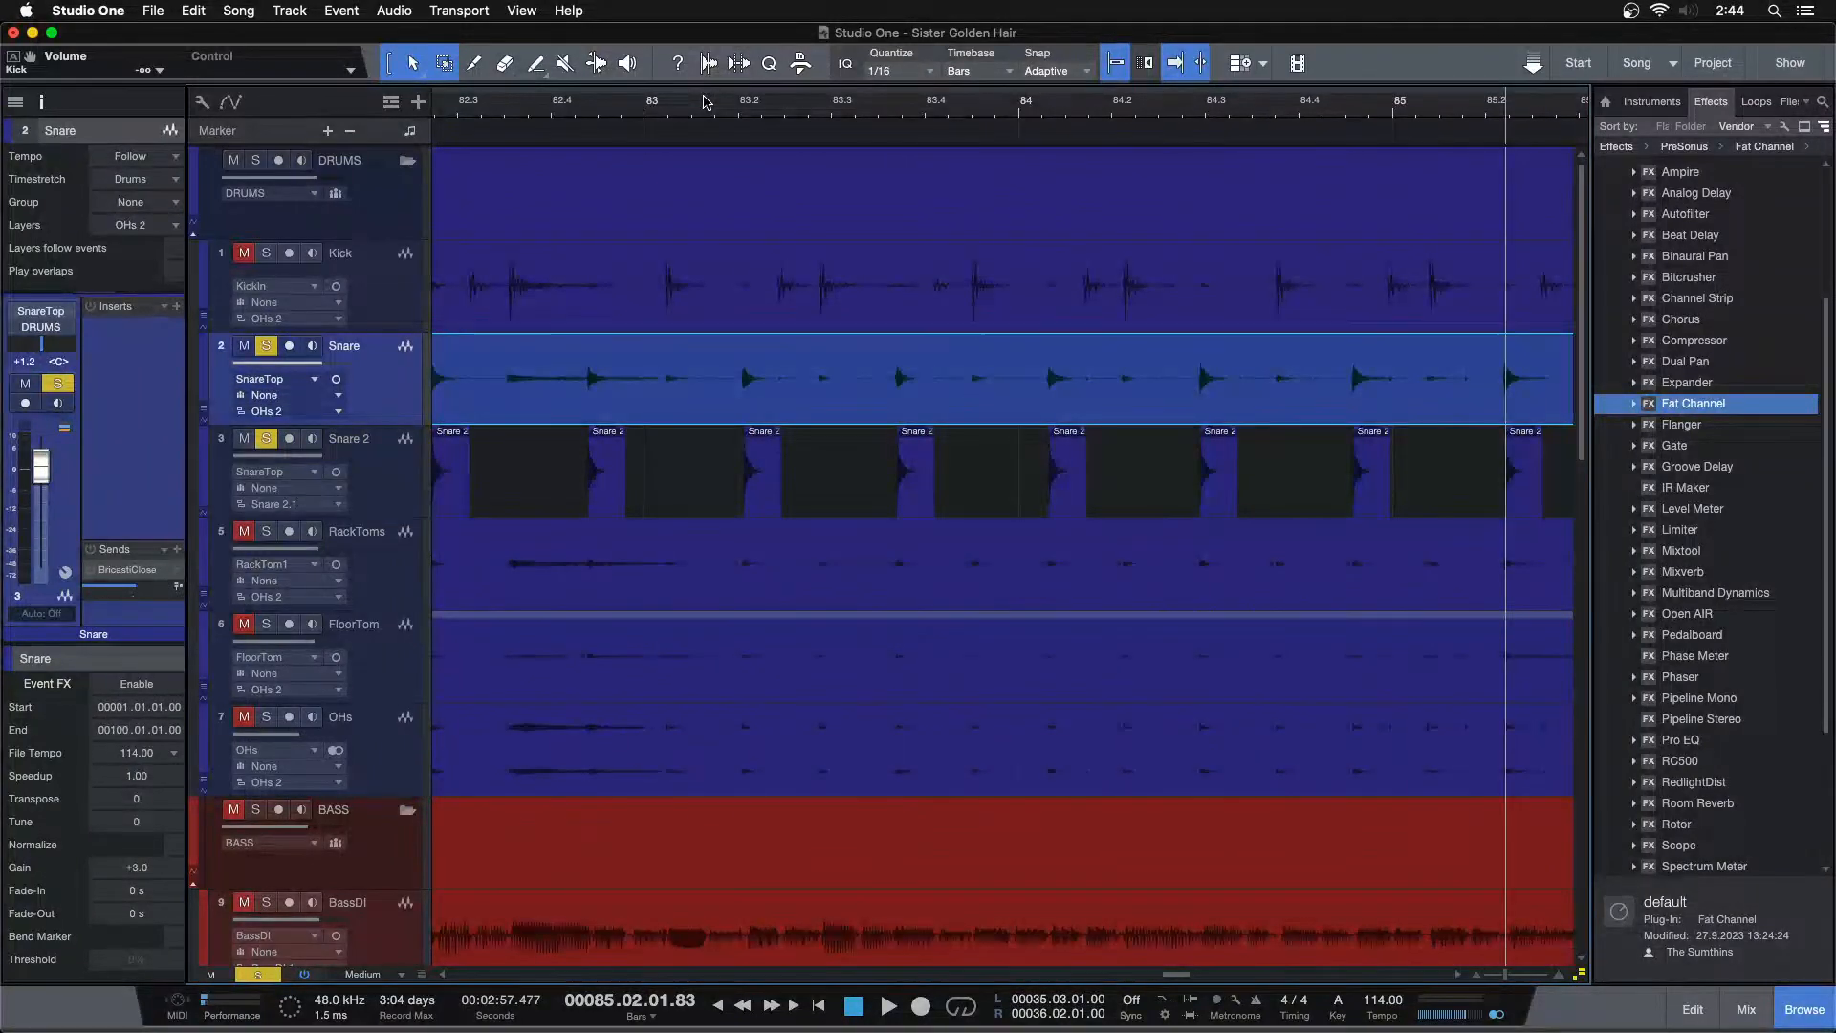
{"action": "key", "text": "Tab"}
Copy the long snare hit from about bar 85.3 to 86.2 on the Snare track onto Snare 2 and shorten its end
{"action": "key", "text": "space"}
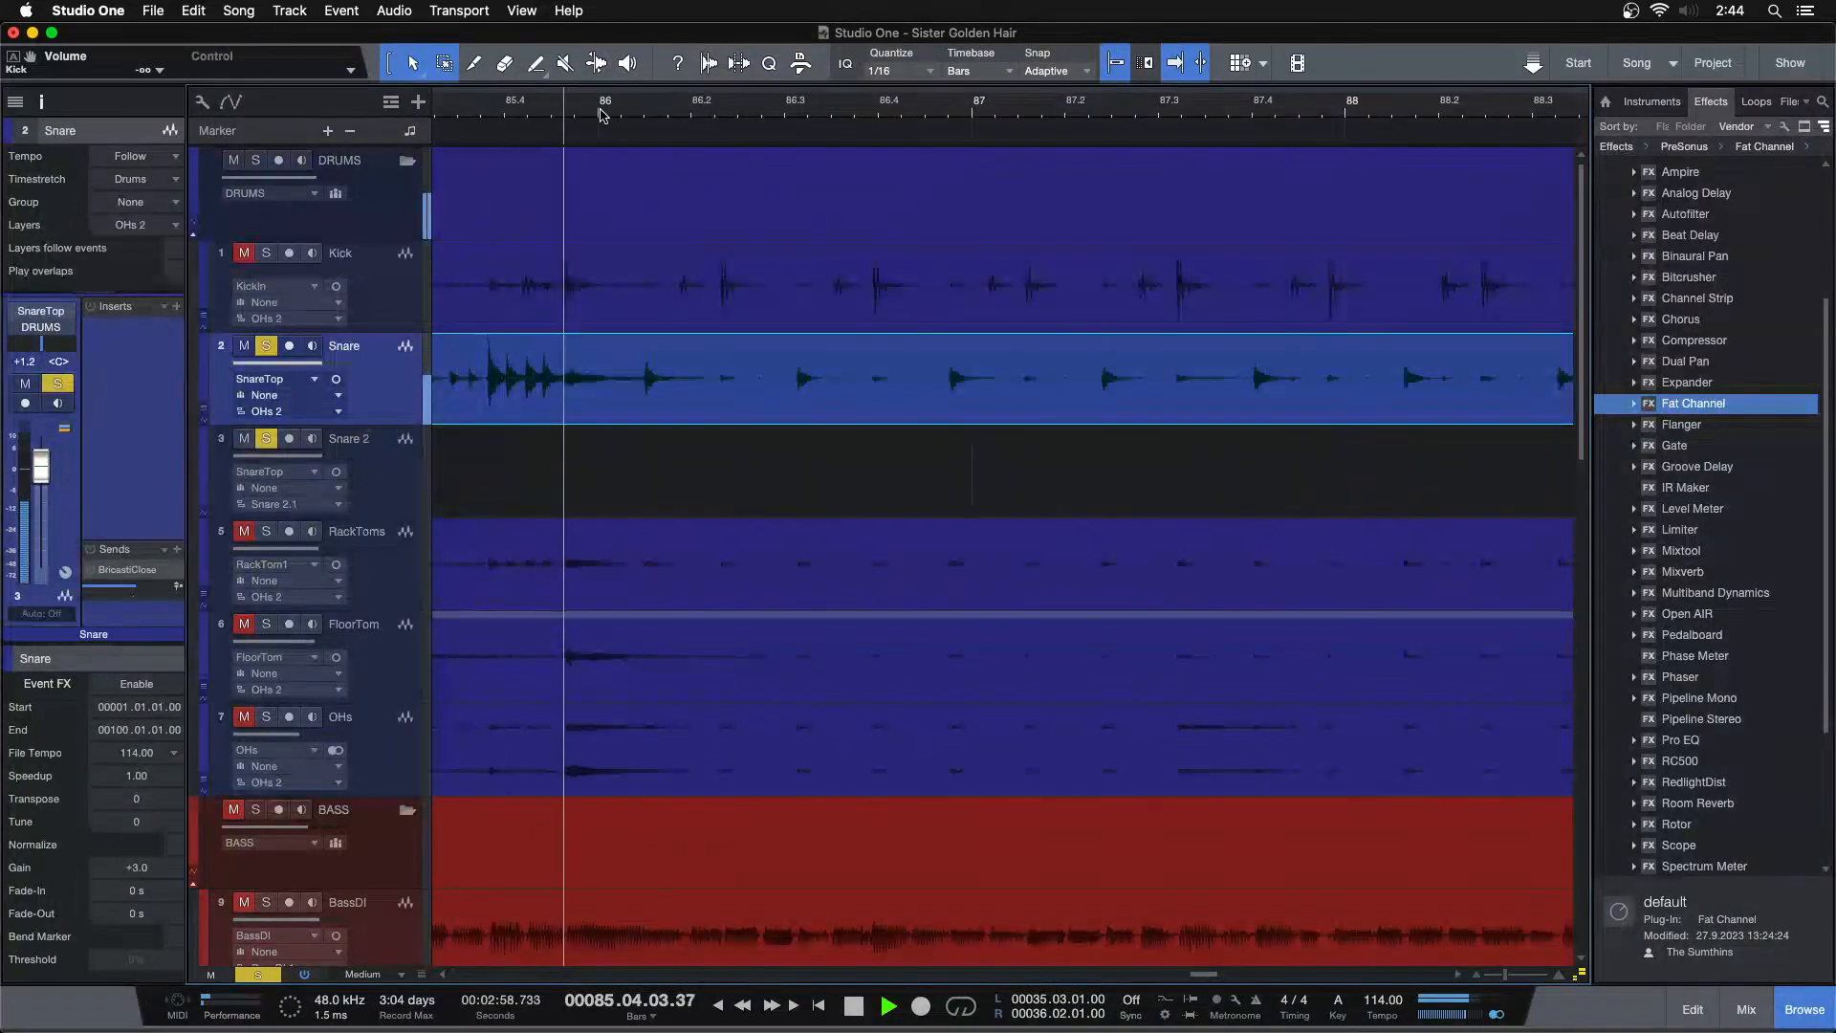
{"action": "left_click", "coordinate": [704, 112]}
{"action": "key", "text": "space"}
{"action": "left_click_drag", "start_coordinate": [837, 112], "coordinate": [824, 133]}
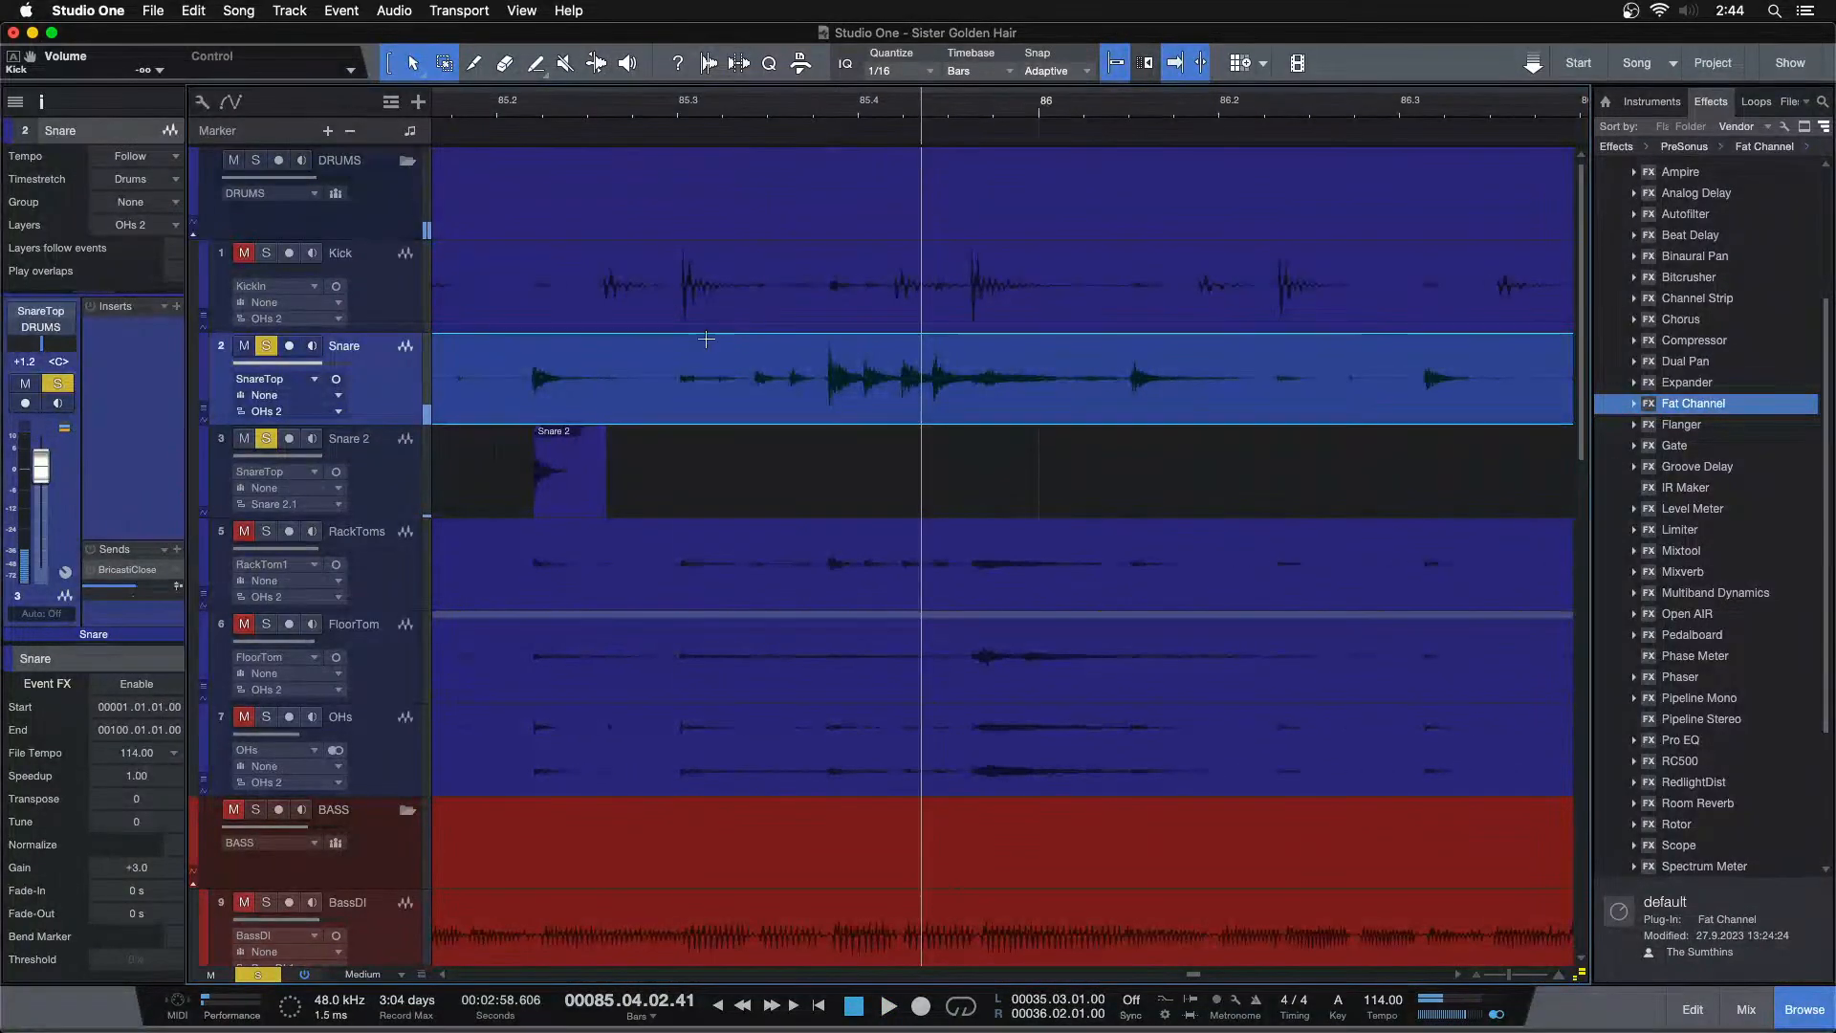
{"action": "left_click_drag", "start_coordinate": [684, 382], "coordinate": [1229, 380]}
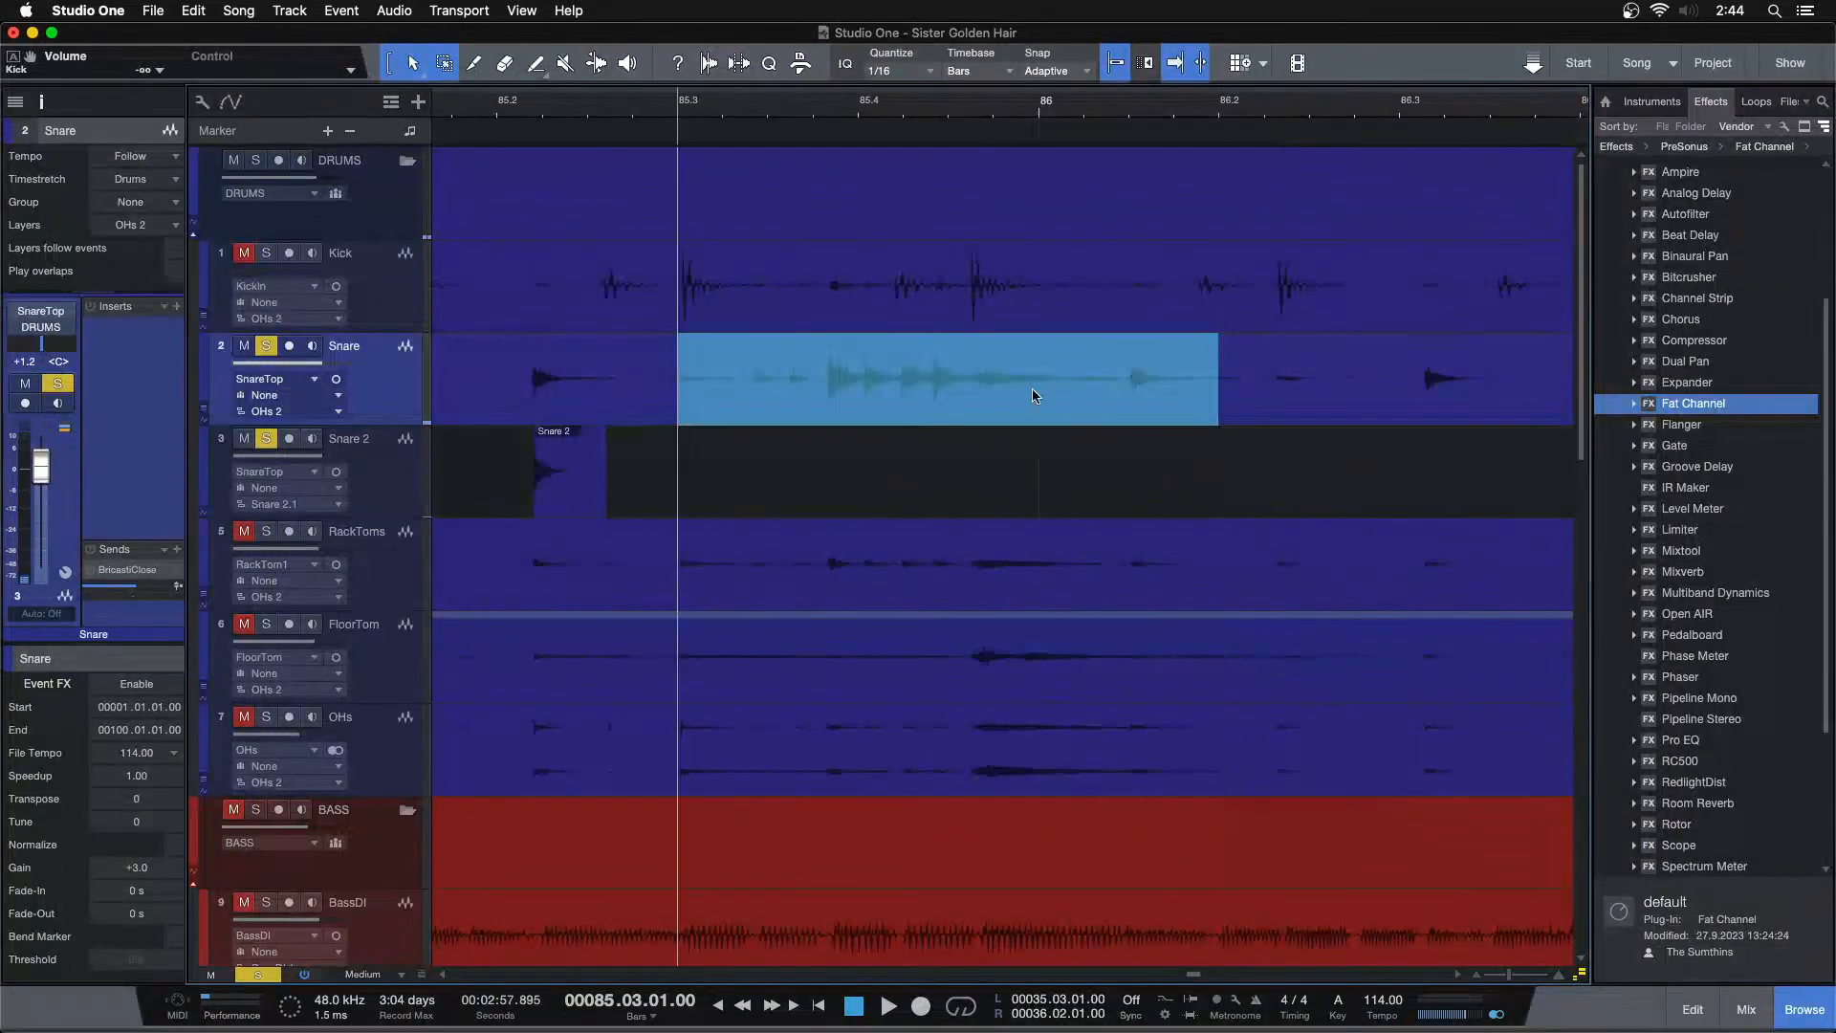
{"action": "left_click_drag", "start_coordinate": [903, 403], "coordinate": [909, 464]}
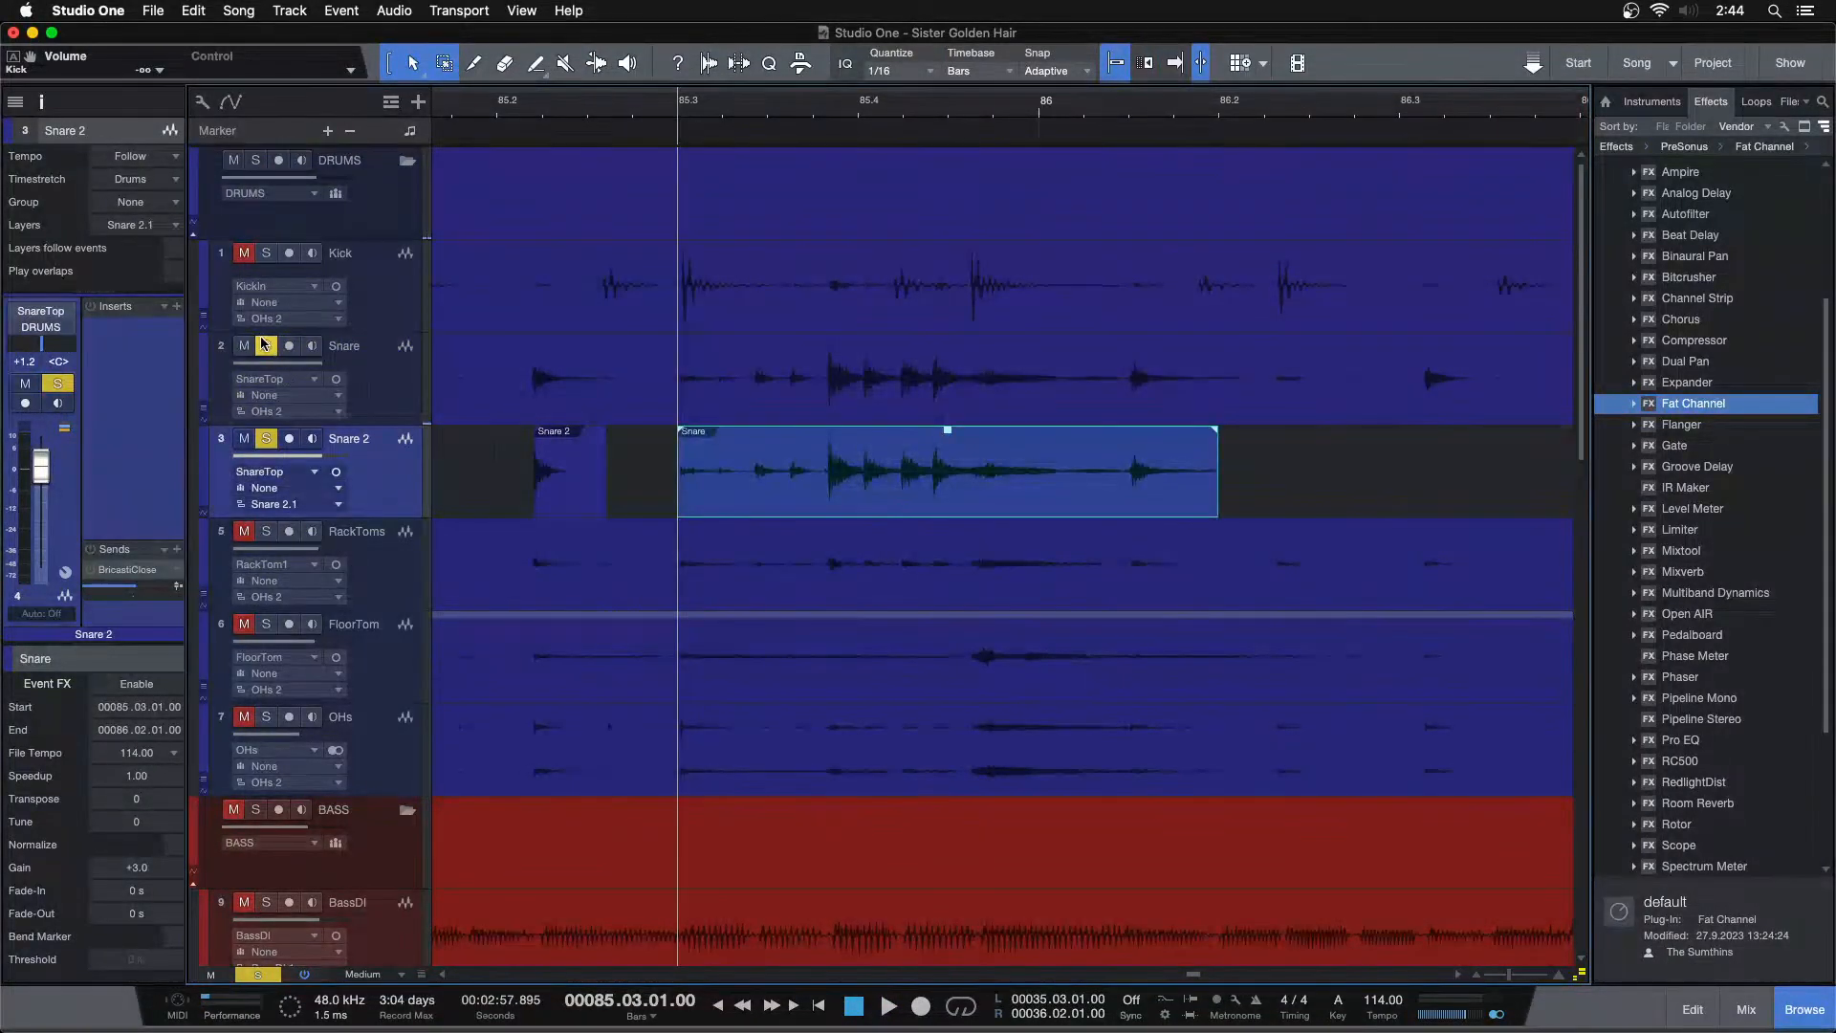
{"action": "left_click", "coordinate": [263, 346]}
{"action": "key", "text": "space"}
Give the copied snare hit a fade-in of about 131 ms and a fade-out of about 413 ms
{"action": "key", "text": "space"}
{"action": "left_click_drag", "start_coordinate": [1217, 481], "coordinate": [1097, 482]}
{"action": "left_click", "coordinate": [730, 103]}
{"action": "key", "text": "space"}
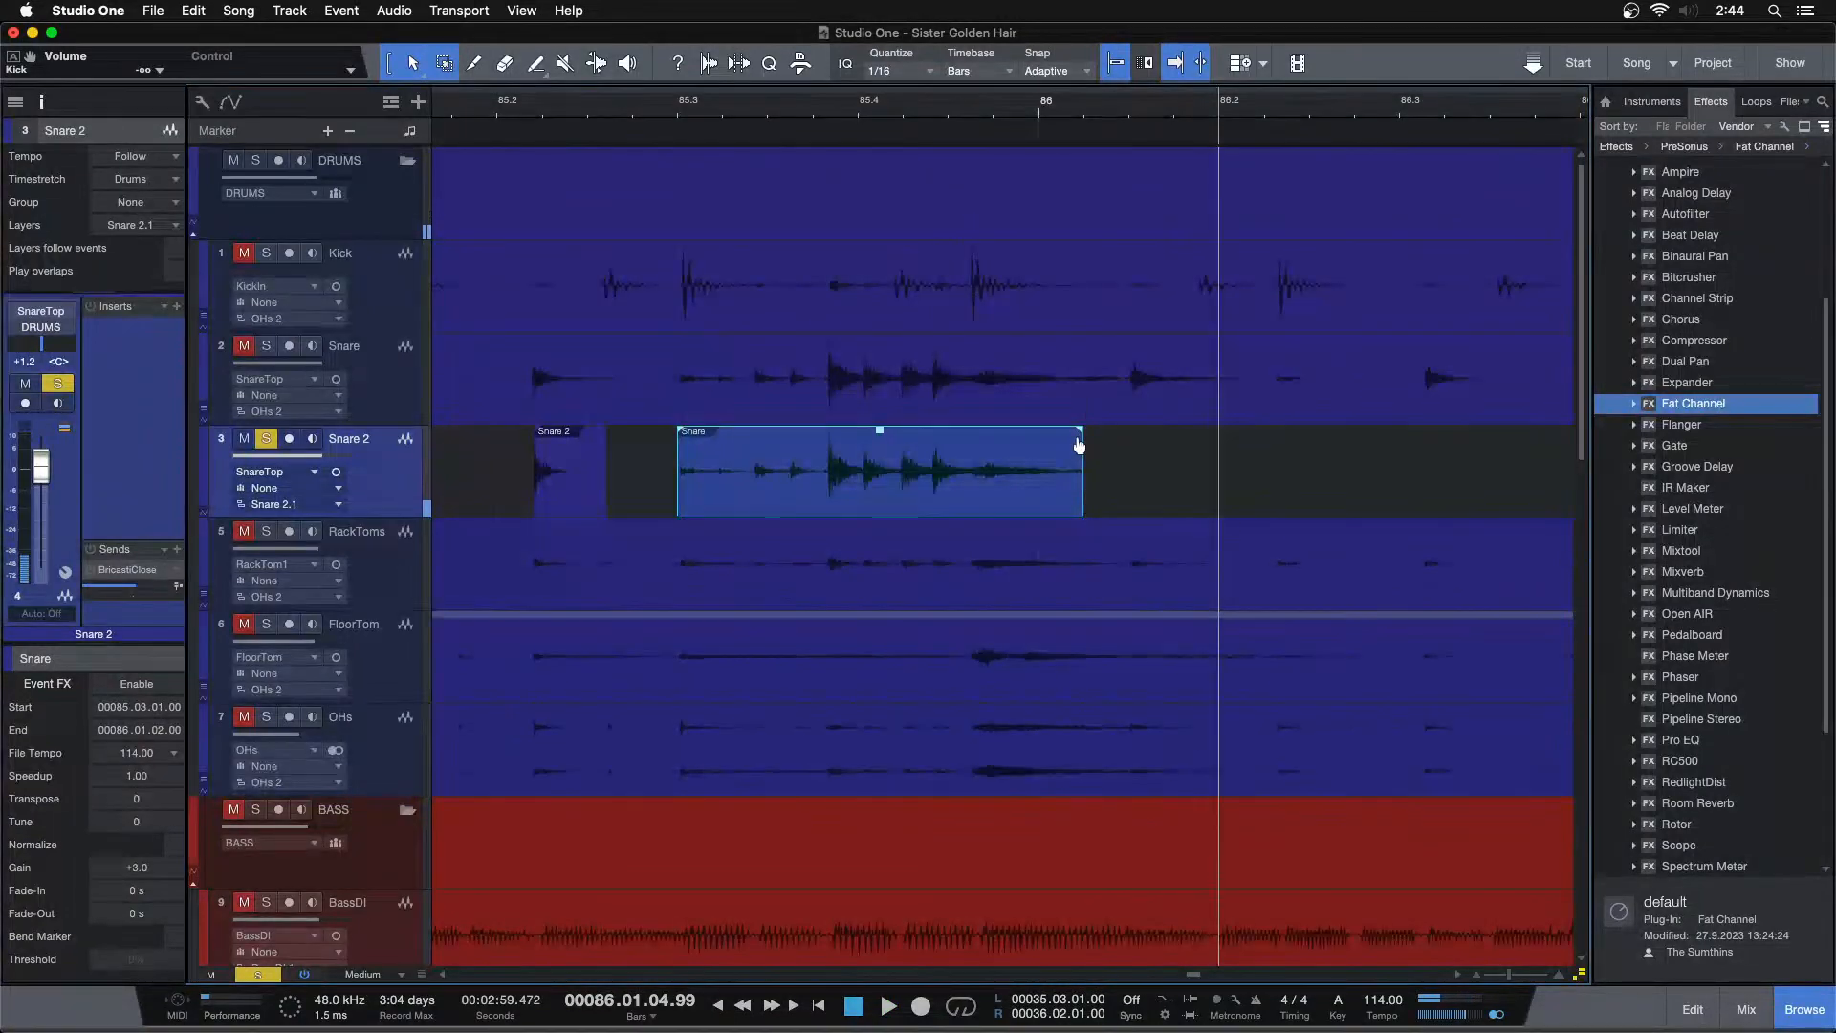
{"action": "left_click_drag", "start_coordinate": [1079, 446], "coordinate": [940, 451]}
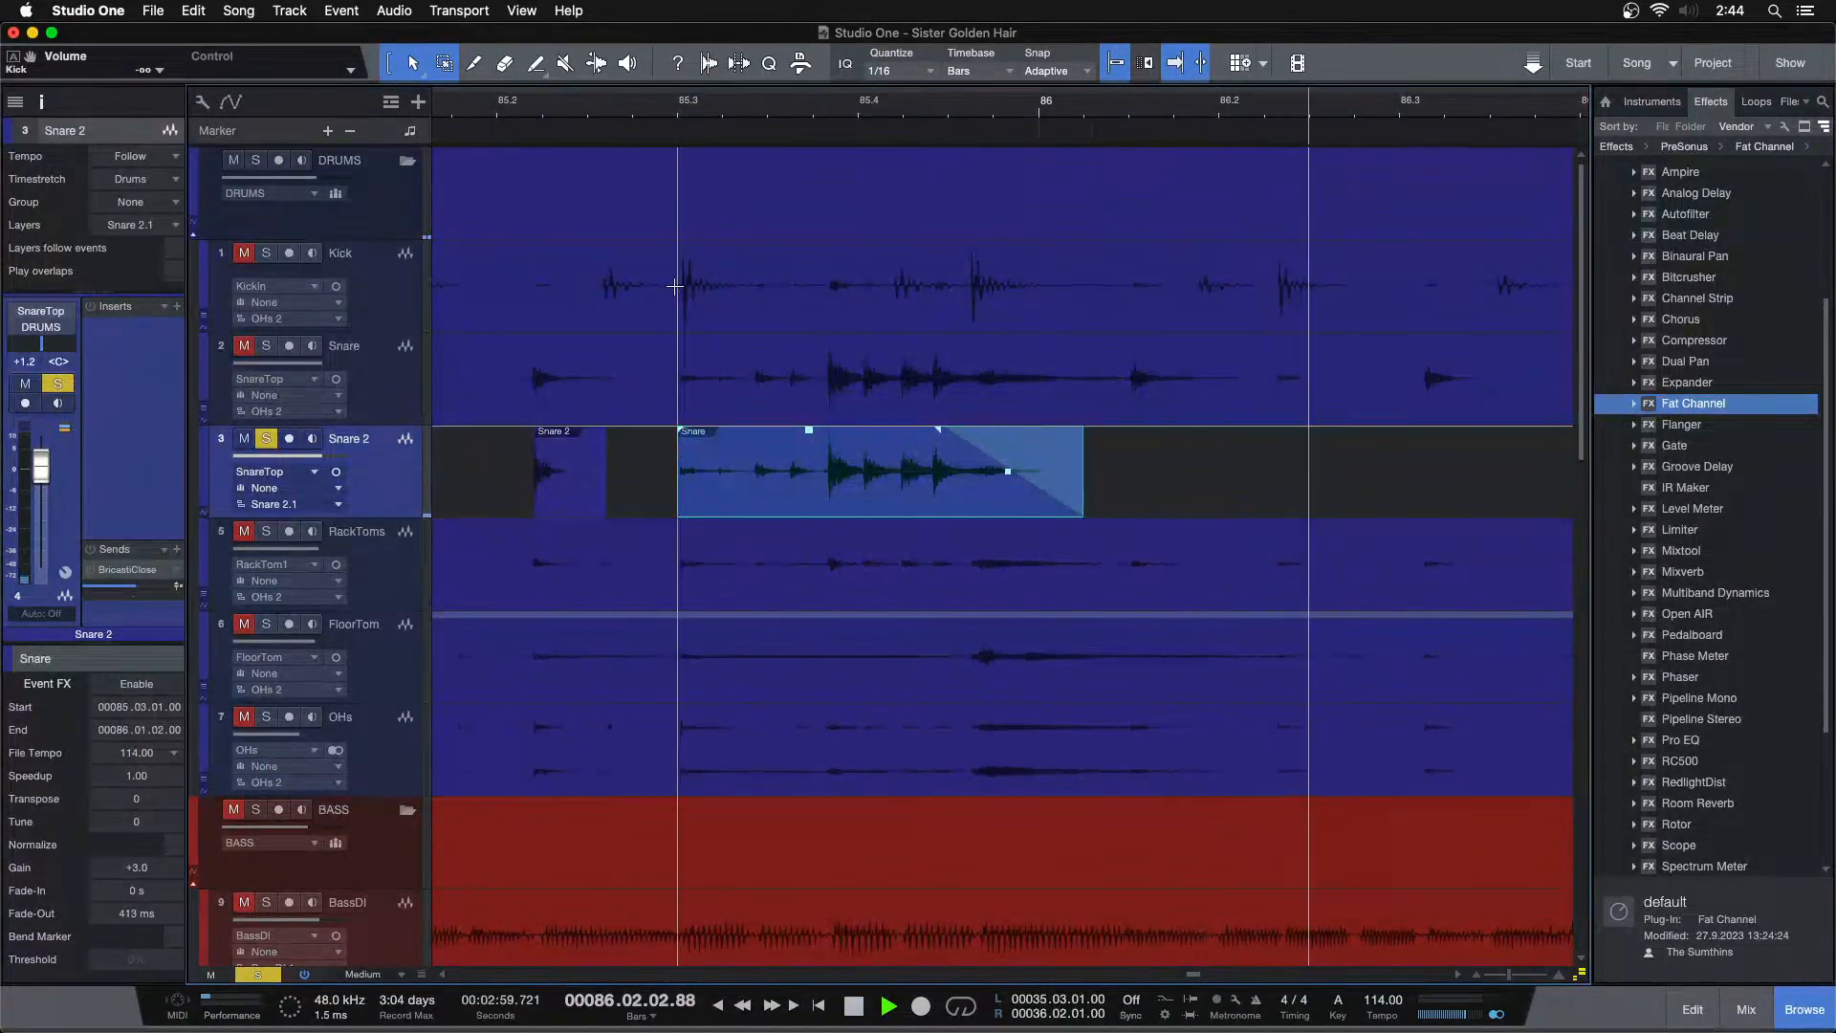
{"action": "left_click_drag", "start_coordinate": [627, 107], "coordinate": [1038, 63]}
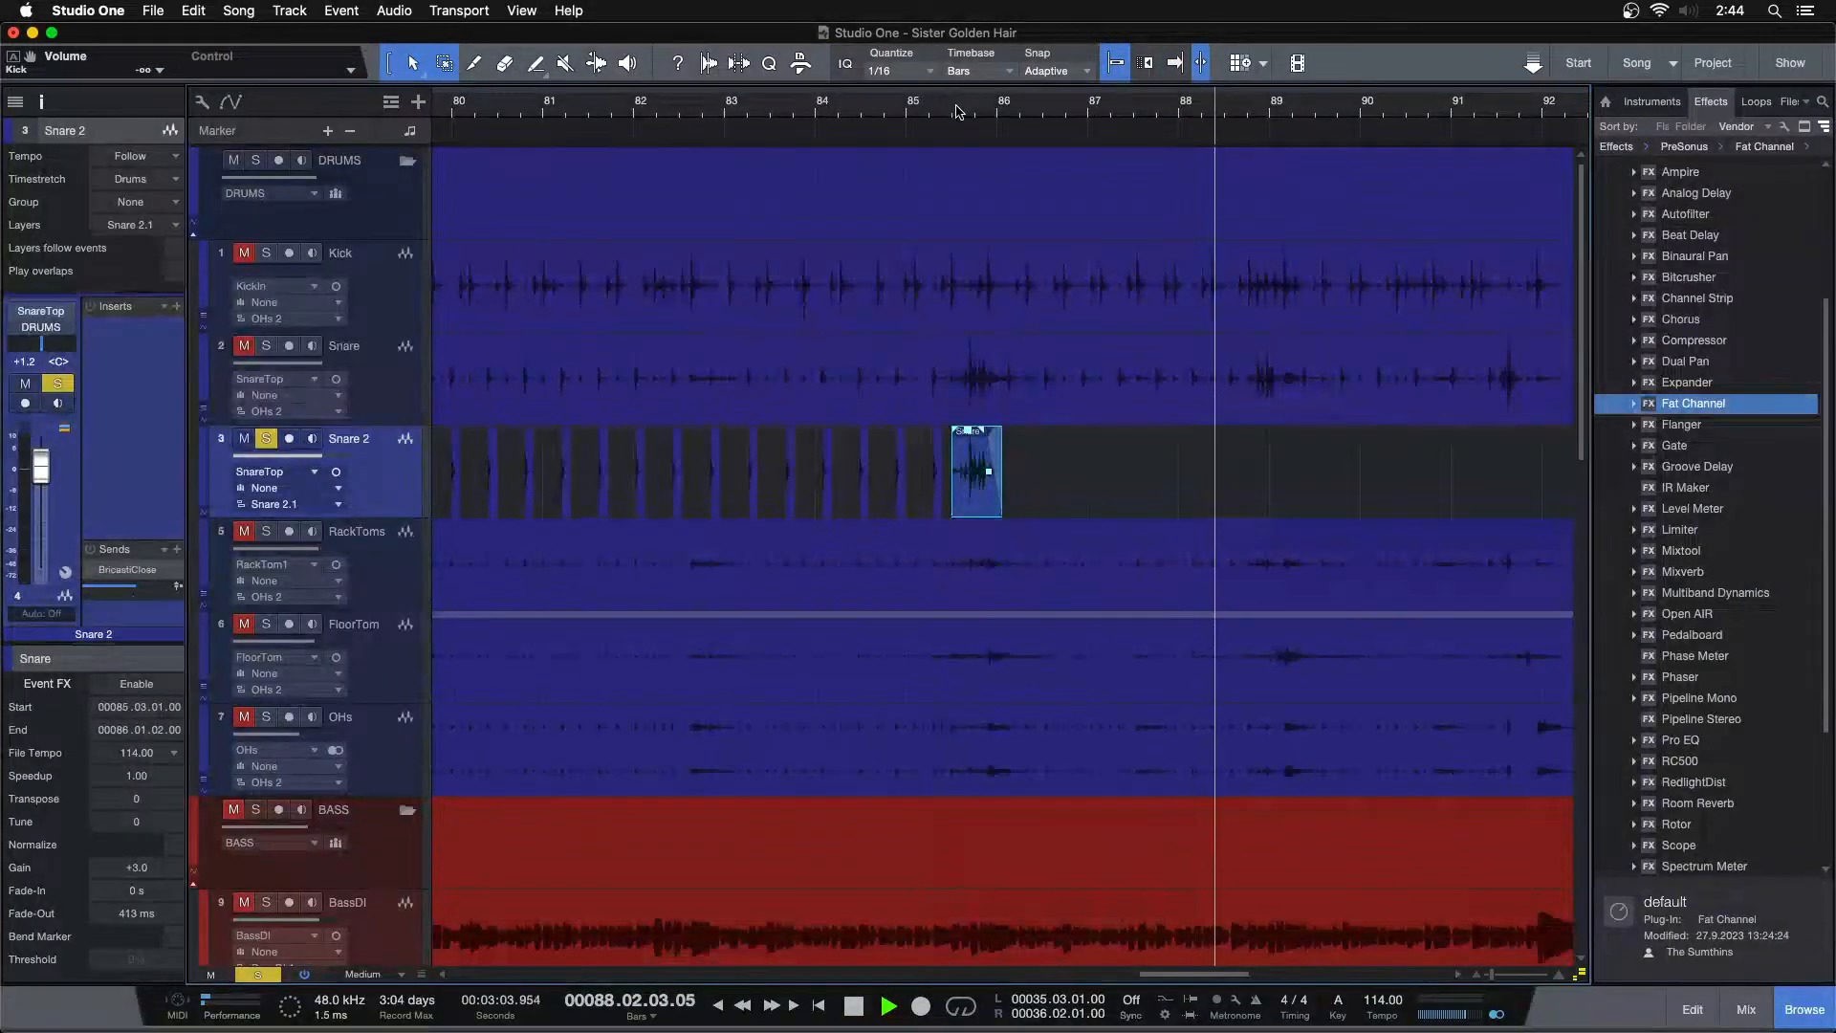
{"action": "left_click_drag", "start_coordinate": [956, 108], "coordinate": [948, 188]}
{"action": "left_click", "coordinate": [806, 112]}
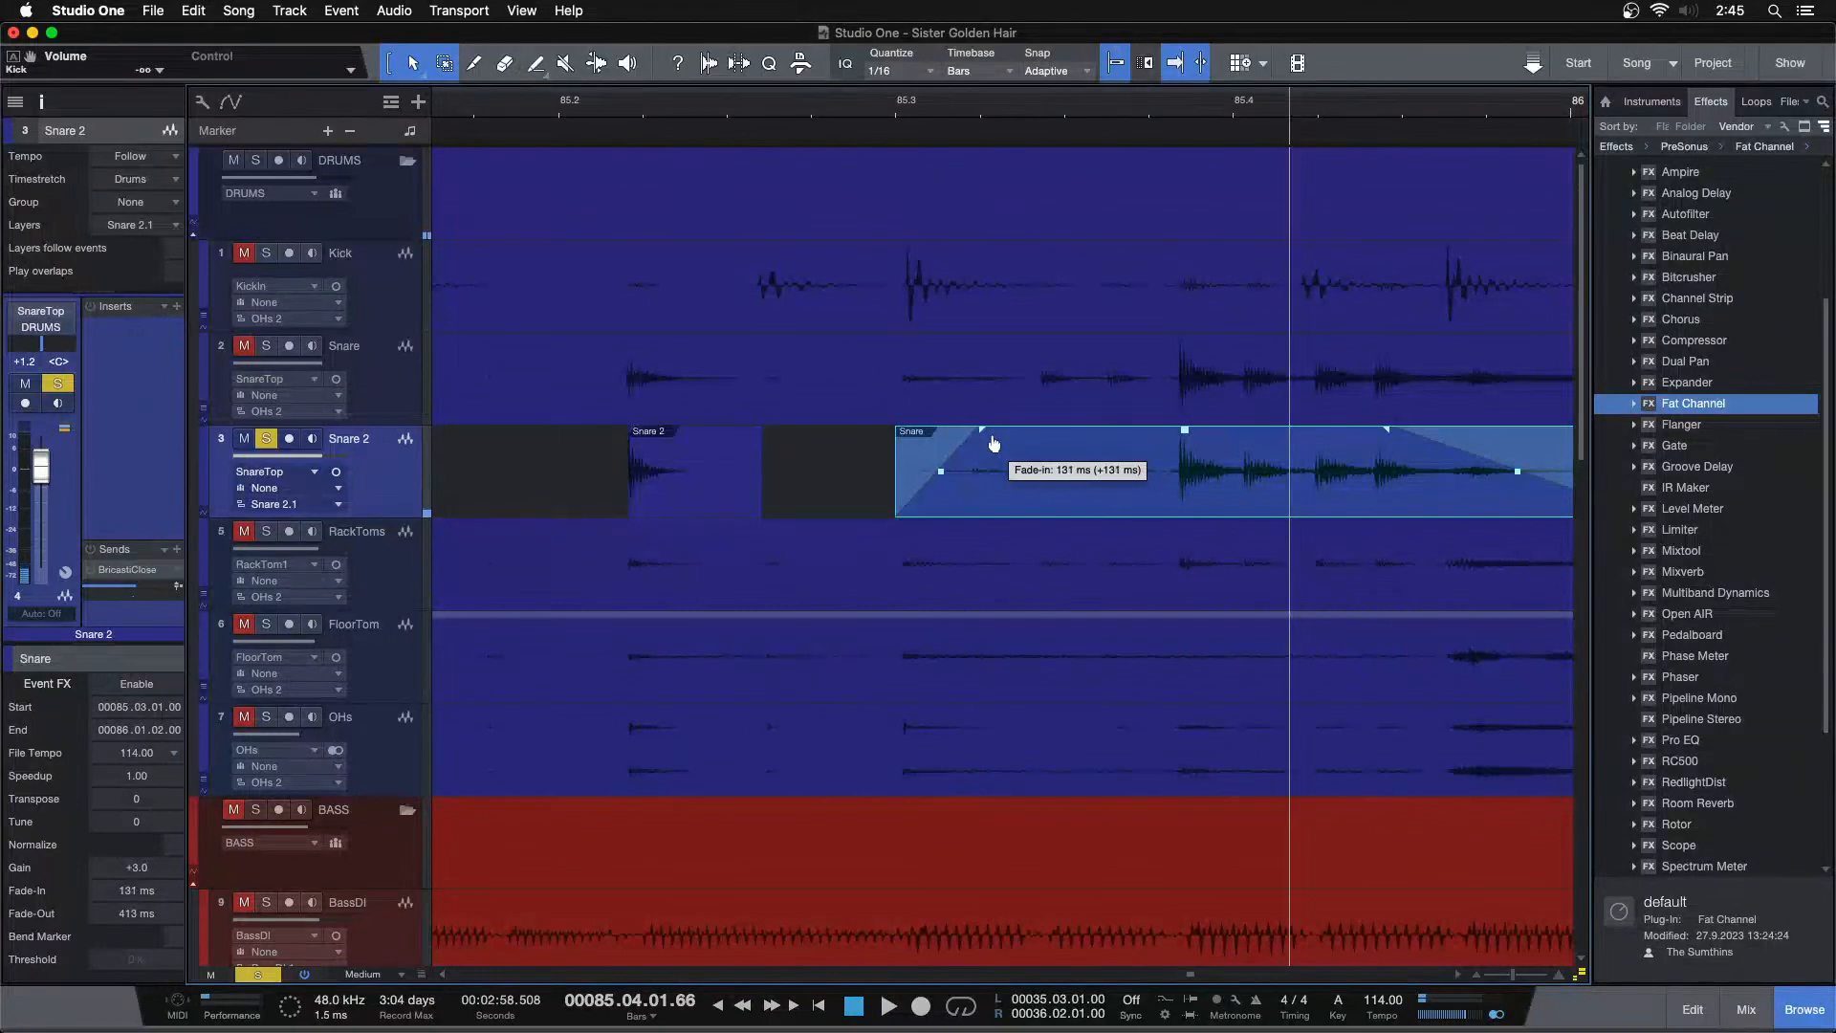
{"action": "key", "text": "space"}
{"action": "left_click_drag", "start_coordinate": [816, 110], "coordinate": [737, 75]}
{"action": "key", "text": "space"}
{"action": "key", "text": "f"}
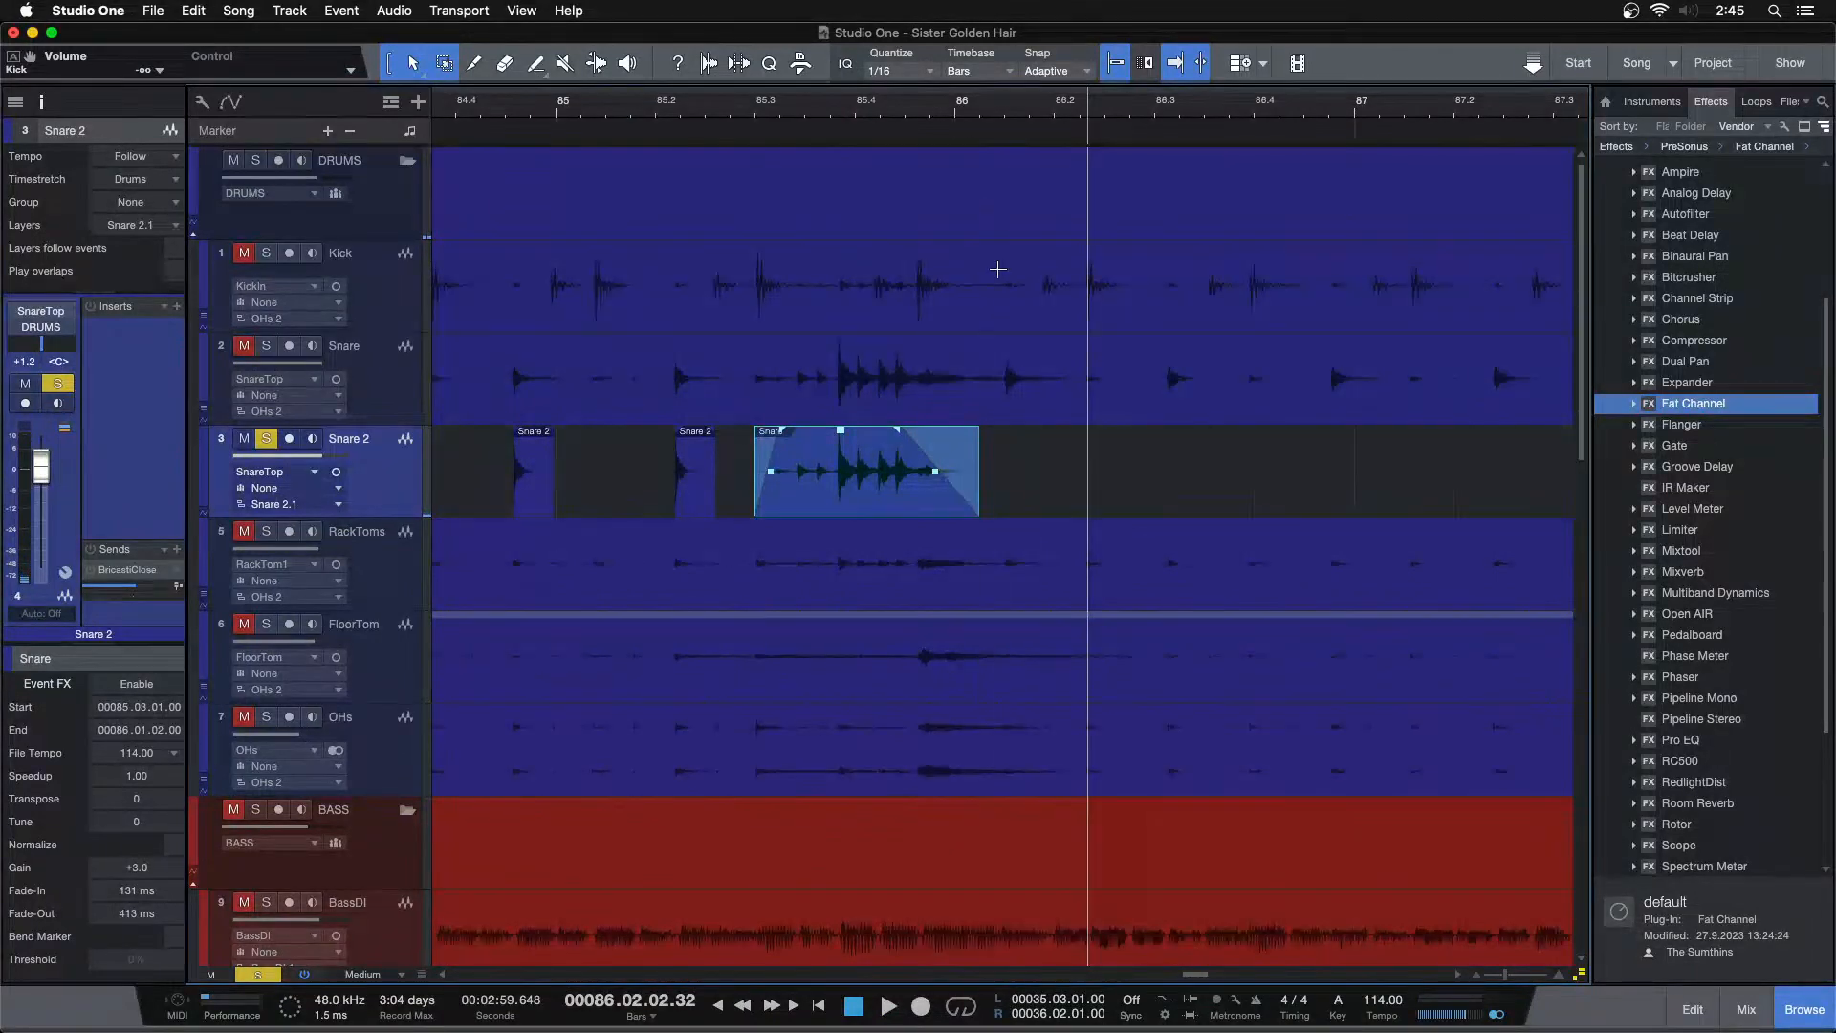
Paste the short snare hit onto Snare 2 at each snare transient from bar 86 through bar 88
{"action": "left_click", "coordinate": [1026, 386]}
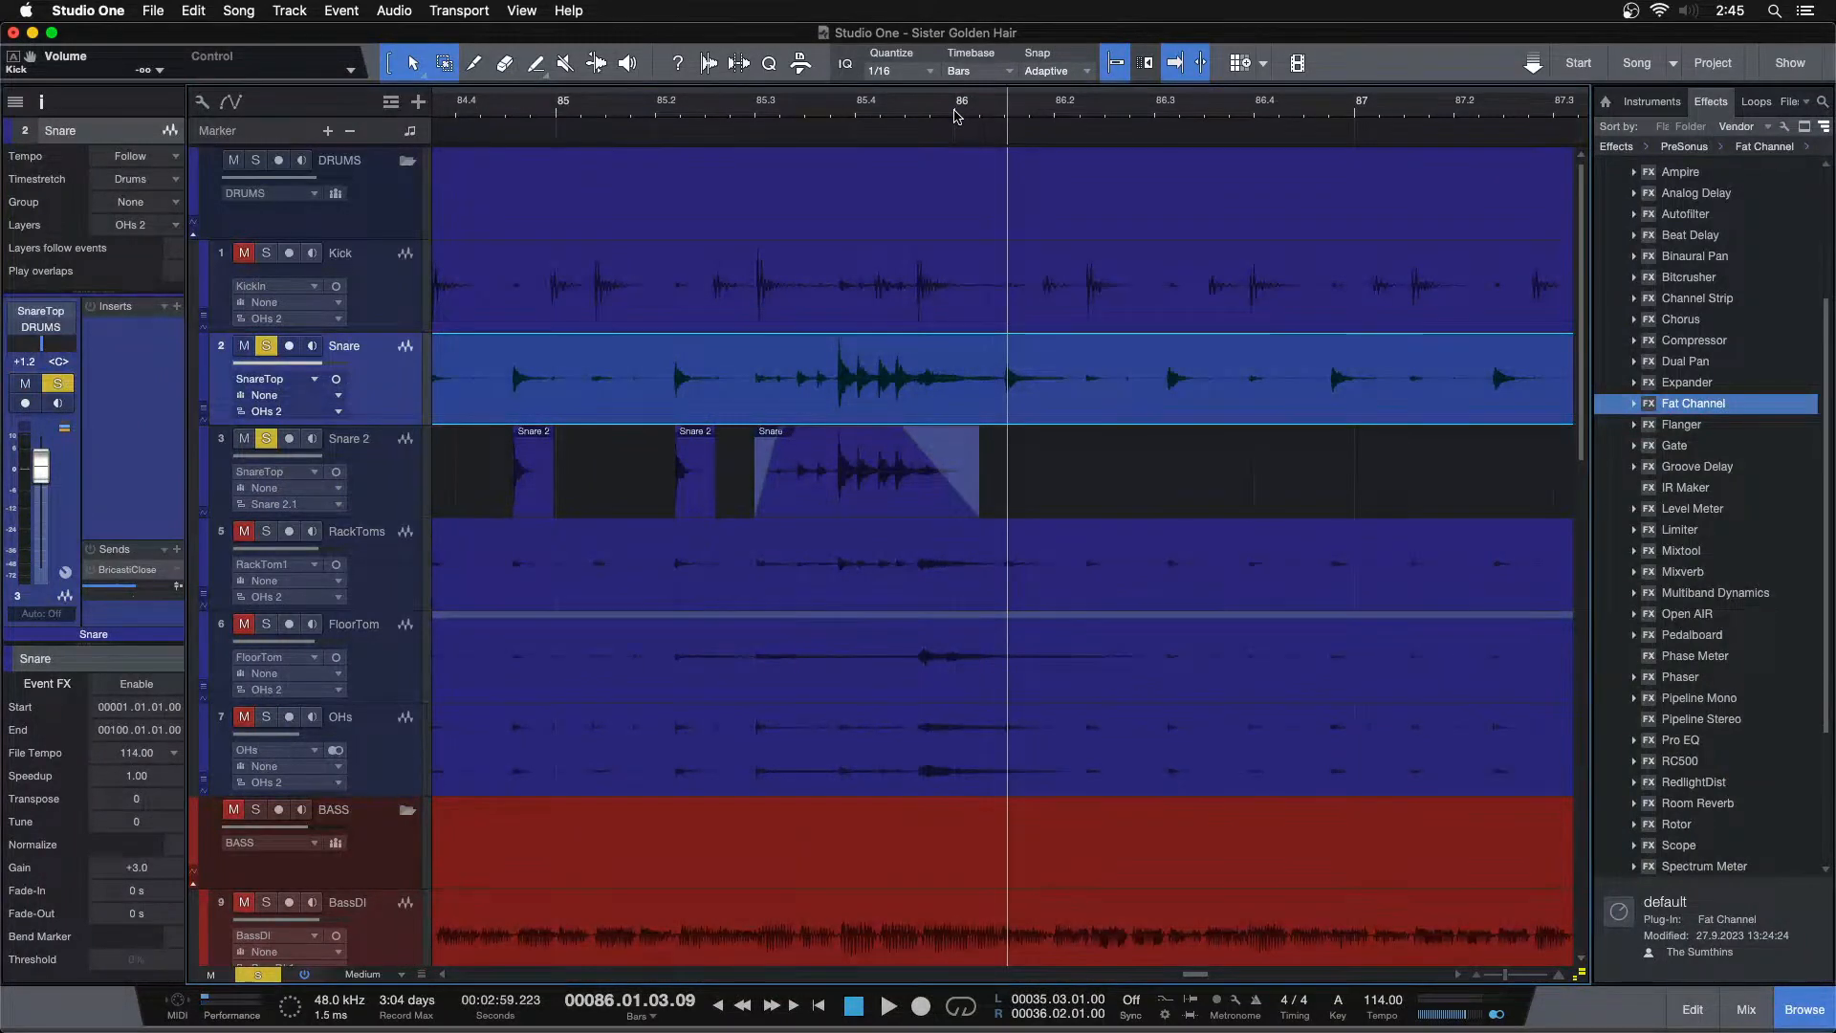
{"action": "key", "text": "Down"}
{"action": "key", "text": "super+v"}
{"action": "key", "text": "Up"}
{"action": "key", "text": "Tab"}
{"action": "key", "text": "Down"}
{"action": "key", "text": "super+v"}
{"action": "key", "text": "Up"}
{"action": "key", "text": "Tab"}
{"action": "key", "text": "Down"}
{"action": "key", "text": "super+v"}
{"action": "key", "text": "Up"}
{"action": "key", "text": "Tab"}
{"action": "key", "text": "Down"}
{"action": "key", "text": "super+v"}
{"action": "key", "text": "Up"}
{"action": "key", "text": "Tab"}
{"action": "key", "text": "Down"}
{"action": "key", "text": "super+v"}
{"action": "key", "text": "Up"}
{"action": "key", "text": "Tab"}
{"action": "key", "text": "Down"}
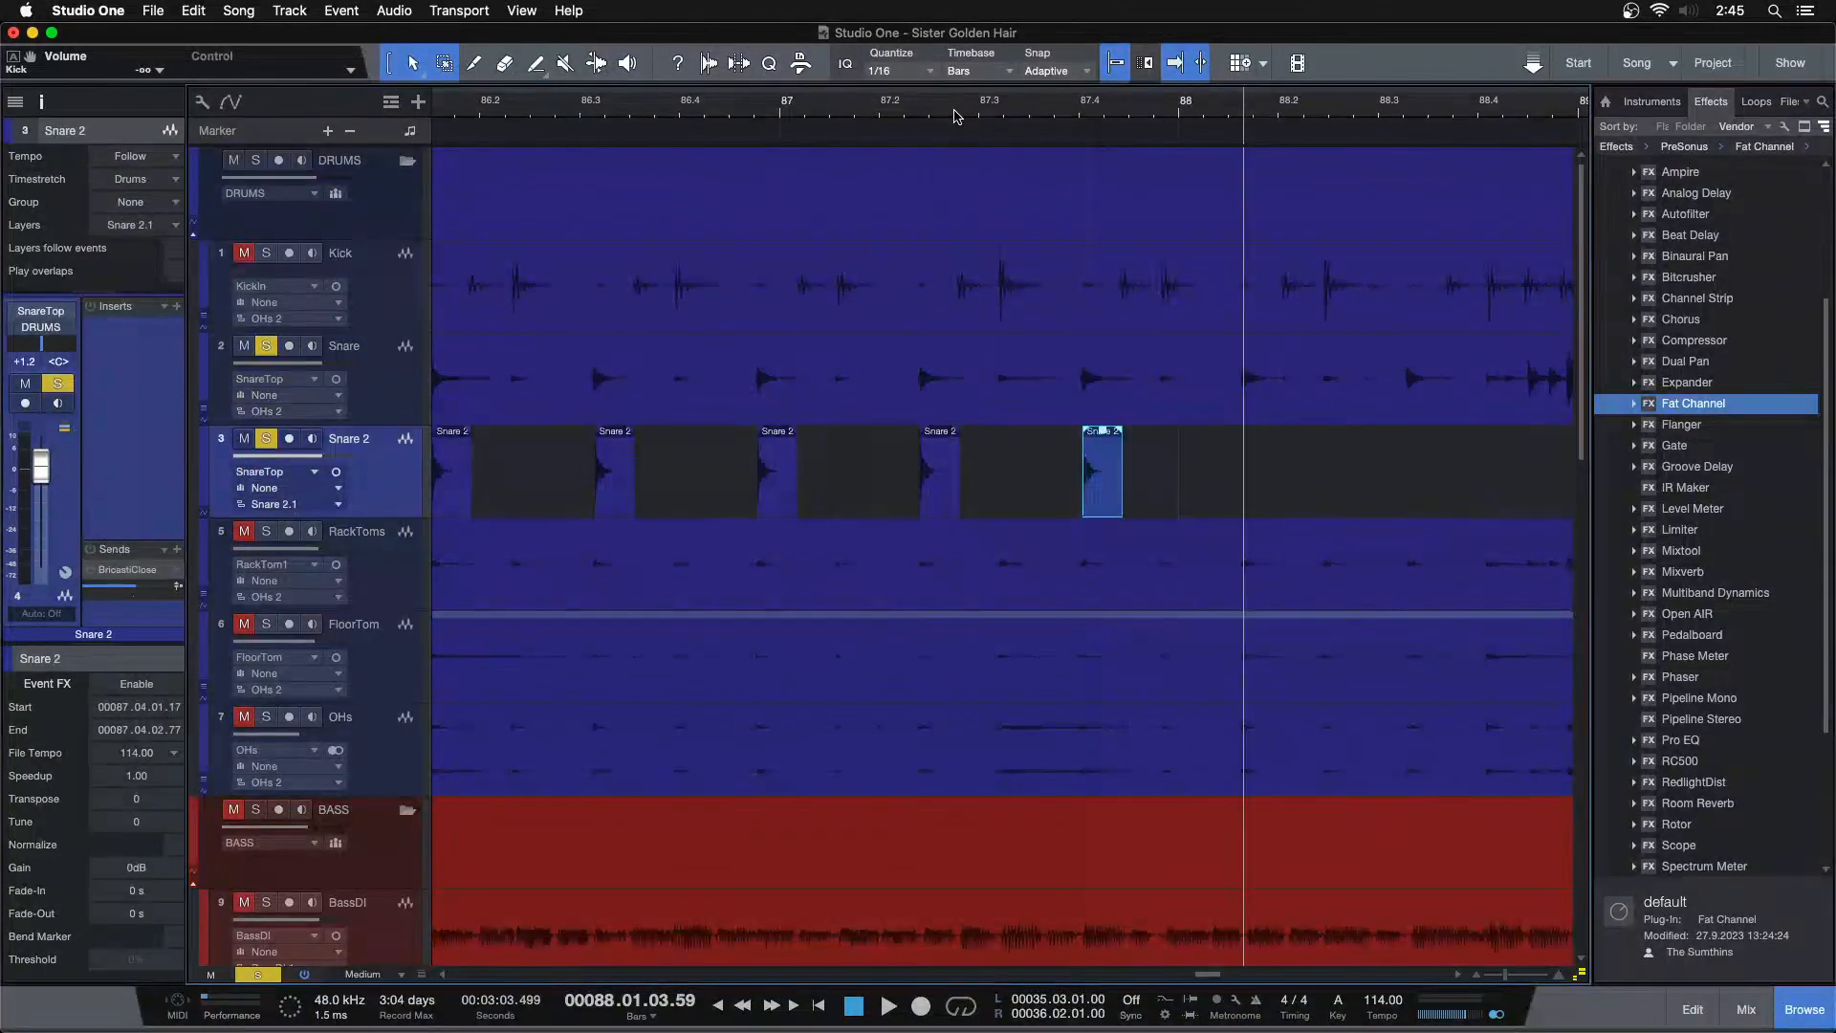
{"action": "key", "text": "super+v"}
{"action": "key", "text": "Up"}
{"action": "key", "text": "Tab"}
{"action": "key", "text": "Down"}
{"action": "key", "text": "super+v"}
{"action": "key", "text": "Up"}
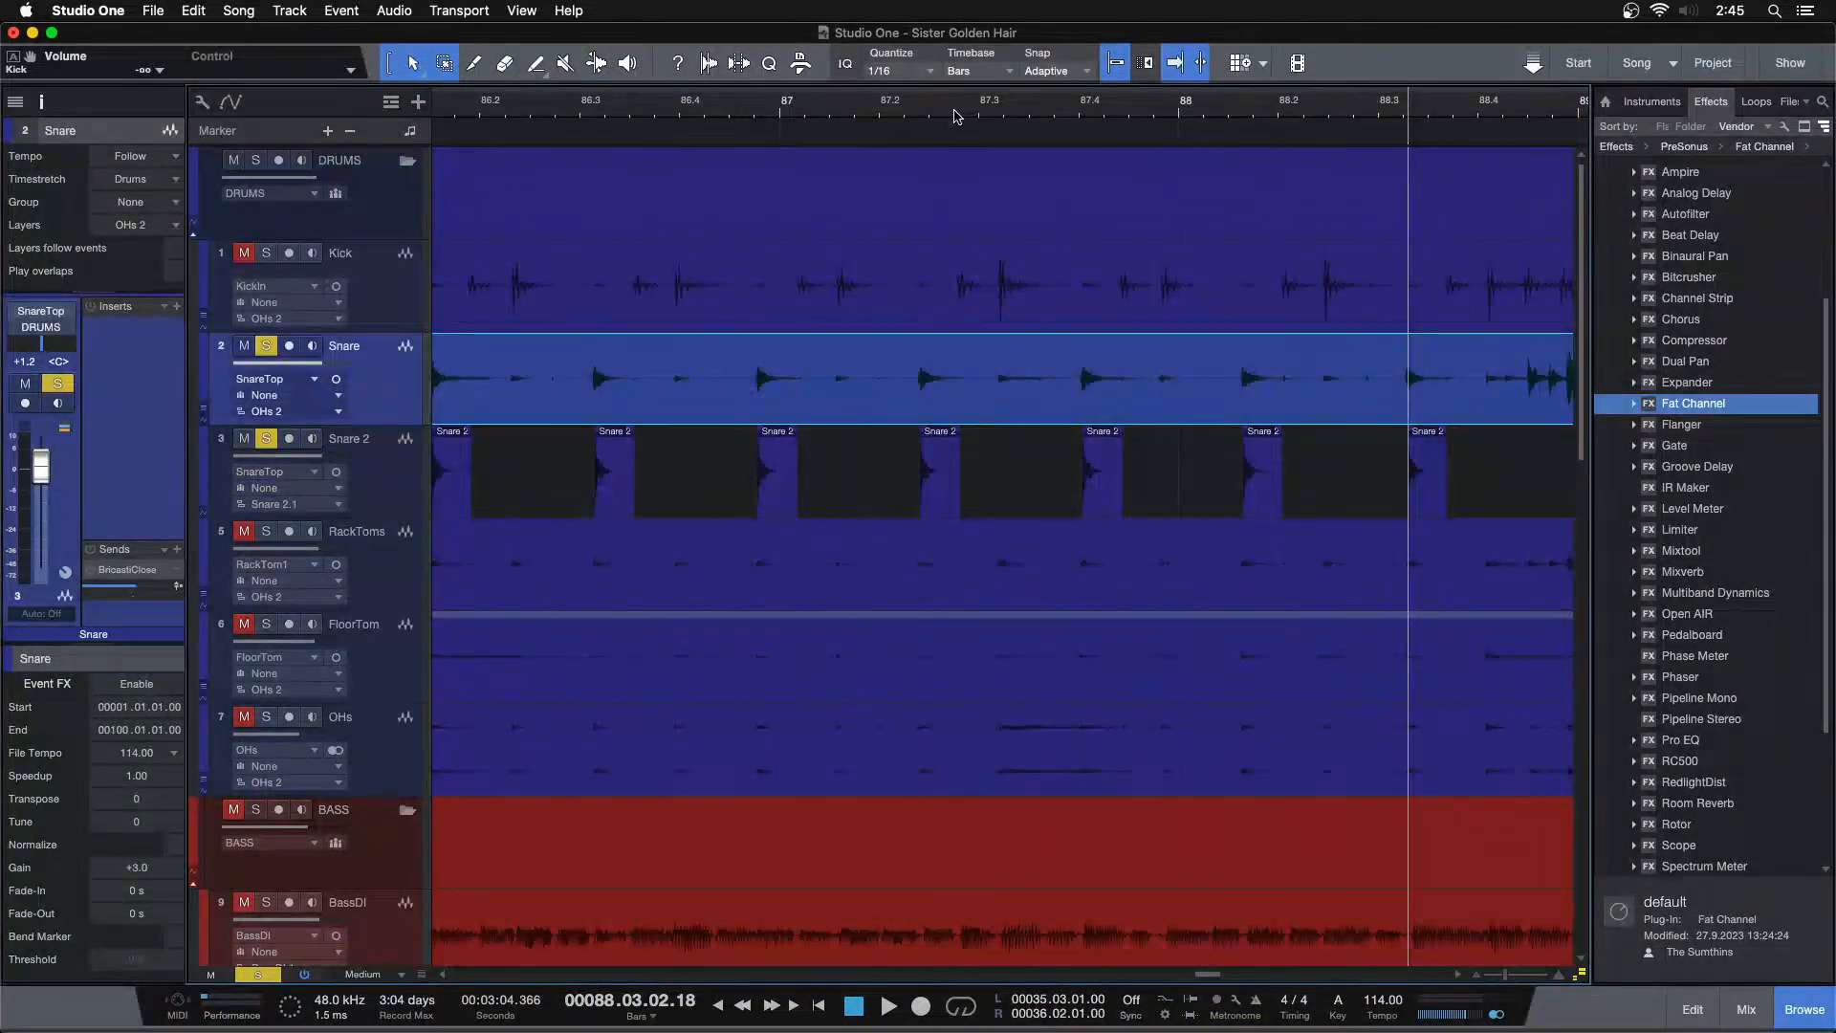
Copy the long snare hit from about bar 88.4 to 89.2 on the Snare track onto Snare 2
{"action": "left_click_drag", "start_coordinate": [1504, 109], "coordinate": [746, 135]}
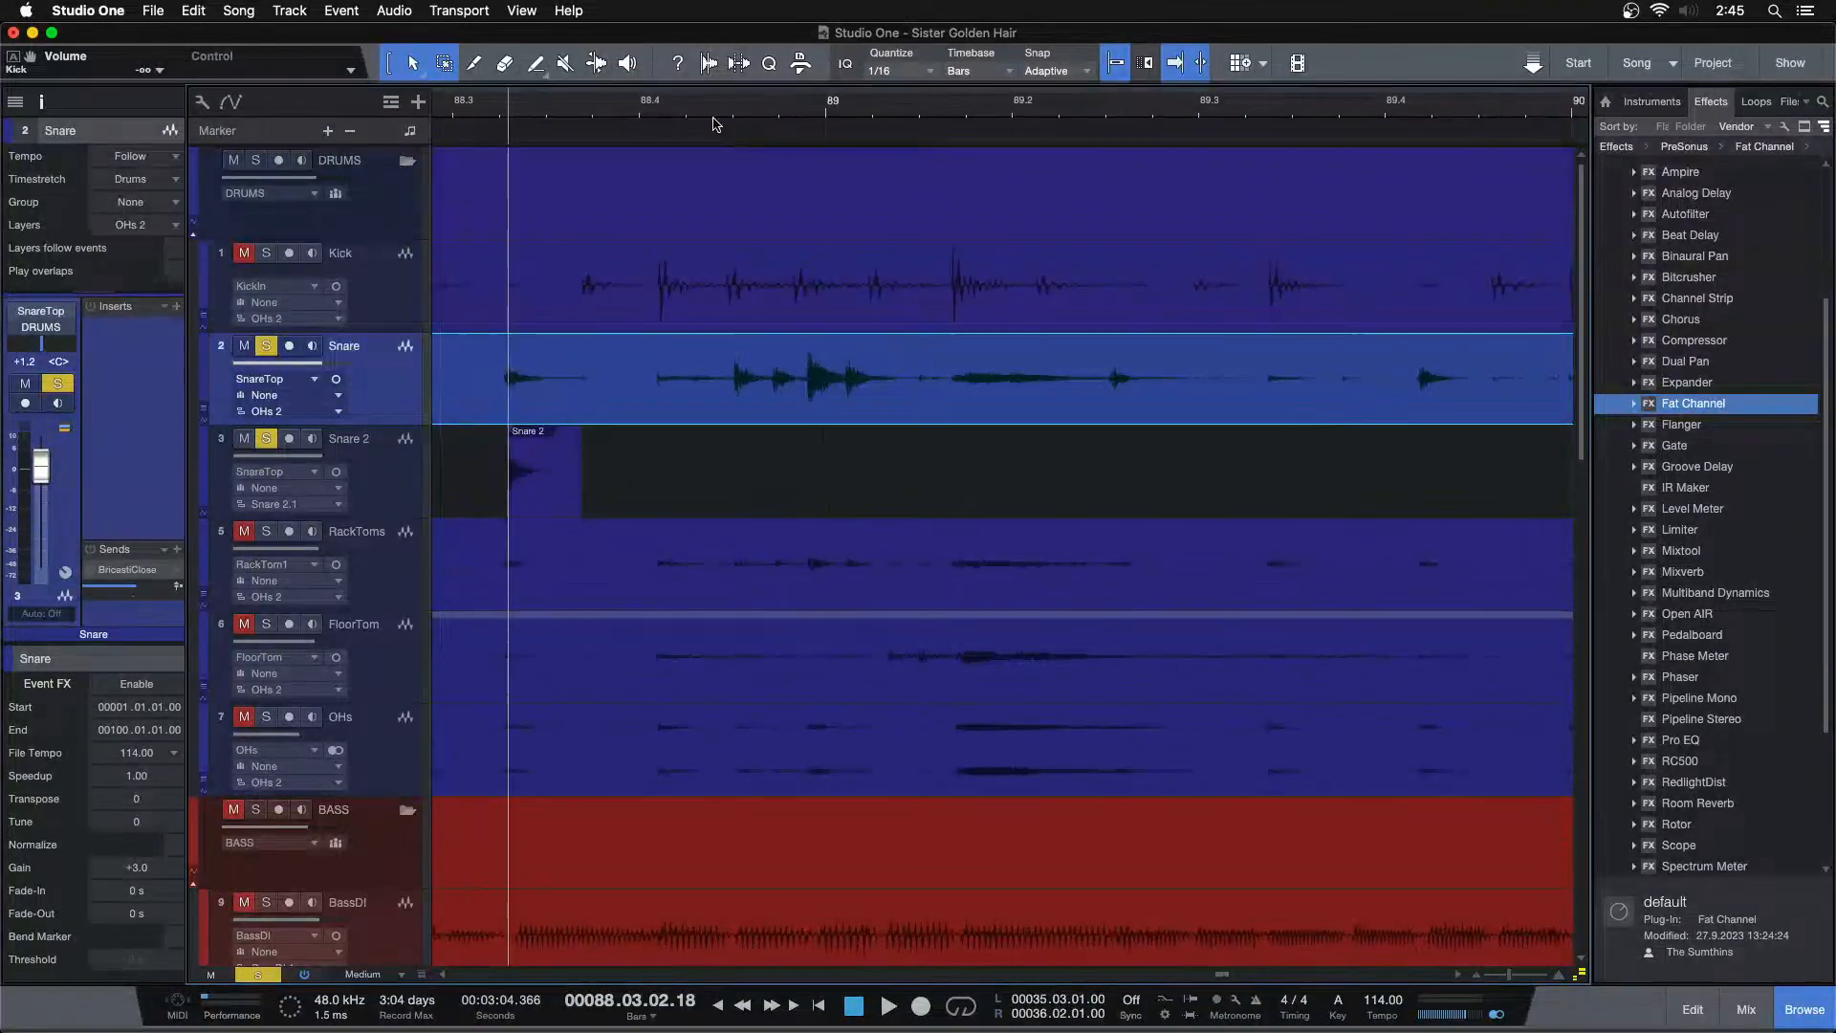
{"action": "key", "text": "space"}
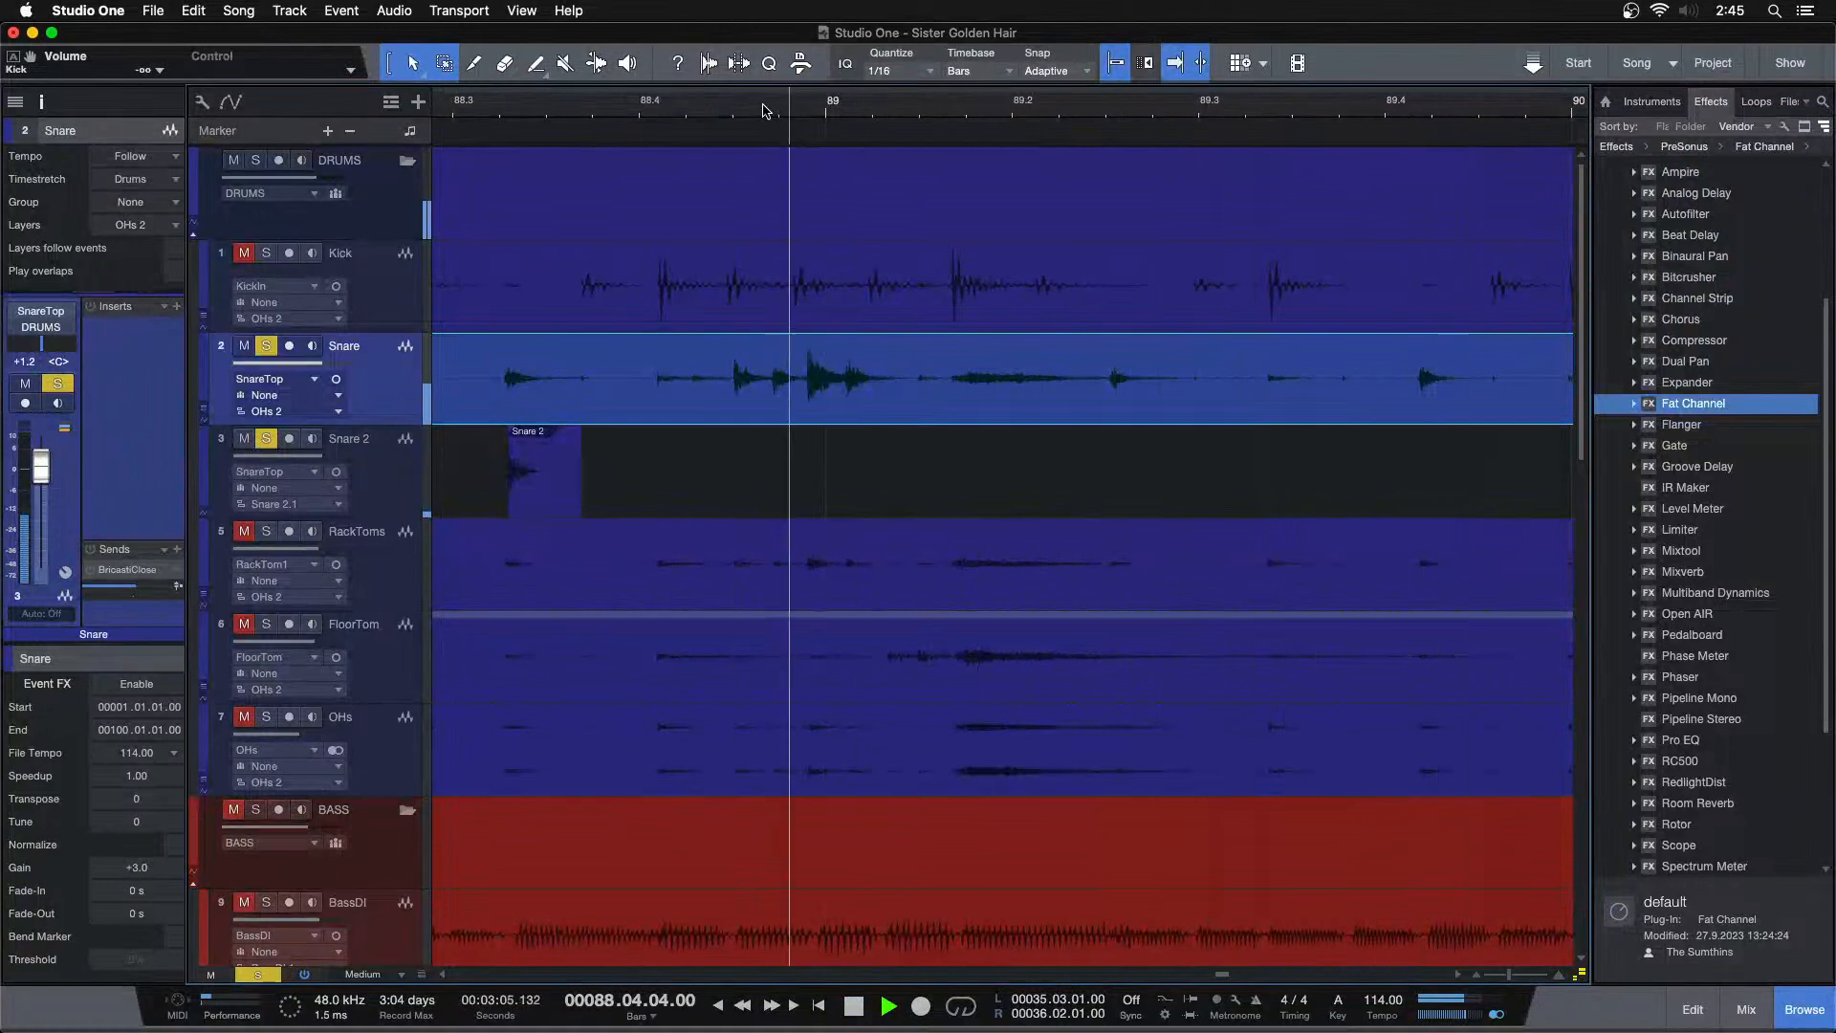
{"action": "key", "text": "space"}
{"action": "left_click_drag", "start_coordinate": [1015, 342], "coordinate": [598, 359]}
{"action": "left_click_drag", "start_coordinate": [679, 411], "coordinate": [660, 467]}
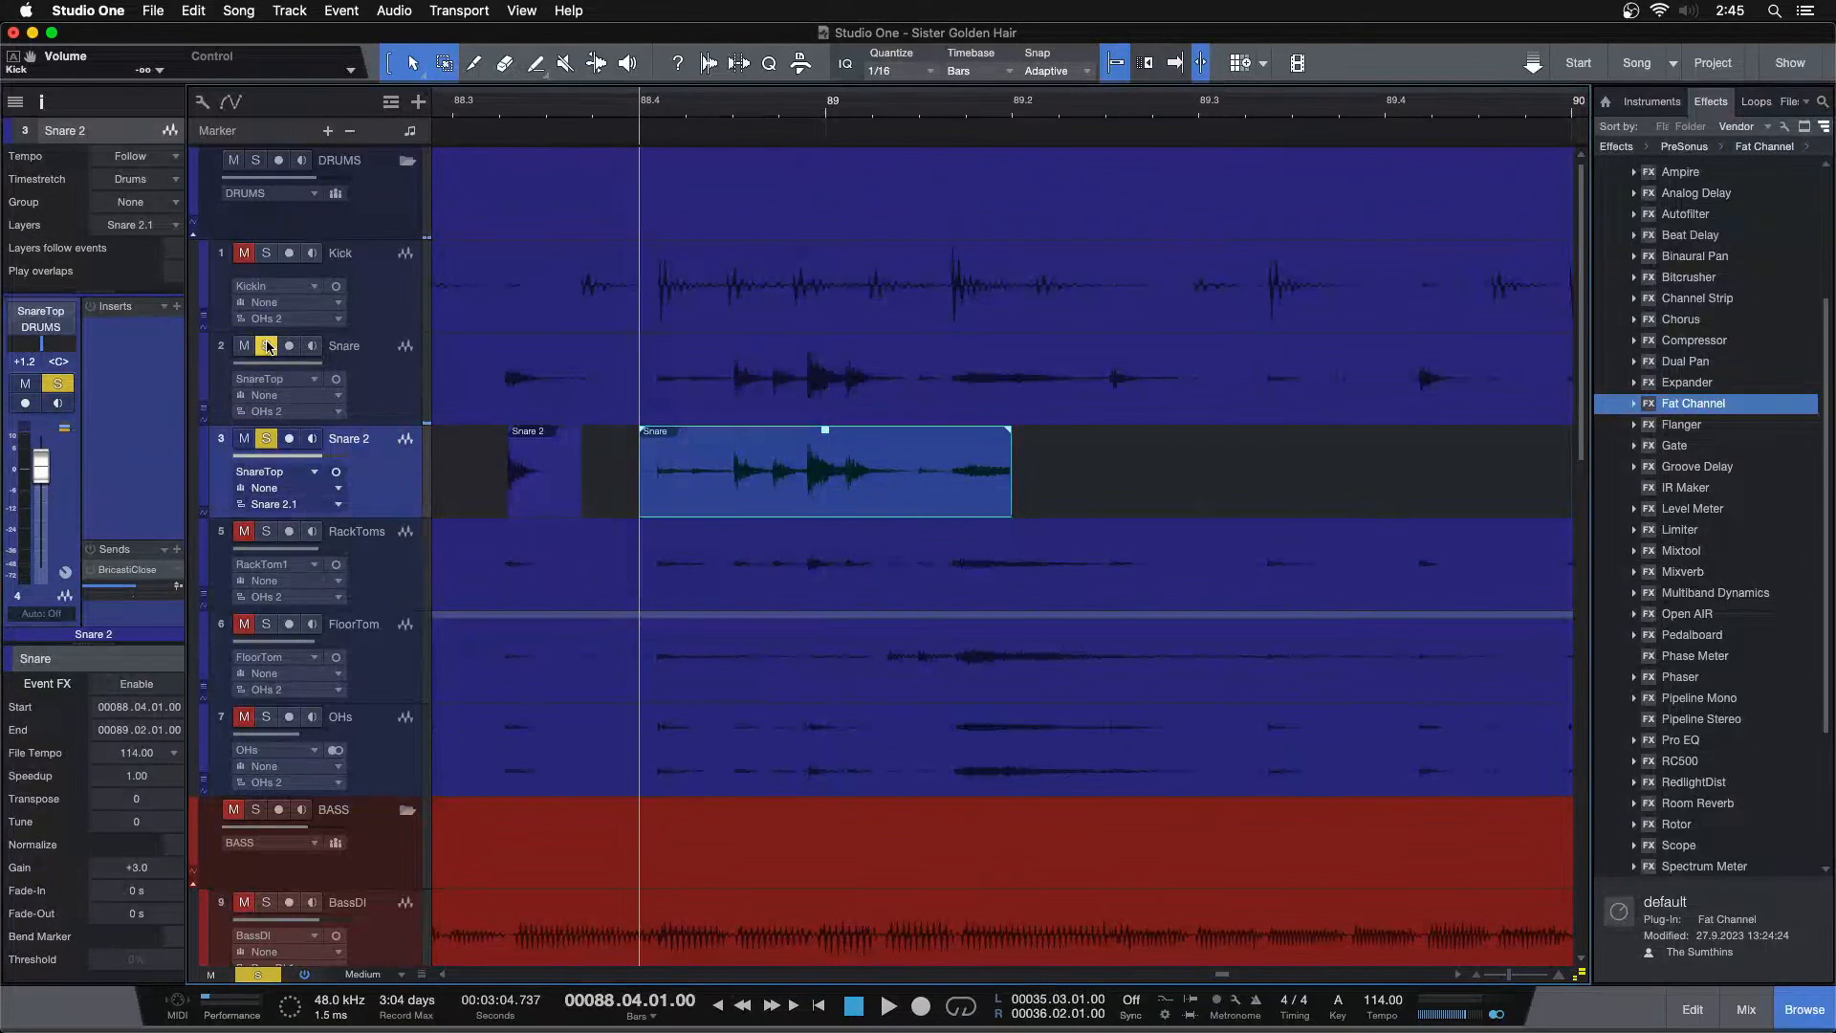
Give the copied snare hit a fade-in of about 154 ms and a fade-out of about 448 ms
{"action": "key", "text": "space"}
{"action": "key", "text": "space"}
{"action": "left_click_drag", "start_coordinate": [658, 433], "coordinate": [707, 442]}
{"action": "key", "text": "super+z"}
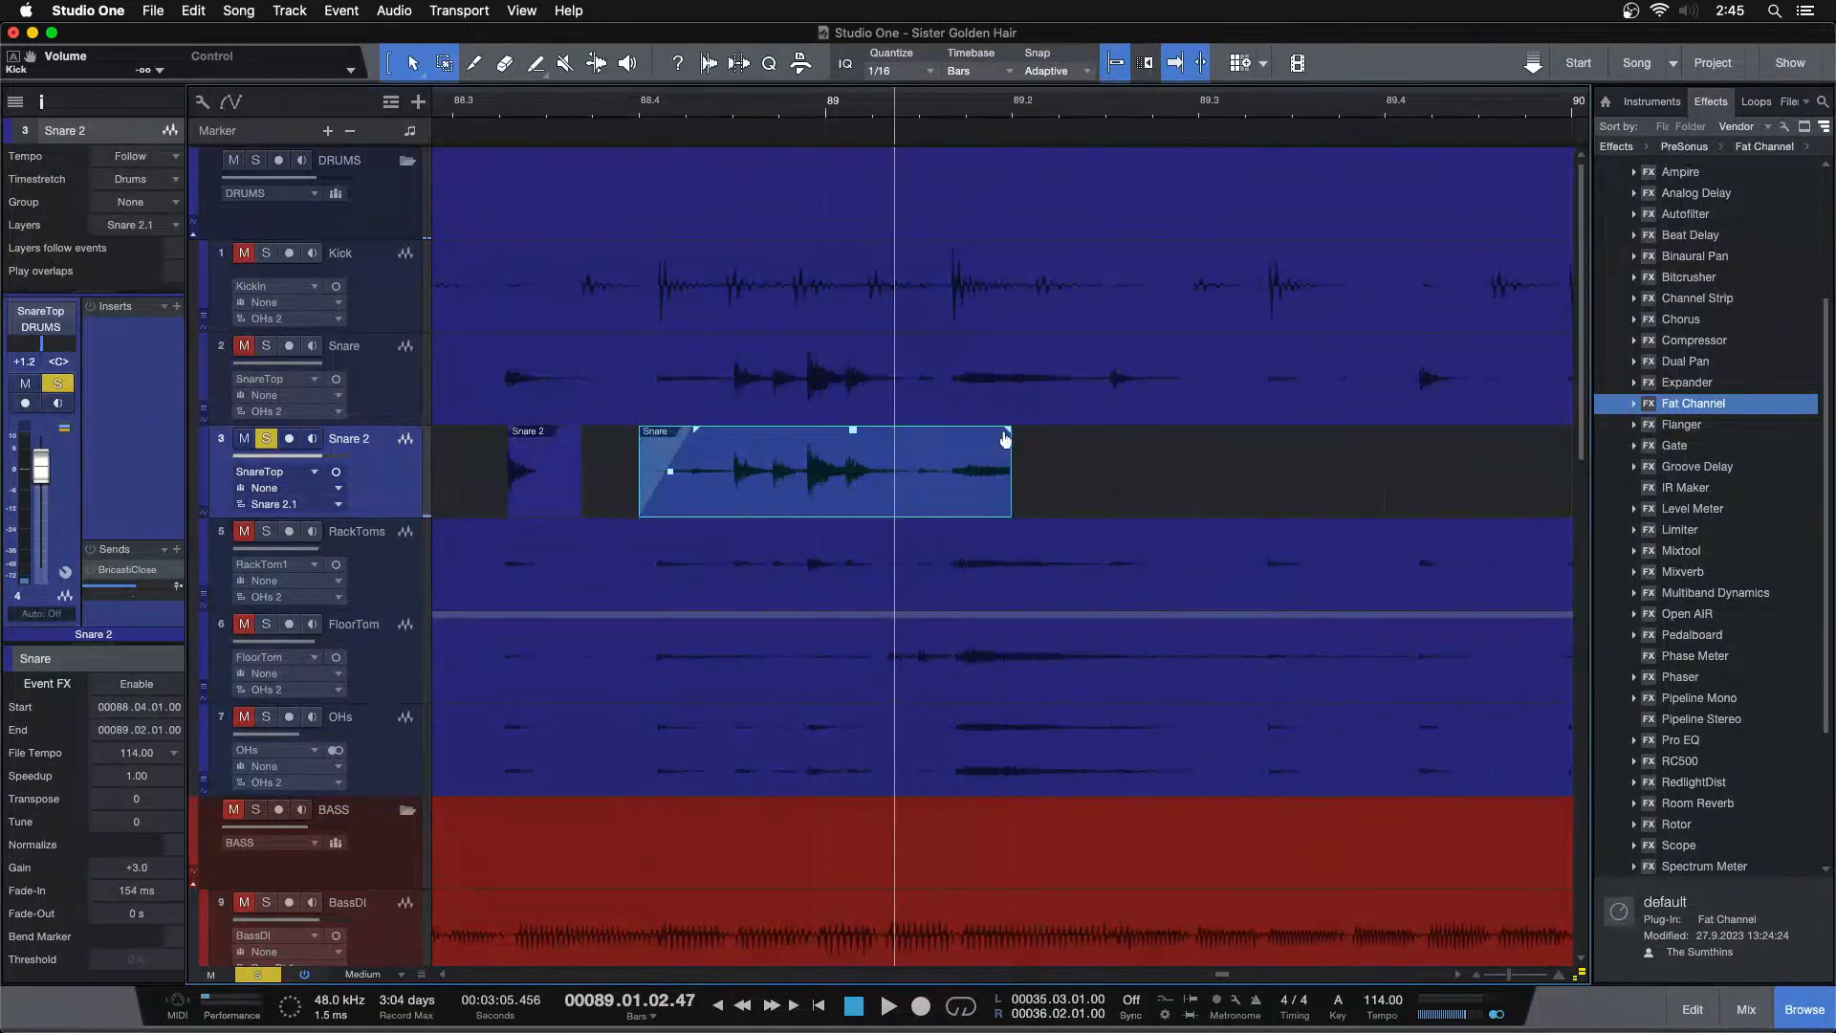
{"action": "left_click_drag", "start_coordinate": [1007, 430], "coordinate": [866, 452]}
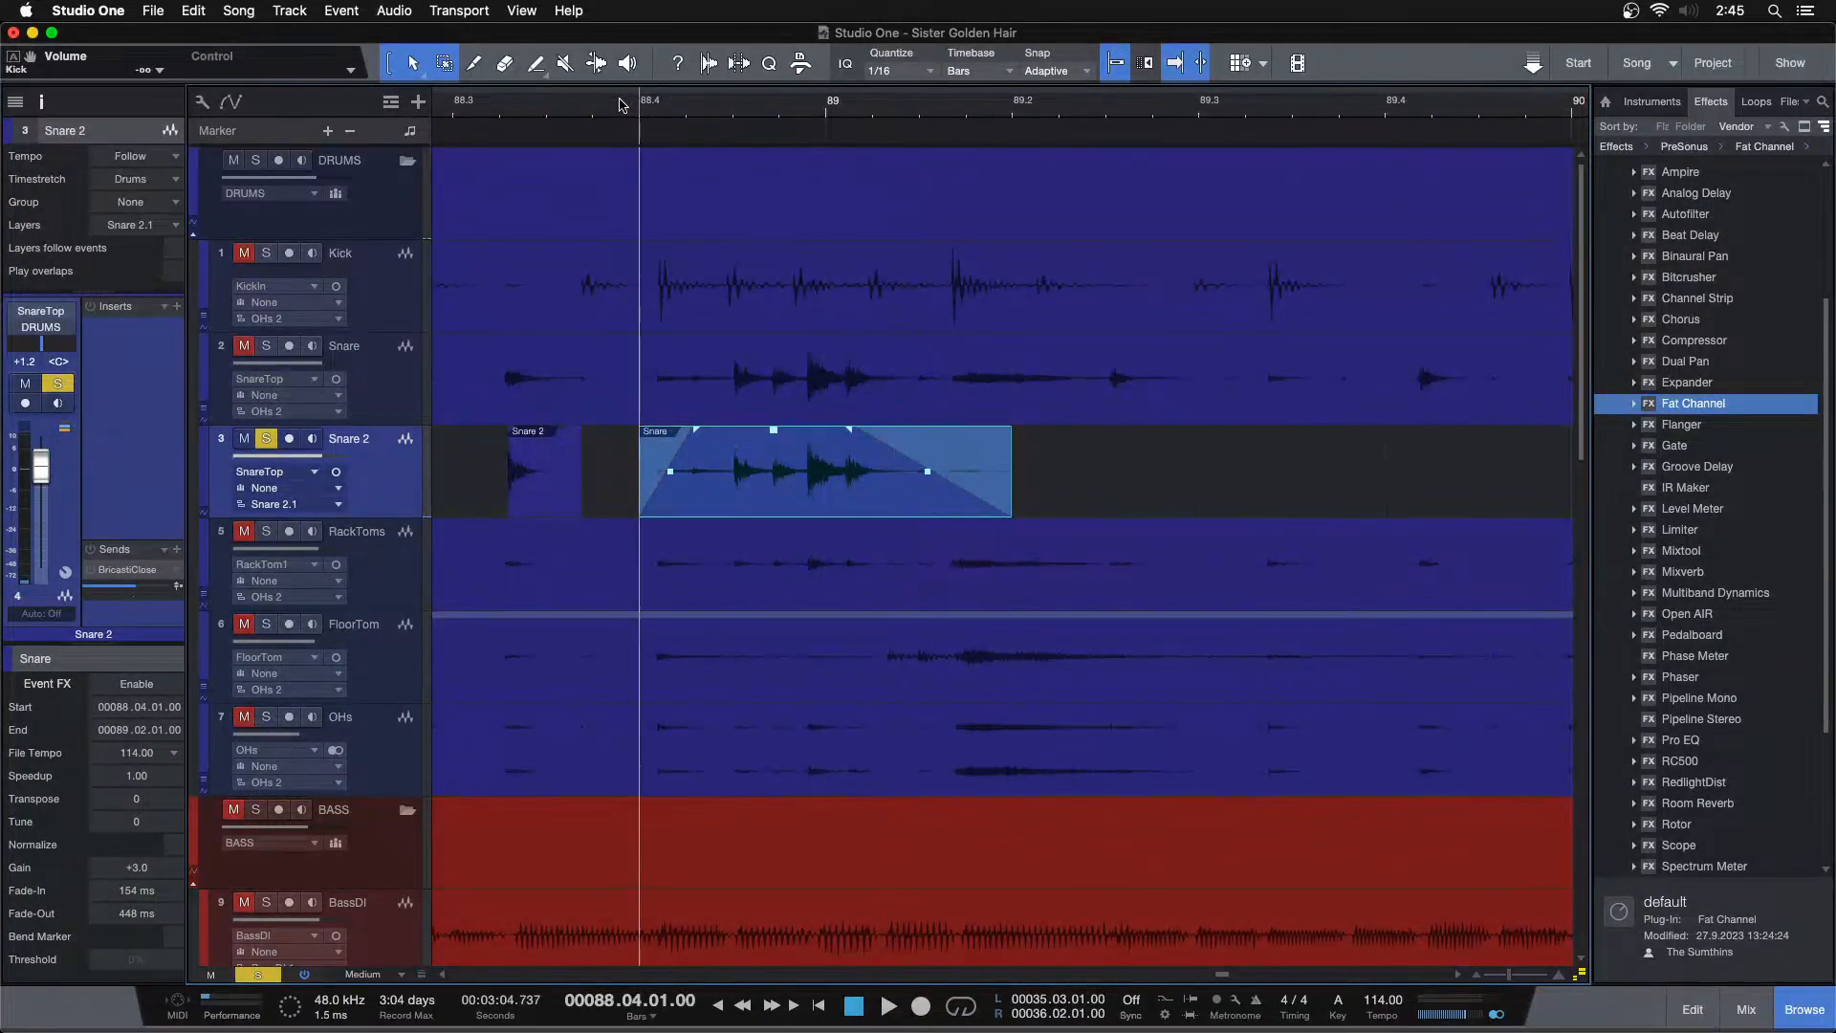
Play back the faded snare hit around bar 89 on the Snare track
{"action": "key", "text": "space"}
{"action": "key", "text": "space"}
{"action": "left_click_drag", "start_coordinate": [1124, 119], "coordinate": [895, 112]}
{"action": "key", "text": "space"}
{"action": "key", "text": "space"}
{"action": "key", "text": "comma"}
{"action": "left_click", "coordinate": [902, 395]}
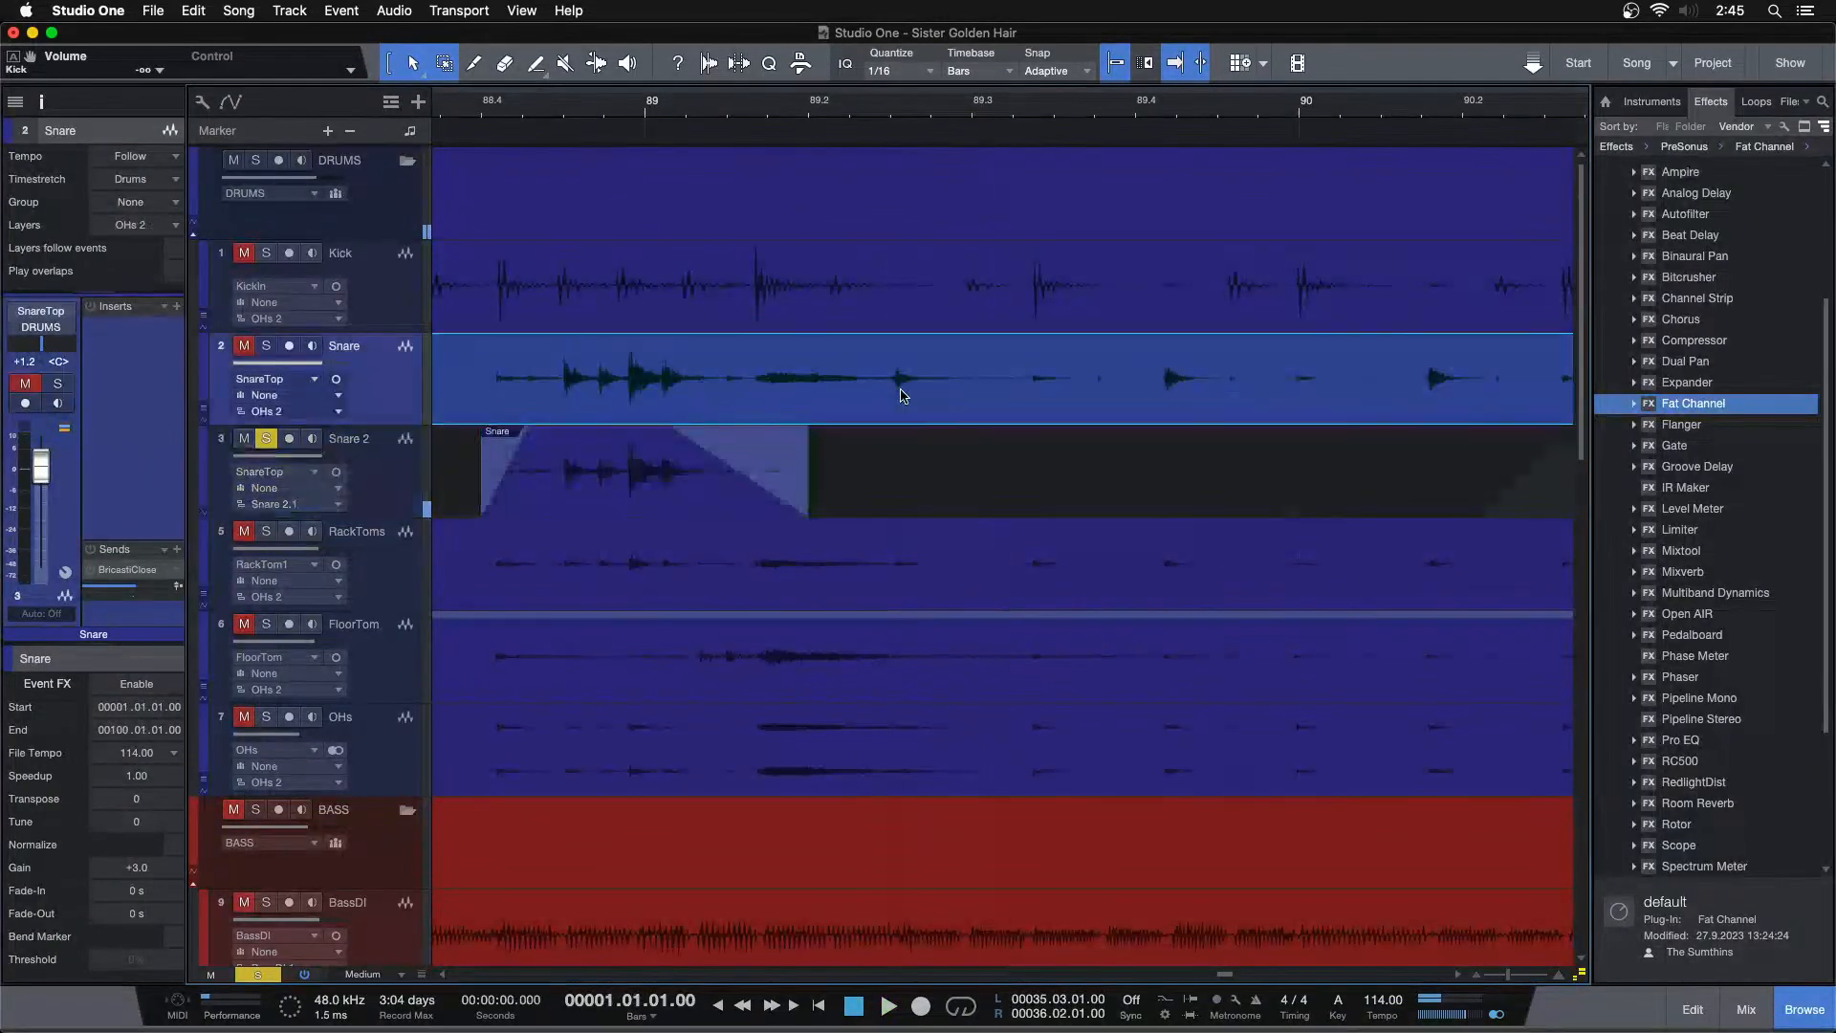
{"action": "key", "text": "space"}
{"action": "key", "text": "space"}
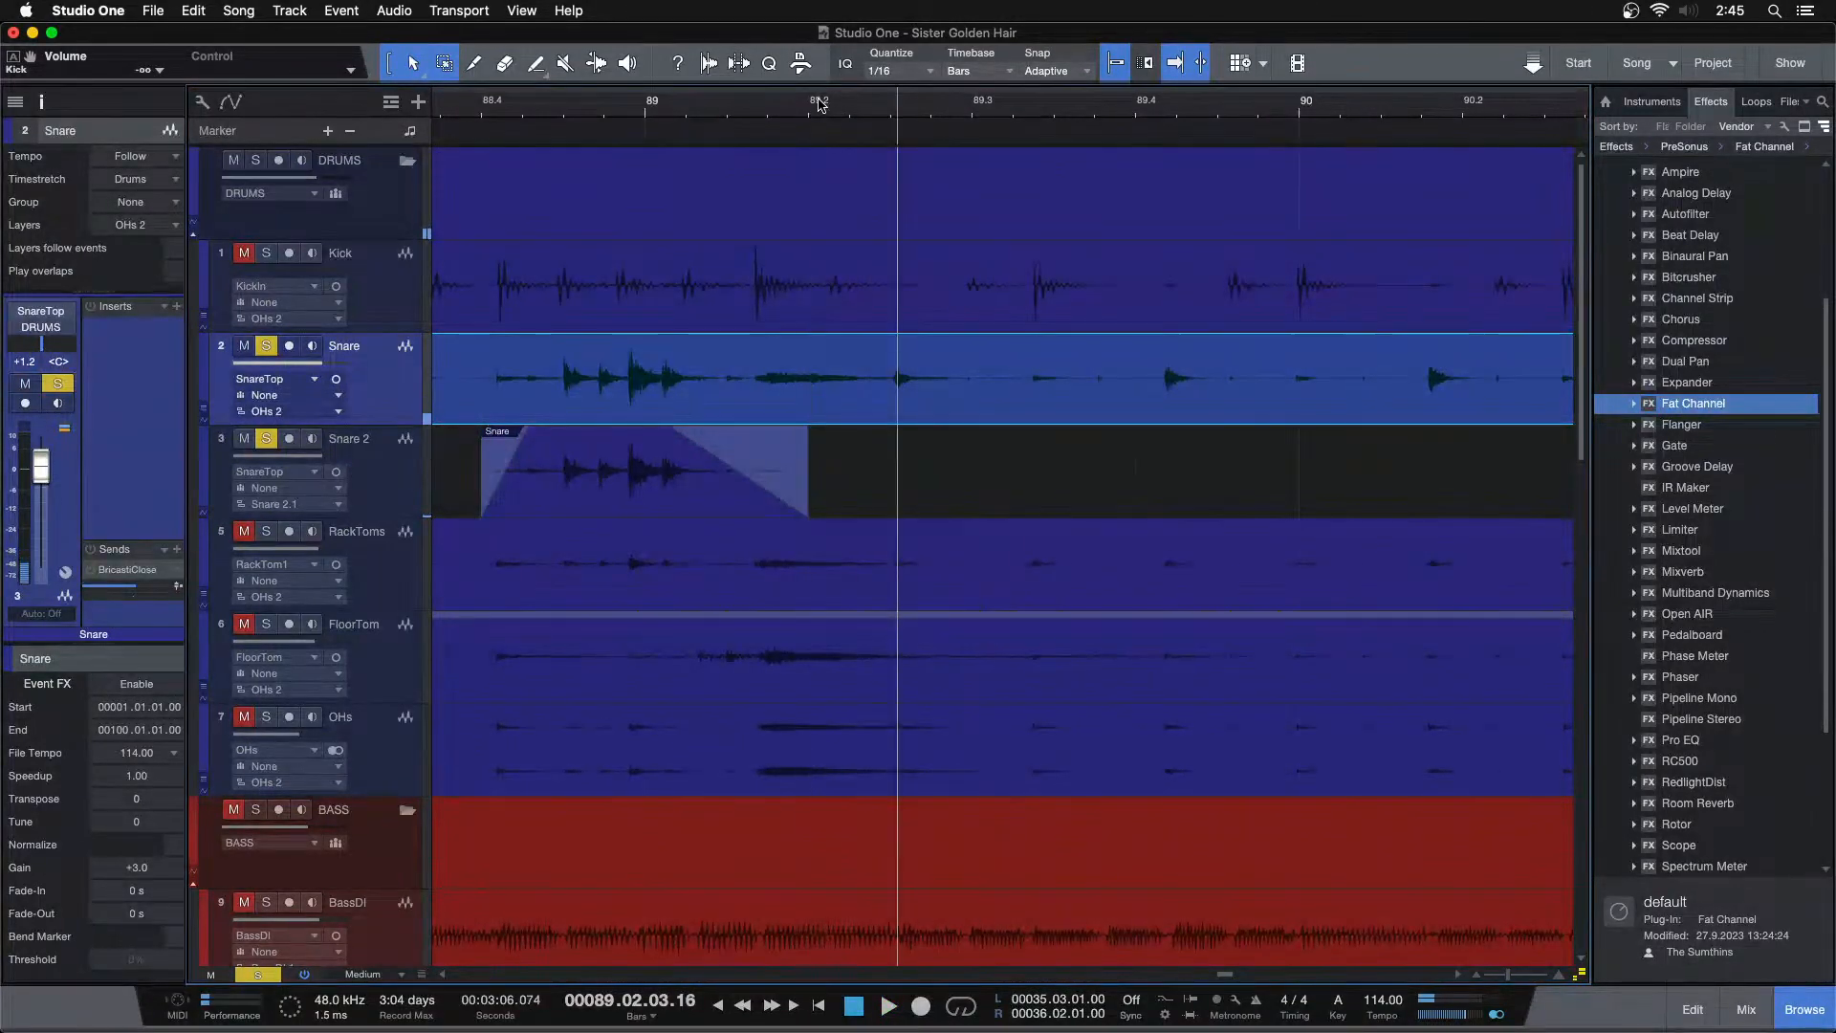
Paste the short snare hit onto Snare 2 at each snare transient from bar 89 through bar 91.3
{"action": "key", "text": "Down"}
{"action": "key", "text": "super+v"}
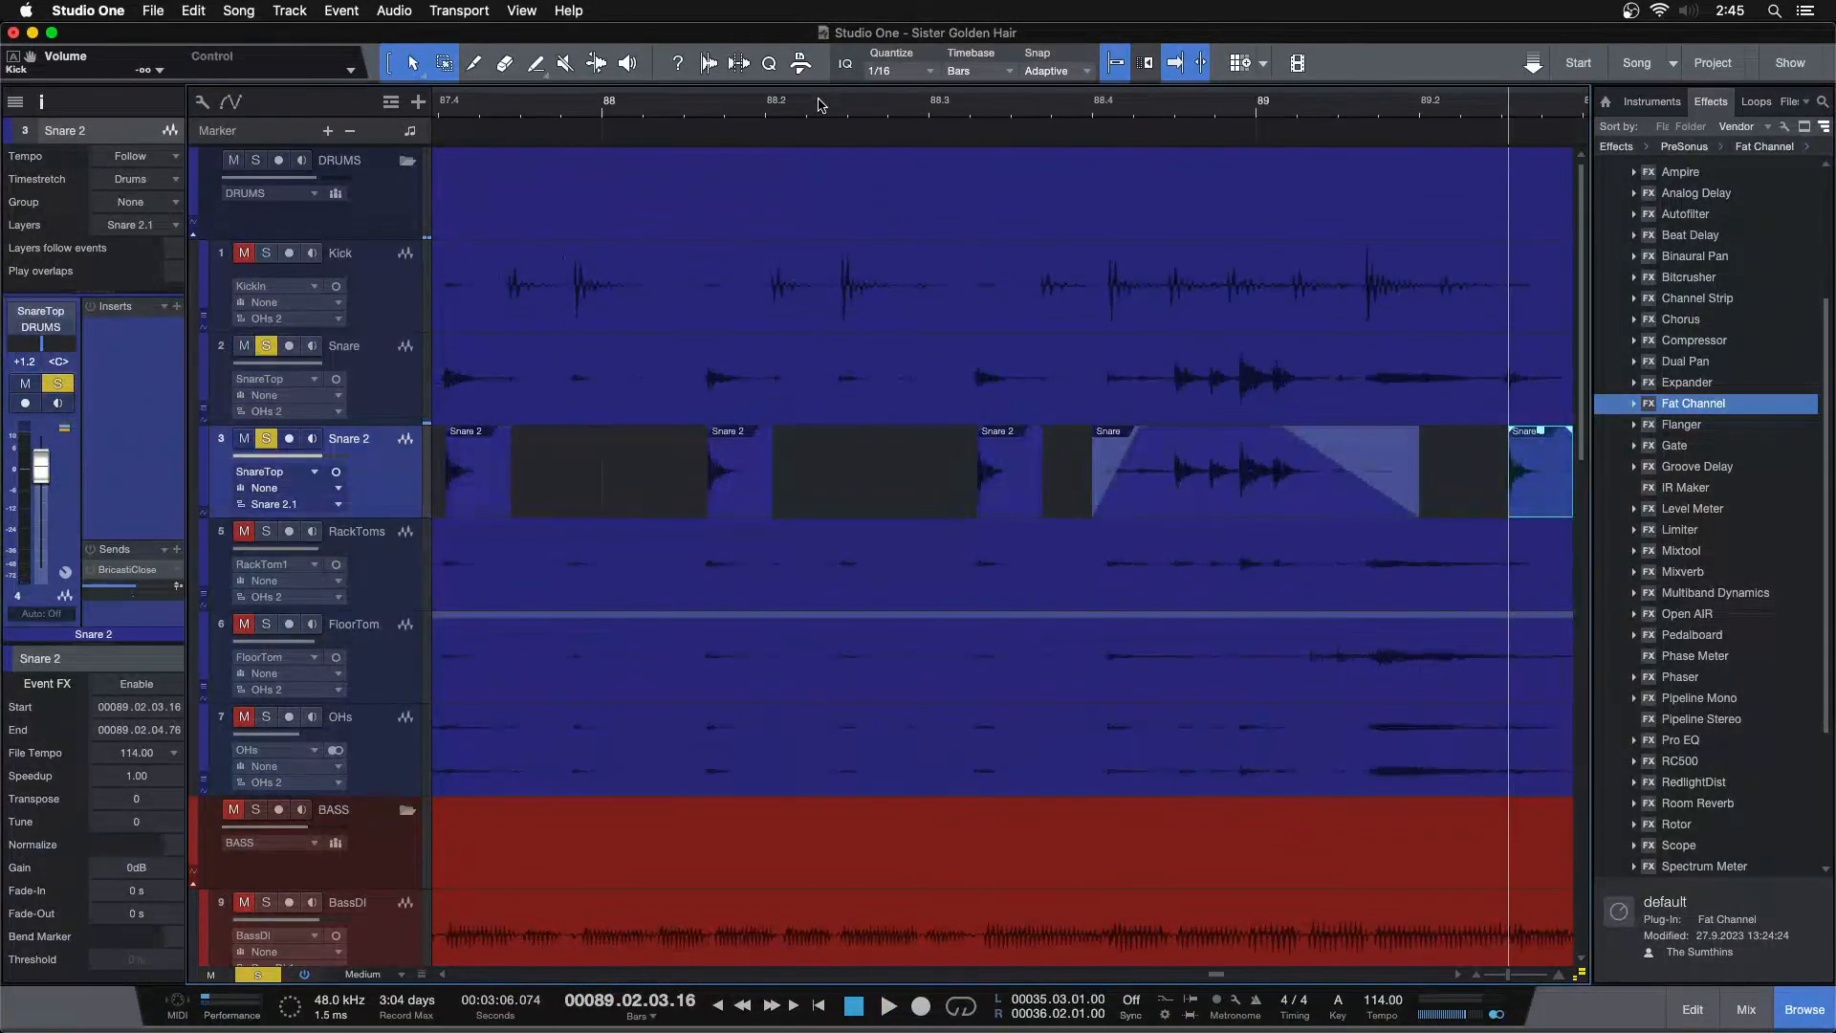
{"action": "key", "text": "Up"}
{"action": "key", "text": "space"}
{"action": "key", "text": "space"}
{"action": "key", "text": "Down"}
{"action": "key", "text": "super+v"}
{"action": "key", "text": "Up"}
{"action": "key", "text": "Tab"}
{"action": "key", "text": "Down"}
{"action": "key", "text": "super+v"}
{"action": "key", "text": "Up"}
{"action": "key", "text": "Tab"}
{"action": "key", "text": "Down"}
{"action": "key", "text": "super+v"}
{"action": "key", "text": "Up"}
{"action": "key", "text": "Tab"}
{"action": "key", "text": "Down"}
{"action": "key", "text": "super+v"}
{"action": "key", "text": "Up"}
{"action": "key", "text": "Tab"}
{"action": "key", "text": "Down"}
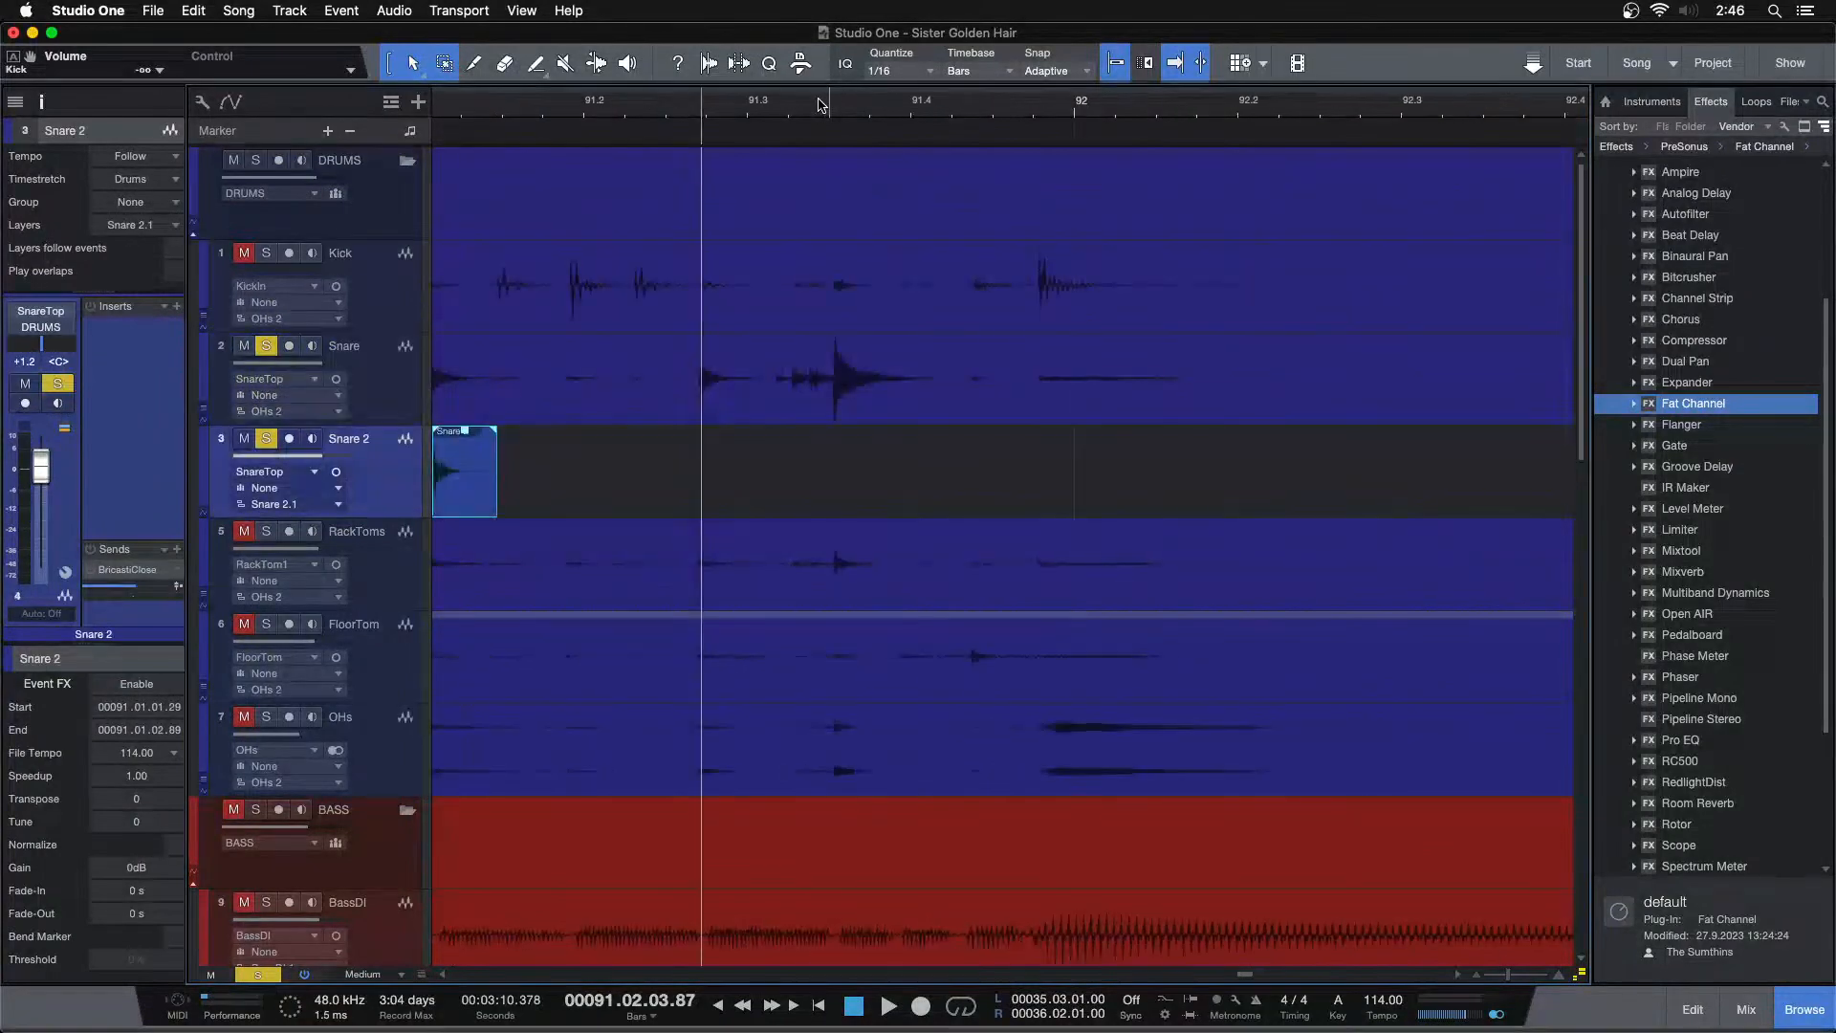
{"action": "key", "text": "super+v"}
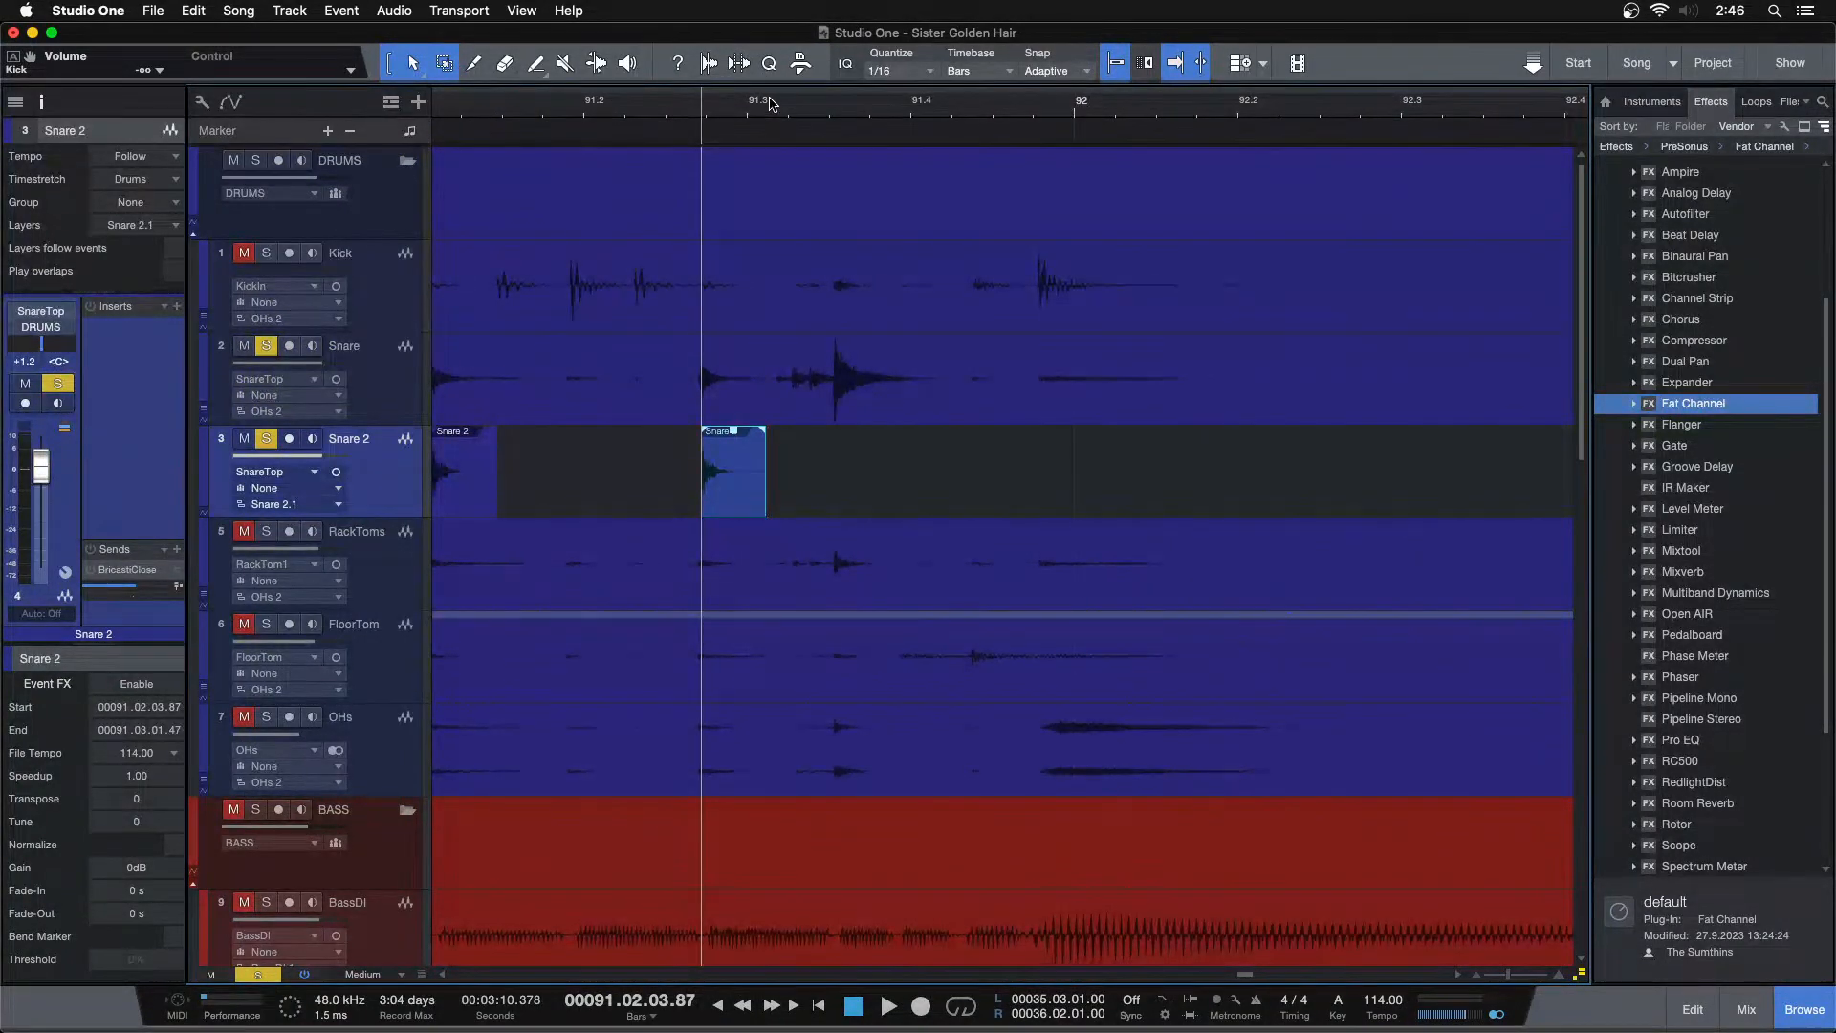
Play back the section around bar 91 to locate the next long snare hit
{"action": "key", "text": "space"}
{"action": "left_click", "coordinate": [675, 106]}
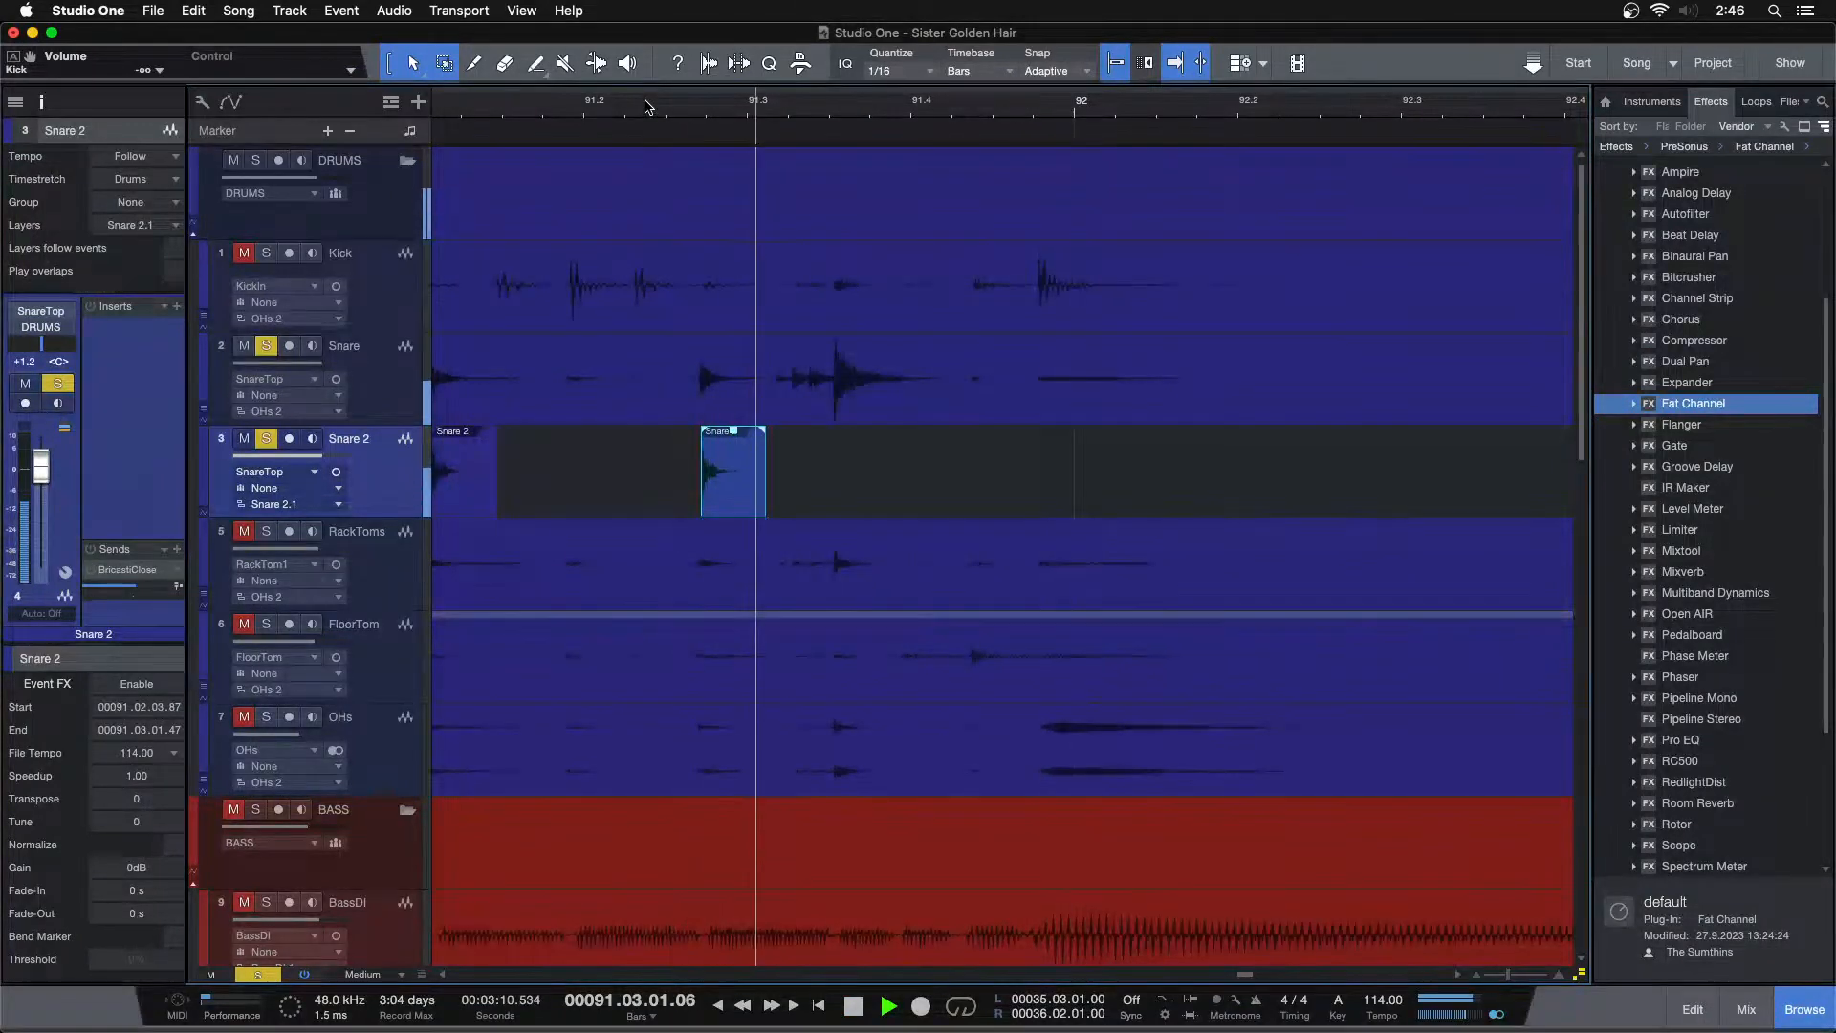
{"action": "left_click", "coordinate": [578, 110]}
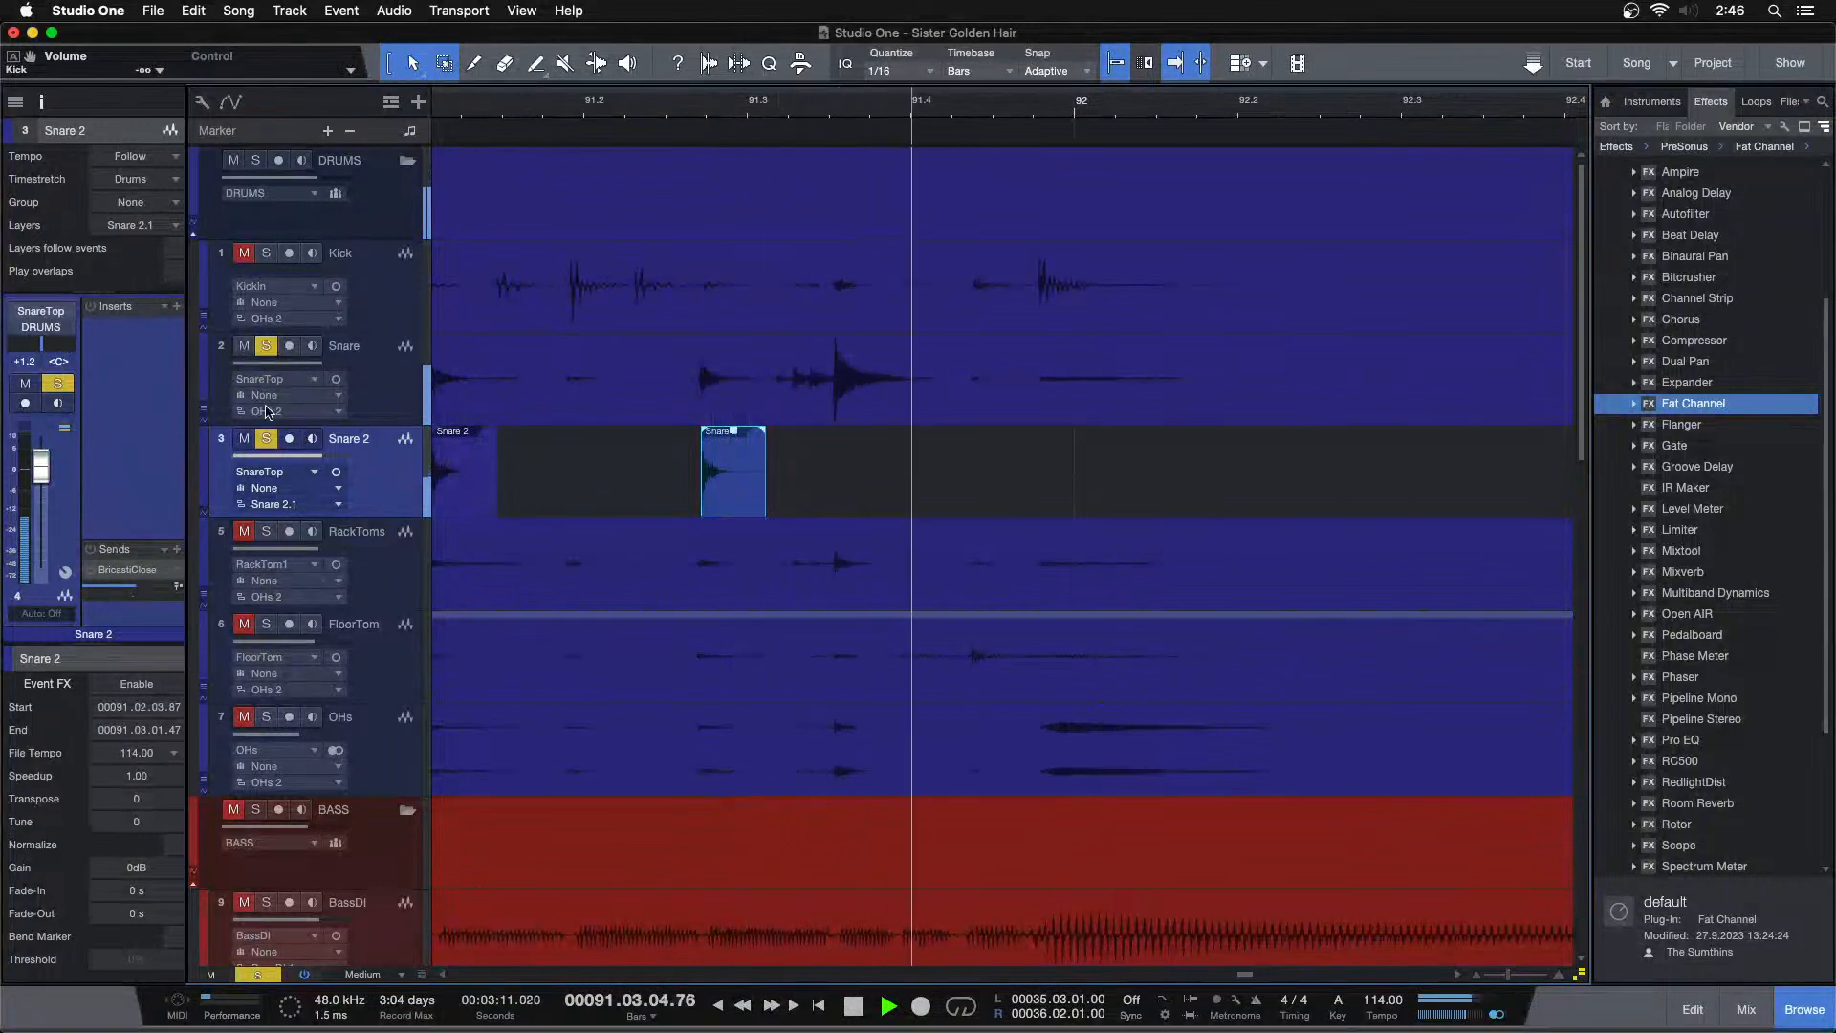
{"action": "left_click", "coordinate": [607, 106]}
{"action": "key", "text": "space"}
{"action": "left_click", "coordinate": [543, 112]}
{"action": "key", "text": "space"}
{"action": "key", "text": "space"}
Copy the long snare hit from about bar 91.3 to 92 on the Snare track onto Snare 2
{"action": "left_click_drag", "start_coordinate": [803, 114], "coordinate": [757, 141]}
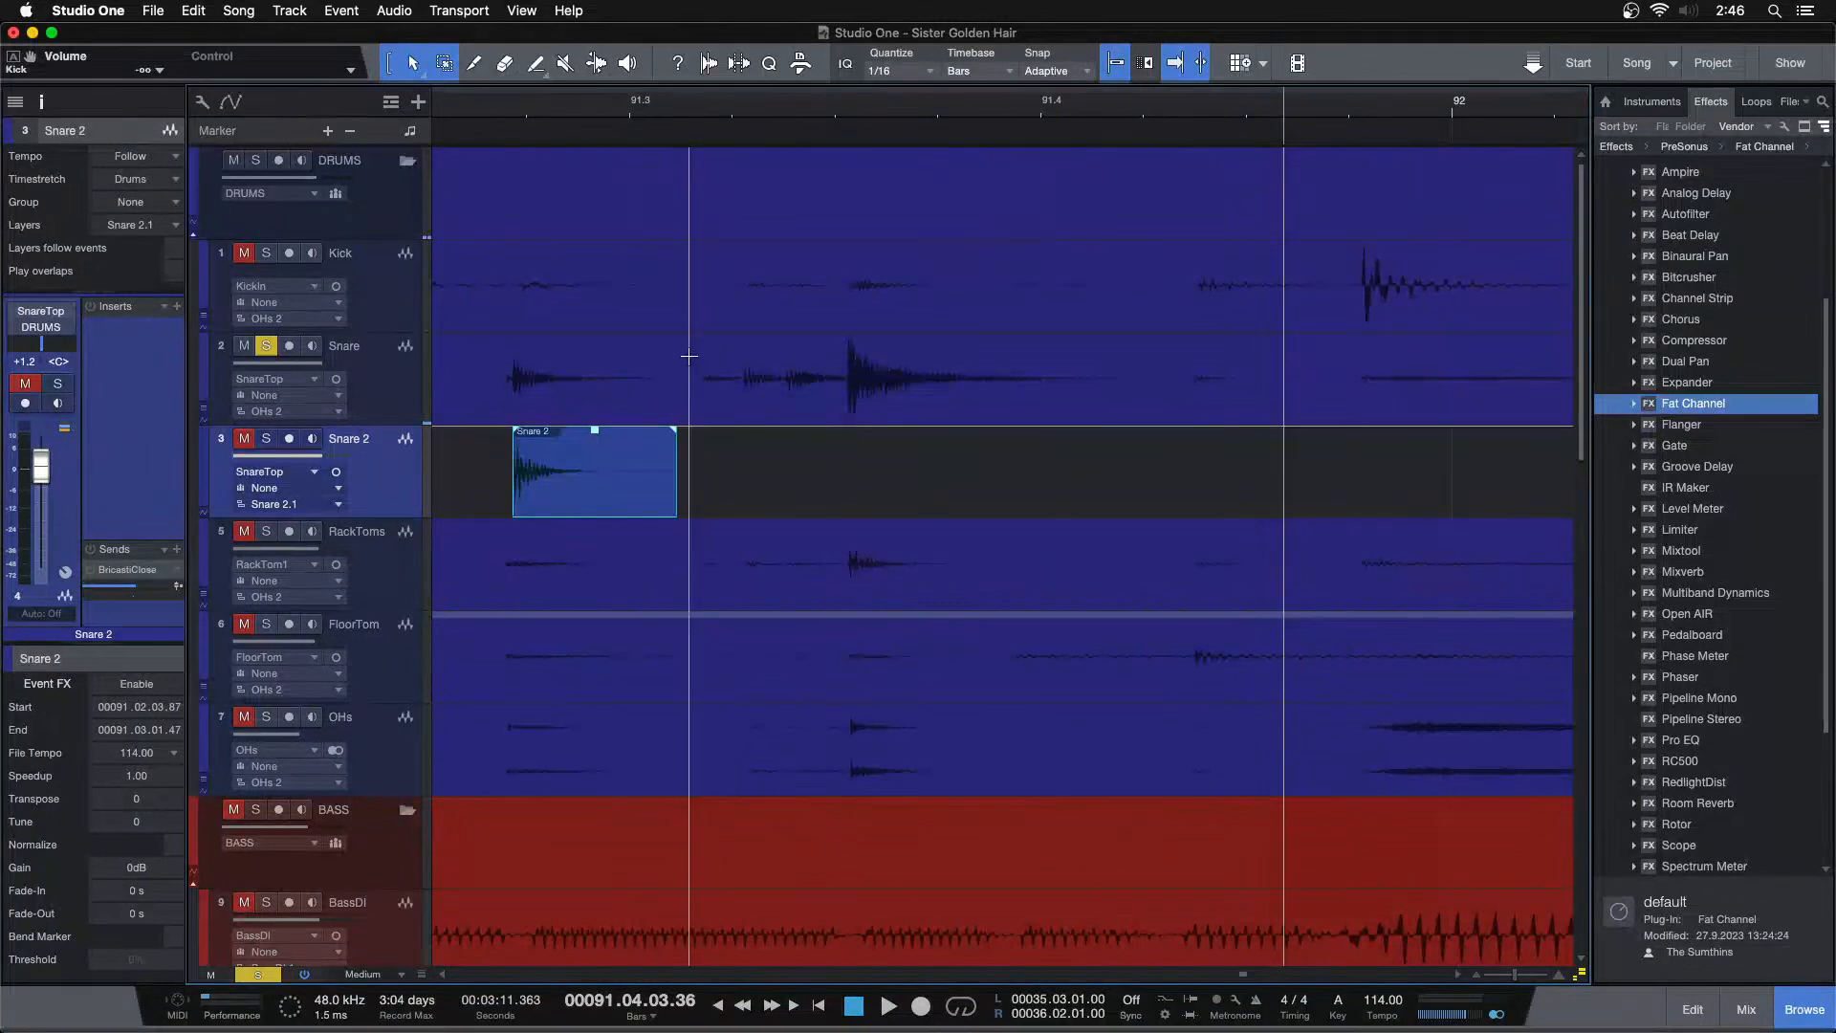
{"action": "left_click_drag", "start_coordinate": [721, 361], "coordinate": [1434, 397]}
{"action": "left_click_drag", "start_coordinate": [774, 406], "coordinate": [691, 483]}
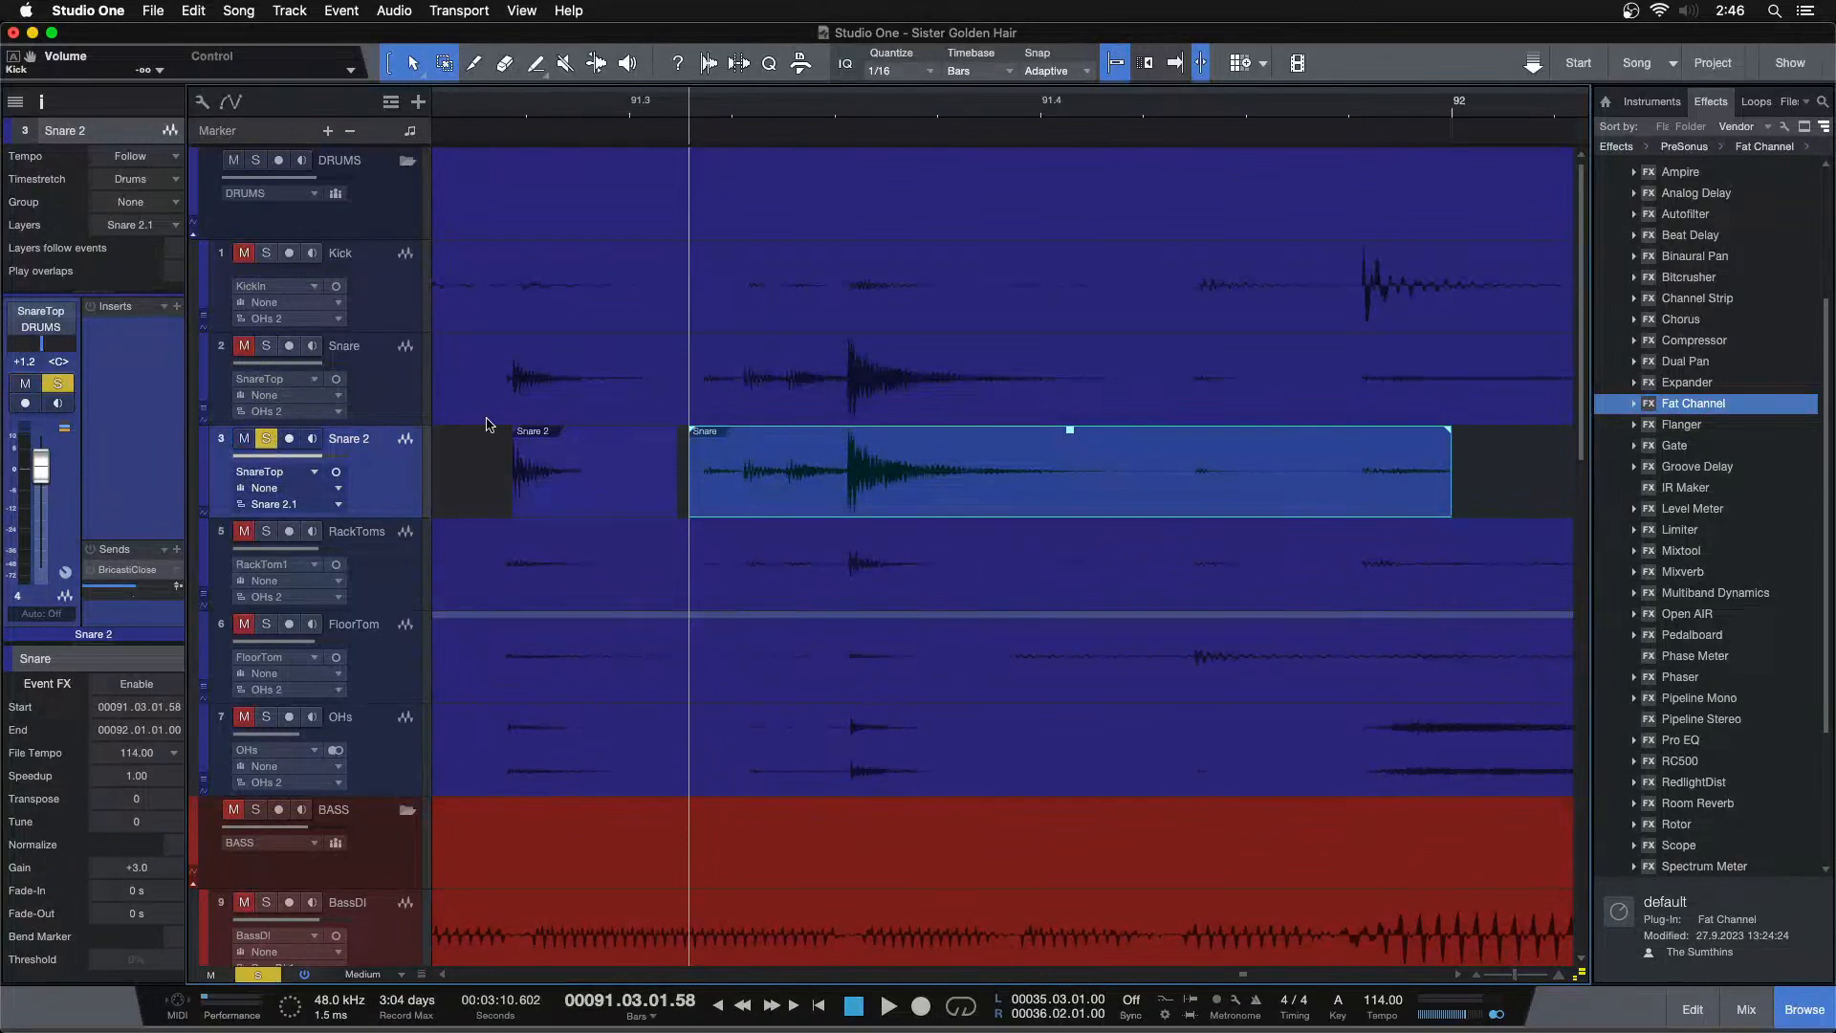
Give the copied snare hit a fade-in of about 20.8 ms and a fade-out of about 635 ms
{"action": "left_click_drag", "start_coordinate": [691, 486], "coordinate": [685, 488]}
{"action": "key", "text": "space"}
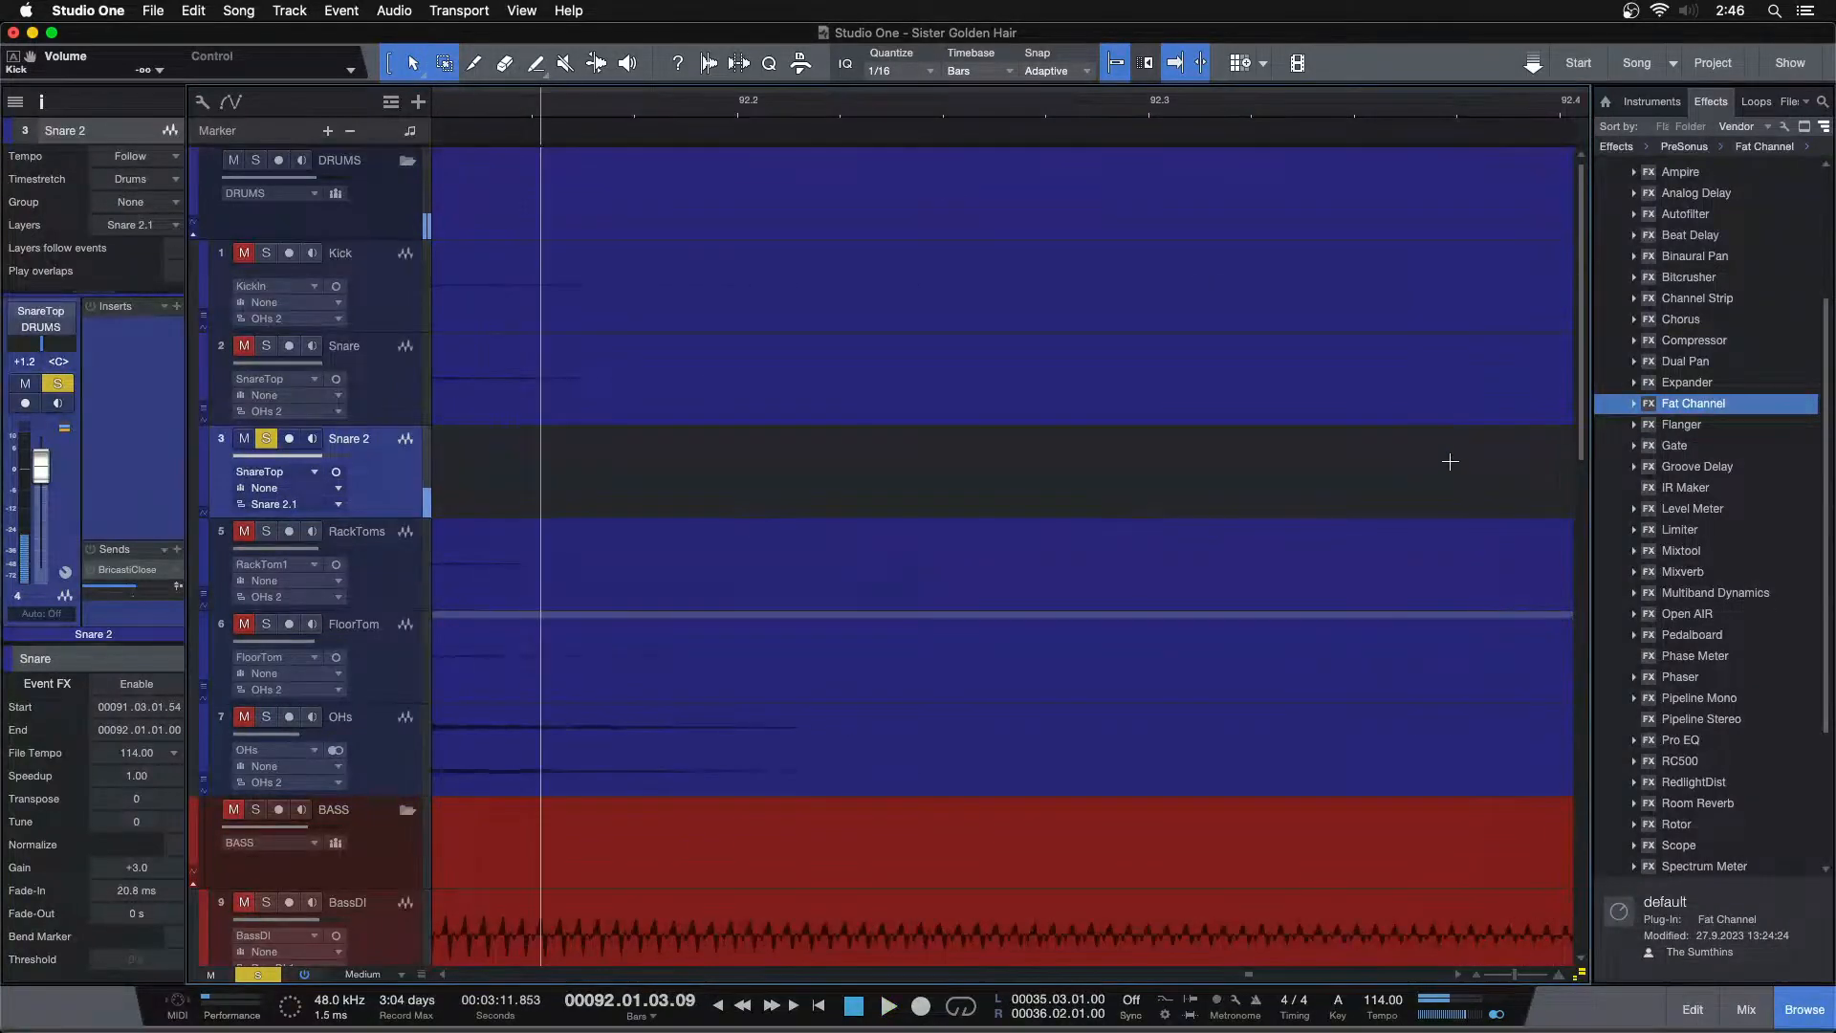
{"action": "left_click_drag", "start_coordinate": [776, 107], "coordinate": [1183, 47]}
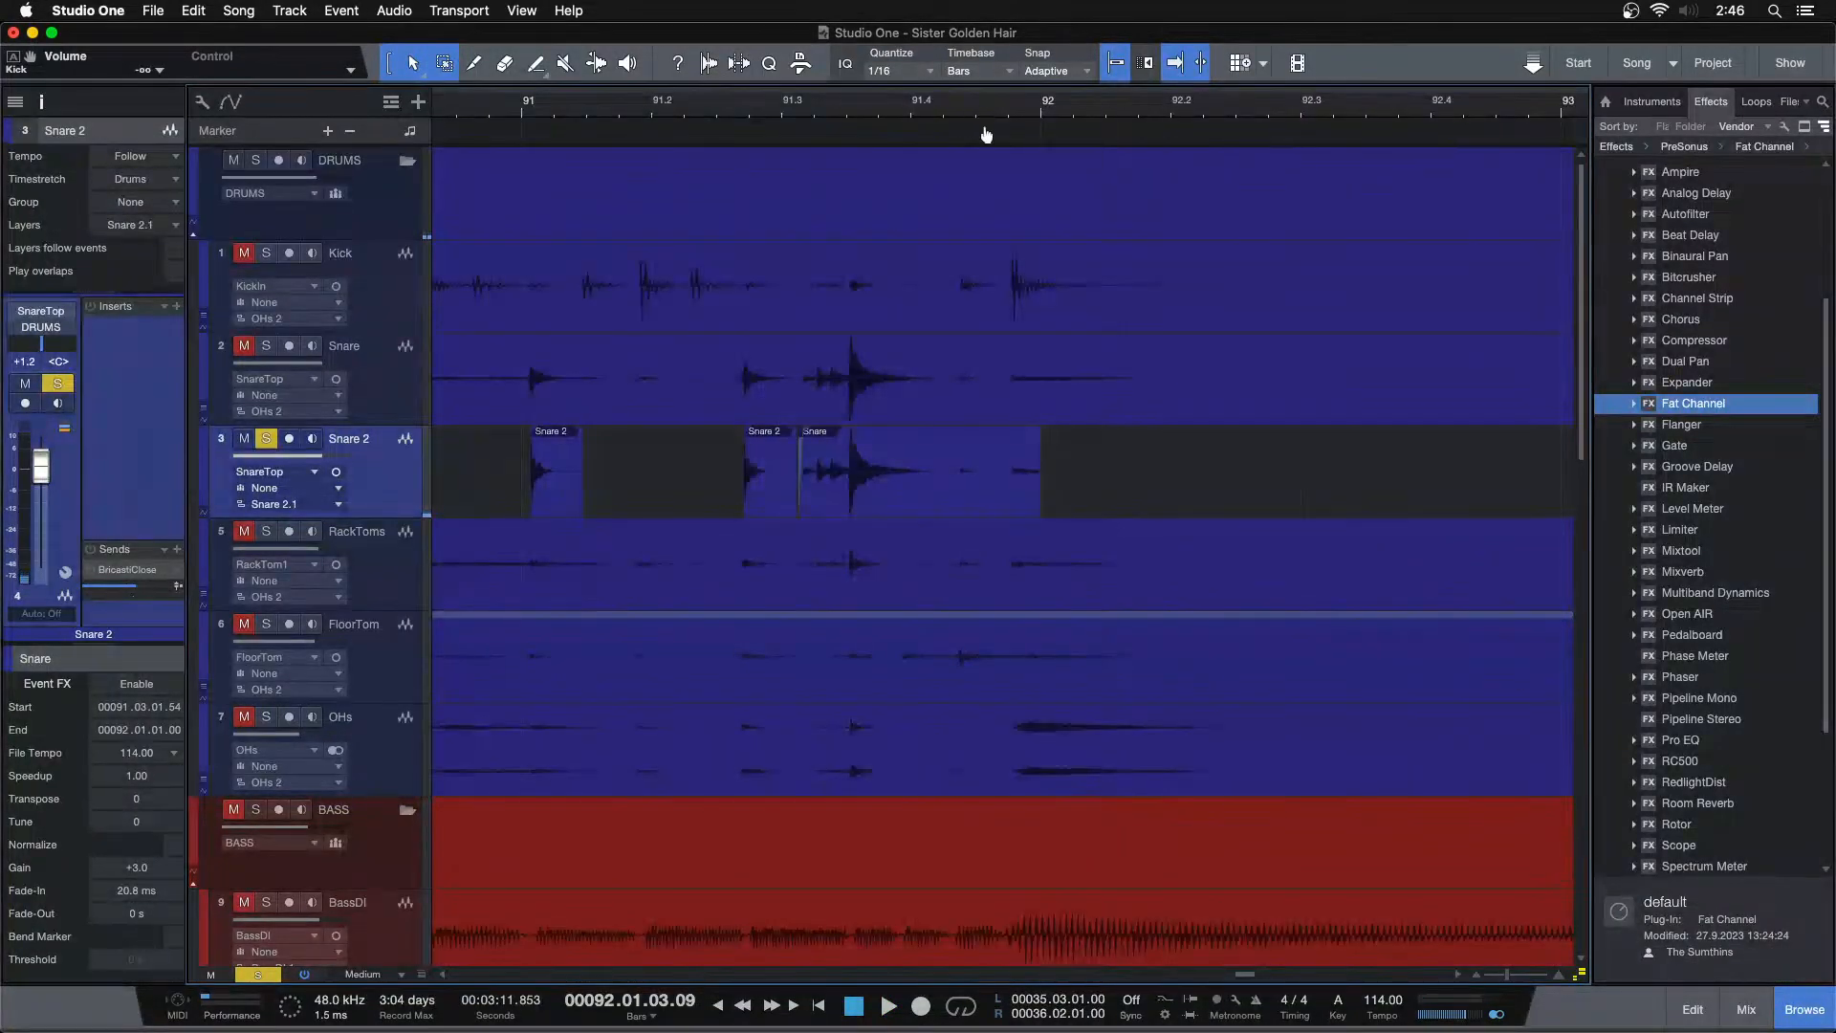
{"action": "left_click_drag", "start_coordinate": [978, 116], "coordinate": [992, 148]}
{"action": "left_click_drag", "start_coordinate": [1168, 497], "coordinate": [626, 447]}
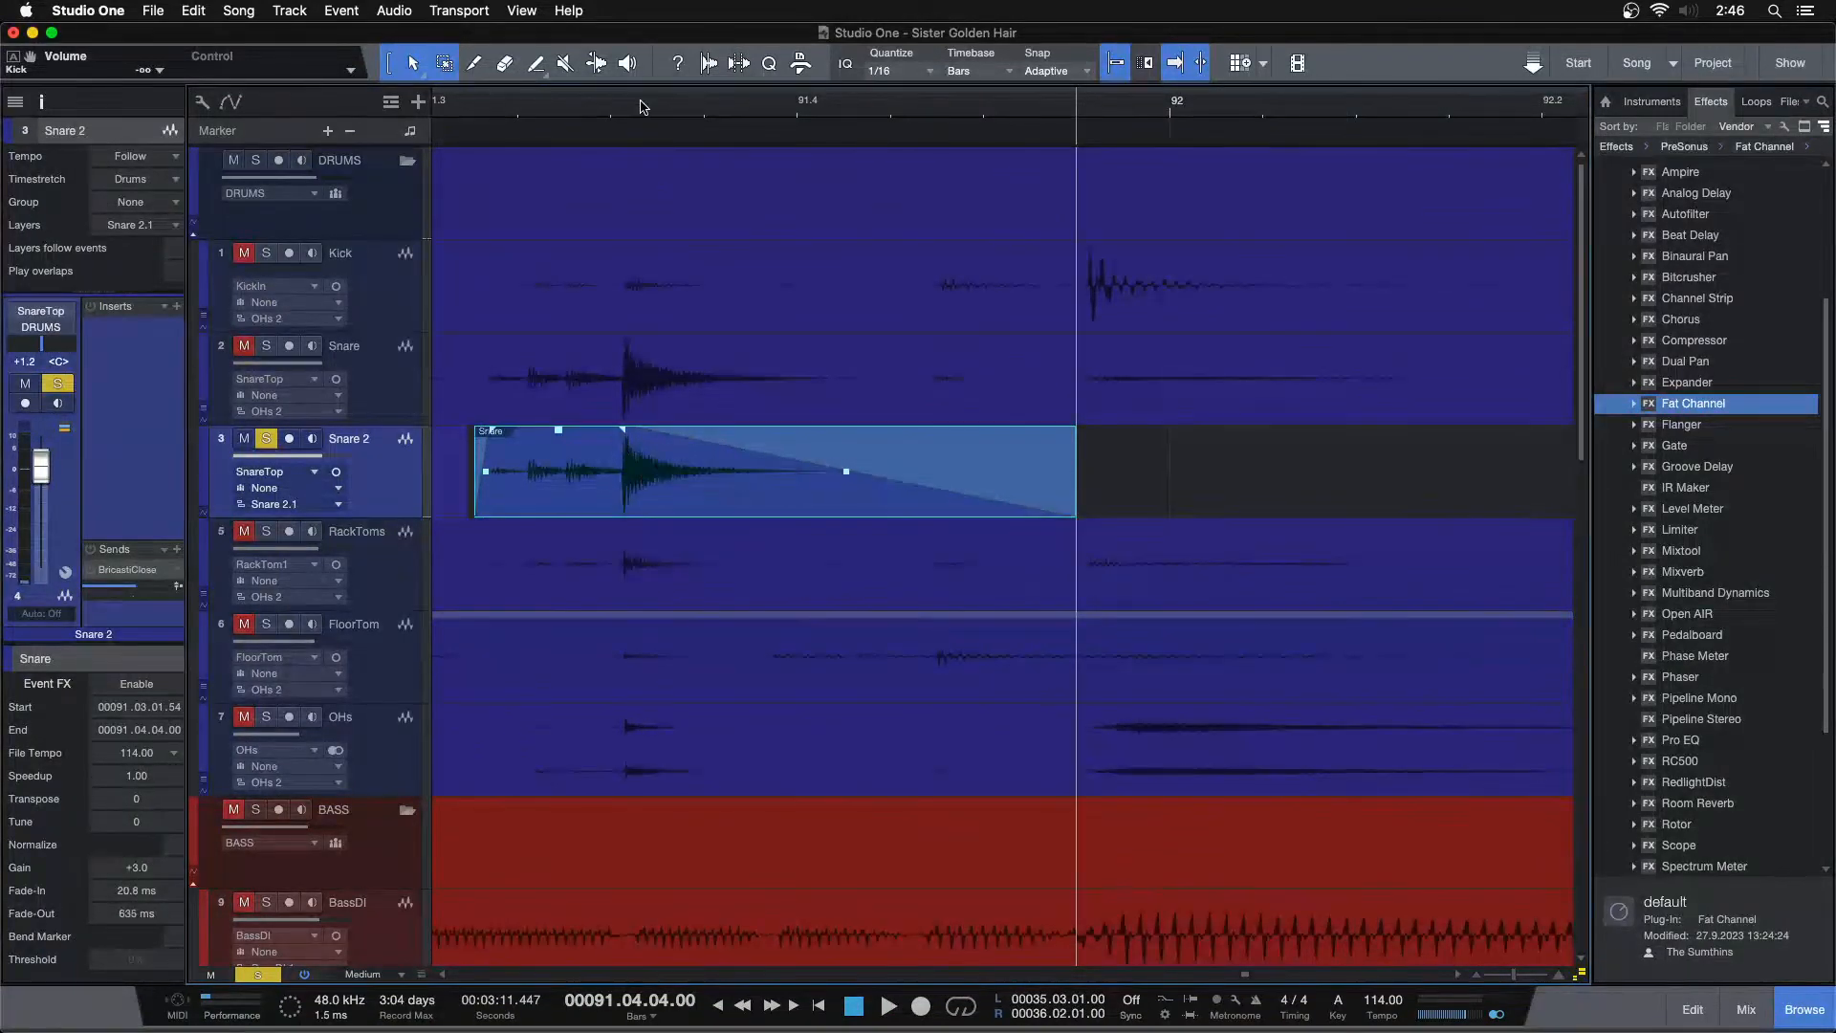
{"action": "left_click_drag", "start_coordinate": [649, 113], "coordinate": [1247, 3]}
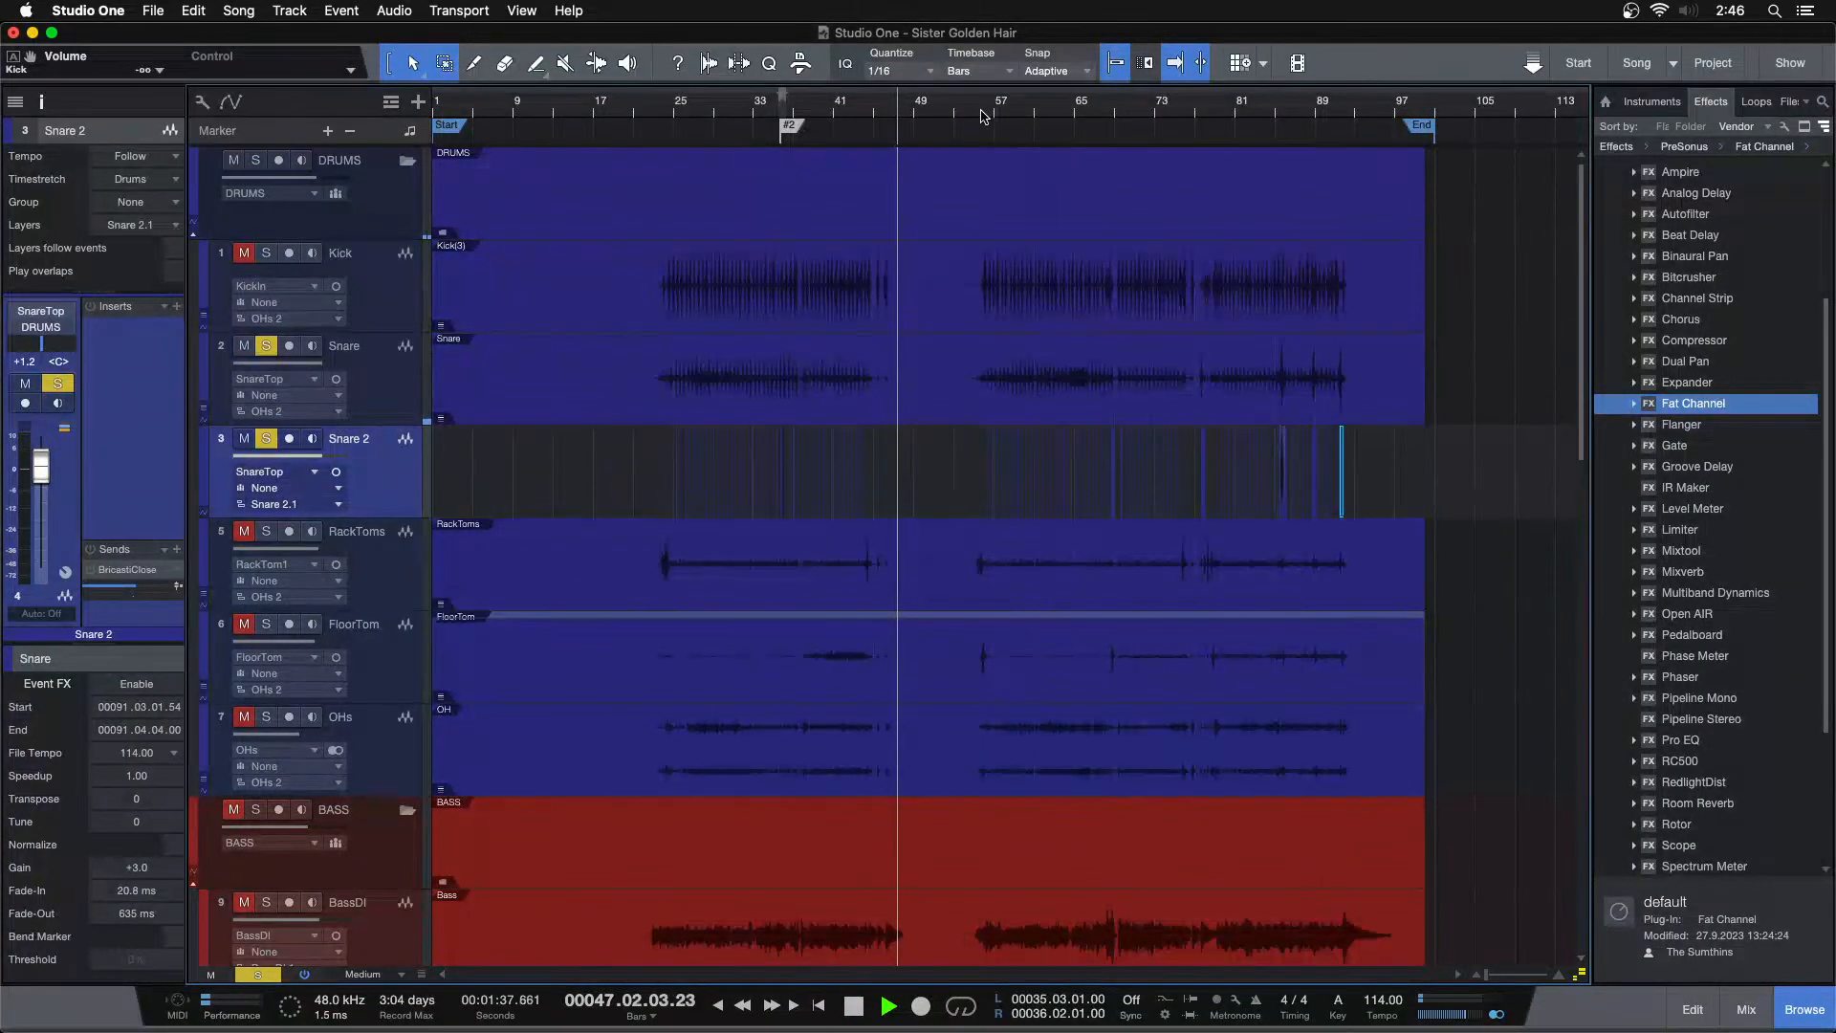
Play back the Snare 2 hits starting around bar 78
{"action": "left_click_drag", "start_coordinate": [973, 108], "coordinate": [599, 138]}
{"action": "left_click_drag", "start_coordinate": [1088, 113], "coordinate": [720, 181]}
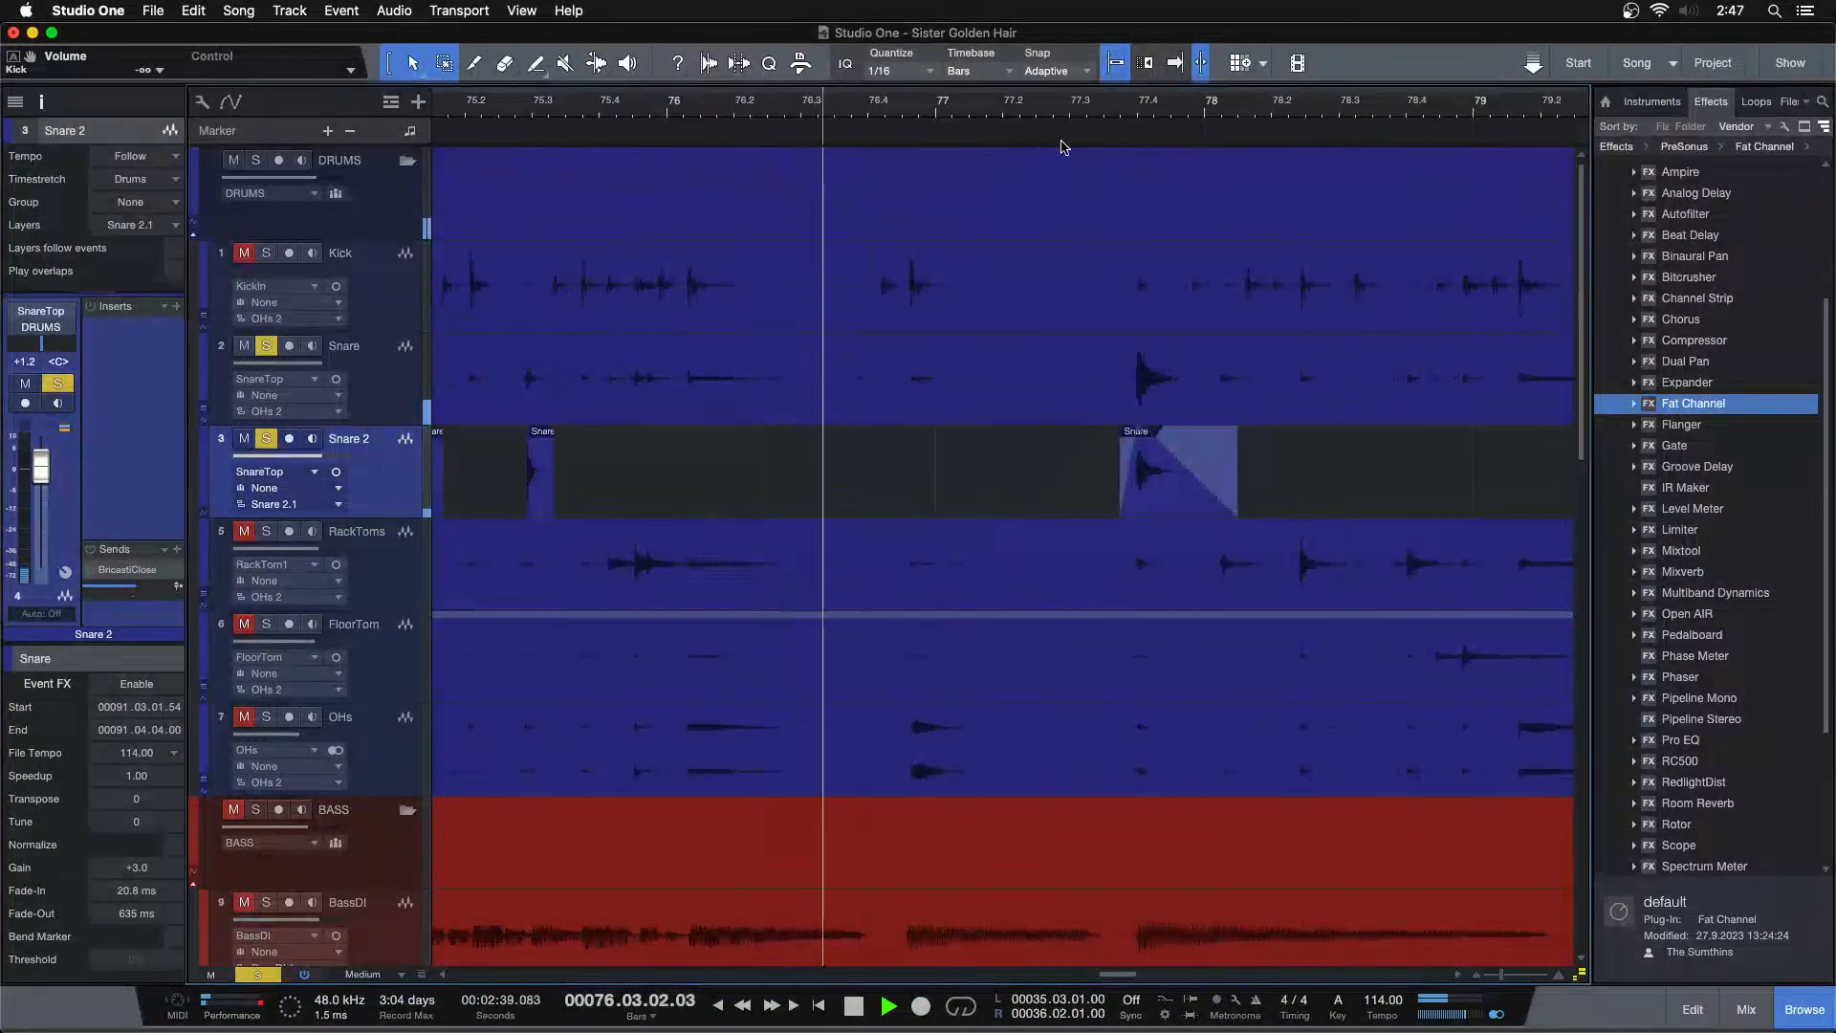
{"action": "left_click", "coordinate": [1172, 113]}
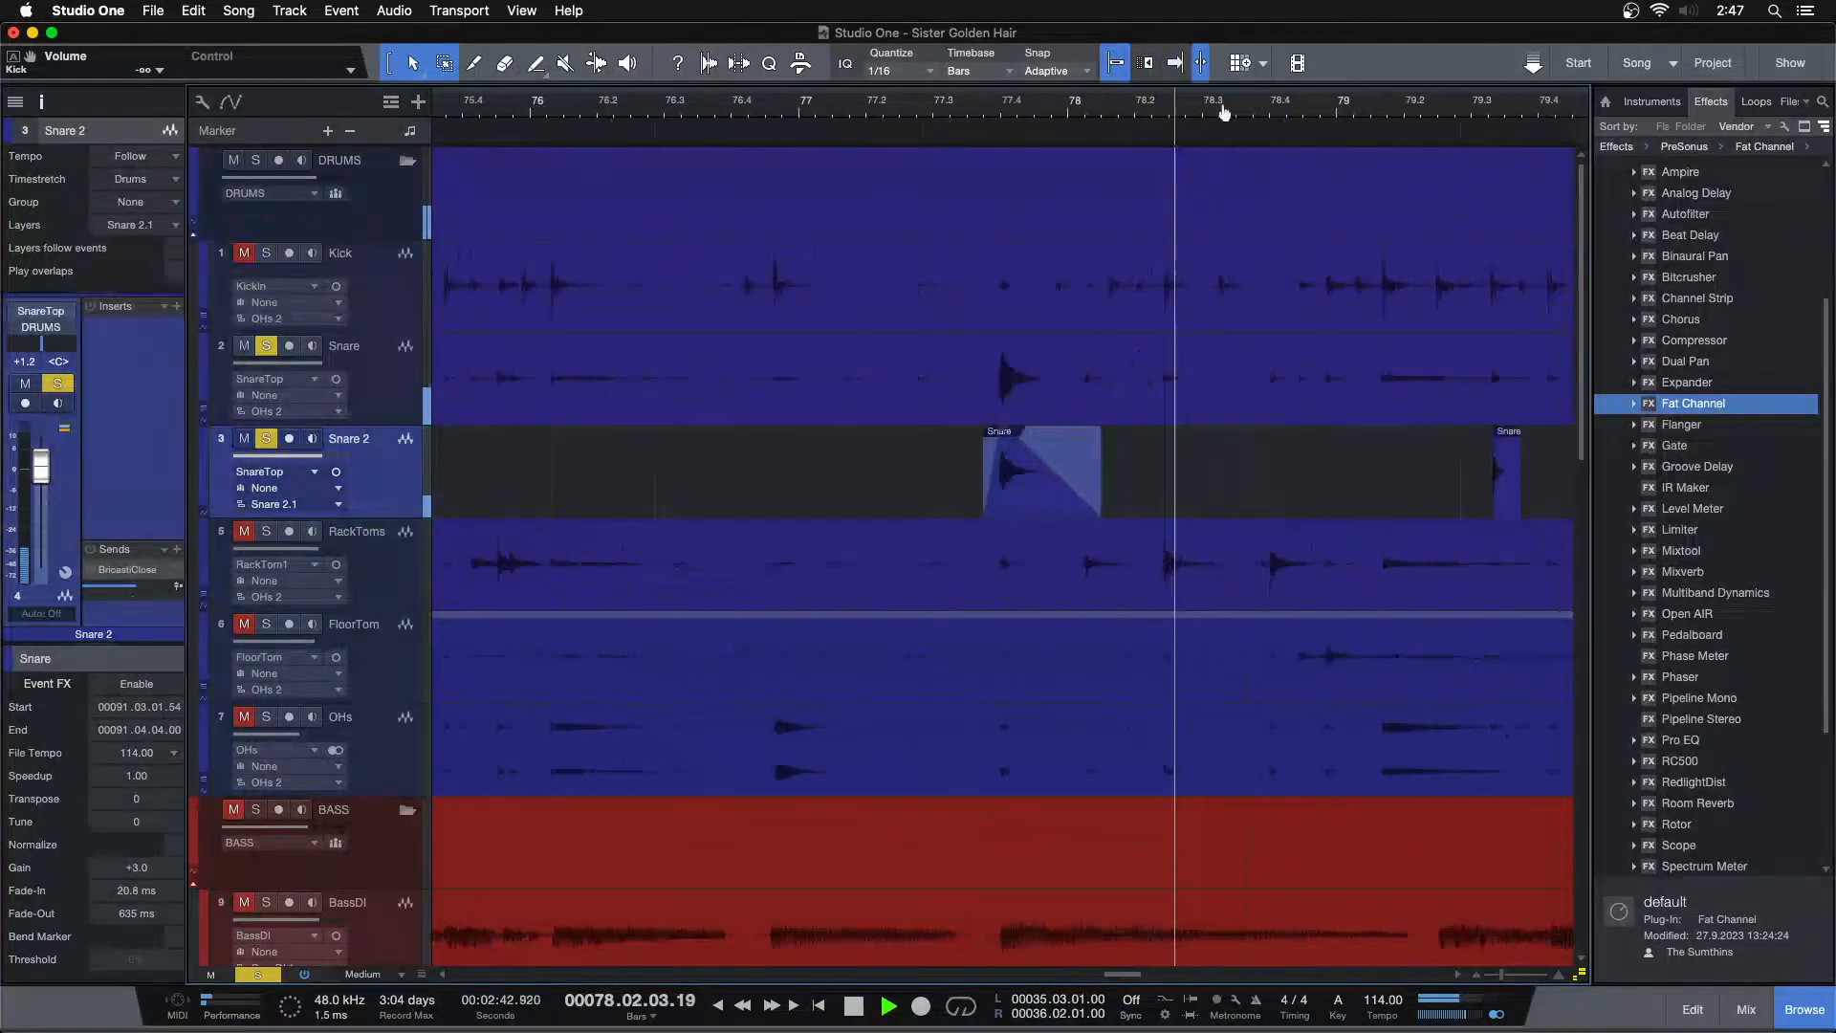
Disable and hide the original Snare track
{"action": "left_click", "coordinate": [267, 346]}
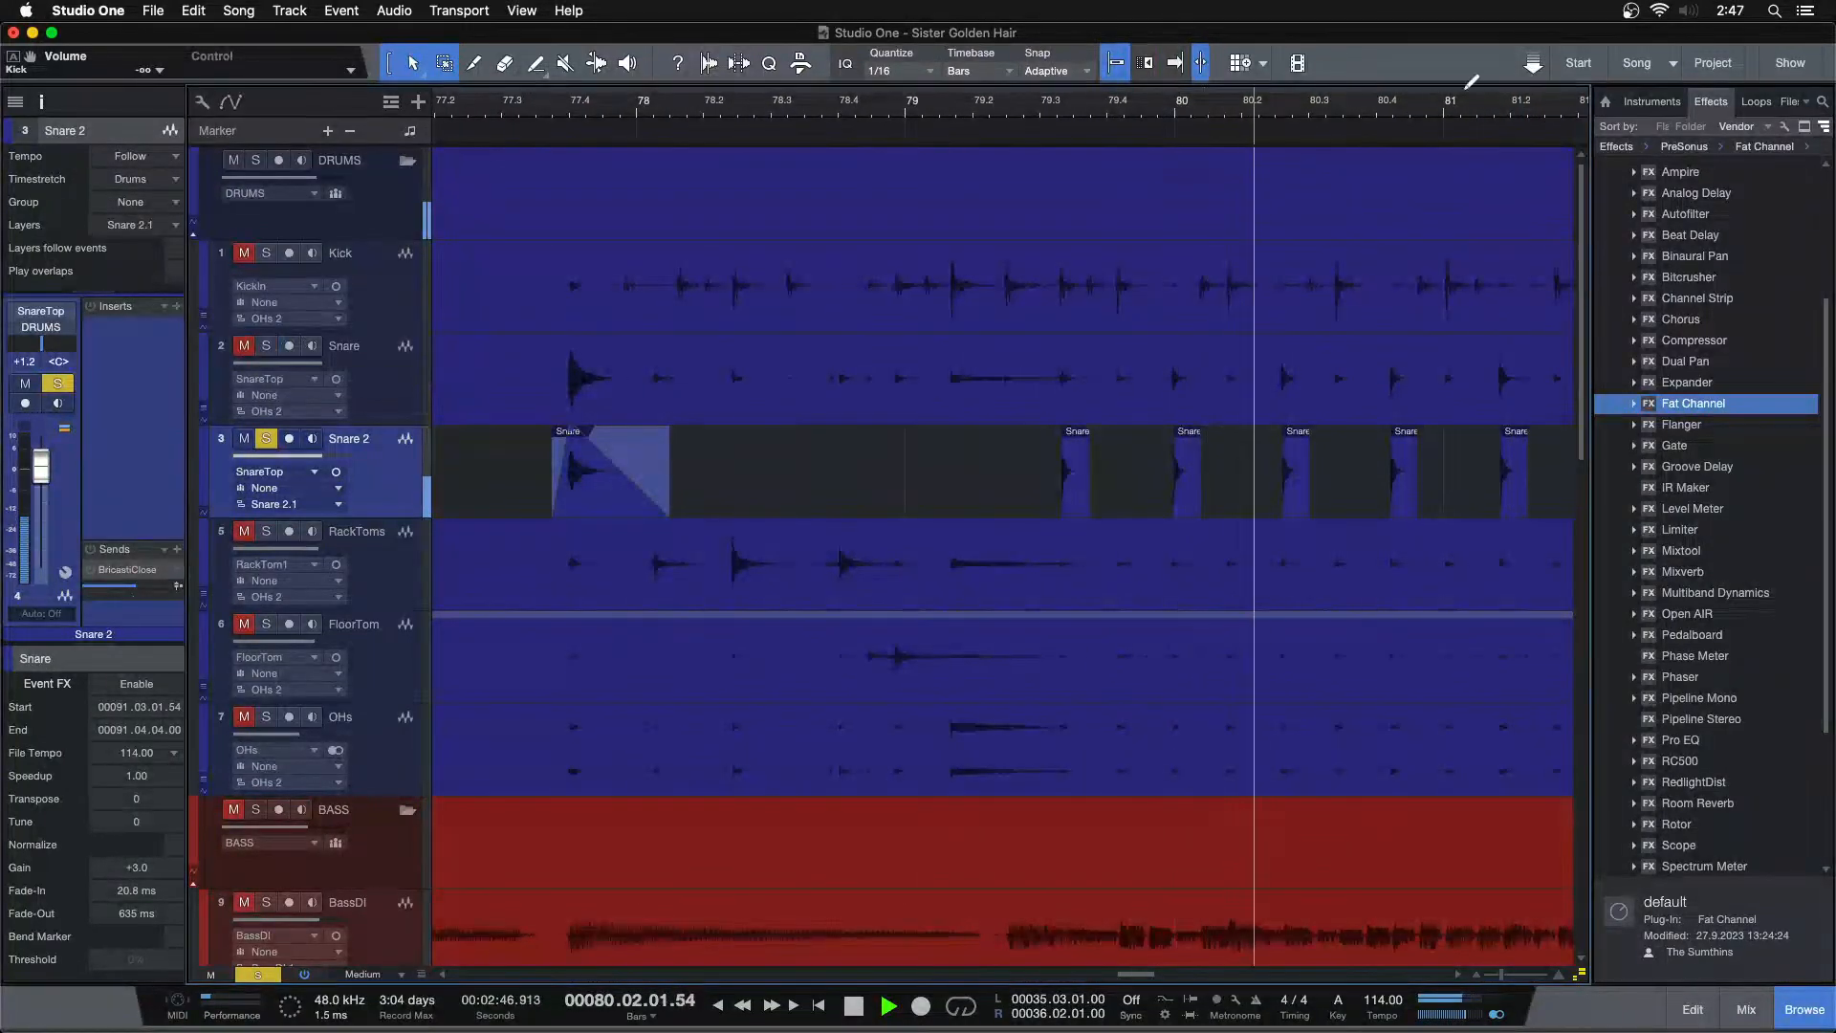
{"action": "key", "text": "shift+f"}
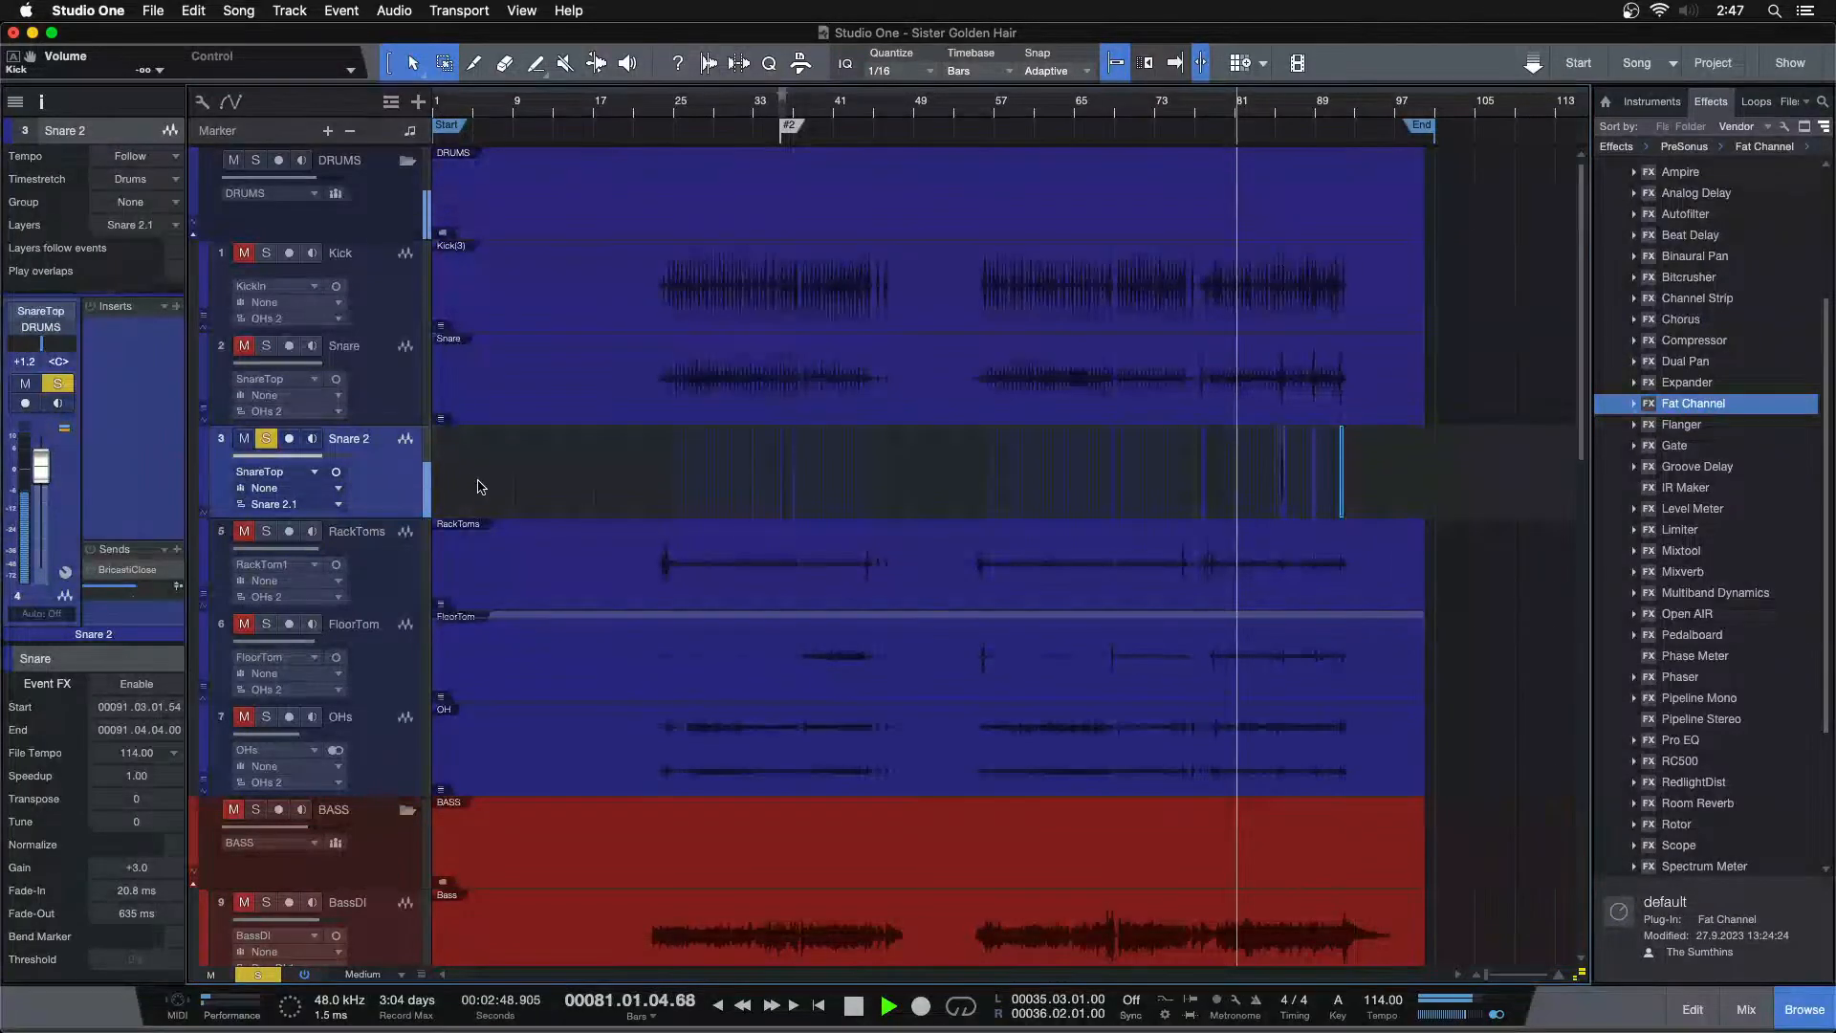
{"action": "key", "text": "space"}
{"action": "key", "text": "s"}
{"action": "left_click", "coordinate": [392, 385]}
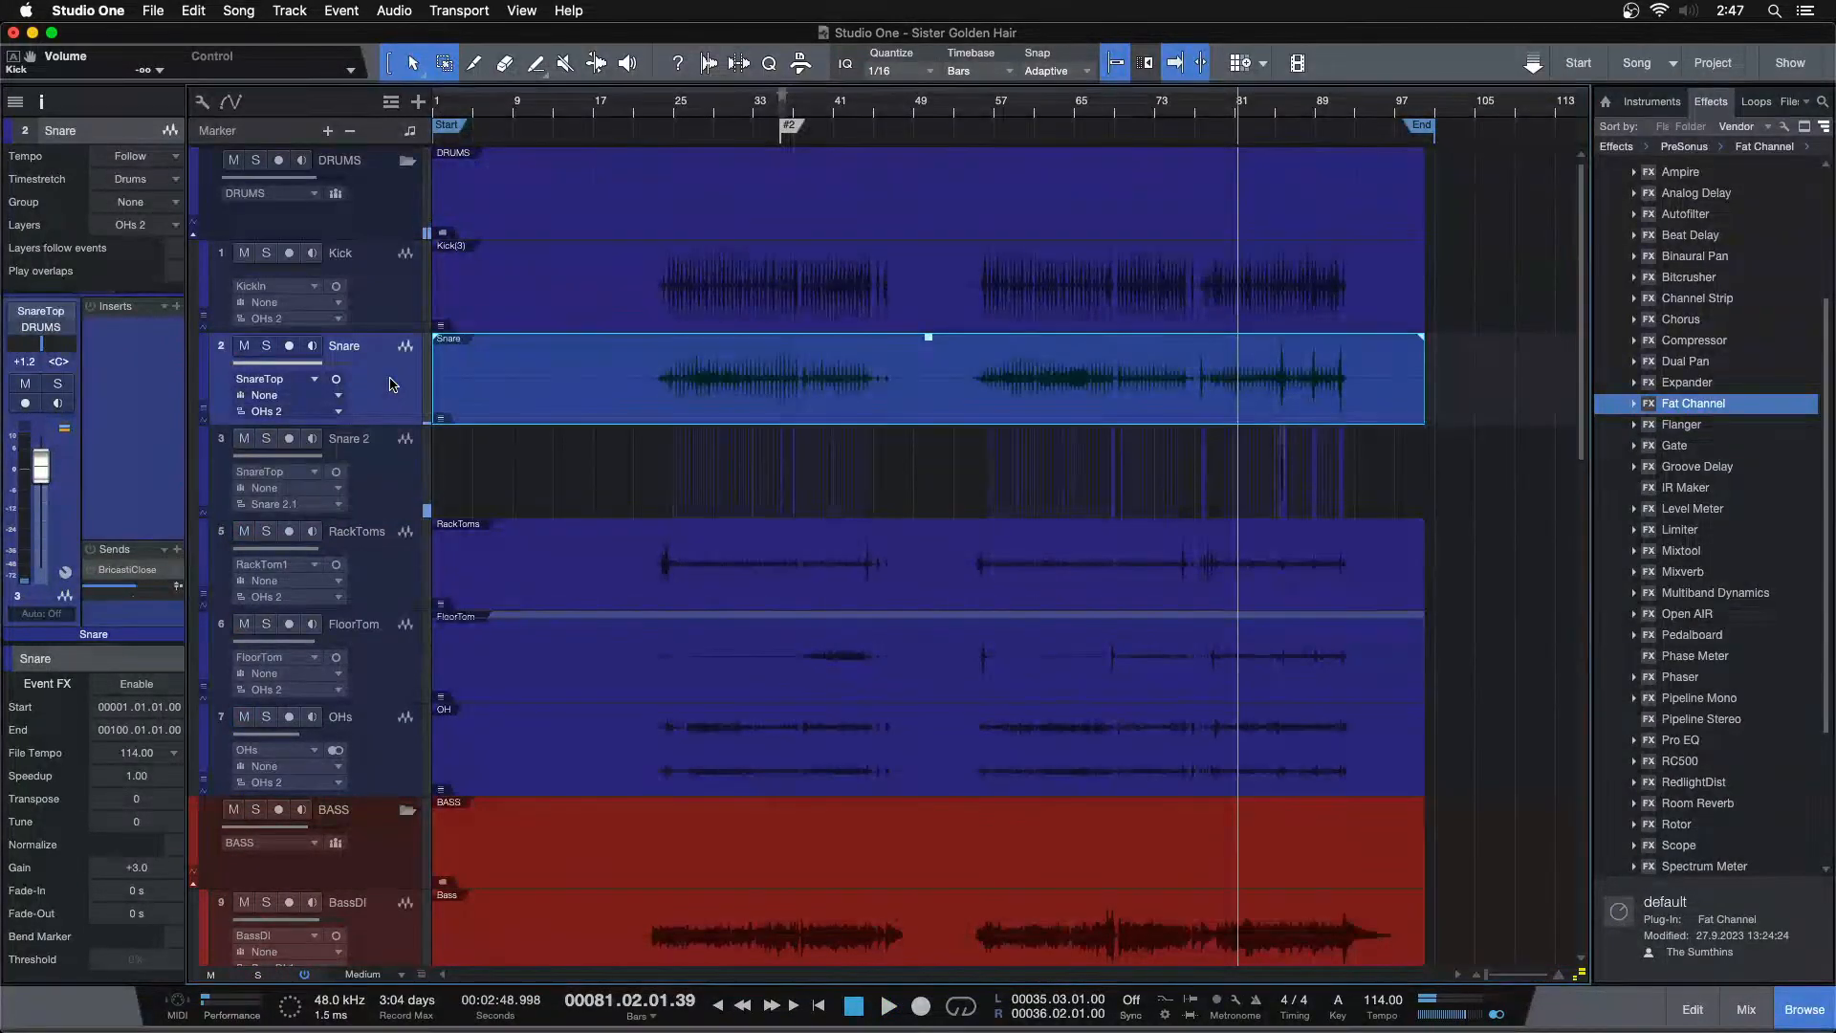
{"action": "key", "text": "shift+d"}
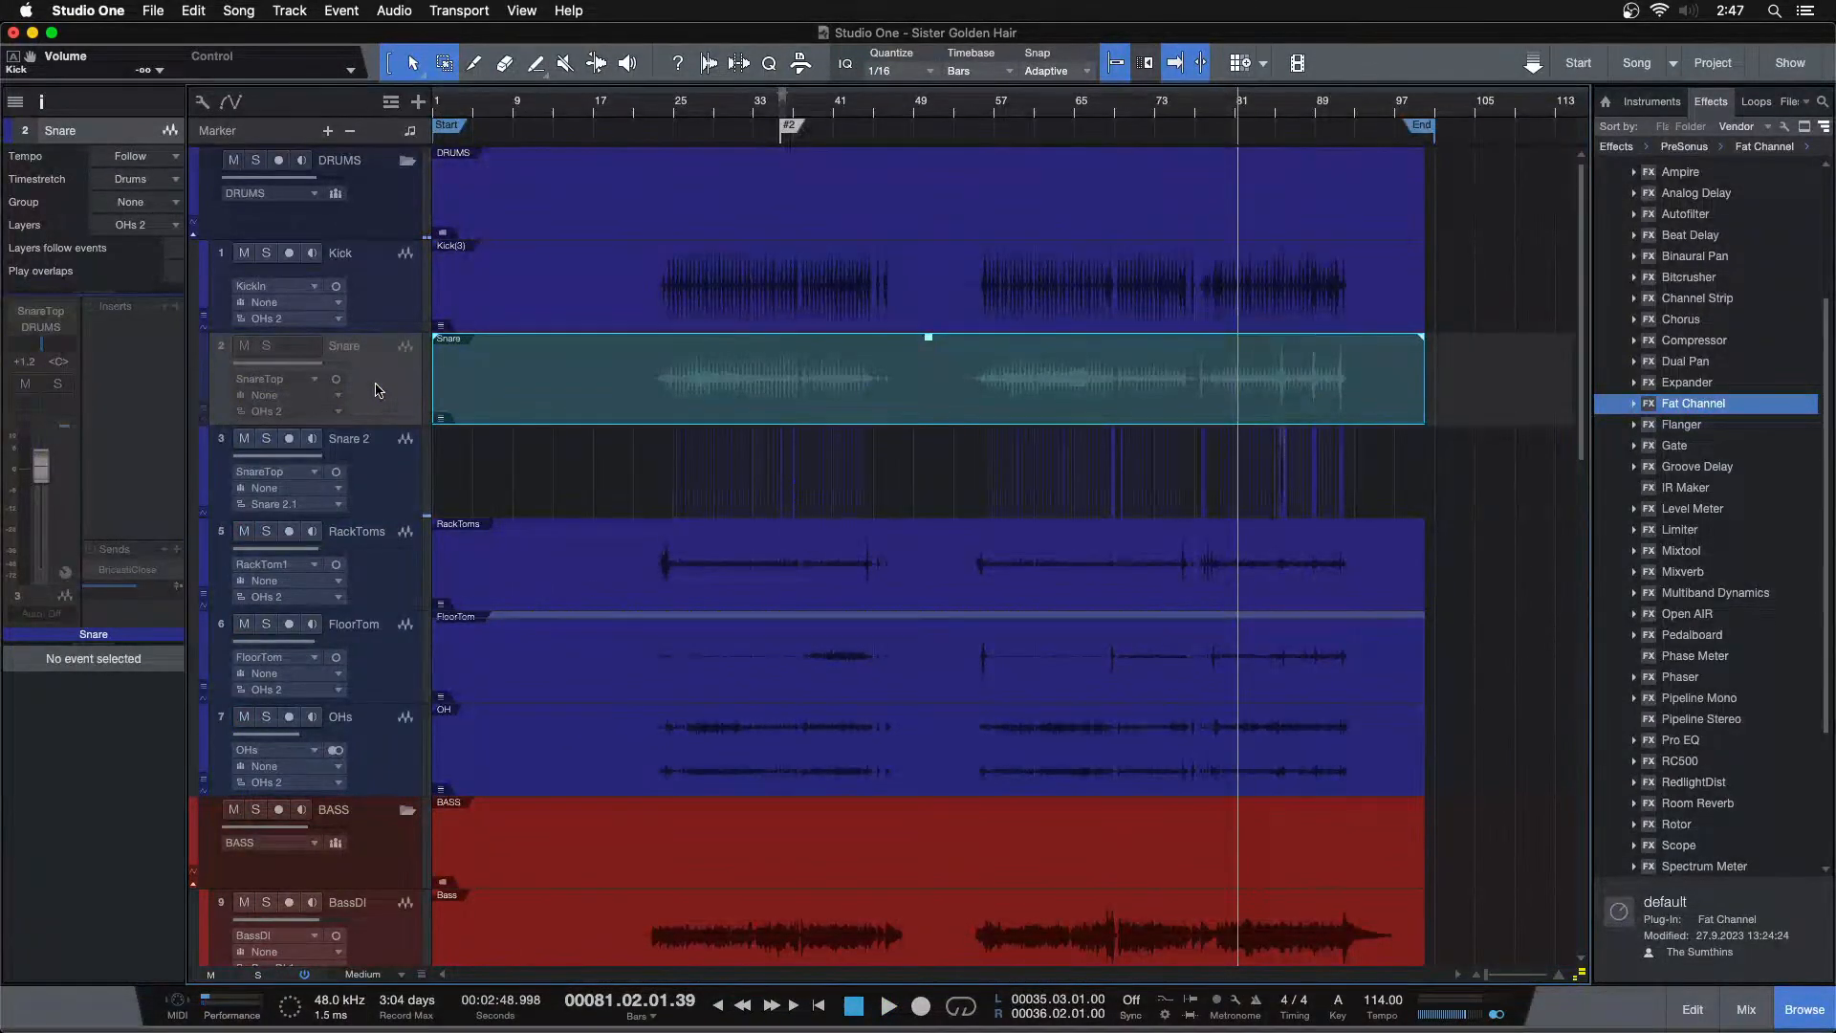
{"action": "key", "text": "shift+h"}
{"action": "left_click", "coordinate": [372, 388]}
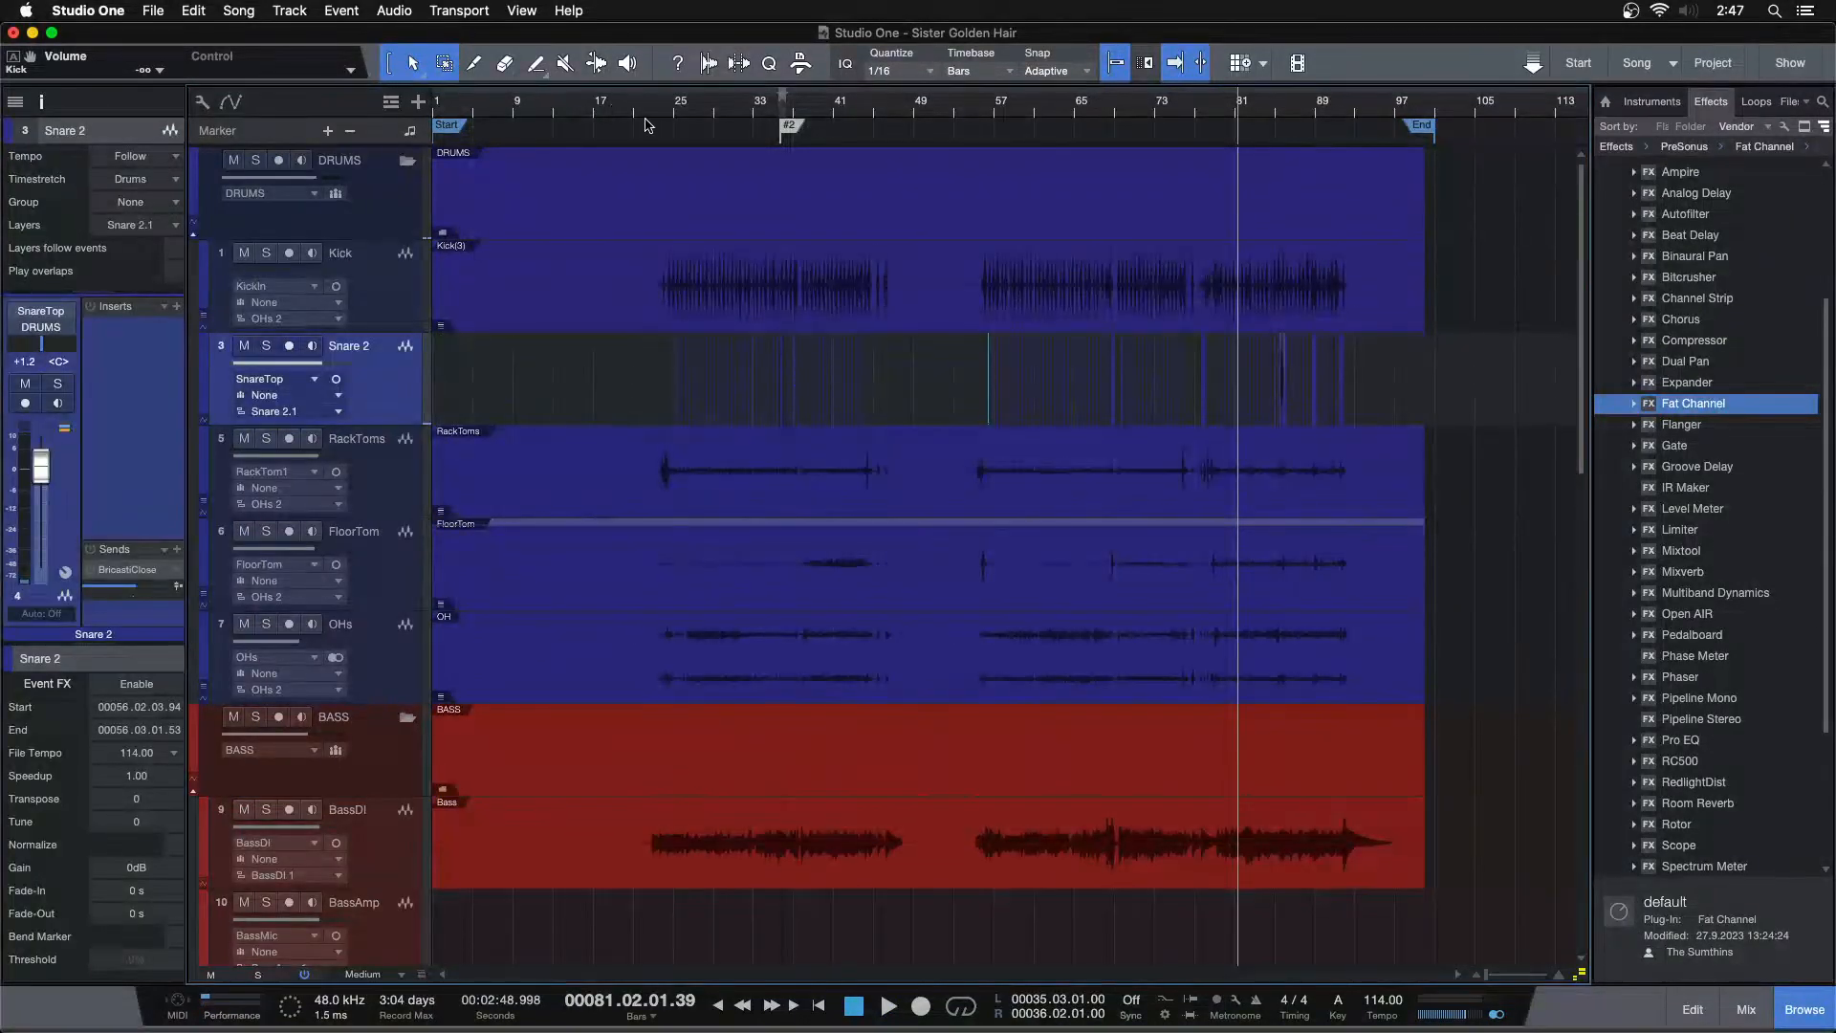
Duplicate the Snare 2 track's layer
{"action": "mouse_move", "coordinate": [672, 115]}
{"action": "left_mouse_down"}
{"action": "mouse_move", "coordinate": [695, 194]}
{"action": "mouse_move", "coordinate": [585, 76]}
{"action": "mouse_move", "coordinate": [666, 122]}
{"action": "left_mouse_up"}
{"action": "right_click", "coordinate": [409, 383]}
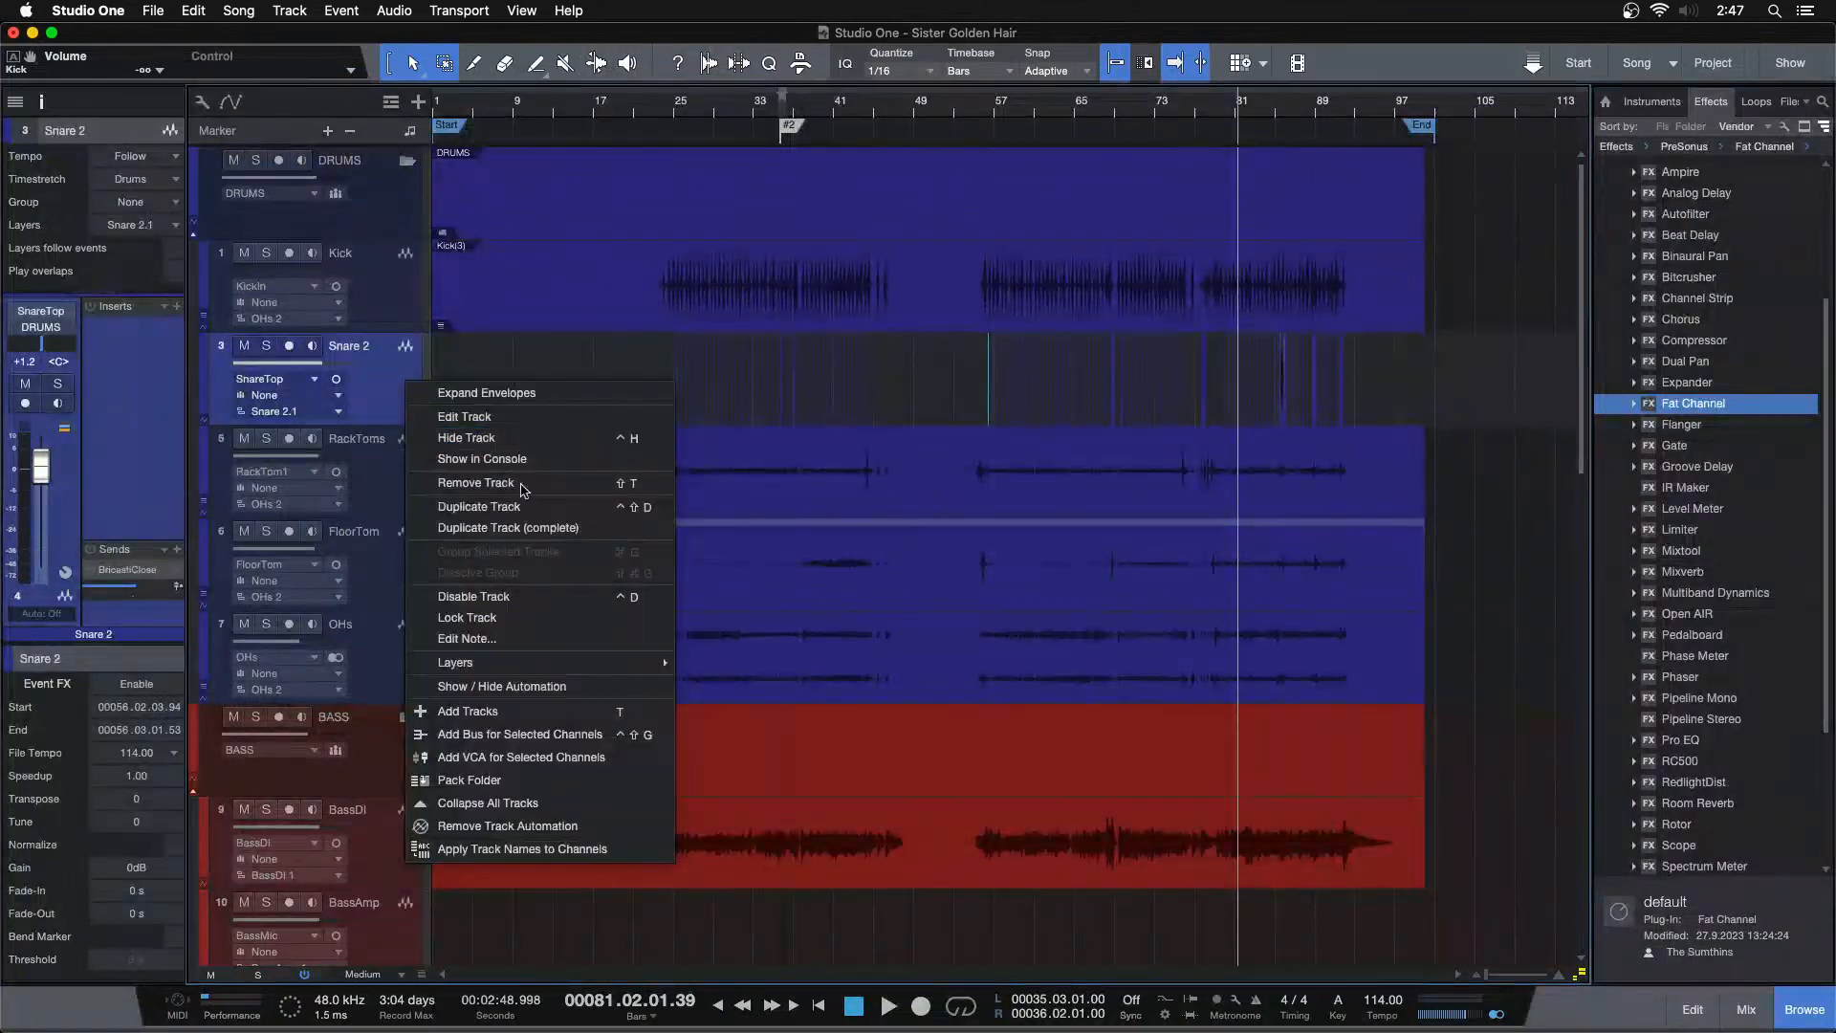
{"action": "mouse_move", "coordinate": [619, 658]}
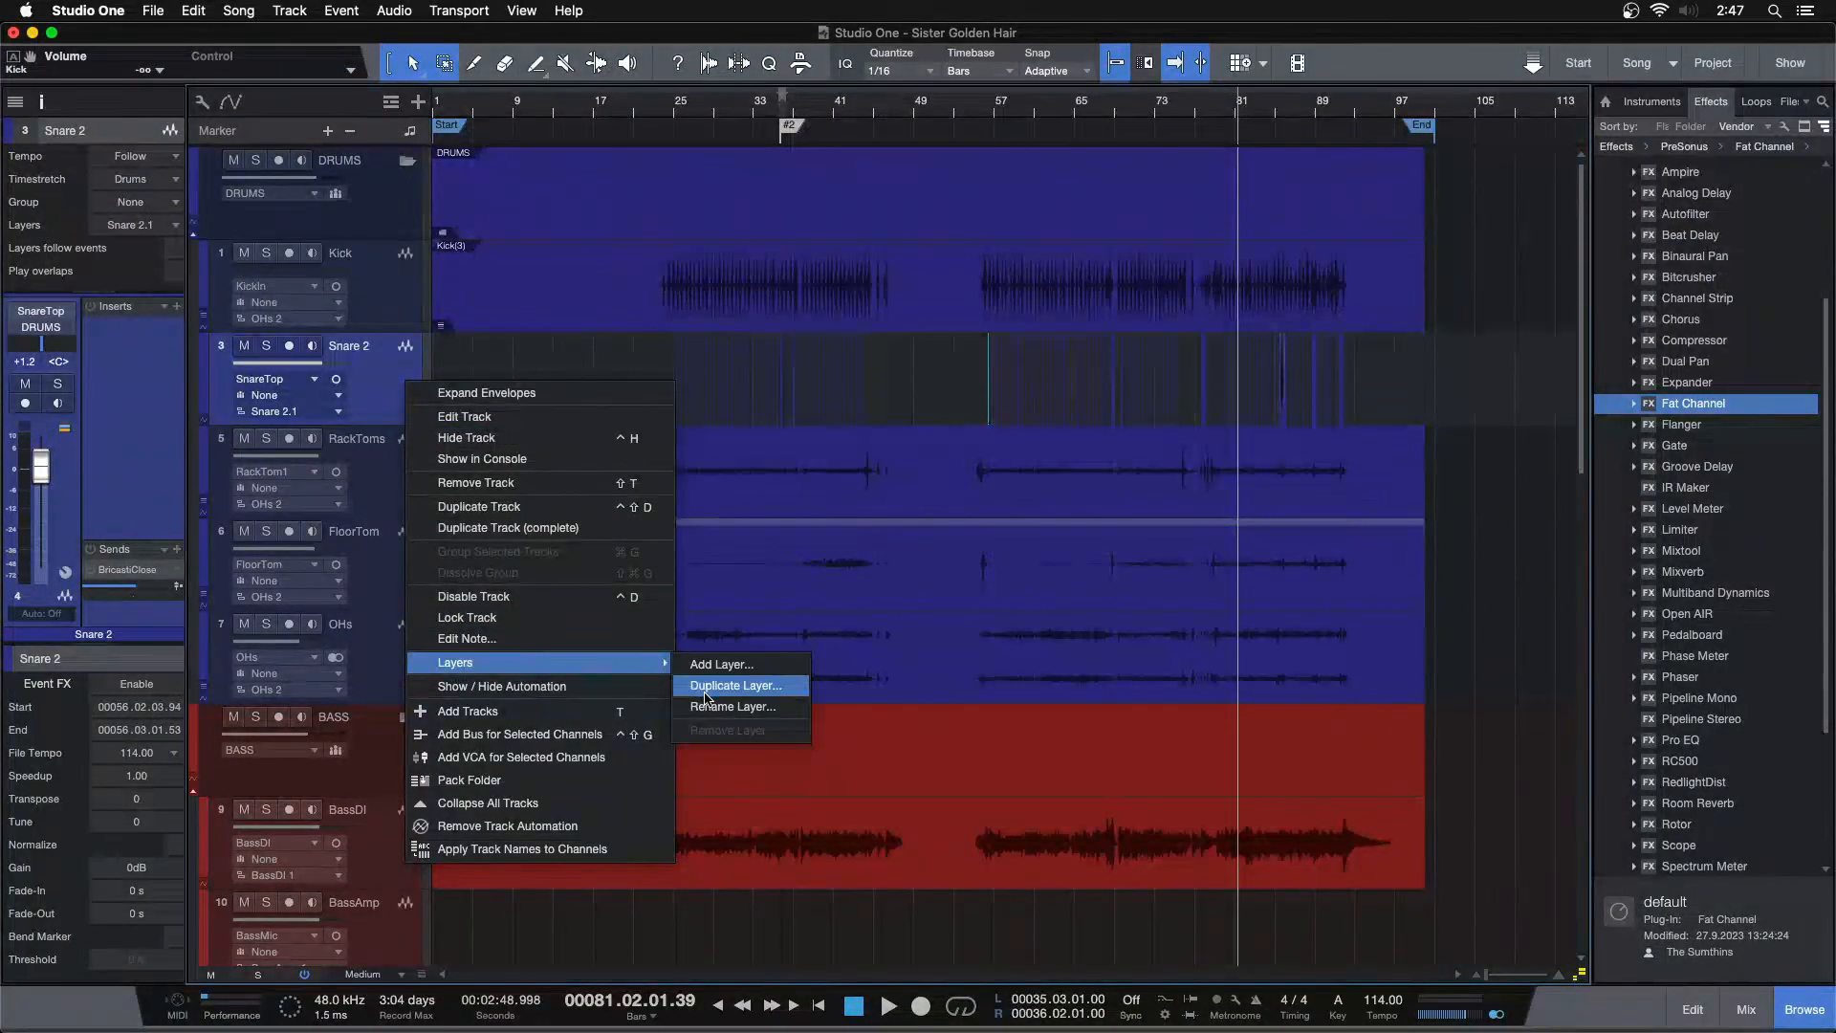
{"action": "left_click", "coordinate": [704, 690]}
{"action": "left_click", "coordinate": [1006, 355]}
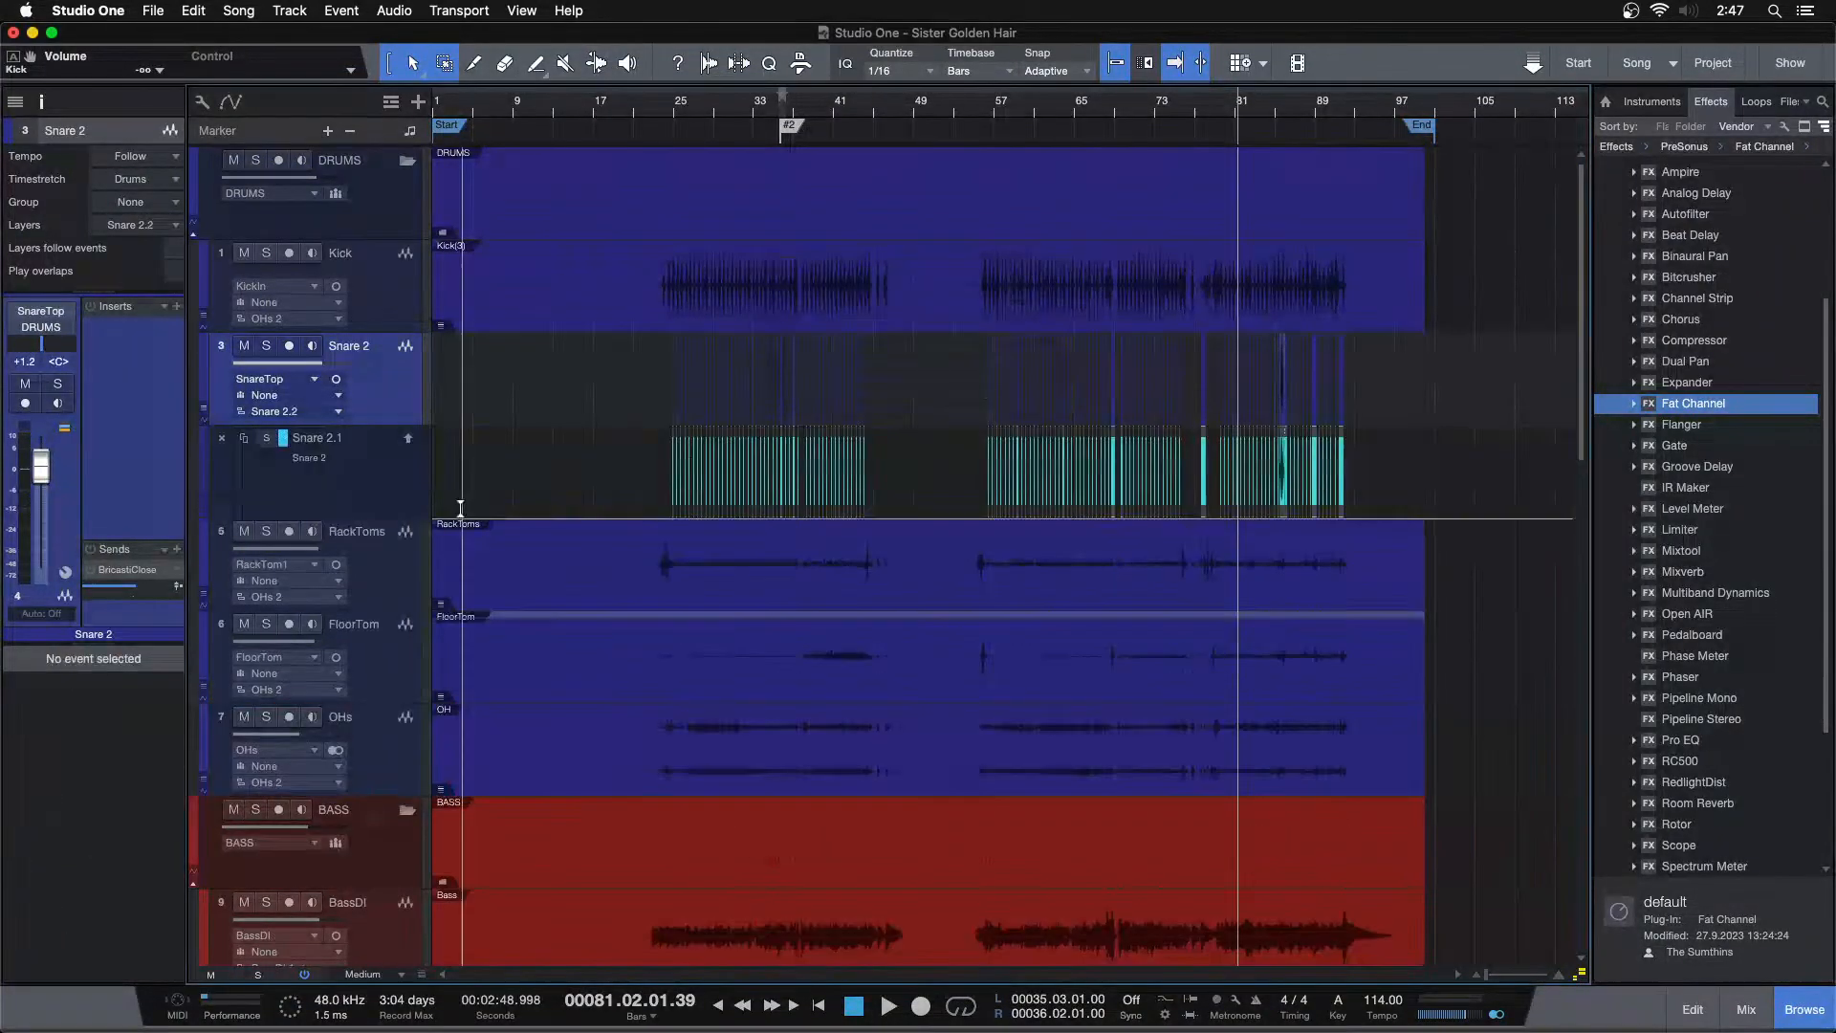
Rename the original Snare 2.1 layer as EDIT
{"action": "double_click", "coordinate": [296, 439]}
{"action": "type", "text": "EDI"}
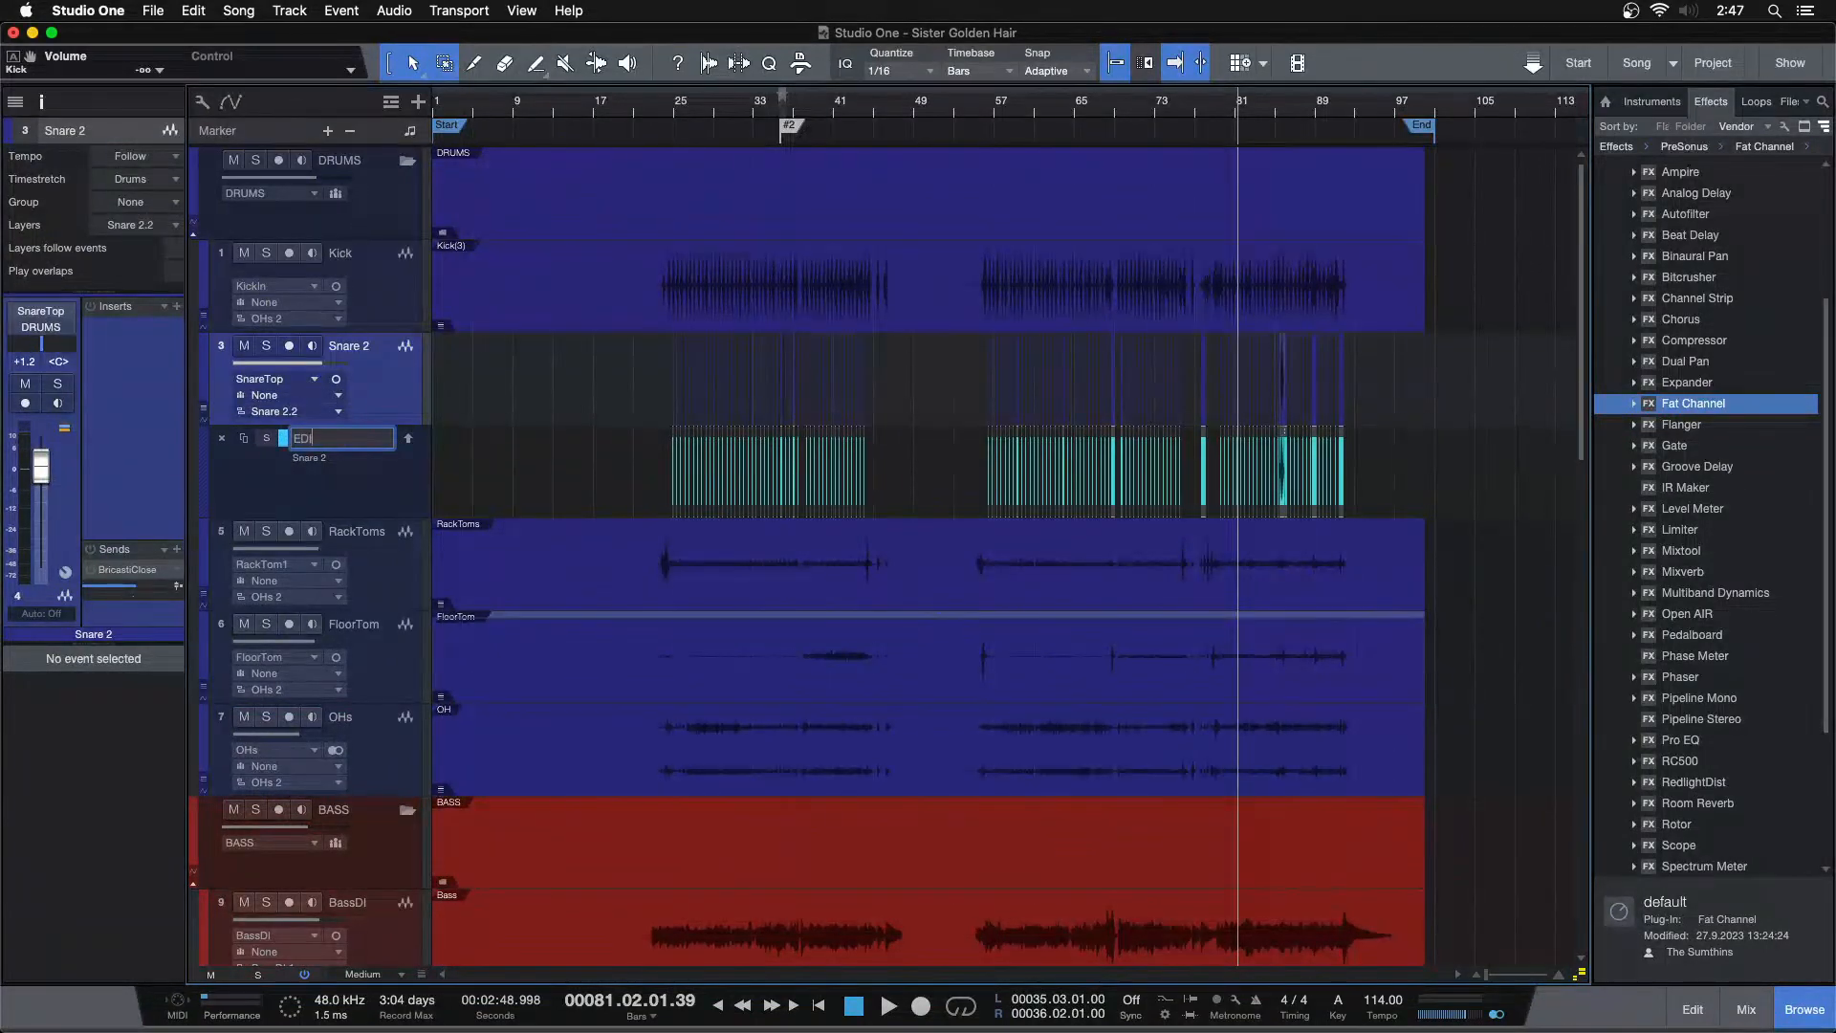
{"action": "type", "text": "T"}
{"action": "key", "text": "Return"}
Merge all Snare 2 hits into one event, stretch it from bar 1 to the song end, and bounce it
{"action": "right_click", "coordinate": [394, 413]}
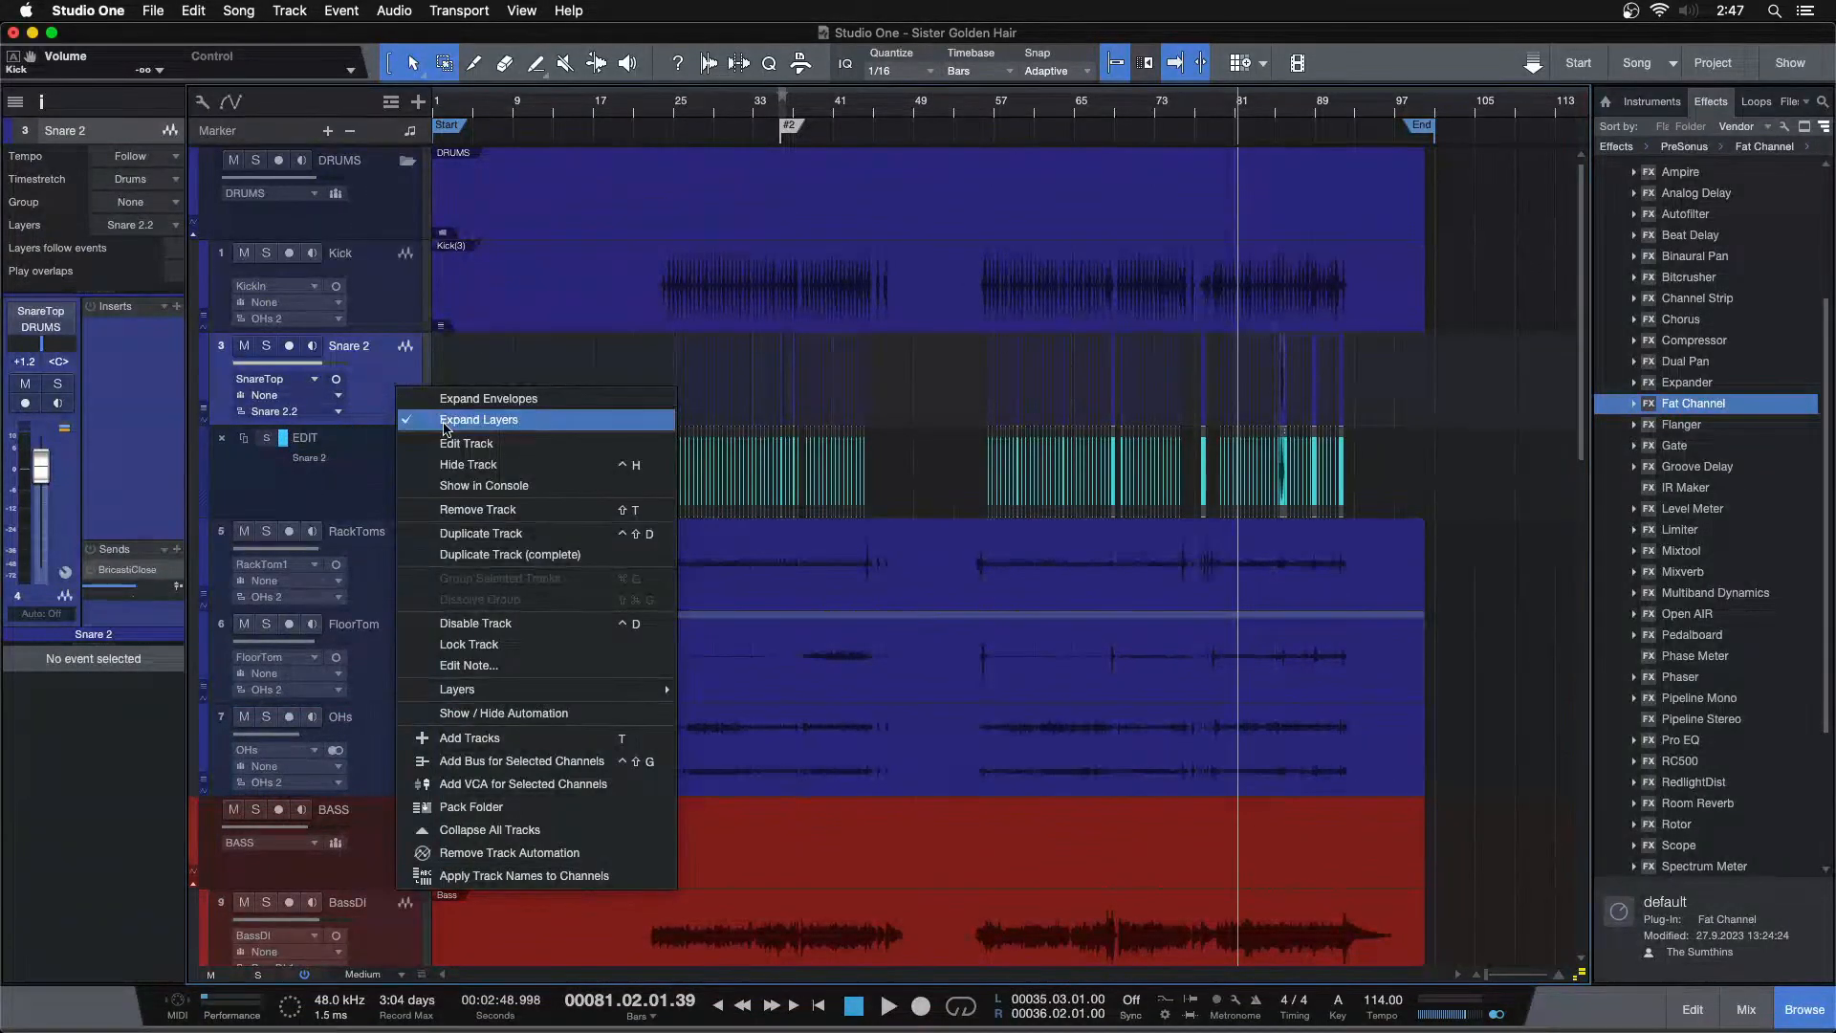
{"action": "left_click", "coordinate": [525, 418]}
{"action": "left_click_drag", "start_coordinate": [533, 398], "coordinate": [1484, 388]}
{"action": "key", "text": "g"}
{"action": "left_click_drag", "start_coordinate": [667, 385], "coordinate": [433, 385]}
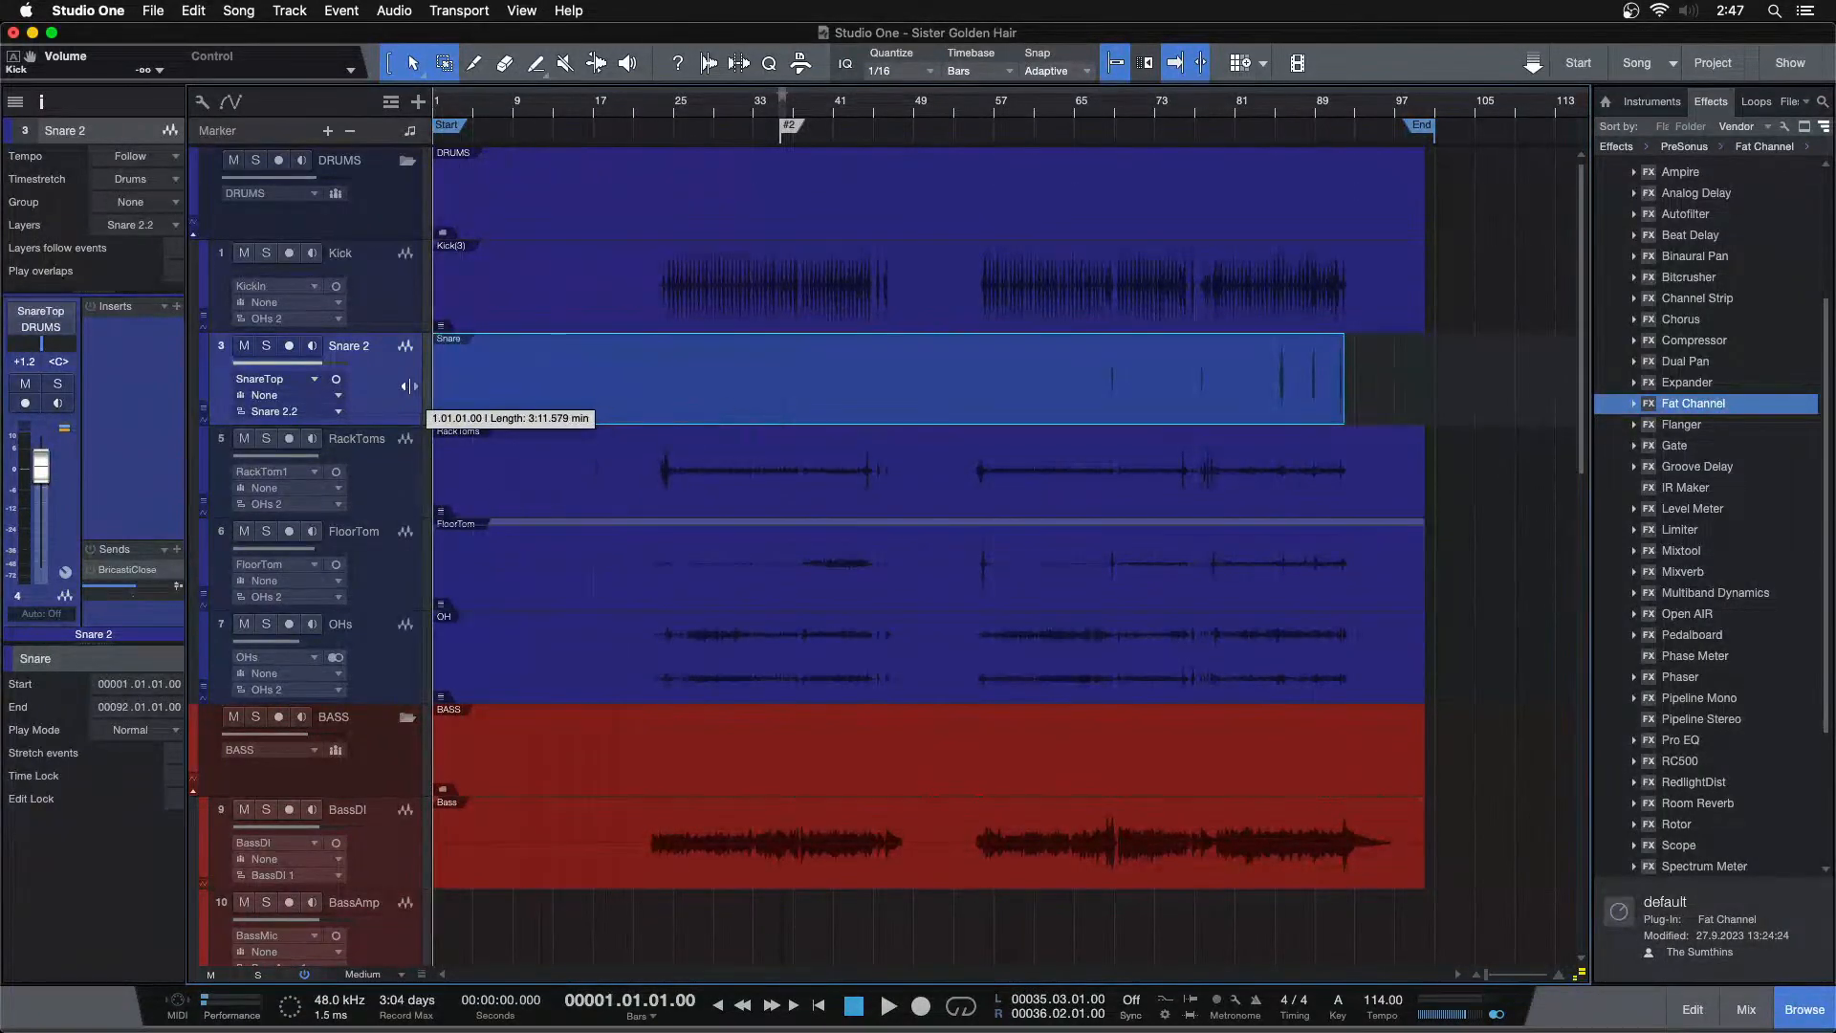
{"action": "left_click_drag", "start_coordinate": [1343, 390], "coordinate": [1424, 390]}
{"action": "key", "text": "super+b"}
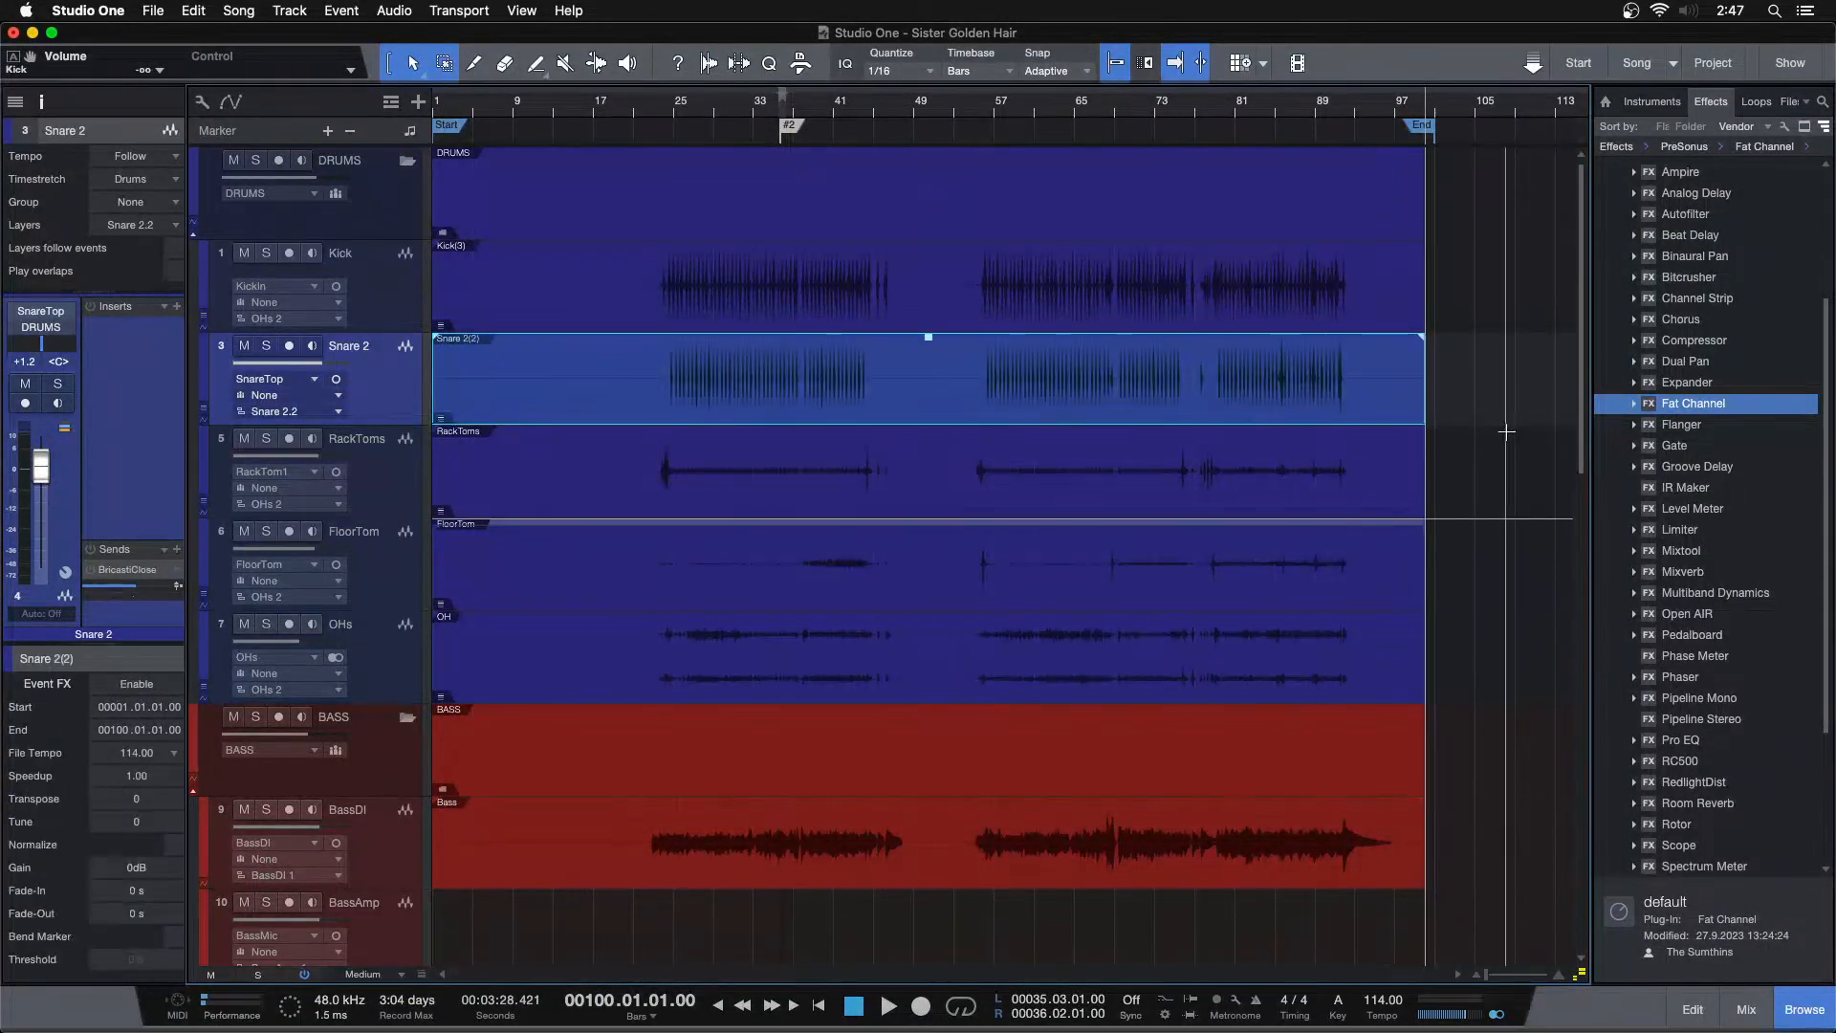
Solo Snare 2 and play it back from bar 27
{"action": "left_click_drag", "start_coordinate": [1582, 975], "coordinate": [1582, 987]}
{"action": "left_click", "coordinate": [1536, 665]}
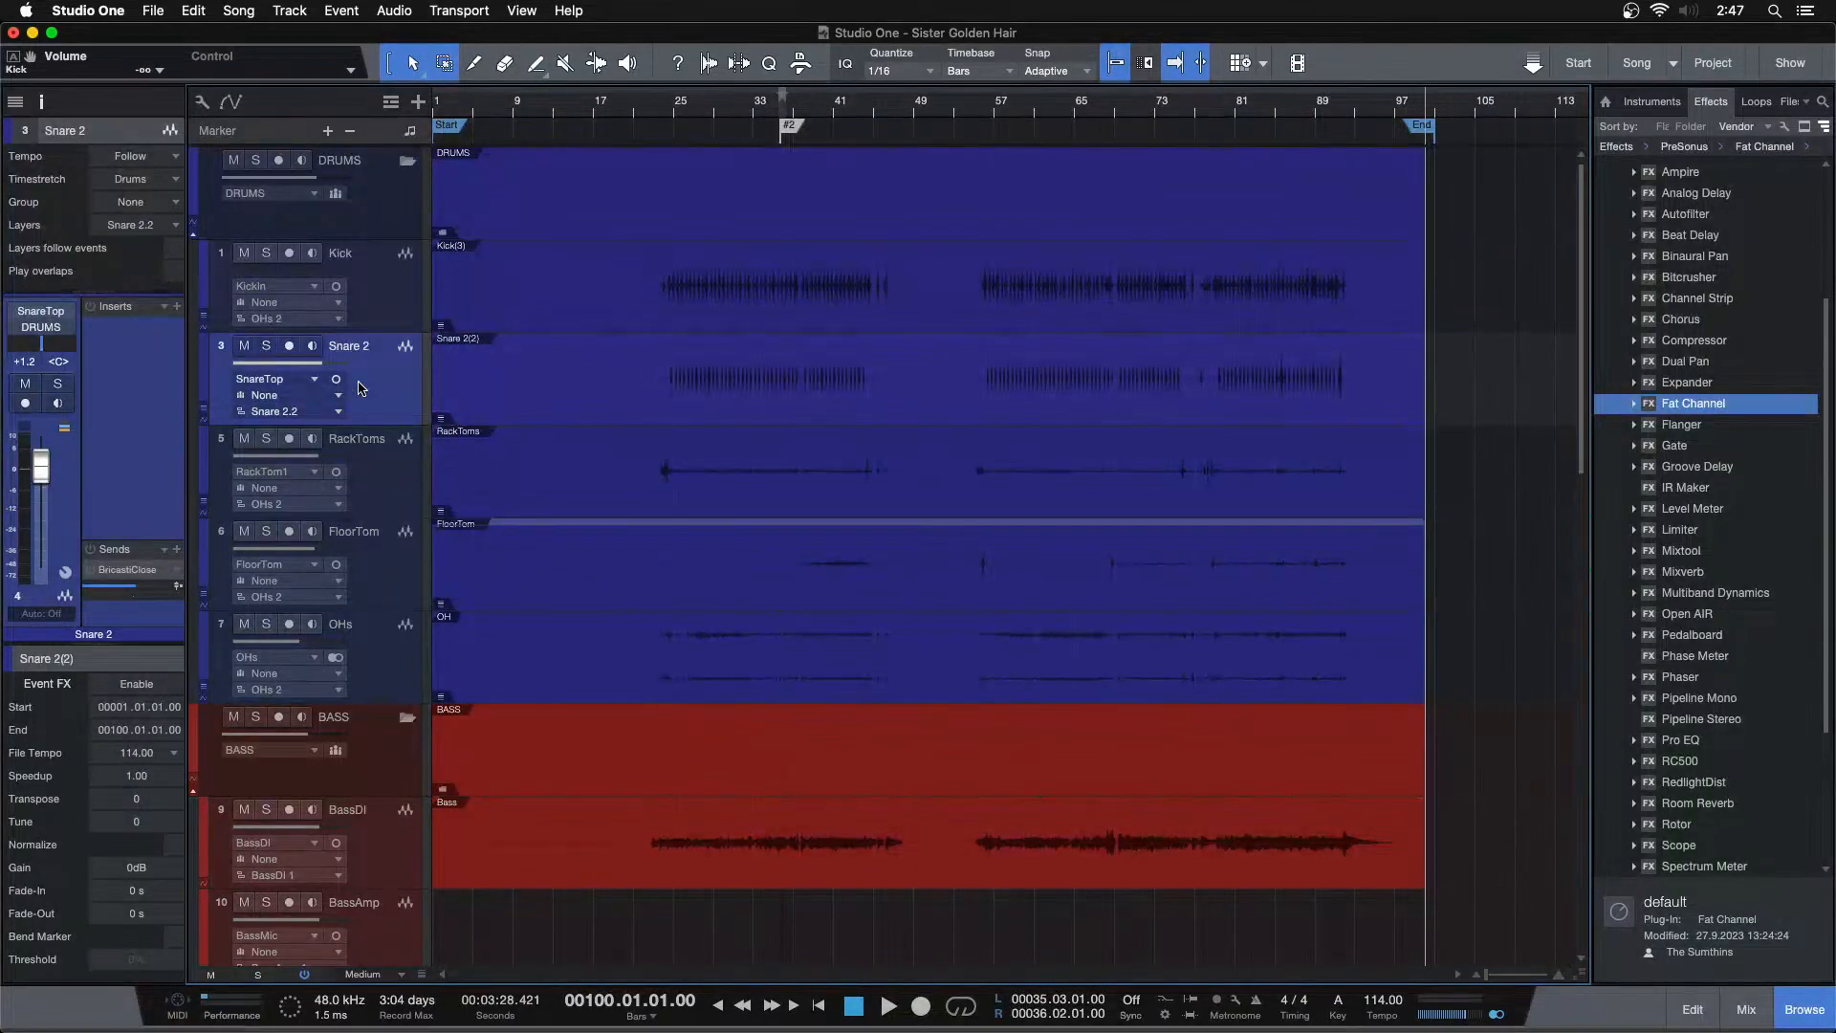
{"action": "left_click", "coordinate": [693, 106]}
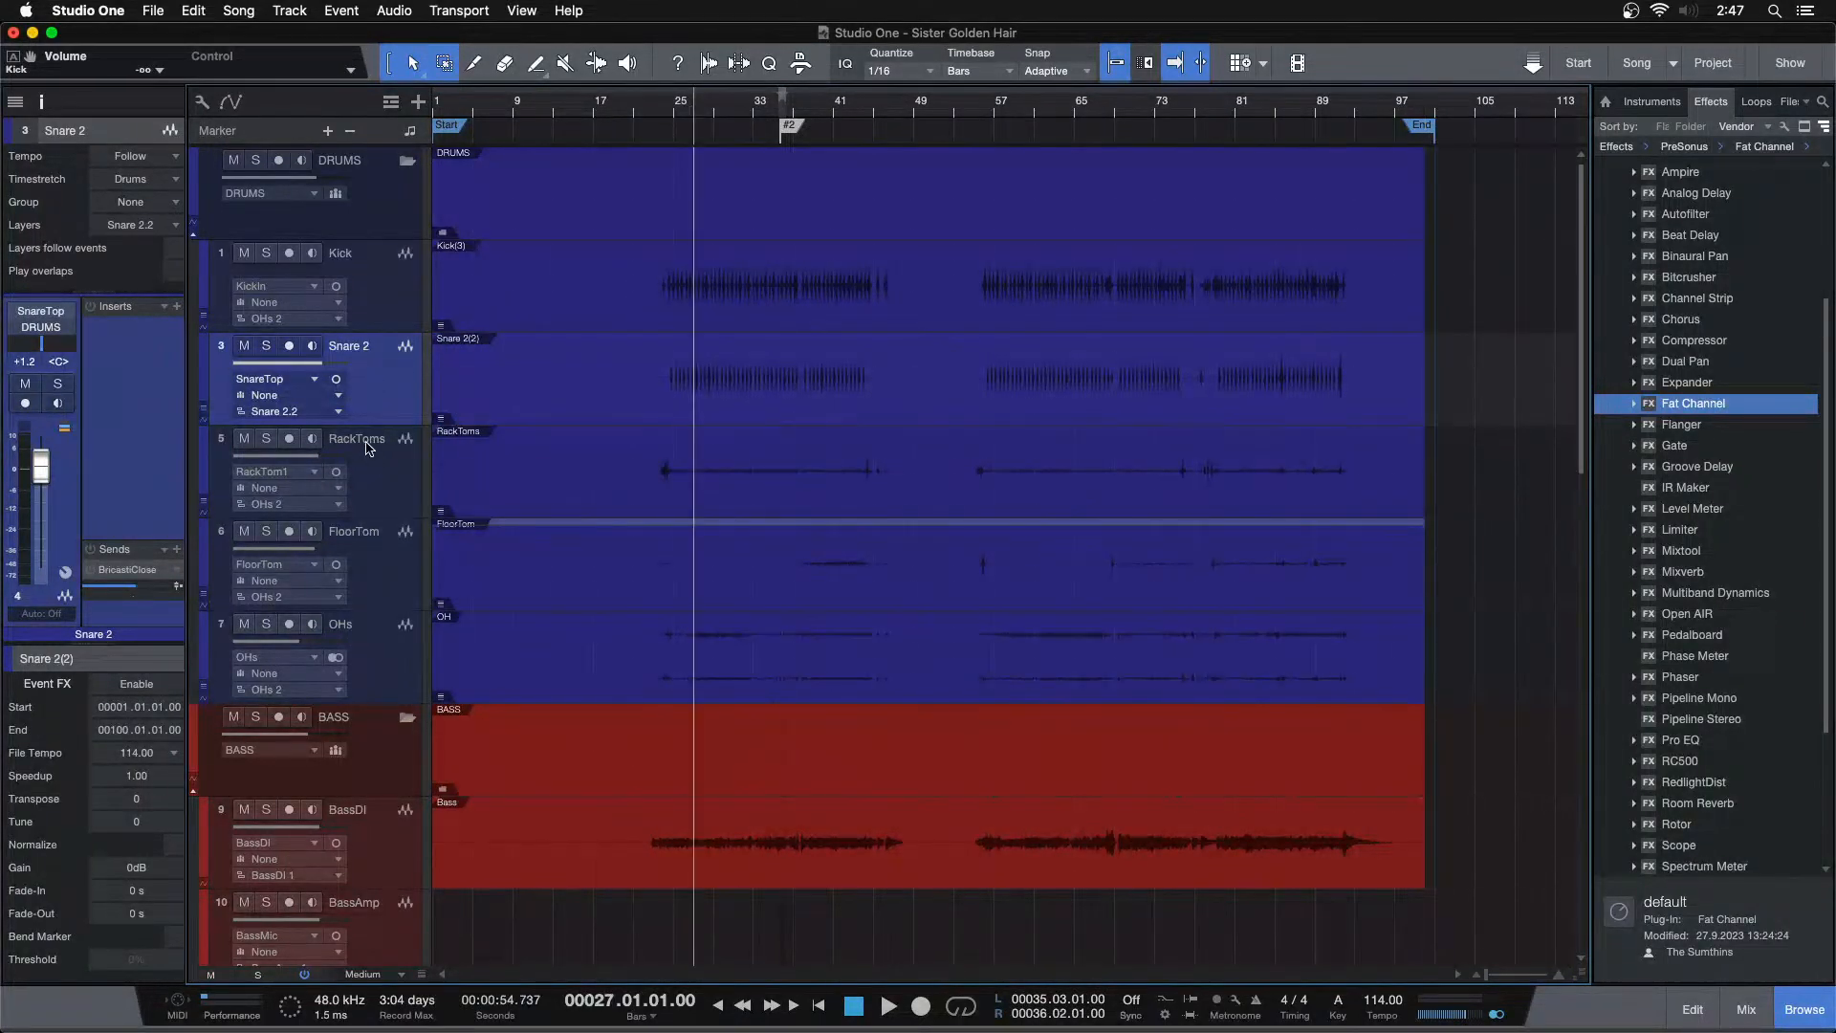
{"action": "left_click", "coordinate": [267, 347]}
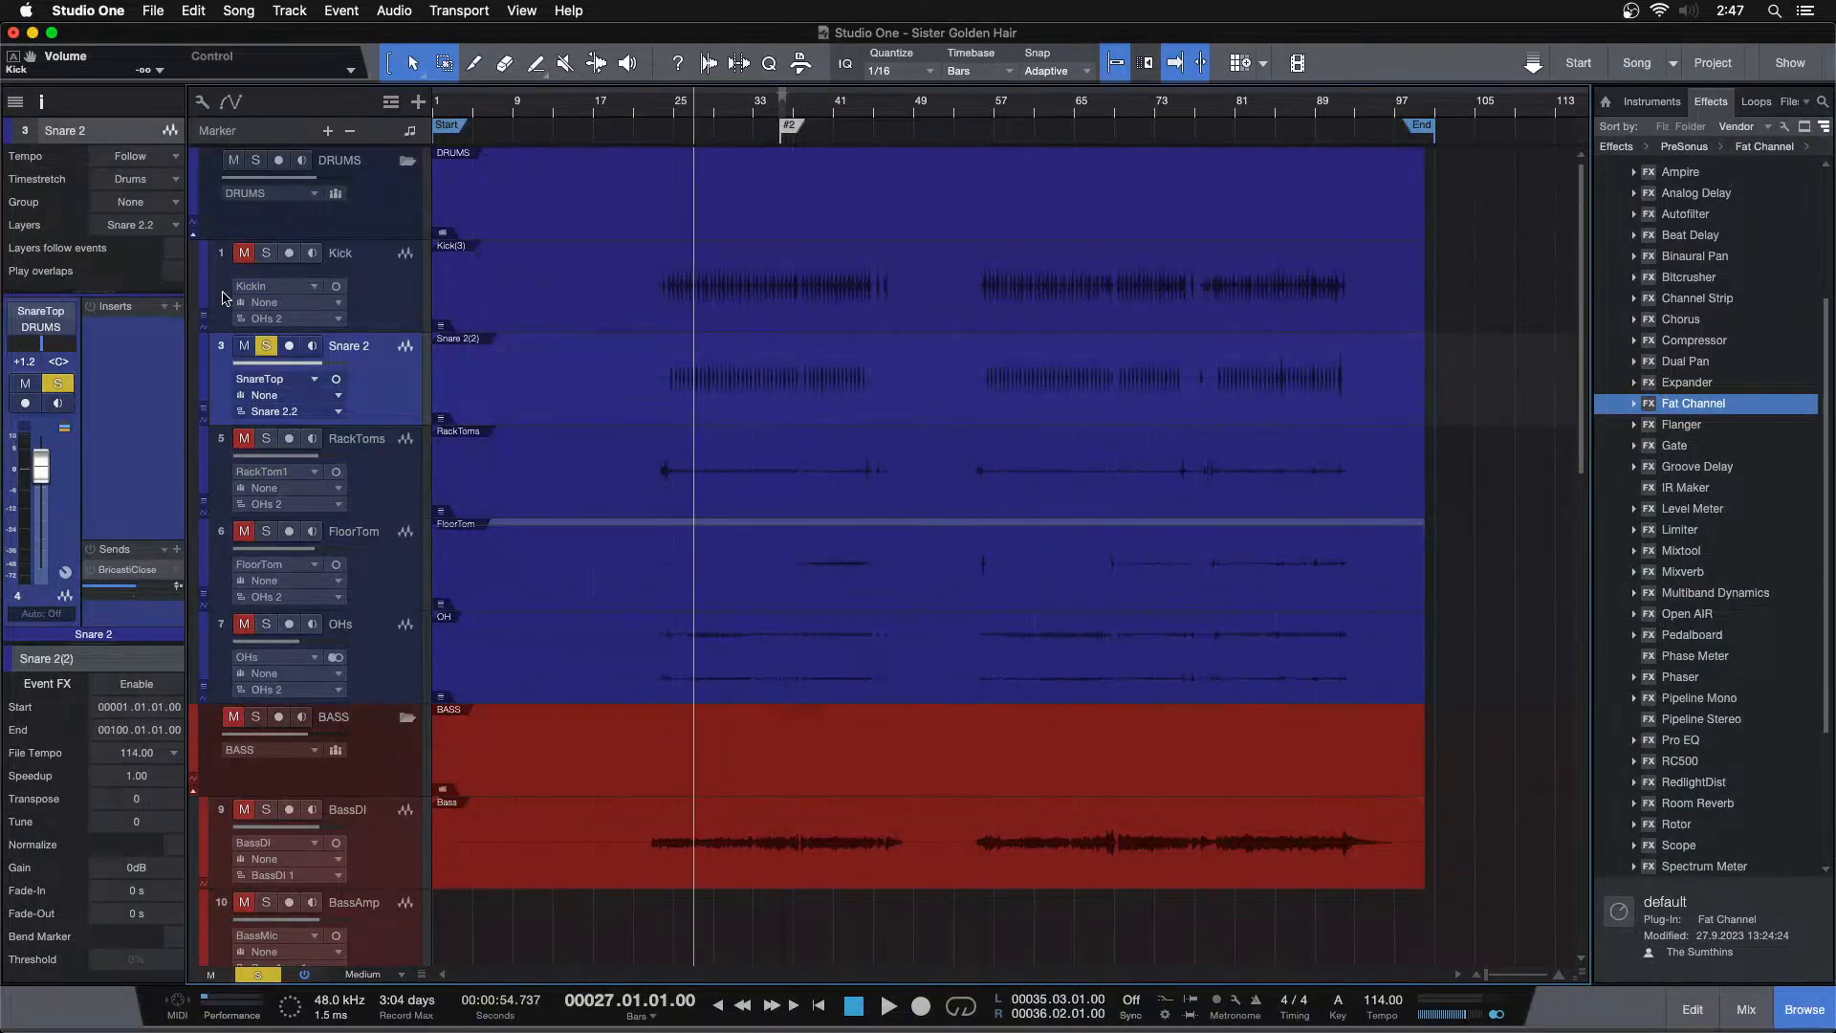
{"action": "key", "text": "space"}
{"action": "left_click_drag", "start_coordinate": [1692, 403], "coordinate": [1742, 411]}
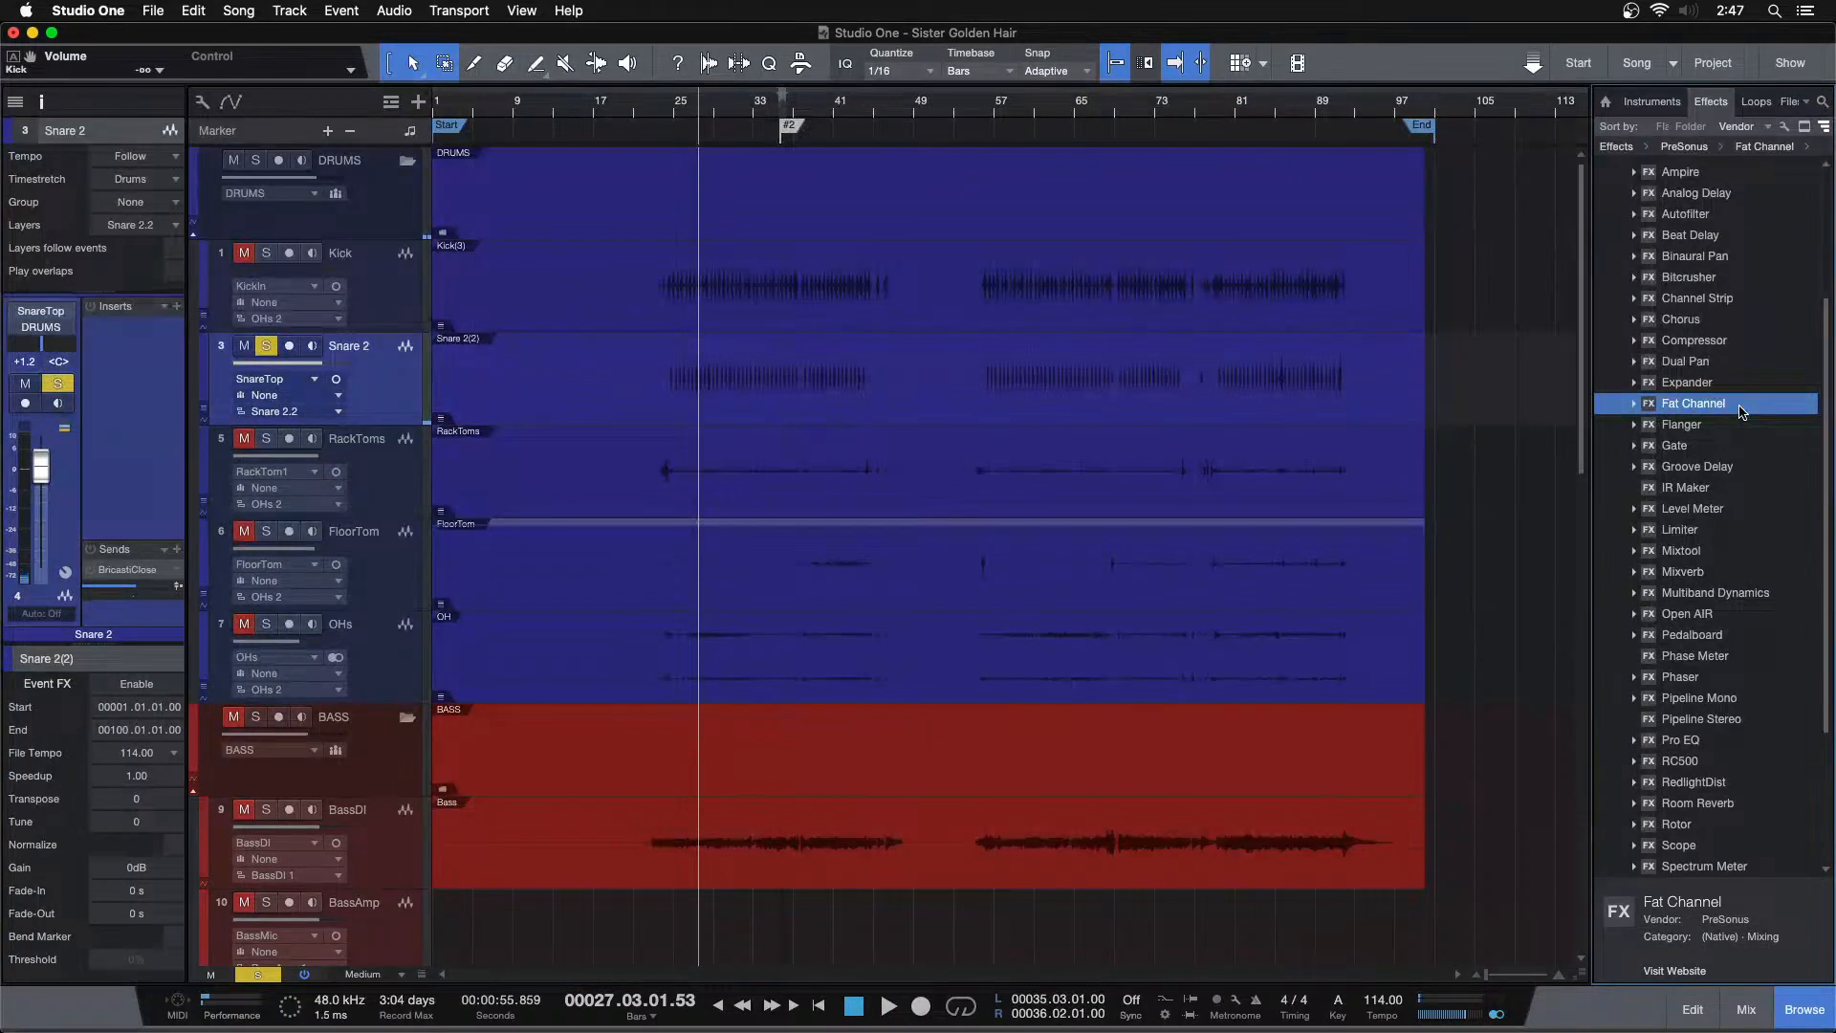
Insert a Limiter on Snare 2 and set its ceiling to -6 dB
{"action": "left_click_drag", "start_coordinate": [1698, 540], "coordinate": [113, 382]}
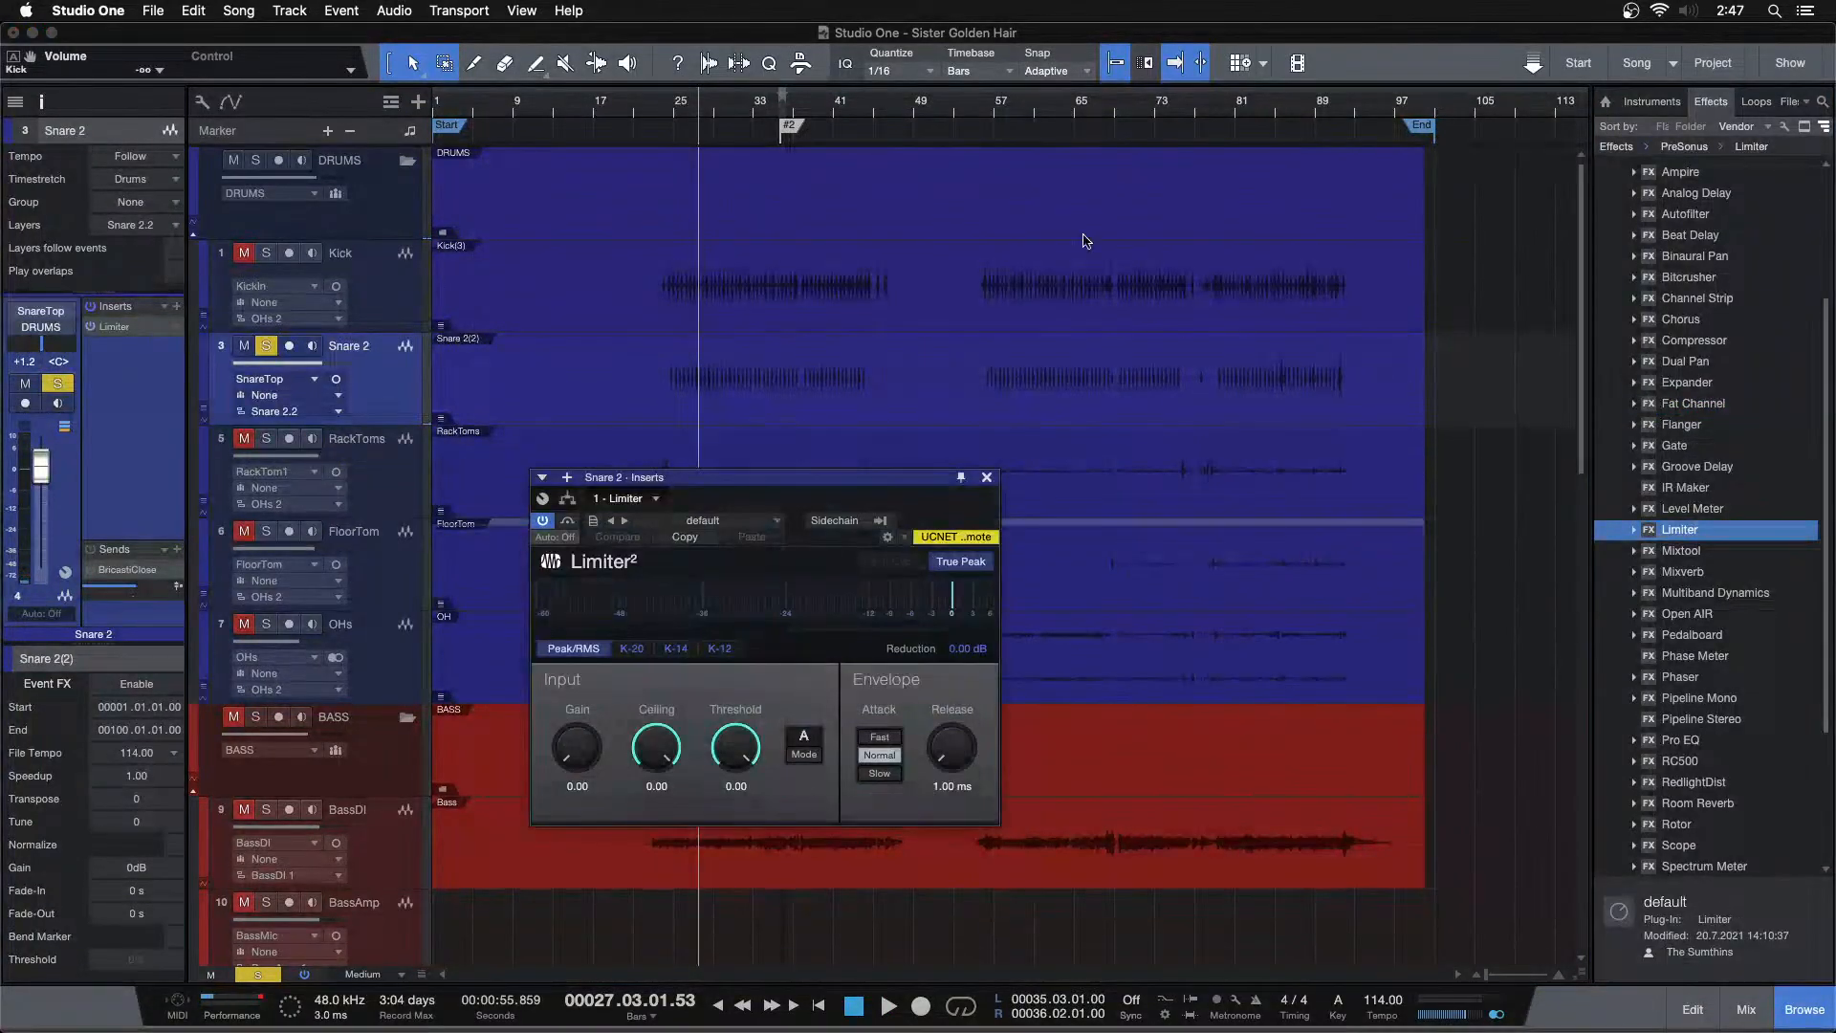
{"action": "left_click_drag", "start_coordinate": [1296, 115], "coordinate": [902, 170]}
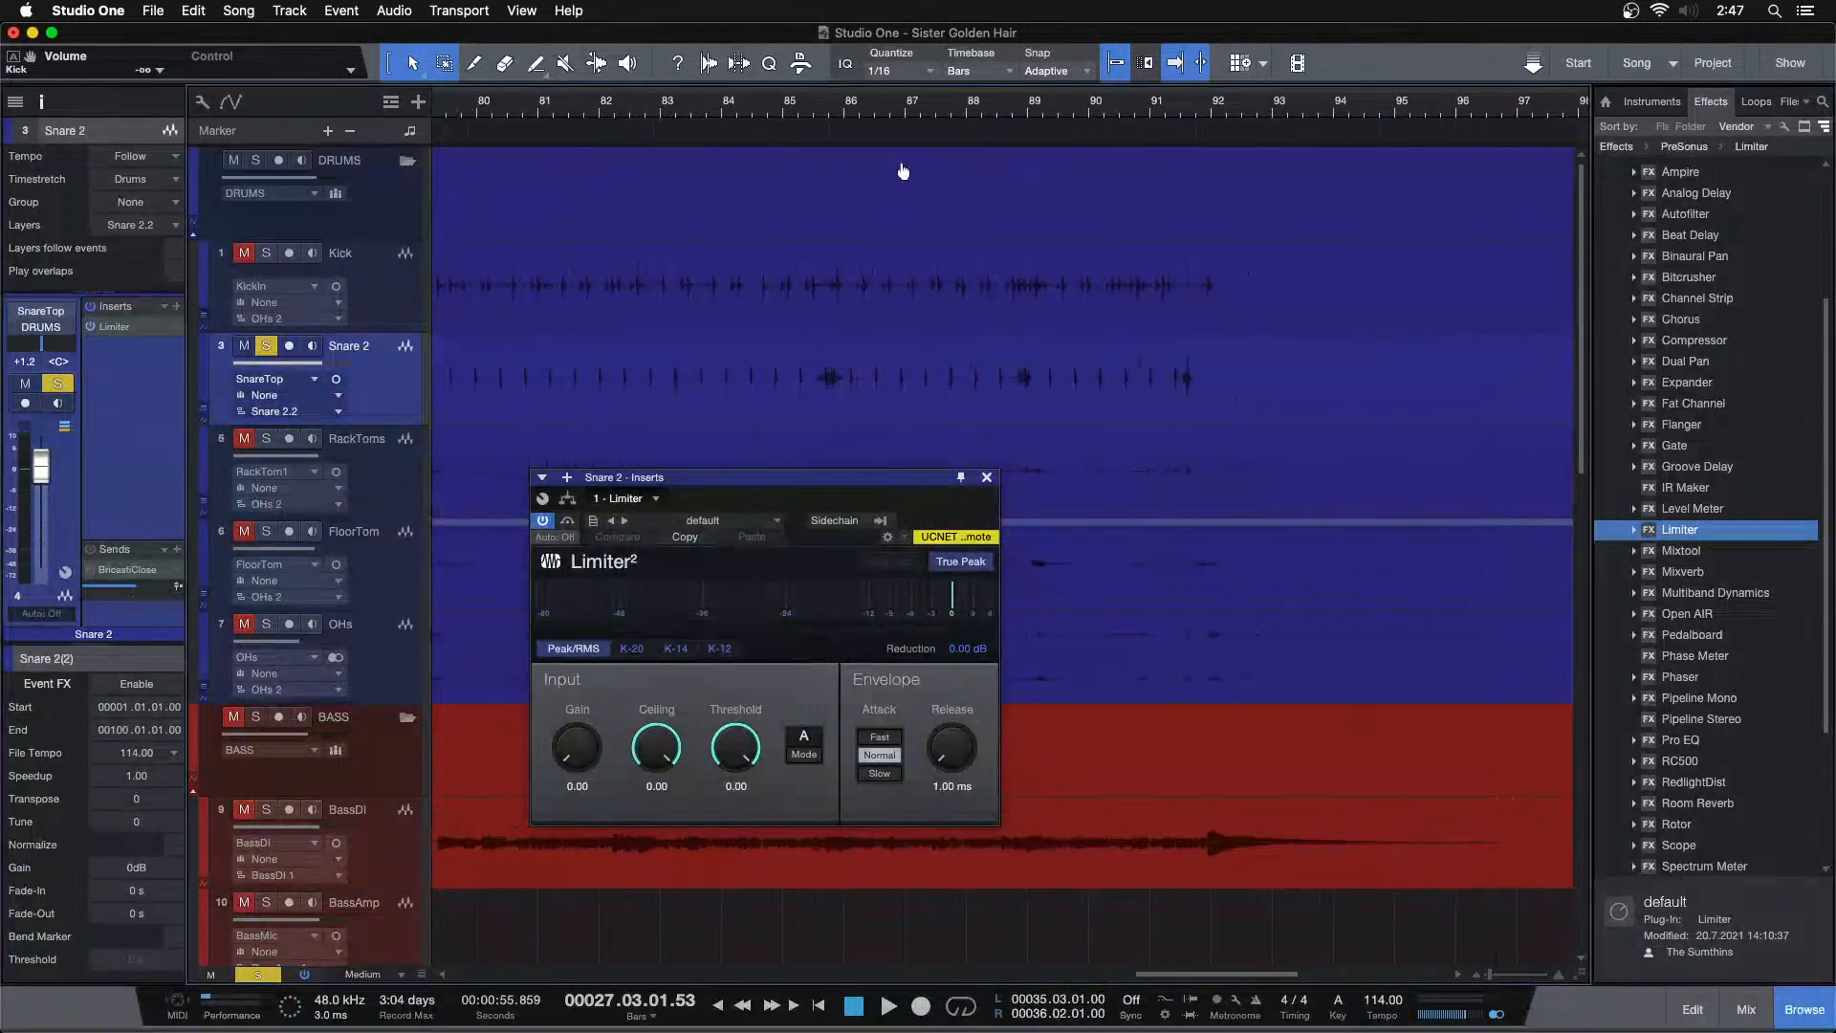
{"action": "left_click", "coordinate": [809, 112]}
{"action": "key", "text": "space"}
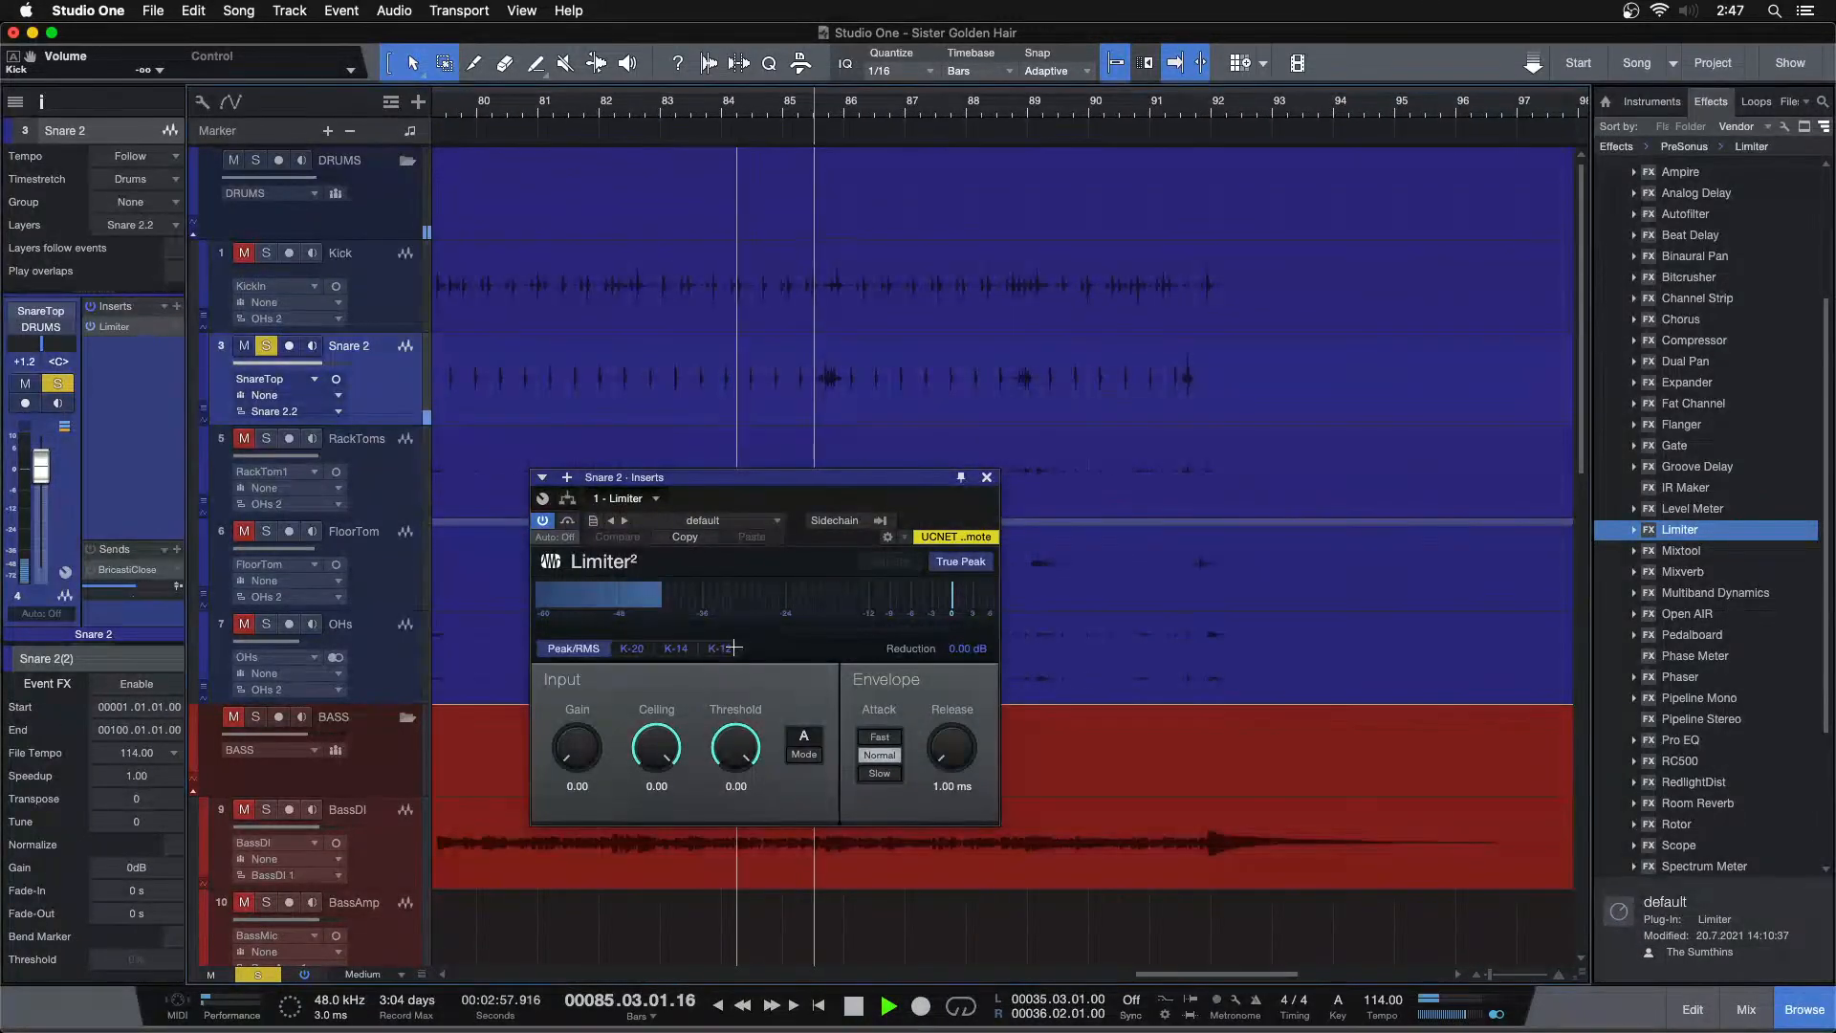
{"action": "left_click", "coordinate": [1179, 112]}
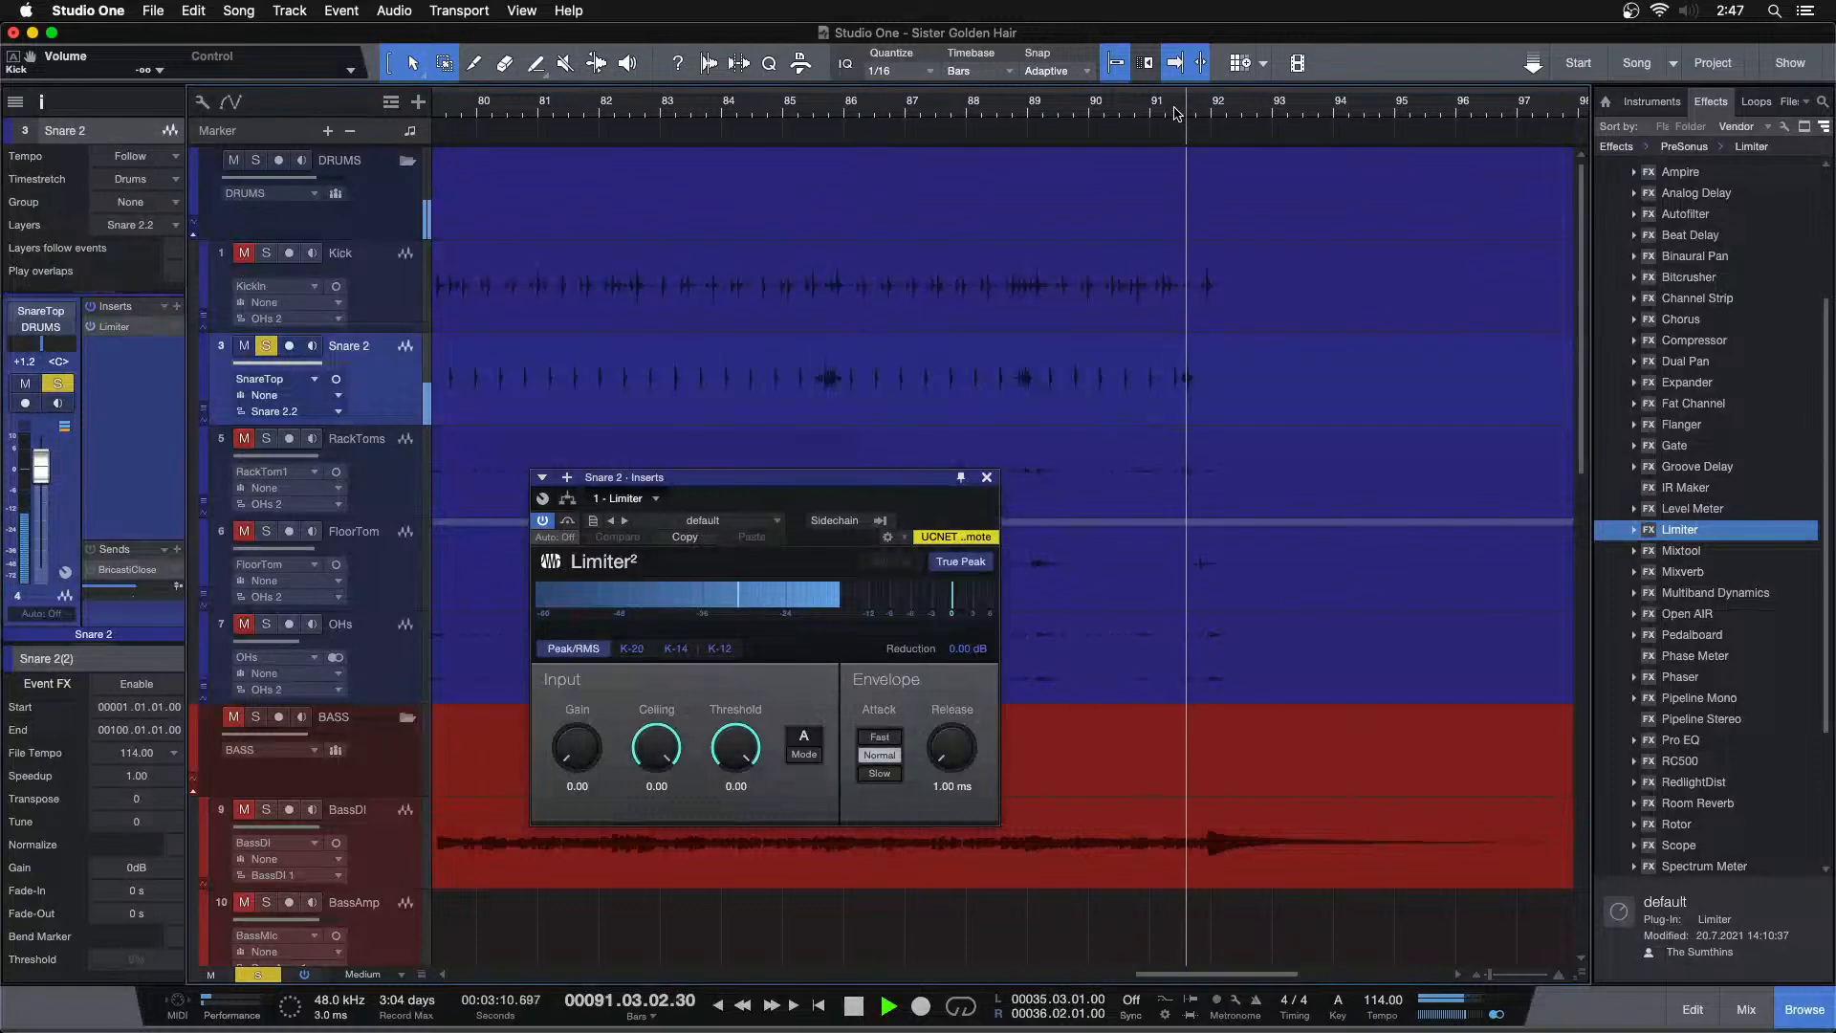
{"action": "key", "text": "space"}
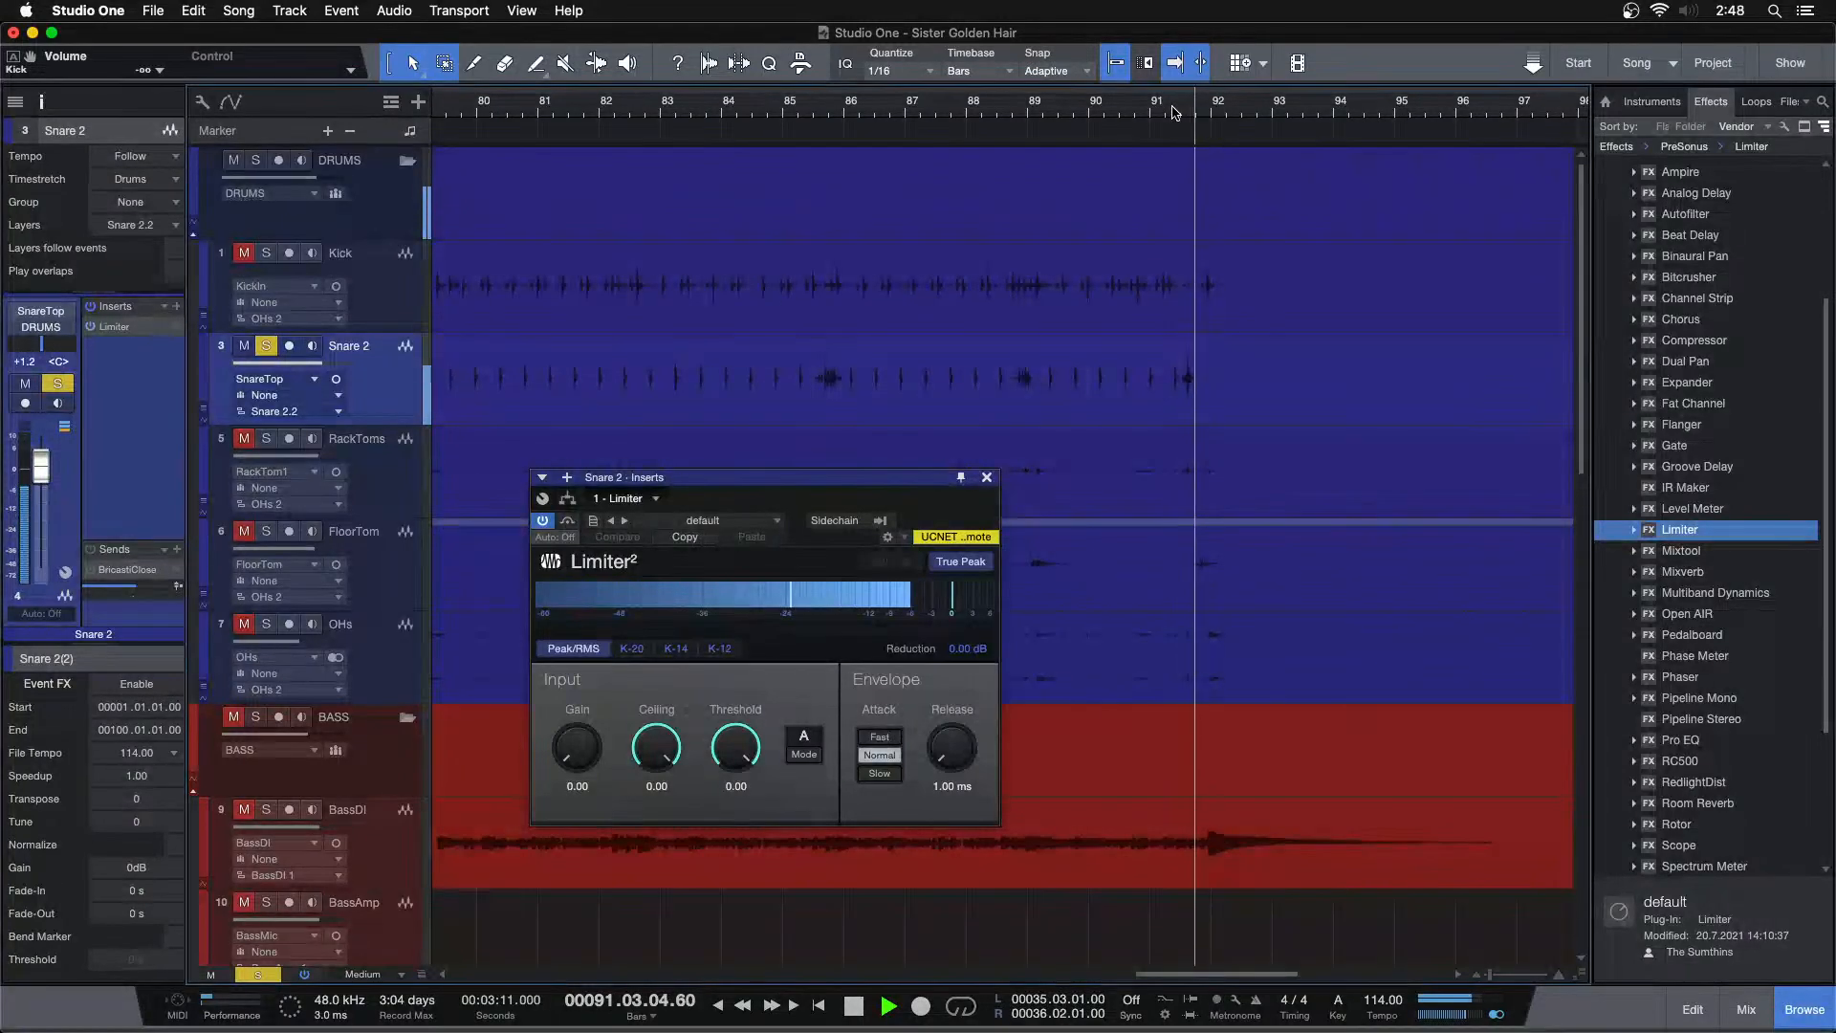
{"action": "left_click", "coordinate": [657, 785]}
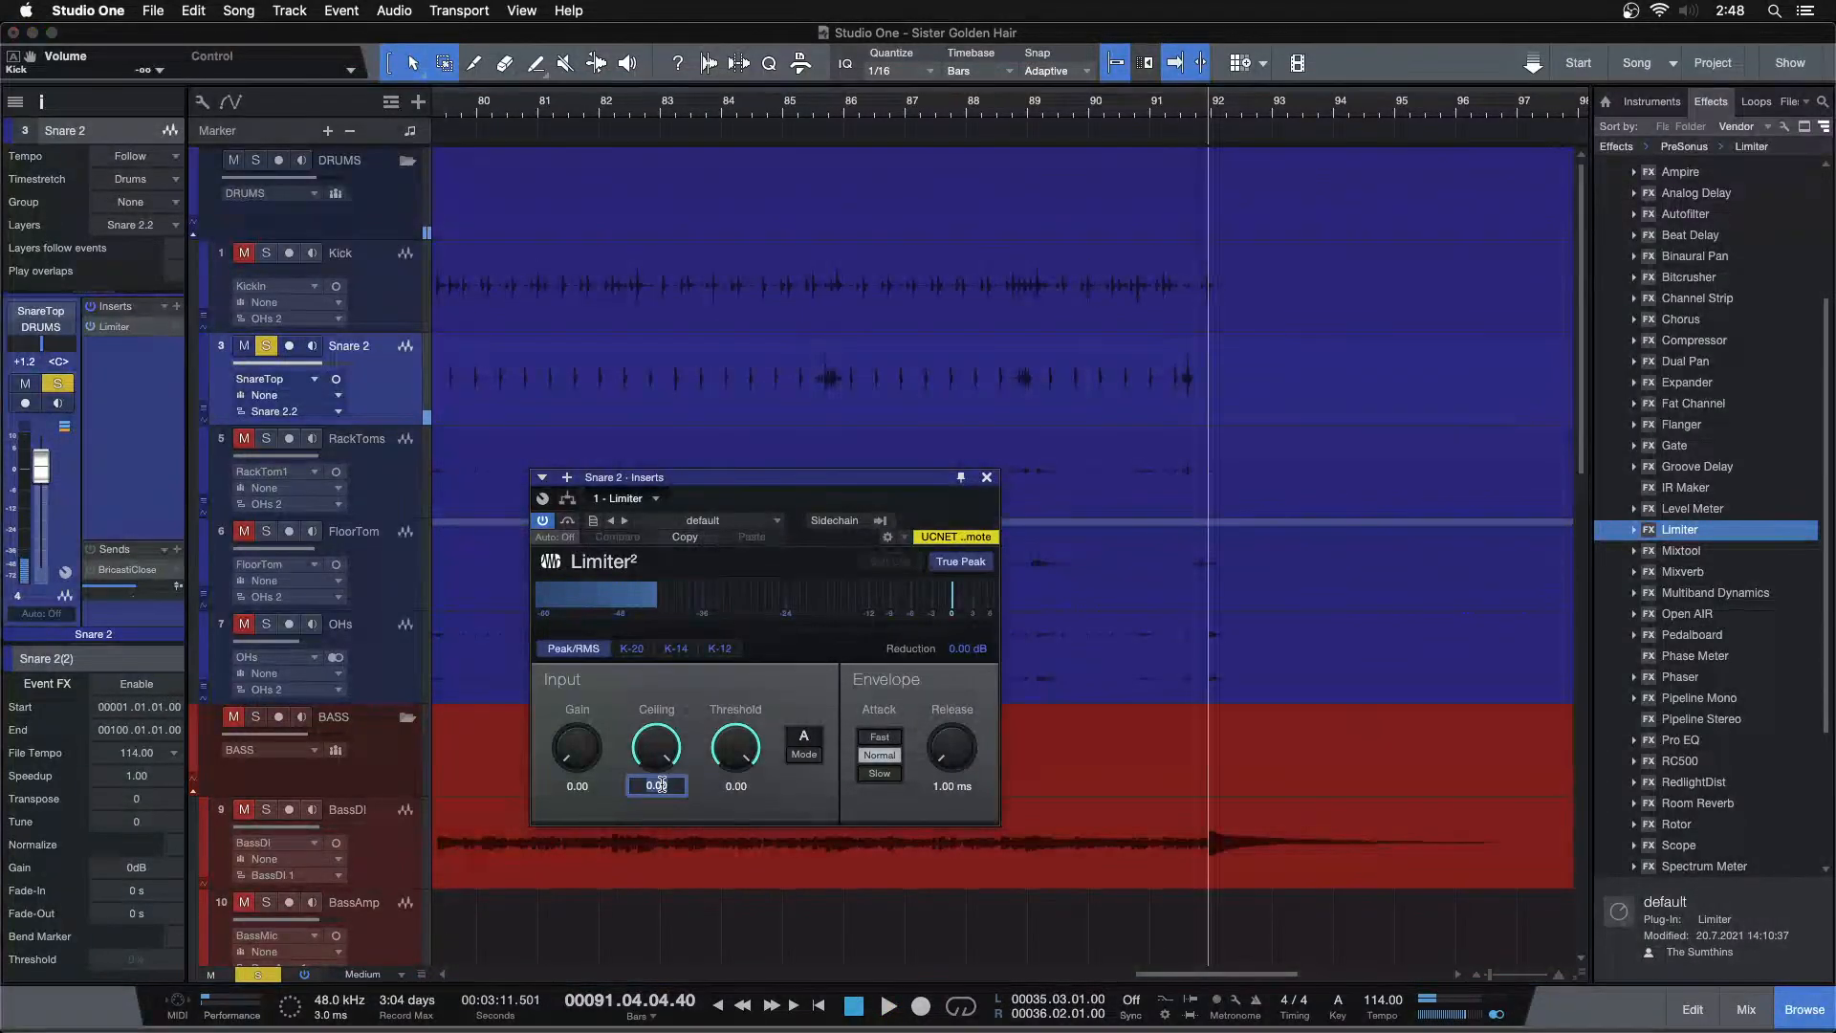
{"action": "type", "text": "-6"}
{"action": "key", "text": "Return"}
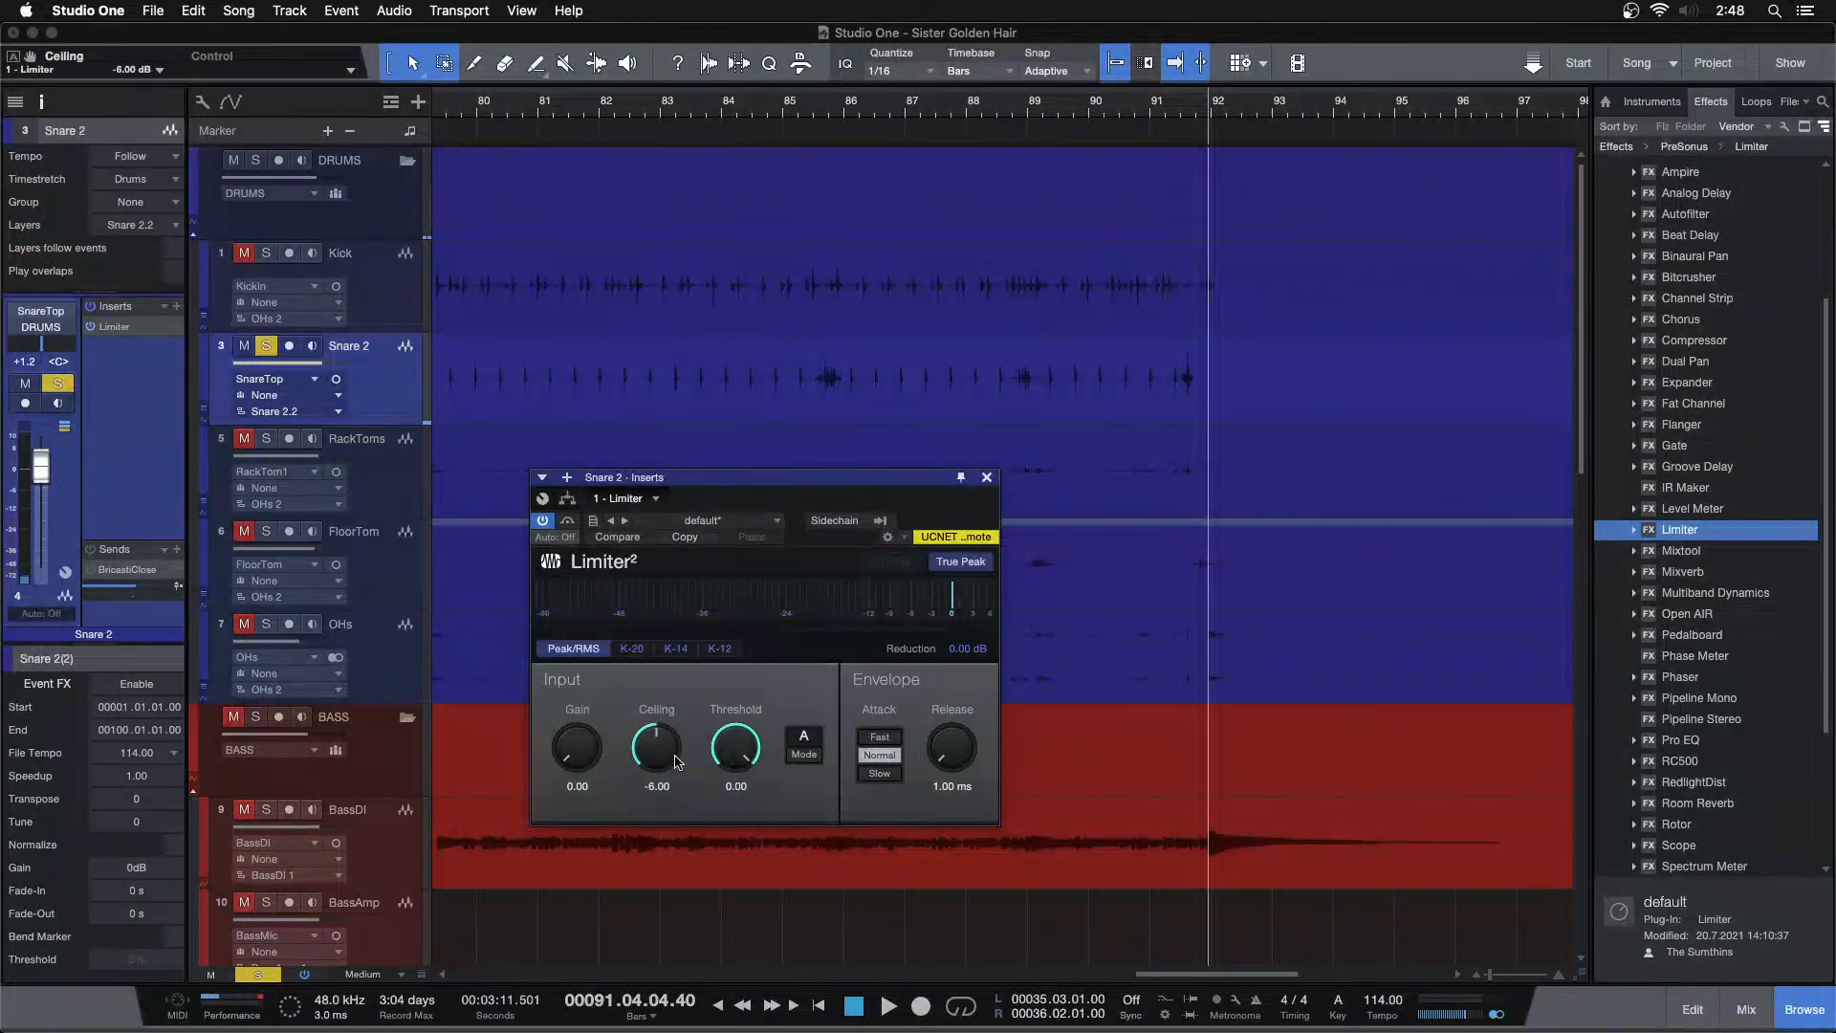
Play back Snare 2 around bars 85 to 91 to check the limiter
{"action": "left_click", "coordinate": [1166, 117]}
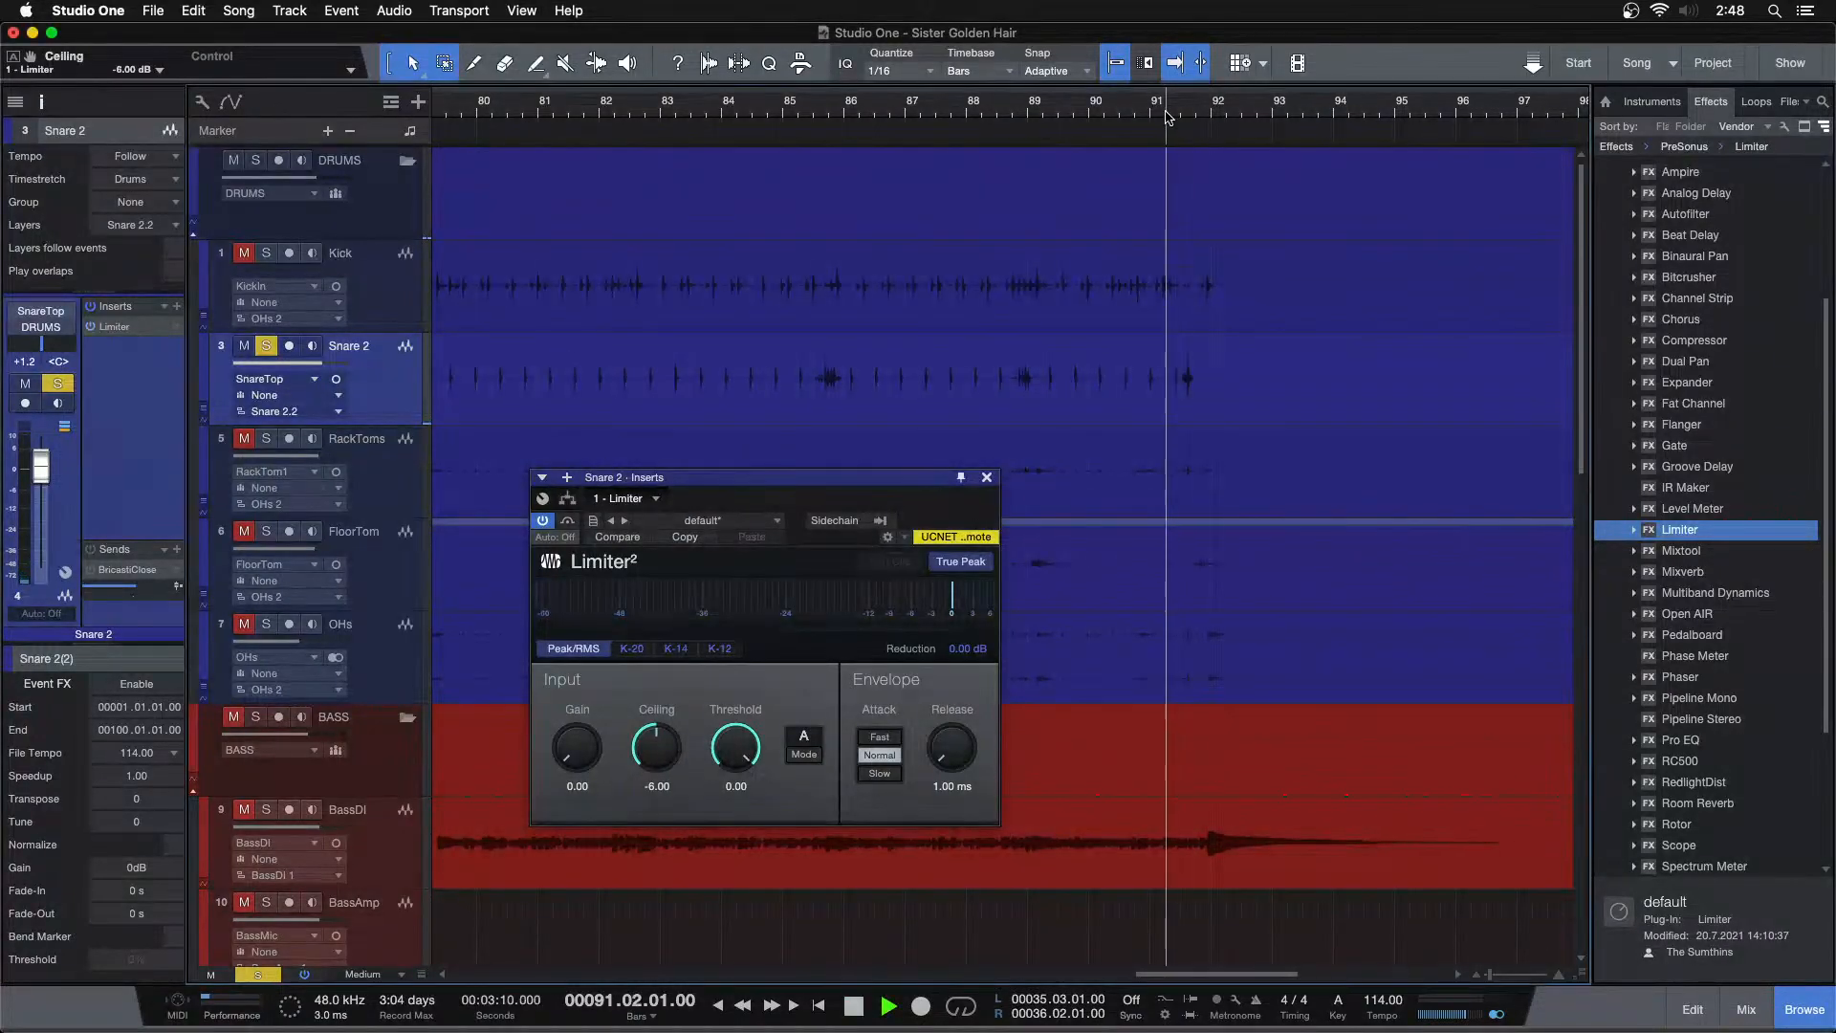
{"action": "key", "text": "space"}
{"action": "left_click", "coordinate": [813, 115]}
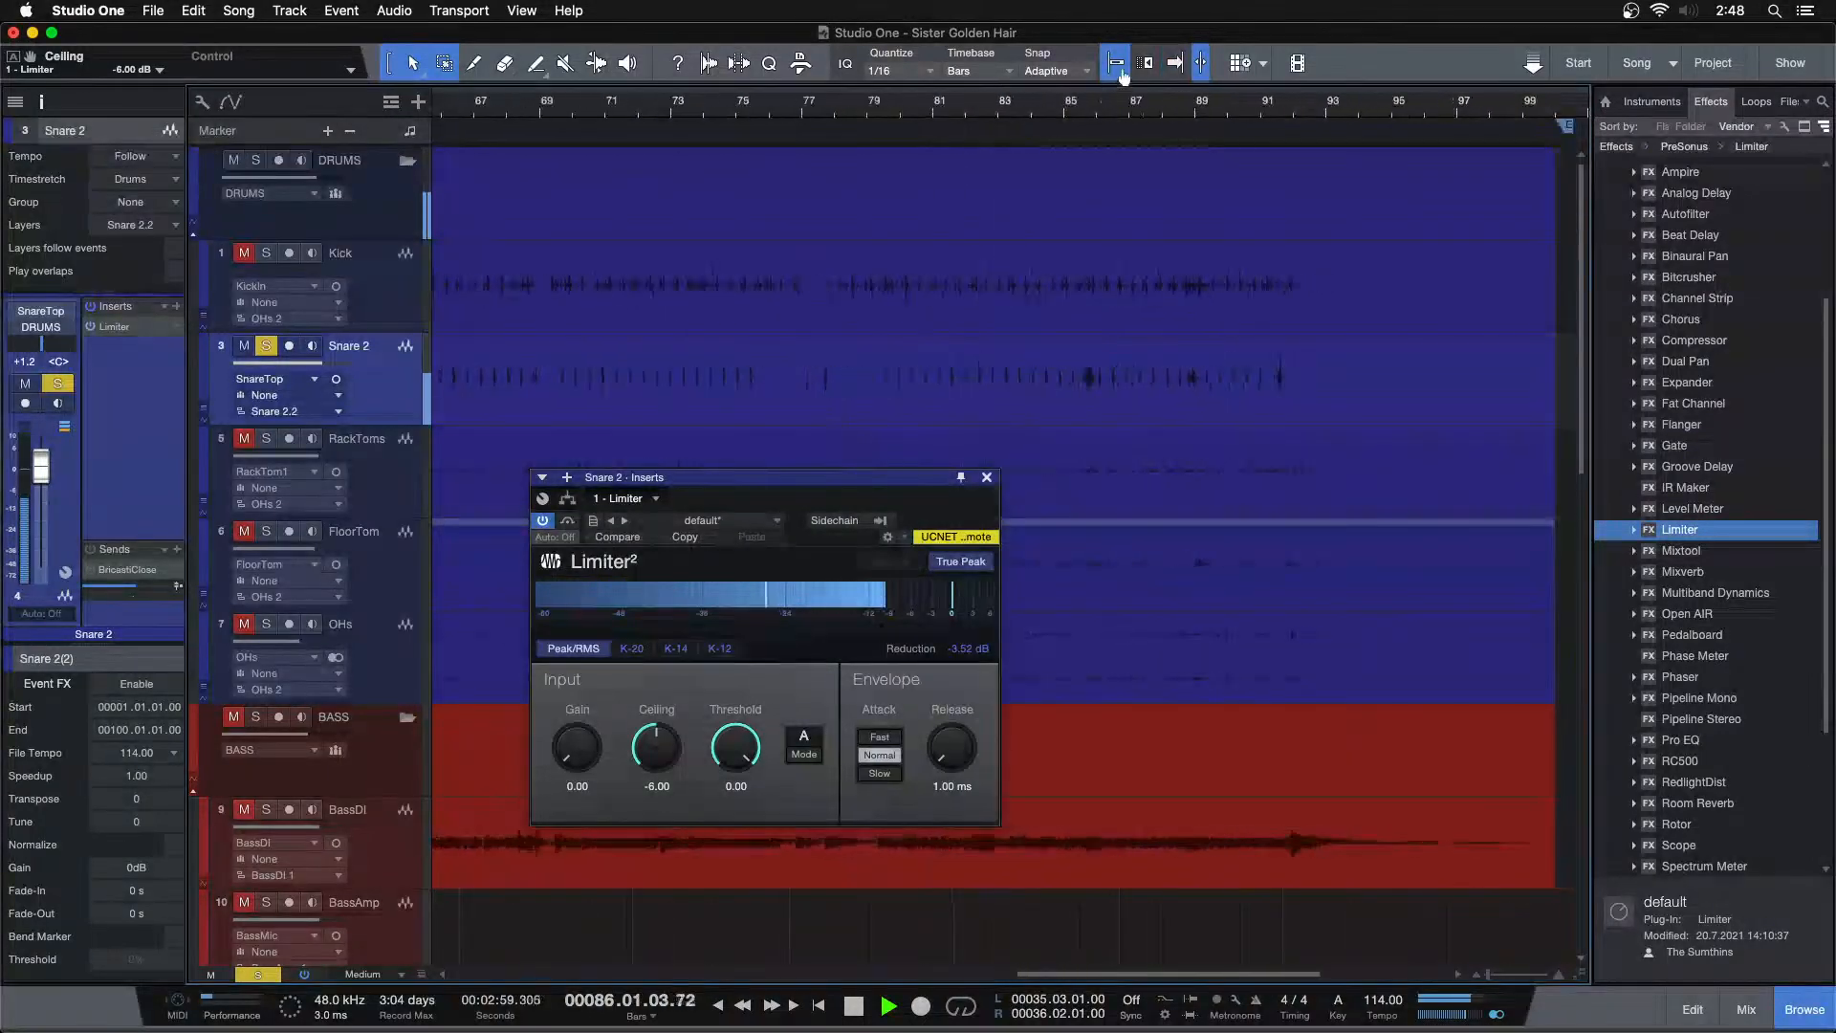
{"action": "key", "text": "shift+z"}
{"action": "key", "text": "space"}
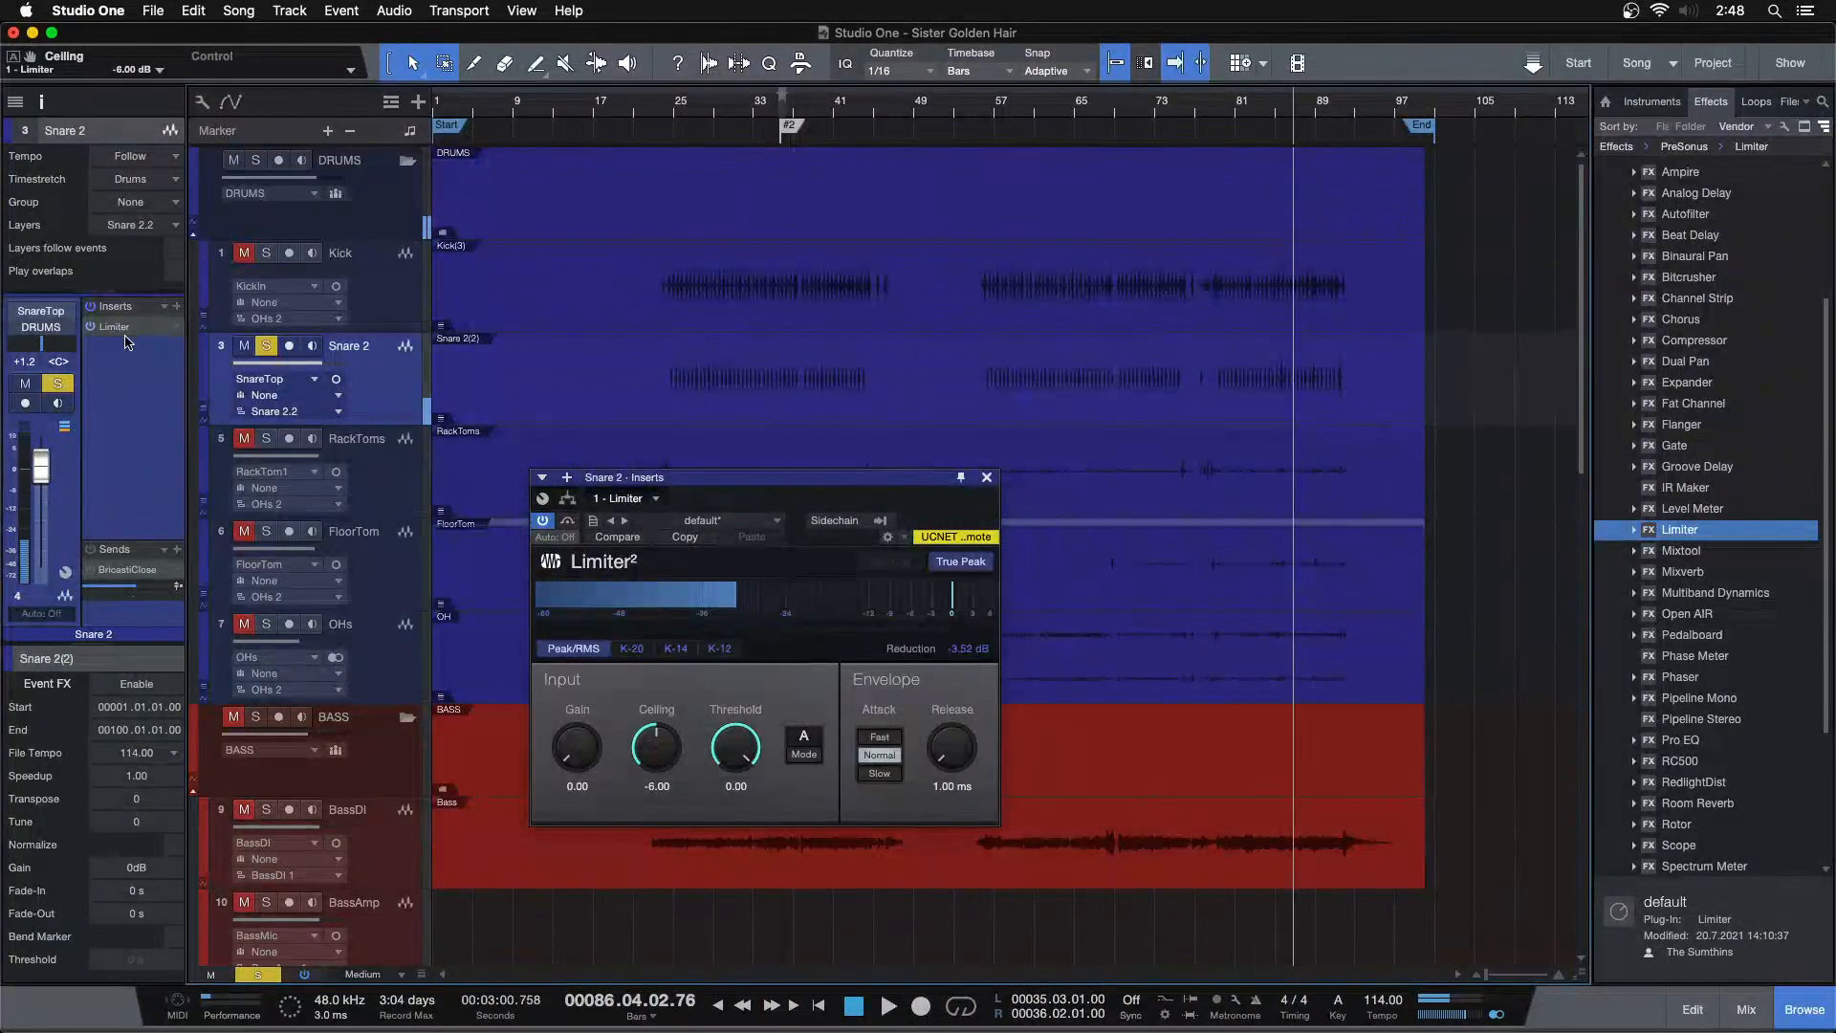
Enable Event FX on the Snare 2 event, copy the Limiter into it, and render
{"action": "left_click", "coordinate": [122, 685]}
{"action": "left_click_drag", "start_coordinate": [125, 332], "coordinate": [125, 750]}
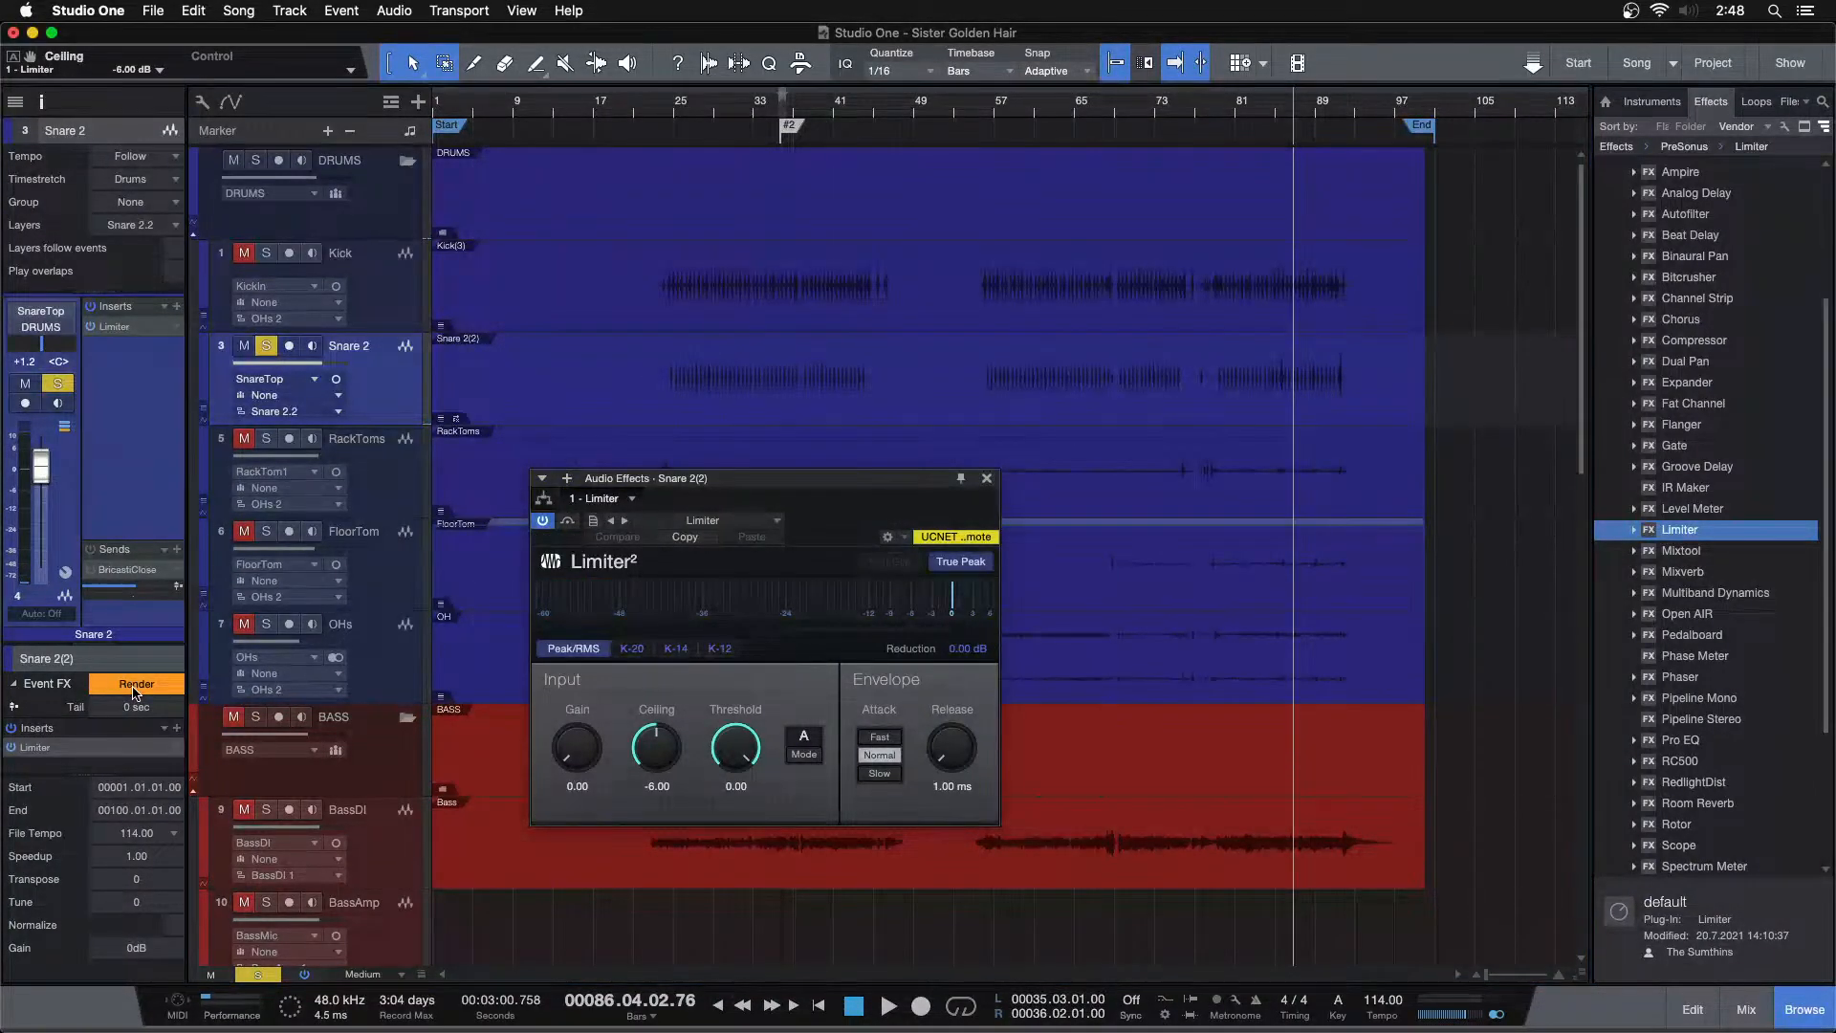
{"action": "left_click", "coordinate": [135, 687]}
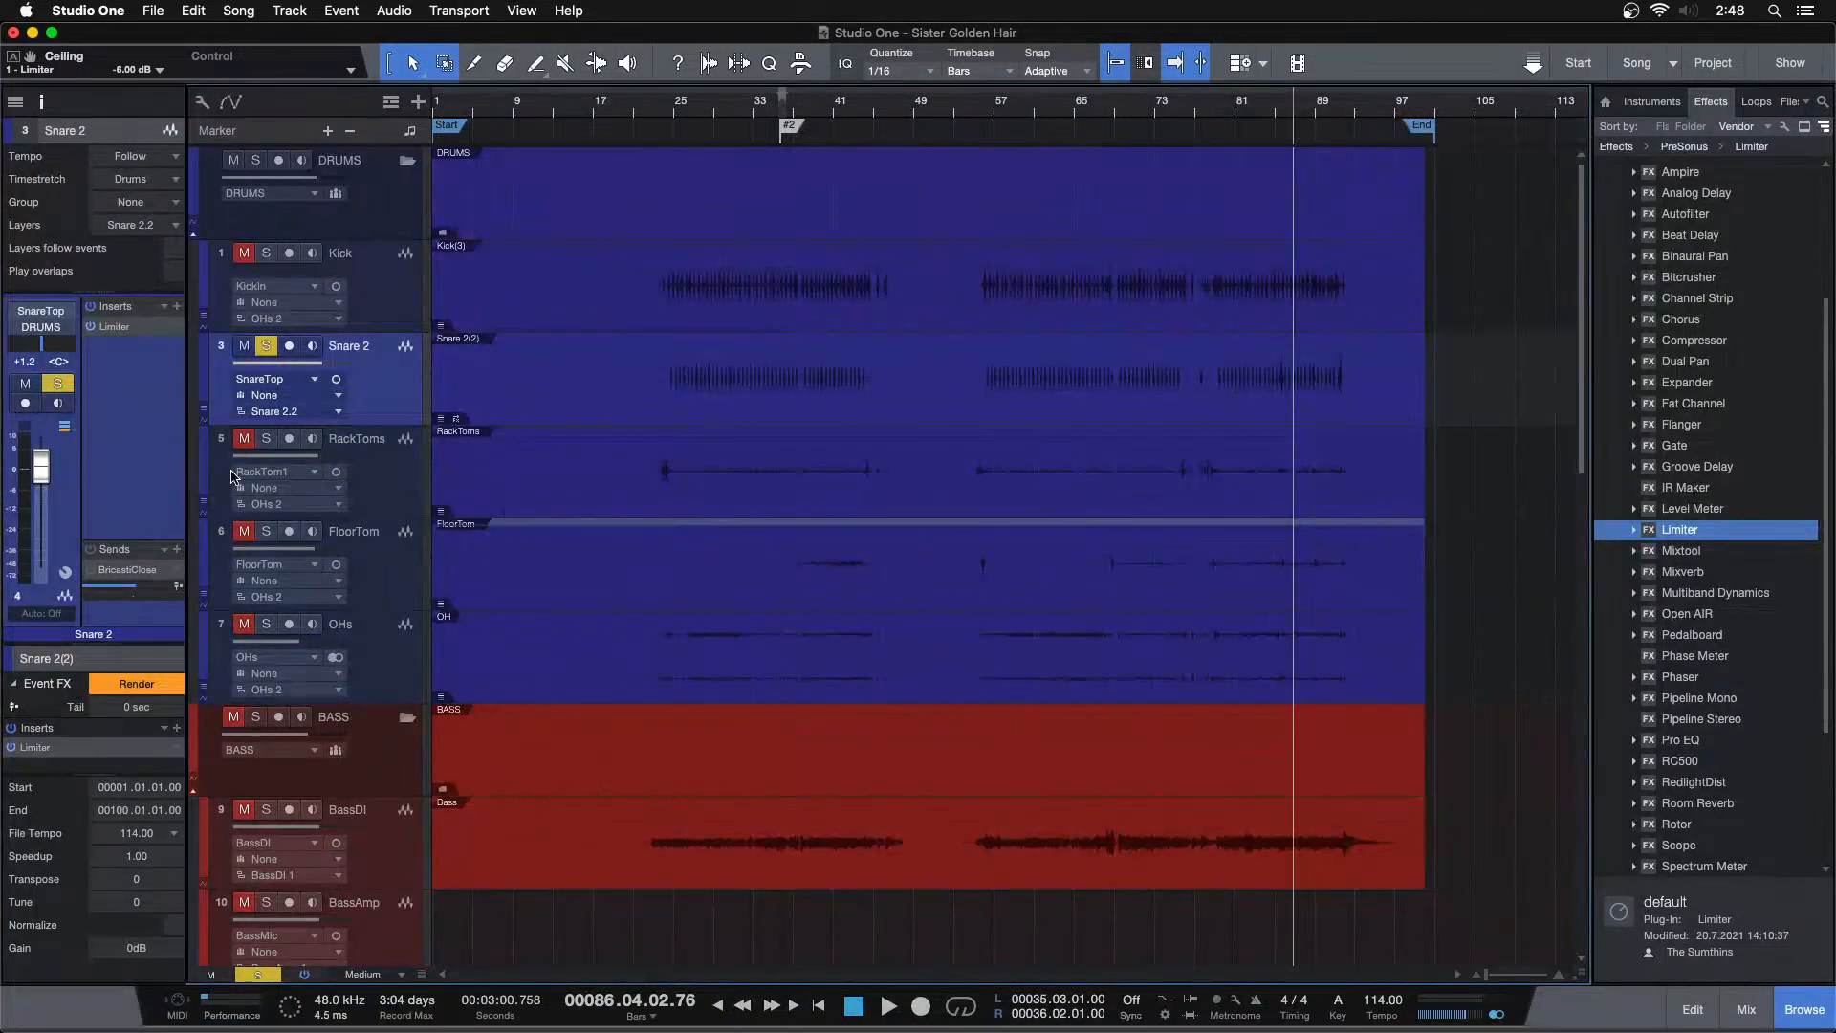
Reopen the Snare 2 Limiter and play the track back around bars 90 to 92 and from bar 27
{"action": "left_click", "coordinate": [120, 326]}
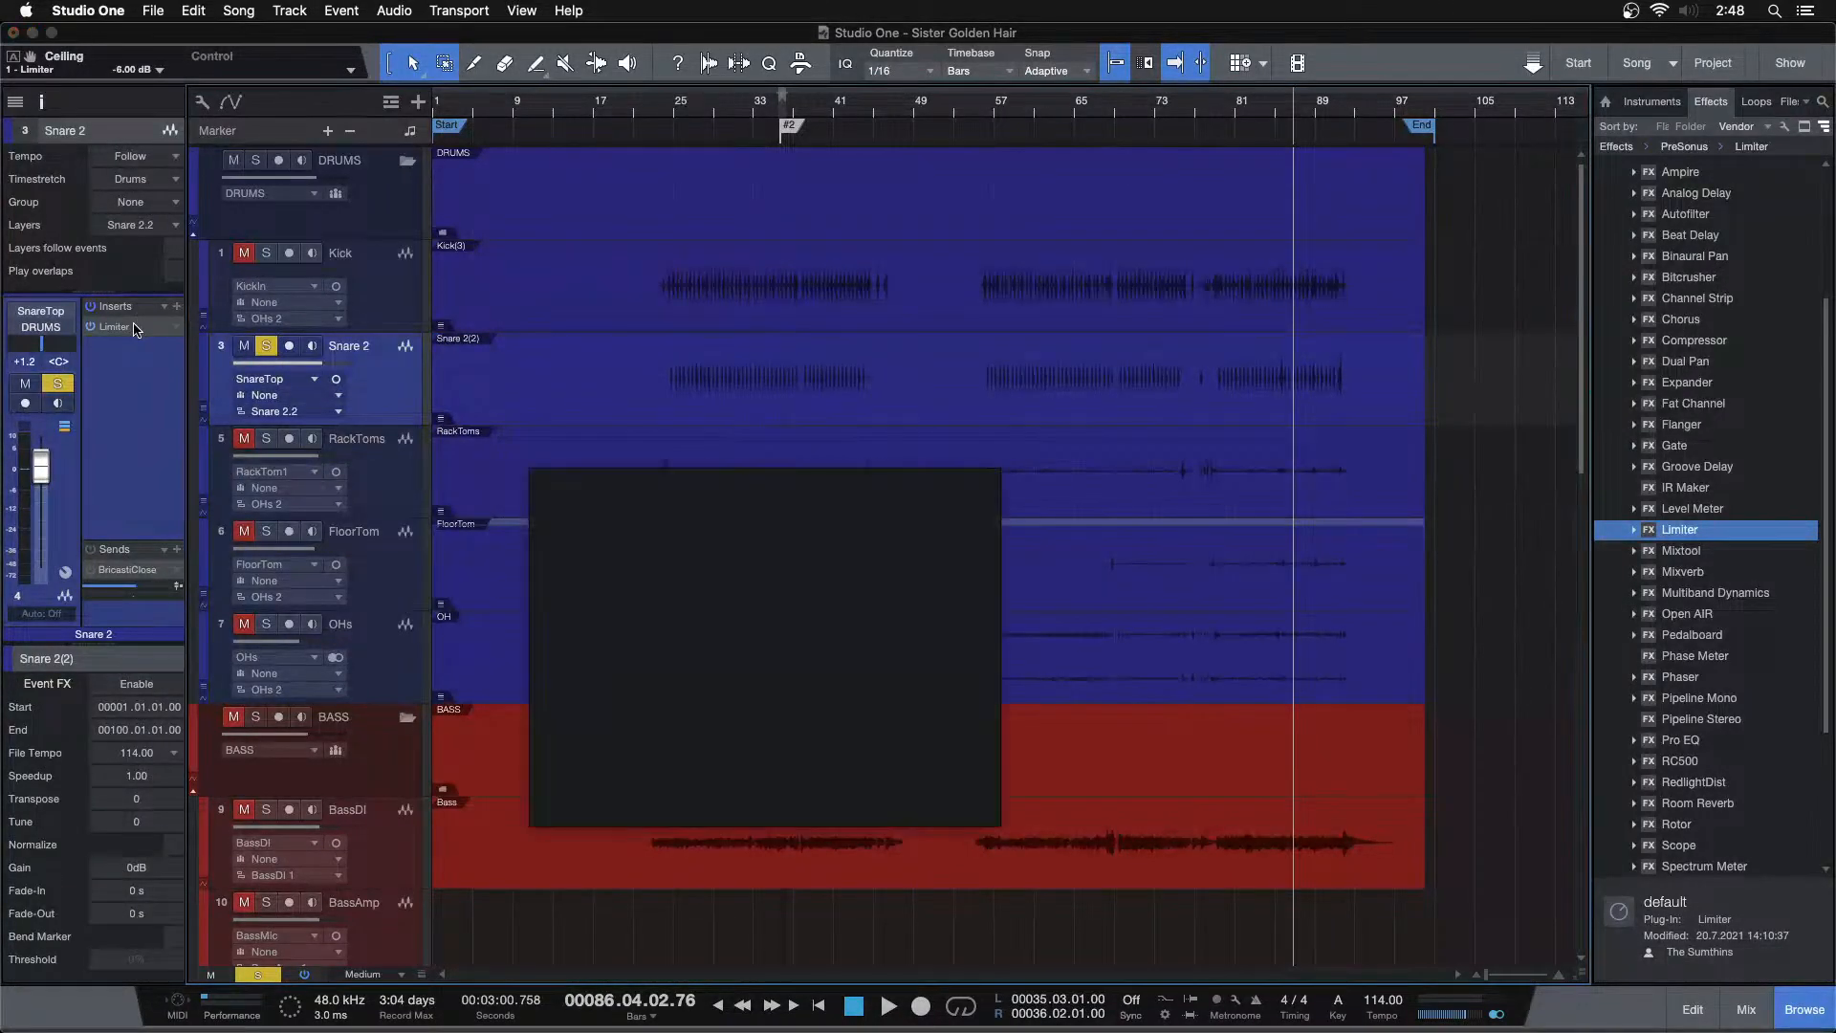
{"action": "left_click_drag", "start_coordinate": [1345, 110], "coordinate": [1046, 187]}
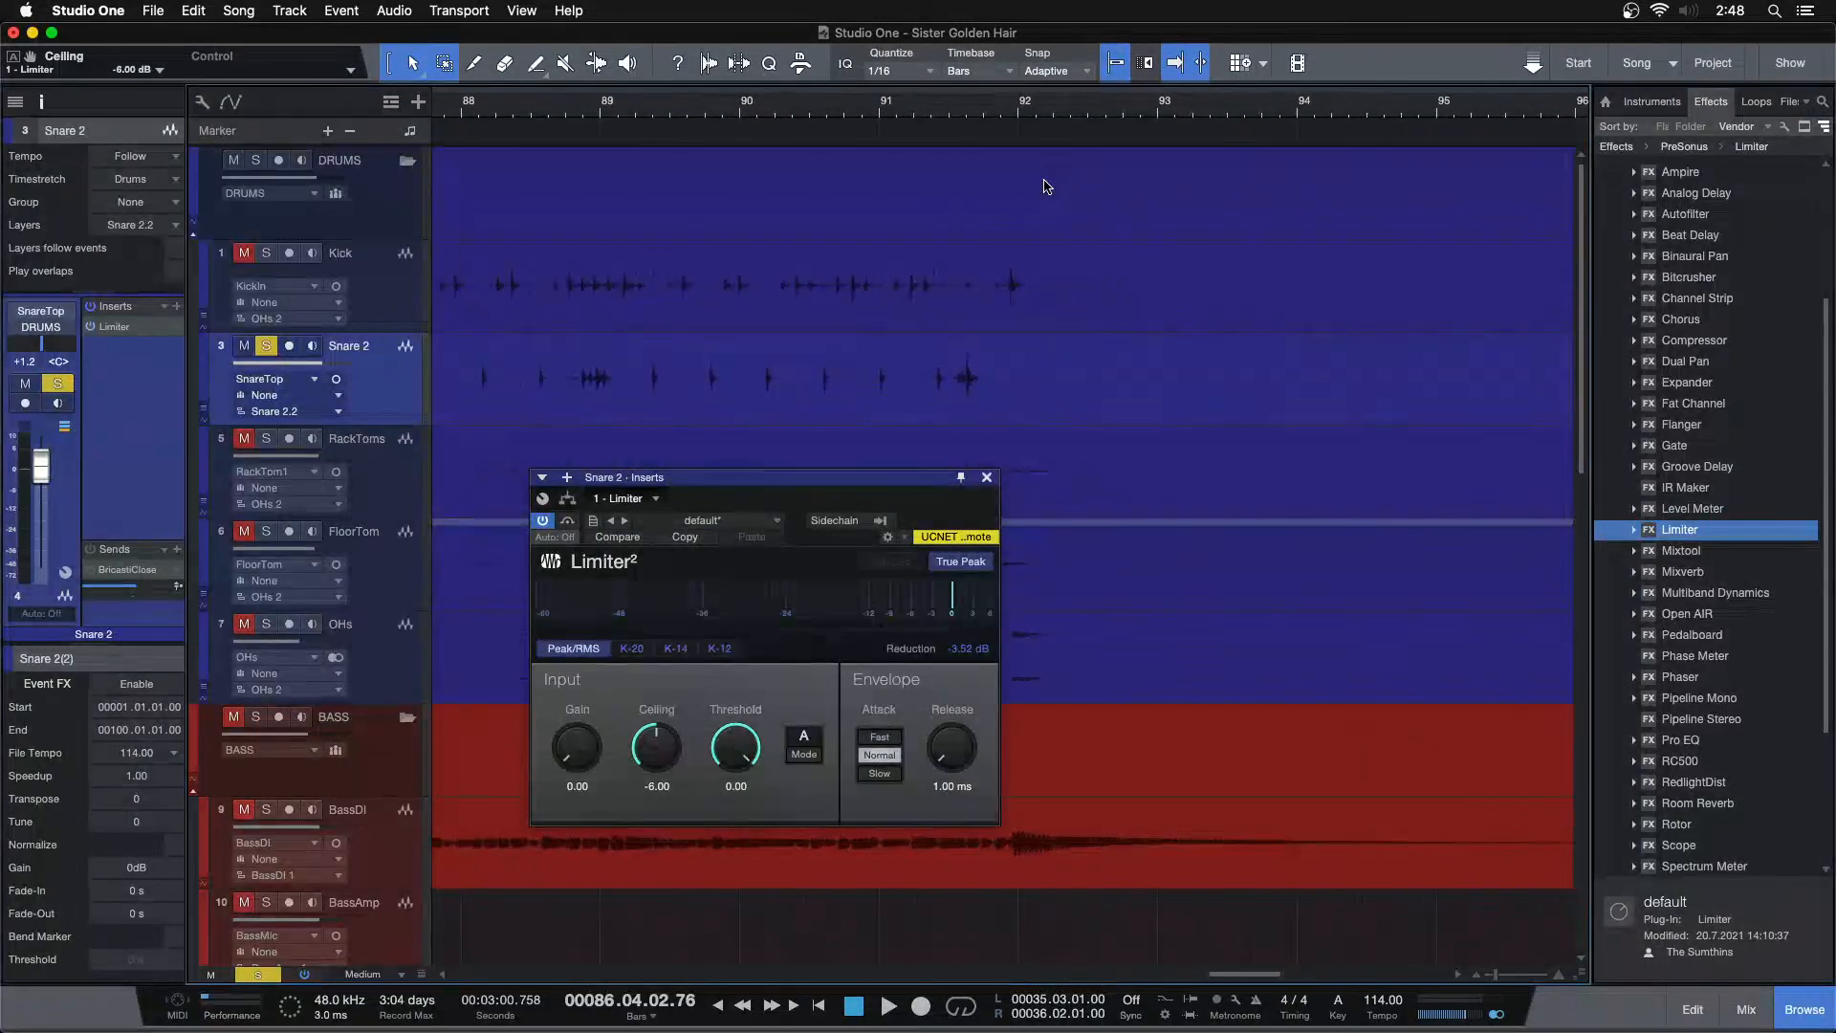
{"action": "left_click", "coordinate": [923, 110]}
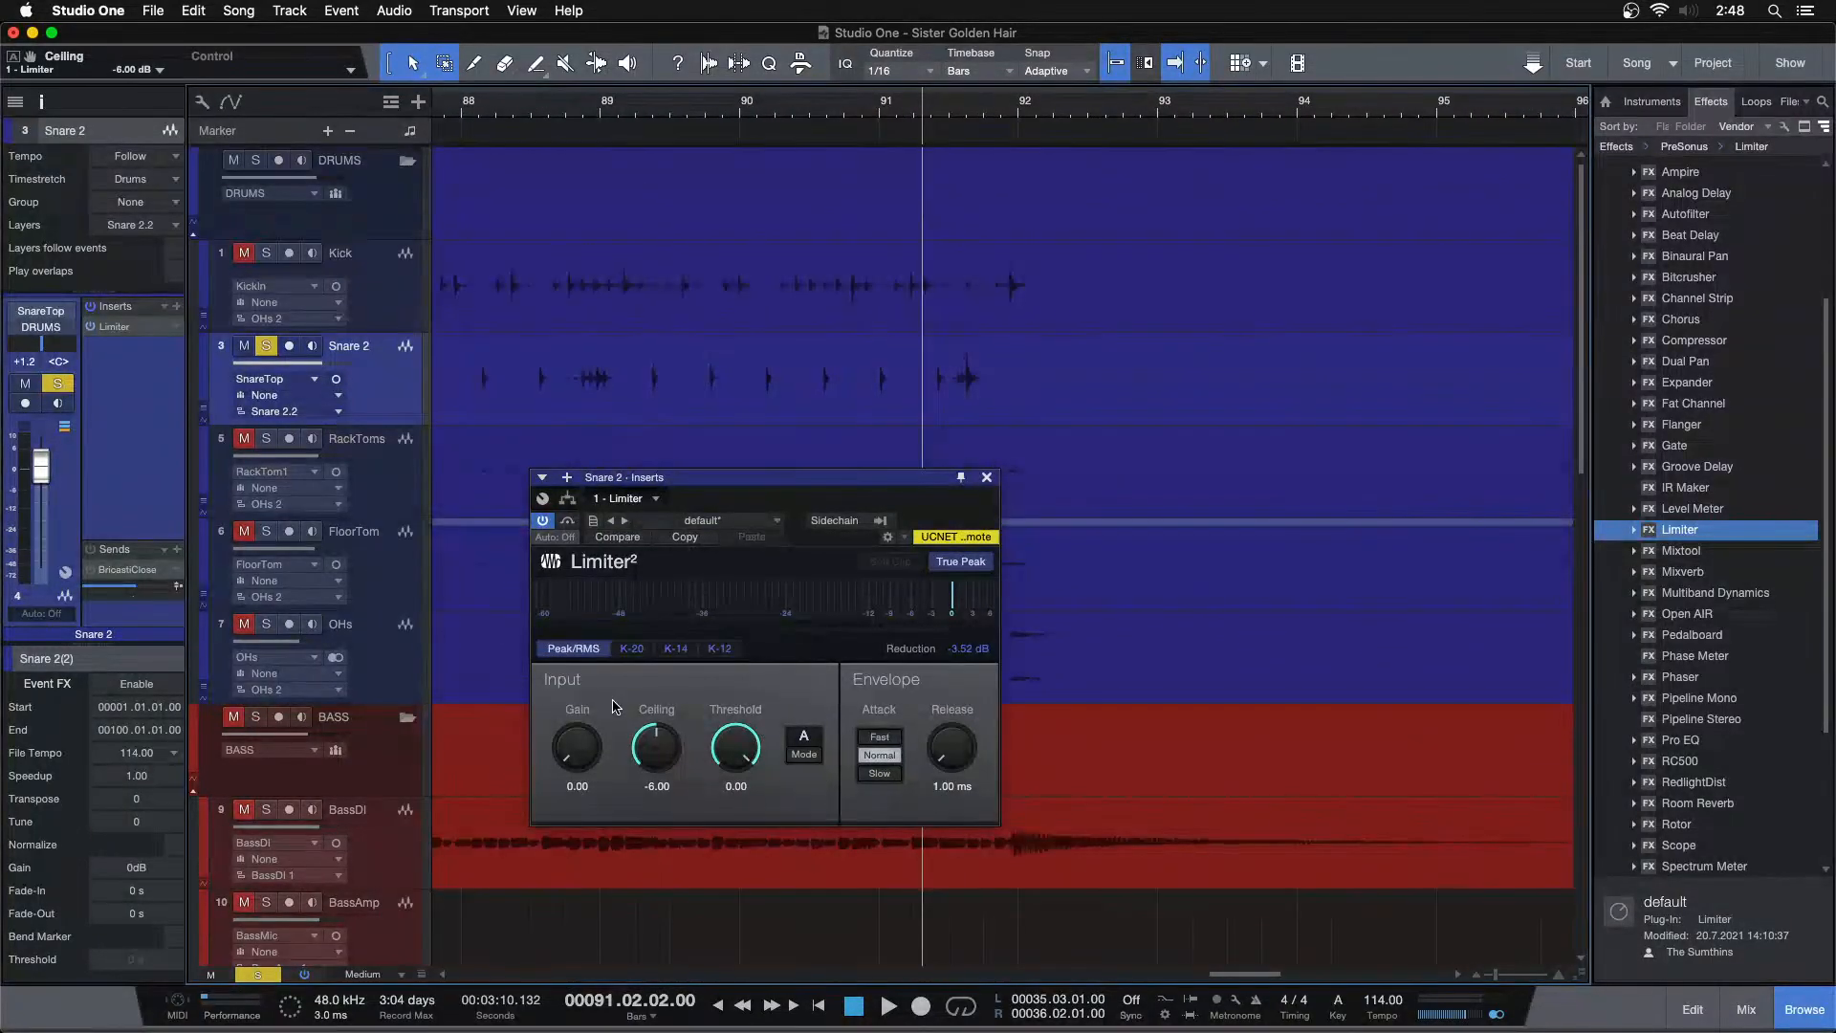
{"action": "key", "text": "space"}
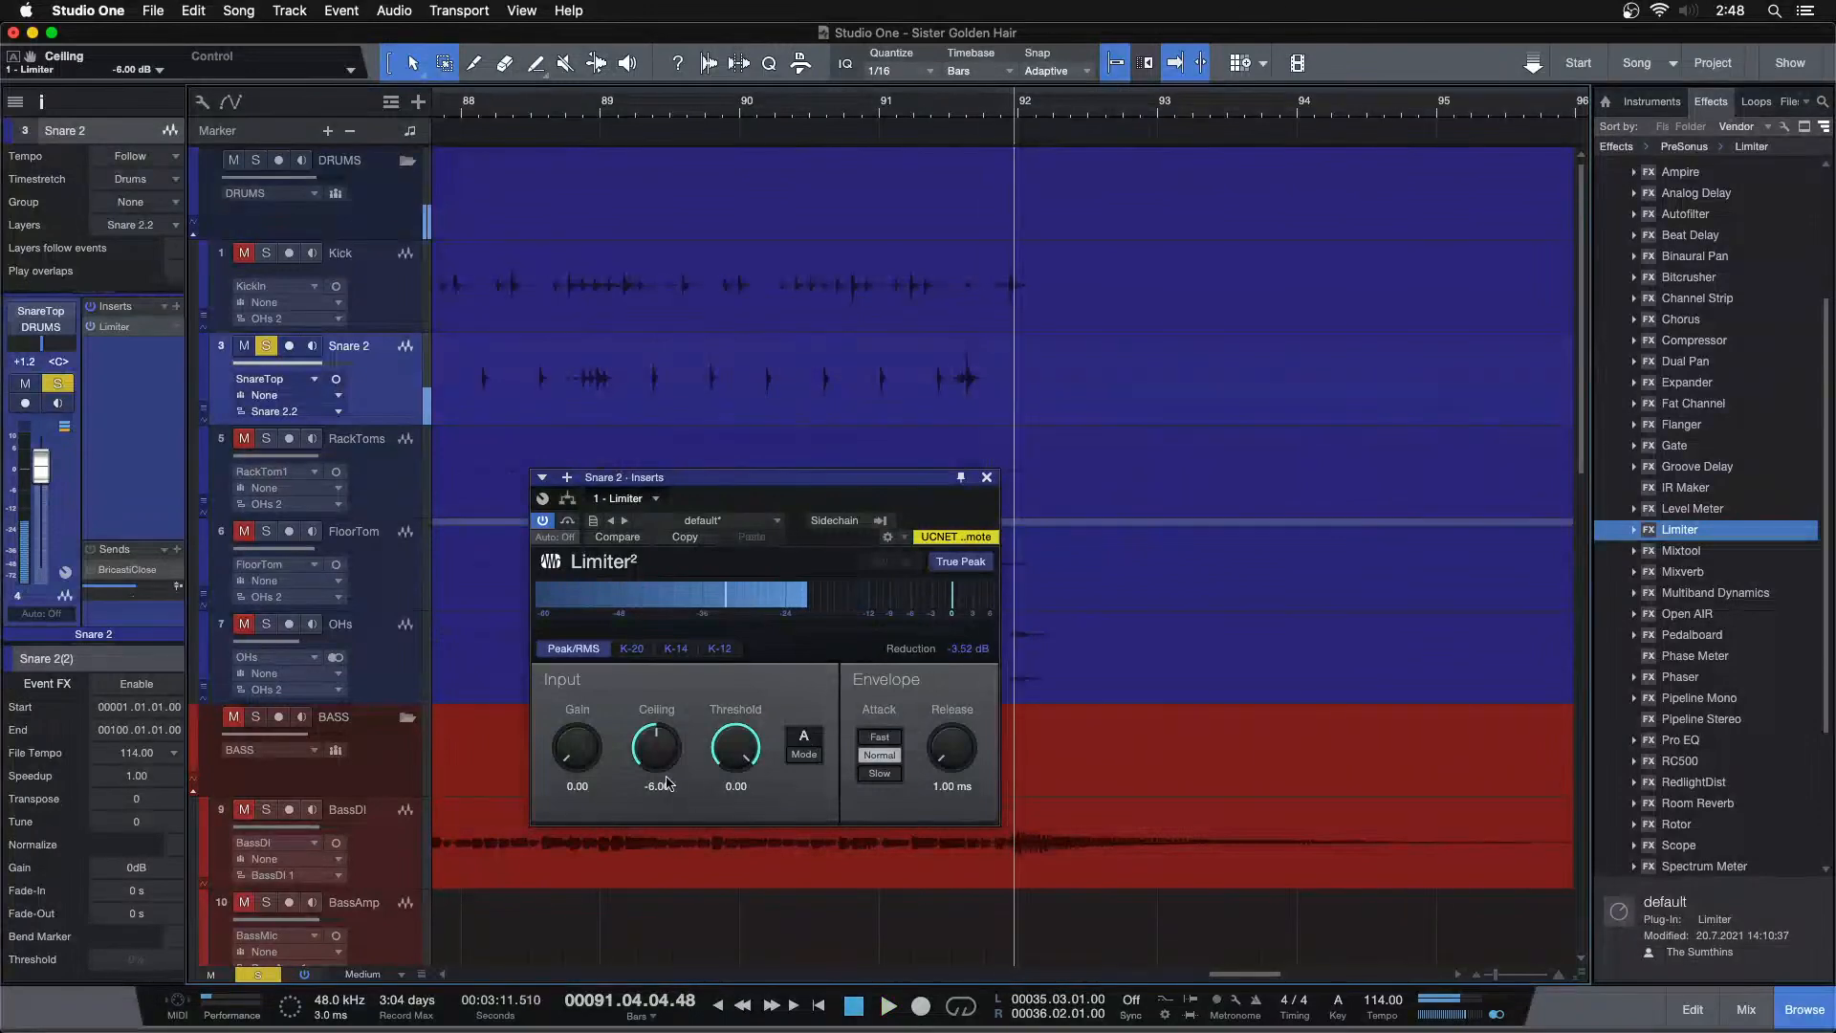
{"action": "left_click", "coordinate": [861, 107]}
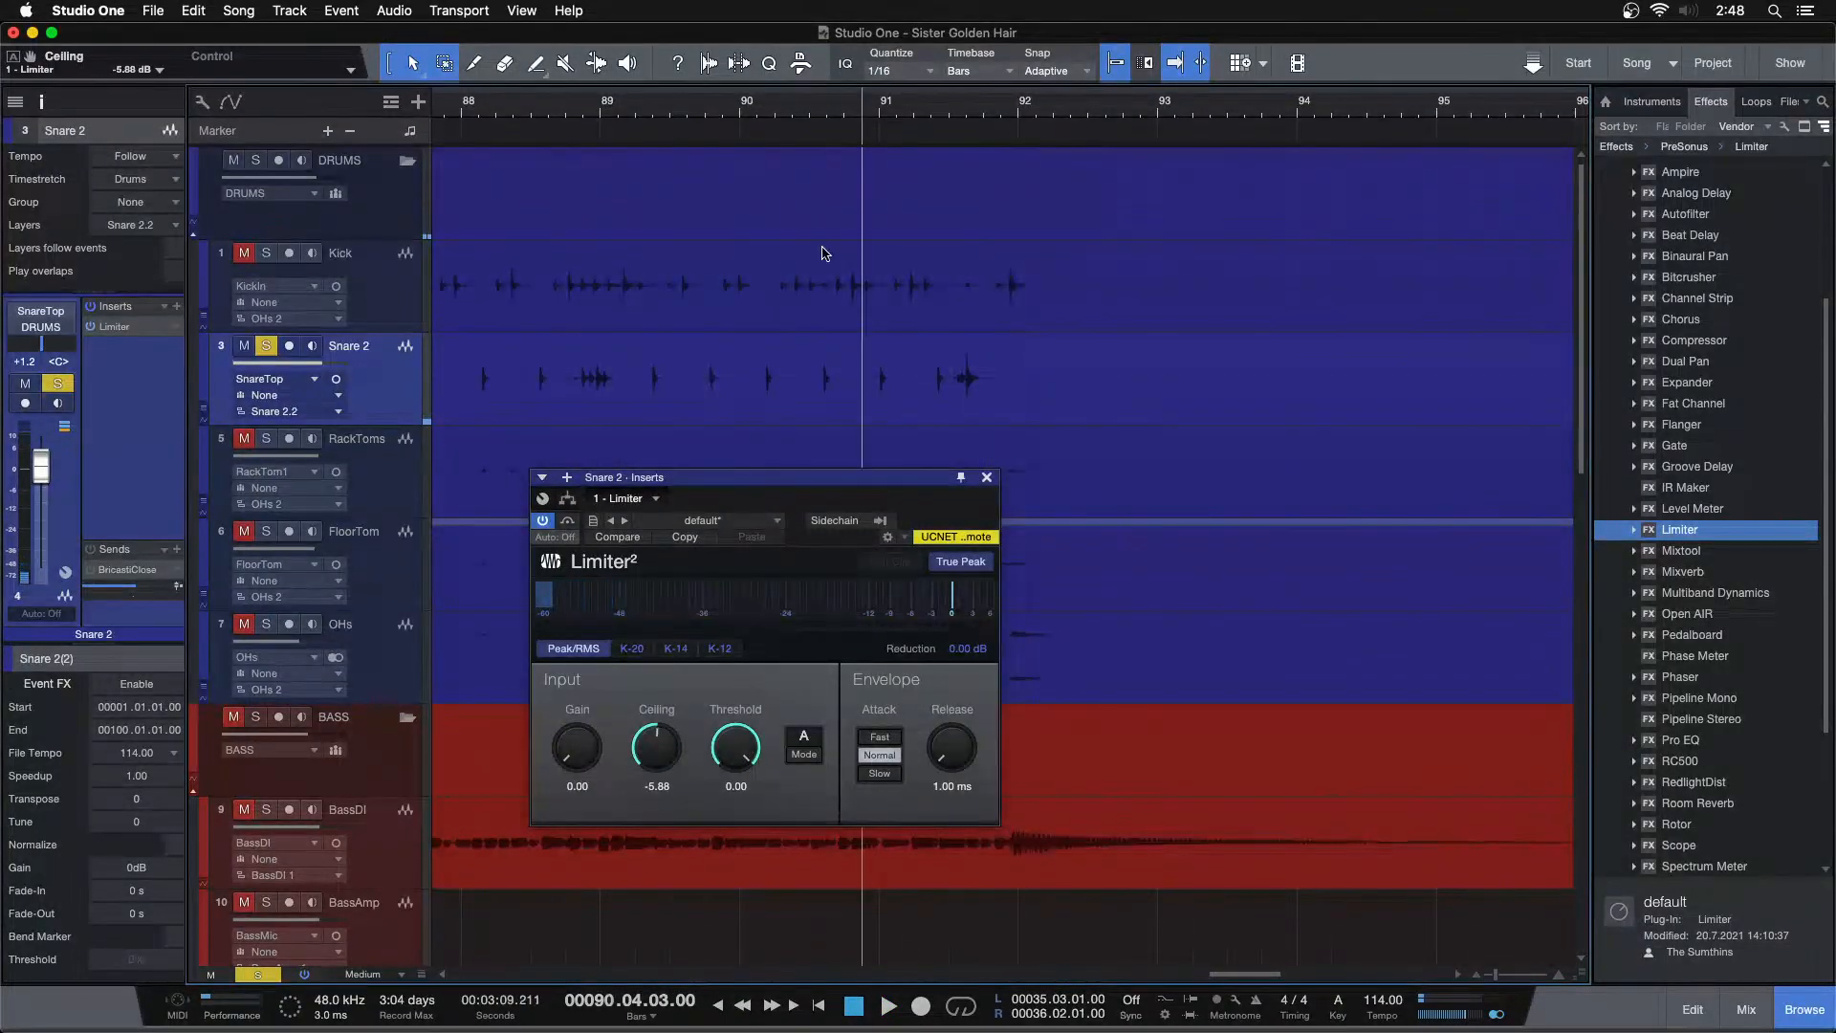
{"action": "key", "text": "space"}
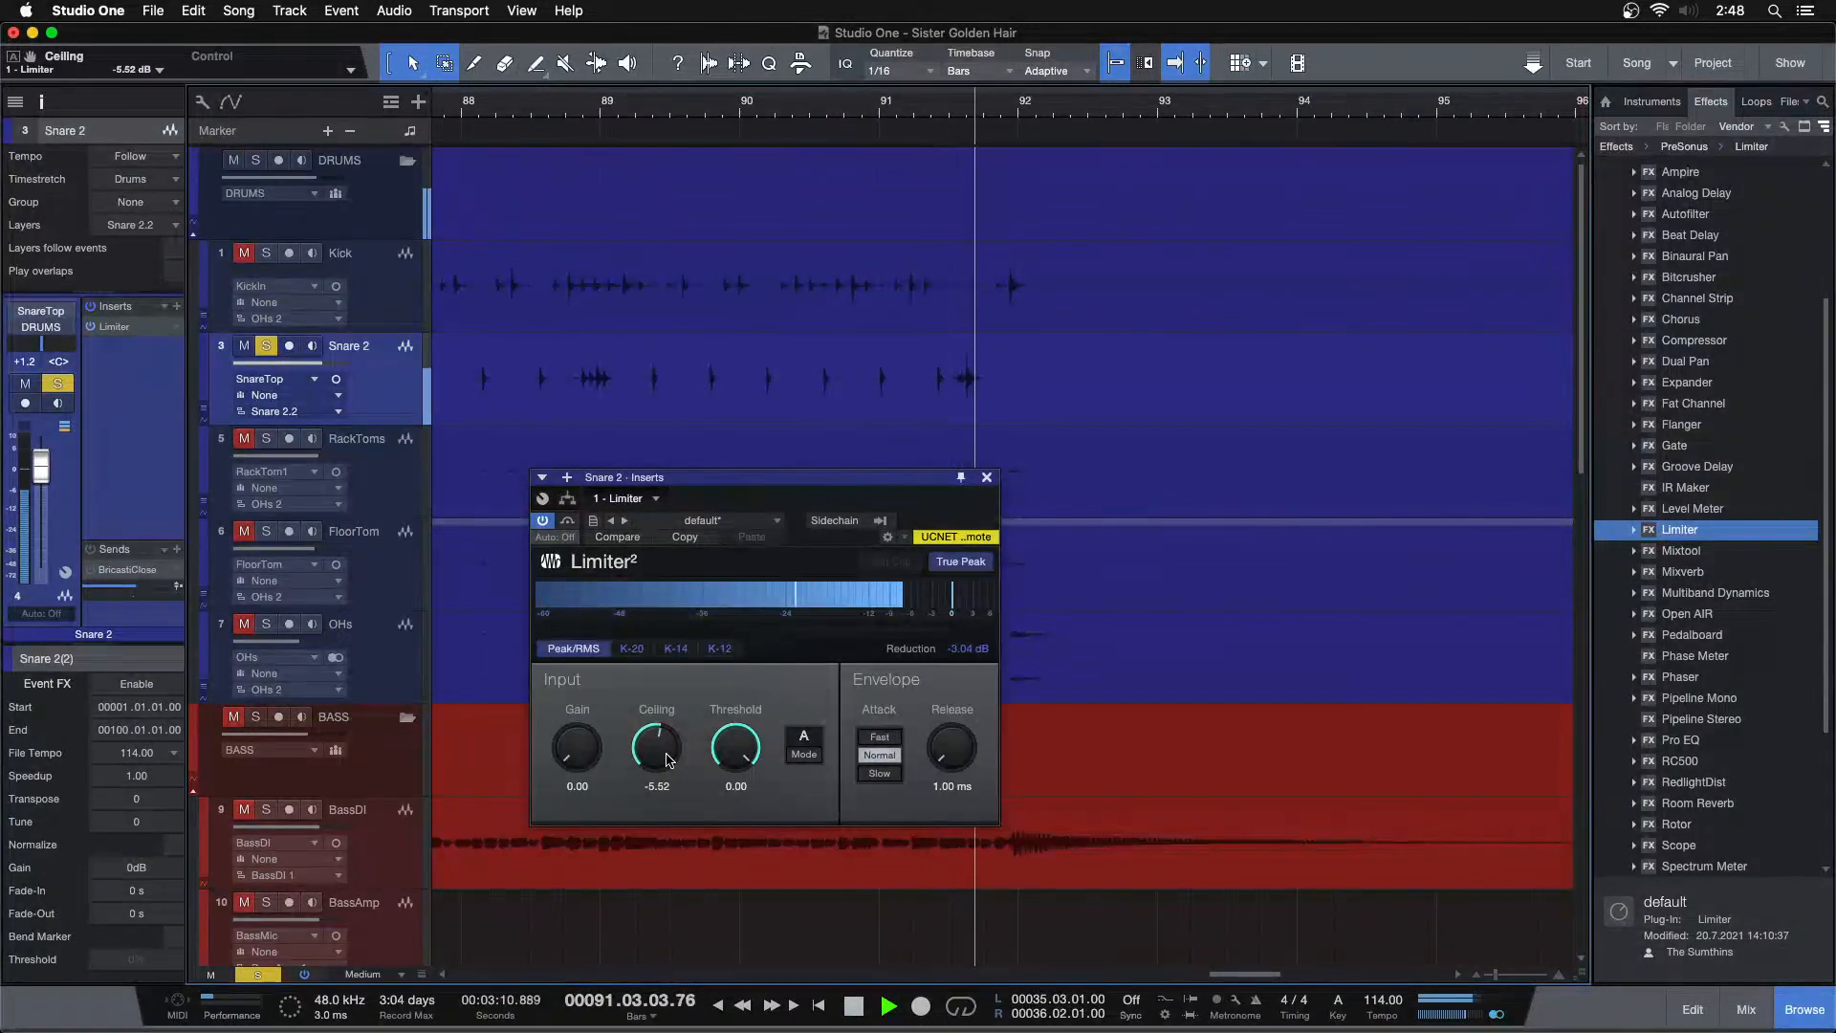
{"action": "key", "text": "space"}
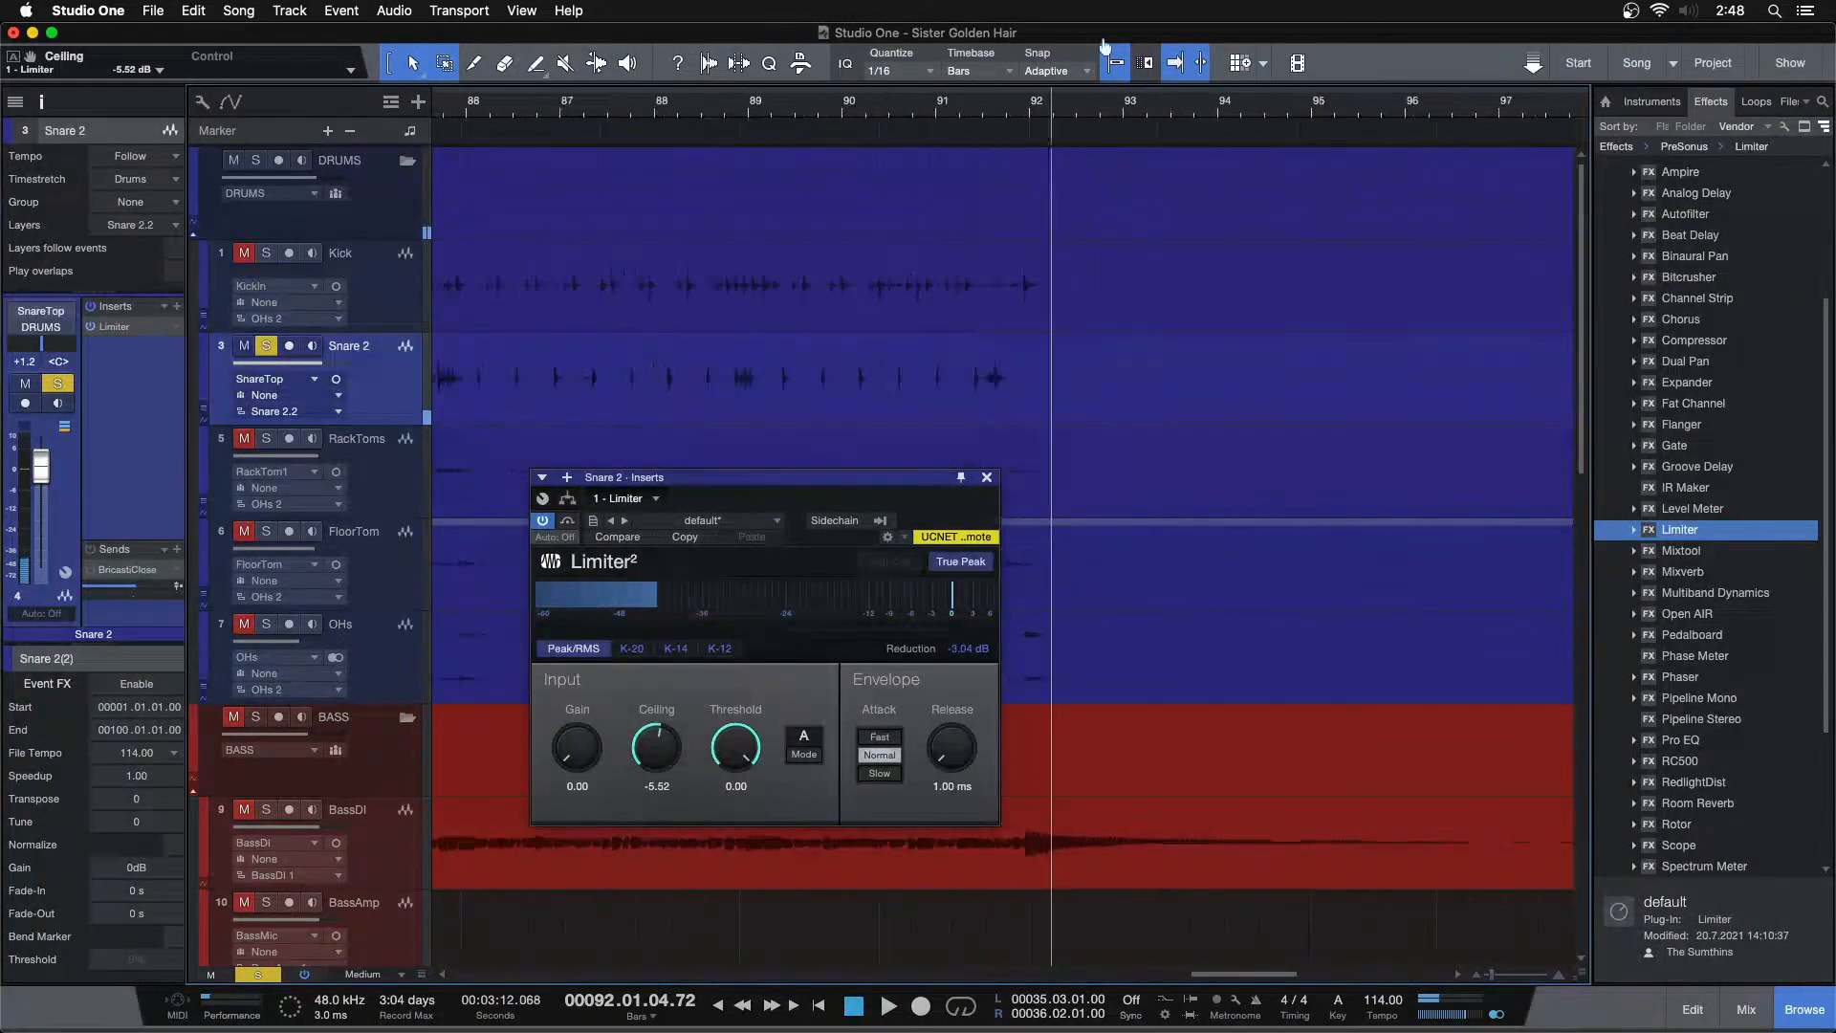
{"action": "key", "text": "shift+f"}
{"action": "left_click", "coordinate": [695, 106]}
{"action": "key", "text": "space"}
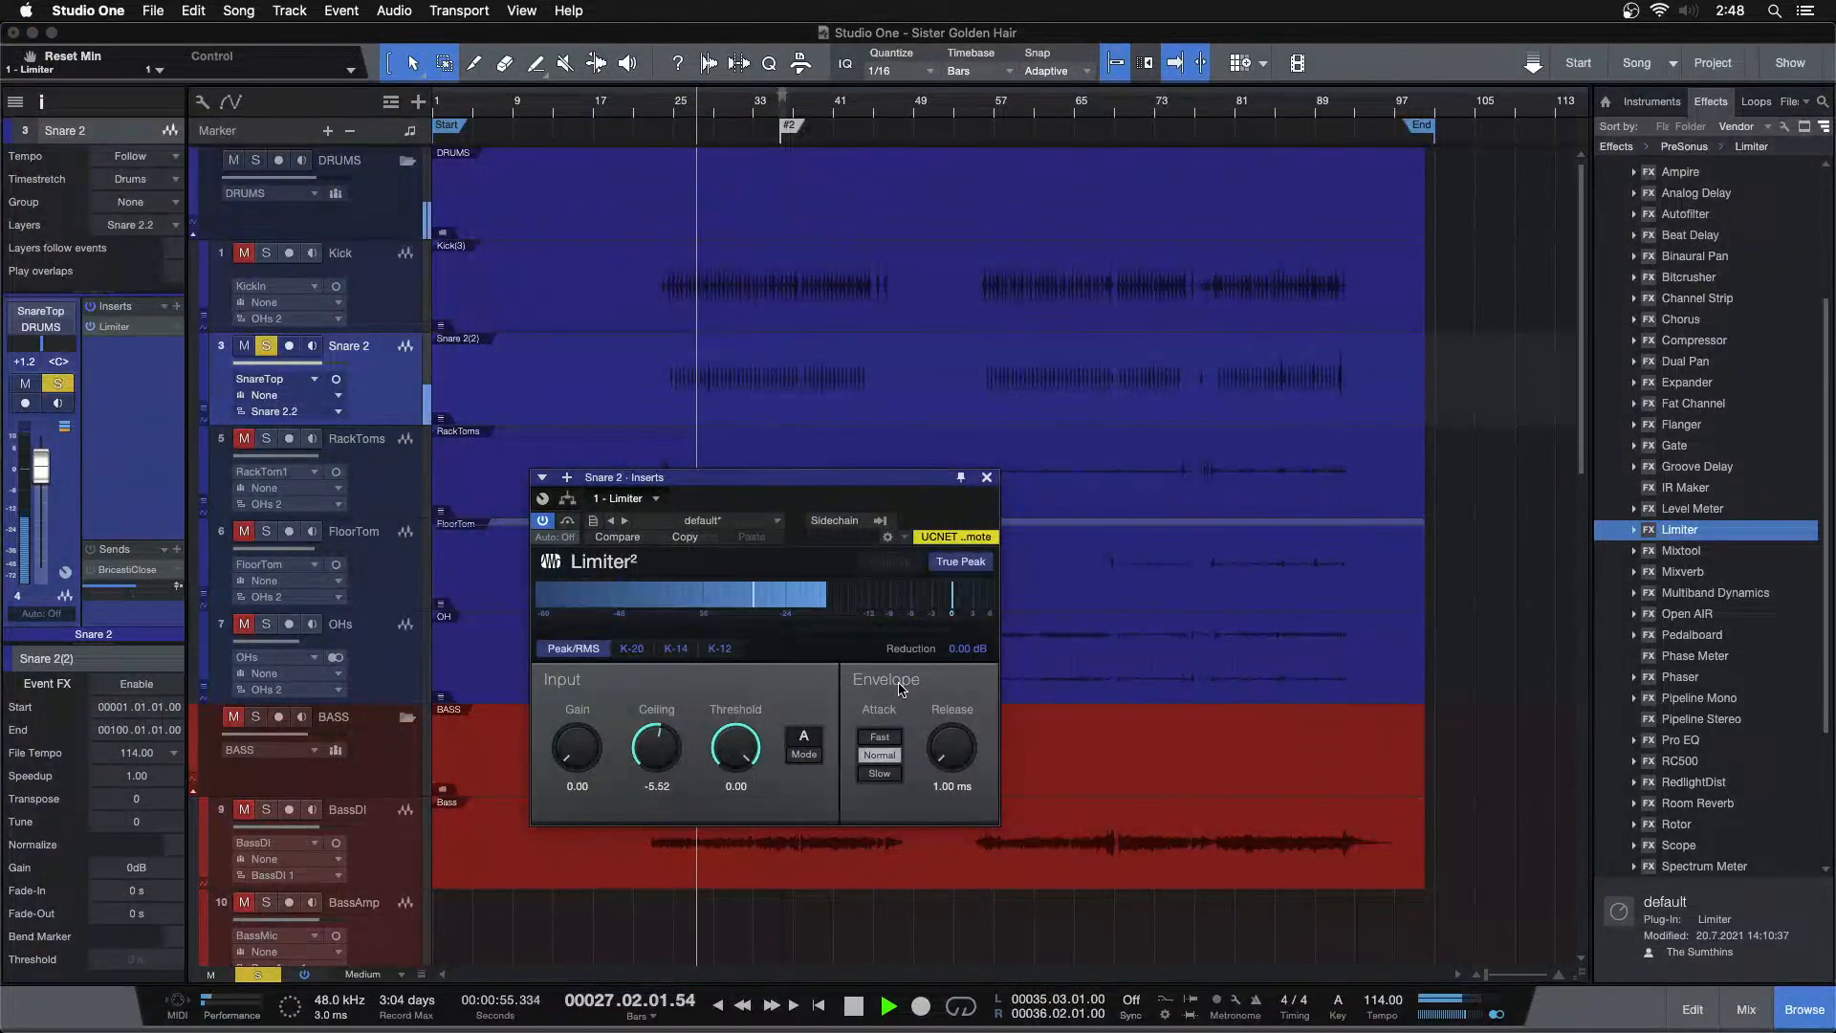
{"action": "key", "text": "space"}
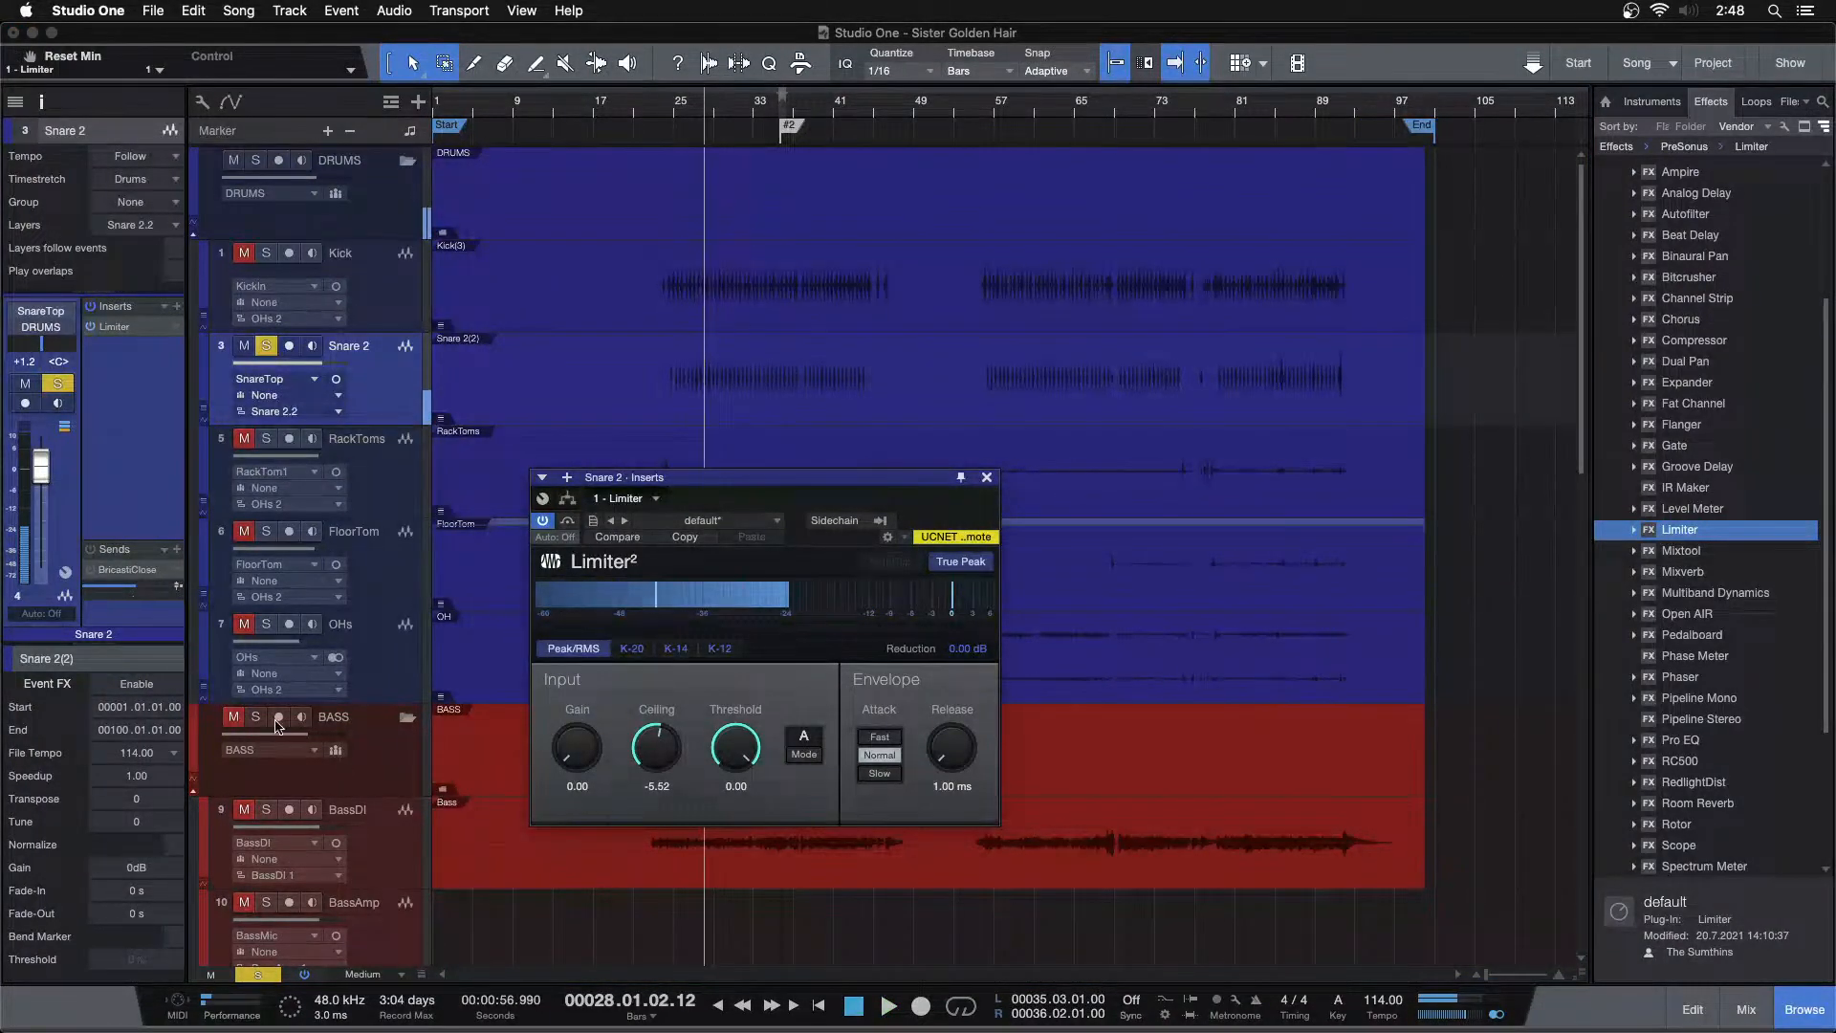
Enable Event FX on the Snare 2 event, copy the Limiter into its inserts, and render it
{"action": "left_click", "coordinate": [140, 684]}
{"action": "left_click_drag", "start_coordinate": [116, 327], "coordinate": [130, 753]}
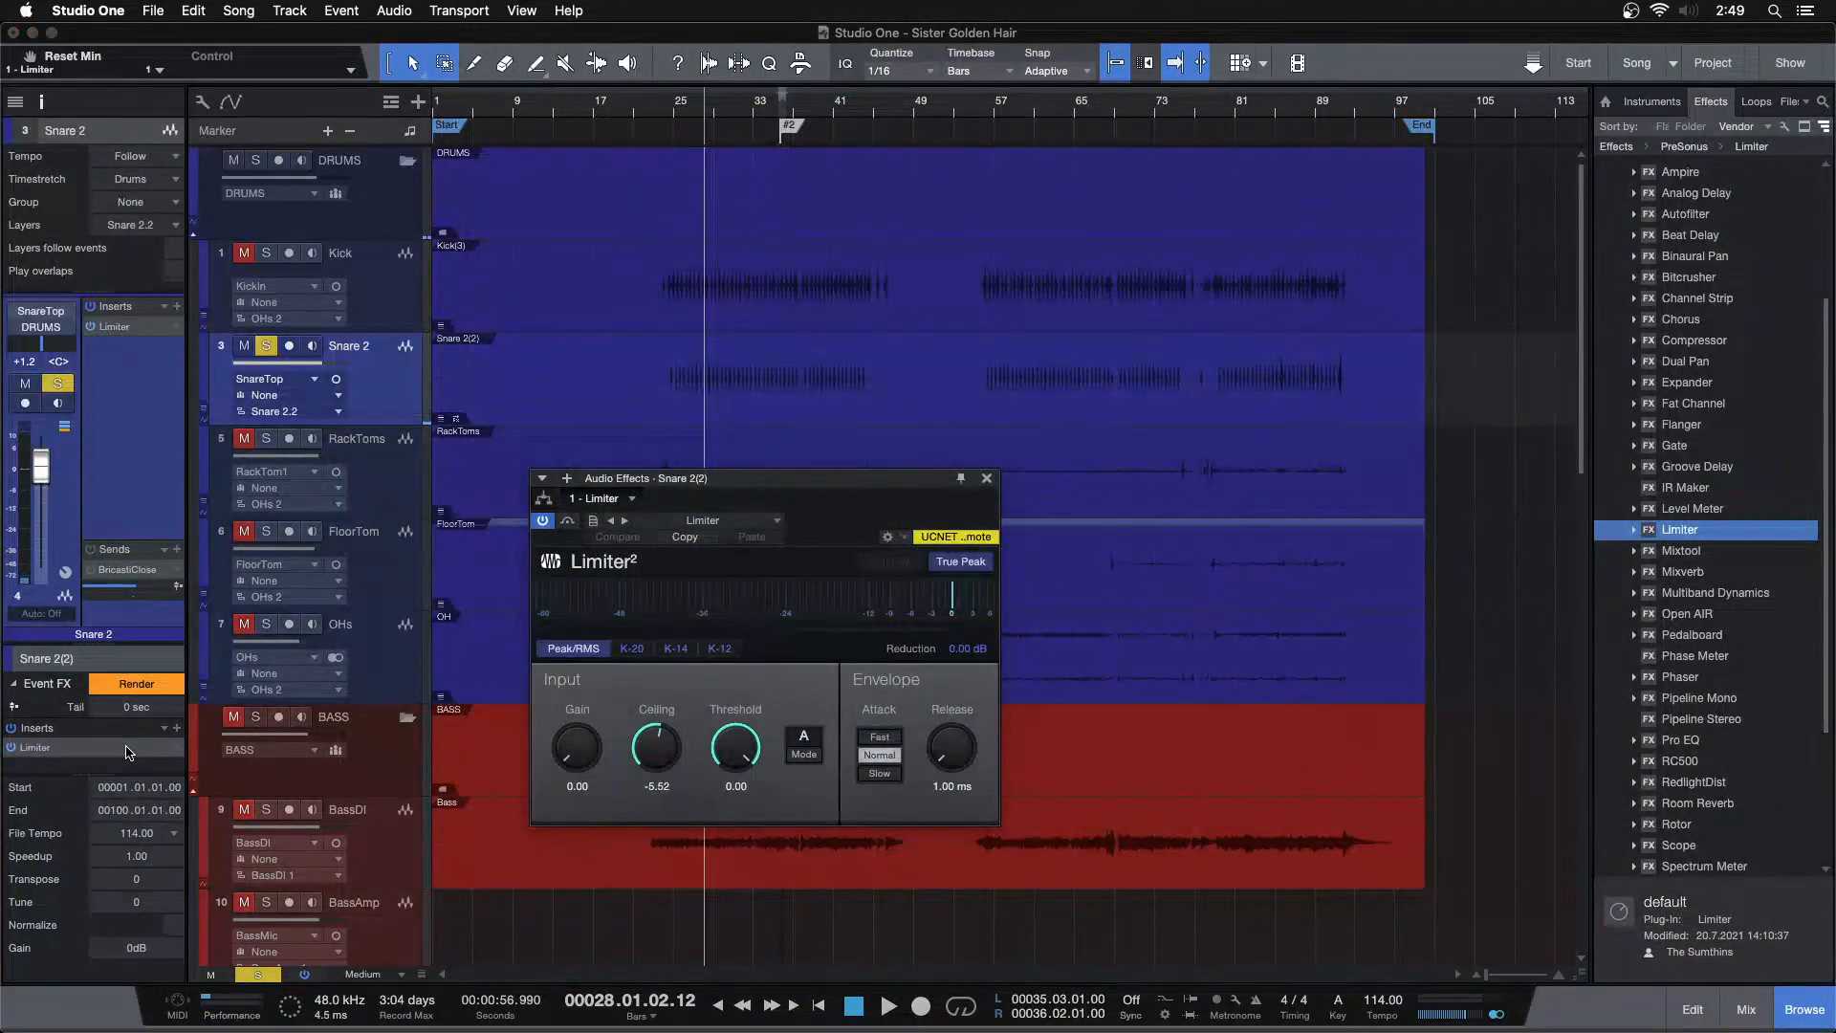
{"action": "left_click", "coordinate": [134, 687]}
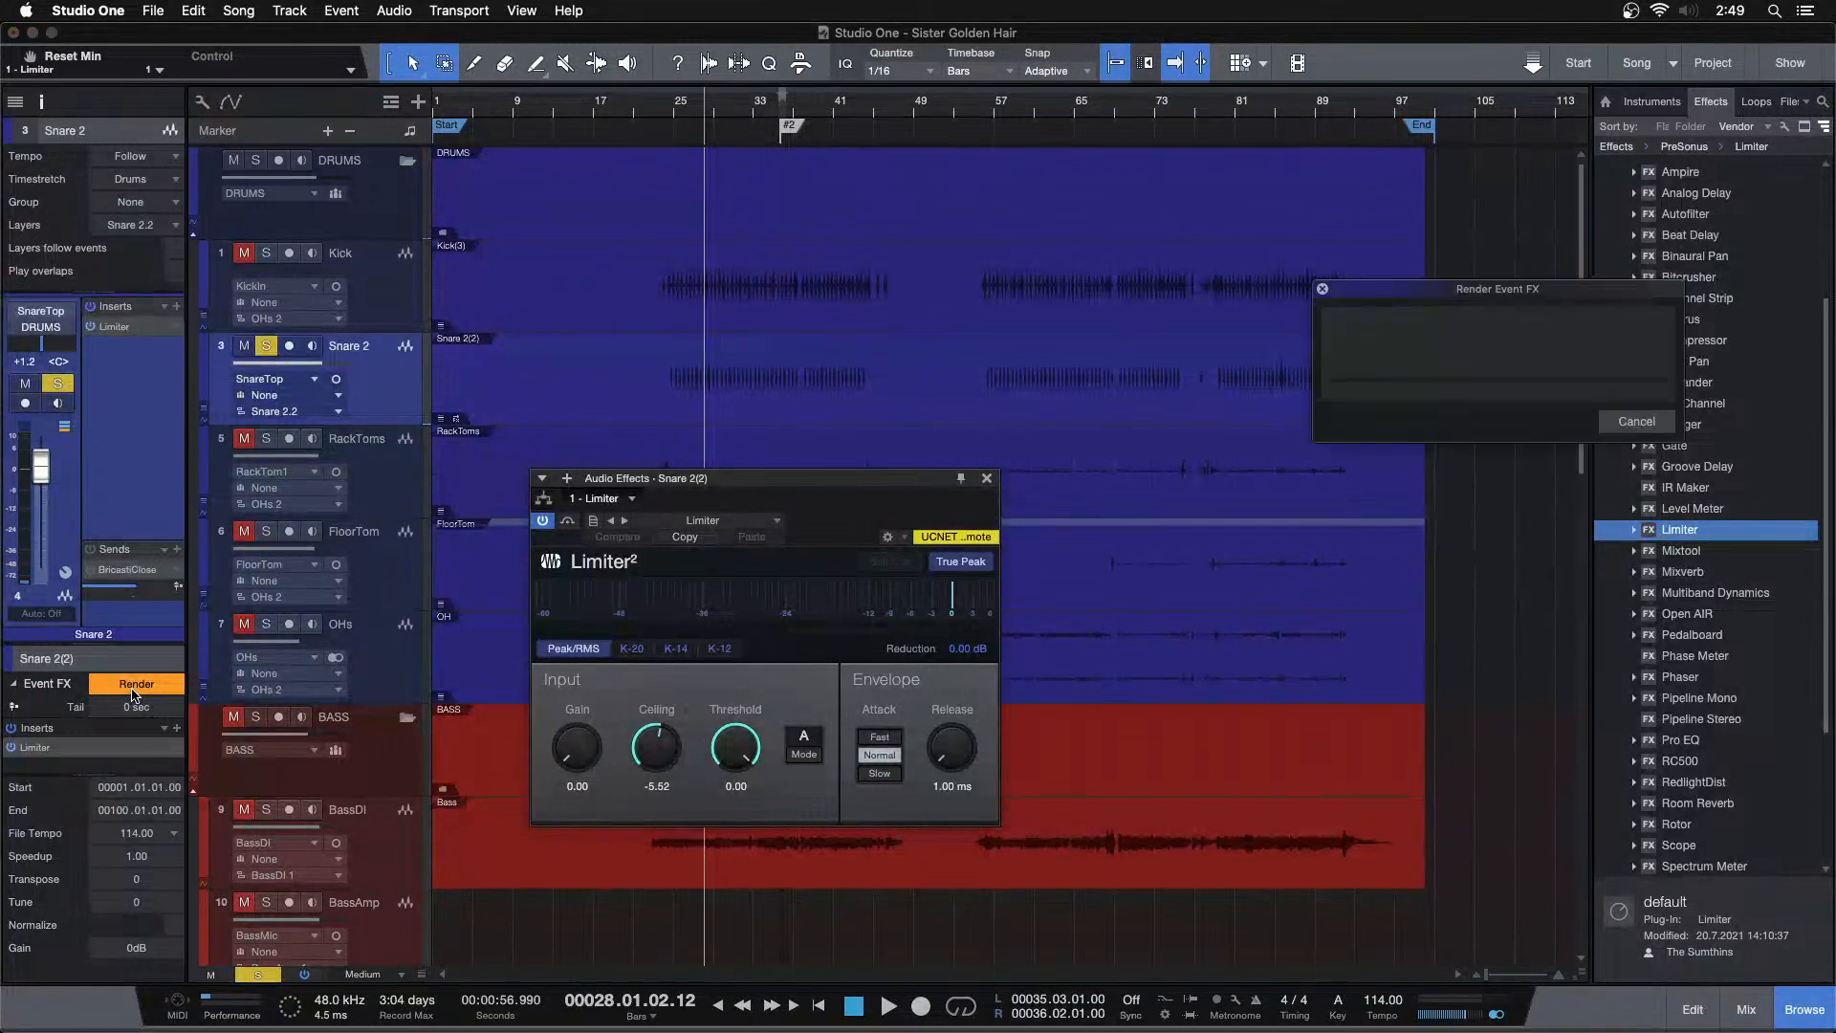
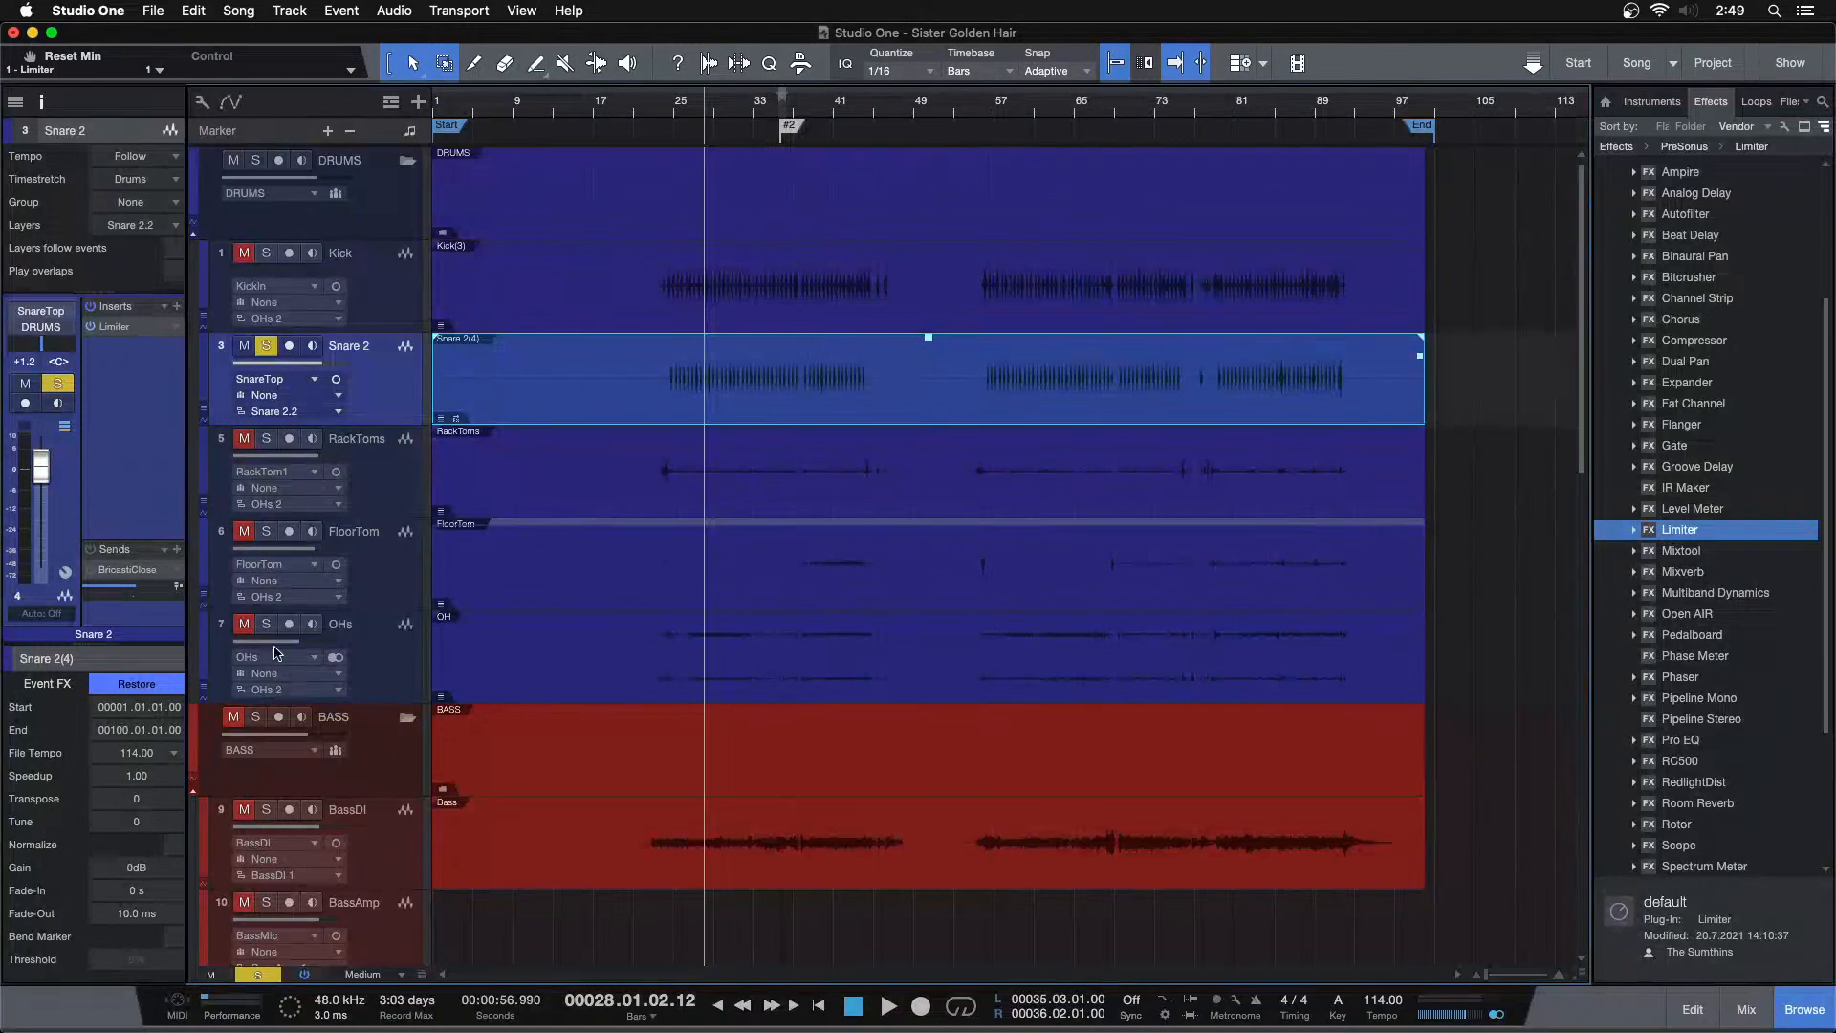
Insert Fat Channel on the Snare 2 track and switch on its equalizer section
{"action": "left_click_drag", "start_coordinate": [1665, 410], "coordinate": [139, 330]}
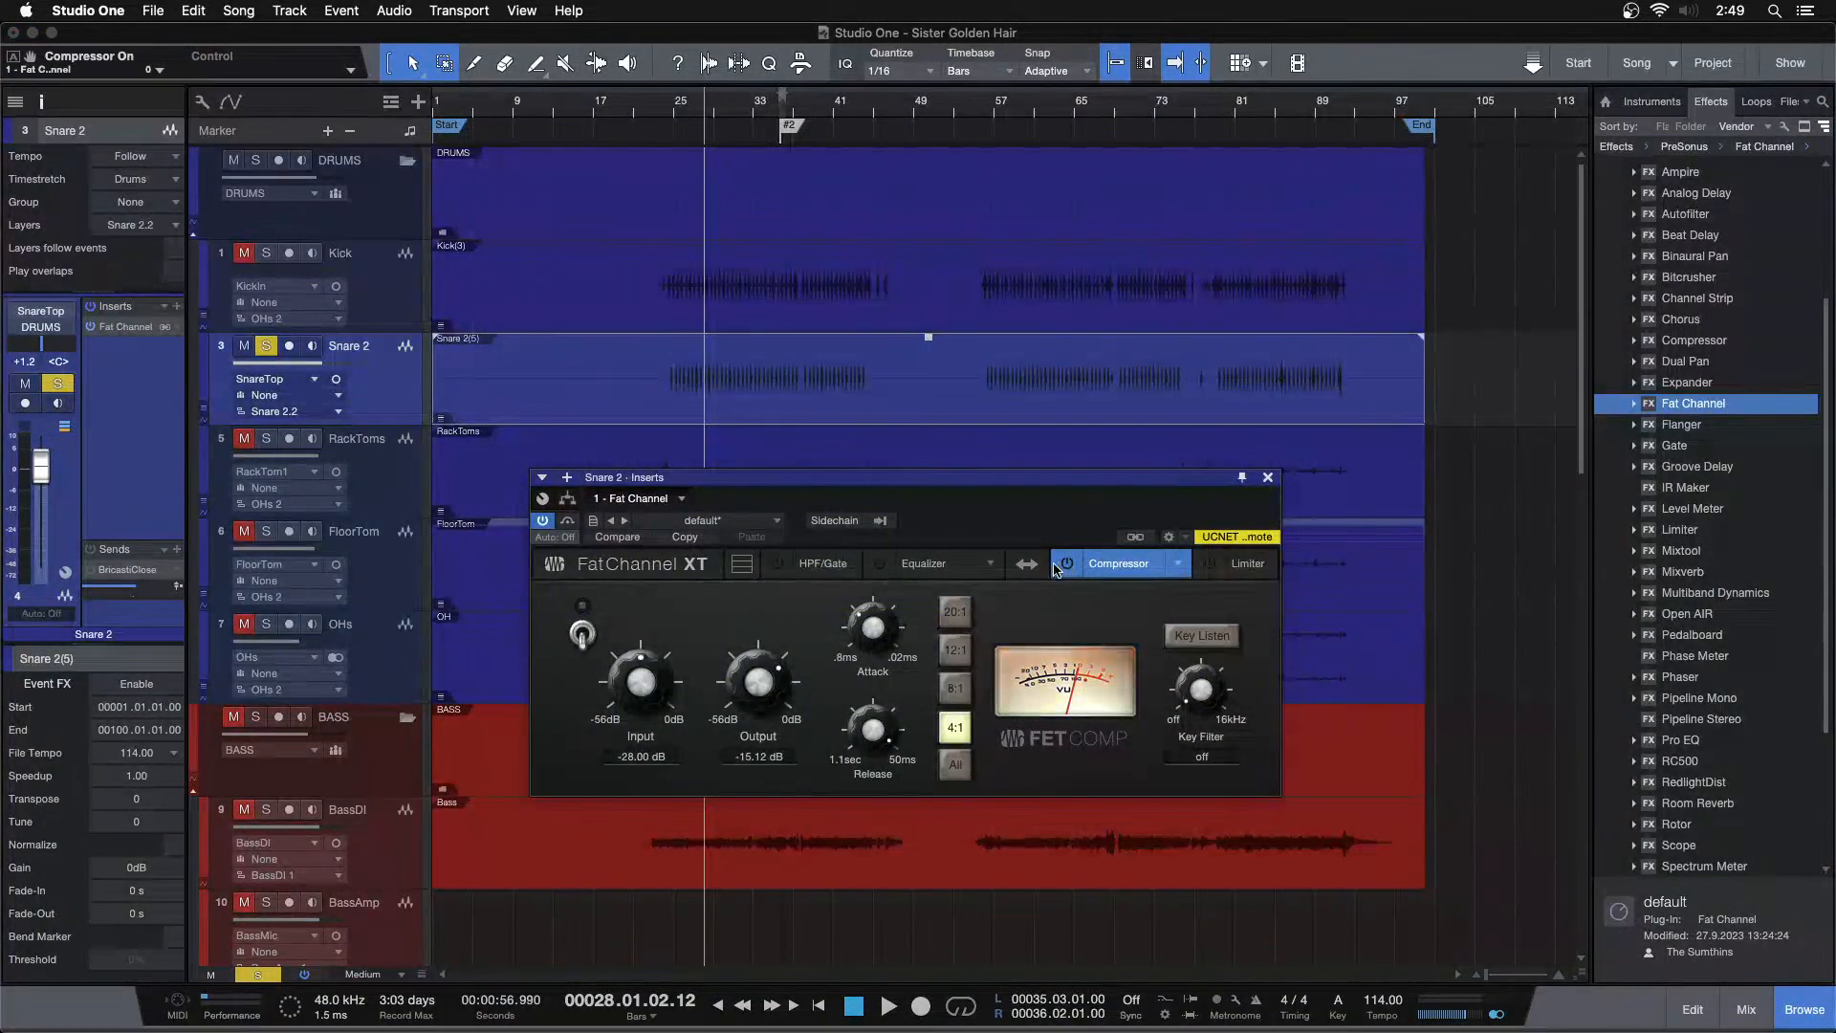
{"action": "left_click", "coordinate": [924, 563]}
{"action": "left_click", "coordinate": [879, 563]}
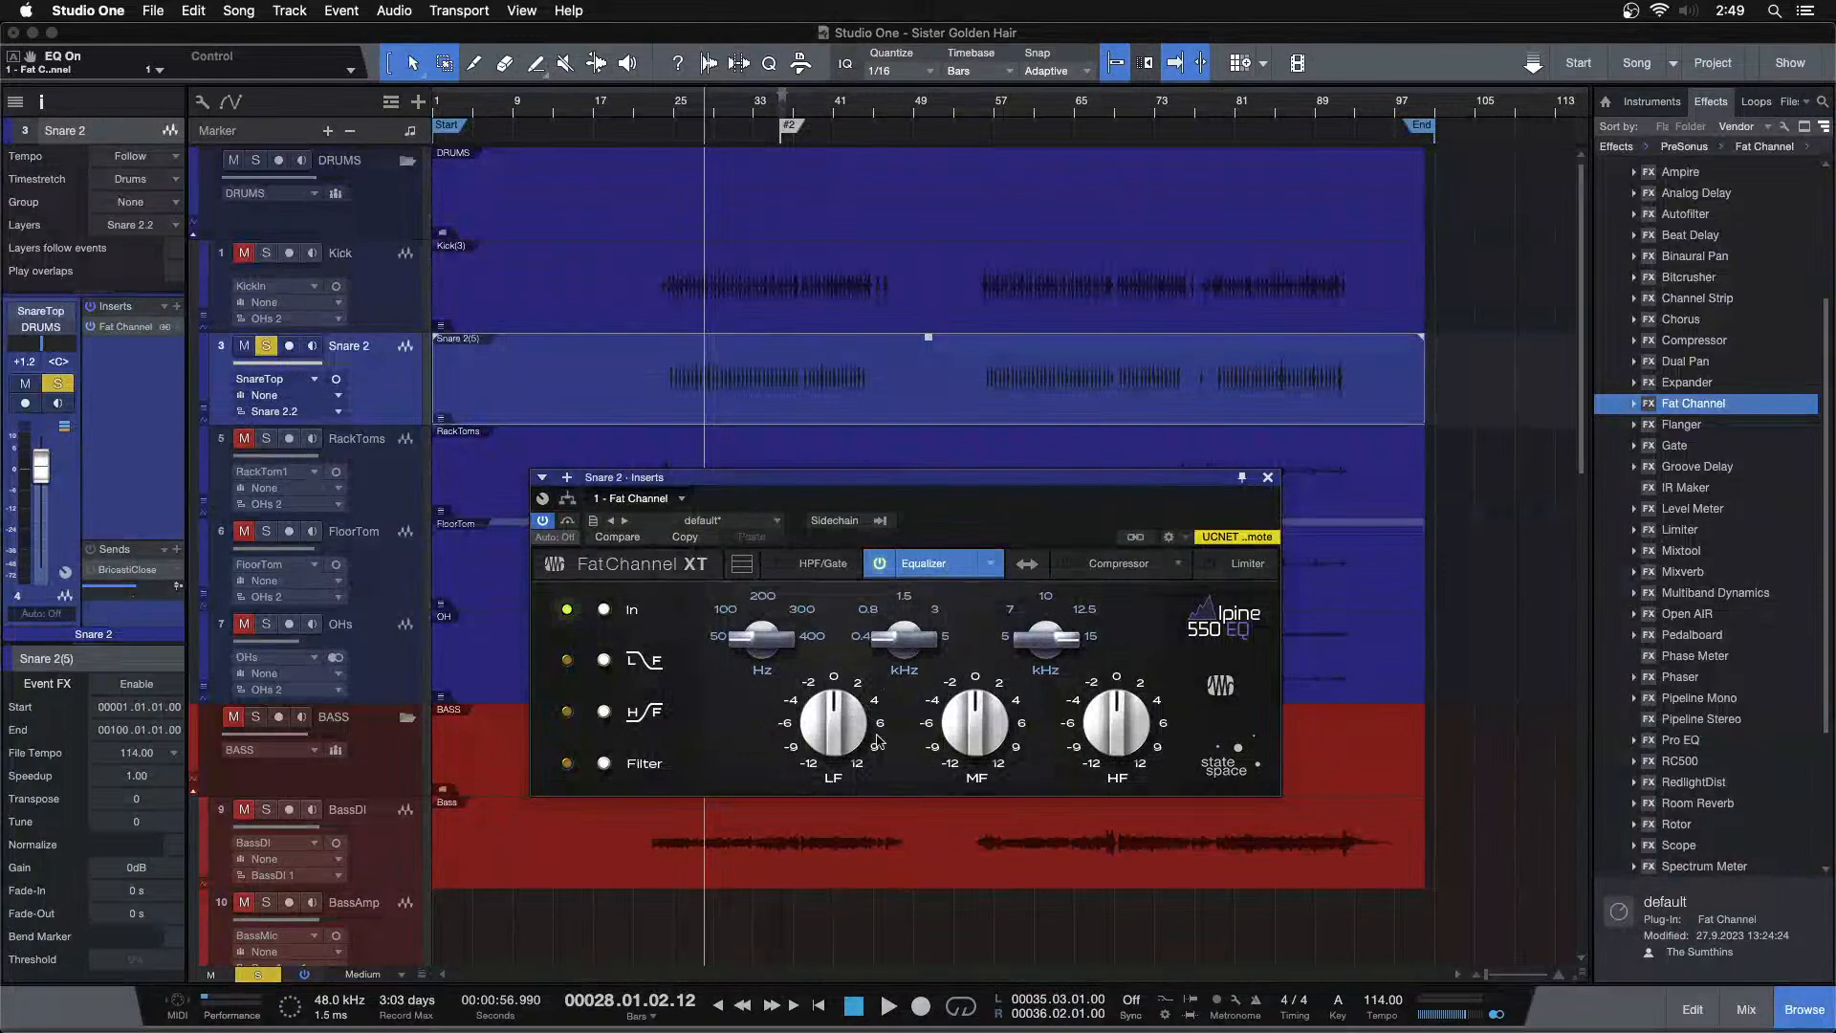
While playing the song, shape the Fat Channel EQ bands, raising the high-frequency gain
{"action": "key", "text": "space"}
{"action": "left_click_drag", "start_coordinate": [818, 640], "coordinate": [840, 695]}
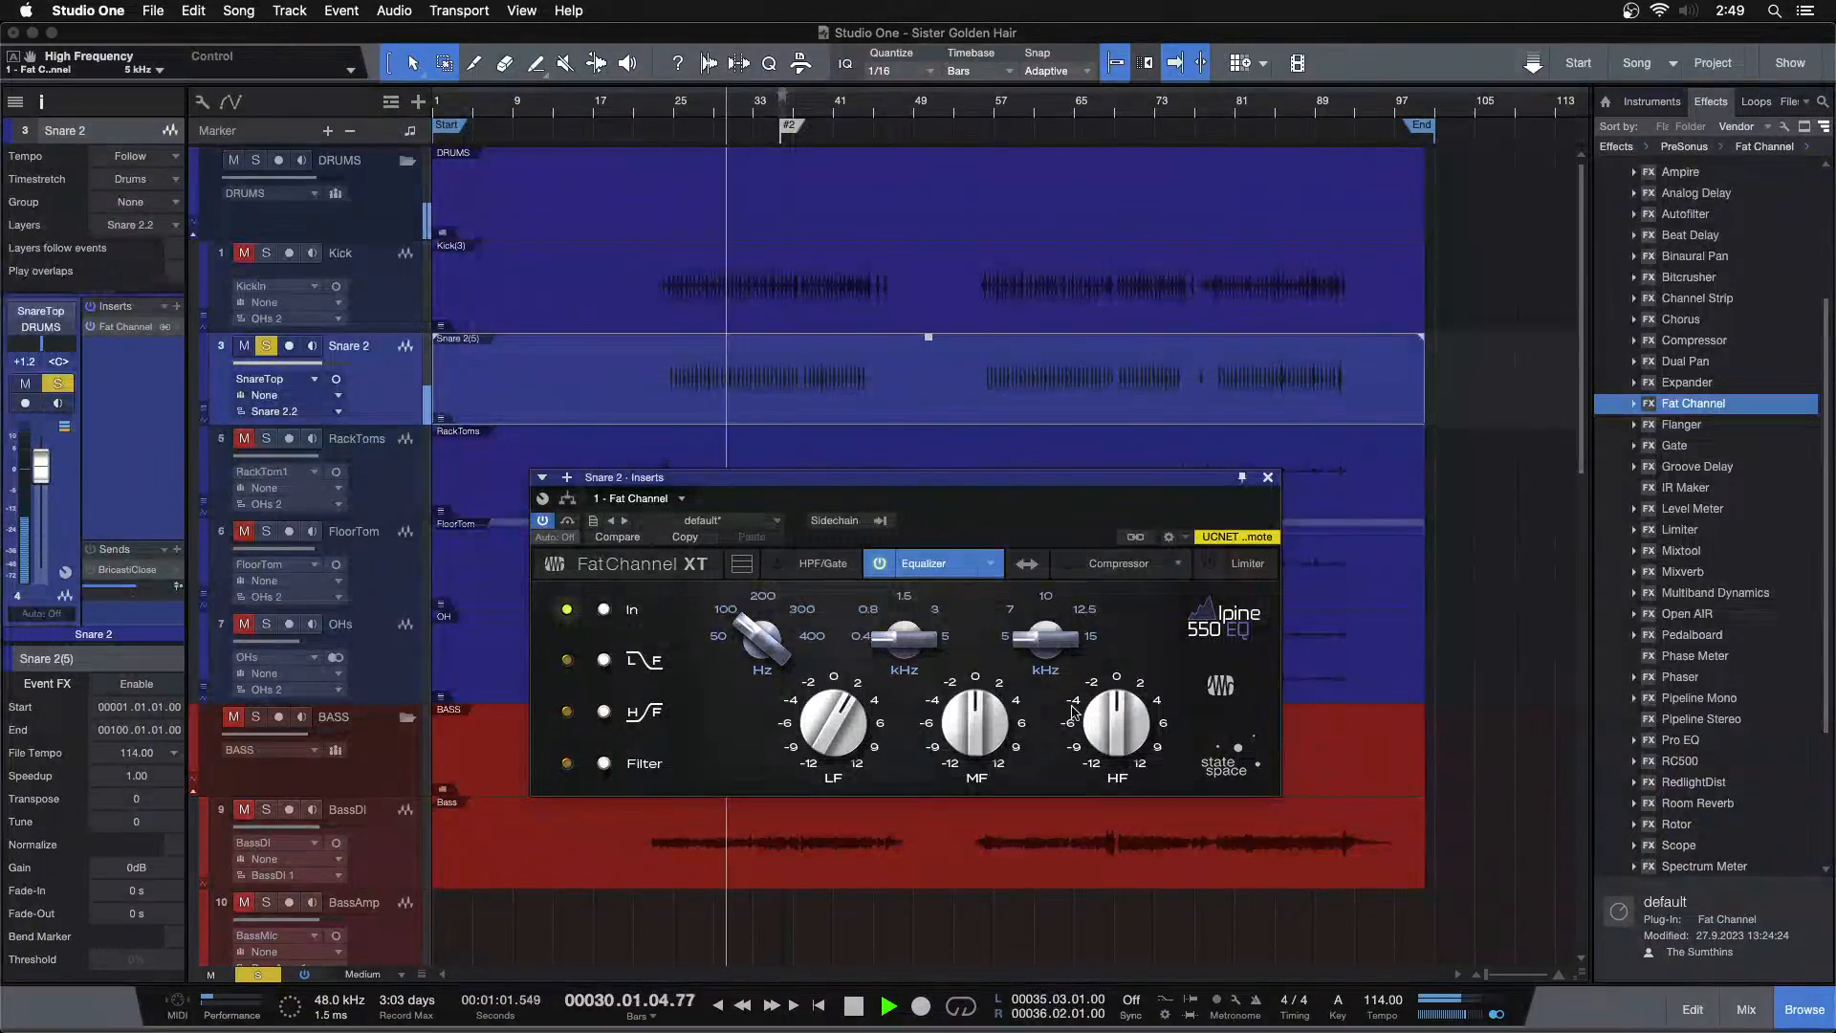
{"action": "left_click_drag", "start_coordinate": [1106, 734], "coordinate": [1108, 713]}
{"action": "left_click", "coordinate": [686, 107]}
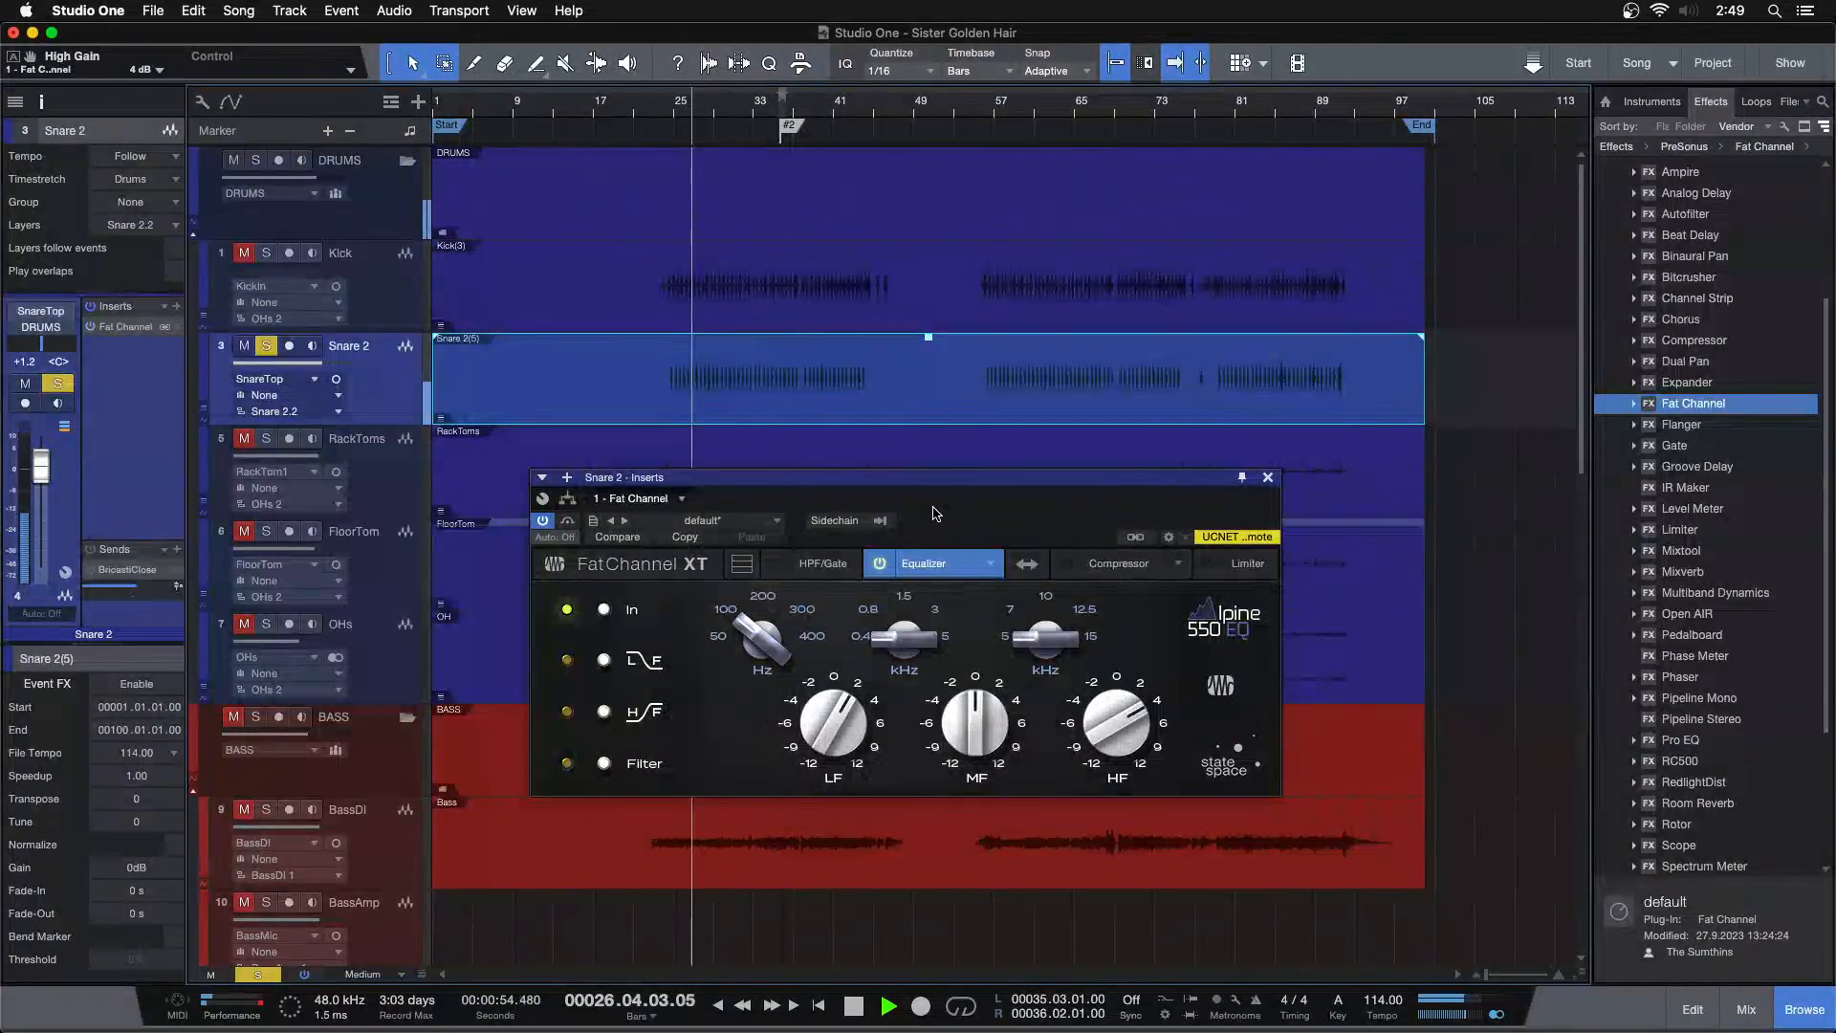
Switch on the Fat Channel compressor and adjust its input and output levels
{"action": "left_click", "coordinate": [1119, 563]}
{"action": "left_click", "coordinate": [1067, 564]}
{"action": "scroll", "coordinate": [644, 691], "scroll_direction": "up", "scroll_amount": 1}
{"action": "scroll", "coordinate": [762, 687], "scroll_direction": "down", "scroll_amount": 1}
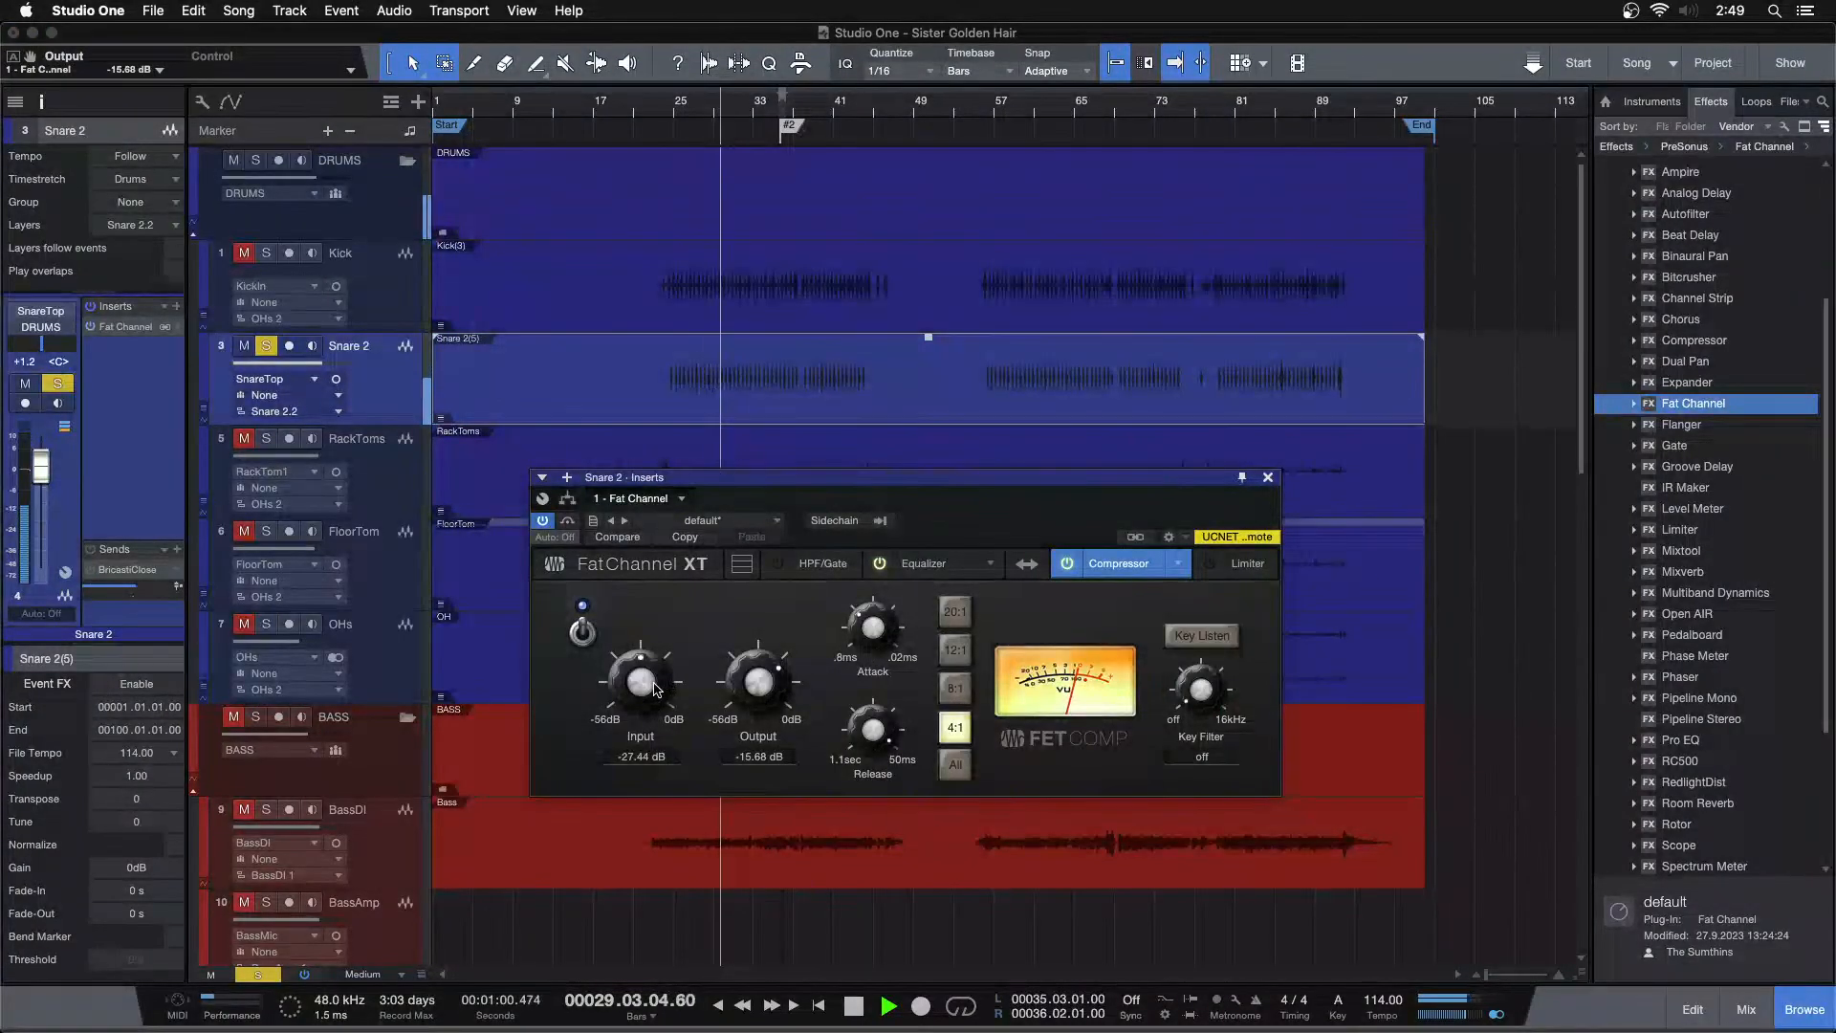
{"action": "scroll", "coordinate": [760, 685], "scroll_direction": "down", "scroll_amount": 1}
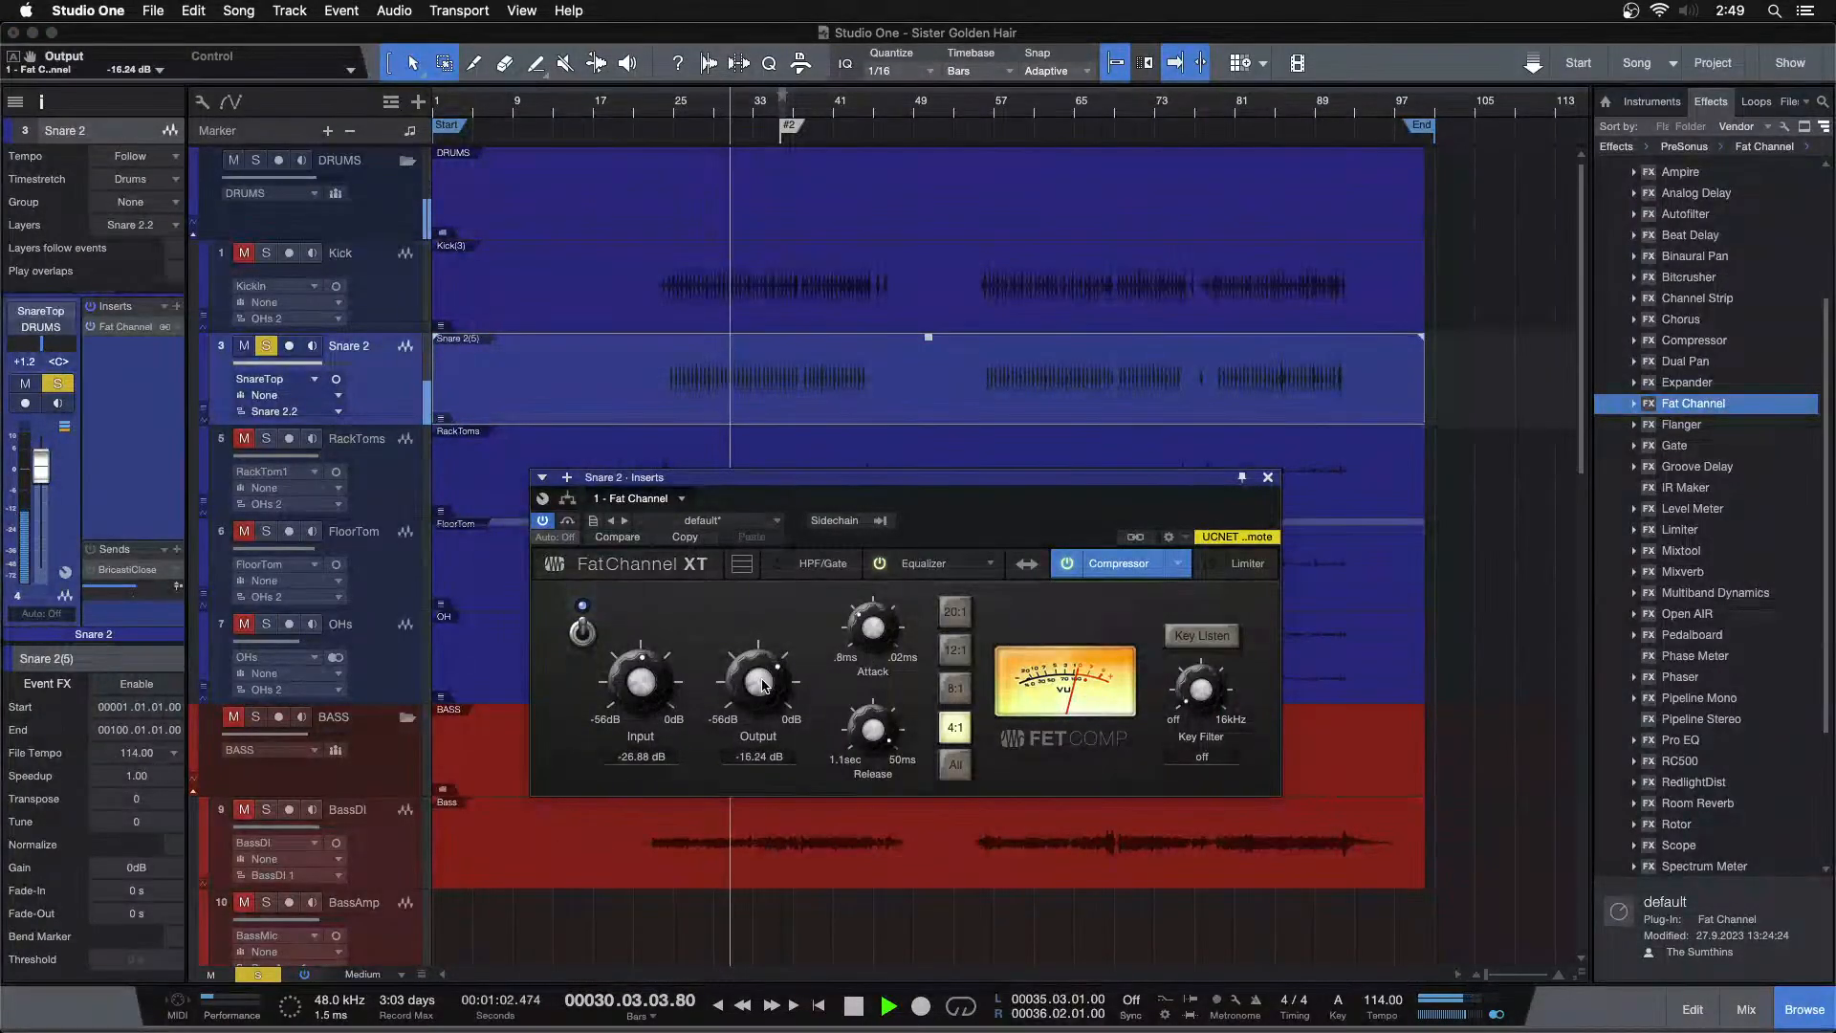
{"action": "scroll", "coordinate": [1339, 134], "scroll_direction": "up", "scroll_amount": 5}
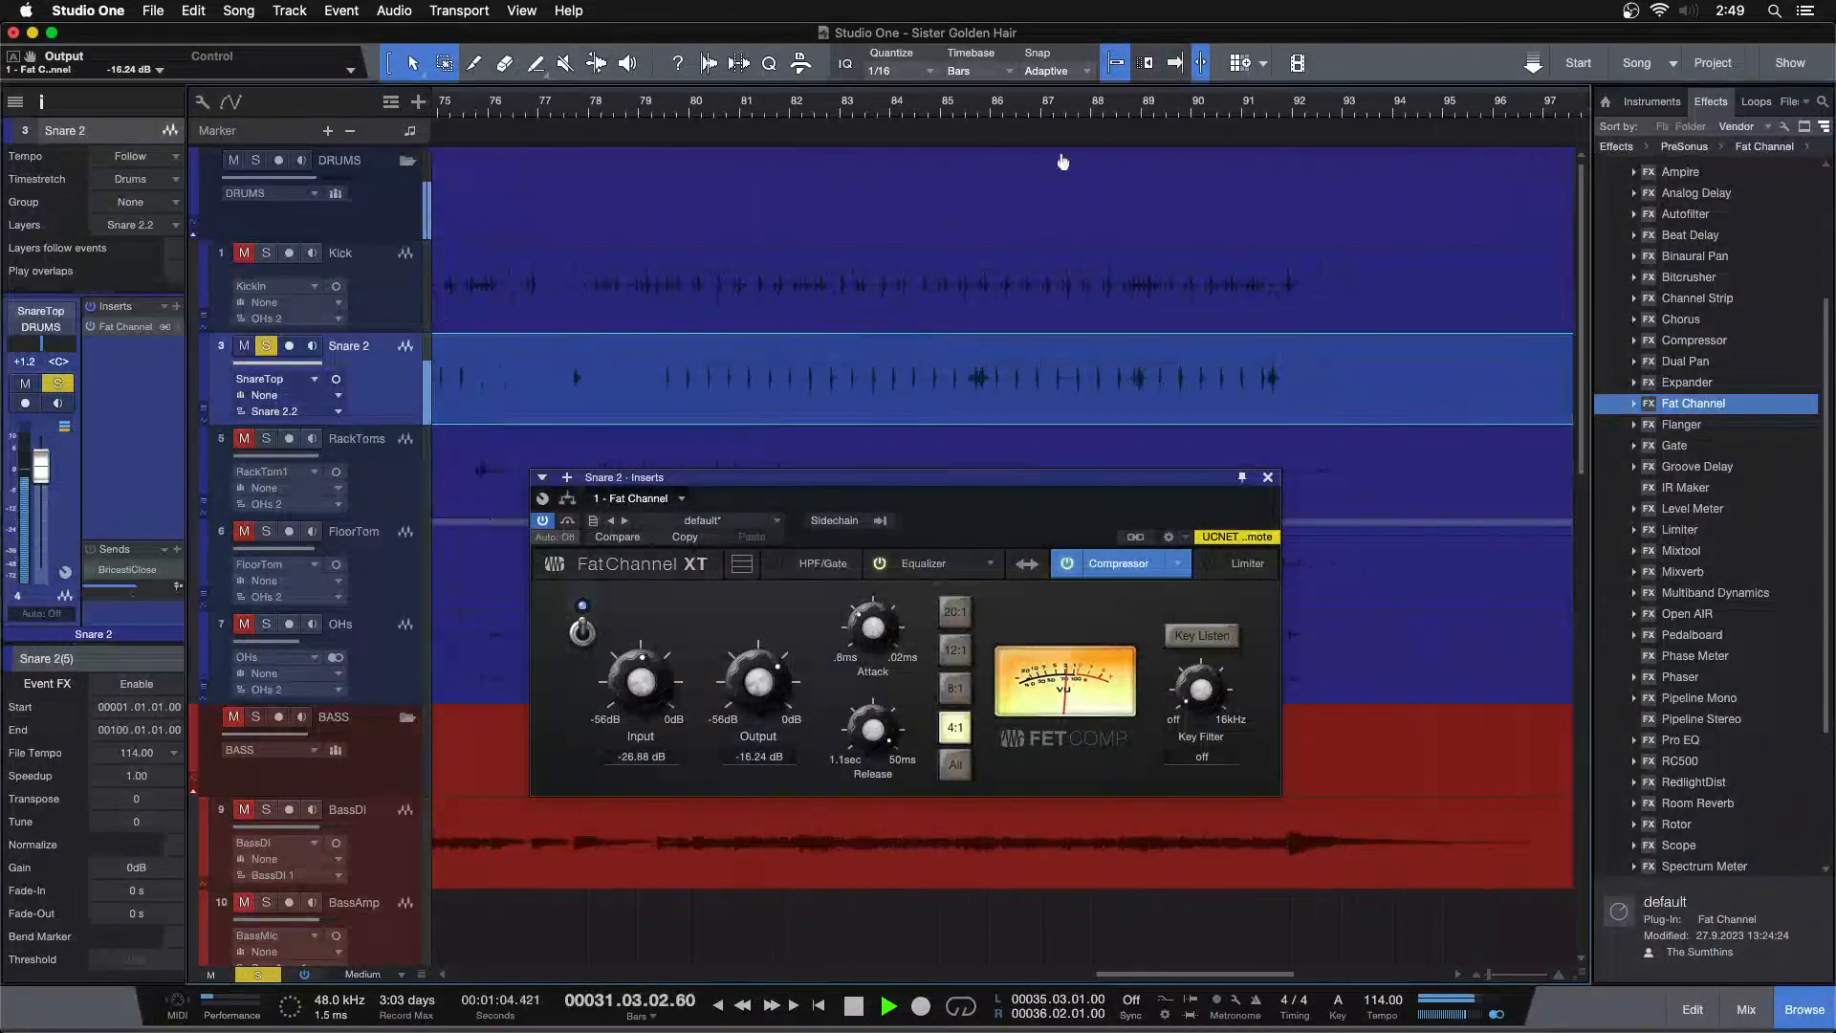
Play Snare 2 around bars 90 to 92 while fine-tuning the compressor input to -28.00 dB and output to -15.12 dB
{"action": "left_click", "coordinate": [907, 107]}
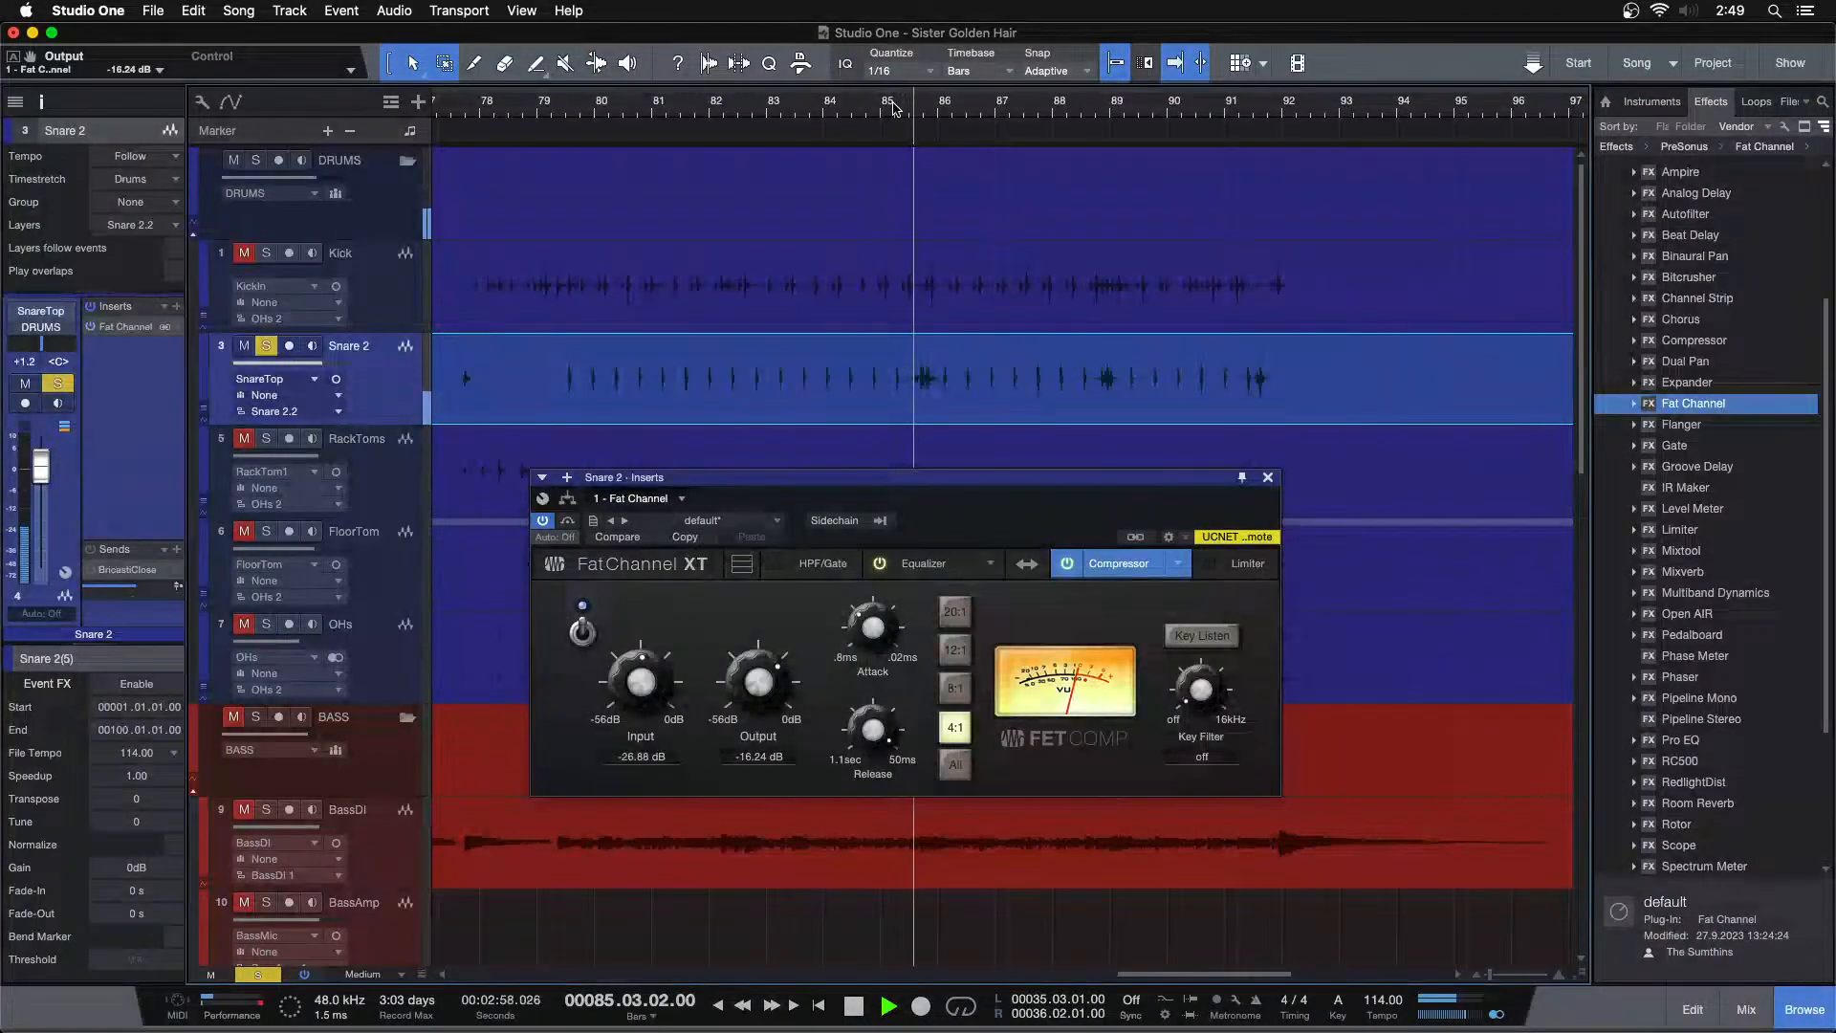
{"action": "left_click", "coordinate": [1224, 107]}
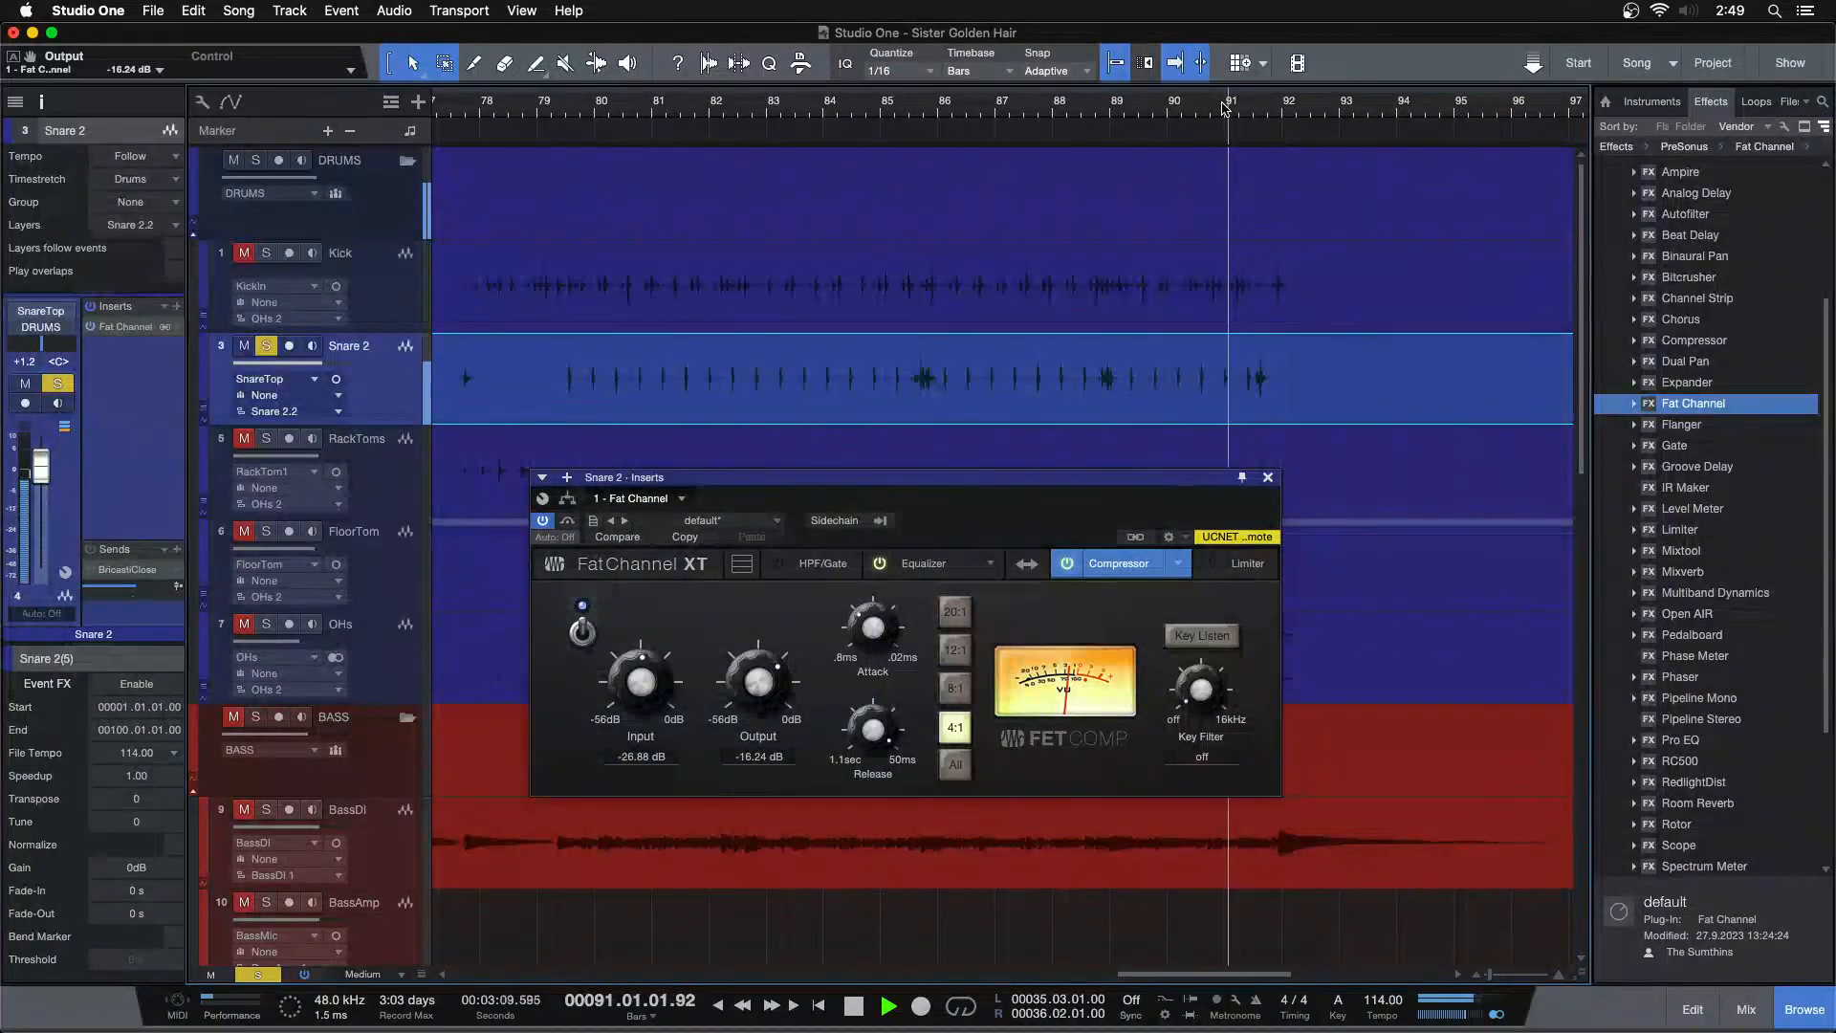
{"action": "left_click_drag", "start_coordinate": [642, 681], "coordinate": [745, 690]}
{"action": "left_click", "coordinate": [1248, 107]}
{"action": "left_click", "coordinate": [1243, 108]}
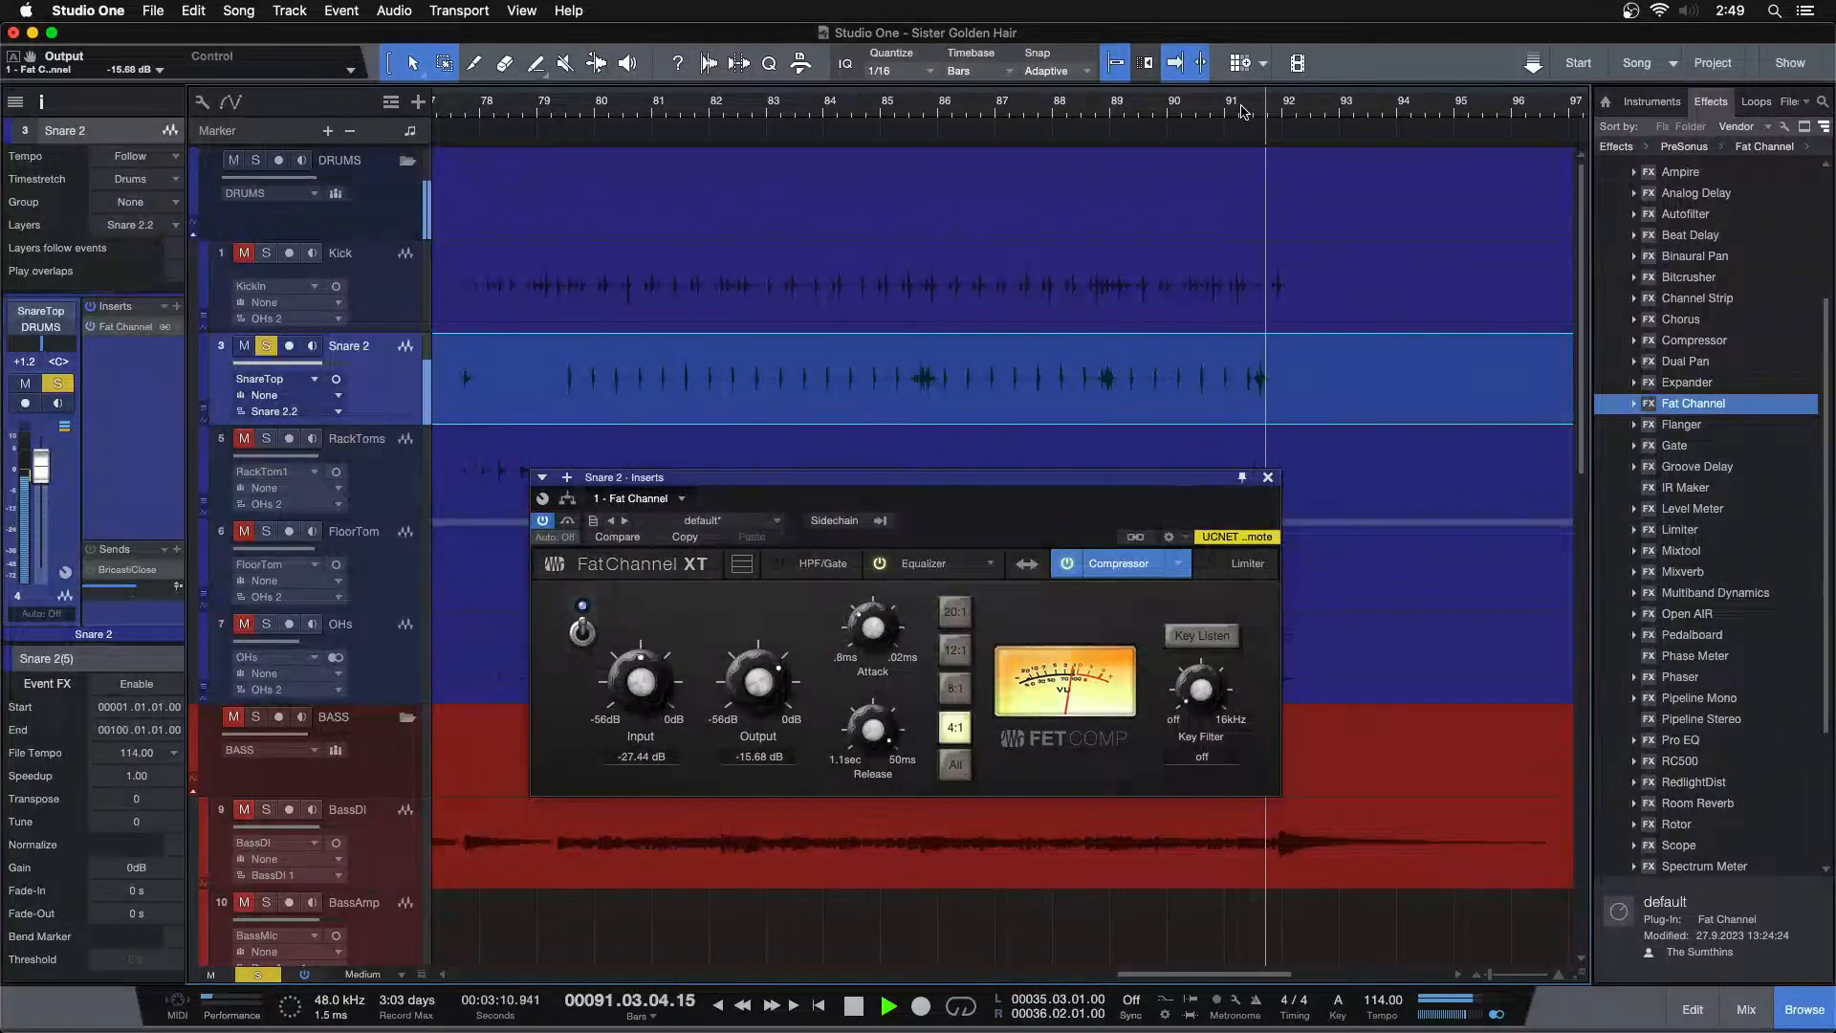
{"action": "scroll", "coordinate": [652, 674], "scroll_direction": "down", "scroll_amount": 1}
{"action": "scroll", "coordinate": [757, 682], "scroll_direction": "up", "scroll_amount": 1}
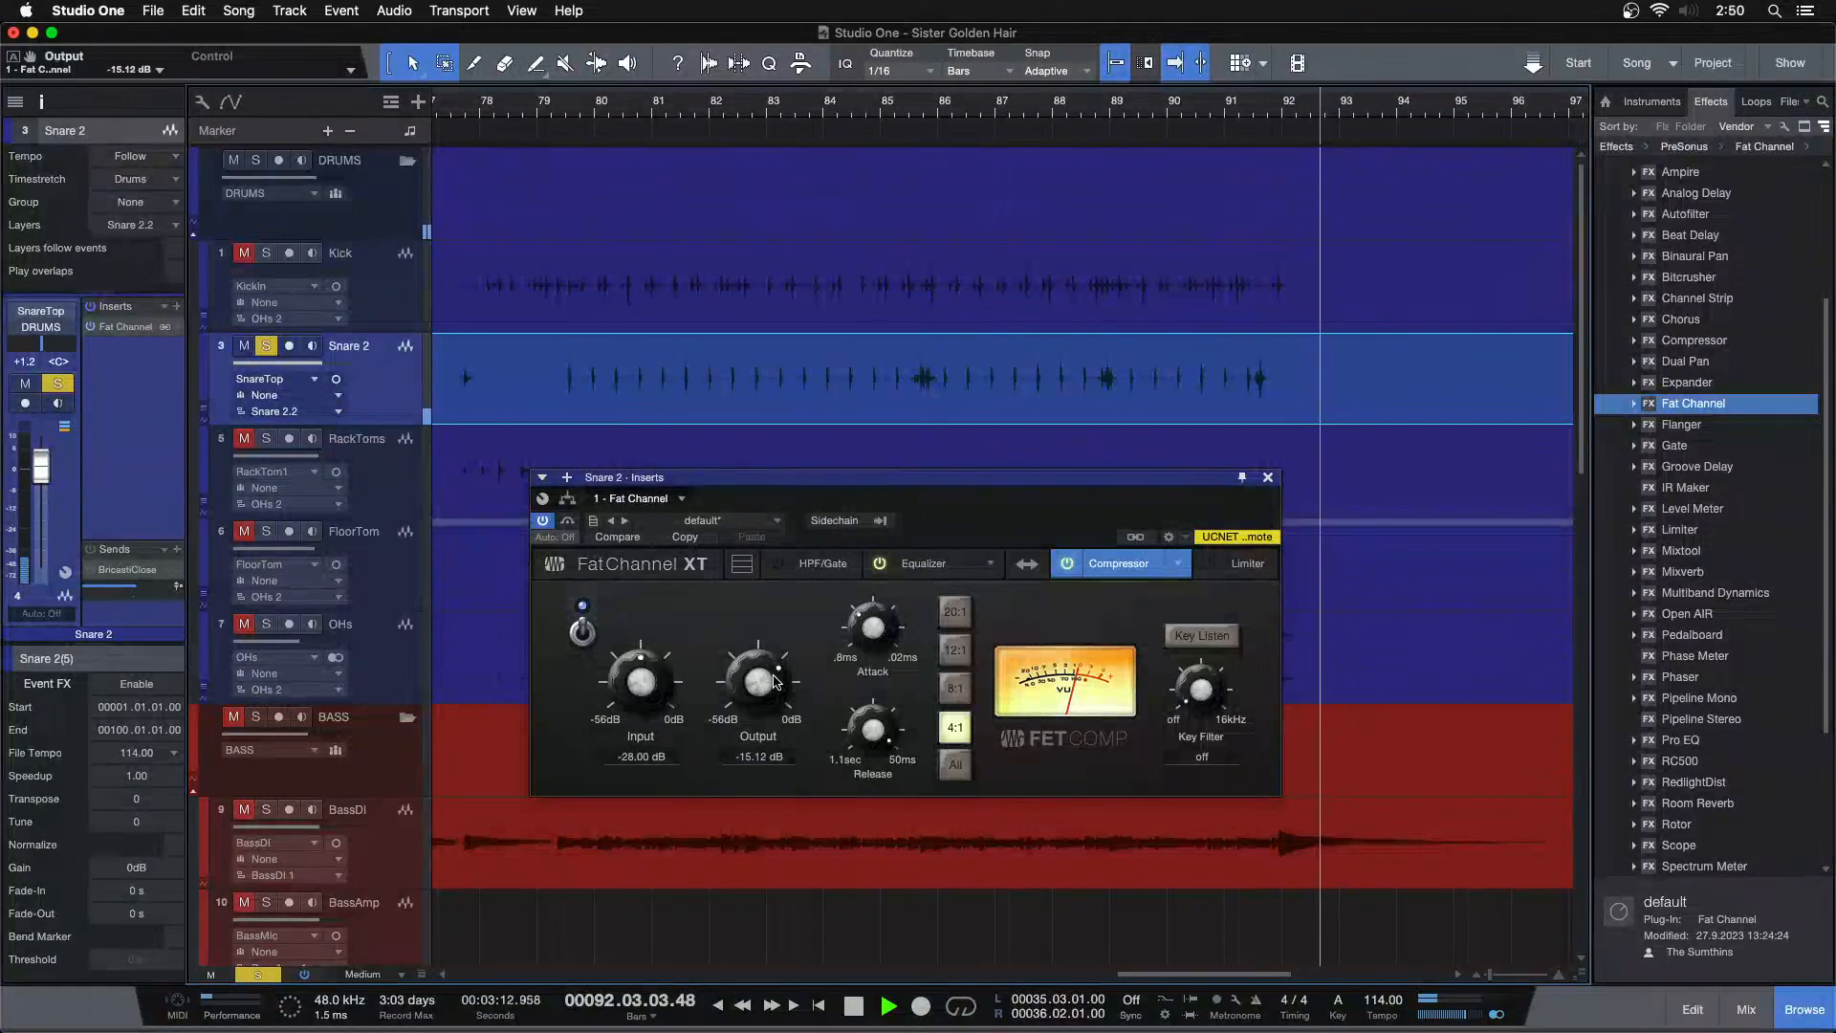
{"action": "left_click", "coordinate": [1227, 107]}
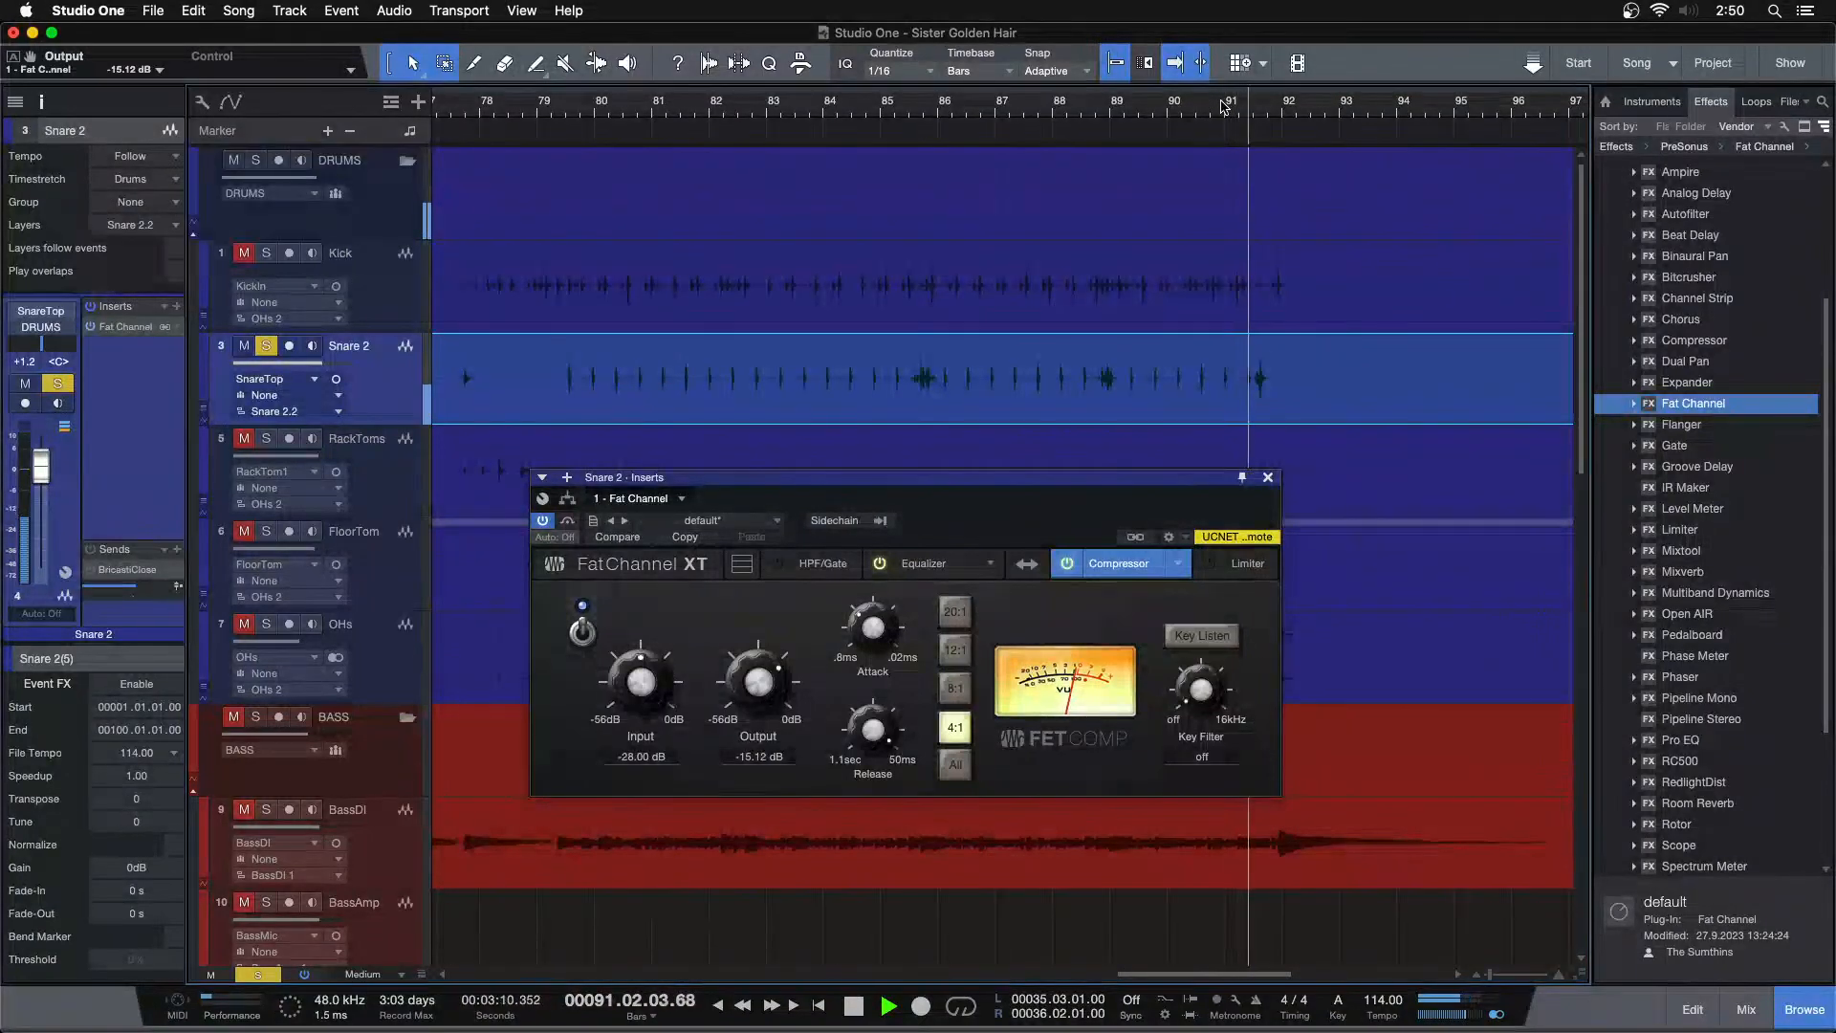
Enable Event FX on the Snare 2 event, move the Fat Channel into its inserts, and render
{"action": "key", "text": "alt+z"}
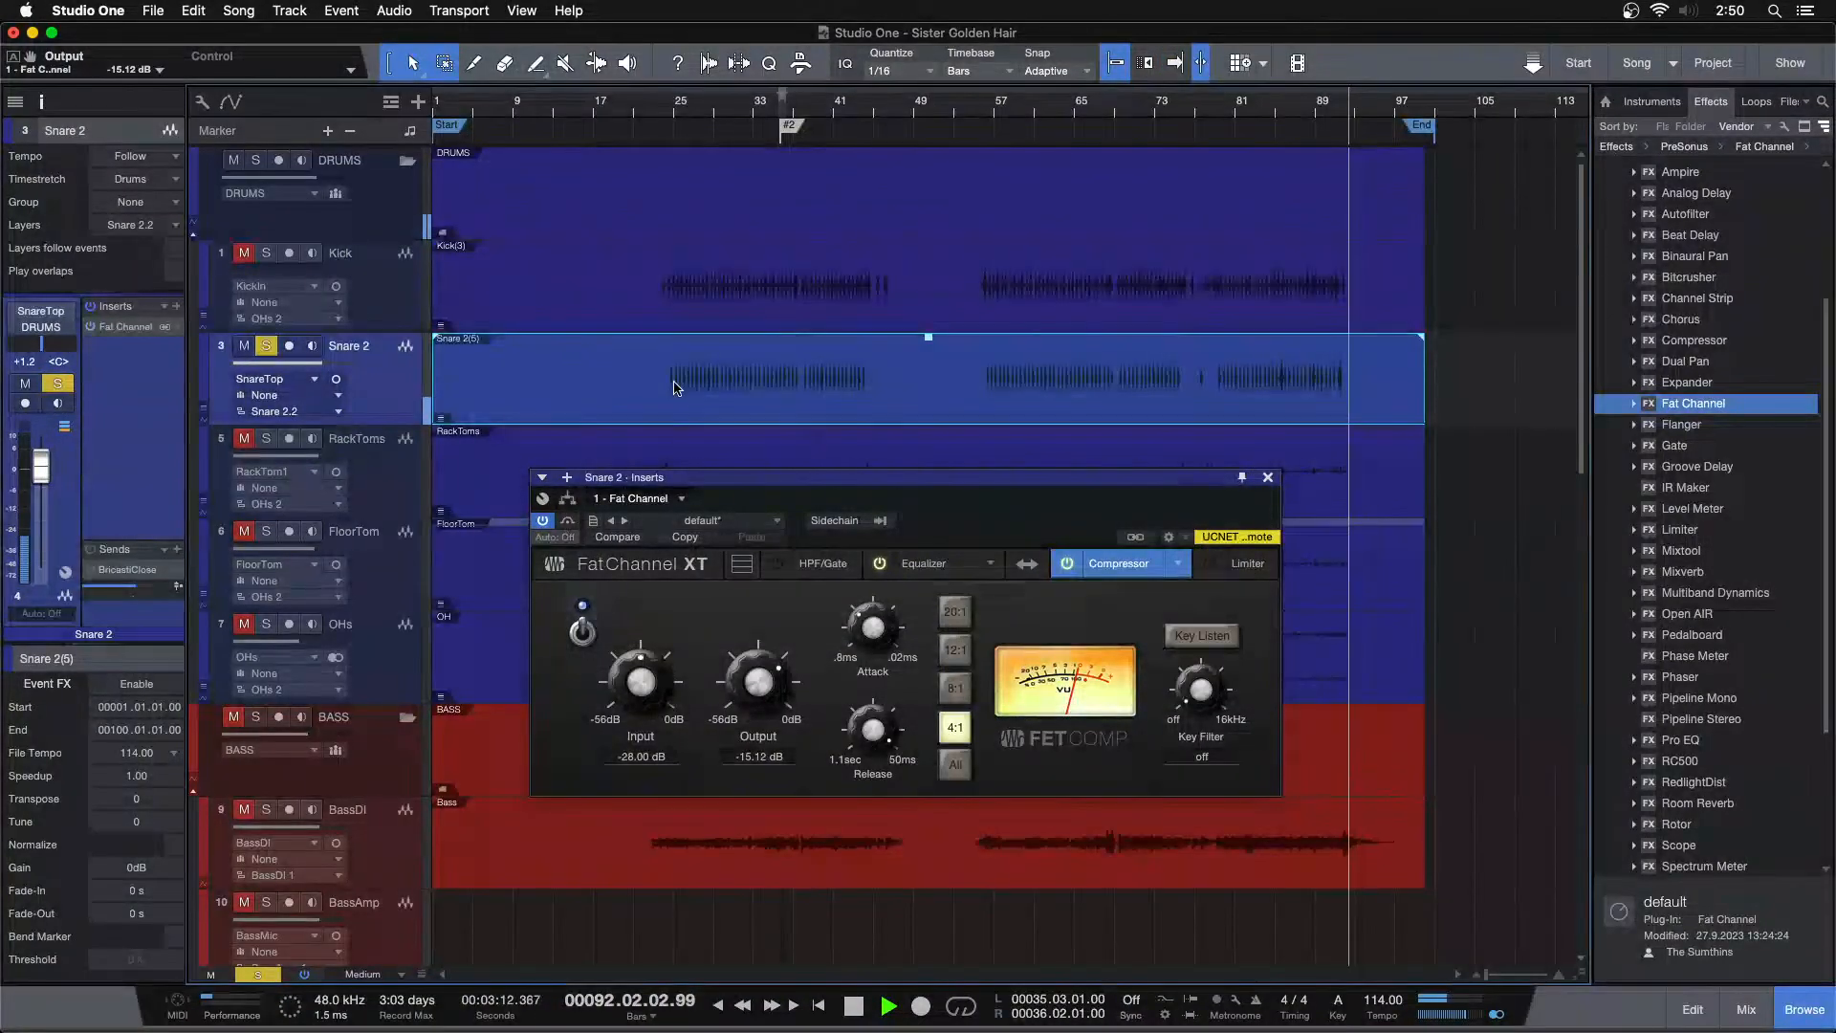
{"action": "key", "text": "space"}
{"action": "left_click", "coordinate": [118, 687]}
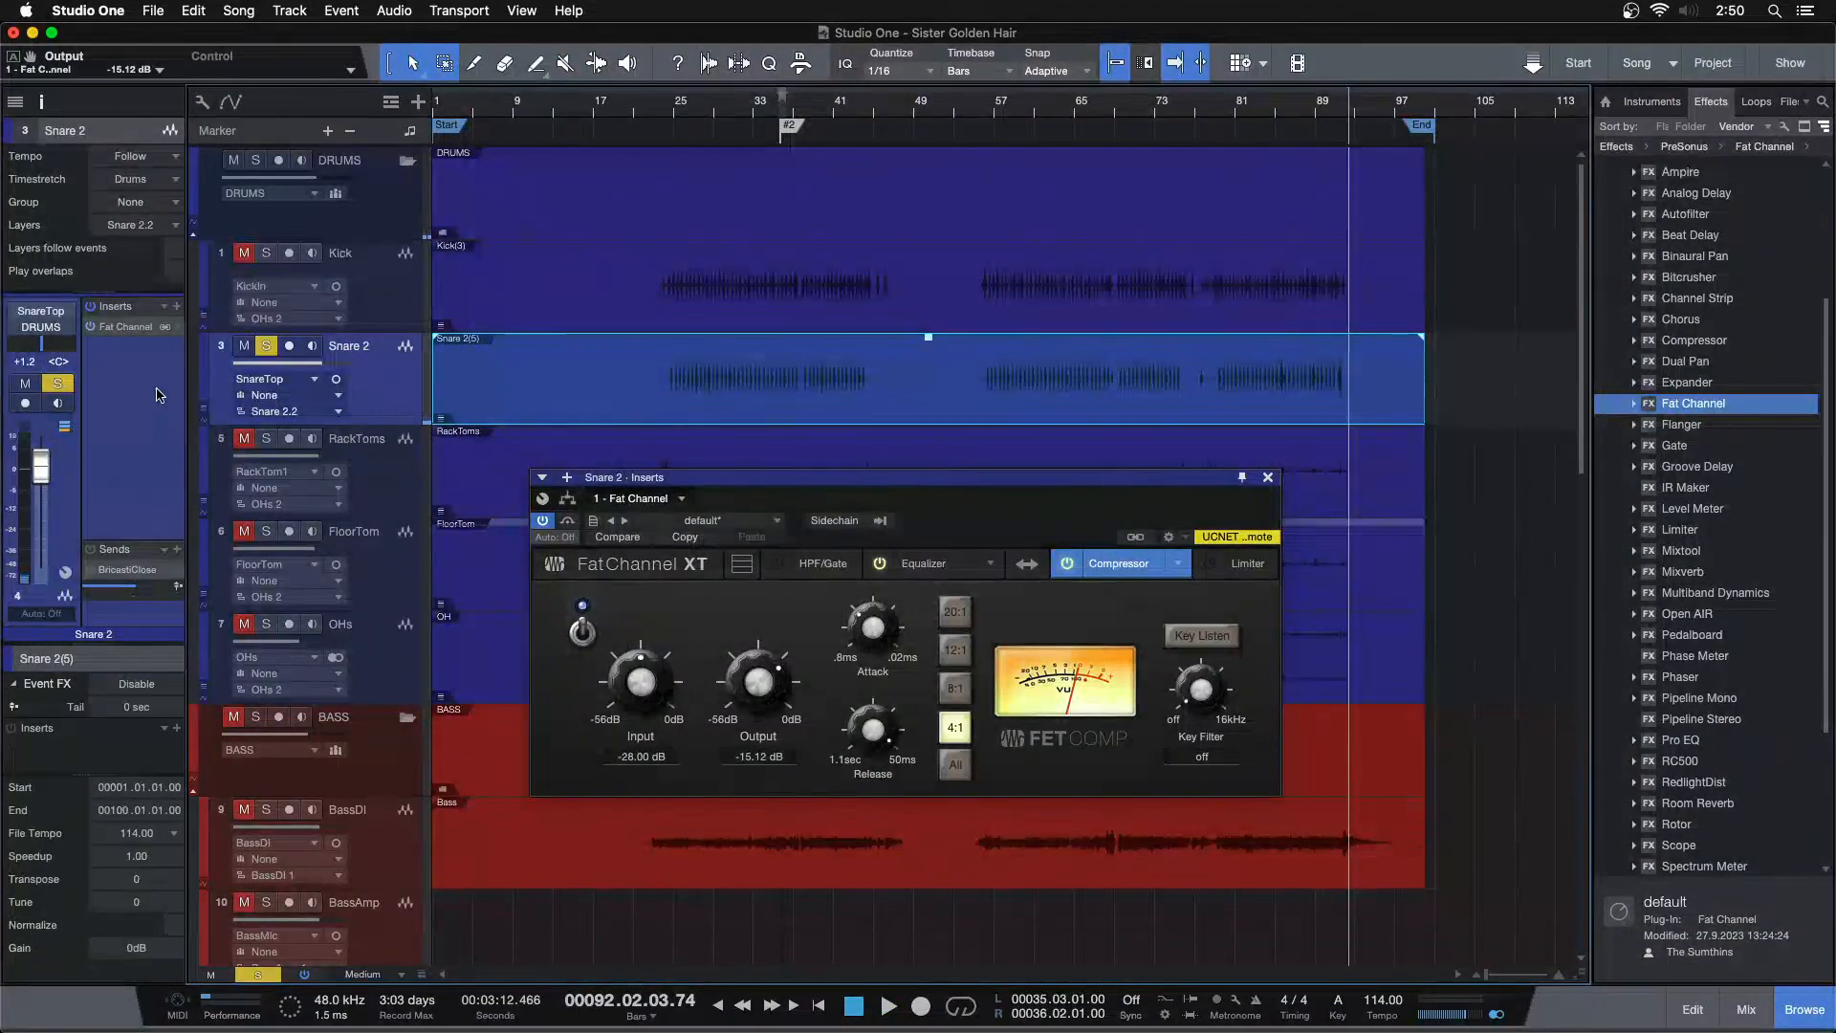
{"action": "right_click", "coordinate": [132, 328]}
{"action": "left_click", "coordinate": [149, 640]}
{"action": "left_click_drag", "start_coordinate": [125, 326], "coordinate": [118, 756]}
{"action": "left_click", "coordinate": [132, 684]}
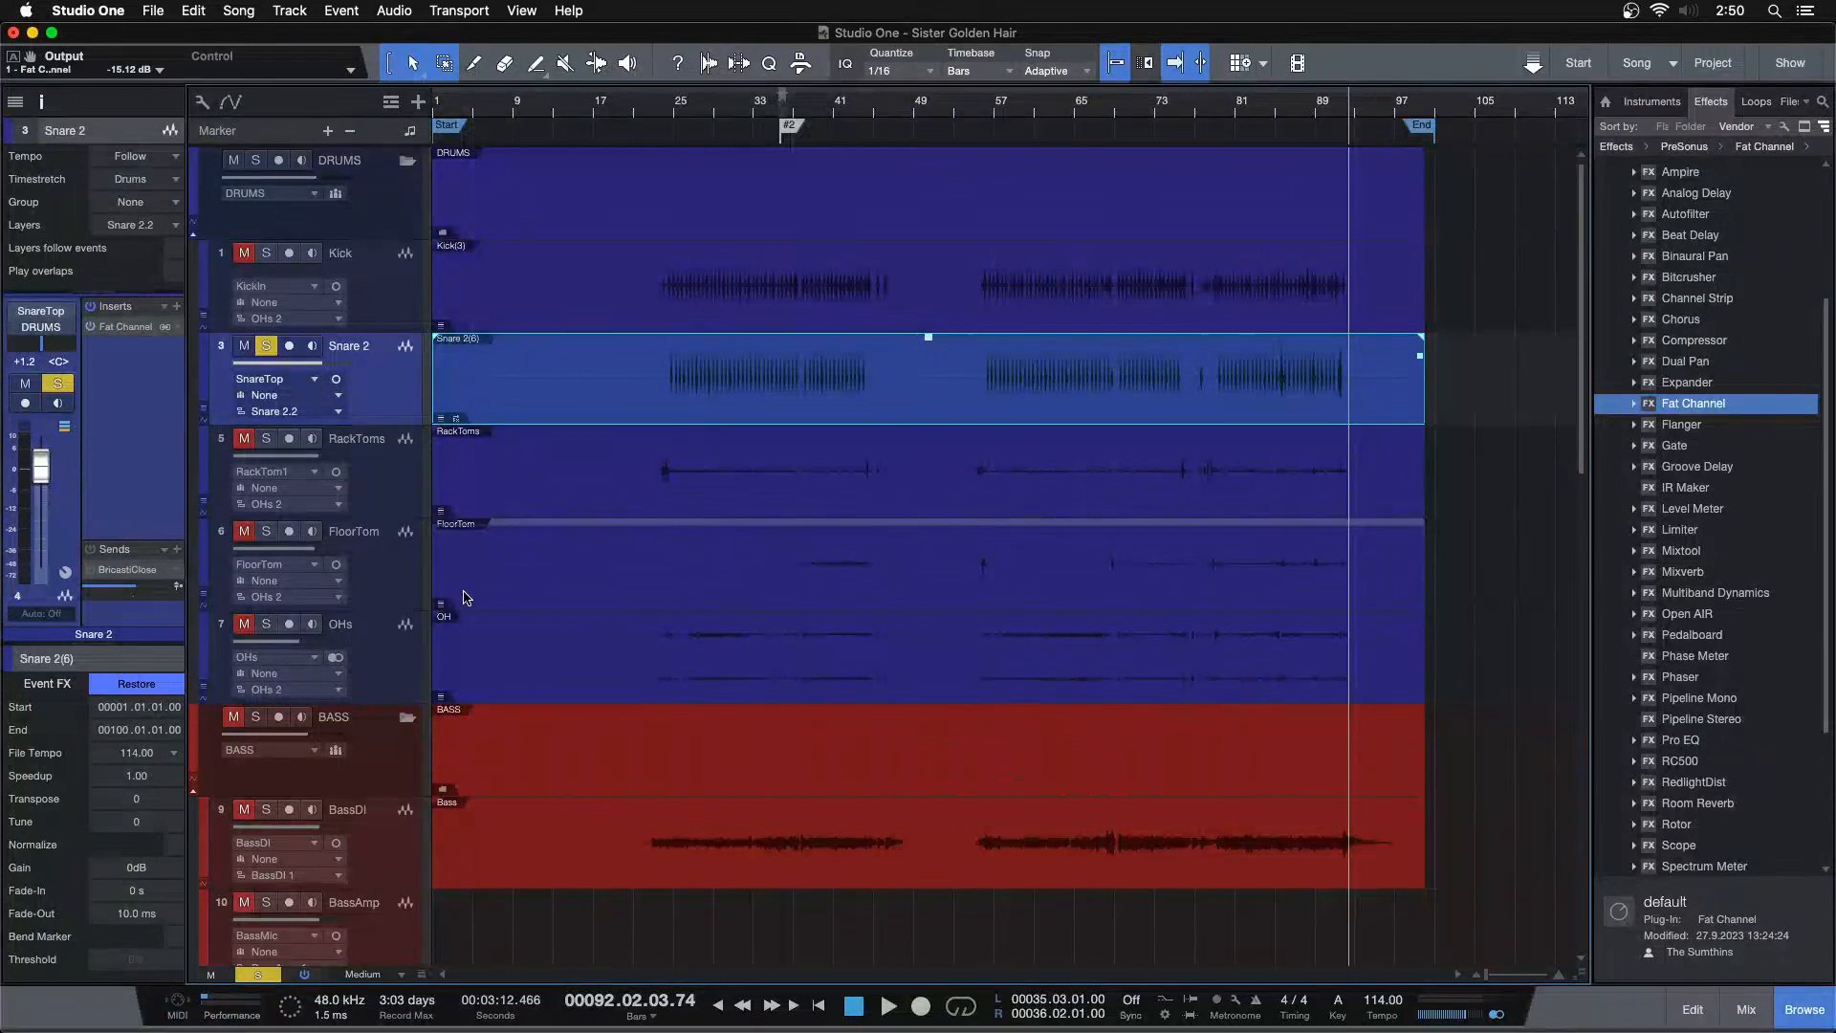
Restore the rendered Snare 2 event to its unprocessed audio
{"action": "right_click", "coordinate": [132, 328]}
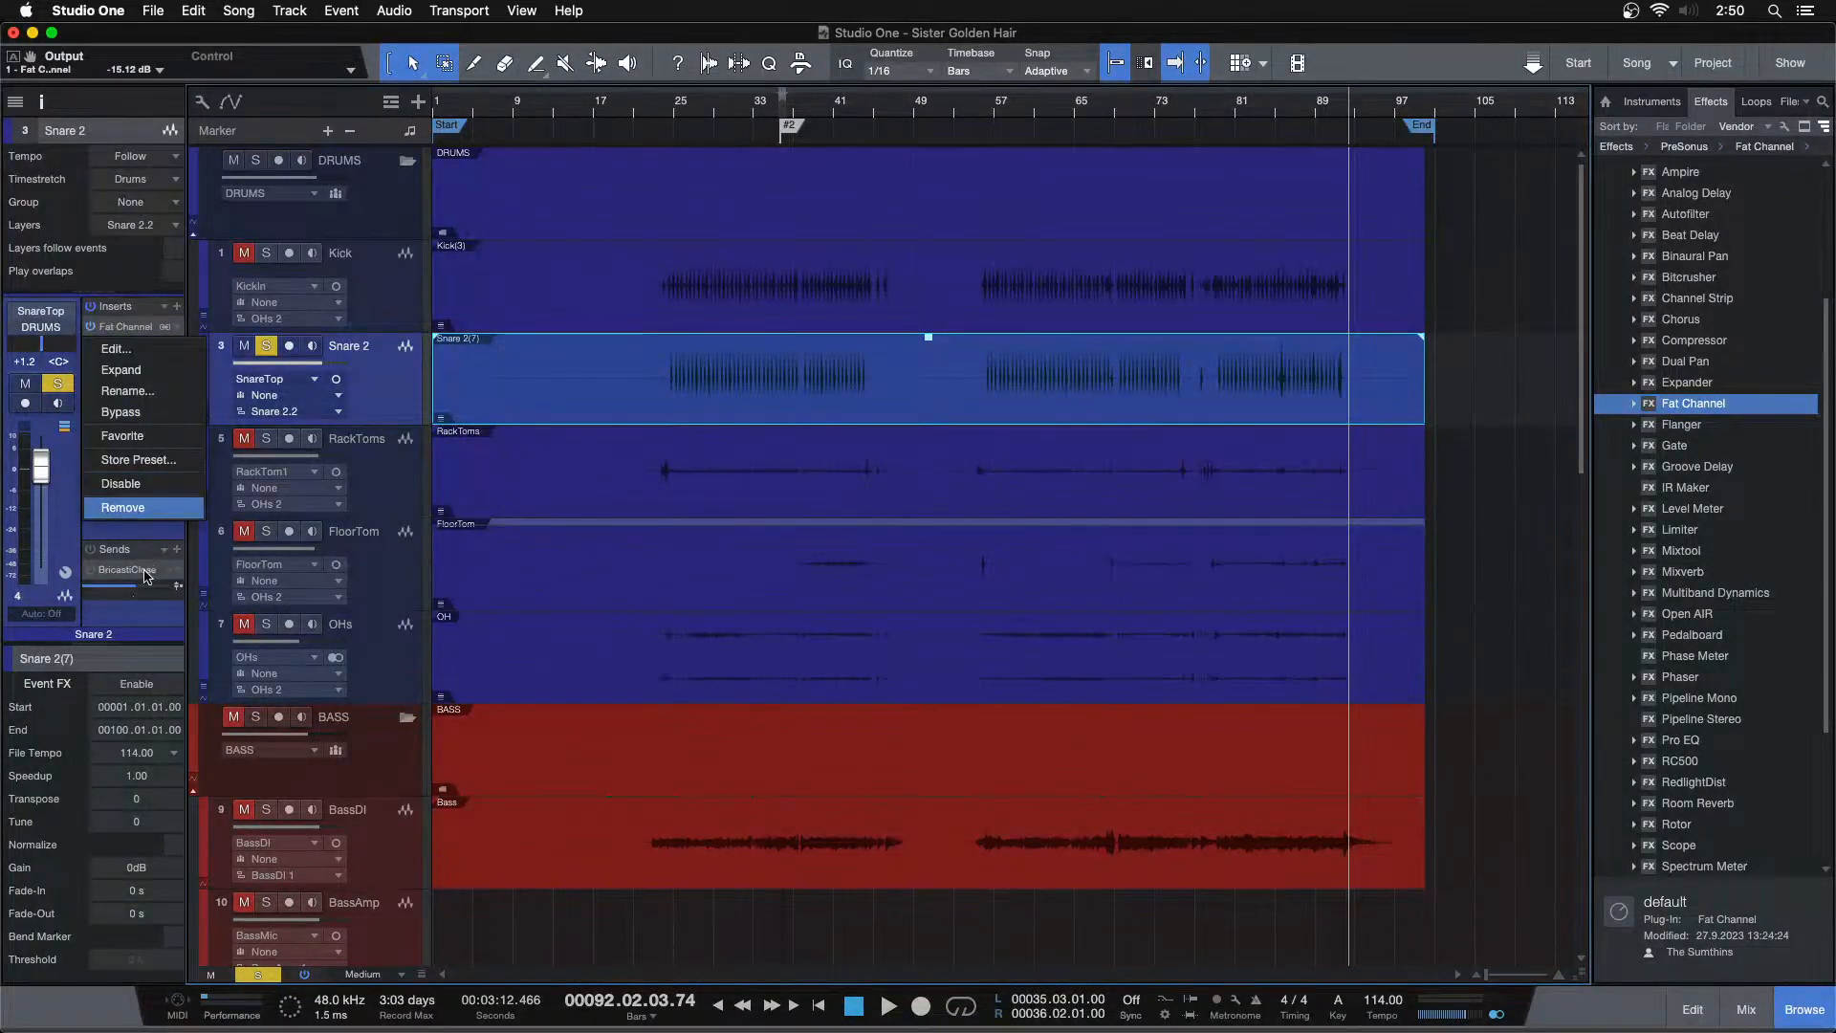
{"action": "left_click", "coordinate": [136, 631]}
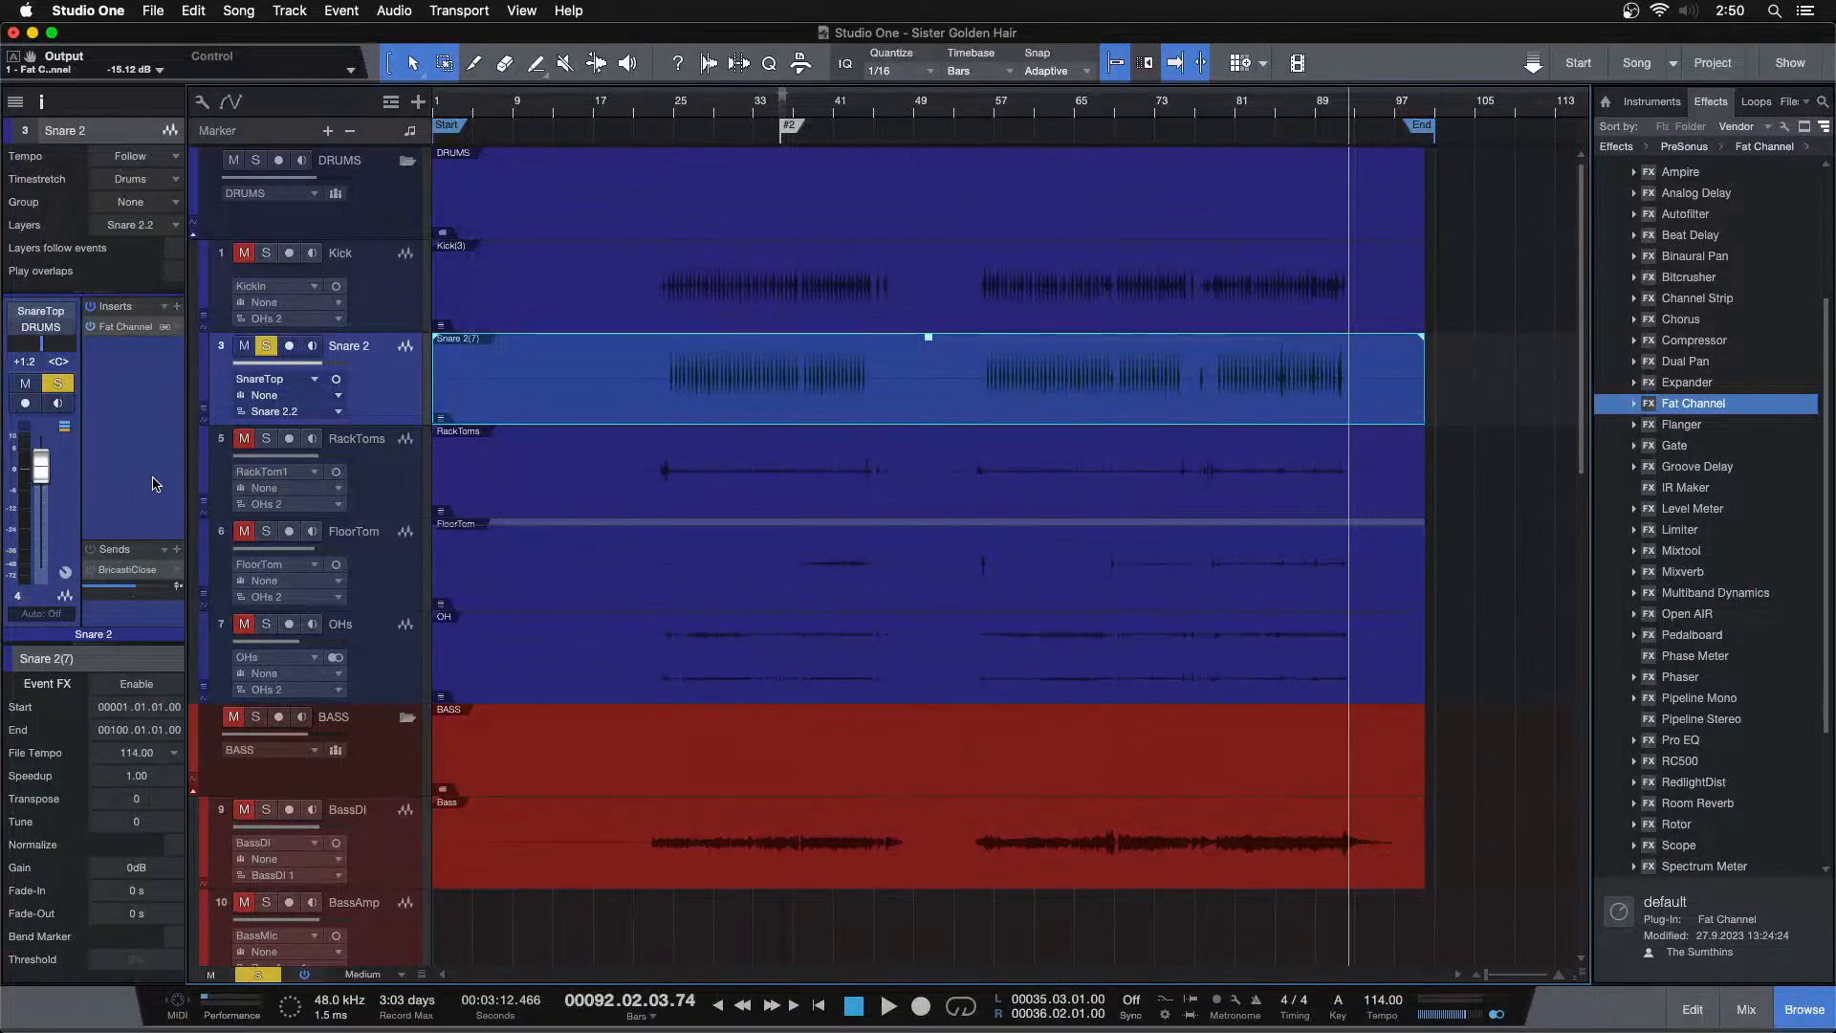
{"action": "left_click", "coordinate": [145, 687]}
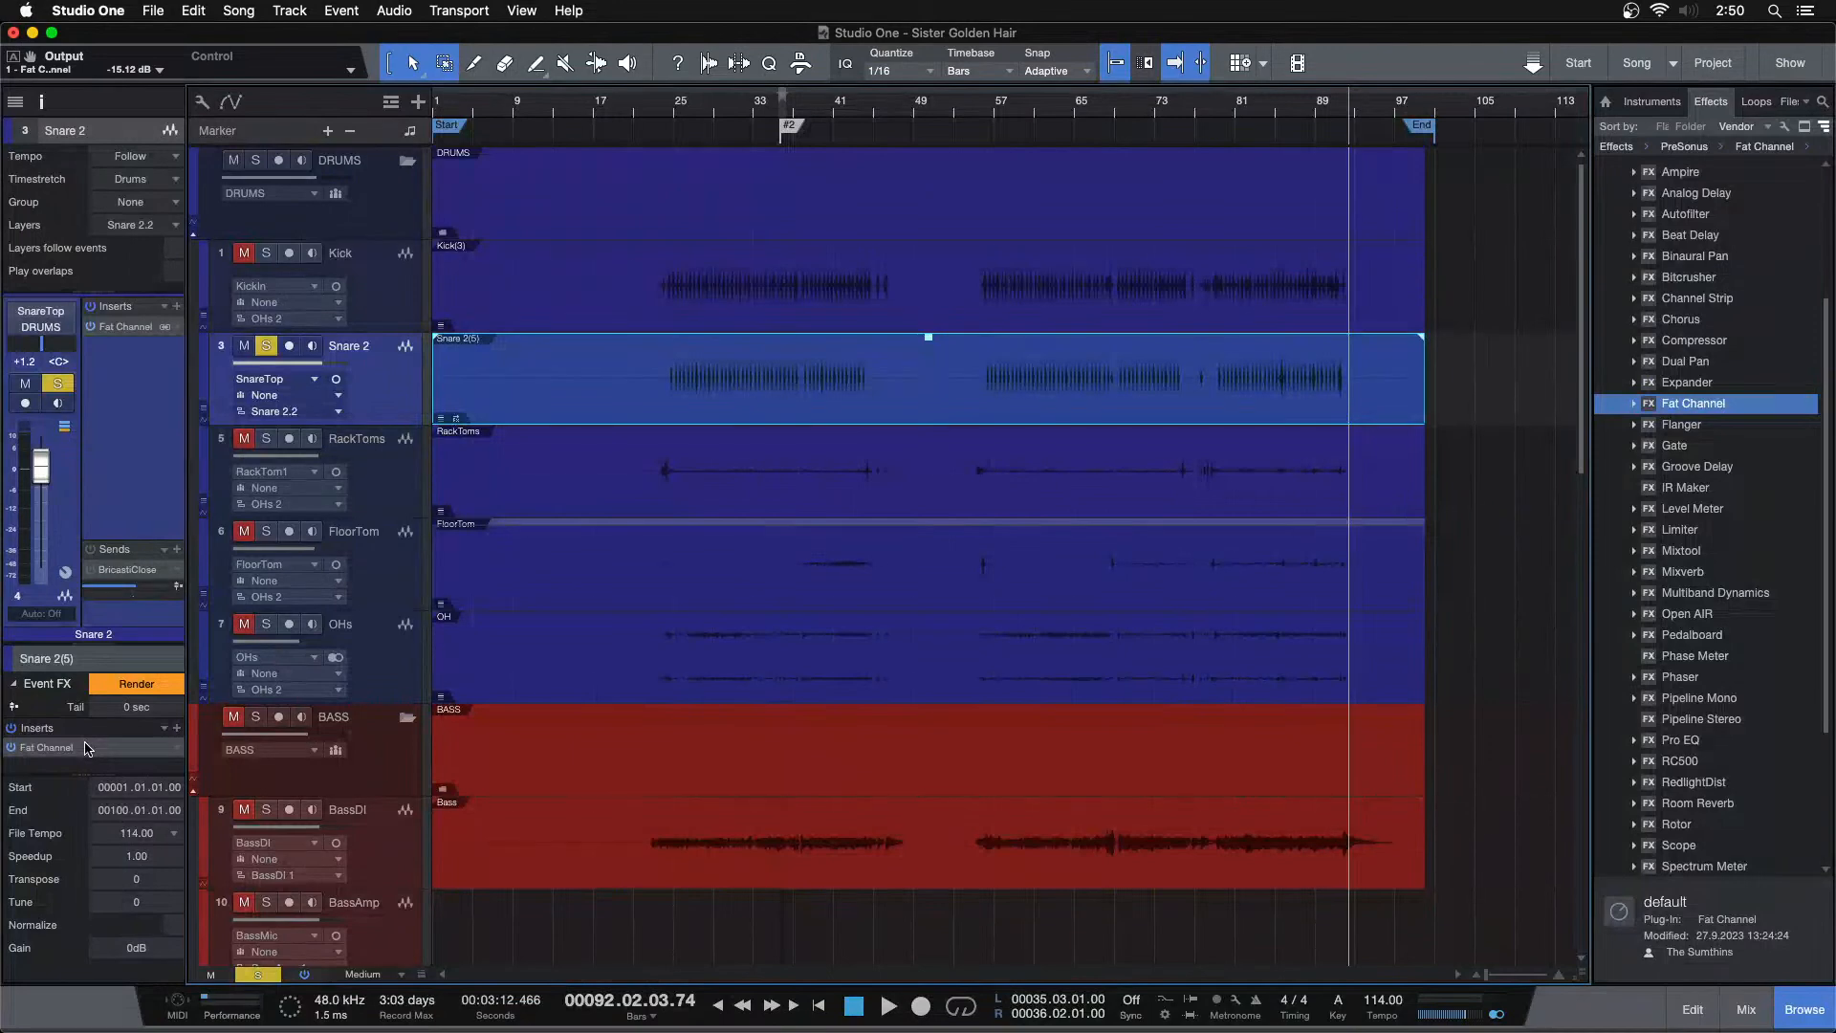
{"action": "left_click_drag", "start_coordinate": [84, 748], "coordinate": [120, 619]}
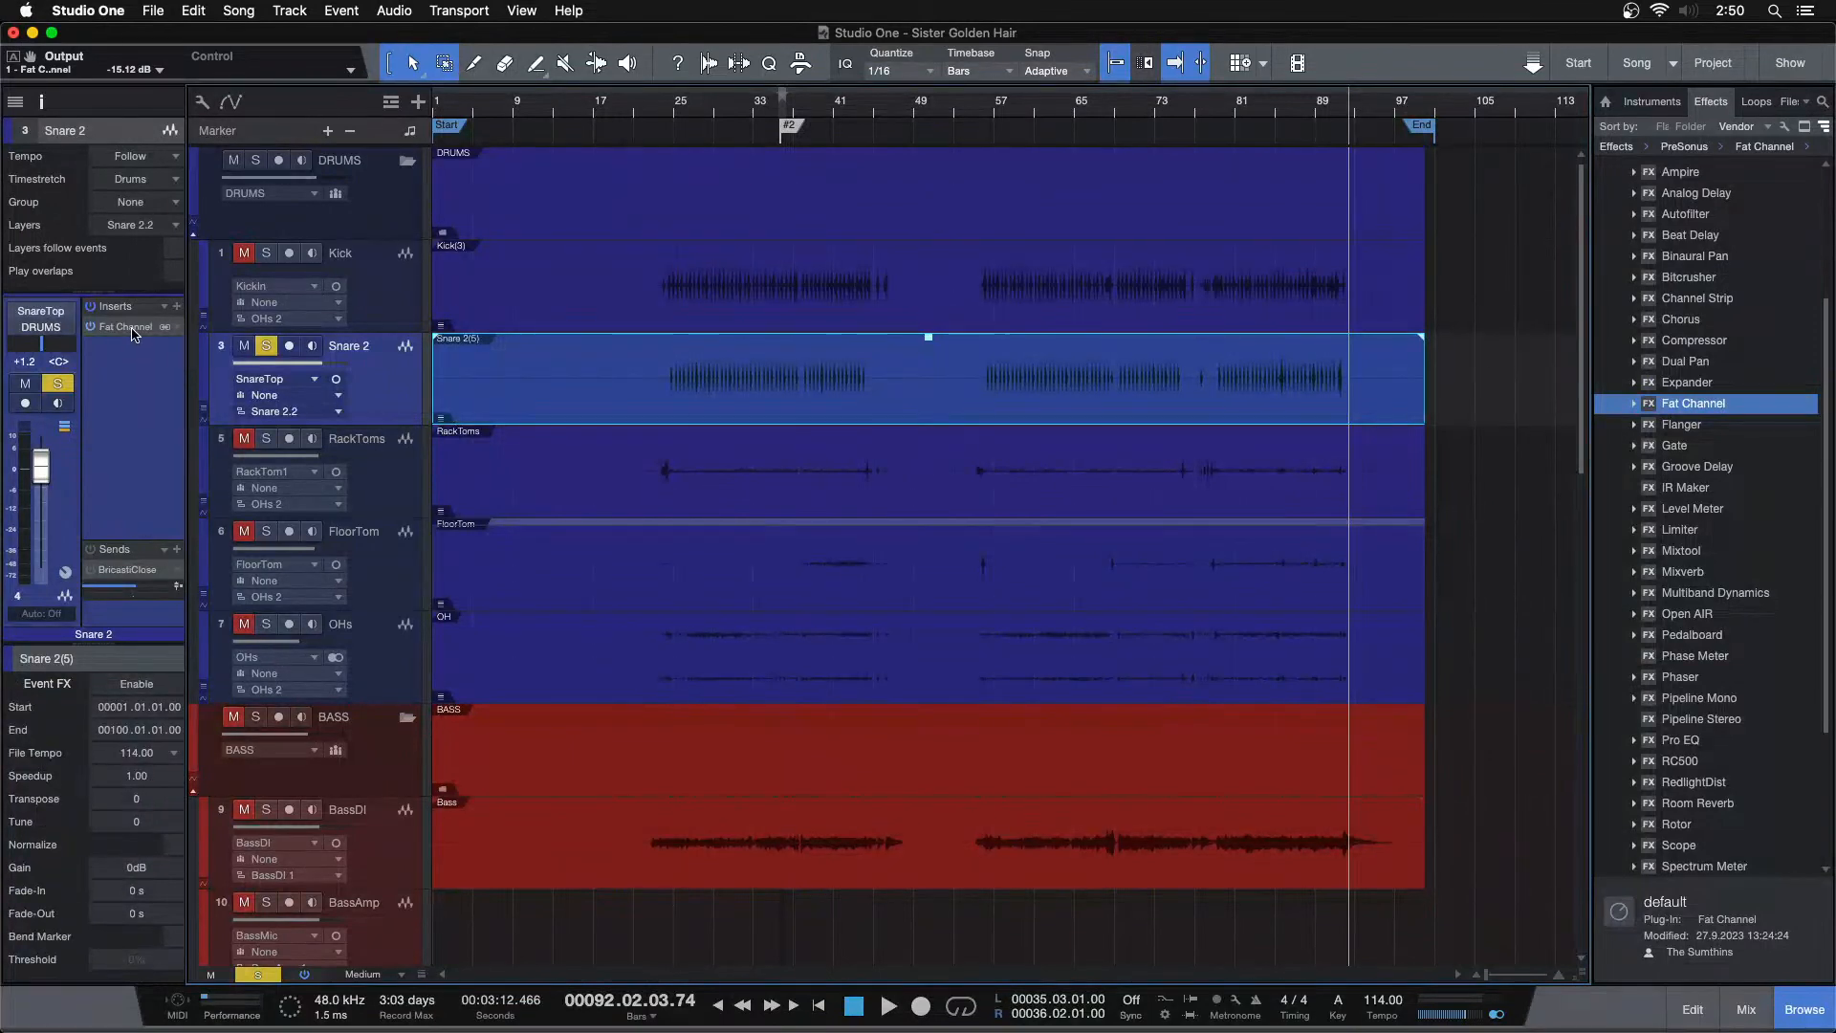
Reopen the track's Fat Channel, set its compressor output to -14.56 dB, and play around bars 84 to 93
{"action": "double_click", "coordinate": [132, 328]}
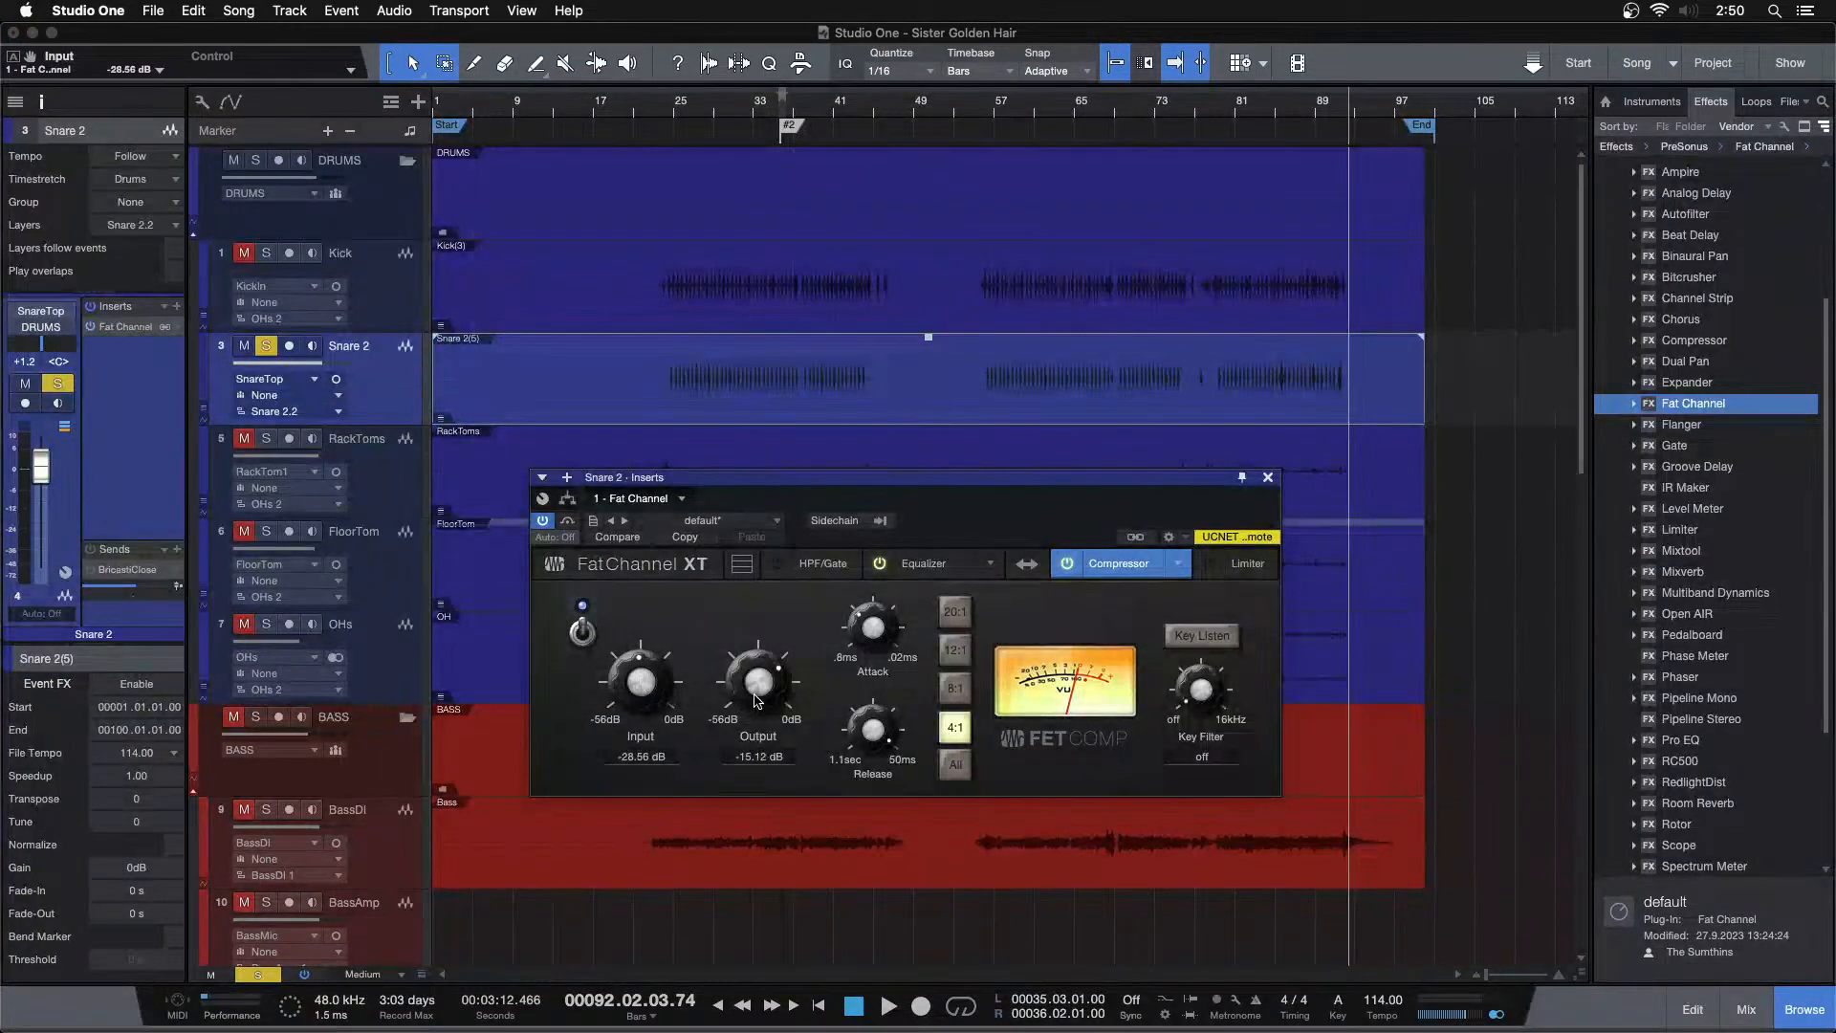
{"action": "left_click_drag", "start_coordinate": [1339, 129], "coordinate": [1029, 167]}
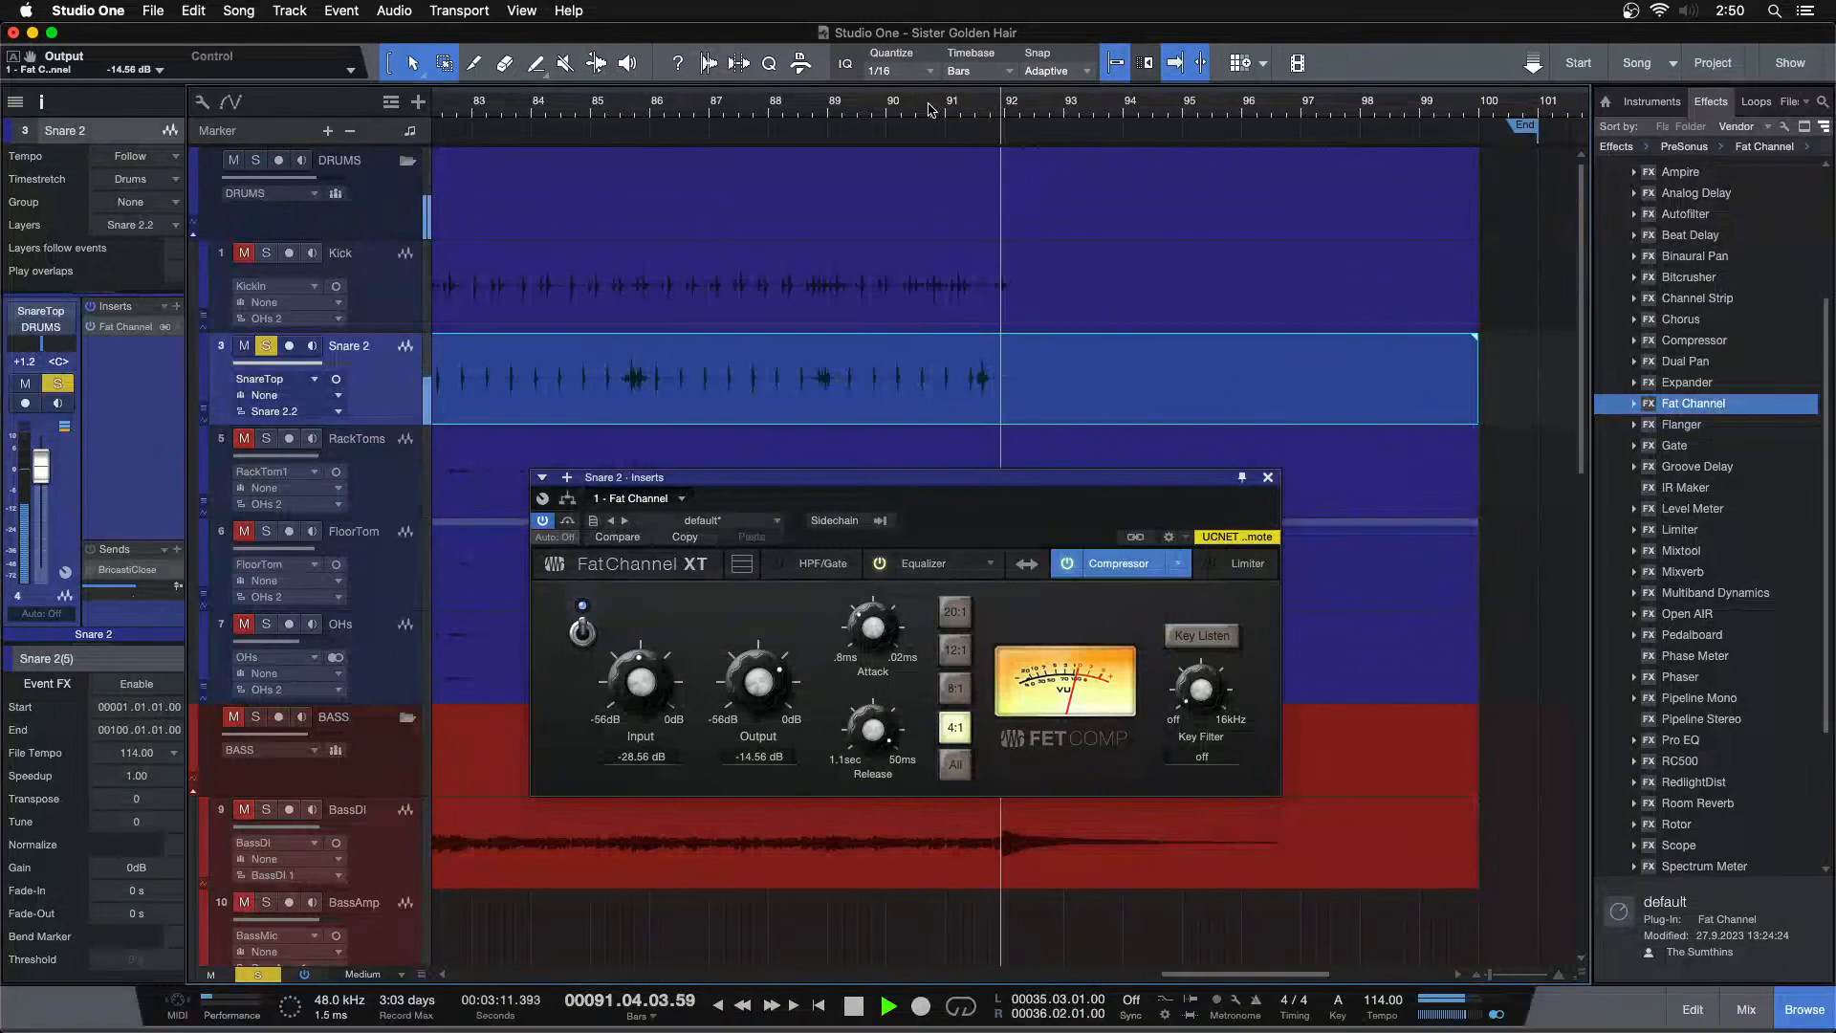
{"action": "left_click_drag", "start_coordinate": [929, 108], "coordinate": [914, 38]}
{"action": "key", "text": "space"}
Turn on Event FX for the Snare 2 event, place the Fat Channel in the event inserts, and render it
{"action": "left_click", "coordinate": [138, 685]}
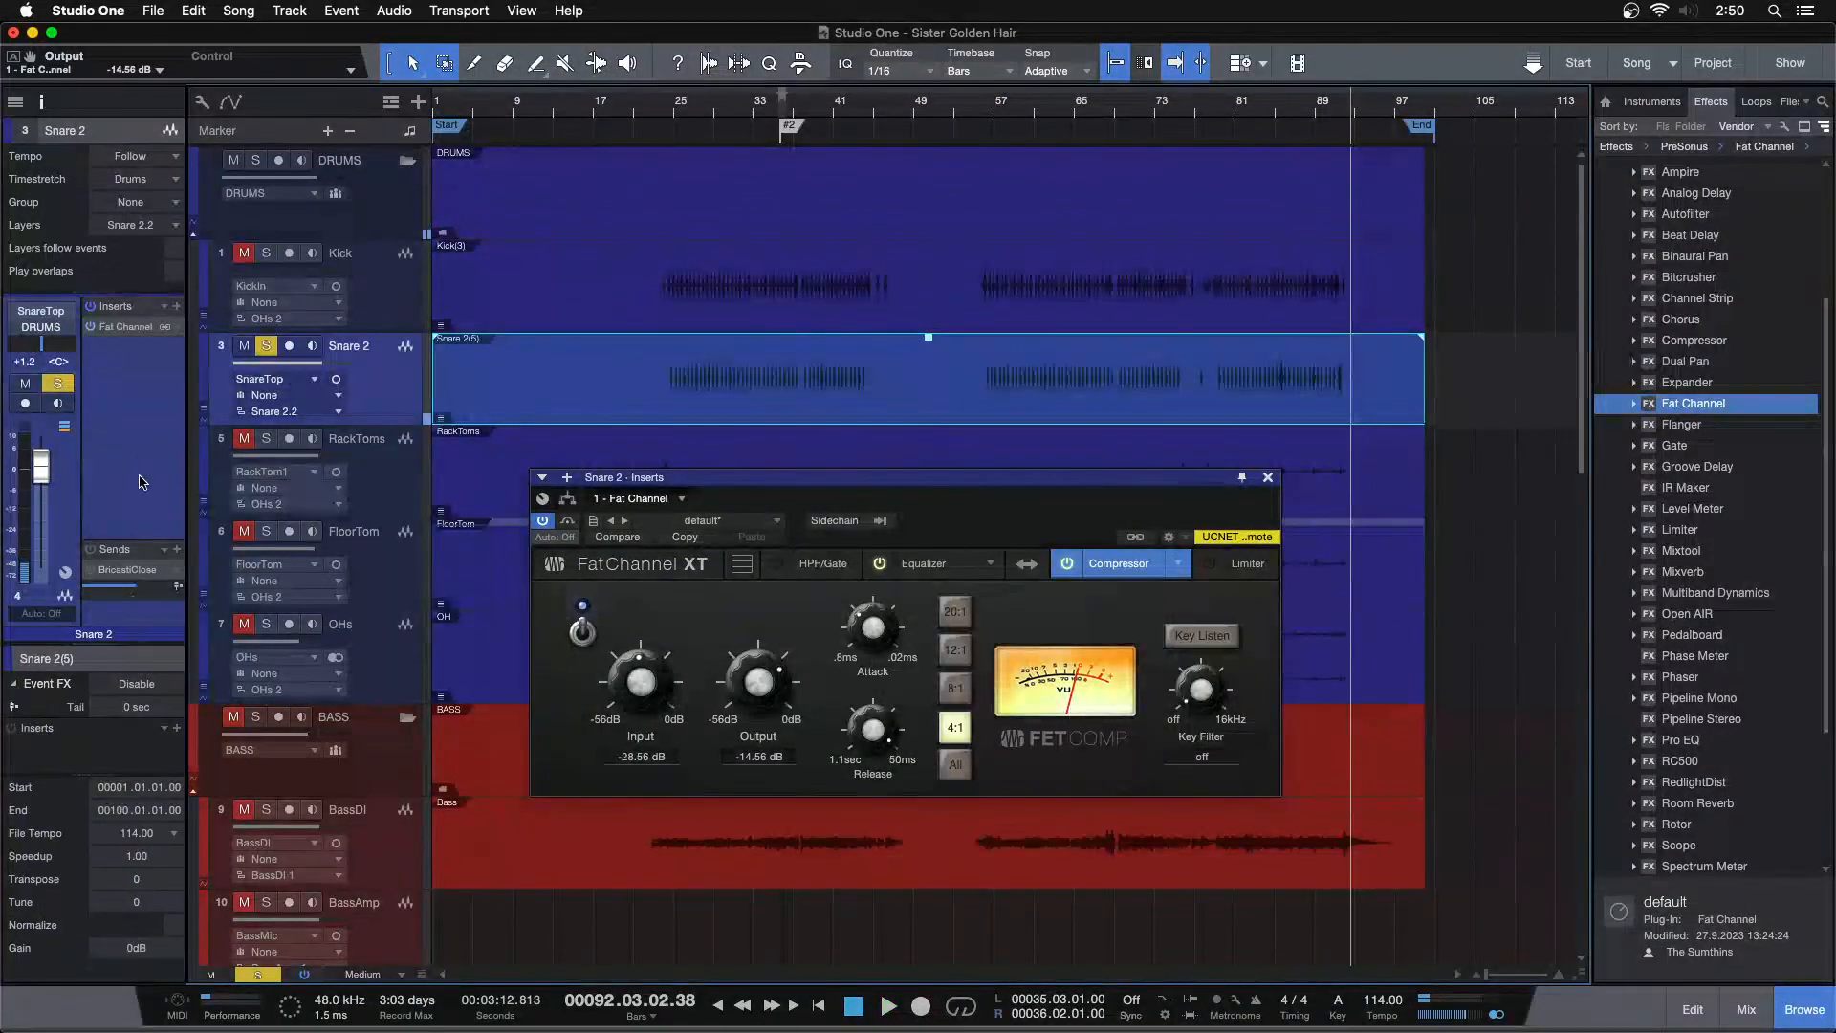
{"action": "left_click_drag", "start_coordinate": [123, 340], "coordinate": [127, 751]}
{"action": "left_click", "coordinate": [127, 687]}
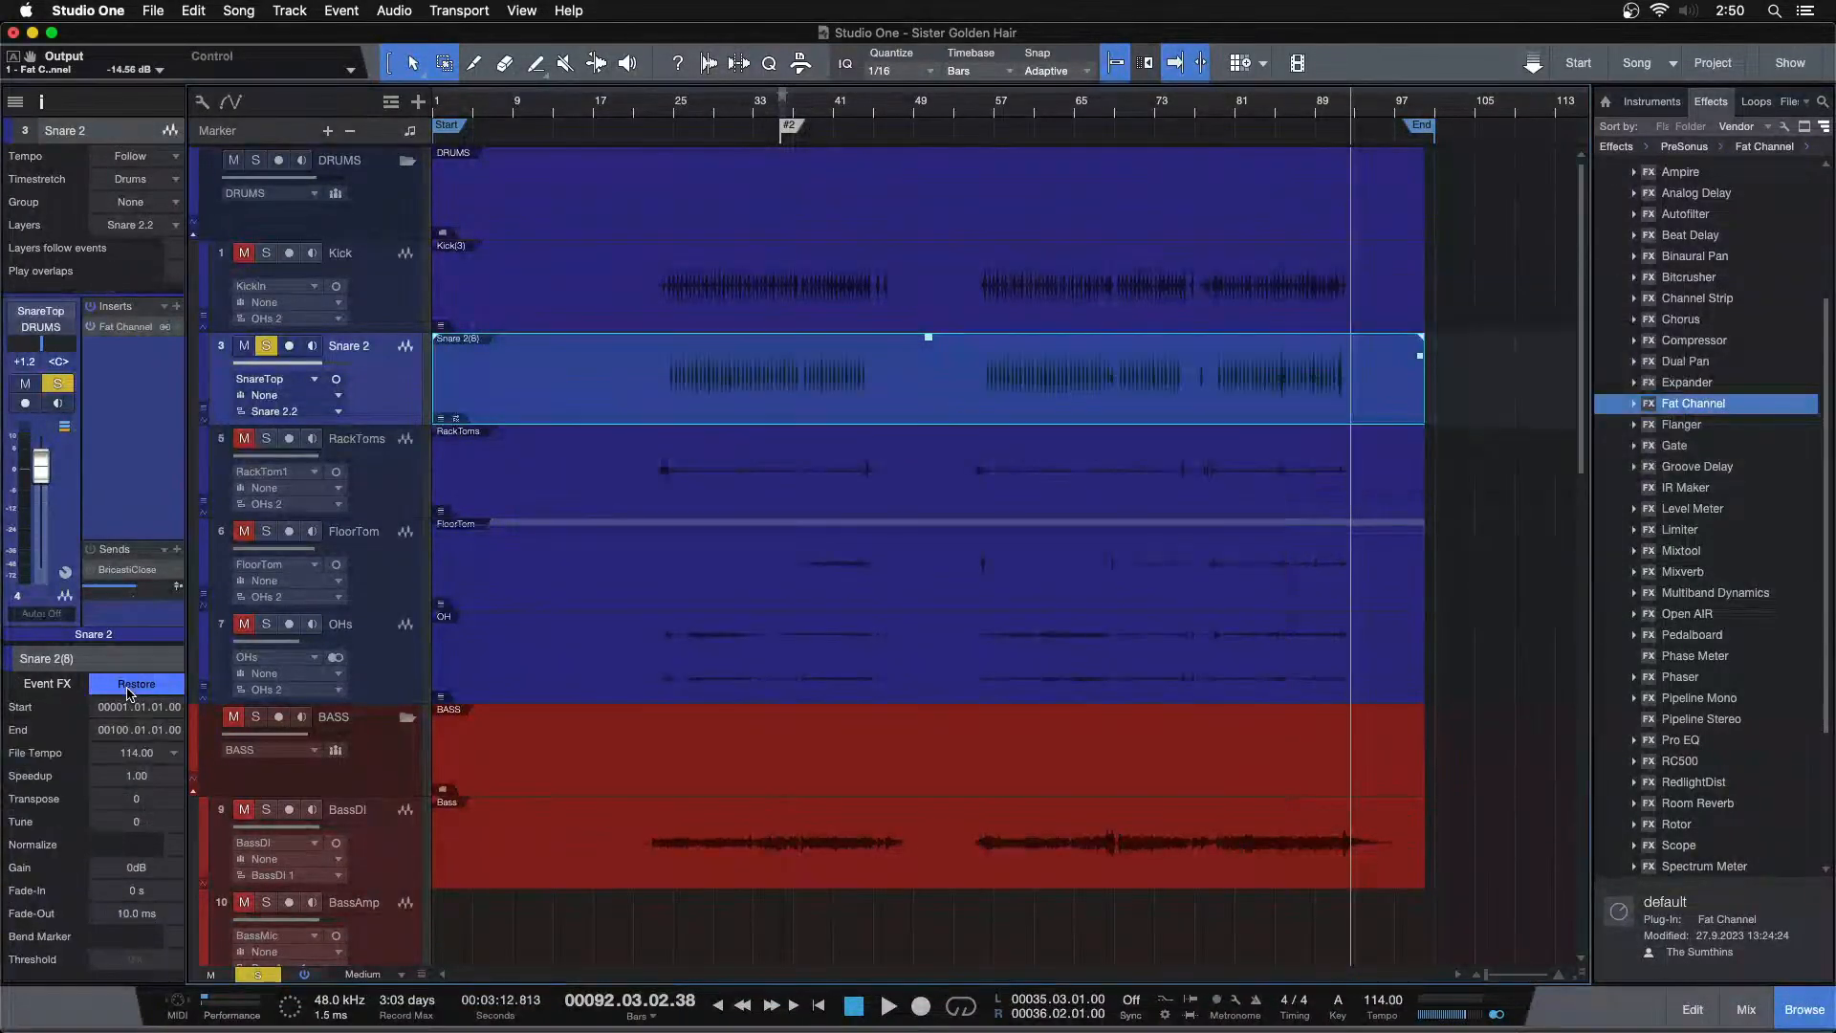
Remove the Fat Channel from the Snare 2 track inserts
{"action": "right_click", "coordinate": [126, 333]}
{"action": "left_click", "coordinate": [126, 512]}
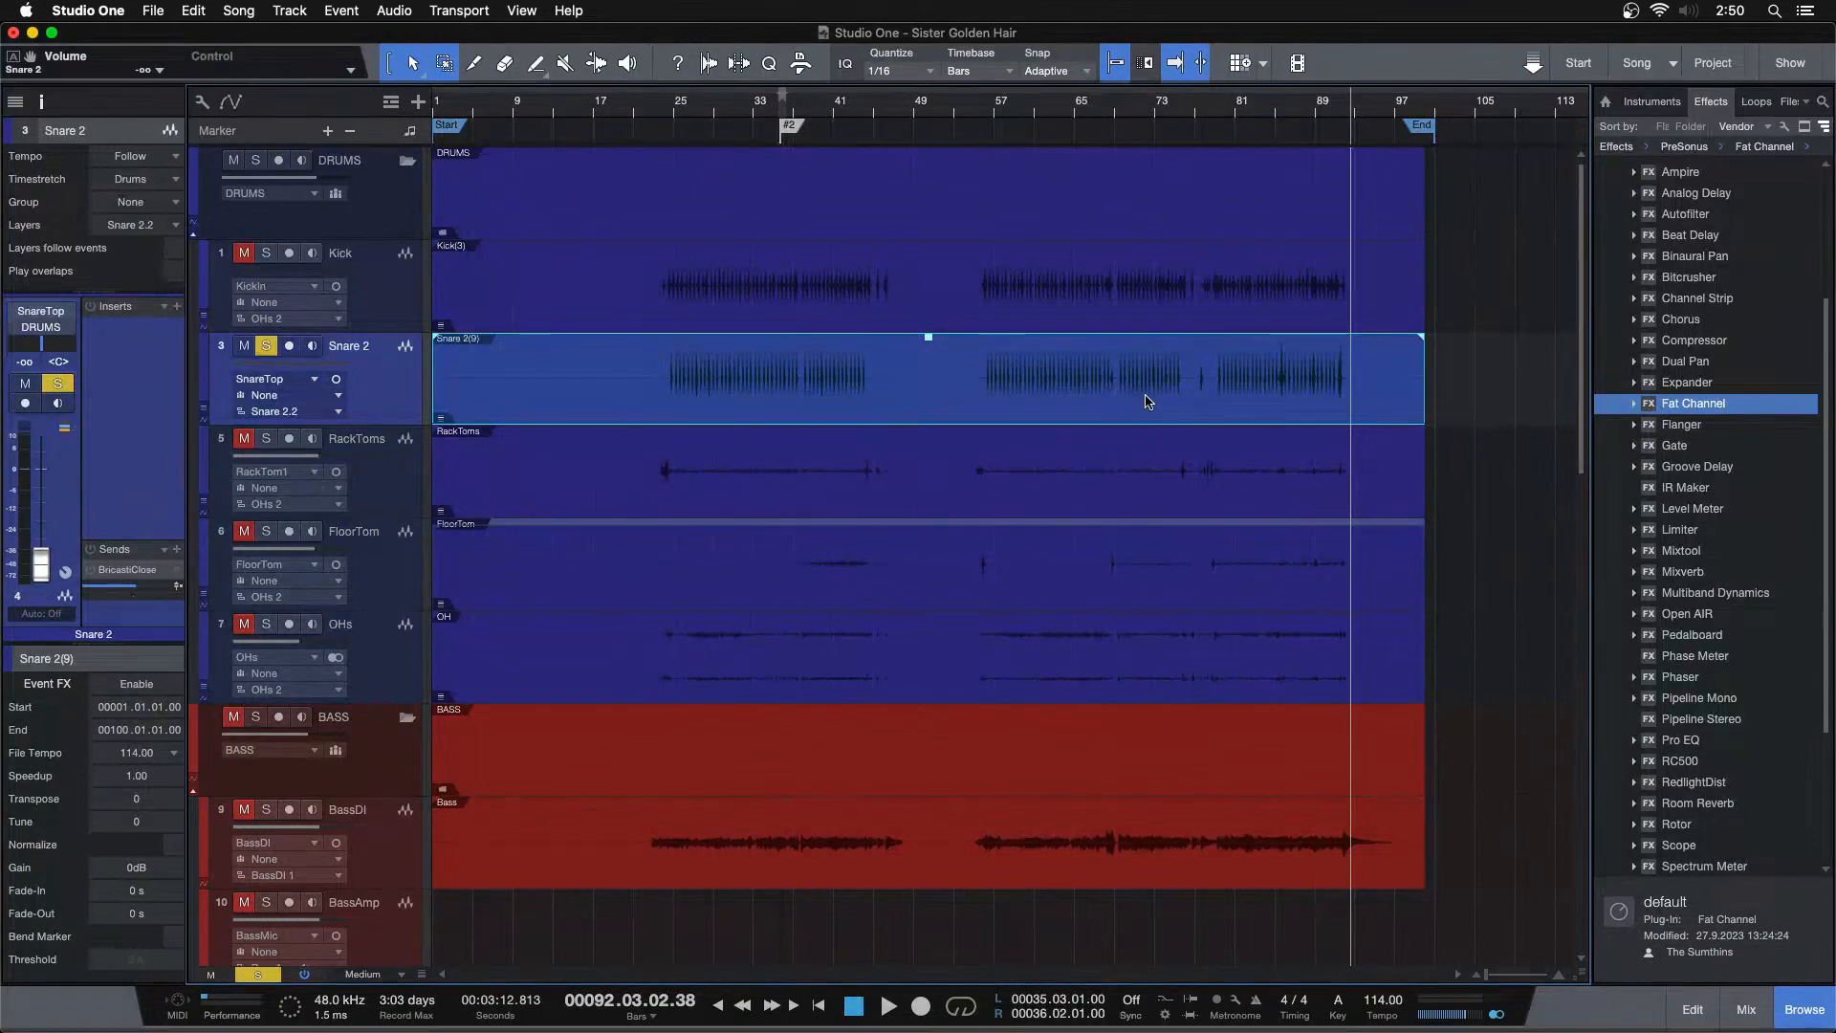
Solo the RackToms and FloorTom tracks and play them back around bars 22 to 32
{"action": "left_click", "coordinate": [391, 463]}
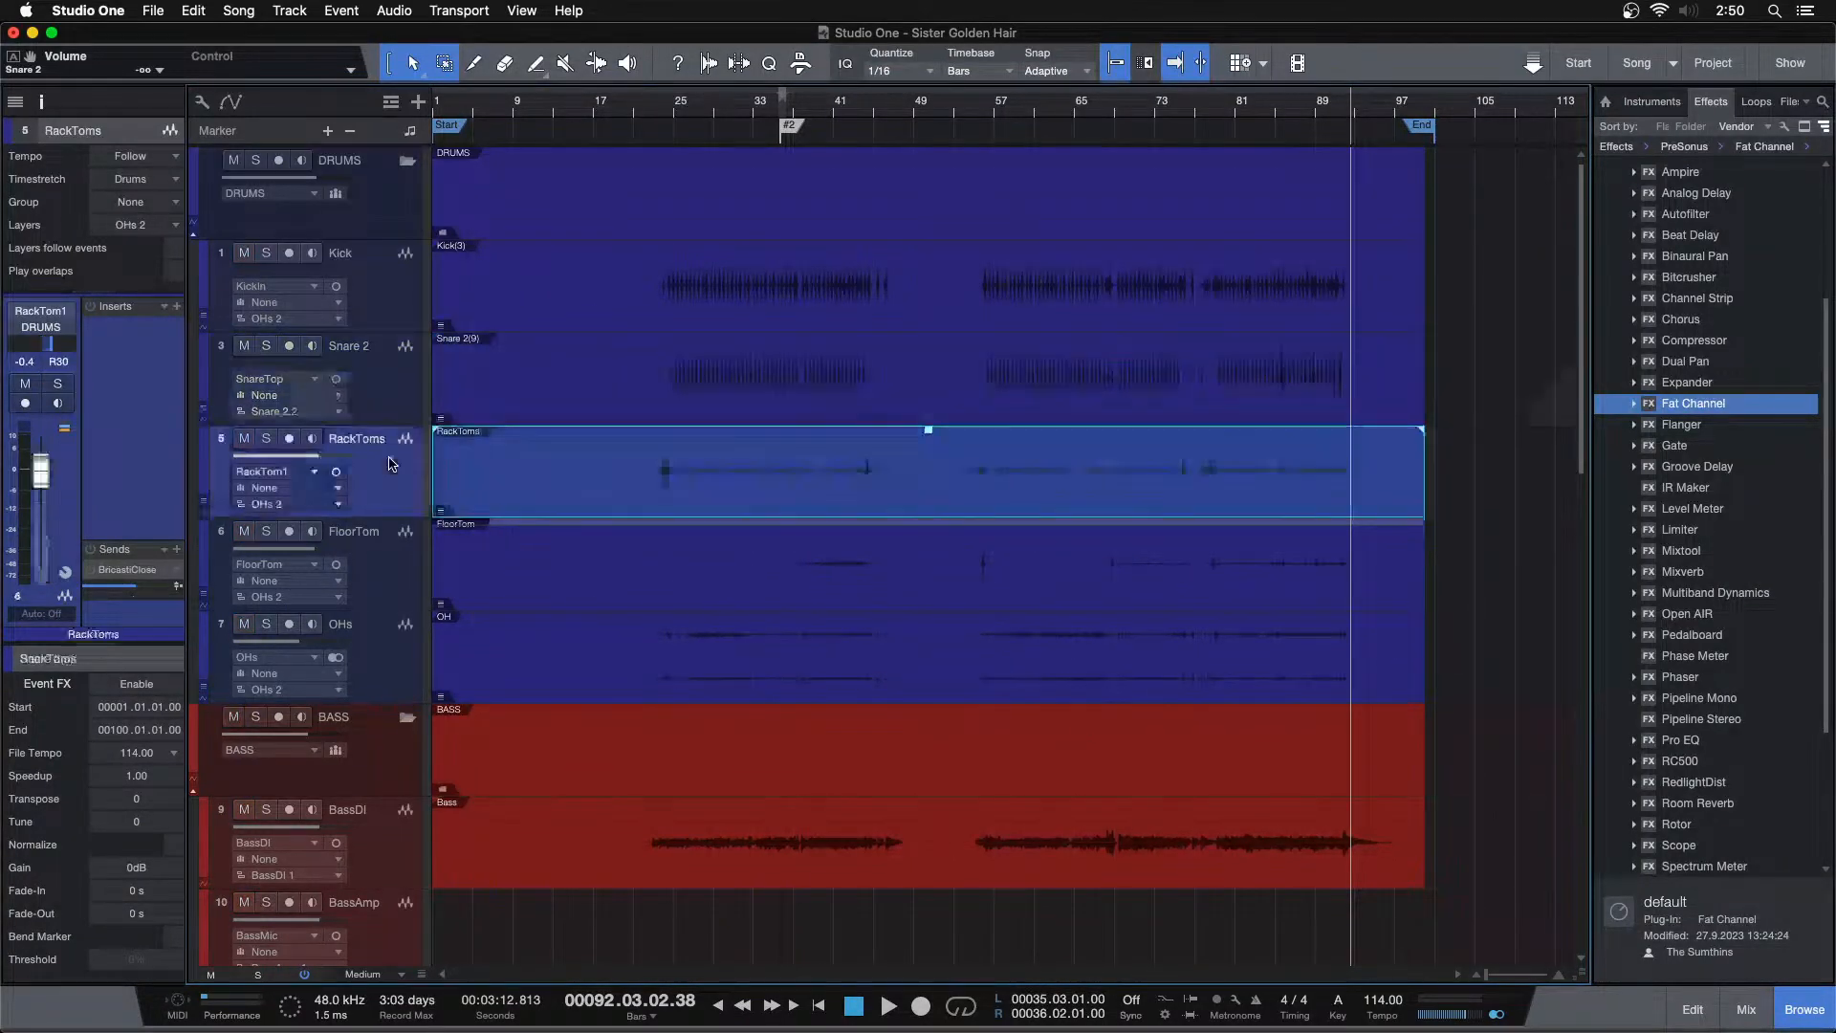
{"action": "left_click", "coordinate": [654, 115]}
{"action": "left_click_drag", "start_coordinate": [683, 126], "coordinate": [718, 174]}
{"action": "key", "text": "space"}
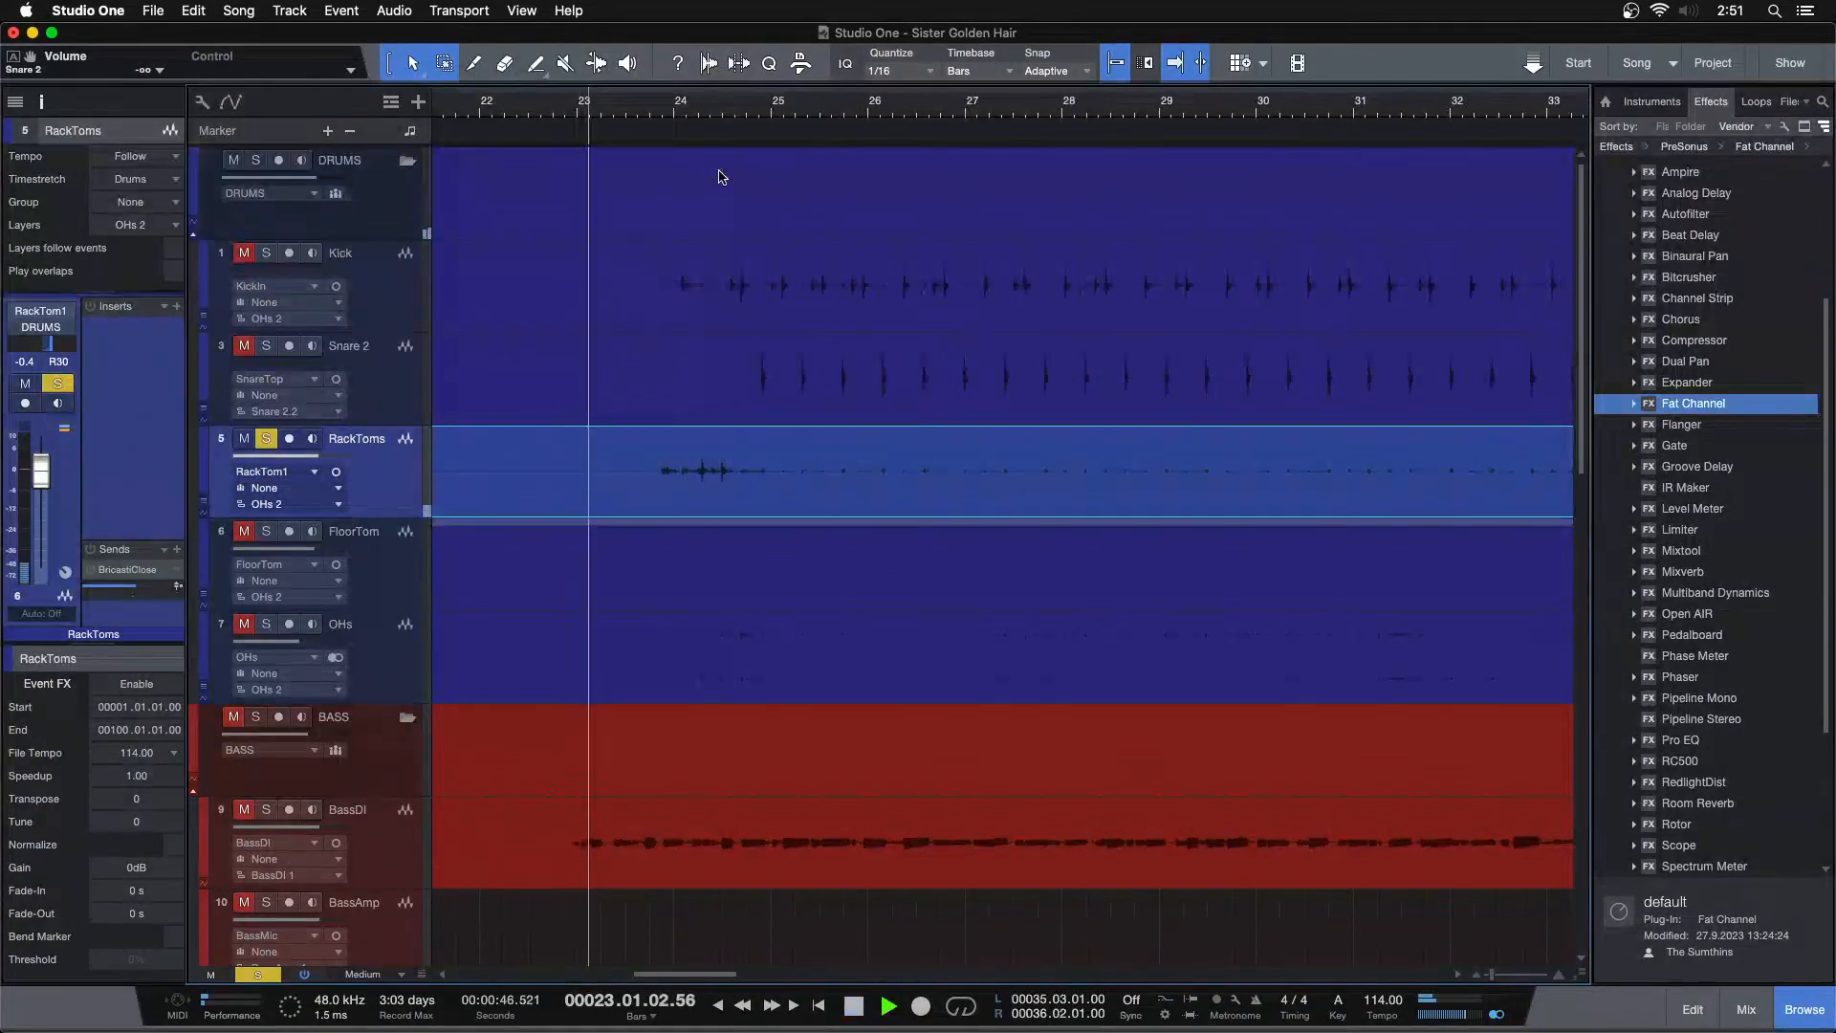
{"action": "left_click", "coordinate": [267, 532]}
{"action": "left_click_drag", "start_coordinate": [779, 107], "coordinate": [772, 52]}
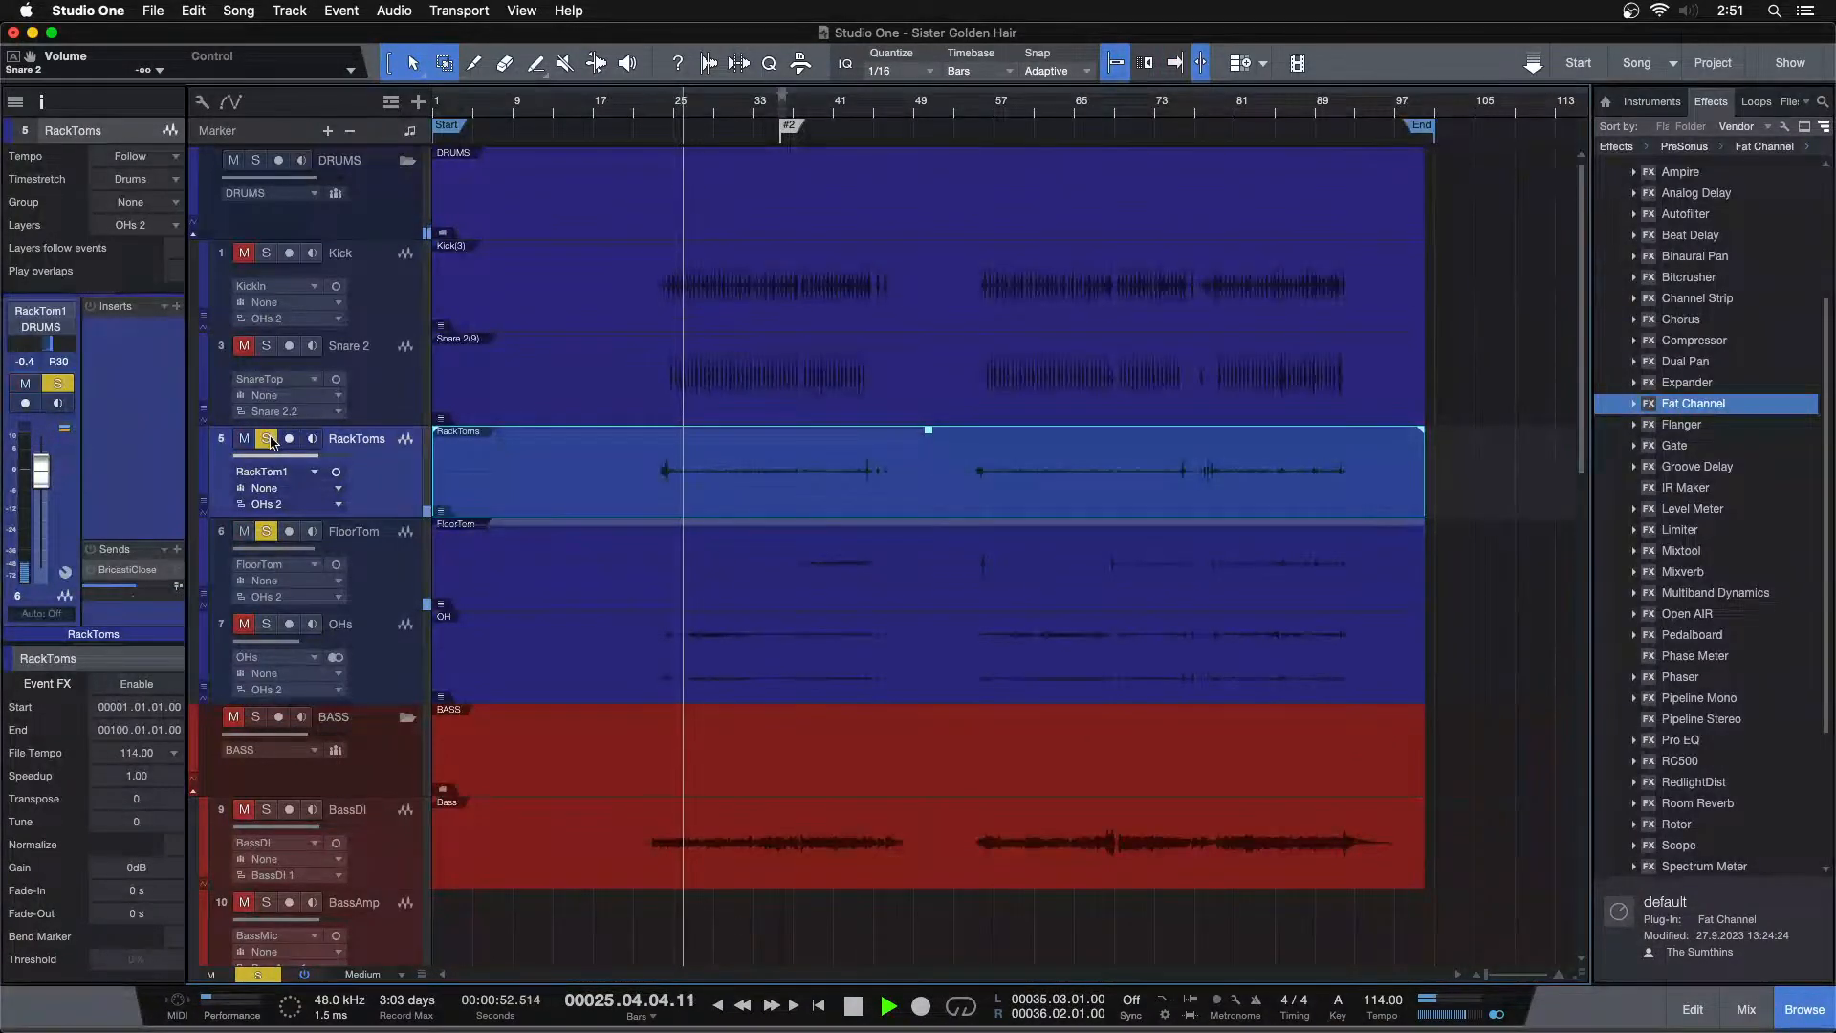
{"action": "key", "text": "space"}
Group the RackToms and FloorTom tracks together as Group 1
{"action": "key", "text": "s"}
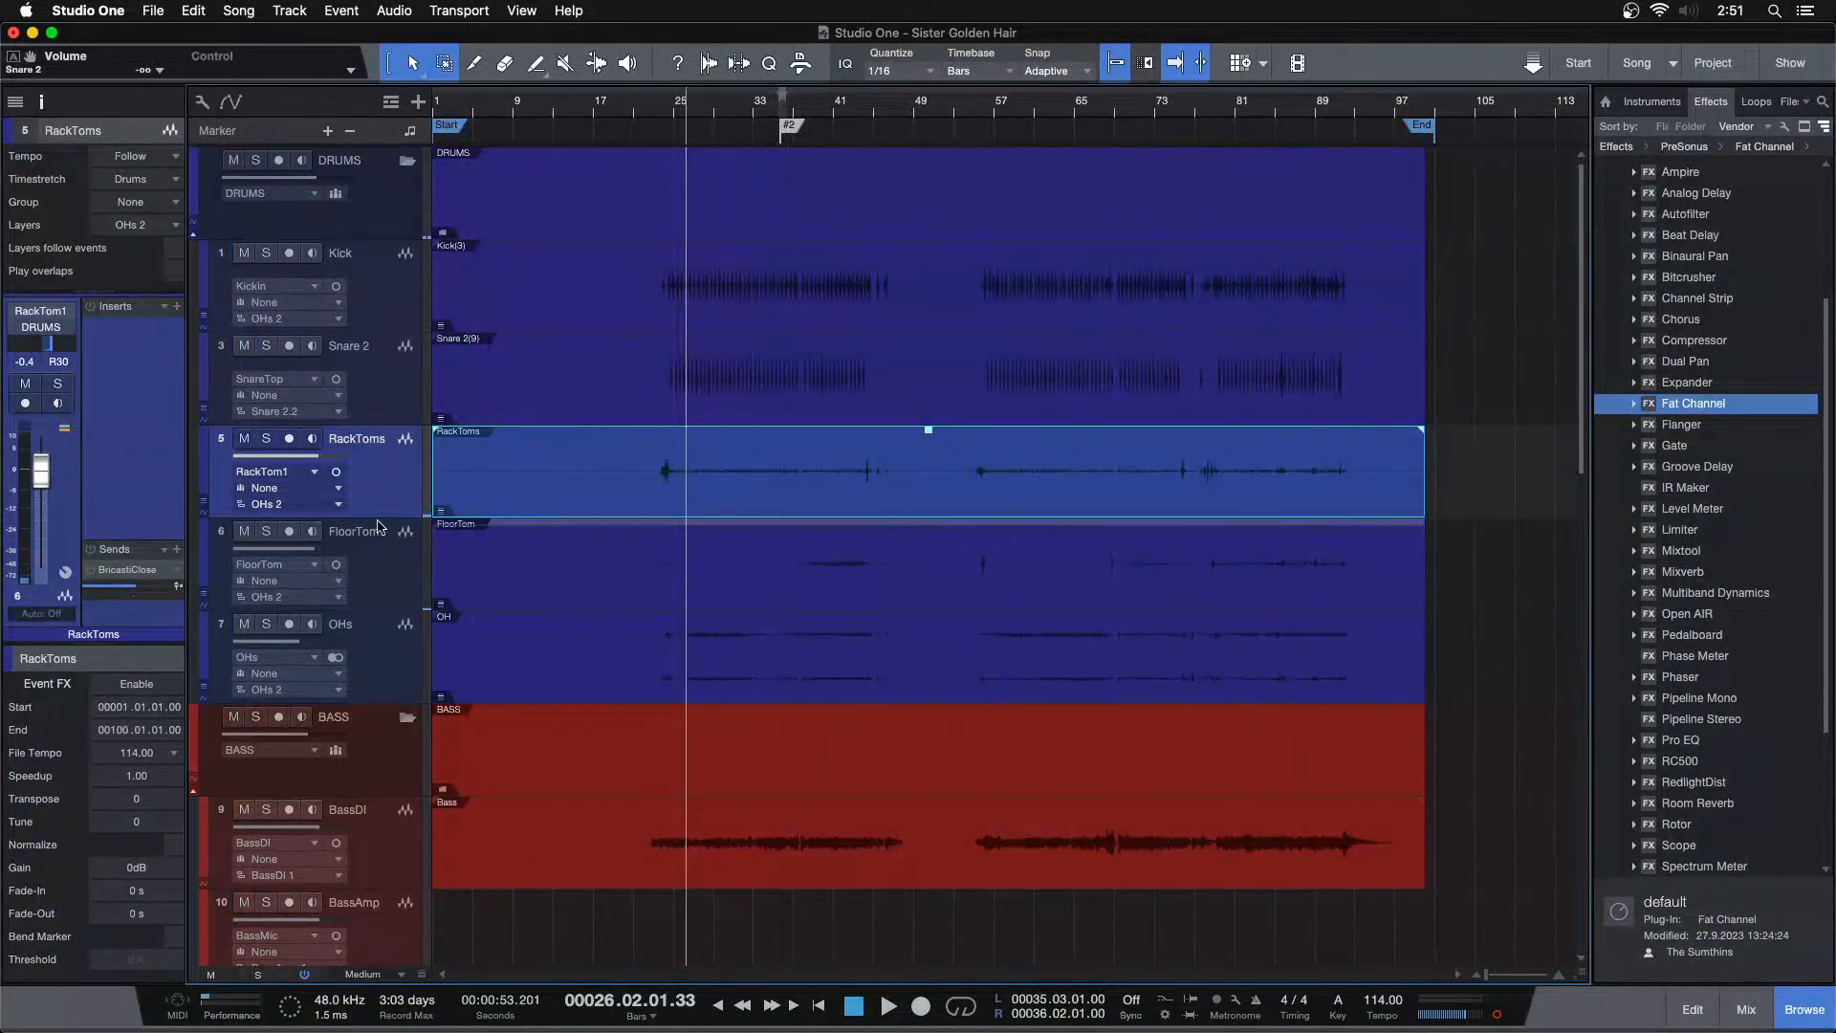
{"action": "left_click", "coordinate": [376, 561]}
{"action": "key", "text": "shift+d"}
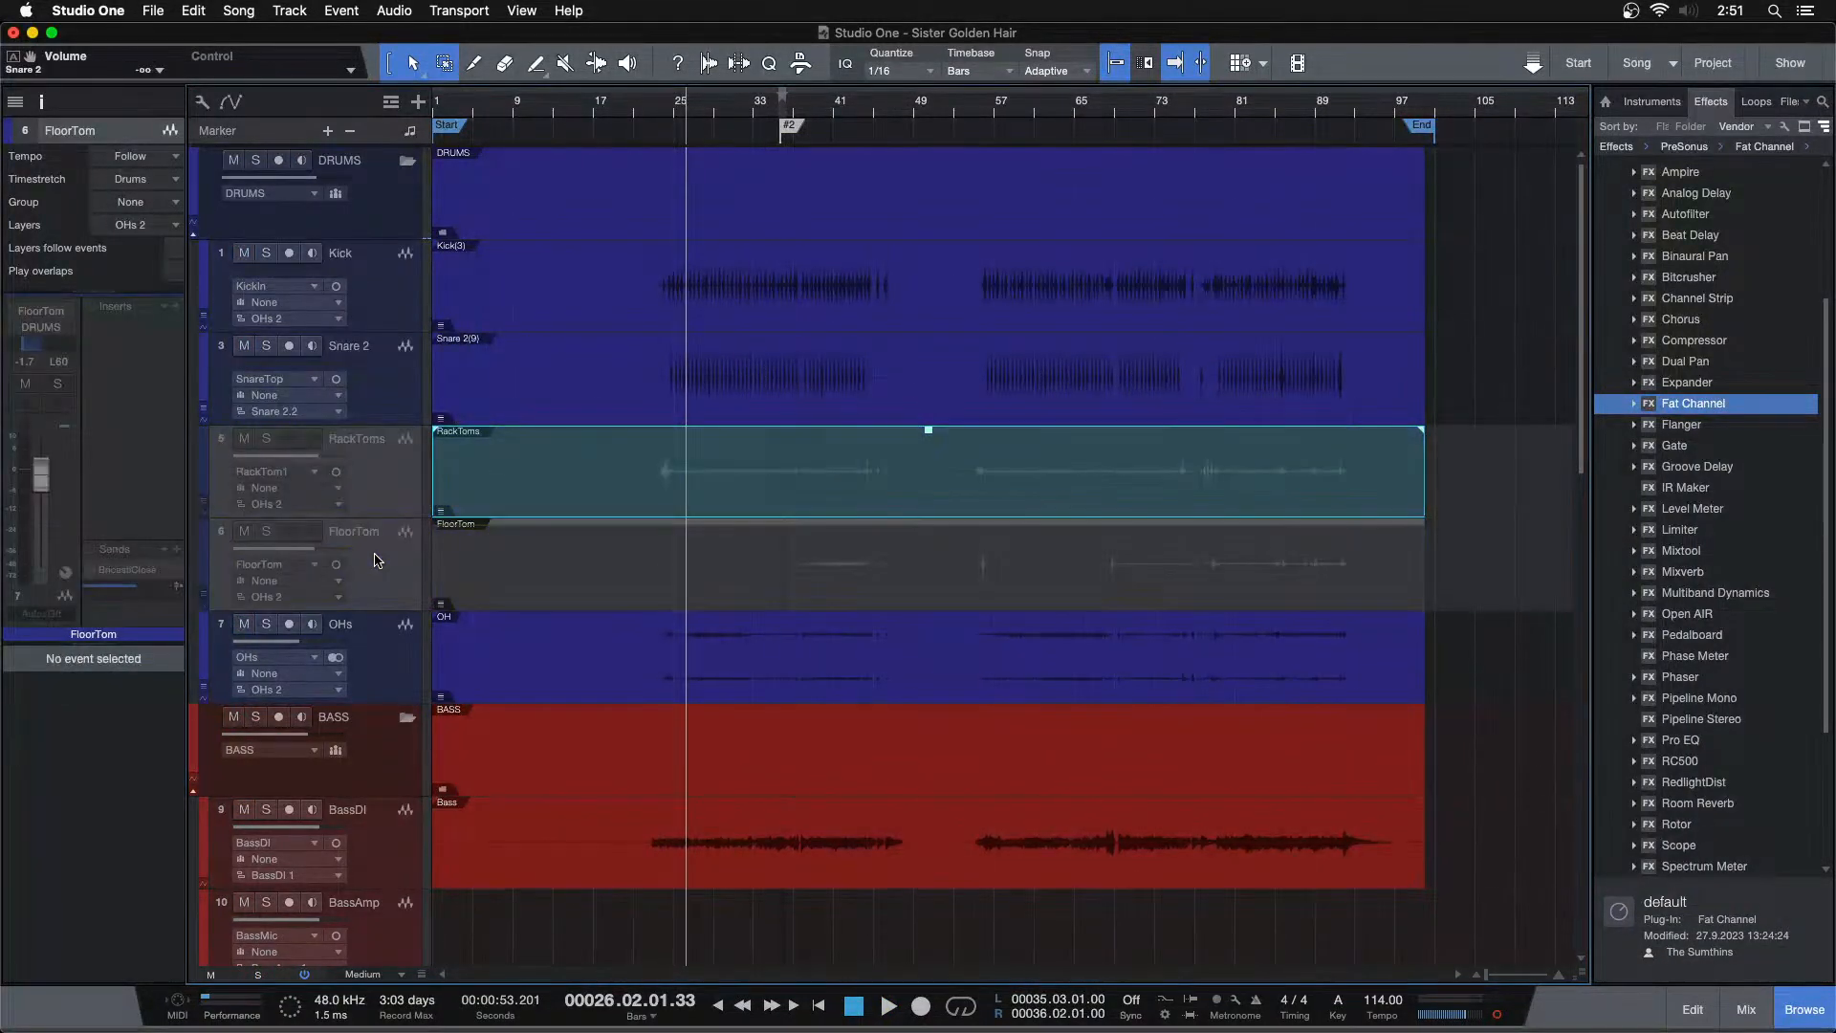
{"action": "key", "text": "shift+d"}
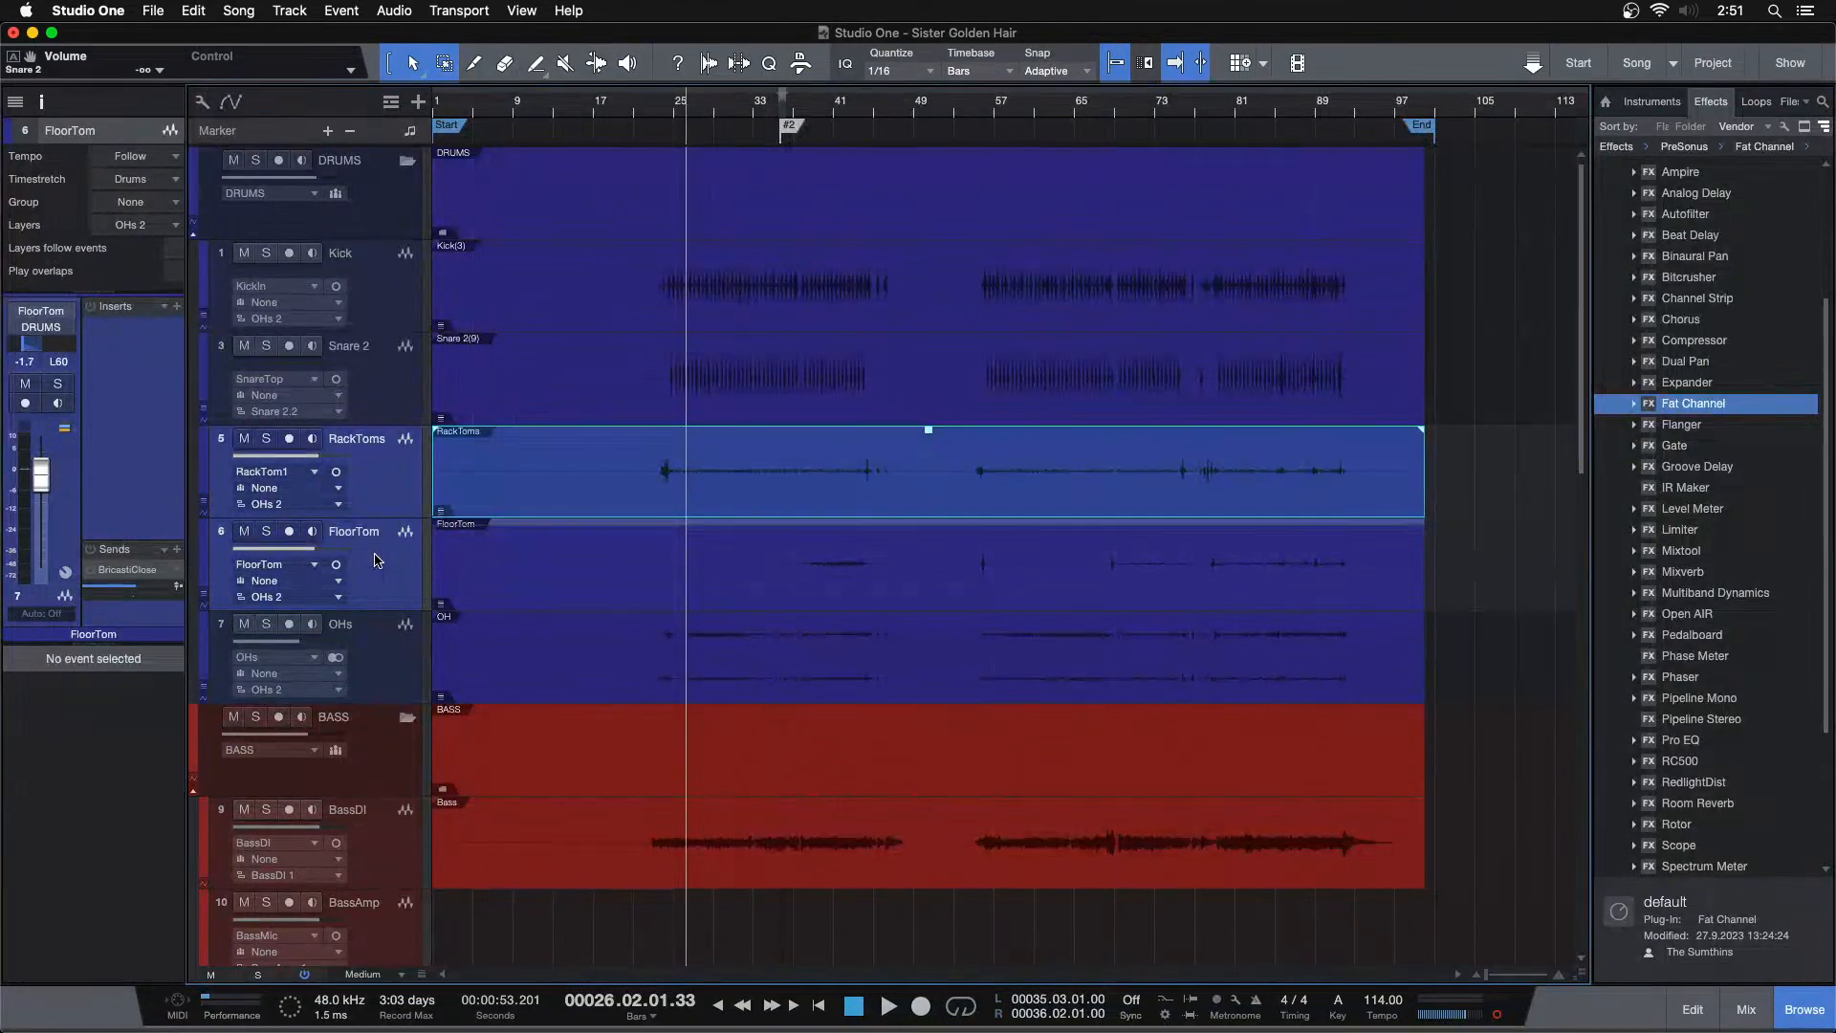
{"action": "key", "text": "super+g"}
{"action": "left_click", "coordinate": [995, 352]}
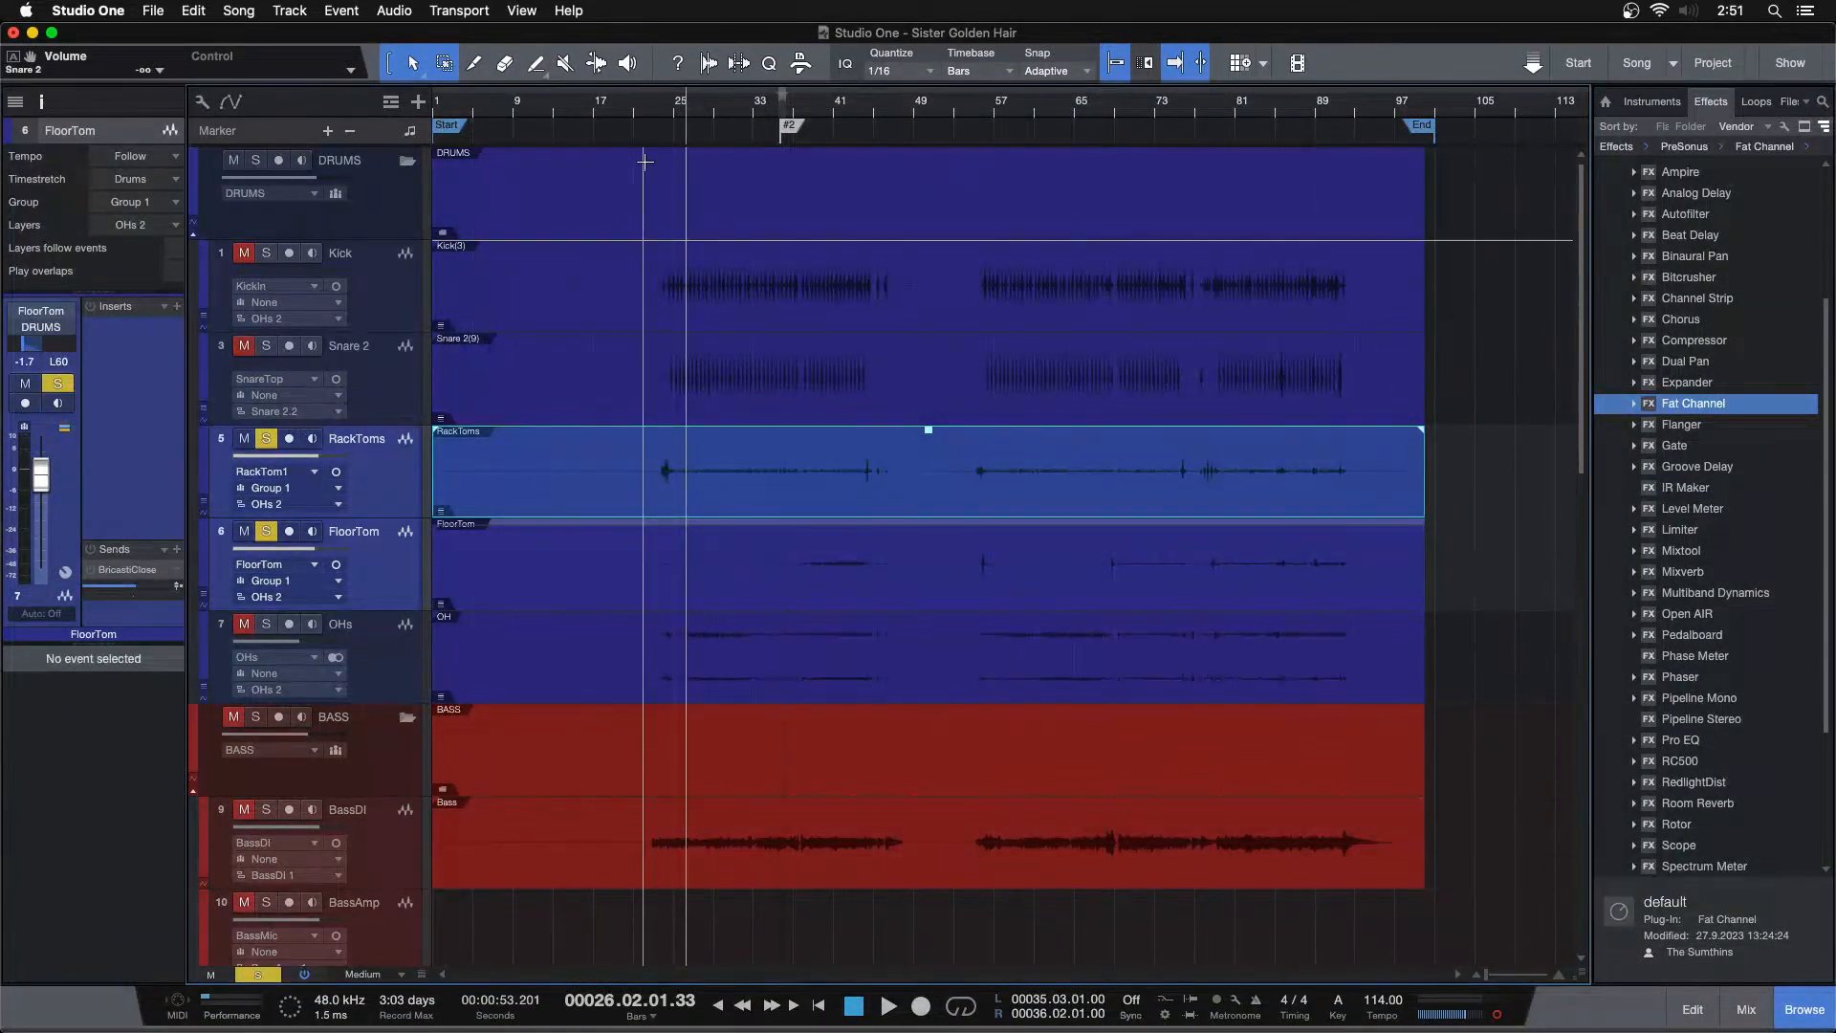
Play back the soloed tom tracks around bars 23 to 24 to listen to the toms
{"action": "left_click_drag", "start_coordinate": [667, 115], "coordinate": [754, 191]}
{"action": "left_click", "coordinate": [716, 103]}
{"action": "key", "text": "space"}
{"action": "key", "text": "space"}
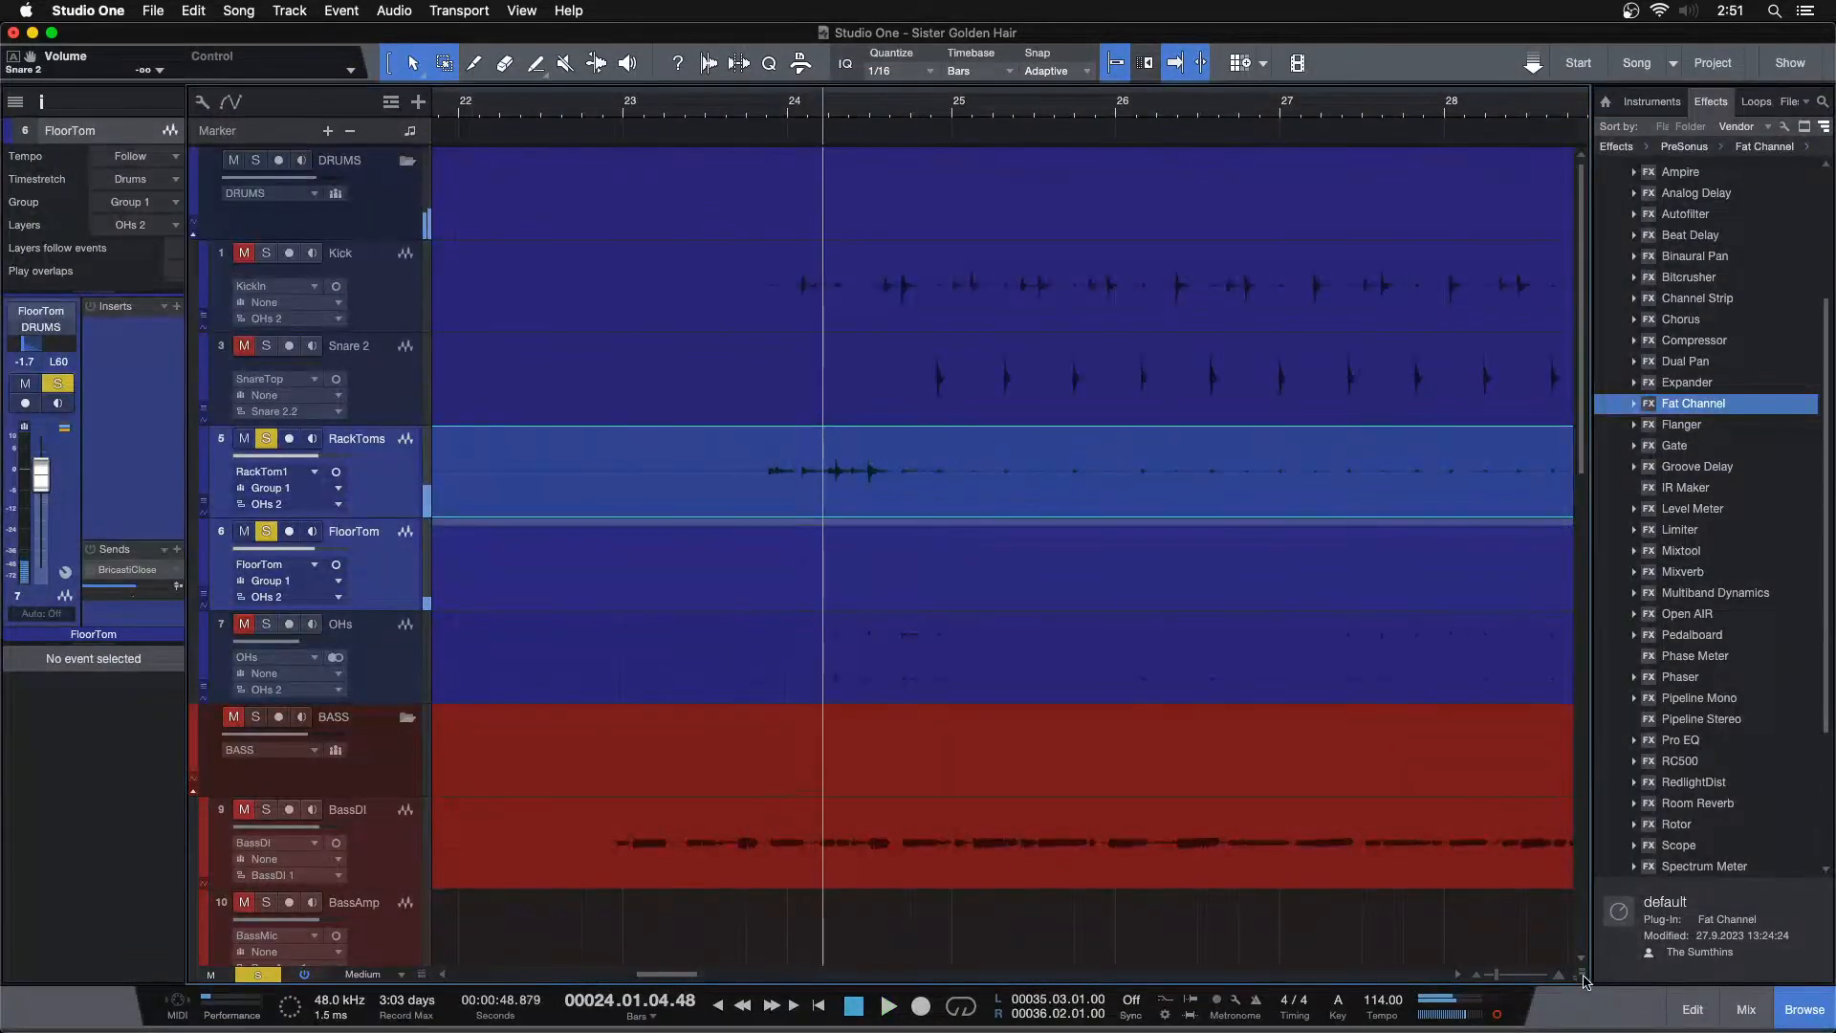
{"action": "left_click_drag", "start_coordinate": [1578, 966], "coordinate": [1575, 953]}
{"action": "key", "text": "space"}
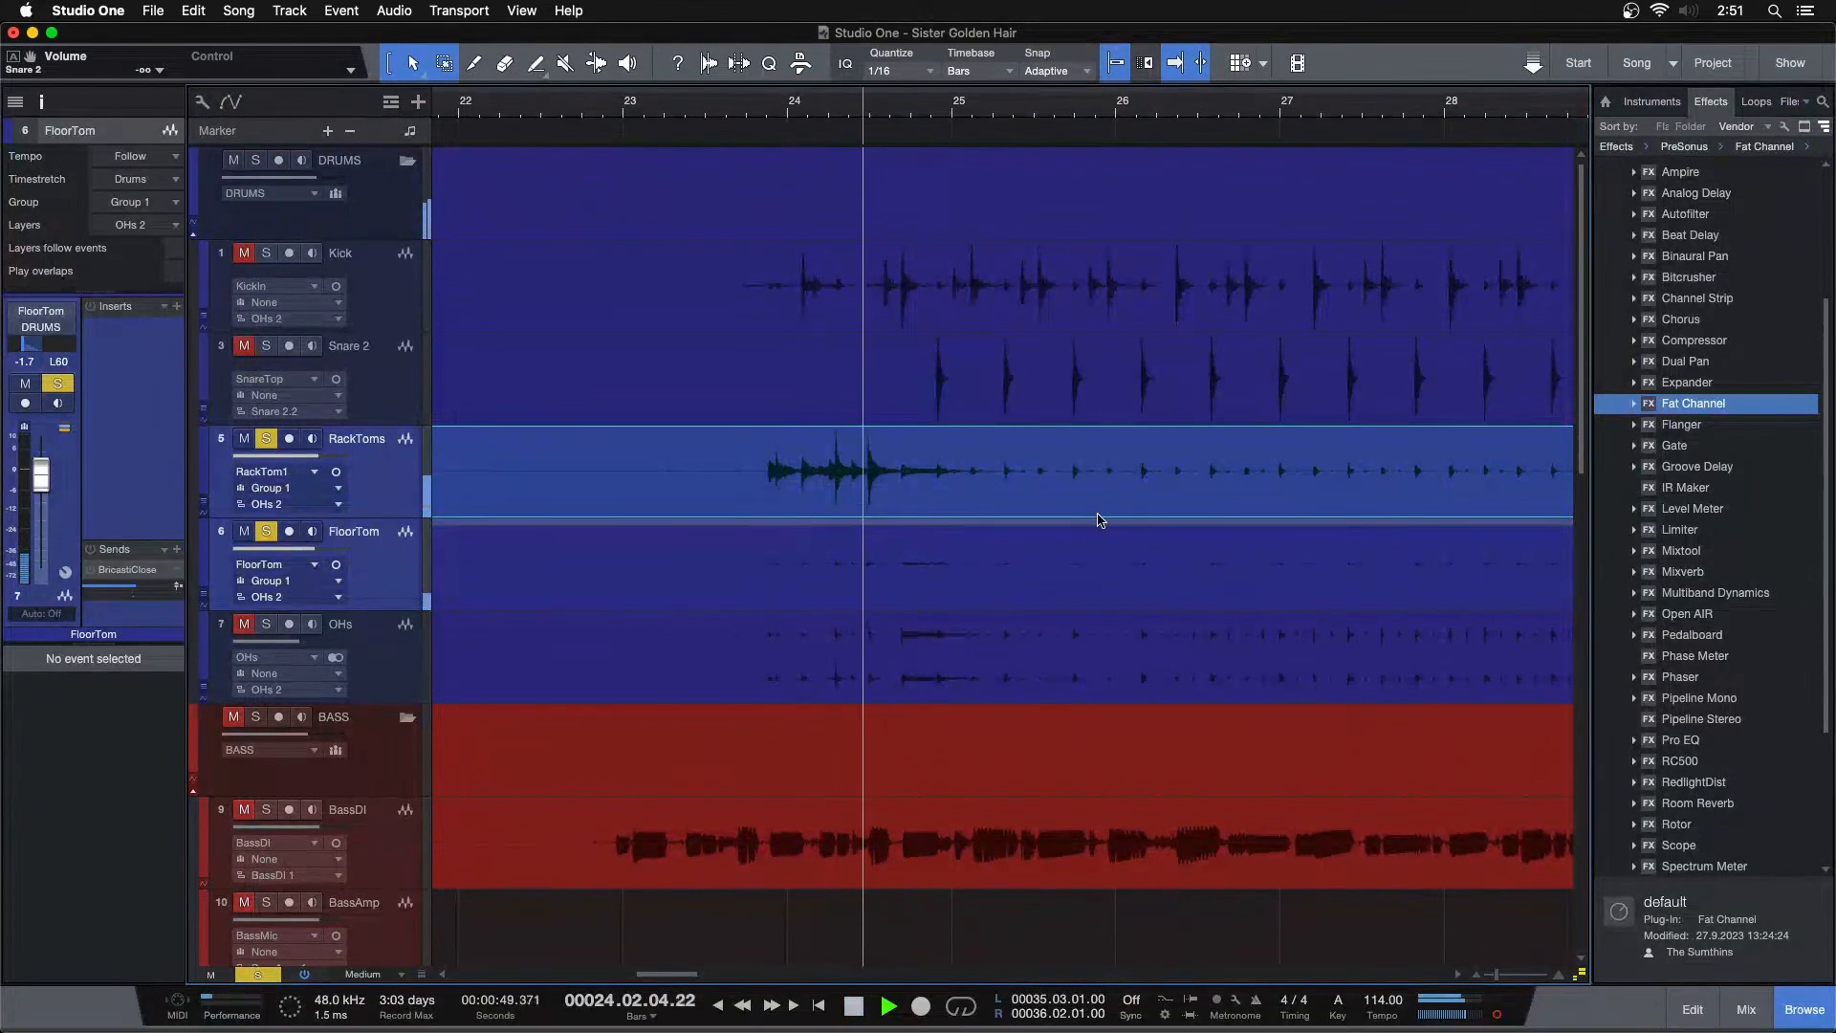
{"action": "left_click", "coordinate": [753, 112]}
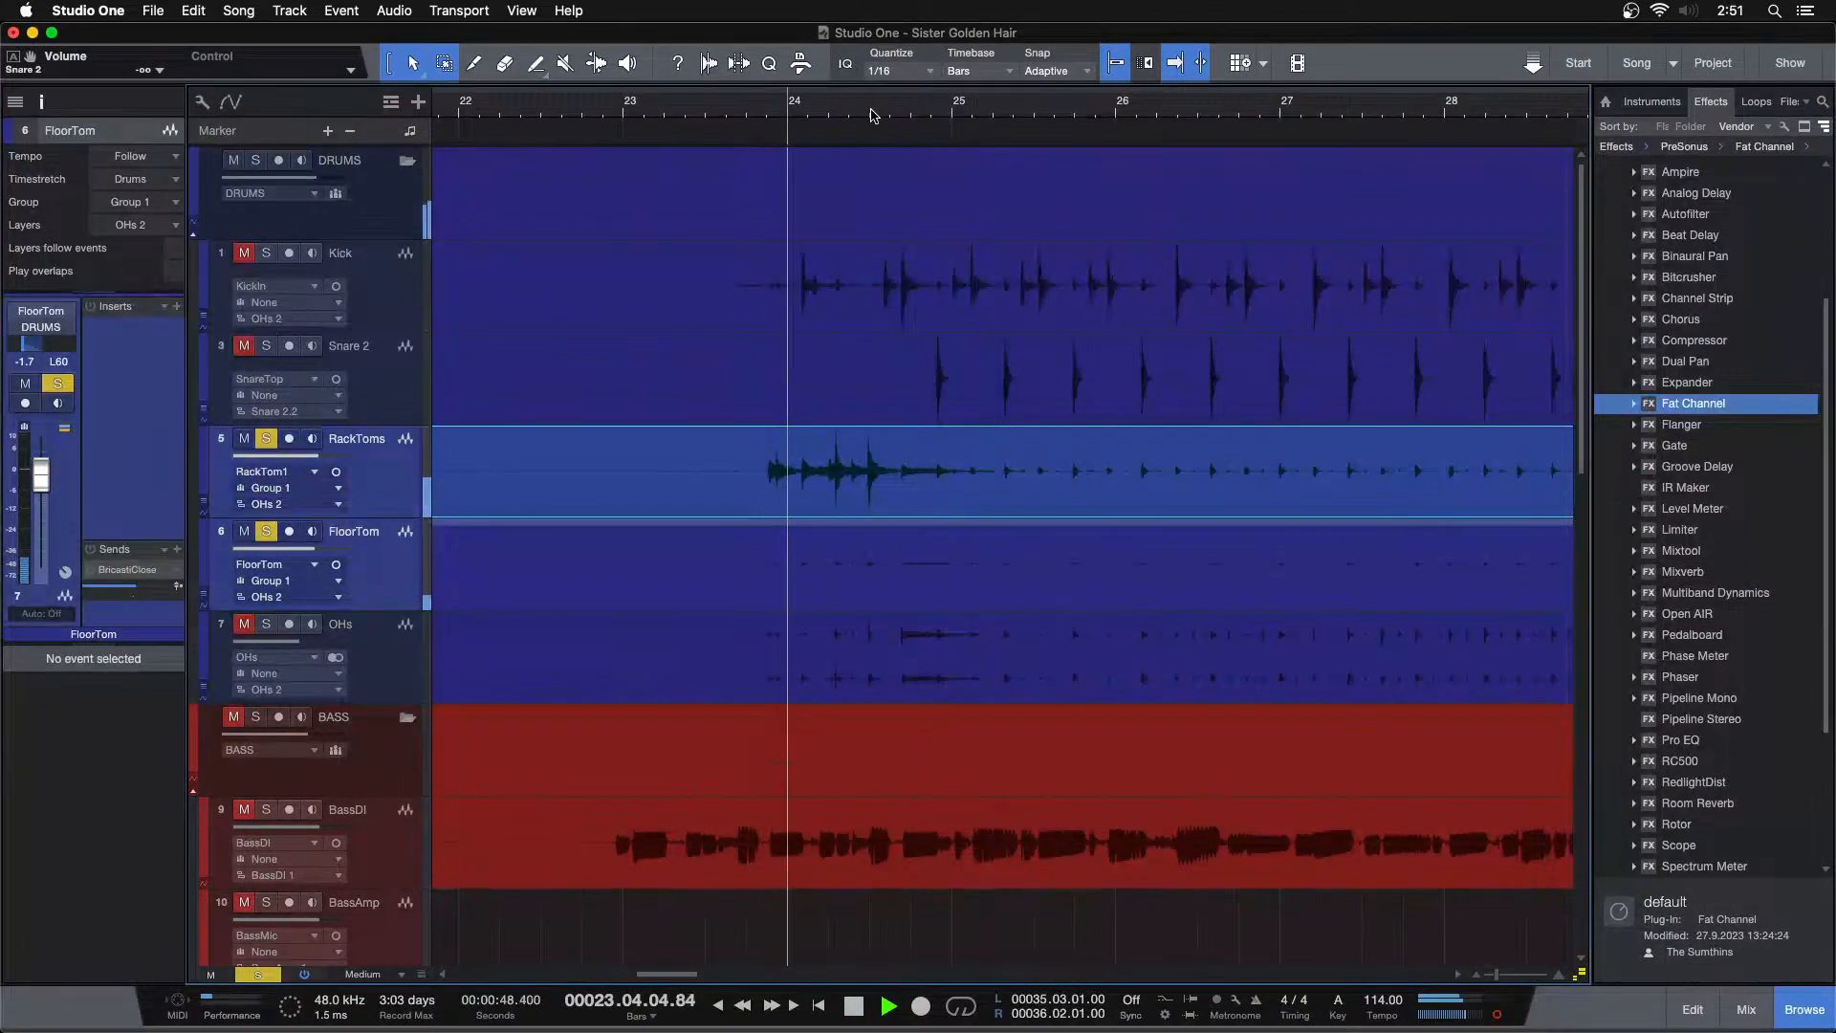
{"action": "left_click", "coordinate": [834, 111]}
{"action": "key", "text": "space"}
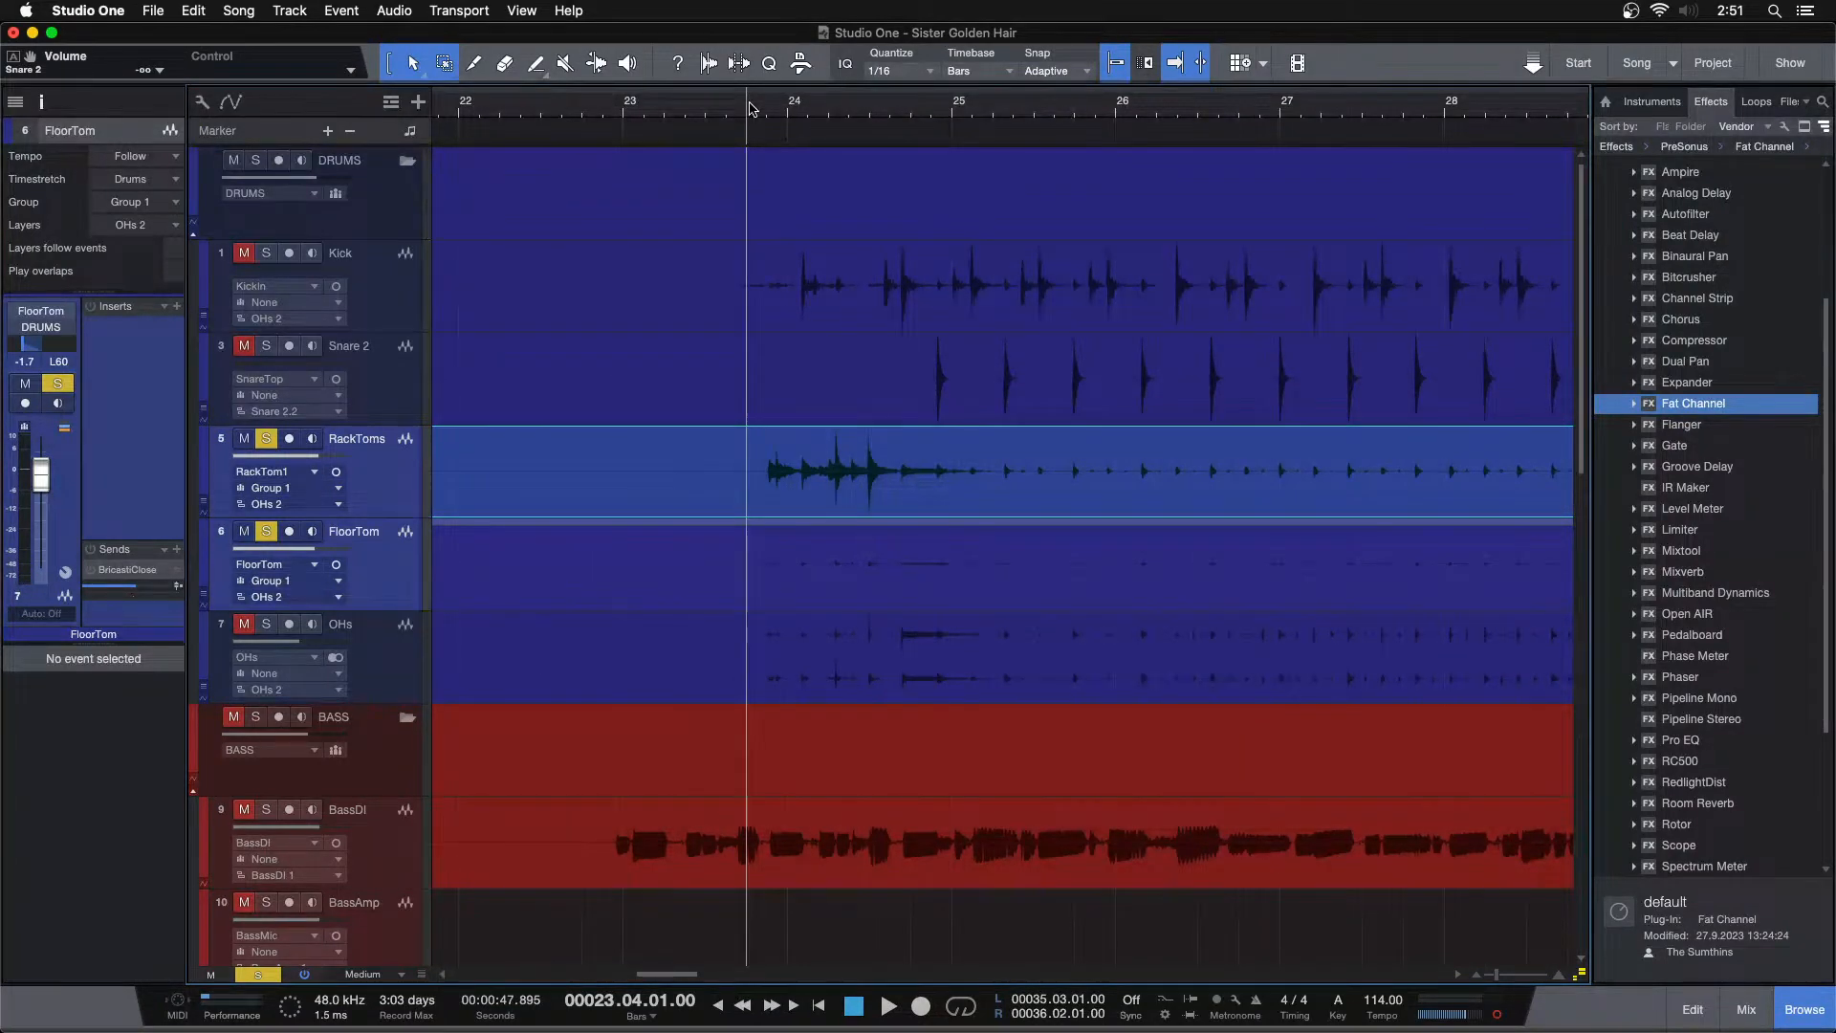
Delete the silent stretch of the RackToms and FloorTom events just before the first tom hit near bar 23.4
{"action": "key", "text": "space"}
{"action": "left_click_drag", "start_coordinate": [750, 105], "coordinate": [750, 128]}
{"action": "key", "text": "space"}
{"action": "left_click", "coordinate": [742, 465]}
{"action": "key", "text": "space"}
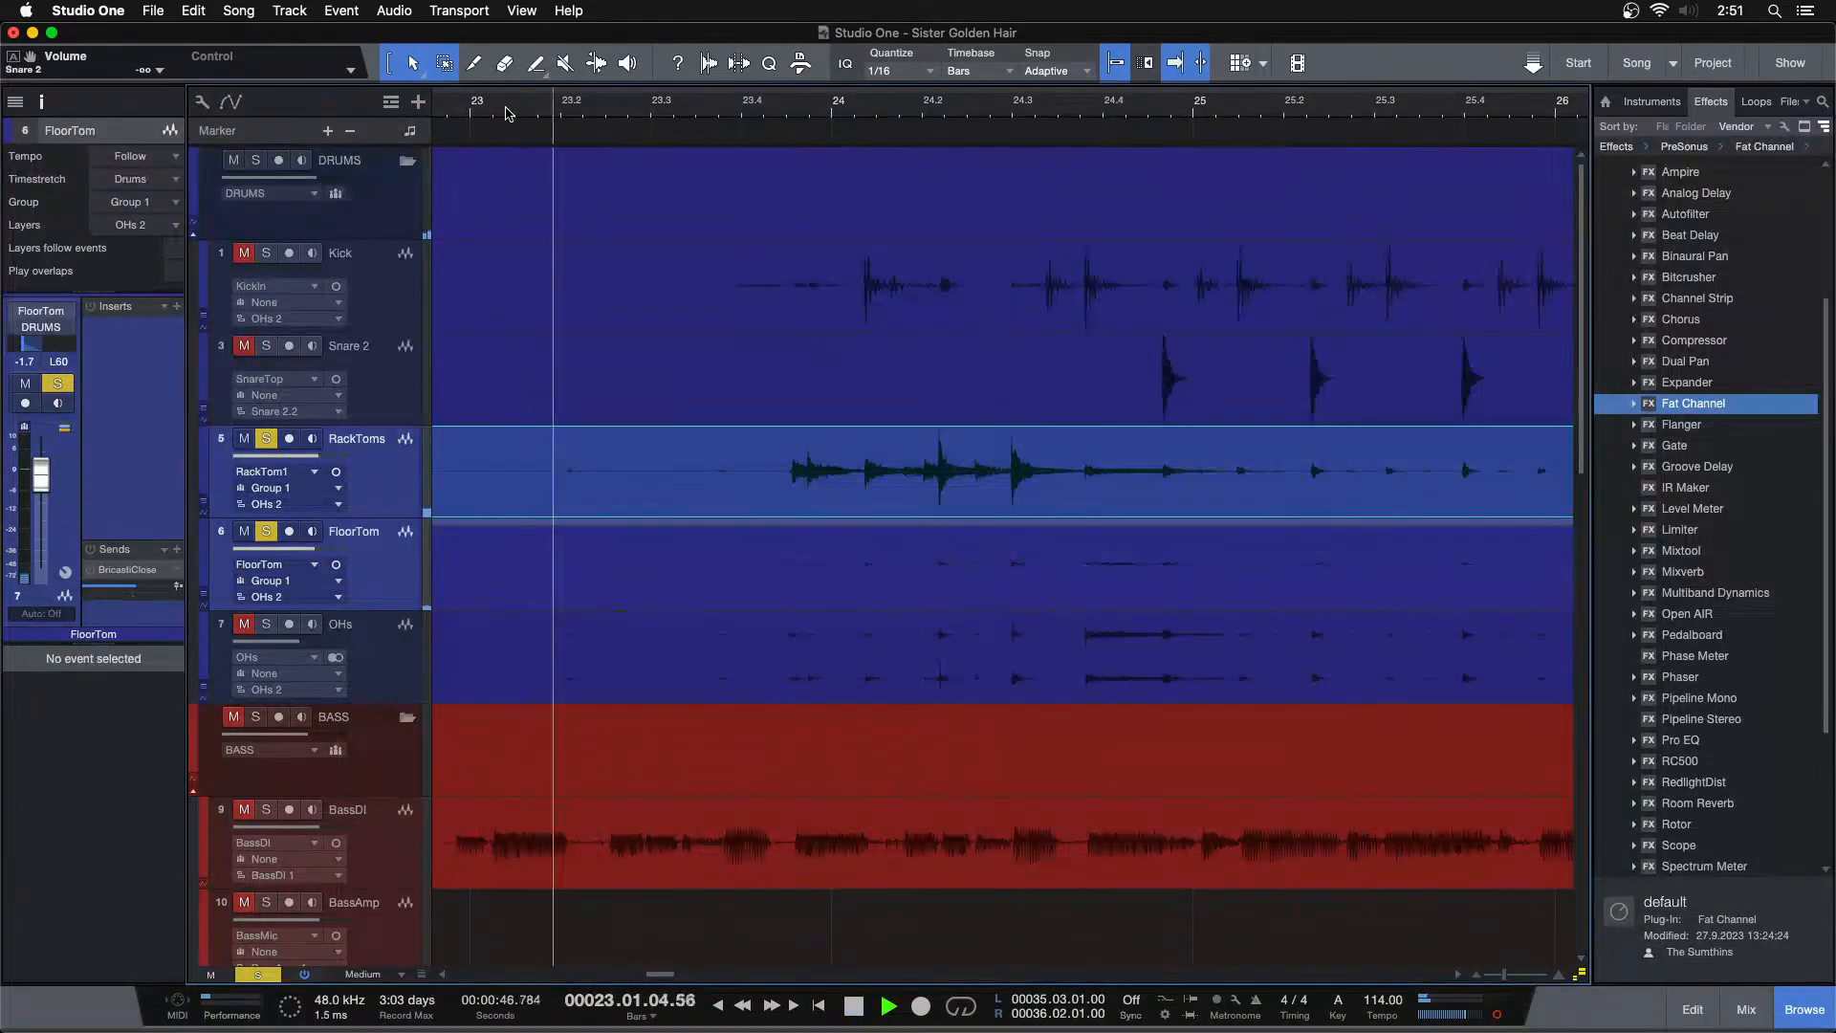
{"action": "key", "text": "space"}
{"action": "left_click_drag", "start_coordinate": [762, 450], "coordinate": [627, 545]}
{"action": "key", "text": "Delete"}
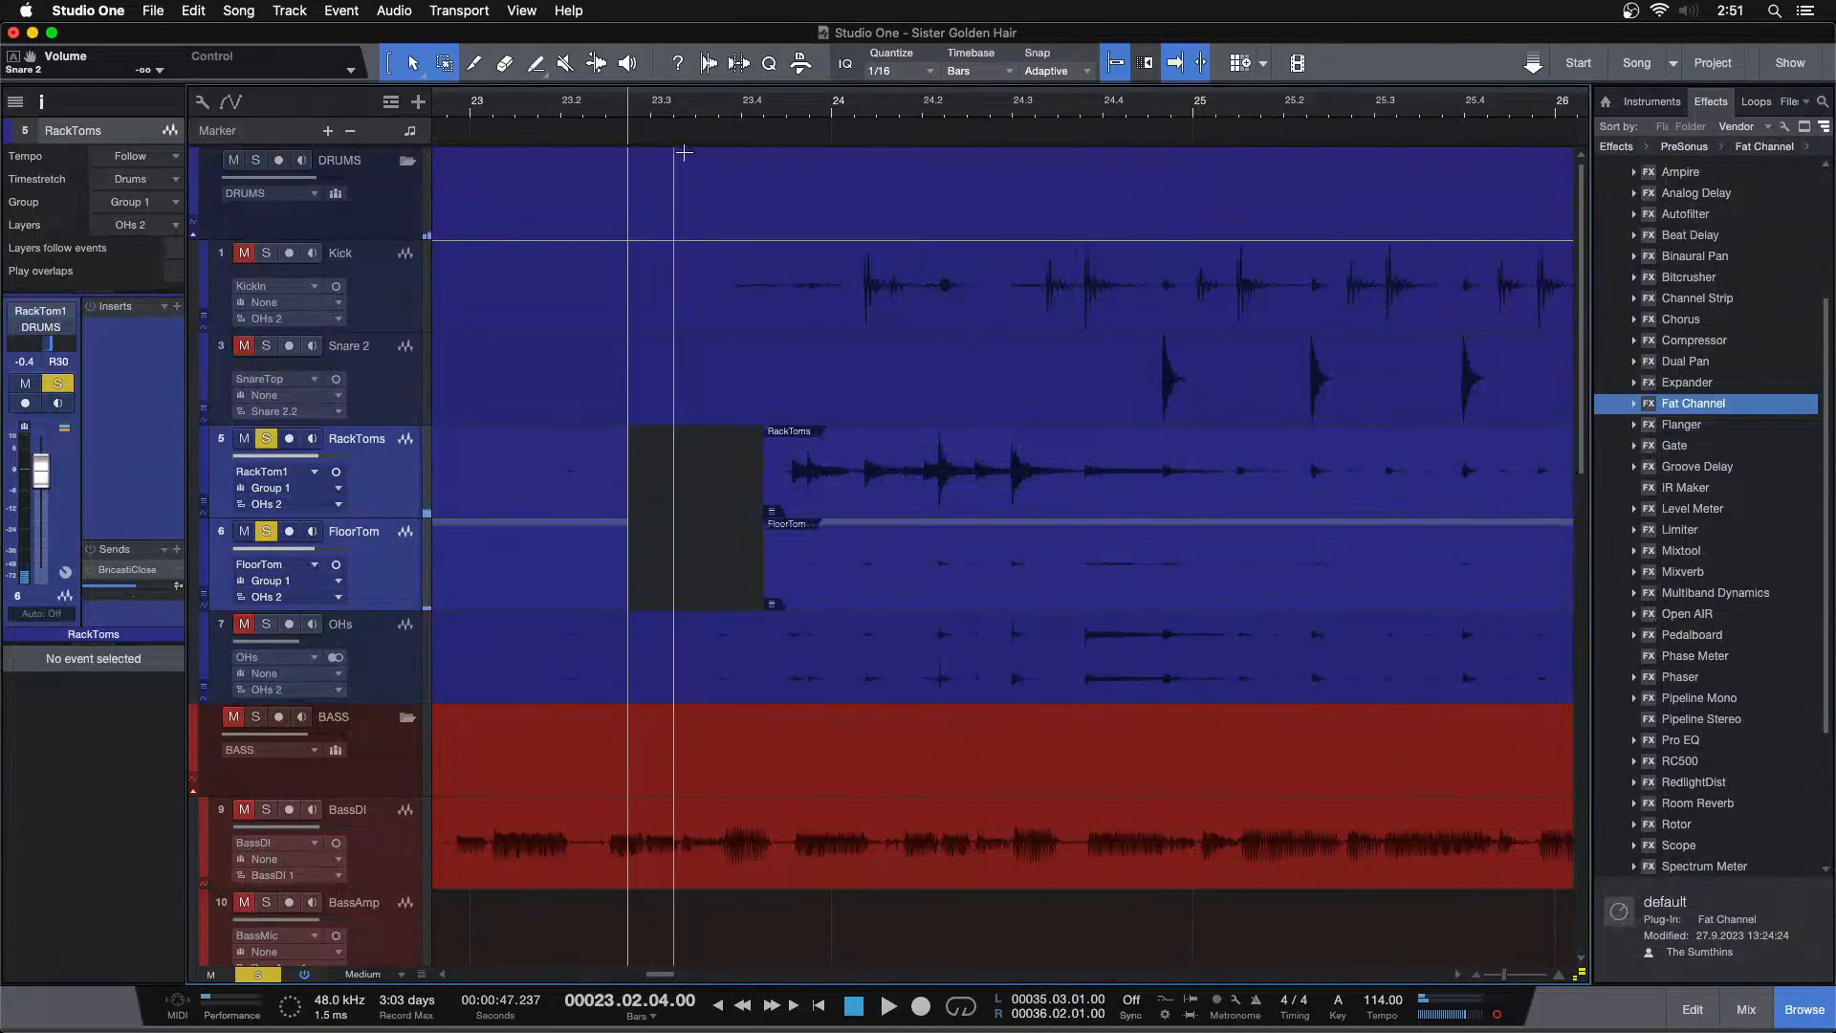
Delete the leftover section of the tom events before that gap, so the toms start at the first hit
{"action": "key", "text": "shift+z"}
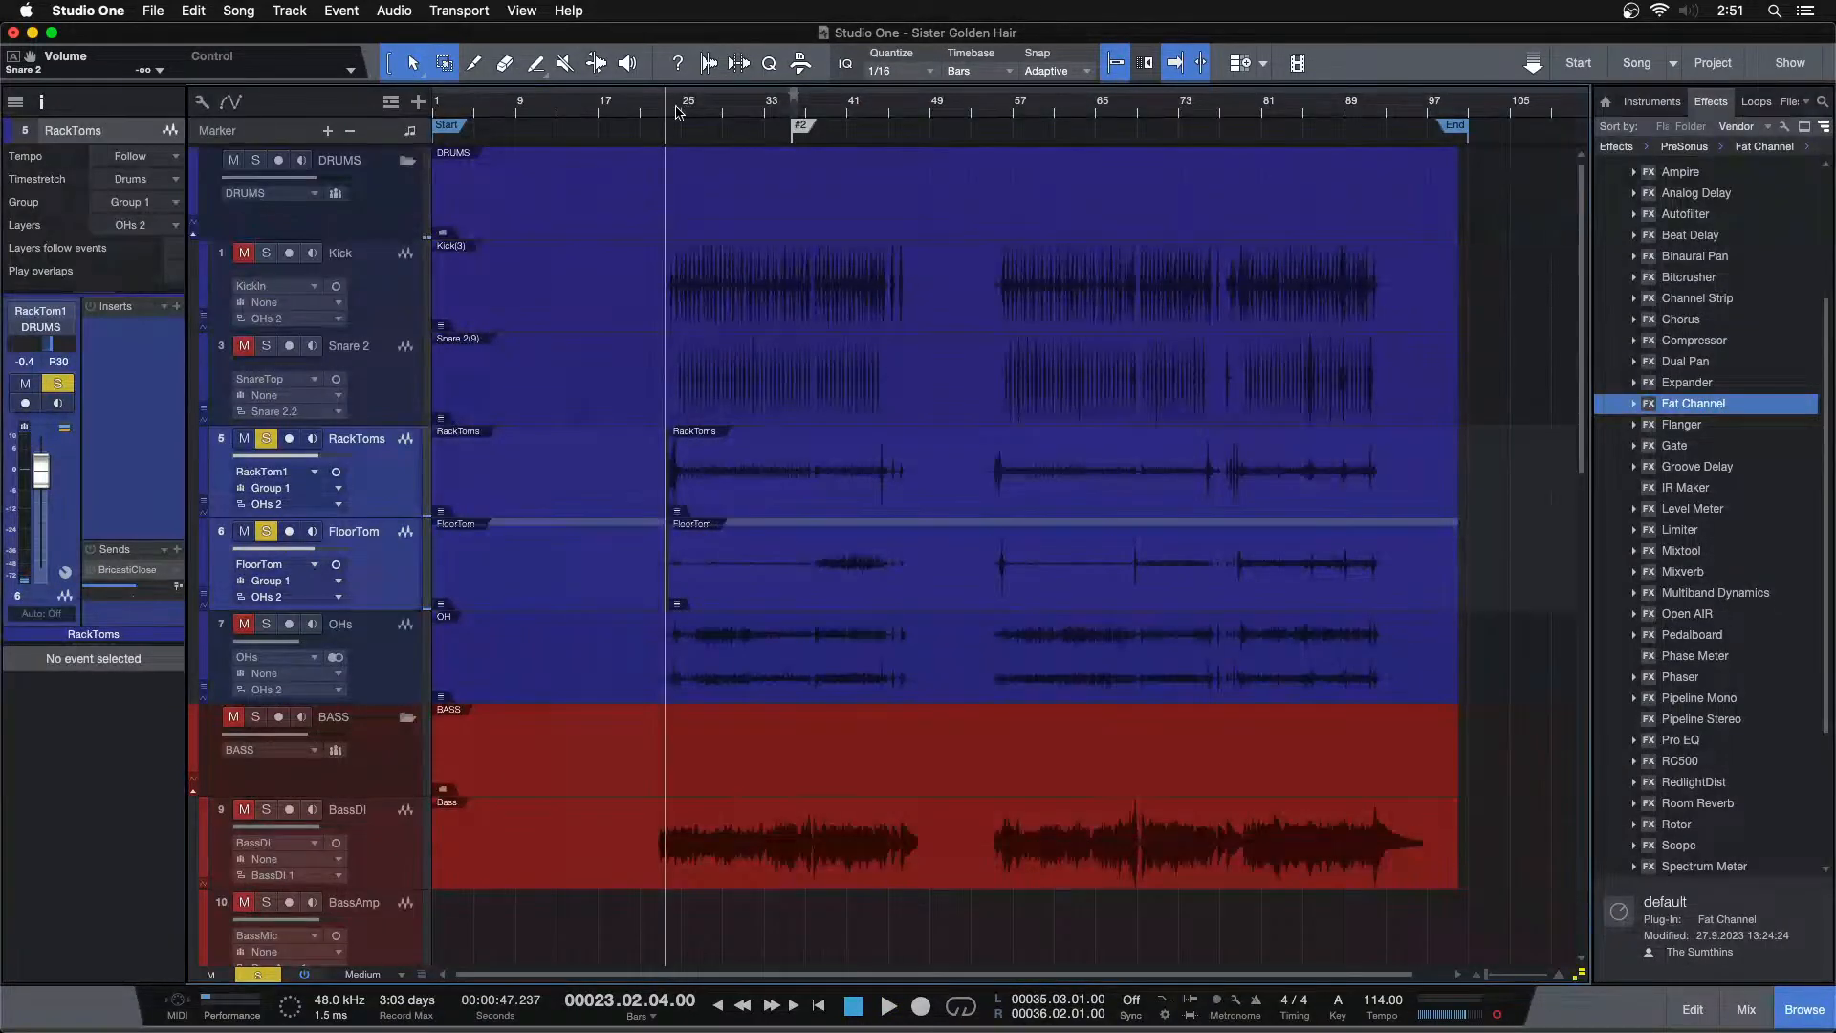
{"action": "key", "text": "space"}
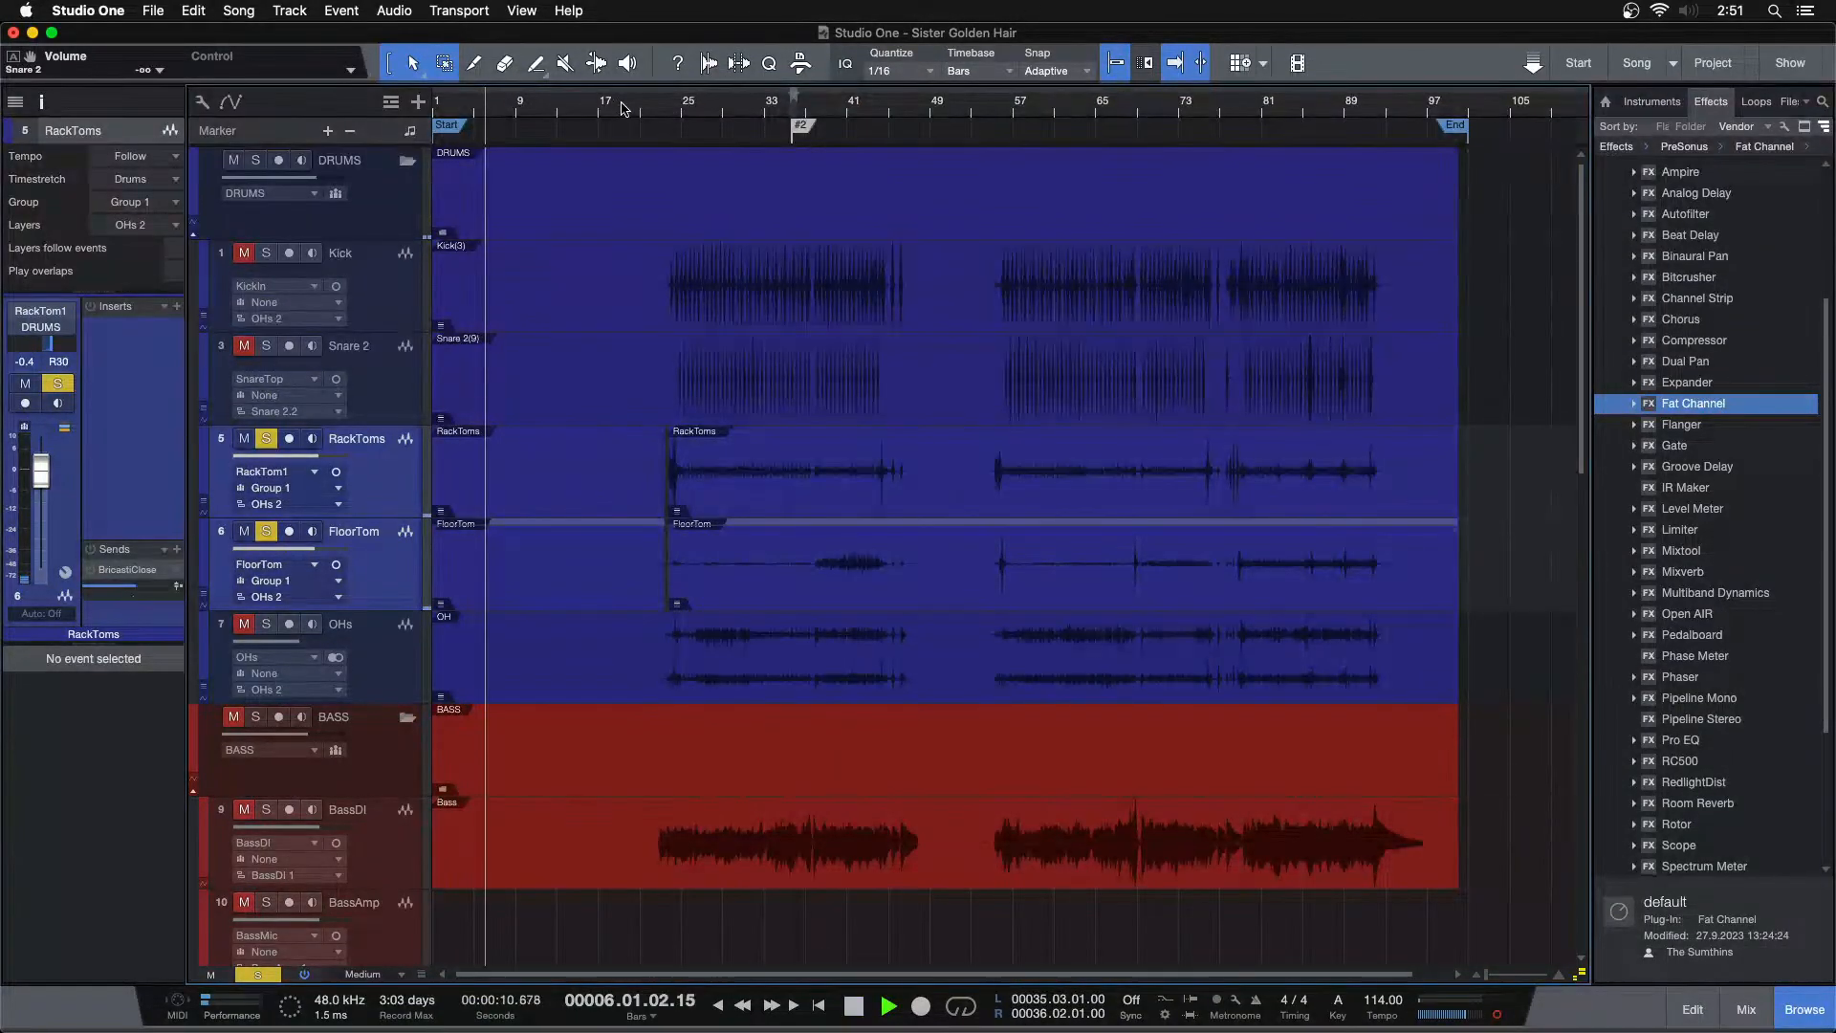
{"action": "left_click", "coordinate": [444, 108]}
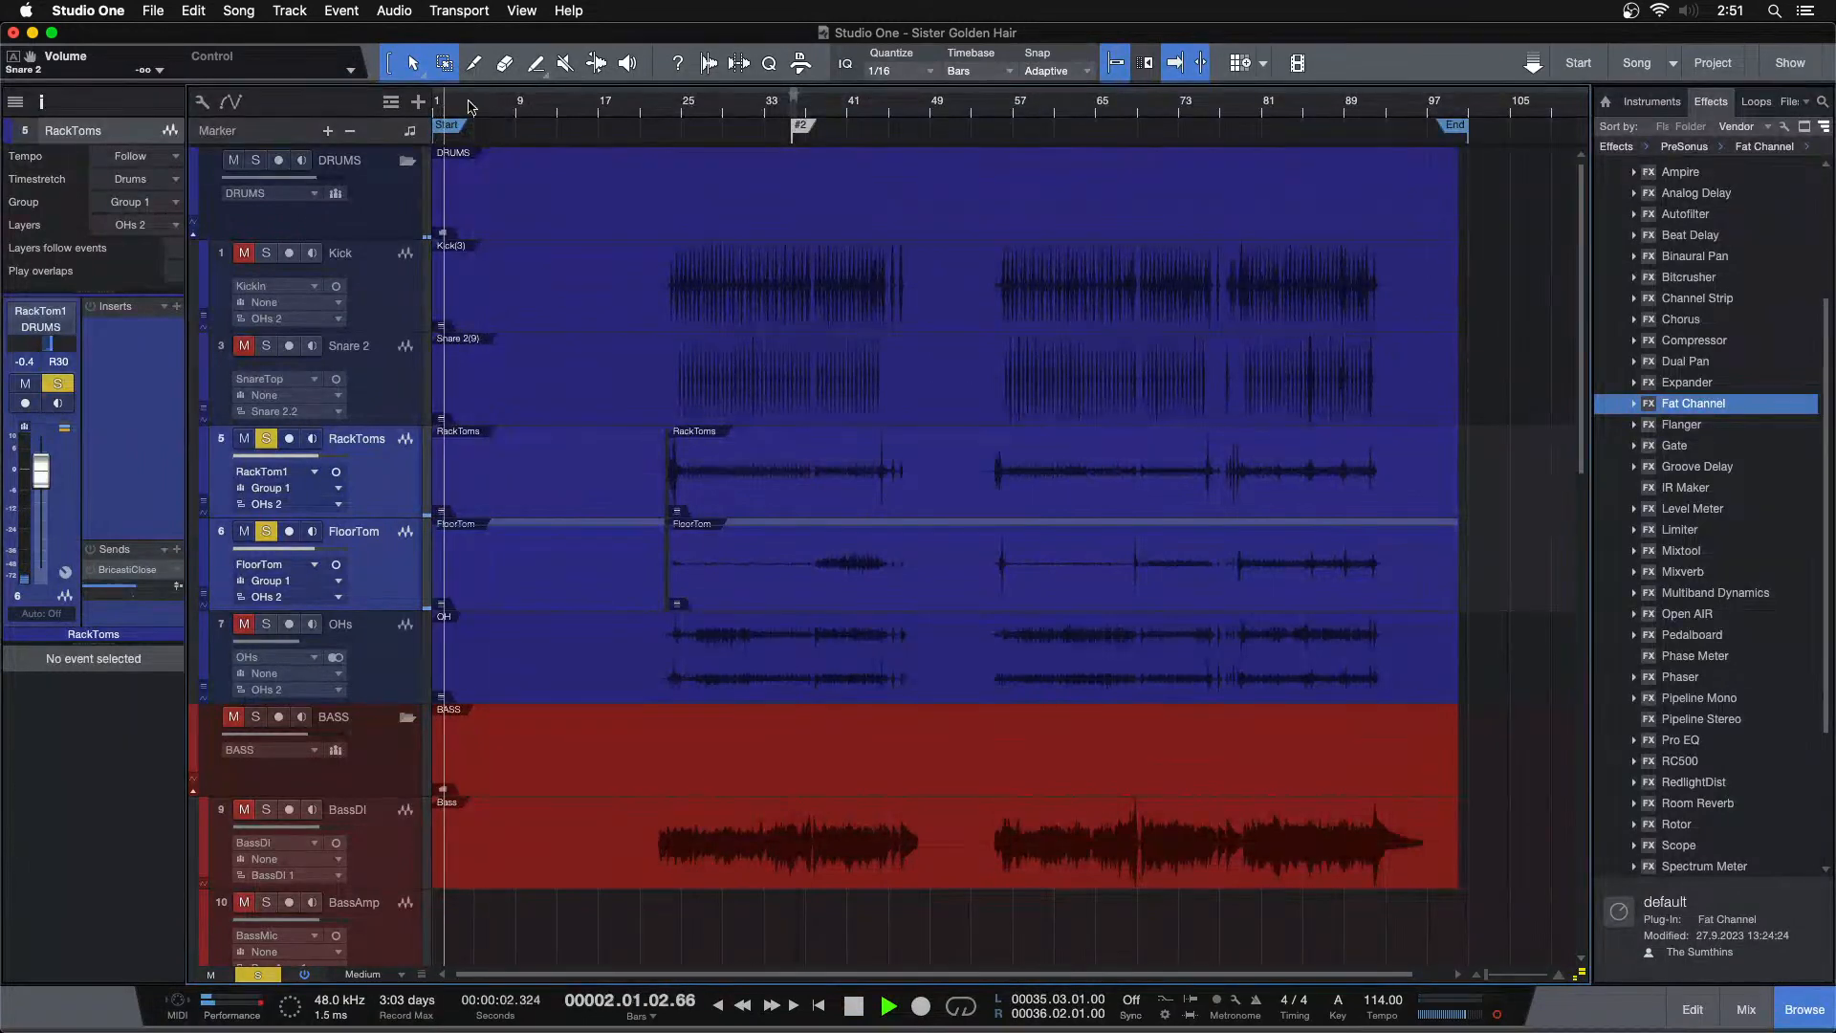
{"action": "key", "text": "shift+z"}
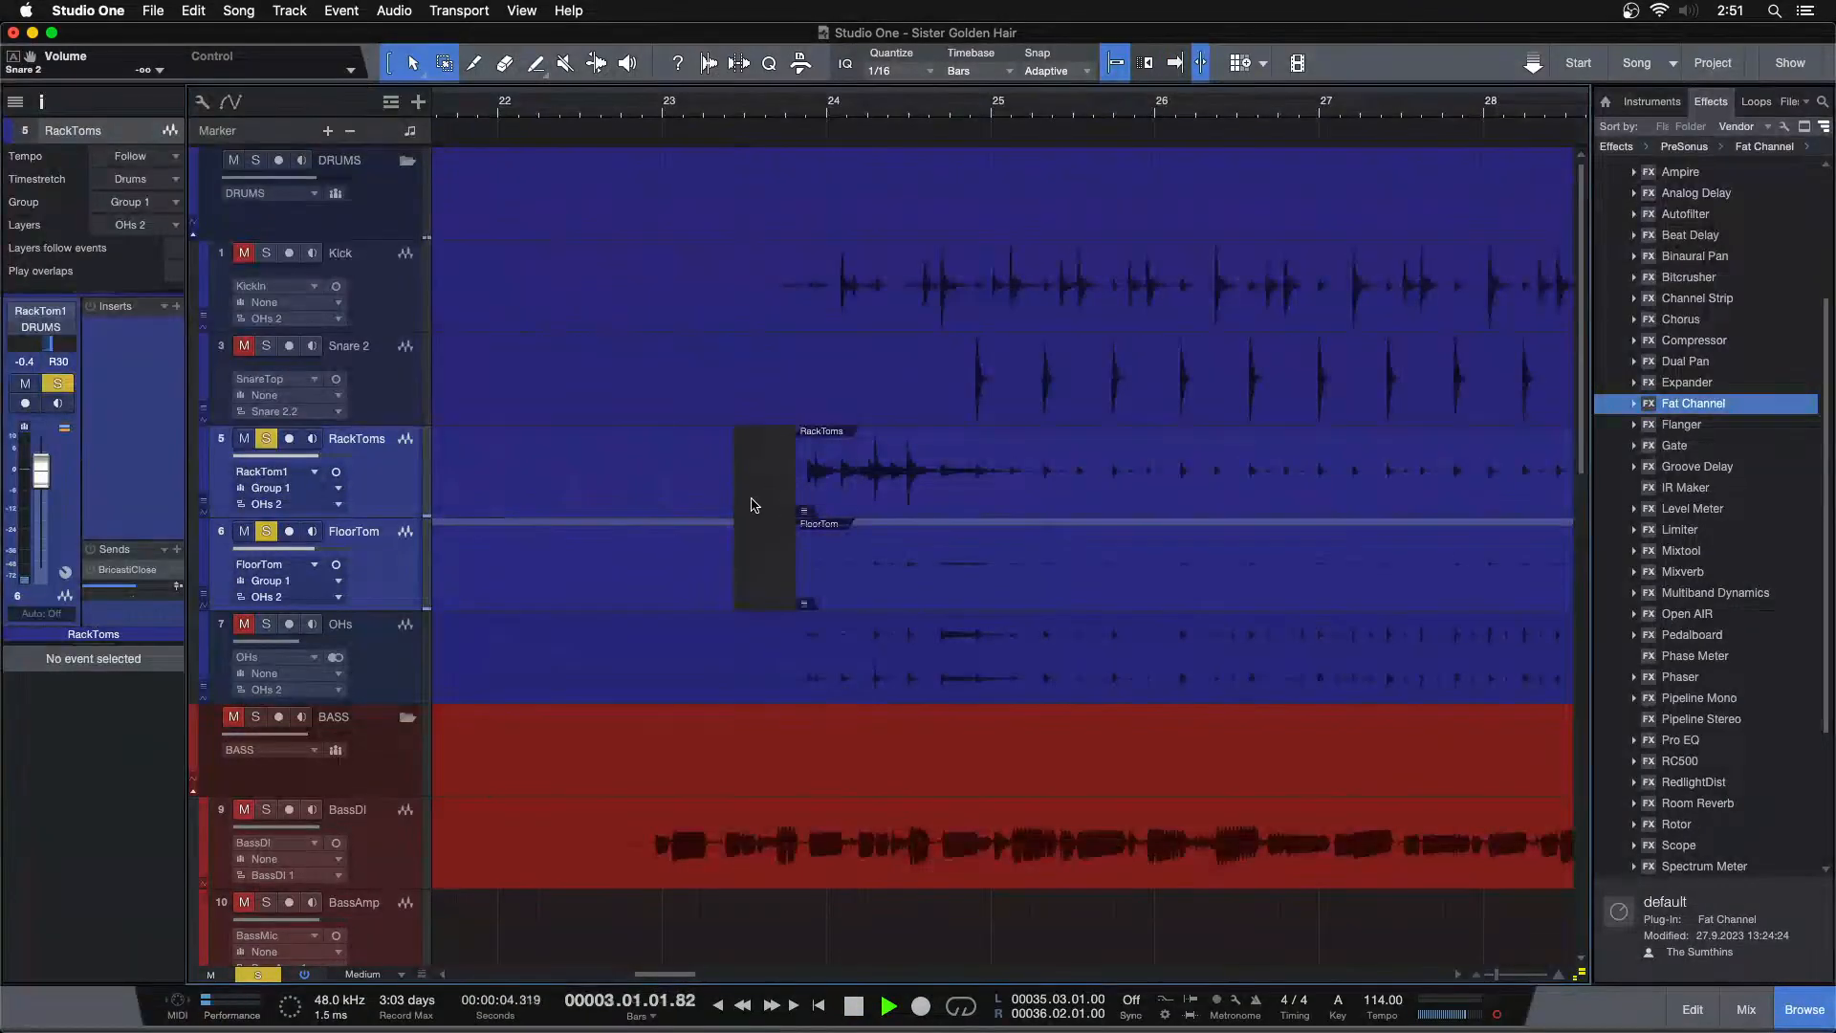
{"action": "left_click", "coordinate": [639, 558]}
{"action": "key", "text": "Delete"}
Add a fade-in of about 160 ms to the tom events at the first hit and play it back
{"action": "left_click_drag", "start_coordinate": [810, 100], "coordinate": [793, 164]}
{"action": "left_click_drag", "start_coordinate": [753, 436], "coordinate": [809, 447]}
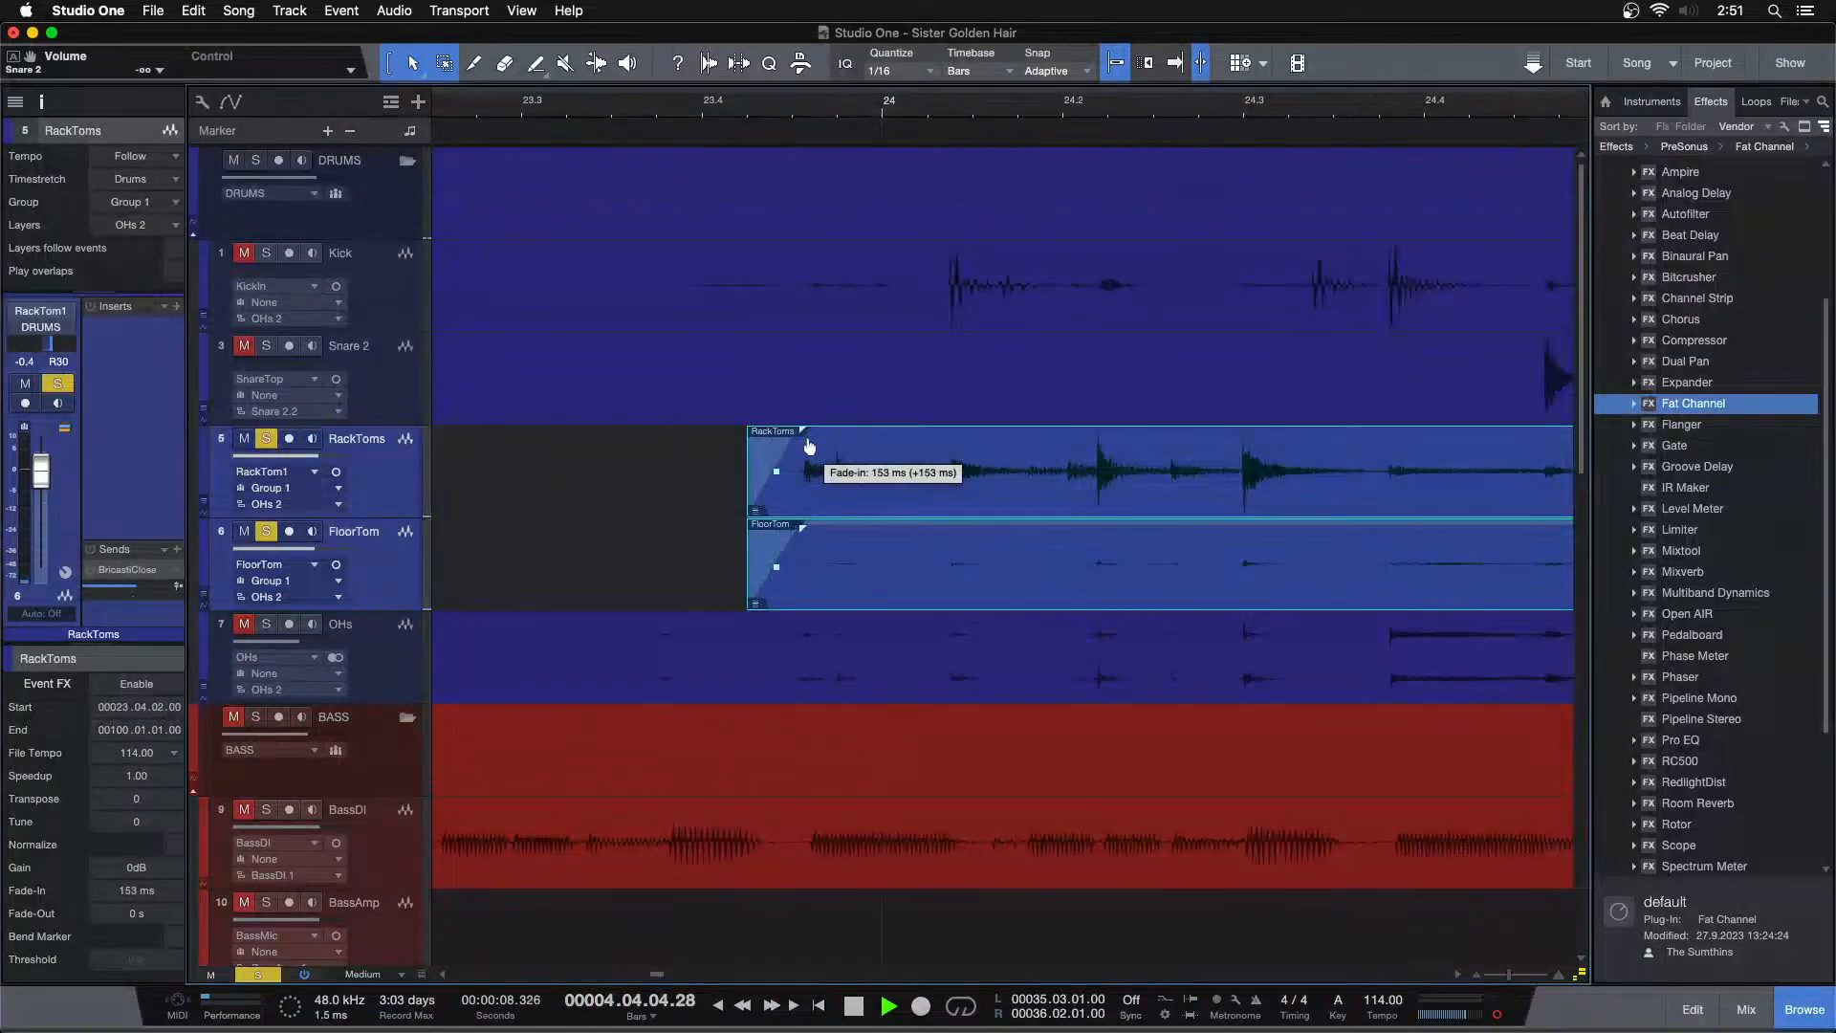
{"action": "left_click", "coordinate": [693, 112]}
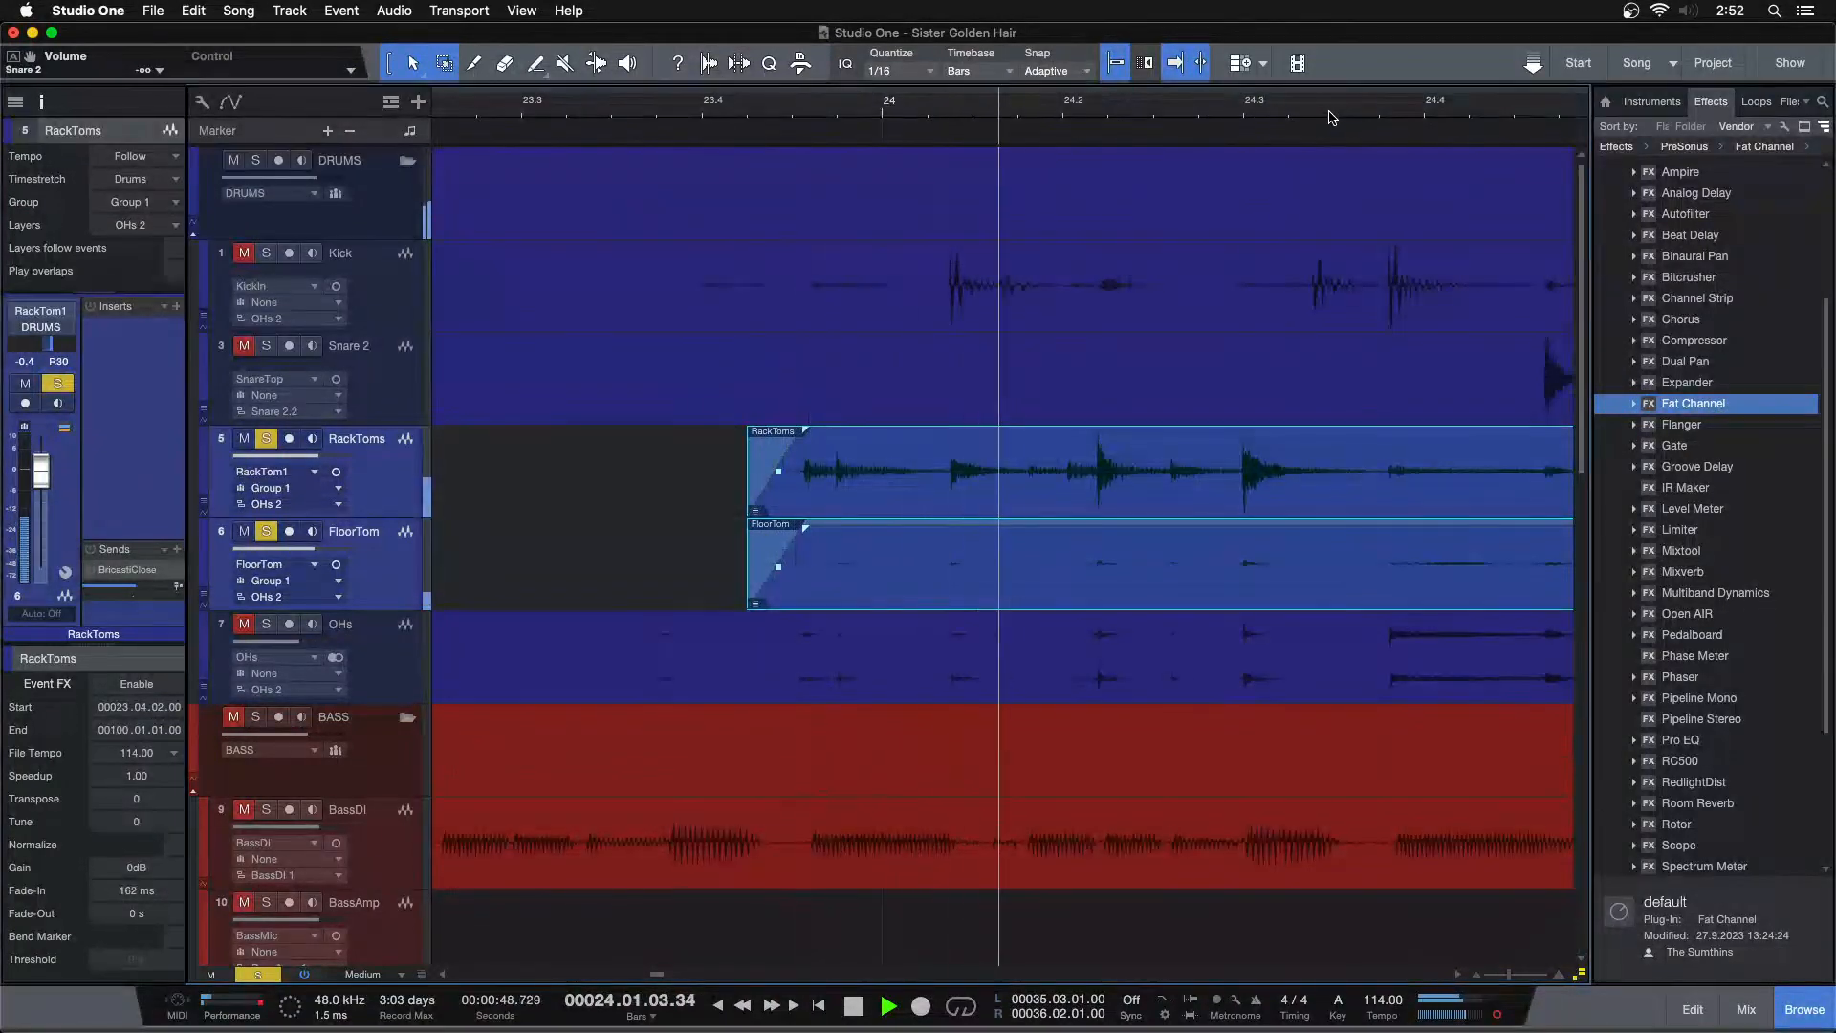
{"action": "left_click_drag", "start_coordinate": [786, 100], "coordinate": [751, 102]}
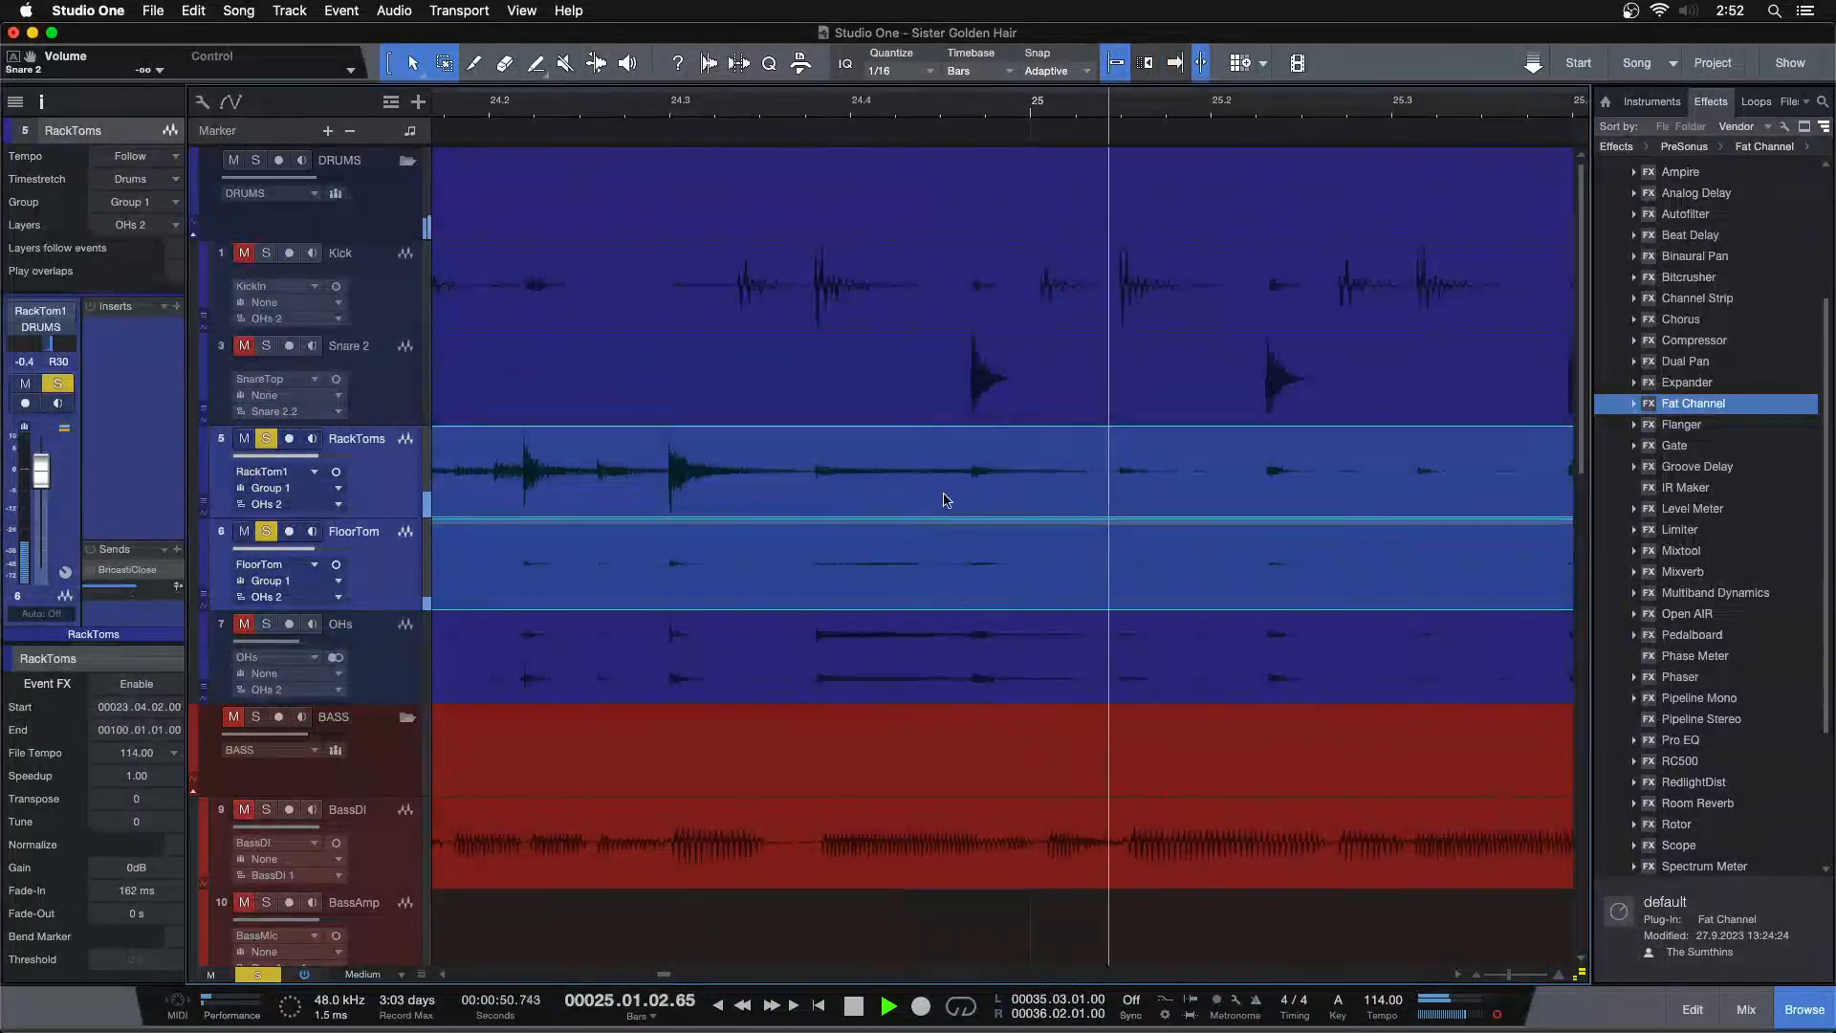
{"action": "key", "text": "space"}
Cut the tom silence from about bar 24.4 to 25.3 and give the preceding tom events a fade-out of about 920 ms
{"action": "left_click_drag", "start_coordinate": [988, 545], "coordinate": [1304, 586]}
{"action": "key", "text": "Delete"}
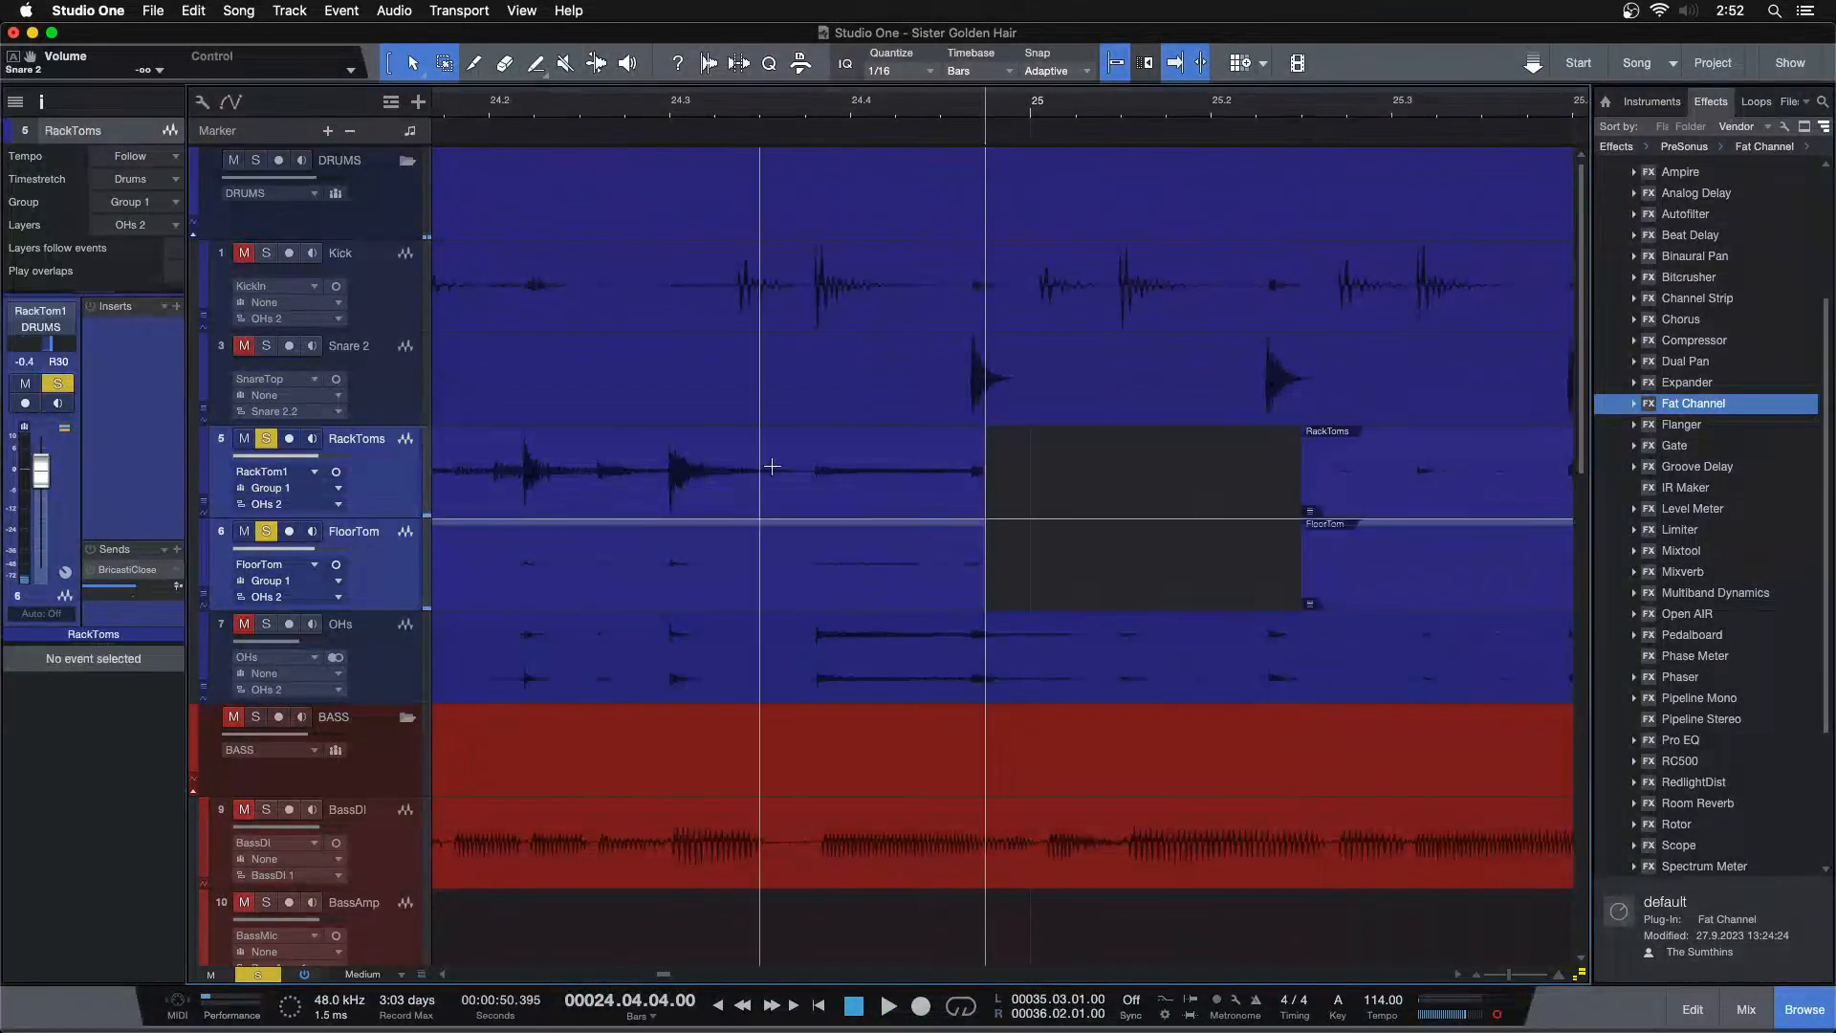
{"action": "left_click", "coordinate": [964, 495]}
{"action": "left_click_drag", "start_coordinate": [974, 440], "coordinate": [660, 528]}
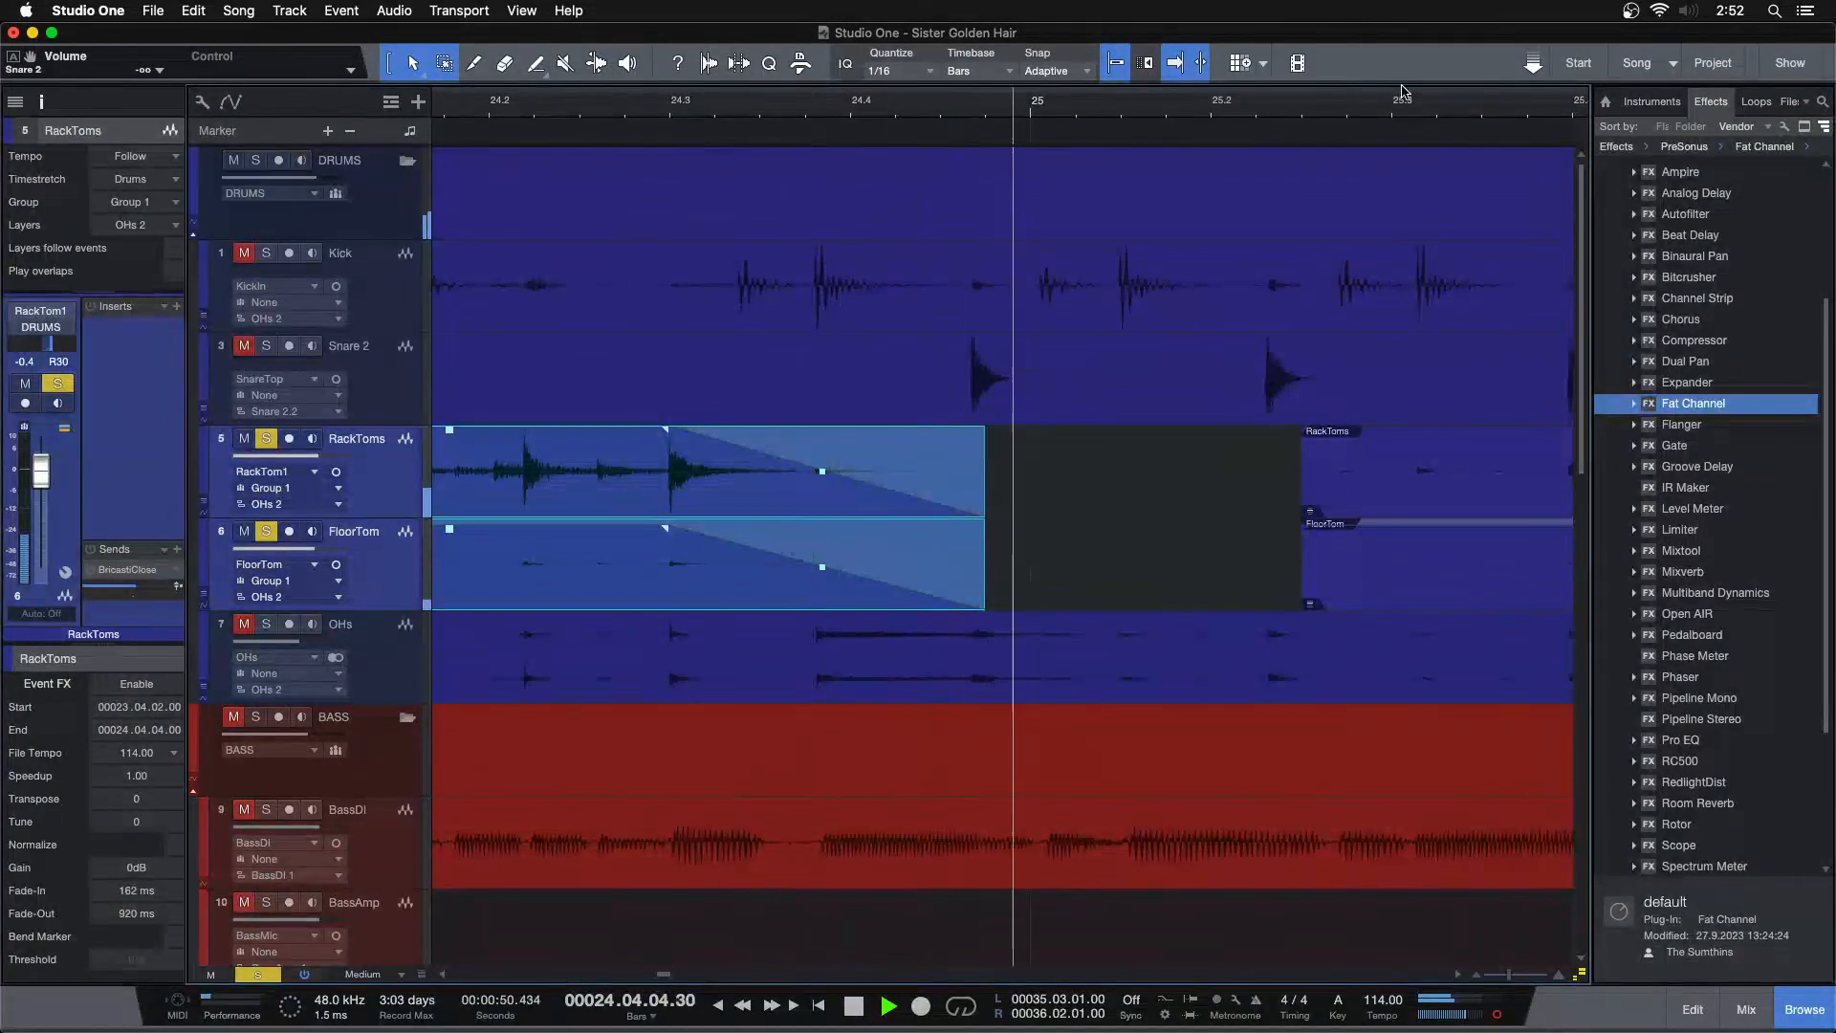
Delete the silent tom section before the hit near bar 44.2 and add a short fade-in of about 51 ms
{"action": "left_click_drag", "start_coordinate": [1122, 99], "coordinate": [547, 18]}
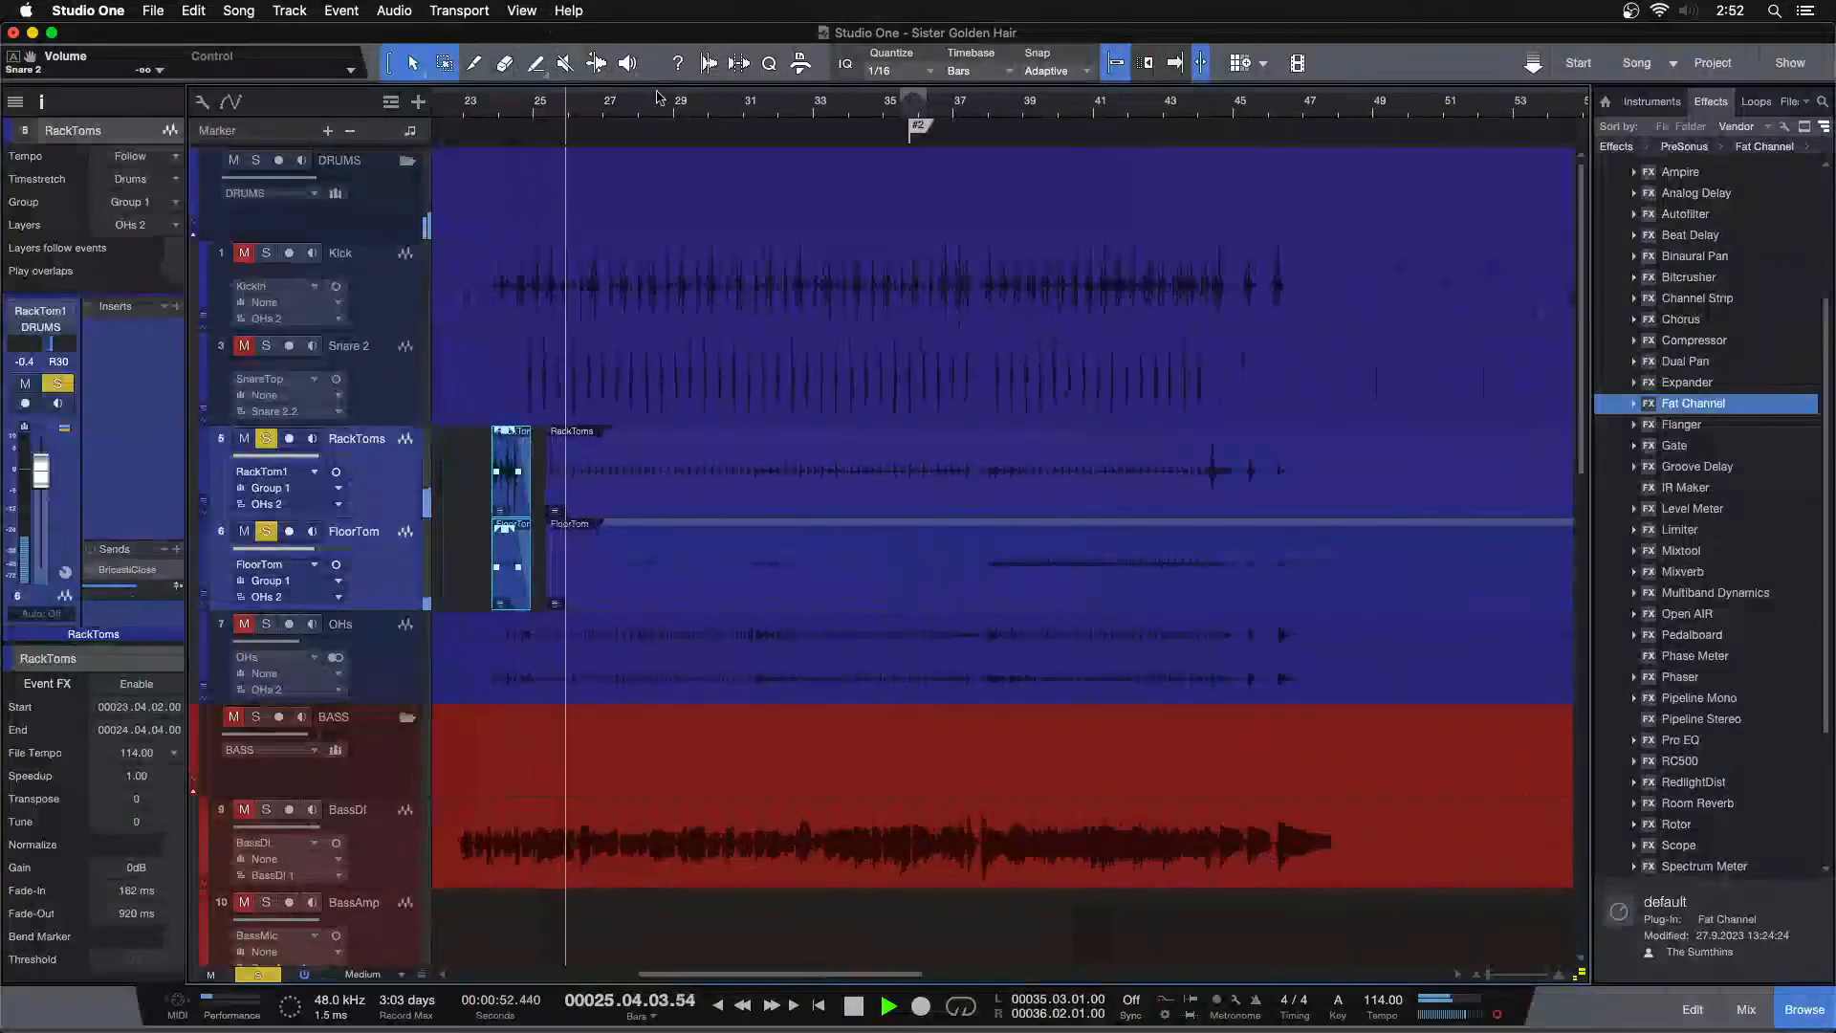
{"action": "left_click", "coordinate": [941, 111]}
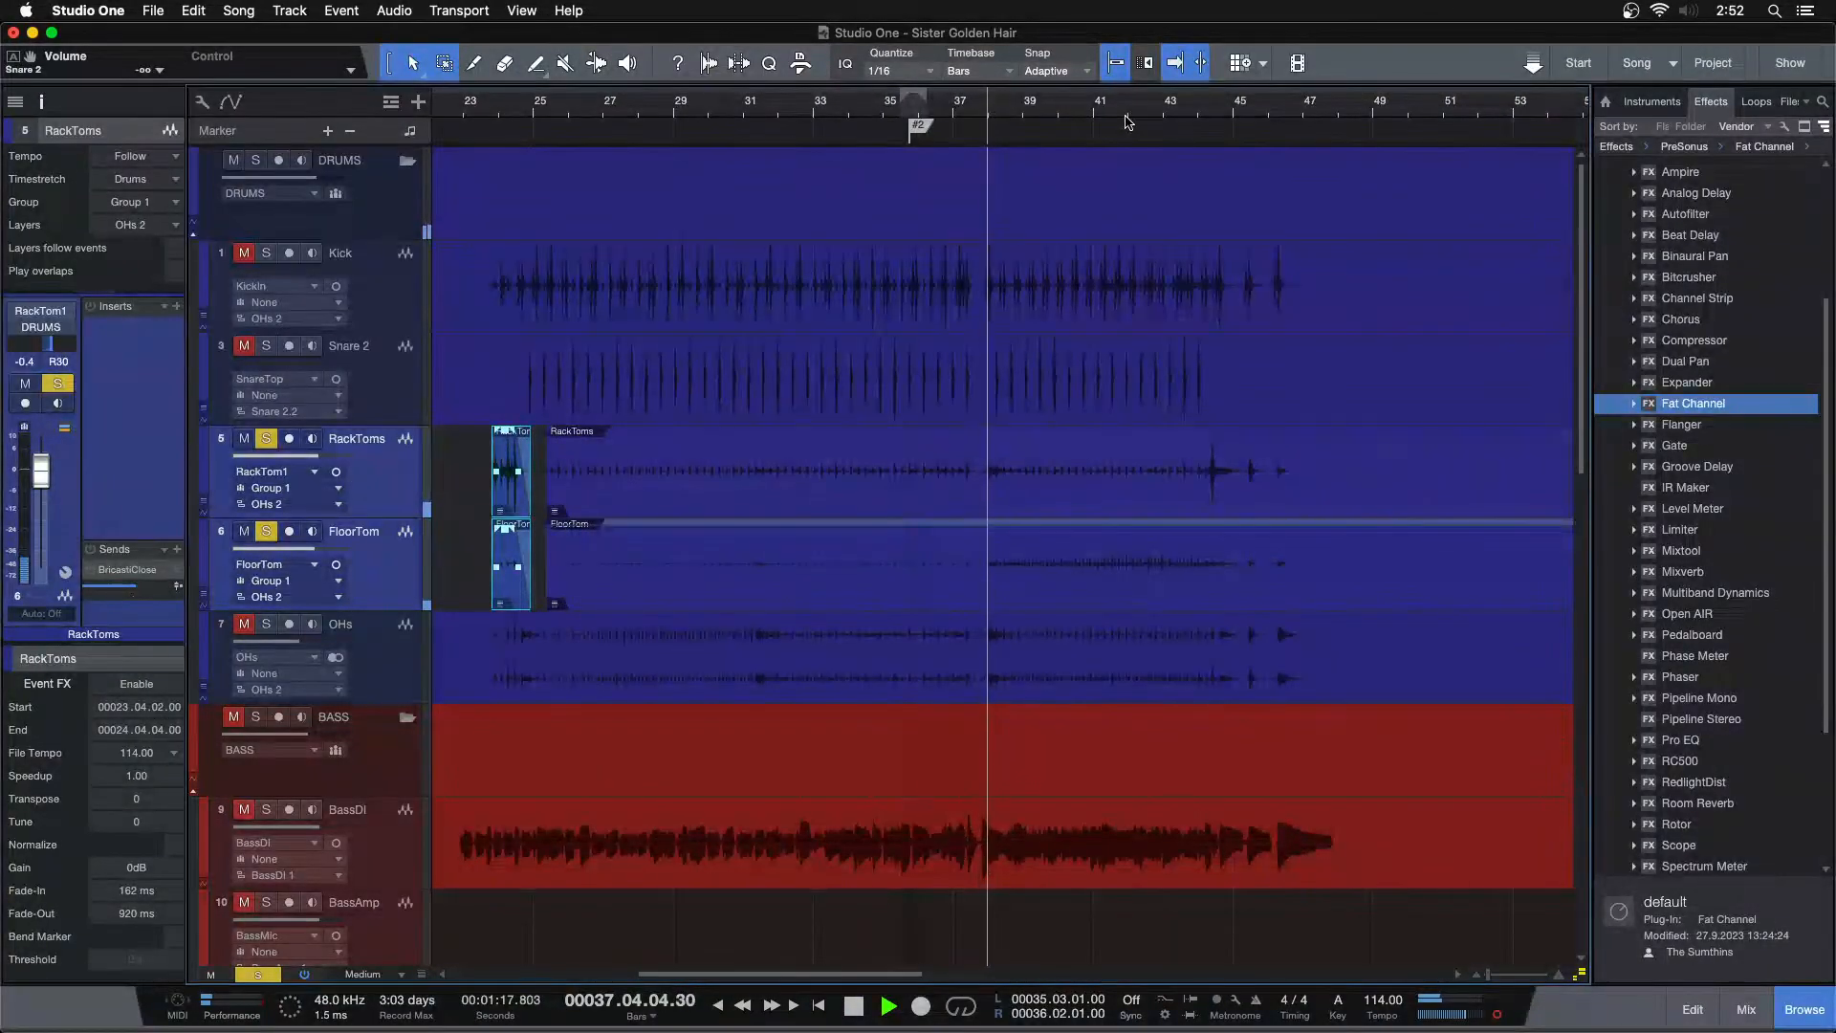
{"action": "left_click_drag", "start_coordinate": [1172, 131], "coordinate": [844, 196]}
{"action": "left_click_drag", "start_coordinate": [870, 459], "coordinate": [695, 538]}
{"action": "key", "text": "space"}
{"action": "key", "text": "Delete"}
{"action": "left_click_drag", "start_coordinate": [739, 468], "coordinate": [594, 566]}
{"action": "left_click_drag", "start_coordinate": [779, 508], "coordinate": [547, 579]}
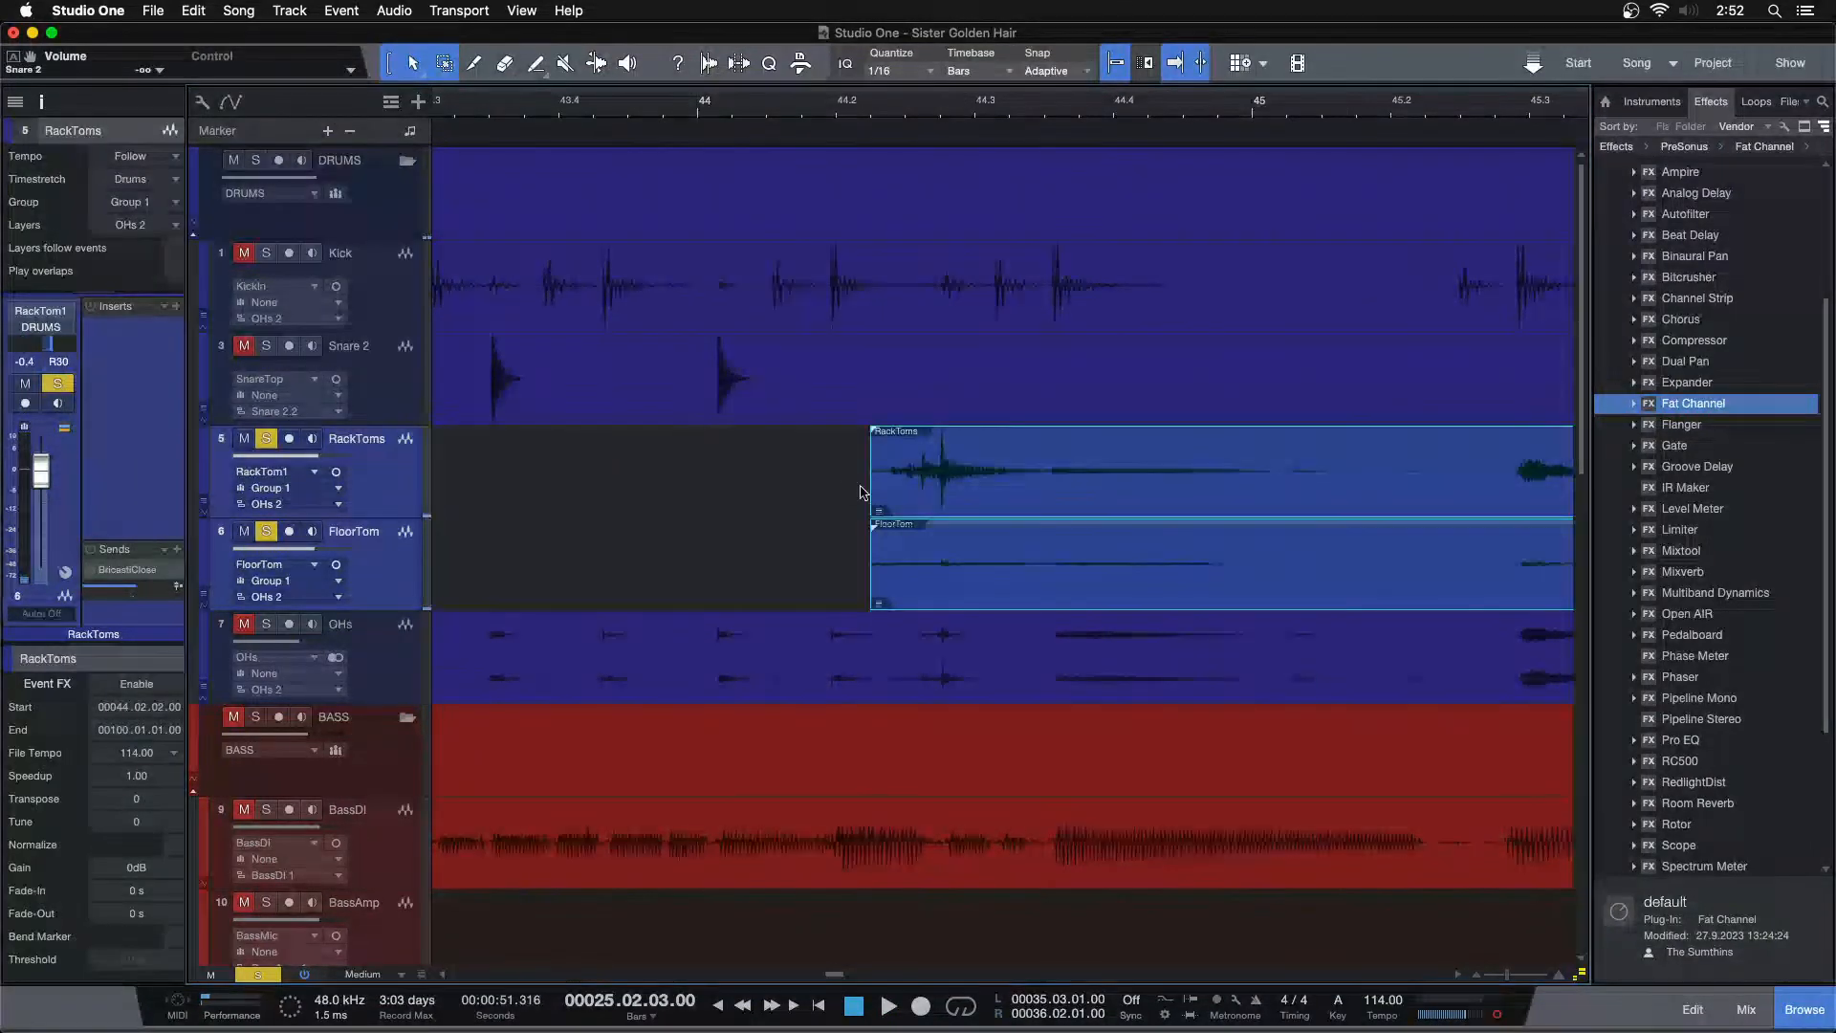
{"action": "left_click_drag", "start_coordinate": [839, 486], "coordinate": [947, 574]}
{"action": "left_click", "coordinate": [893, 476]}
{"action": "key", "text": "space"}
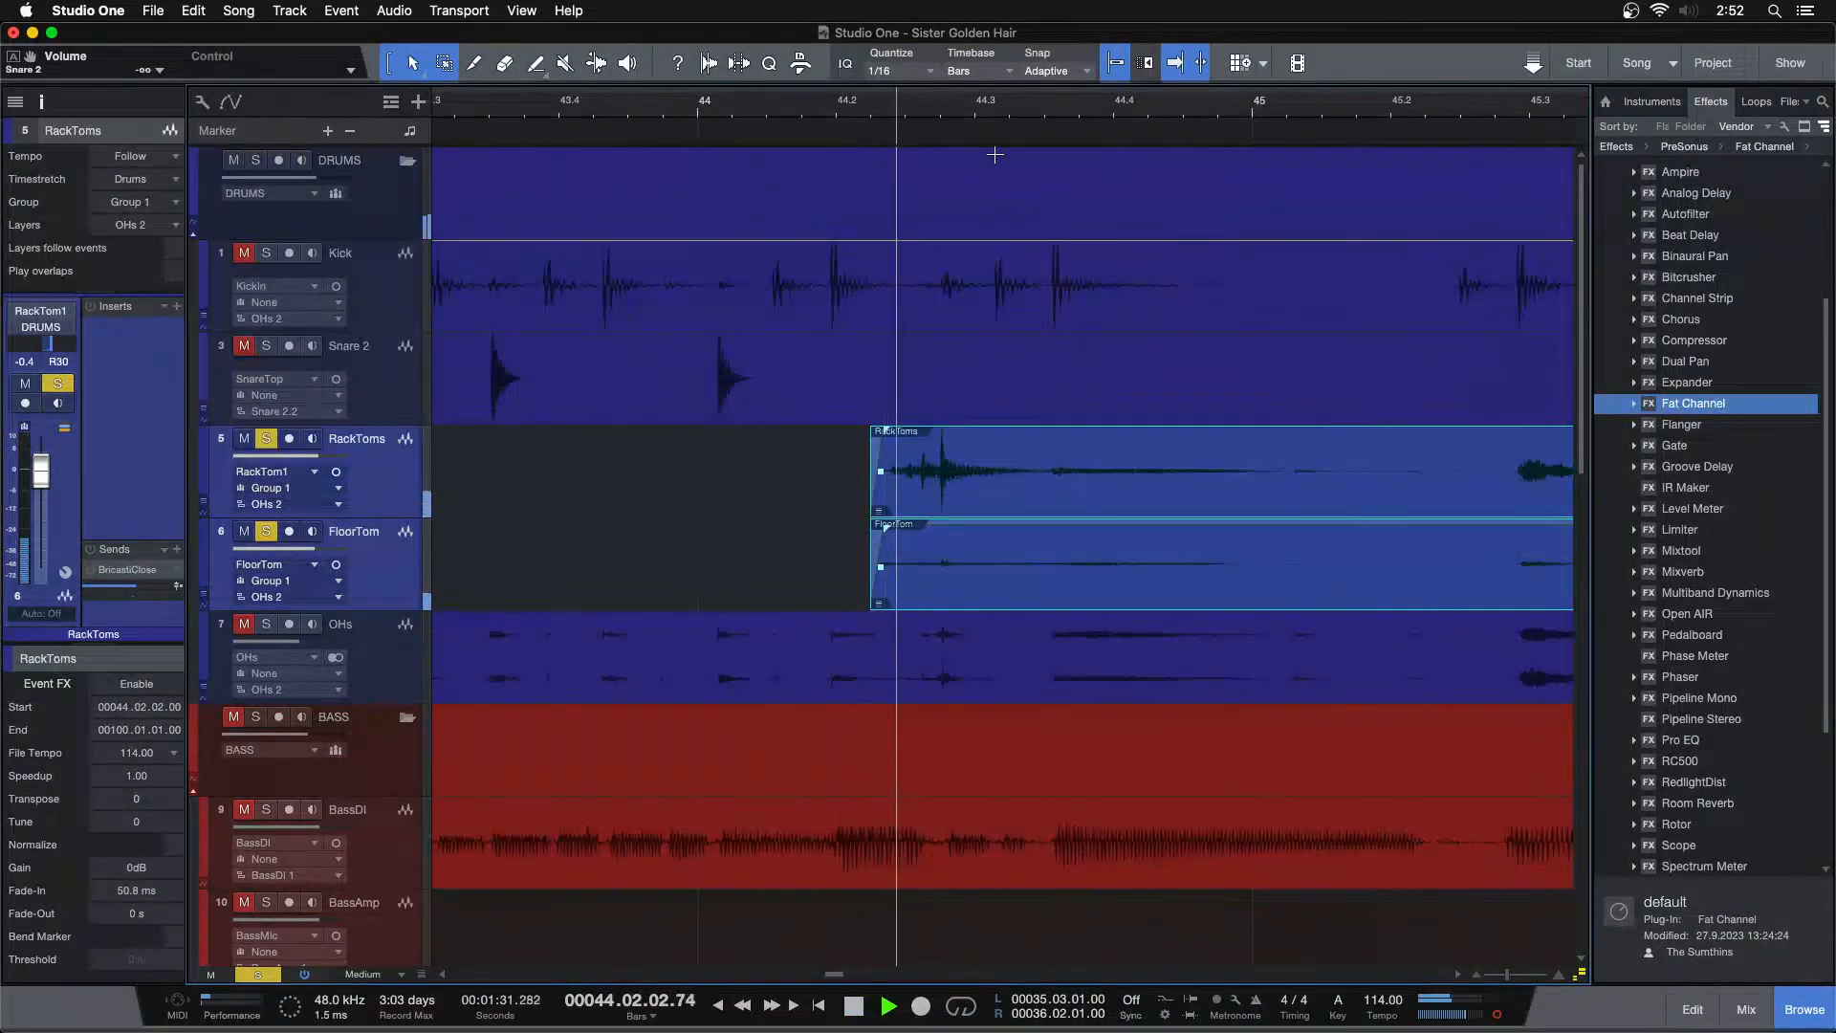
Remove the tom silence after the hit near bar 44.3 and set a fade-out of about 907 ms on the preceding events
{"action": "key", "text": "space"}
{"action": "left_click_drag", "start_coordinate": [1208, 450], "coordinate": [1321, 595]}
{"action": "key", "text": "Delete"}
{"action": "left_click", "coordinate": [1154, 470]}
{"action": "left_click_drag", "start_coordinate": [1175, 442], "coordinate": [936, 458]}
{"action": "key", "text": "space"}
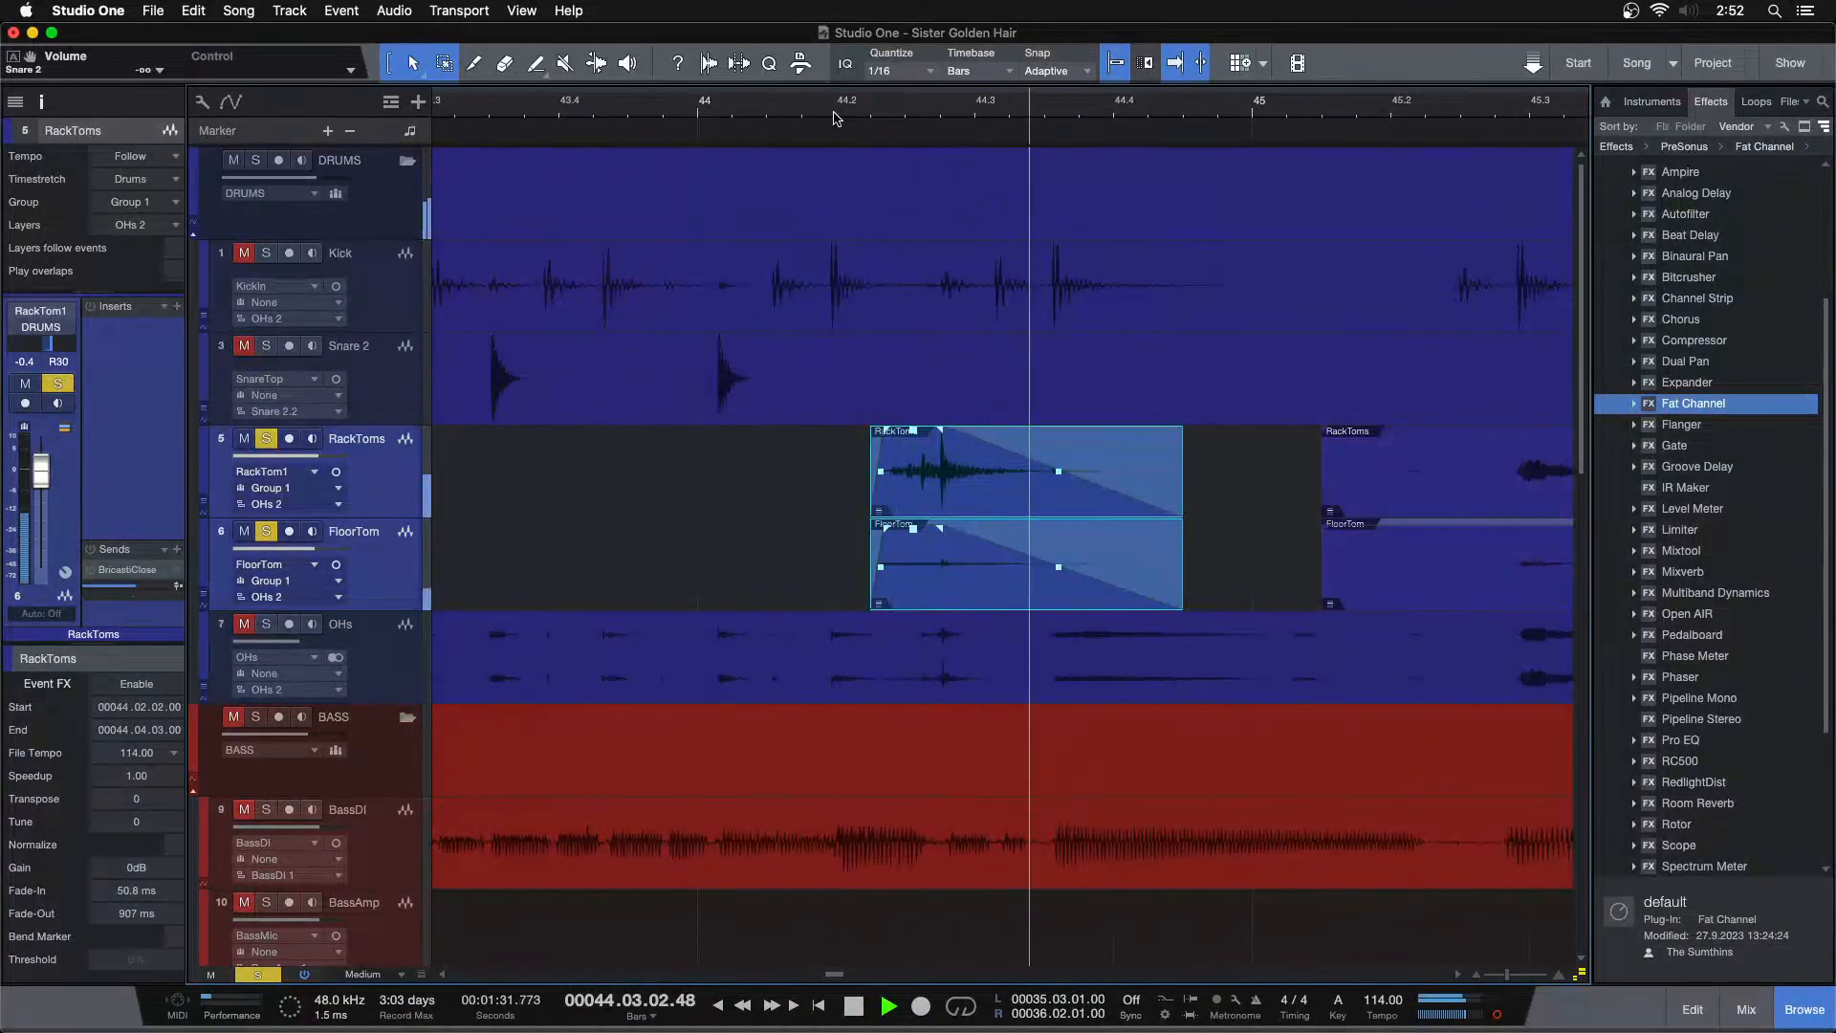
Trim the start of the next tom events up to the hit at bar 55.2 and add a fade-in of about 213 ms
{"action": "left_click_drag", "start_coordinate": [1488, 109], "coordinate": [676, 59]}
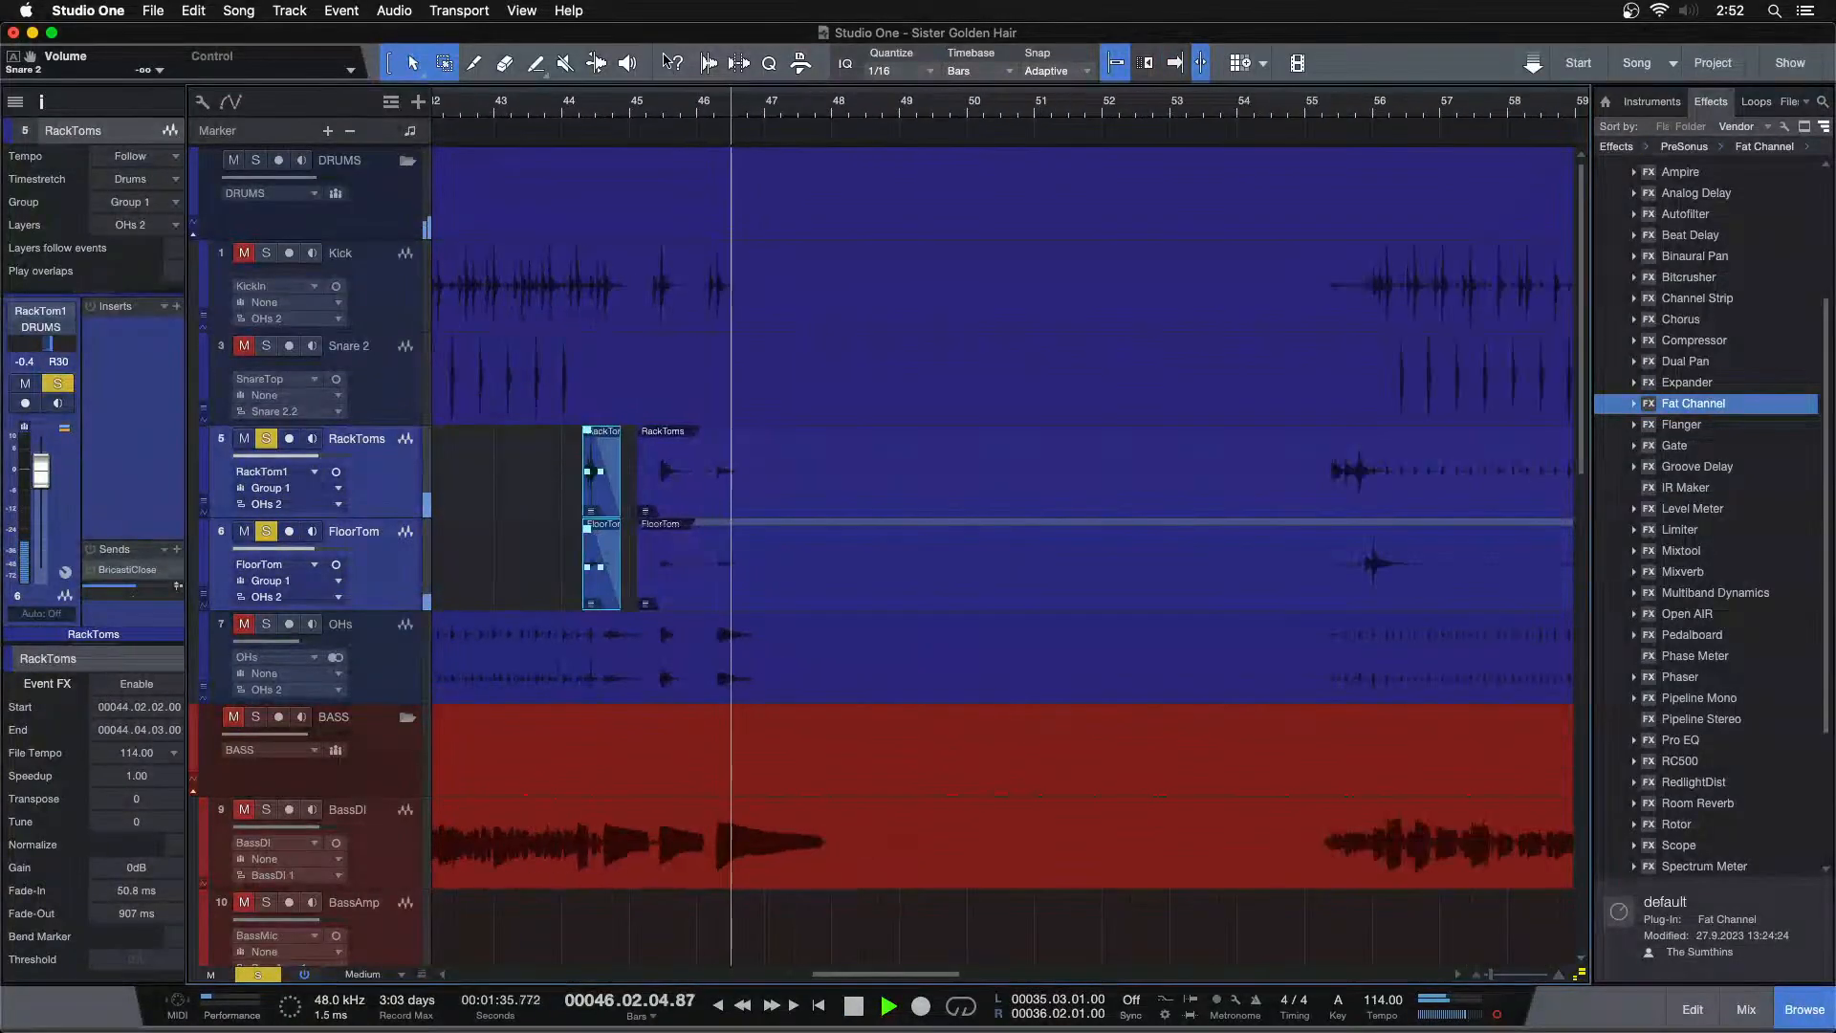
{"action": "left_click_drag", "start_coordinate": [638, 479], "coordinate": [1221, 478]}
{"action": "left_click_drag", "start_coordinate": [1314, 112], "coordinate": [938, 135]}
{"action": "left_click_drag", "start_coordinate": [620, 488], "coordinate": [920, 490]}
{"action": "key", "text": "space"}
{"action": "key", "text": "f"}
{"action": "left_click_drag", "start_coordinate": [966, 107], "coordinate": [967, 161]}
{"action": "left_click_drag", "start_coordinate": [722, 484], "coordinate": [919, 453]}
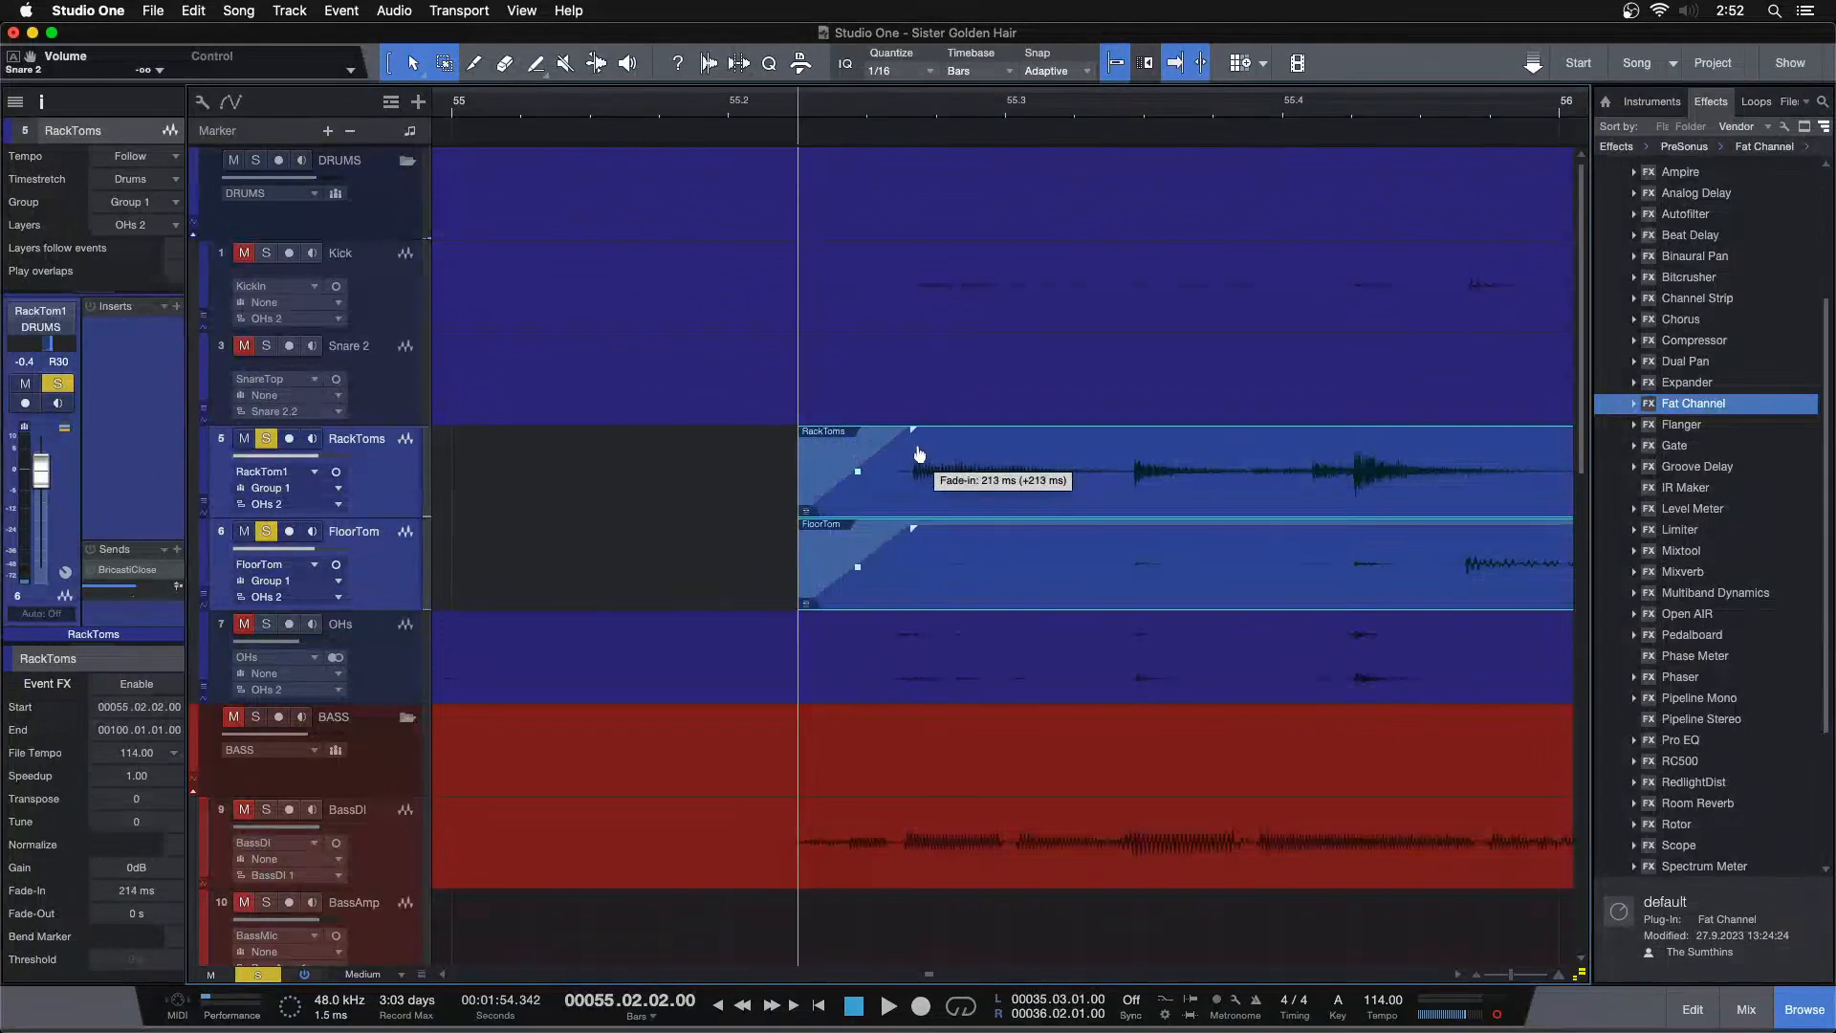
{"action": "key", "text": "space"}
Delete the tom silence after the hit from about bar 56.3 and give the preceding events a fade-out of about 1 second
{"action": "left_click_drag", "start_coordinate": [850, 110], "coordinate": [562, 74]}
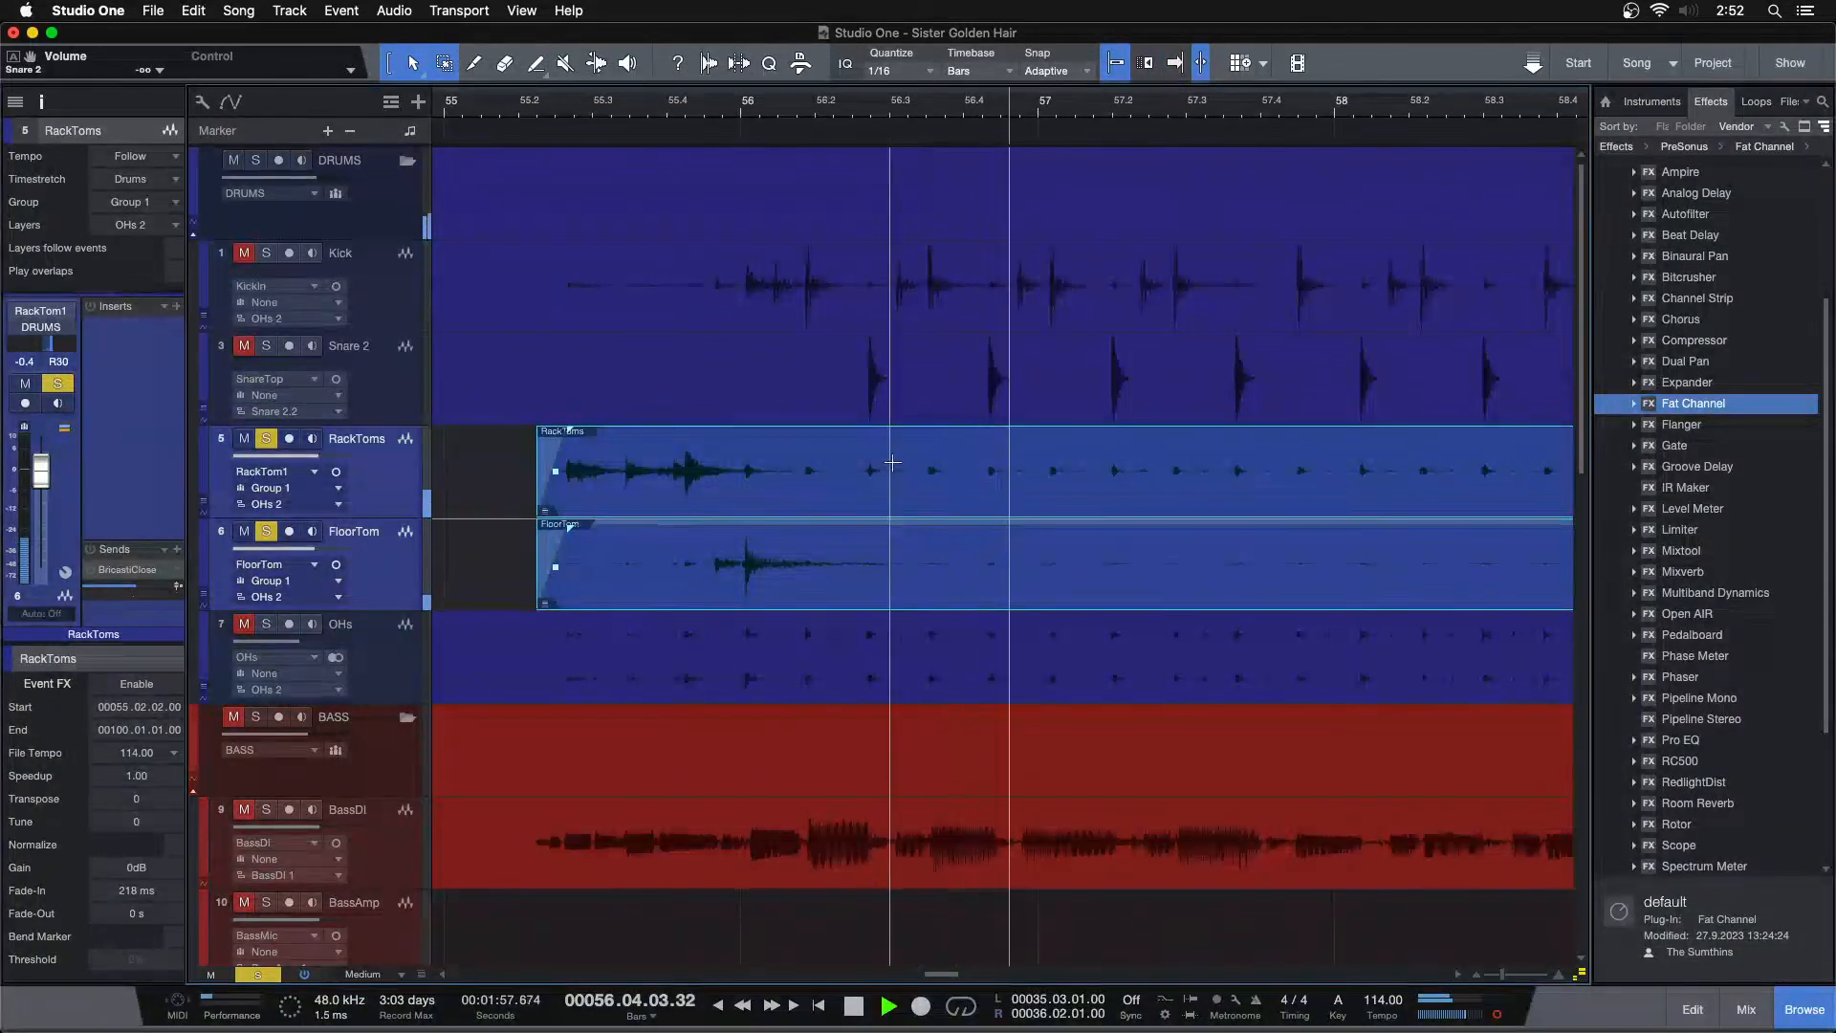
{"action": "left_click", "coordinate": [928, 494]}
{"action": "key", "text": "space"}
{"action": "left_click_drag", "start_coordinate": [928, 495], "coordinate": [1393, 579]}
{"action": "key", "text": "Delete"}
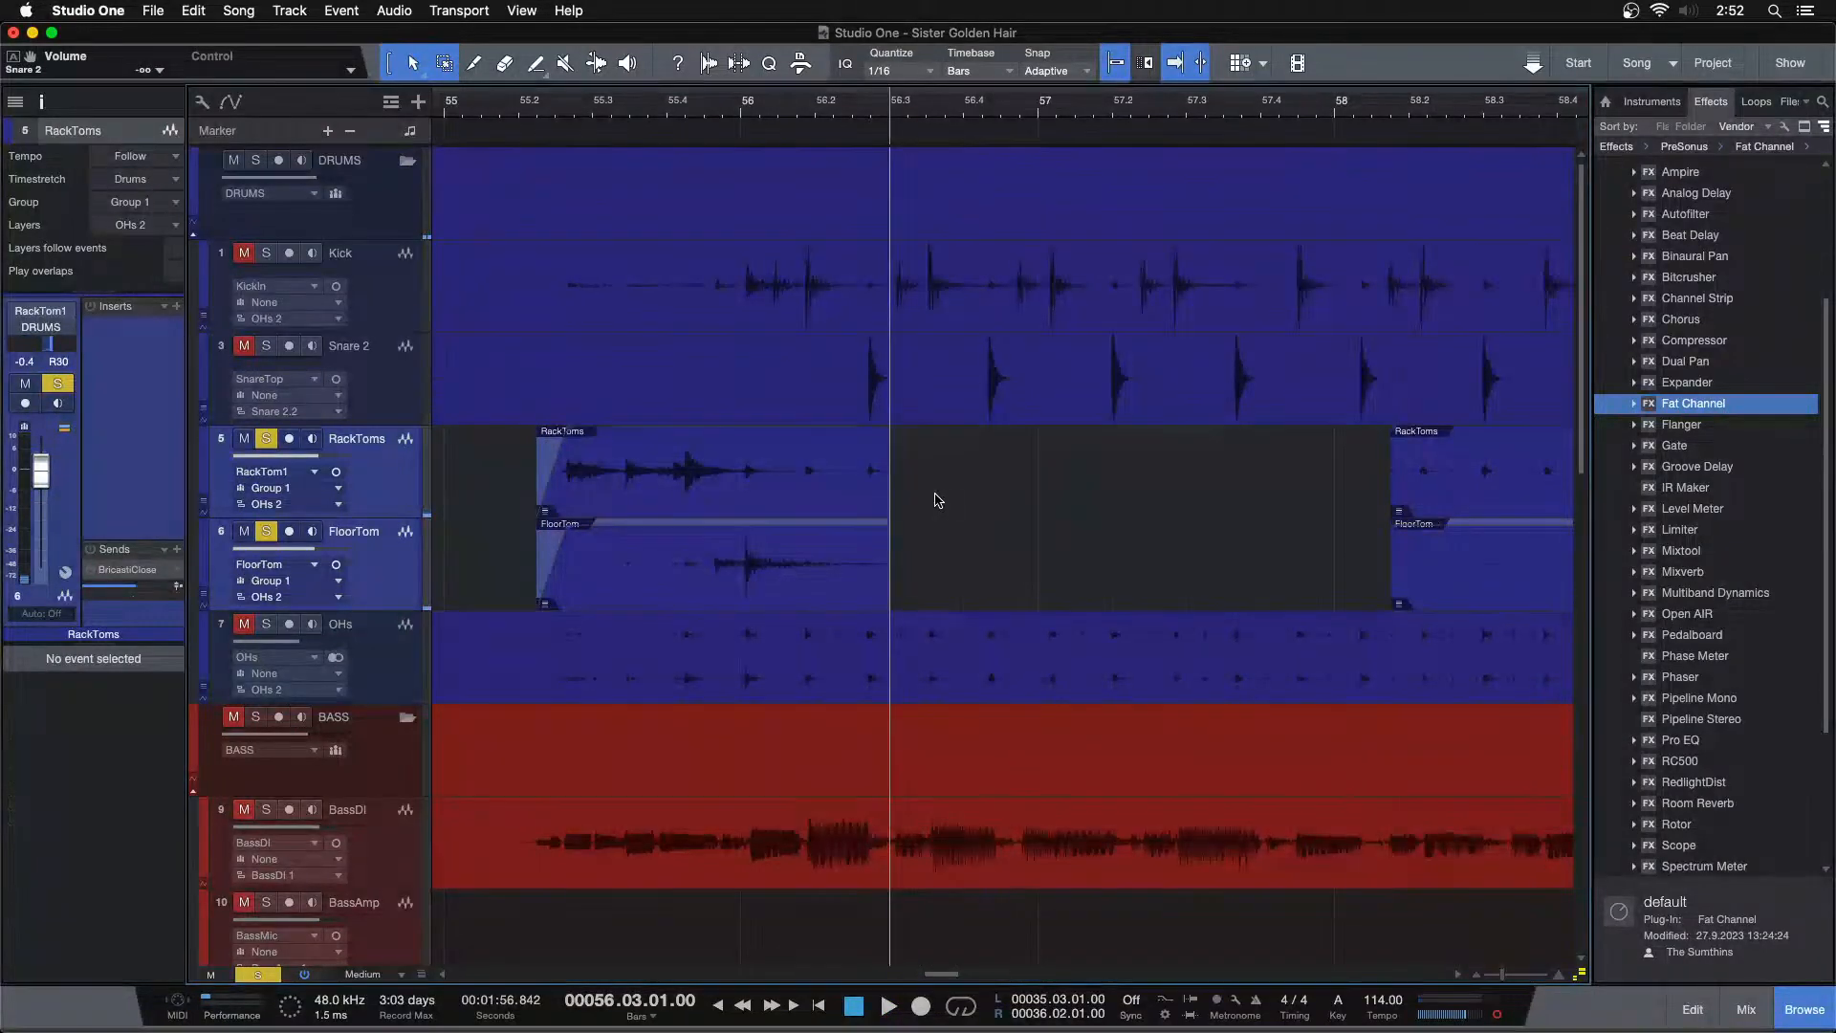
{"action": "left_click", "coordinate": [863, 571]}
{"action": "left_click_drag", "start_coordinate": [884, 545], "coordinate": [735, 552]}
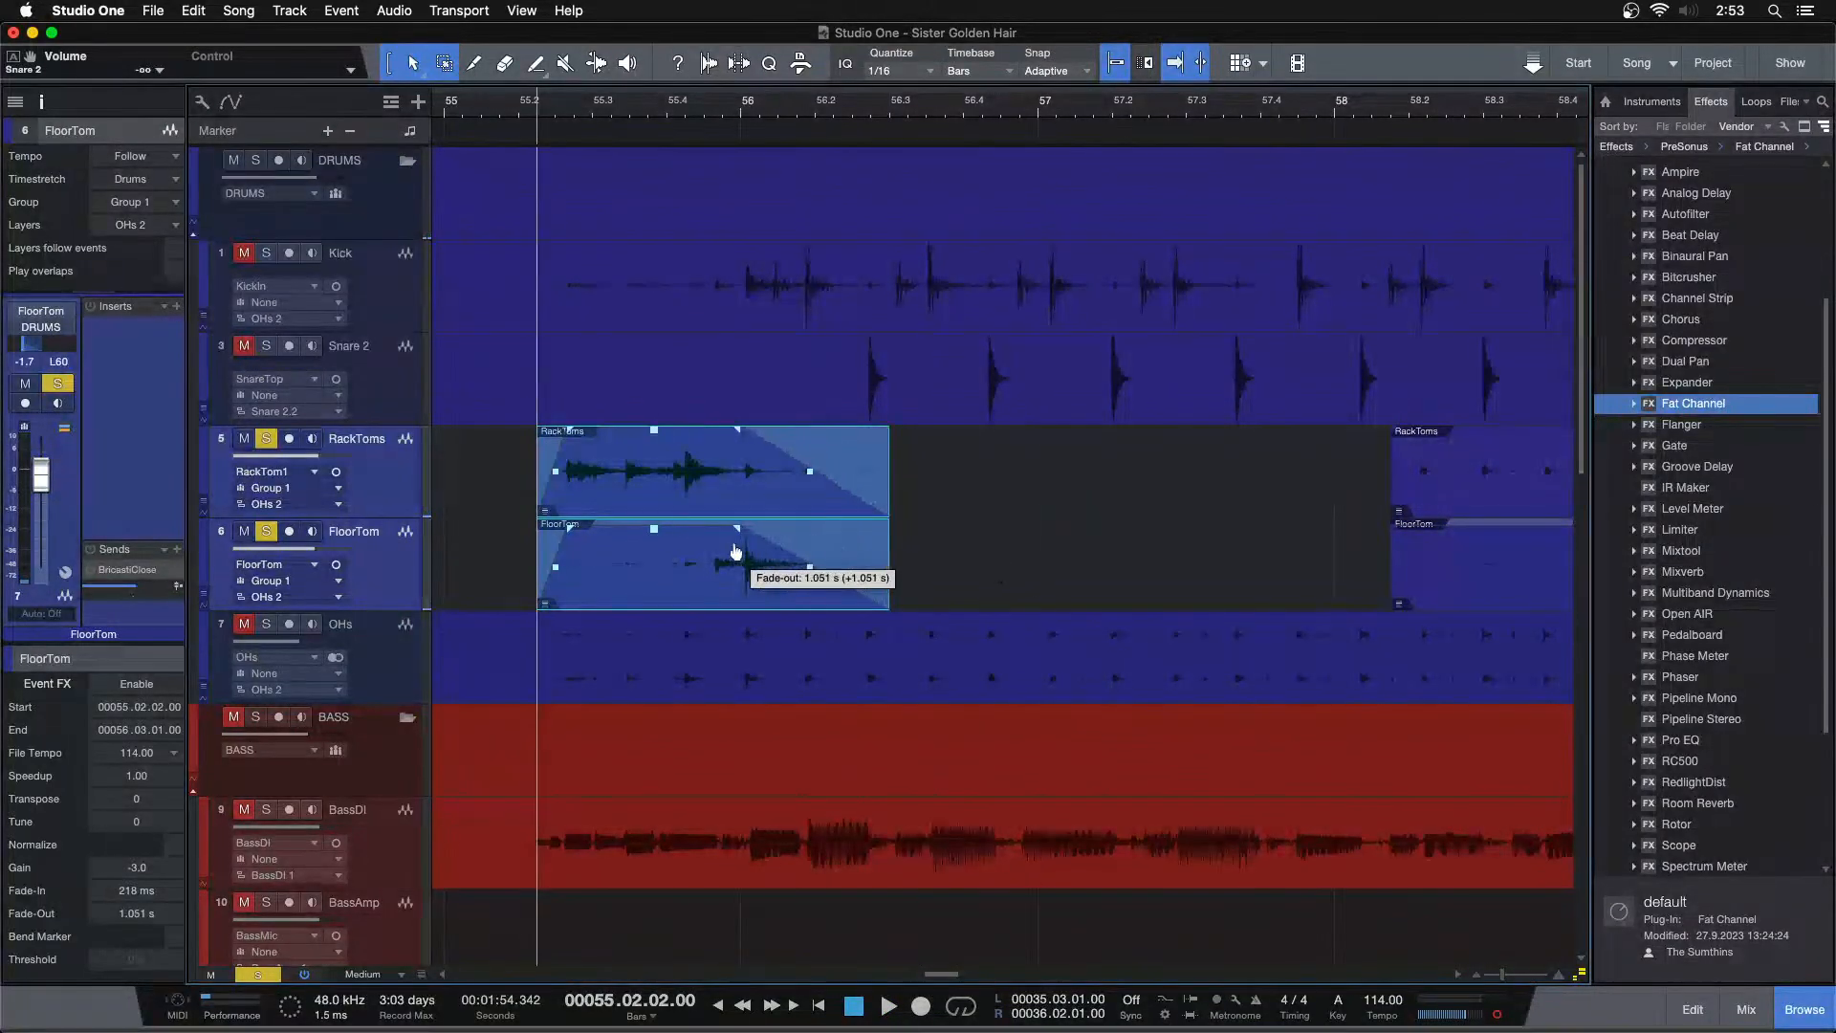
Delete the silent tom section before the hit near bar 68.4
{"action": "left_click_drag", "start_coordinate": [897, 107], "coordinate": [827, 7]}
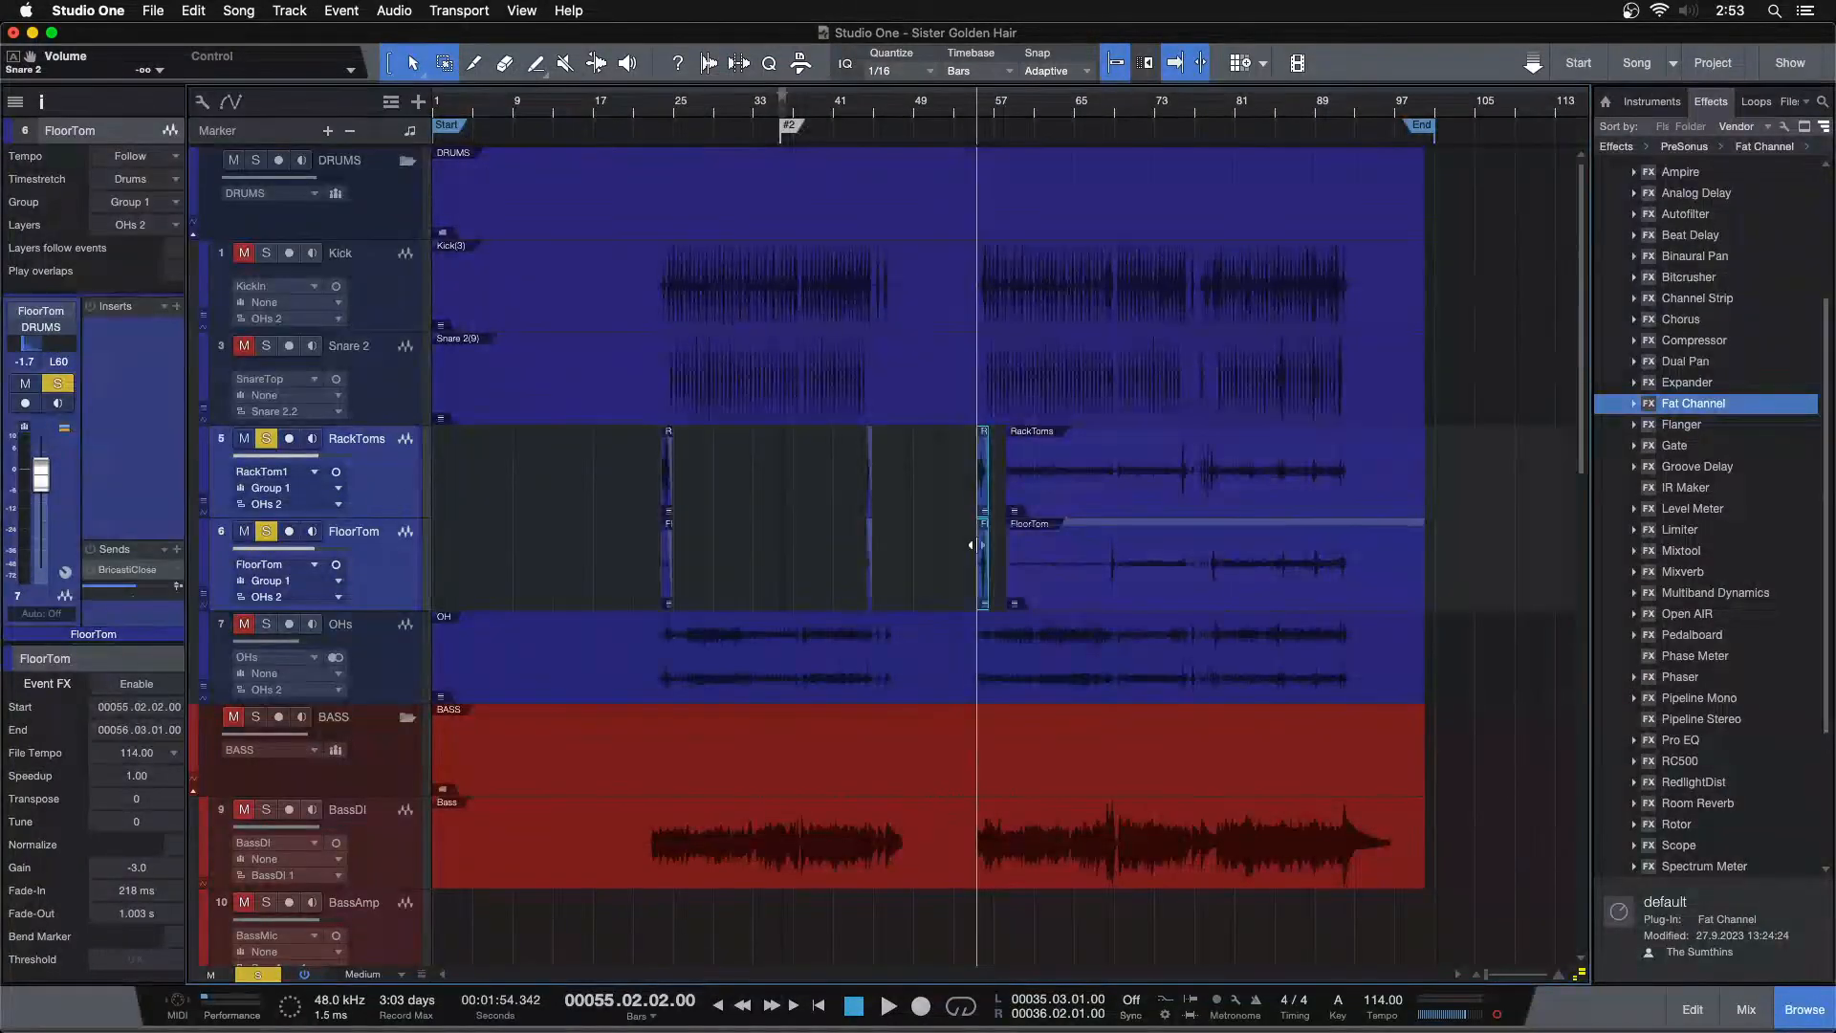
{"action": "left_click_drag", "start_coordinate": [1127, 107], "coordinate": [1066, 172]}
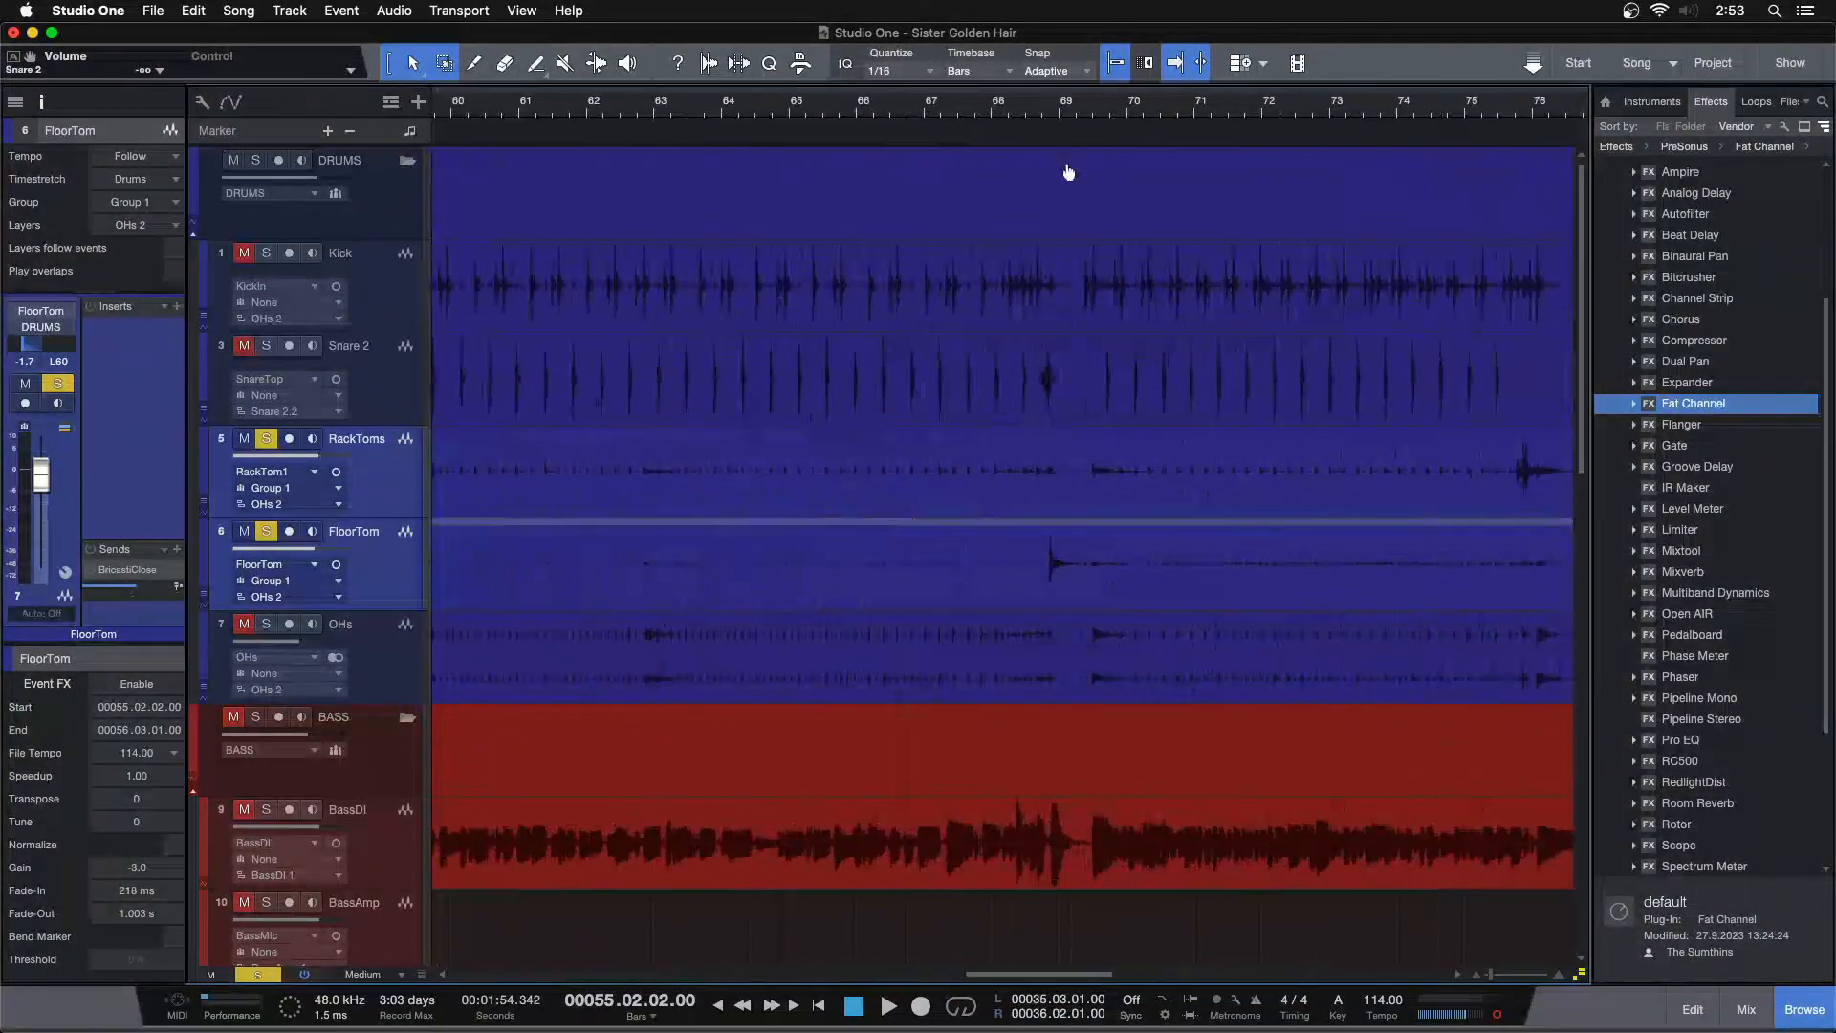
{"action": "key", "text": "space"}
{"action": "left_click_drag", "start_coordinate": [992, 112], "coordinate": [893, 164]}
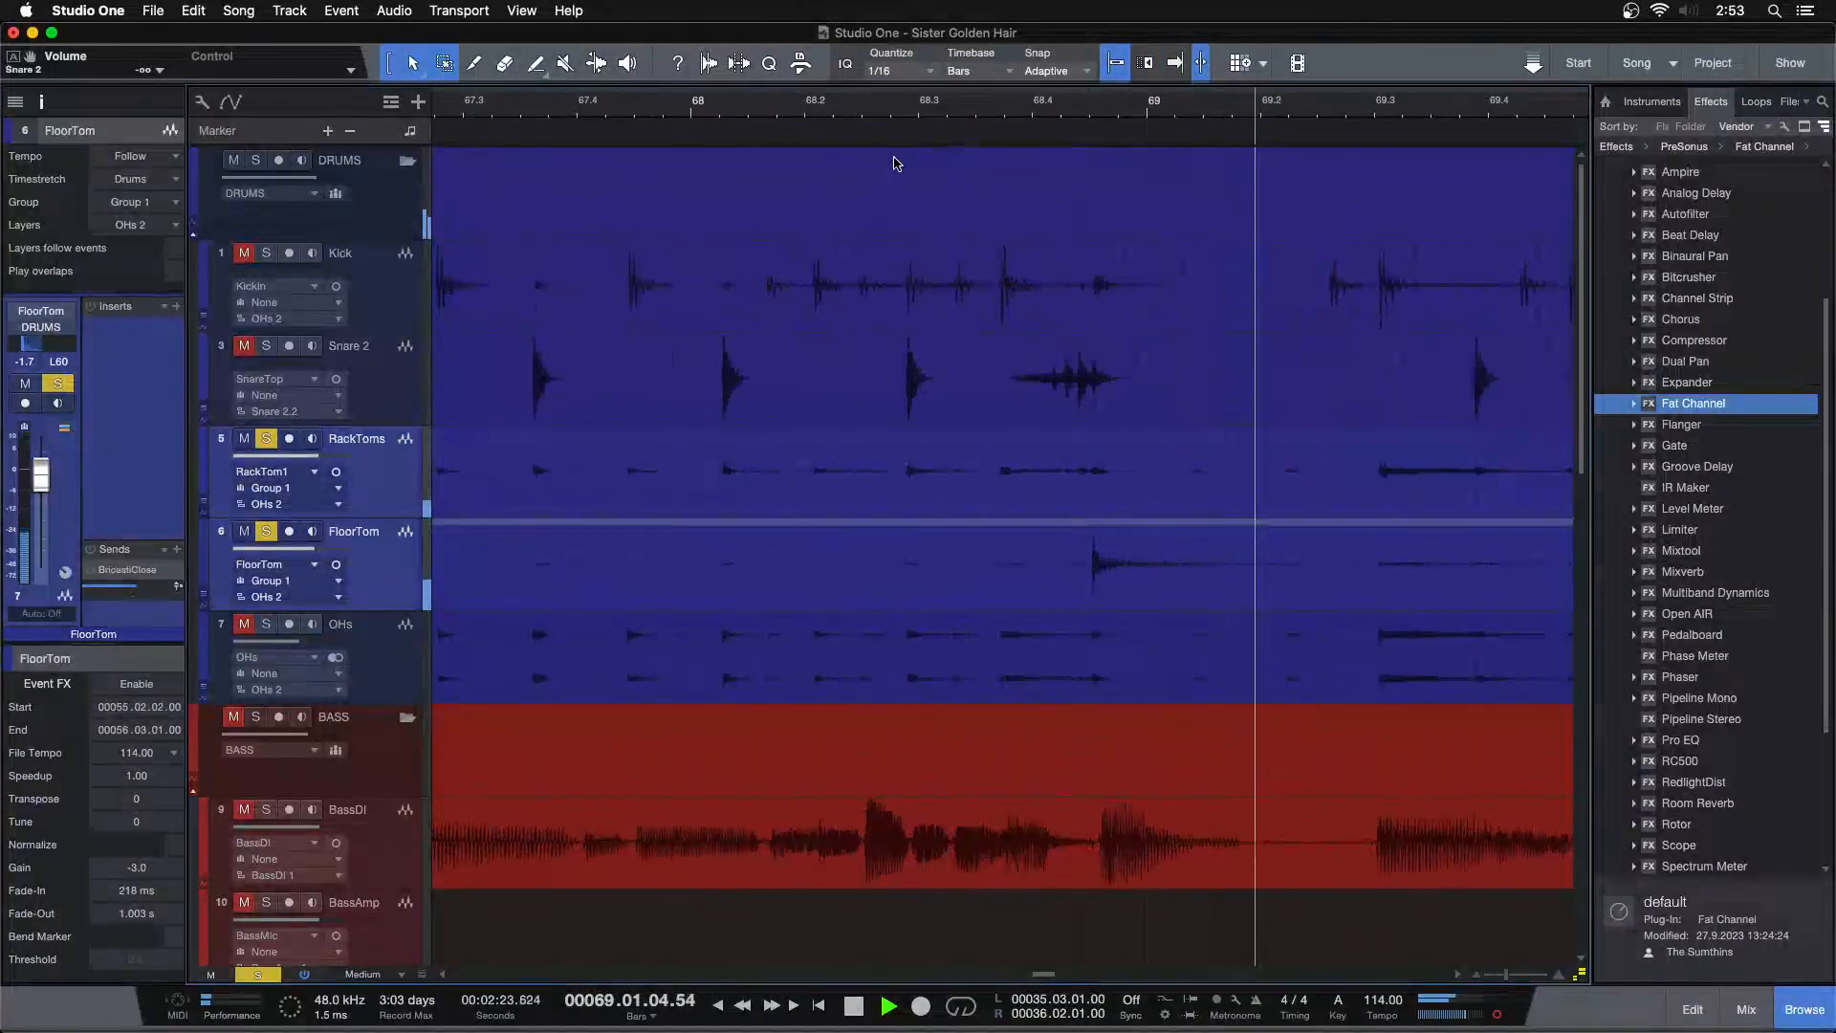
{"action": "key", "text": "space"}
{"action": "left_click_drag", "start_coordinate": [1060, 467], "coordinate": [834, 602]}
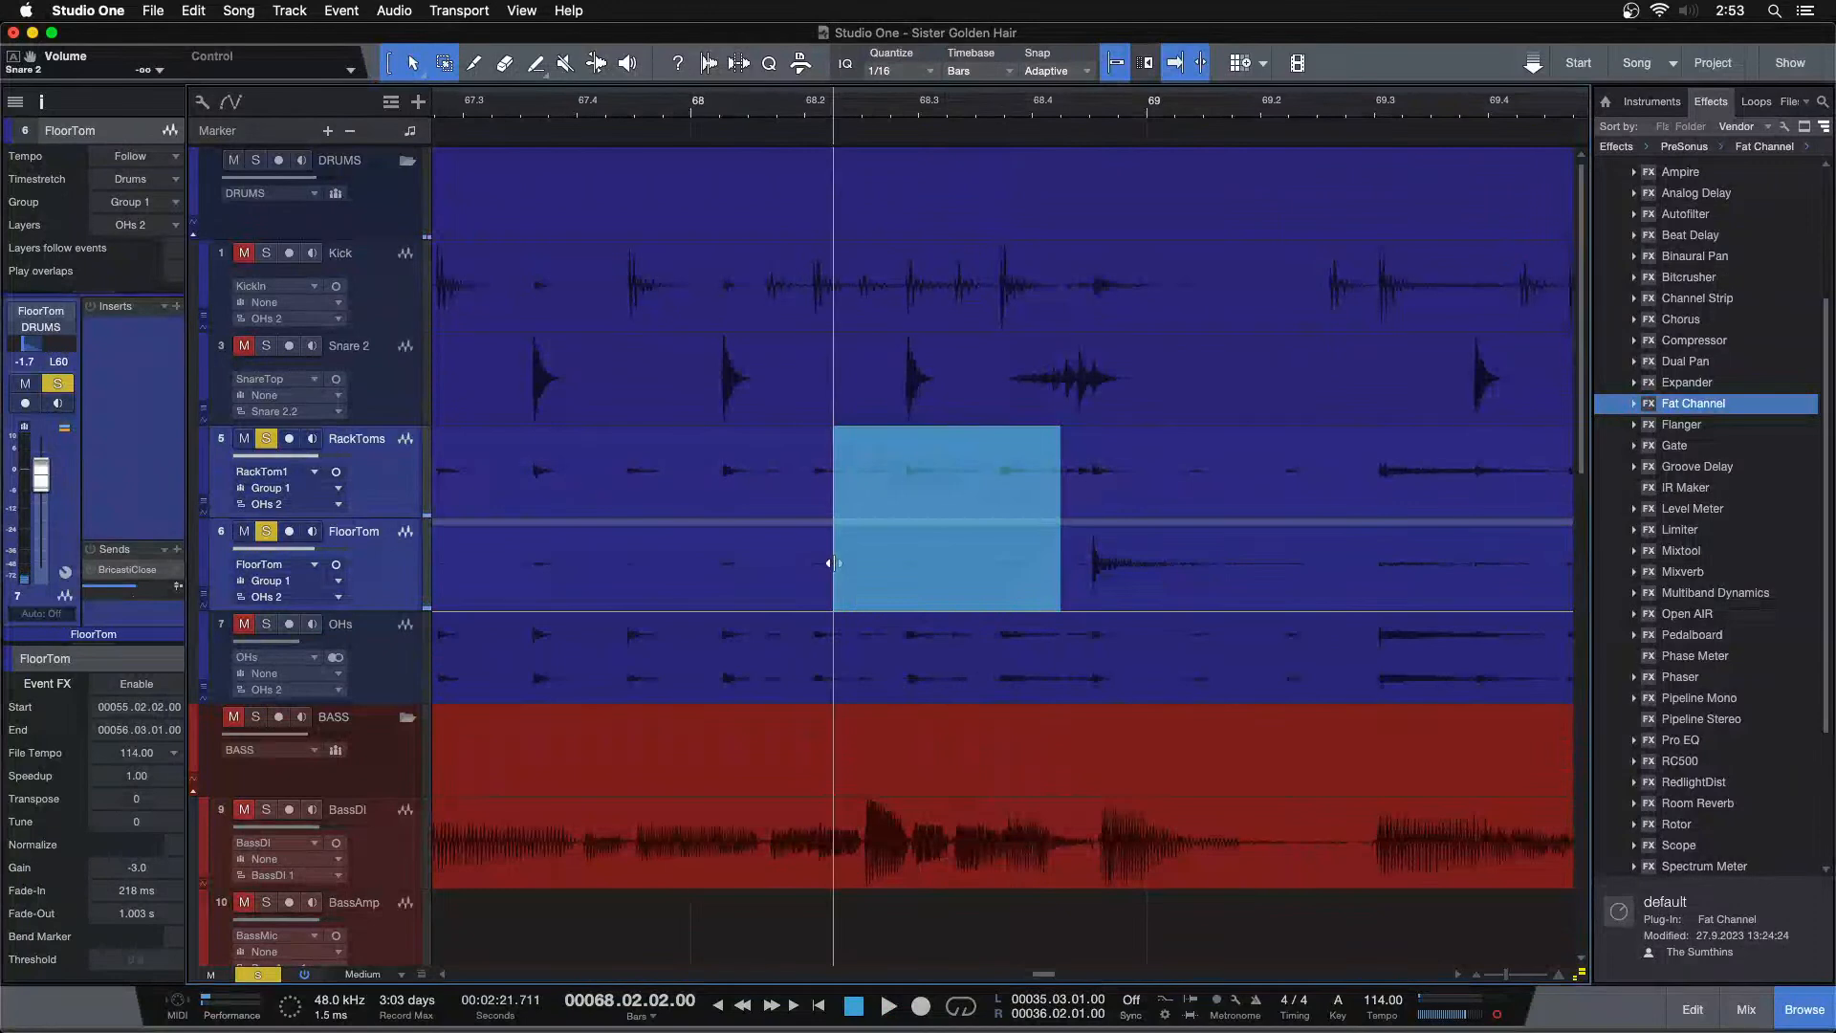
{"action": "key", "text": "Delete"}
{"action": "left_click_drag", "start_coordinate": [849, 503], "coordinate": [703, 566]}
{"action": "key", "text": "Delete"}
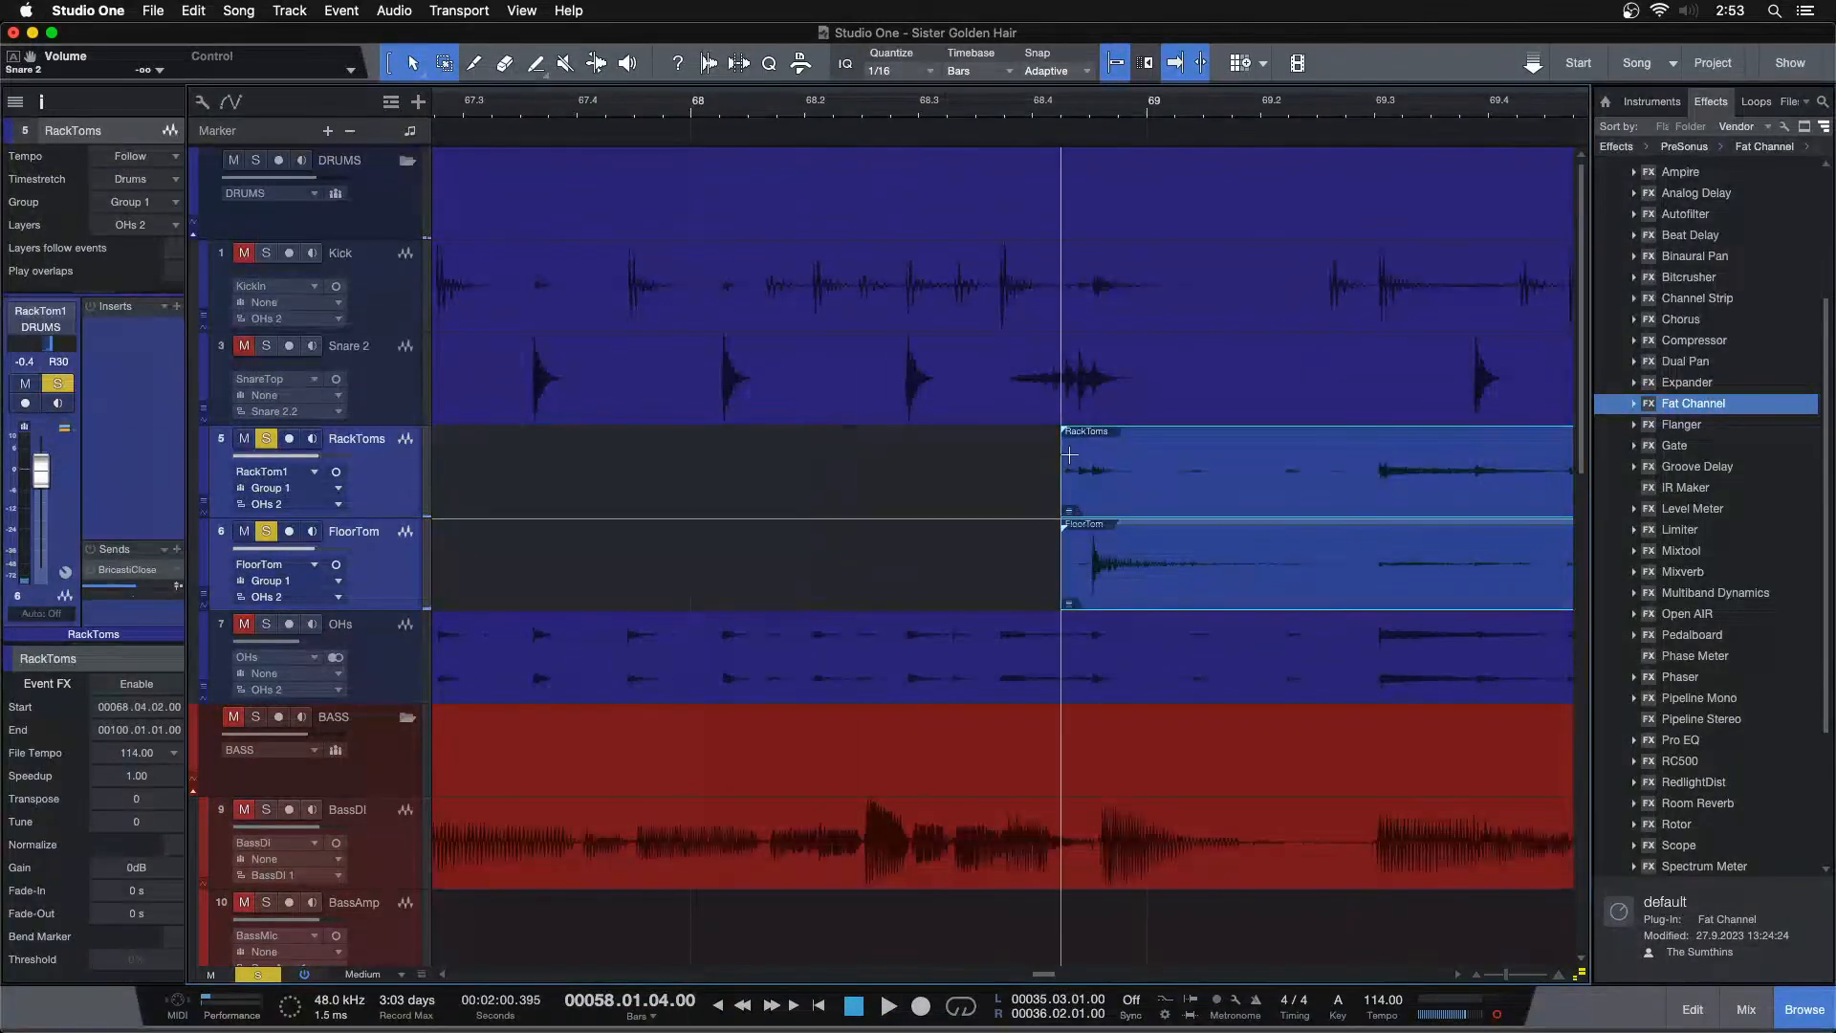
Add a fade-in of about 137 ms to the tom events at bar 68.4 and play it back
{"action": "left_click_drag", "start_coordinate": [1071, 436], "coordinate": [1090, 437]}
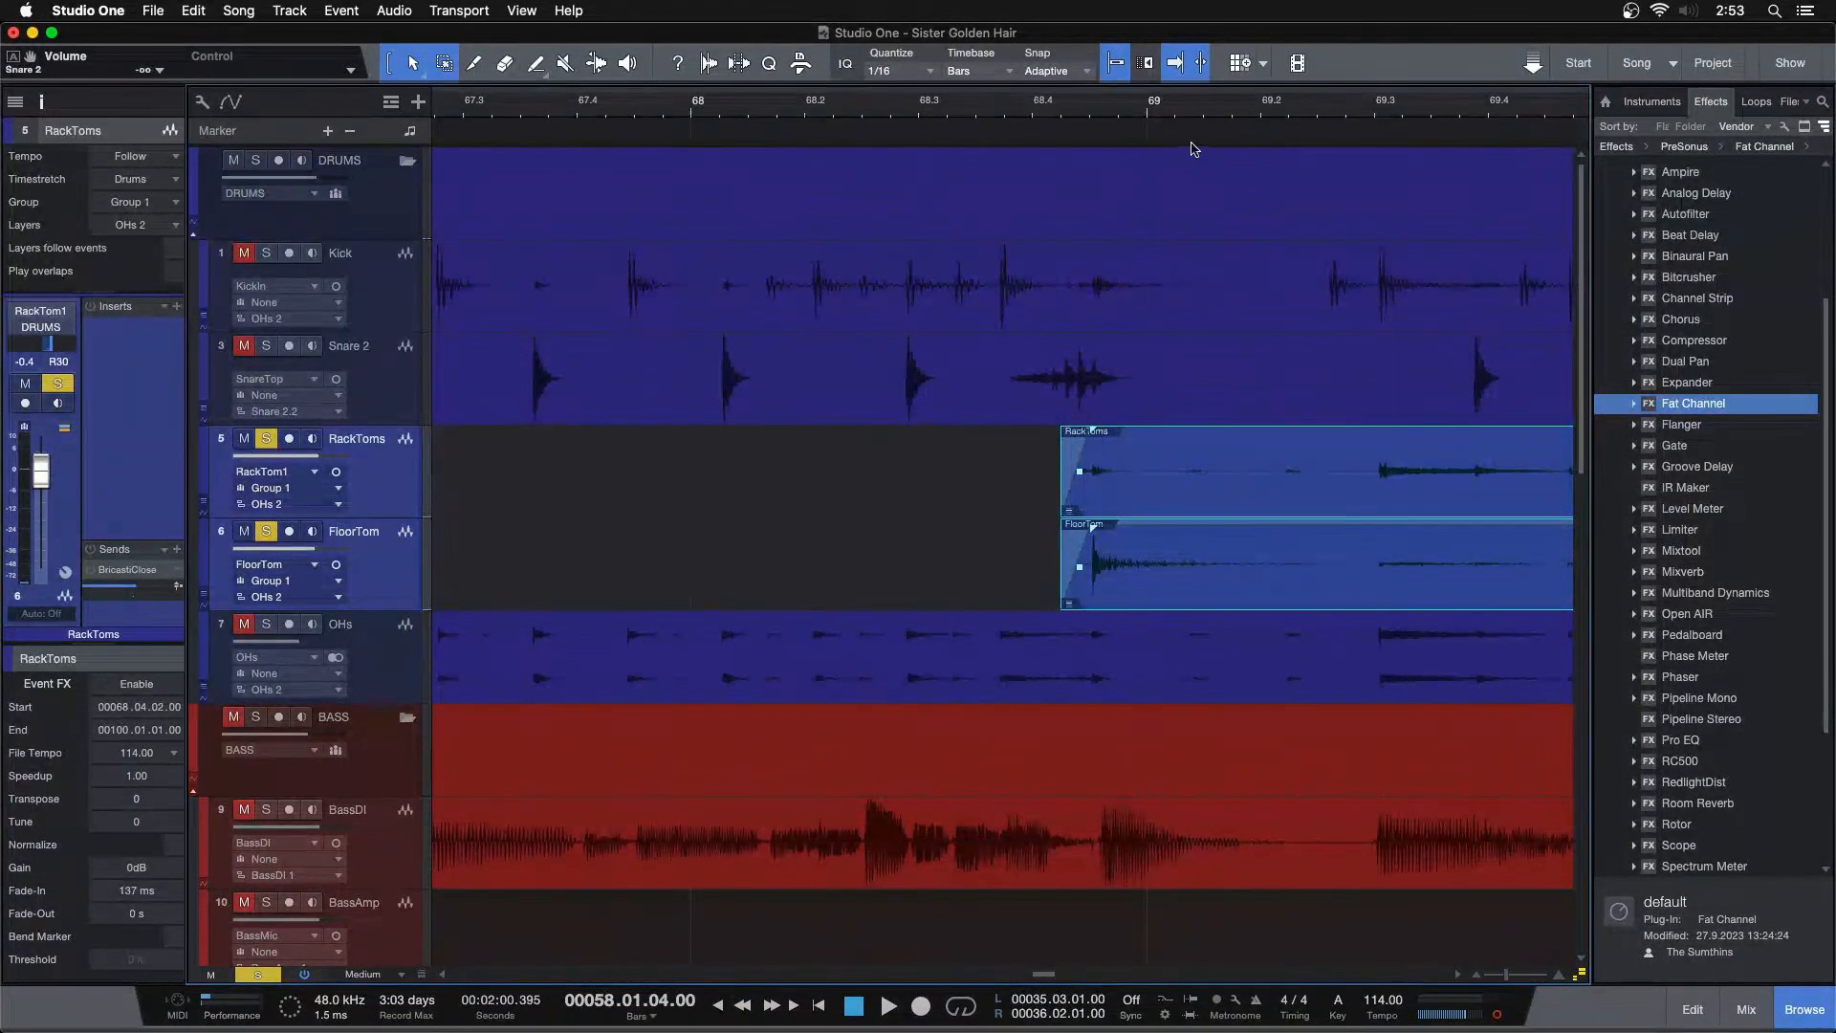
{"action": "left_click", "coordinate": [1041, 110]}
{"action": "key", "text": "space"}
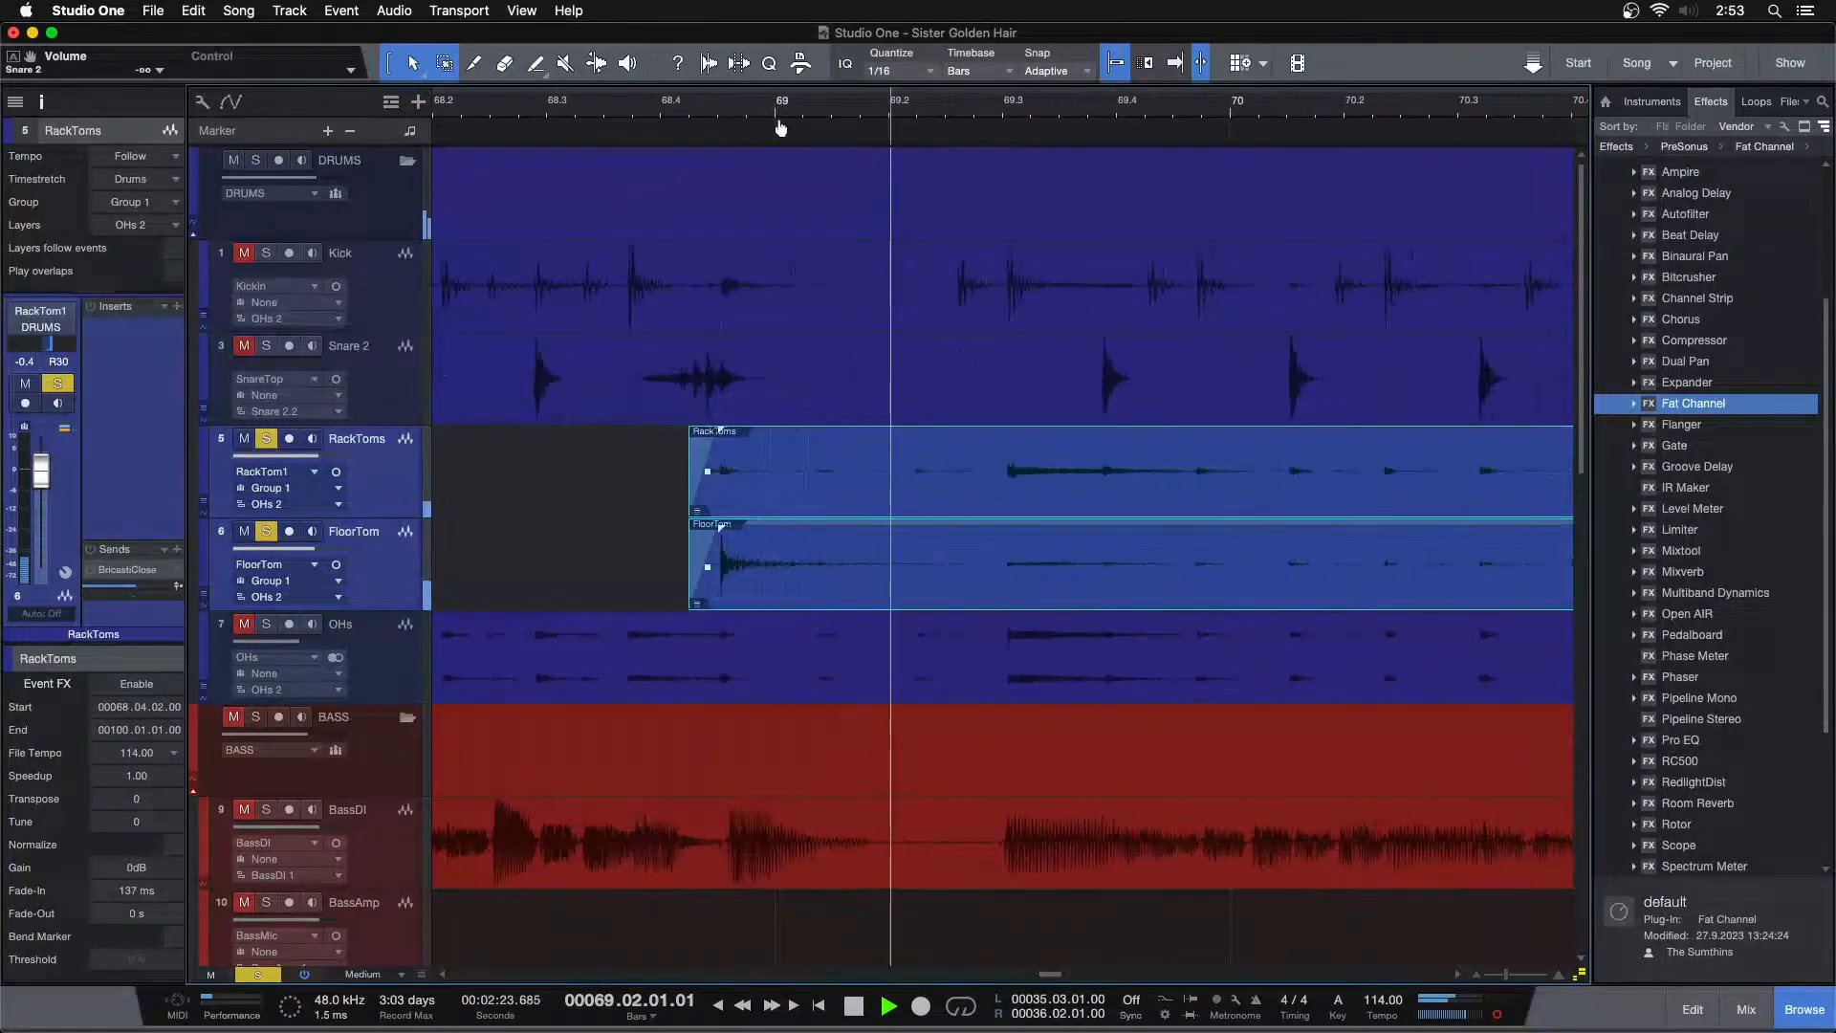
Delete the tom silence after the hit near bar 69.3 and set a fade-out of about 1.4 s on the preceding events
{"action": "key", "text": "space"}
{"action": "left_click_drag", "start_coordinate": [1030, 450], "coordinate": [1343, 545]}
{"action": "key", "text": "Delete"}
{"action": "left_click", "coordinate": [971, 496]}
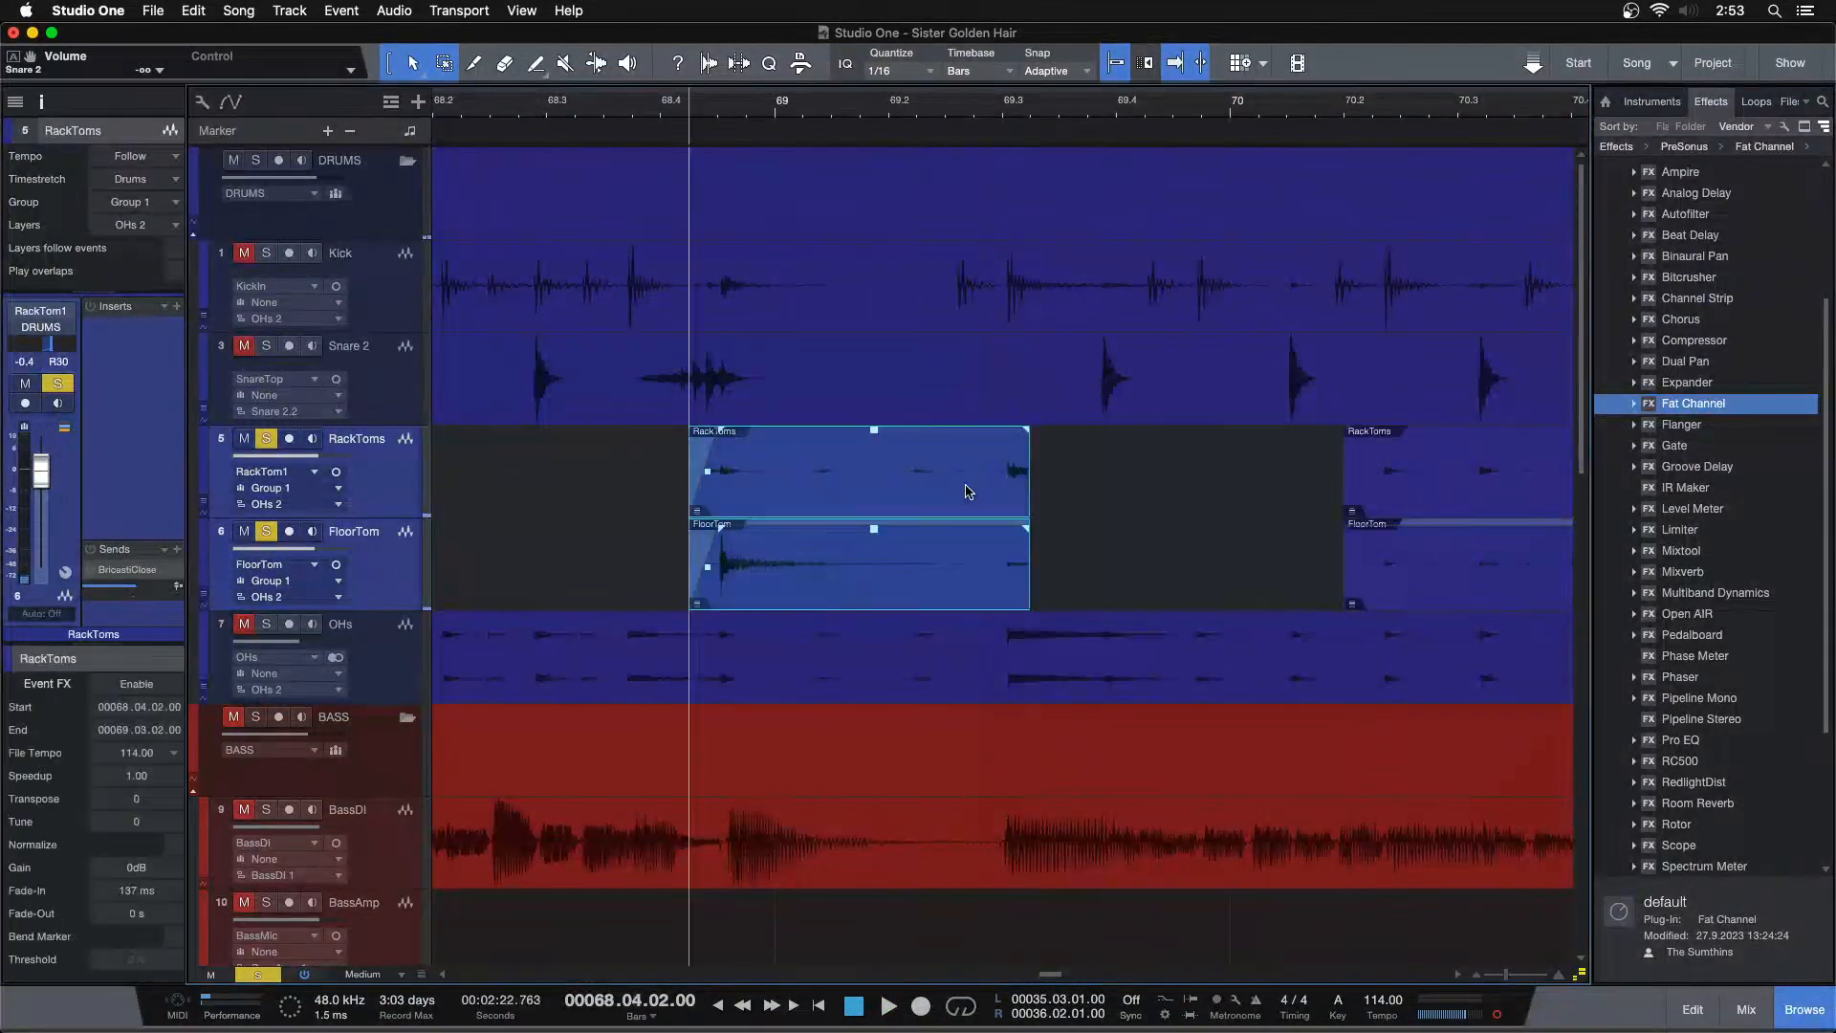
{"action": "left_click_drag", "start_coordinate": [1018, 540], "coordinate": [737, 547]}
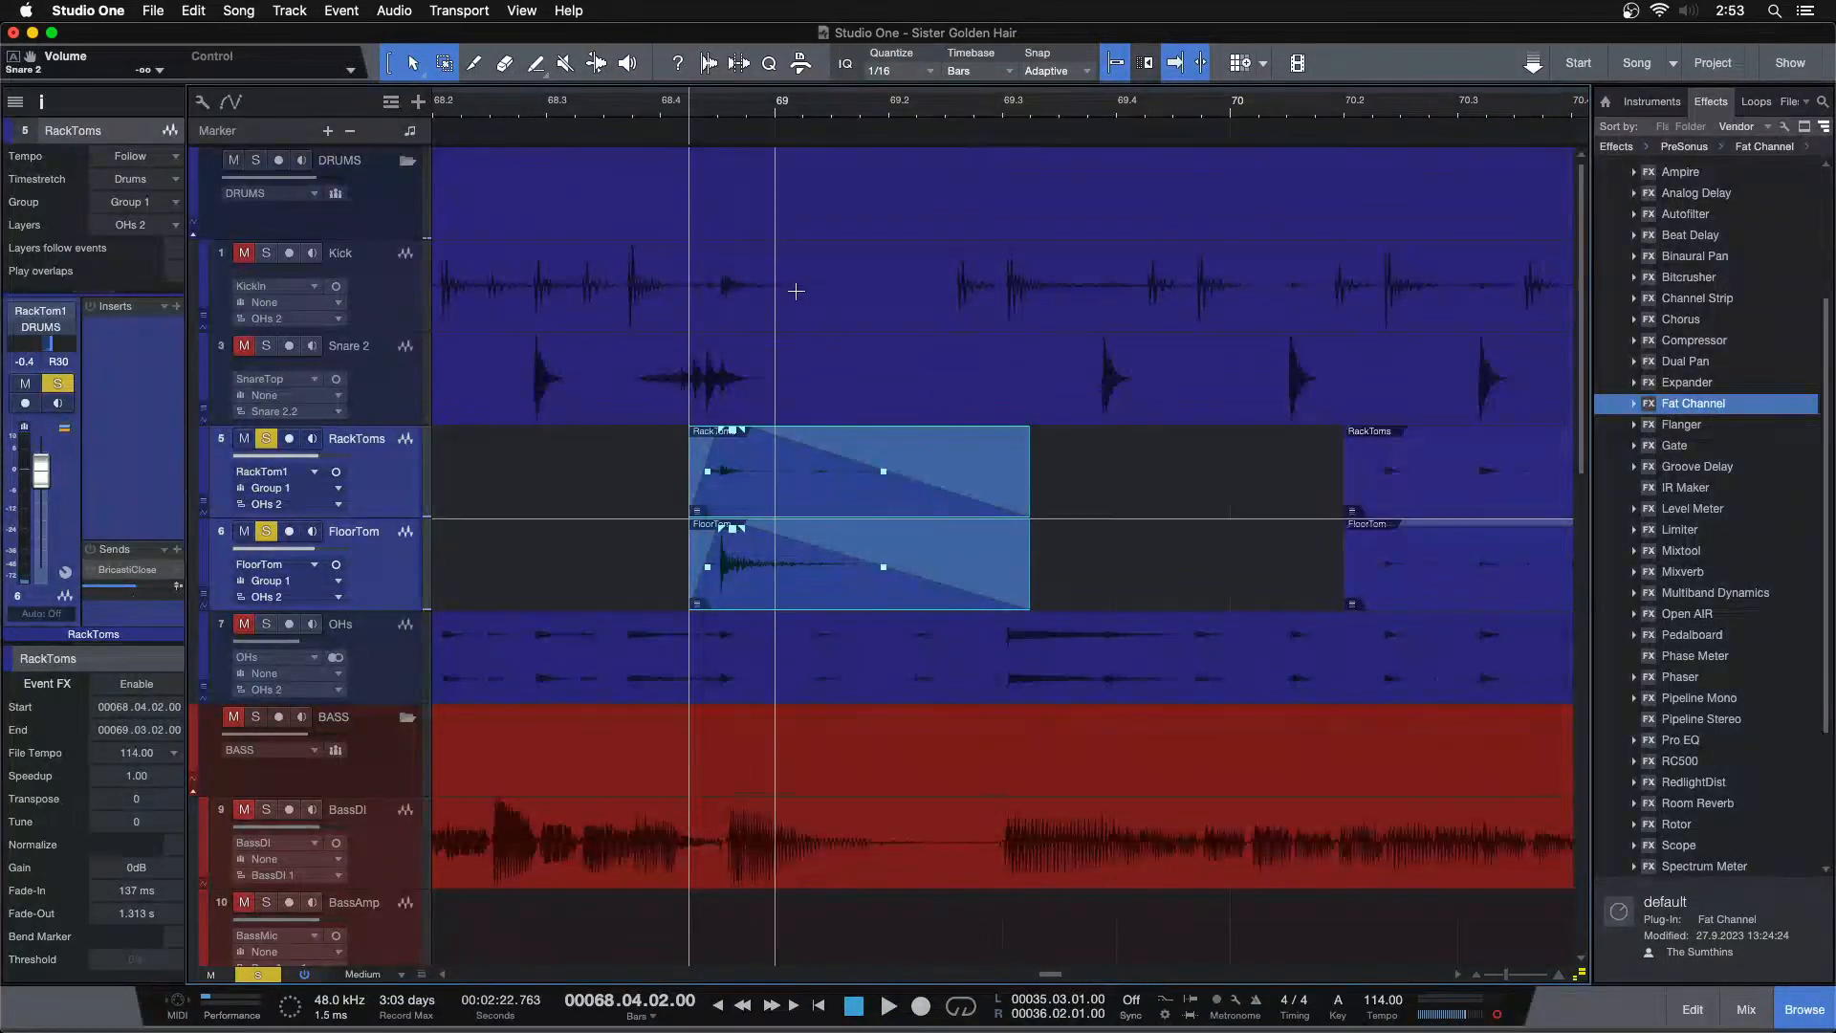
{"action": "left_click_drag", "start_coordinate": [733, 112], "coordinate": [801, 146]}
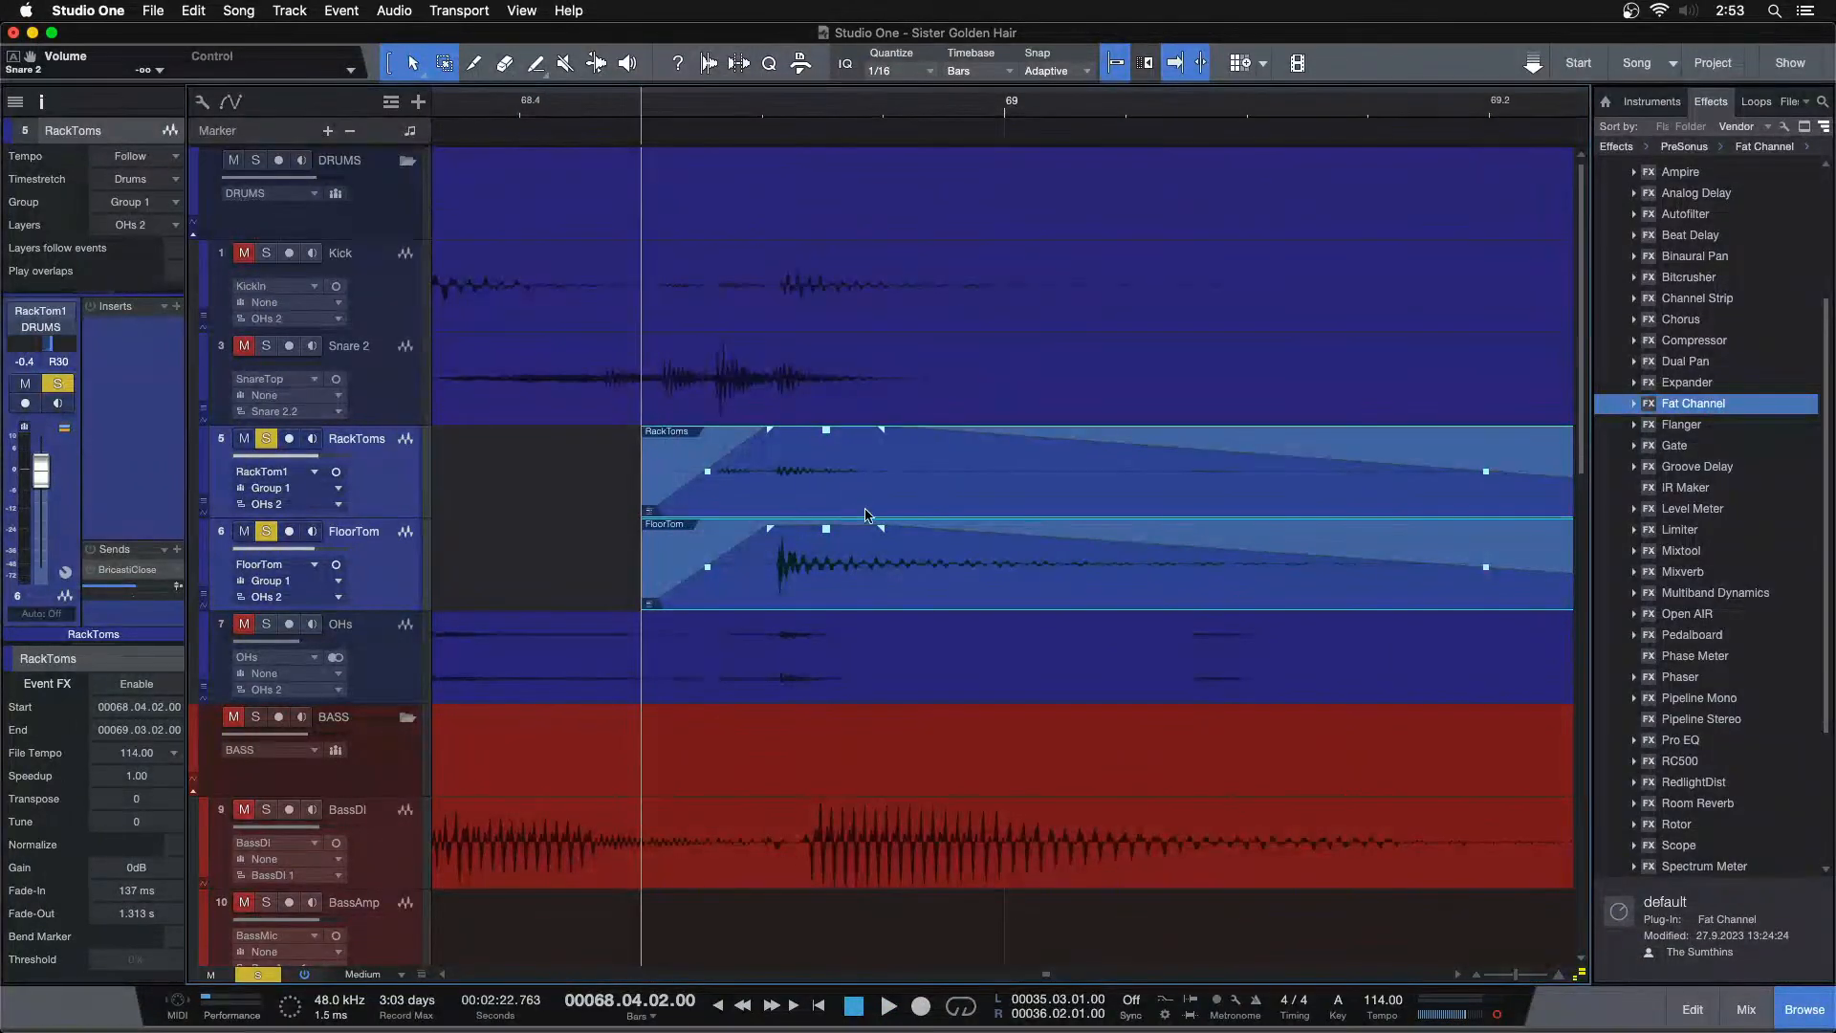
{"action": "left_click_drag", "start_coordinate": [882, 533], "coordinate": [799, 533]}
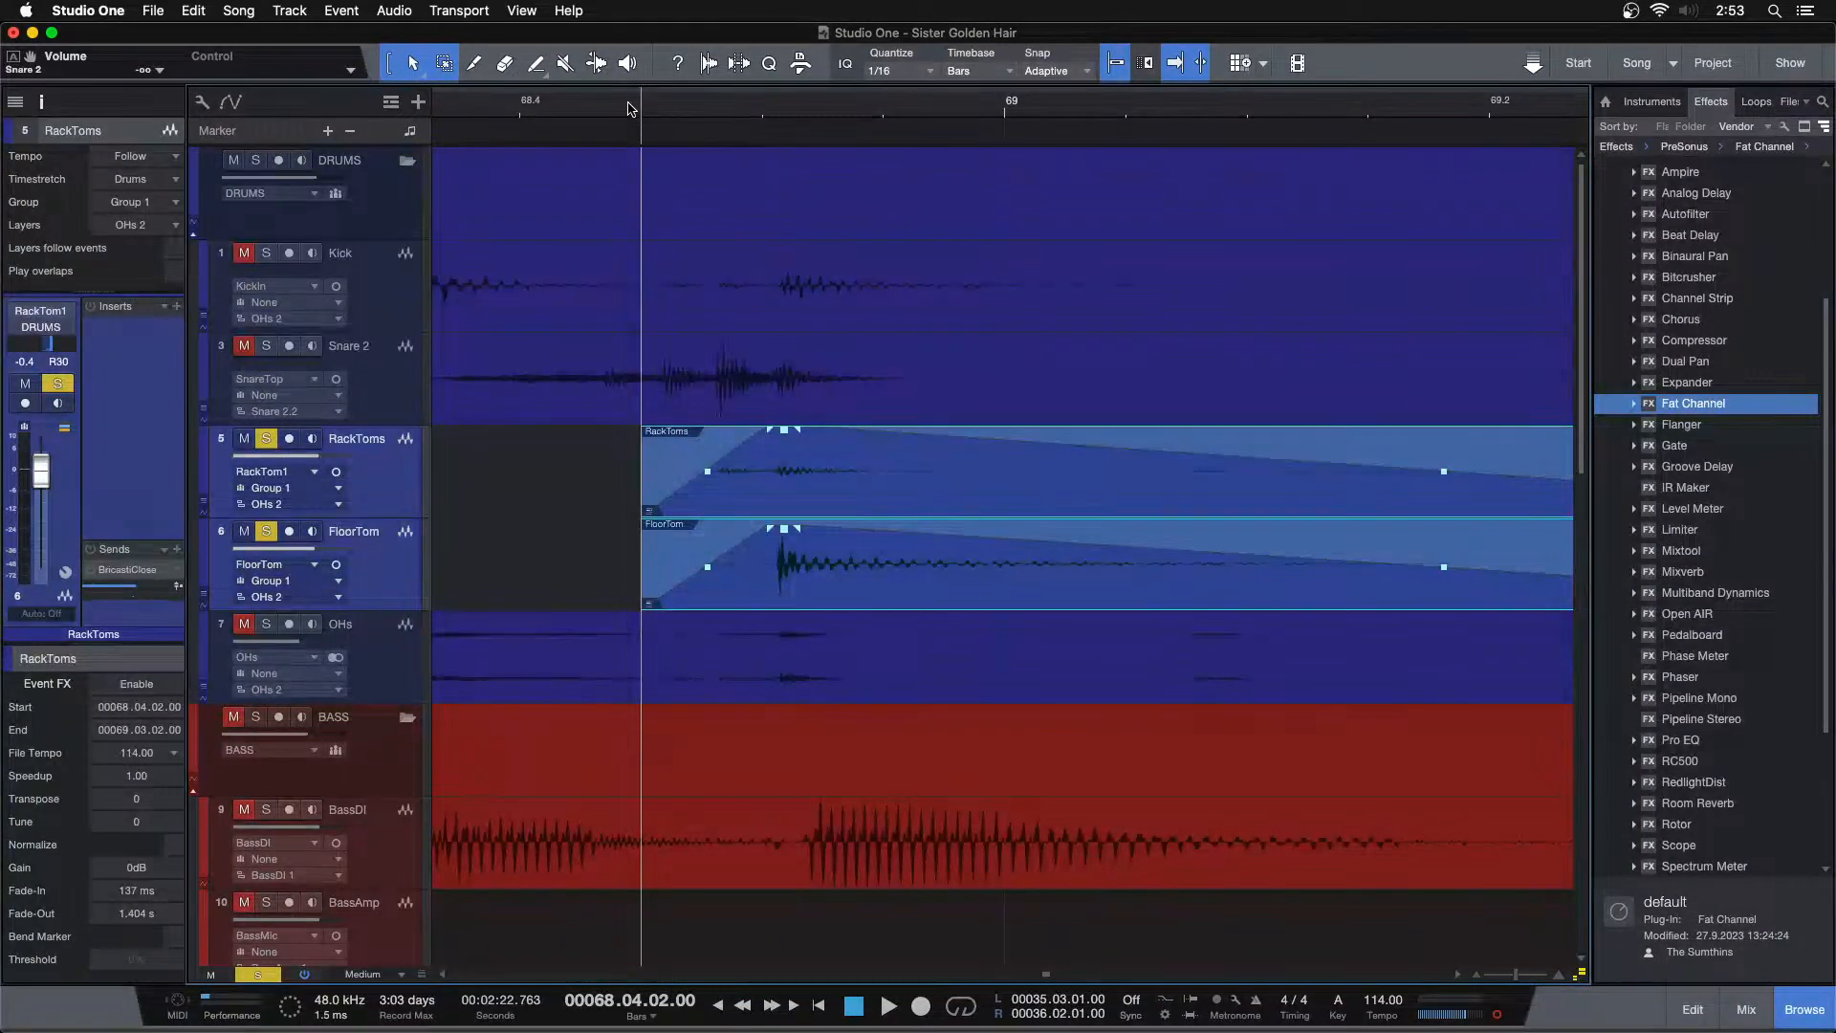
{"action": "left_click_drag", "start_coordinate": [634, 115], "coordinate": [631, 99]}
{"action": "key", "text": "space"}
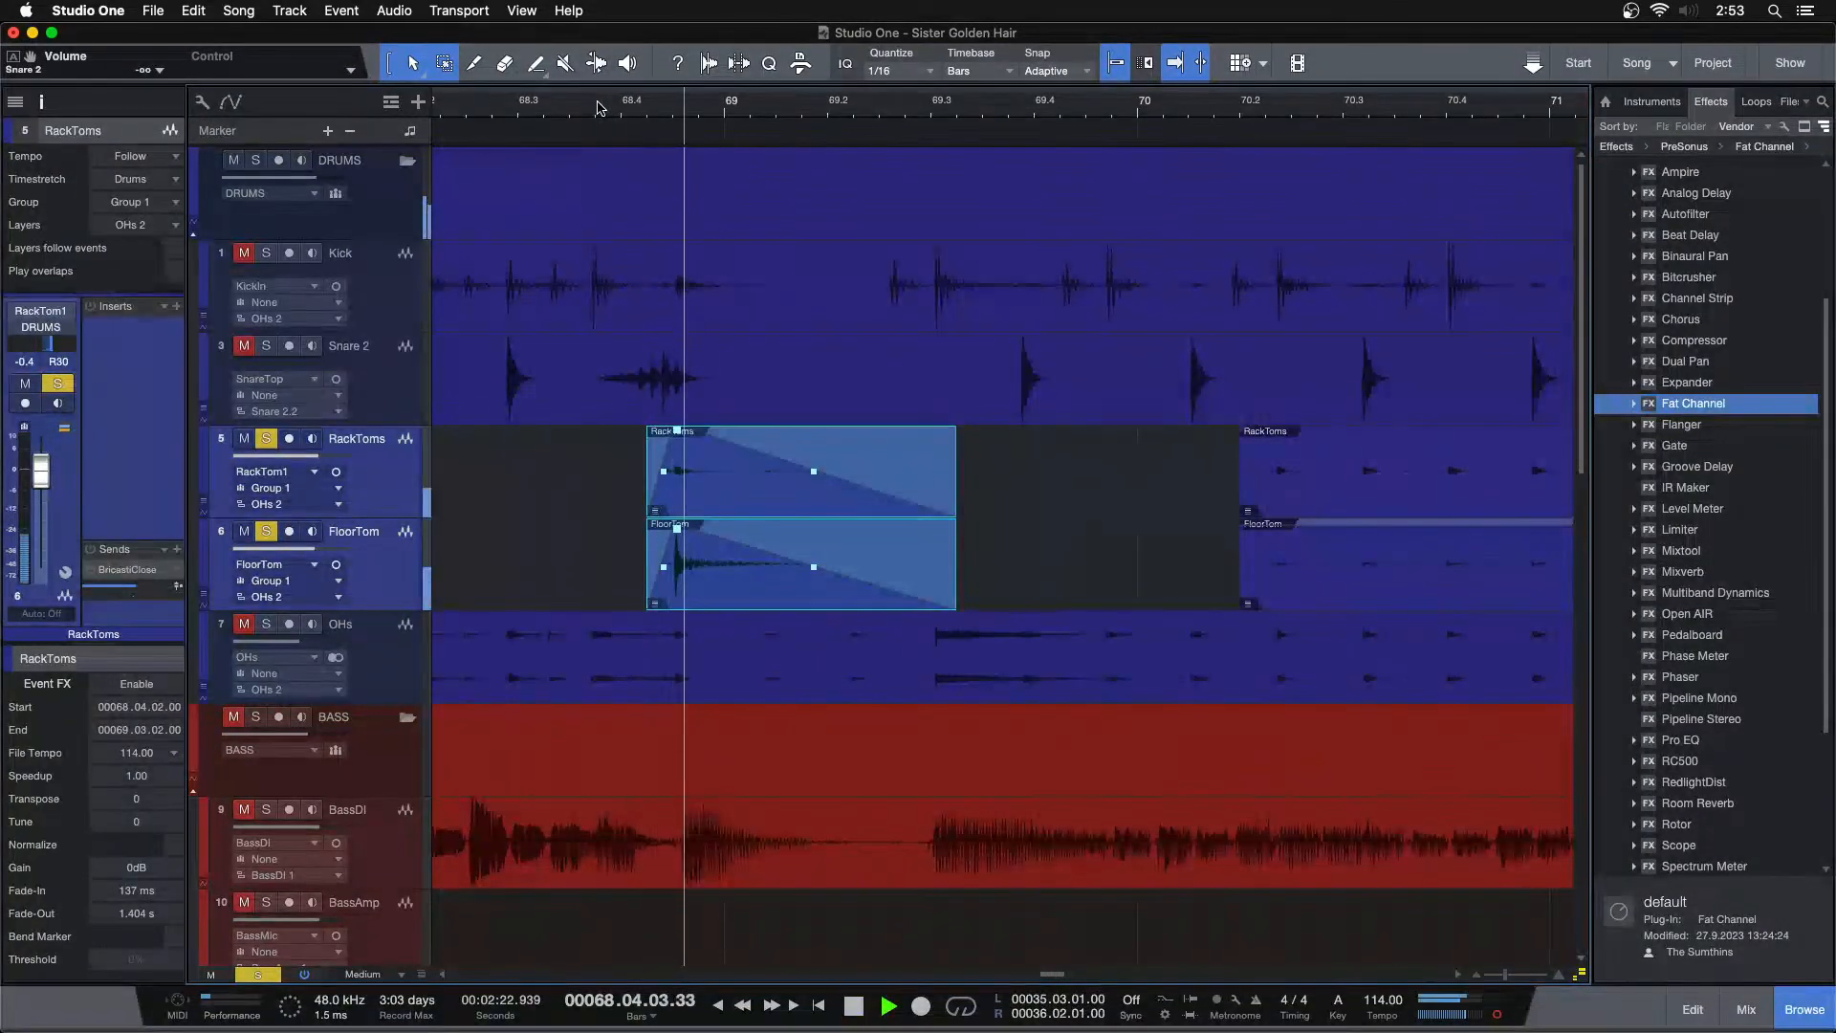
Trim the start of the next tom events to the hit near bar 75.4 and add a fade-in of about 209 ms
{"action": "left_click_drag", "start_coordinate": [1054, 110], "coordinate": [539, 43]}
{"action": "key", "text": "space"}
{"action": "left_click_drag", "start_coordinate": [548, 475], "coordinate": [880, 478]}
{"action": "left_click_drag", "start_coordinate": [909, 106], "coordinate": [885, 176]}
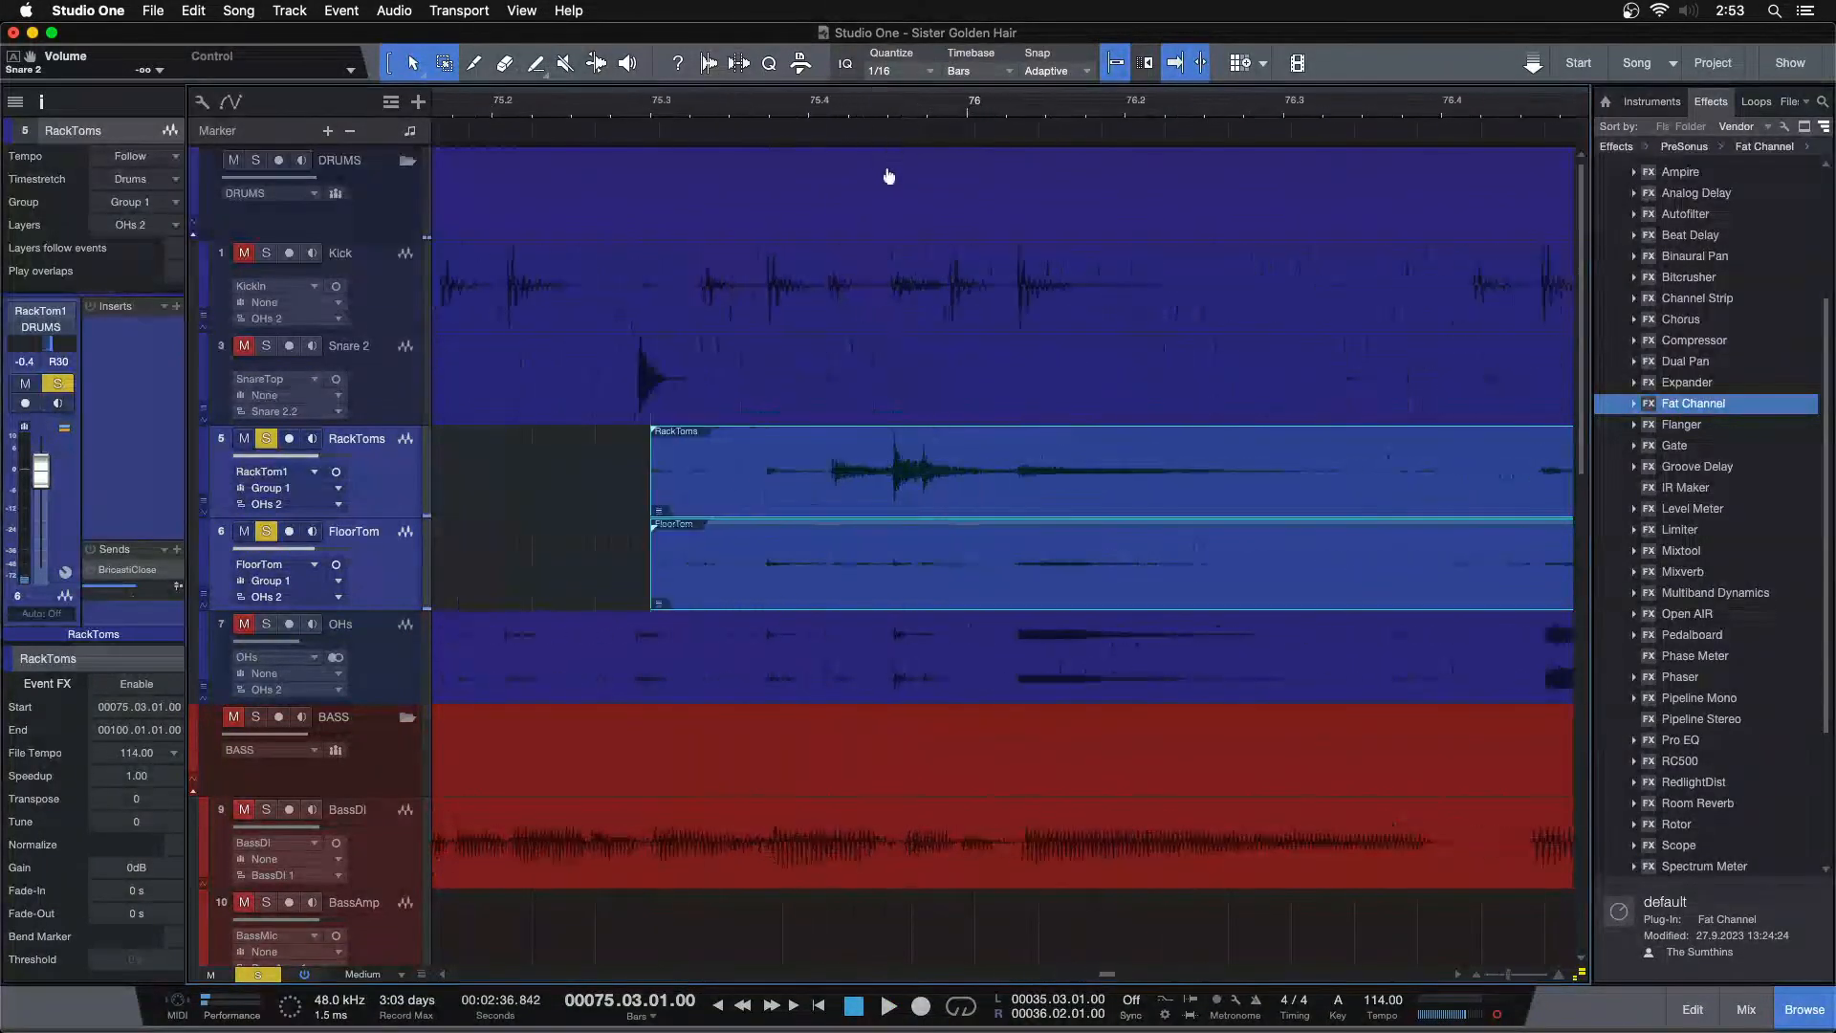
{"action": "key", "text": "space"}
{"action": "key", "text": "space"}
{"action": "left_click_drag", "start_coordinate": [641, 475], "coordinate": [840, 456]}
{"action": "key", "text": "space"}
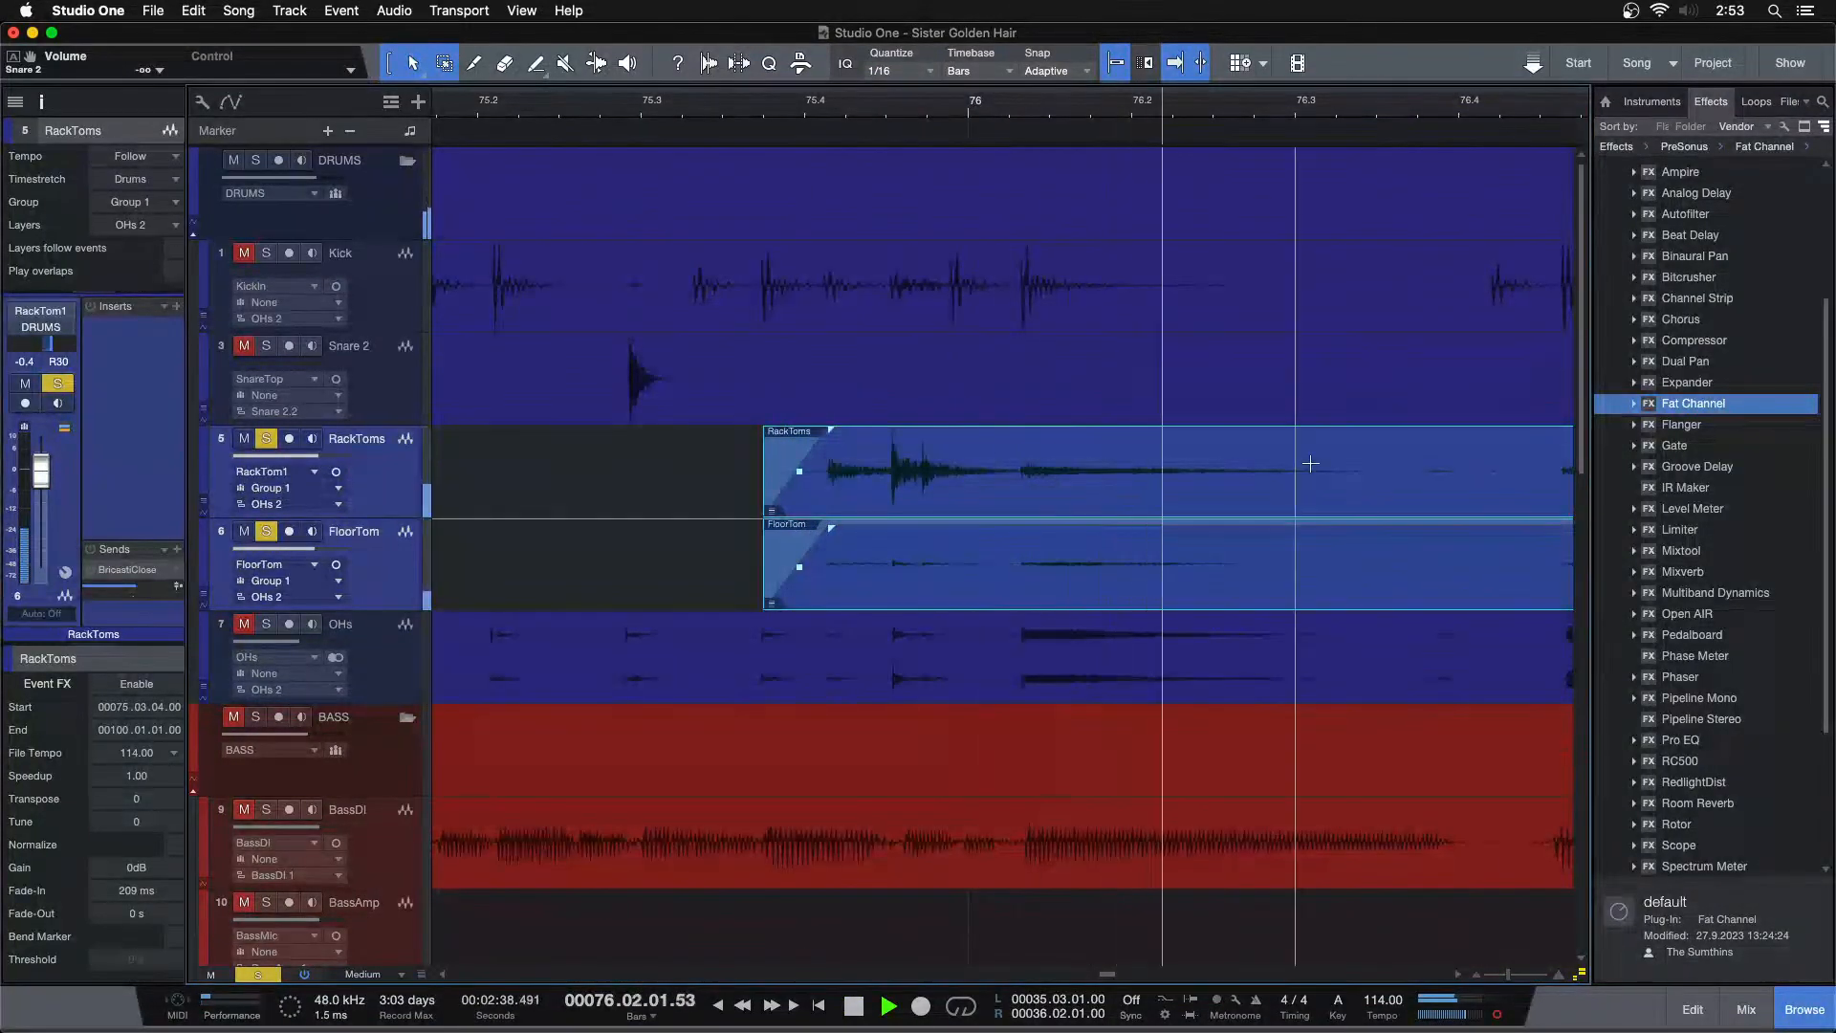
Delete the tom silence after the hit near bar 76.3 and set a fade-out of about 800 ms on the preceding events
{"action": "key", "text": "space"}
{"action": "left_click_drag", "start_coordinate": [1302, 454], "coordinate": [1453, 560]}
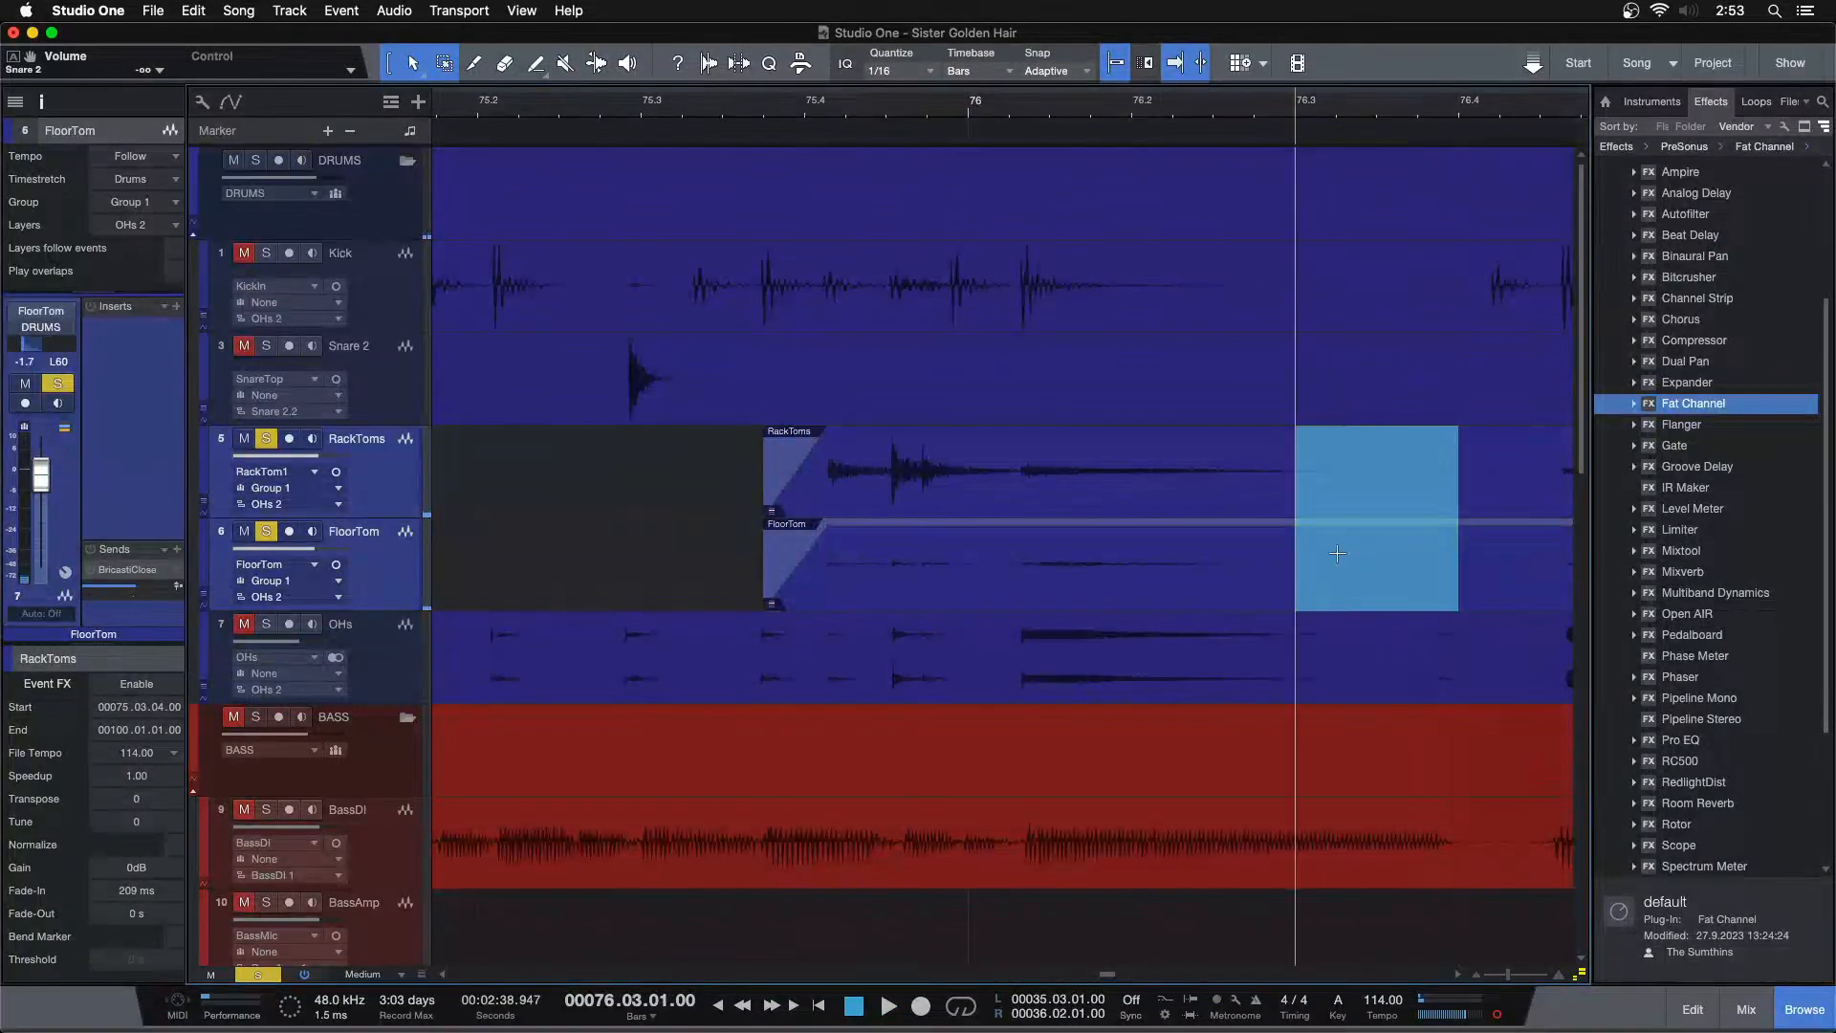
{"action": "key", "text": "Delete"}
{"action": "left_click", "coordinate": [1124, 490]}
{"action": "left_click_drag", "start_coordinate": [1297, 494], "coordinate": [919, 465]}
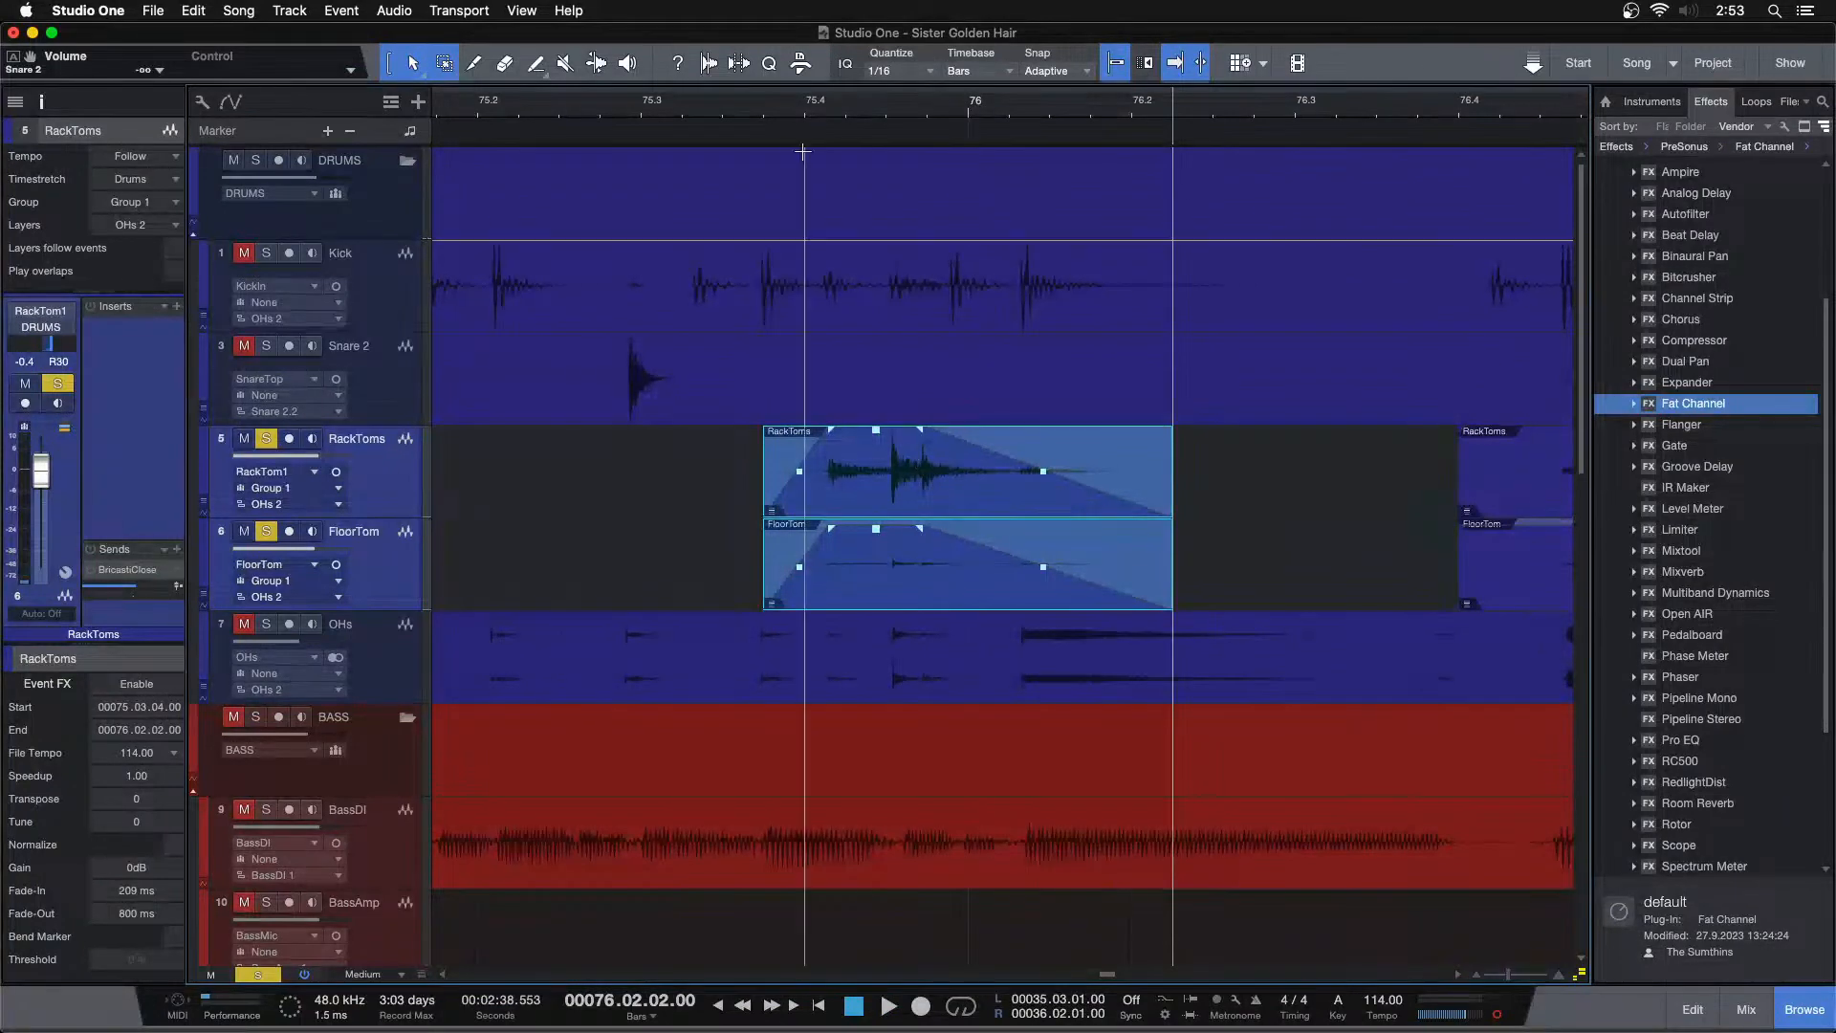
Trim the start of the next tom events to the hit at bar 78
{"action": "left_click", "coordinate": [758, 115]}
{"action": "key", "text": "space"}
{"action": "left_click_drag", "start_coordinate": [912, 116], "coordinate": [793, 106]}
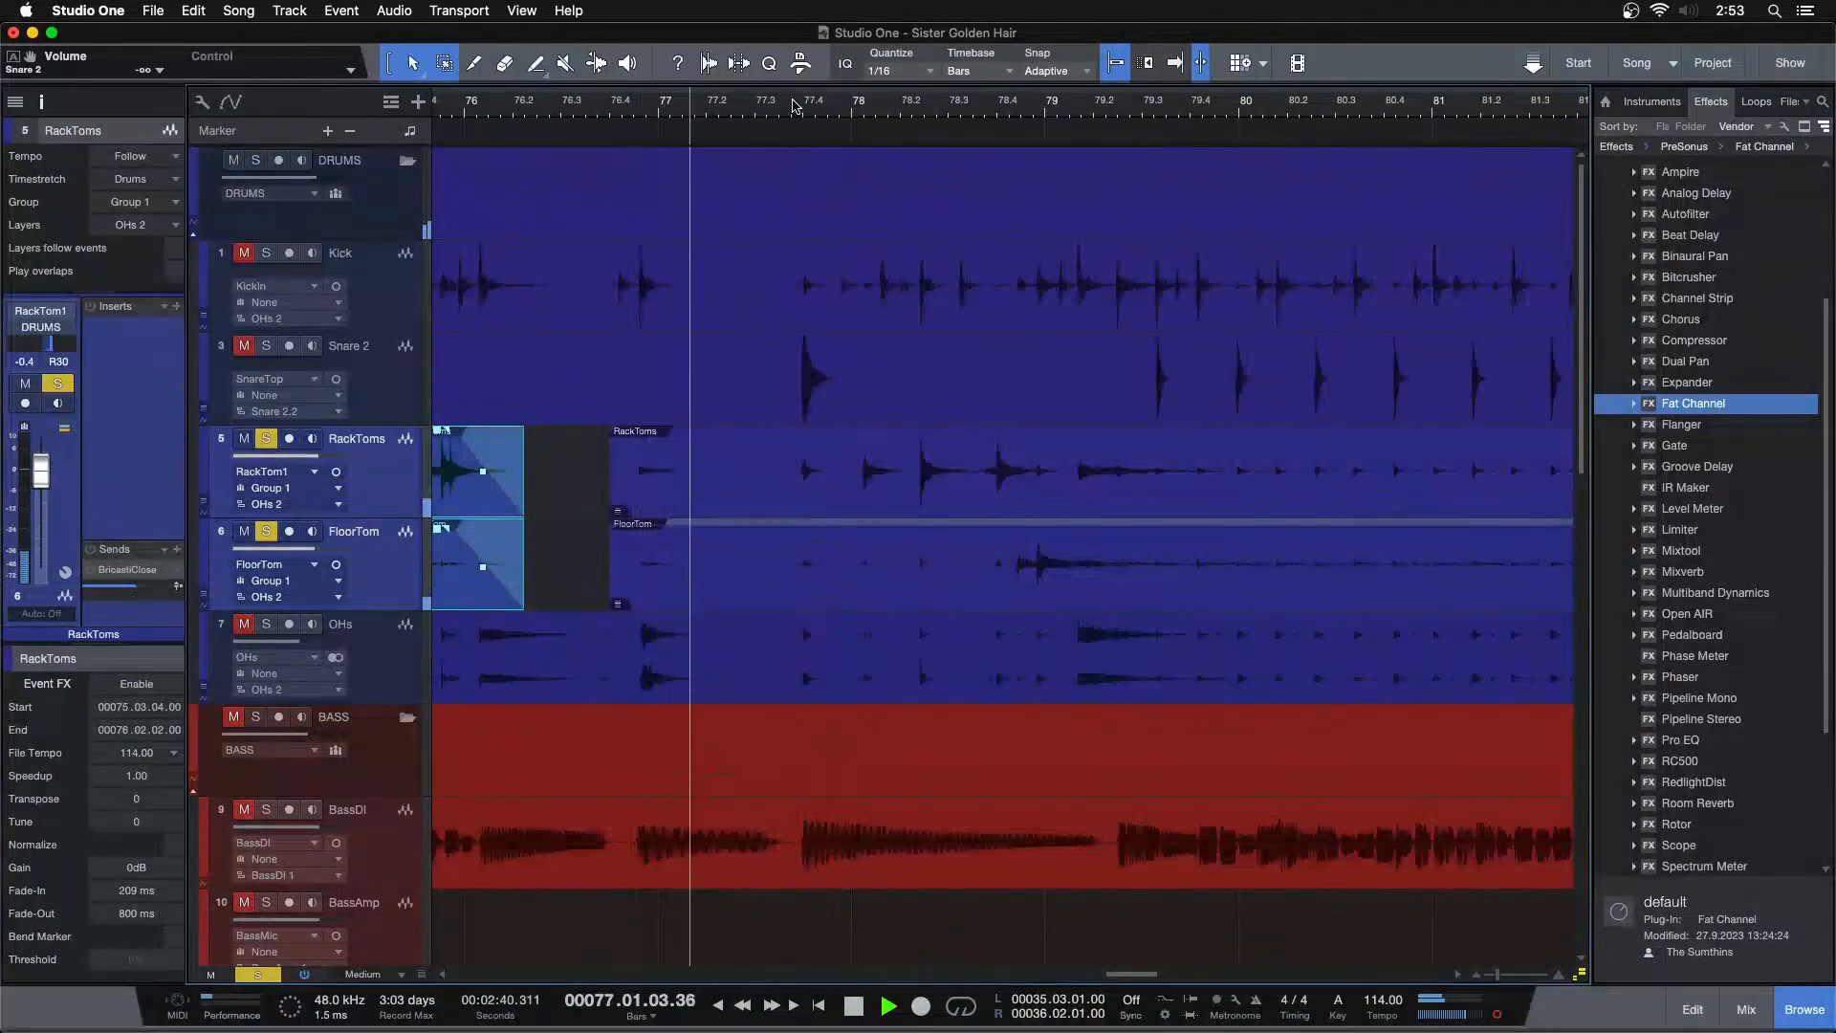
{"action": "left_click_drag", "start_coordinate": [613, 520], "coordinate": [853, 519]}
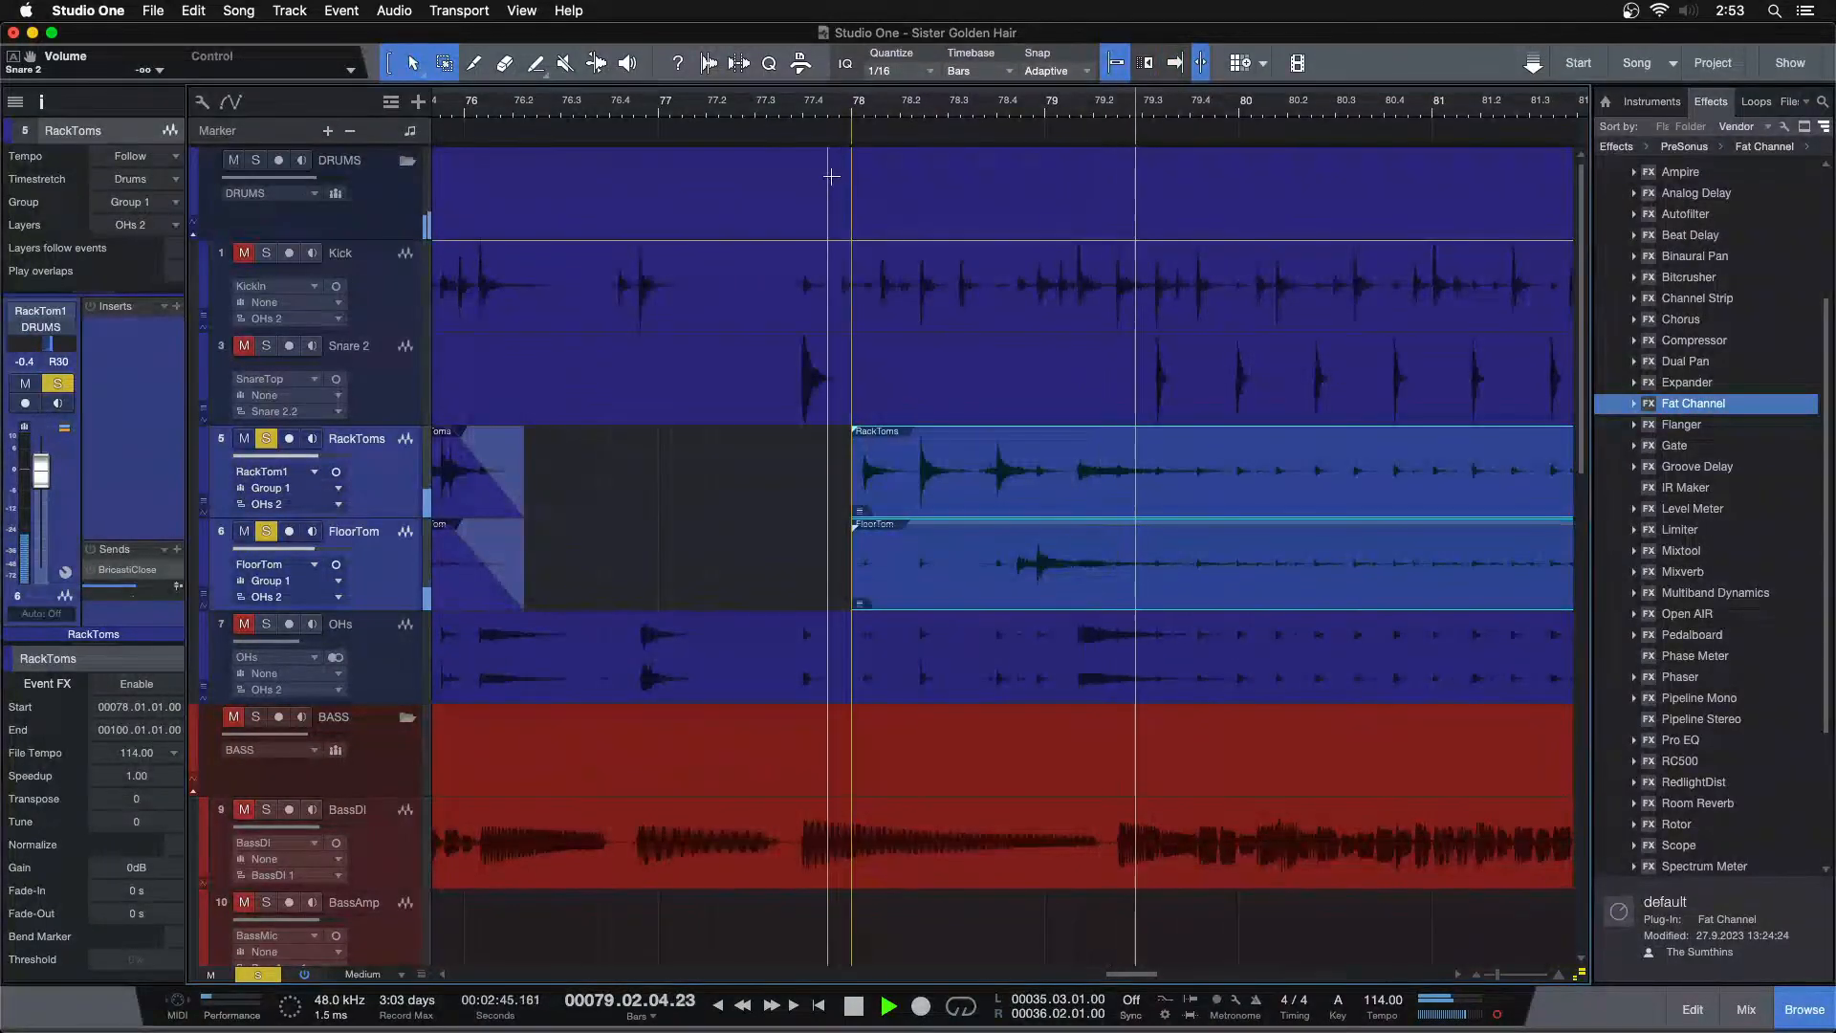
Add a fade-in of about 128 ms to the tom events at bar 78
{"action": "left_click", "coordinate": [801, 122]}
{"action": "left_click_drag", "start_coordinate": [864, 121], "coordinate": [886, 165]}
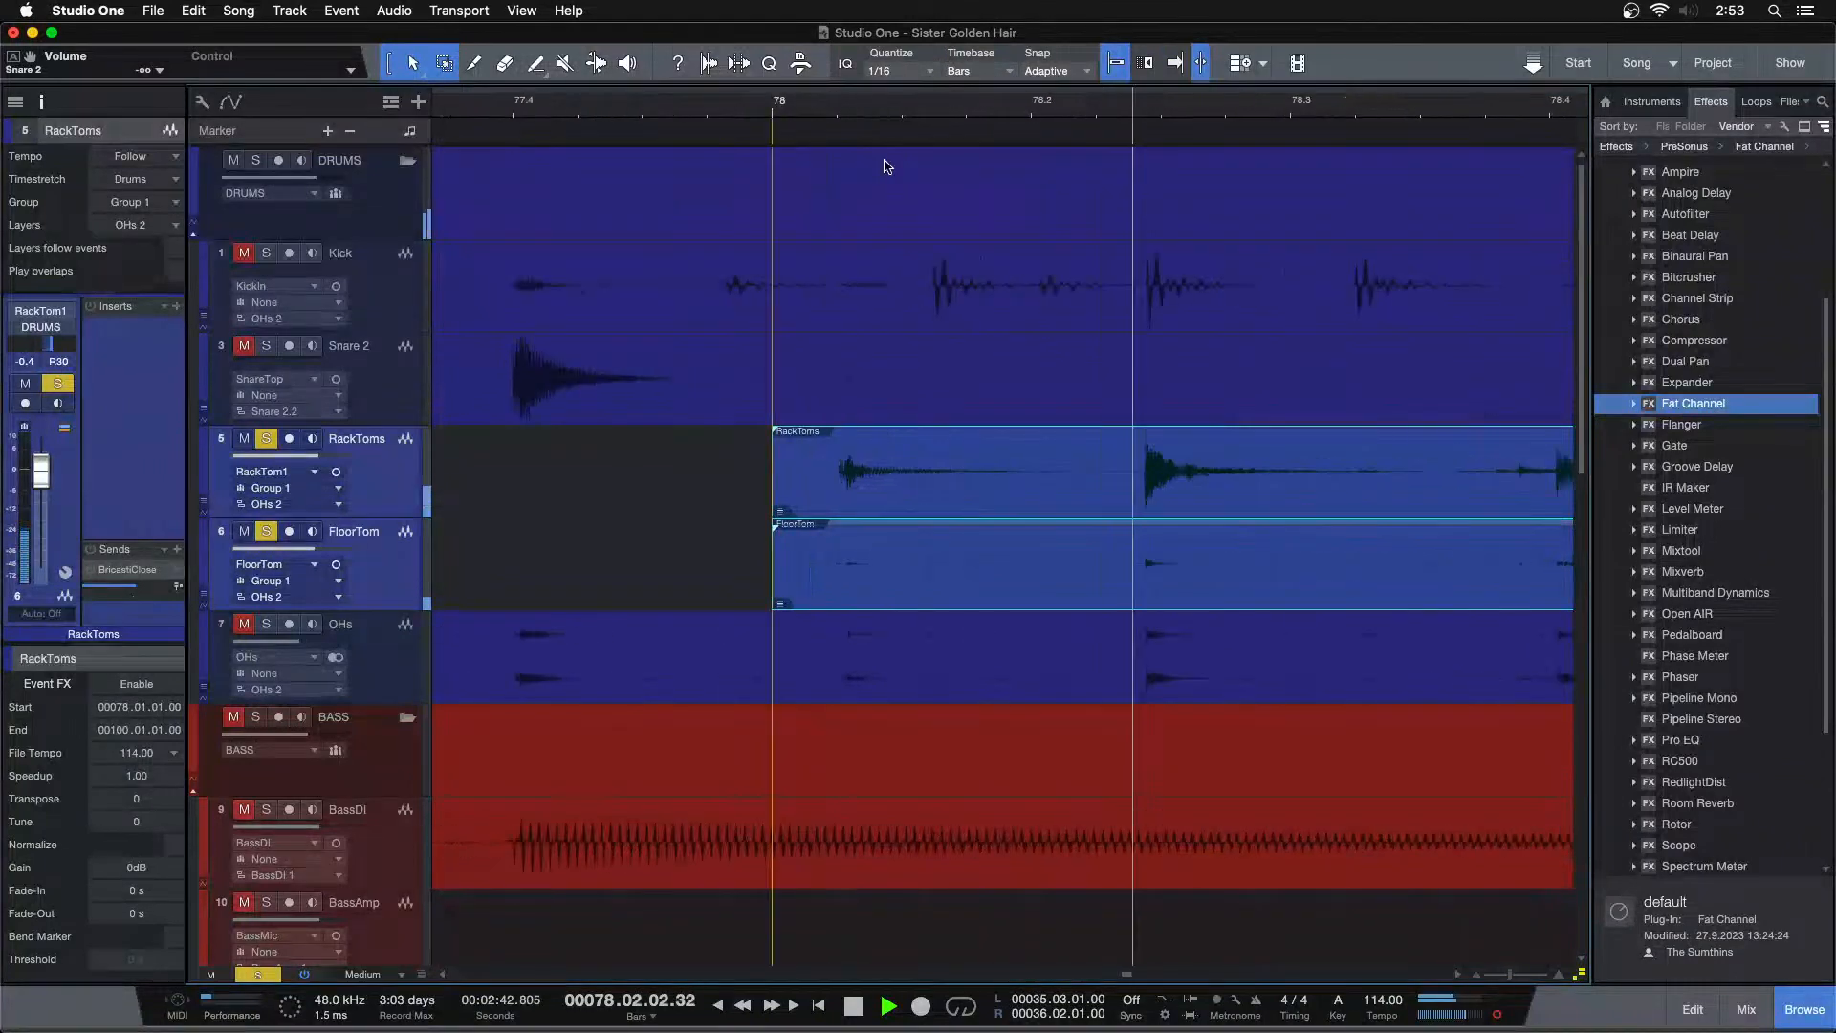
{"action": "left_click_drag", "start_coordinate": [792, 440], "coordinate": [842, 442]}
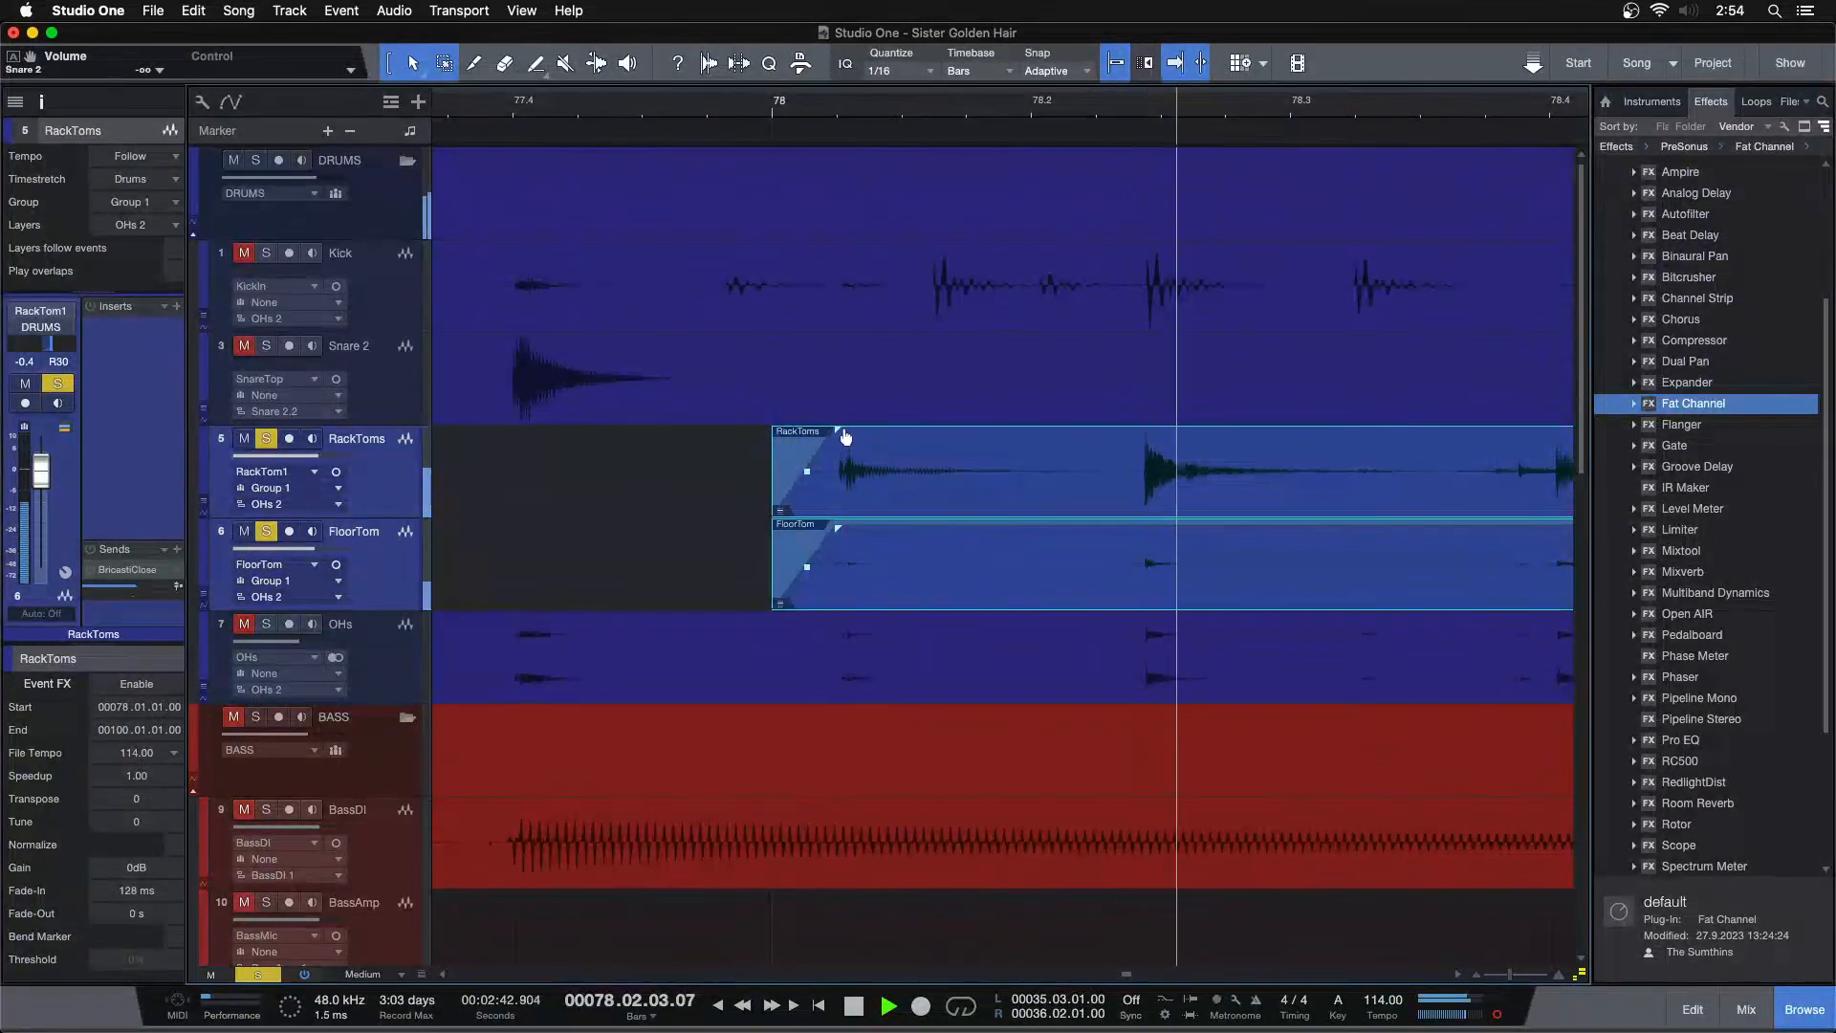
Delete the tom silence after the hit near bar 79.2, set a fade-out of about 850 ms on the preceding events, and play it back
{"action": "left_click_drag", "start_coordinate": [920, 99], "coordinate": [659, 89]}
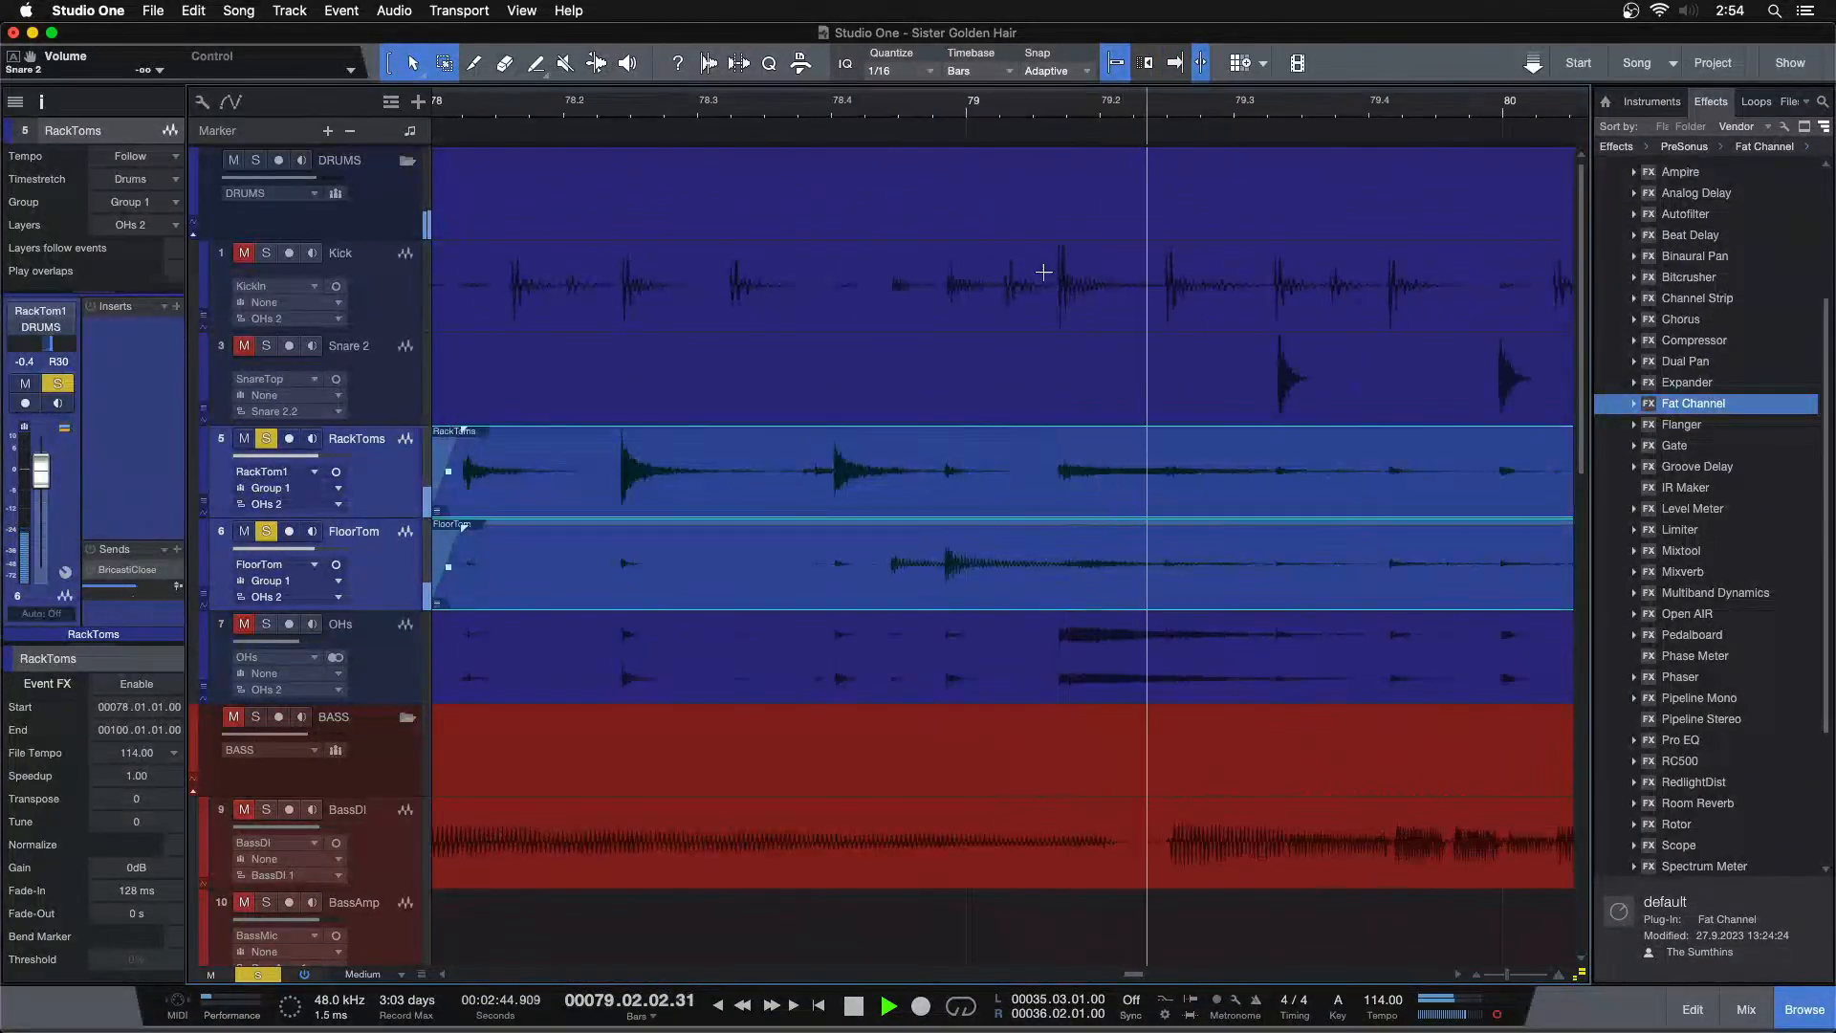
{"action": "key", "text": "space"}
{"action": "left_click_drag", "start_coordinate": [1166, 440], "coordinate": [1432, 574]}
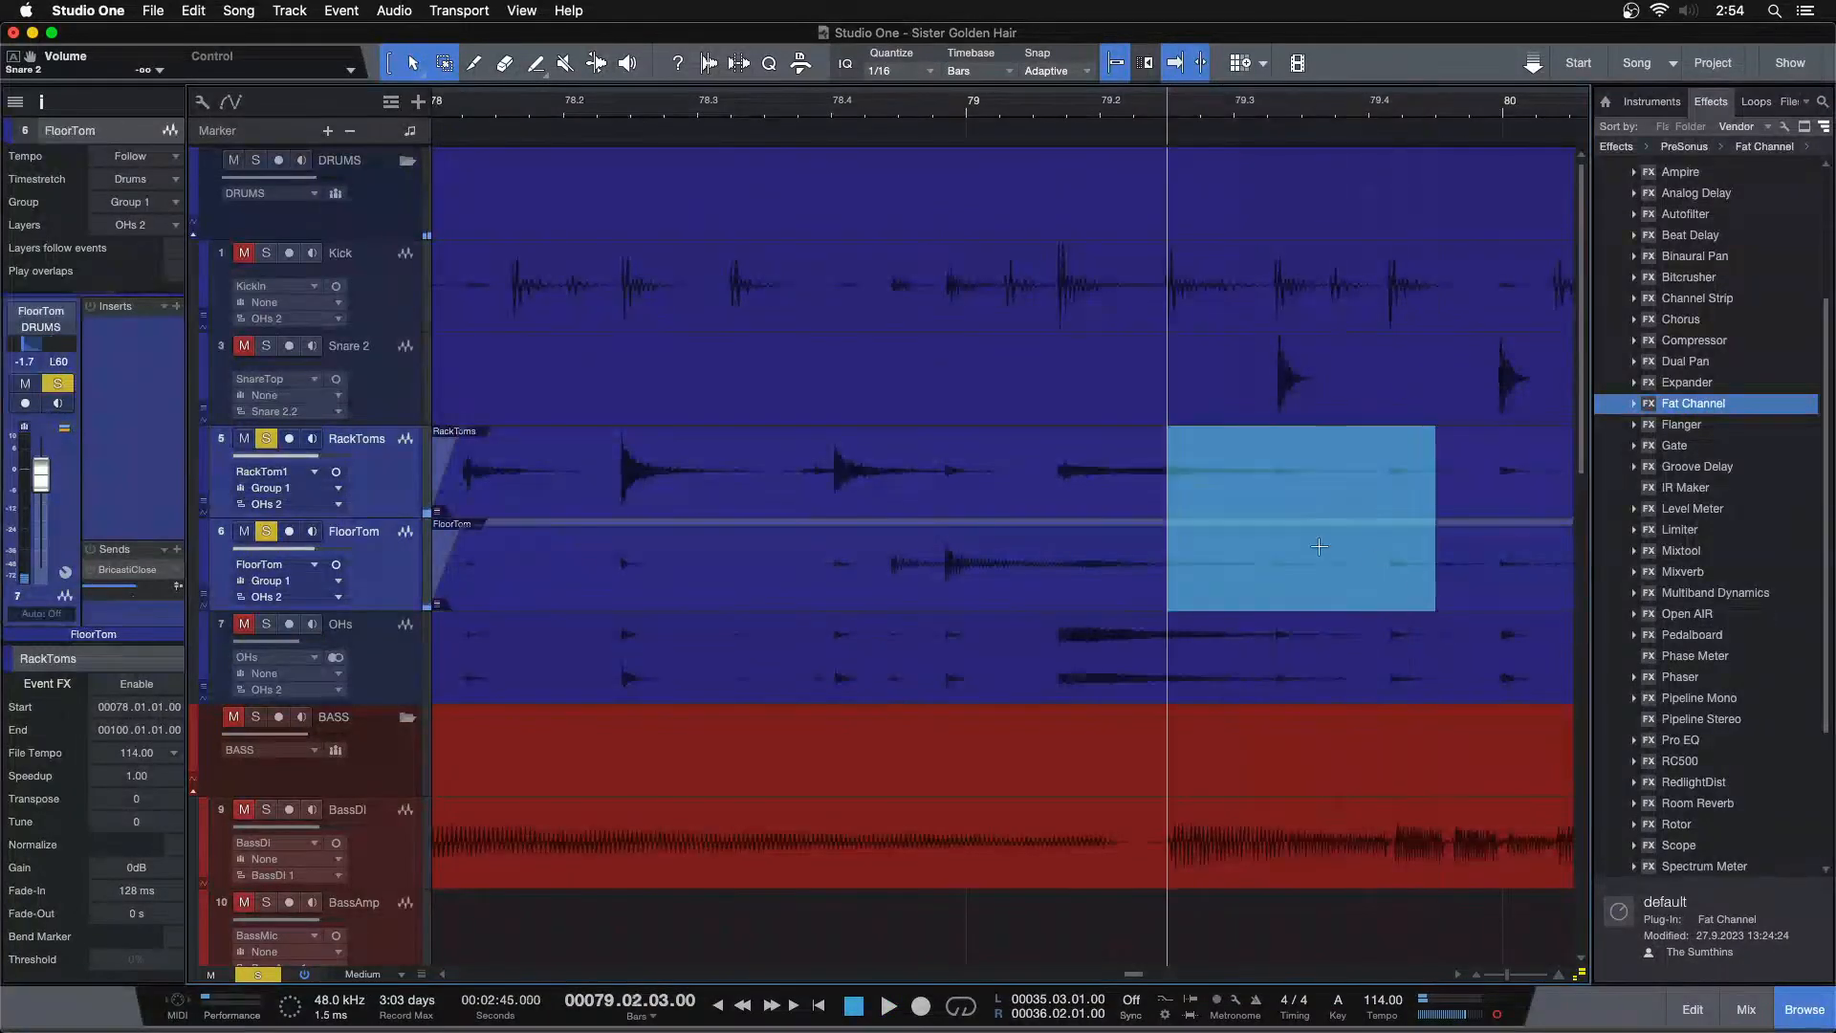
{"action": "key", "text": "Delete"}
{"action": "left_click", "coordinate": [1148, 553]}
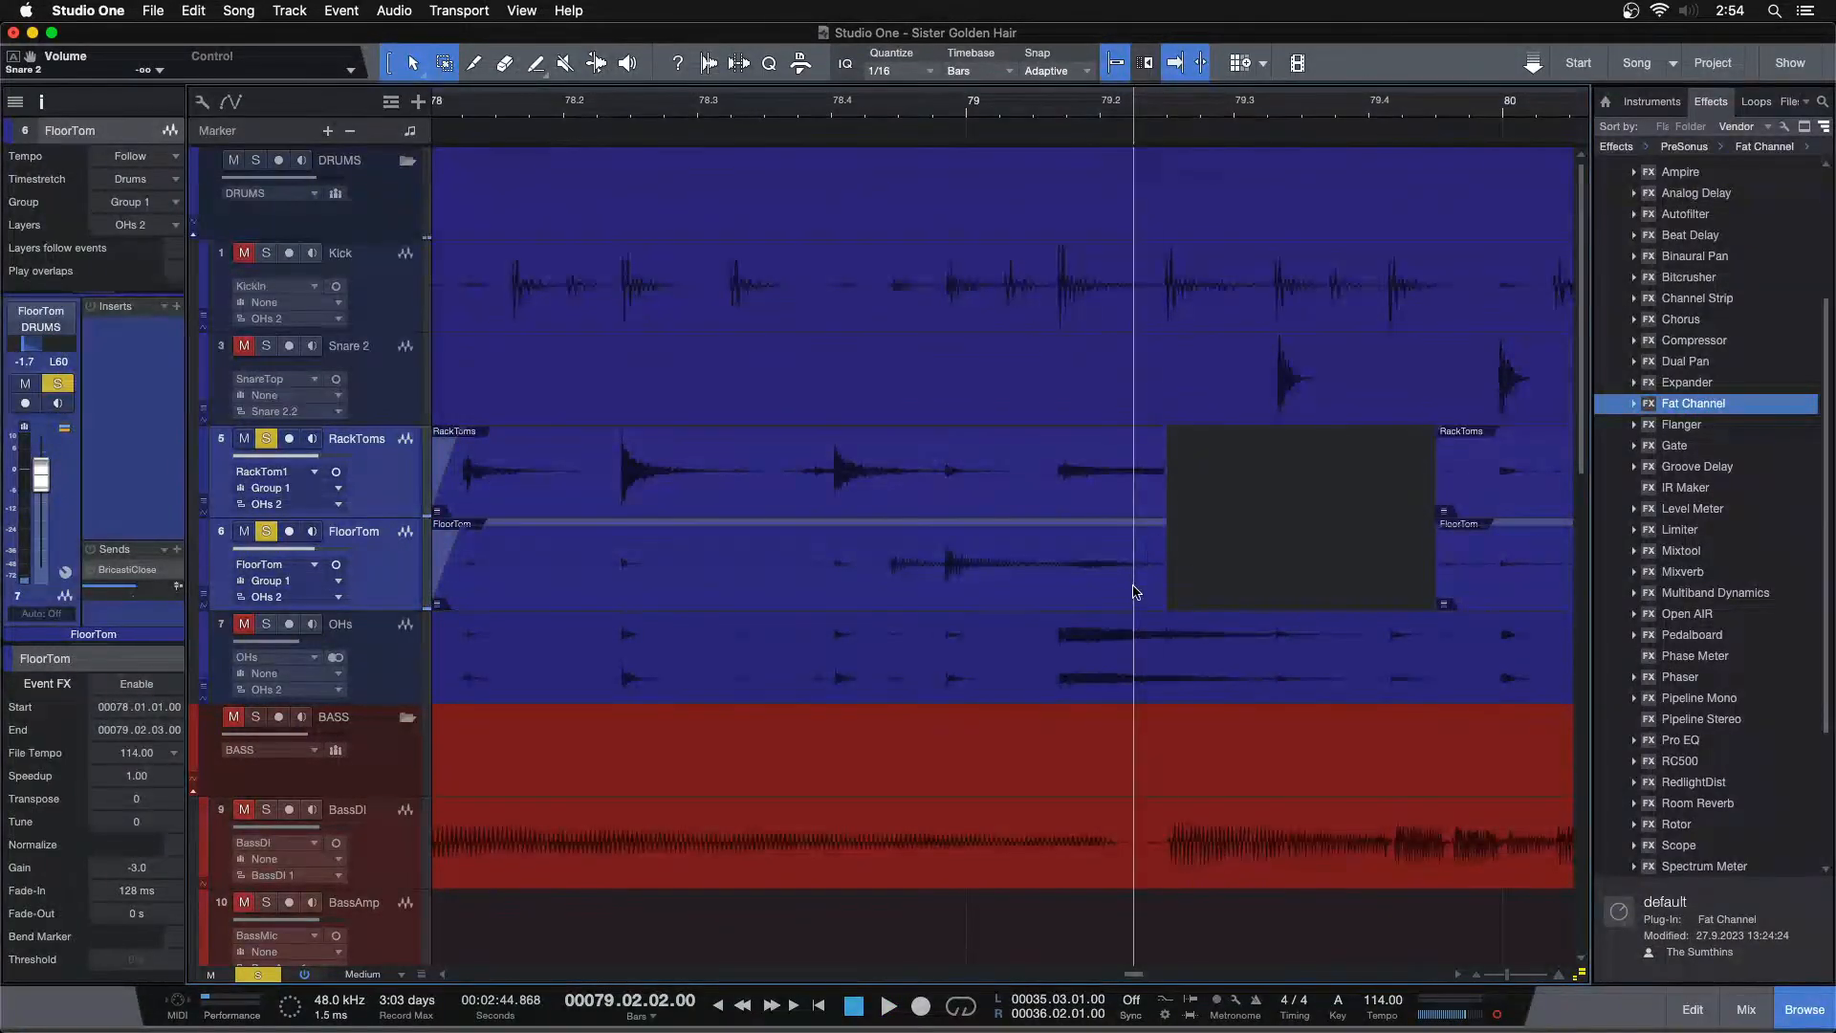
{"action": "left_click", "coordinate": [1135, 591]}
{"action": "left_click_drag", "start_coordinate": [1162, 528], "coordinate": [958, 548]}
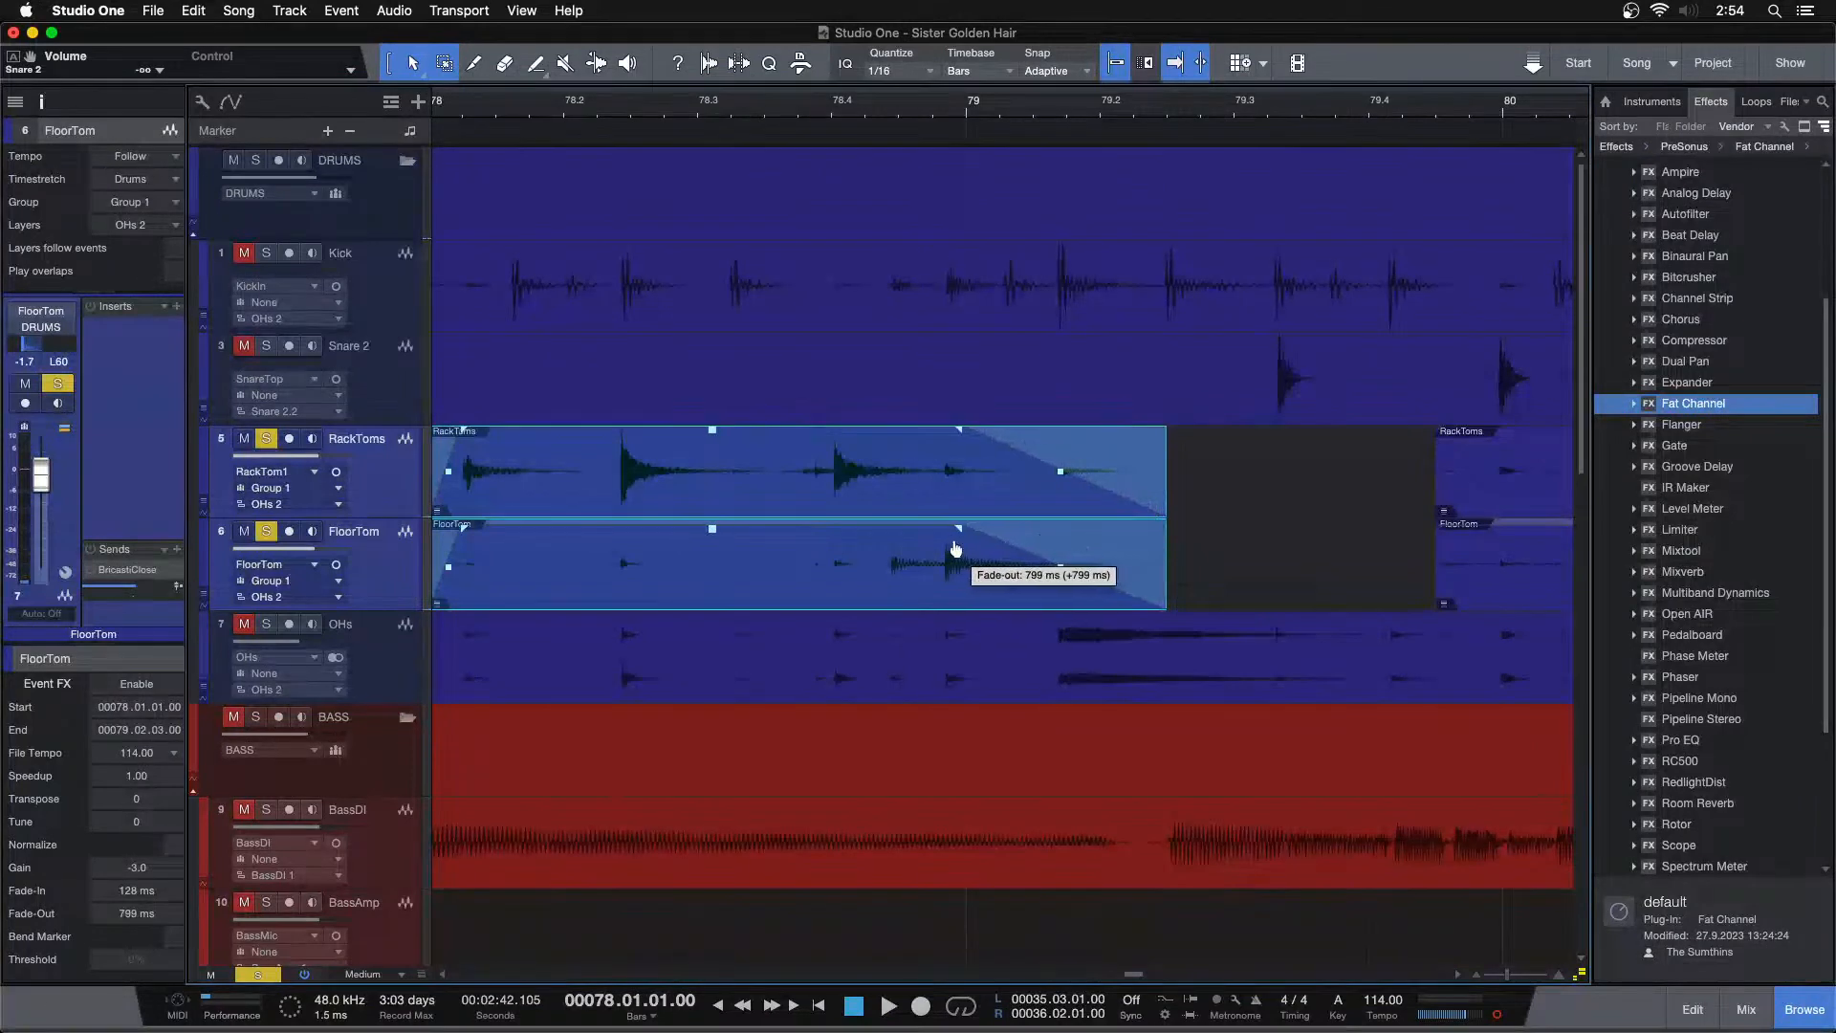
{"action": "left_click", "coordinate": [790, 101]}
{"action": "key", "text": "space"}
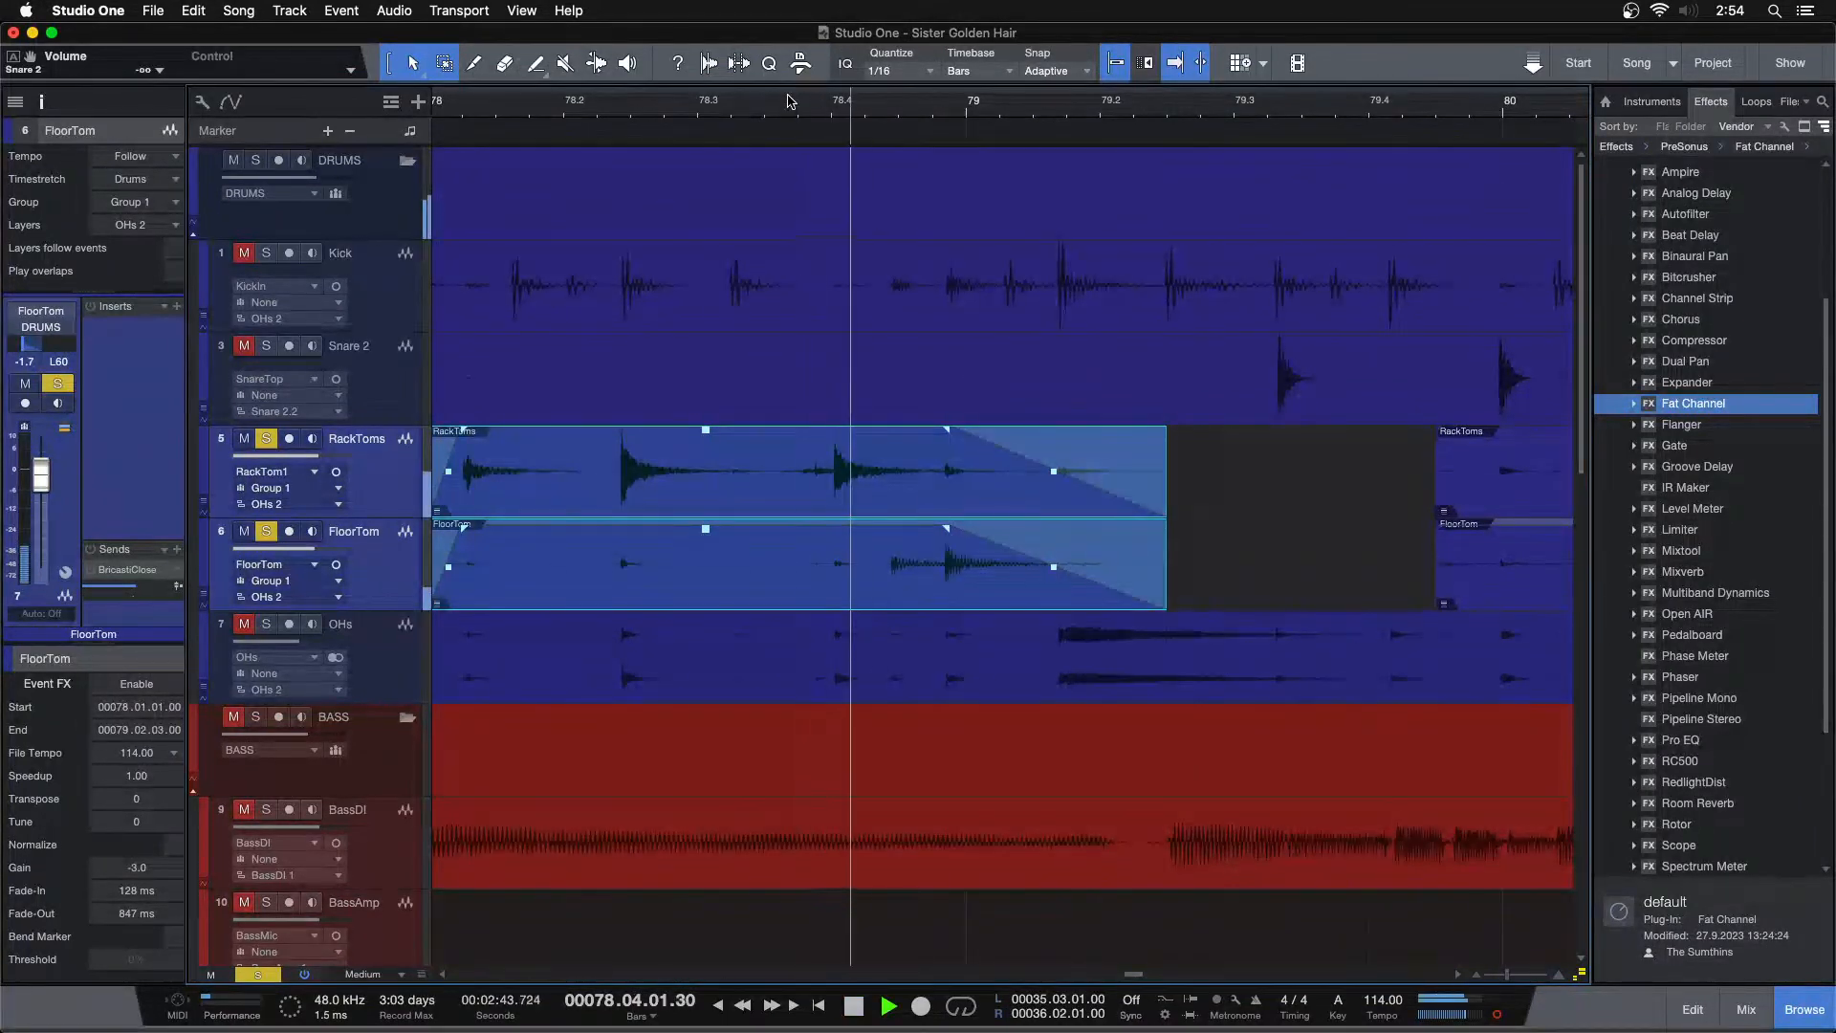
Trim the start of the next tom events to the hit at bar 89 and add a fade-in of about 176 ms
{"action": "left_click_drag", "start_coordinate": [1343, 103], "coordinate": [615, 41]}
{"action": "left_click", "coordinate": [743, 110]}
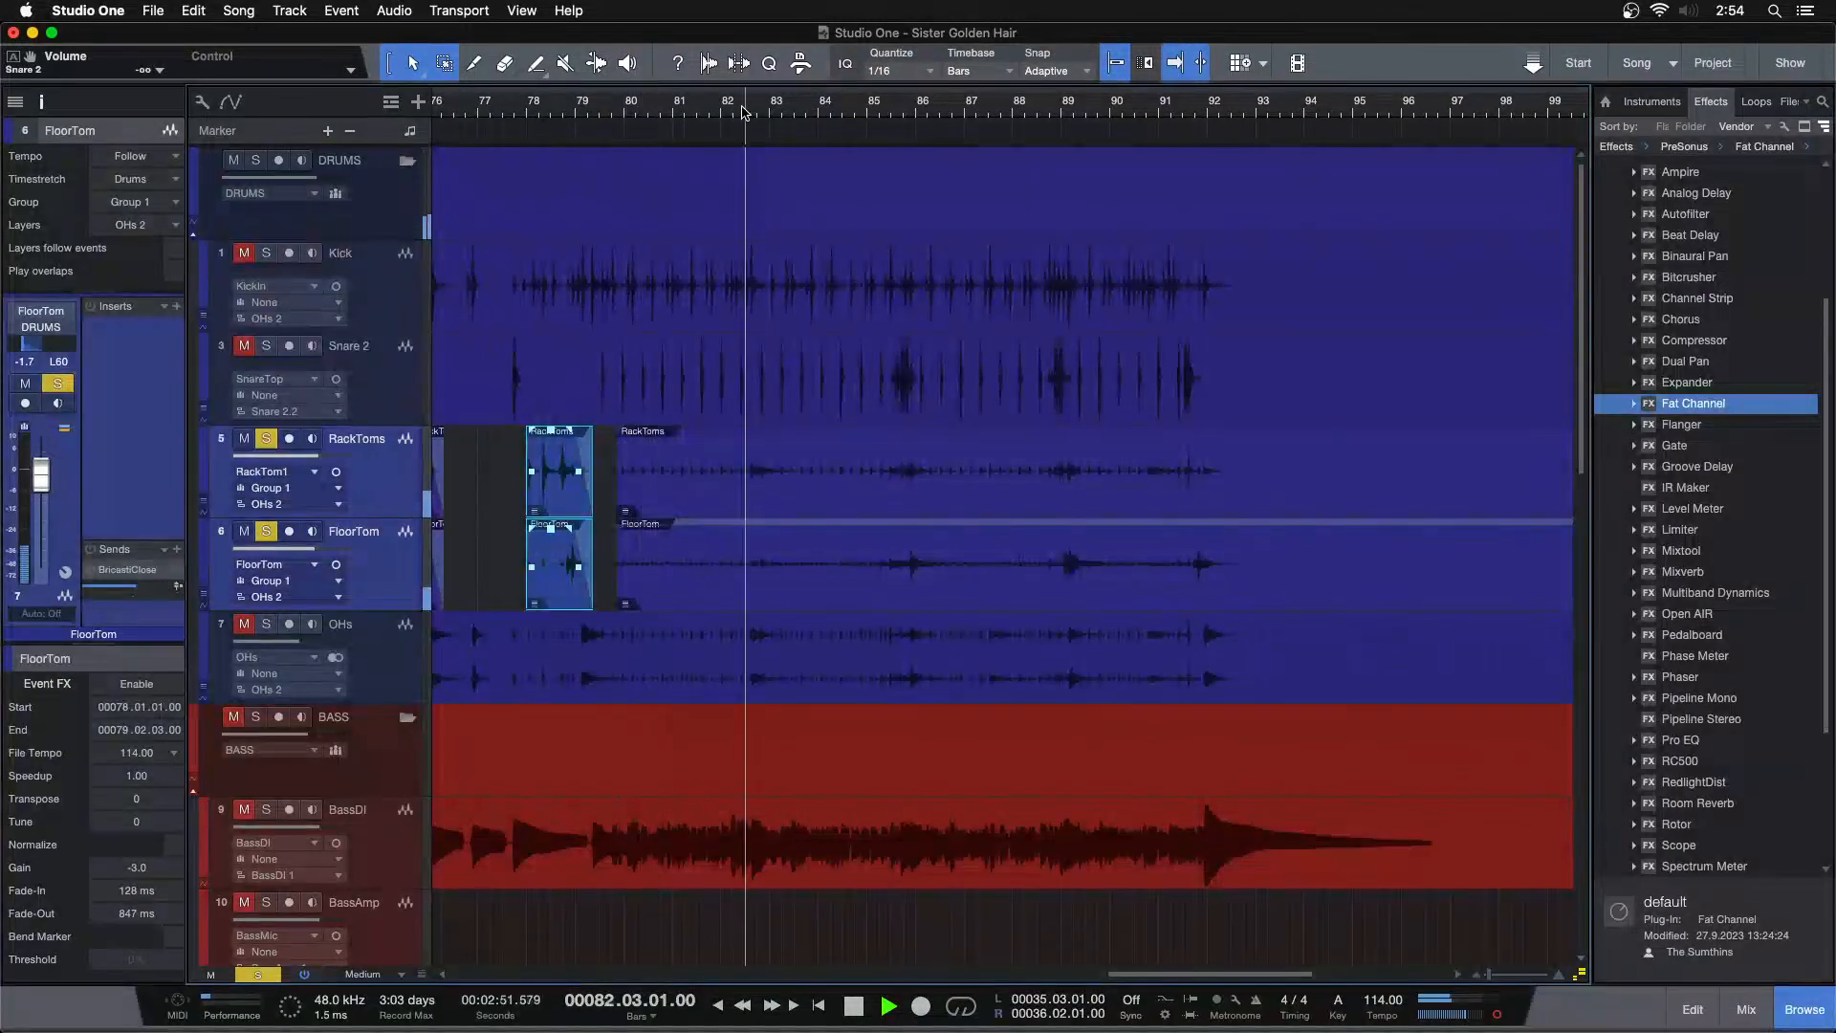
{"action": "left_click", "coordinate": [878, 110]}
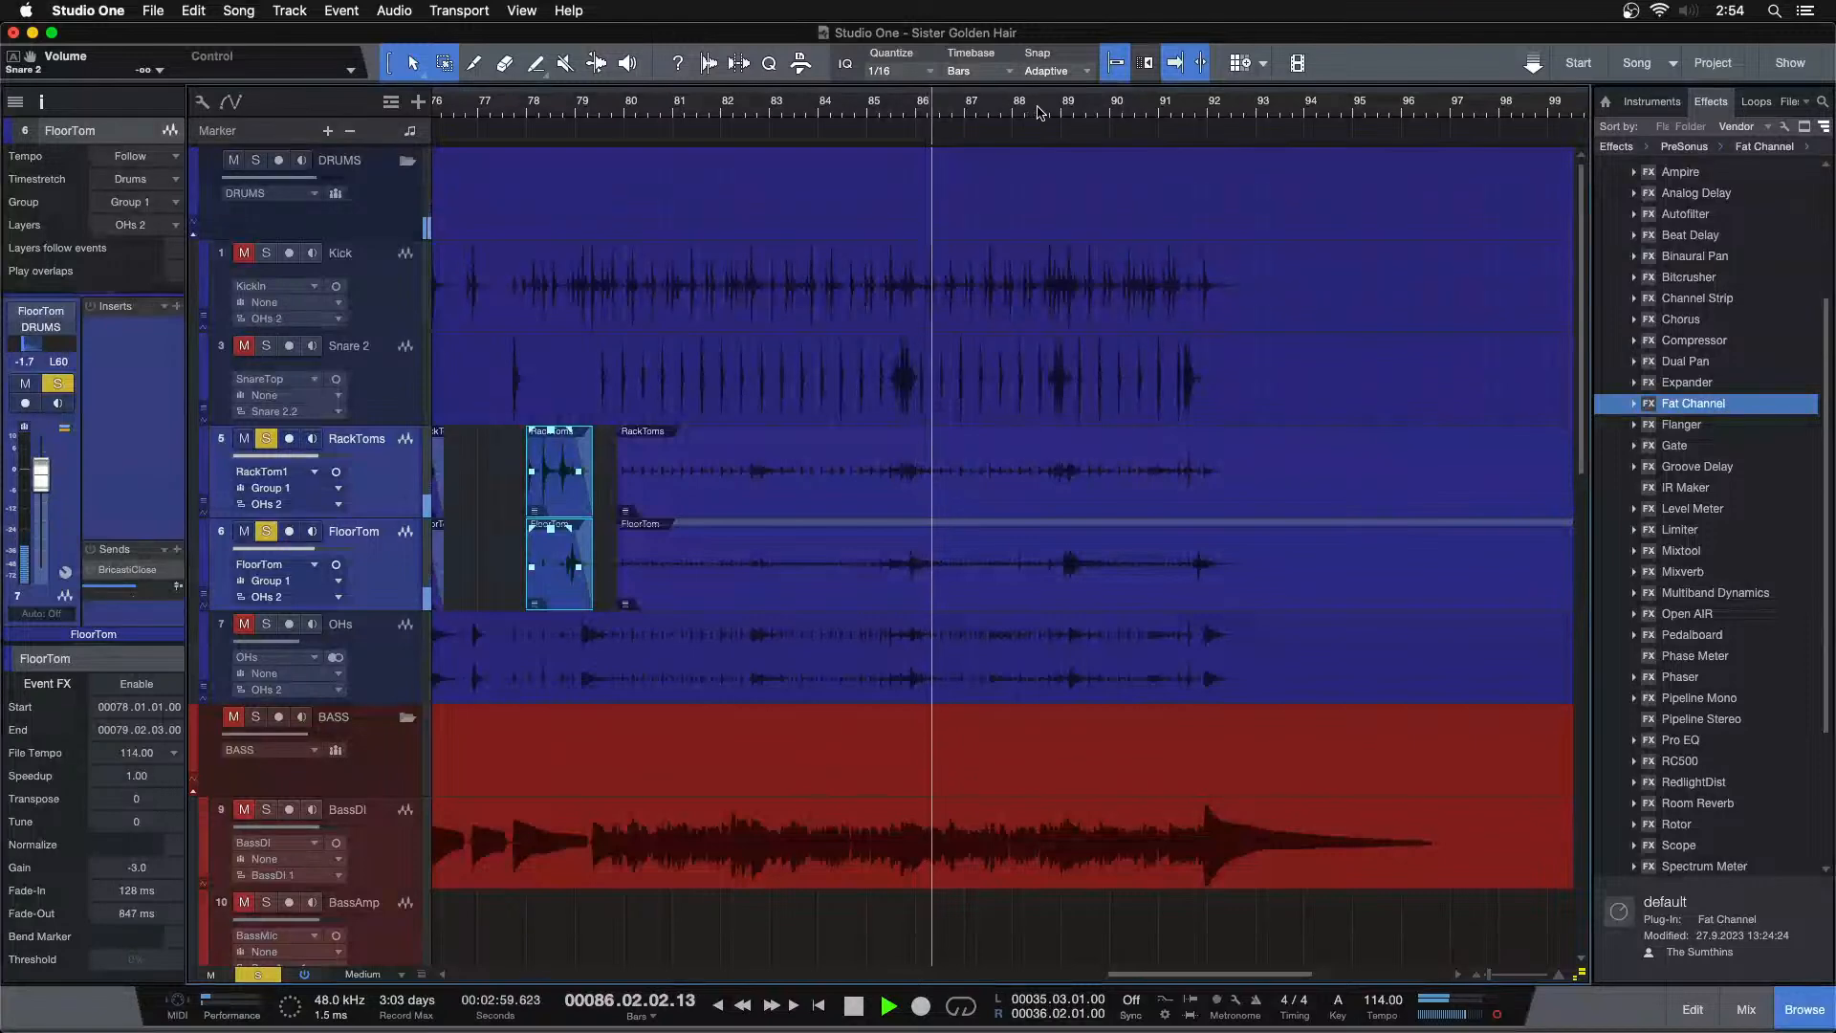
{"action": "left_click_drag", "start_coordinate": [622, 502], "coordinate": [1033, 501]}
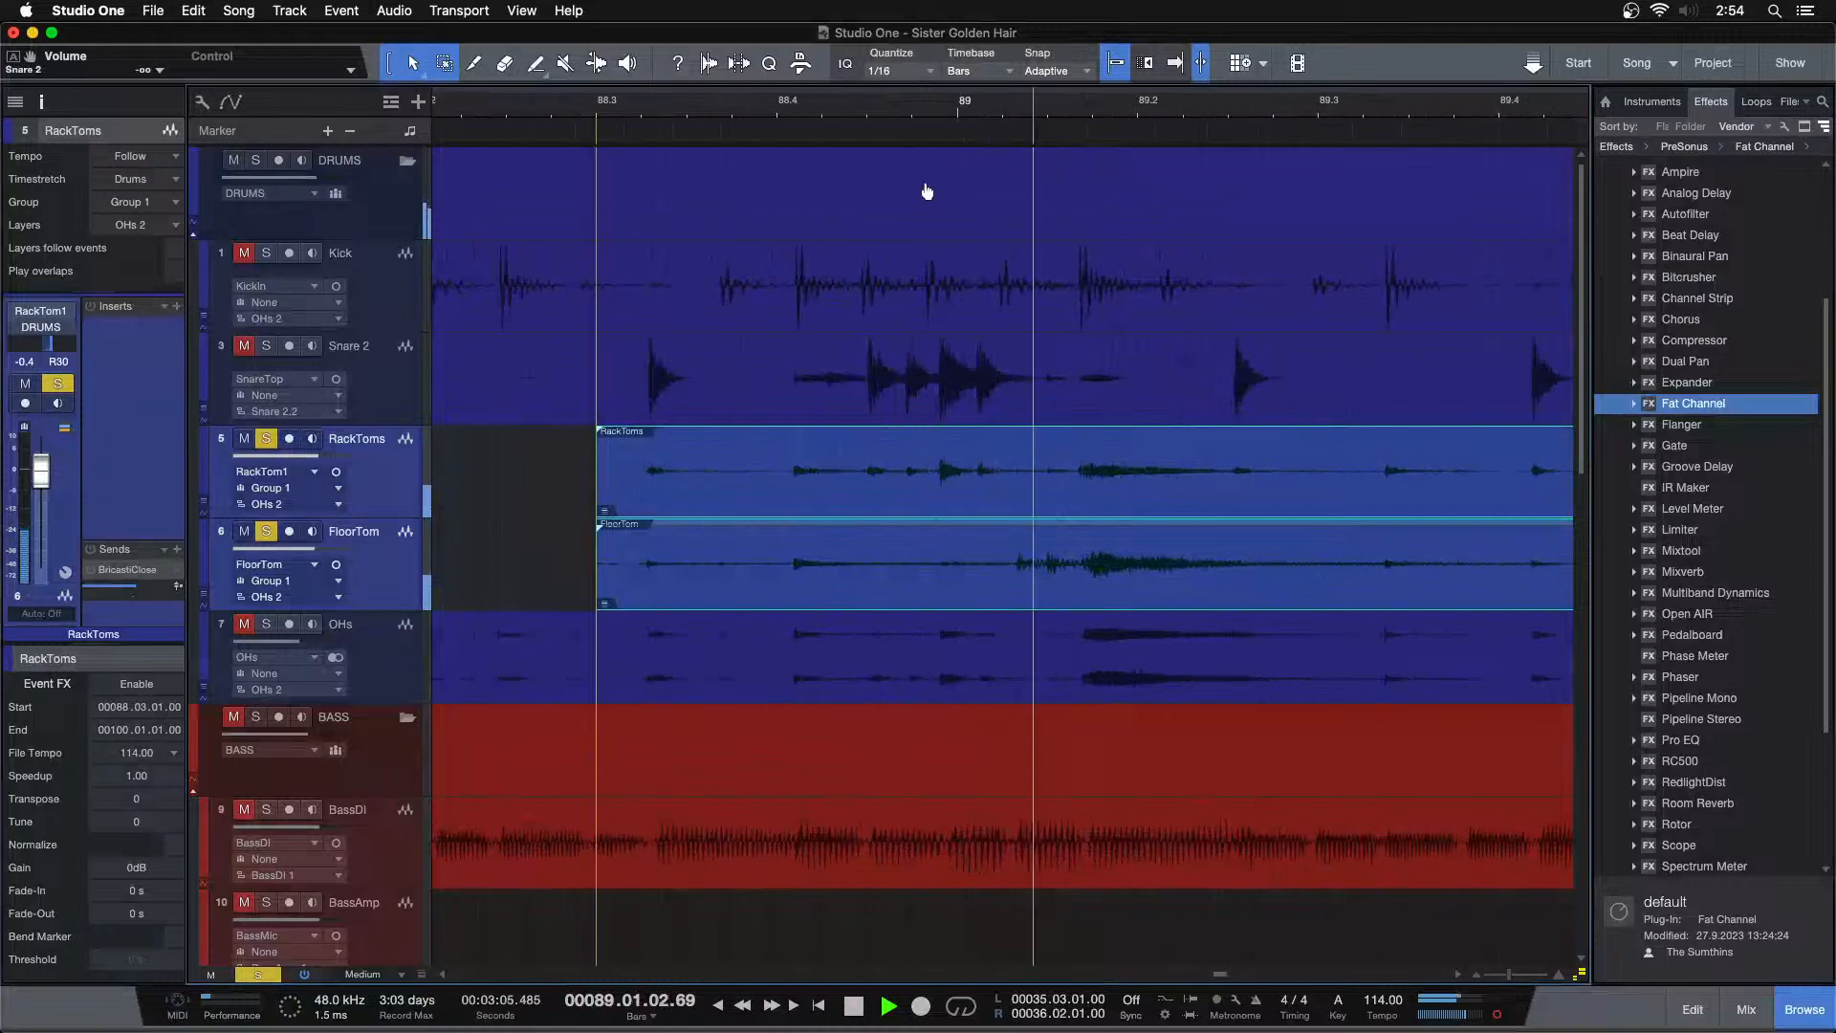
{"action": "scroll", "coordinate": [927, 191], "scroll_direction": "down", "scroll_amount": 2}
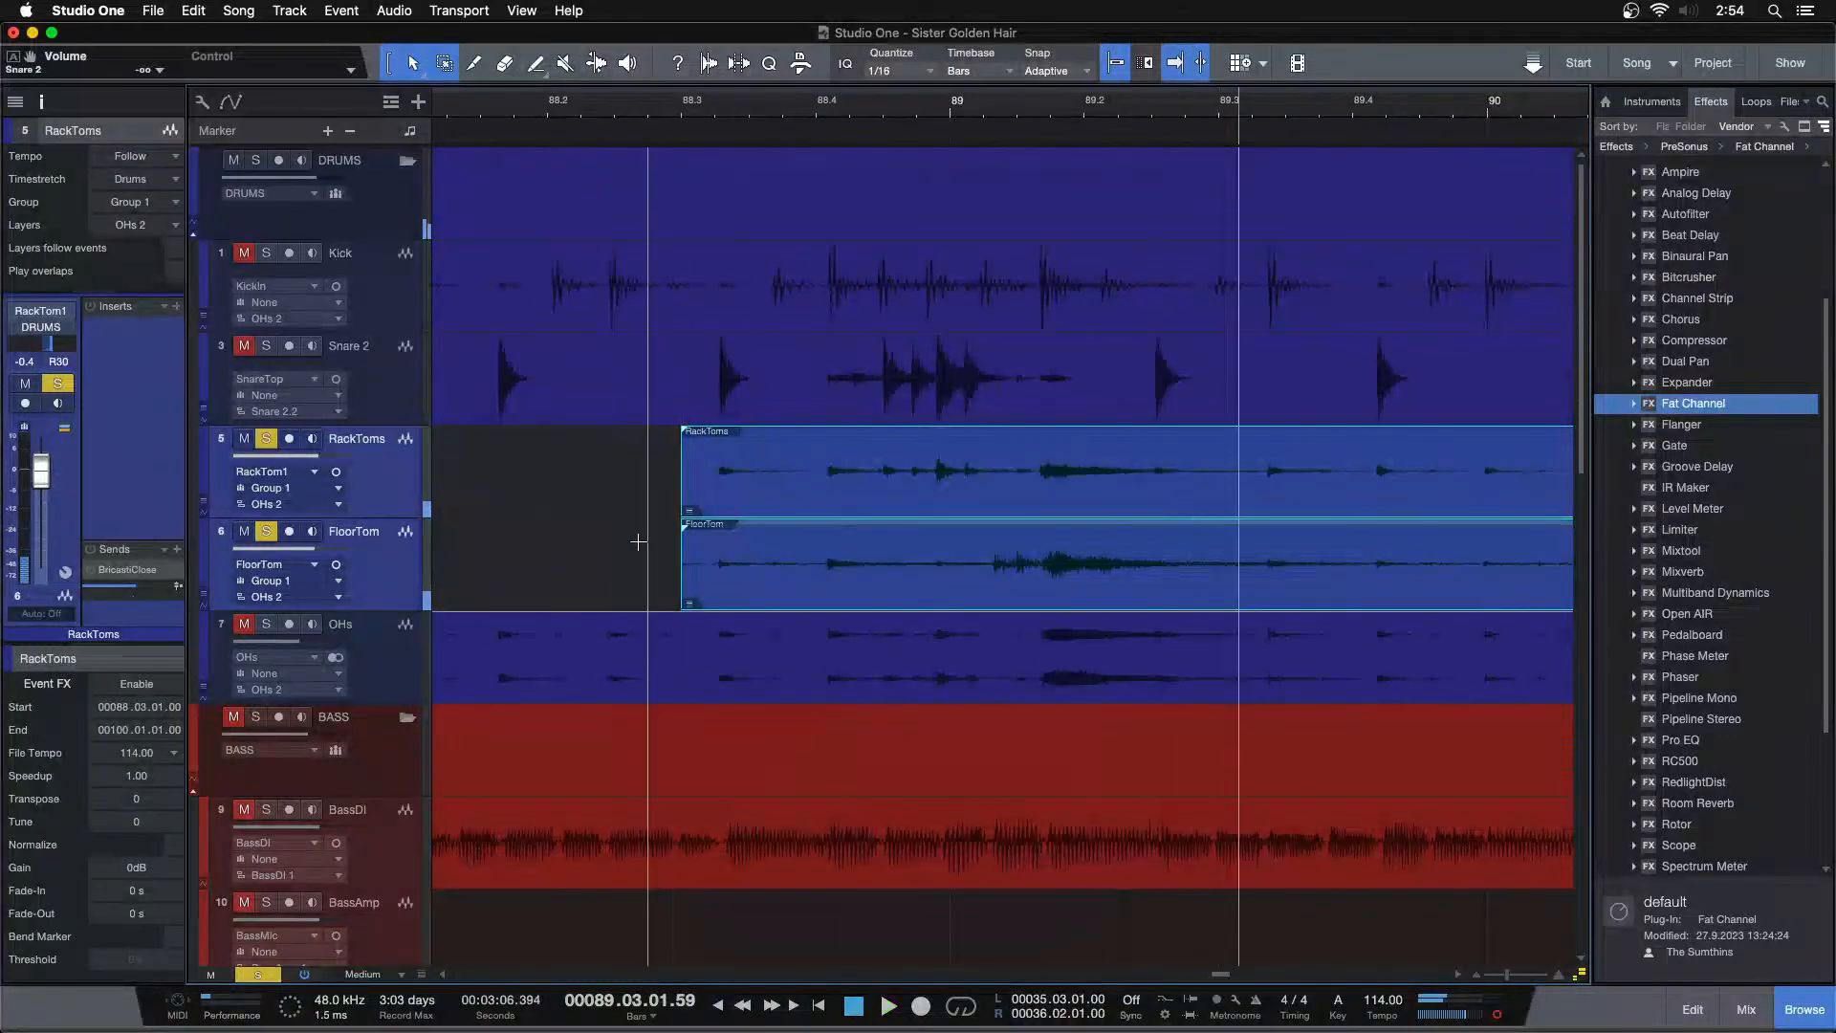
{"action": "key", "text": "space"}
{"action": "left_click_drag", "start_coordinate": [680, 478], "coordinate": [1002, 446]}
{"action": "key", "text": "space"}
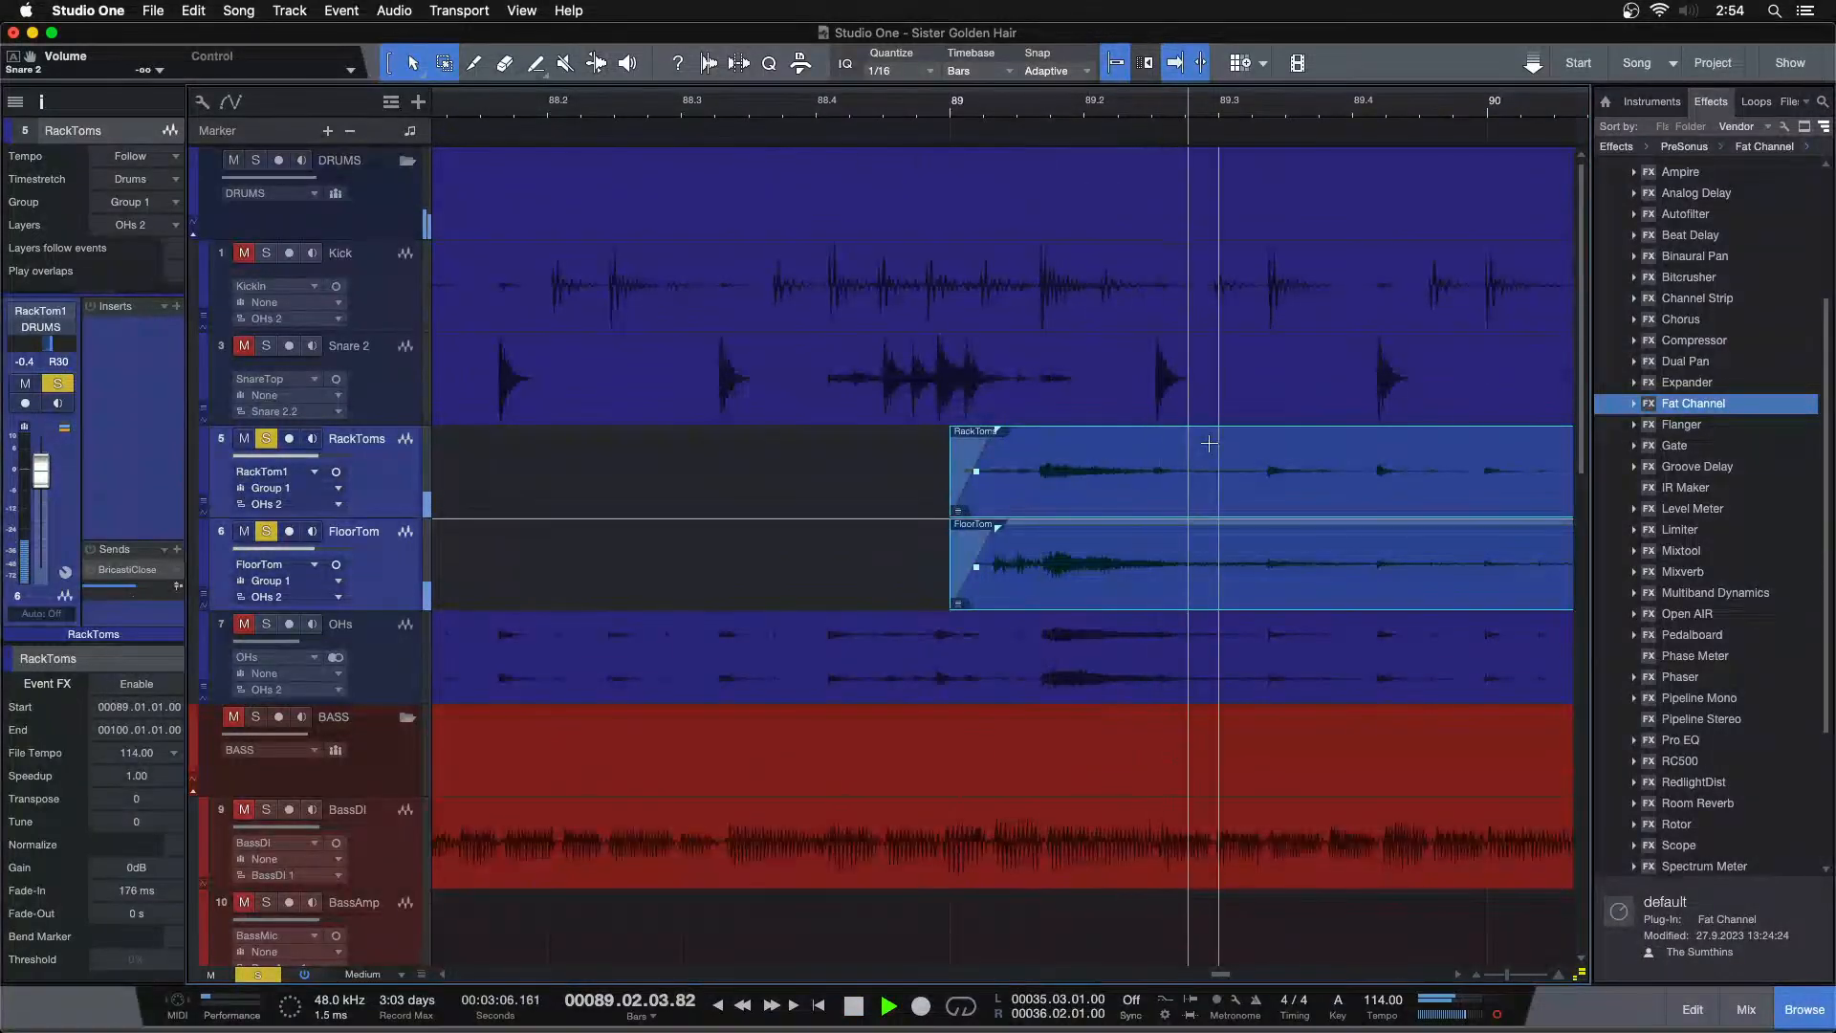
Delete the tom silence after the hit near bar 89 and set a fade-out of about 874 ms on the preceding events
{"action": "key", "text": "space"}
{"action": "left_click_drag", "start_coordinate": [1276, 446], "coordinate": [1455, 547]}
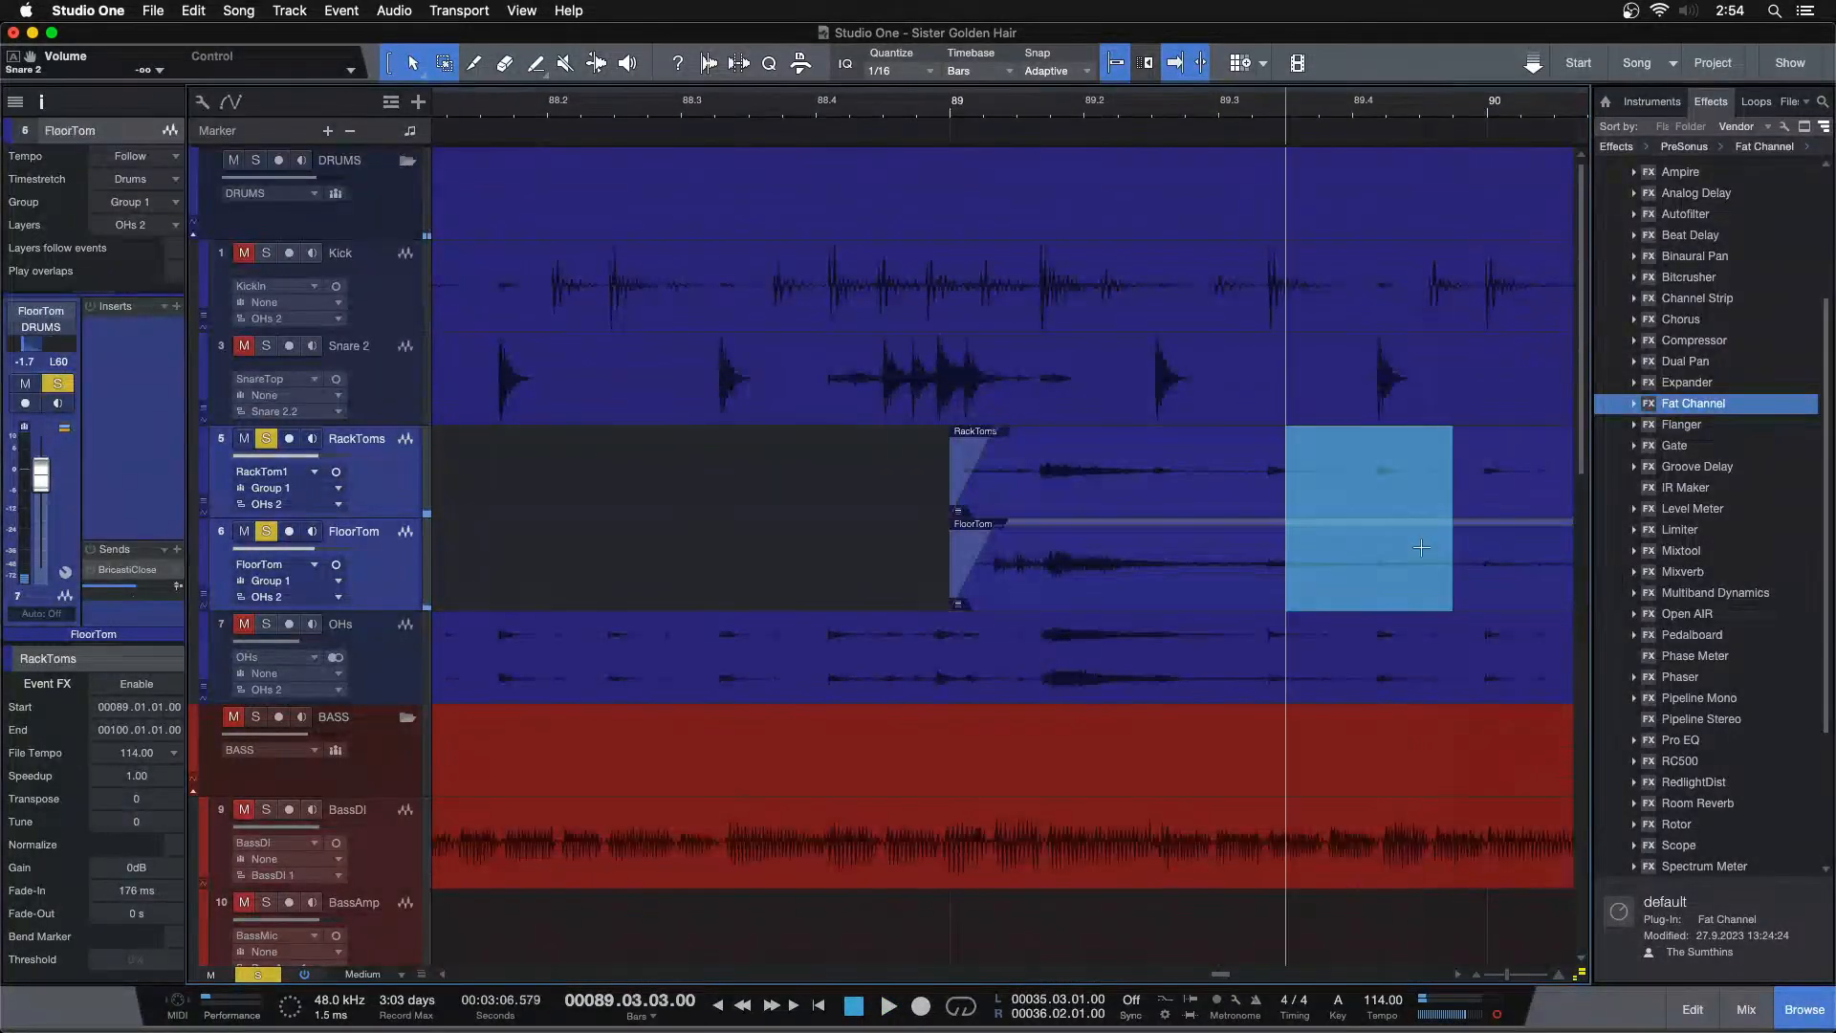
{"action": "key", "text": "Delete"}
{"action": "left_click", "coordinate": [1235, 579]}
{"action": "left_click_drag", "start_coordinate": [1280, 529], "coordinate": [1059, 568]}
{"action": "key", "text": "space"}
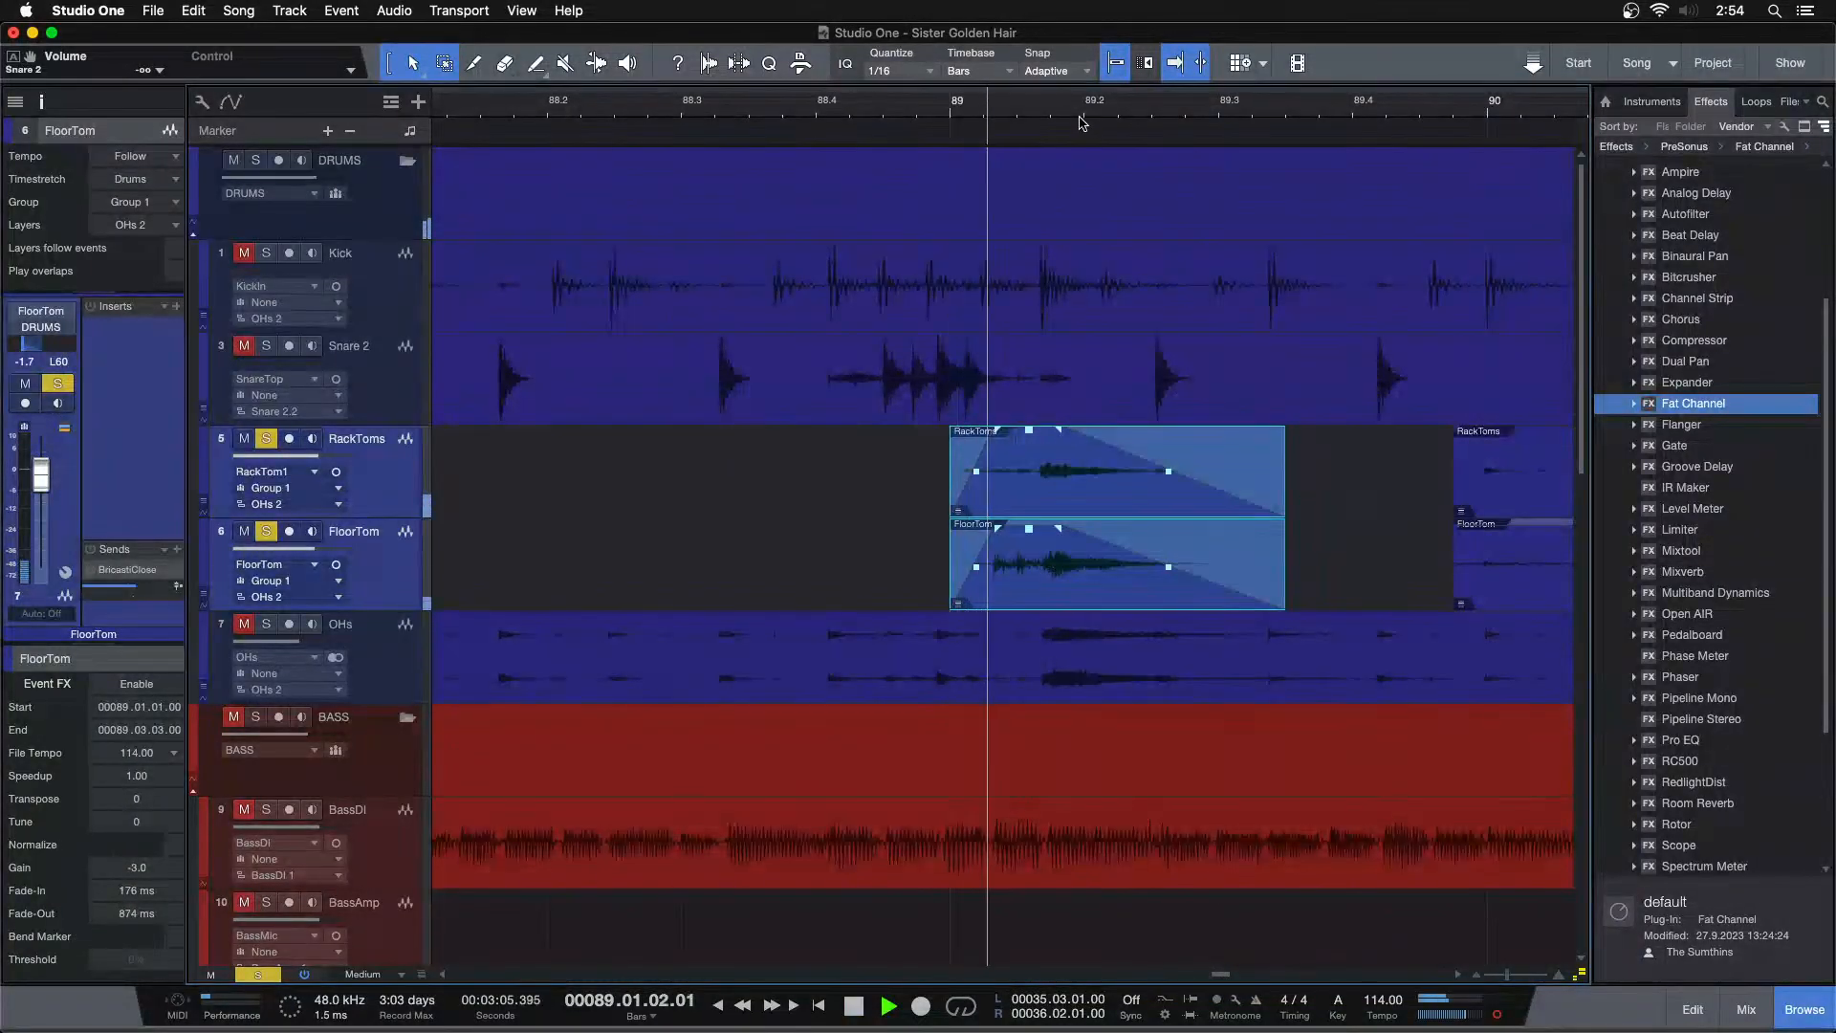
Rework the fade-out of the bar 89 tom events to about 780 ms with a curved shape and play it back
{"action": "left_click_drag", "start_coordinate": [1119, 116], "coordinate": [992, 147]}
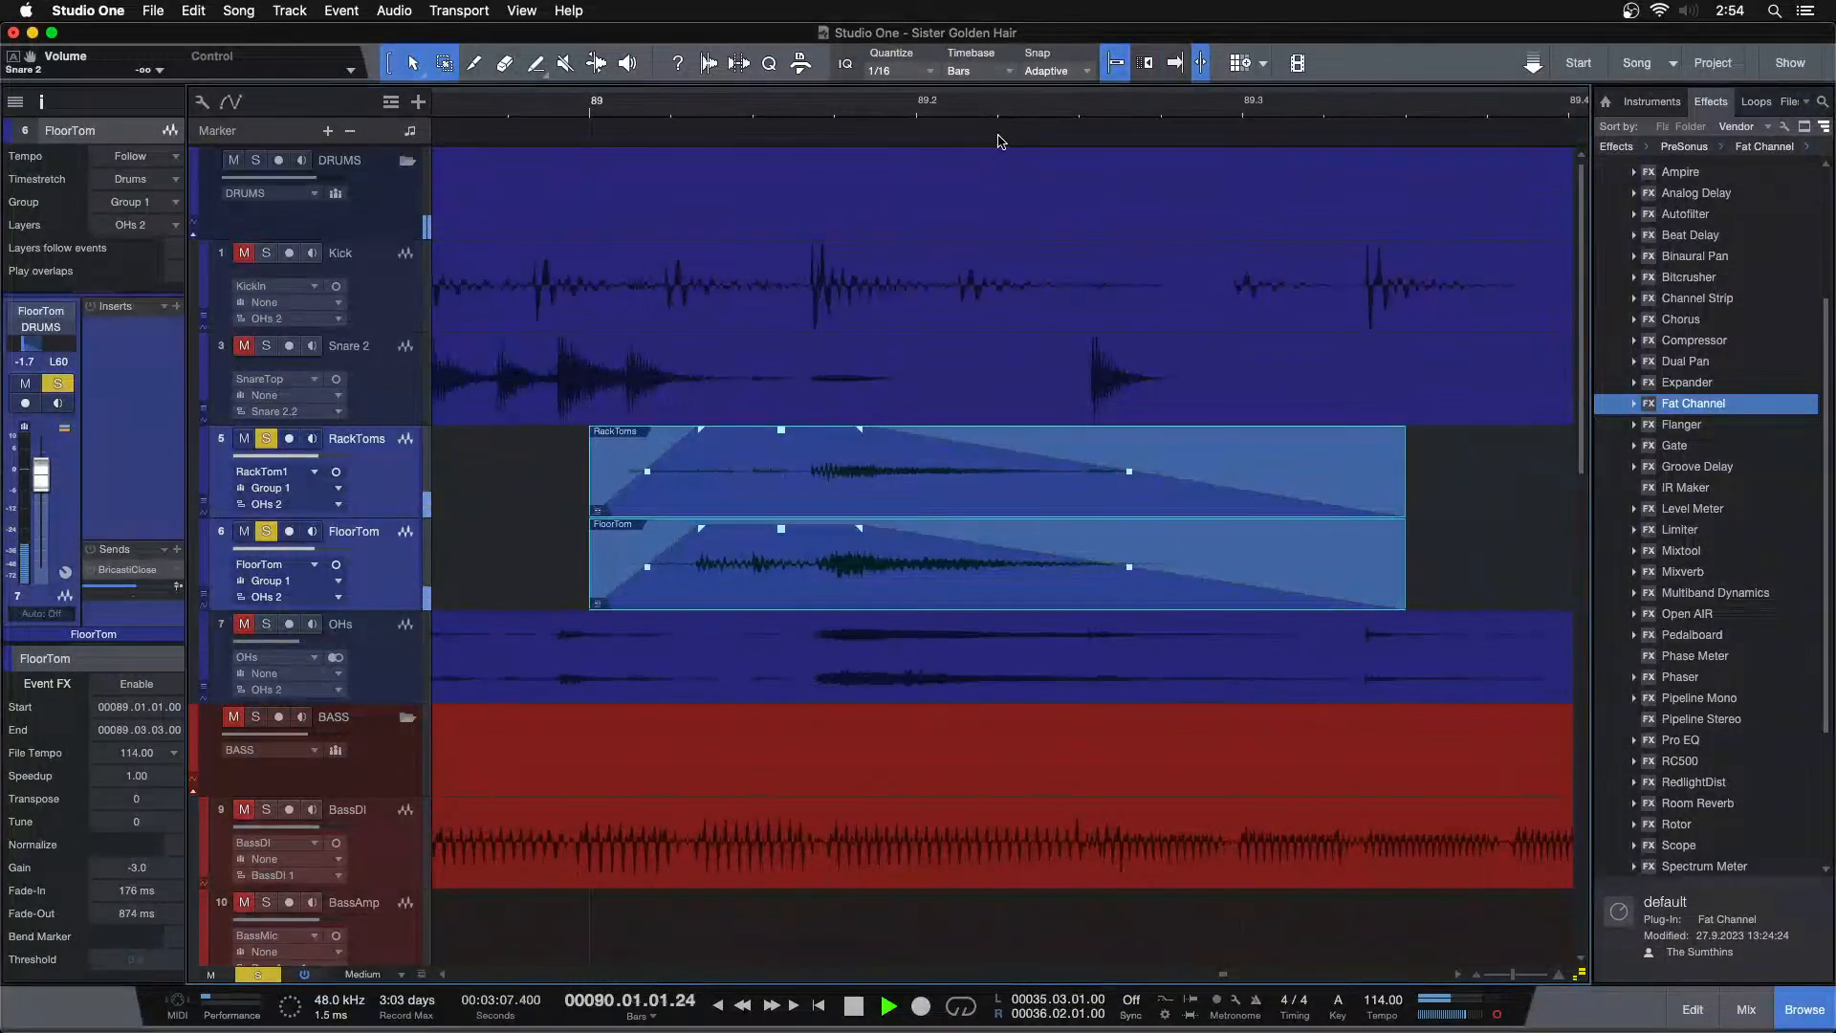
{"action": "key", "text": "space"}
{"action": "left_click_drag", "start_coordinate": [848, 541], "coordinate": [768, 553]}
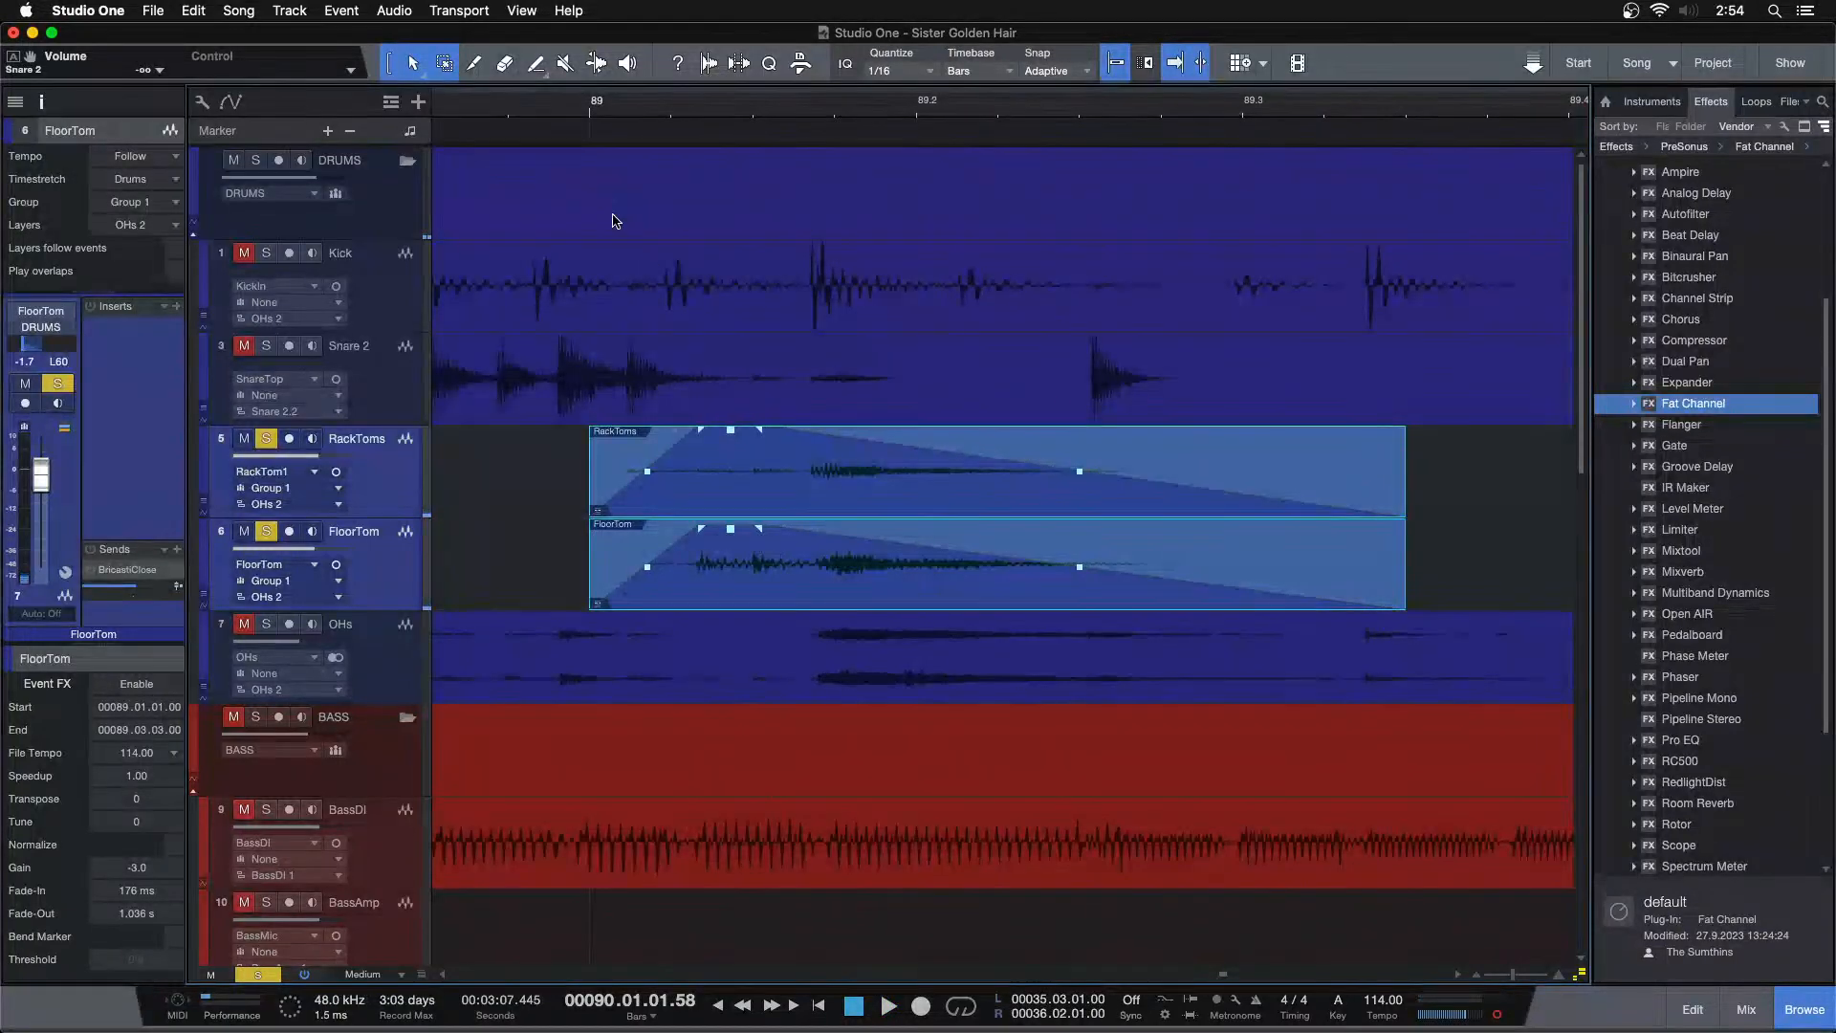
{"action": "left_click_drag", "start_coordinate": [514, 106], "coordinate": [647, 100]}
{"action": "left_click", "coordinate": [811, 106]}
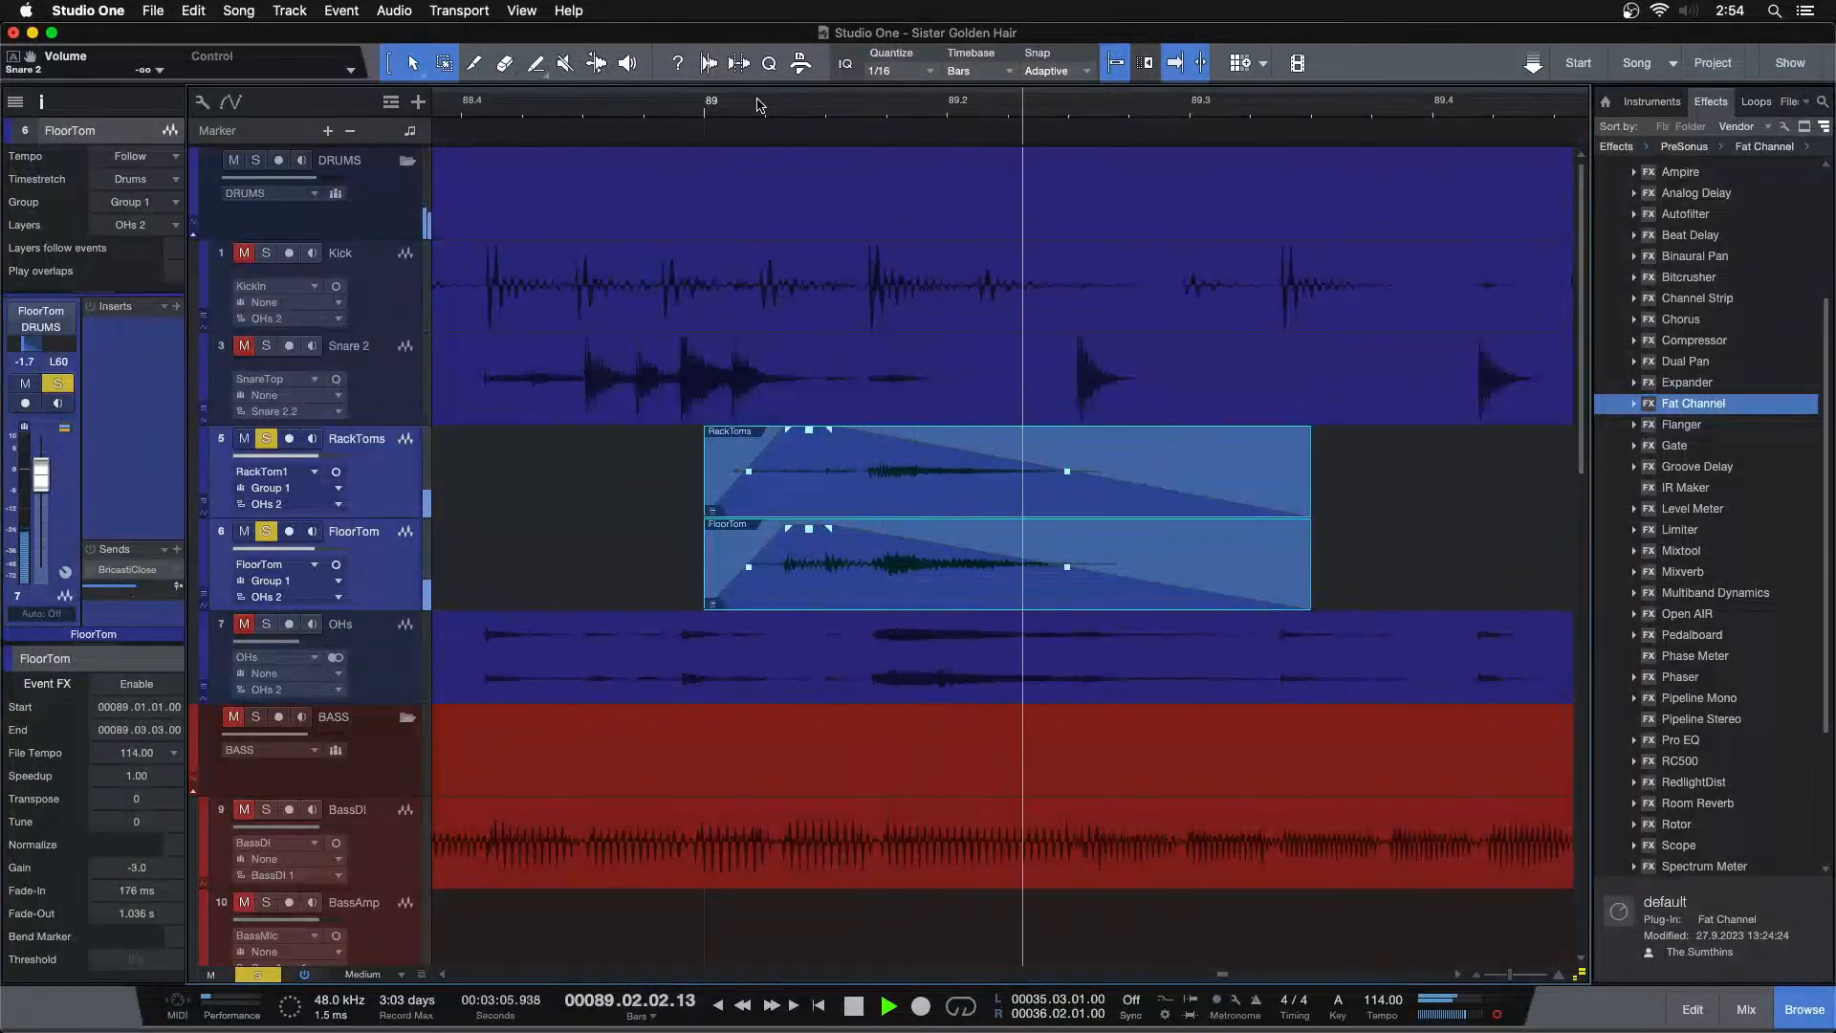
{"action": "left_click", "coordinate": [620, 110]}
{"action": "key", "text": "space"}
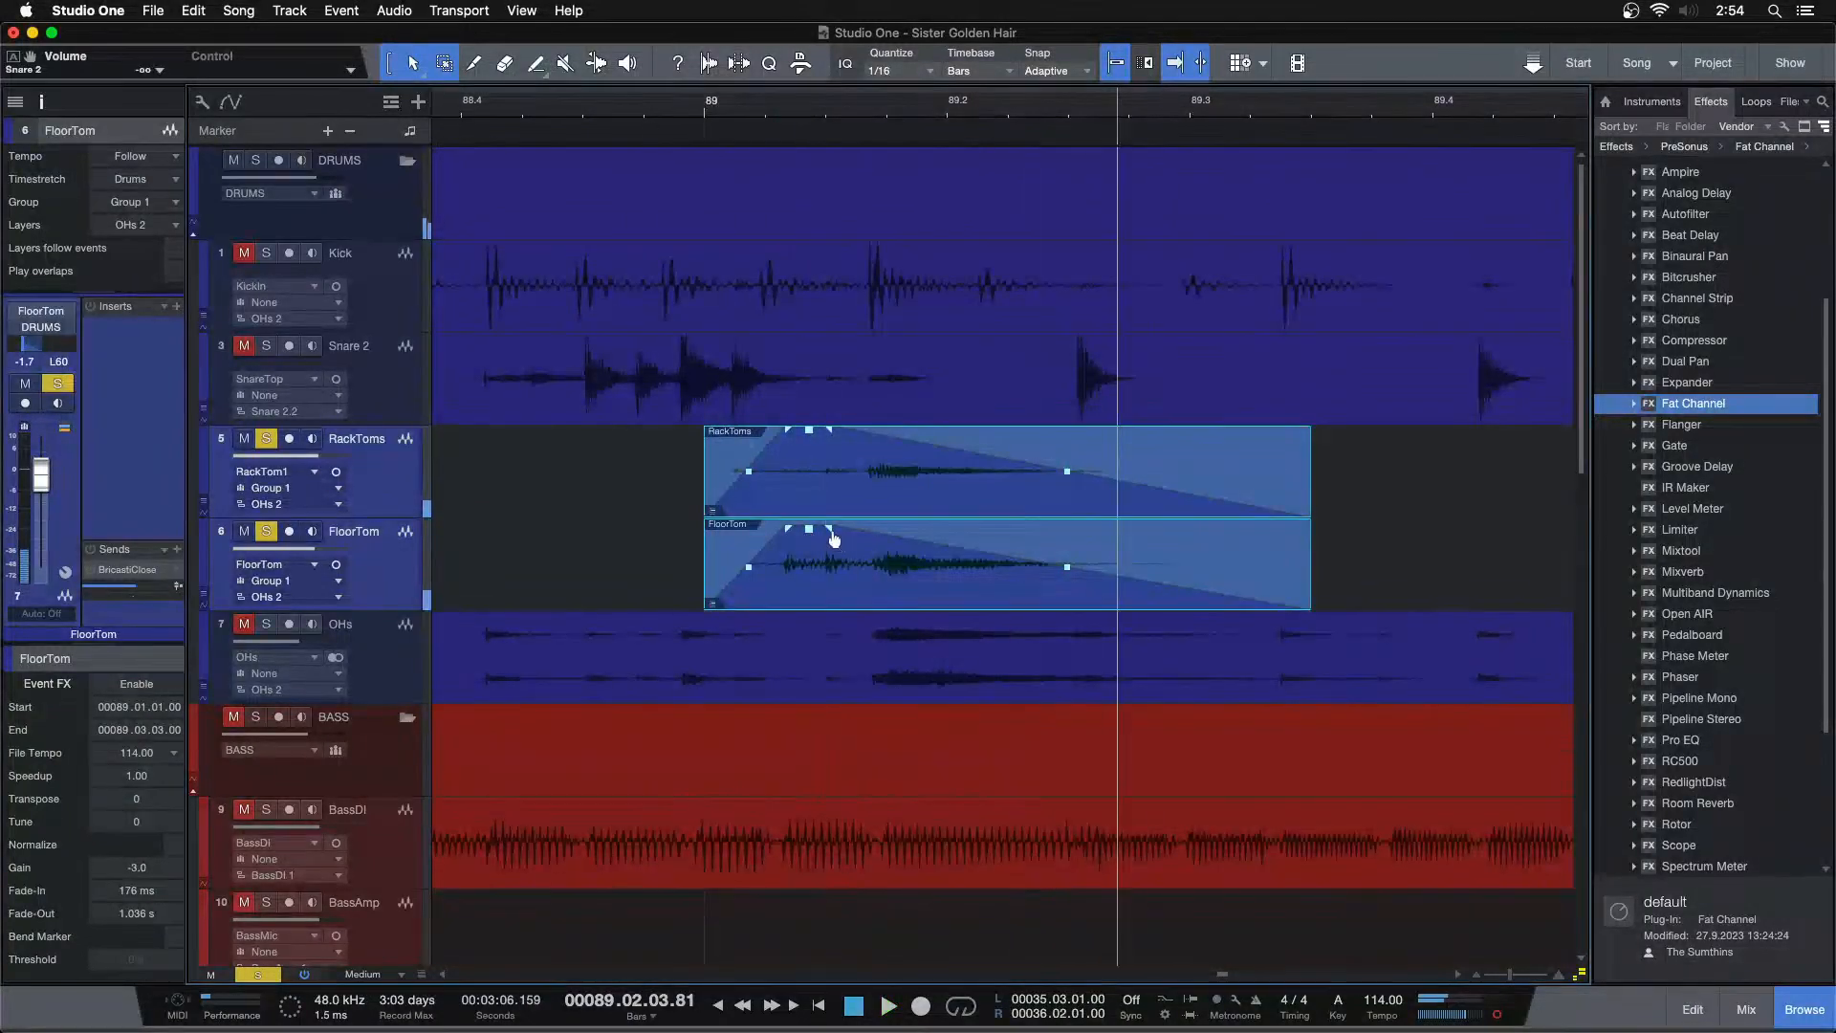
{"action": "left_click_drag", "start_coordinate": [831, 534], "coordinate": [1152, 532]}
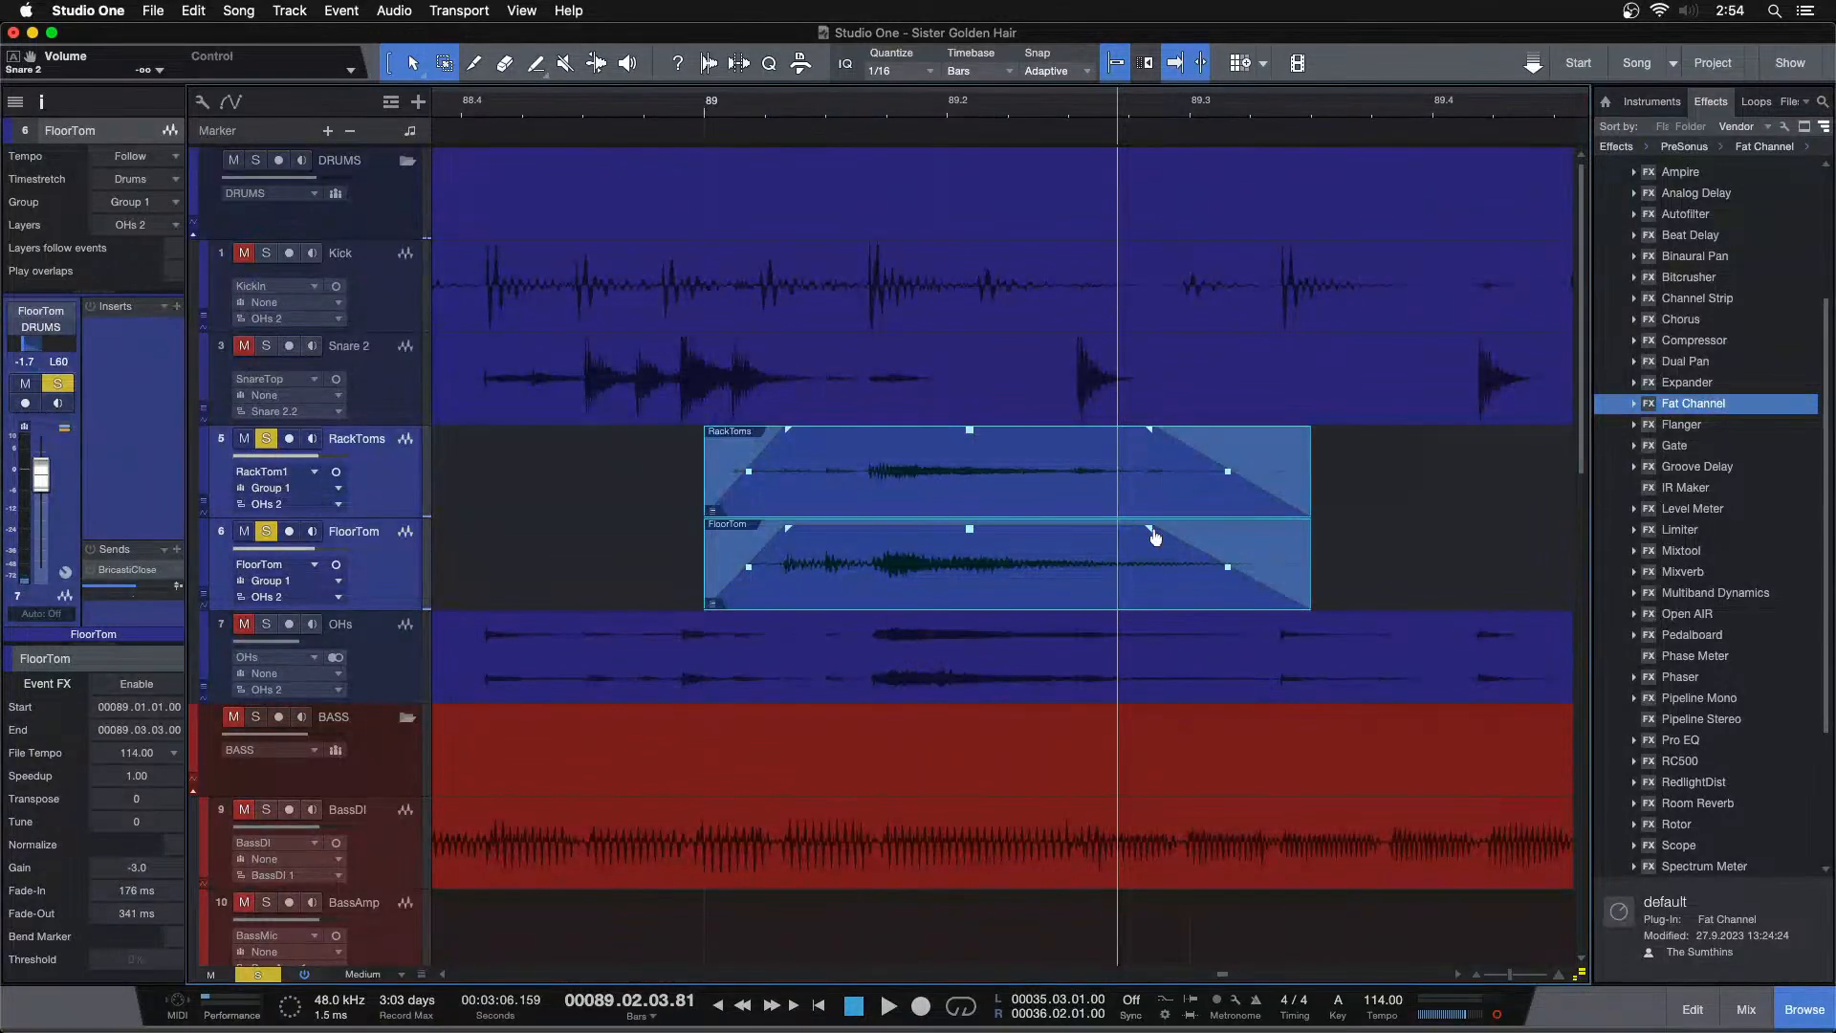
{"action": "left_click_drag", "start_coordinate": [1159, 537], "coordinate": [832, 598]}
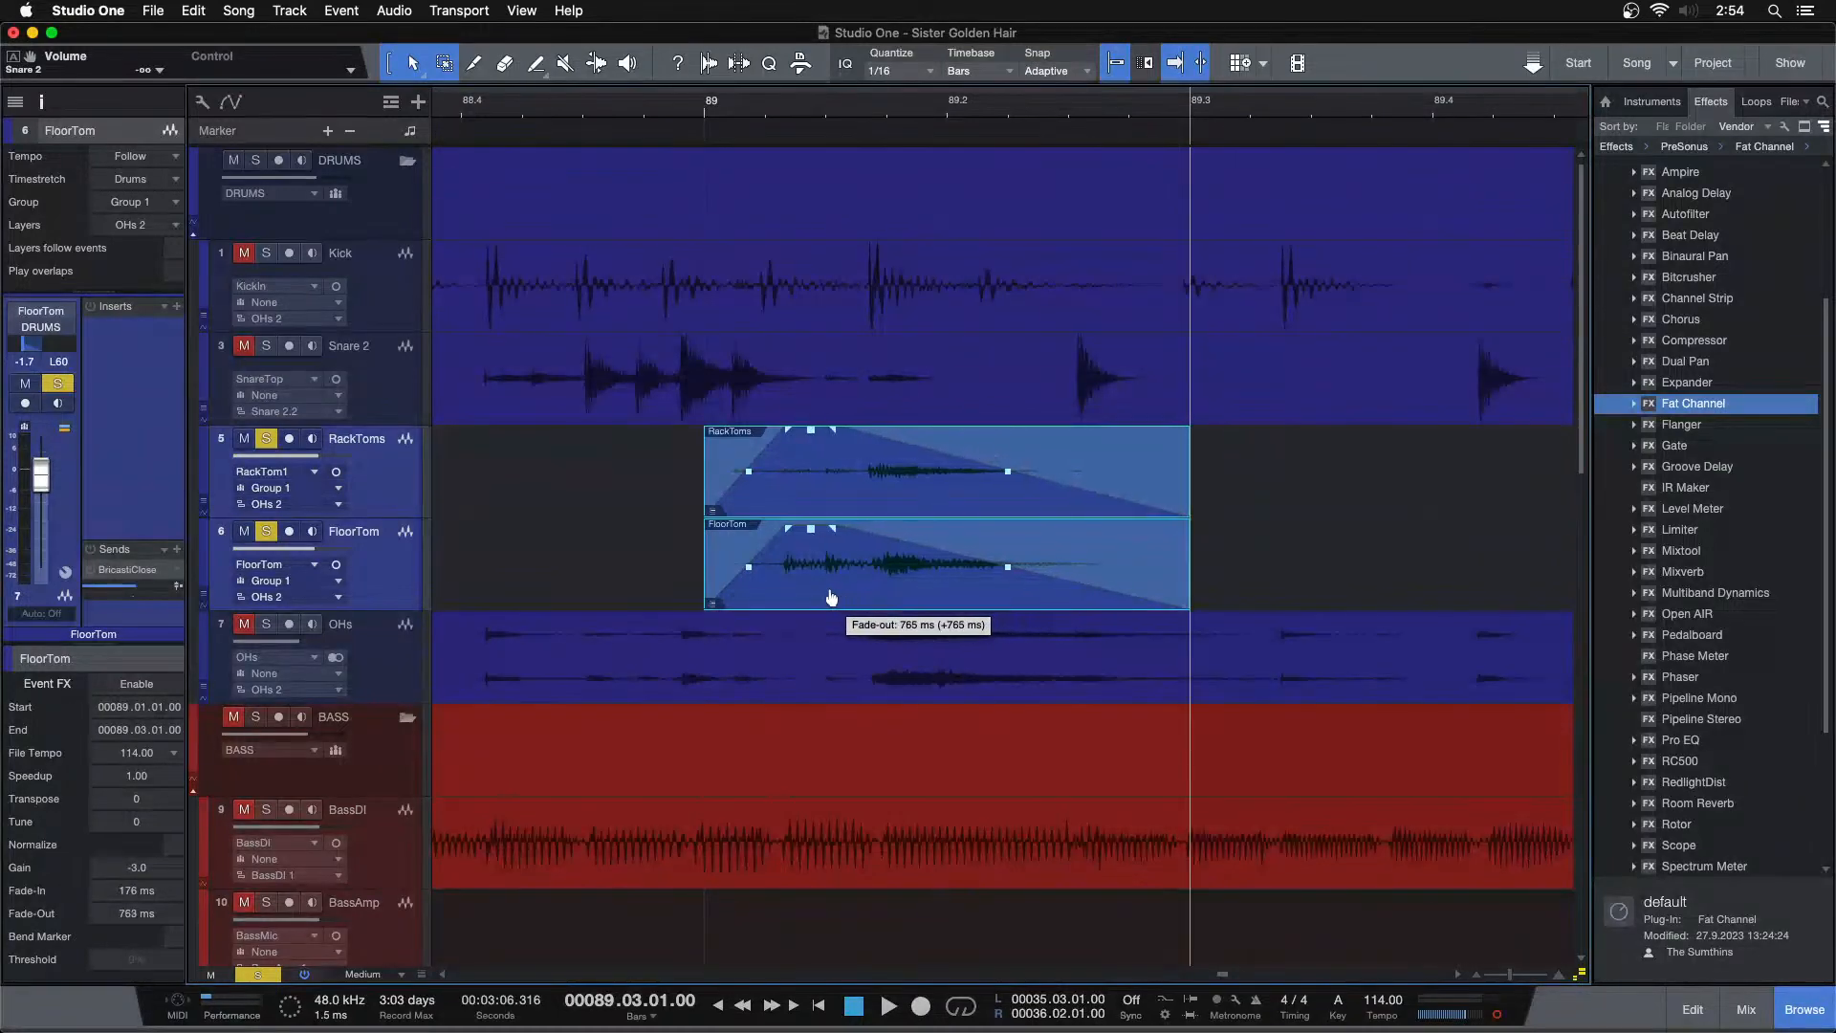
{"action": "left_click_drag", "start_coordinate": [1001, 578], "coordinate": [1002, 580]}
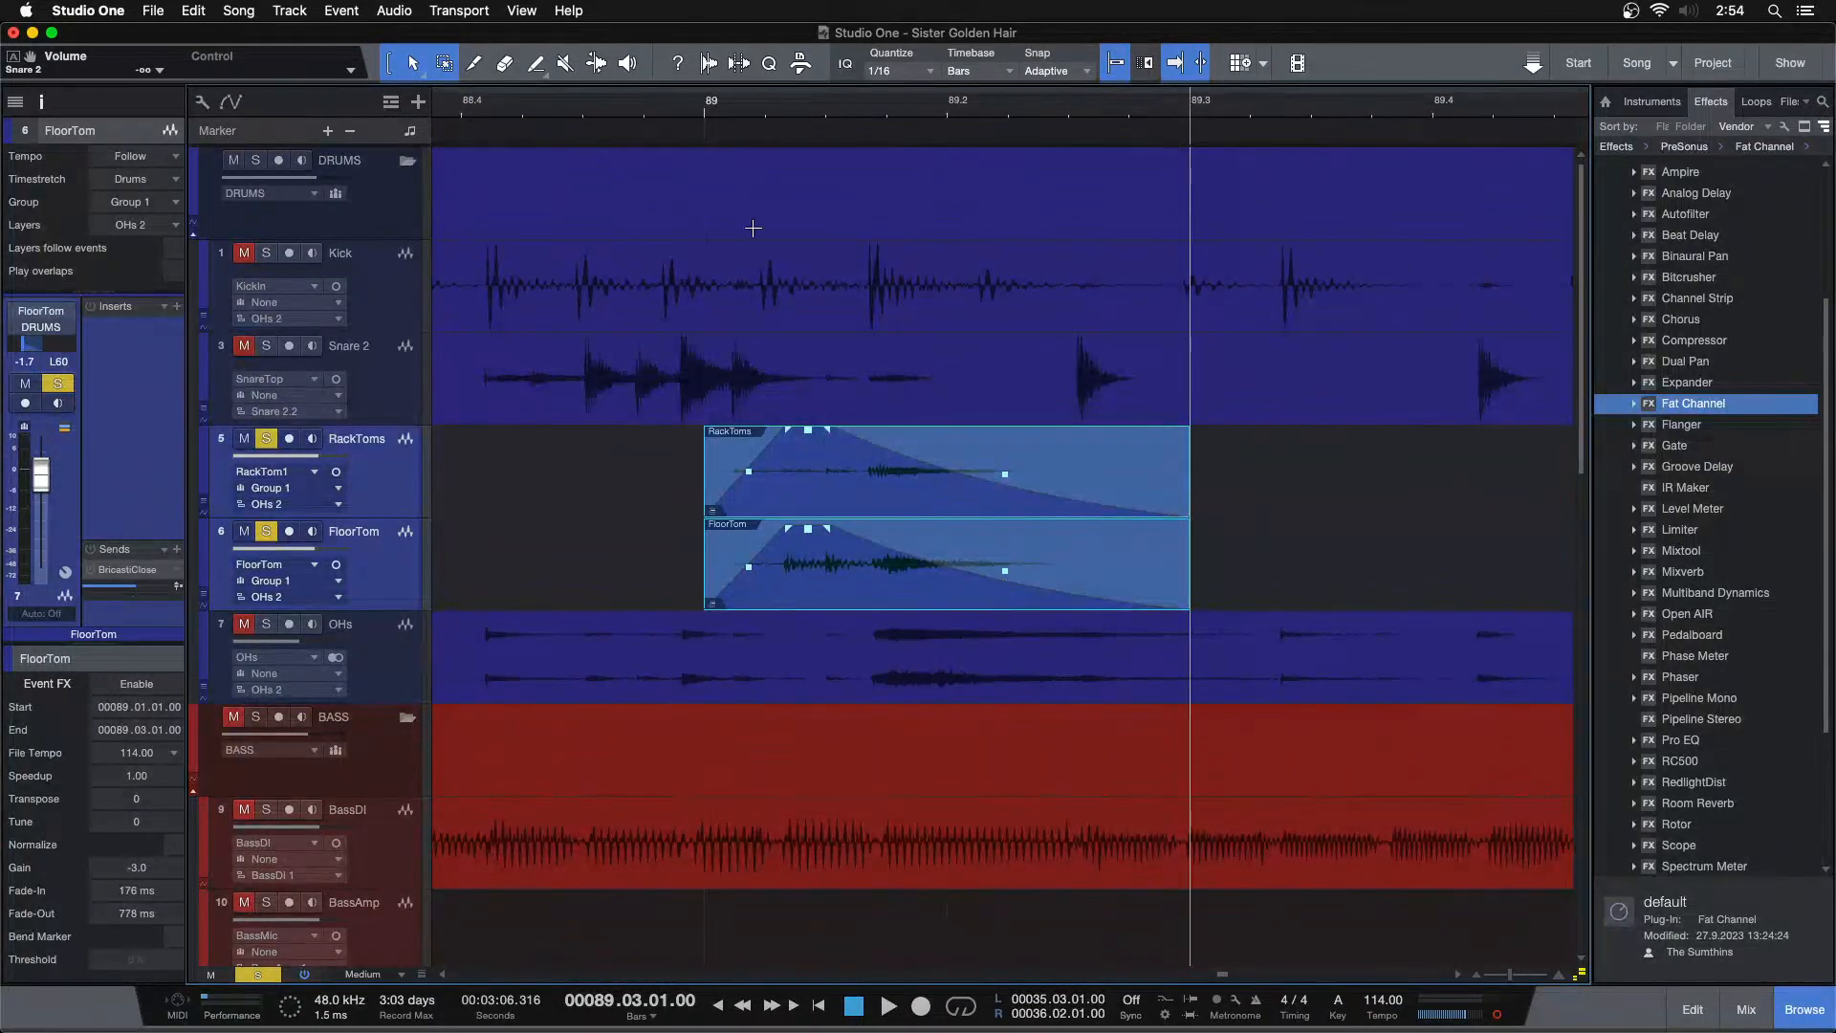
{"action": "left_click", "coordinate": [638, 109]}
{"action": "key", "text": "space"}
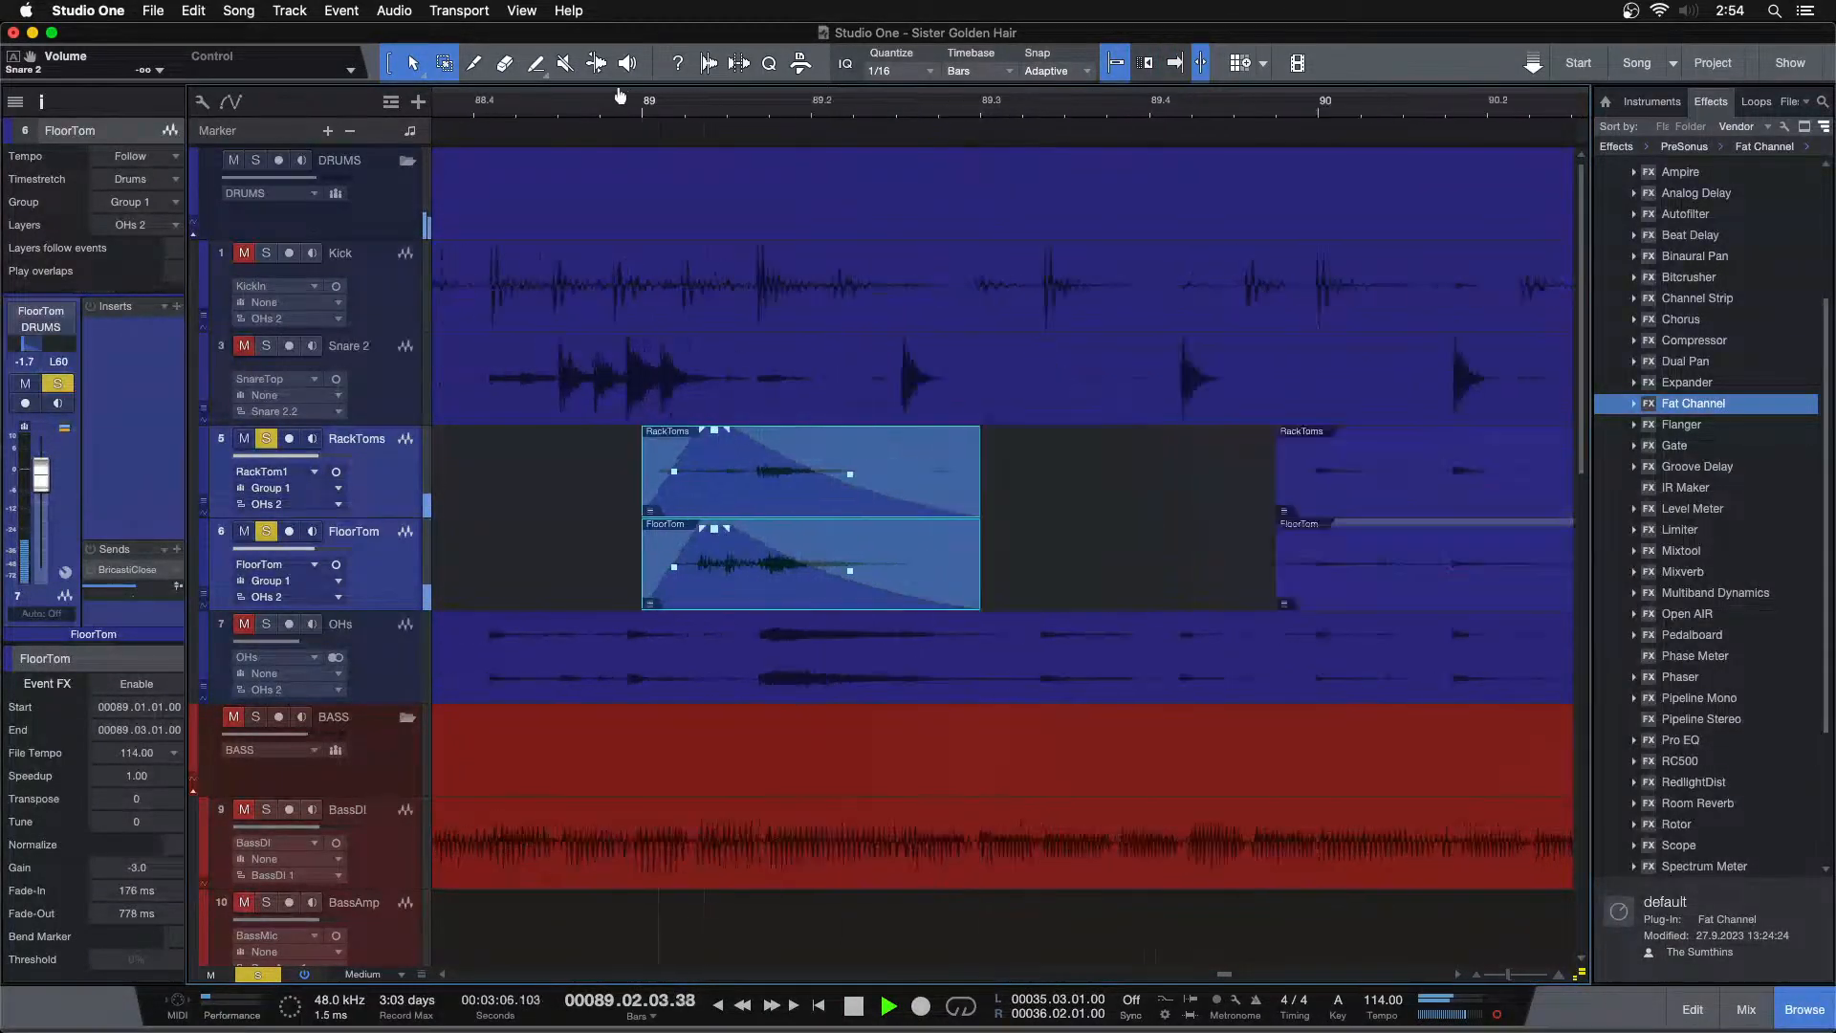
Play back the edited toms, toggling the tom tracks' solo off and back on to hear them in the mix
{"action": "left_click_drag", "start_coordinate": [618, 92], "coordinate": [621, 66]}
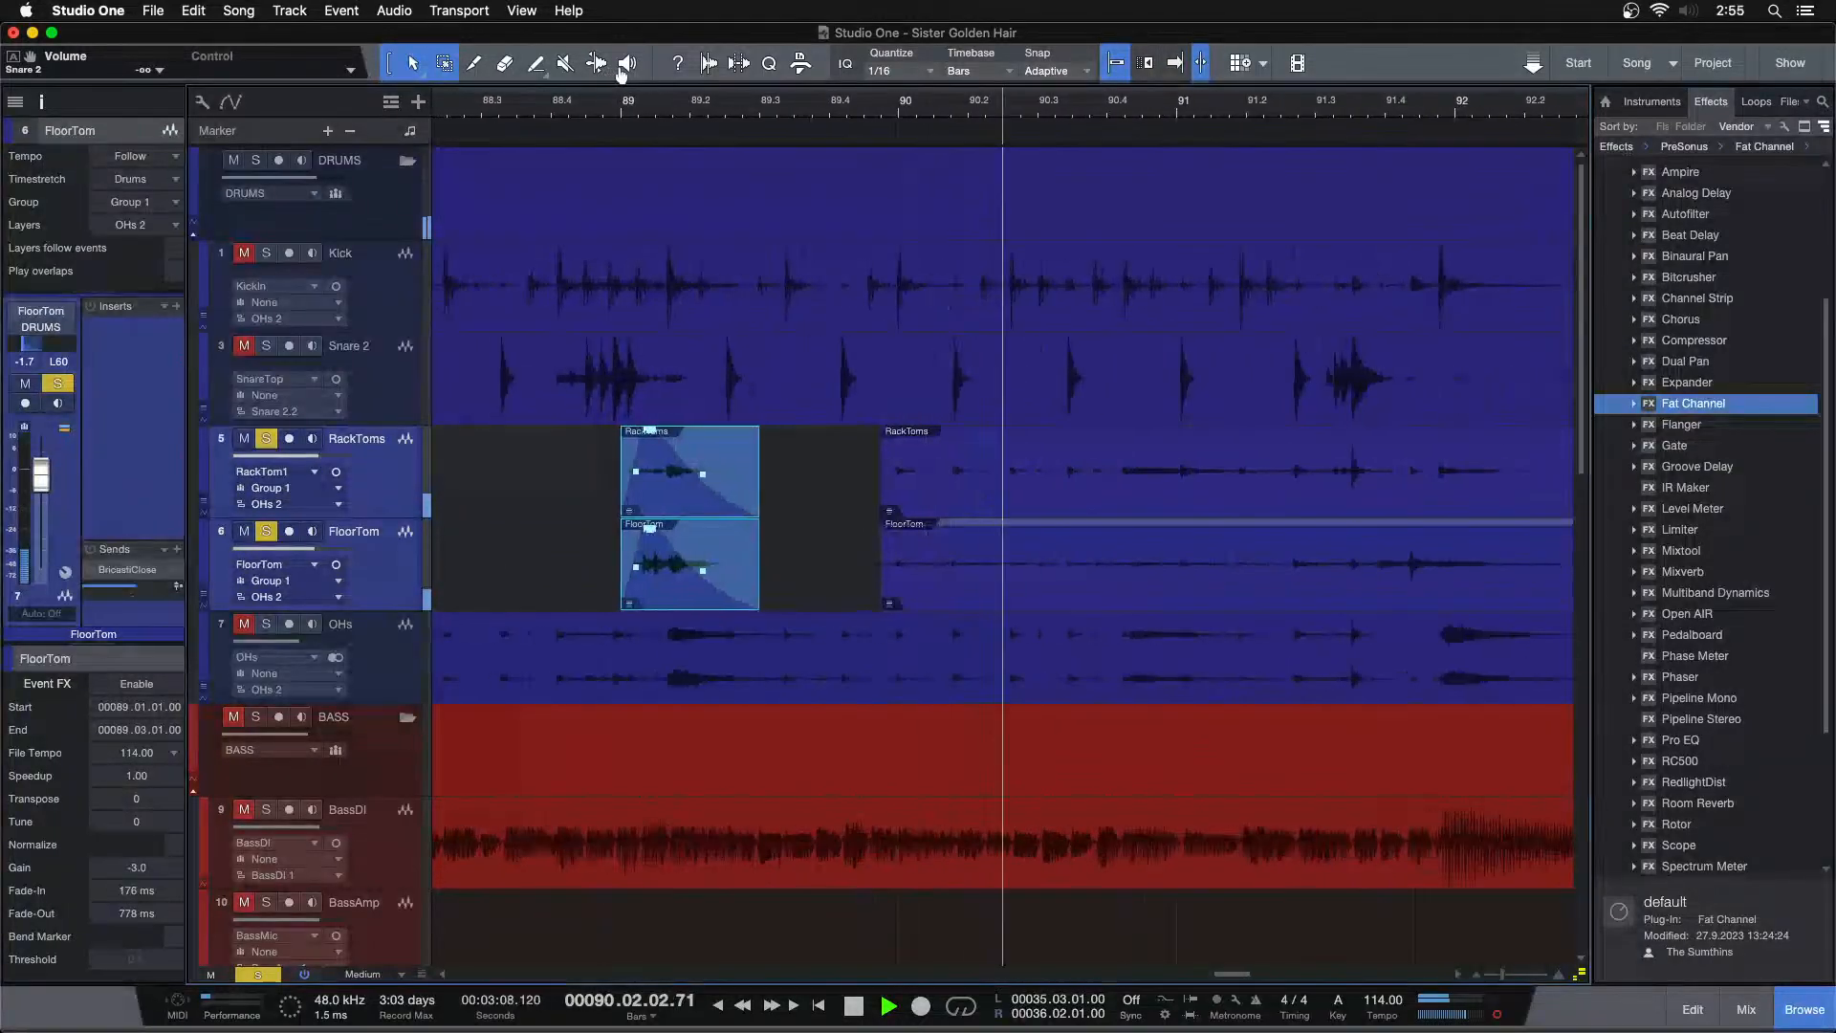
{"action": "left_click", "coordinate": [792, 594]}
{"action": "key", "text": "space"}
{"action": "left_click", "coordinate": [677, 498]}
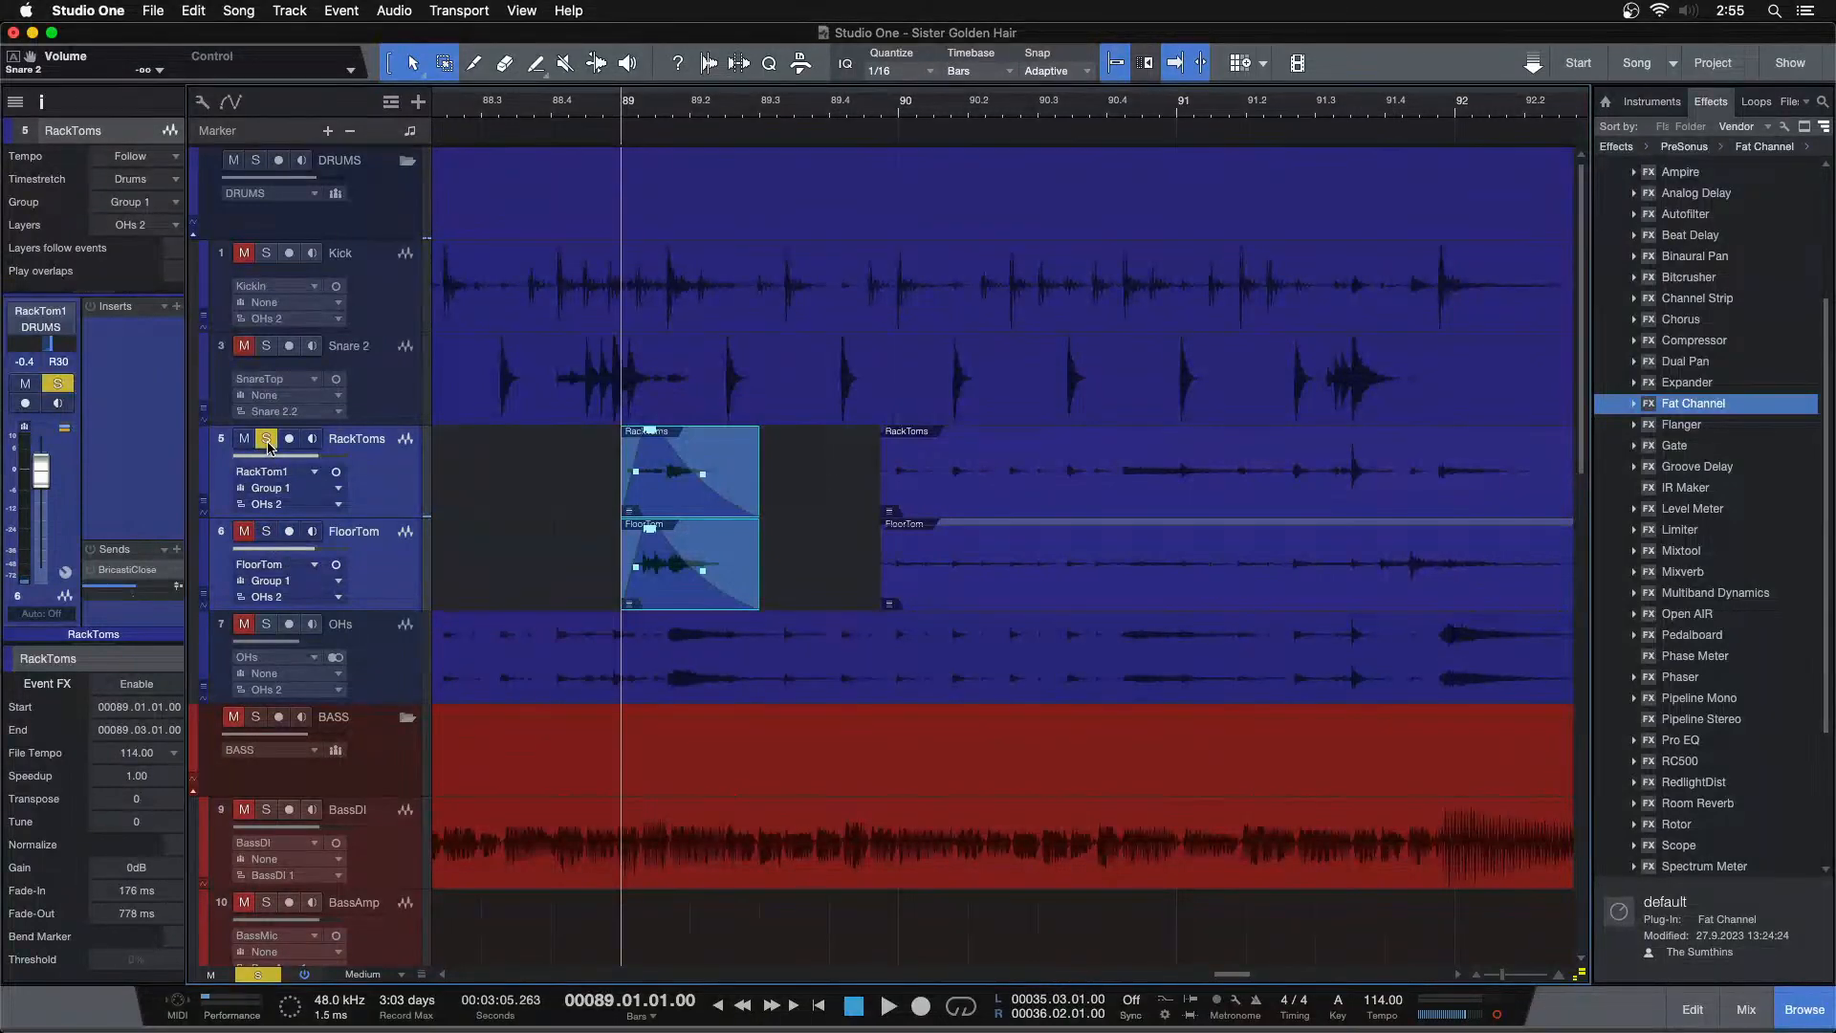
{"action": "key", "text": "space"}
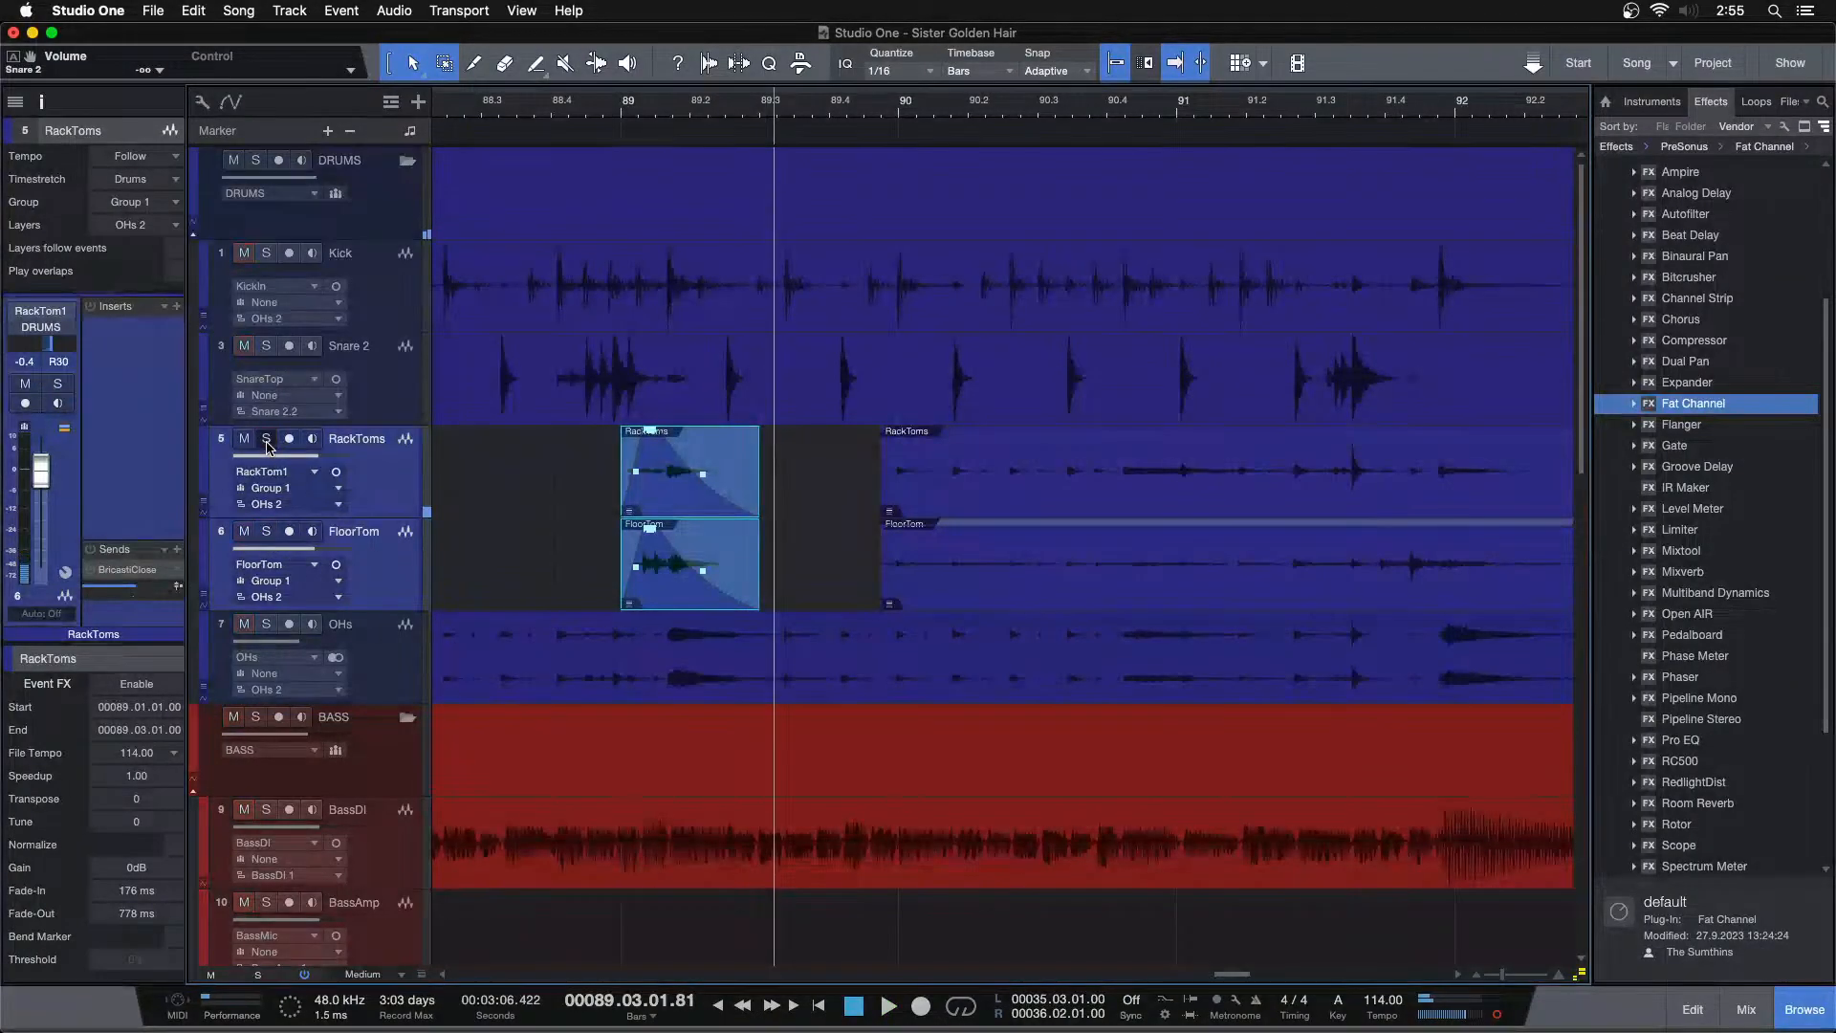
{"action": "key", "text": "space"}
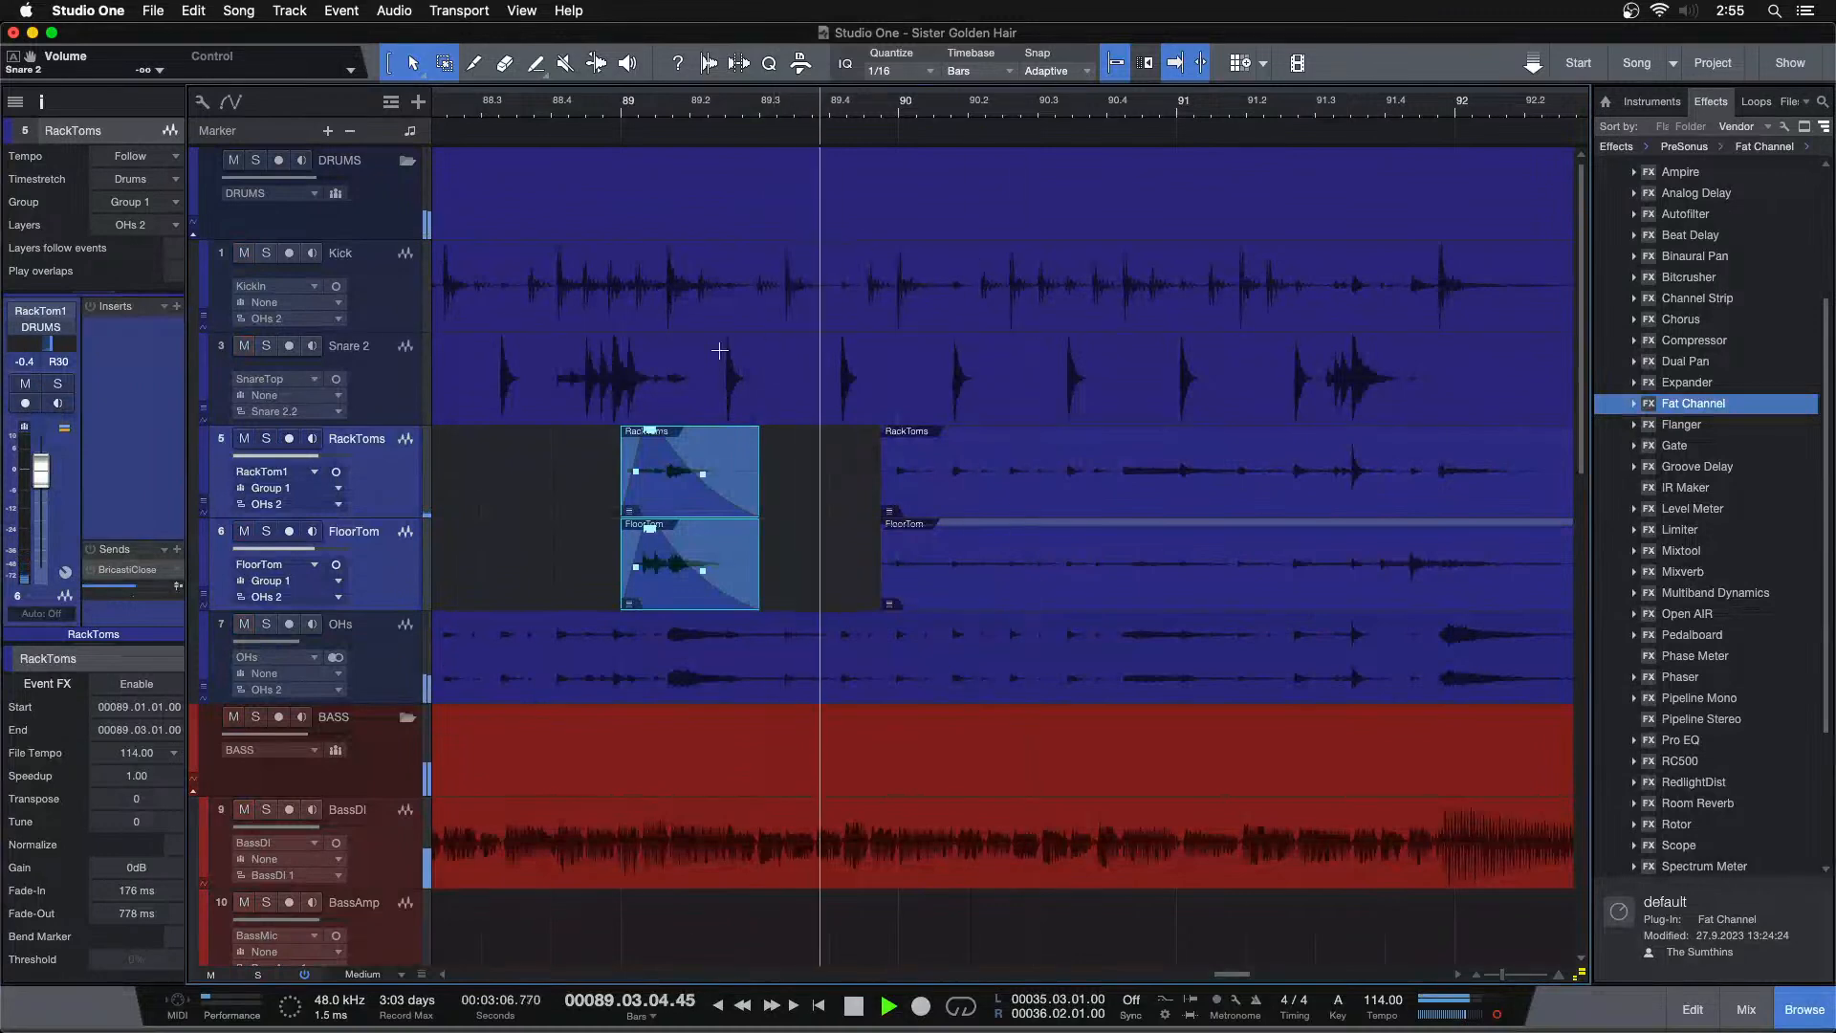
{"action": "left_click", "coordinate": [267, 440]}
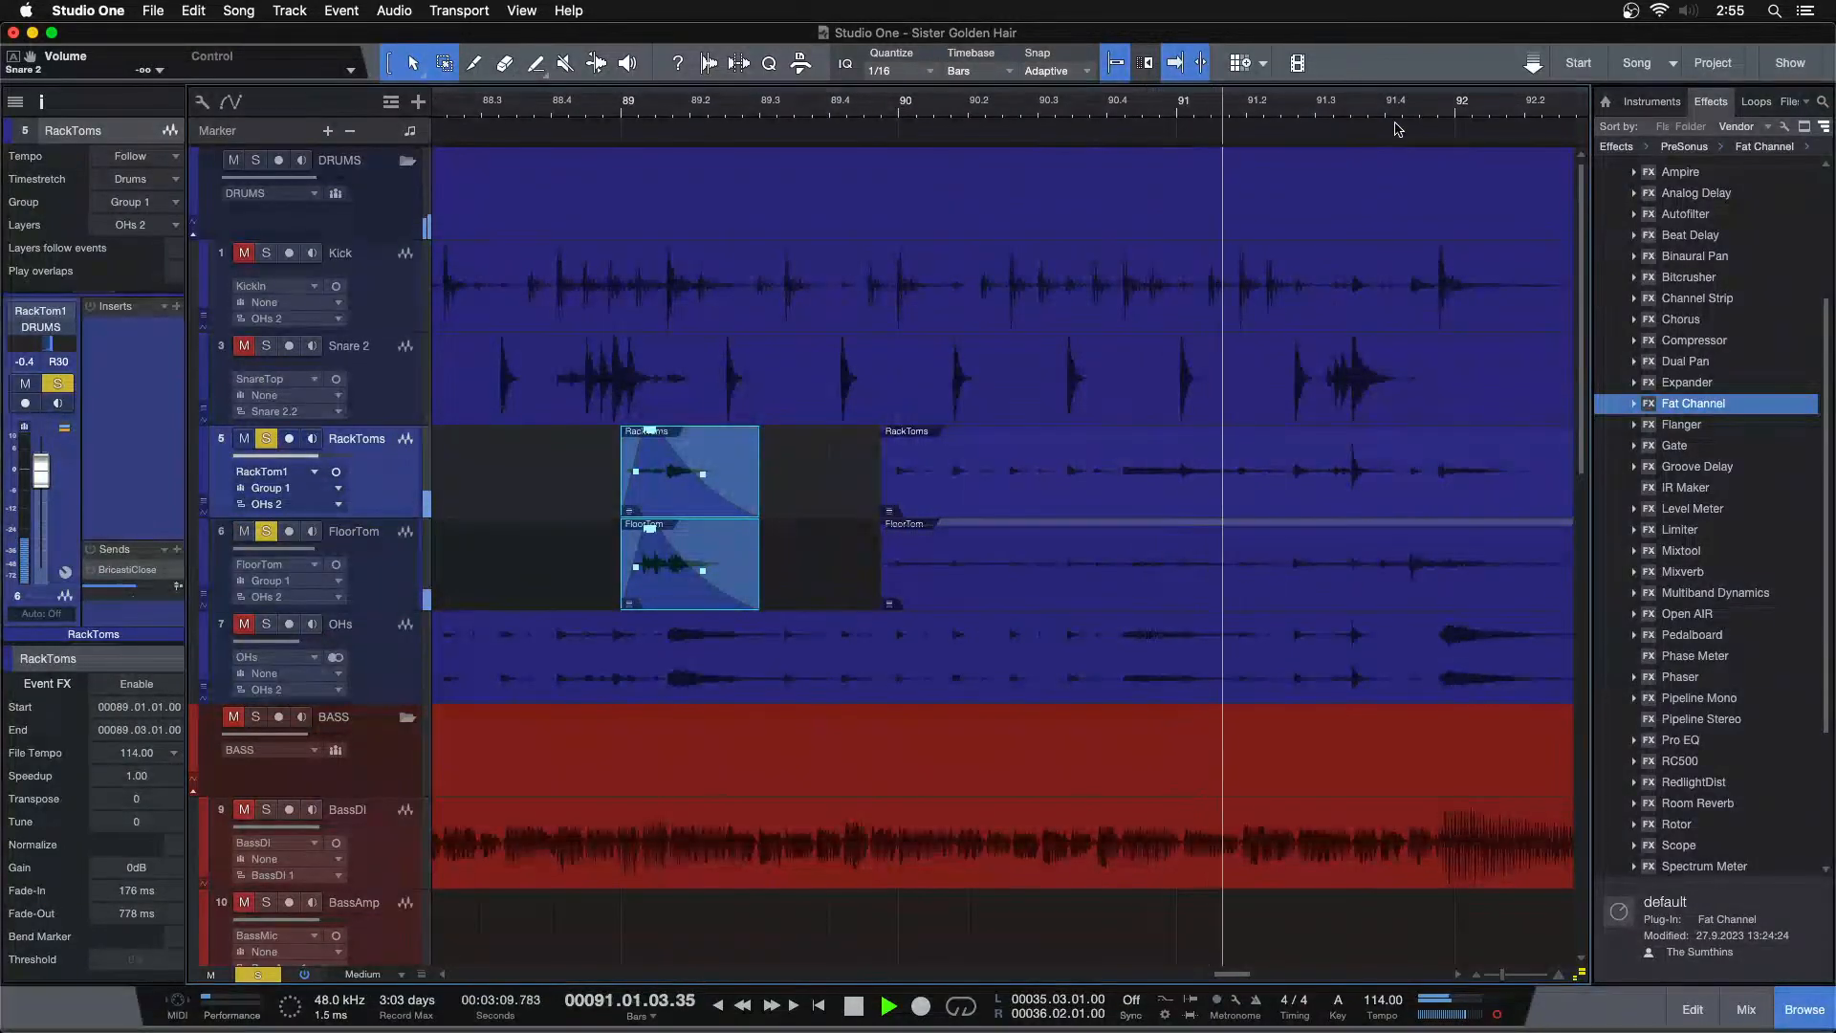
Trim the start of the next tom events to the hit near bar 91.4 and add a fade-in of about 250 ms
{"action": "left_click_drag", "start_coordinate": [779, 508], "coordinate": [1106, 509]}
{"action": "left_click_drag", "start_coordinate": [1209, 115], "coordinate": [939, 174]}
{"action": "key", "text": "space"}
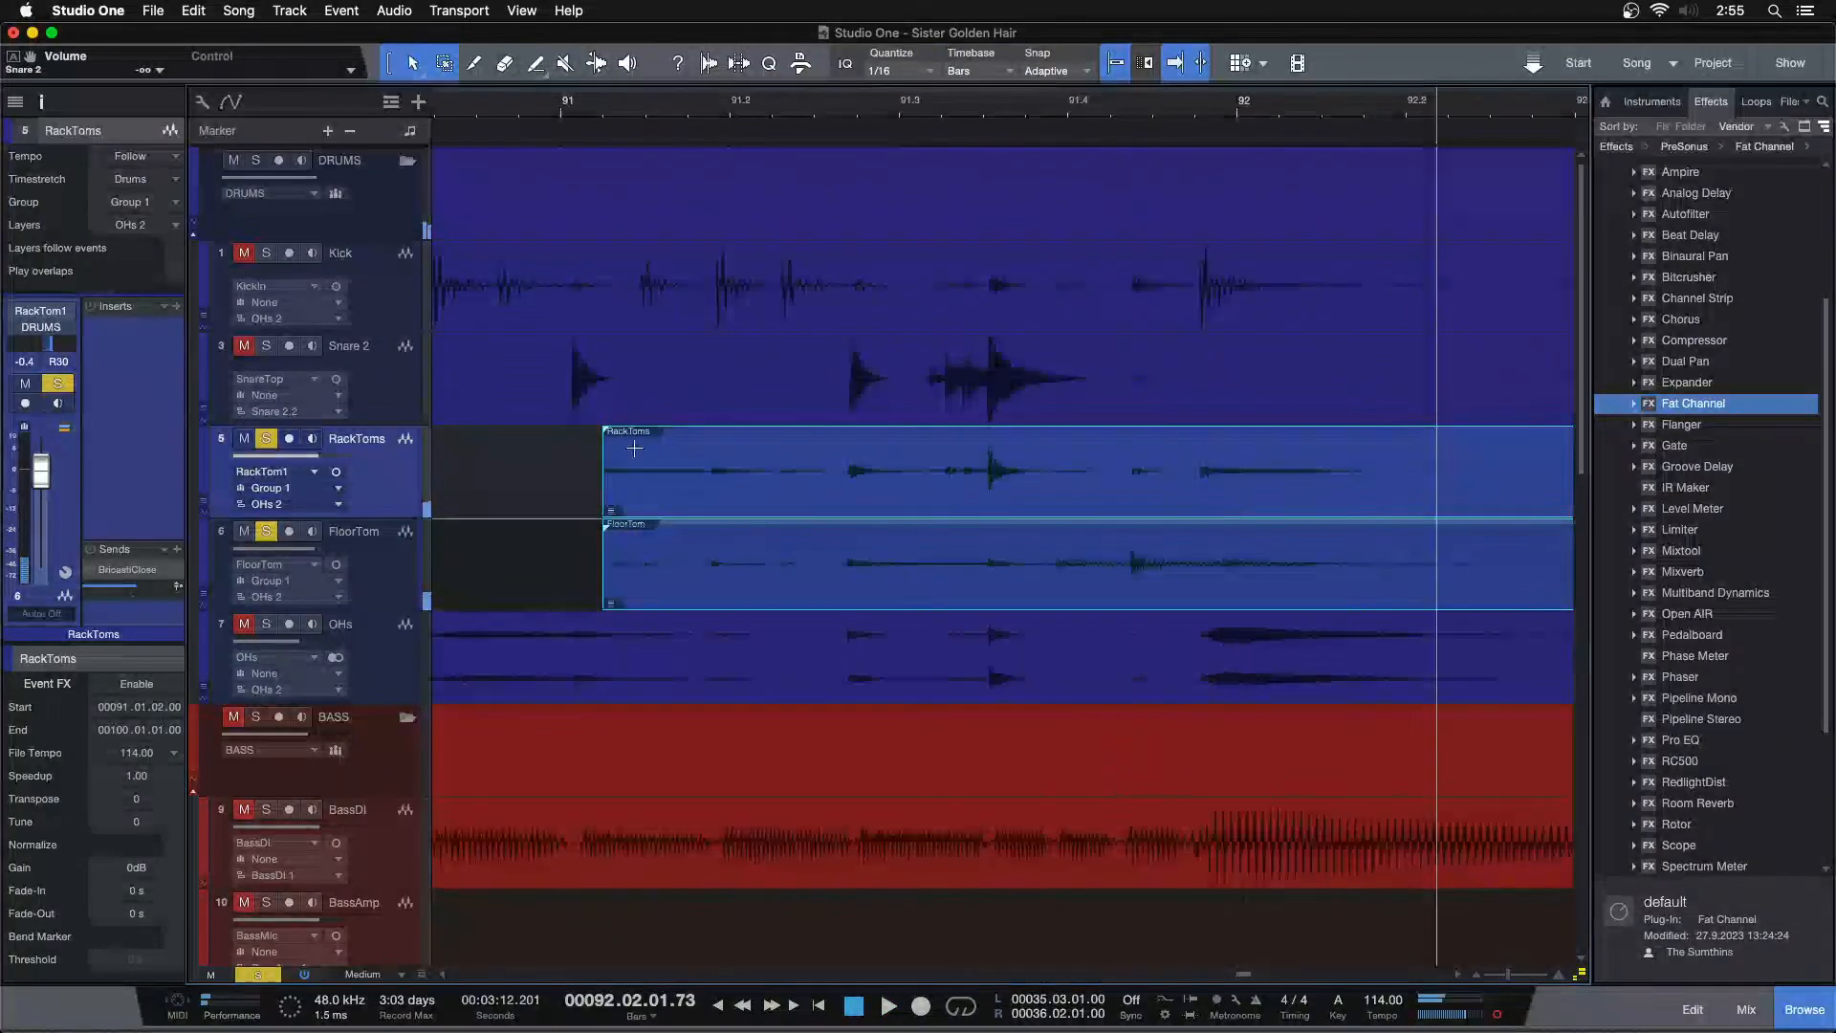
{"action": "left_click", "coordinate": [858, 112]}
{"action": "key", "text": "space"}
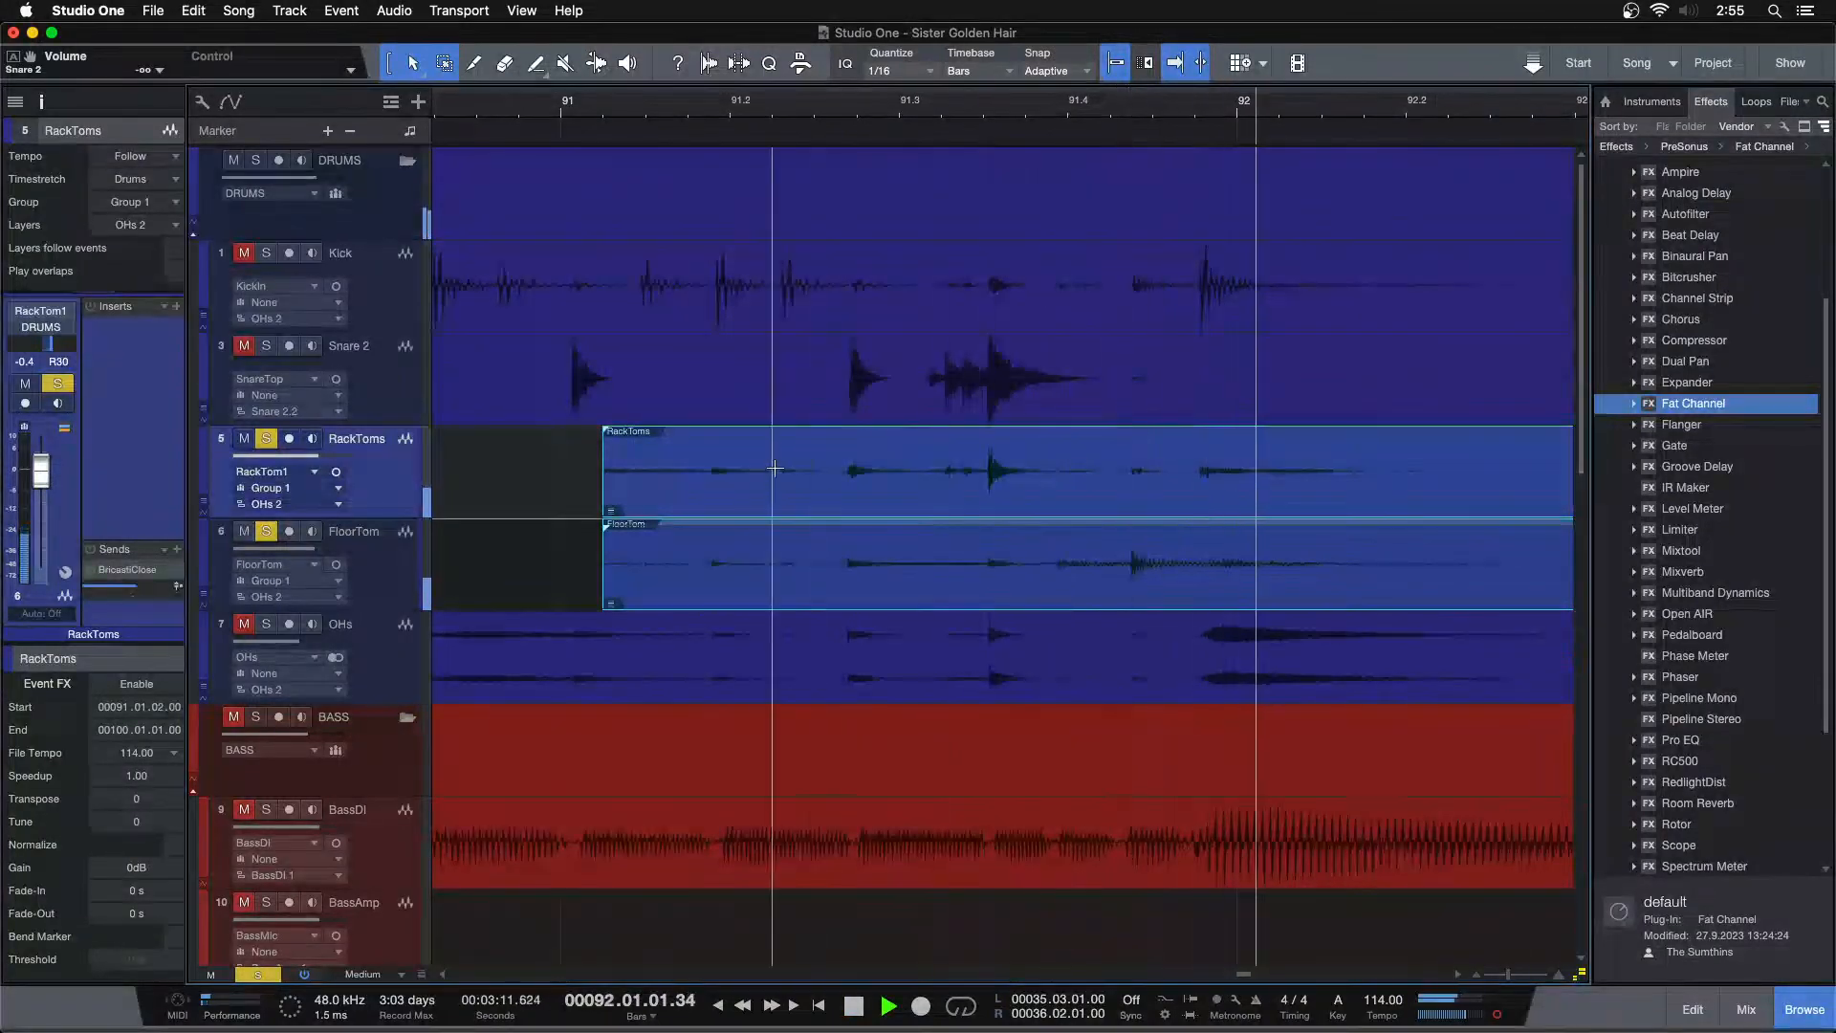
{"action": "left_click_drag", "start_coordinate": [612, 471], "coordinate": [1070, 447]}
{"action": "key", "text": "space"}
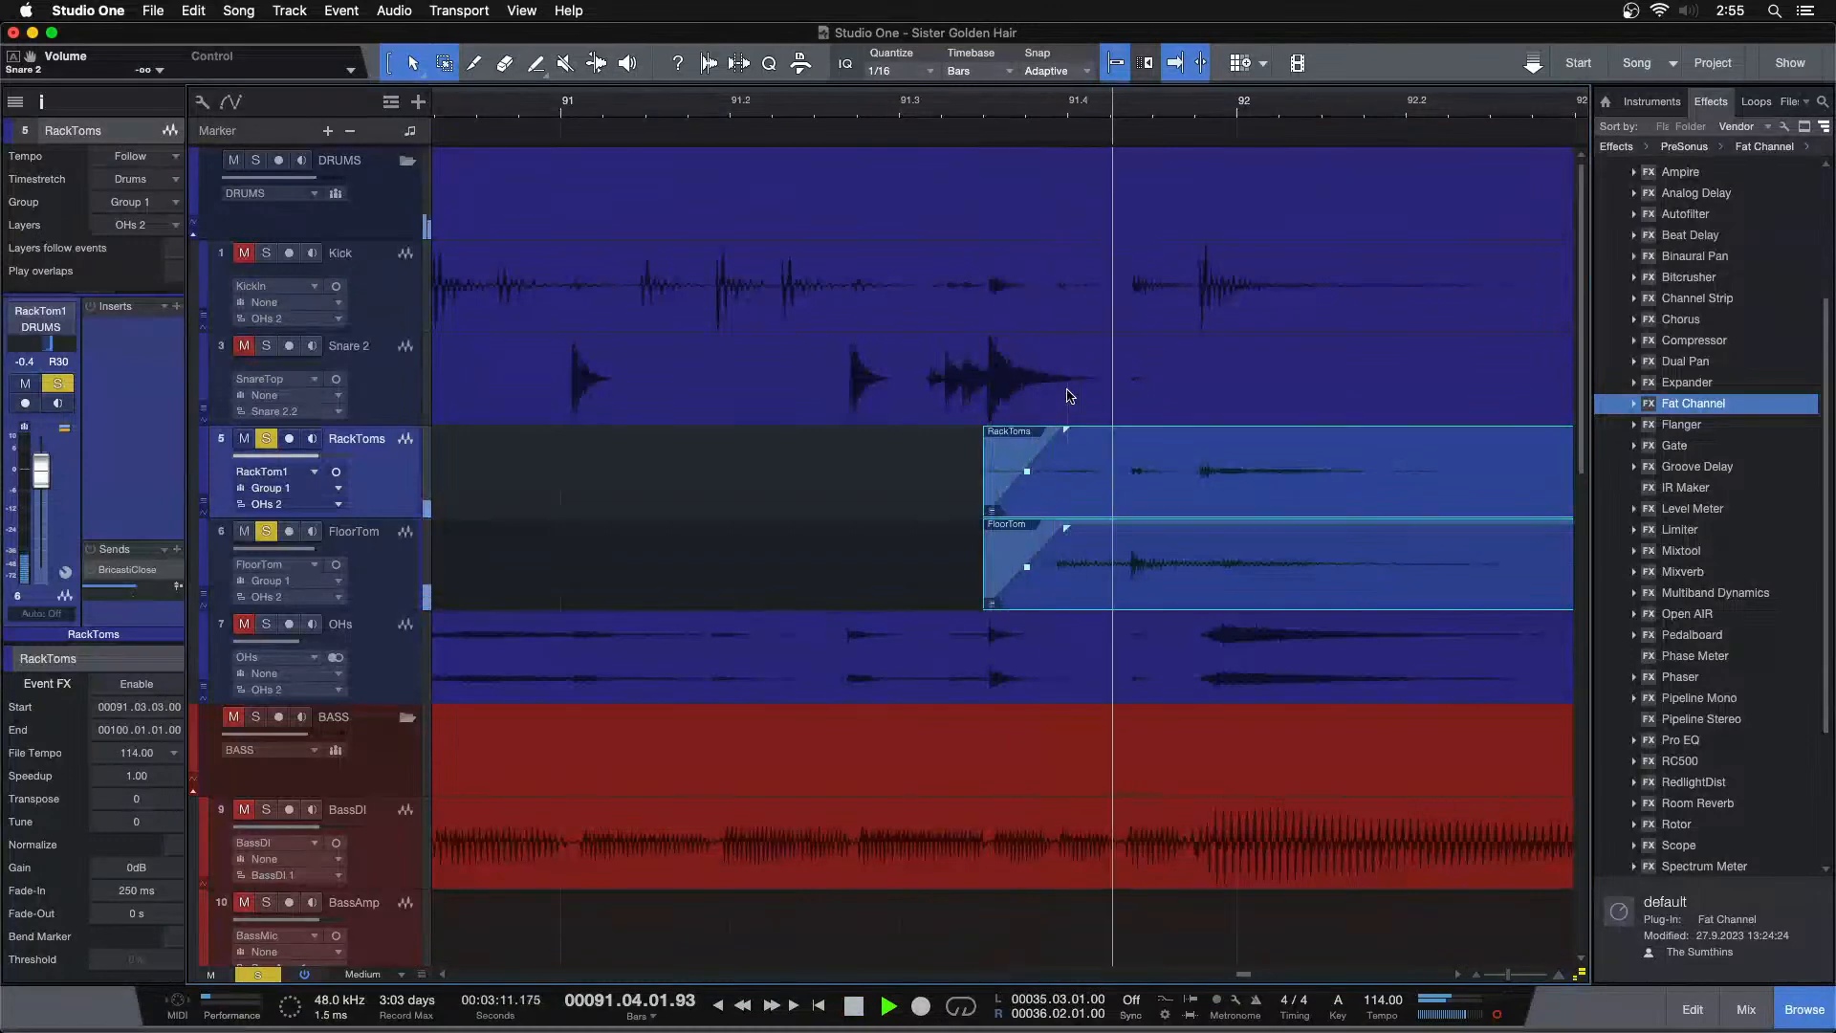
Delete the silence in the tom tracks after the hits near bar 91.4
{"action": "key", "text": "space"}
{"action": "key", "text": "space"}
{"action": "left_click_drag", "start_coordinate": [1147, 117], "coordinate": [774, 102]}
{"action": "left_click_drag", "start_coordinate": [986, 459], "coordinate": [1336, 602]}
{"action": "key", "text": "Delete"}
Add a fade-out of about 1.2 s to the tom events starting near bar 91.4
{"action": "left_click_drag", "start_coordinate": [1119, 100], "coordinate": [966, 188]}
{"action": "left_click", "coordinate": [1202, 488]}
{"action": "left_click", "coordinate": [1004, 521]}
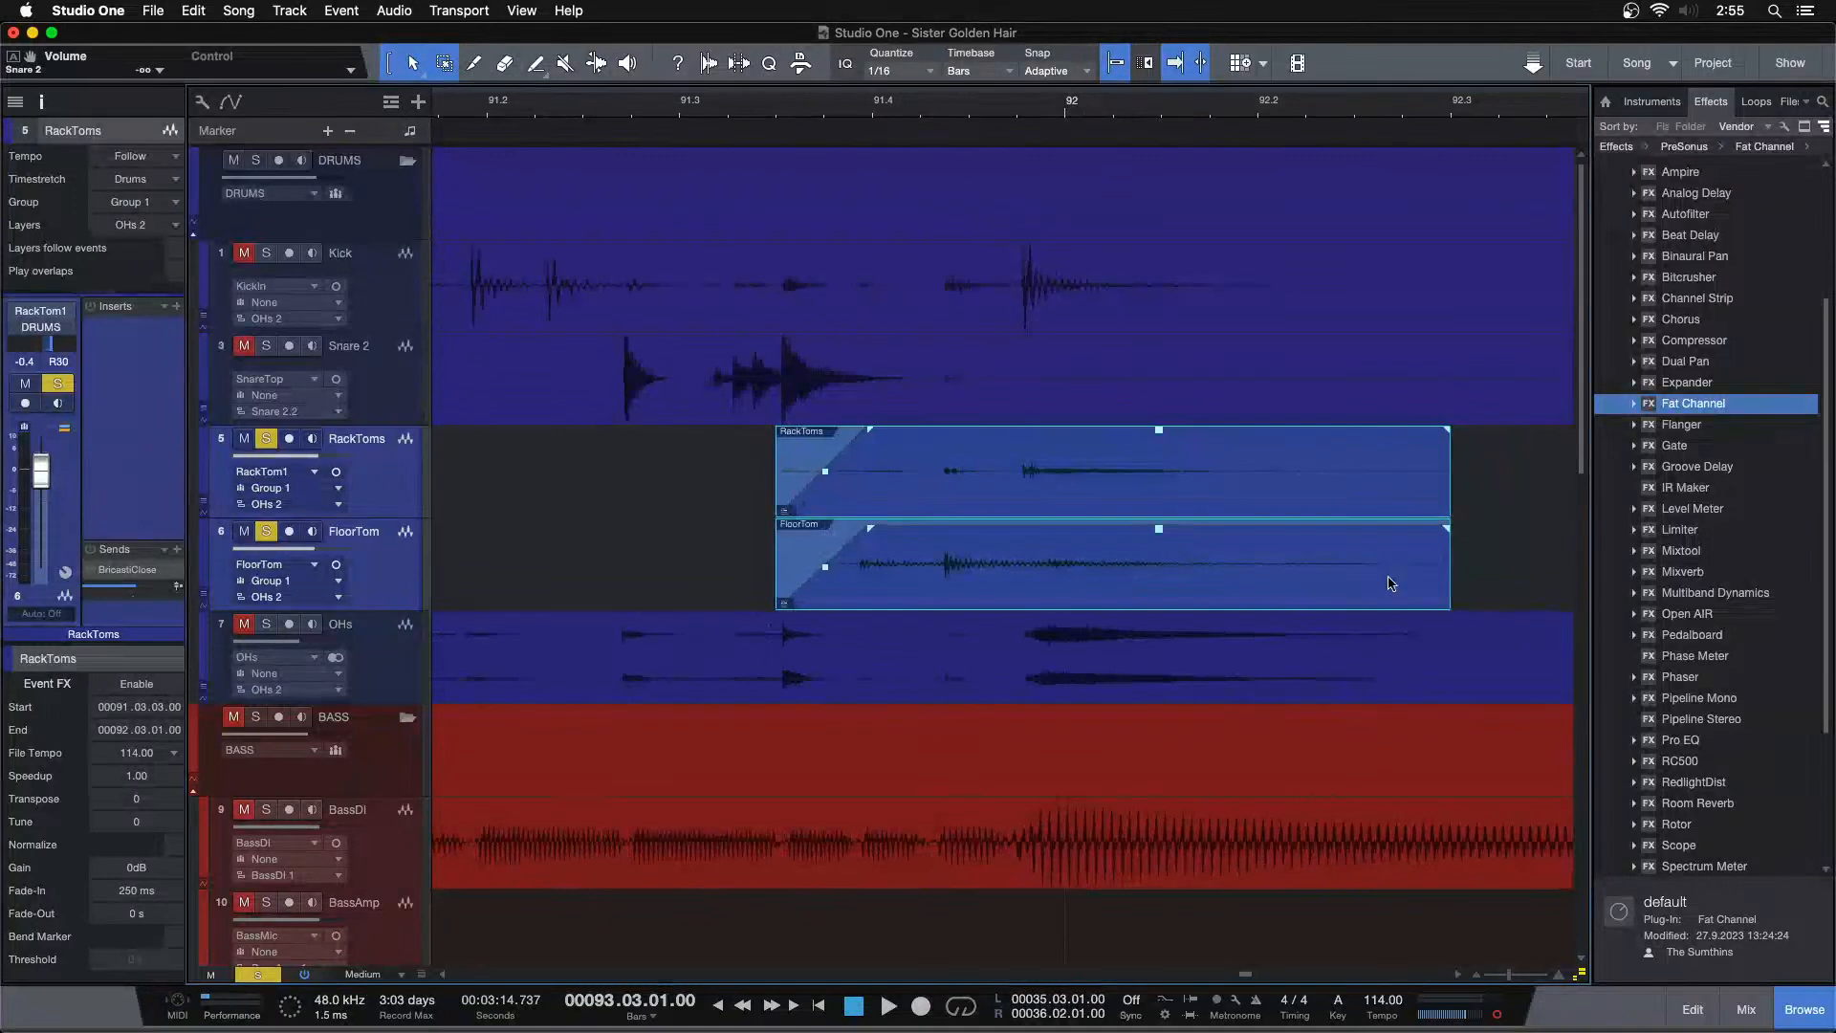
{"action": "left_click_drag", "start_coordinate": [1450, 567], "coordinate": [951, 559]}
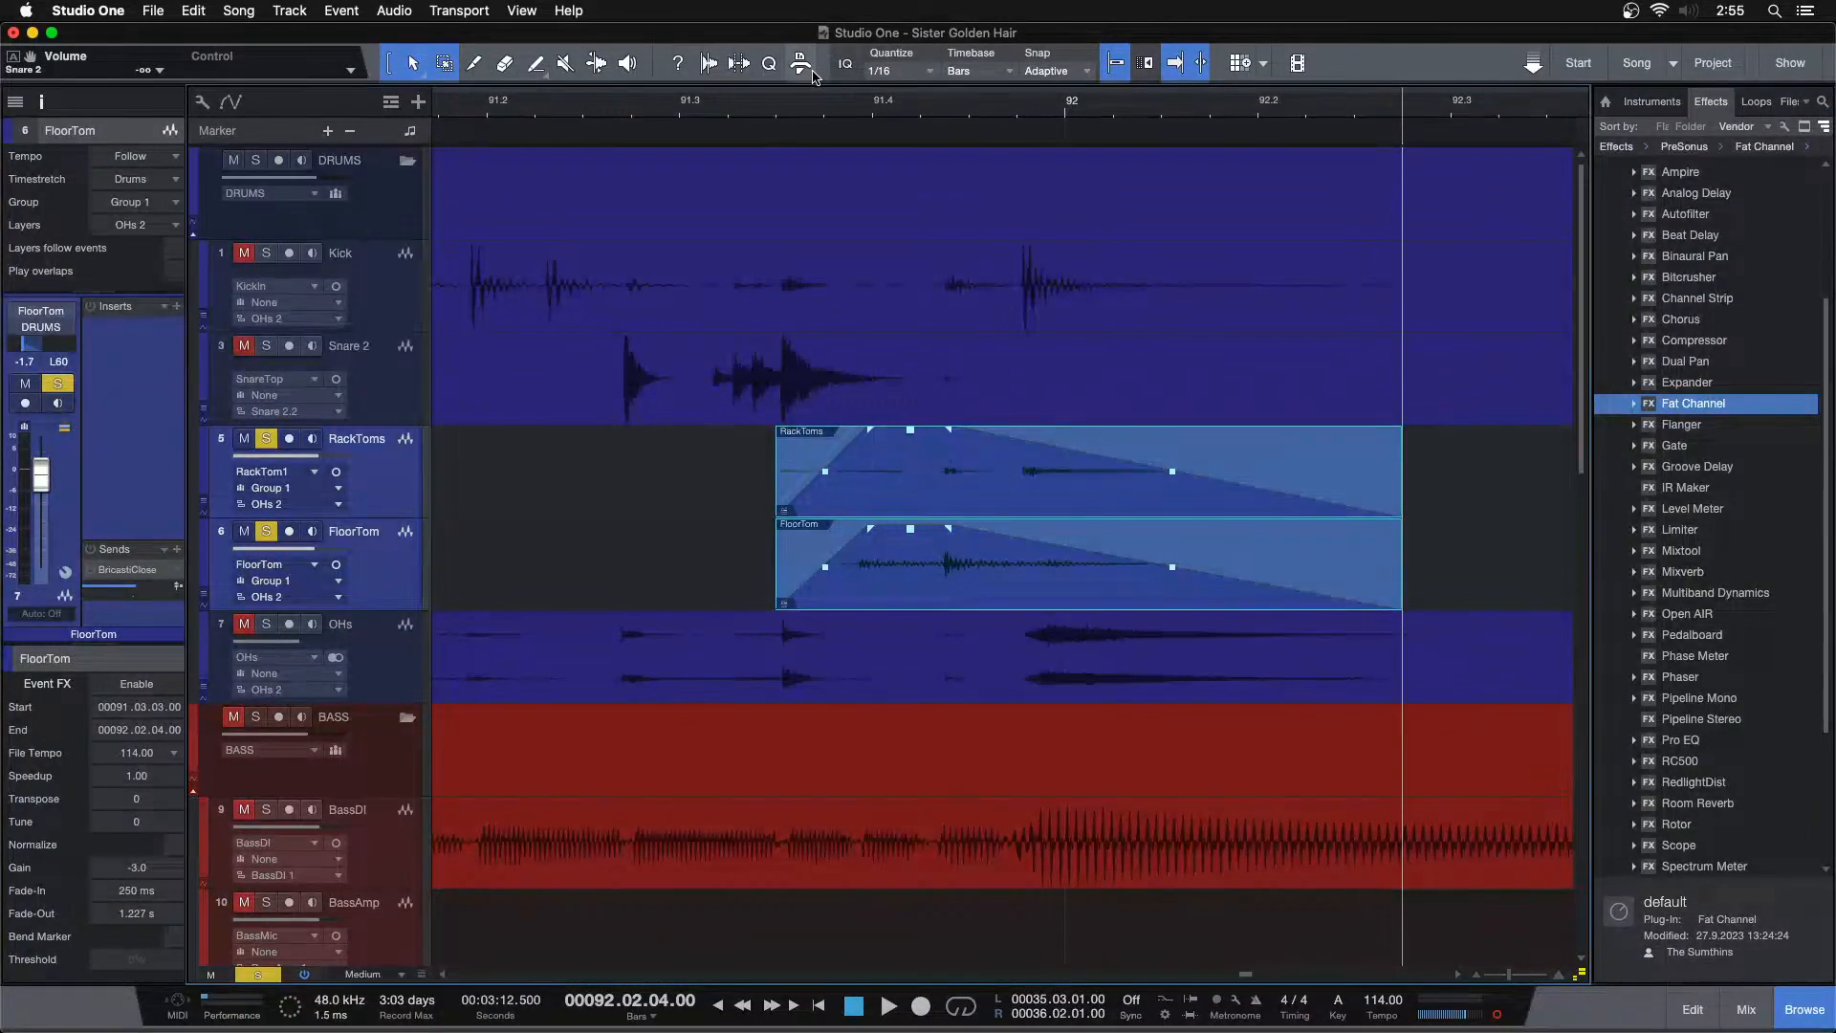
Ungroup the RackToms and FloorTom tracks
{"action": "left_click", "coordinate": [818, 103]}
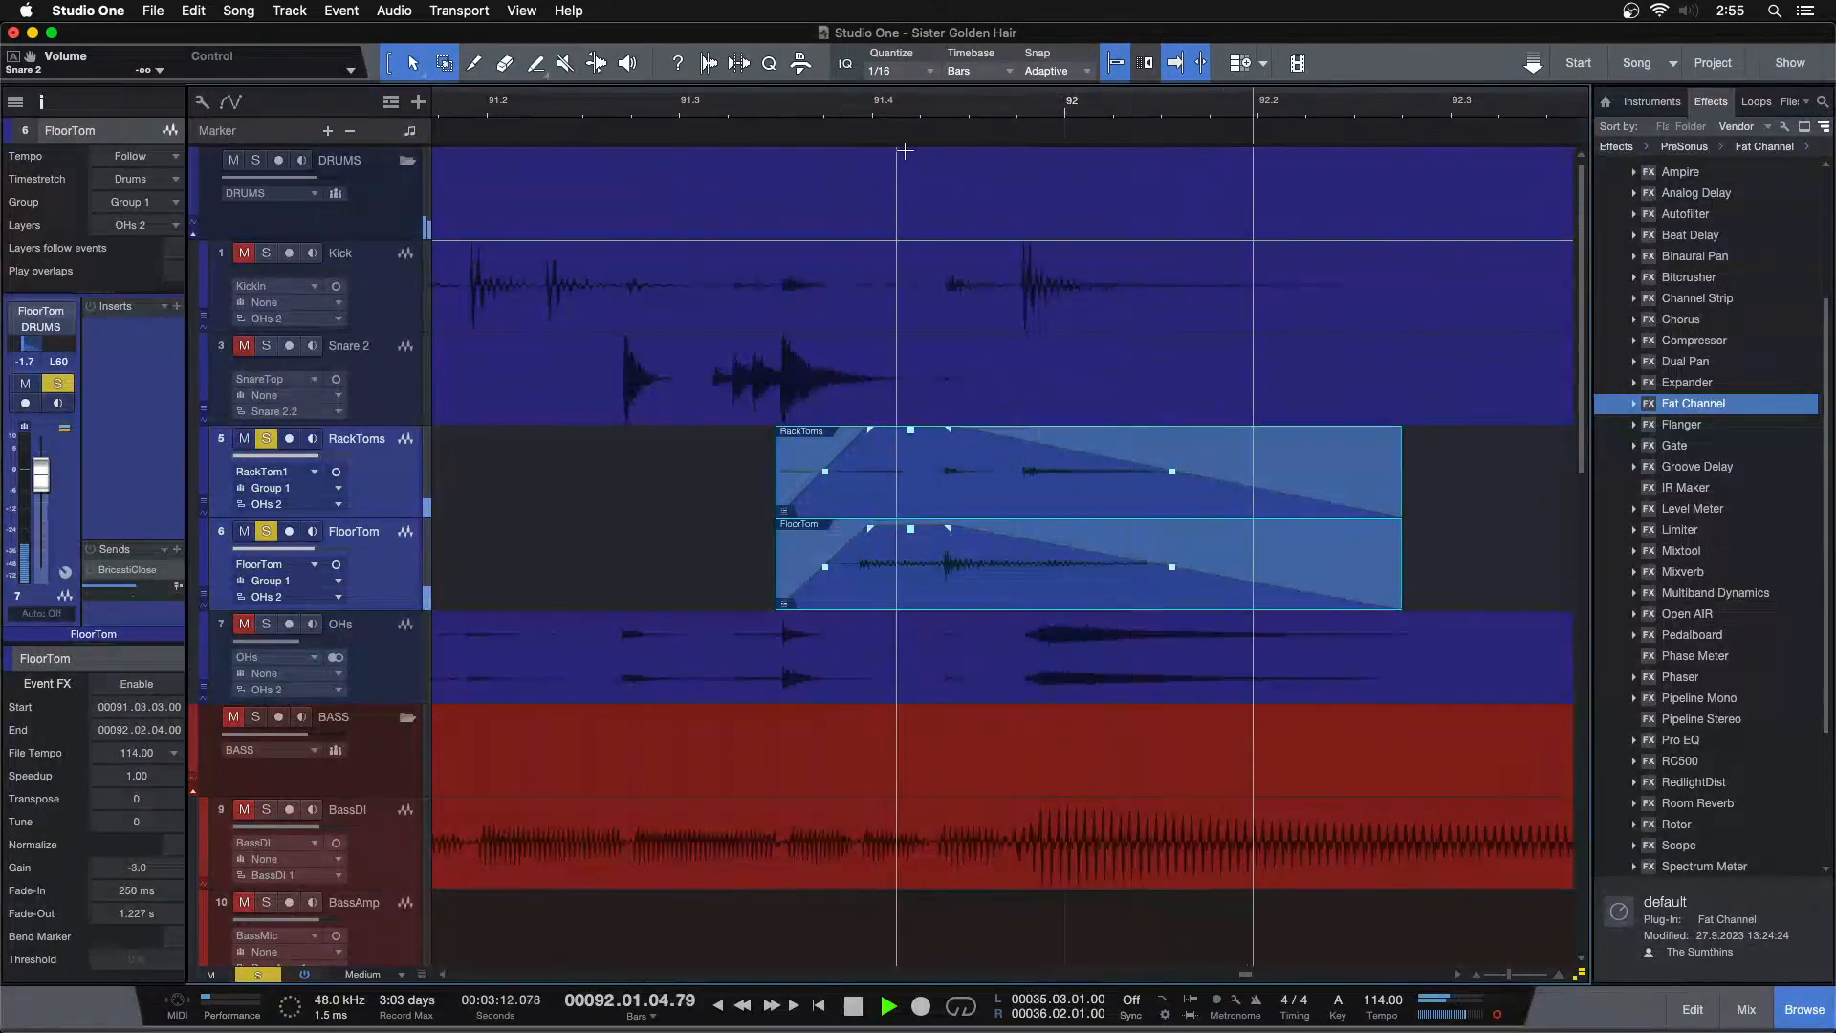
{"action": "key", "text": "z"}
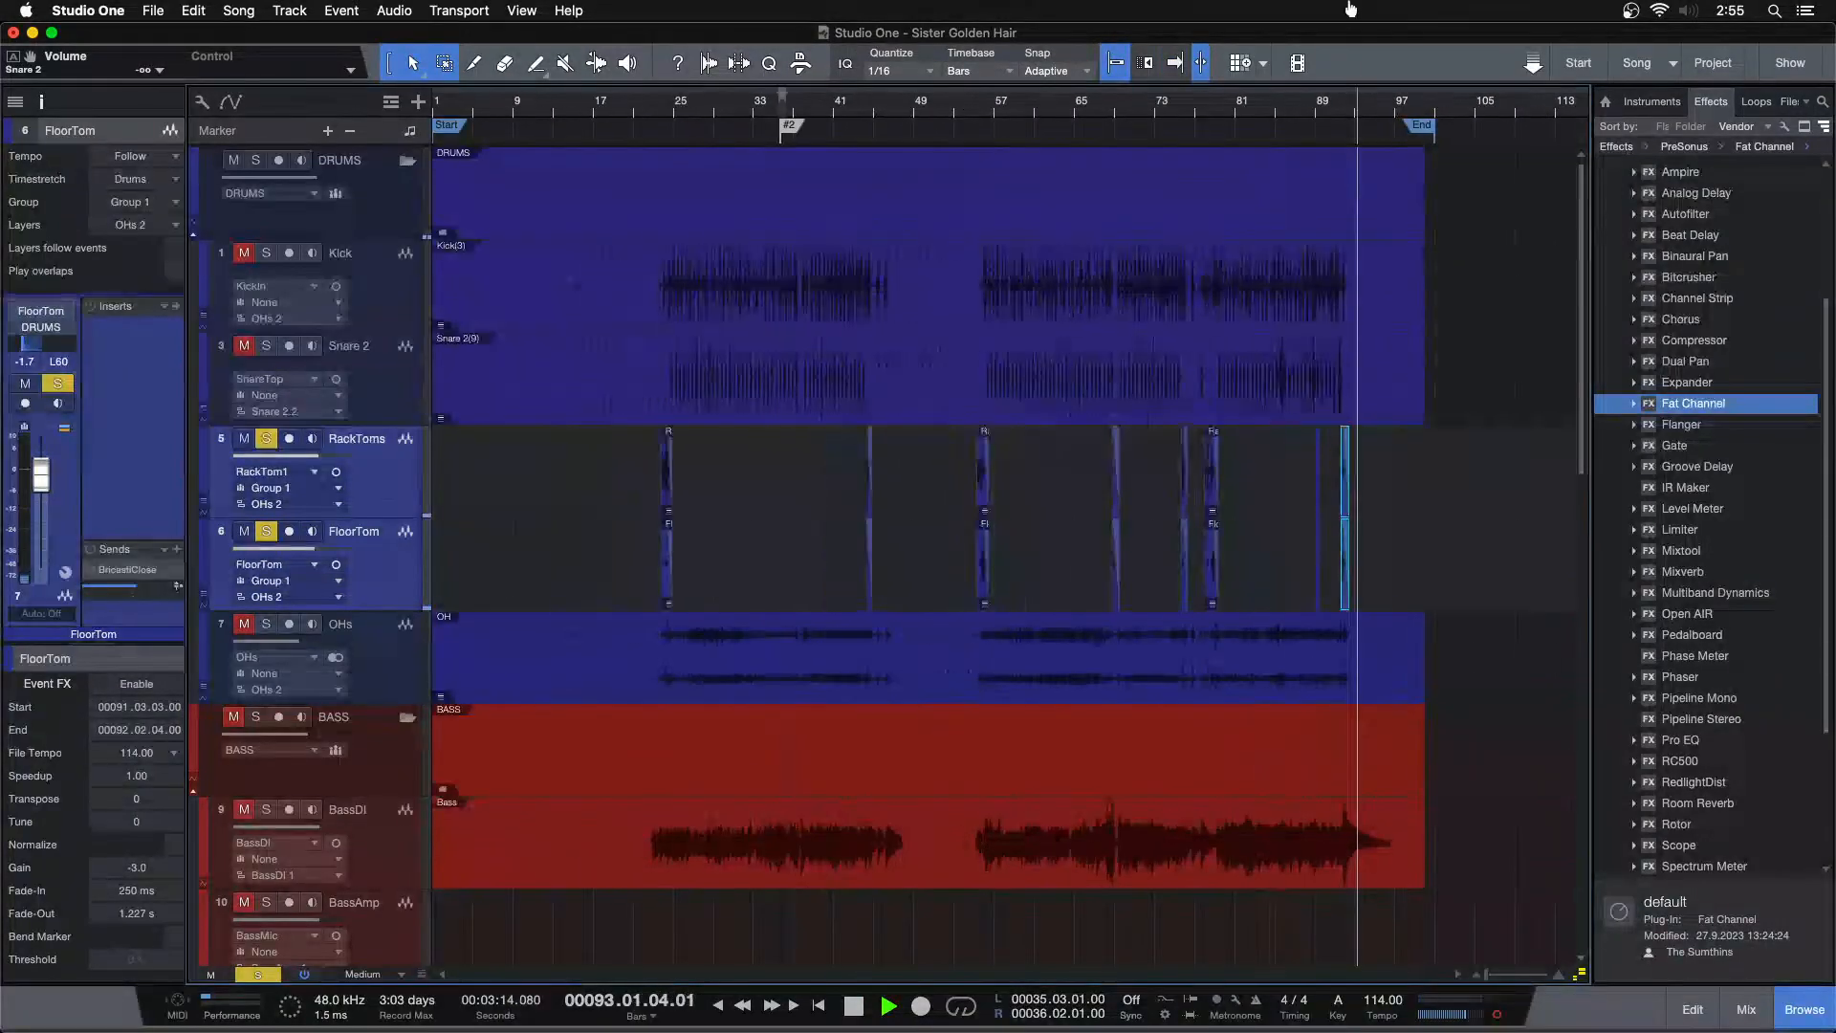
{"action": "key", "text": "super+shift+g"}
Select both tom tracks and duplicate their active layer
{"action": "left_click", "coordinate": [405, 490]}
{"action": "left_click", "coordinate": [404, 536], "text": "shift"}
{"action": "right_click", "coordinate": [404, 534]}
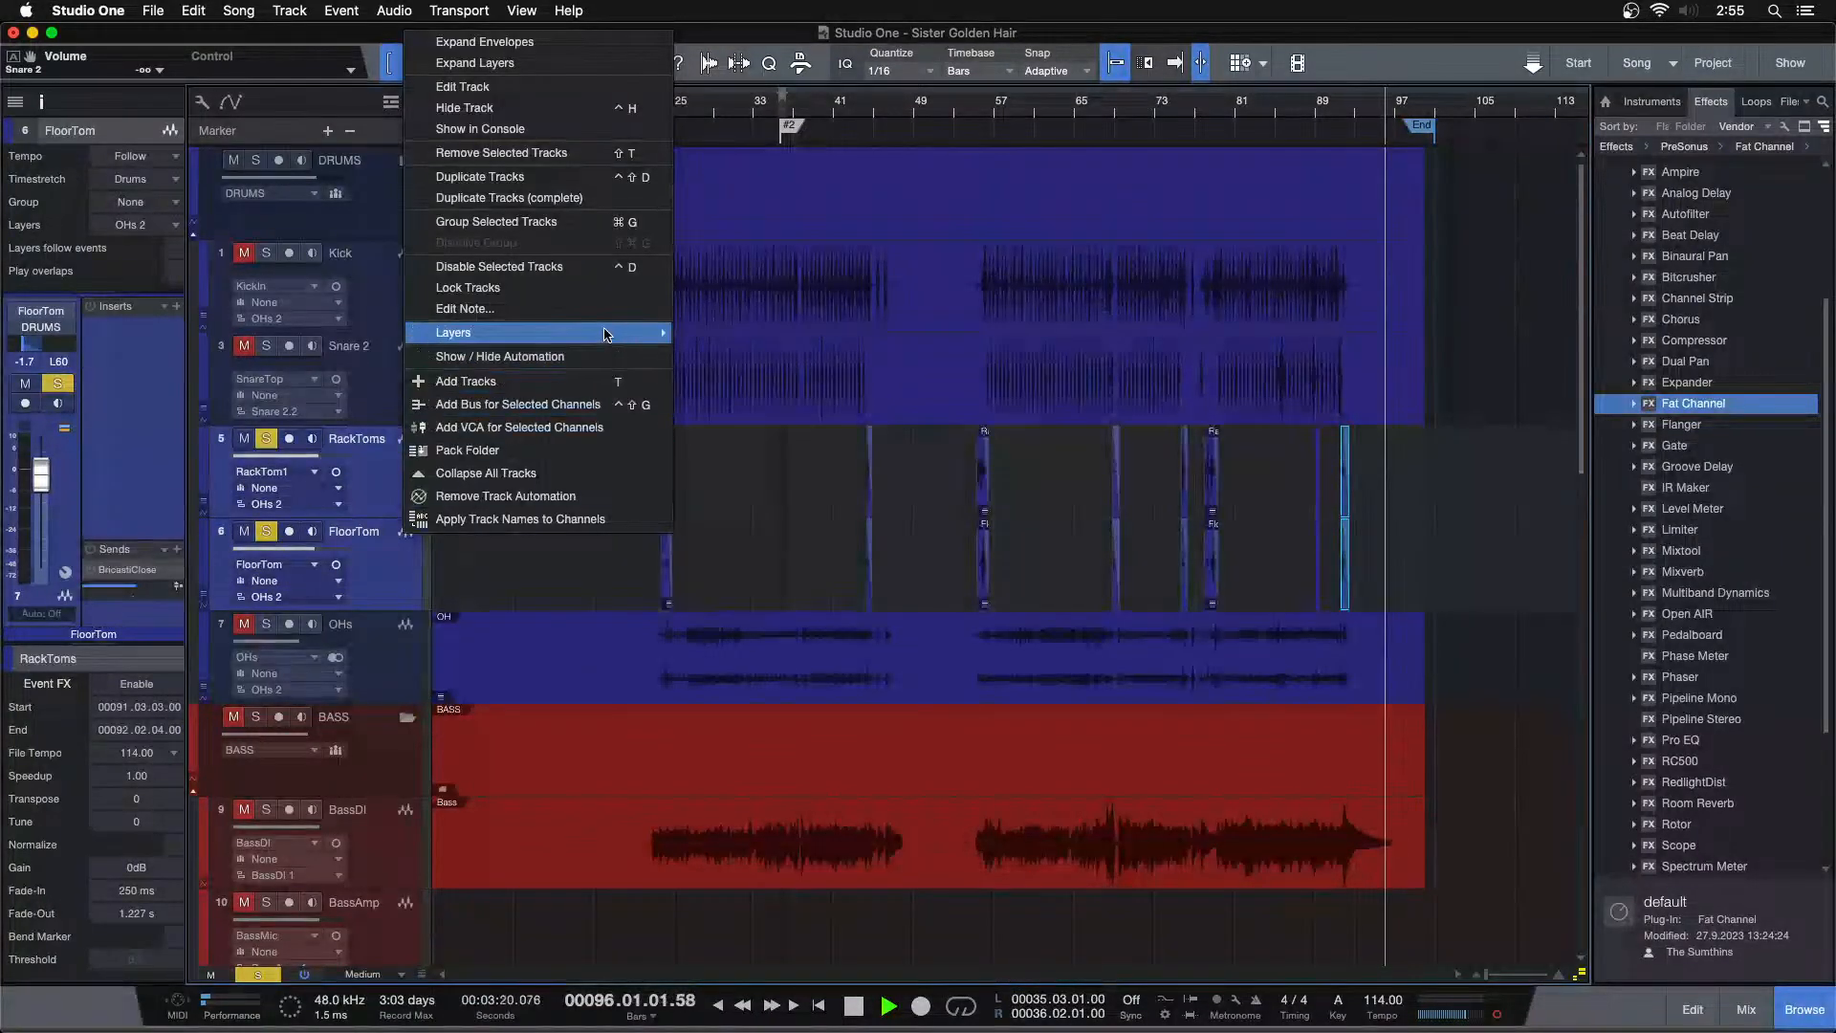
{"action": "left_click", "coordinate": [684, 355]}
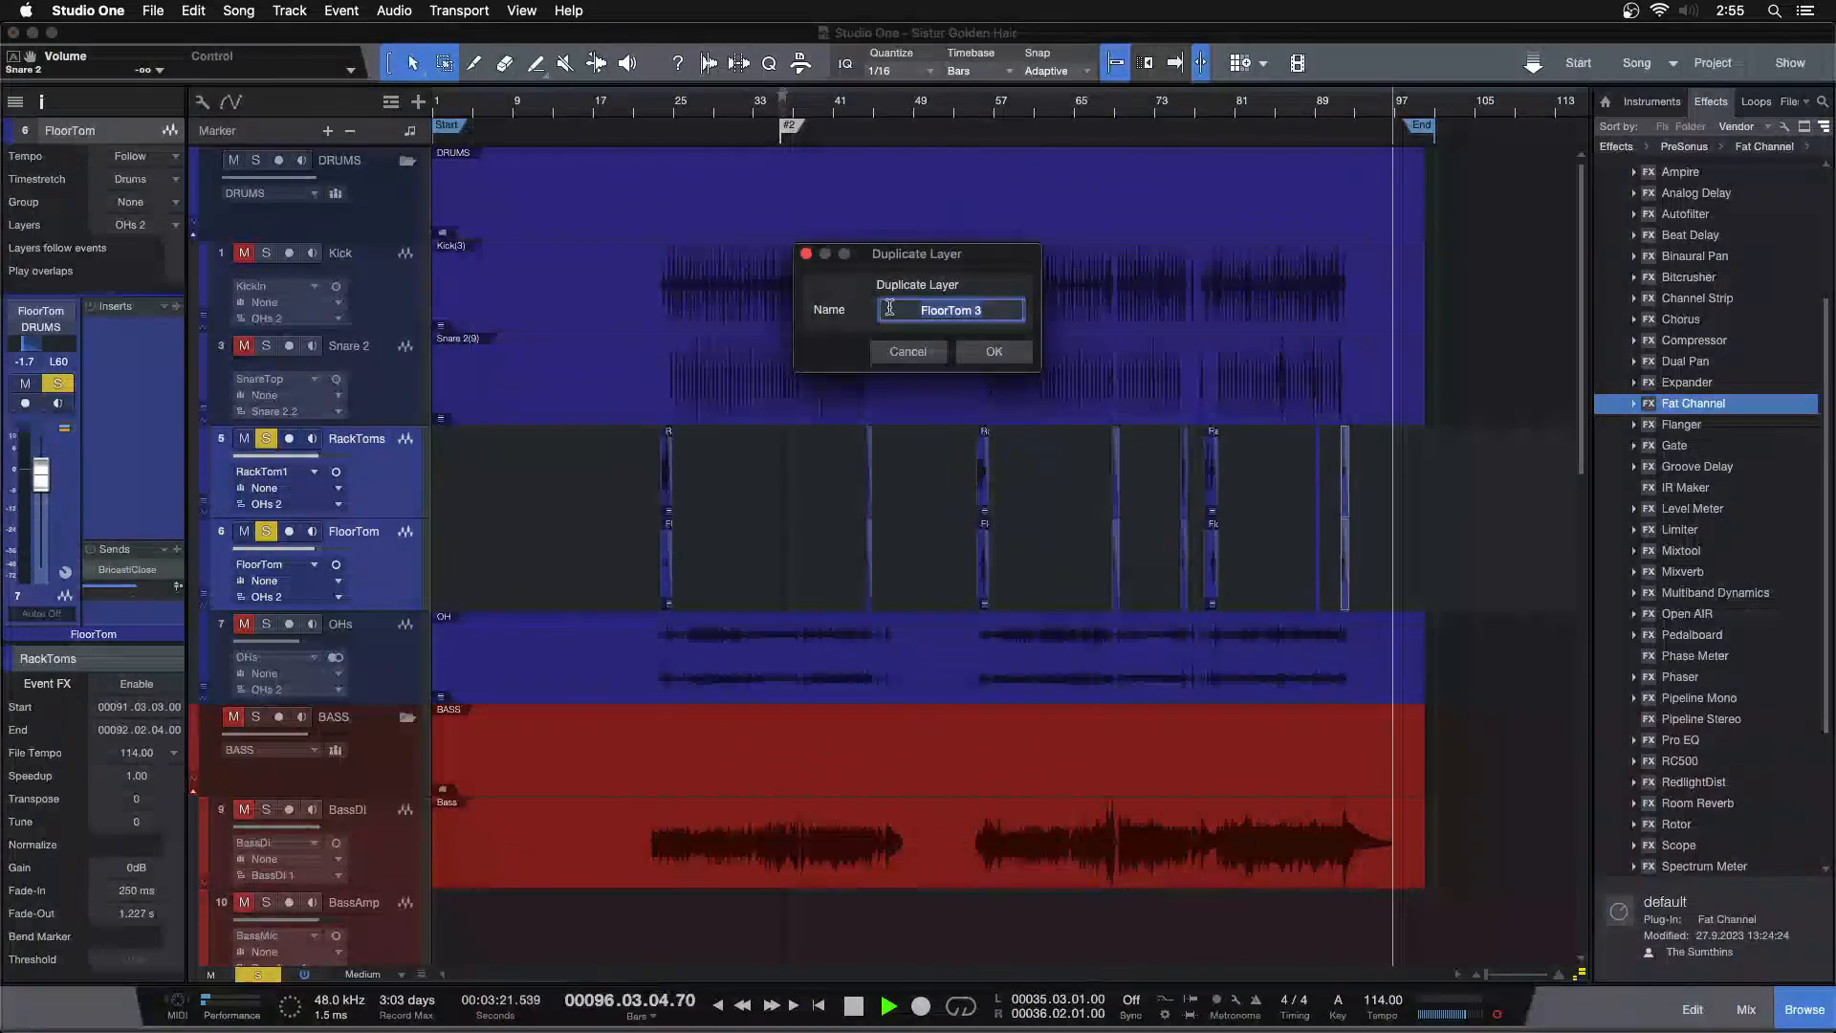
{"action": "left_click", "coordinate": [980, 350]}
Rename the duplicated layer as EDIT and collapse the tom tracks' layers
{"action": "double_click", "coordinate": [304, 624]}
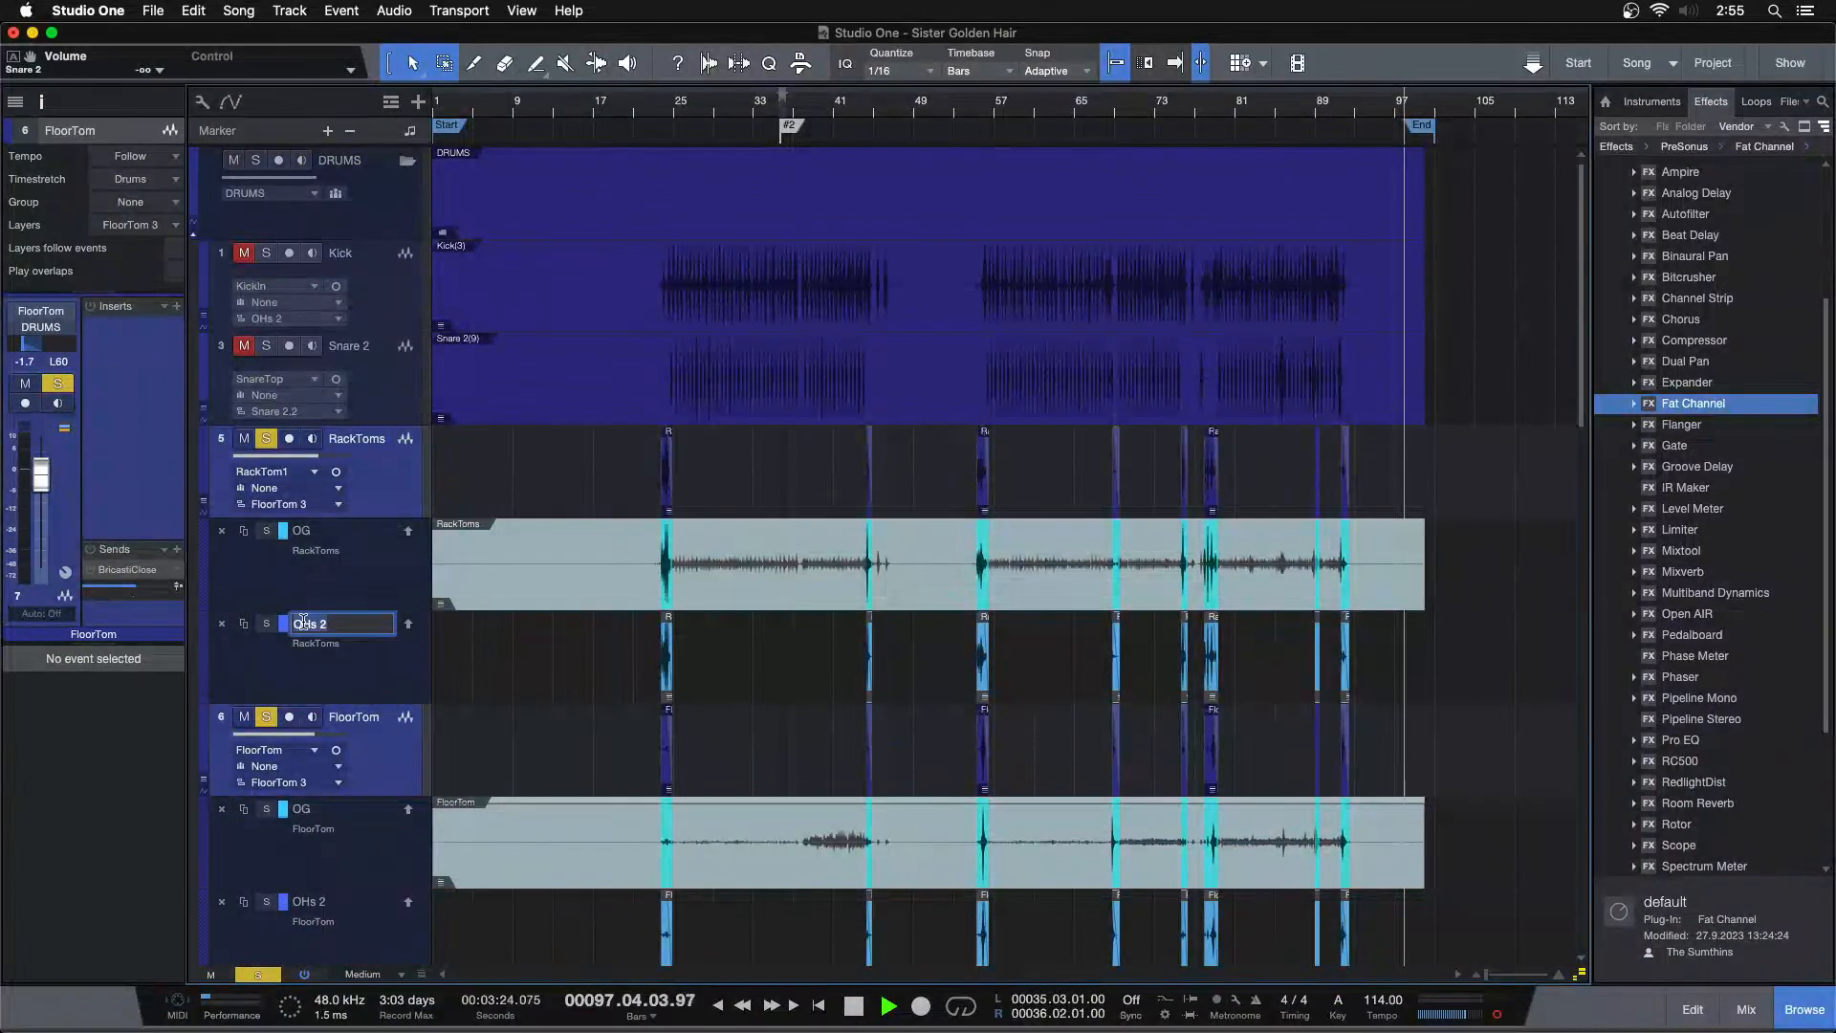
{"action": "type", "text": "EDIT"}
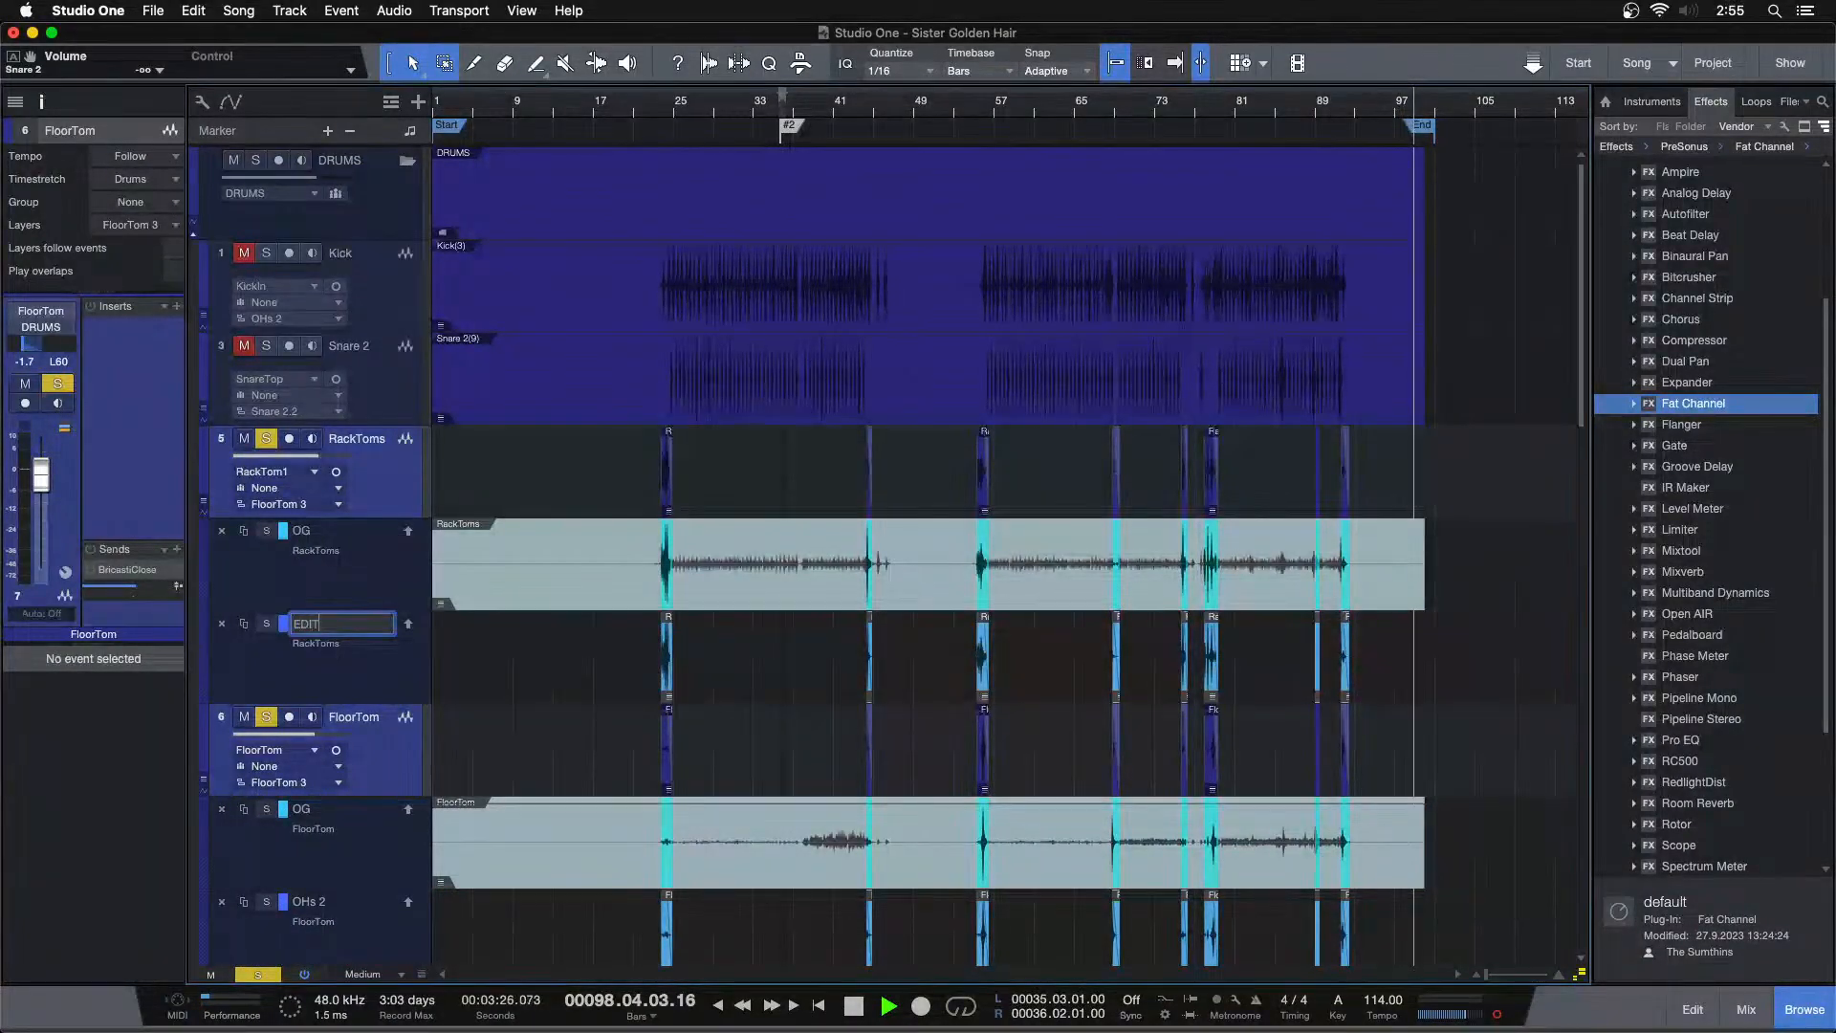
{"action": "key", "text": "Return"}
{"action": "right_click", "coordinate": [370, 494]}
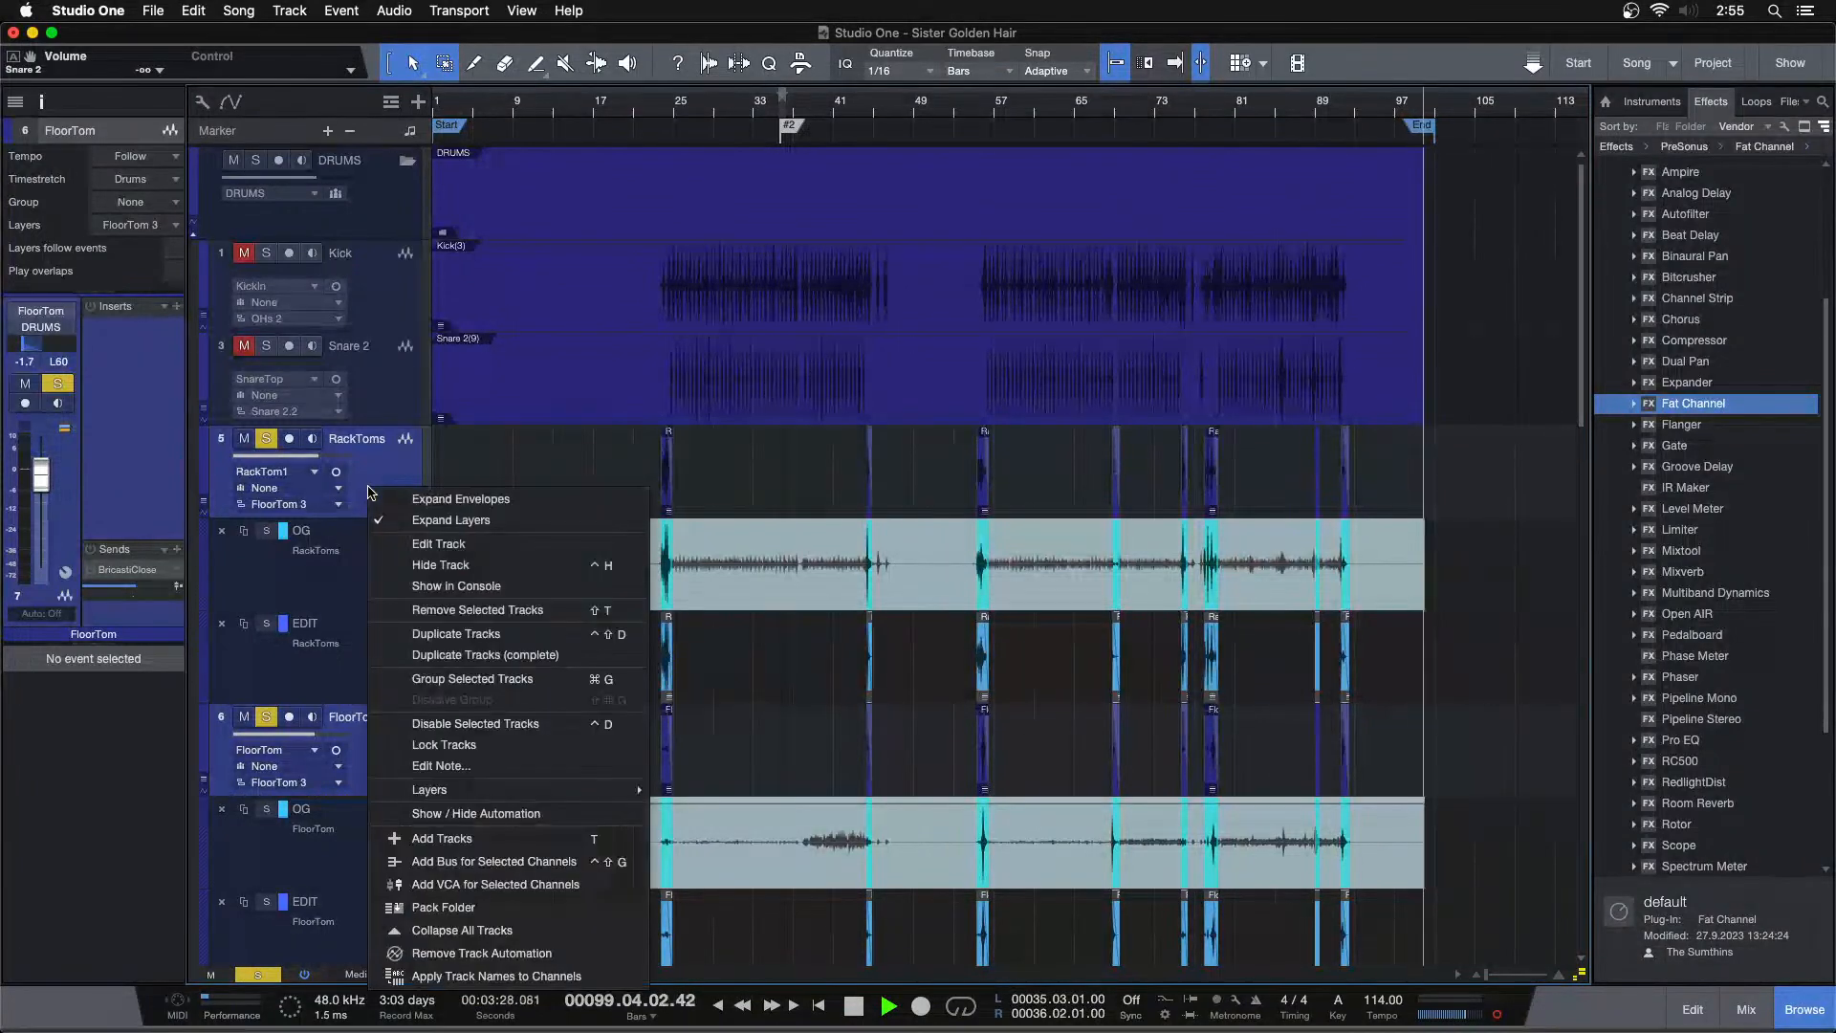
{"action": "left_click", "coordinate": [451, 520]}
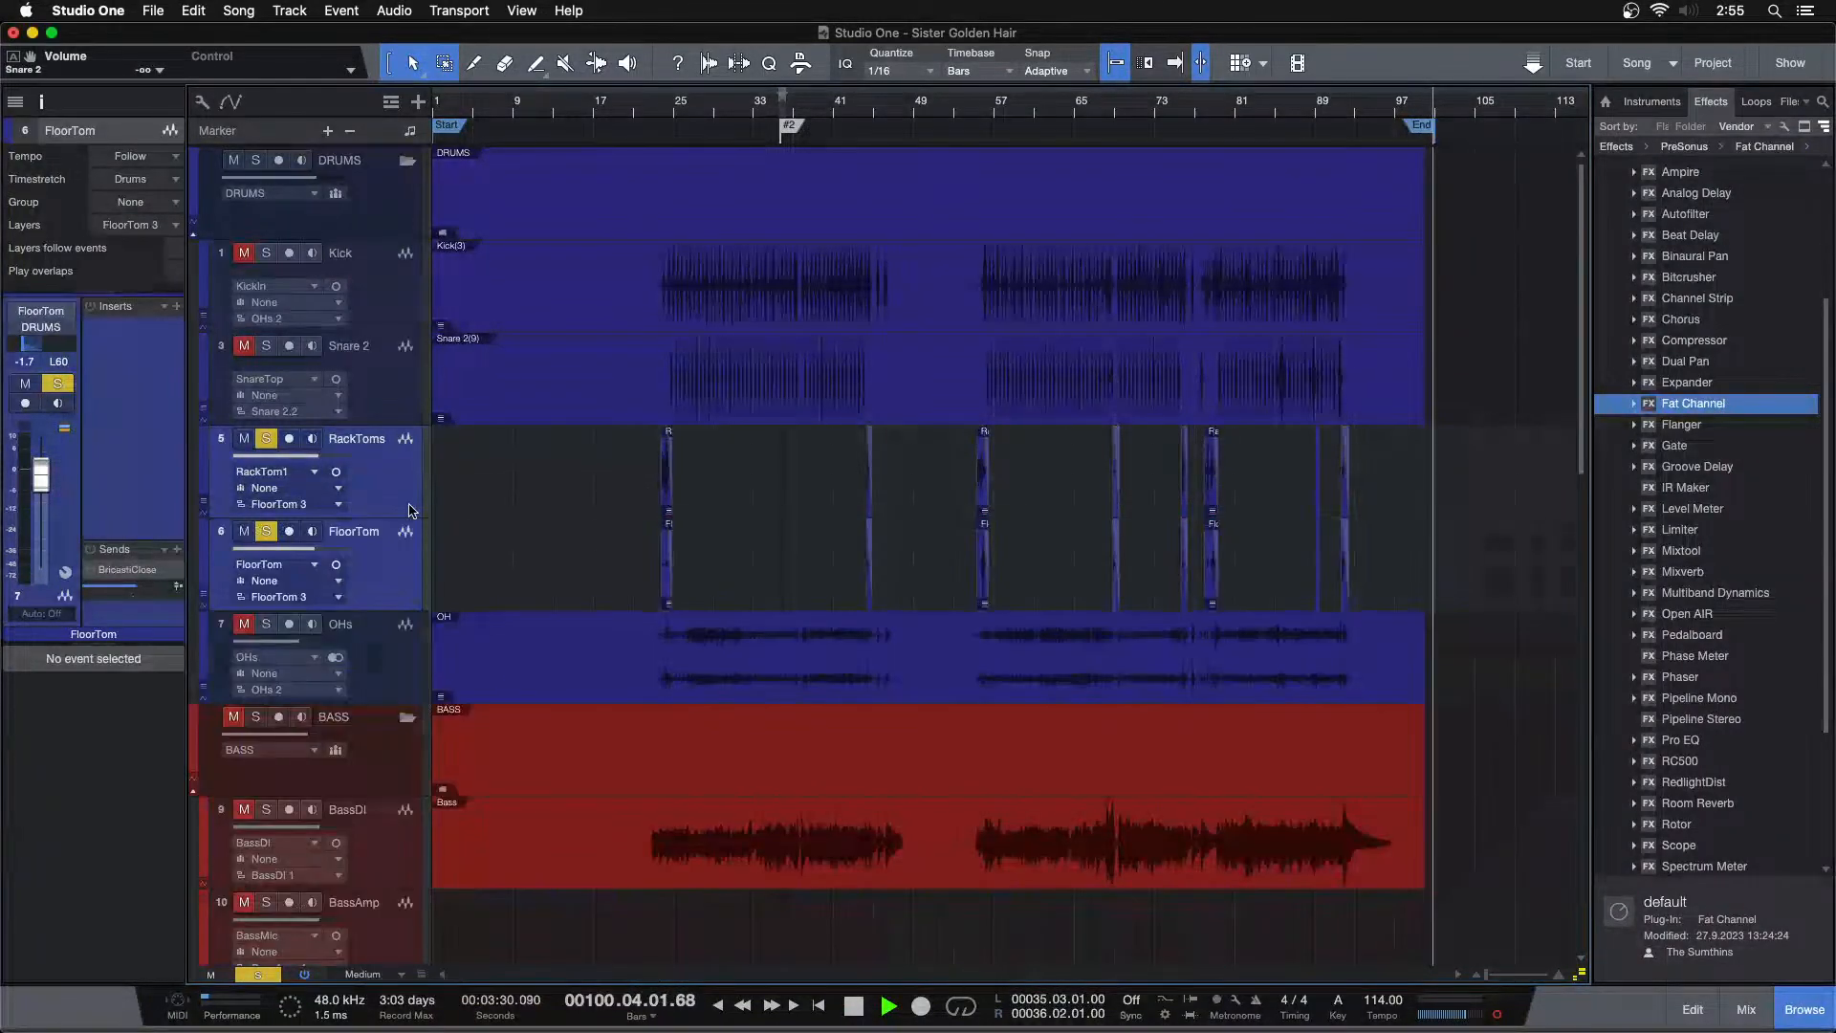
Select all tom events and merge them into one event per track
{"action": "left_click_drag", "start_coordinate": [533, 504], "coordinate": [1478, 551]}
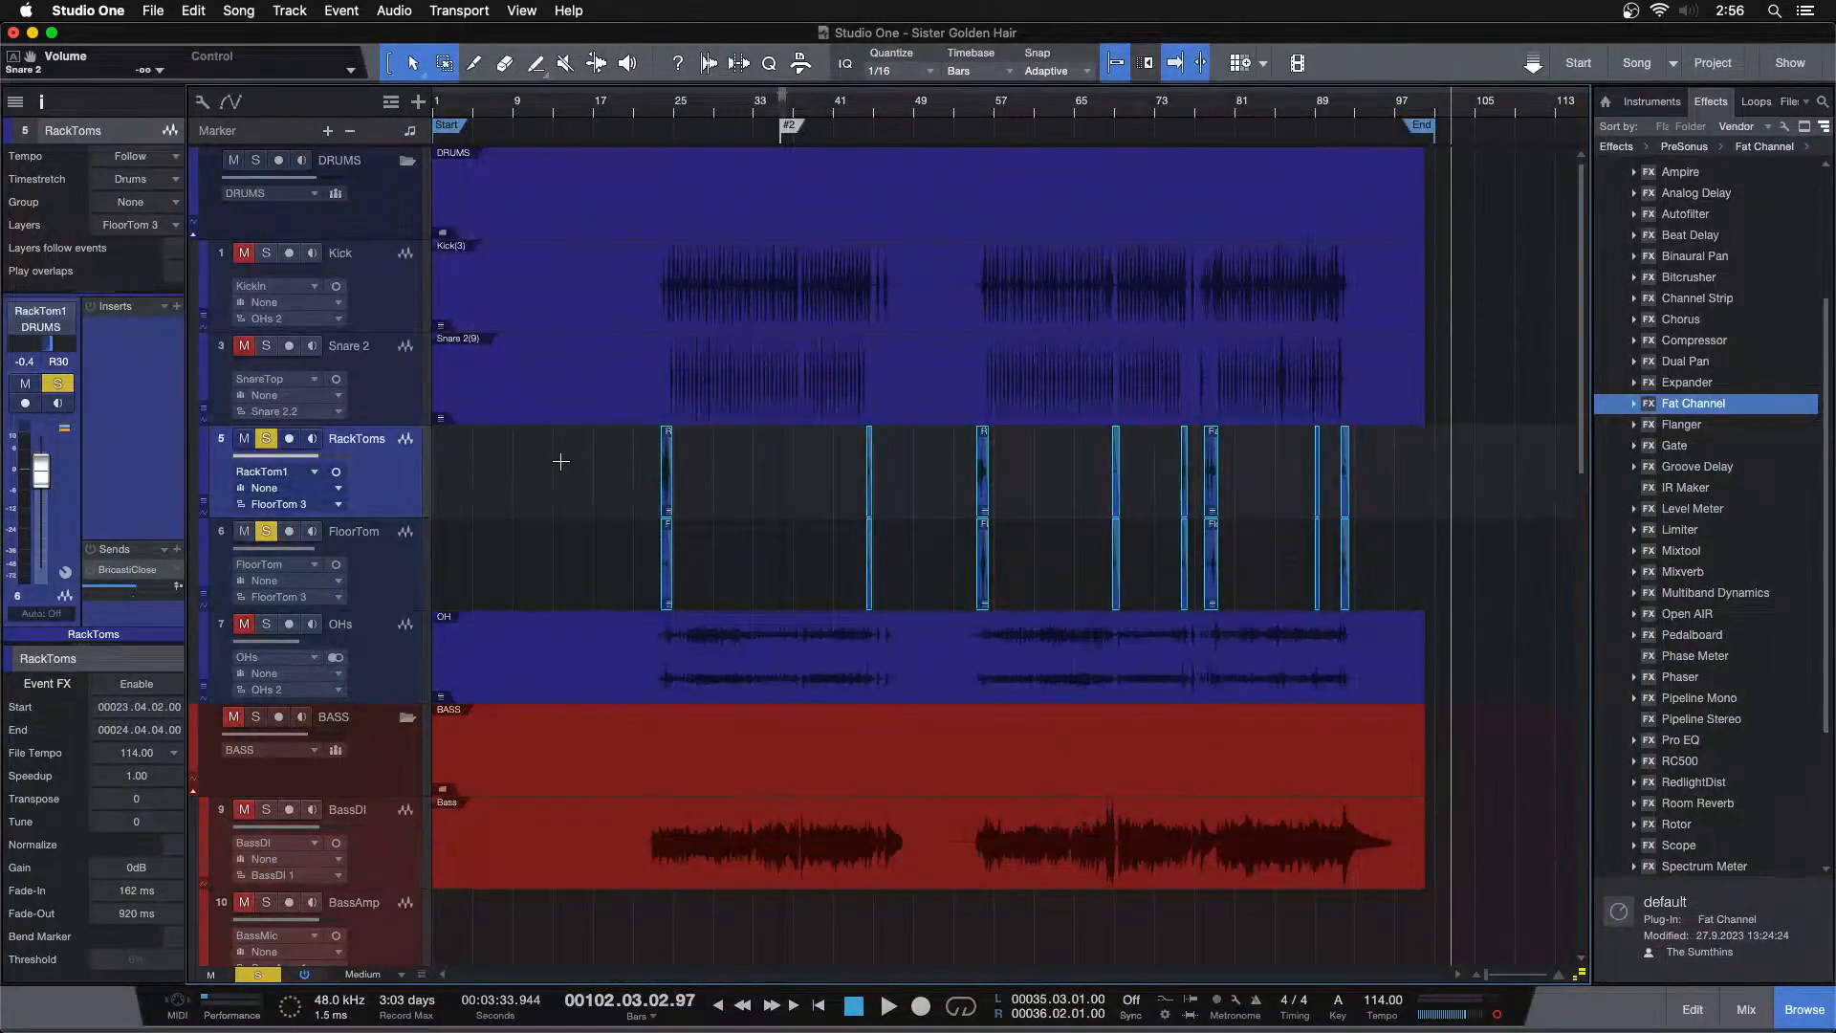
{"action": "key", "text": "g"}
{"action": "key", "text": "Return"}
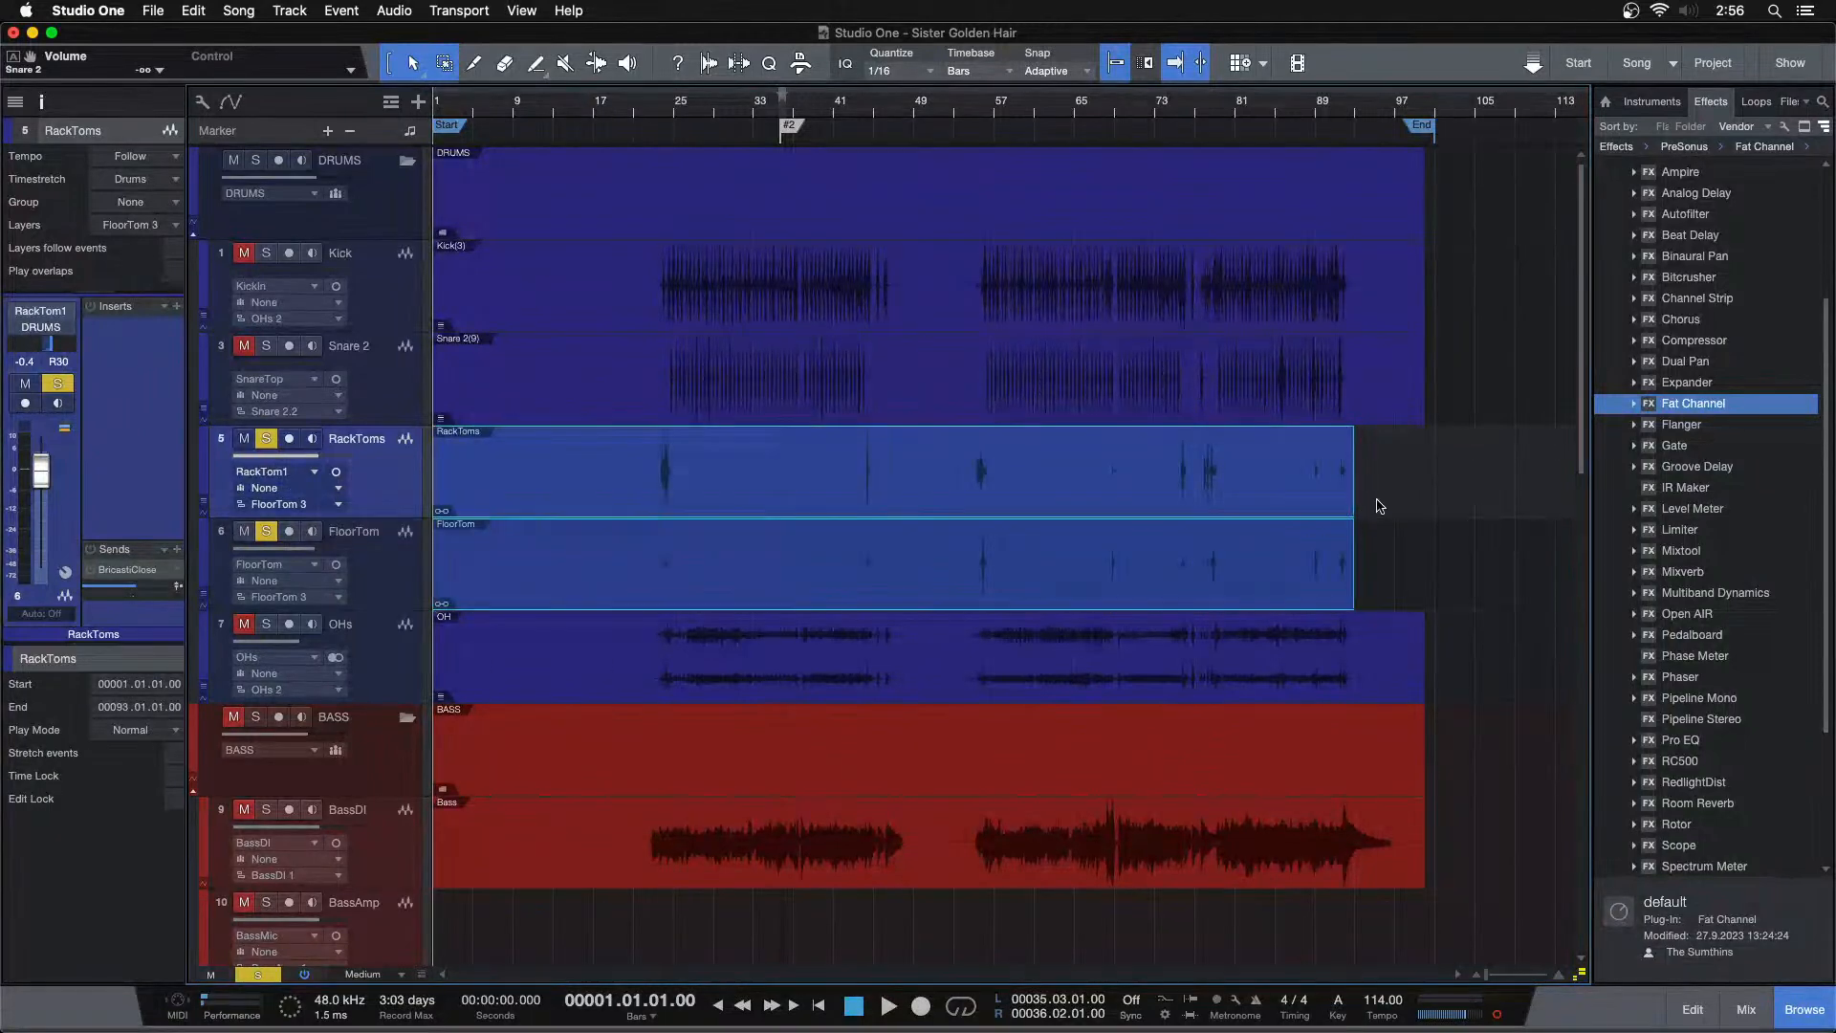
Extend the merged tom events to bar 100 and bounce them
{"action": "left_click_drag", "start_coordinate": [1357, 488], "coordinate": [1429, 491]}
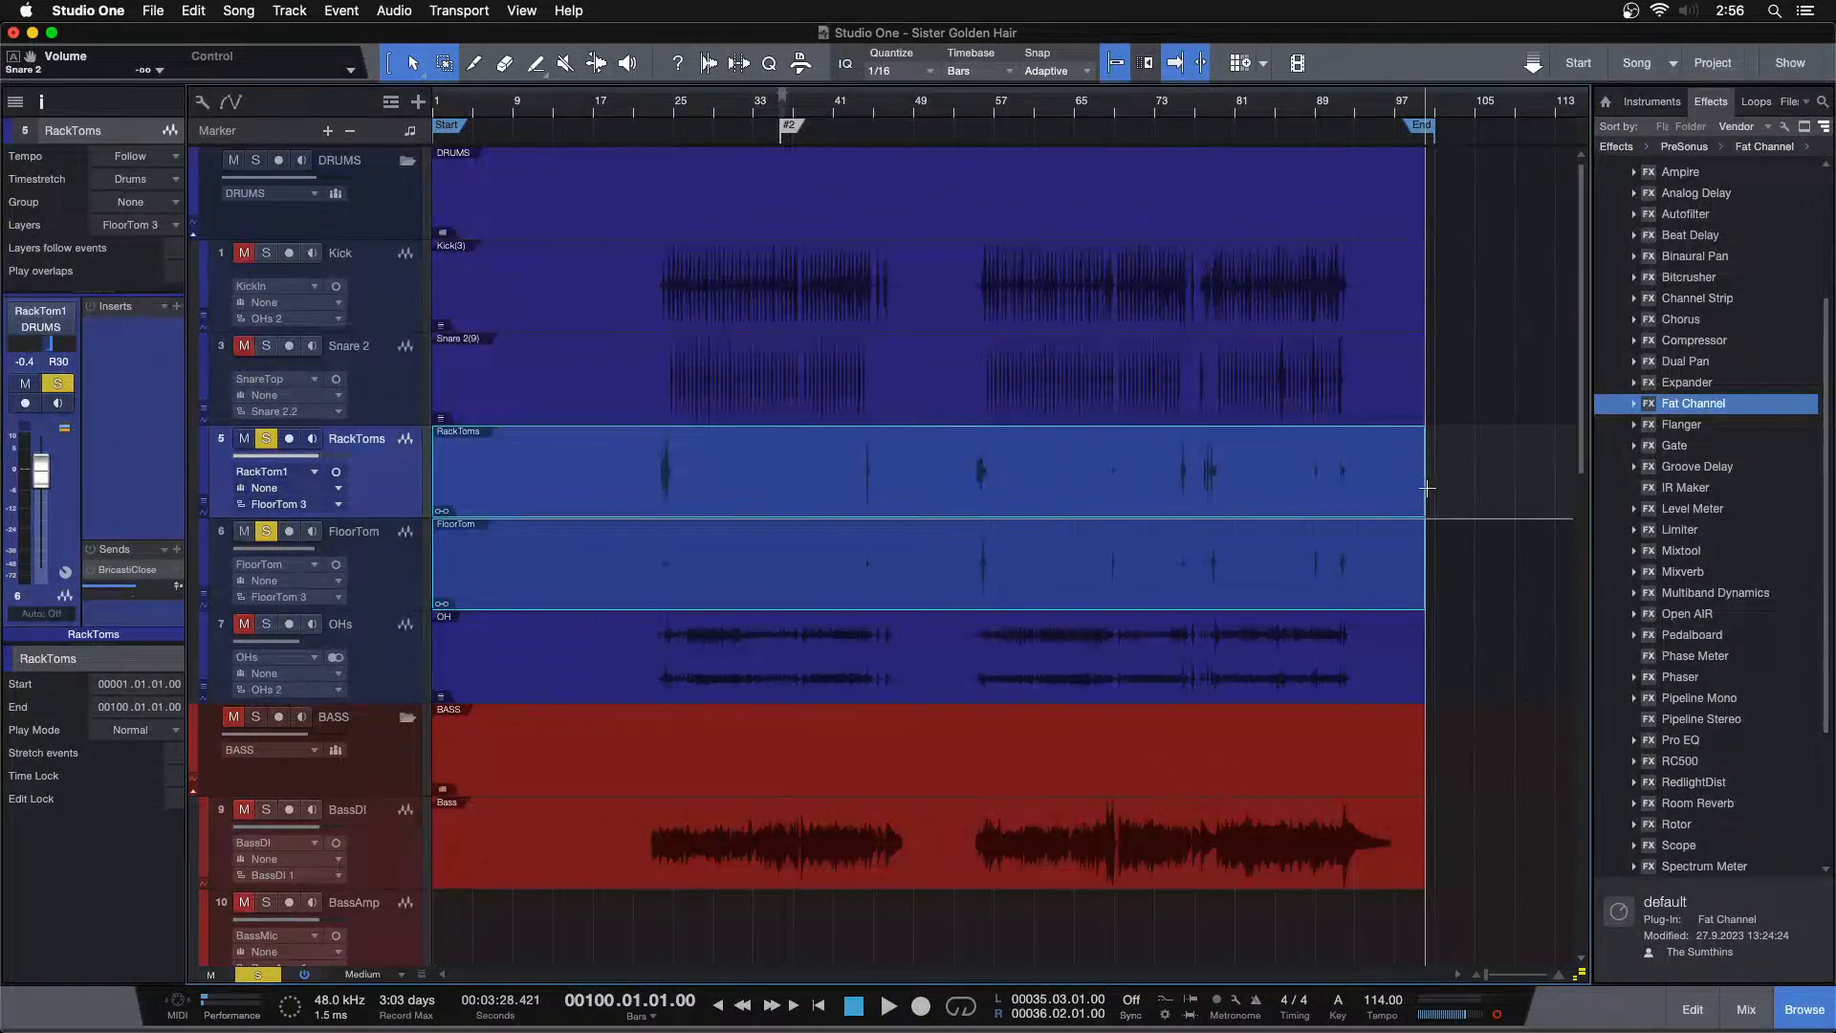
{"action": "key", "text": "super+b"}
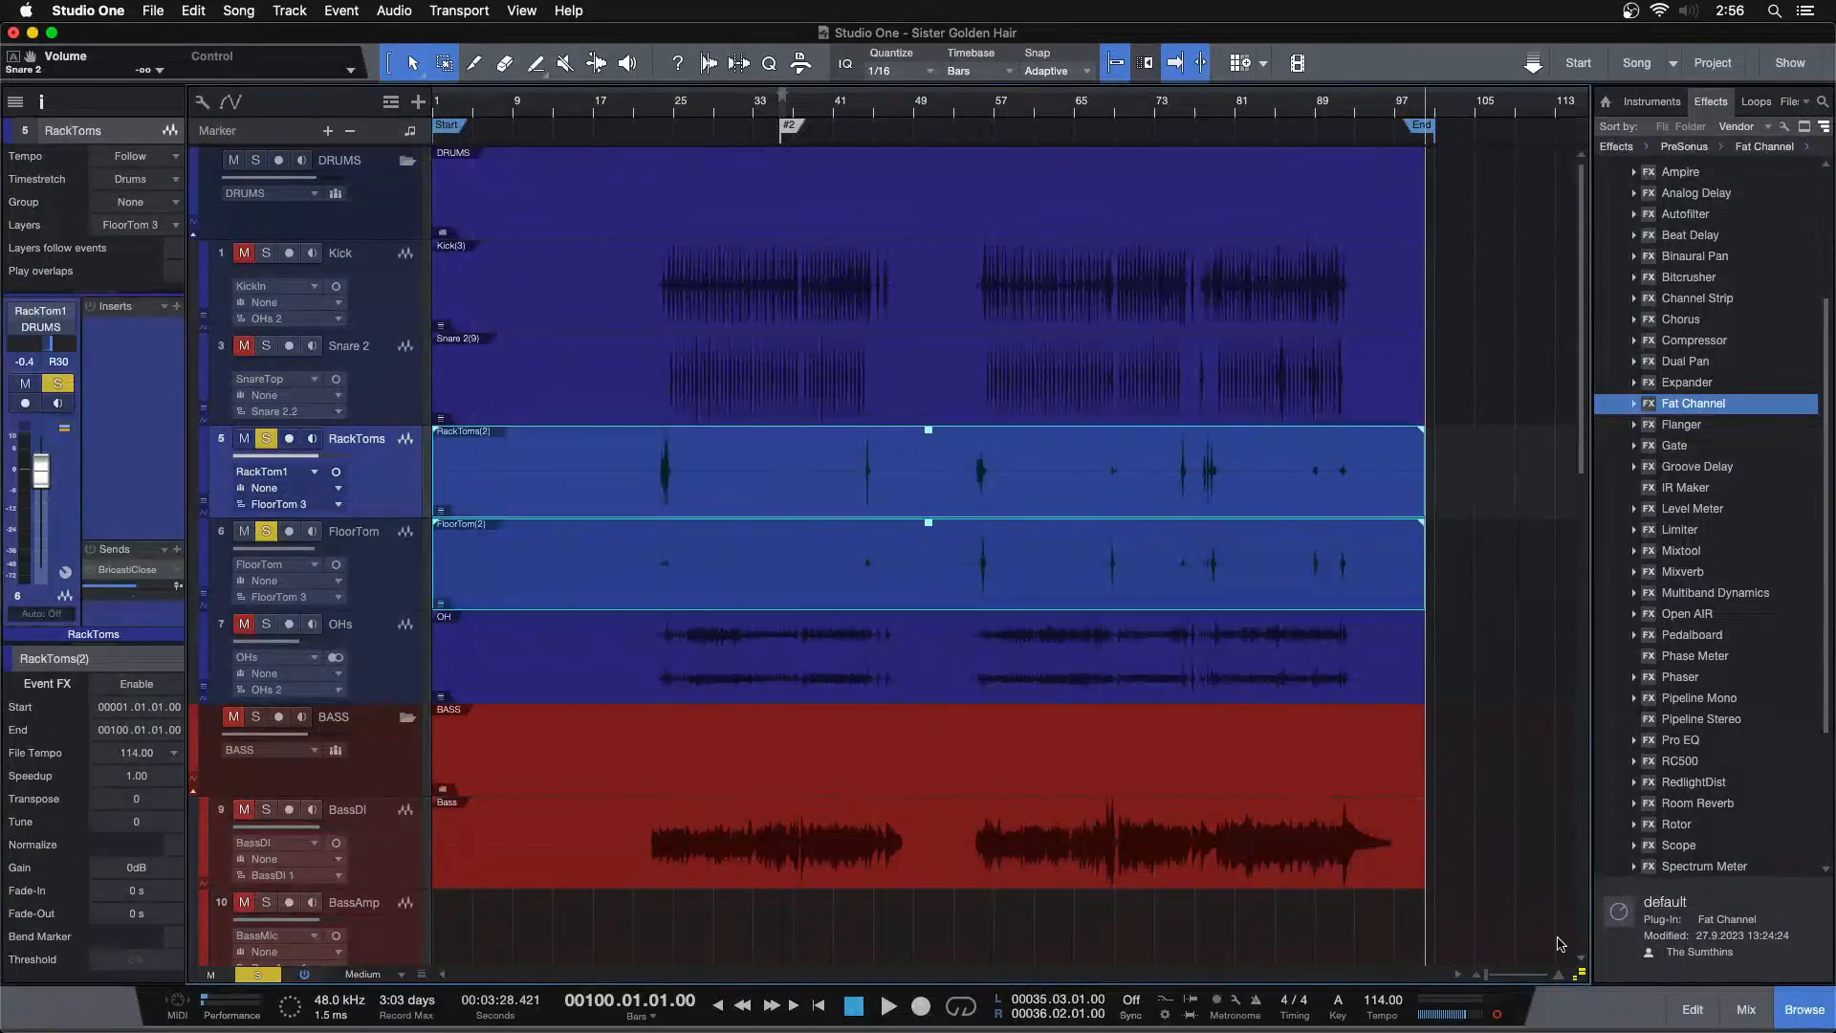
{"action": "left_click_drag", "start_coordinate": [1577, 973], "coordinate": [1584, 1004]}
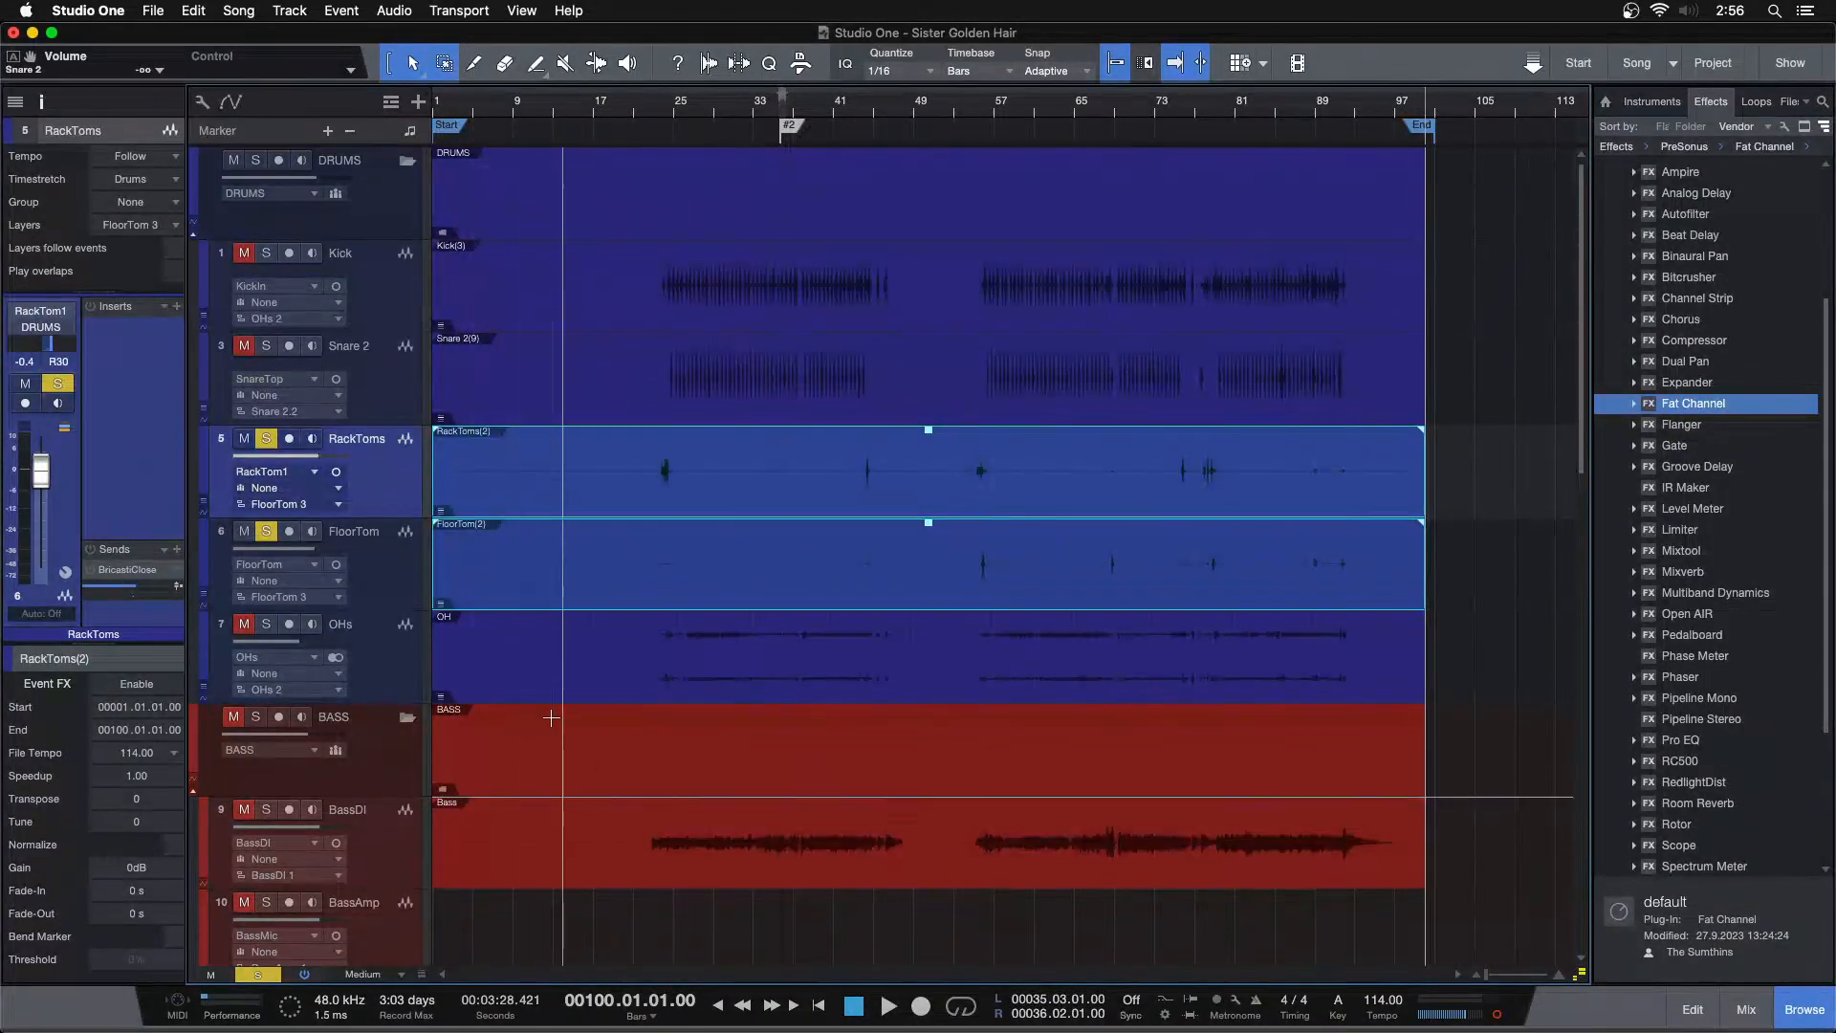
Open the mixer and insert Dual Pan on the OHs channel, panning its left input right and right input left
{"action": "left_click", "coordinate": [708, 108]}
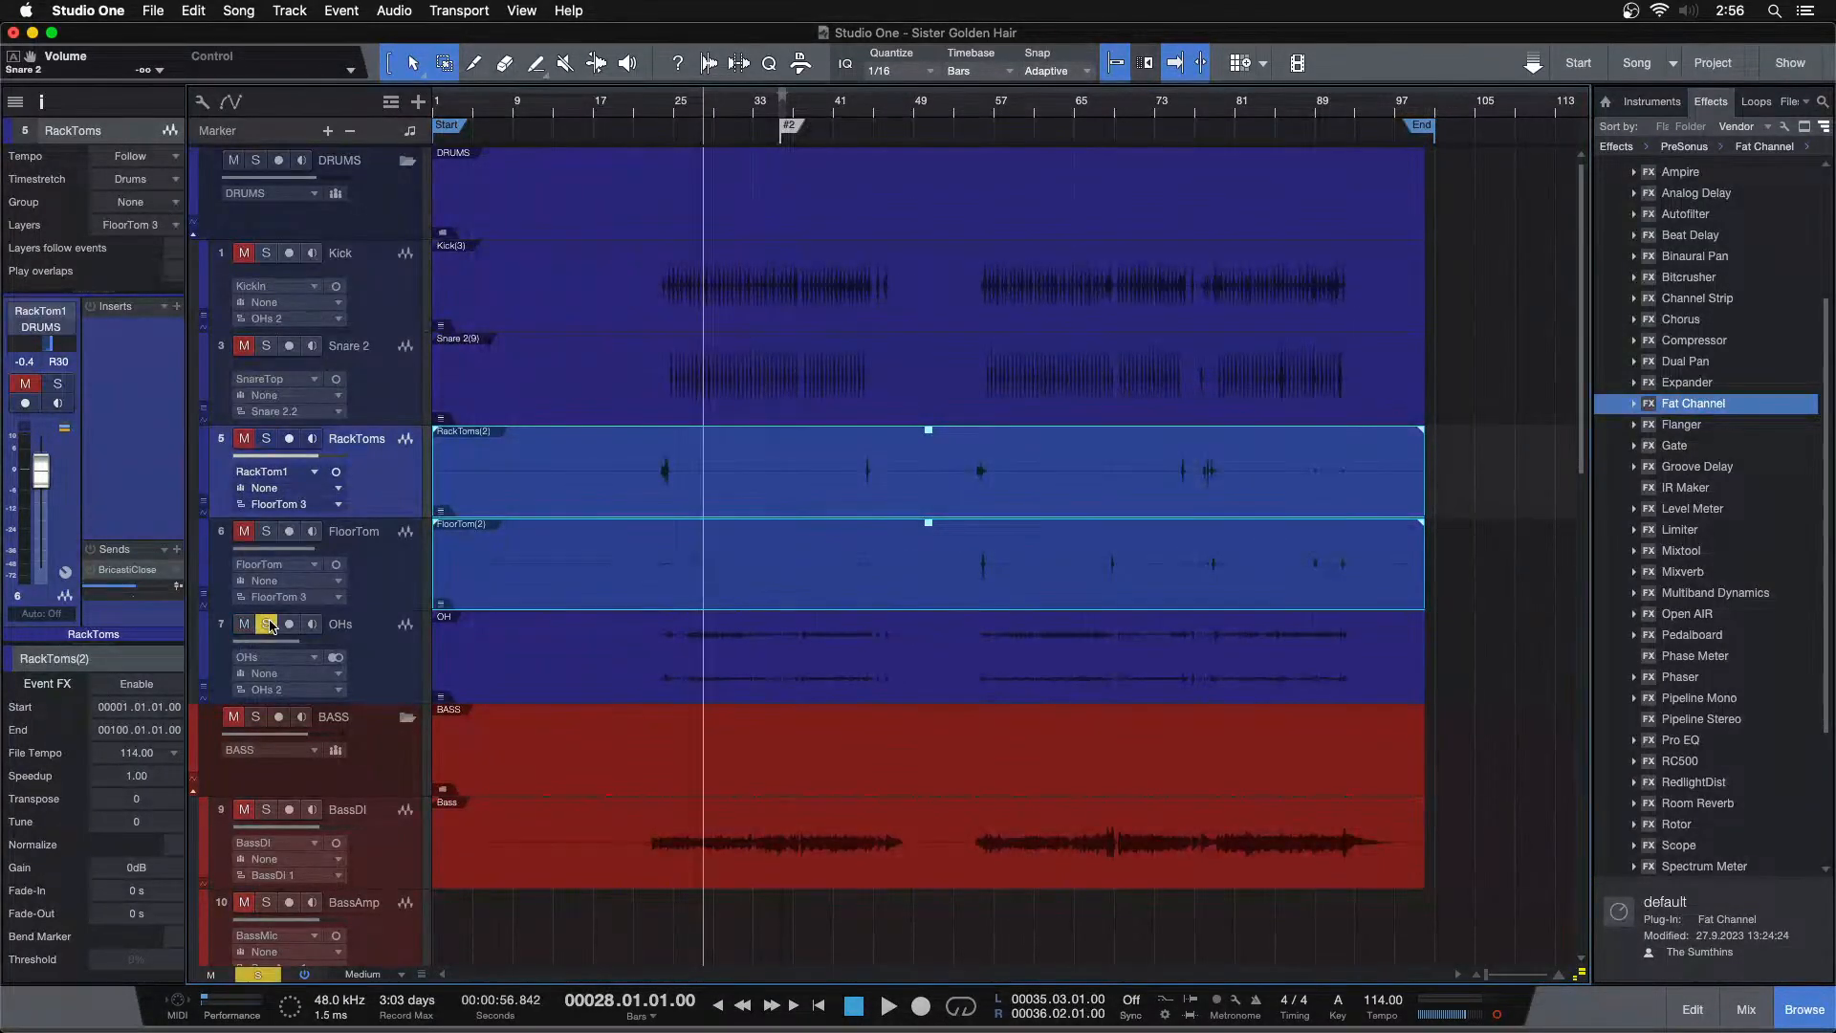
{"action": "key", "text": "F3"}
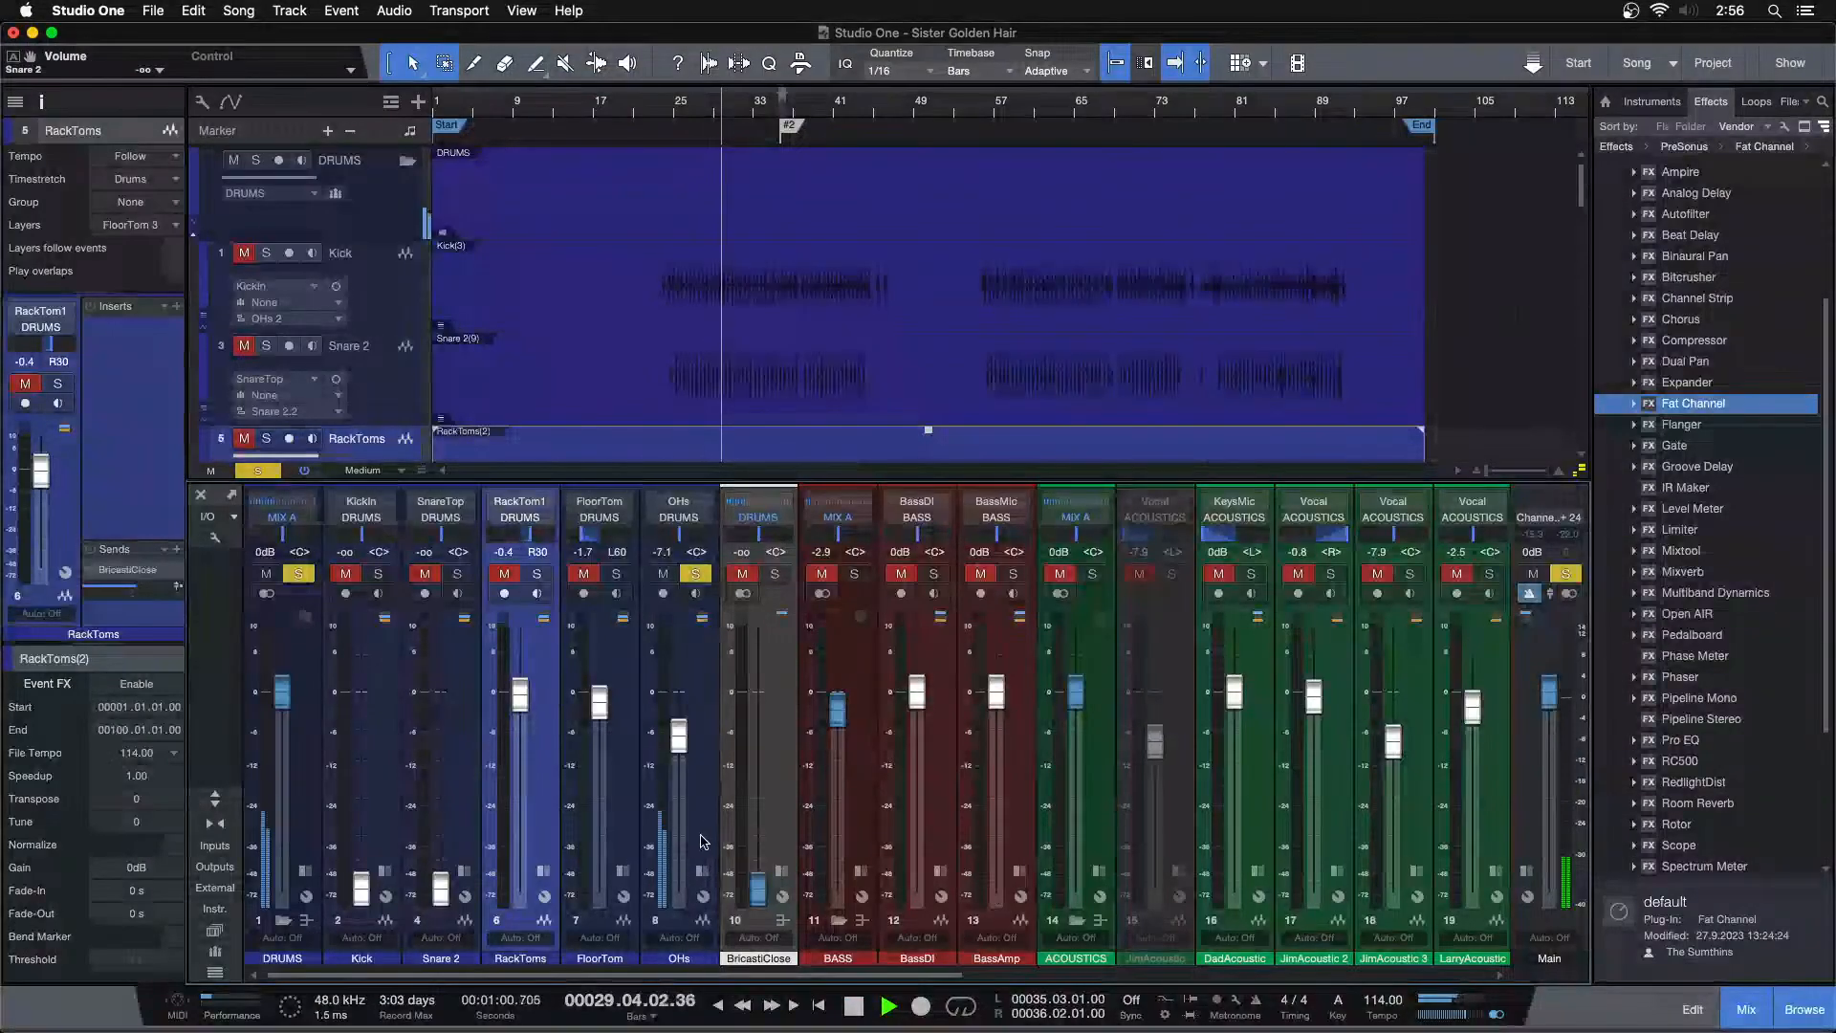
{"action": "left_click", "coordinate": [703, 873]}
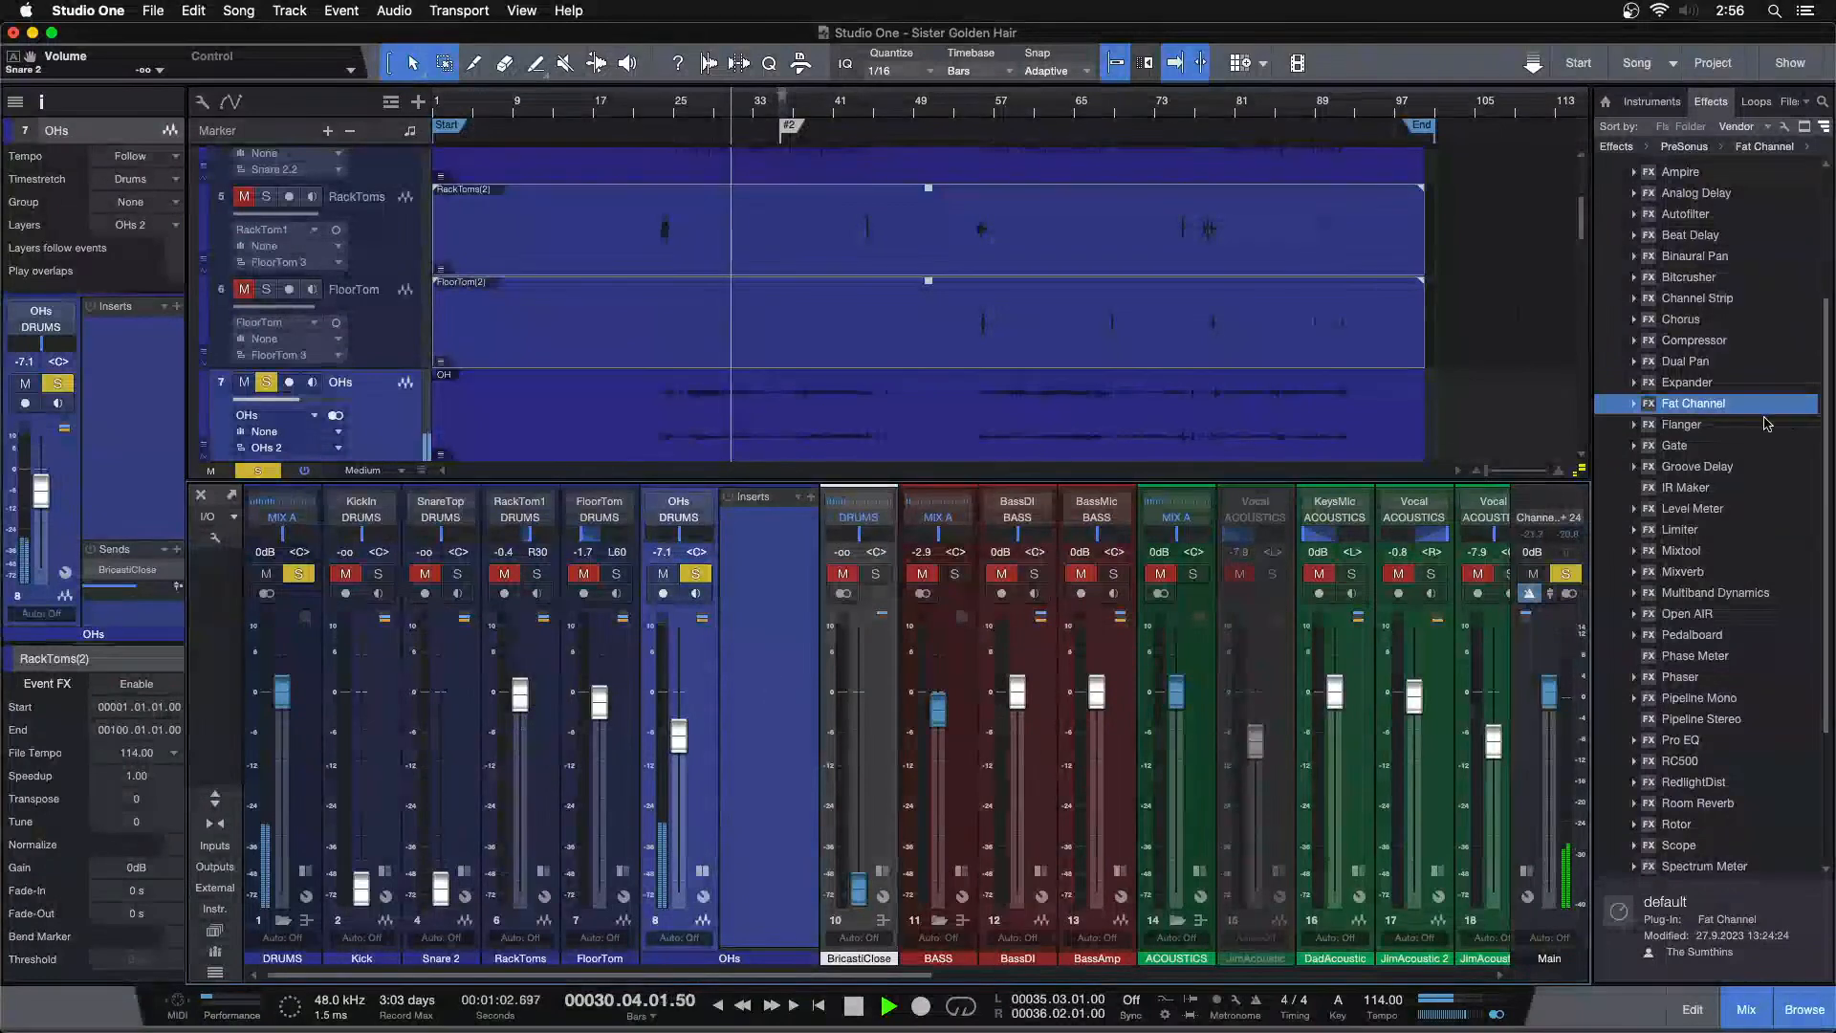
{"action": "left_click_drag", "start_coordinate": [1698, 365], "coordinate": [800, 555]}
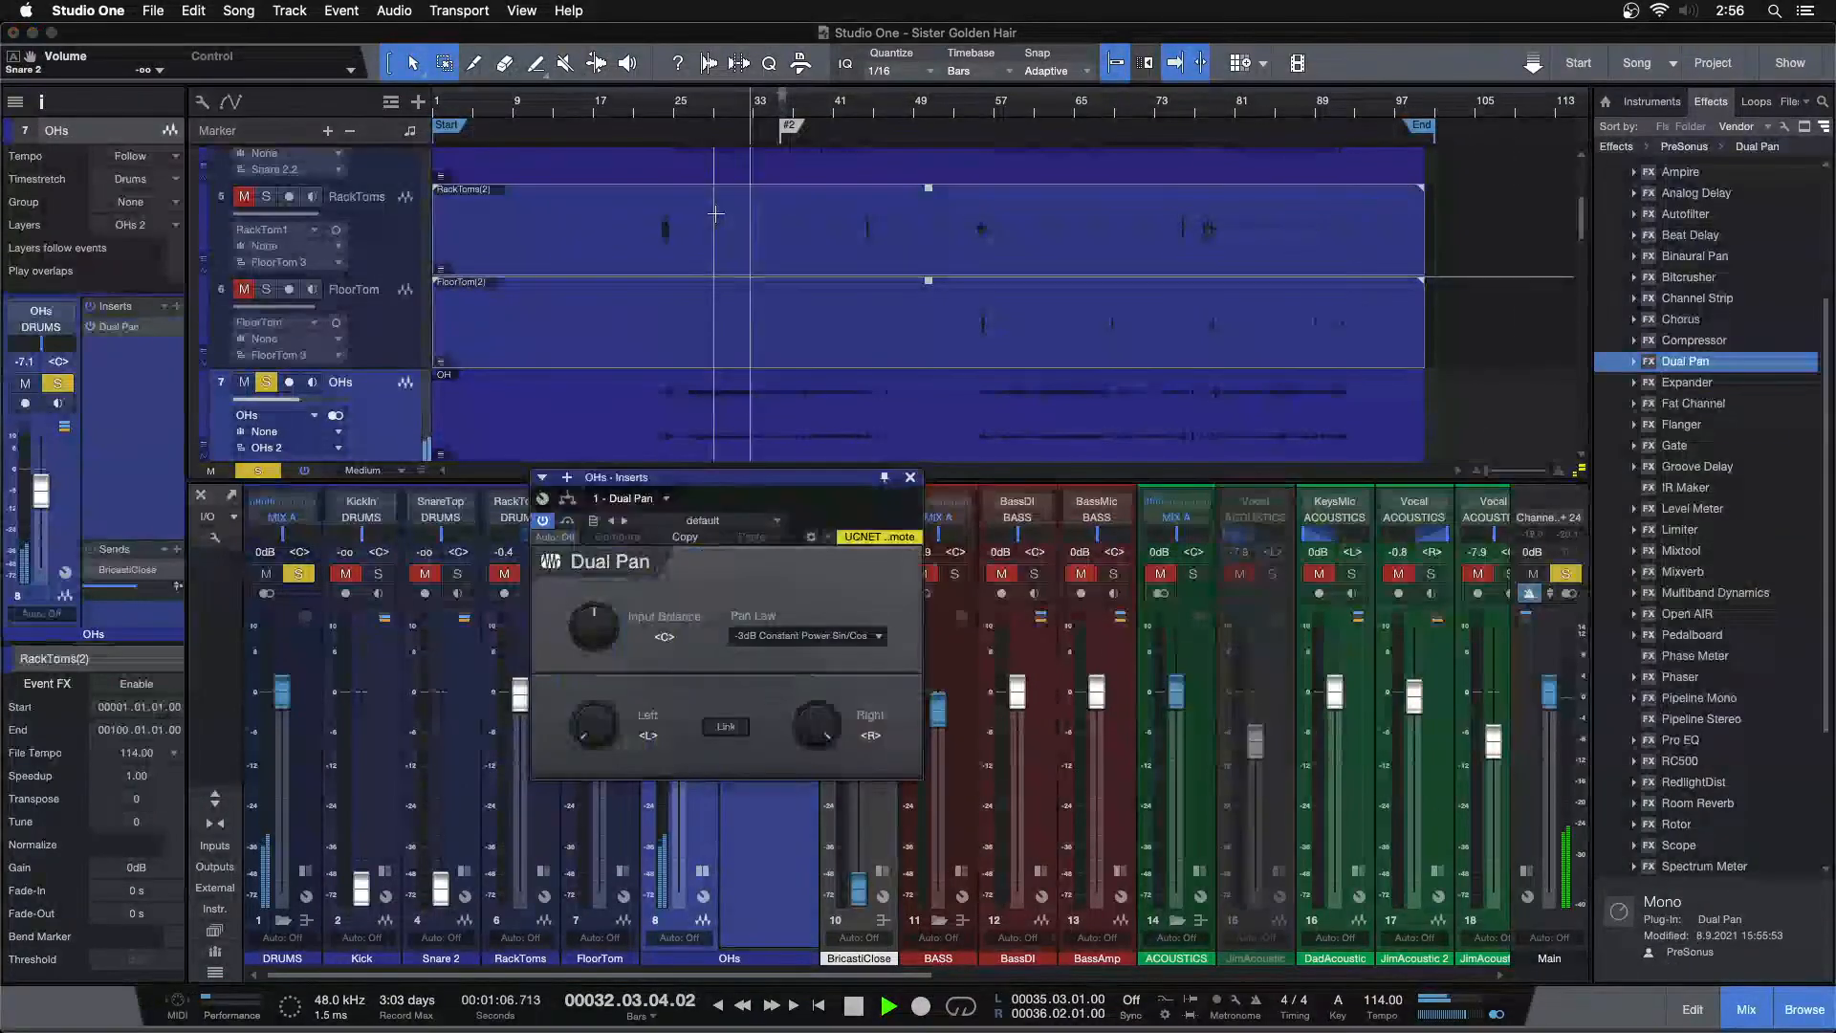
{"action": "left_click_drag", "start_coordinate": [567, 738], "coordinate": [809, 732]}
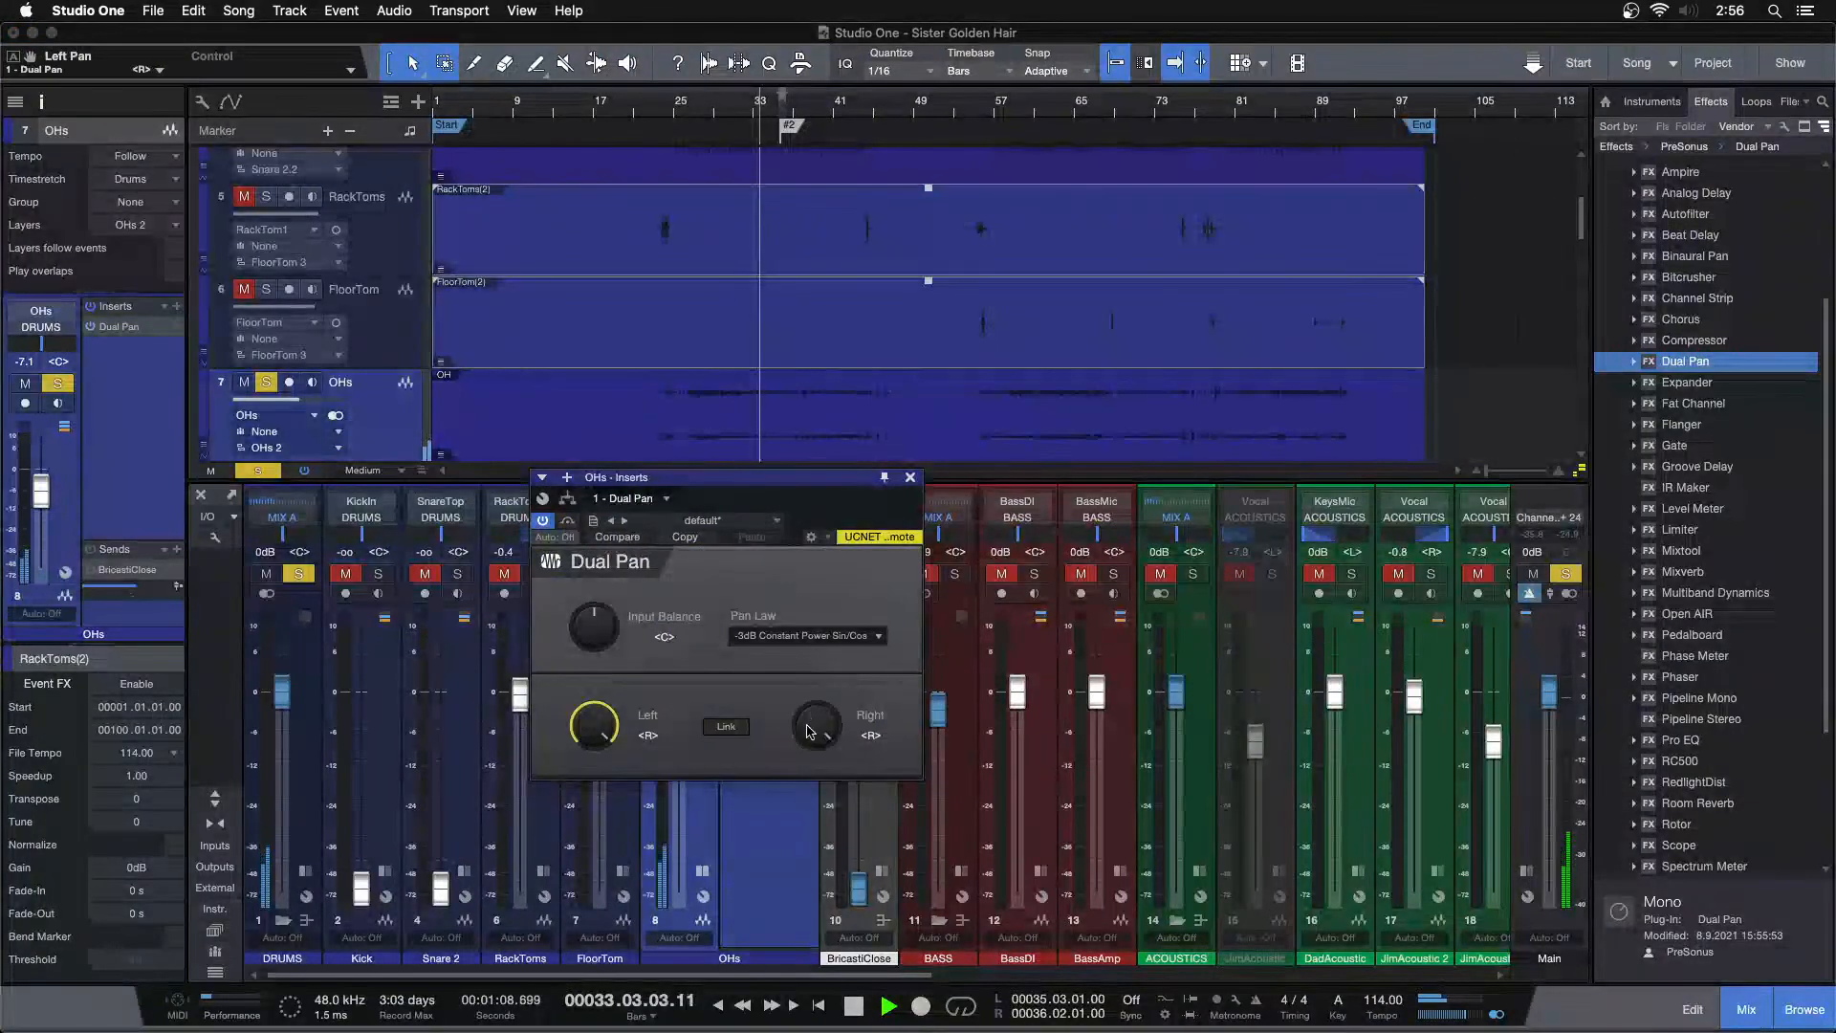
Play back the song around bar 27 to audition the overheads
{"action": "left_click", "coordinate": [696, 112]}
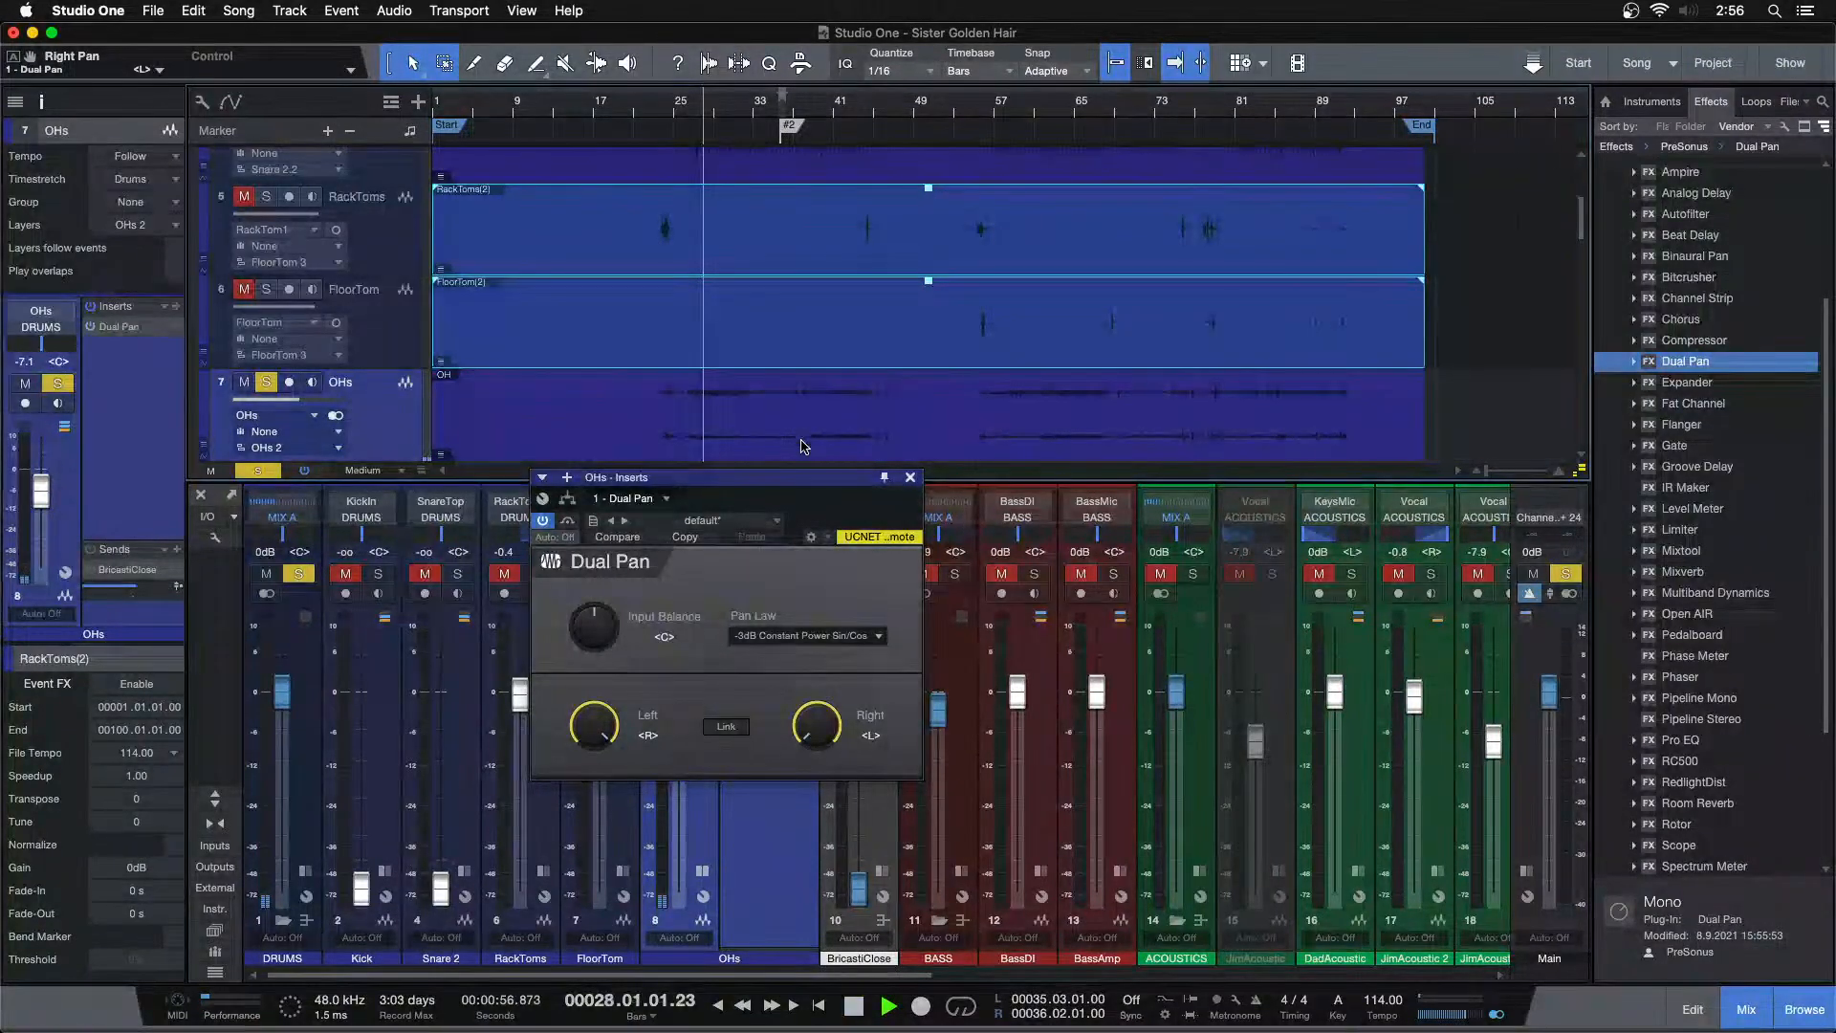
{"action": "left_click_drag", "start_coordinate": [709, 113], "coordinate": [780, 148]}
{"action": "left_click", "coordinate": [911, 476]}
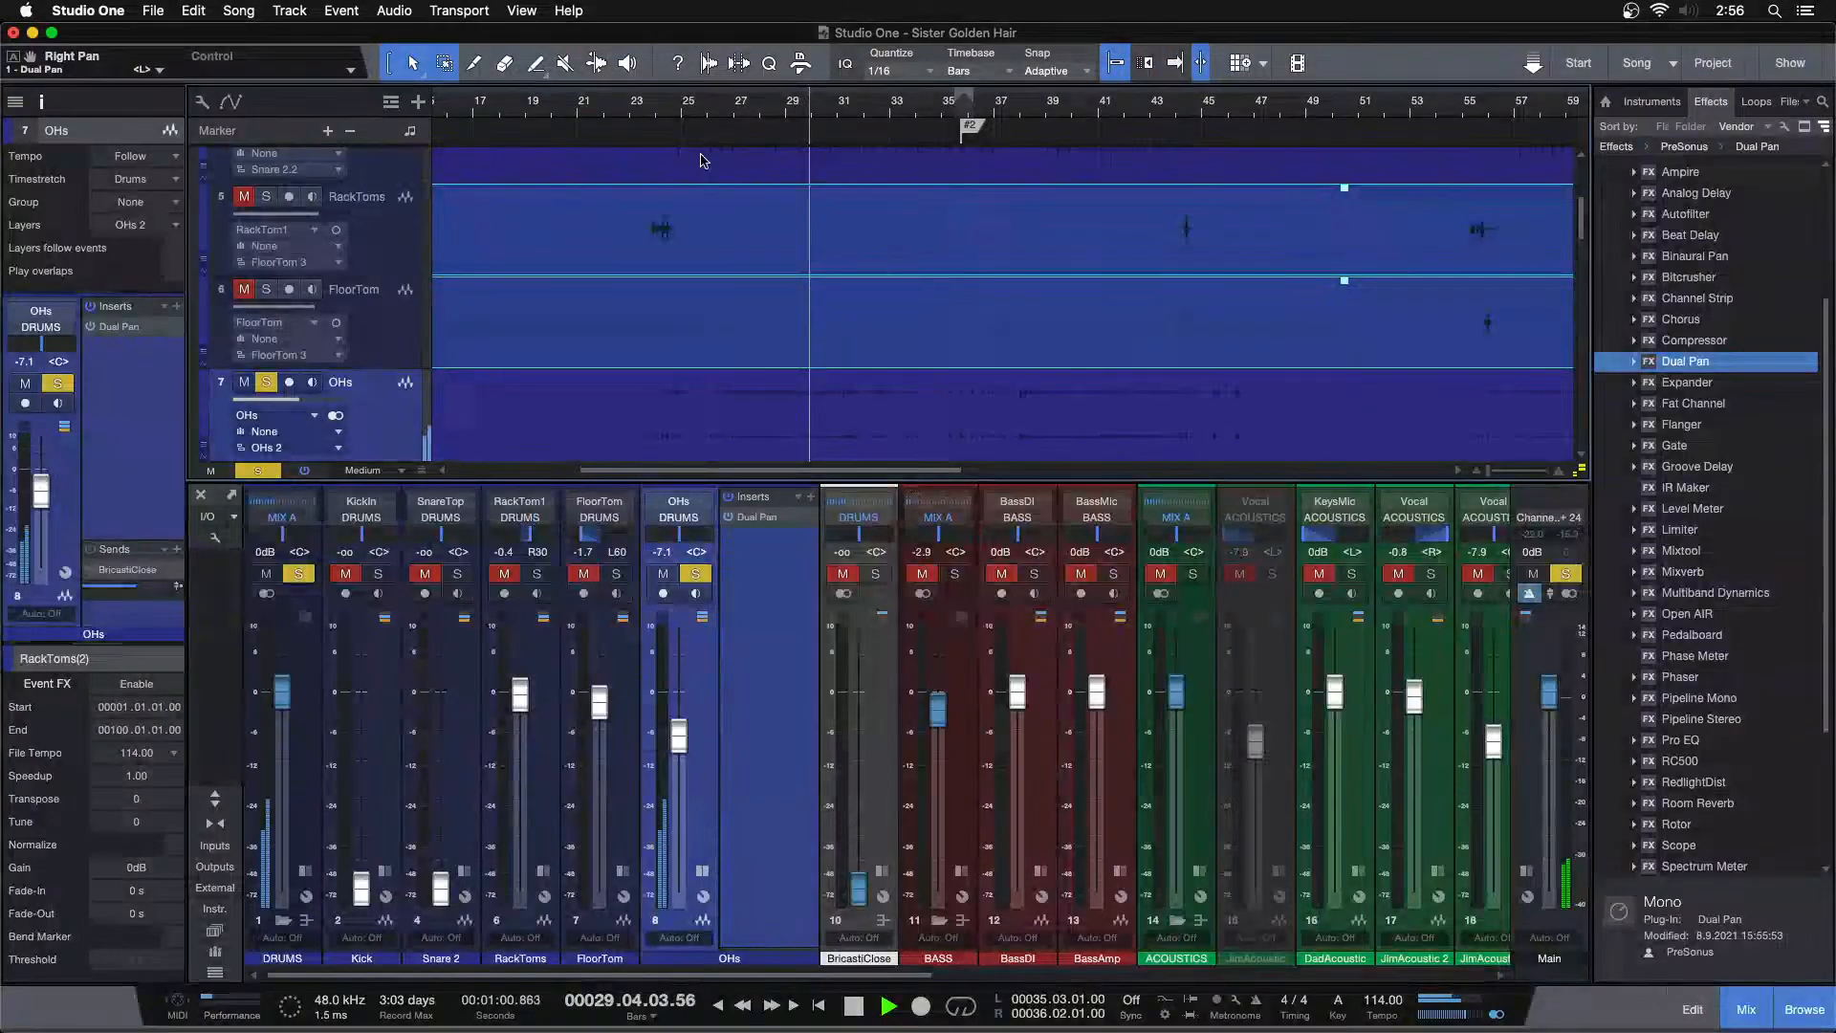
{"action": "mouse_move", "coordinate": [653, 115]}
{"action": "left_mouse_down"}
{"action": "mouse_move", "coordinate": [712, 144]}
{"action": "mouse_move", "coordinate": [689, 119]}
{"action": "left_mouse_up"}
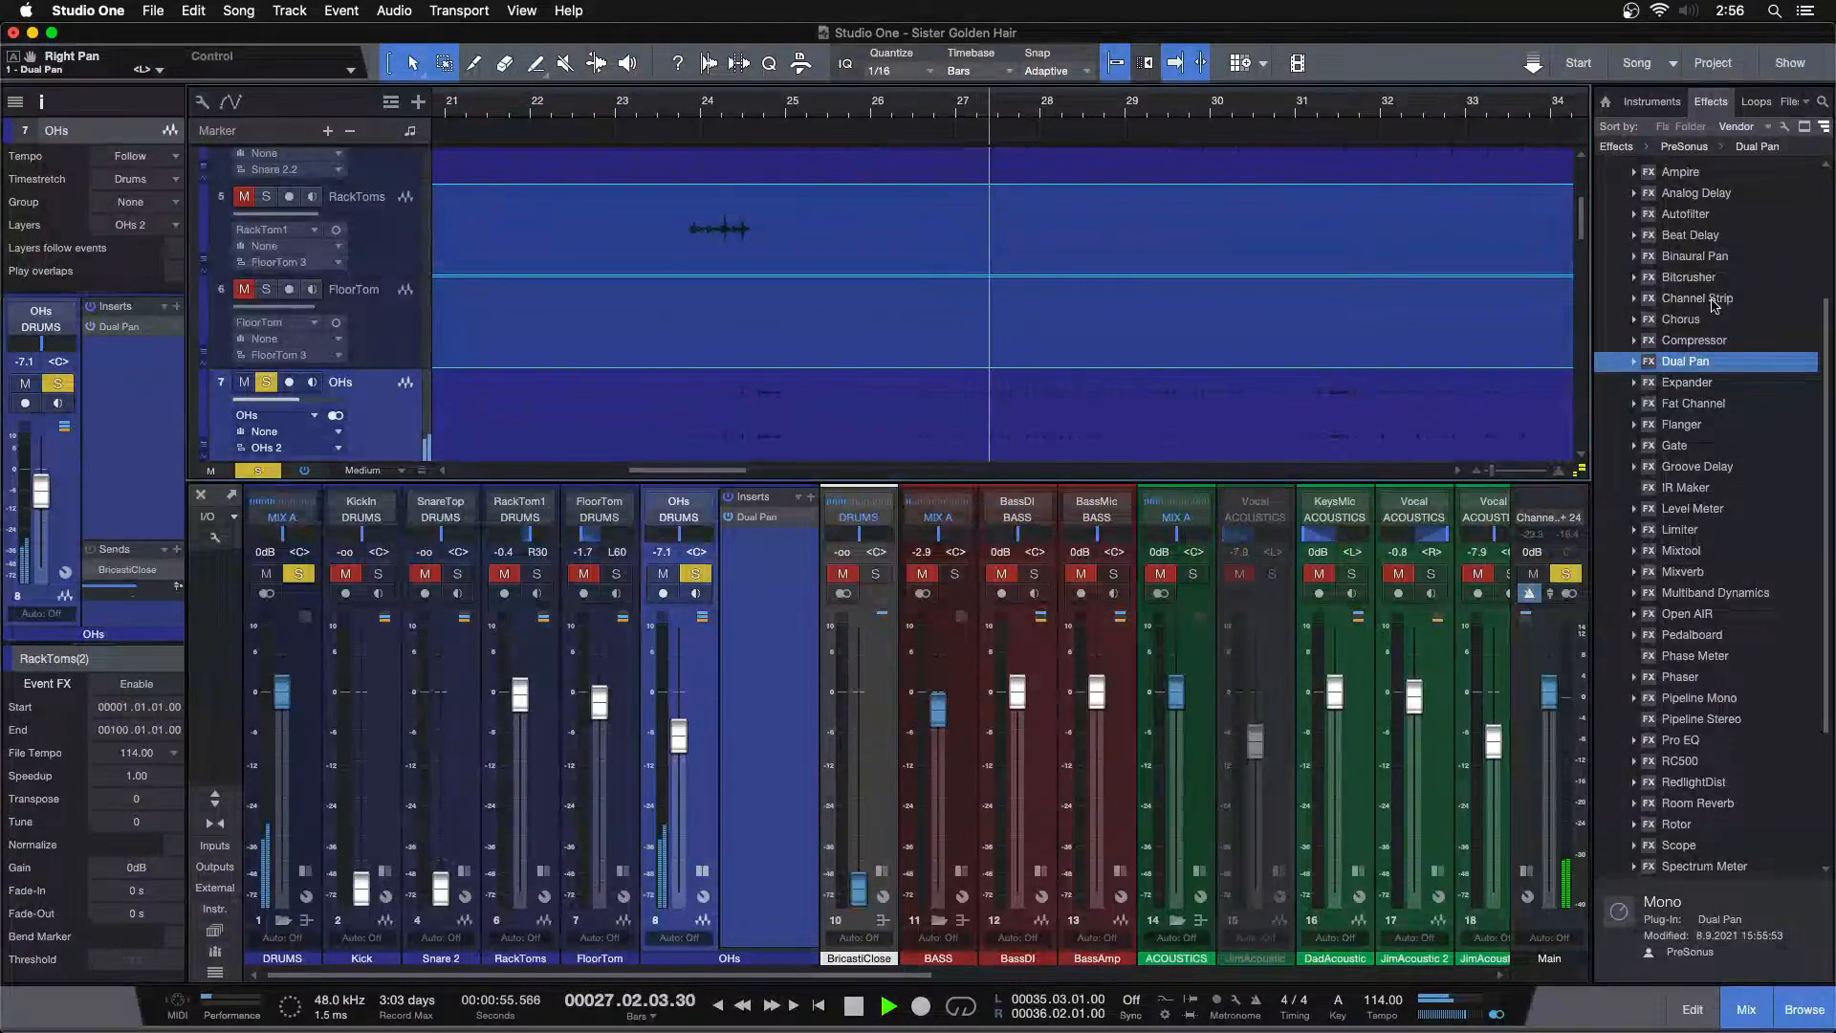
Try a Binaural Pan on the OHs channel at 80% width, comparing it bypassed, and remove it
{"action": "left_click_drag", "start_coordinate": [1709, 266], "coordinate": [752, 402]}
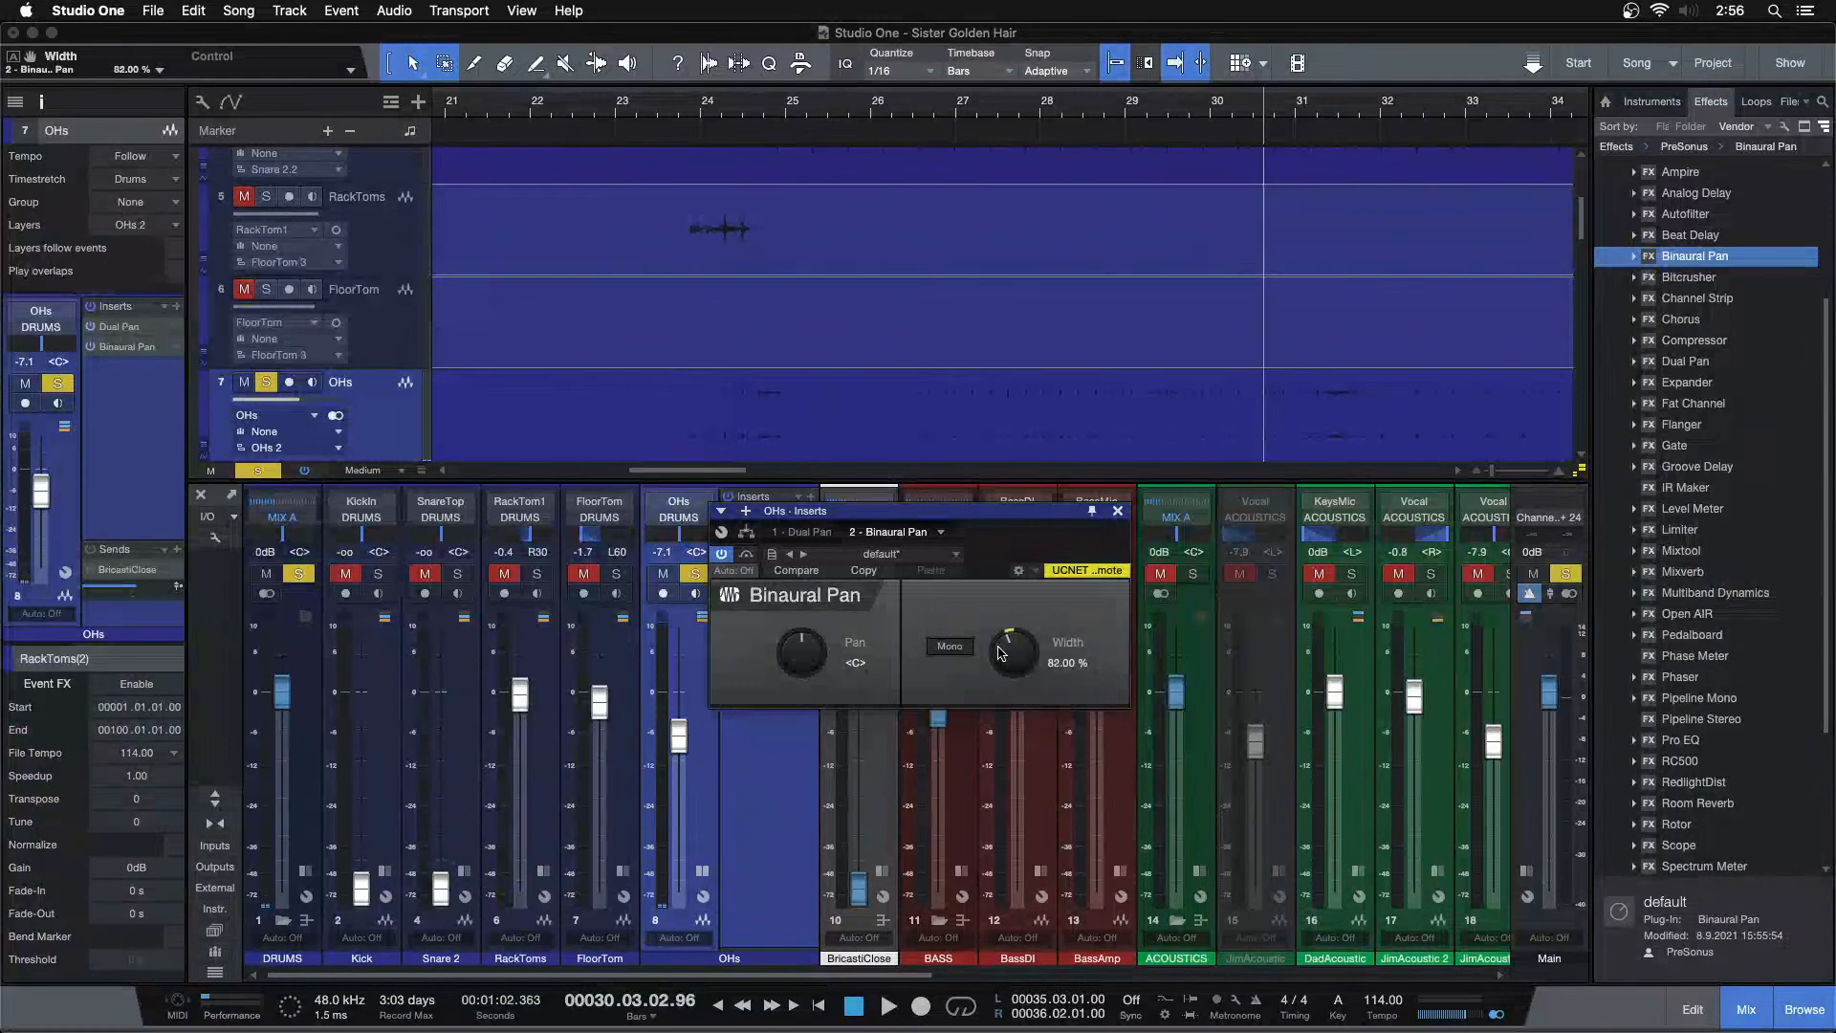
{"action": "left_click", "coordinate": [705, 108]}
{"action": "key", "text": "space"}
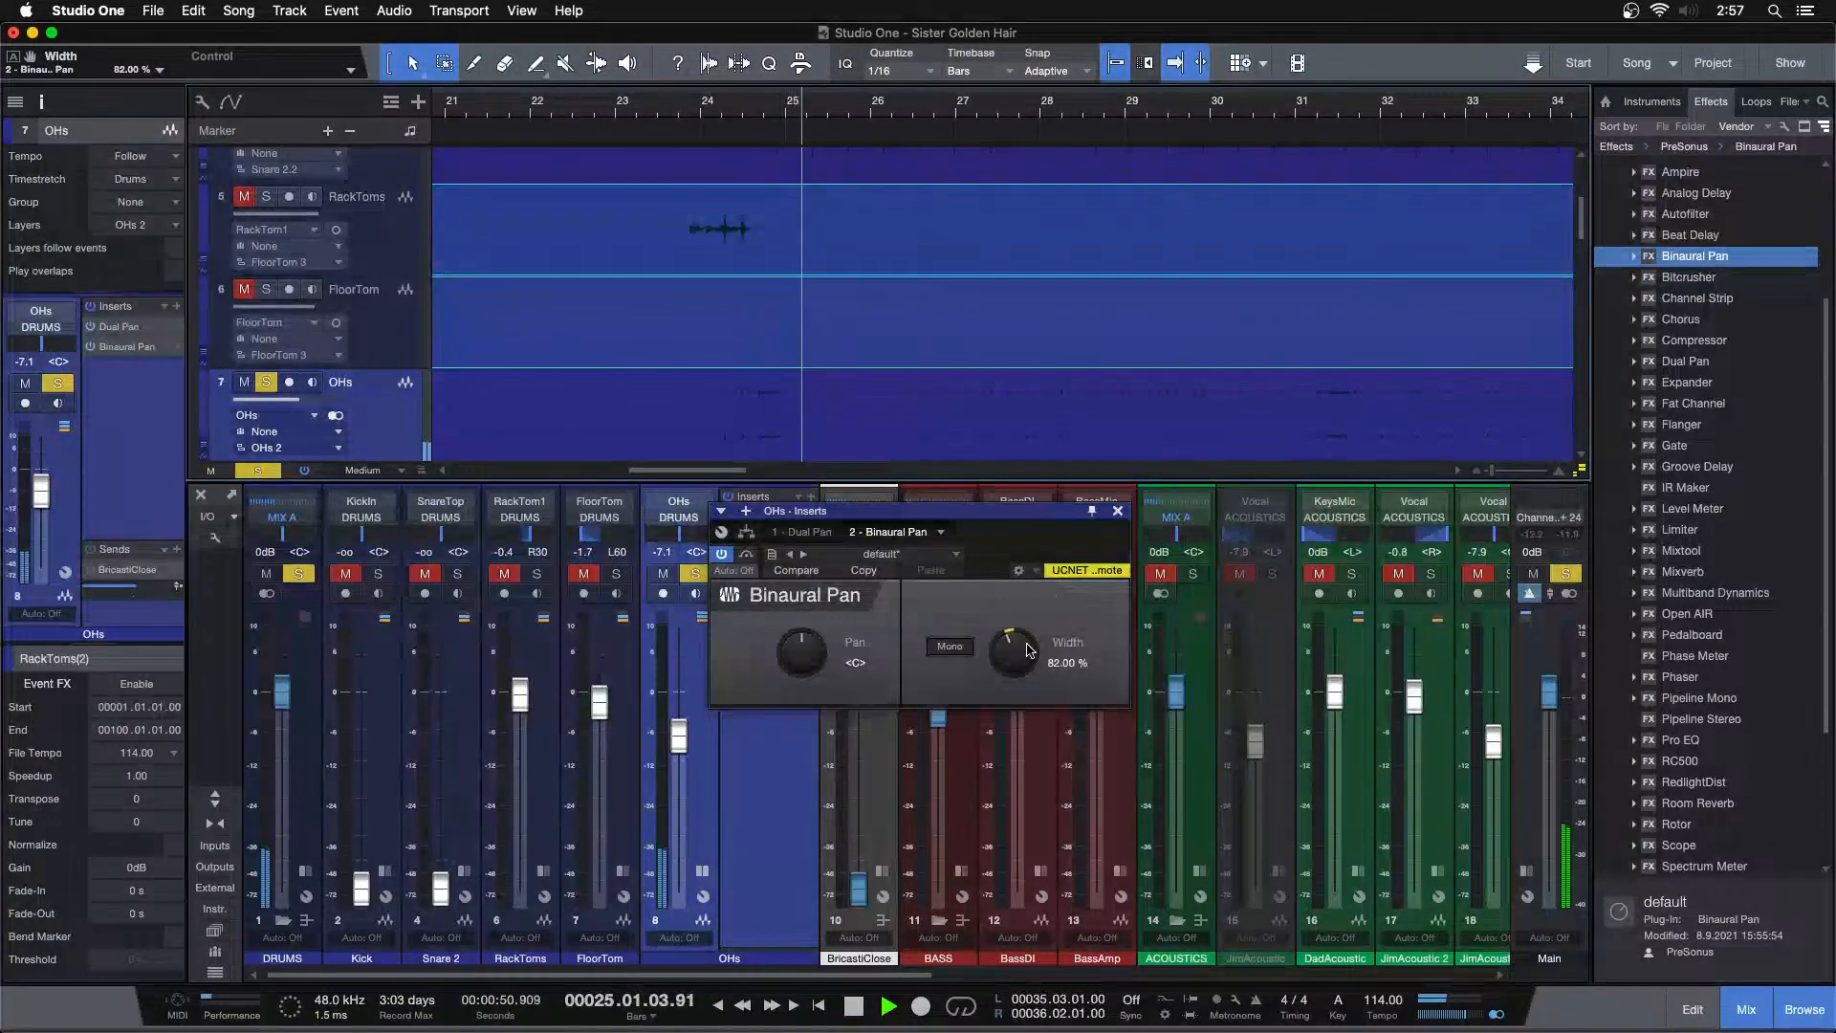
{"action": "scroll", "coordinate": [1029, 650], "scroll_direction": "down", "scroll_amount": 2}
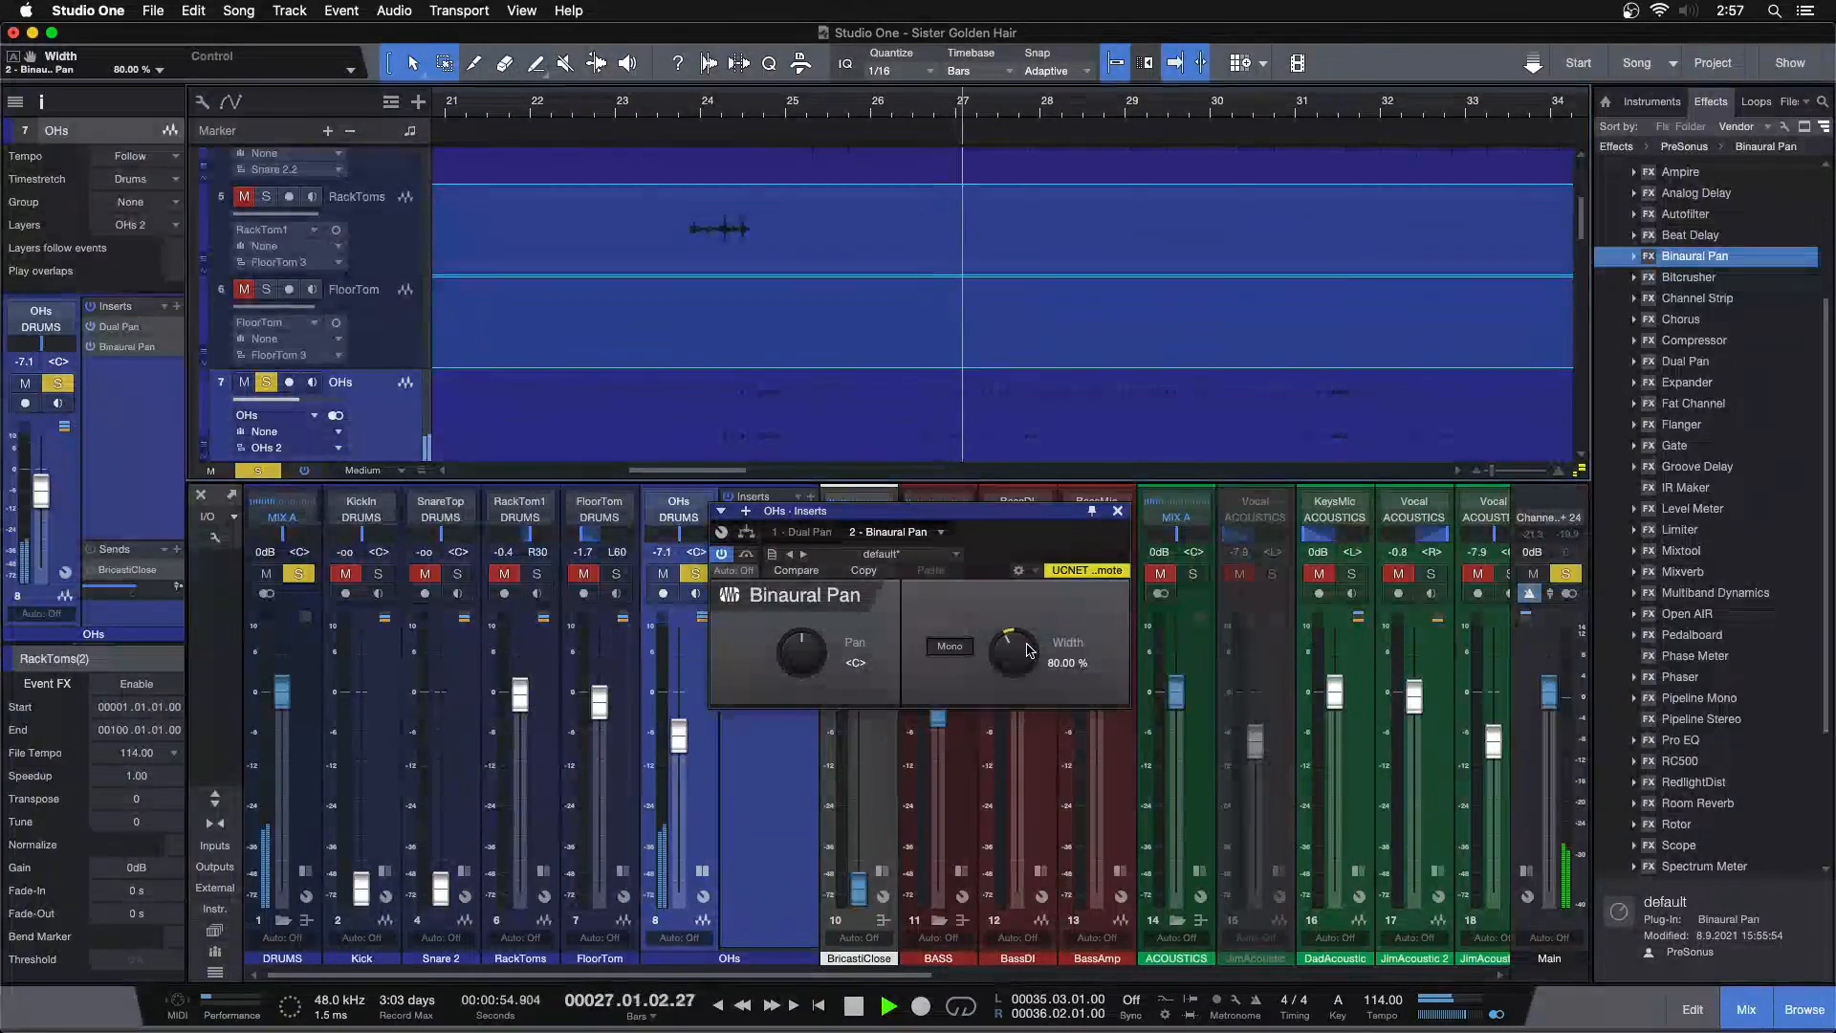
{"action": "left_click", "coordinate": [747, 554]}
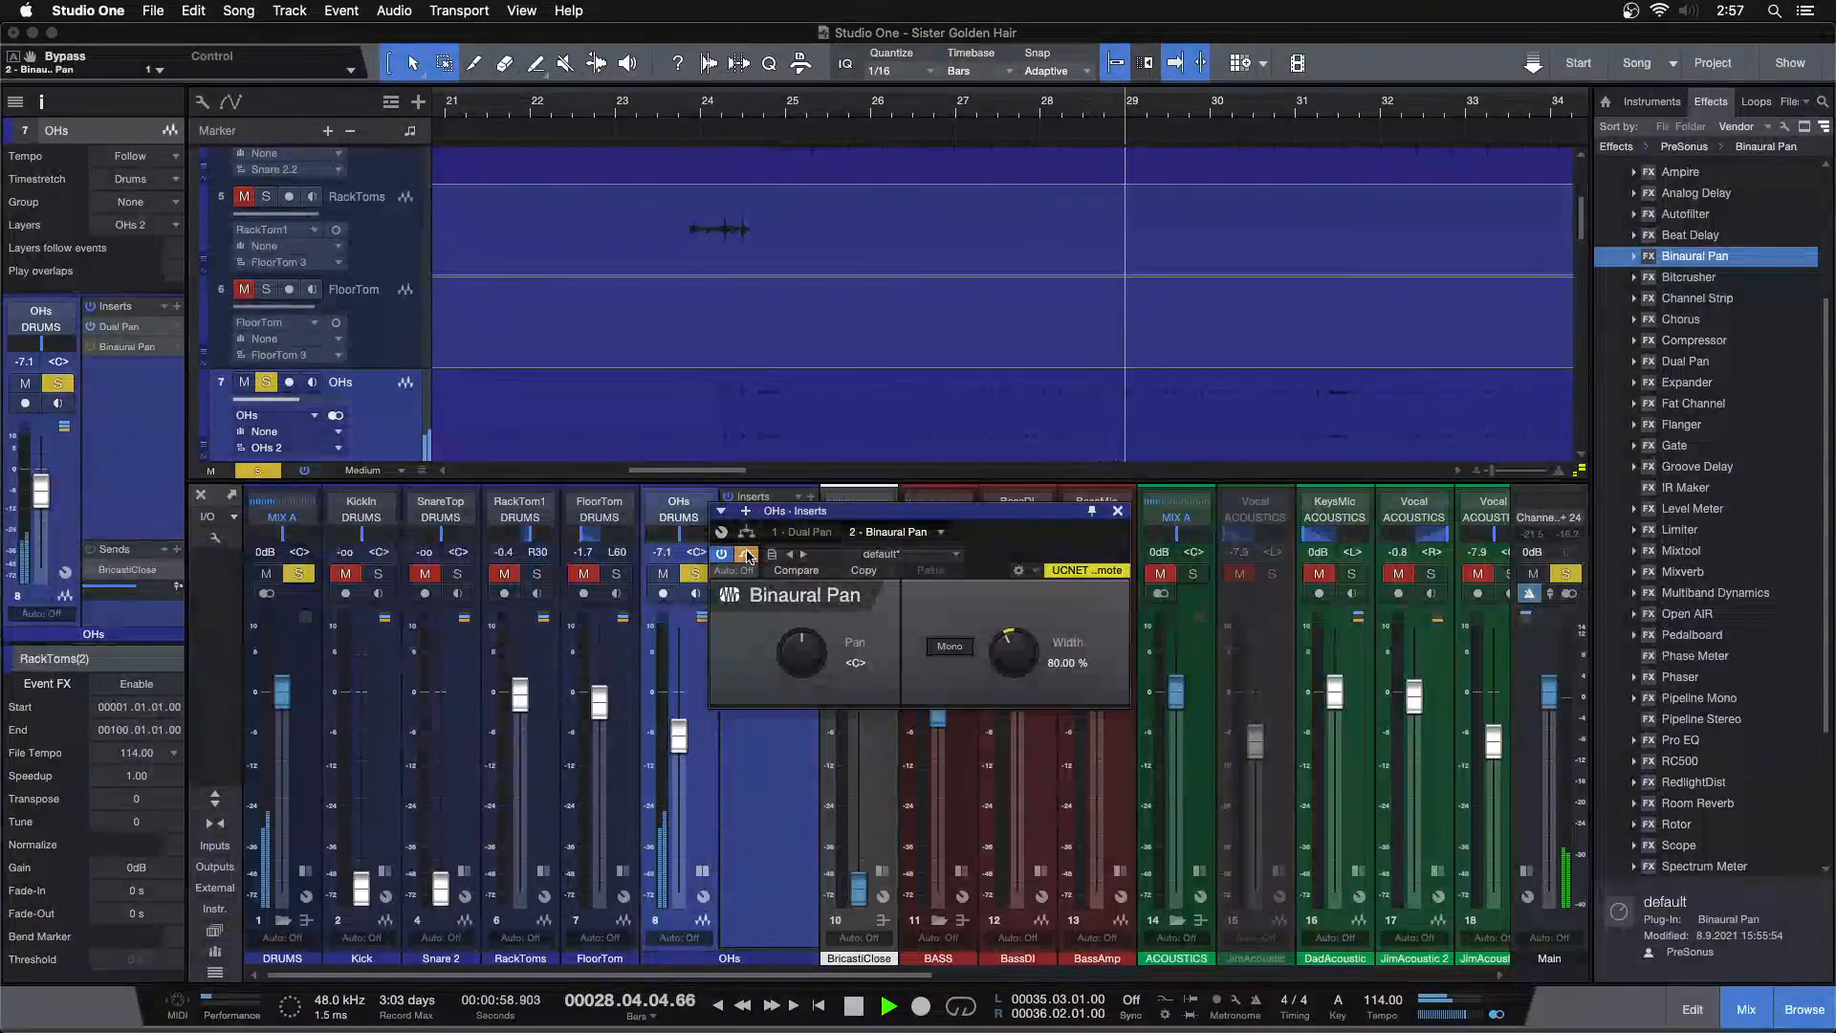
{"action": "left_click", "coordinate": [748, 555]}
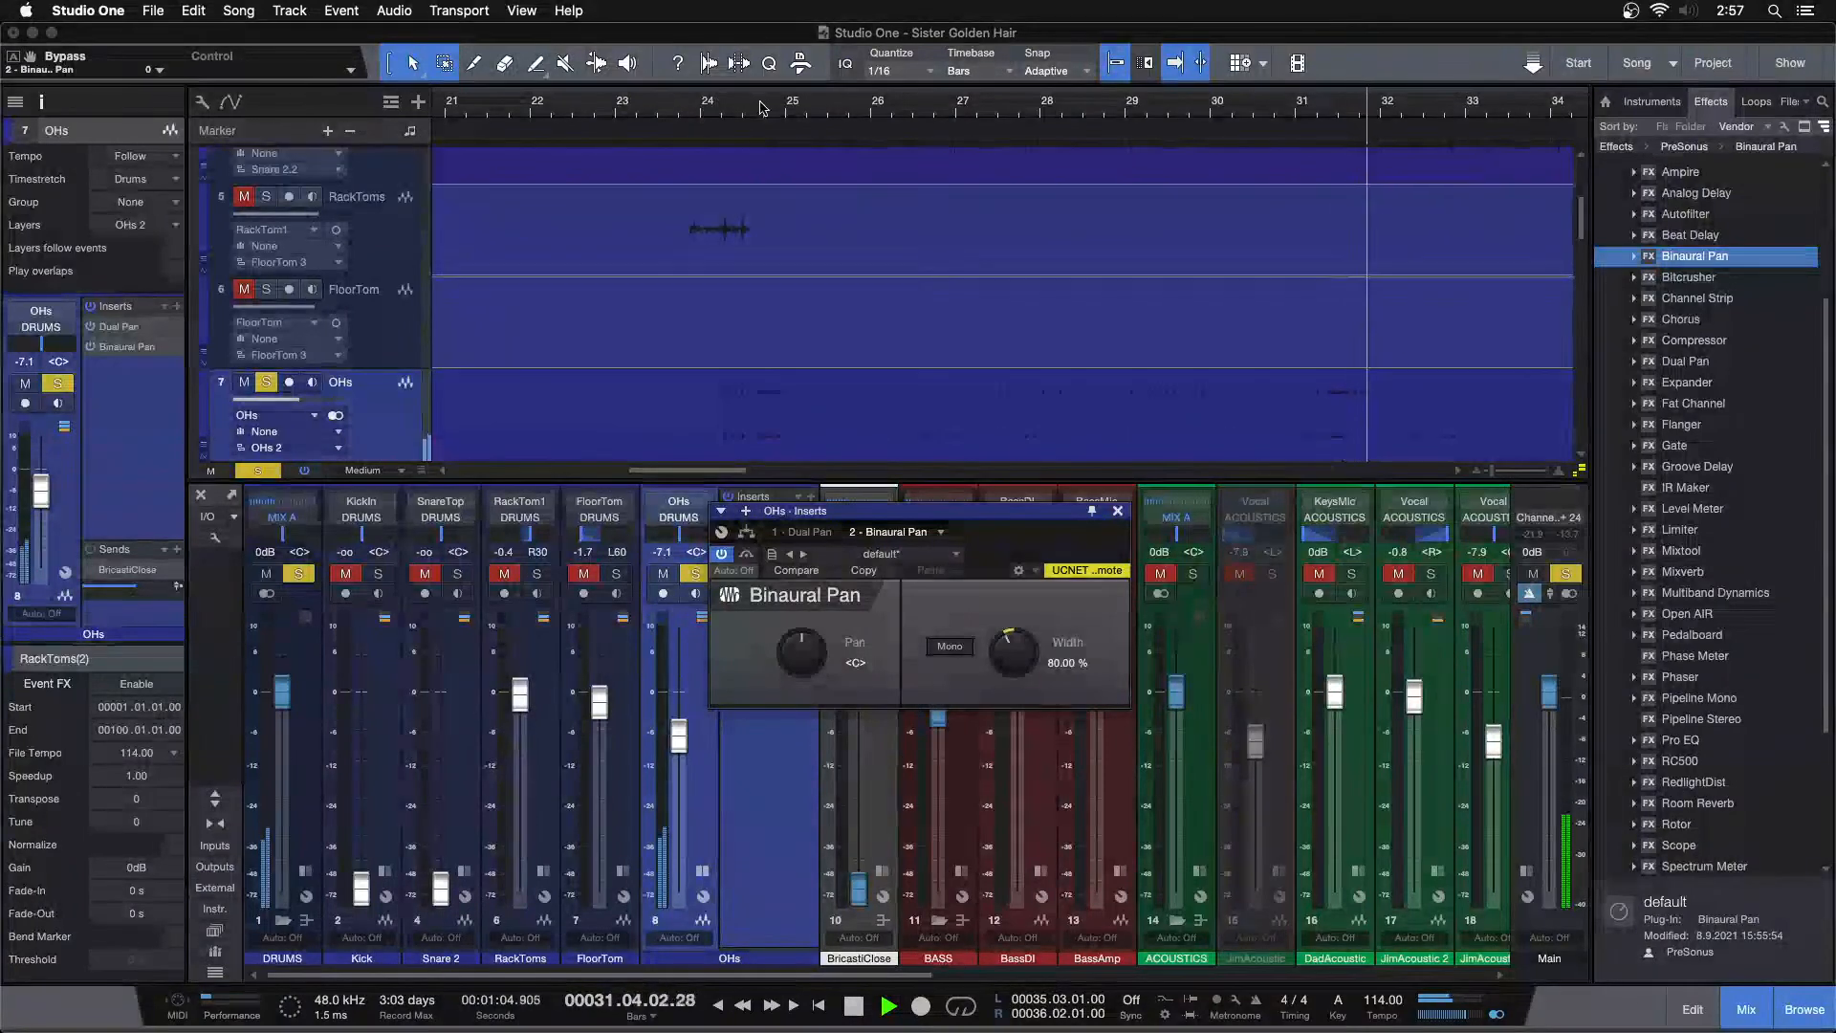
{"action": "left_click", "coordinate": [748, 555]}
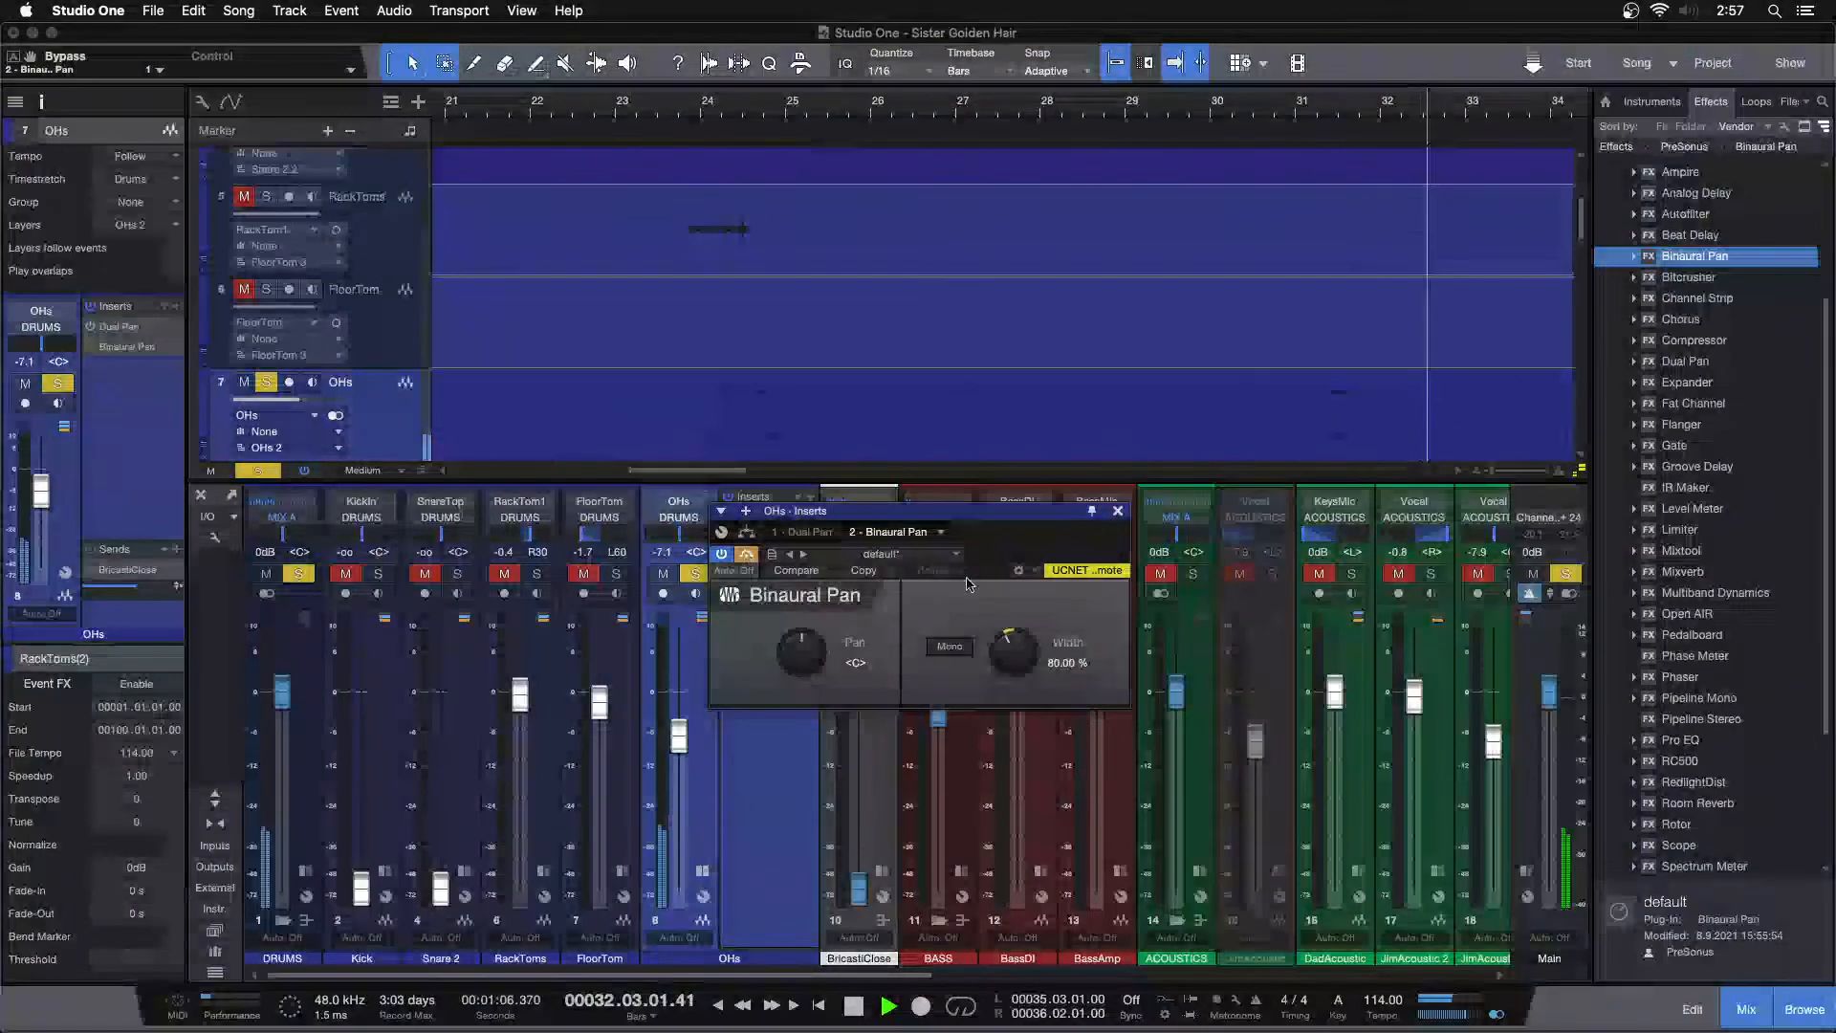
{"action": "left_click", "coordinate": [1117, 514]}
{"action": "right_click", "coordinate": [764, 537]}
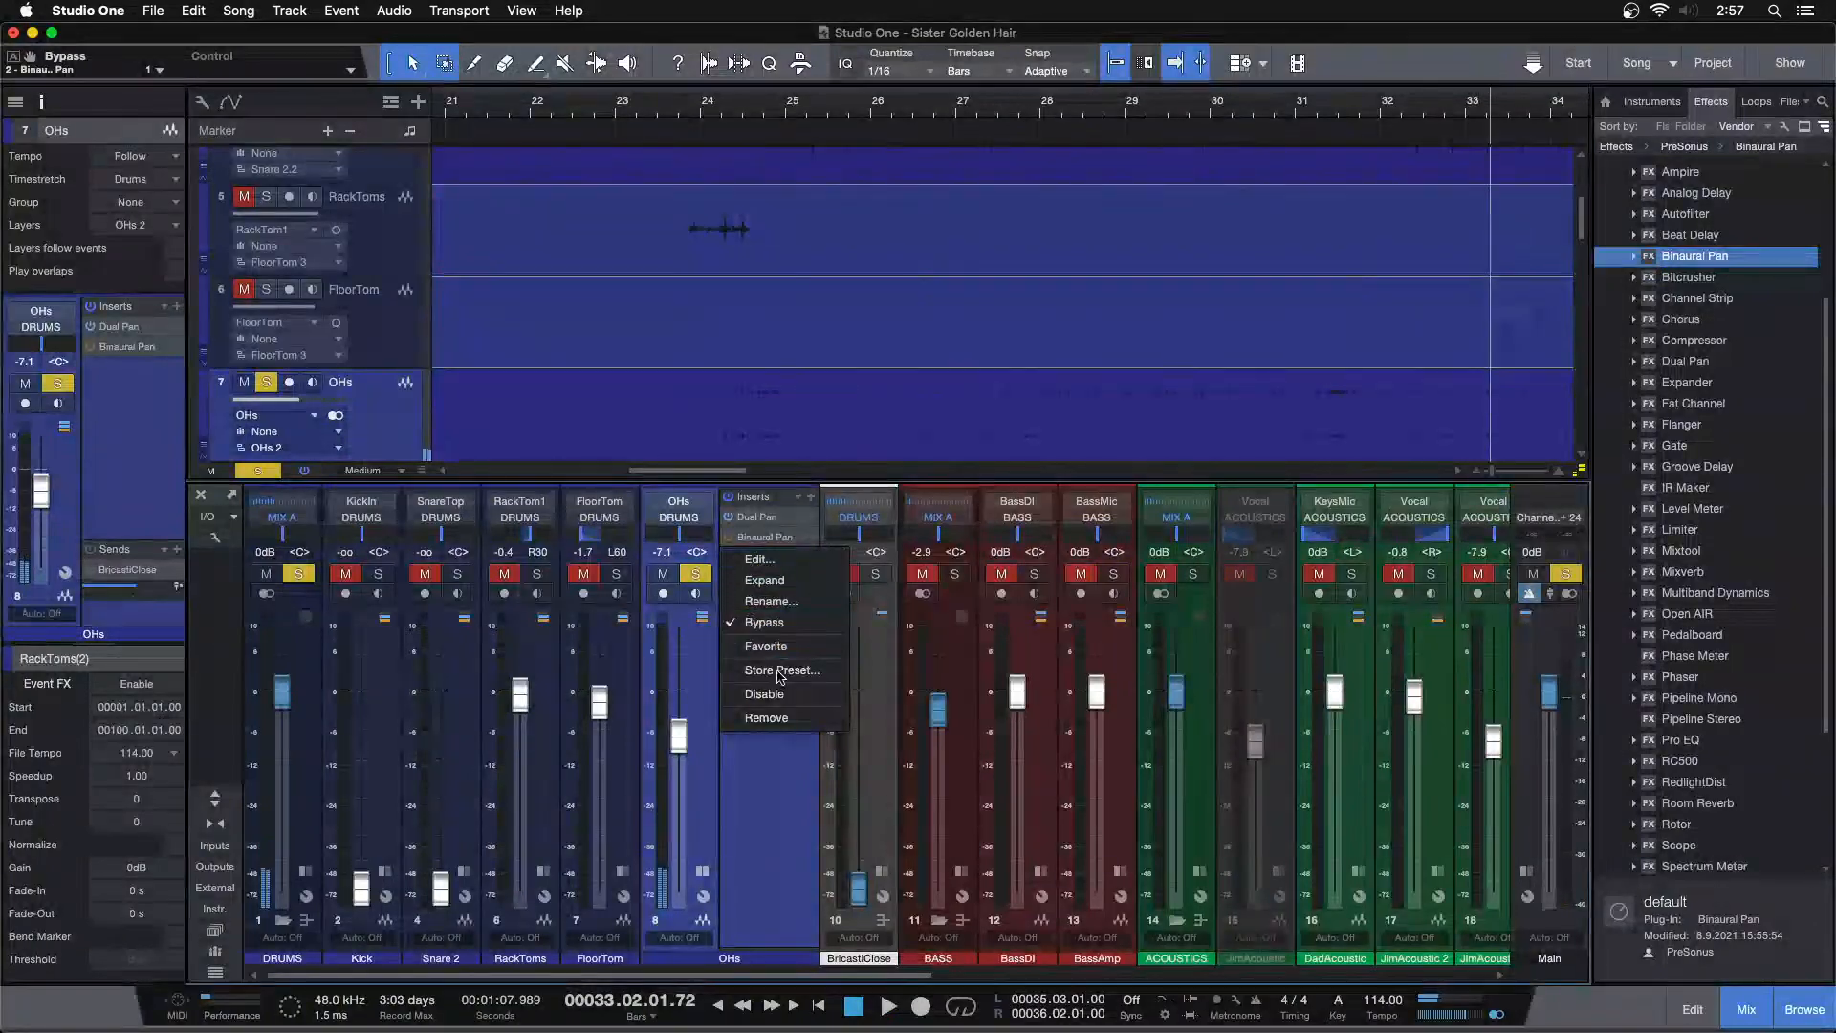
{"action": "left_click", "coordinate": [768, 719]}
Select the OHs event and enable Event FX on it
{"action": "key", "text": "shift+z"}
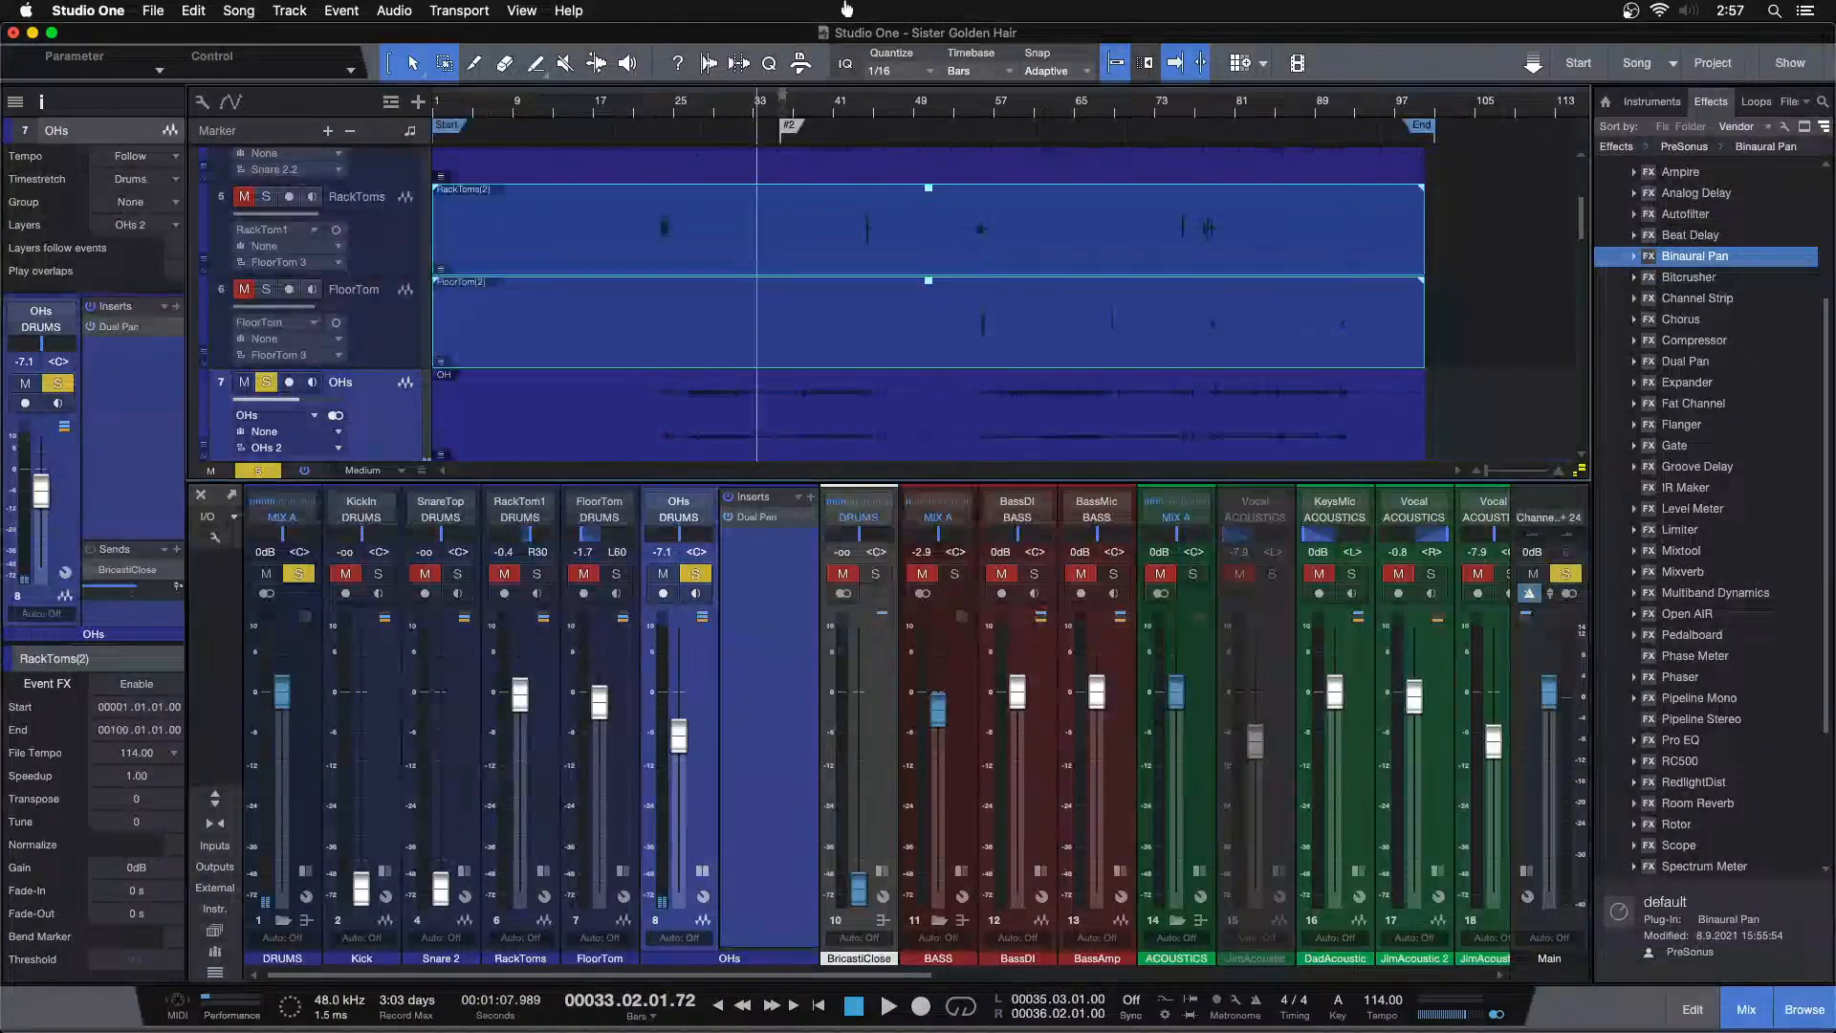
{"action": "scroll", "coordinate": [699, 417], "scroll_direction": "down", "scroll_amount": 1}
{"action": "left_click", "coordinate": [683, 387]}
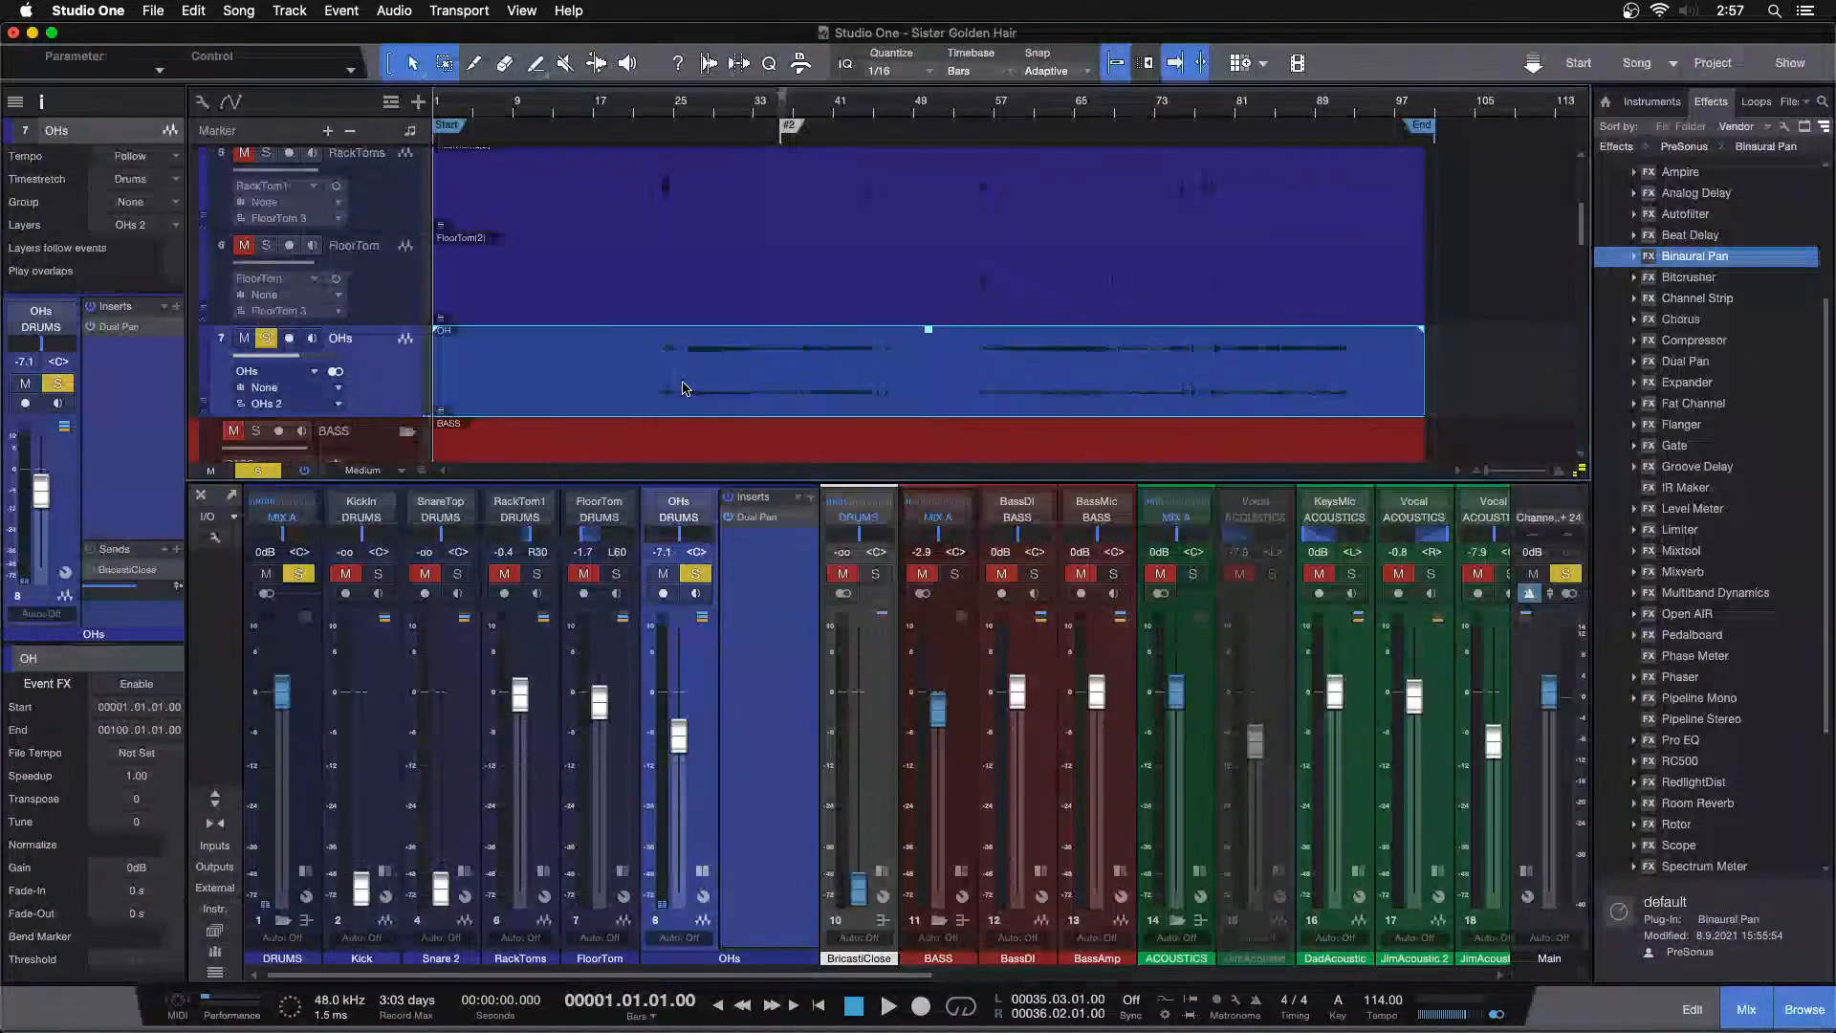
{"action": "right_click", "coordinate": [417, 386]}
{"action": "left_click", "coordinate": [449, 413]}
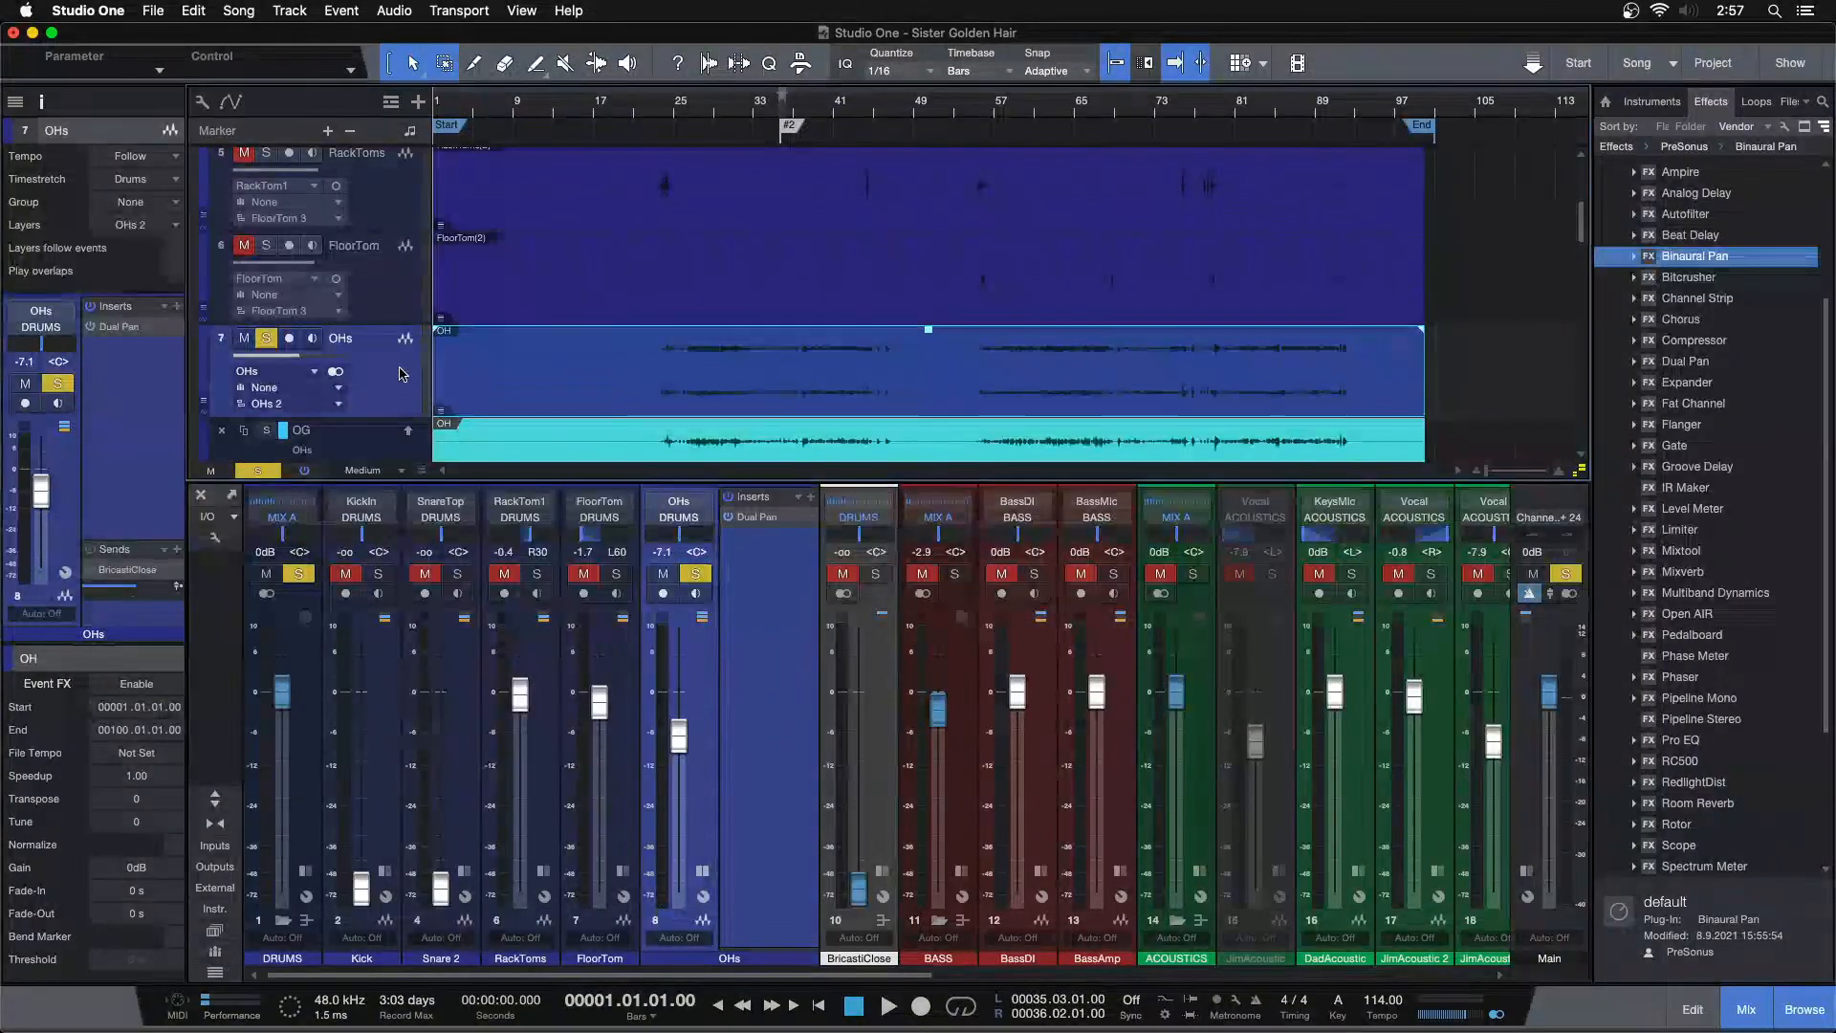
{"action": "right_click", "coordinate": [403, 374]}
{"action": "left_click", "coordinate": [425, 393]}
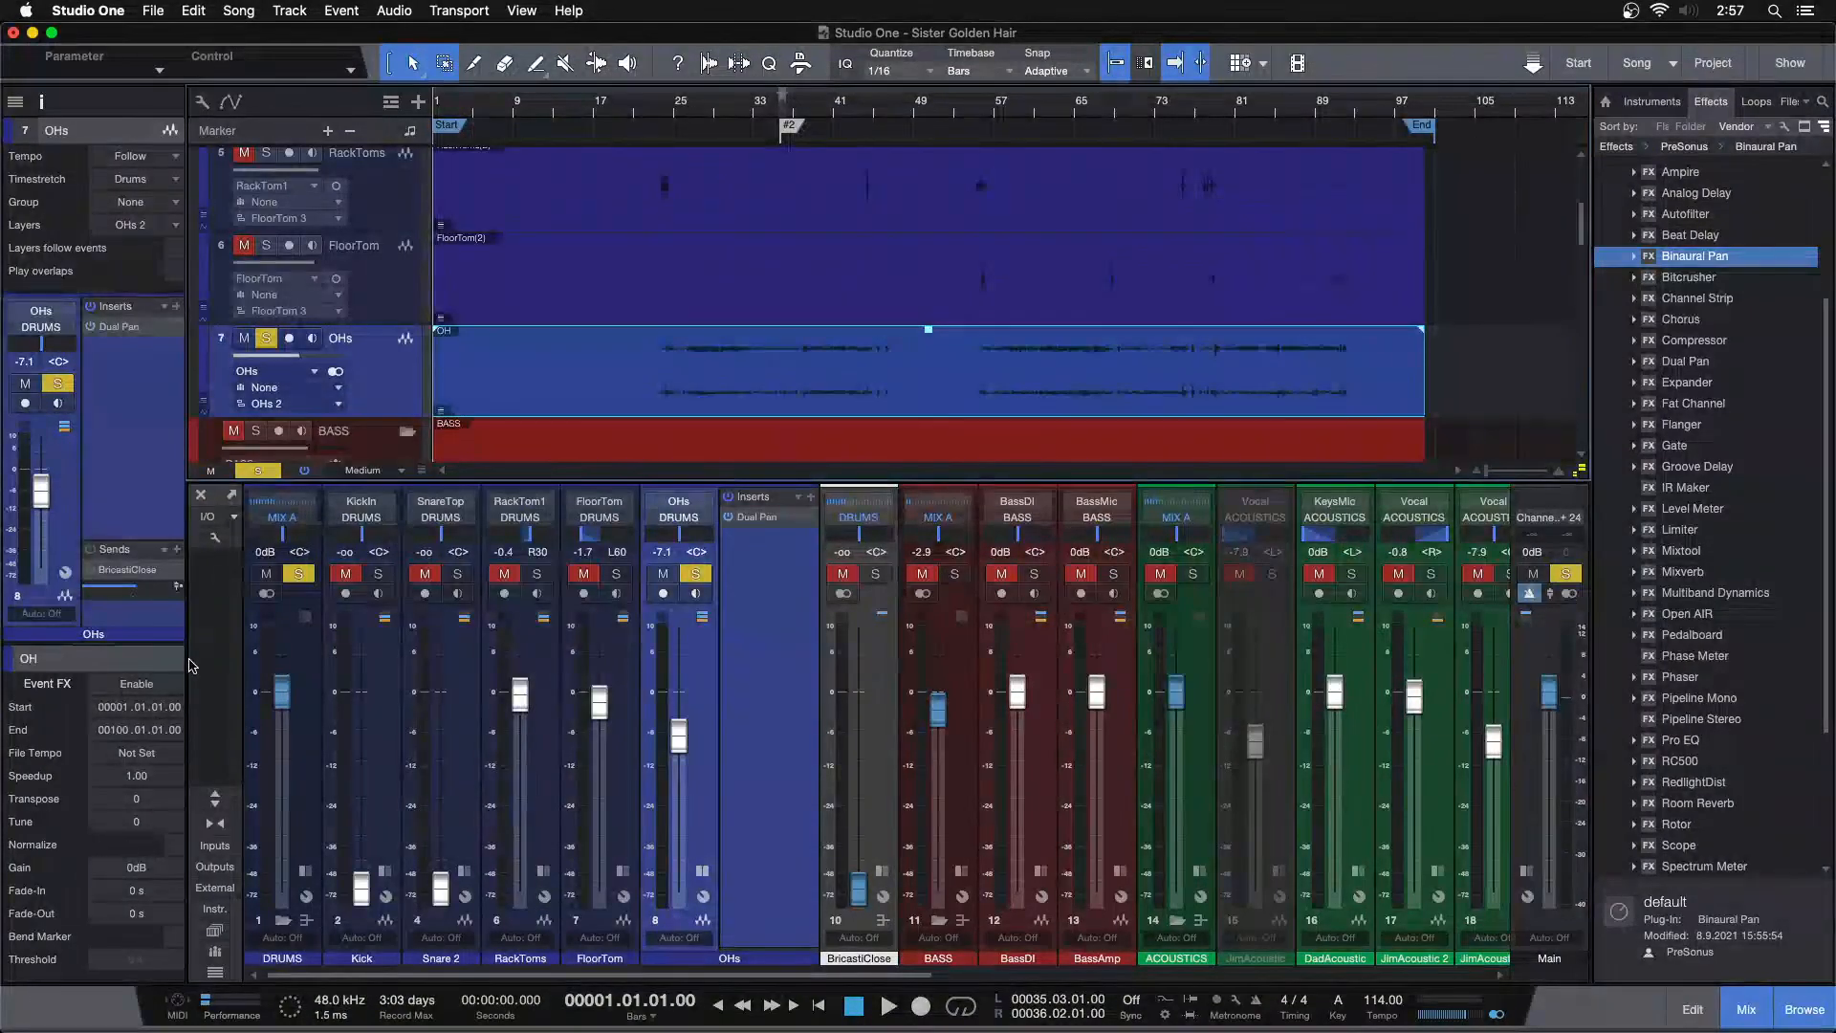
{"action": "left_click", "coordinate": [170, 682]}
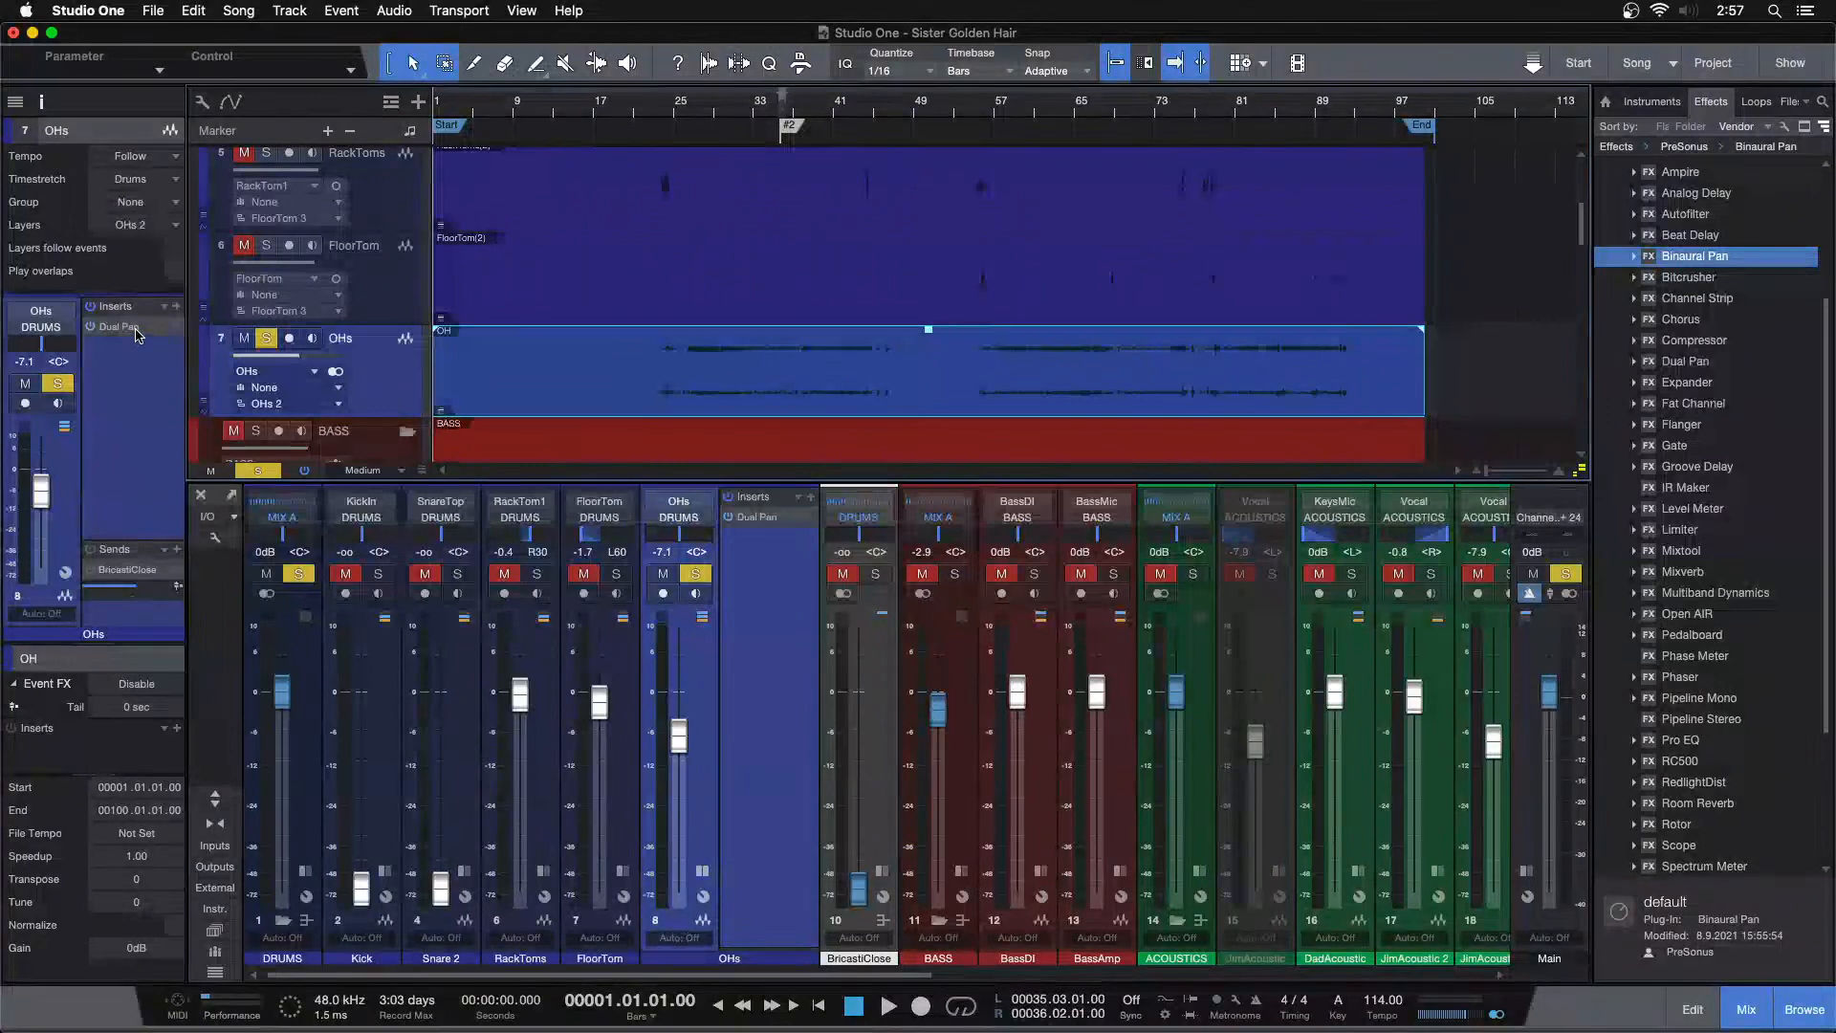
Move the Dual Pan from the OHs channel into the OH event's Event FX and render it
{"action": "left_click_drag", "start_coordinate": [105, 728], "coordinate": [103, 756]}
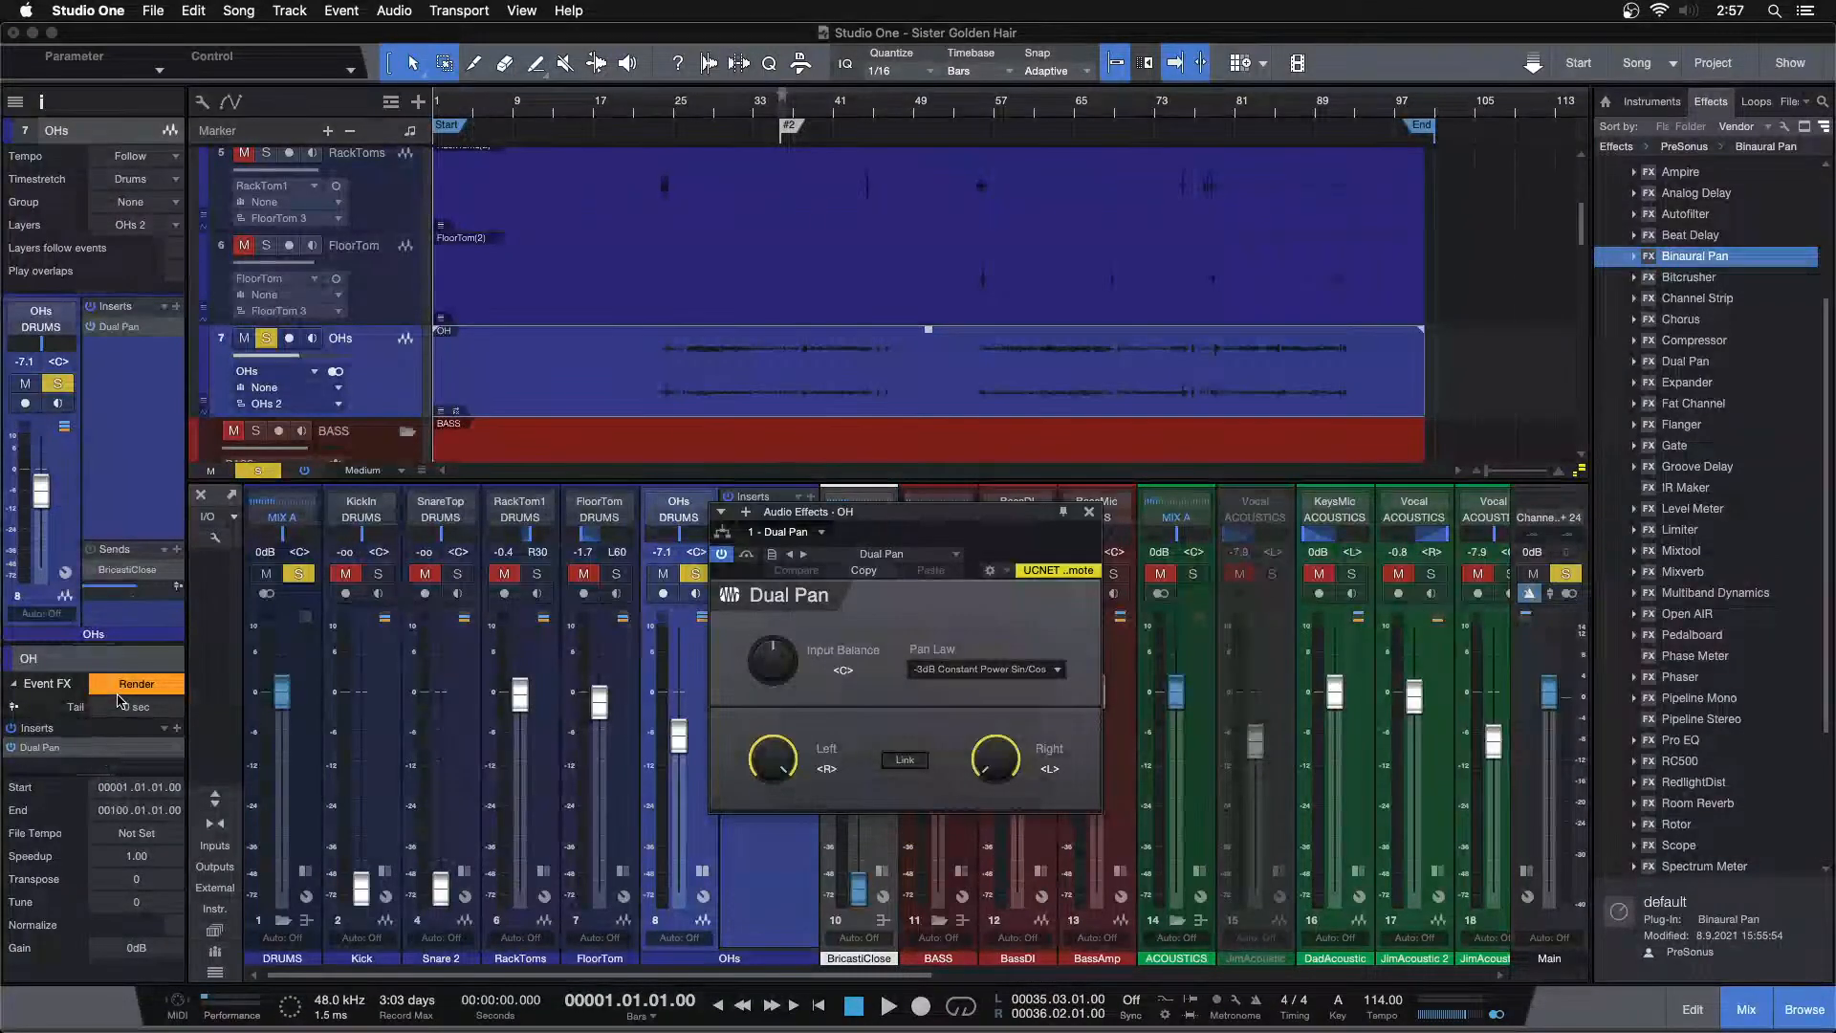
{"action": "left_click", "coordinate": [122, 682]}
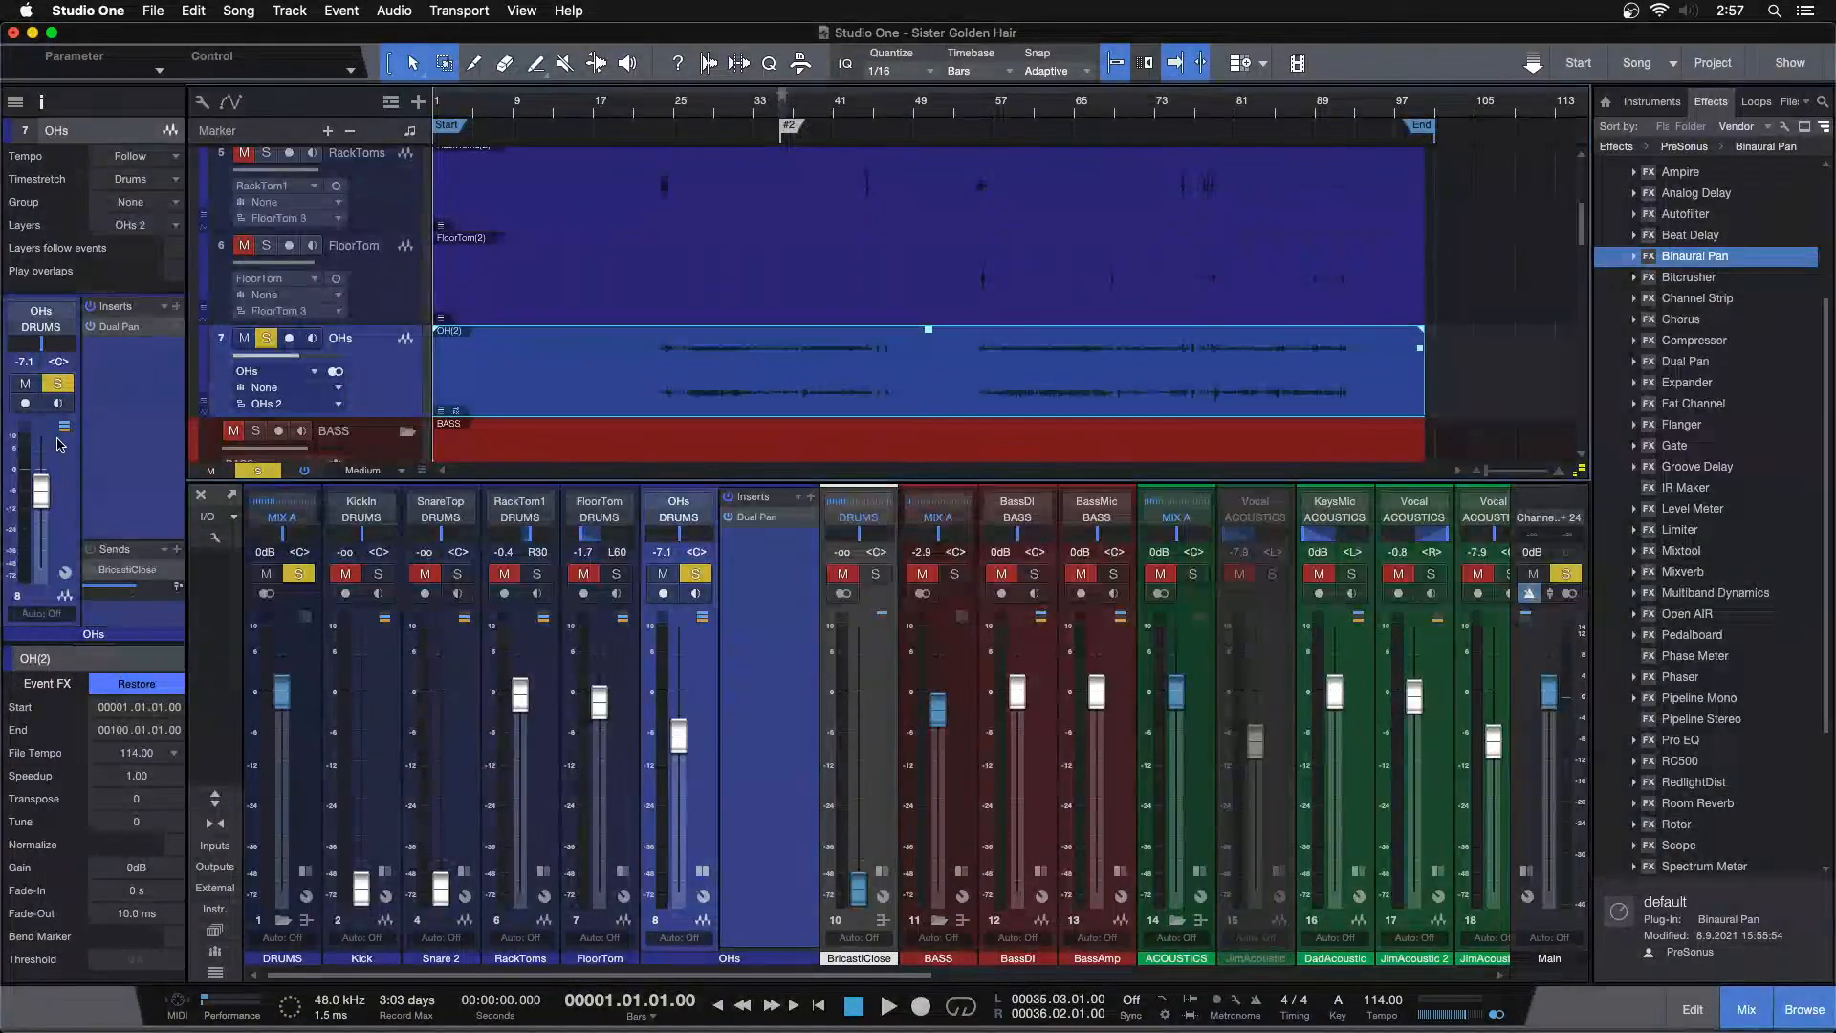
Remove the Dual Pan insert from the OHs channel
{"action": "key", "text": "super+b"}
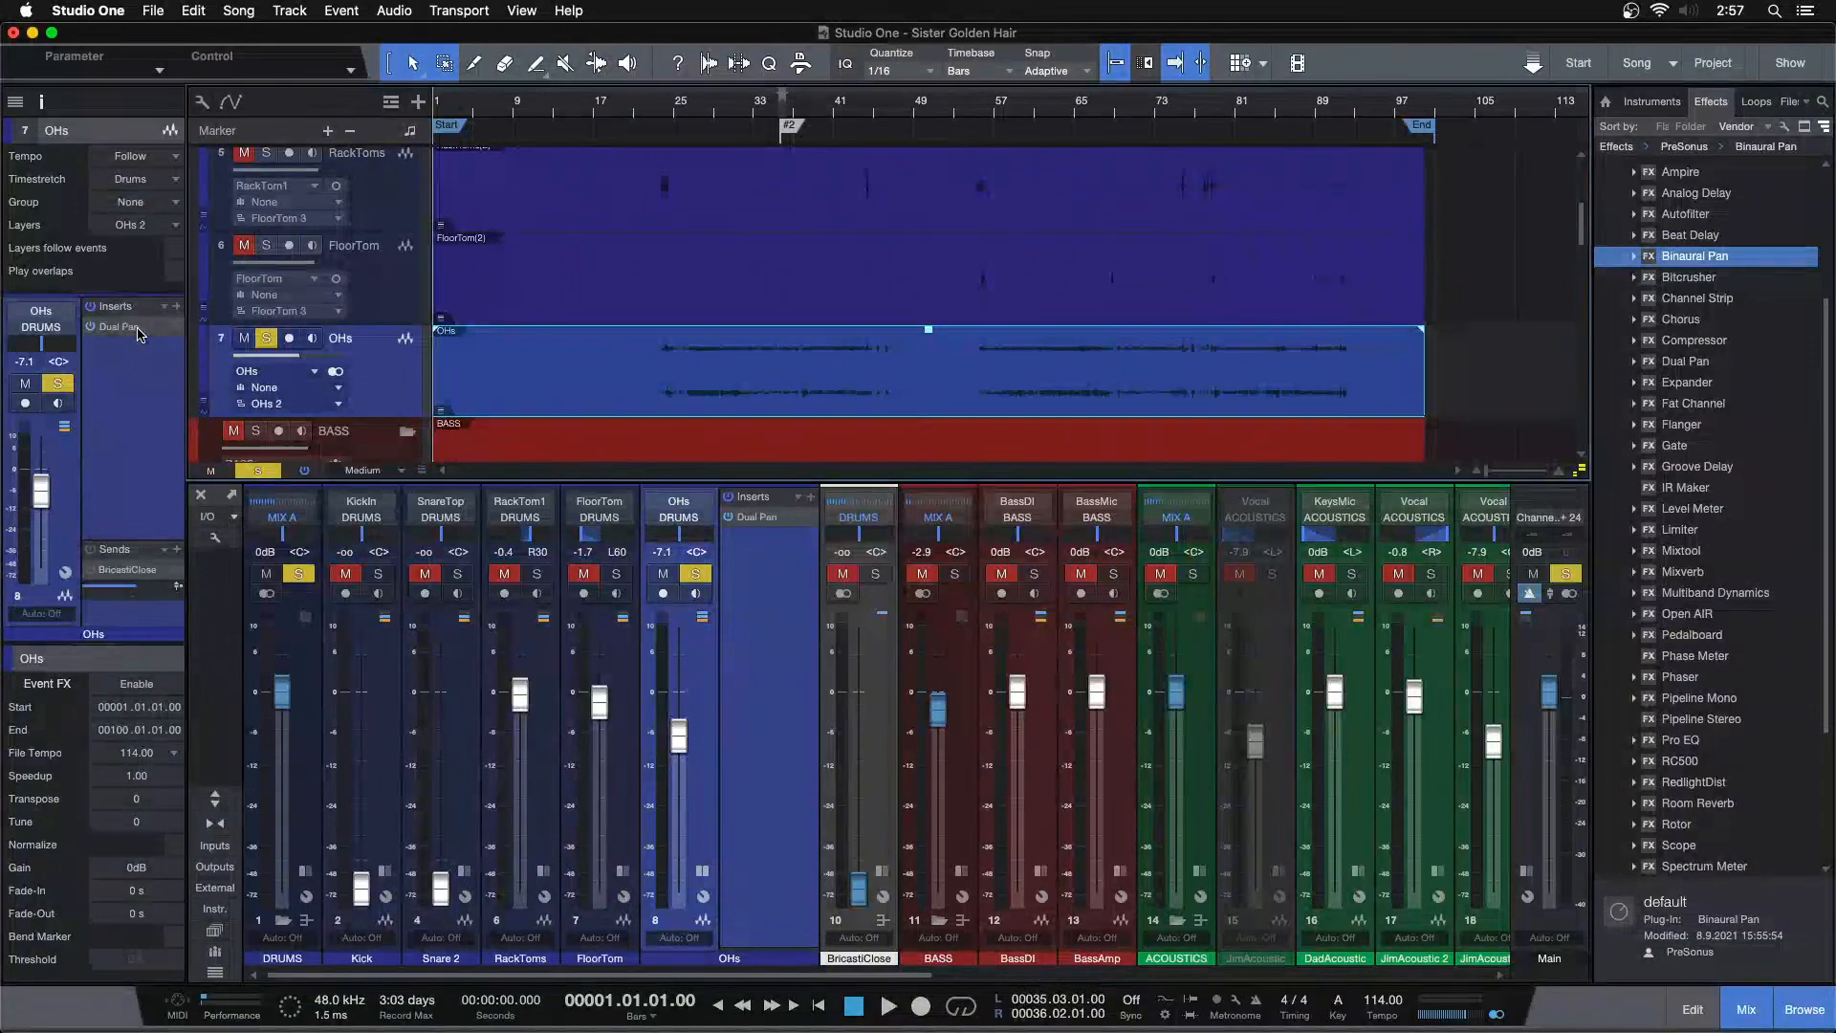
{"action": "right_click", "coordinate": [140, 333]}
{"action": "left_click", "coordinate": [122, 507]}
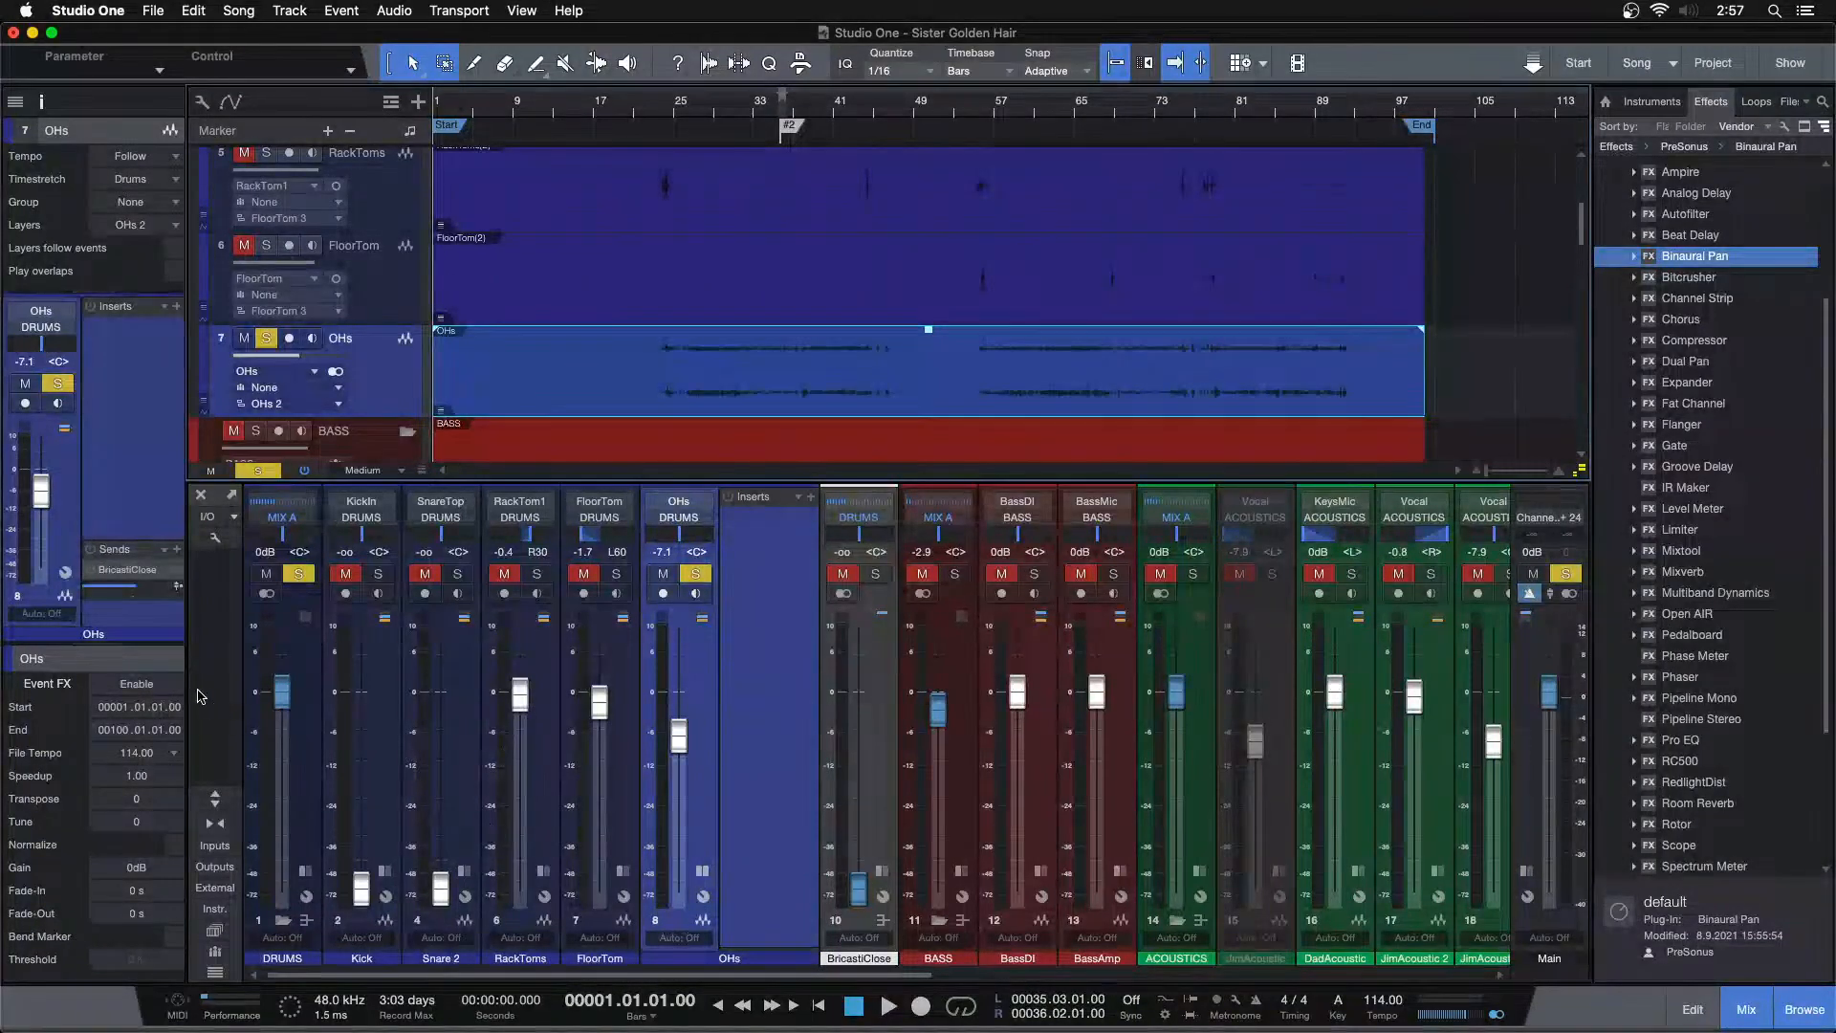
Expand the mixer's inserts and sends, select the tom and overhead channels, and pull their faders to -oo
{"action": "left_click", "coordinate": [216, 798]}
{"action": "left_click", "coordinate": [553, 788]}
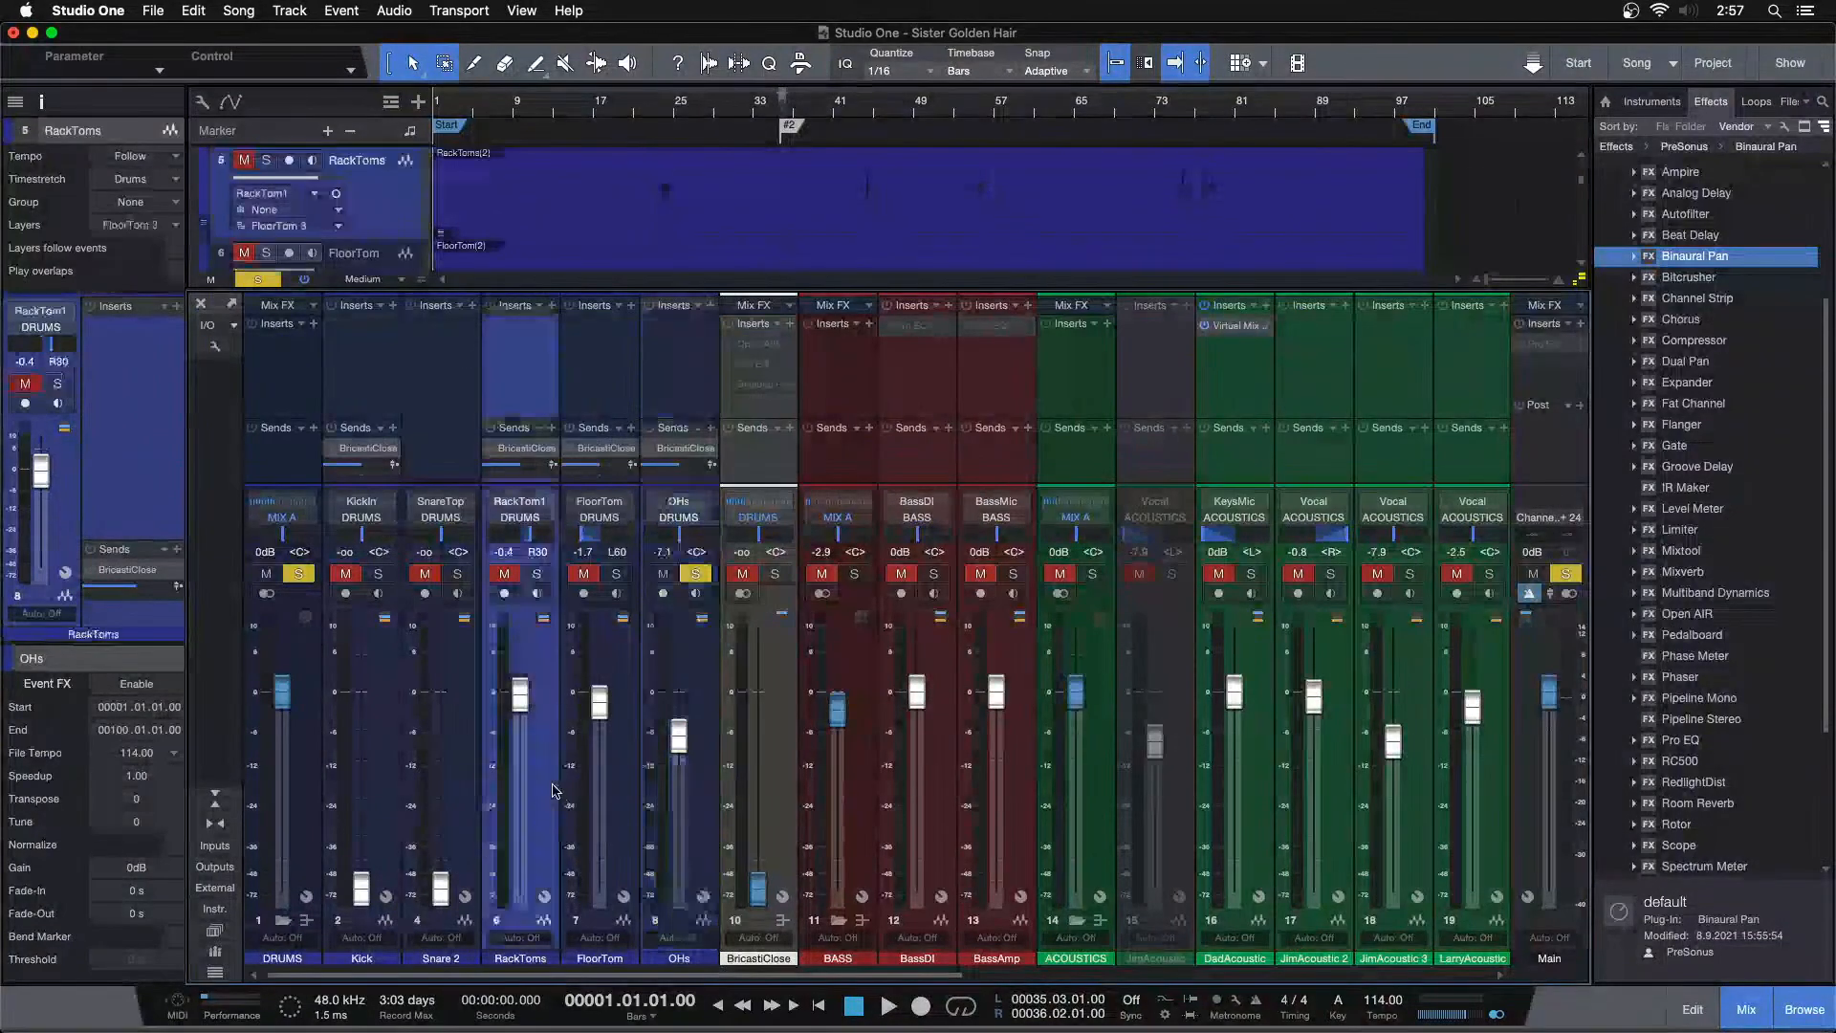
{"action": "left_click", "coordinate": [712, 782], "text": "shift"}
{"action": "left_click_drag", "start_coordinate": [521, 703], "coordinate": [521, 913]}
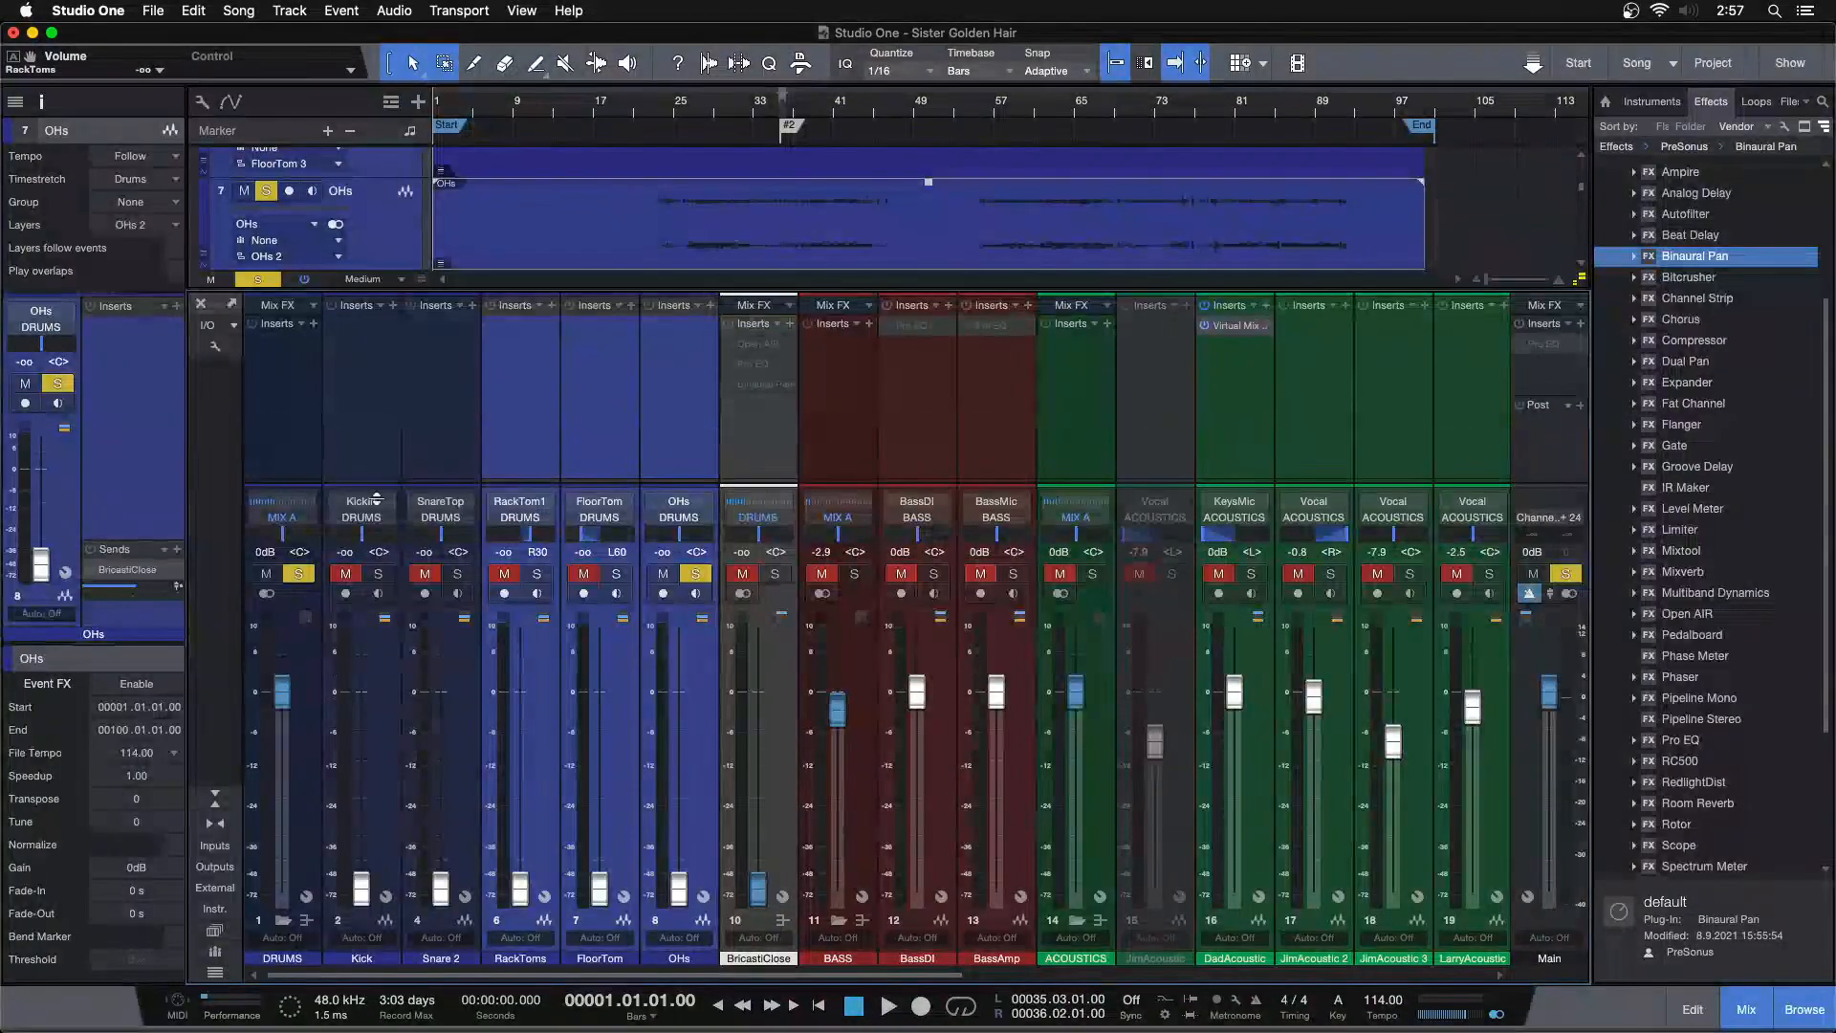
Clear the solos and select the drum channels in the mixer
{"action": "left_click_drag", "start_coordinate": [378, 421], "coordinate": [381, 406]}
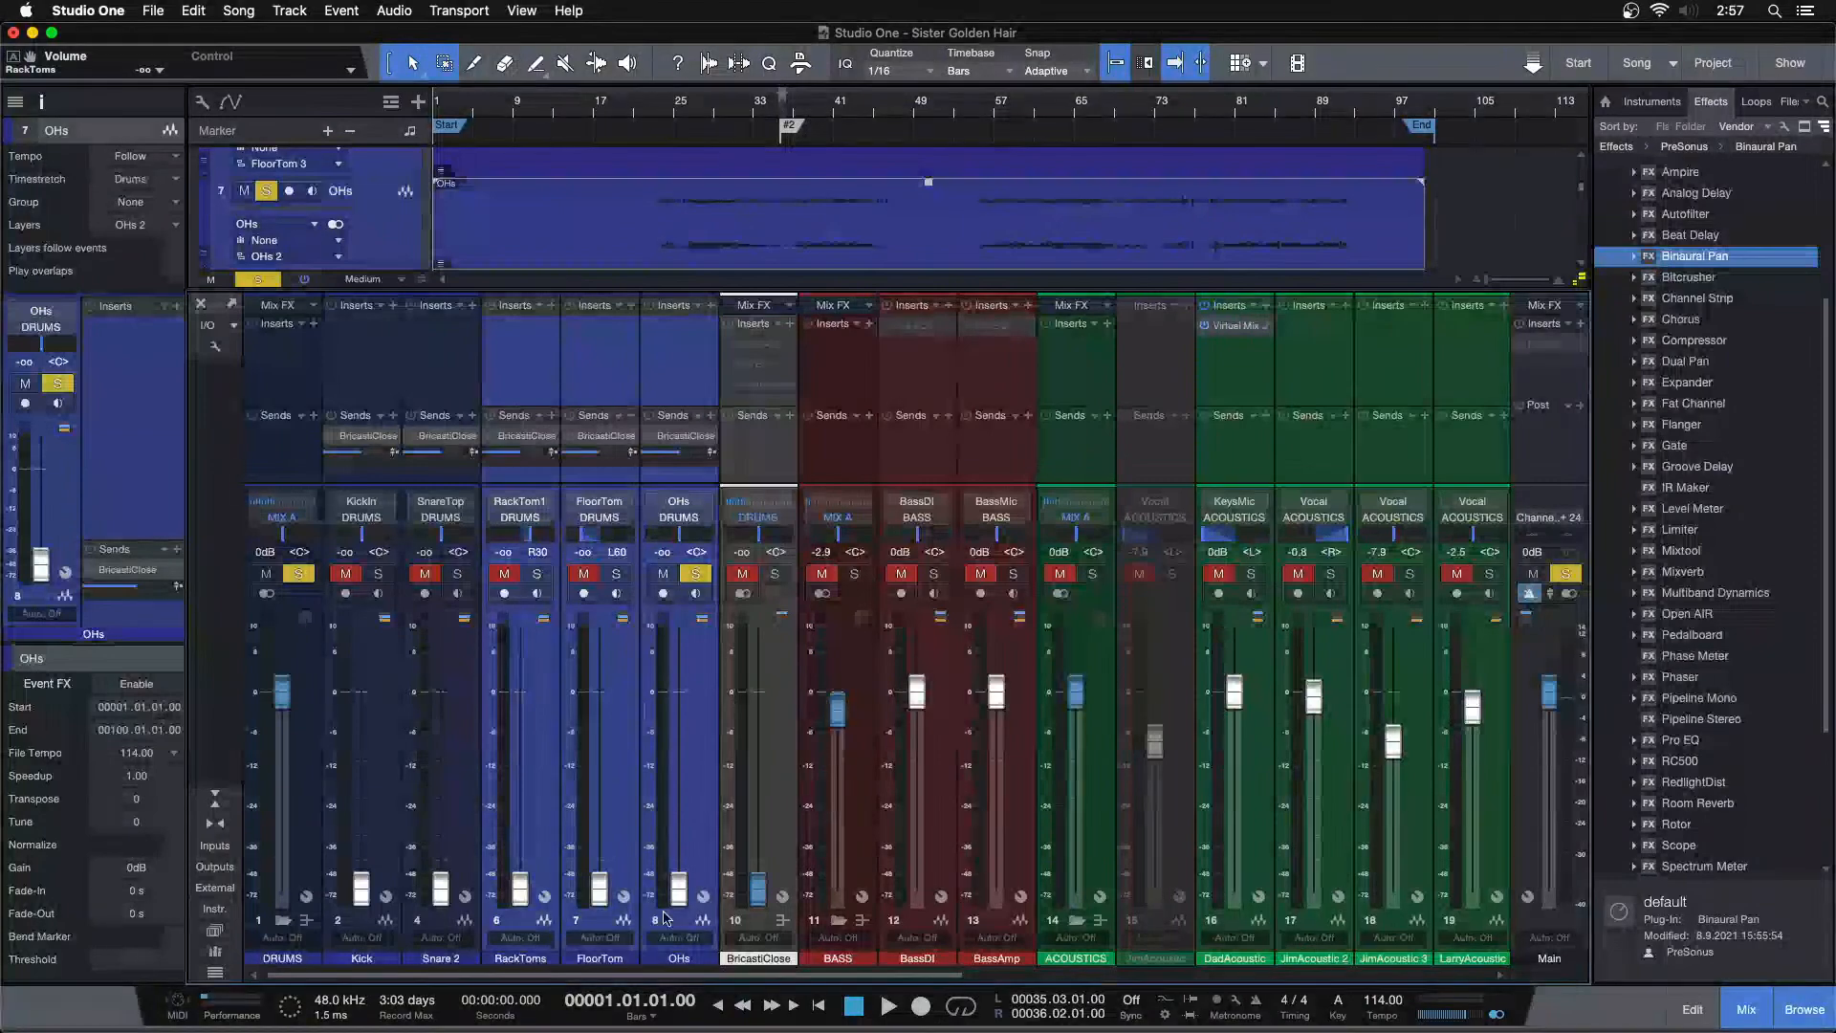
{"action": "key", "text": "shift+s"}
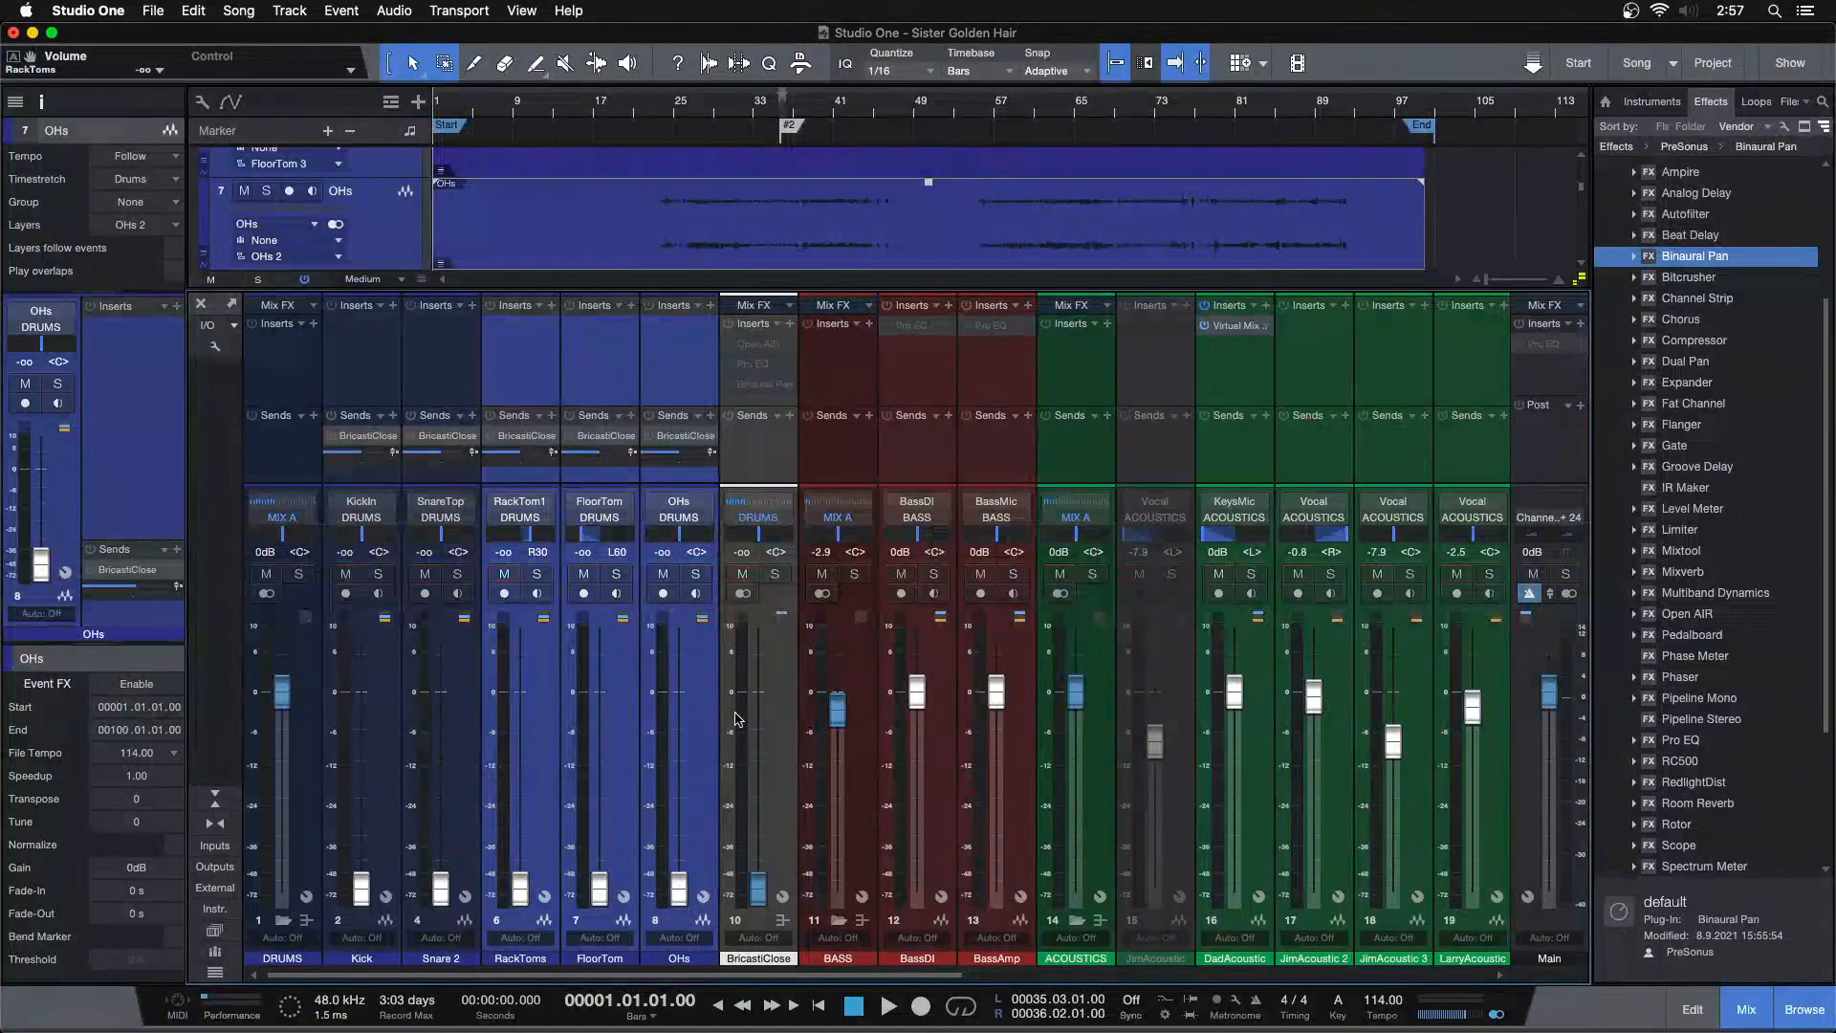
{"action": "left_click", "coordinate": [374, 390]}
{"action": "left_click", "coordinate": [700, 382], "text": "shift"}
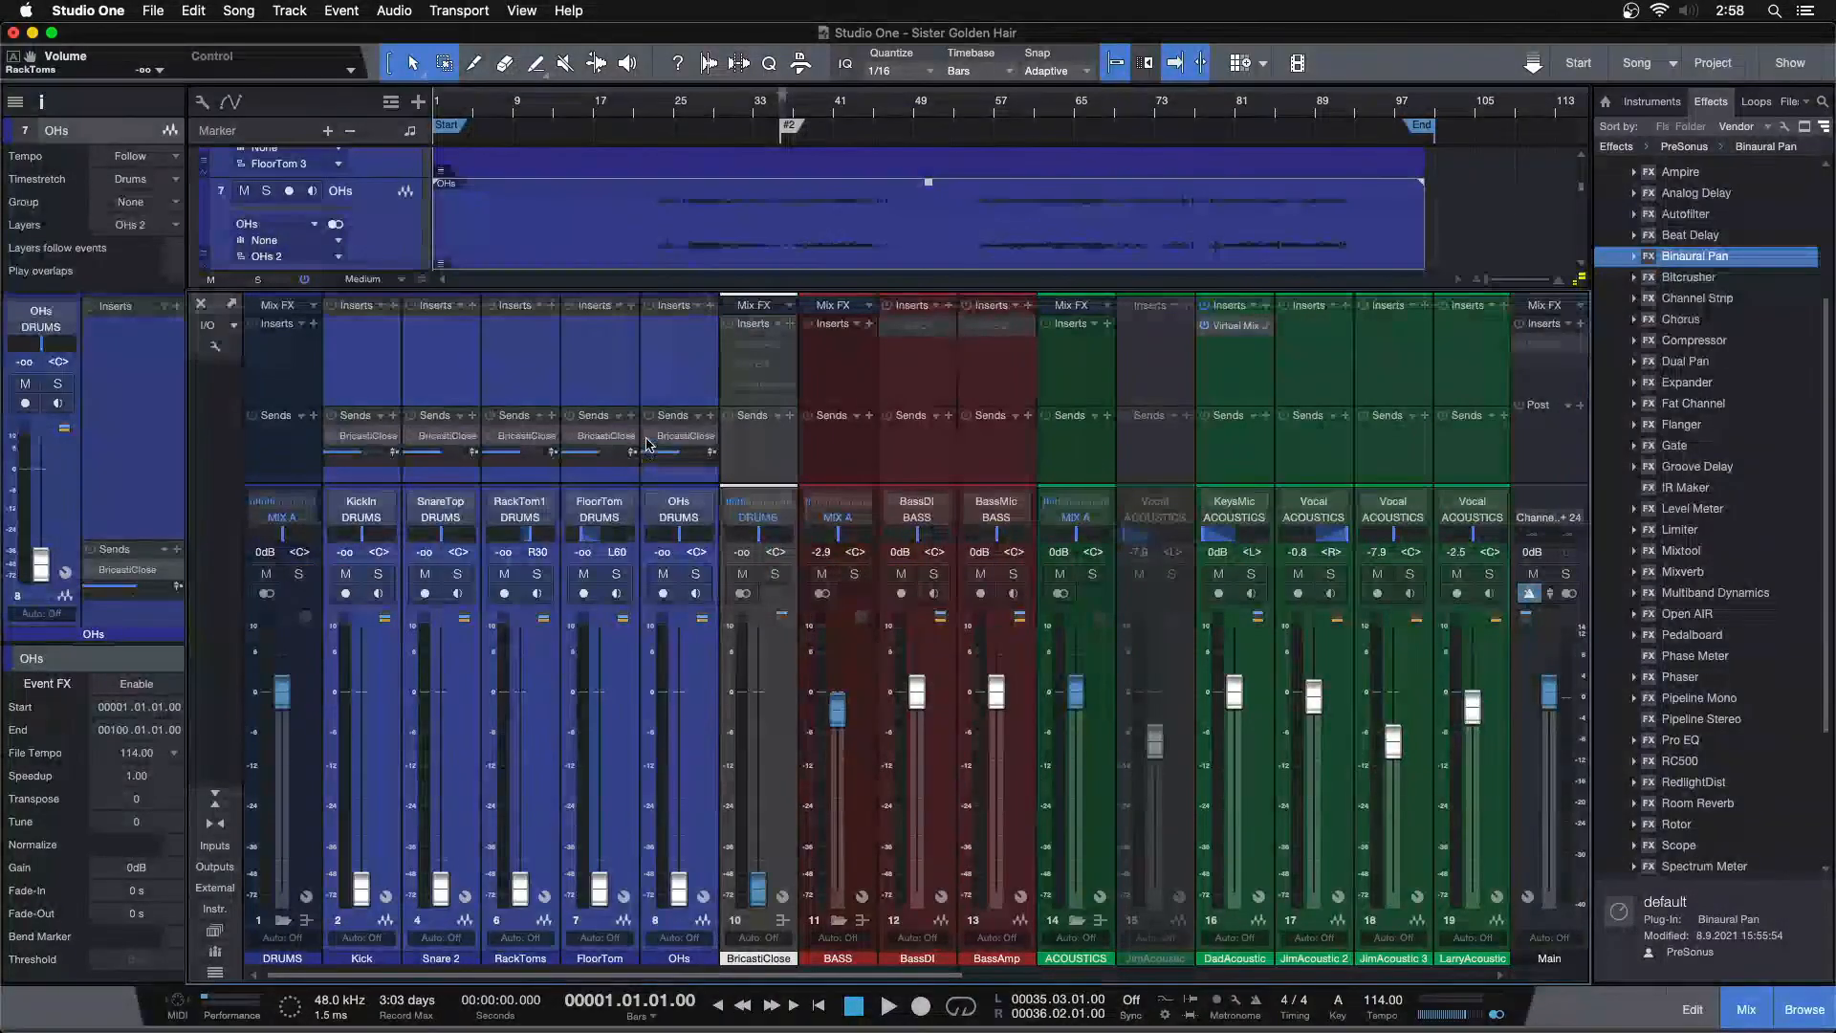
Enable all inserts on the BricastiClose channel
{"action": "left_click", "coordinate": [757, 460]}
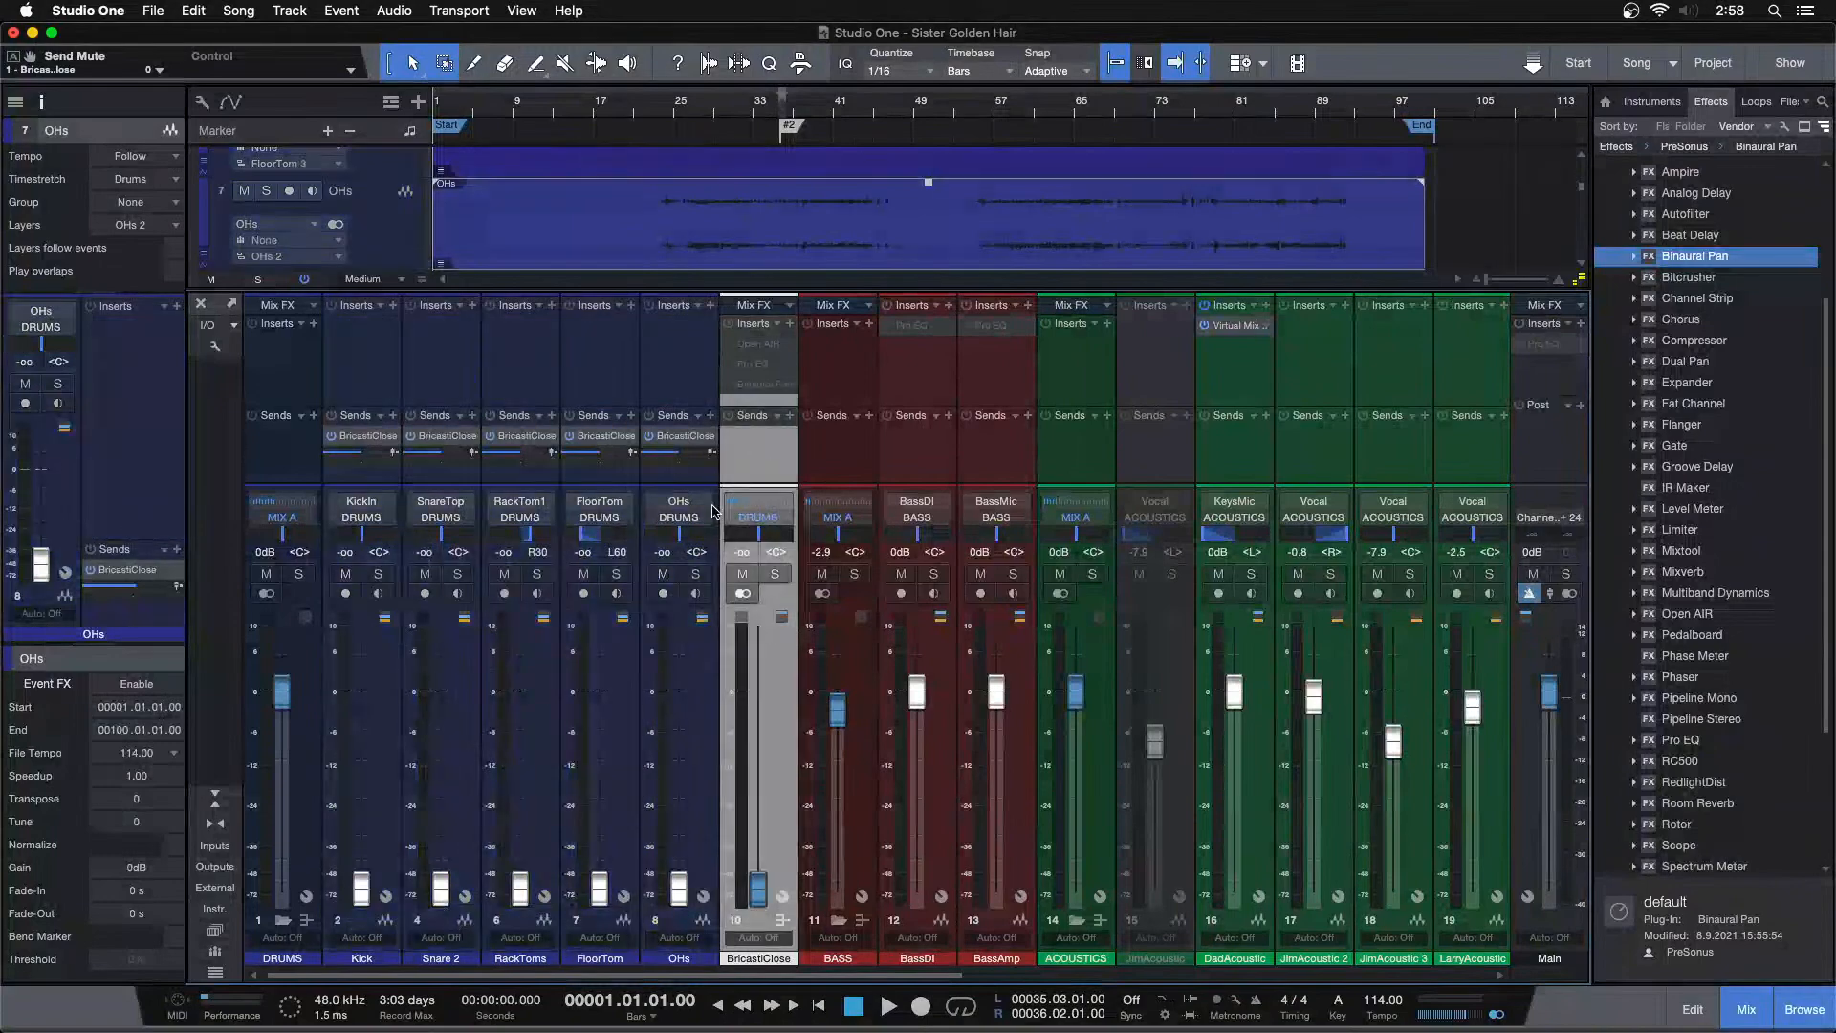
{"action": "left_click", "coordinate": [779, 329]}
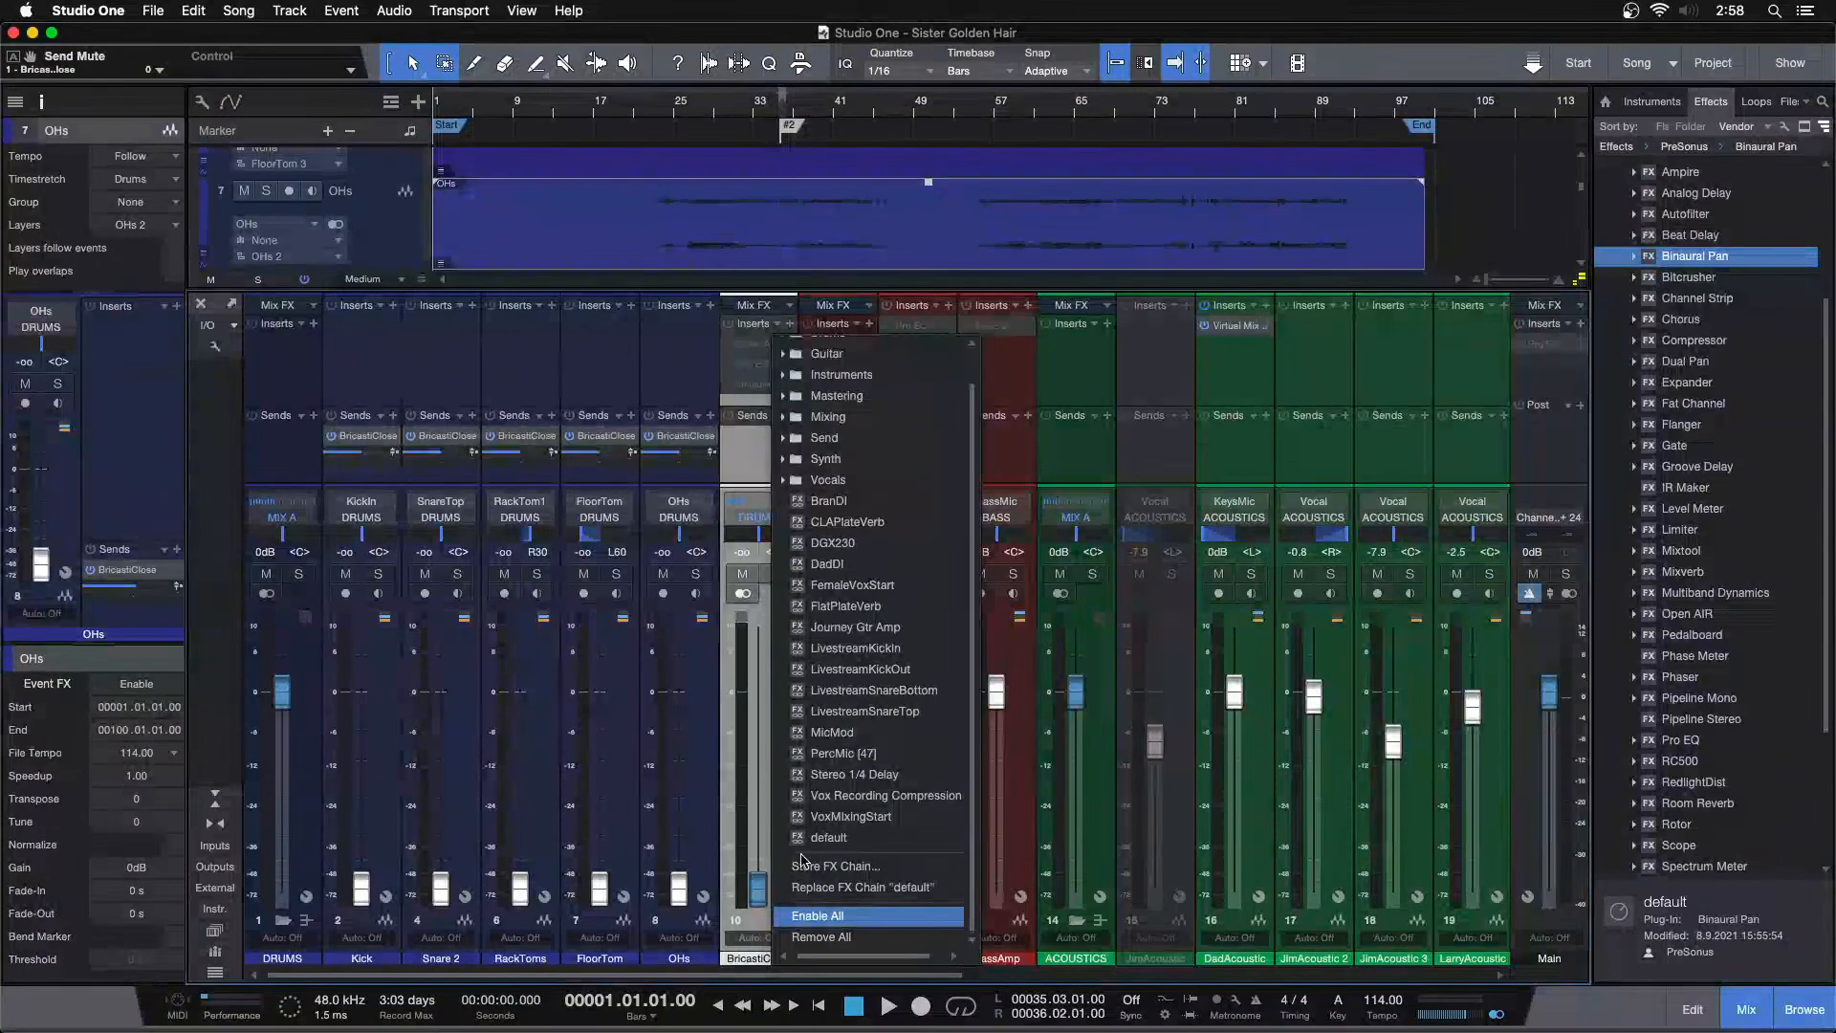
{"action": "left_click", "coordinate": [821, 894]}
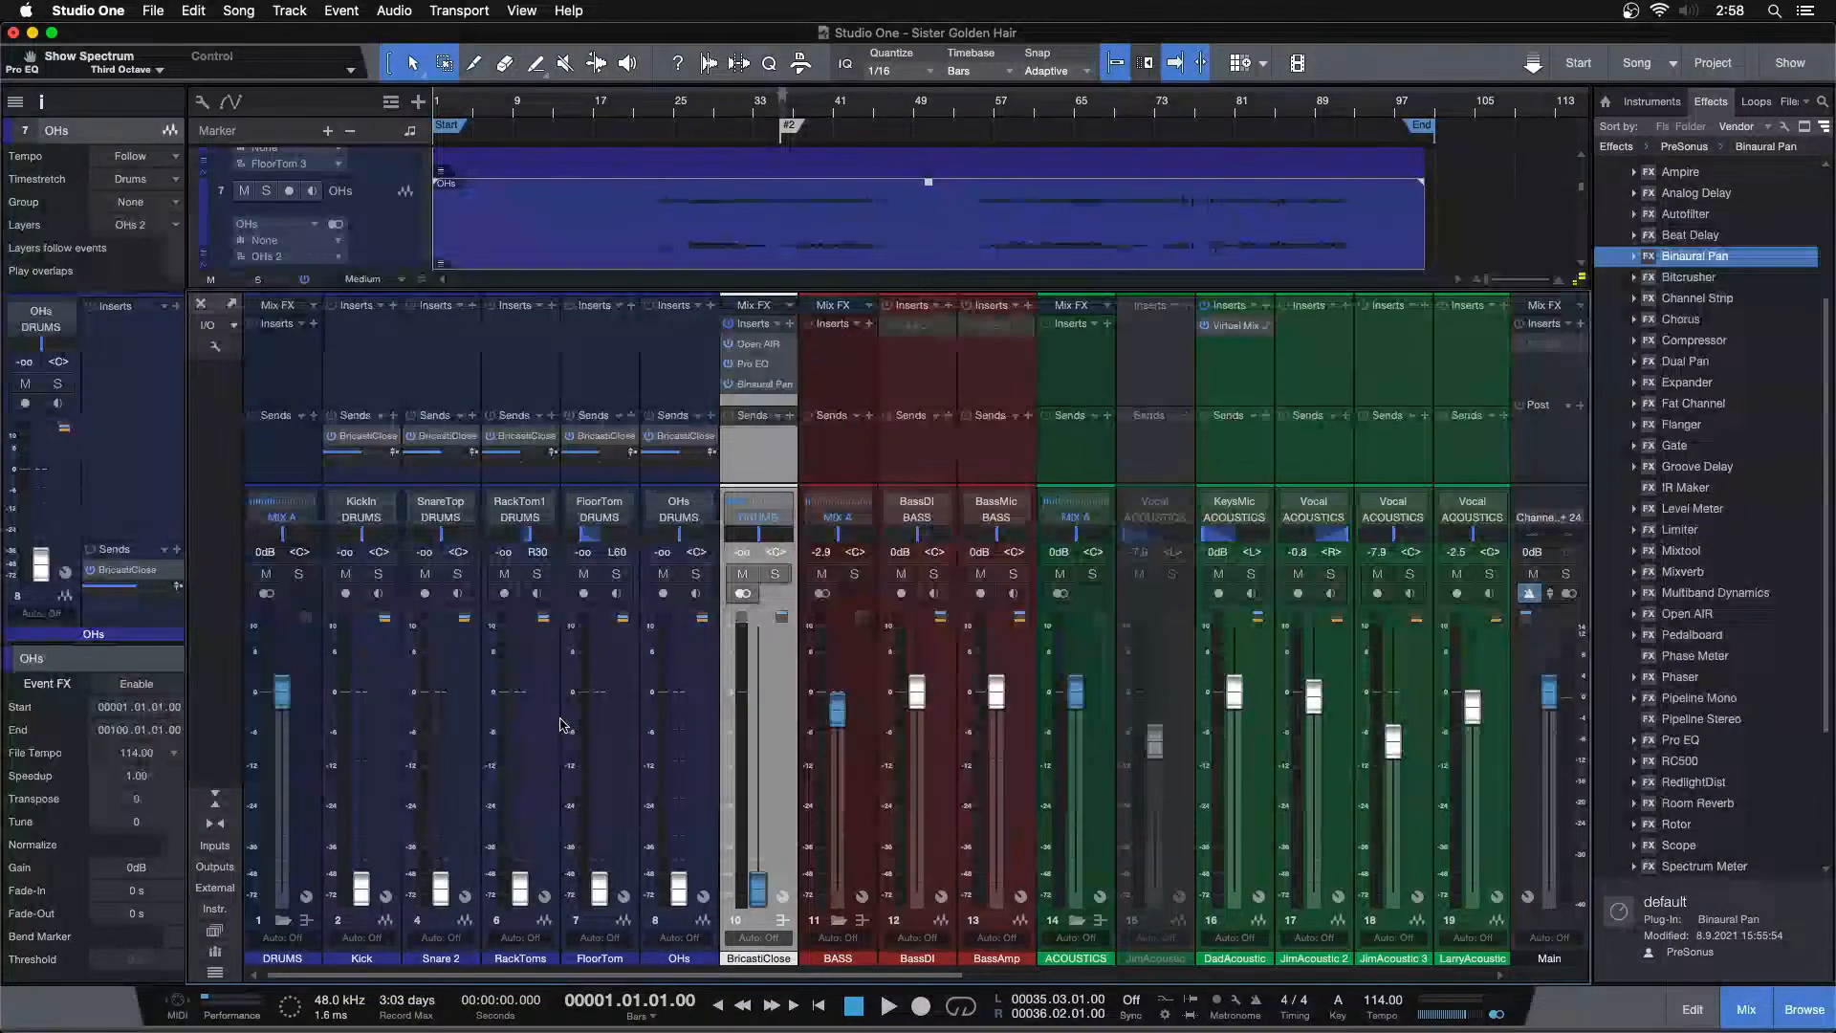
Close the mixer and play the song from around bar 65 to audition it
{"action": "left_click_drag", "start_coordinate": [671, 975], "coordinate": [791, 975]}
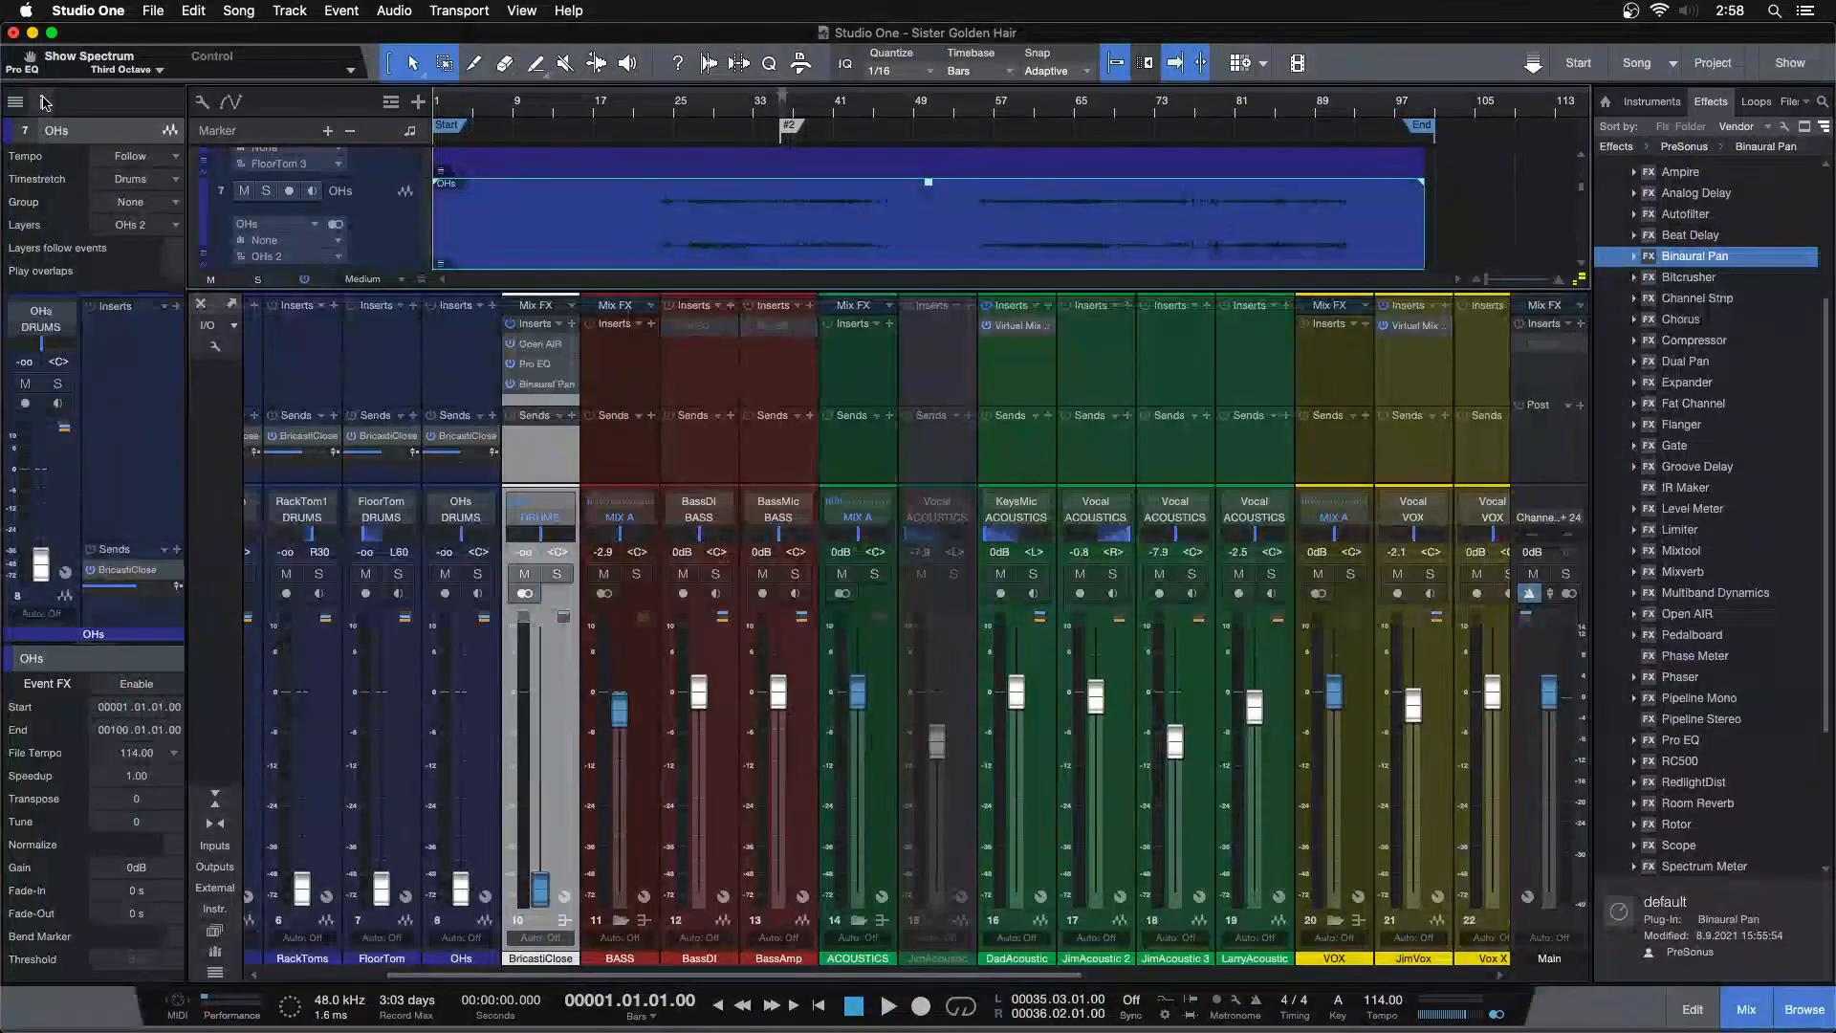
{"action": "left_click", "coordinate": [41, 102]}
{"action": "key", "text": "F3"}
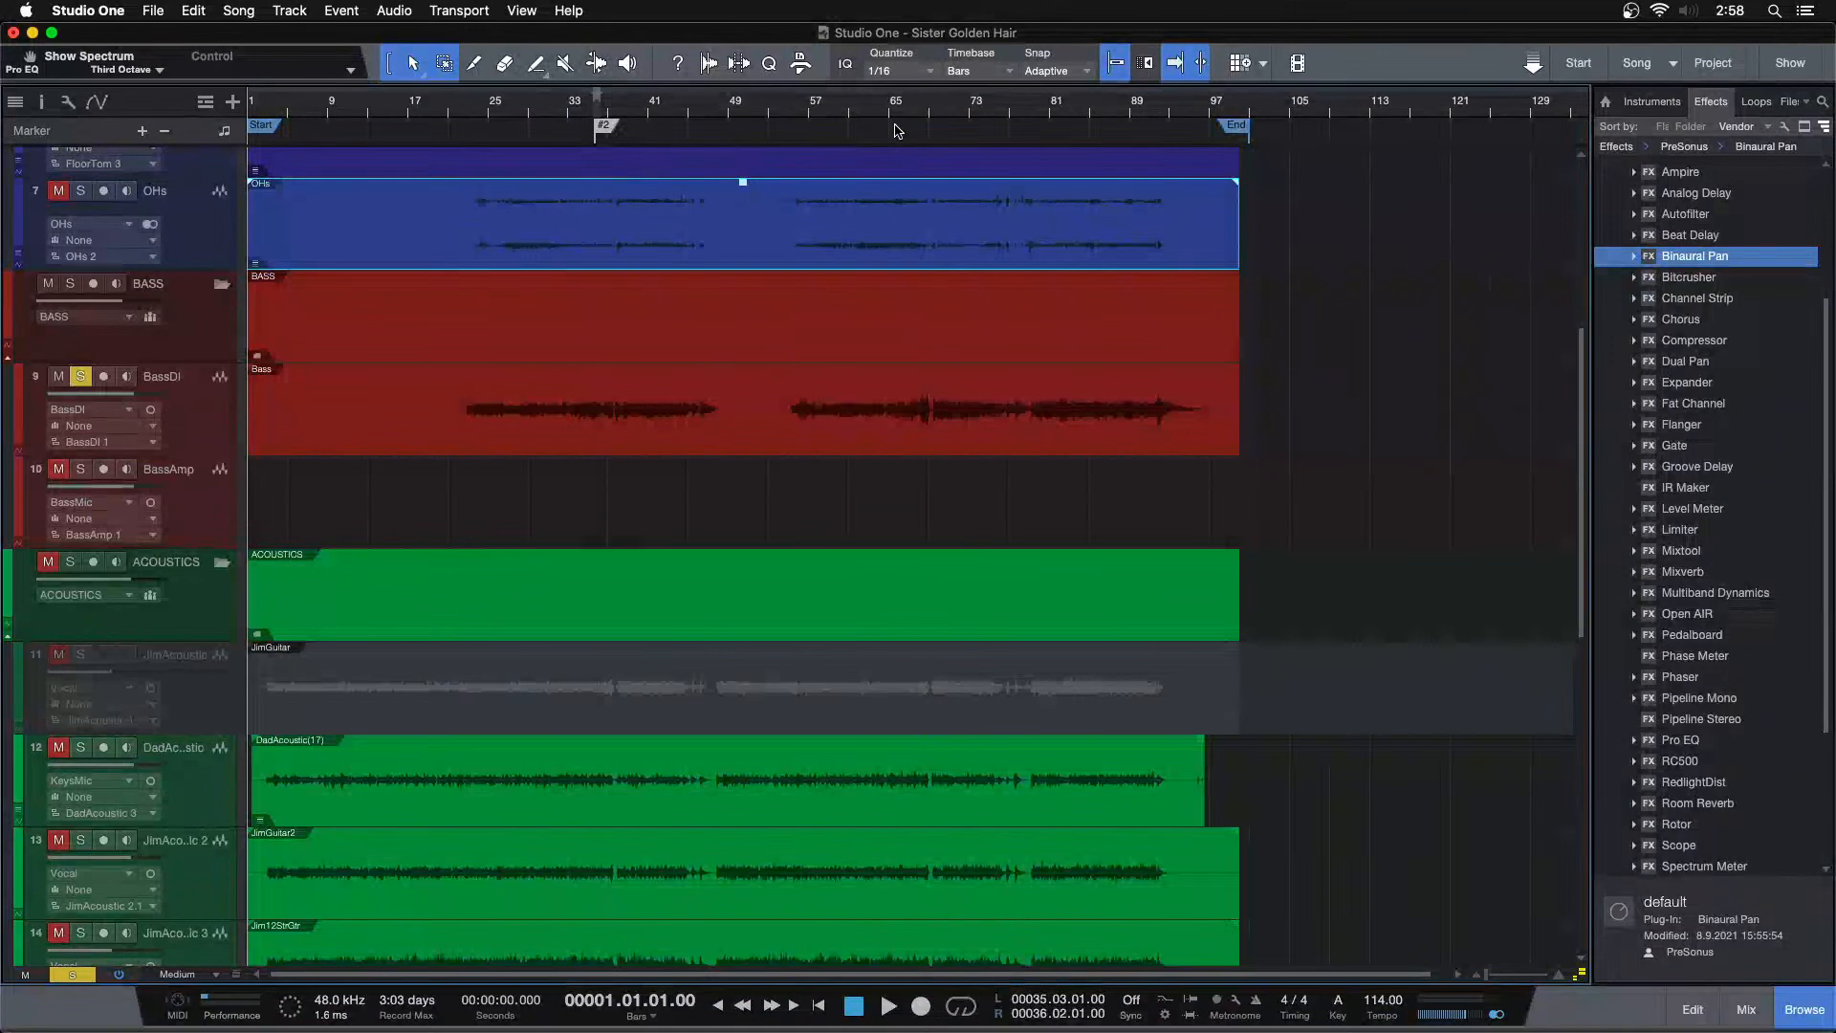
{"action": "left_click", "coordinate": [915, 108]}
{"action": "key", "text": "space"}
{"action": "left_click_drag", "start_coordinate": [918, 108], "coordinate": [964, 92]}
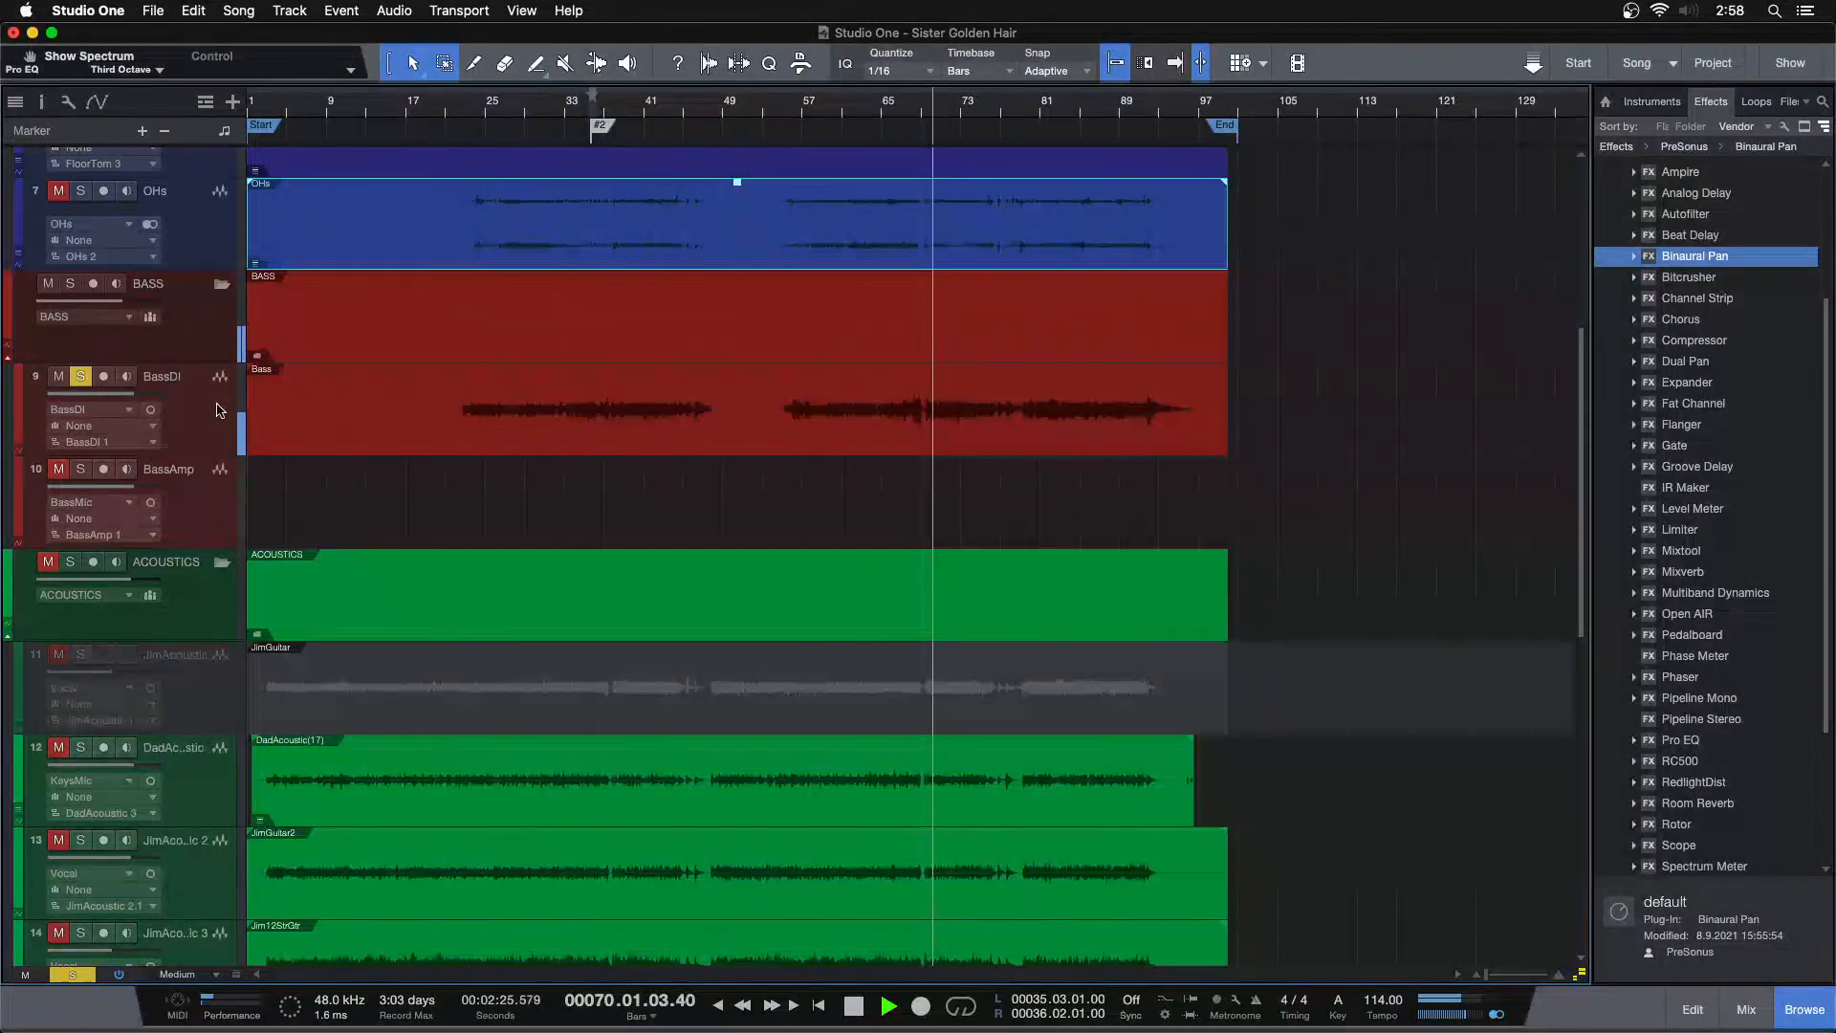
Reopen the mixer, select the BassDI event, and insert a Limiter on the BassDI channel
{"action": "key", "text": "F3"}
{"action": "left_click", "coordinate": [298, 871]}
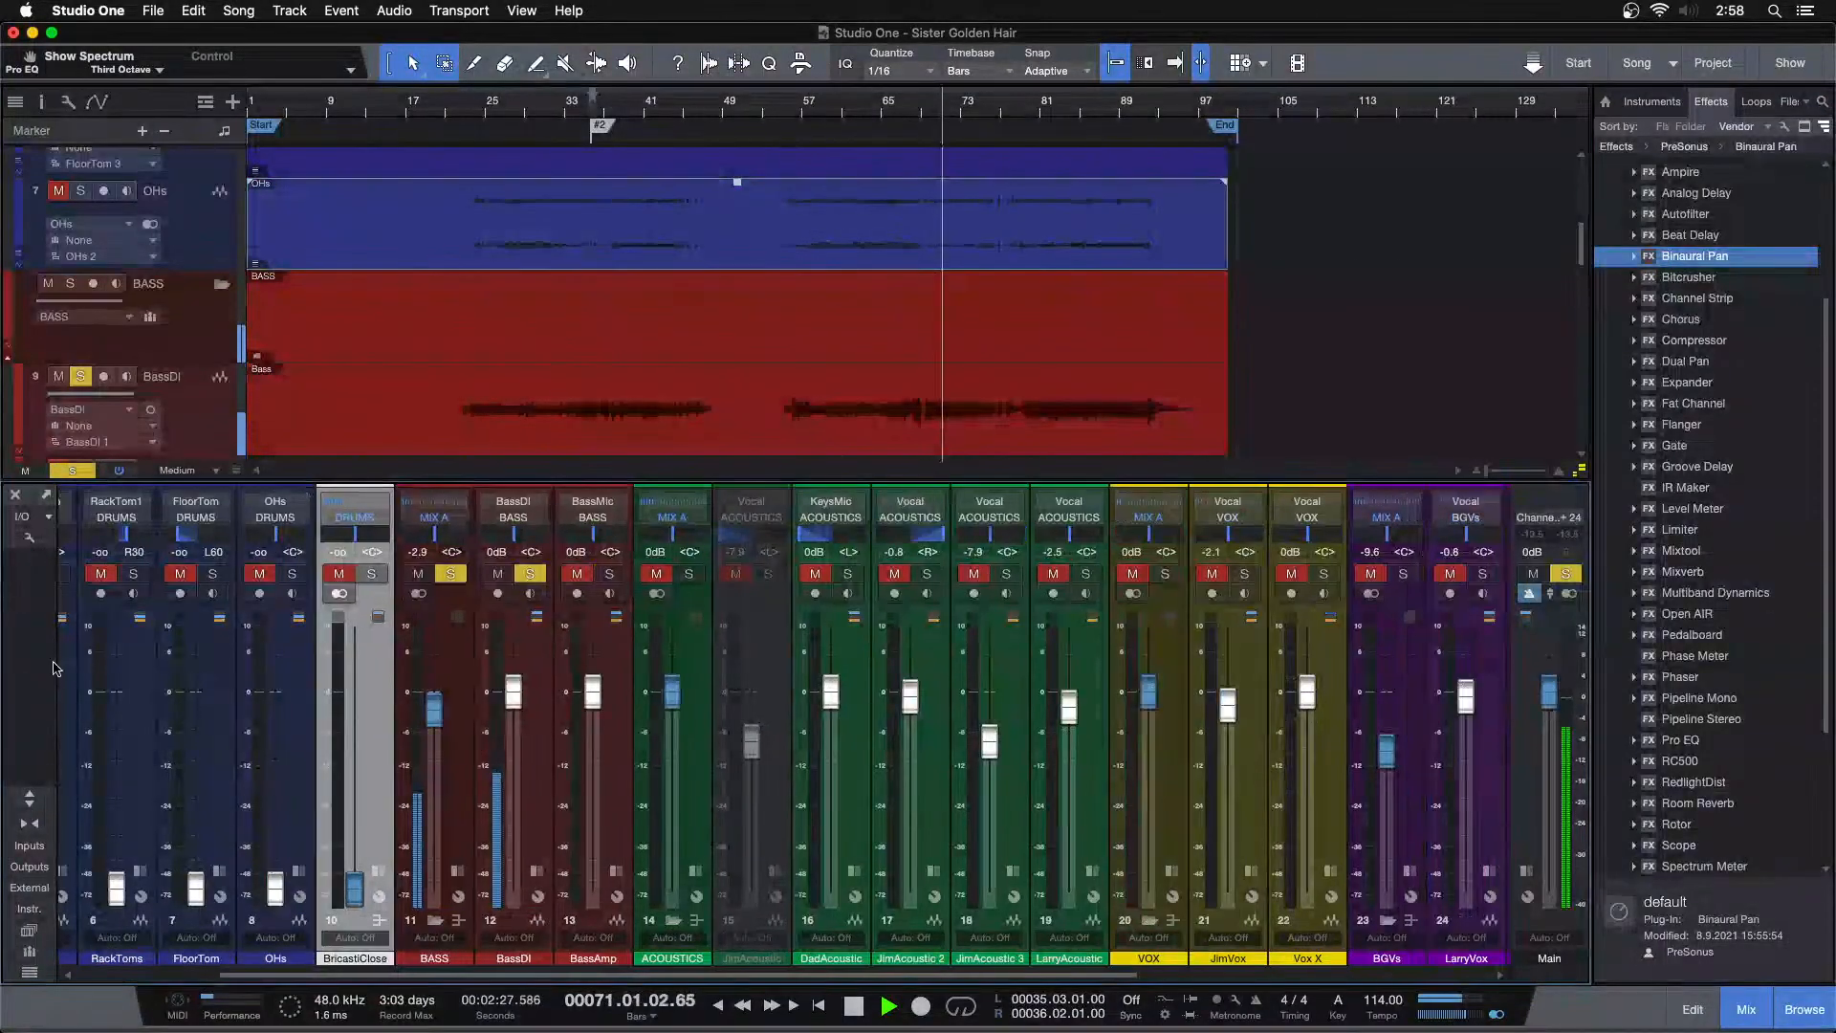
{"action": "left_click", "coordinate": [40, 102]}
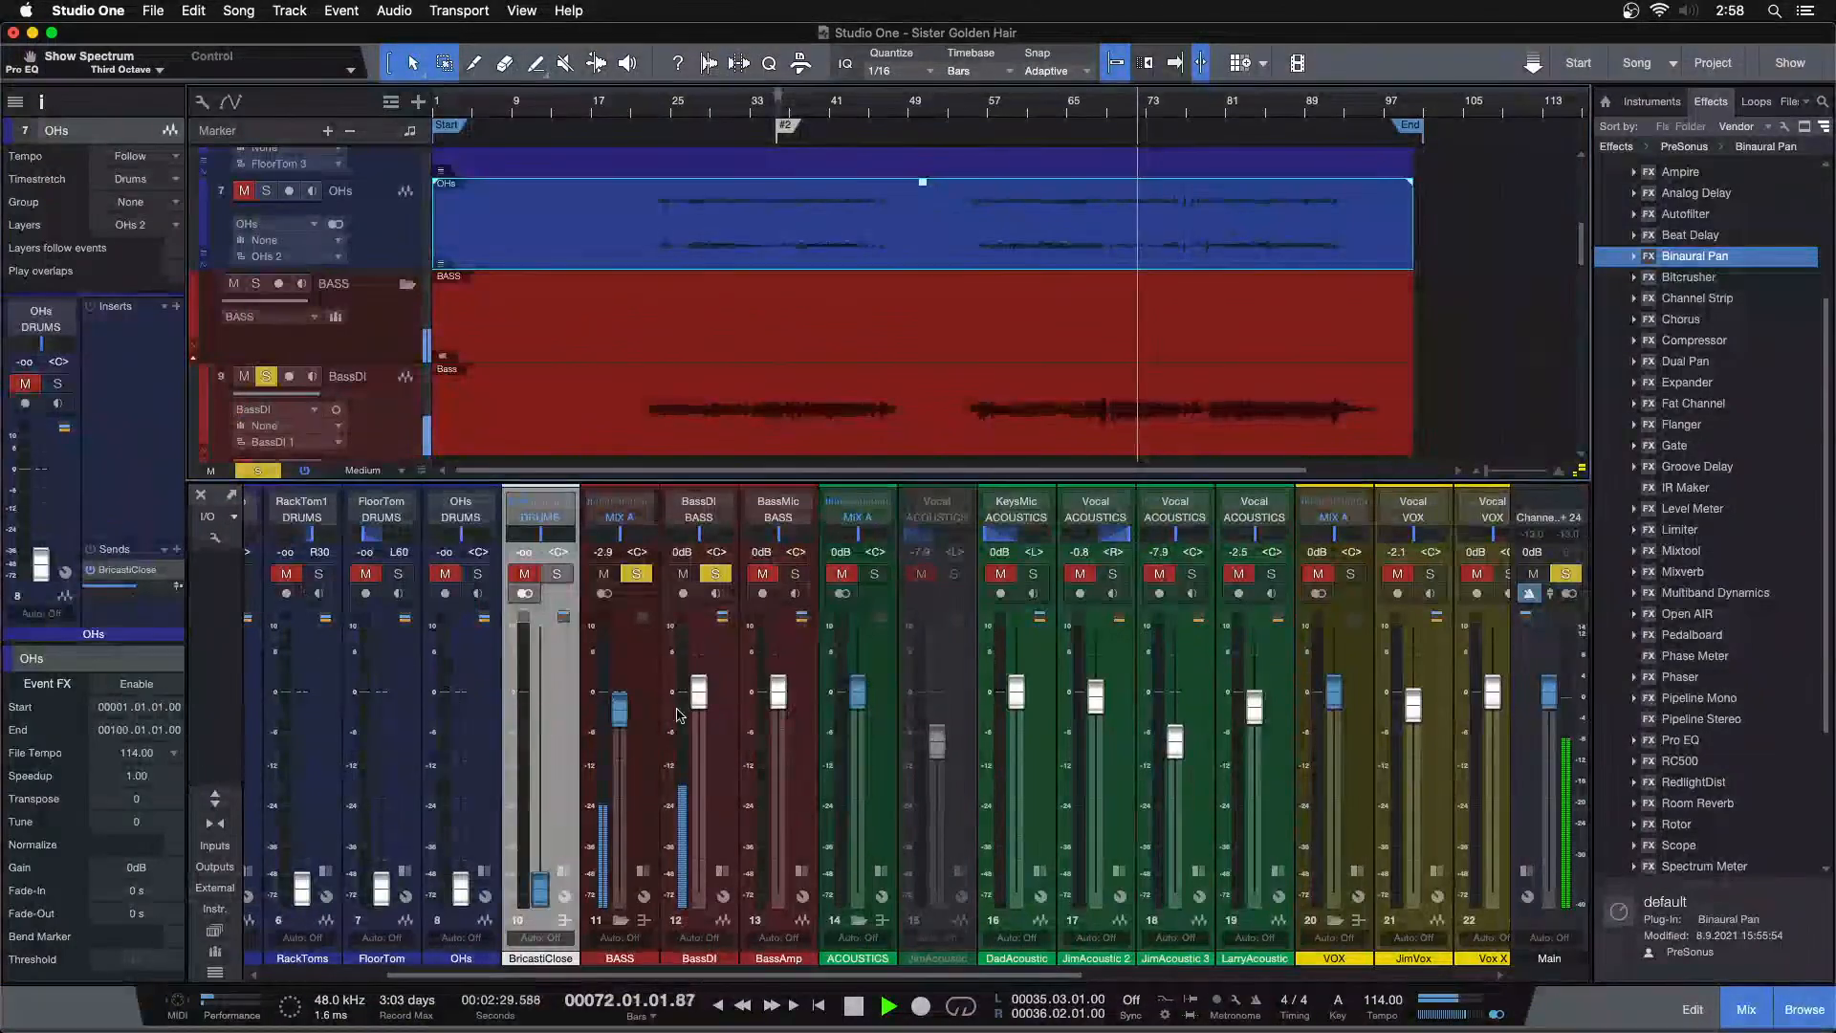
{"action": "left_click", "coordinate": [650, 724]}
{"action": "scroll", "coordinate": [598, 325], "scroll_direction": "down", "scroll_amount": 3}
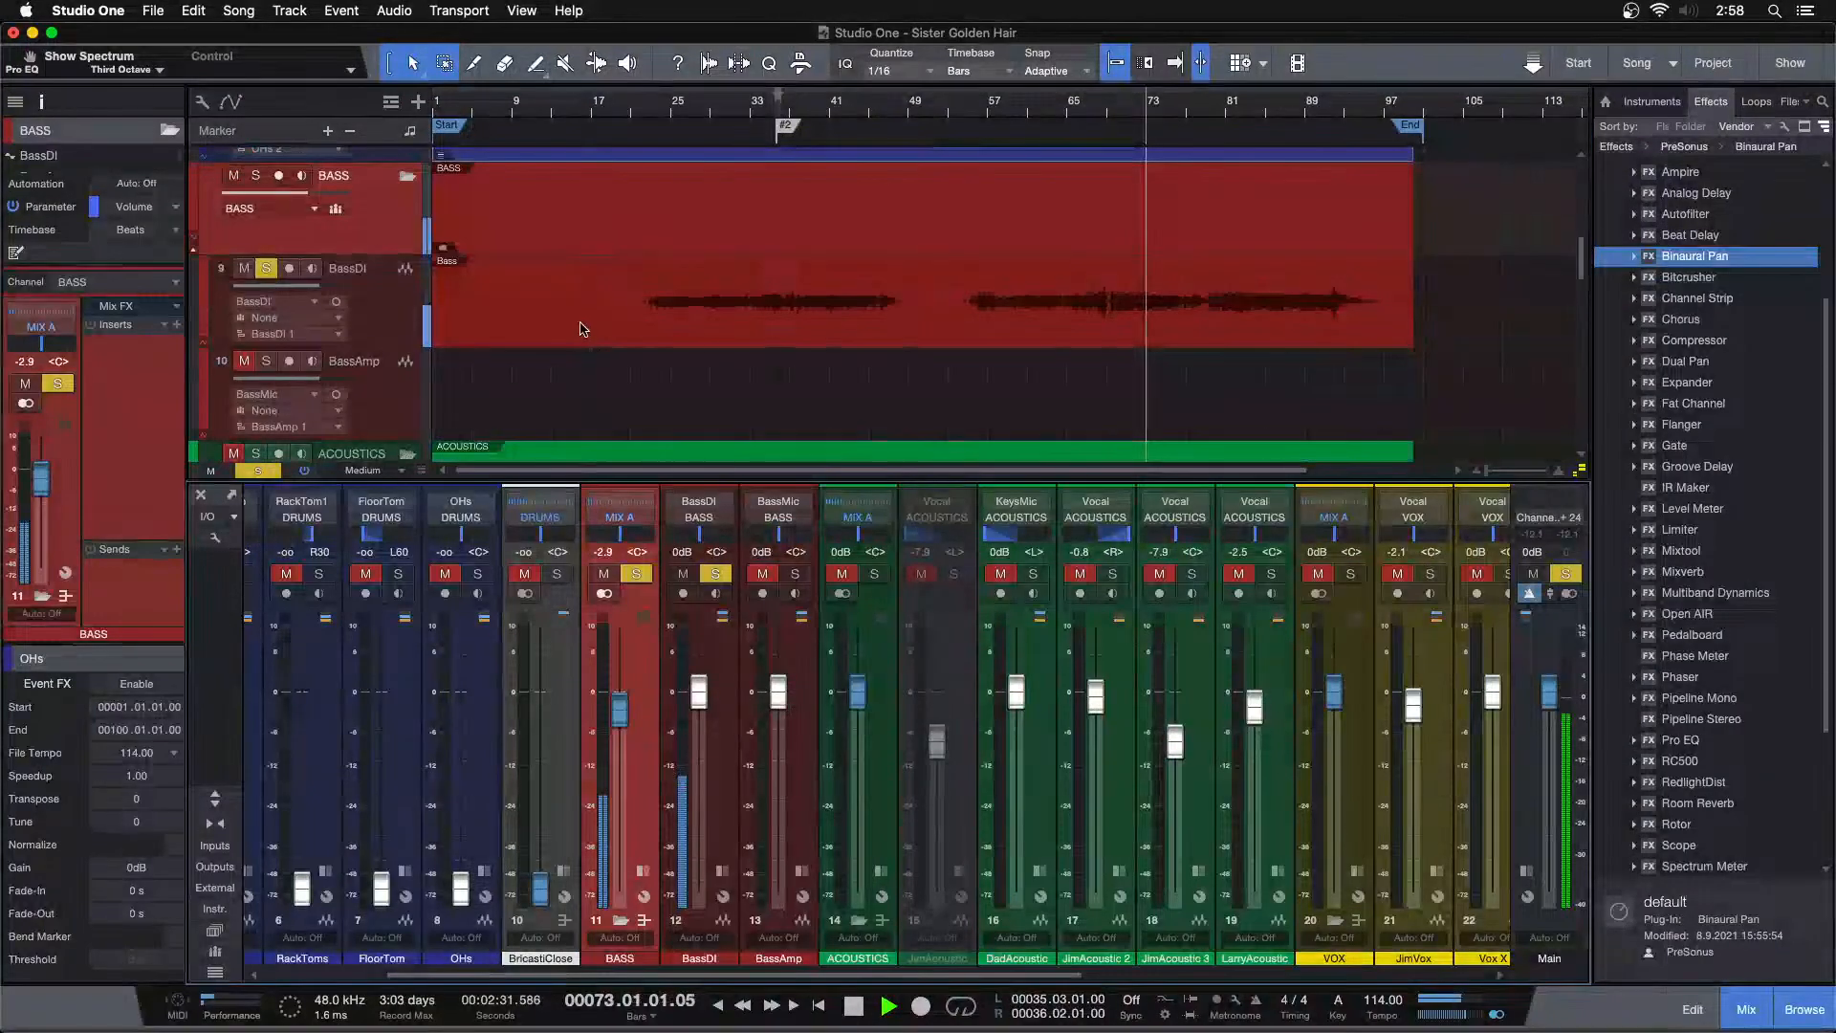
{"action": "left_click", "coordinate": [577, 320]}
{"action": "key", "text": "space"}
{"action": "left_click_drag", "start_coordinate": [1679, 528], "coordinate": [140, 348]}
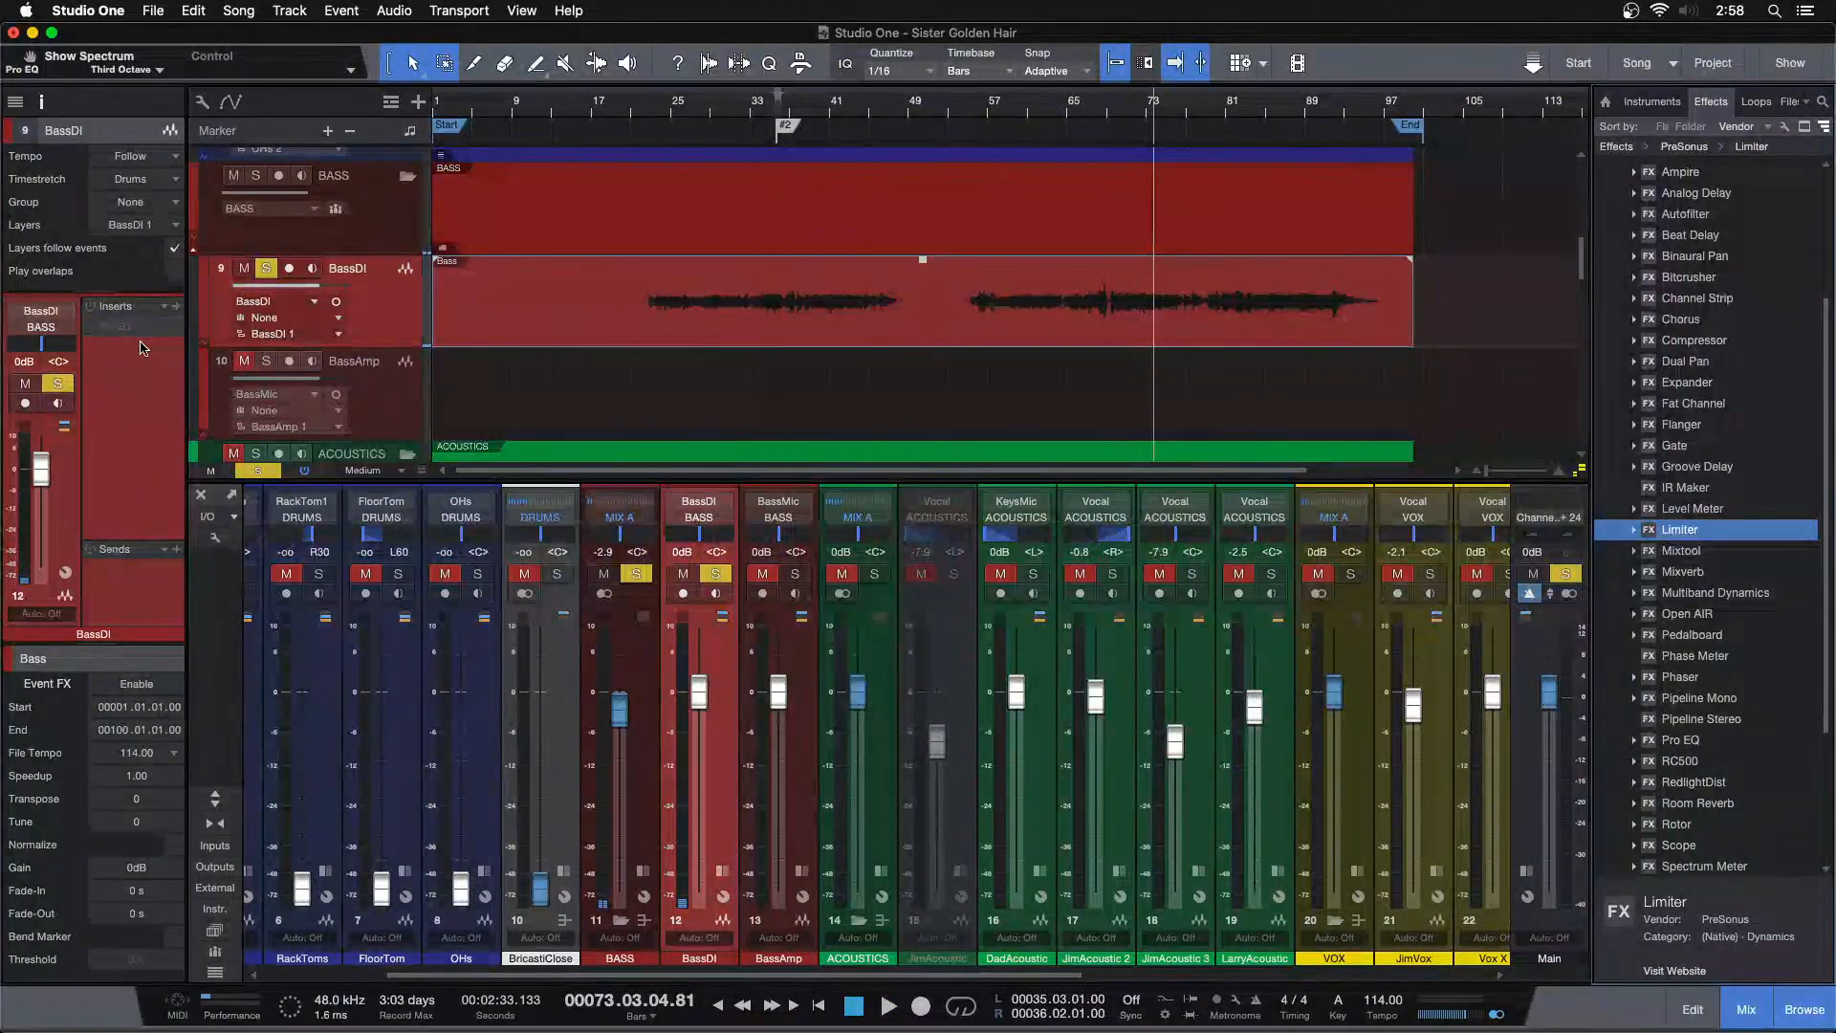
Duplicate the BassDI track layer and rename the original layer OG
{"action": "right_click", "coordinate": [413, 308]}
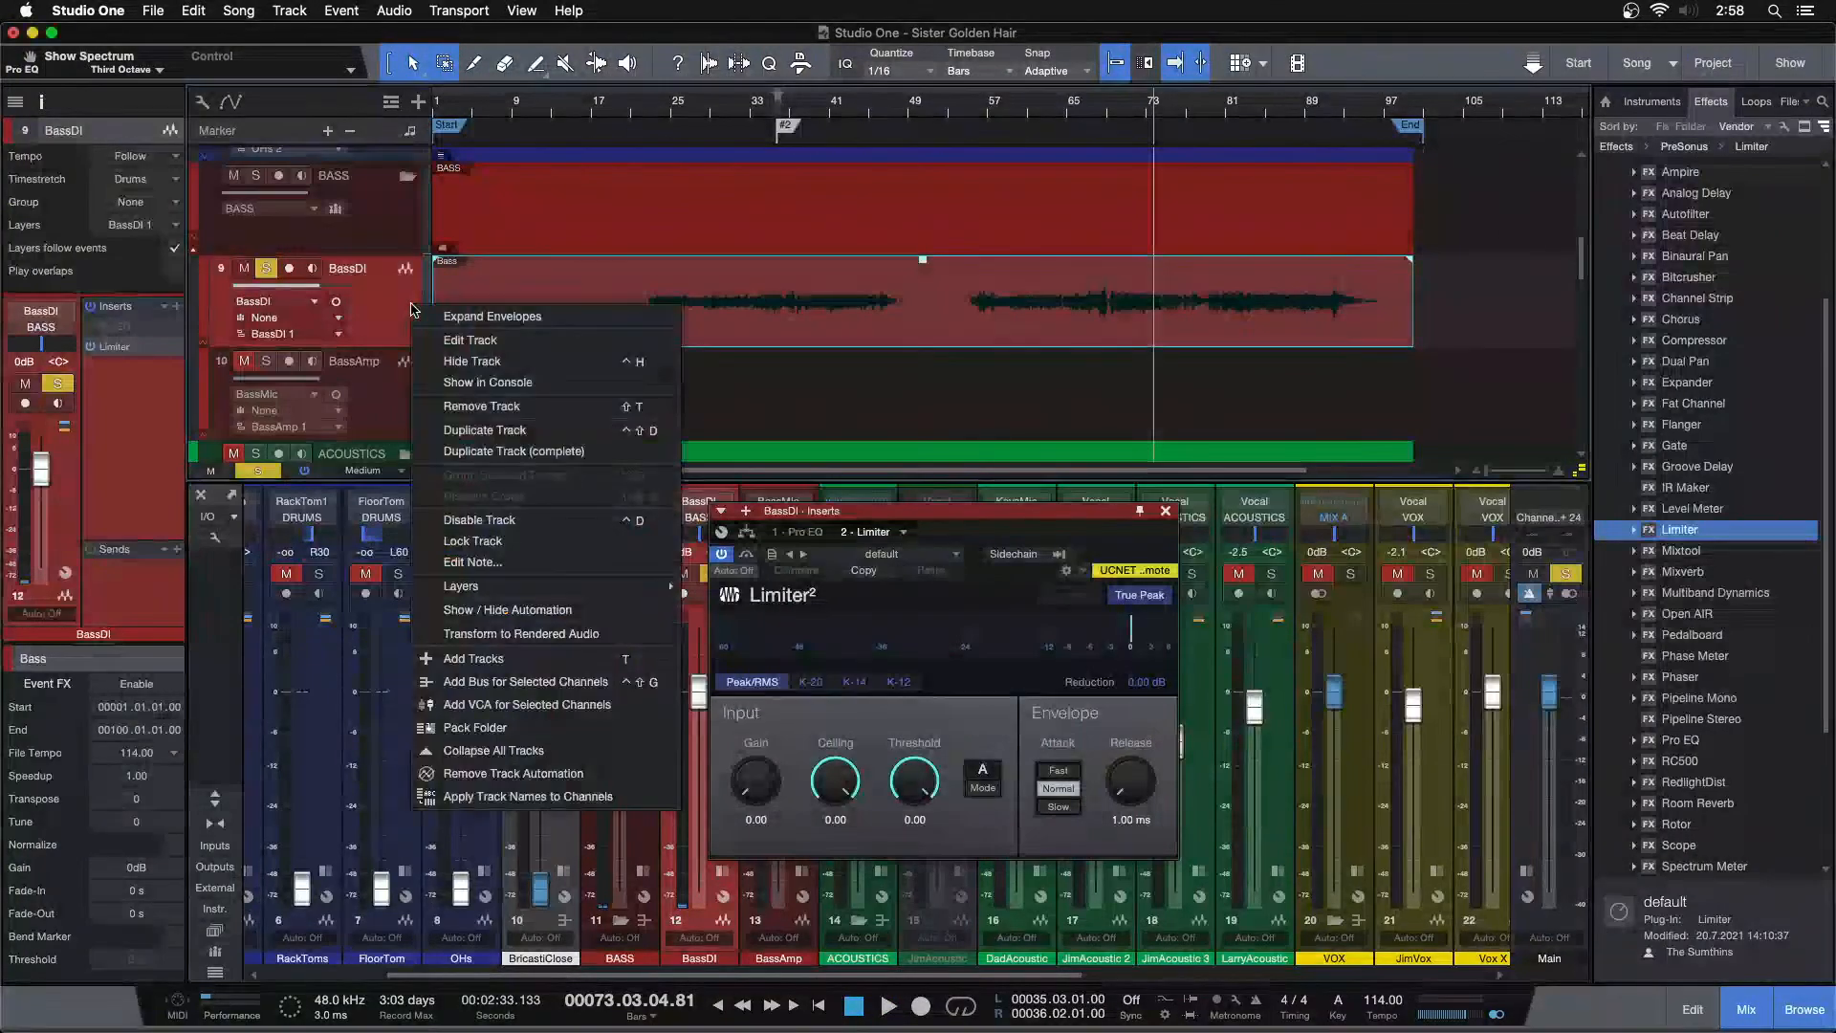
{"action": "left_click", "coordinate": [698, 606]}
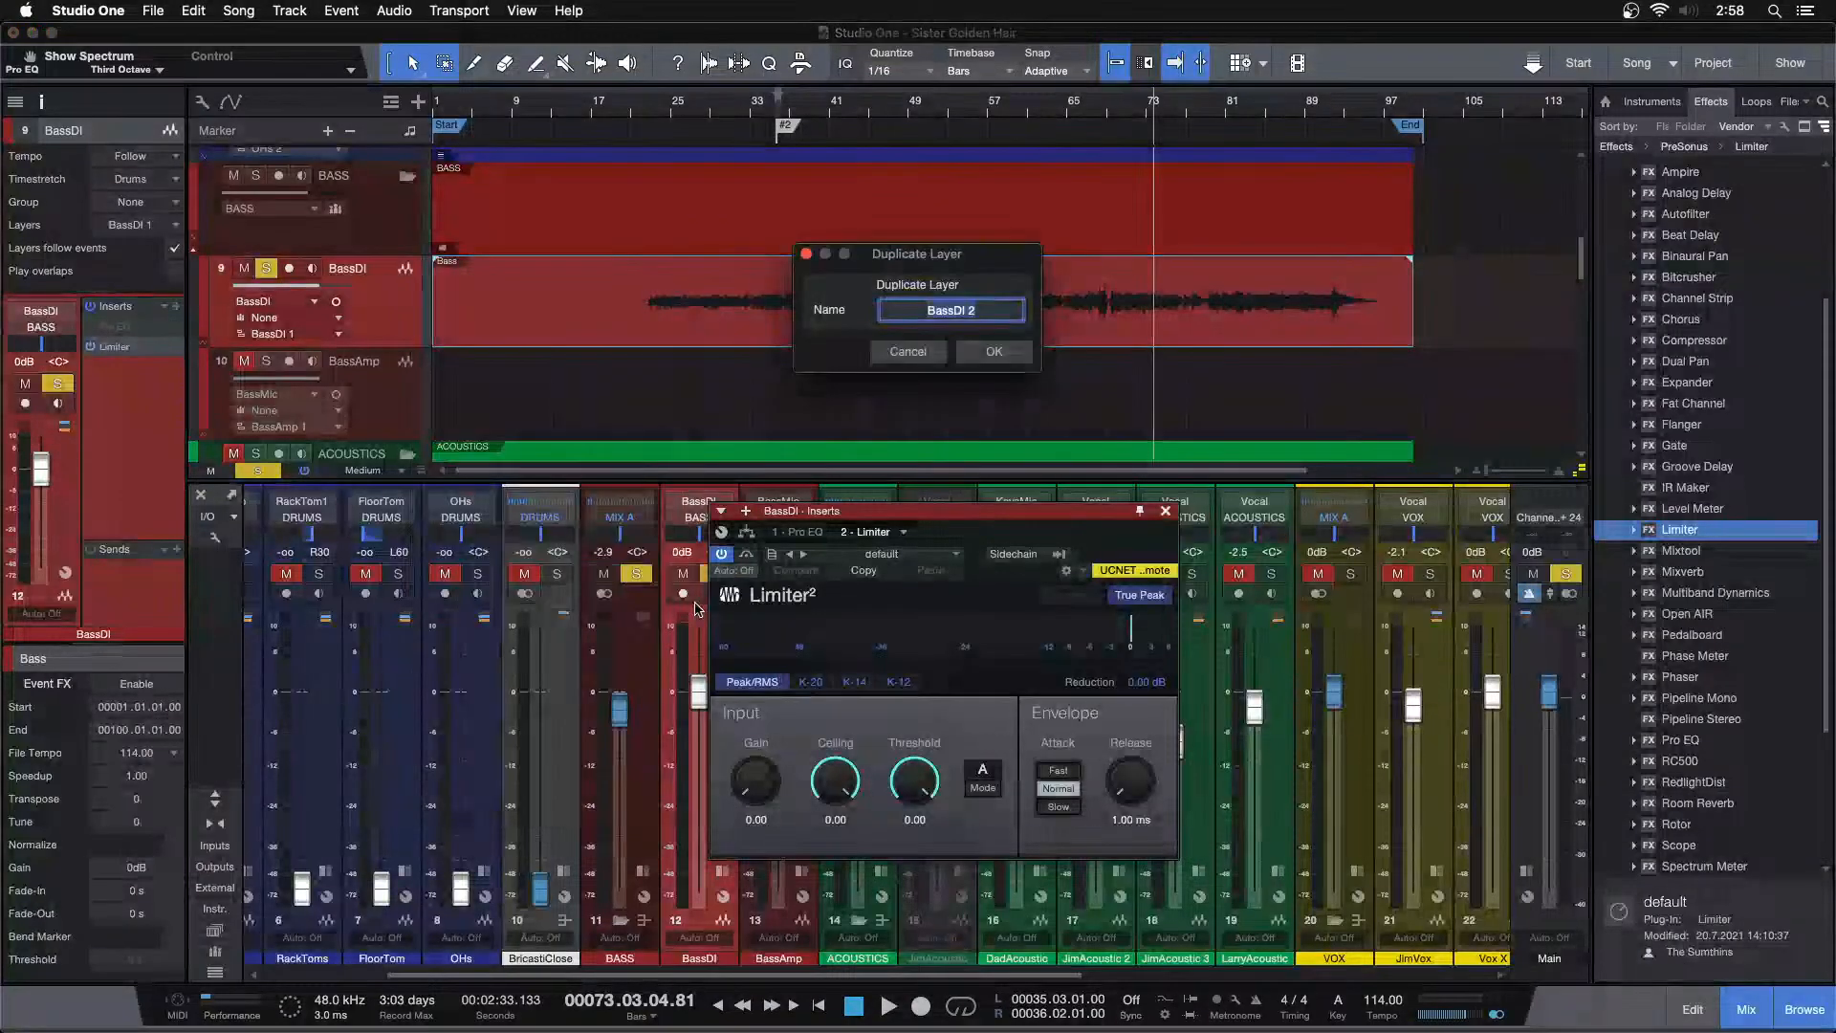
{"action": "left_click", "coordinate": [968, 362]}
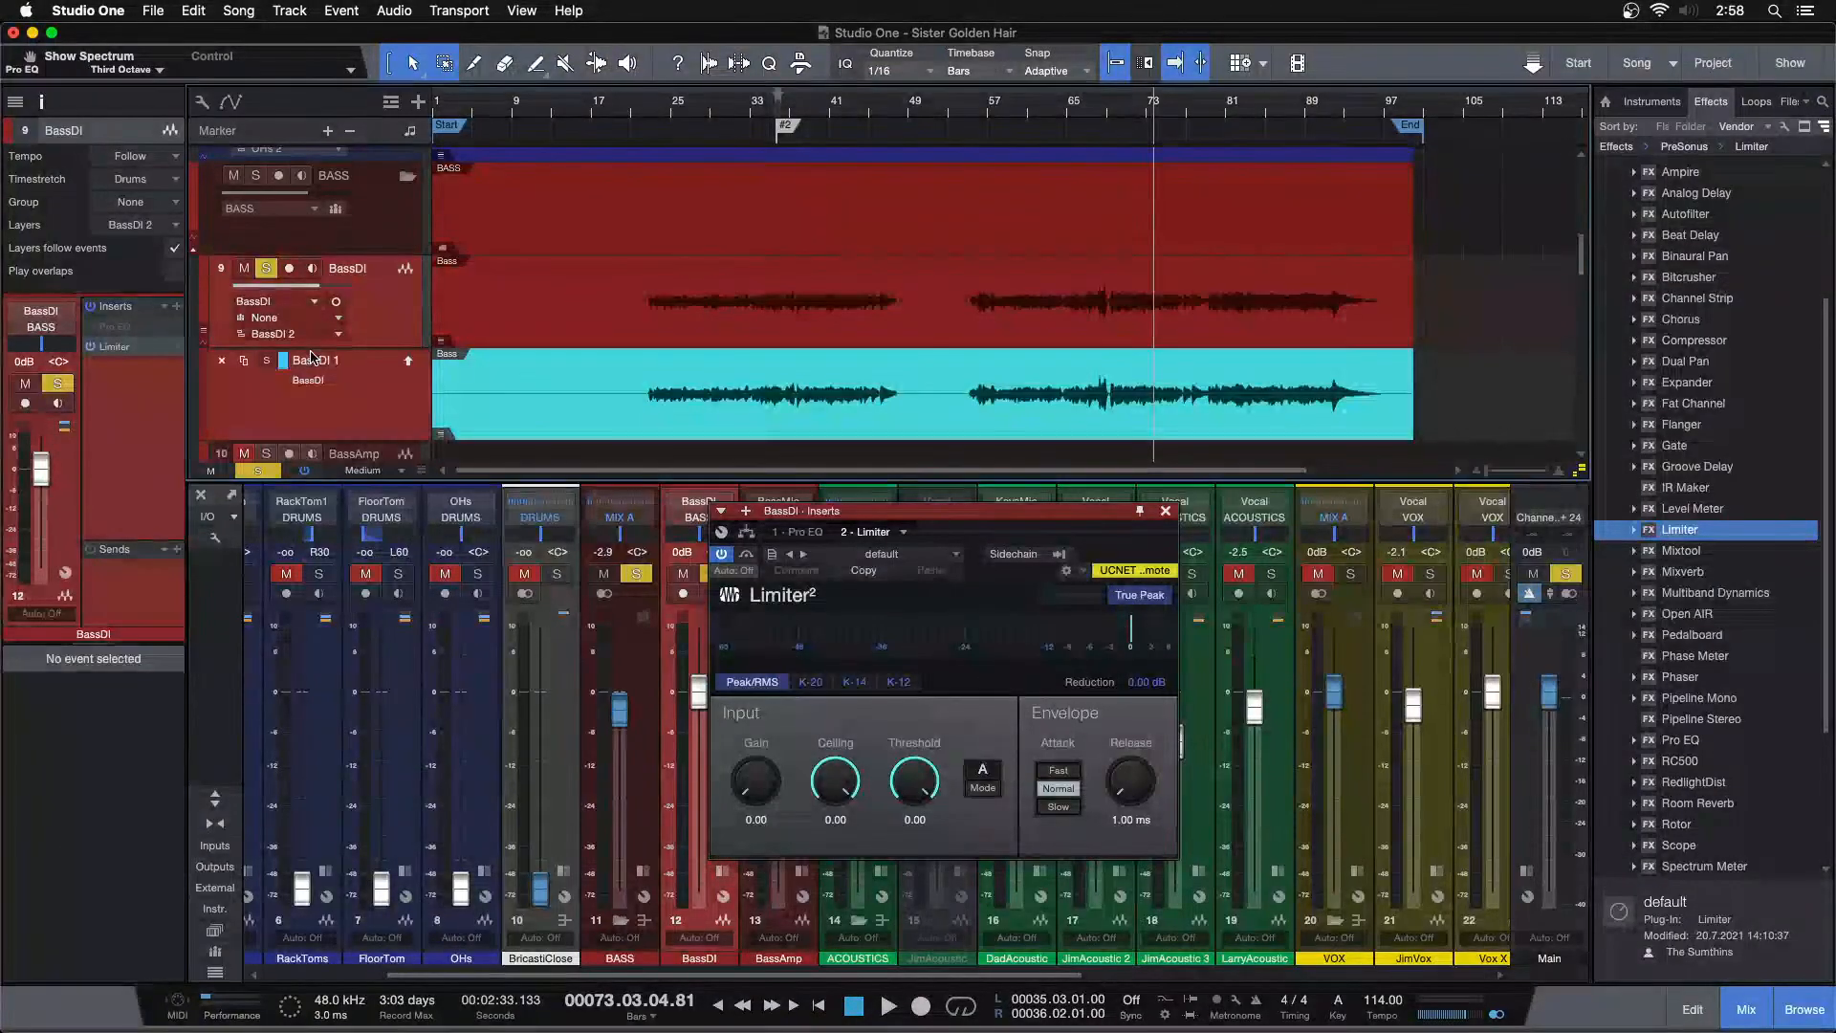
{"action": "type", "text": "OG"}
{"action": "key", "text": "Return"}
Hide the BassDI layers and start playback around bar 73
{"action": "right_click", "coordinate": [376, 294]}
{"action": "left_click", "coordinate": [420, 328]}
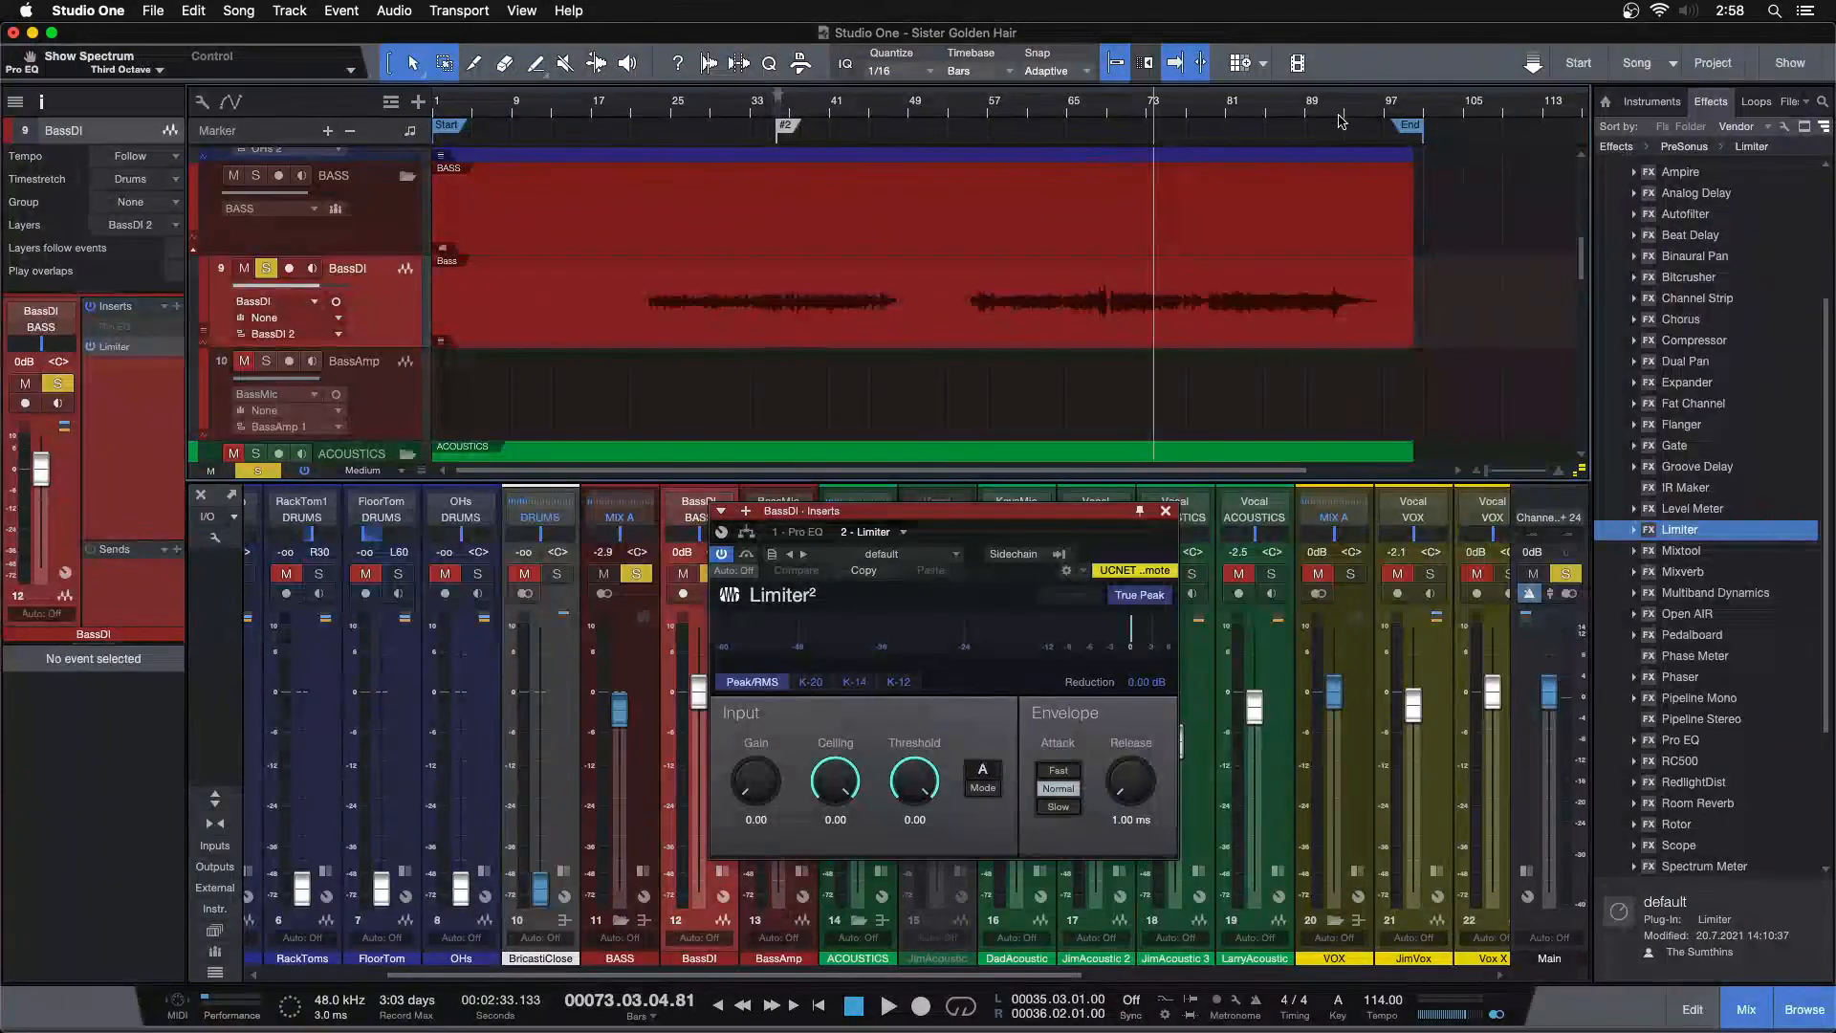
{"action": "left_click_drag", "start_coordinate": [1108, 112], "coordinate": [1037, 161]}
{"action": "key", "text": "space"}
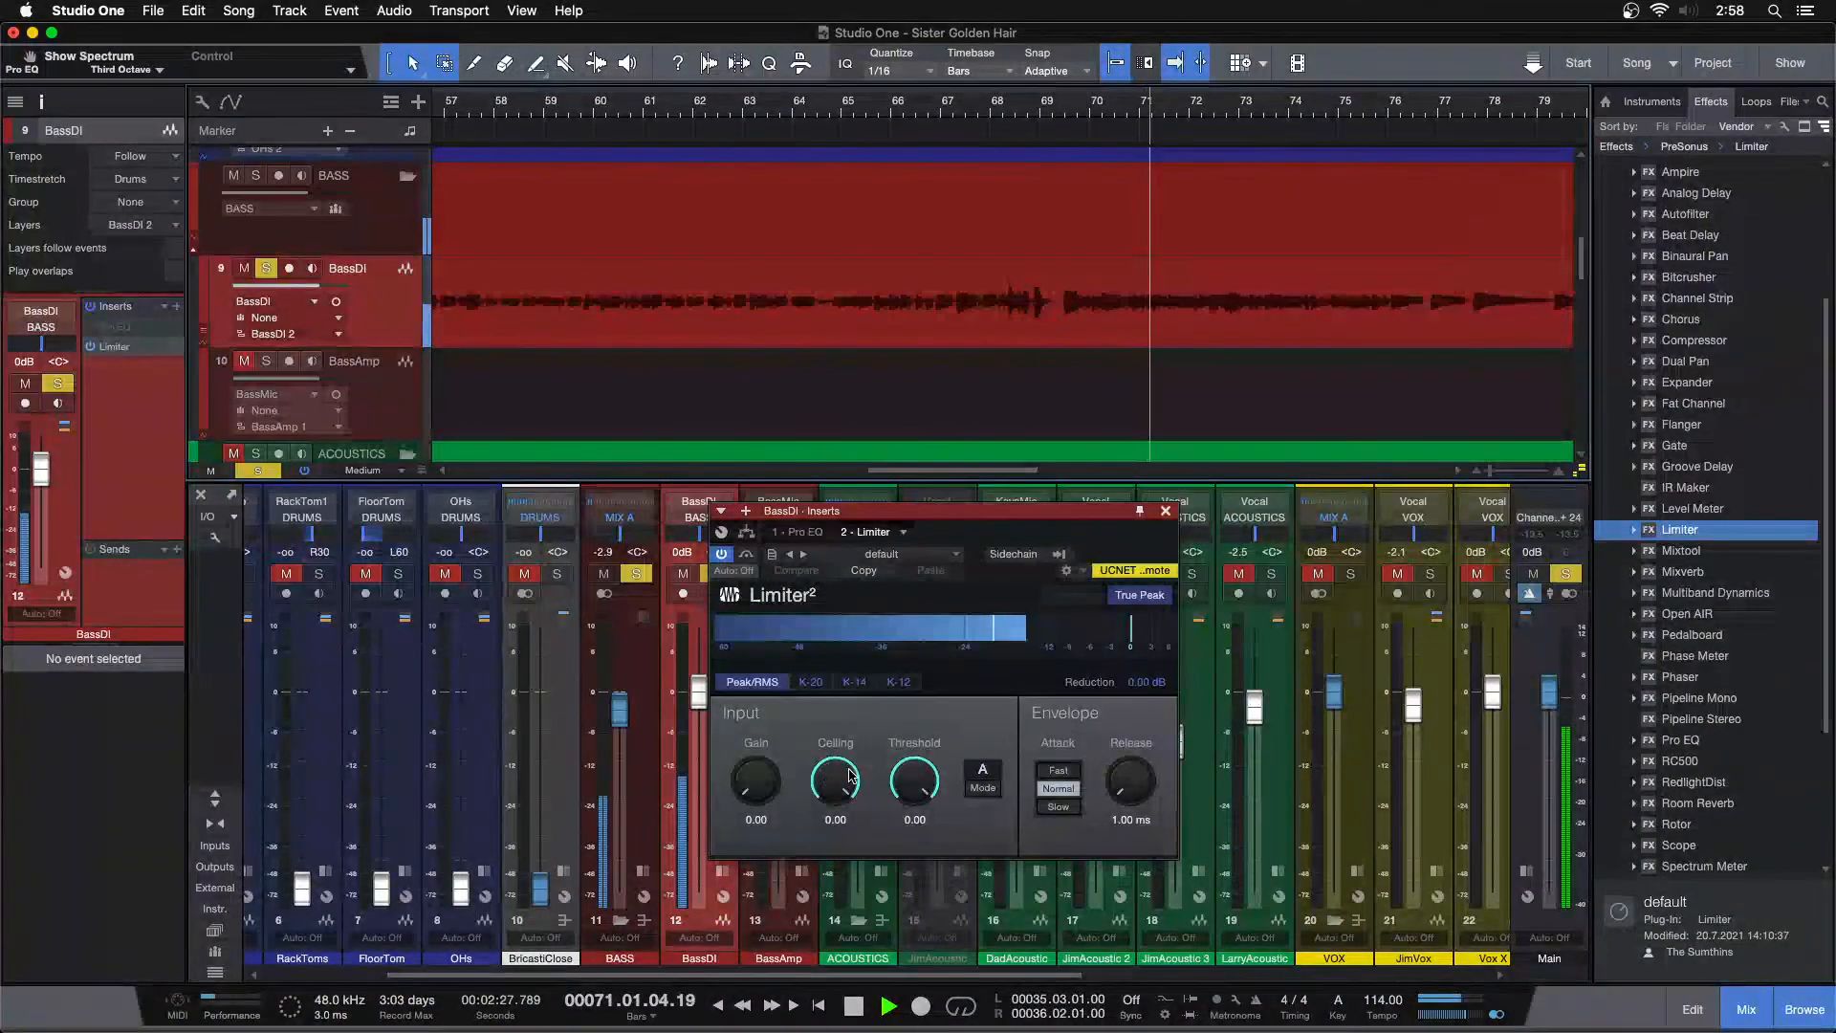
Set the Limiter's ceiling to -12 dB, audition the bass near the song's end, and close the Limiter
{"action": "left_click", "coordinate": [987, 104]}
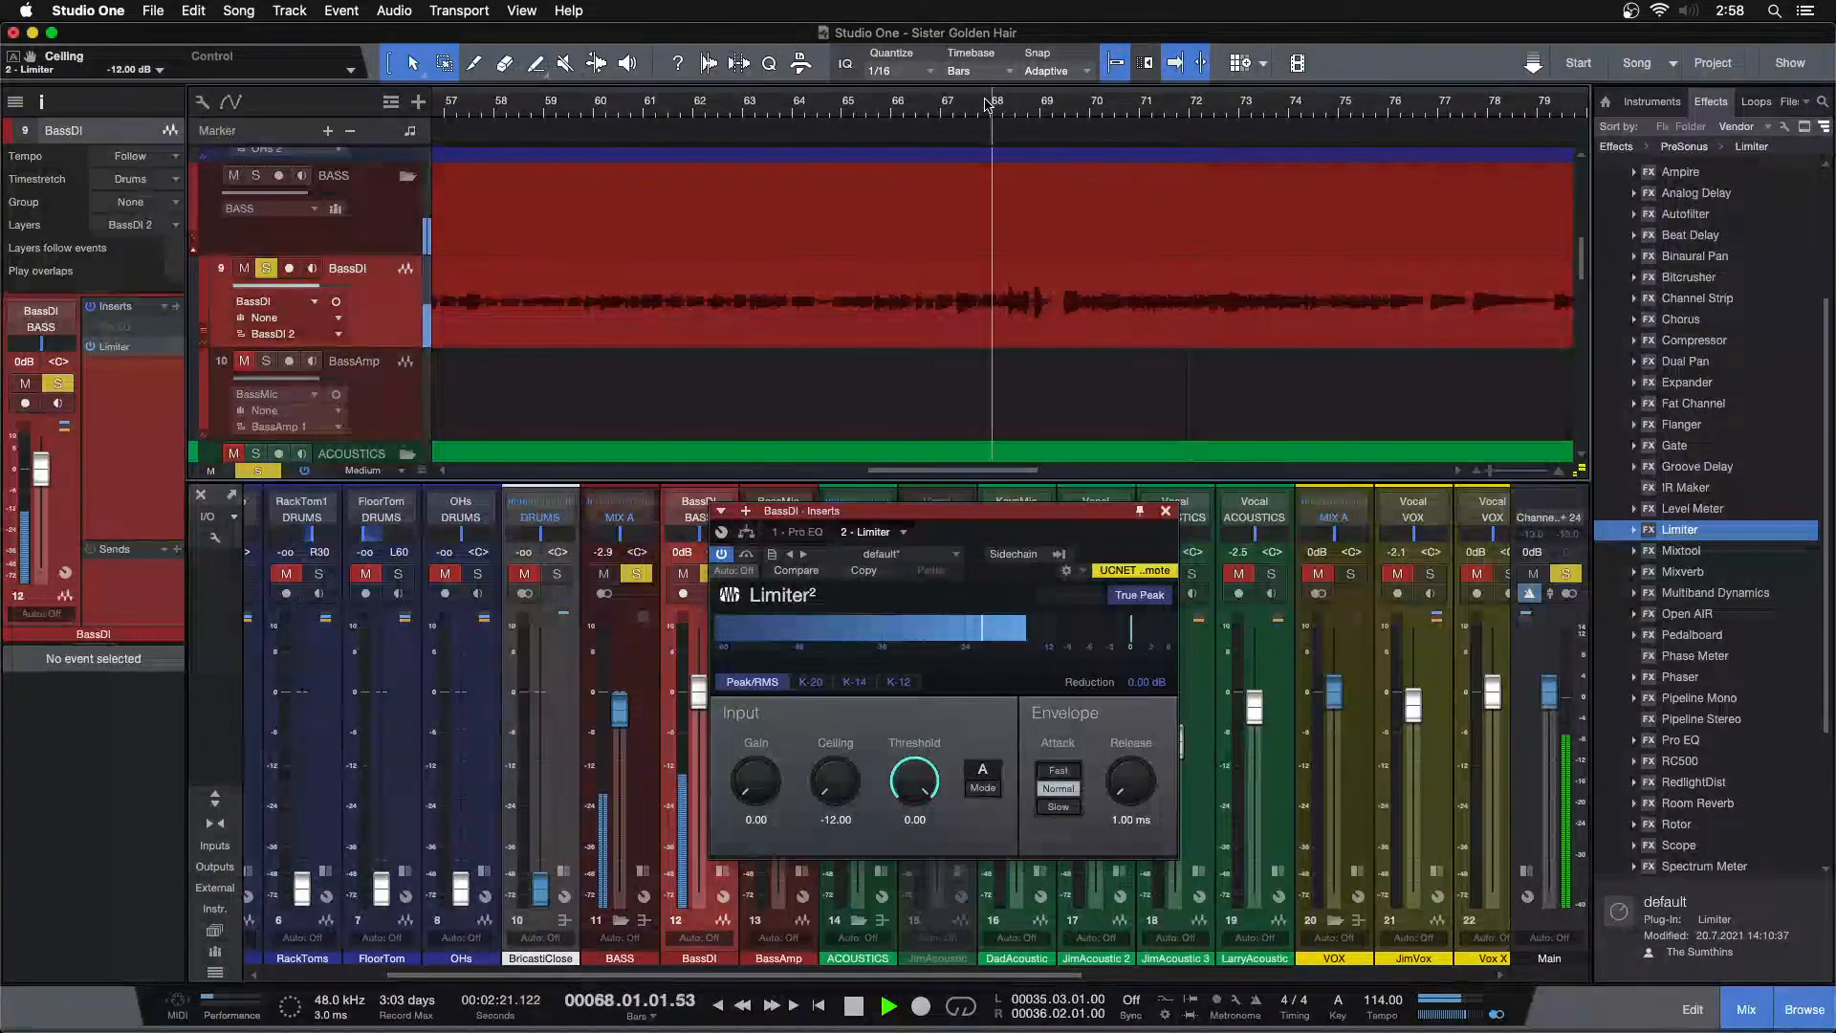
{"action": "mouse_move", "coordinate": [988, 103]}
{"action": "left_mouse_down"}
{"action": "mouse_move", "coordinate": [1095, 135]}
{"action": "mouse_move", "coordinate": [1085, 104]}
{"action": "mouse_move", "coordinate": [987, 165]}
{"action": "left_mouse_up"}
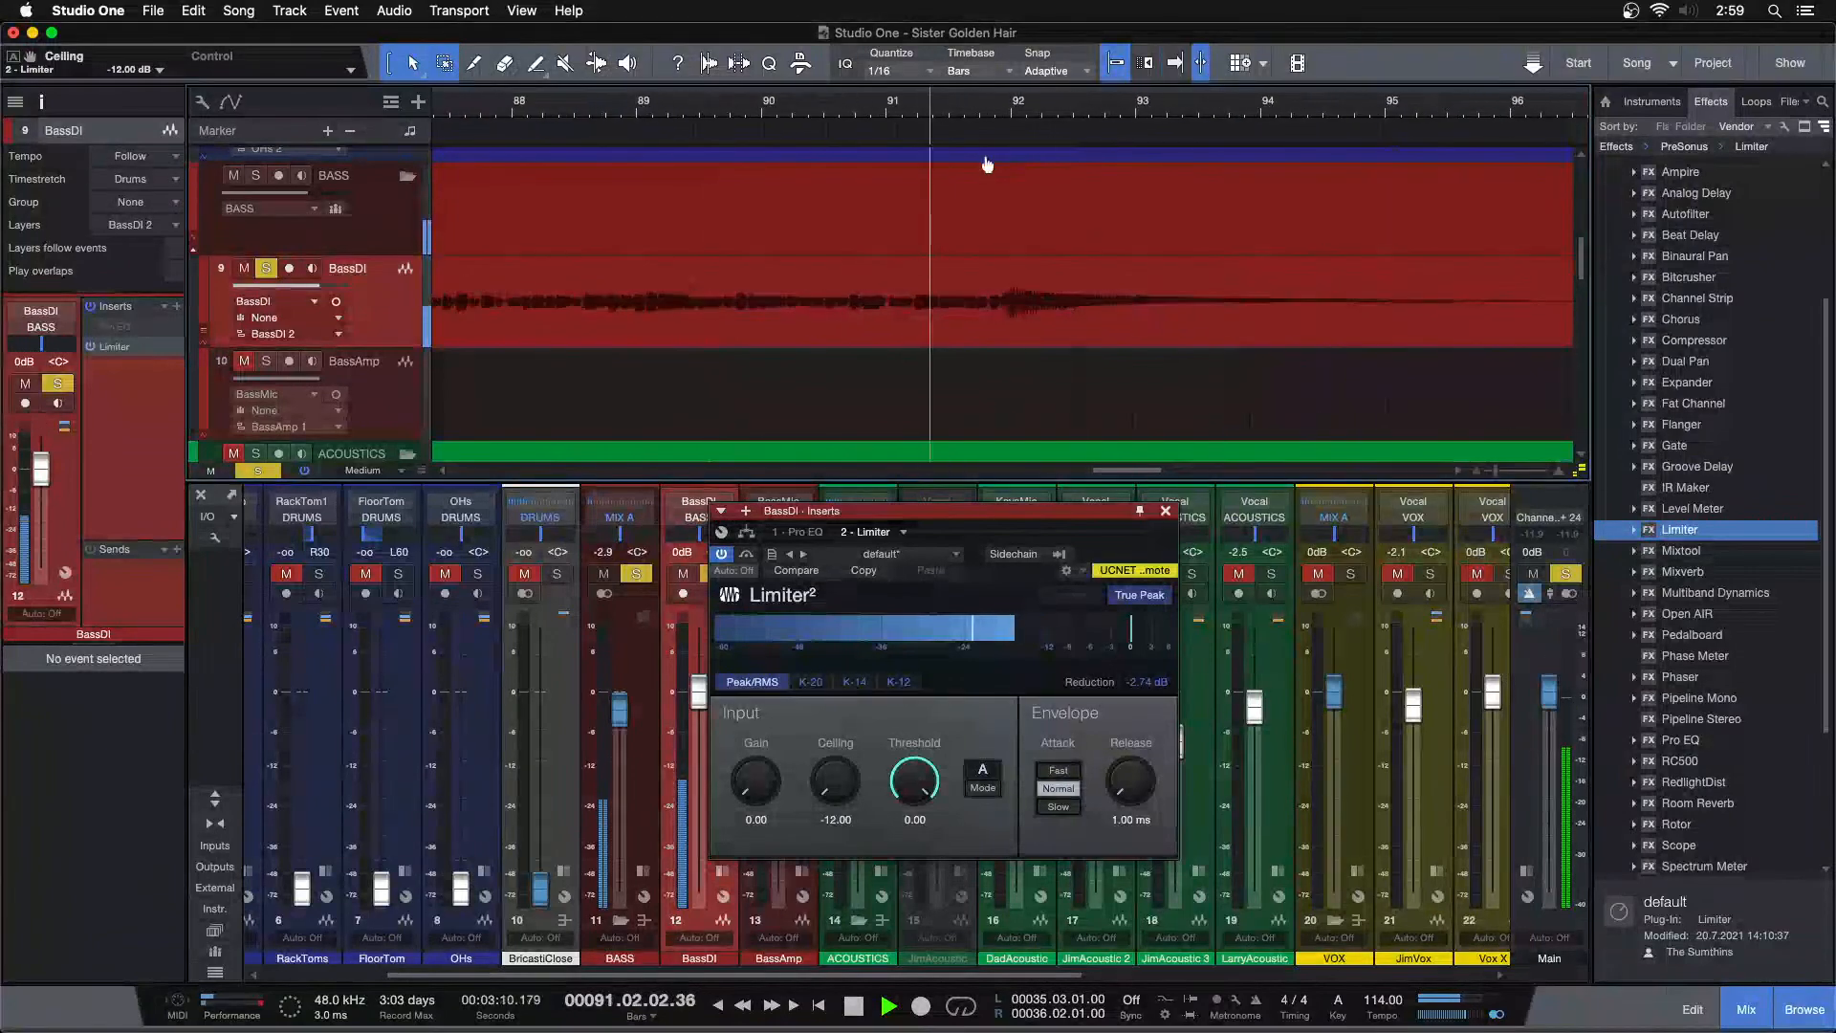
{"action": "left_click", "coordinate": [1151, 686]}
{"action": "left_click", "coordinate": [973, 111]}
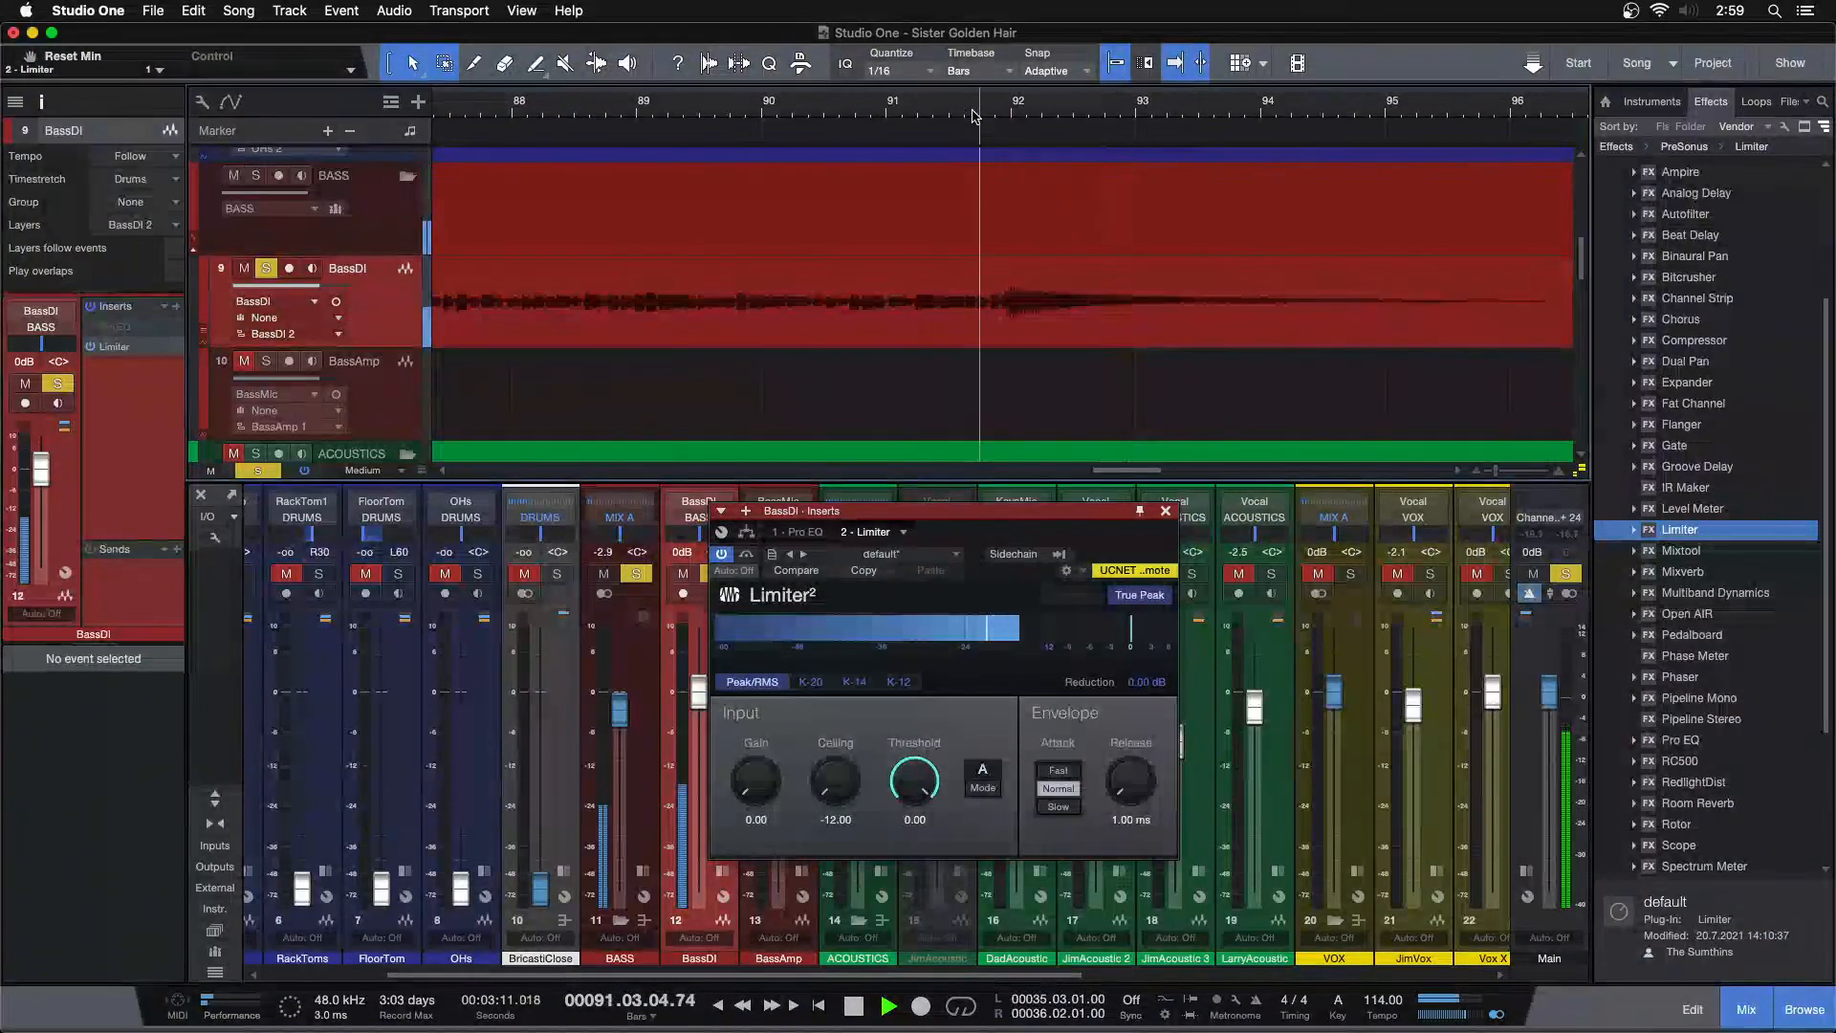
{"action": "left_click_drag", "start_coordinate": [830, 109], "coordinate": [1159, 18]}
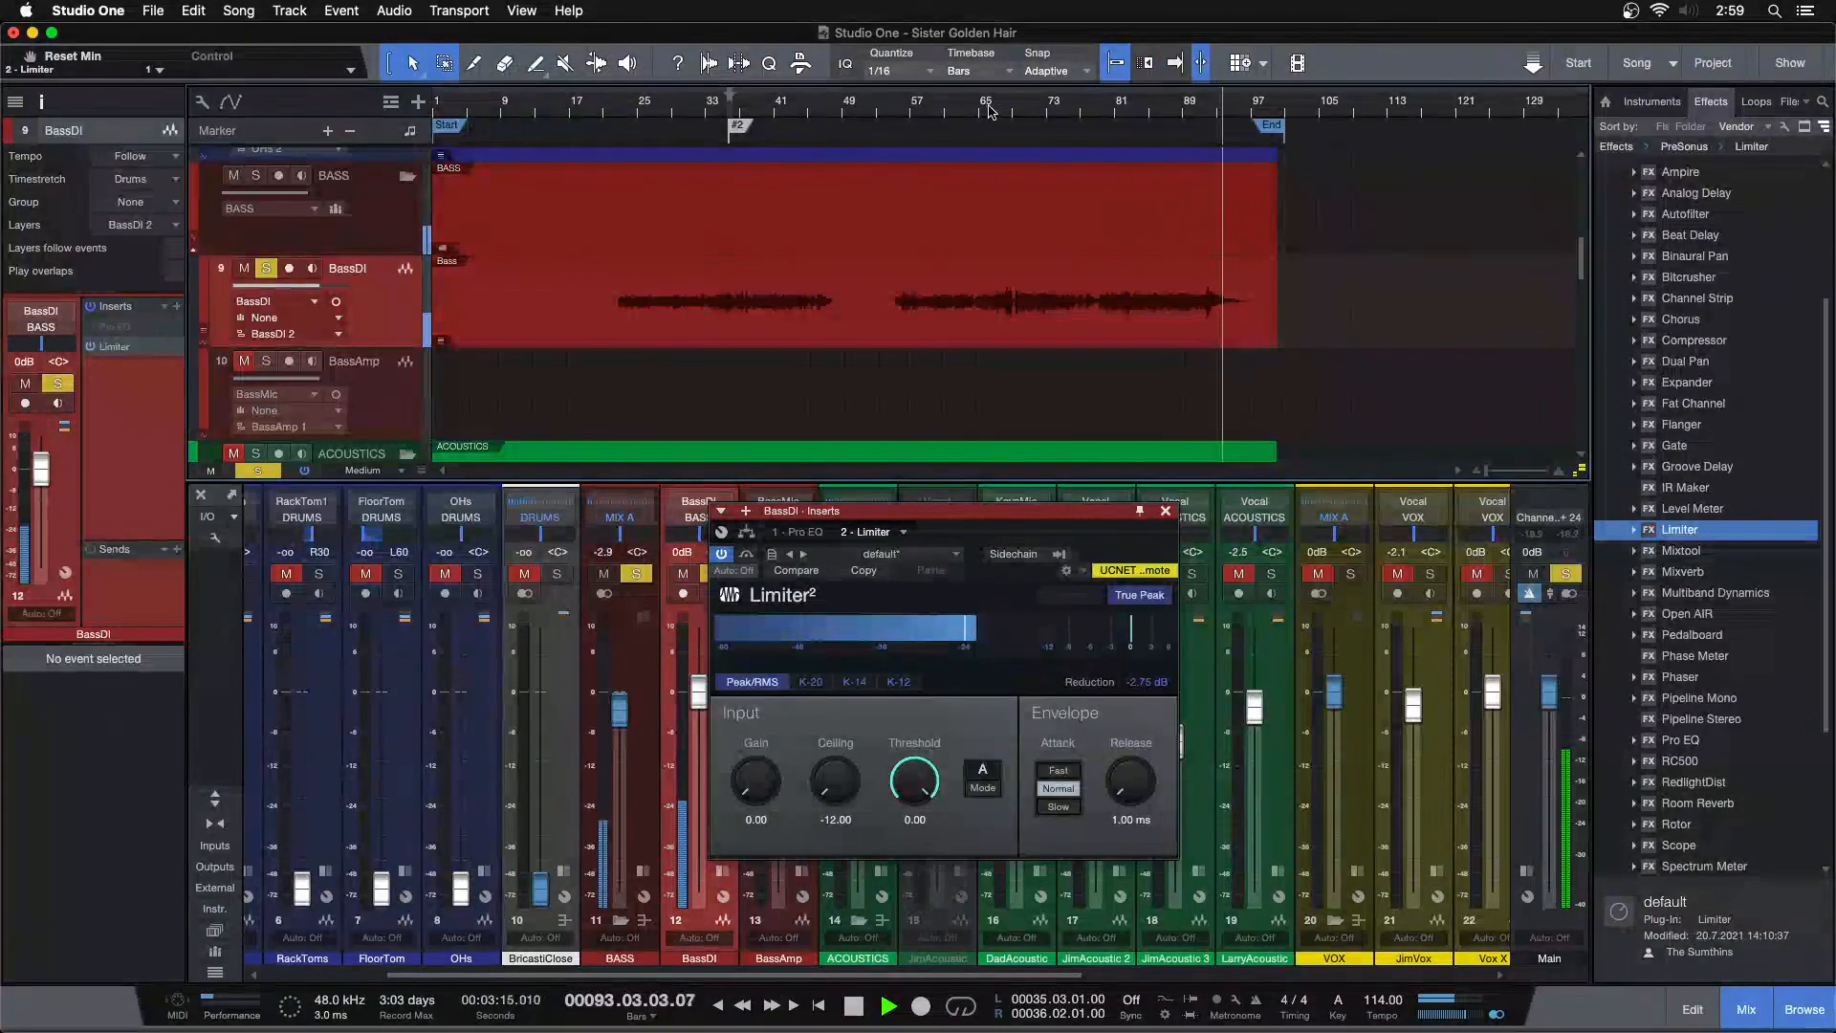
{"action": "left_click", "coordinate": [1022, 105]}
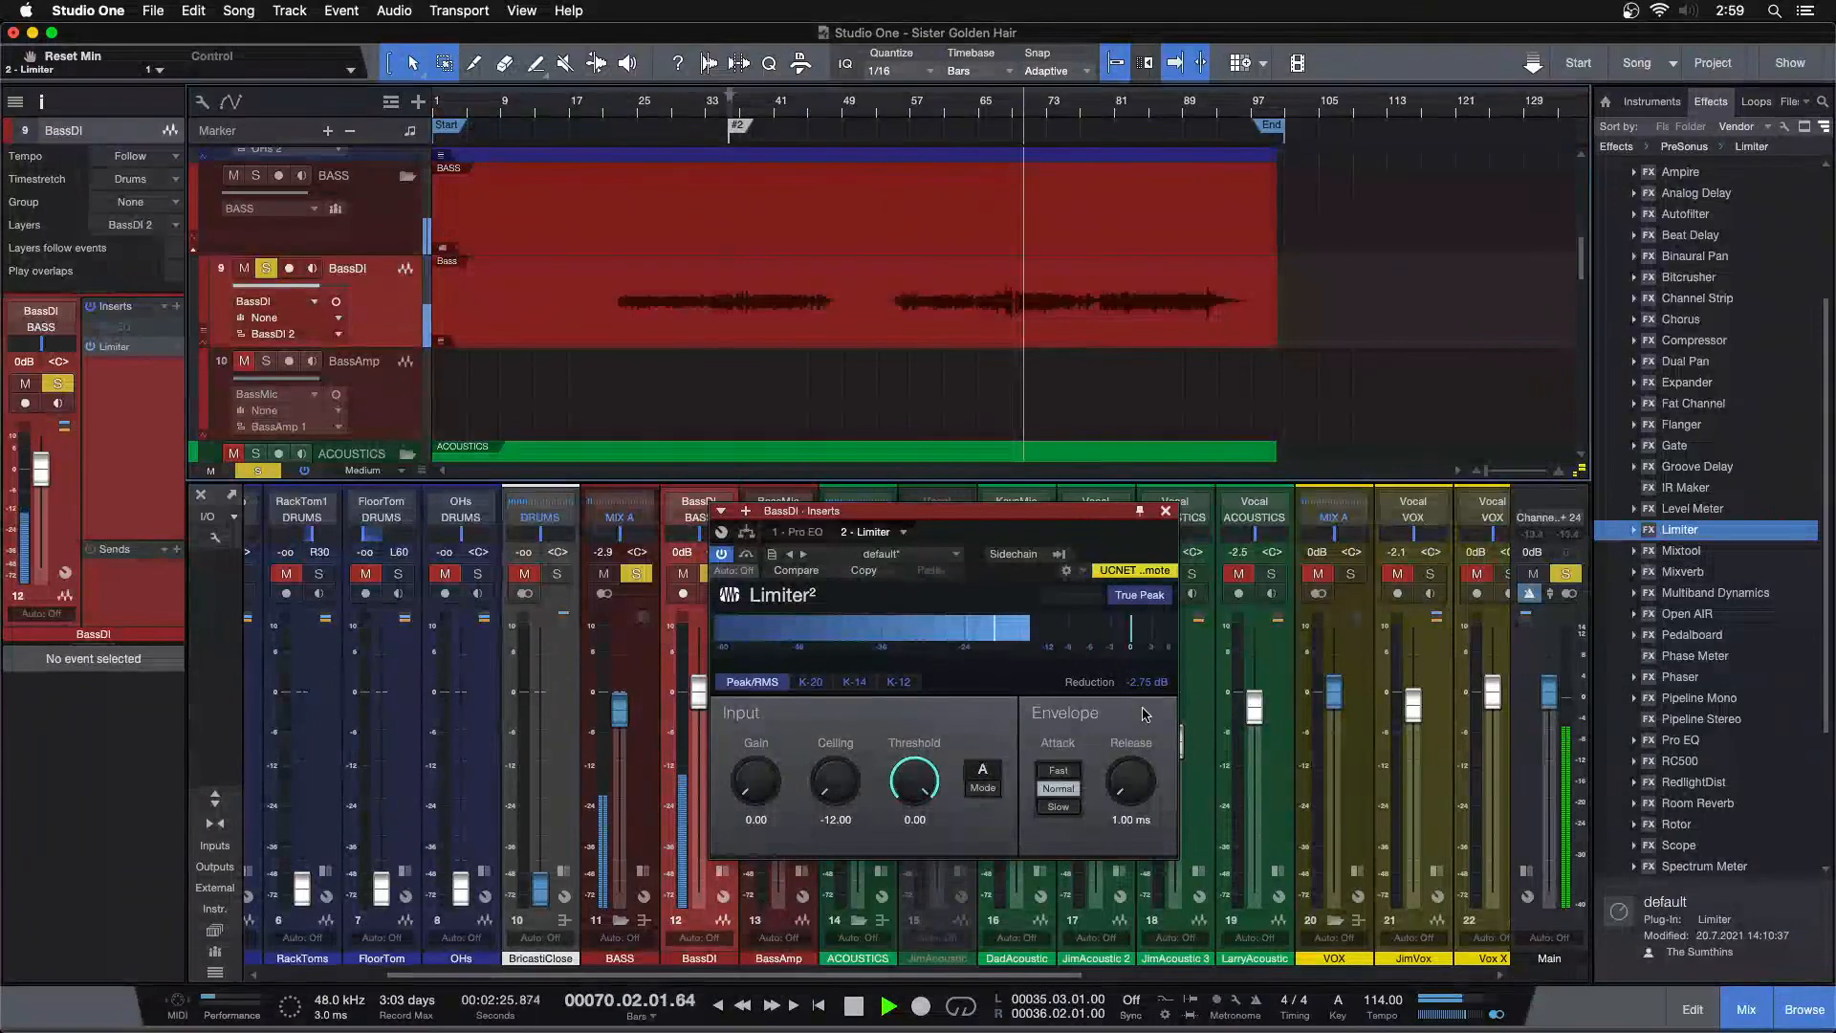
{"action": "left_click", "coordinate": [1166, 512]}
Reopen the Limiter and audition the bass from around bar 33, selecting the bass event
{"action": "left_click", "coordinate": [736, 121]}
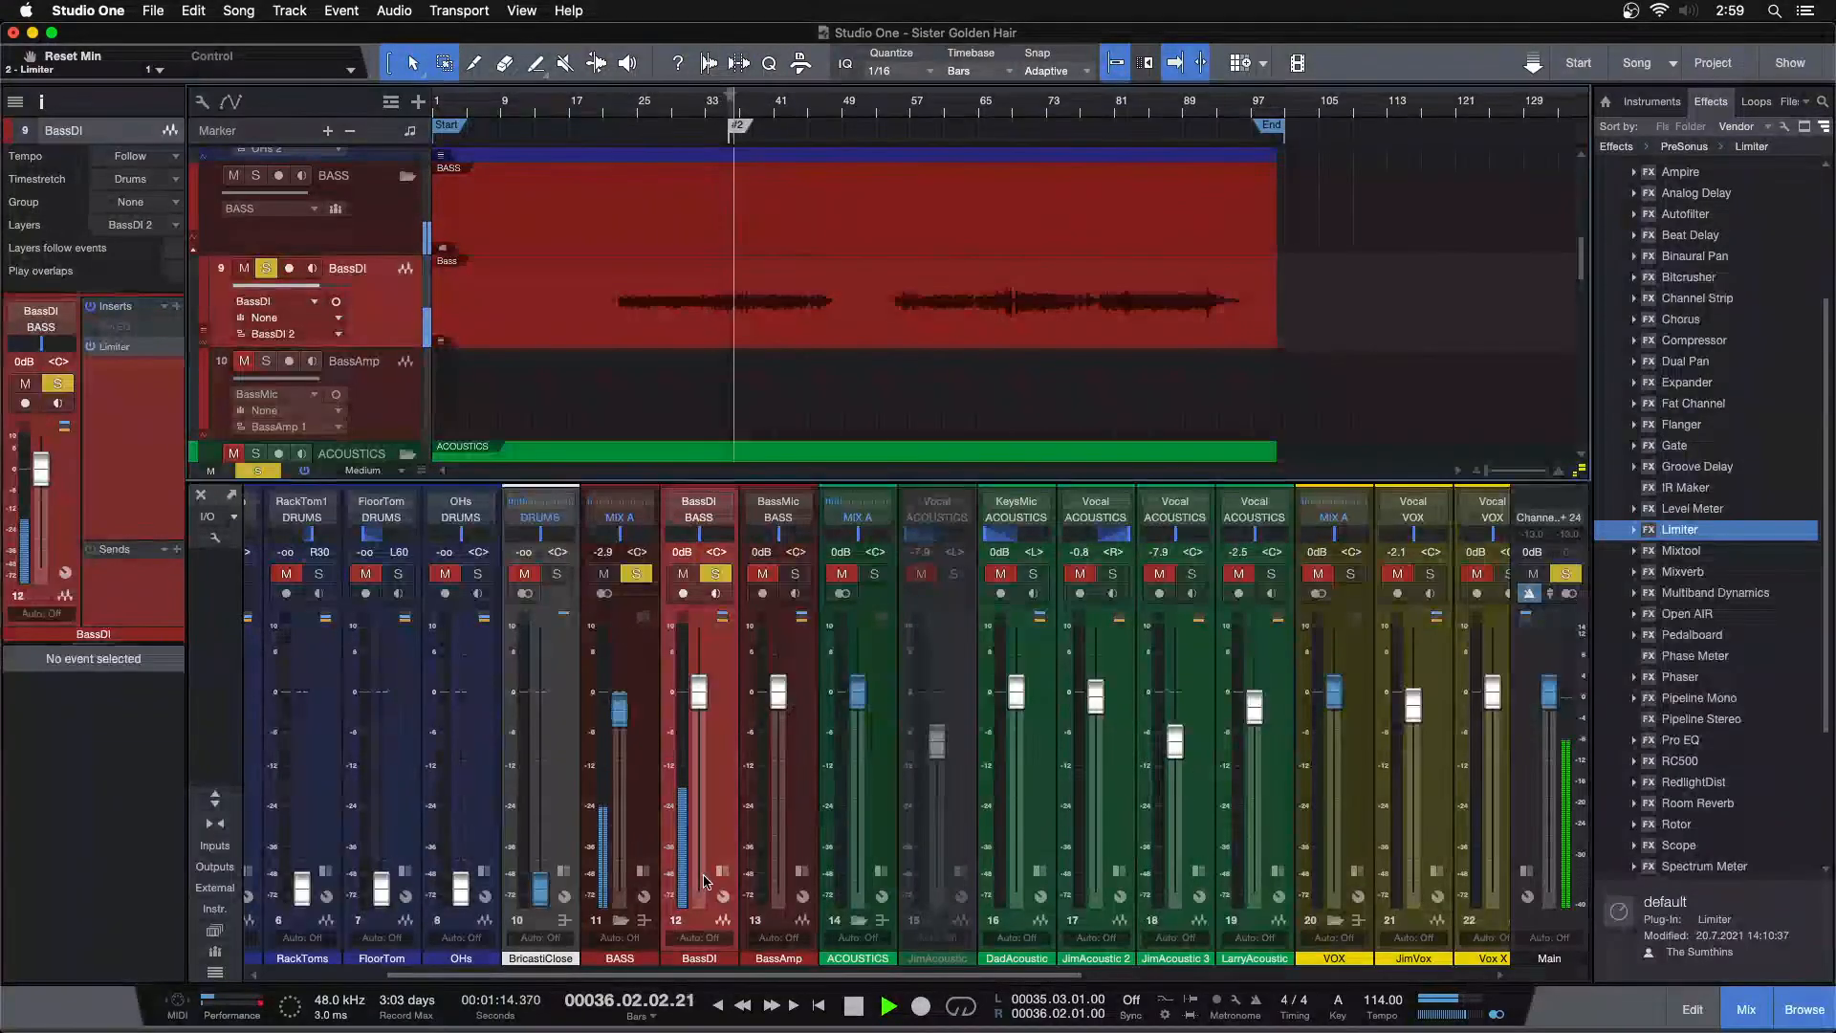
{"action": "double_click", "coordinate": [737, 828]}
{"action": "double_click", "coordinate": [785, 538]}
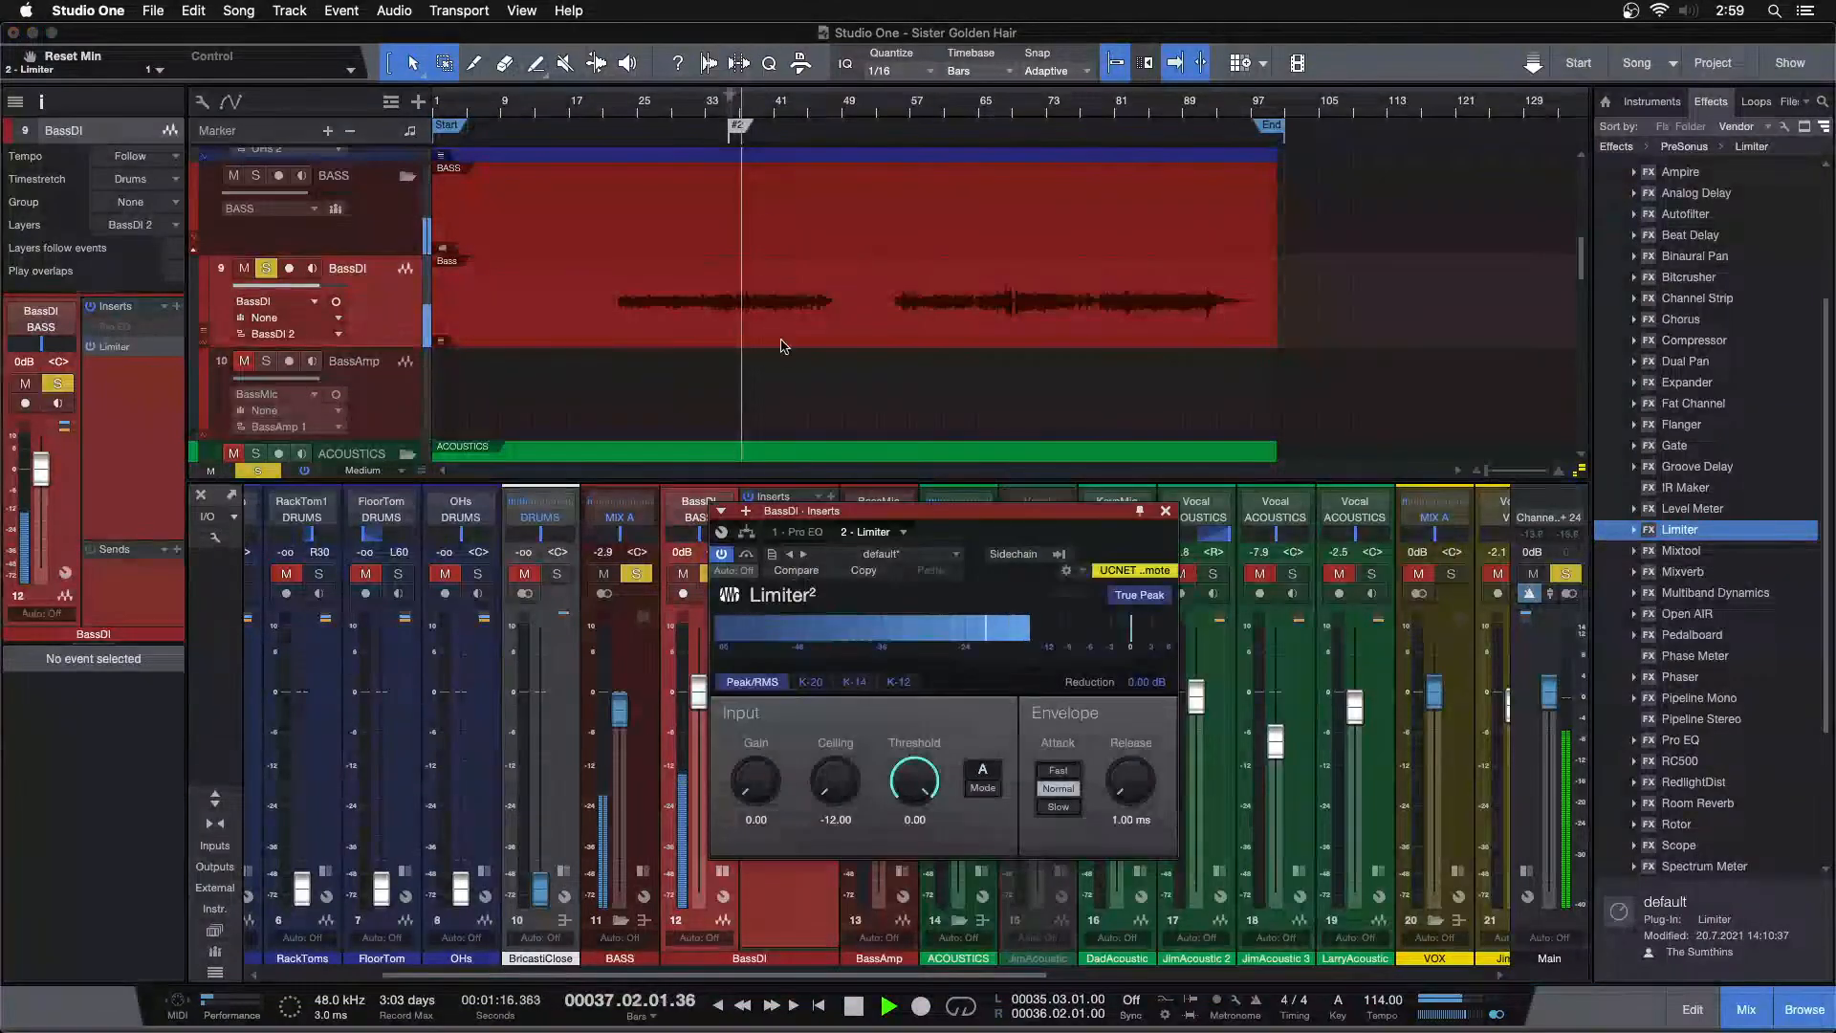
{"action": "left_click_drag", "start_coordinate": [763, 107], "coordinate": [990, 45]}
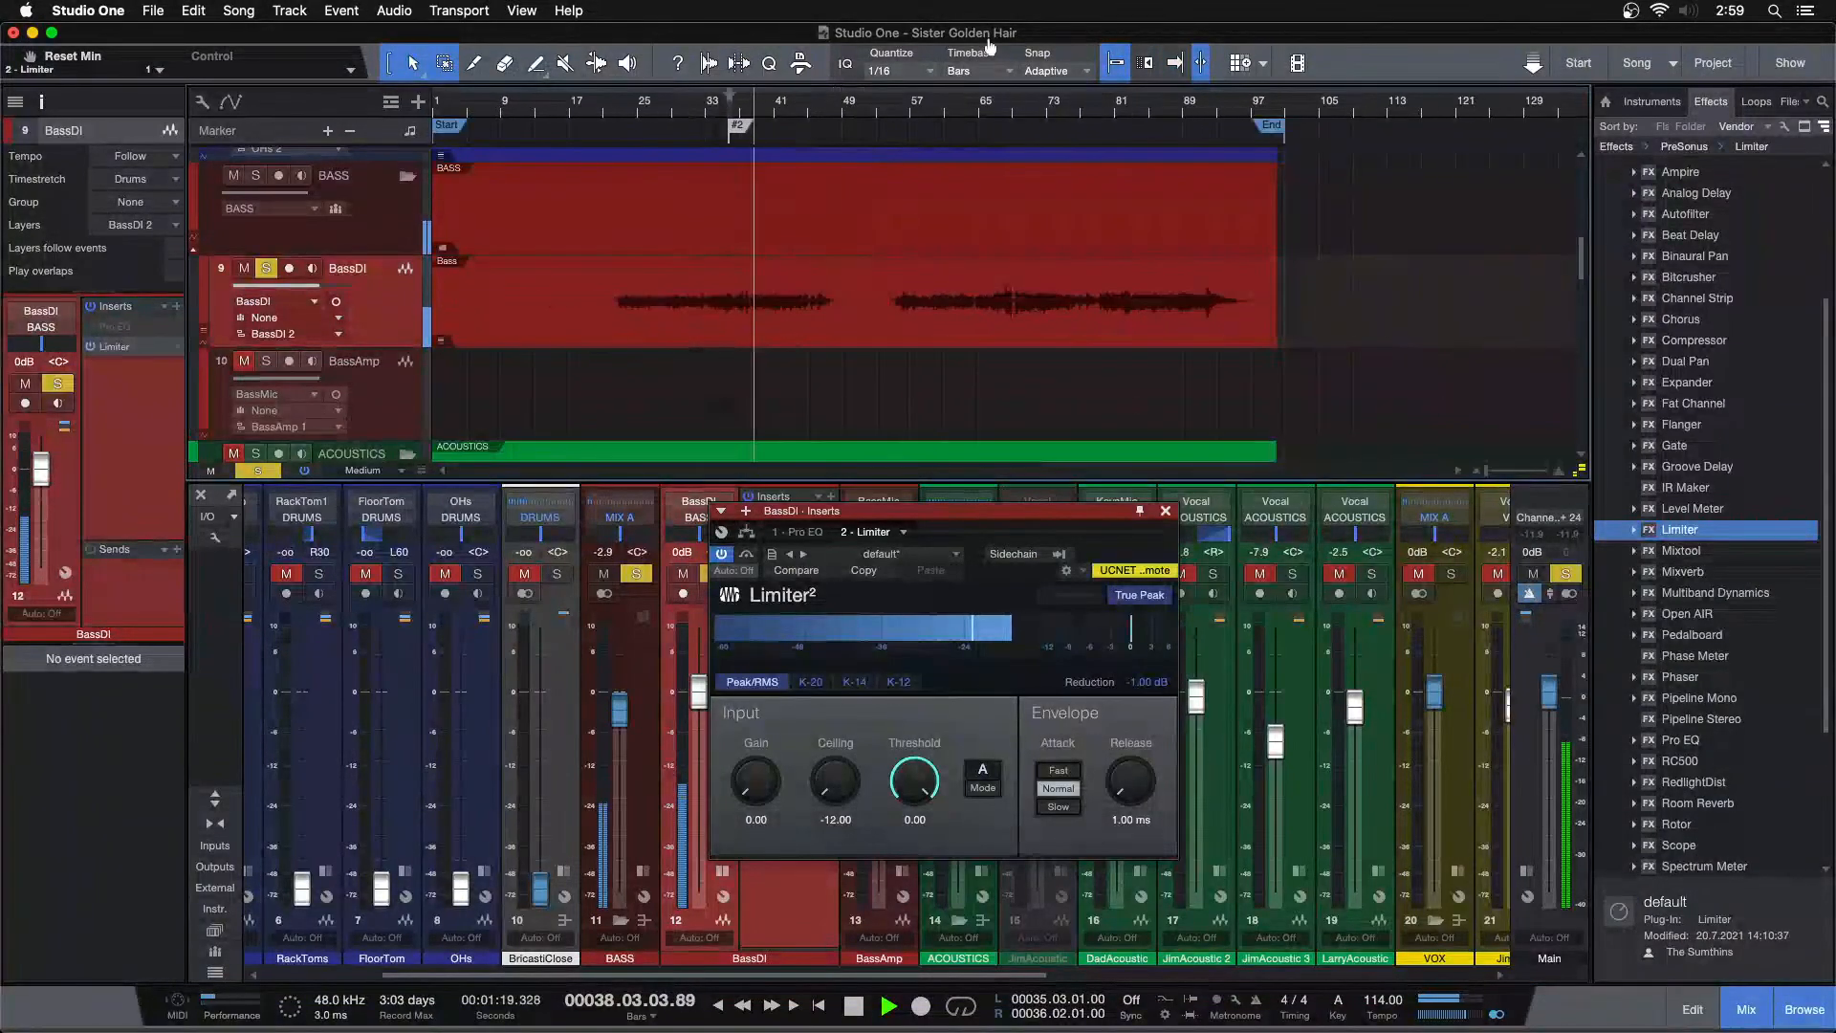
{"action": "left_click", "coordinate": [1004, 328]}
{"action": "key", "text": "space"}
Enable Event FX on the selected bass event and render it
{"action": "left_click", "coordinate": [120, 684]}
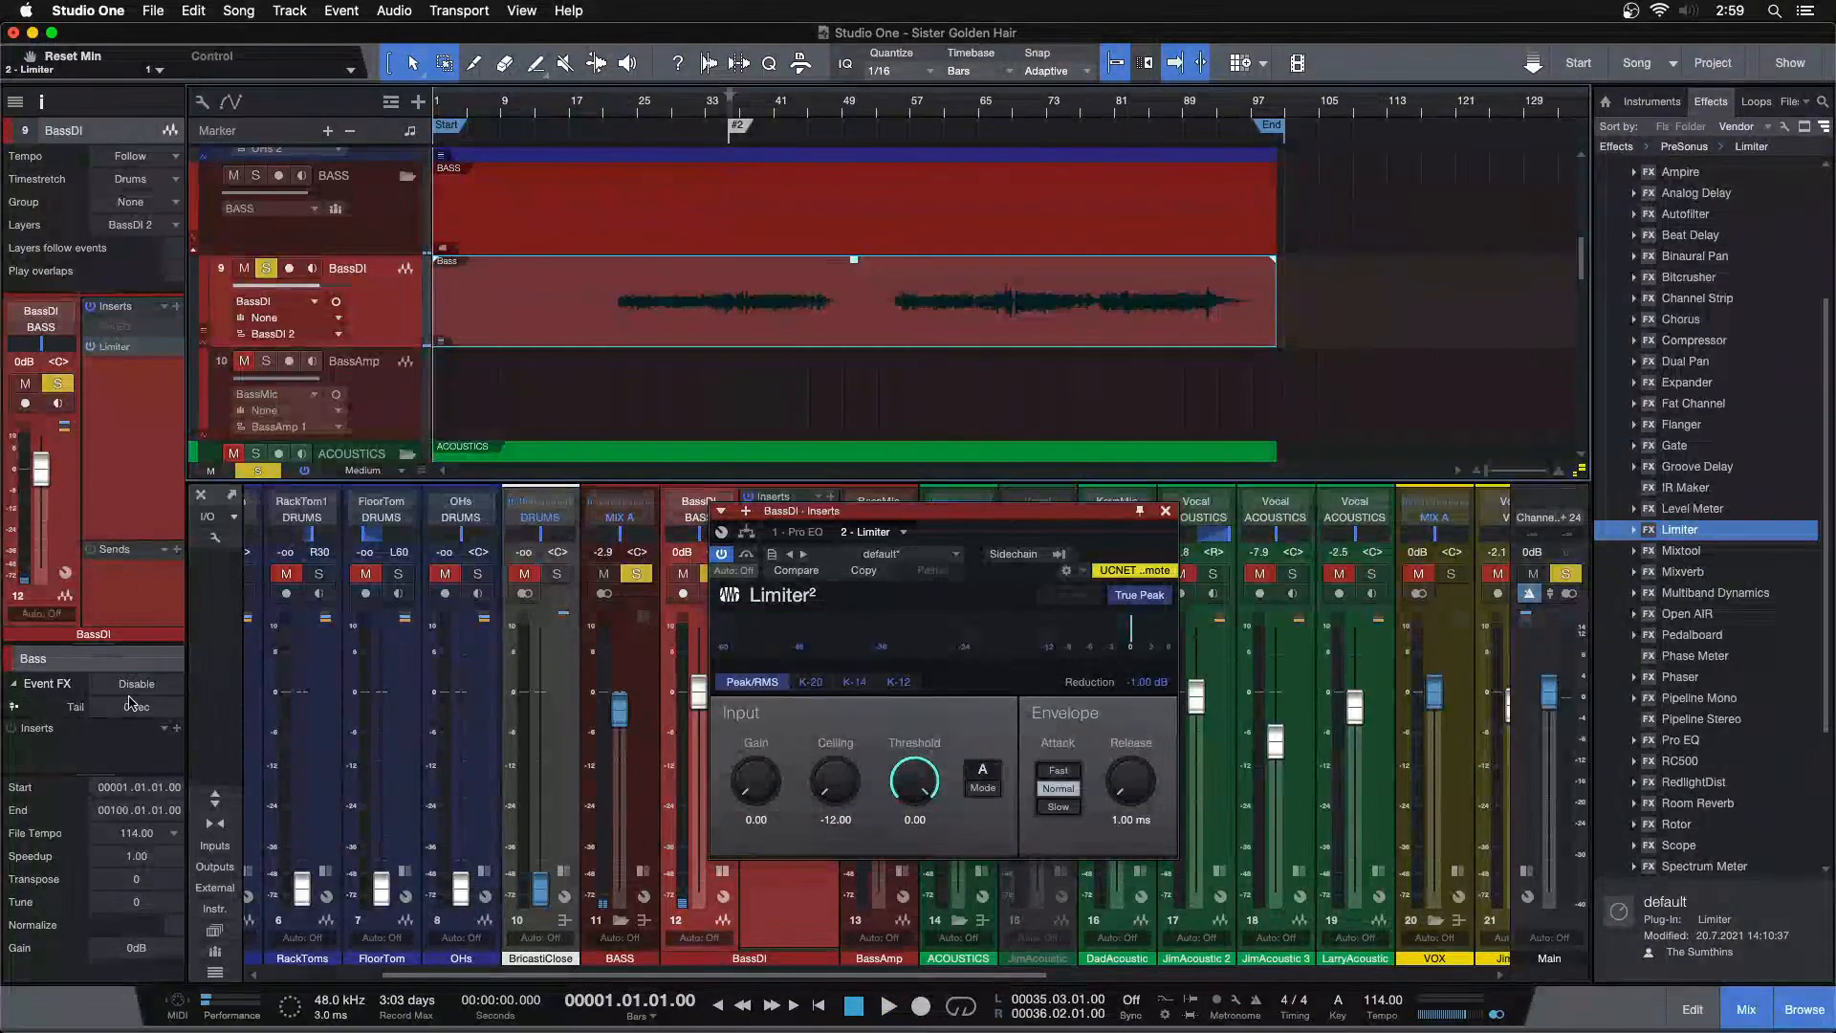
{"action": "left_click_drag", "start_coordinate": [122, 746], "coordinate": [121, 748]}
{"action": "left_click", "coordinate": [137, 684]}
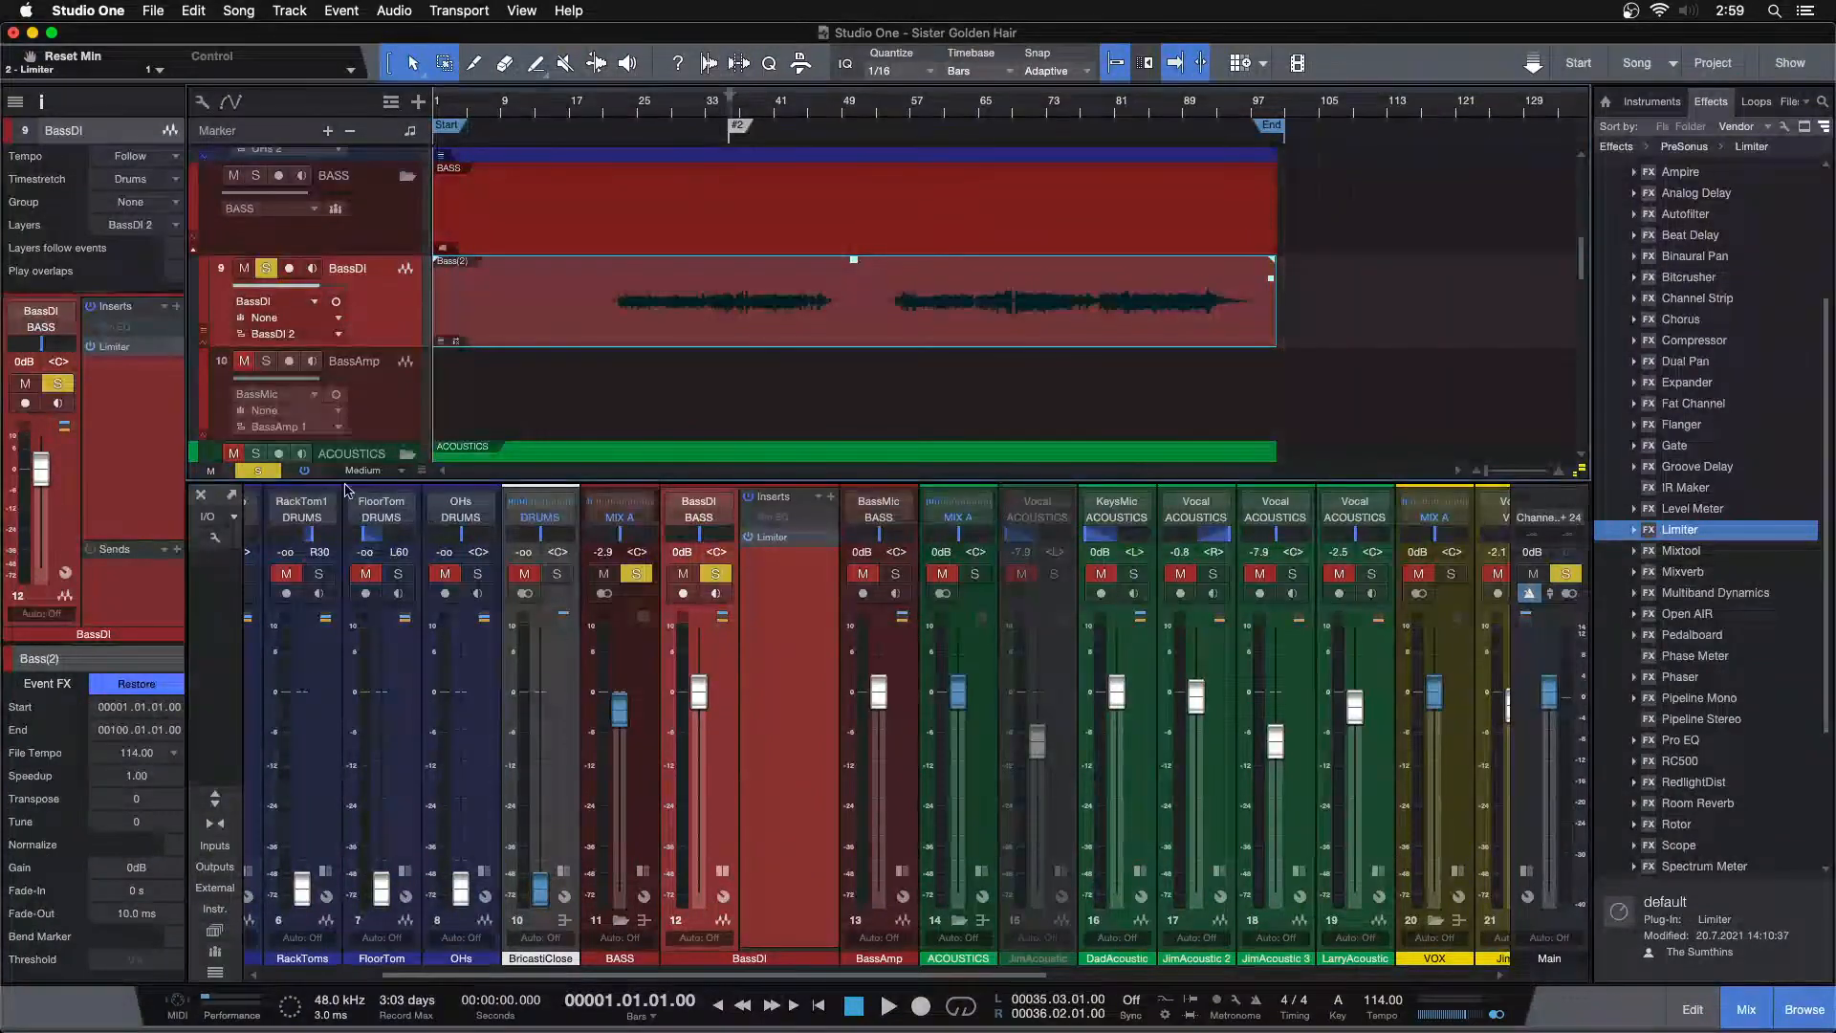
Remove the Limiter insert from the BassDI channel
{"action": "right_click", "coordinate": [119, 346]}
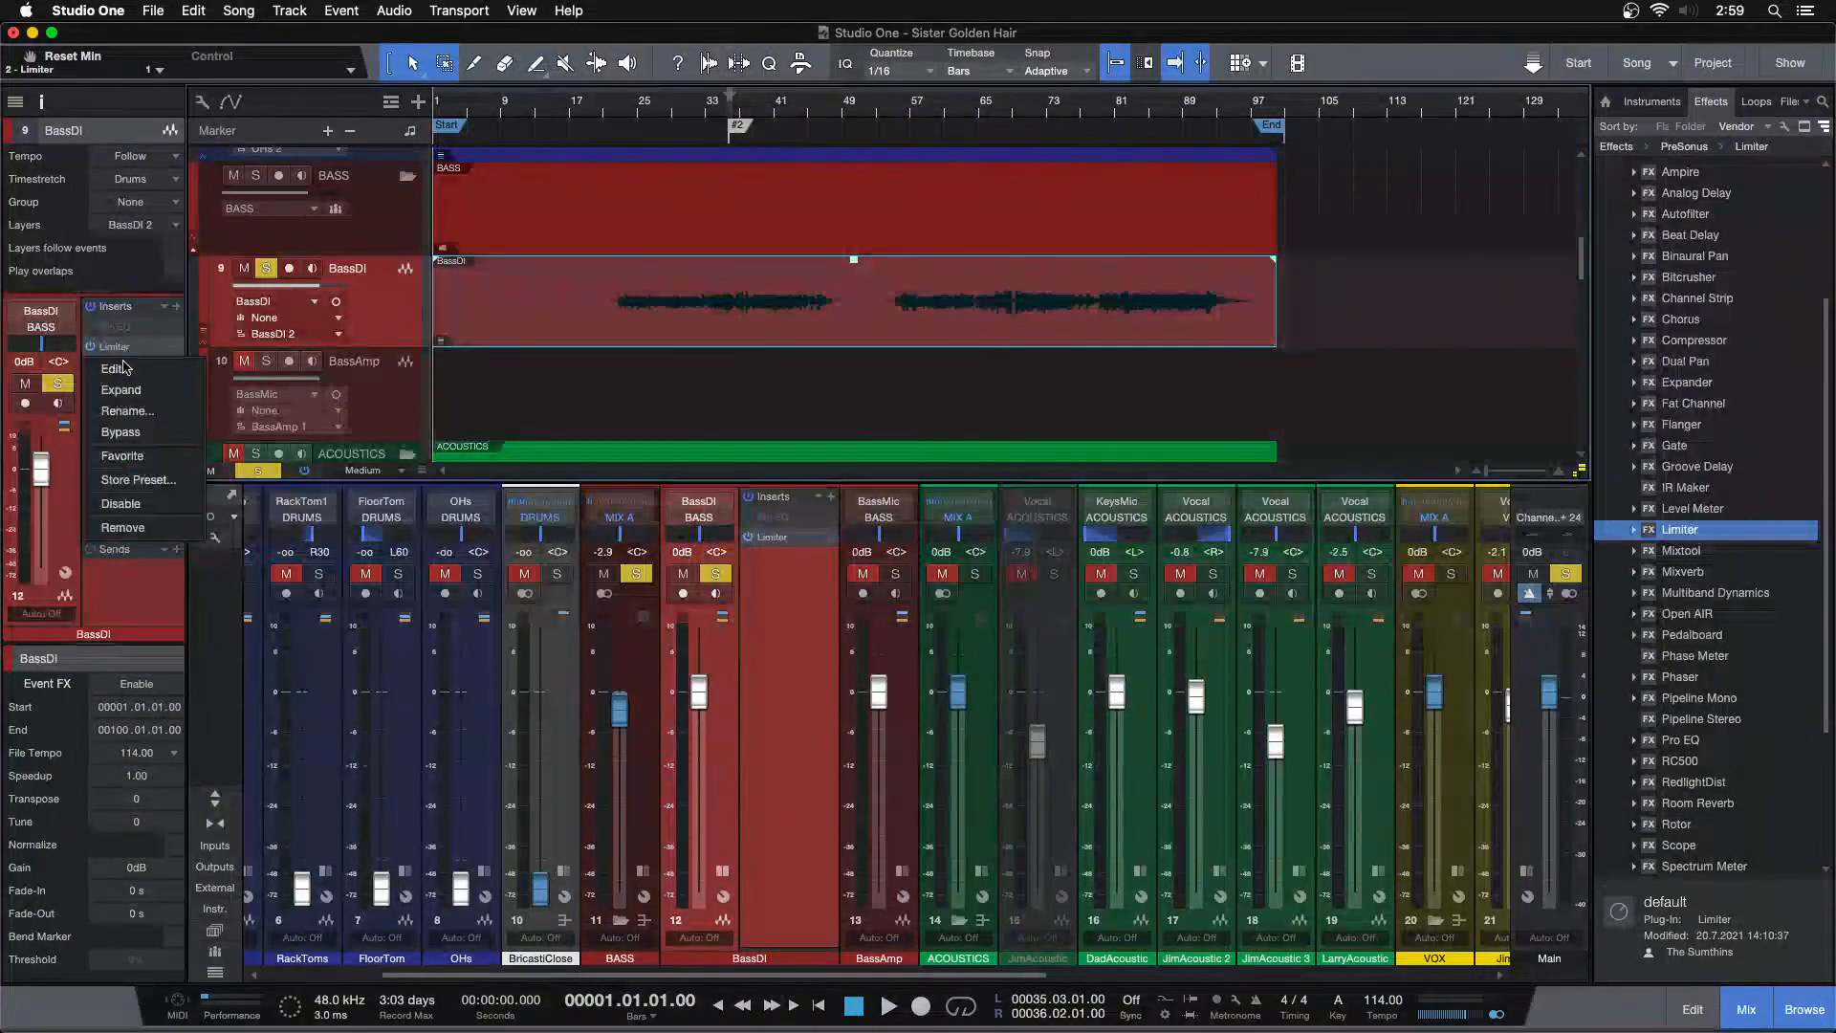
{"action": "left_click", "coordinate": [146, 529]}
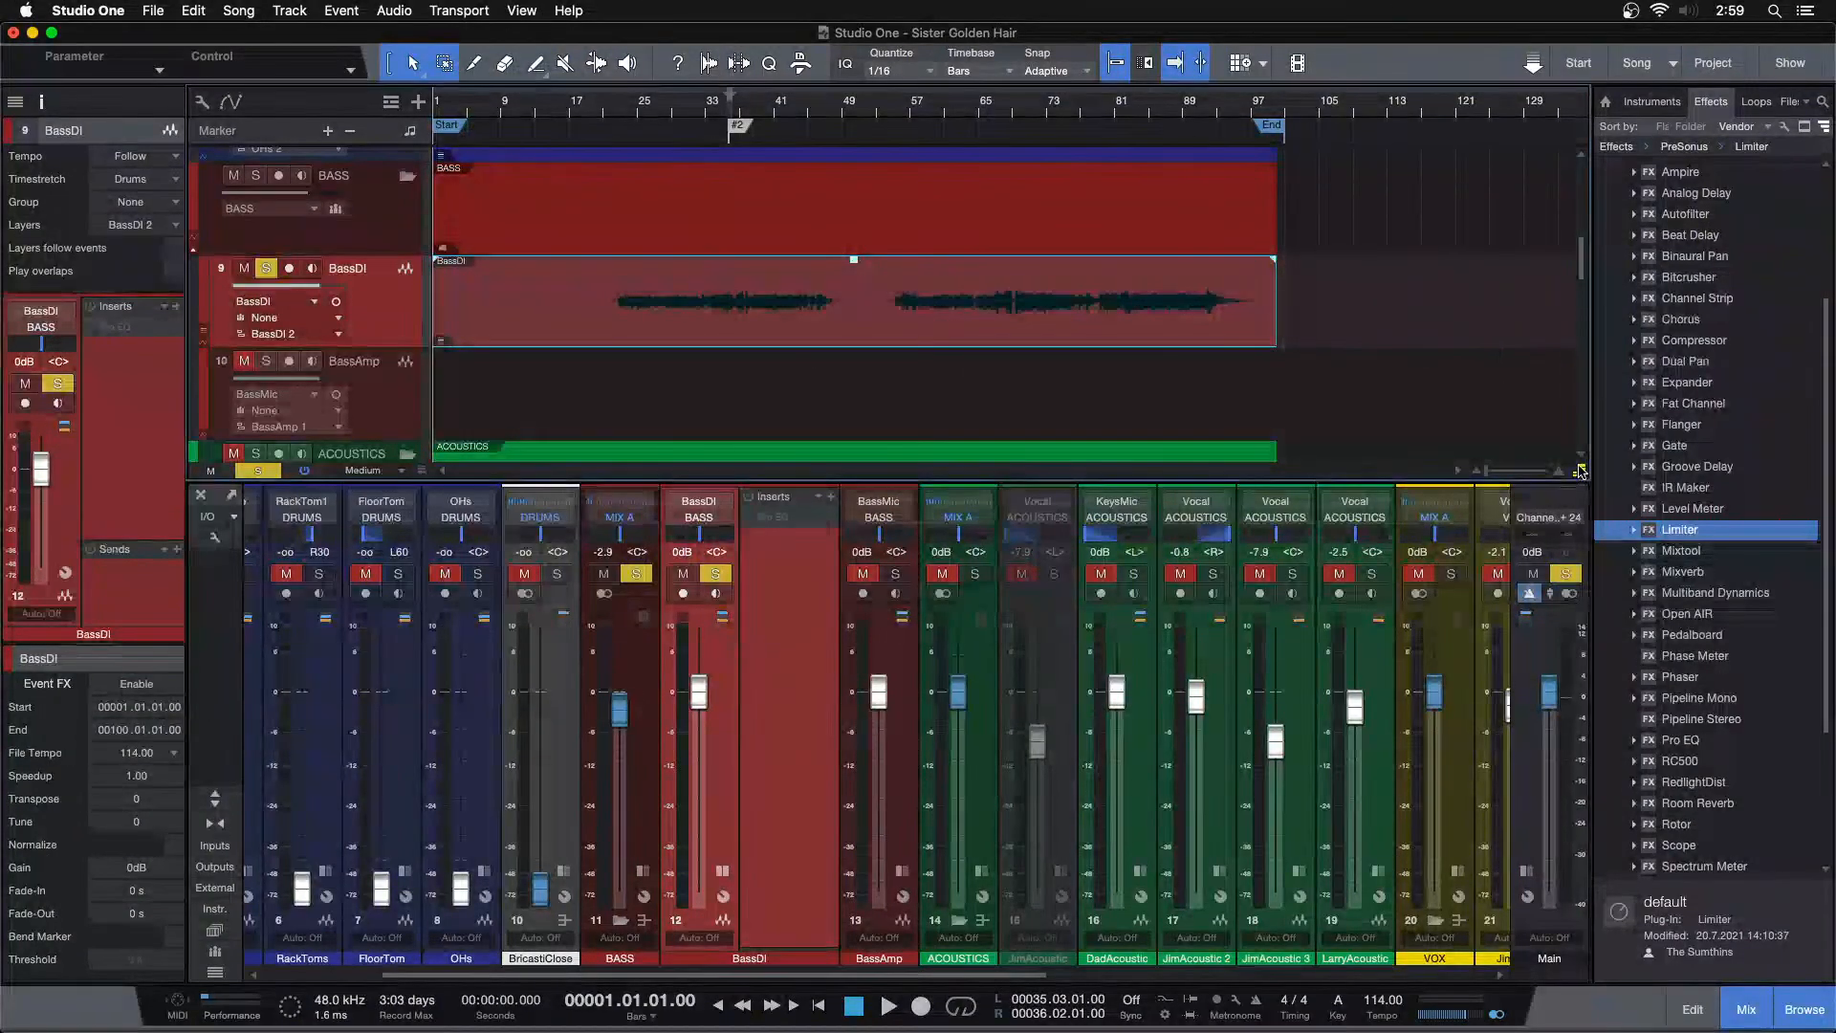
Play back the bass from the start of the song, switching between arrangement and console views to audition it
{"action": "key", "text": "F3"}
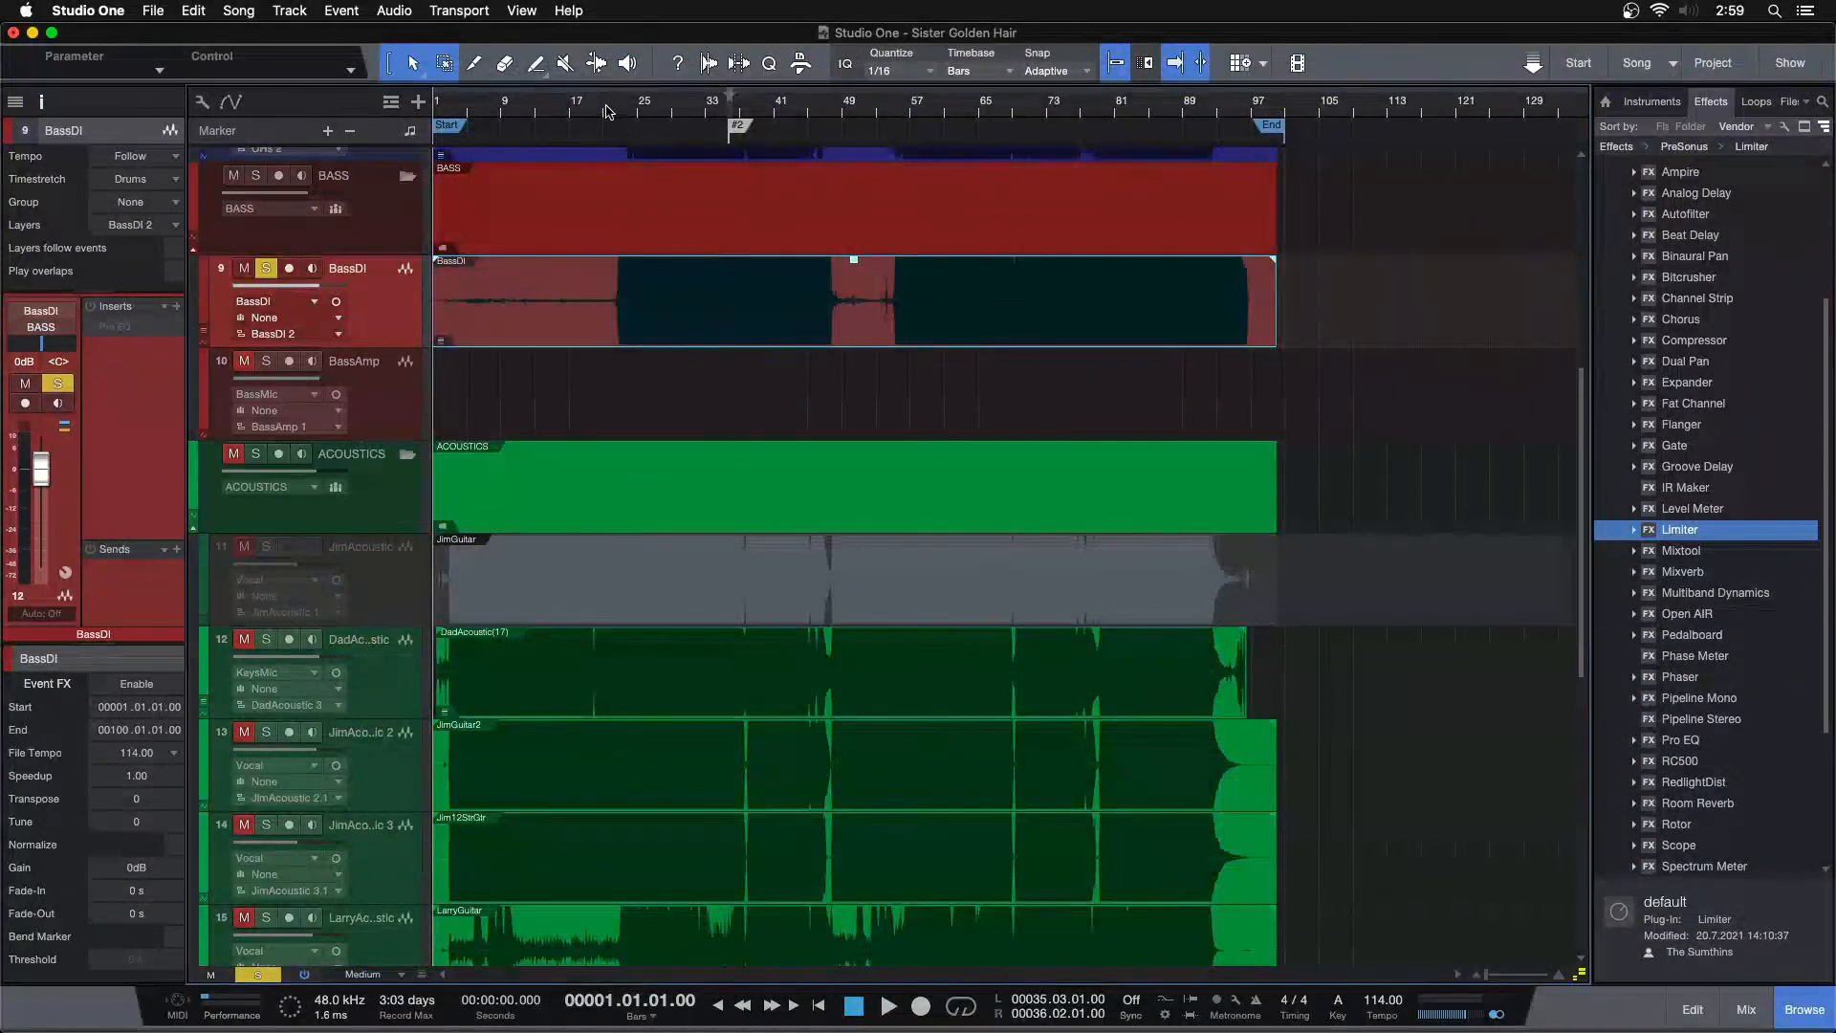
{"action": "left_click", "coordinate": [460, 103]}
{"action": "key", "text": "space"}
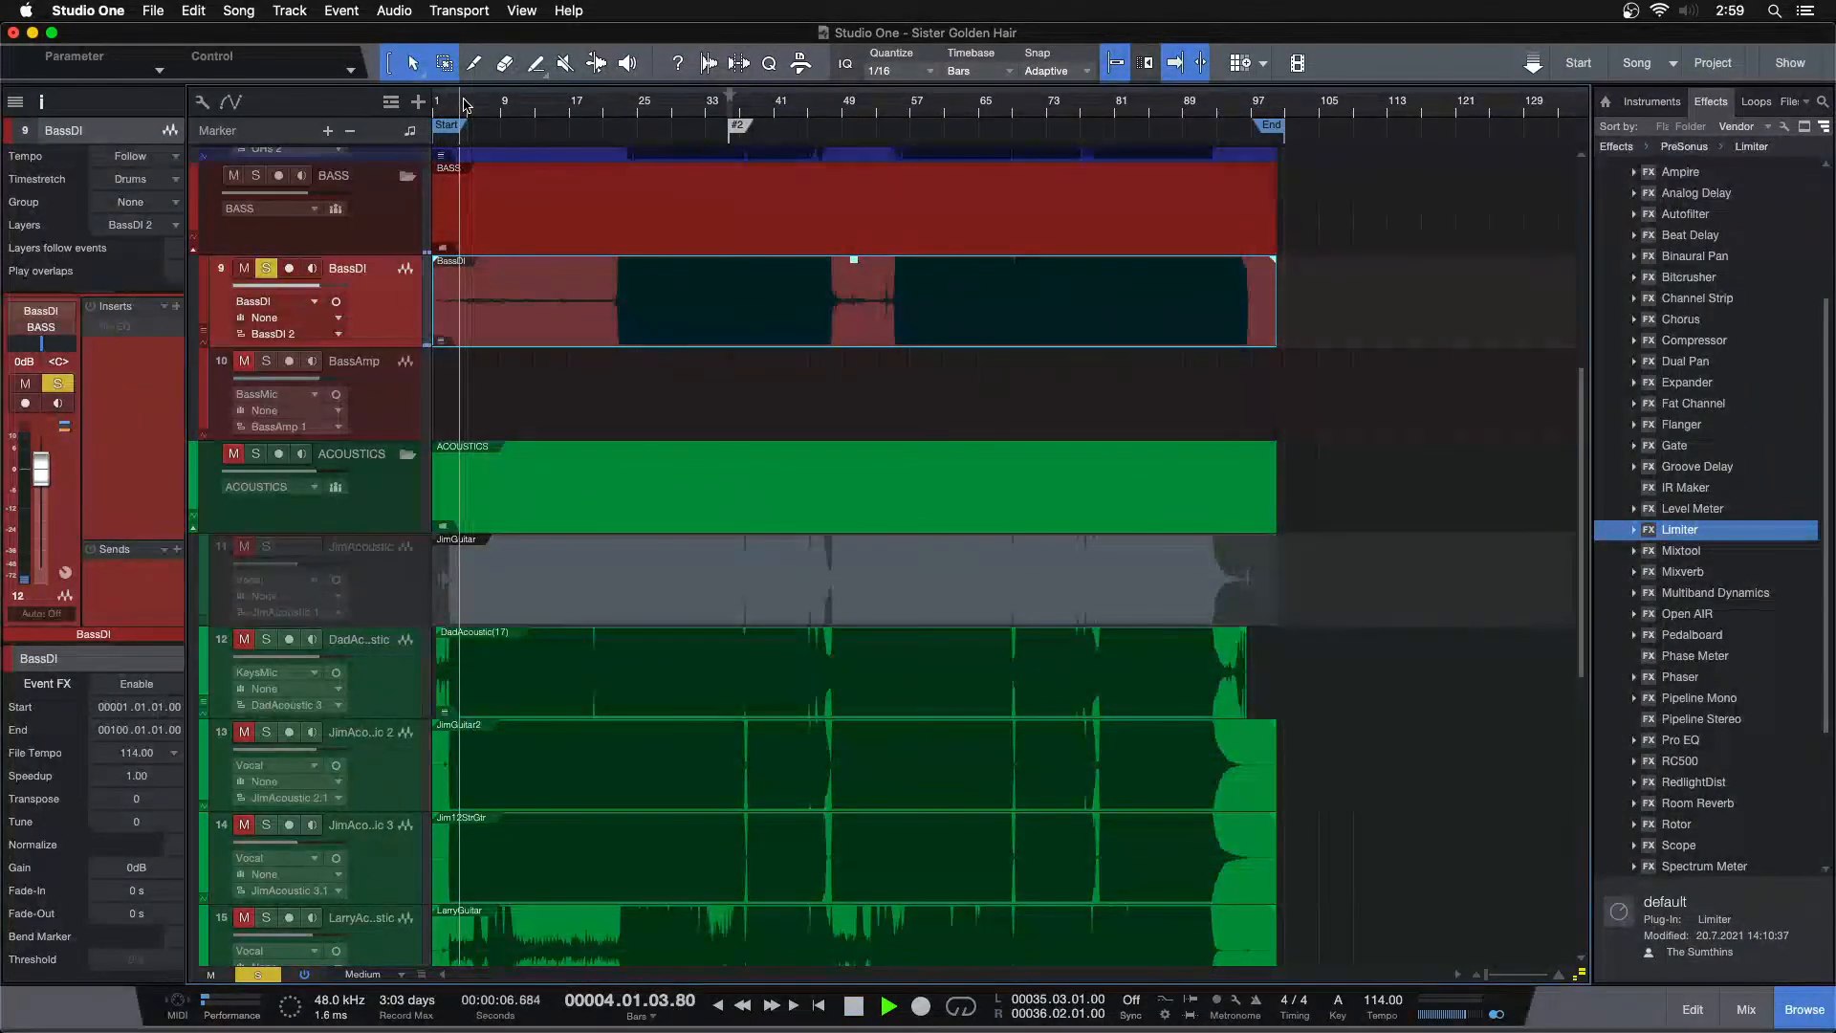
{"action": "key", "text": "e"}
{"action": "key", "text": "e"}
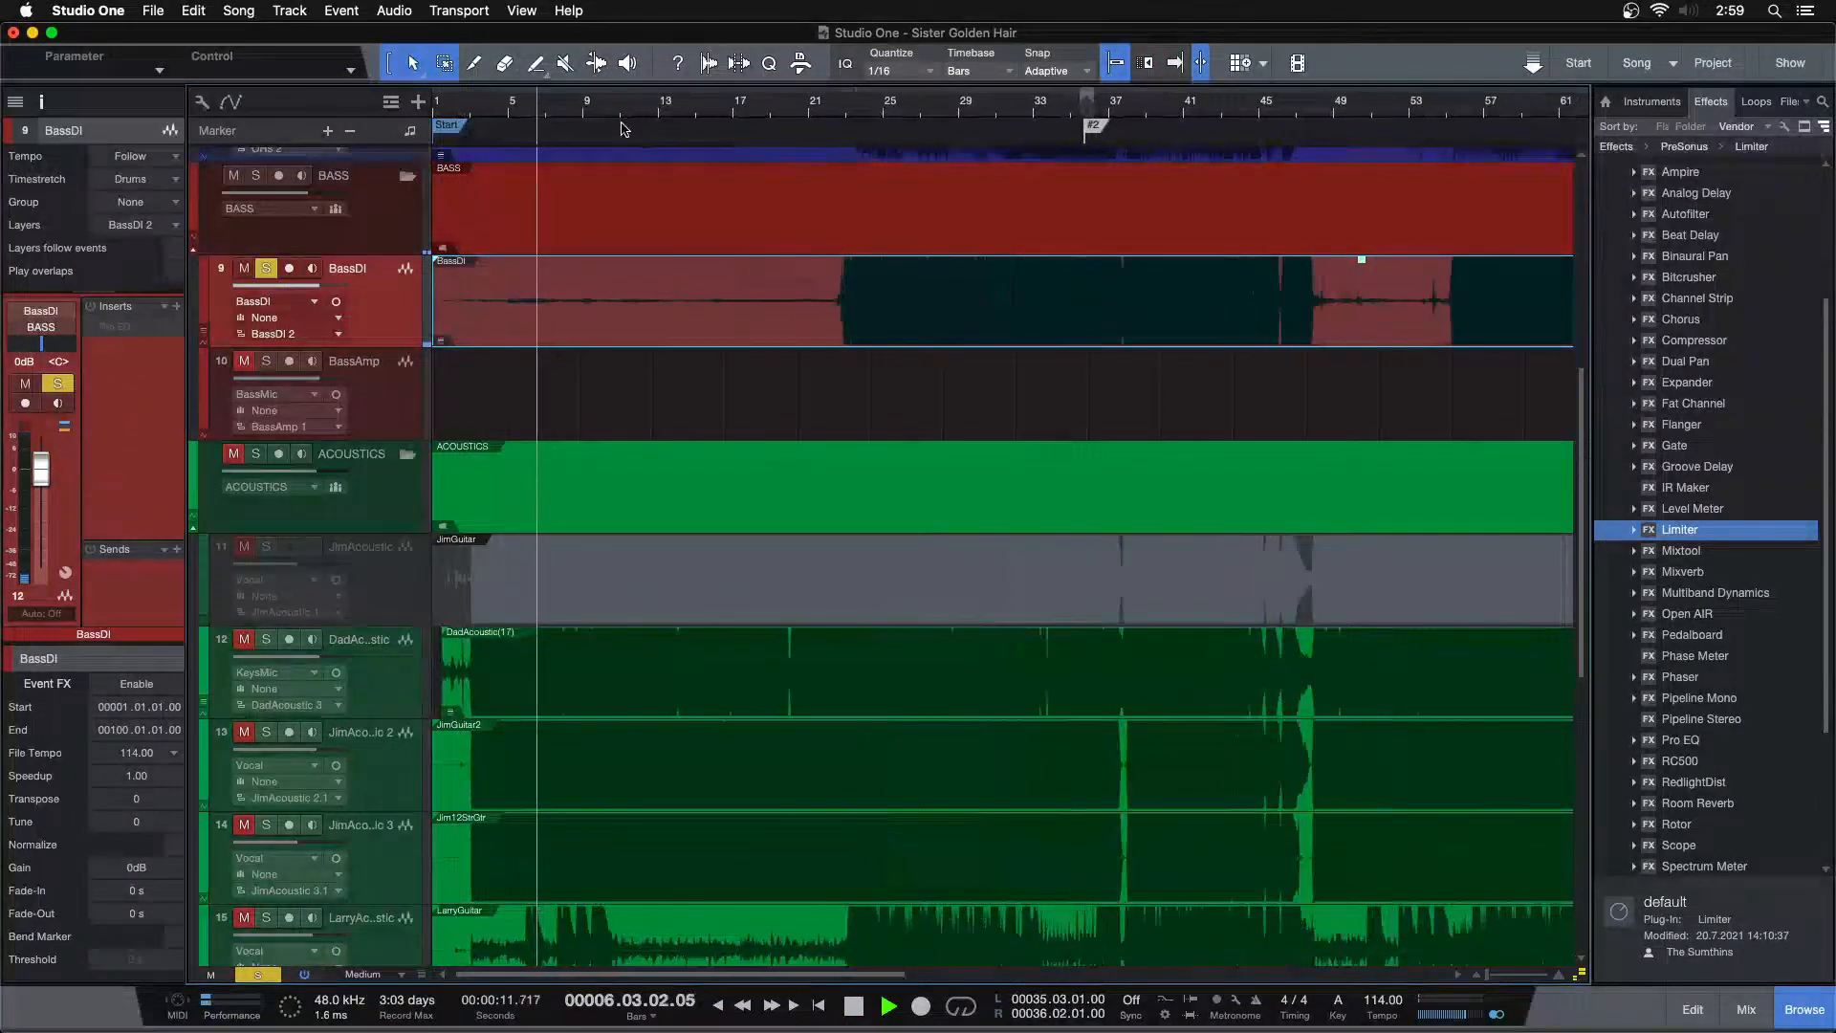
{"action": "key", "text": "F3"}
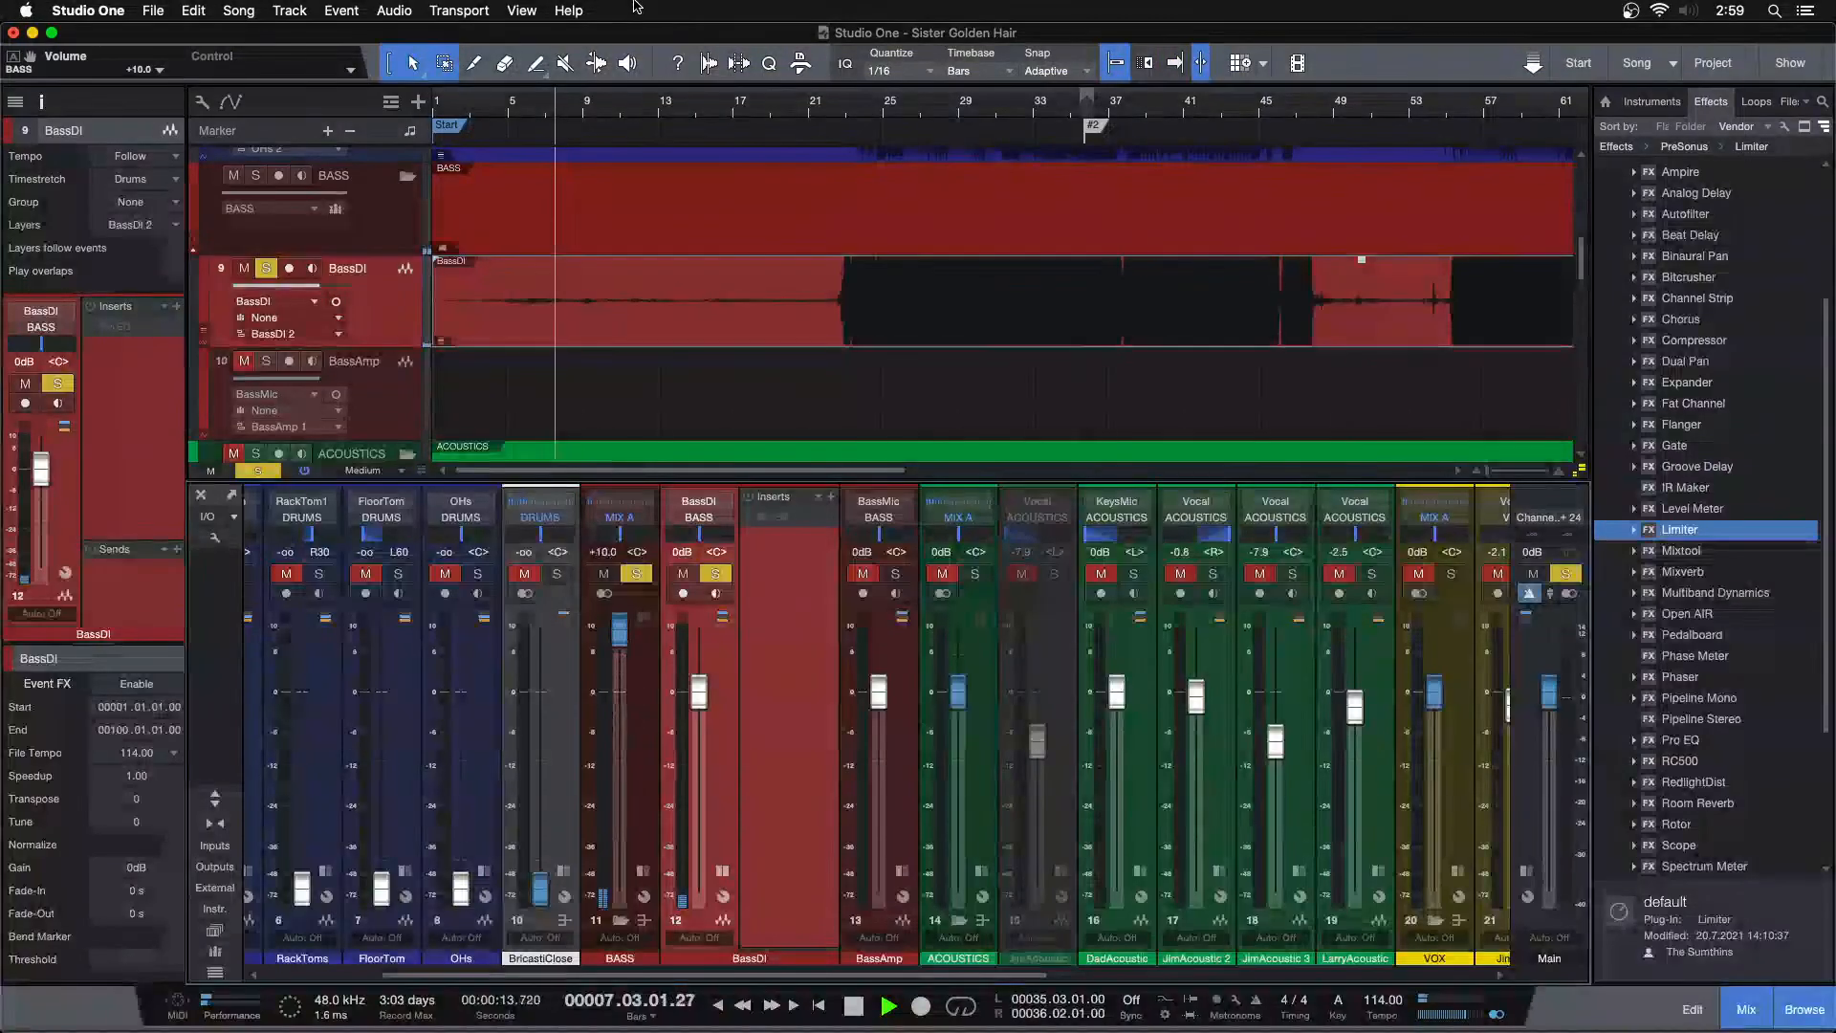
{"action": "key", "text": "f"}
{"action": "left_click", "coordinate": [486, 110]}
{"action": "left_click", "coordinate": [525, 108]}
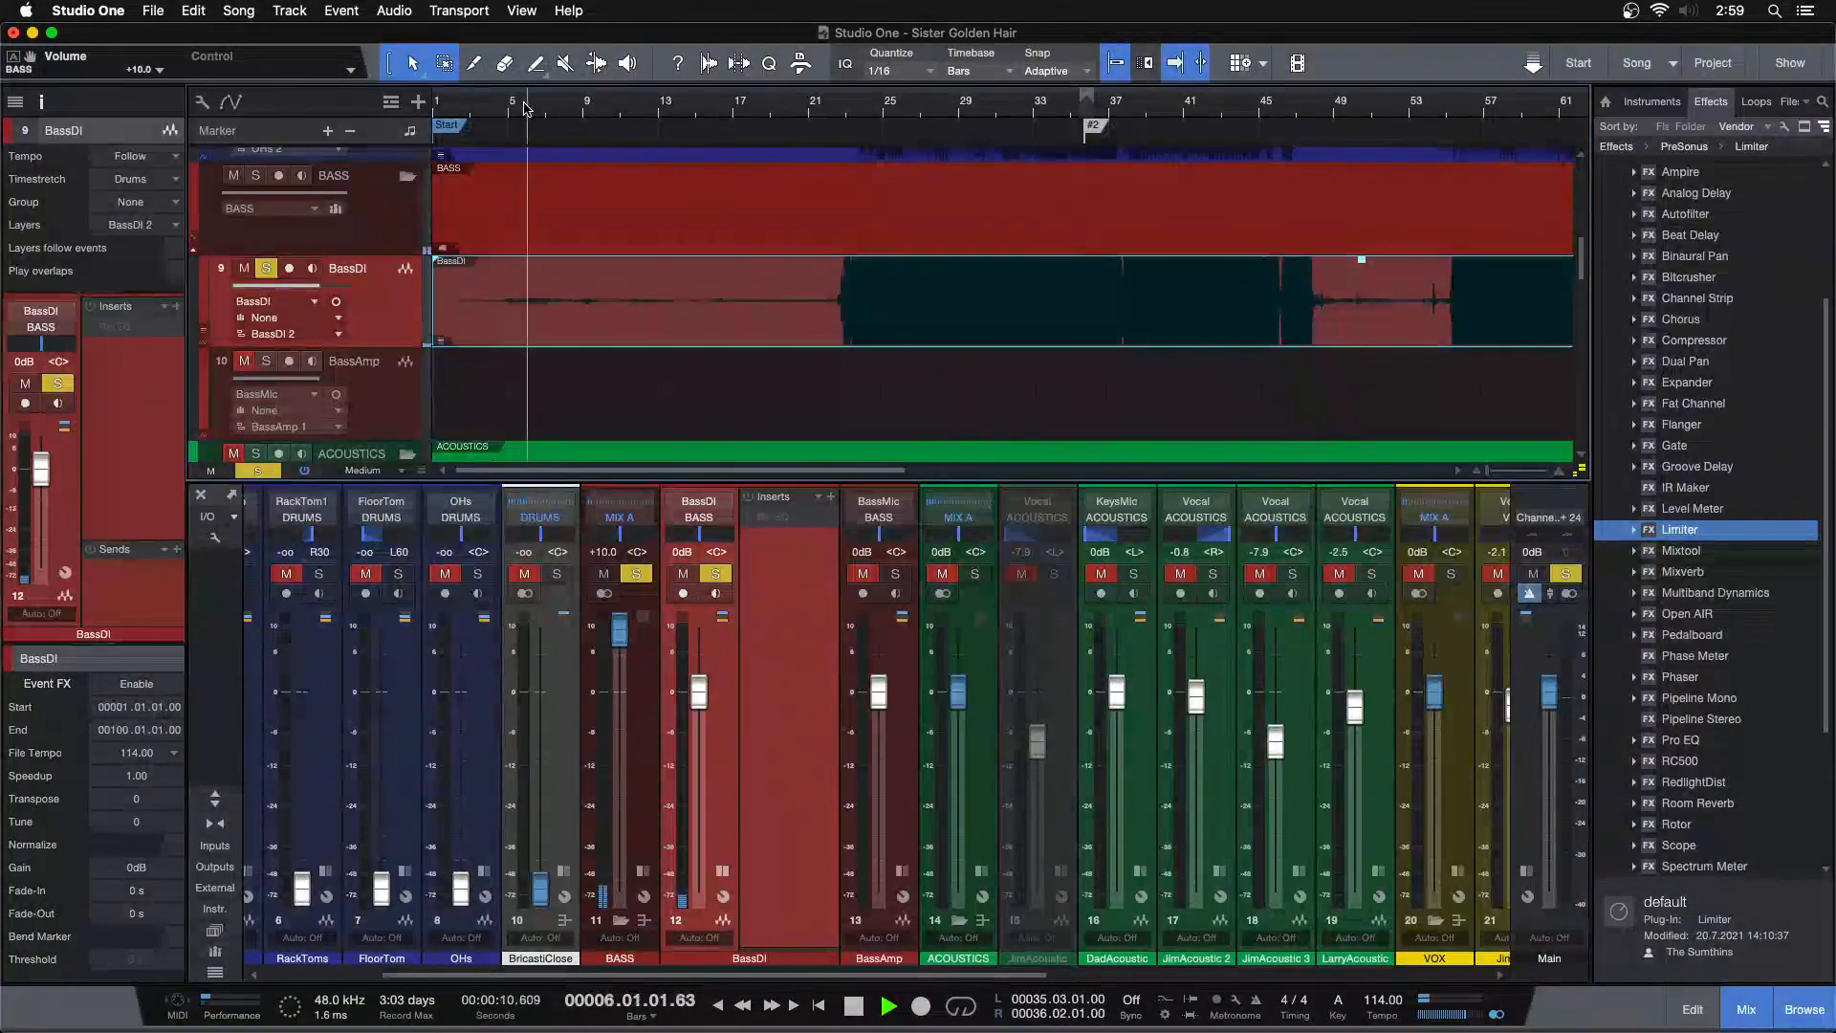
{"action": "left_click", "coordinate": [635, 107]}
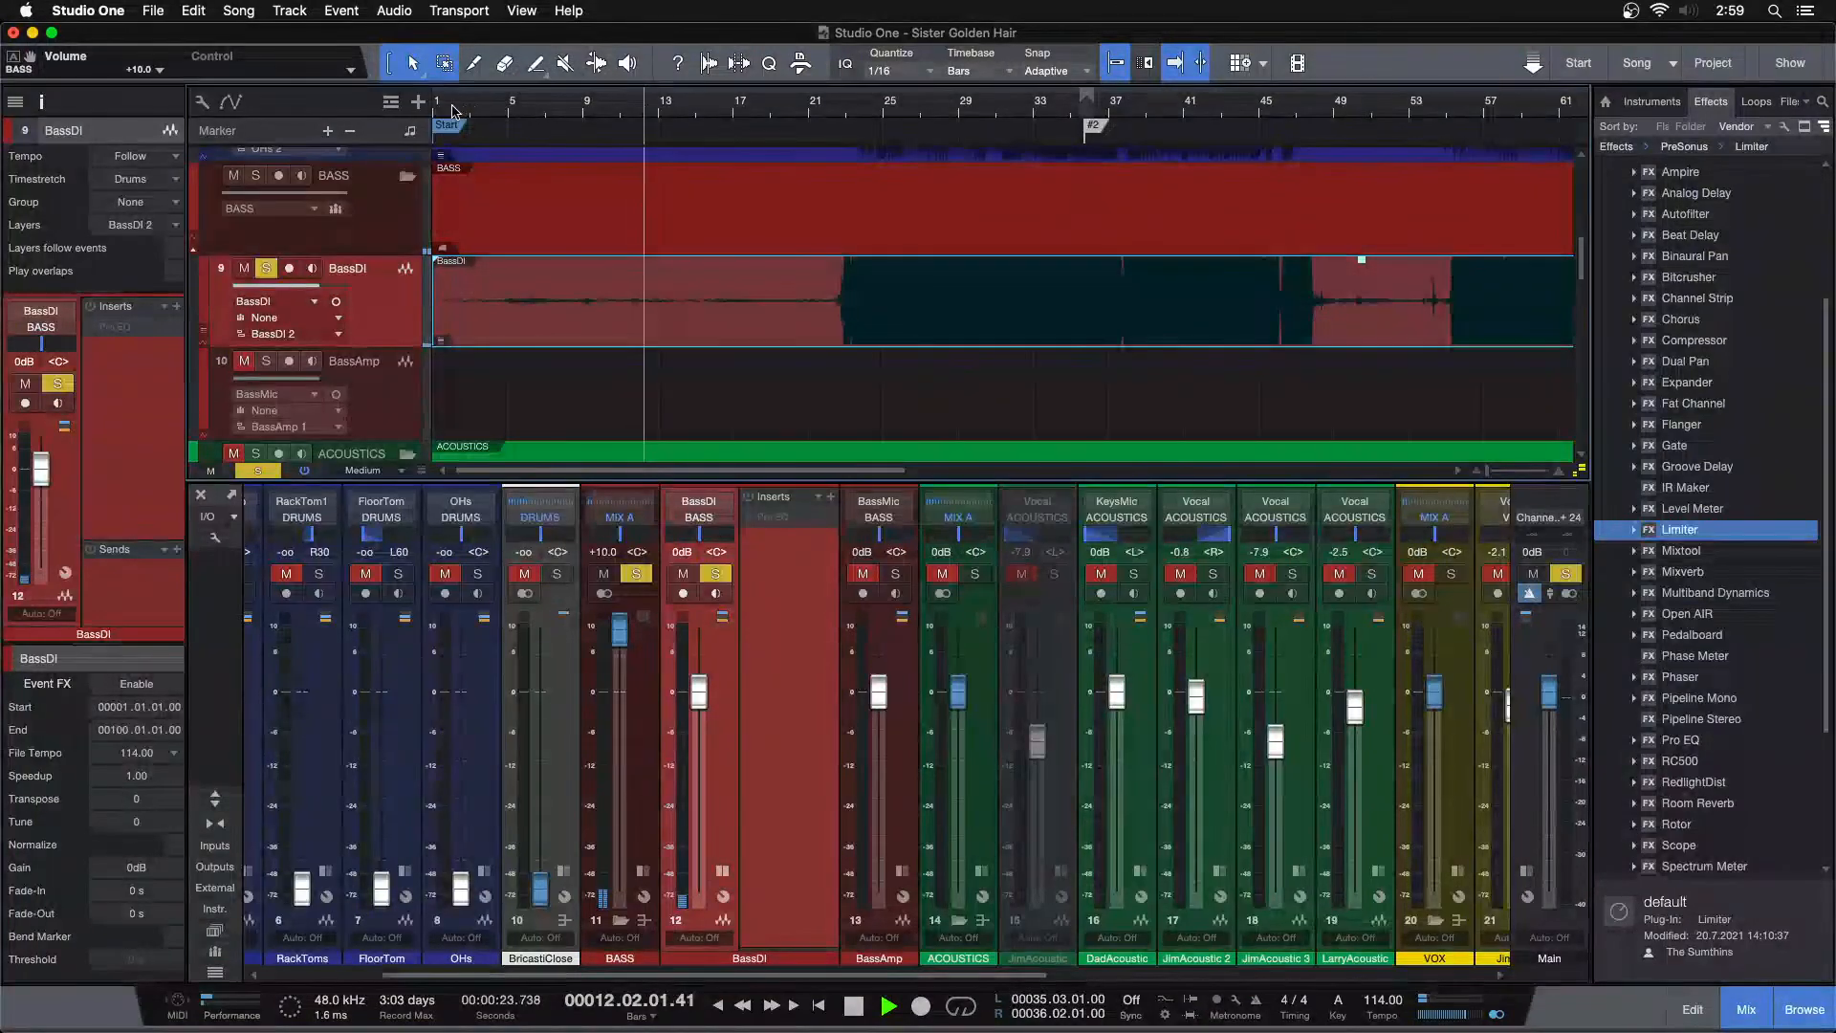
Trim the bass event's start to about bar 22.3 and give it a fade-in of about 684 ms
{"action": "left_click_drag", "start_coordinate": [436, 306], "coordinate": [808, 306]}
{"action": "left_click_drag", "start_coordinate": [830, 108], "coordinate": [794, 171]}
{"action": "left_click_drag", "start_coordinate": [616, 314], "coordinate": [885, 277]}
{"action": "left_click", "coordinate": [851, 108]}
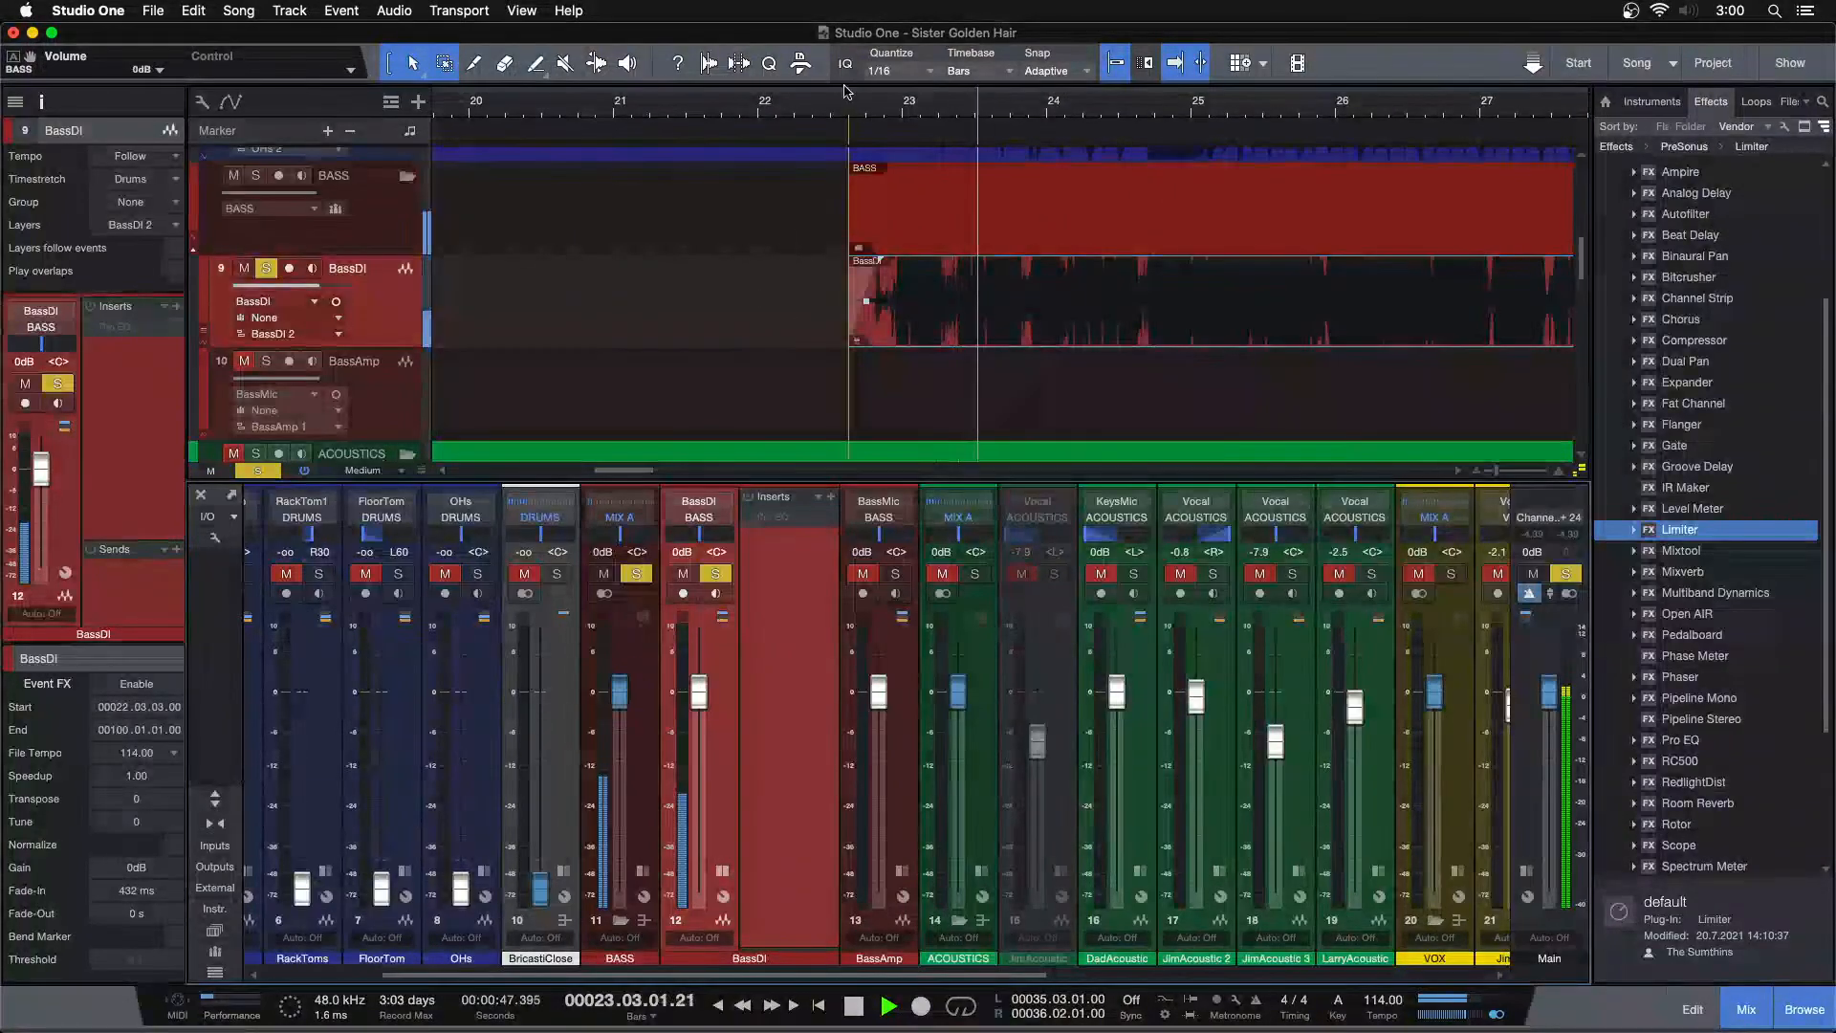
{"action": "left_click", "coordinate": [841, 112]}
{"action": "left_click_drag", "start_coordinate": [881, 260], "coordinate": [901, 271]}
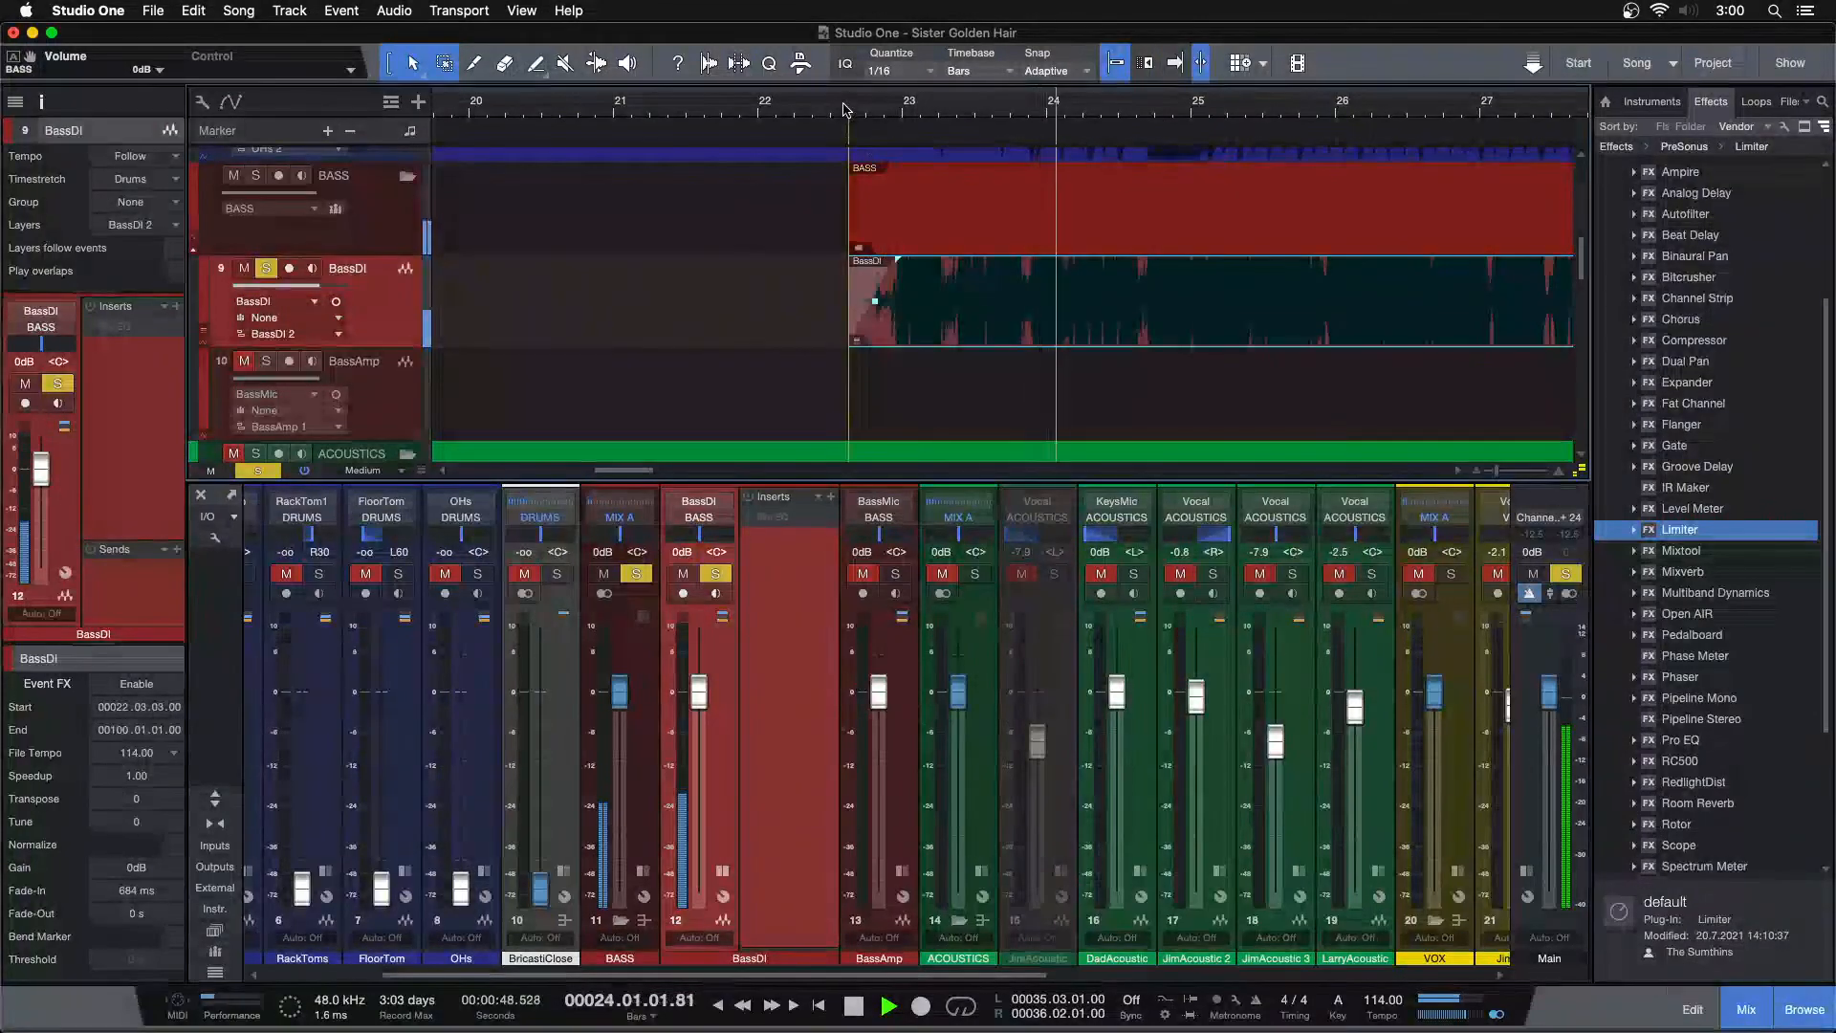
Select and delete the quiet part of the bass event from bar 48.3 to bar 55
{"action": "left_click_drag", "start_coordinate": [841, 110], "coordinate": [658, 36]}
{"action": "left_click_drag", "start_coordinate": [845, 128], "coordinate": [750, 147]}
{"action": "left_click", "coordinate": [703, 105]}
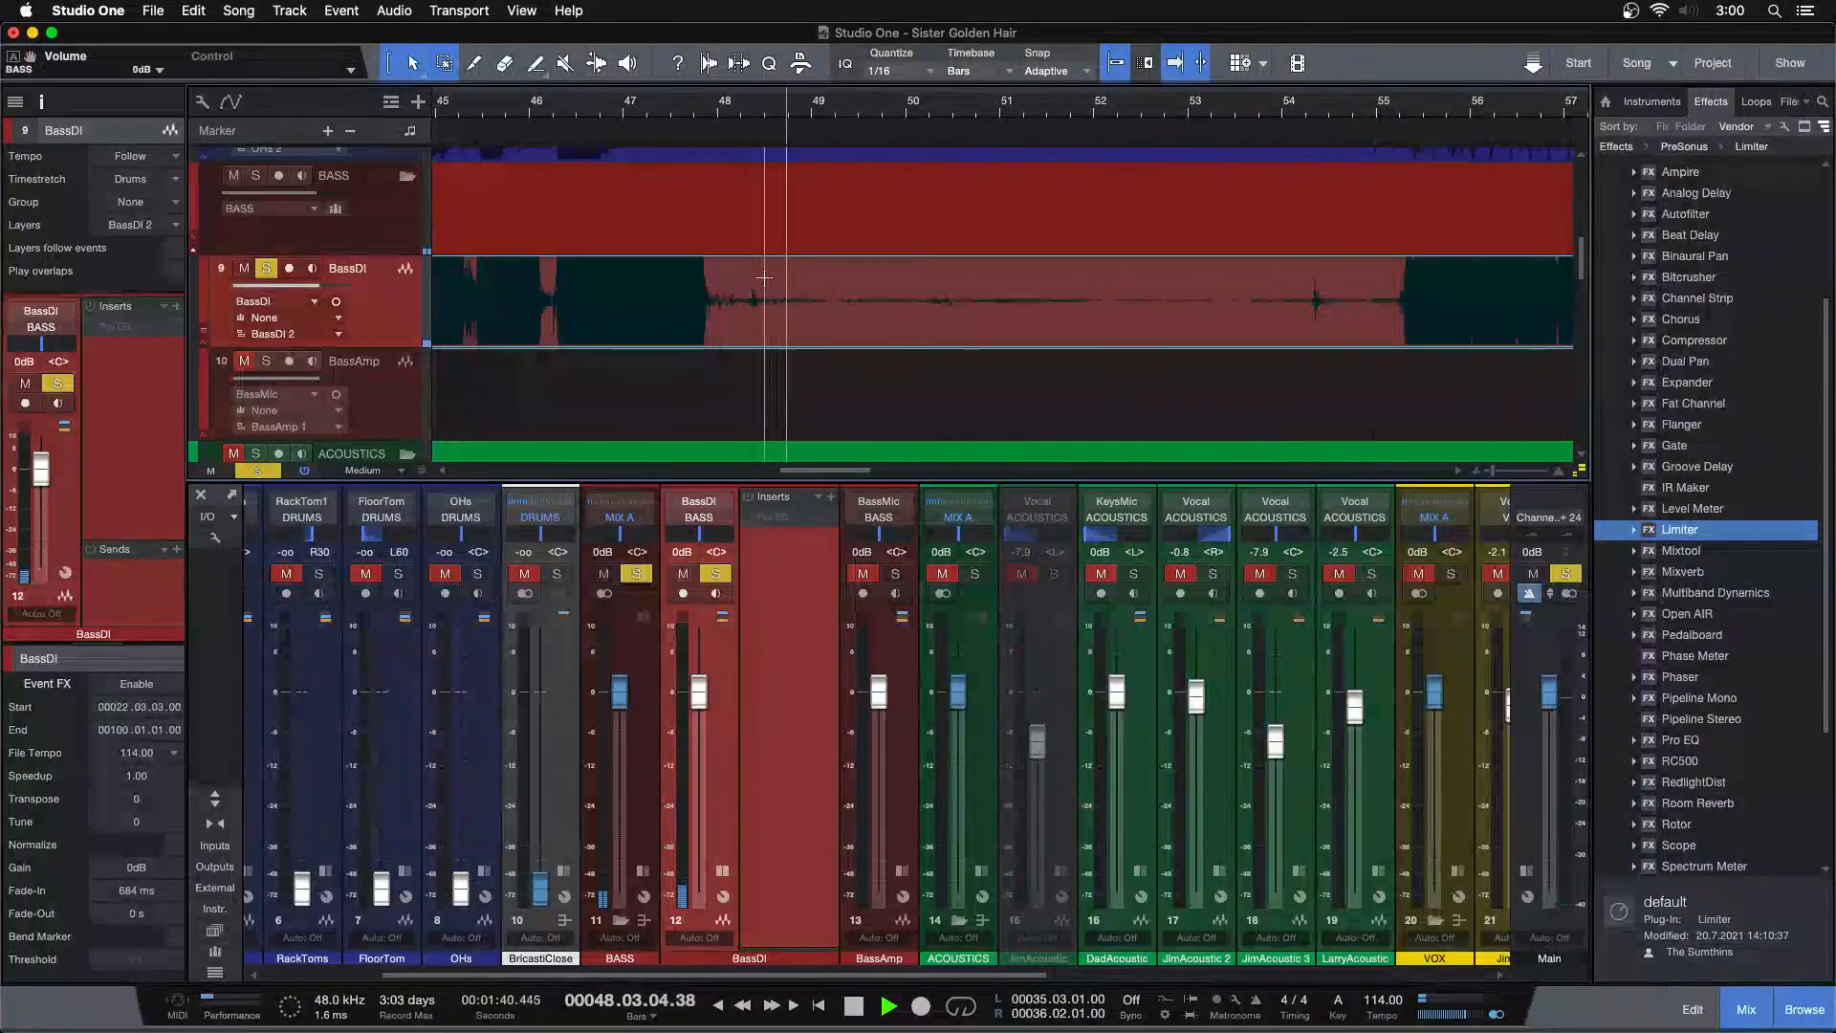
{"action": "left_click_drag", "start_coordinate": [764, 277], "coordinate": [997, 306]}
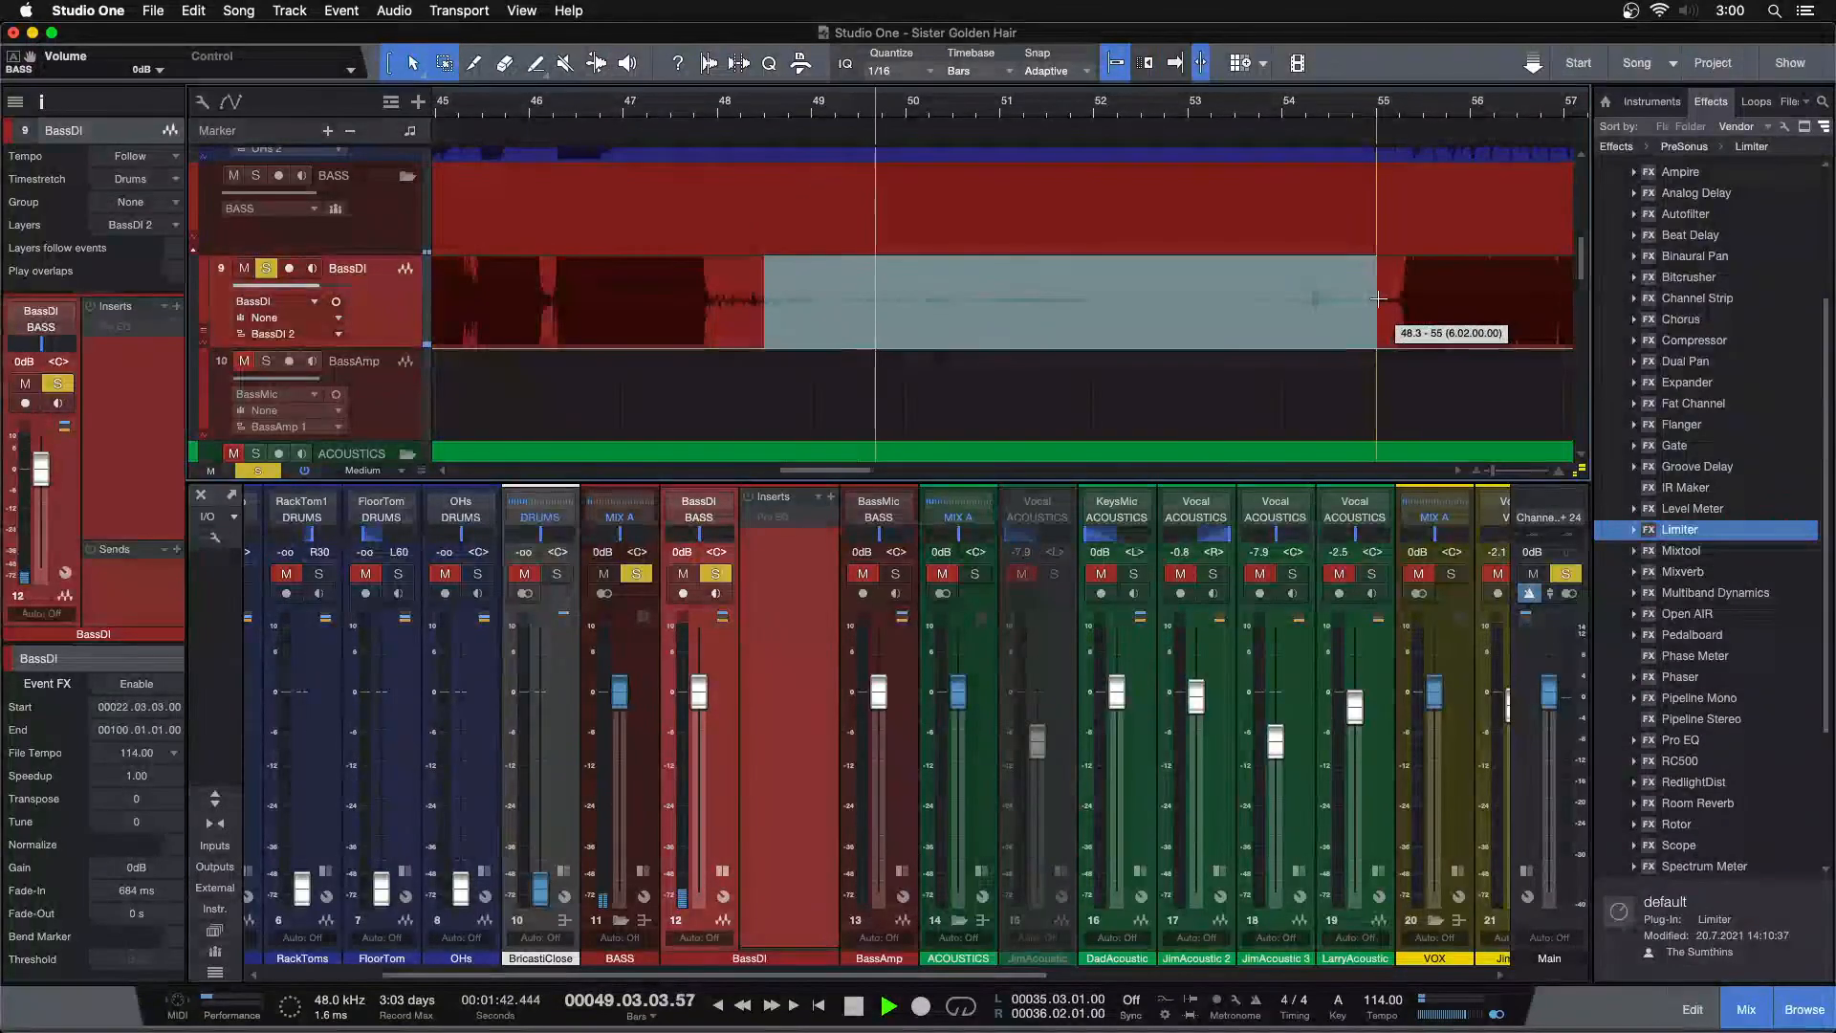
{"action": "key", "text": "Delete"}
Add a fade-in of about 411 ms to the bass event starting at bar 55
{"action": "left_click_drag", "start_coordinate": [1396, 98], "coordinate": [1043, 139]}
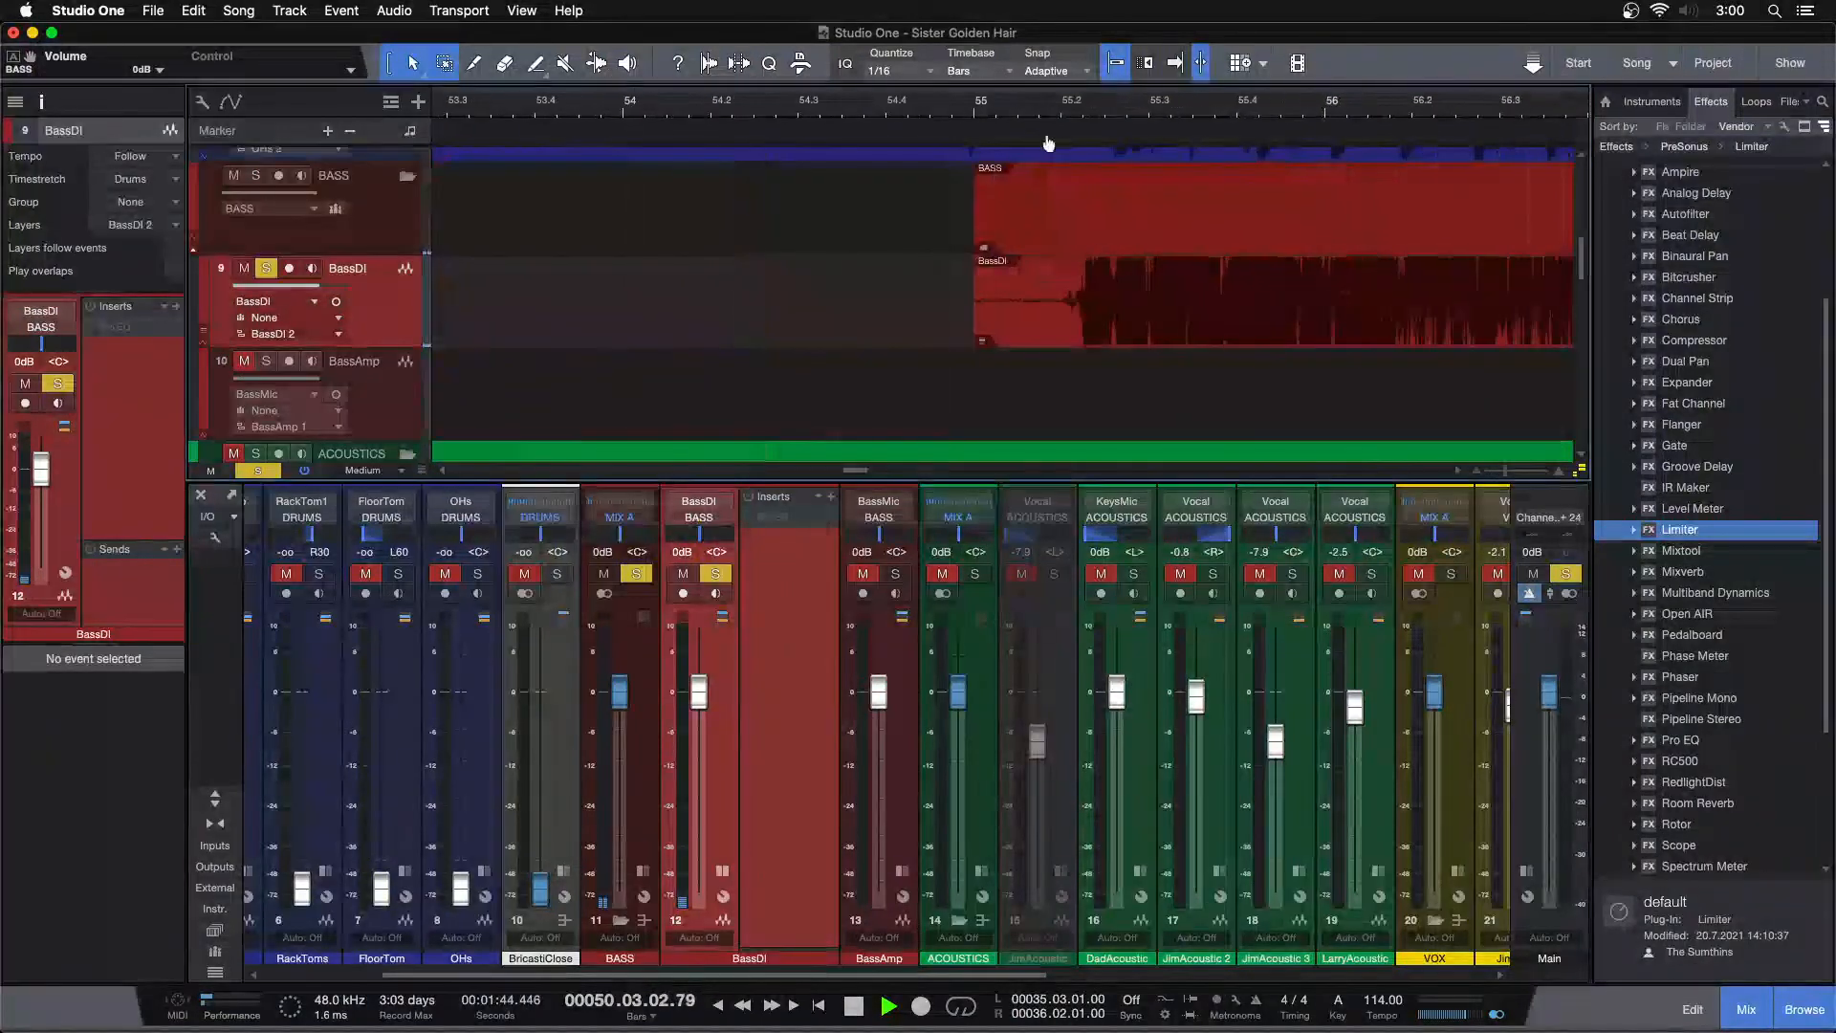
{"action": "left_click_drag", "start_coordinate": [975, 300], "coordinate": [1088, 273]}
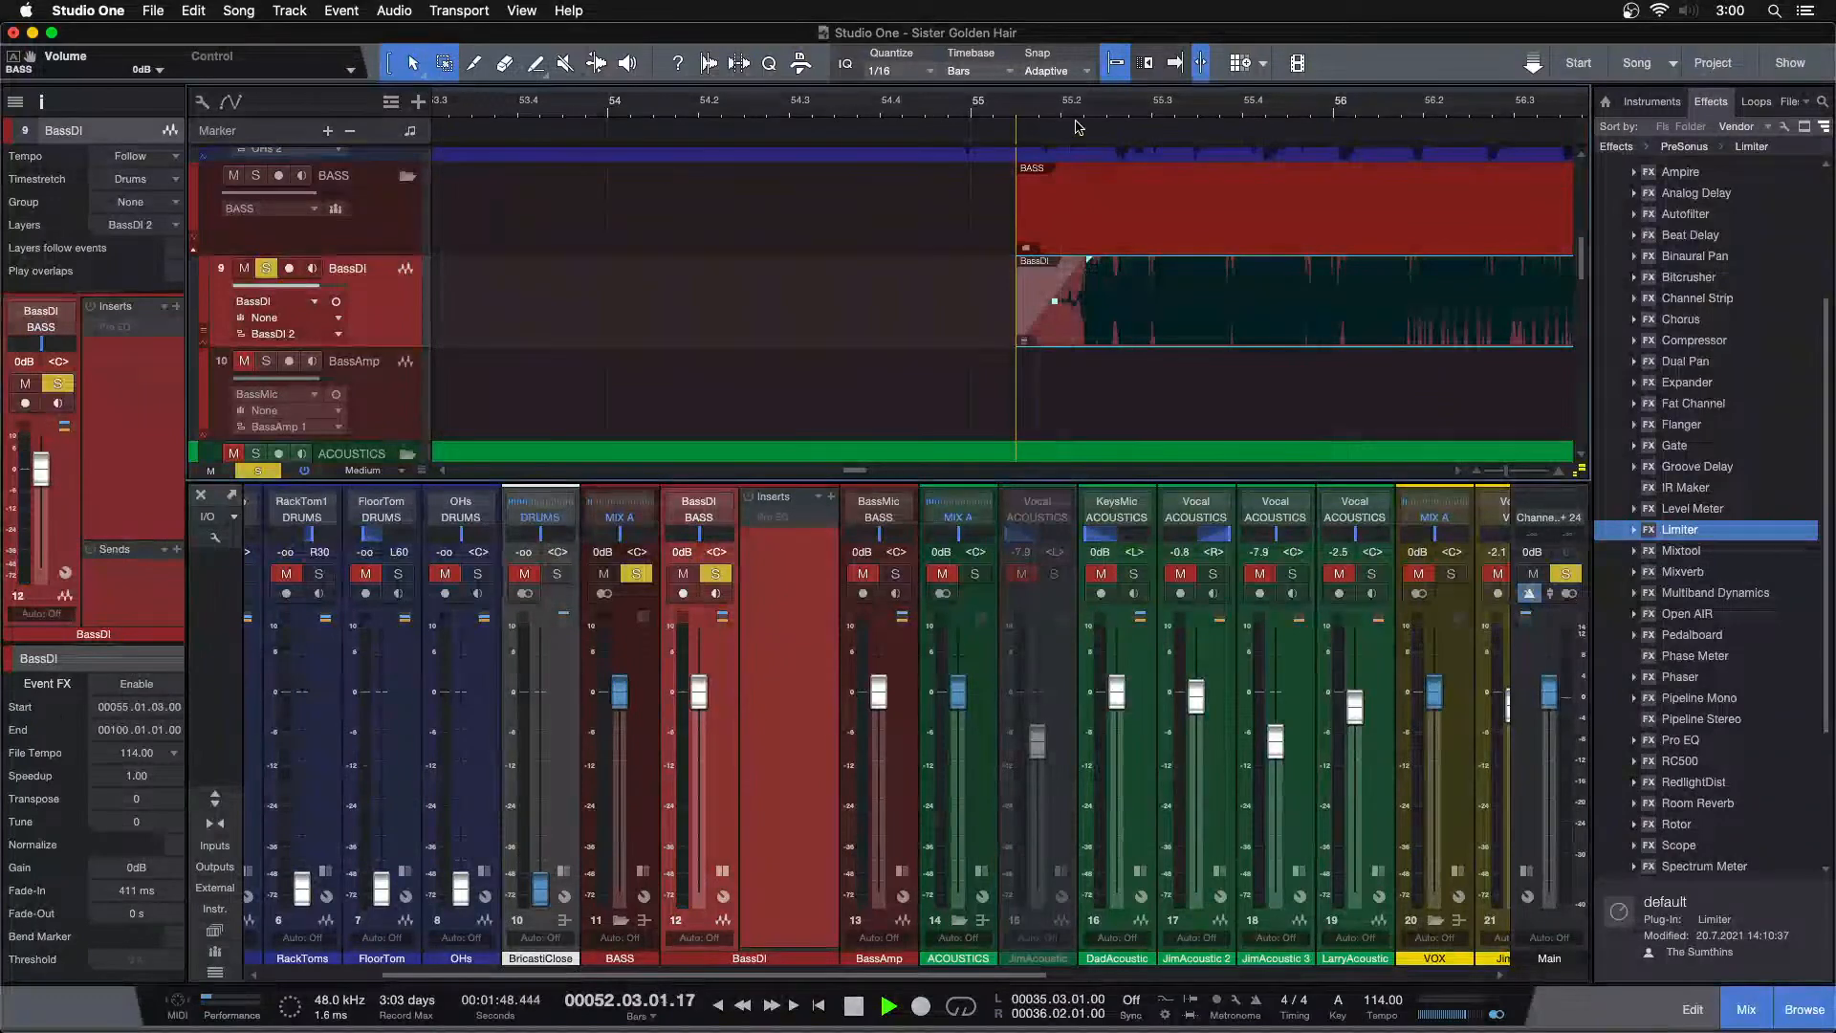
{"action": "left_click_drag", "start_coordinate": [1100, 102], "coordinate": [1214, 86]}
Add a long fade-out of about 8.5 s to the end of the second bass event
{"action": "left_click_drag", "start_coordinate": [804, 114], "coordinate": [720, 278]}
{"action": "left_click_drag", "start_coordinate": [810, 116], "coordinate": [589, 48]}
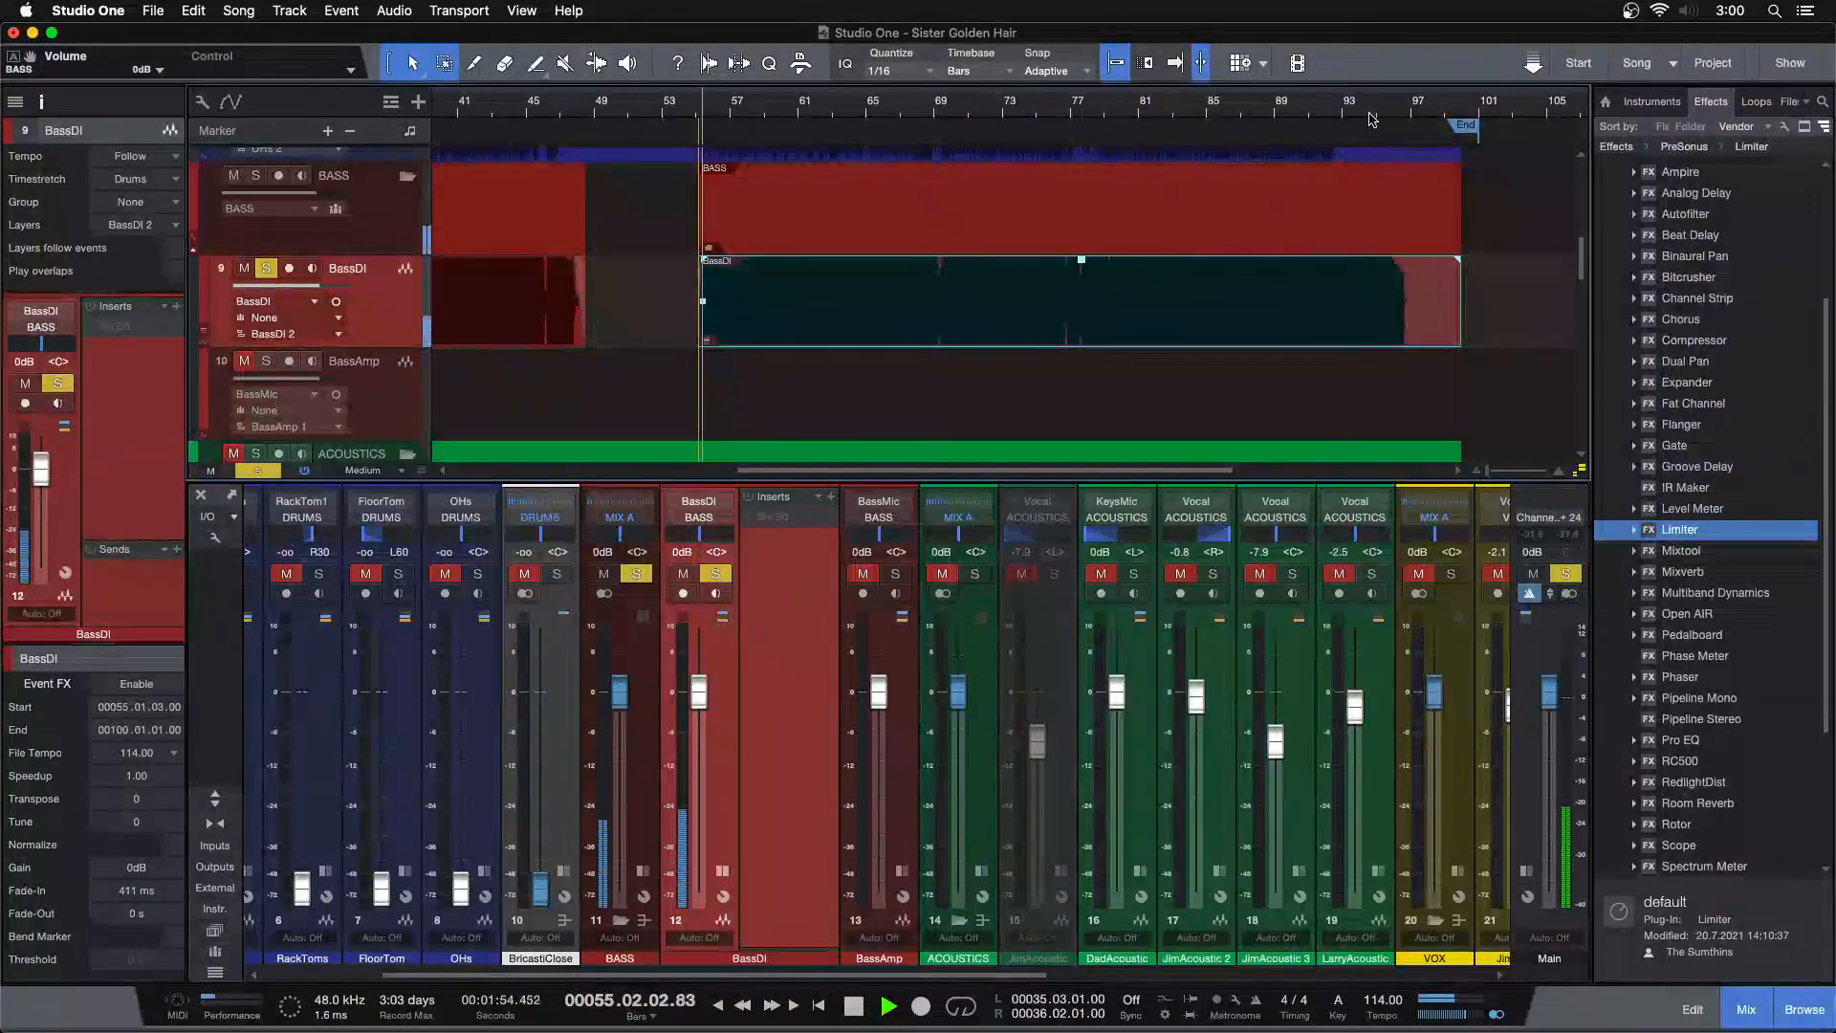
{"action": "left_click_drag", "start_coordinate": [1402, 108], "coordinate": [1023, 119]}
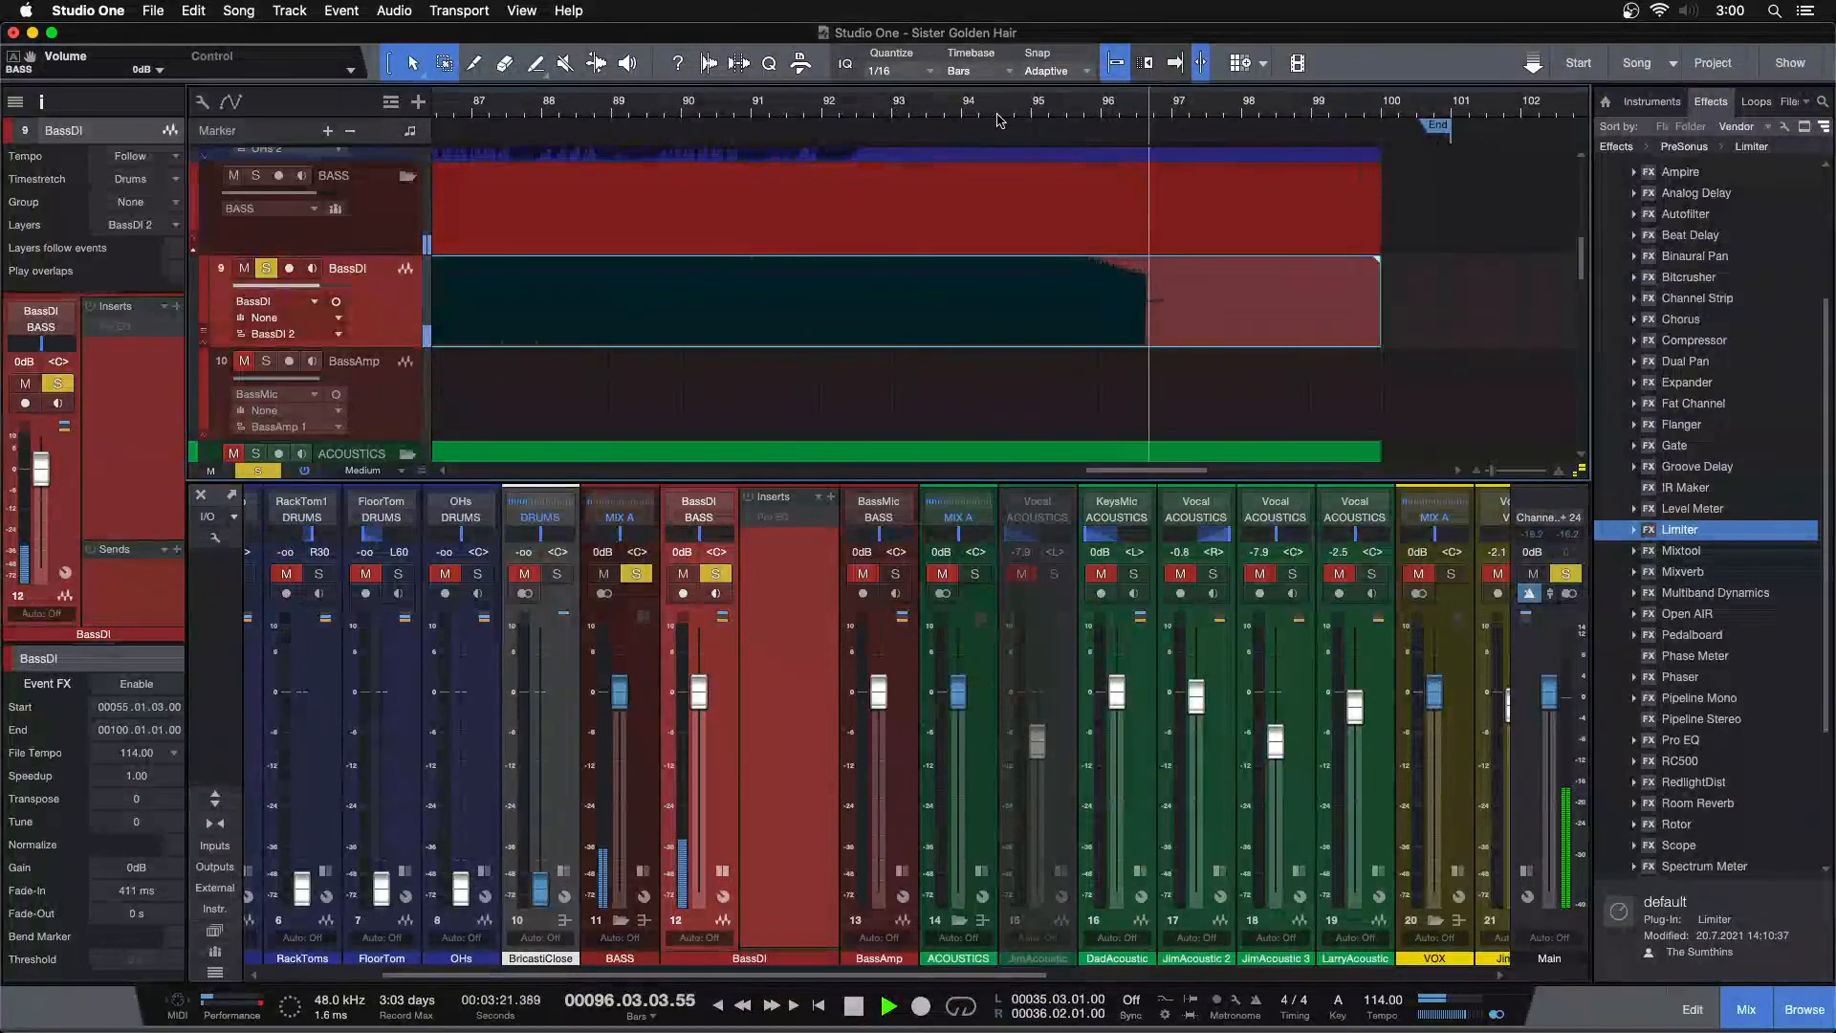
{"action": "left_click", "coordinate": [870, 117]}
{"action": "key", "text": "f"}
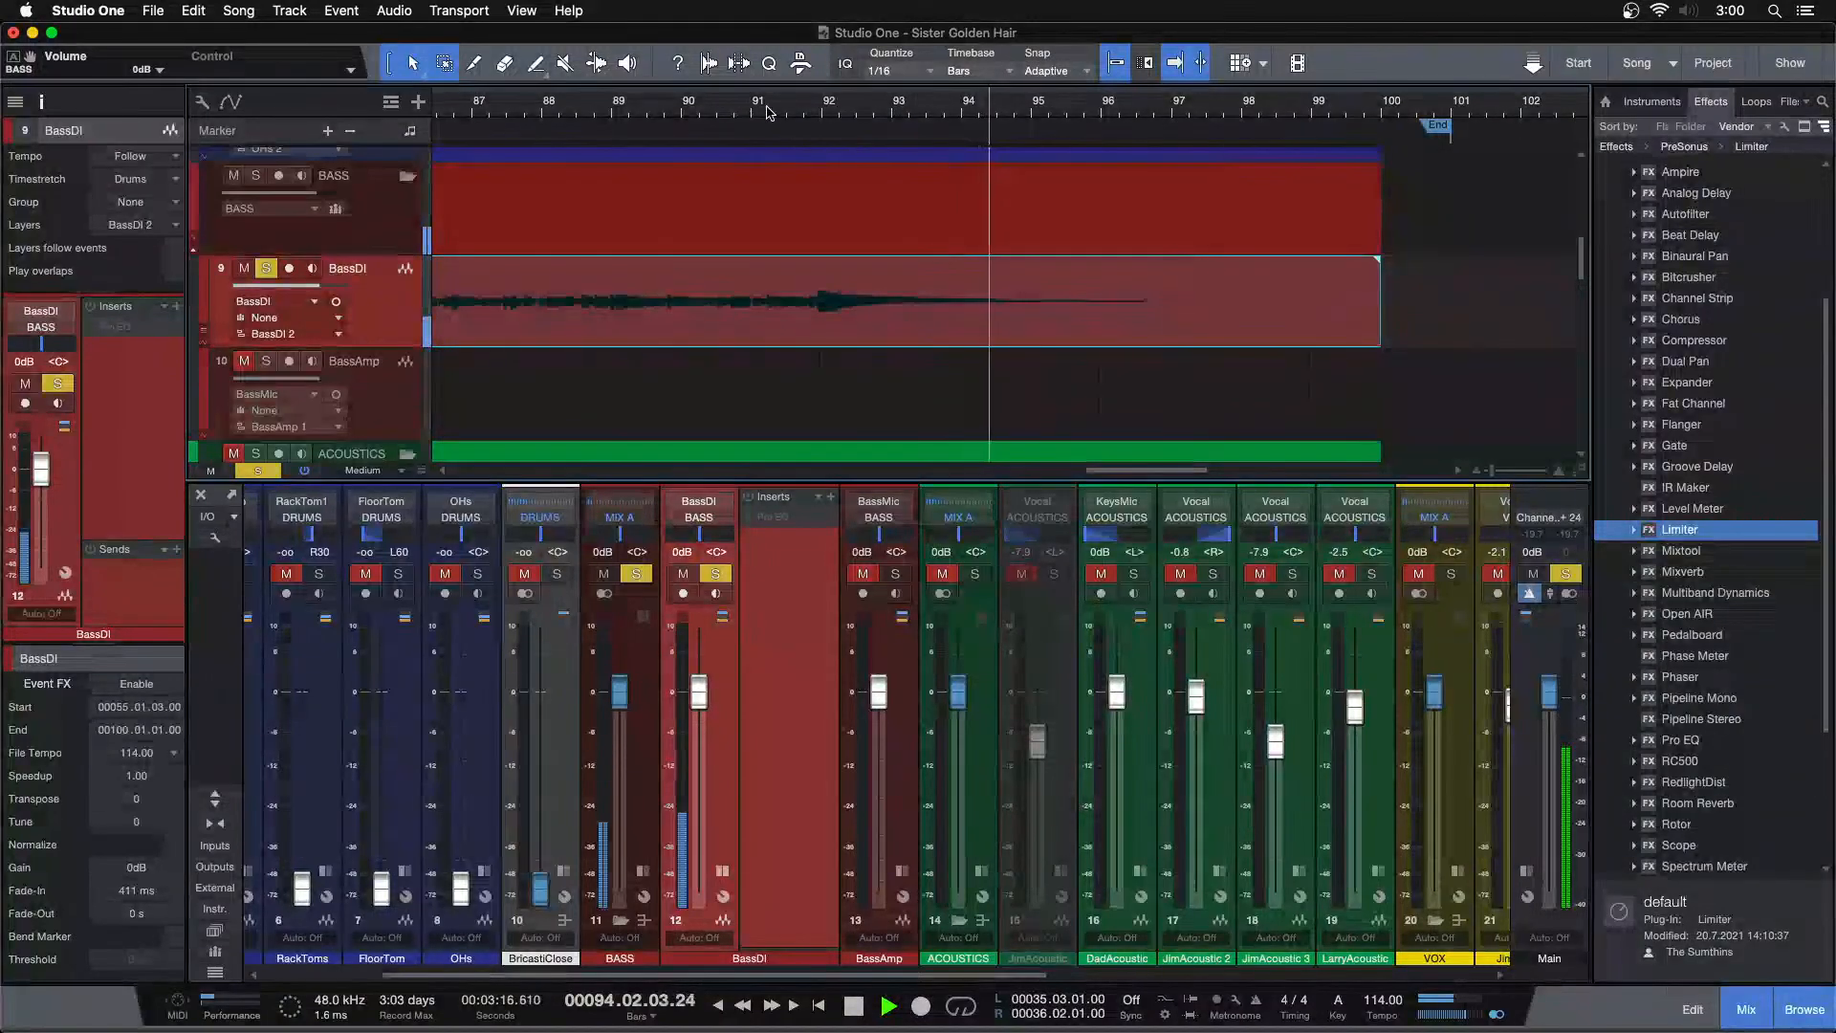
{"action": "left_click_drag", "start_coordinate": [1384, 277], "coordinate": [818, 277]}
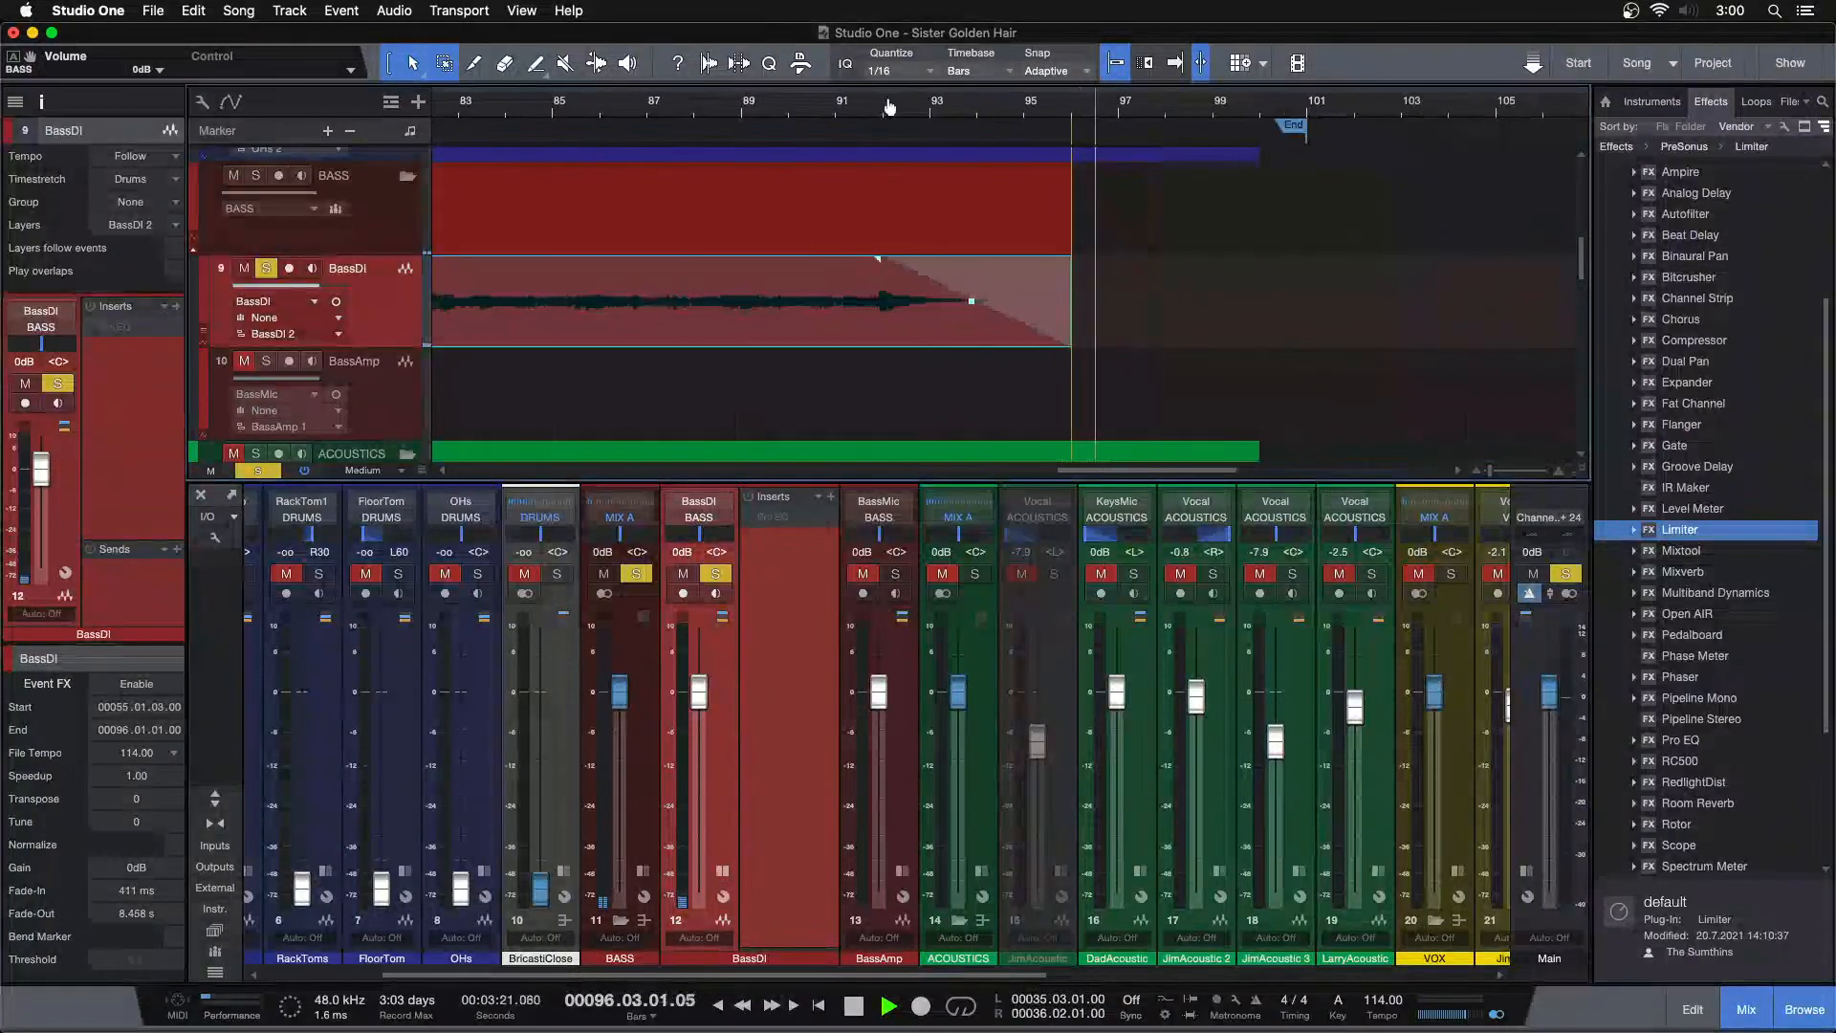
Select both bass events on the BassDI track and bounce them into a single event
{"action": "key", "text": "shift+z"}
{"action": "left_click", "coordinate": [811, 385]}
{"action": "key", "text": "space"}
{"action": "left_click_drag", "start_coordinate": [527, 318], "coordinate": [822, 316]}
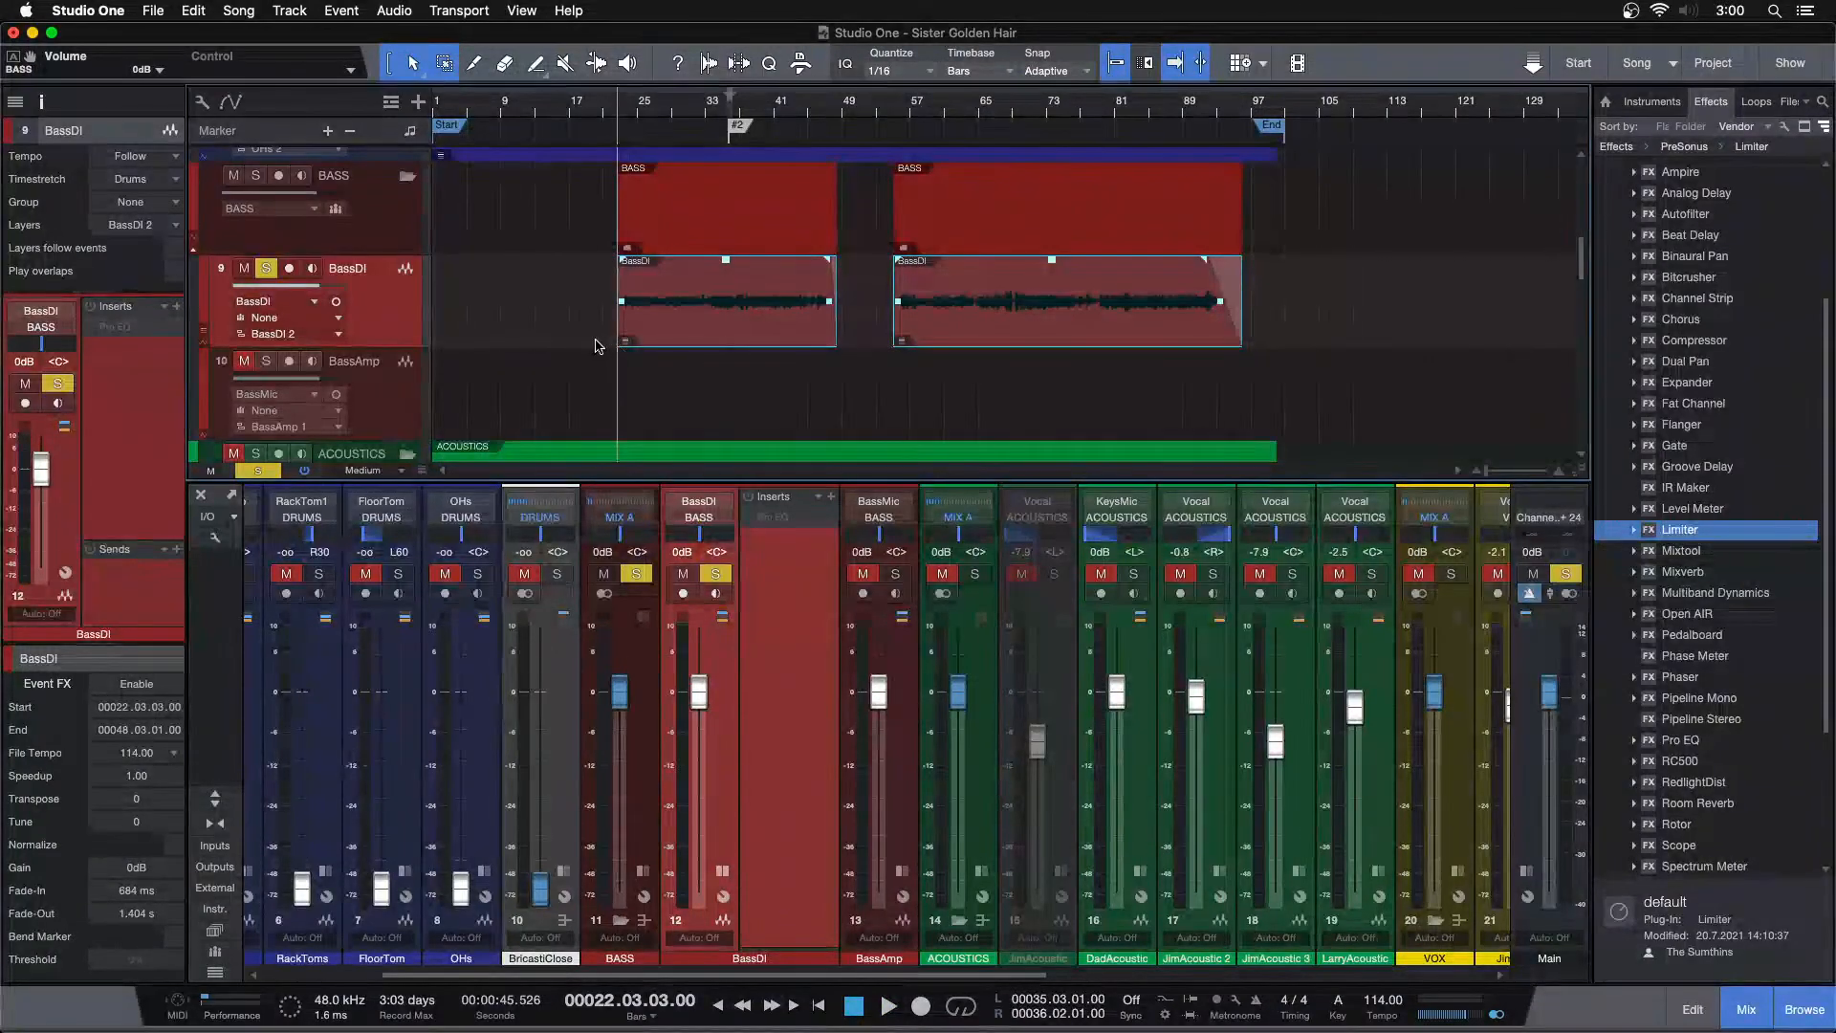
{"action": "key", "text": "super+b"}
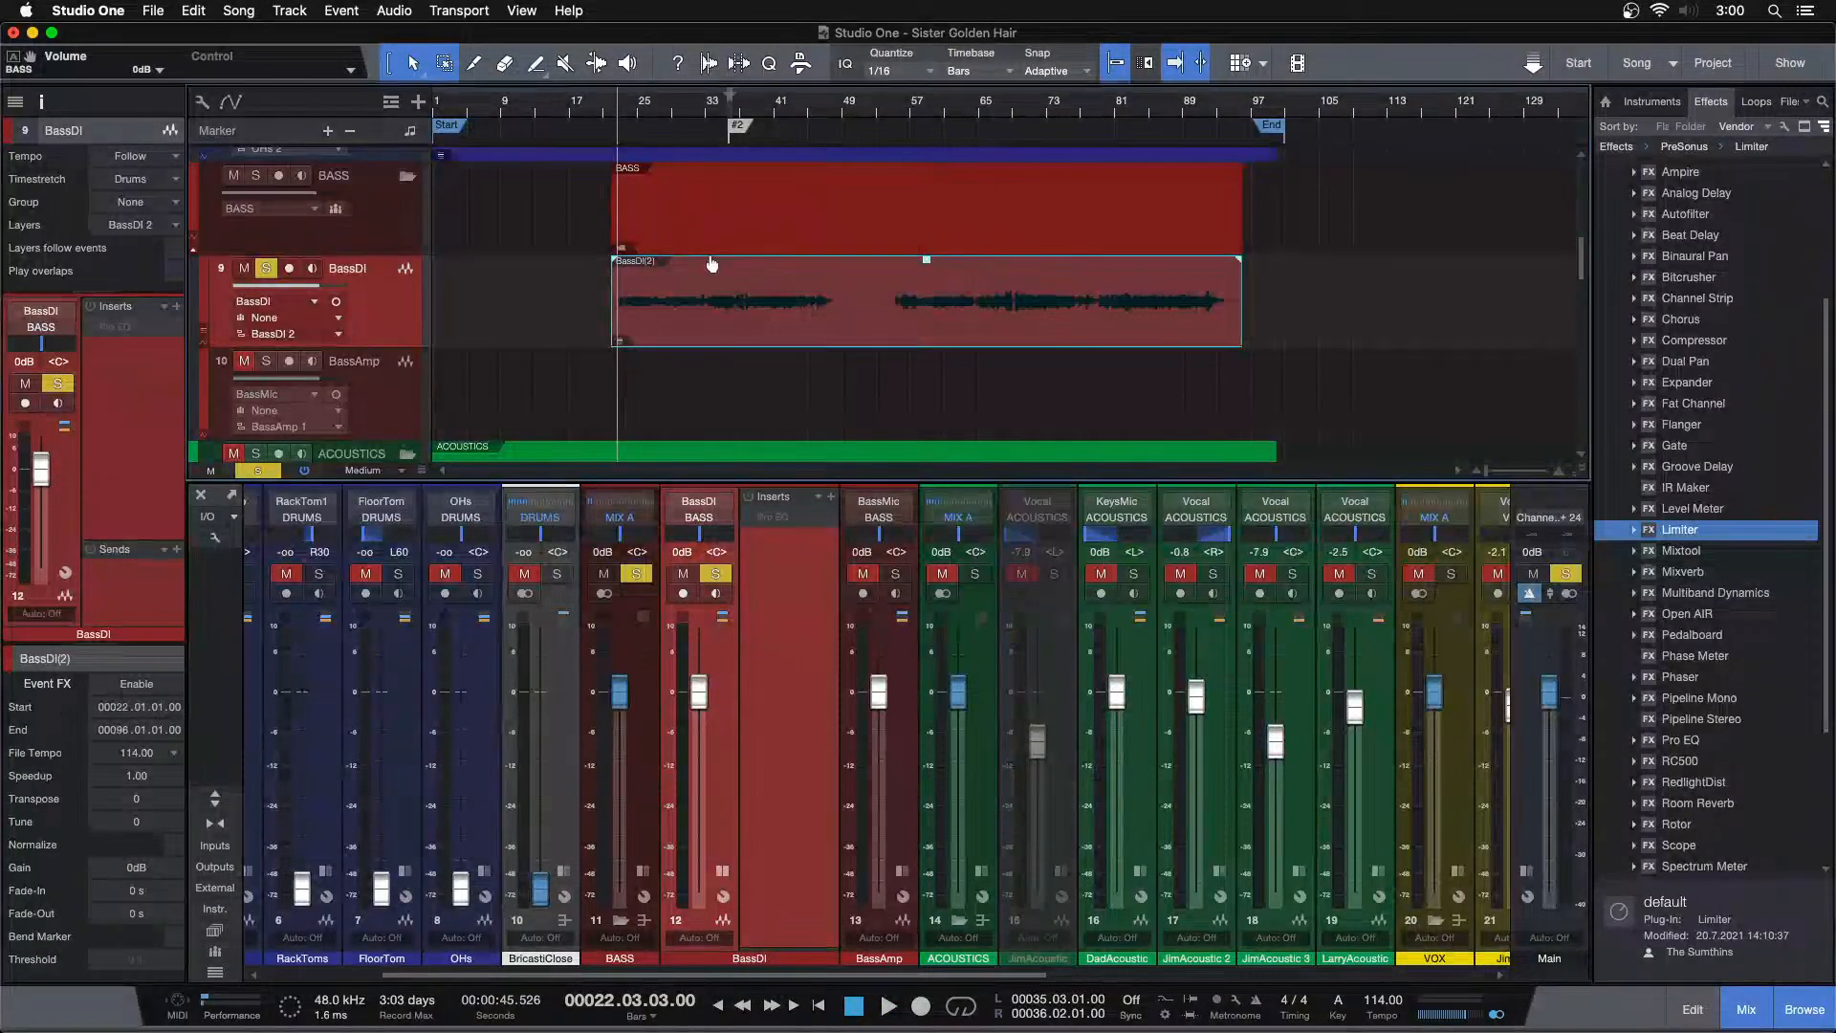
Copy the bounced bass event down onto the BassAmp track at the same position
{"action": "left_click_drag", "start_coordinate": [673, 342], "coordinate": [670, 384]}
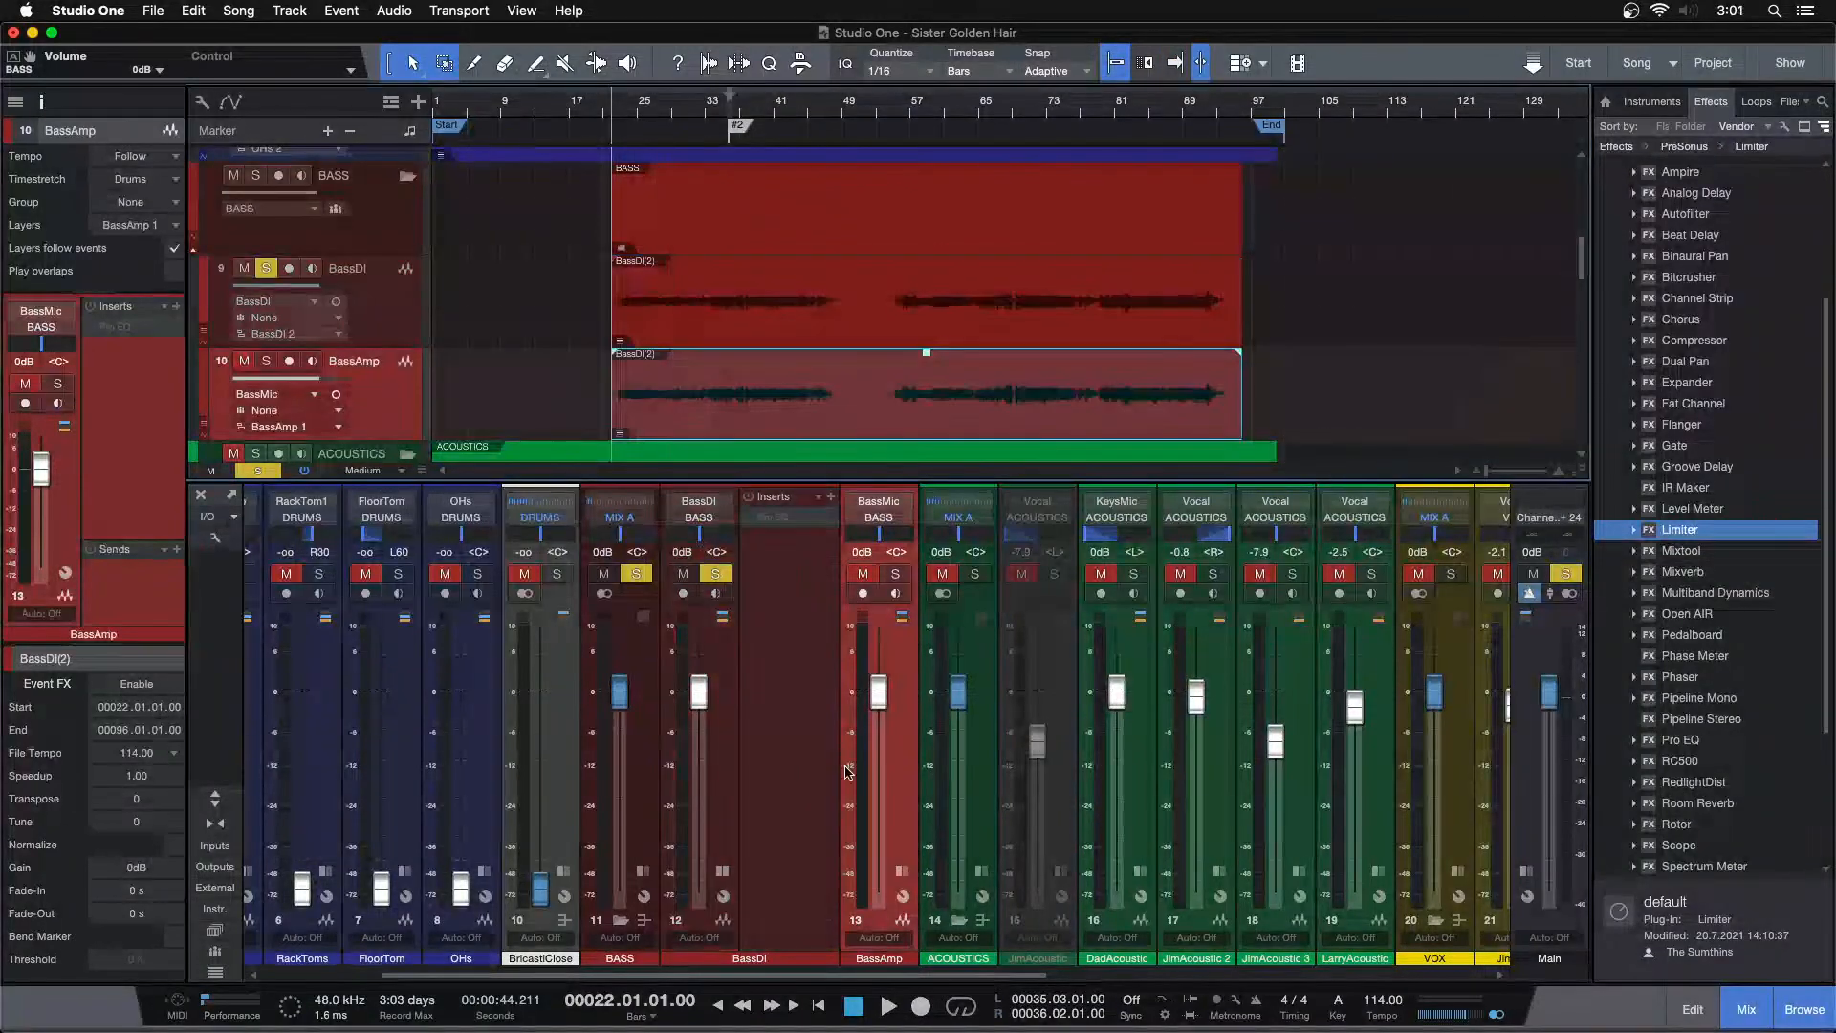
{"action": "left_click", "coordinate": [899, 871]}
Add a Pro EQ insert to both the BassDI and the BassAmp channels
{"action": "left_click", "coordinate": [807, 554]}
{"action": "right_click", "coordinate": [793, 520]}
{"action": "left_click", "coordinate": [793, 564]}
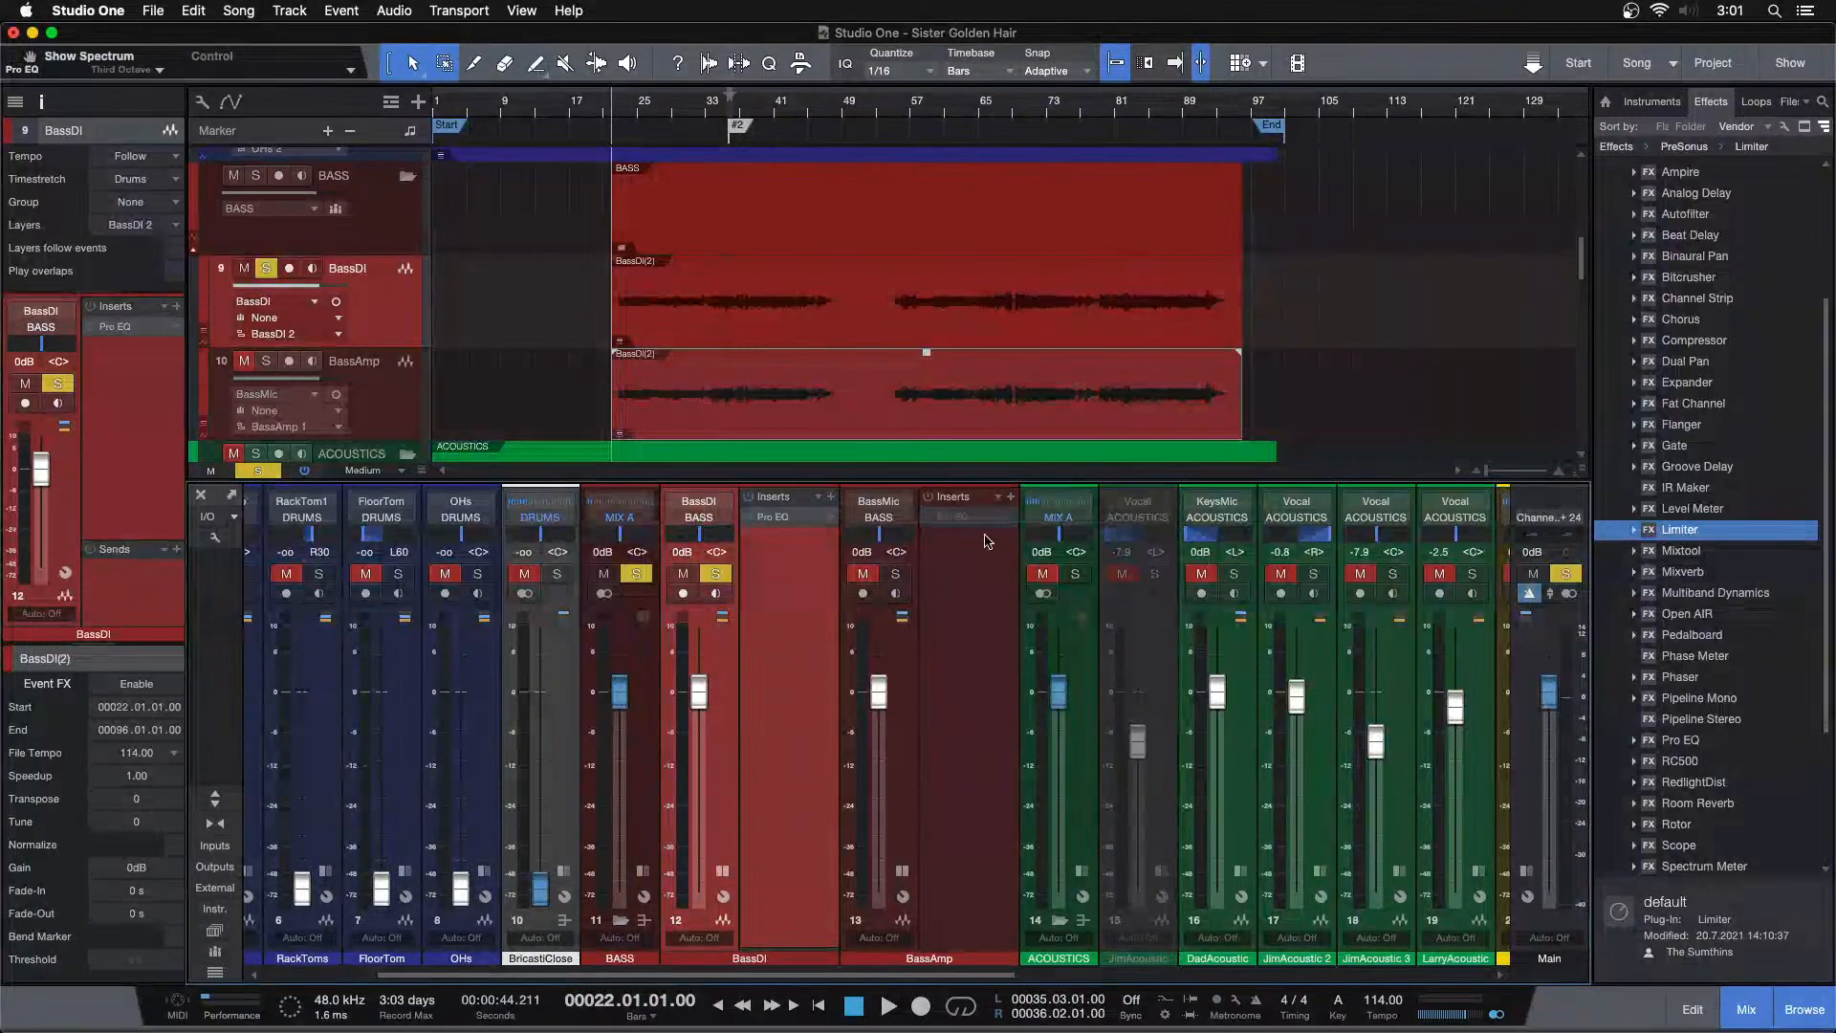
{"action": "left_click_drag", "start_coordinate": [956, 523], "coordinate": [956, 528]}
{"action": "left_click", "coordinate": [961, 561]}
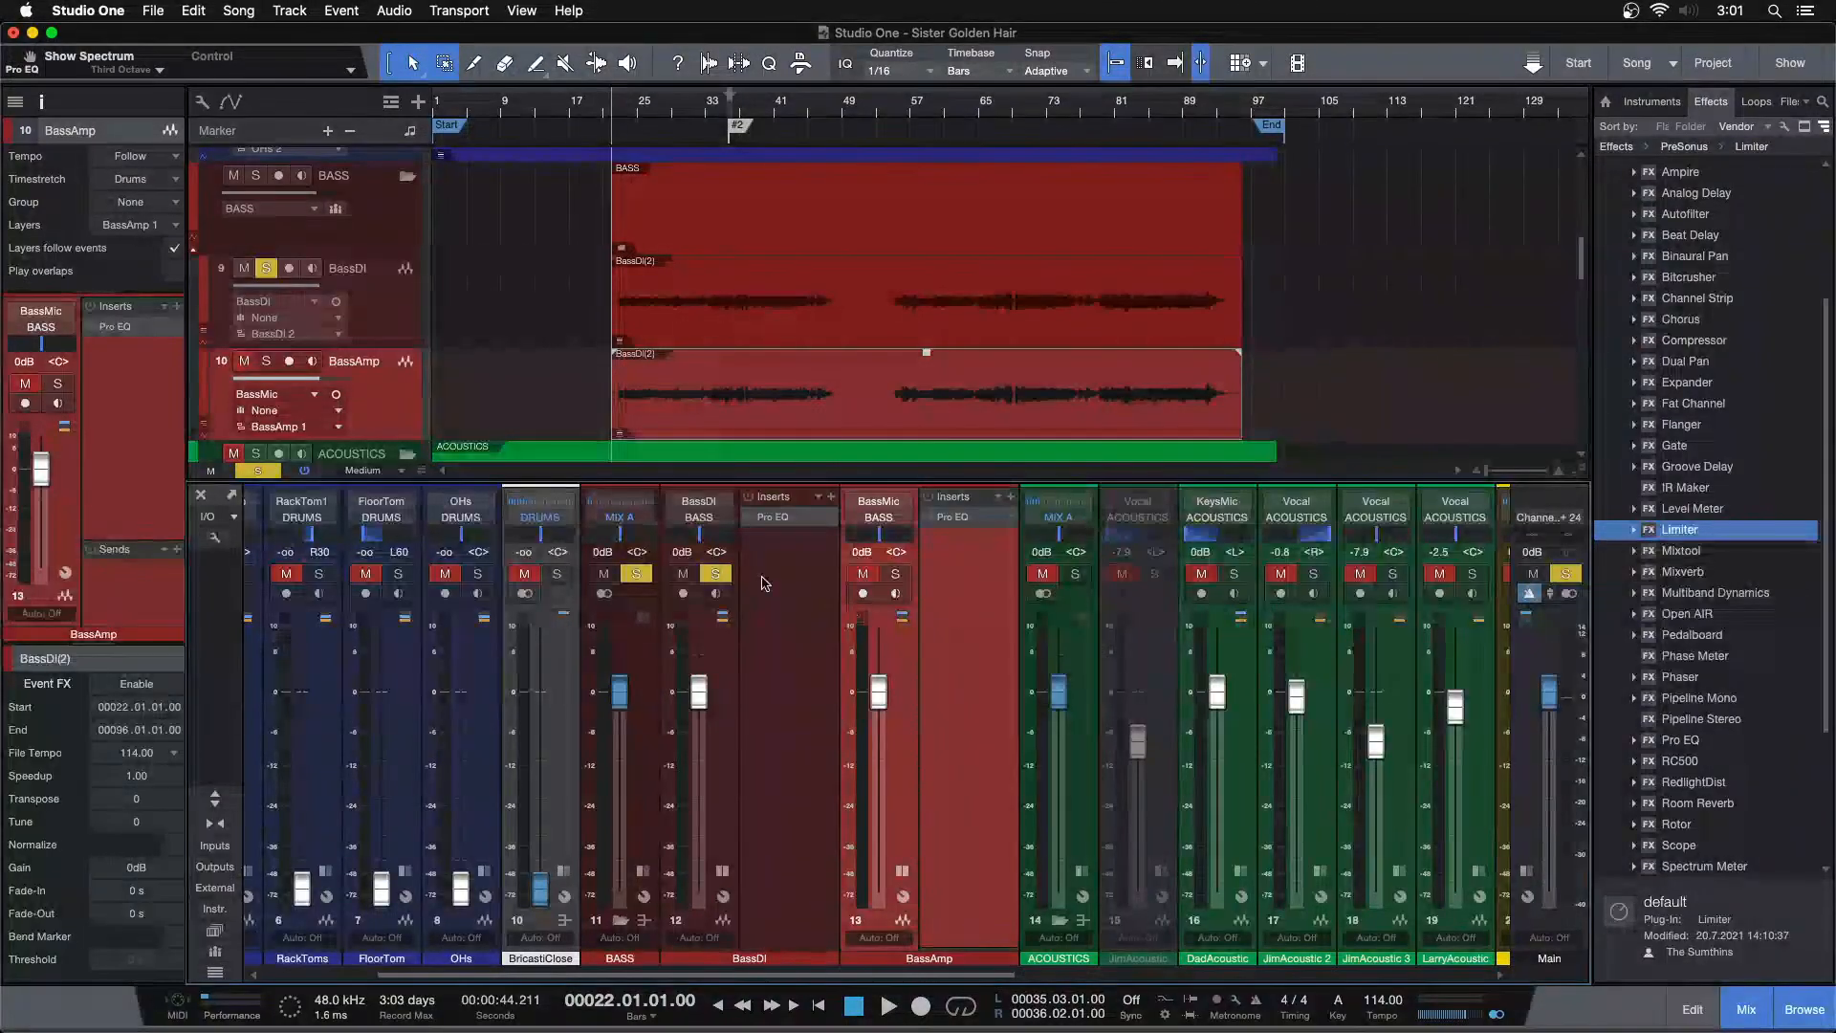
Open and review the Pro EQ settings on the BassAmp and BassDI channels, closing each window
{"action": "left_click", "coordinate": [958, 518]}
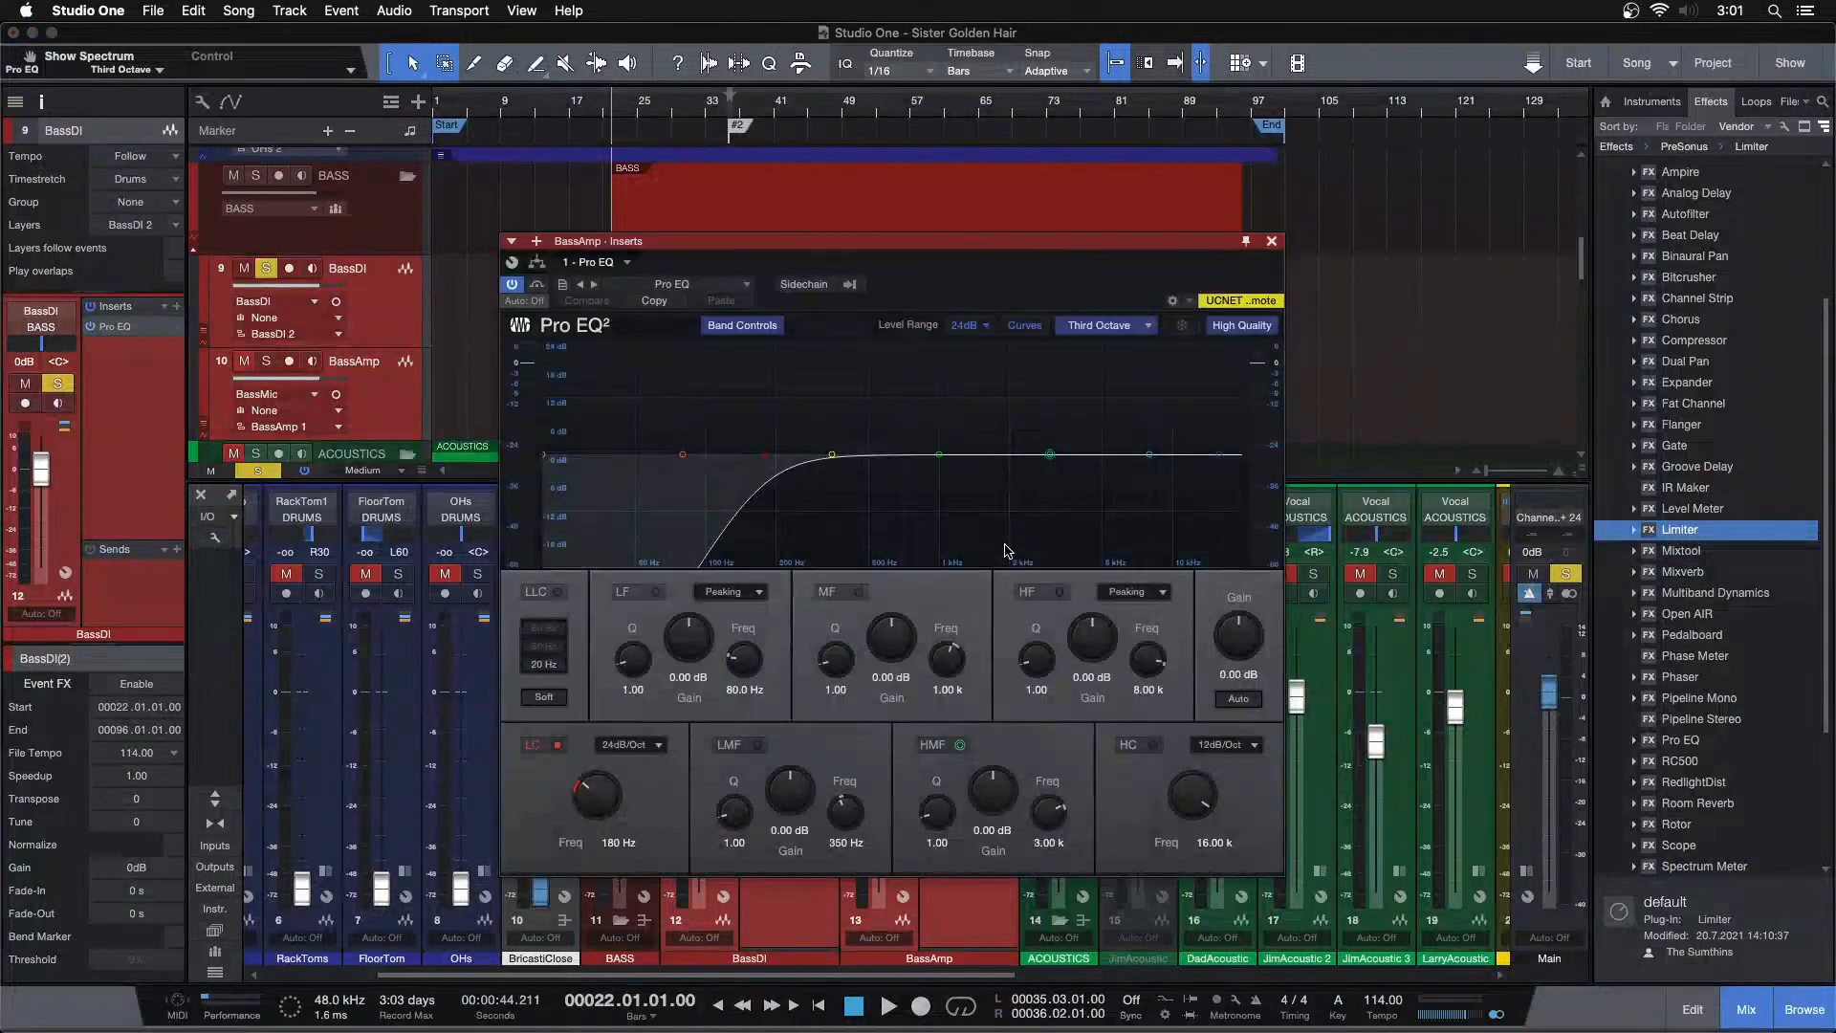
{"action": "left_click", "coordinate": [1272, 242]}
{"action": "left_click", "coordinate": [773, 516]}
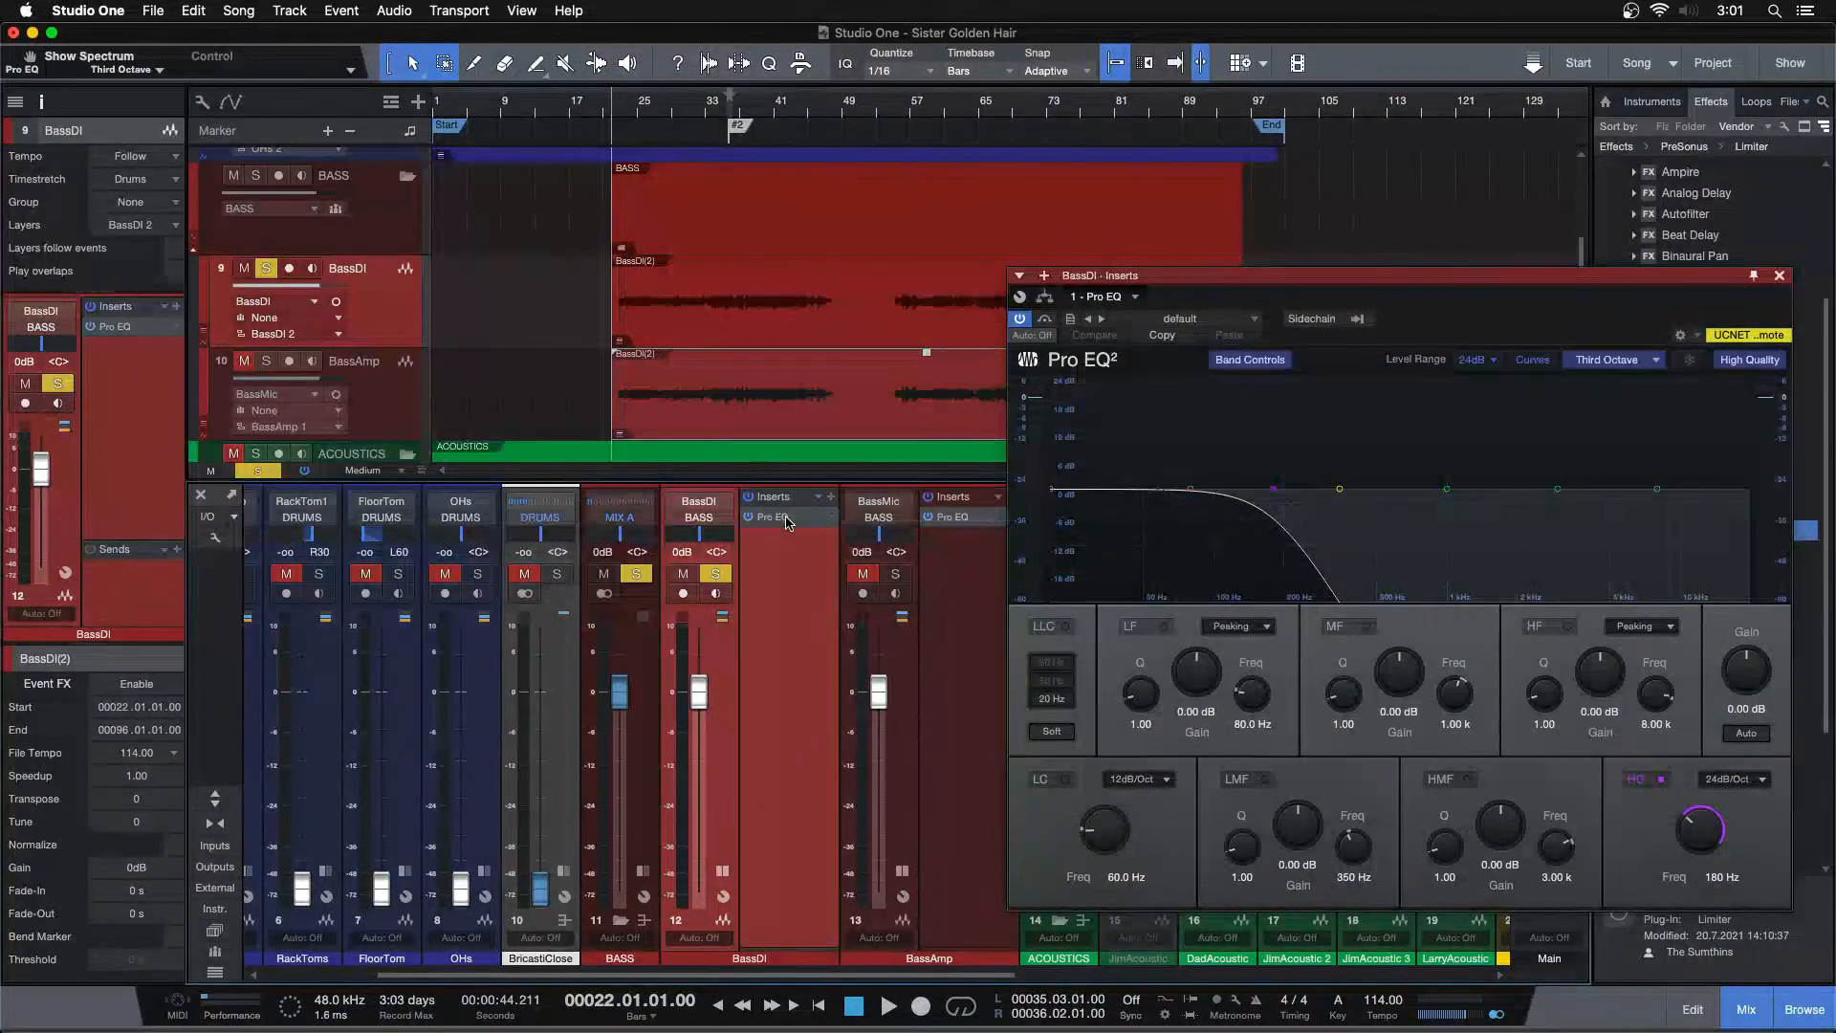
{"action": "left_click", "coordinate": [961, 516]}
{"action": "left_click", "coordinate": [1780, 277]}
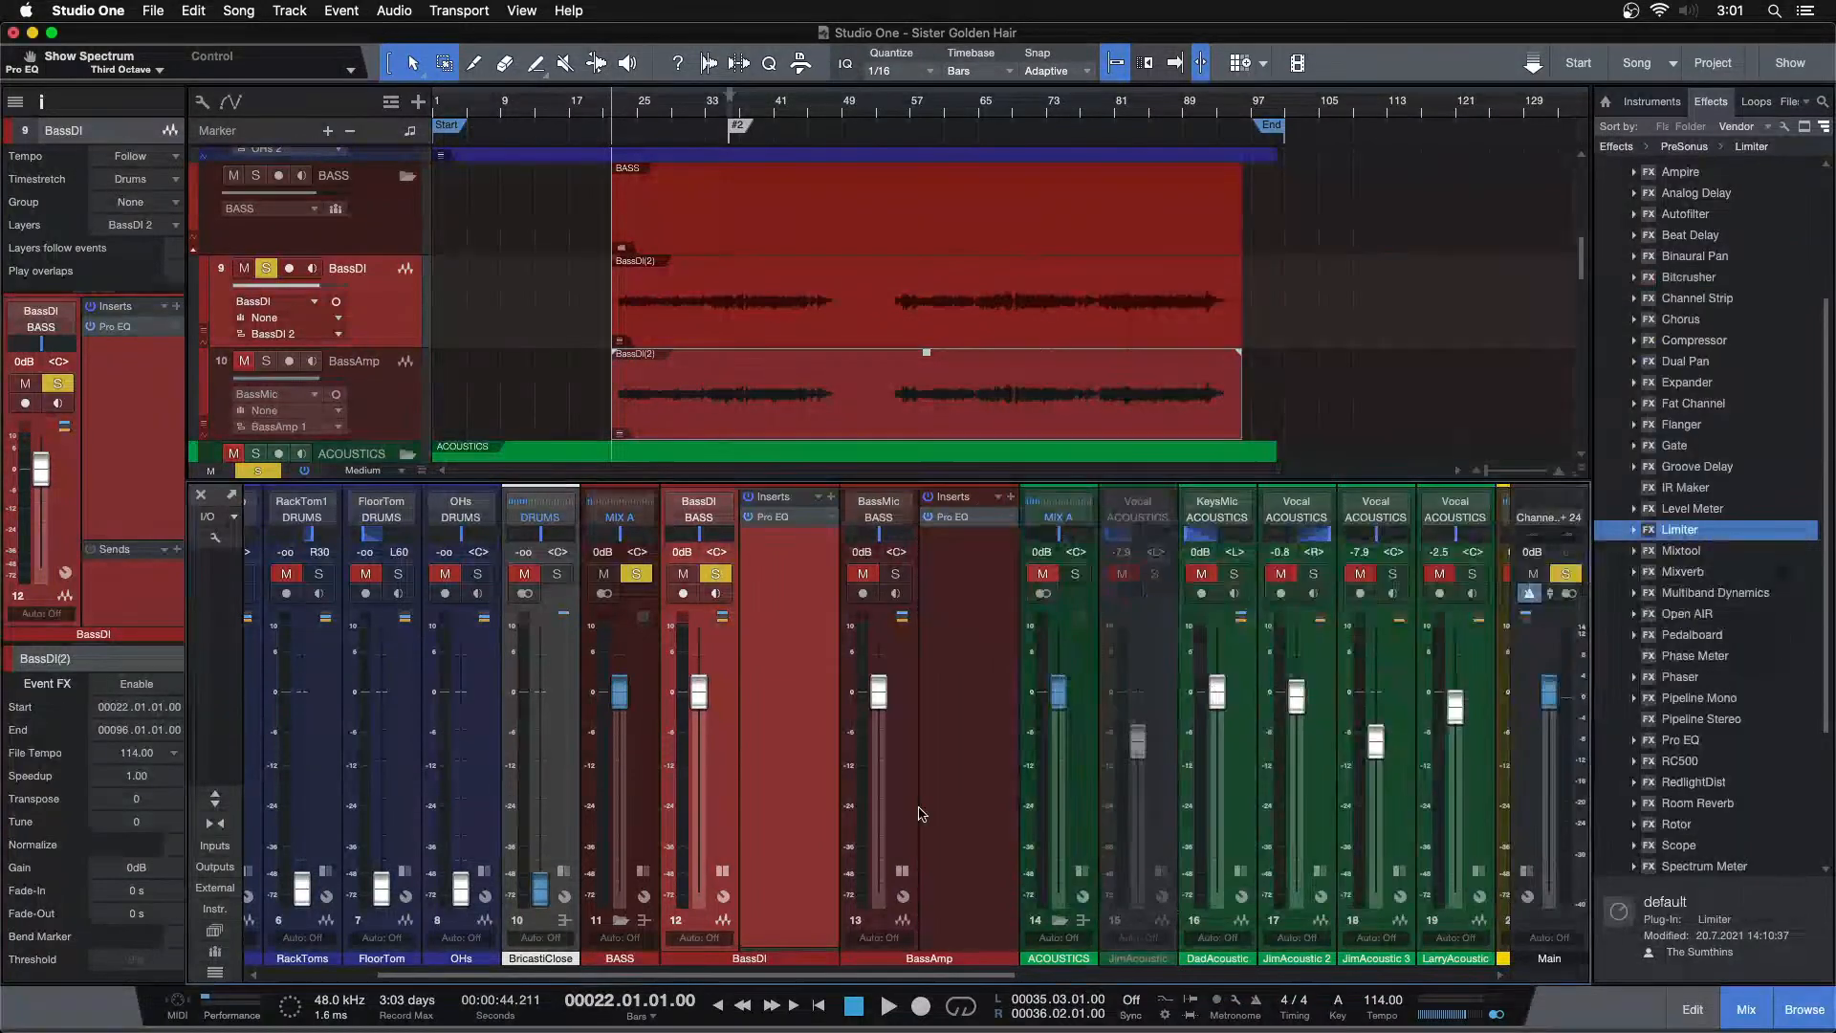
Solo the BassAmp channel and play the bass from around bar 33
{"action": "left_click", "coordinate": [901, 871]}
{"action": "left_click", "coordinate": [895, 573]}
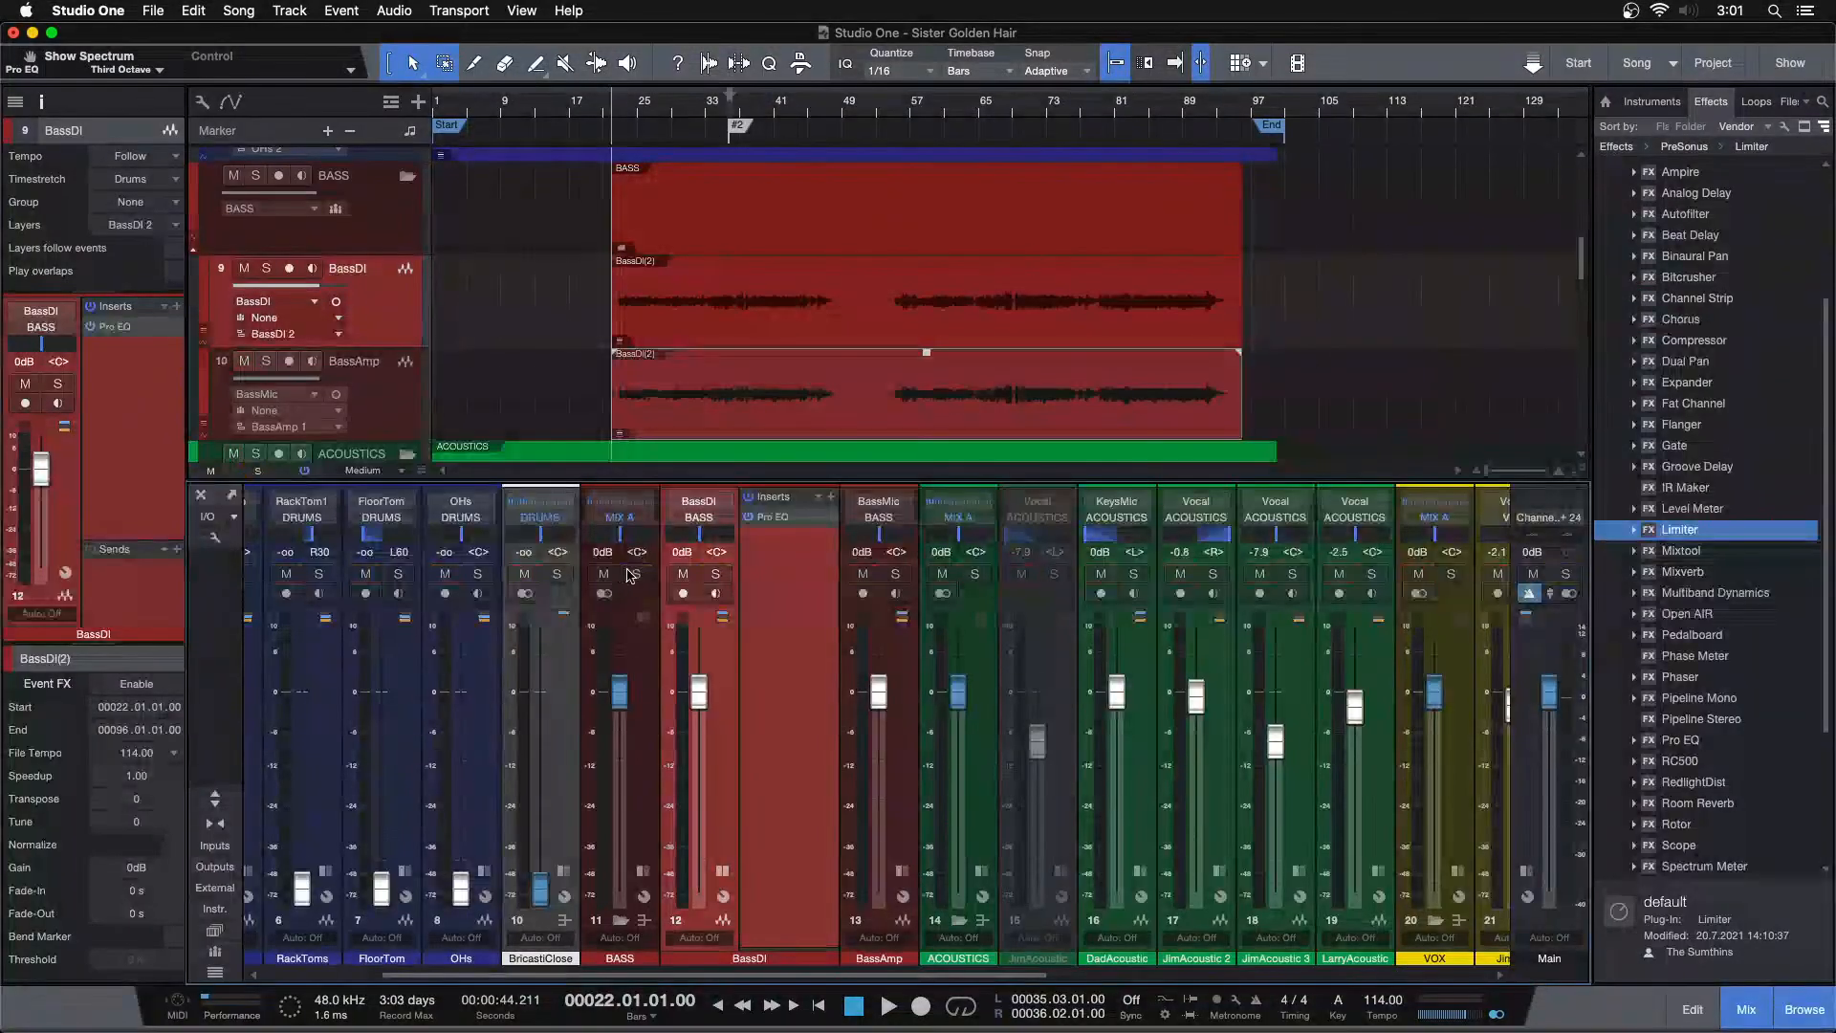
{"action": "left_click", "coordinate": [715, 117]}
{"action": "key", "text": "space"}
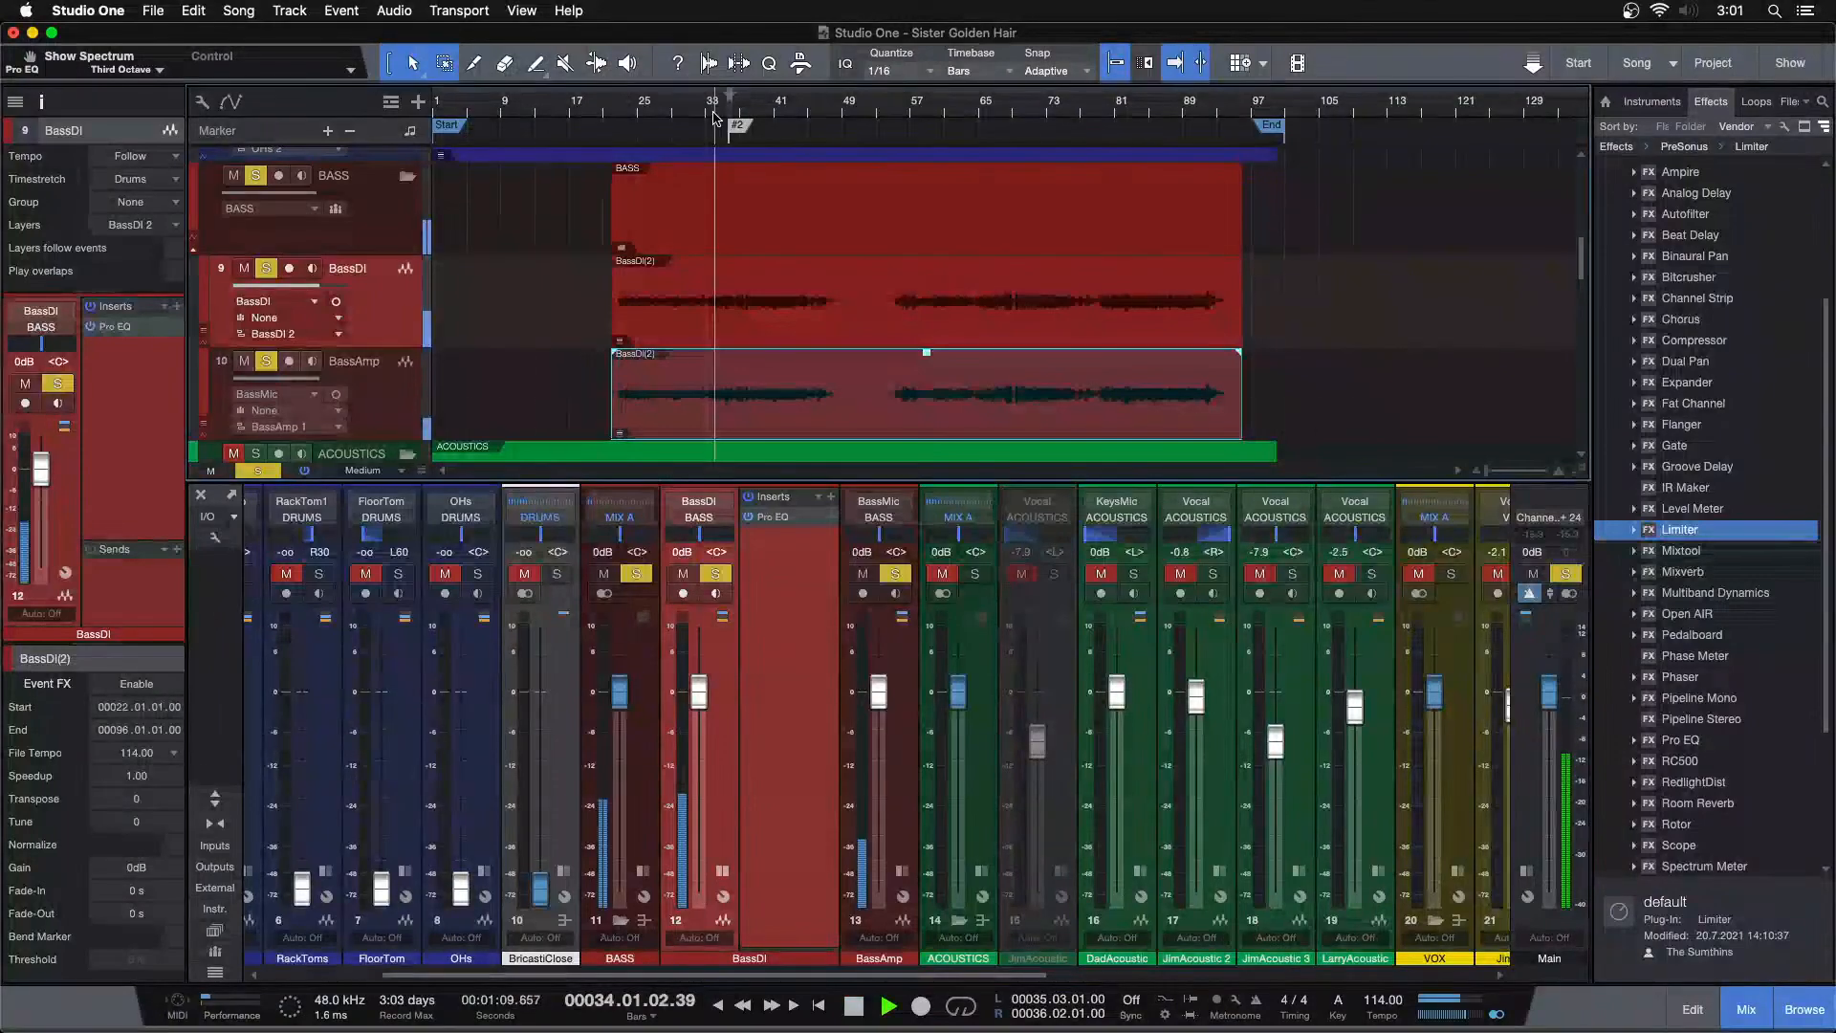
Expand the BassAmp track's layers in the arrangement to examine them, then collapse them again
{"action": "left_click", "coordinate": [722, 870]}
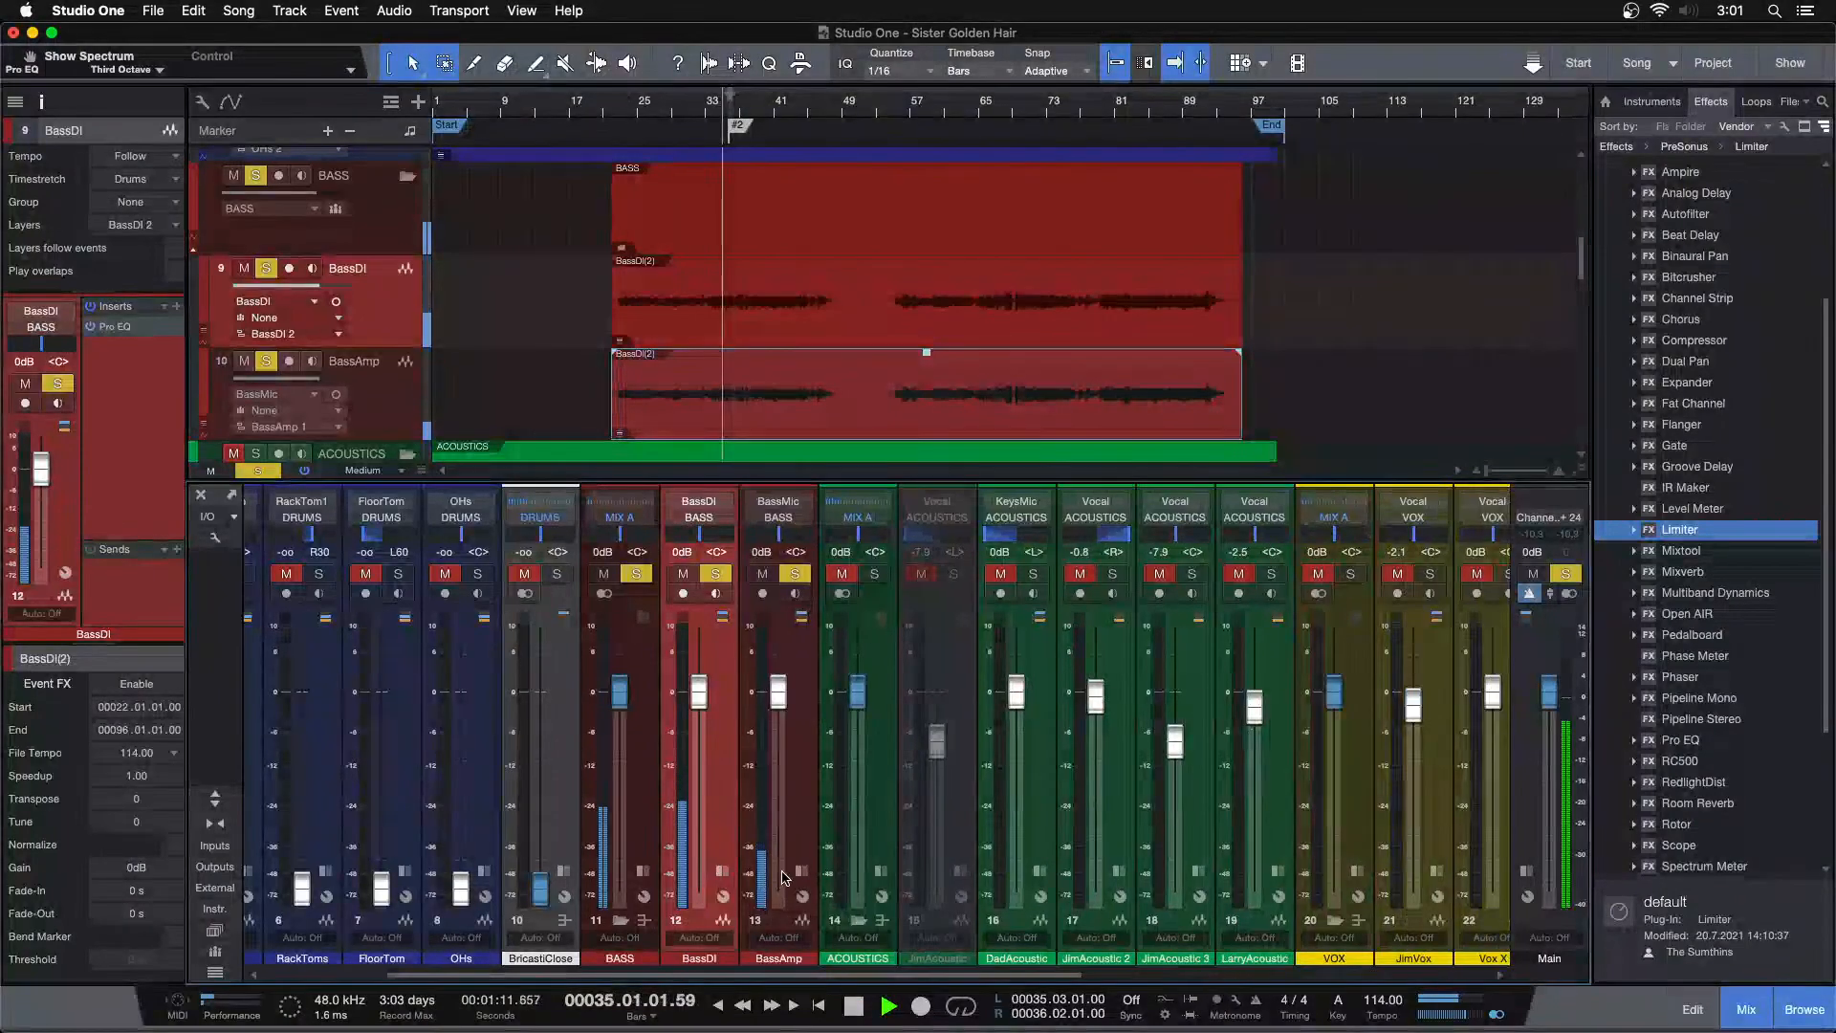
{"action": "key", "text": "F3"}
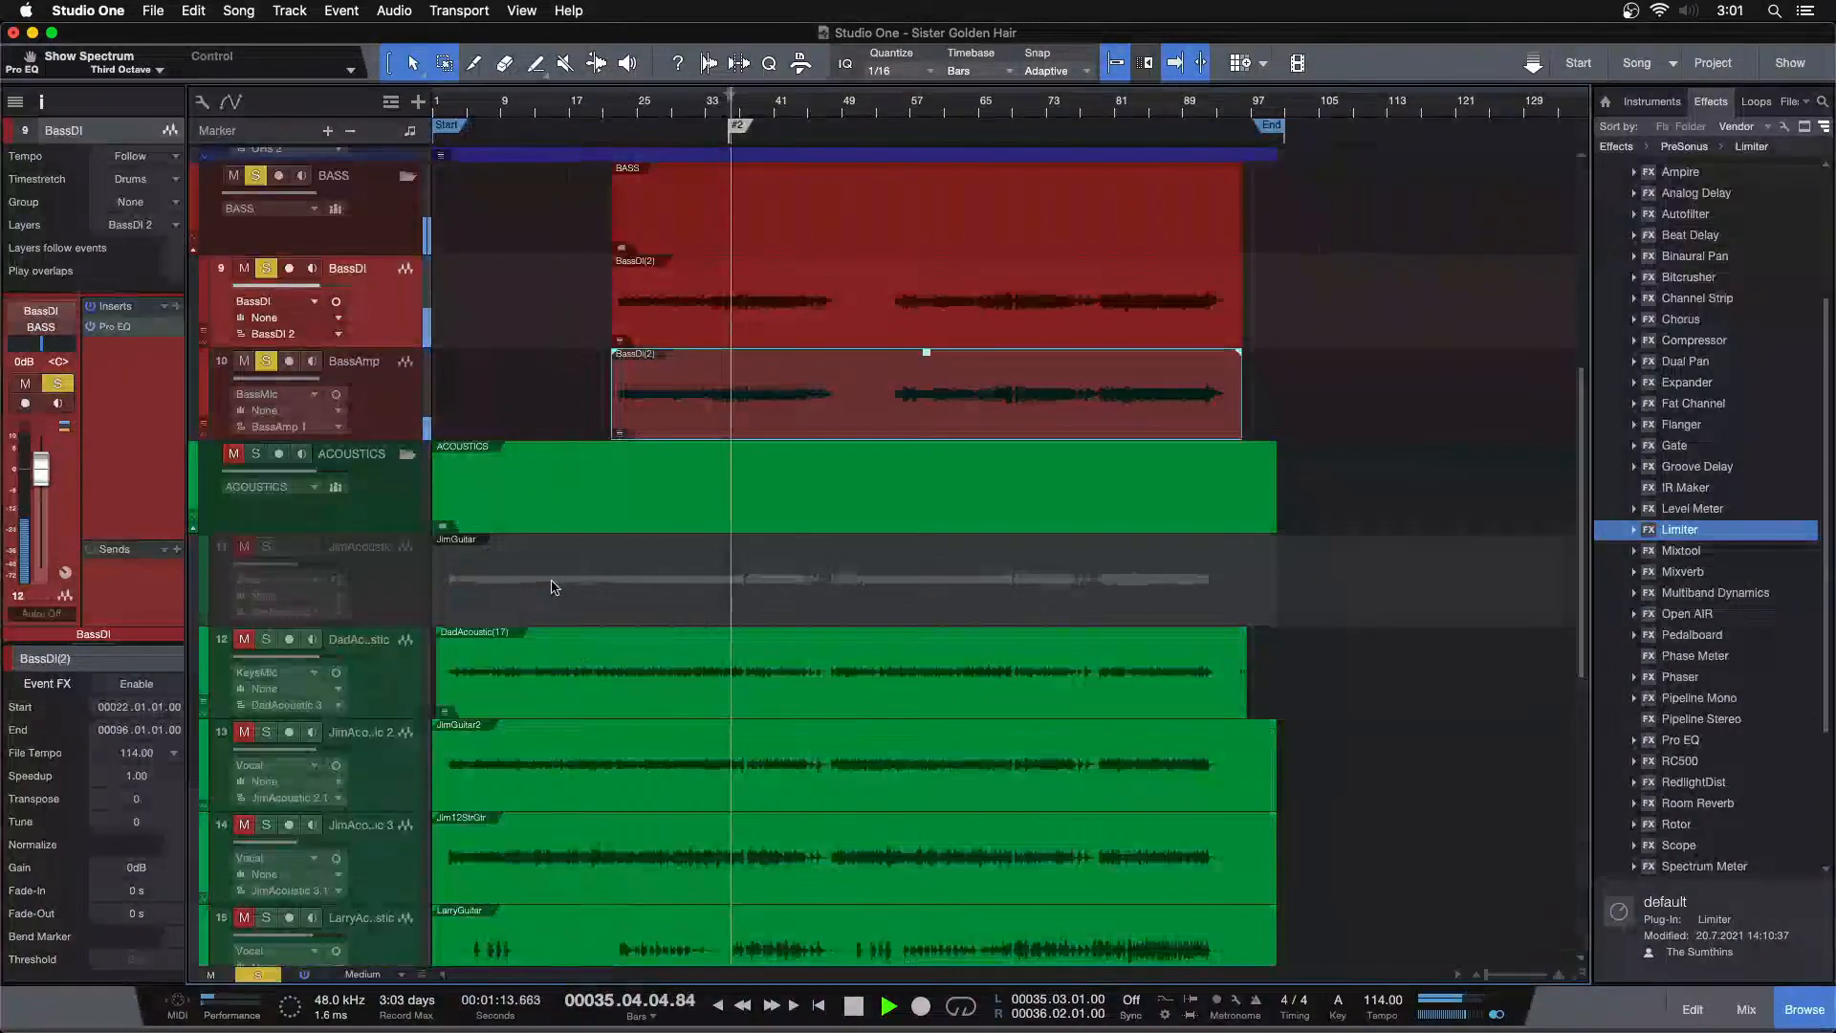
{"action": "scroll", "coordinate": [540, 467], "scroll_direction": "up", "scroll_amount": 3}
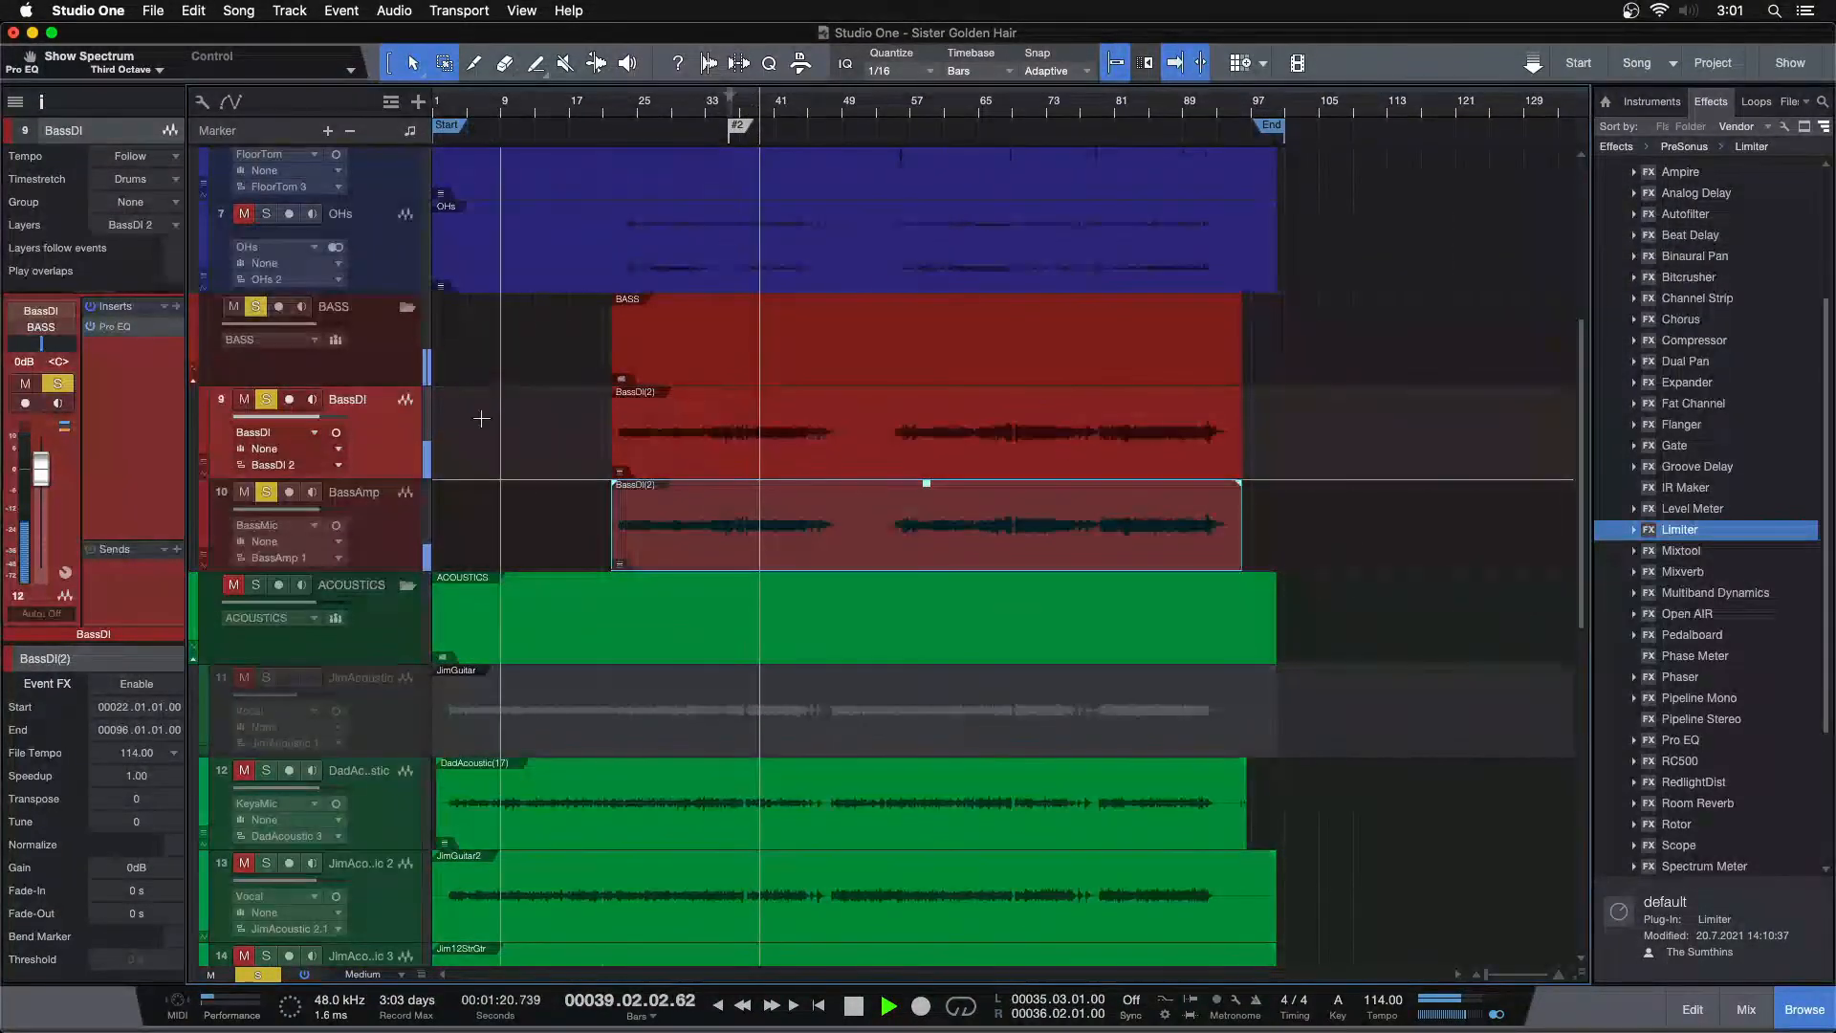
{"action": "left_click", "coordinate": [398, 532]}
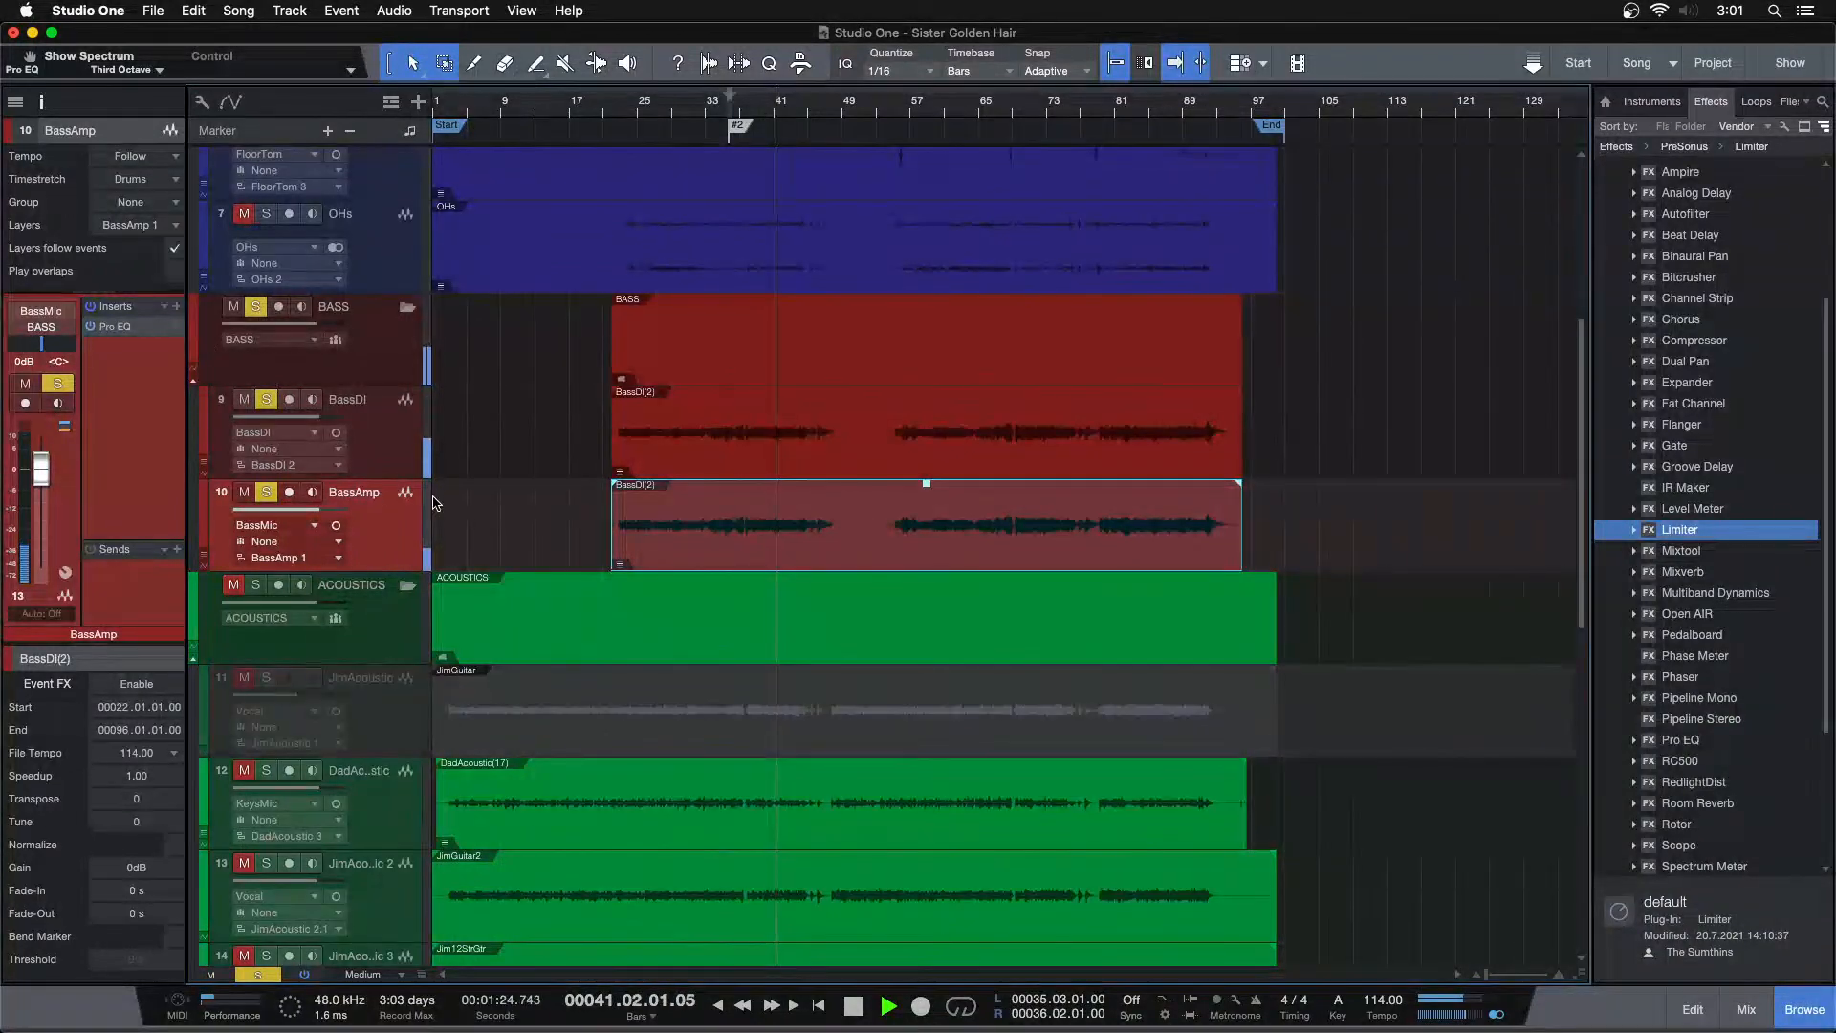
{"action": "right_click", "coordinate": [401, 511]}
{"action": "left_click", "coordinate": [461, 540]}
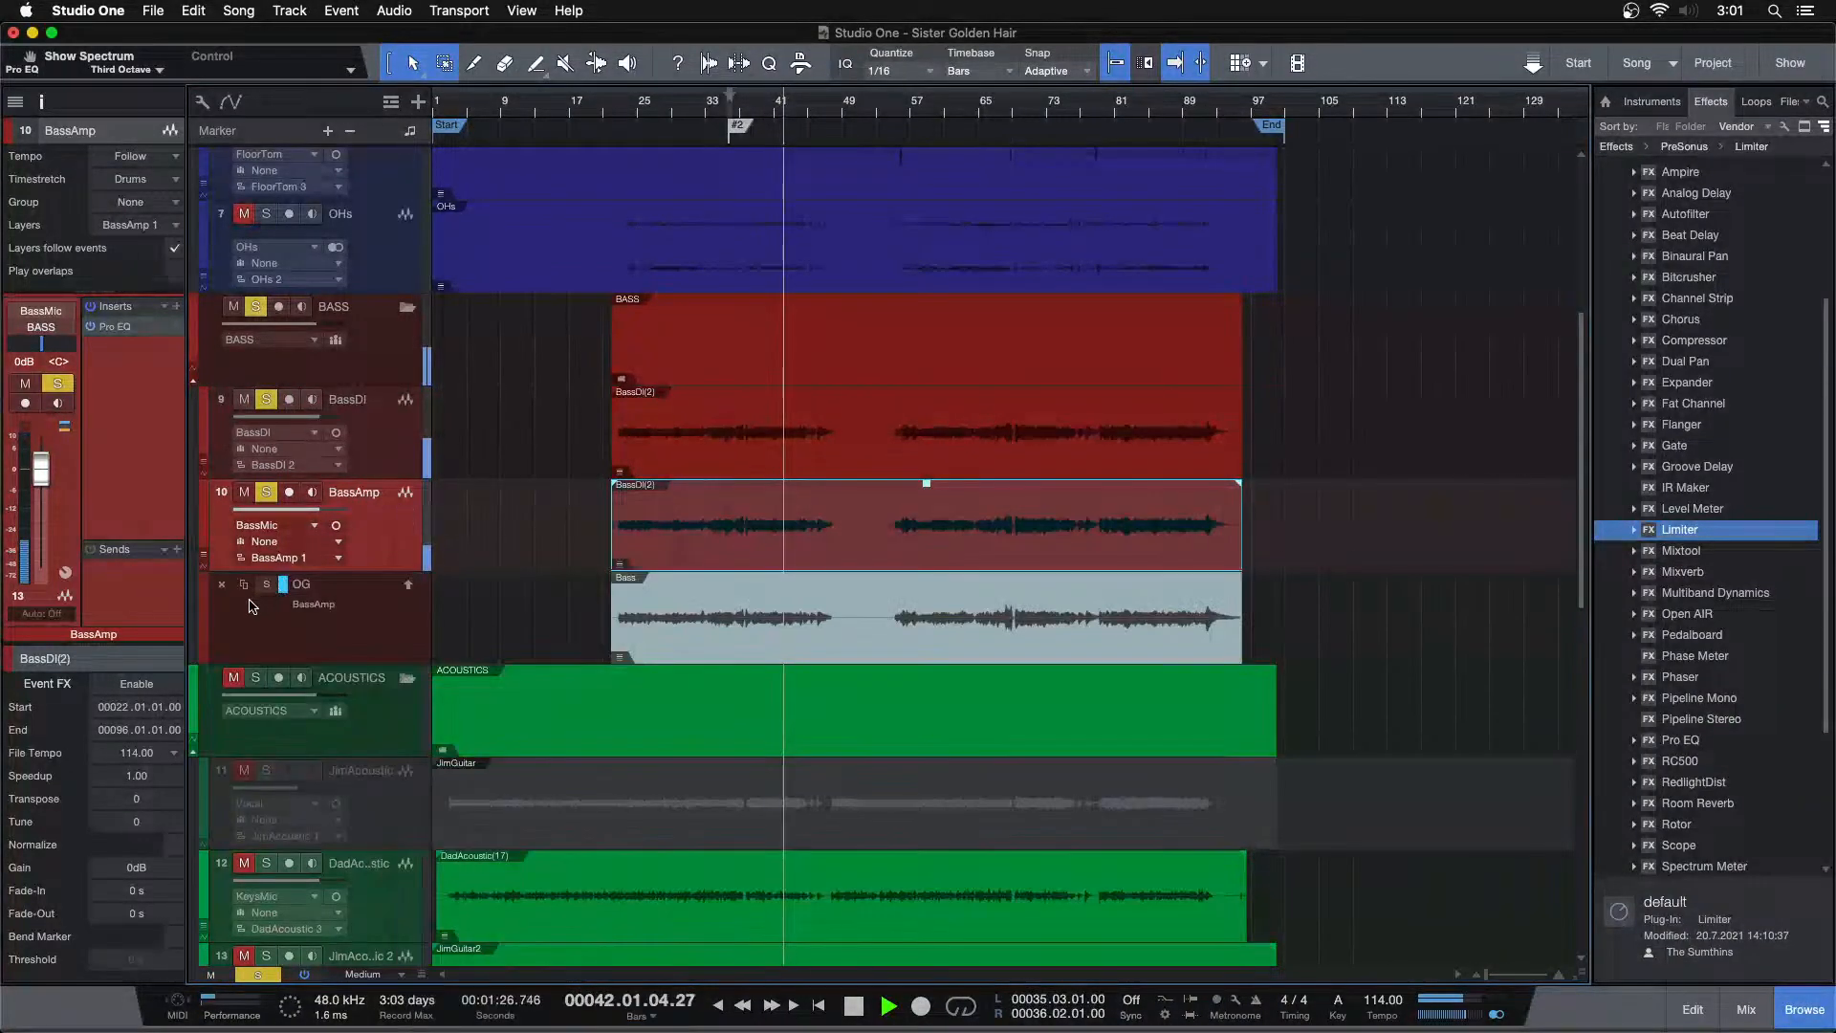
{"action": "left_click", "coordinate": [223, 585]}
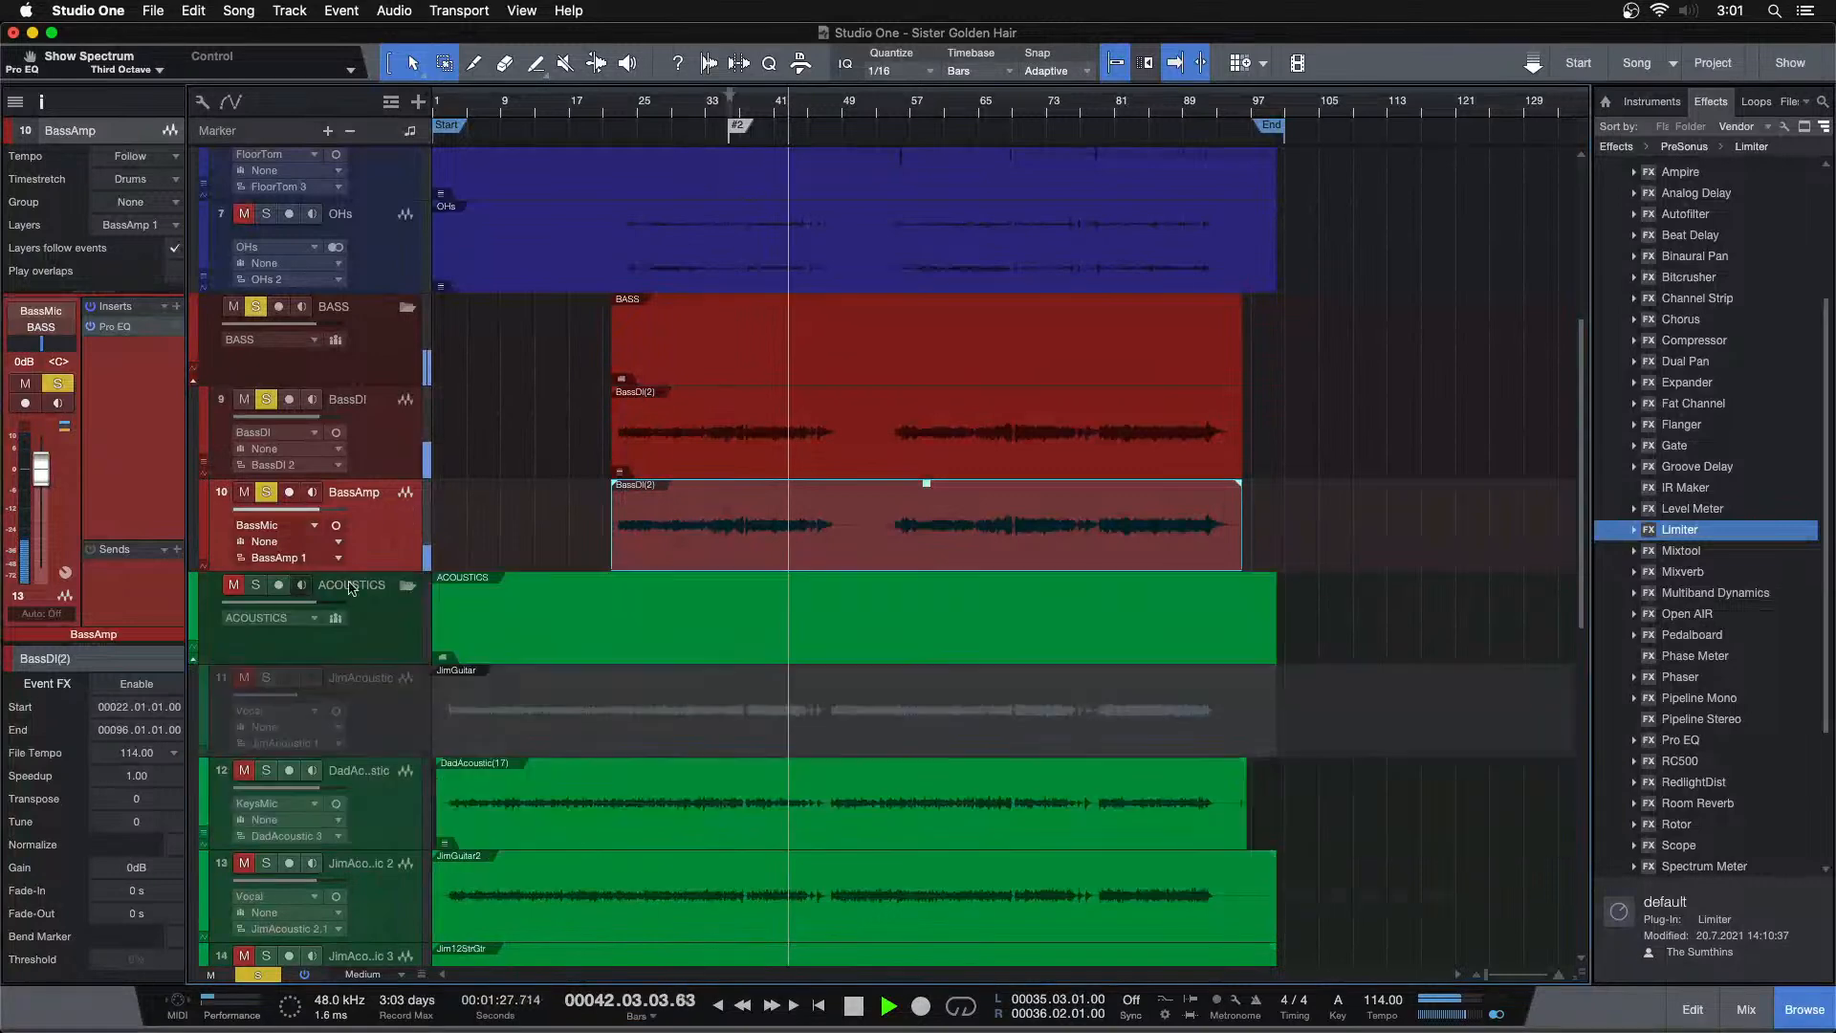
Duplicate the BassAmp track into a new BassDist track and start playback from bar 25
{"action": "right_click", "coordinate": [393, 560]}
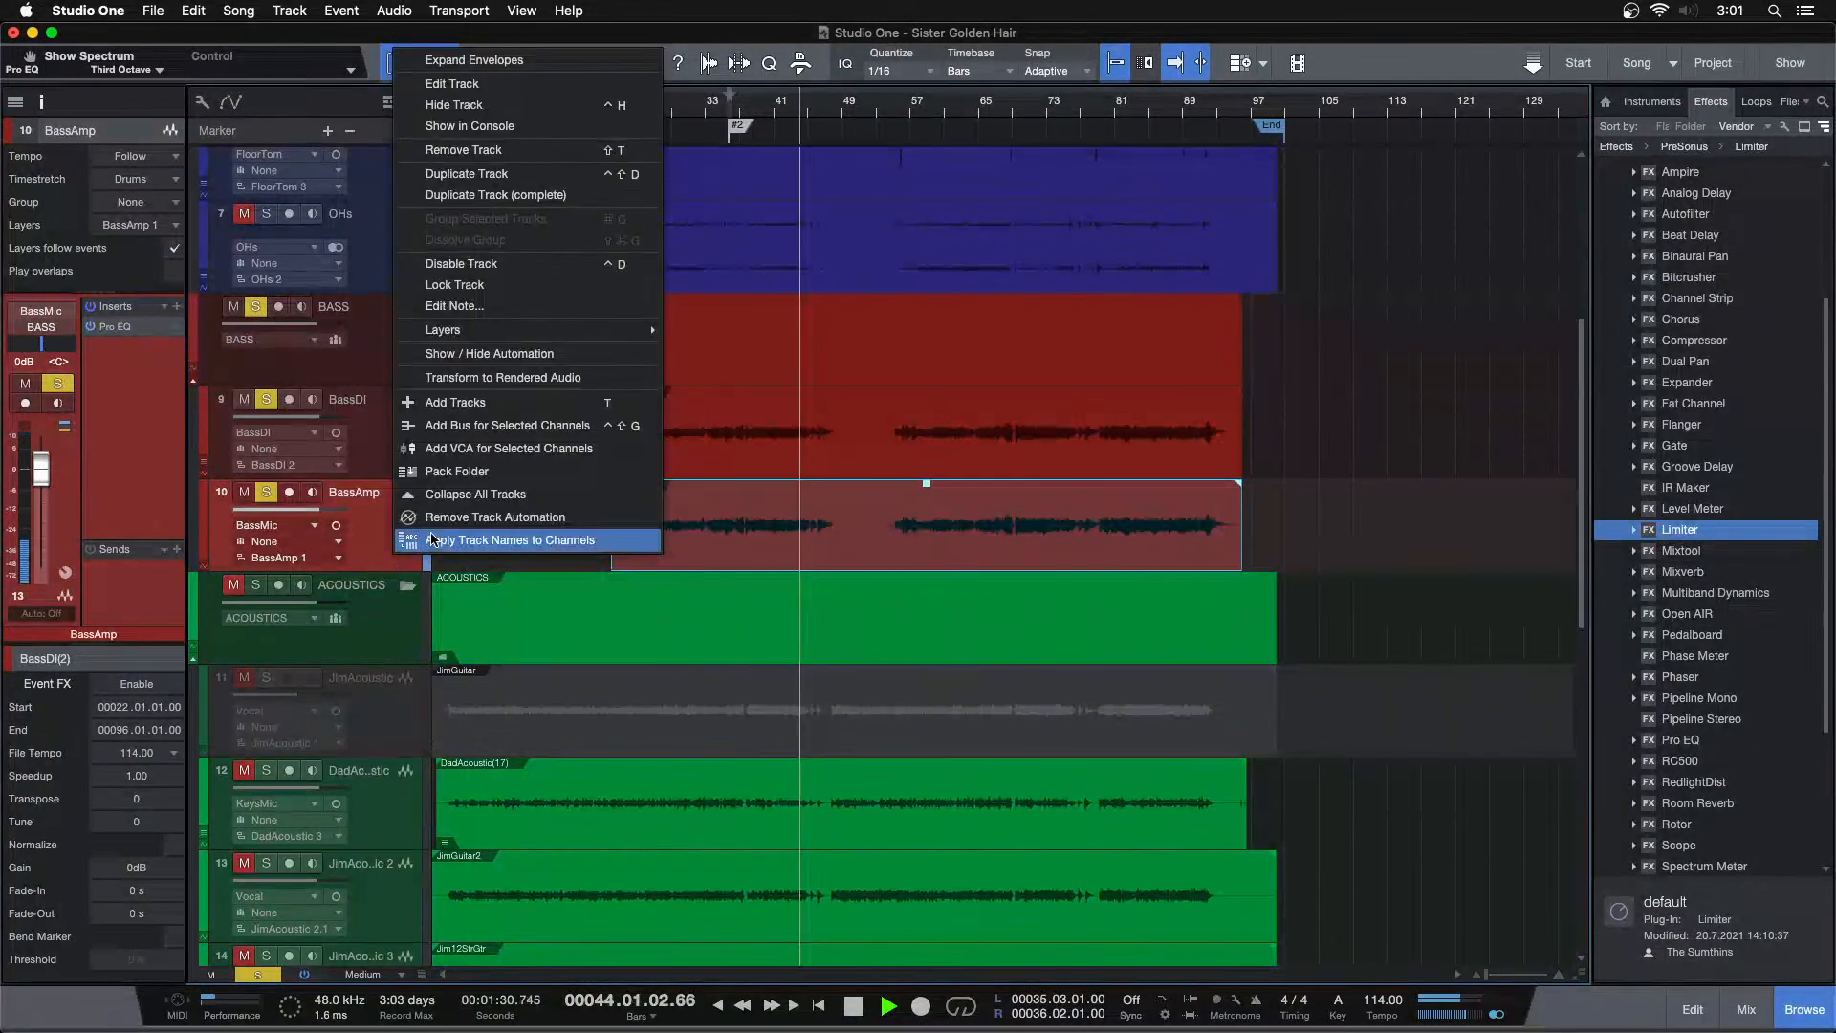
{"action": "left_click", "coordinate": [461, 195]}
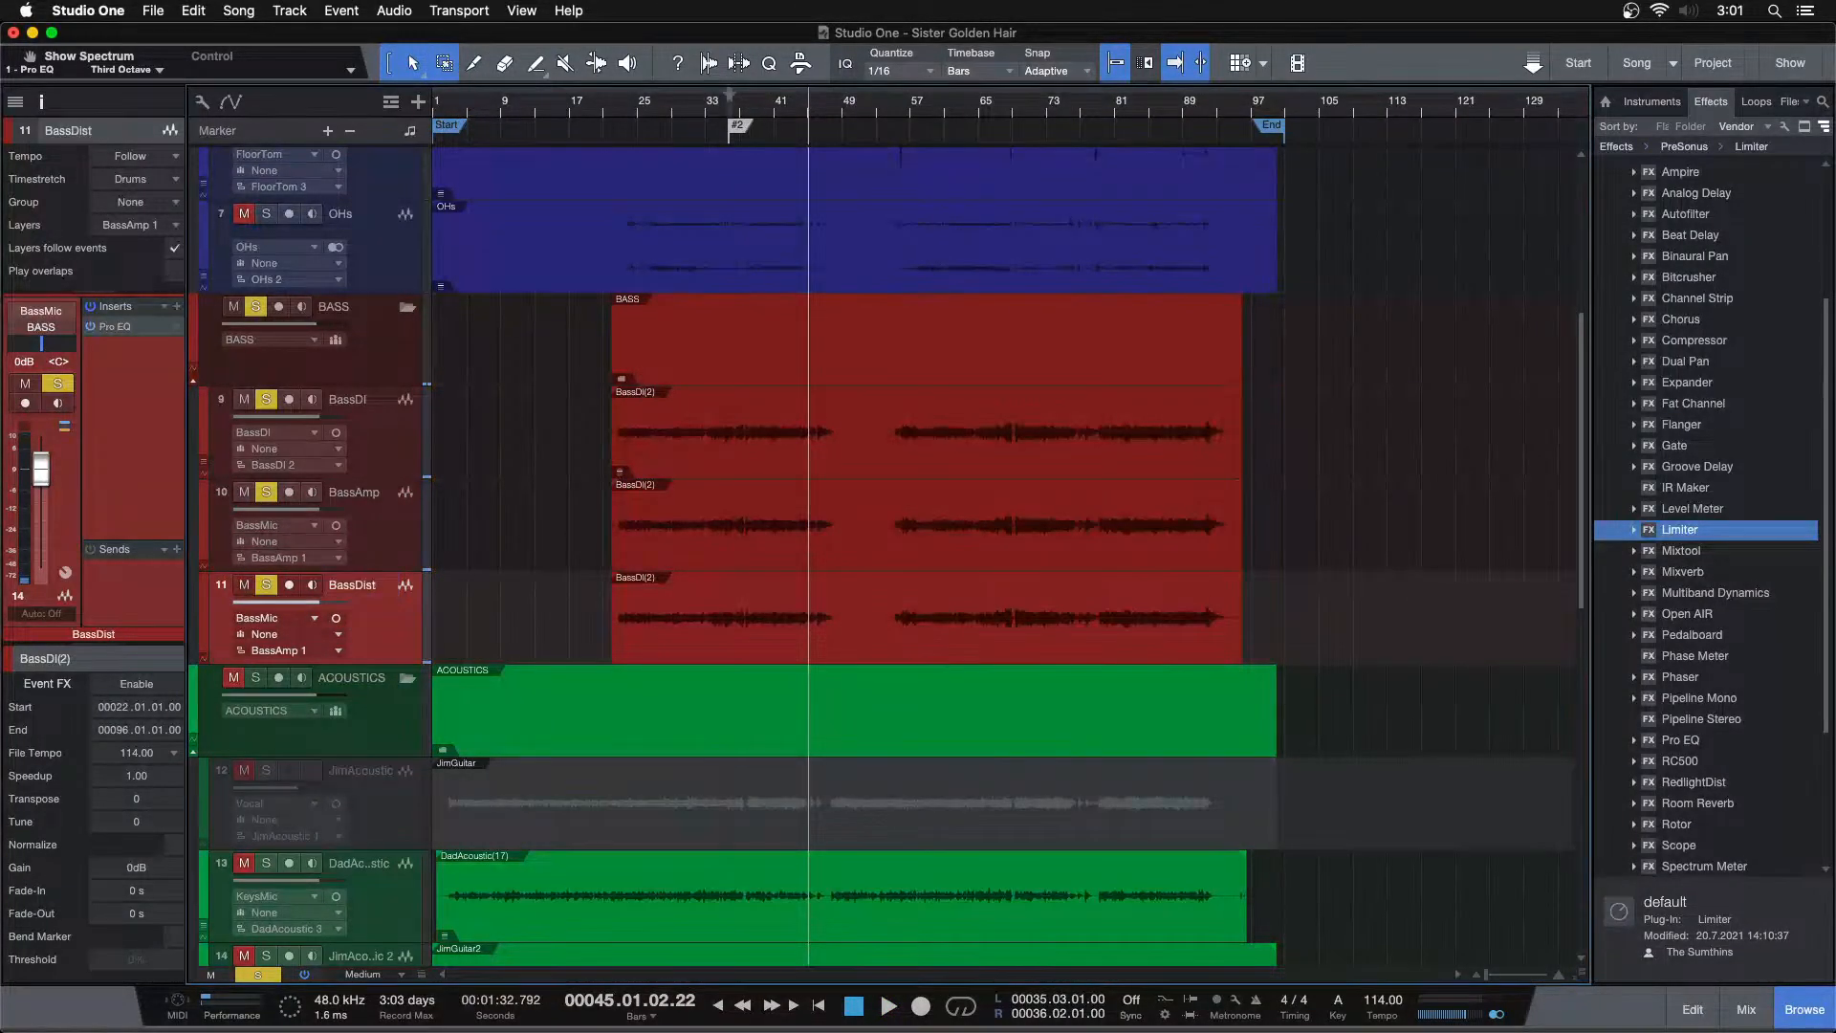
{"action": "left_click", "coordinate": [638, 111]}
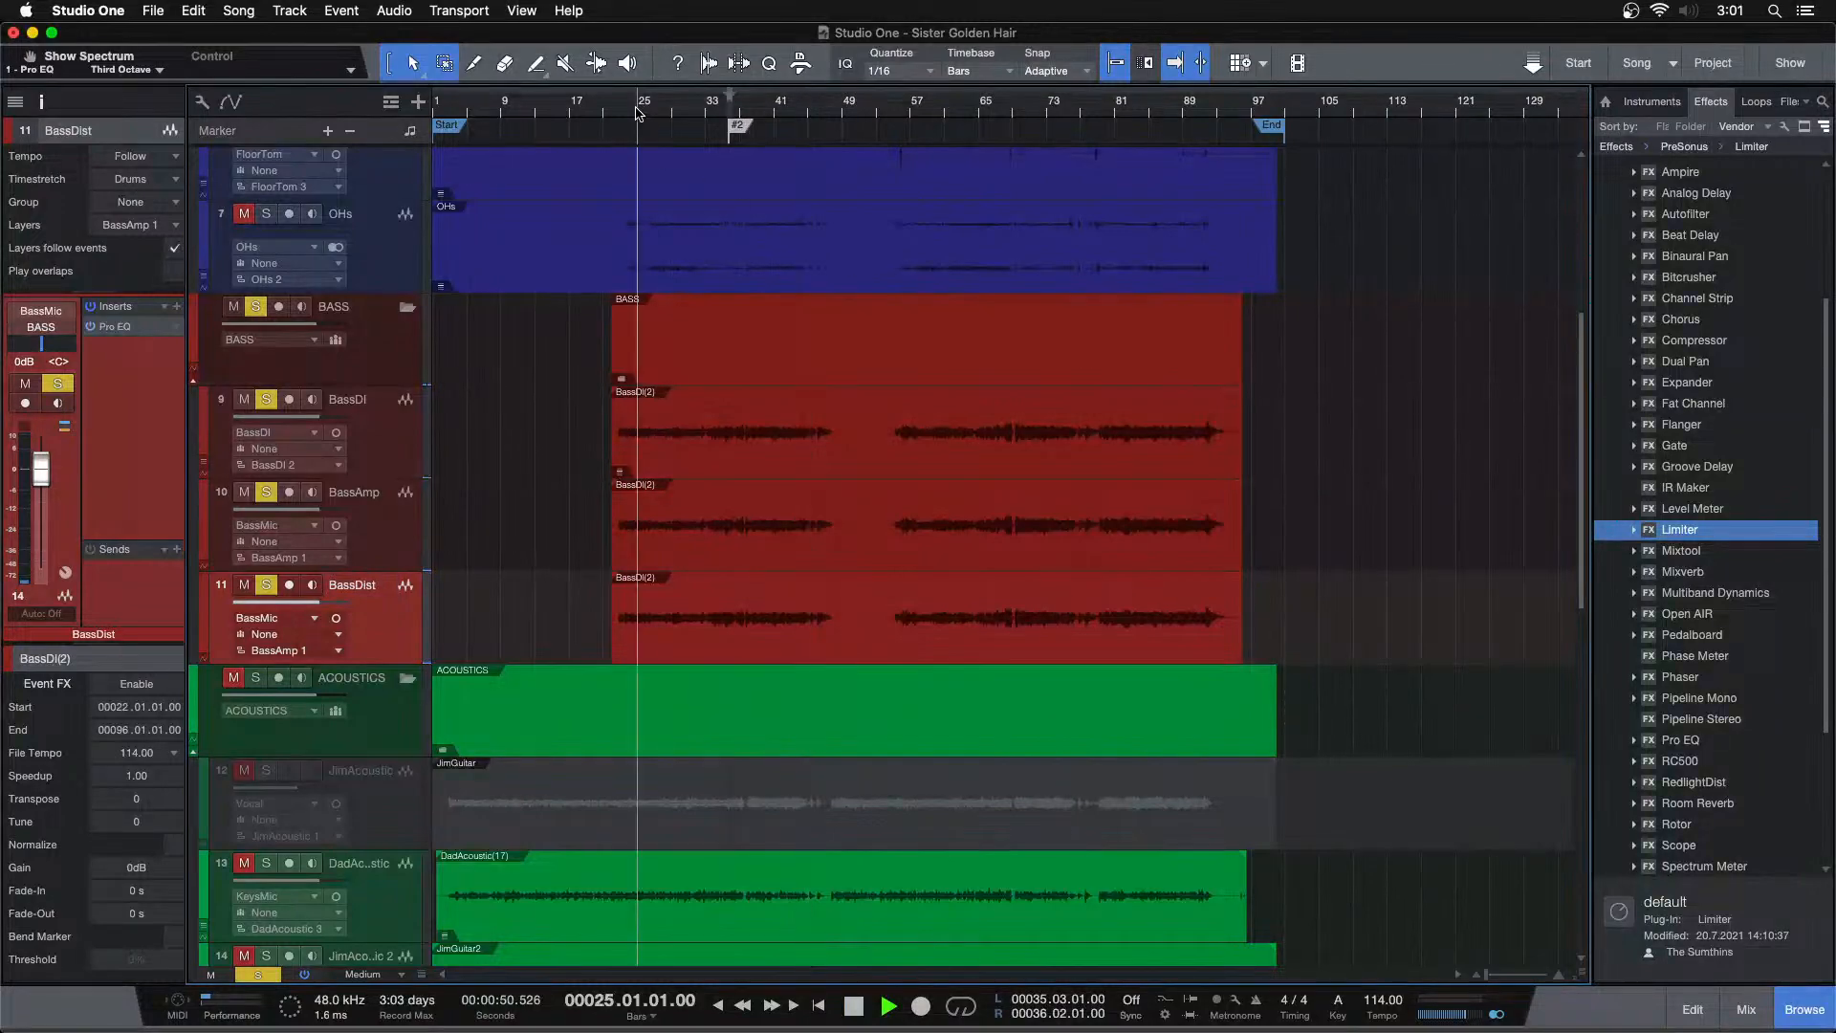
Insert the RedlightDist effect on the BassDist channel in the mixer
{"action": "key", "text": "F3"}
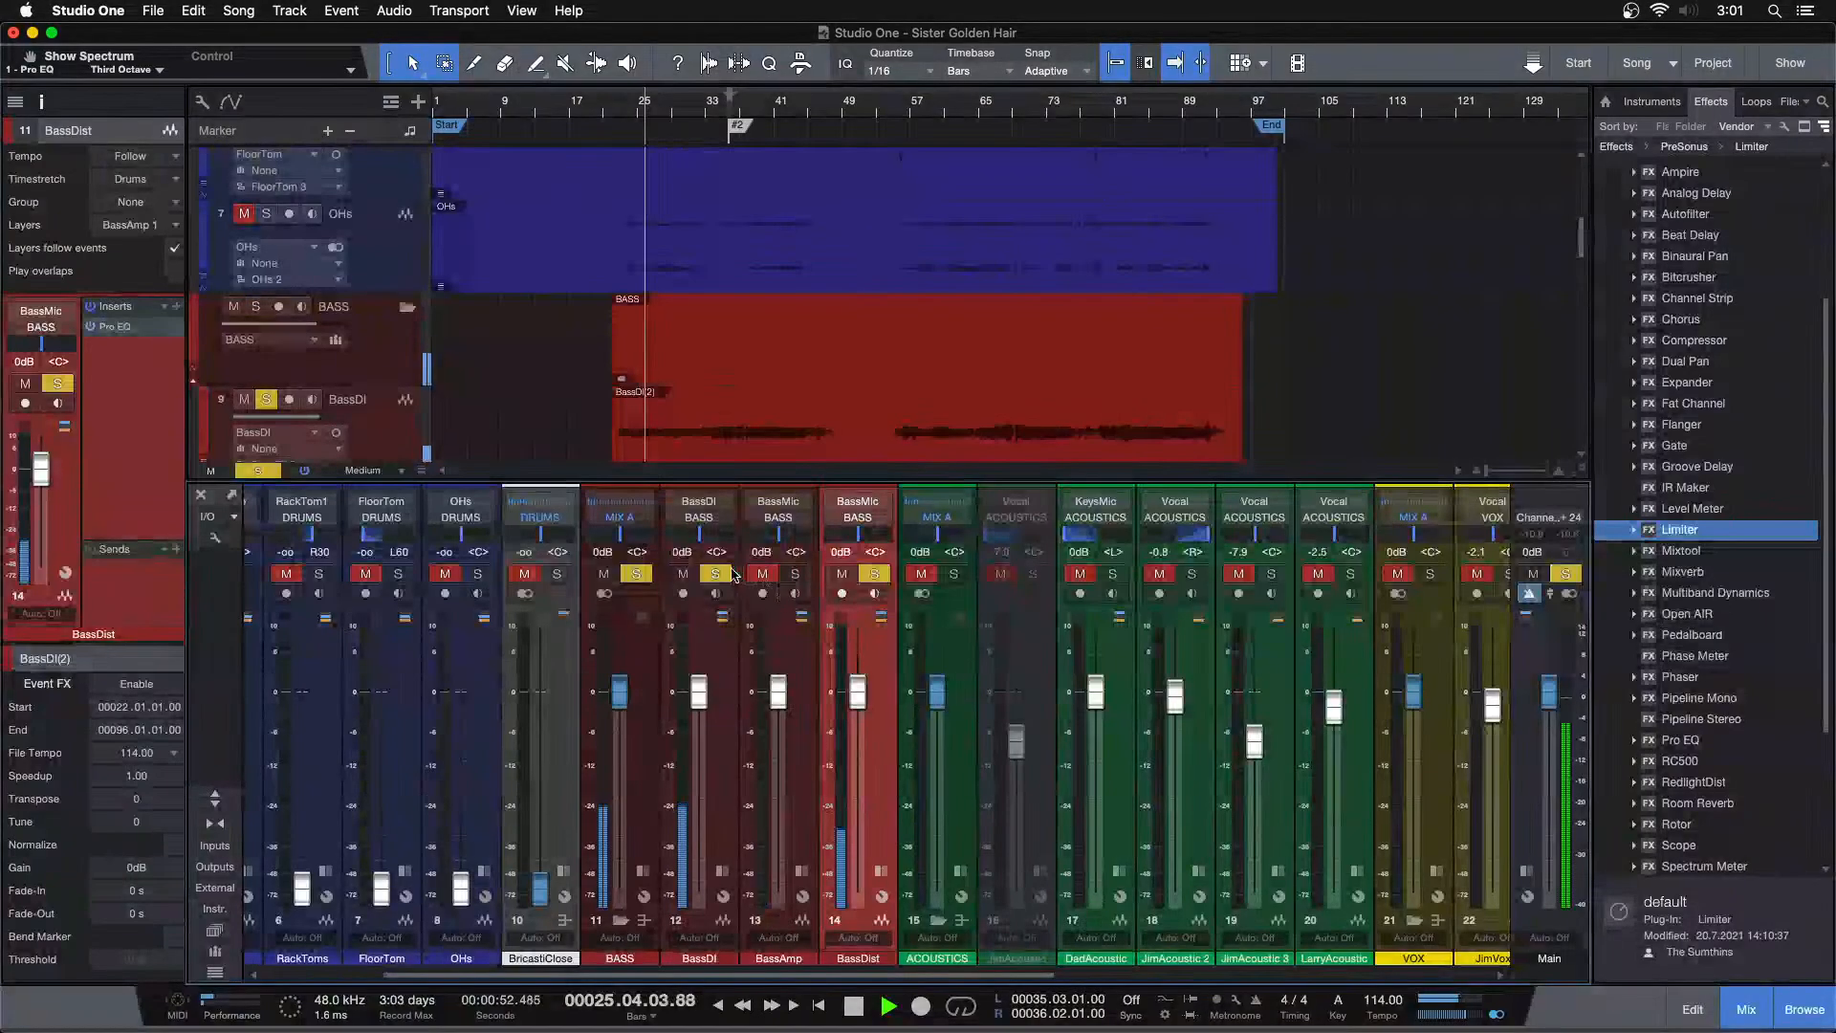
{"action": "double_click", "coordinate": [890, 853]}
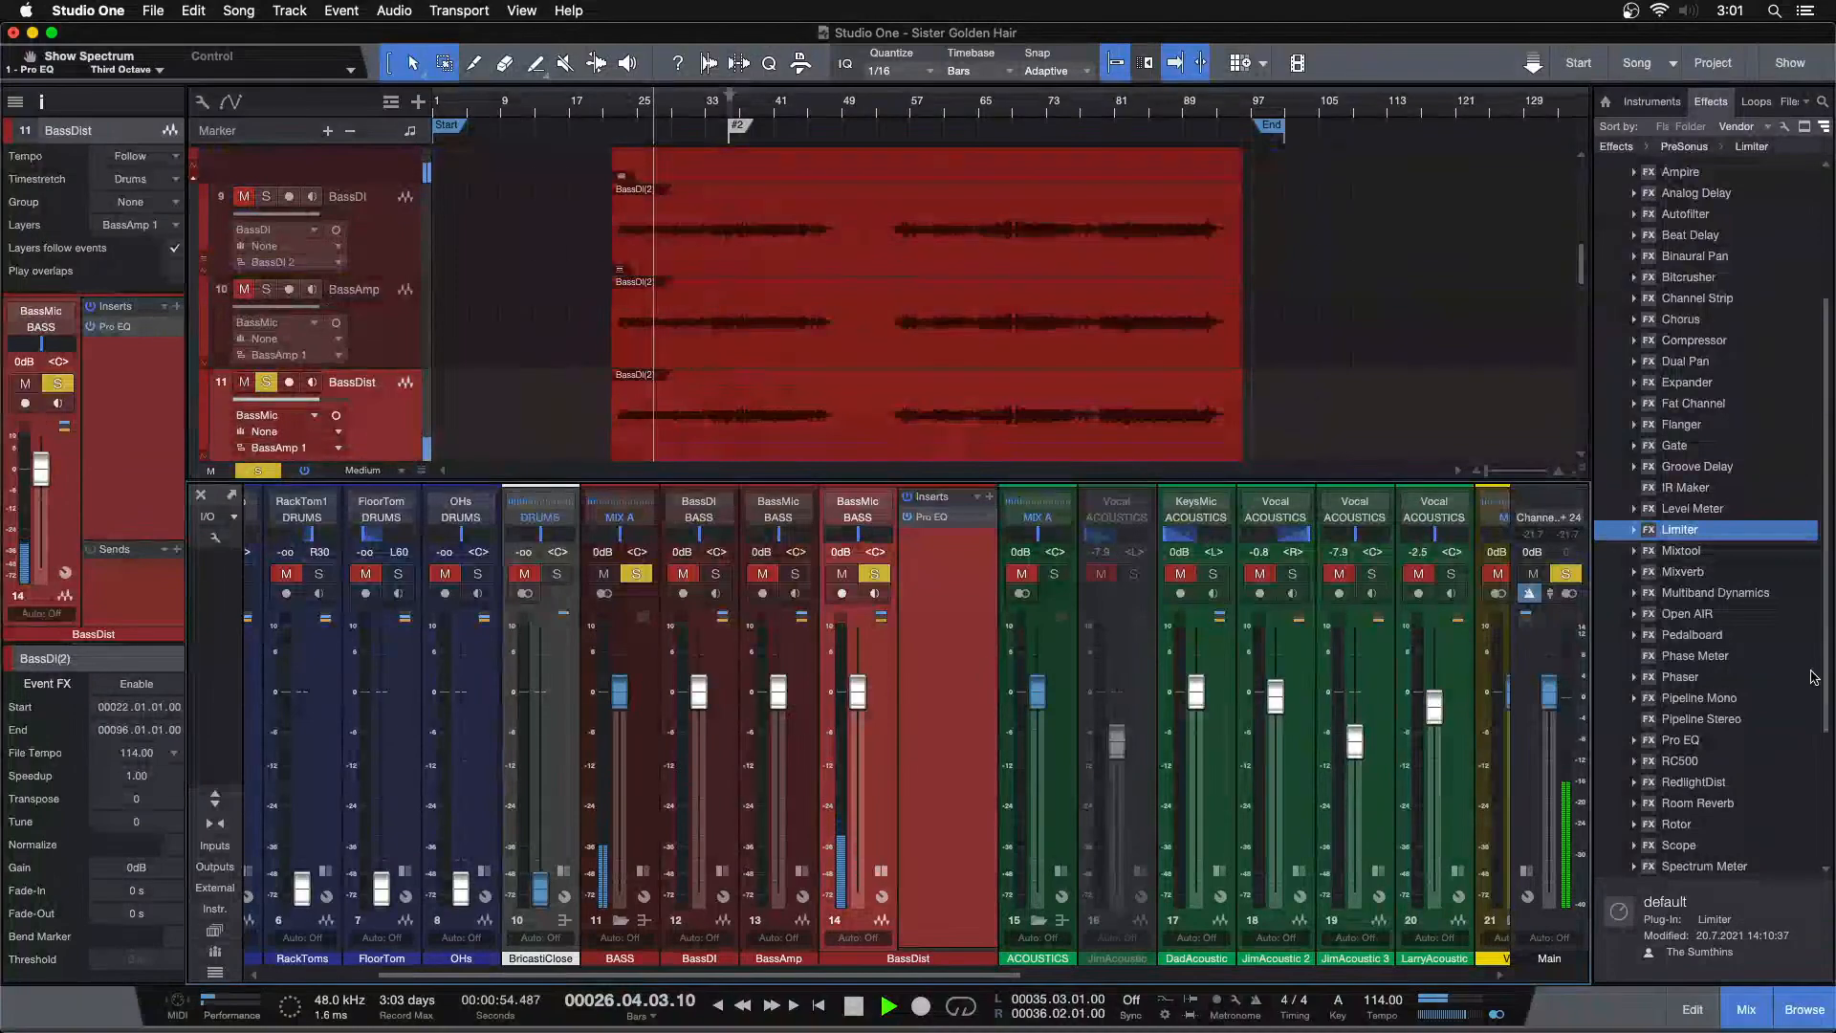
{"action": "scroll", "coordinate": [1695, 798], "scroll_direction": "down", "scroll_amount": 3}
{"action": "left_click_drag", "start_coordinate": [1692, 655], "coordinate": [942, 590]}
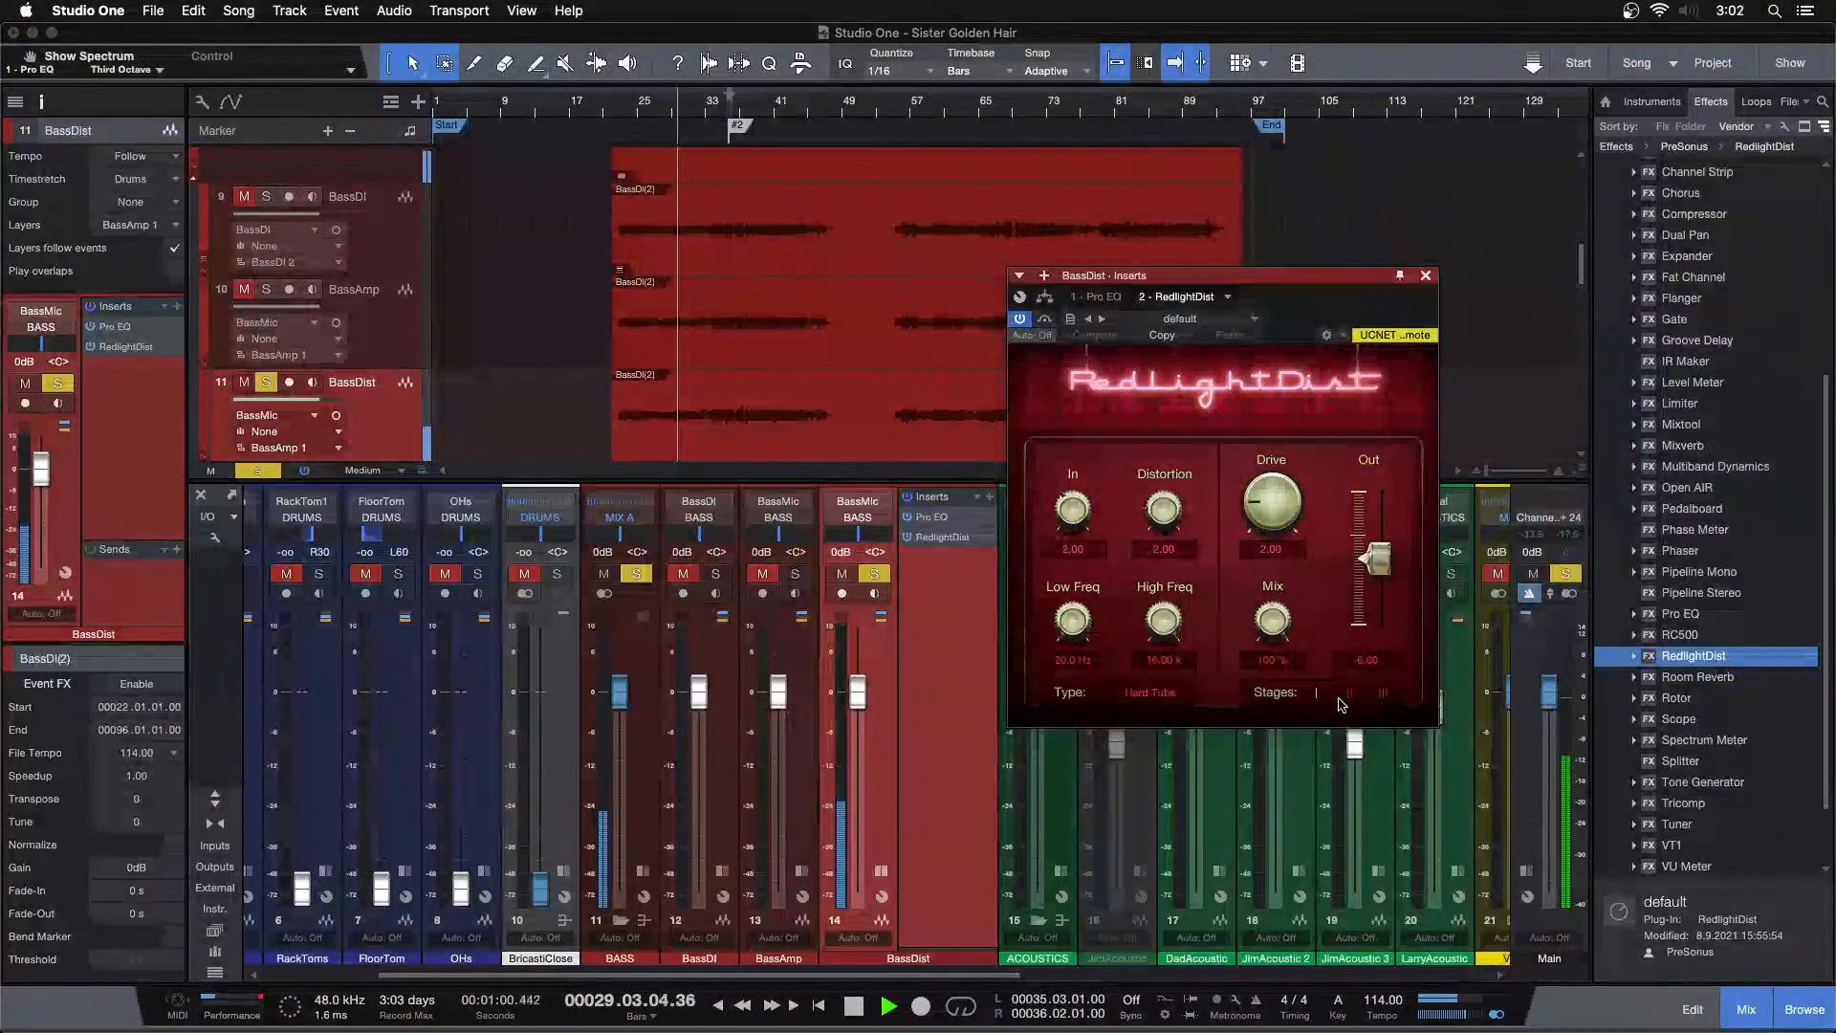
Set RedlightDist's Out to -24 dB and raise Drive to about 10.2 while playing from bar 81, then close the plugin
{"action": "left_click_drag", "start_coordinate": [1375, 560], "coordinate": [1375, 781]}
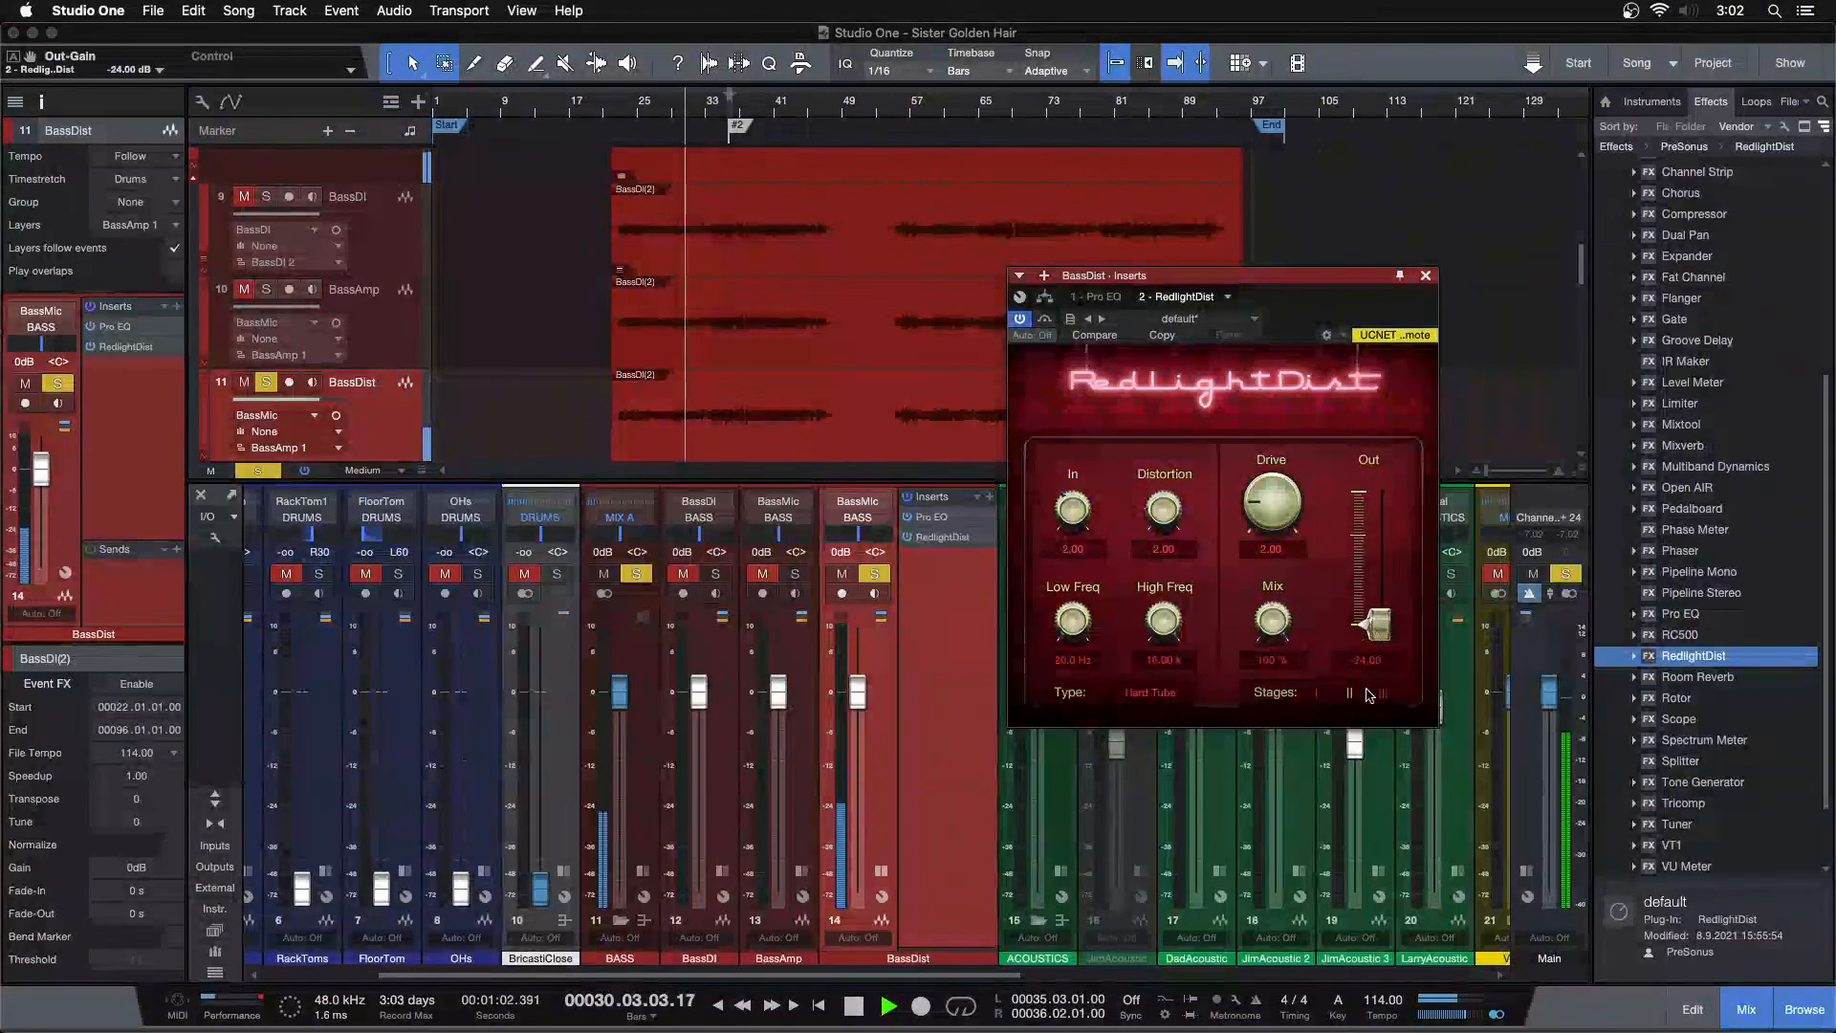
{"action": "left_click_drag", "start_coordinate": [1292, 455], "coordinate": [1292, 440]}
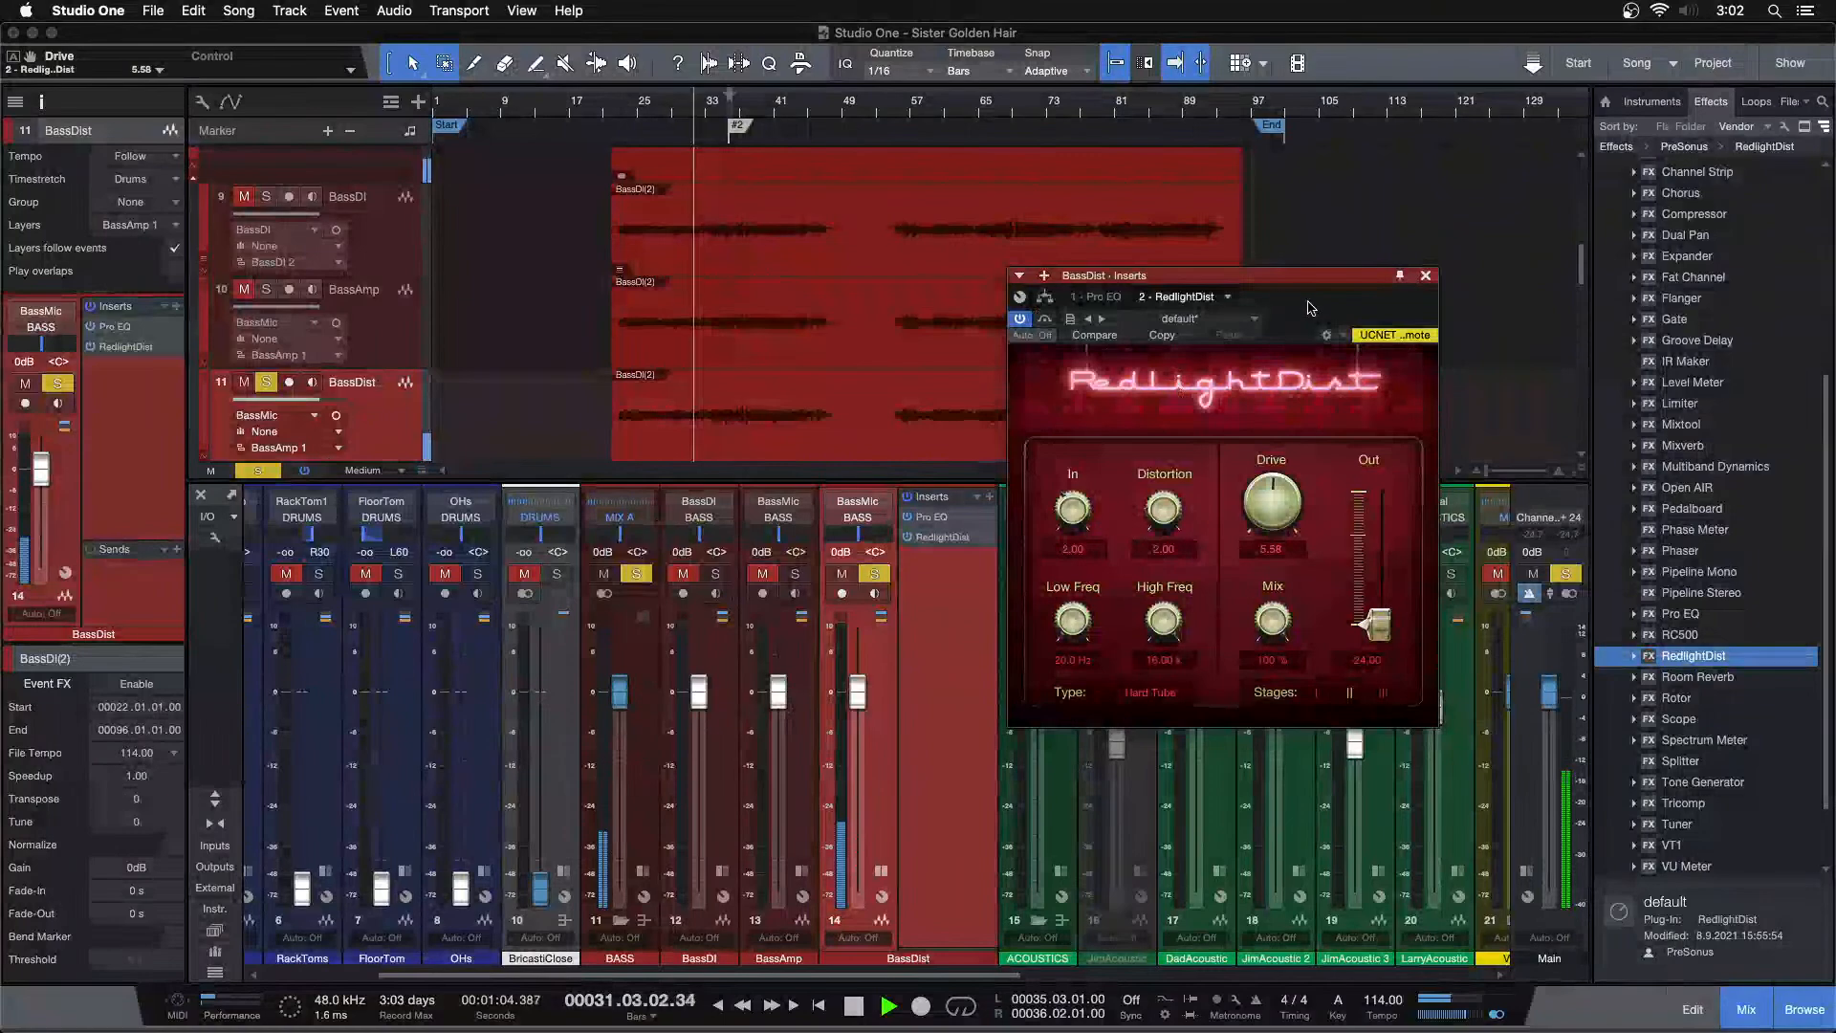
{"action": "left_click_drag", "start_coordinate": [1307, 300], "coordinate": [1254, 564]}
{"action": "left_click", "coordinate": [1121, 107]}
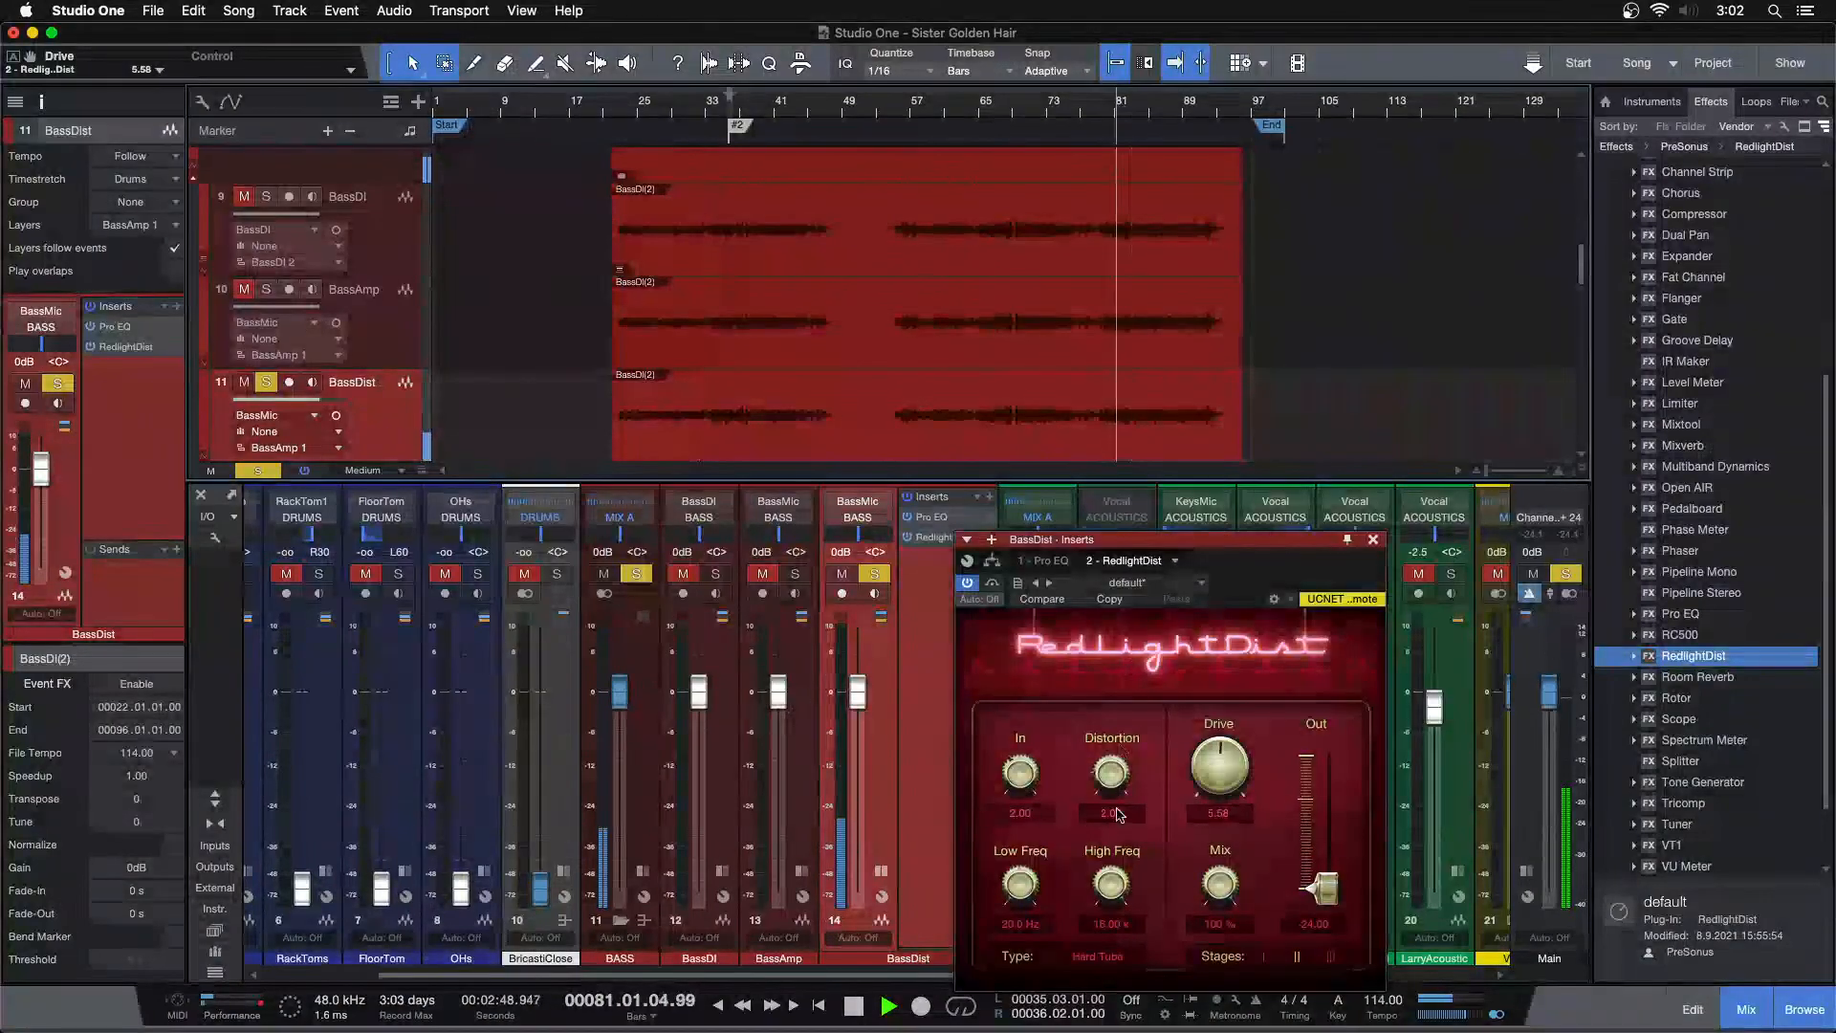
{"action": "left_click_drag", "start_coordinate": [1196, 773], "coordinate": [1207, 712]}
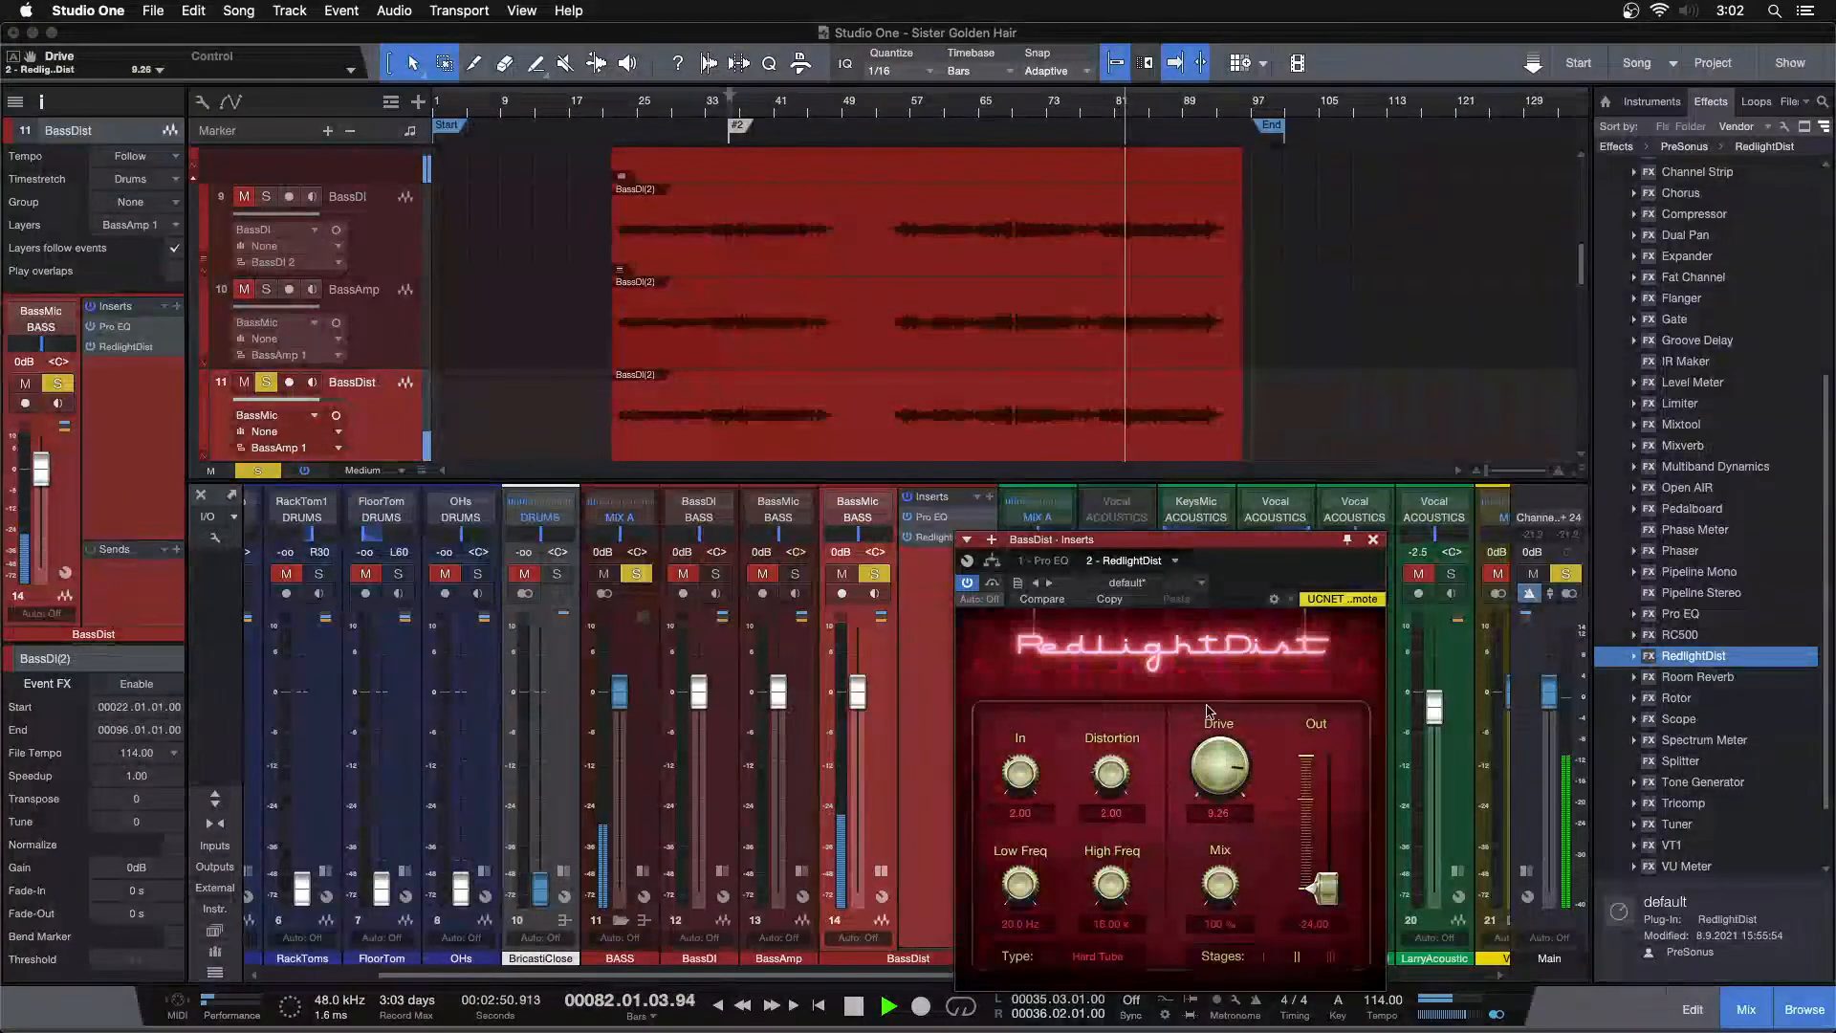
{"action": "scroll", "coordinate": [1210, 777], "scroll_direction": "up", "scroll_amount": 2}
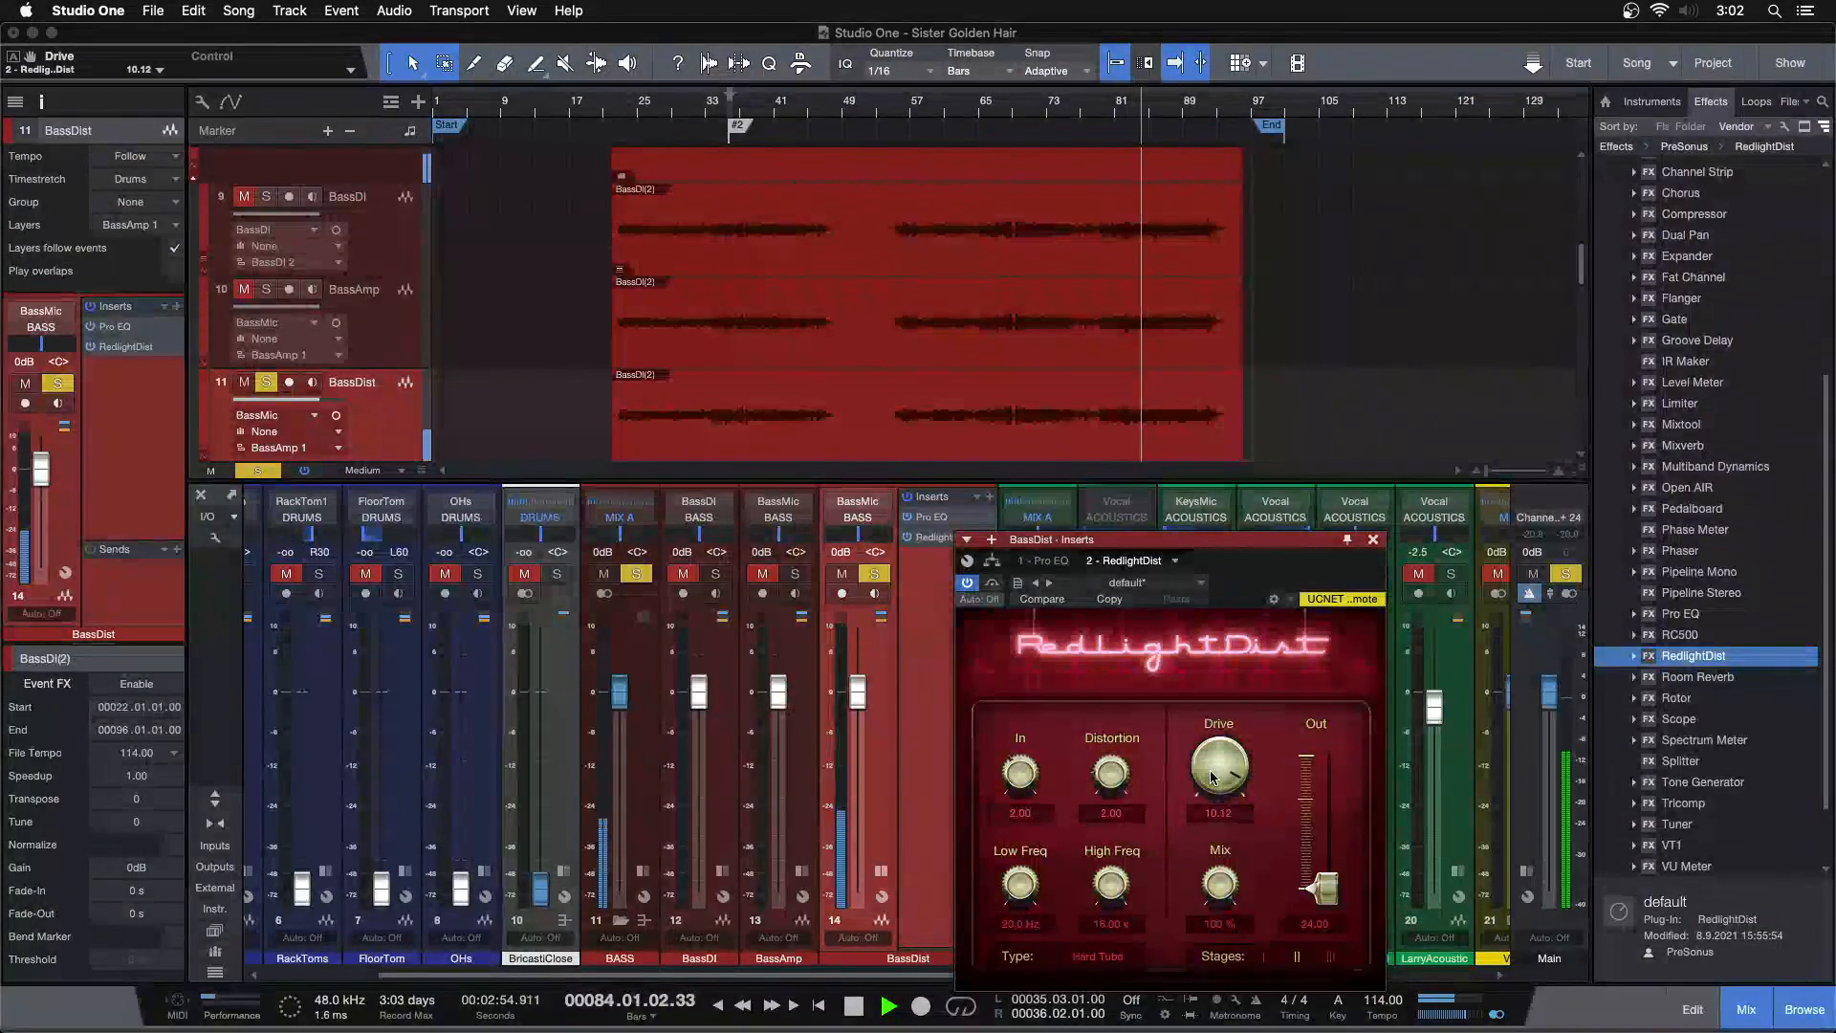
{"action": "scroll", "coordinate": [1209, 779], "scroll_direction": "up", "scroll_amount": 1}
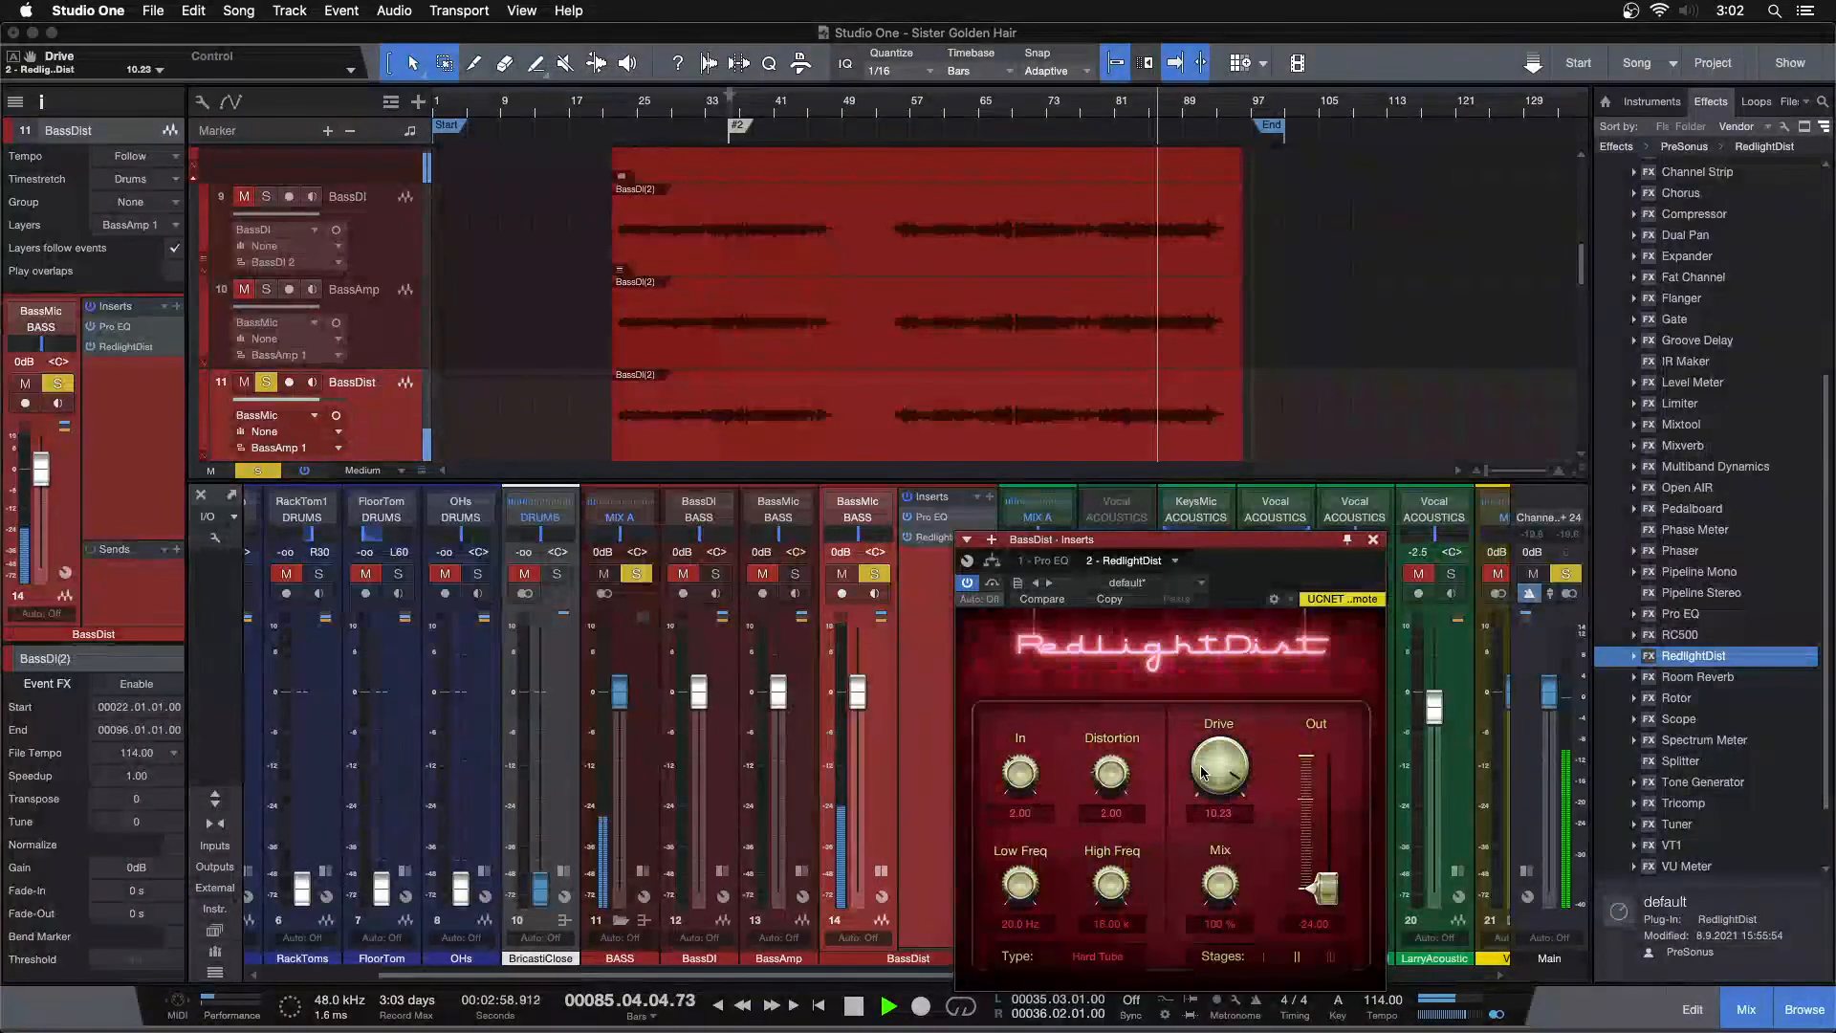
{"action": "left_click", "coordinate": [1373, 539]}
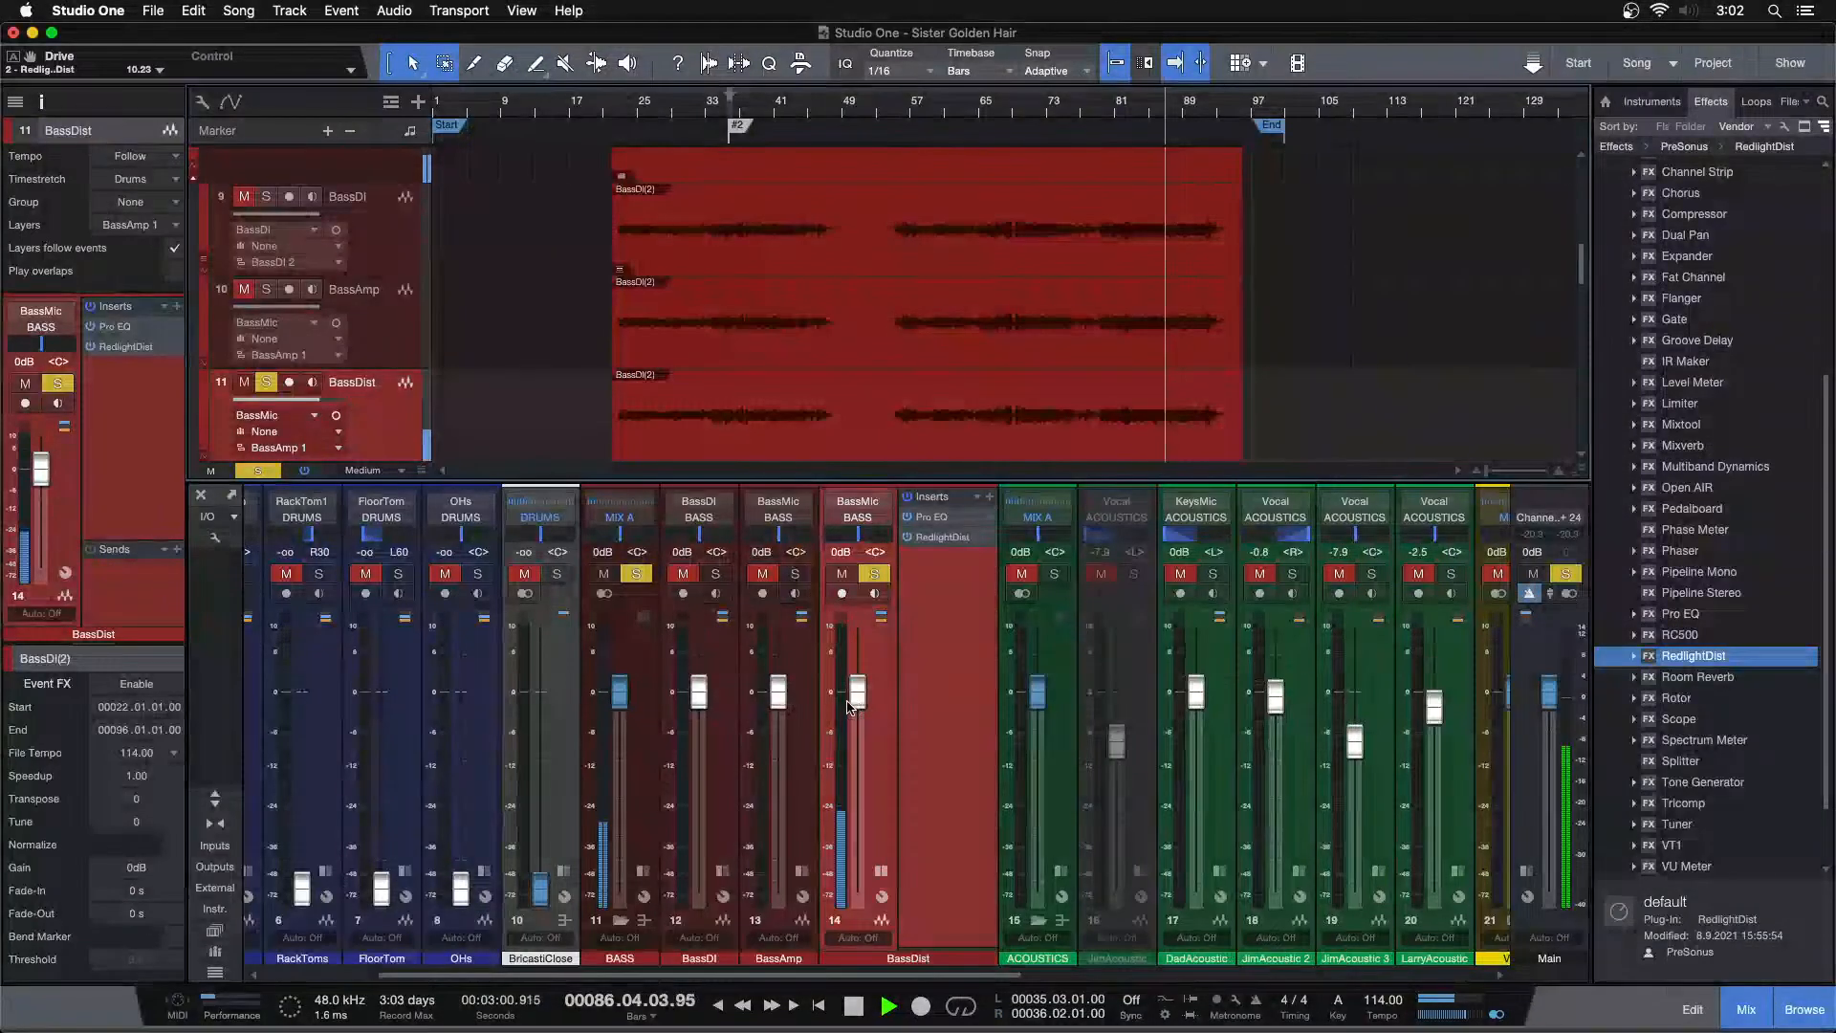
Pull the BassDist fader down and solo the BassDI and BassAmp channels alongside it
{"action": "left_click_drag", "start_coordinate": [859, 692], "coordinate": [872, 842]}
{"action": "left_click", "coordinate": [715, 574]}
{"action": "left_click", "coordinate": [794, 574]}
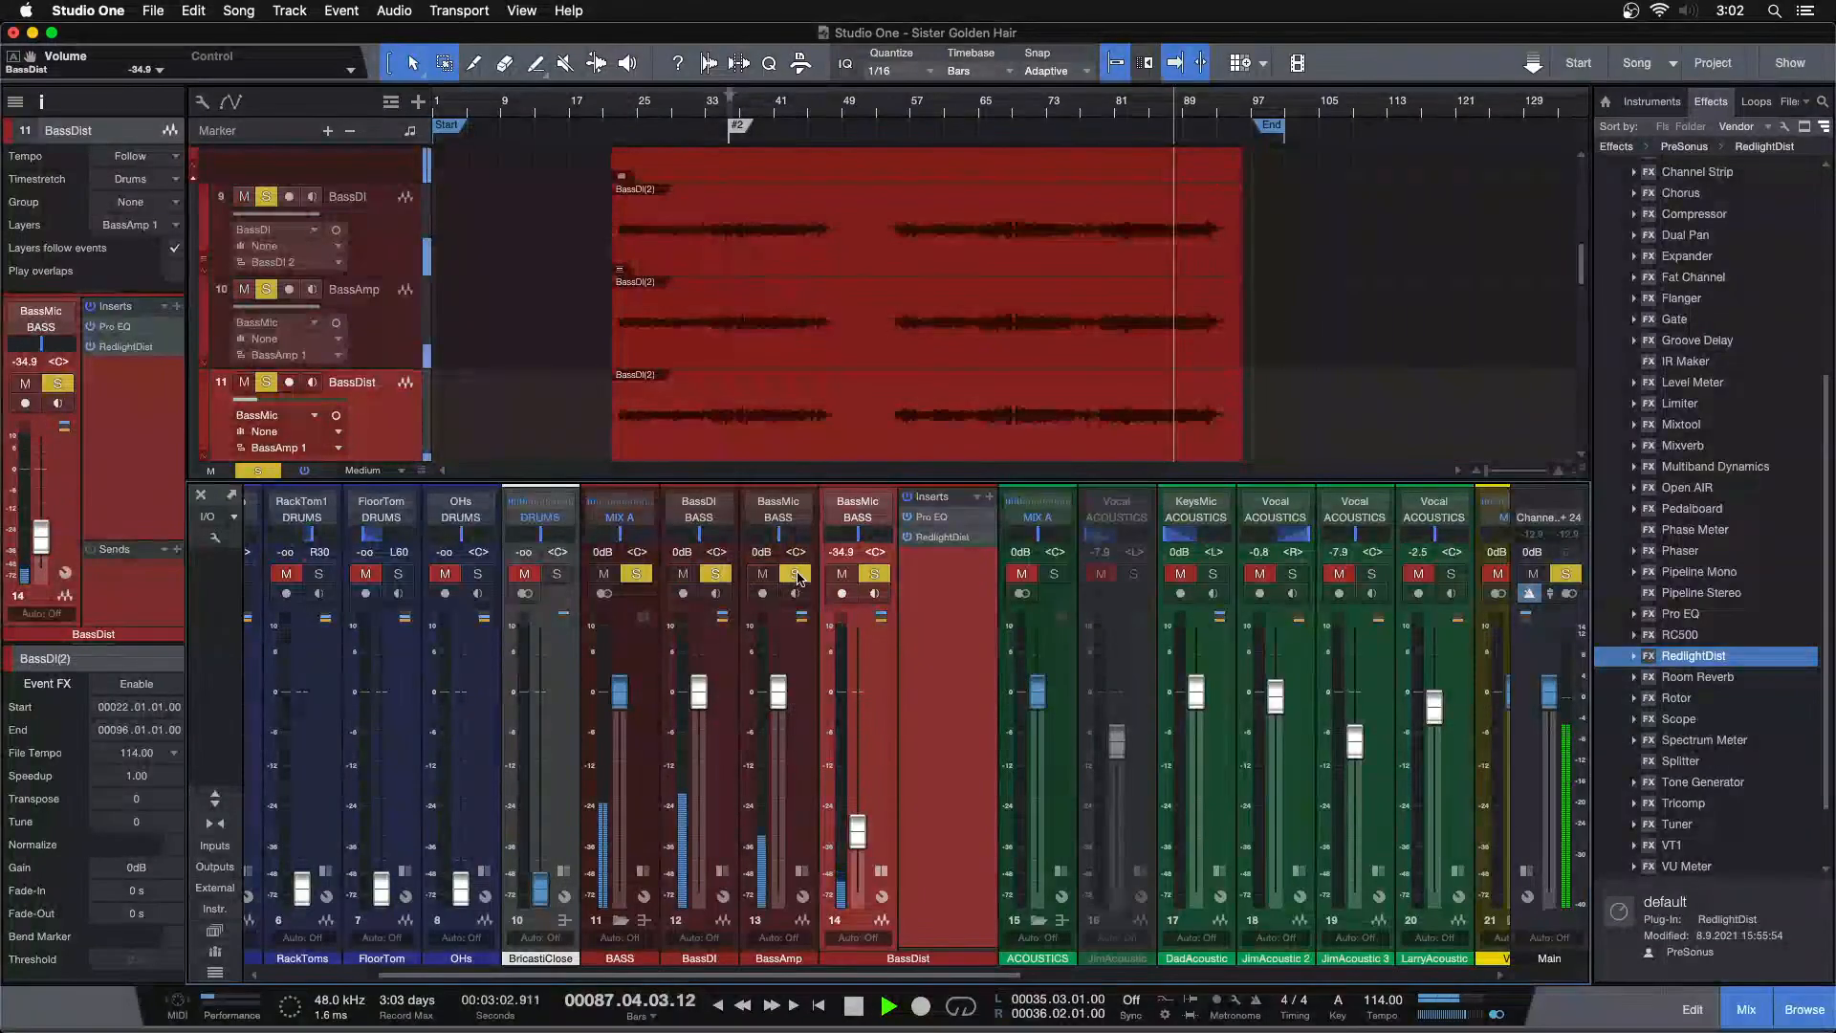
Play from around bar 81 and bring the BassDist fader up to about -10.8 dB
{"action": "left_click", "coordinate": [1126, 106]}
{"action": "left_click_drag", "start_coordinate": [858, 835], "coordinate": [860, 828]}
{"action": "scroll", "coordinate": [860, 831], "scroll_direction": "up", "scroll_amount": 6}
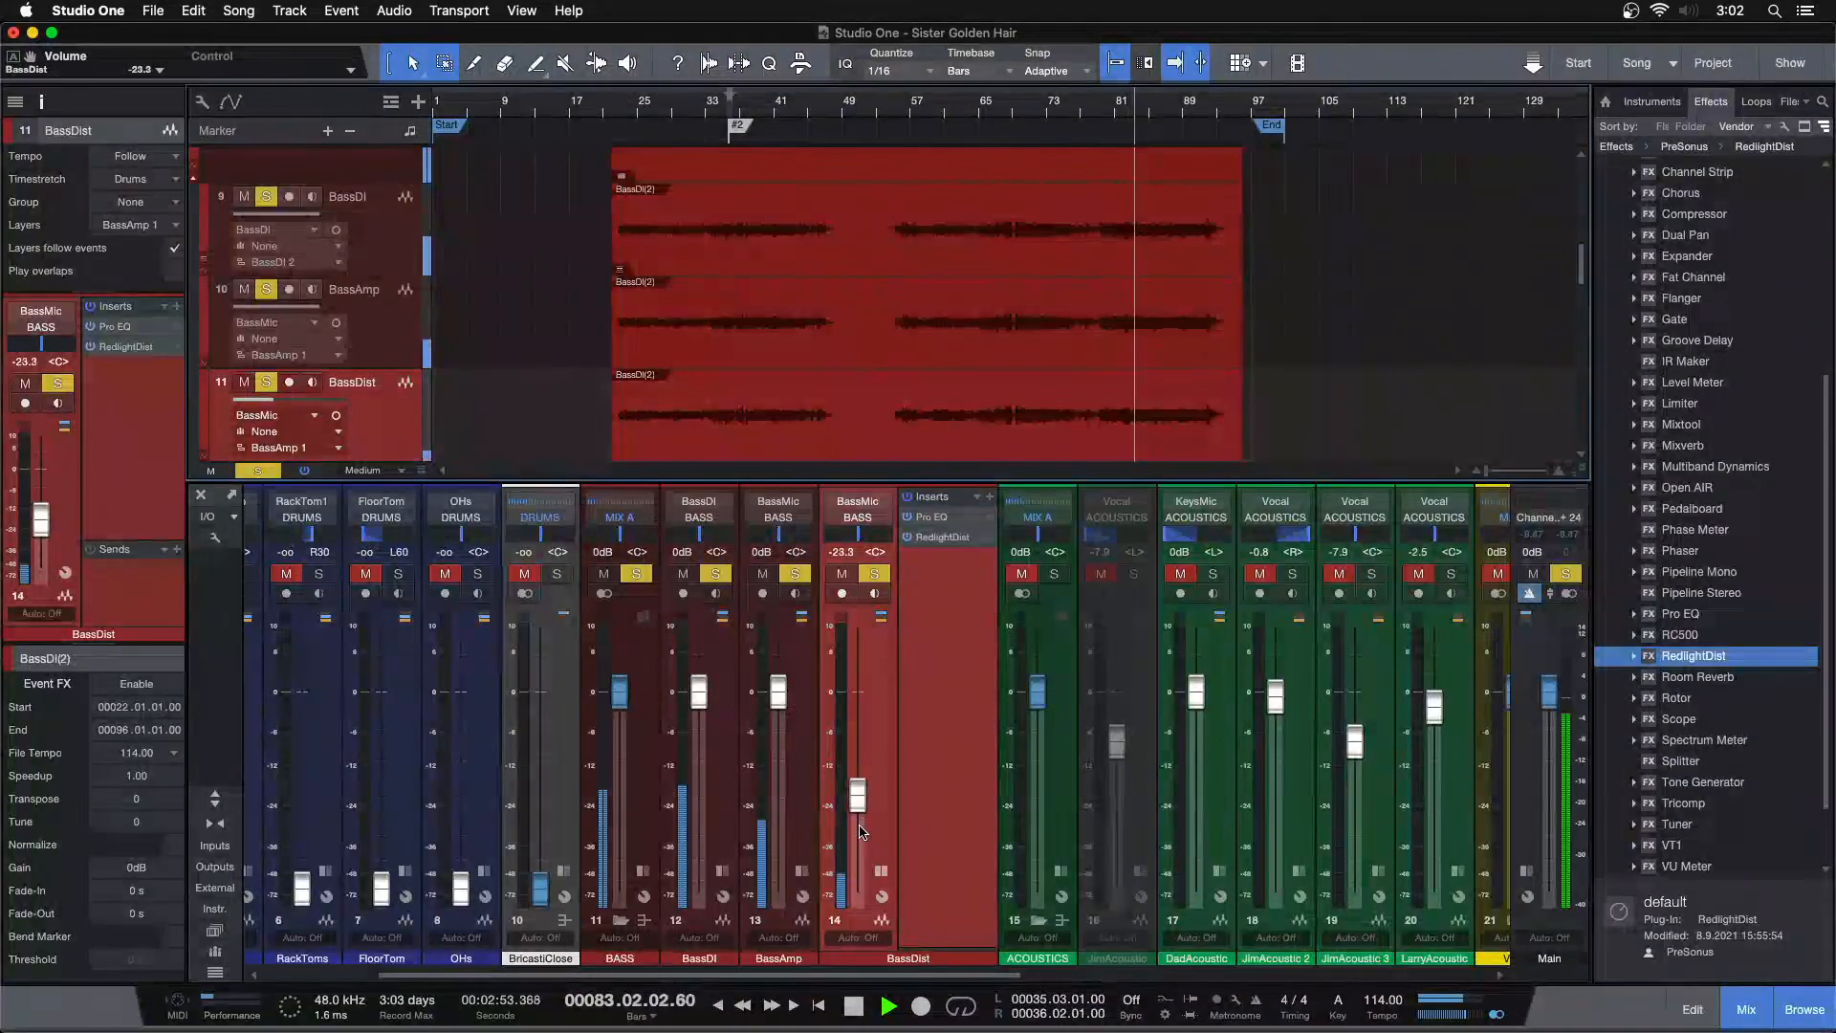
{"action": "scroll", "coordinate": [860, 830], "scroll_direction": "up", "scroll_amount": 4}
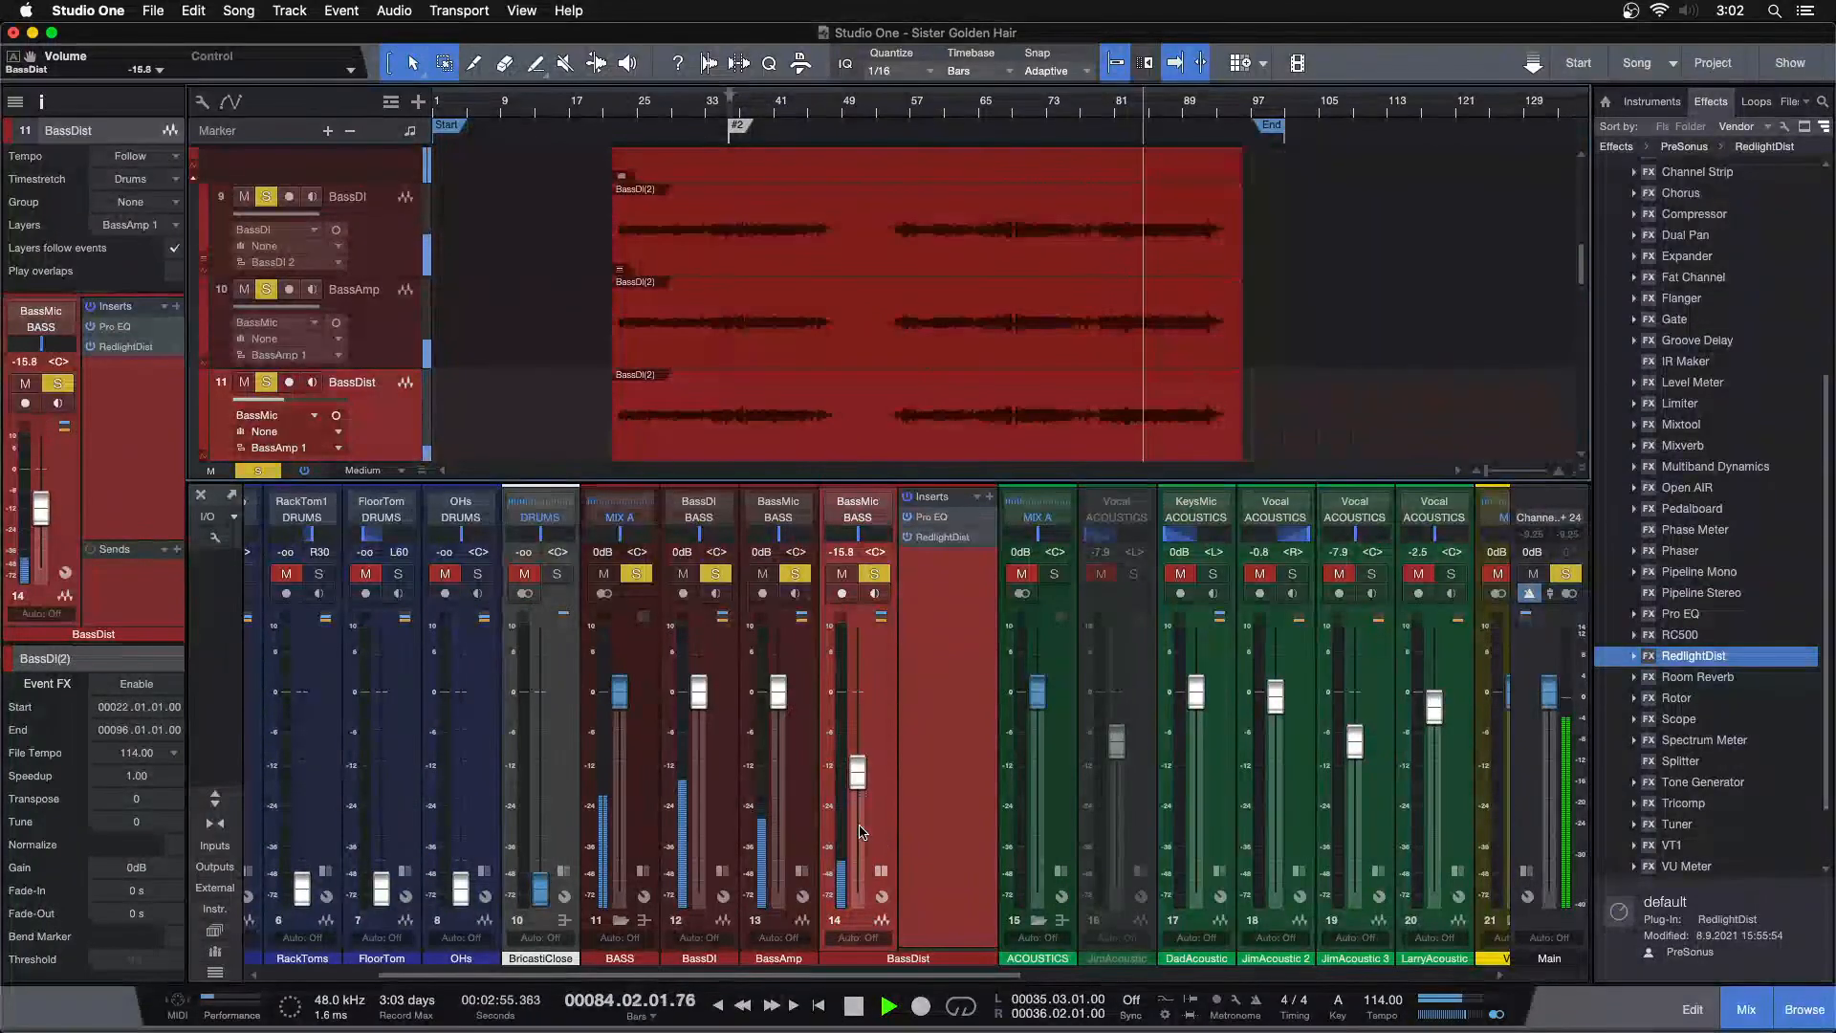
{"action": "scroll", "coordinate": [860, 831], "scroll_direction": "up", "scroll_amount": 3}
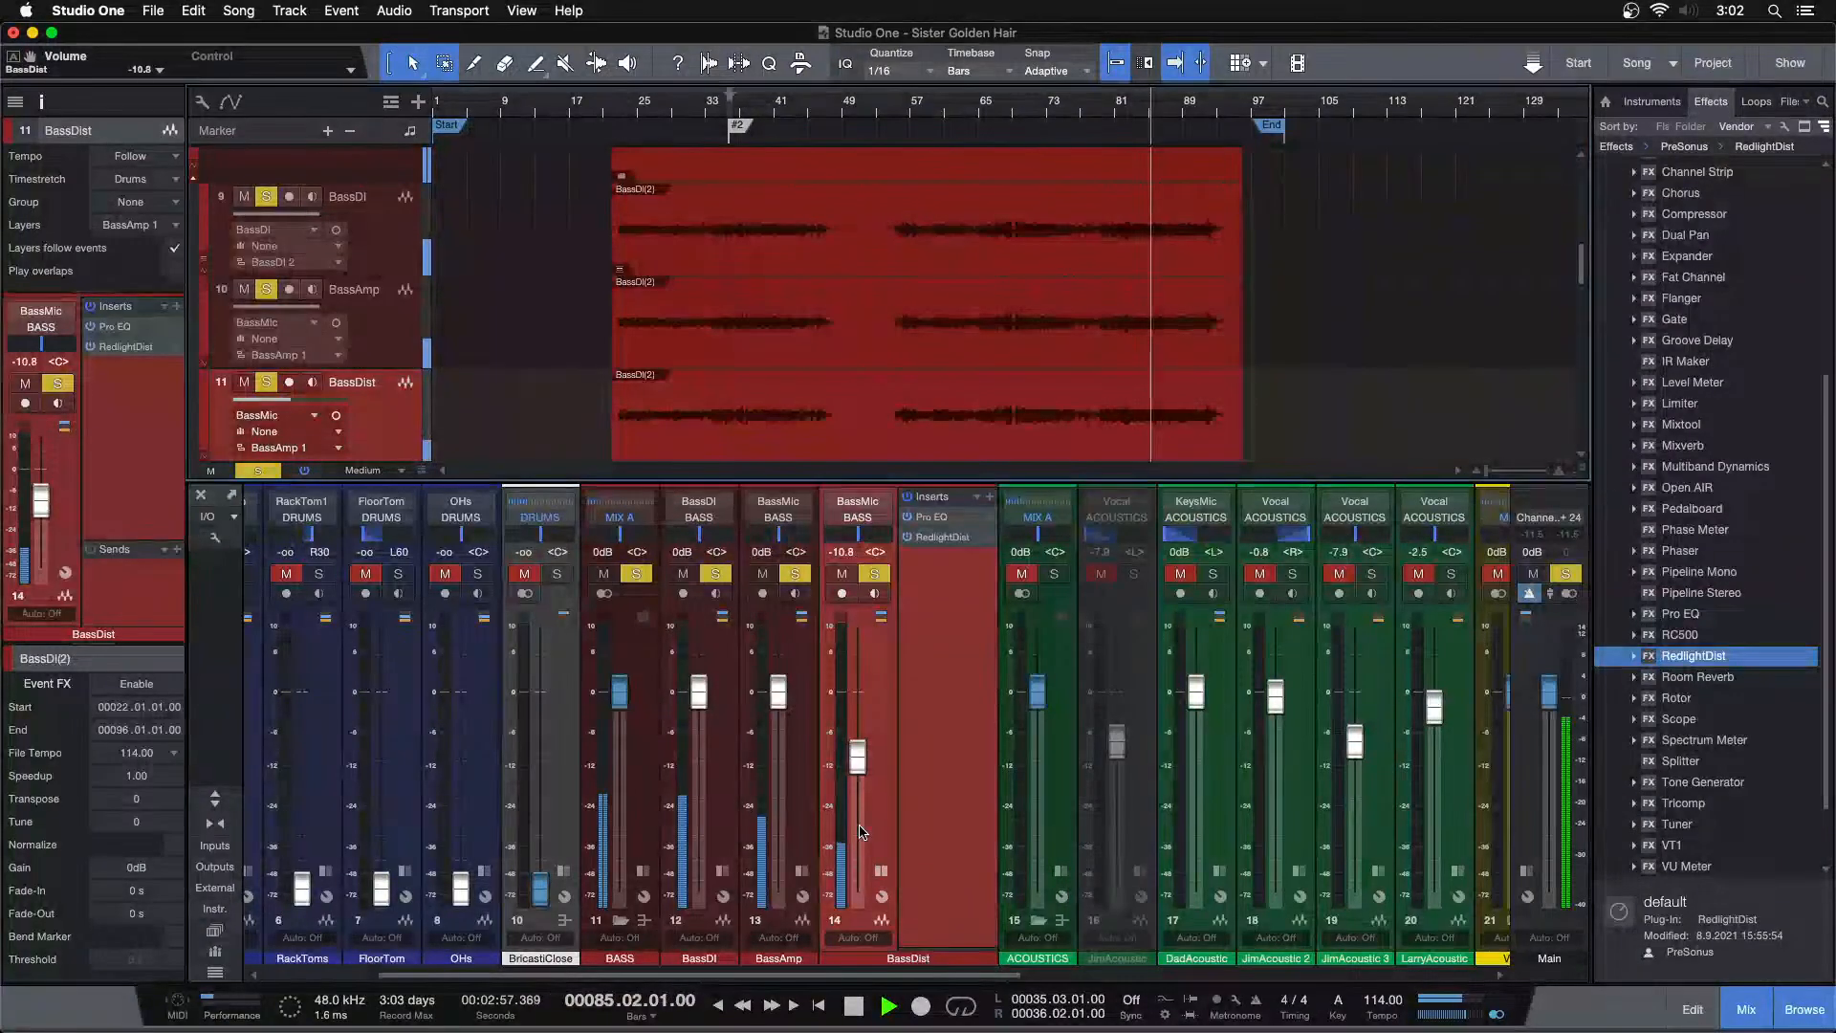
Toggle the BassDist solo to compare the blend, then set its fader to about -14.2 dB
{"action": "left_click", "coordinate": [876, 575]}
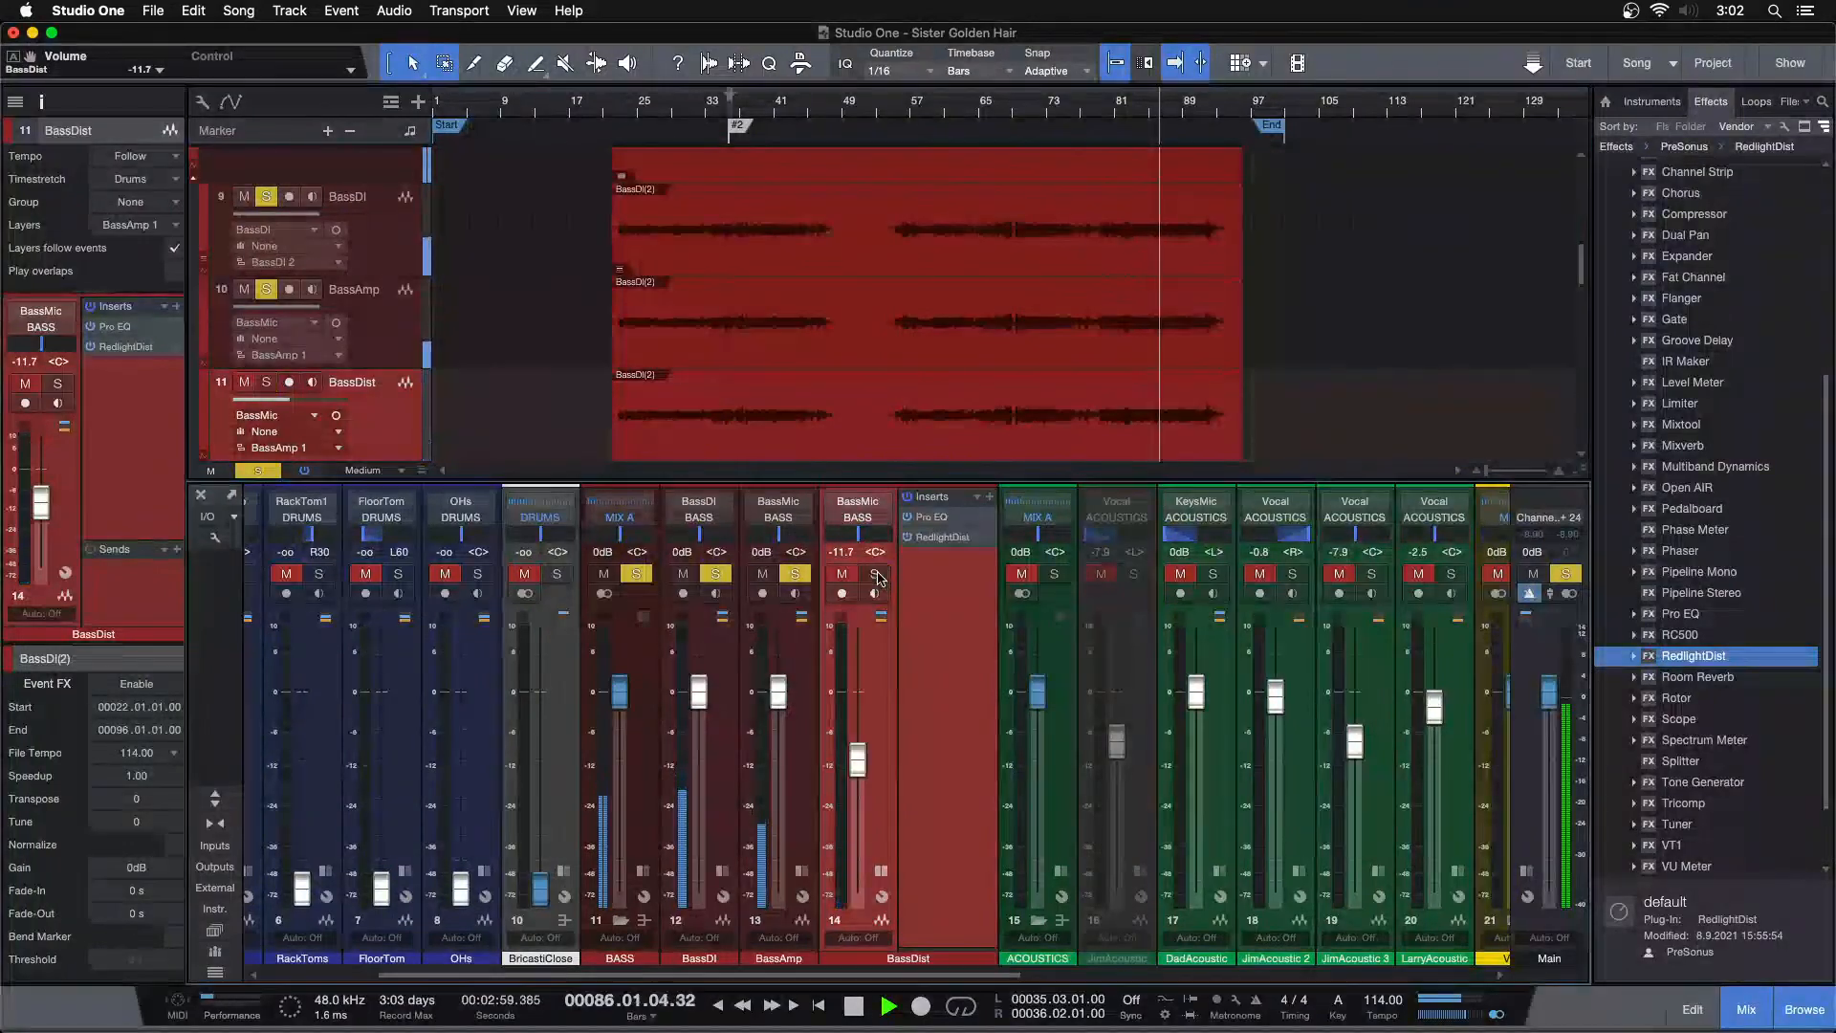
{"action": "left_click", "coordinate": [877, 576]}
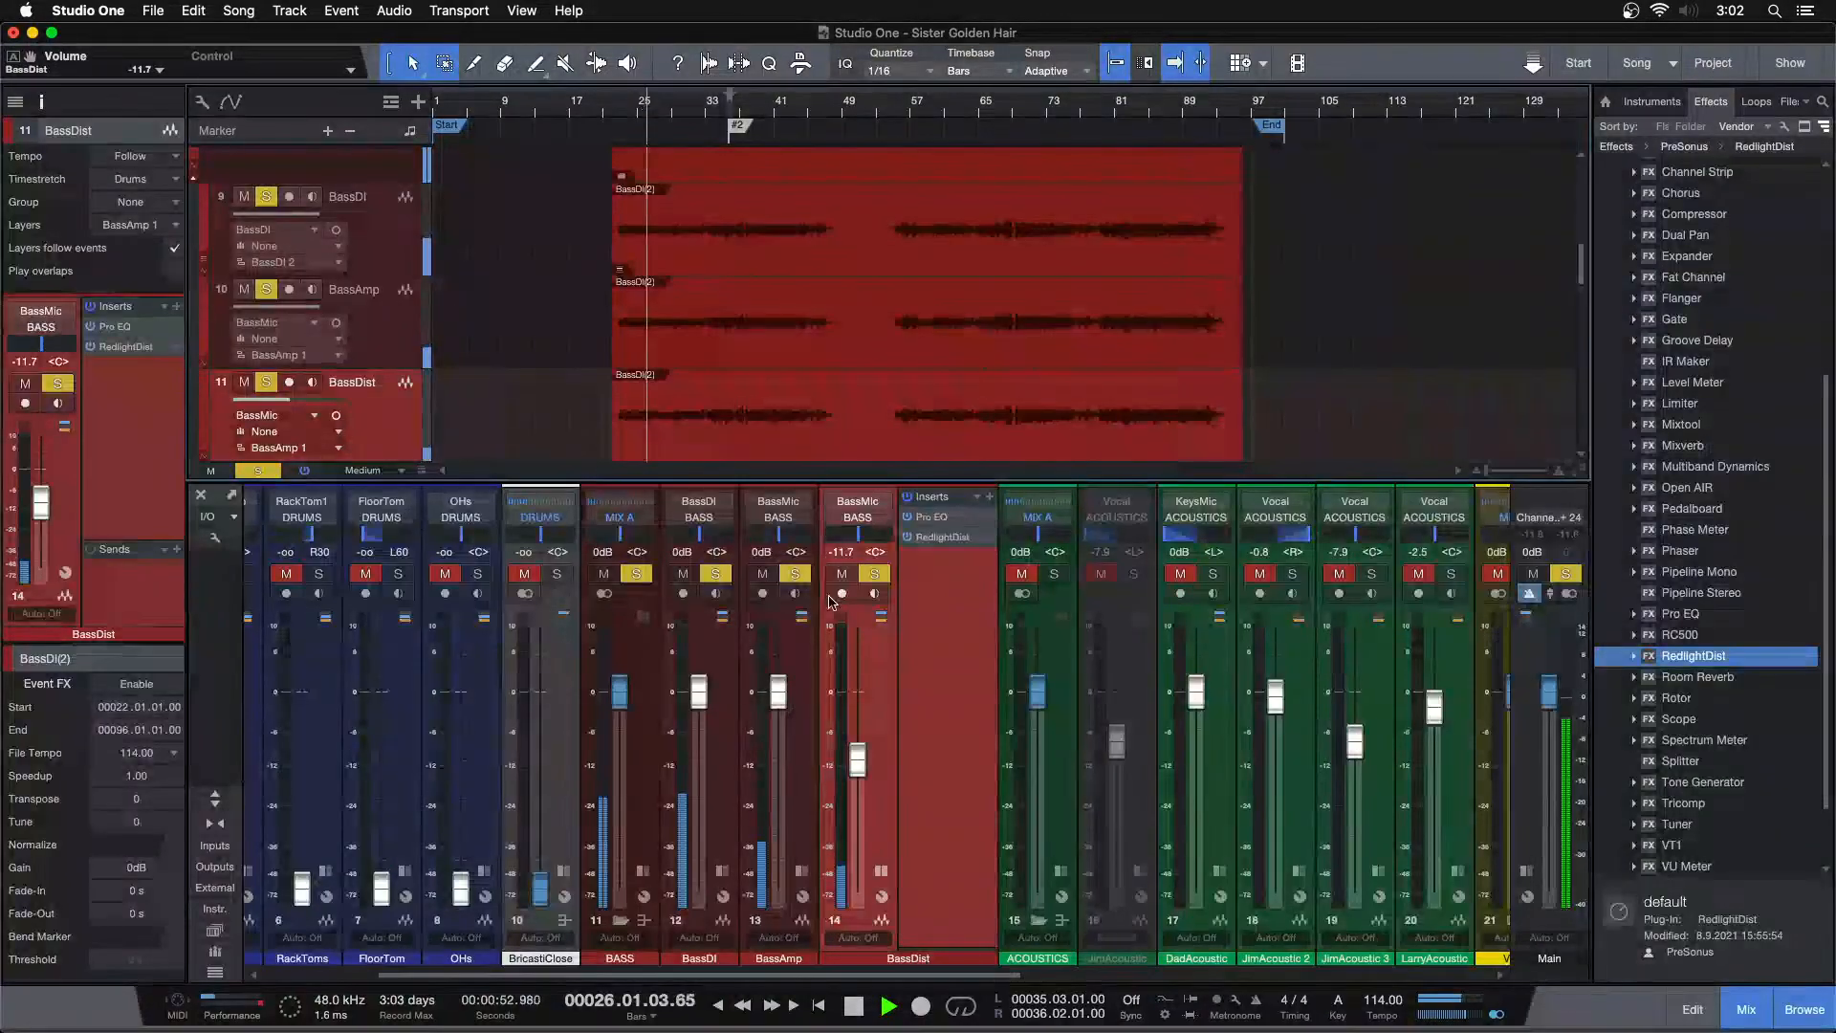
{"action": "left_click", "coordinate": [876, 575]}
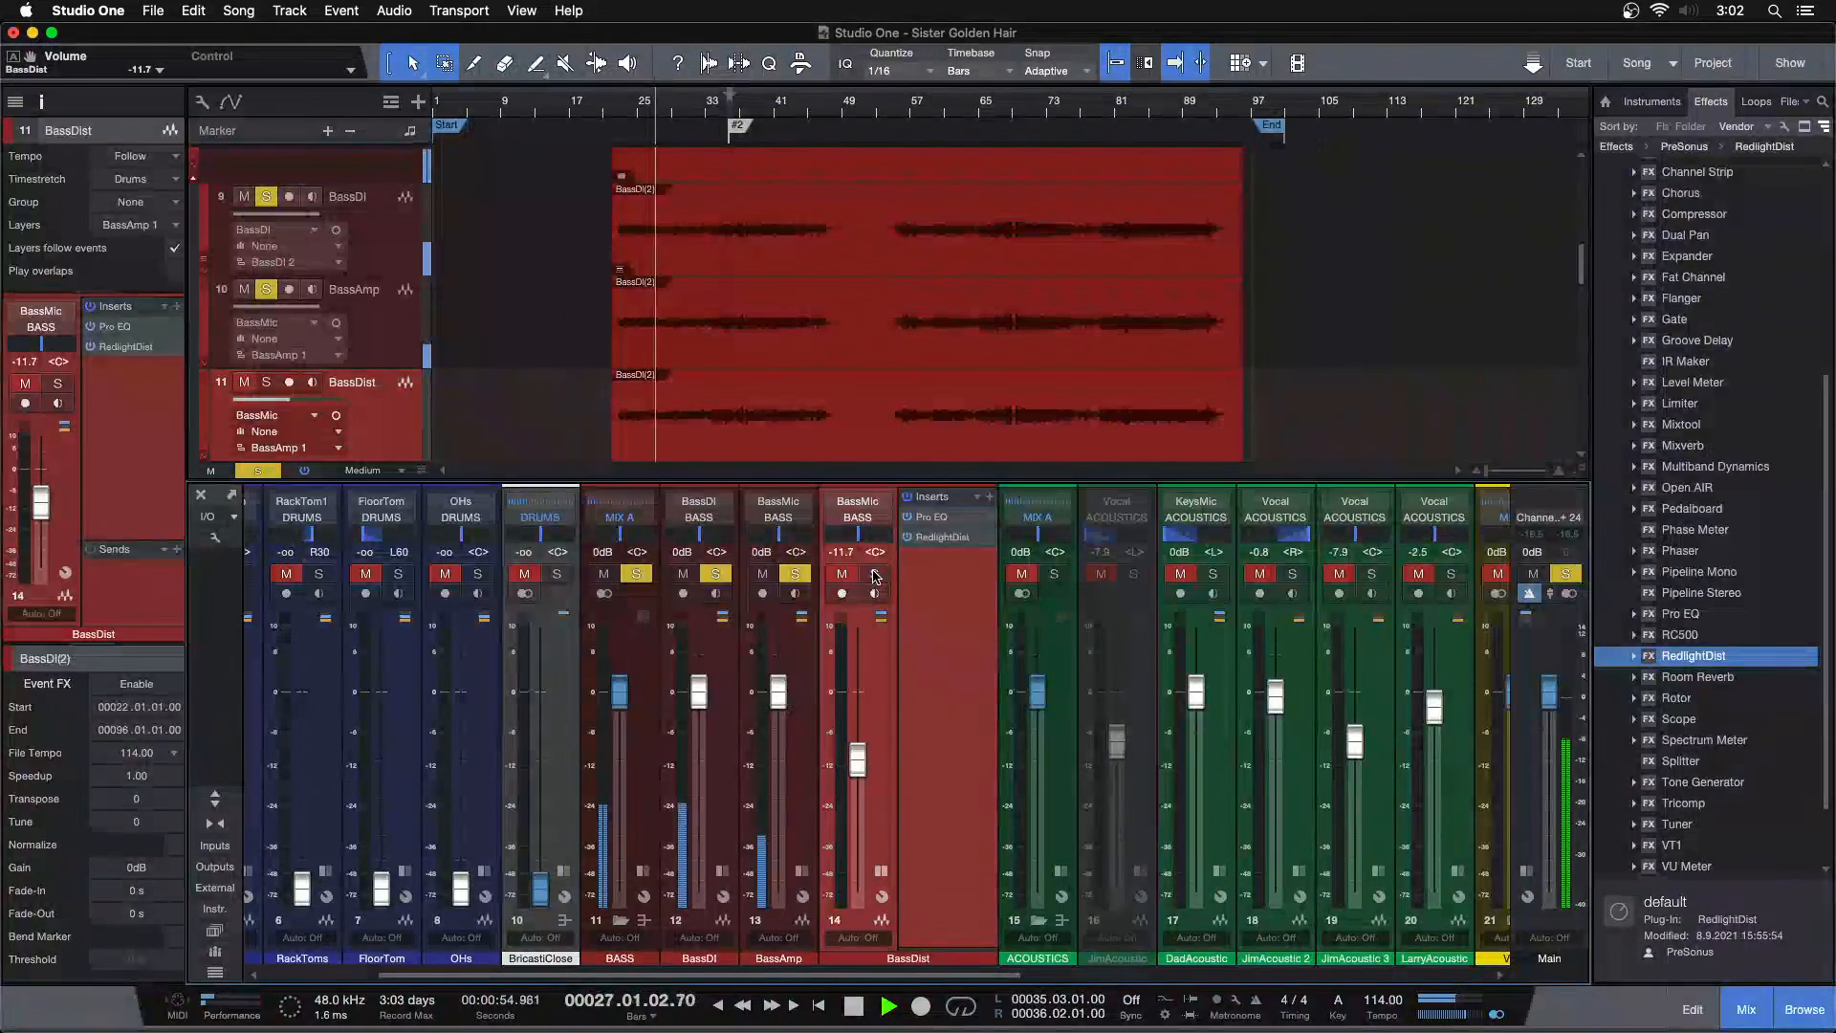
{"action": "left_click_drag", "start_coordinate": [857, 760], "coordinate": [857, 766]}
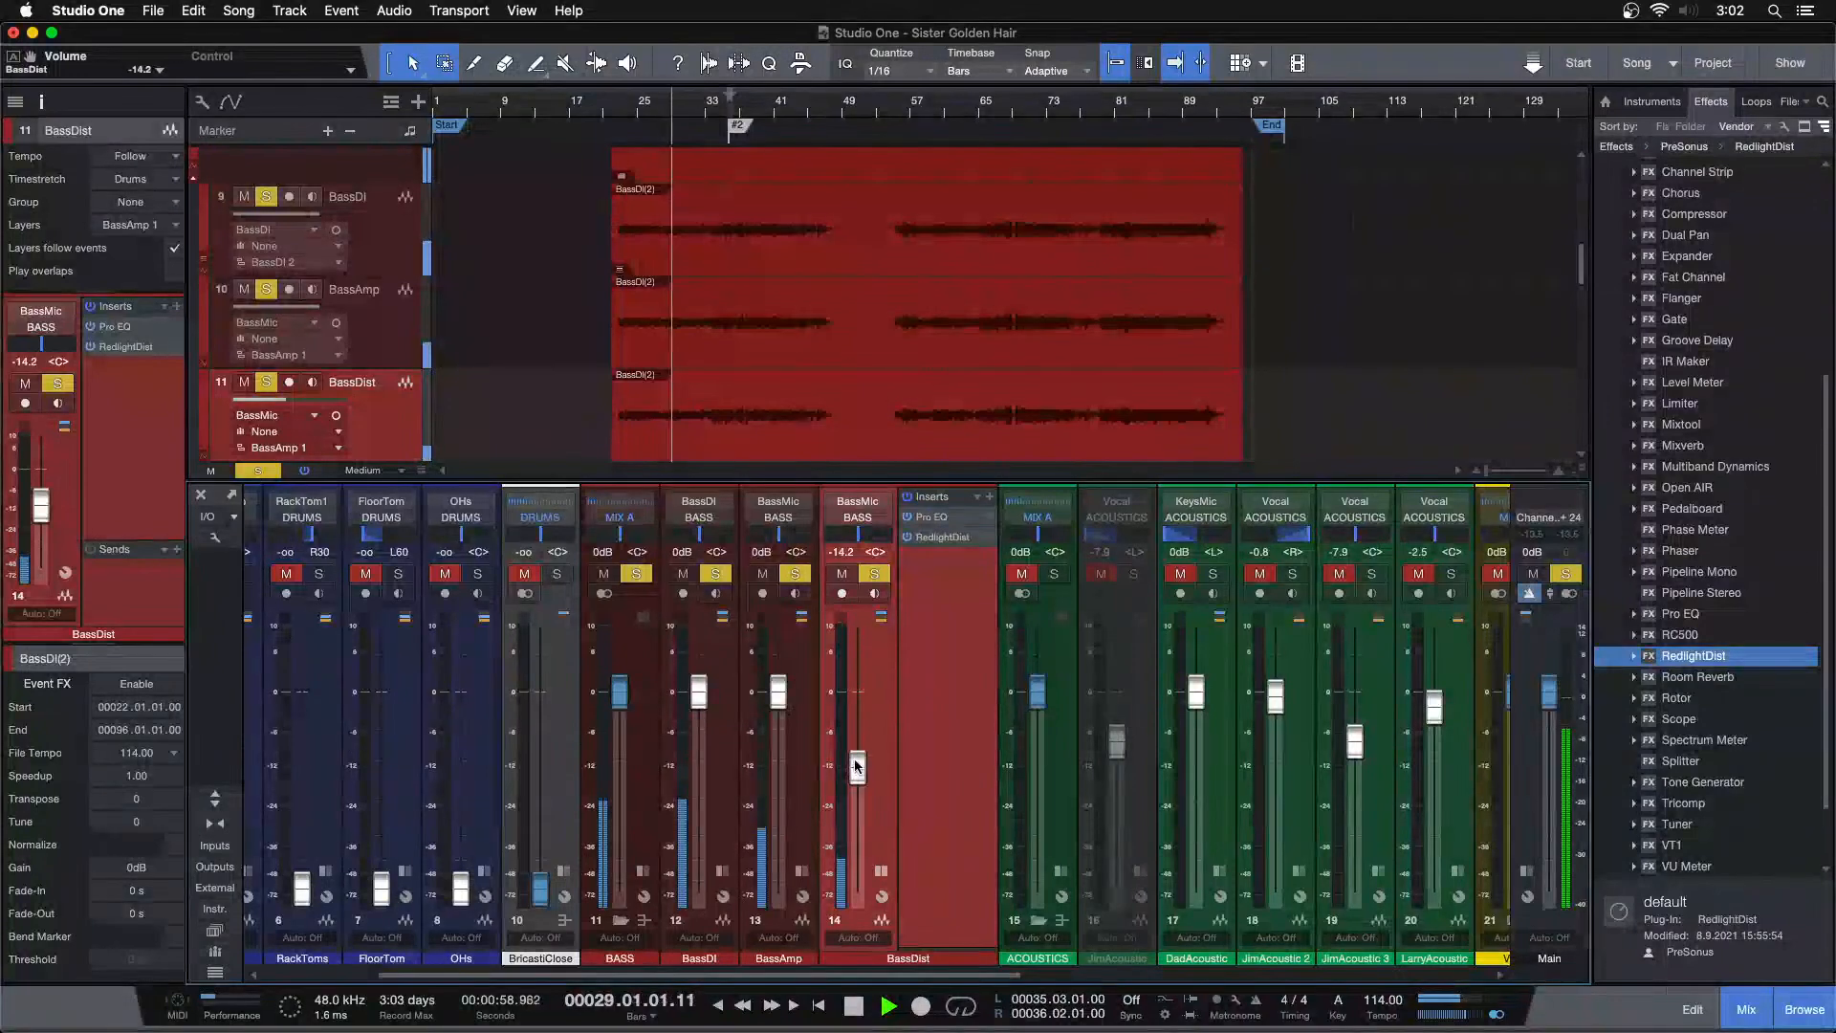
Play from bar 81 comparing BassDist's solo, then stop playback and clear all solos
{"action": "left_click", "coordinate": [1122, 110]}
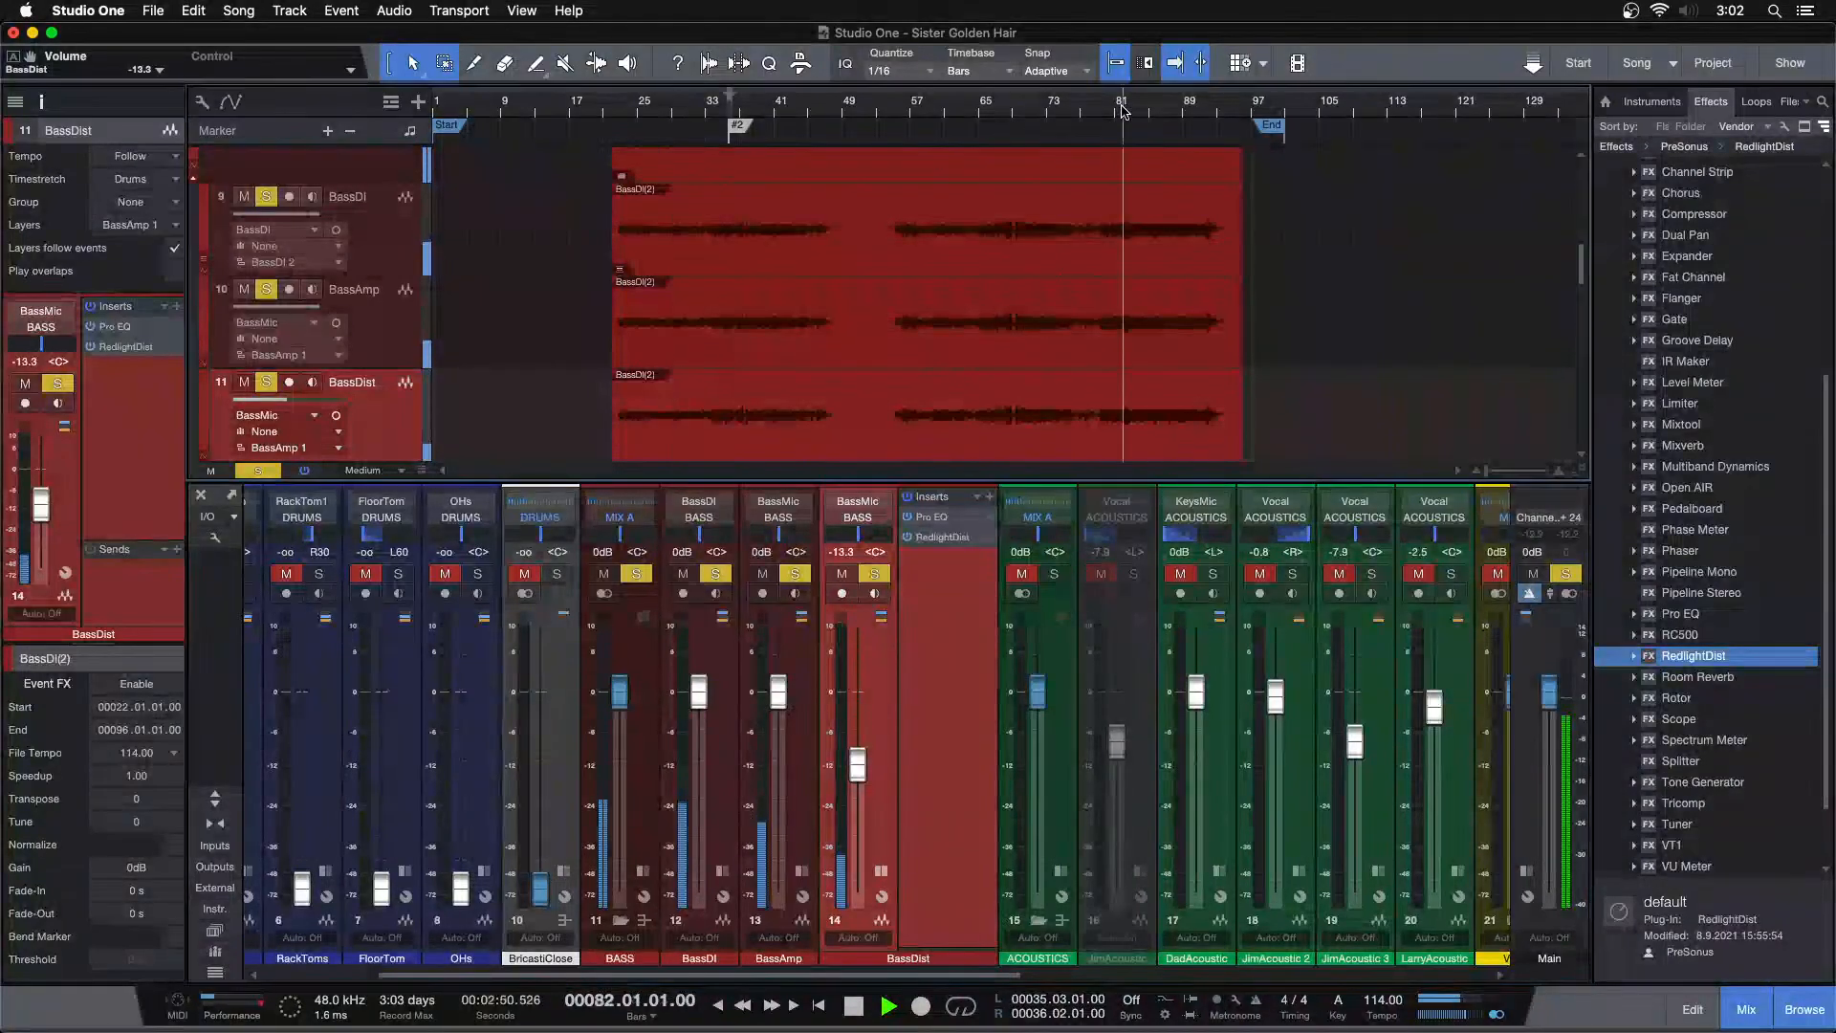
{"action": "left_click", "coordinate": [875, 573]}
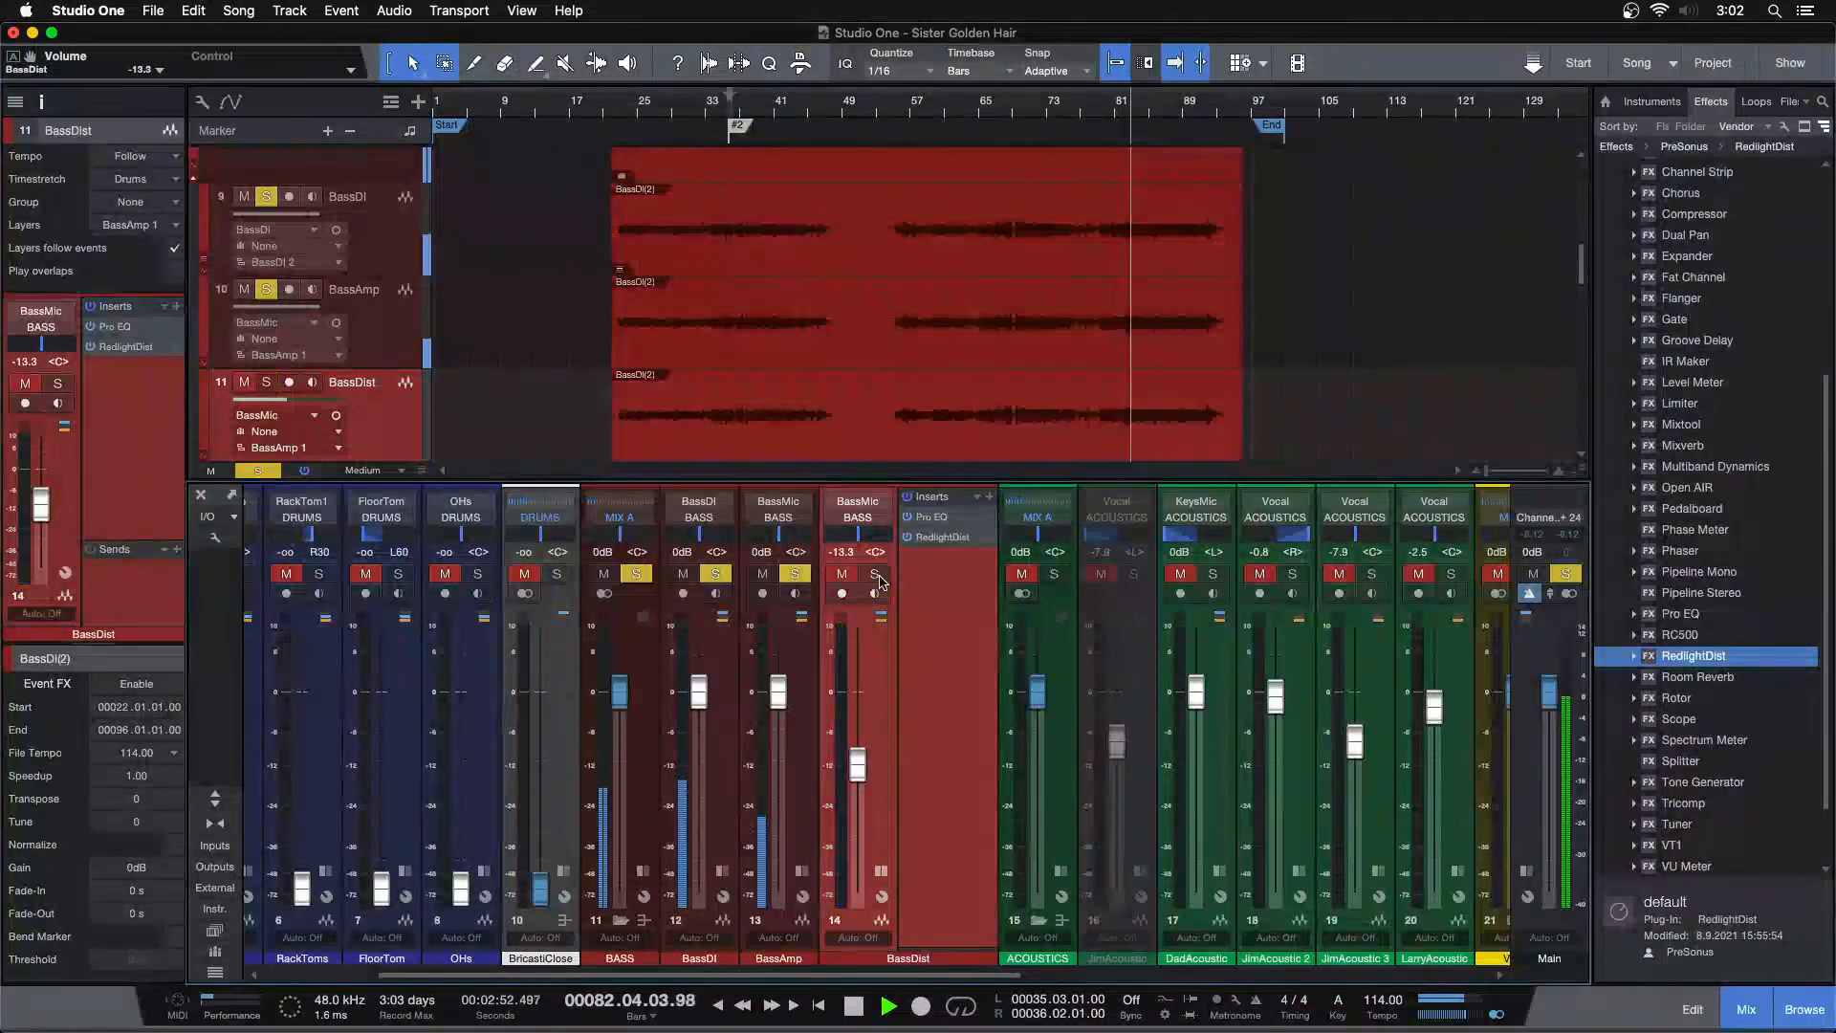
{"action": "left_click_drag", "start_coordinate": [854, 749], "coordinate": [854, 751]}
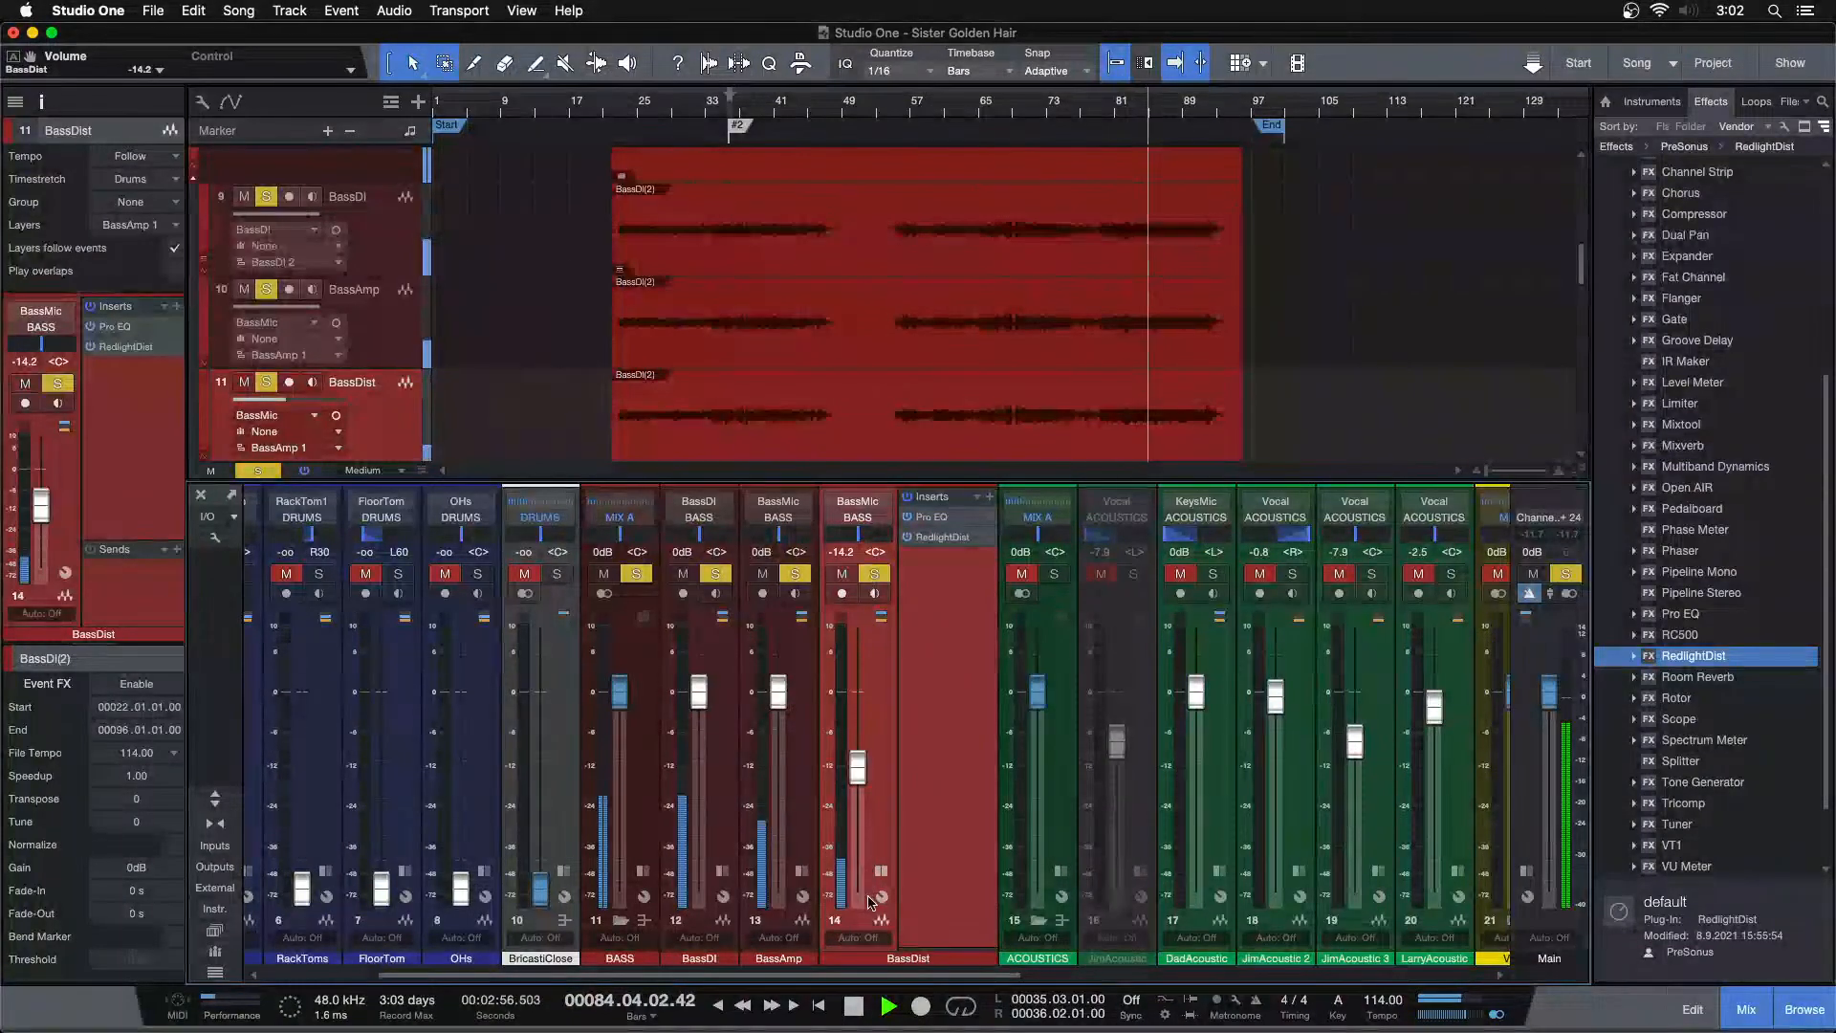
{"action": "left_click", "coordinate": [881, 870]}
{"action": "key", "text": "space"}
{"action": "key", "text": "shift+s"}
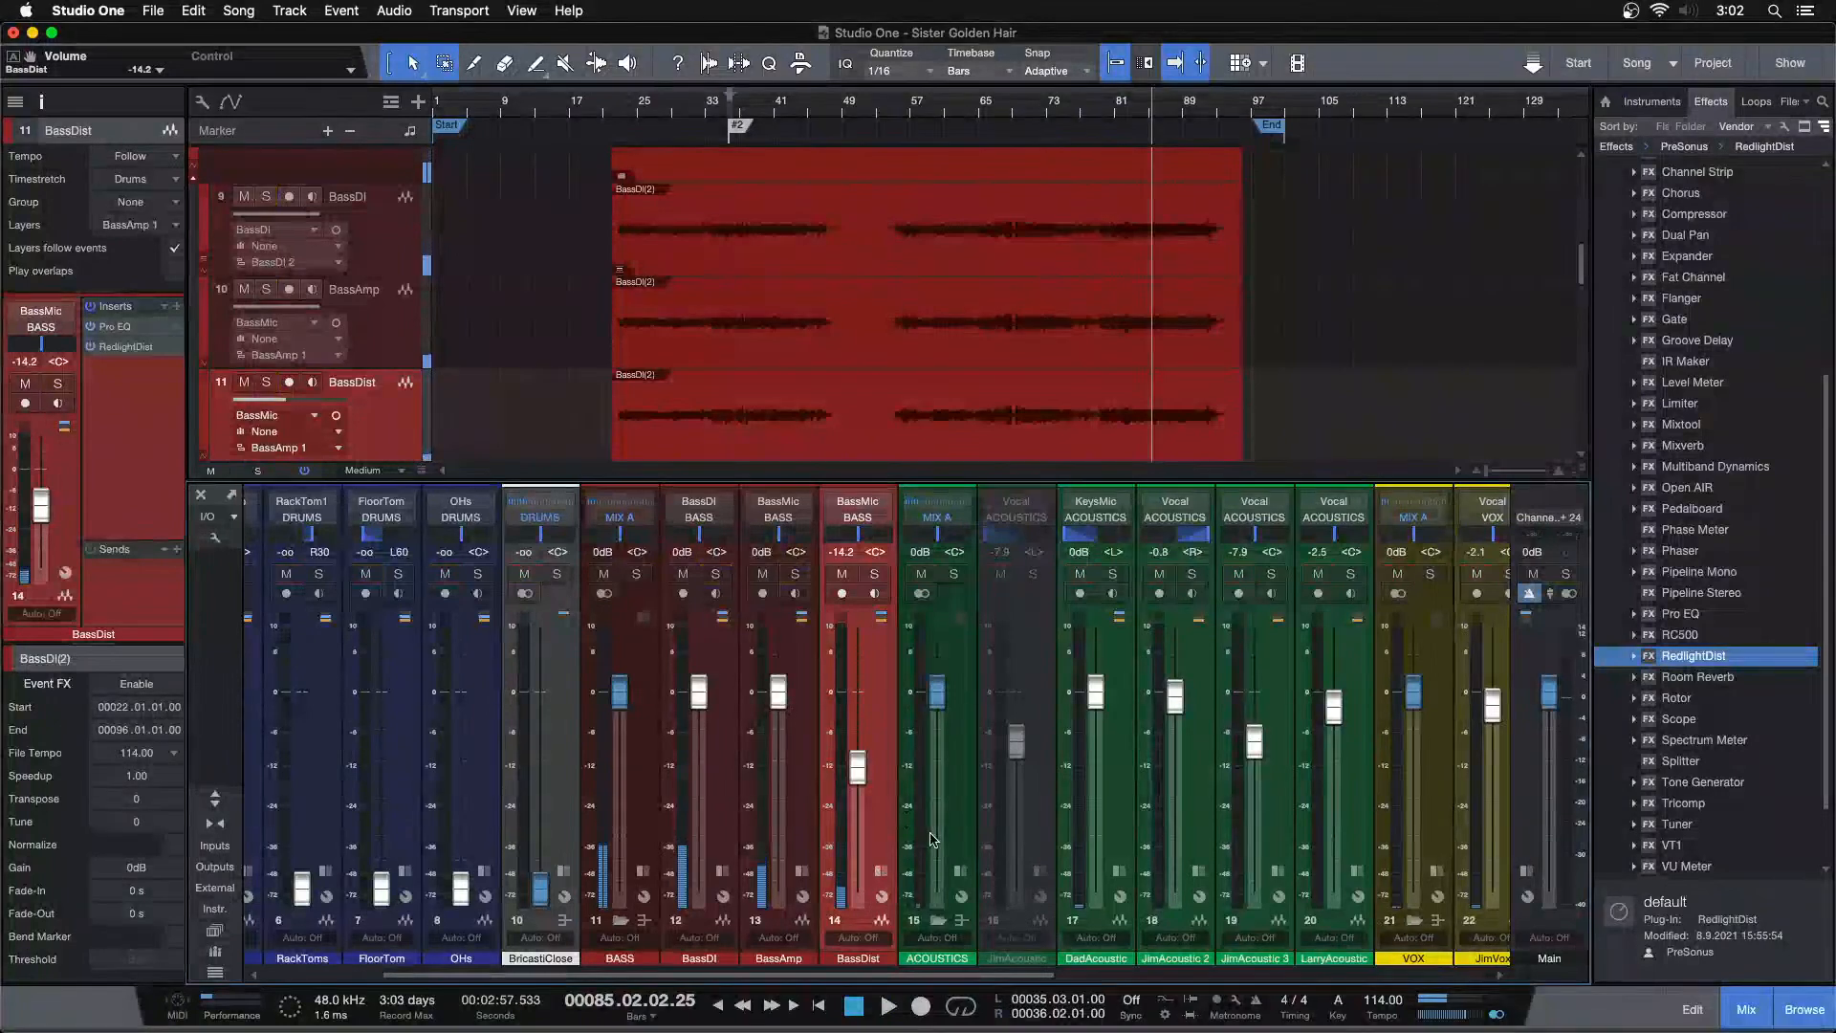
Pull the BASS bus fader all the way down in the mixer
{"action": "left_click_drag", "start_coordinate": [620, 691], "coordinate": [613, 865]}
{"action": "left_click_drag", "start_coordinate": [740, 974], "coordinate": [836, 973]}
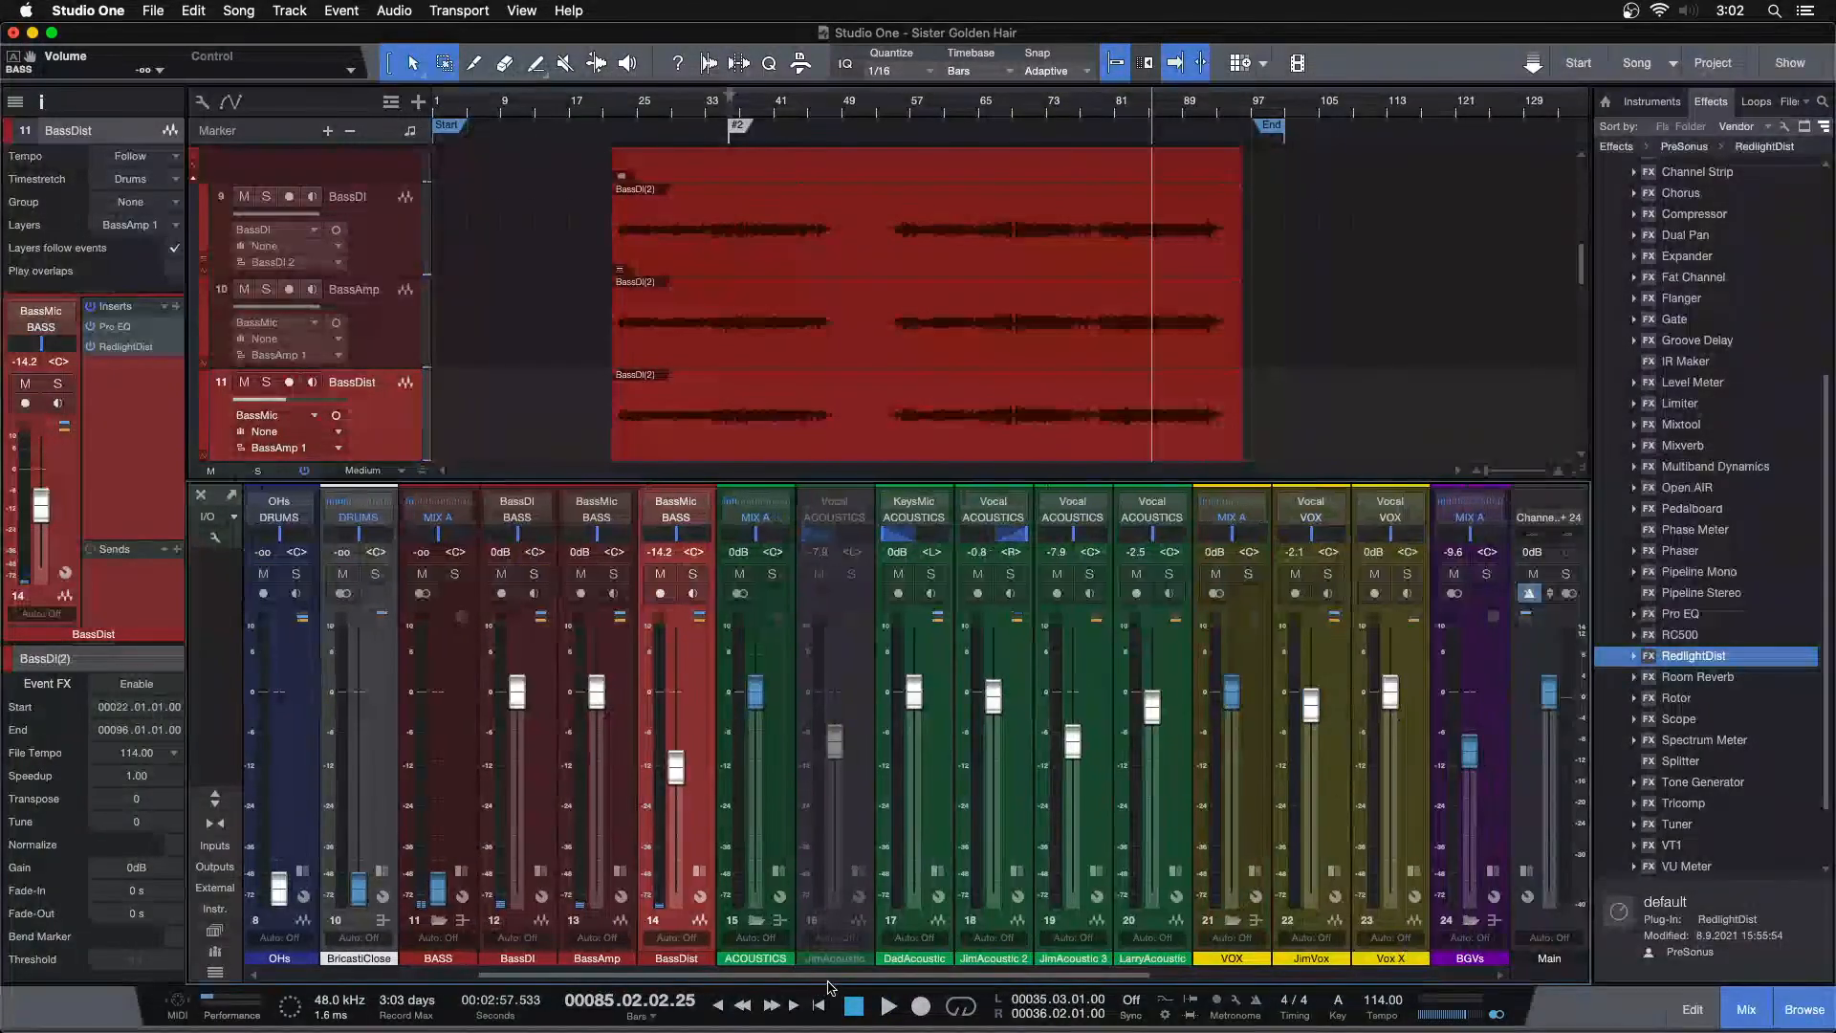
{"action": "key", "text": "F3"}
Select the DadAcoustic track and start playback from around bar 53
{"action": "scroll", "coordinate": [436, 656], "scroll_direction": "down", "scroll_amount": 3}
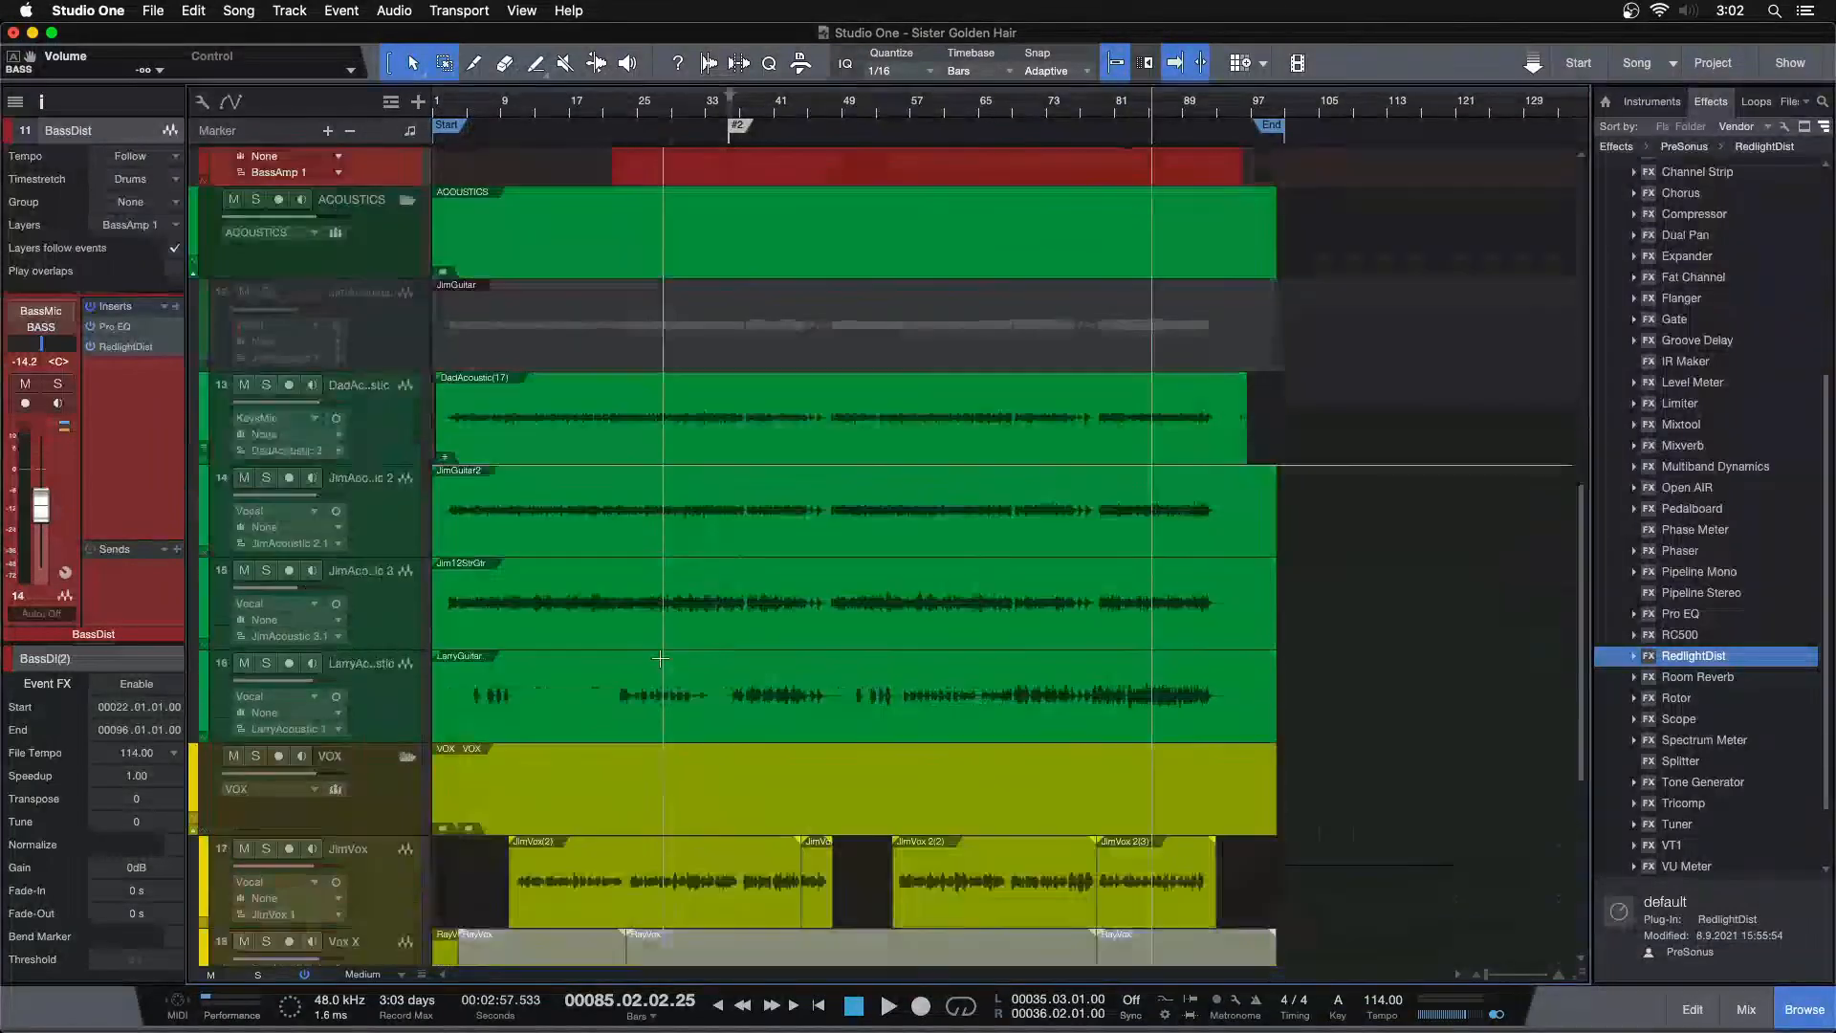
{"action": "left_click", "coordinate": [266, 385]}
{"action": "left_click", "coordinate": [436, 427]}
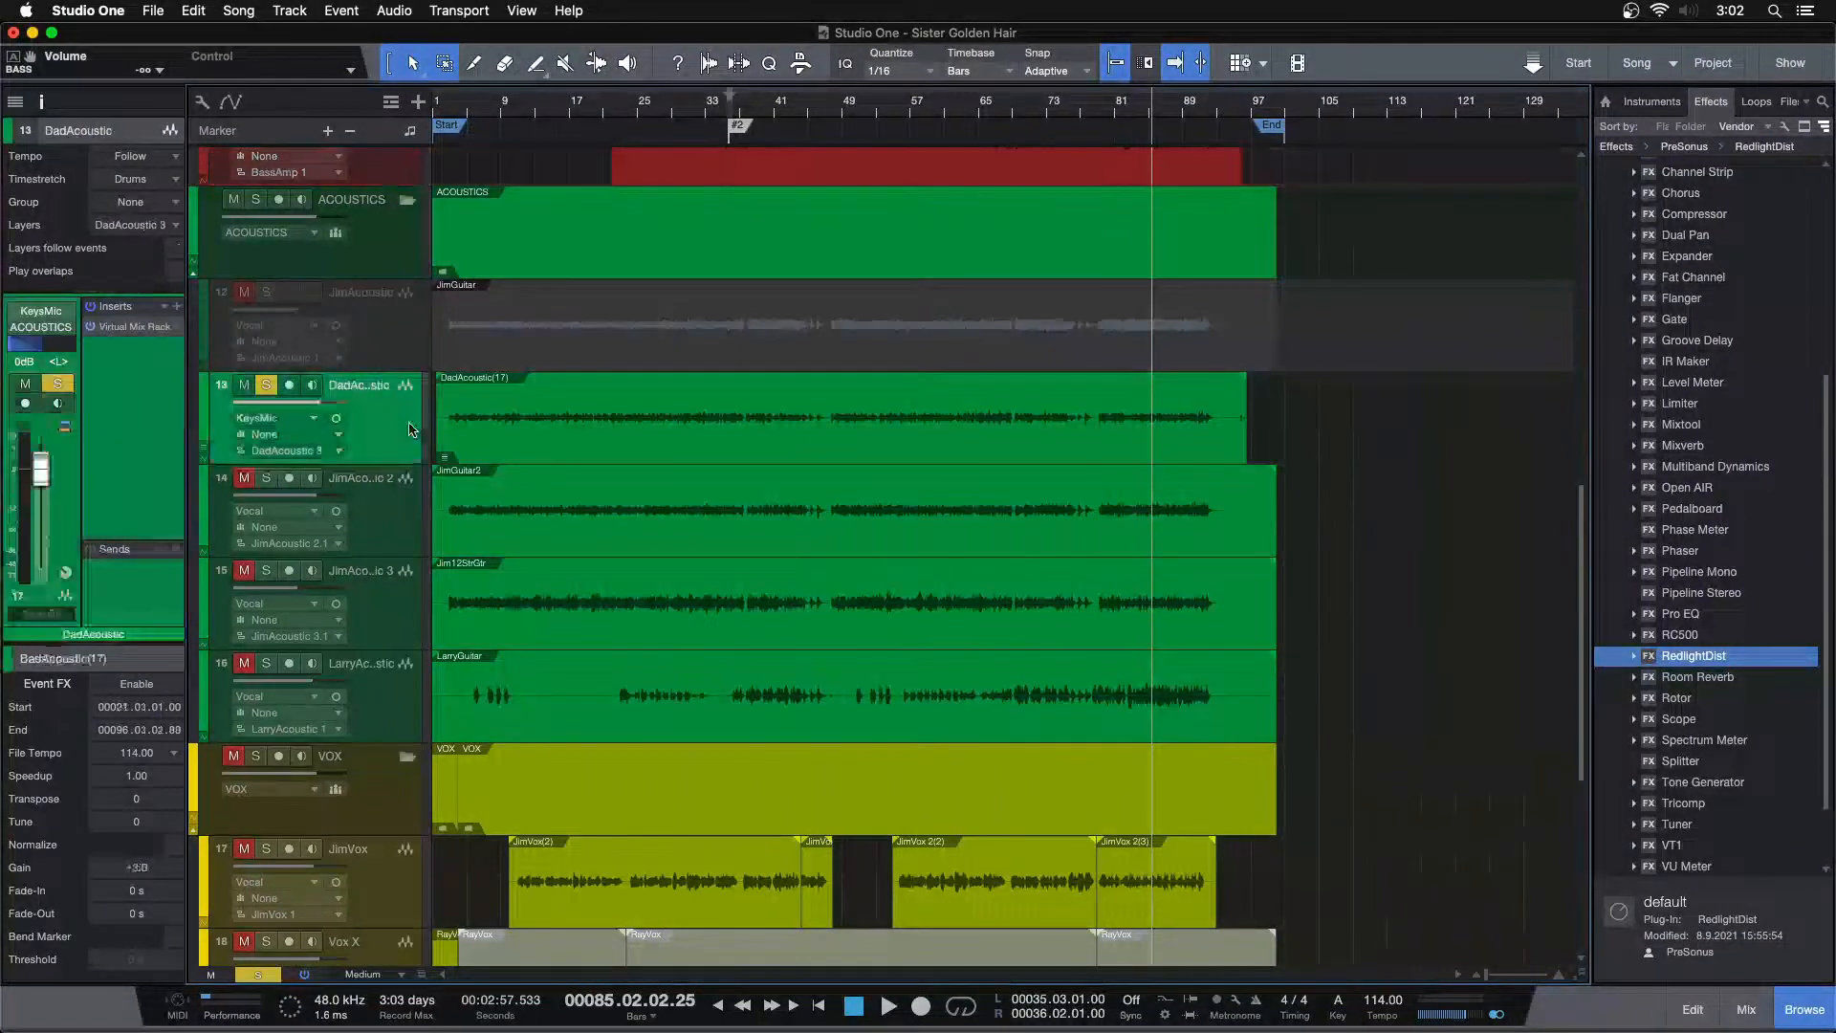
{"action": "left_click", "coordinate": [905, 113]}
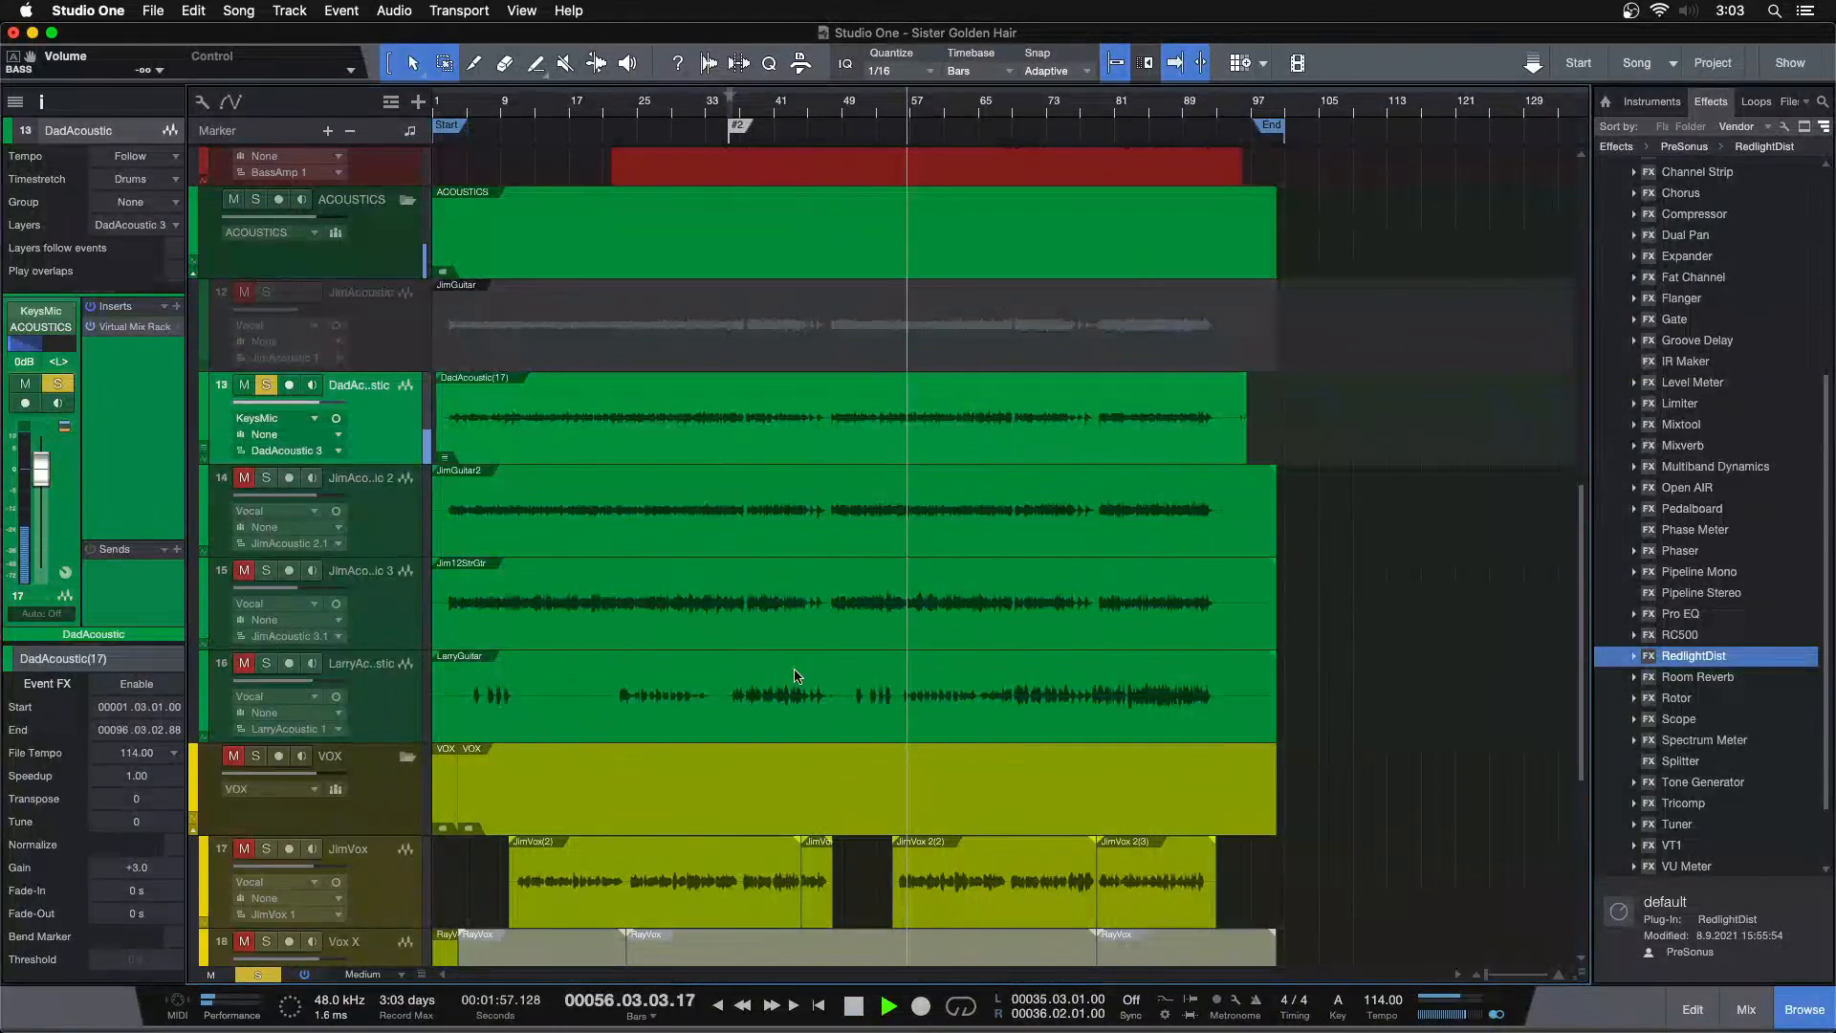
{"action": "key", "text": "F3"}
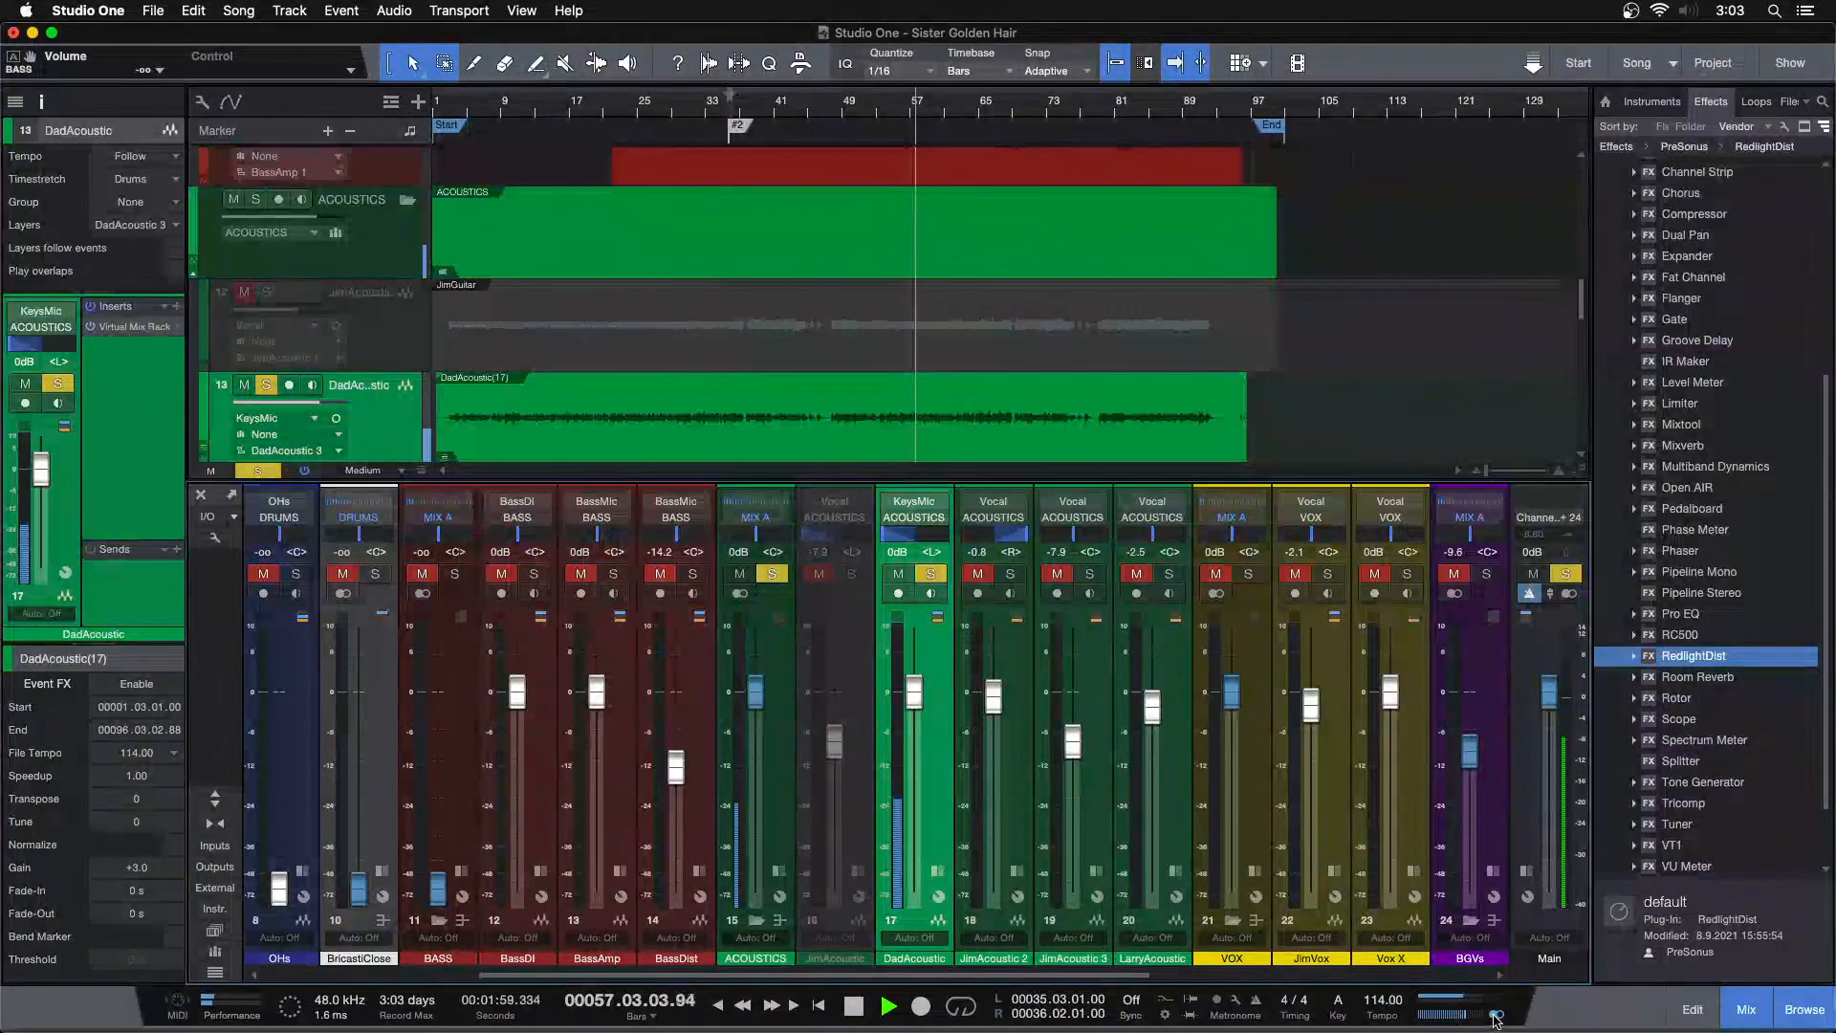
{"action": "key", "text": "F3"}
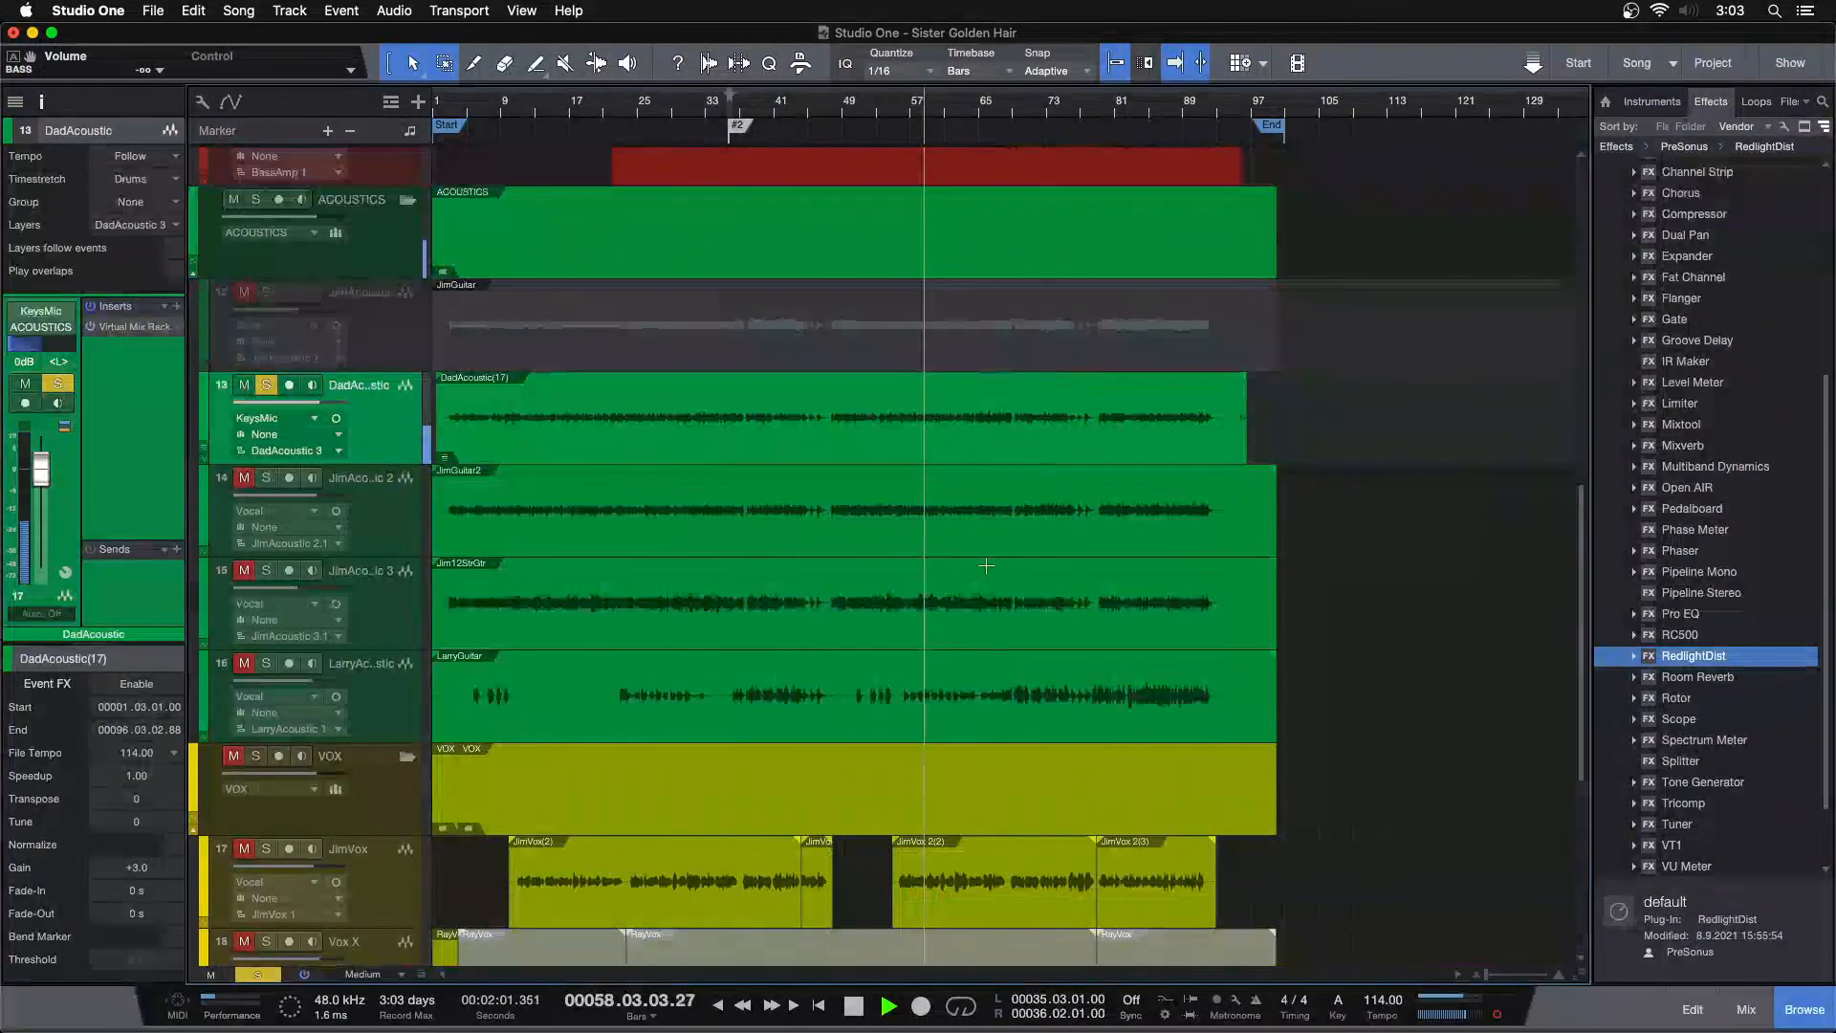
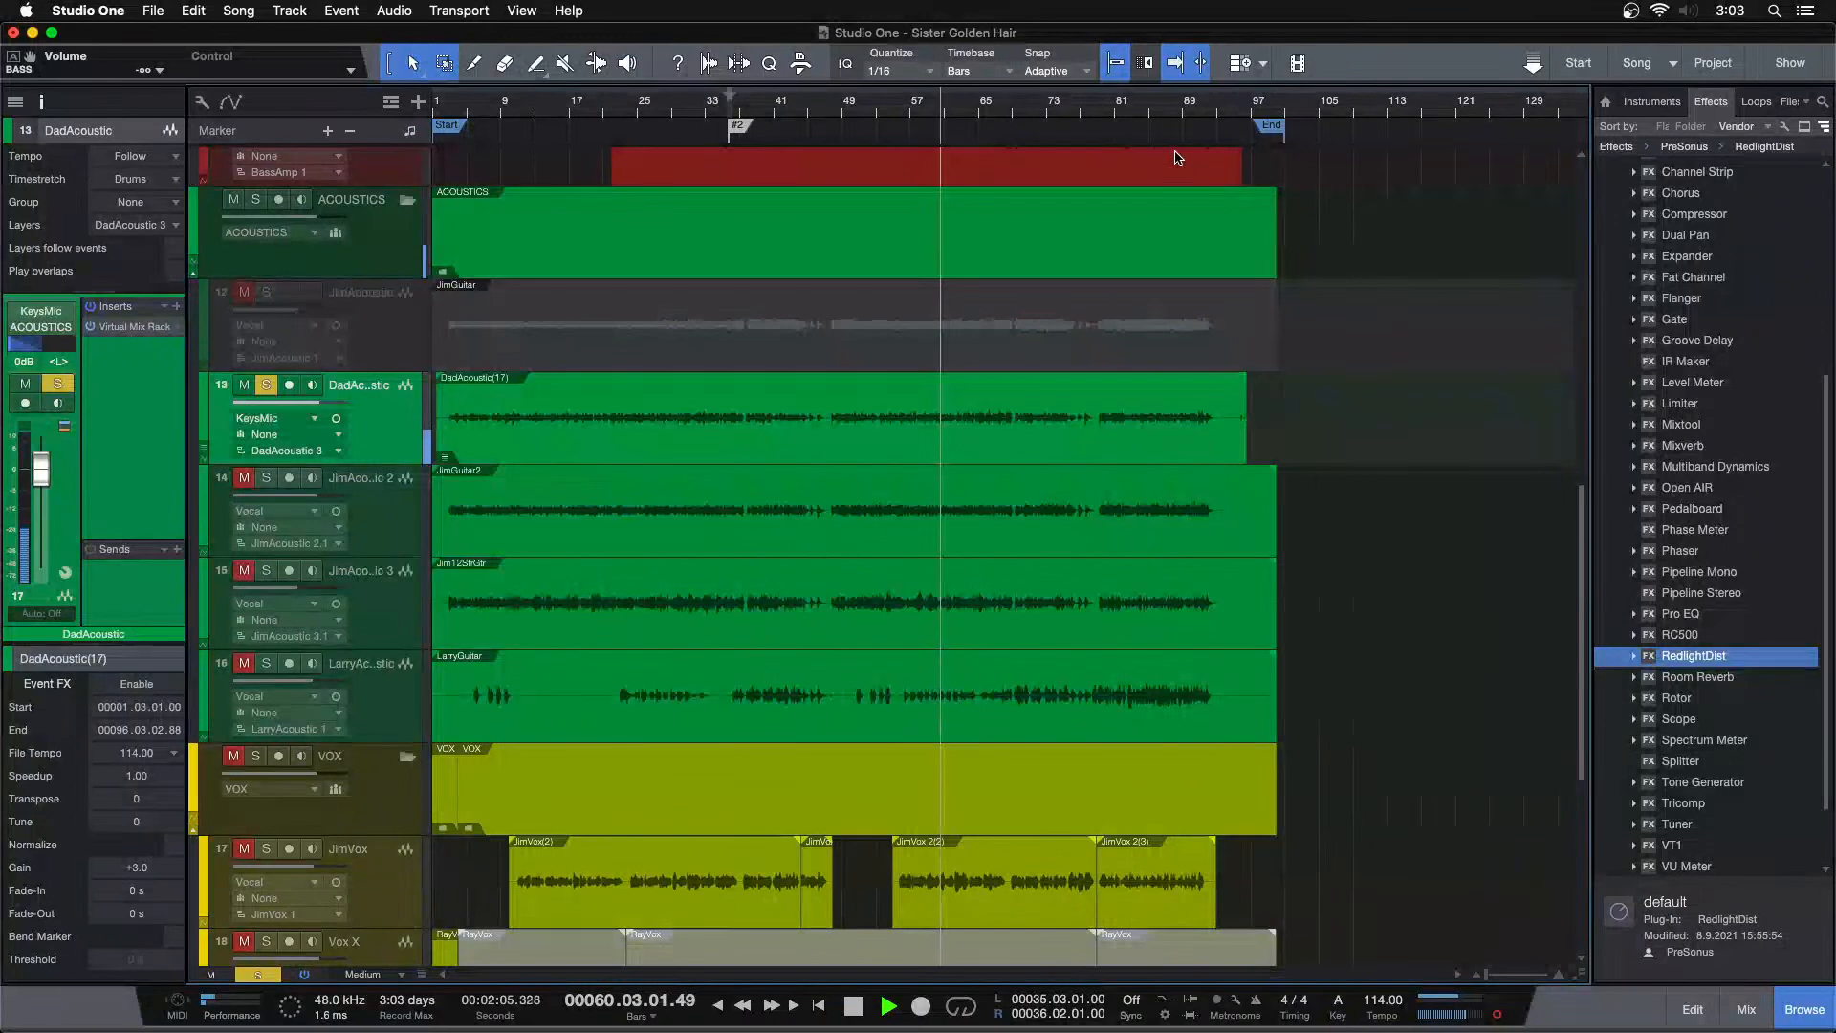
Trim the end of the DadAcoustic event to about bar 95 and give it a fade-out of about 7.3 s
{"action": "left_click_drag", "start_coordinate": [1186, 134], "coordinate": [956, 169]}
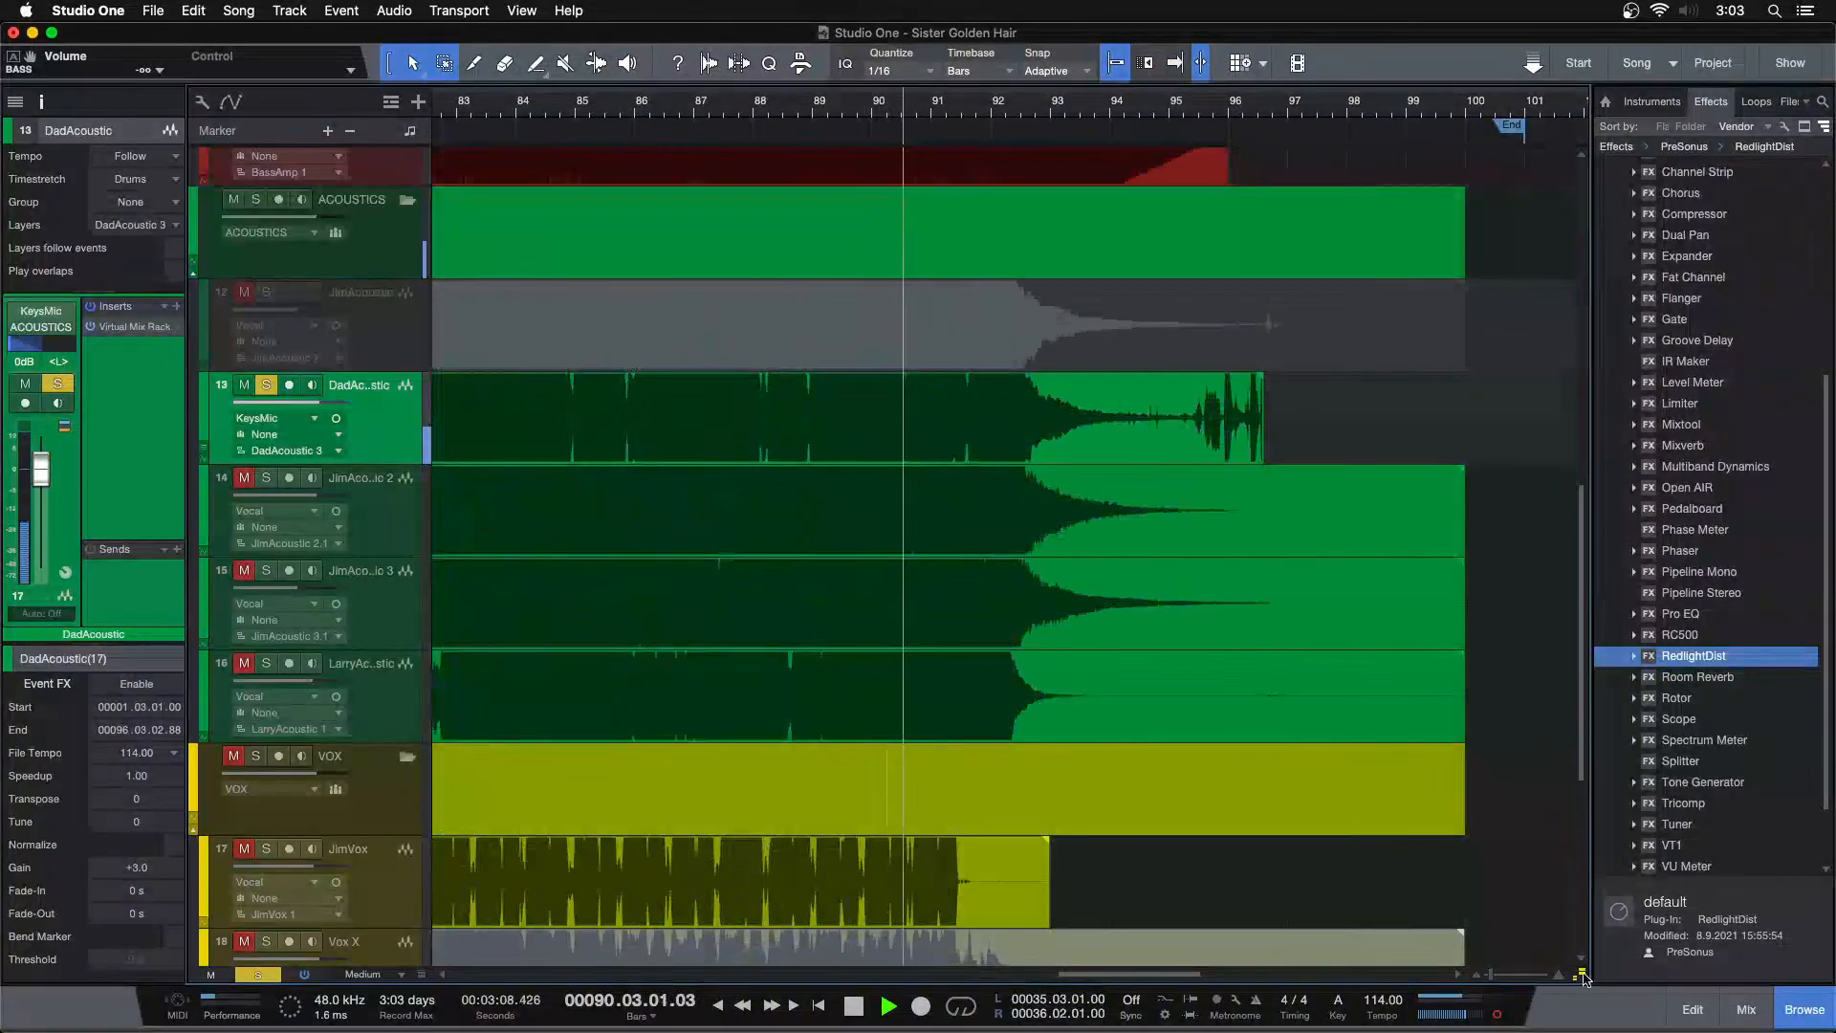
{"action": "left_click_drag", "start_coordinate": [1155, 121], "coordinate": [1128, 133]}
{"action": "left_click_drag", "start_coordinate": [1344, 406], "coordinate": [1202, 418]}
{"action": "left_click", "coordinate": [1182, 104]}
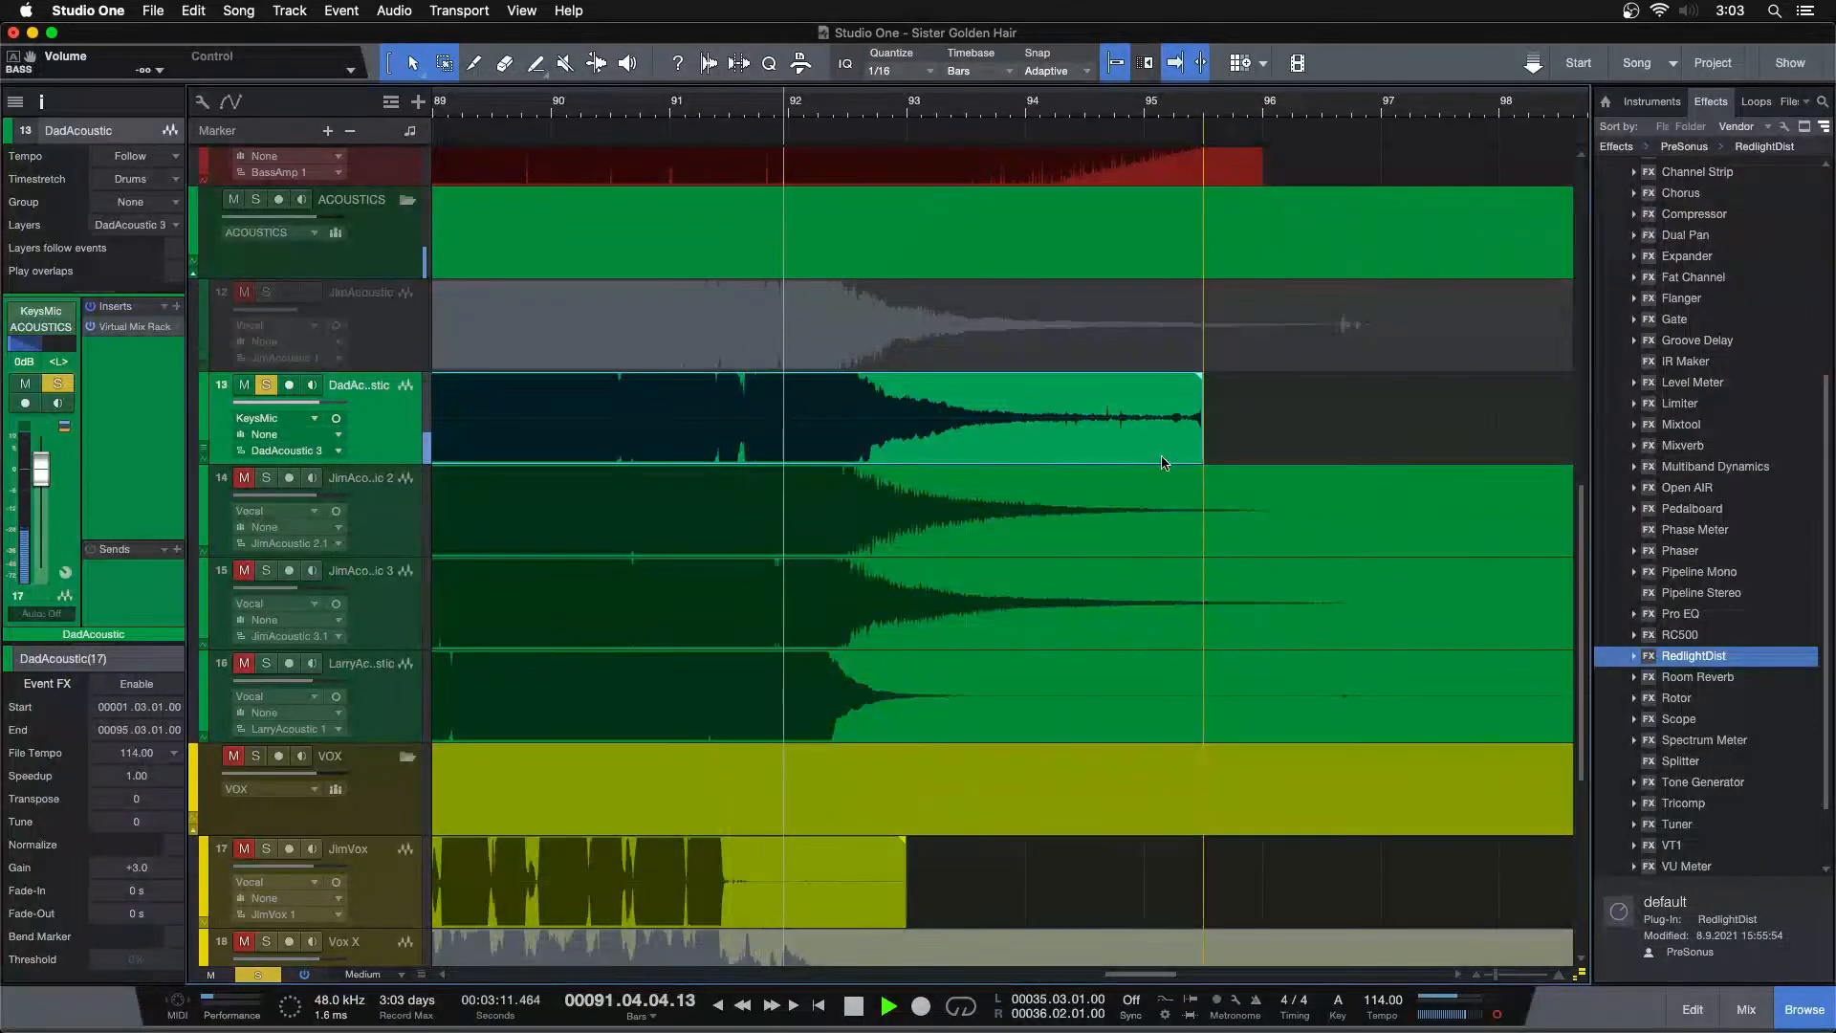
{"action": "left_click_drag", "start_coordinate": [1200, 375], "coordinate": [784, 403]}
{"action": "left_click", "coordinate": [763, 111]}
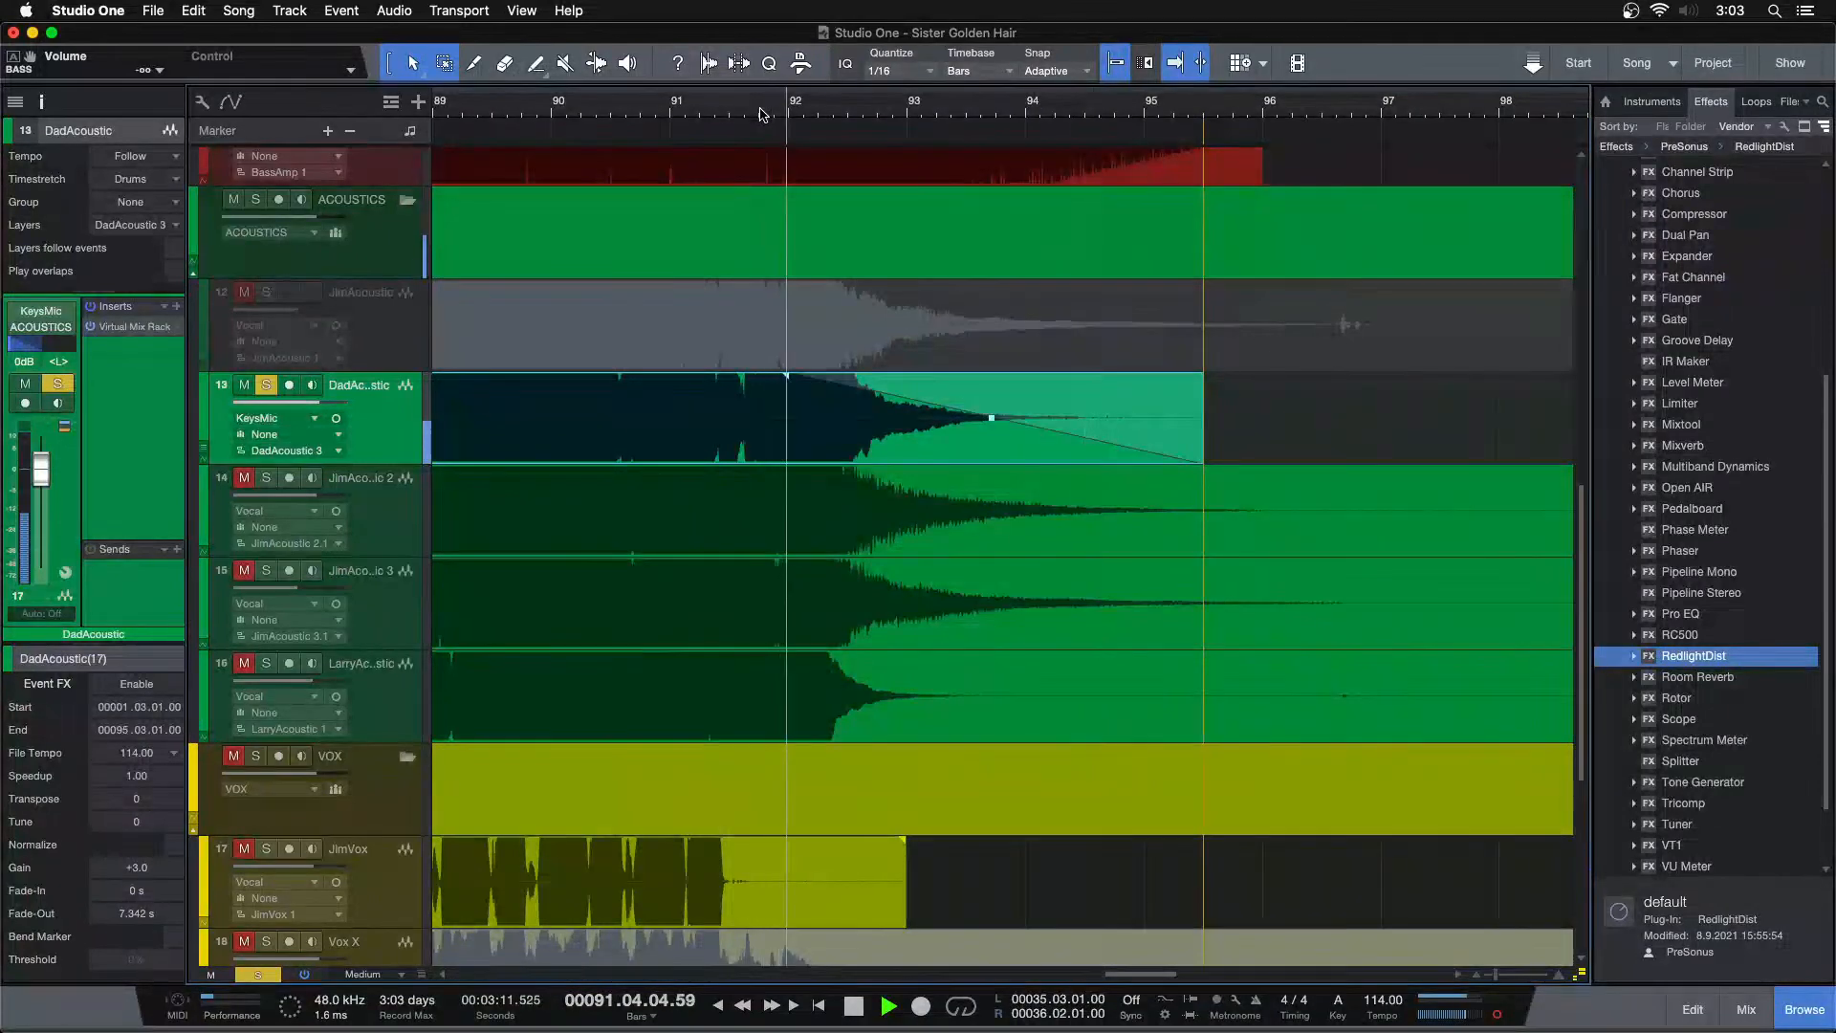
Trim the start of the DadAcoustic event to just before bar 3
{"action": "key", "text": "z"}
{"action": "left_click_drag", "start_coordinate": [828, 112], "coordinate": [737, 260]}
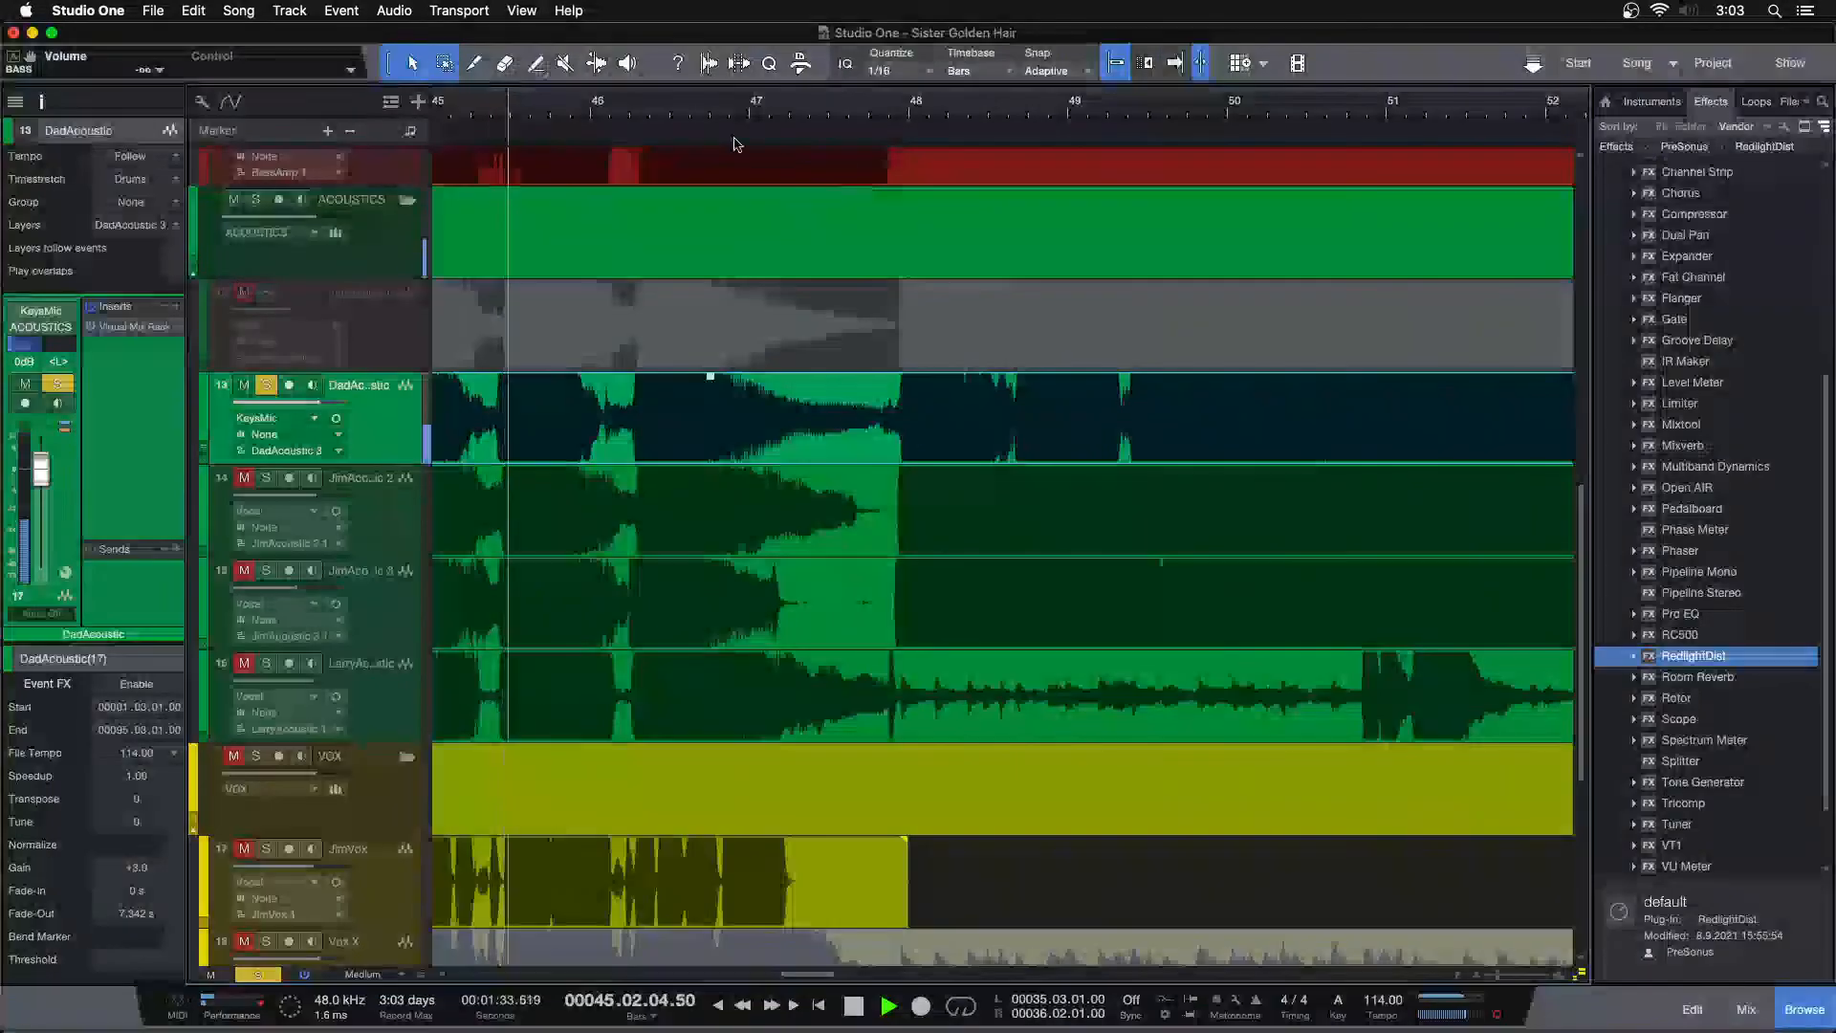
{"action": "left_click", "coordinate": [639, 111]}
{"action": "left_click_drag", "start_coordinate": [868, 112], "coordinate": [1211, 17]}
{"action": "left_click_drag", "start_coordinate": [457, 111], "coordinate": [965, 214]}
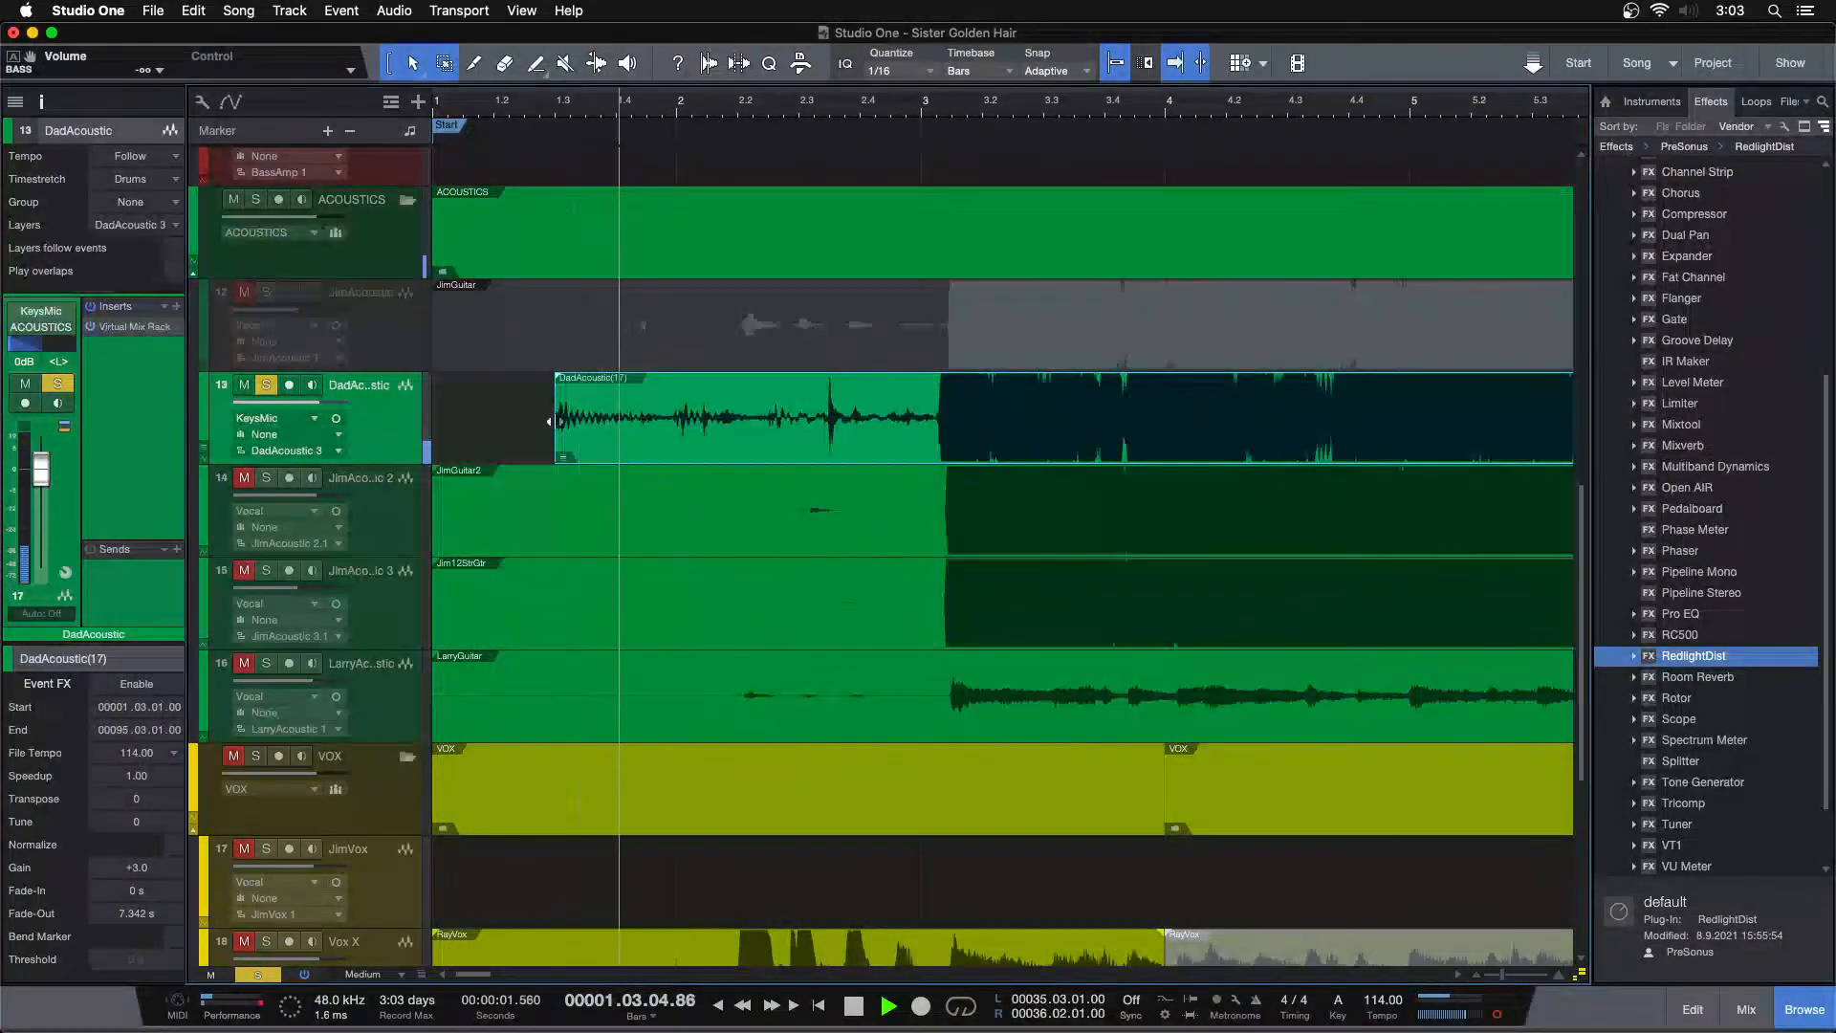
{"action": "left_click_drag", "start_coordinate": [558, 426], "coordinate": [951, 399]}
Stop playback, then deactivate and hide the JimAcoustic track
{"action": "scroll", "coordinate": [937, 110], "scroll_direction": "down", "scroll_amount": 10}
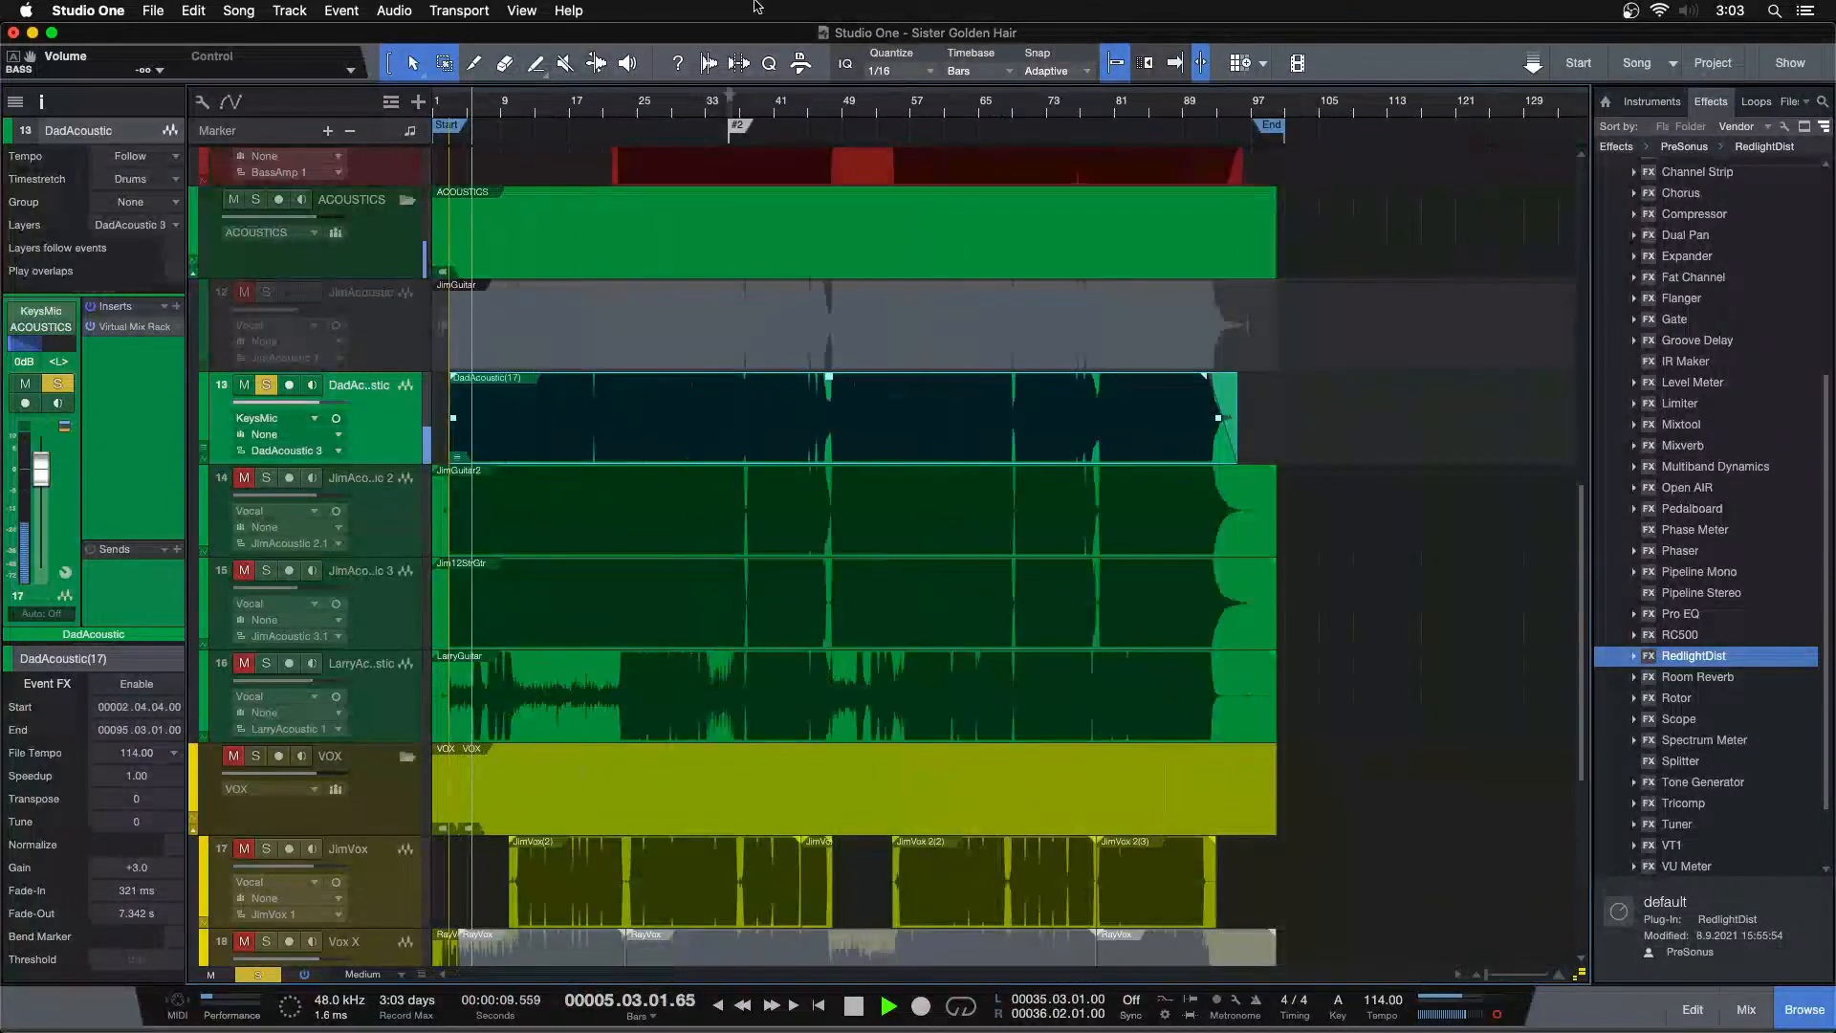
{"action": "key", "text": "space"}
{"action": "left_click", "coordinate": [402, 344]}
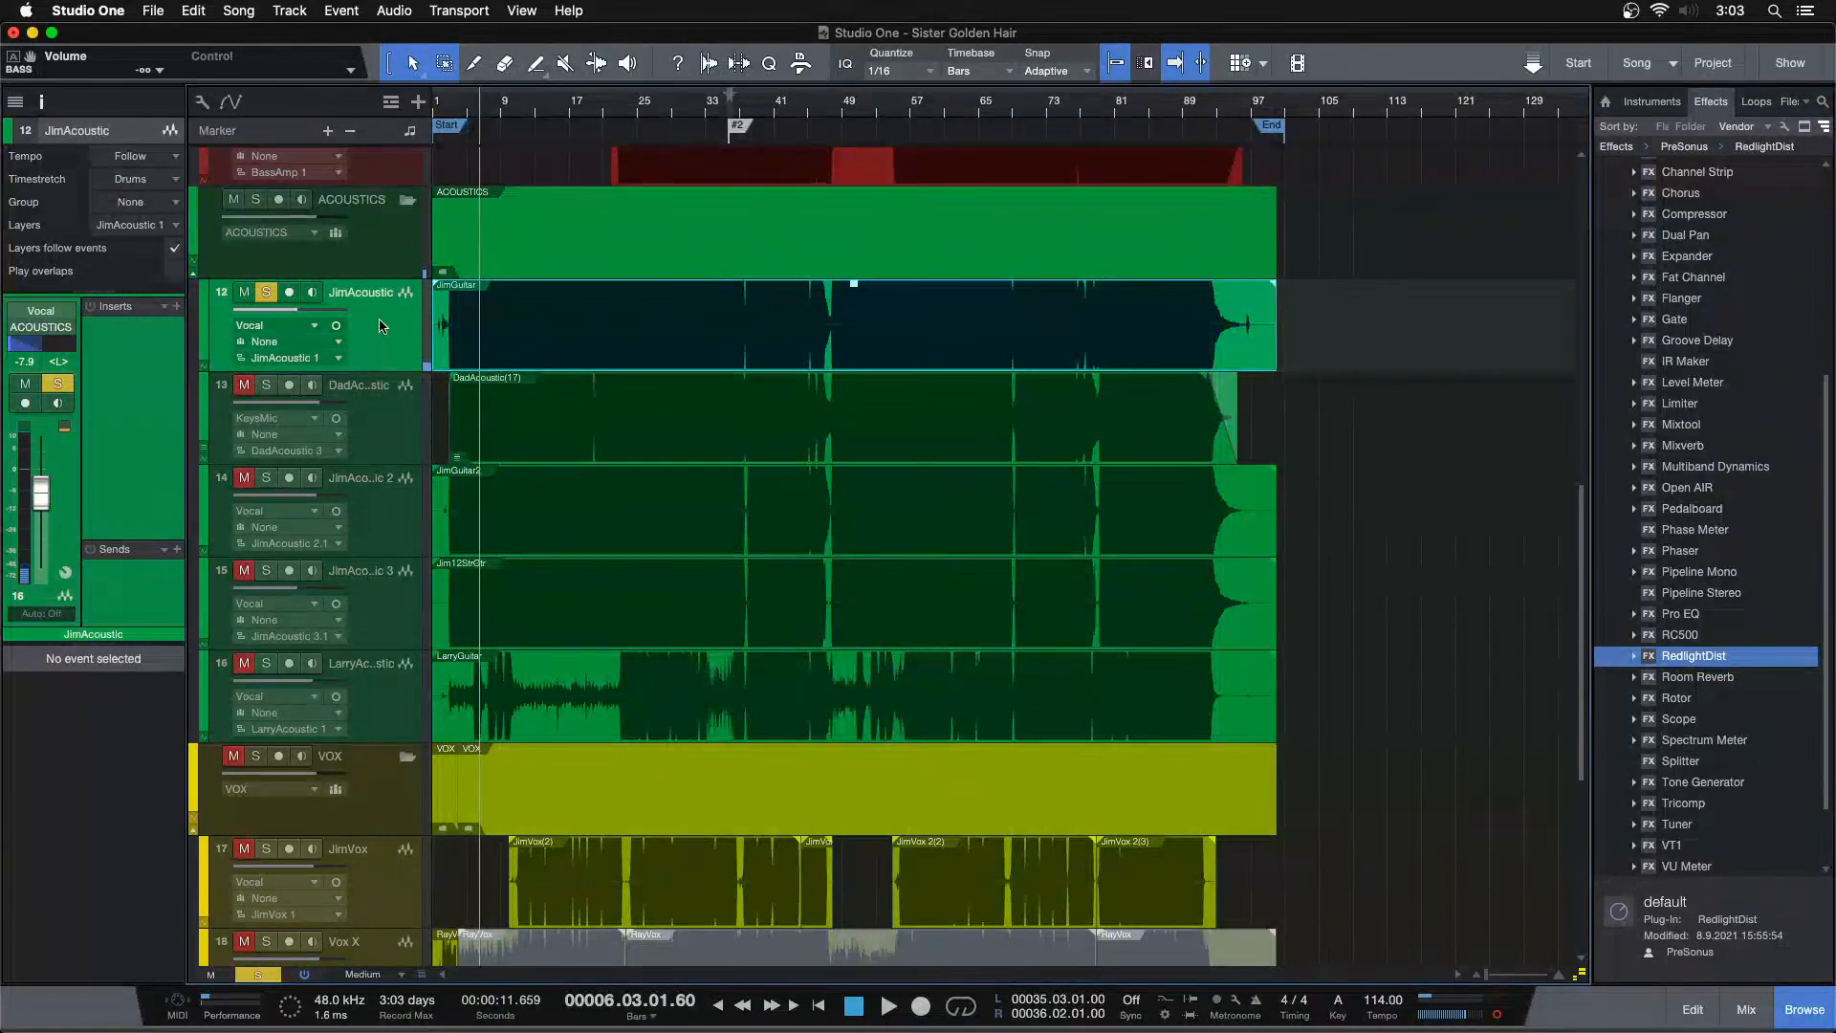
{"action": "key", "text": "shift+d"}
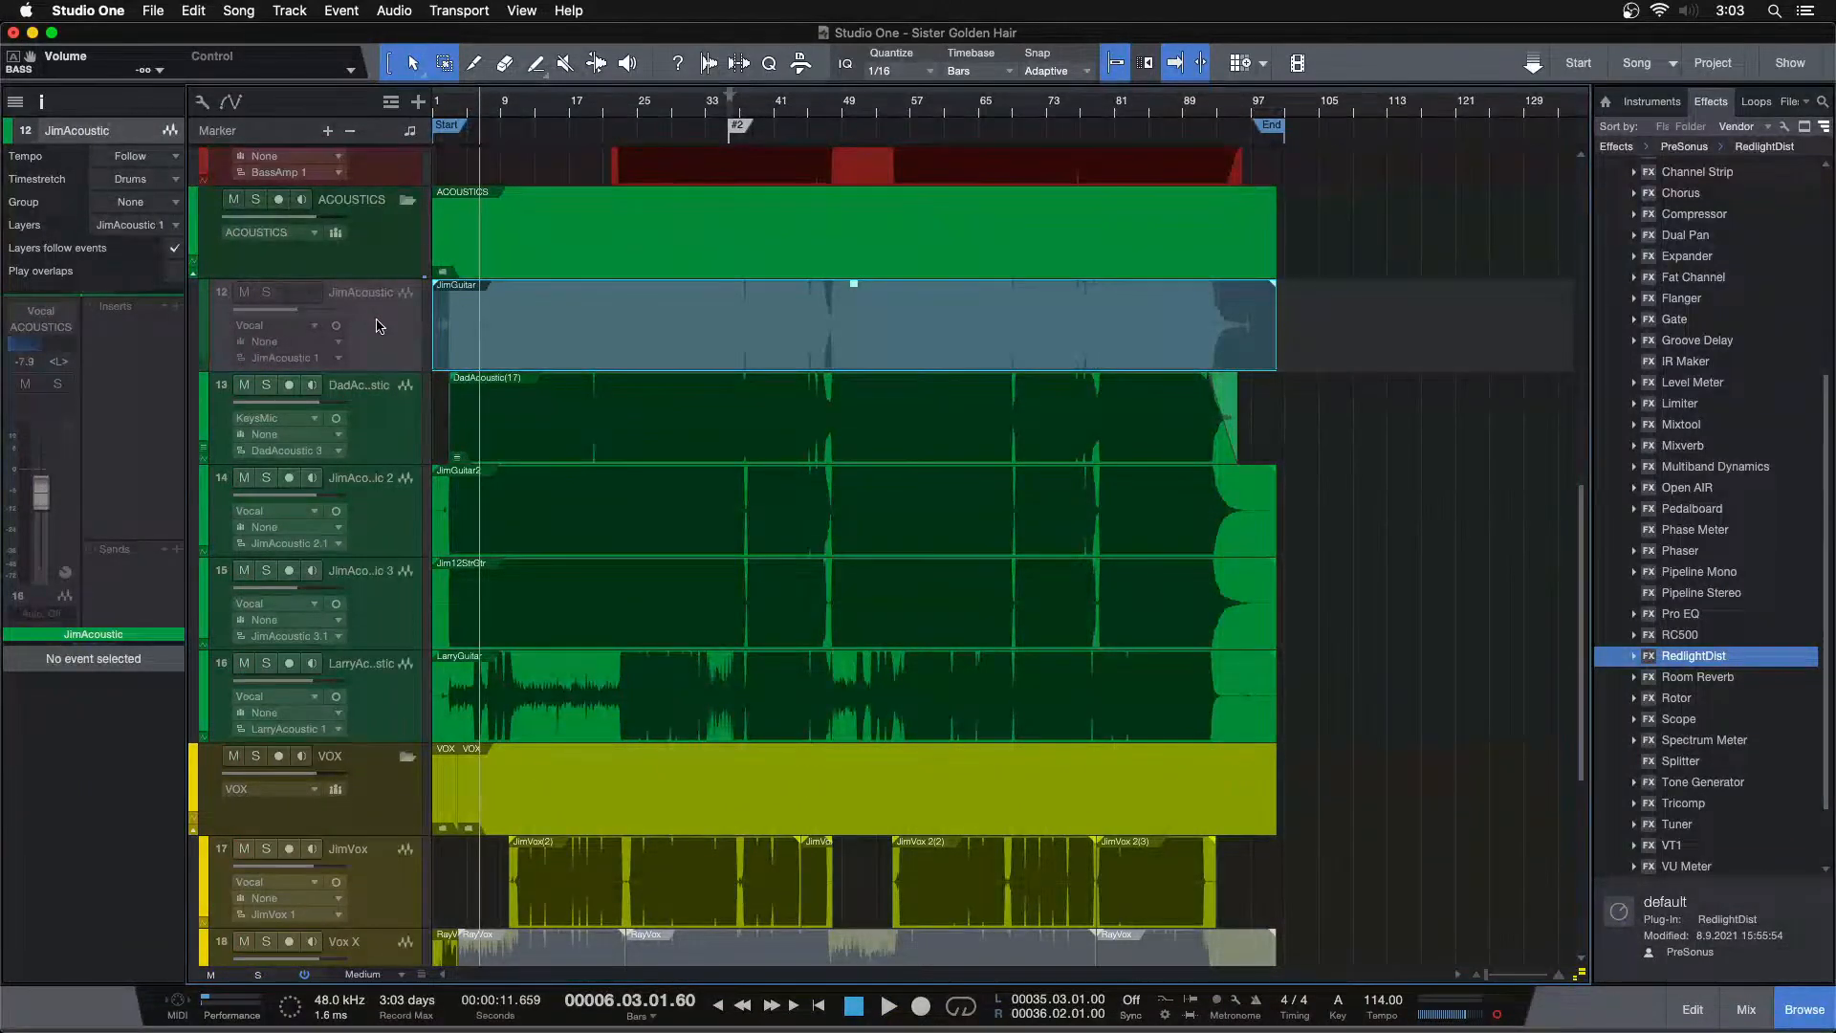
{"action": "key", "text": "shift+h"}
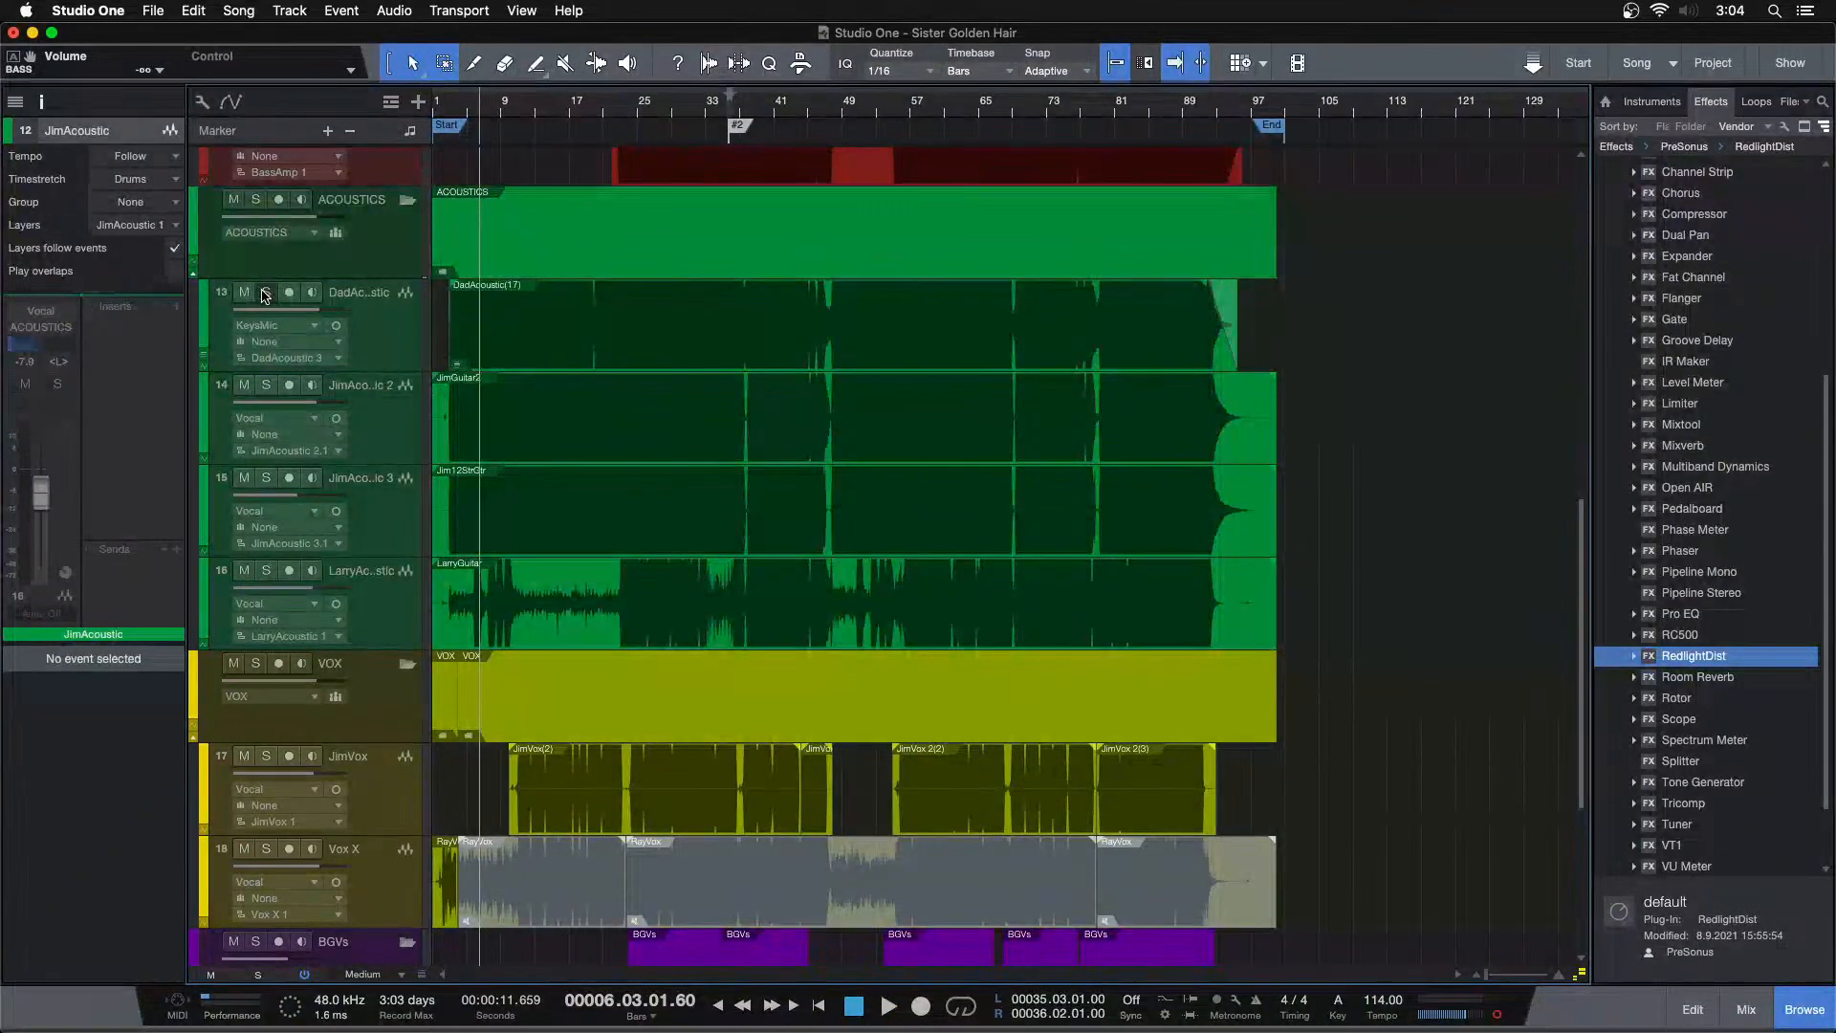
Solo JimAcoustic 2 and JimAcoustic 3 and unsolo DadAcoustic while playing
{"action": "left_click", "coordinate": [267, 386]}
{"action": "left_click", "coordinate": [266, 477]}
{"action": "left_click", "coordinate": [267, 292]}
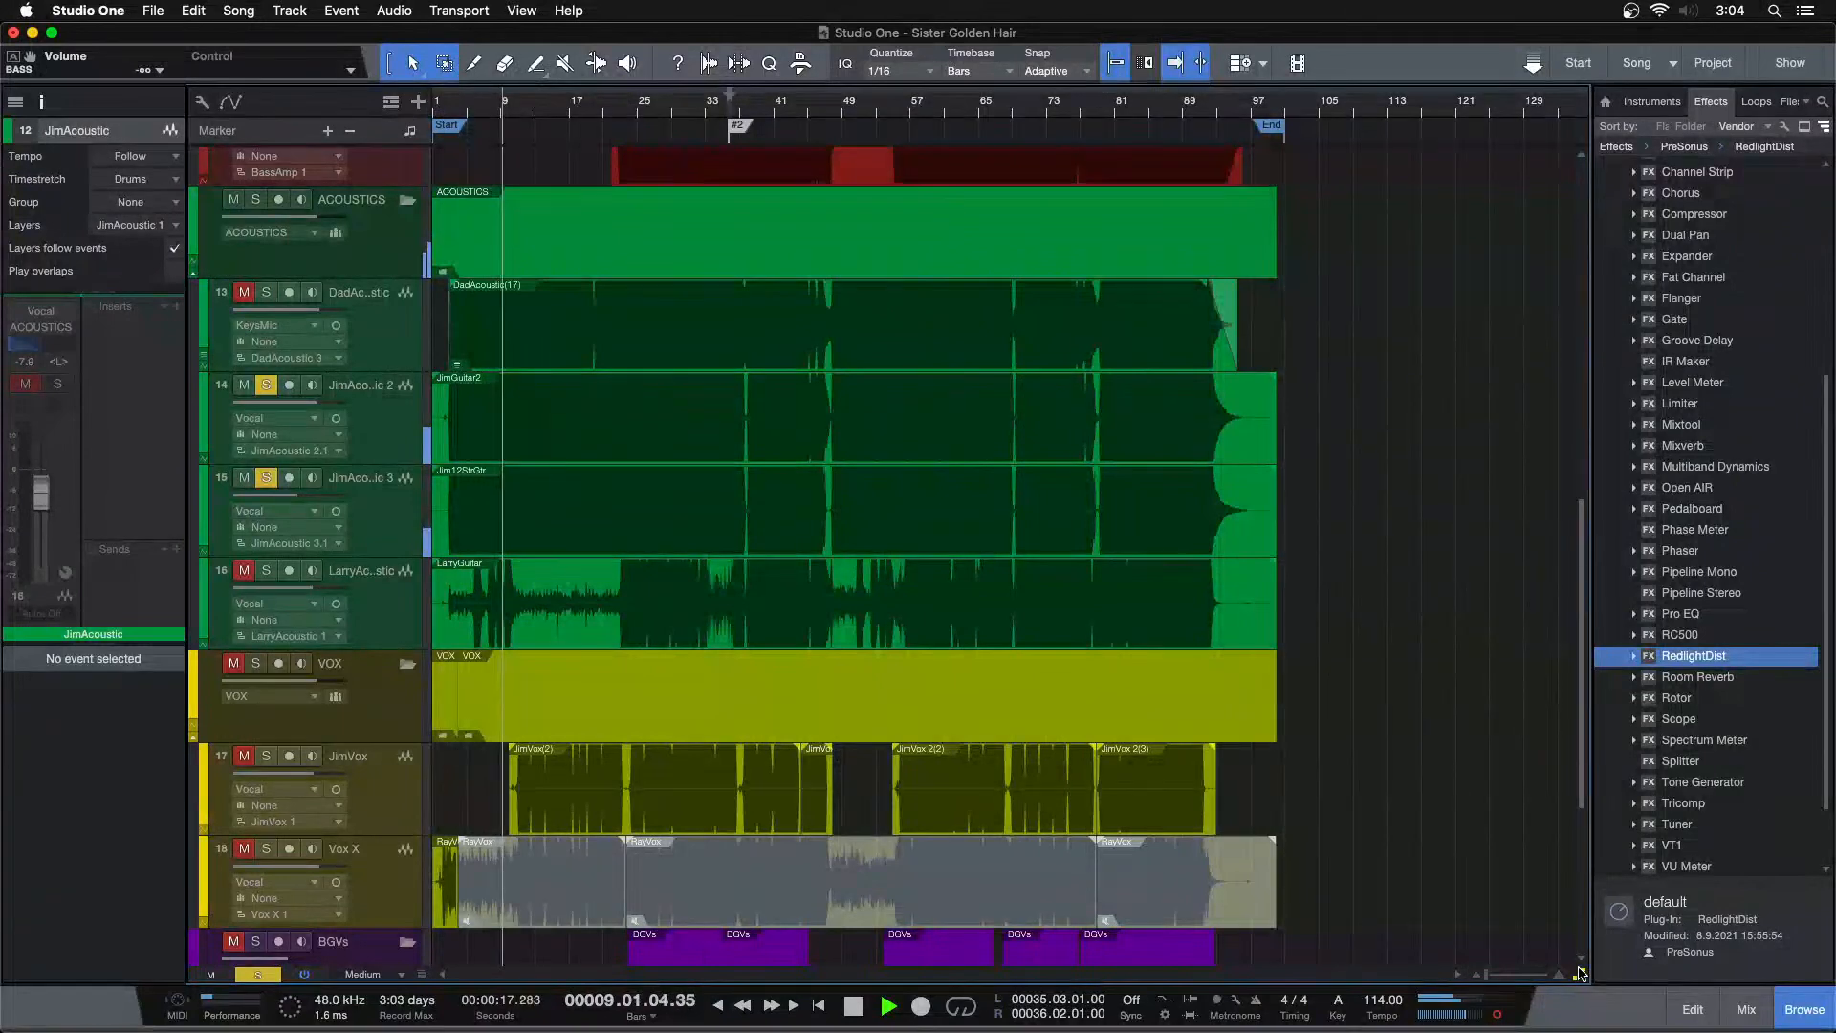
In the mixer, compare the acoustic guitar channels by toggling their solos, leaving only JimAcoustic 3 soloed
{"action": "key", "text": "F3"}
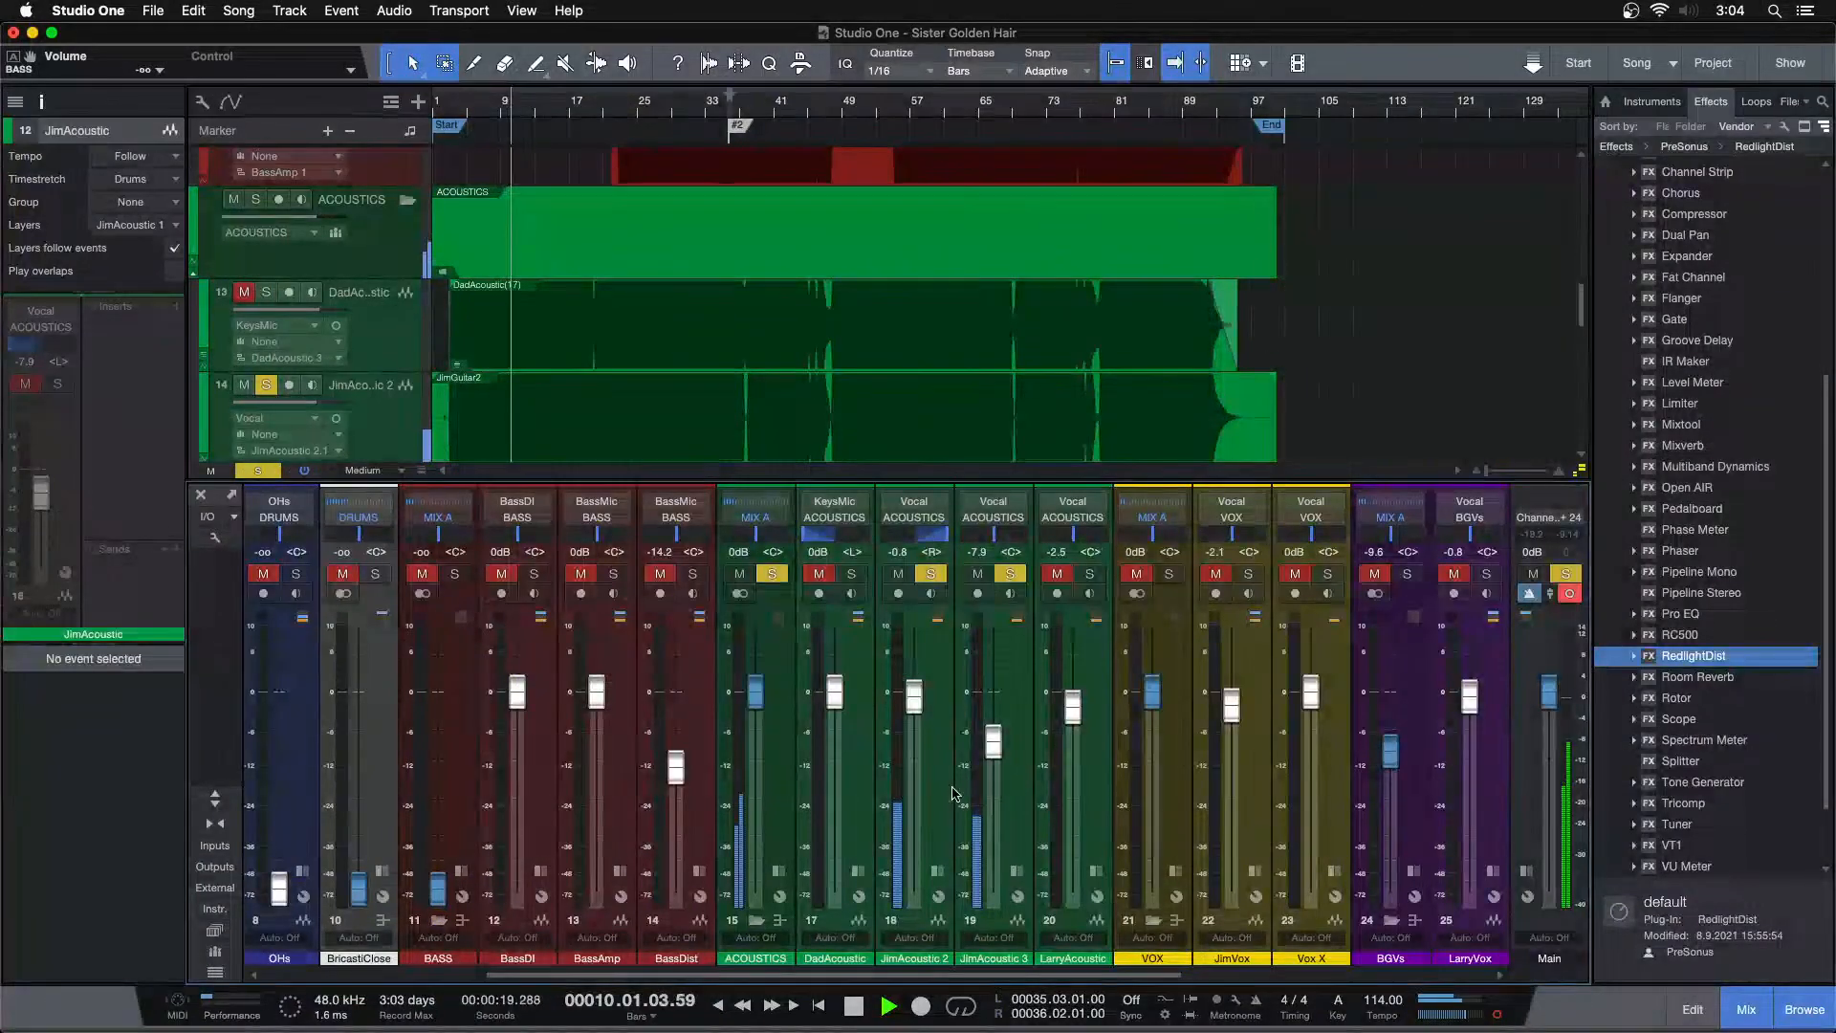
{"action": "left_click", "coordinate": [931, 573]}
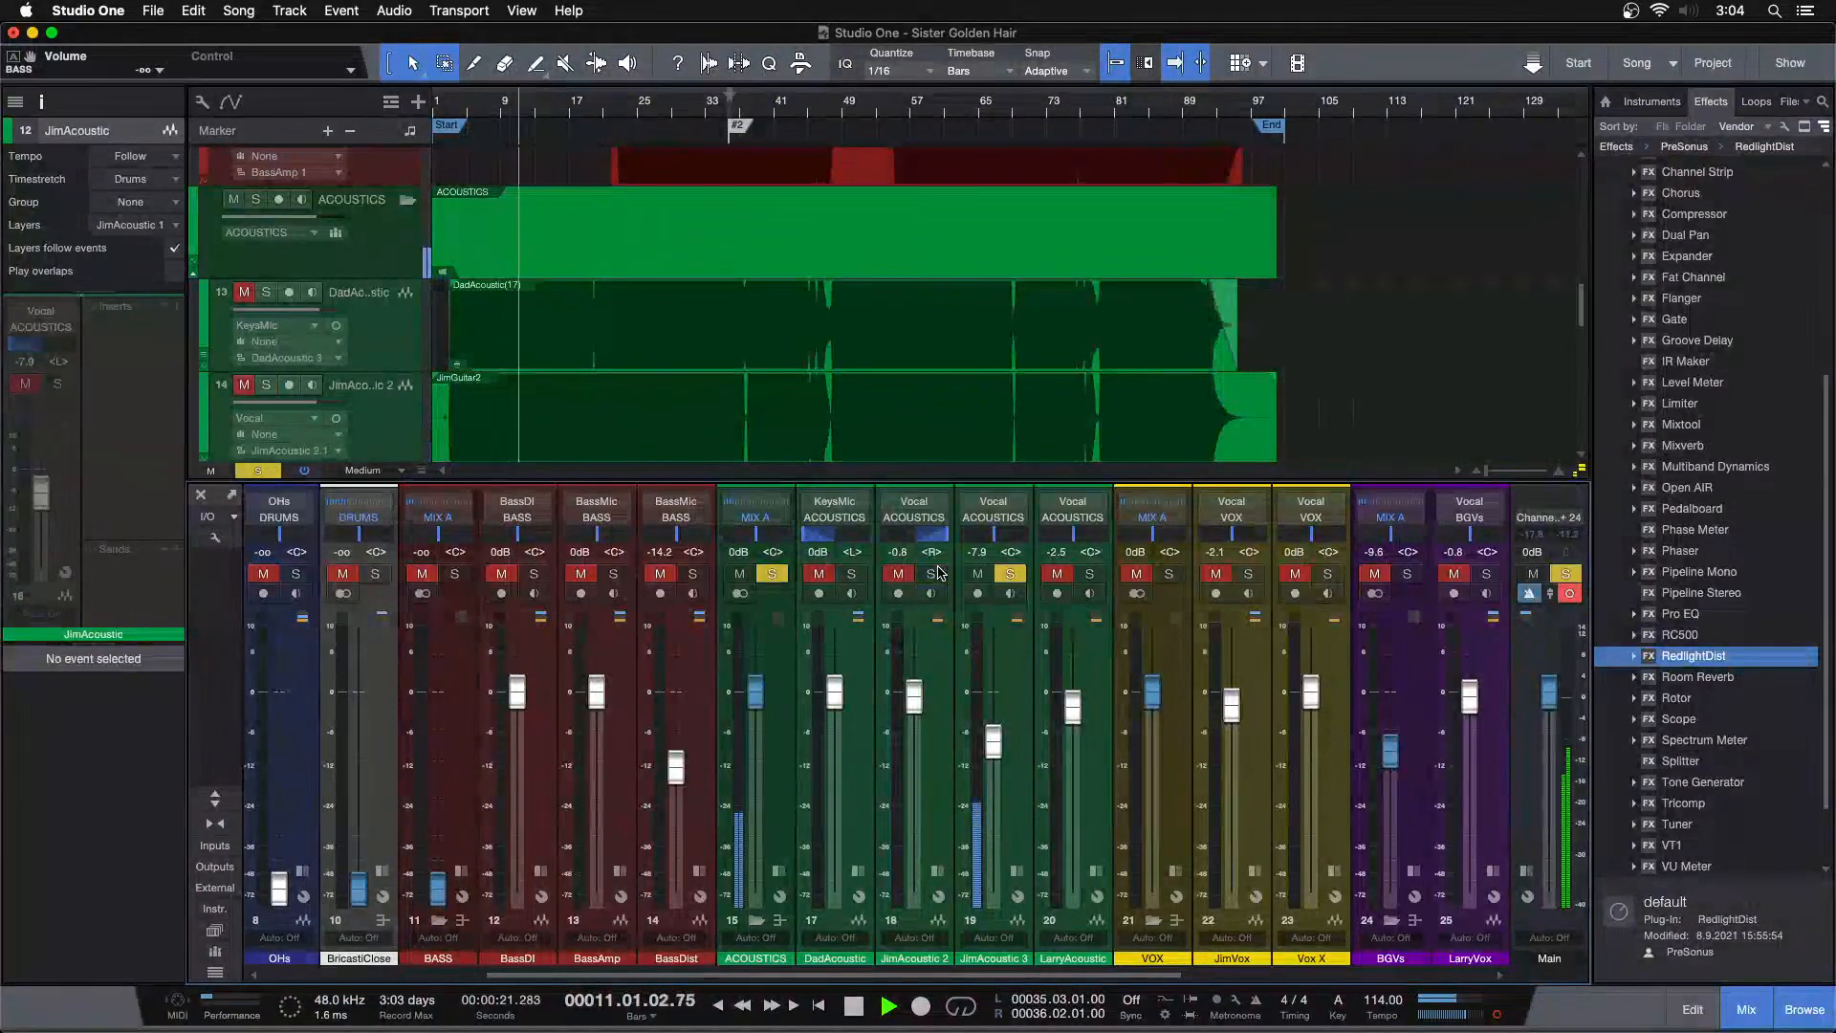
{"action": "left_click", "coordinate": [933, 573]}
{"action": "left_click", "coordinate": [1009, 574]}
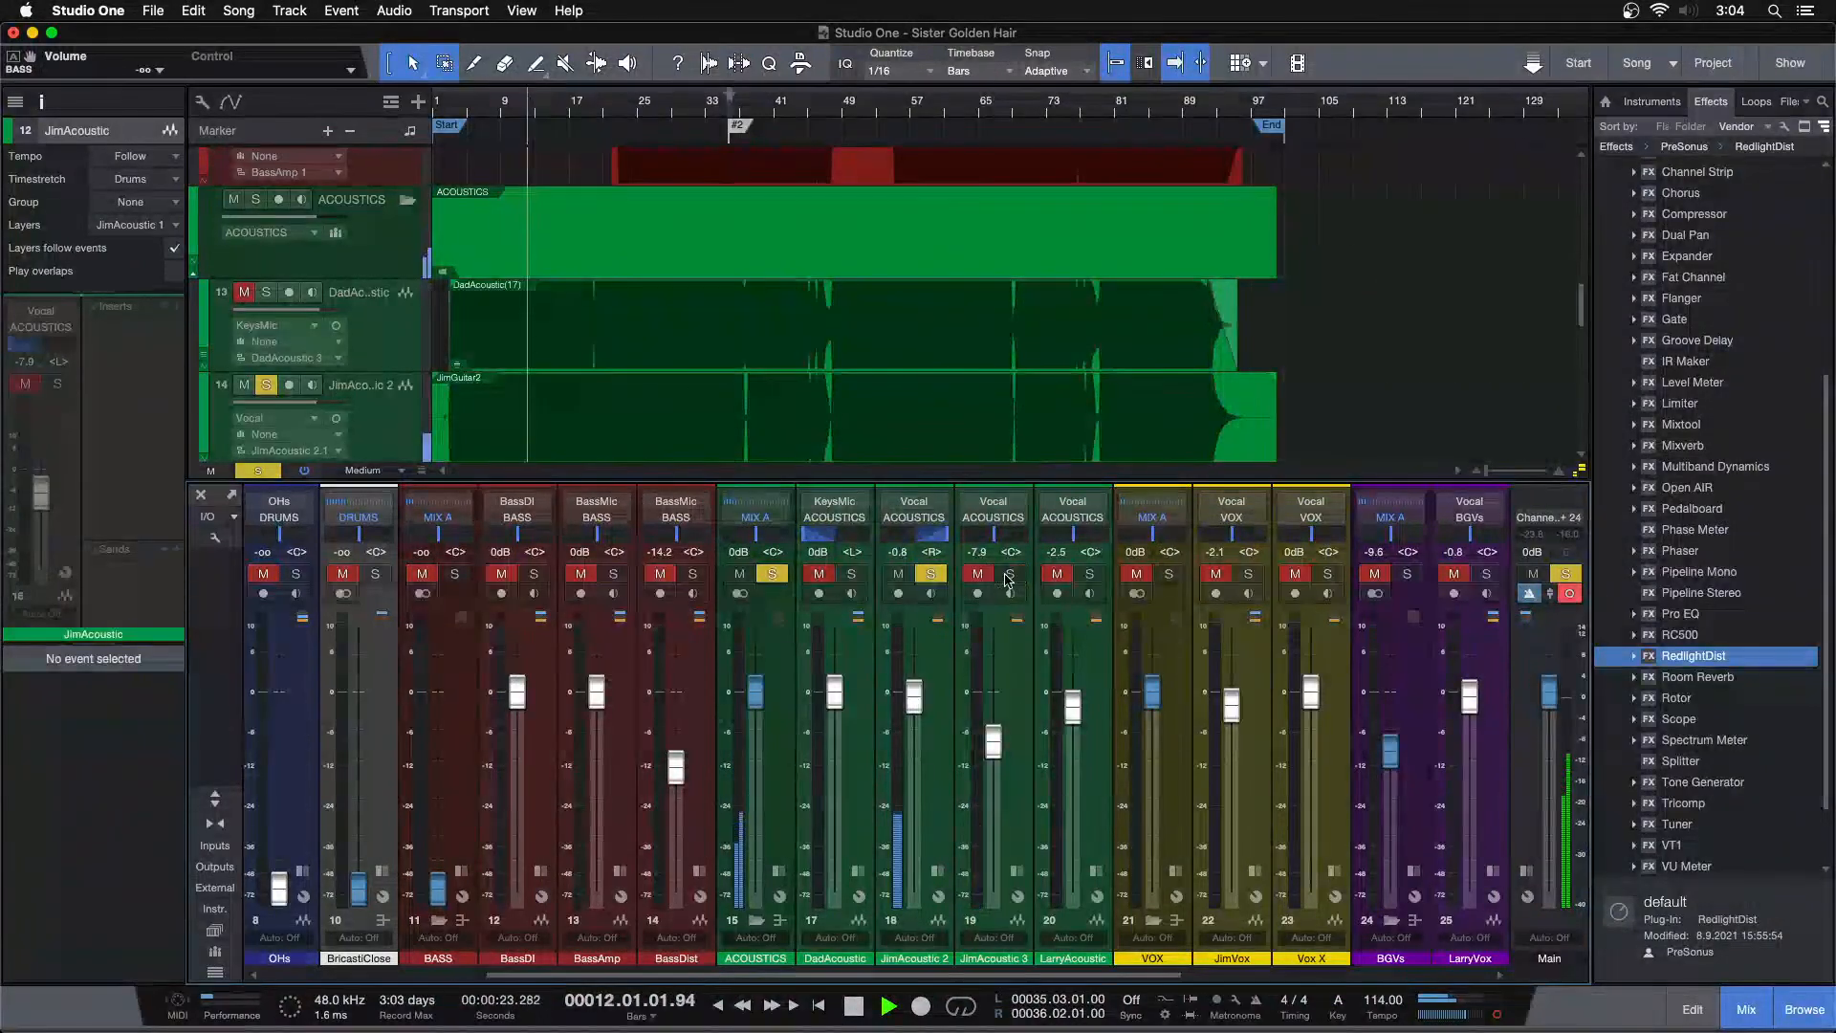
{"action": "left_click", "coordinate": [851, 574]}
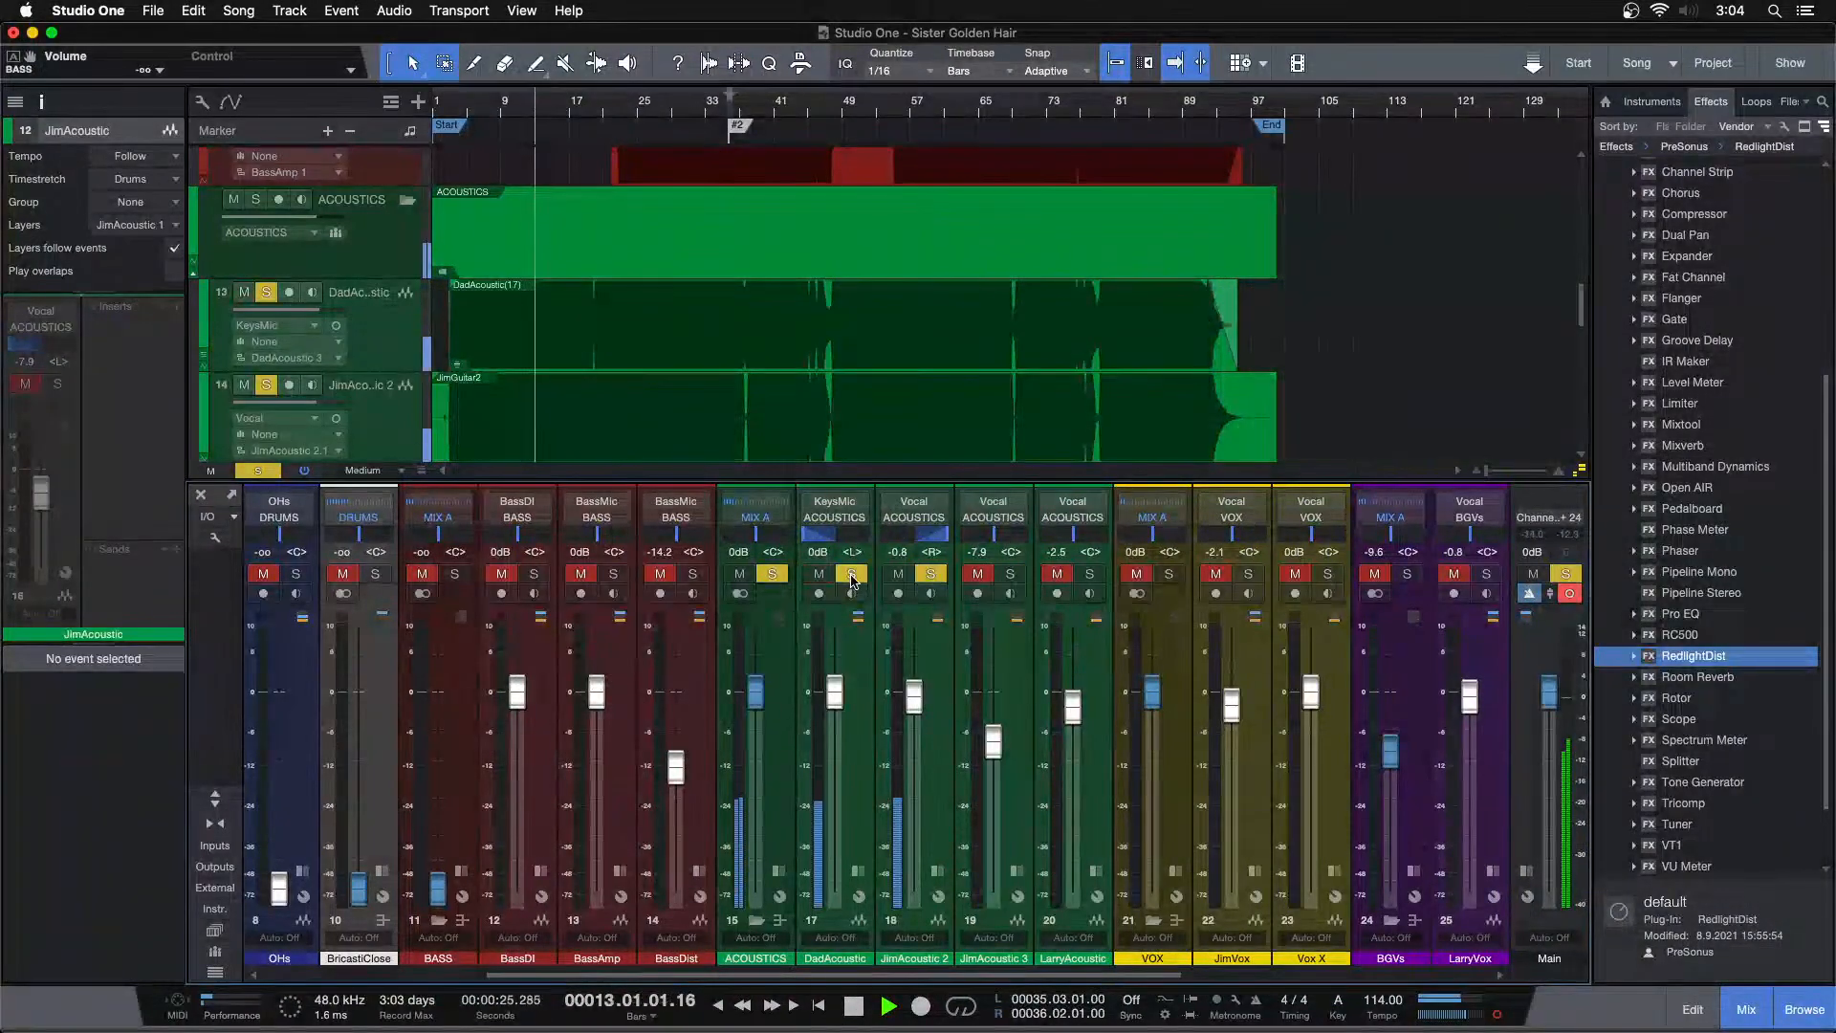
{"action": "left_click", "coordinate": [1011, 574]}
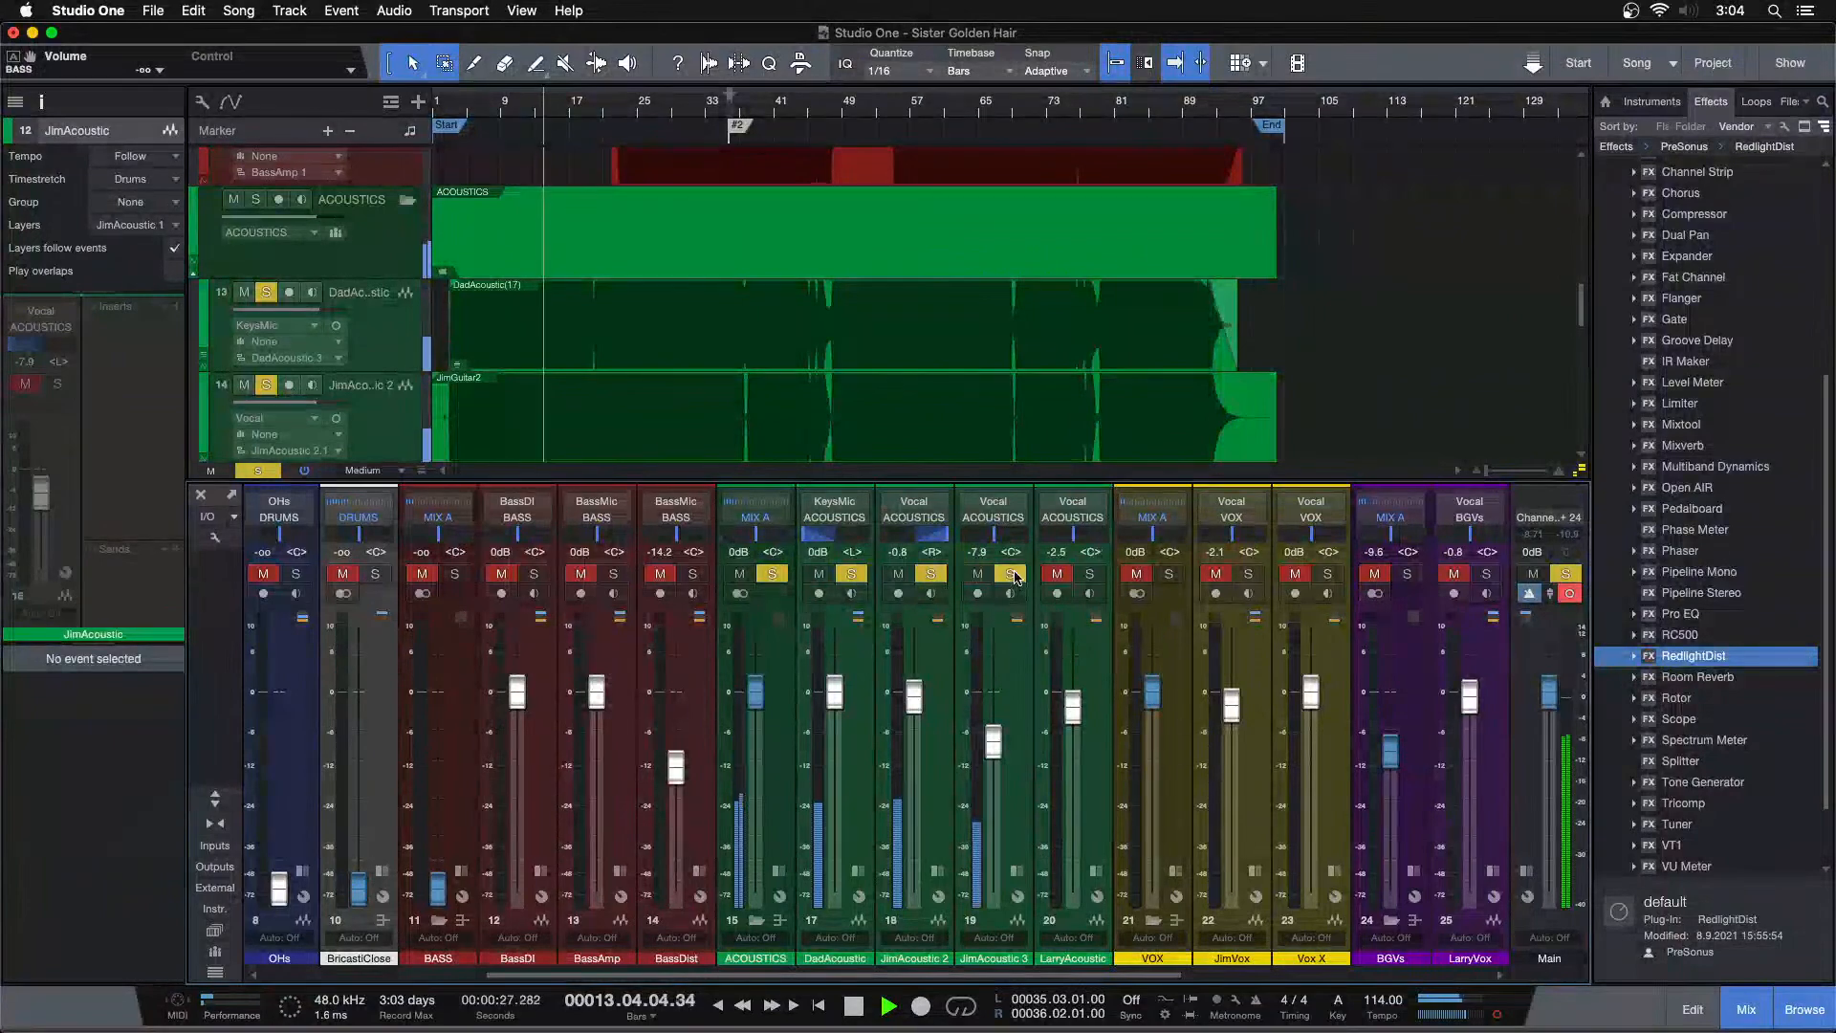
{"action": "left_click", "coordinate": [936, 576]}
{"action": "left_click", "coordinate": [854, 576]}
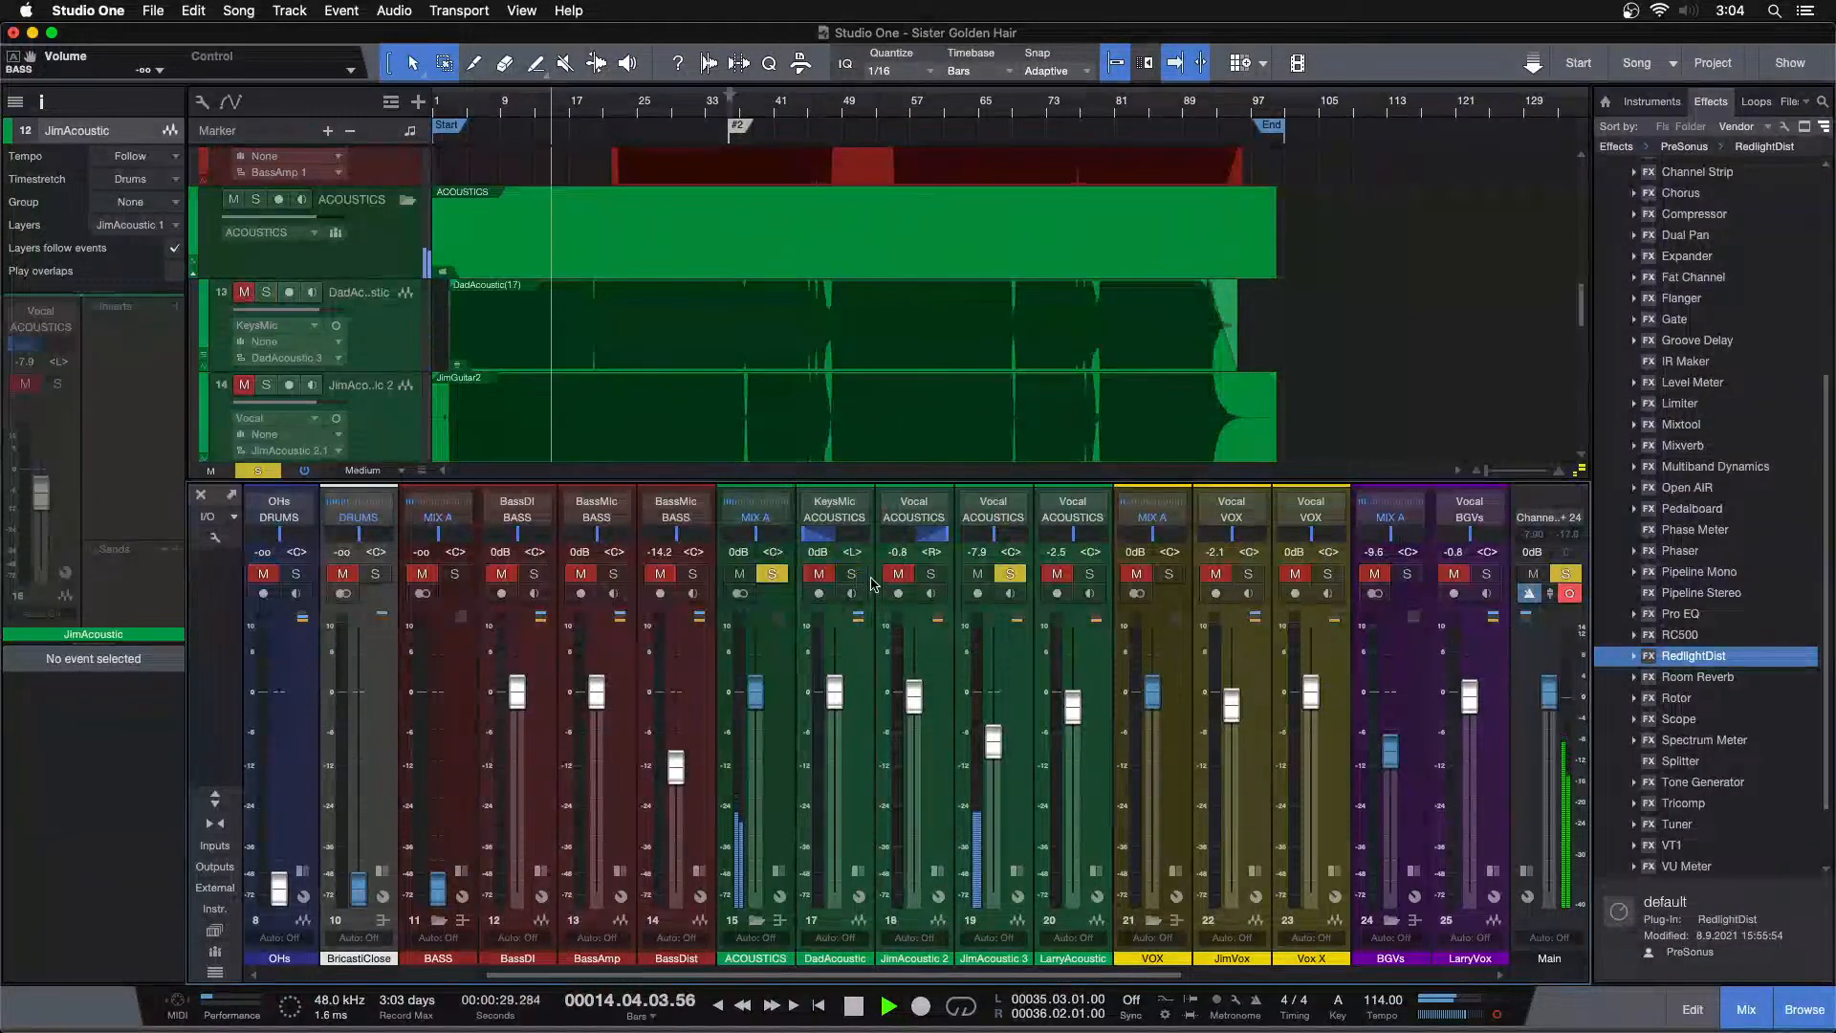
{"action": "key", "text": "F3"}
Select the LarryAcoustic track and solo it alone, unsoloing JimAcoustic 3
{"action": "scroll", "coordinate": [497, 672], "scroll_direction": "up", "scroll_amount": 1}
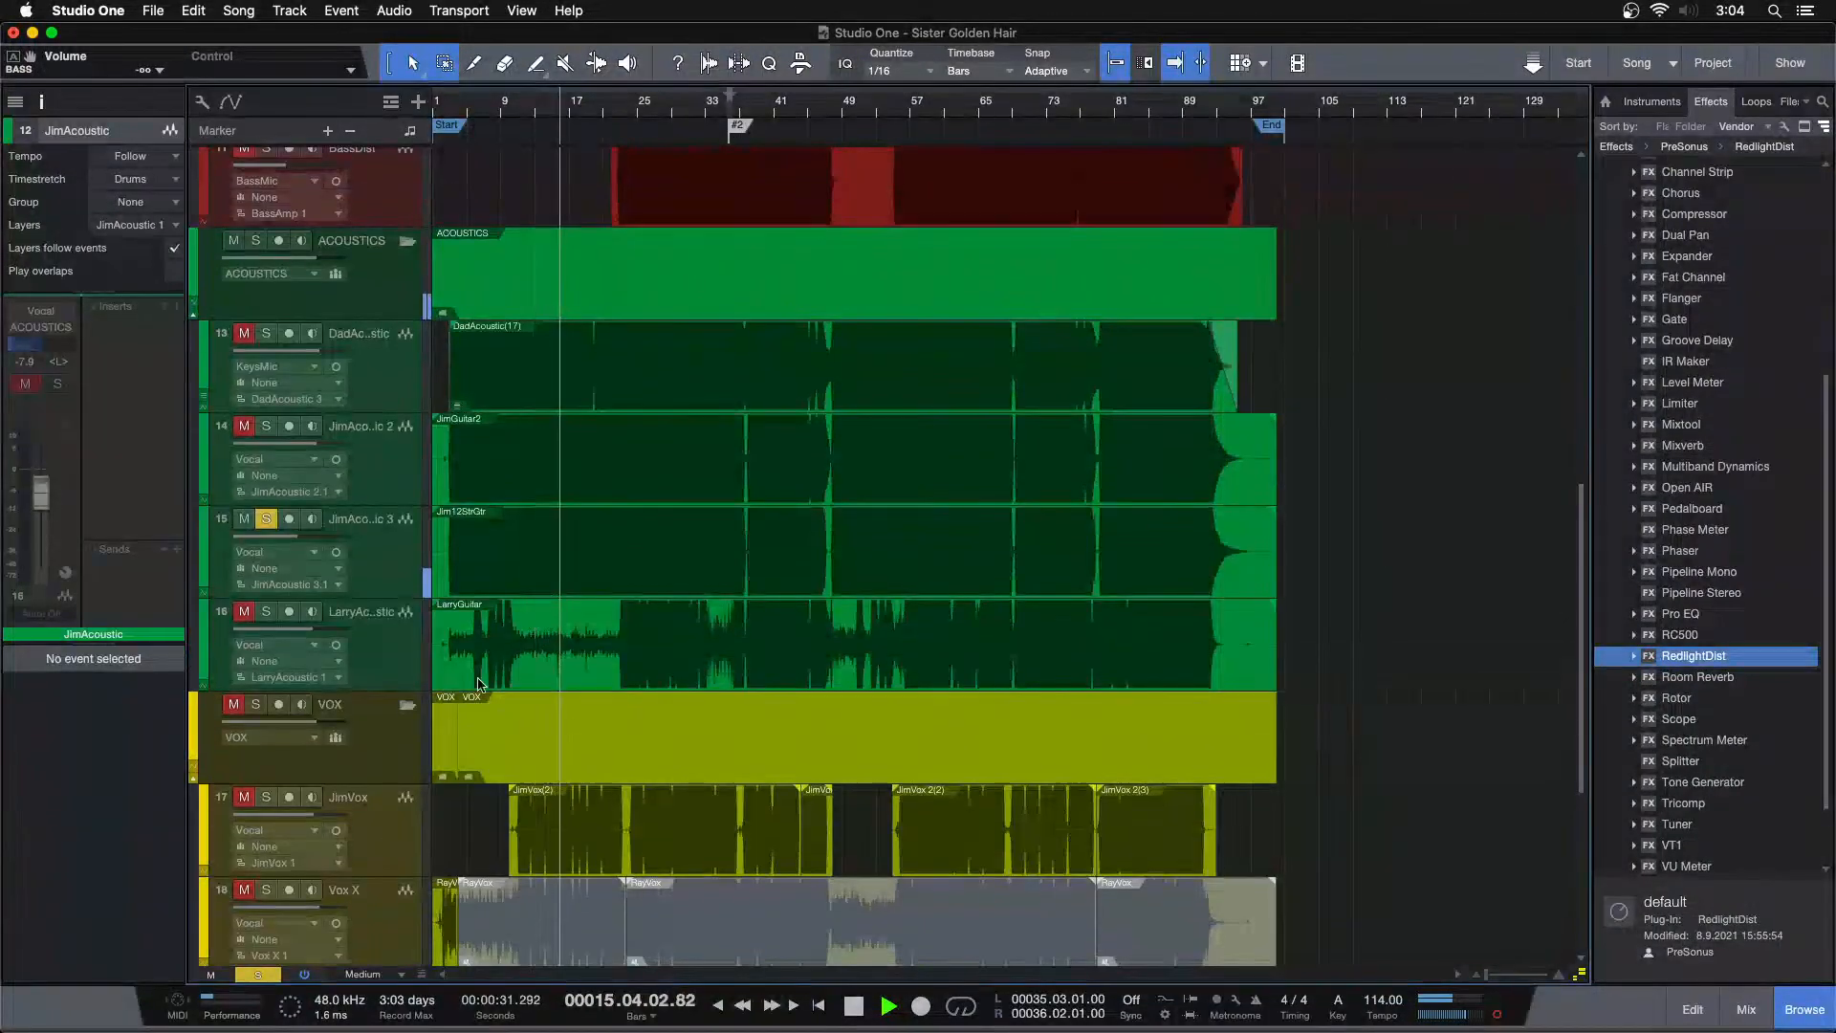
{"action": "left_click", "coordinate": [385, 668]}
{"action": "left_click", "coordinate": [266, 611]}
{"action": "left_click", "coordinate": [266, 519]}
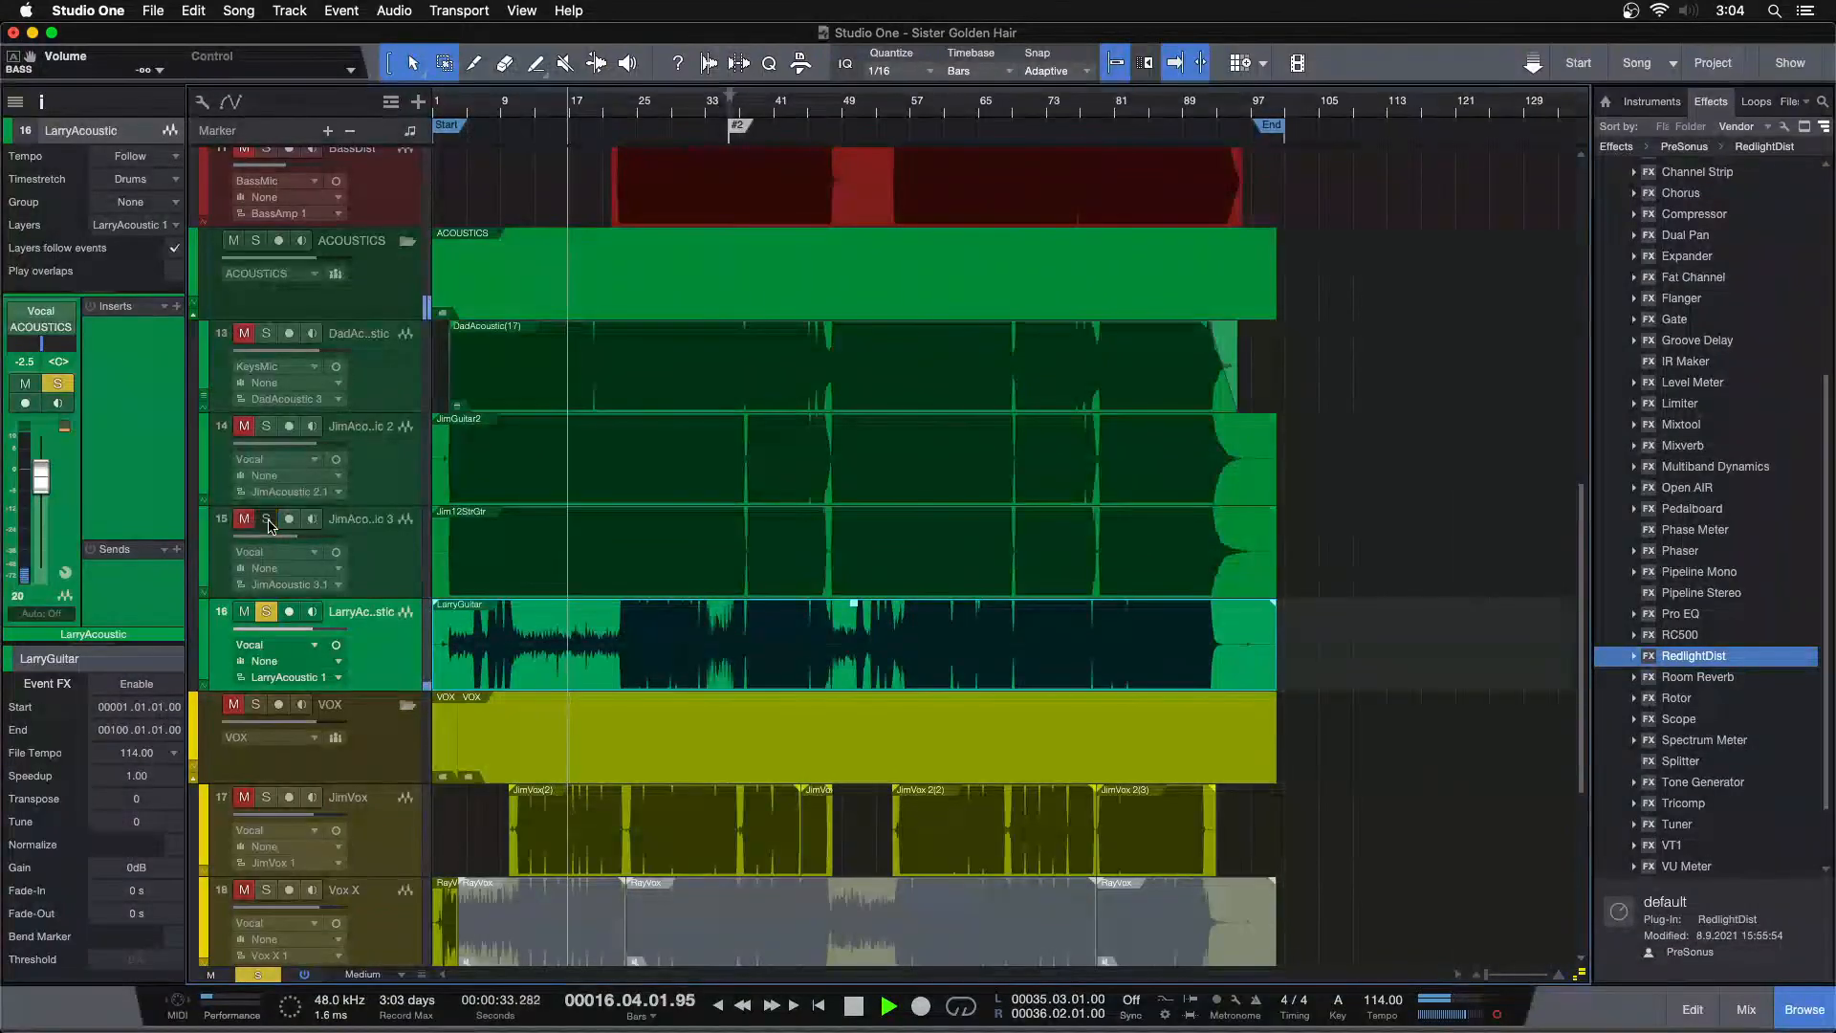
Delete the LarryGuitar event's content before bar 3 and add a 255 ms fade-in at its new start, then play
{"action": "left_click", "coordinate": [615, 107]}
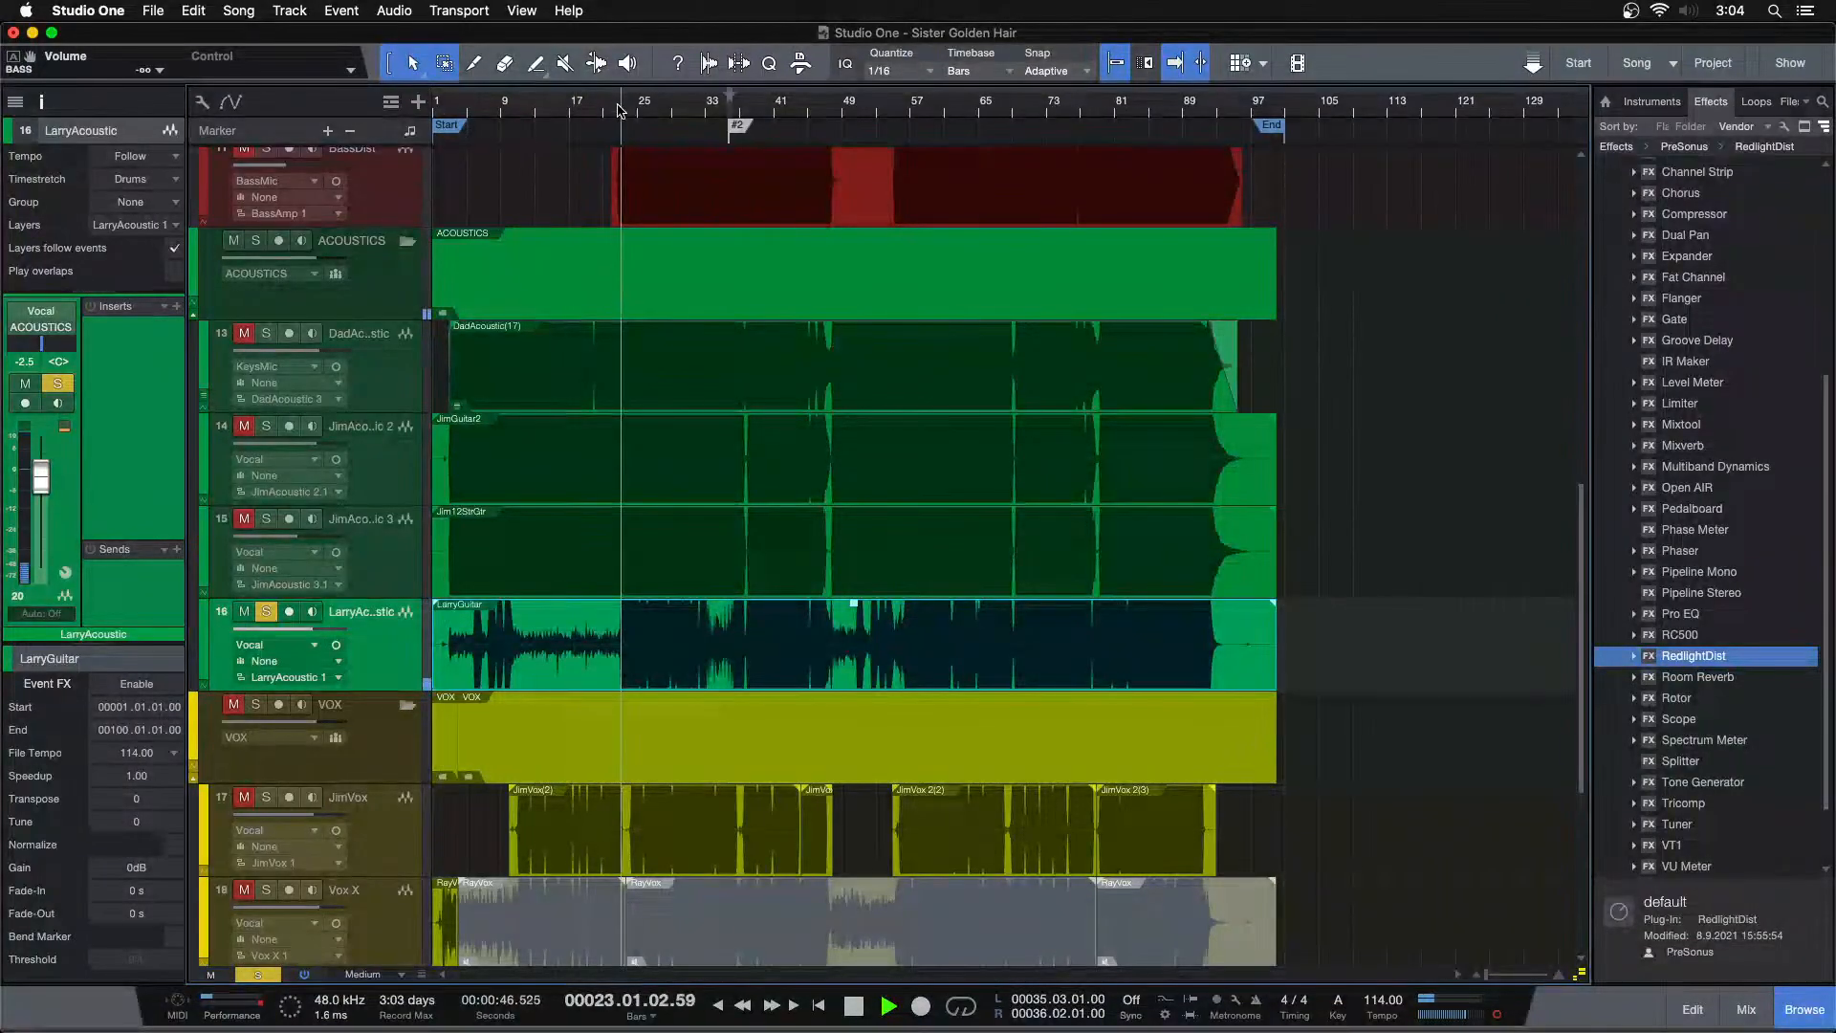
{"action": "left_click_drag", "start_coordinate": [475, 117], "coordinate": [949, 195]}
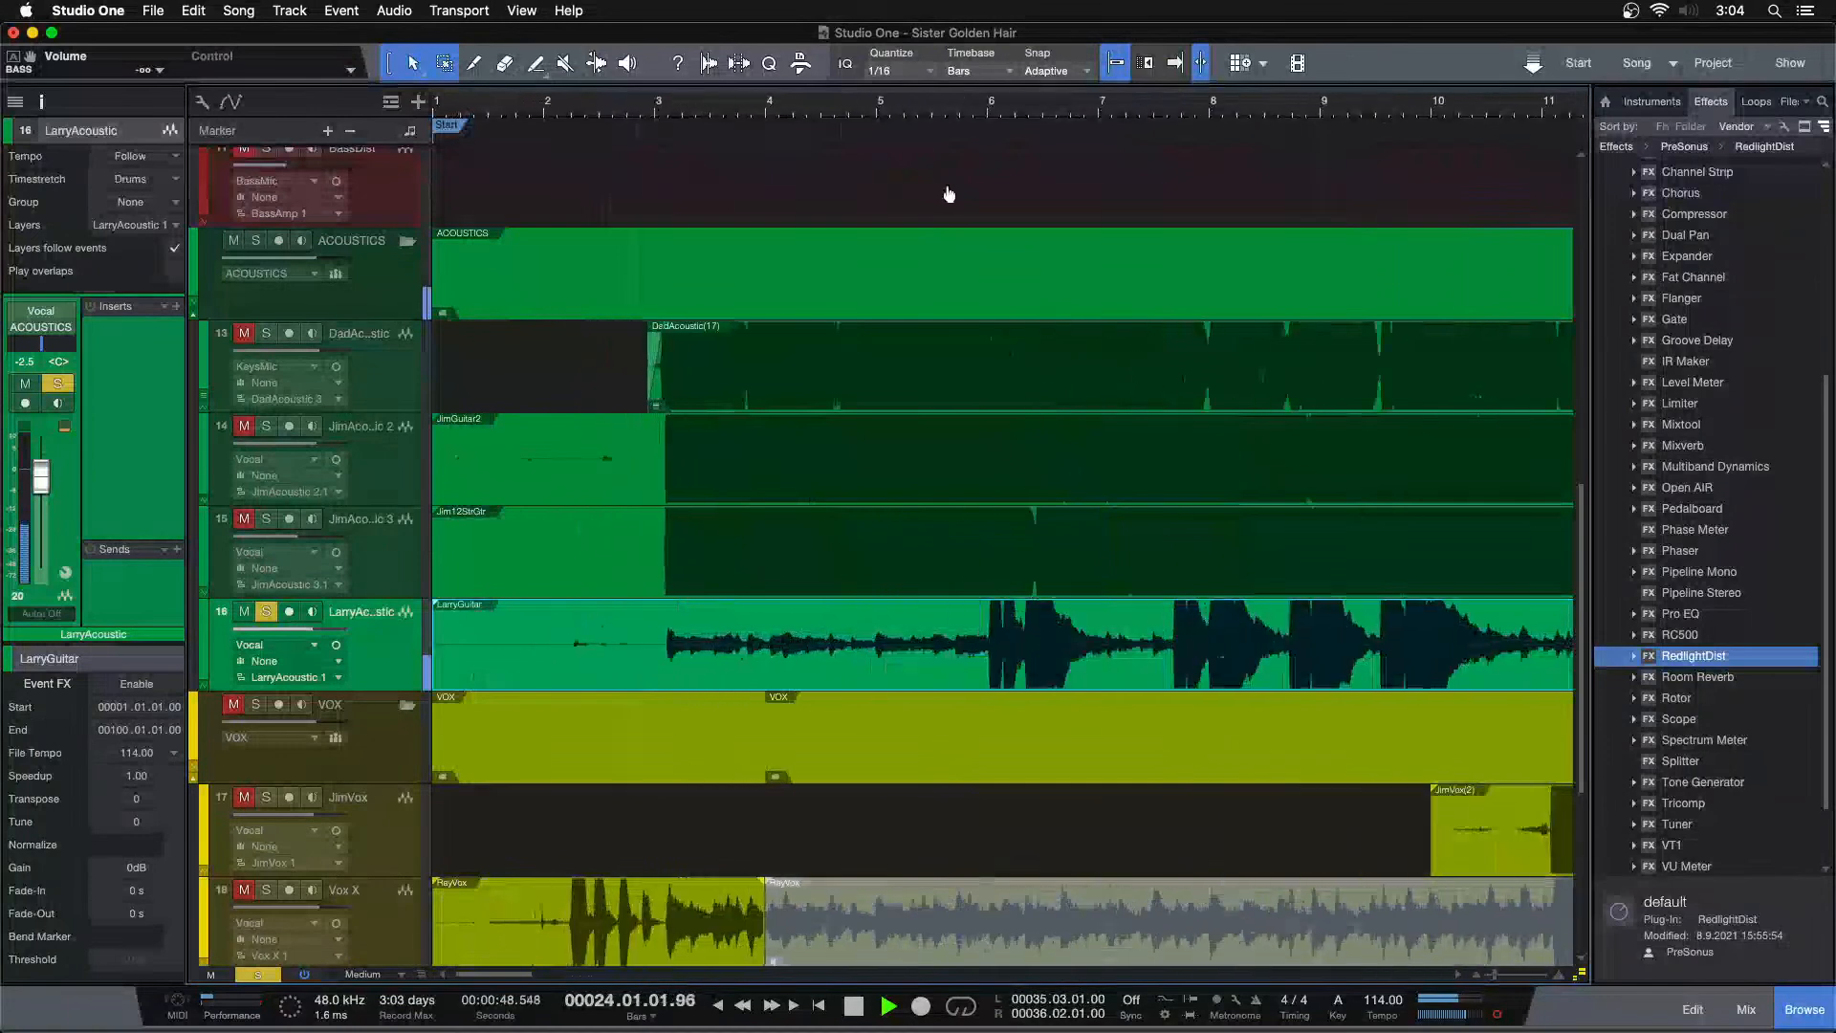
{"action": "left_click", "coordinate": [509, 116]}
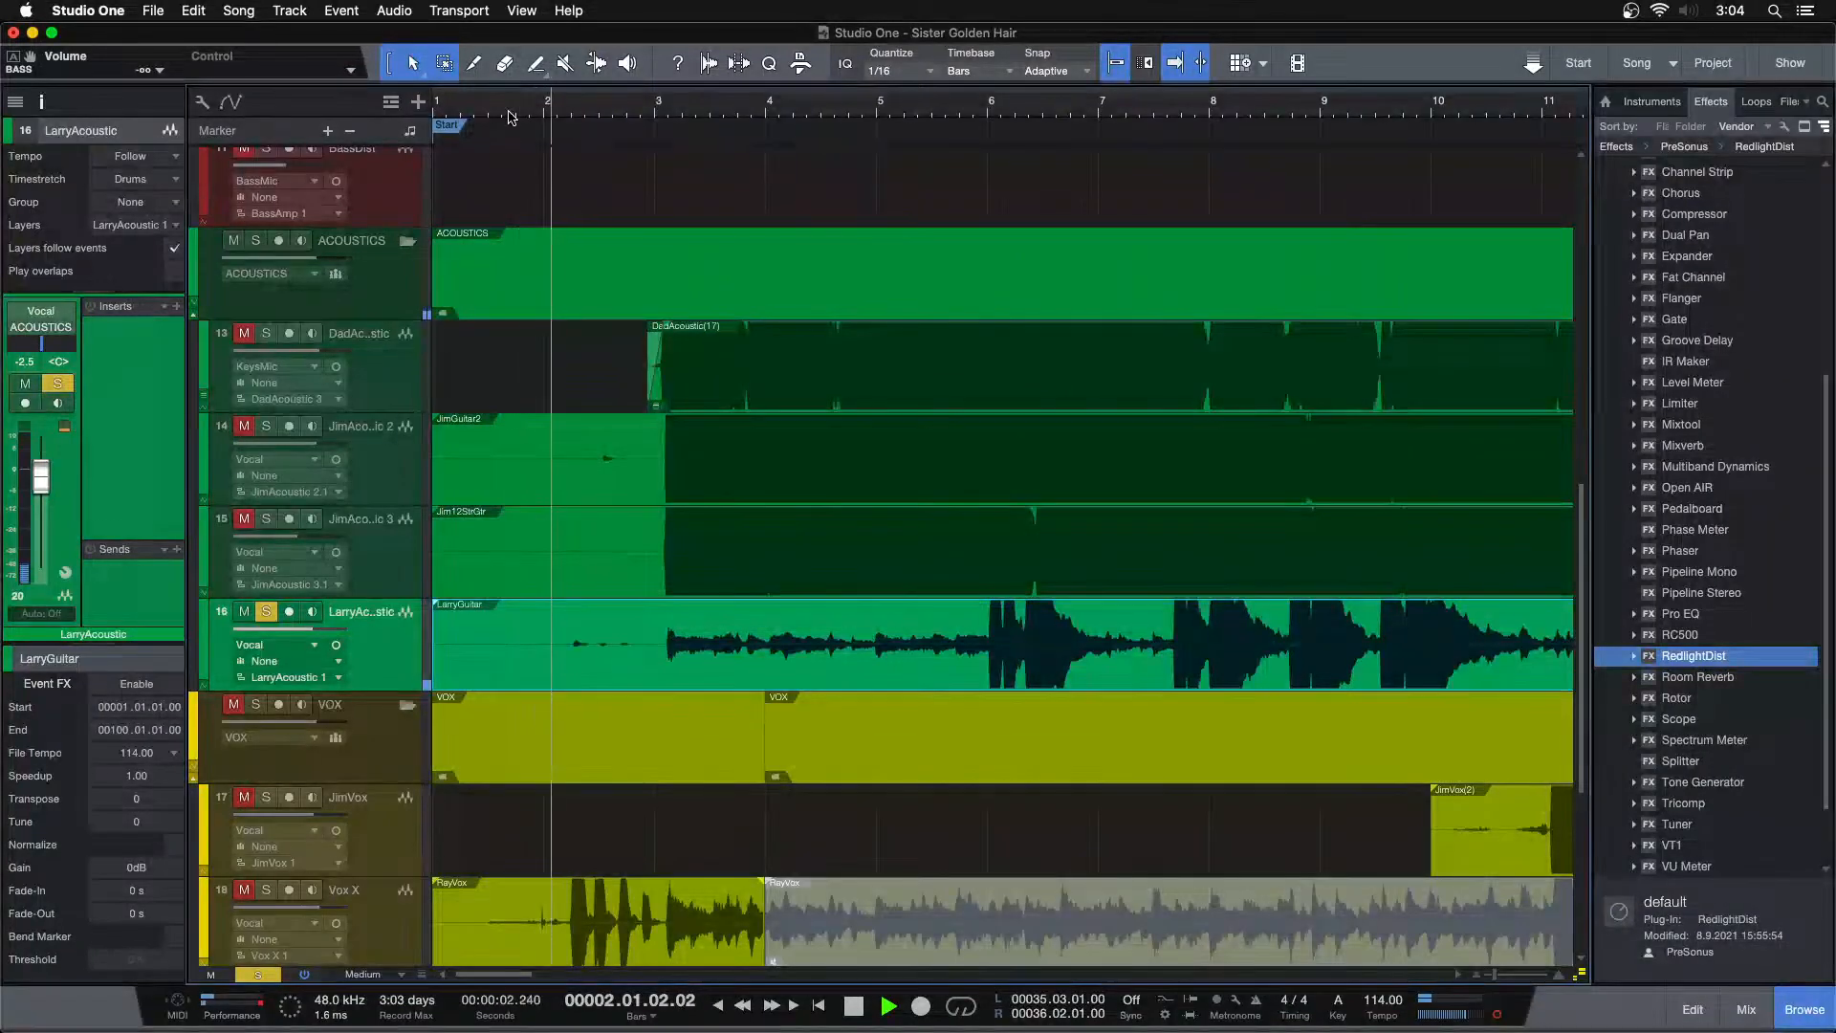
{"action": "left_click_drag", "start_coordinate": [516, 117], "coordinate": [676, 214]}
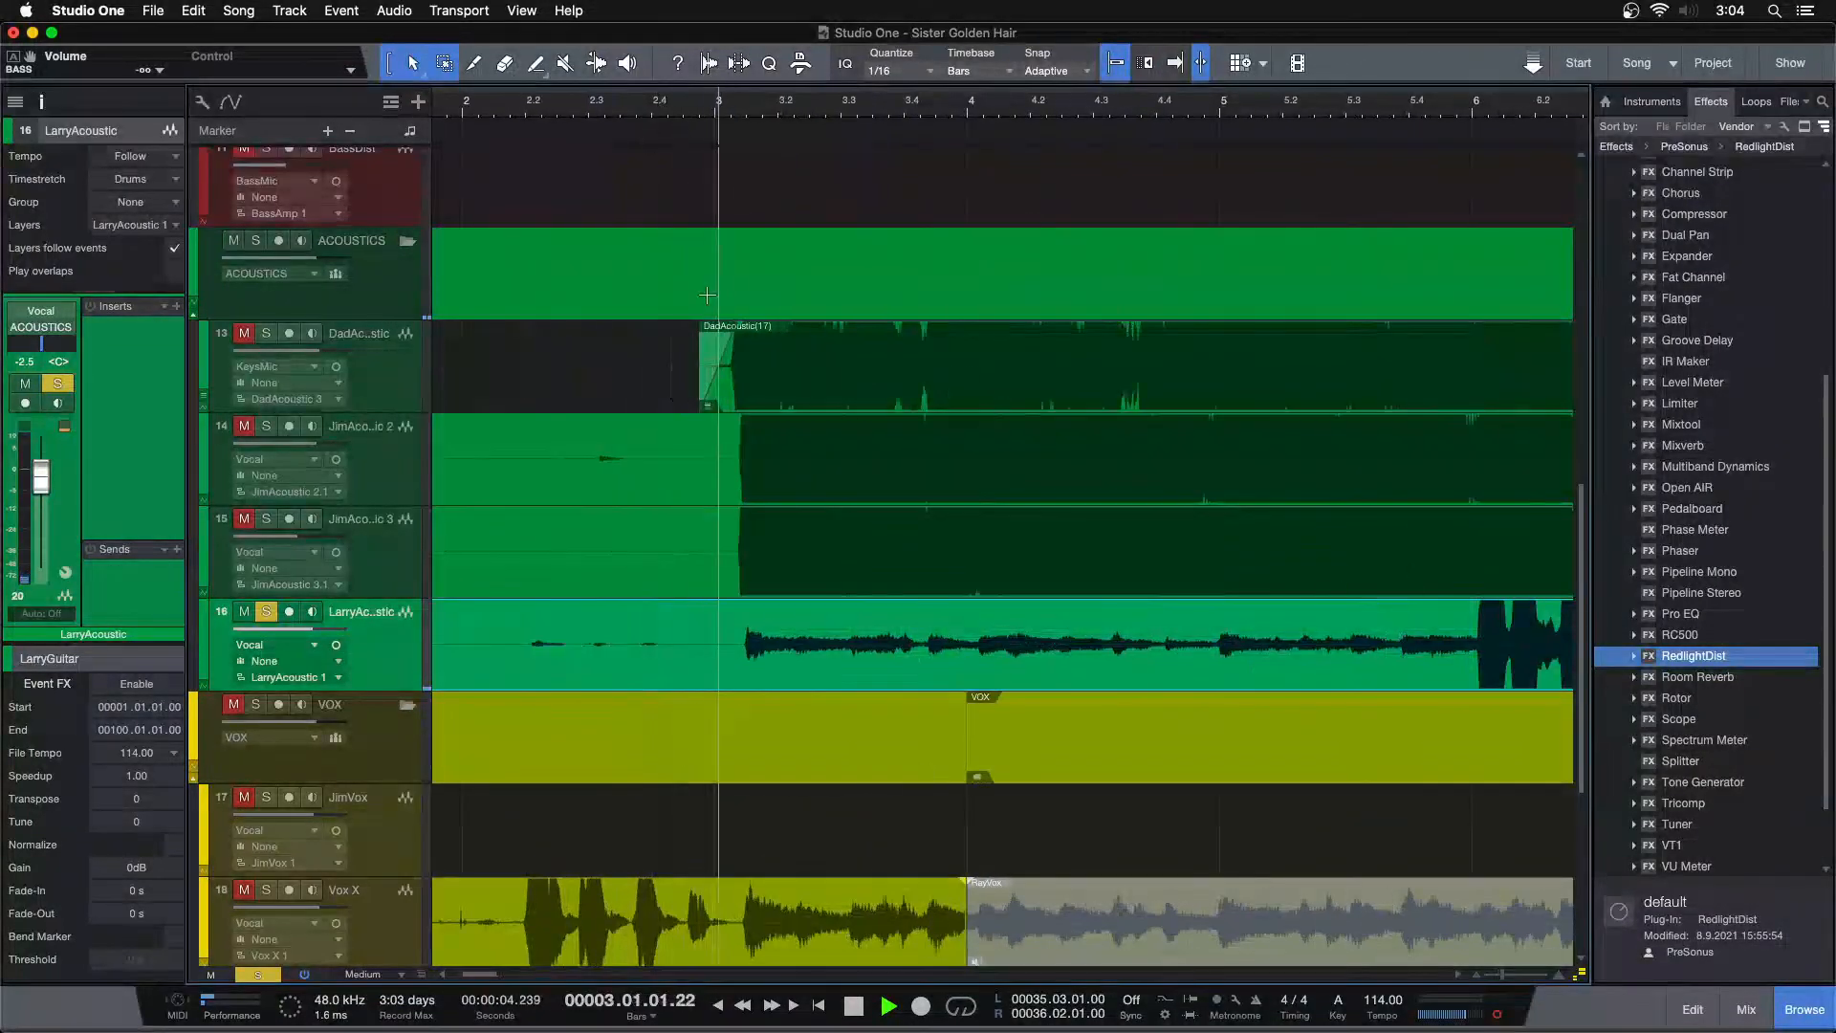
{"action": "left_click_drag", "start_coordinate": [714, 655], "coordinate": [620, 655]}
{"action": "key", "text": "space"}
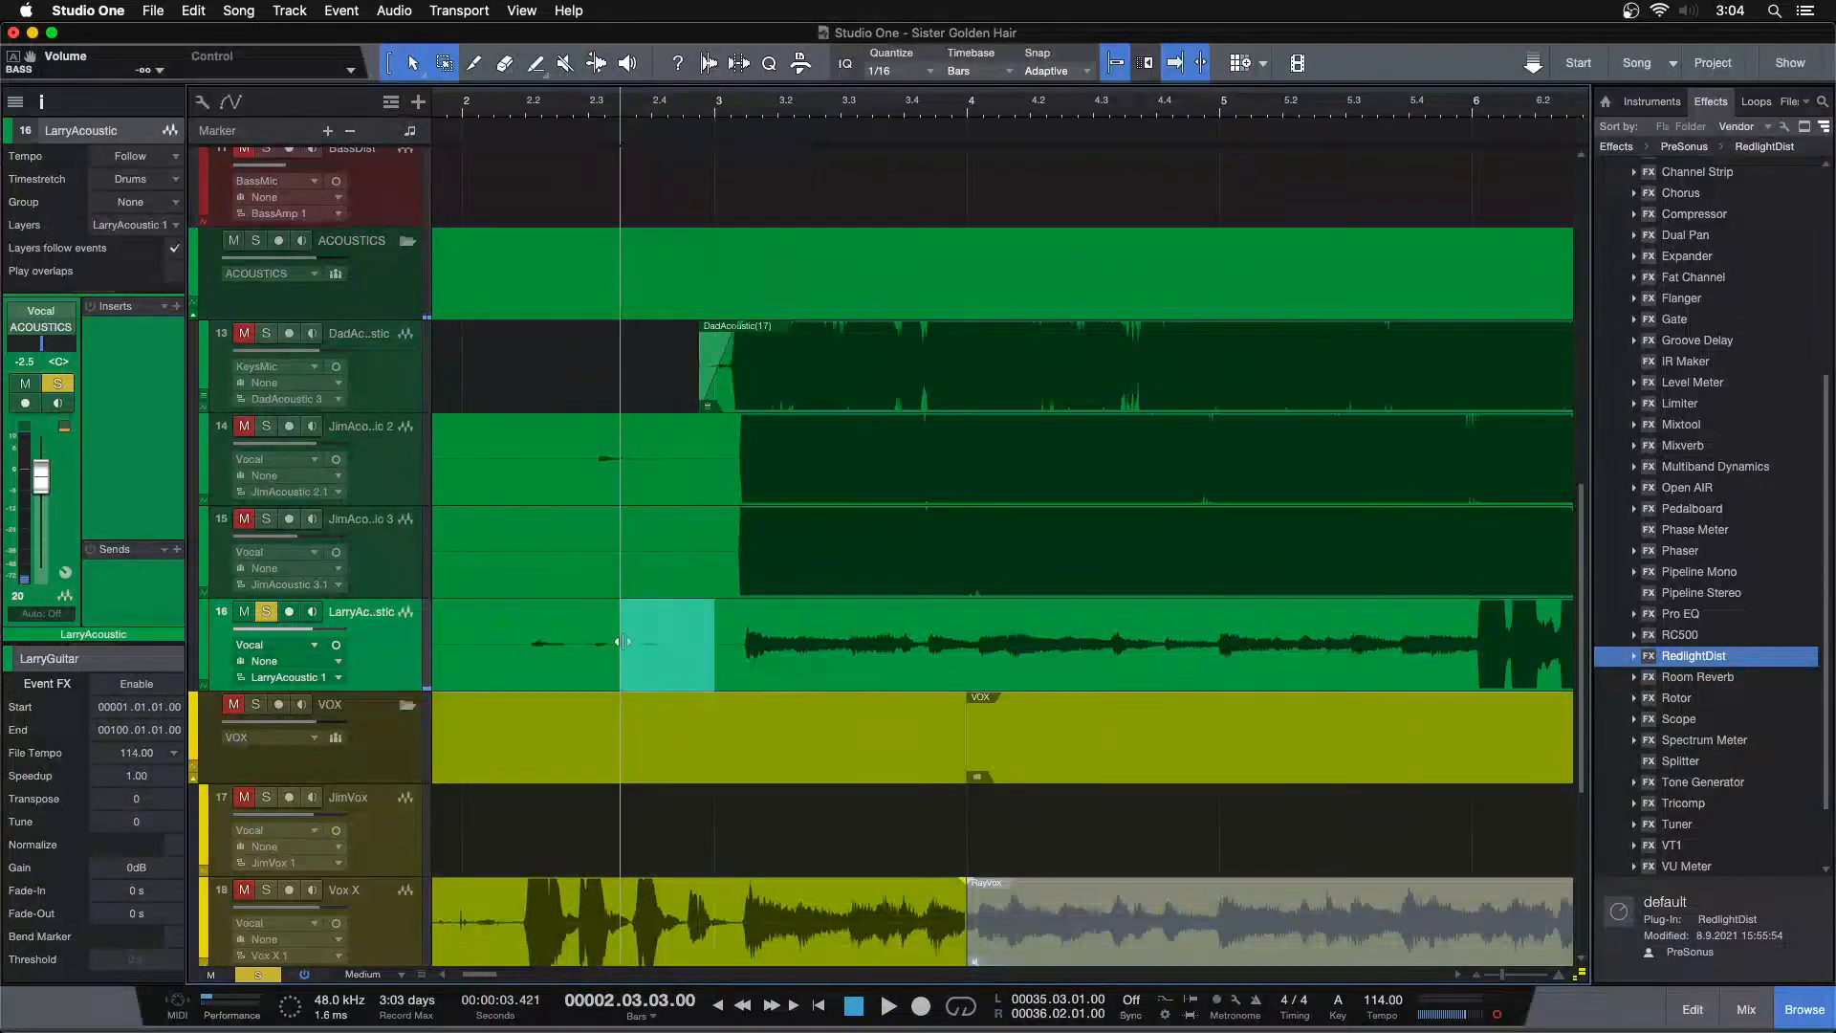
{"action": "key", "text": "Delete"}
{"action": "left_click", "coordinate": [576, 653]}
{"action": "key", "text": "Delete"}
{"action": "left_click_drag", "start_coordinate": [725, 613], "coordinate": [756, 614]}
{"action": "key", "text": "space"}
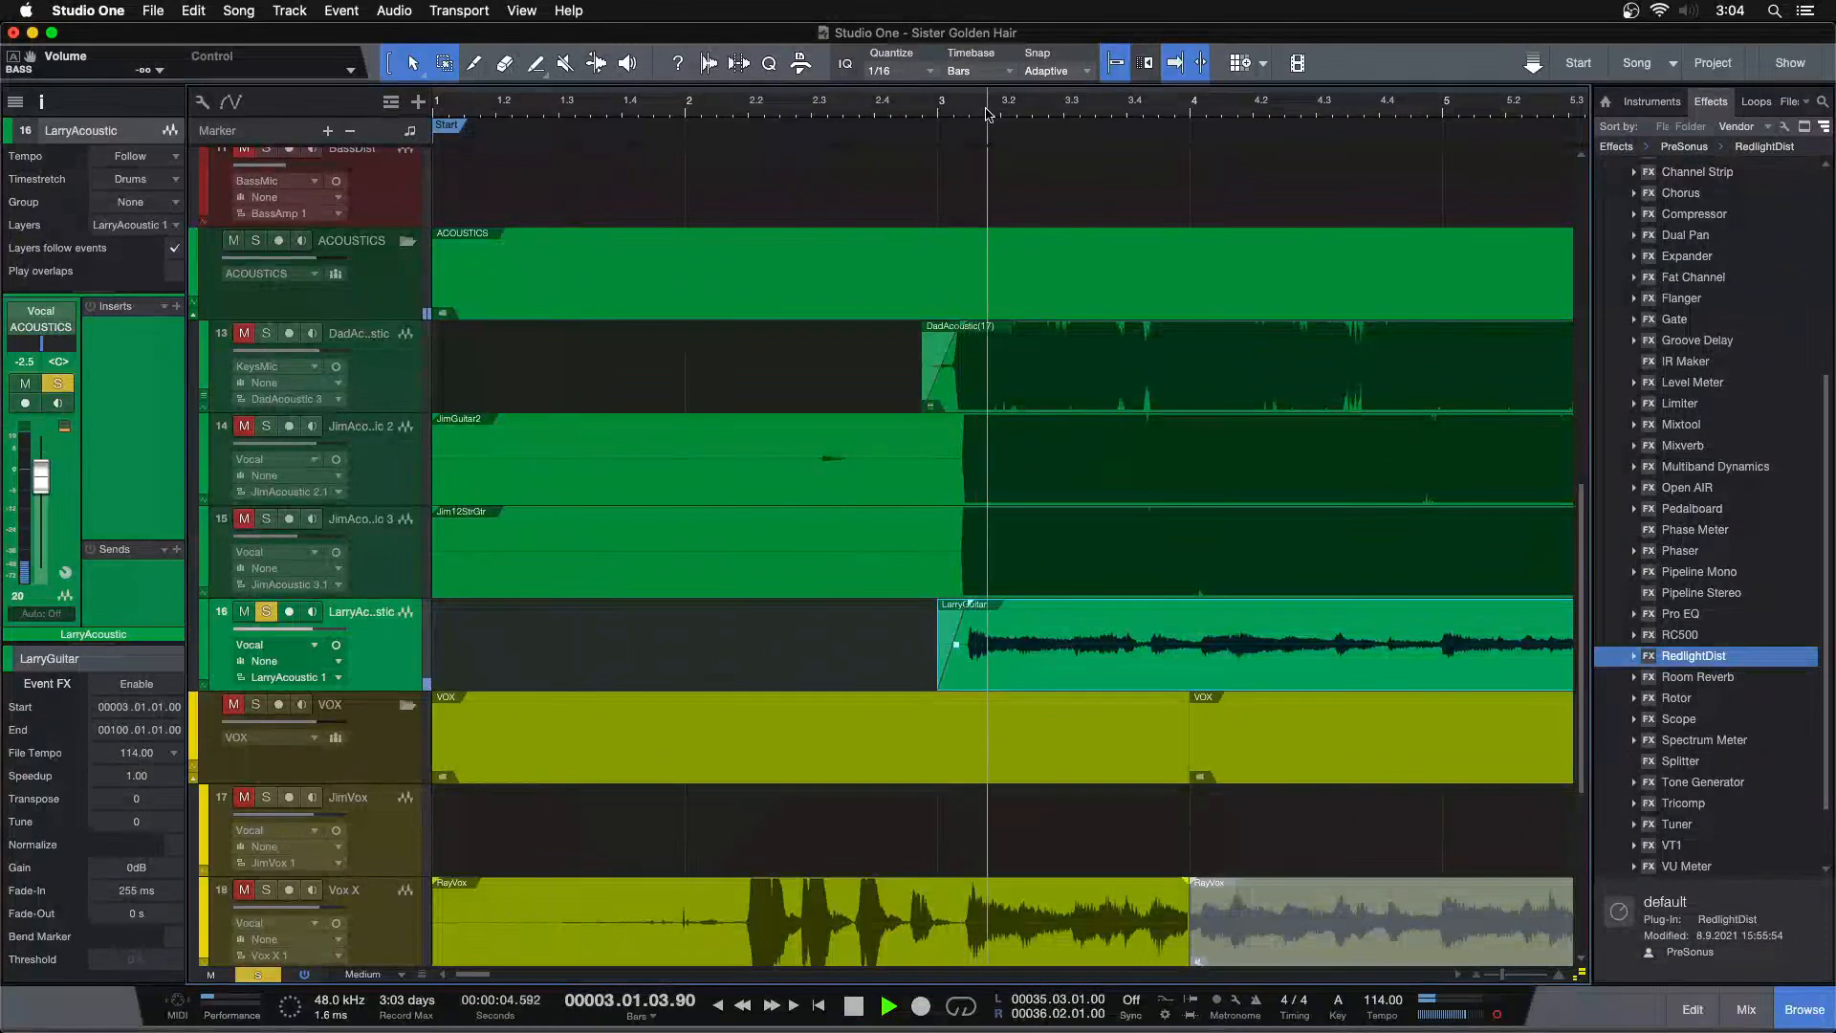
Shorten the LarryGuitar event's end to bar 95 and fade it out over about 5.5 s
{"action": "left_click_drag", "start_coordinate": [985, 113], "coordinate": [712, 32]}
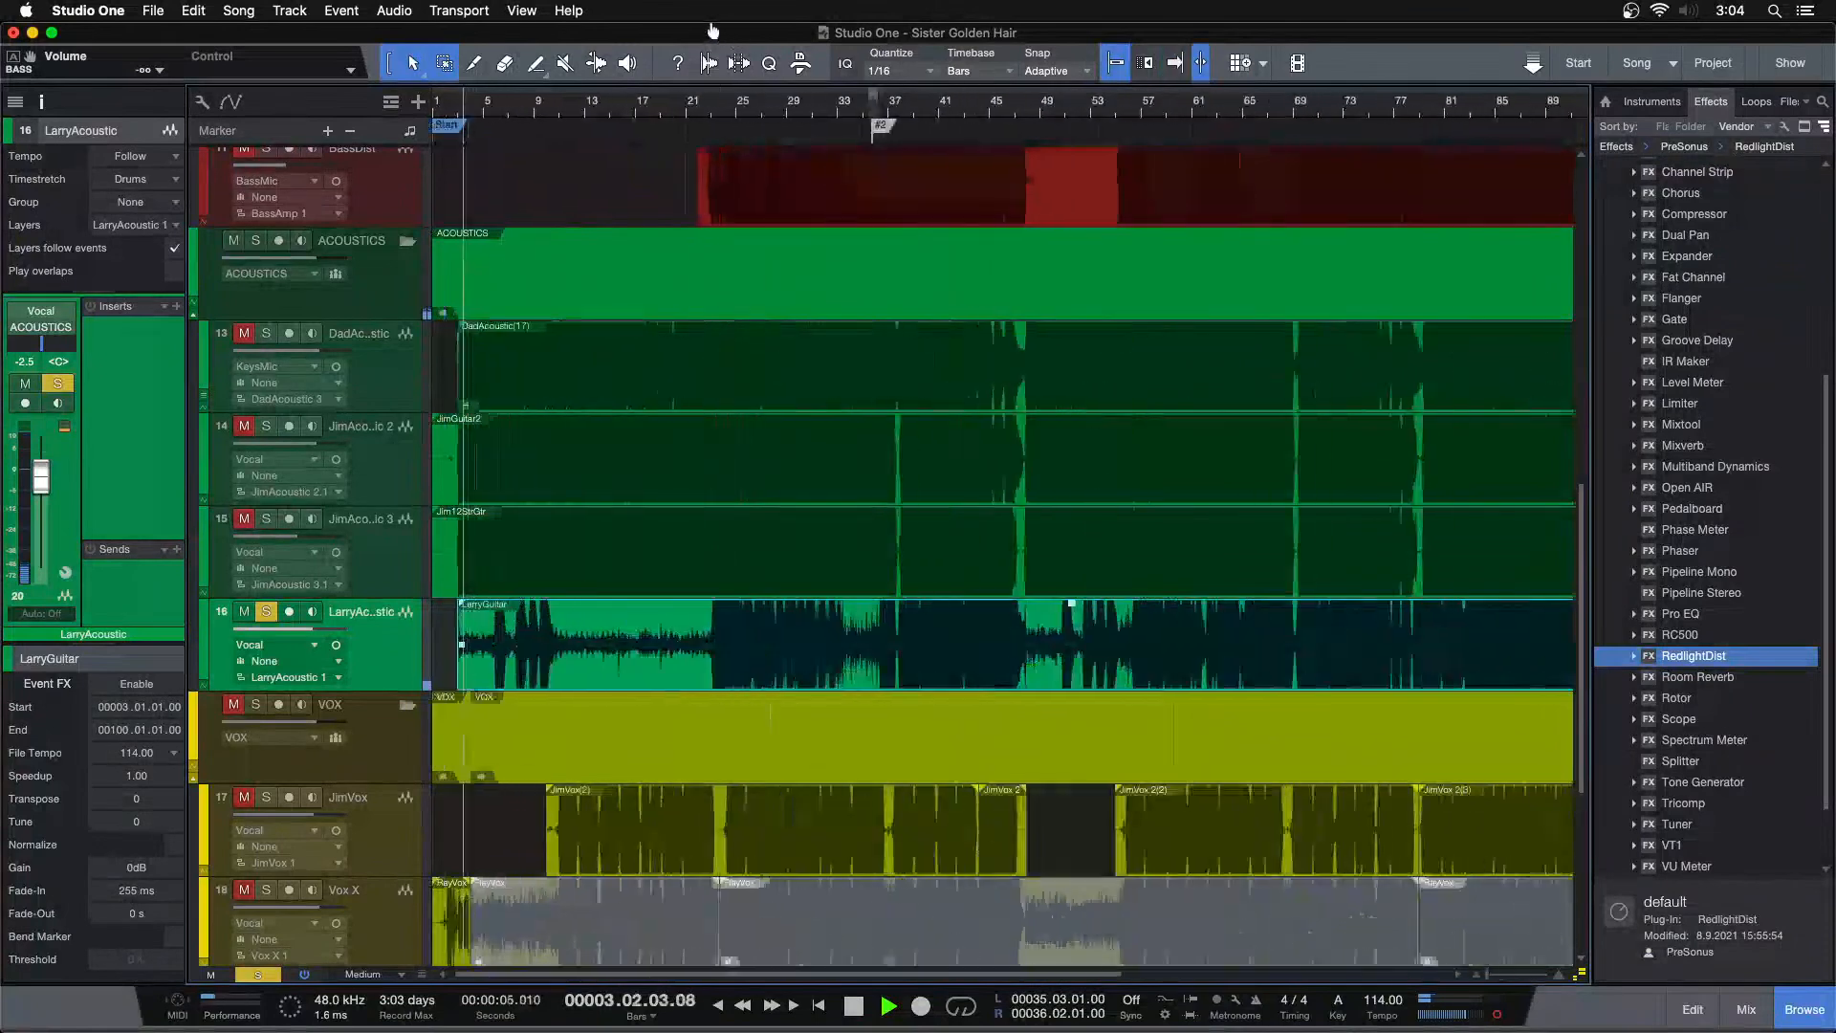
{"action": "left_click", "coordinate": [1003, 113]}
{"action": "key", "text": "f"}
{"action": "left_click_drag", "start_coordinate": [1065, 113], "coordinate": [724, 83]}
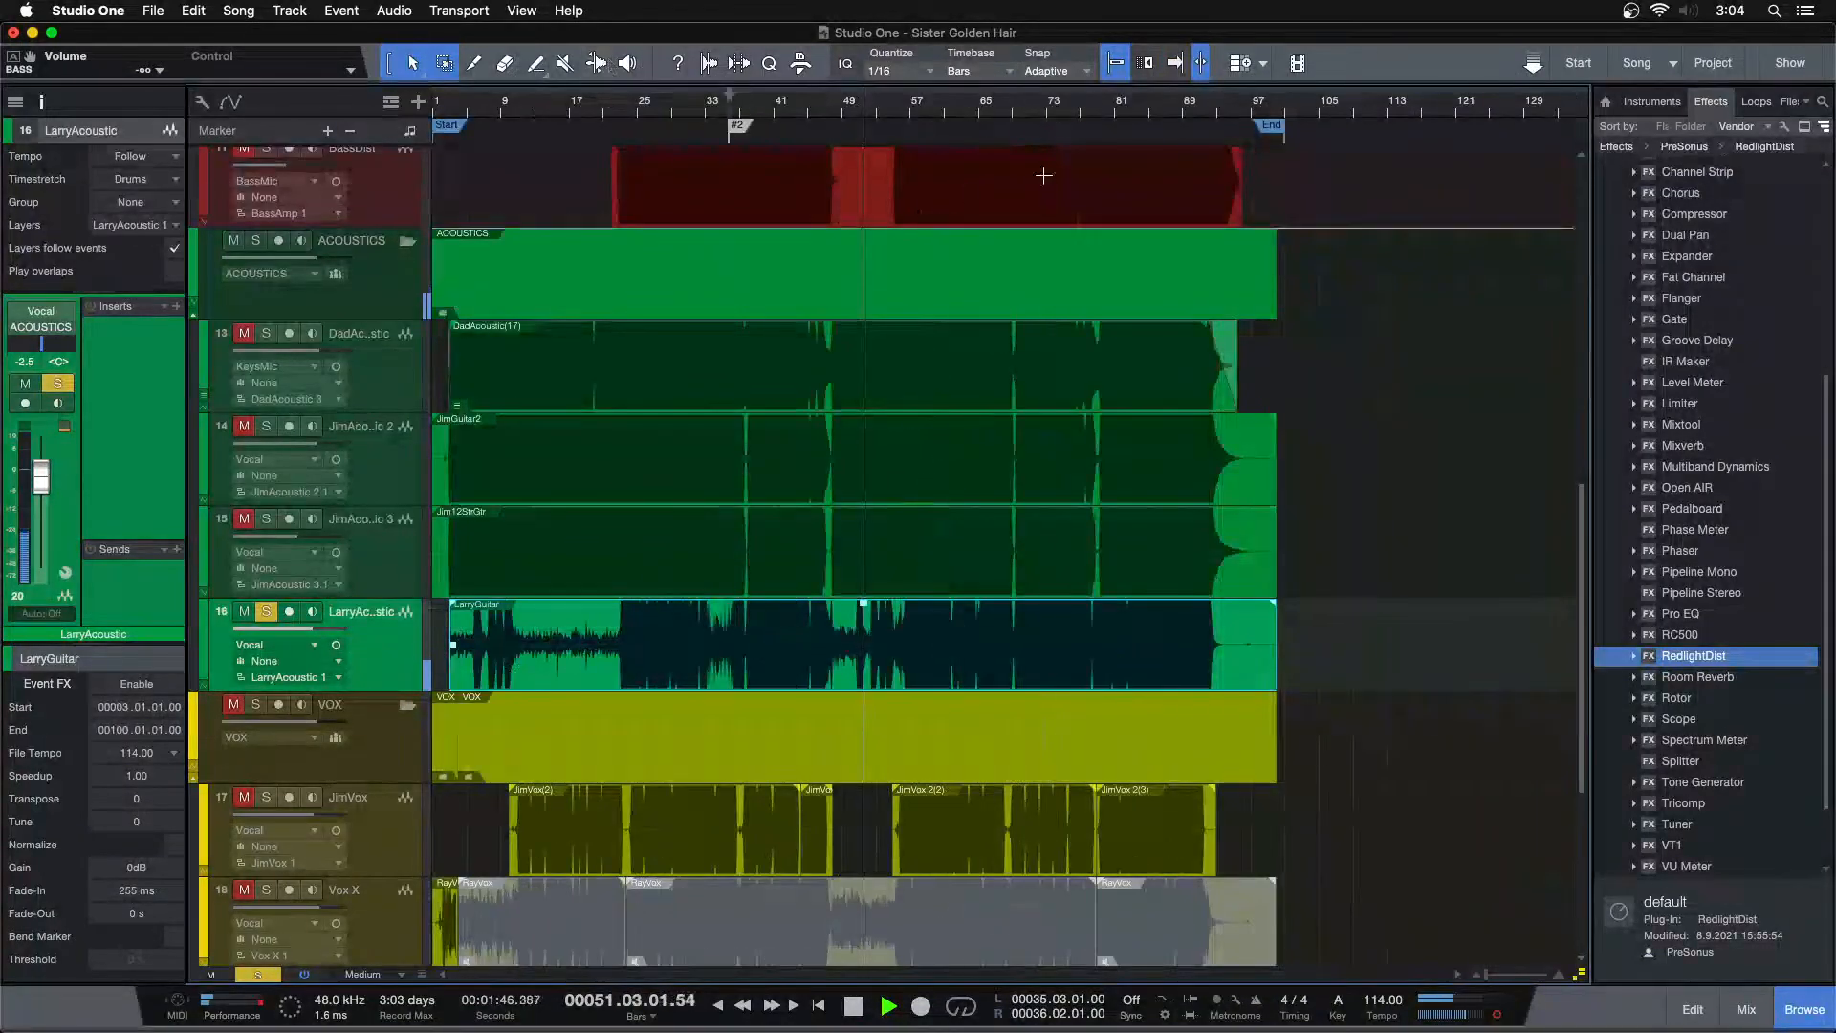
{"action": "left_click", "coordinate": [1202, 113]}
{"action": "left_click_drag", "start_coordinate": [1131, 113], "coordinate": [939, 173]}
{"action": "left_click", "coordinate": [837, 113]}
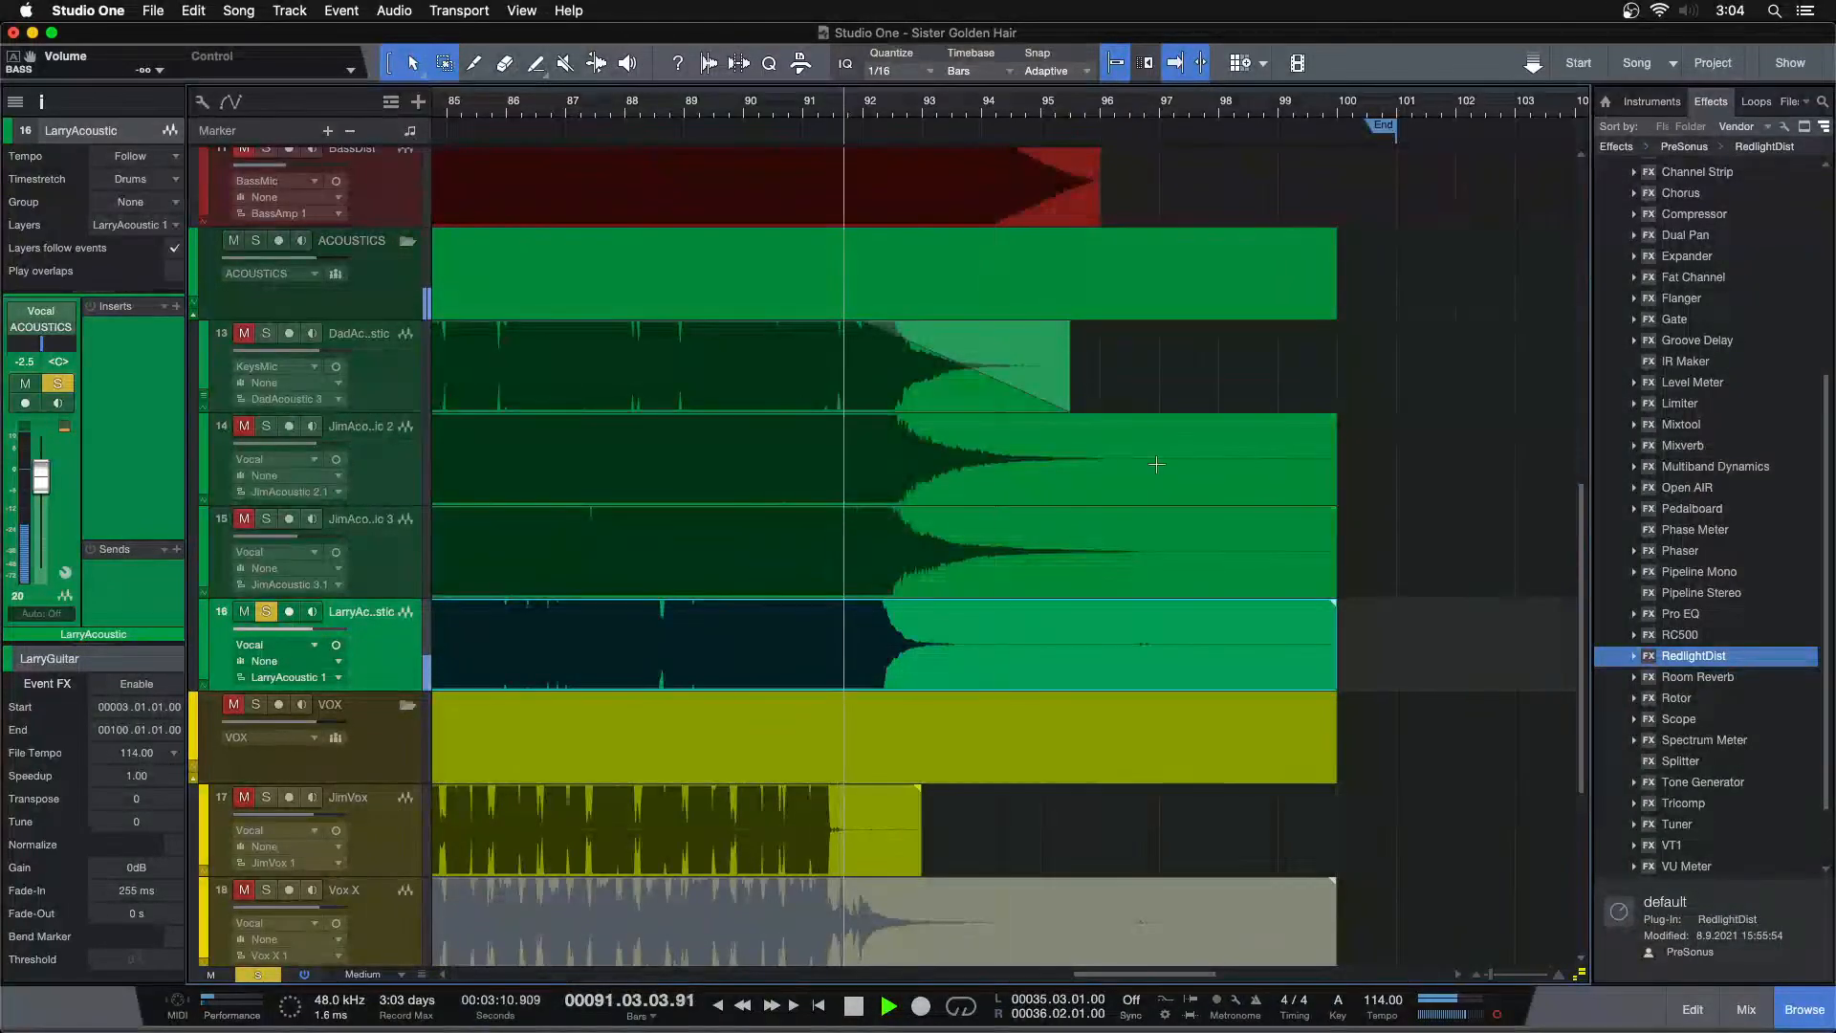
{"action": "left_click_drag", "start_coordinate": [1339, 639], "coordinate": [880, 612]}
{"action": "left_click_drag", "start_coordinate": [885, 113], "coordinate": [1099, 43]}
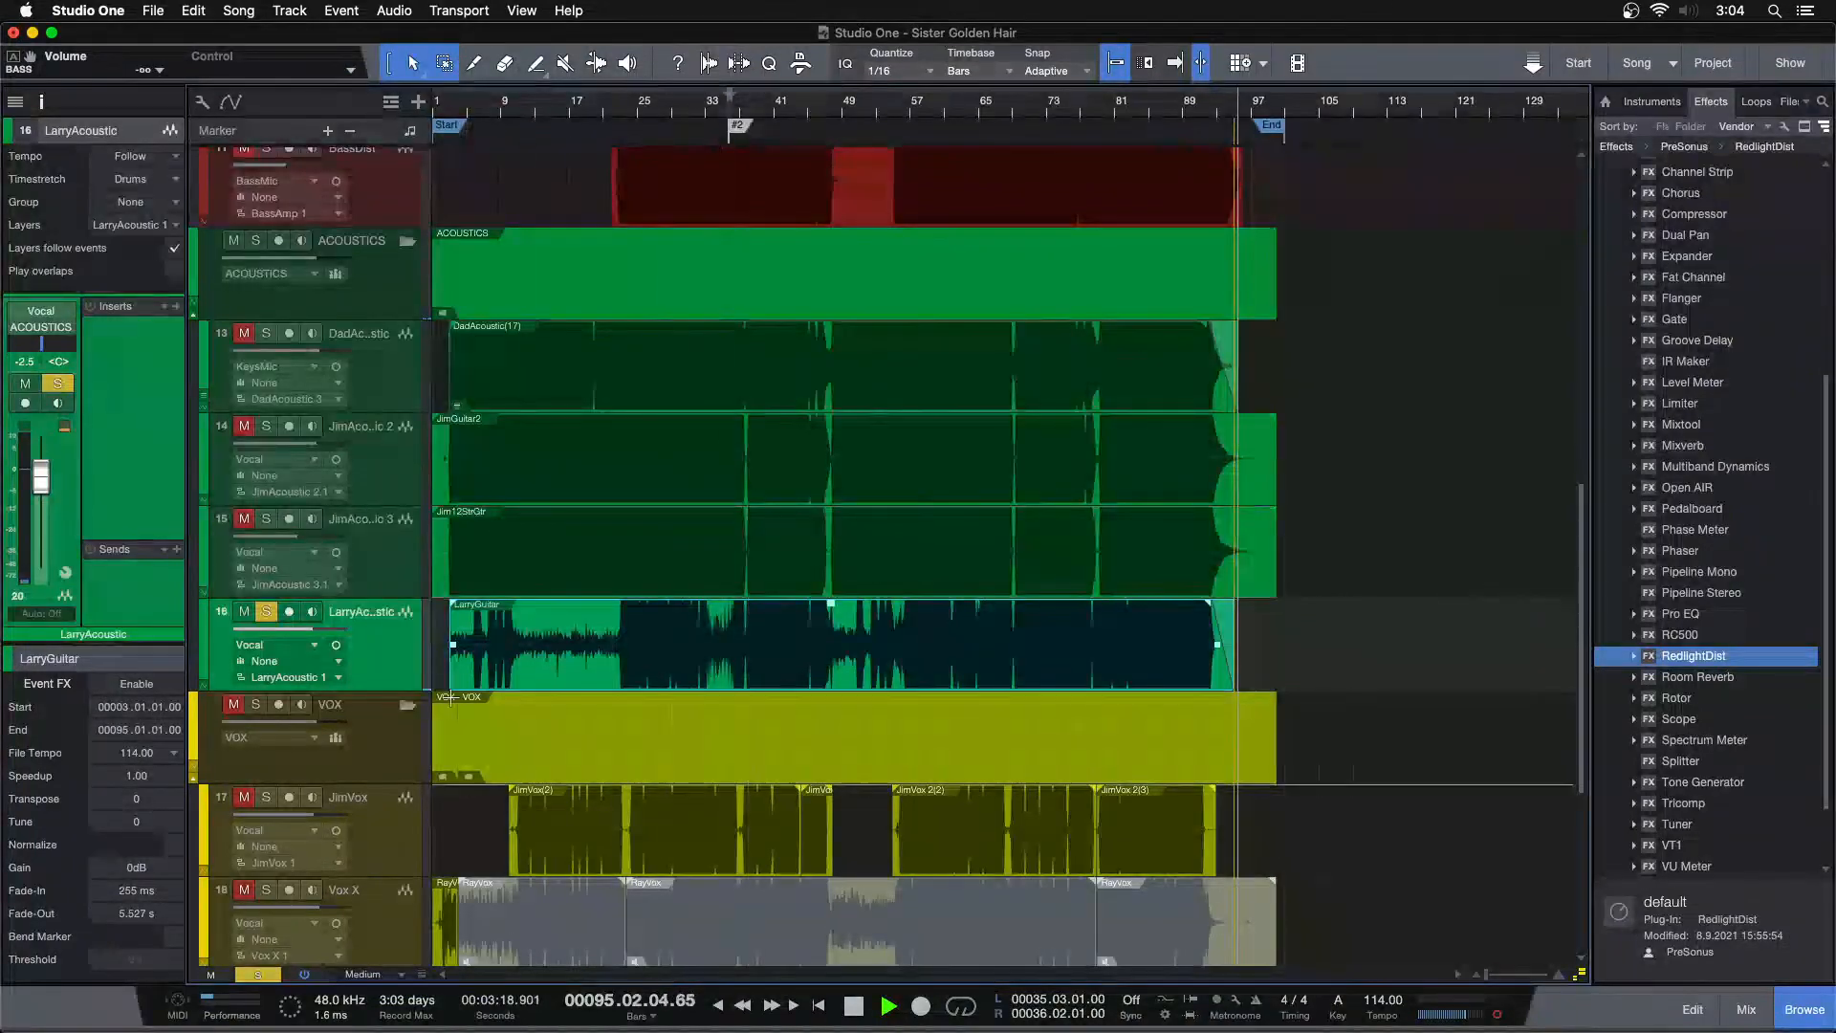
Unsolo LarryAcoustic and audition JimAcoustic 3 and JimAcoustic 2 solos from around bar 84, ending with JimAcoustic 2 soloed
{"action": "left_click", "coordinate": [1392, 684]}
{"action": "key", "text": "s"}
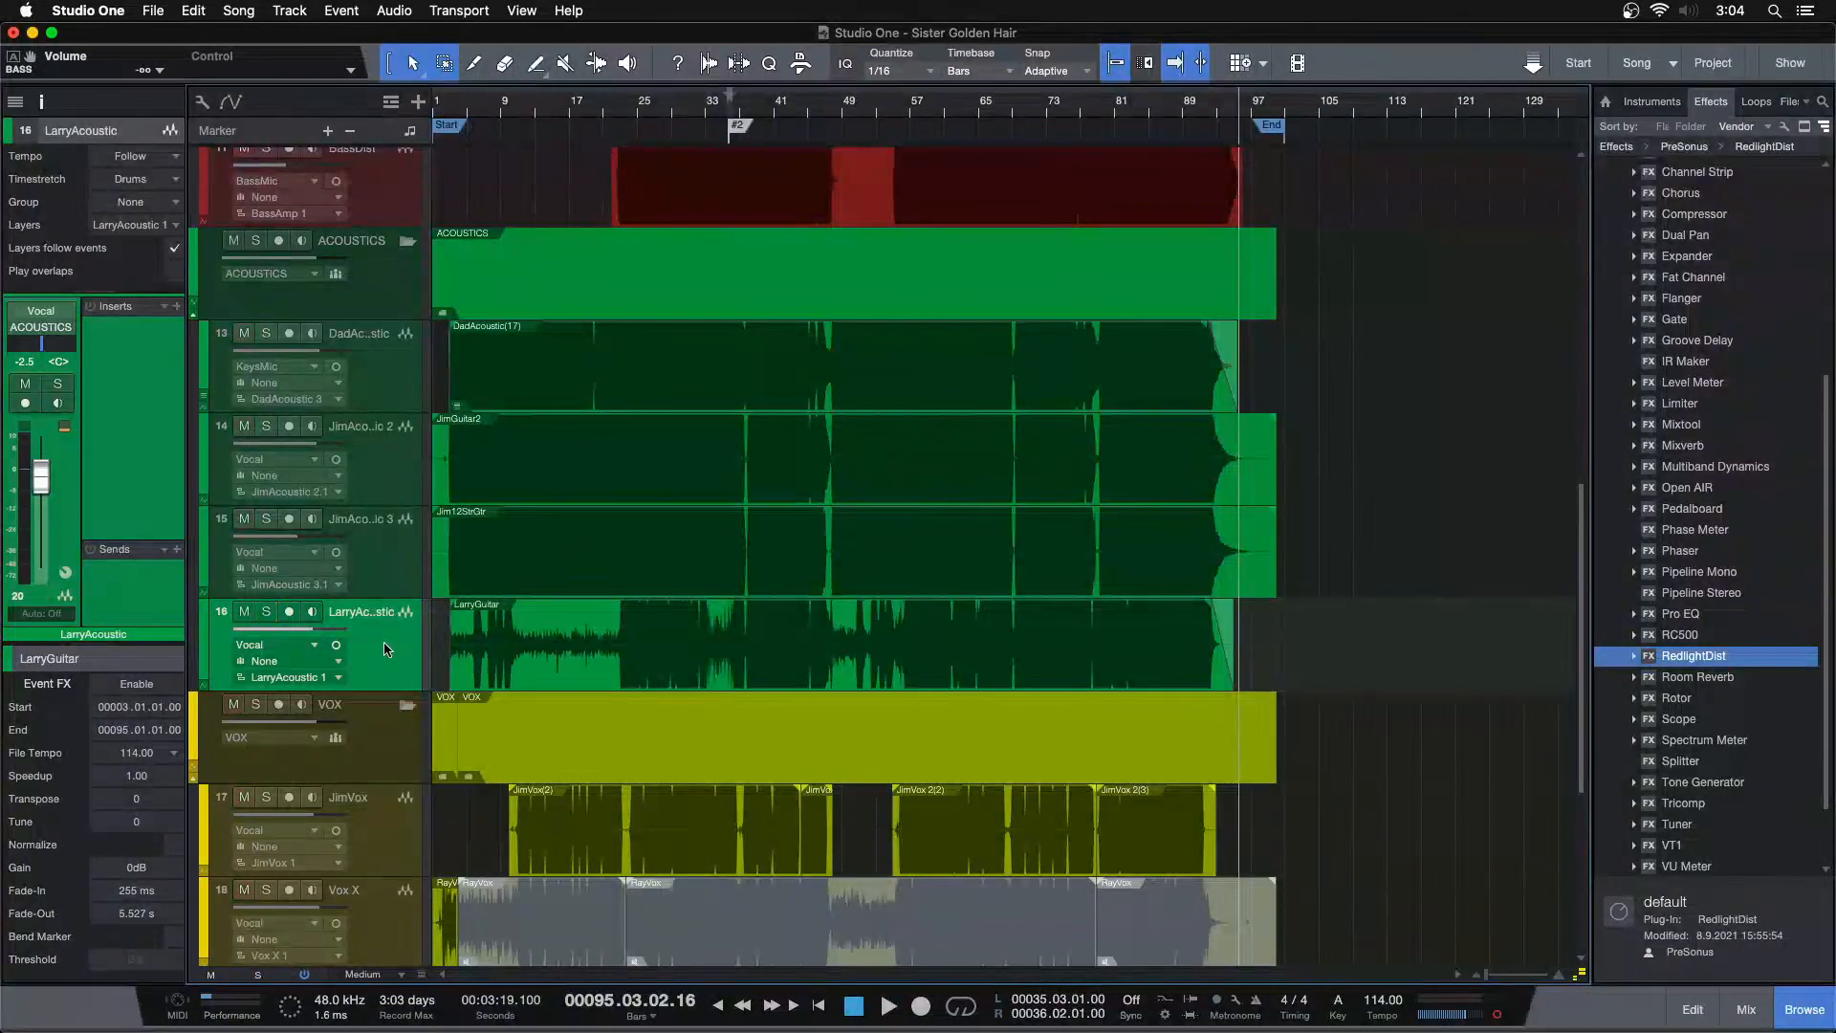
{"action": "left_click", "coordinate": [380, 568]}
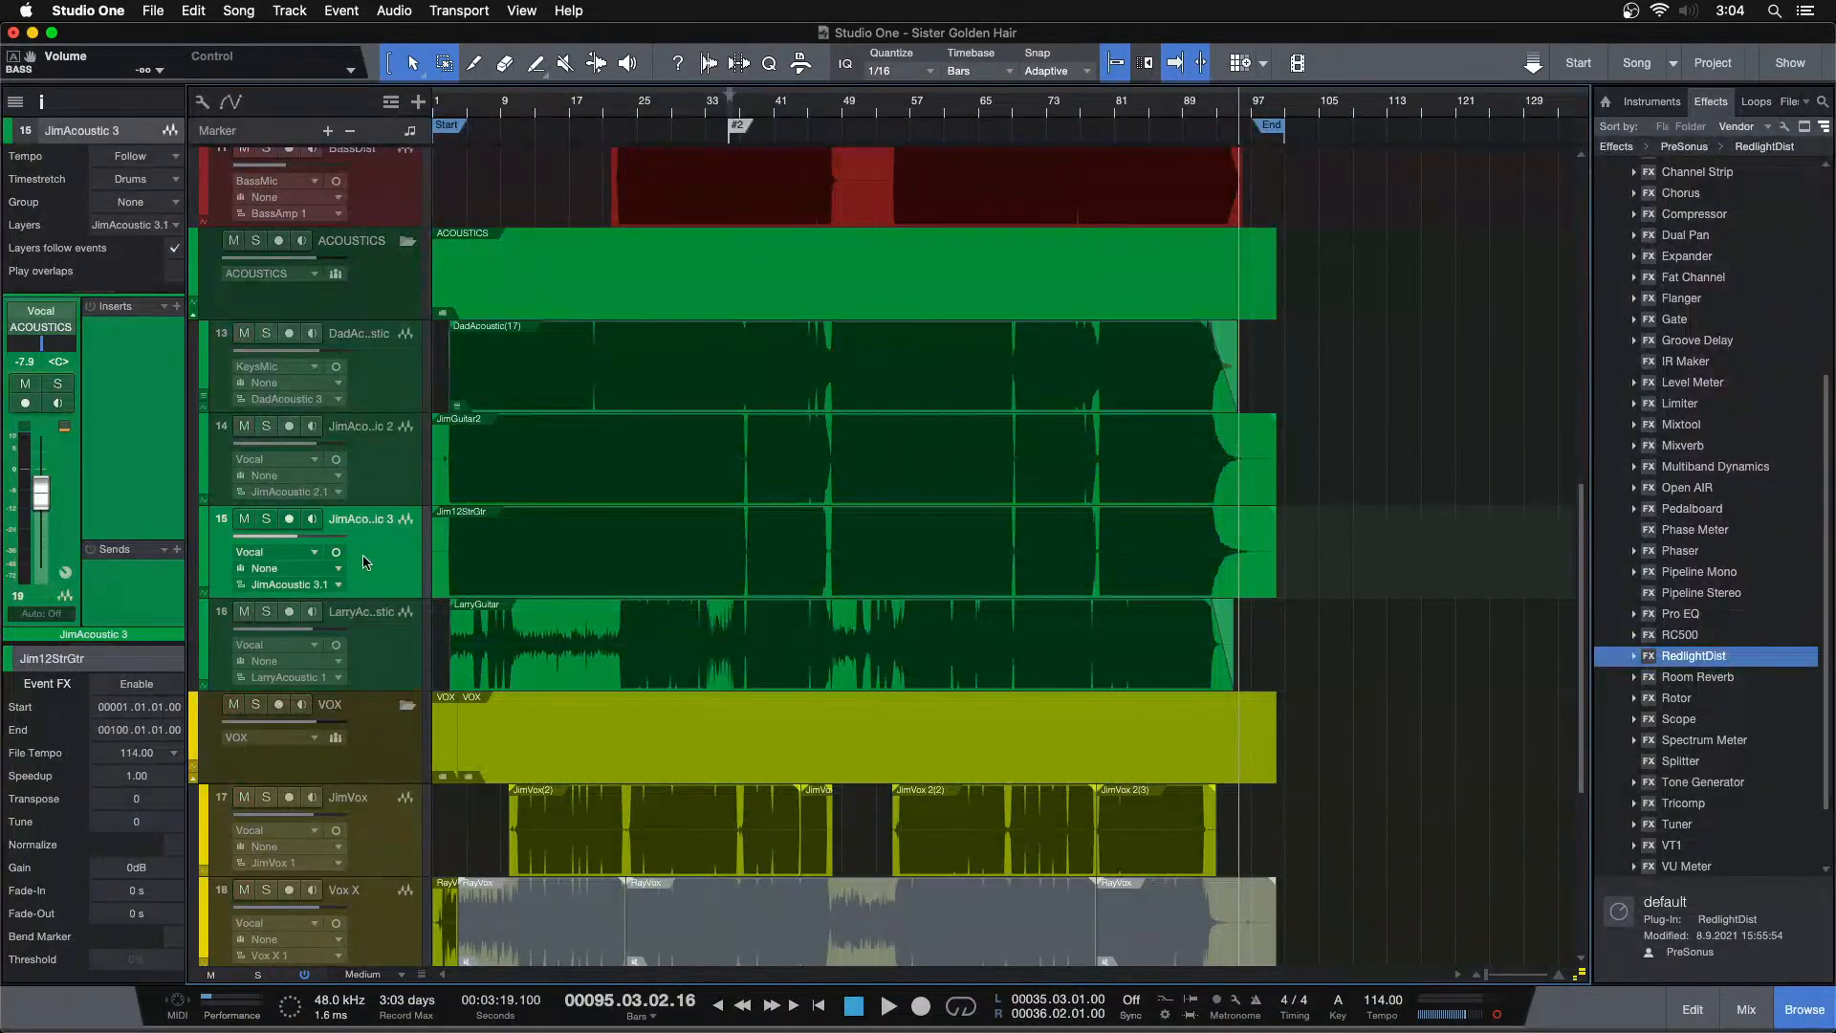
{"action": "left_click", "coordinate": [1137, 112]}
{"action": "left_click", "coordinate": [266, 427]}
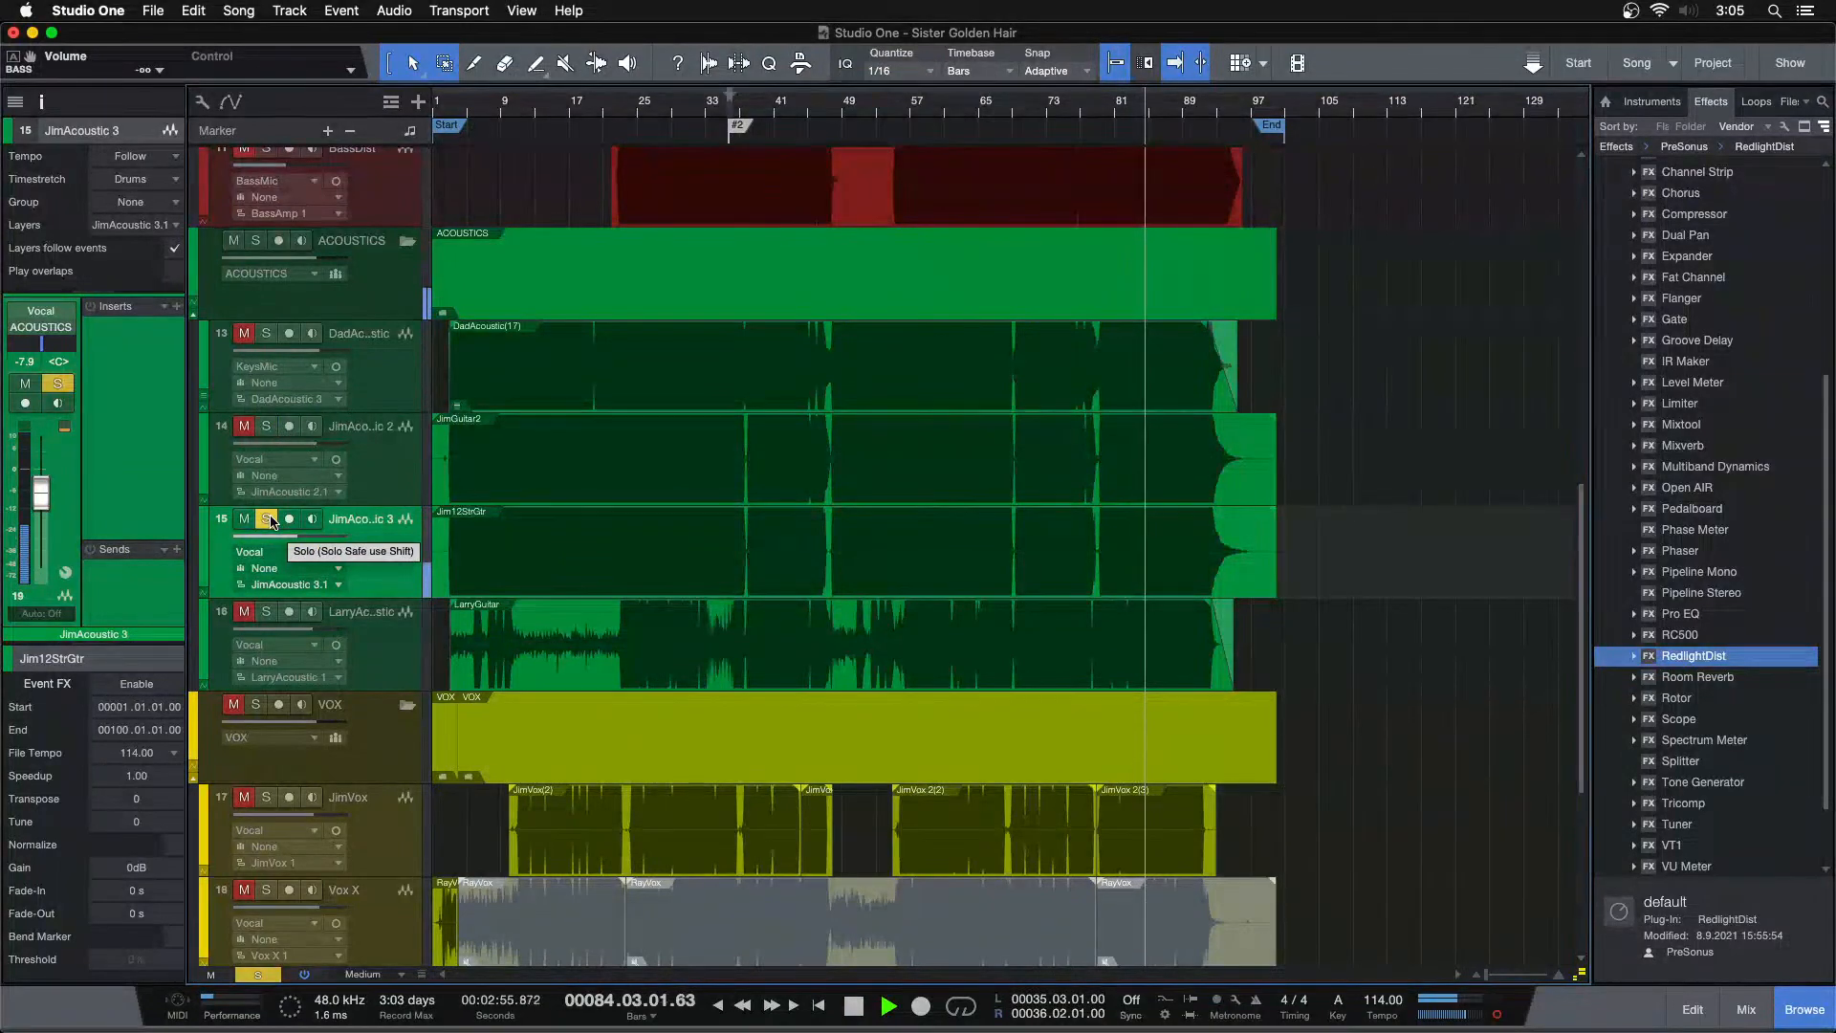
{"action": "key", "text": "space"}
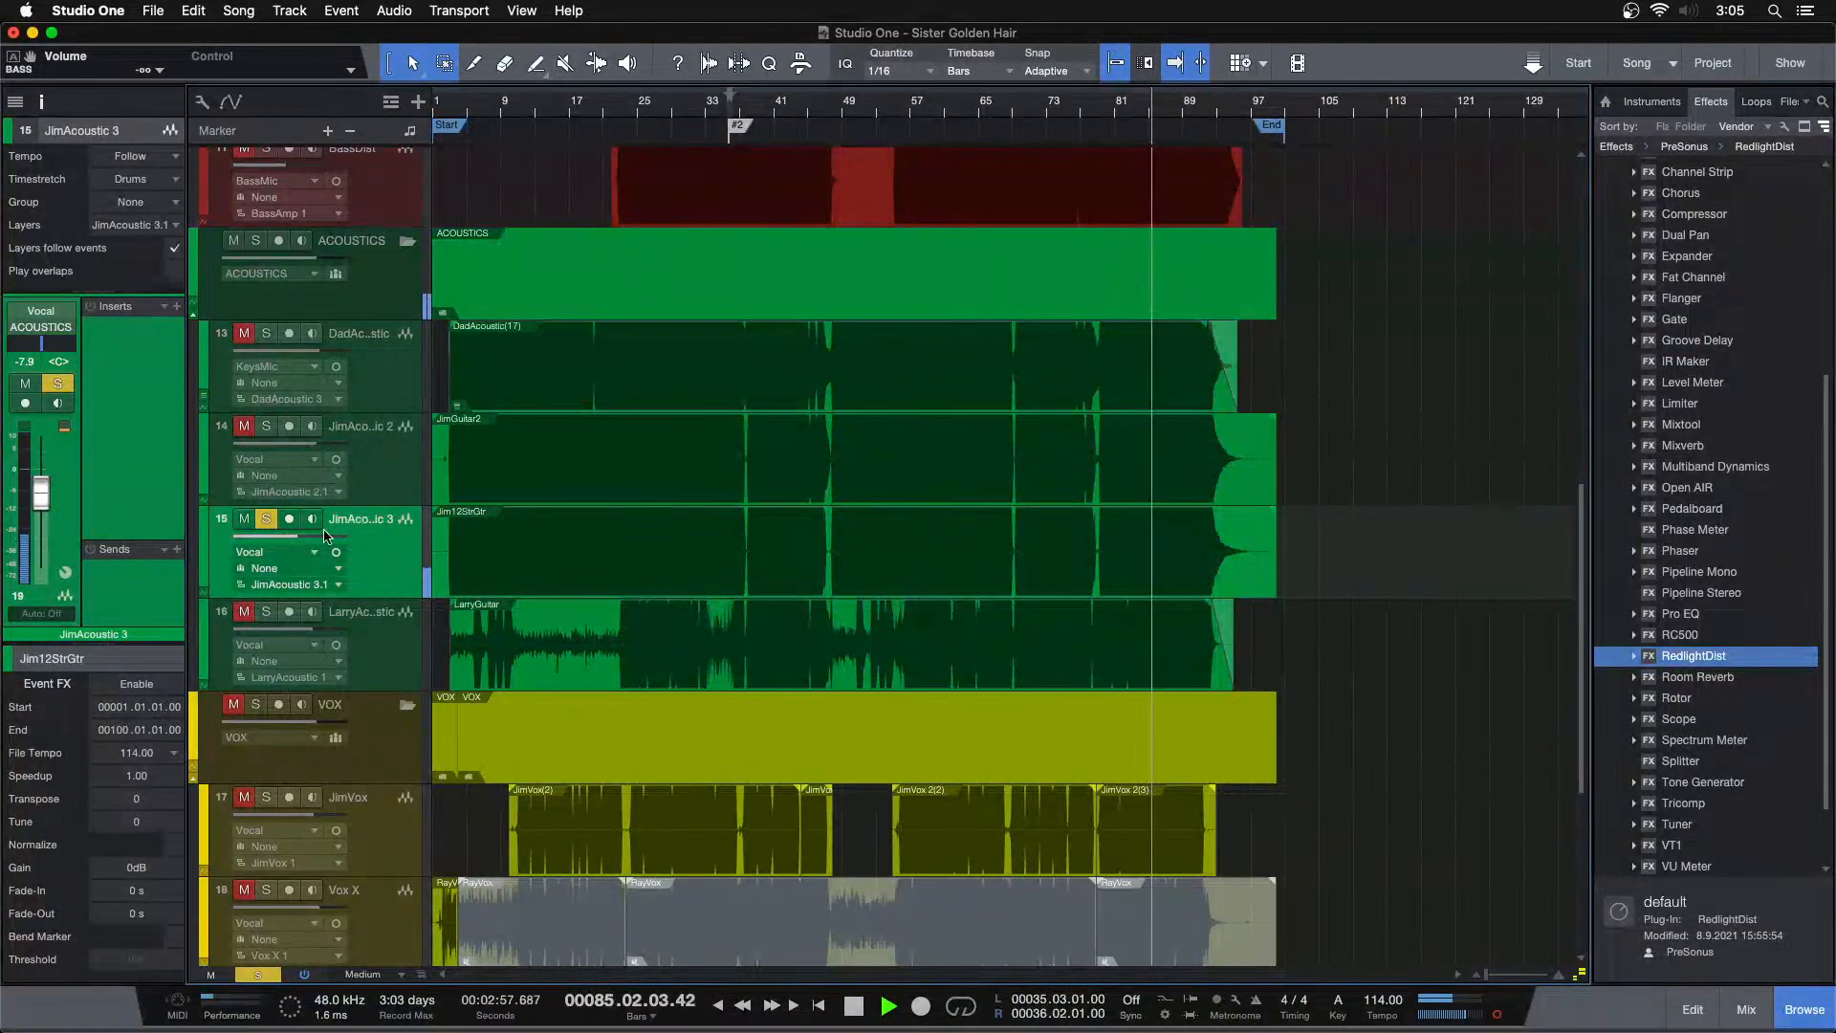
{"action": "left_click", "coordinate": [267, 426]}
{"action": "key", "text": "space"}
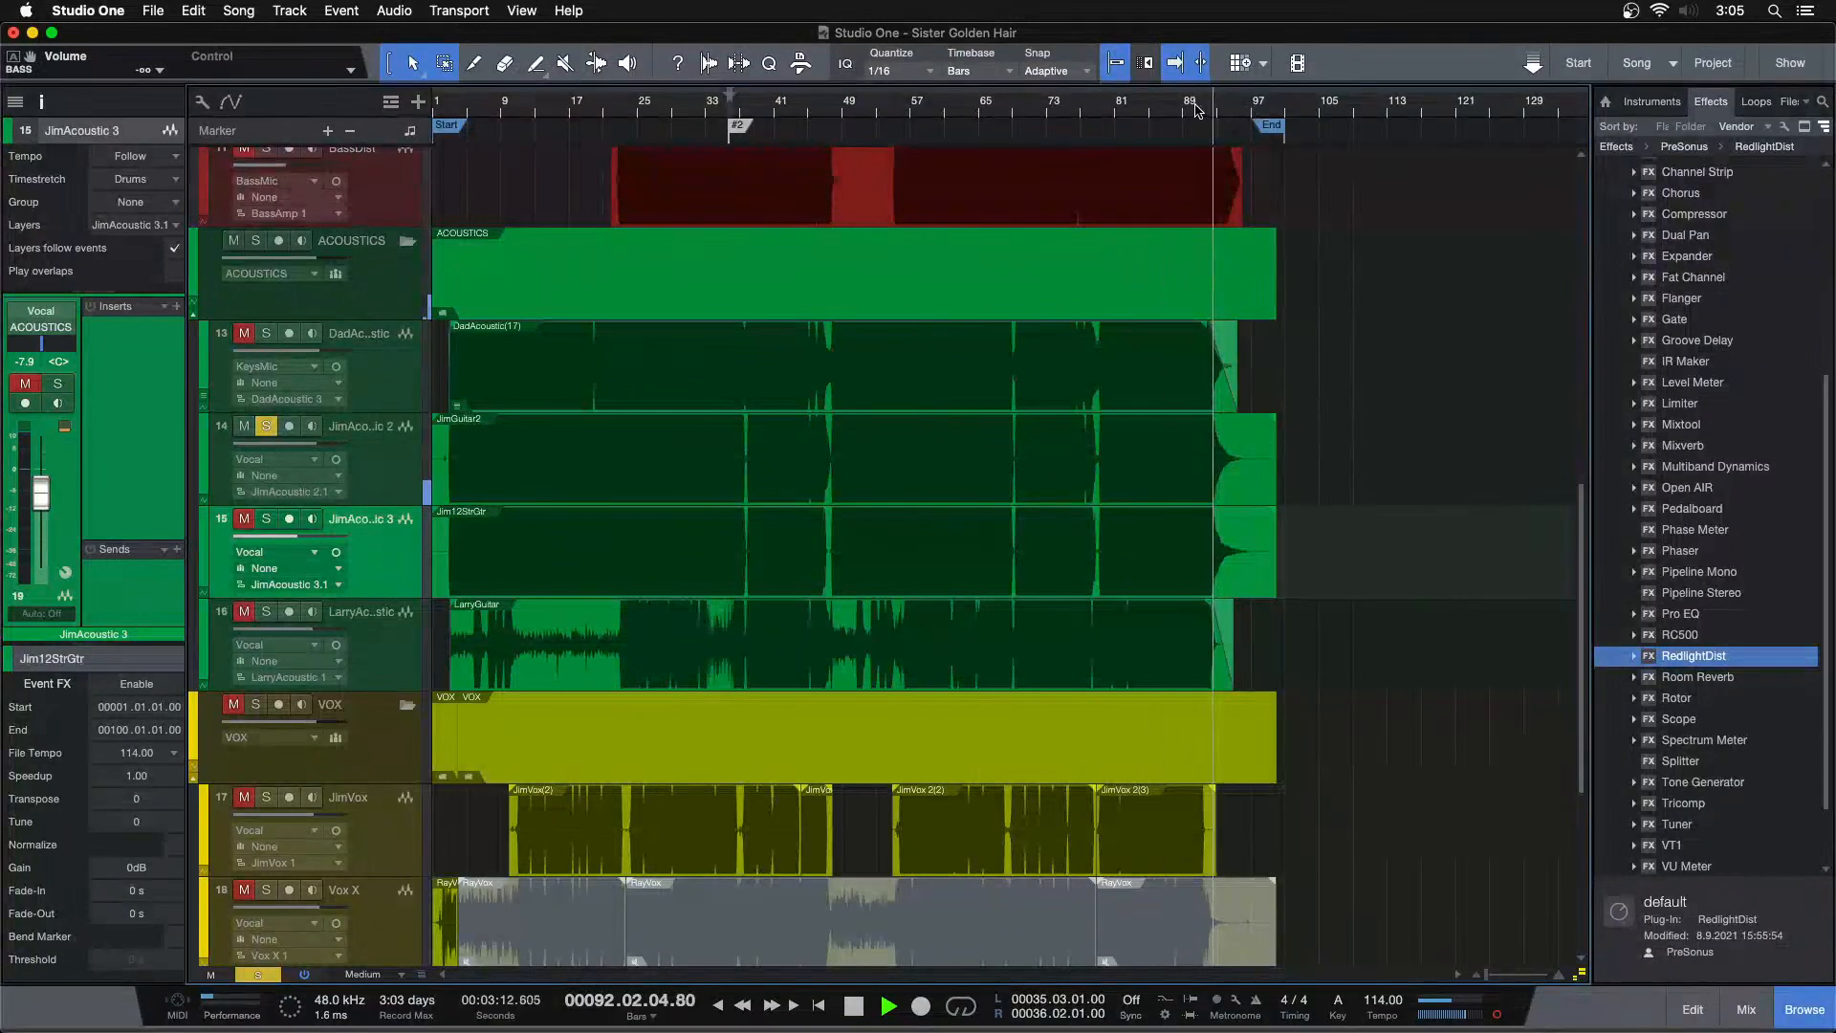
Add a fade-out of about 8.5 s to the end of the JimGuitar2 event and play from bar 92
{"action": "left_click_drag", "start_coordinate": [1213, 111], "coordinate": [736, 187]}
{"action": "left_click_drag", "start_coordinate": [1535, 468], "coordinate": [668, 426]}
{"action": "left_click", "coordinate": [628, 103]}
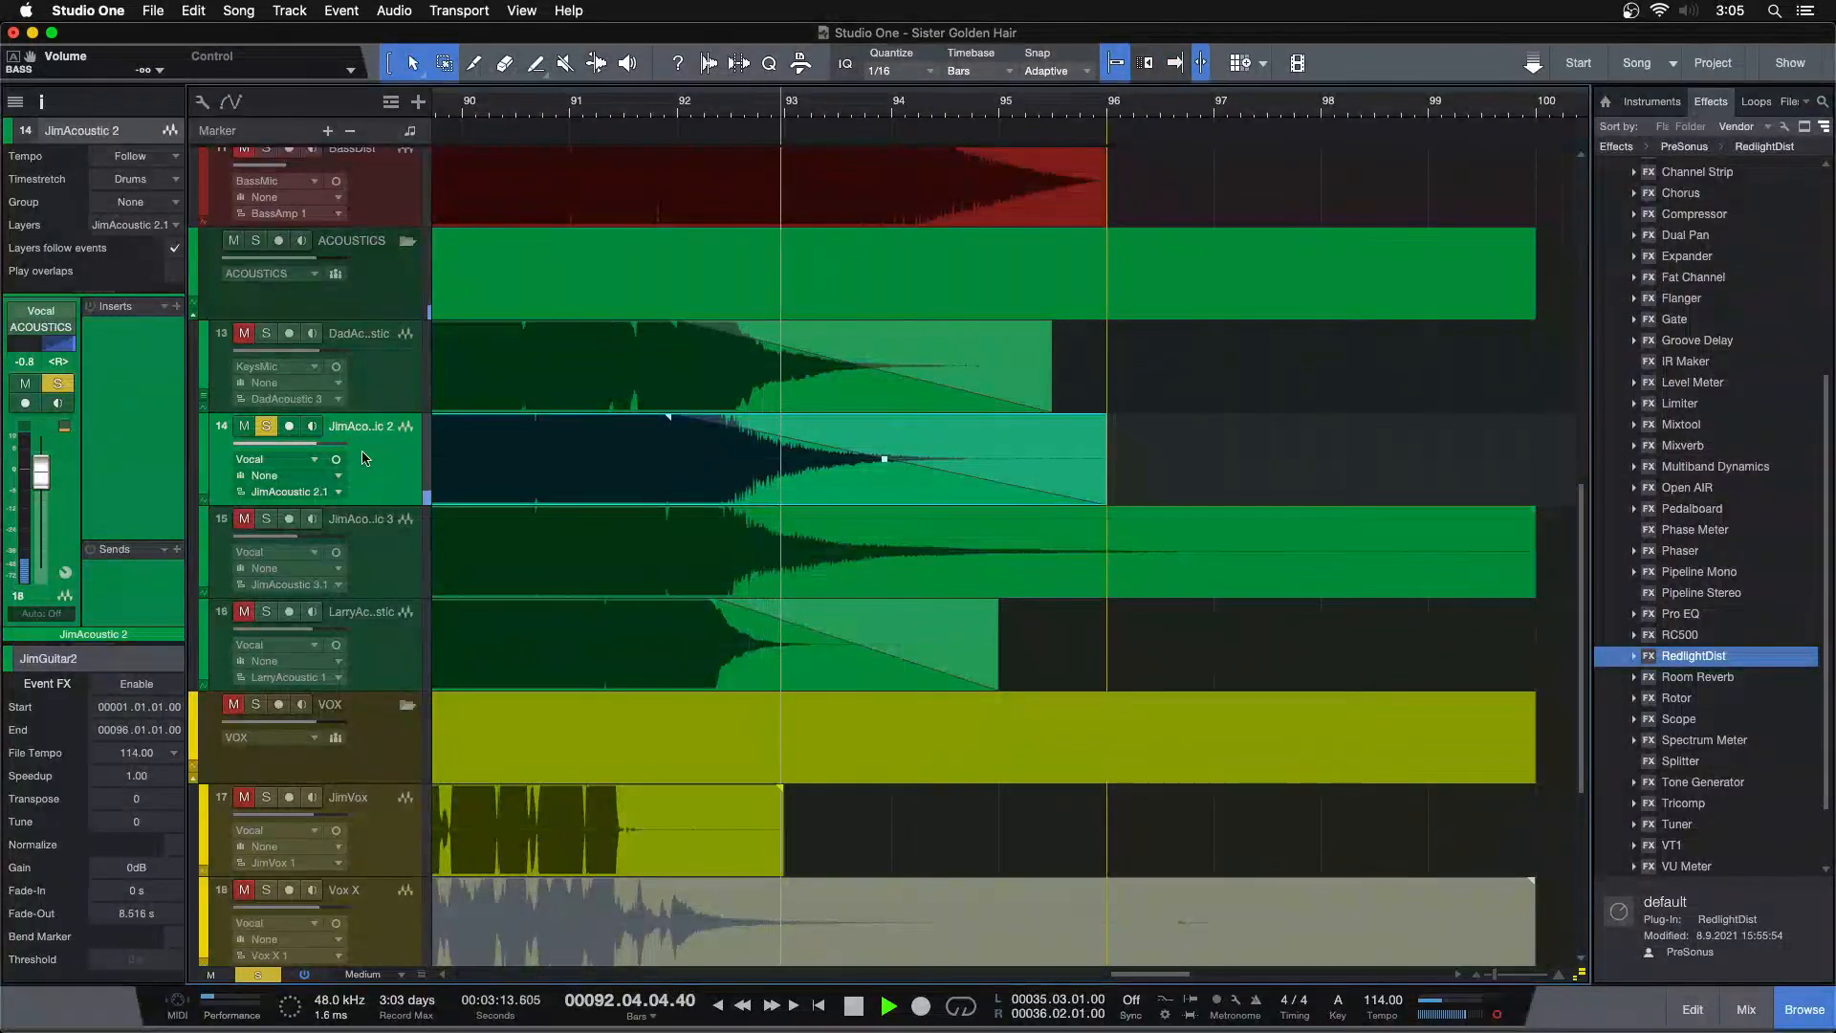
{"action": "key", "text": "space"}
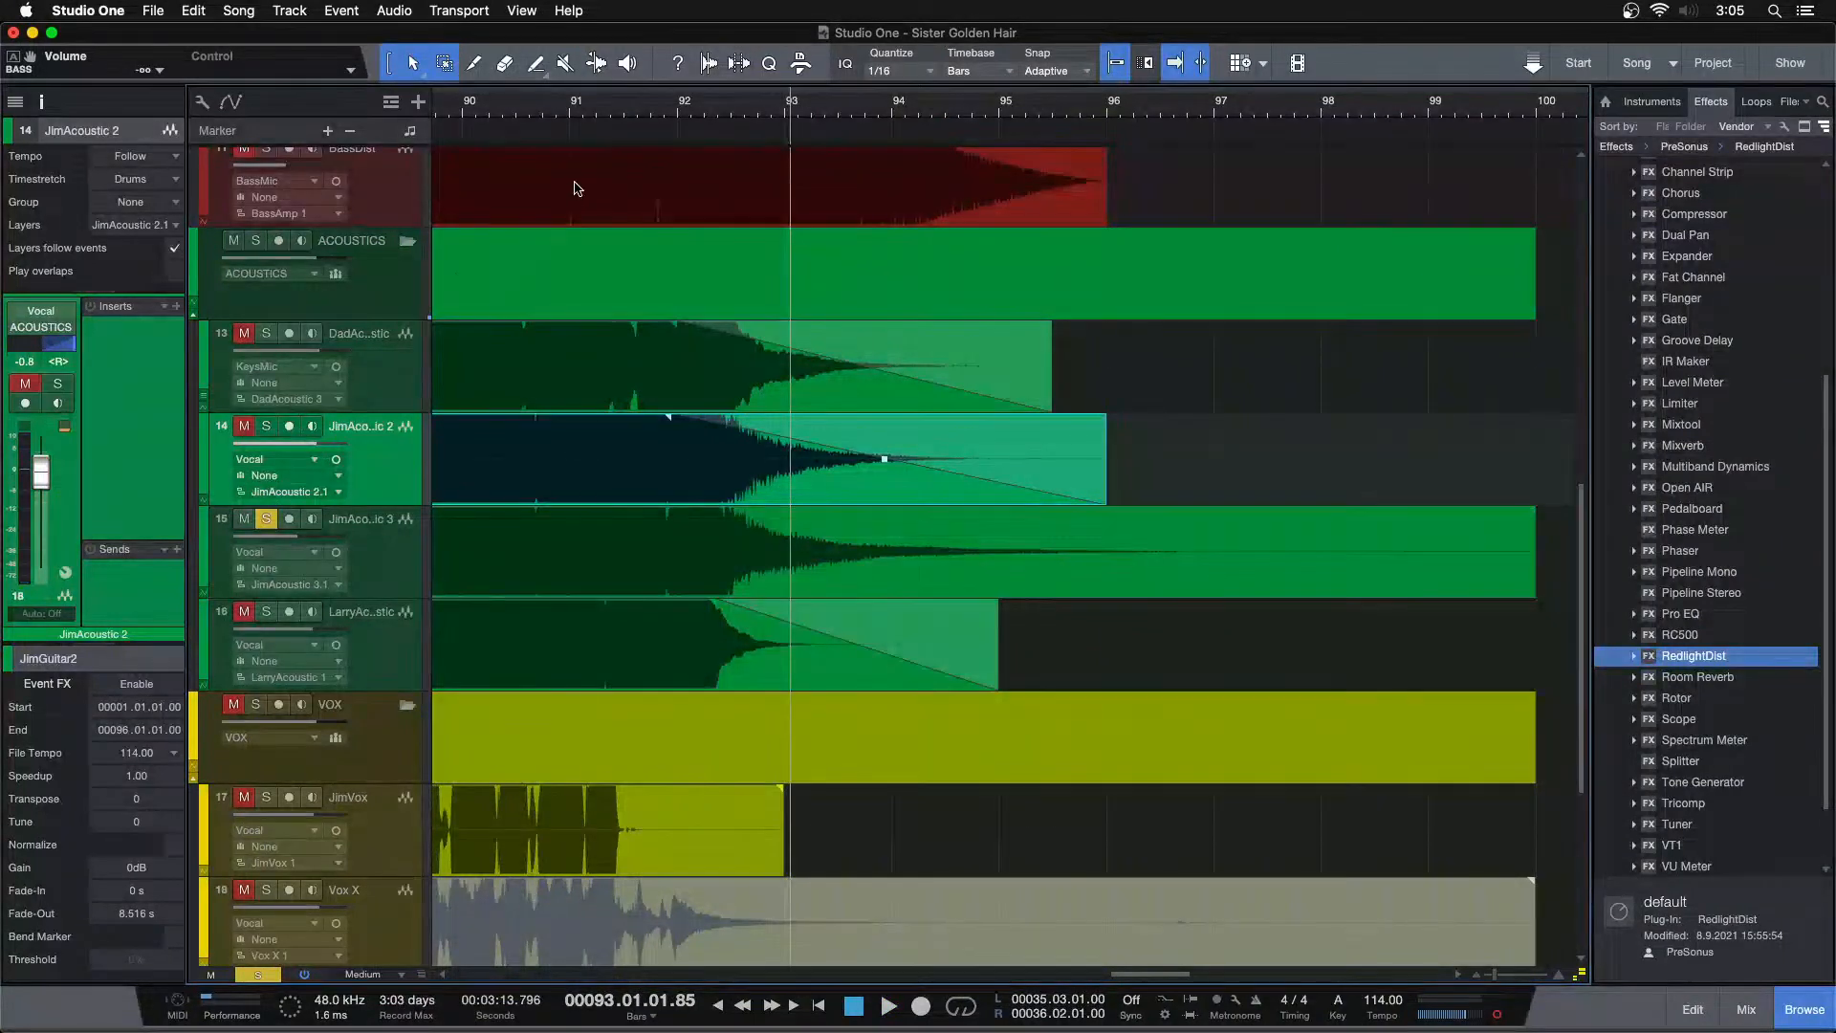
Add a fade-out of about 8.6 s to the end of the Jim12StrGtr event on JimAcoustic 3
{"action": "left_click", "coordinate": [643, 114]}
{"action": "key", "text": "space"}
{"action": "mouse_move", "coordinate": [1534, 554]}
{"action": "left_mouse_down"}
{"action": "mouse_move", "coordinate": [1102, 555]}
{"action": "mouse_move", "coordinate": [1106, 520]}
{"action": "mouse_move", "coordinate": [667, 519]}
{"action": "left_mouse_up"}
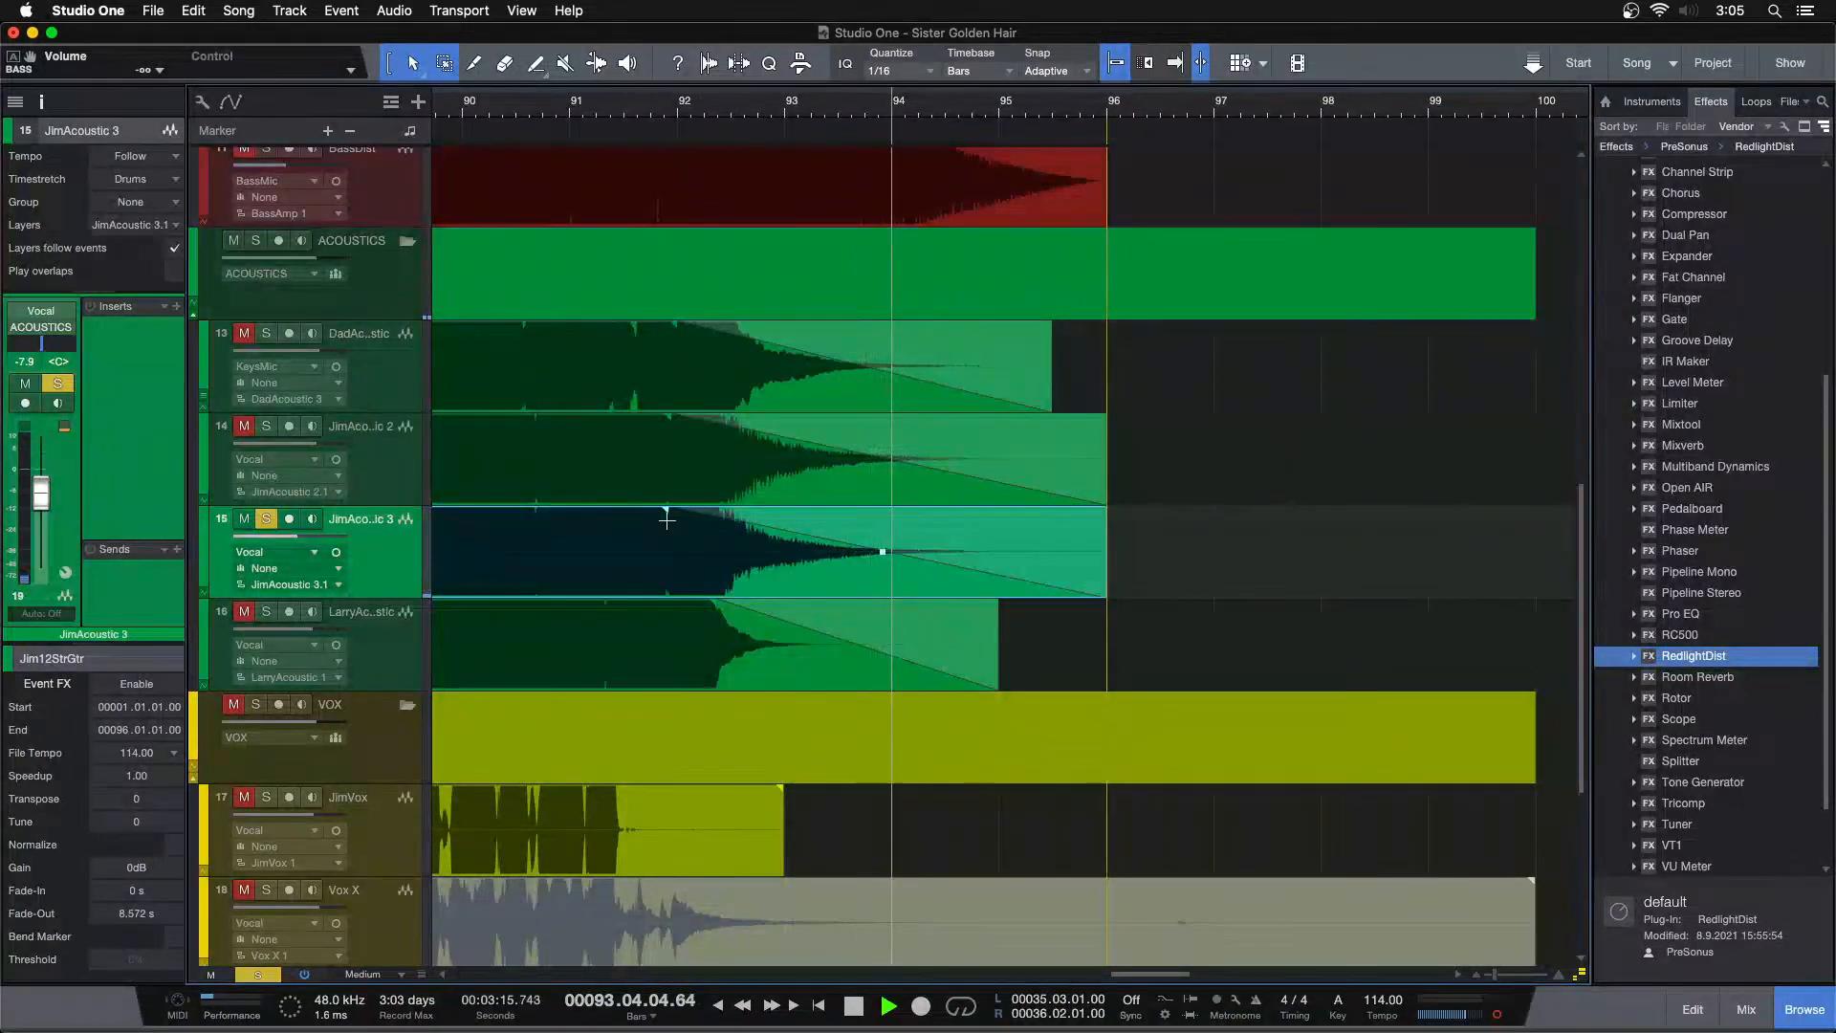
Solo JimAcoustic 2 and delete the JimGuitar2 and Jim12StrGtr event content before bar 3
{"action": "left_click", "coordinate": [644, 109]}
{"action": "left_click_drag", "start_coordinate": [644, 109], "coordinate": [1046, 13]}
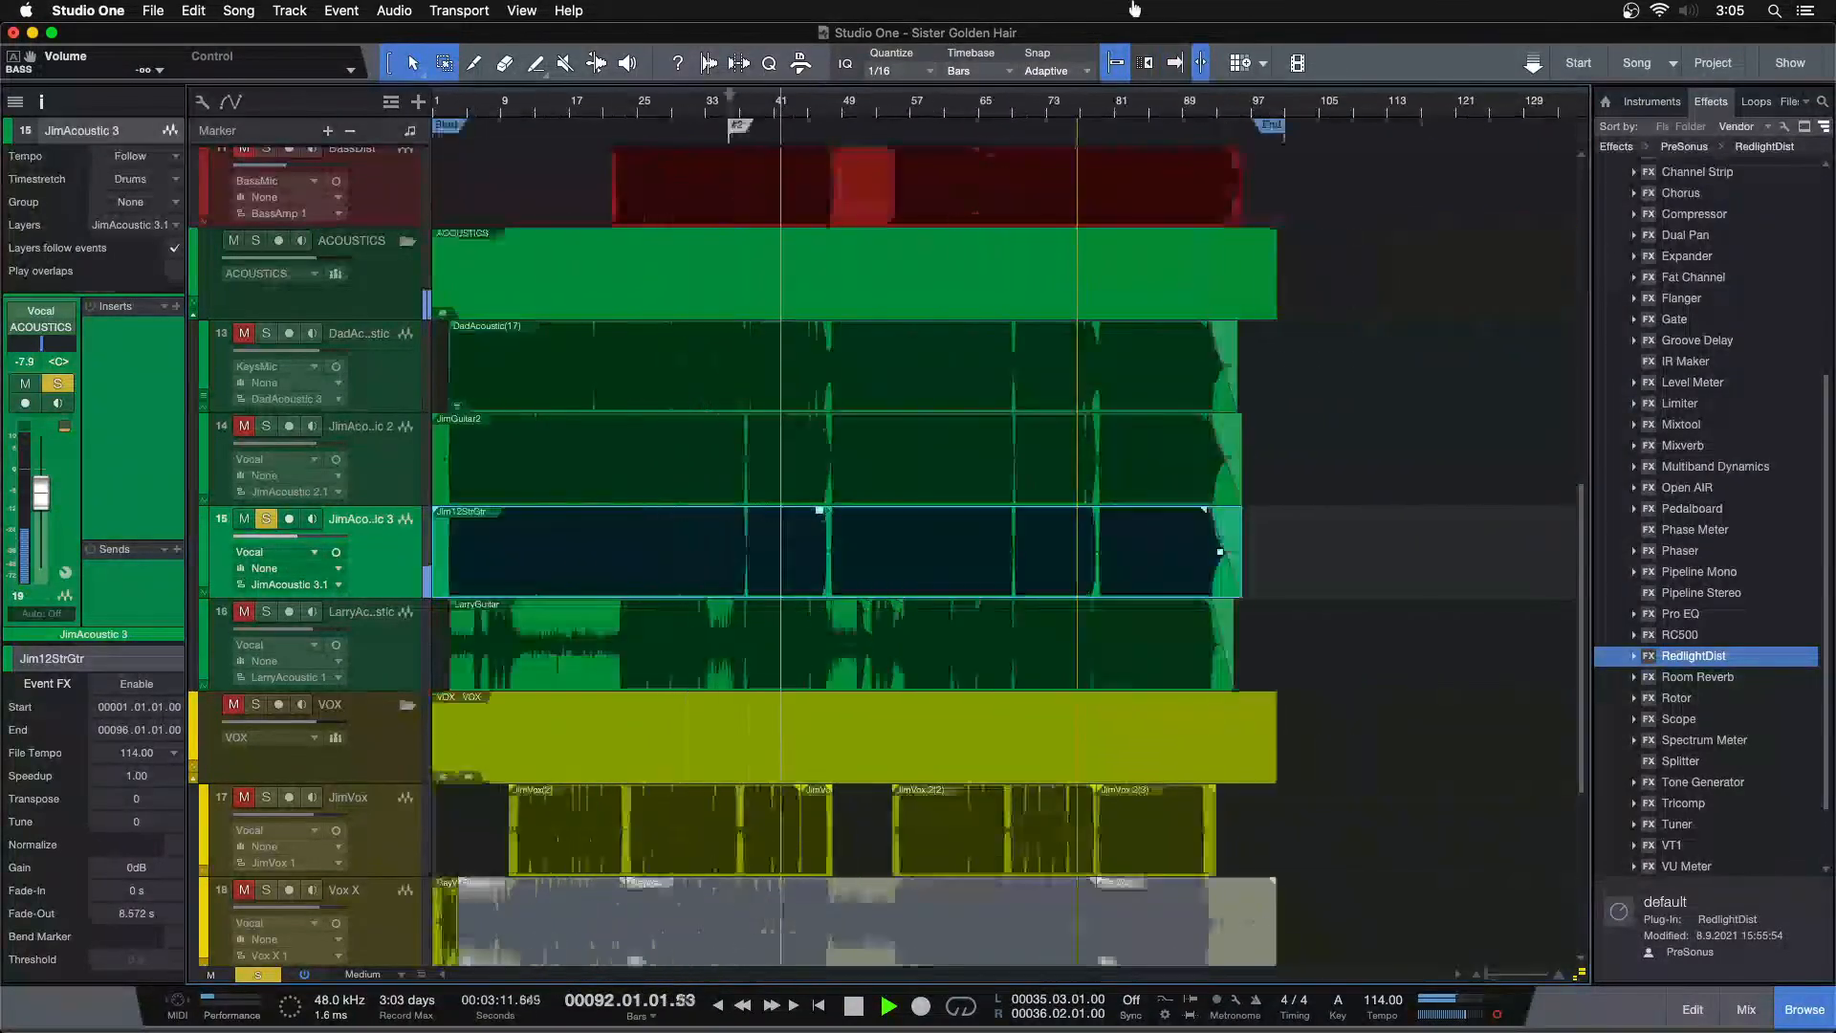
{"action": "left_click_drag", "start_coordinate": [830, 101], "coordinate": [856, 193]}
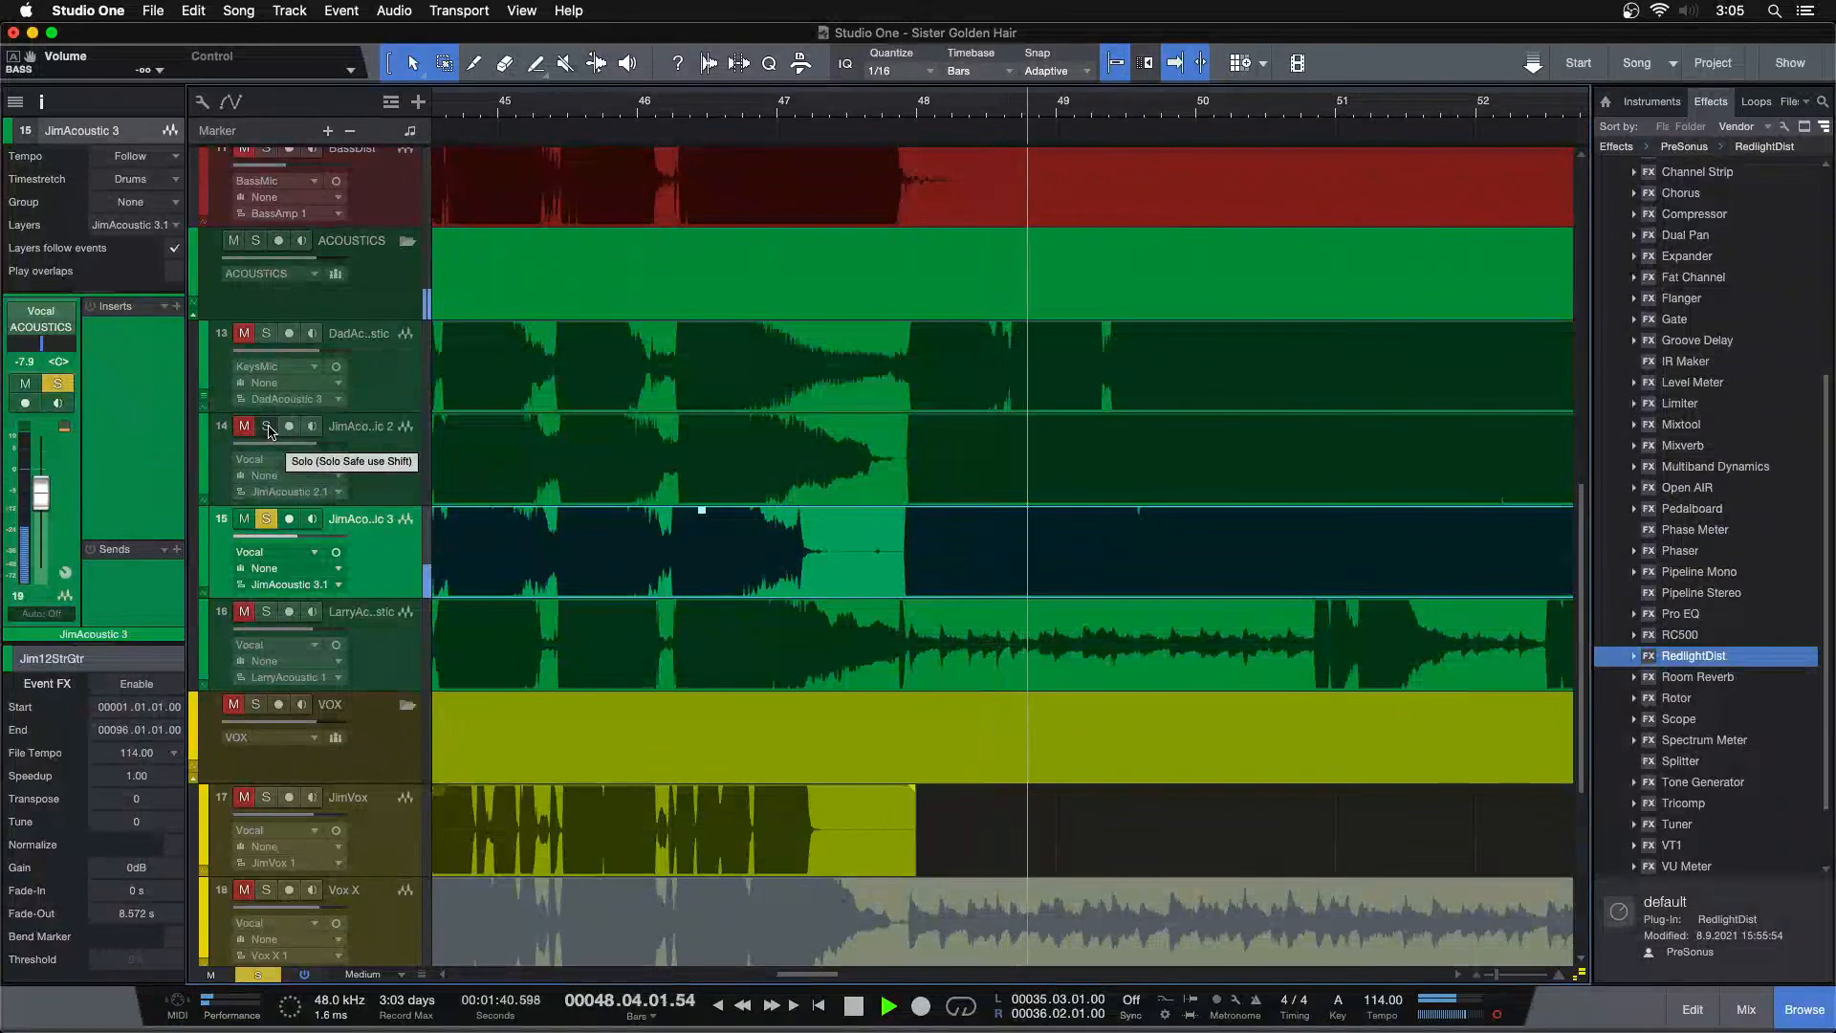
{"action": "left_click_drag", "start_coordinate": [877, 107], "coordinate": [1242, 1]}
{"action": "key", "text": "space"}
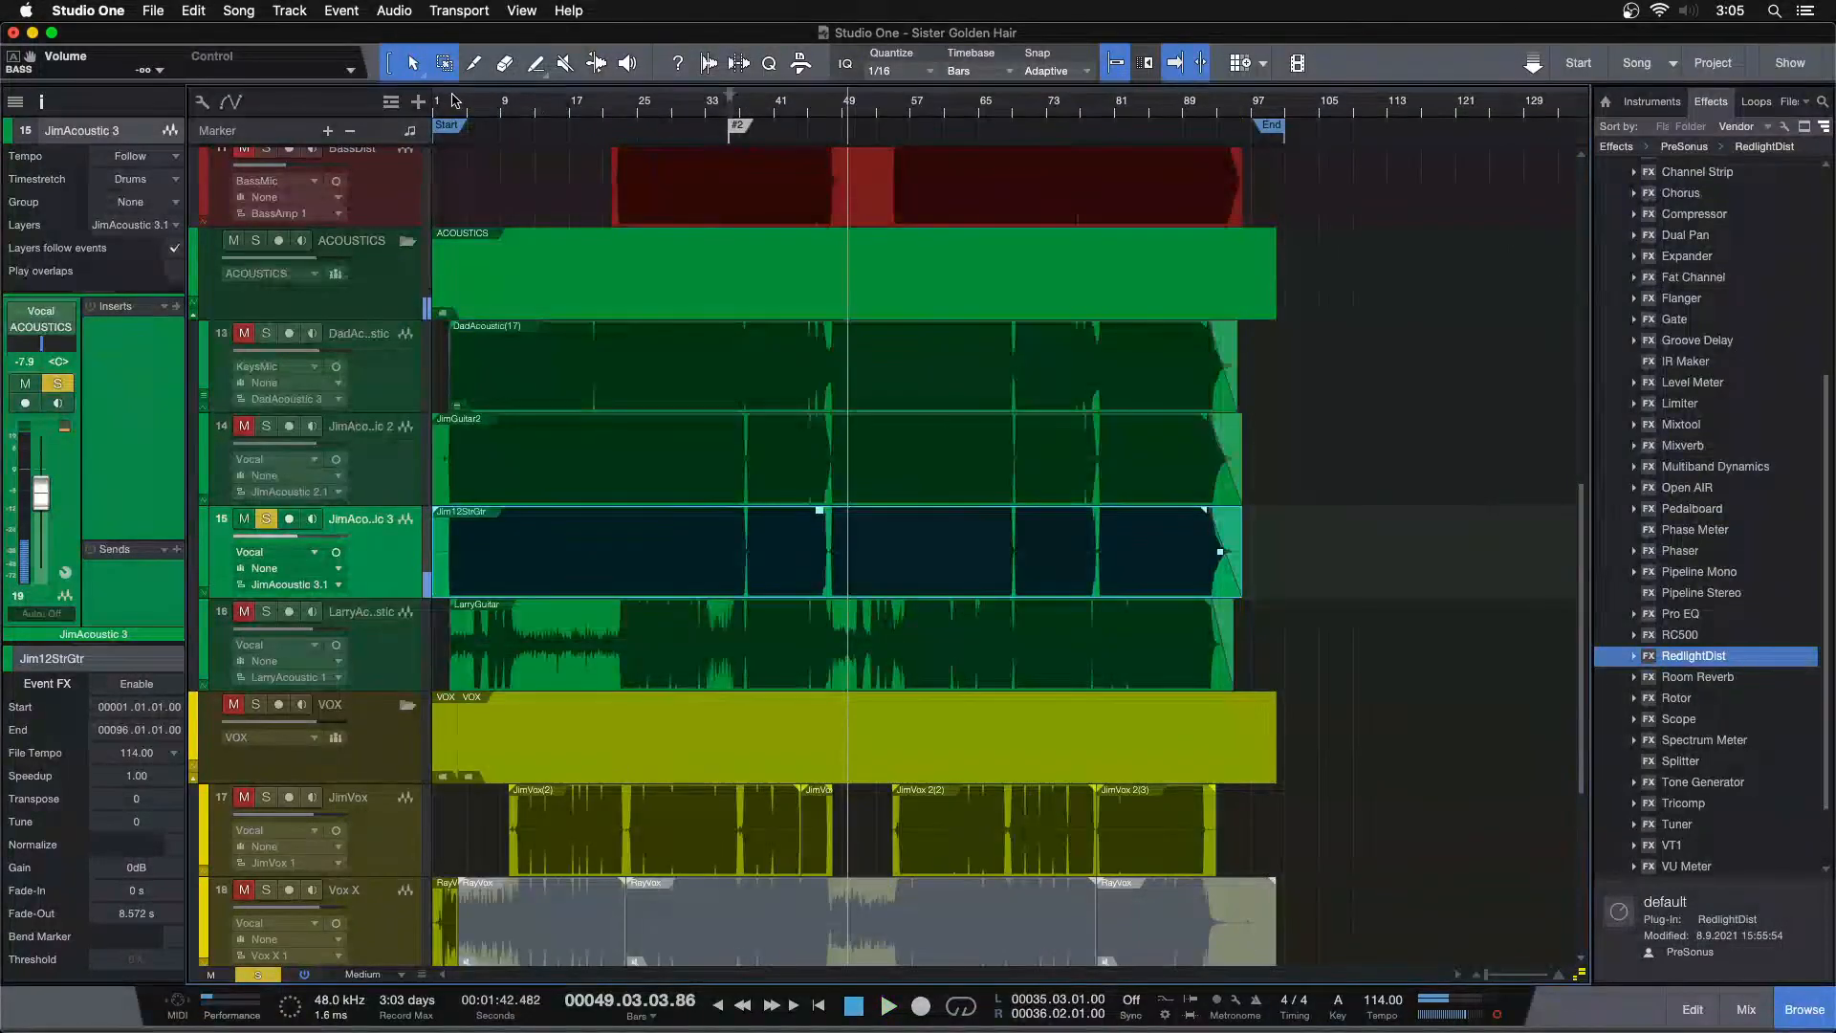
{"action": "left_click_drag", "start_coordinate": [452, 104], "coordinate": [877, 204]}
{"action": "left_click_drag", "start_coordinate": [731, 450], "coordinate": [672, 574]}
{"action": "left_click_drag", "start_coordinate": [675, 107], "coordinate": [612, 57]}
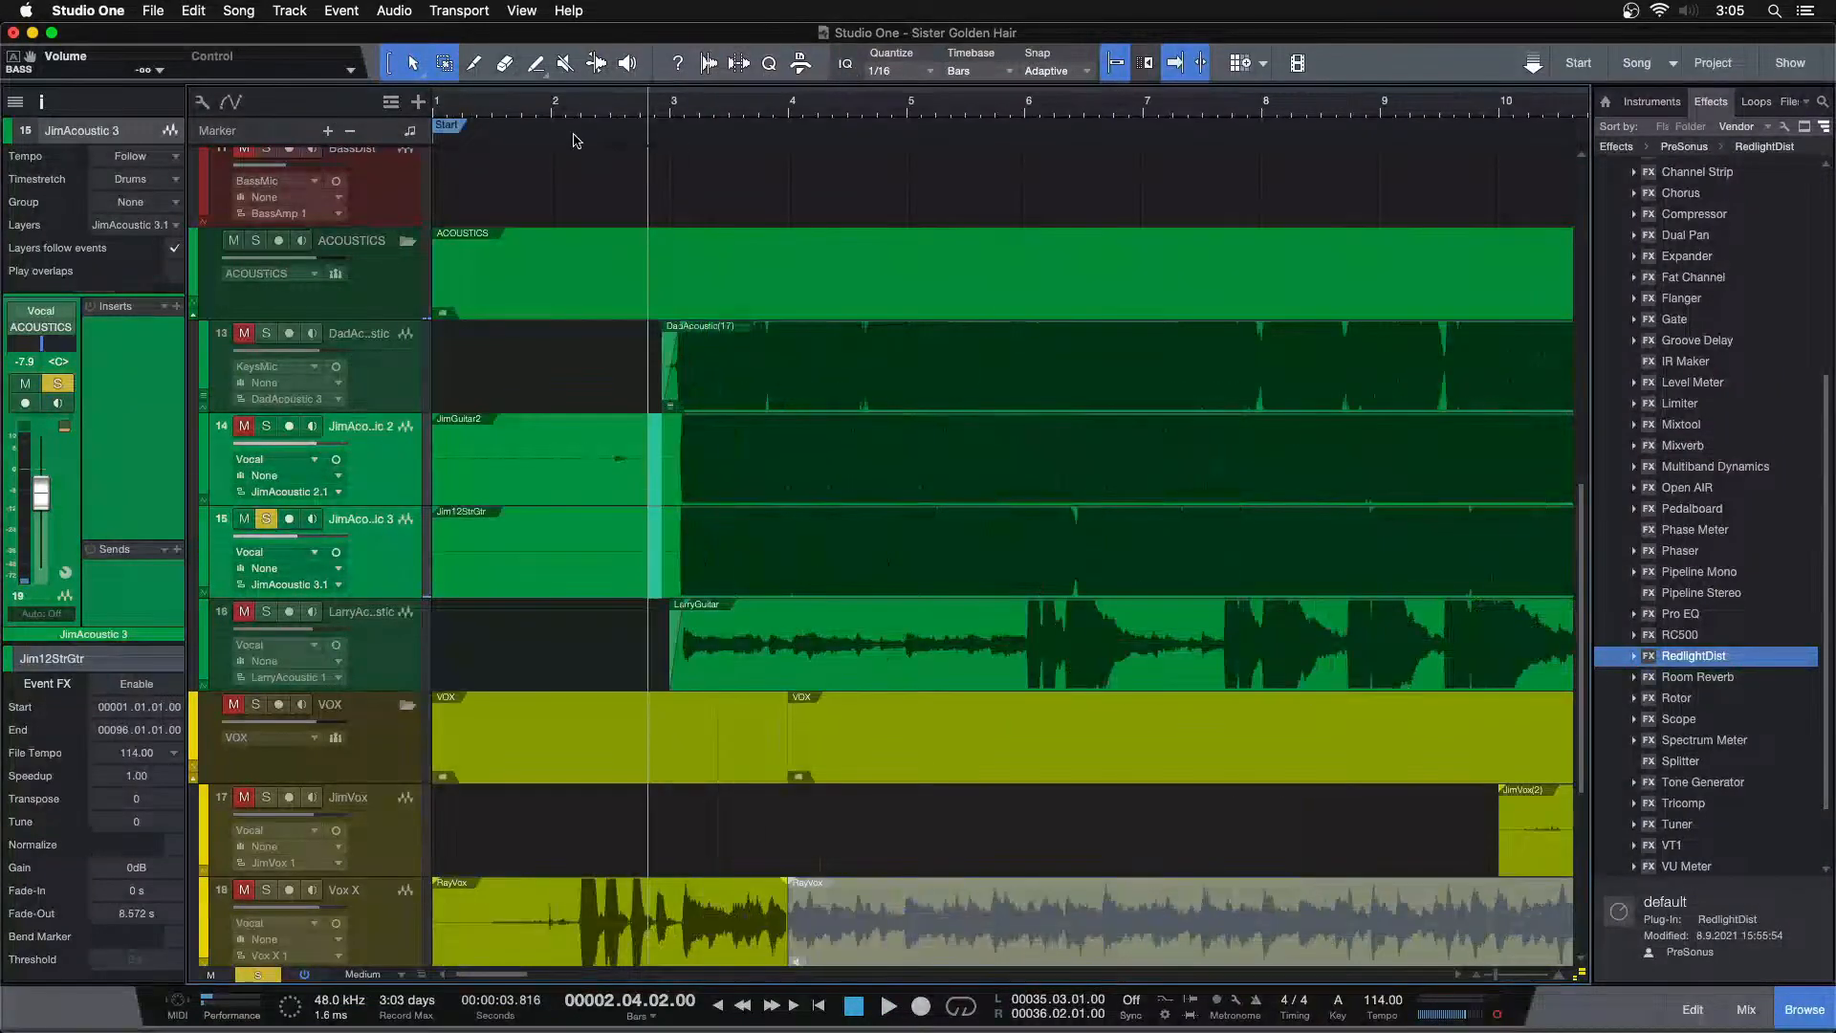
{"action": "left_click", "coordinate": [267, 425]}
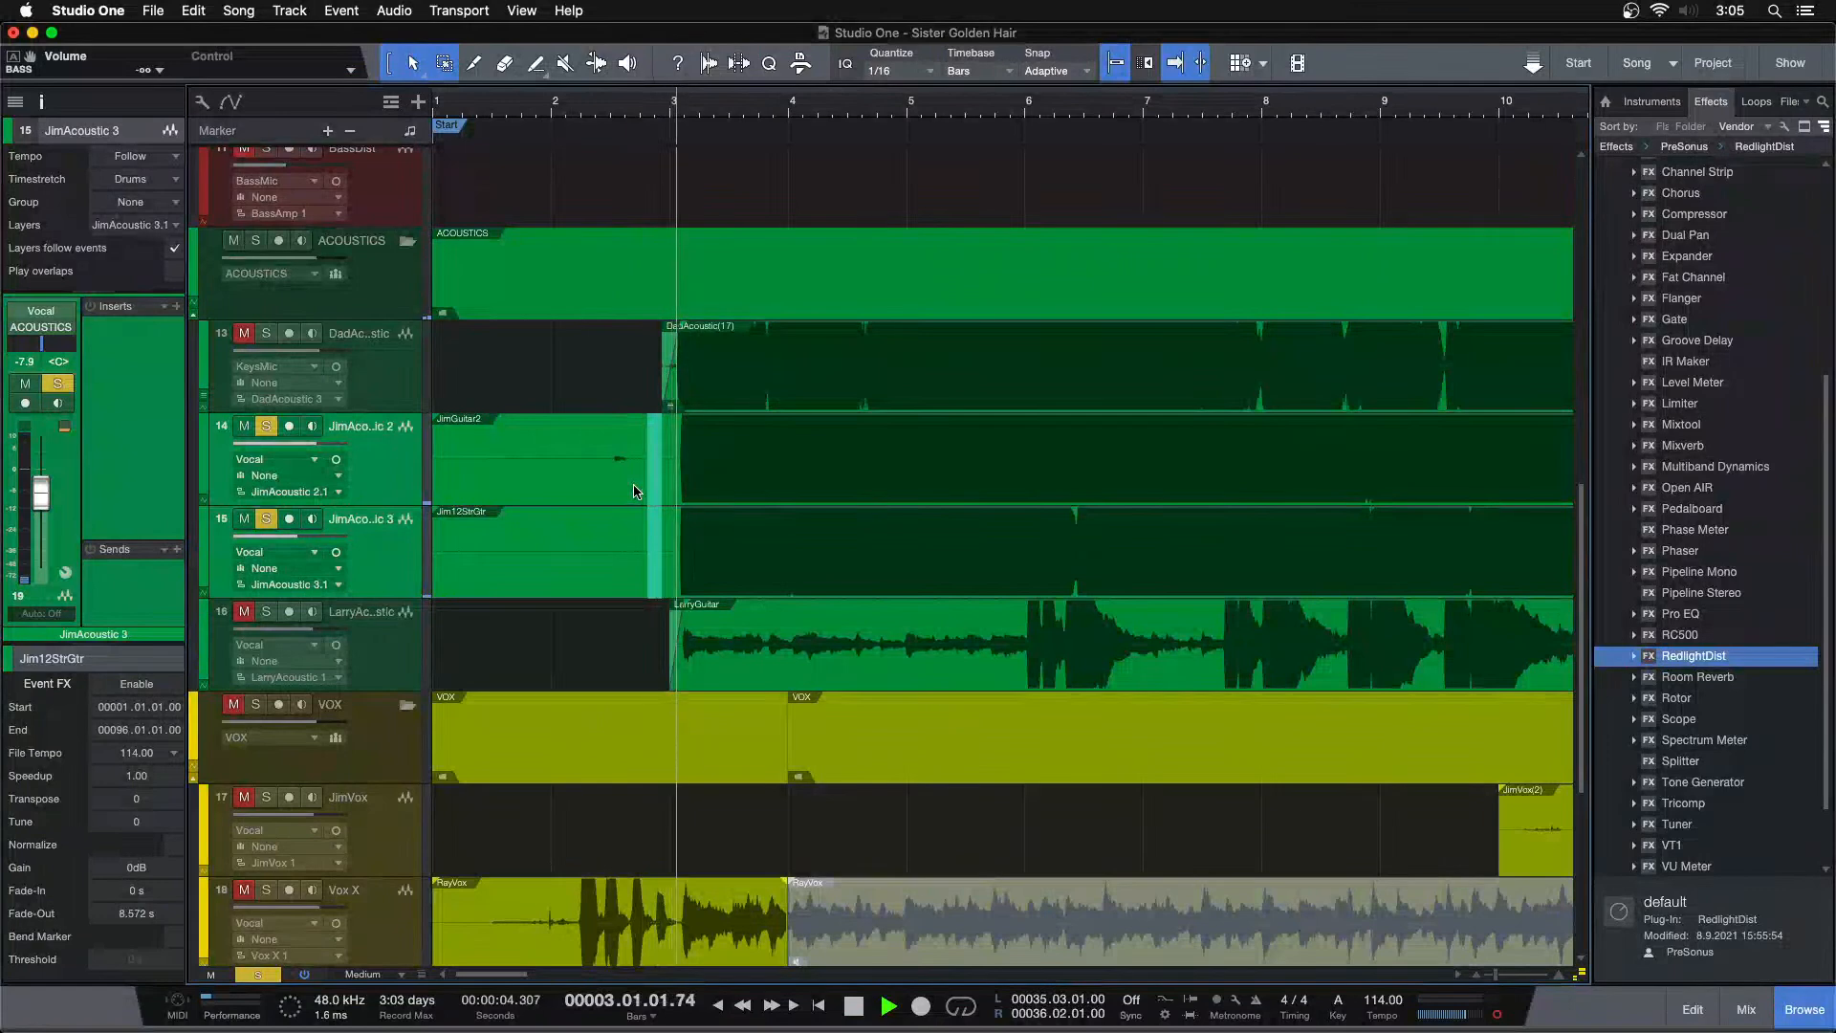
{"action": "key", "text": "Delete"}
{"action": "left_click_drag", "start_coordinate": [620, 391], "coordinate": [570, 552]}
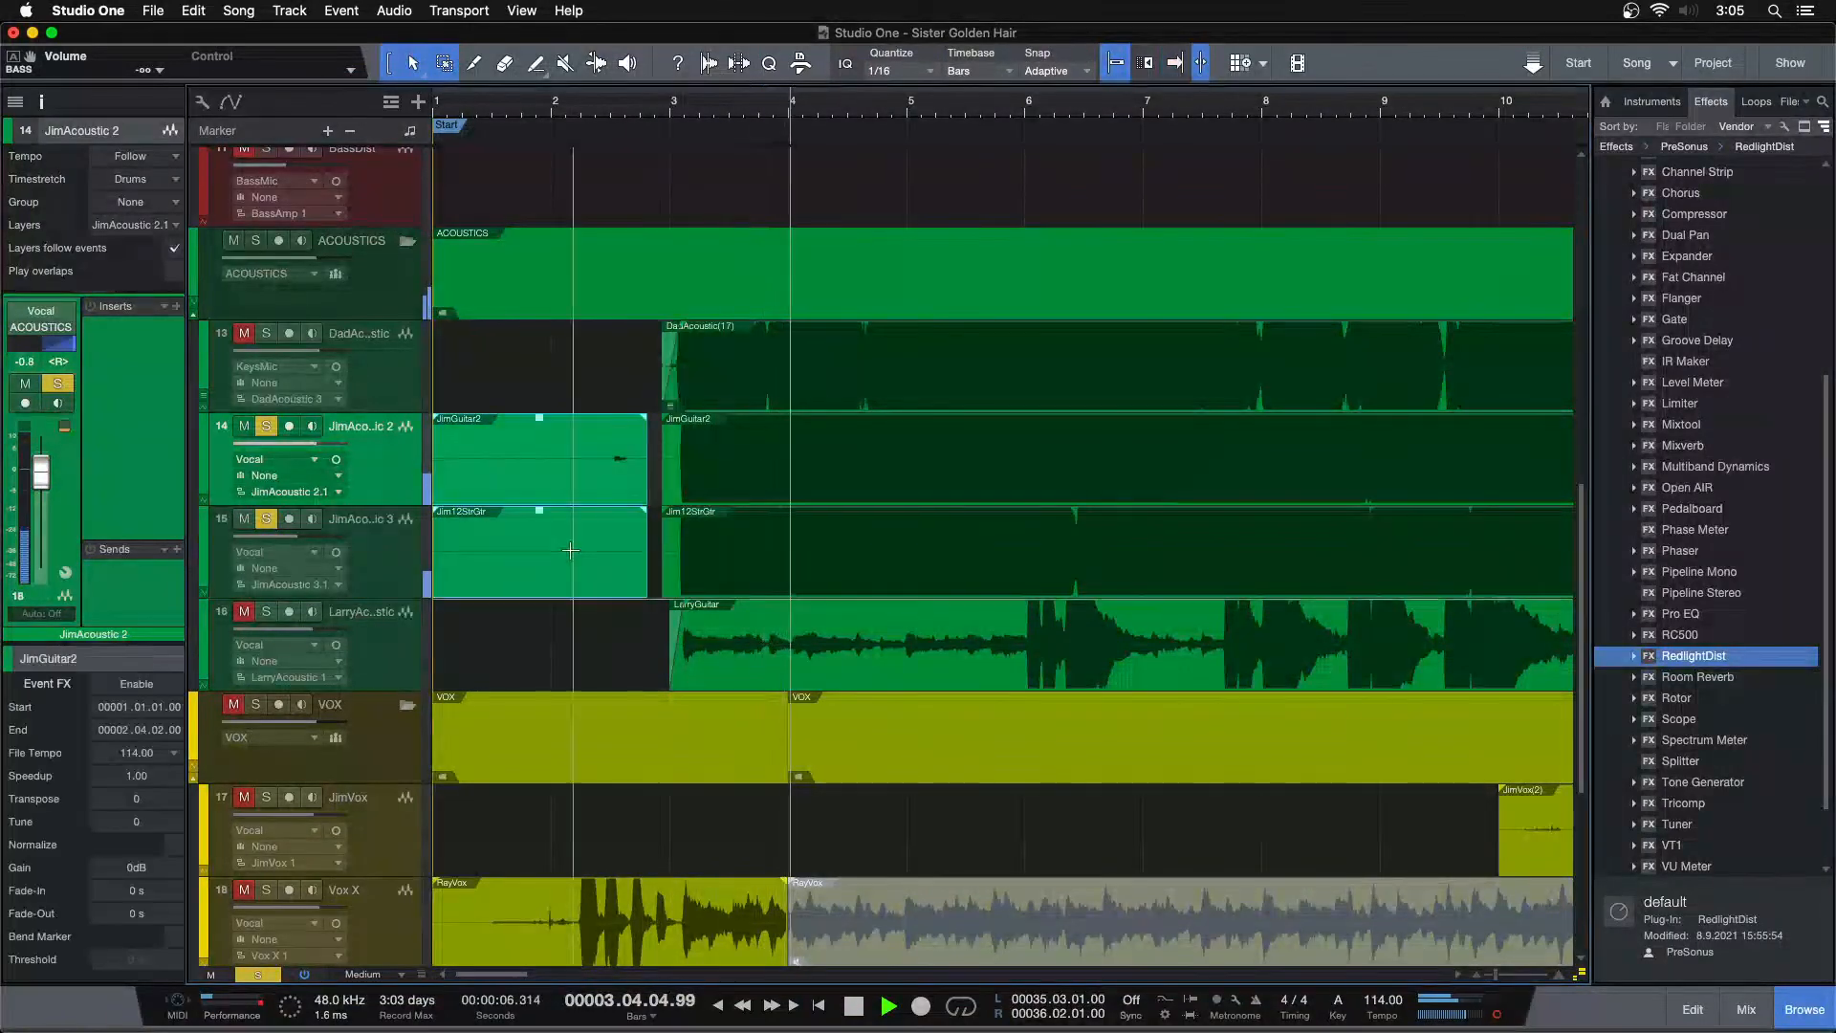
{"action": "key", "text": "Delete"}
Add fade-ins of about 226 ms to the new starts of the JimGuitar2 and Jim12StrGtr events
{"action": "left_click_drag", "start_coordinate": [672, 109], "coordinate": [697, 145]}
{"action": "left_click_drag", "start_coordinate": [635, 492], "coordinate": [719, 549]}
{"action": "left_click_drag", "start_coordinate": [666, 445], "coordinate": [704, 466]}
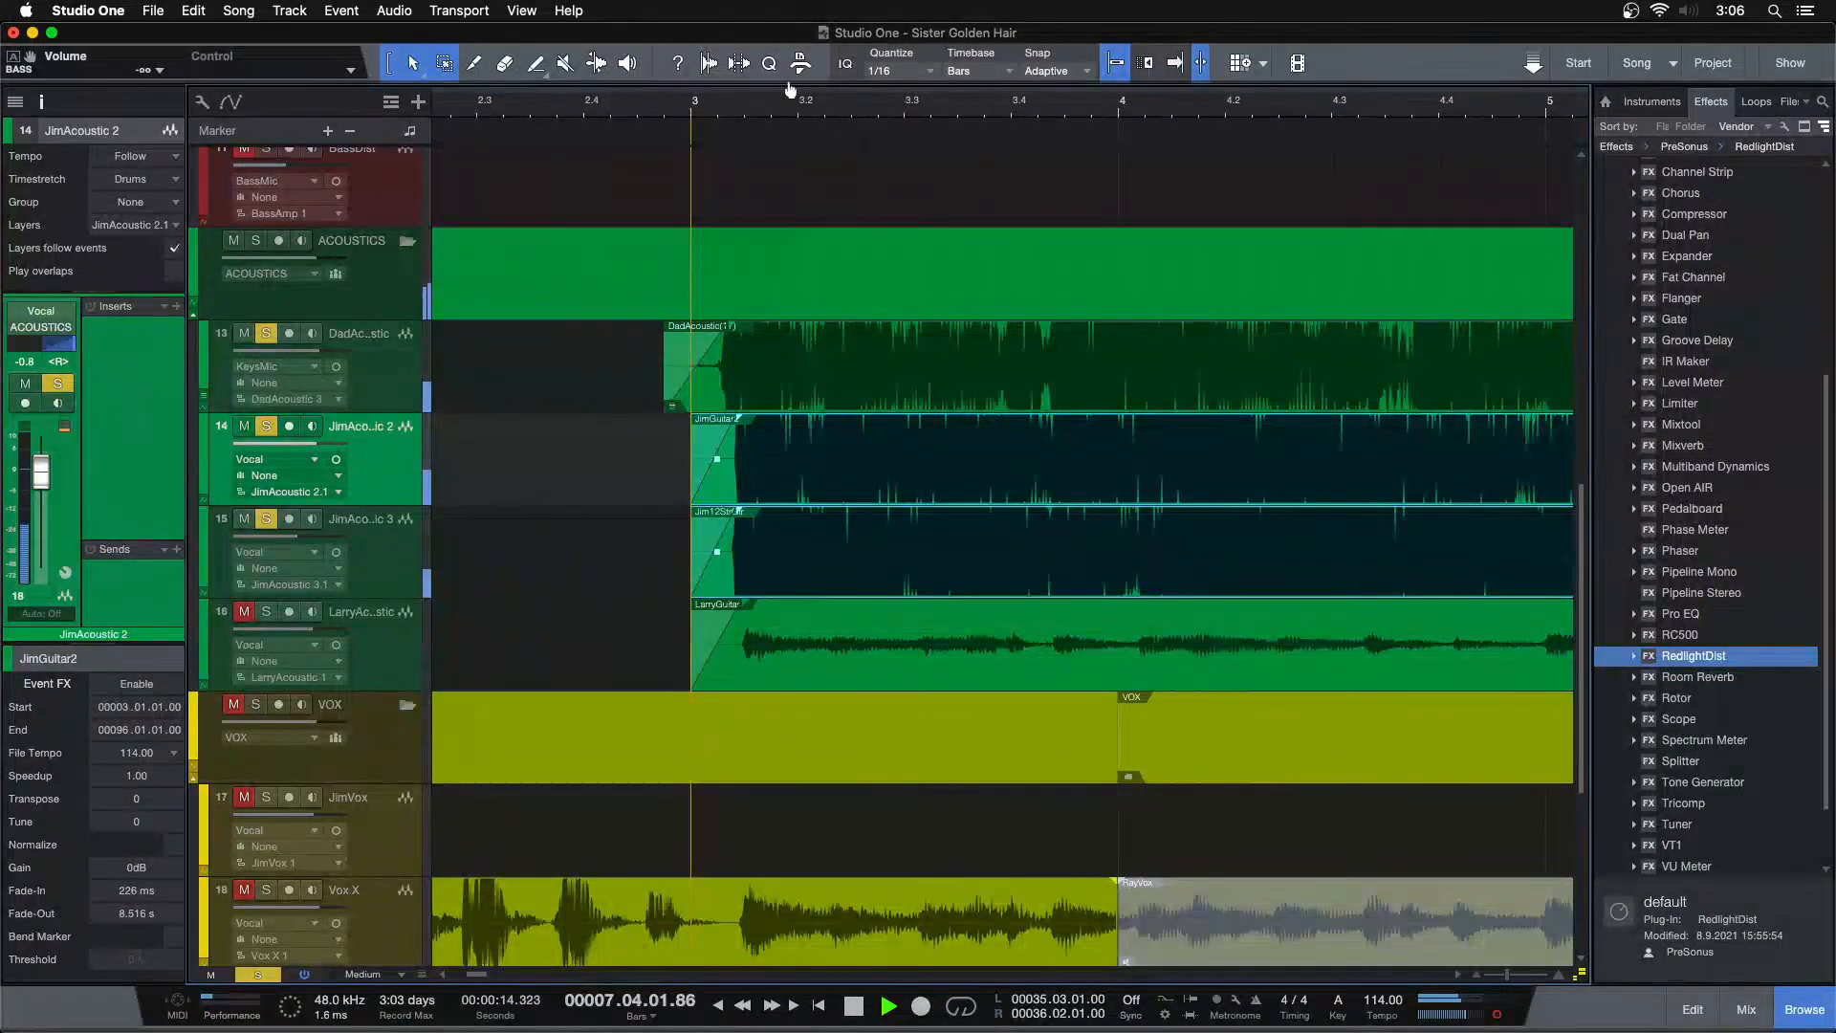
Open the mixer and compare the acoustic guitar channels during playback, then close it
{"action": "key", "text": "shift+z"}
{"action": "key", "text": "F3"}
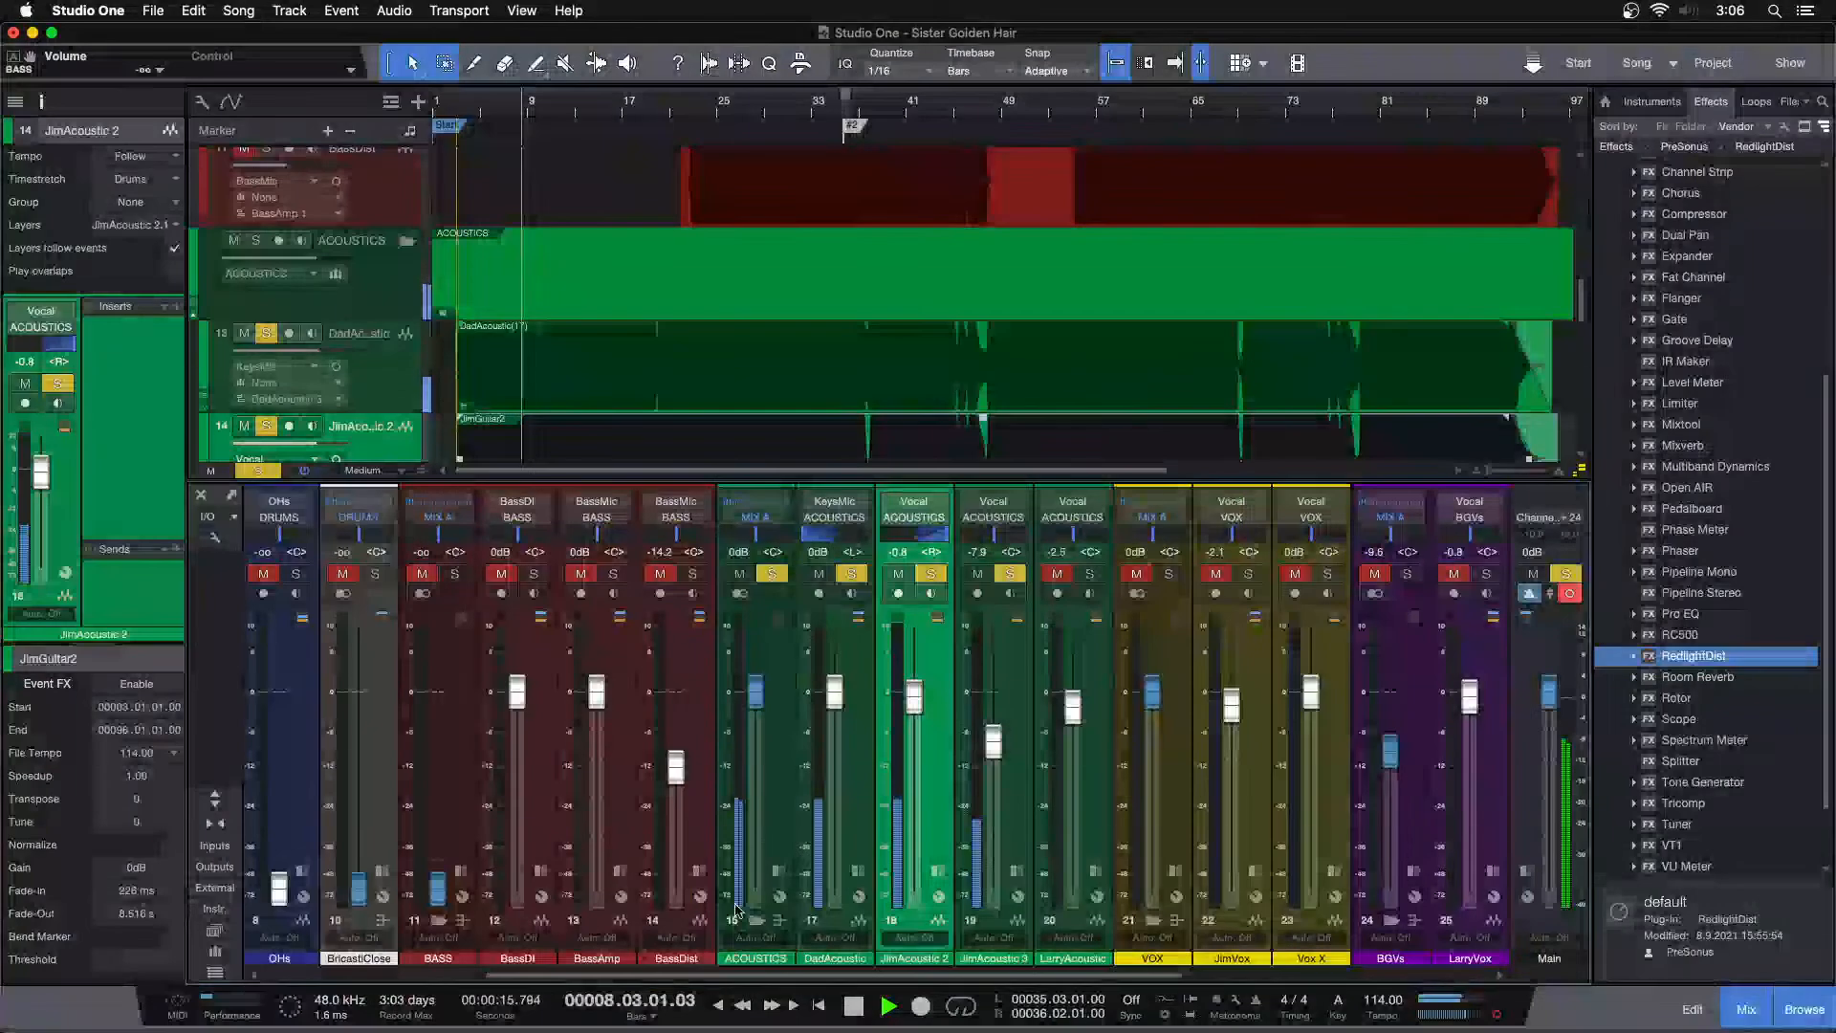
{"action": "left_click", "coordinate": [1017, 836]}
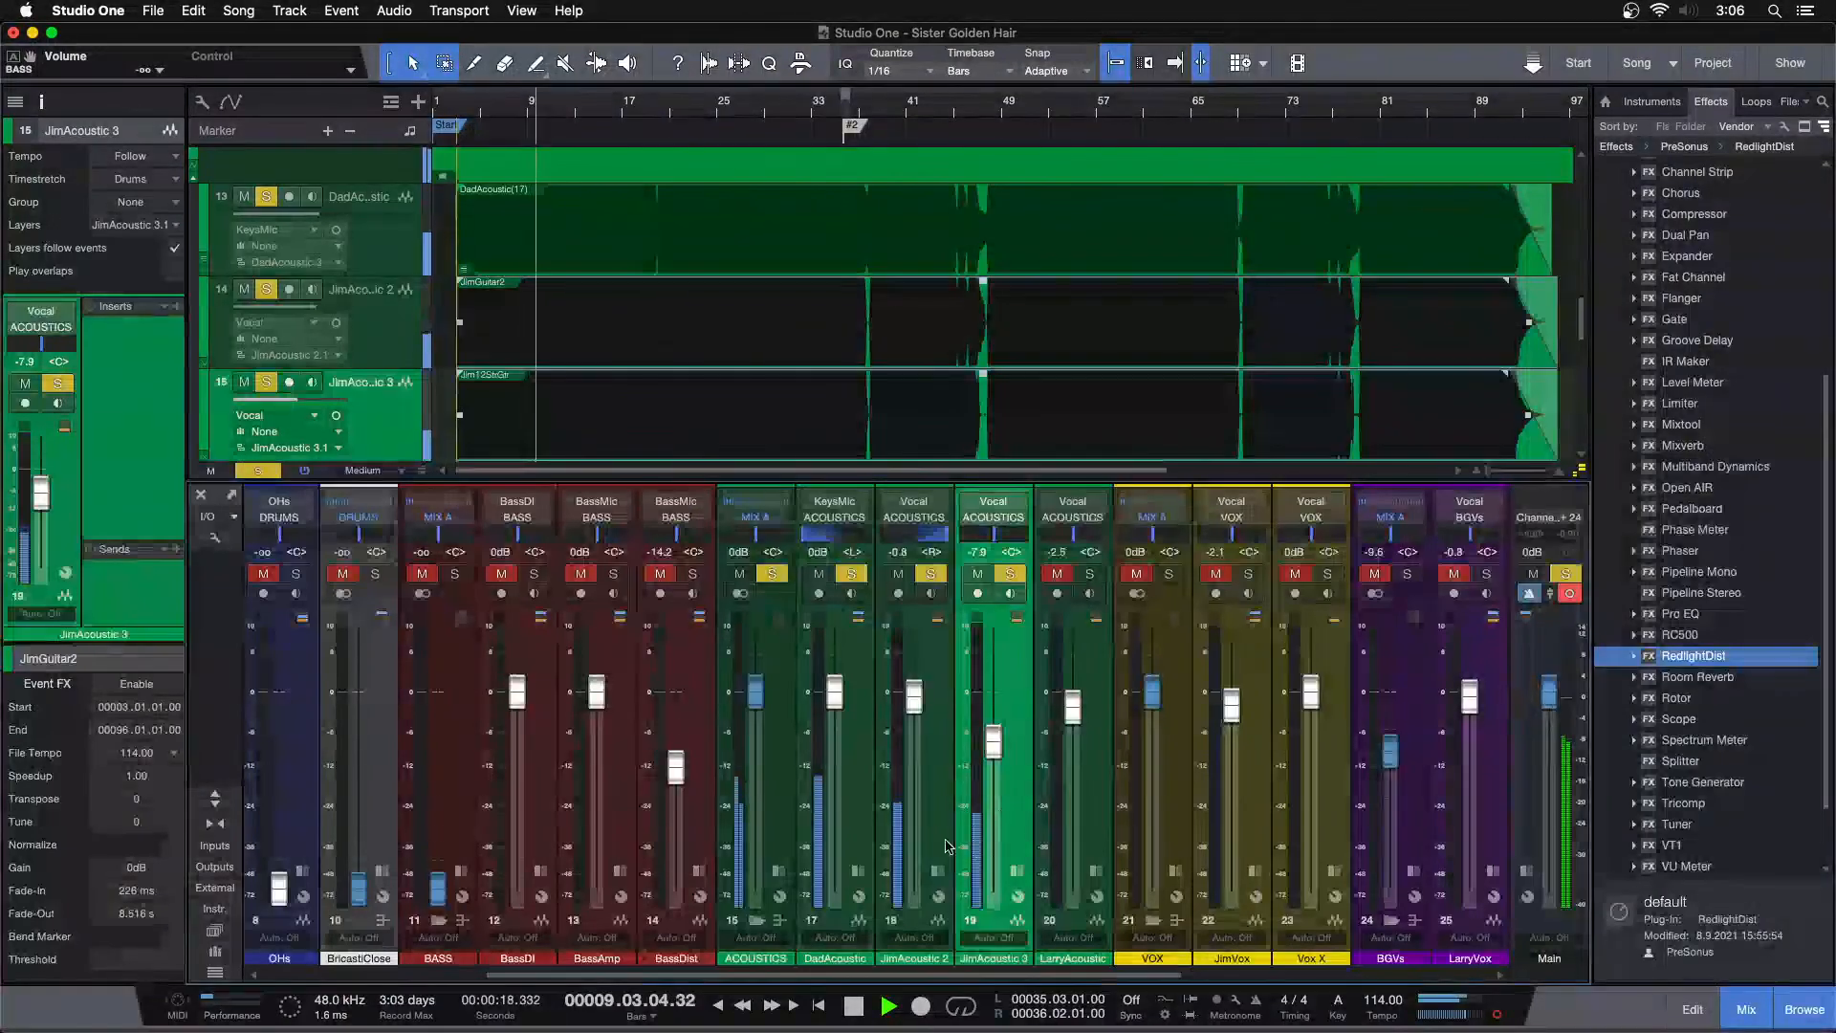
{"action": "key", "text": "space"}
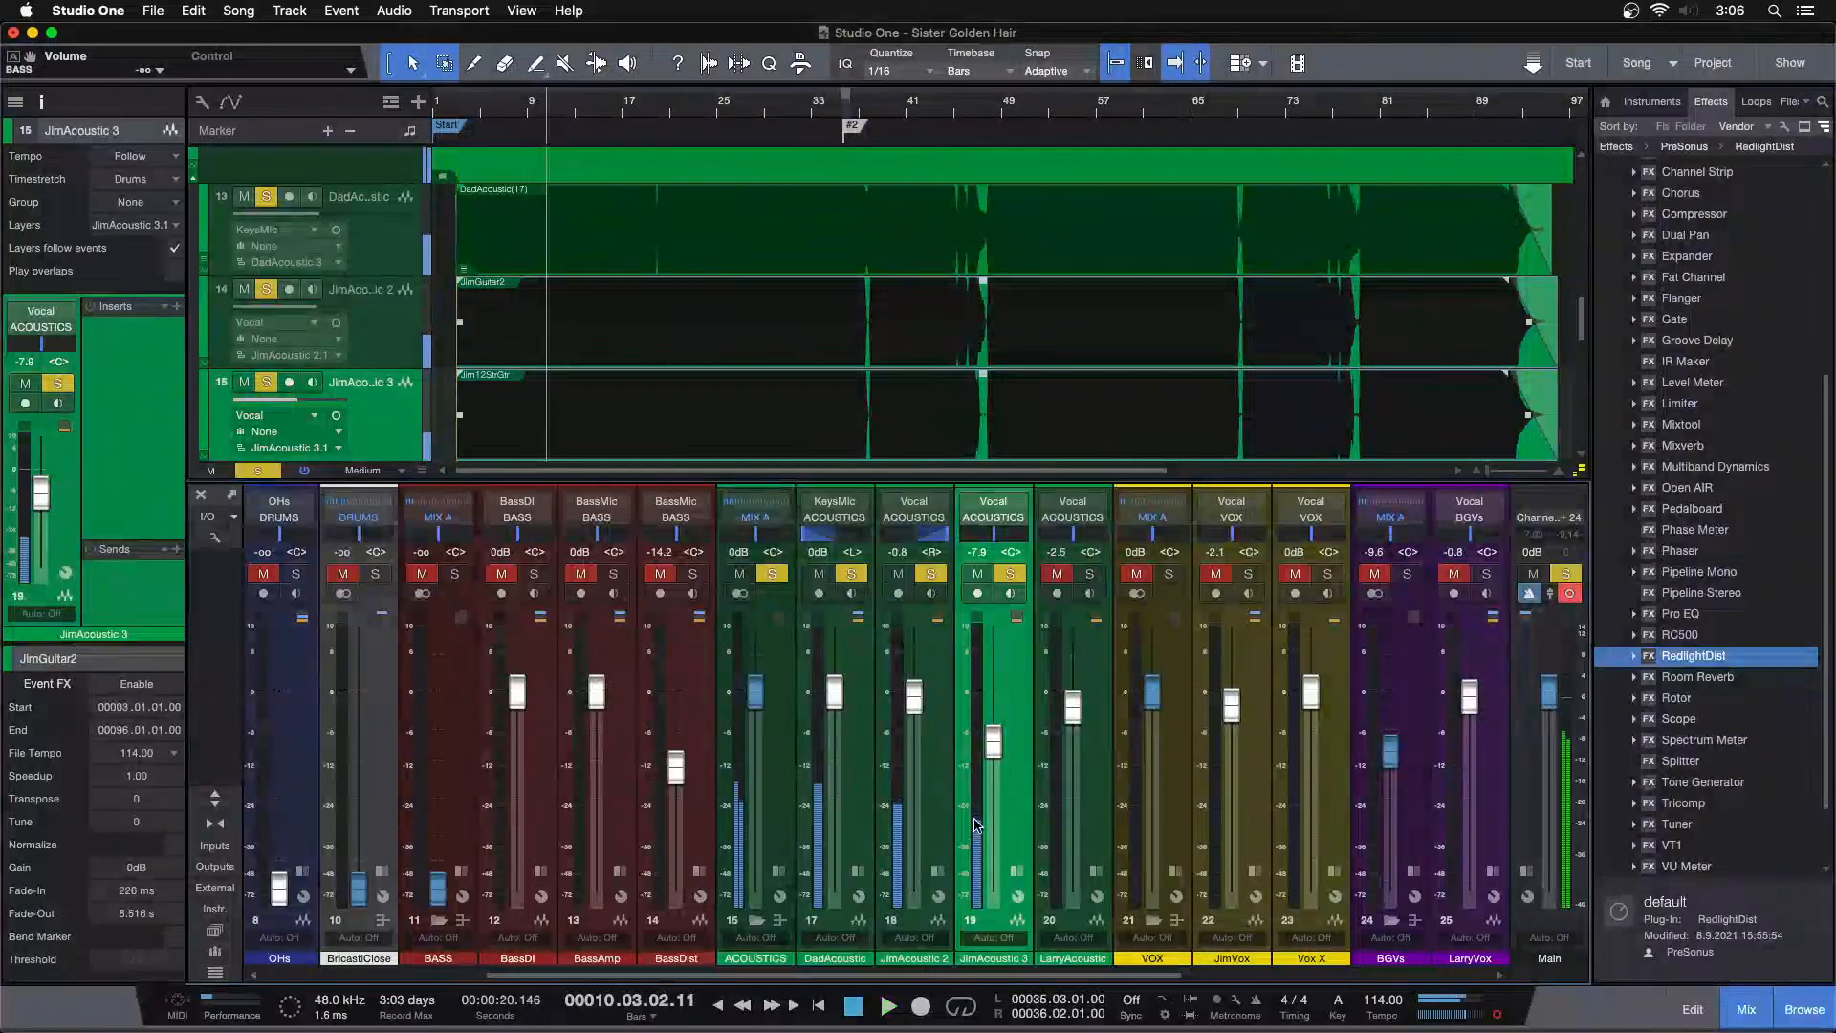
{"action": "left_click", "coordinate": [826, 808]}
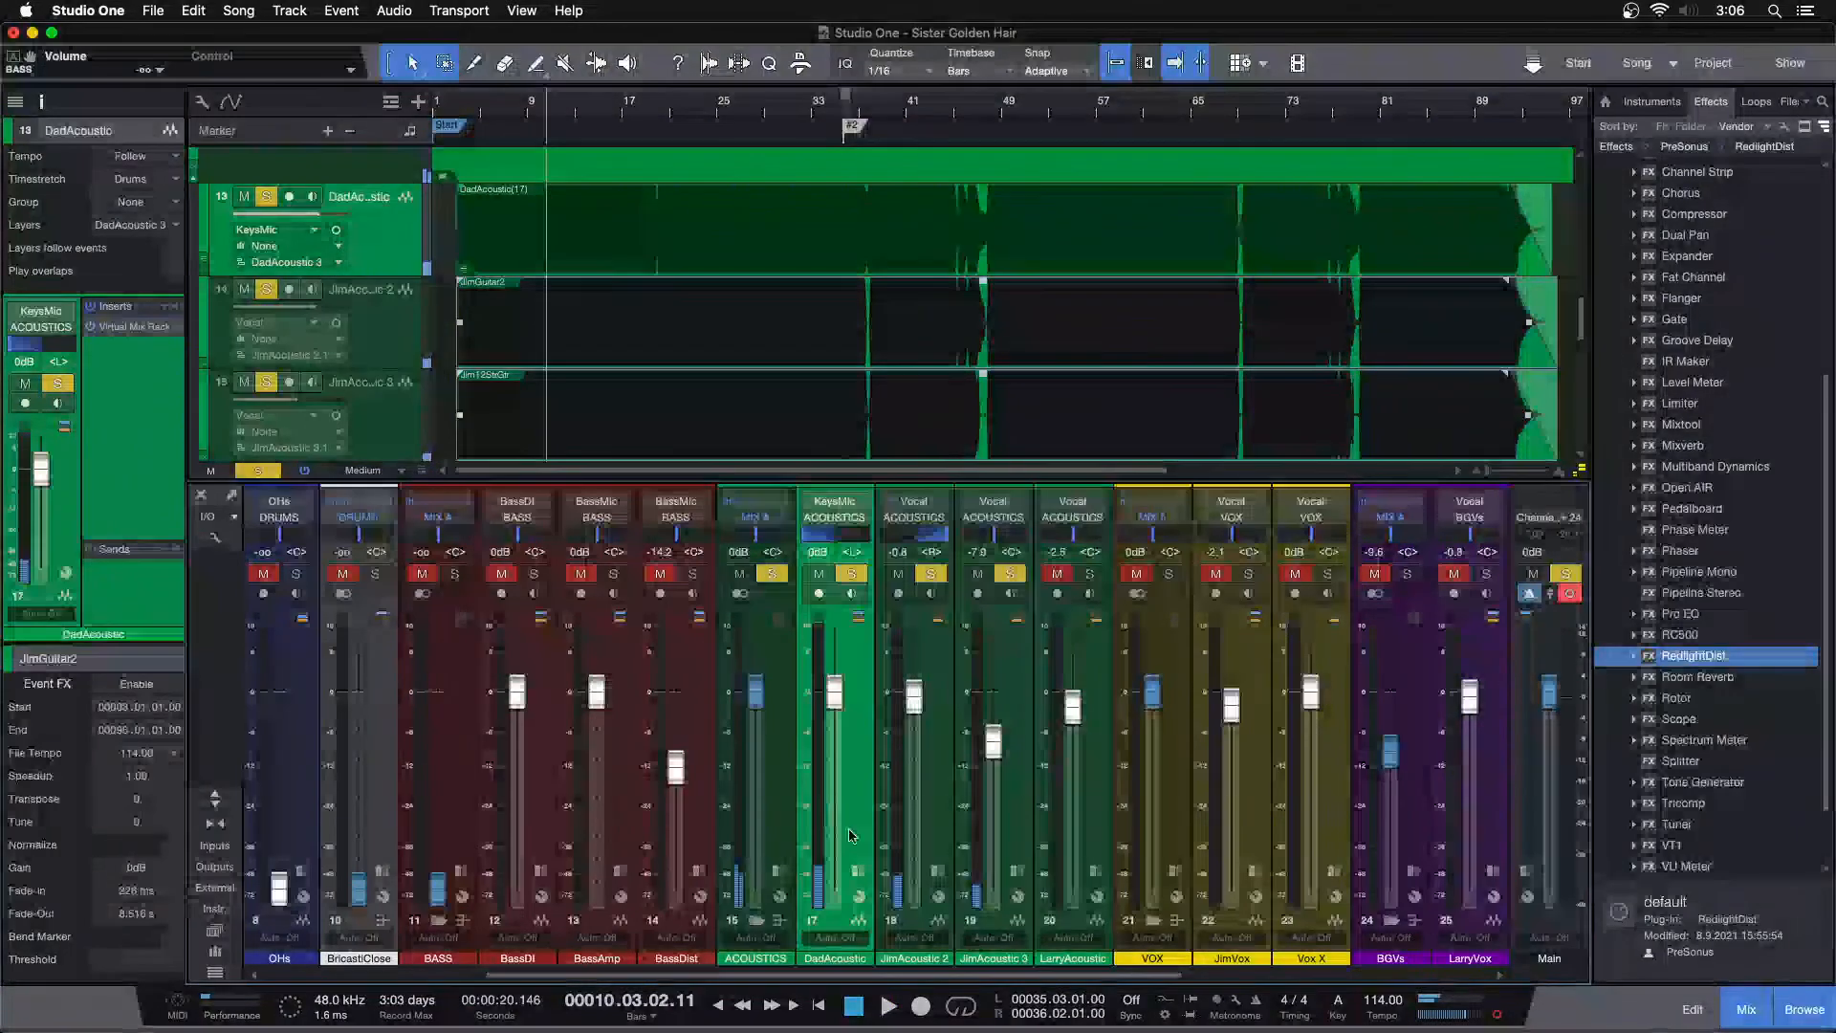
{"action": "left_click", "coordinate": [927, 959]}
{"action": "left_click", "coordinate": [939, 957]}
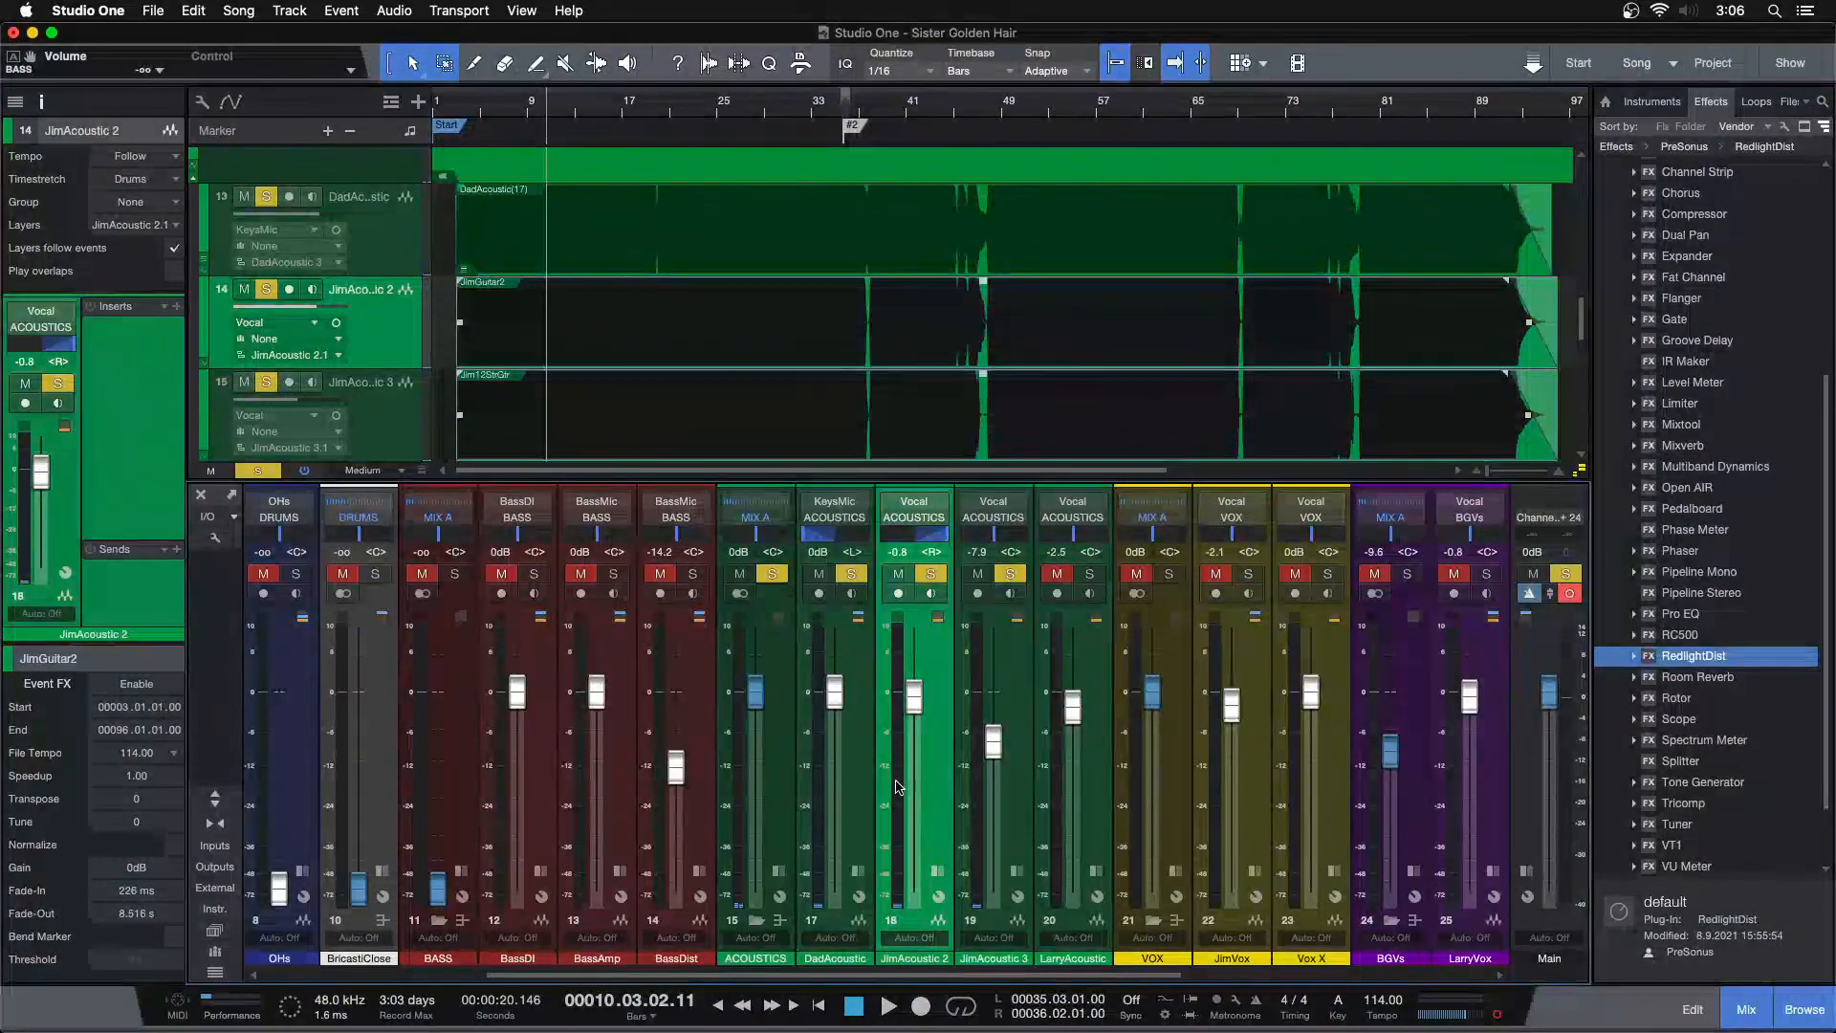
{"action": "left_click", "coordinate": [854, 776]}
{"action": "left_click", "coordinate": [931, 772]}
{"action": "left_click", "coordinate": [1006, 781]}
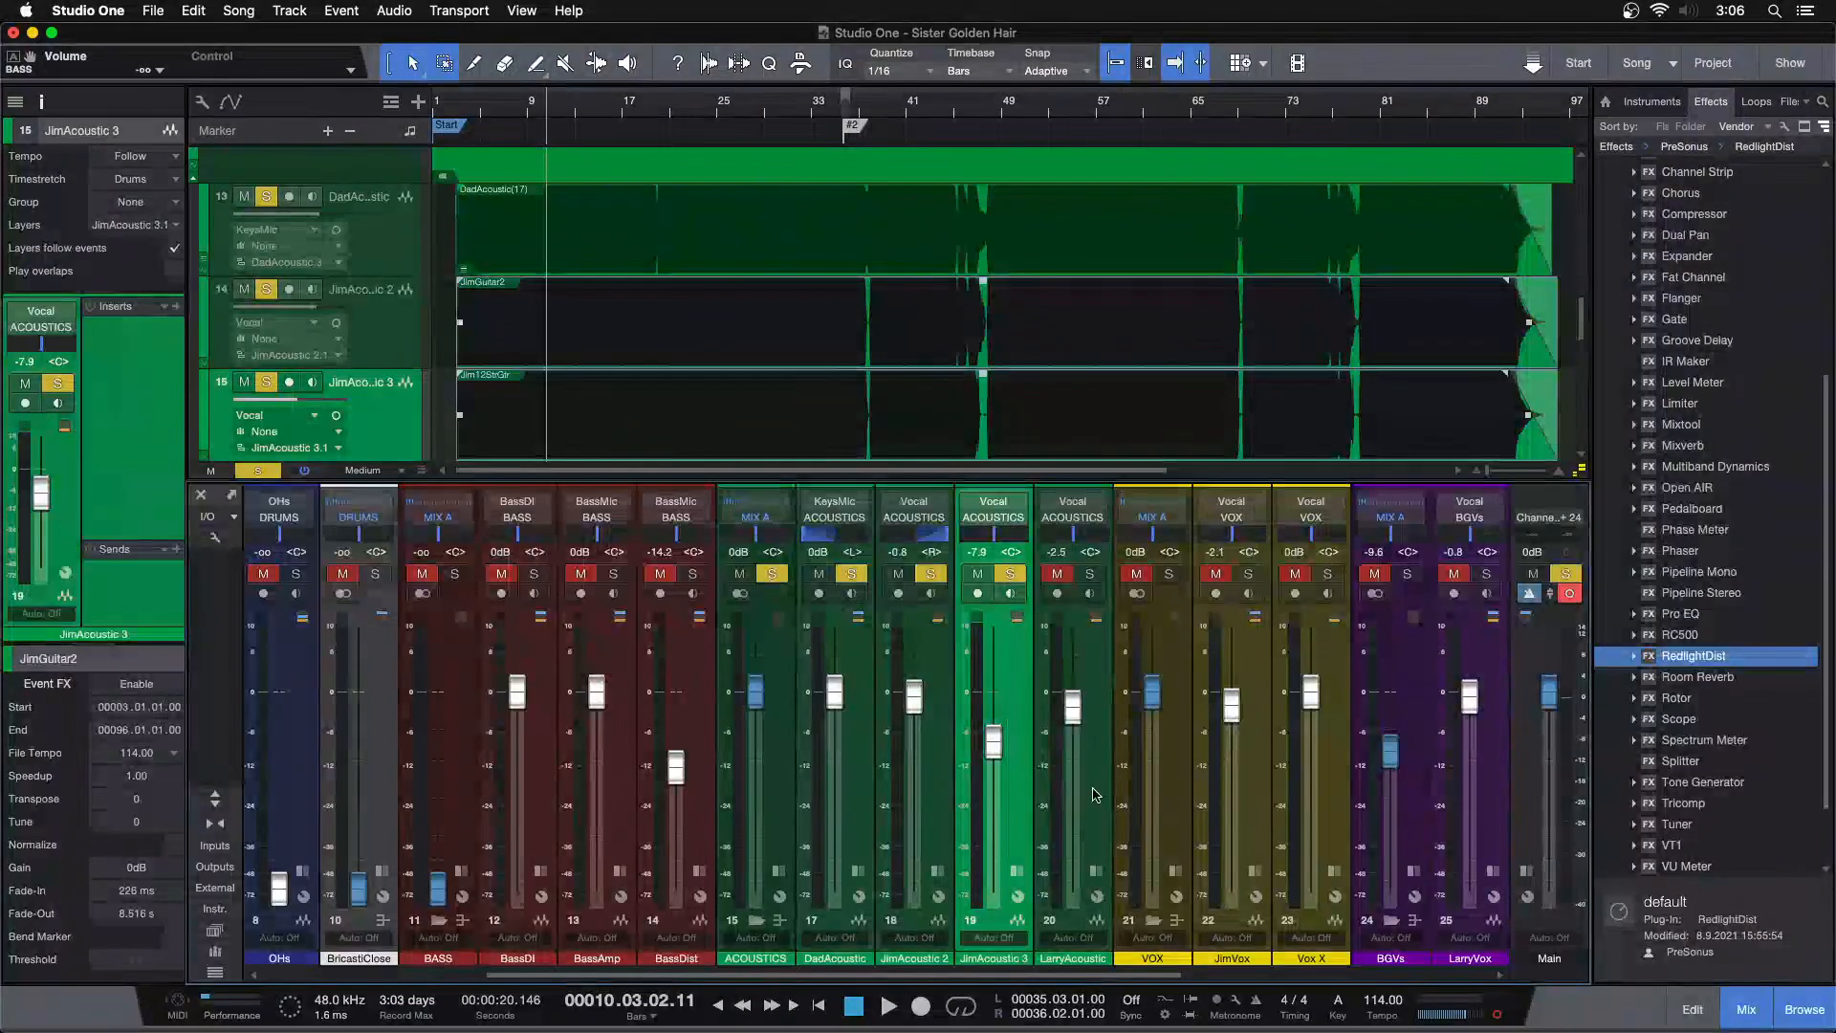
{"action": "left_click", "coordinate": [1095, 793]}
{"action": "key", "text": "F3"}
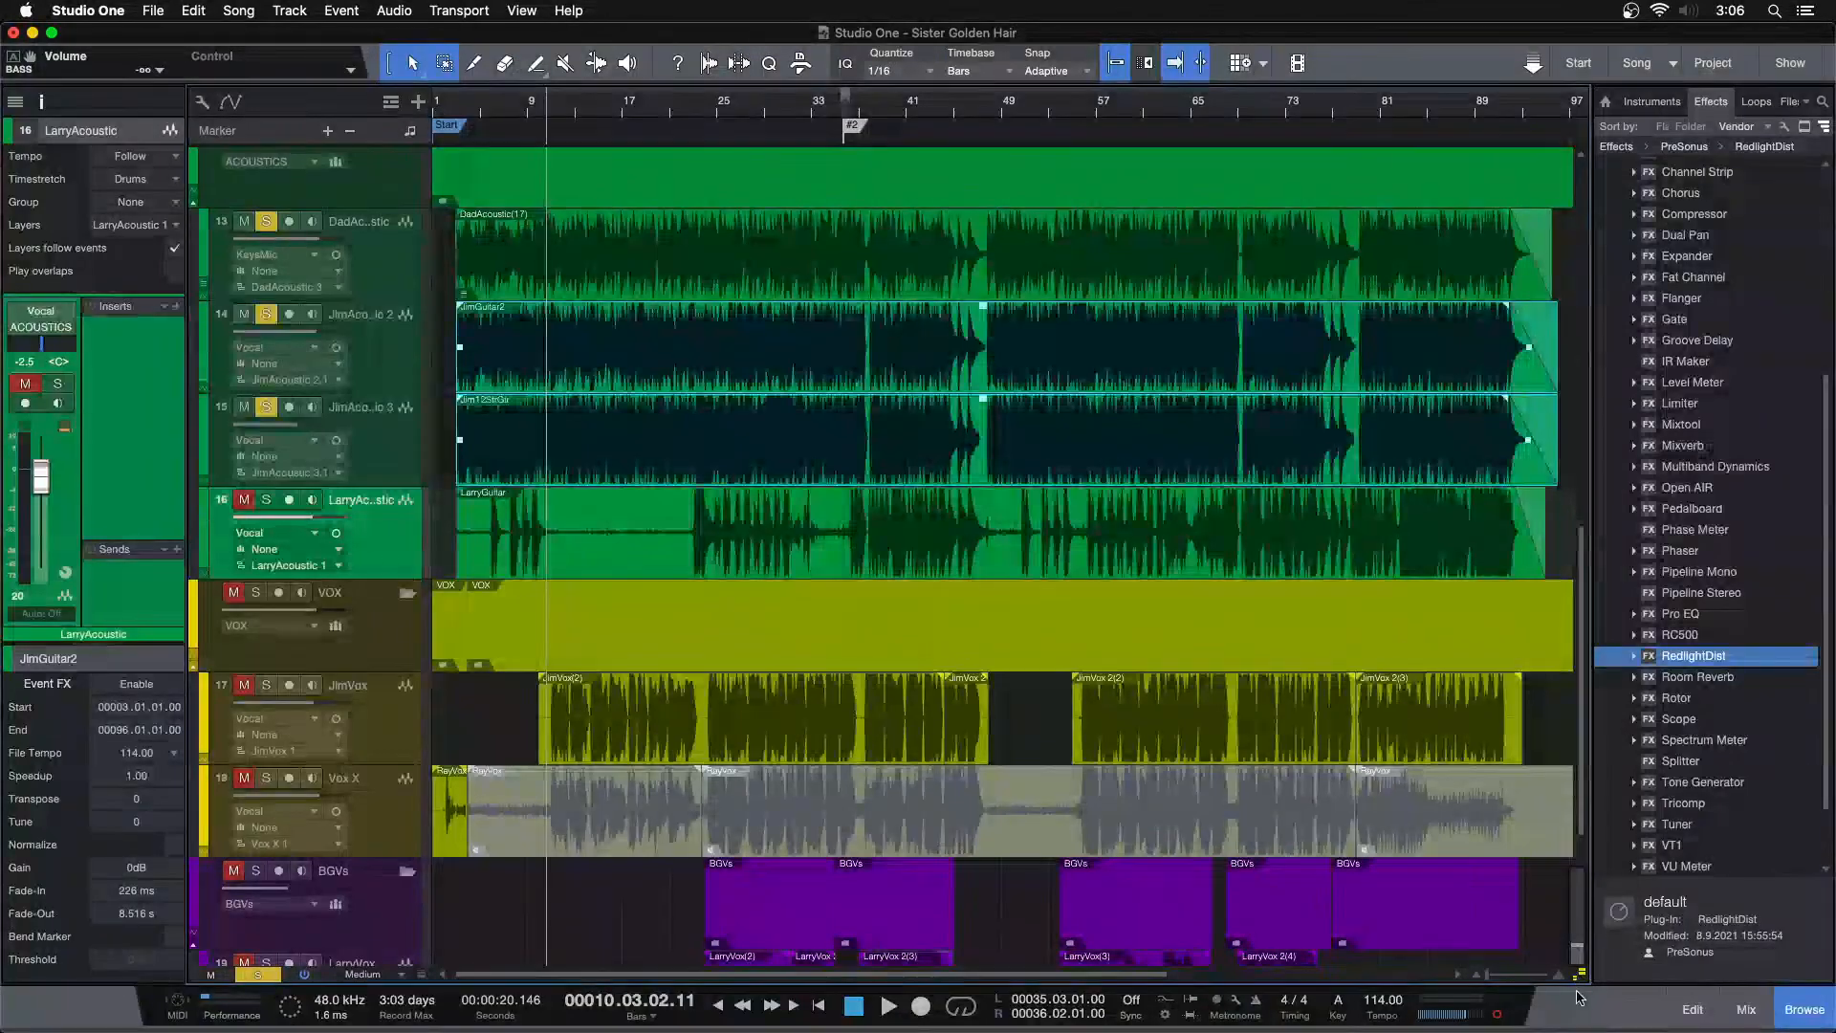
Expand the layers of the DadAcoustic track
{"action": "right_click", "coordinate": [397, 256]}
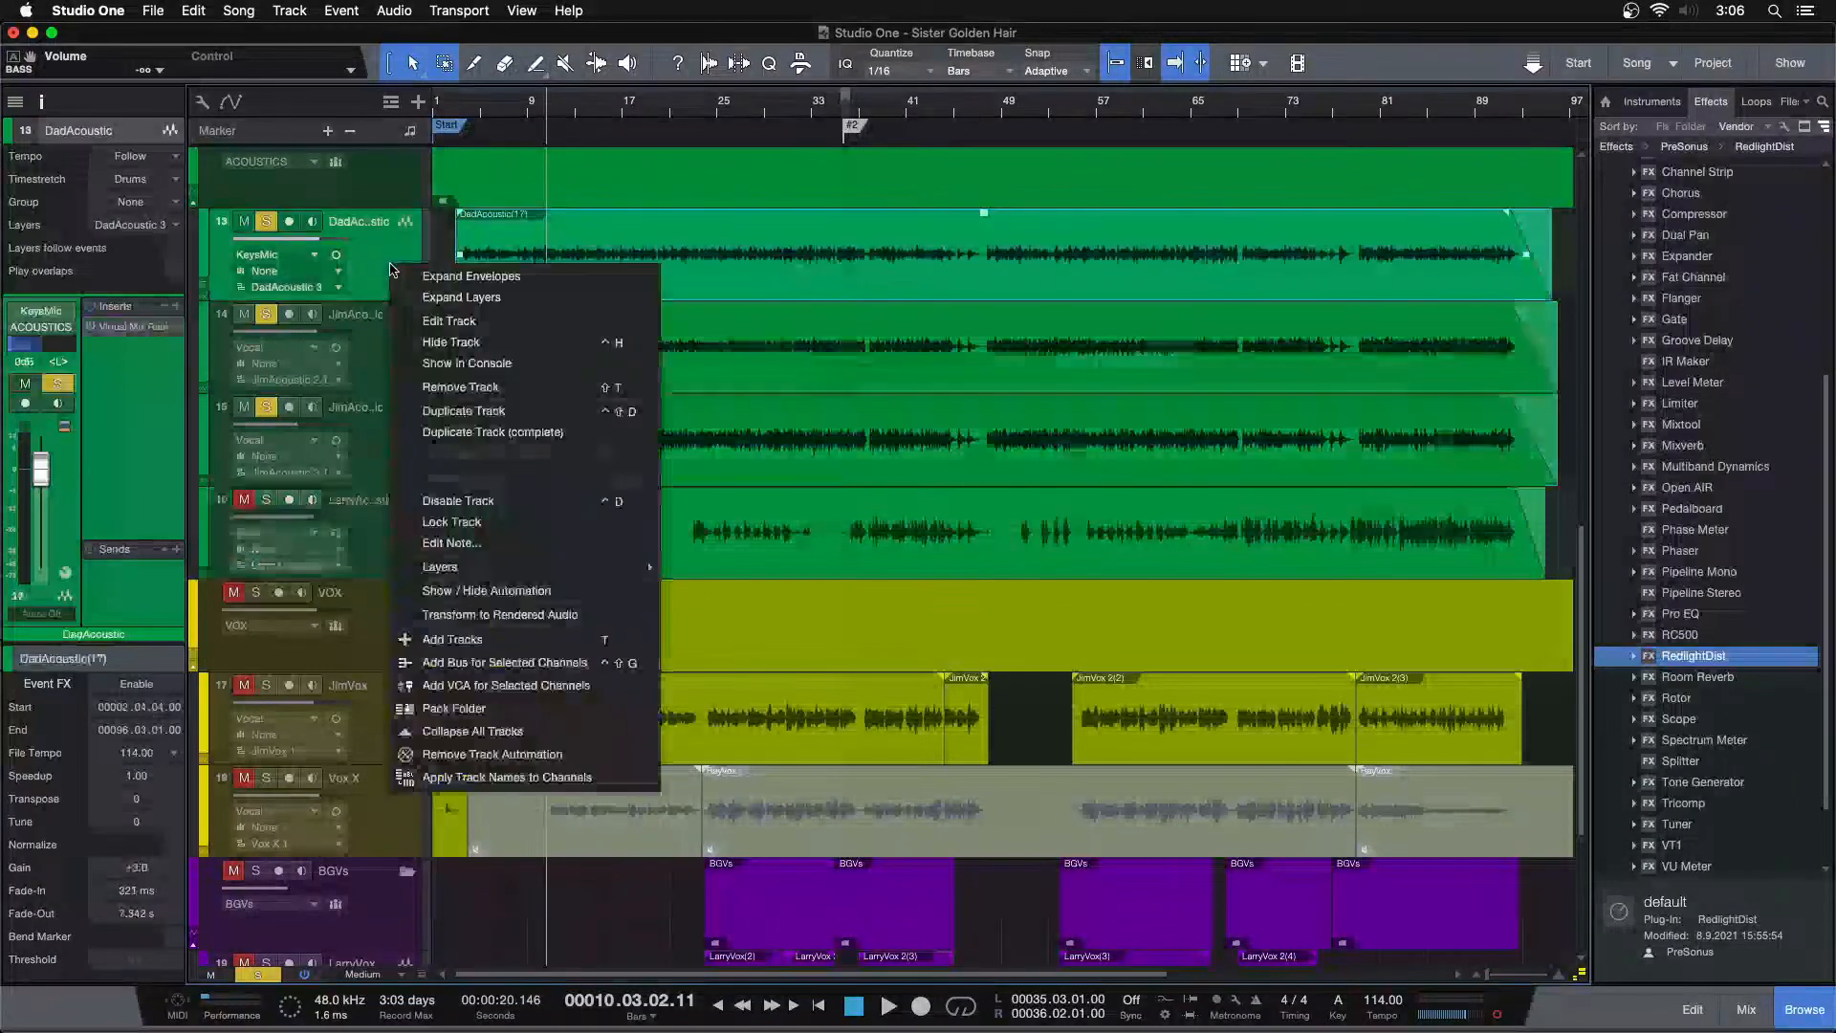
{"action": "left_click", "coordinate": [402, 288]}
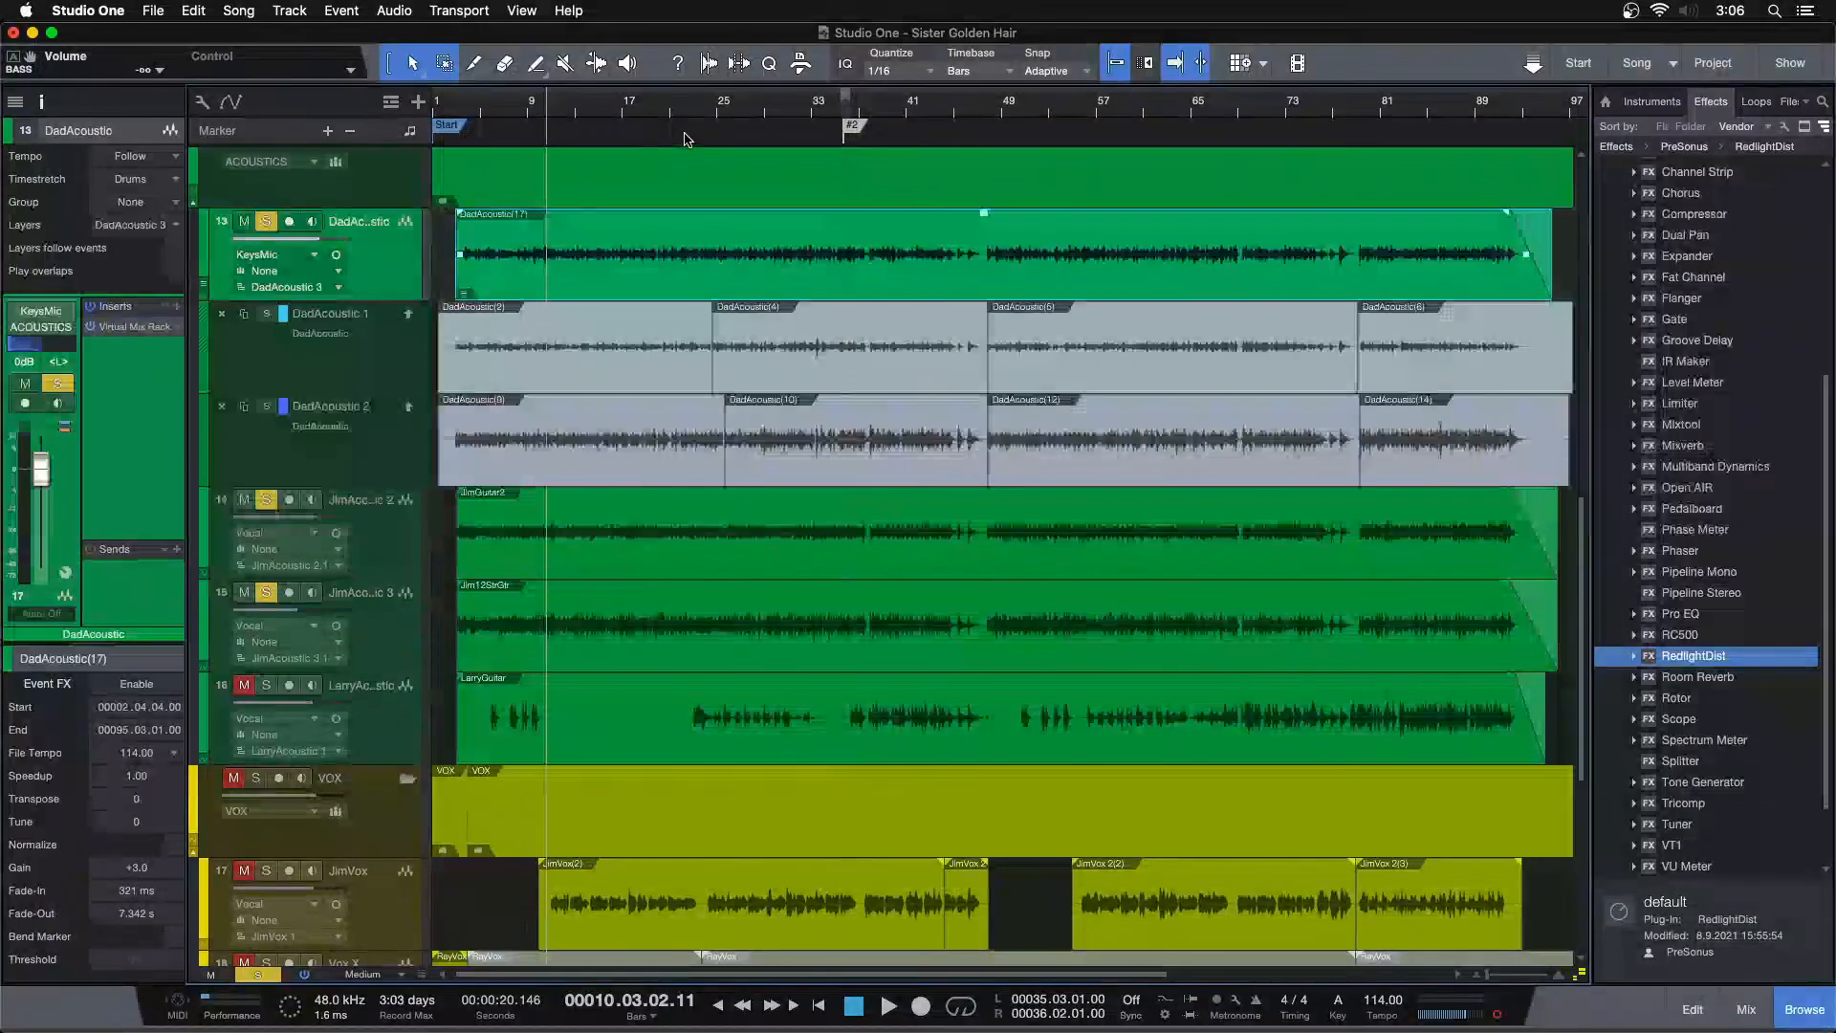
{"action": "scroll", "coordinate": [656, 103], "scroll_direction": "down", "scroll_amount": 3}
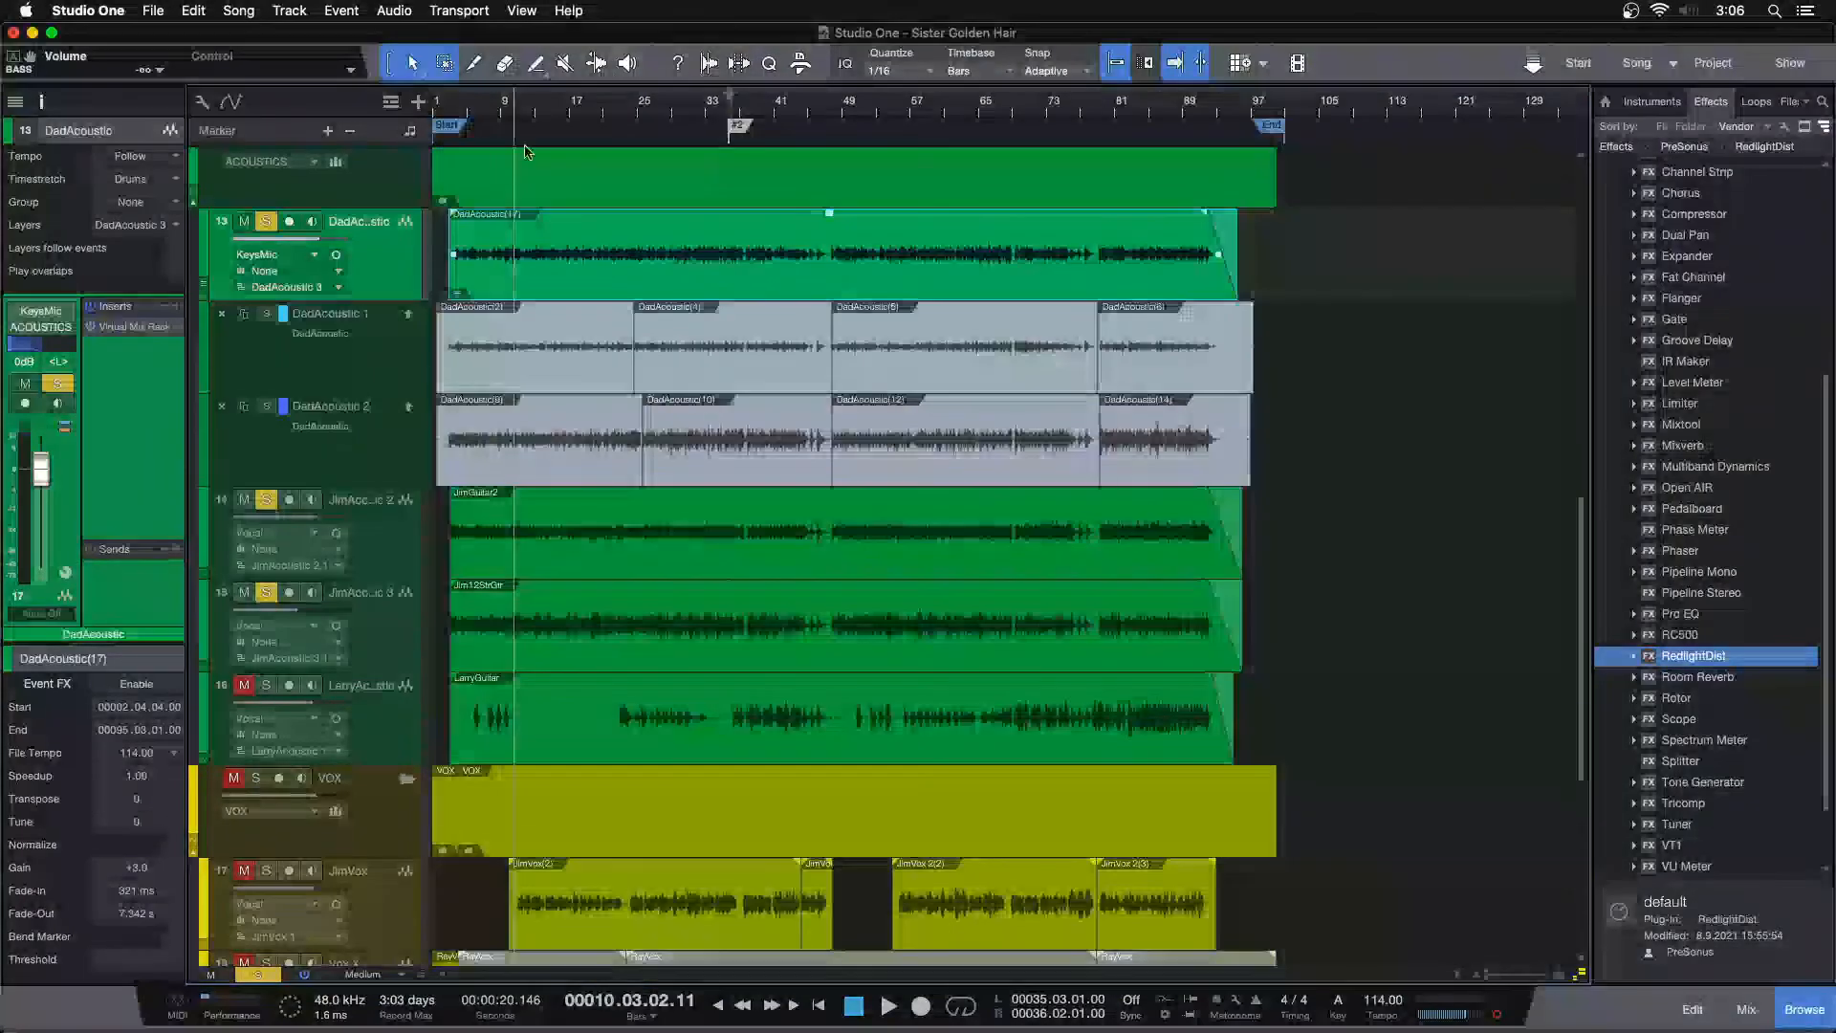
Unsolo JimAcoustic 3 and audition the DadAcoustic 1 and DadAcoustic 2 layer solos from the song start
{"action": "left_click", "coordinate": [267, 407]}
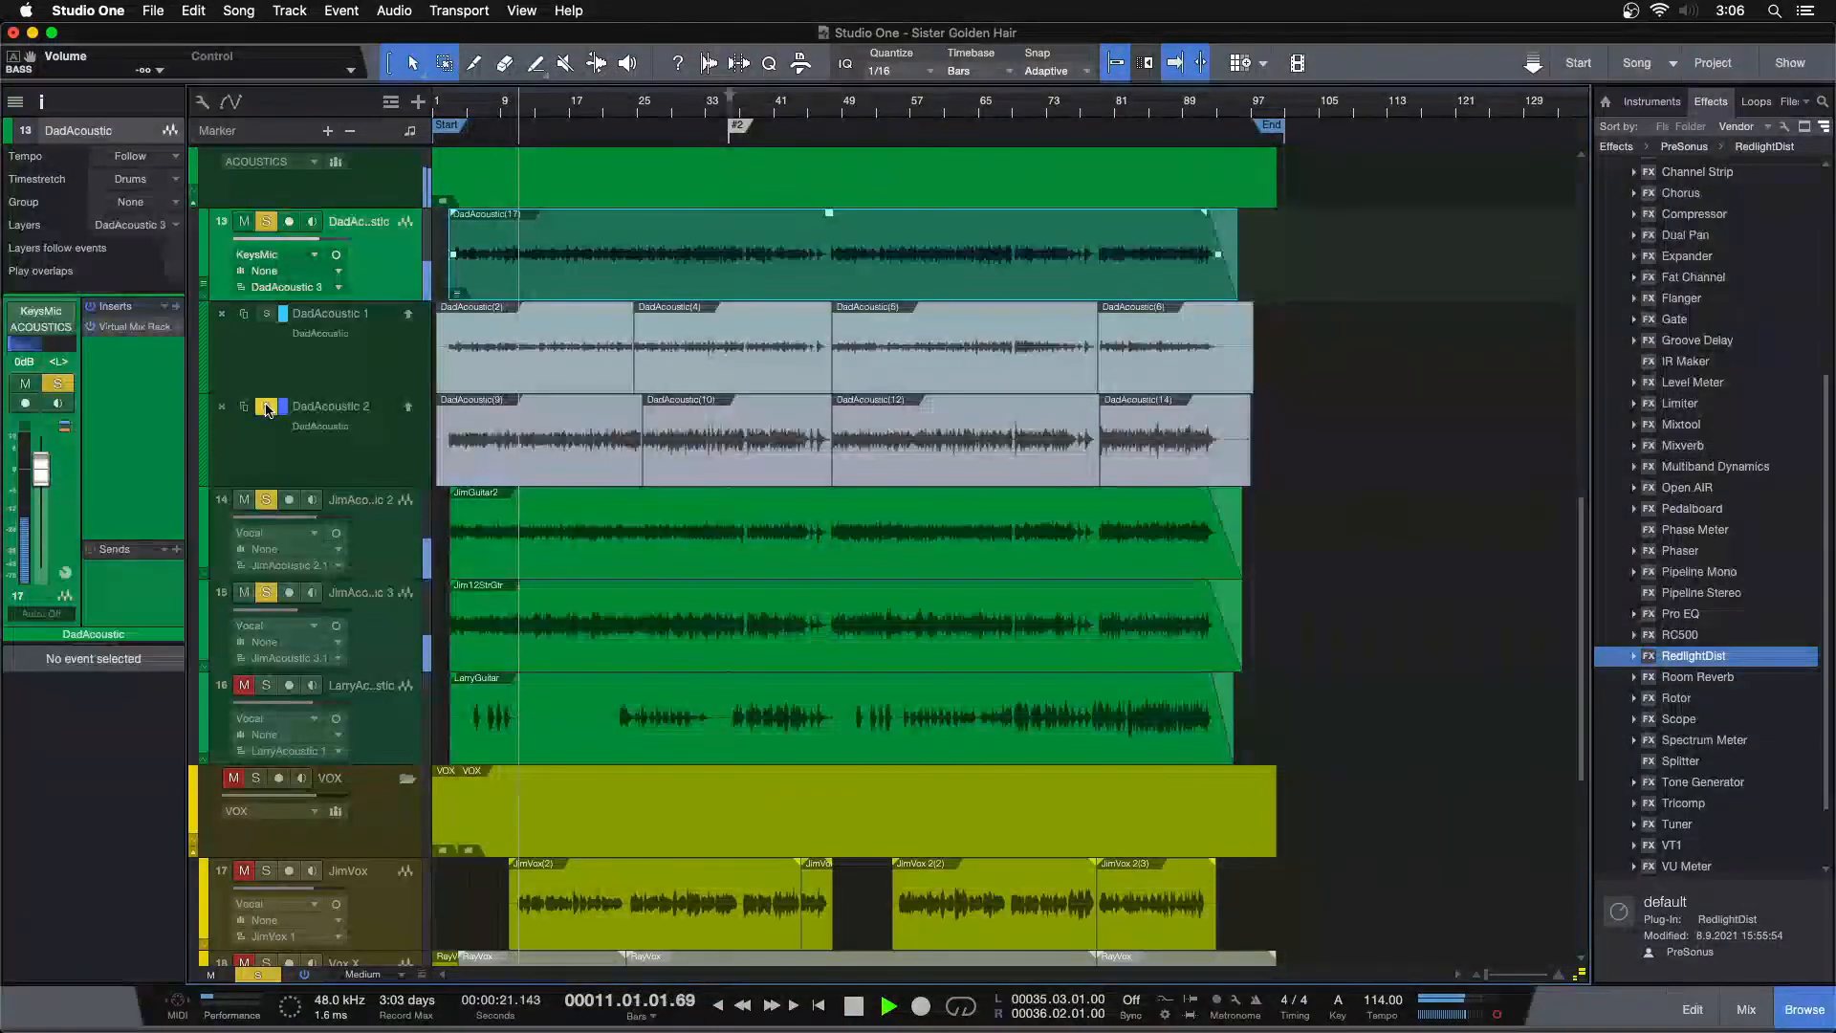
{"action": "left_click", "coordinate": [268, 593]}
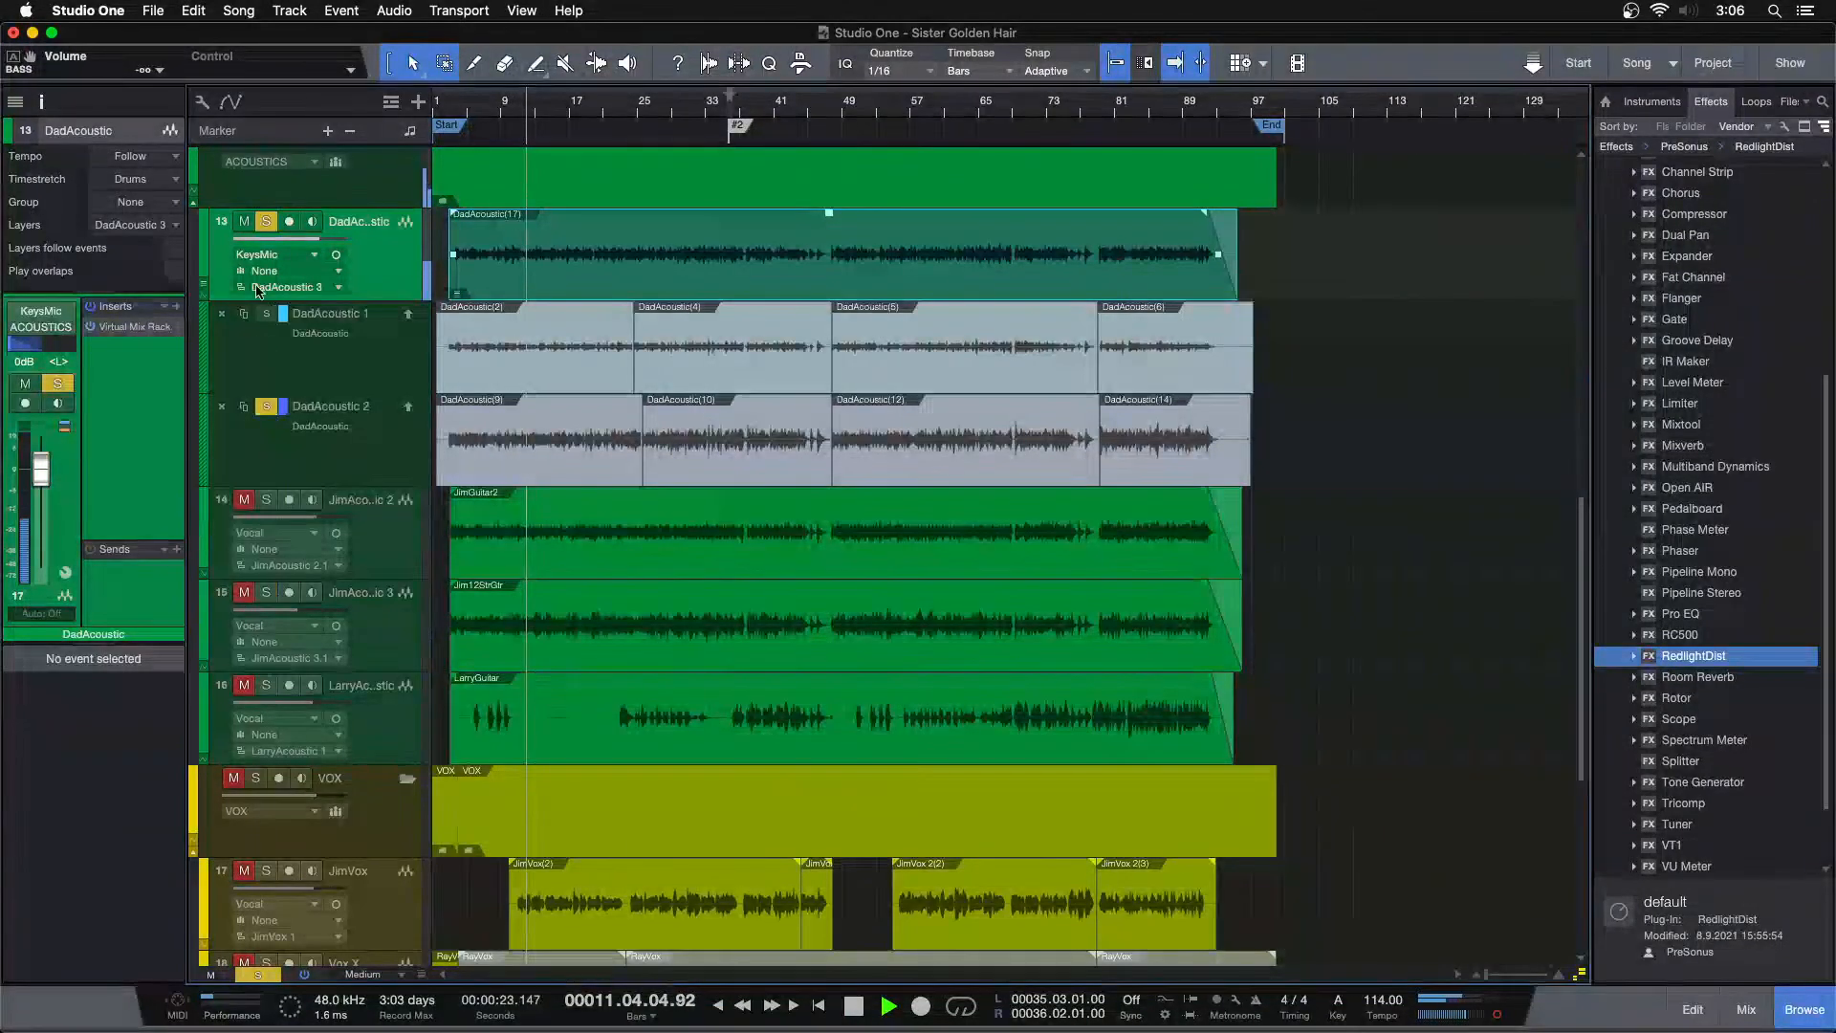
{"action": "left_click", "coordinate": [266, 315]}
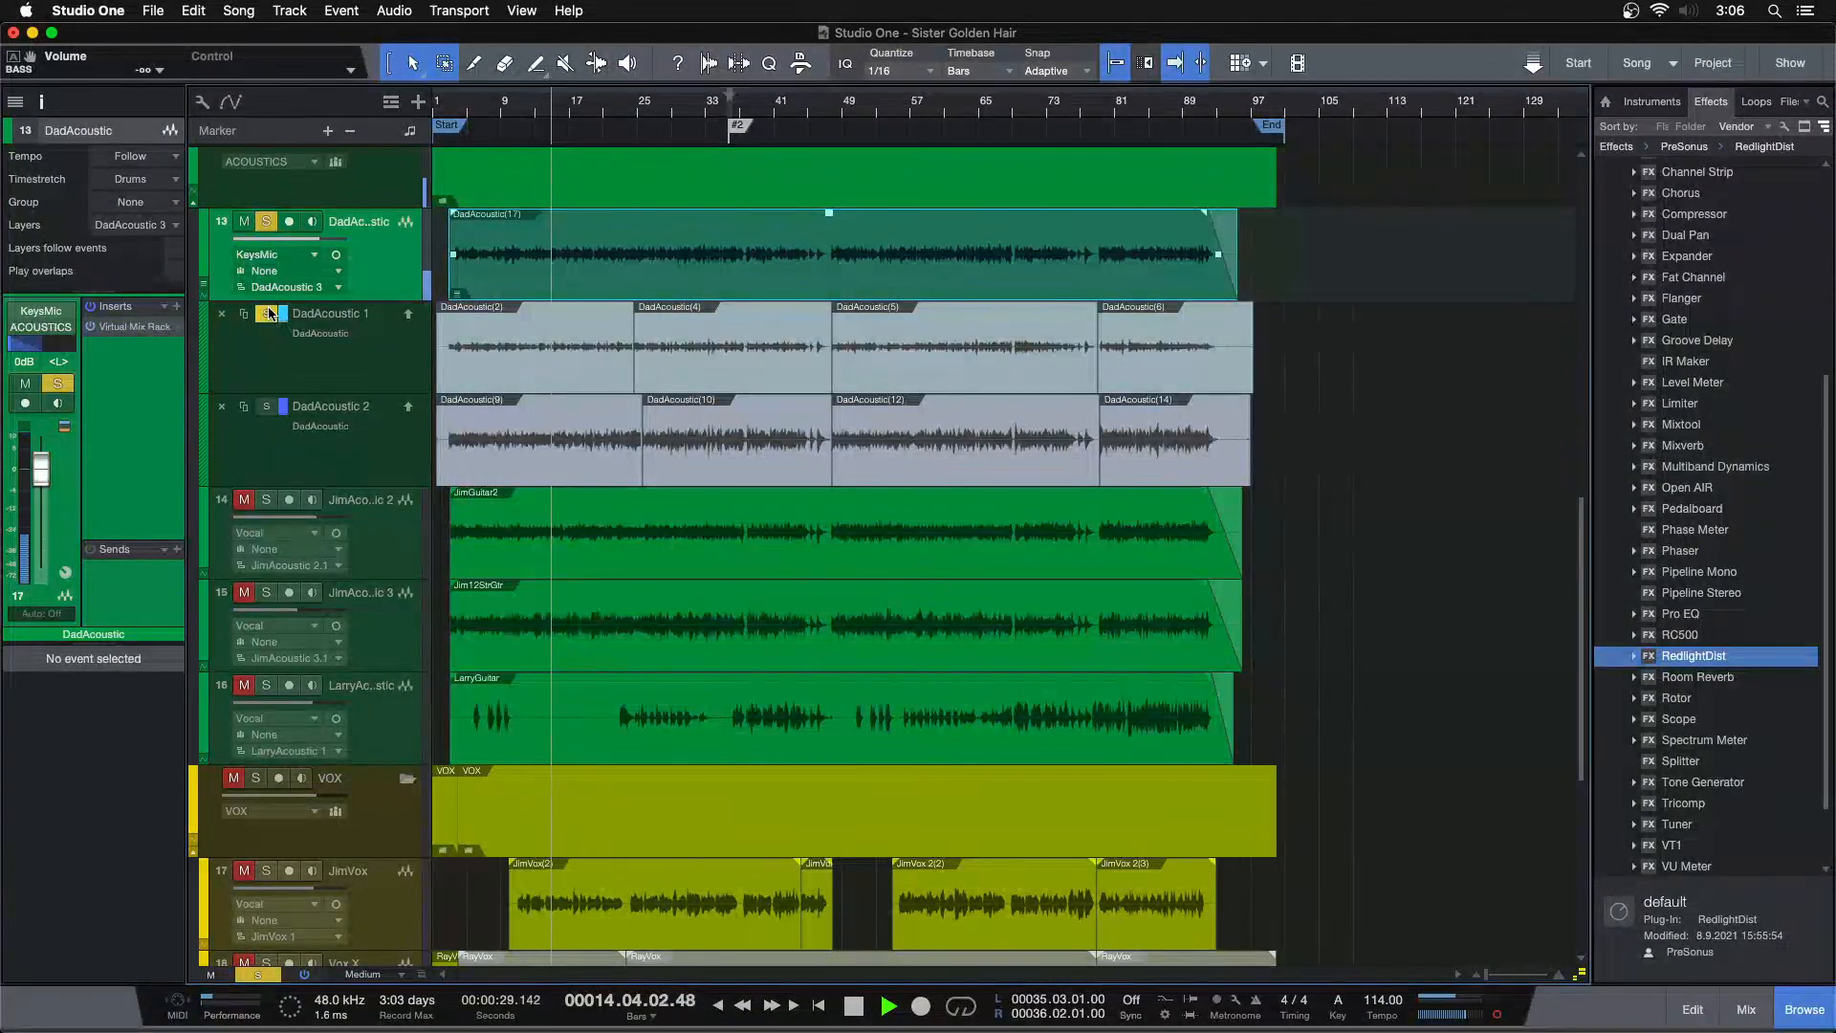
{"action": "left_click", "coordinate": [268, 314]}
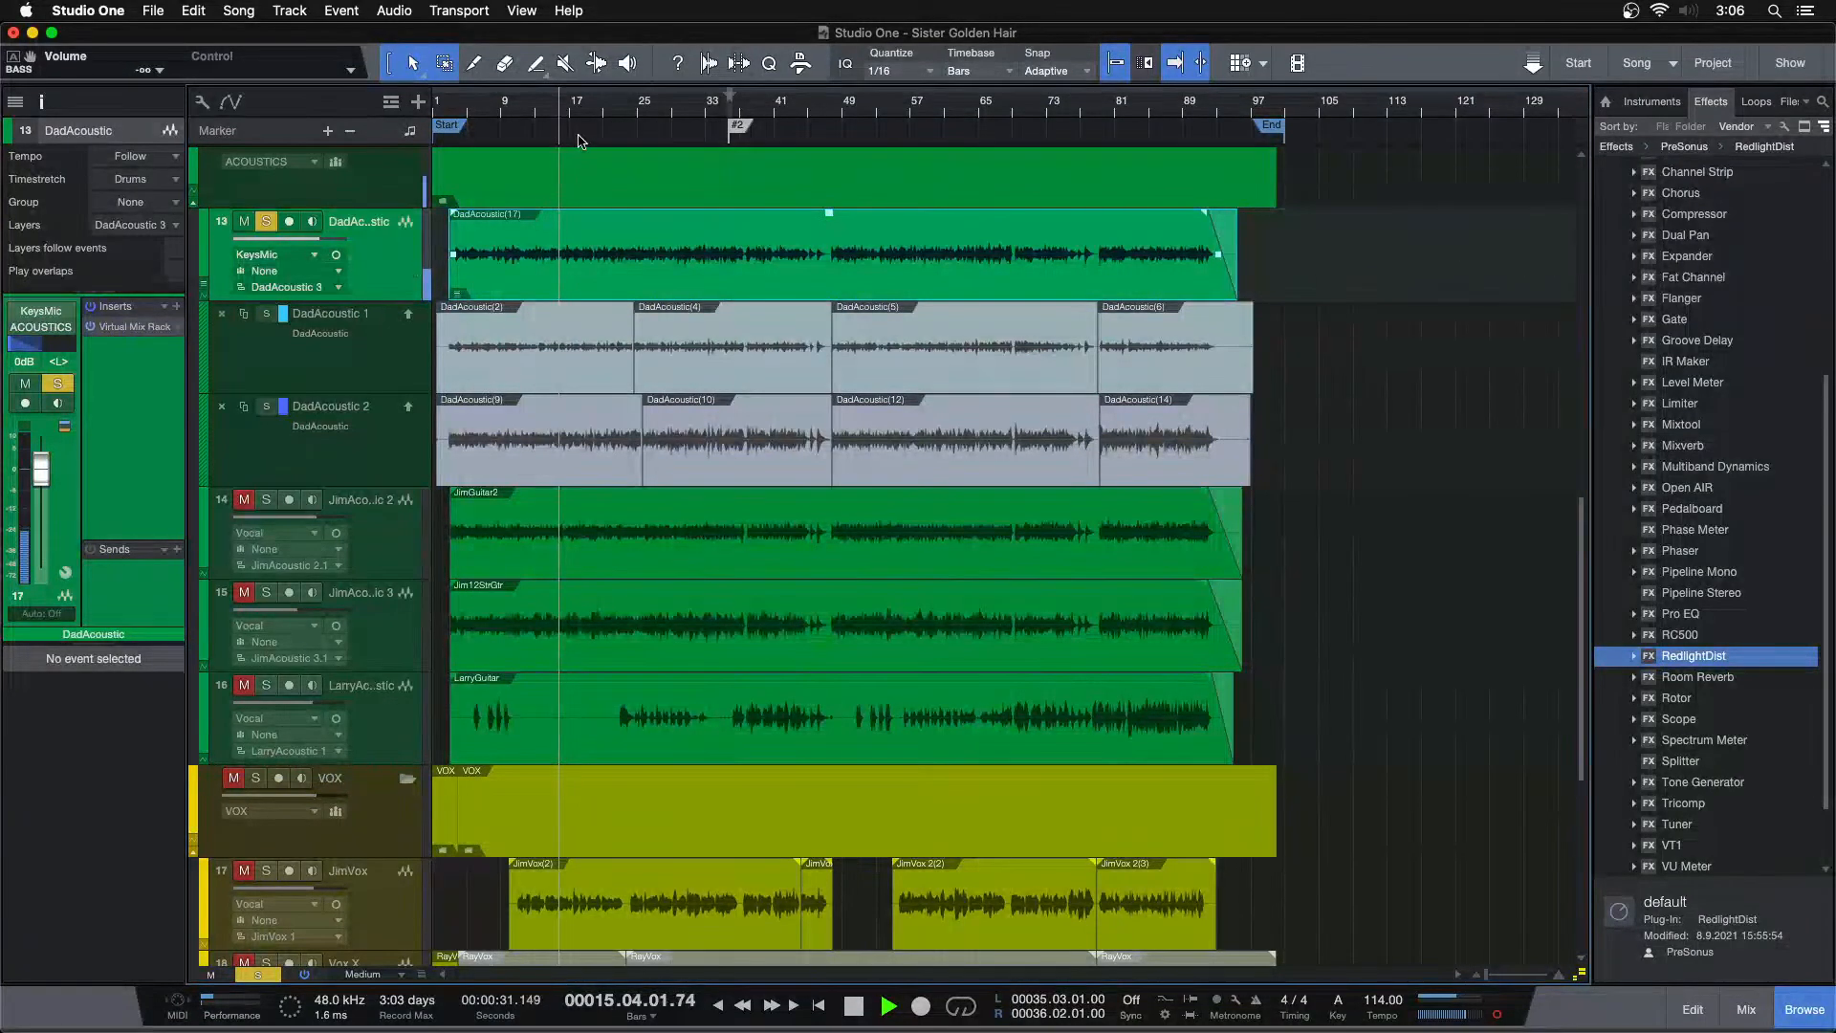
{"action": "left_click", "coordinate": [266, 408]}
{"action": "left_click", "coordinate": [458, 112]}
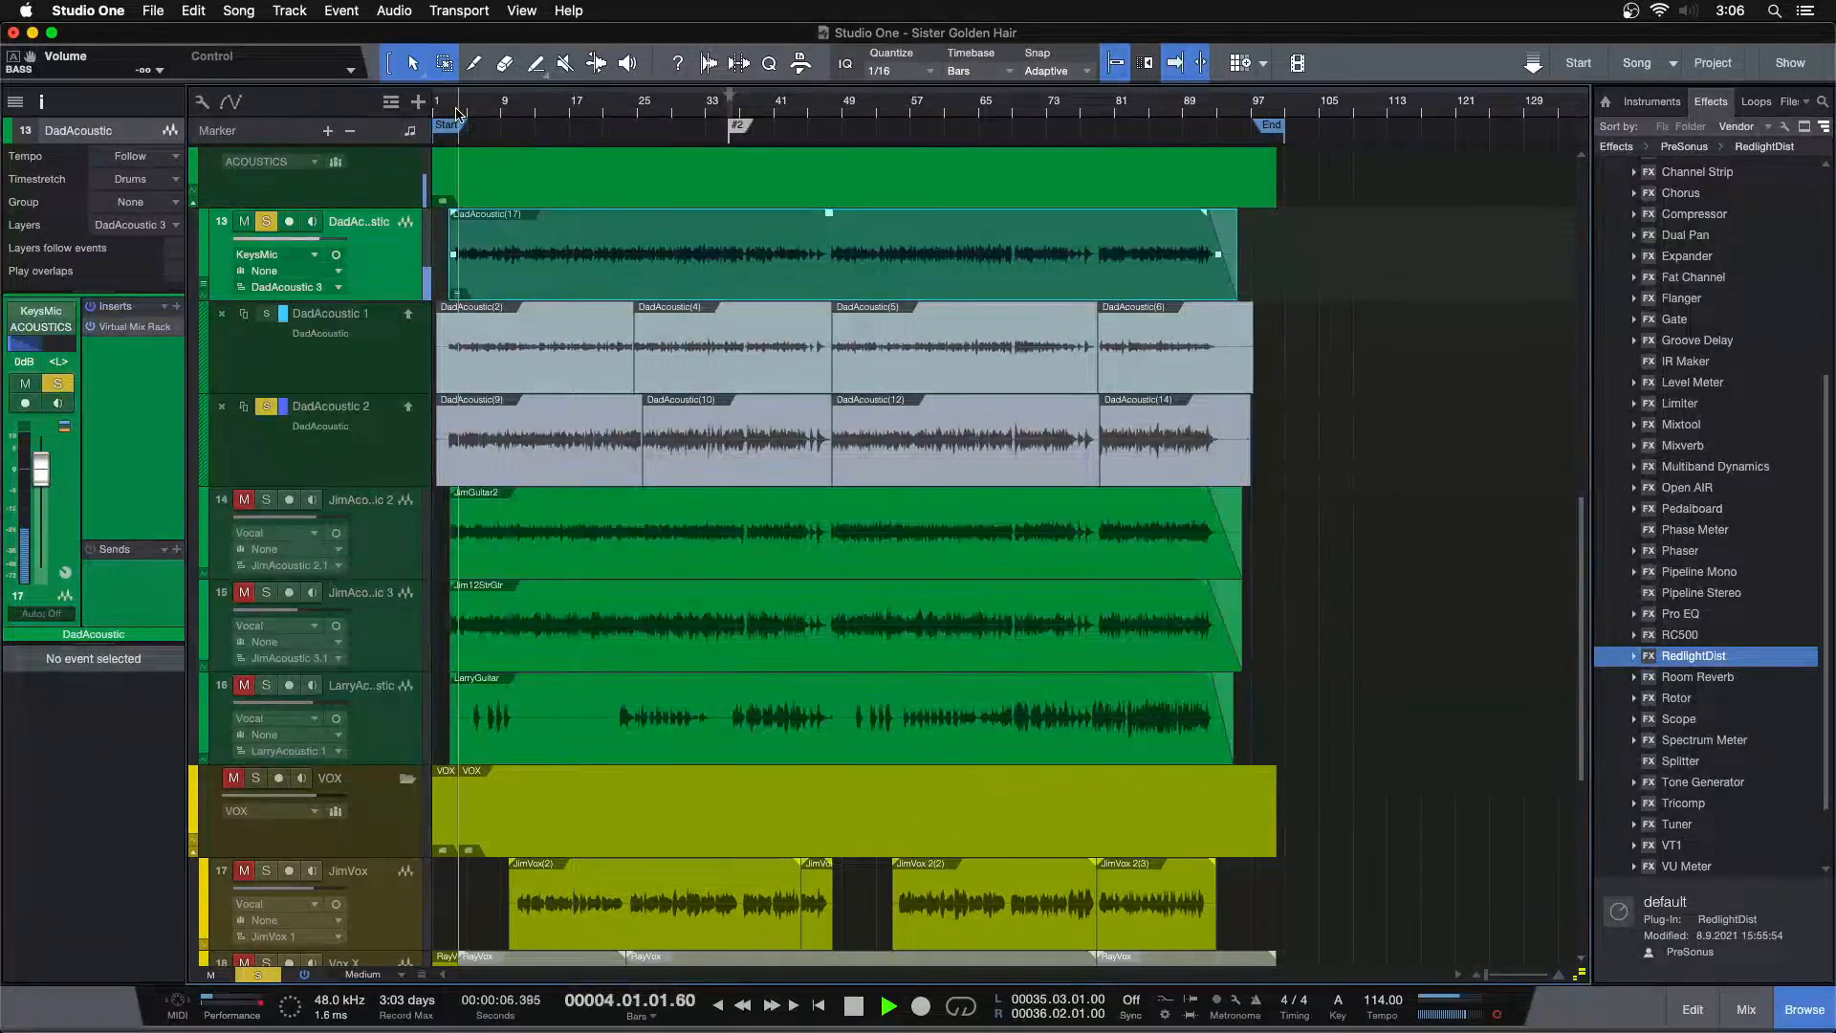
{"action": "left_click", "coordinate": [266, 409]}
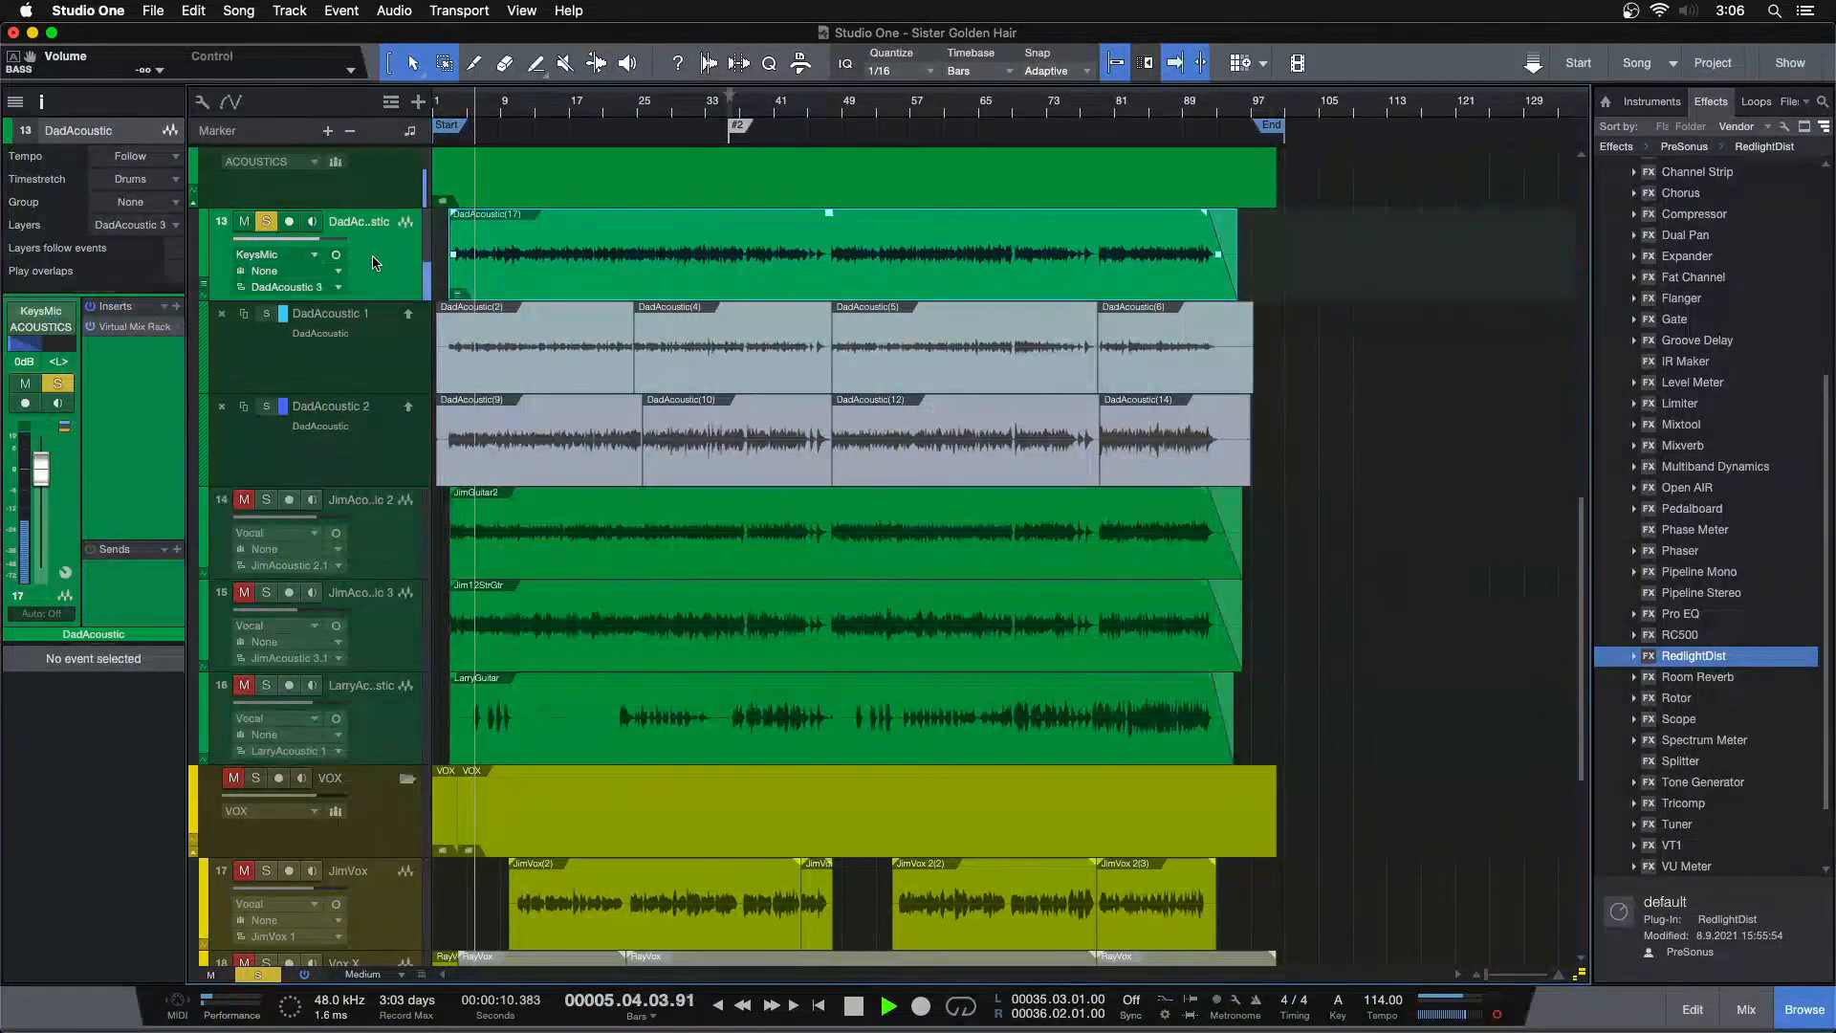
Rename the DadAcoustic layers Take 1 and Take 2 and duplicate the active comp layer
{"action": "double_click", "coordinate": [343, 316]}
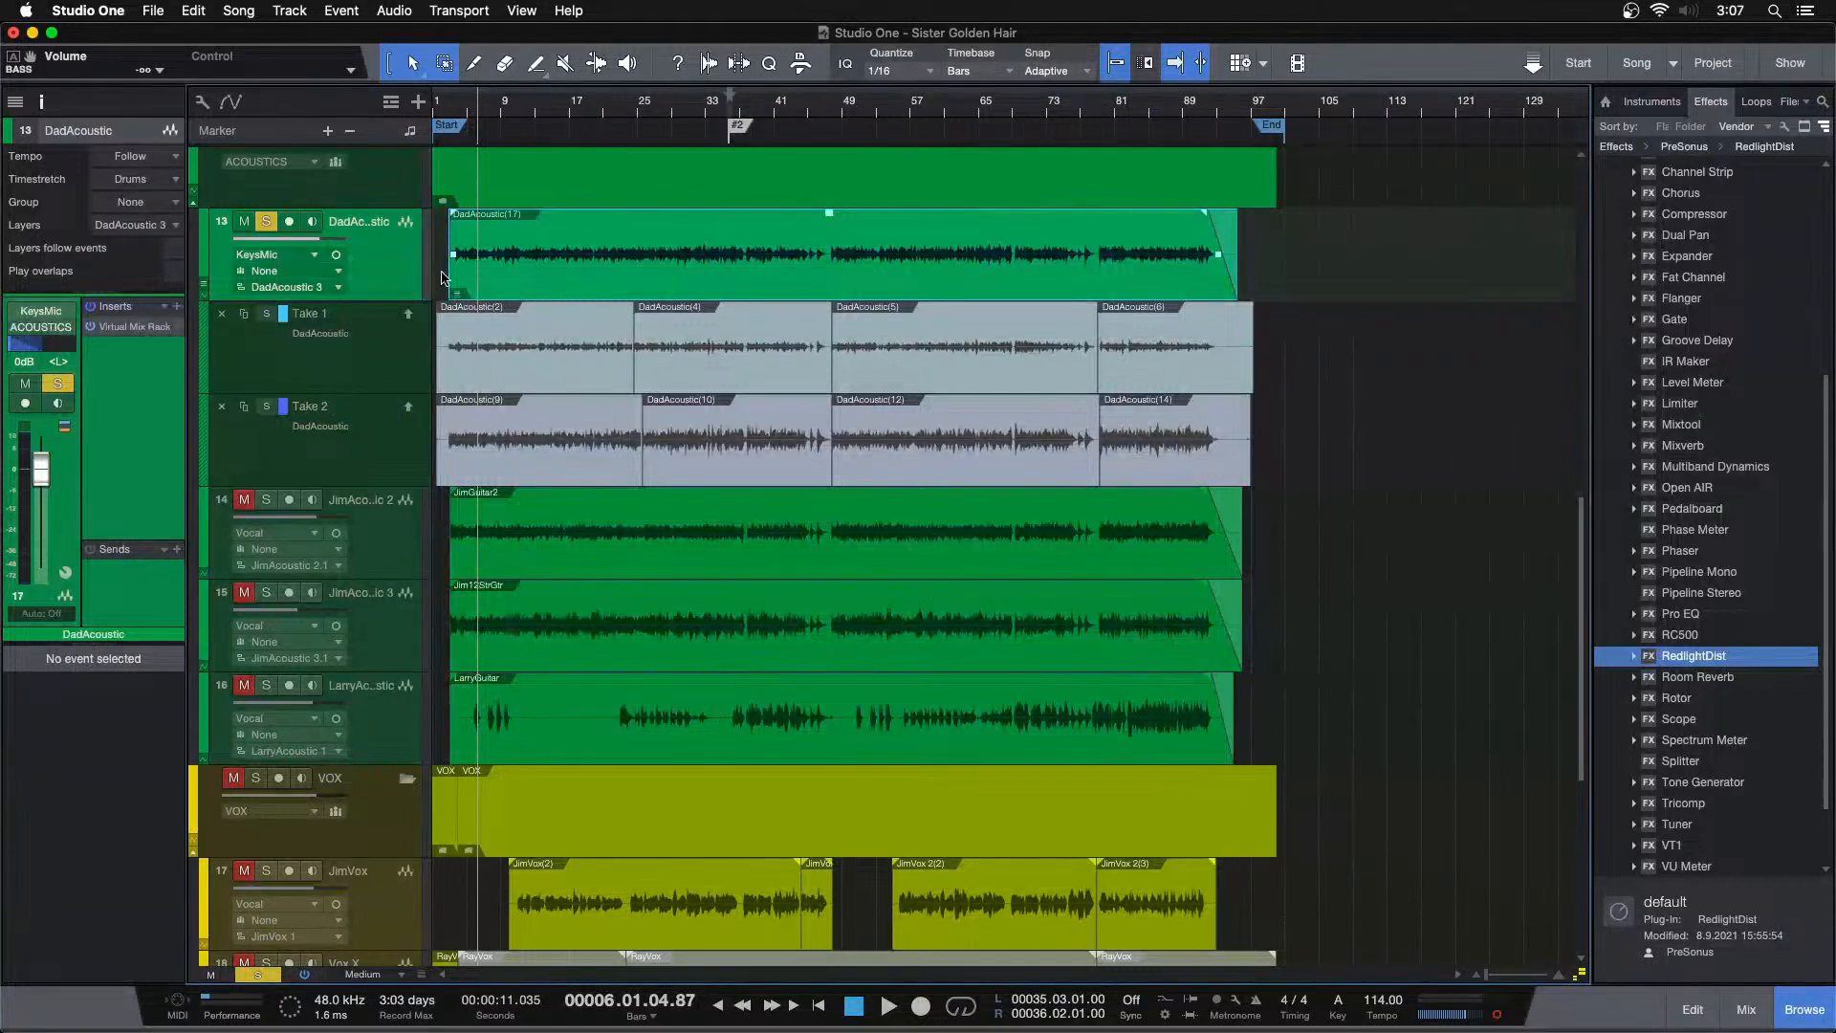
{"action": "right_click", "coordinate": [405, 243]}
{"action": "mouse_move", "coordinate": [660, 540]}
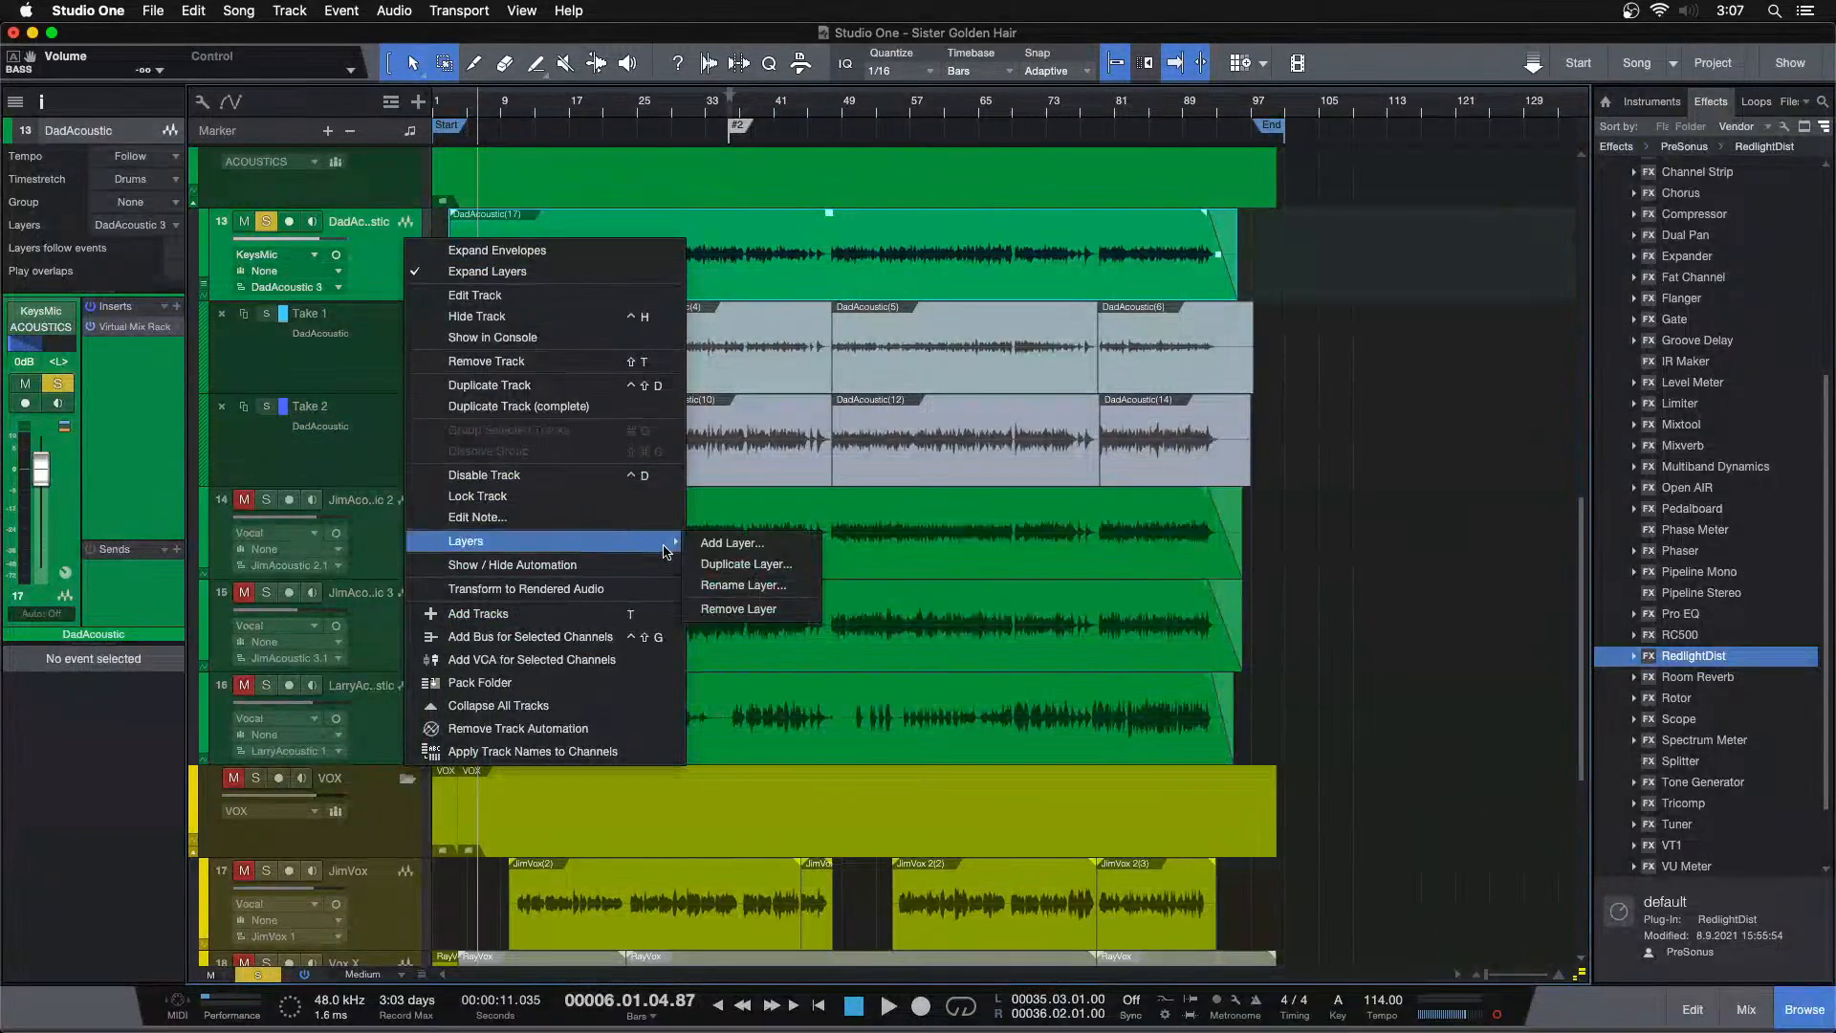
{"action": "left_click", "coordinate": [736, 565]}
{"action": "left_click", "coordinate": [993, 351]}
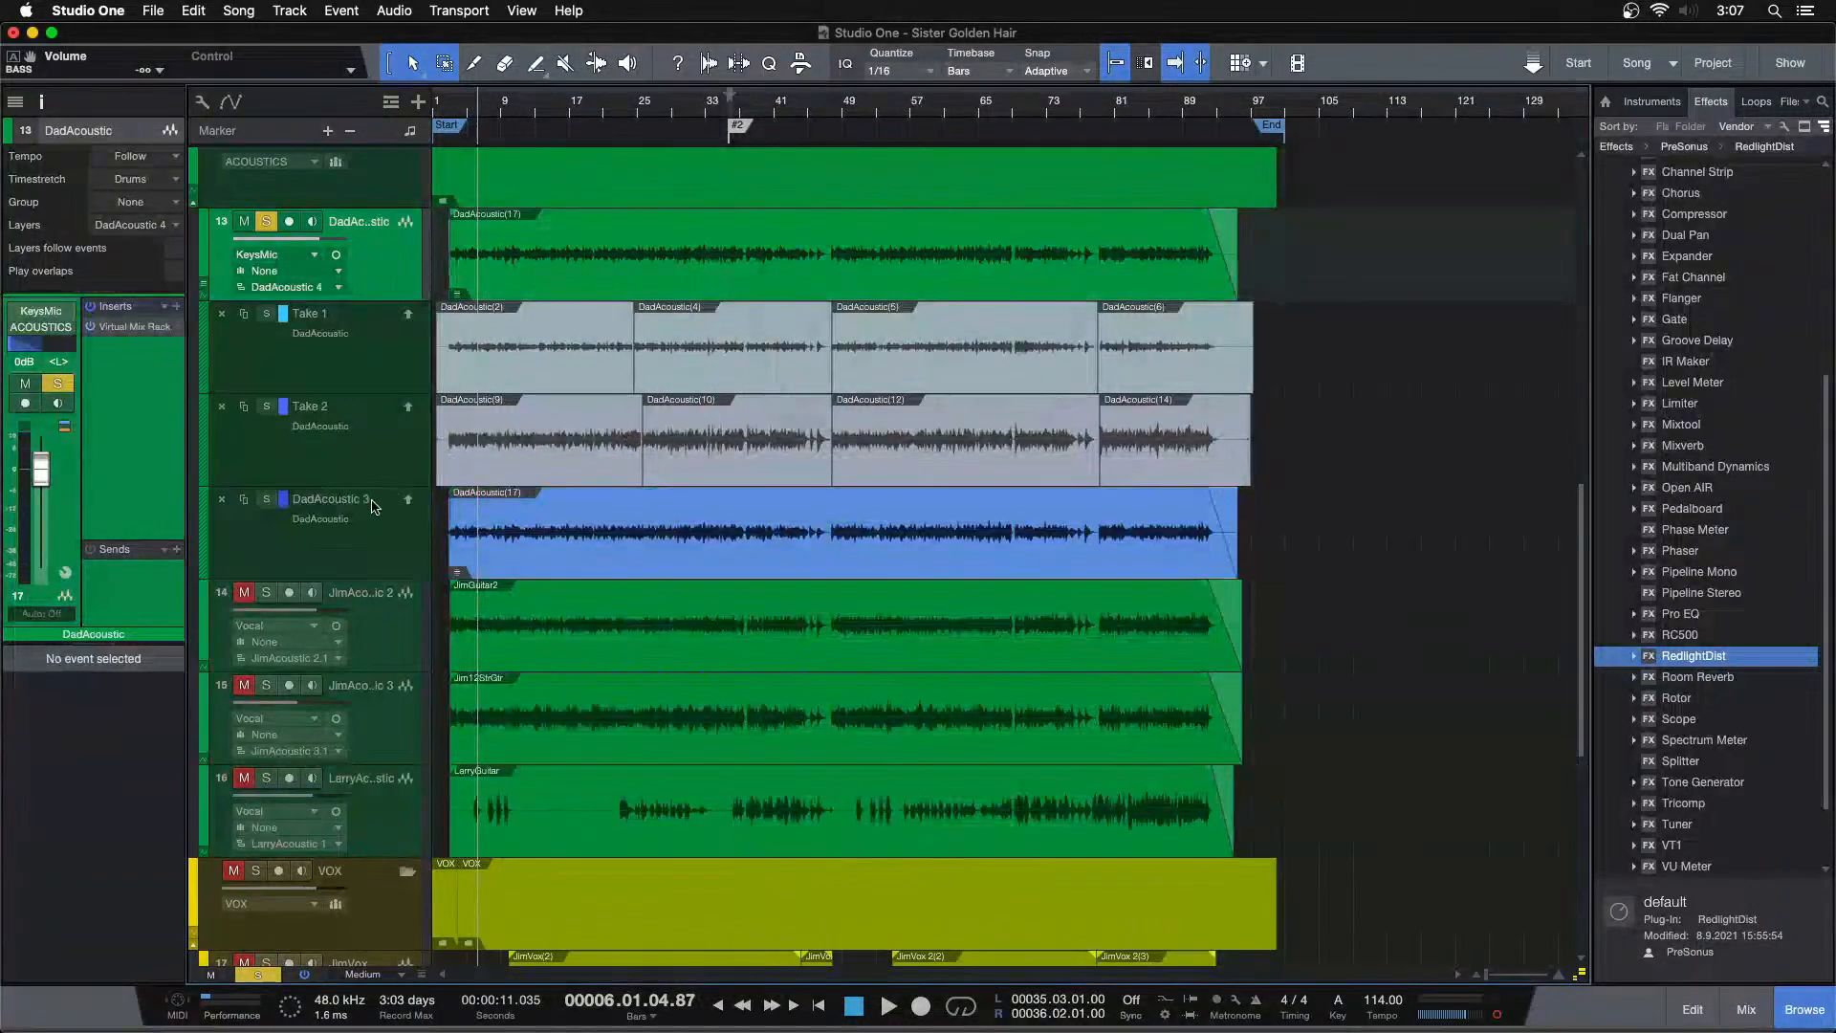
Rename the duplicated layer EDIT and collapse the DadAcoustic track's layers
{"action": "double_click", "coordinate": [347, 499]}
{"action": "type", "text": "E"}
{"action": "right_click", "coordinate": [454, 240]}
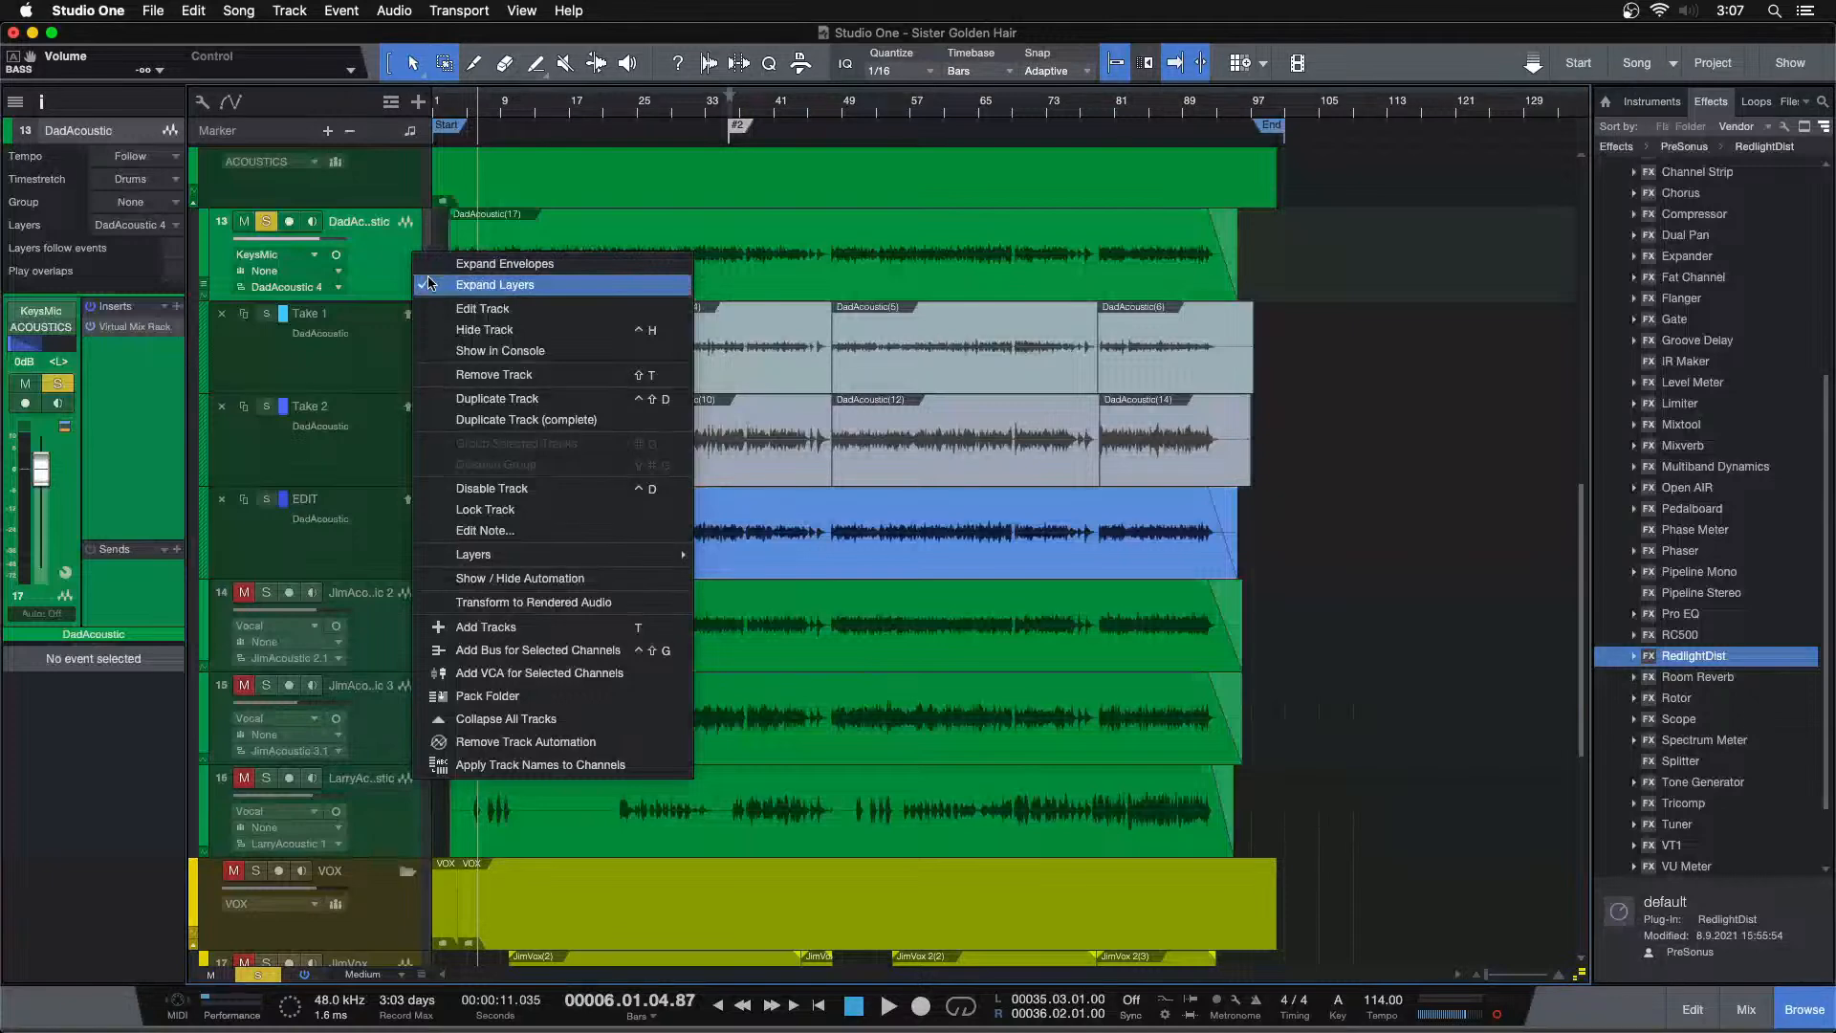
{"action": "left_click", "coordinate": [562, 279]}
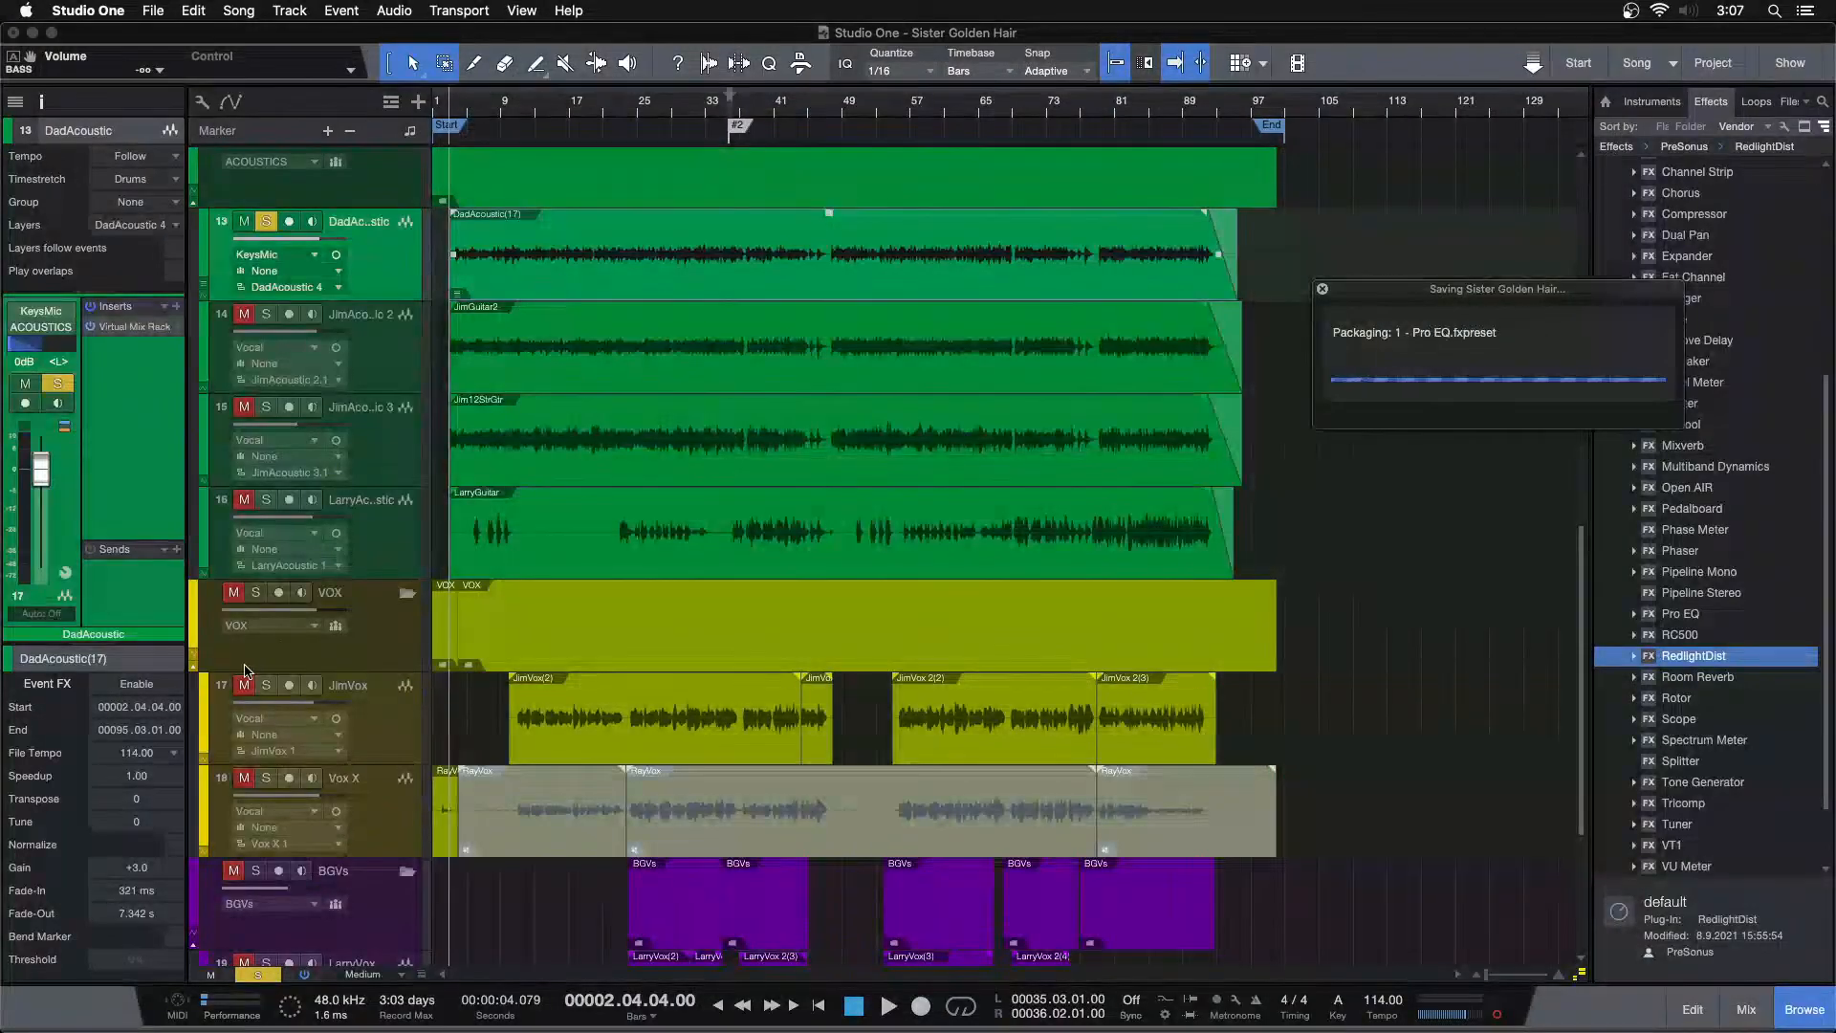
Render the DadAcoustic event's Virtual Mix Rack event effects and remove the Virtual Mix Rack insert from the track
{"action": "left_click", "coordinate": [135, 684]}
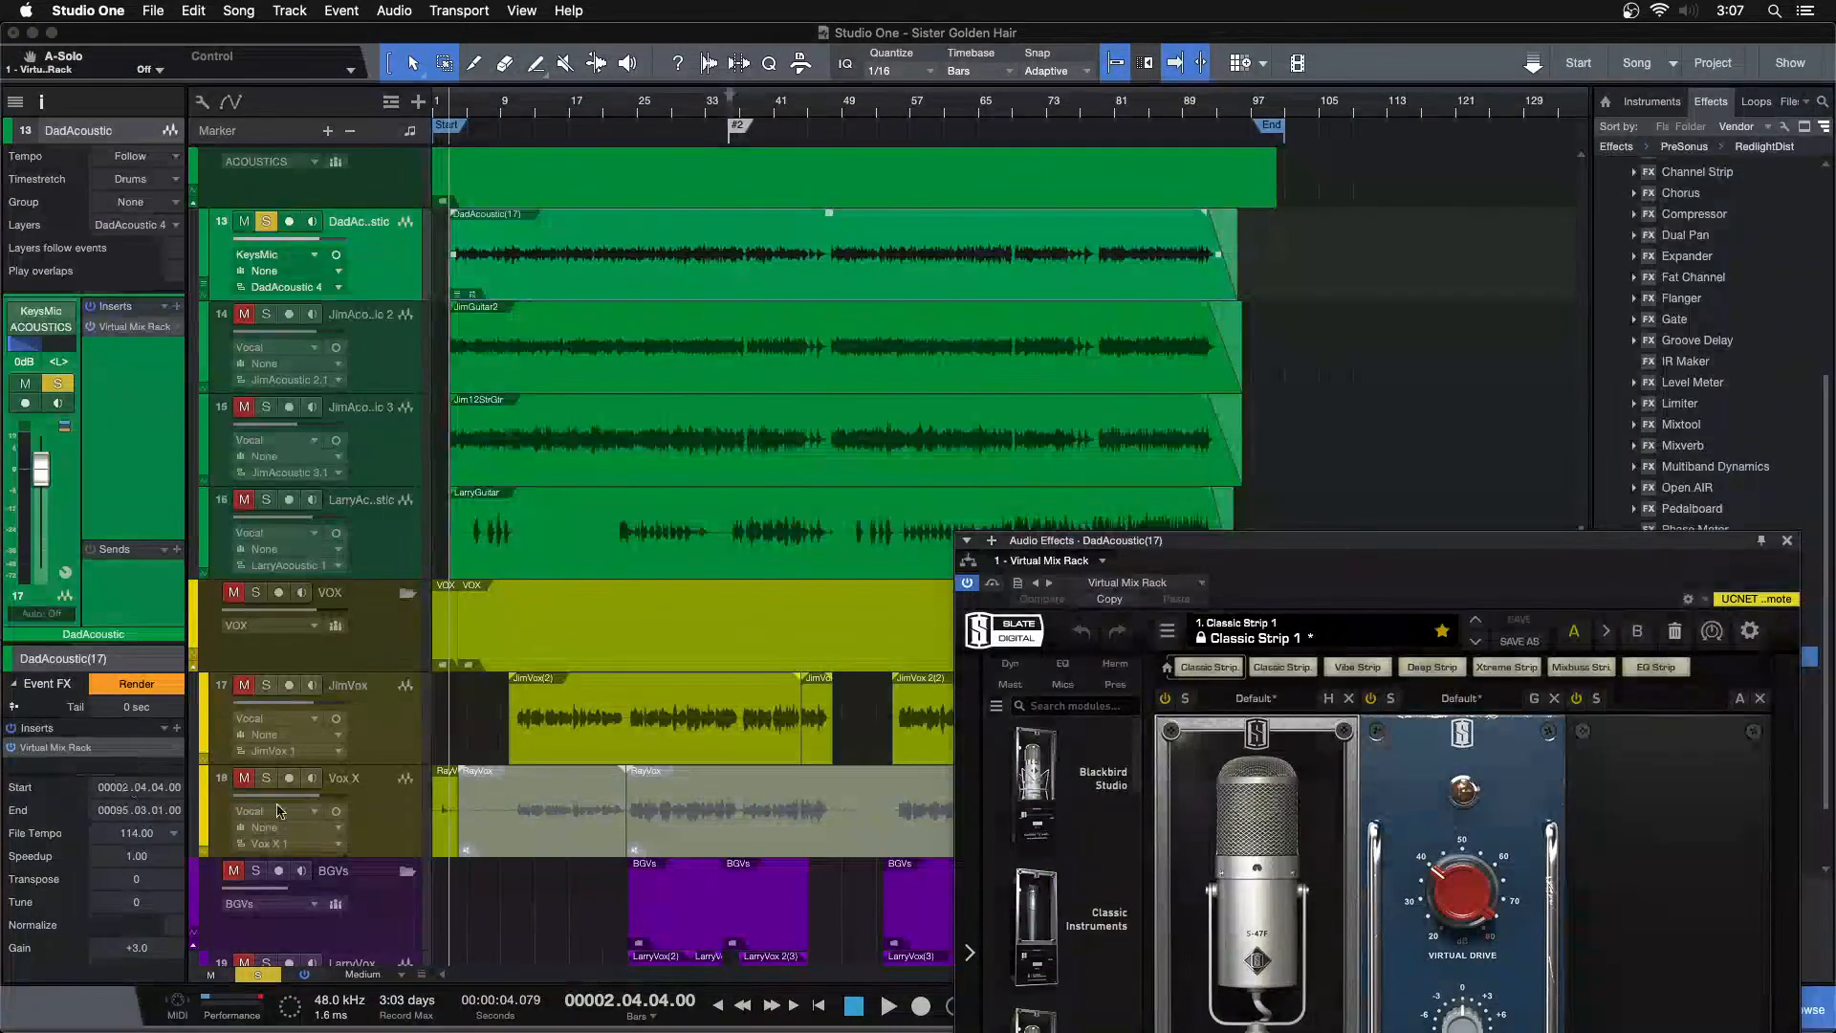
{"action": "left_click_drag", "start_coordinate": [1784, 556], "coordinate": [1704, 299]}
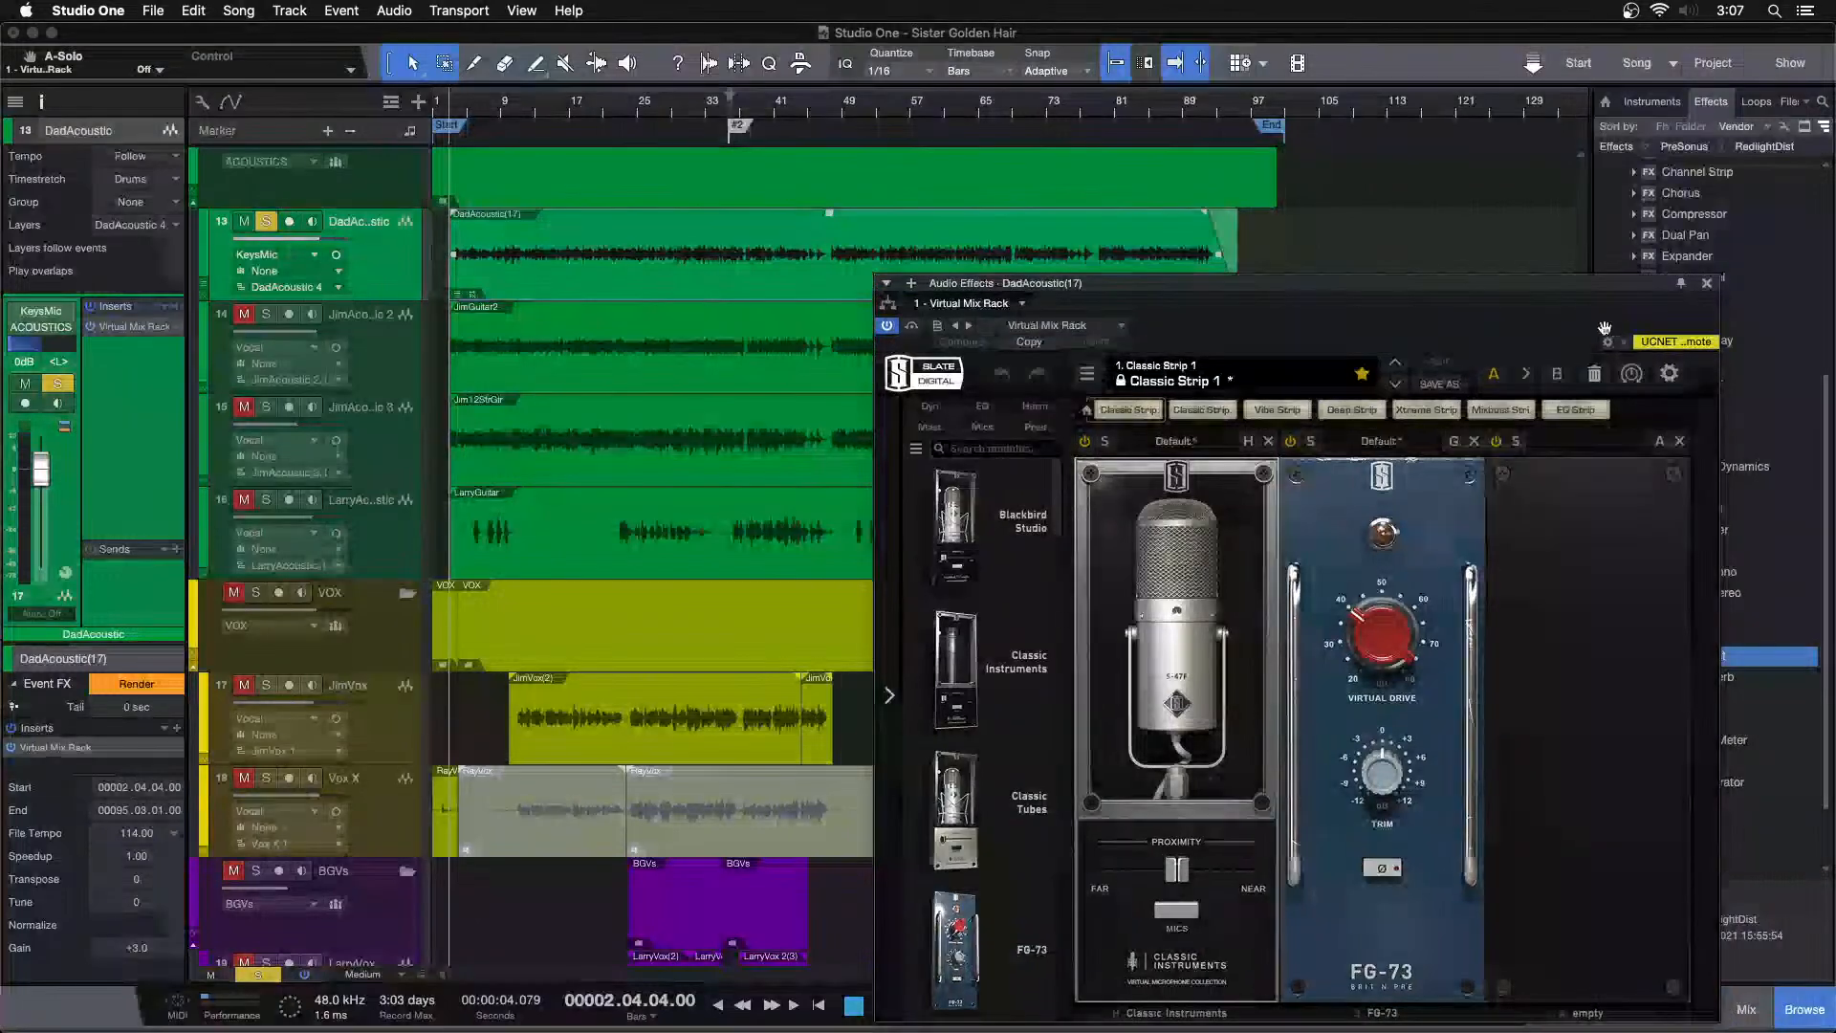
{"action": "left_click", "coordinate": [1706, 286]}
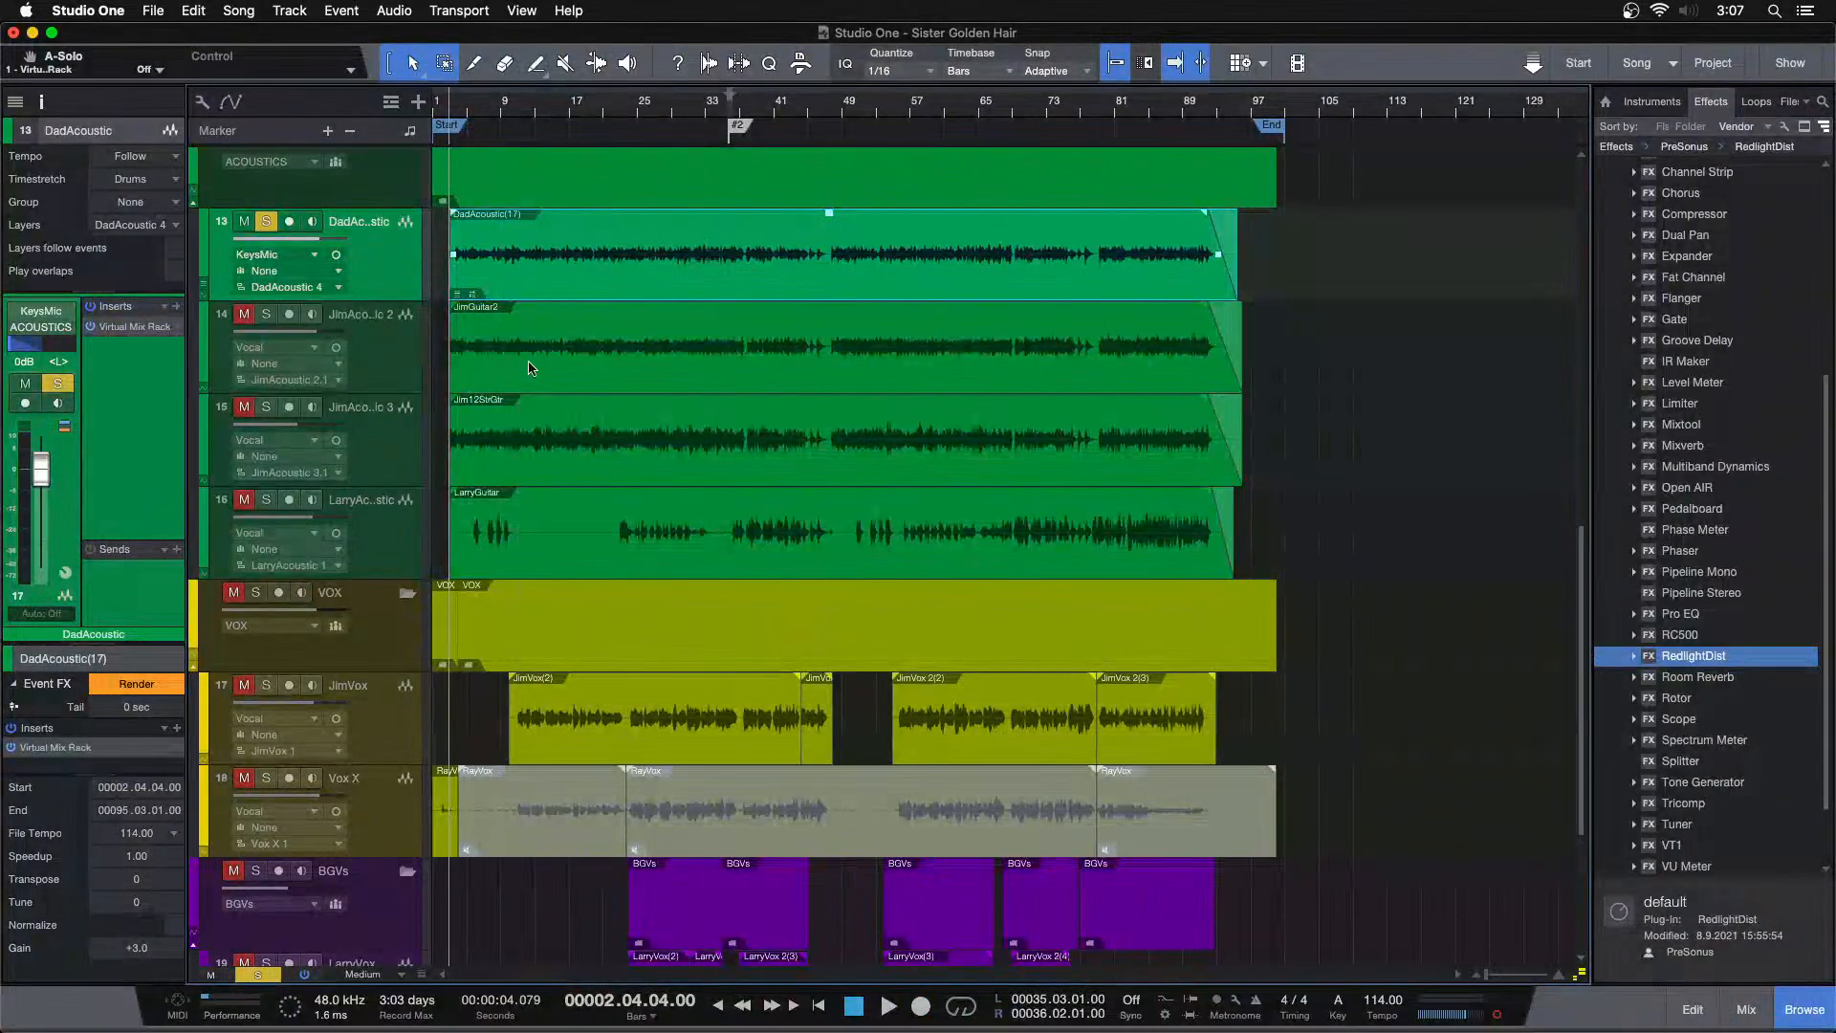
{"action": "left_click", "coordinate": [134, 685]}
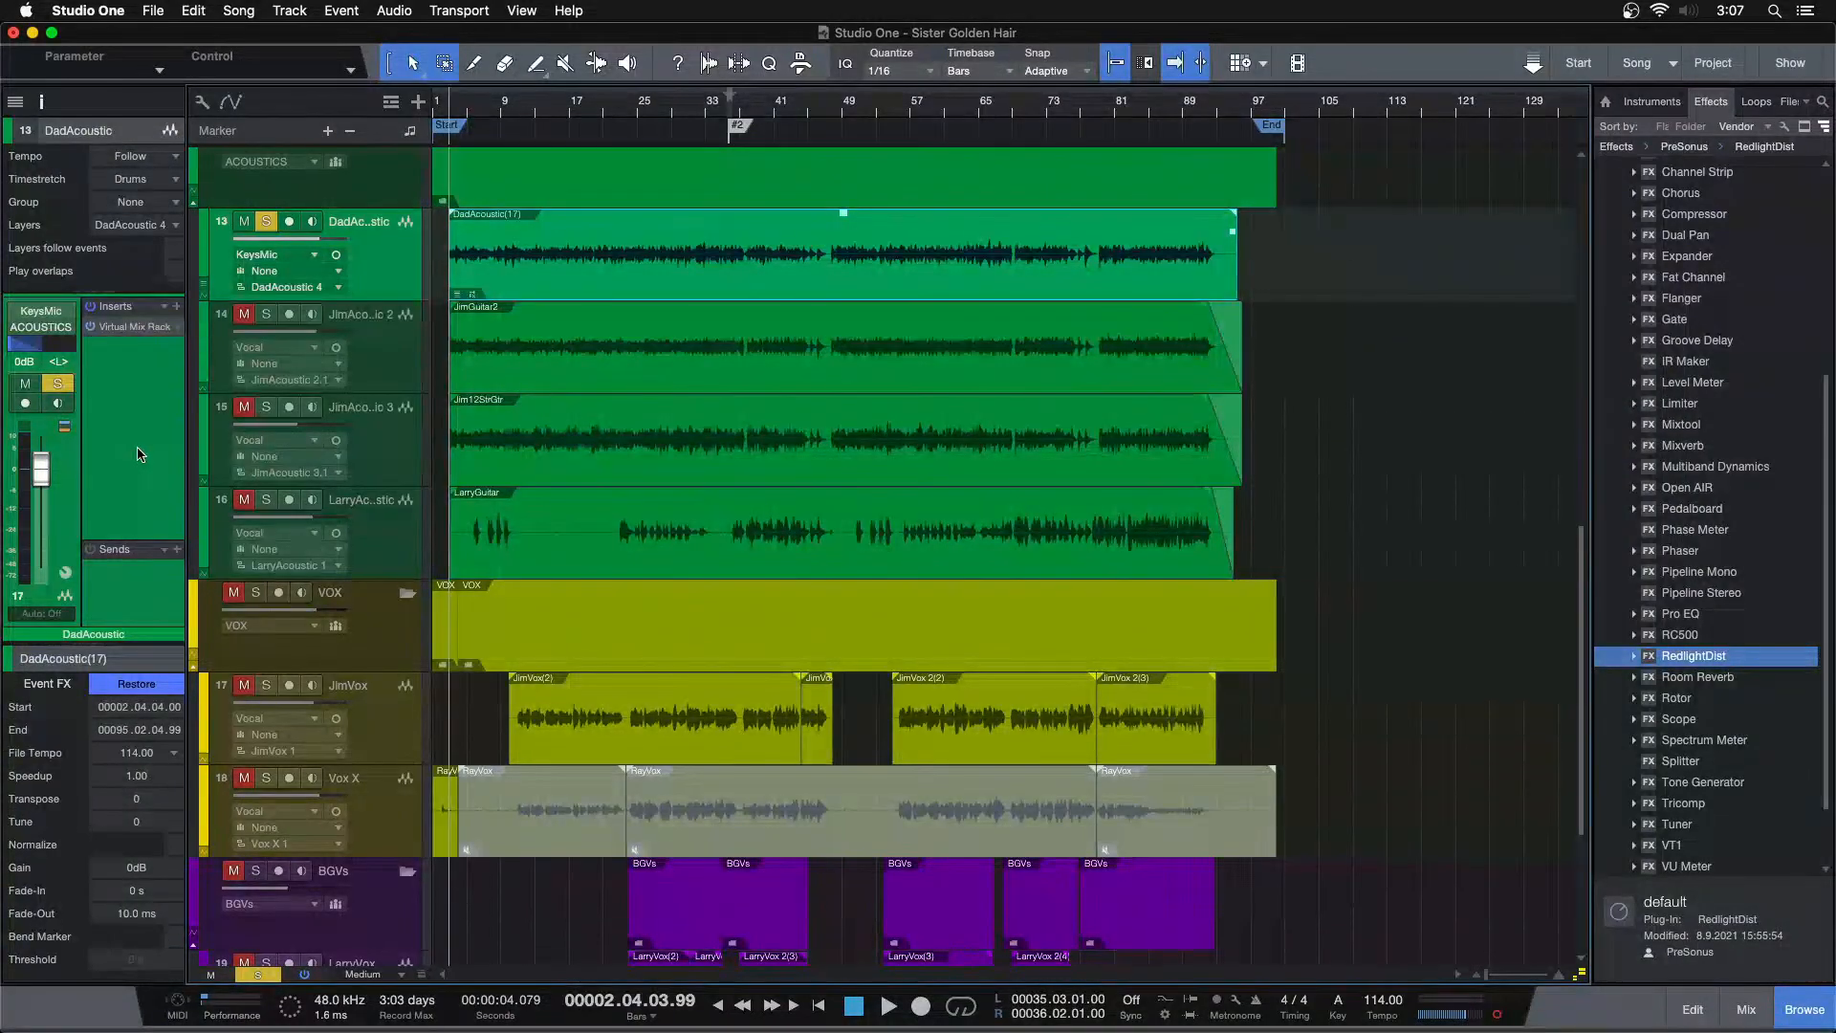
{"action": "right_click", "coordinate": [127, 331]}
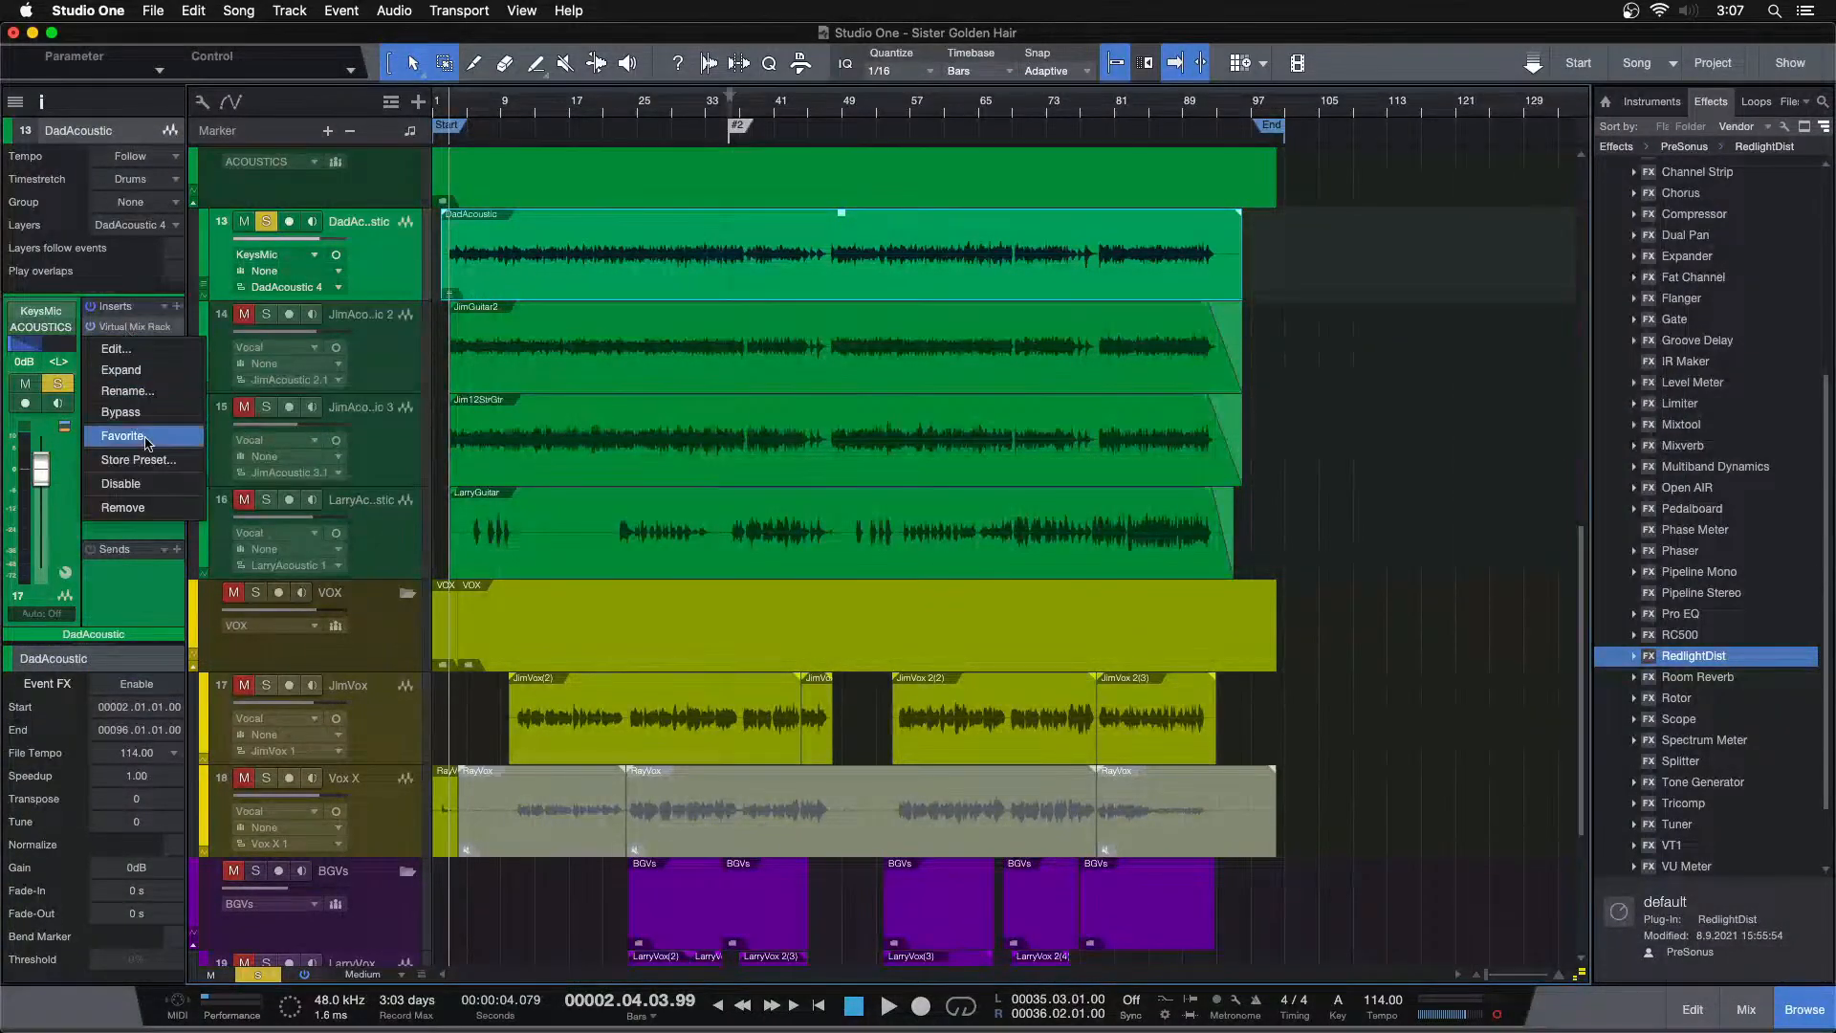
{"action": "left_click", "coordinate": [124, 507]}
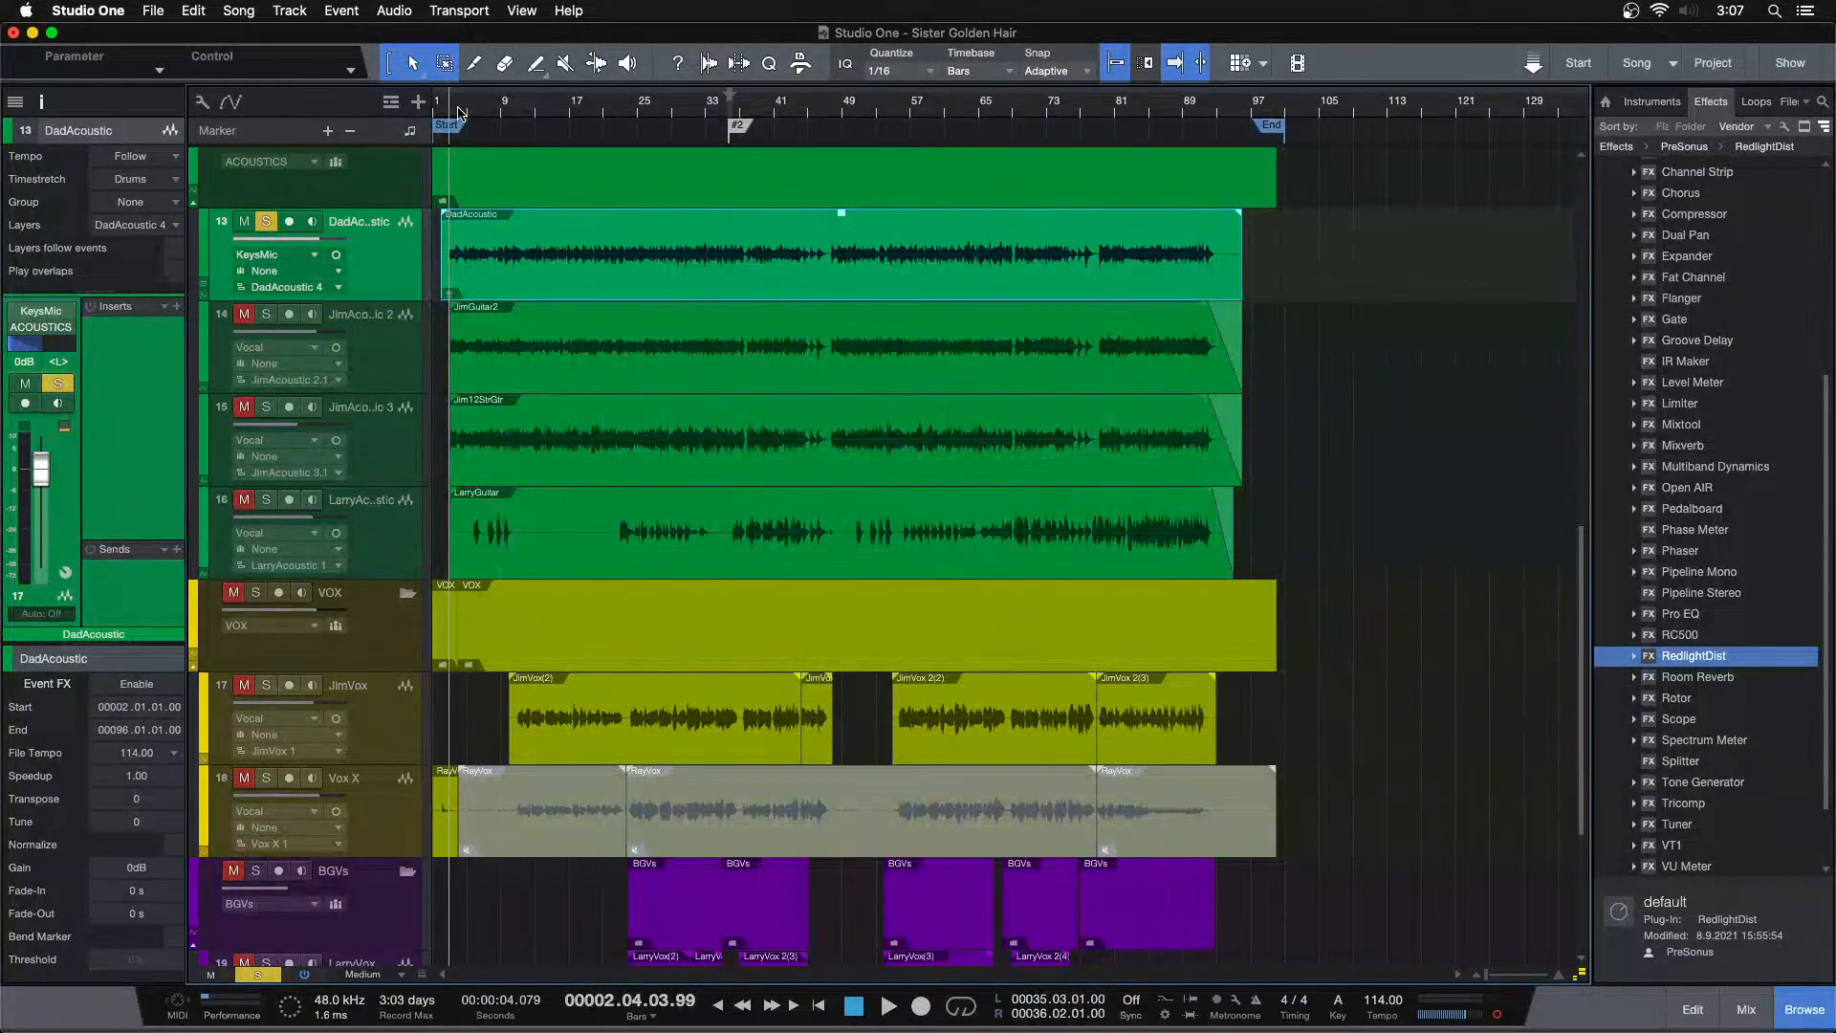
Open the mixer, solo JimAcoustic 2 alongside DadAcoustic, and play the song from bar 50
{"action": "left_click", "coordinate": [612, 103]}
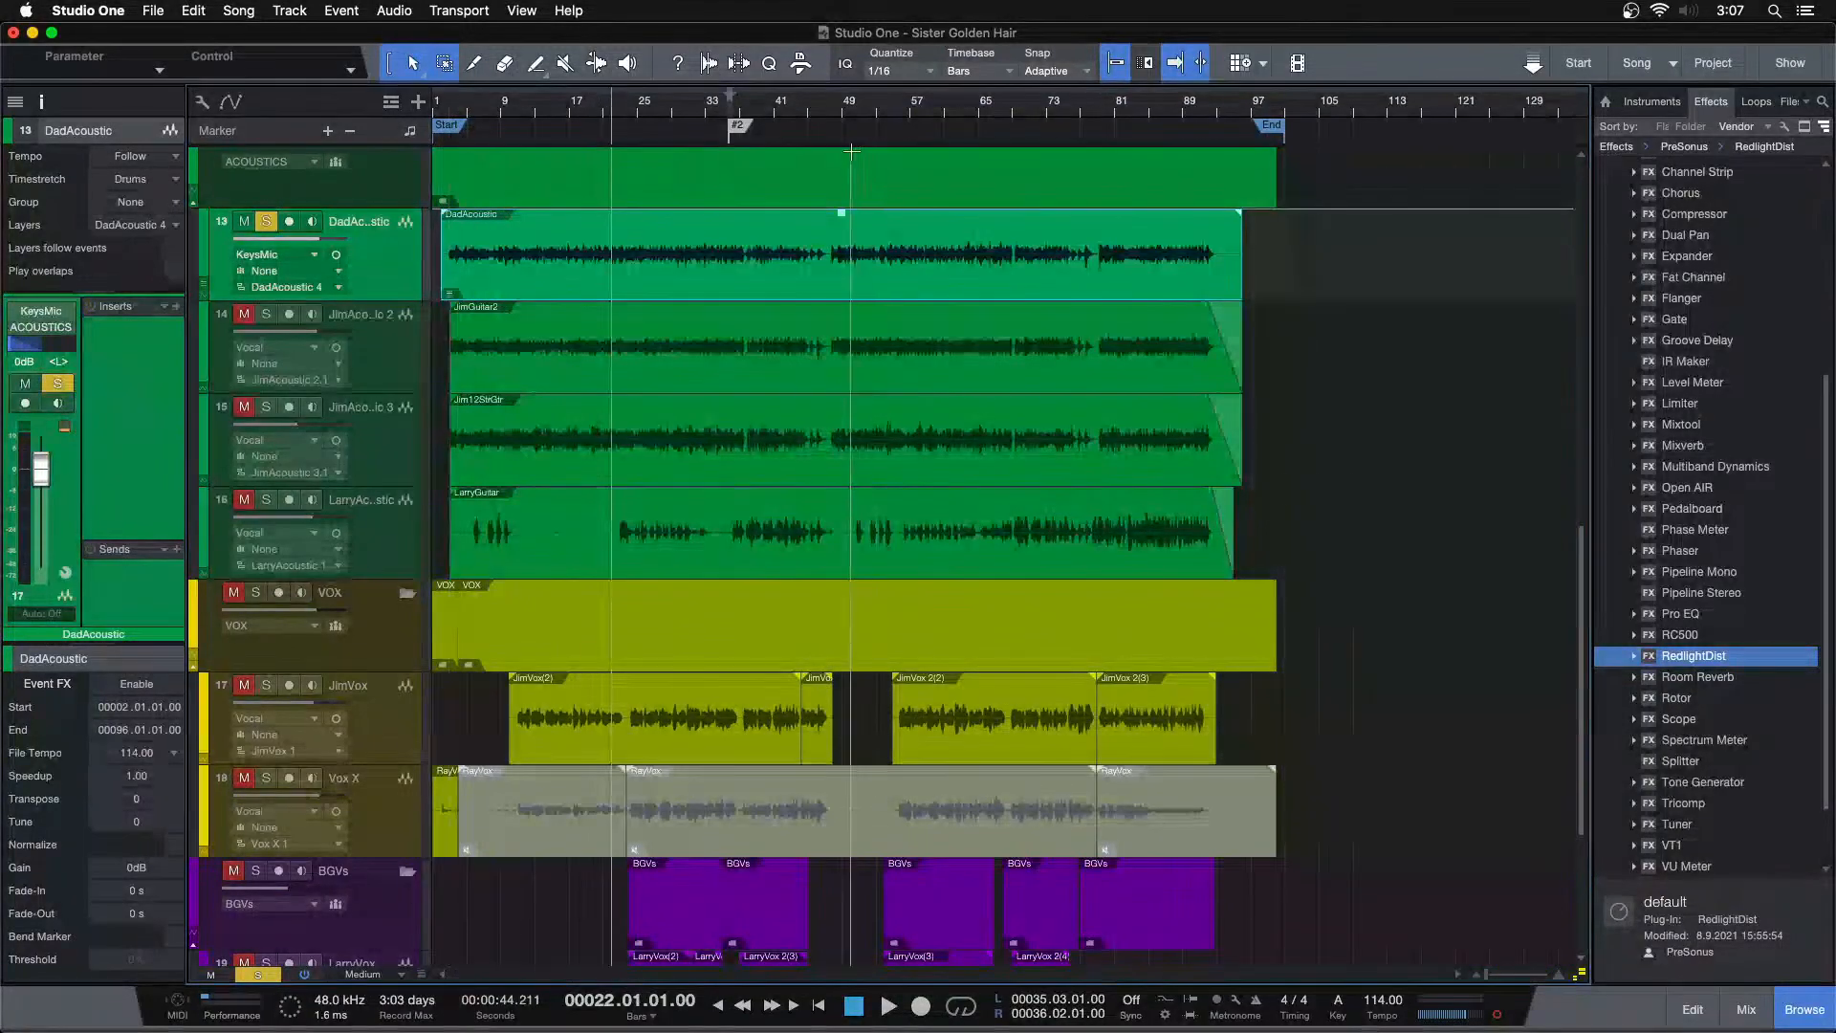
{"action": "left_click", "coordinate": [848, 121]}
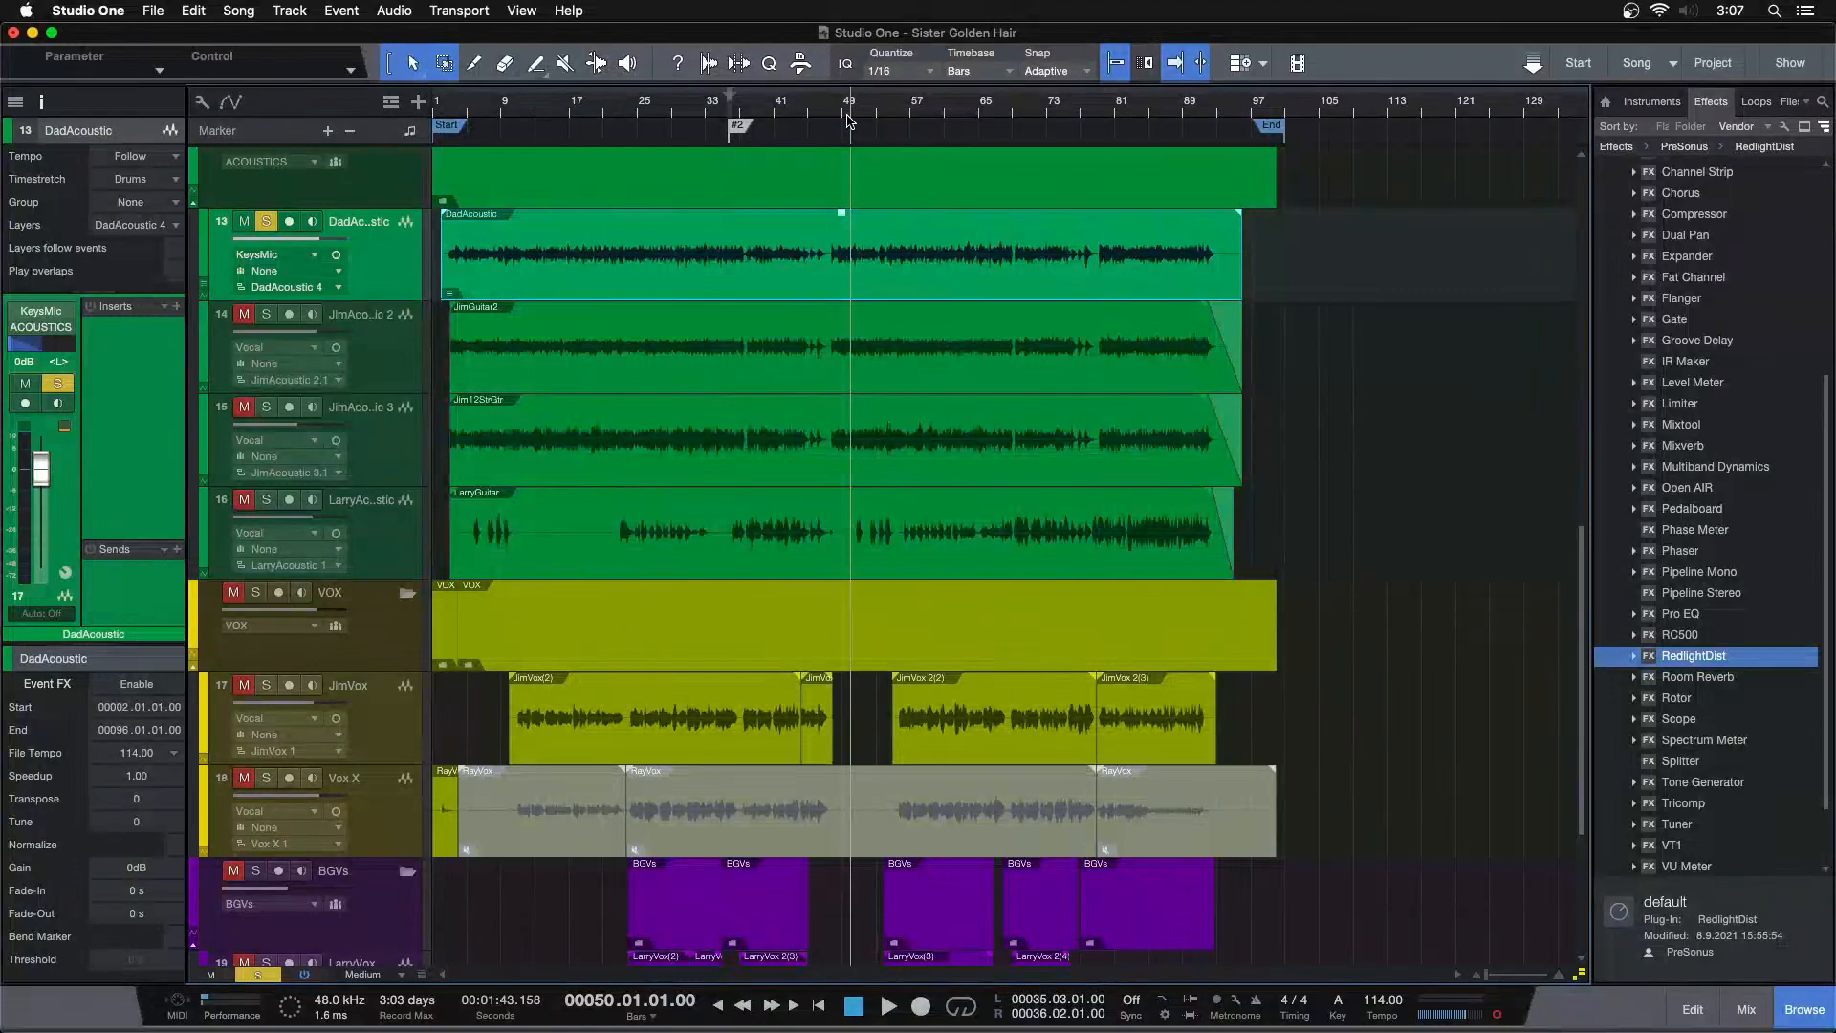
{"action": "key", "text": "F3"}
{"action": "left_click", "coordinate": [928, 574]}
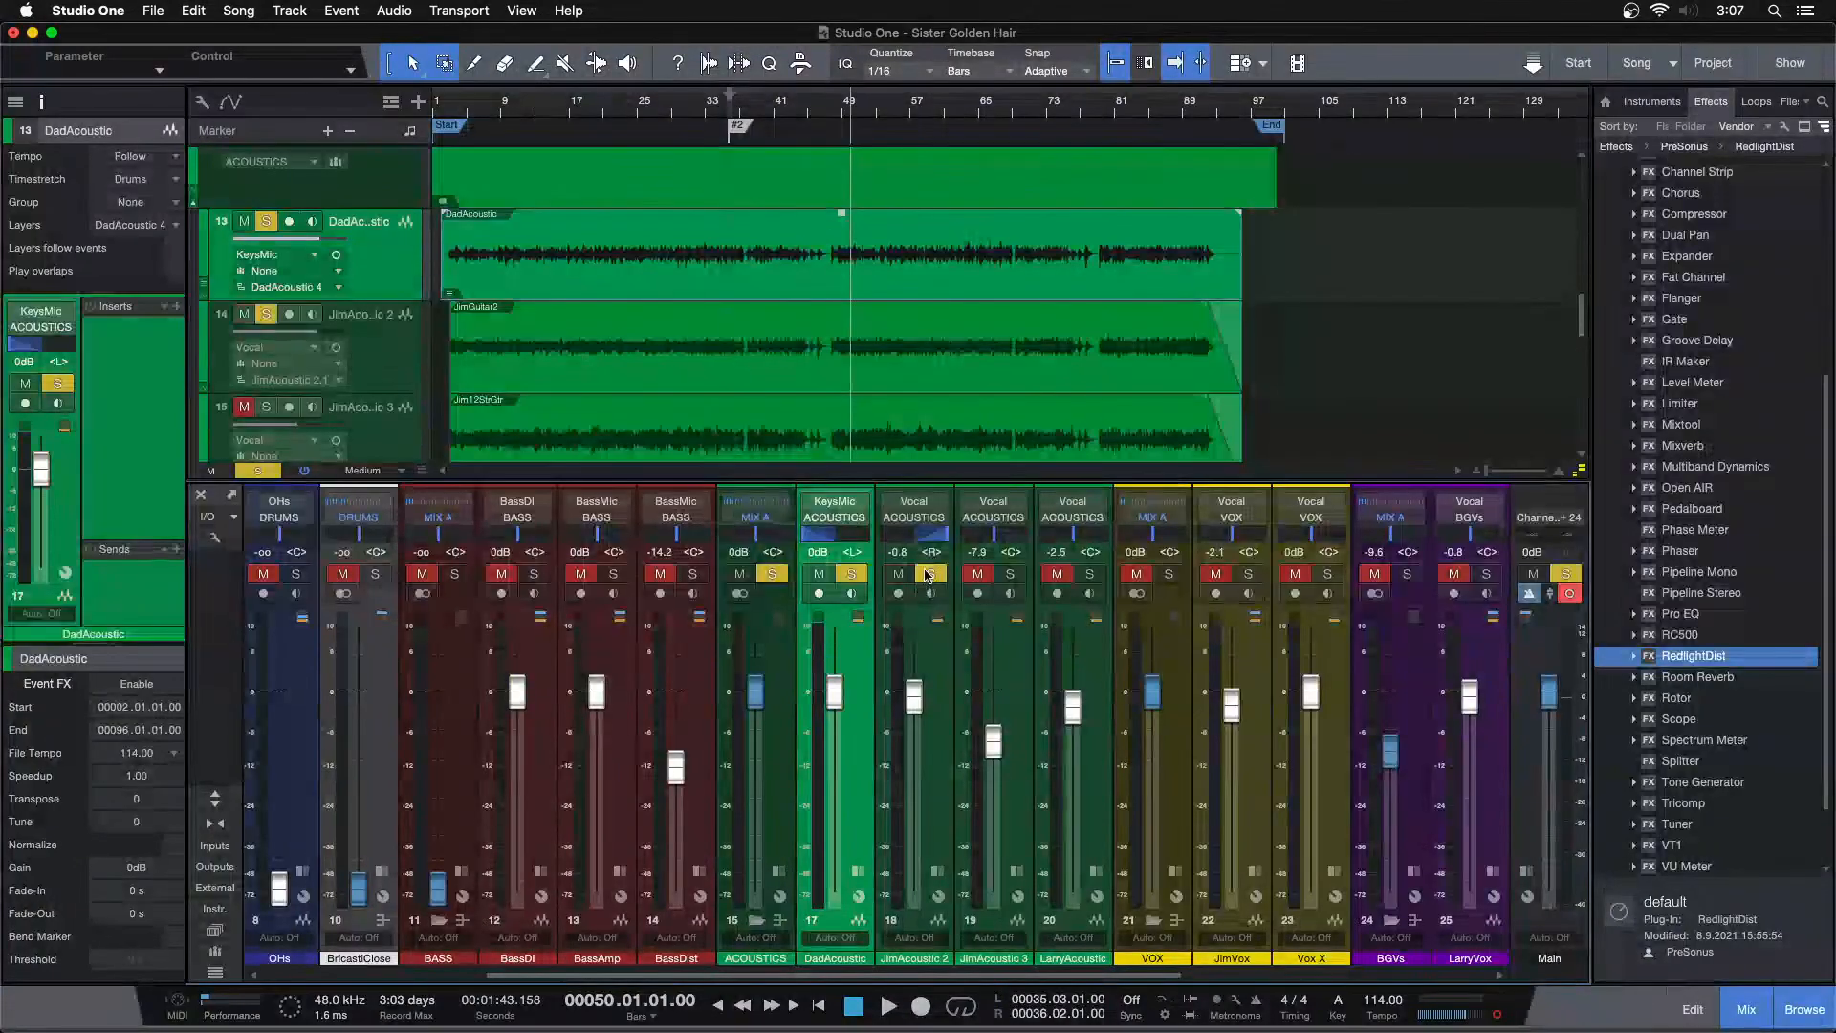
{"action": "key", "text": "space"}
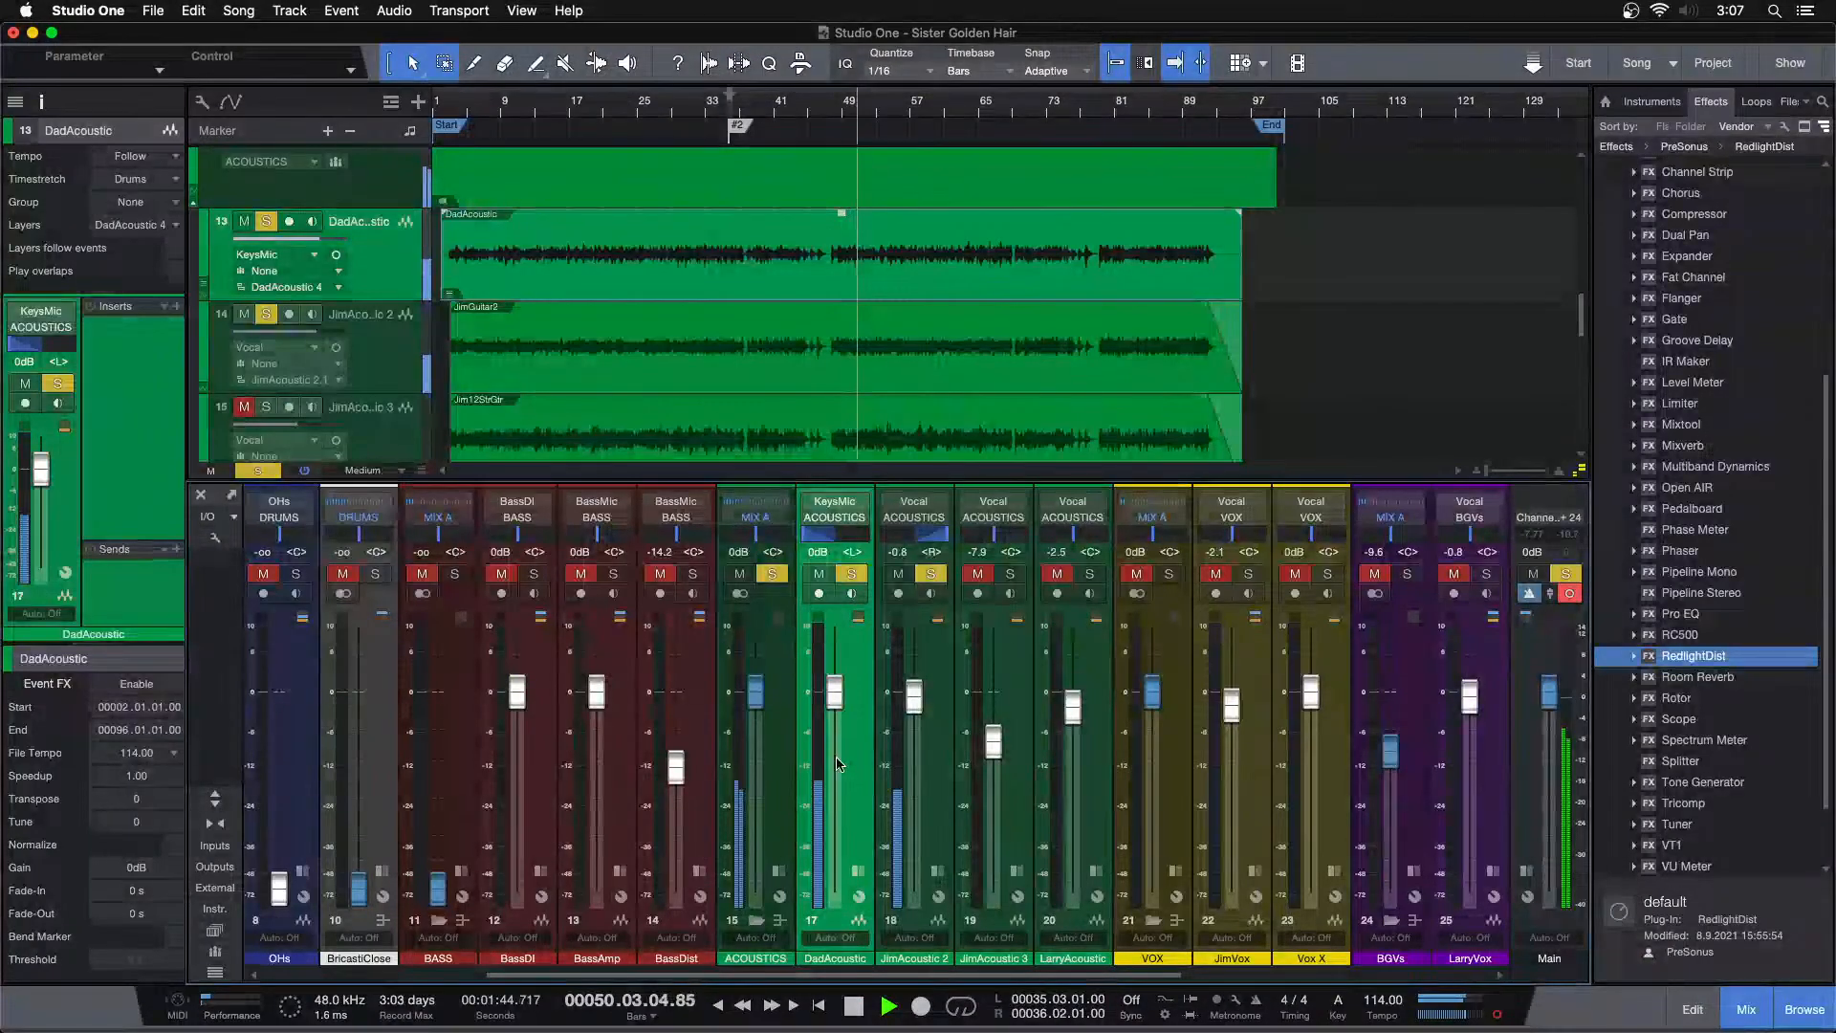
Set the DadAcoustic channel fader to 0 dB while listening
{"action": "left_click_drag", "start_coordinate": [834, 693], "coordinate": [834, 700]}
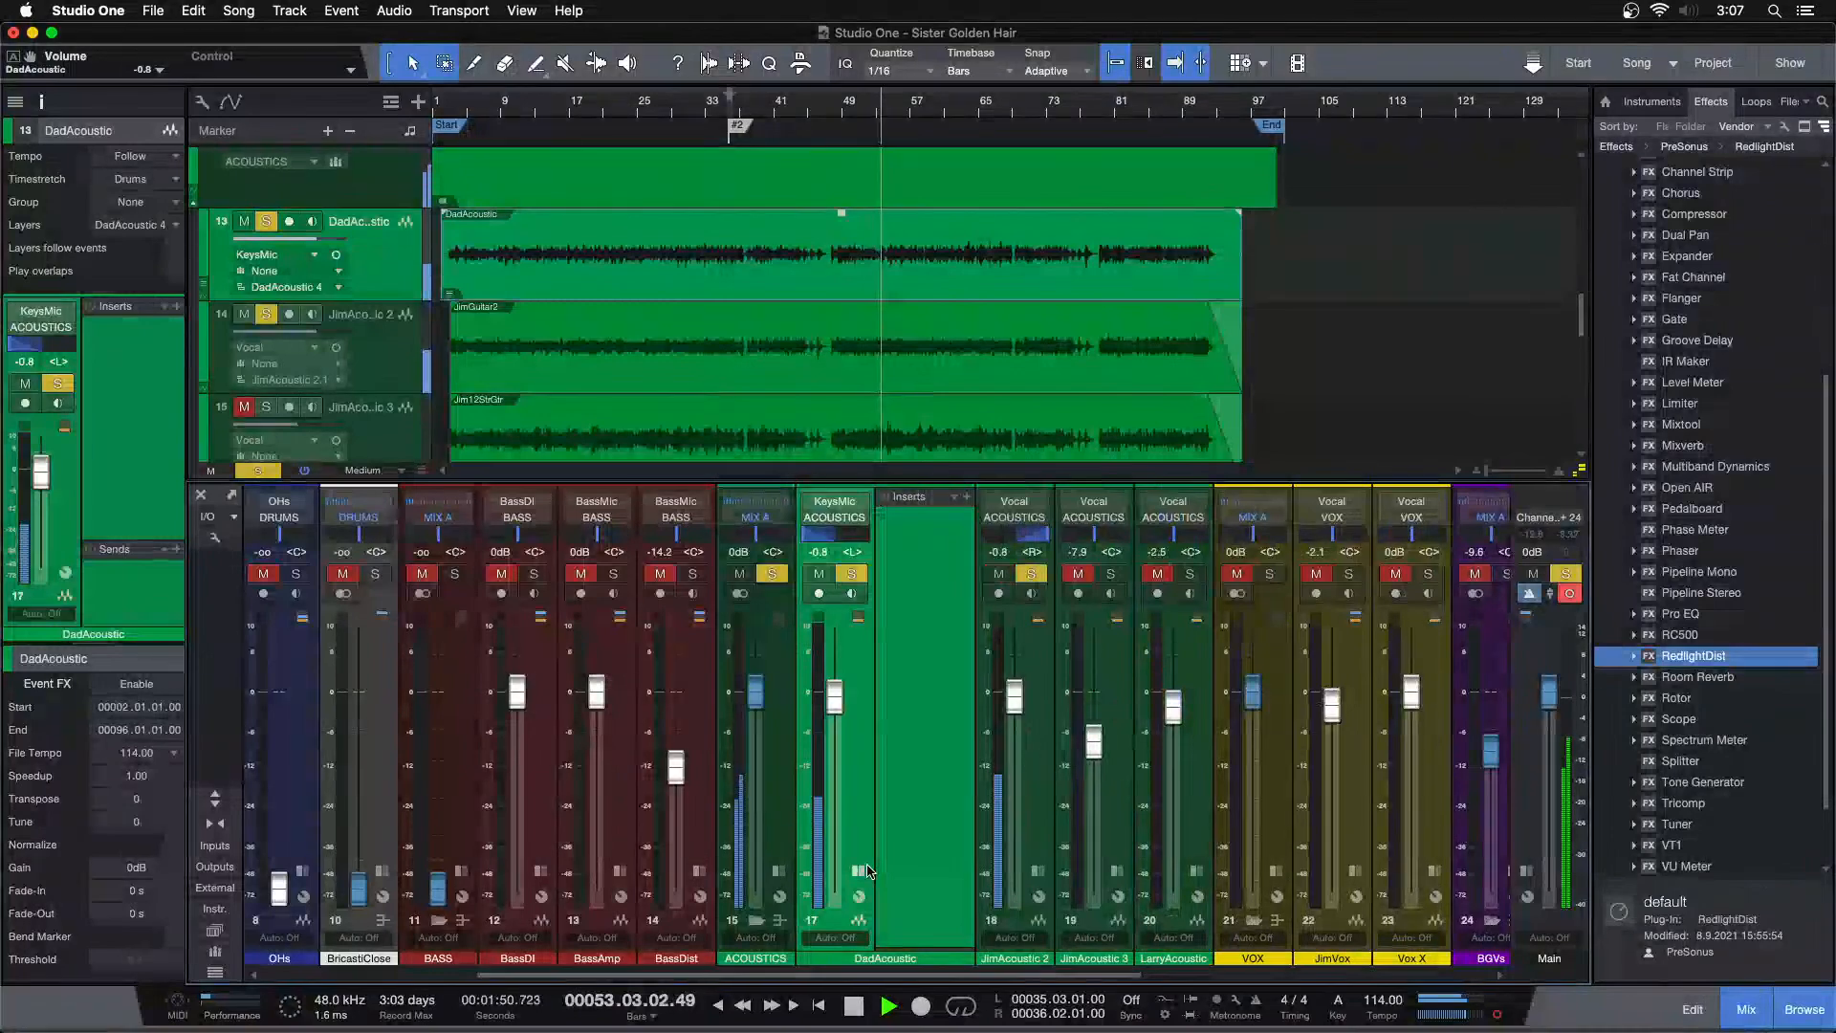
{"action": "left_click", "coordinate": [1498, 1015]}
{"action": "left_click_drag", "start_coordinate": [835, 701], "coordinate": [835, 699]}
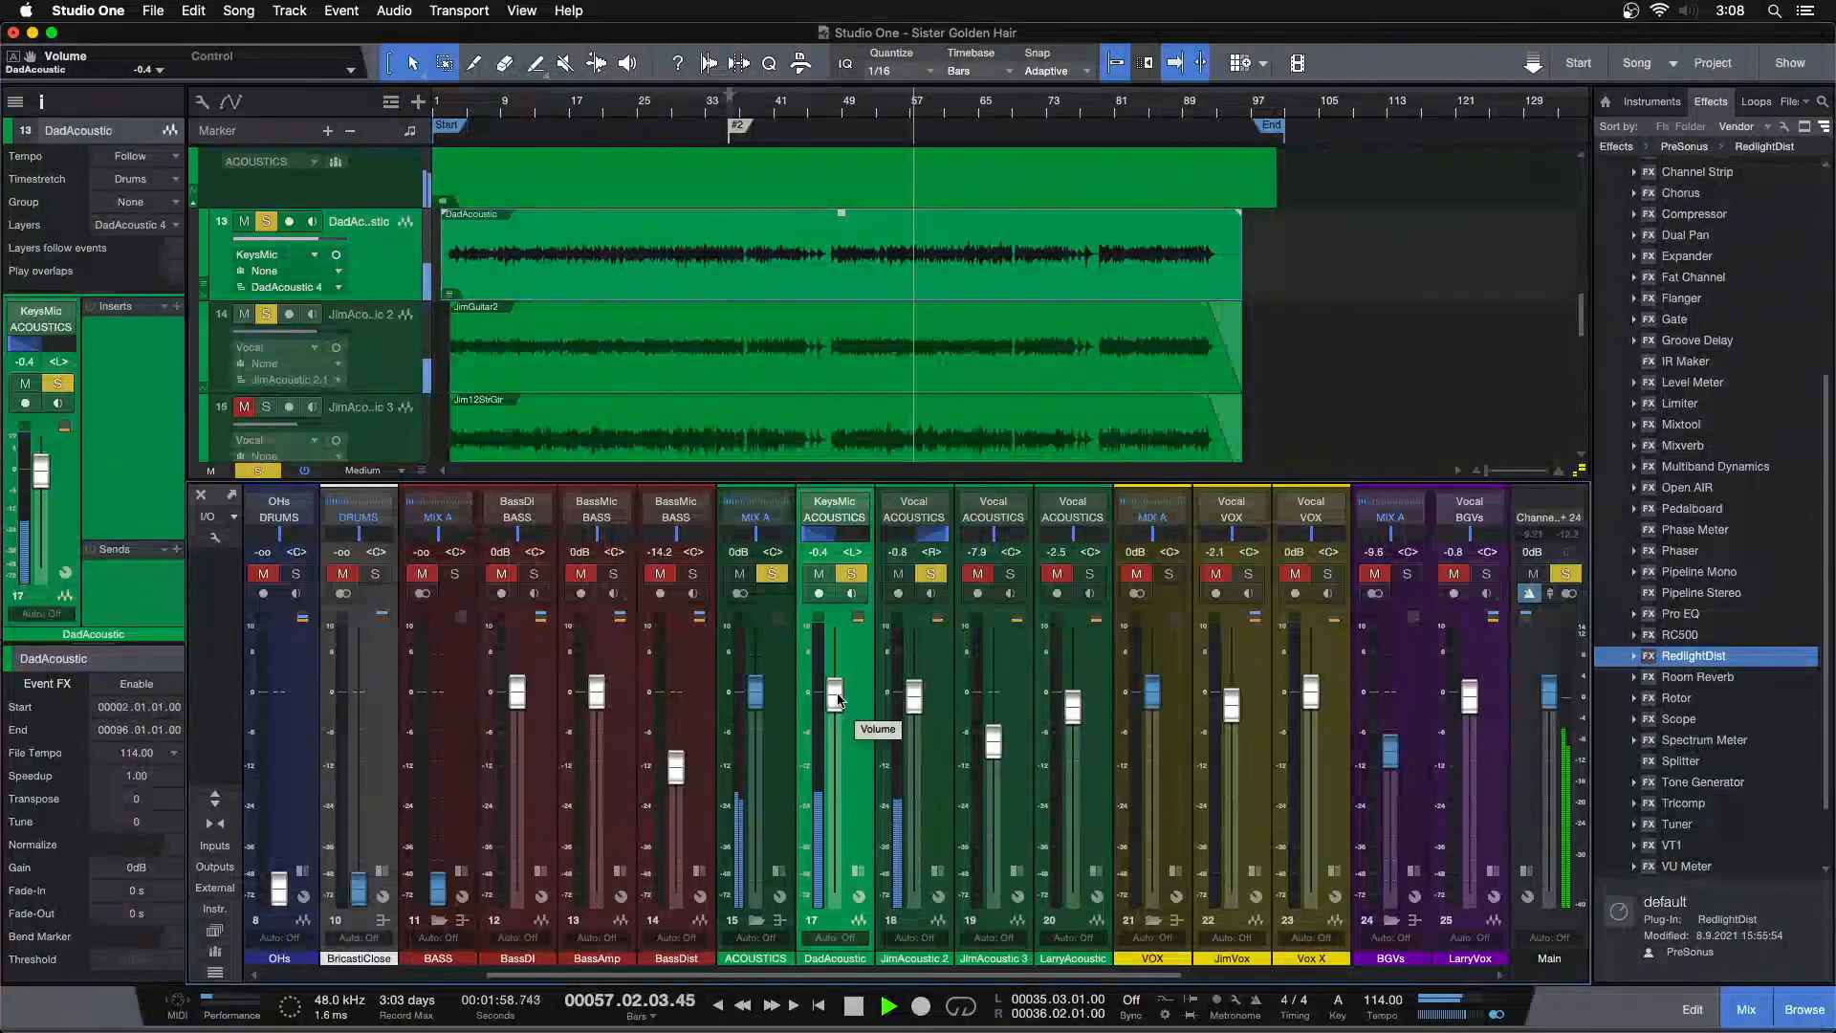
{"action": "left_click_drag", "start_coordinate": [838, 697], "coordinate": [838, 696]}
{"action": "left_click", "coordinate": [926, 765]}
{"action": "left_click", "coordinate": [850, 758], "text": "shift"}
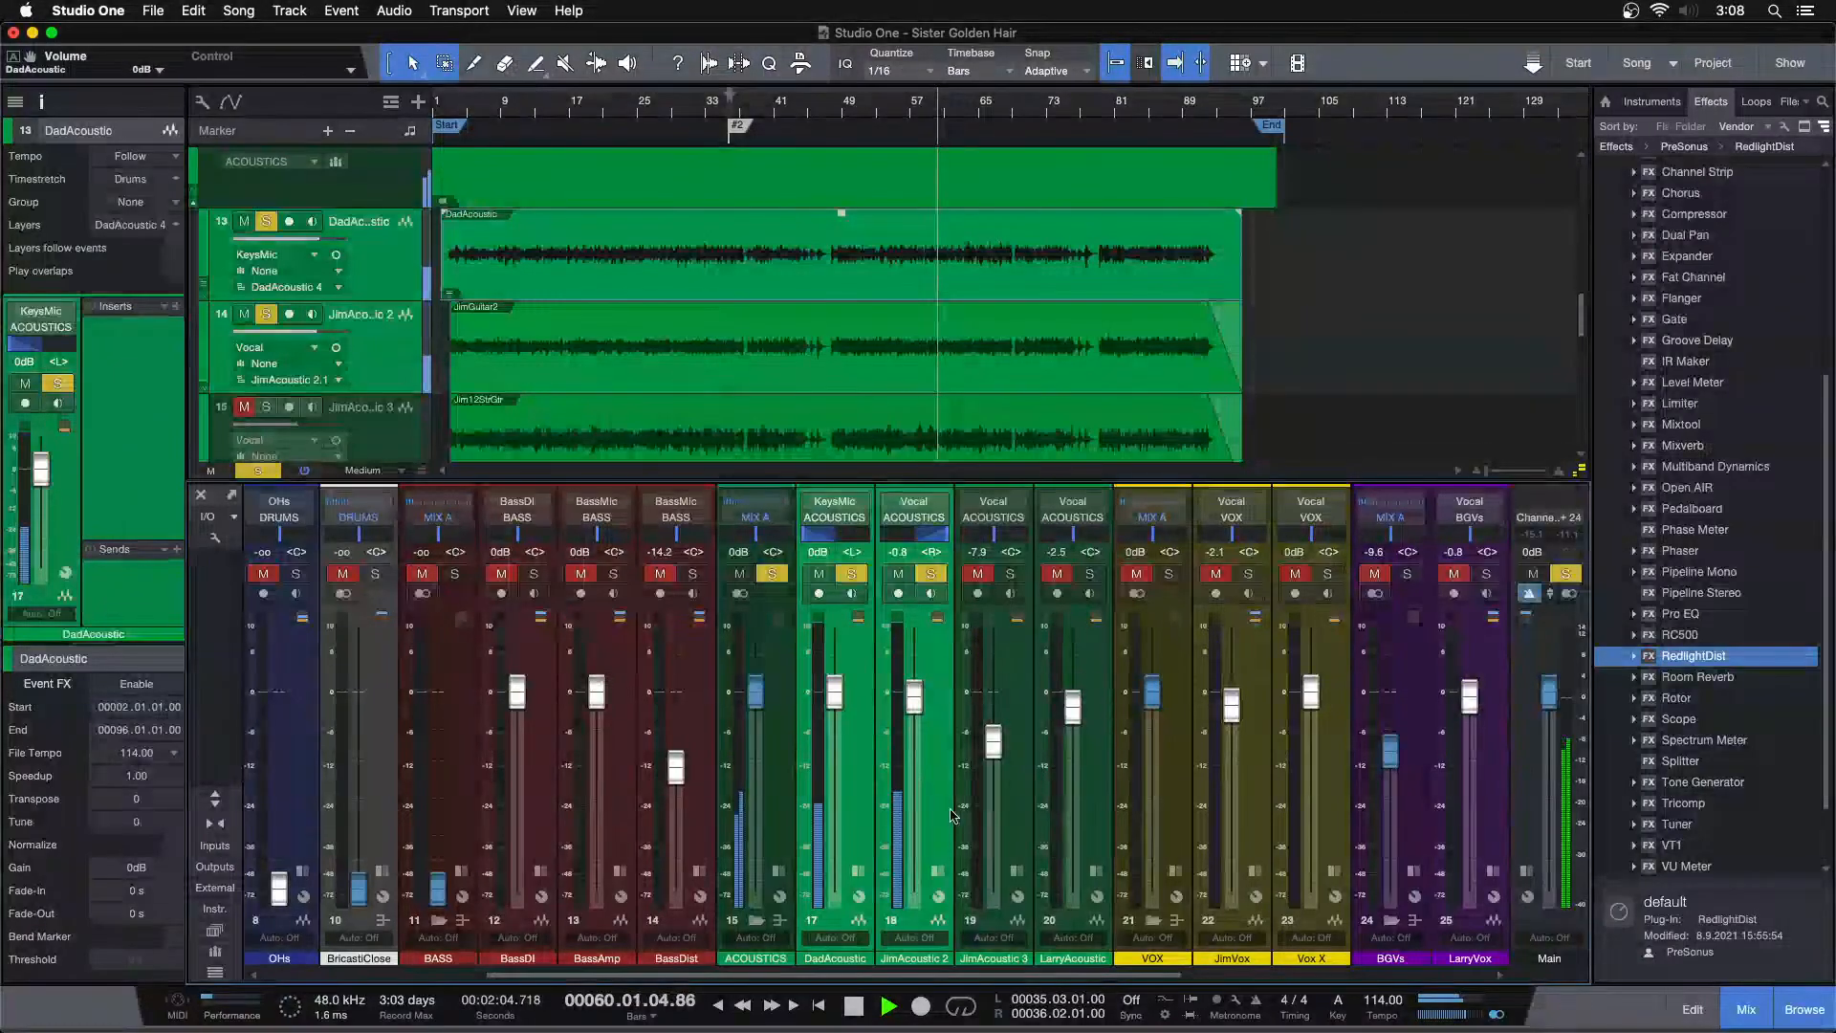
Set the JimAcoustic 3 fader to about -7.9 dB while replaying from bar 48, then stop playback
{"action": "left_click", "coordinate": [1015, 807]}
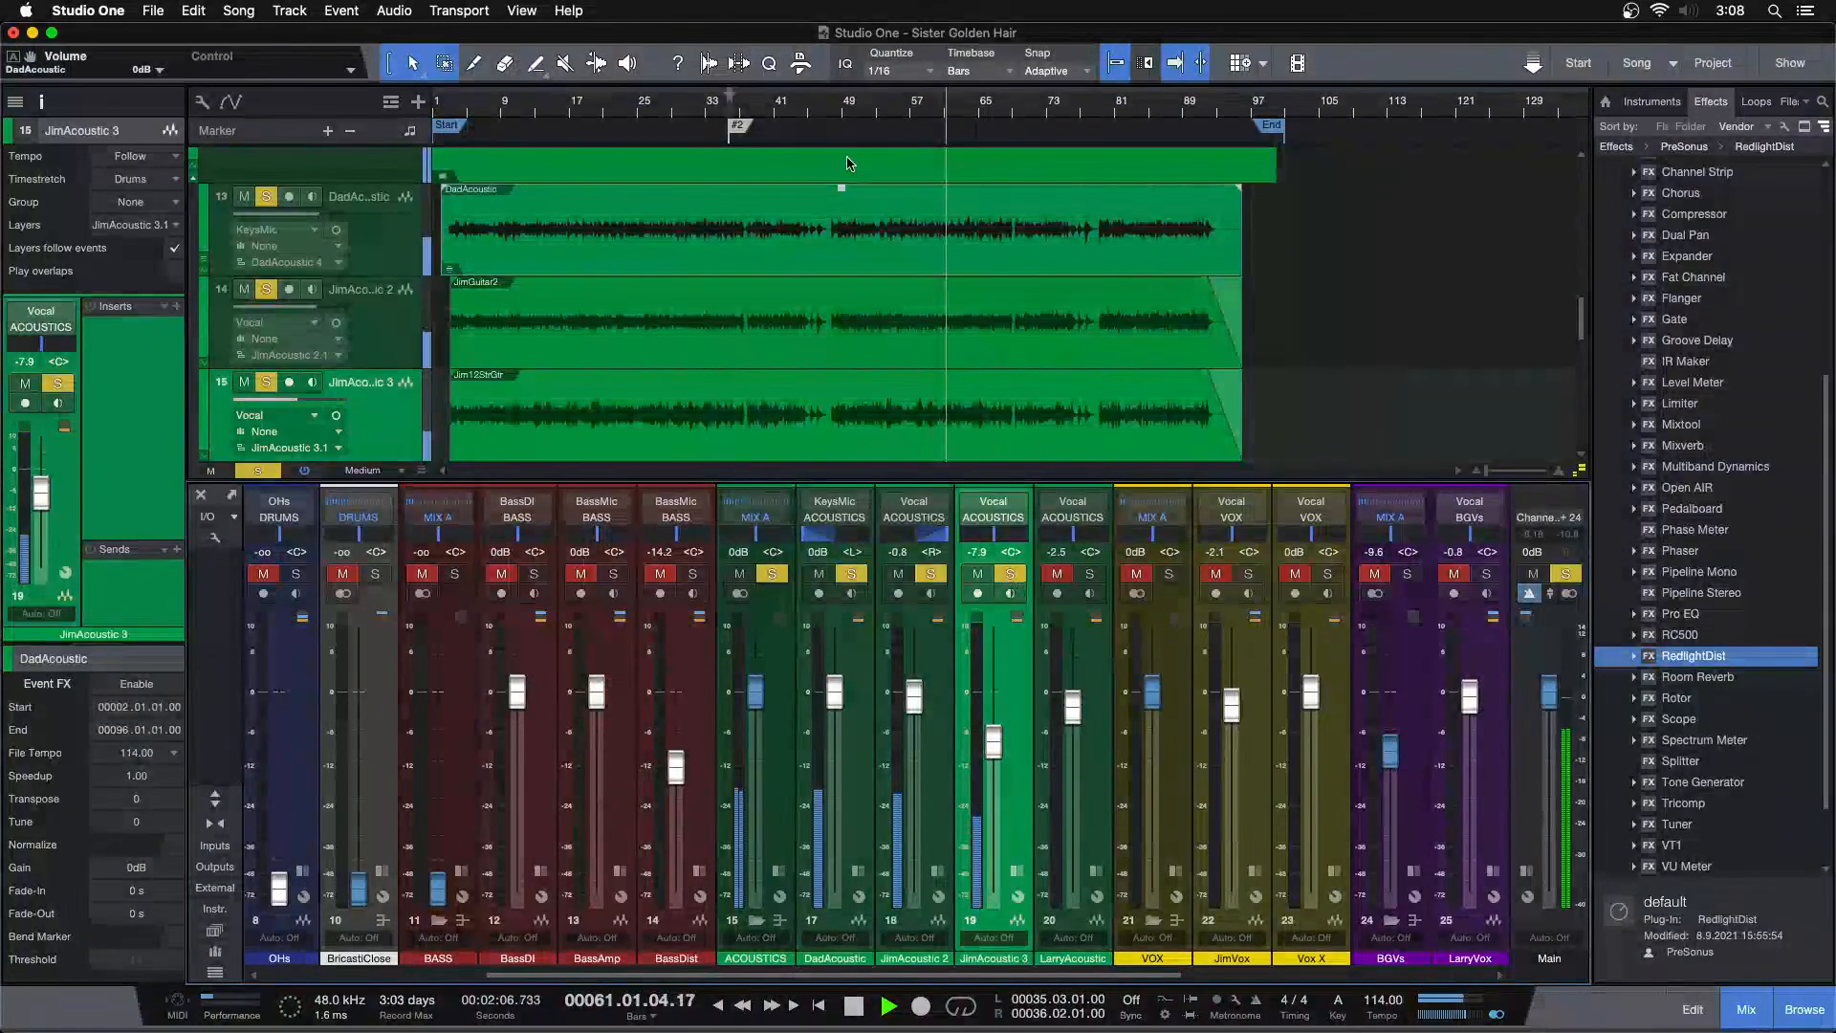
{"action": "left_click", "coordinate": [855, 99]}
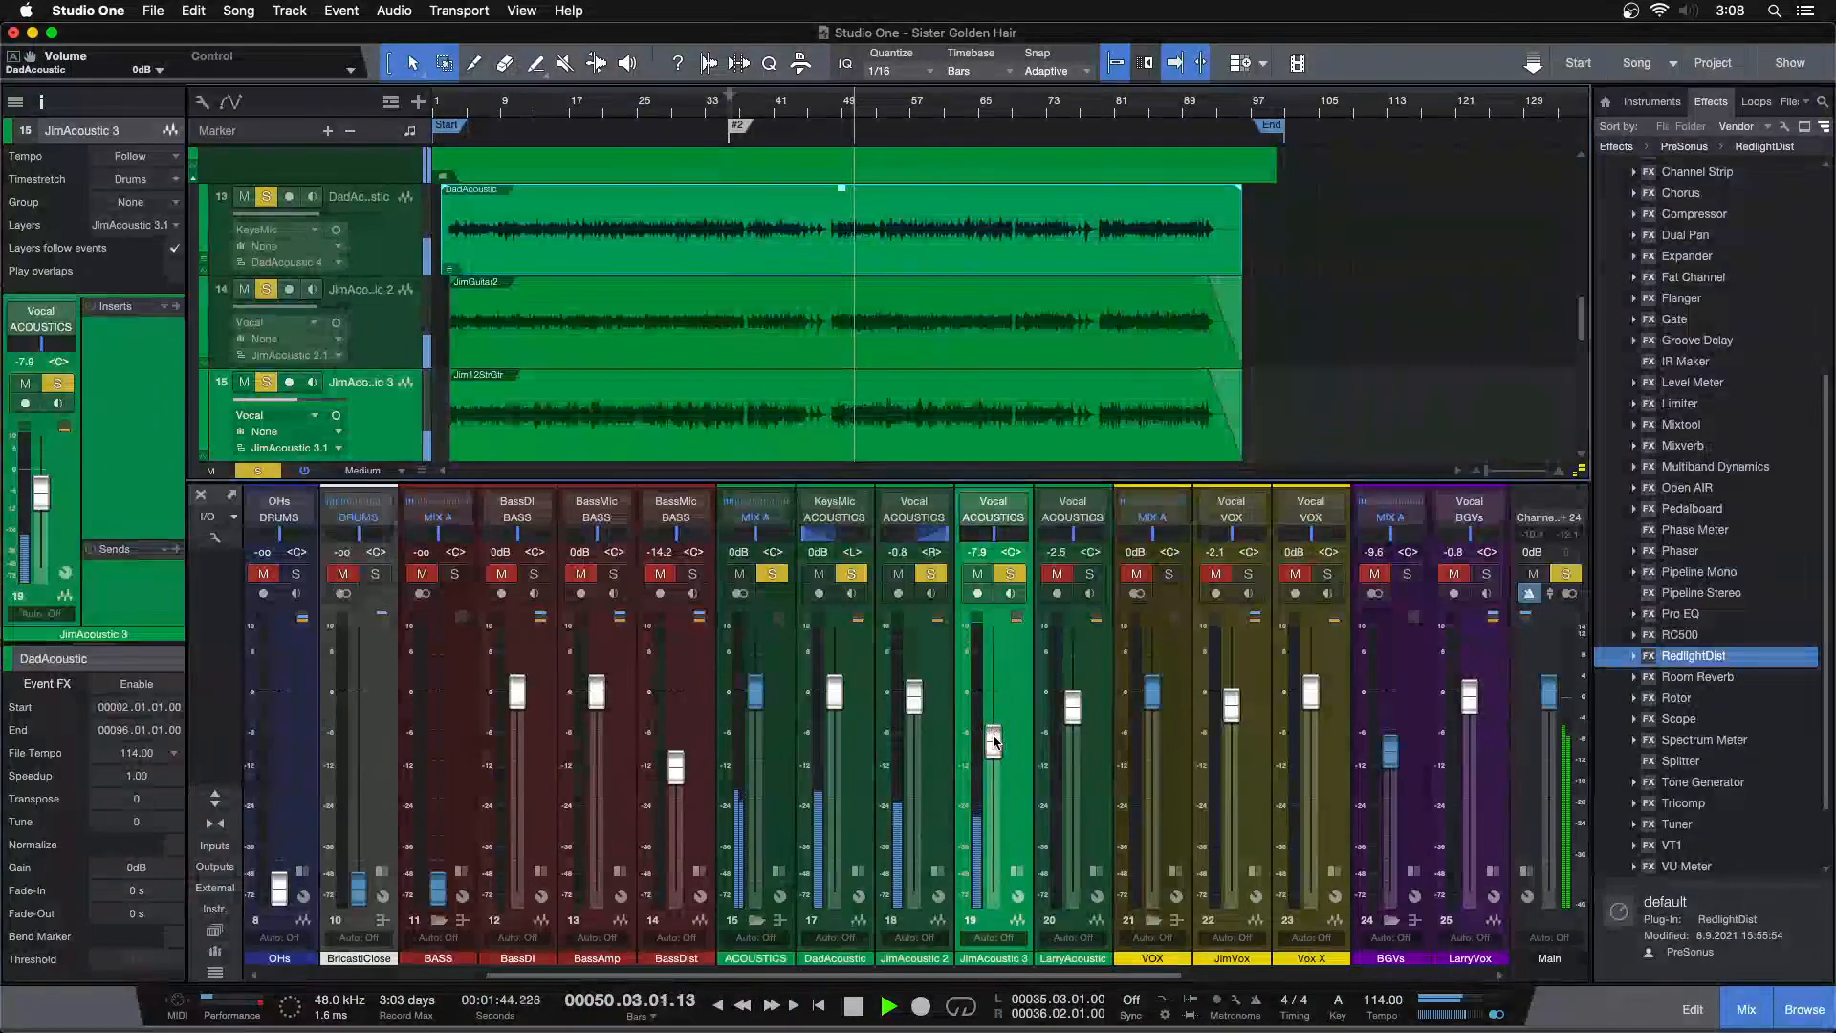
{"action": "left_click_drag", "start_coordinate": [993, 742], "coordinate": [1002, 968]}
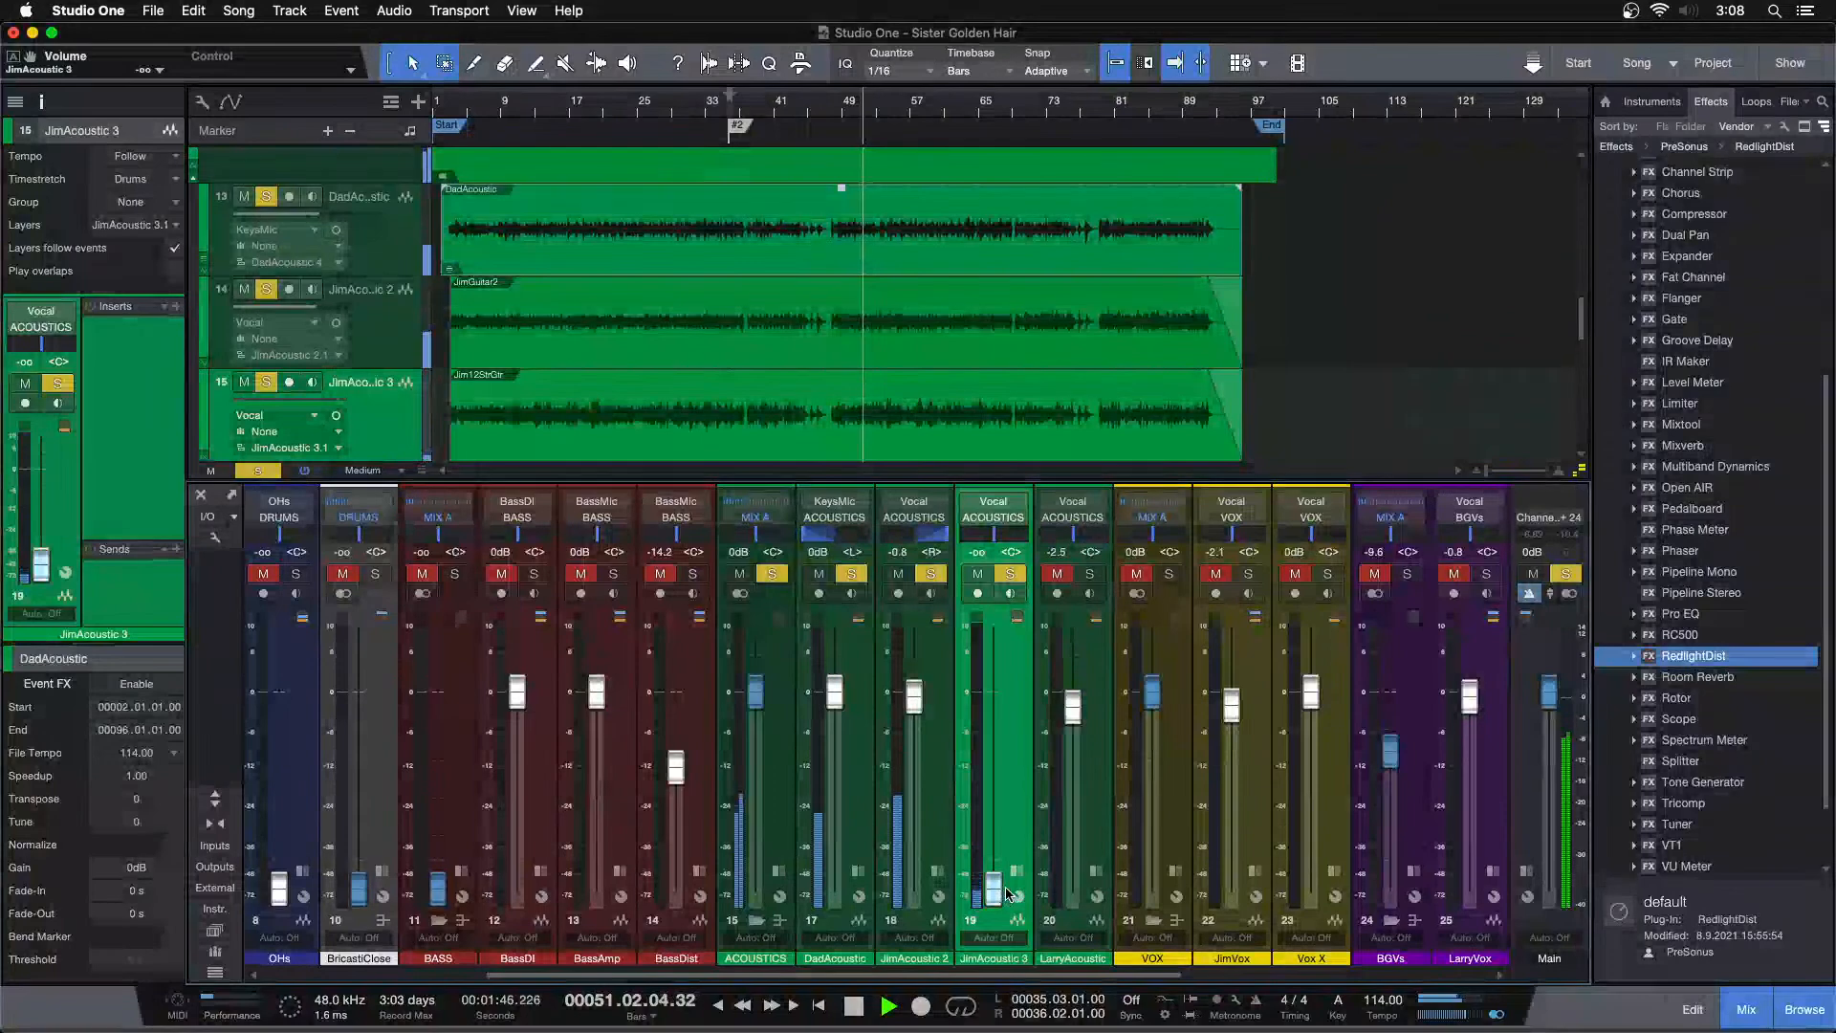
{"action": "left_click_drag", "start_coordinate": [1006, 893], "coordinate": [993, 770]}
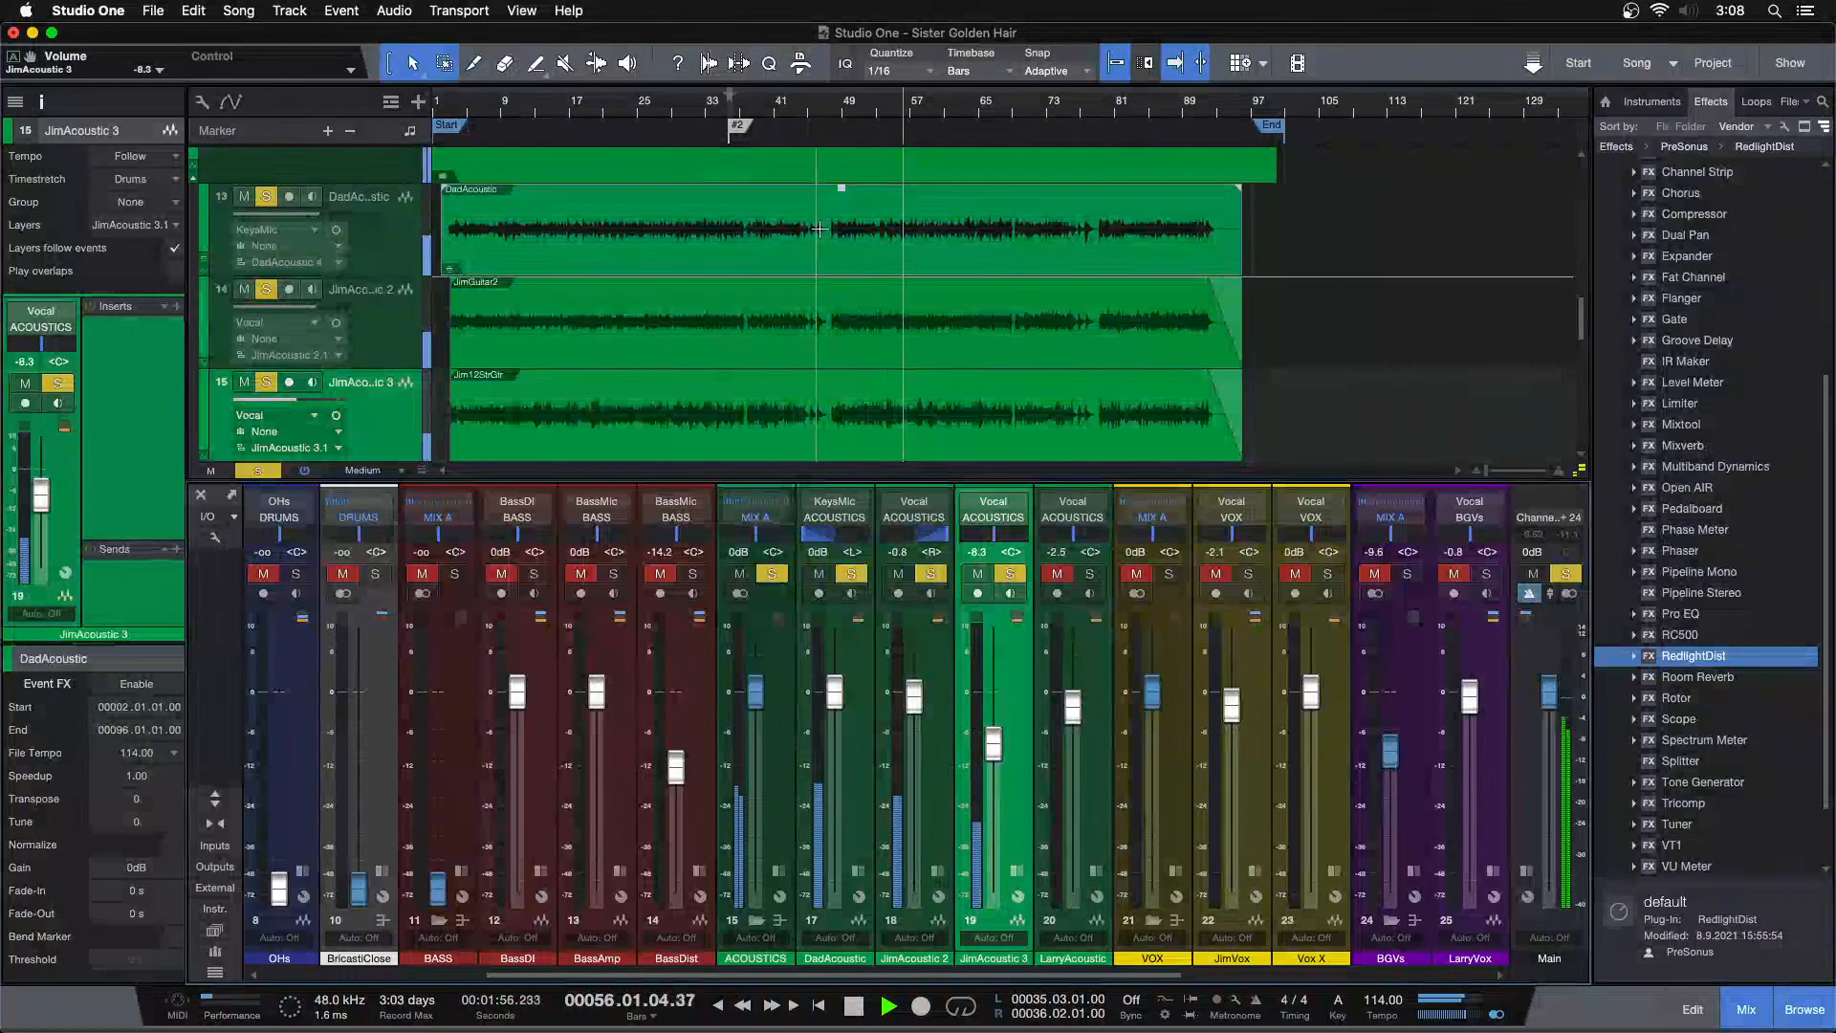
{"action": "left_click", "coordinate": [841, 106]}
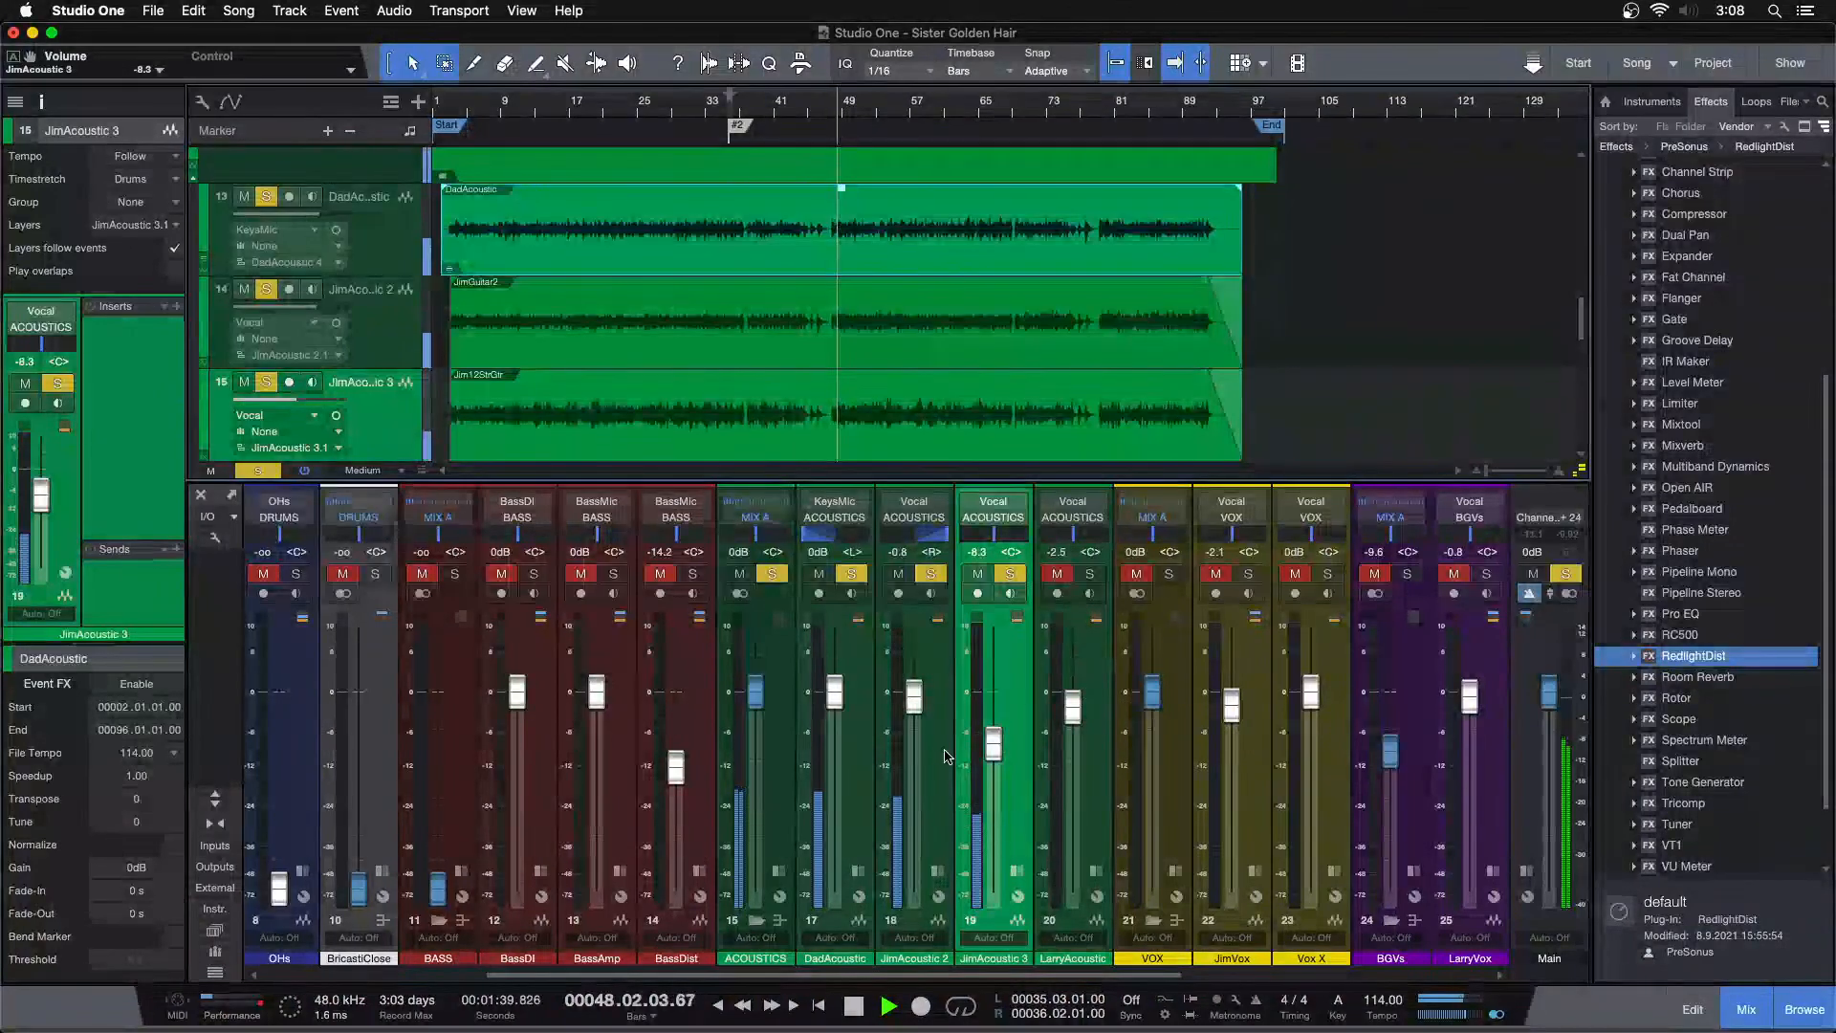
{"action": "left_click_drag", "start_coordinate": [993, 751], "coordinate": [994, 751]}
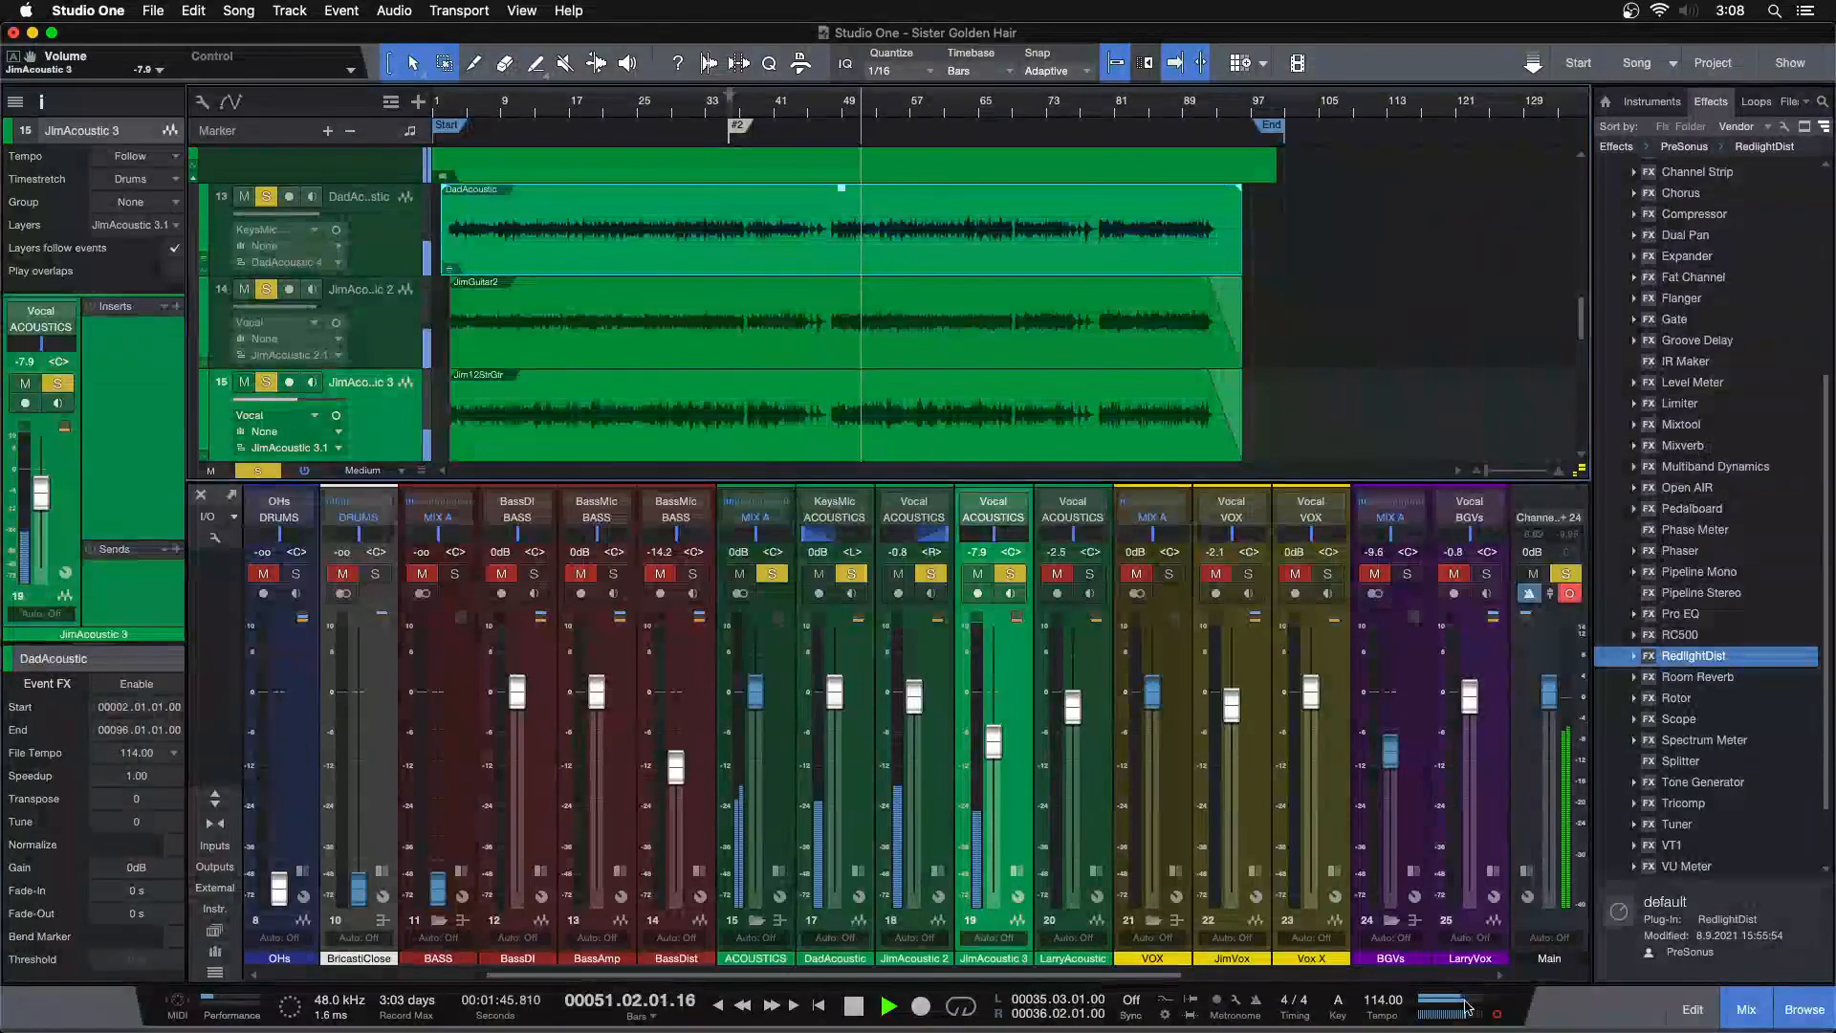
{"action": "left_click_drag", "start_coordinate": [995, 754], "coordinate": [996, 749]}
{"action": "scroll", "coordinate": [995, 751], "scroll_direction": "down", "scroll_amount": 1}
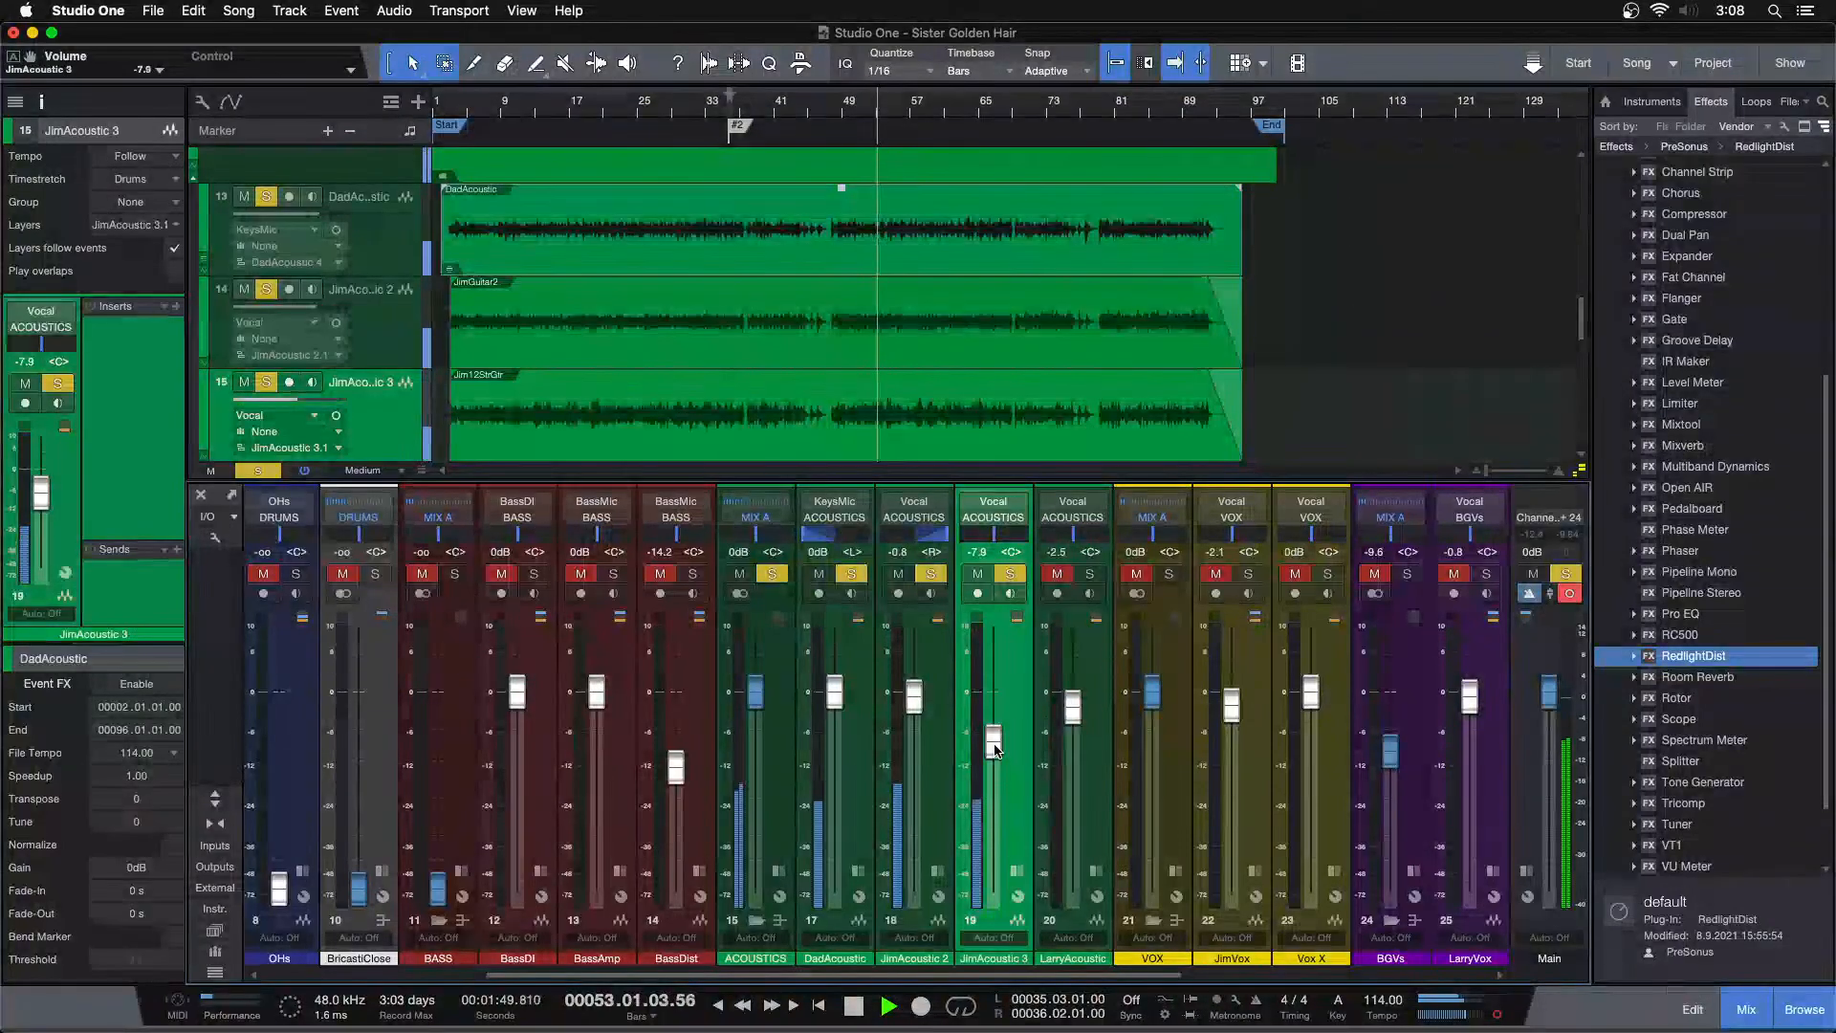
{"action": "scroll", "coordinate": [994, 751], "scroll_direction": "up", "scroll_amount": 1}
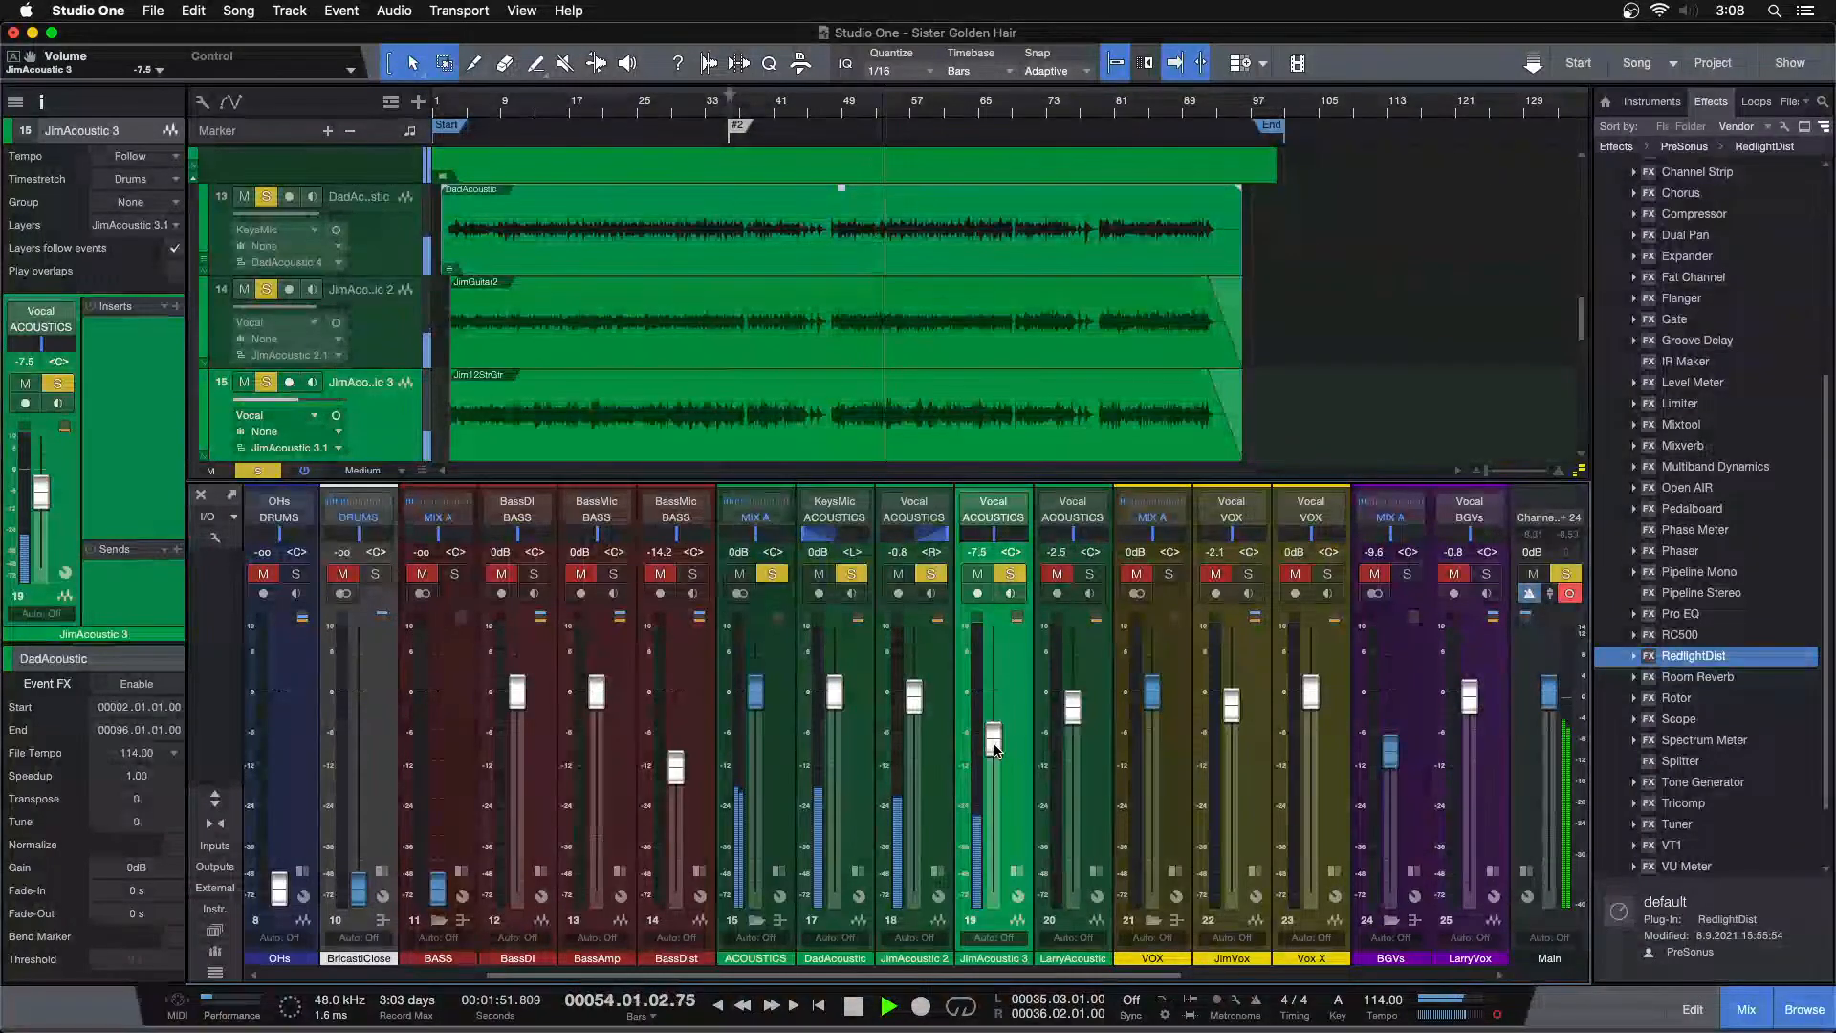
{"action": "scroll", "coordinate": [994, 751], "scroll_direction": "down", "scroll_amount": 1}
{"action": "key", "text": "space"}
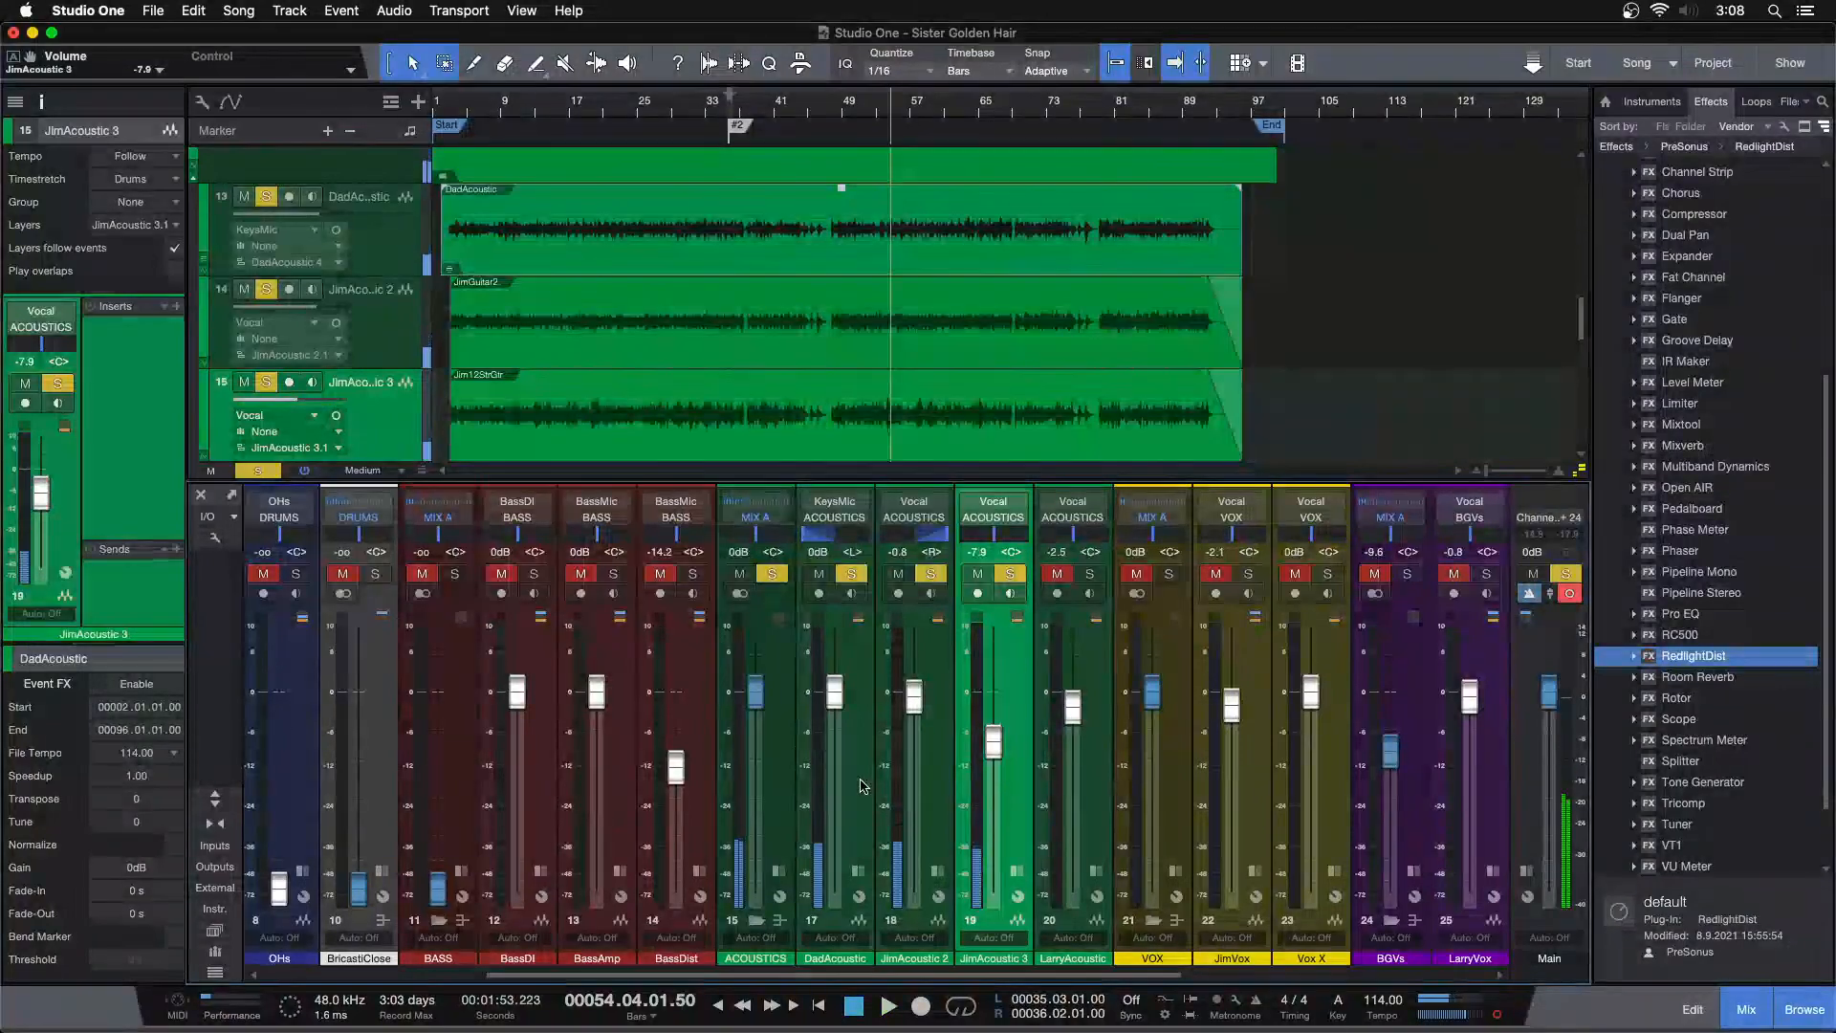
Route the selected acoustic guitar channels to a new bus named RhythmGtrLvl
{"action": "left_click", "coordinate": [864, 786]}
{"action": "key", "text": "b"}
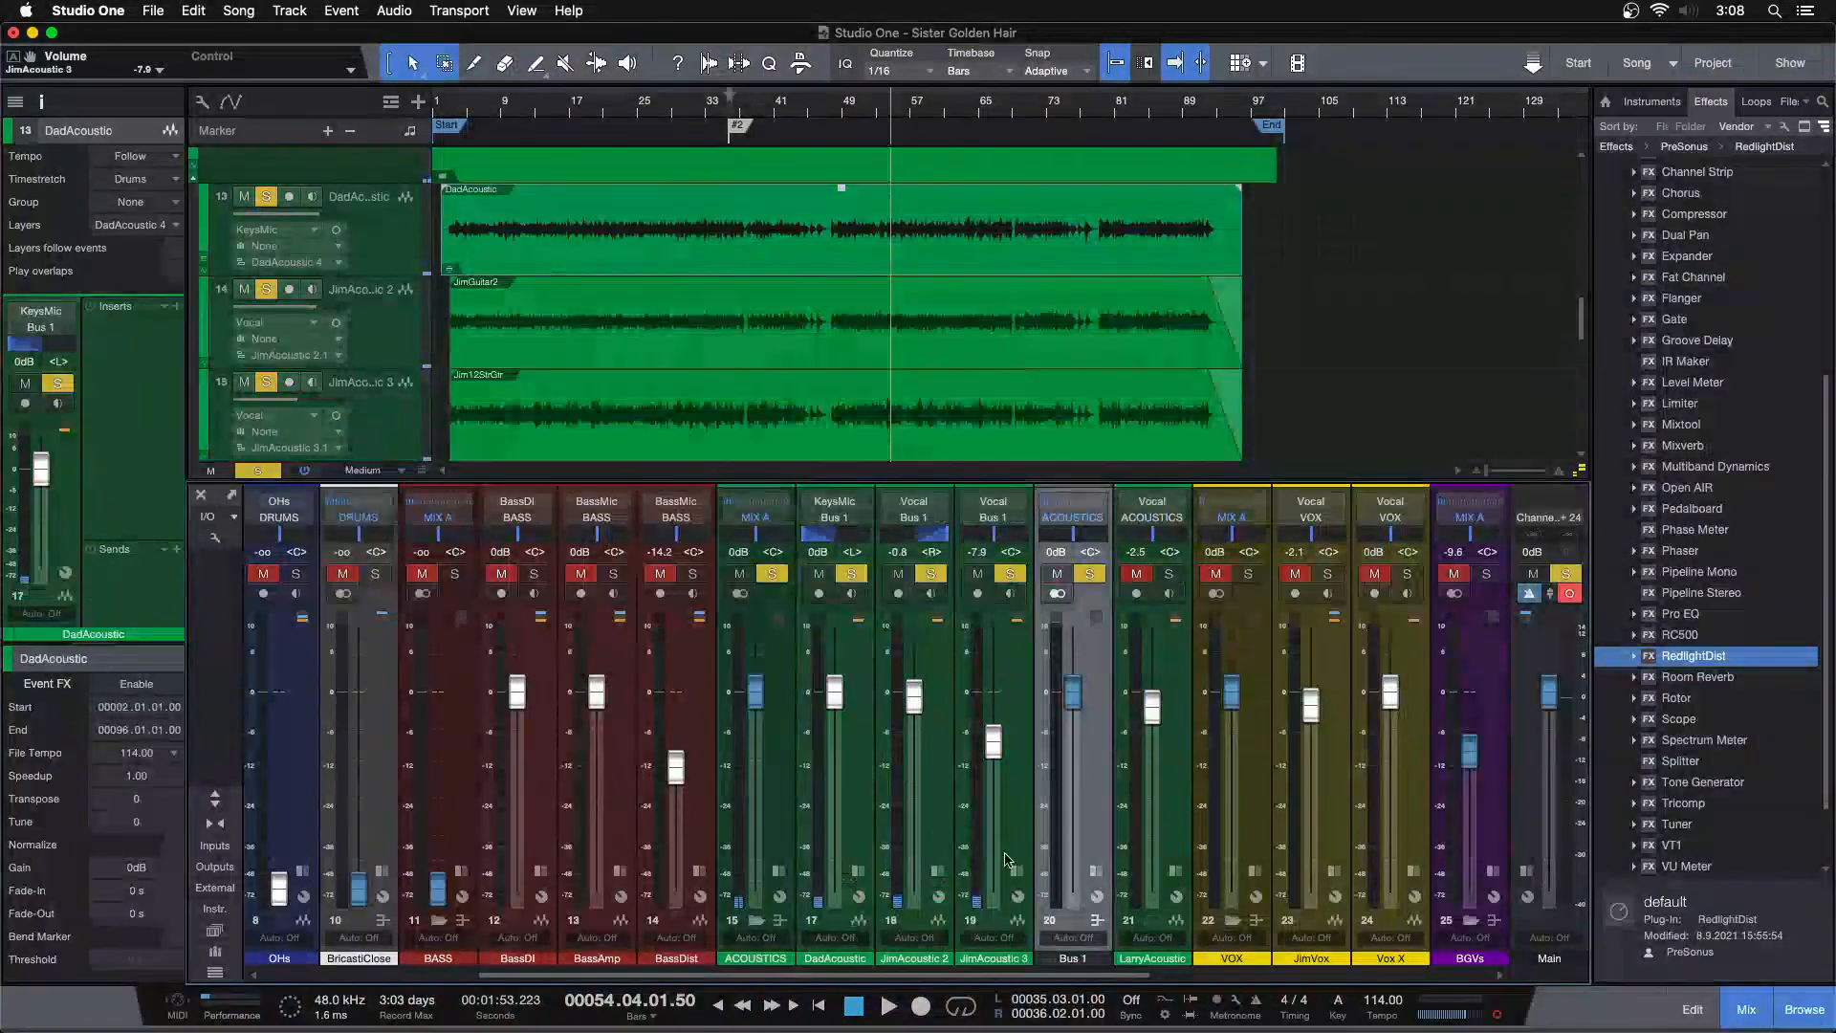
{"action": "double_click", "coordinate": [1071, 958]}
{"action": "type", "text": "AC"}
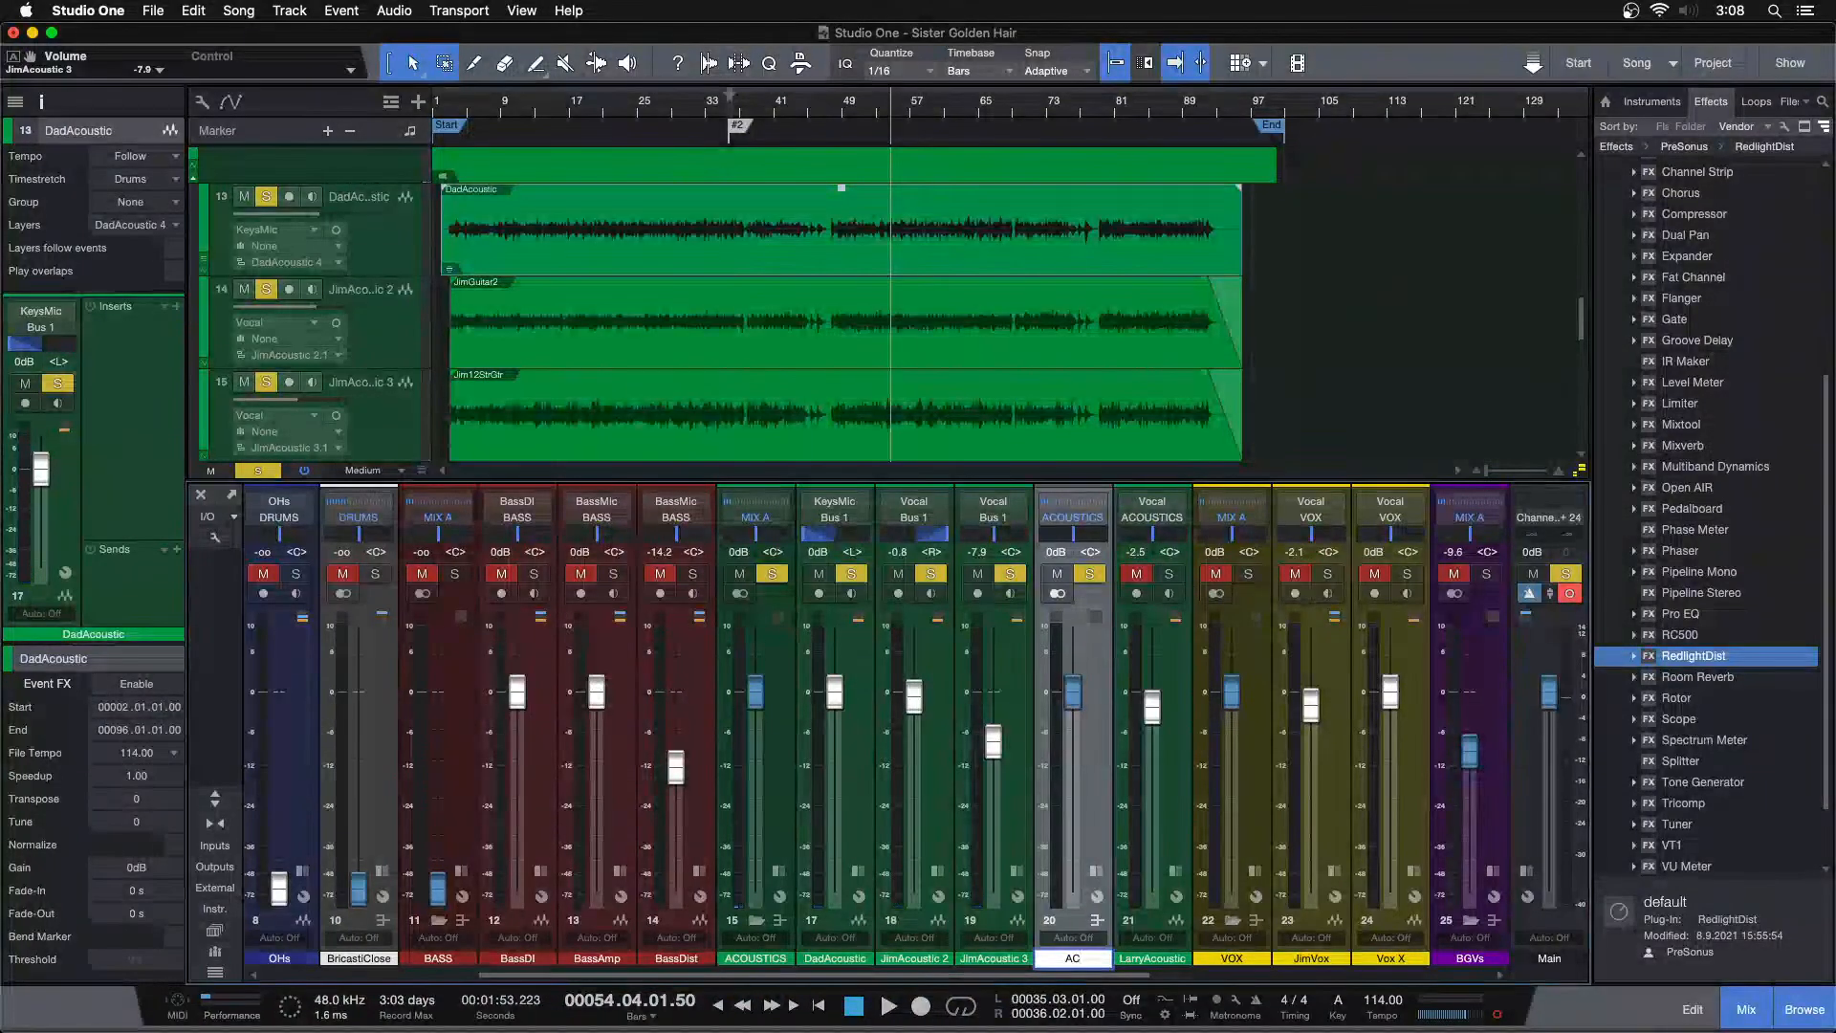
{"action": "key", "text": "BackSpace"}
{"action": "key", "text": "BackSpace"}
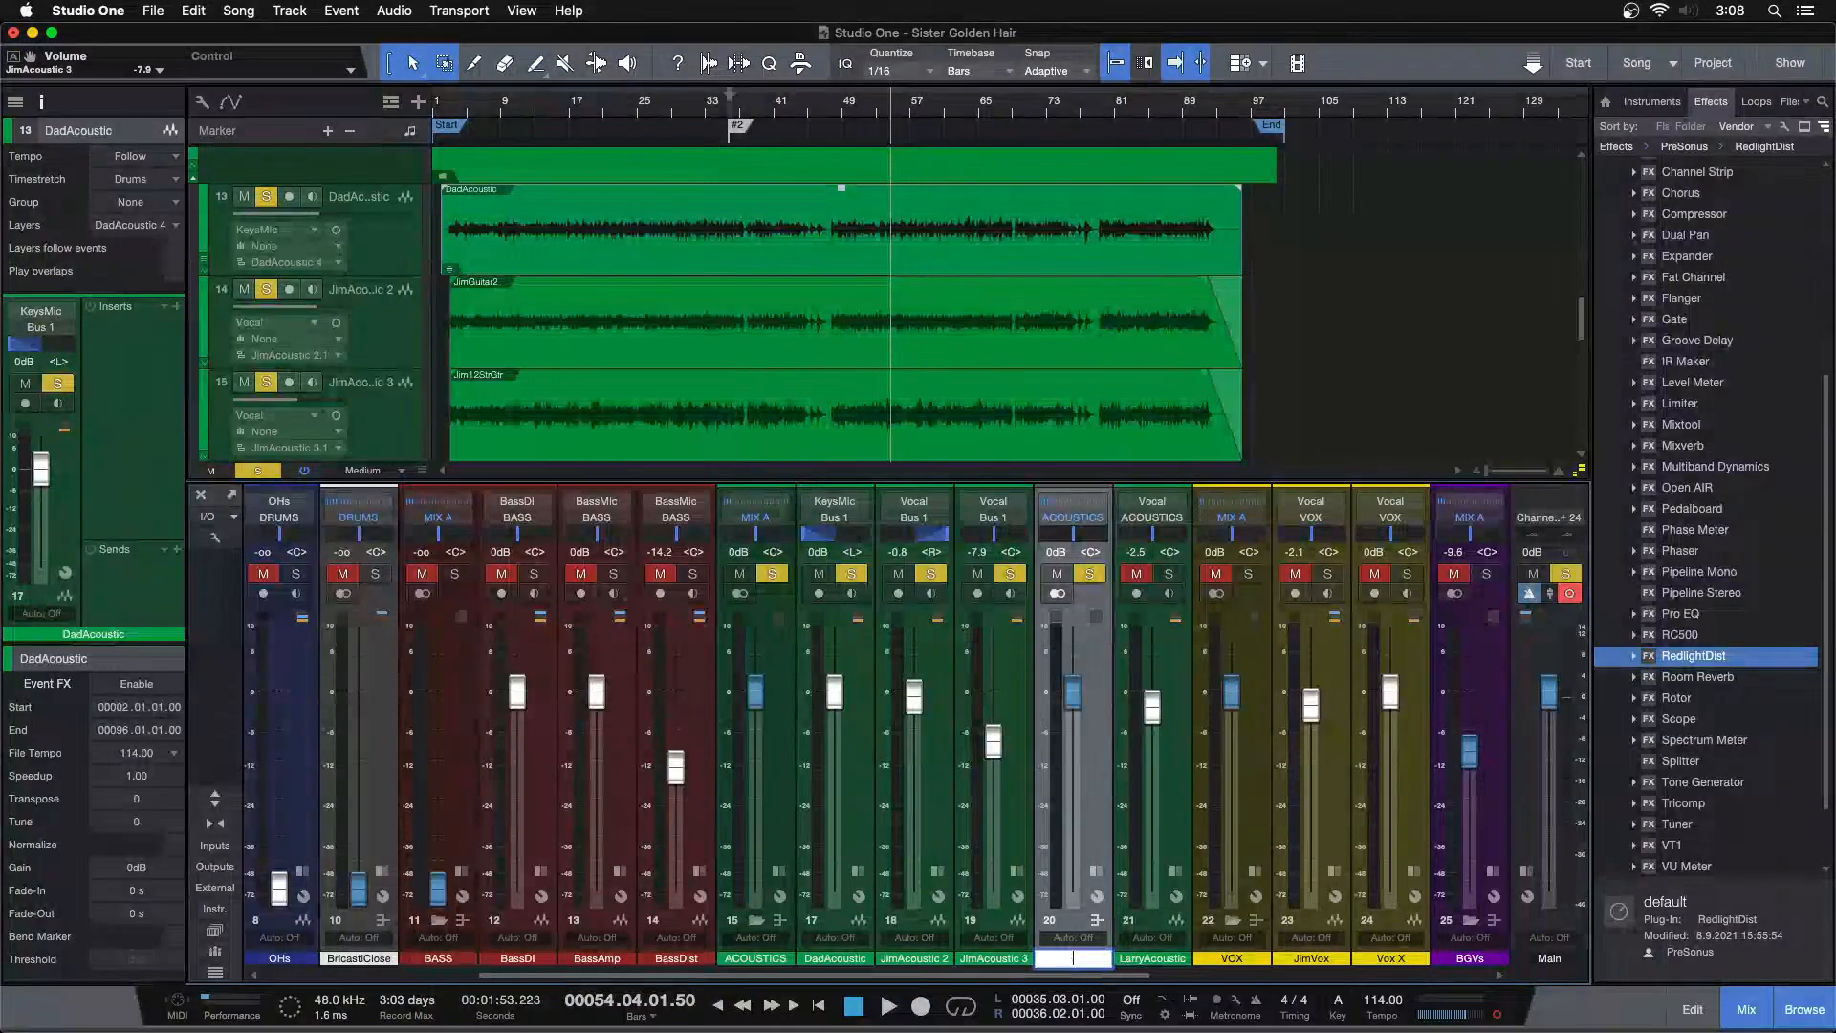
{"action": "type", "text": "RhythmGtrLvl"}
{"action": "key", "text": "Return"}
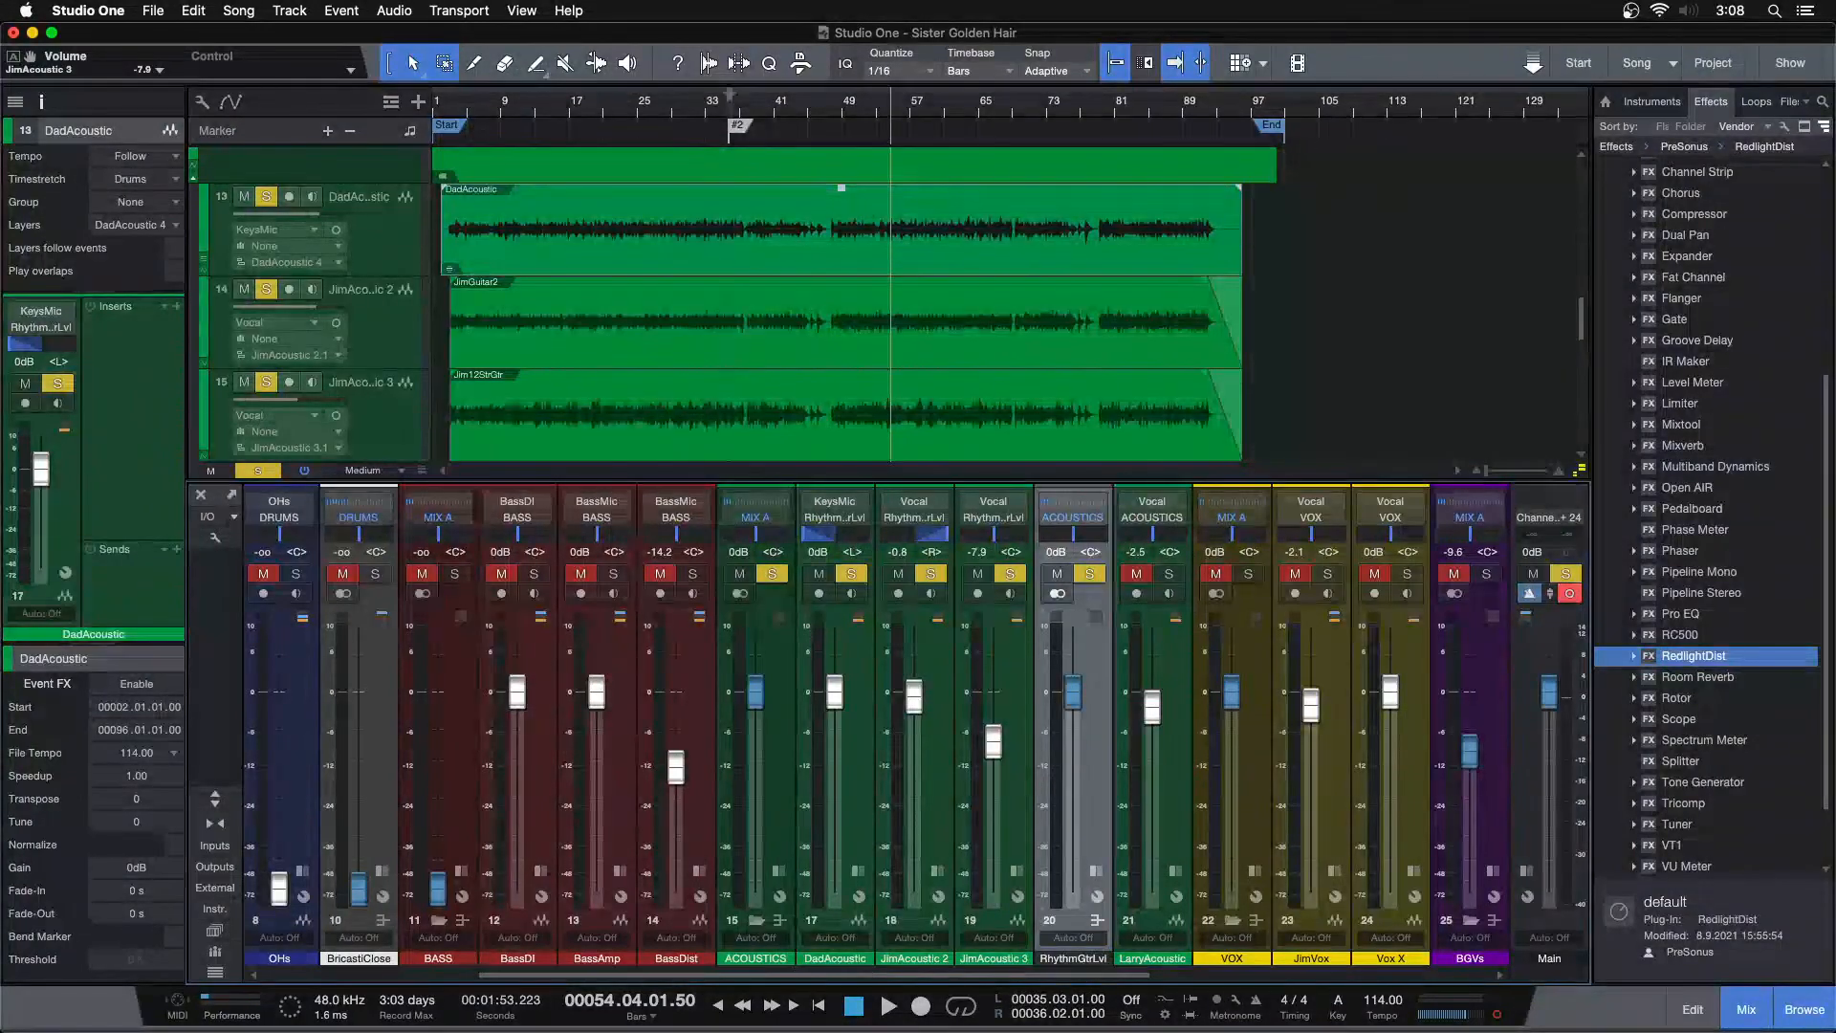
Color the RhythmGtrLvl bus green and pull its fader all the way down
{"action": "left_click", "coordinate": [1073, 964]}
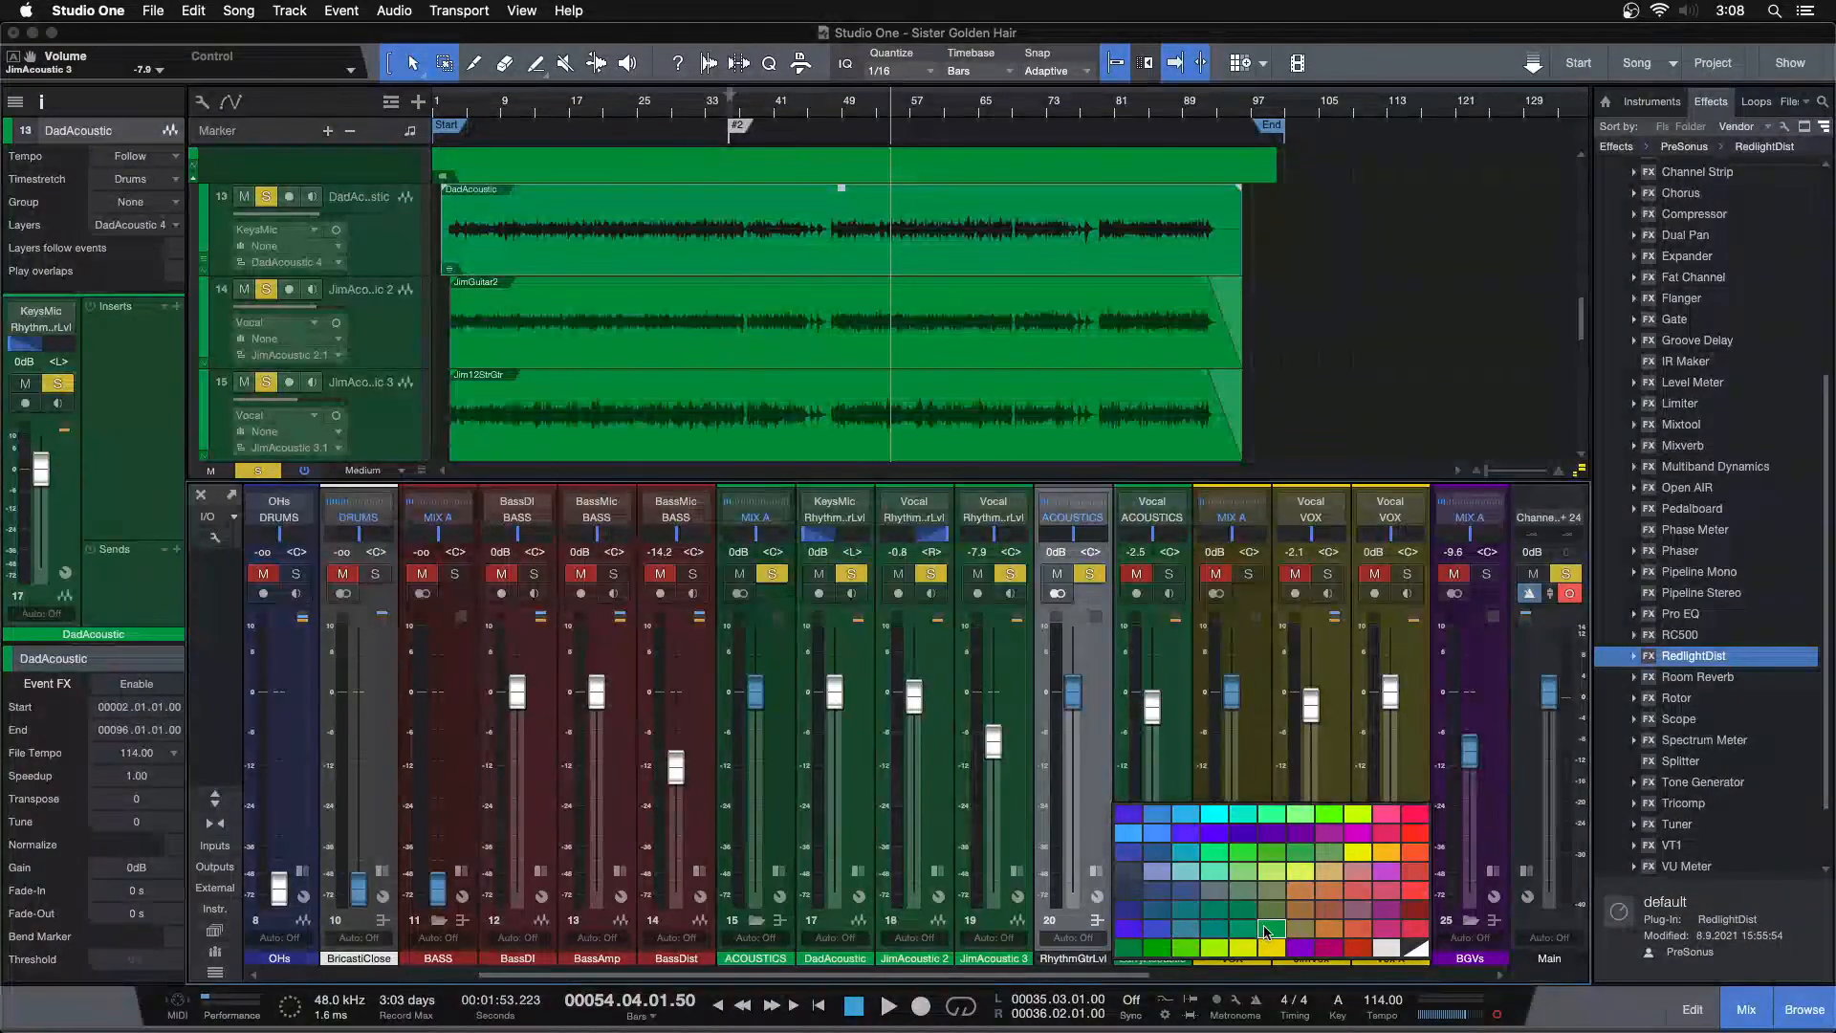
{"action": "left_click", "coordinate": [1268, 929]}
{"action": "left_click_drag", "start_coordinate": [1073, 692], "coordinate": [1073, 890]}
Select LarryAcoustic, clear all solos, and pull the LarryAcoustic fader fully down
{"action": "left_click", "coordinate": [1183, 832]}
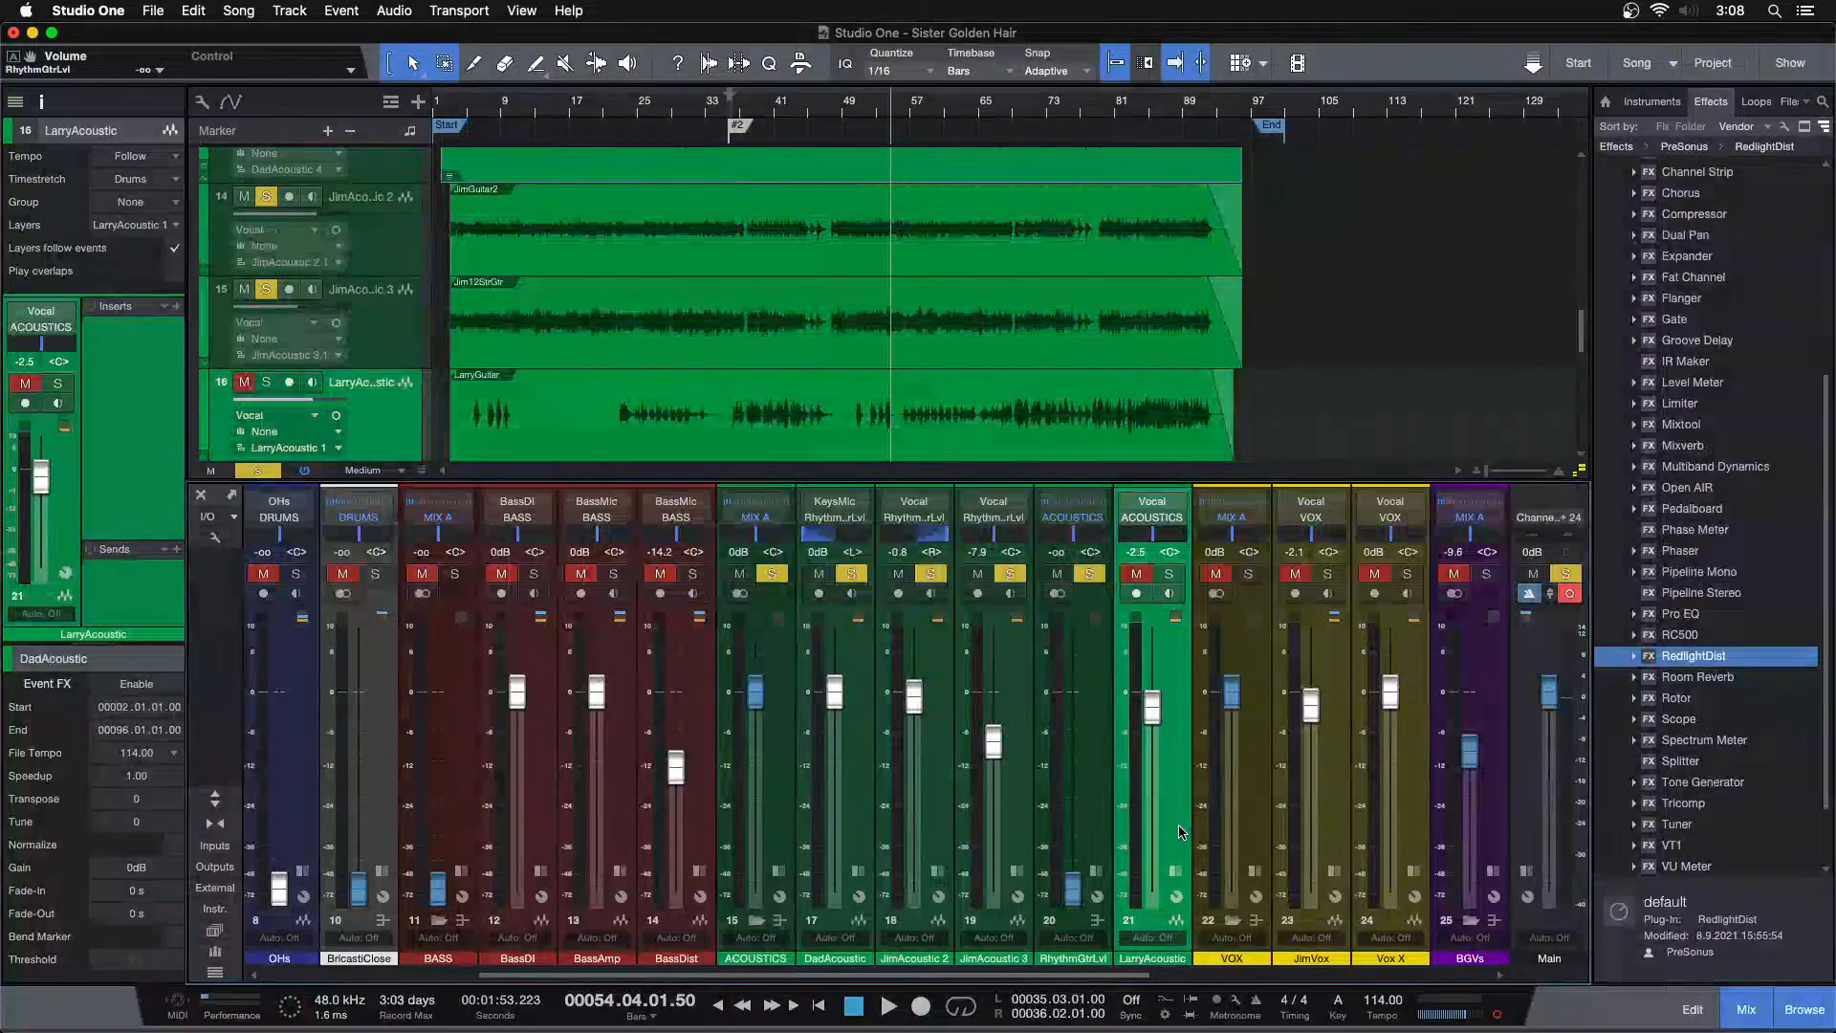
{"action": "key", "text": "shift+s"}
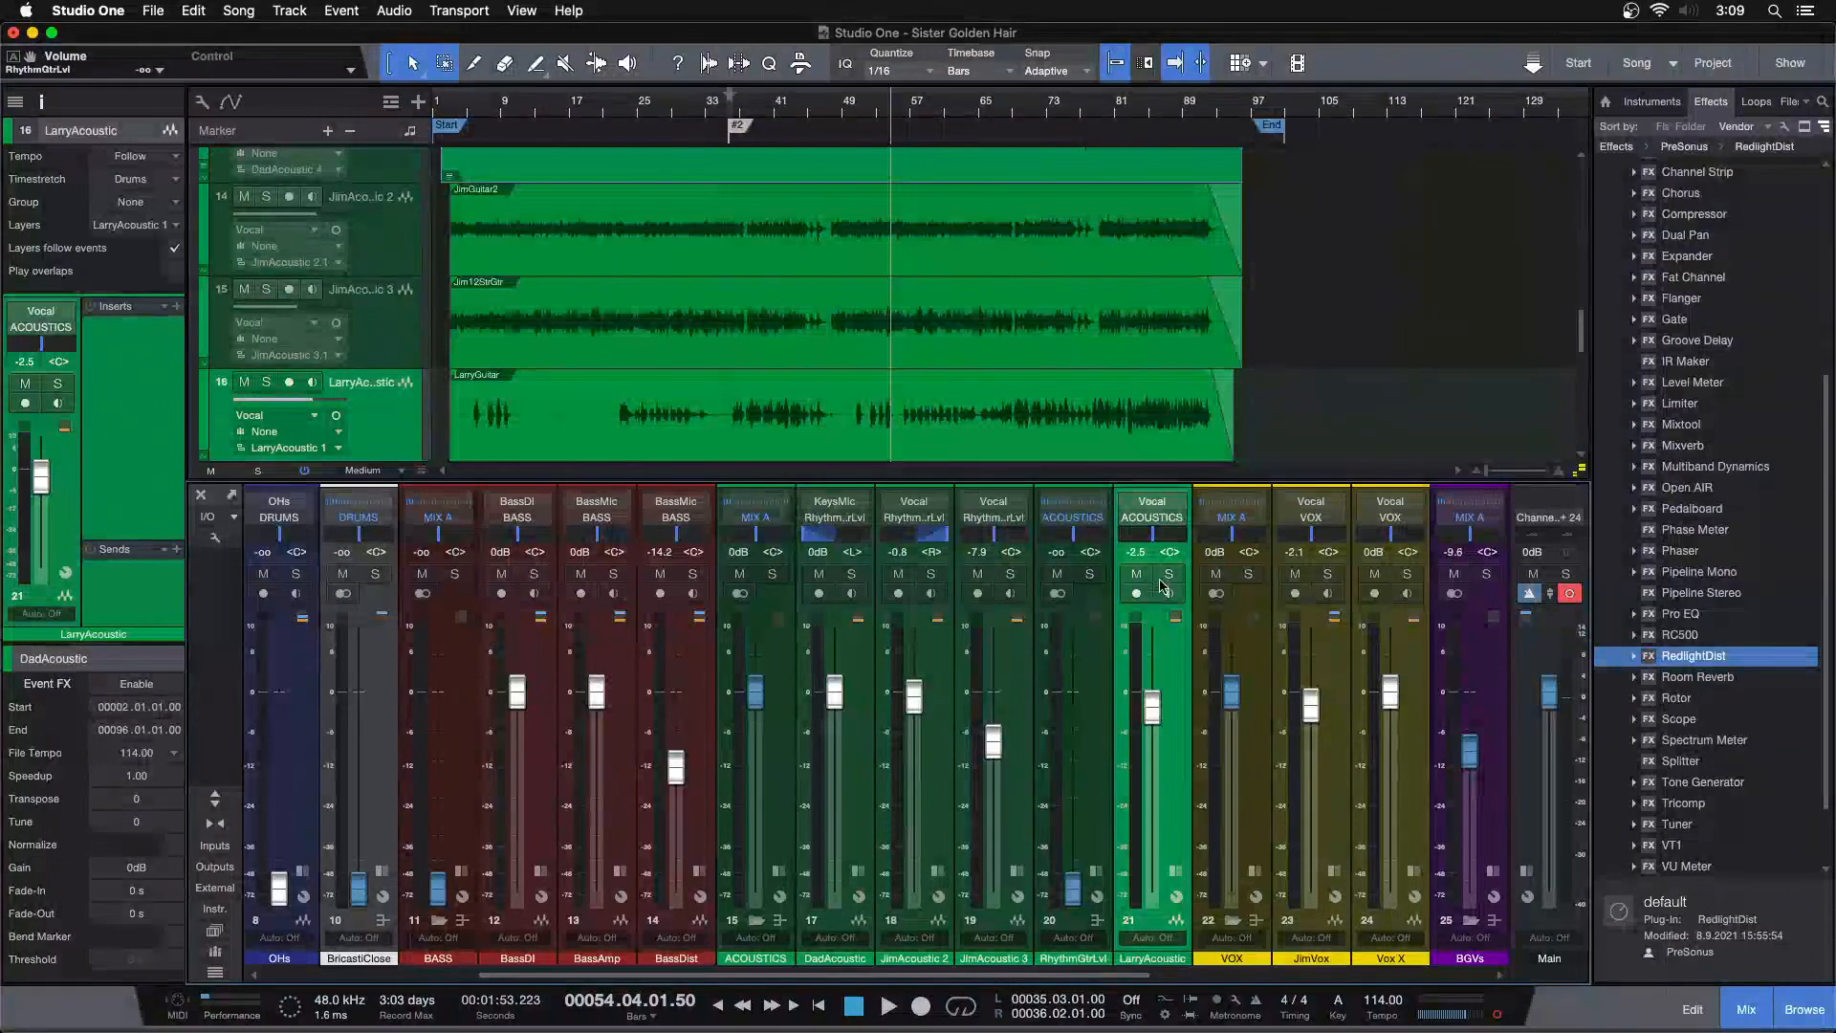
{"action": "left_click_drag", "start_coordinate": [1151, 712], "coordinate": [1151, 890]}
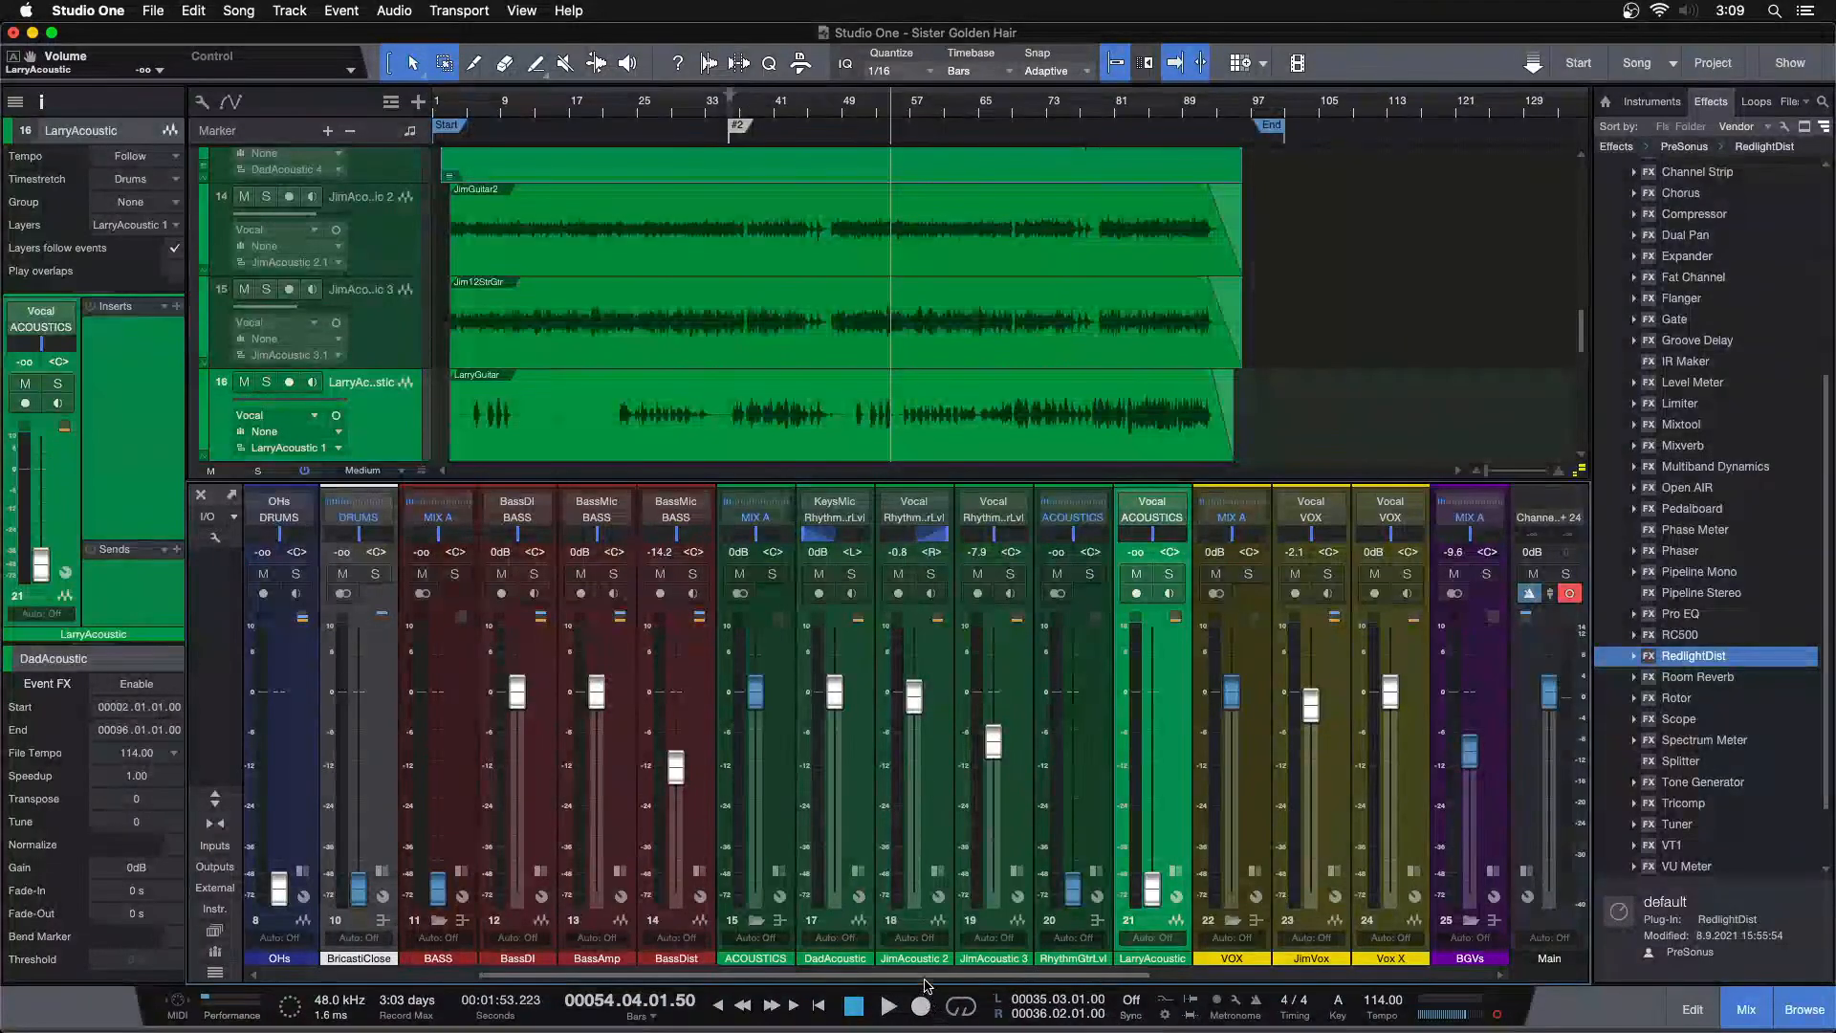
Reset the RhythmGtrLvl bus fader to 0 dB and start playback
{"action": "scroll", "coordinate": [840, 740], "scroll_direction": "right", "scroll_amount": 5}
{"action": "key", "text": "shift+s"}
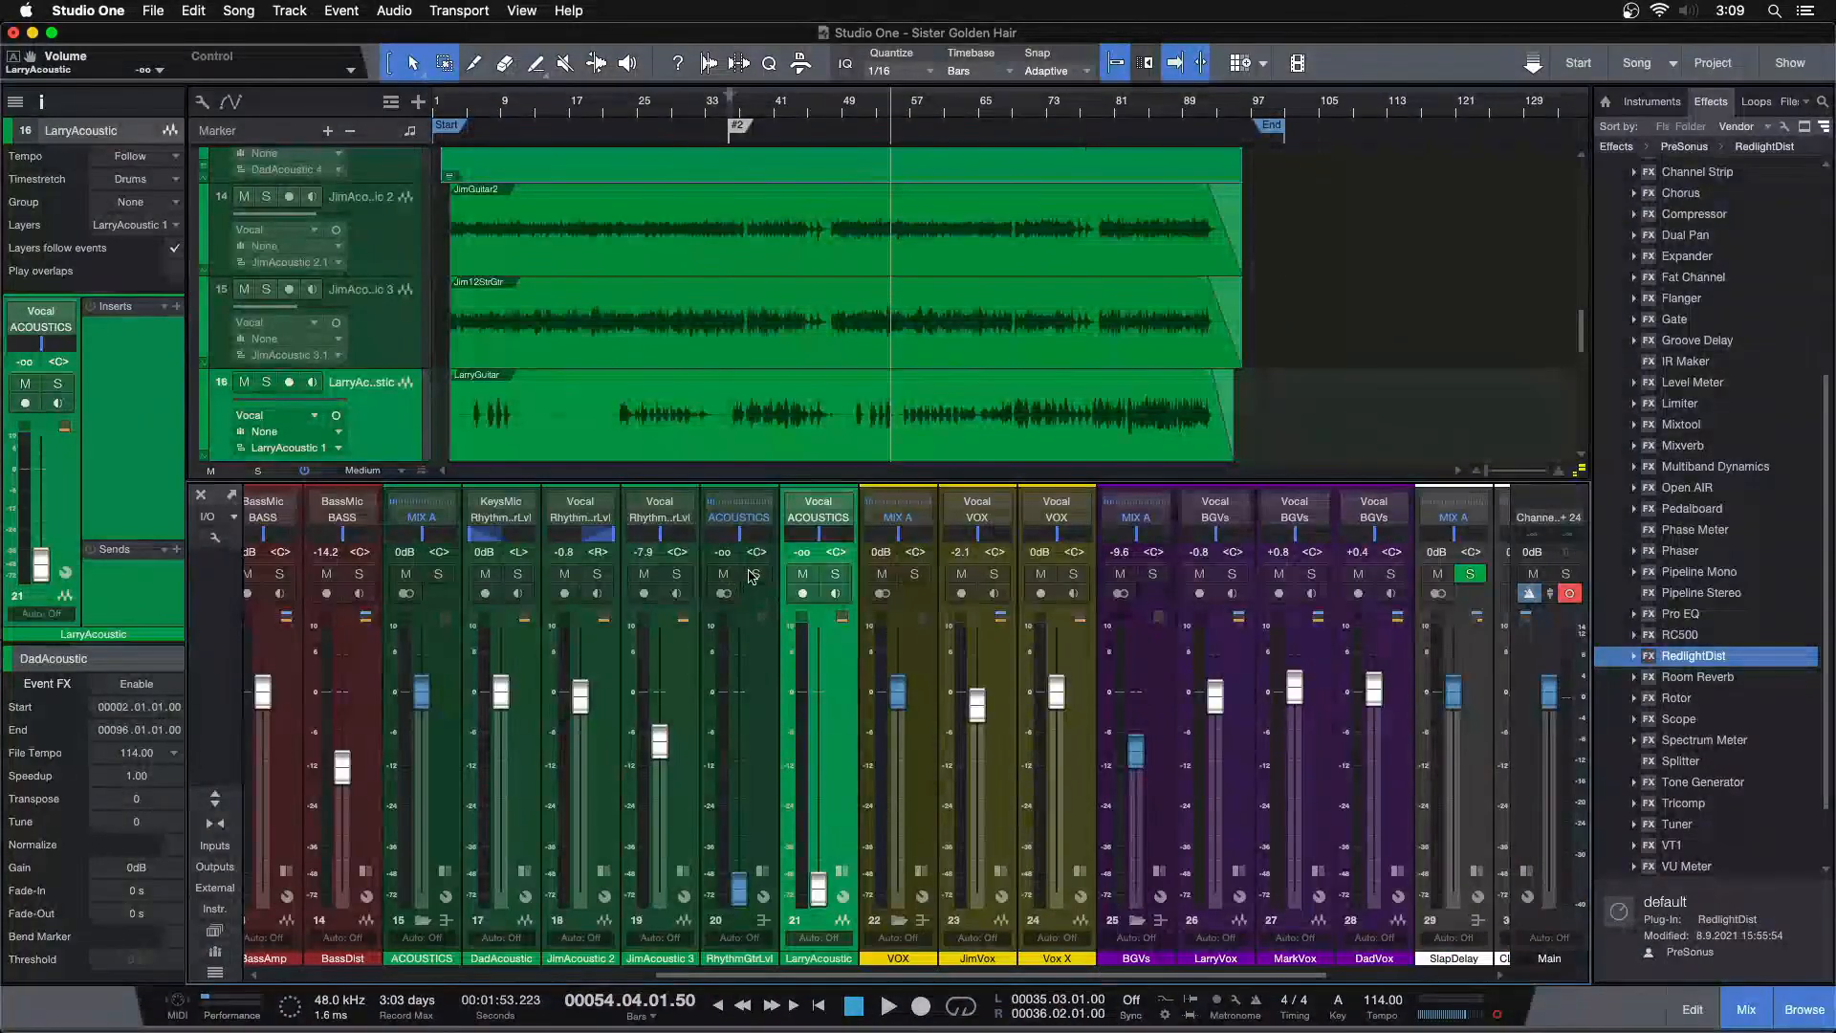
{"action": "left_click", "coordinate": [738, 896], "text": "alt"}
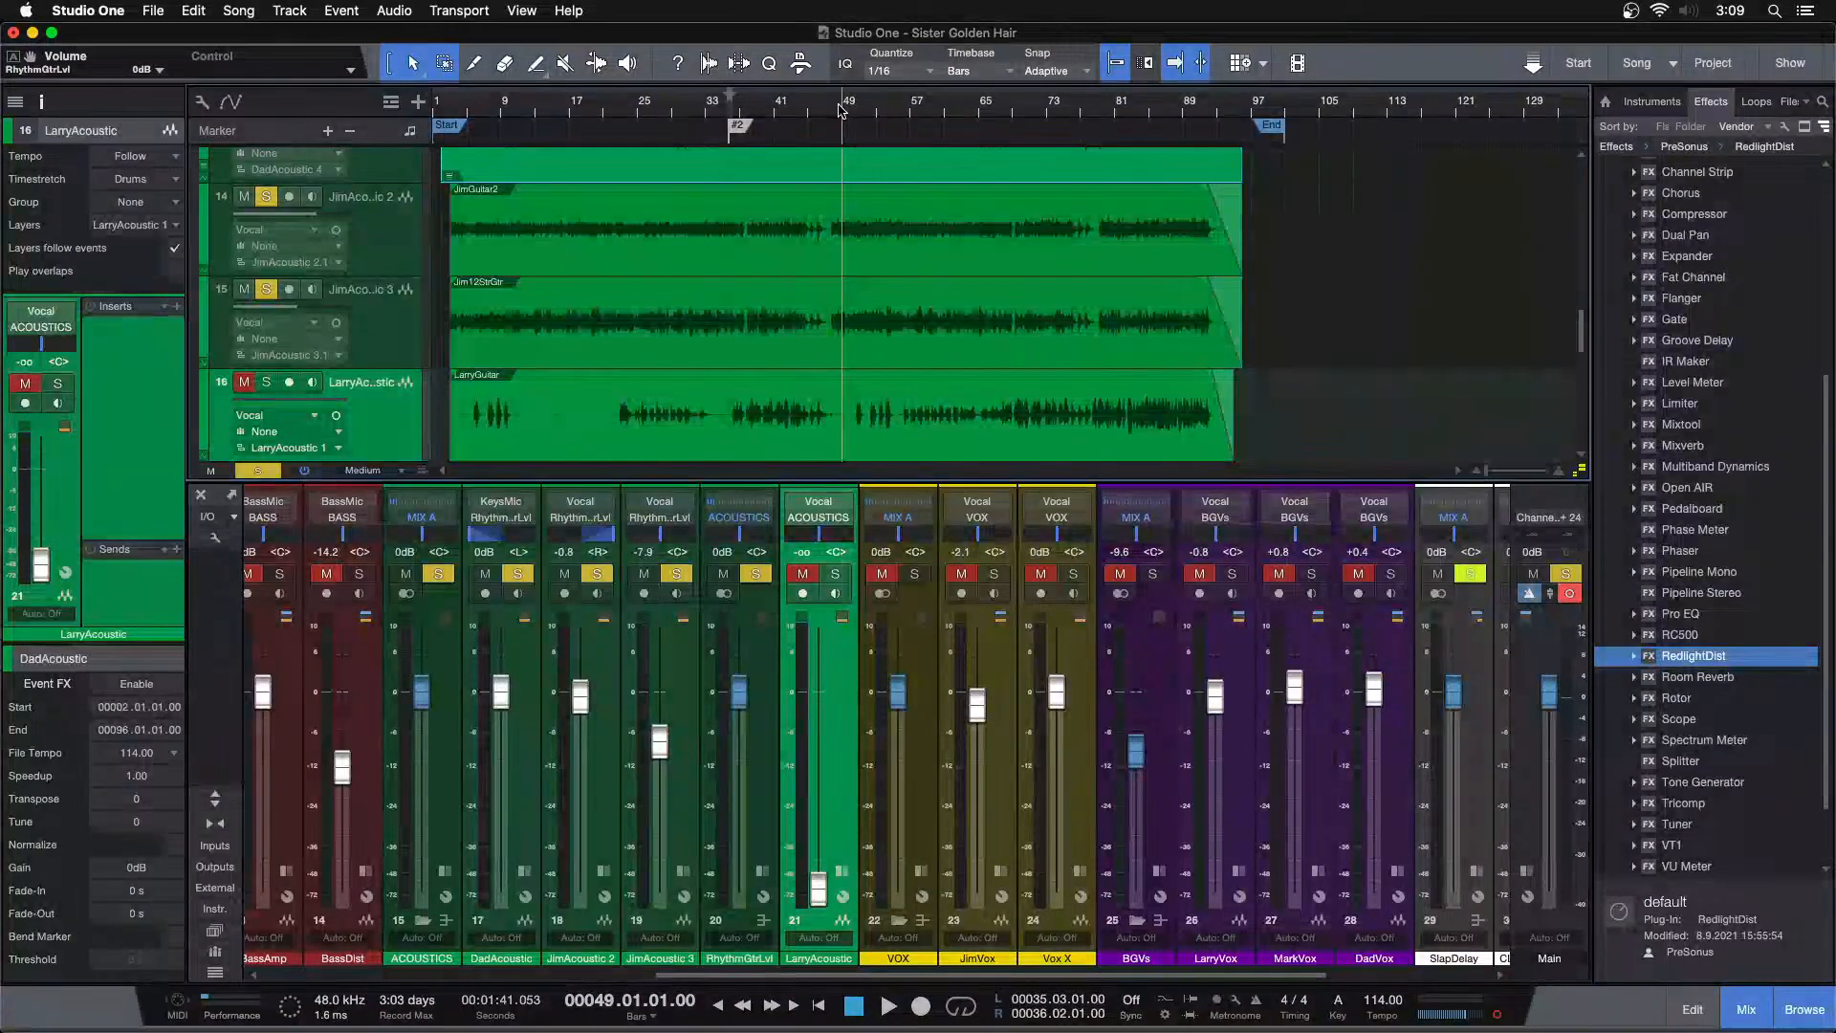
{"action": "key", "text": "space"}
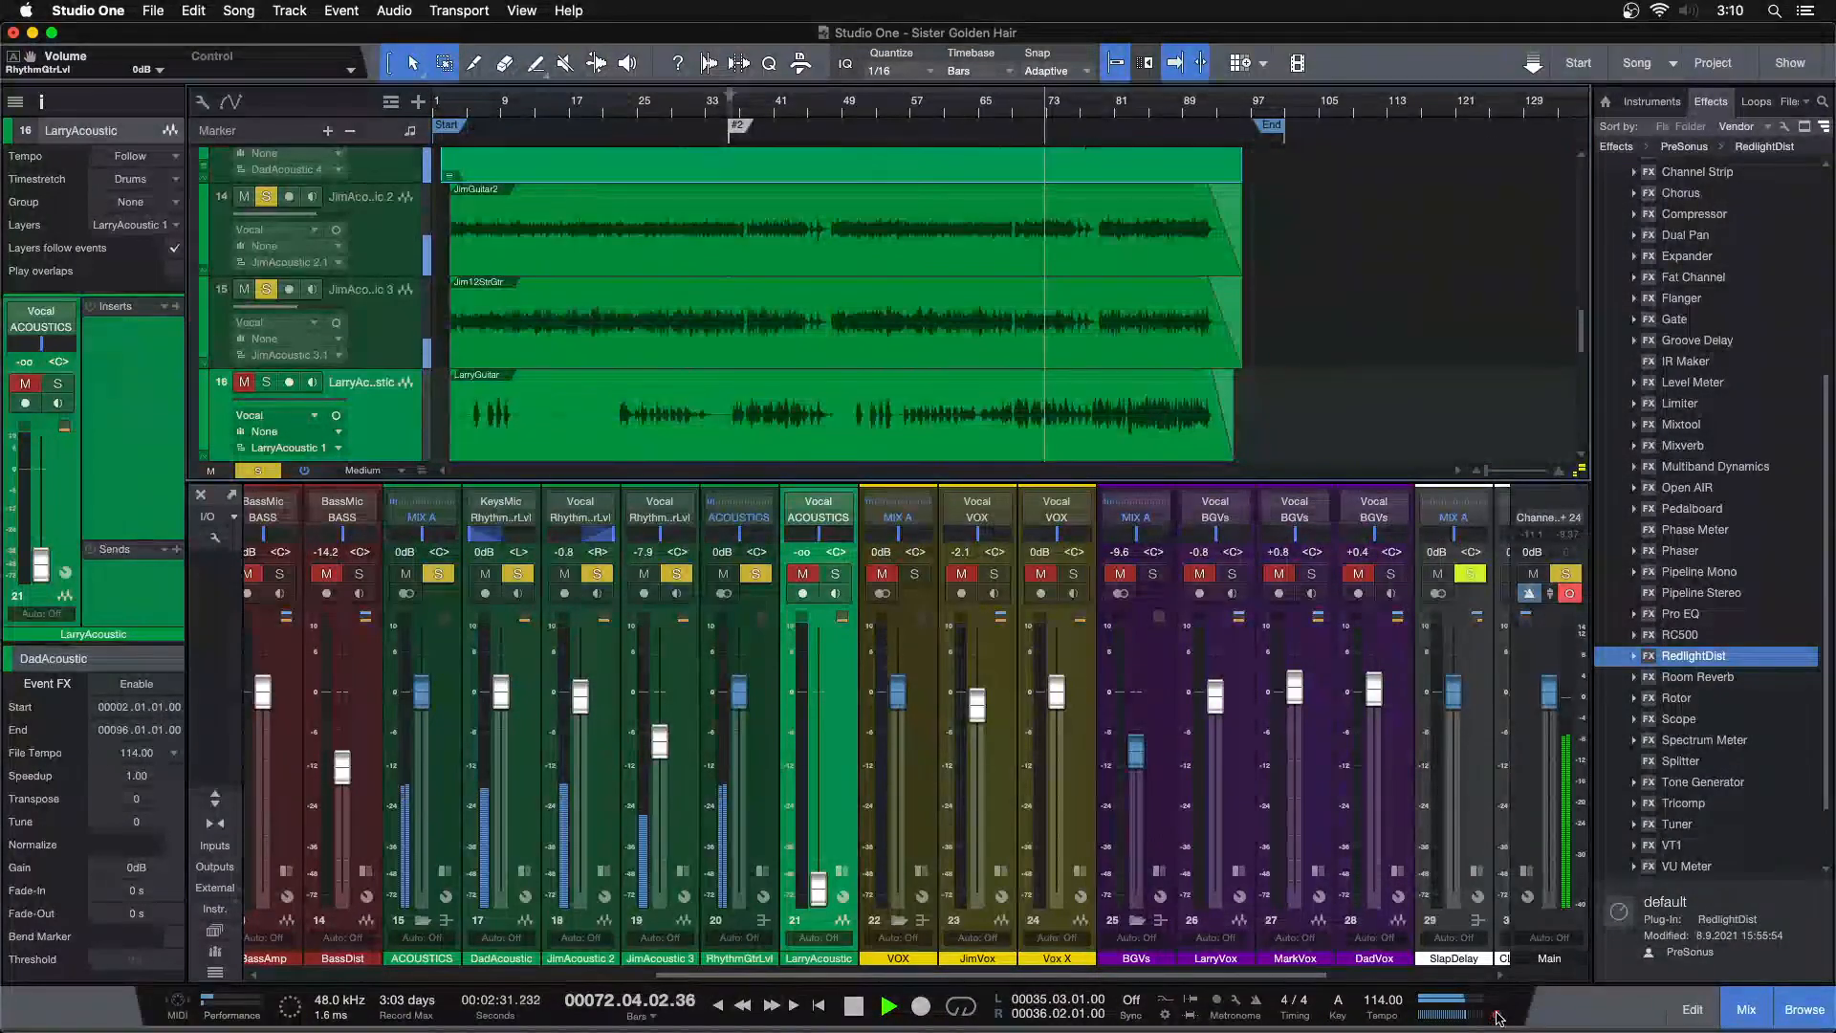
Solo LarryAcoustic and play the song from bar 81
{"action": "left_click", "coordinate": [844, 109]}
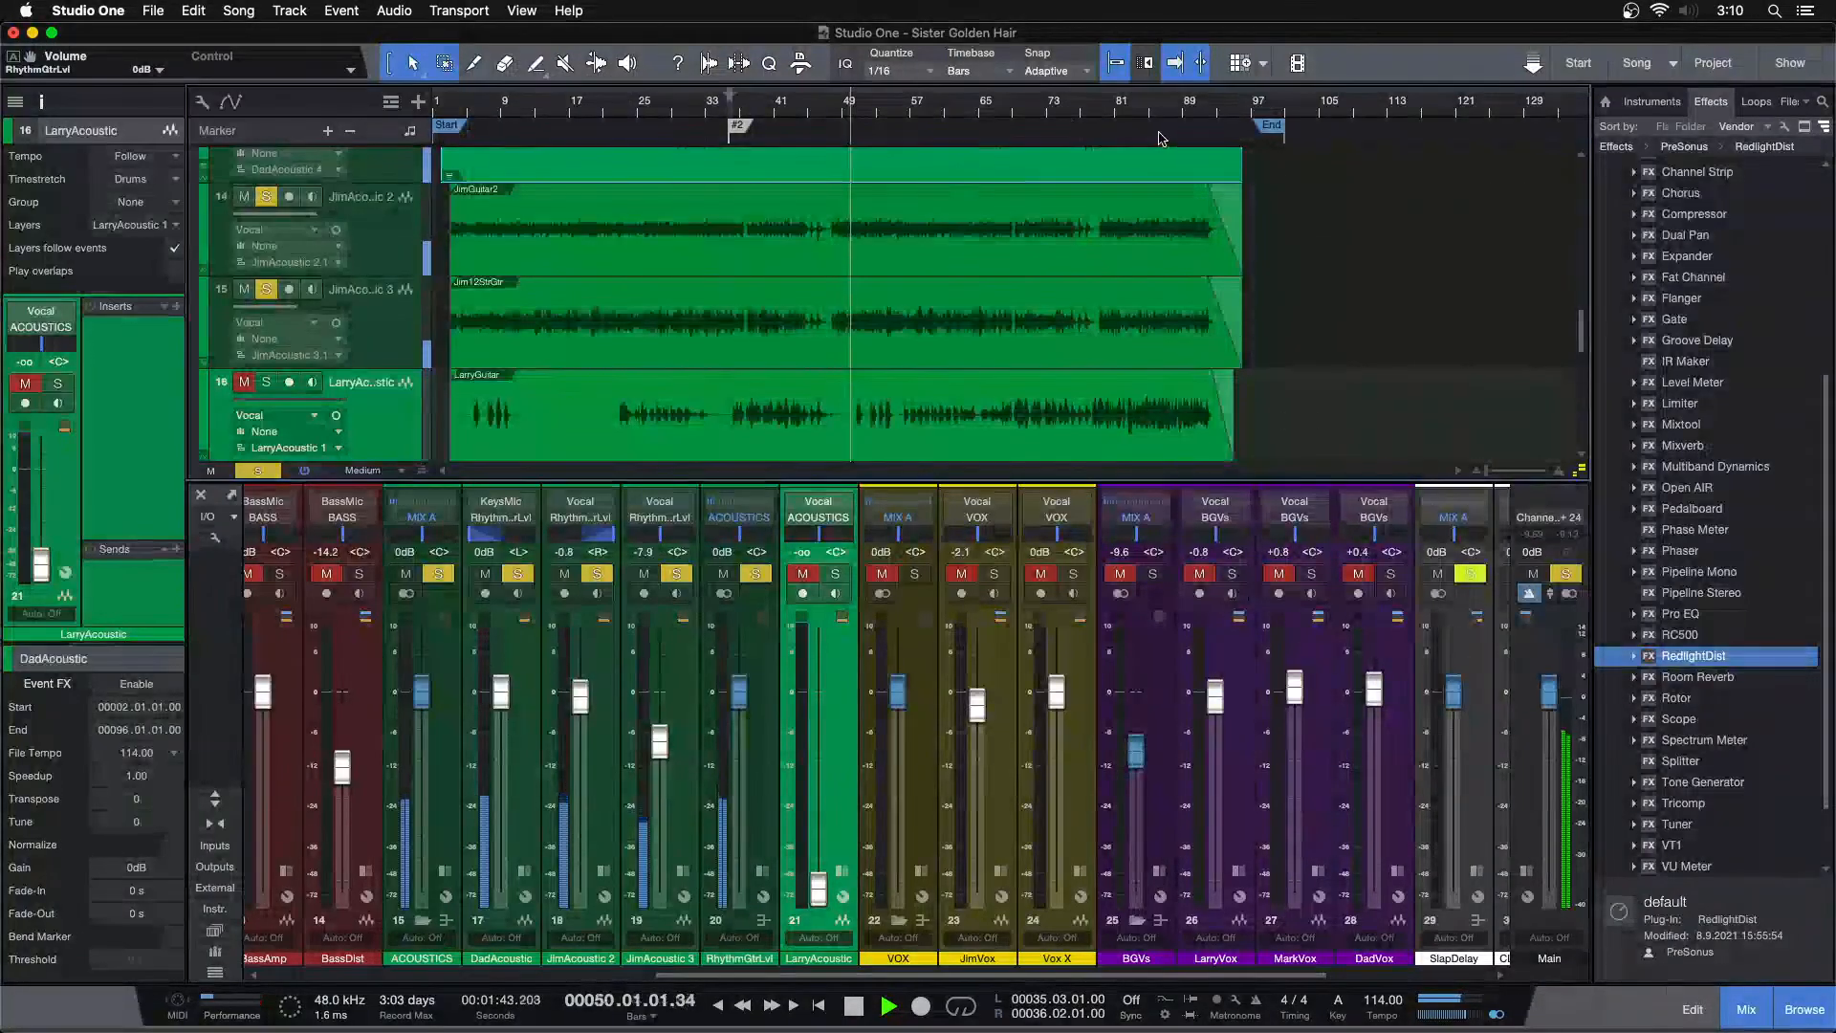
{"action": "left_click", "coordinate": [1135, 111]}
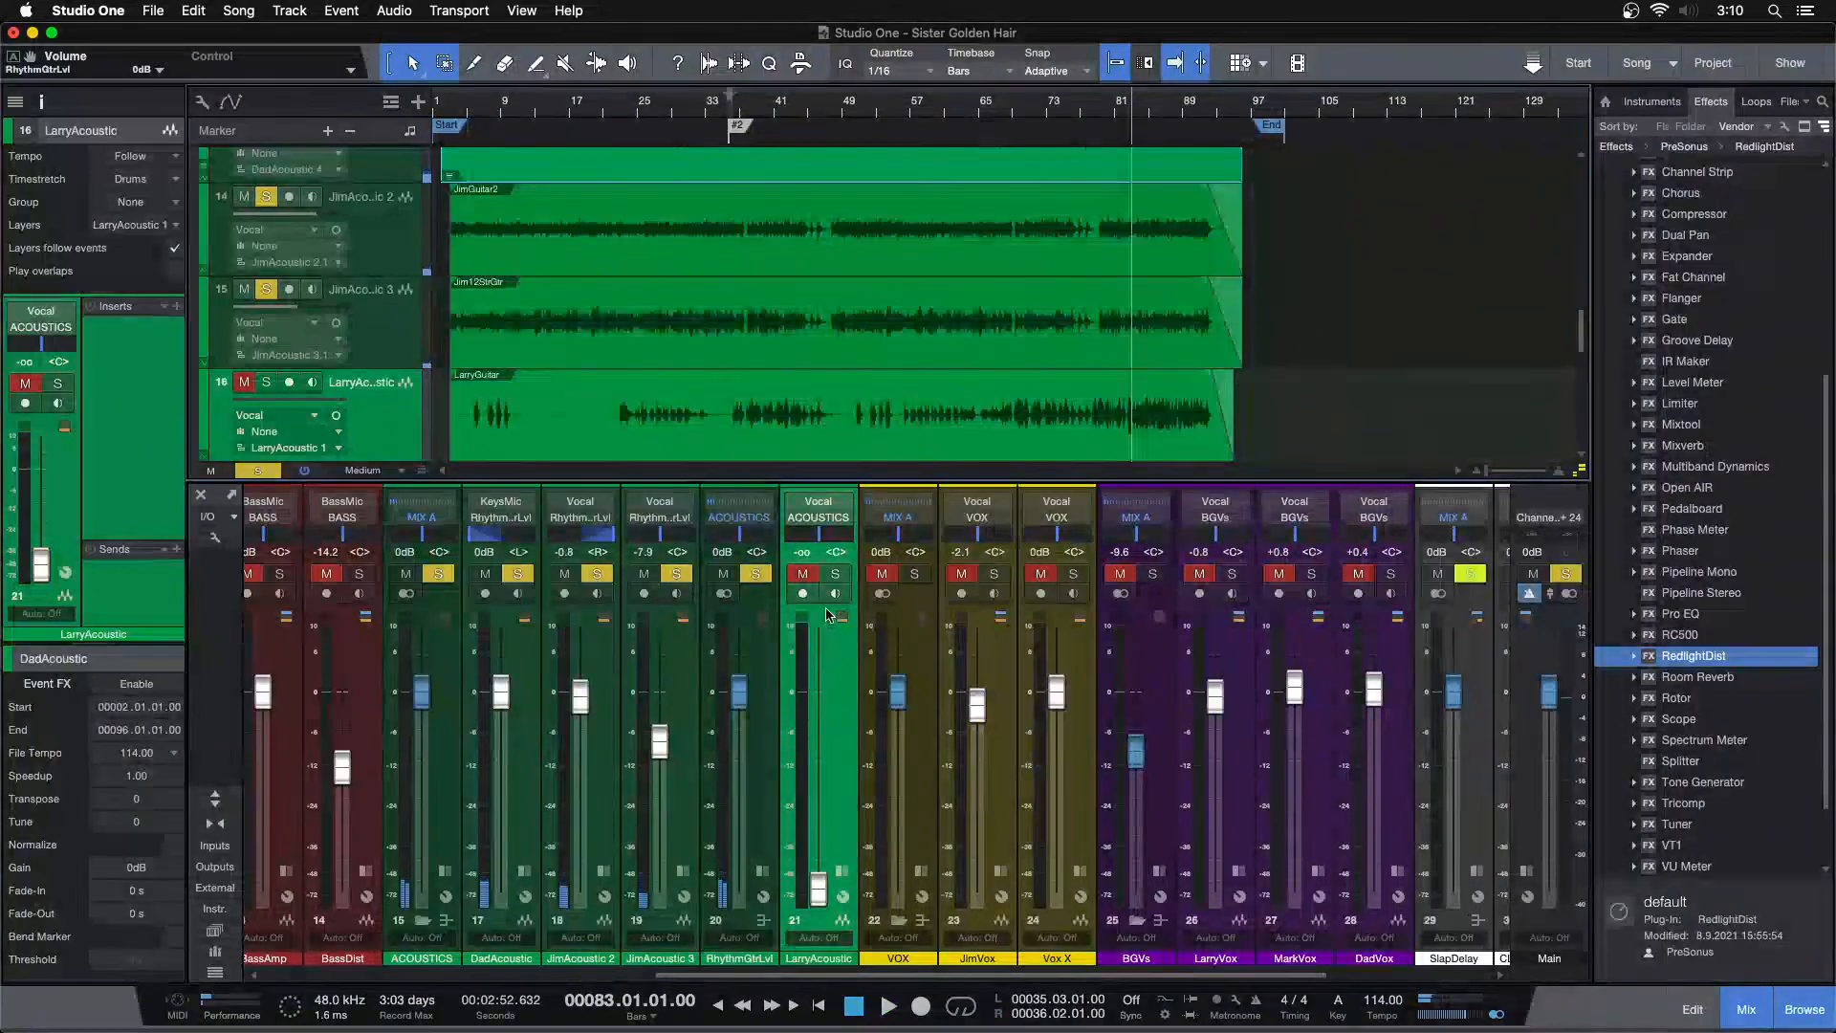
{"action": "left_click", "coordinate": [832, 575]}
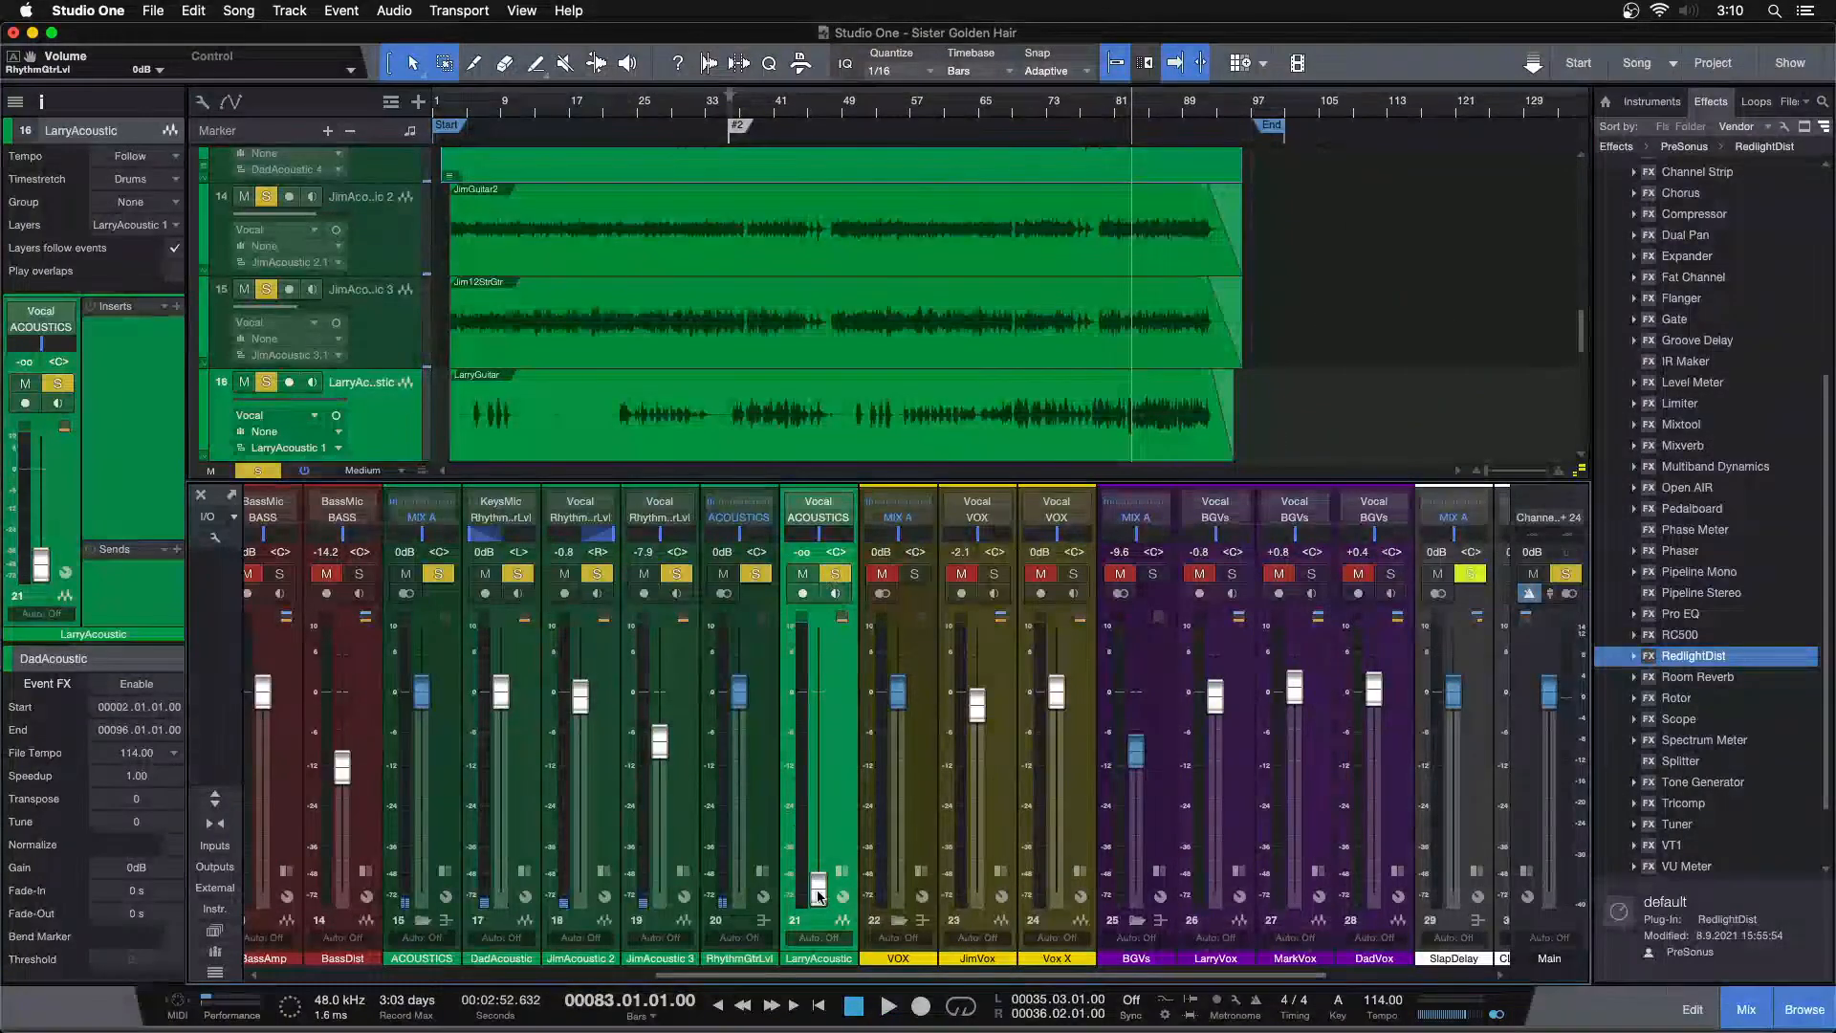
{"action": "key", "text": "space"}
Raise LarryAcoustic to about -3.8 dB and set the RhythmGtrLvl bus to about -2.1 dB while listening from bar 76
{"action": "left_click_drag", "start_coordinate": [819, 882], "coordinate": [822, 790]}
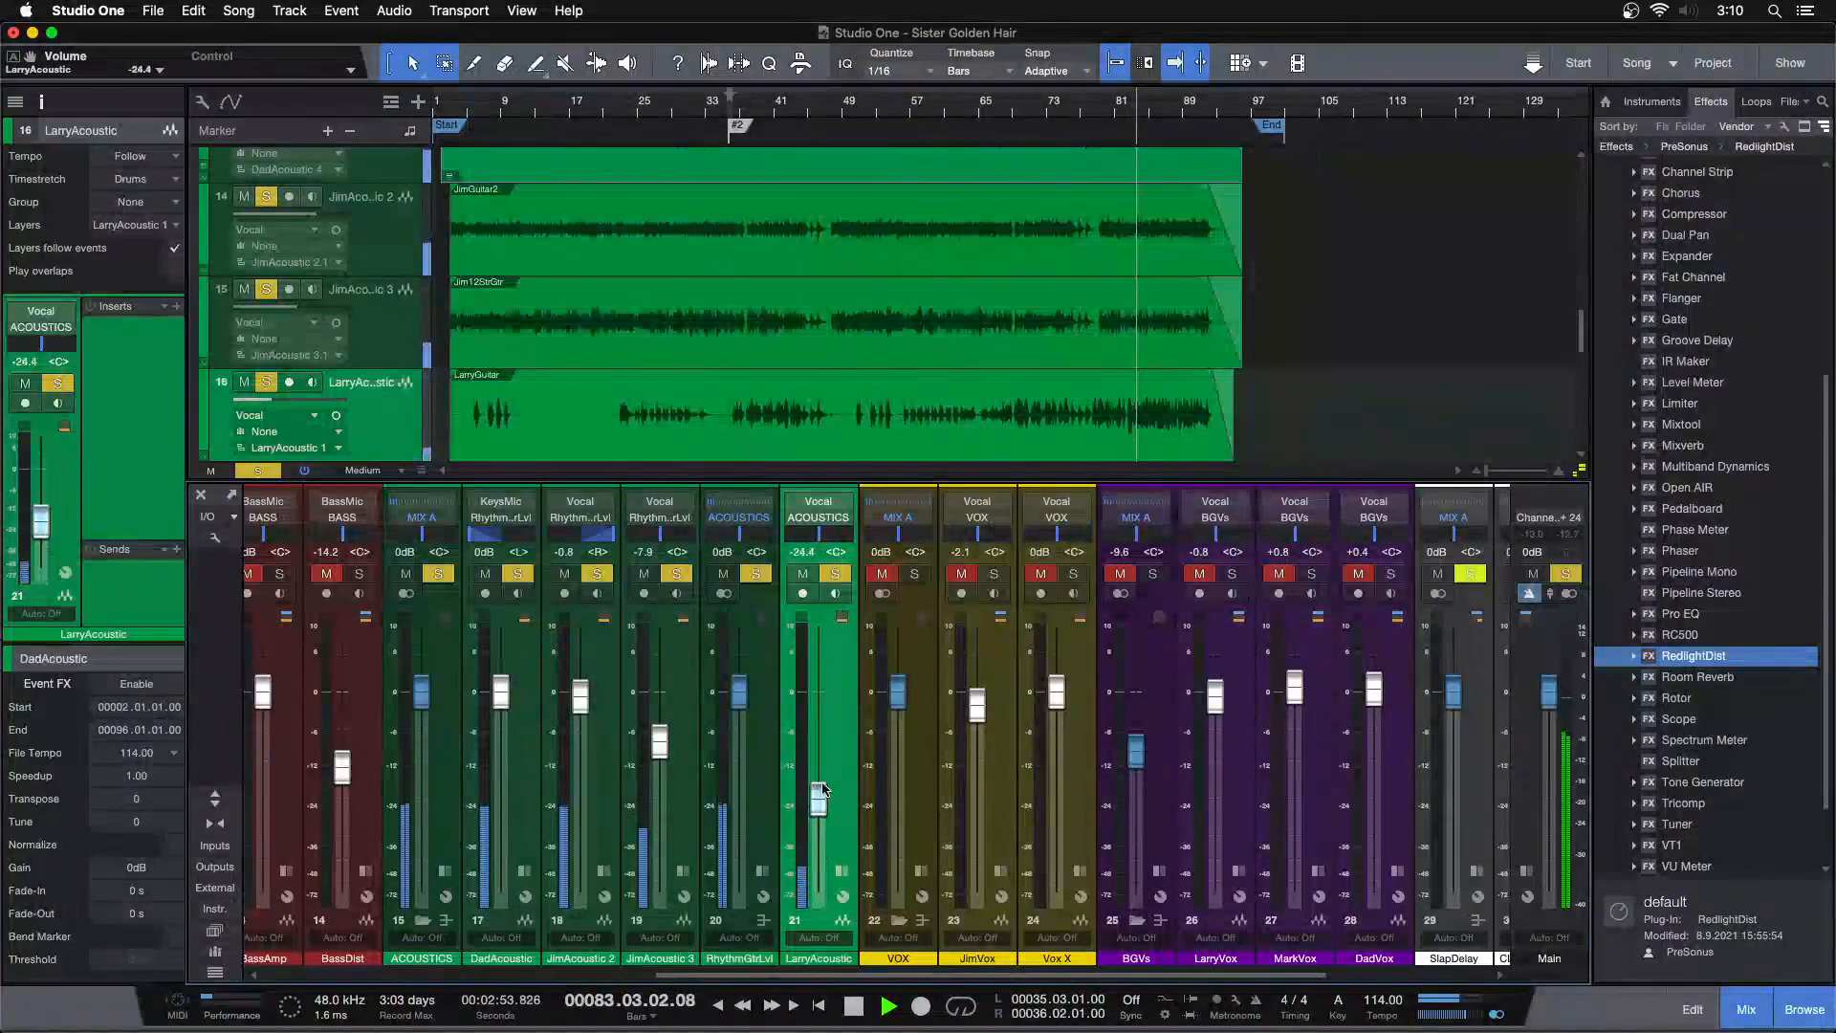
{"action": "left_click_drag", "start_coordinate": [738, 690], "coordinate": [738, 703]}
{"action": "left_click_drag", "start_coordinate": [820, 808], "coordinate": [826, 766]}
{"action": "scroll", "coordinate": [826, 766], "scroll_direction": "up", "scroll_amount": 5}
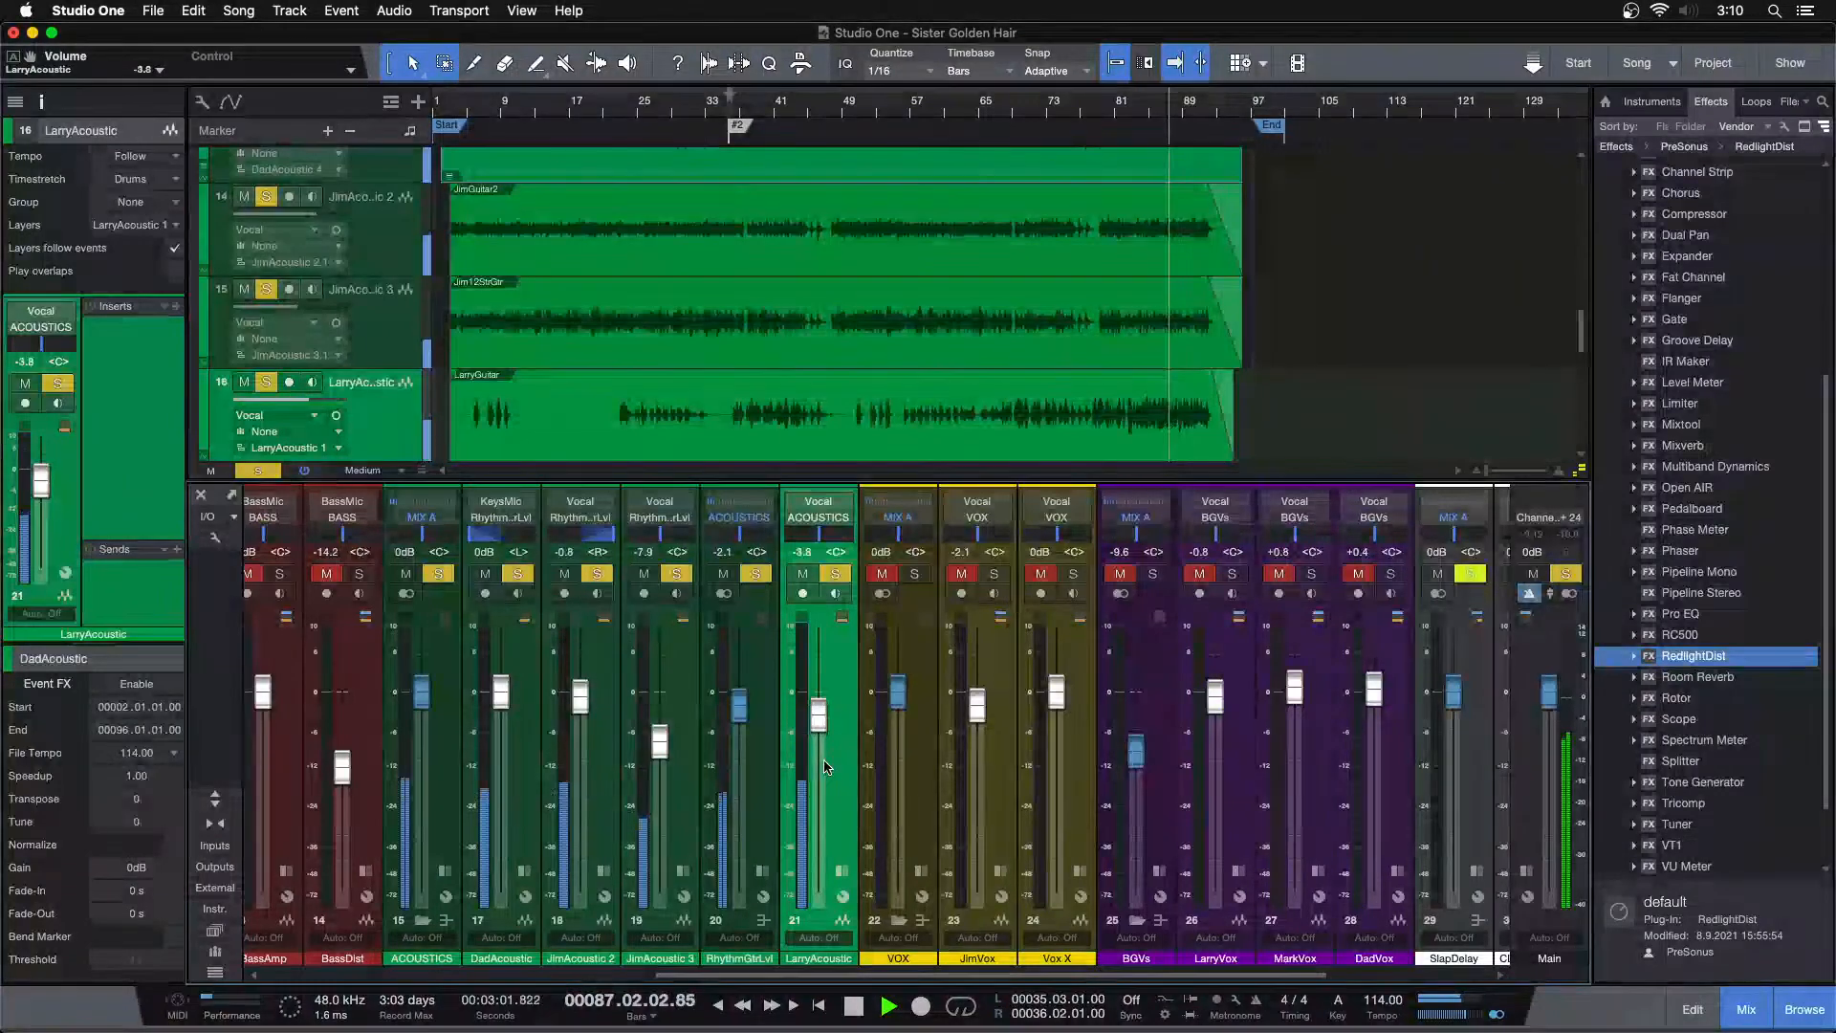
{"action": "scroll", "coordinate": [826, 766], "scroll_direction": "up", "scroll_amount": 2}
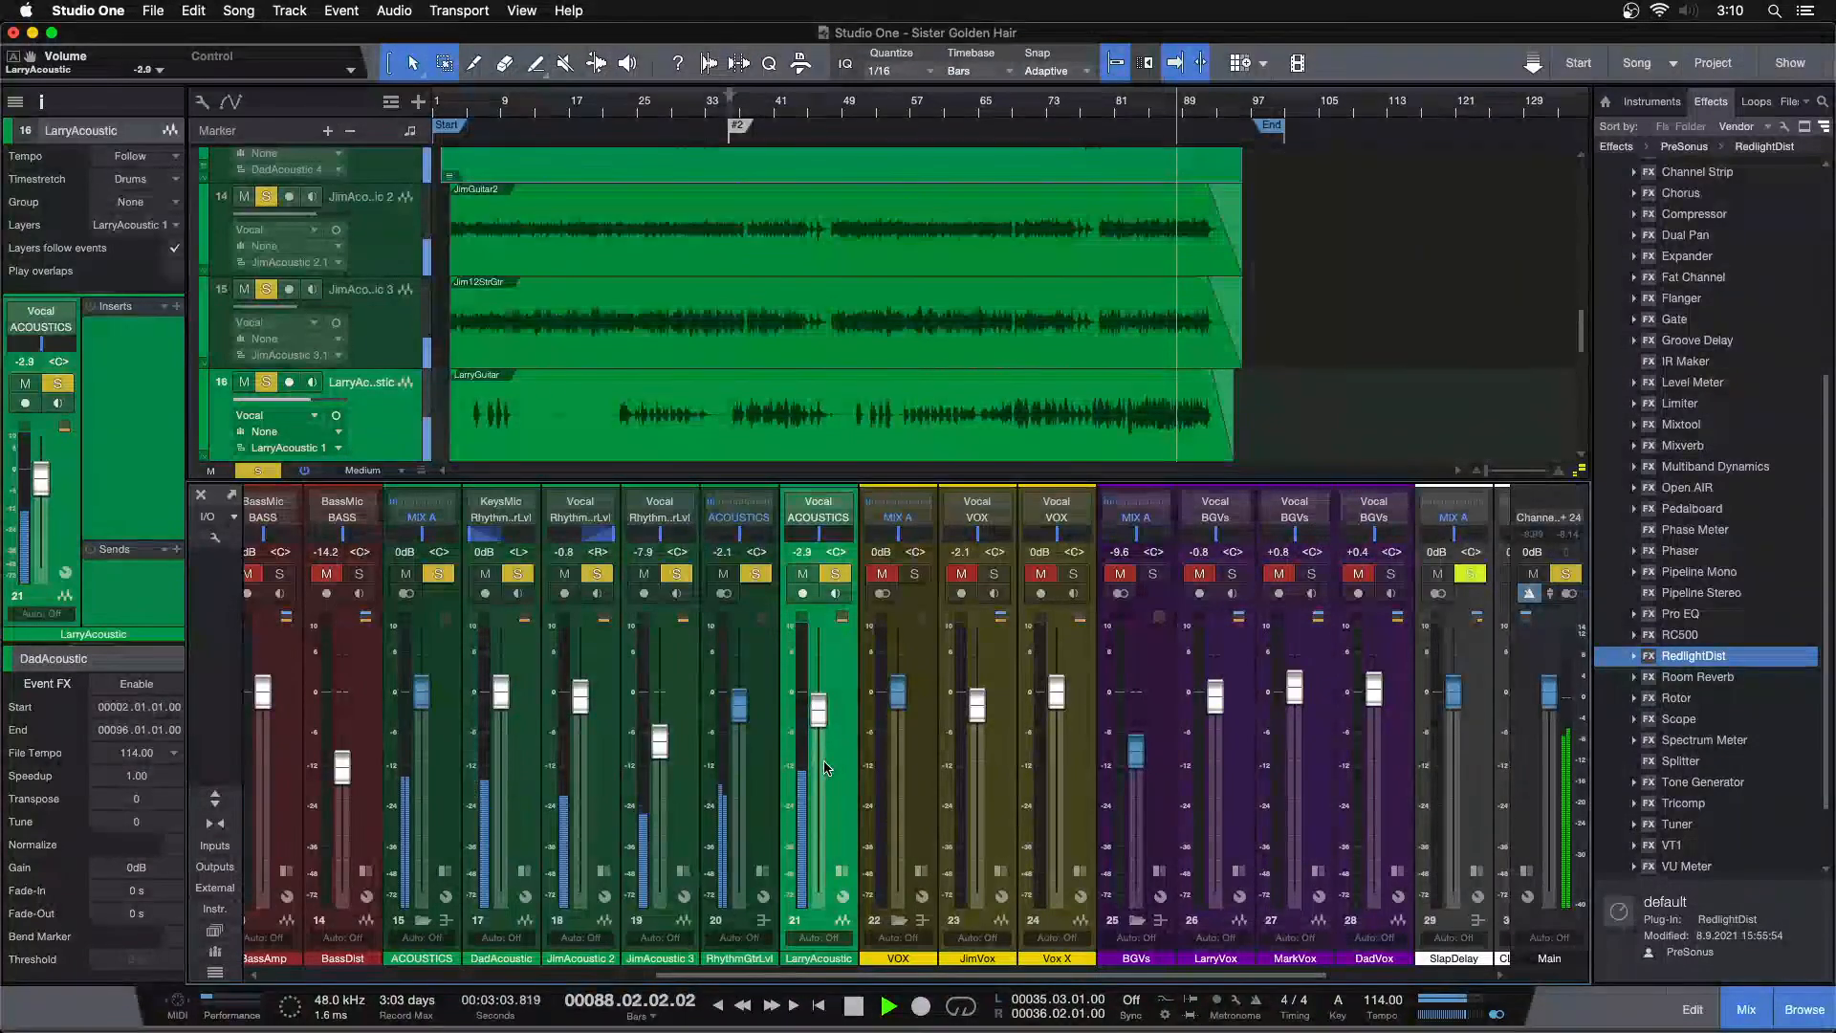
{"action": "scroll", "coordinate": [827, 768], "scroll_direction": "down", "scroll_amount": 1}
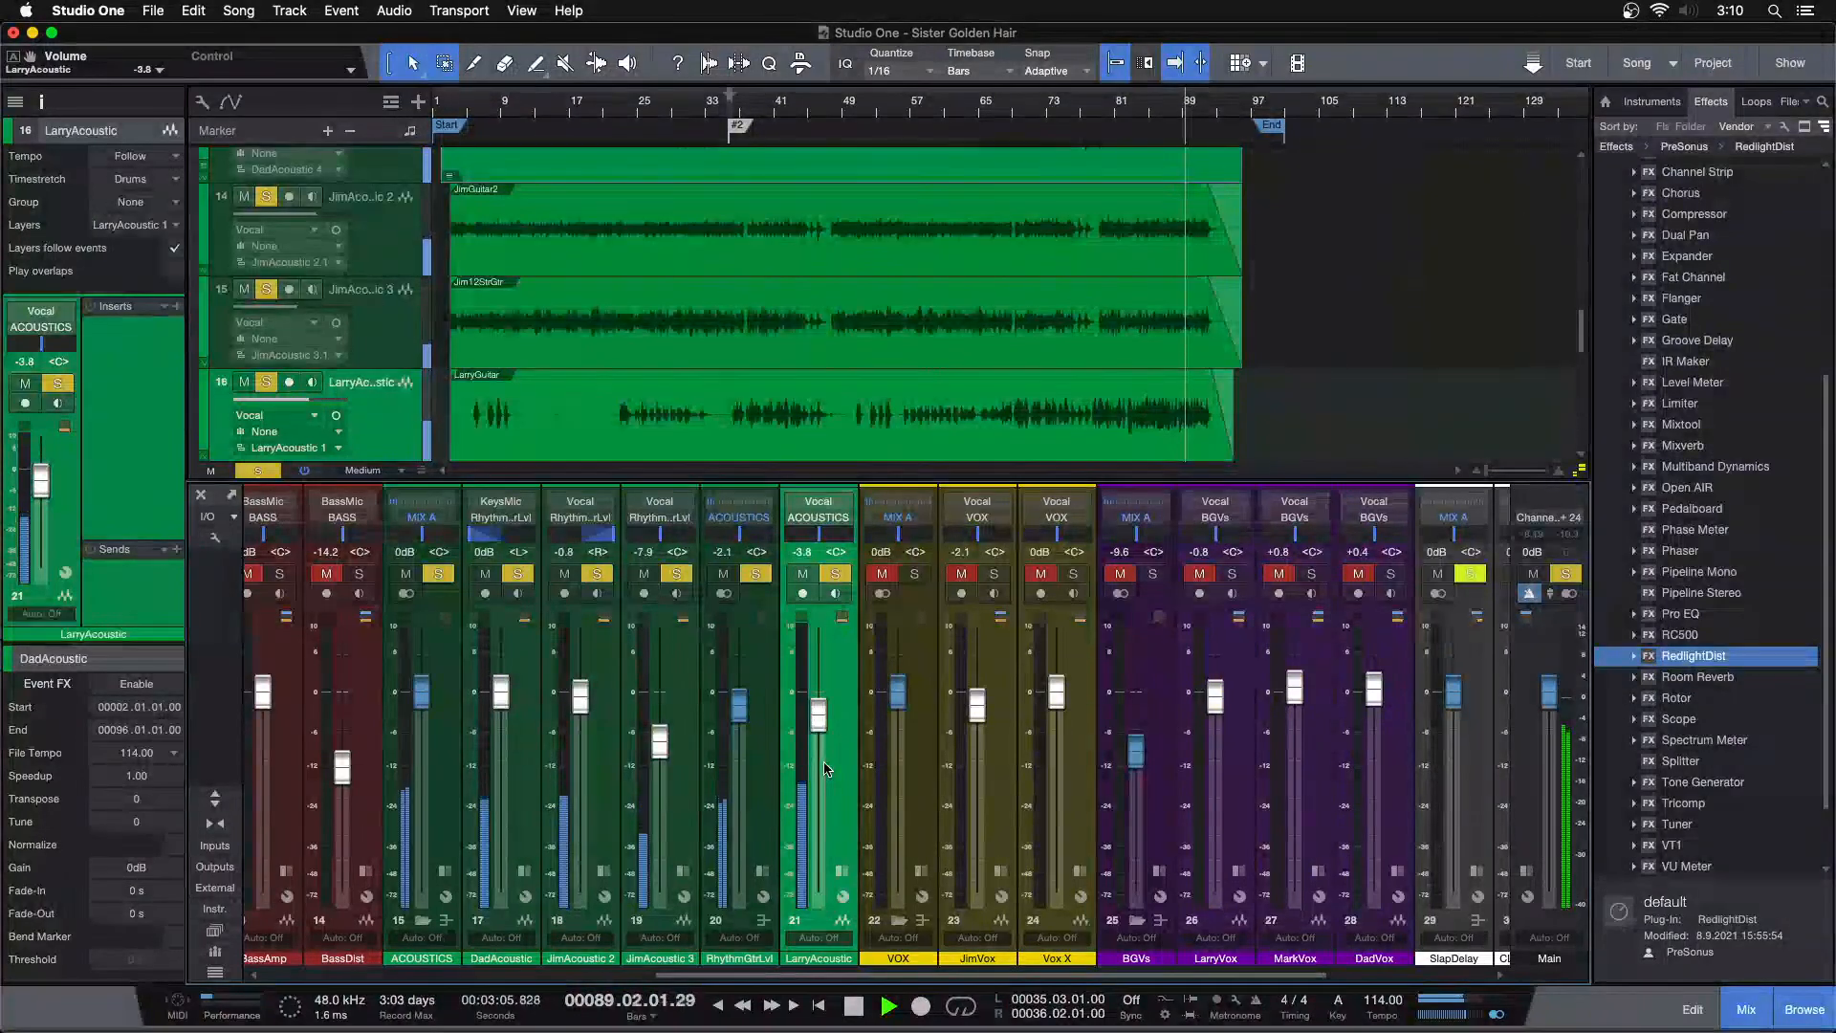
{"action": "left_click_drag", "start_coordinate": [1108, 115], "coordinate": [974, 170]}
{"action": "left_click", "coordinate": [794, 107]}
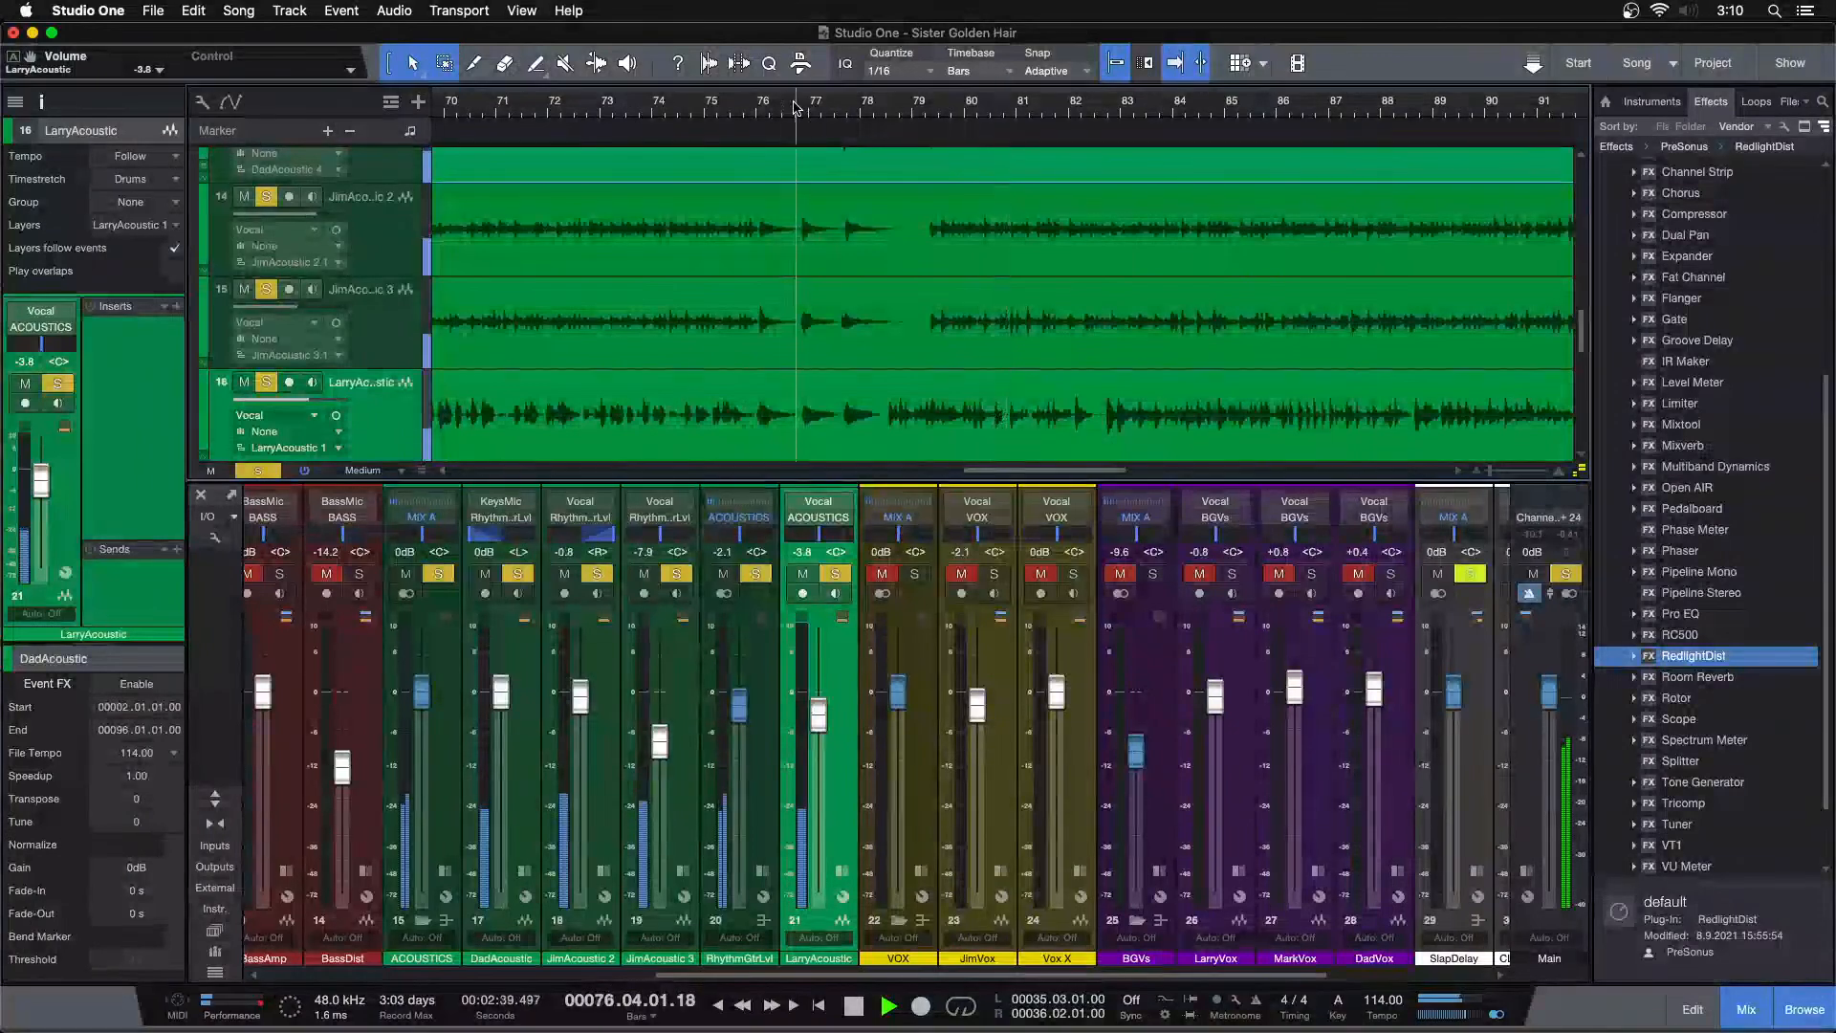
Play the song from about bar 79 and raise the LarryAcoustic fader to about -2.5 dB
{"action": "left_click", "coordinate": [850, 110]}
{"action": "left_click", "coordinate": [916, 113]}
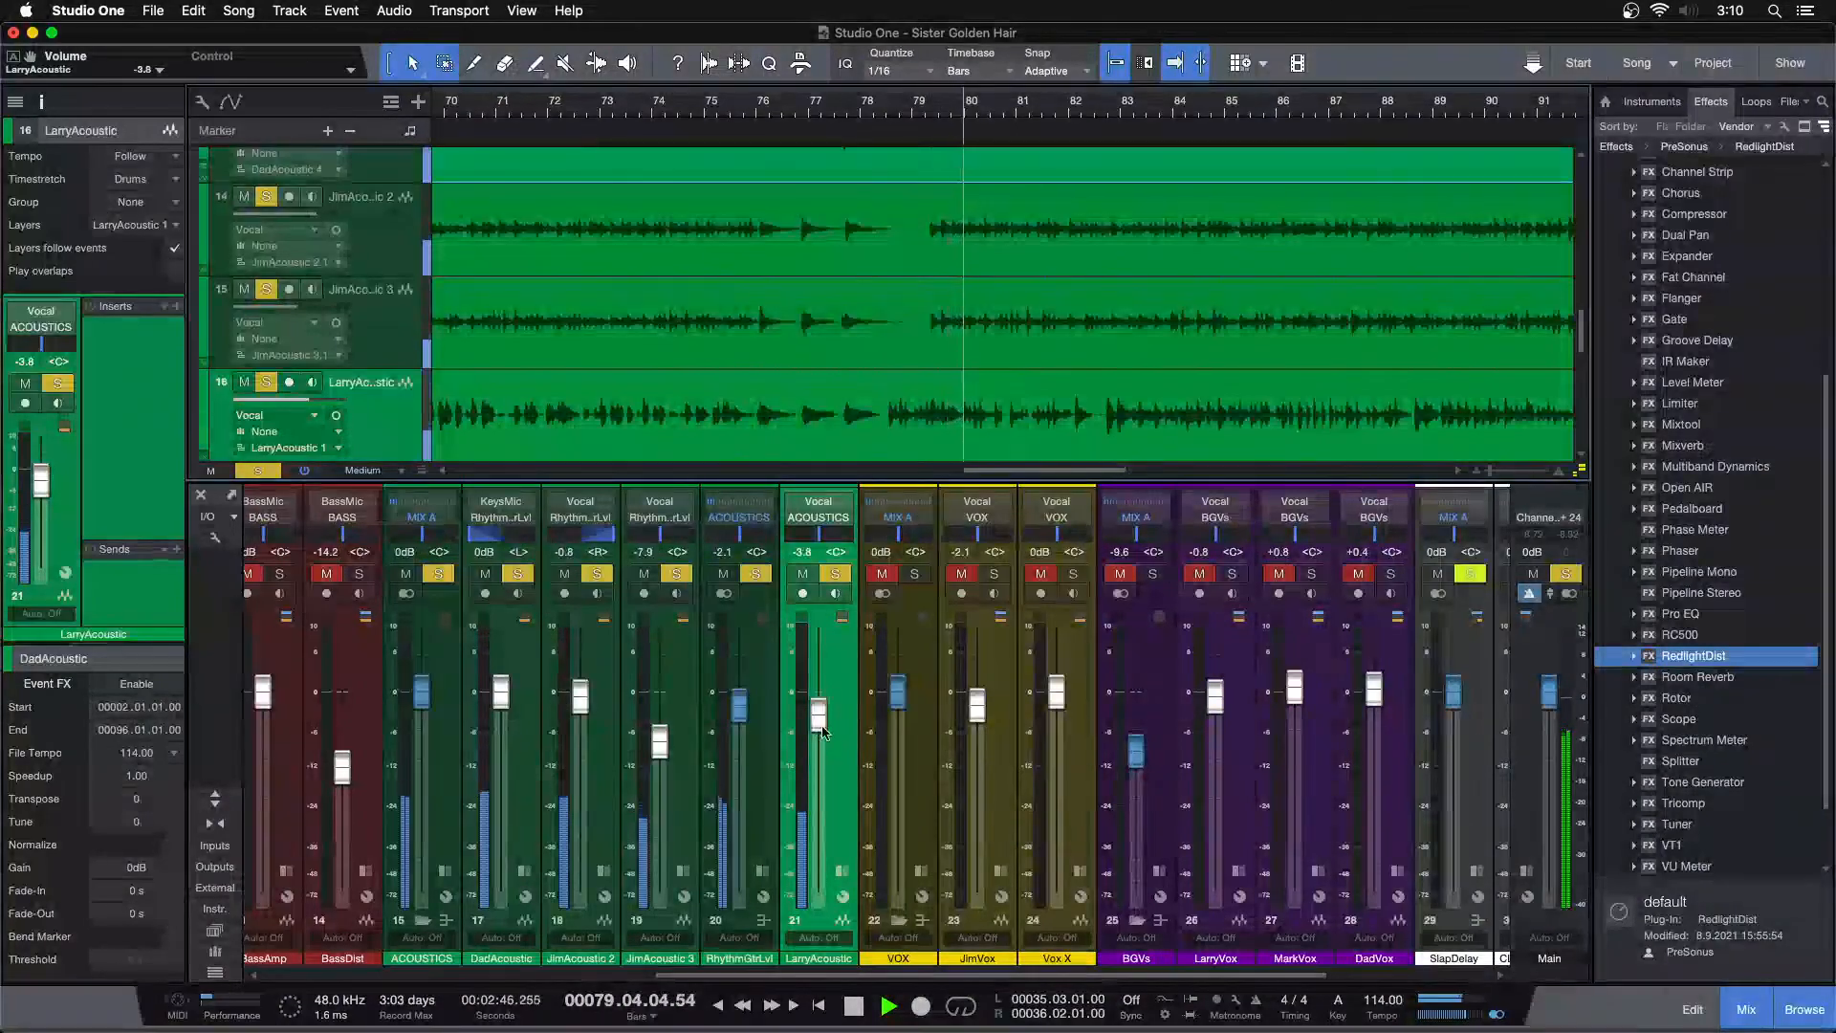
{"action": "scroll", "coordinate": [824, 723], "scroll_direction": "up", "scroll_amount": 1}
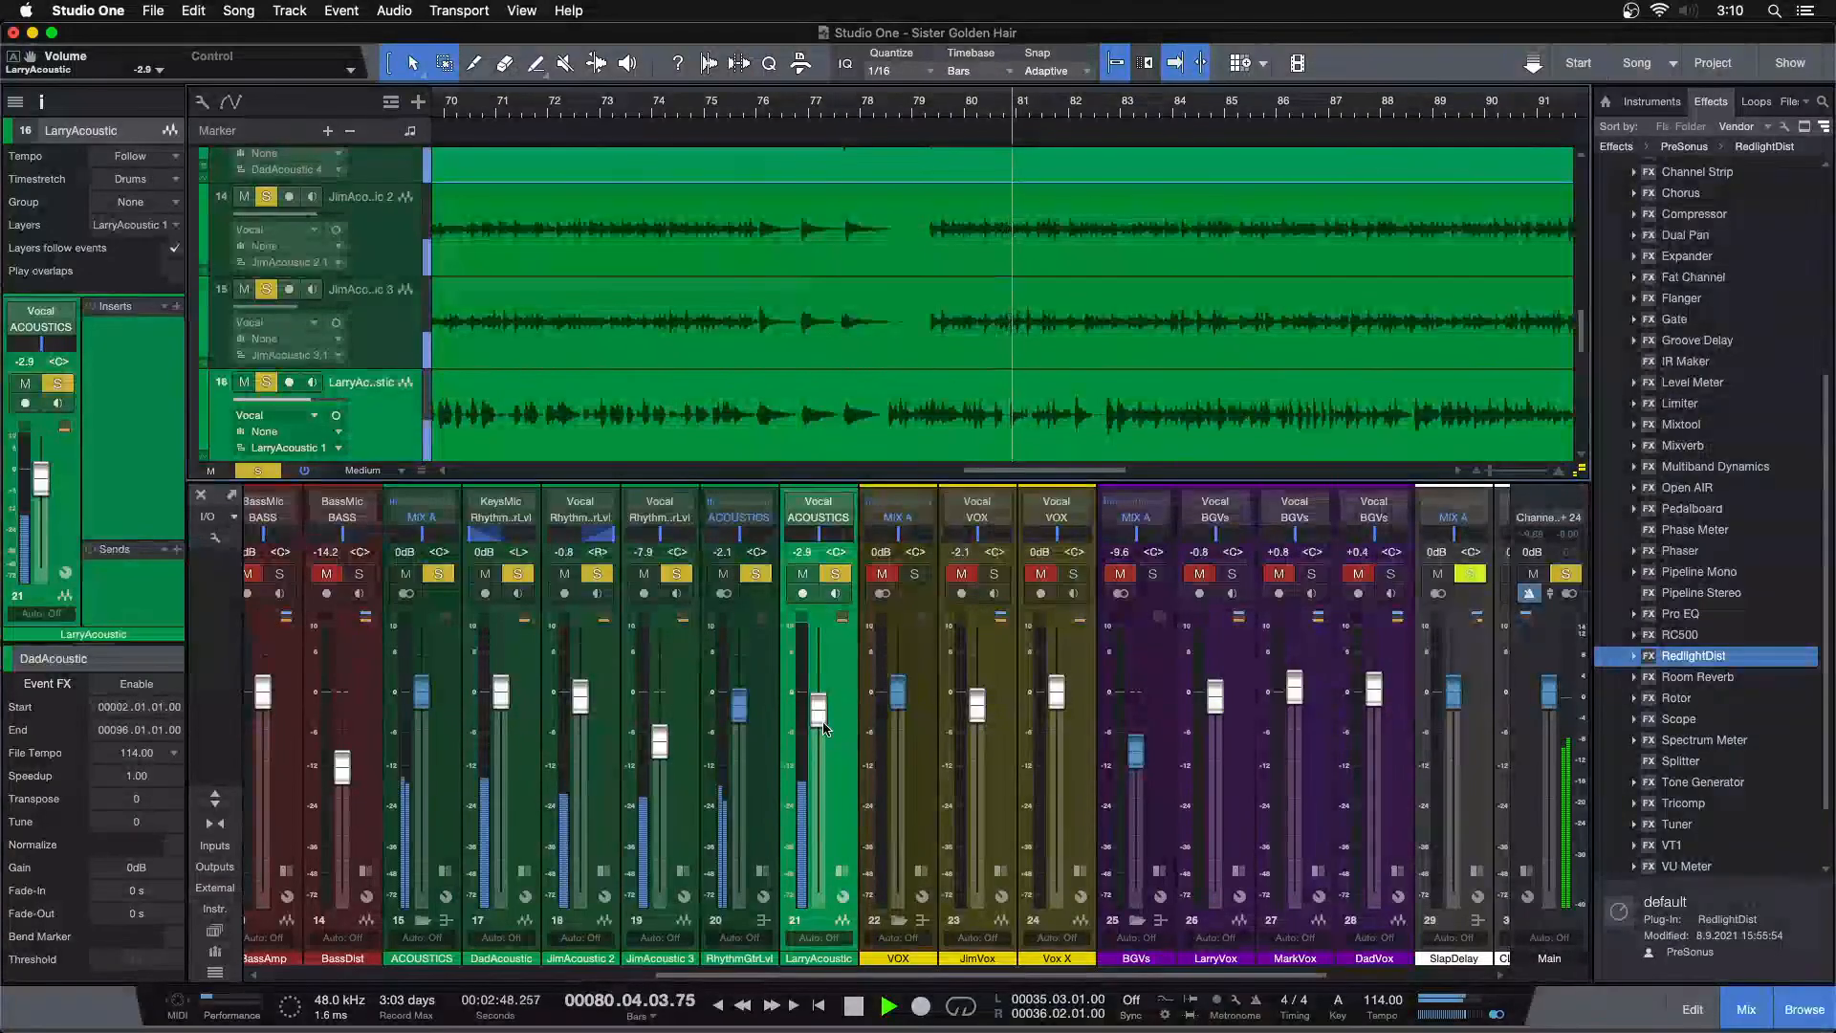
{"action": "scroll", "coordinate": [823, 729], "scroll_direction": "up", "scroll_amount": 2}
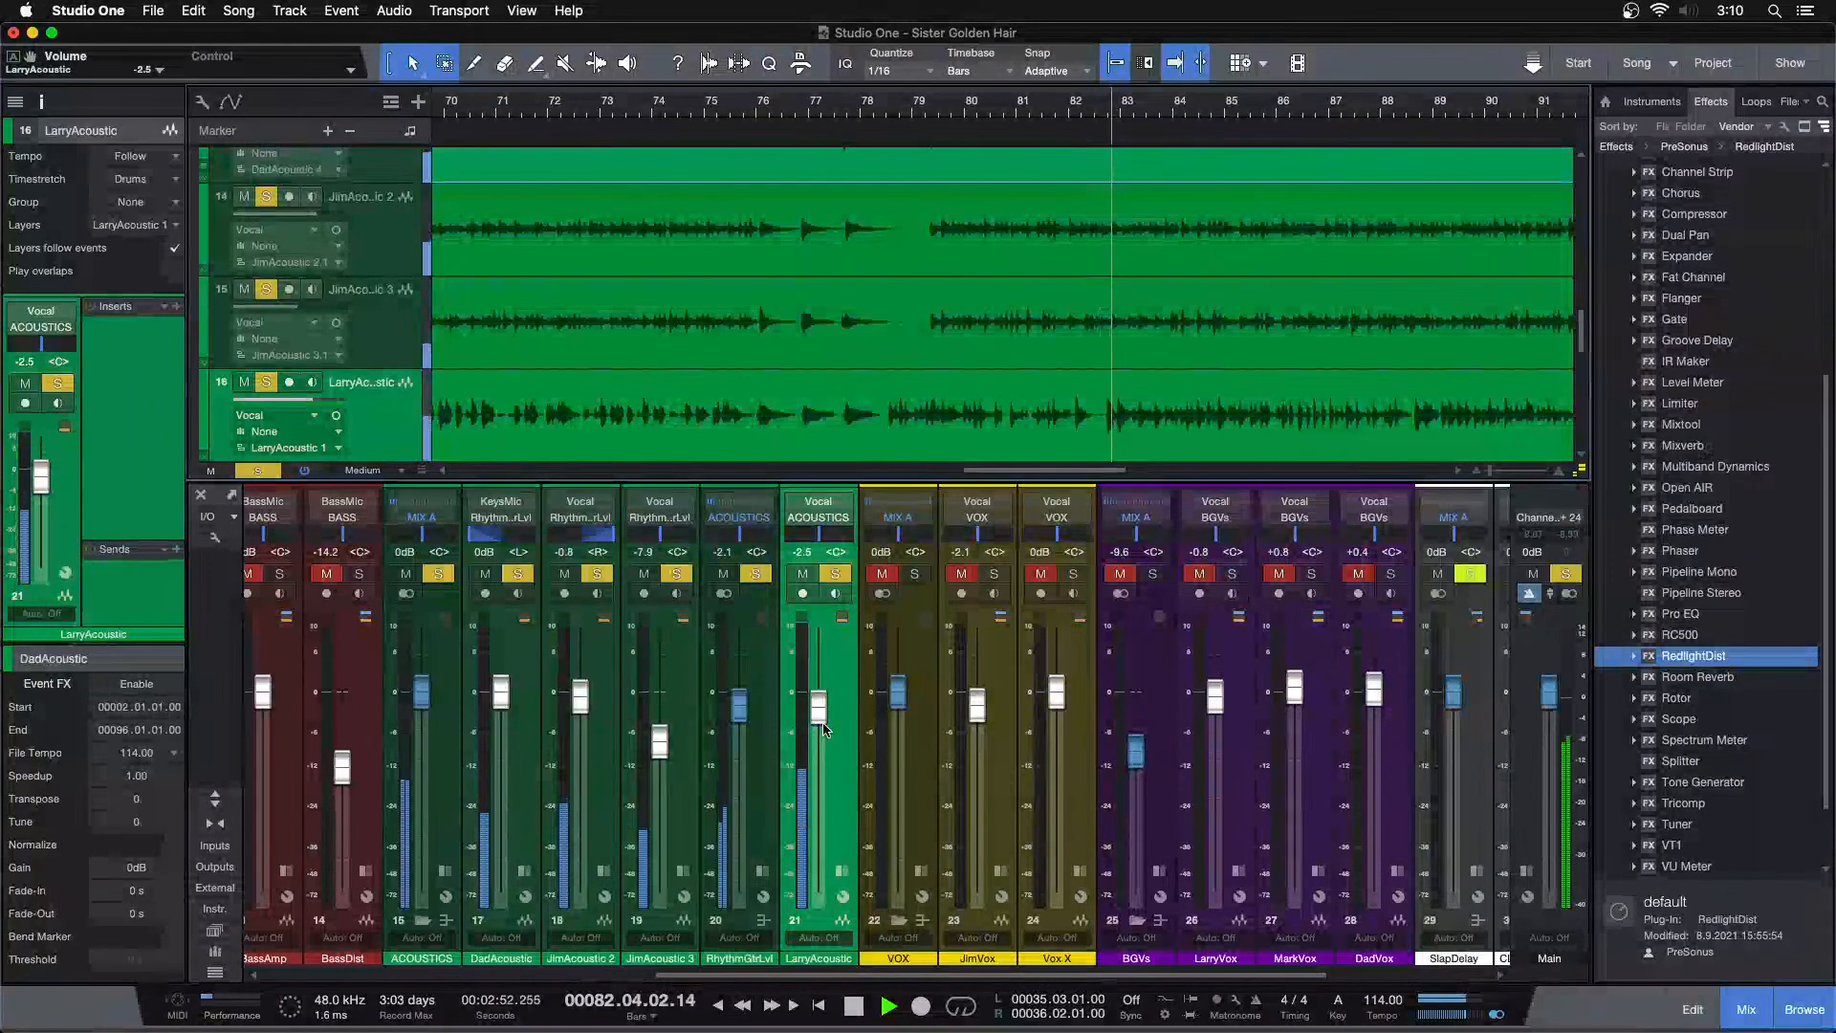
{"action": "scroll", "coordinate": [823, 729], "scroll_direction": "down", "scroll_amount": 1}
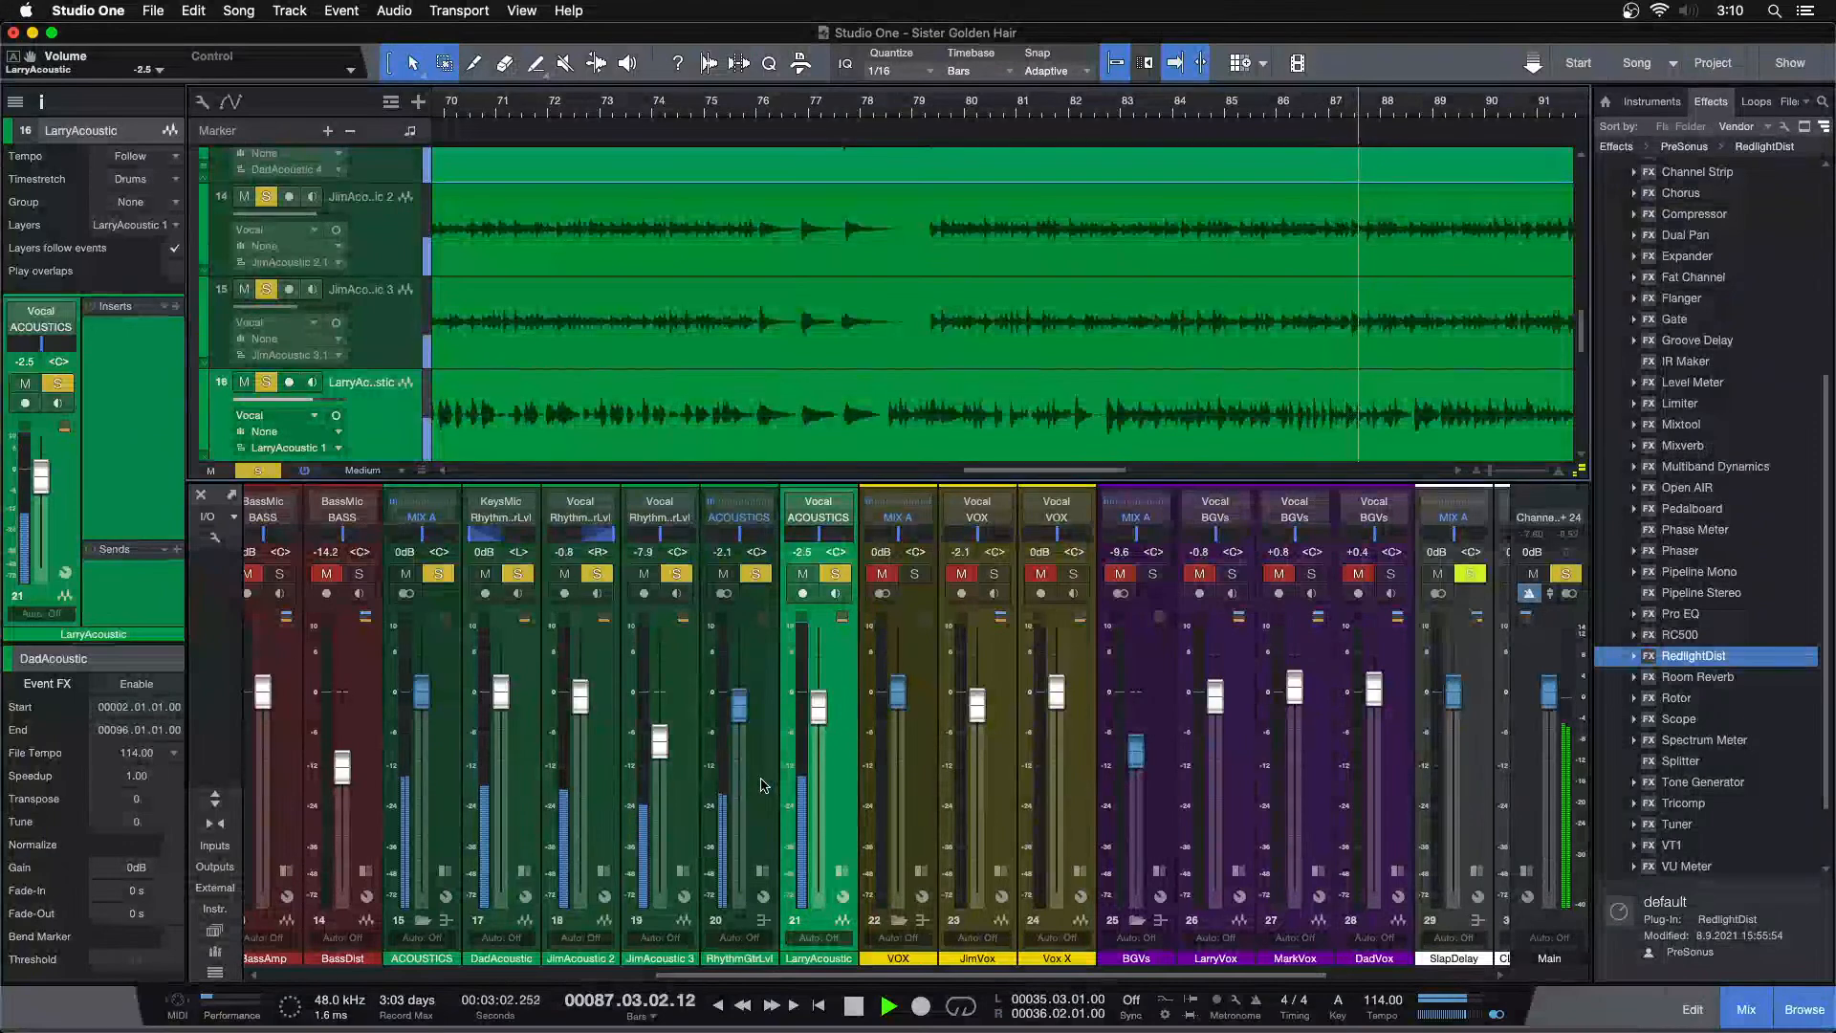
Stop playback, clear all solos, mute the RhythmGtrLvl bus and solo LarryAcoustic
{"action": "key", "text": "space"}
{"action": "key", "text": "shift+s"}
{"action": "left_click", "coordinate": [727, 576]}
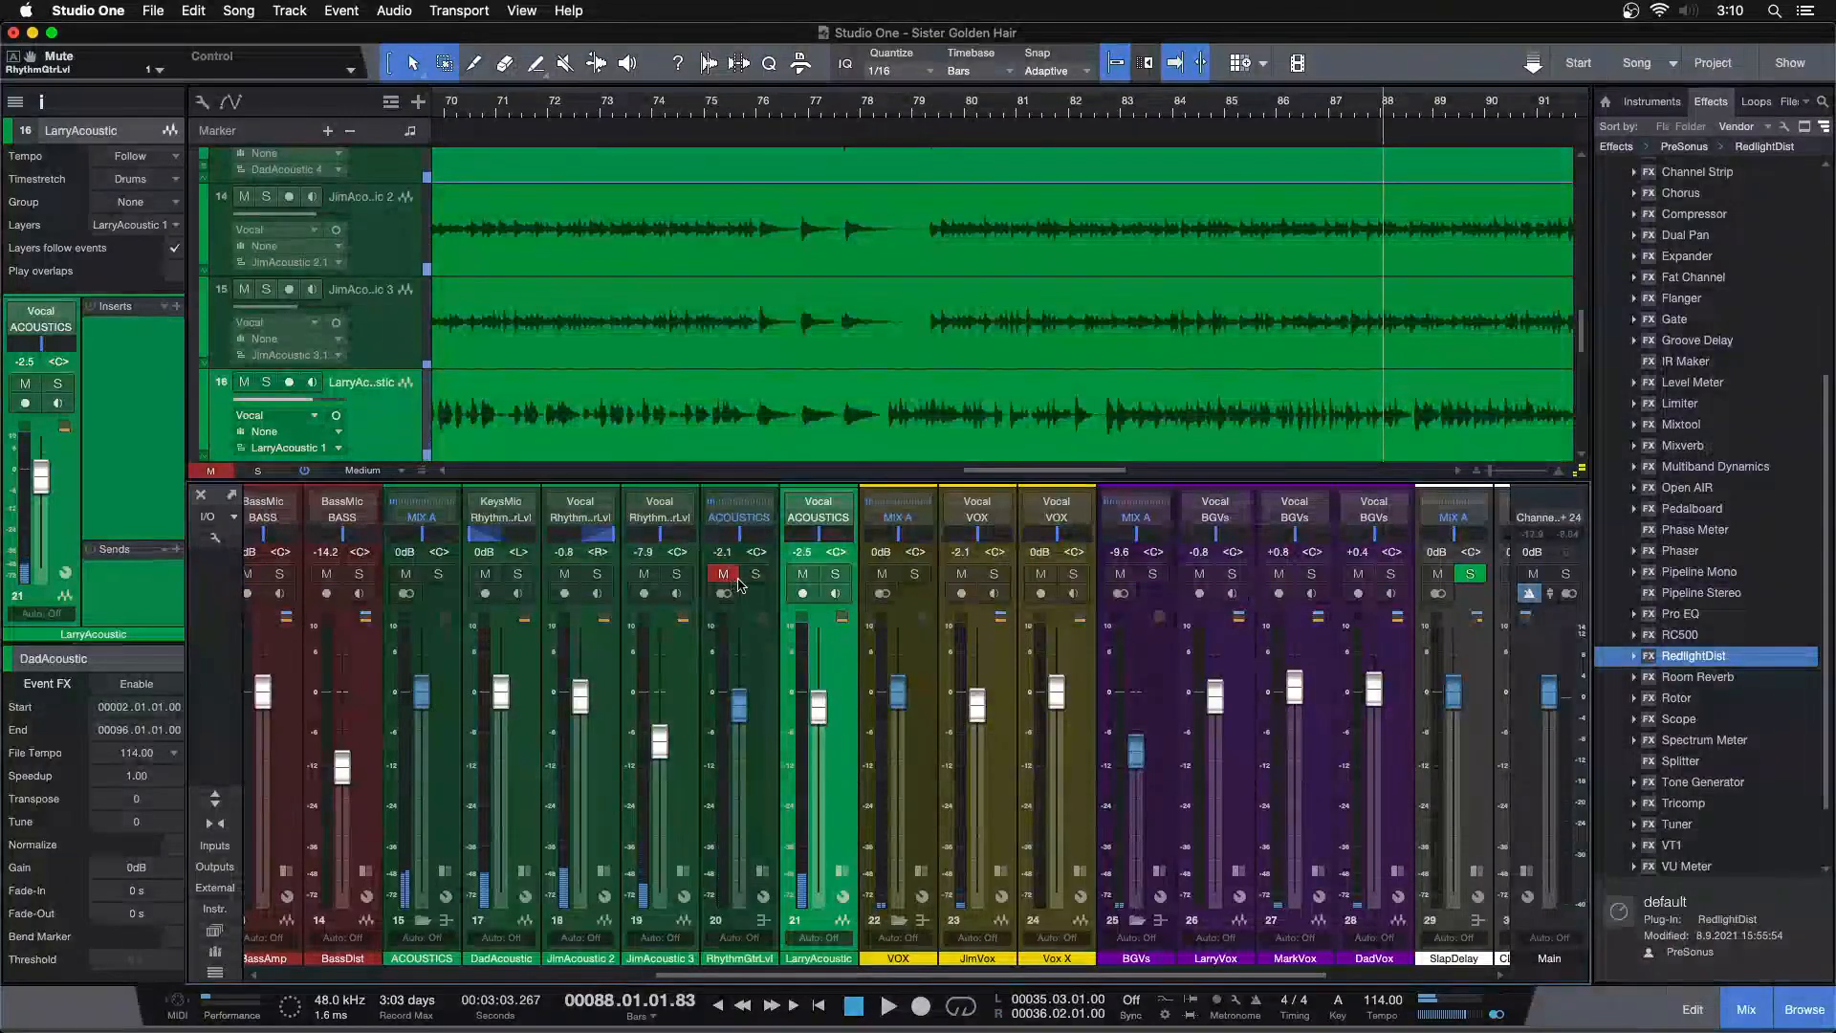
{"action": "left_click", "coordinate": [835, 574]}
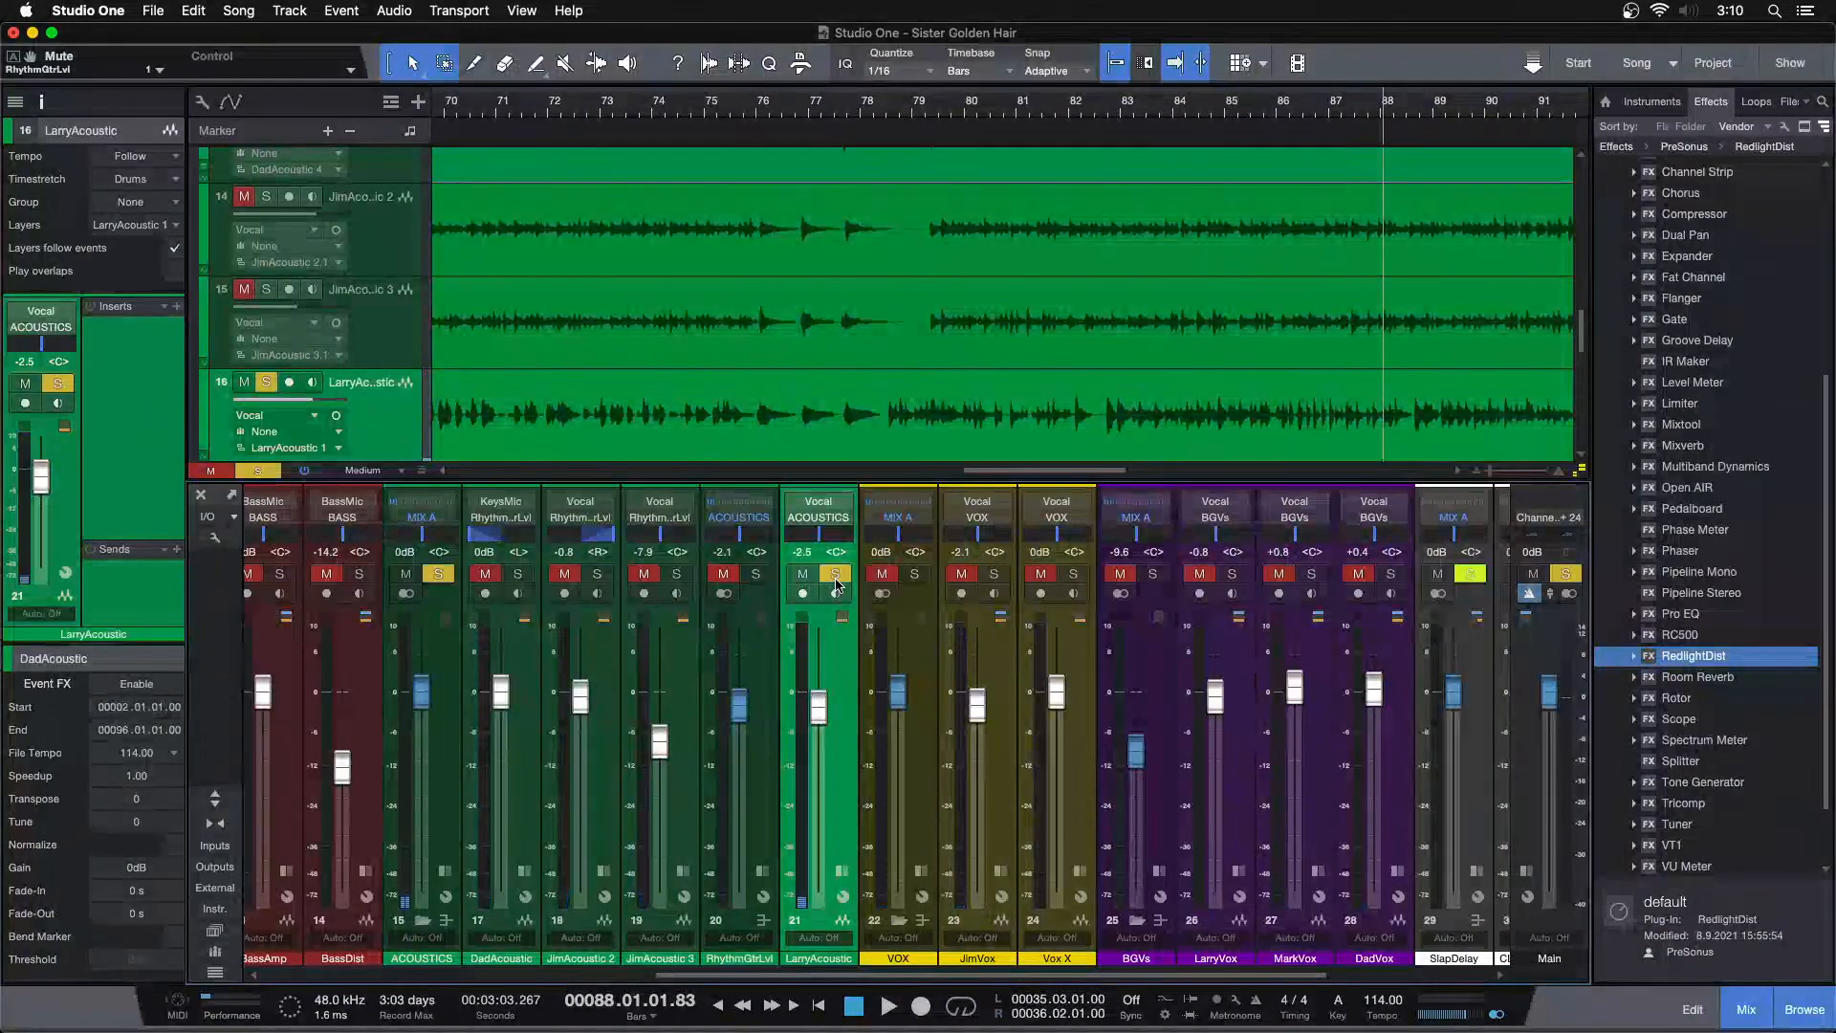
Play the song from about bar 83 and restart playback from about bar 87
{"action": "left_click", "coordinate": [1117, 126]}
{"action": "key", "text": "space"}
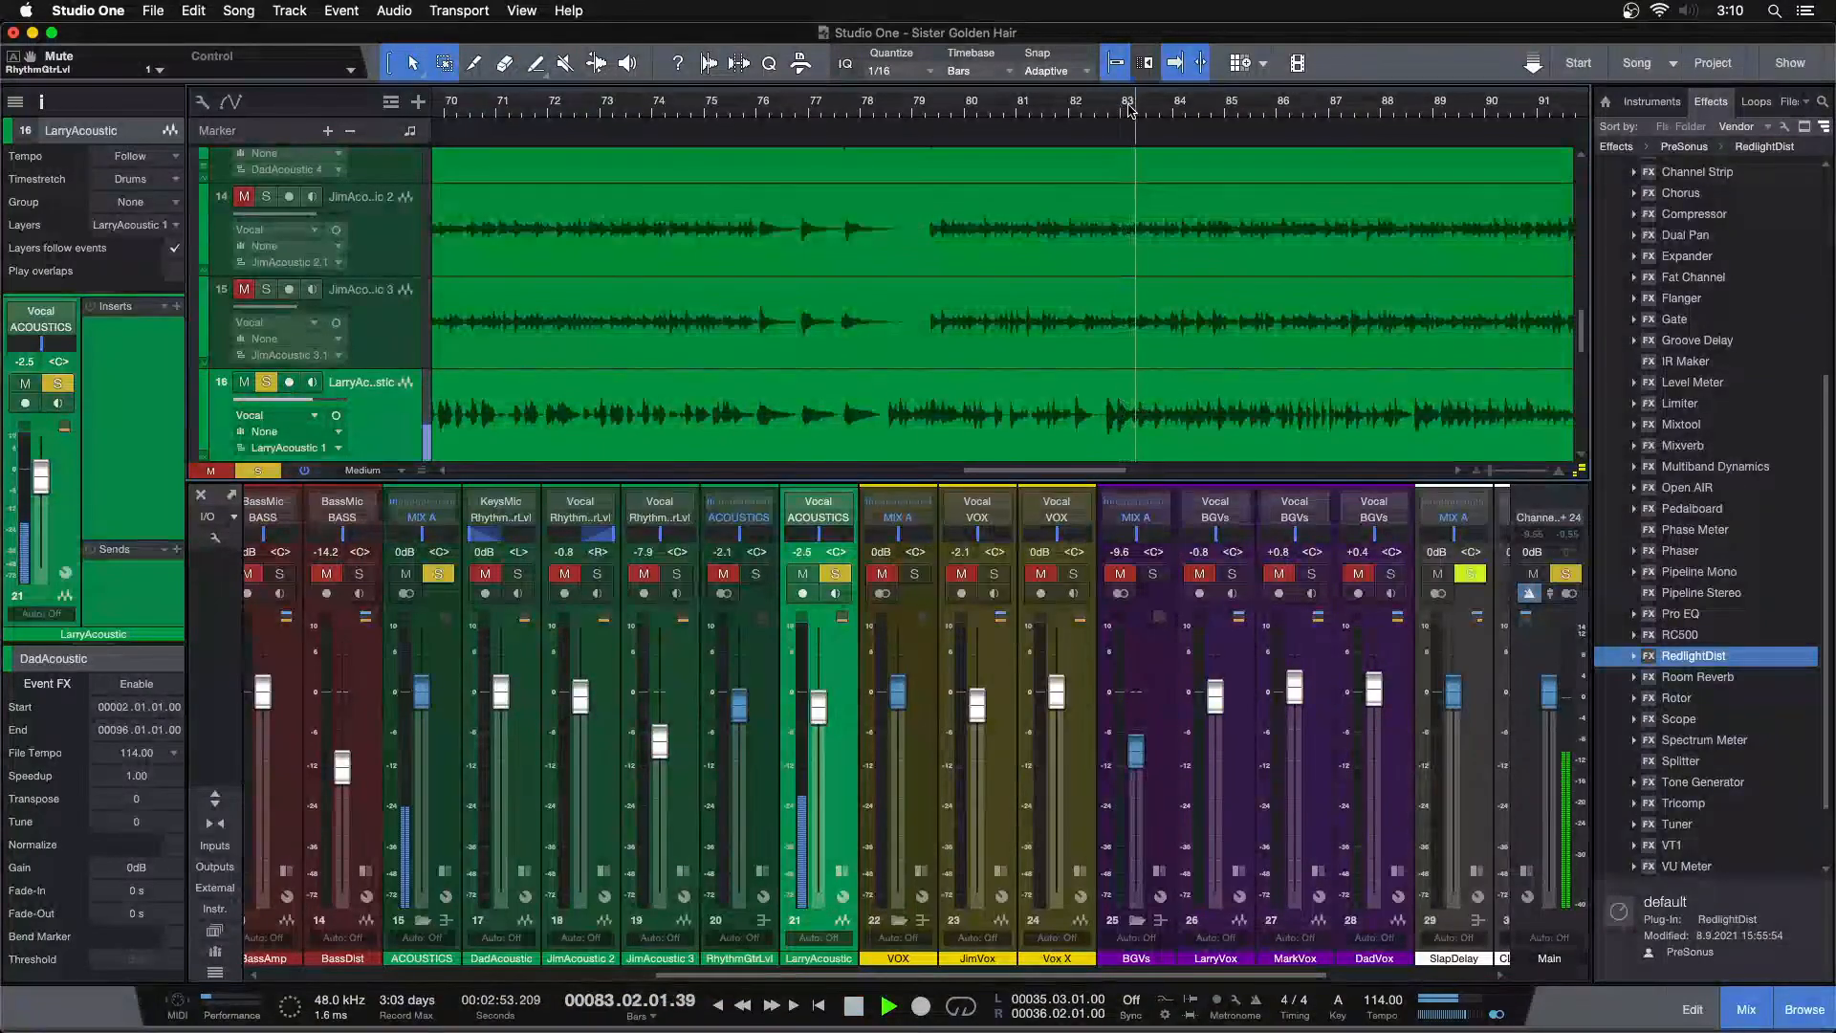
{"action": "left_click_drag", "start_coordinate": [1040, 87], "coordinate": [1030, 34]}
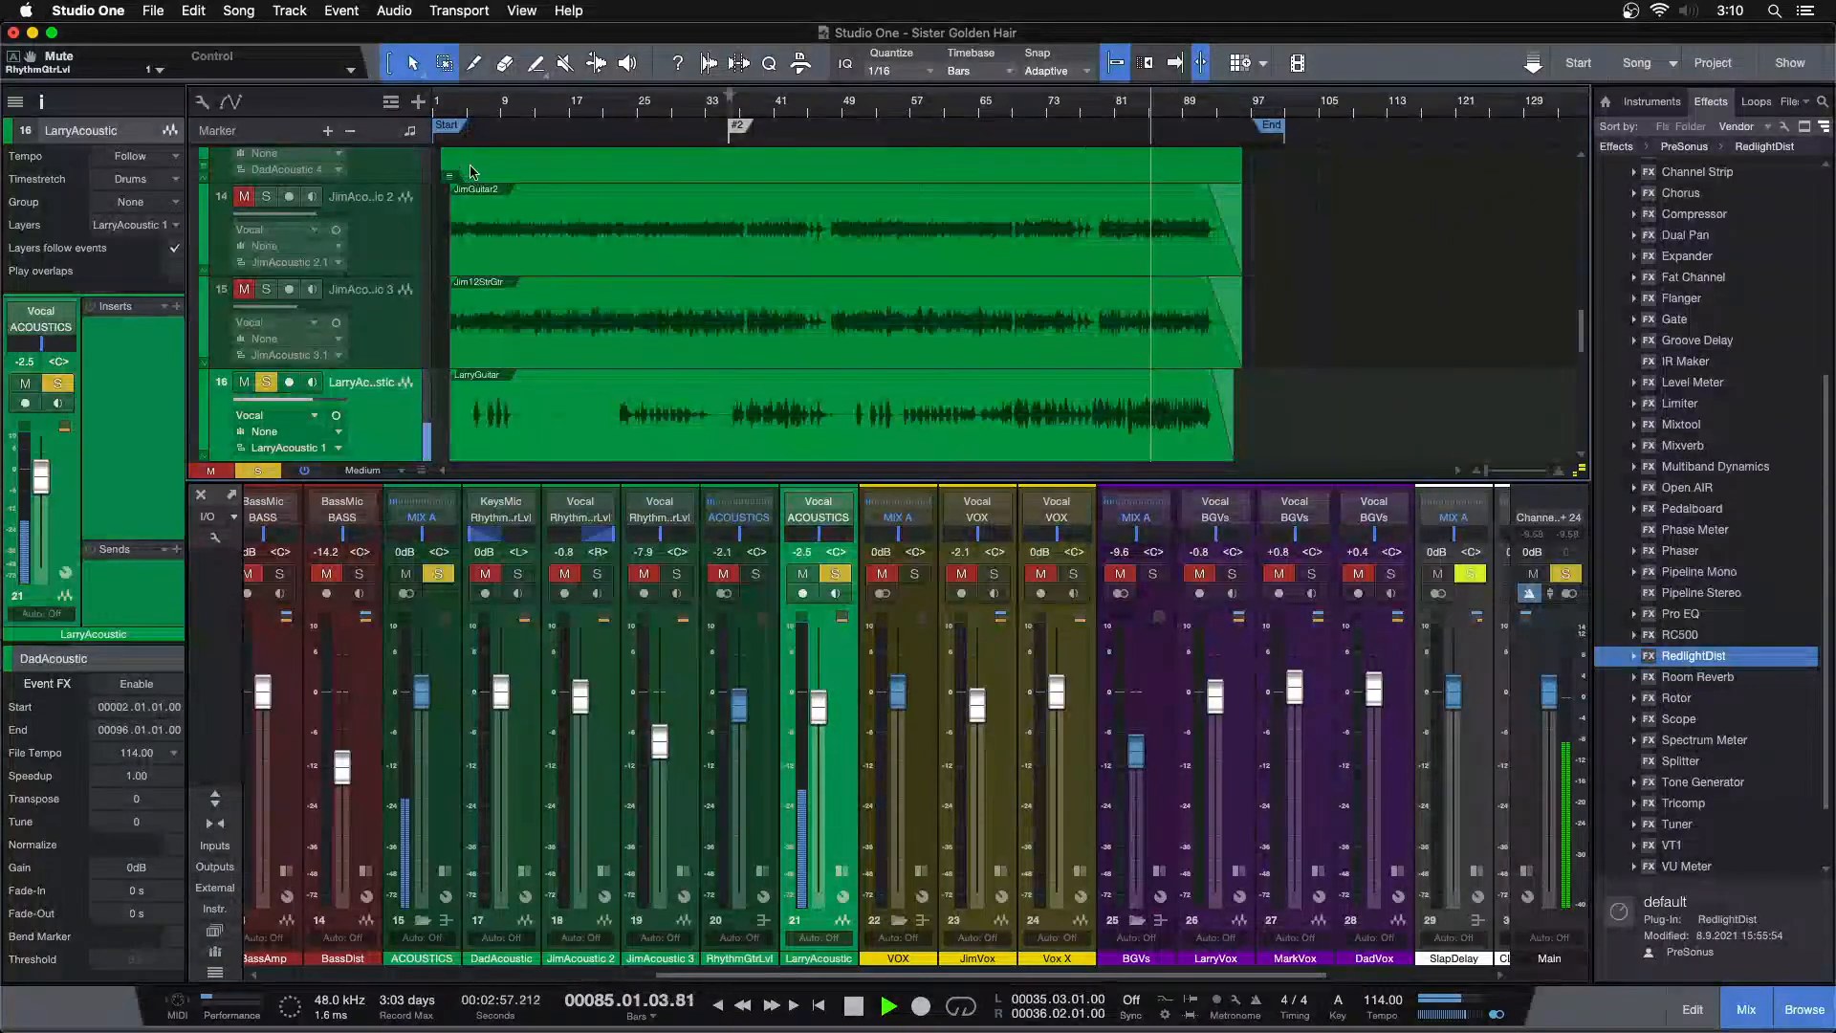
{"action": "left_click_drag", "start_coordinate": [492, 107], "coordinate": [570, 172]}
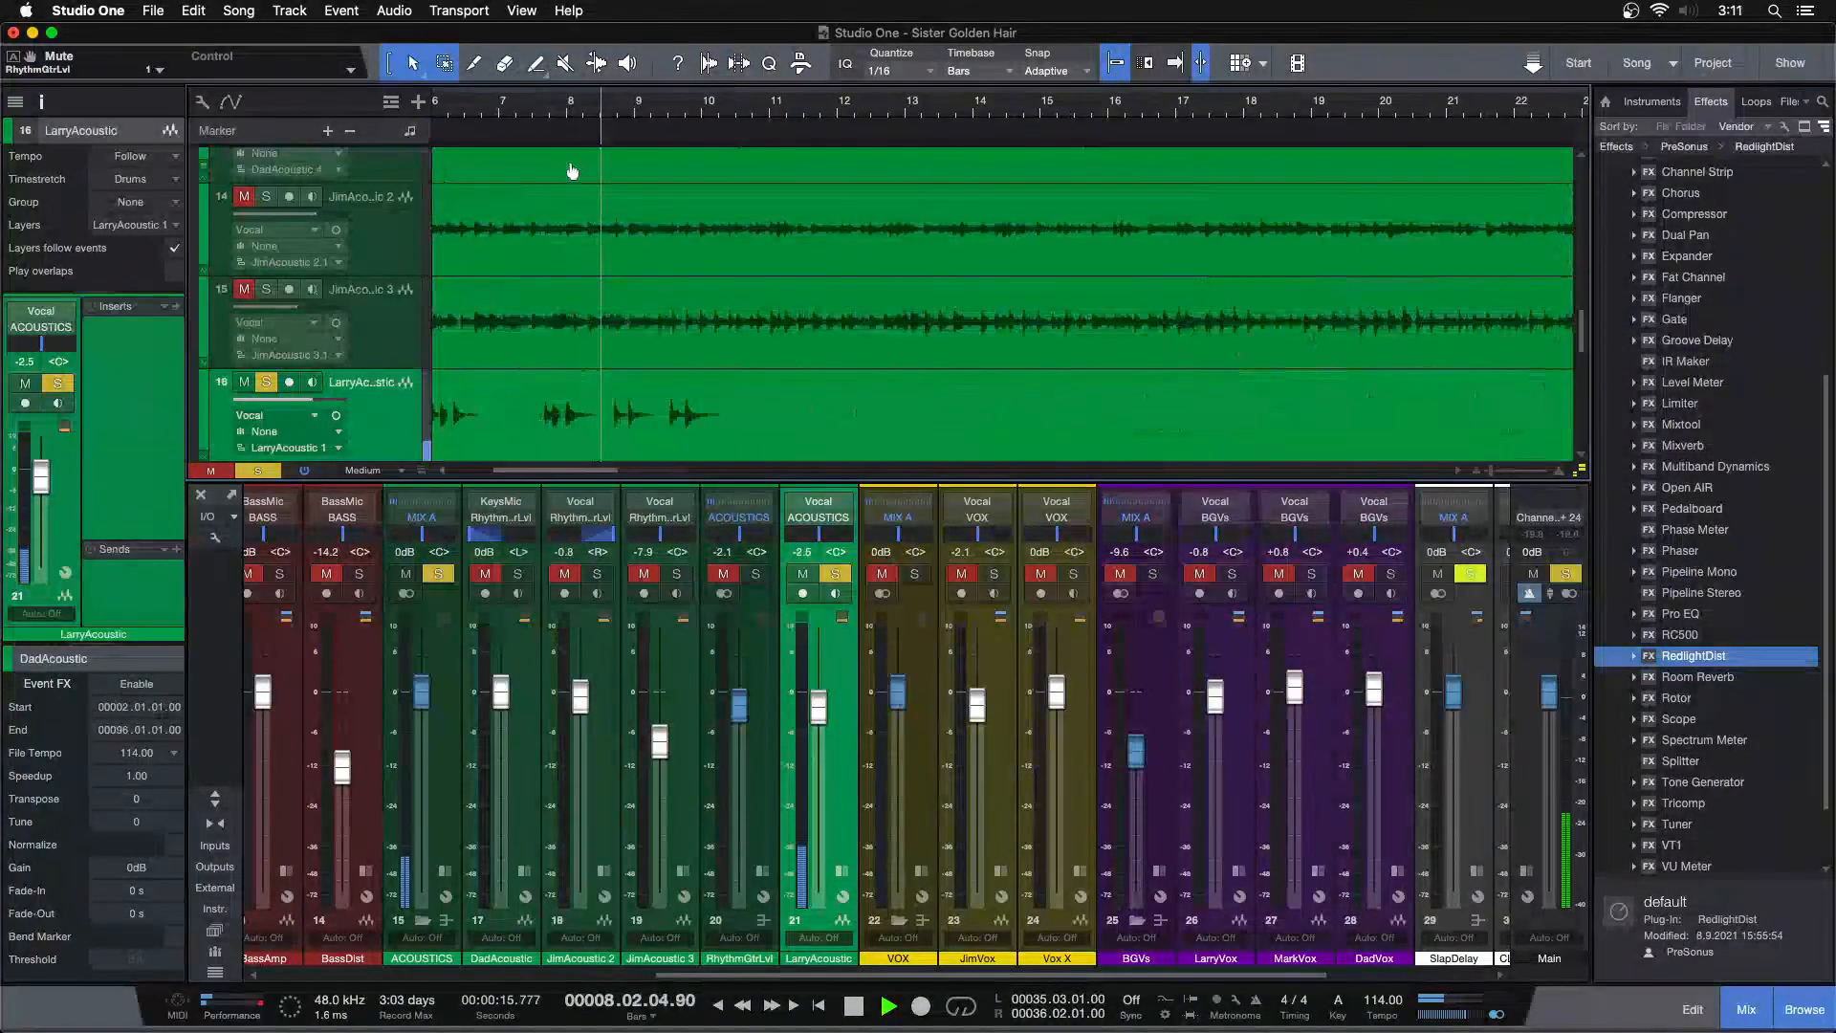
{"action": "key", "text": "shift+f"}
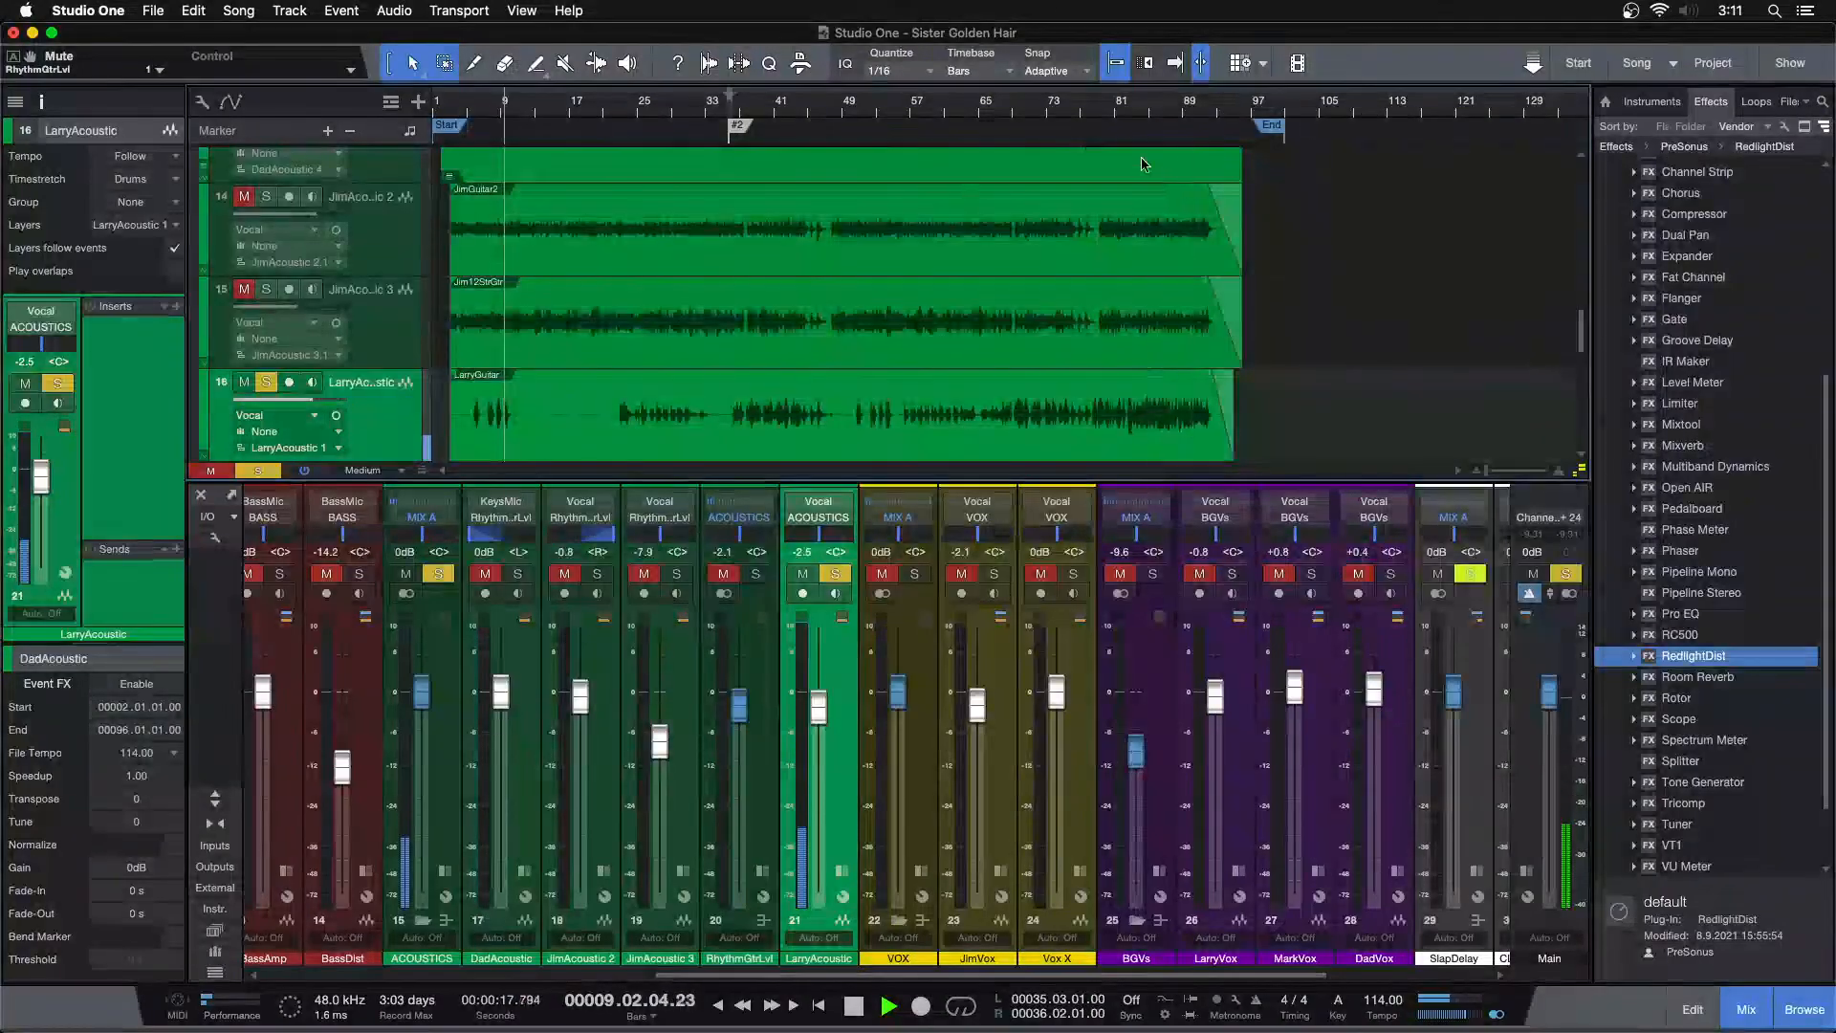
{"action": "key", "text": "f"}
{"action": "left_click", "coordinate": [1132, 113]}
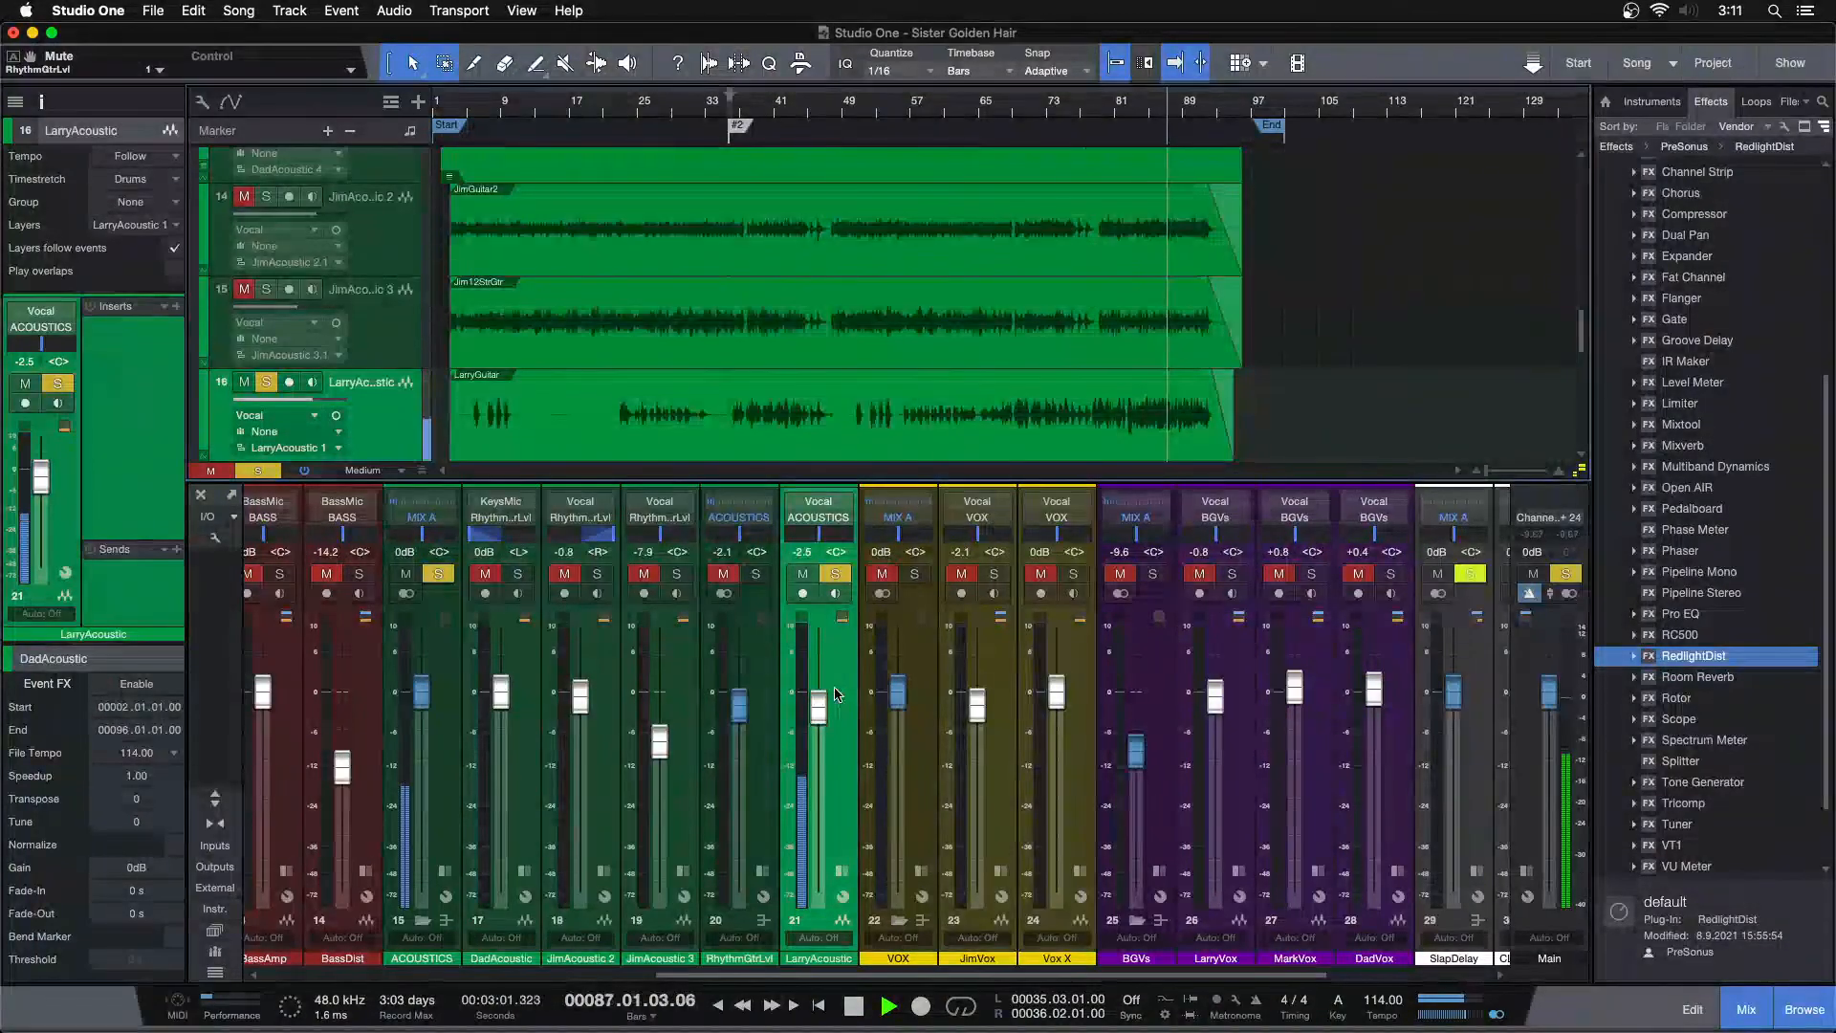
Unsolo and mute the LarryAcoustic channel, and select the Vox X track in the arrangement
{"action": "left_click", "coordinate": [835, 575]}
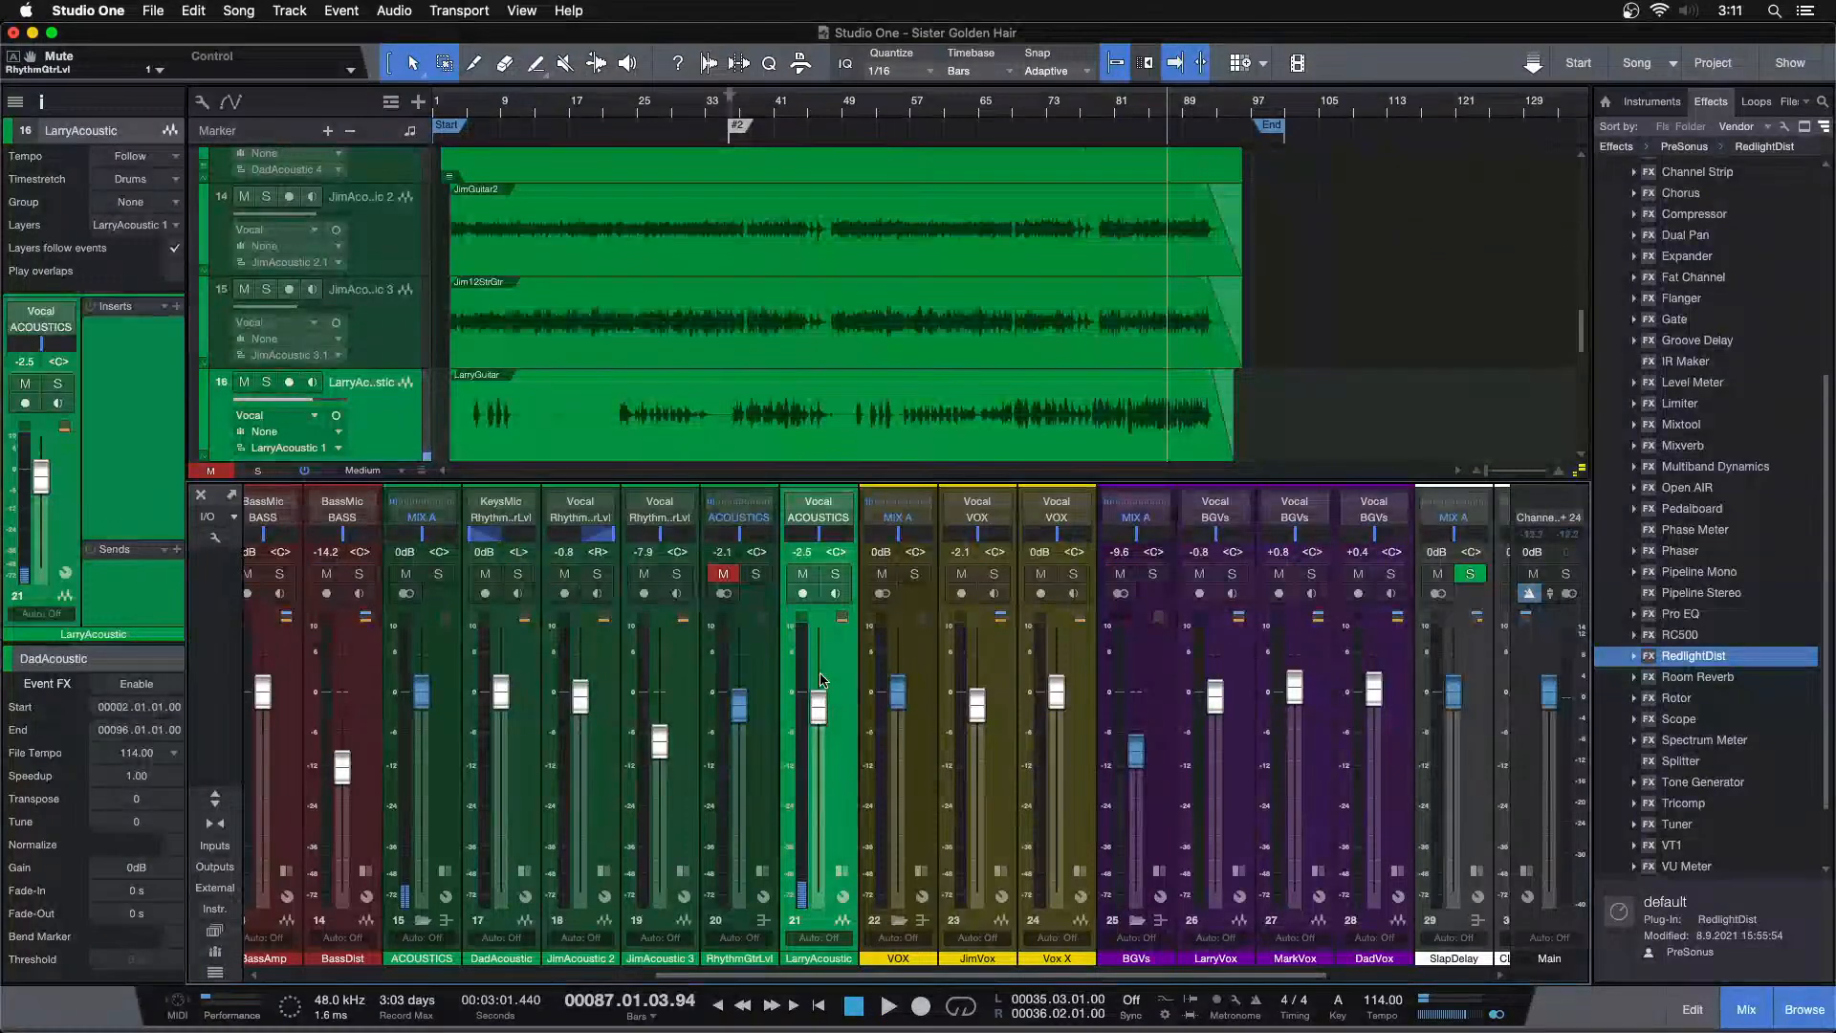
{"action": "left_click", "coordinate": [804, 575]}
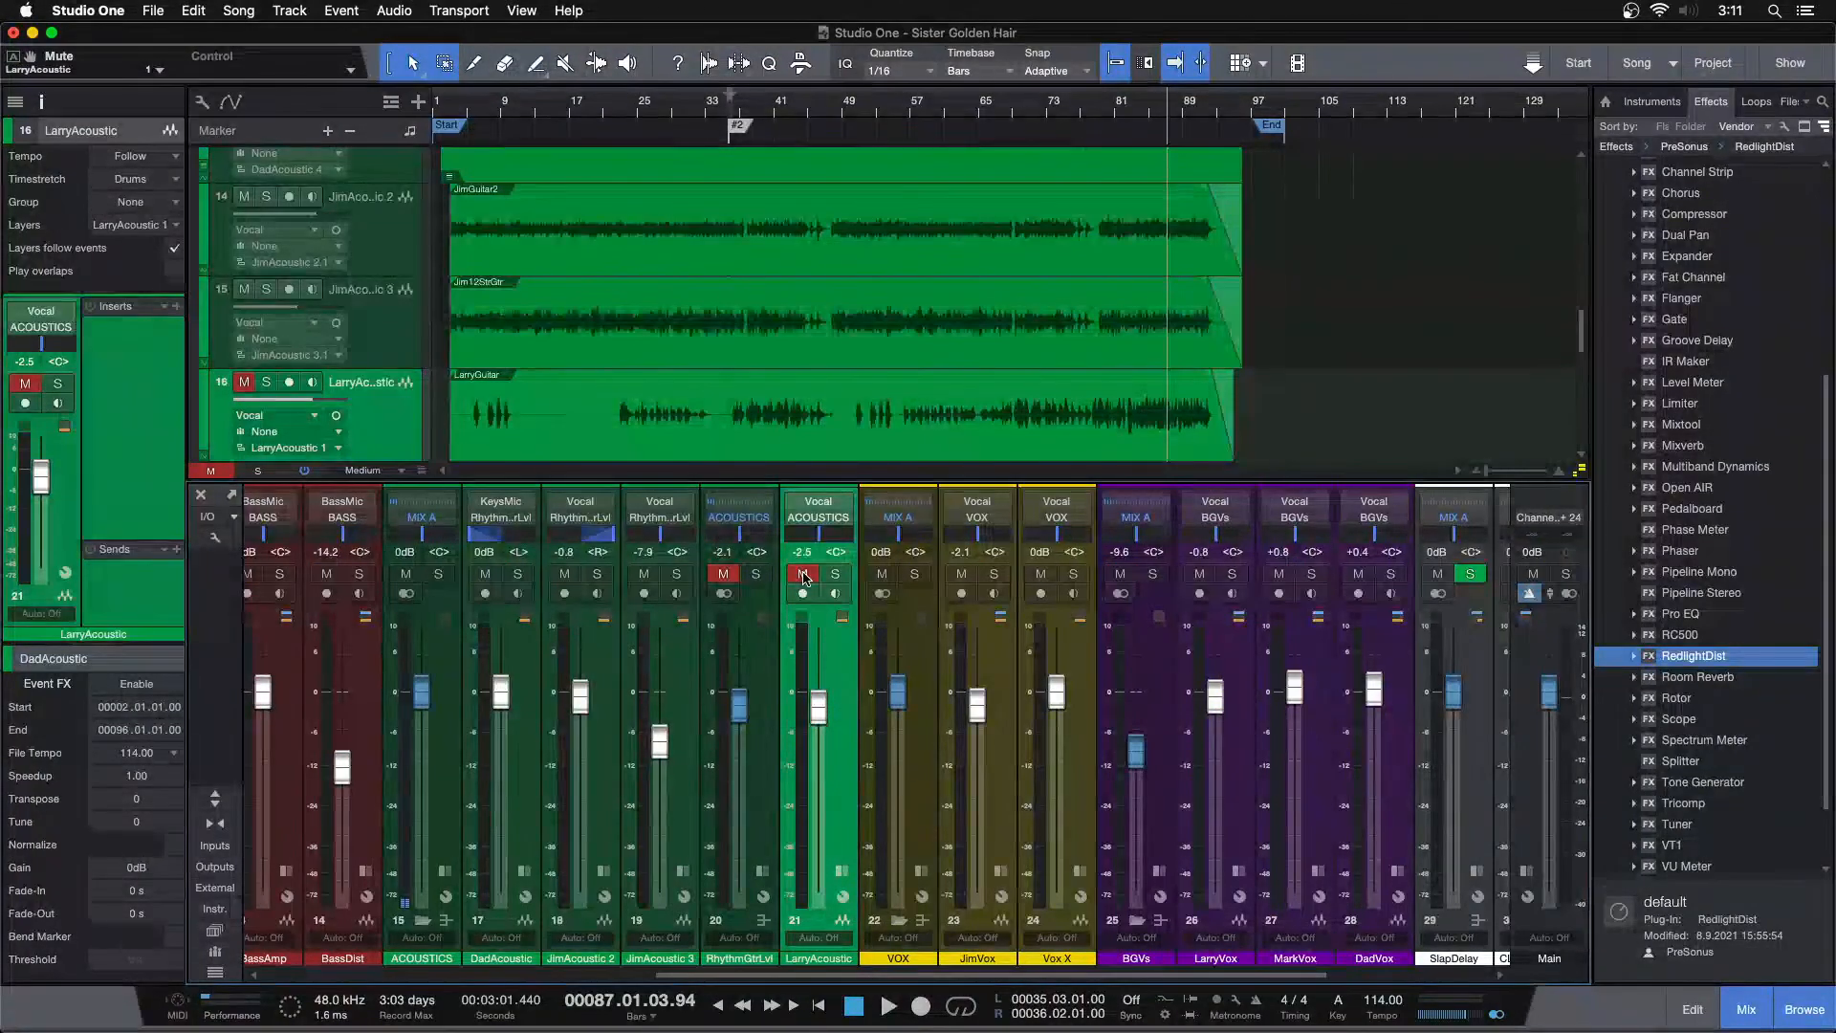
{"action": "scroll", "coordinate": [976, 375], "scroll_direction": "down", "scroll_amount": 3}
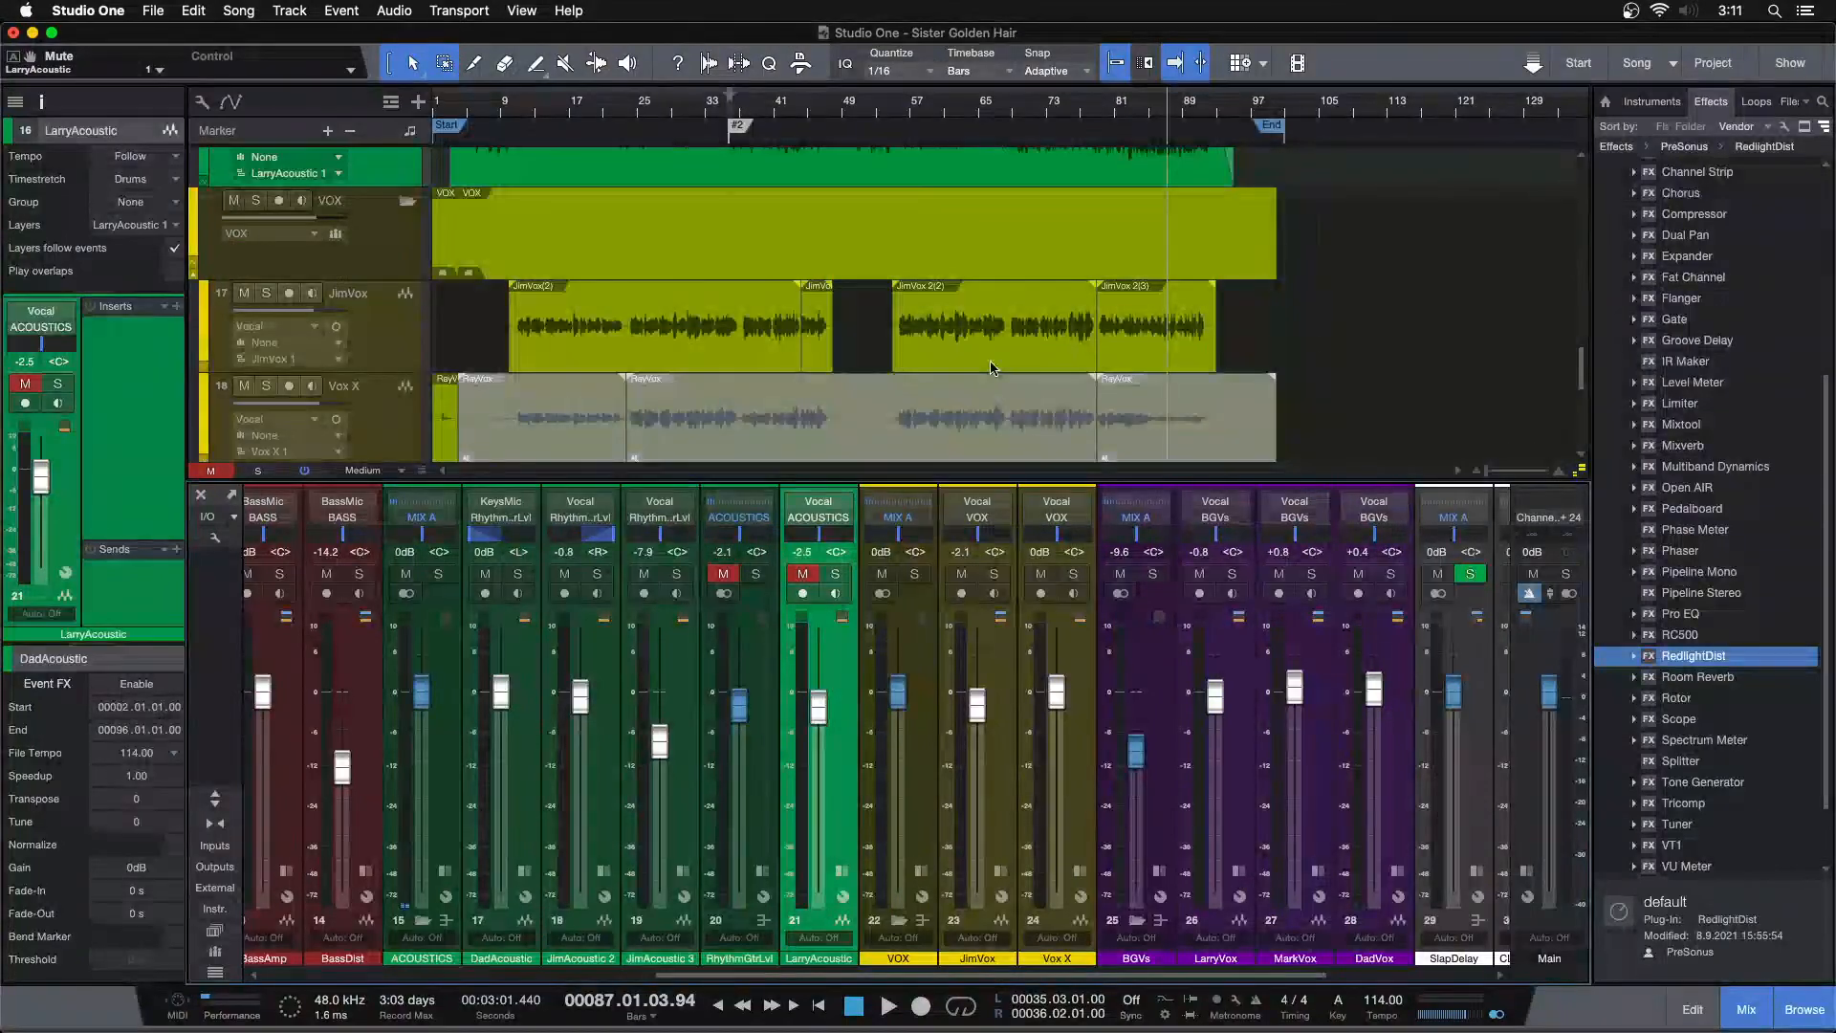
{"action": "key", "text": "F3"}
{"action": "left_click", "coordinate": [385, 525]}
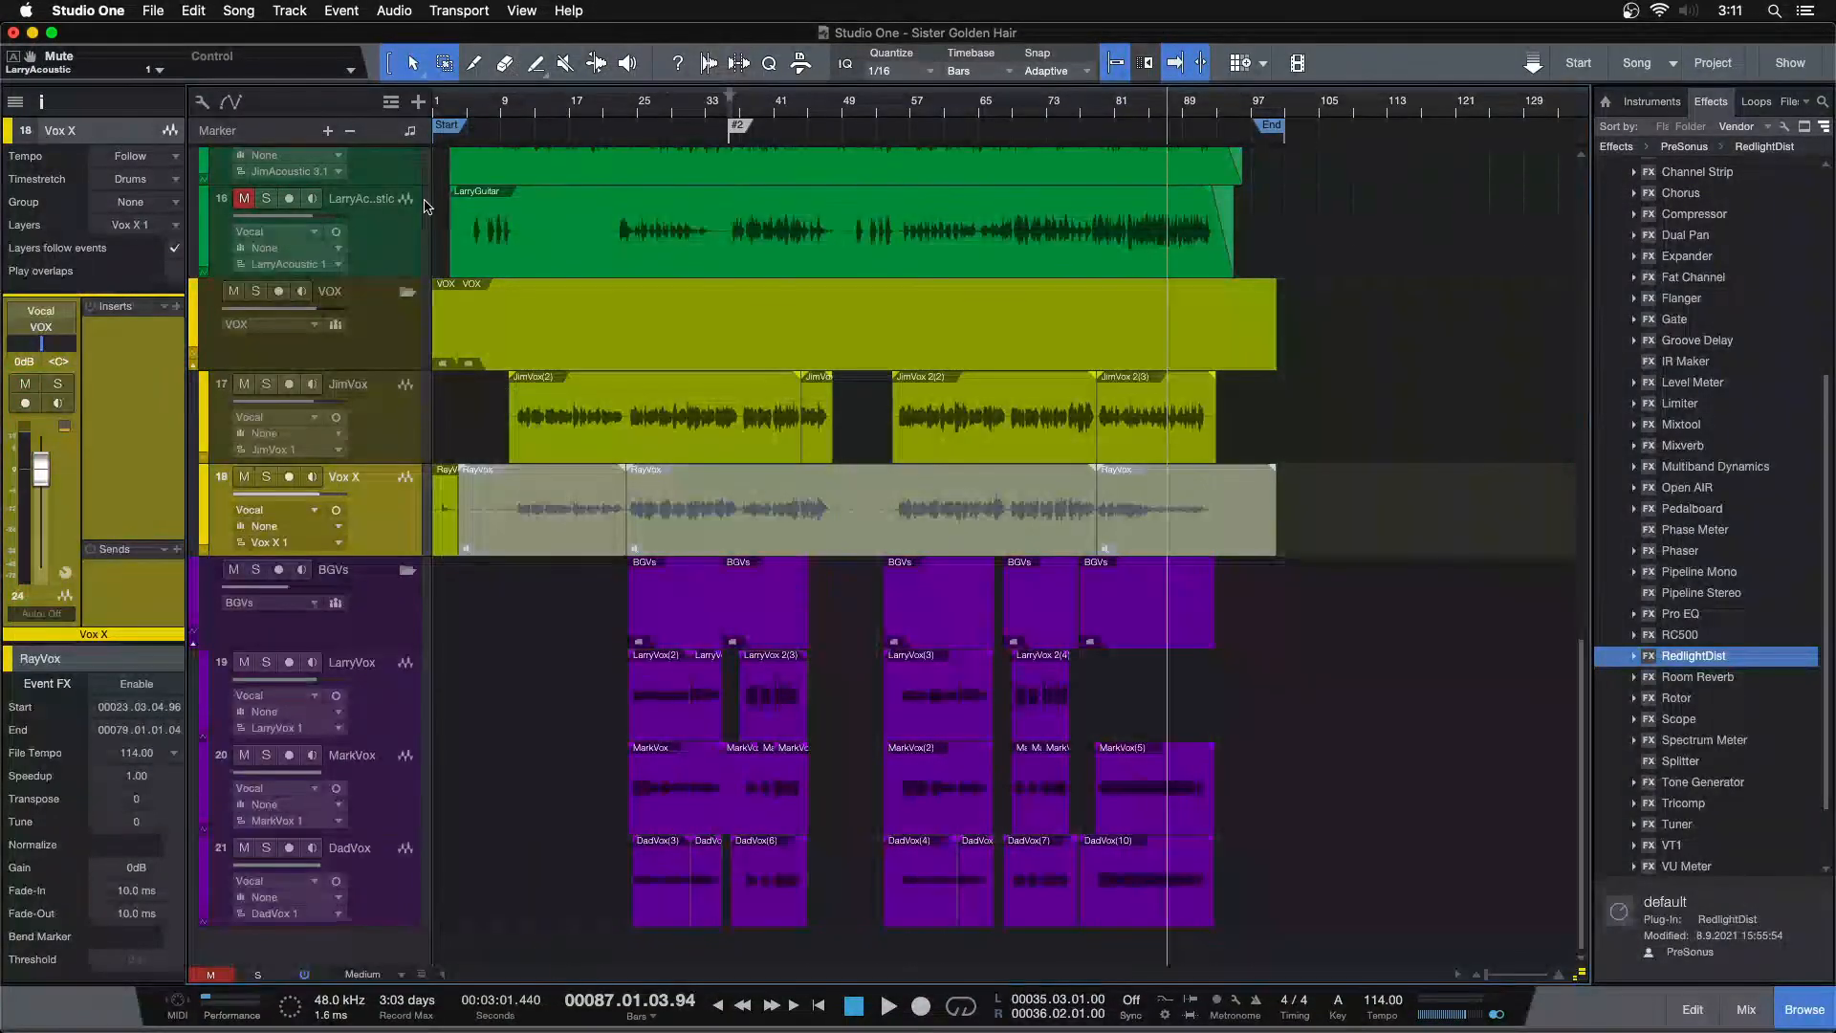
Play from the start and unmute the first RayVox event on the Vox X track with the Mute tool
{"action": "left_click", "coordinate": [442, 100]}
{"action": "key", "text": "space"}
{"action": "left_click_drag", "start_coordinate": [446, 102], "coordinate": [779, 142]}
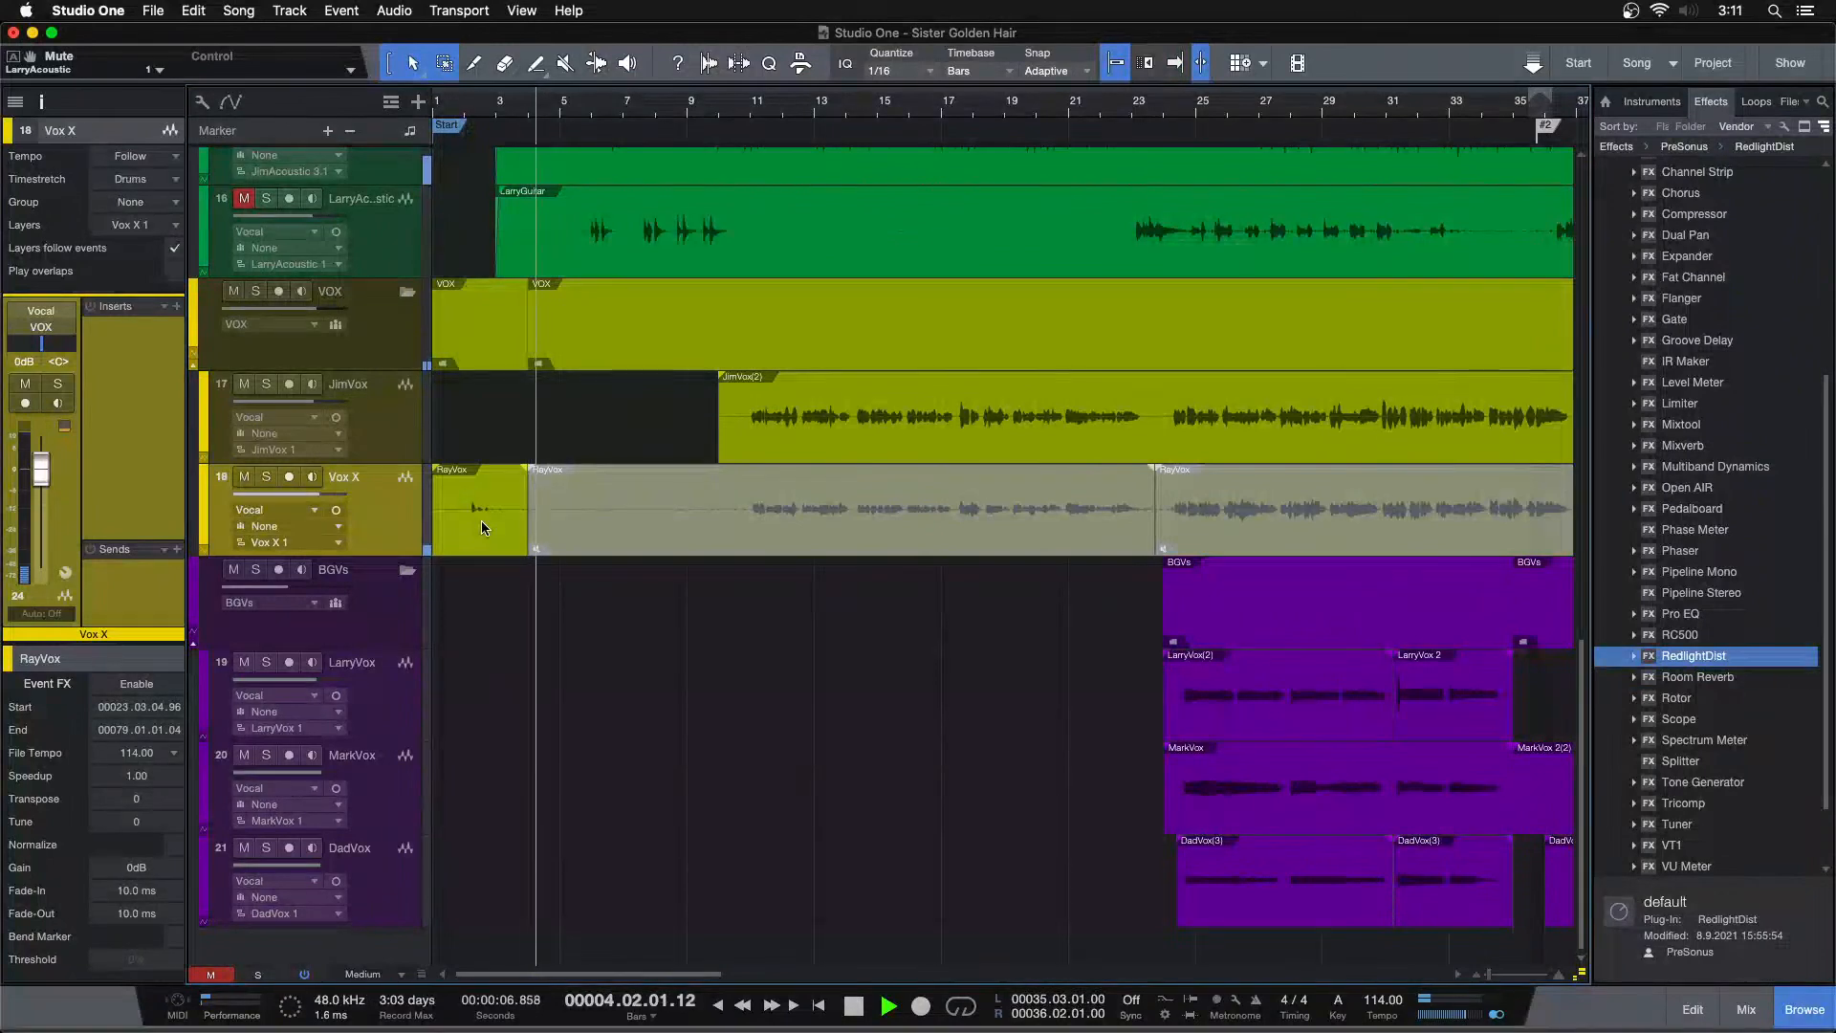
{"action": "left_click", "coordinate": [571, 63]}
{"action": "left_click", "coordinate": [566, 502]}
{"action": "left_click", "coordinate": [747, 107]}
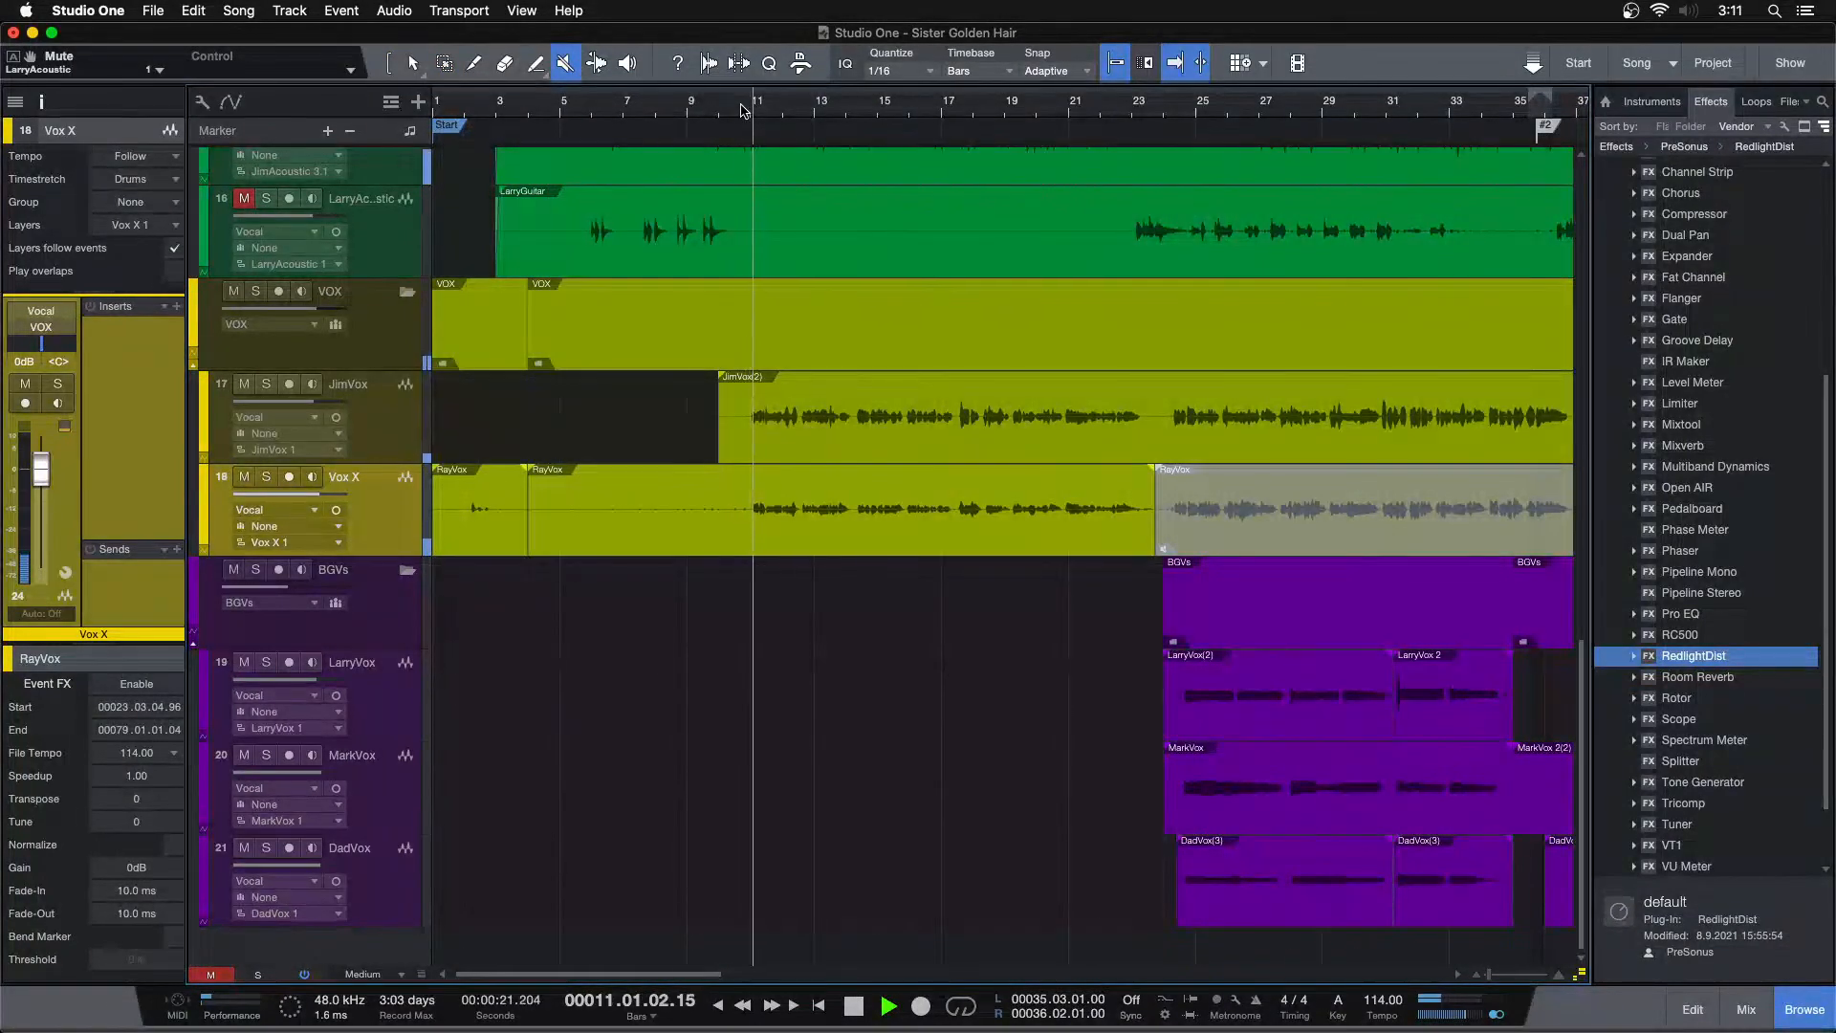
Mute the JimVox track and unmute the later RayVox event on the Vox X track
{"action": "left_click", "coordinate": [244, 384]}
{"action": "left_click", "coordinate": [1203, 515]}
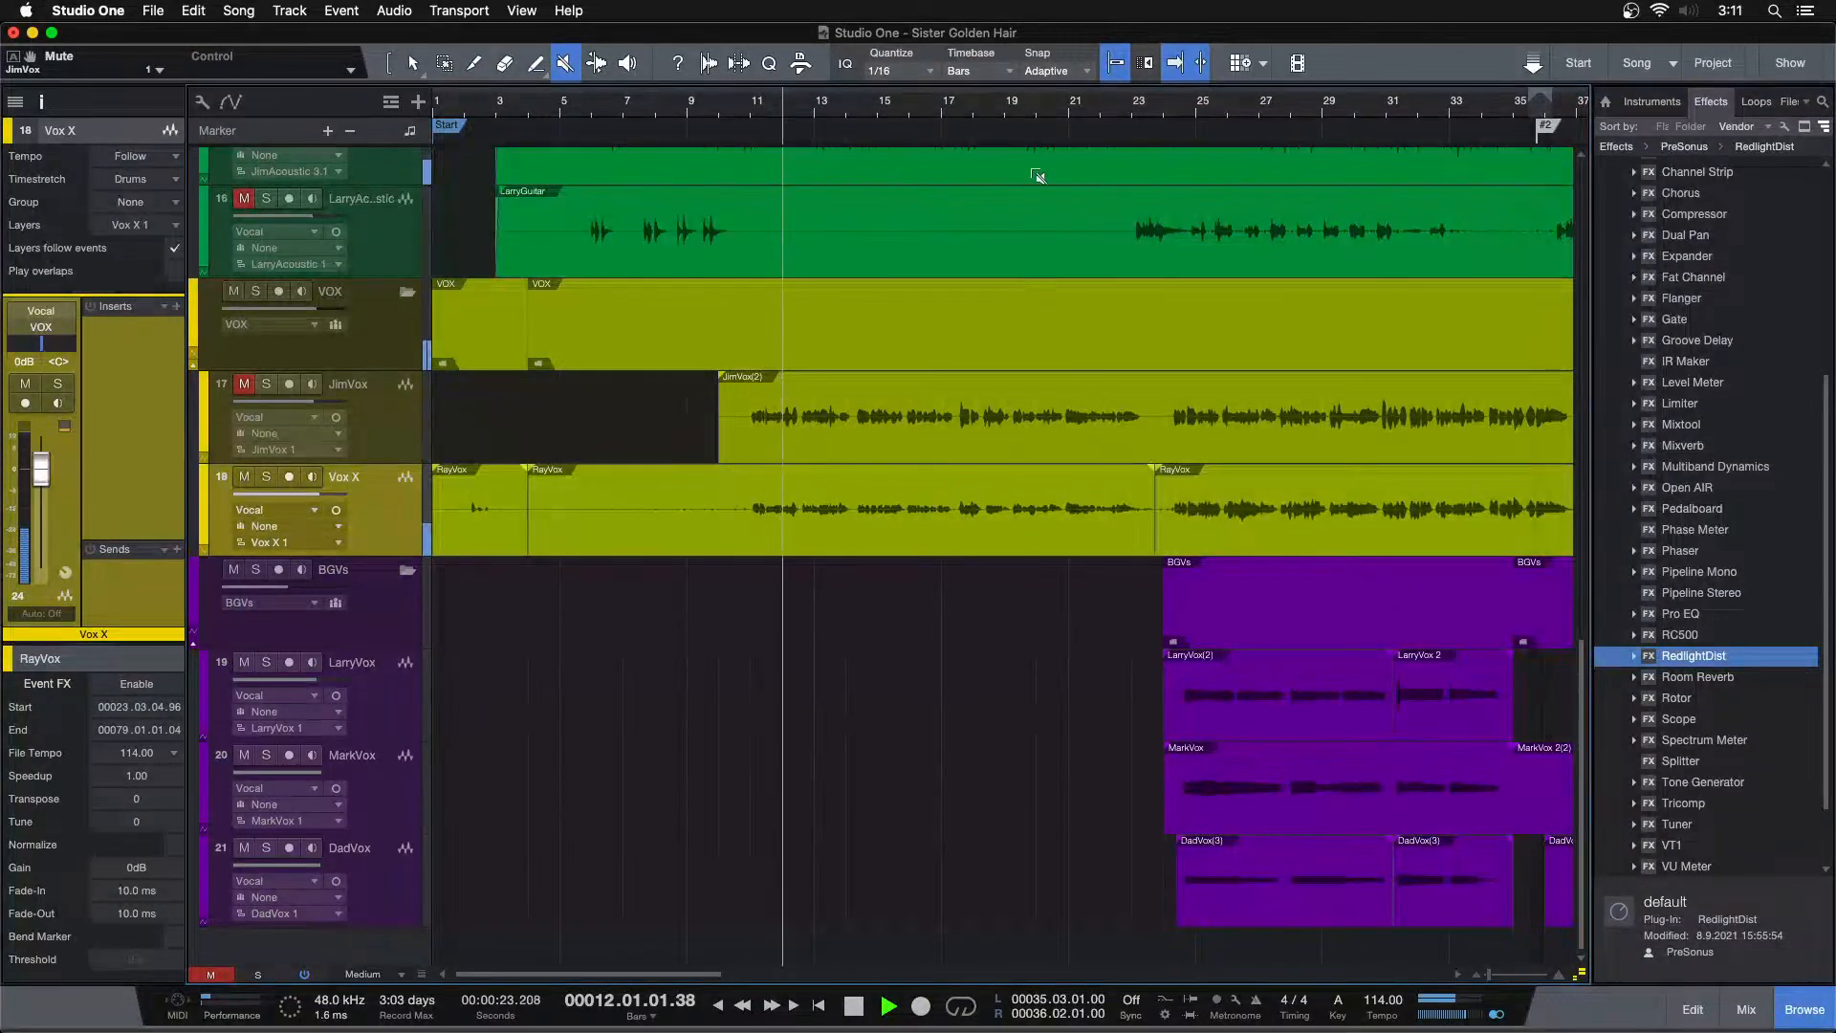
{"action": "left_click_drag", "start_coordinate": [1168, 109], "coordinate": [879, 71]}
{"action": "left_click", "coordinate": [1172, 531]}
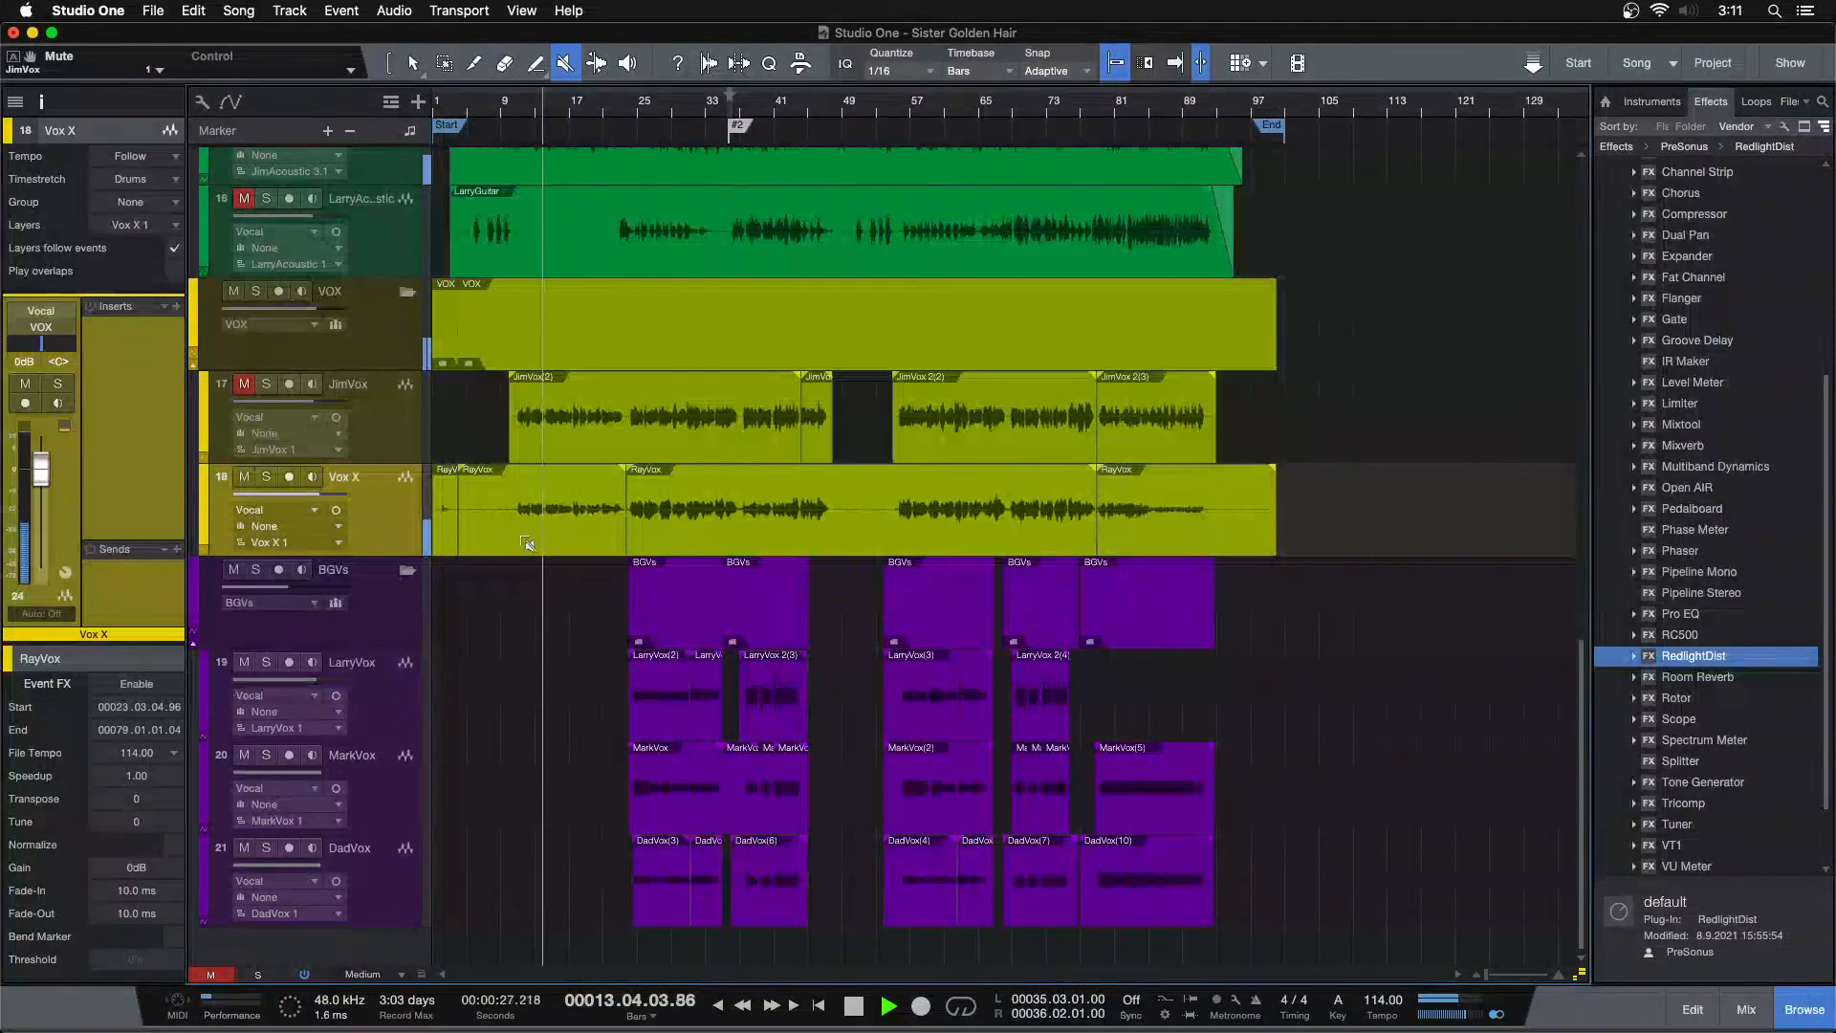
{"action": "left_click_drag", "start_coordinate": [610, 110], "coordinate": [709, 151]}
{"action": "key", "text": "f"}
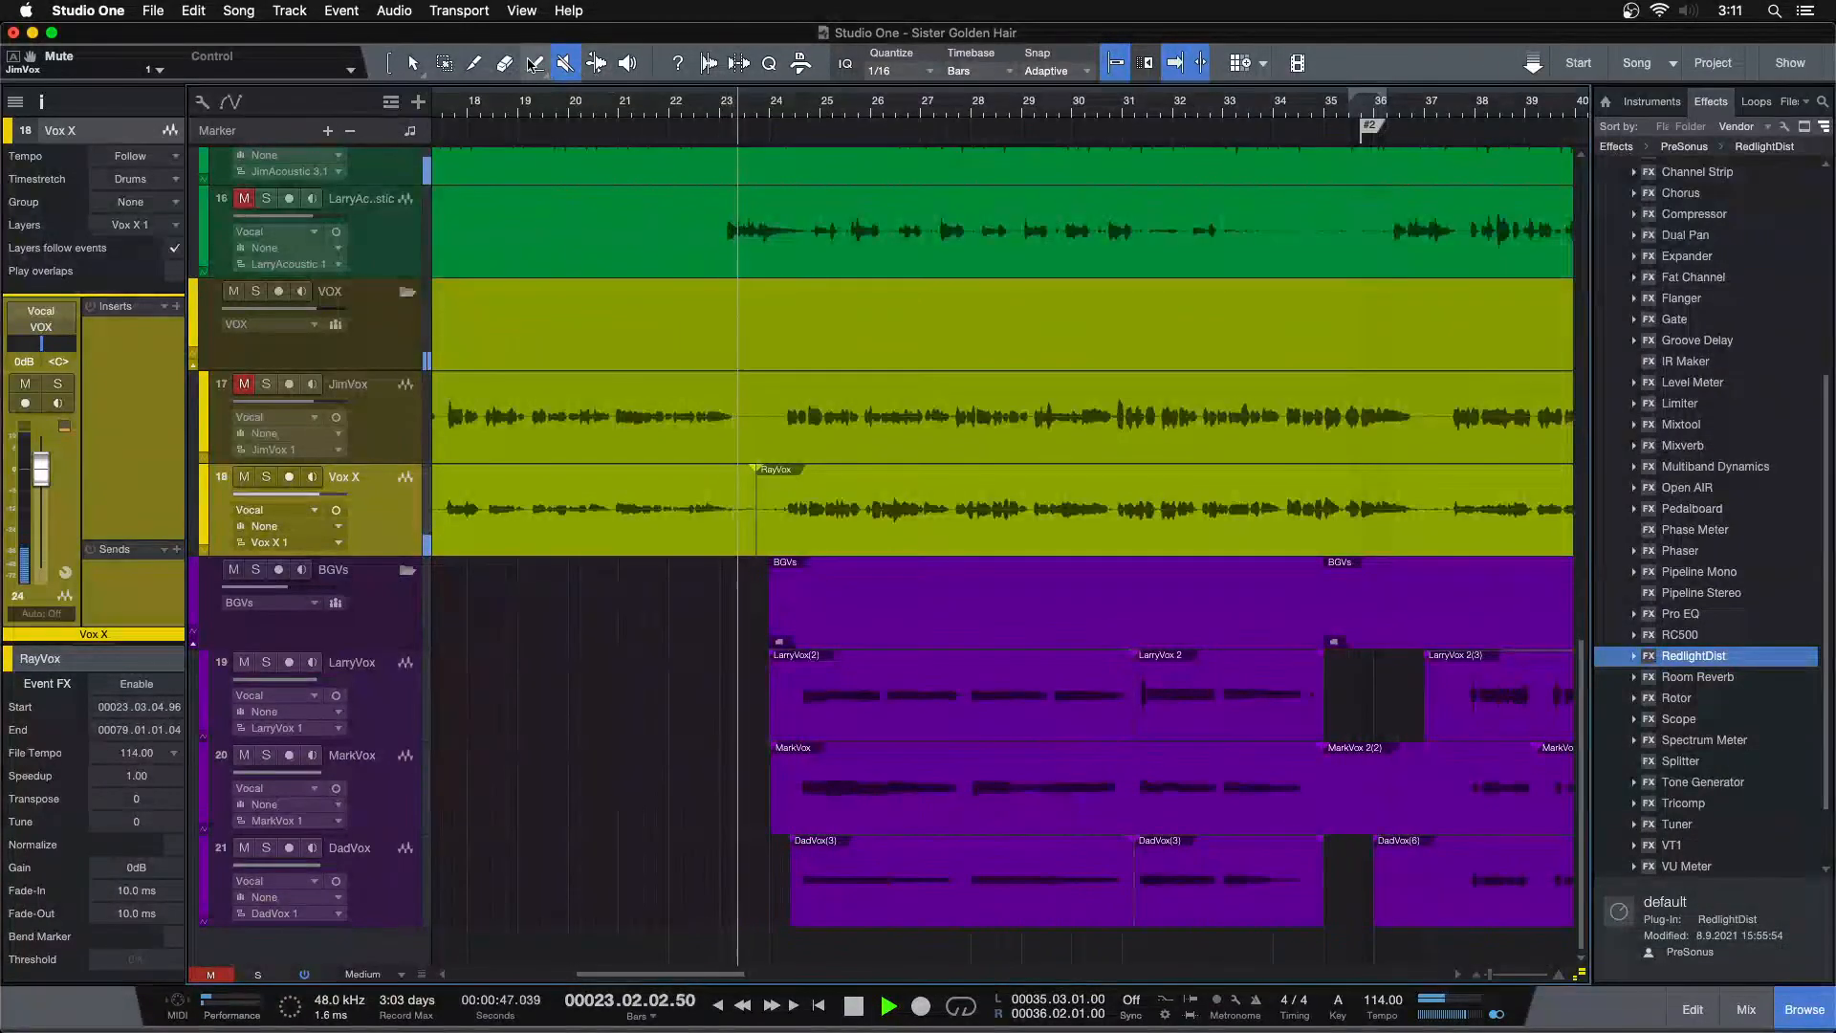
Mute the BGVs folder track, unmute the JimVox track and stop playback
{"action": "left_click", "coordinate": [414, 63]}
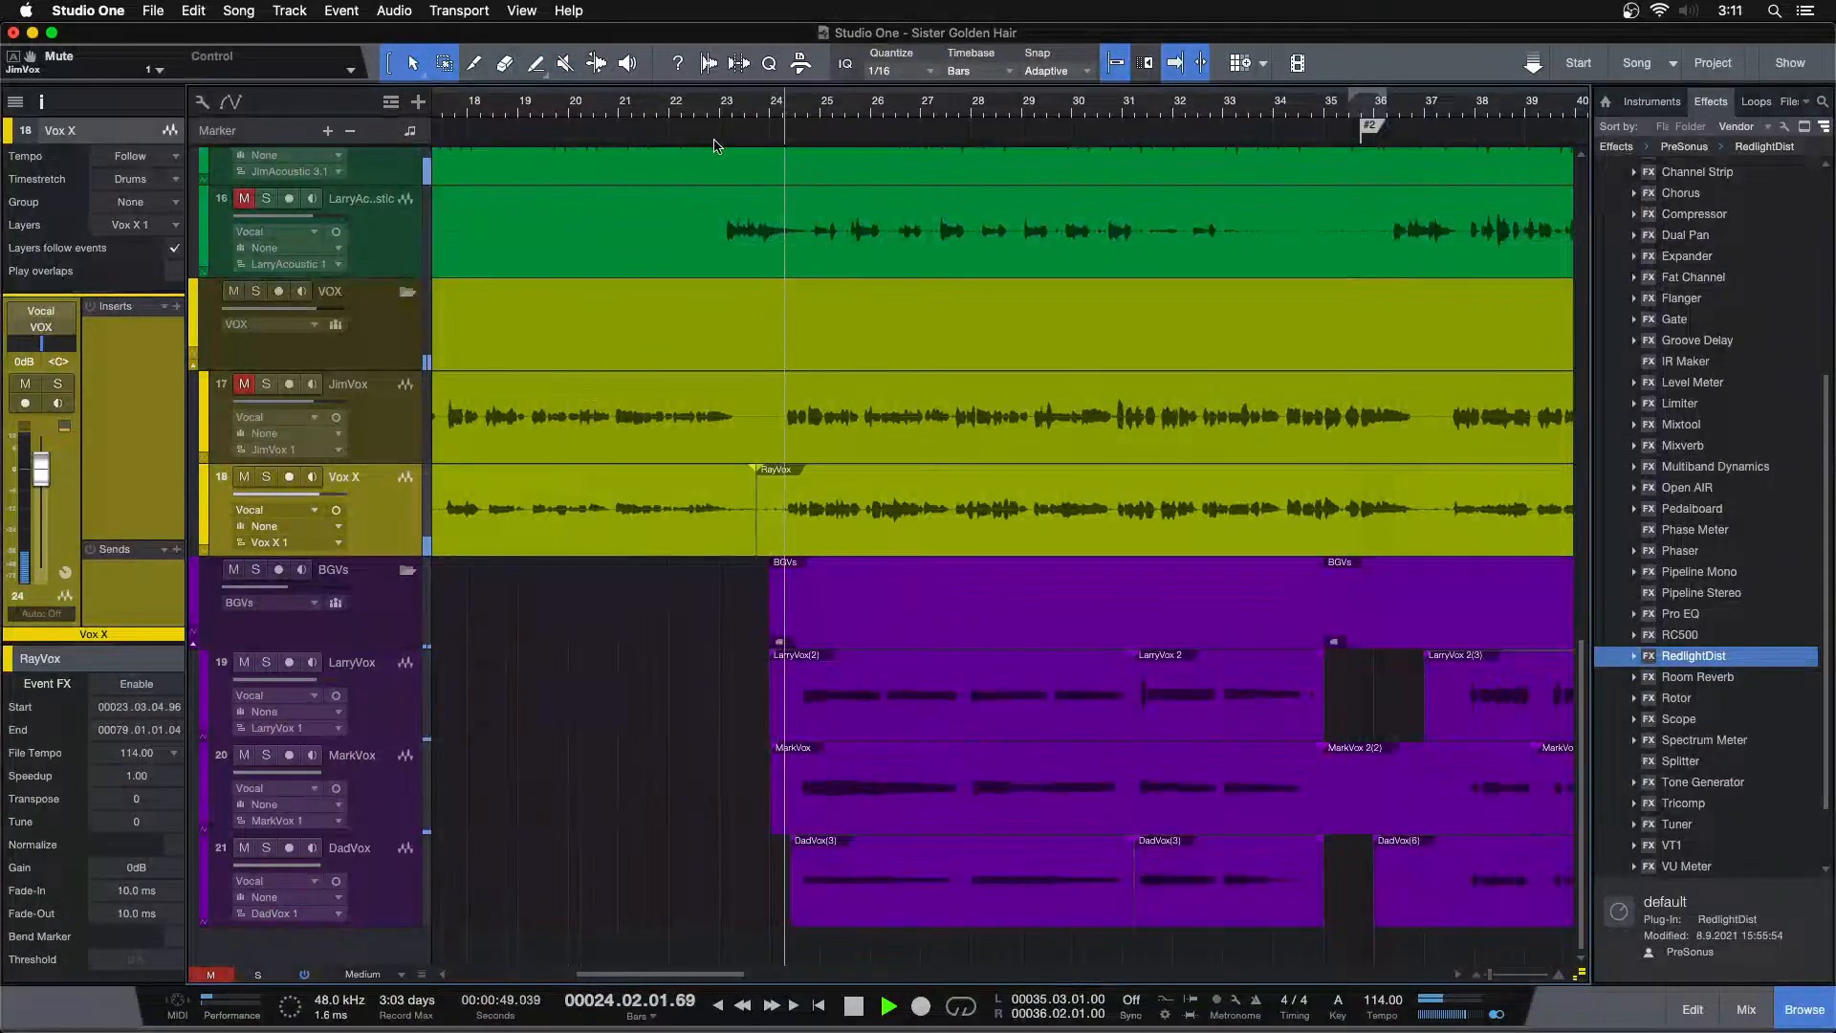
{"action": "key", "text": "shift+z"}
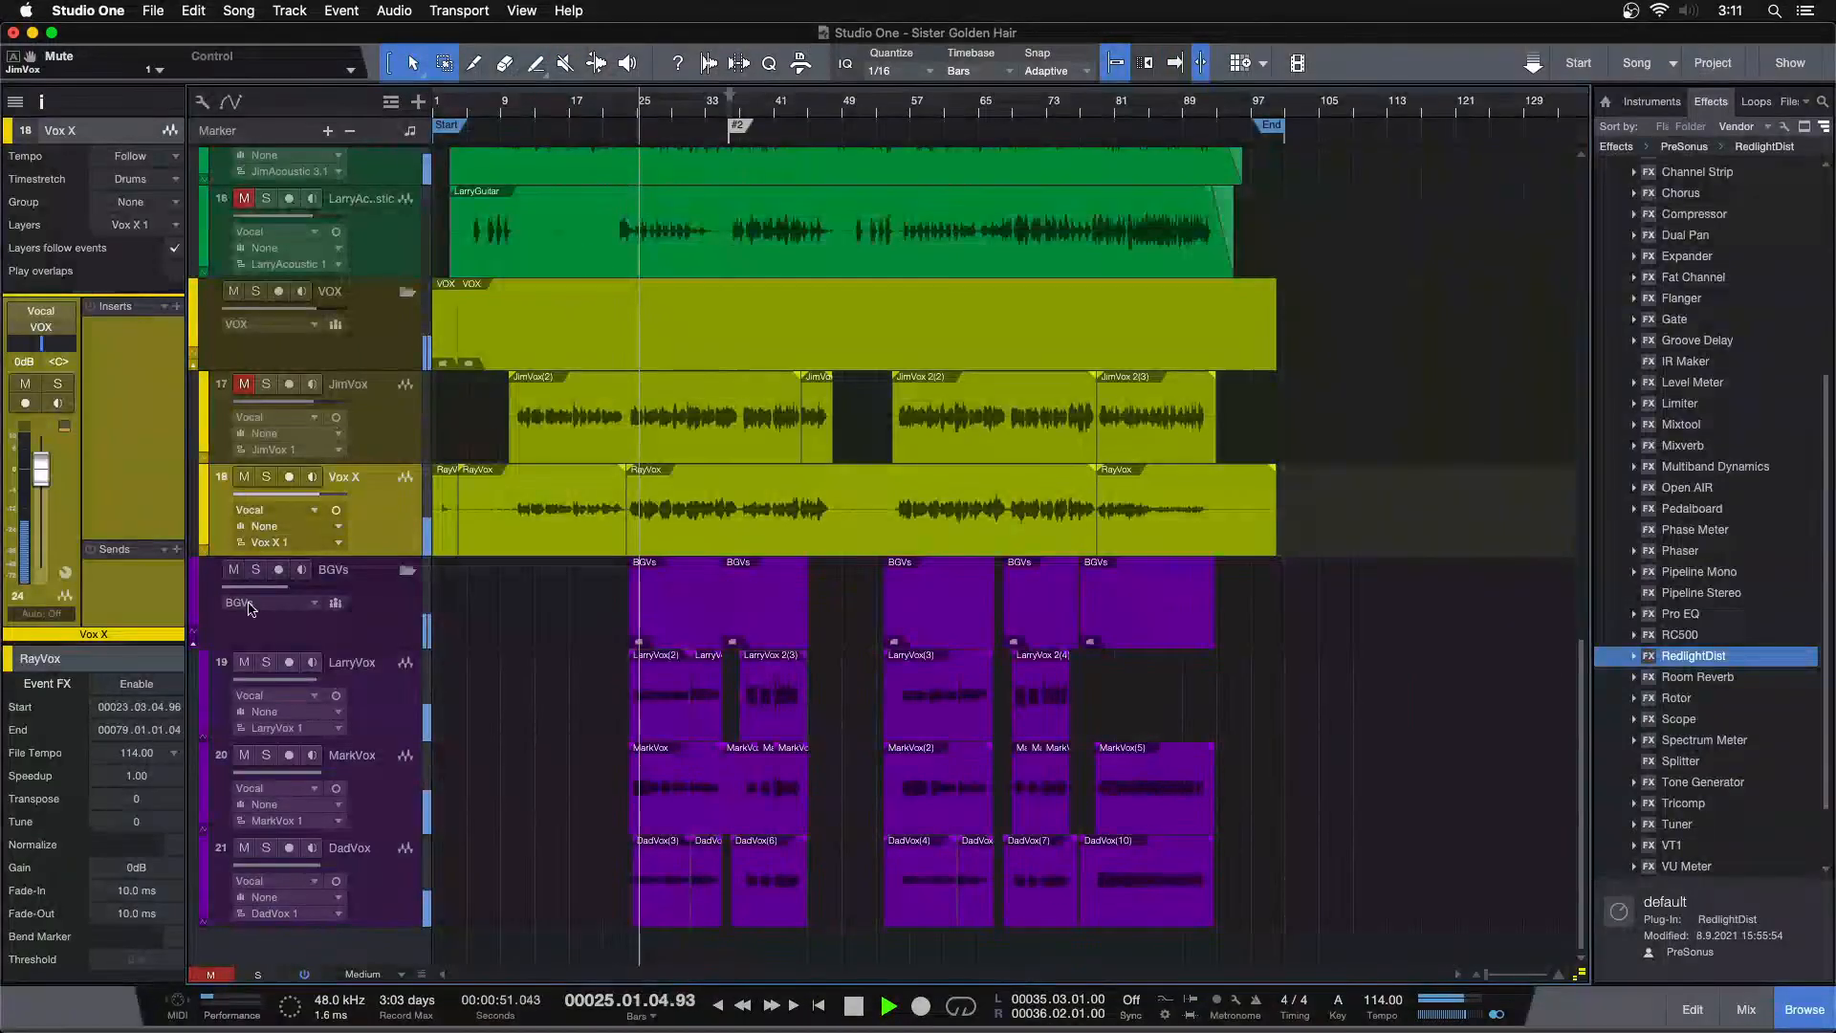
{"action": "left_click", "coordinate": [233, 570]}
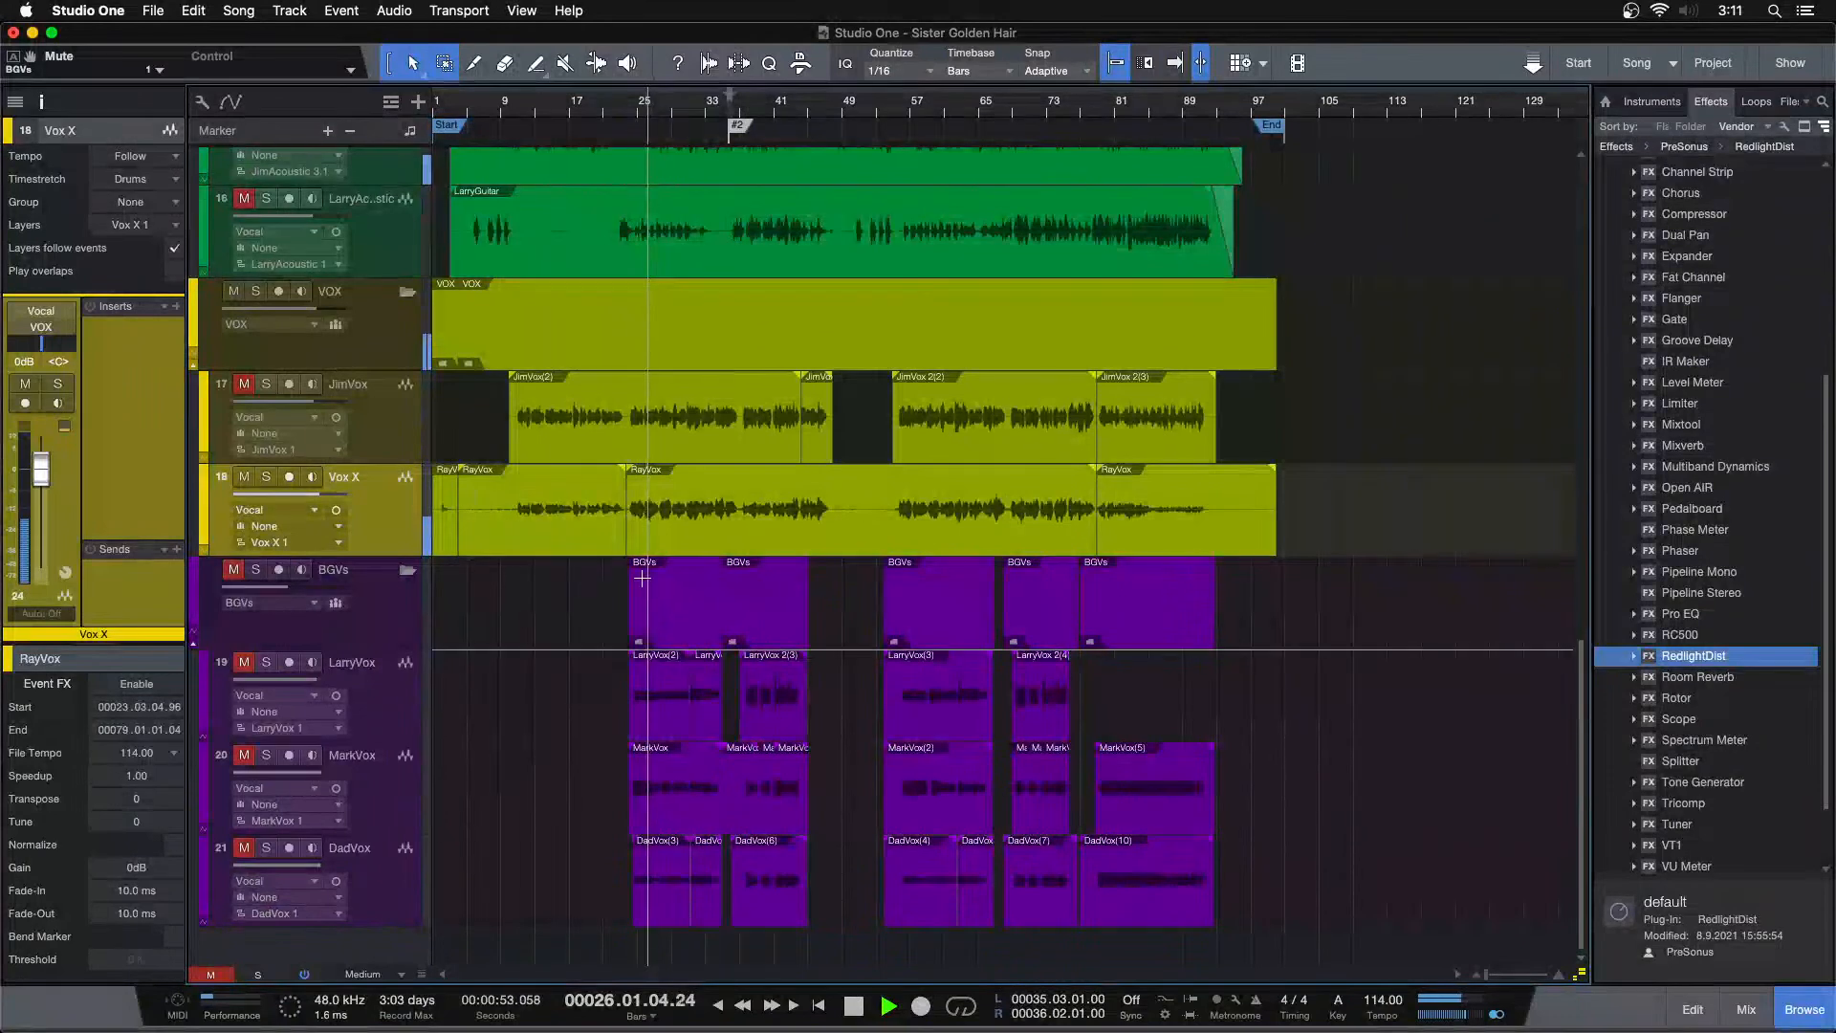
{"action": "left_click", "coordinate": [244, 478]}
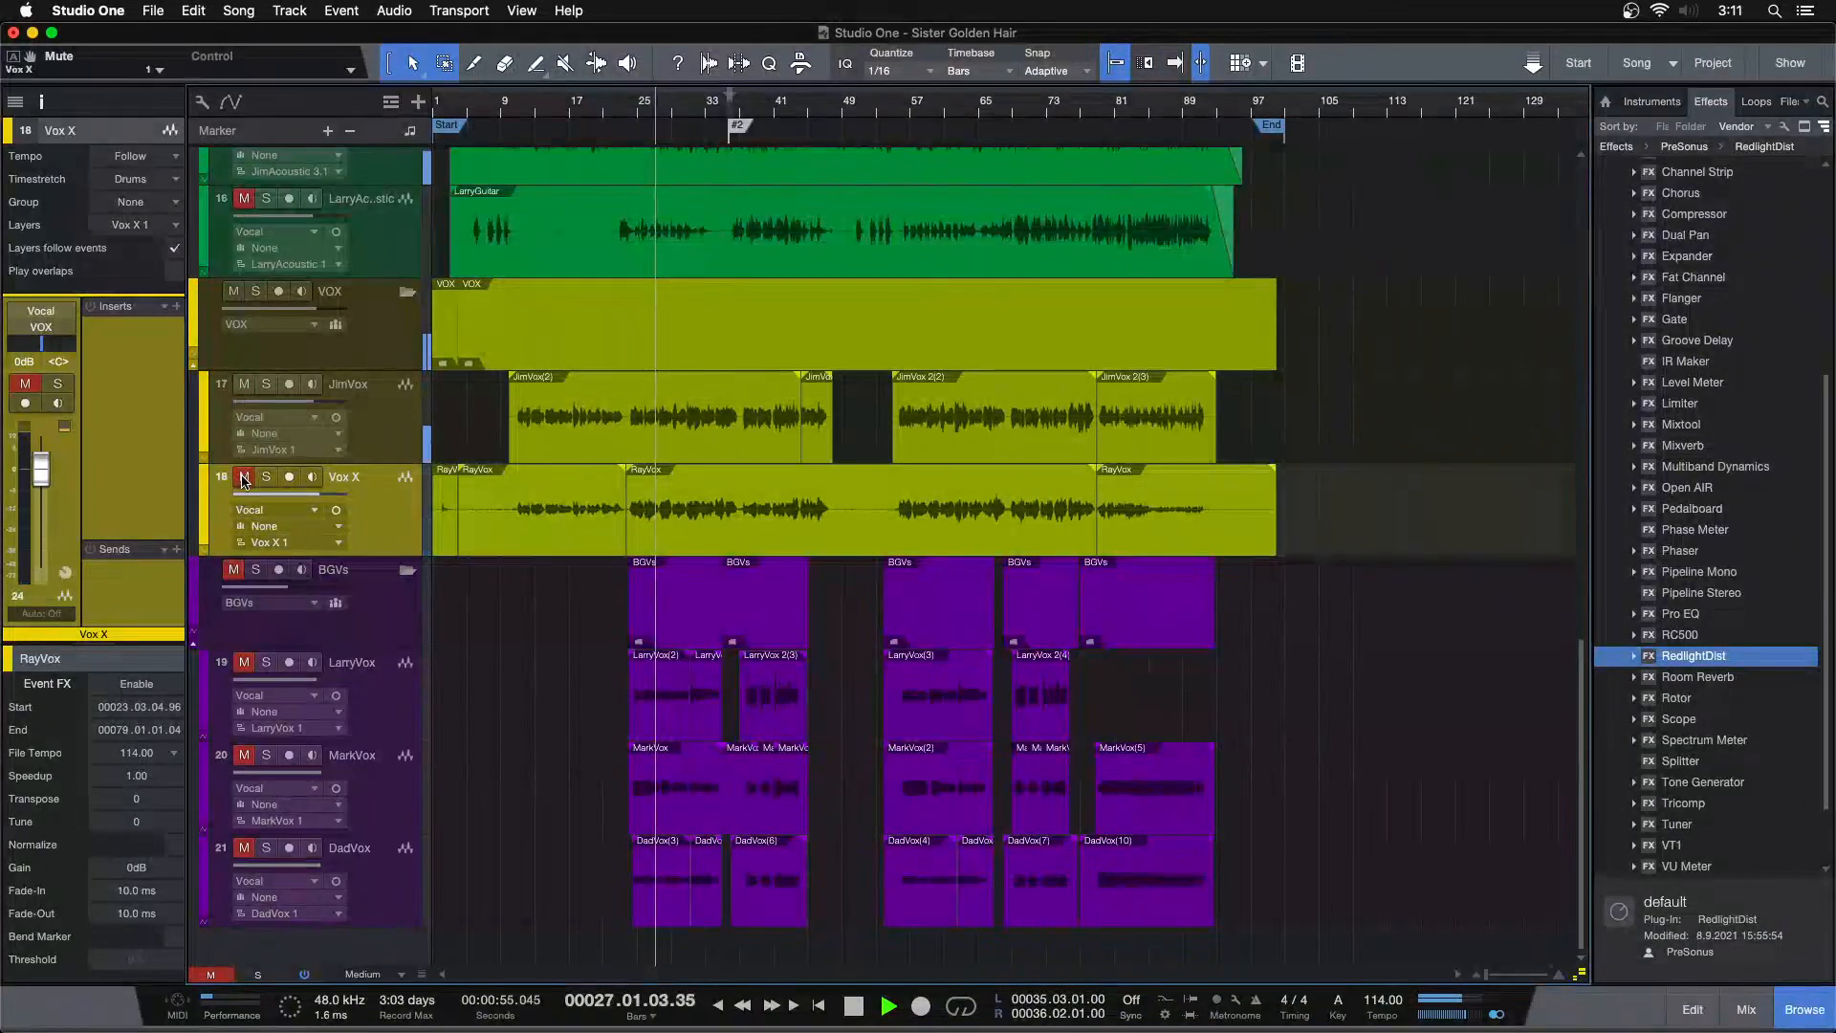
{"action": "left_click", "coordinate": [244, 477]}
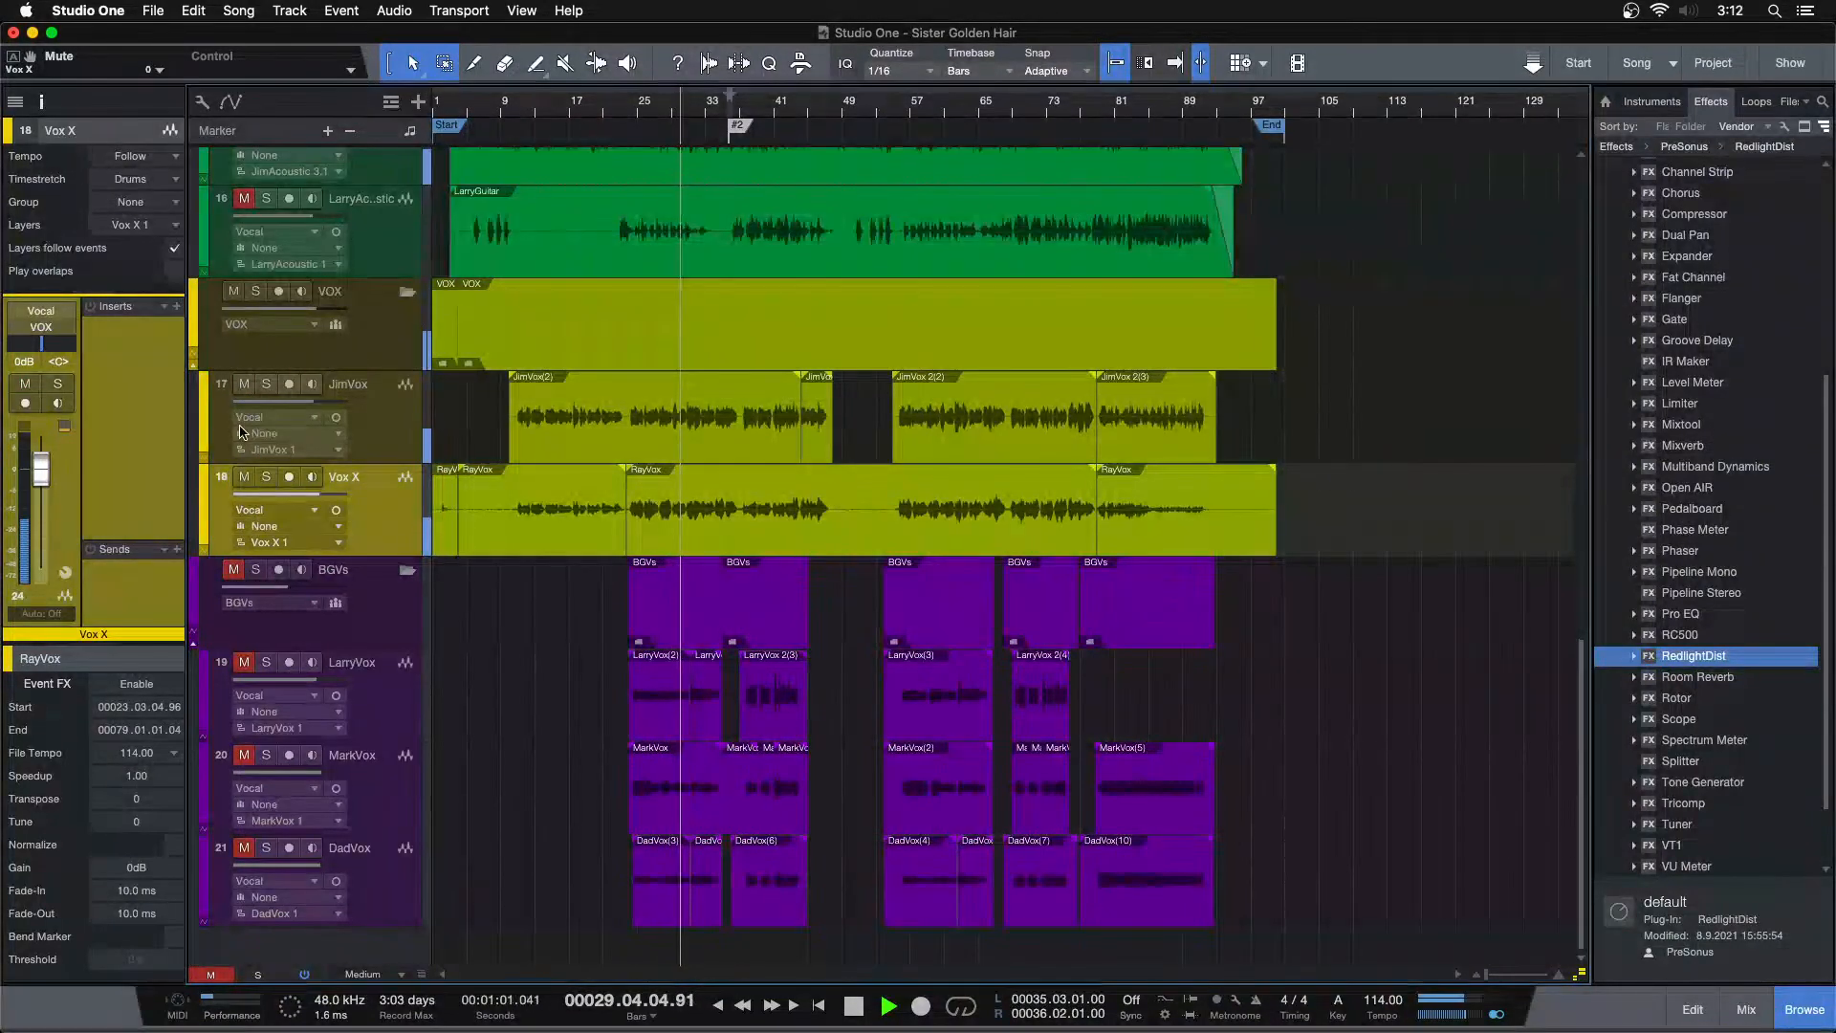
{"action": "left_click", "coordinate": [245, 383]}
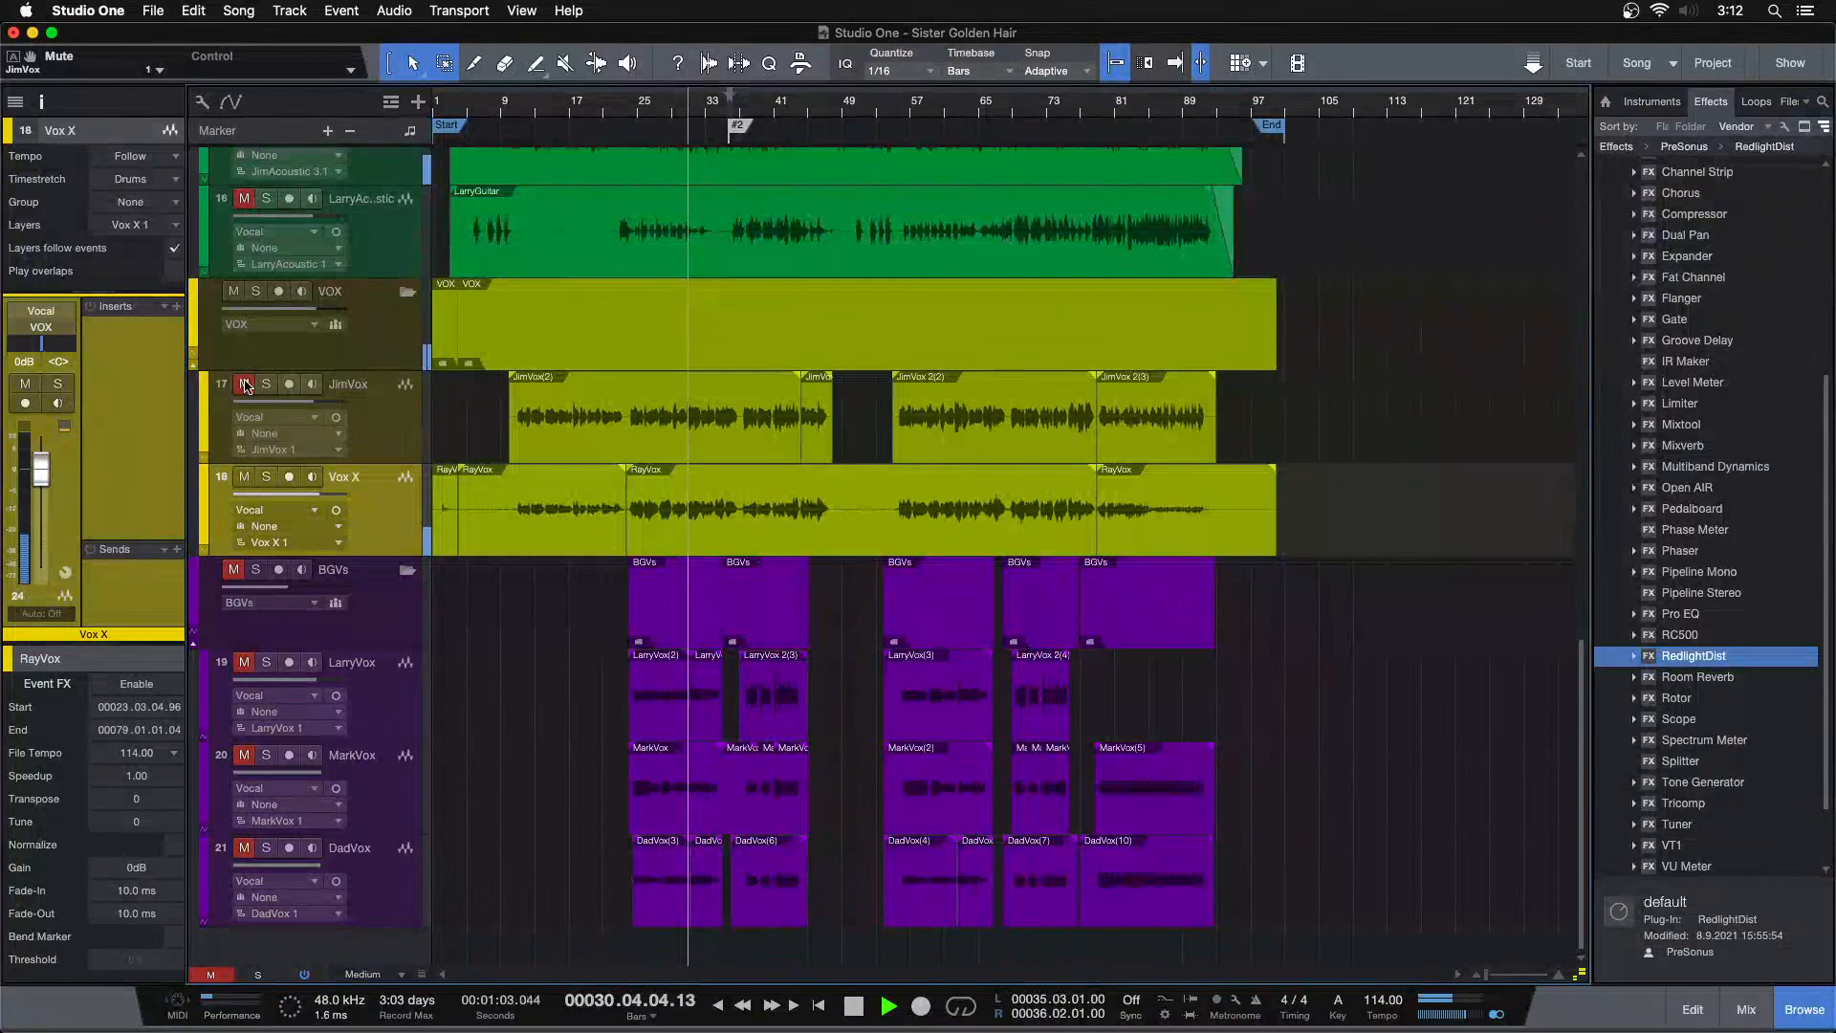
{"action": "key", "text": "space"}
Rename the JimVox track to JimVoxREDO and hide it, naming the Vox X track JimVox
{"action": "left_click", "coordinate": [385, 414]}
{"action": "key", "text": "shift+d"}
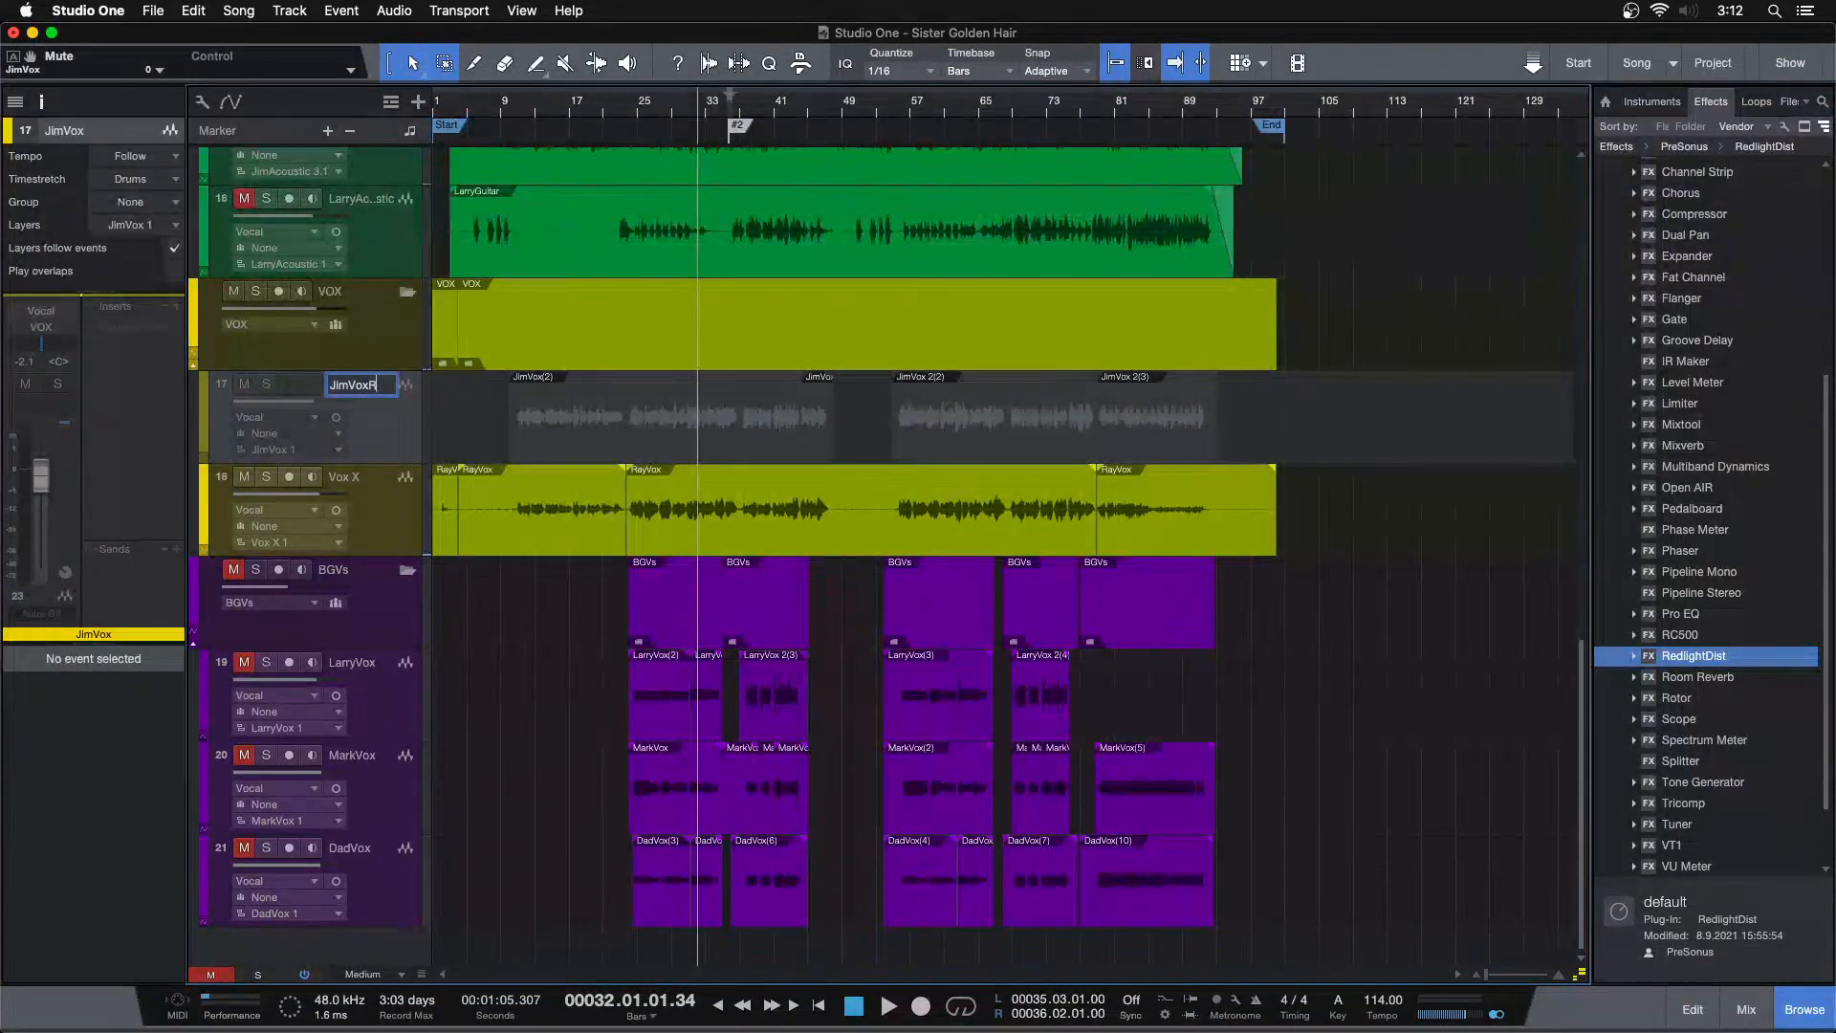
{"action": "key", "text": "Return"}
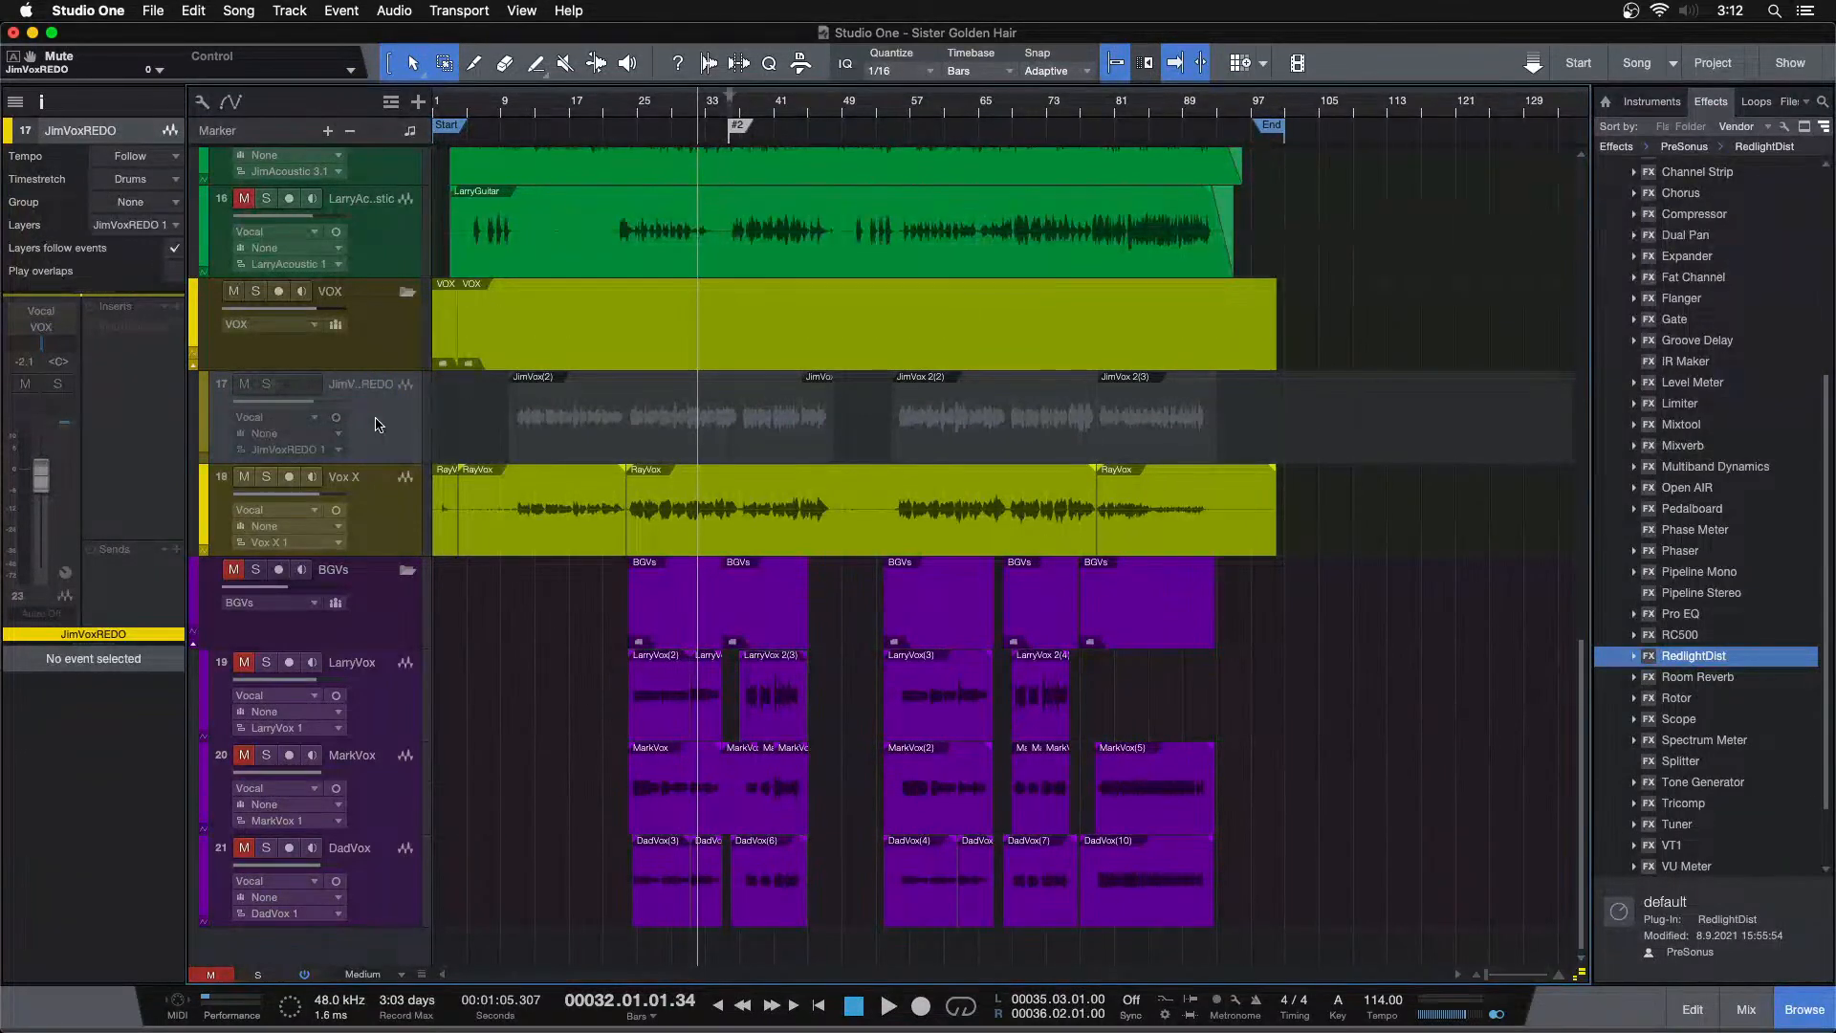
{"action": "key", "text": "shift+h"}
{"action": "left_click", "coordinate": [381, 522]}
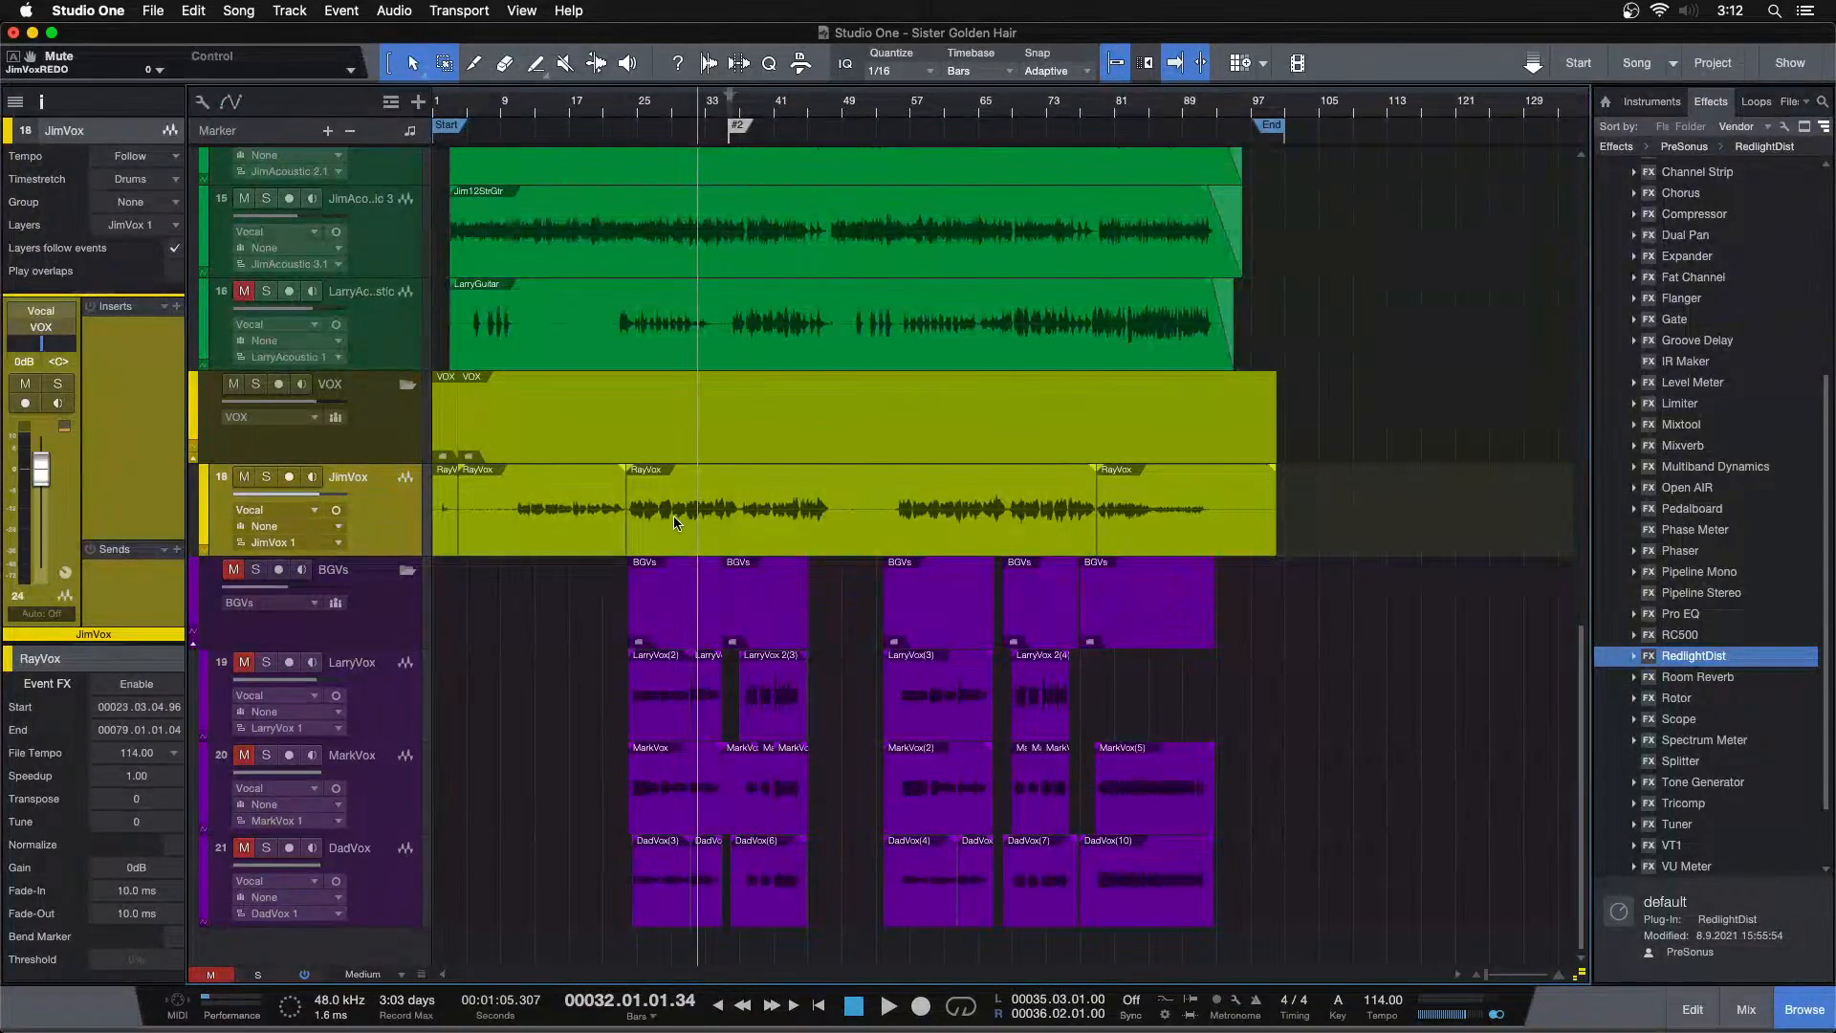
Inspect the first and last RayVox events on the JimVox track while playing from bars 17 and 81
{"action": "left_click", "coordinate": [571, 110]}
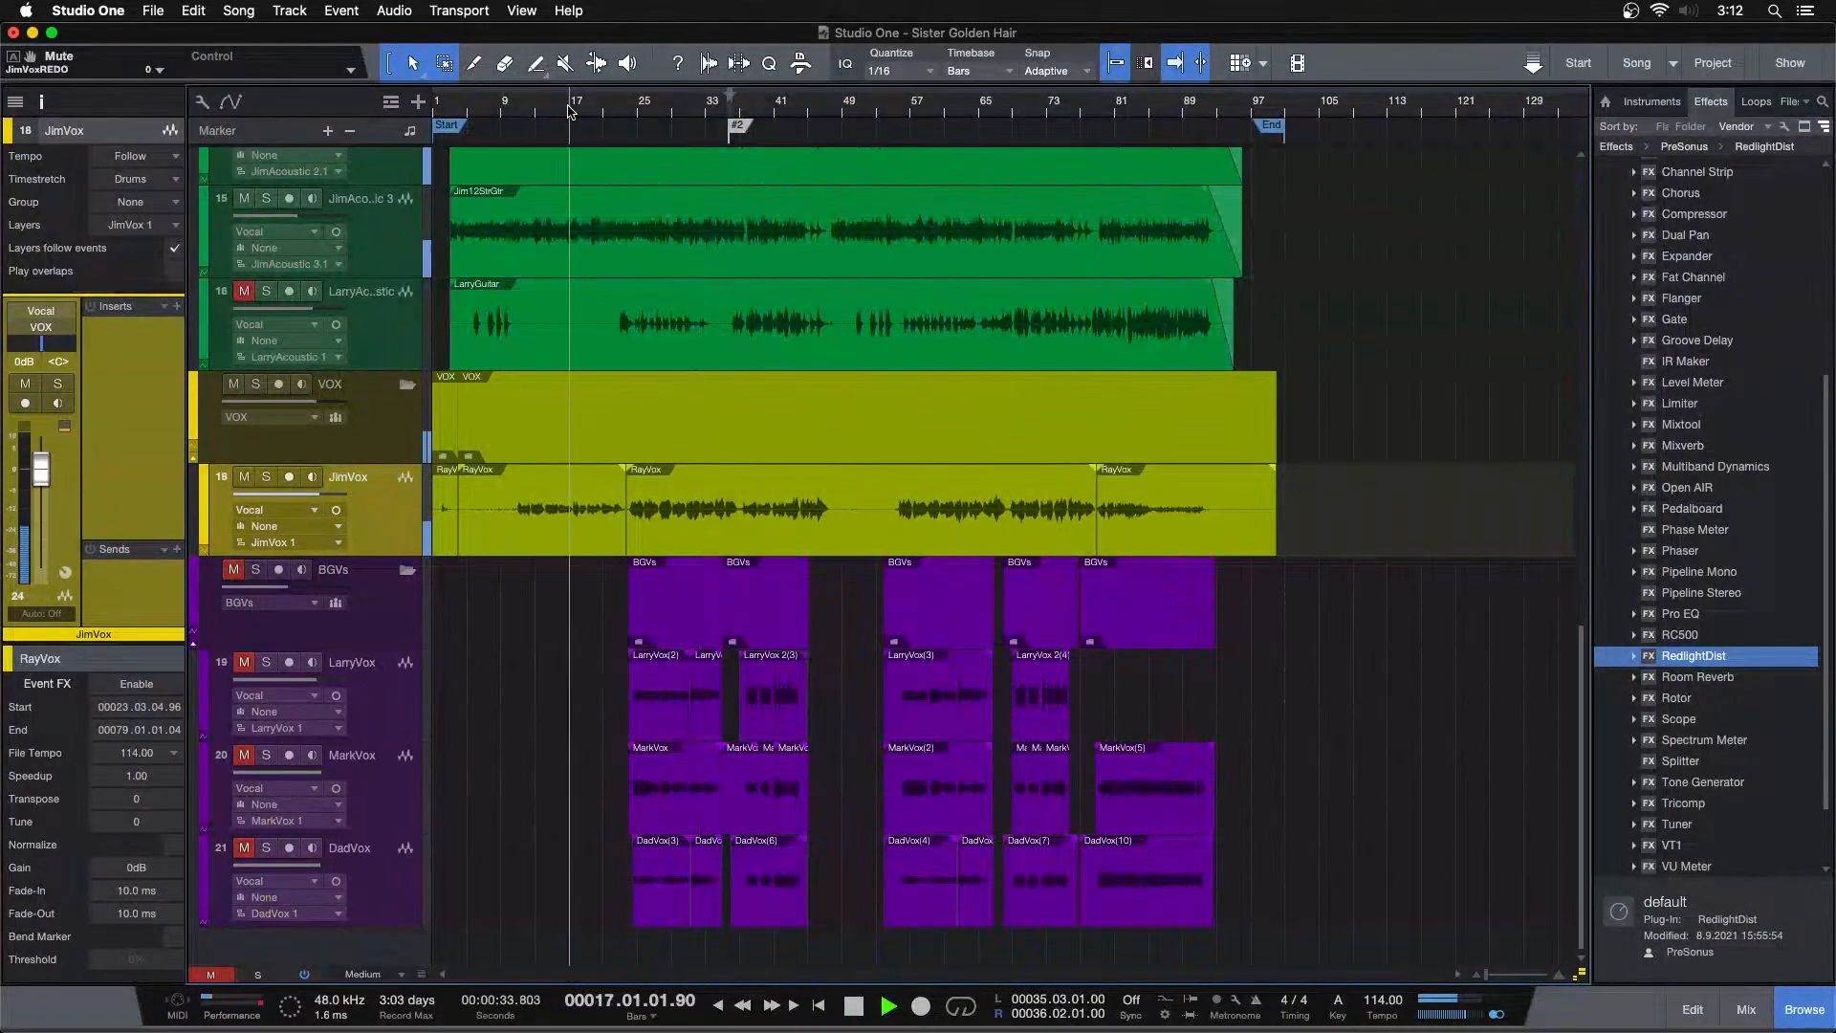
{"action": "left_click", "coordinate": [593, 525]}
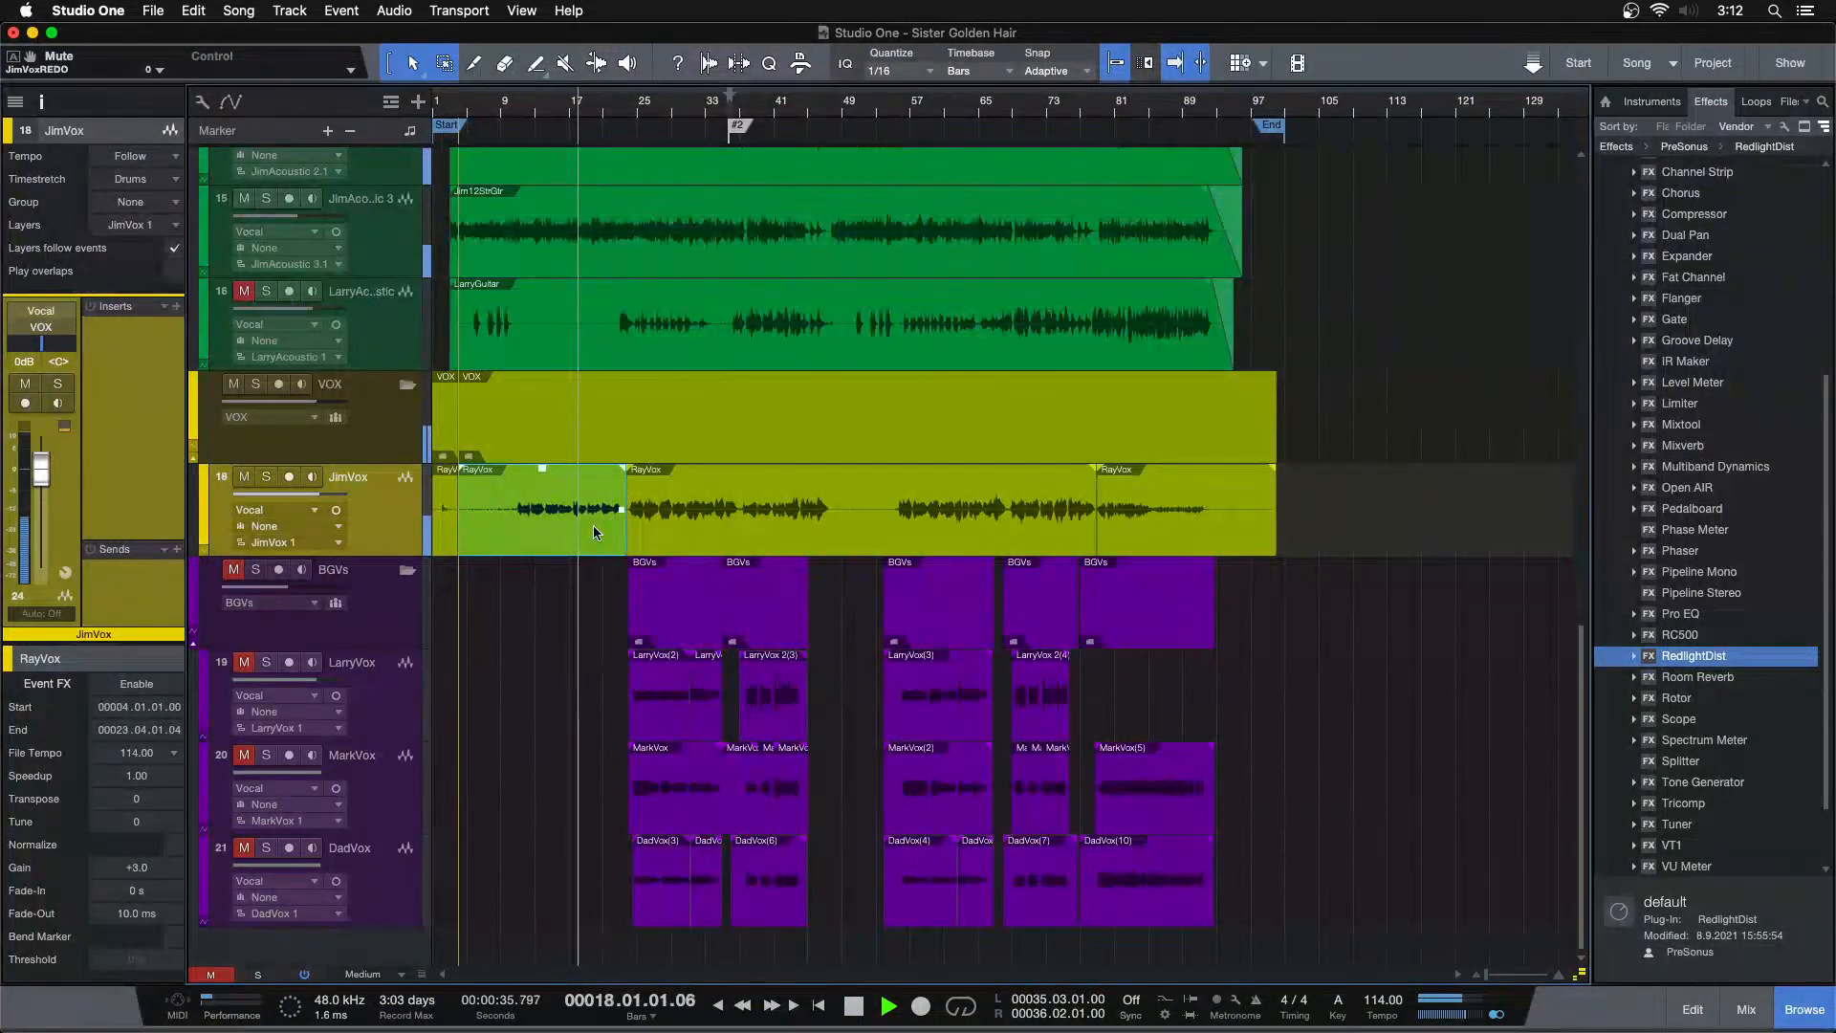
{"action": "left_click", "coordinate": [638, 107]}
{"action": "left_click", "coordinate": [1064, 107]}
{"action": "left_click", "coordinate": [1119, 107]}
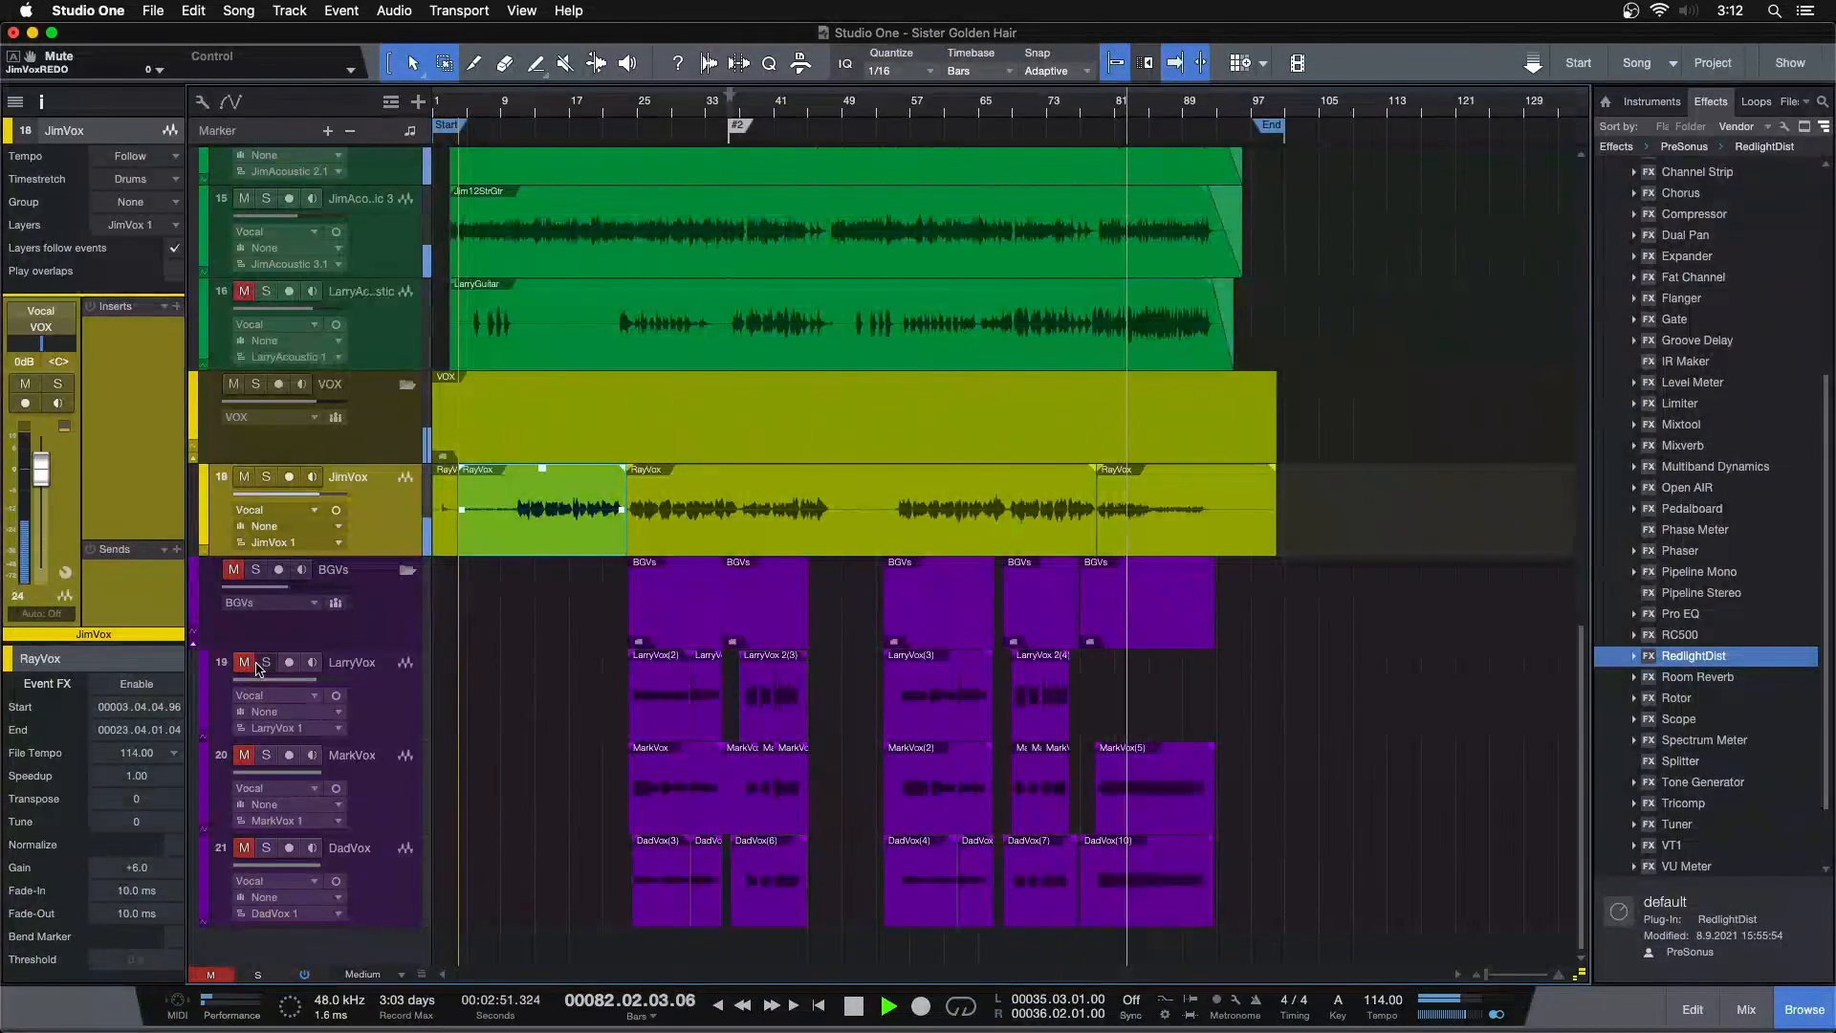
{"action": "left_click", "coordinate": [1168, 532]}
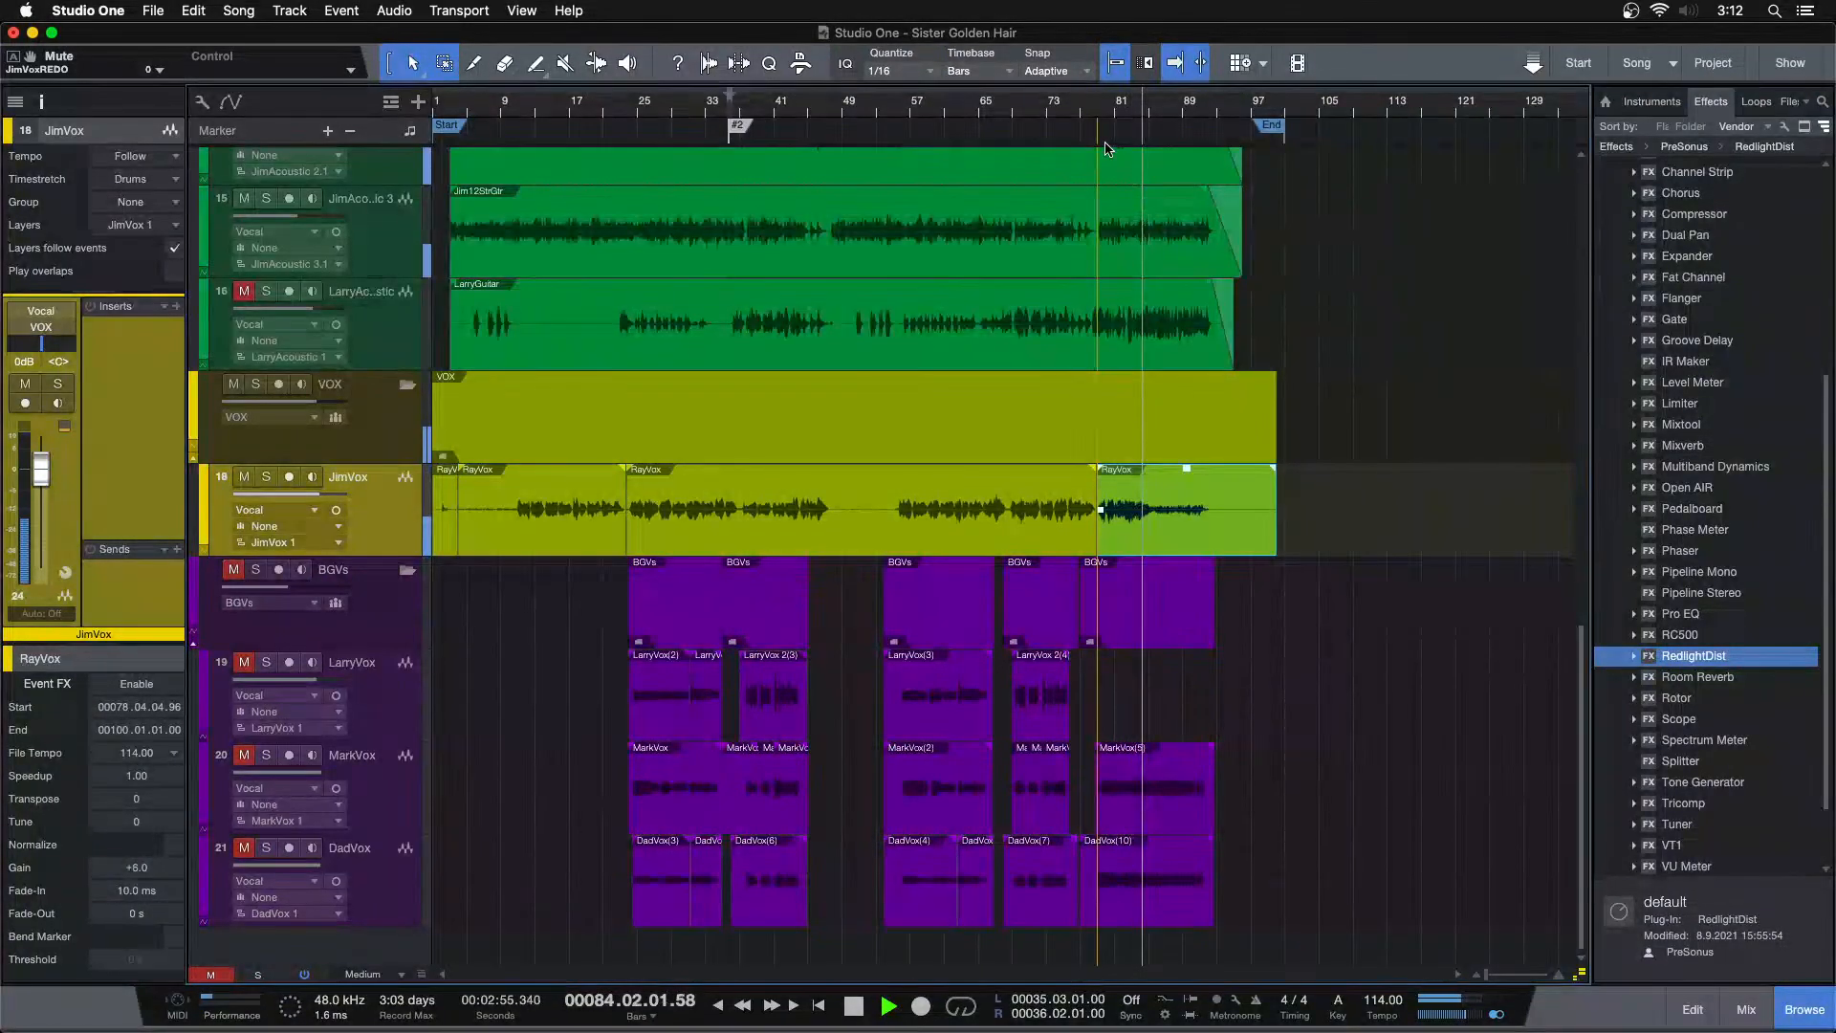
Play from about bar 79 and solo the MarkVox, DadVox and JimVox tracks
{"action": "left_click", "coordinate": [1074, 108]}
{"action": "left_click", "coordinate": [1098, 110]}
{"action": "left_click_drag", "start_coordinate": [1100, 110], "coordinate": [850, 140]}
{"action": "left_click", "coordinate": [267, 755]}
{"action": "left_click", "coordinate": [267, 848]}
{"action": "left_click", "coordinate": [266, 476]}
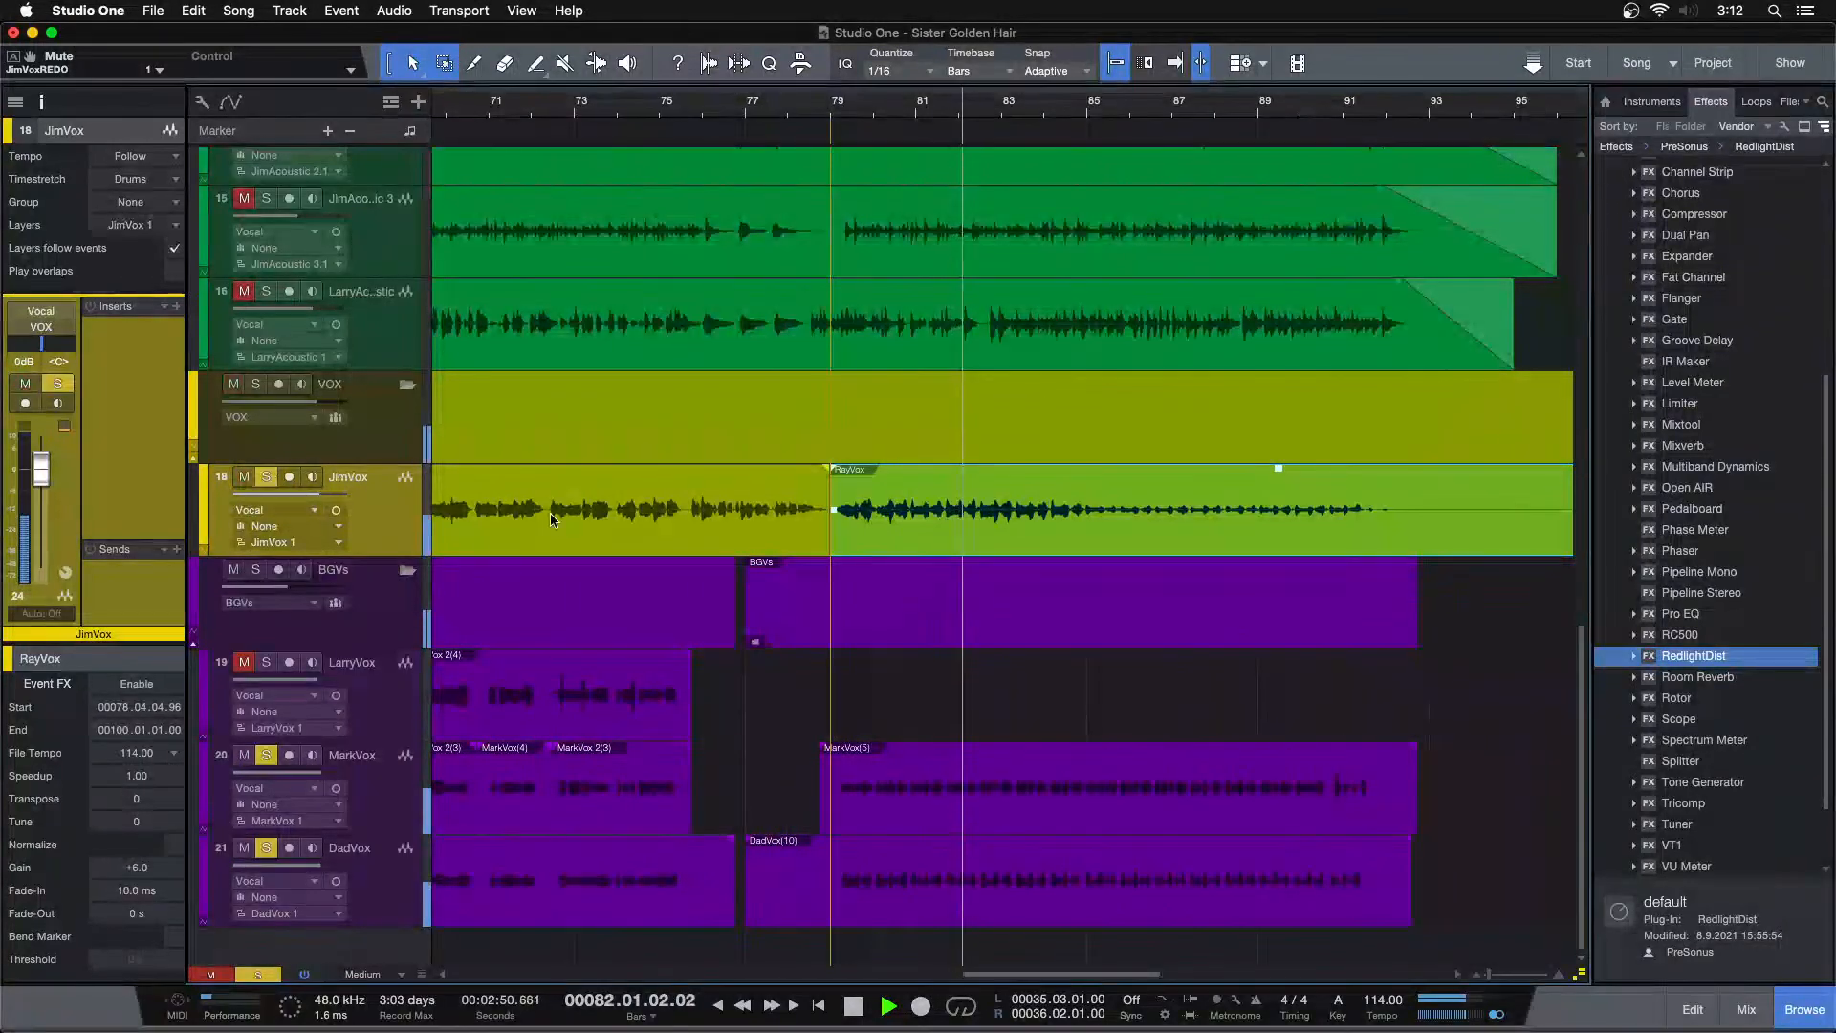
{"action": "key", "text": "w"}
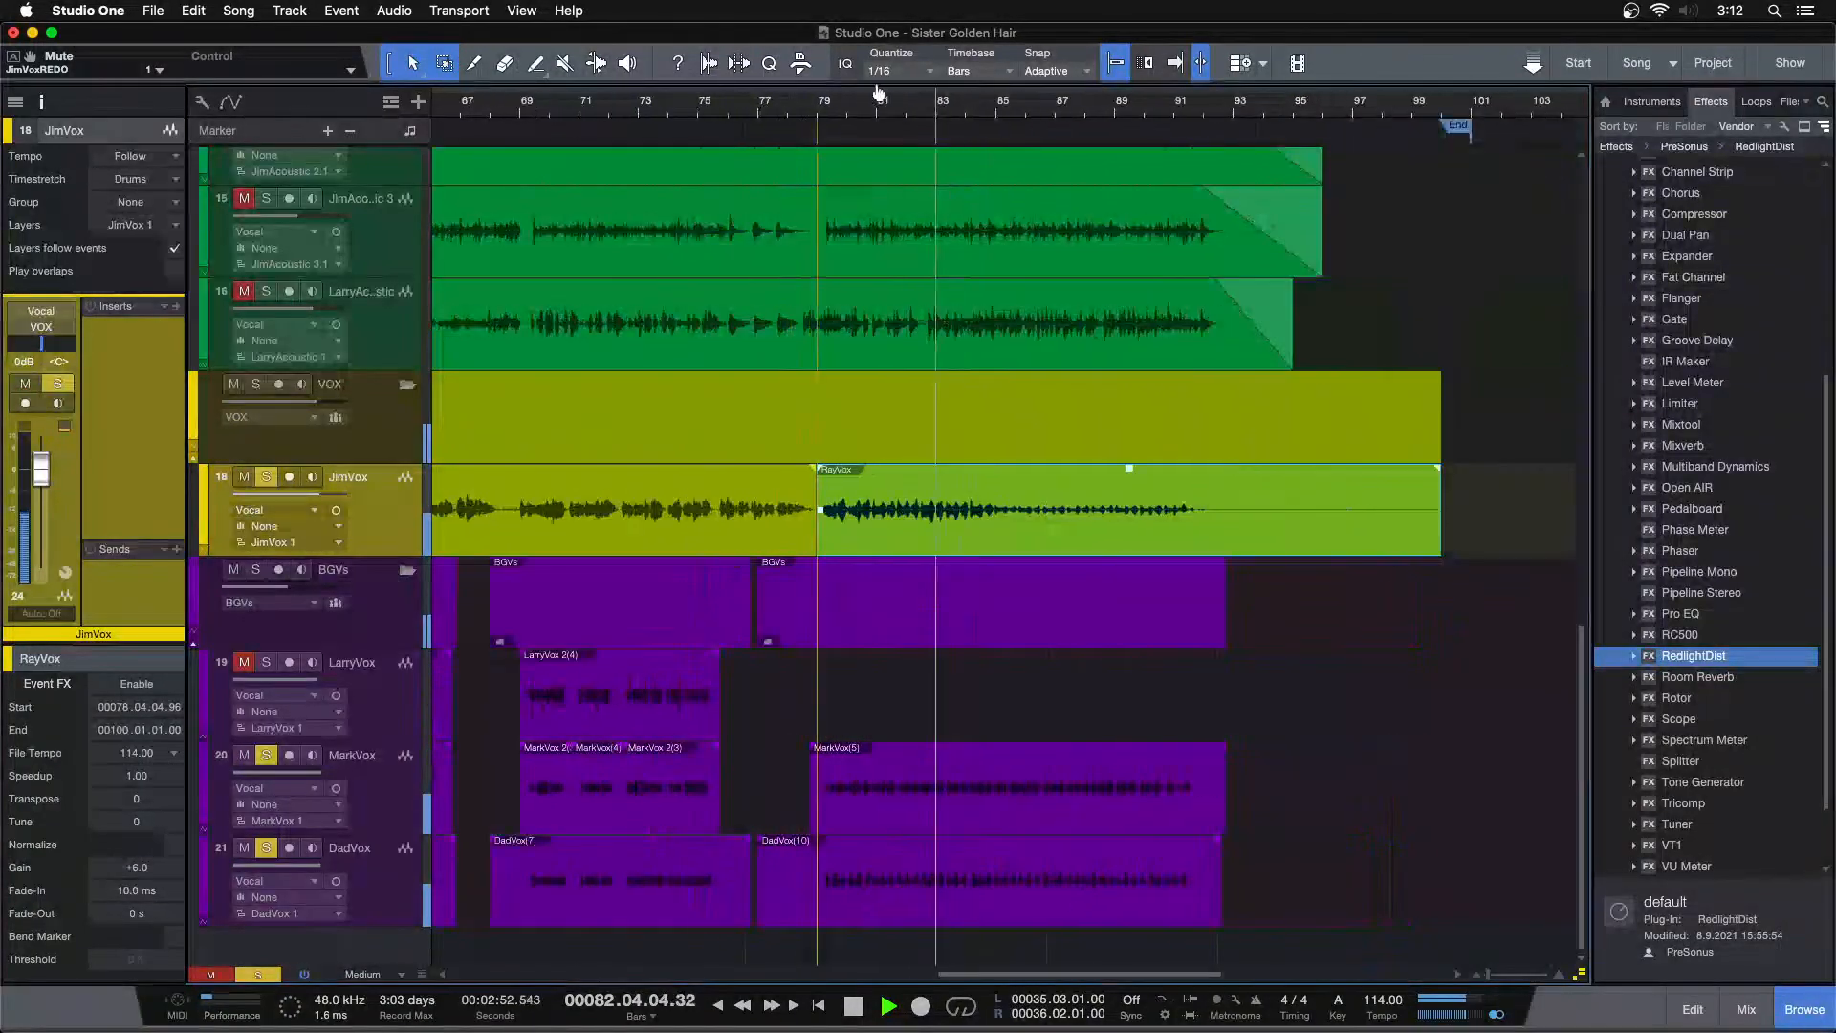
Unsolo the MarkVox and DadVox tracks and briefly play the ending with JimVox alone
{"action": "key", "text": "f"}
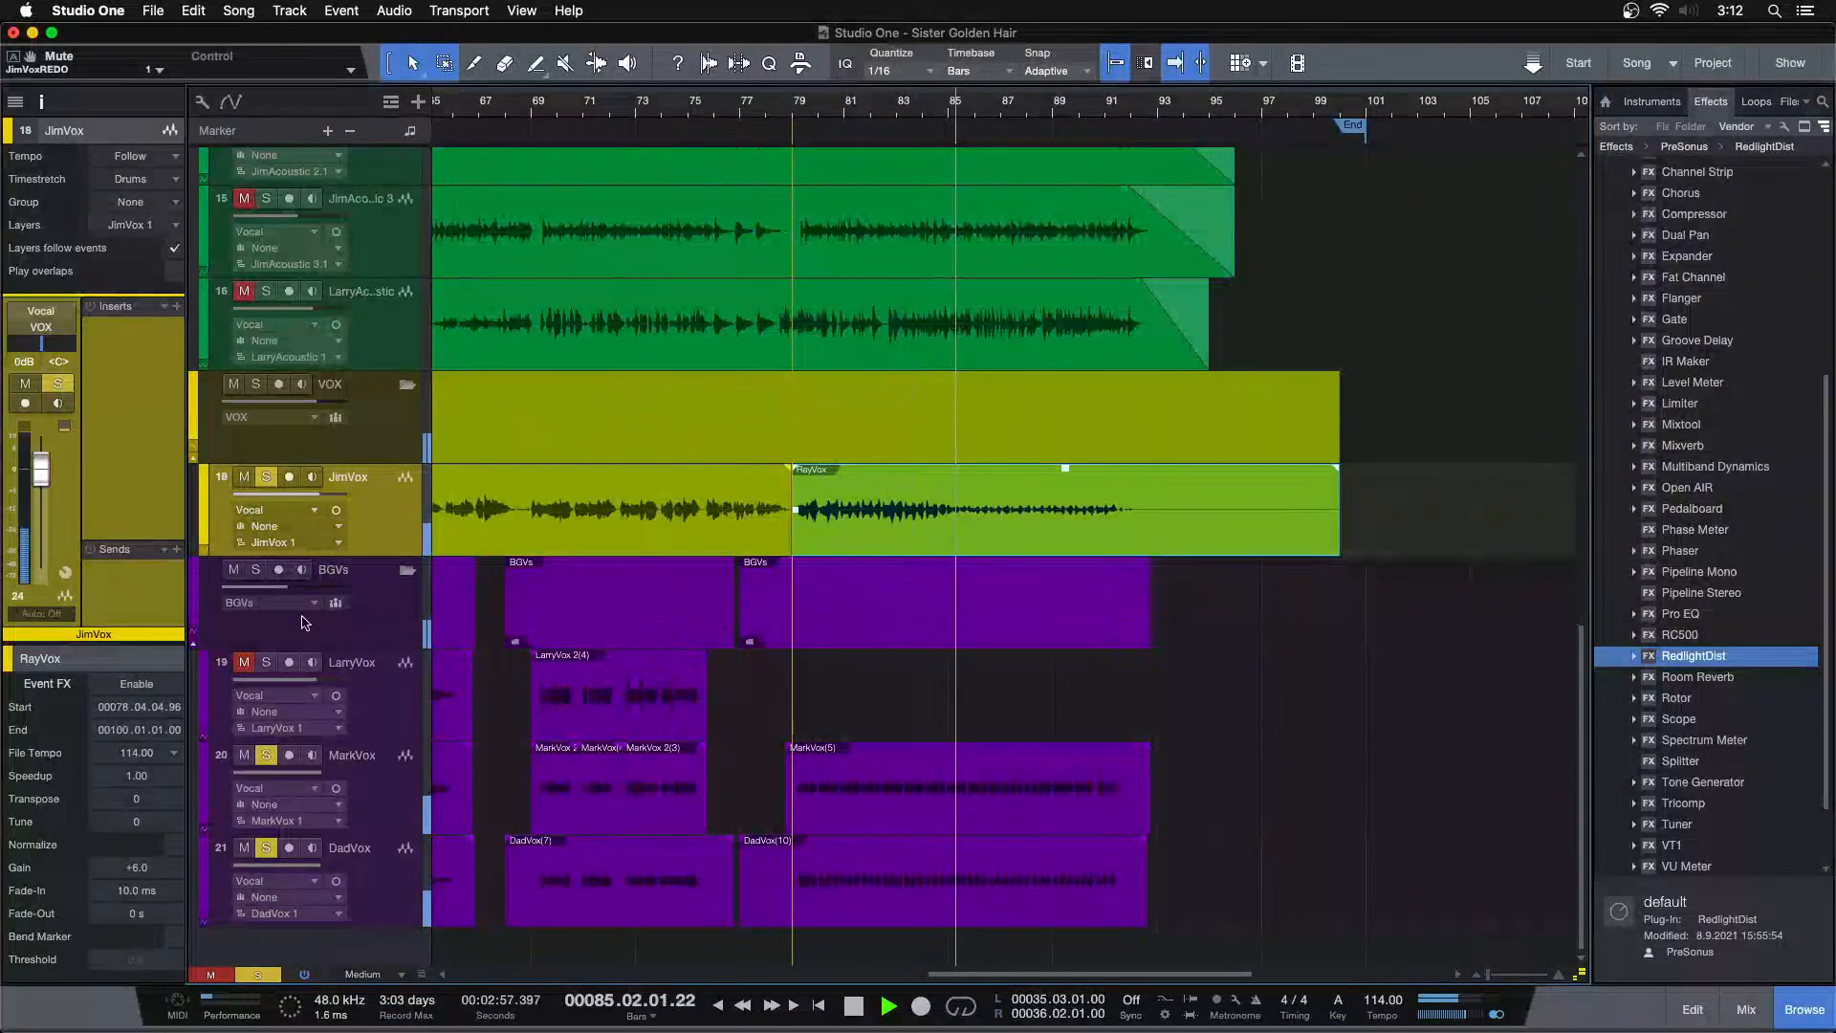
{"action": "left_click", "coordinate": [267, 755]}
{"action": "left_click", "coordinate": [267, 848]}
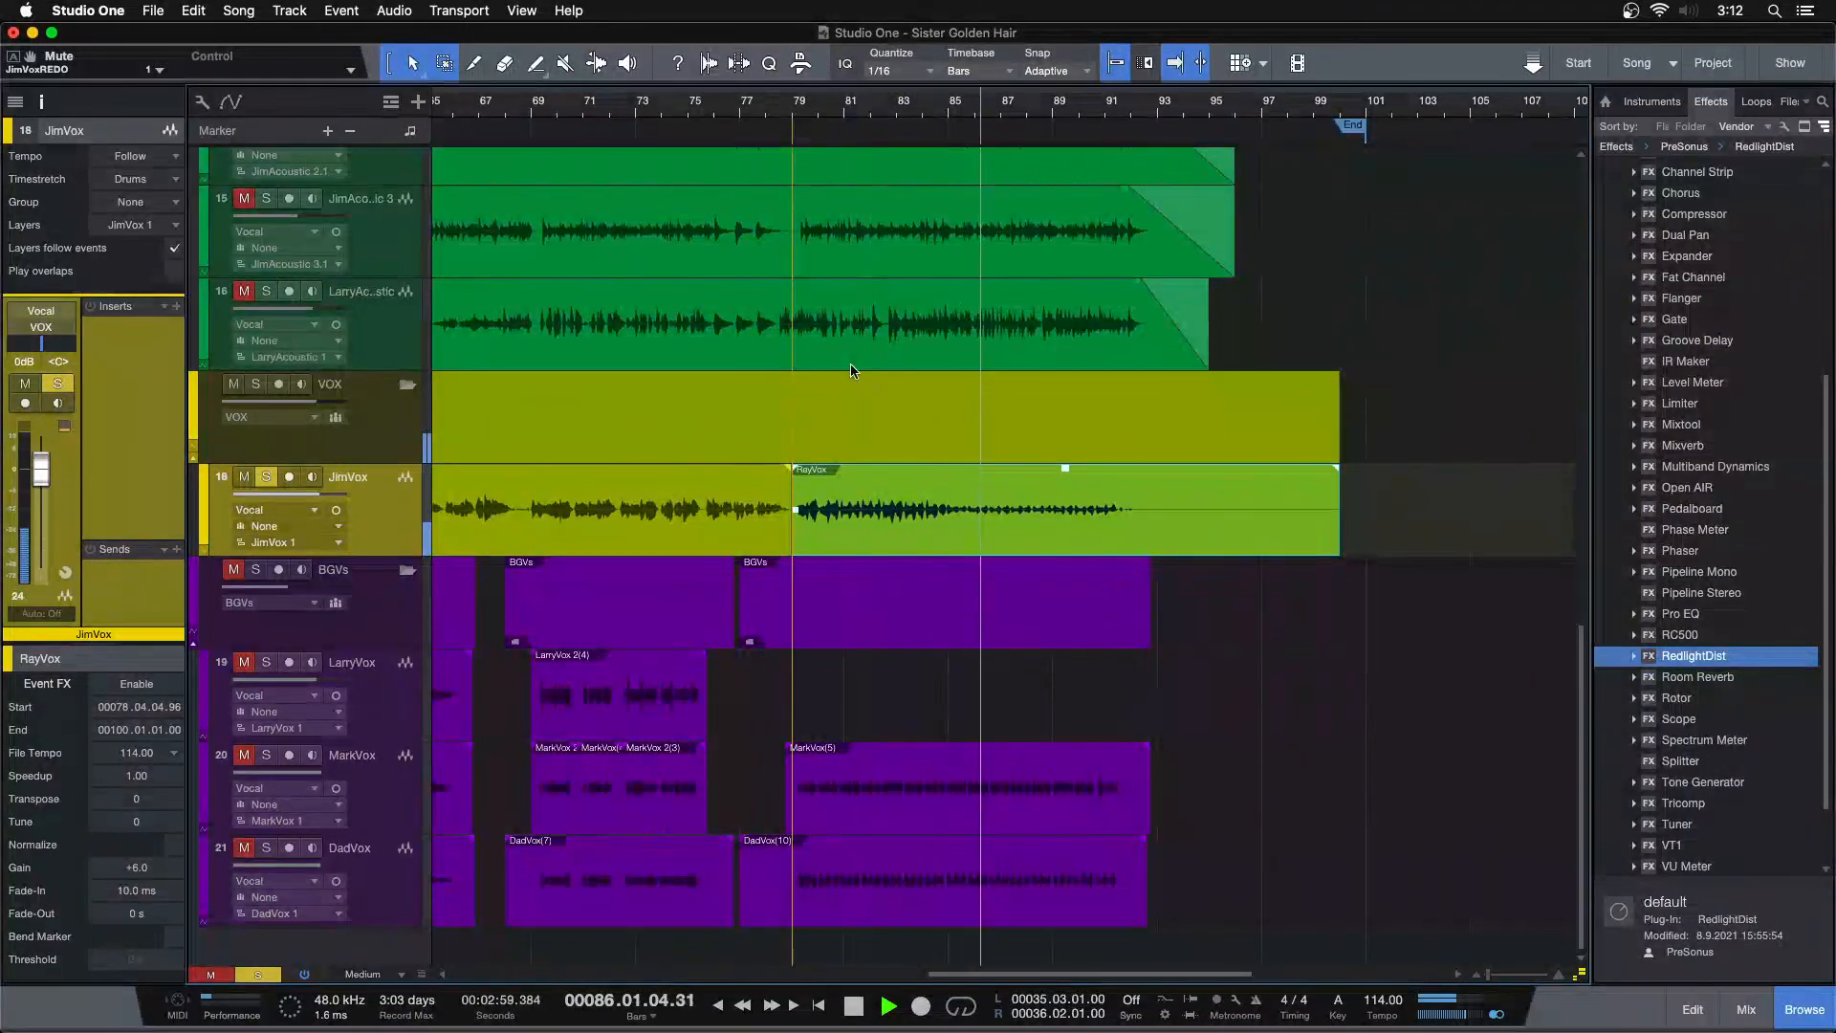
{"action": "key", "text": "space"}
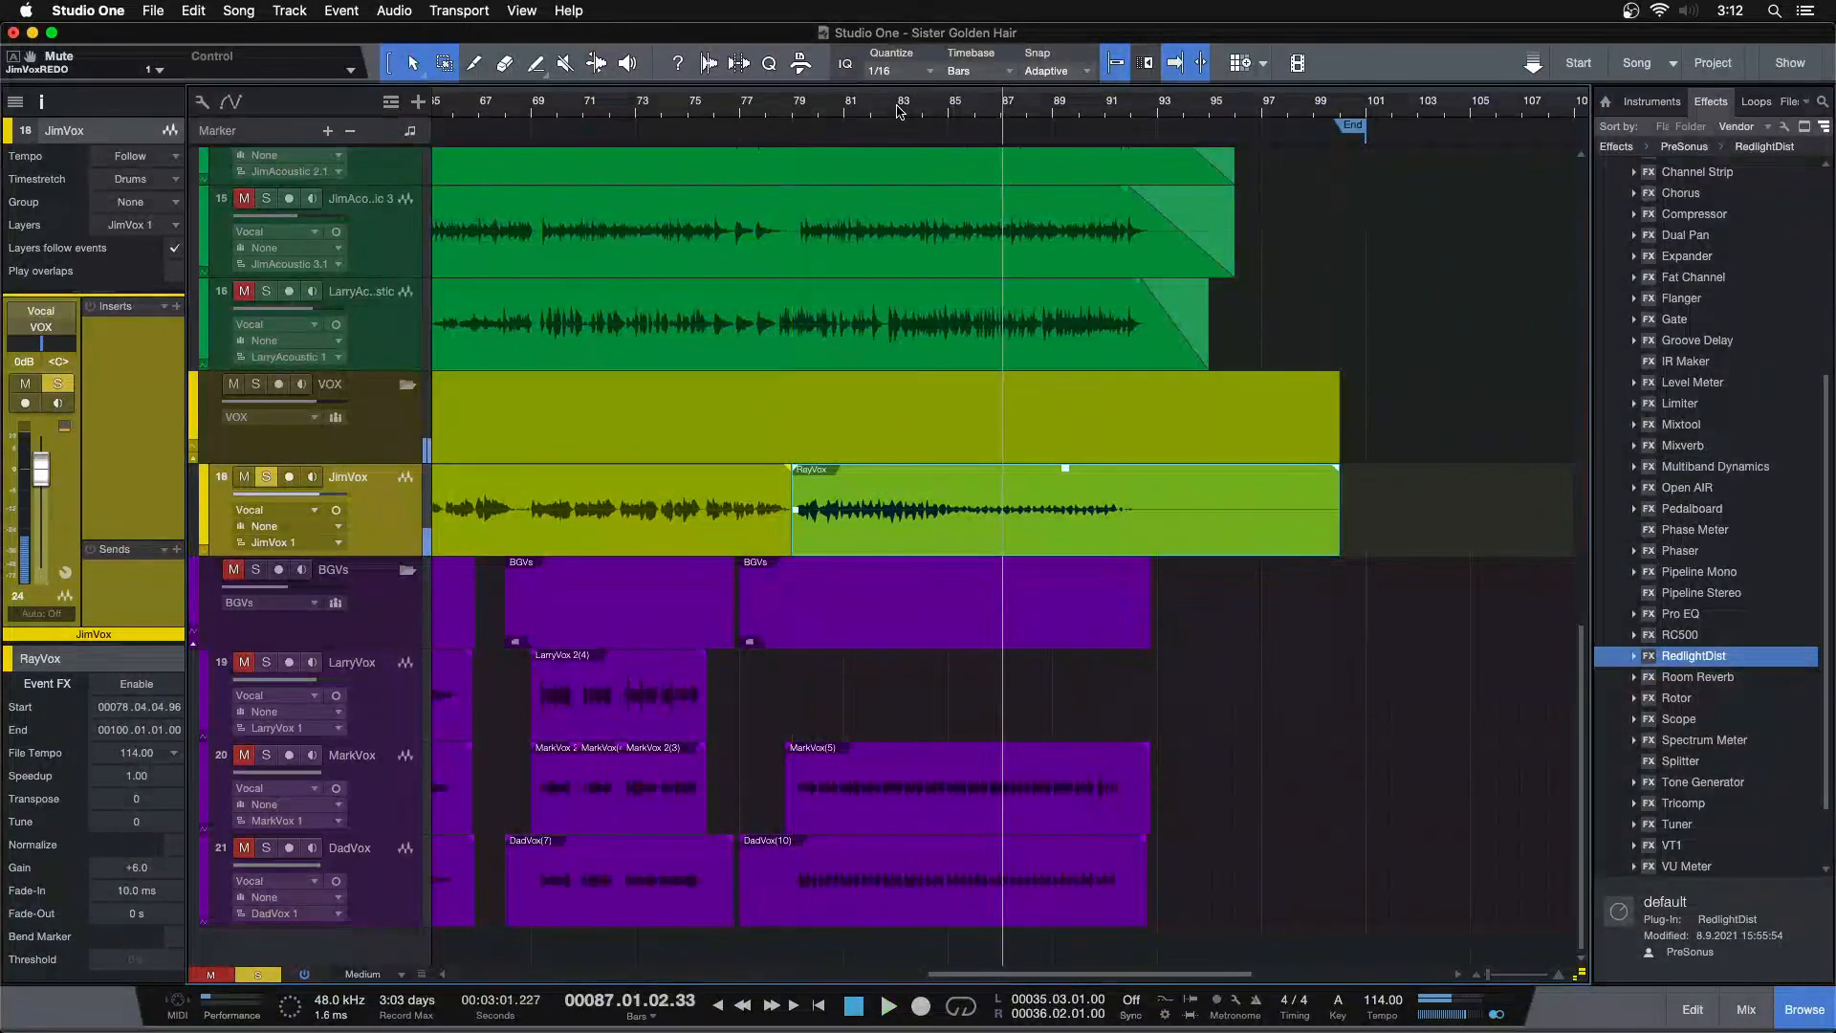
{"action": "key", "text": "space"}
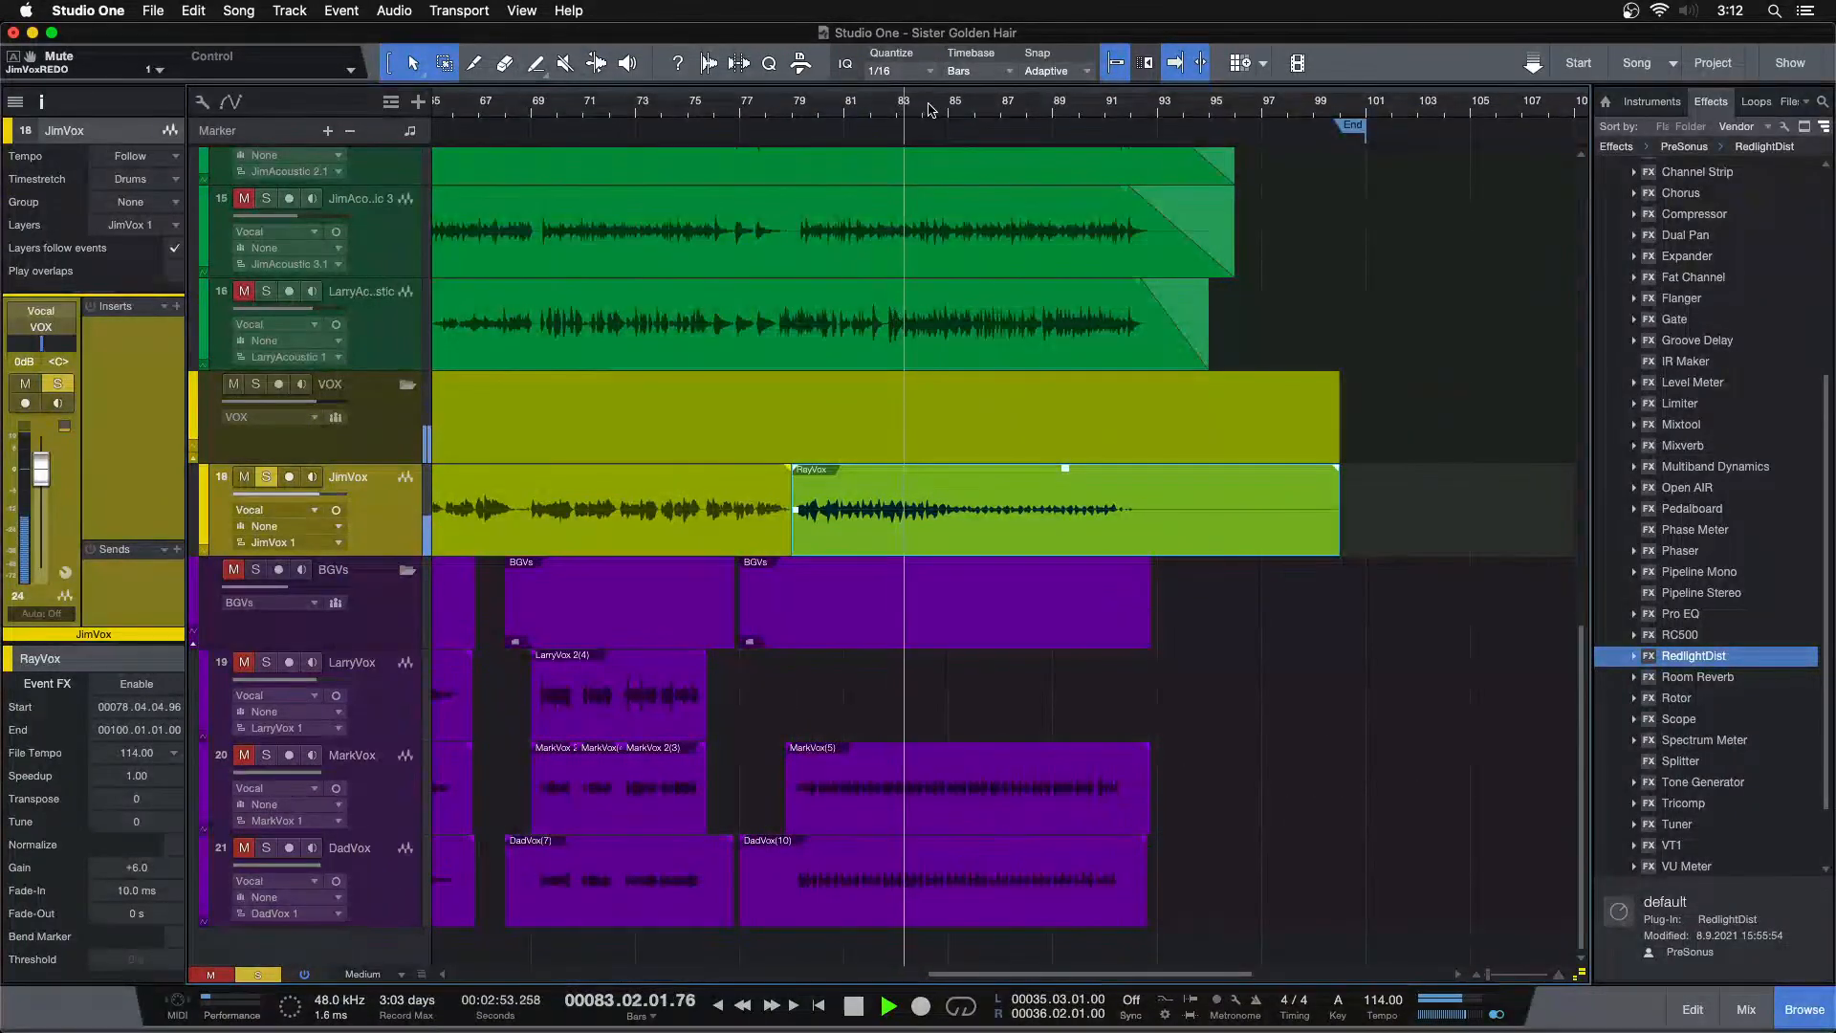
Split the last RayVox event on the JimVox track at about bar 85 and raise the later part's gain to +12 dB
{"action": "left_click_drag", "start_coordinate": [961, 105], "coordinate": [914, 164]}
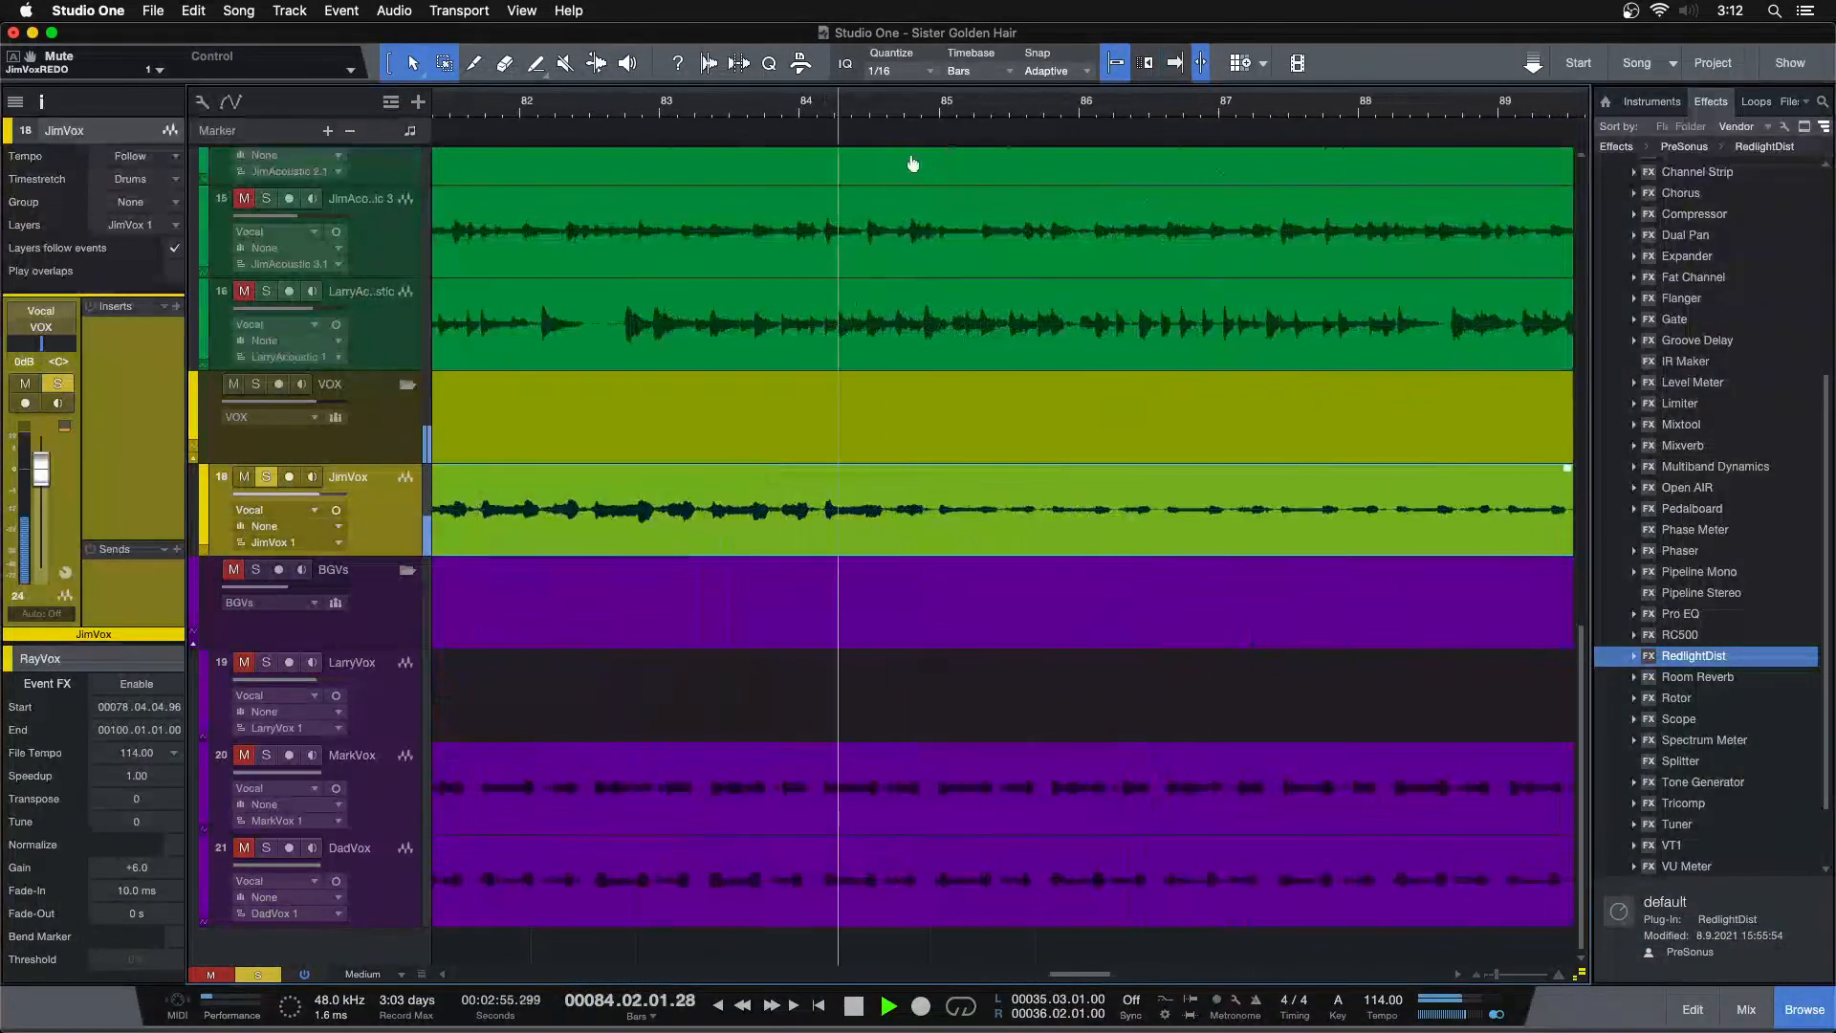
{"action": "key", "text": "space"}
{"action": "double_click", "coordinate": [932, 489]}
{"action": "left_click", "coordinate": [982, 537]}
{"action": "key", "text": "x"}
{"action": "key", "text": "space"}
{"action": "key", "text": "alt+Up"}
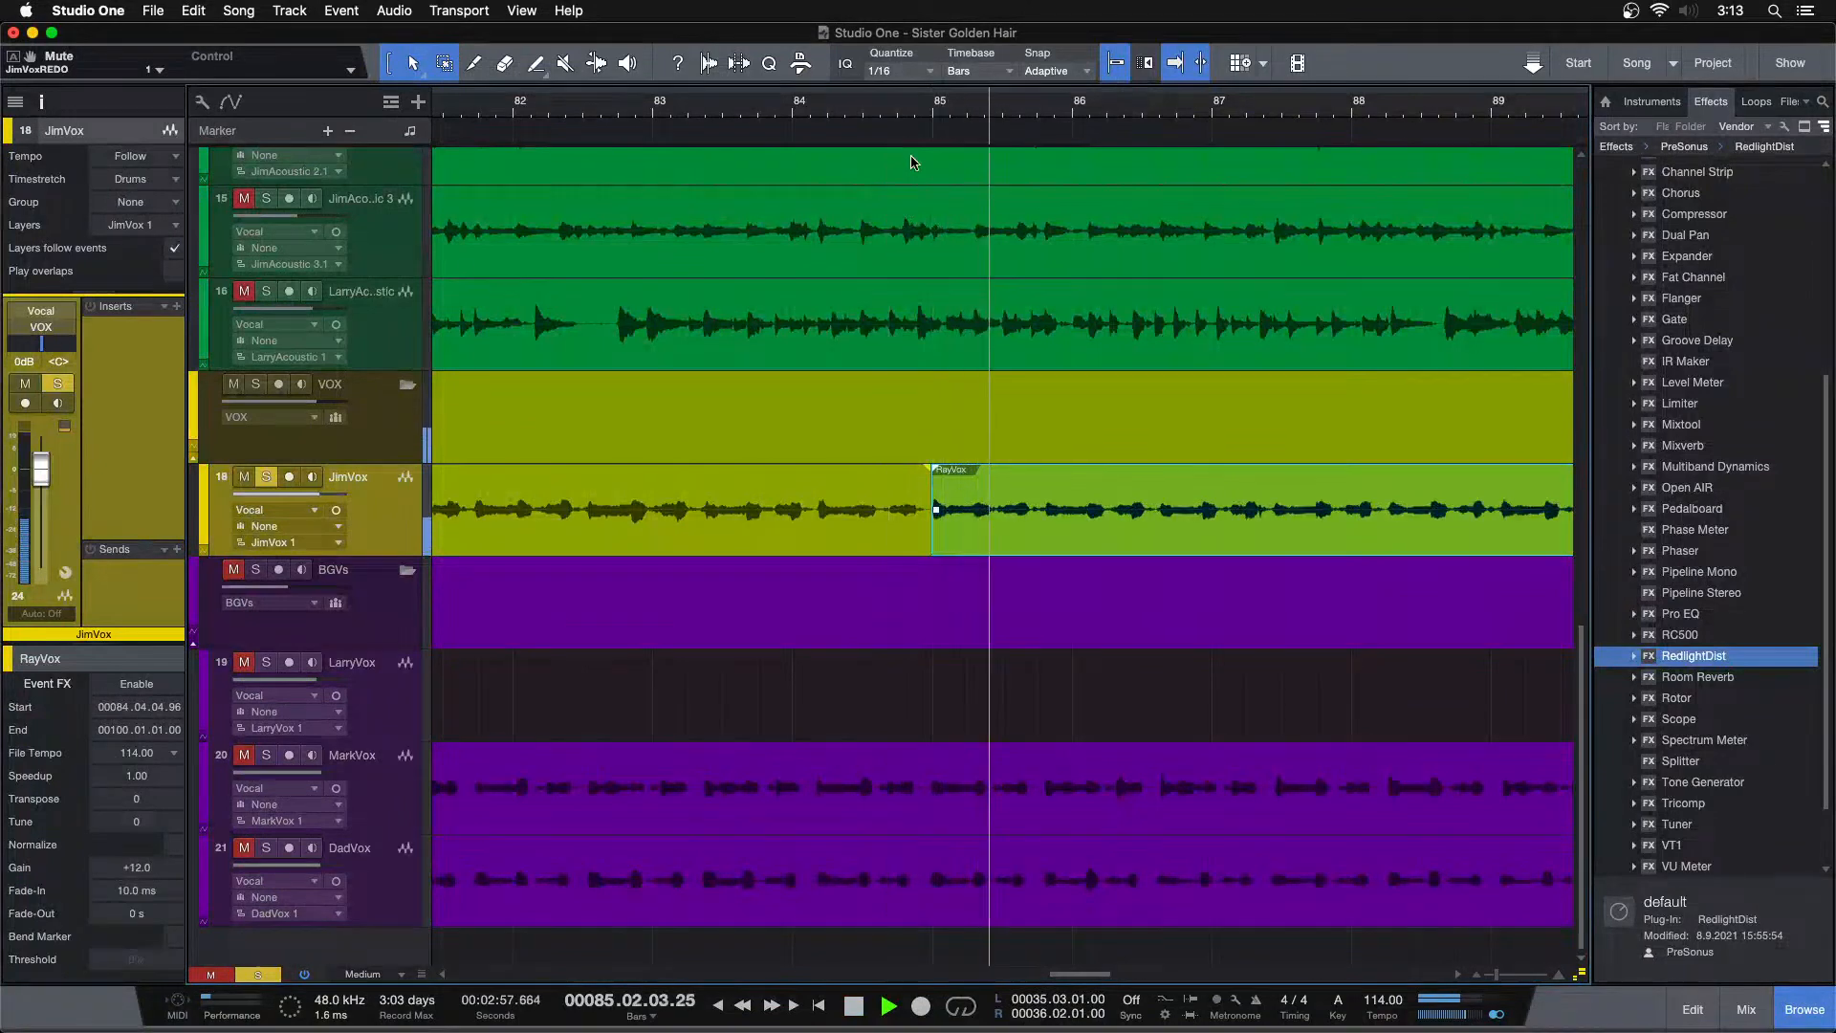
{"action": "scroll", "coordinate": [866, 134], "scroll_direction": "down", "scroll_amount": 4}
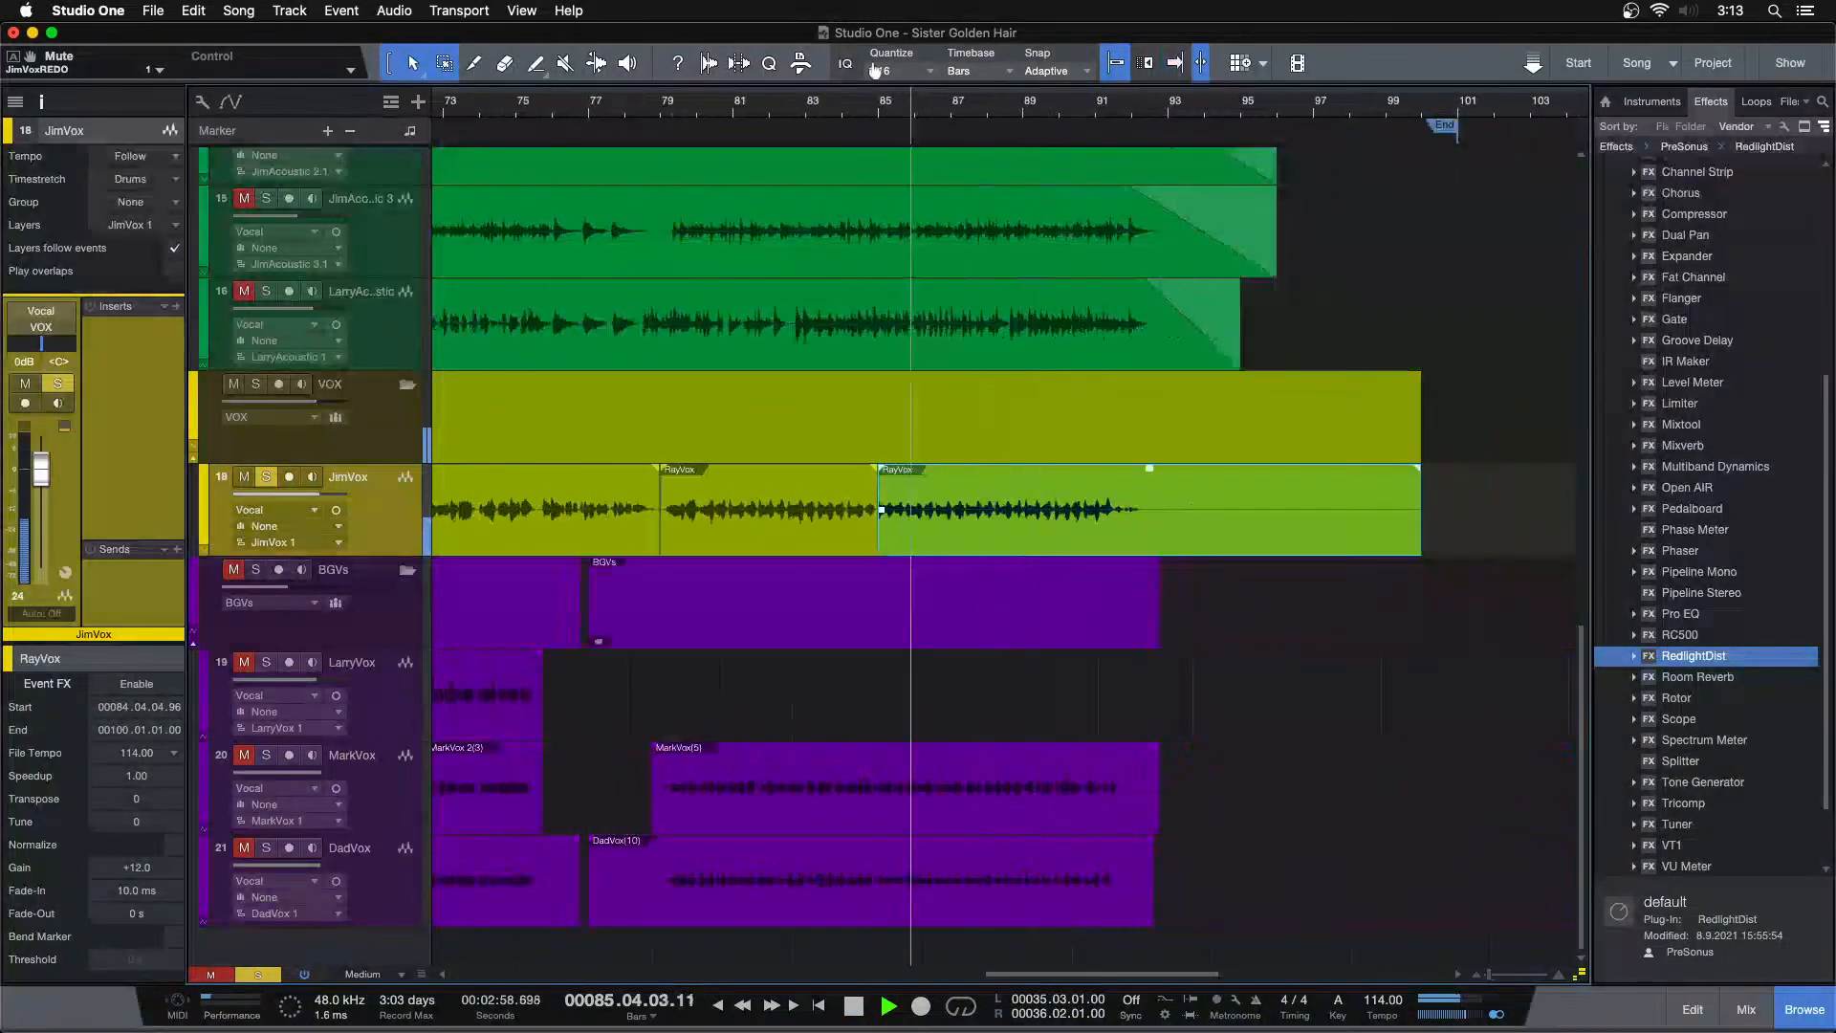
Solo the MarkVox and DadVox tracks again and play the ending from about bar 89
{"action": "left_click", "coordinate": [752, 112]}
{"action": "left_click", "coordinate": [913, 115]}
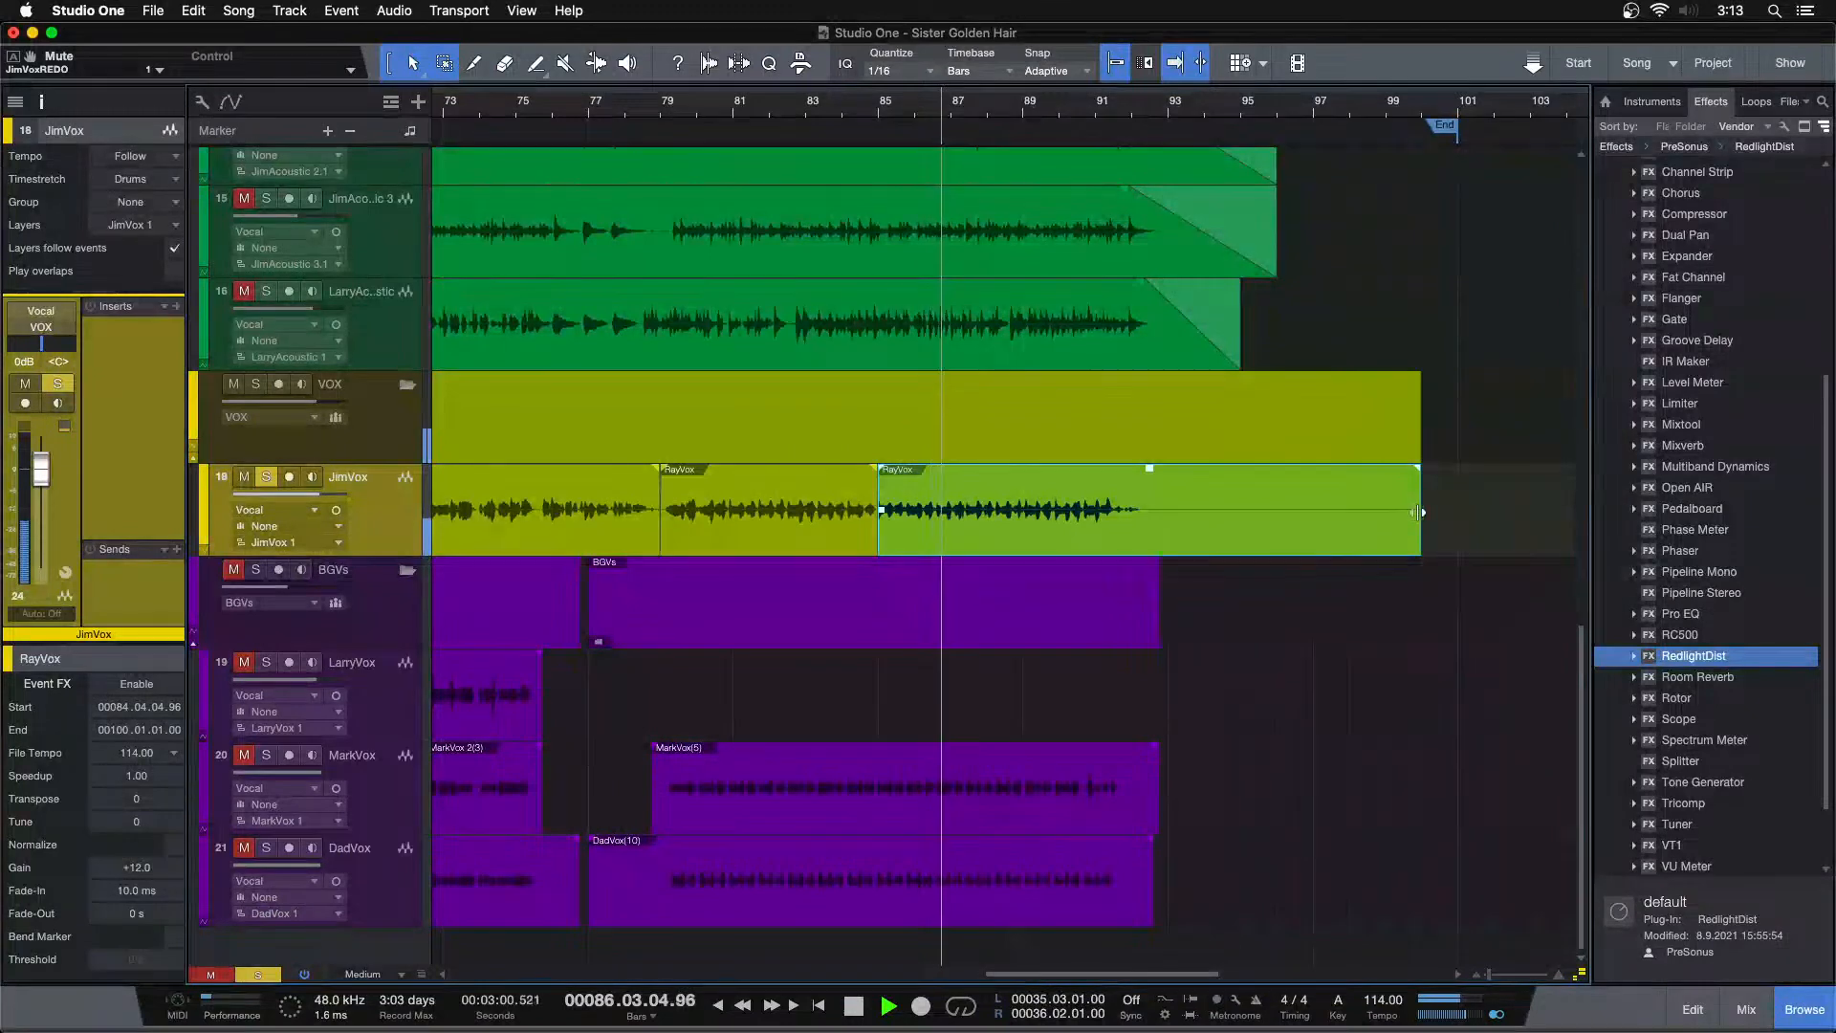
{"action": "left_click", "coordinate": [1078, 121]}
{"action": "scroll", "coordinate": [1078, 121], "scroll_direction": "up", "scroll_amount": 3}
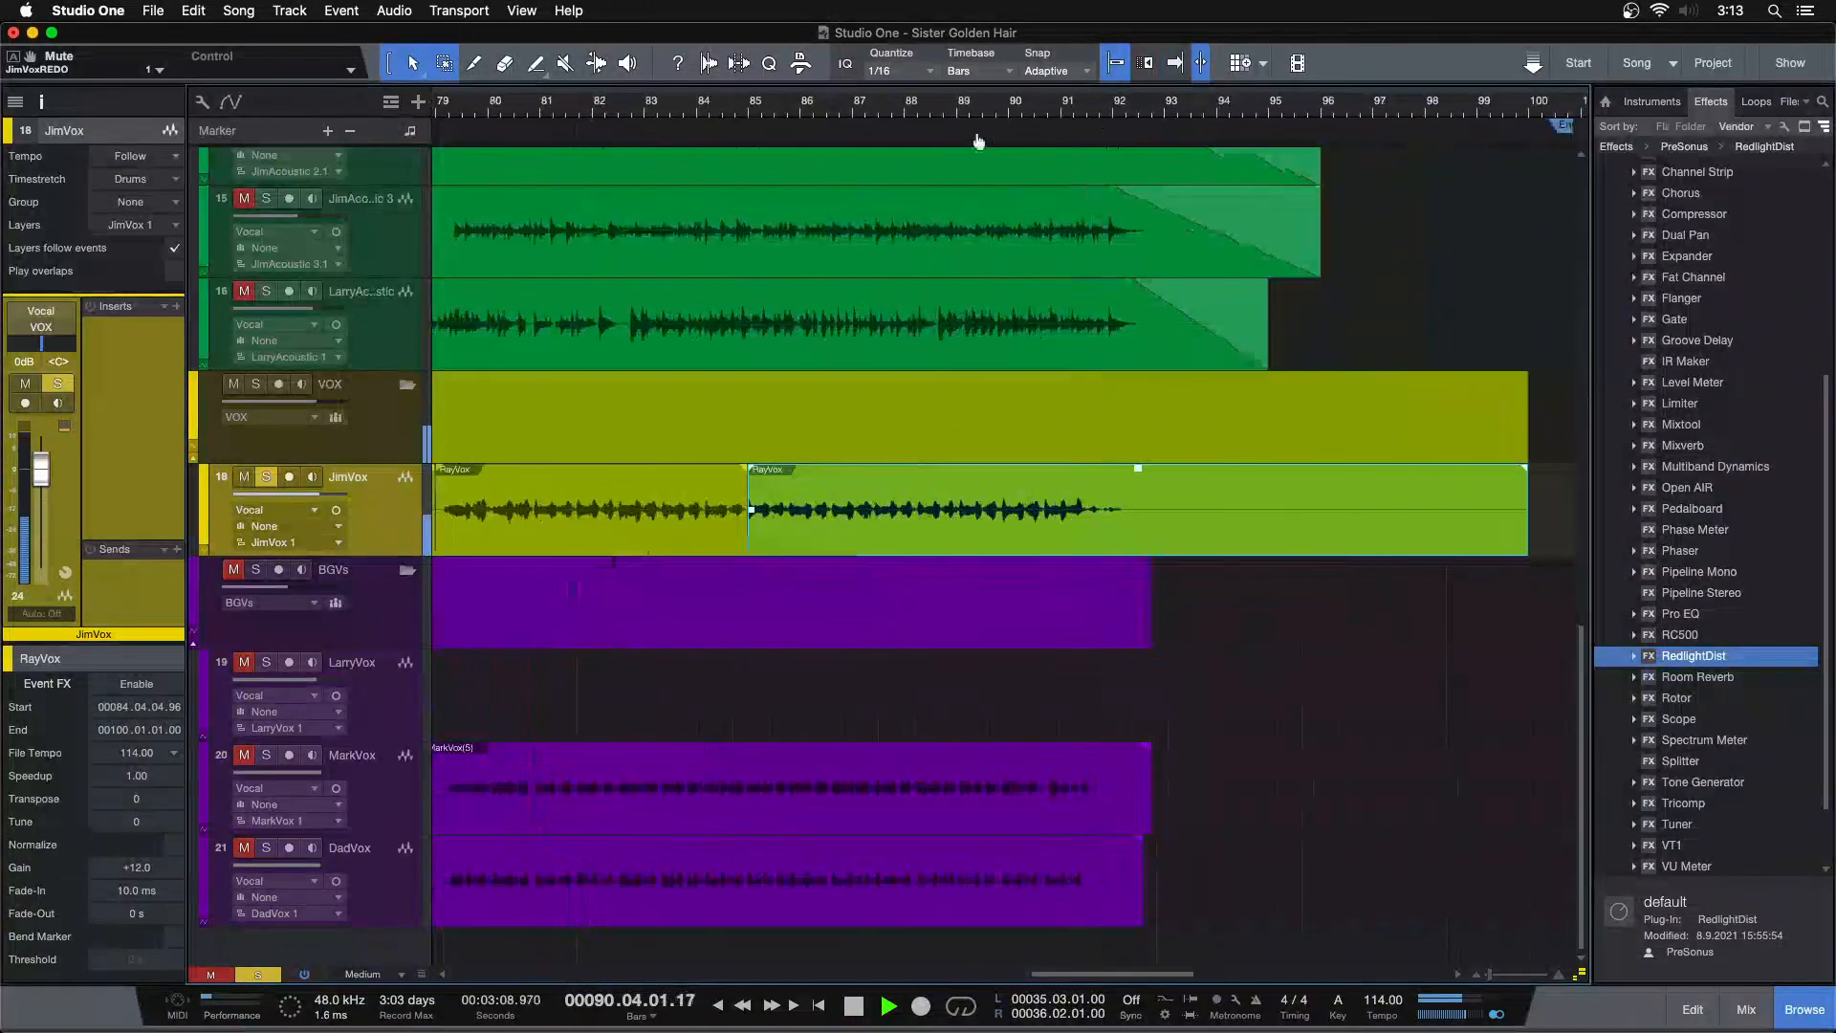
{"action": "left_click", "coordinate": [266, 755]}
{"action": "left_click", "coordinate": [265, 848]}
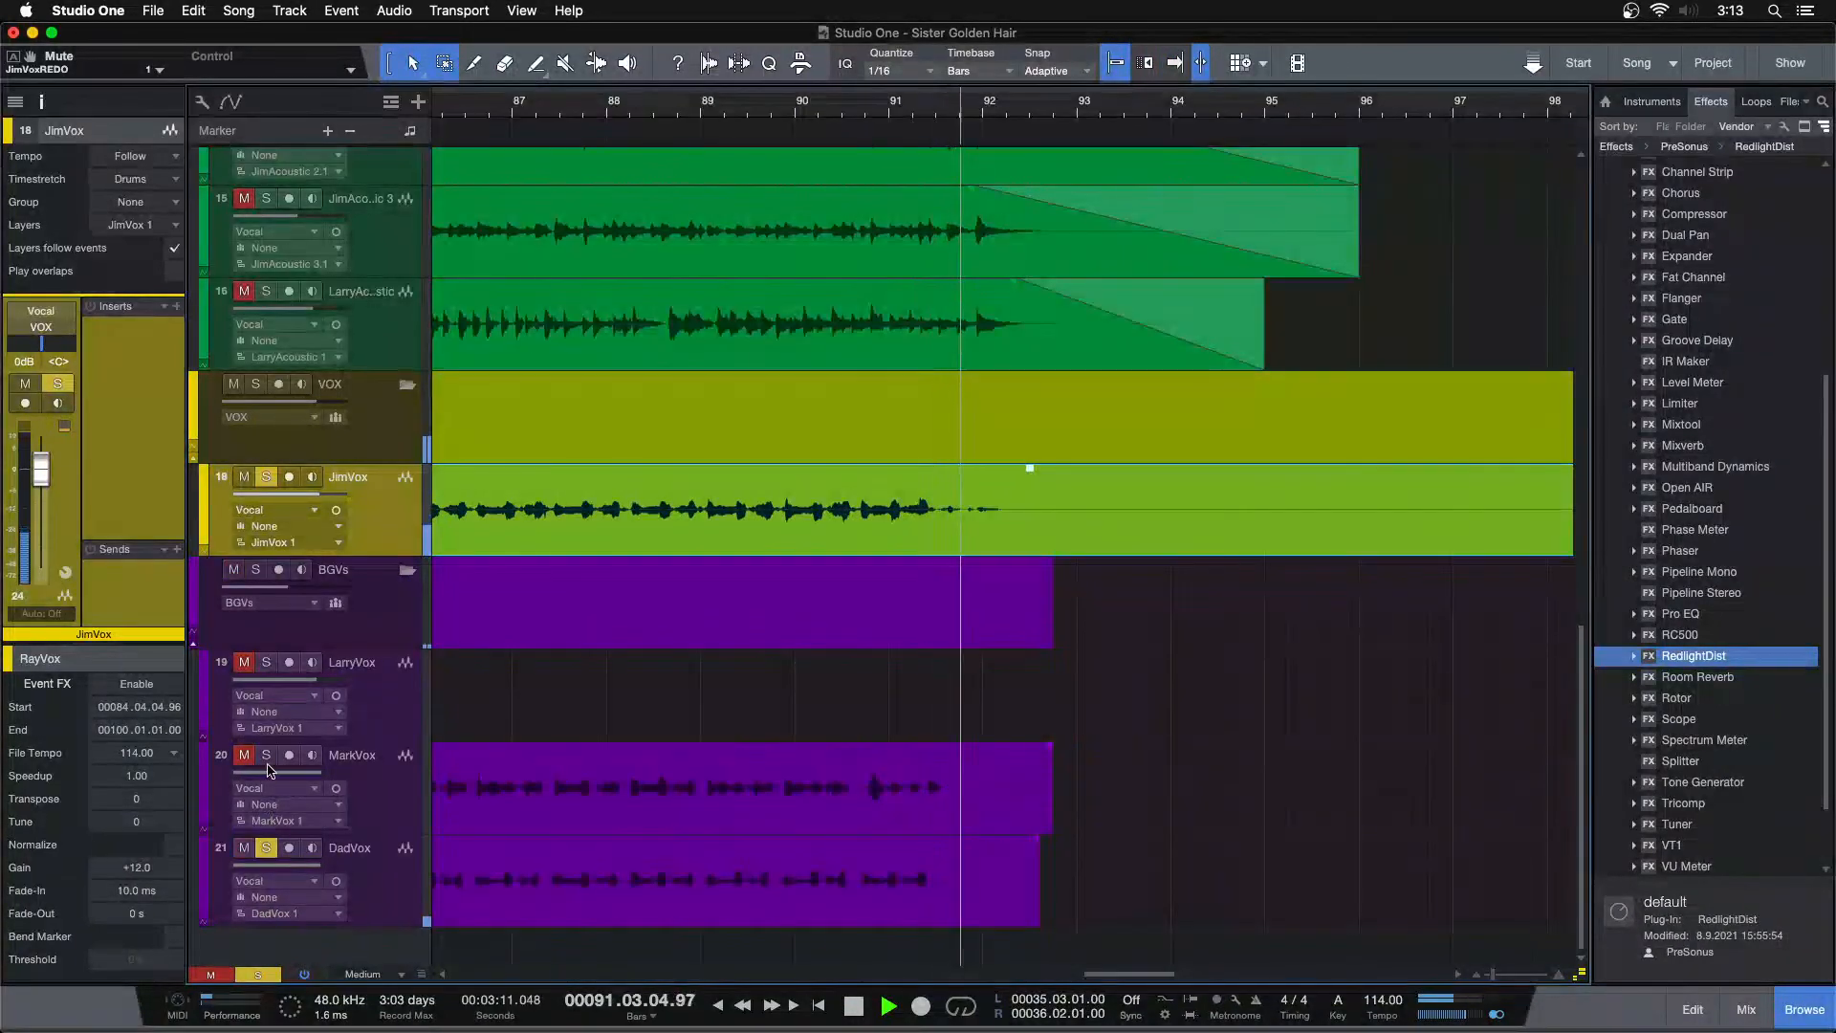
{"action": "left_click", "coordinate": [751, 105]}
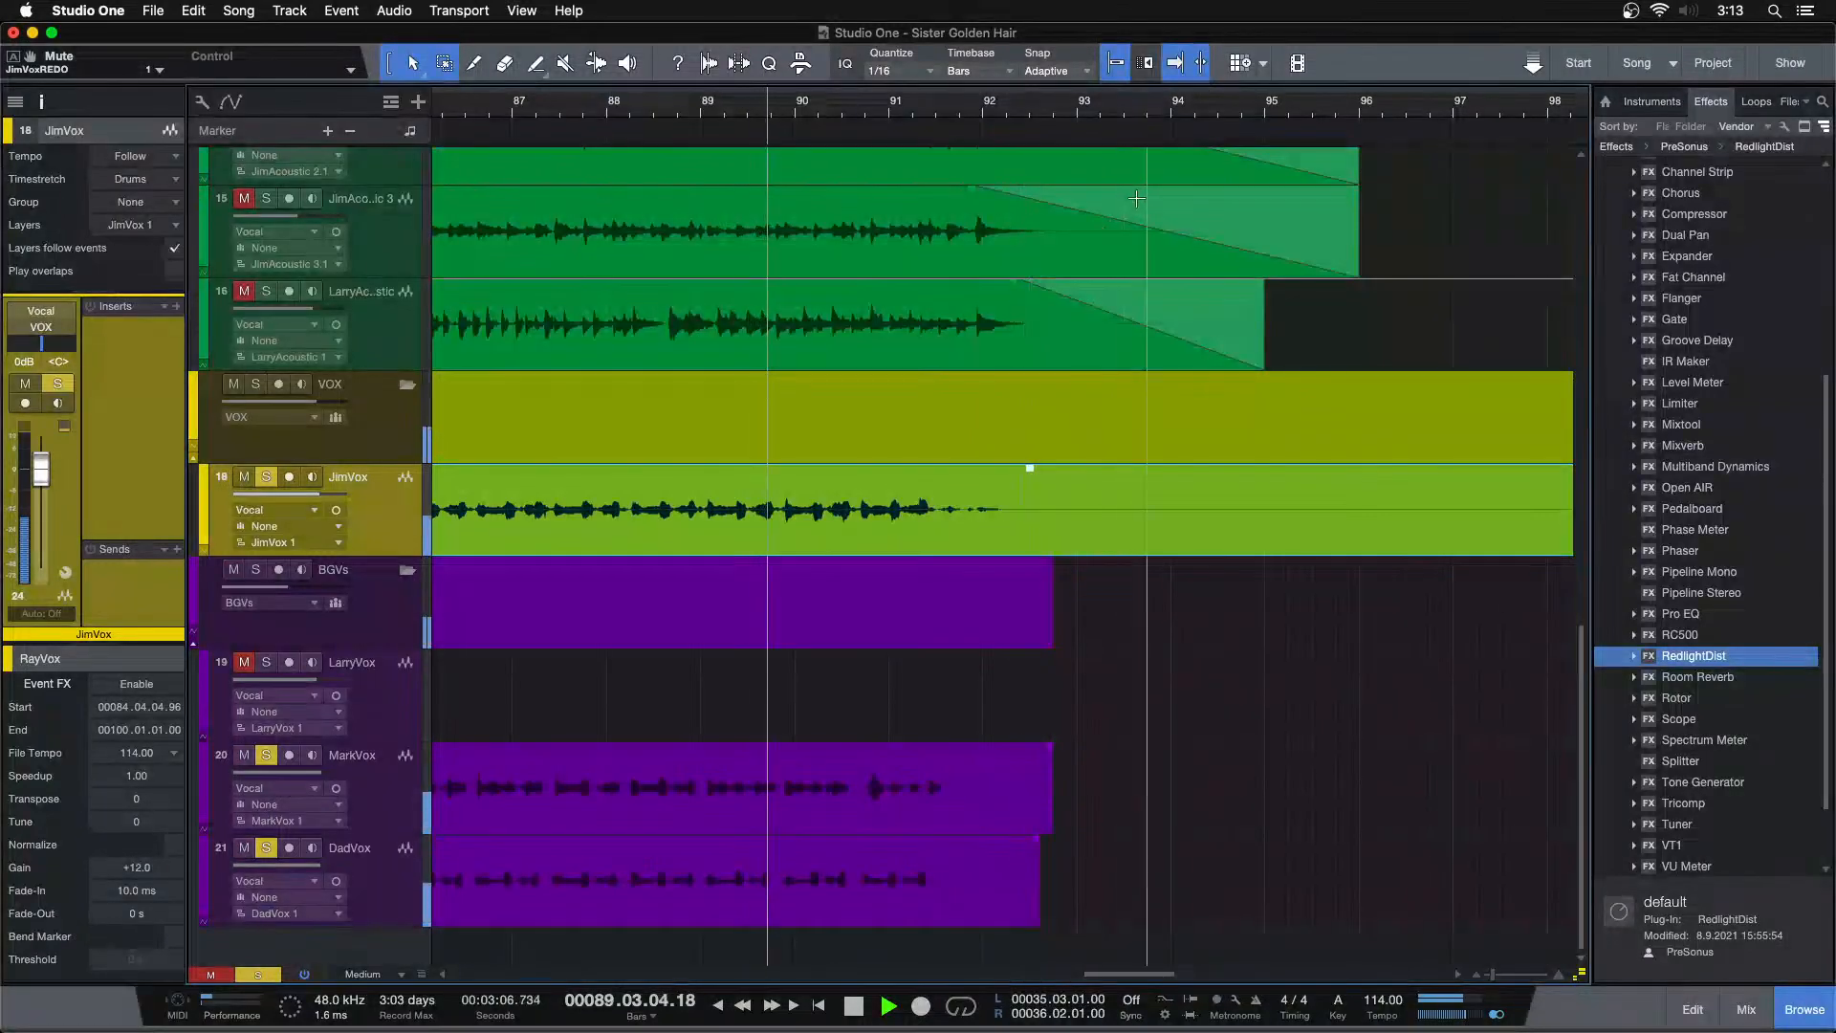
Trim the end of the last RayVox event on JimVox back to about bar 94
{"action": "scroll", "coordinate": [965, 103], "scroll_direction": "down", "scroll_amount": 2}
{"action": "left_click_drag", "start_coordinate": [1579, 976], "coordinate": [1579, 889]}
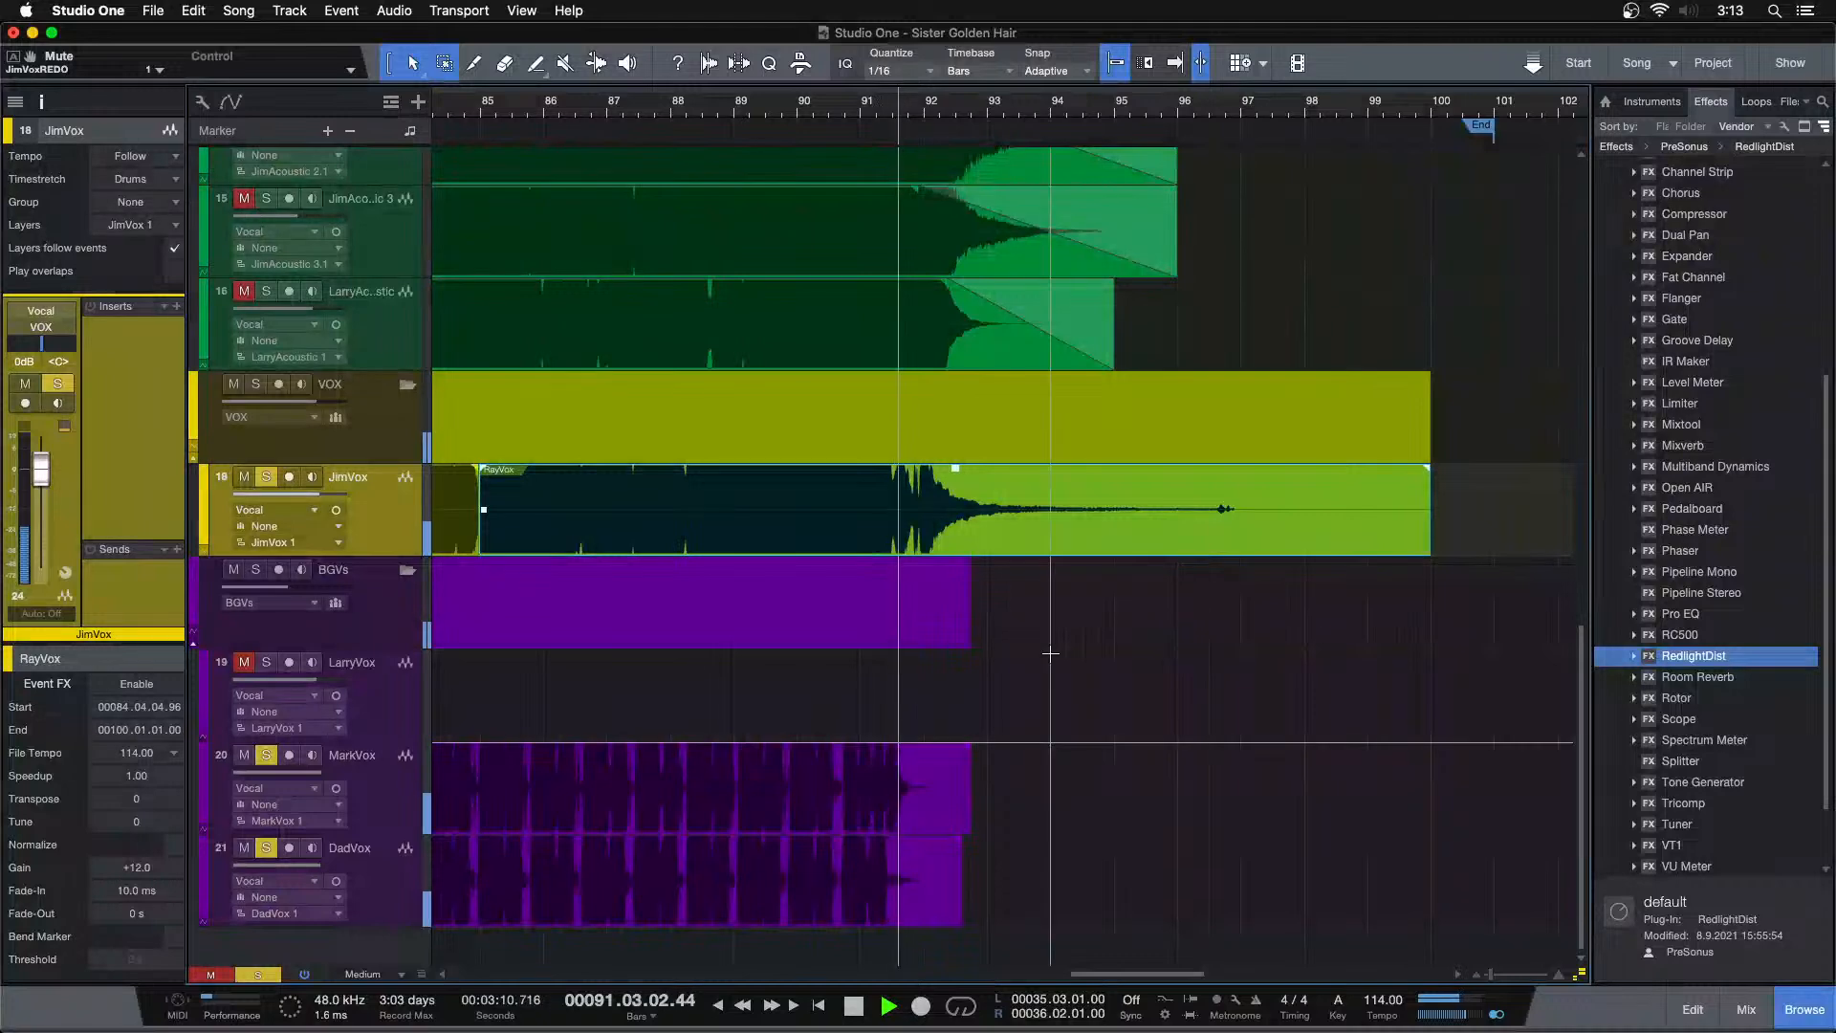
{"action": "left_click", "coordinate": [1034, 103]}
{"action": "left_click", "coordinate": [1132, 105]}
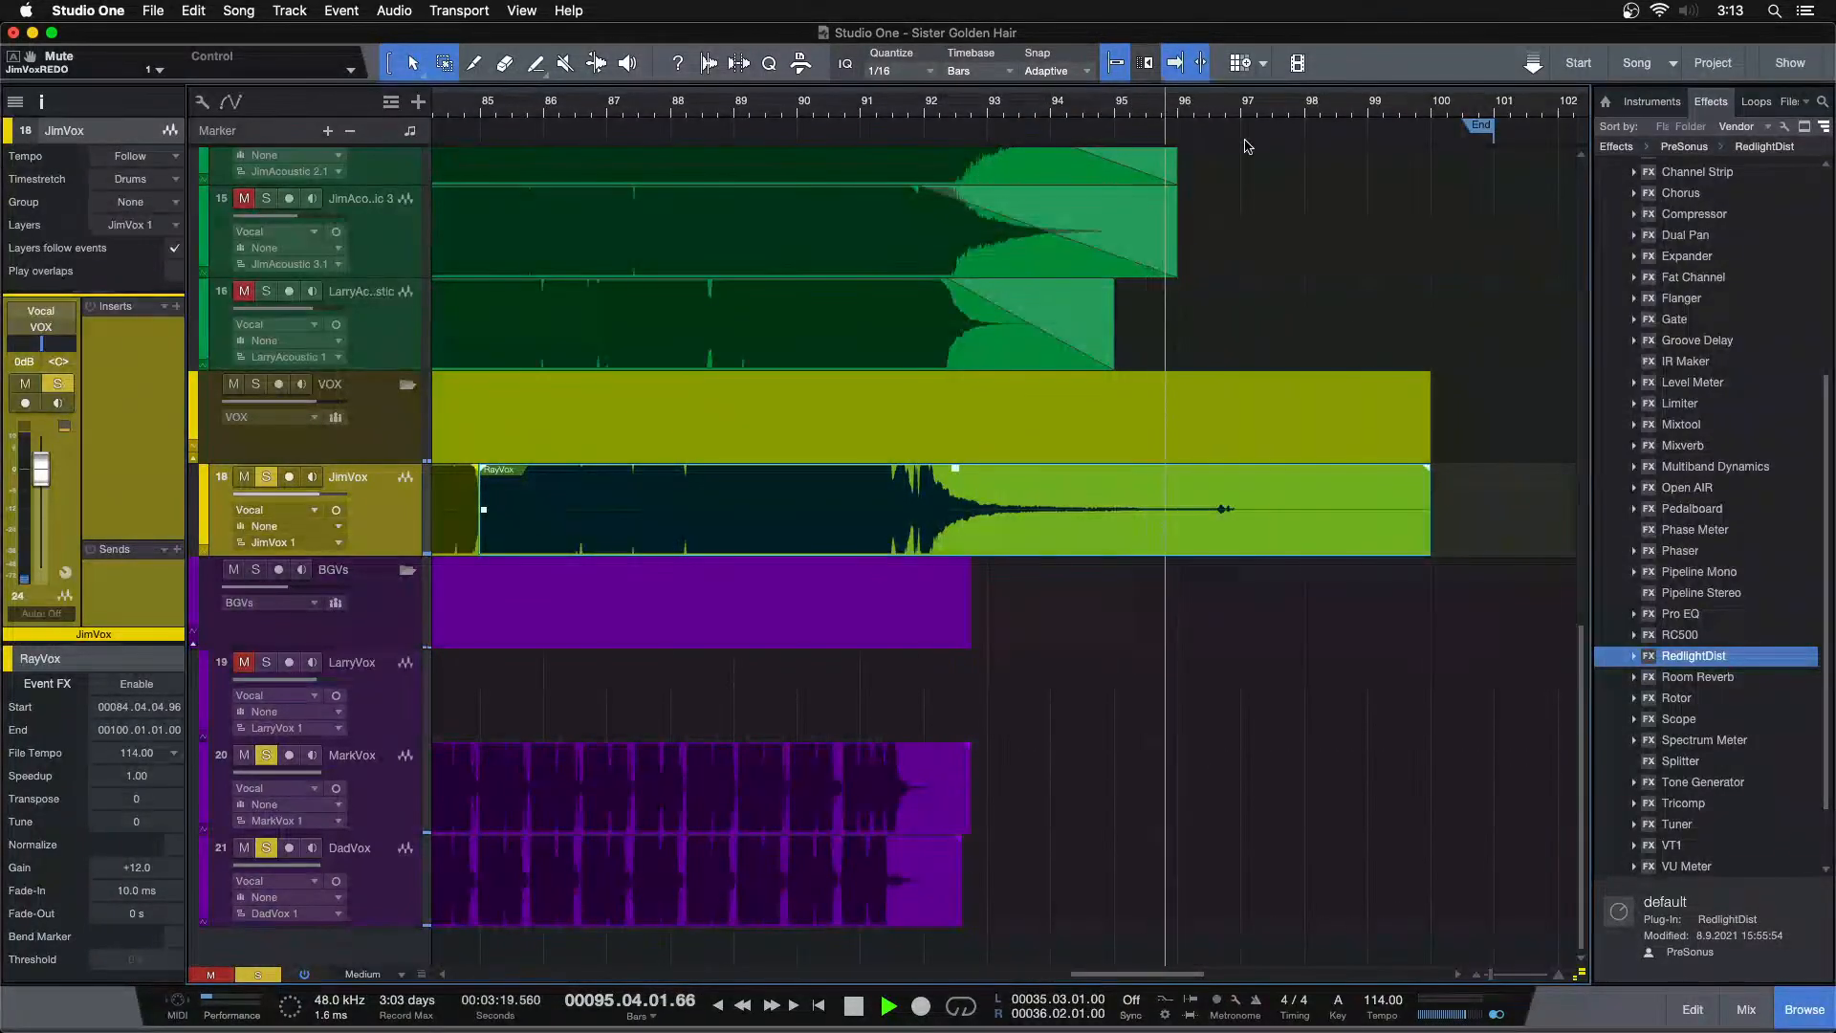
{"action": "key", "text": "space"}
{"action": "left_click_drag", "start_coordinate": [1430, 506], "coordinate": [1082, 516]}
Shorten the last RayVox event further so it ends at bar 92, auditioning around bar 91
{"action": "left_click", "coordinate": [864, 112]}
{"action": "key", "text": "space"}
{"action": "left_click_drag", "start_coordinate": [899, 111], "coordinate": [926, 147]}
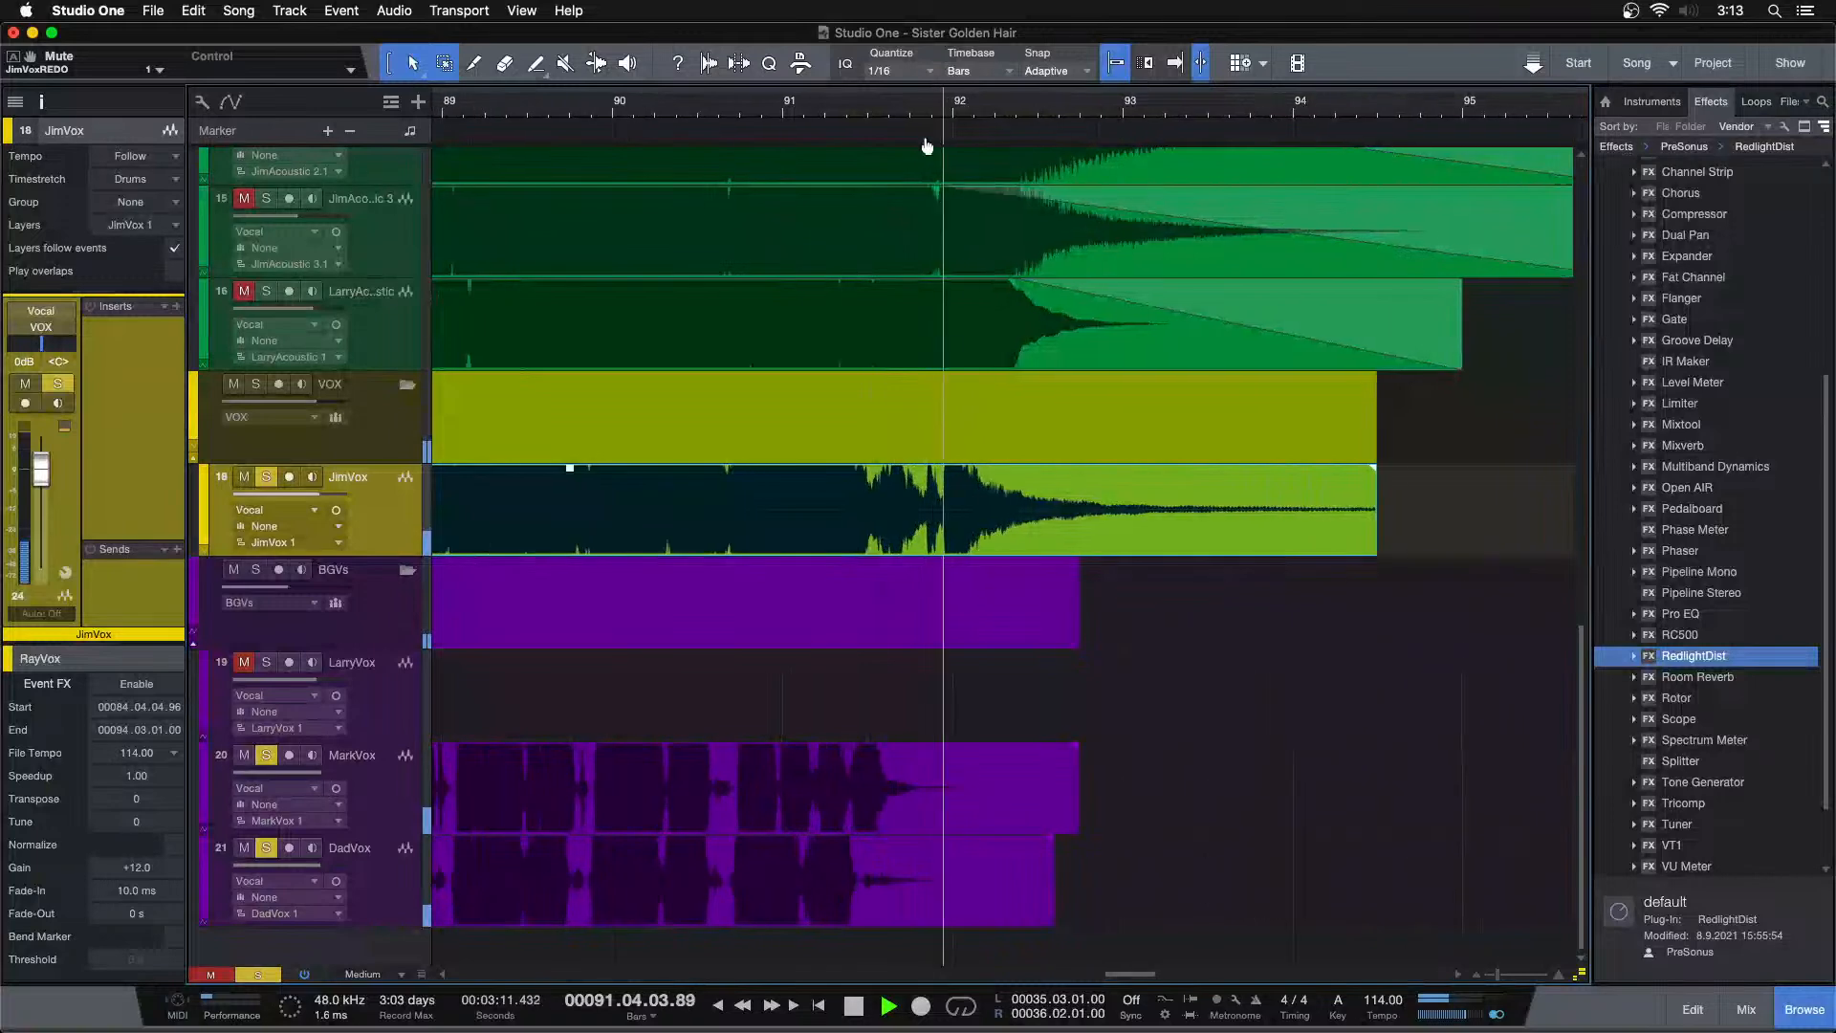
{"action": "left_click", "coordinate": [729, 114]}
{"action": "key", "text": "space"}
{"action": "left_click", "coordinate": [266, 477]}
{"action": "key", "text": "space"}
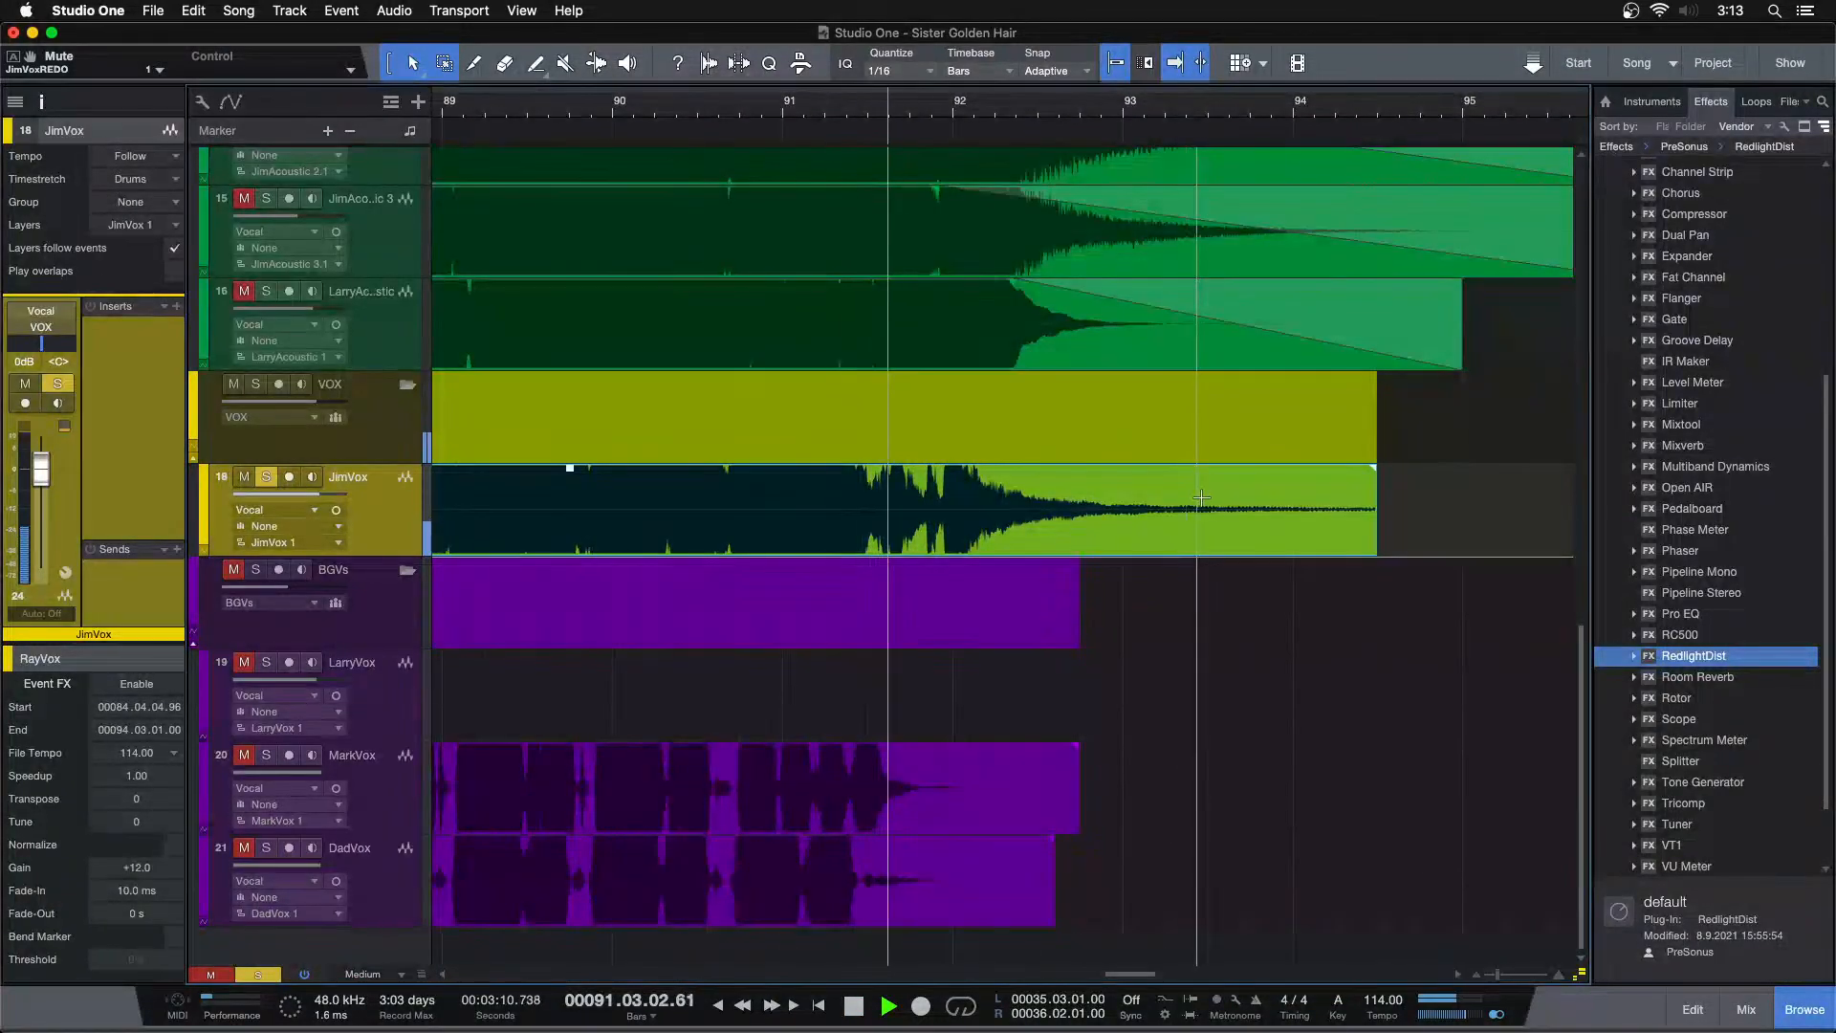
{"action": "left_click_drag", "start_coordinate": [1375, 505], "coordinate": [953, 504]}
{"action": "mouse_move", "coordinate": [1578, 975]}
{"action": "left_mouse_down"}
{"action": "mouse_move", "coordinate": [1577, 920]}
{"action": "mouse_move", "coordinate": [1577, 962]}
{"action": "left_mouse_up"}
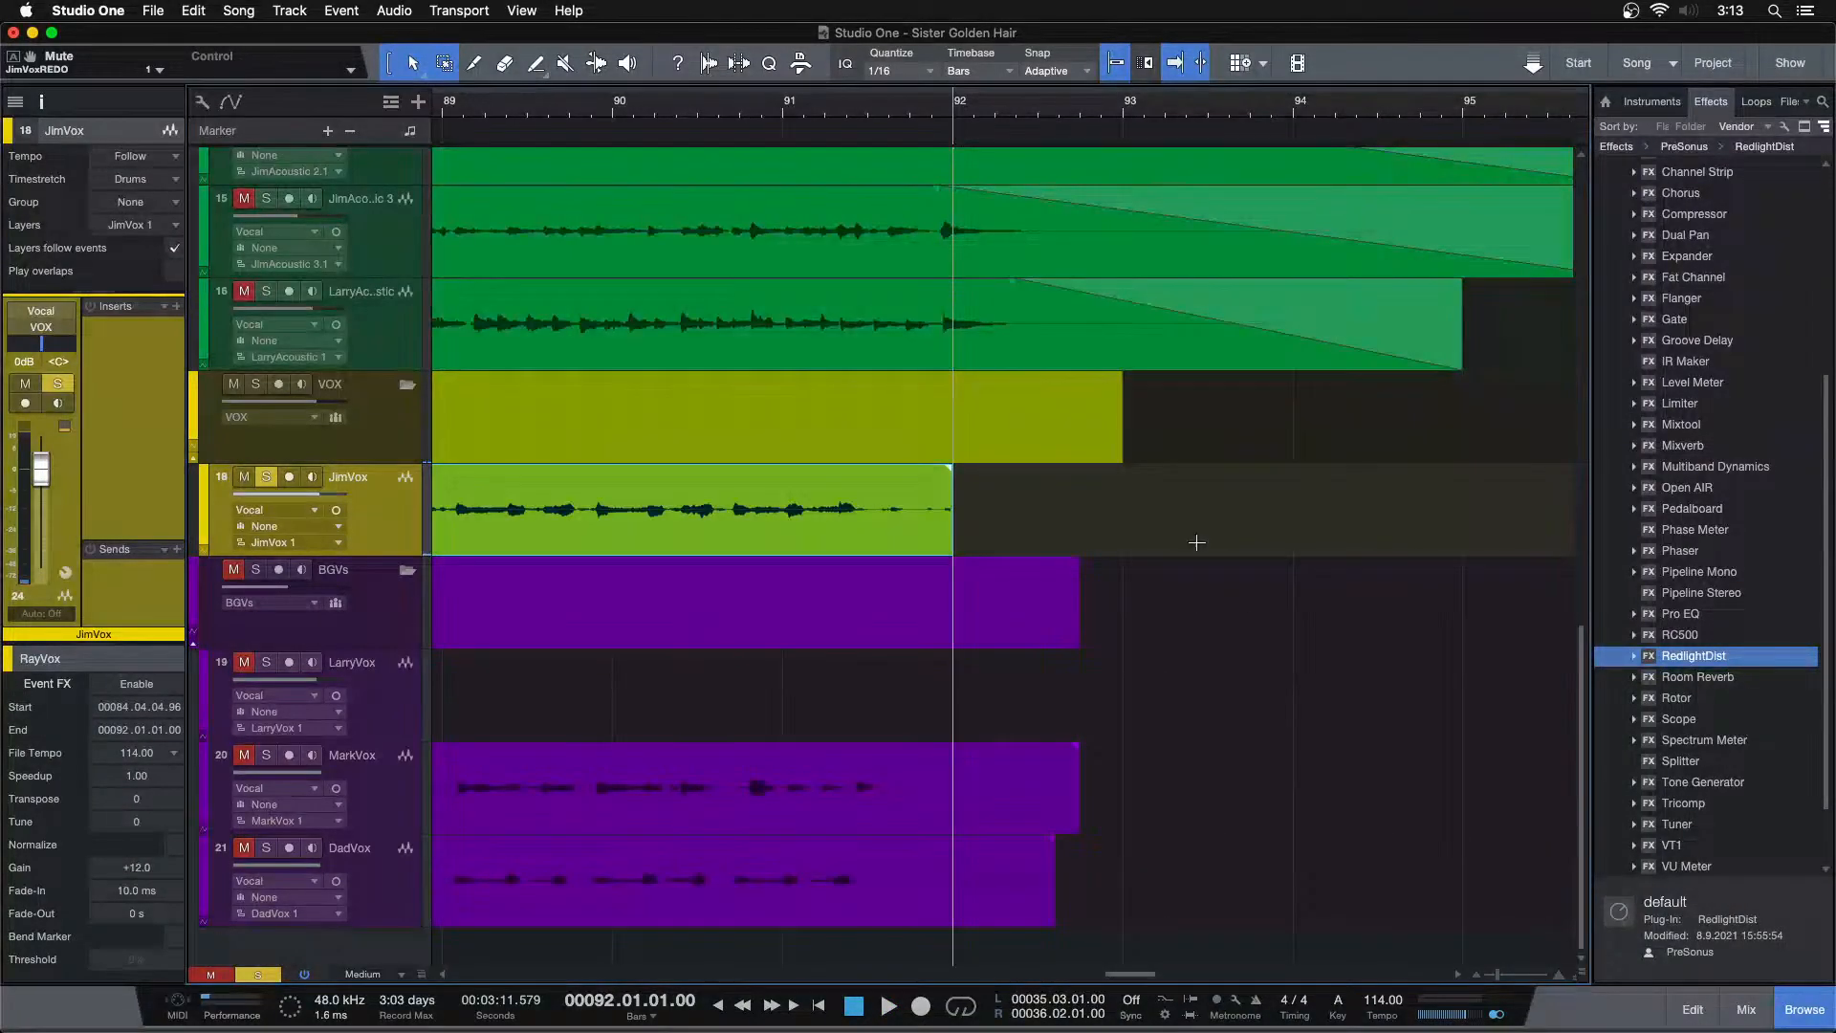
Add a fade-out of about 1.4 s to the end of the last RayVox event and play it back
{"action": "key", "text": "space"}
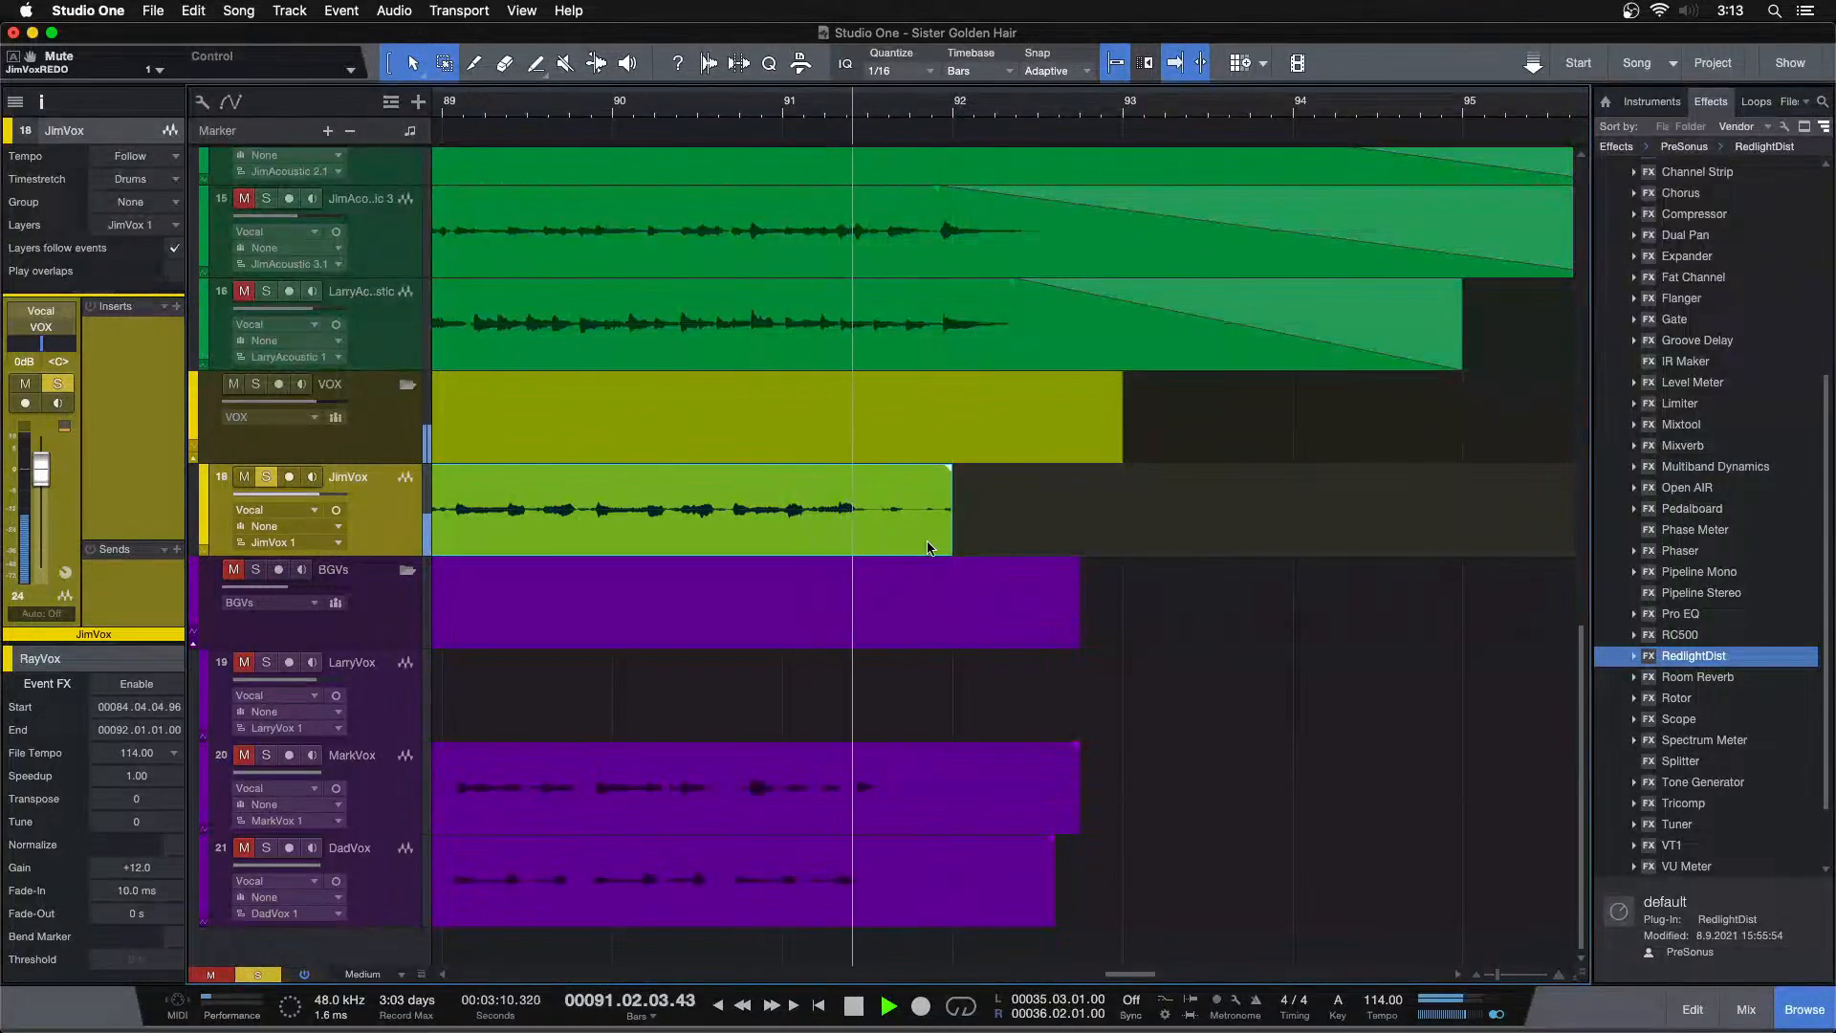
{"action": "left_click_drag", "start_coordinate": [951, 469], "coordinate": [887, 535]}
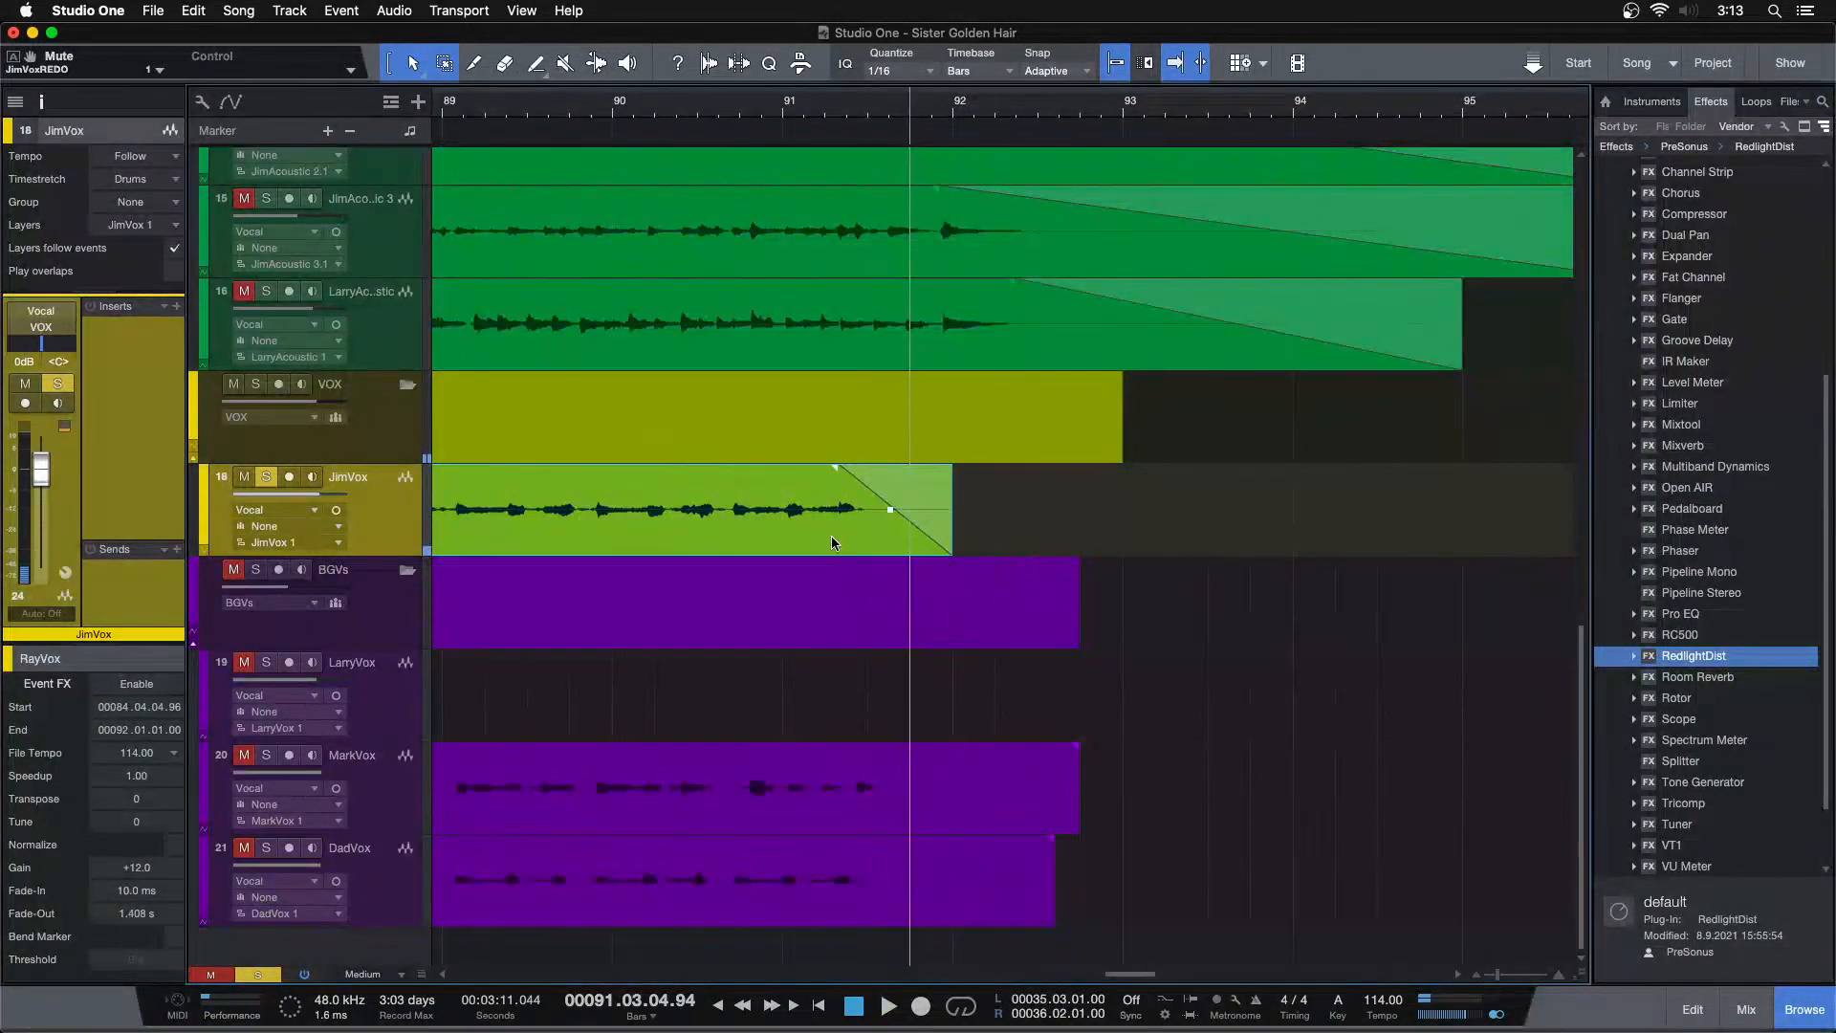
{"action": "left_click", "coordinate": [748, 102]}
{"action": "key", "text": "space"}
Zoom to the start of the song and play the opening JimVox section
{"action": "scroll", "coordinate": [906, 253], "scroll_direction": "down", "scroll_amount": 10}
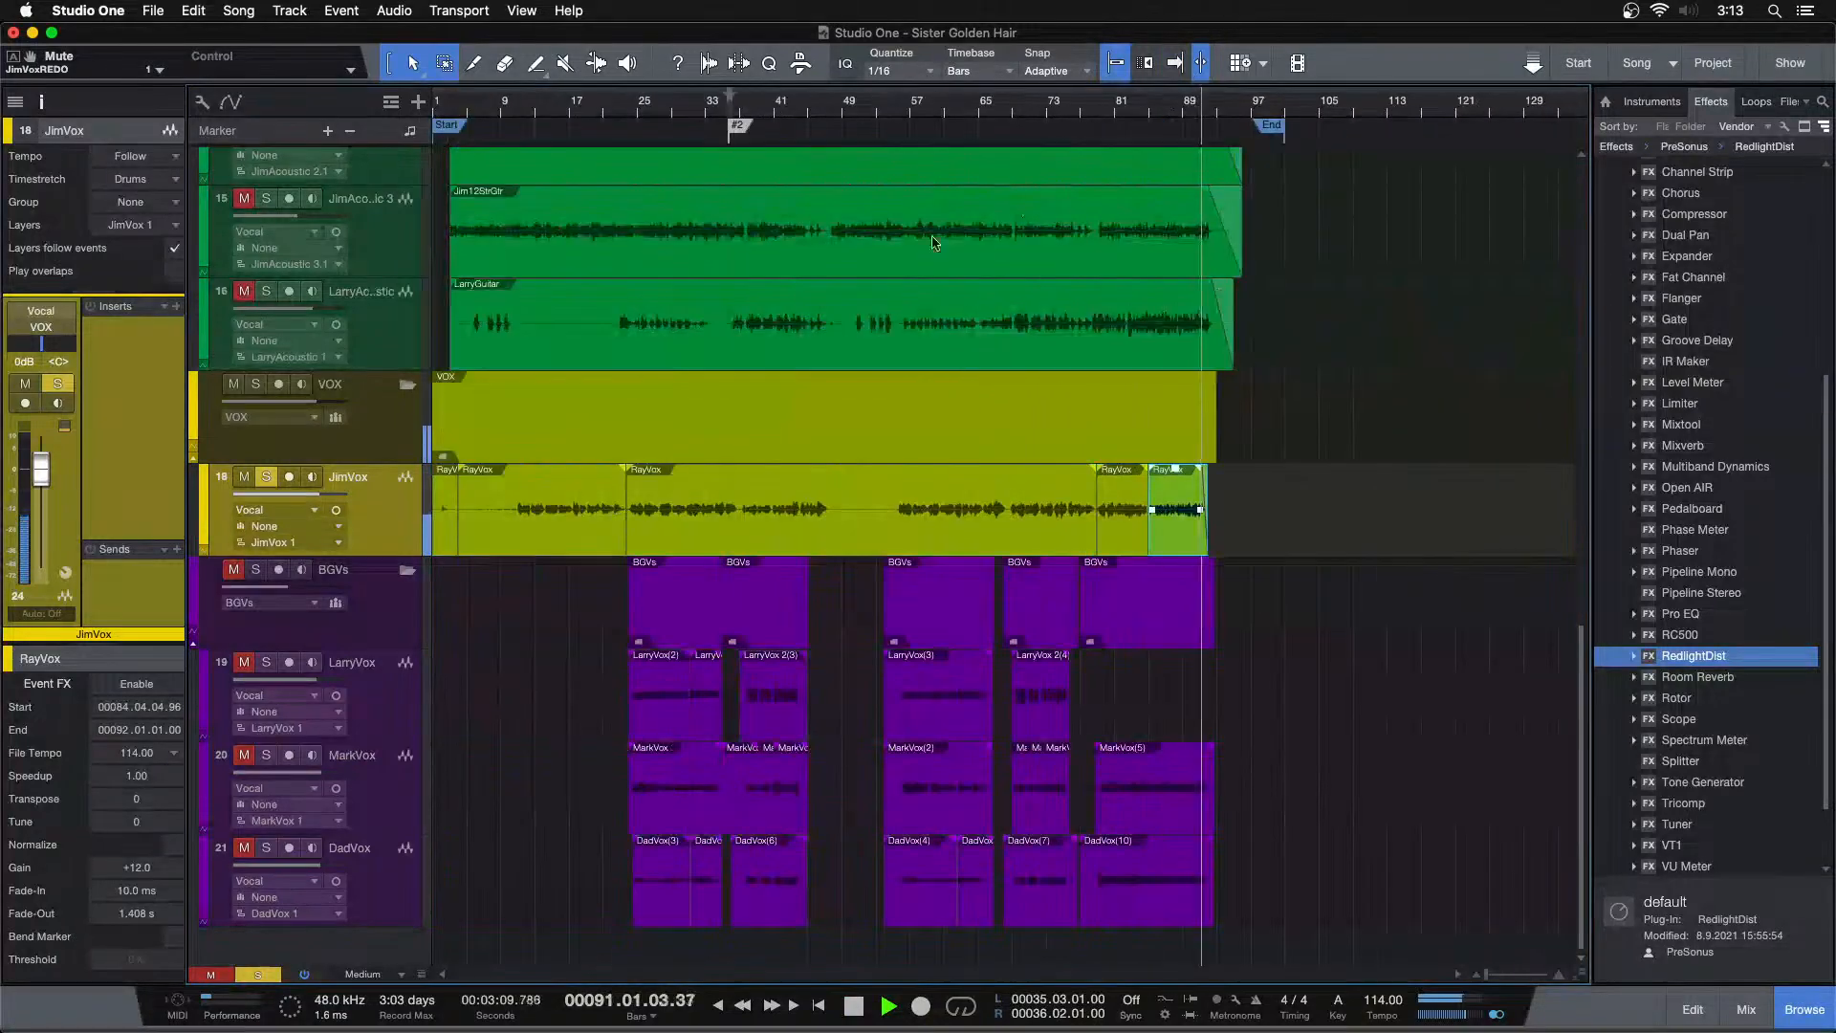
{"action": "left_click", "coordinate": [1247, 619]}
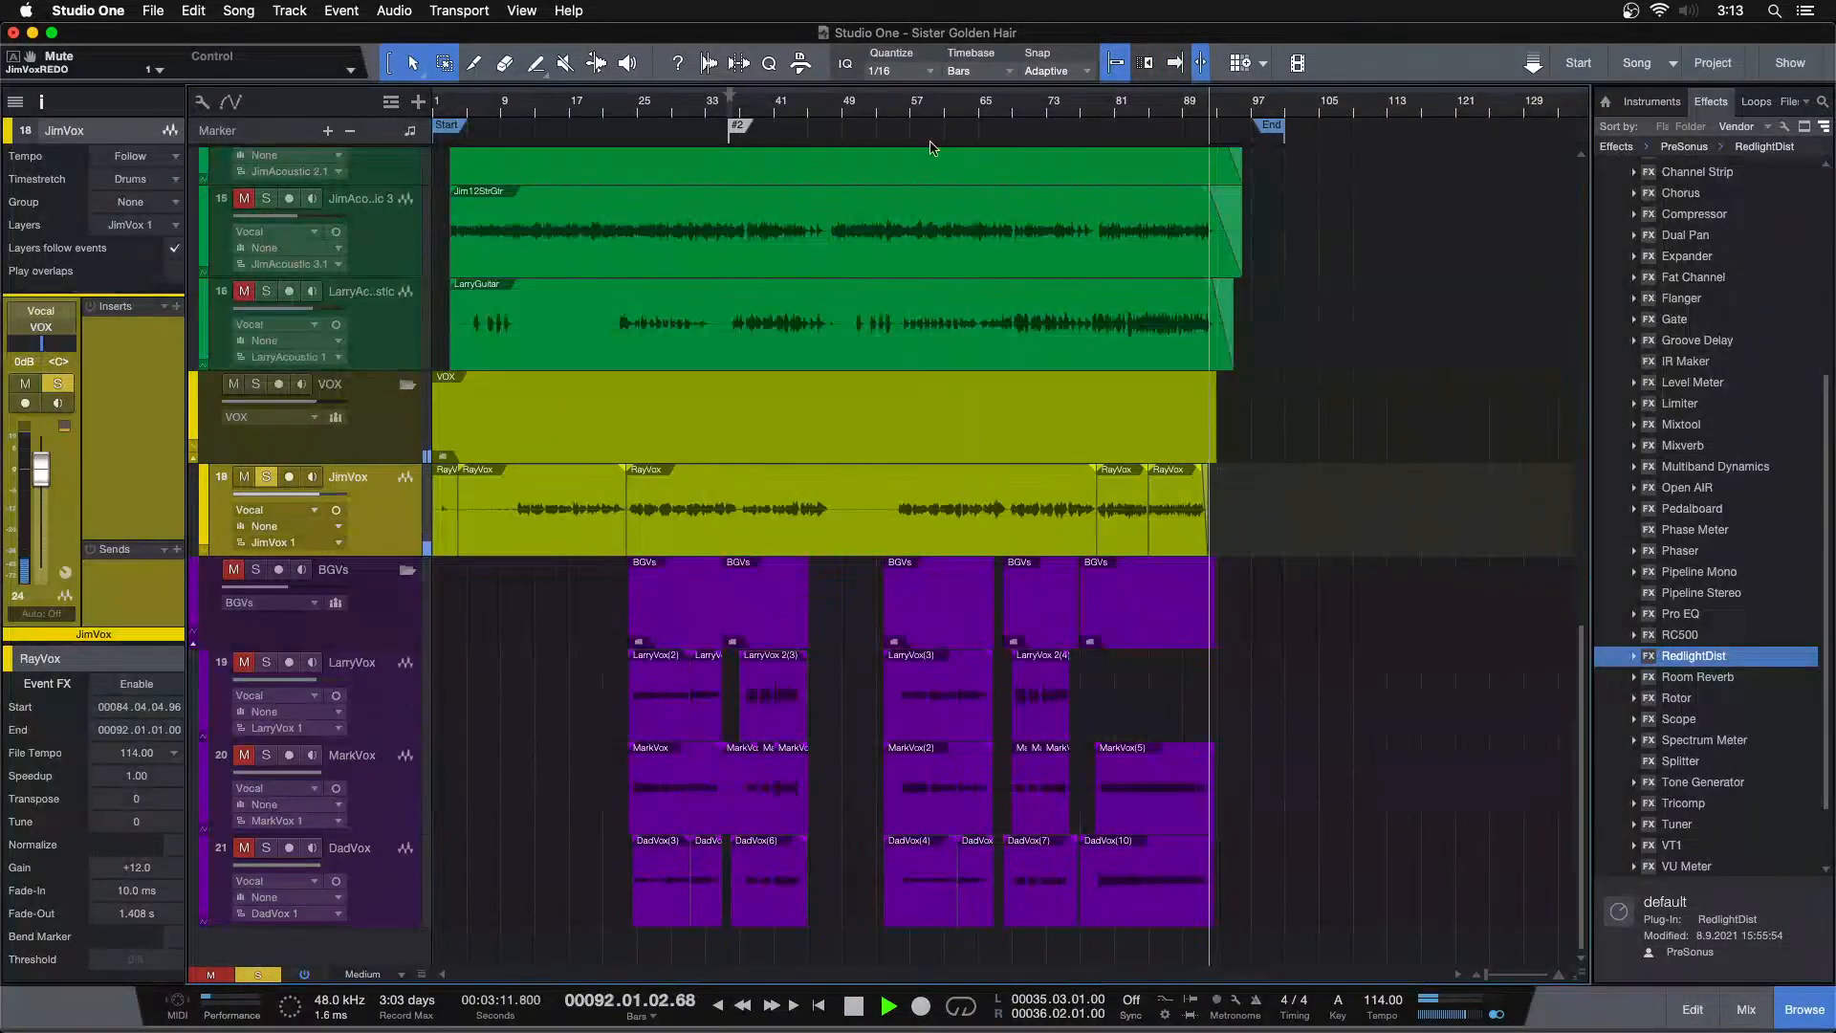
{"action": "left_click", "coordinate": [909, 114]}
{"action": "key", "text": "f"}
{"action": "left_click", "coordinate": [487, 113]}
{"action": "key", "text": "e"}
{"action": "key", "text": "e"}
{"action": "key", "text": "e"}
{"action": "key", "text": "e"}
{"action": "key", "text": "e"}
{"action": "key", "text": "e"}
{"action": "key", "text": "e"}
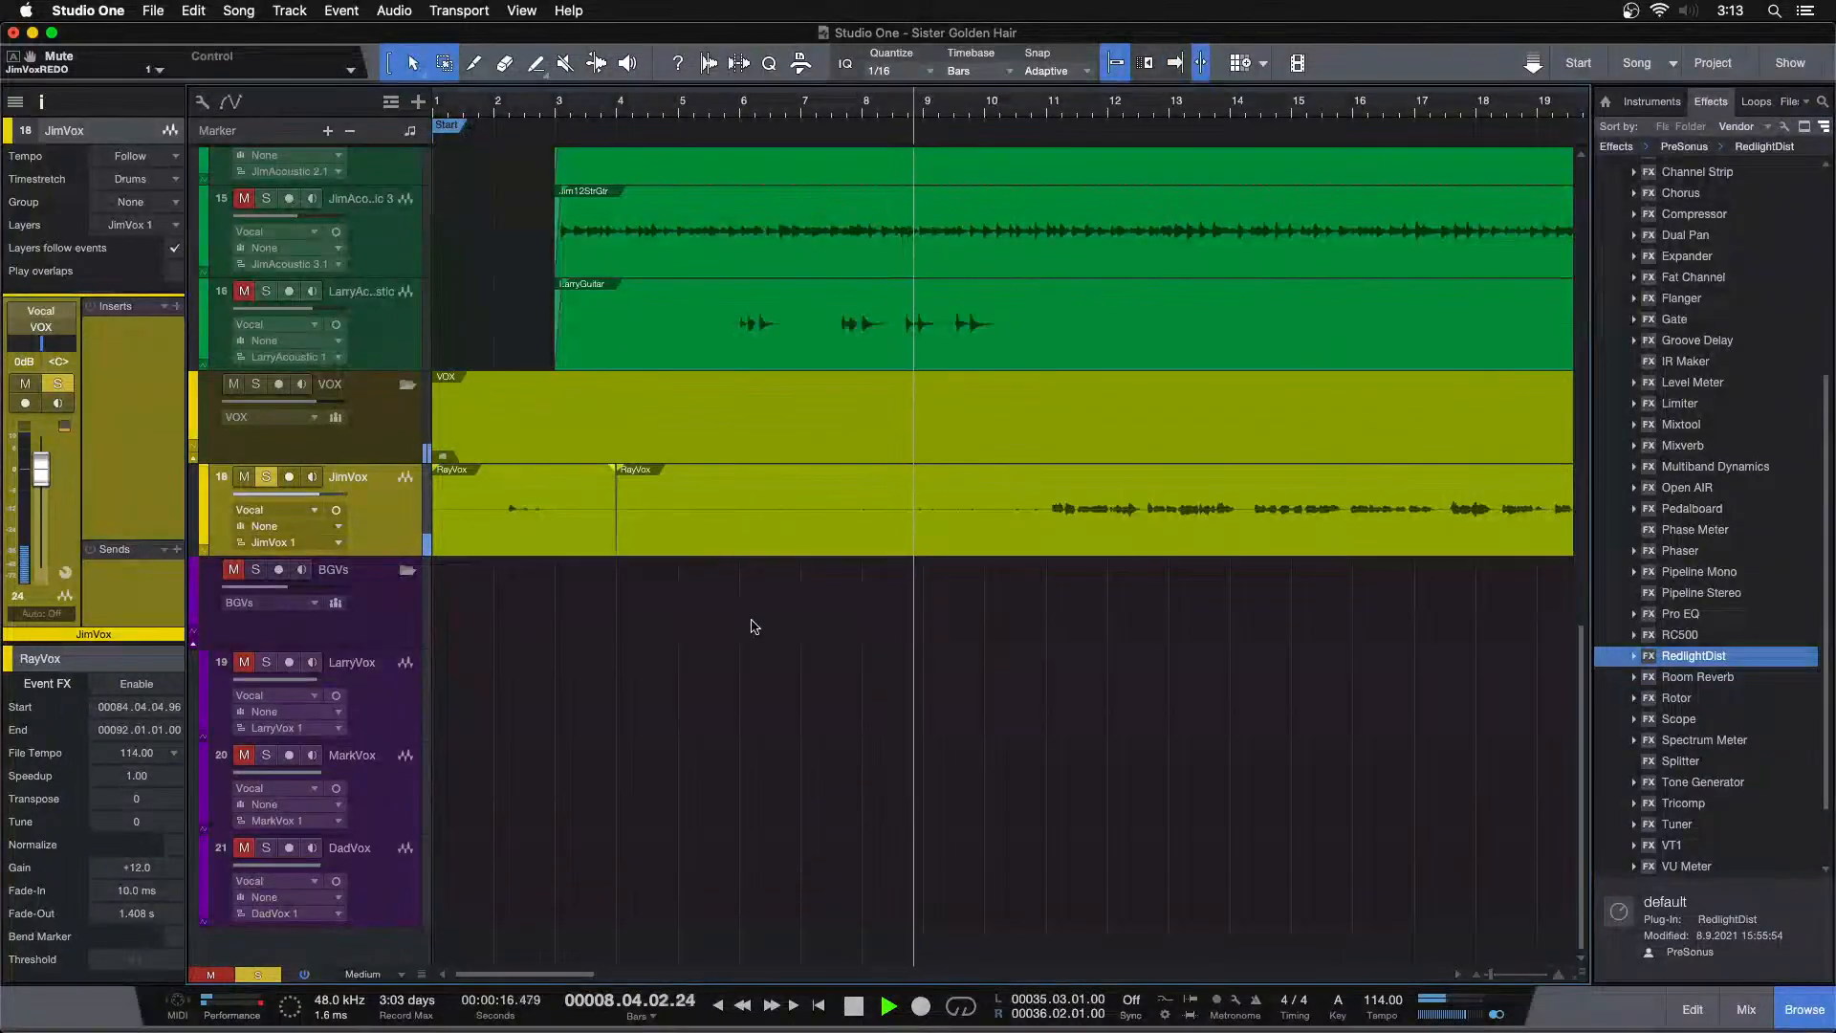
{"action": "left_click", "coordinate": [488, 108]}
{"action": "key", "text": "space"}
Delete the first RayVox event and trim the next one's start to about bar 10.4
{"action": "left_click", "coordinate": [541, 529]}
{"action": "key", "text": "Delete"}
{"action": "left_click_drag", "start_coordinate": [620, 539], "coordinate": [1035, 547]}
{"action": "key", "text": "space"}
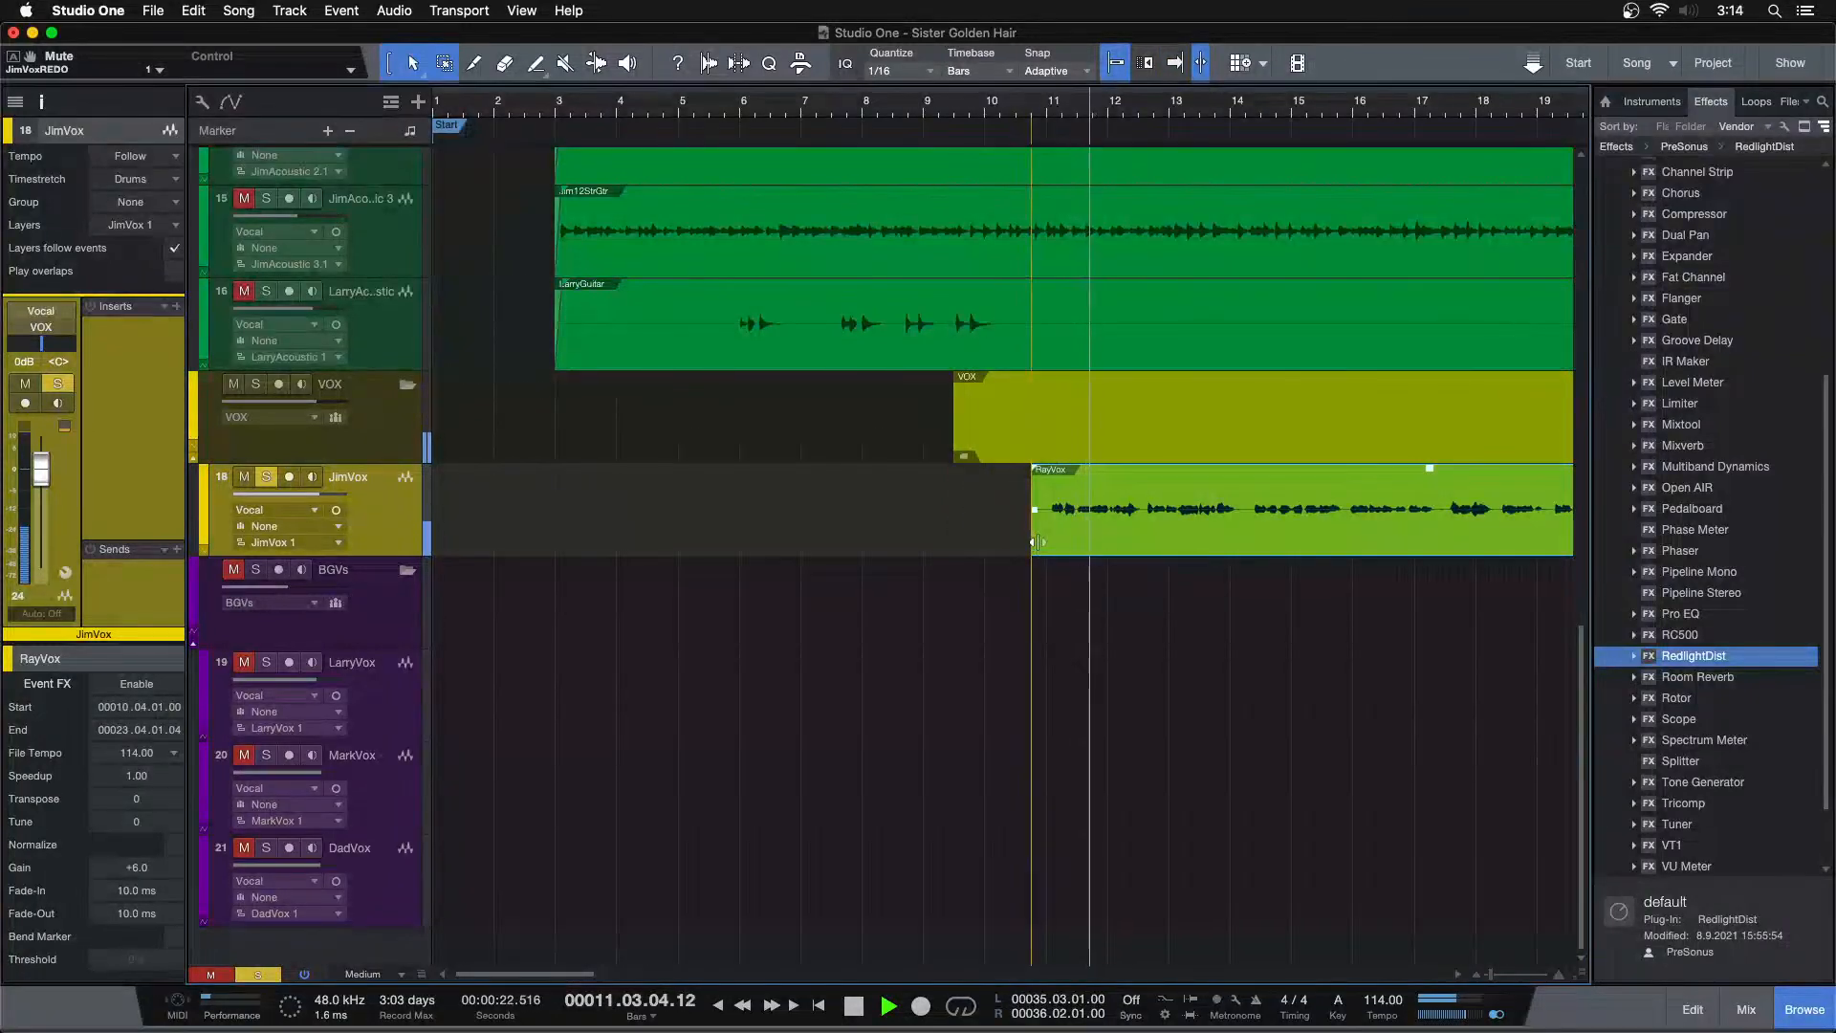
Zoom out, open the track list and collapse the expanded track entries in it
{"action": "left_click_drag", "start_coordinate": [1055, 108], "coordinate": [890, 172]}
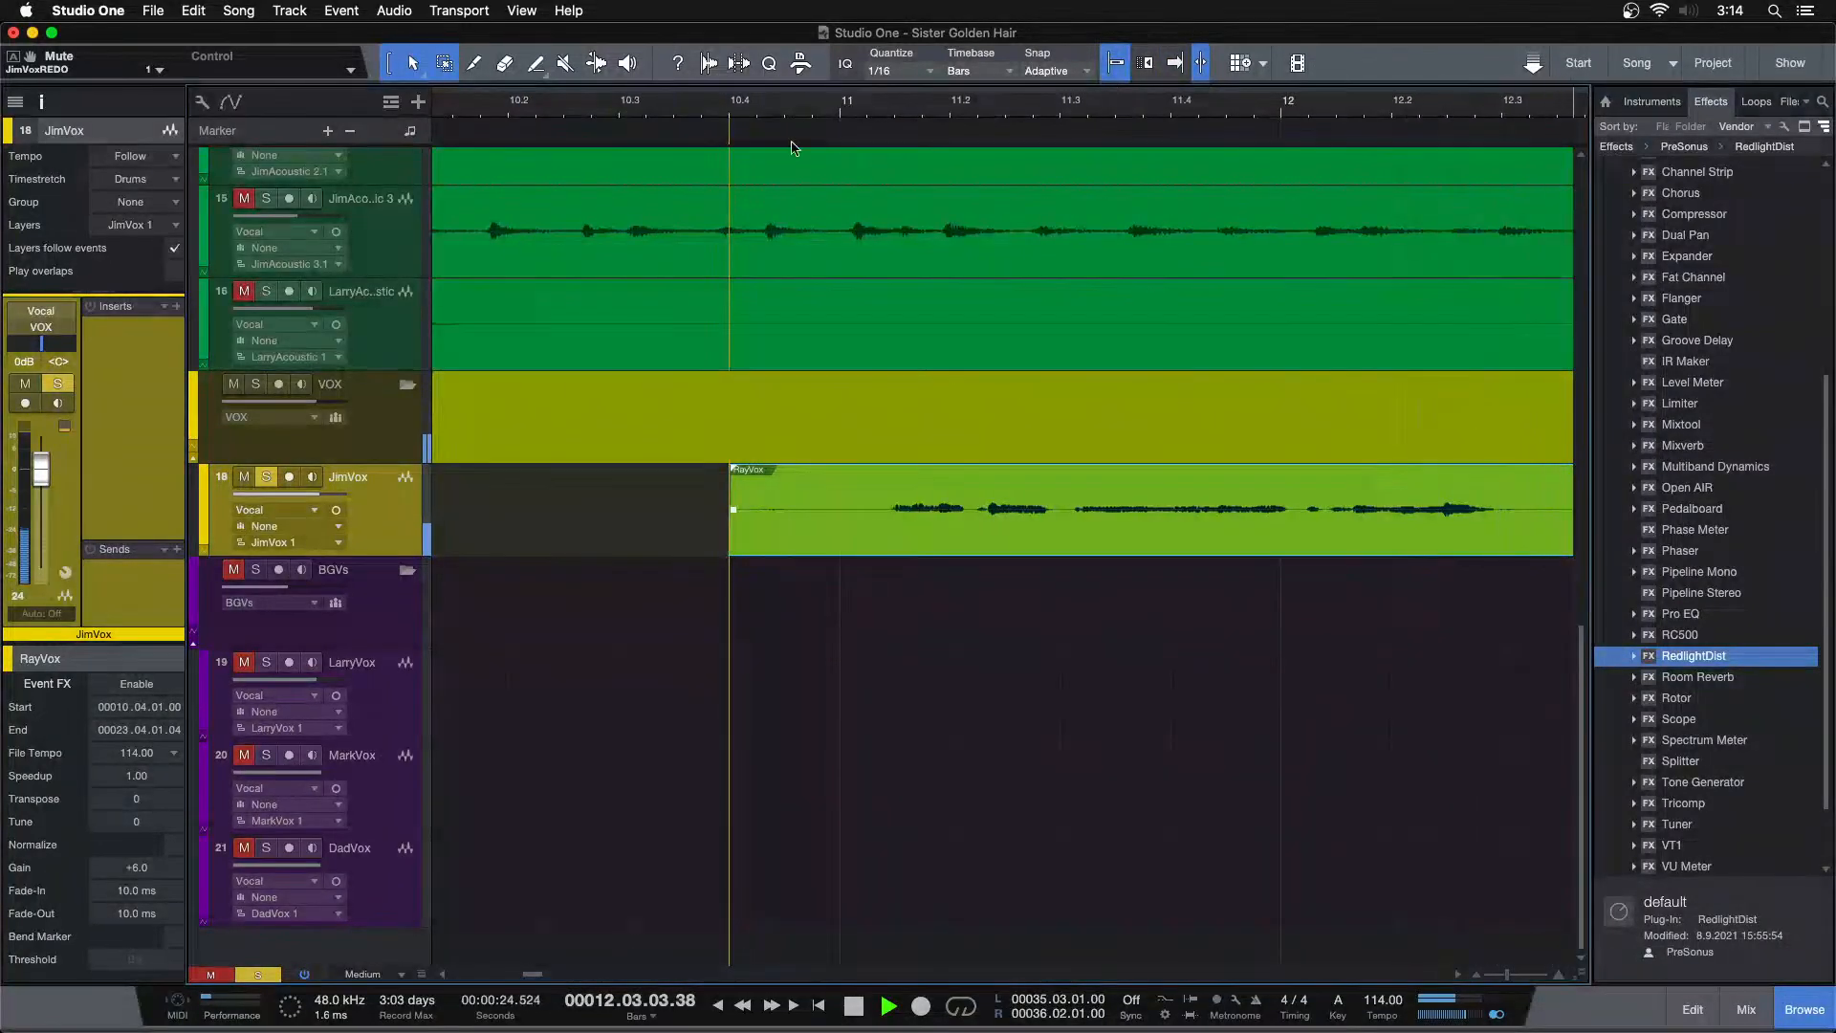
{"action": "left_click_drag", "start_coordinate": [795, 104], "coordinate": [626, 6]}
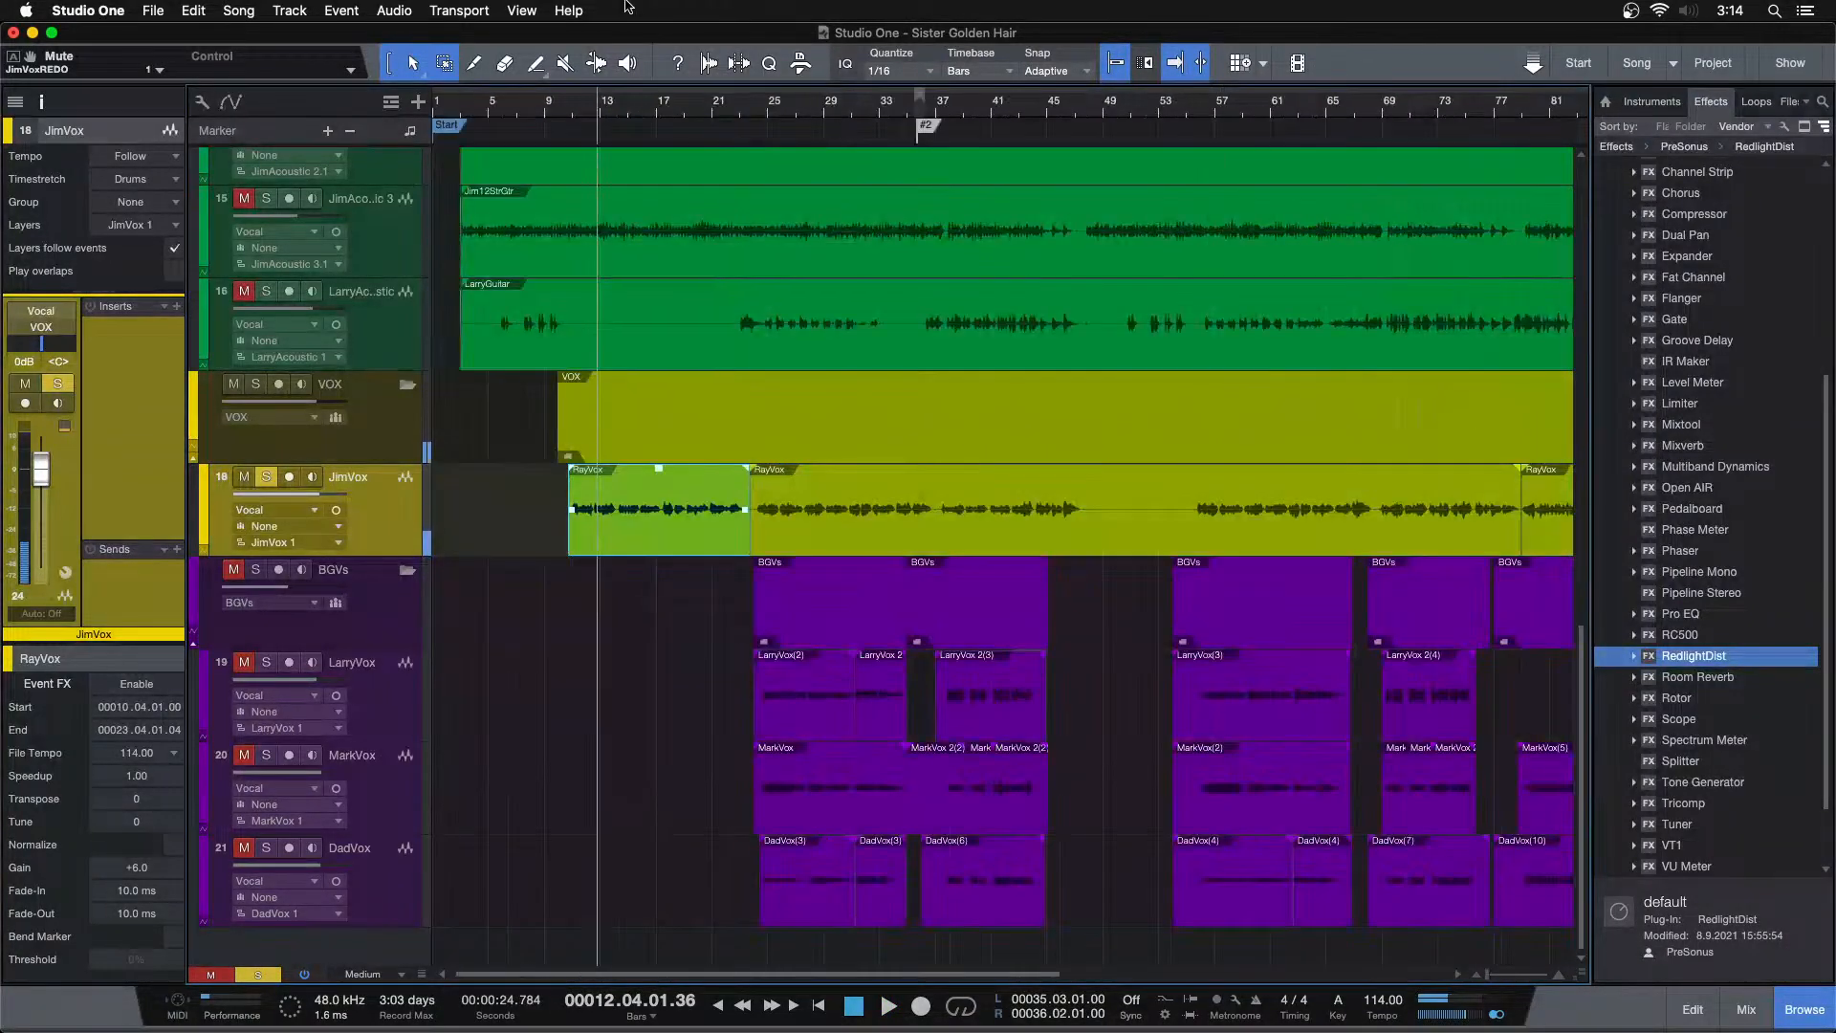
{"action": "left_click", "coordinate": [15, 101]}
{"action": "left_click", "coordinate": [95, 406]}
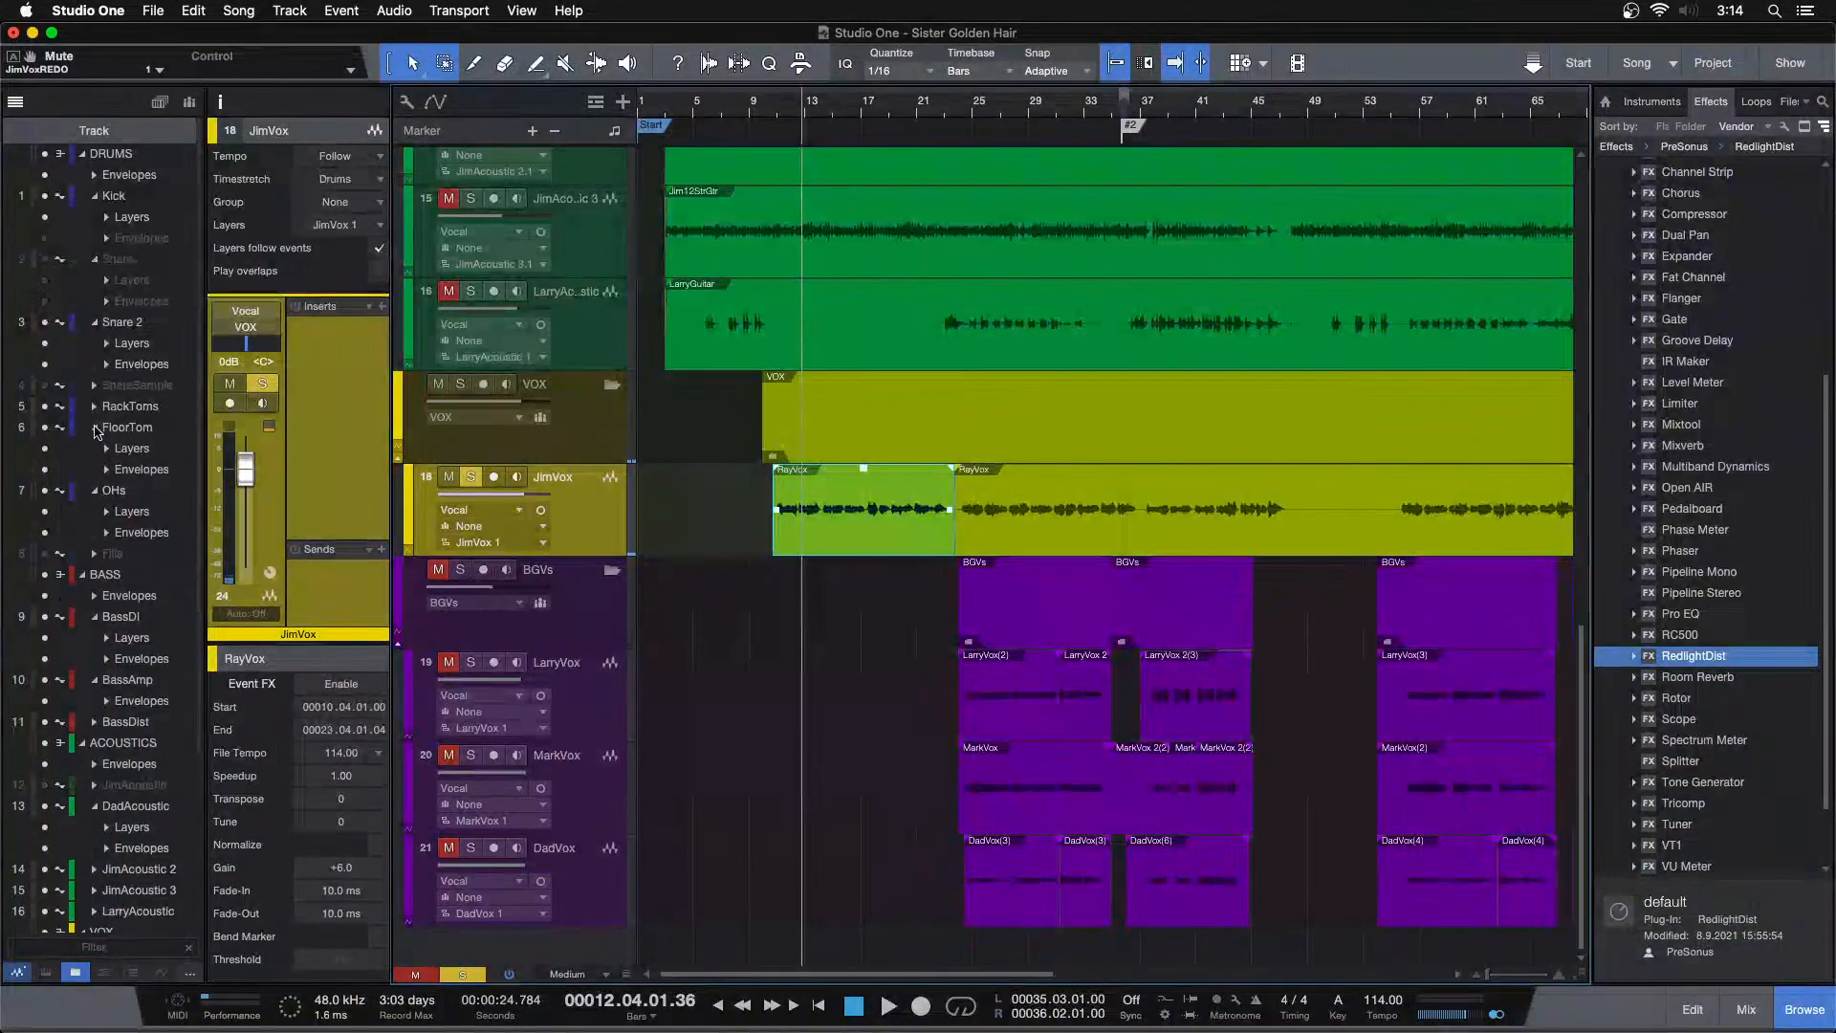
{"action": "left_click", "coordinate": [94, 427]}
{"action": "left_click", "coordinate": [95, 449]}
{"action": "left_click", "coordinate": [94, 323]}
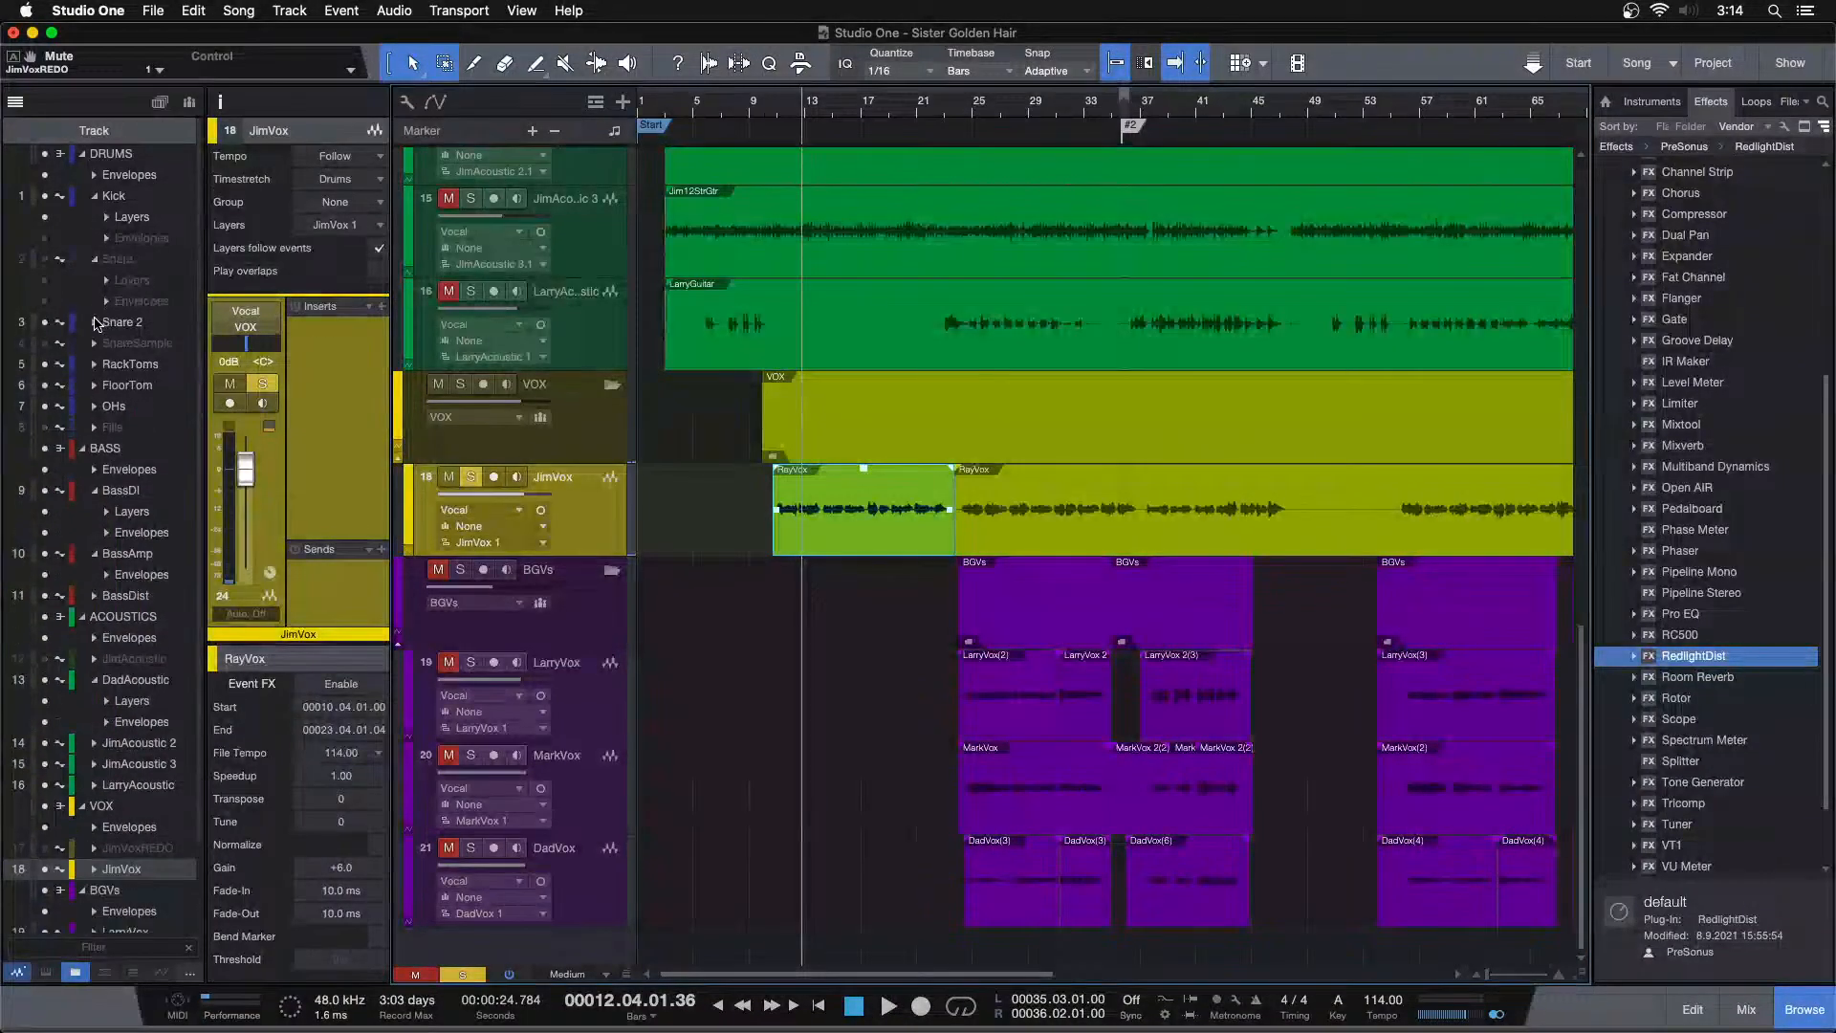
{"action": "left_click", "coordinate": [94, 259]}
{"action": "left_click", "coordinate": [94, 195]}
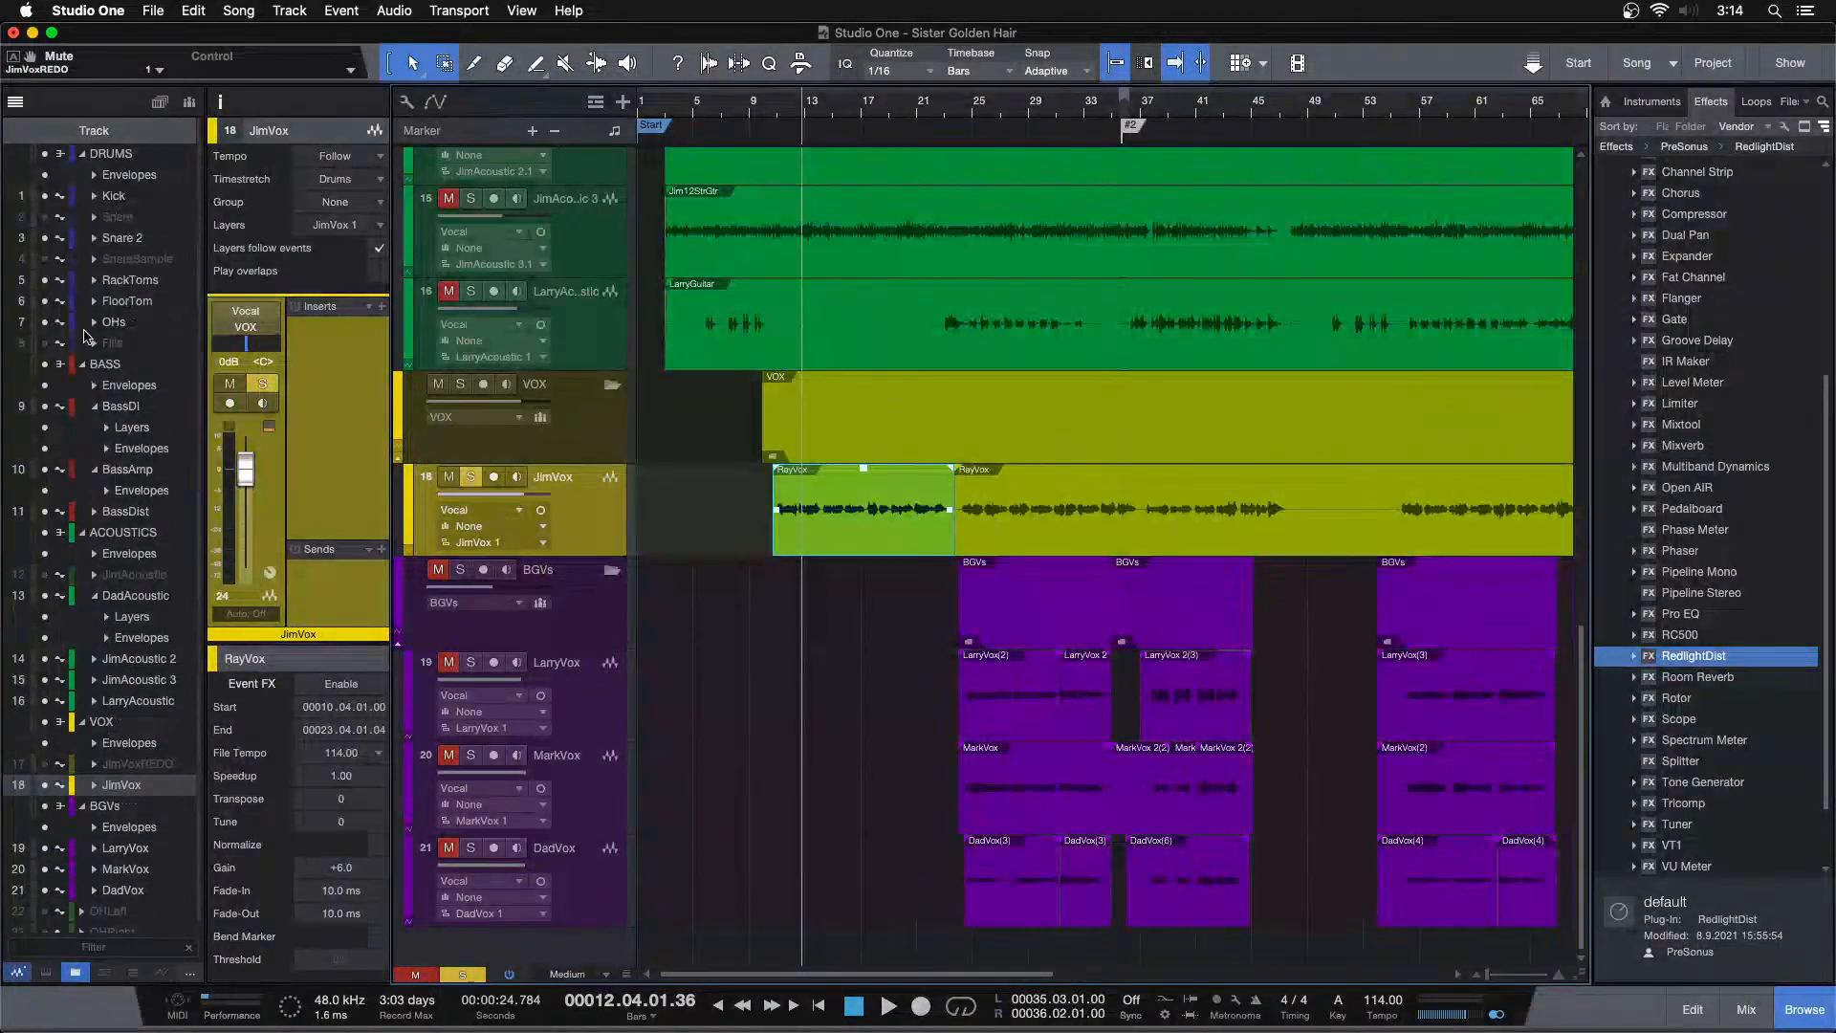
{"action": "left_click", "coordinate": [93, 406]}
{"action": "left_click", "coordinate": [94, 428]}
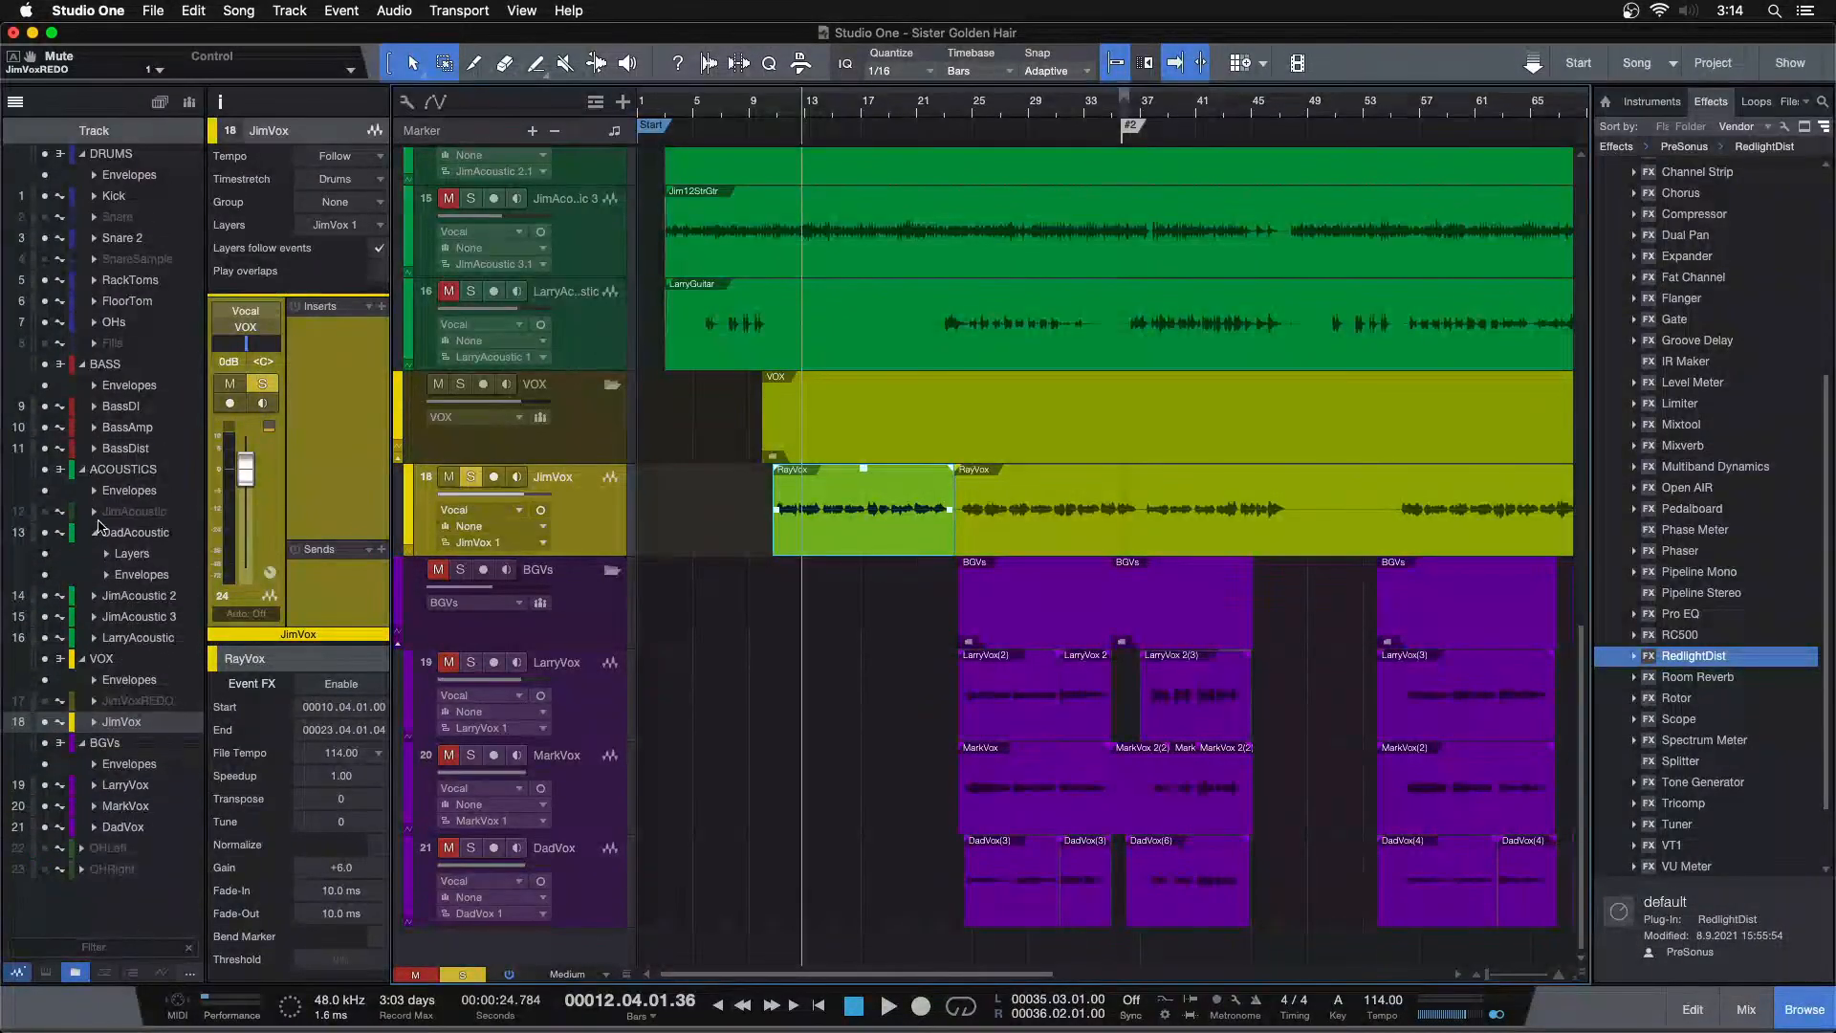
{"action": "left_click", "coordinate": [96, 533]}
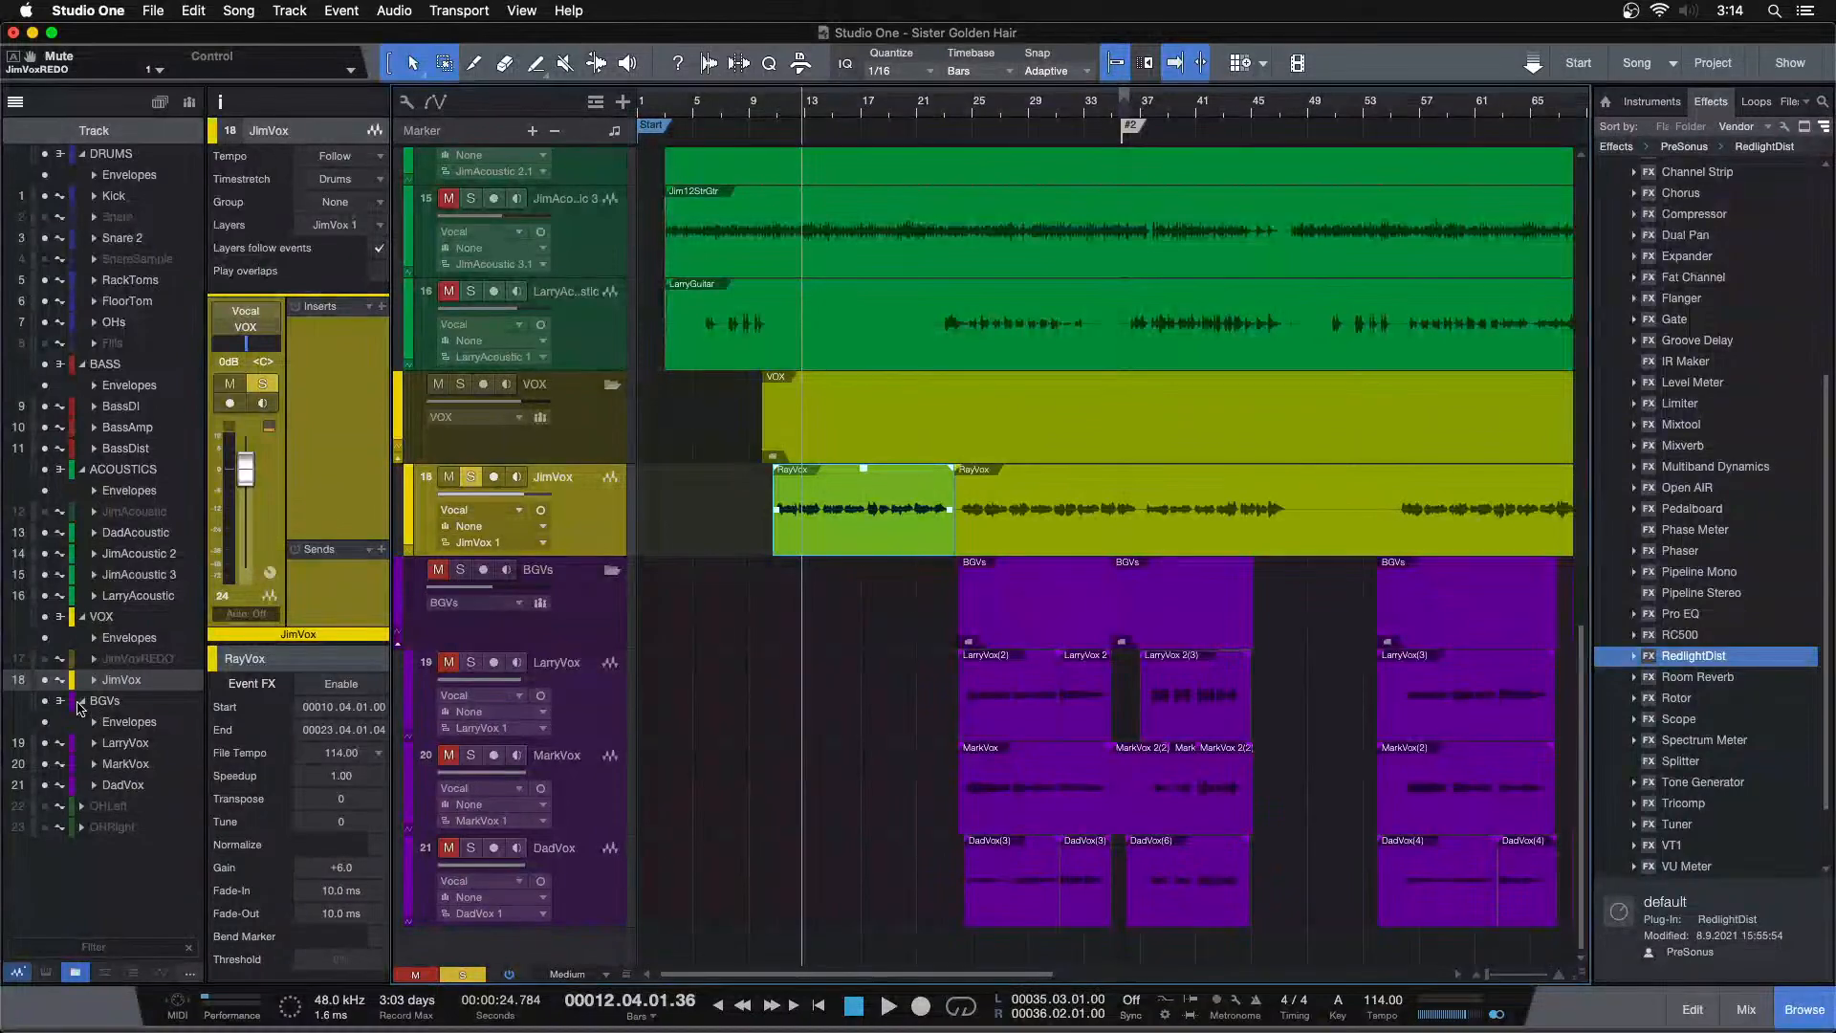
Unhide the JimVoxREDO track, solo it and play it back
{"action": "left_click", "coordinate": [46, 659]}
{"action": "left_click", "coordinate": [588, 513]}
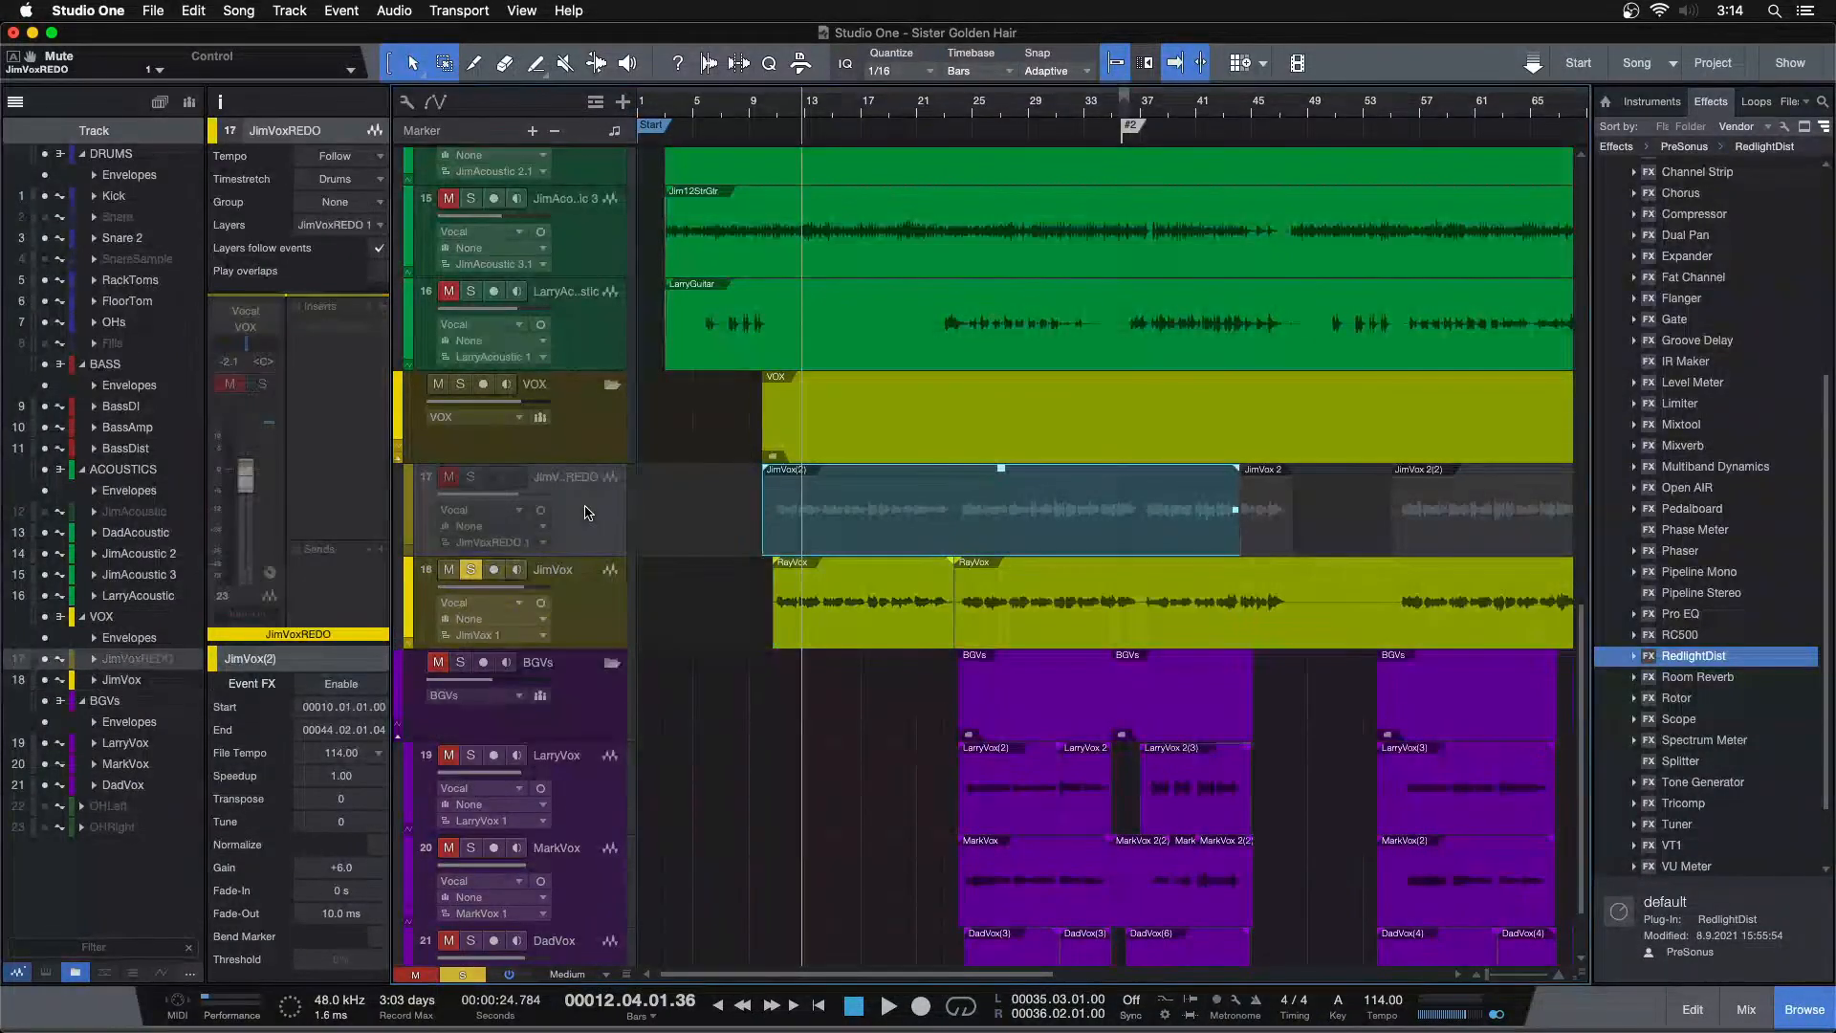
{"action": "key", "text": "shift+d"}
{"action": "left_click", "coordinate": [471, 477], "text": "alt"}
{"action": "key", "text": "space"}
Unmute and solo the JimVox track to compare it with JimVoxREDO, playing from about bar 17
{"action": "left_click", "coordinate": [1179, 118]}
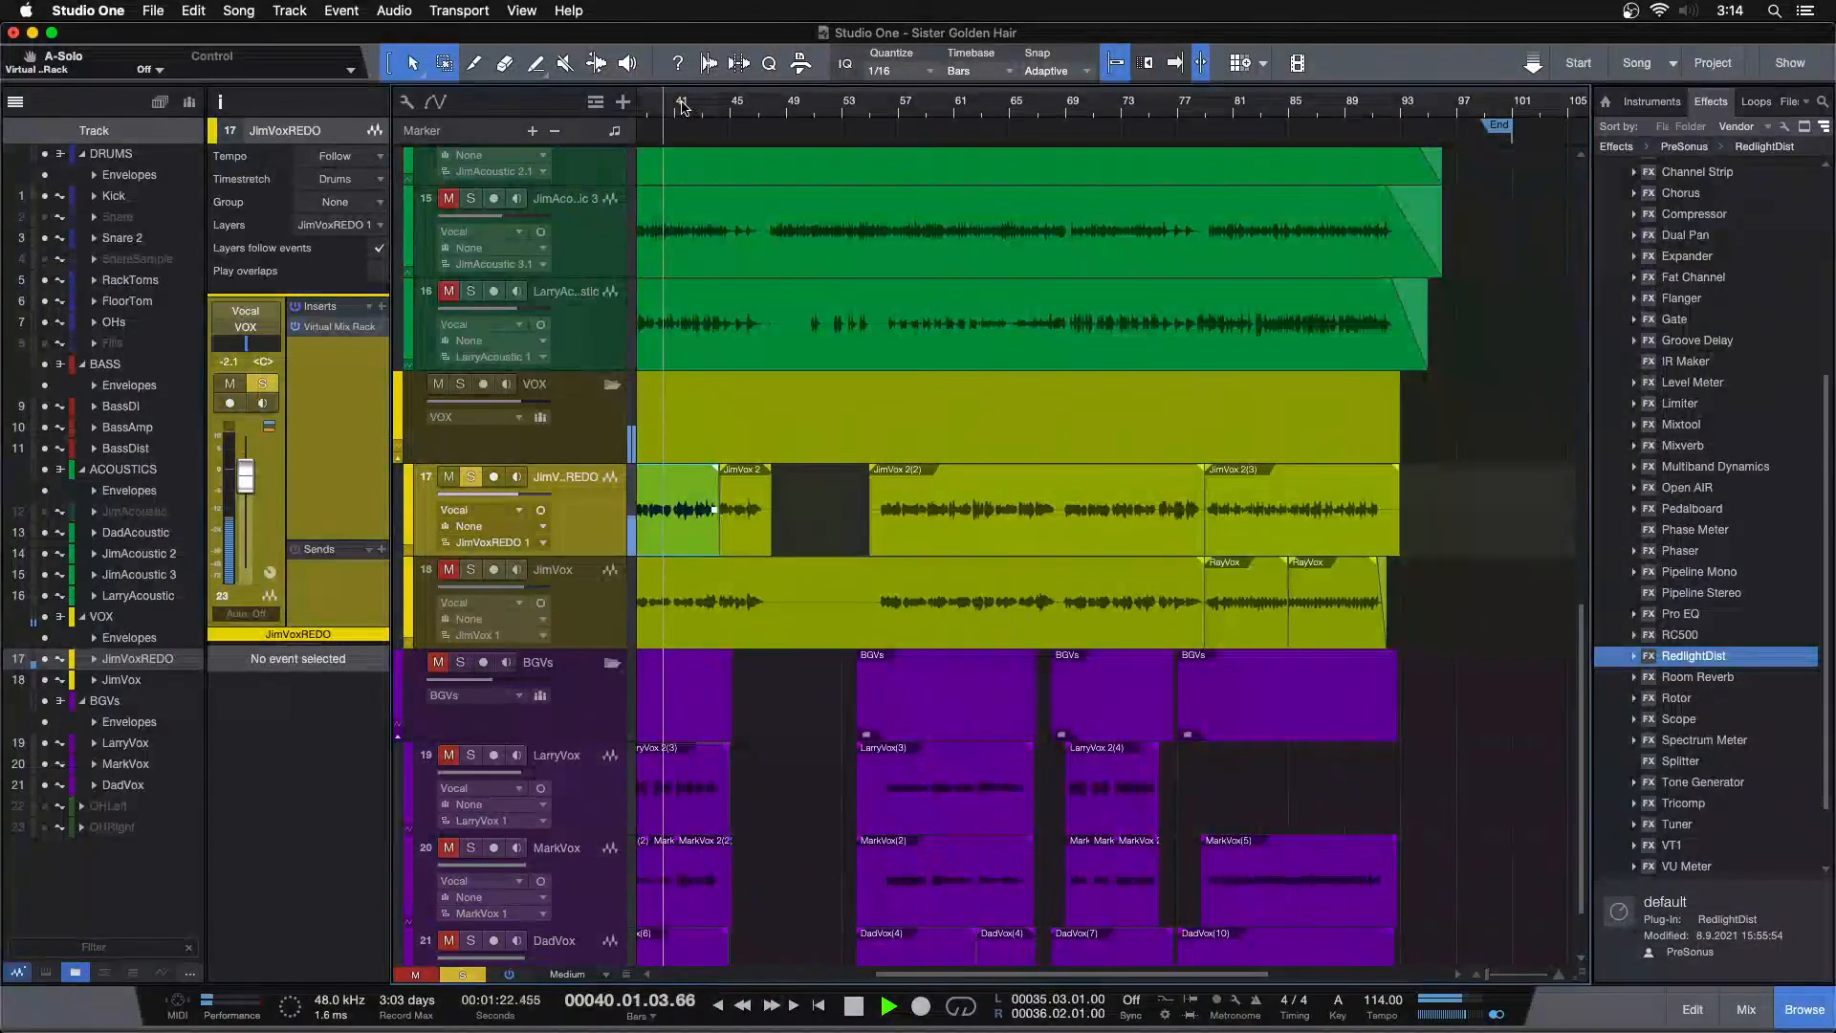
{"action": "left_click", "coordinate": [1176, 63]}
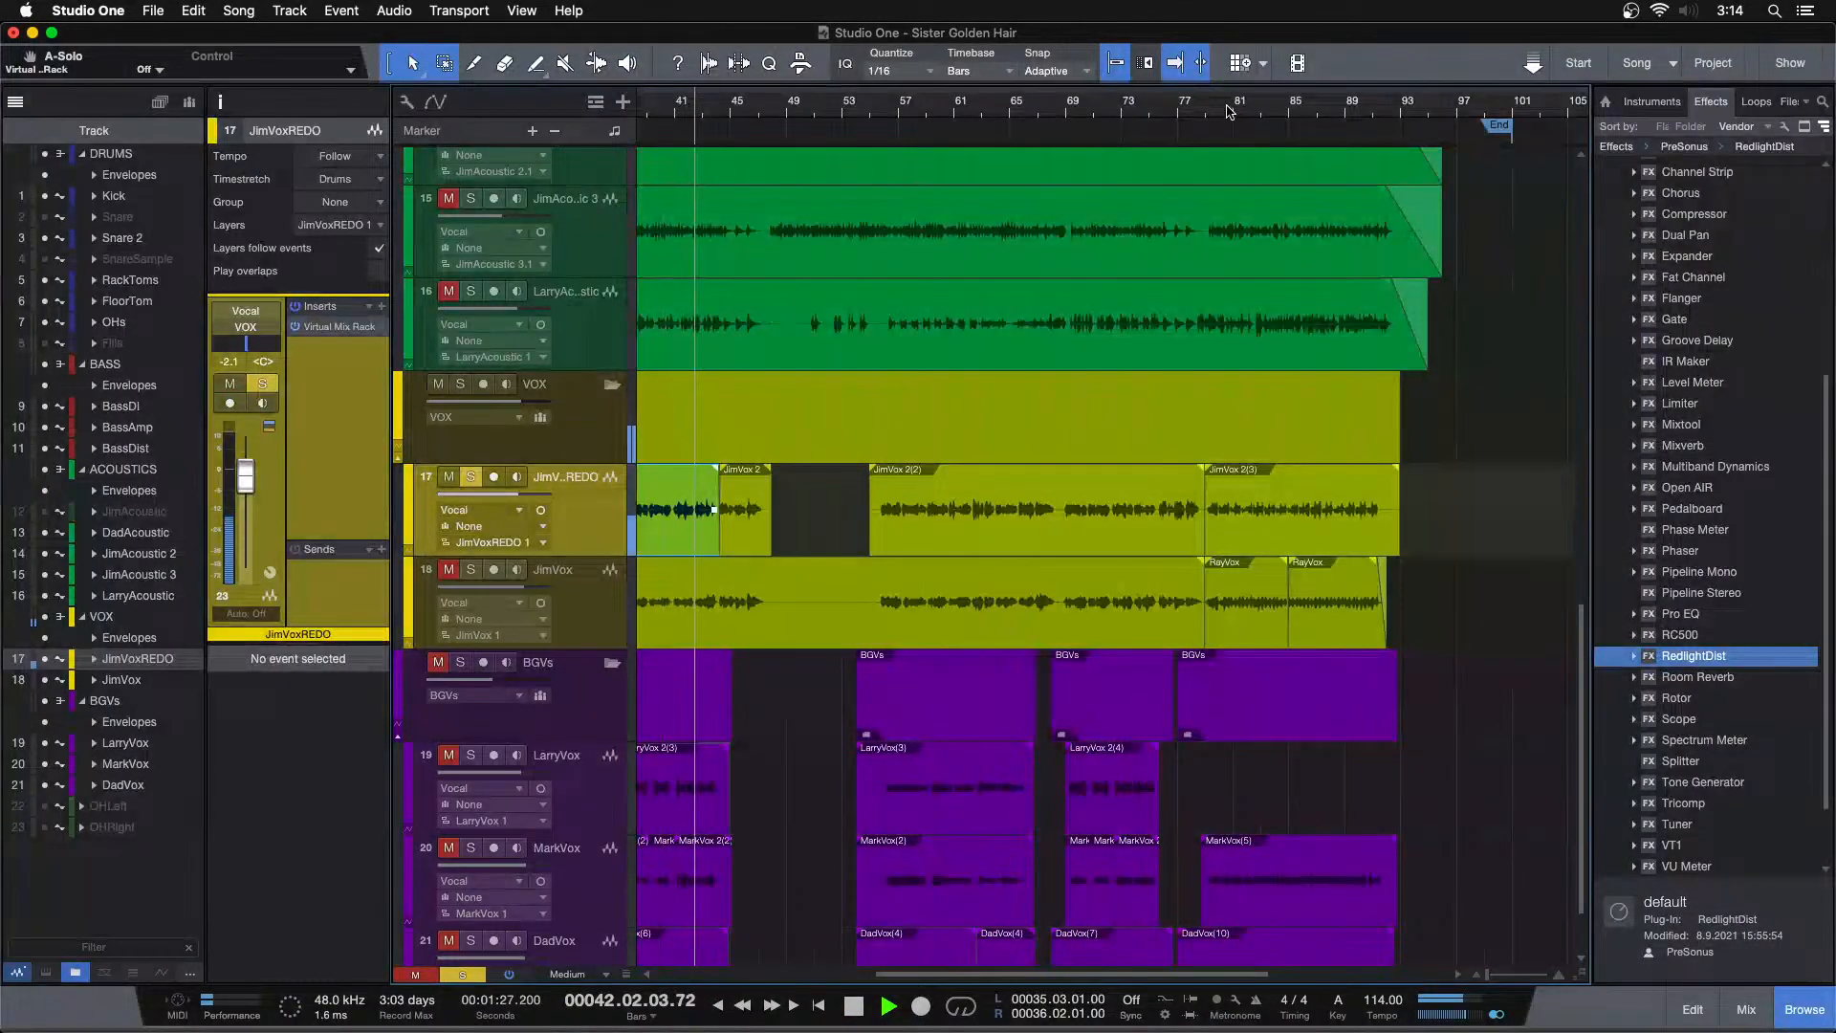
{"action": "left_click", "coordinate": [1229, 111]}
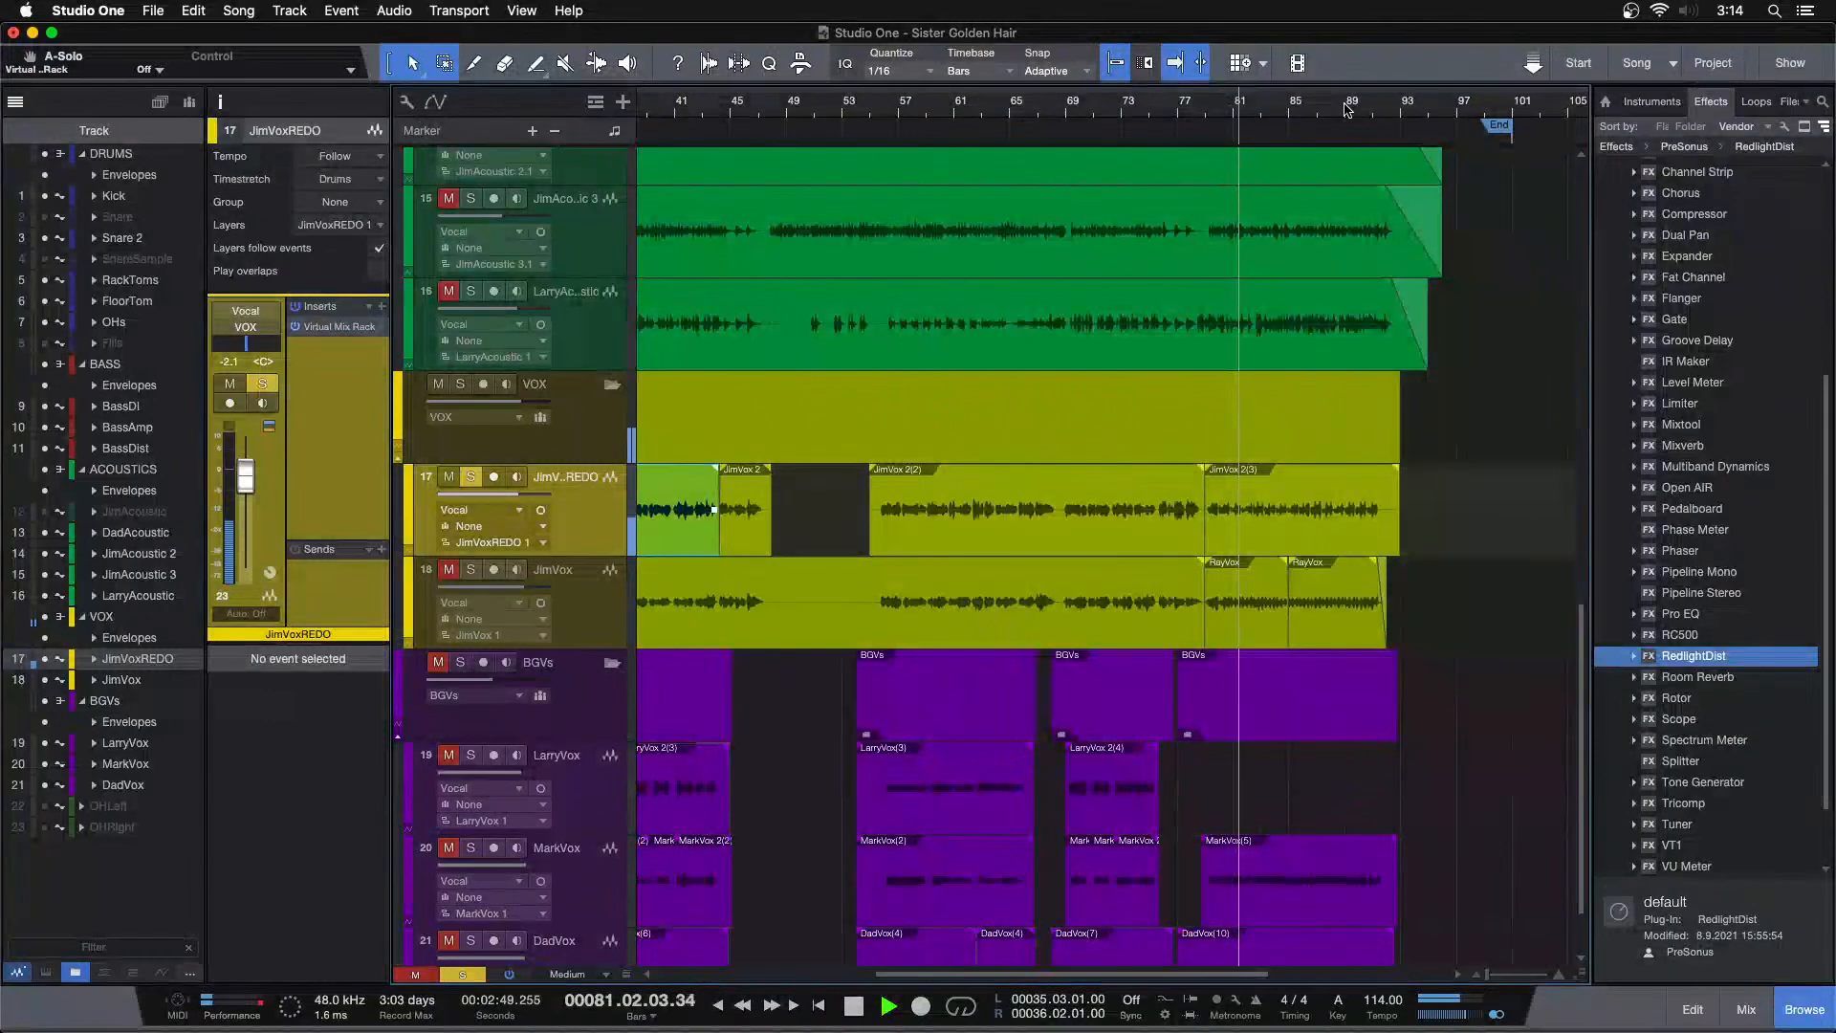
{"action": "key", "text": "w"}
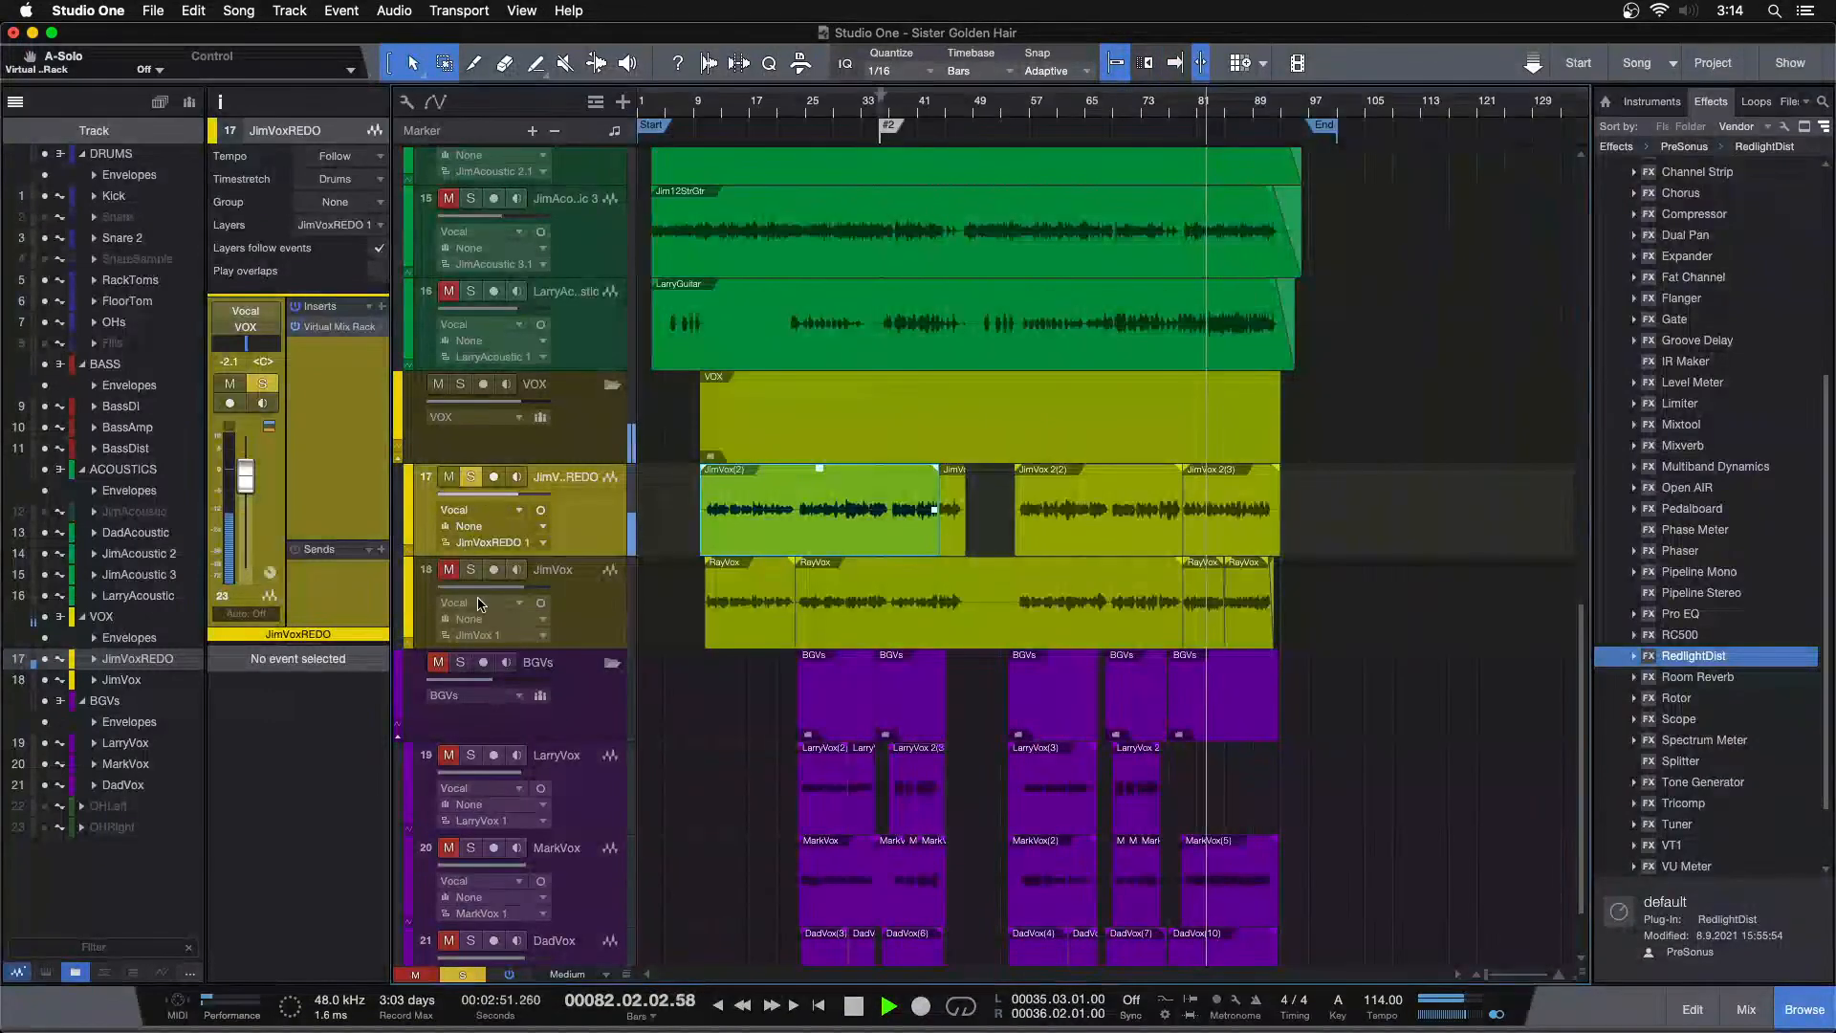
{"action": "left_click", "coordinate": [451, 571]}
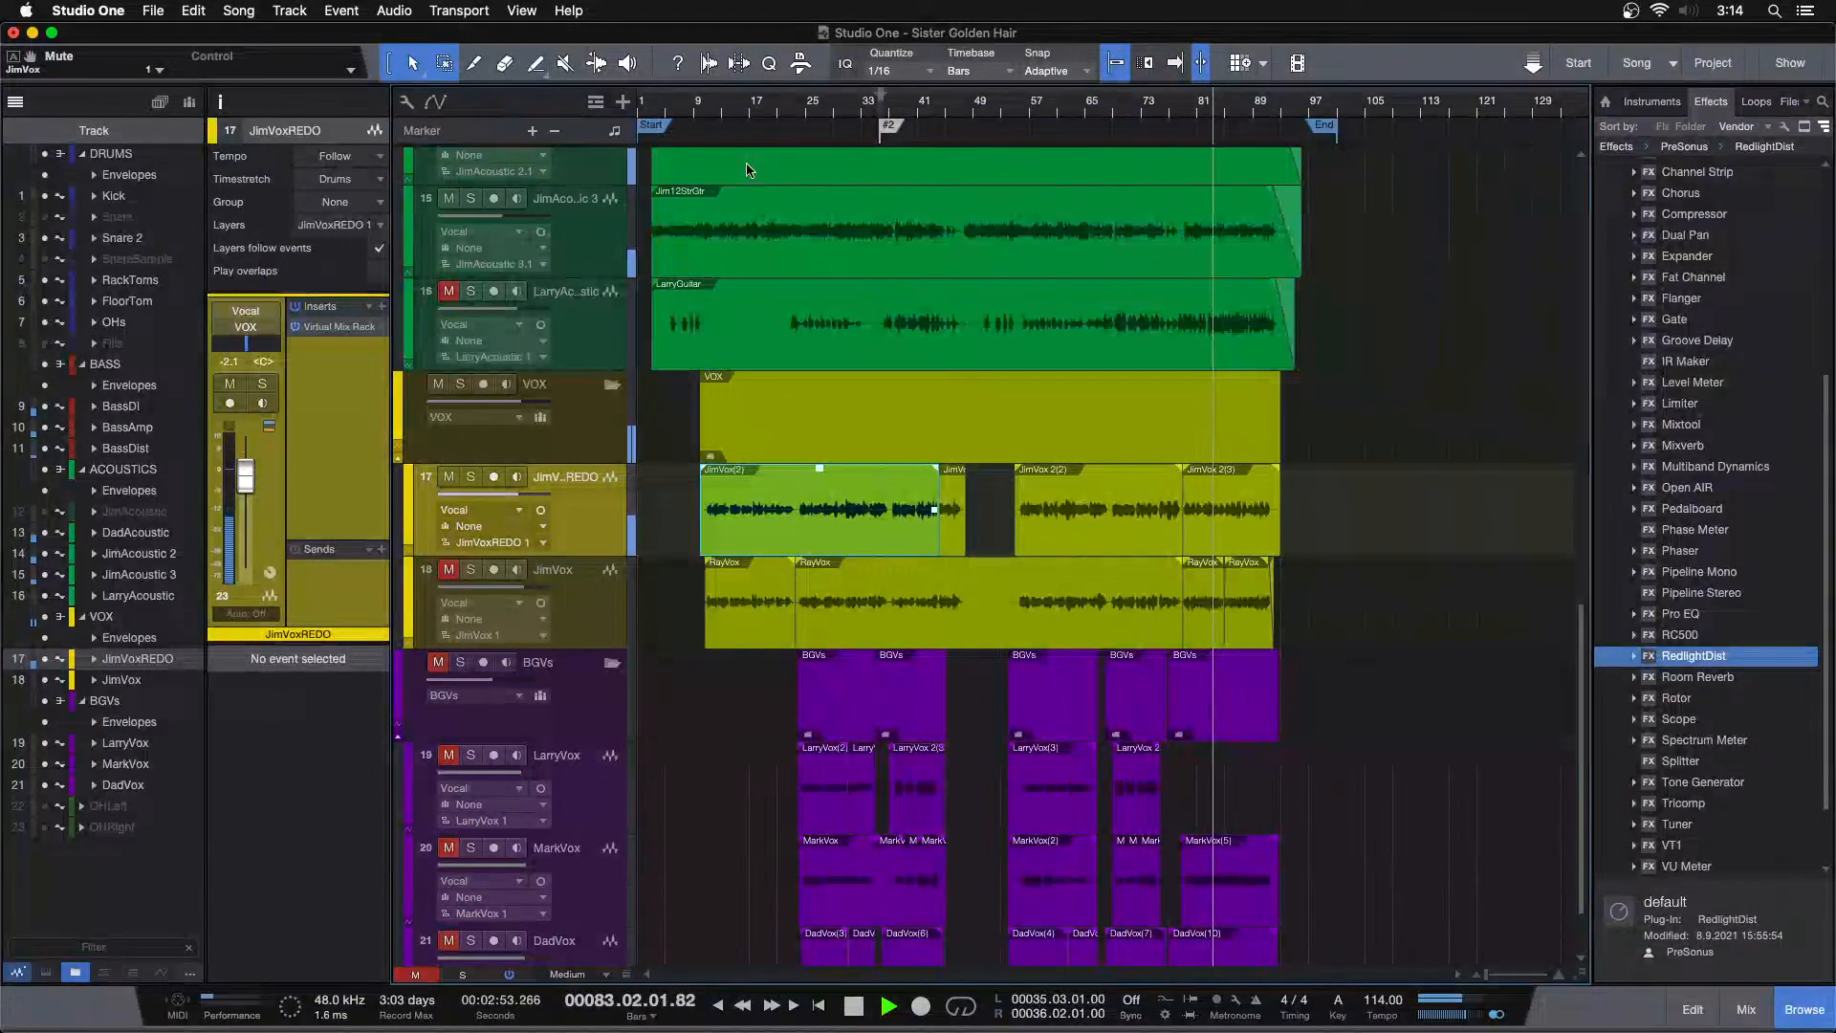
{"action": "left_click", "coordinate": [732, 111]}
{"action": "key", "text": "f"}
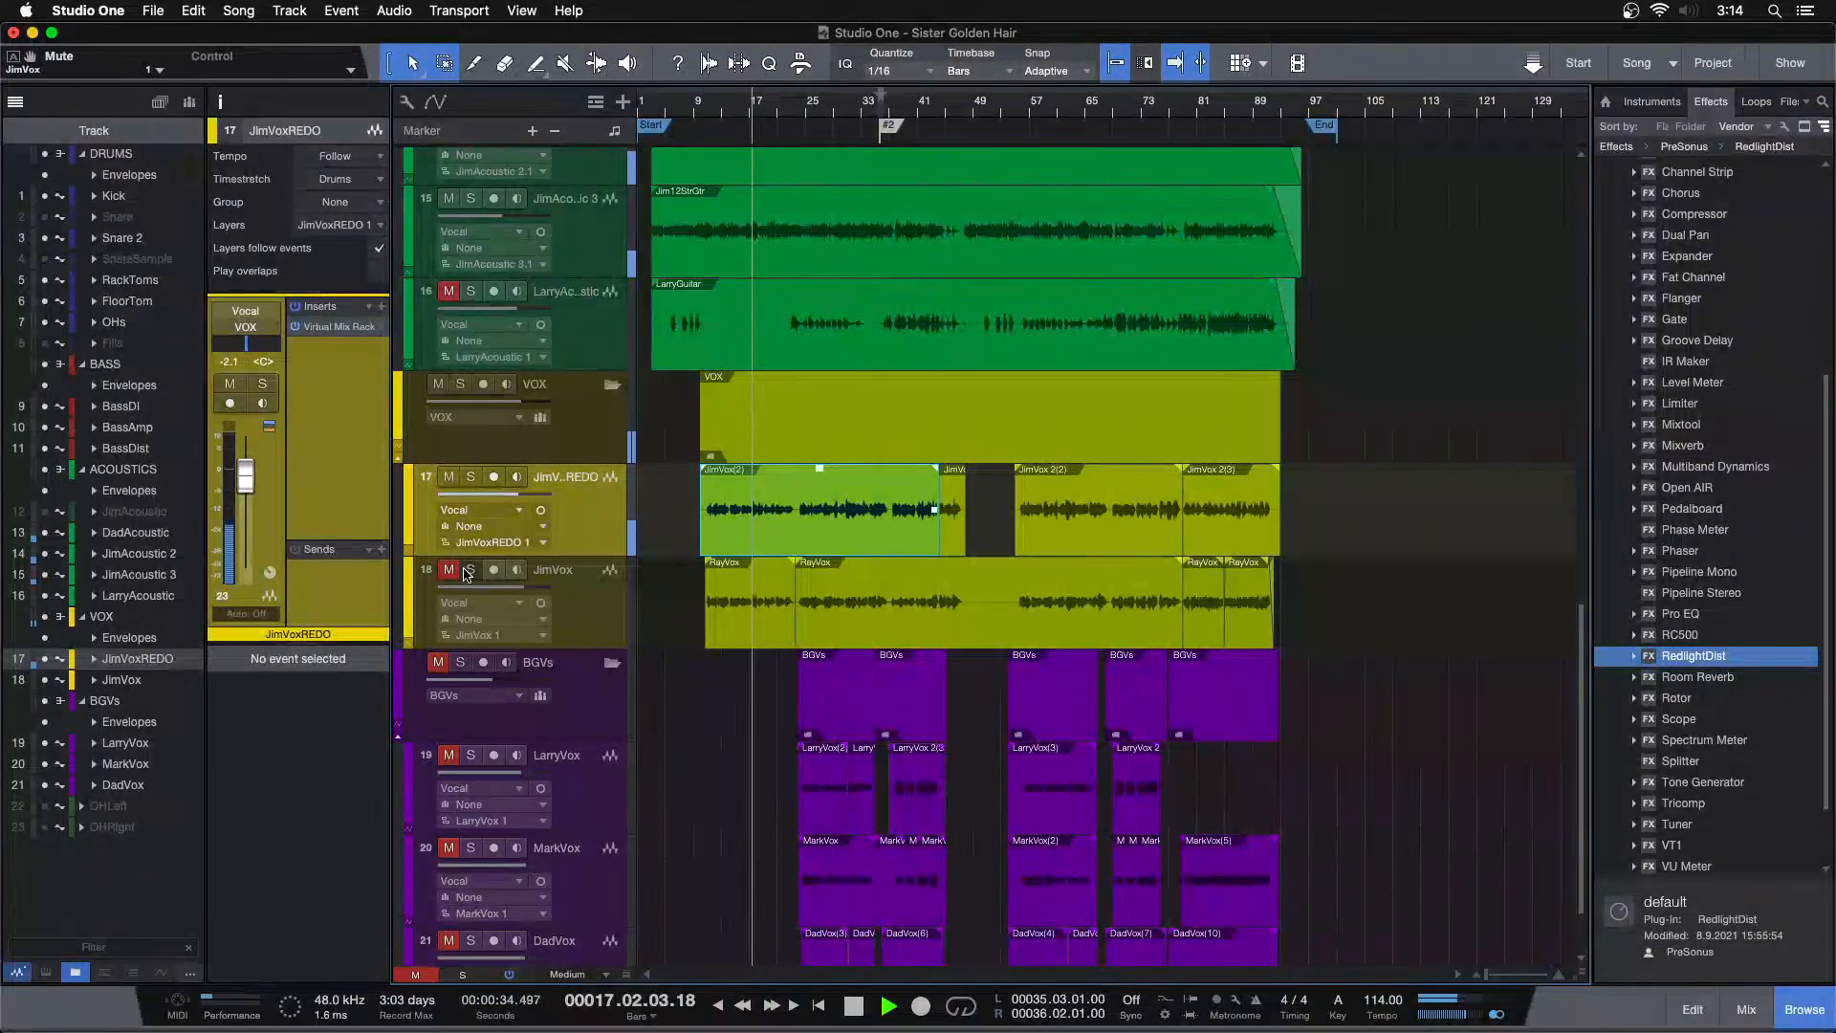
{"action": "left_click", "coordinate": [468, 571]}
{"action": "left_click", "coordinate": [471, 477]}
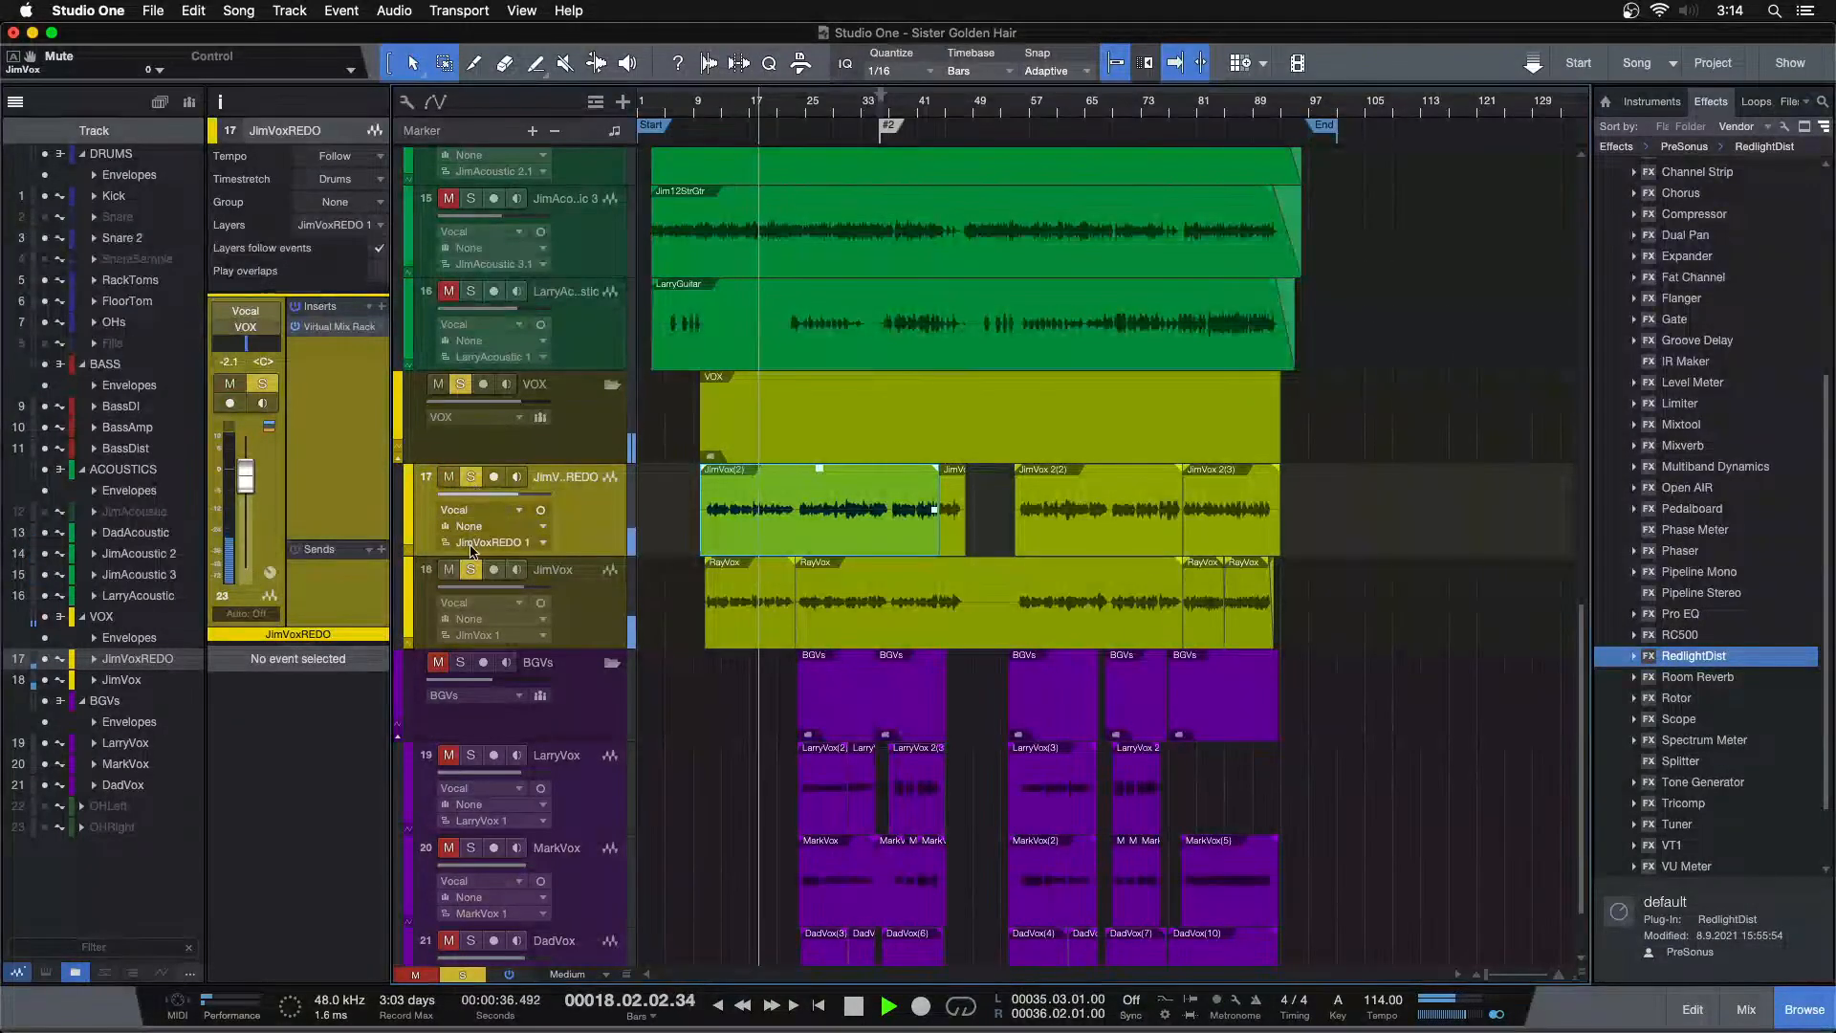
Set the JimVox channel fader to -9.2 dB in the mixer
{"action": "key", "text": "F3"}
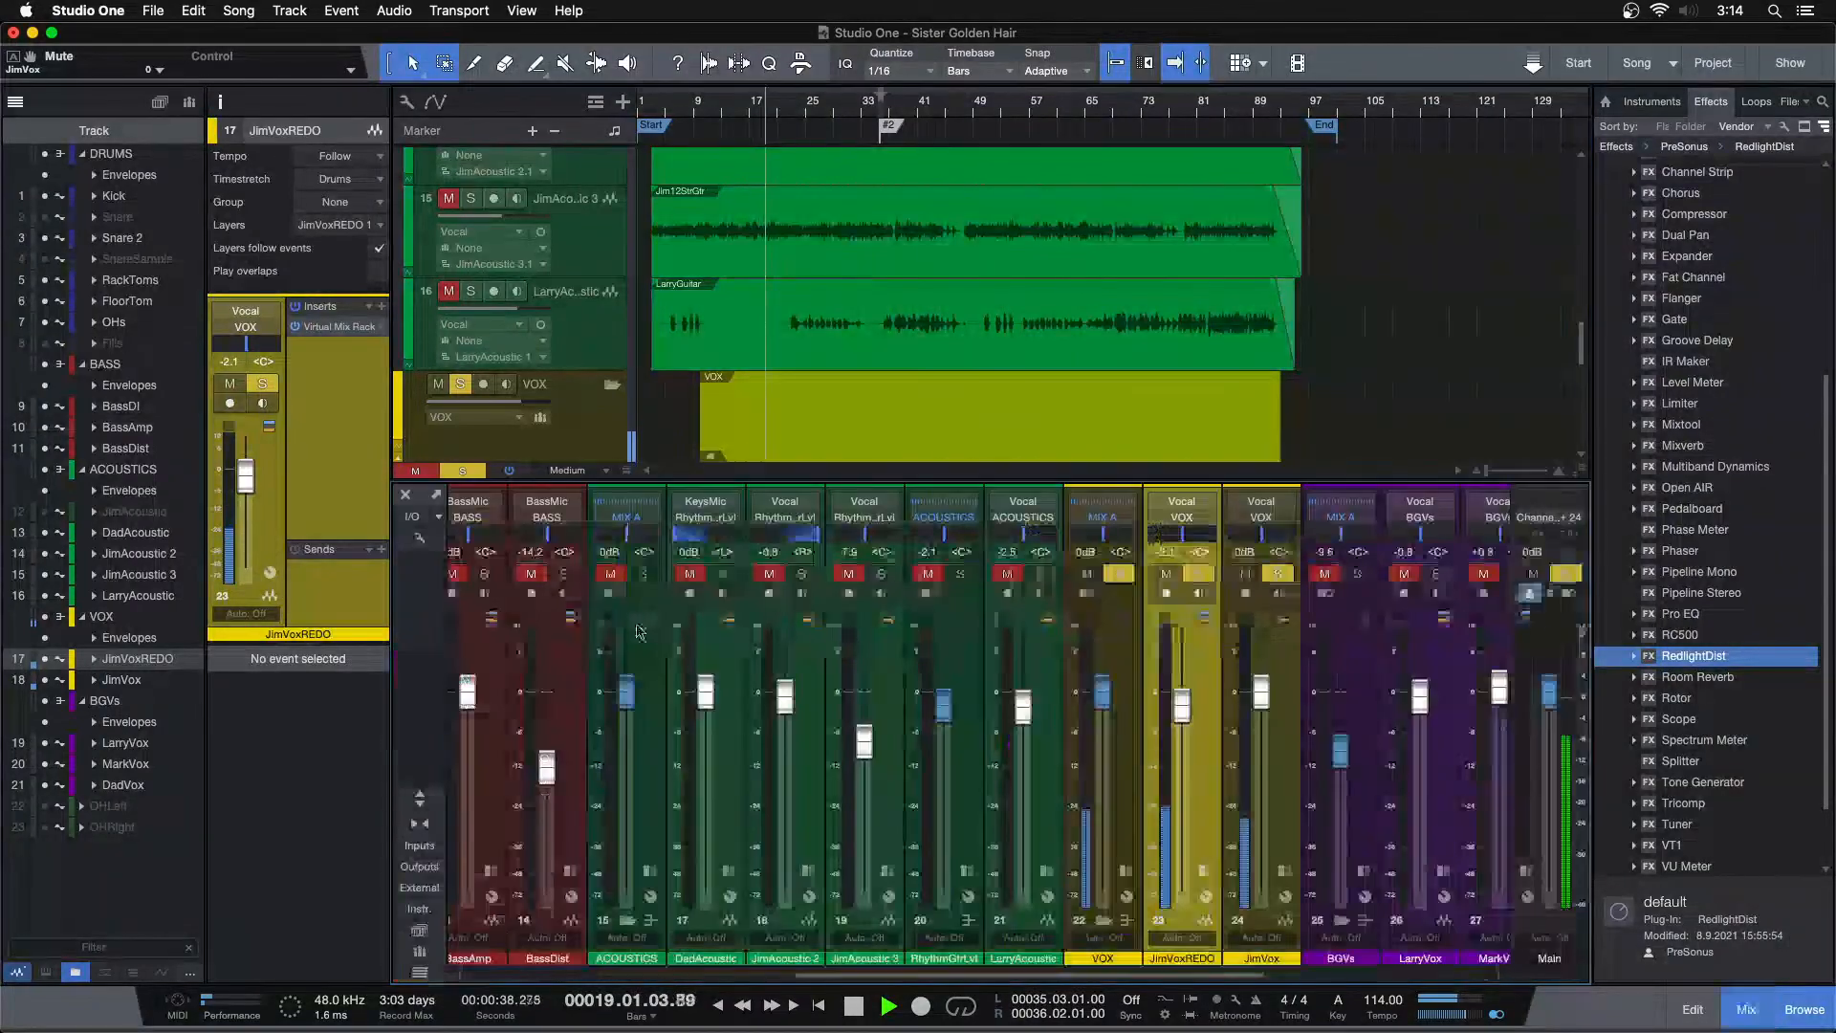
{"action": "left_click_drag", "start_coordinate": [1262, 693], "coordinate": [1262, 942]}
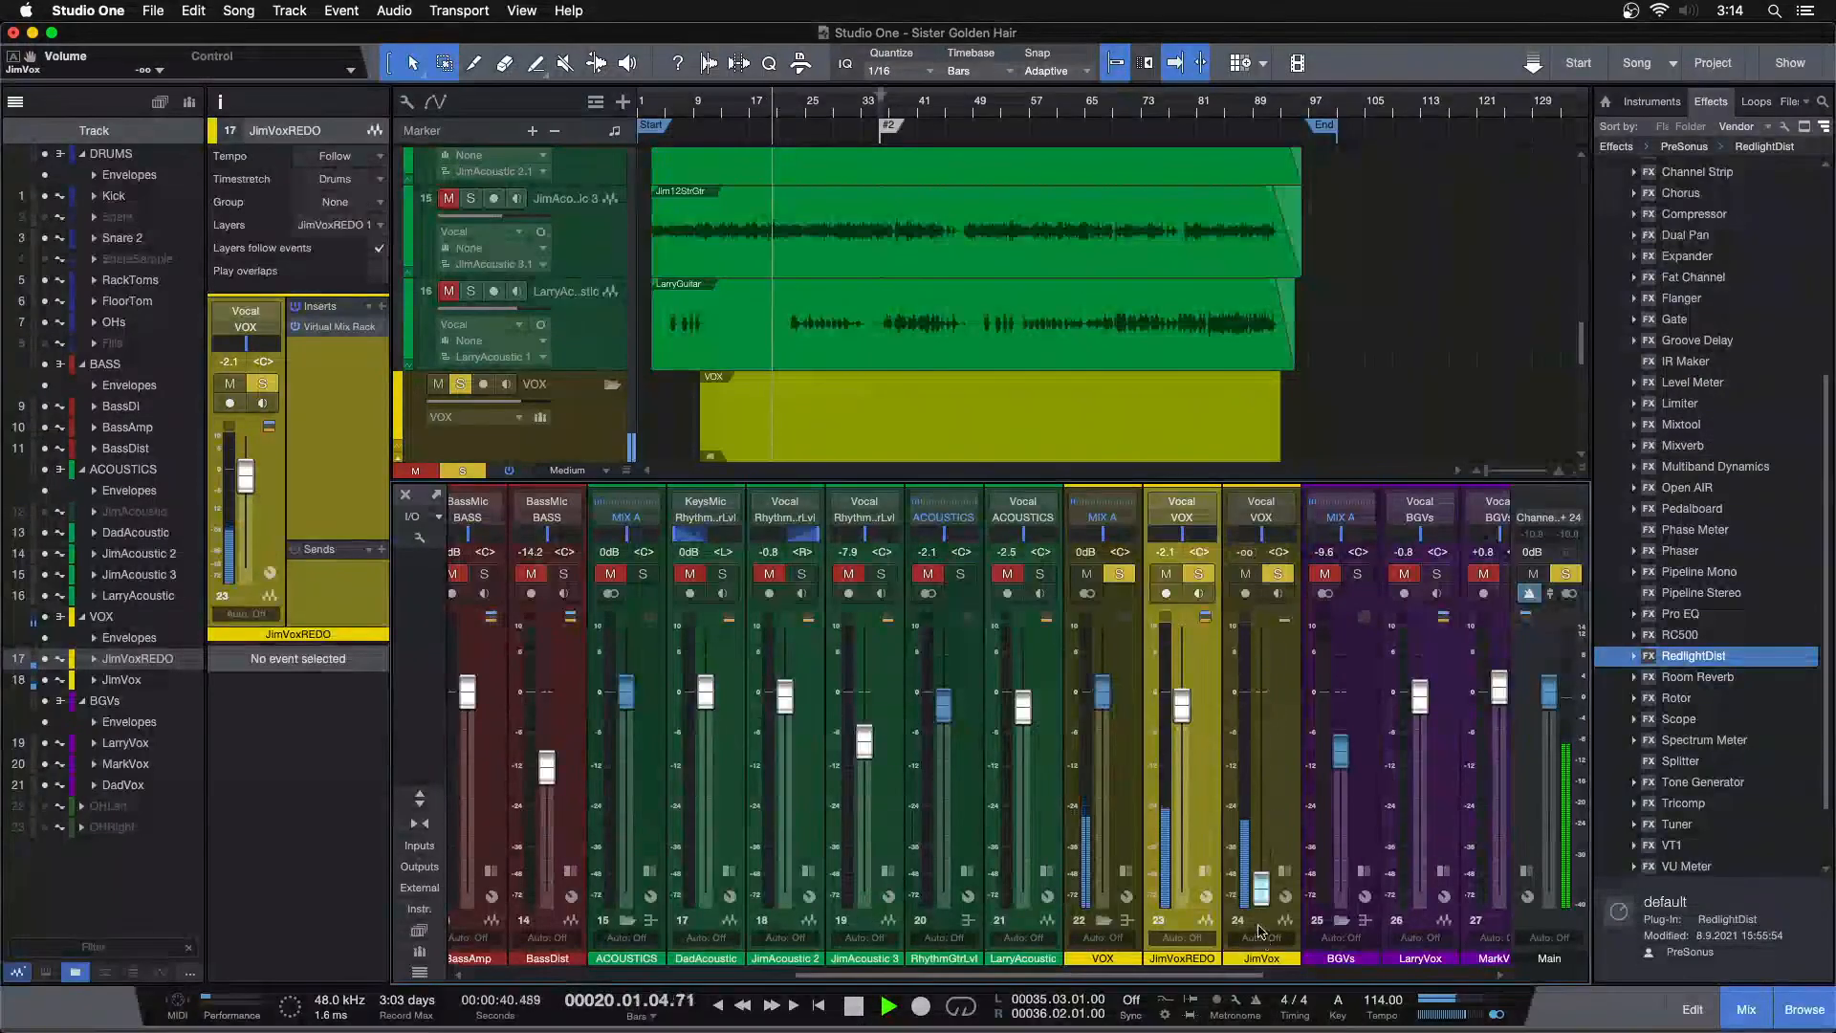
{"action": "scroll", "coordinate": [1261, 808], "scroll_direction": "up", "scroll_amount": 5}
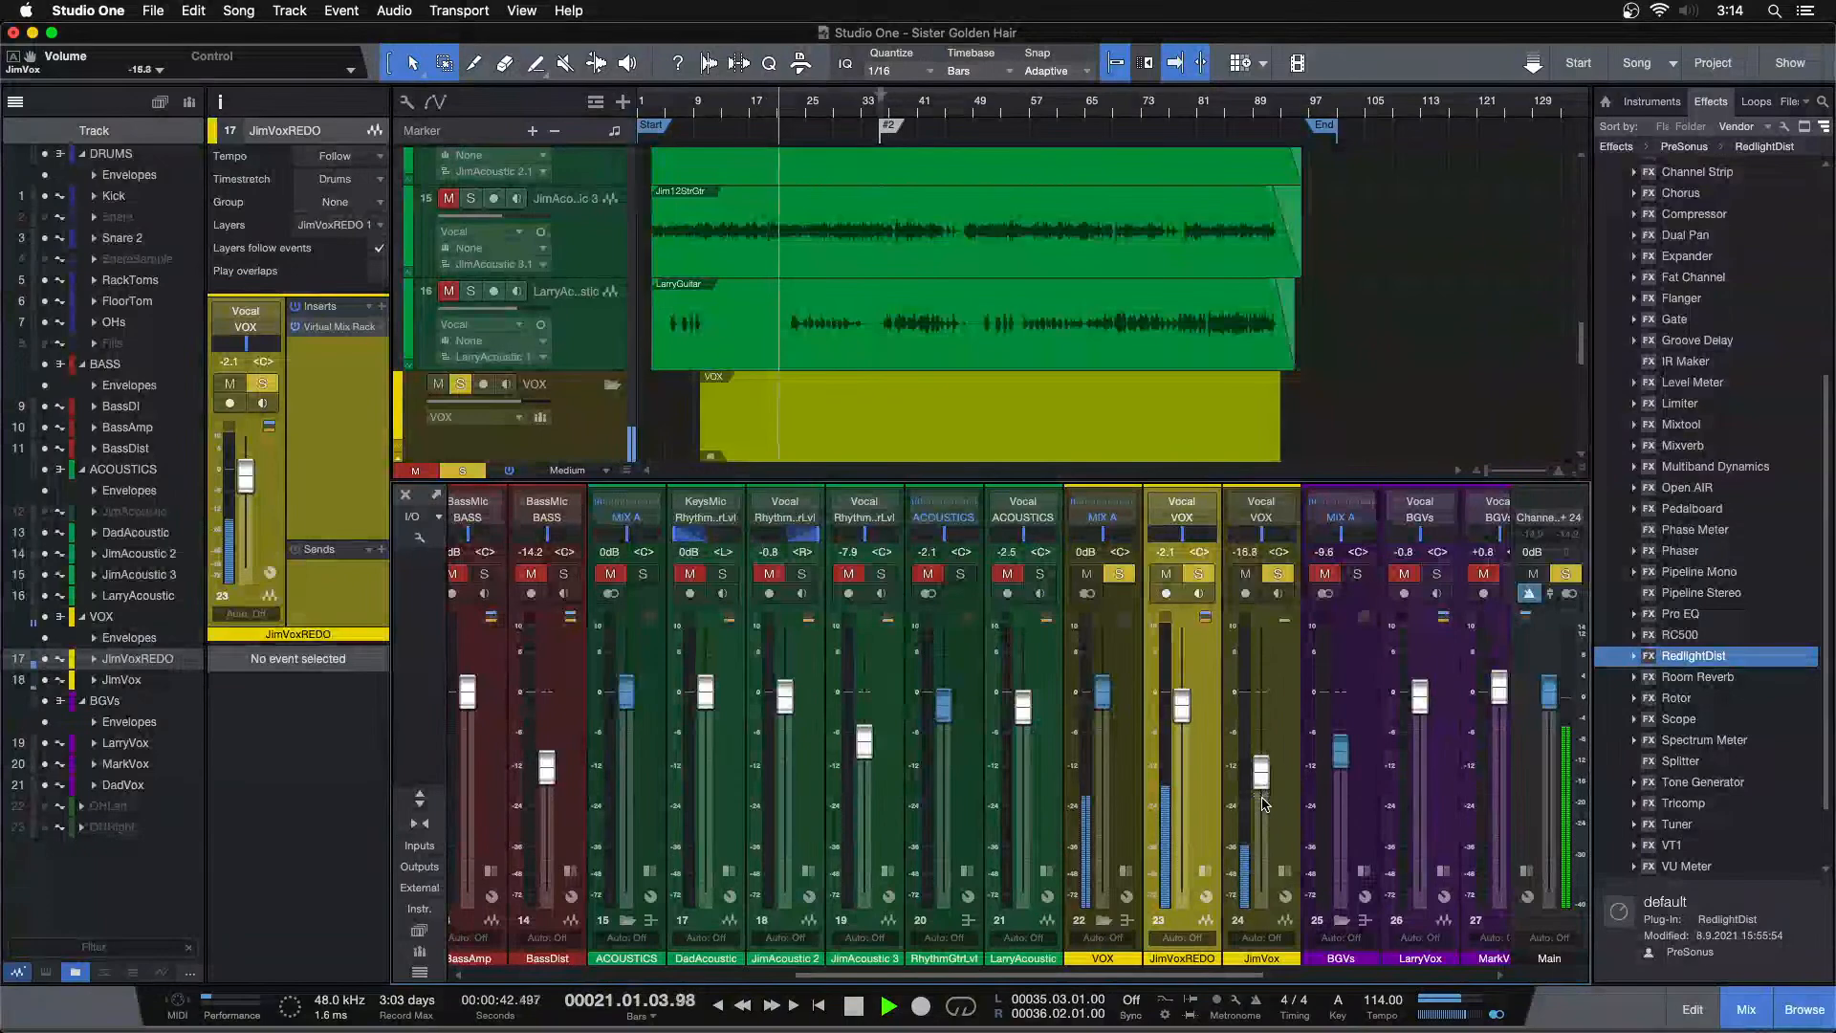
{"action": "scroll", "coordinate": [1263, 803], "scroll_direction": "up", "scroll_amount": 2}
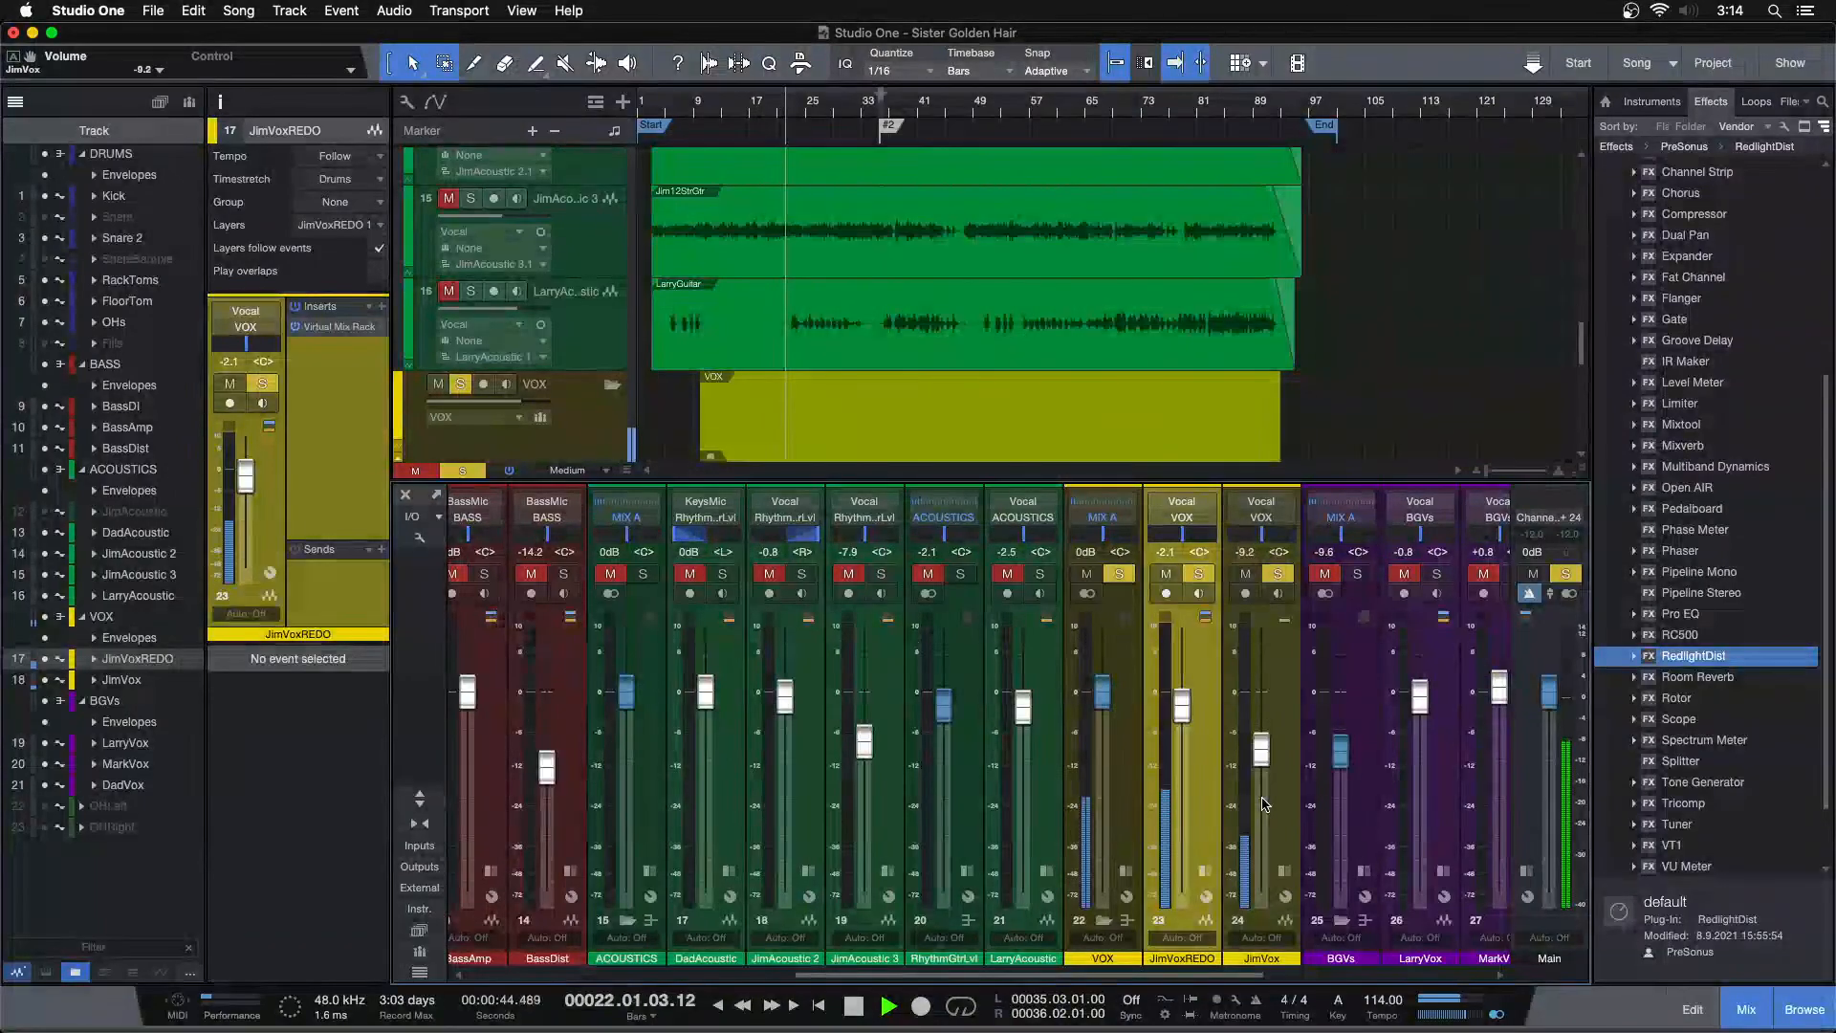
{"action": "key", "text": "F3"}
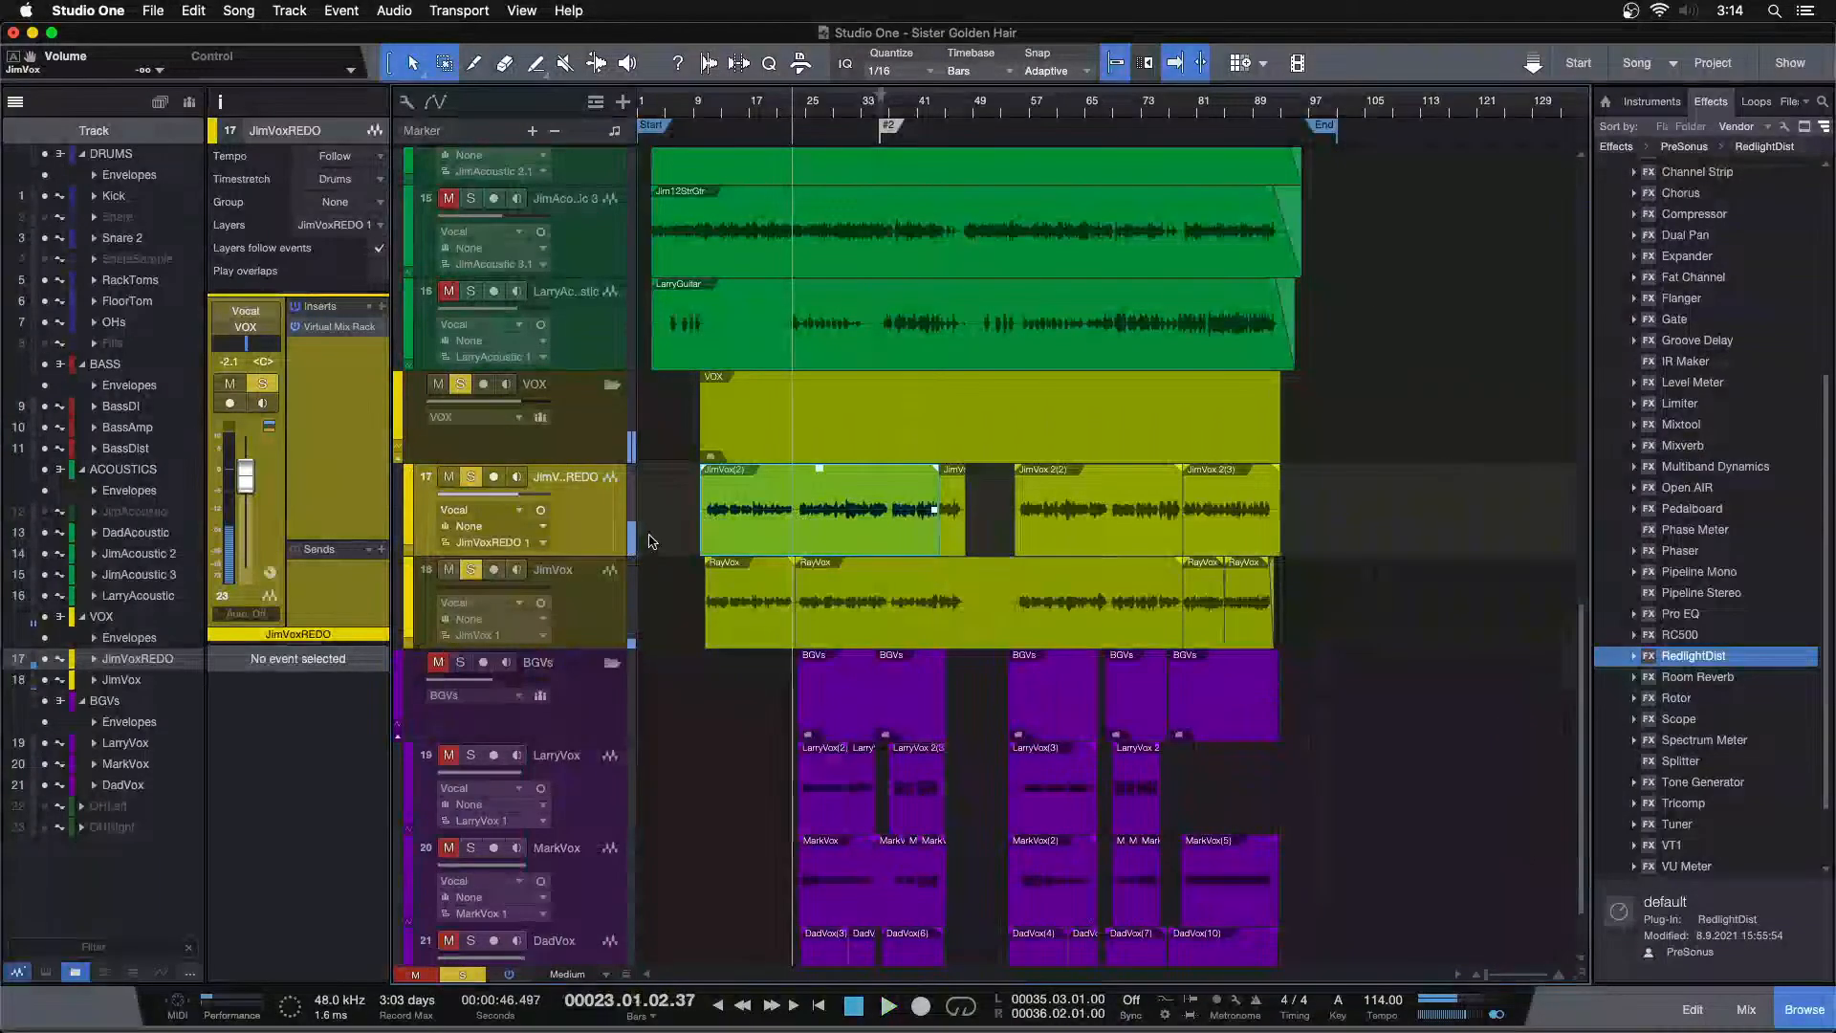
Rename the JimVoxREDO track to LdVox and pull its track volume fully down
{"action": "double_click", "coordinate": [575, 476]}
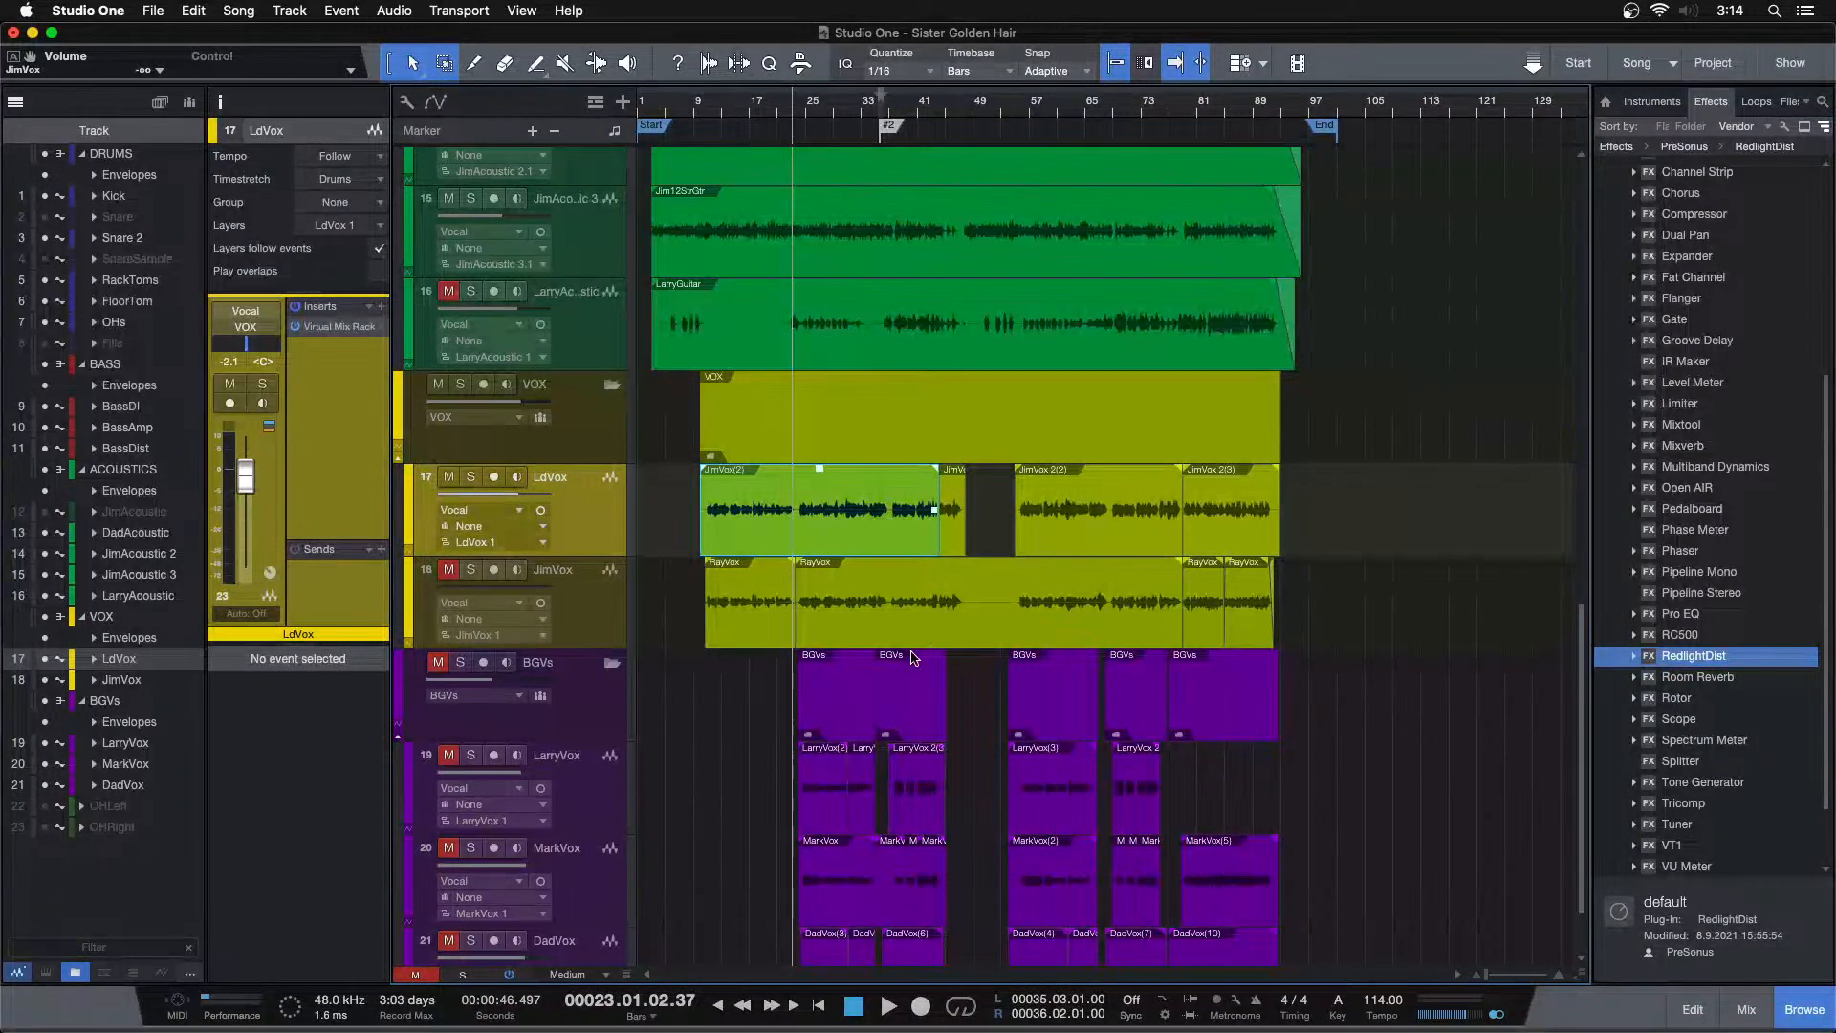
{"action": "left_click", "coordinate": [1328, 552]}
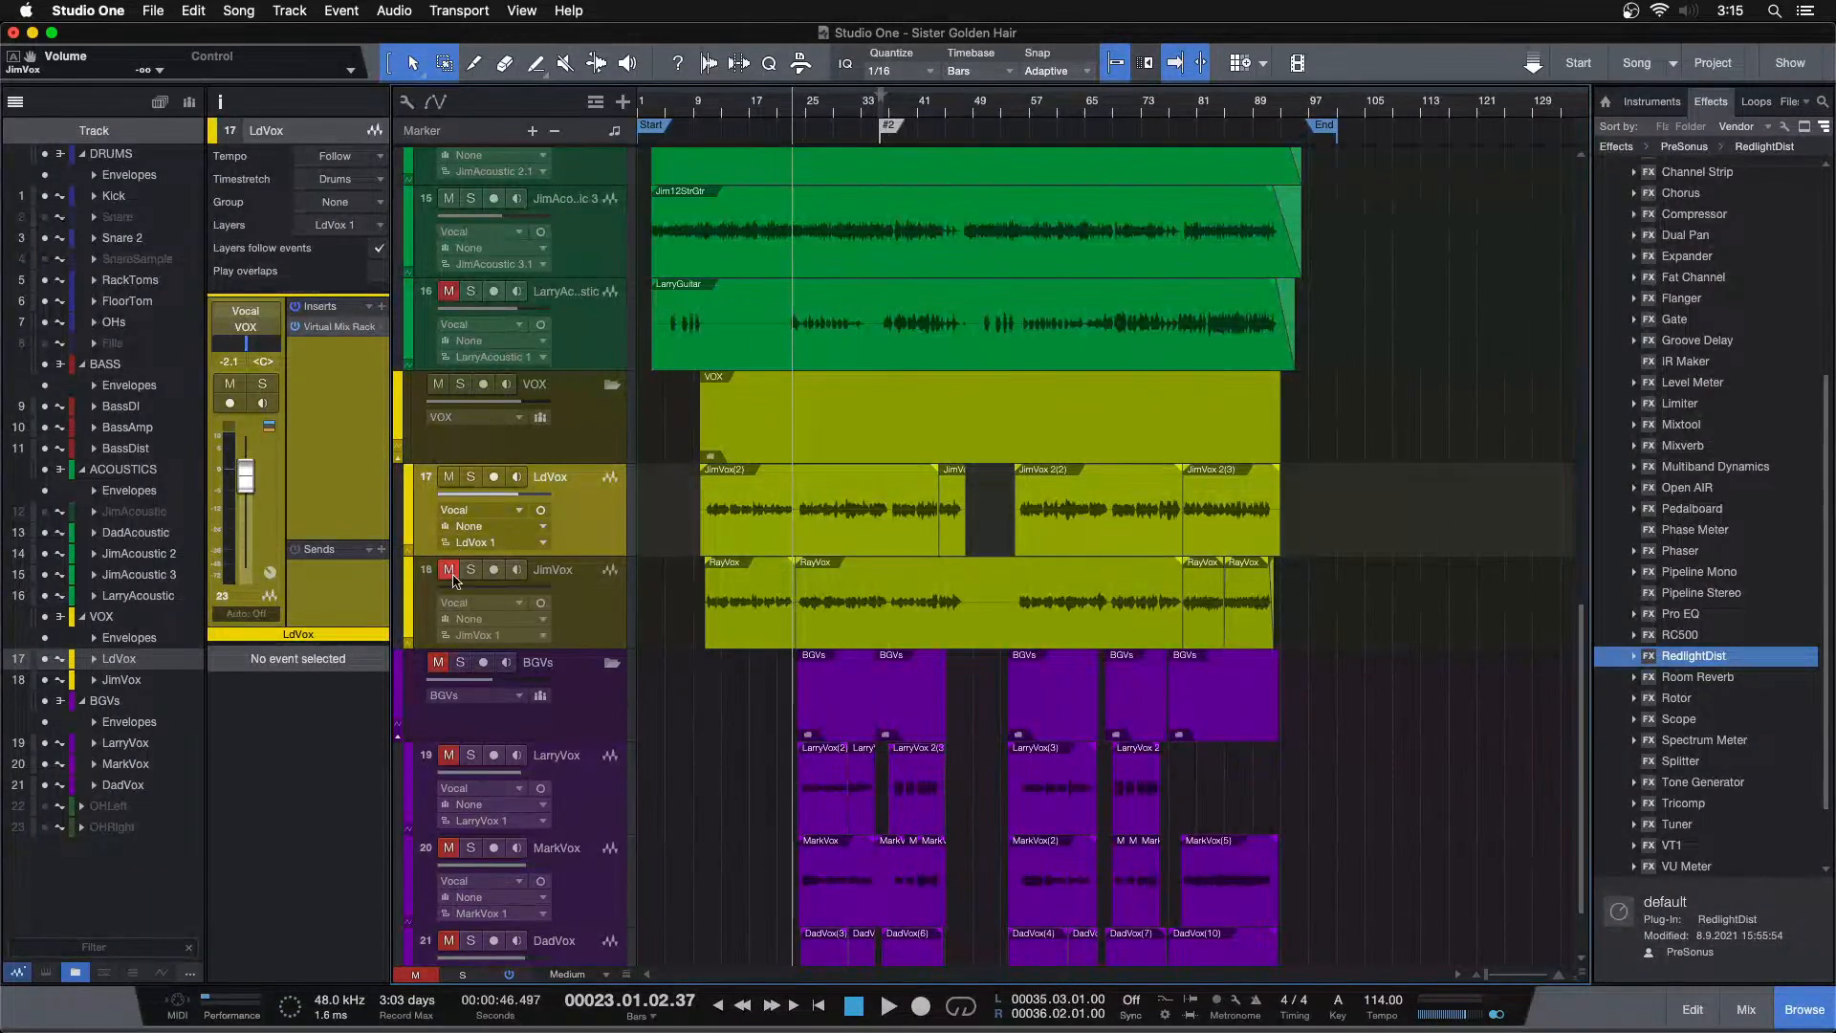
{"action": "left_click_drag", "start_coordinate": [532, 504], "coordinate": [387, 499]}
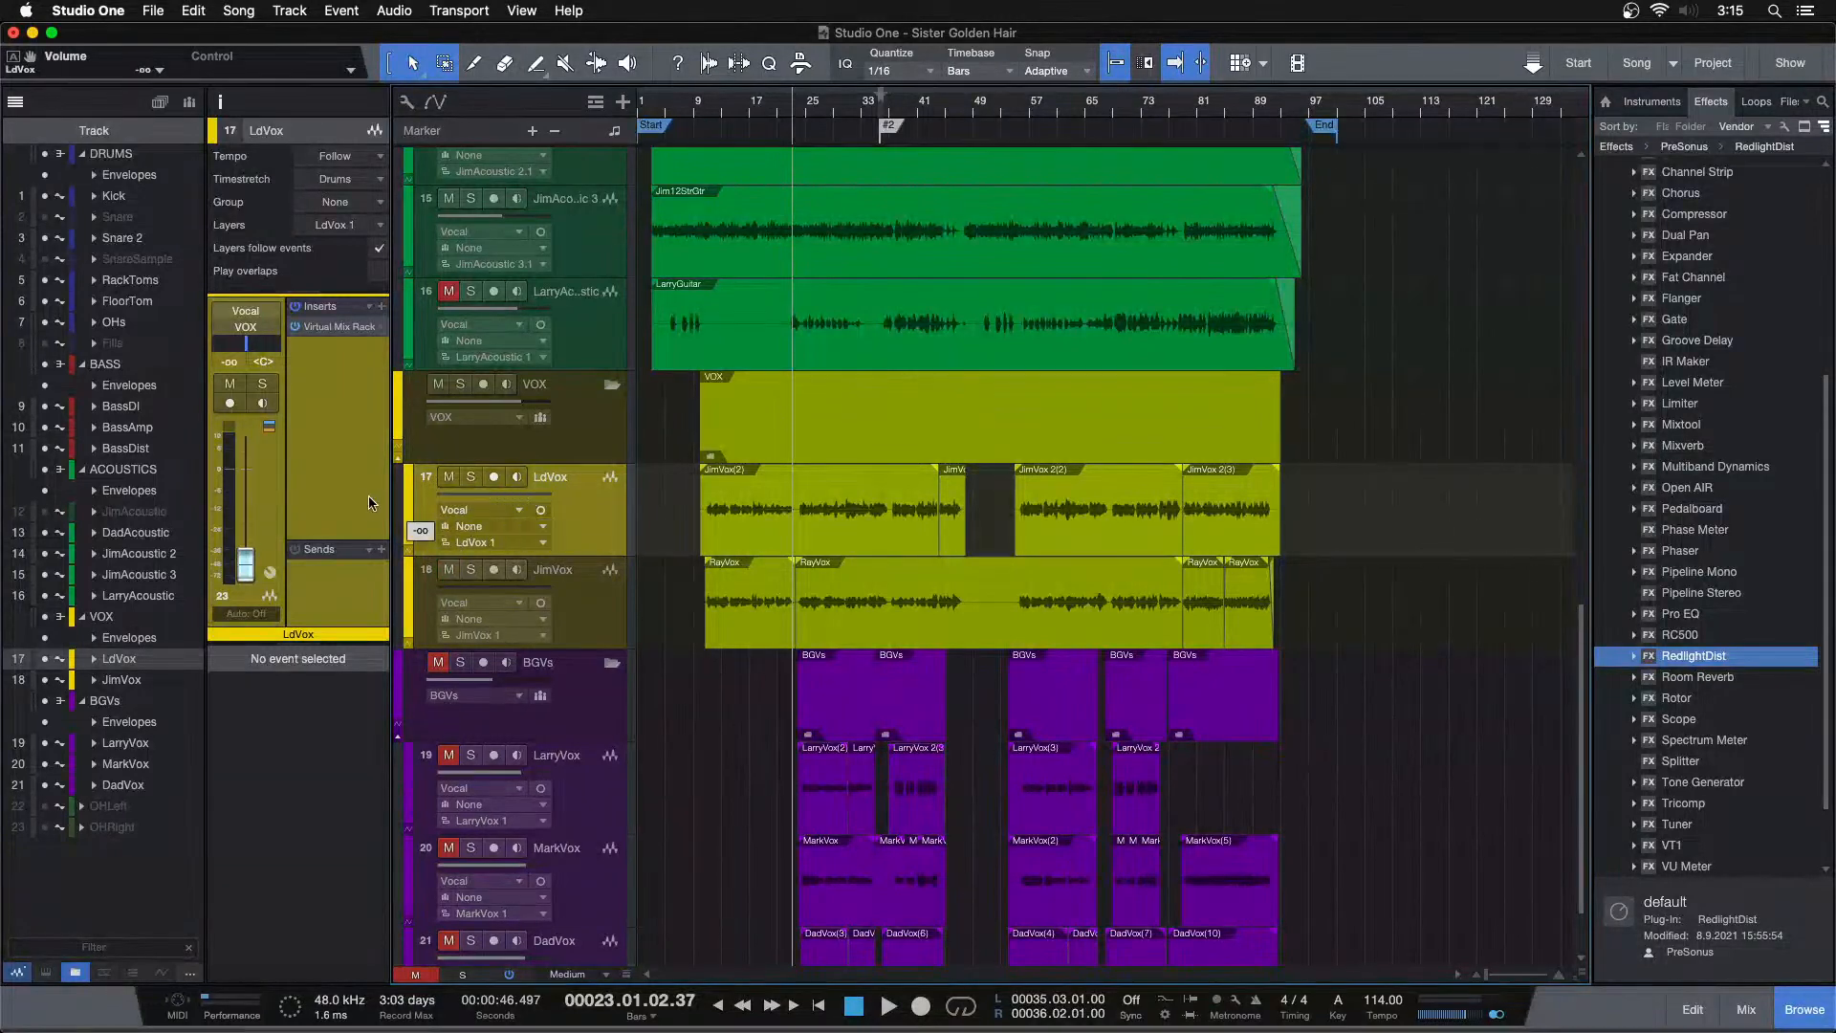
Play the song from about bar 25 to listen to the BGVs folder, then unsolo it
{"action": "scroll", "coordinate": [665, 746], "scroll_direction": "down", "scroll_amount": 1}
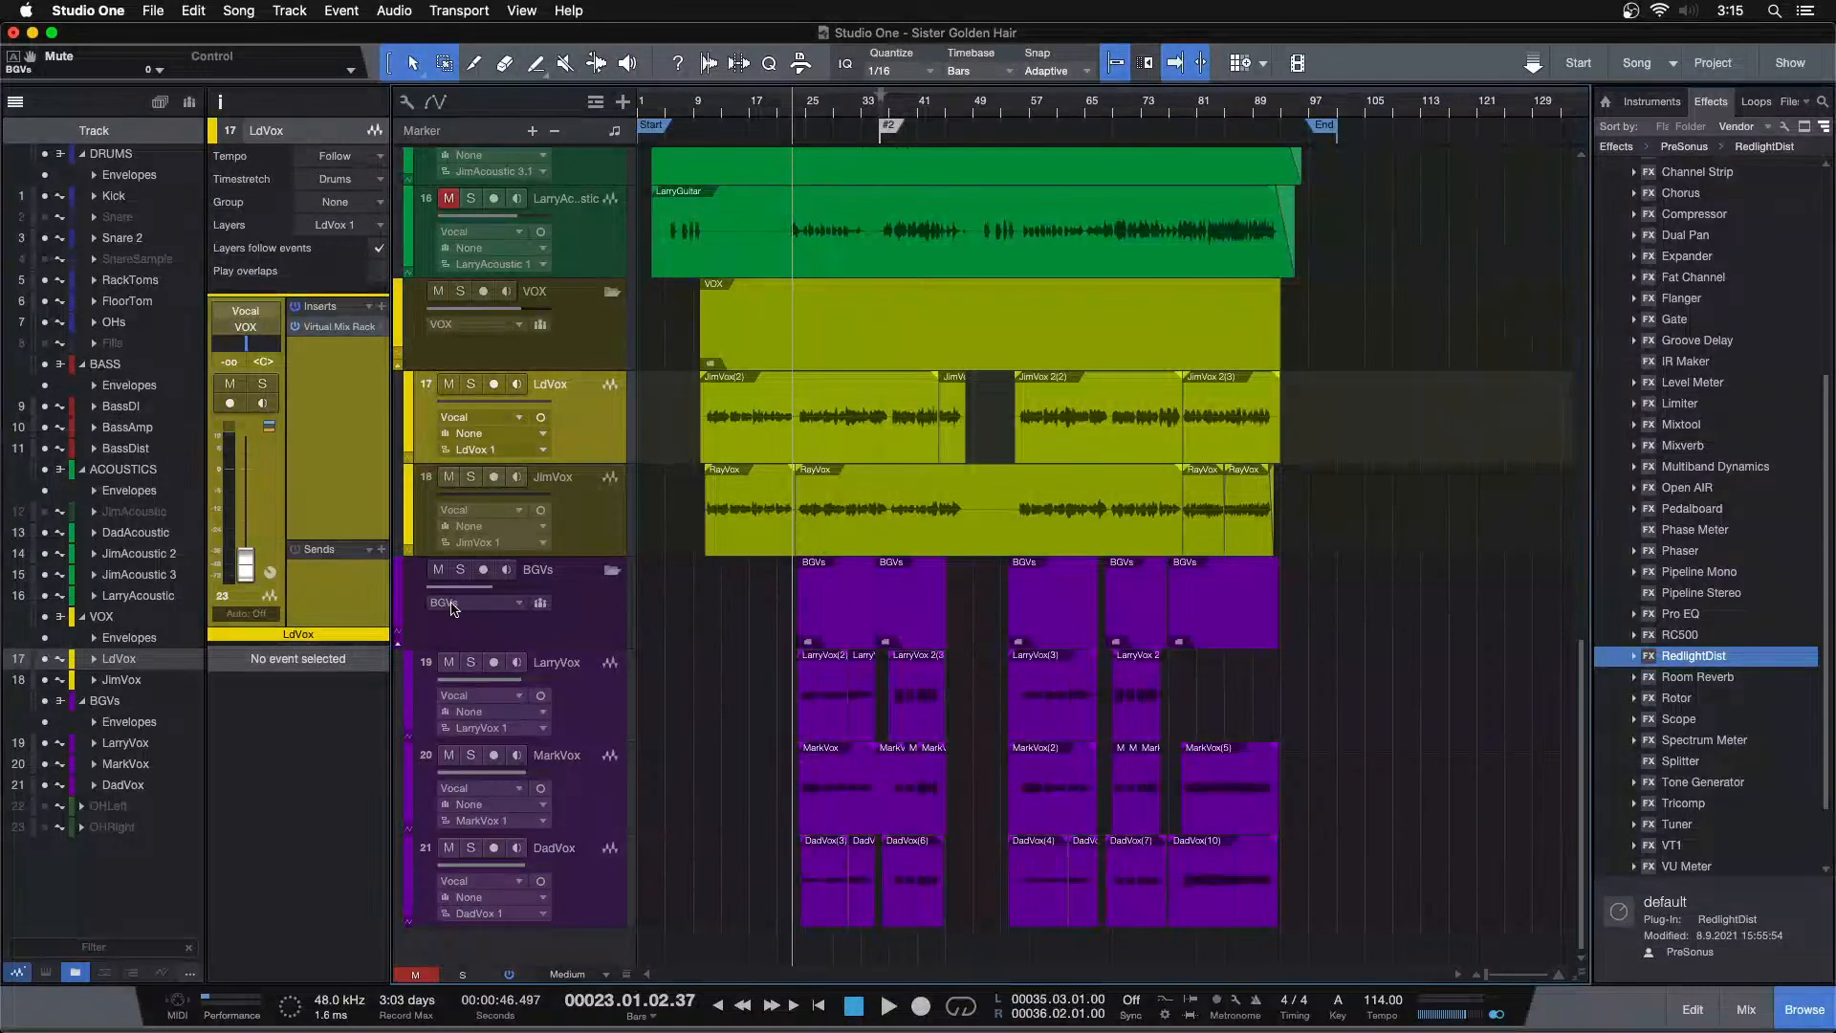
{"action": "left_click", "coordinate": [806, 110]}
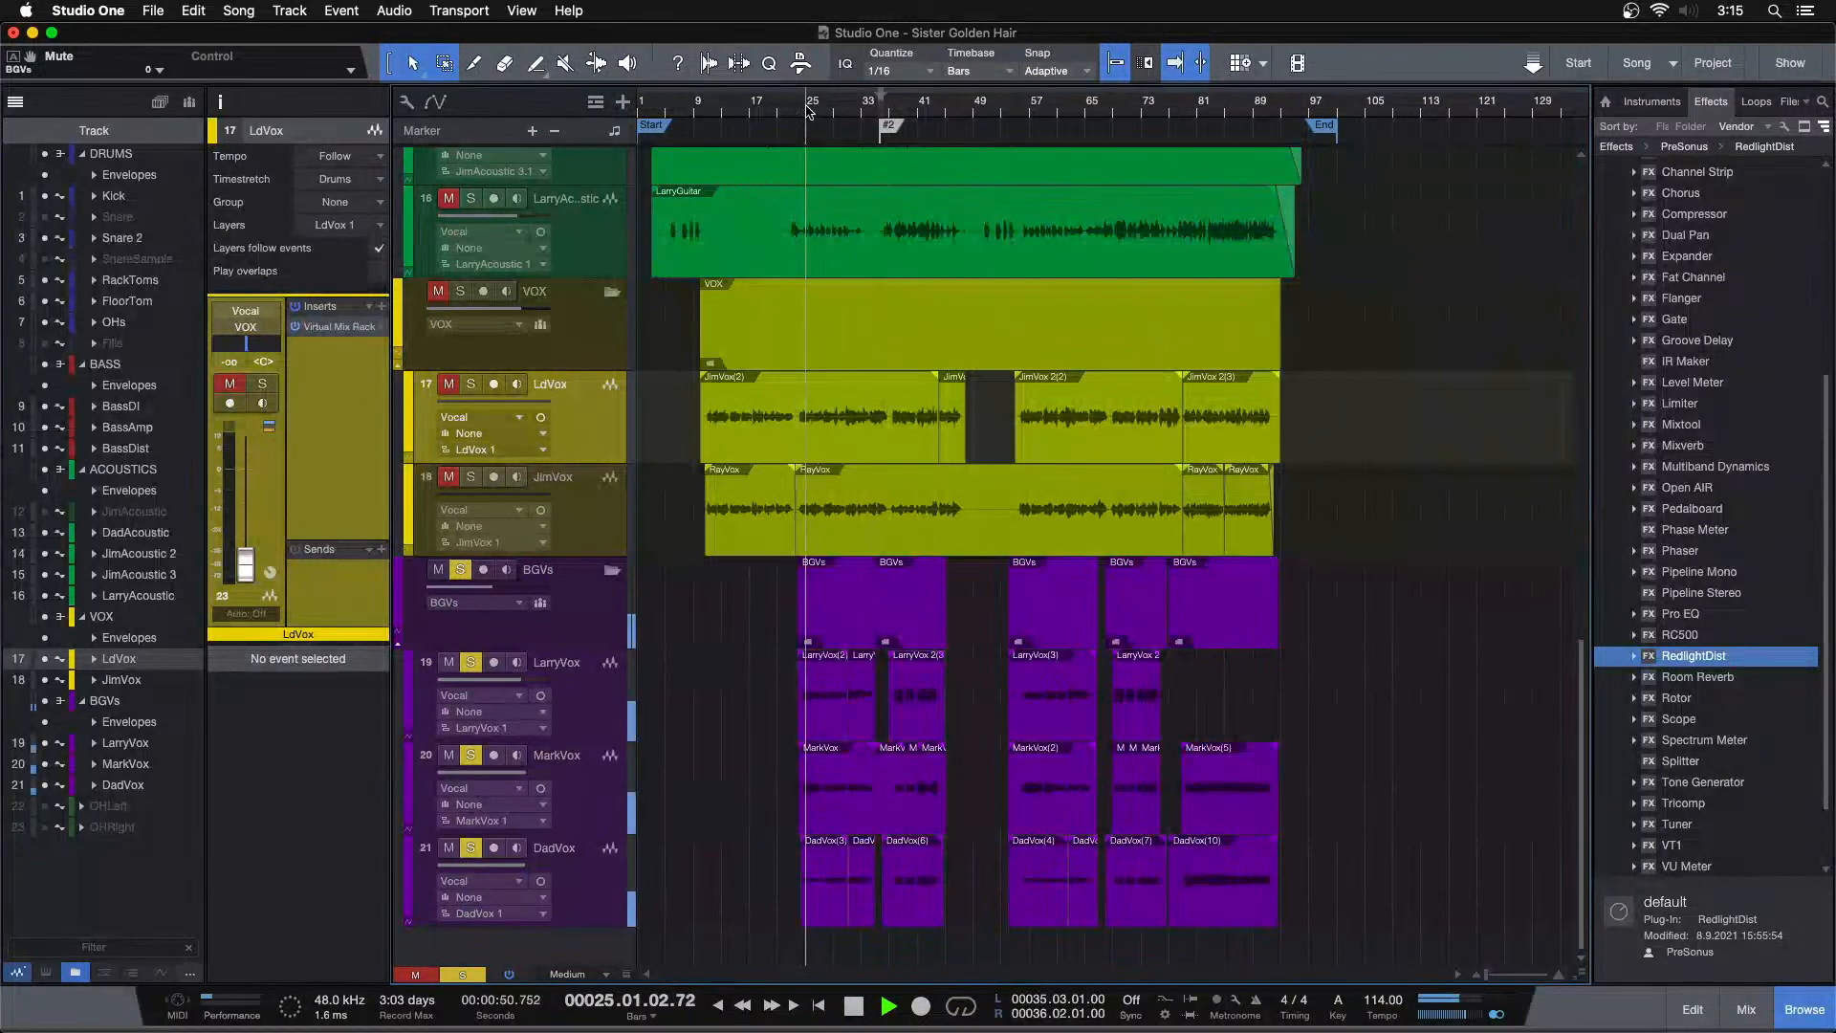
{"action": "left_click", "coordinate": [820, 110]}
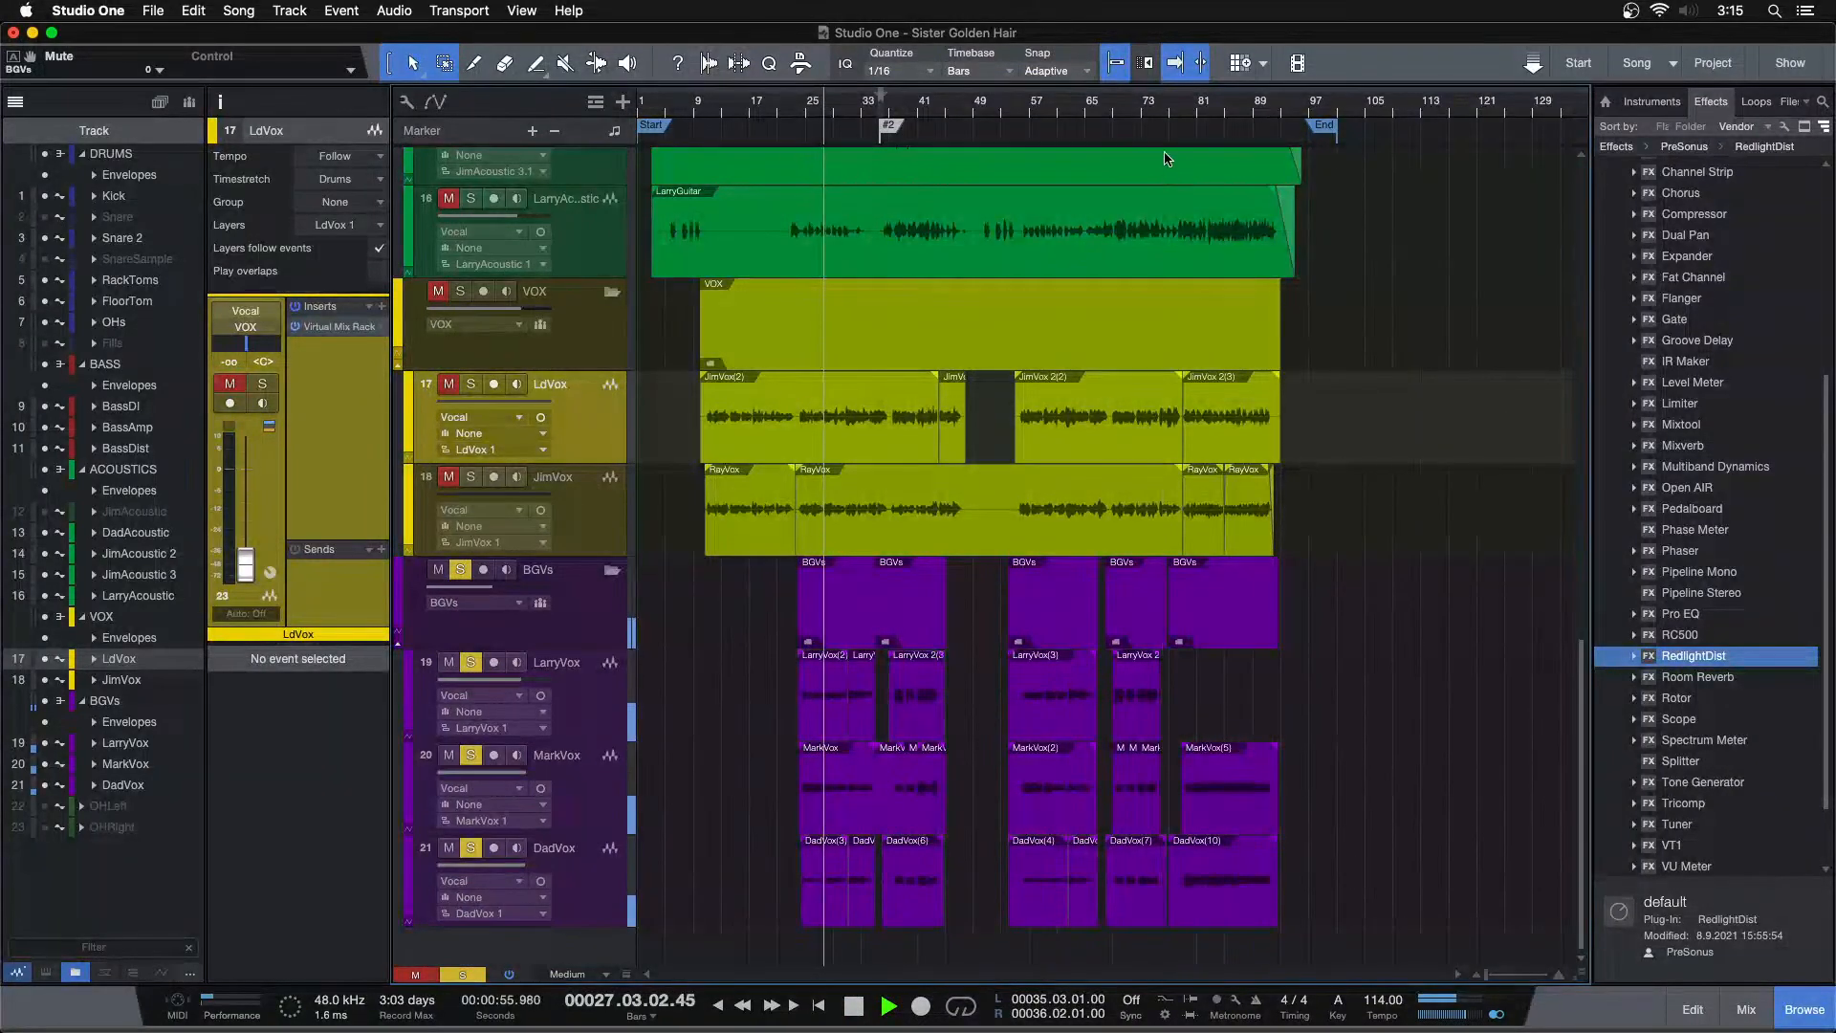
{"action": "scroll", "coordinate": [846, 115], "scroll_direction": "up", "scroll_amount": 5}
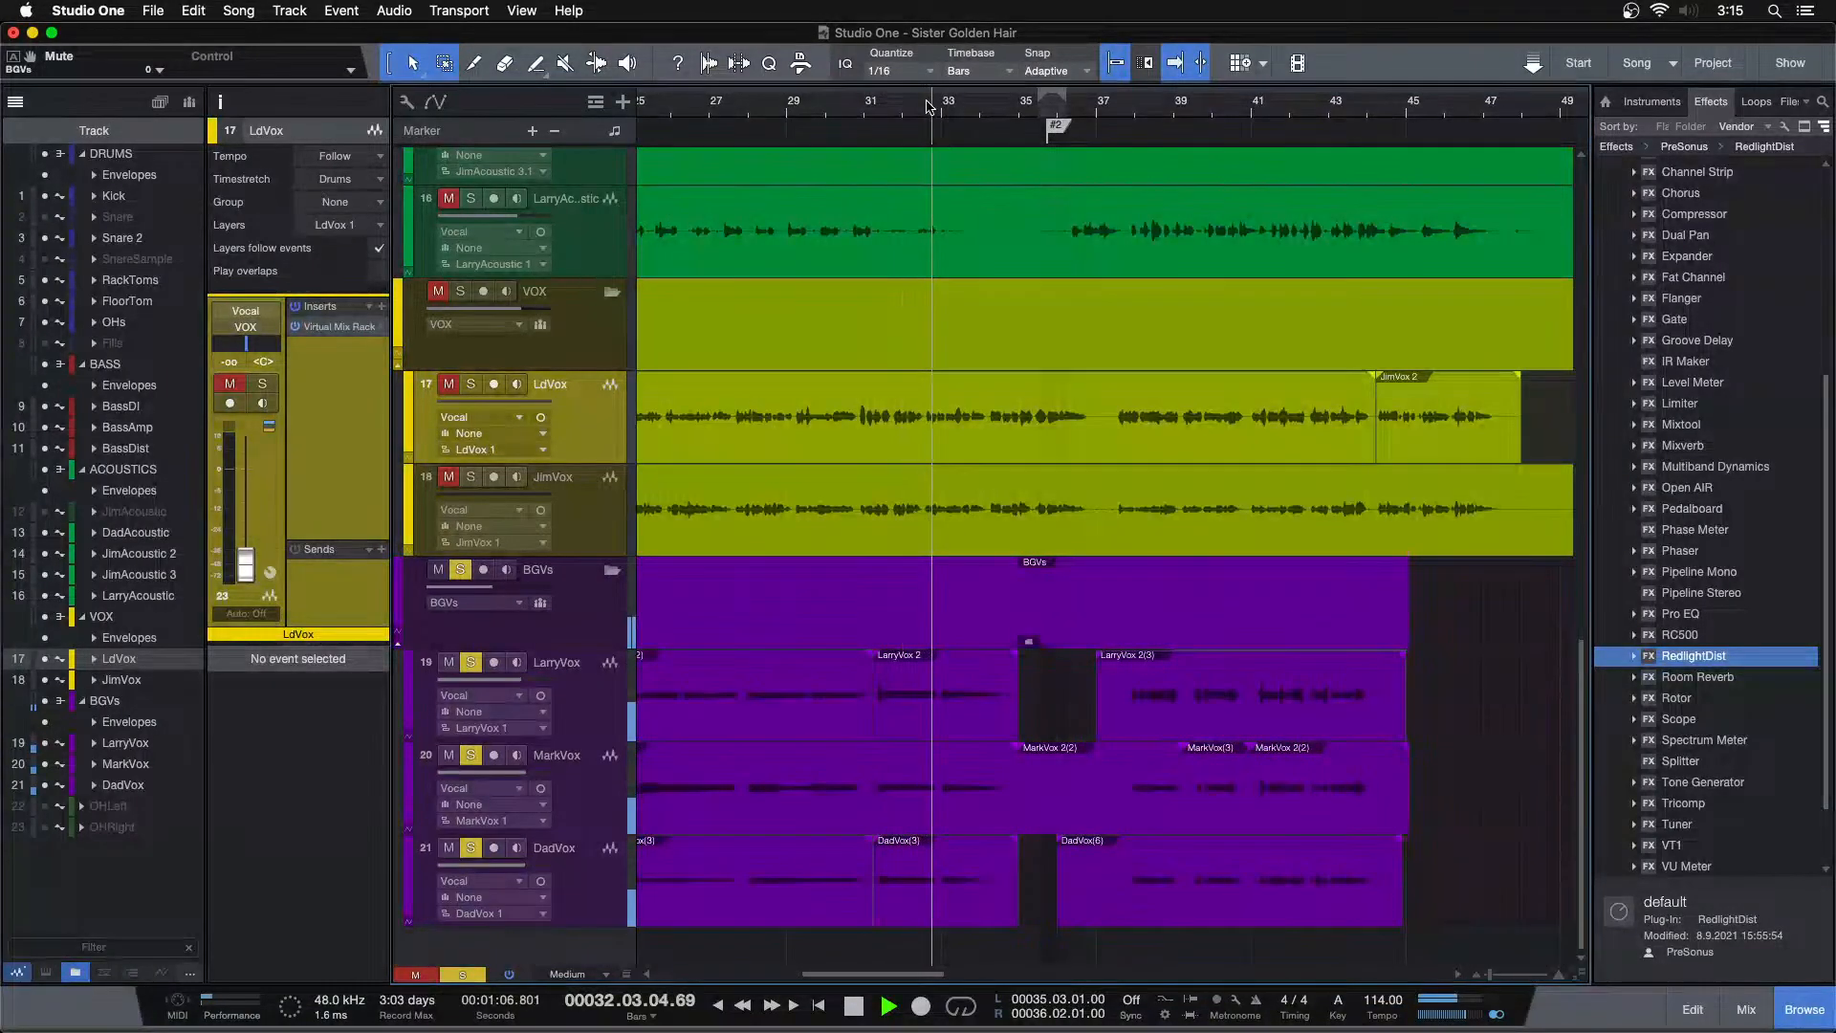
{"action": "key", "text": "space"}
{"action": "left_click", "coordinate": [460, 570]}
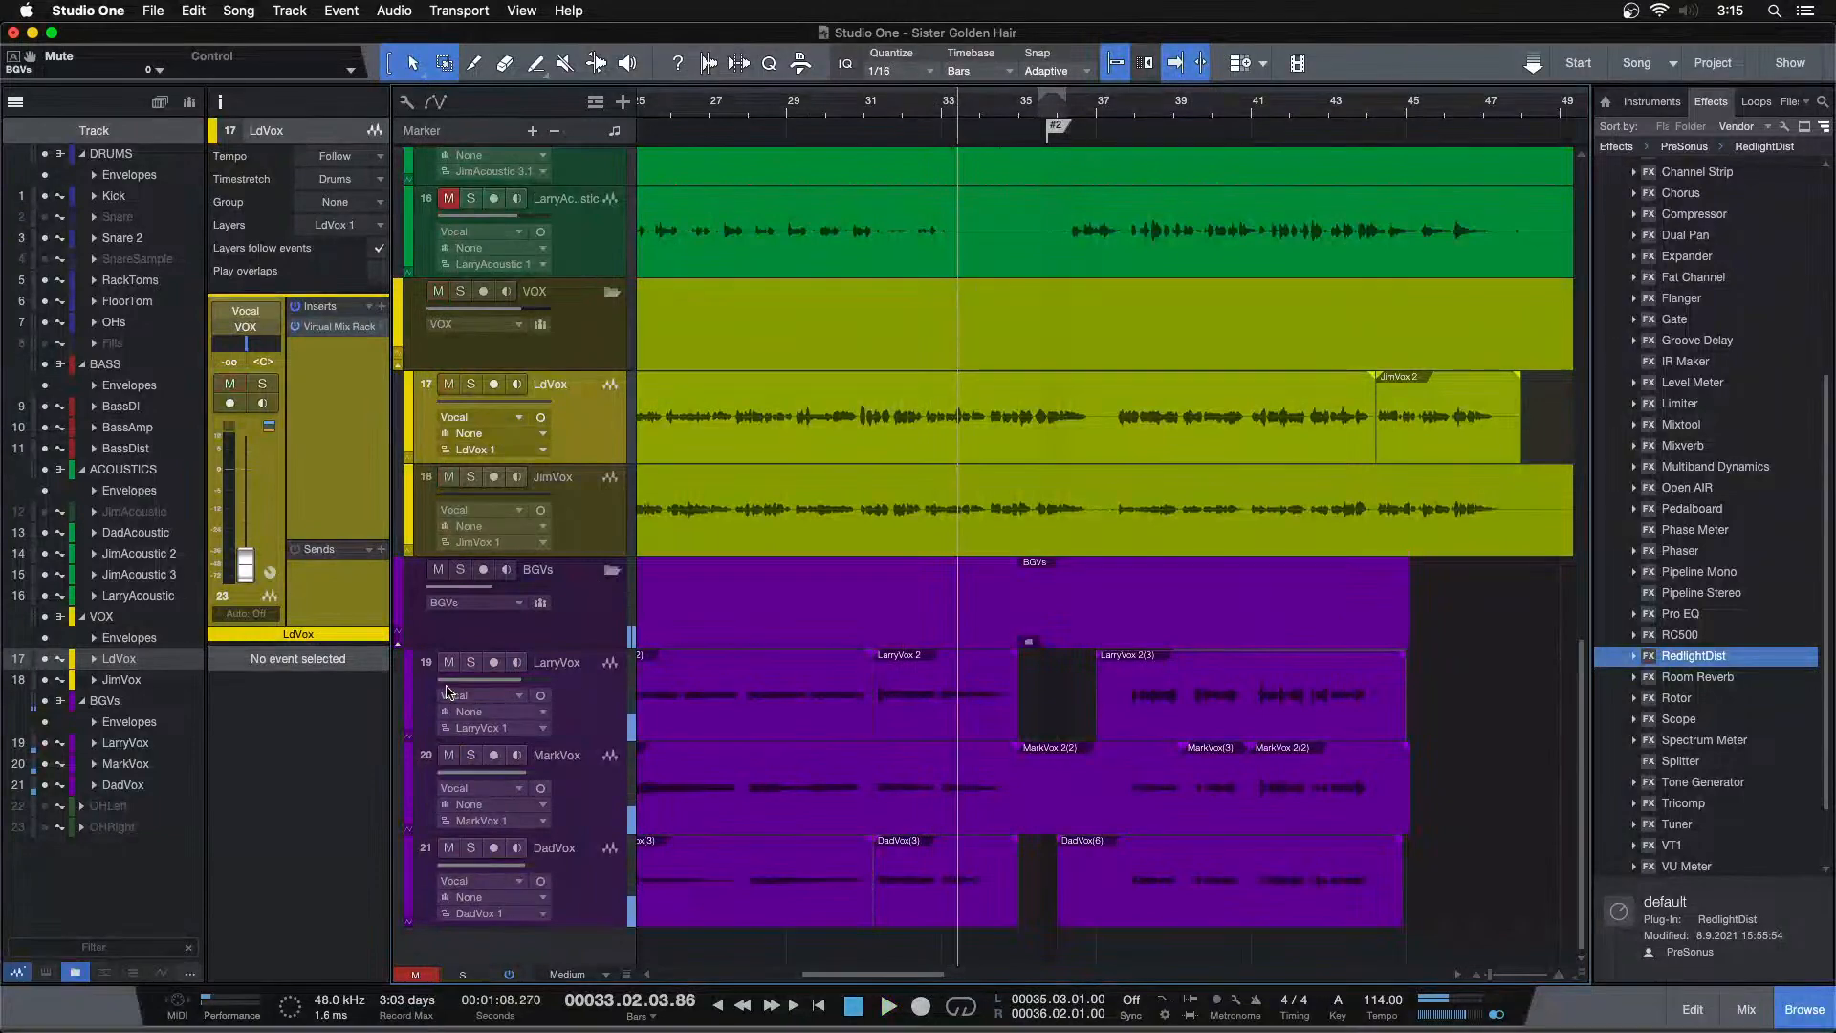
Pull the BGVs bus fader fully down in the mixer
{"action": "key", "text": "F3"}
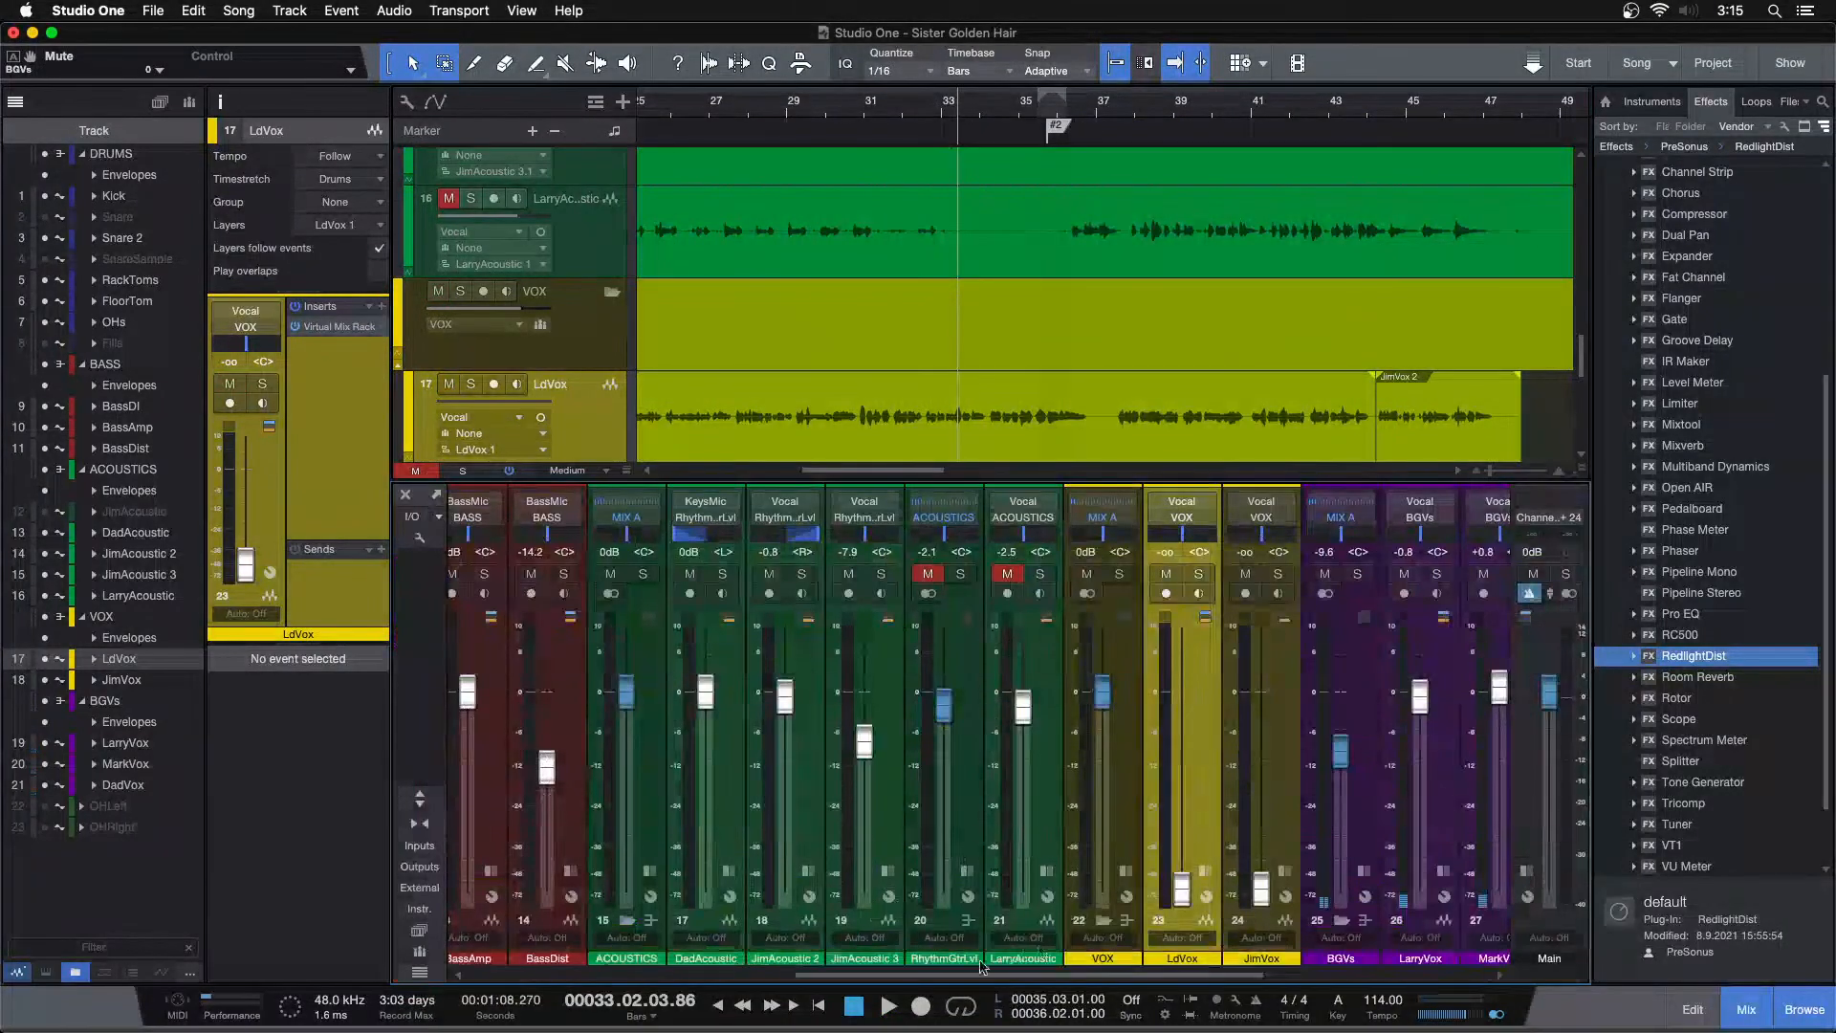
{"action": "left_click_drag", "start_coordinate": [966, 976], "coordinate": [1208, 978]}
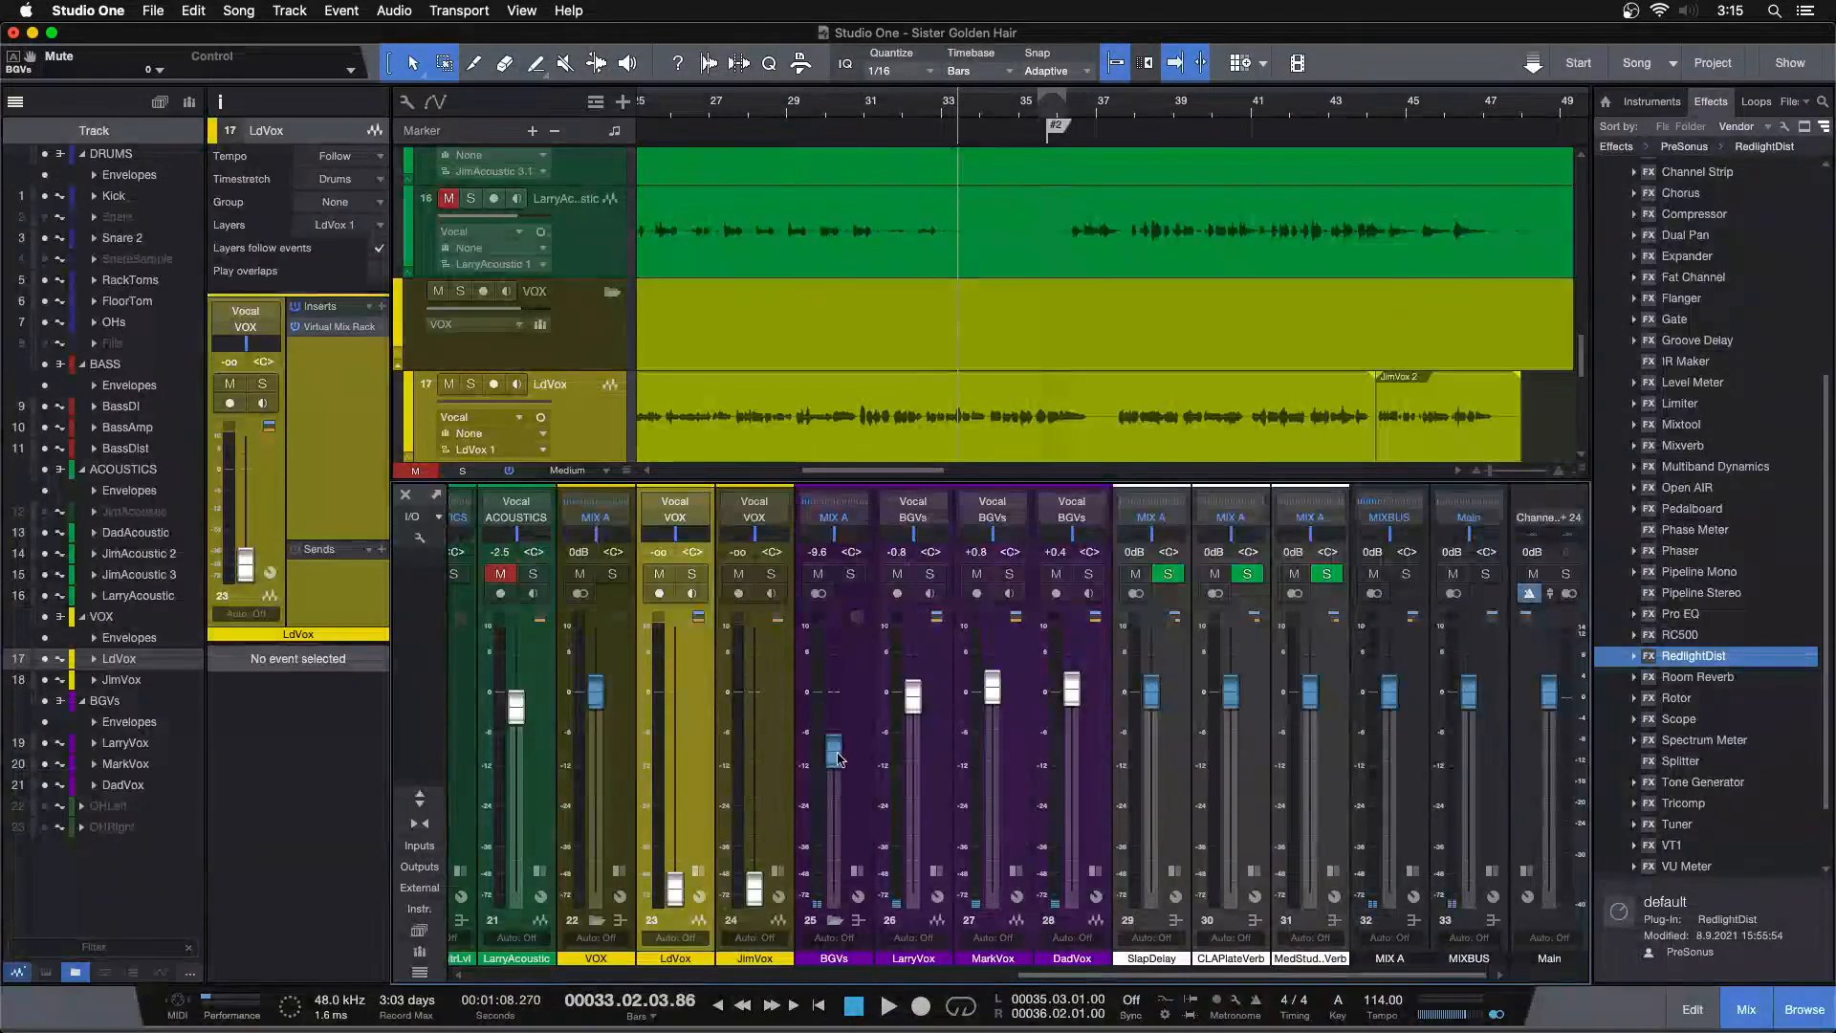
{"action": "left_click", "coordinate": [843, 765]}
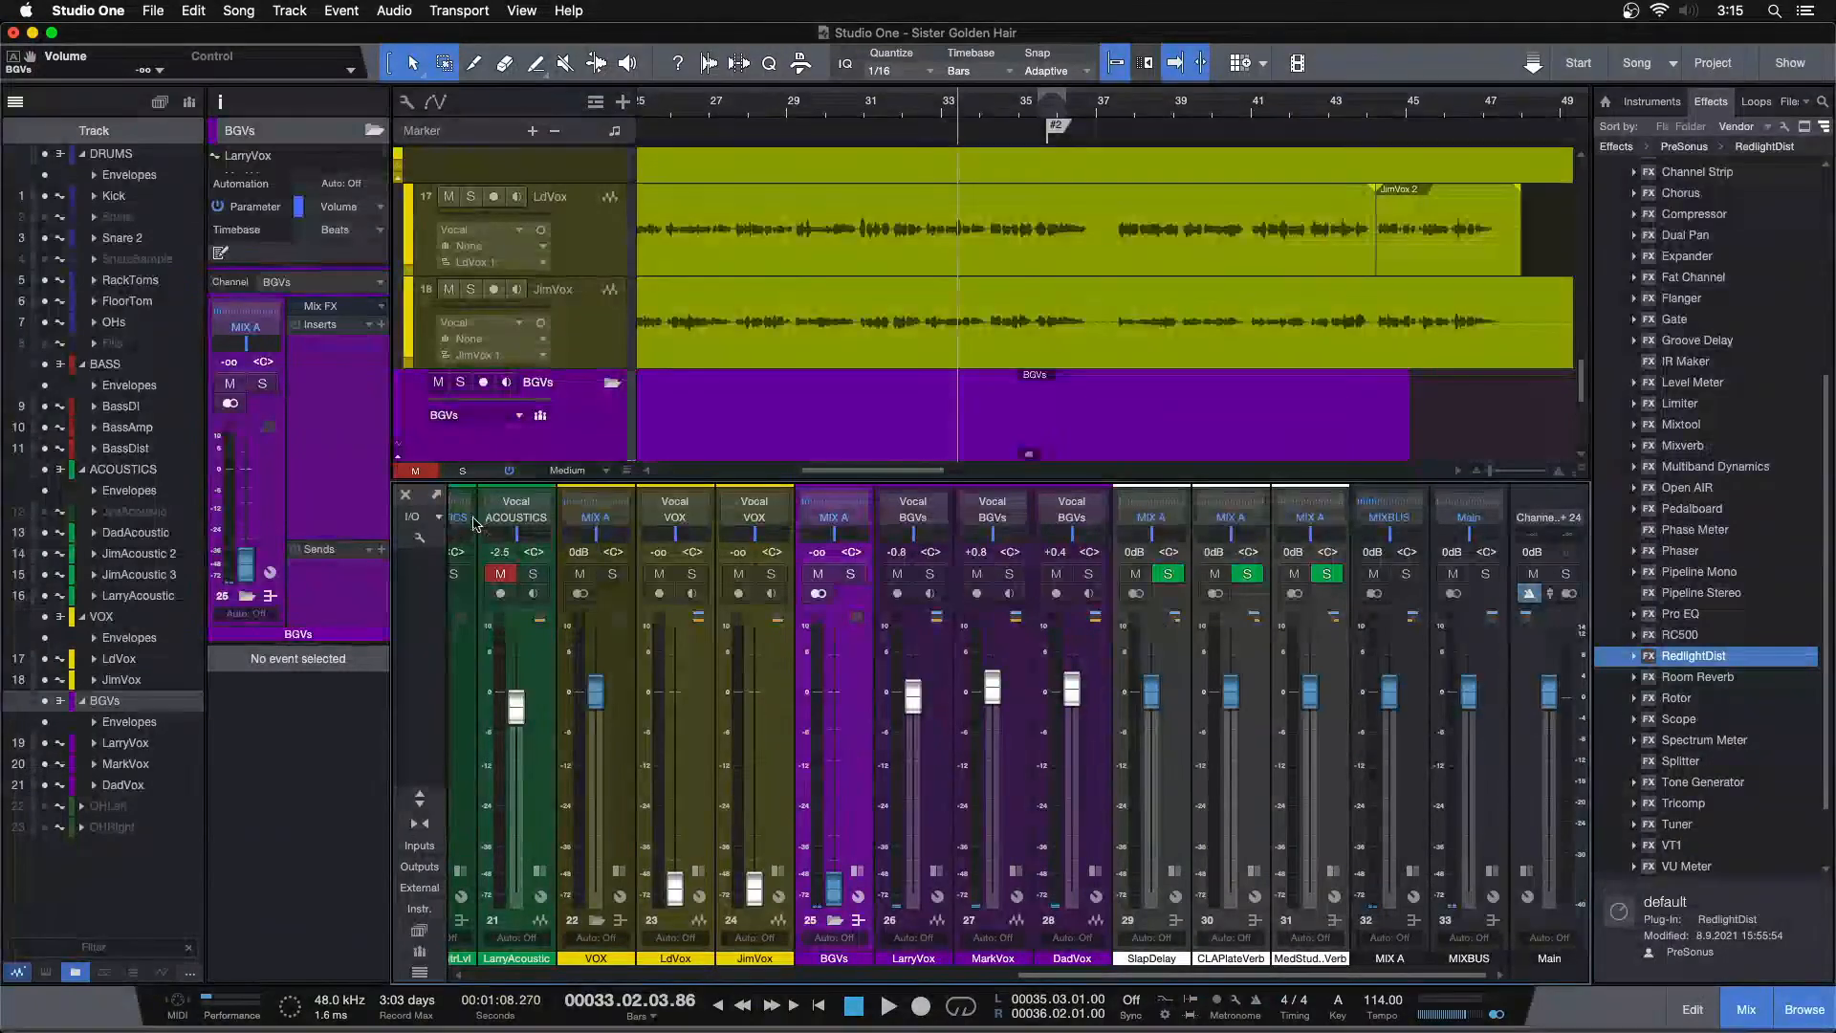
{"action": "key", "text": "F3"}
Solo the DRUMS folder and play from about bar 5
{"action": "left_click_drag", "start_coordinate": [857, 105], "coordinate": [1214, 8]}
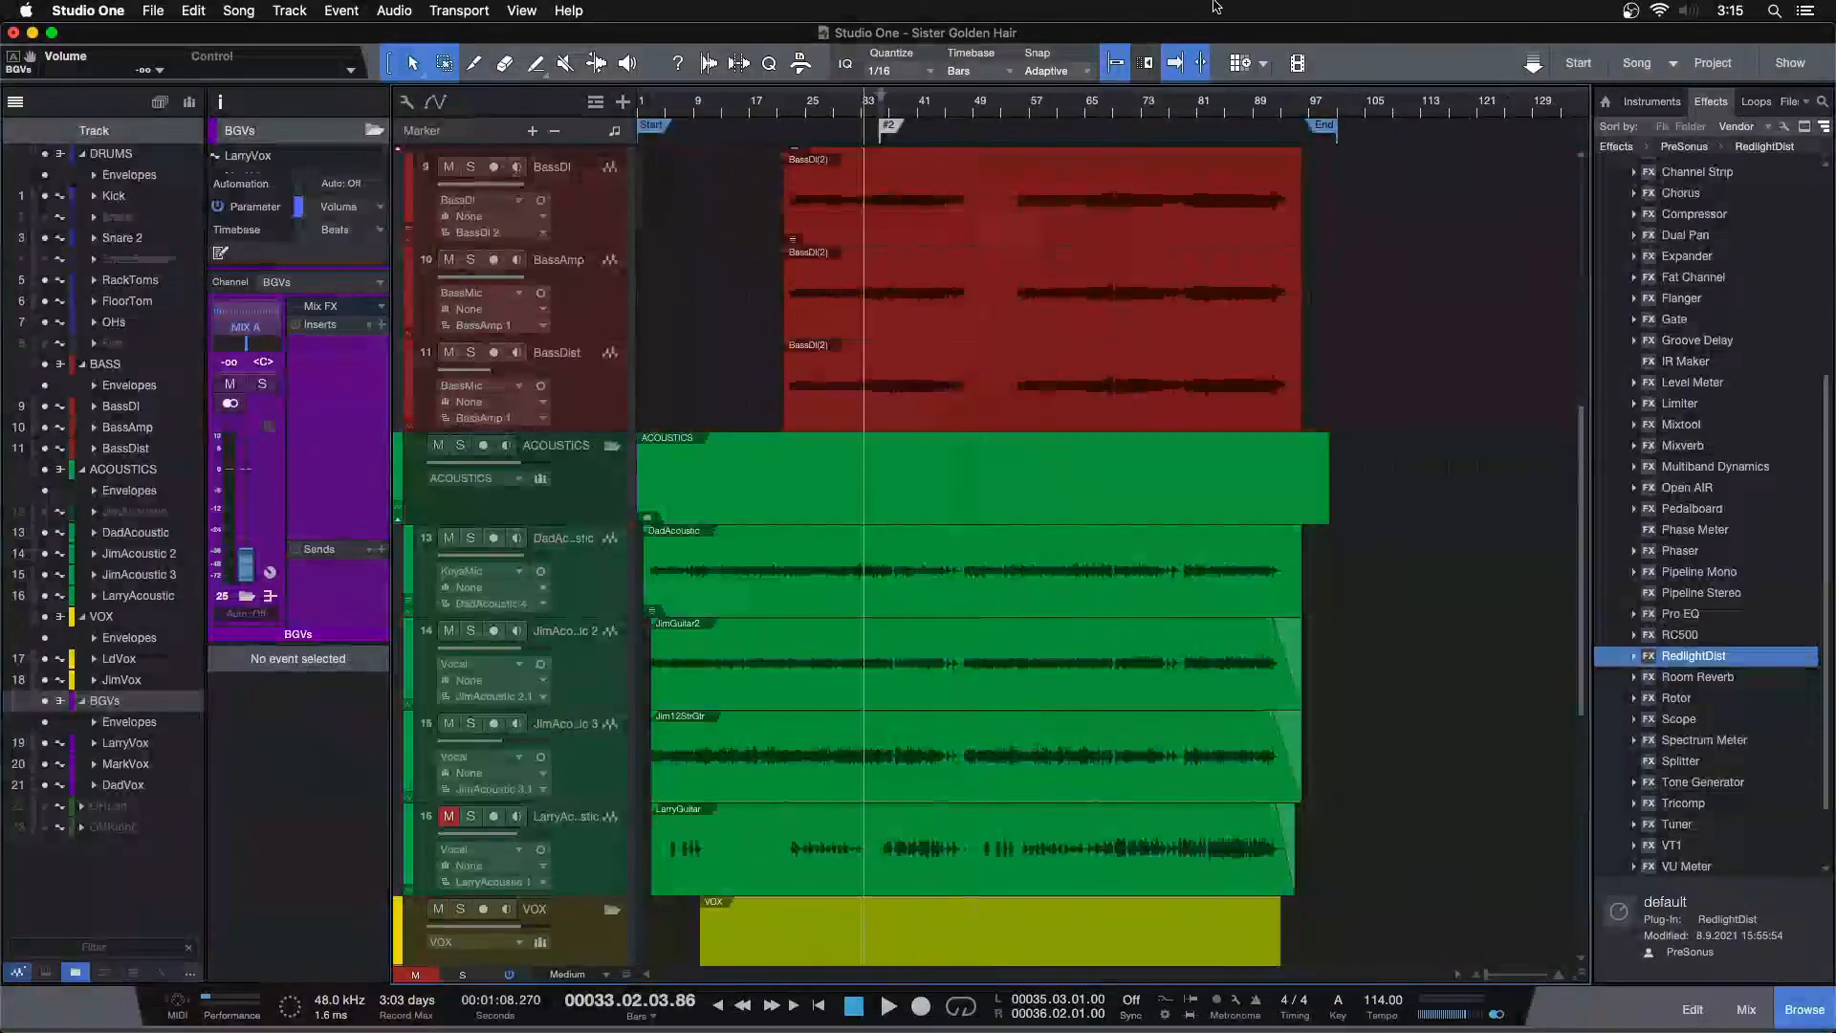
{"action": "scroll", "coordinate": [1018, 947], "scroll_direction": "up", "scroll_amount": 4}
{"action": "scroll", "coordinate": [1016, 797], "scroll_direction": "up", "scroll_amount": 3}
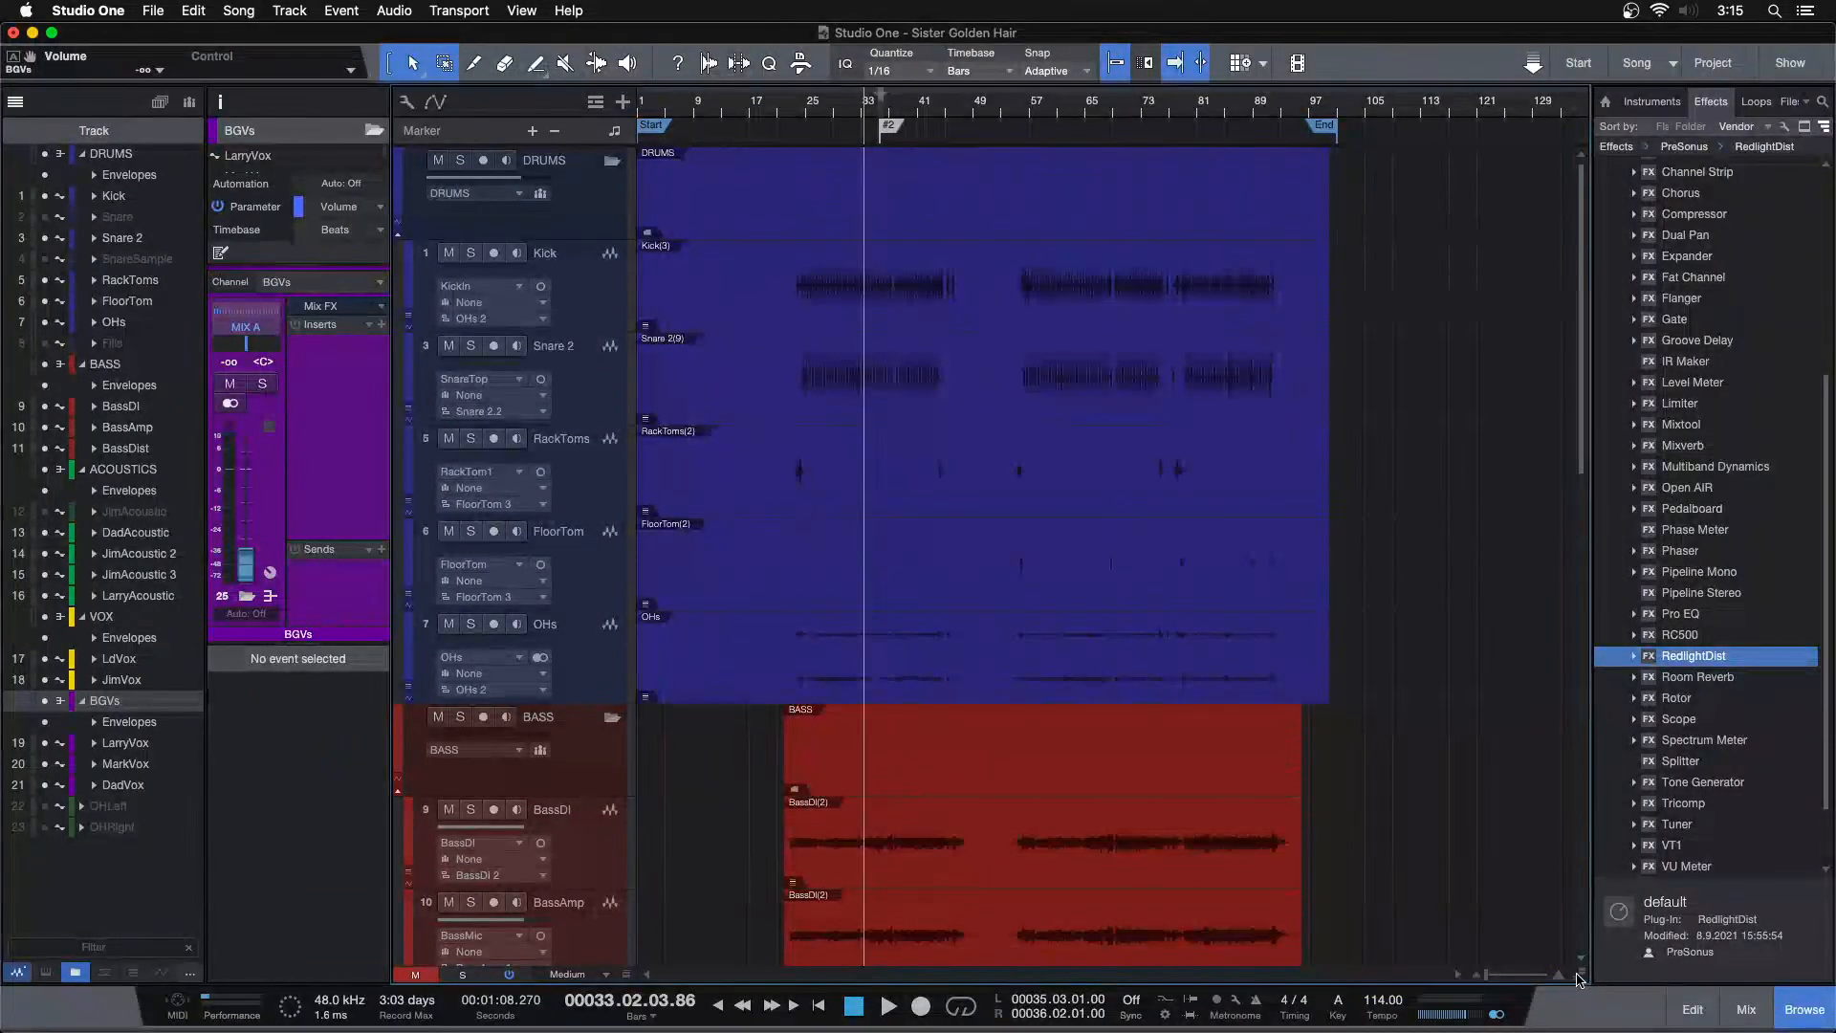
{"action": "left_click", "coordinate": [460, 159]}
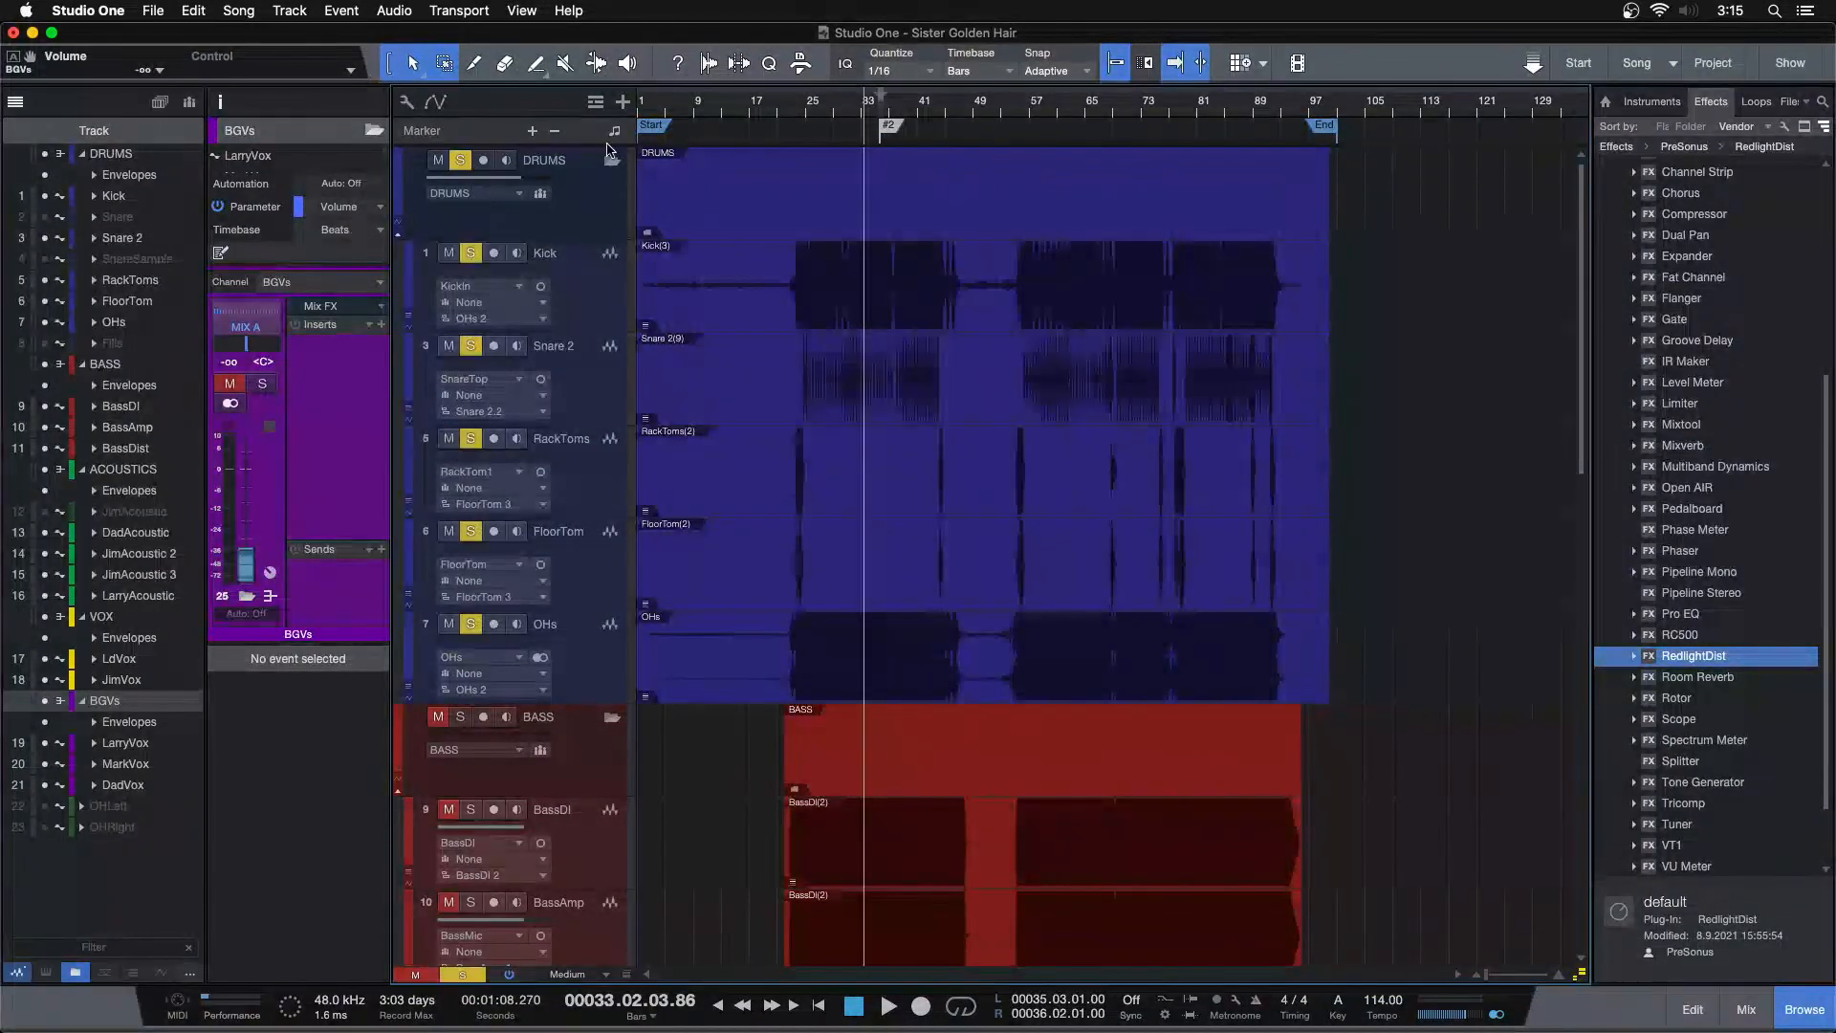
{"action": "left_click", "coordinate": [698, 106]}
{"action": "key", "text": "space"}
{"action": "left_click_drag", "start_coordinate": [727, 107], "coordinate": [941, 135]}
Reset the drum channel faders in the mixer to 0 dB
{"action": "key", "text": "F3"}
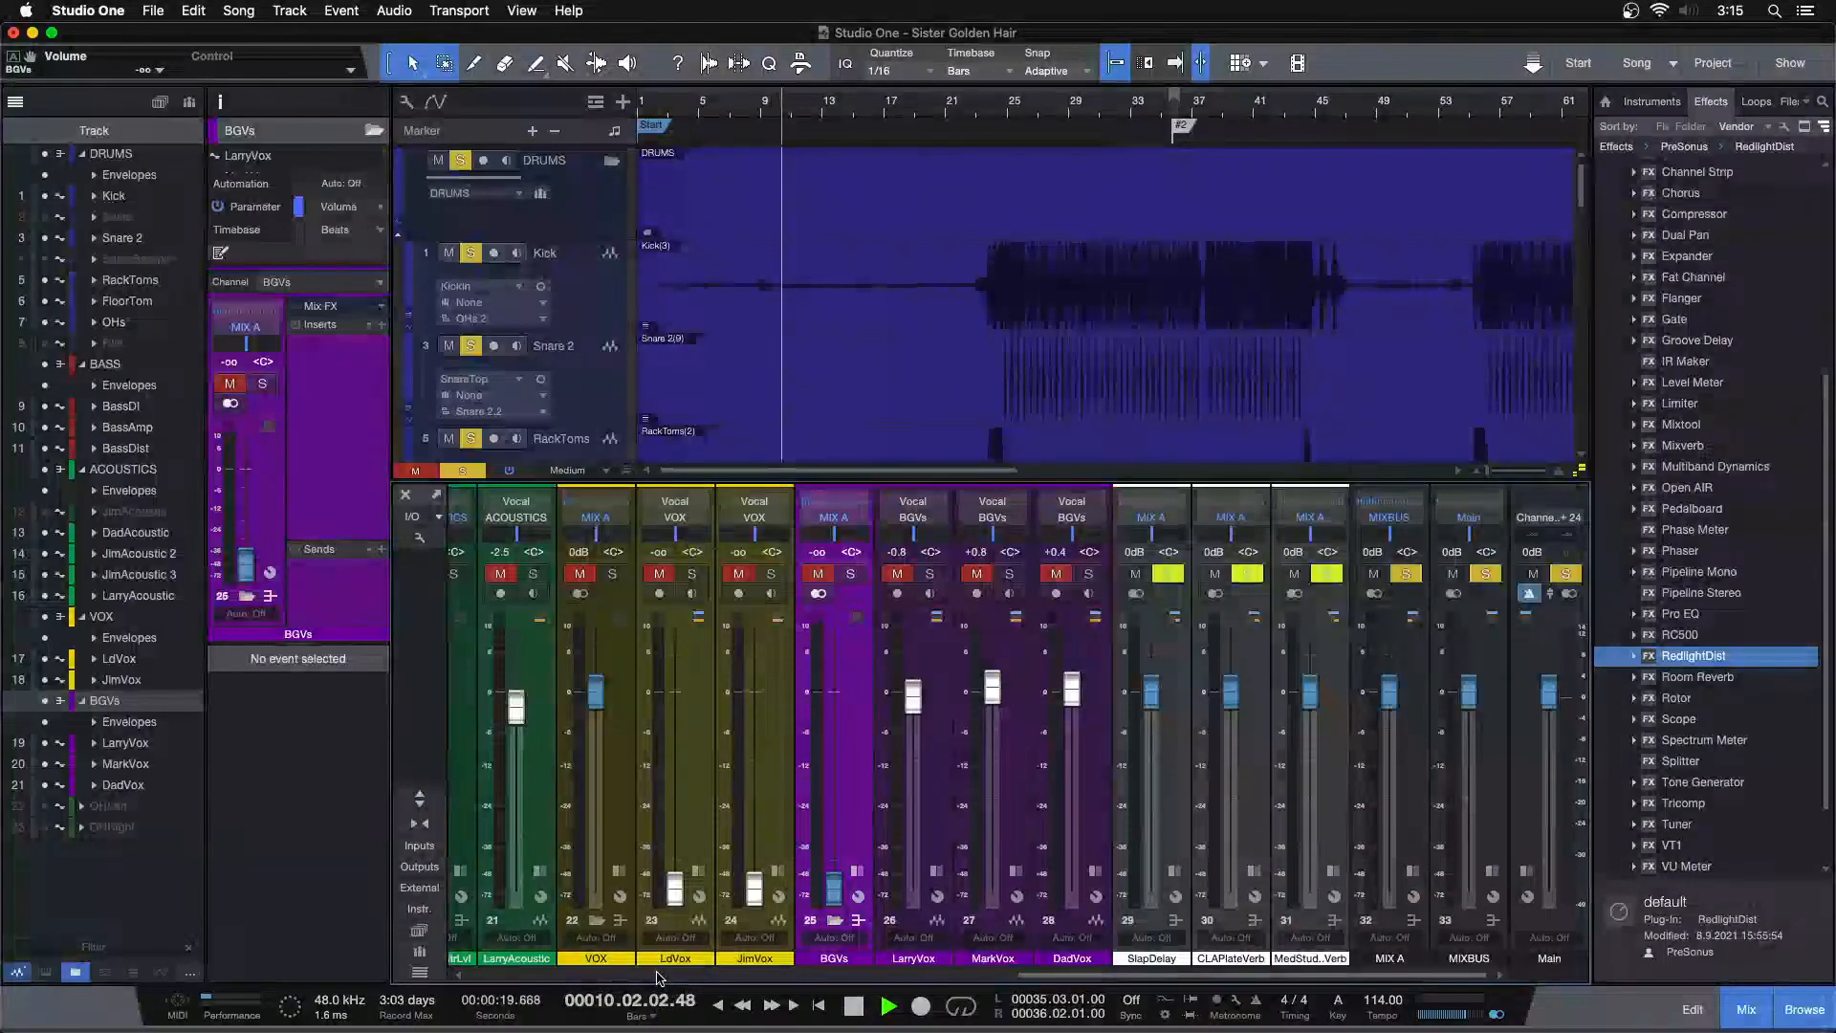
{"action": "scroll", "coordinate": [657, 978], "scroll_direction": "left", "scroll_amount": 8}
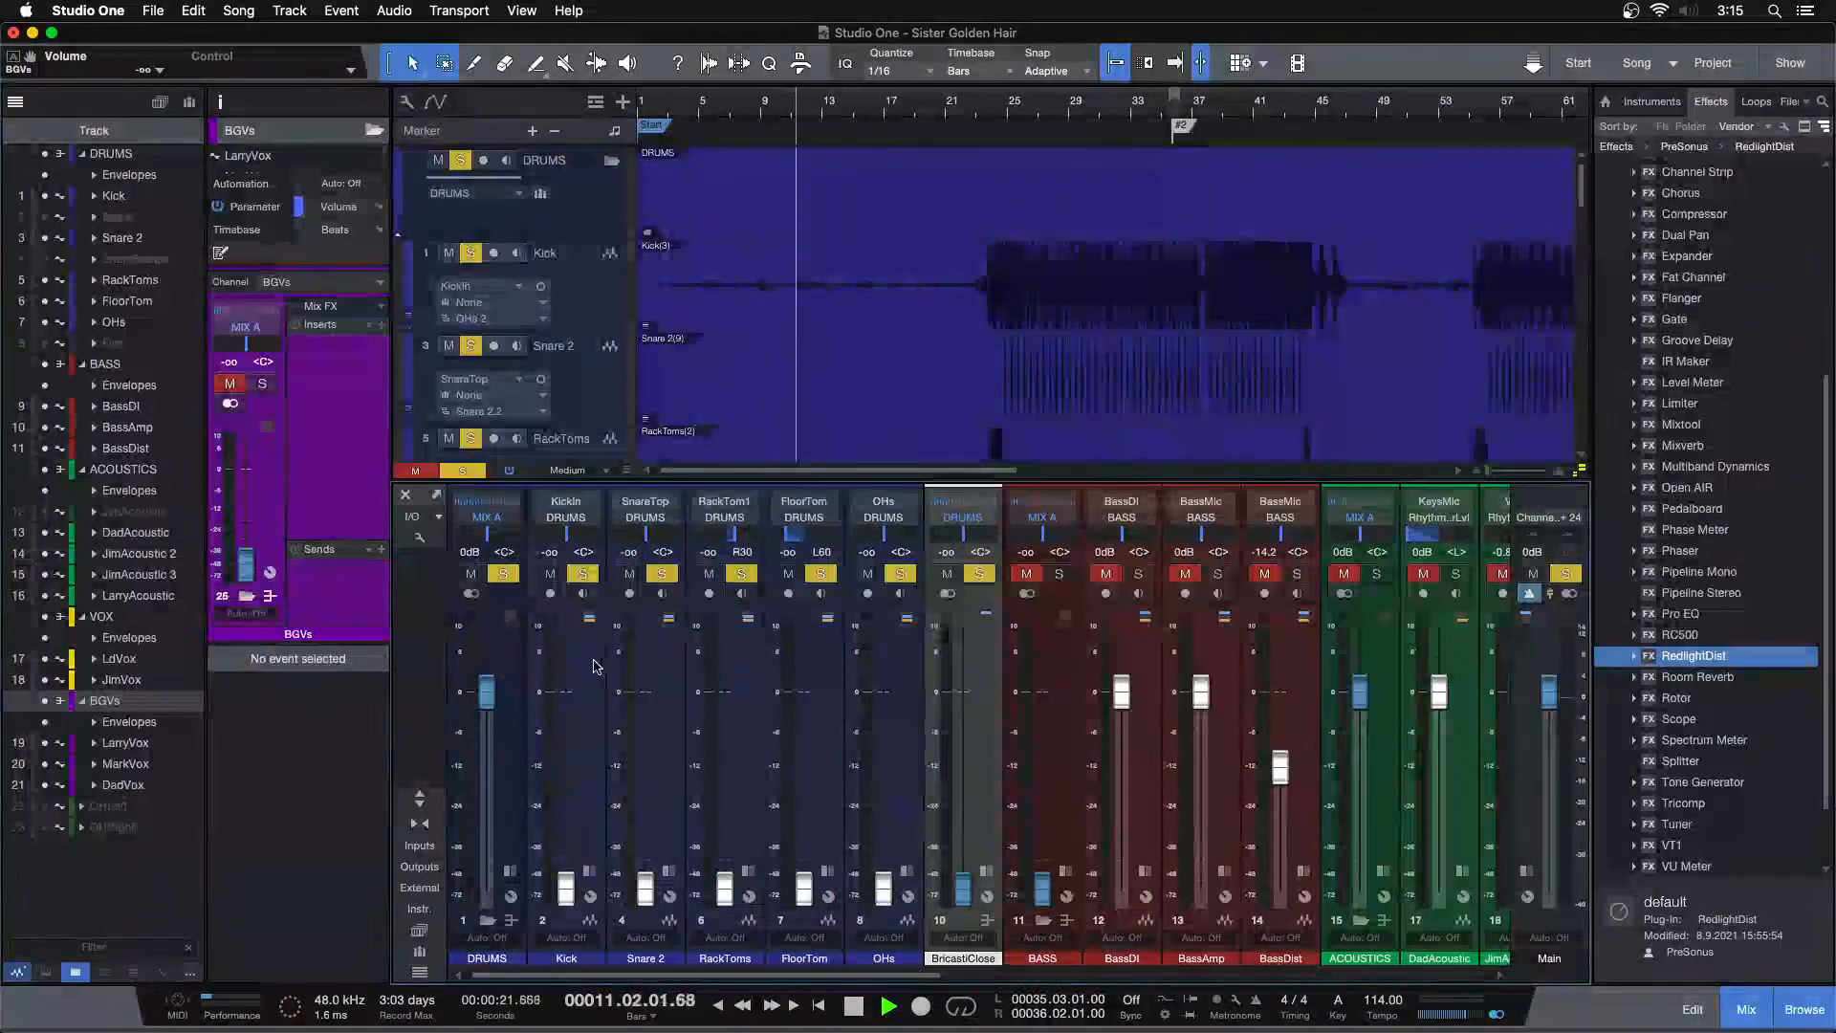
{"action": "left_click", "coordinate": [594, 666]}
{"action": "left_click", "coordinate": [916, 677], "text": "shift"}
{"action": "left_click", "coordinate": [805, 891], "text": "super"}
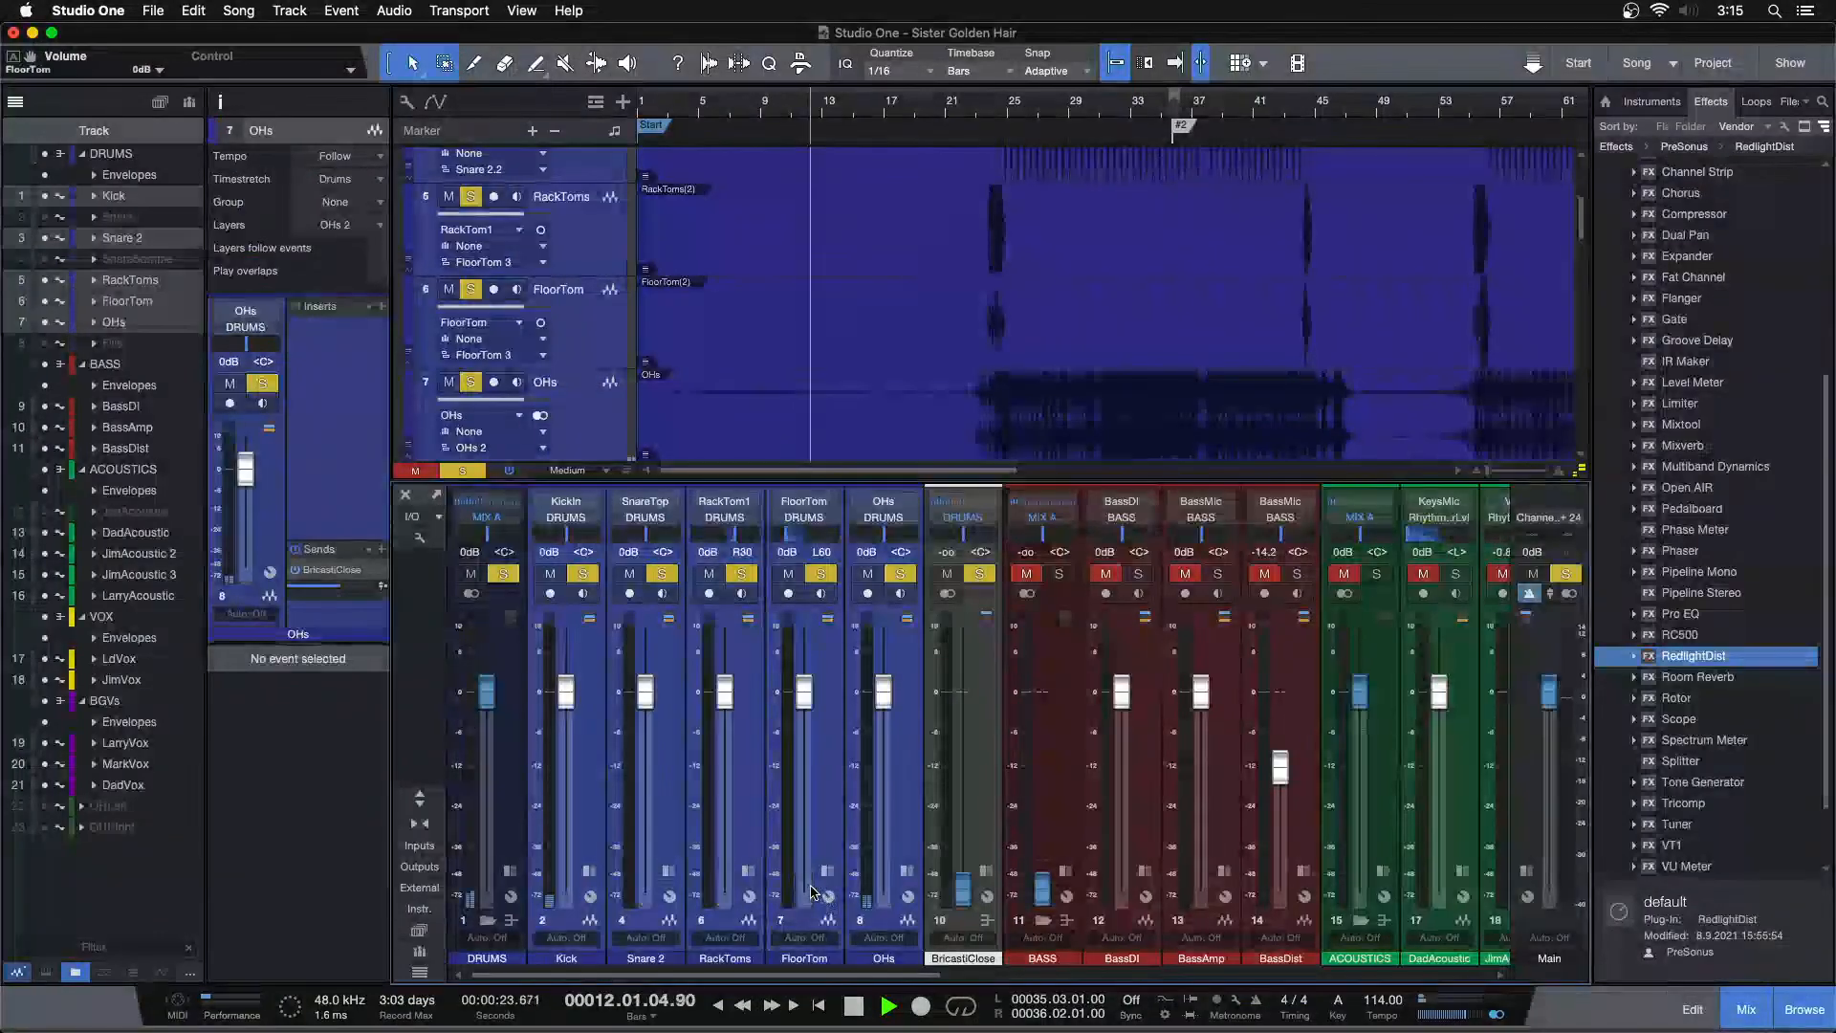
{"action": "key", "text": "F3"}
Select all drum events and trim their starts to about bar 22.4
{"action": "left_click", "coordinate": [653, 108]}
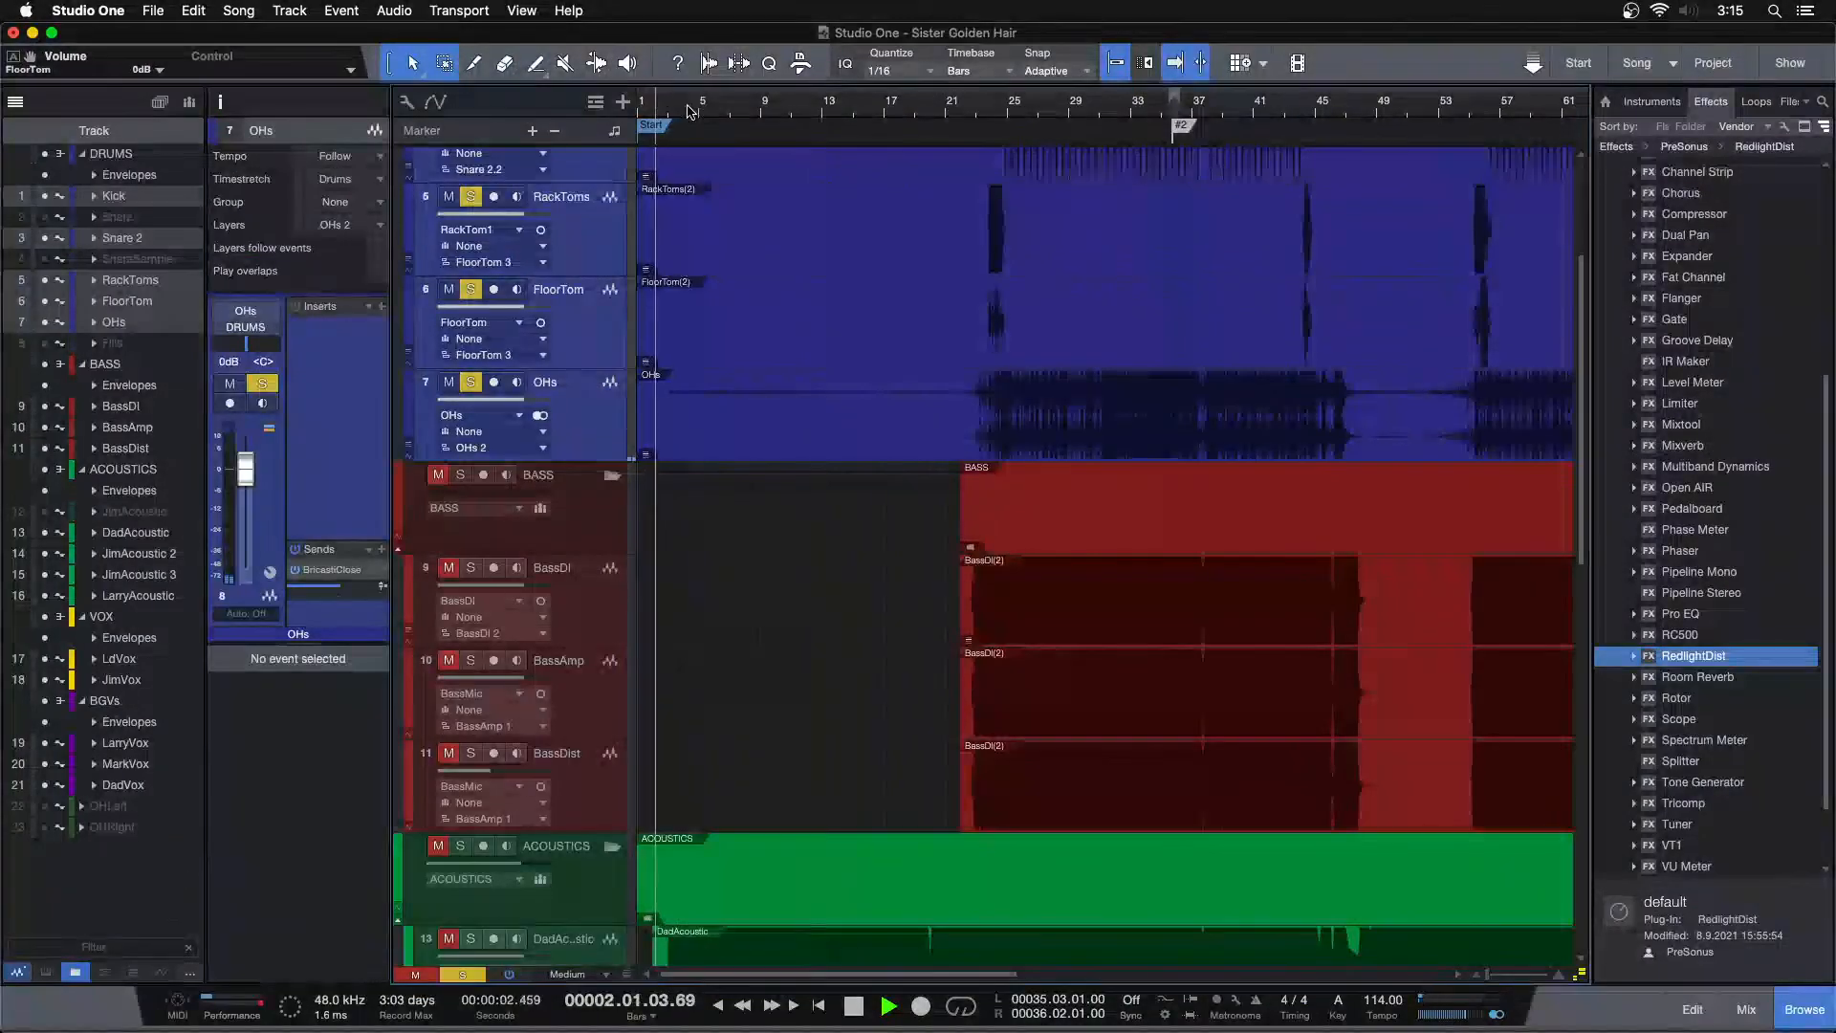
{"action": "left_click_drag", "start_coordinate": [715, 113], "coordinate": [784, 90]}
{"action": "scroll", "coordinate": [736, 478], "scroll_direction": "up", "scroll_amount": 5}
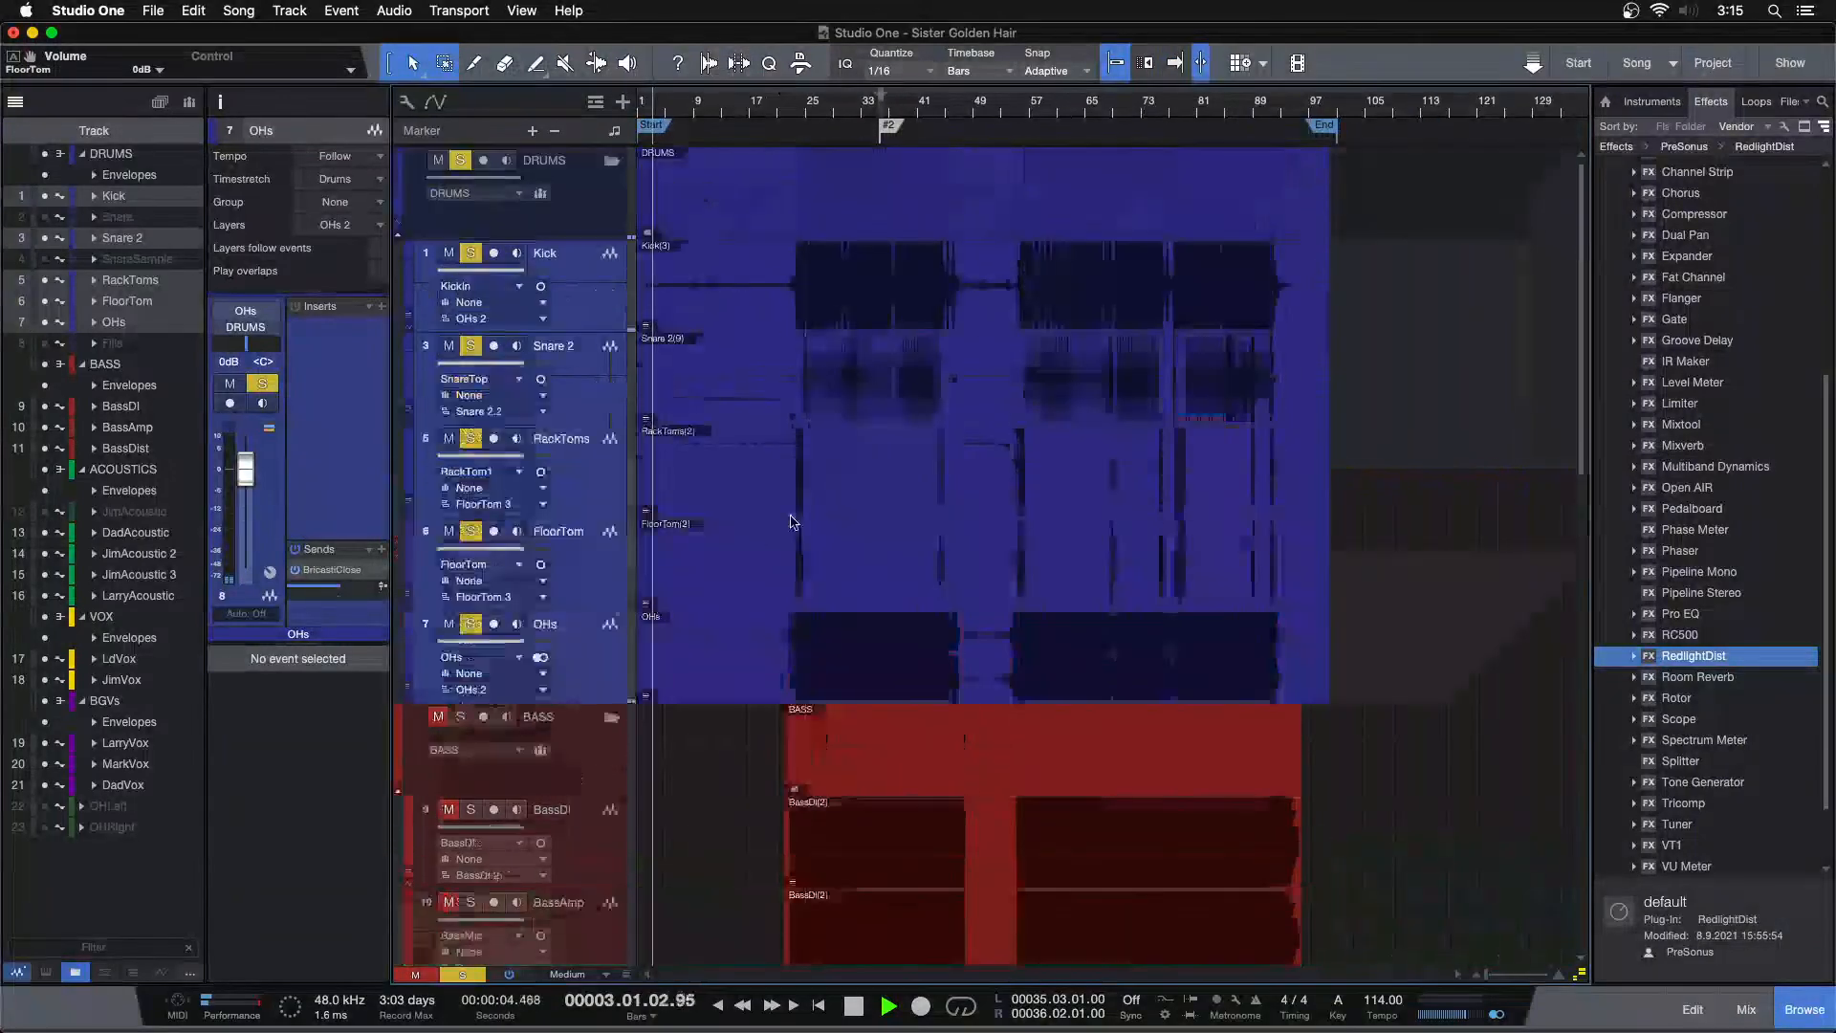
{"action": "left_click_drag", "start_coordinate": [694, 772], "coordinate": [796, 291]}
{"action": "left_click", "coordinate": [673, 304]}
{"action": "left_click", "coordinate": [765, 113]}
{"action": "left_click_drag", "start_coordinate": [788, 111], "coordinate": [873, 185]}
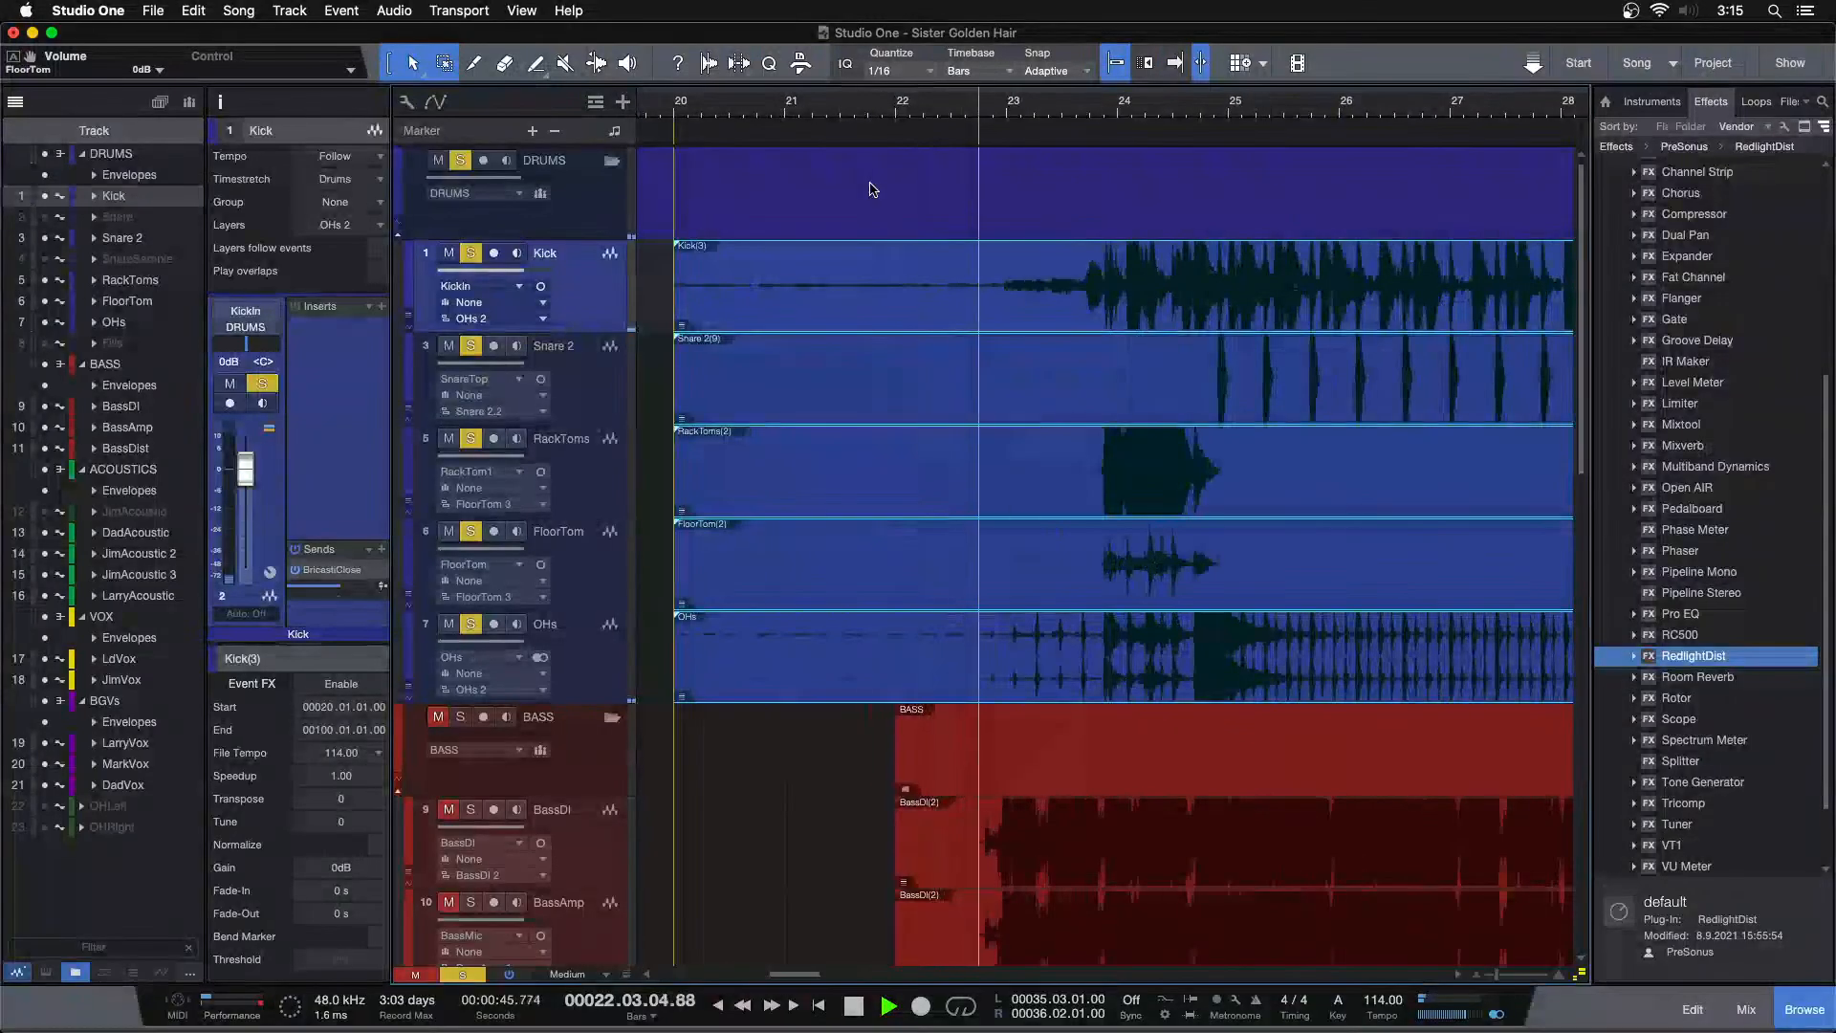
{"action": "left_click_drag", "start_coordinate": [675, 282], "coordinate": [978, 285]}
Add a fade-in of about 224 ms to the start of the drum events
{"action": "left_click", "coordinate": [977, 110]}
{"action": "left_click_drag", "start_coordinate": [977, 111], "coordinate": [844, 135]}
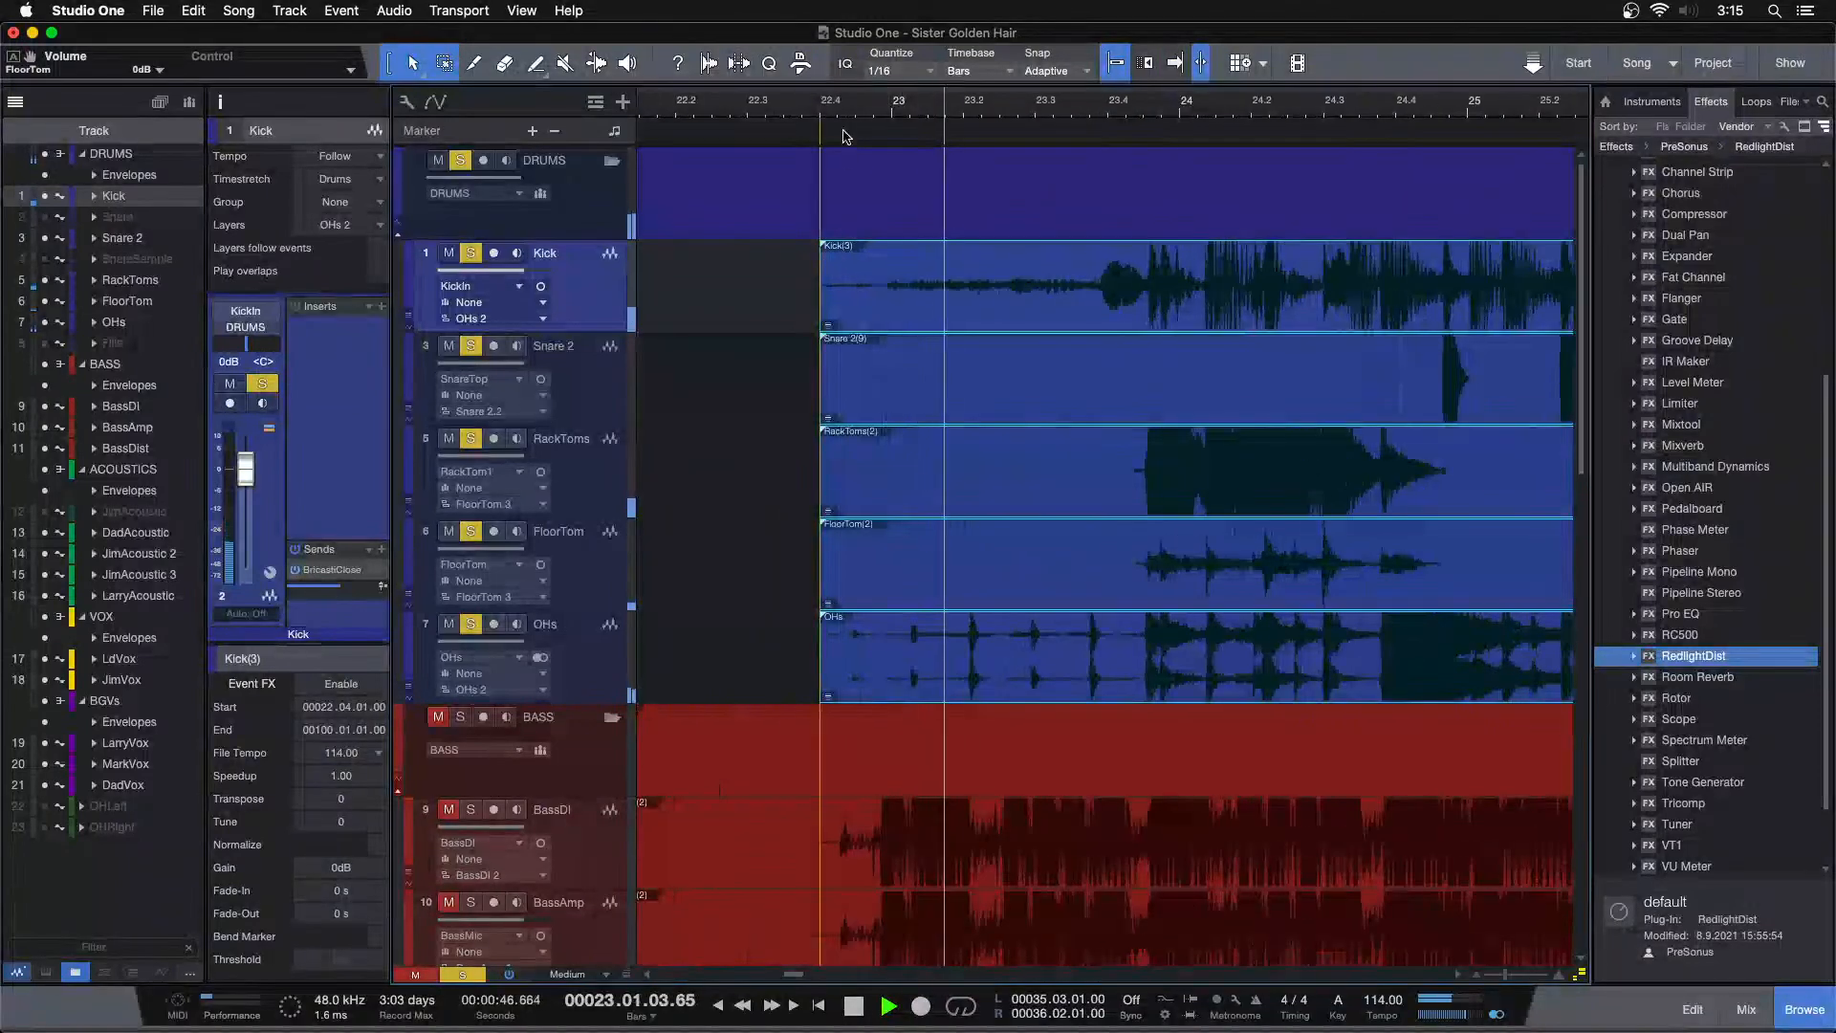
{"action": "key", "text": "space"}
{"action": "left_click_drag", "start_coordinate": [827, 619], "coordinate": [851, 623]}
{"action": "key", "text": "space"}
{"action": "key", "text": "z"}
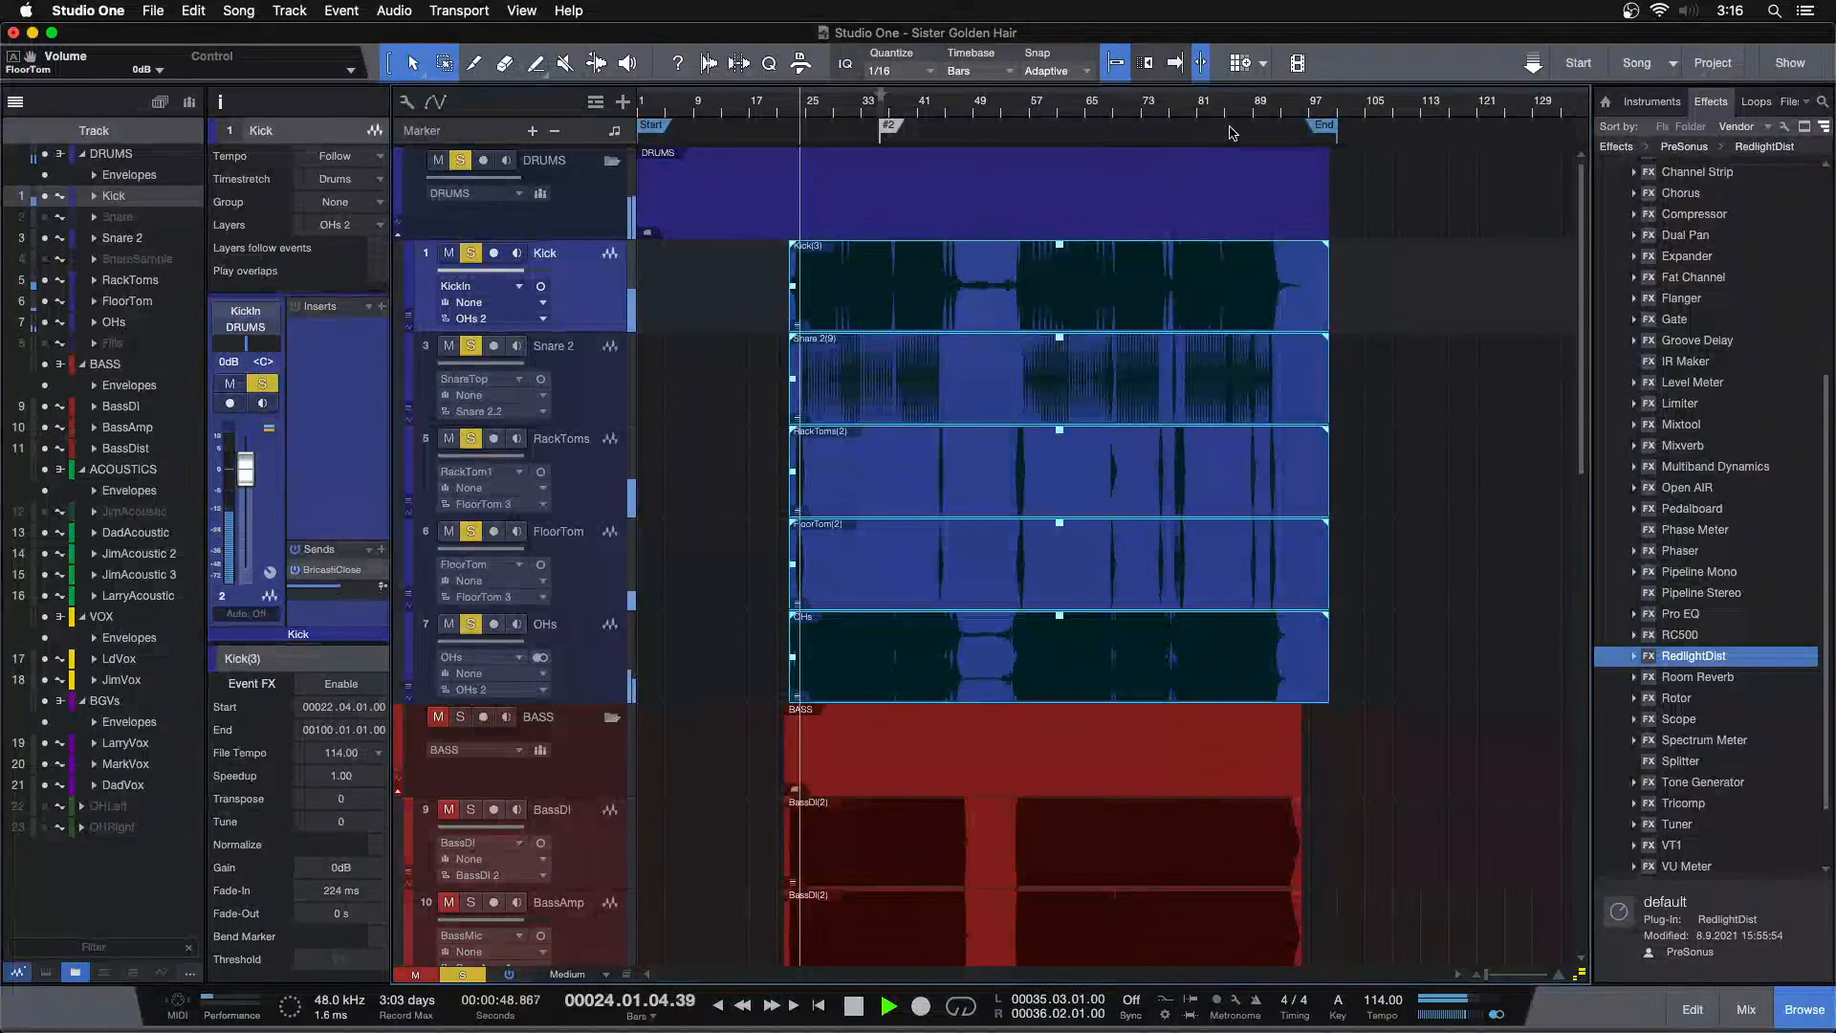
Add a long fade-out to the end of the drum events
{"action": "left_click", "coordinate": [1280, 113]}
{"action": "left_click_drag", "start_coordinate": [1283, 113], "coordinate": [848, 180]}
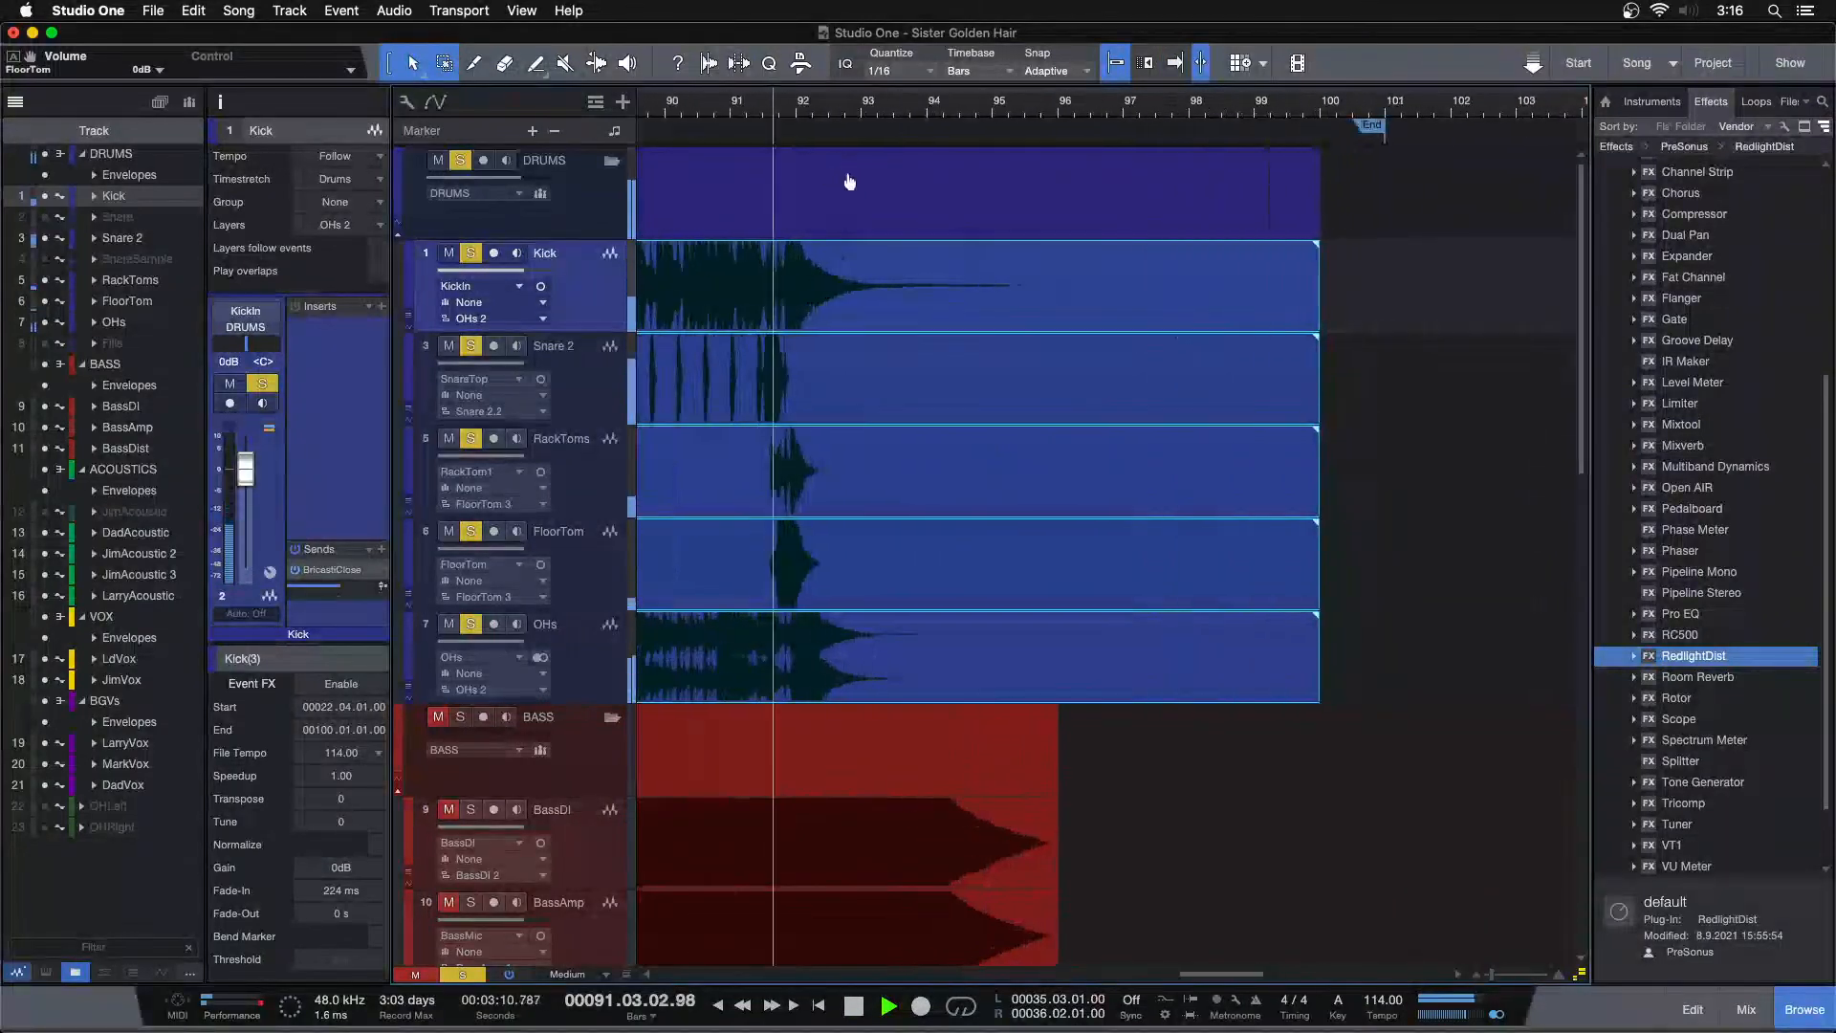
{"action": "mouse_move", "coordinate": [1479, 677]}
{"action": "left_mouse_down"}
{"action": "mouse_move", "coordinate": [1130, 677]}
{"action": "mouse_move", "coordinate": [783, 638]}
{"action": "left_mouse_up"}
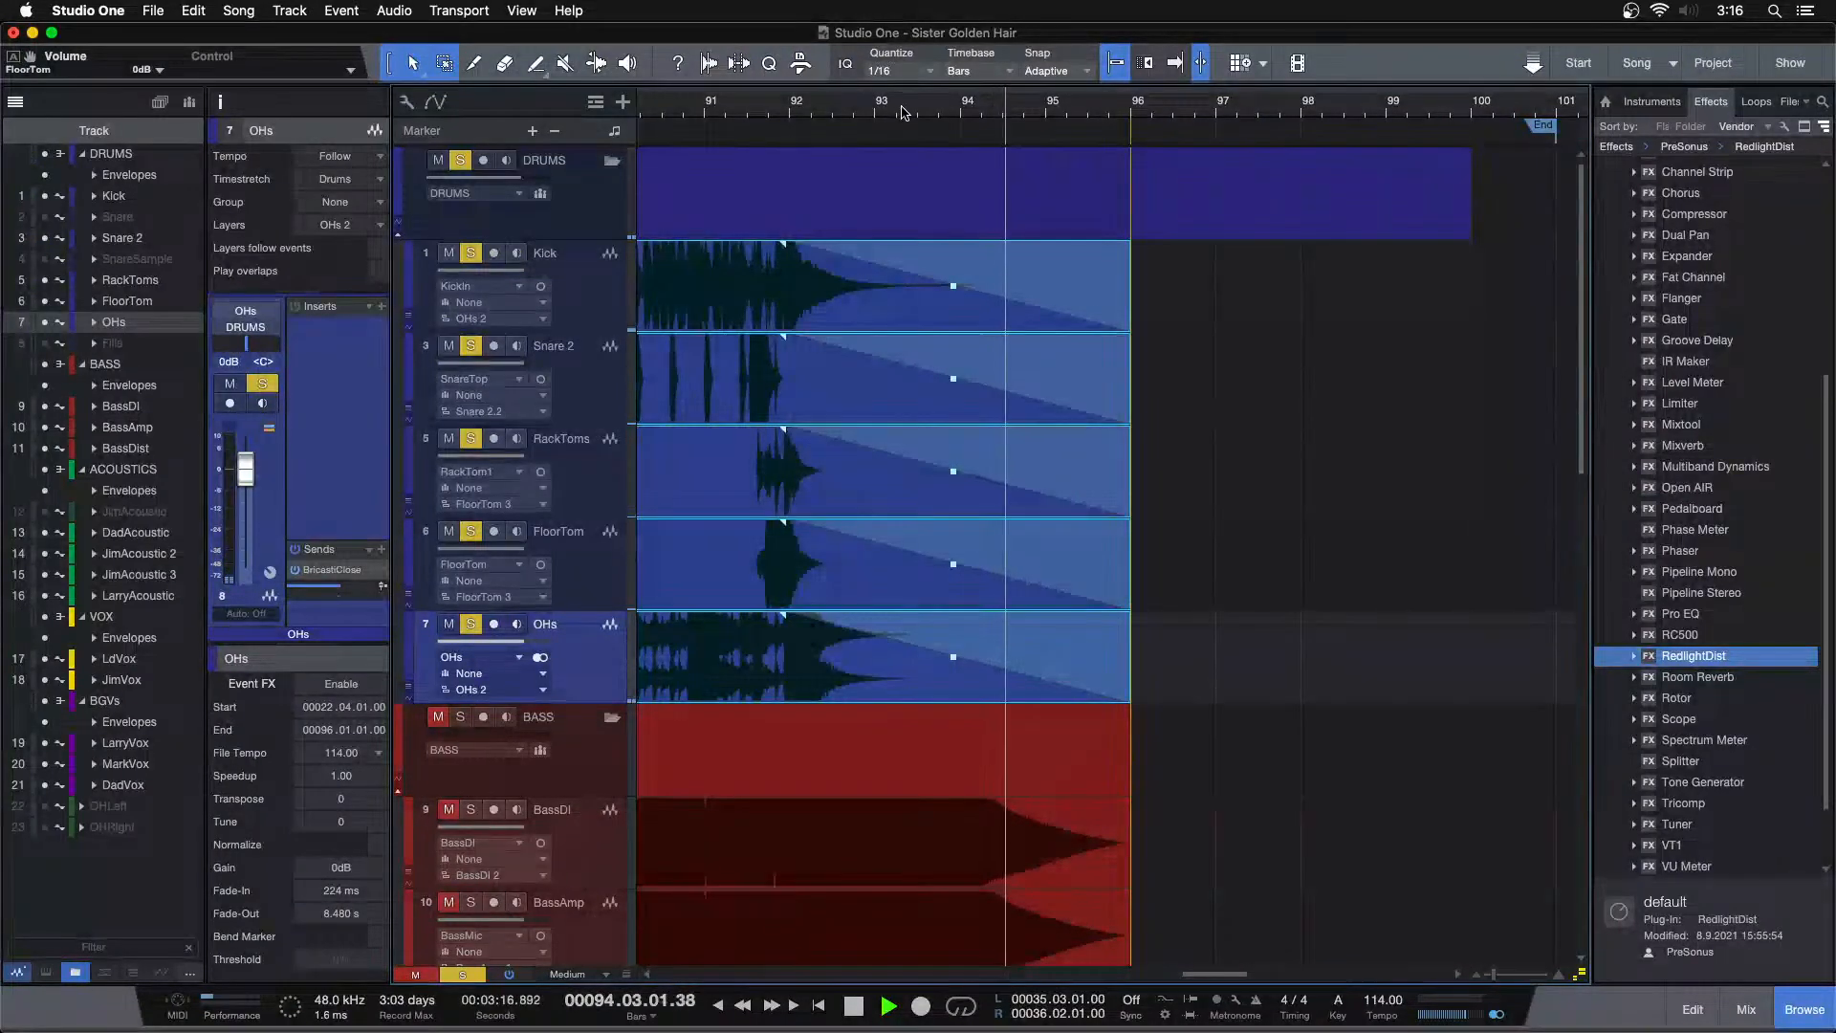
{"action": "left_click_drag", "start_coordinate": [901, 115], "coordinate": [1266, 5]}
{"action": "key", "text": "space"}
{"action": "left_click", "coordinate": [1472, 410]}
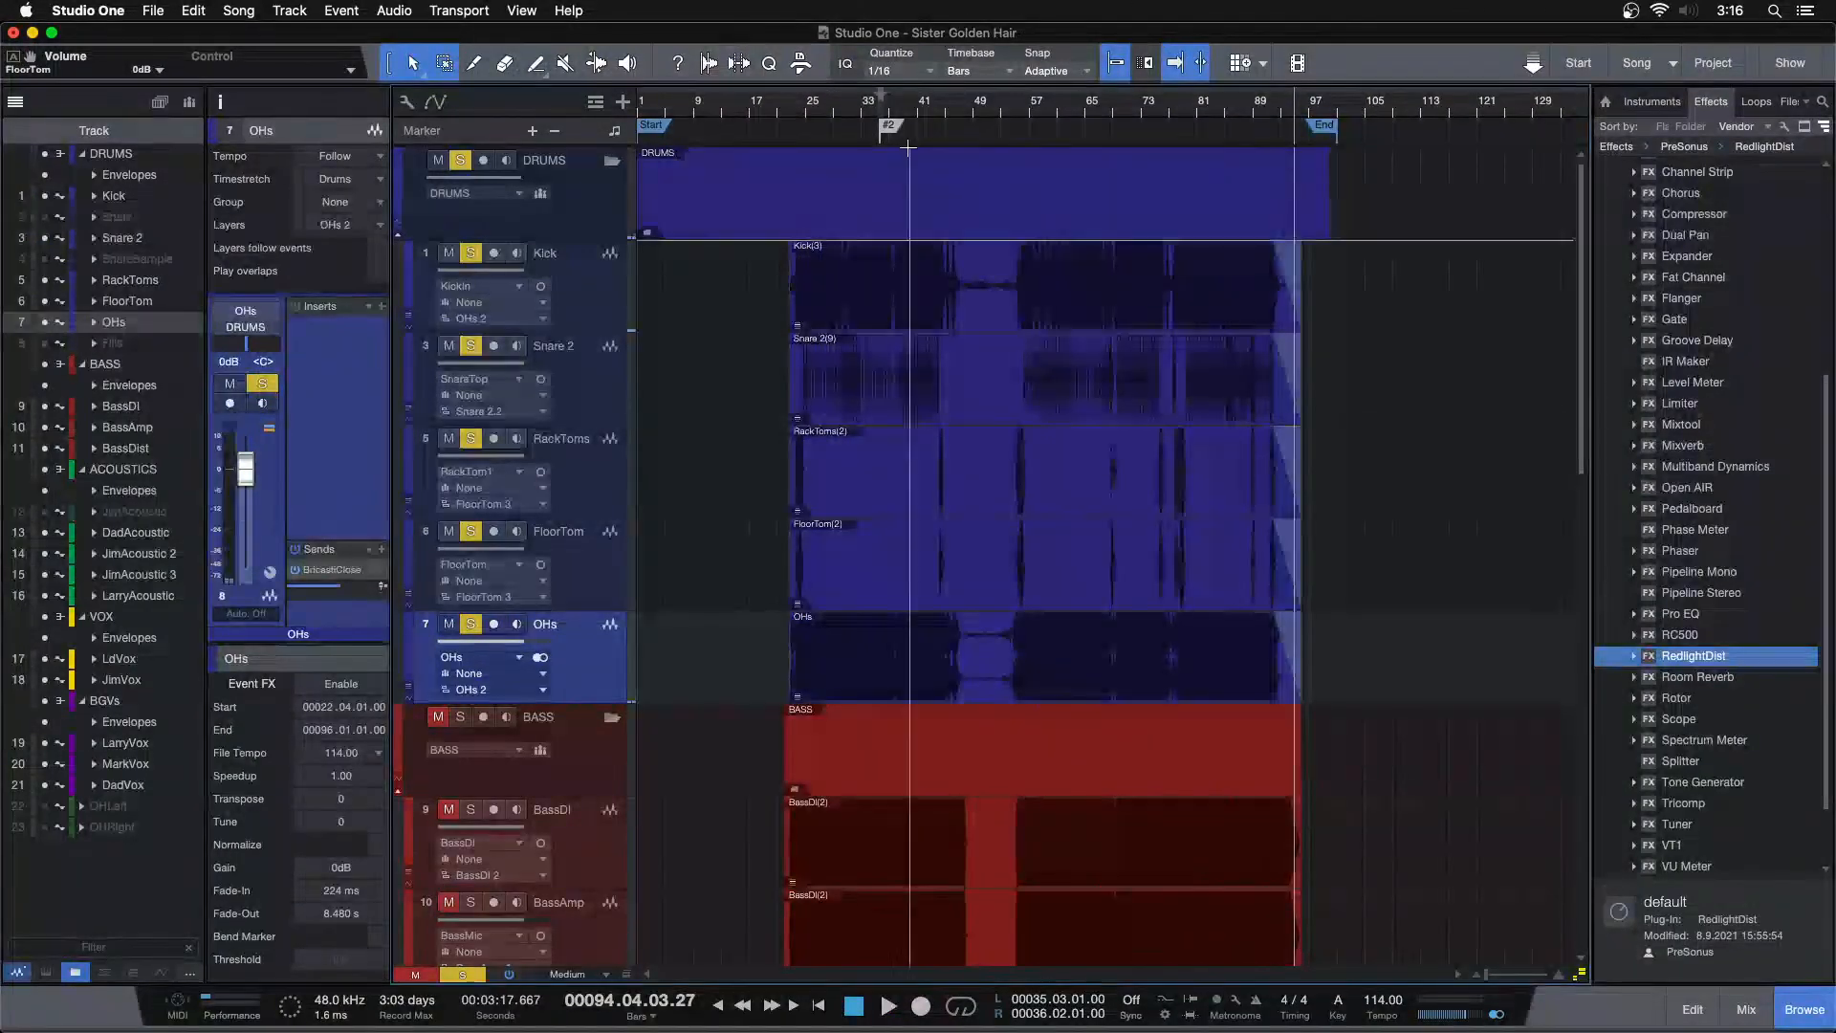
Delete the extra marker near bar 35 and close the track list
{"action": "left_click", "coordinate": [897, 126]}
{"action": "key", "text": "Delete"}
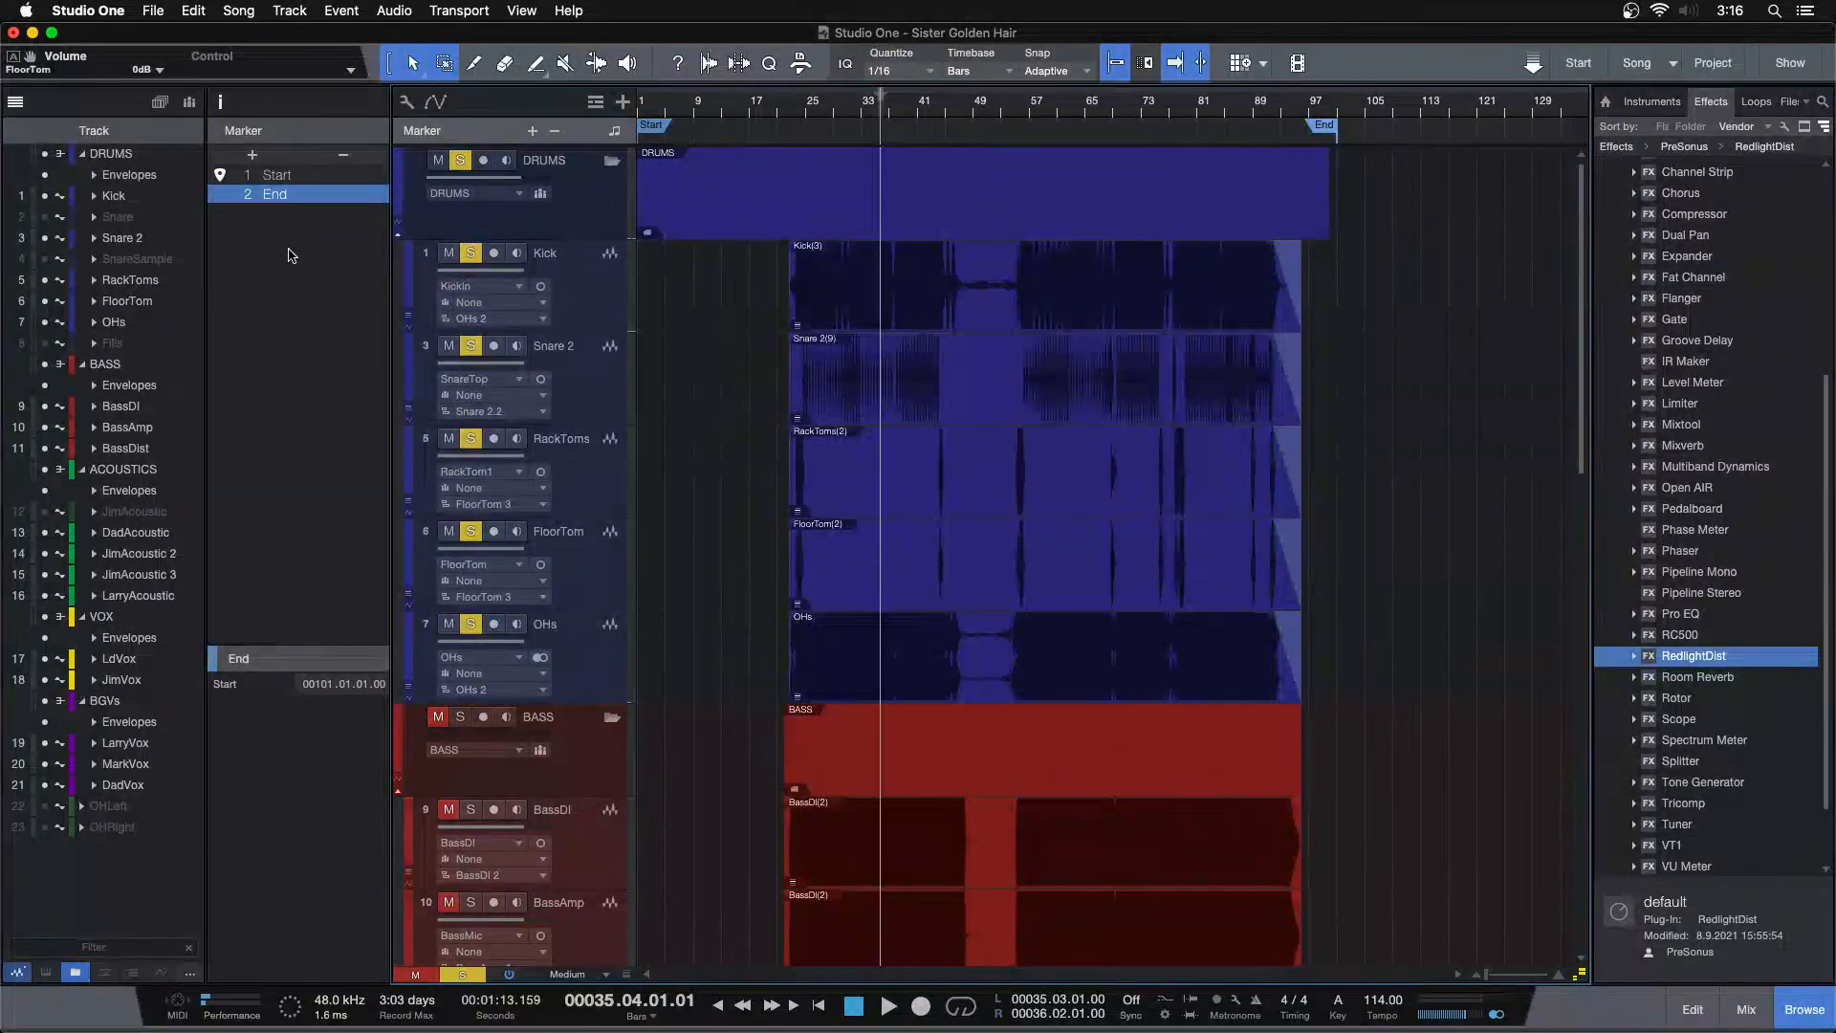
{"action": "left_click", "coordinate": [16, 104]}
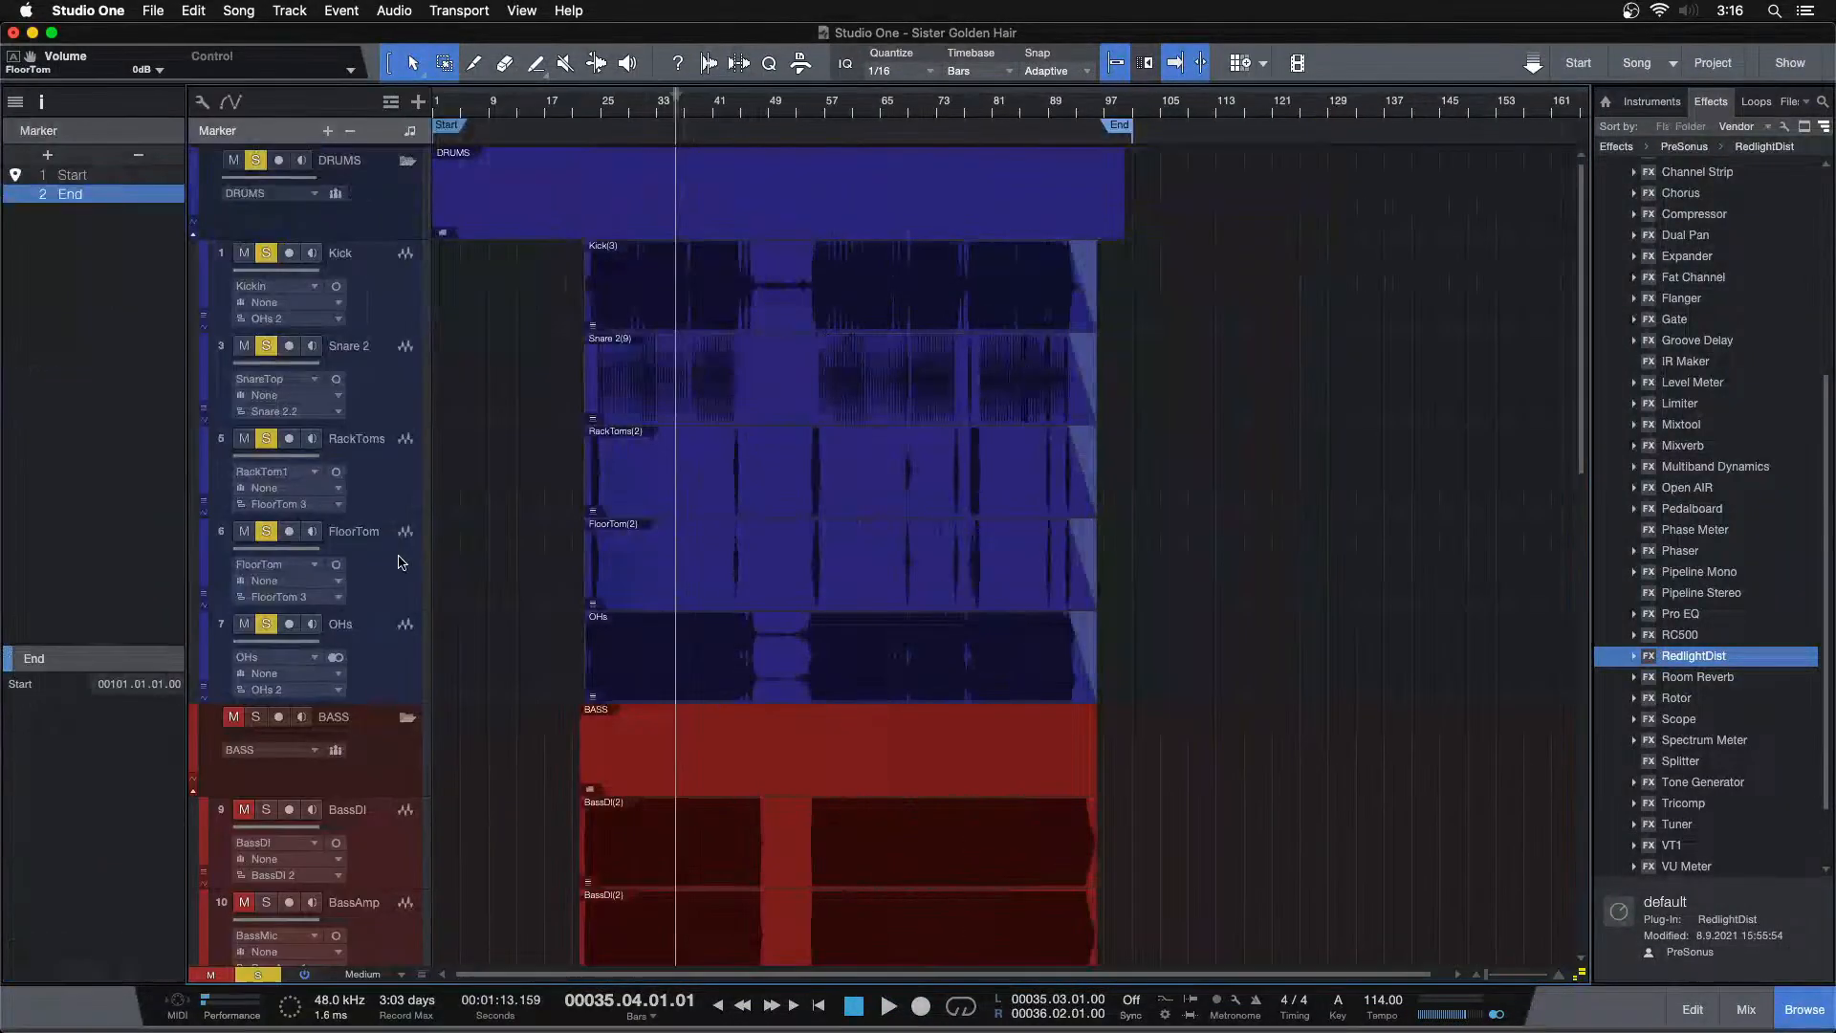
Unsolo the drums and pull the OHs channel fader fully down in the mixer
{"action": "key", "text": "s"}
{"action": "key", "text": "F3"}
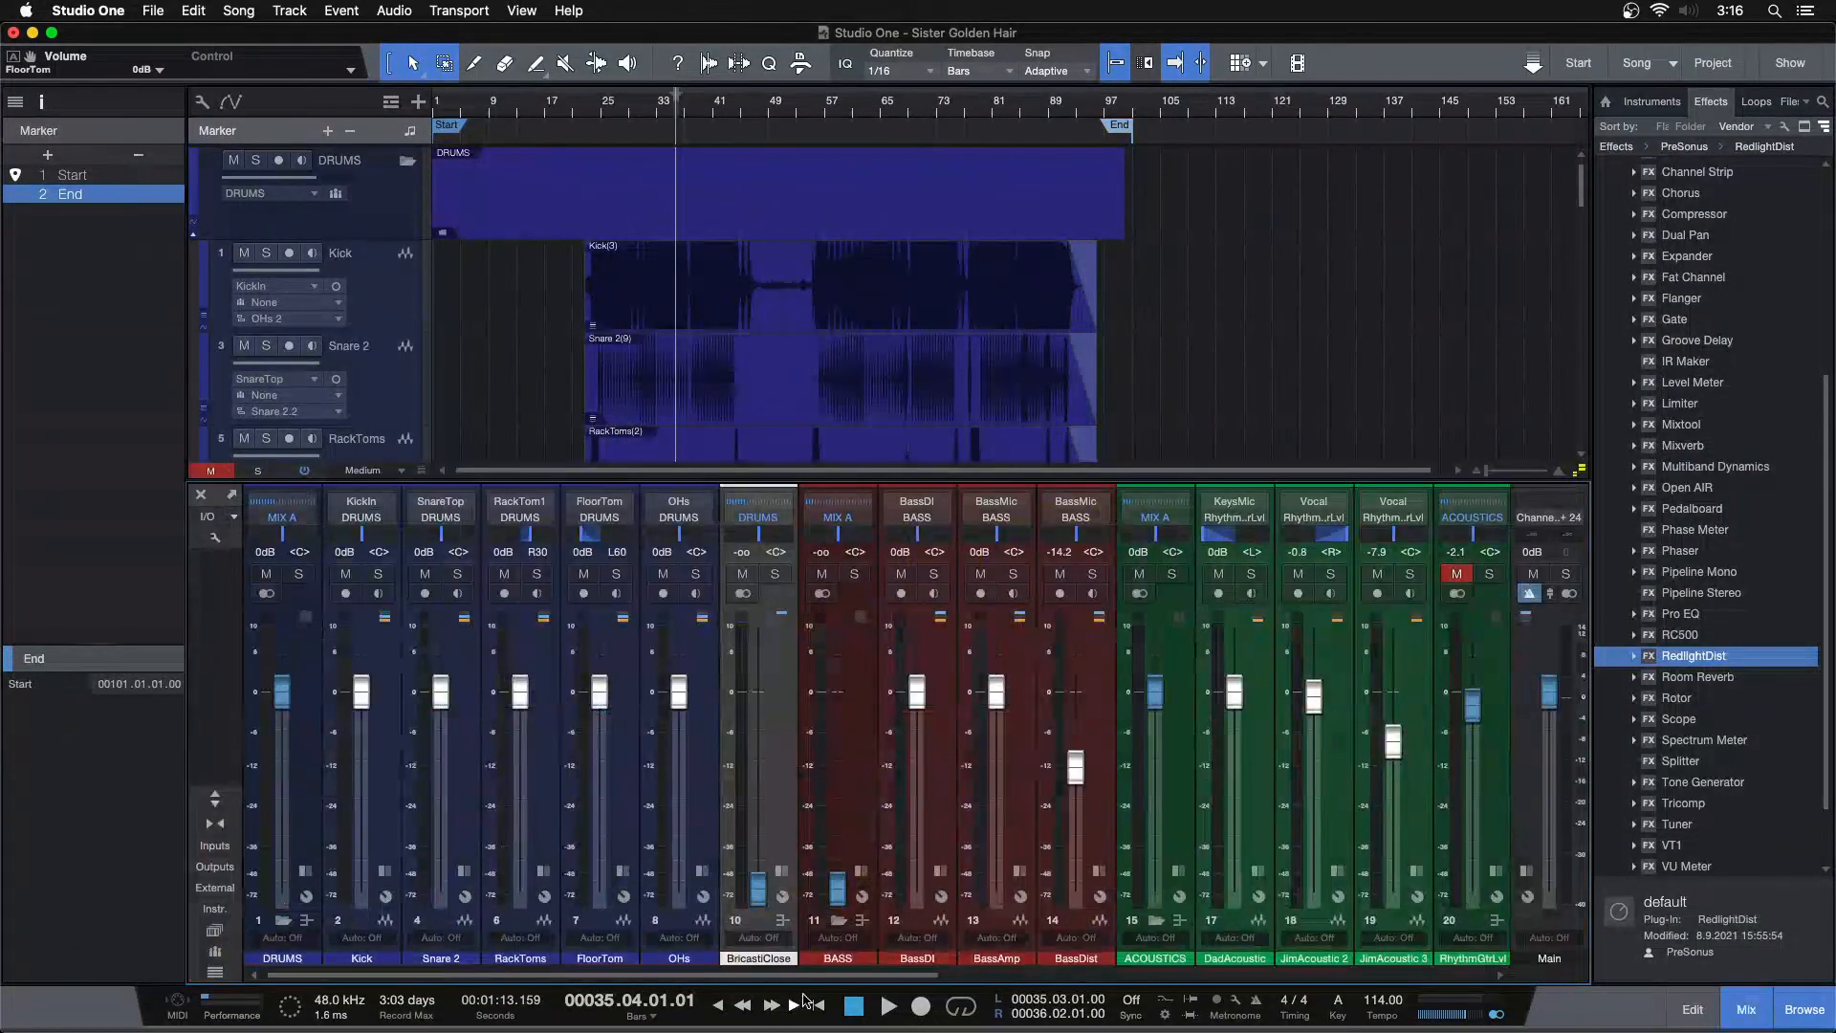
{"action": "left_click", "coordinate": [380, 780]}
{"action": "left_click", "coordinate": [701, 765], "text": "shift"}
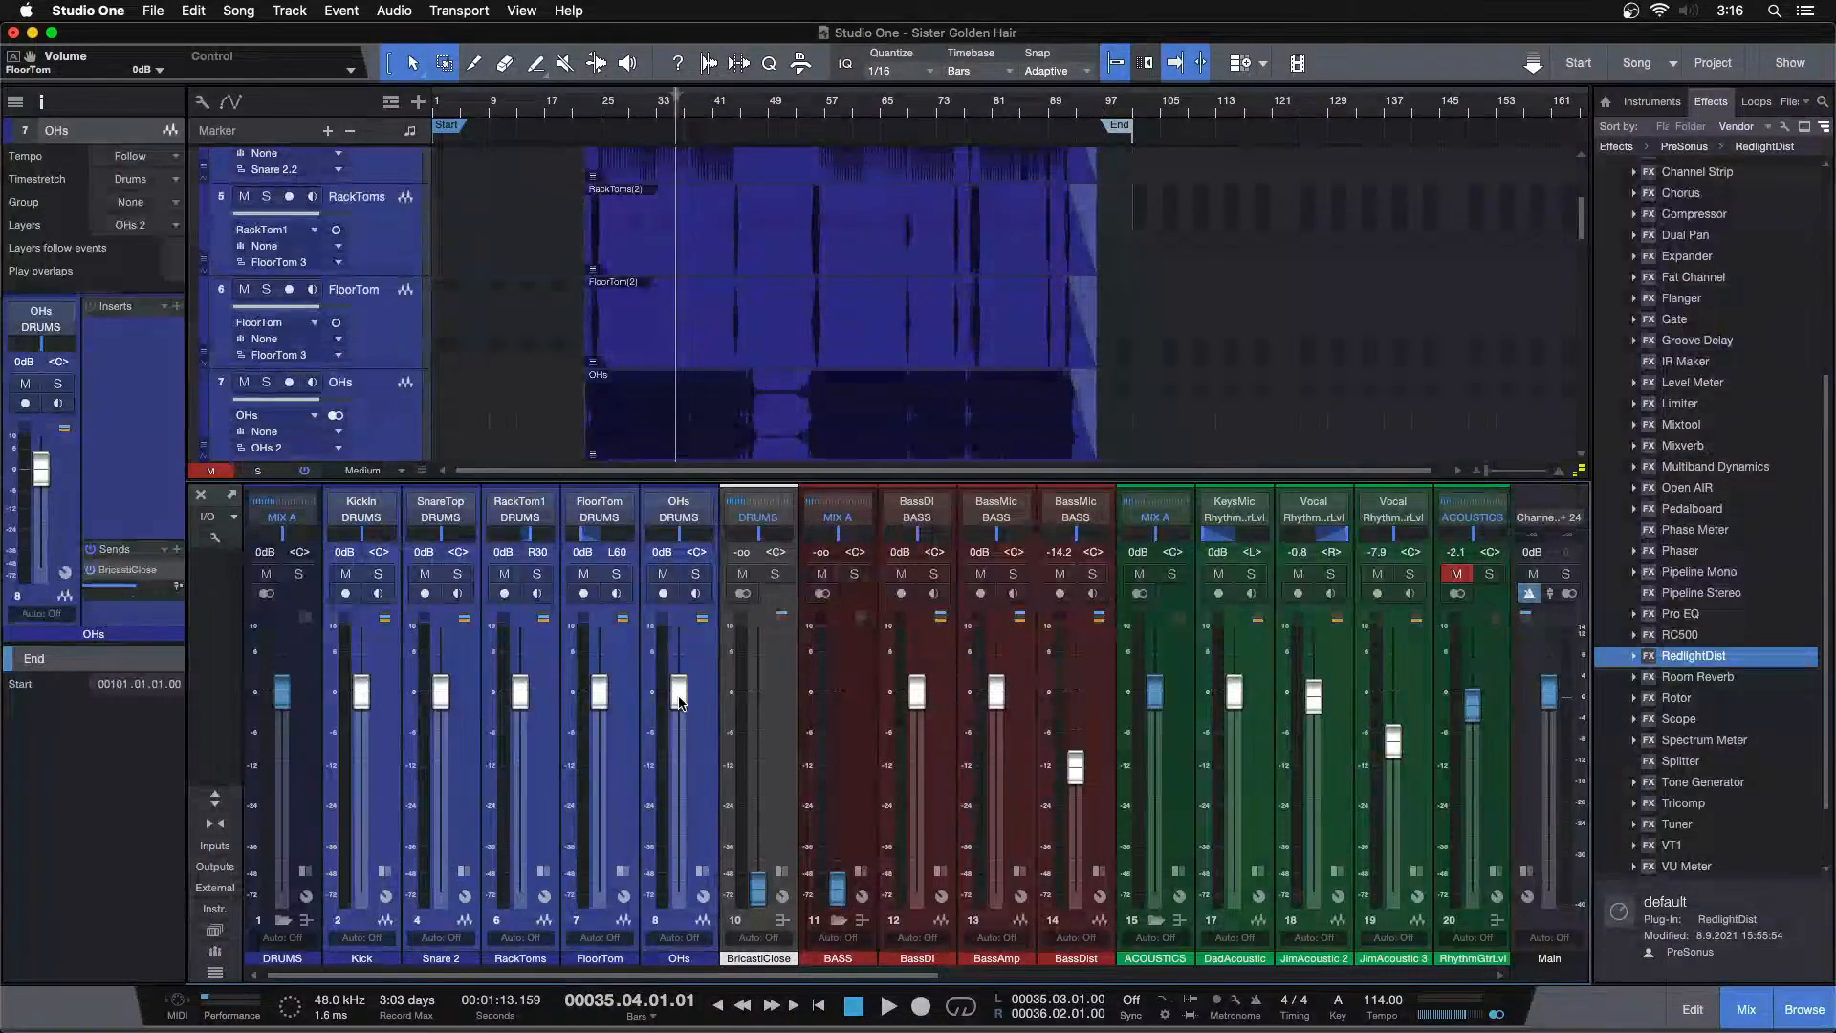
{"action": "left_click_drag", "start_coordinate": [678, 692], "coordinate": [703, 964]}
{"action": "scroll", "coordinate": [711, 973], "scroll_direction": "right", "scroll_amount": 10}
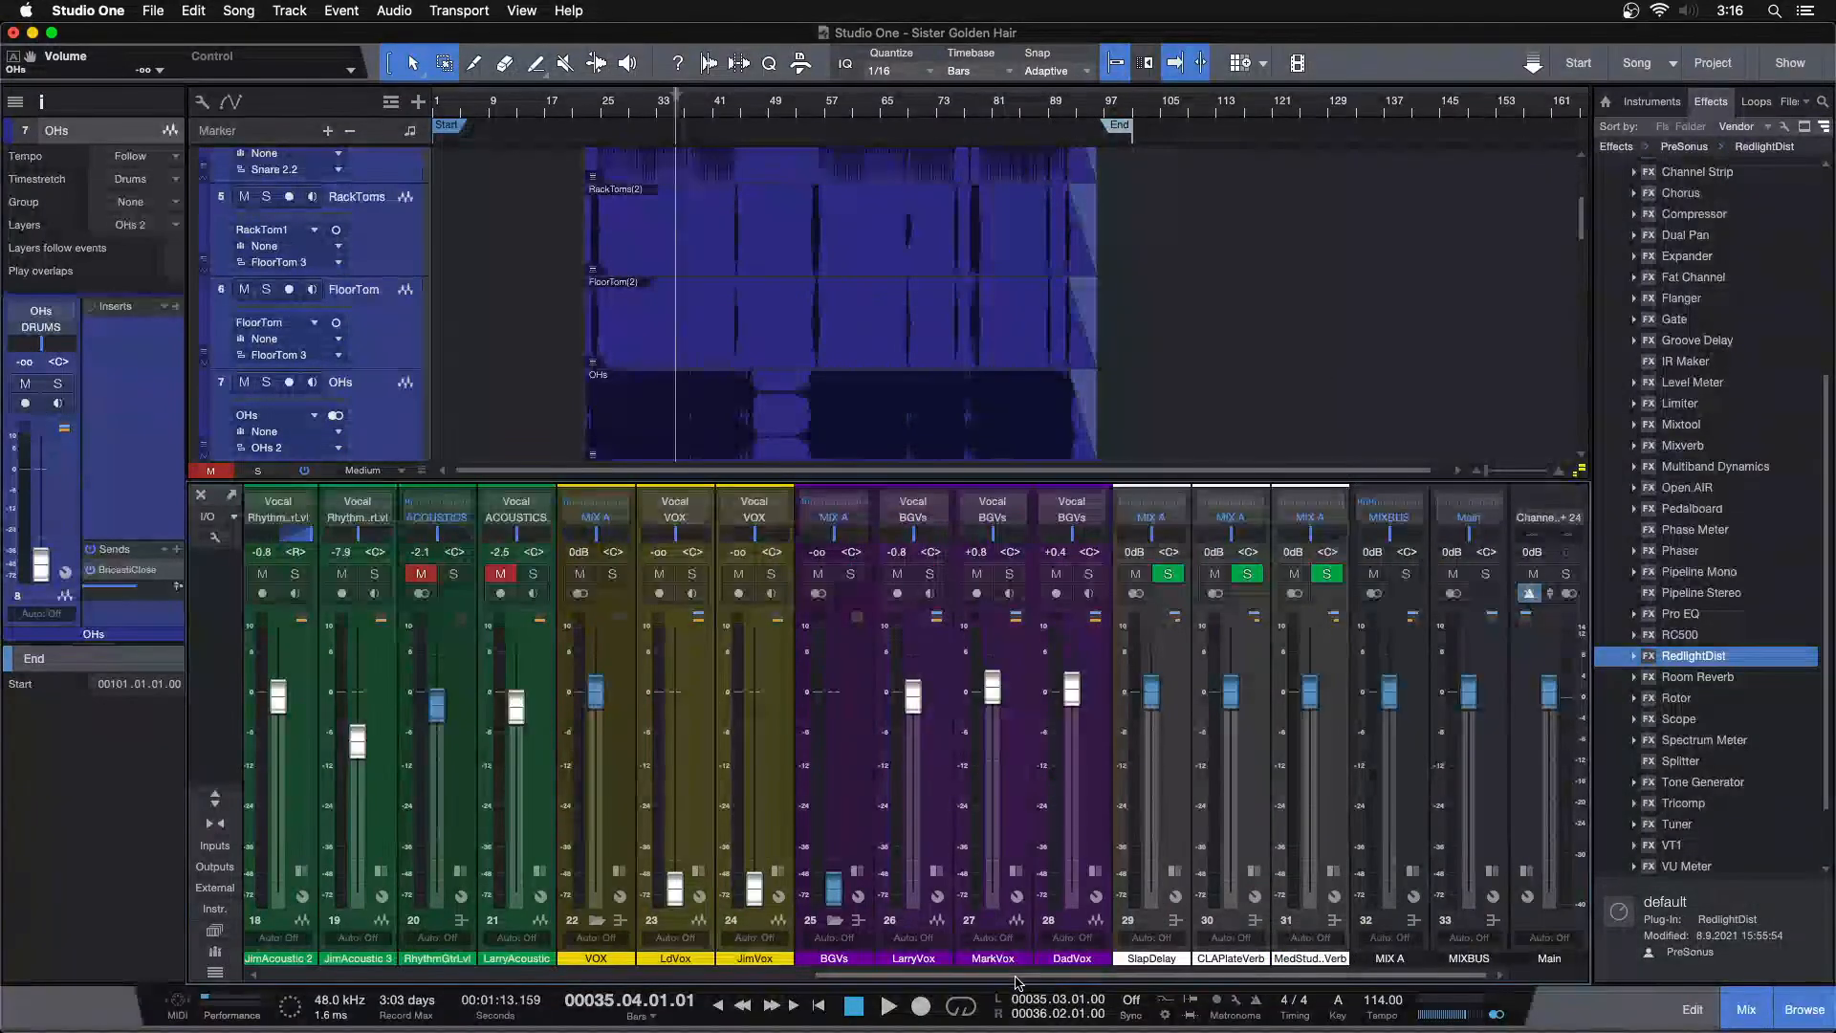
Pull the LarryVox, MarkVox and DadVox channel faders fully down together
{"action": "left_click", "coordinate": [935, 804]}
{"action": "left_click", "coordinate": [1071, 812], "text": "shift"}
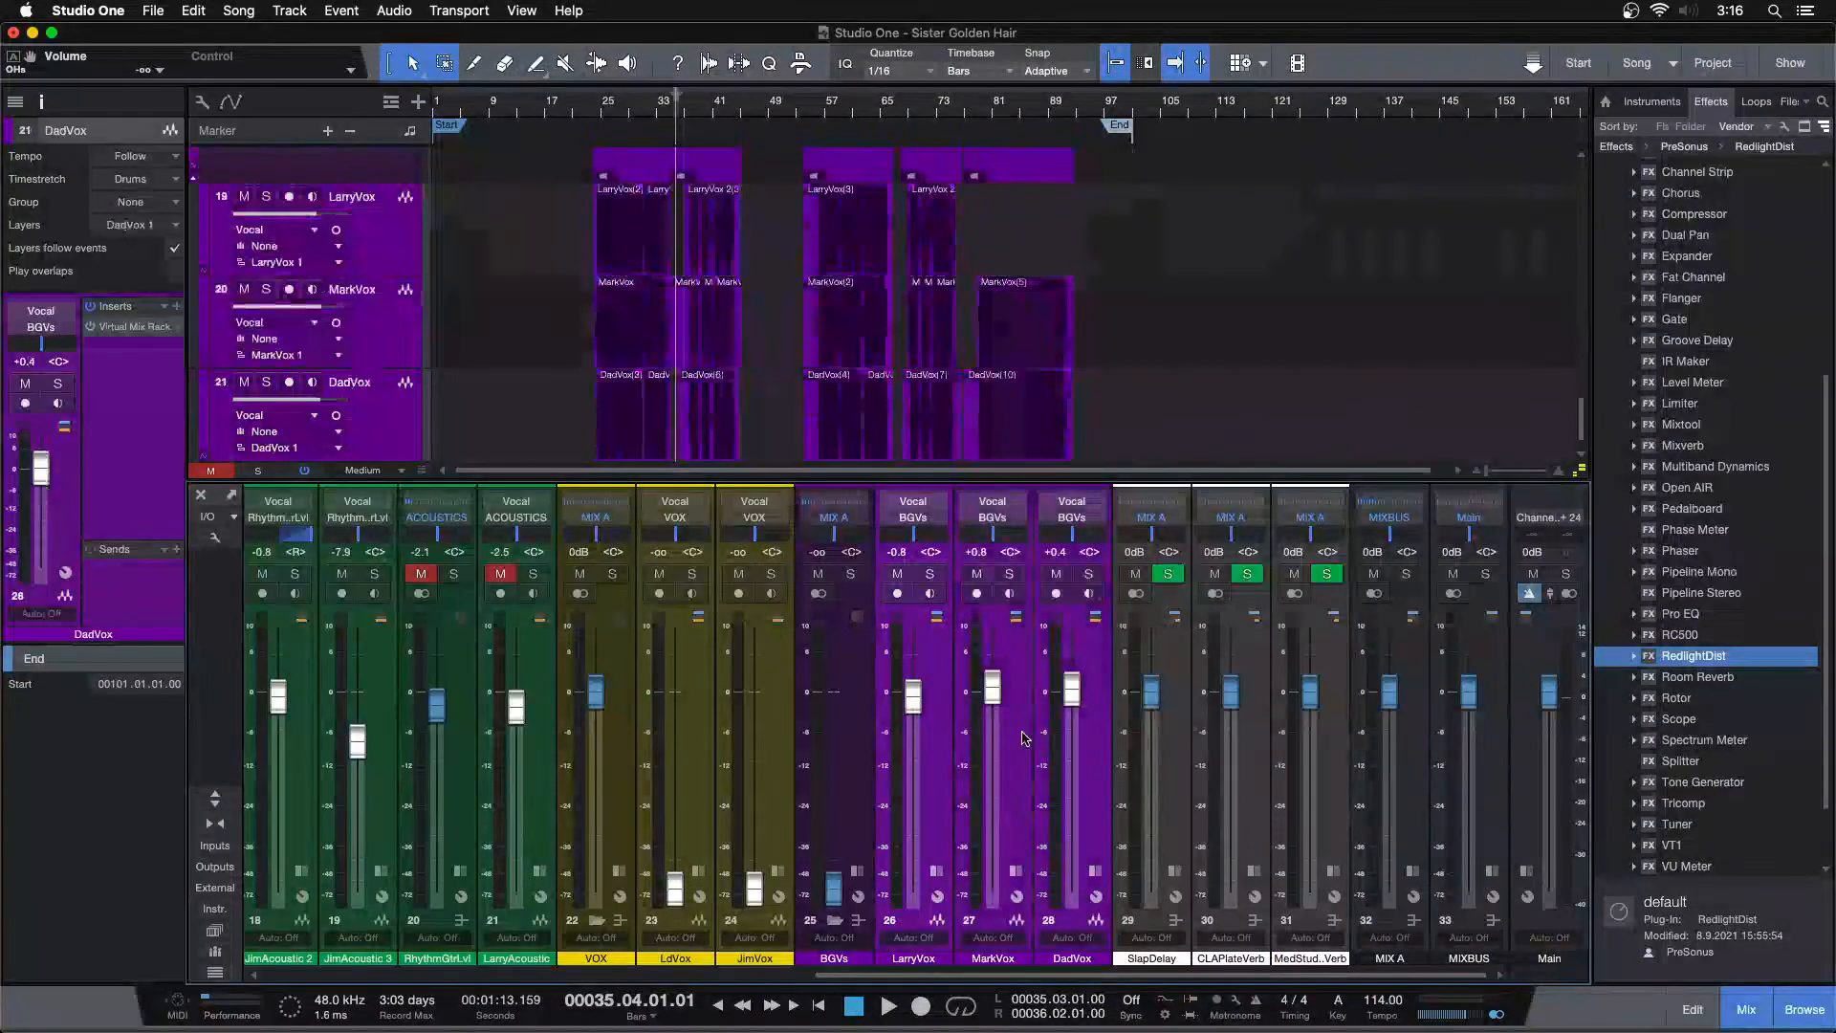
{"action": "left_click_drag", "start_coordinate": [992, 687], "coordinate": [995, 755]}
{"action": "left_click_drag", "start_coordinate": [1021, 867], "coordinate": [1020, 909]}
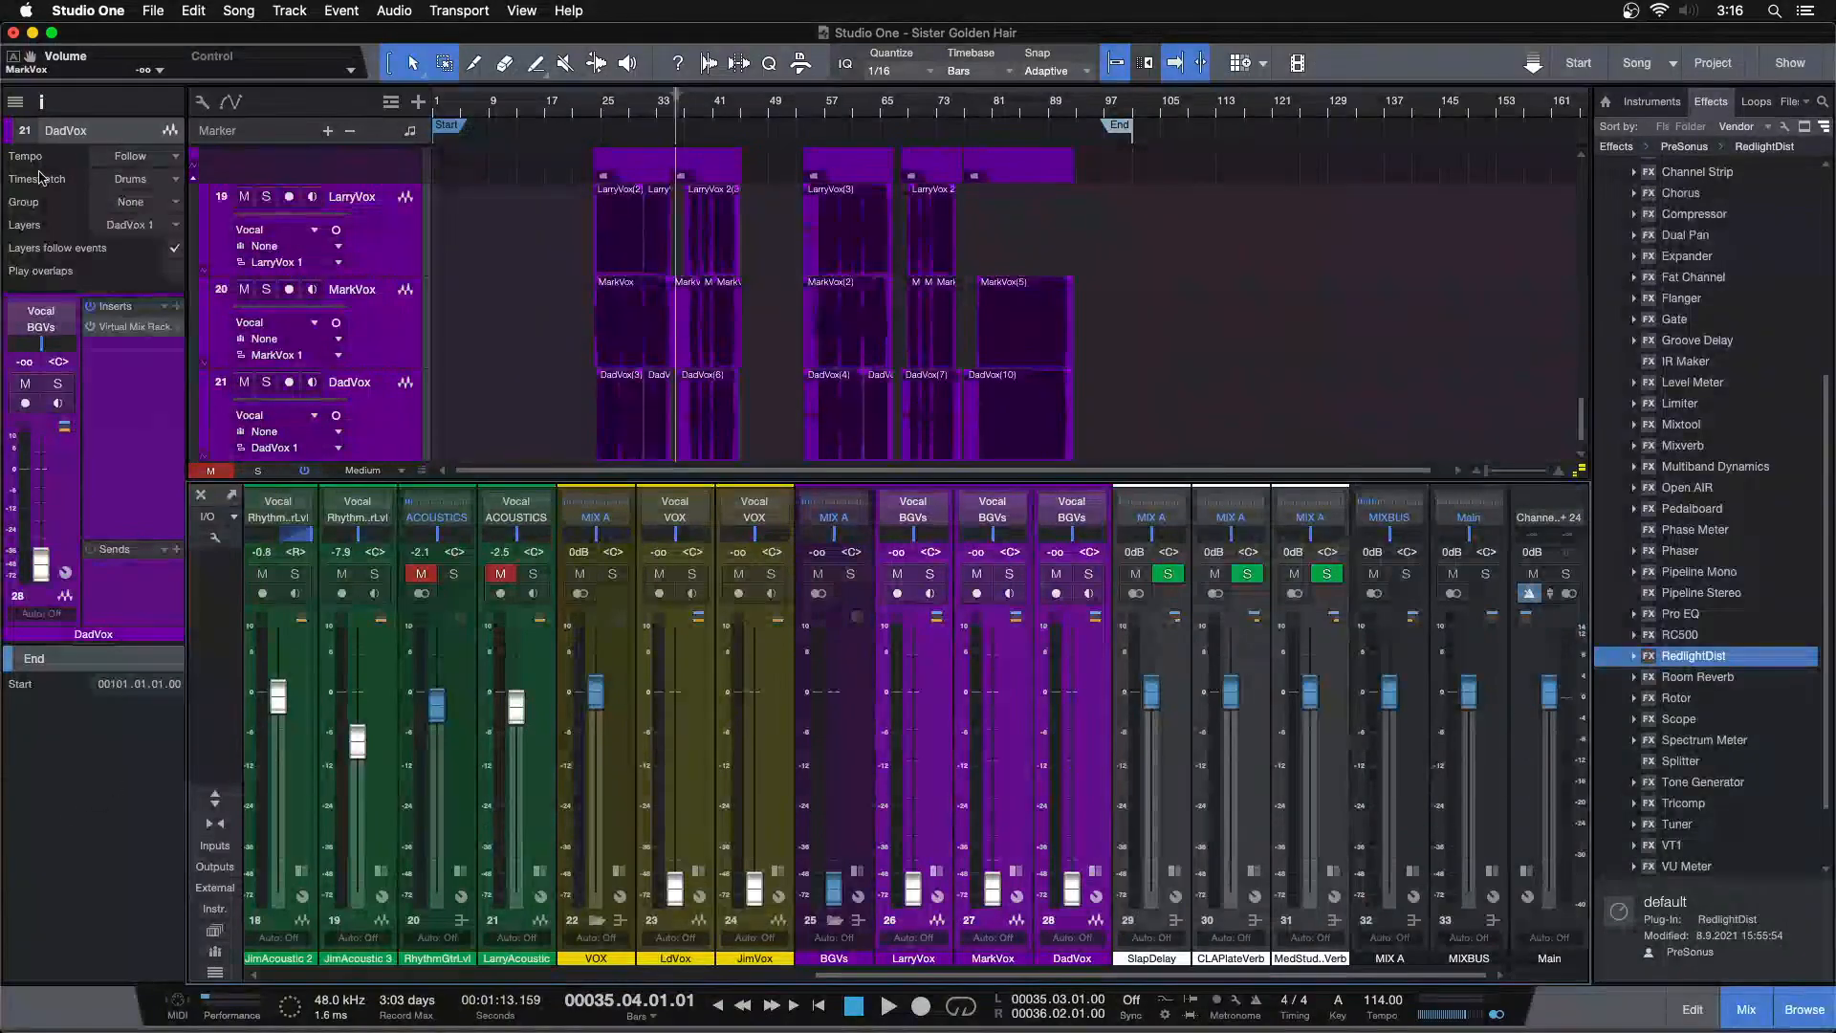
Hide the inspector and expand the mixer to show the inserts and sends panel
{"action": "left_click", "coordinate": [42, 101]}
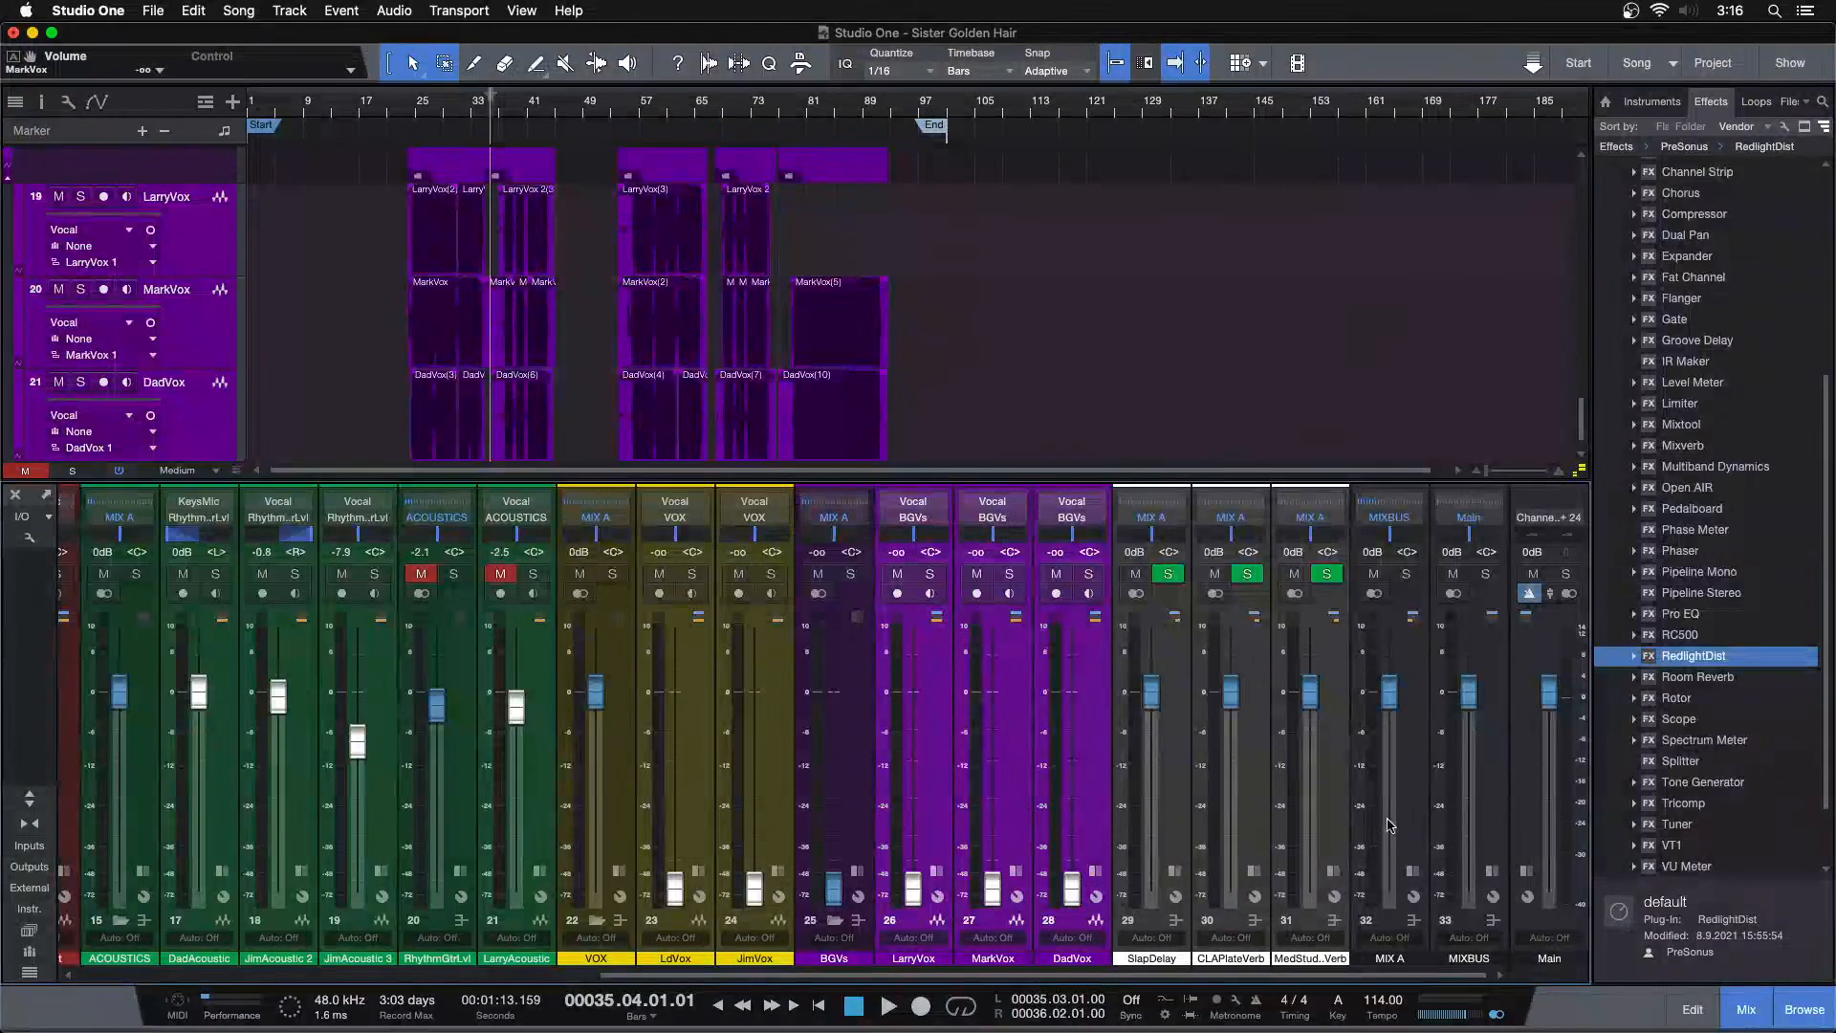
{"action": "left_click", "coordinate": [1424, 871]}
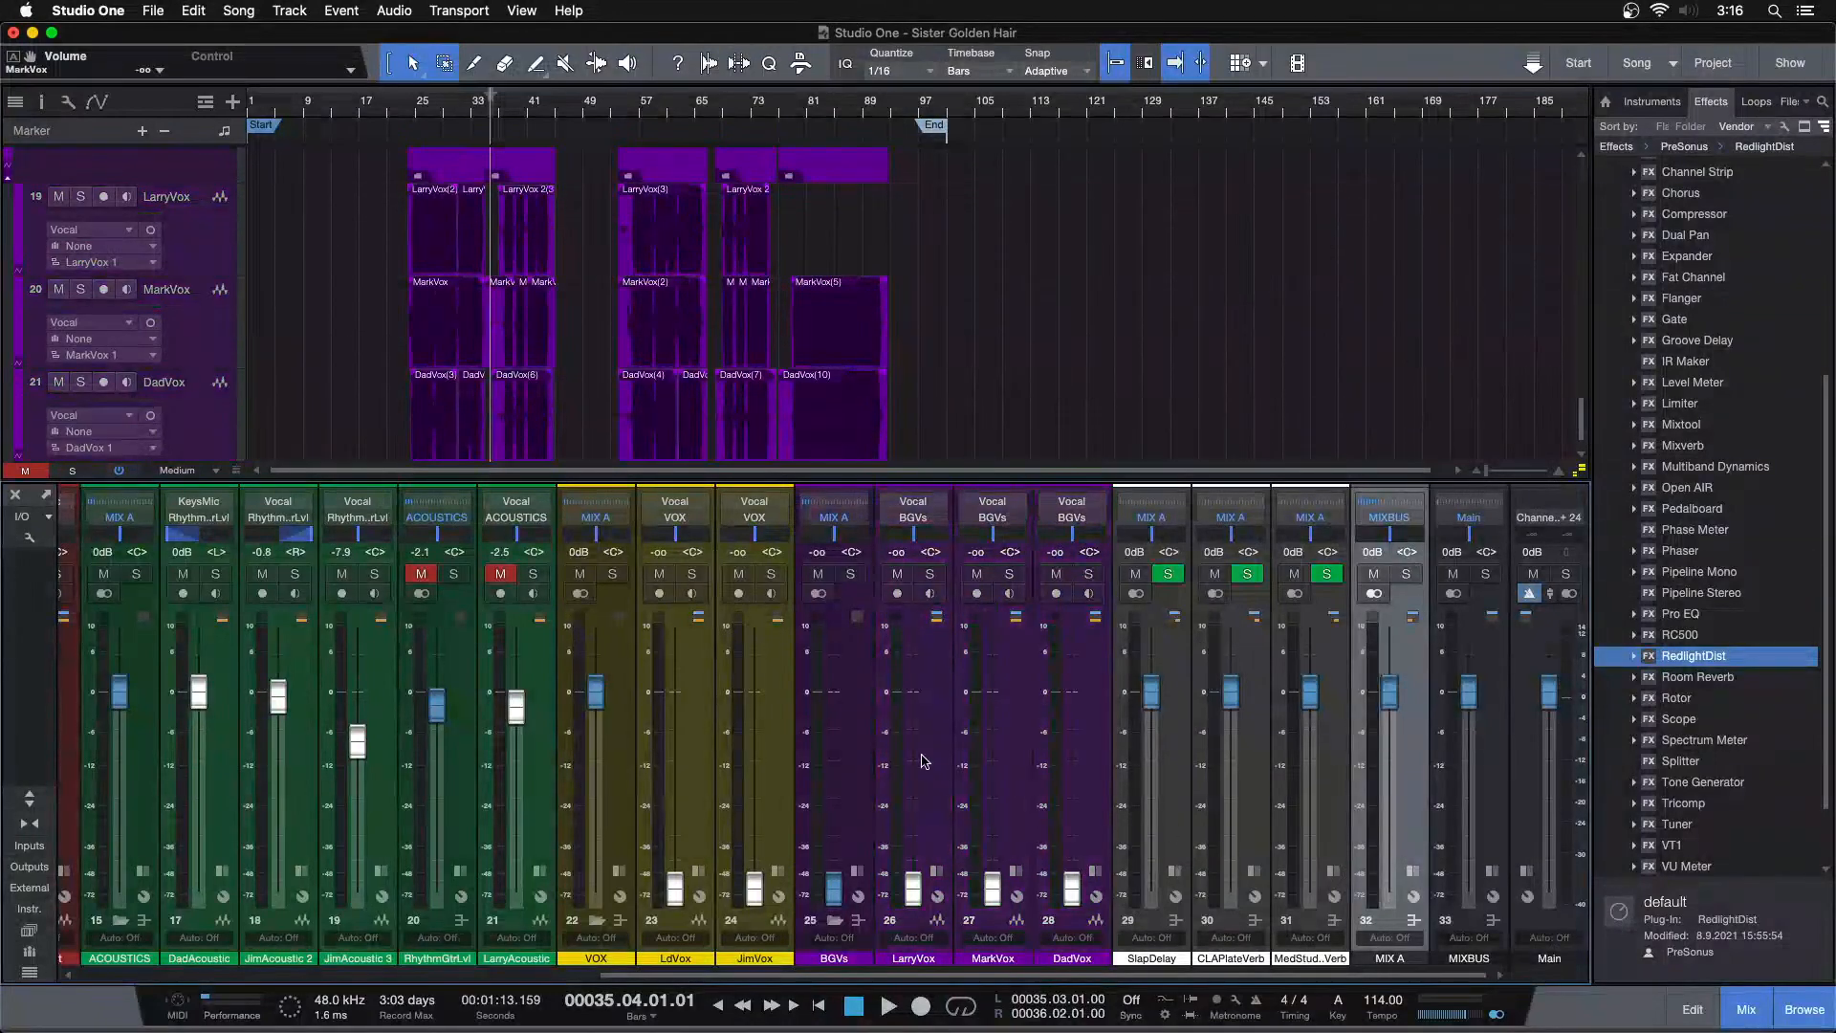
{"action": "left_click", "coordinate": [30, 799]}
Review the insert chains on the effect return channels and save the song
{"action": "left_click", "coordinate": [1159, 449]}
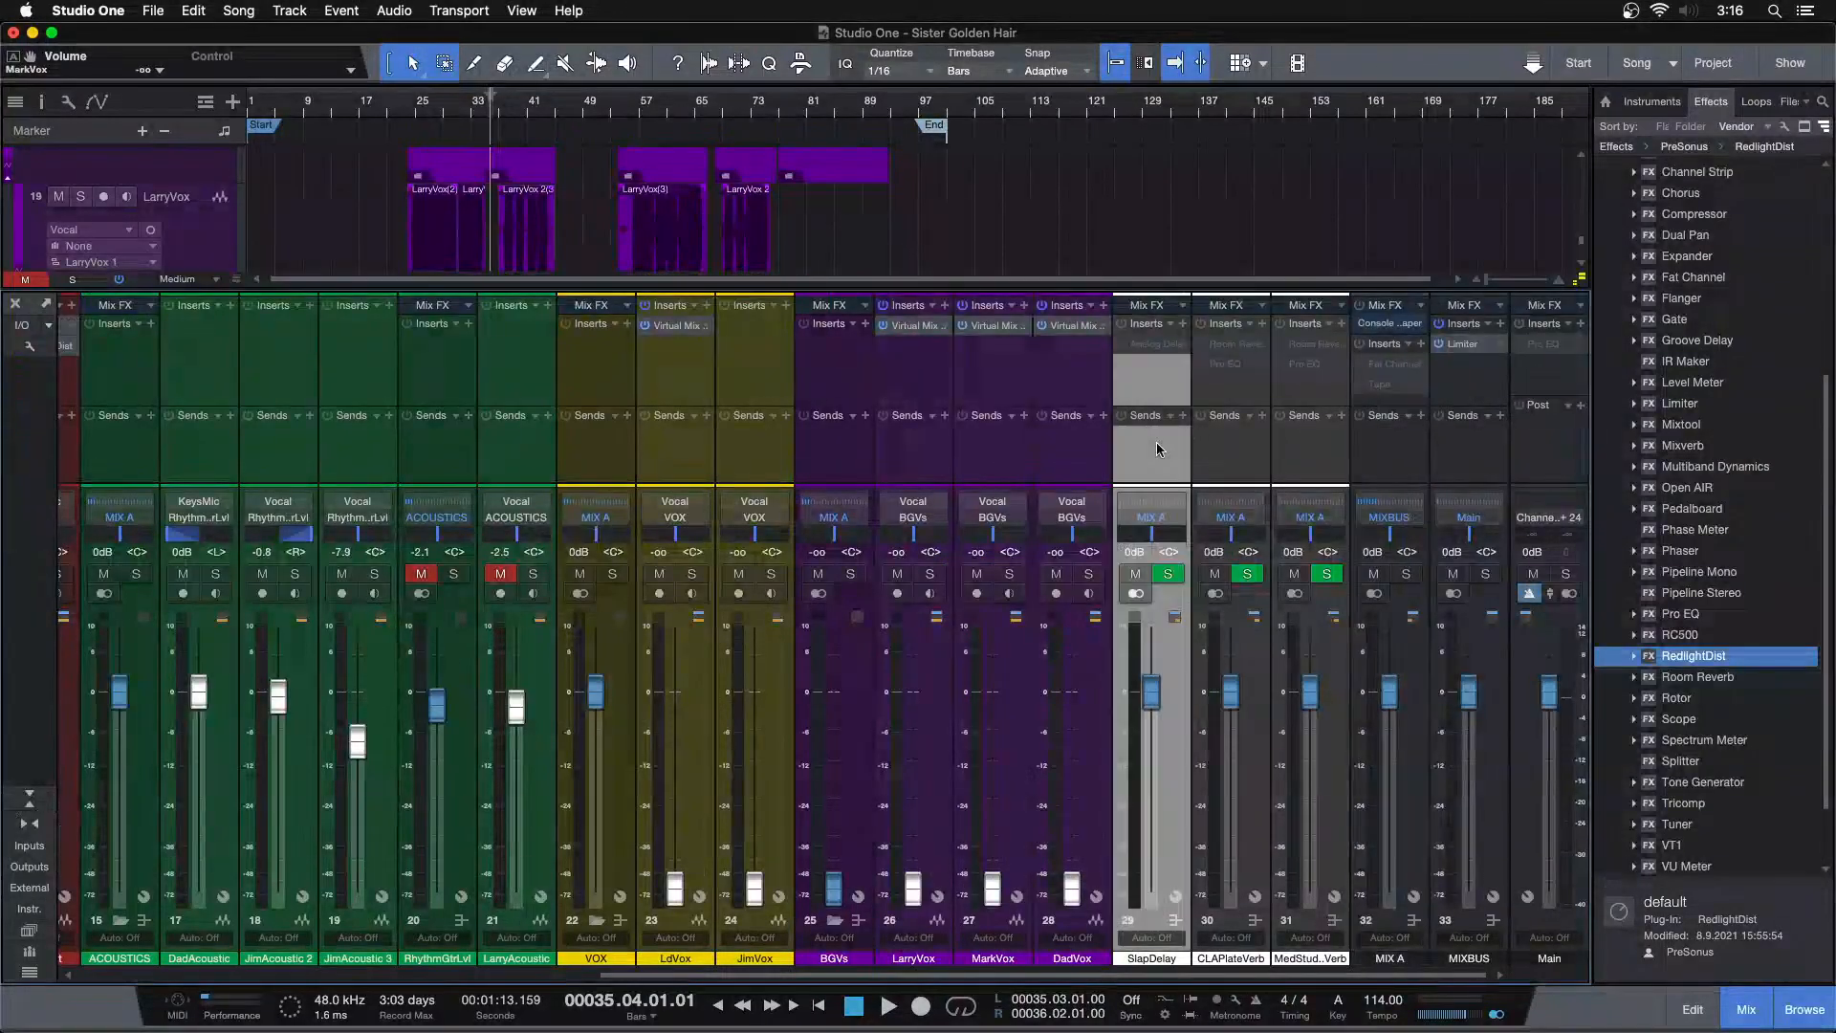
{"action": "left_click", "coordinate": [1314, 450]}
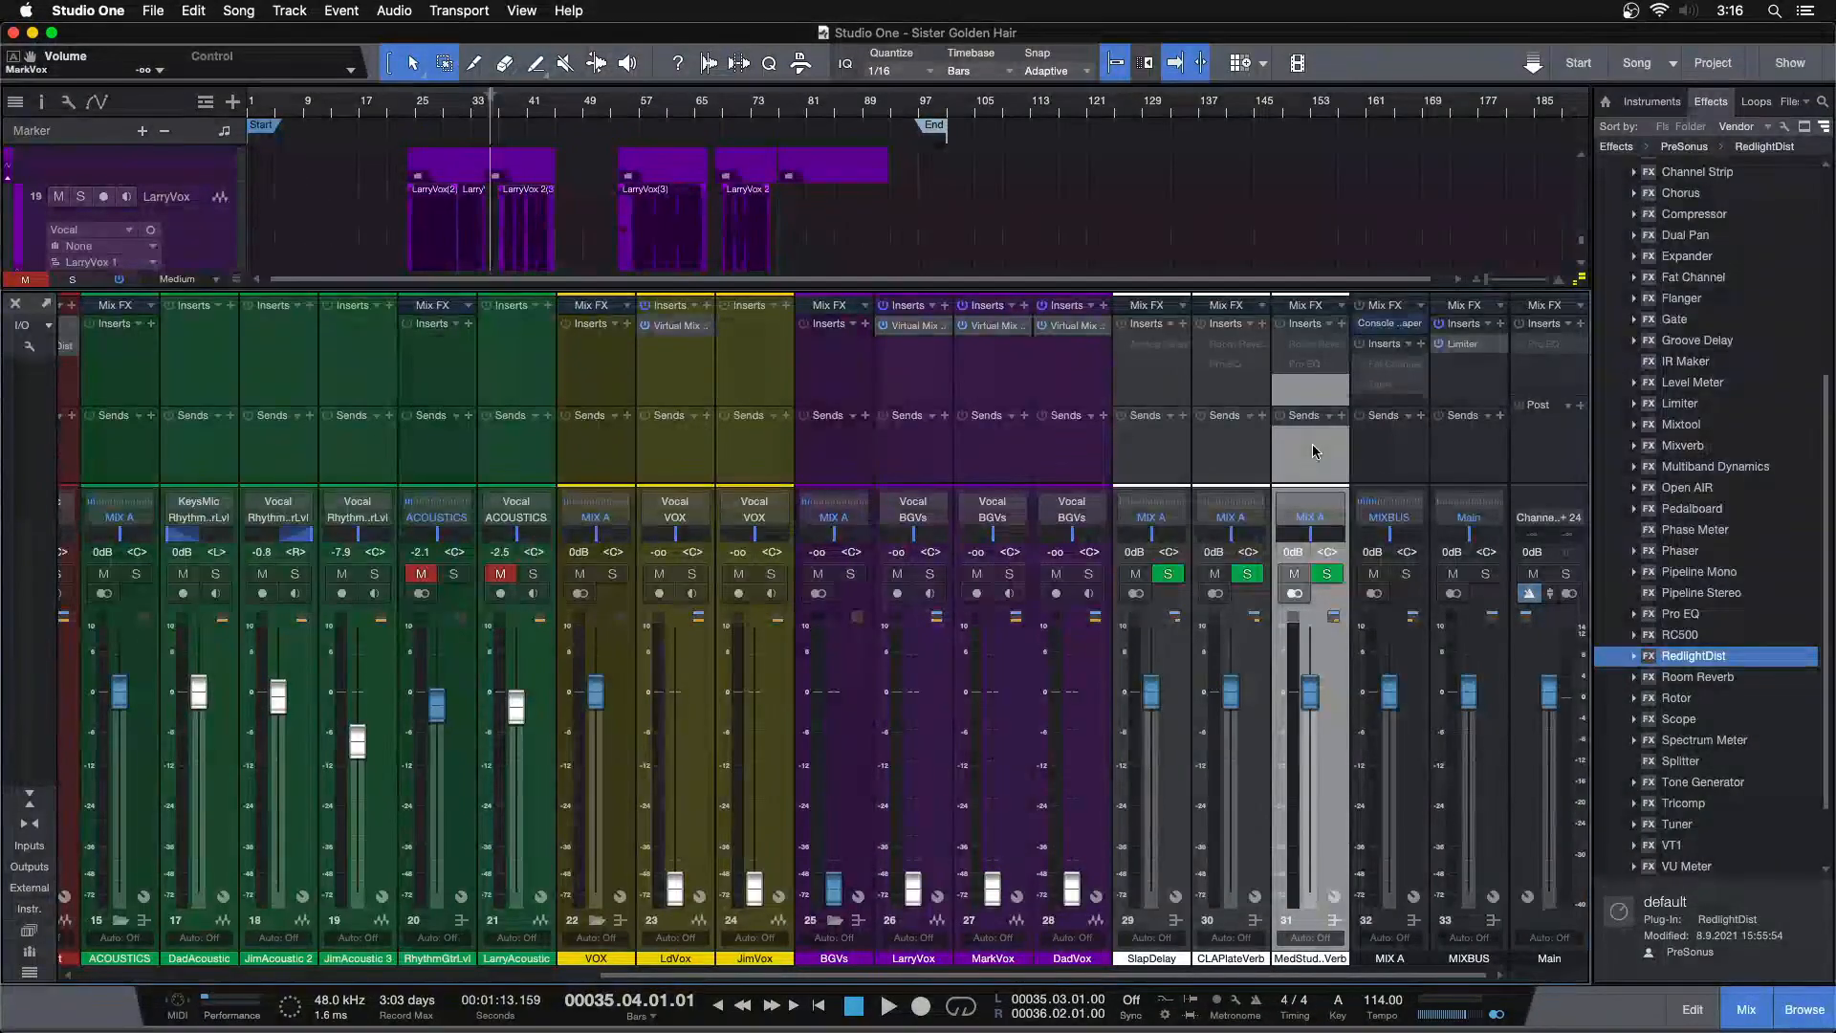
{"action": "left_click", "coordinate": [1196, 450]}
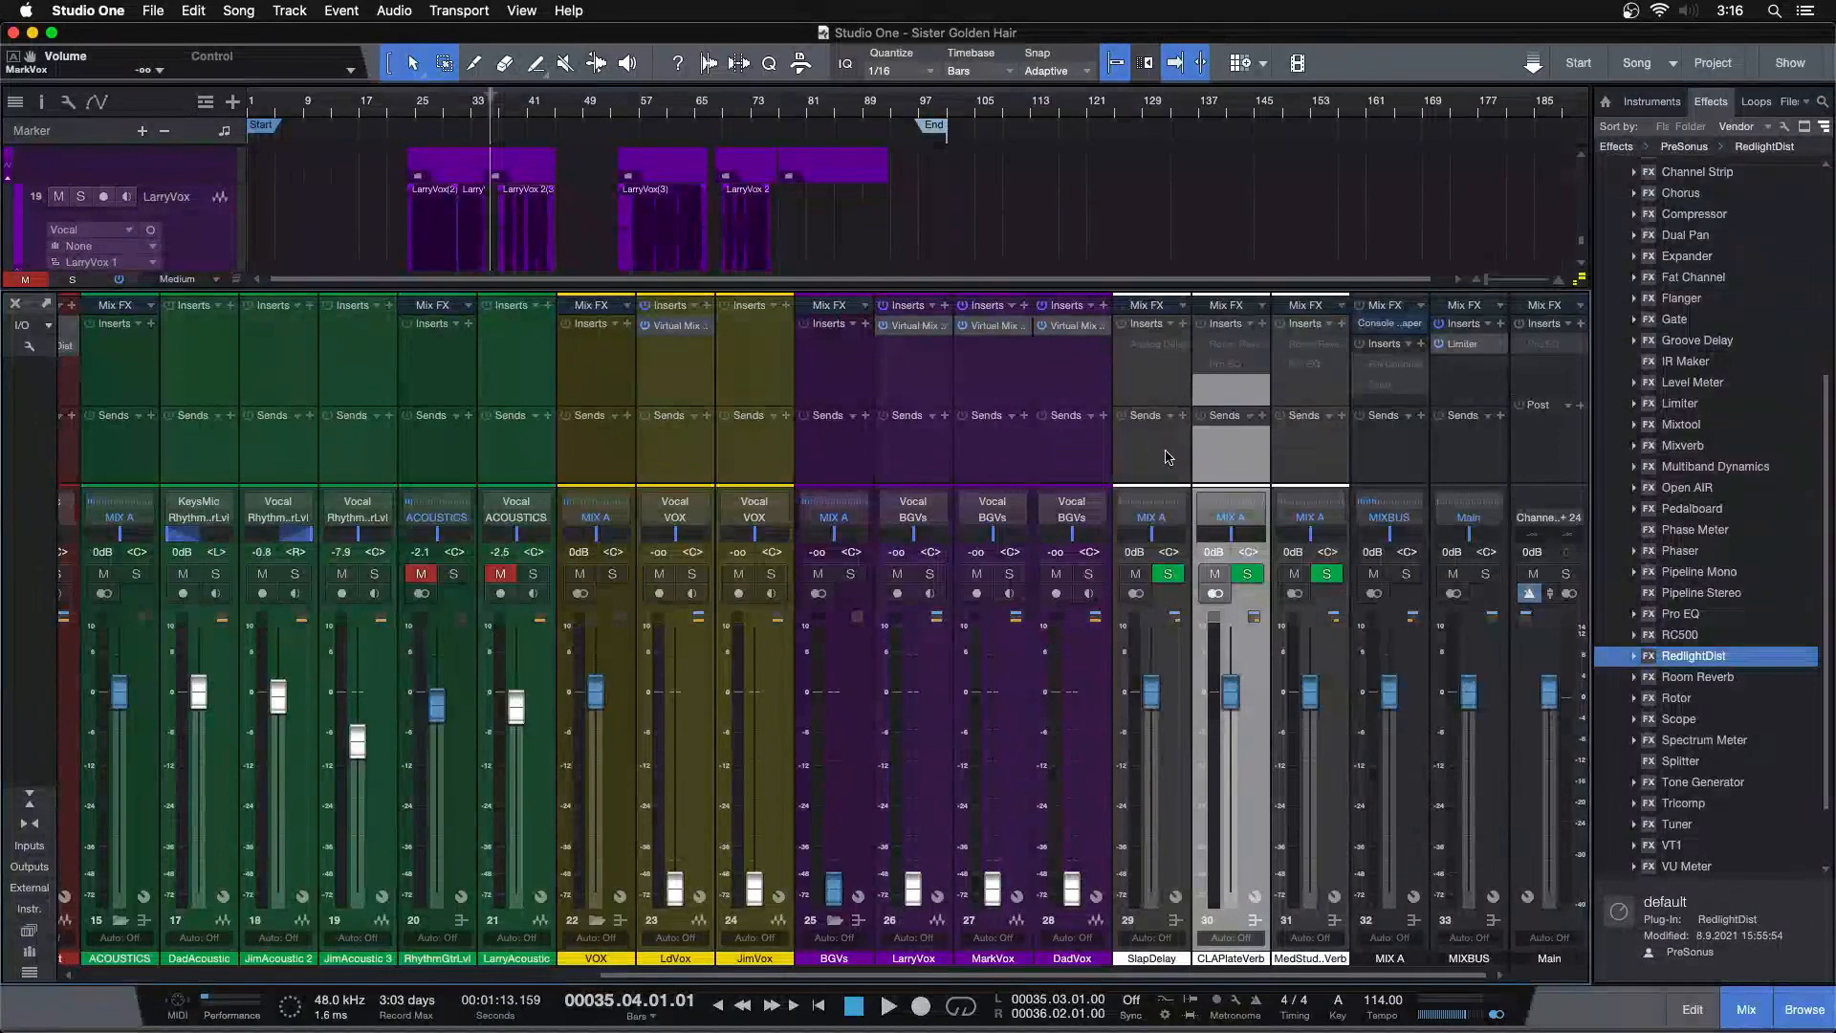
{"action": "left_click", "coordinate": [1314, 450]}
{"action": "left_click", "coordinate": [1171, 449], "text": "shift"}
{"action": "left_click", "coordinate": [1170, 324]}
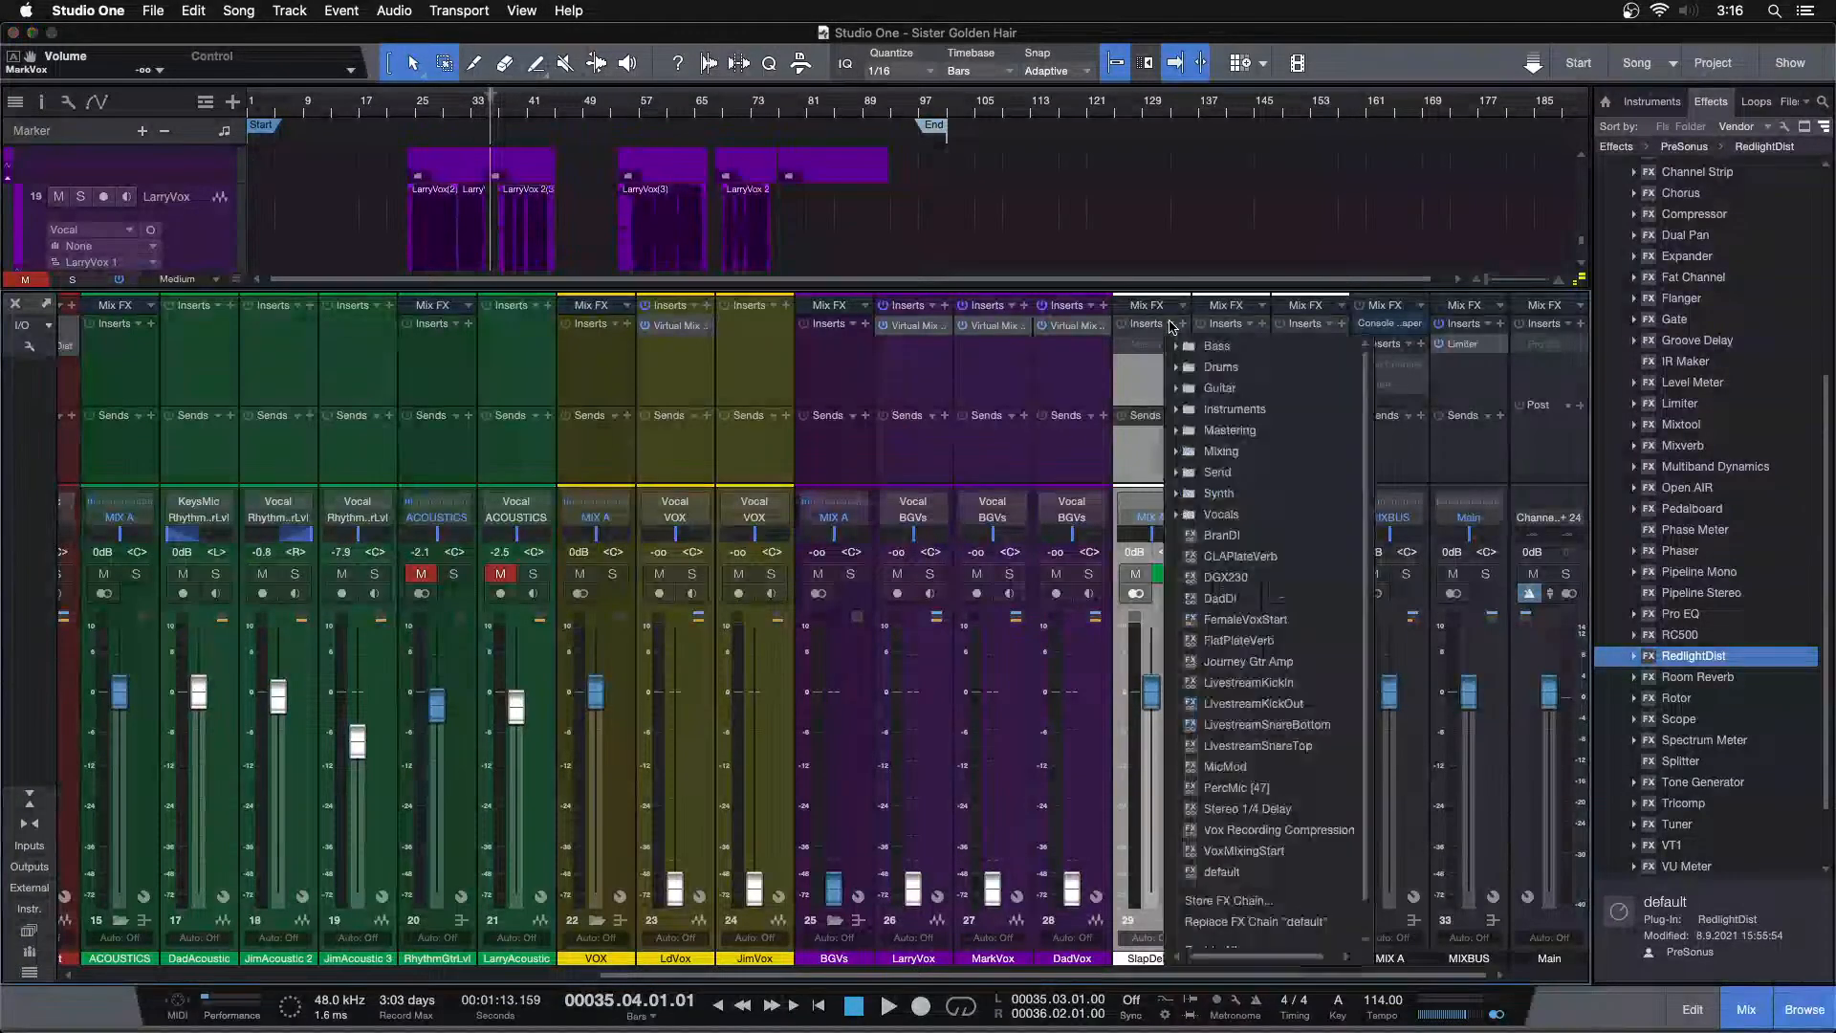
{"action": "scroll", "coordinate": [1221, 822], "scroll_direction": "down", "scroll_amount": 2}
{"action": "left_click", "coordinate": [1234, 914]}
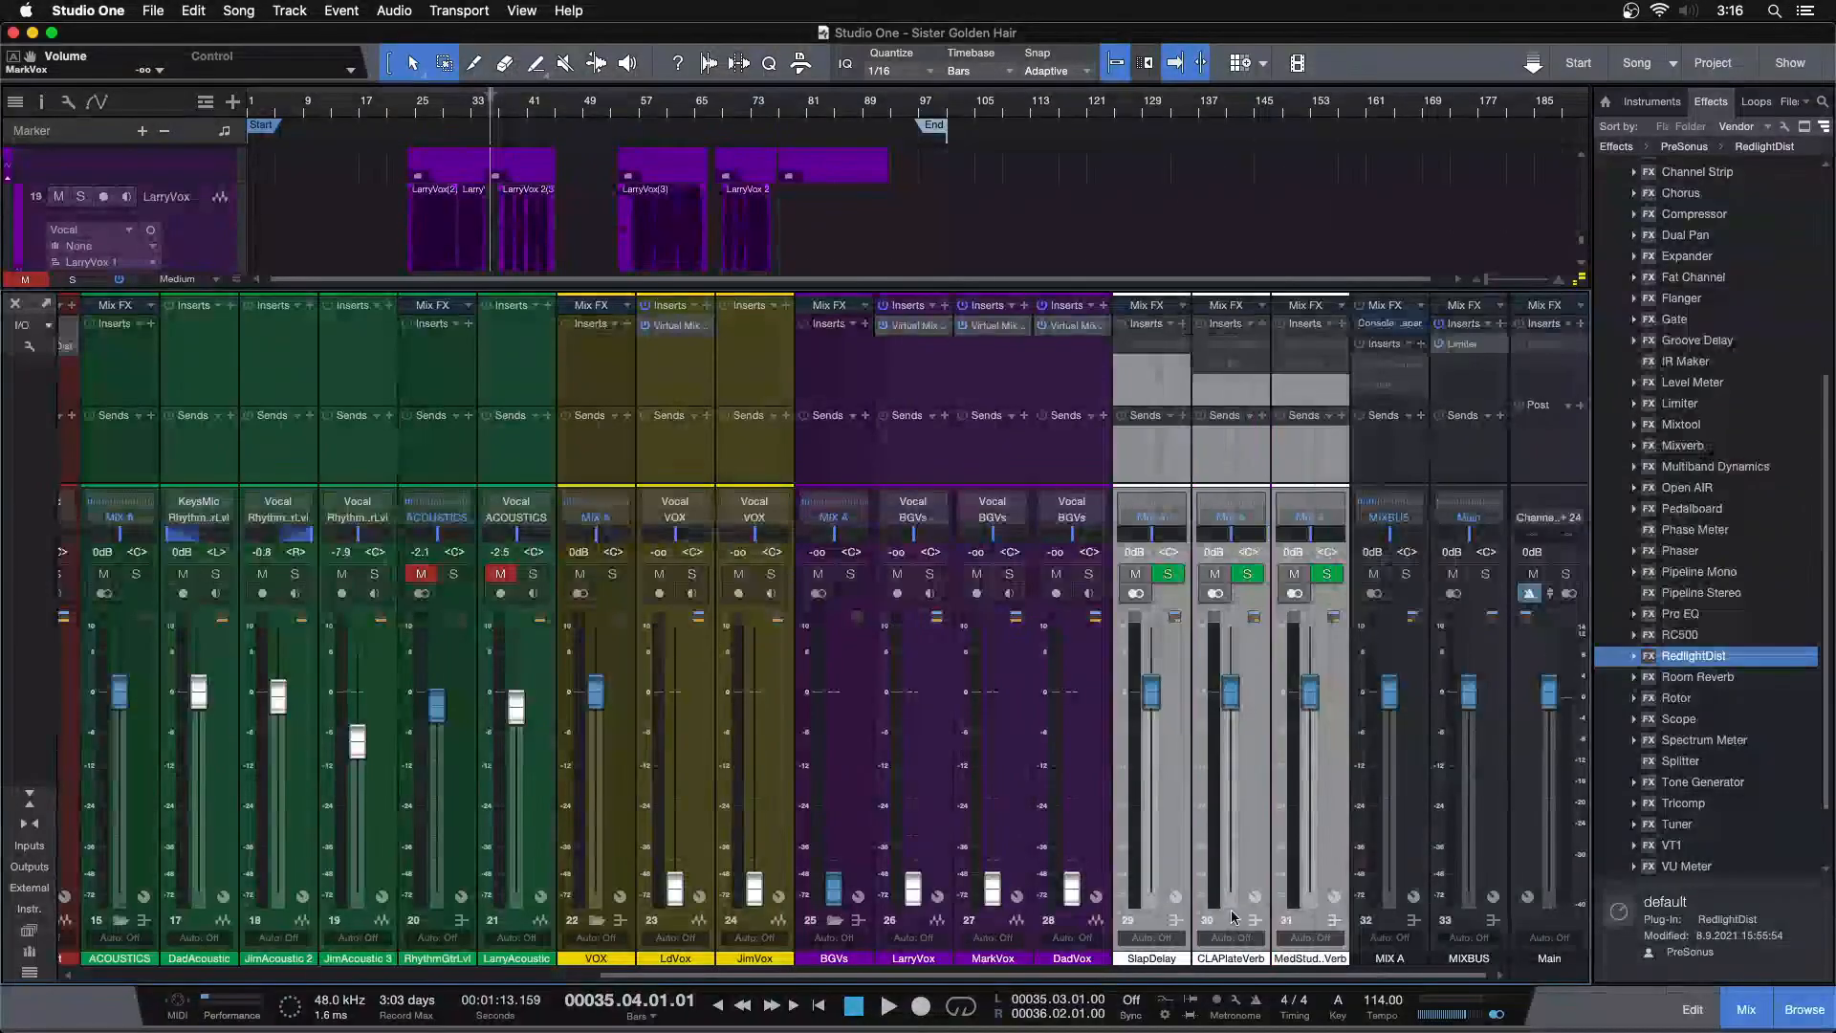
{"action": "left_click", "coordinate": [1398, 382]}
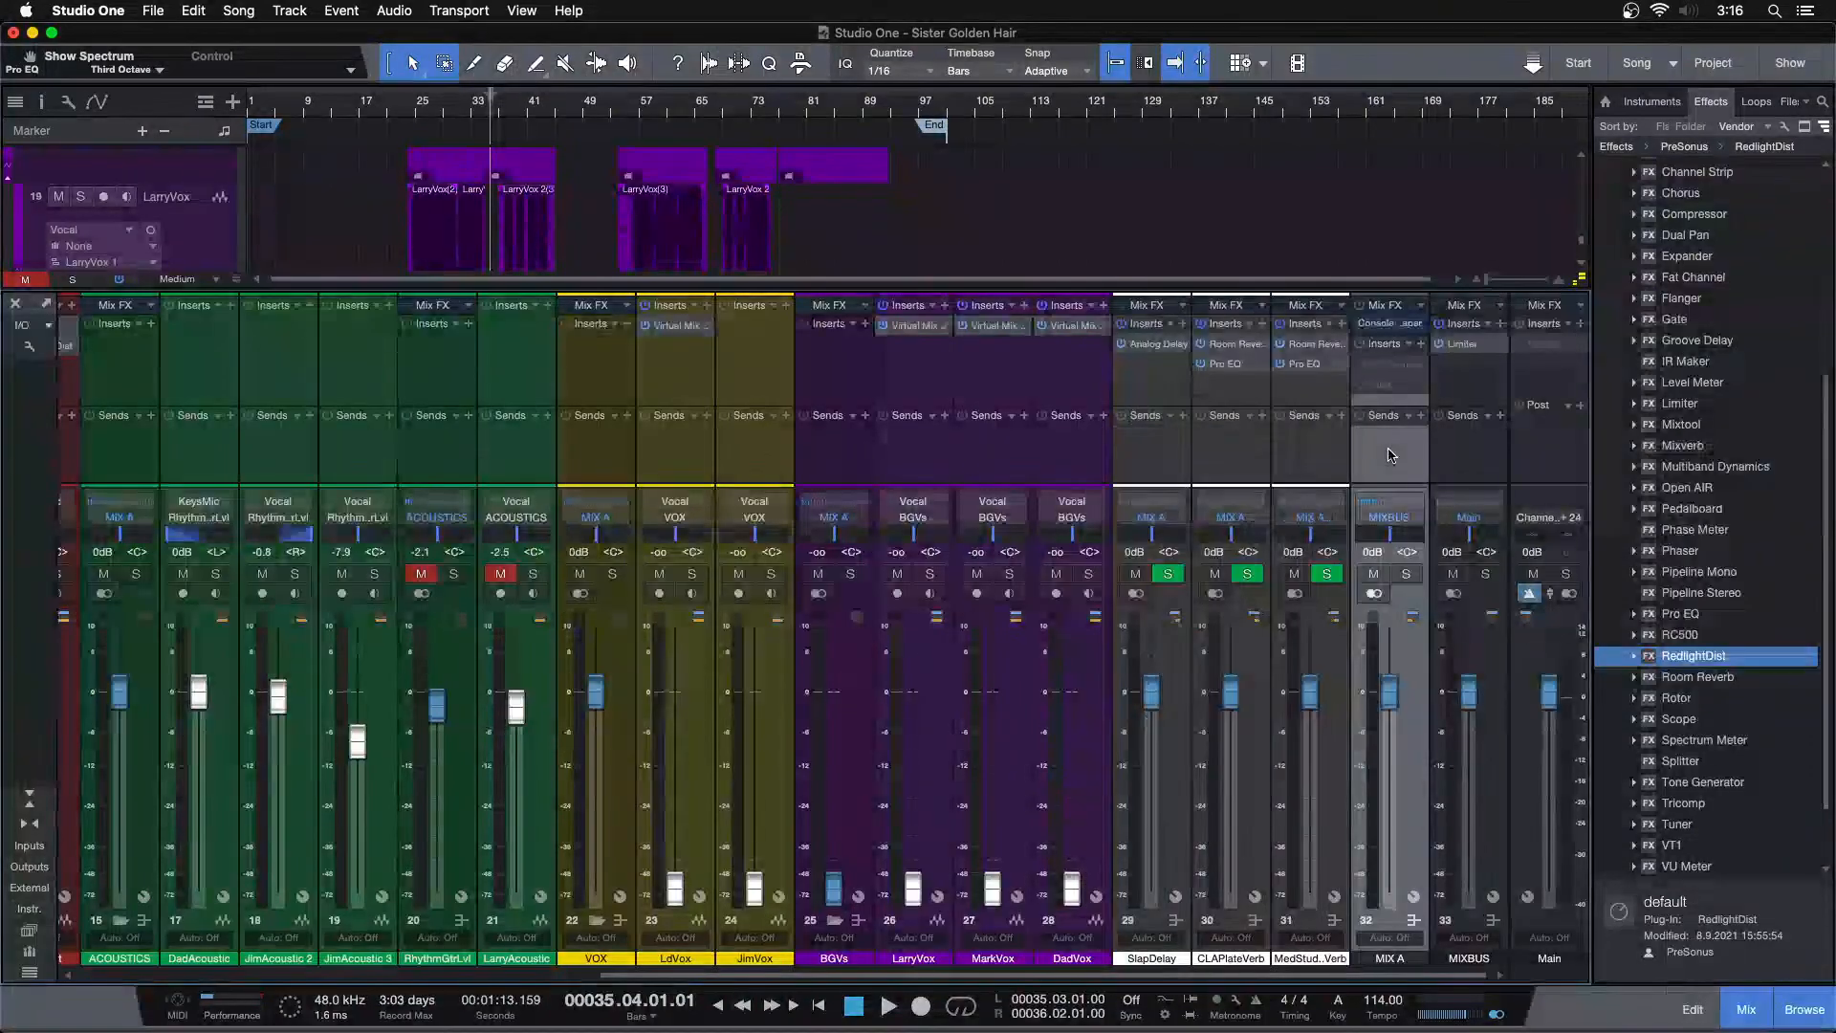
{"action": "key", "text": "super+s"}
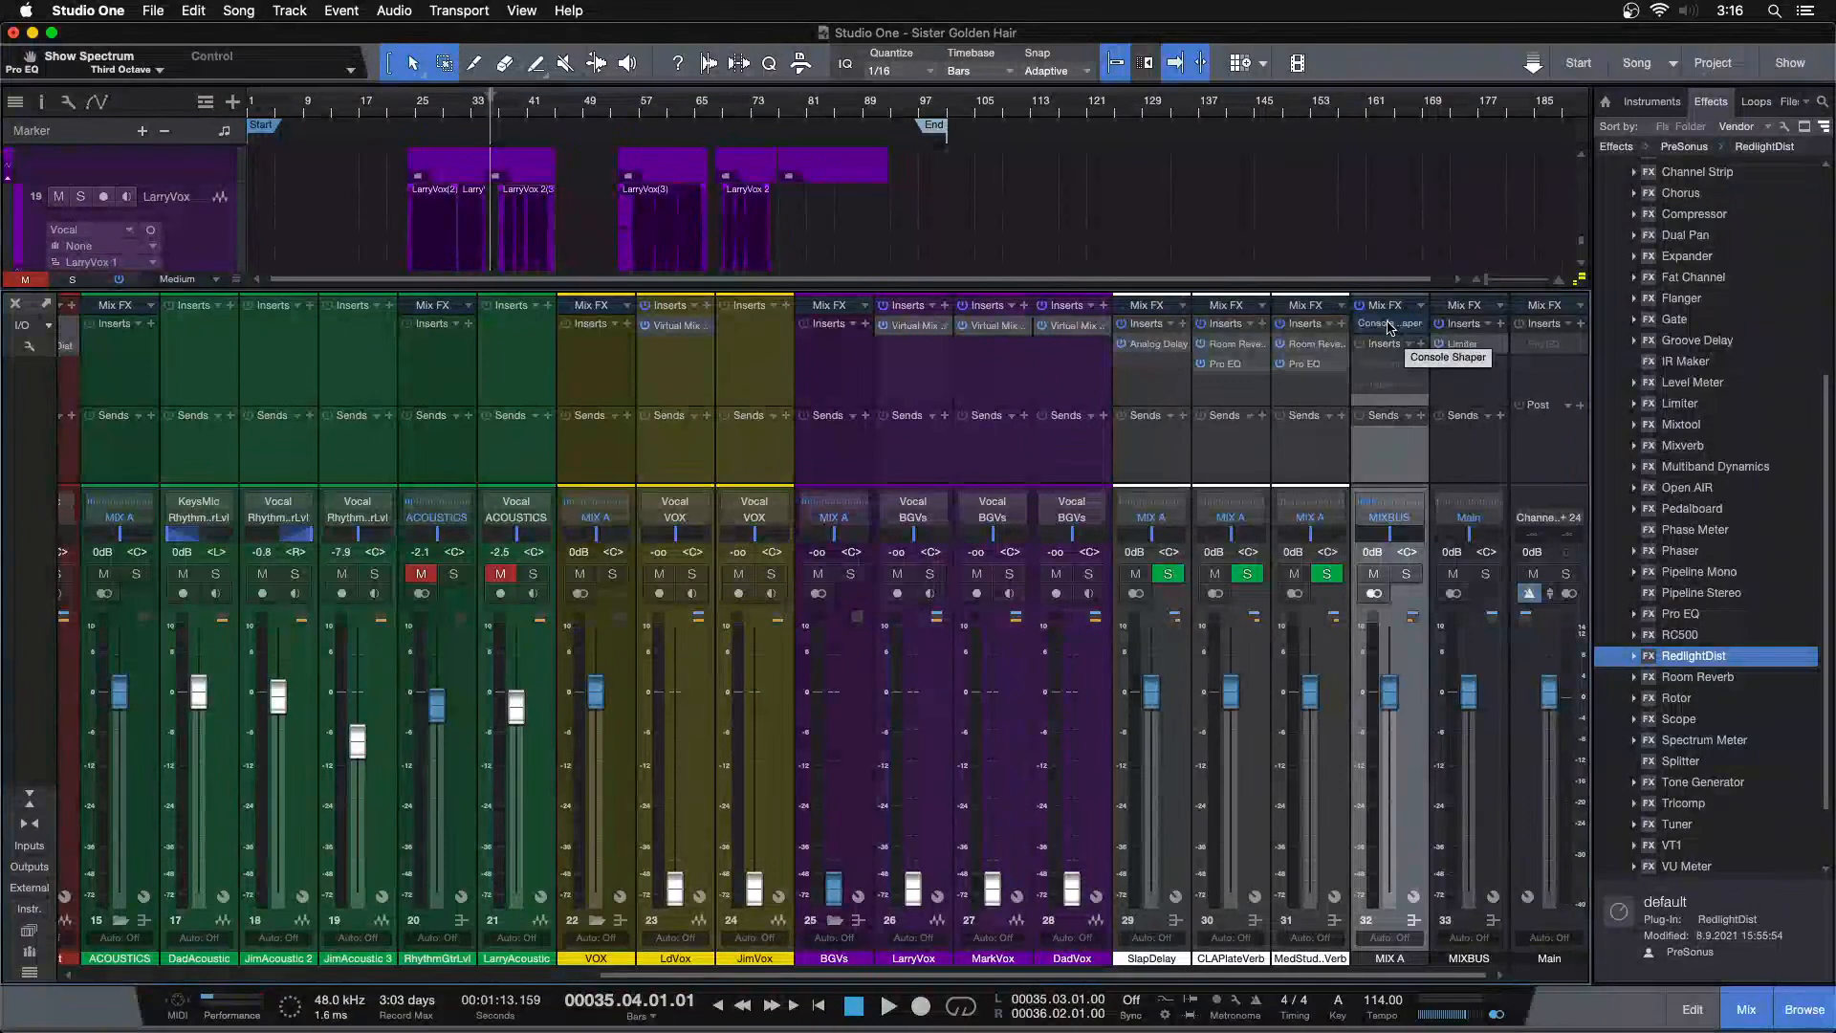
{"action": "left_click", "coordinate": [1389, 323]}
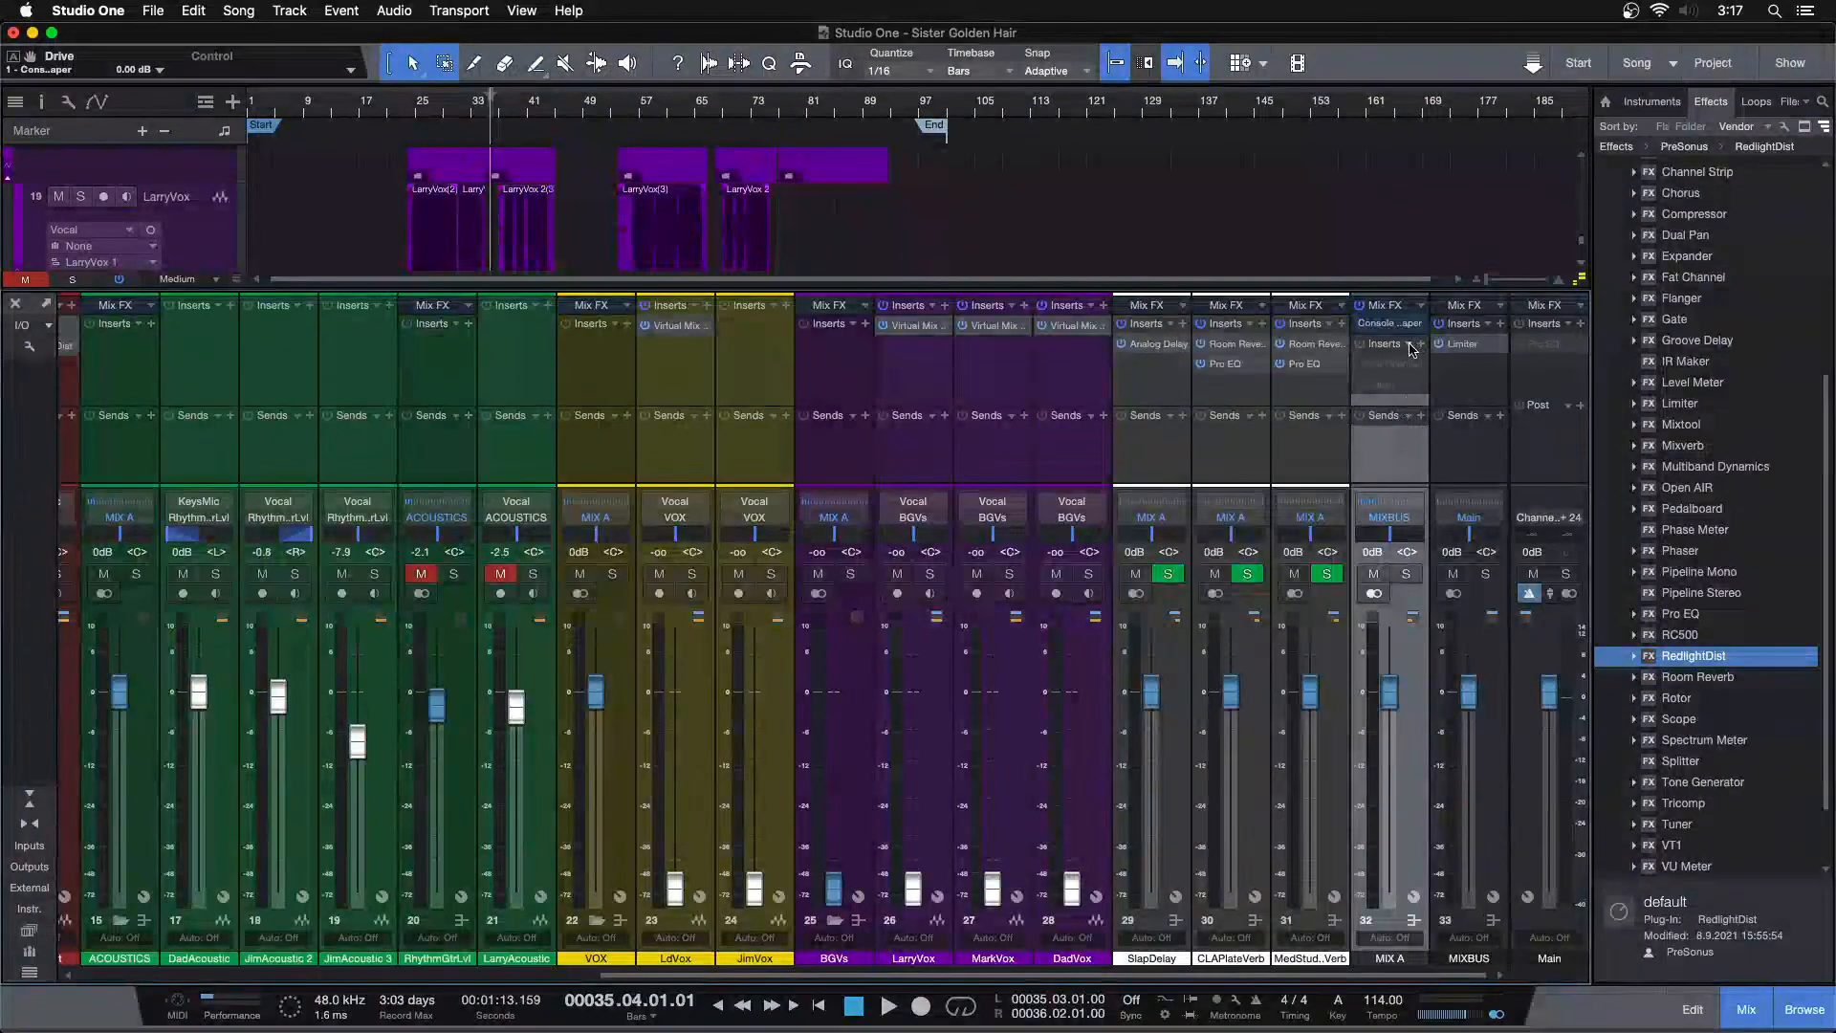
{"action": "left_click", "coordinate": [1410, 344]}
{"action": "scroll", "coordinate": [1478, 807], "scroll_direction": "down", "scroll_amount": 2}
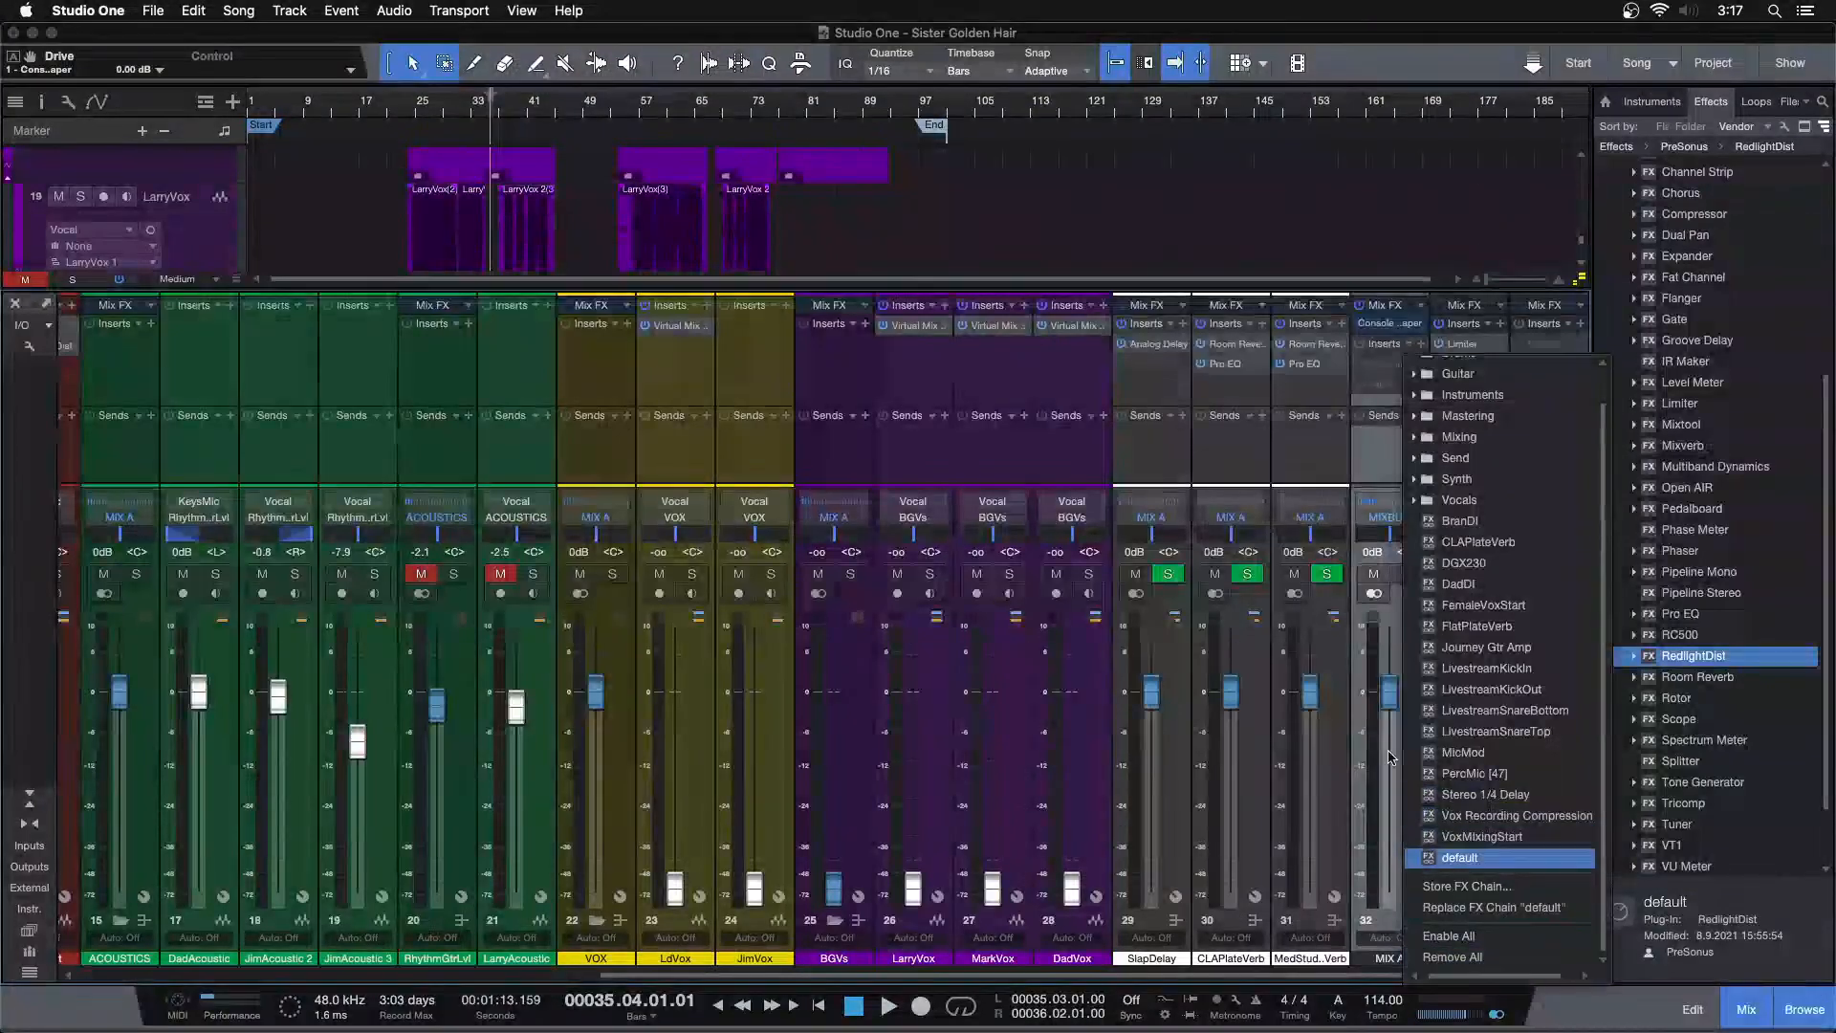
{"action": "left_click", "coordinate": [1395, 368]}
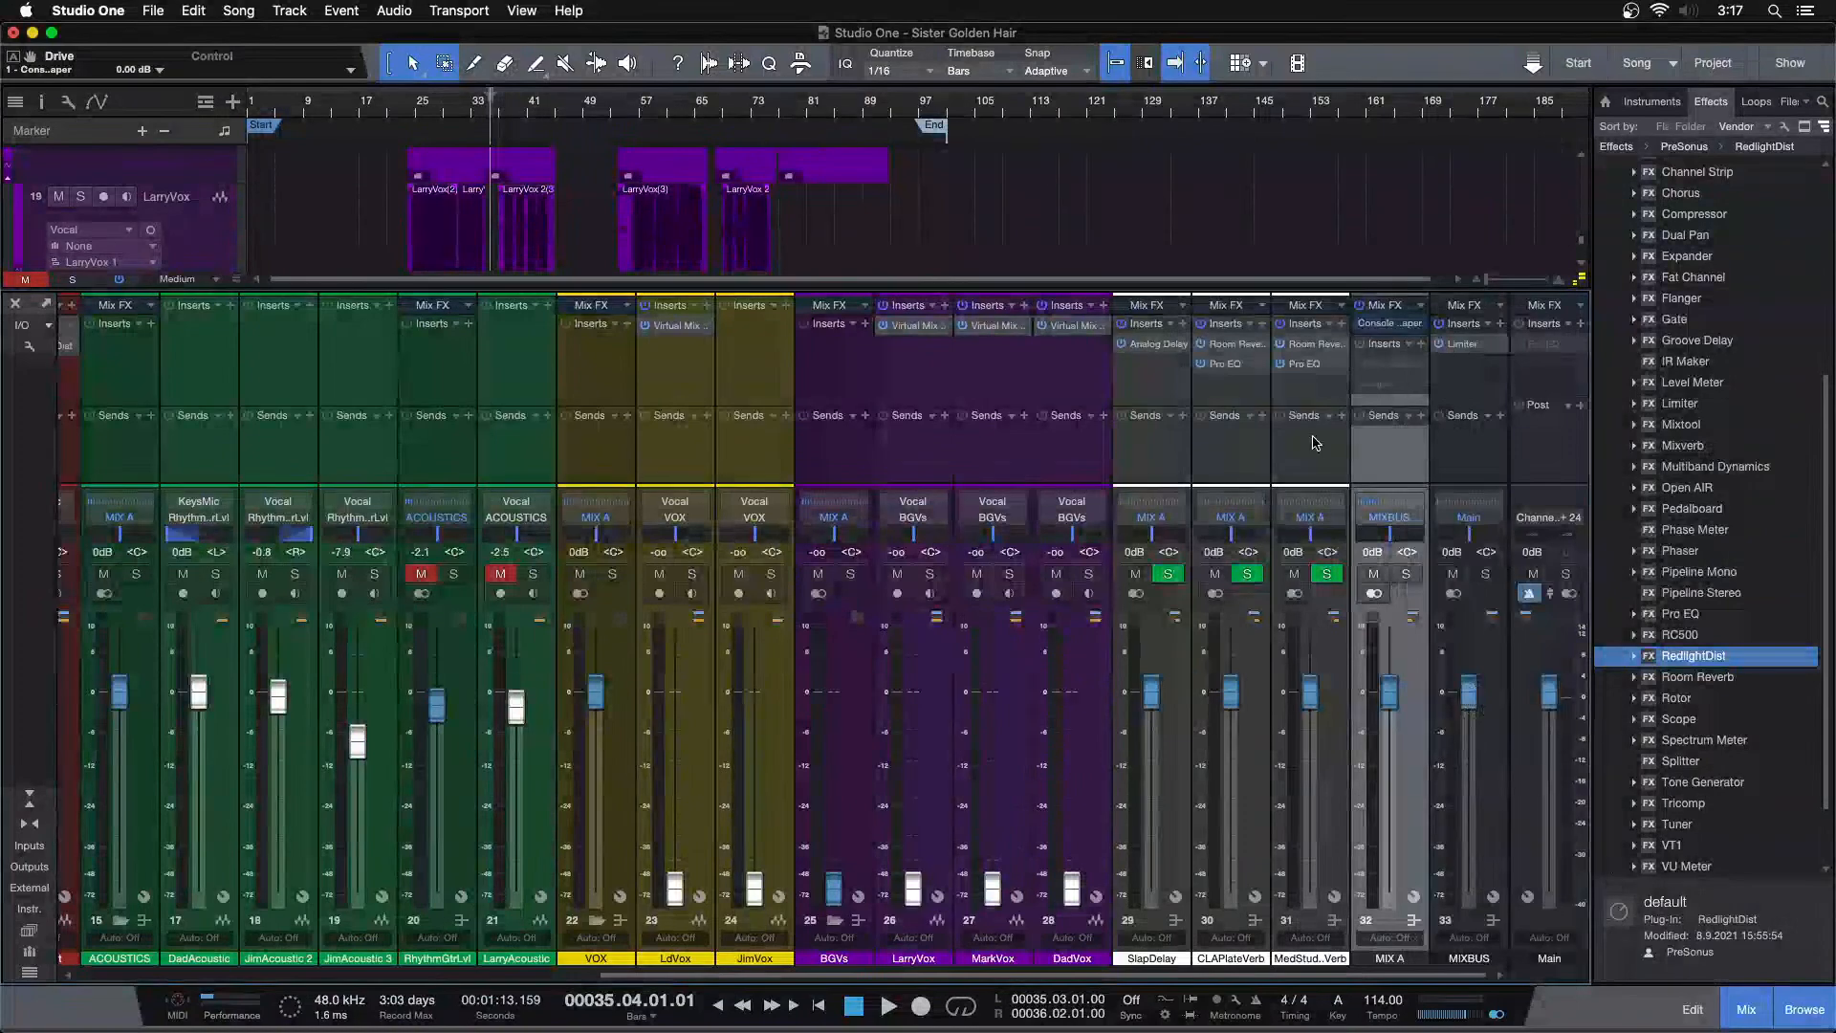
Load an FX chain adding Fat Channel and Tape to the MIX A bus inserts, then save the song
{"action": "left_click", "coordinate": [1409, 344]}
{"action": "scroll", "coordinate": [1473, 812], "scroll_direction": "down", "scroll_amount": 2}
{"action": "left_click", "coordinate": [1446, 939]}
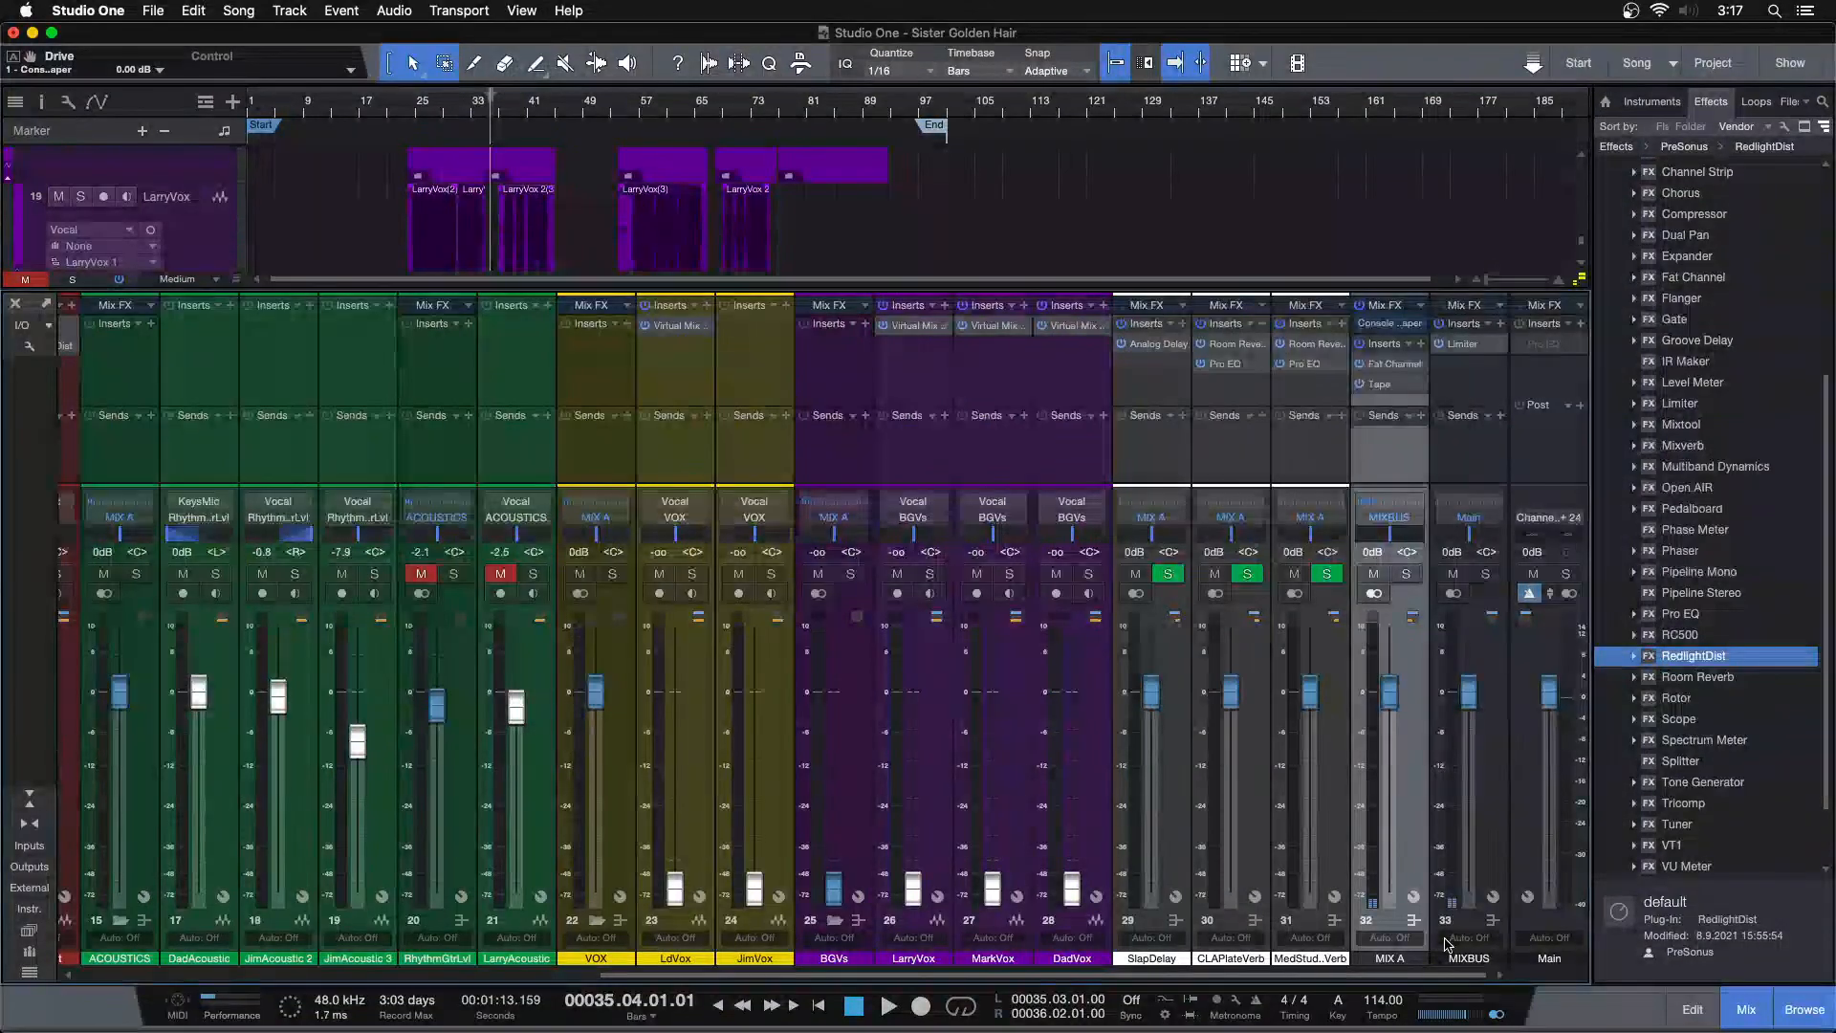
{"action": "key", "text": "super+s"}
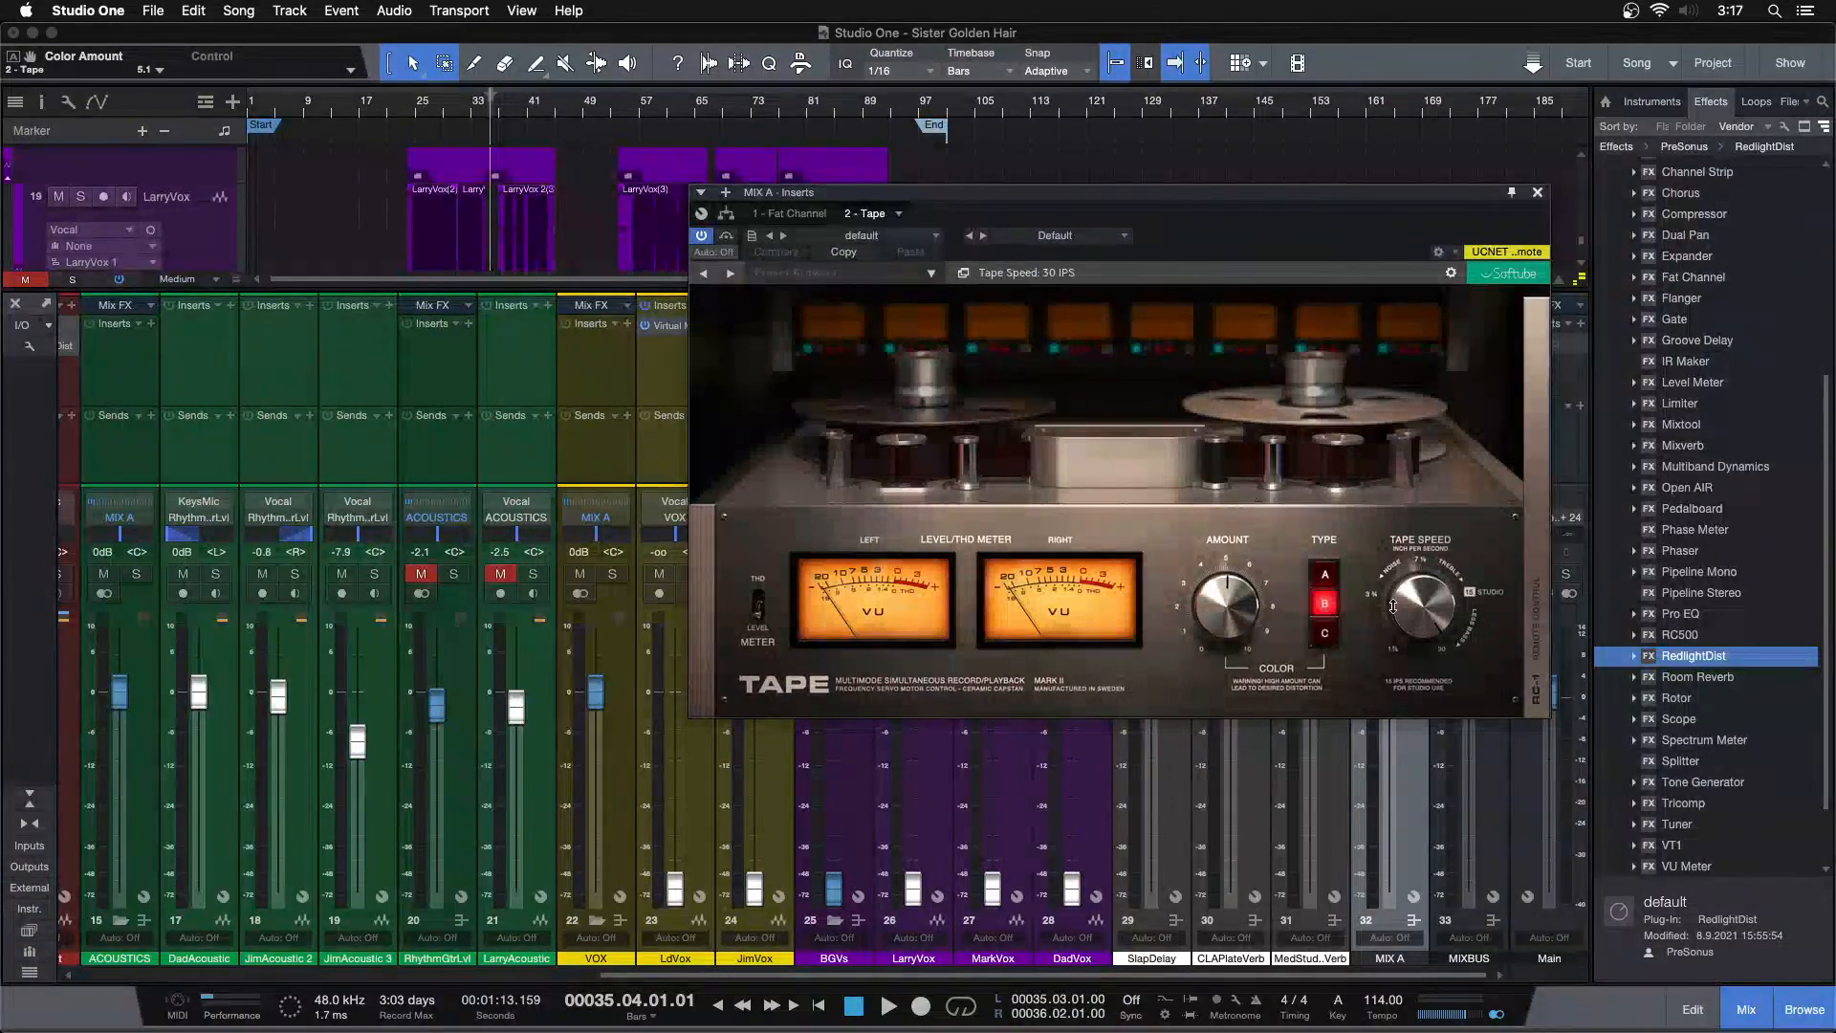
Inspect the Tape and Fat Channel compressor settings on the MIX A bus
{"action": "left_click", "coordinate": [1537, 191]}
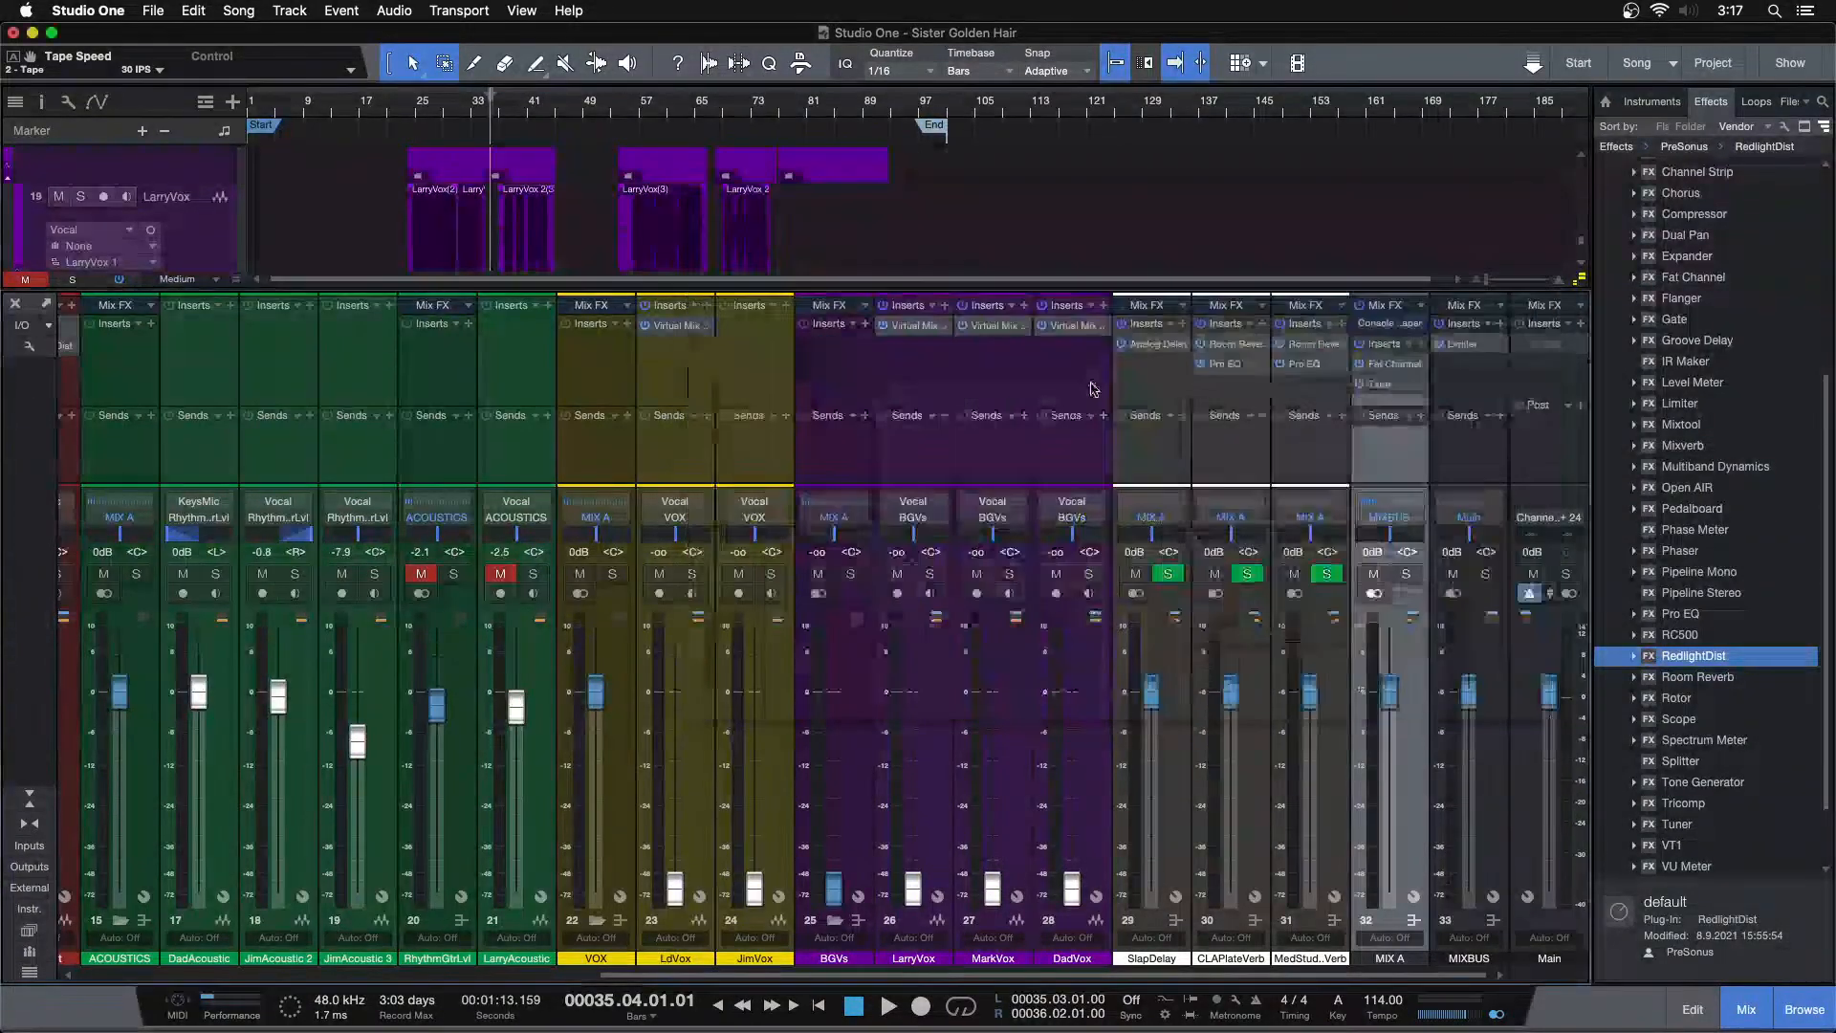
{"action": "left_click", "coordinate": [1392, 363]}
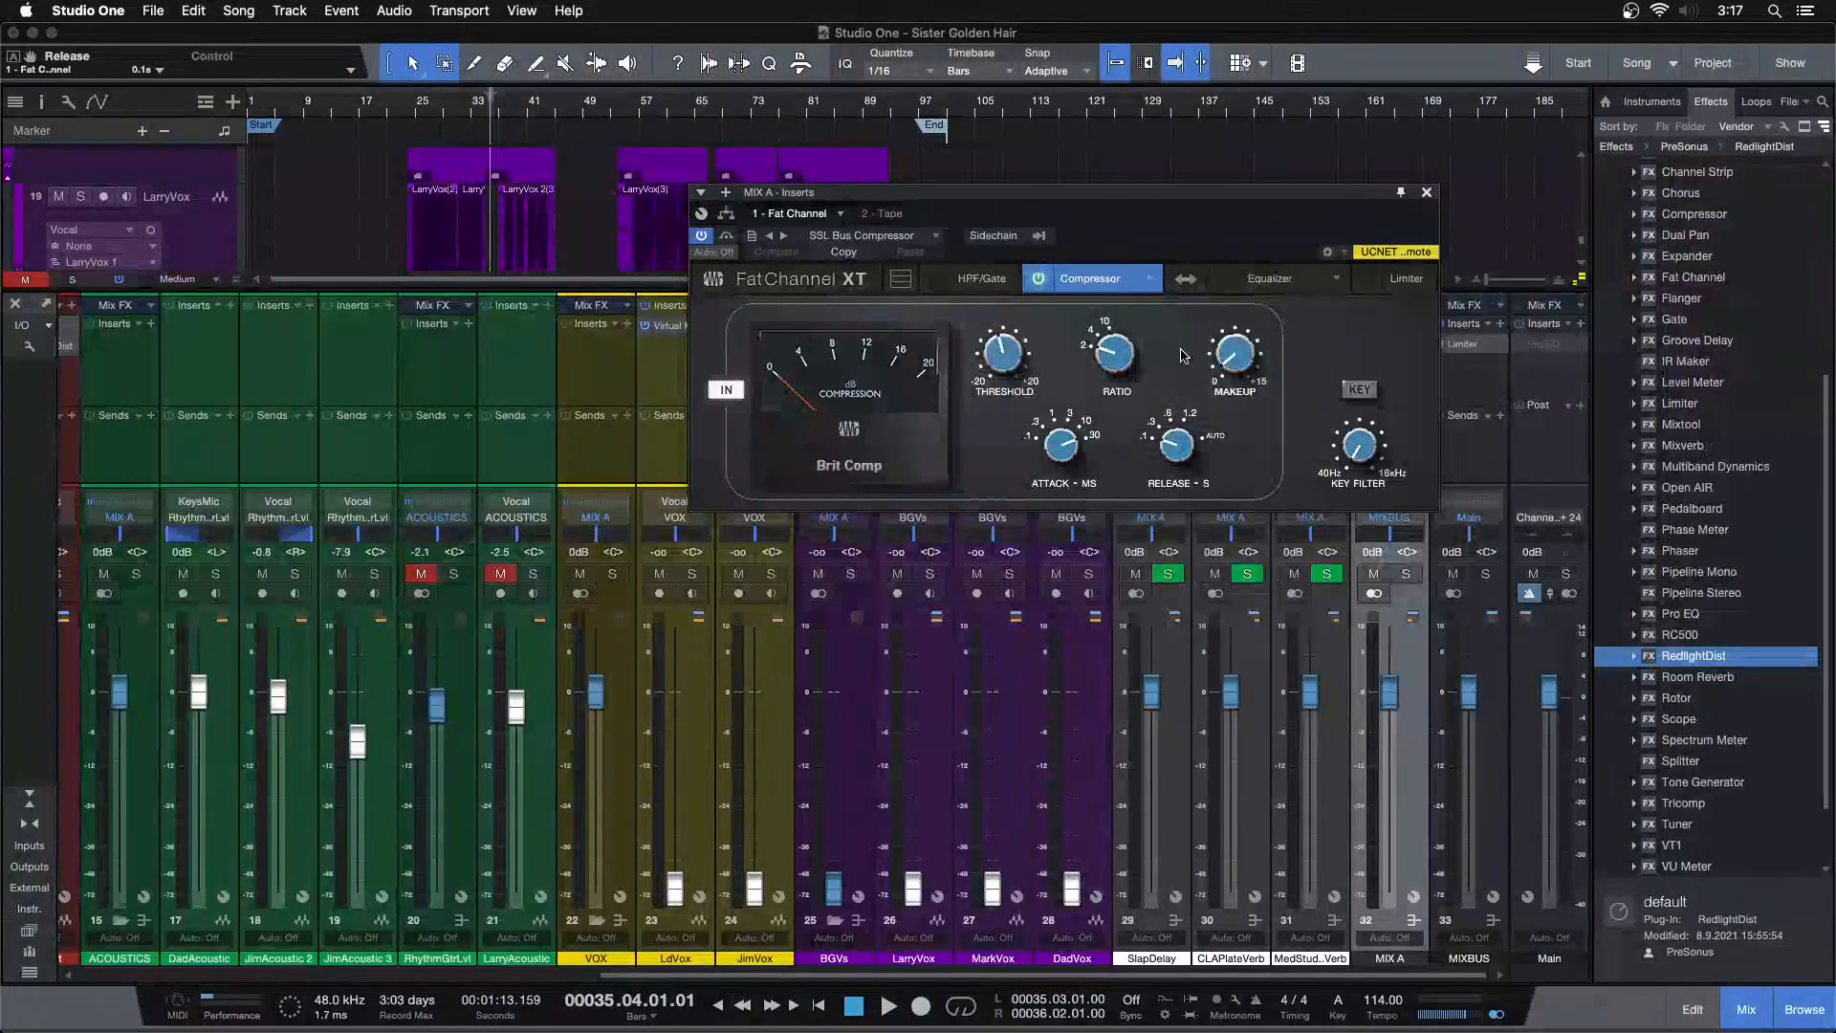
{"action": "left_click", "coordinate": [1427, 193]}
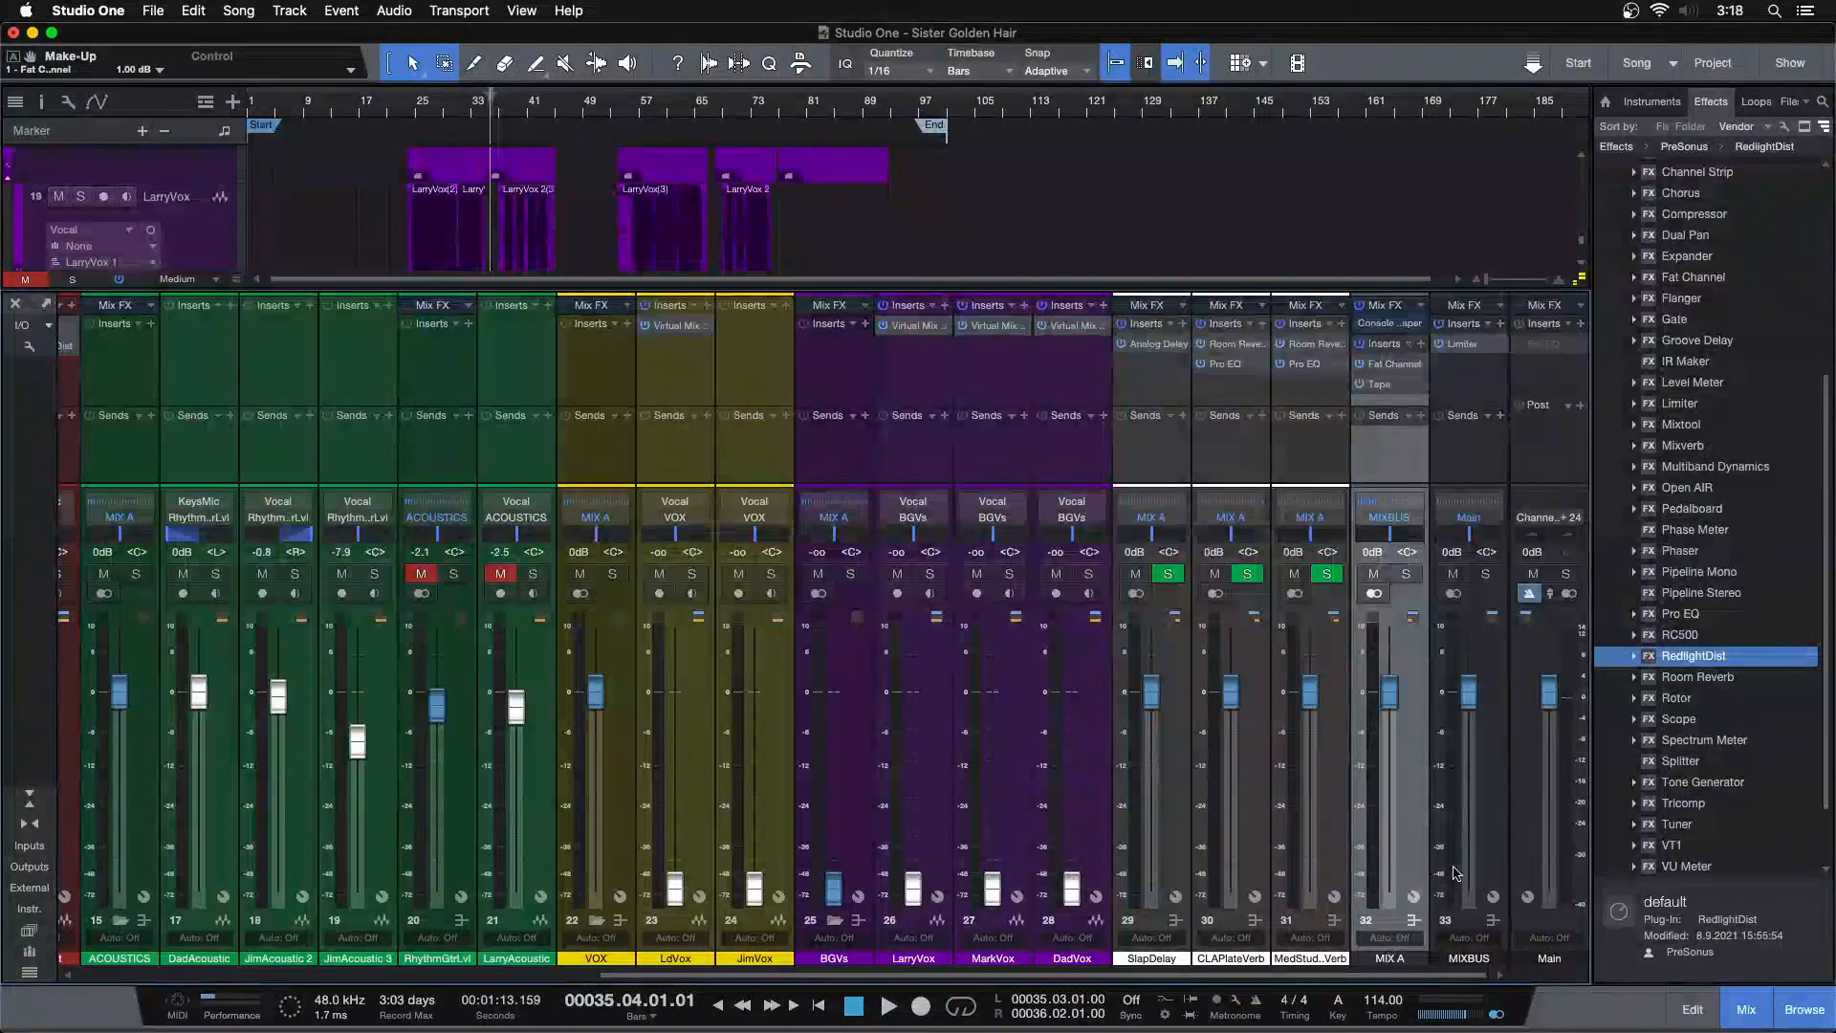
Open and review the Limiter settings on the MIXBUS channel
{"action": "left_click_drag", "start_coordinate": [1416, 975], "coordinate": [688, 973]}
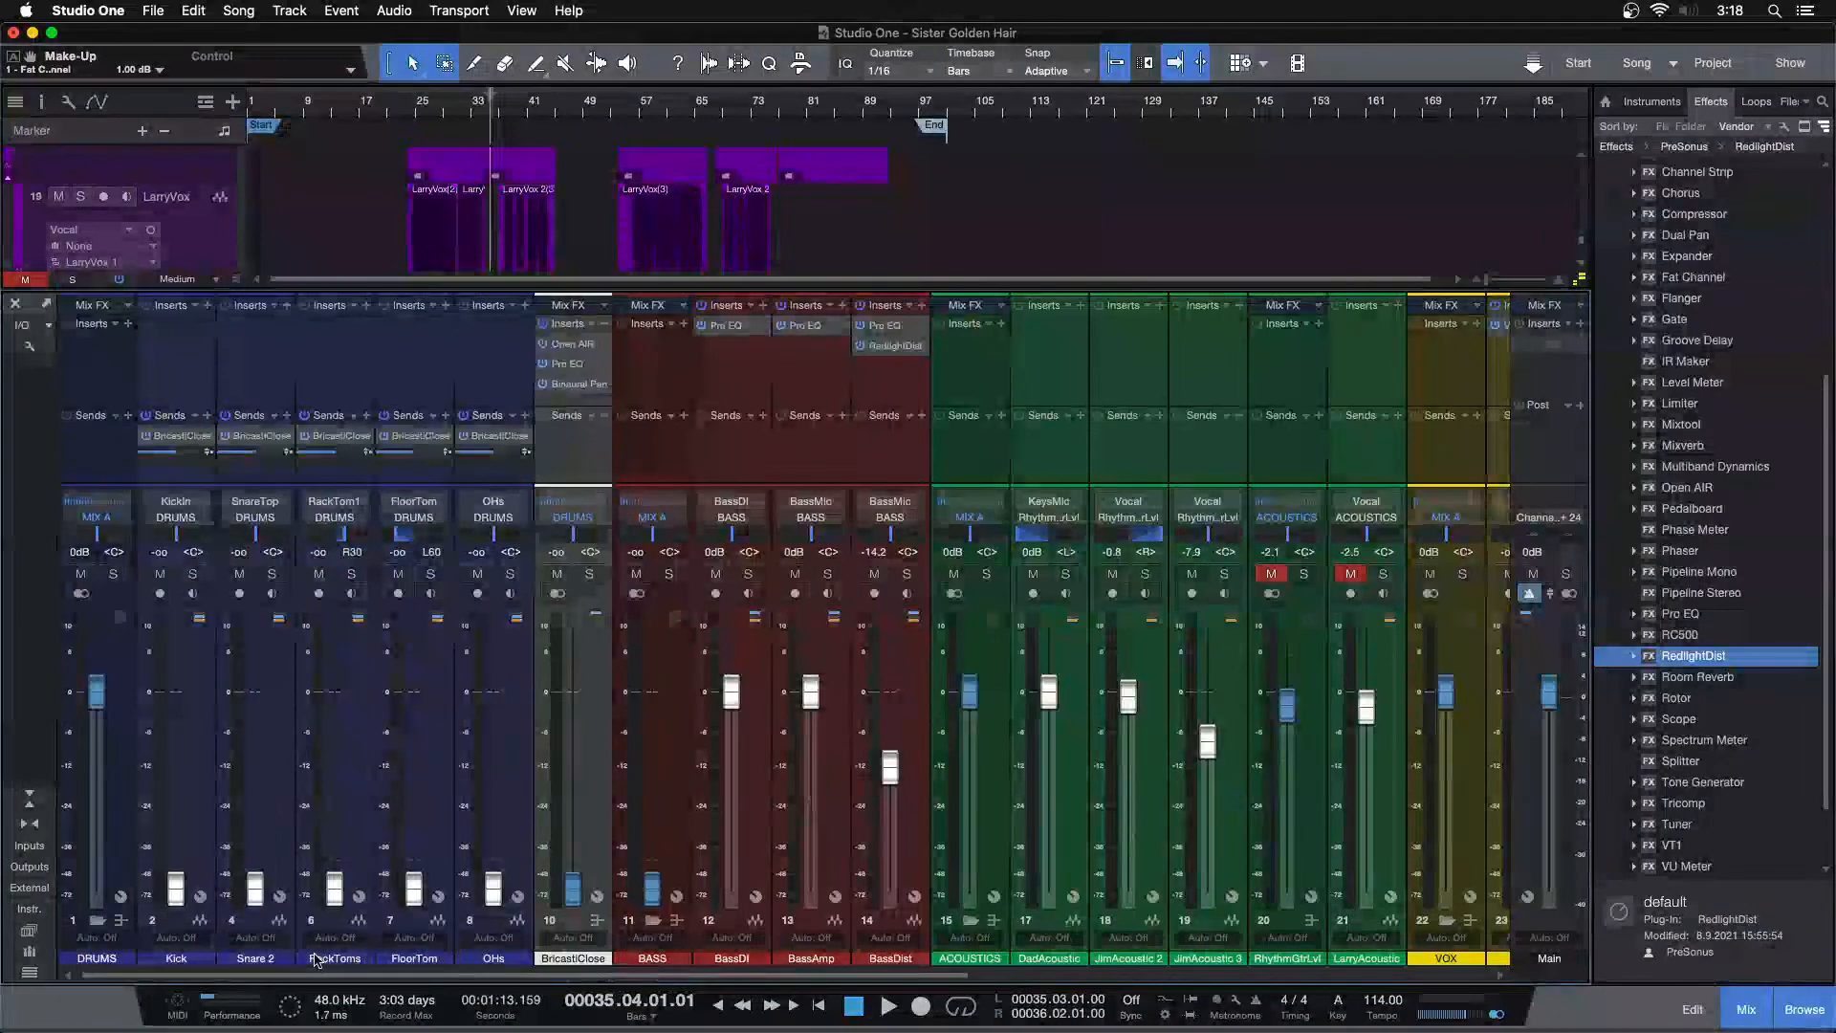
{"action": "left_click_drag", "start_coordinate": [202, 954], "coordinate": [1516, 889]}
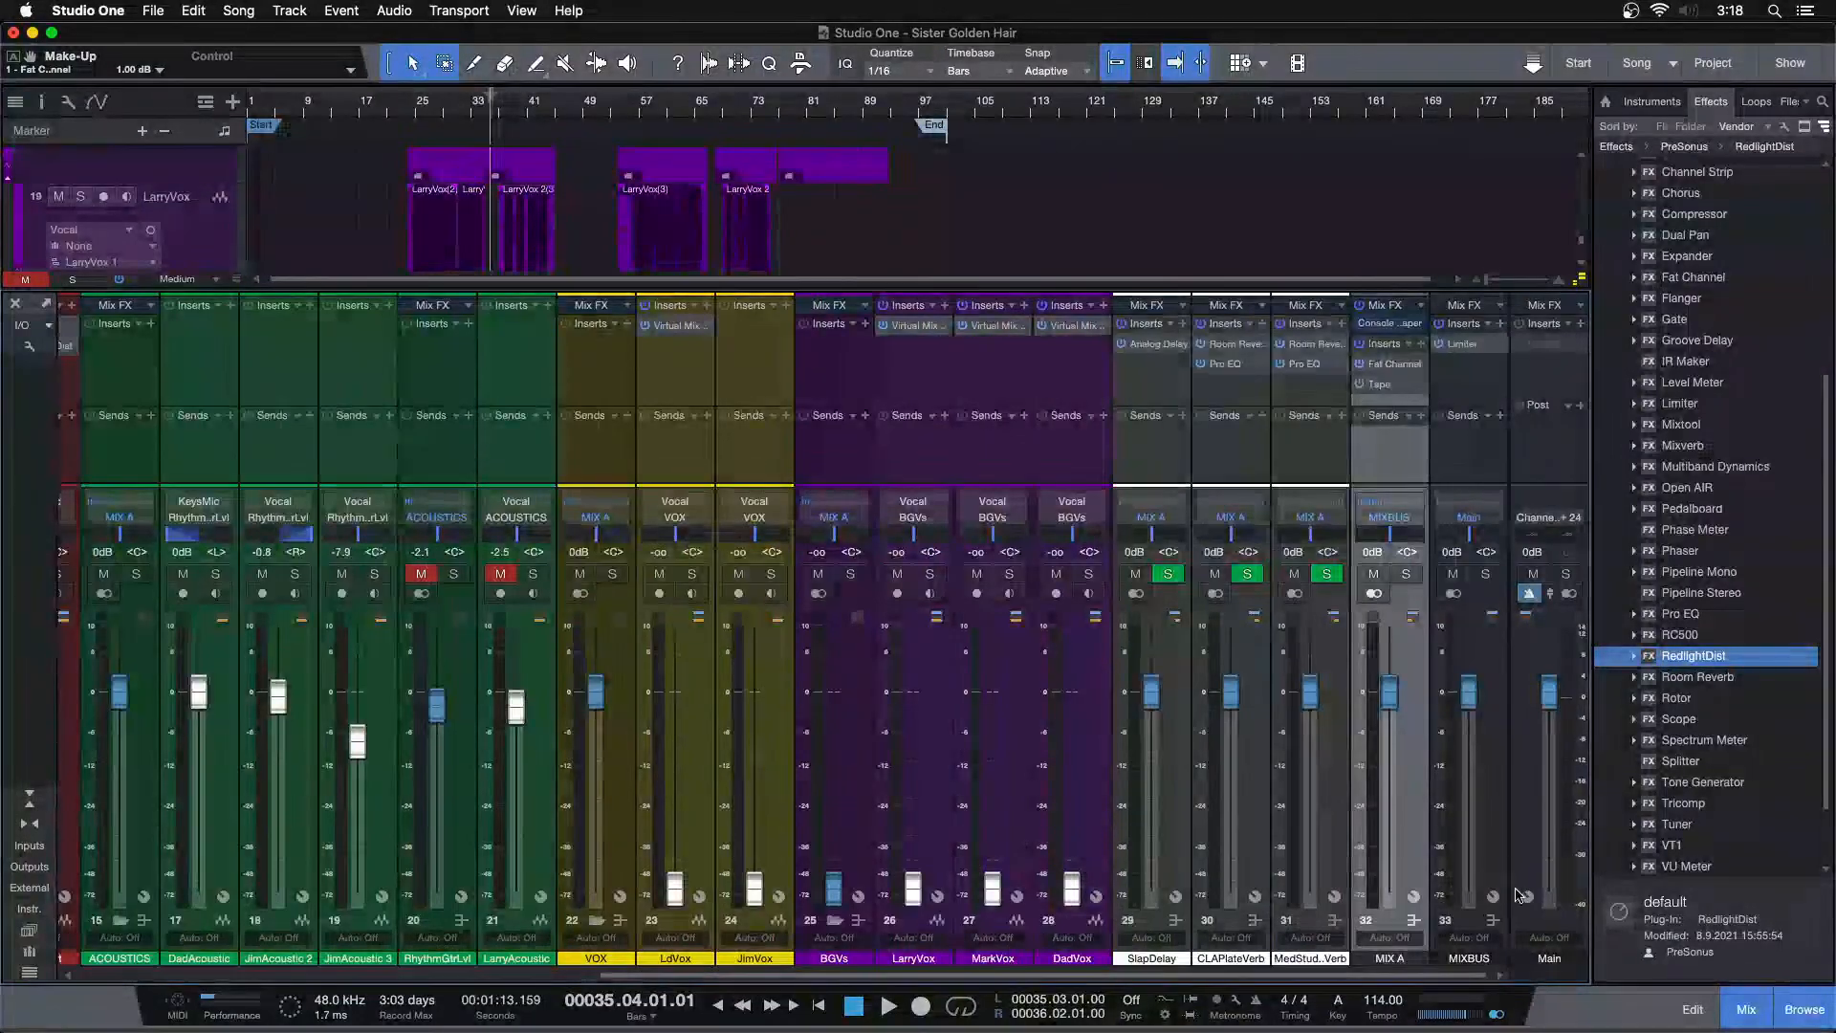
{"action": "left_click", "coordinate": [1460, 345]}
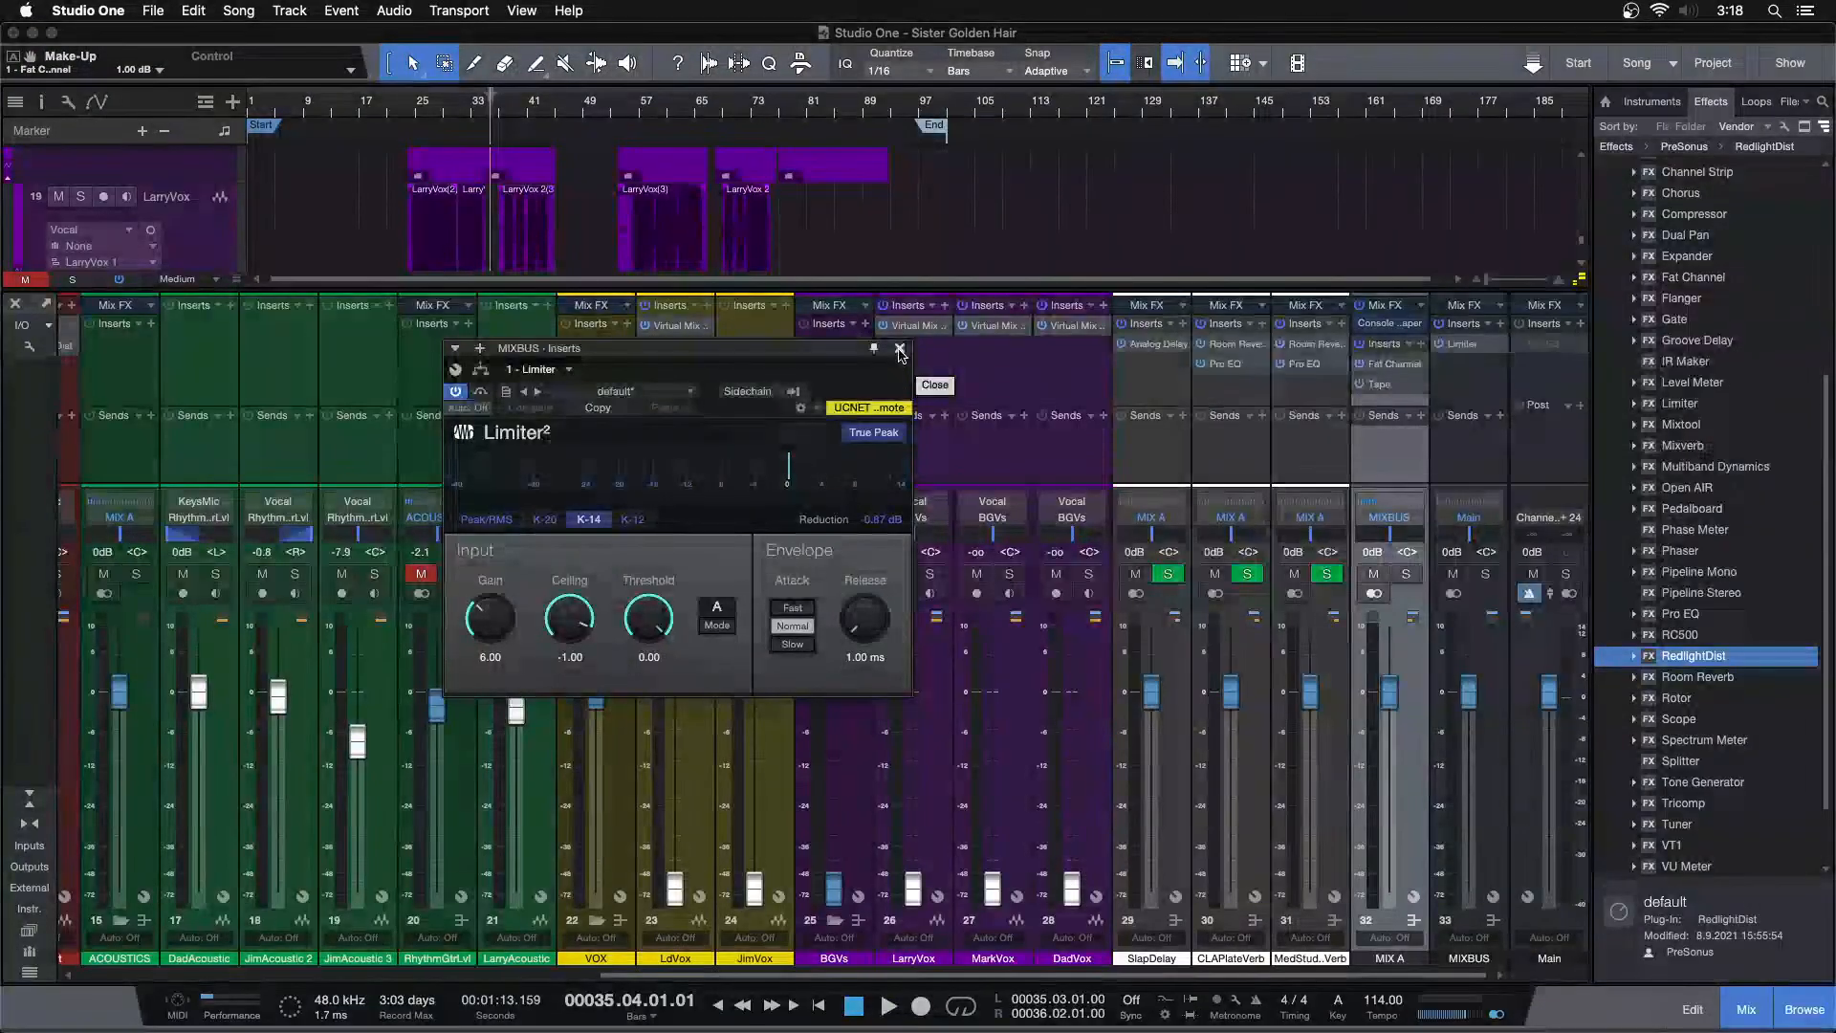
{"action": "left_click", "coordinate": [900, 350]}
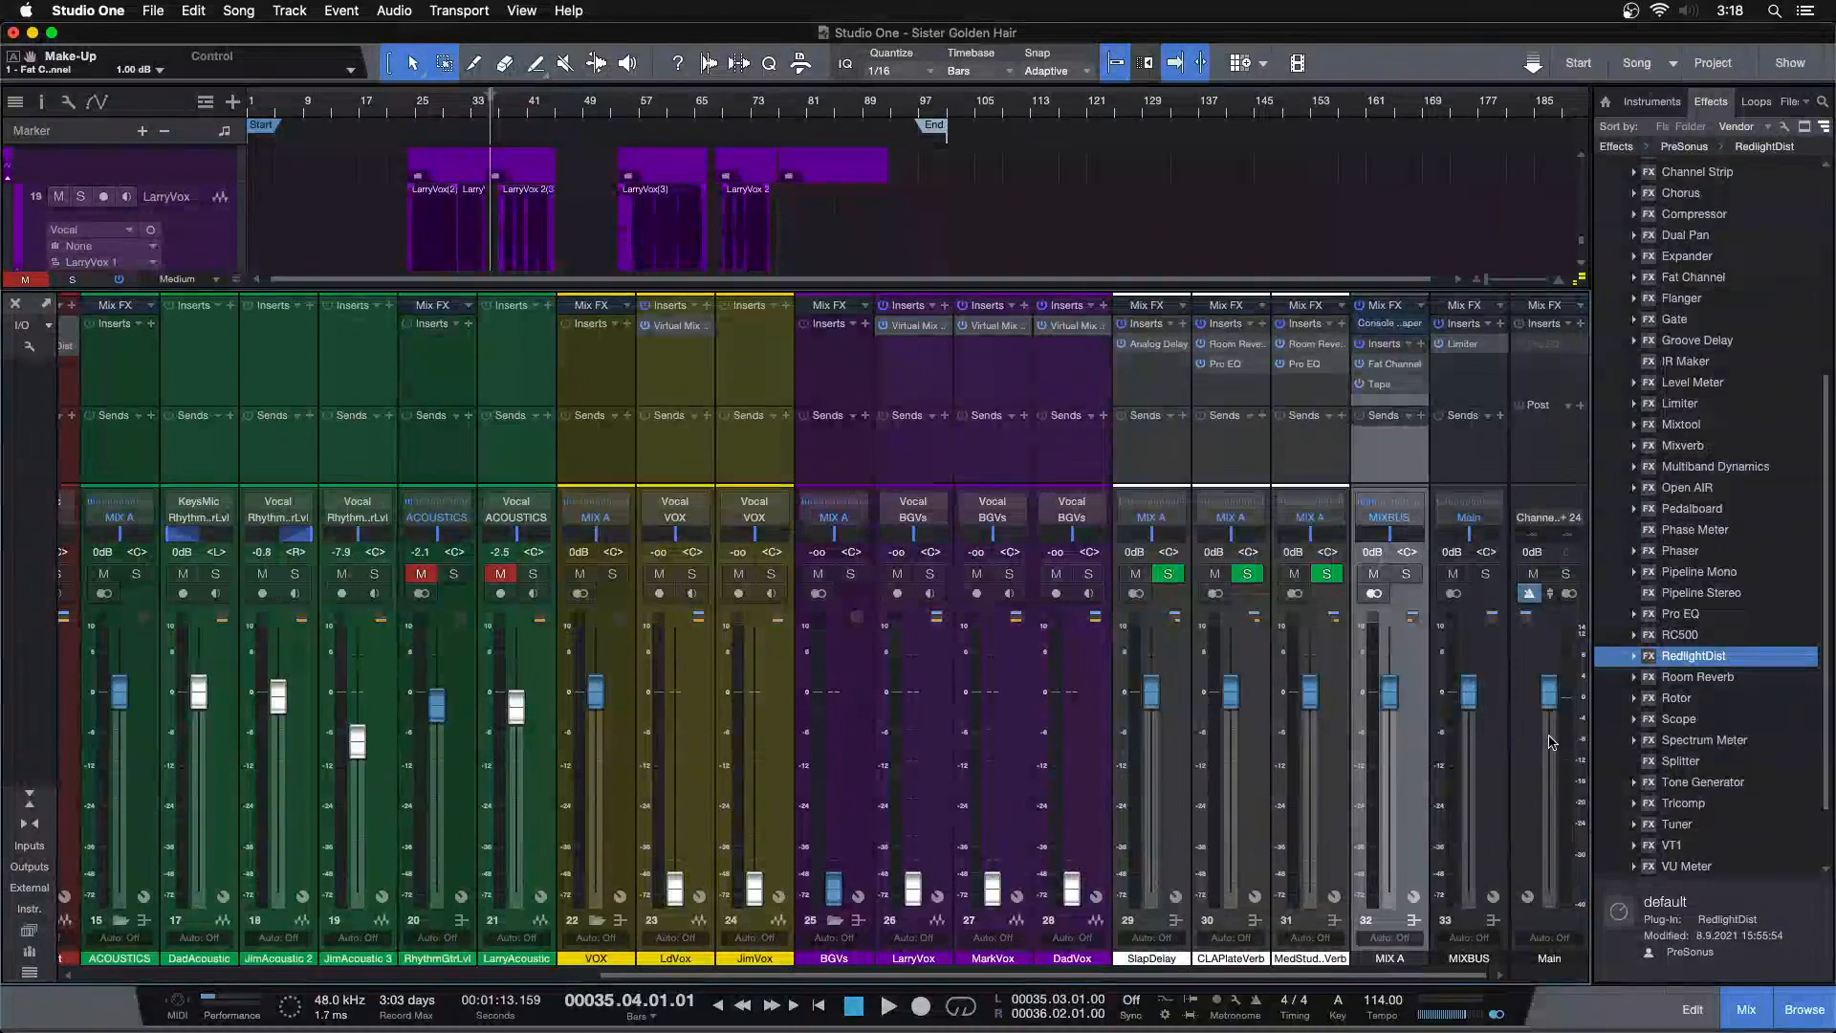
Lower the Main output fader to -6.8 dB
{"action": "scroll", "coordinate": [1551, 711], "scroll_direction": "down", "scroll_amount": 5}
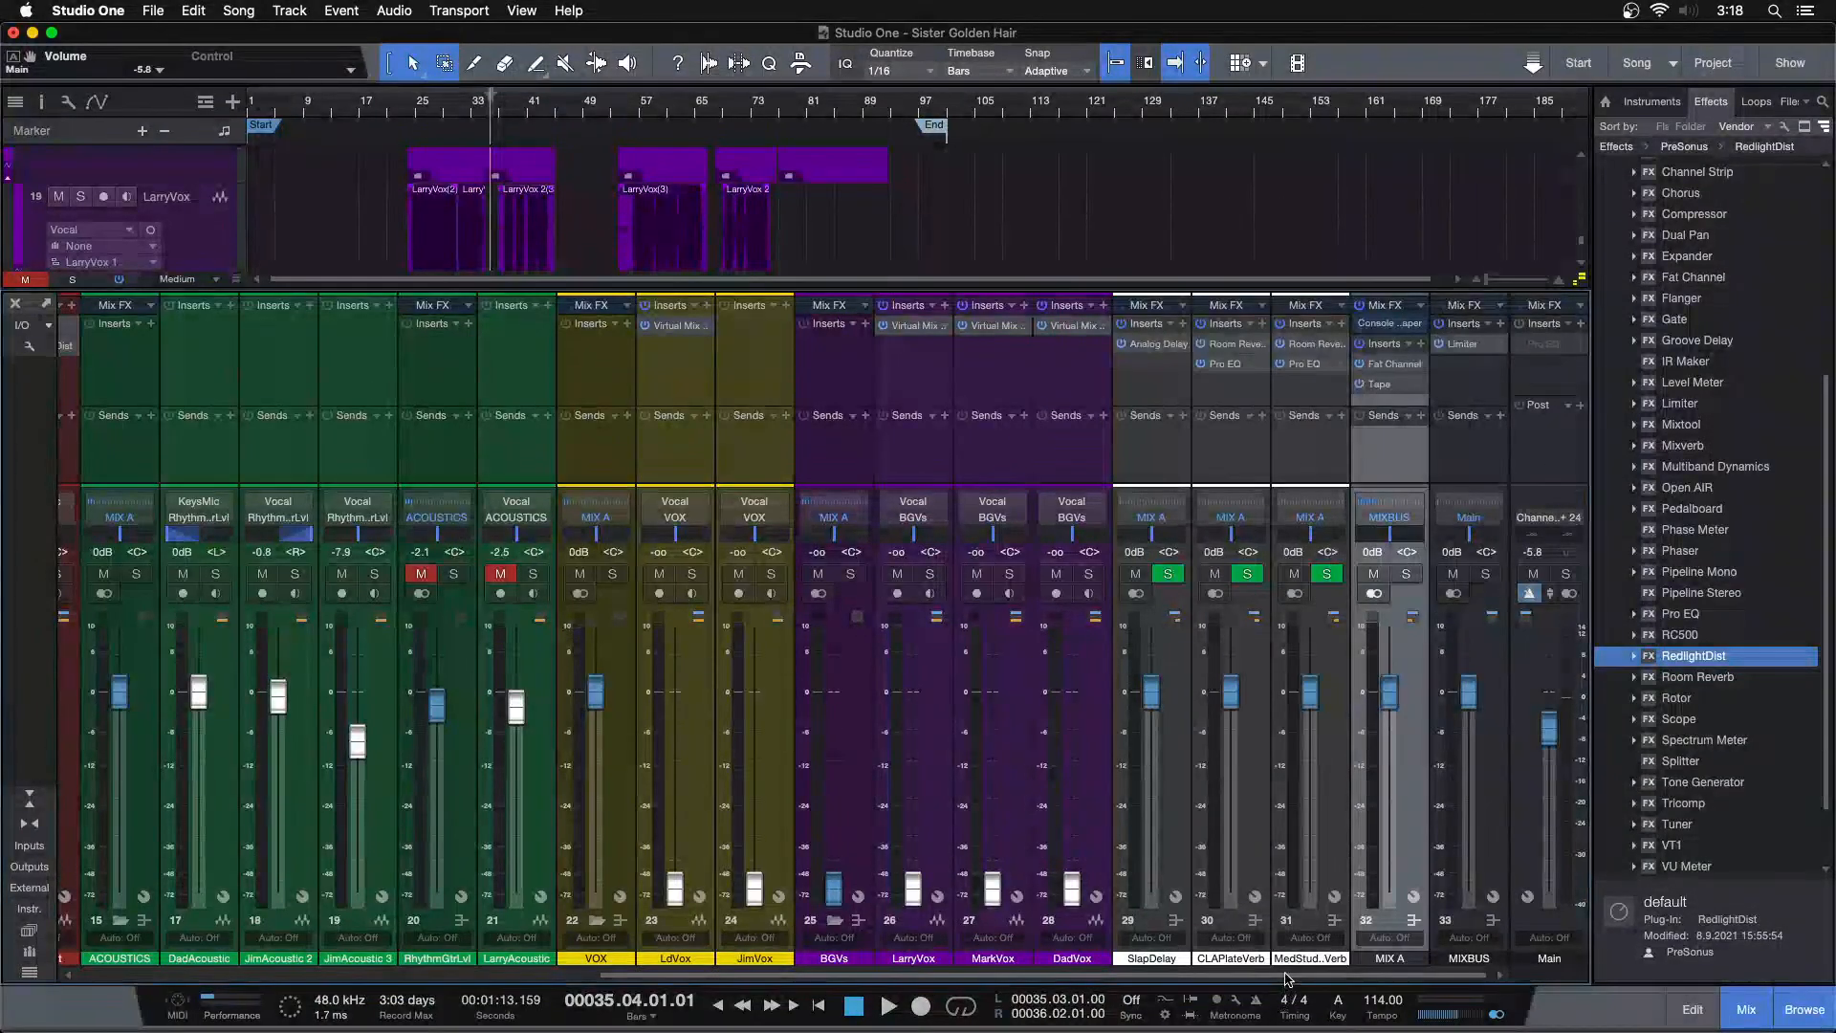
{"action": "scroll", "coordinate": [199, 453], "scroll_direction": "left", "scroll_amount": 10}
Select the Kick track and set a loop range from bar 38 to bar 45
{"action": "left_click", "coordinate": [185, 382]}
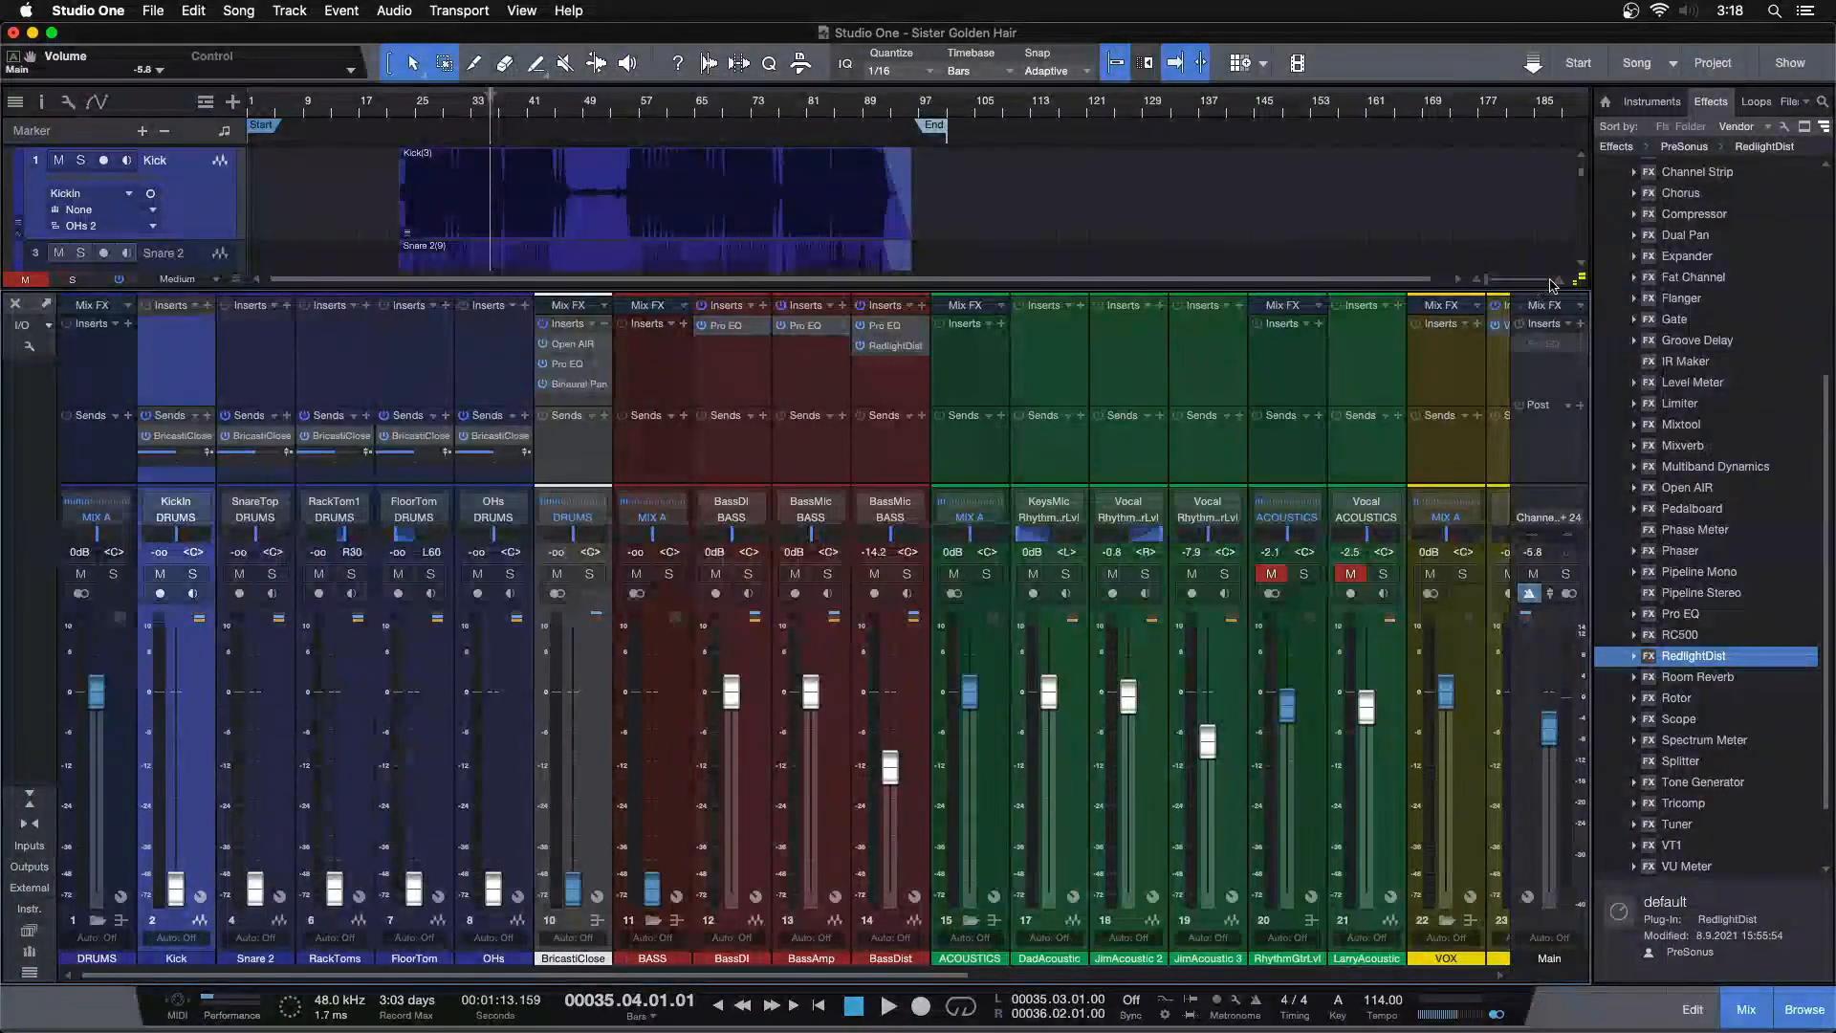
{"action": "left_click_drag", "start_coordinate": [1580, 280], "coordinate": [1580, 373]}
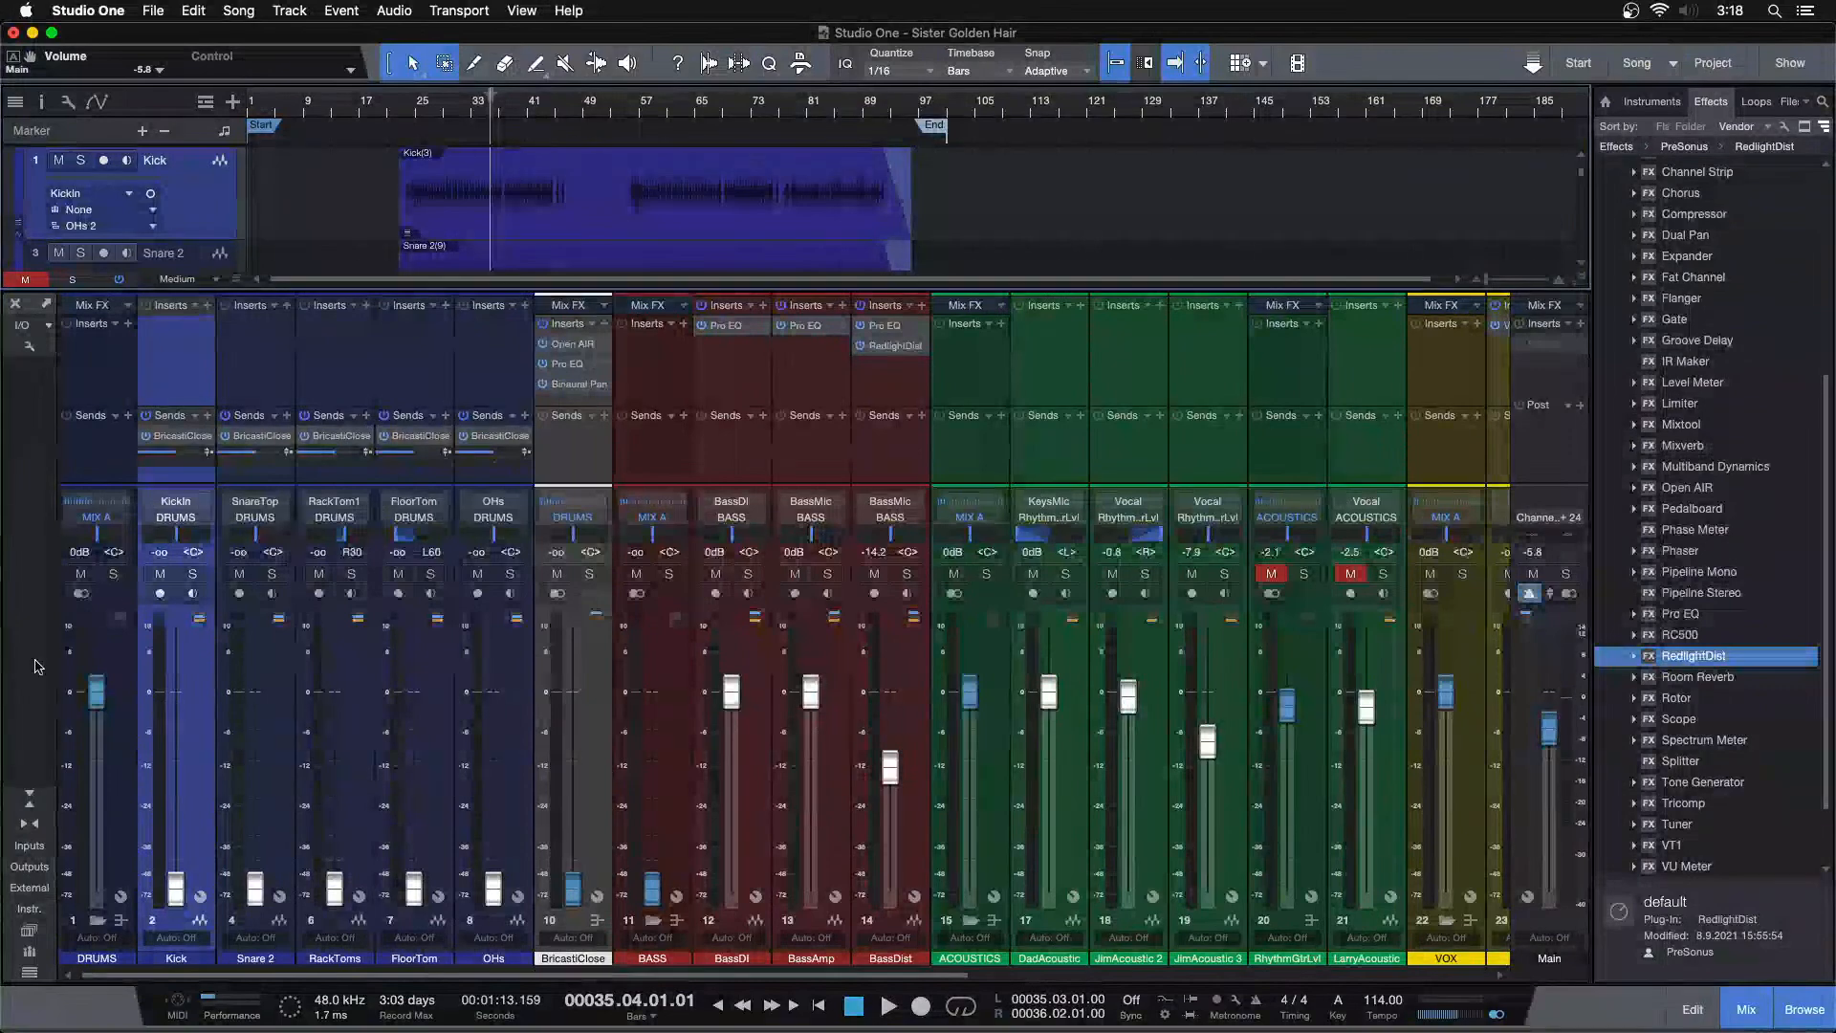
{"action": "left_click", "coordinate": [19, 796]}
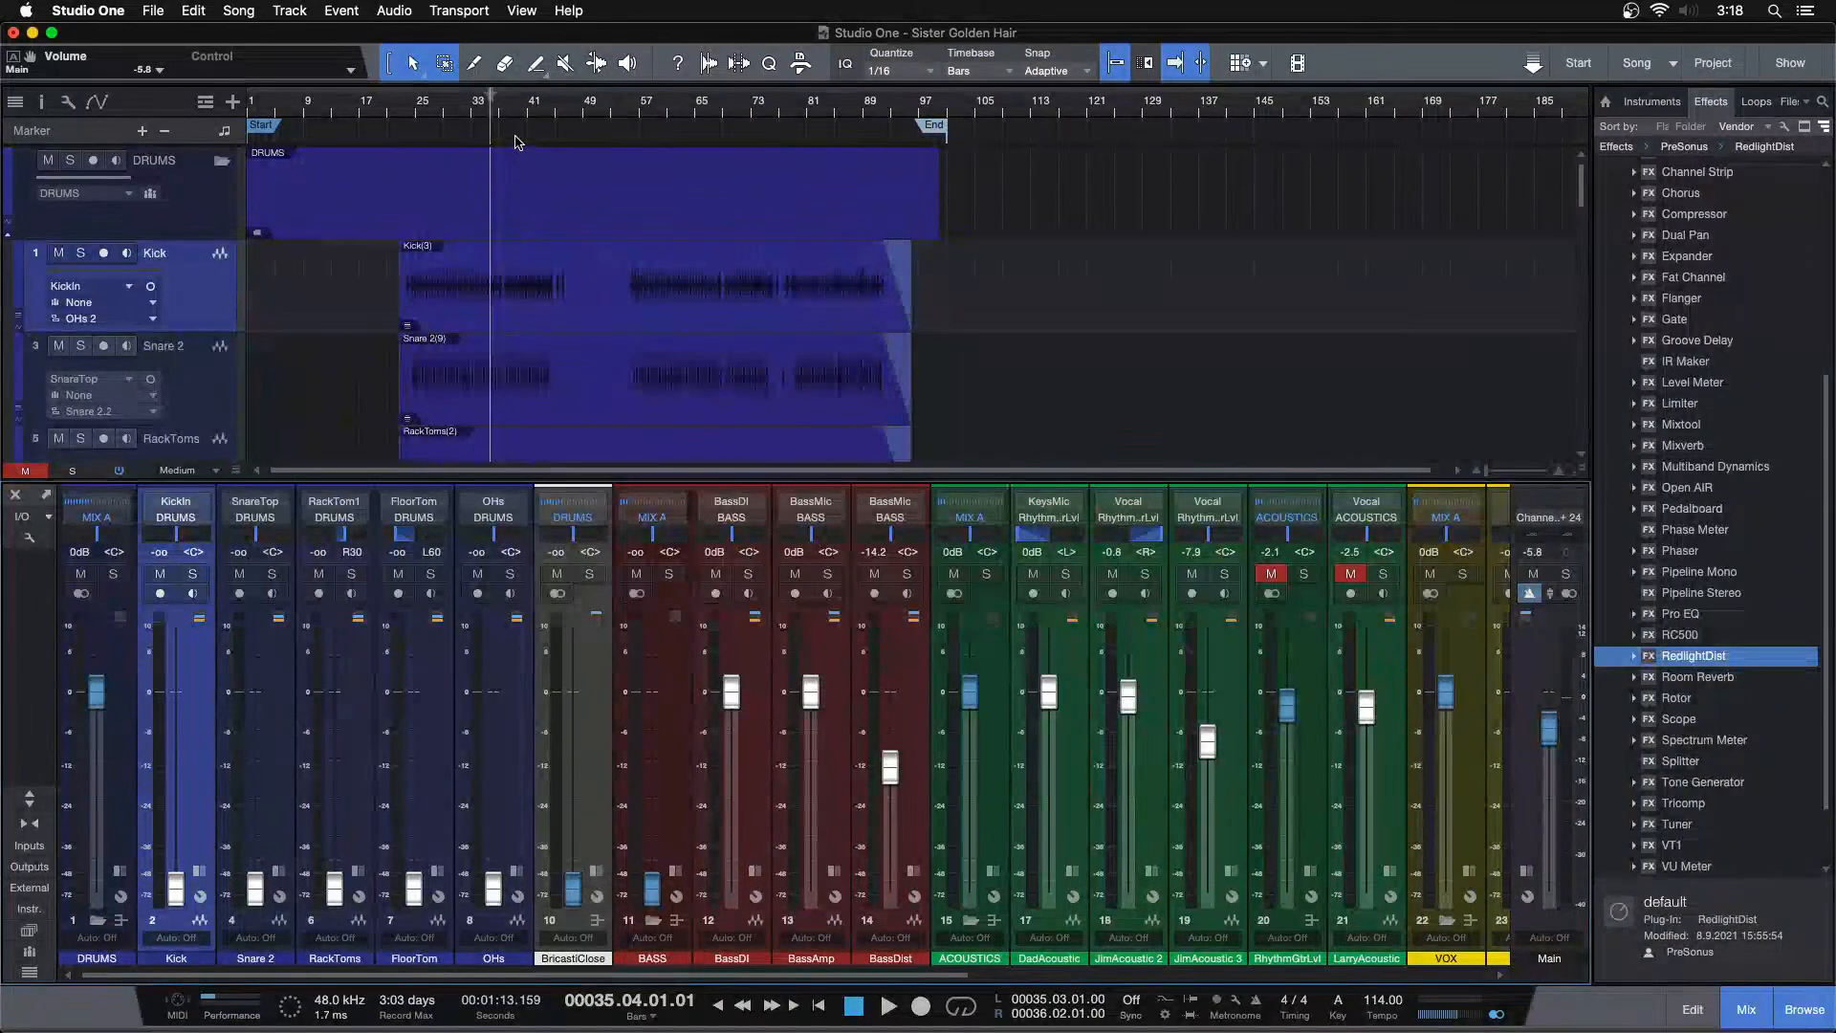
{"action": "left_click_drag", "start_coordinate": [523, 129], "coordinate": [658, 188]}
{"action": "left_click", "coordinate": [546, 109]}
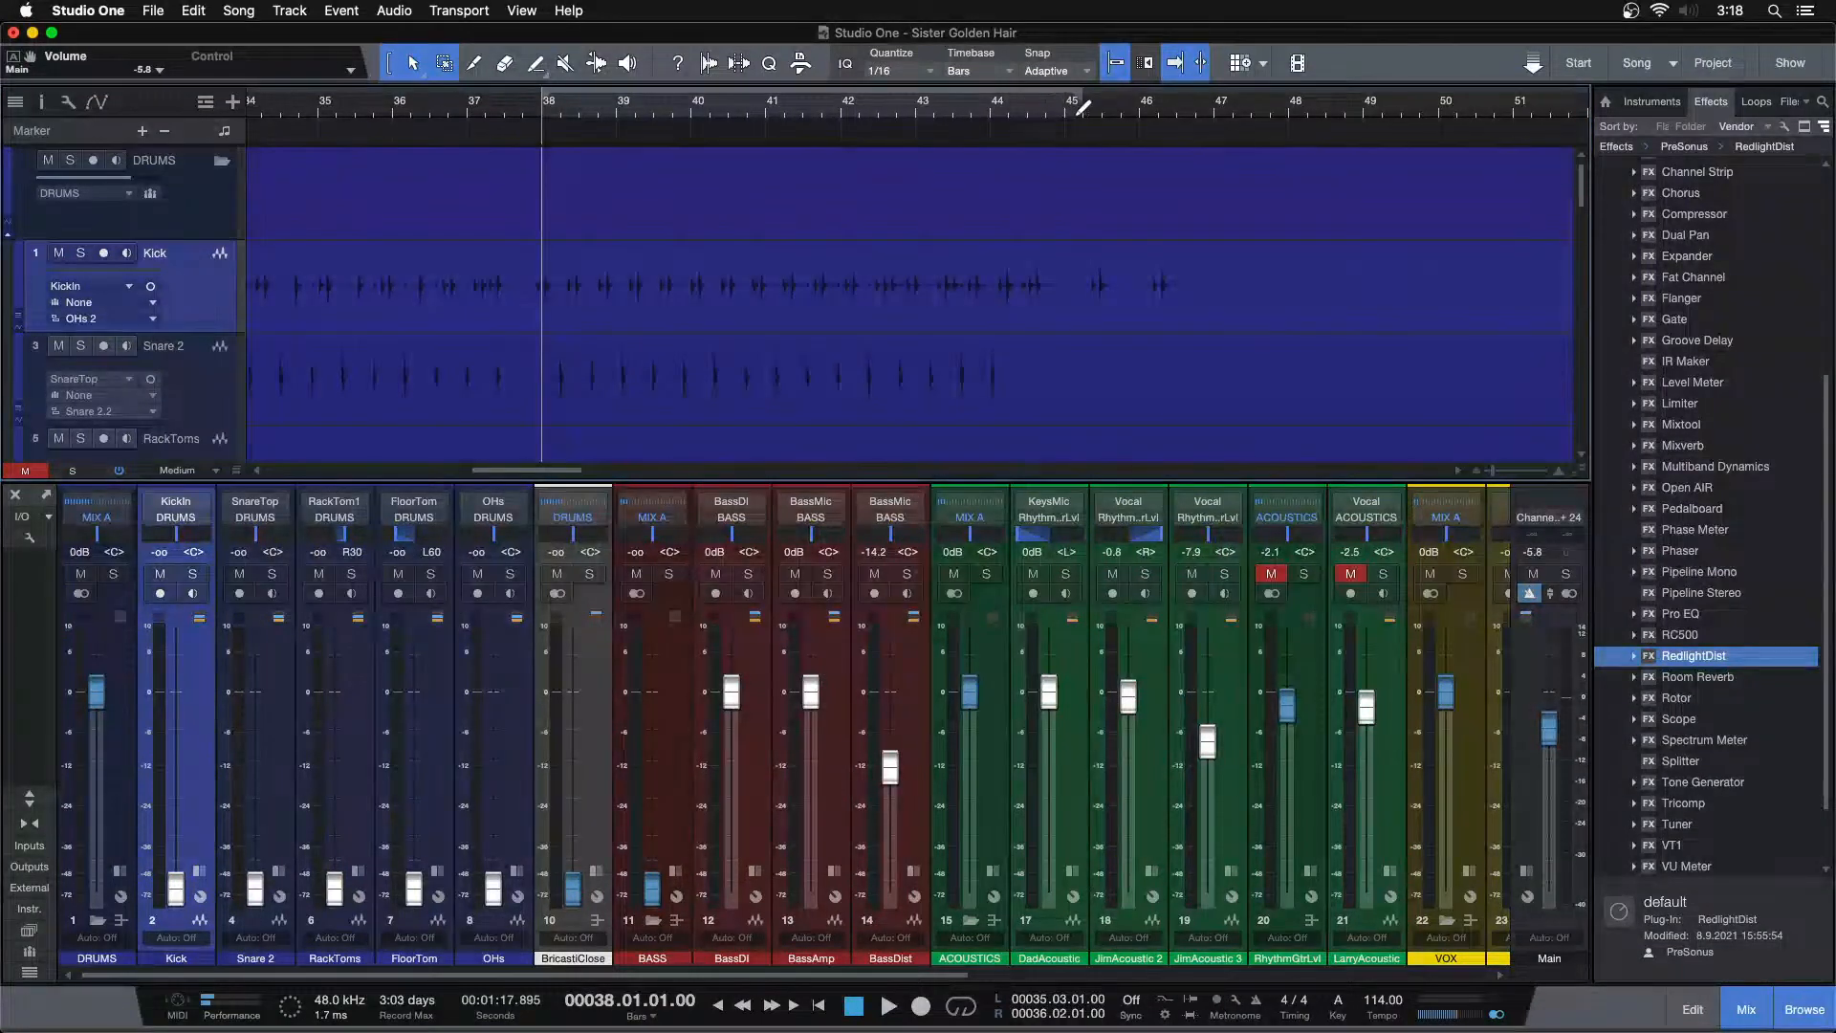
{"action": "key", "text": "slash"}
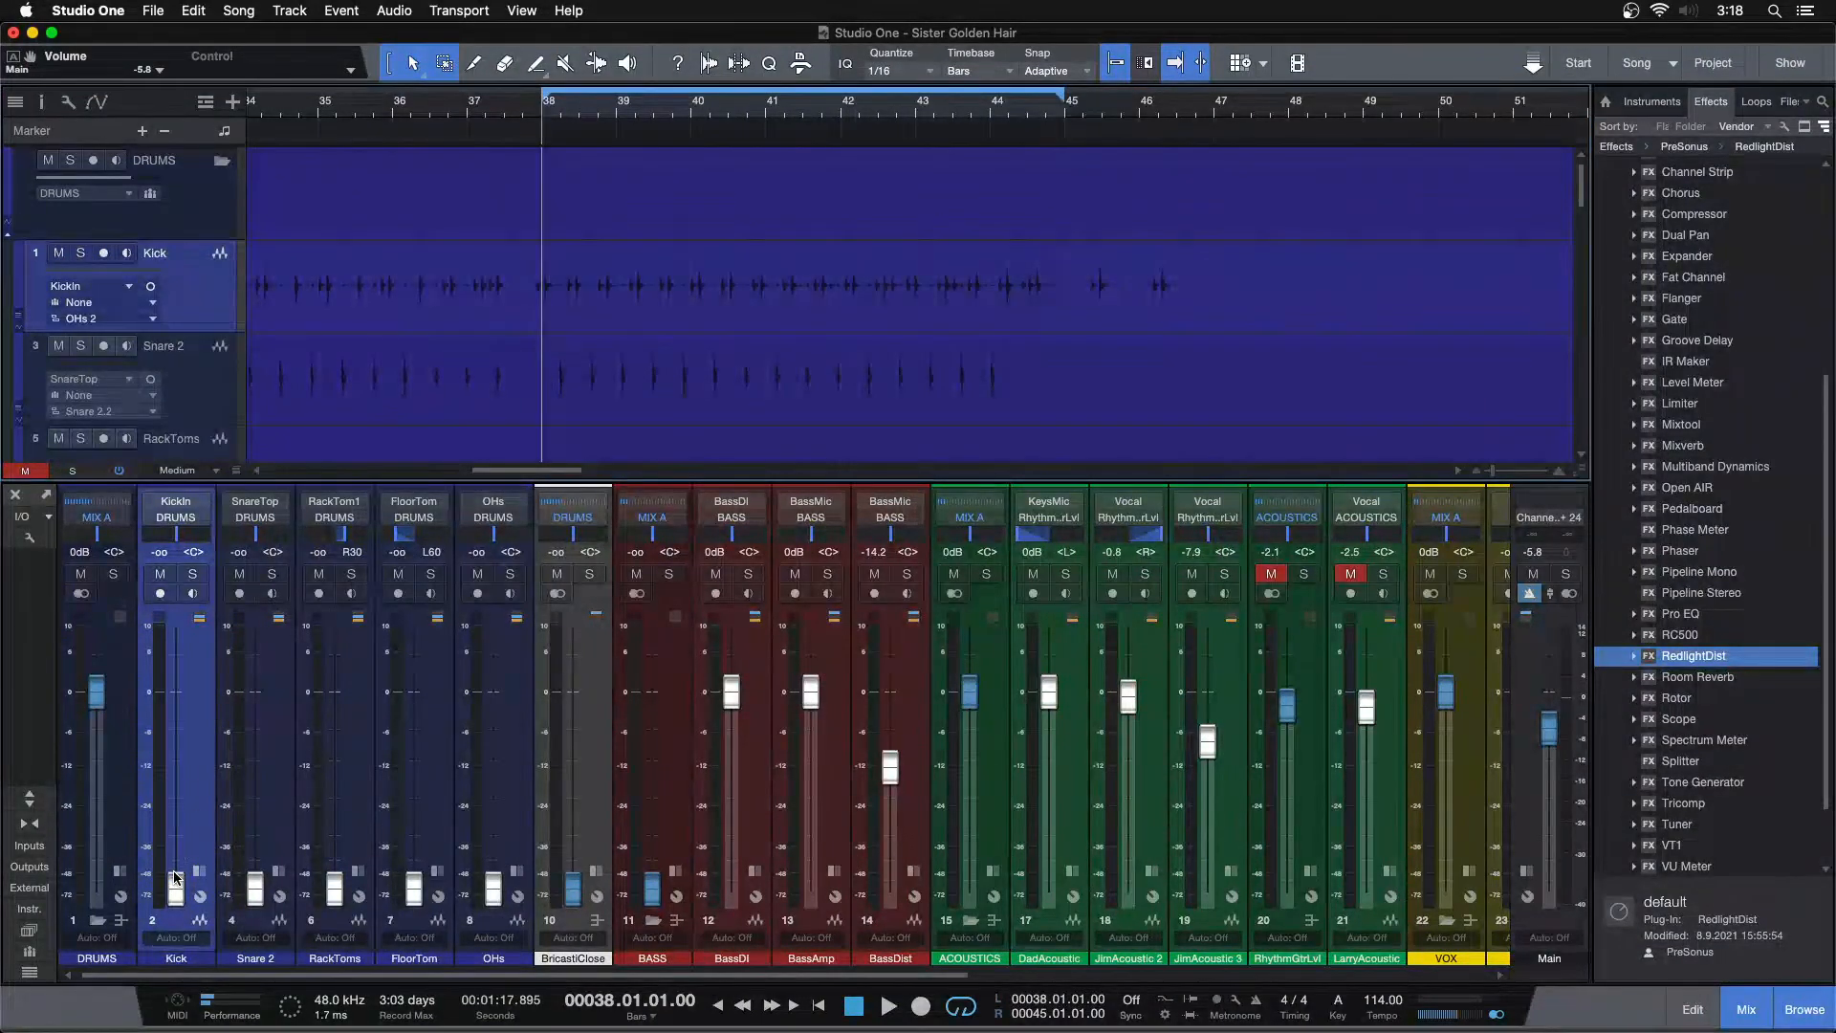
Raise the Kick fader to about +0.4 dB while playing back the loop
{"action": "left_click", "coordinate": [175, 886], "text": "alt"}
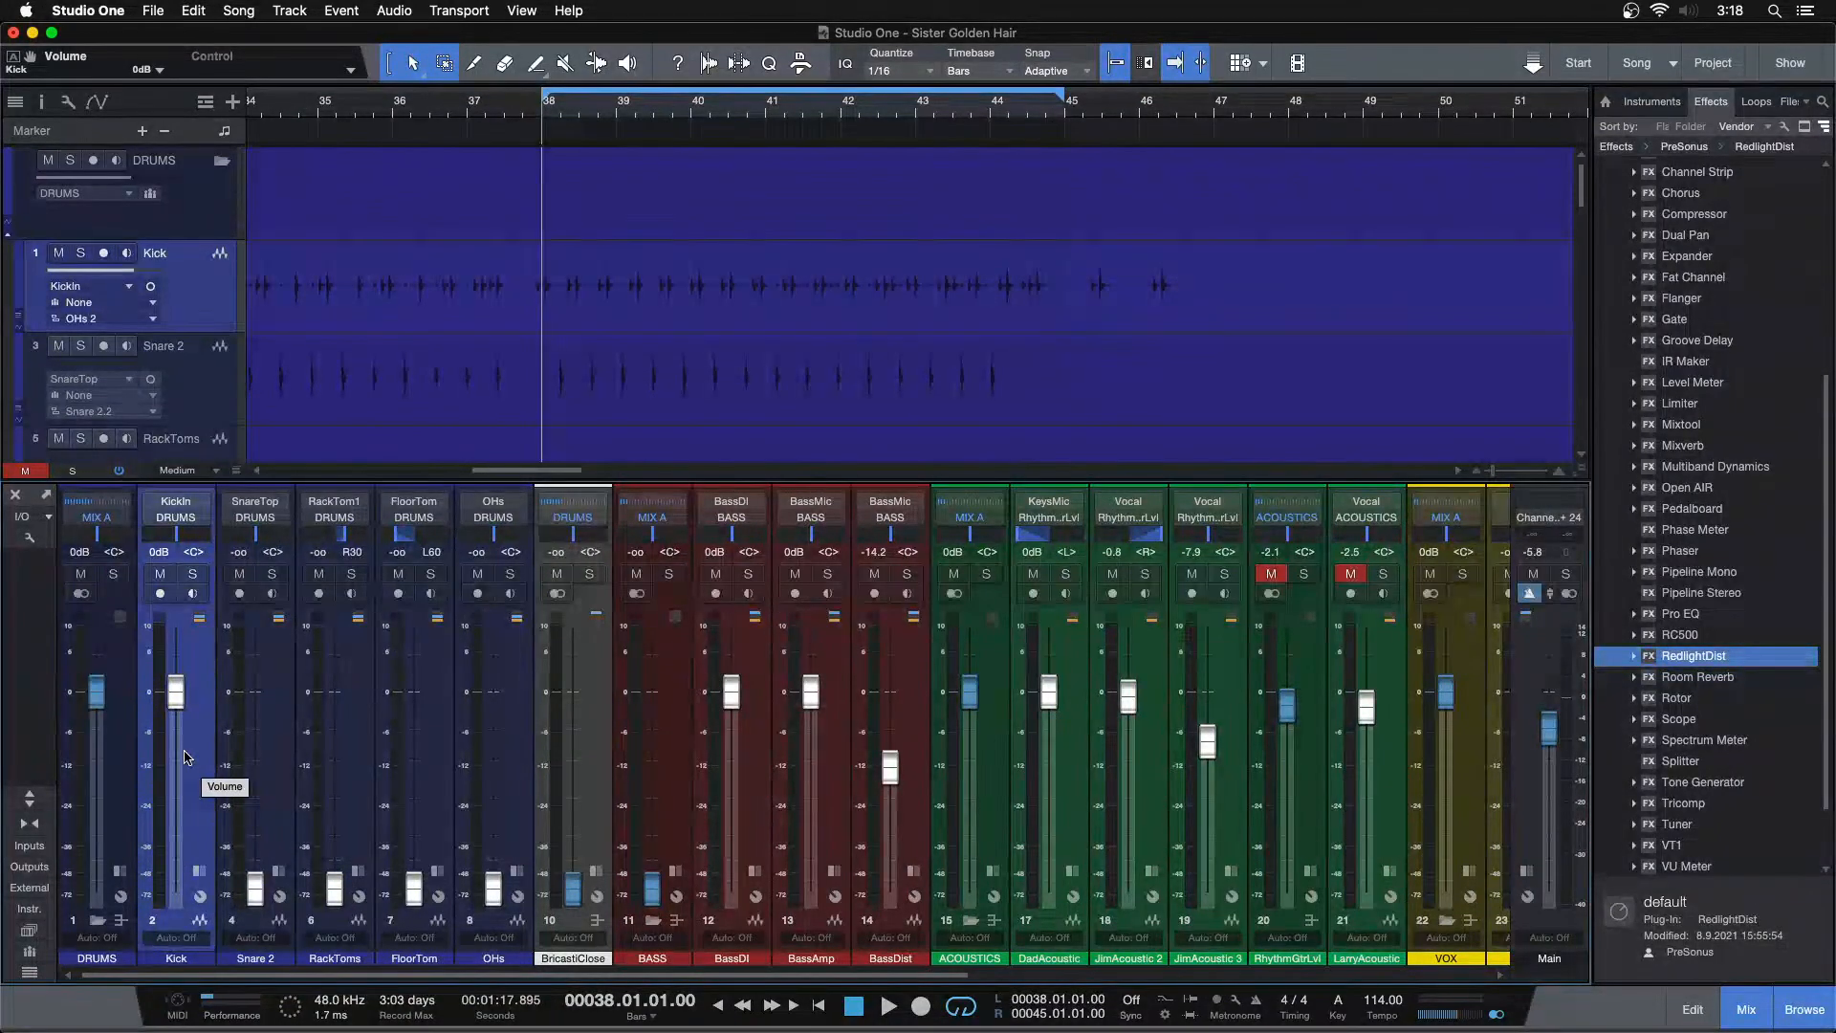
{"action": "key", "text": "space"}
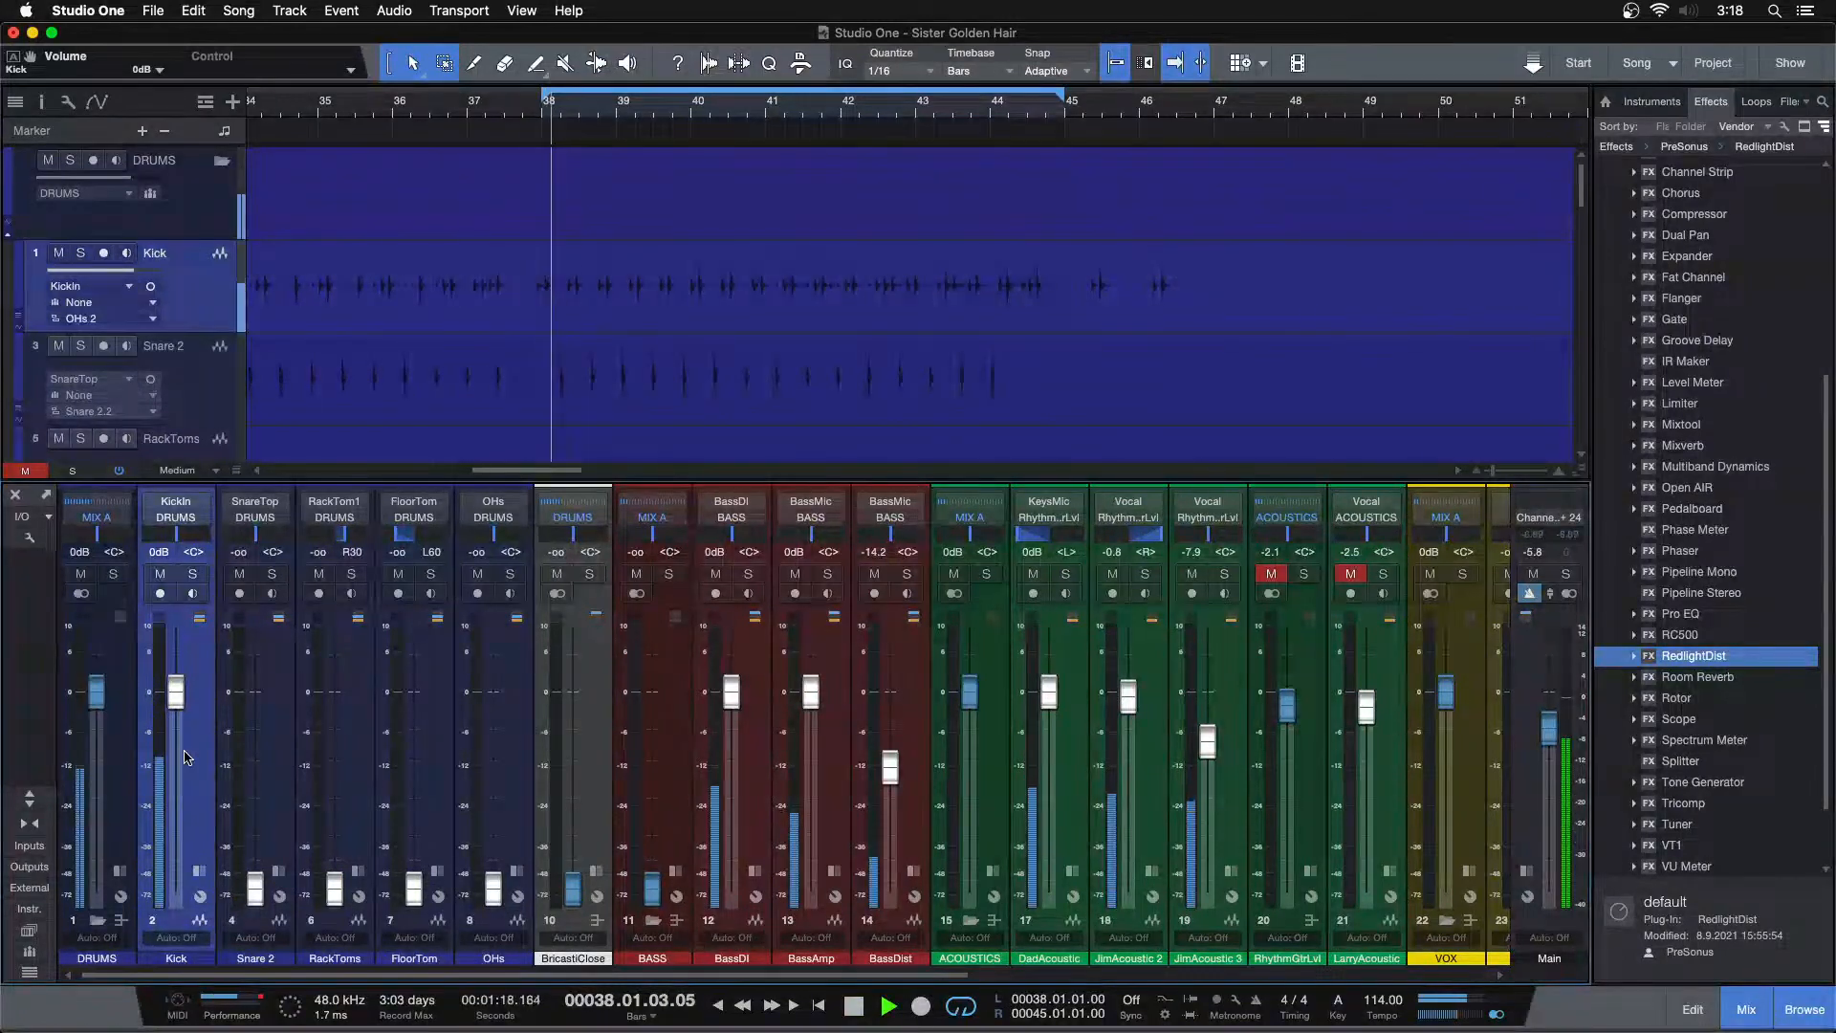
{"action": "left_click", "coordinate": [200, 869]}
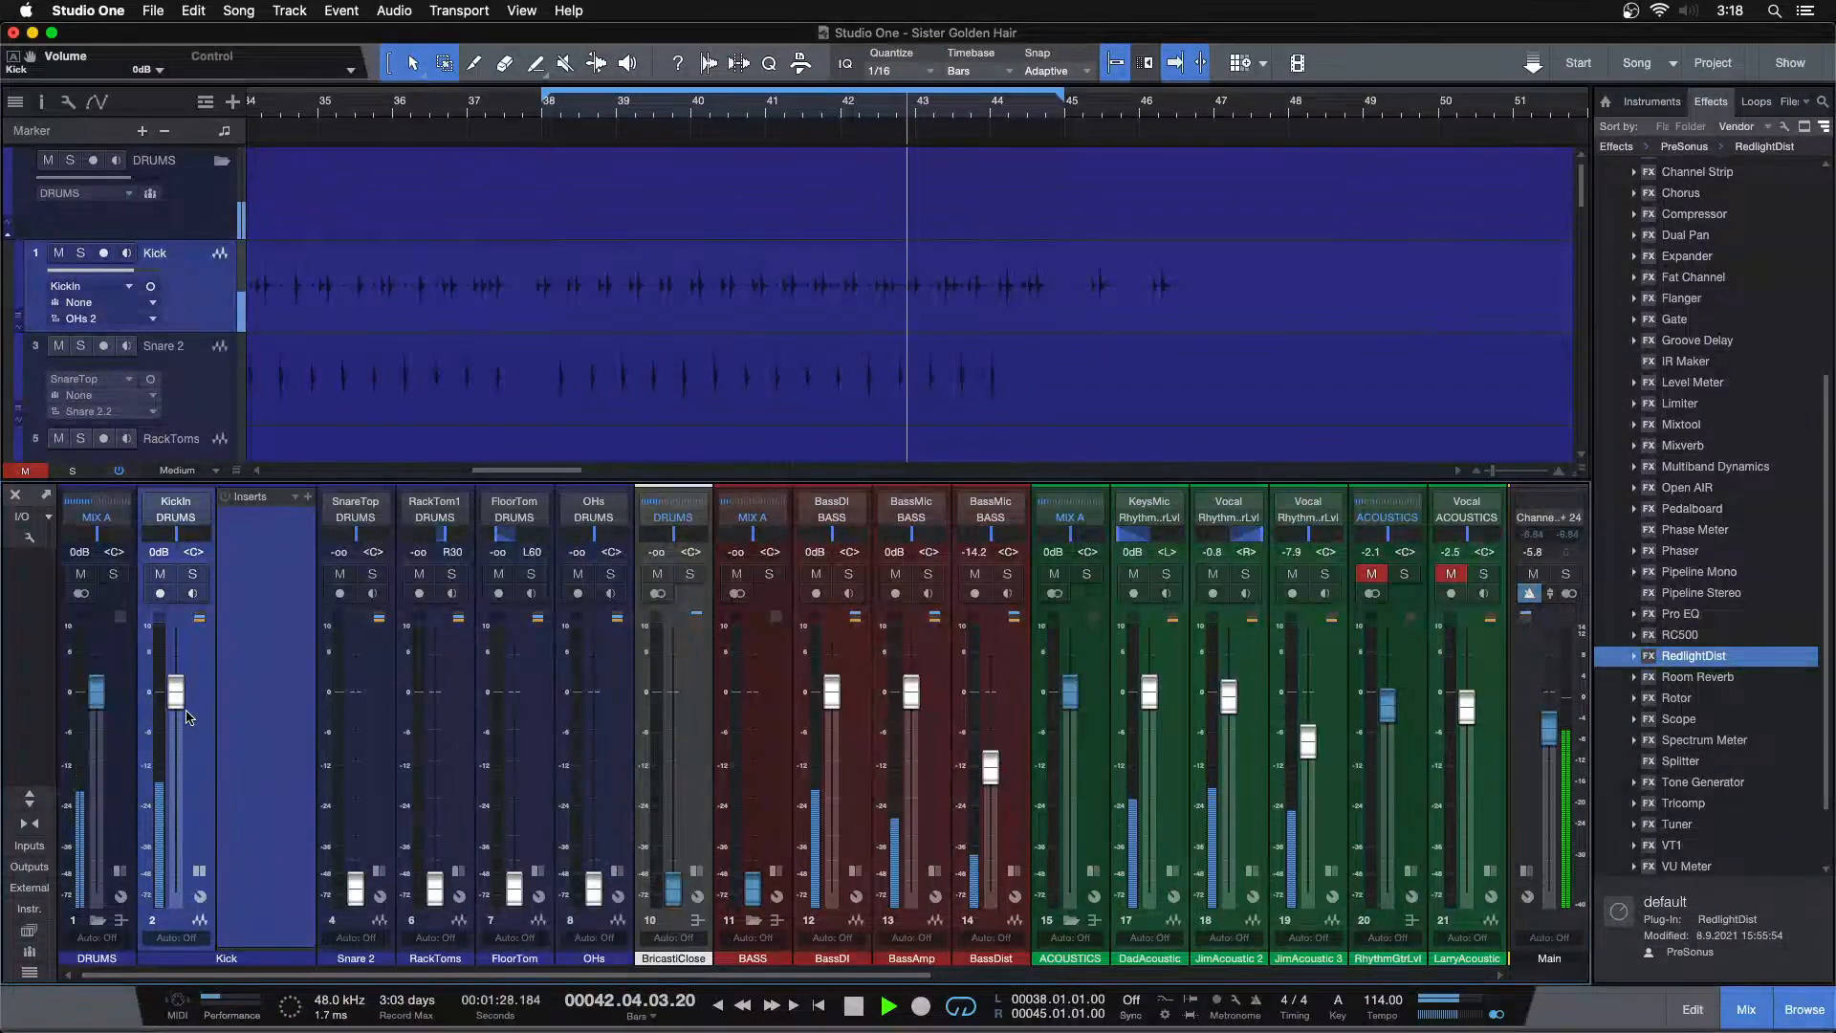
{"action": "left_click_drag", "start_coordinate": [176, 698], "coordinate": [176, 694]}
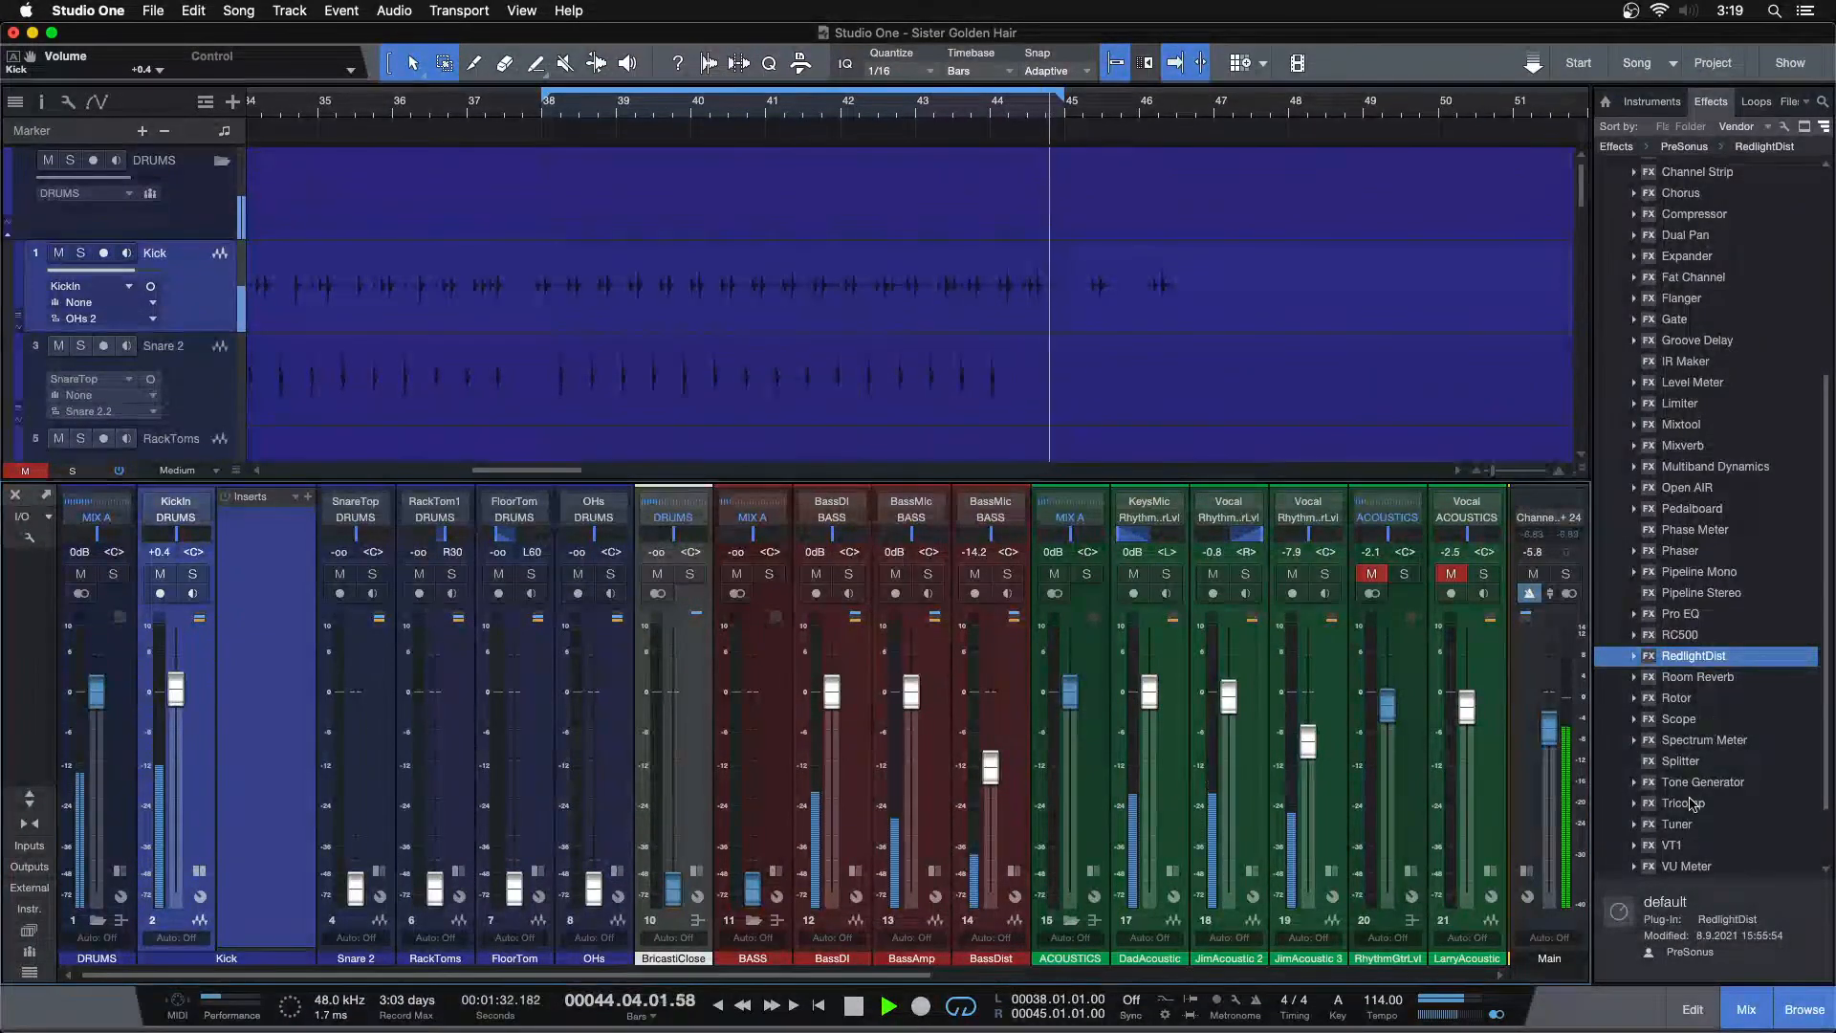
Insert a Limiter on the Kick channel
{"action": "left_click_drag", "start_coordinate": [1680, 404], "coordinate": [247, 535]}
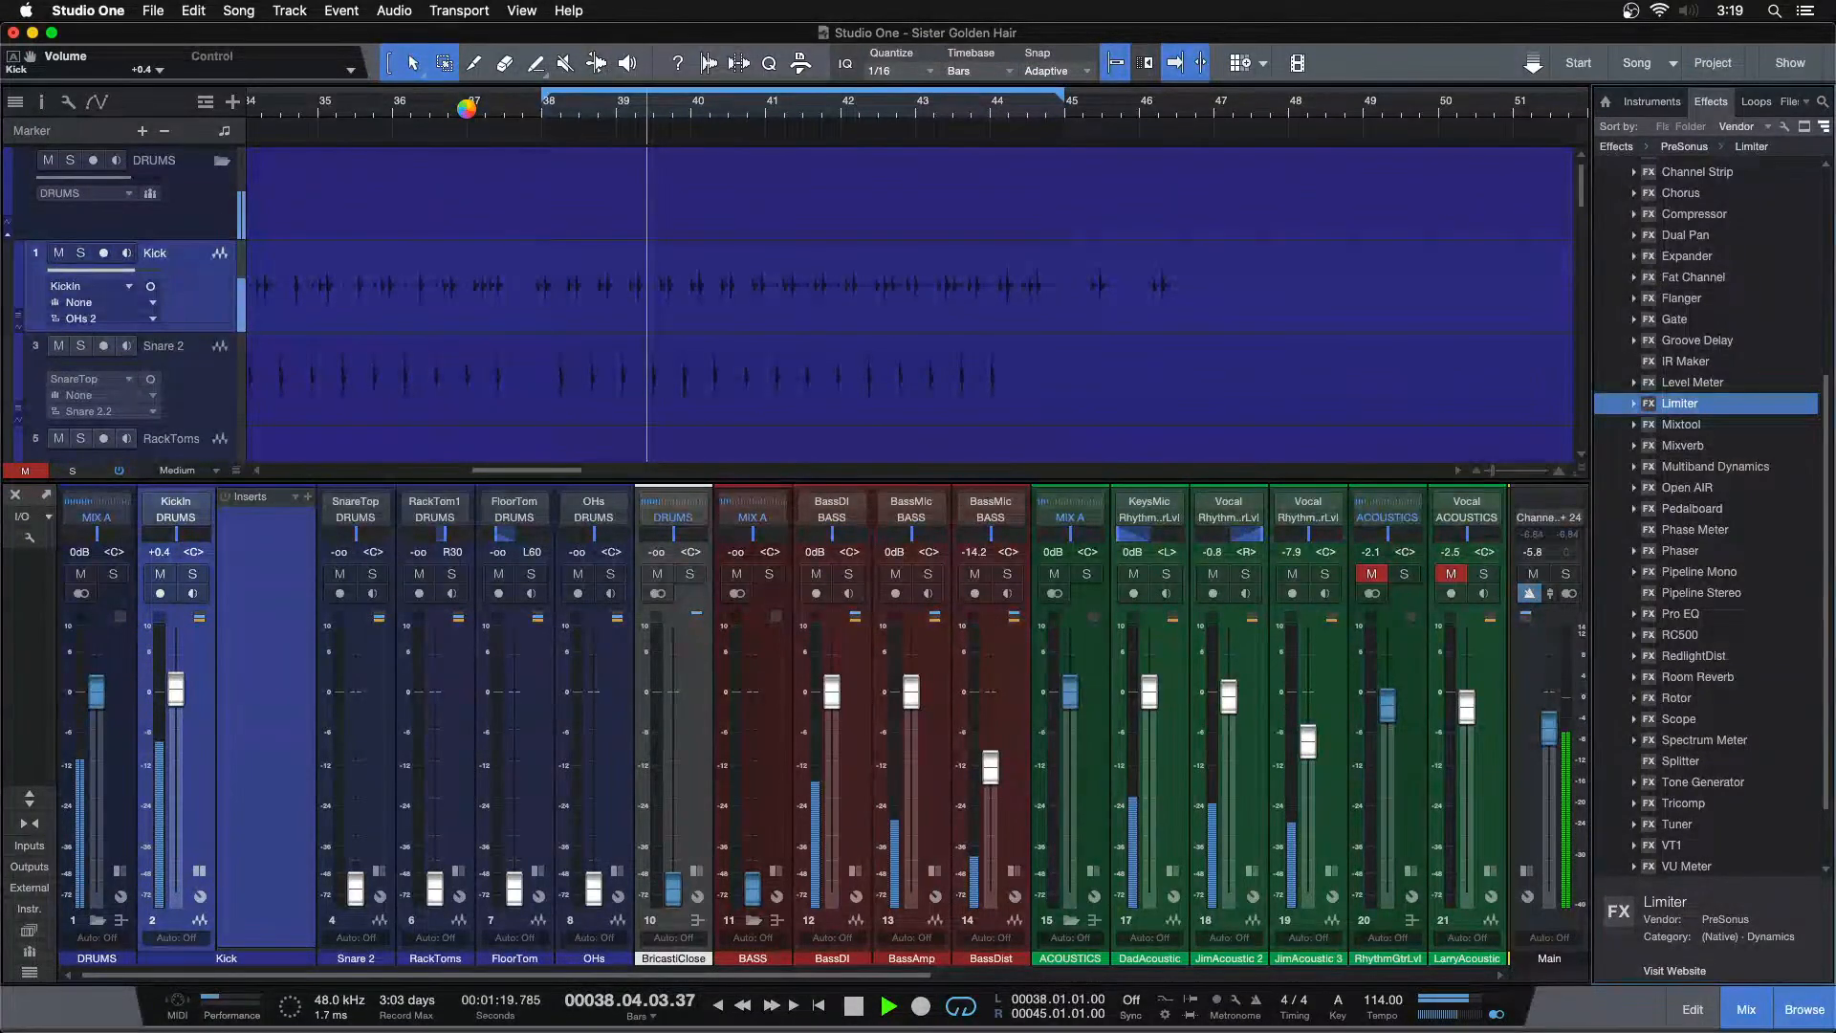
{"action": "left_click_drag", "start_coordinate": [468, 111], "coordinate": [695, 5]}
{"action": "left_click_drag", "start_coordinate": [519, 113], "coordinate": [714, 186]}
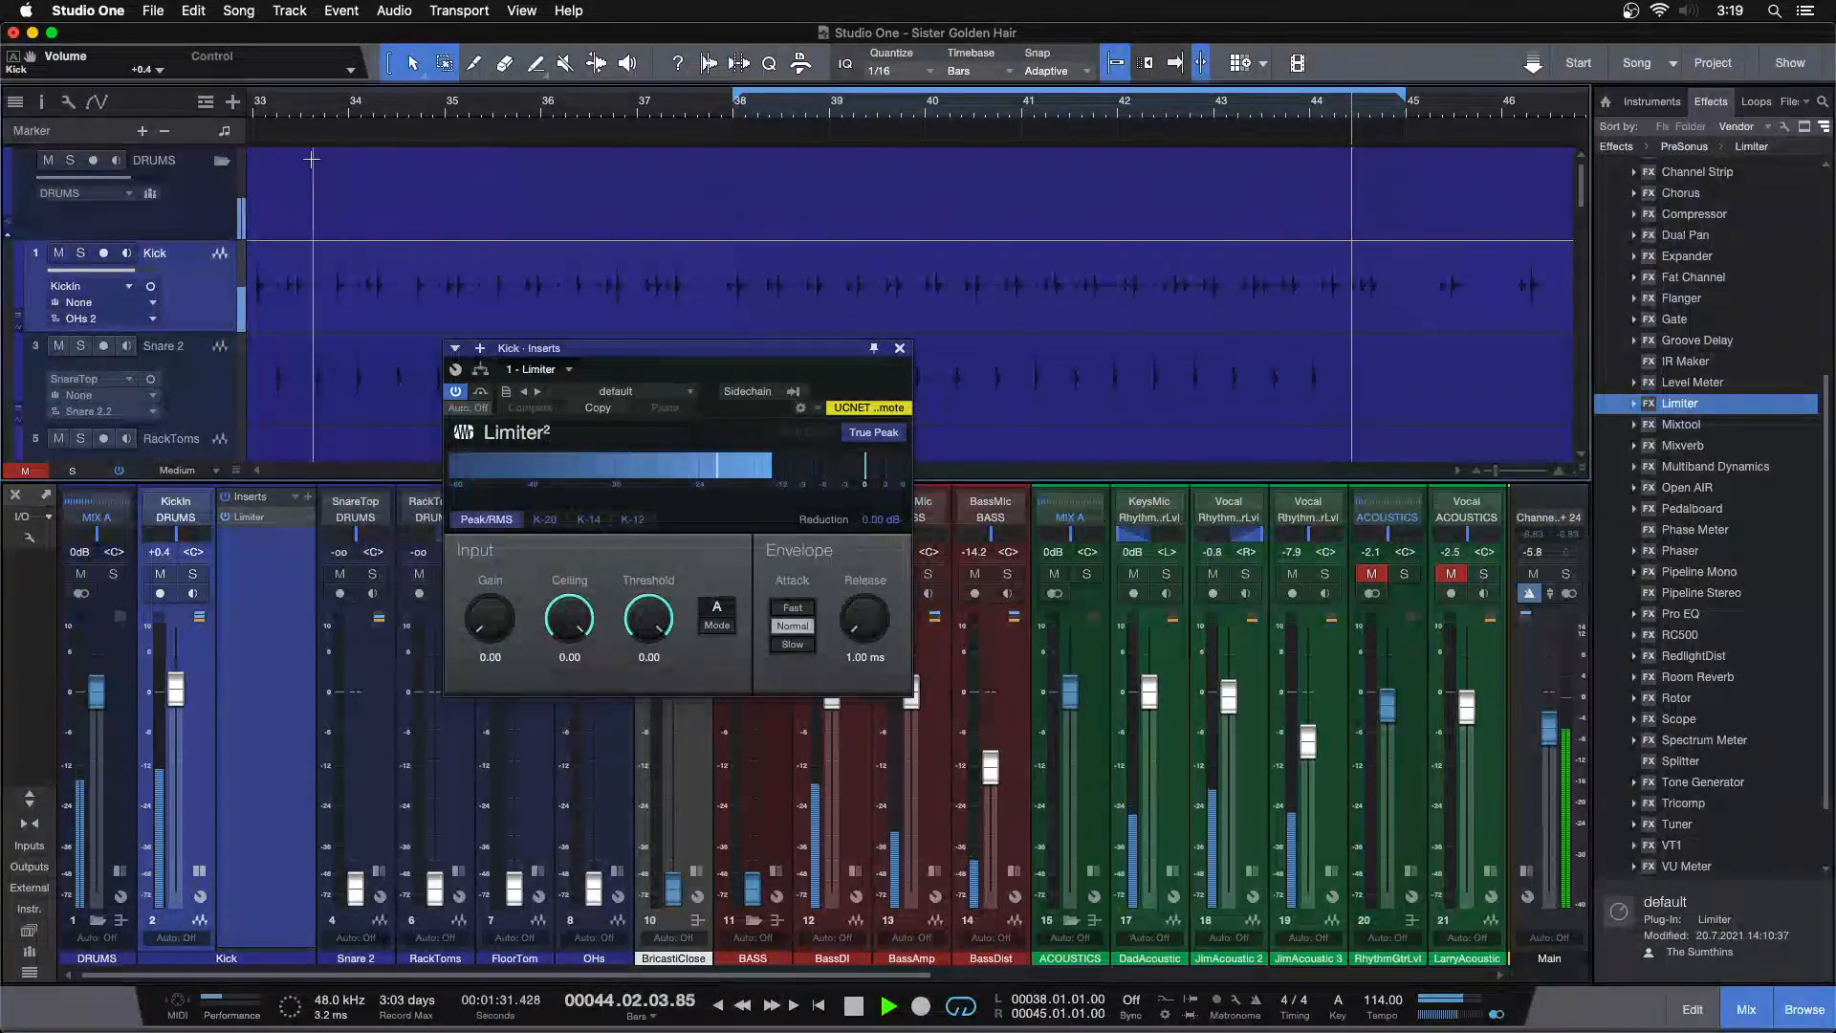
Set the Kick limiter's Ceiling to -8 dB while playing back from bar 33
{"action": "left_click_drag", "start_coordinate": [299, 104], "coordinate": [409, 106]}
{"action": "left_click", "coordinate": [355, 105]}
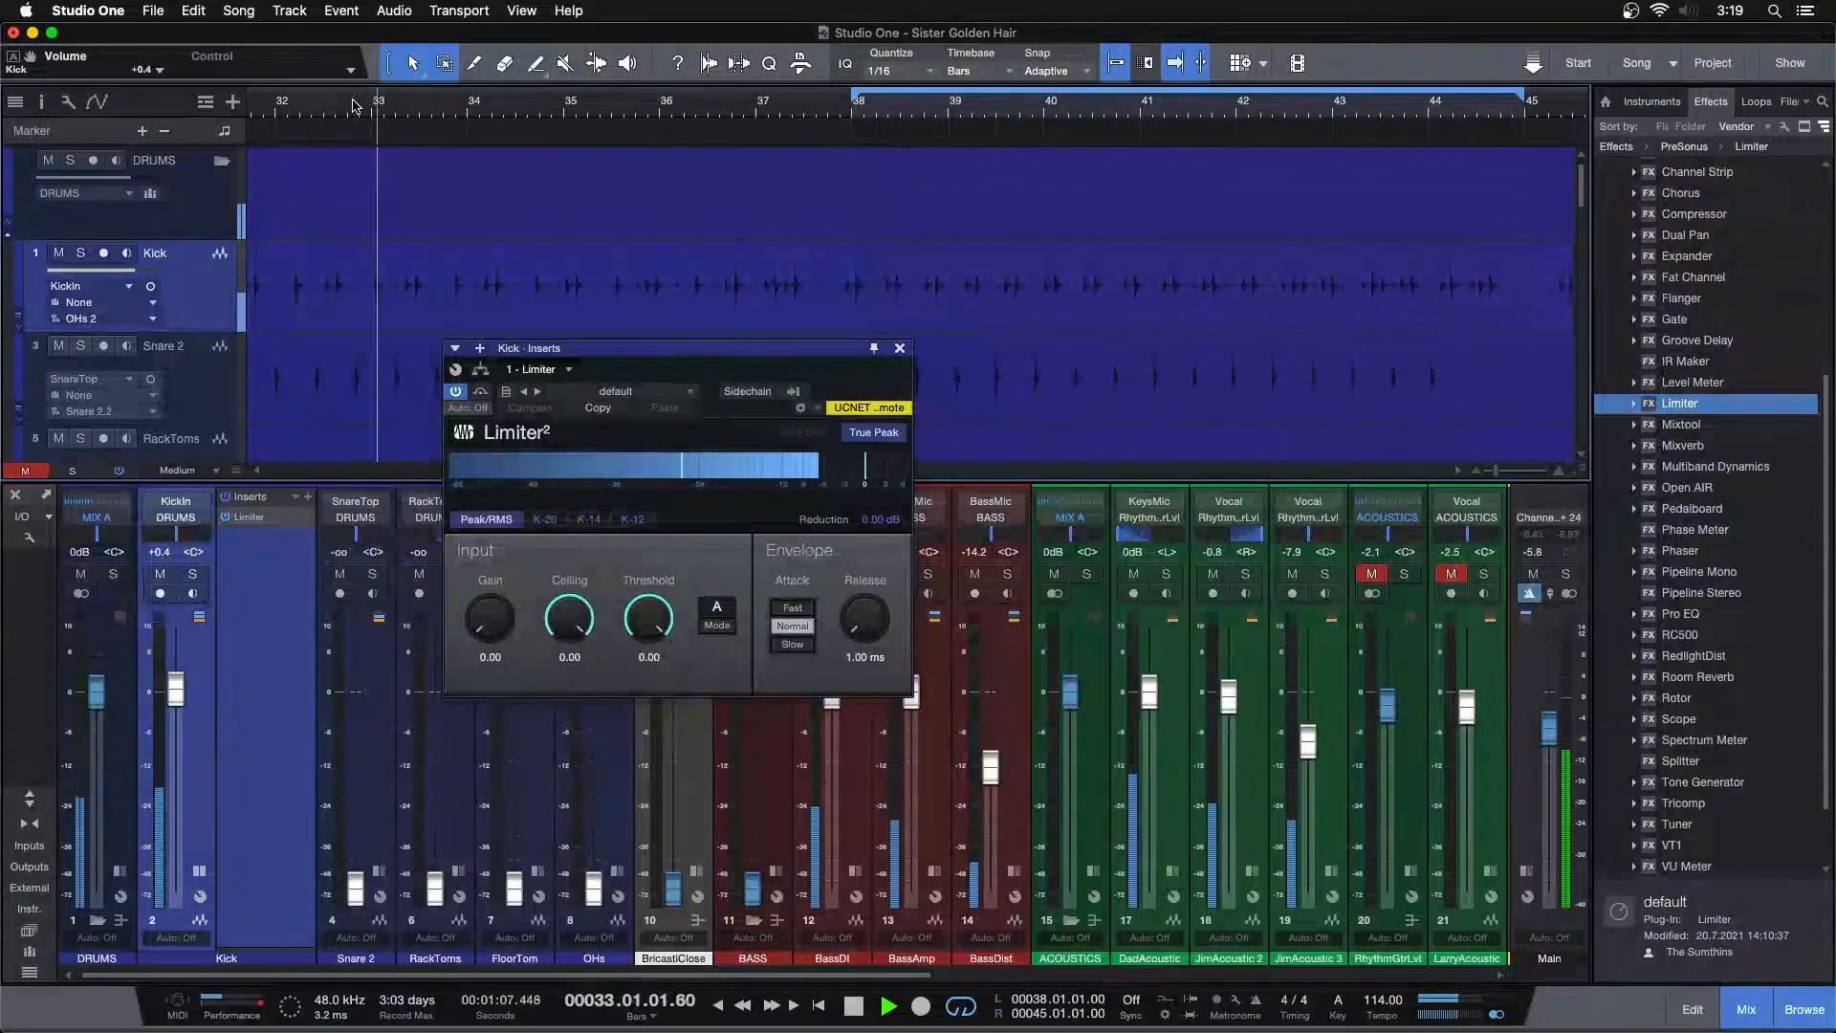
{"action": "left_click", "coordinate": [355, 105]}
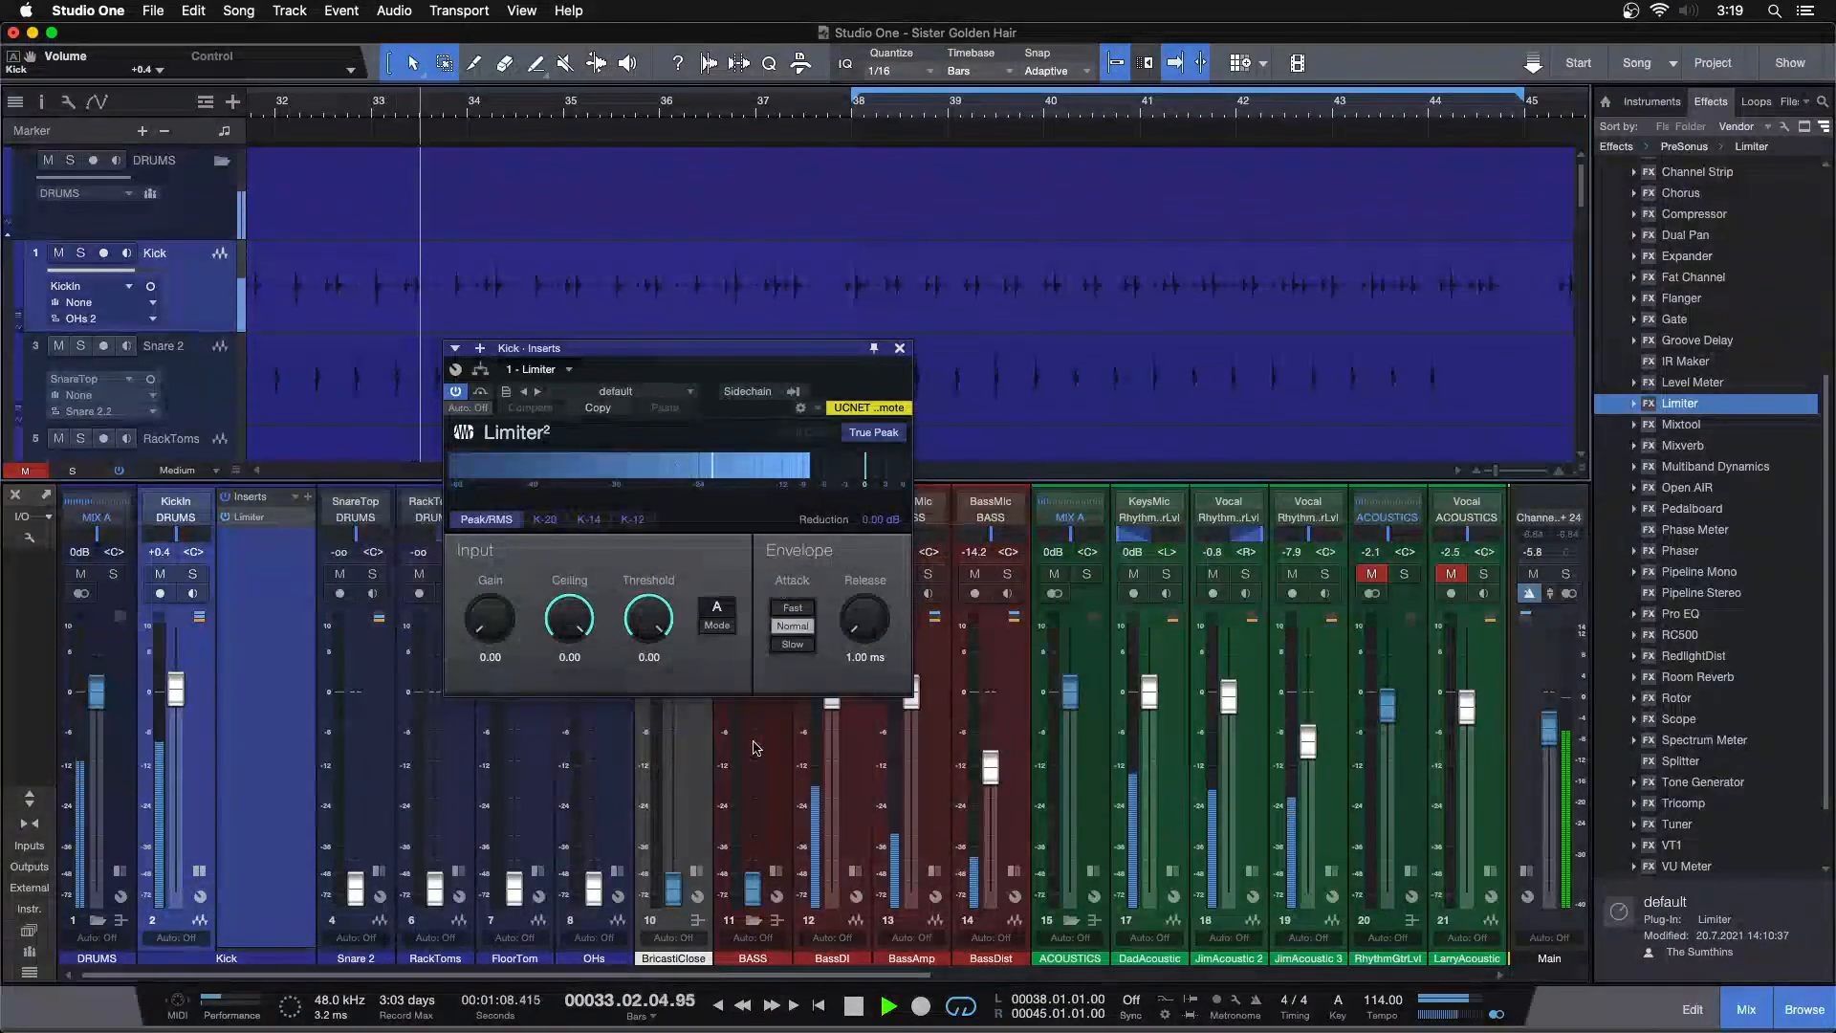
{"action": "left_click", "coordinate": [570, 657]}
{"action": "type", "text": "-8"}
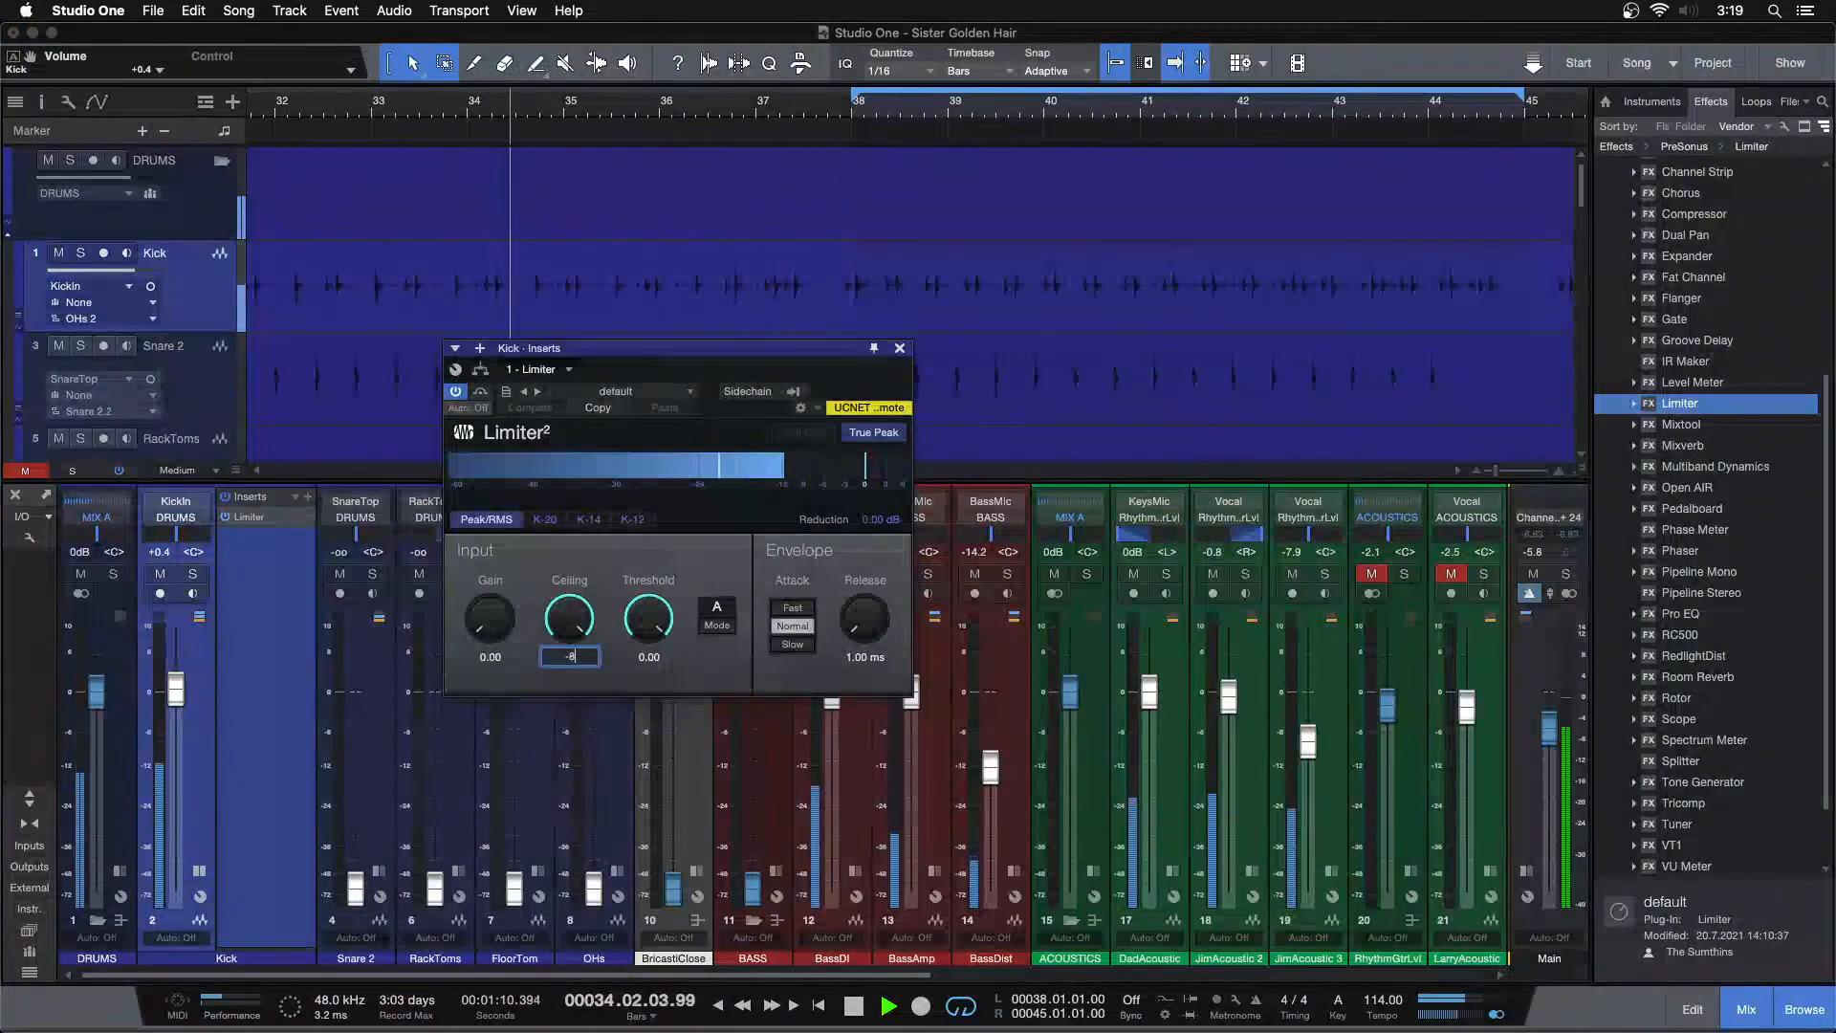
{"action": "key", "text": "Return"}
Replay from bar 33 and set the limiter's Ceiling to -9 dB
{"action": "left_click", "coordinate": [357, 109]}
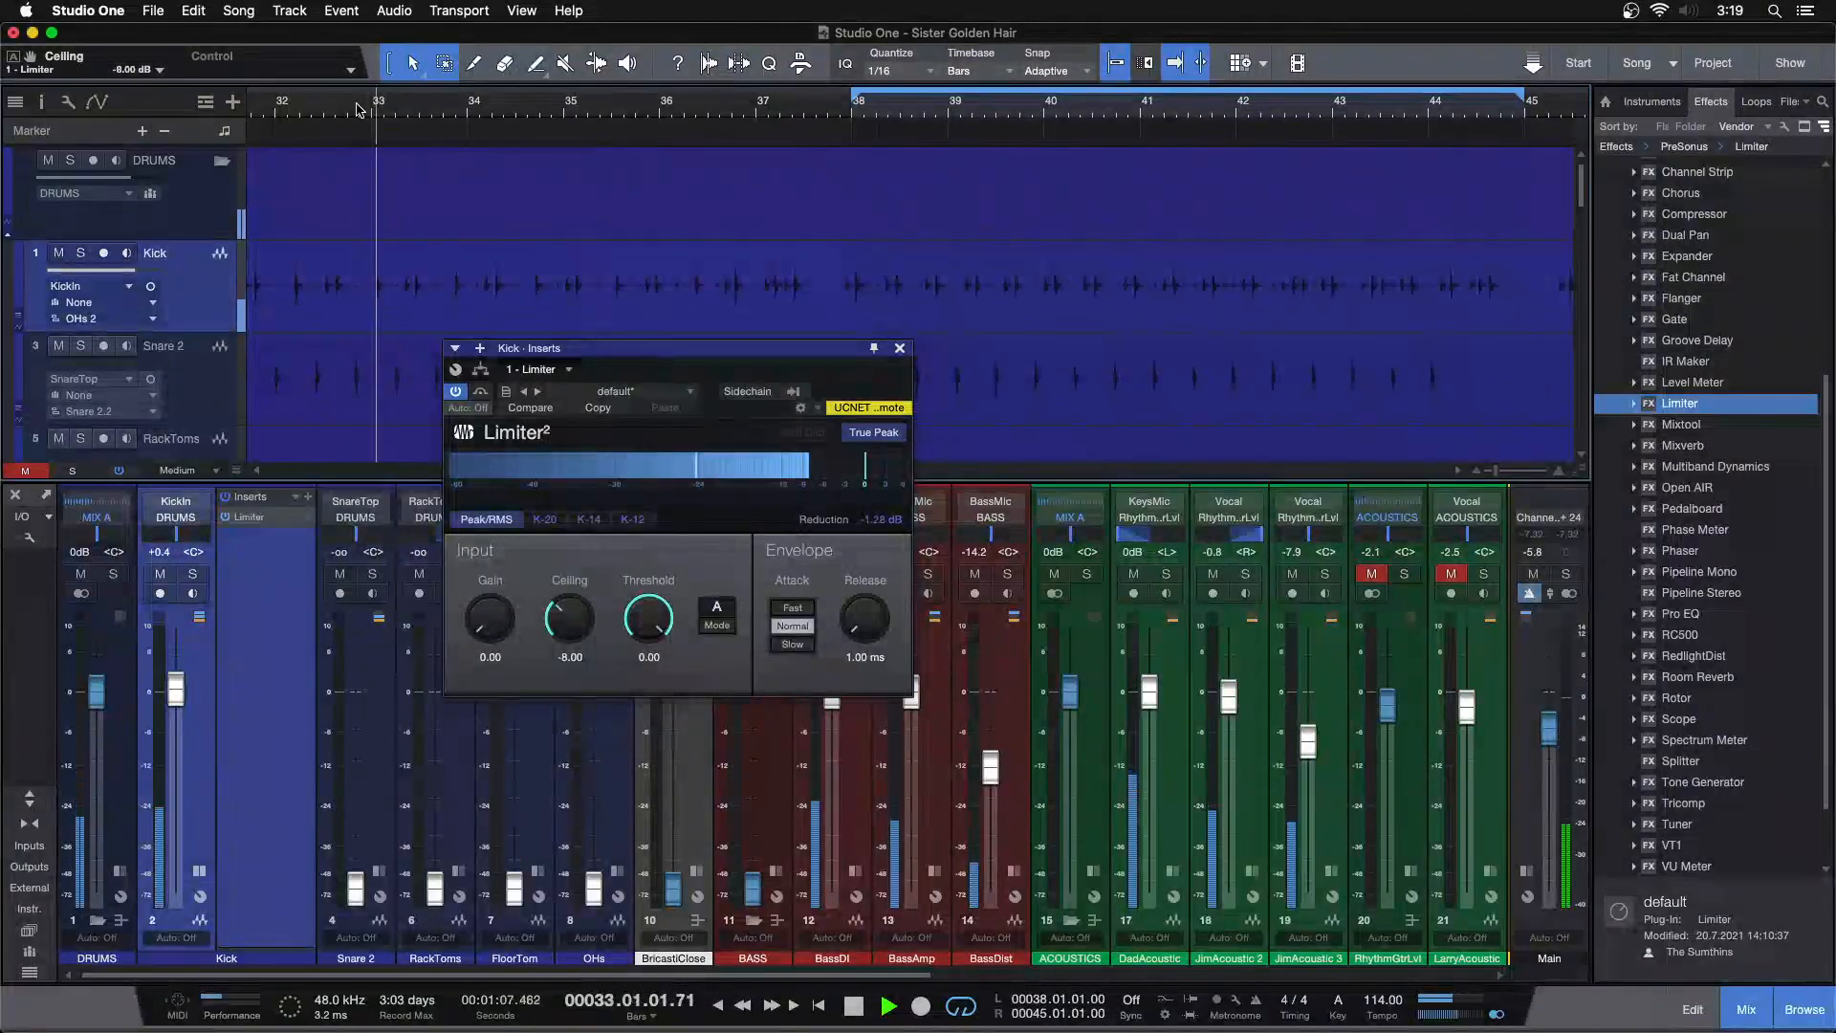
{"action": "left_click", "coordinate": [570, 662]}
{"action": "type", "text": "-9"}
{"action": "key", "text": "Return"}
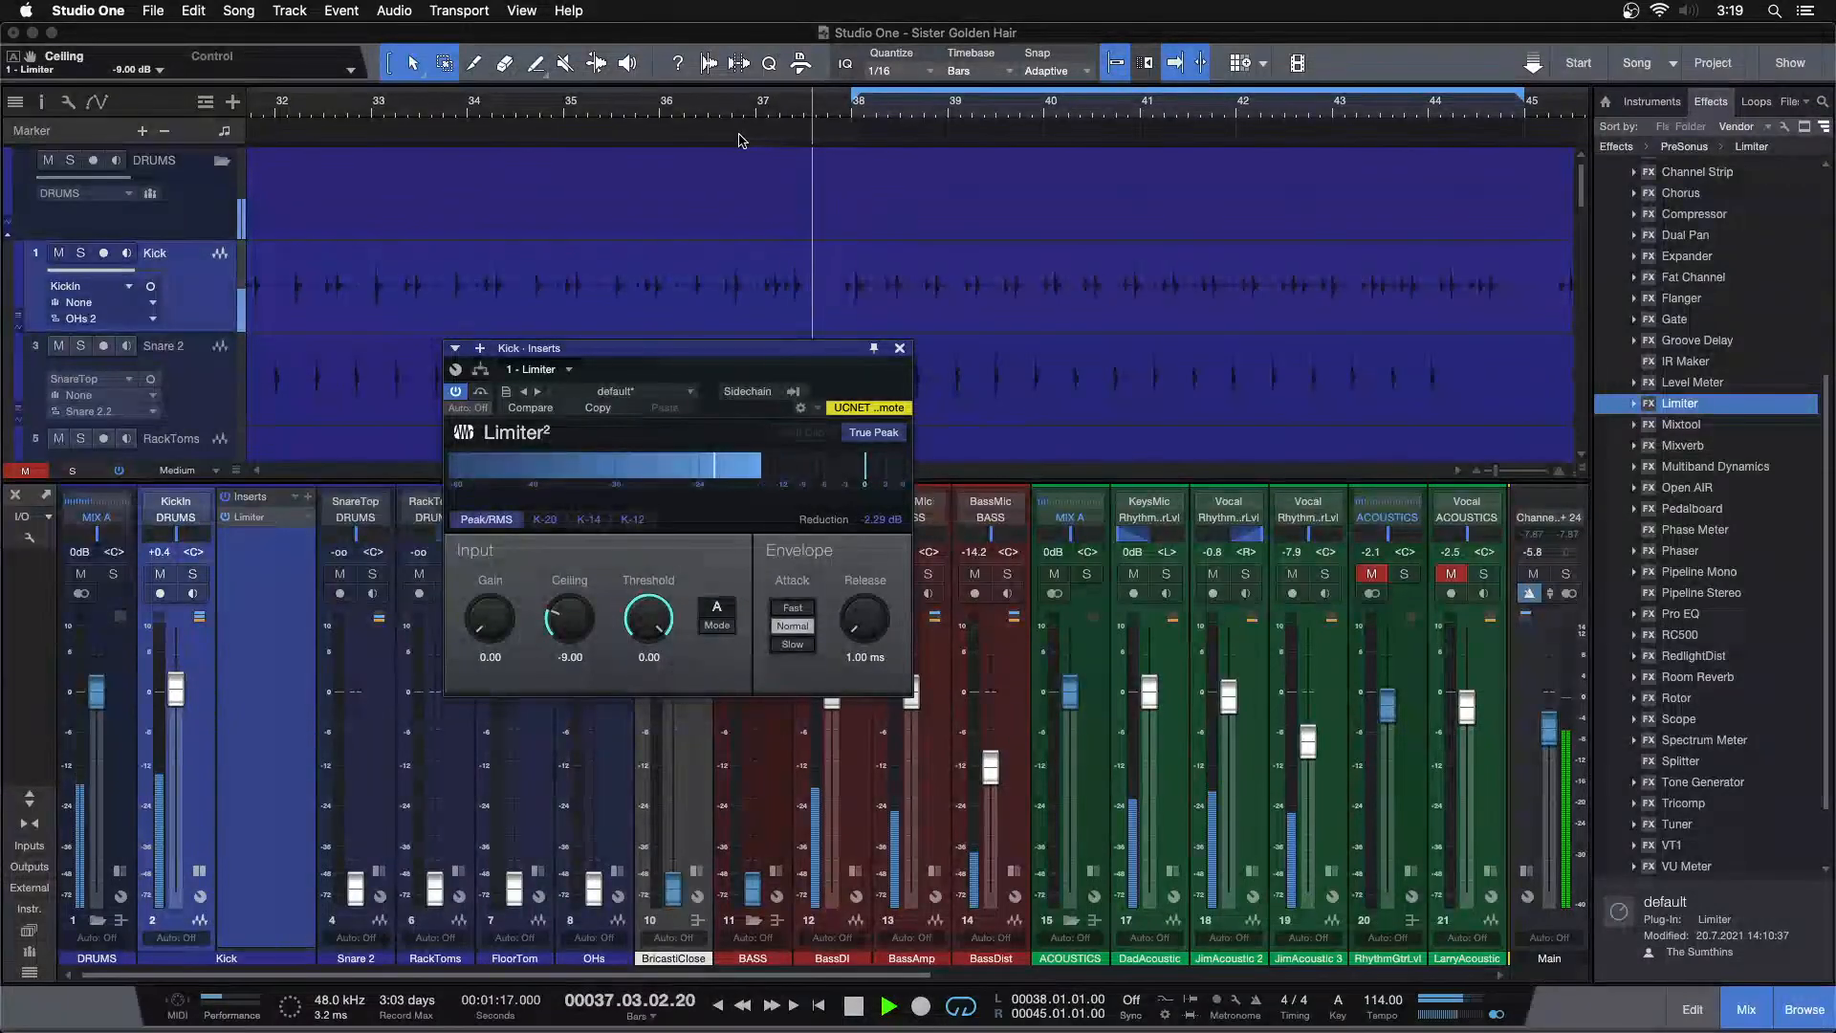
Move playback to around bar 26 to audition the limited kick
{"action": "left_click_drag", "start_coordinate": [732, 109], "coordinate": [956, 92]}
{"action": "left_click", "coordinate": [450, 110]}
{"action": "left_click_drag", "start_coordinate": [454, 109], "coordinate": [532, 172]}
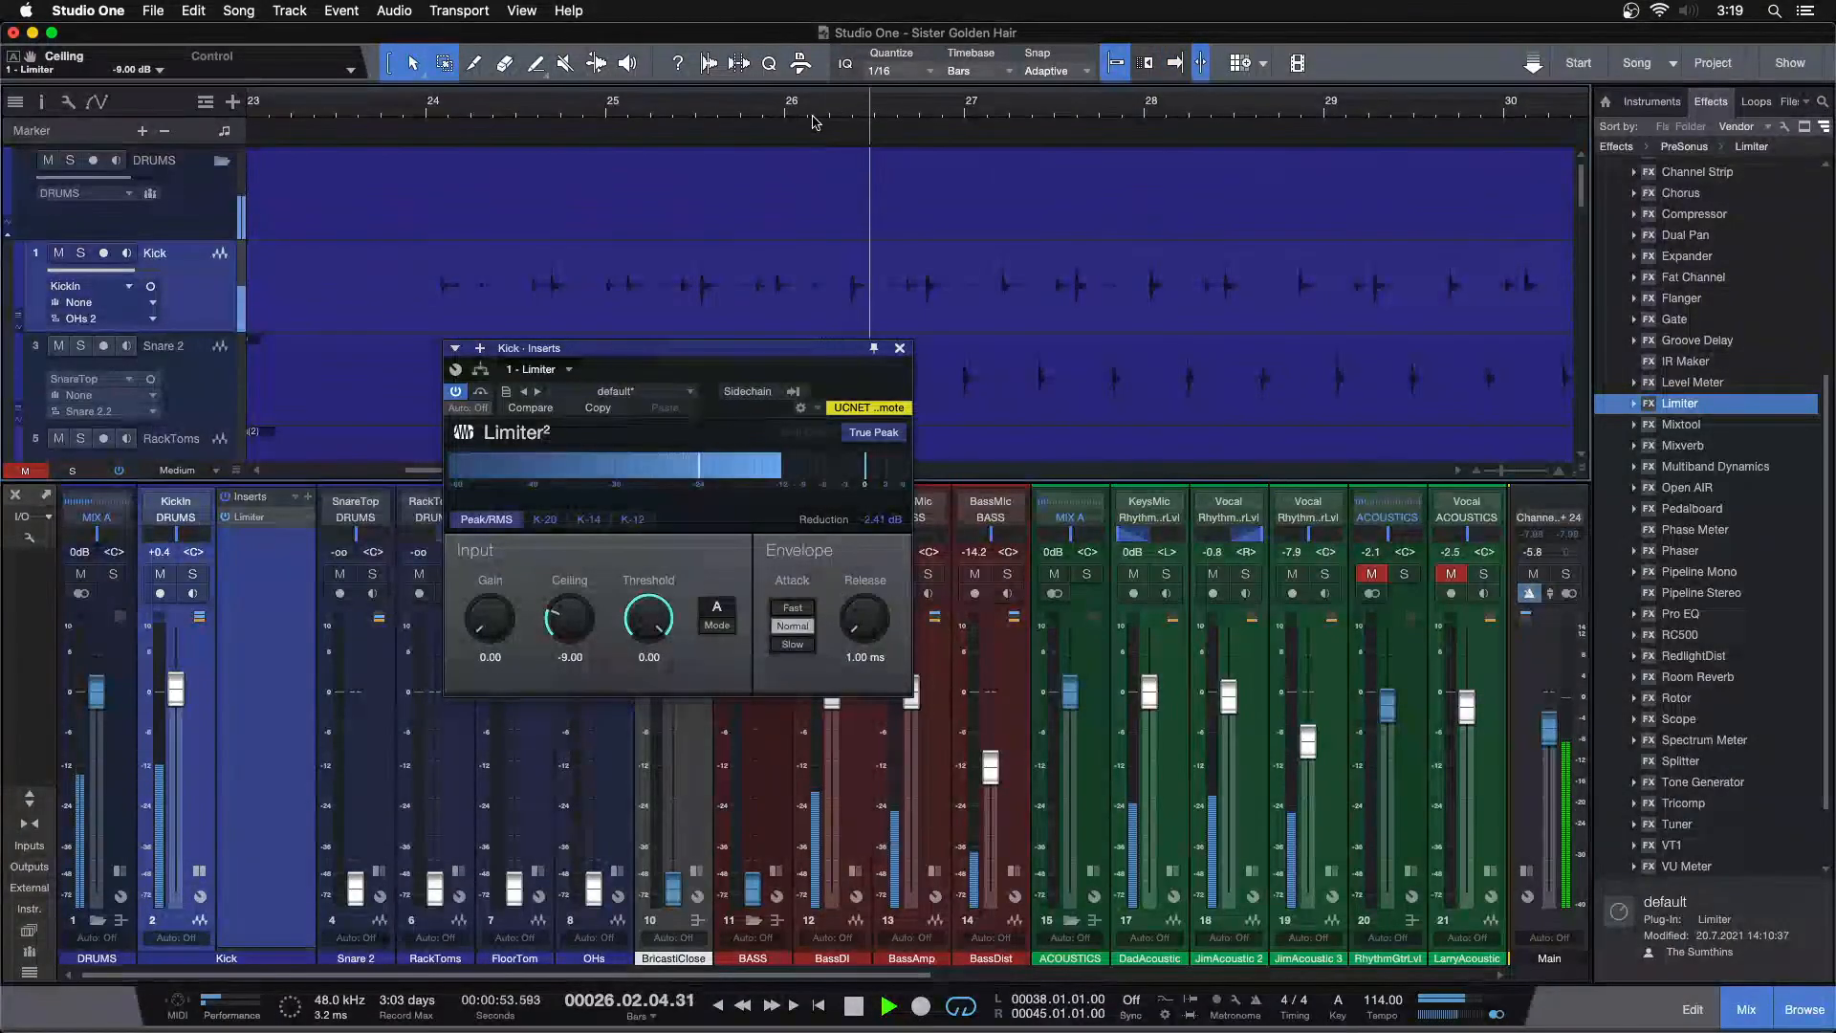
{"action": "left_click_drag", "start_coordinate": [906, 112], "coordinate": [768, 124]}
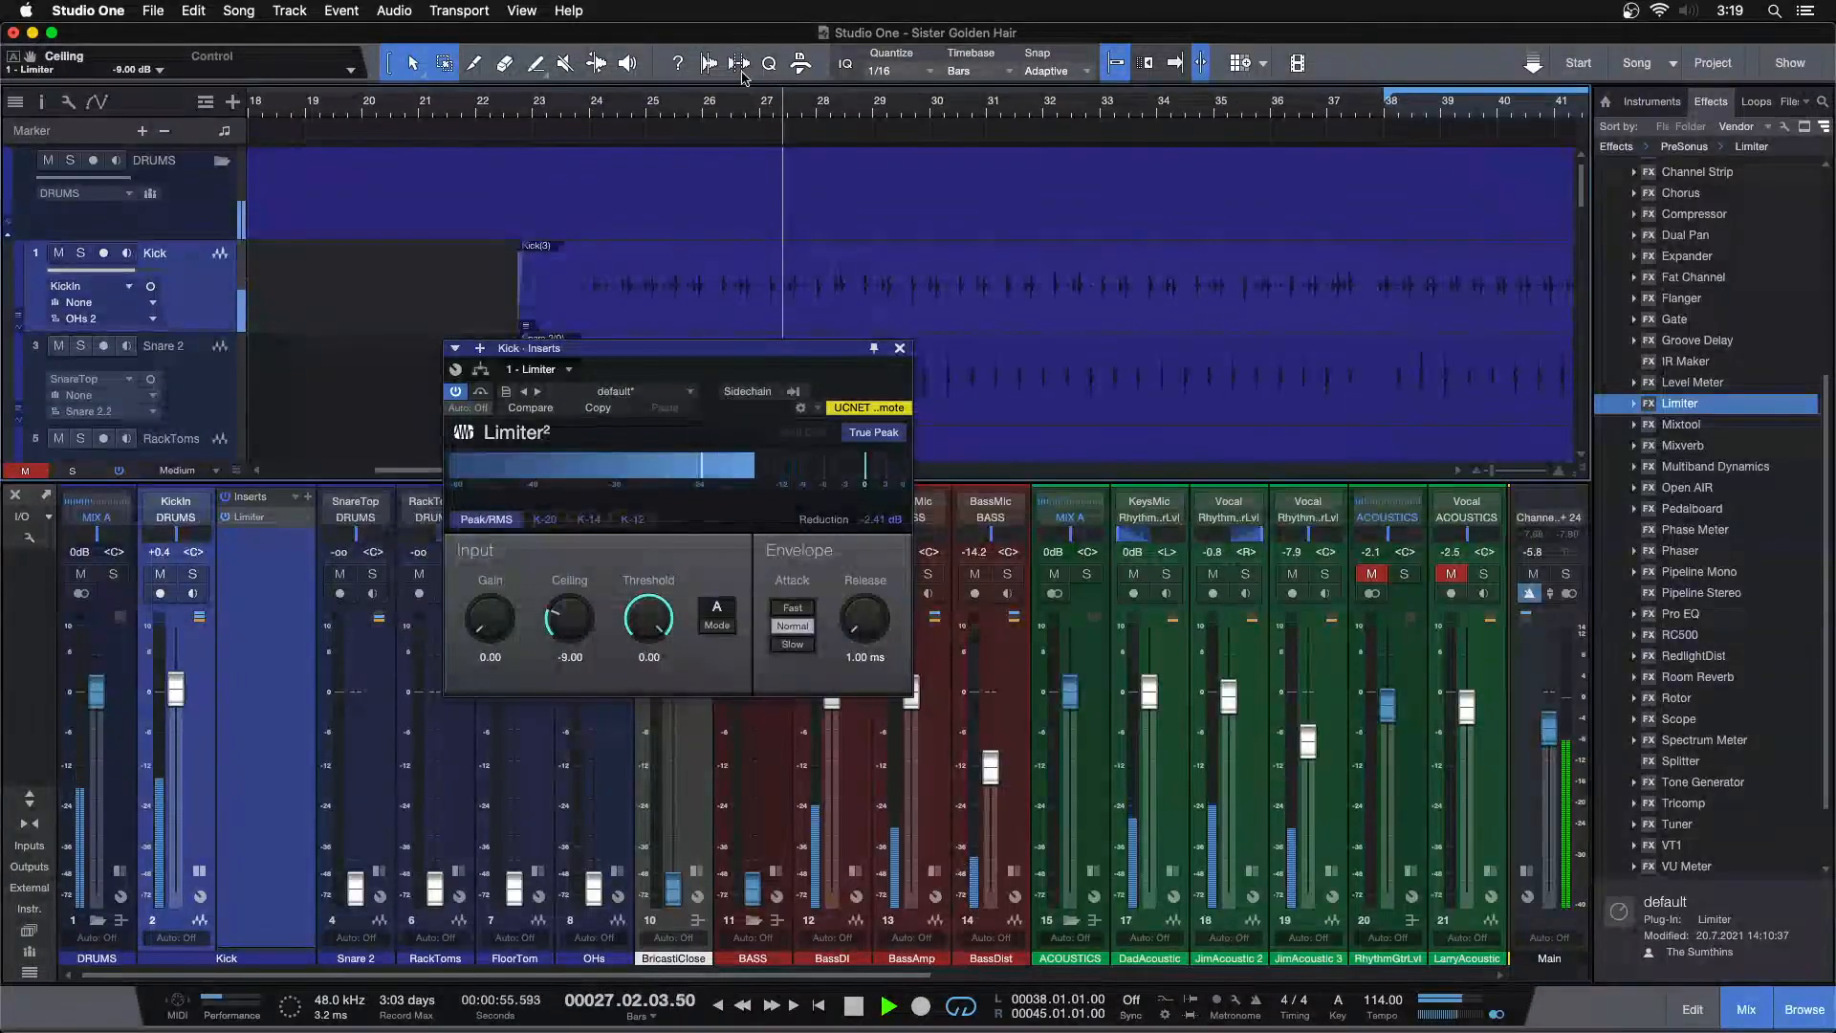
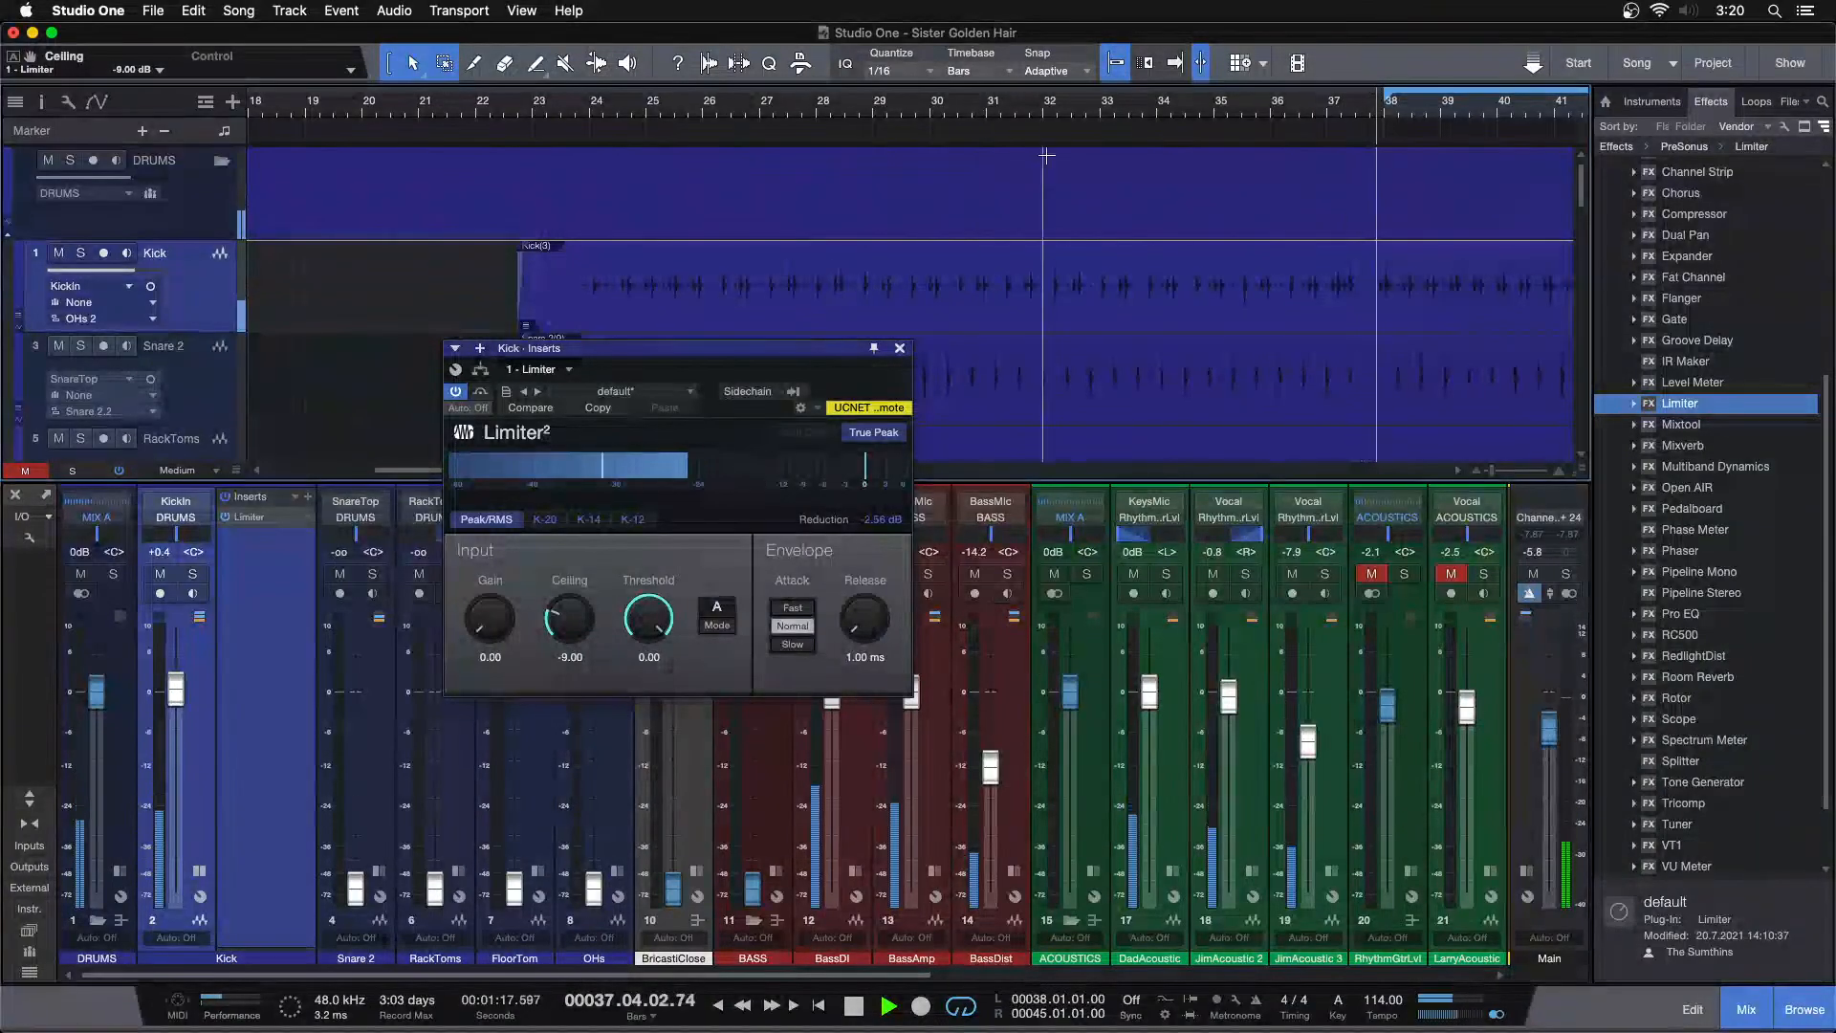
Zoom the timeline out and move playback to around bar 61 to audition the limited kick
{"action": "left_click_drag", "start_coordinate": [1009, 109], "coordinate": [966, 47]}
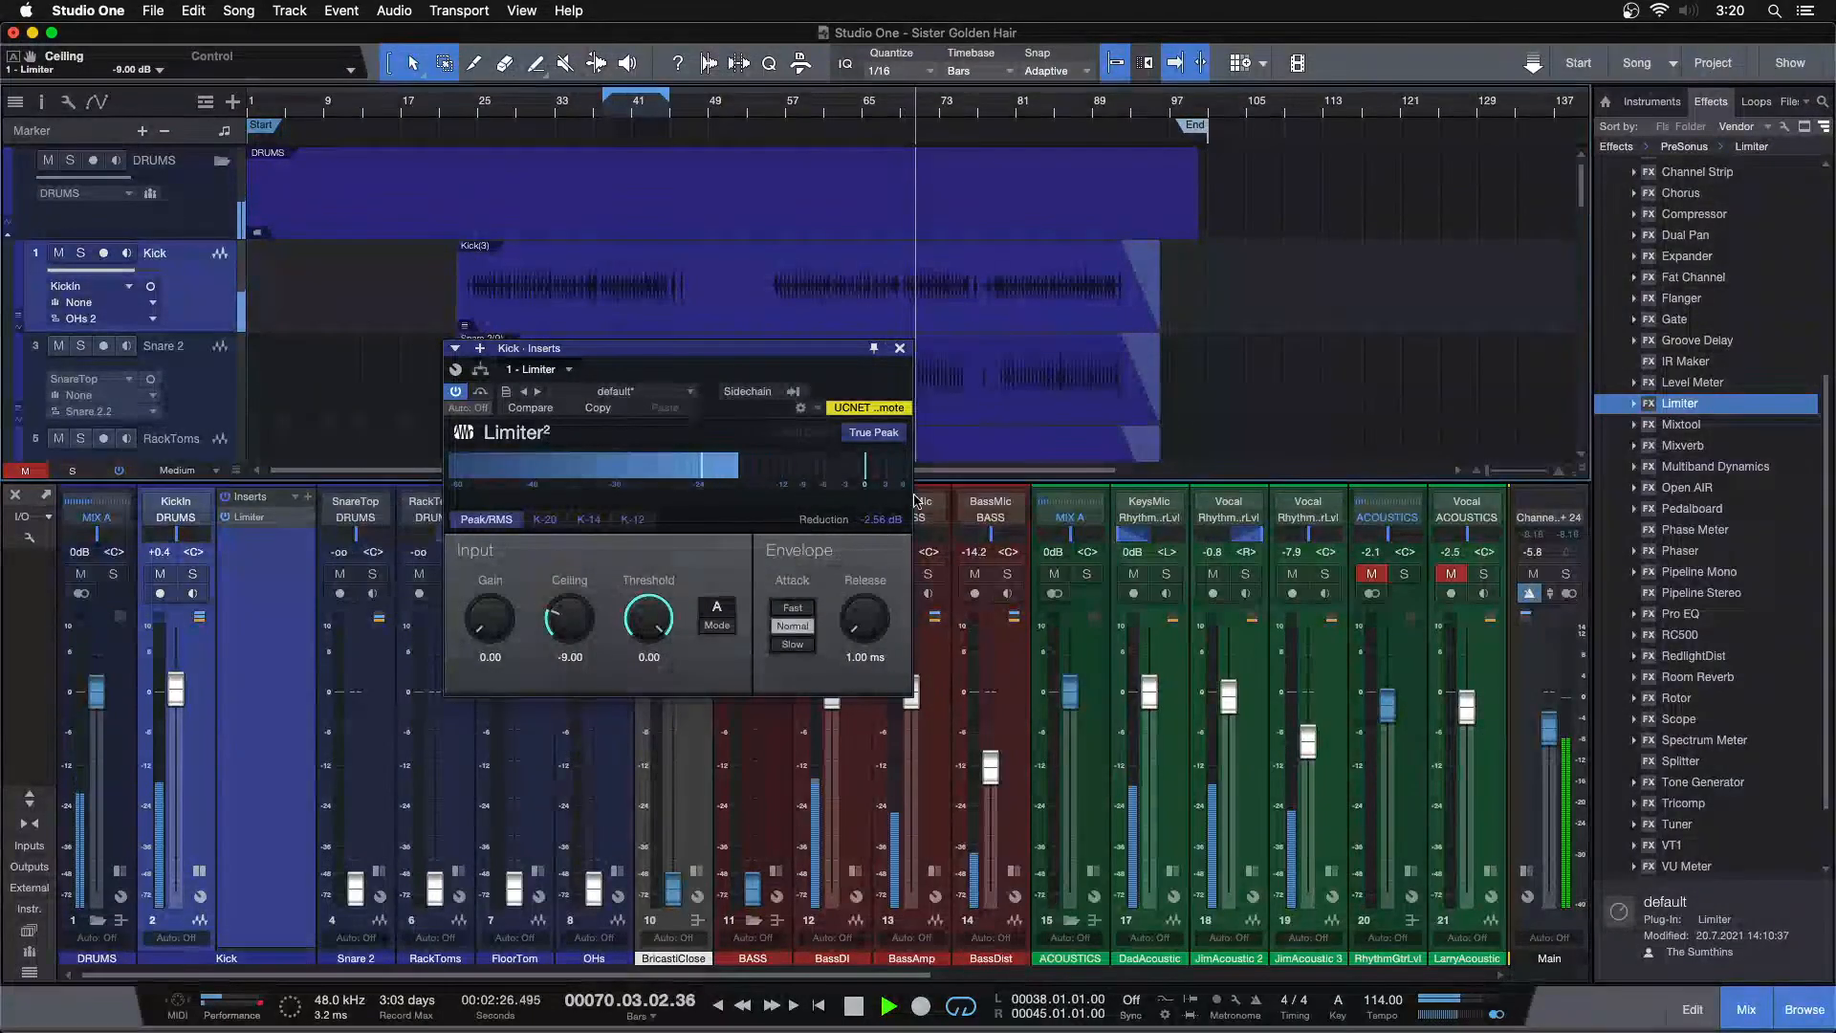
{"action": "left_click_drag", "start_coordinate": [865, 112], "coordinate": [884, 145]}
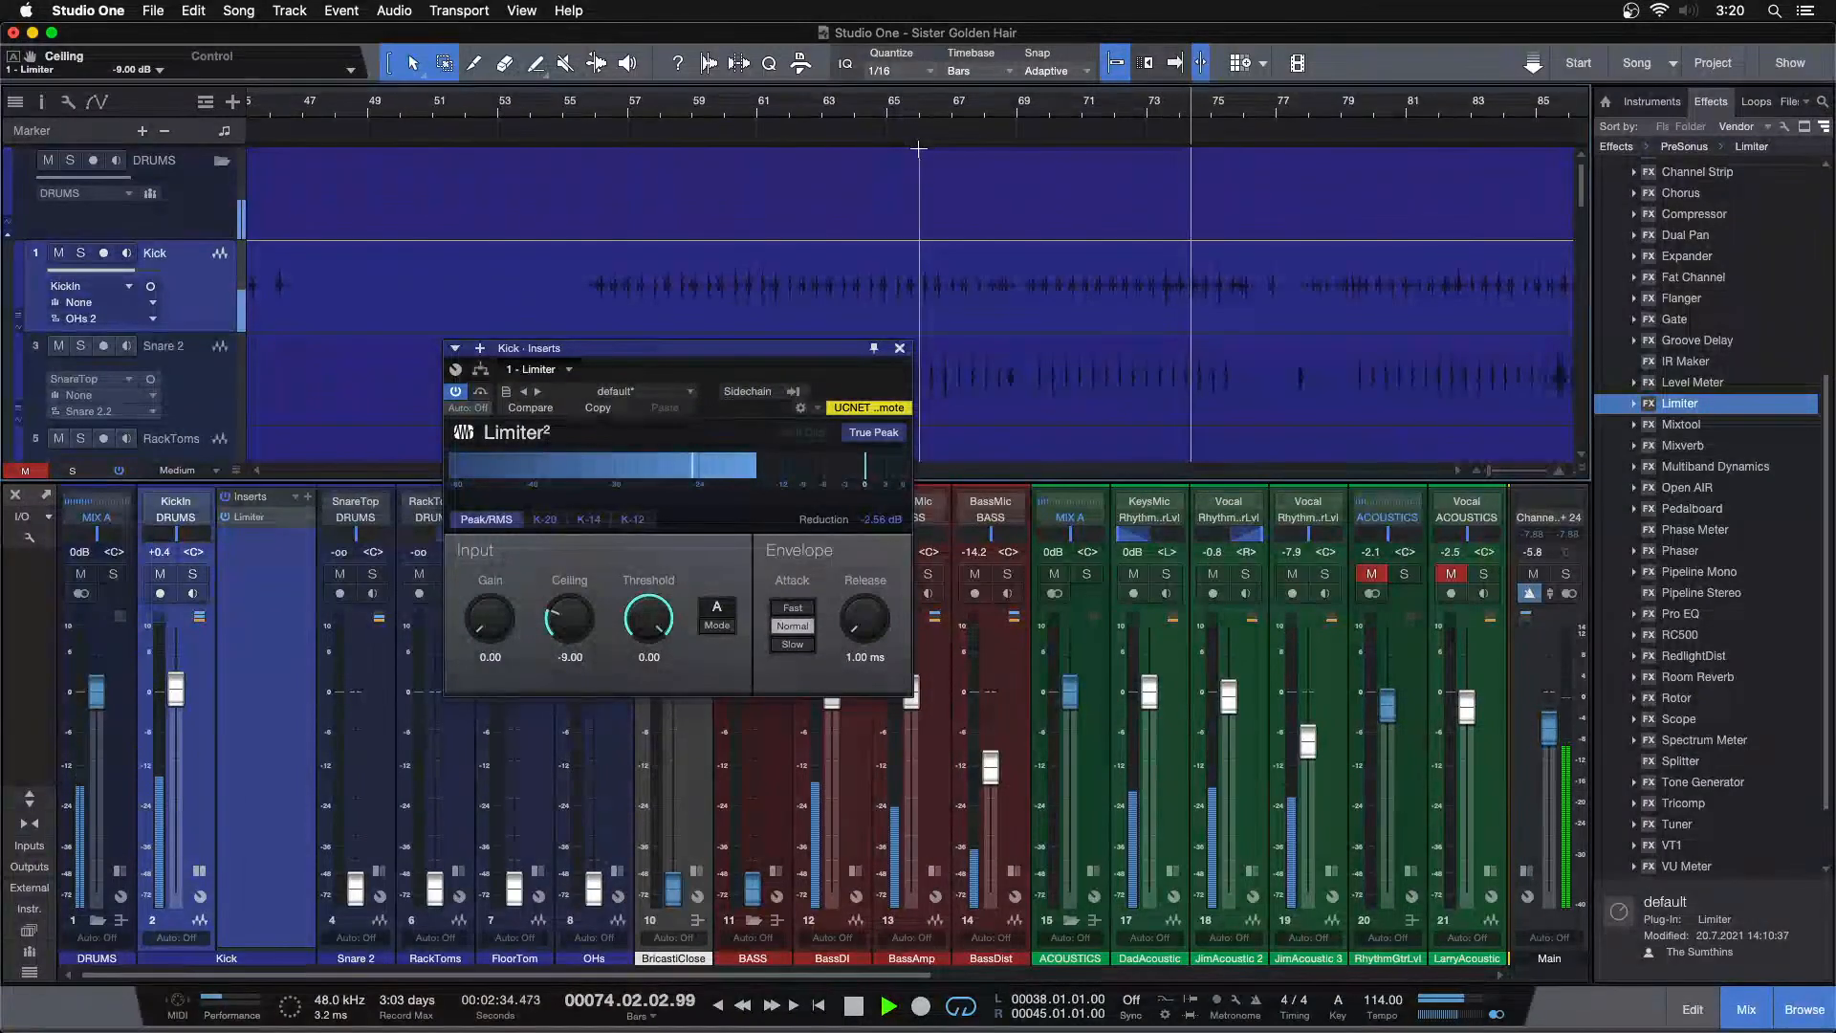
{"action": "left_click", "coordinate": [722, 118]}
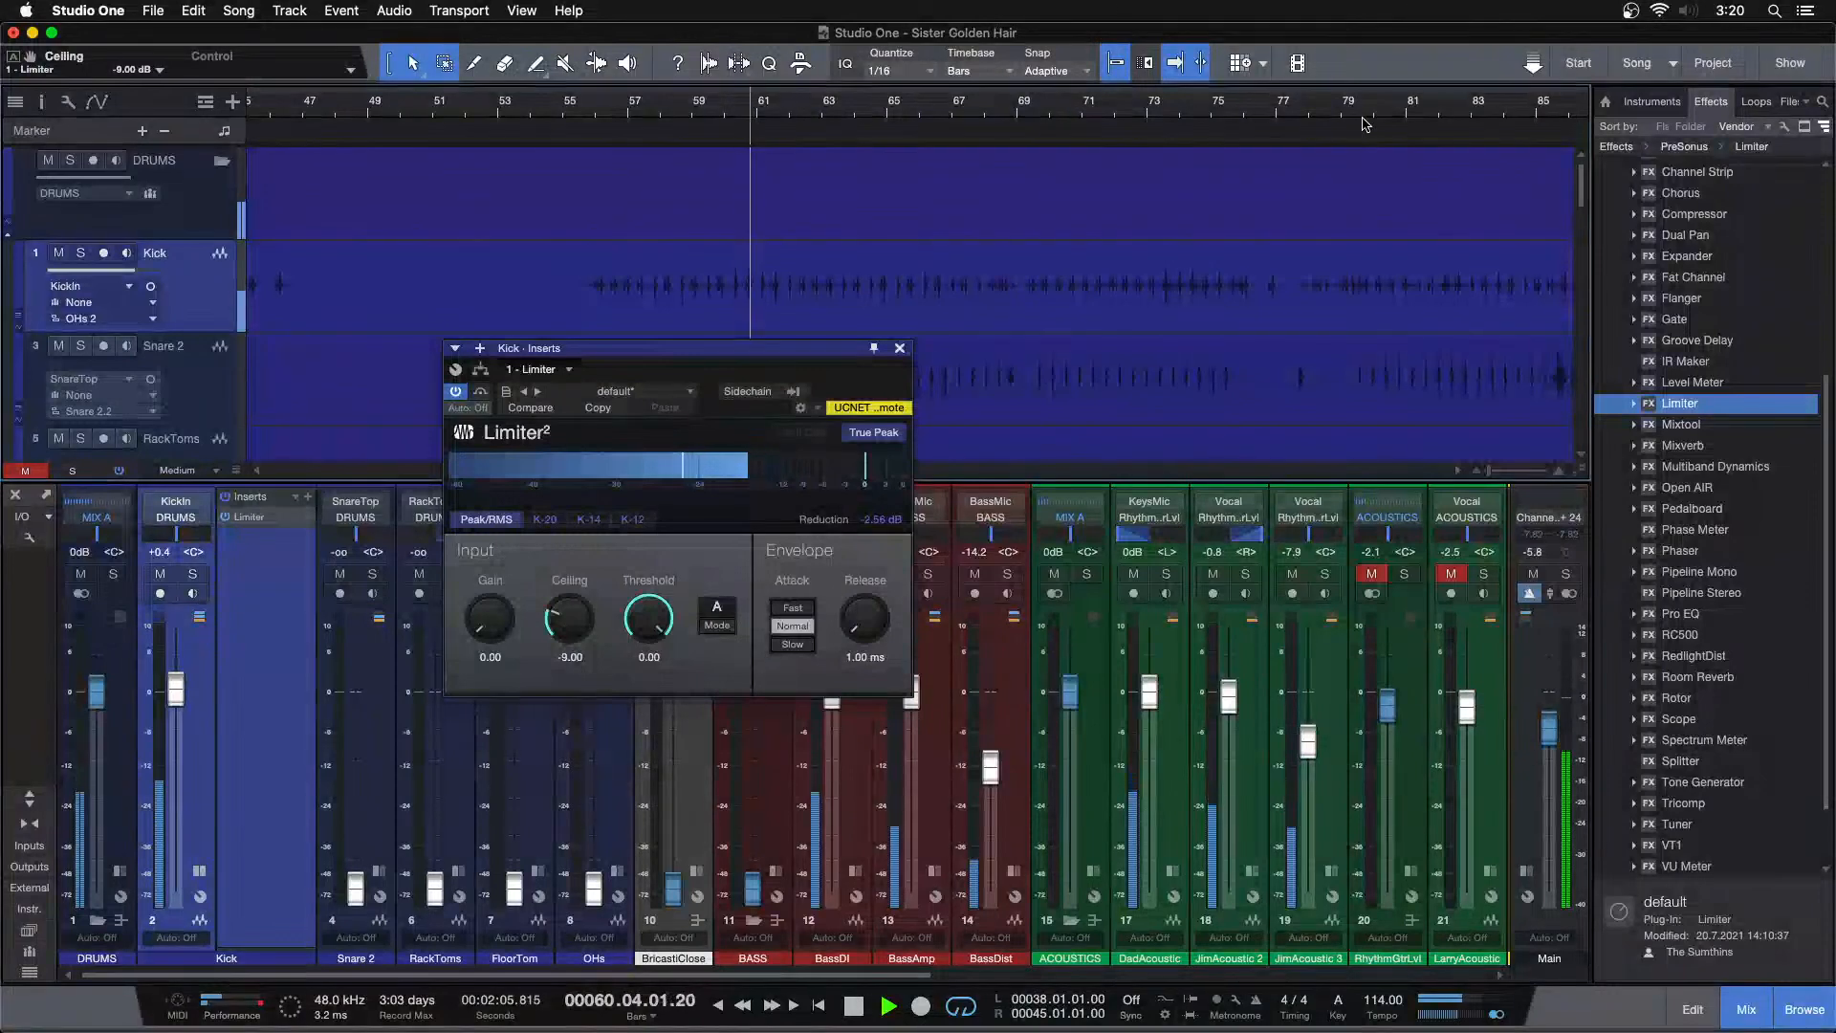
{"action": "left_click_drag", "start_coordinate": [1379, 118], "coordinate": [816, 112]}
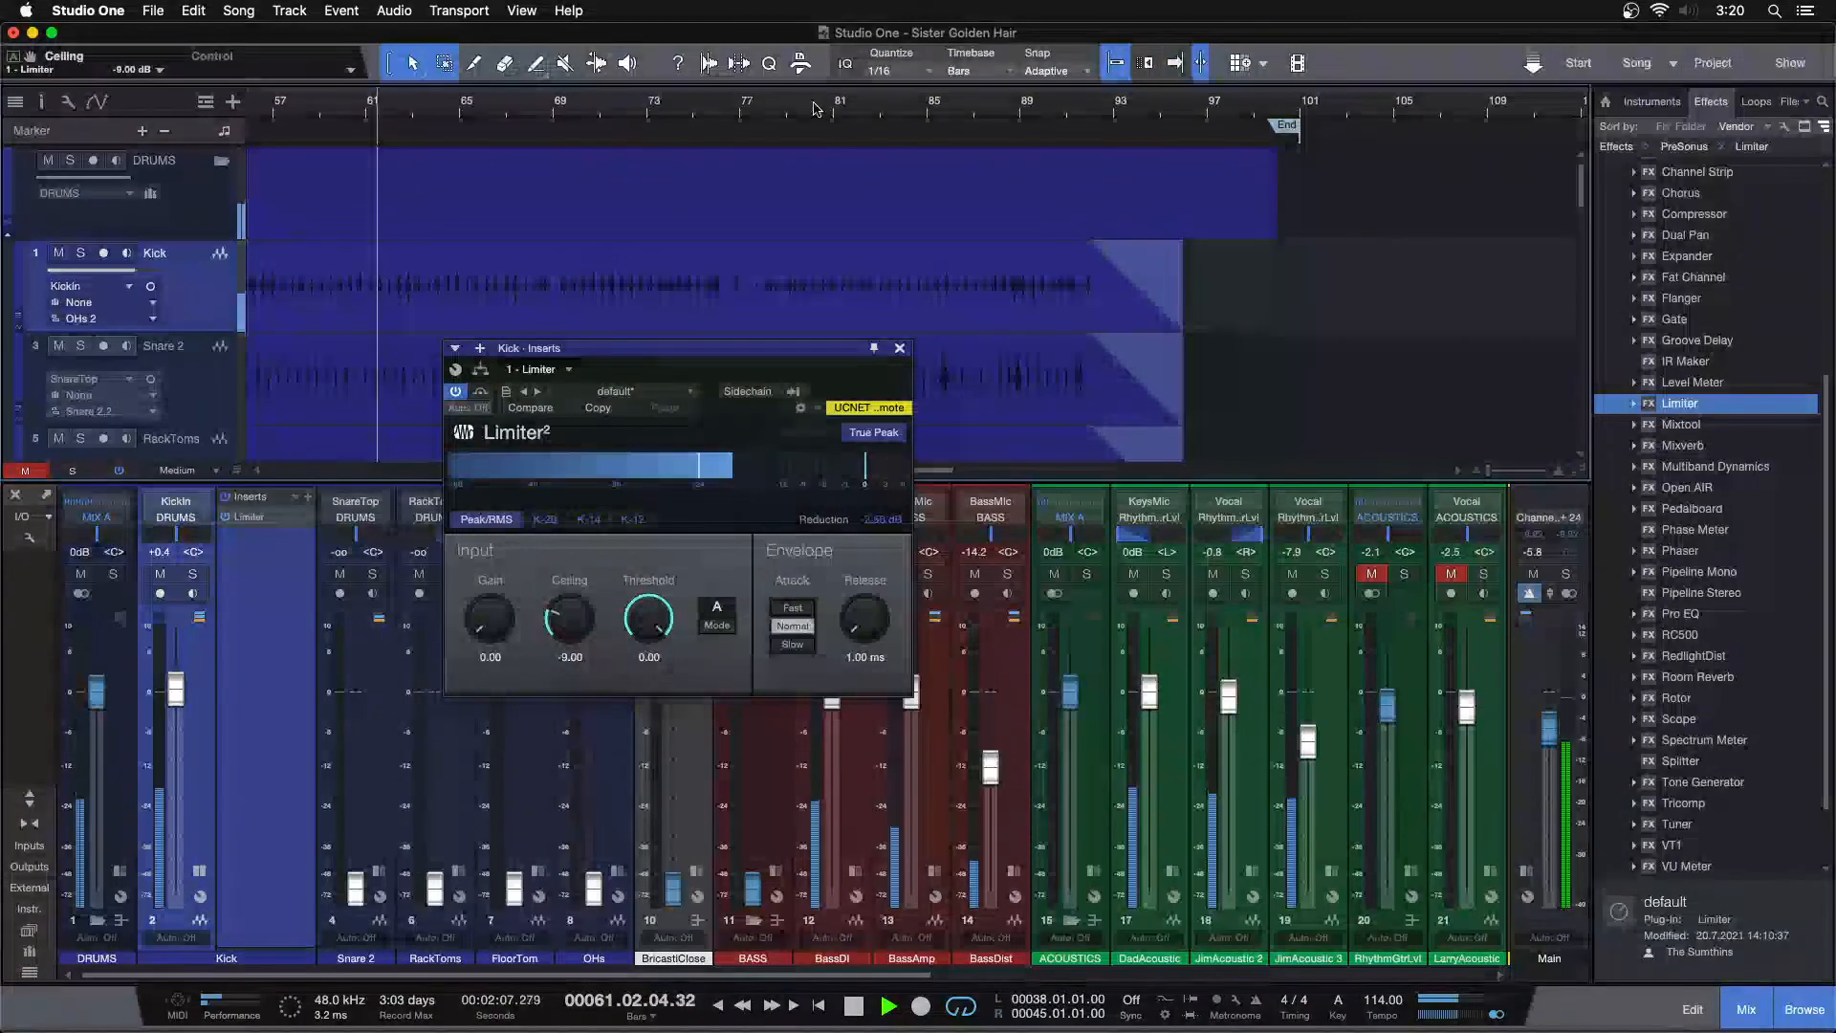
{"action": "left_click", "coordinate": [932, 106]}
{"action": "left_click_drag", "start_coordinate": [937, 108], "coordinate": [959, 134]}
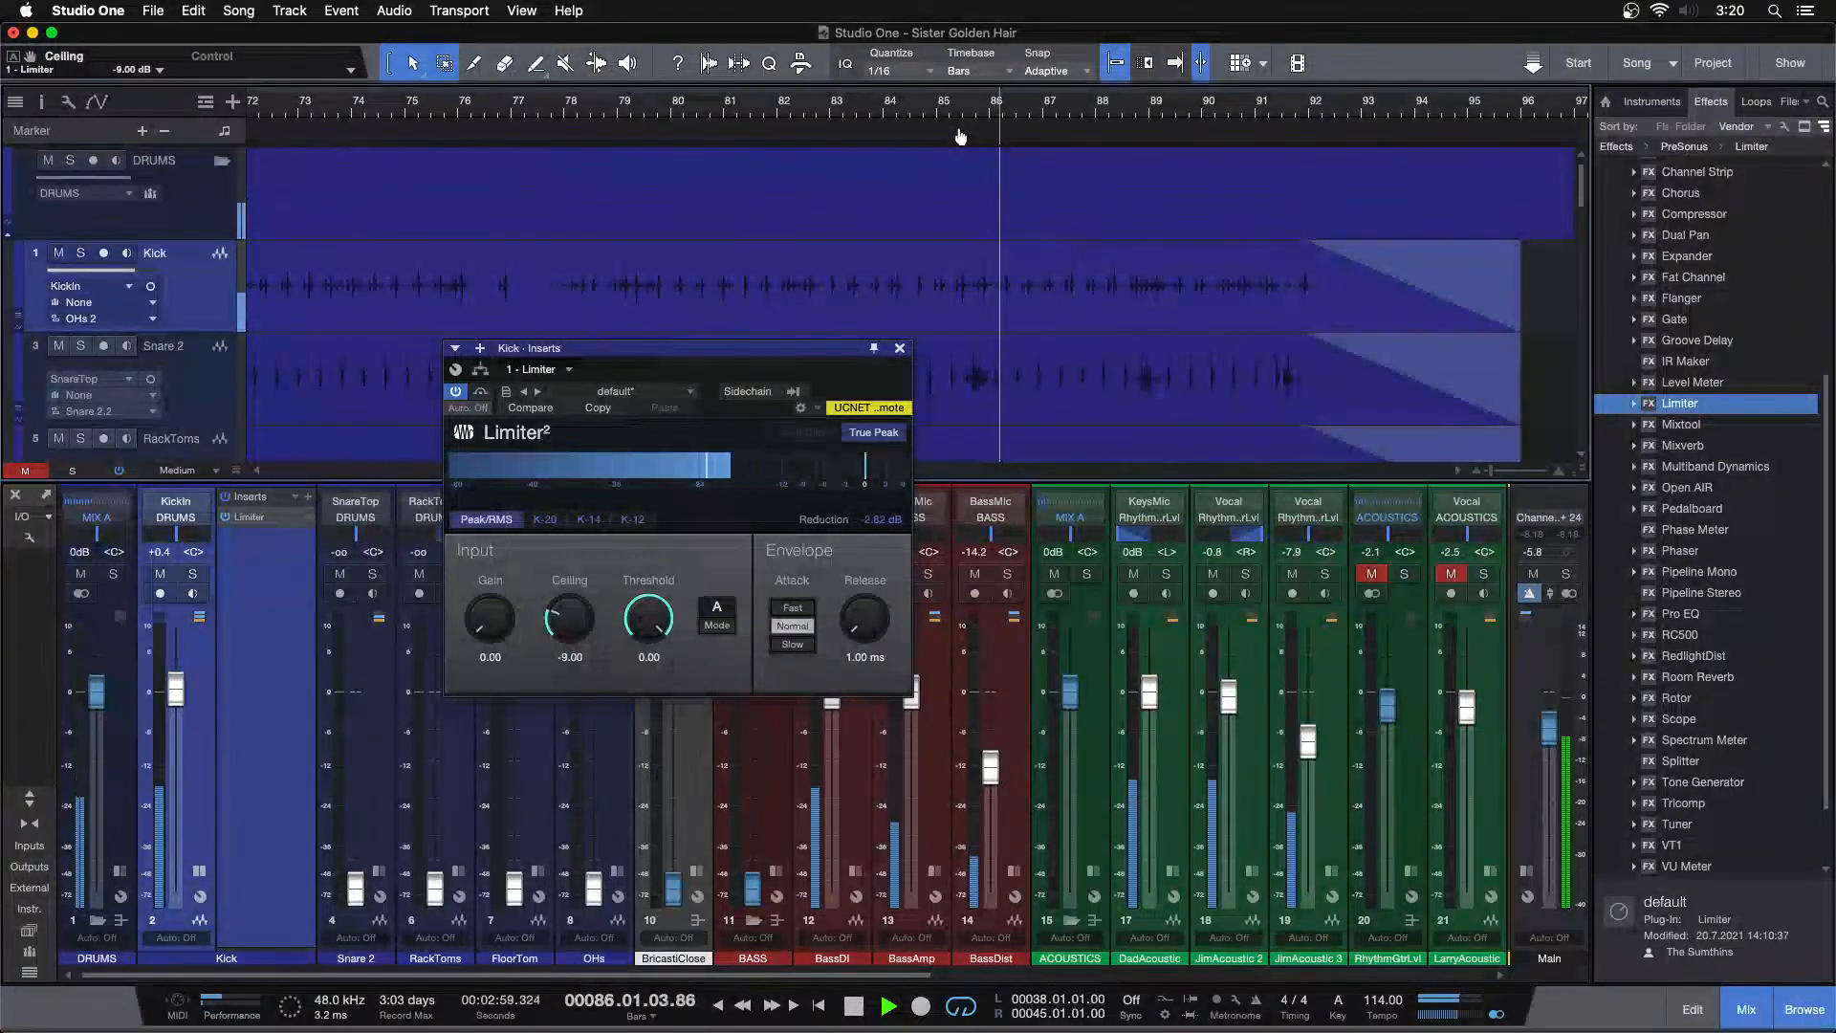
Audition the kick around bars 85–86 and lower the limiter's Ceiling to about -9.24 dB
{"action": "key", "text": "space"}
{"action": "left_click", "coordinate": [970, 113]}
{"action": "left_click_drag", "start_coordinate": [927, 116], "coordinate": [909, 145]}
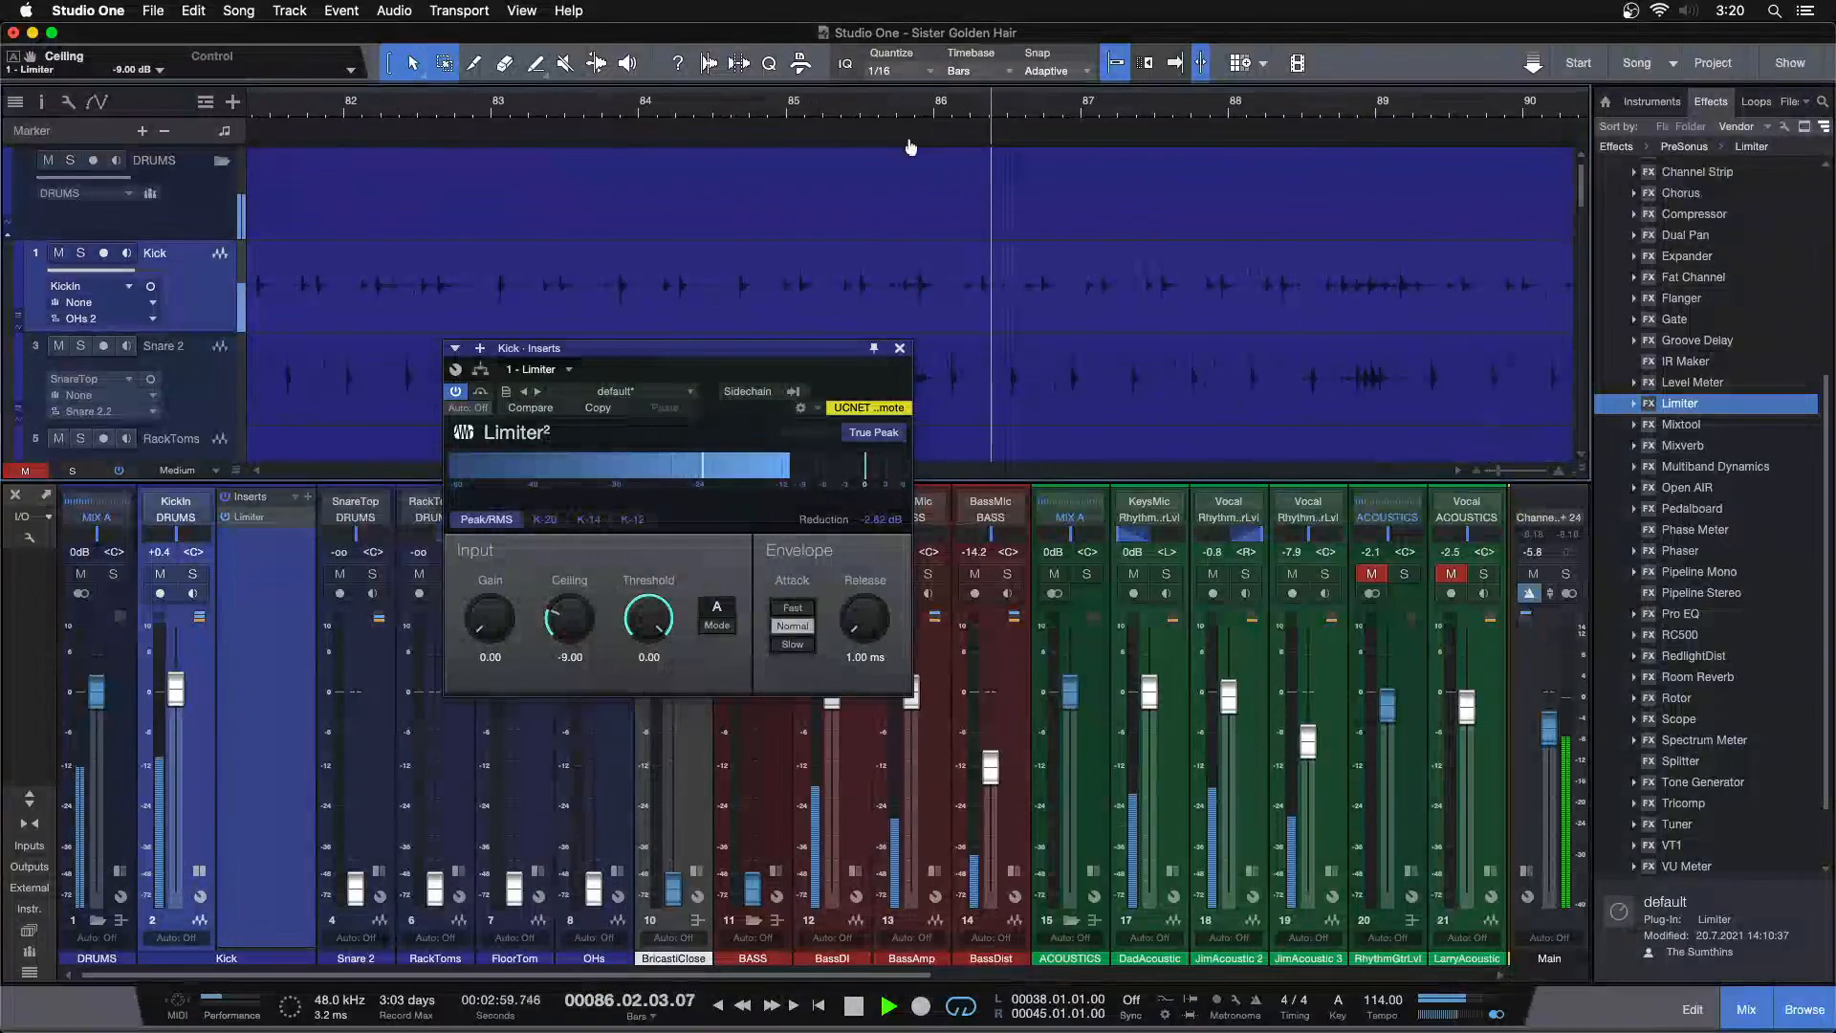
{"action": "key", "text": "space"}
{"action": "left_click", "coordinate": [876, 113]}
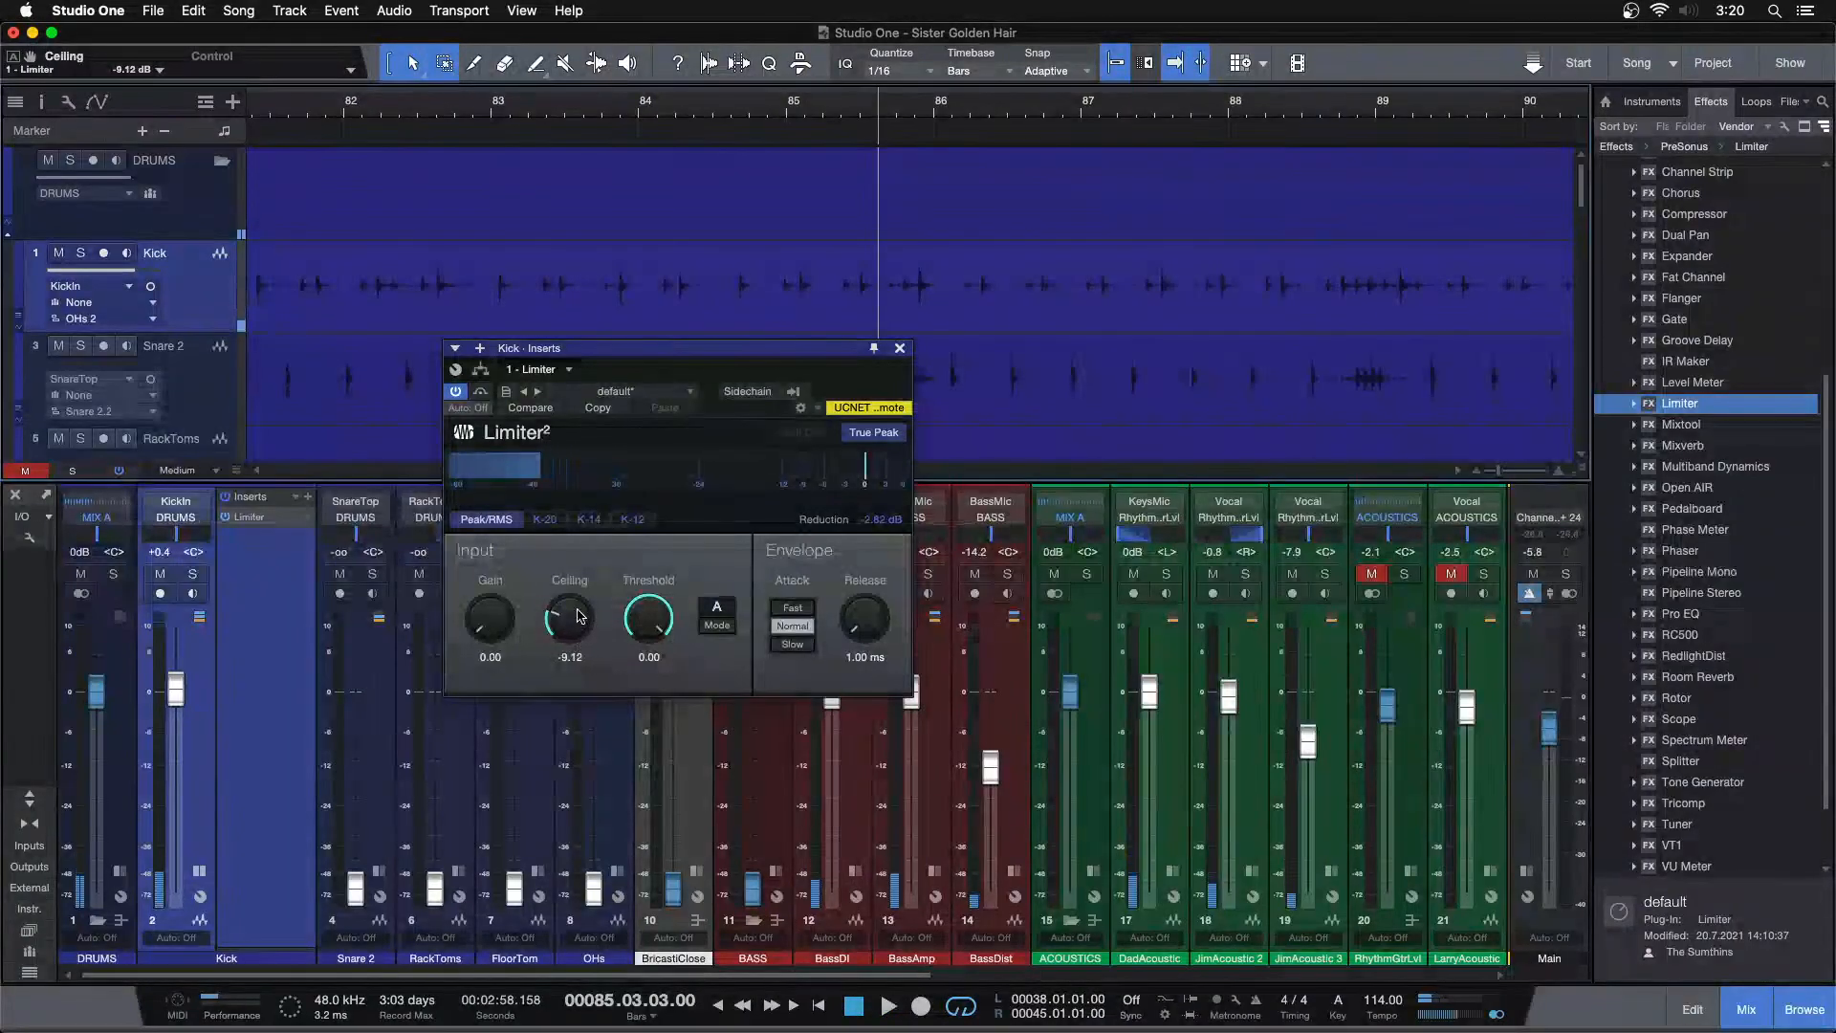
{"action": "left_click", "coordinate": [823, 113]}
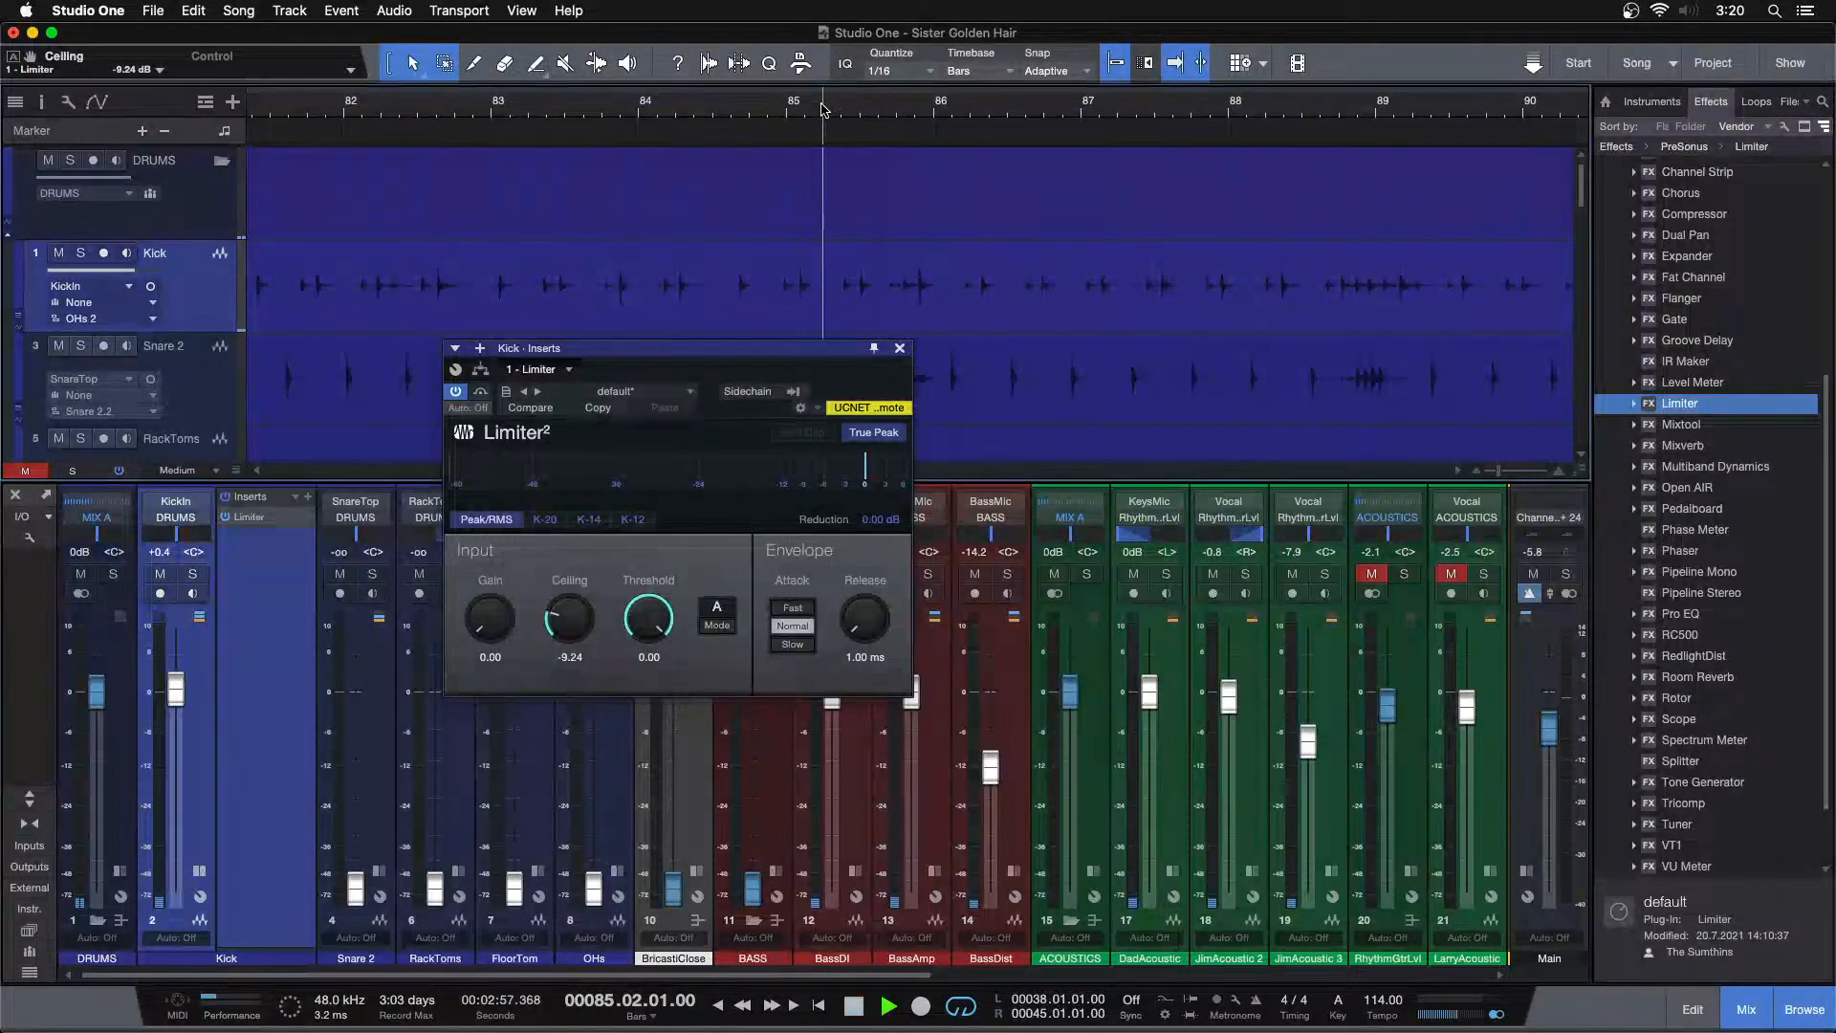
{"action": "key", "text": "space"}
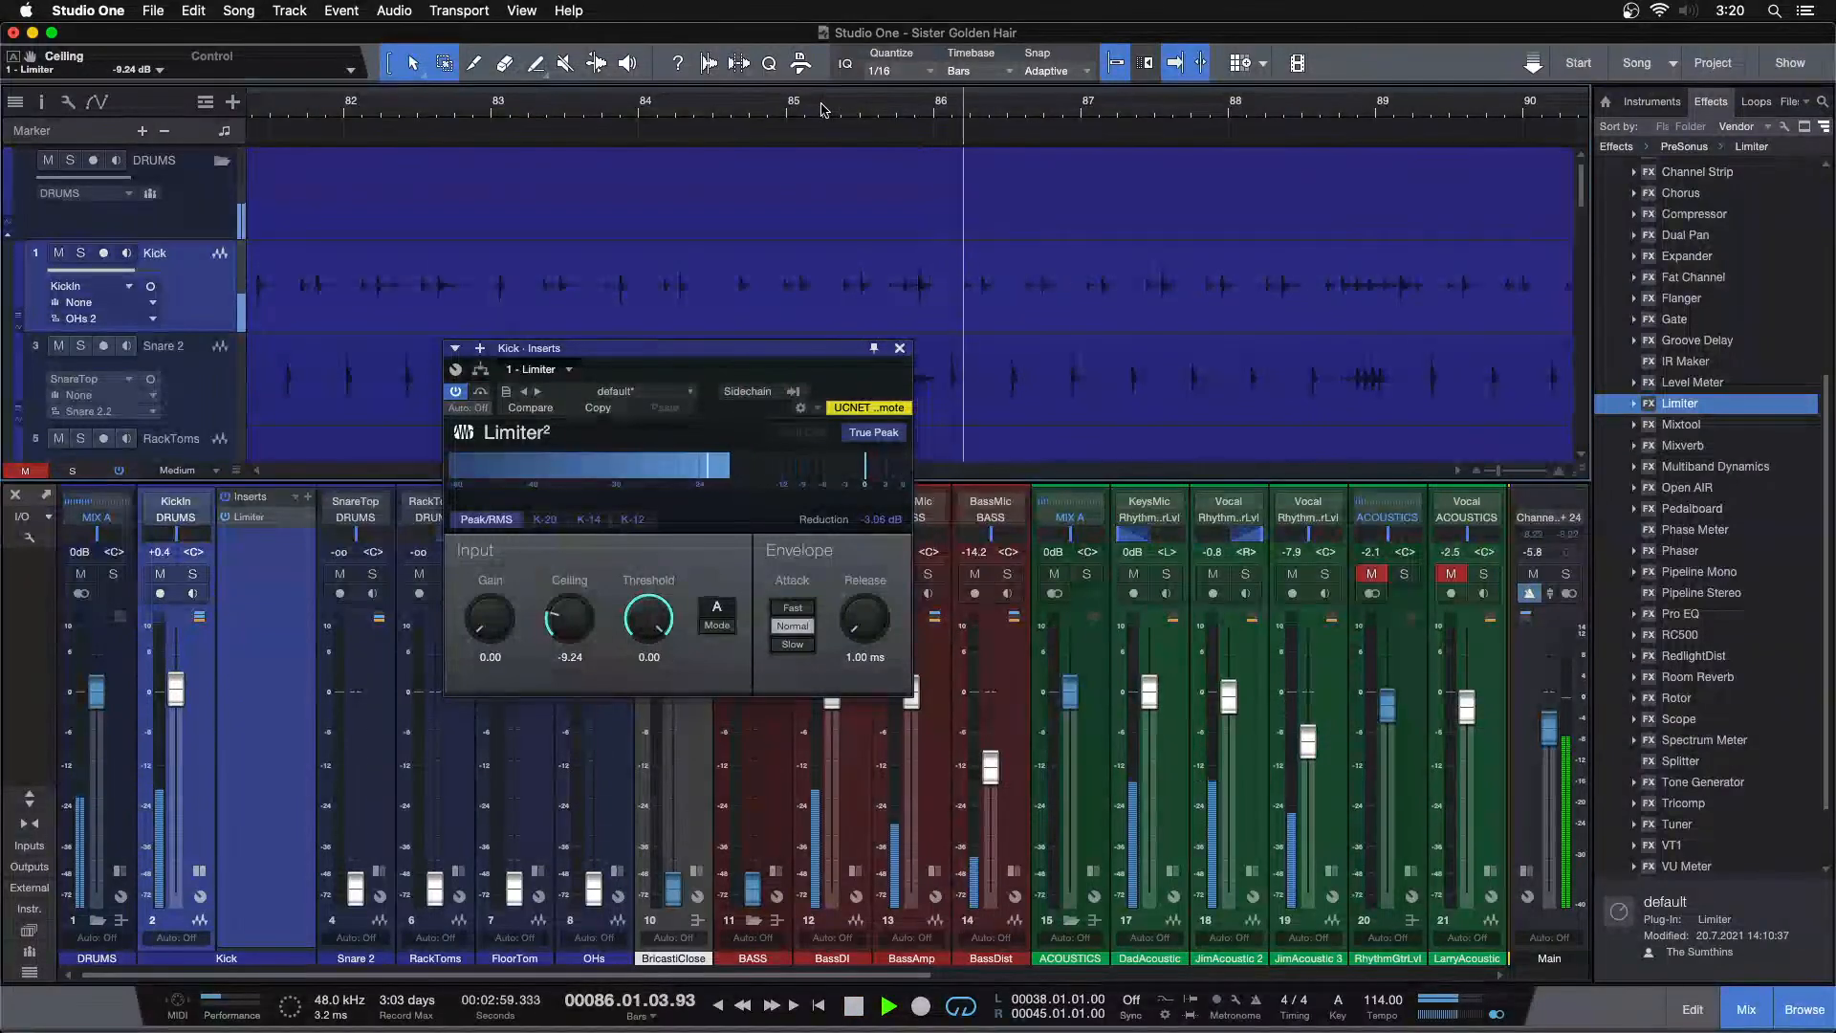
Zoom the arrangement out to show the whole song and close the Kick's Limiter window
{"action": "left_click_drag", "start_coordinate": [835, 115], "coordinate": [992, 23]}
{"action": "left_click_drag", "start_coordinate": [856, 115], "coordinate": [907, 204]}
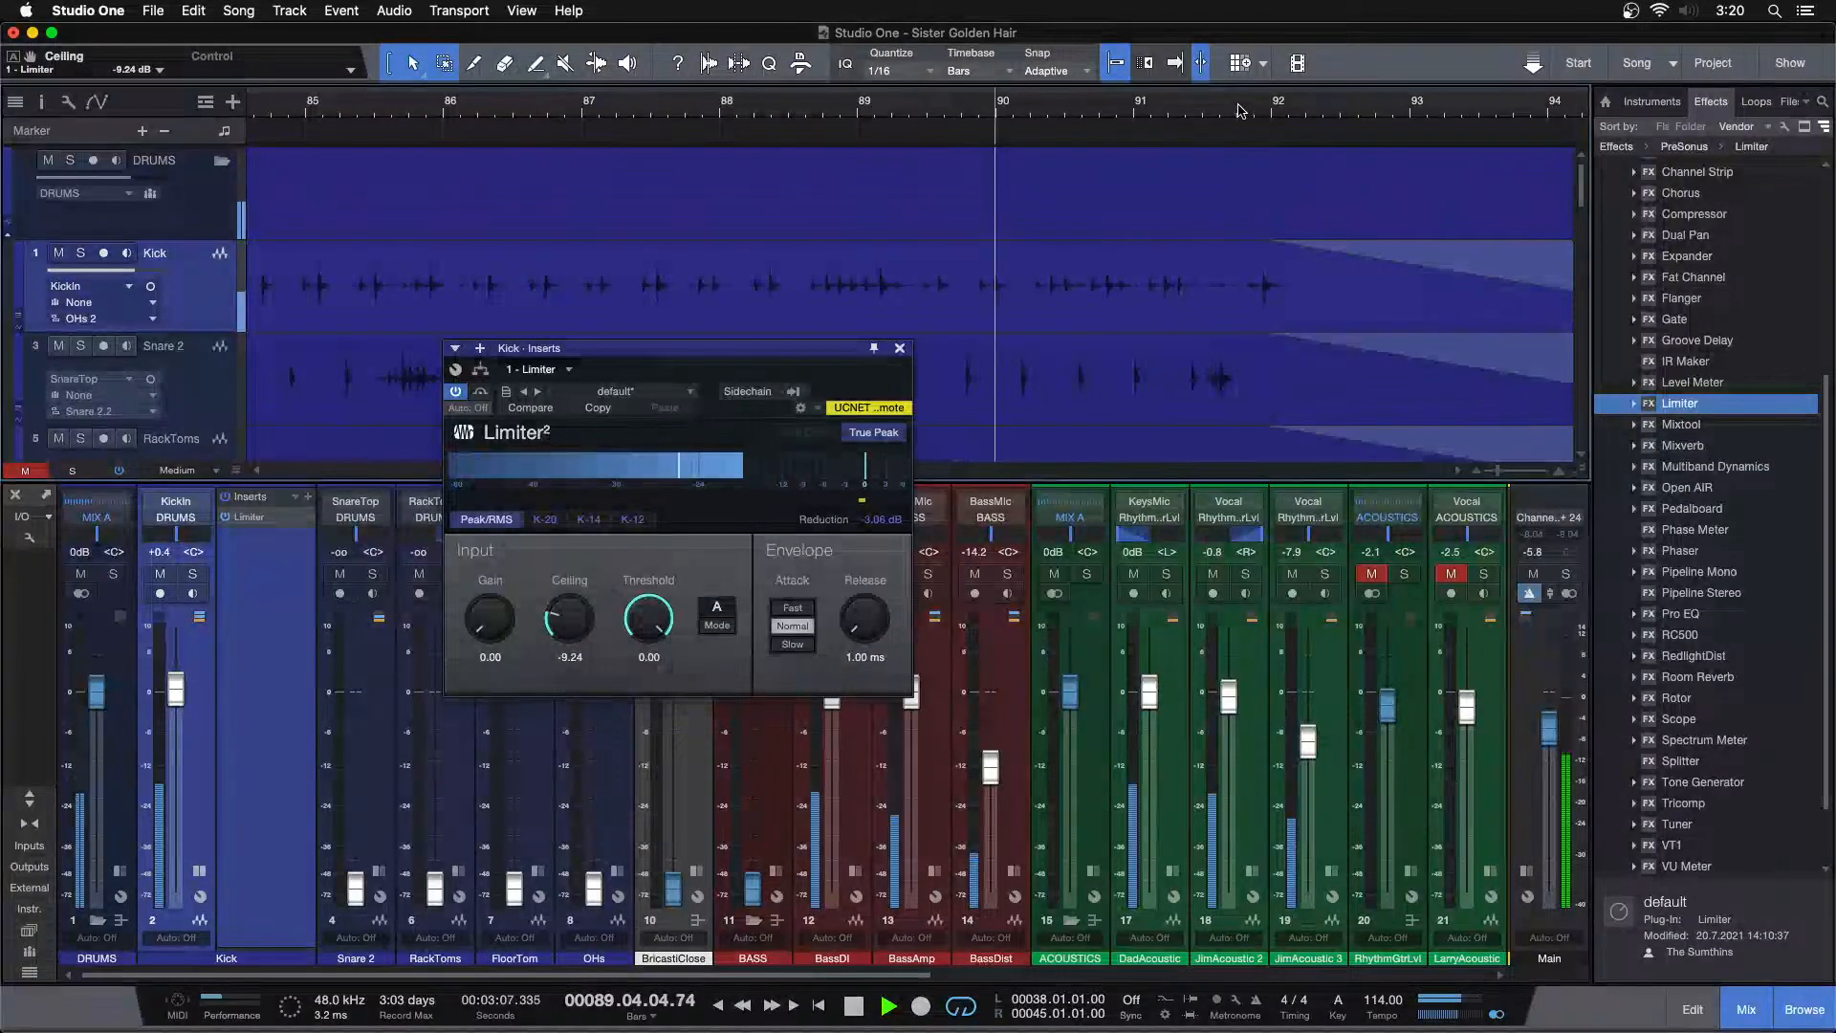
{"action": "left_click", "coordinate": [1175, 62]}
{"action": "scroll", "coordinate": [1238, 110], "scroll_direction": "down", "scroll_amount": 10}
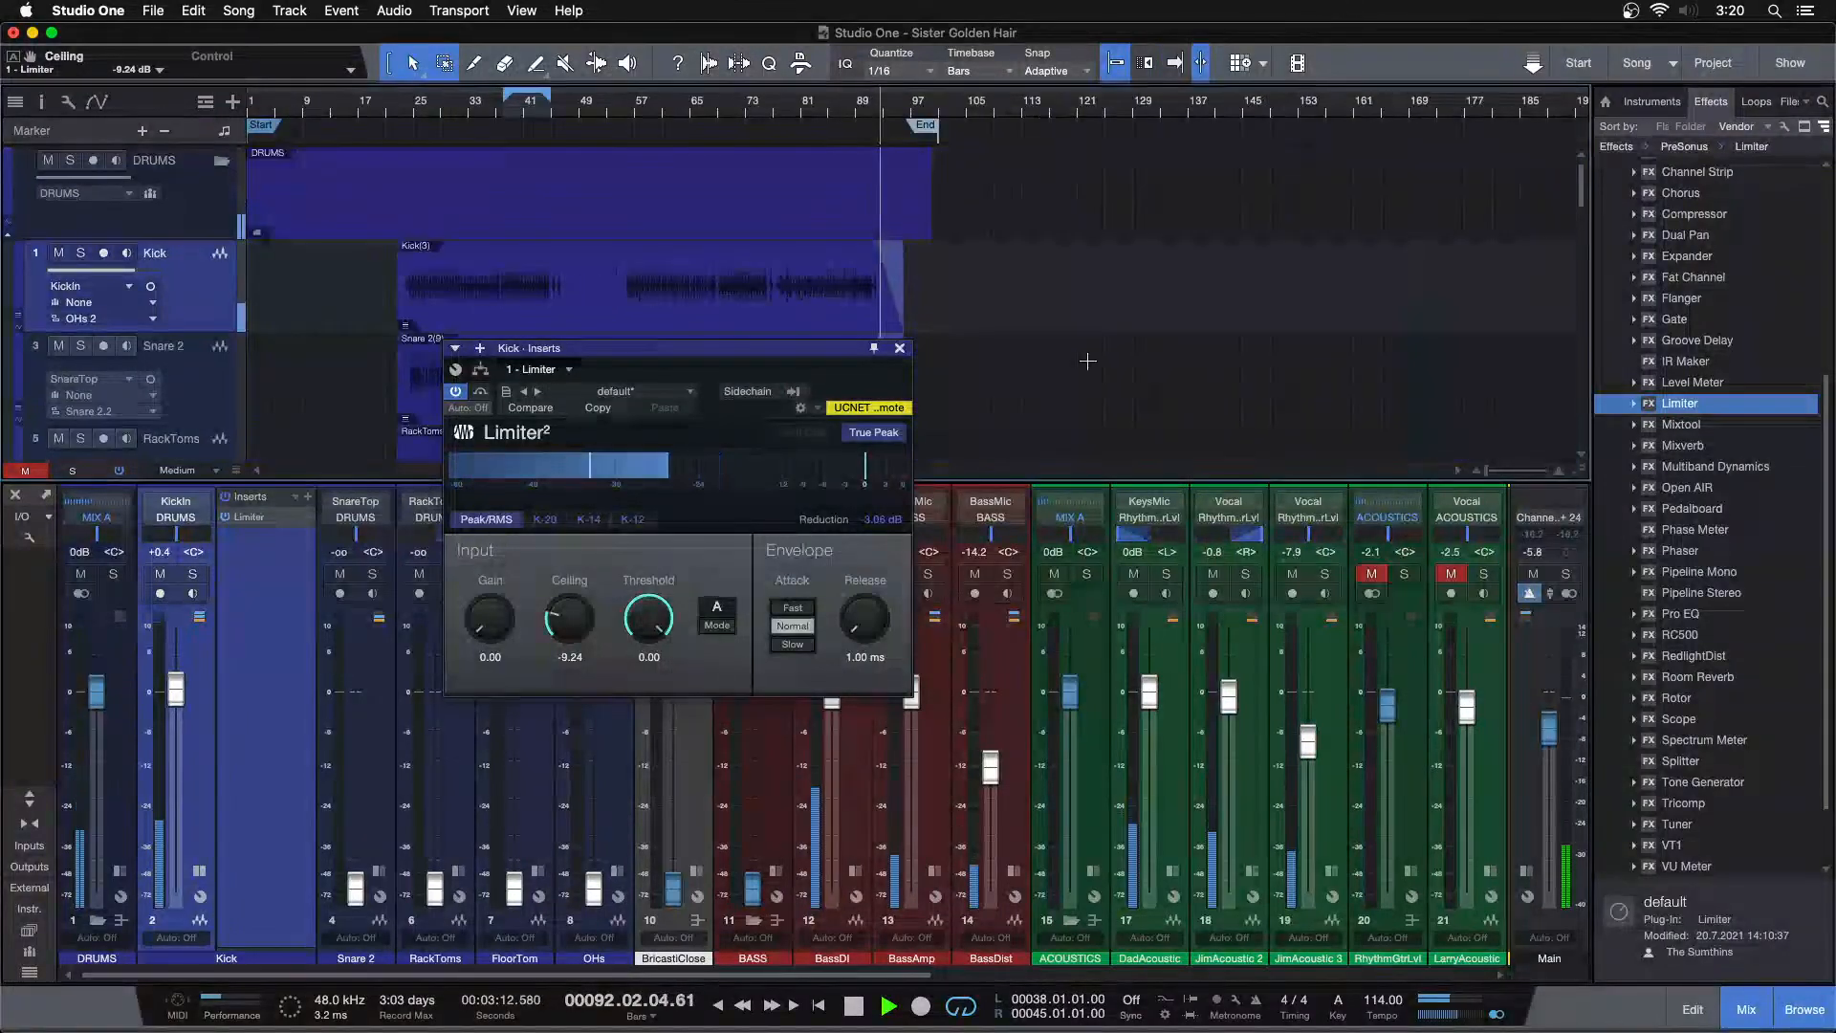
{"action": "left_click", "coordinate": [899, 348]}
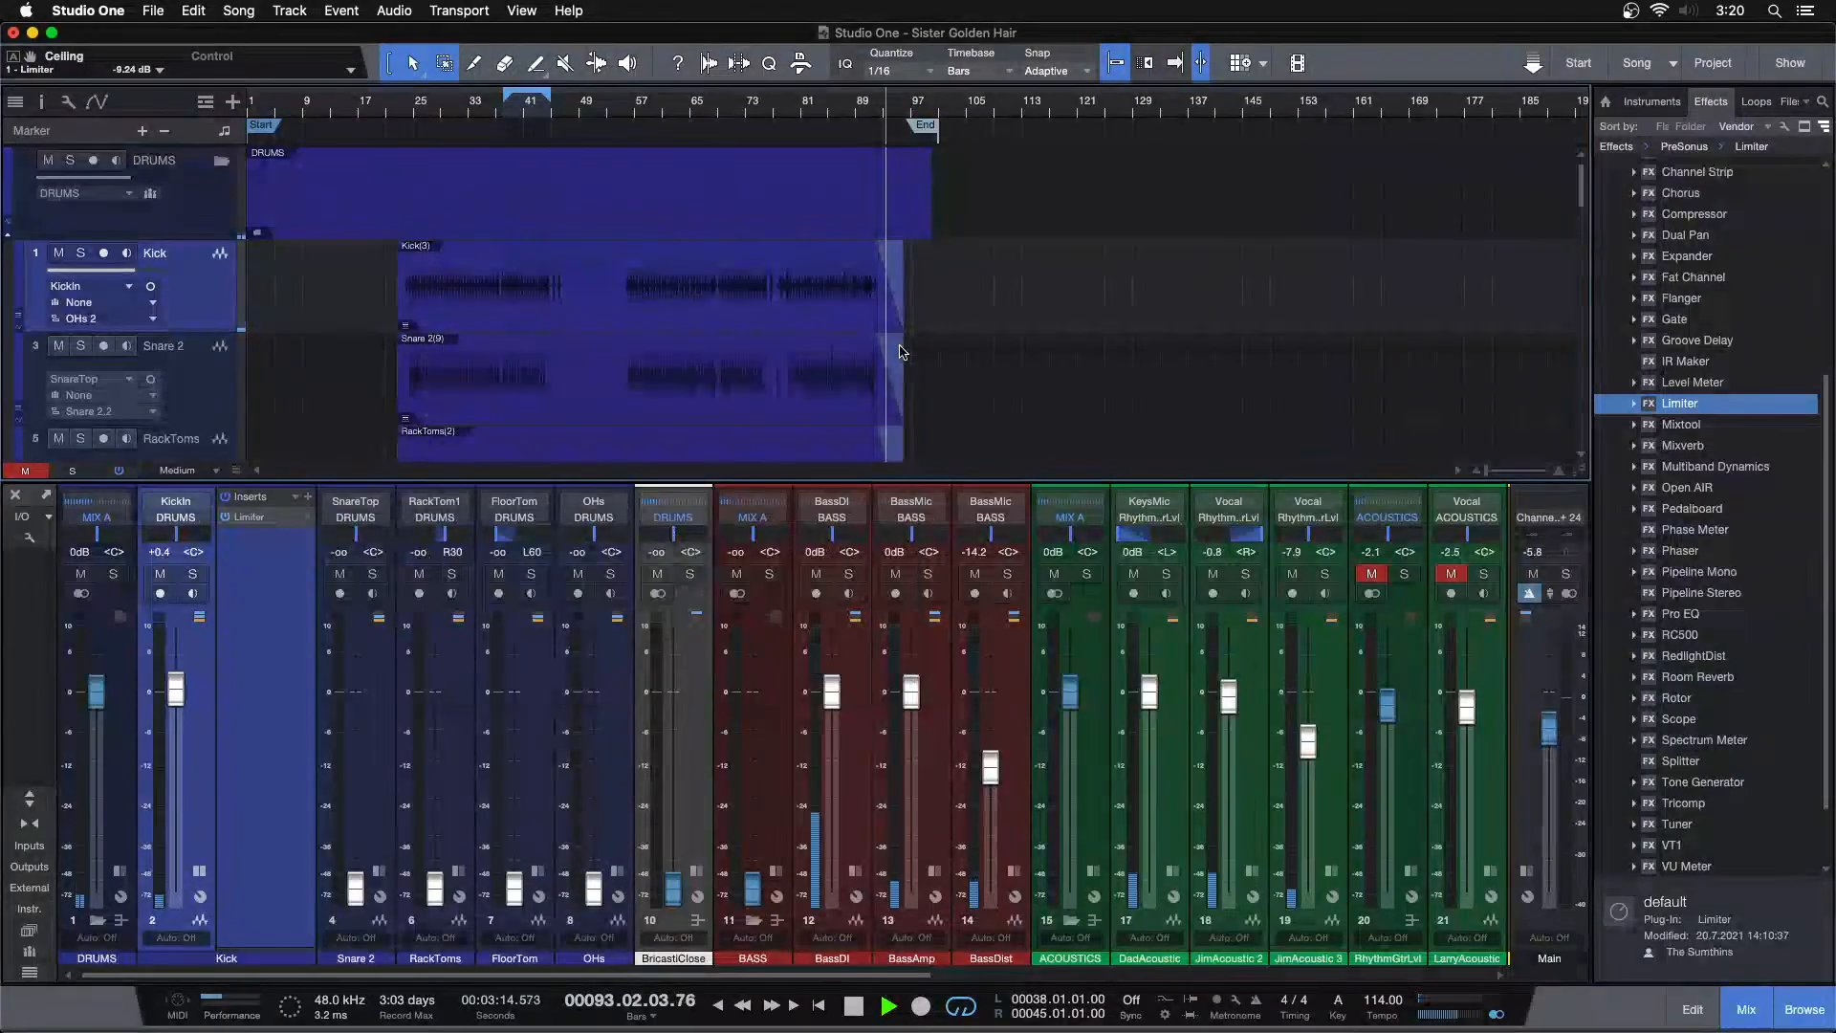
Restart playback from bar 38 and raise the Kick channel fader to +2.5 dB
{"action": "key", "text": "space"}
{"action": "key", "text": "space"}
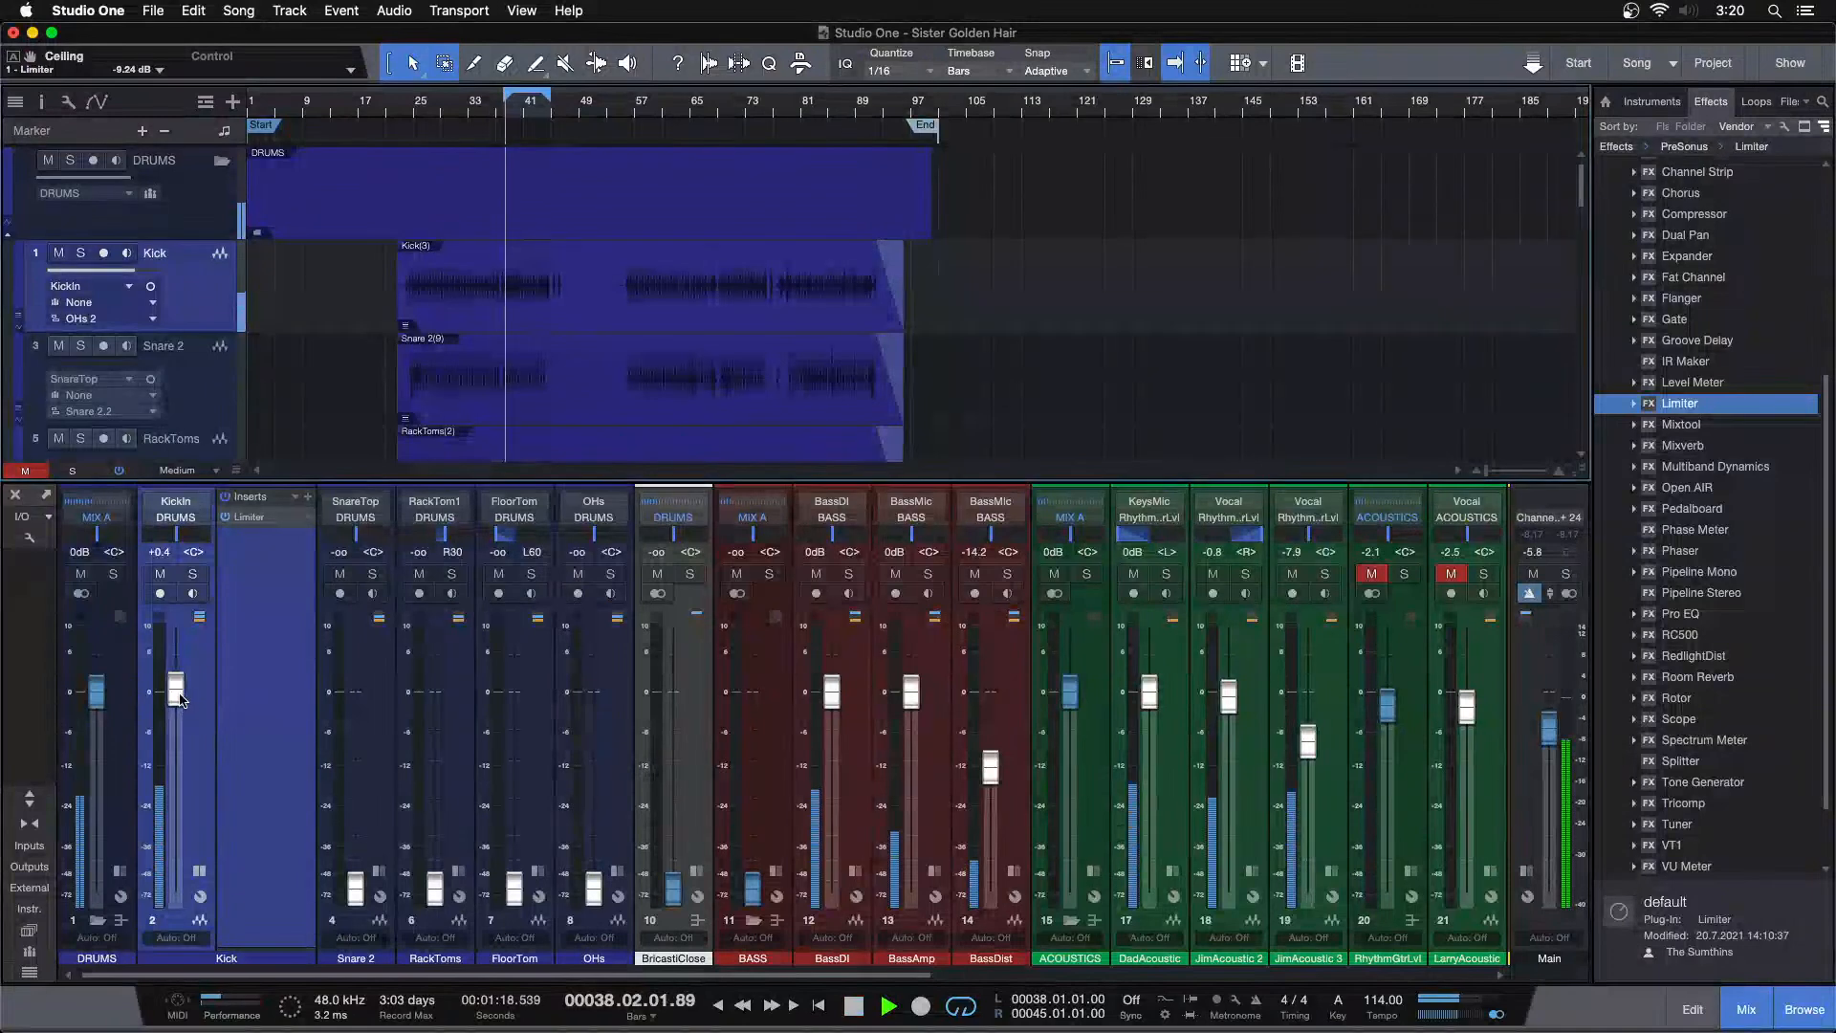
{"action": "scroll", "coordinate": [180, 689], "scroll_direction": "up", "scroll_amount": 3}
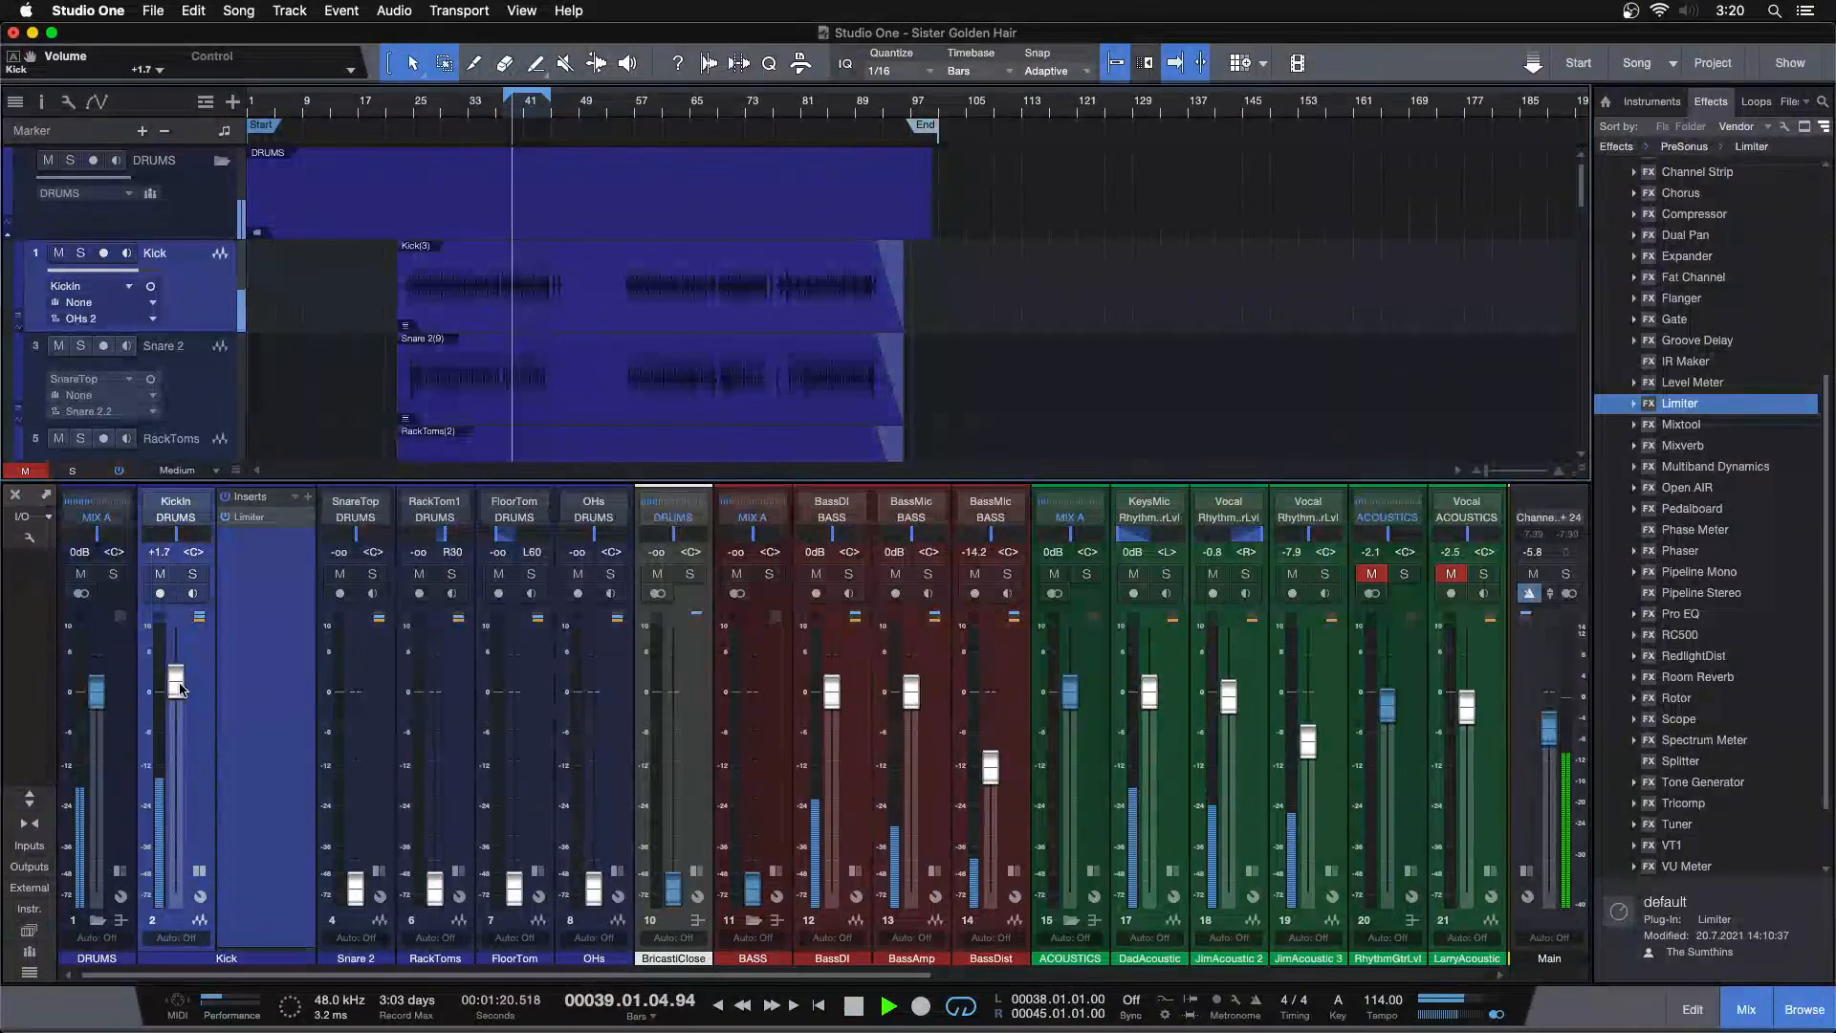
{"action": "scroll", "coordinate": [180, 689], "scroll_direction": "up", "scroll_amount": 1}
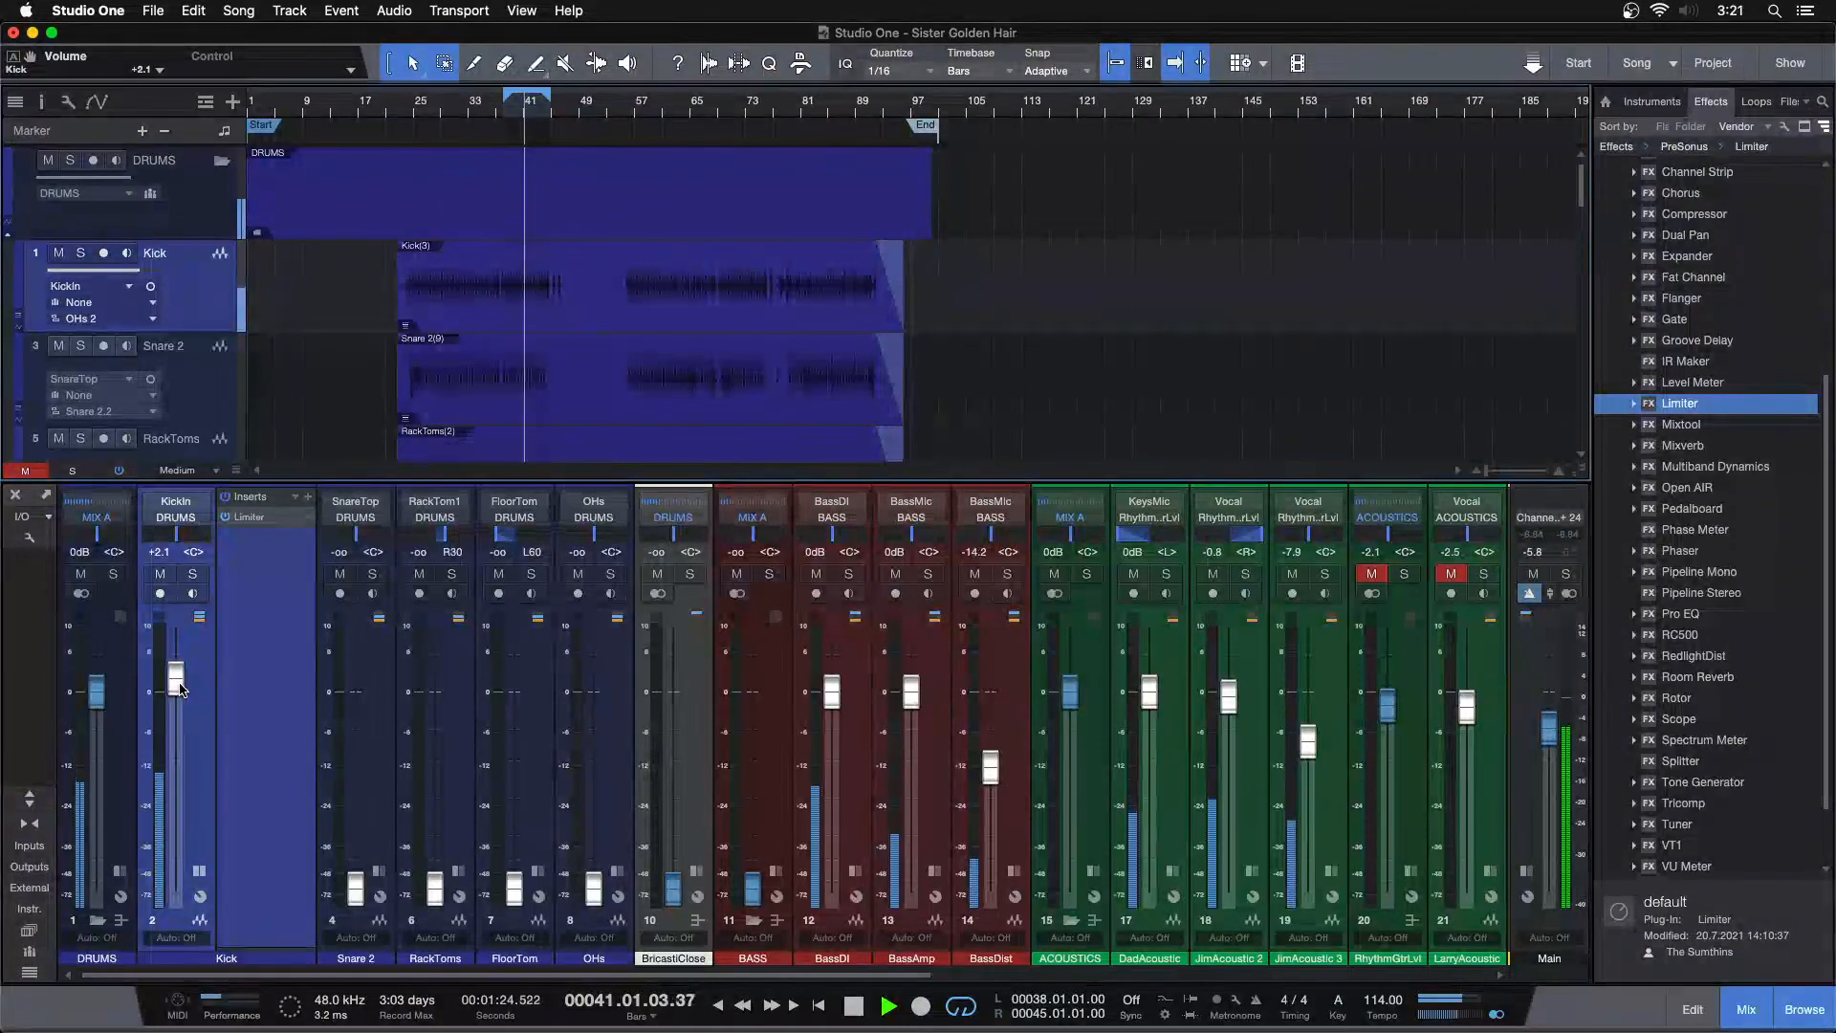
{"action": "scroll", "coordinate": [180, 689], "scroll_direction": "up", "scroll_amount": 1}
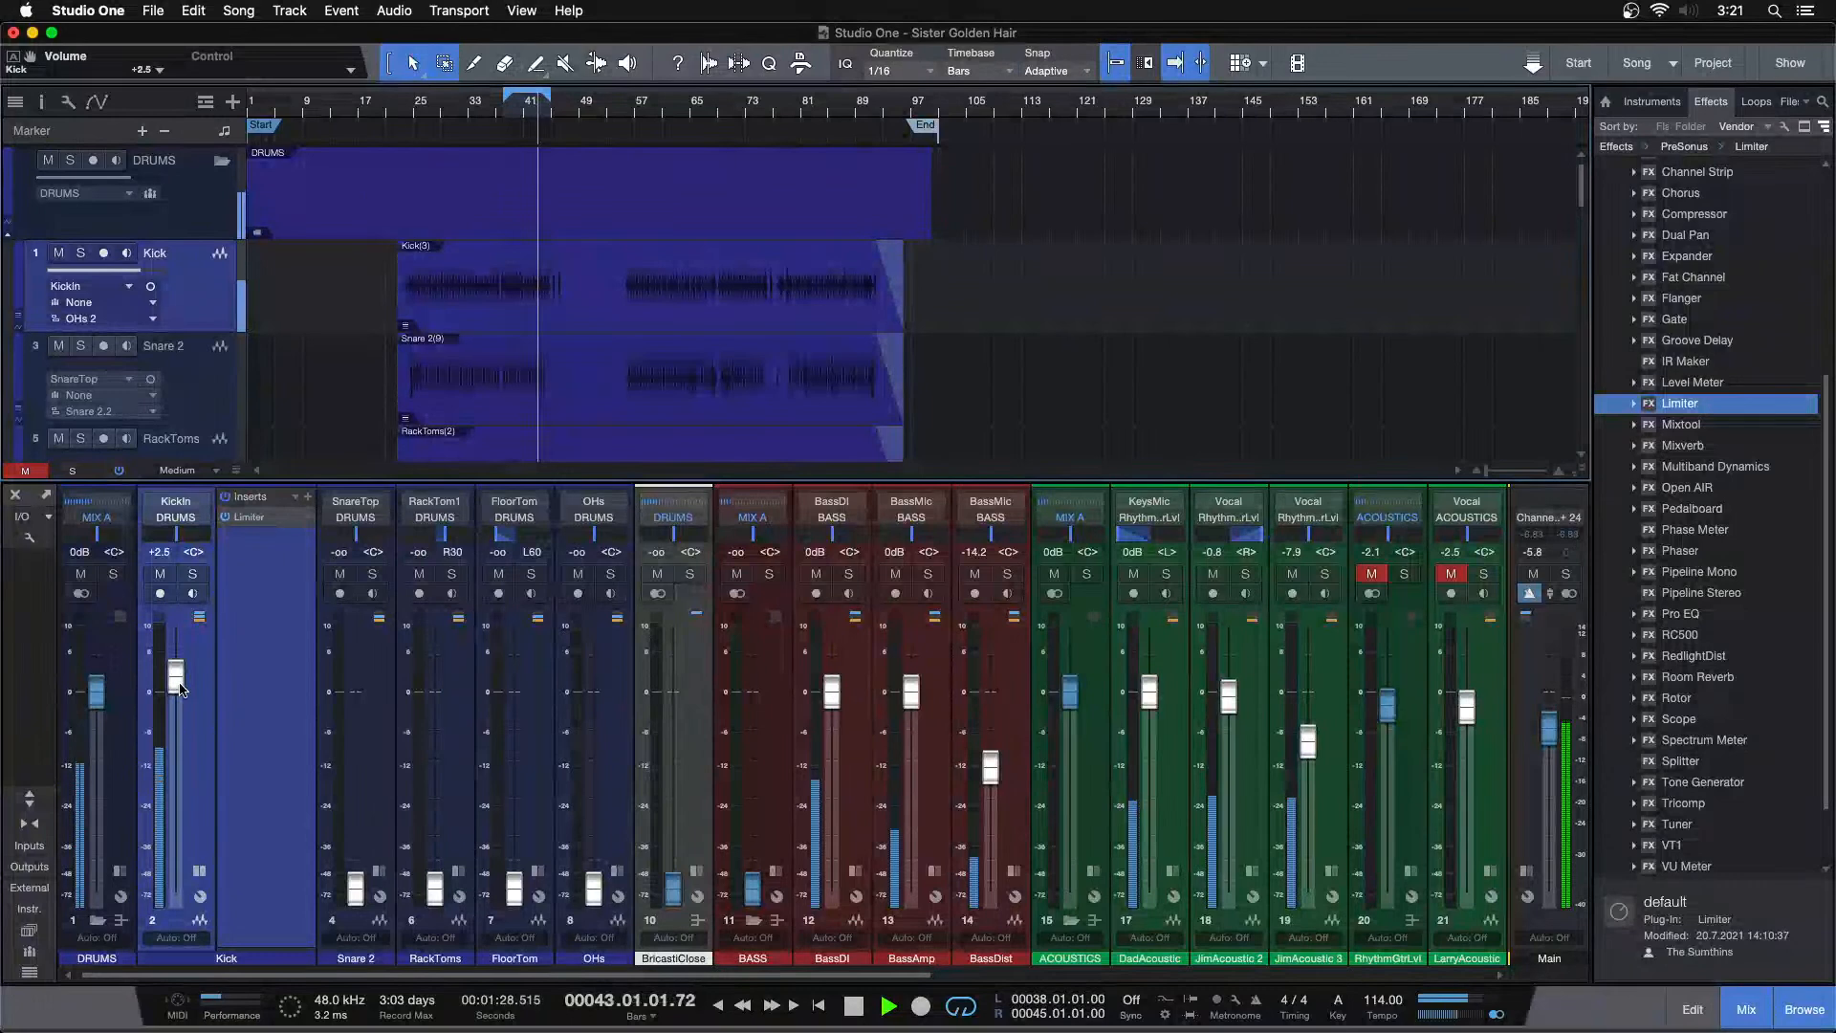
Zoom in on bars 36–50 and insert a Pro EQ after the Limiter on the Kick channel
{"action": "left_click_drag", "start_coordinate": [518, 109], "coordinate": [770, 187]}
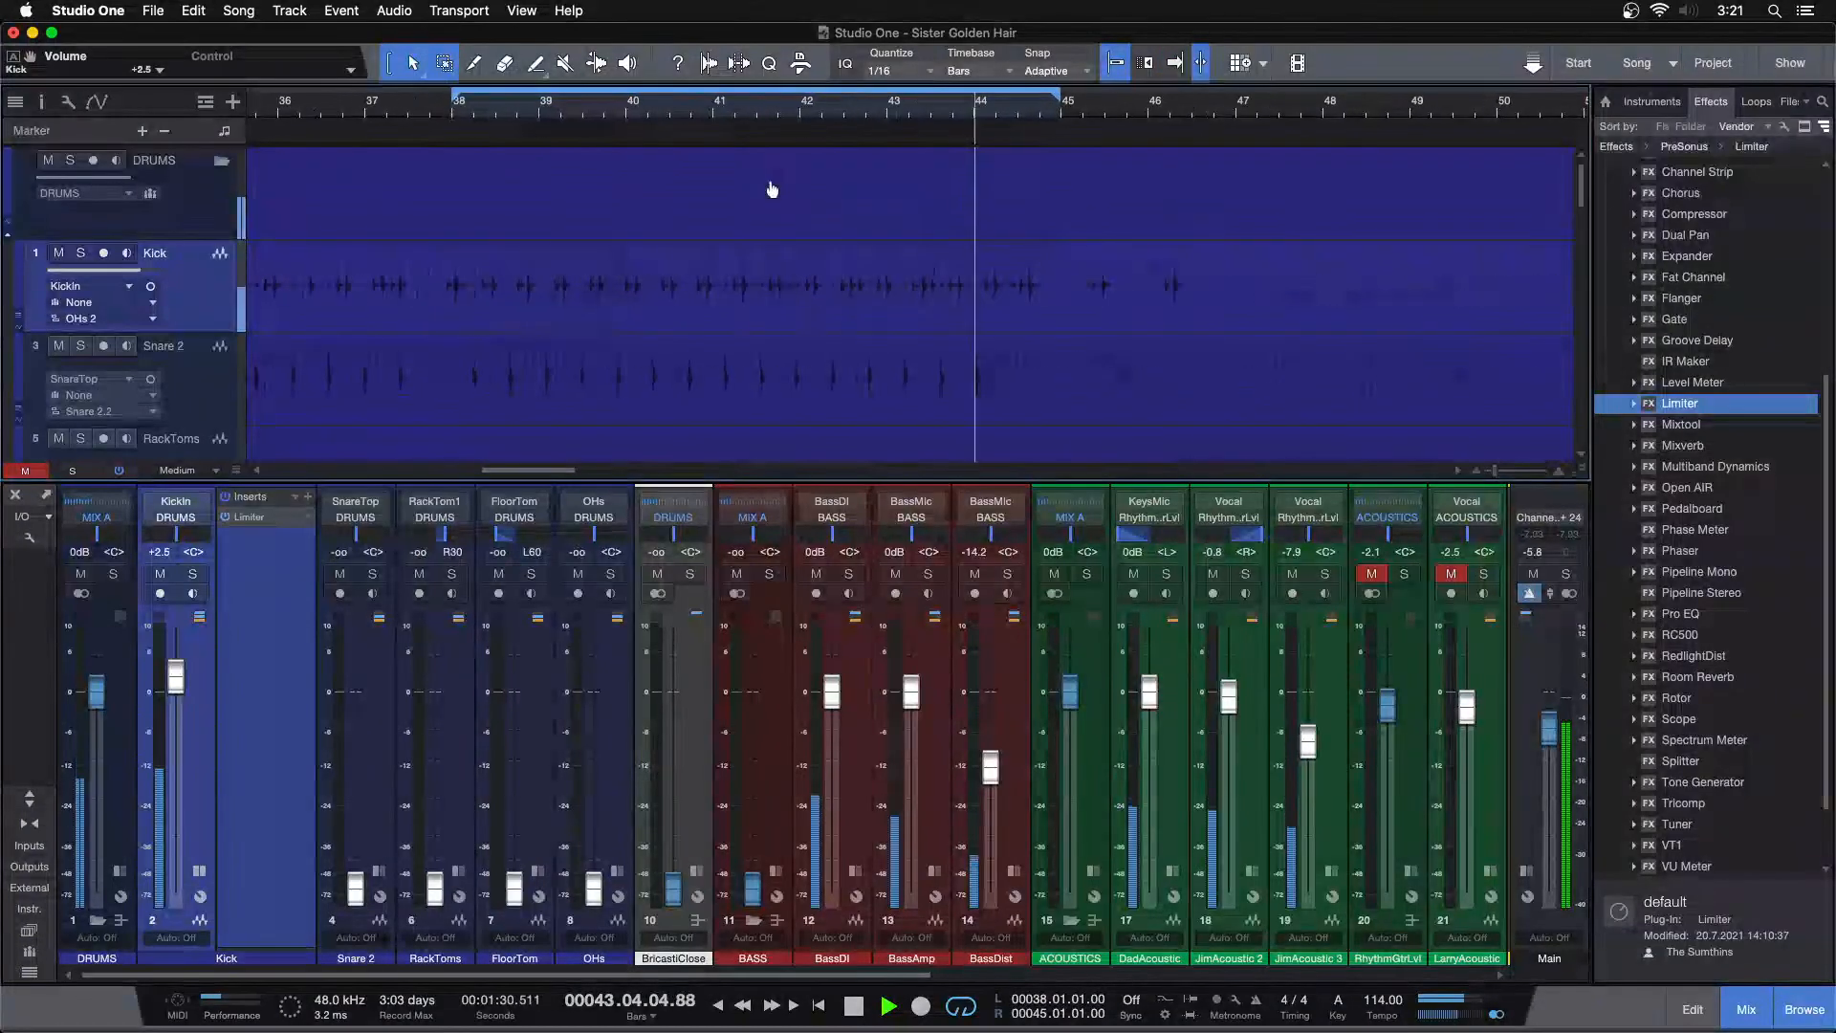
{"action": "left_click", "coordinate": [924, 107]}
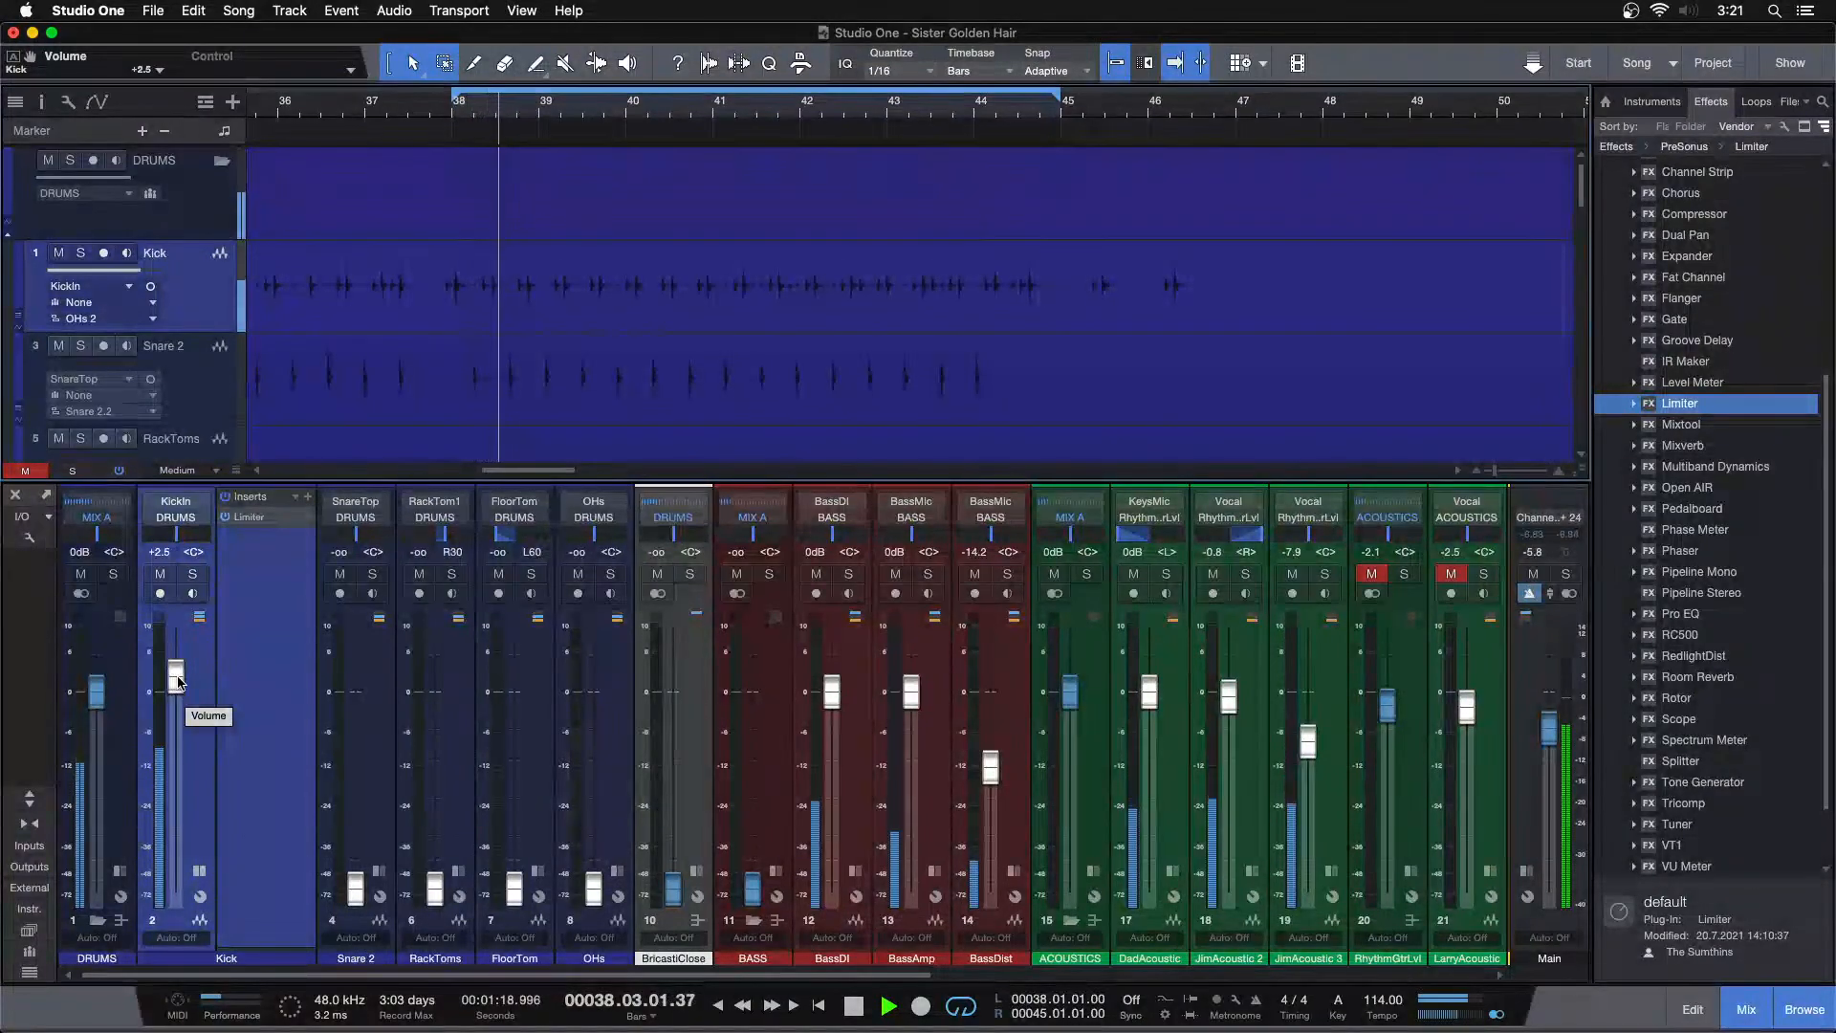
{"action": "left_click_drag", "start_coordinate": [177, 680], "coordinate": [178, 683]}
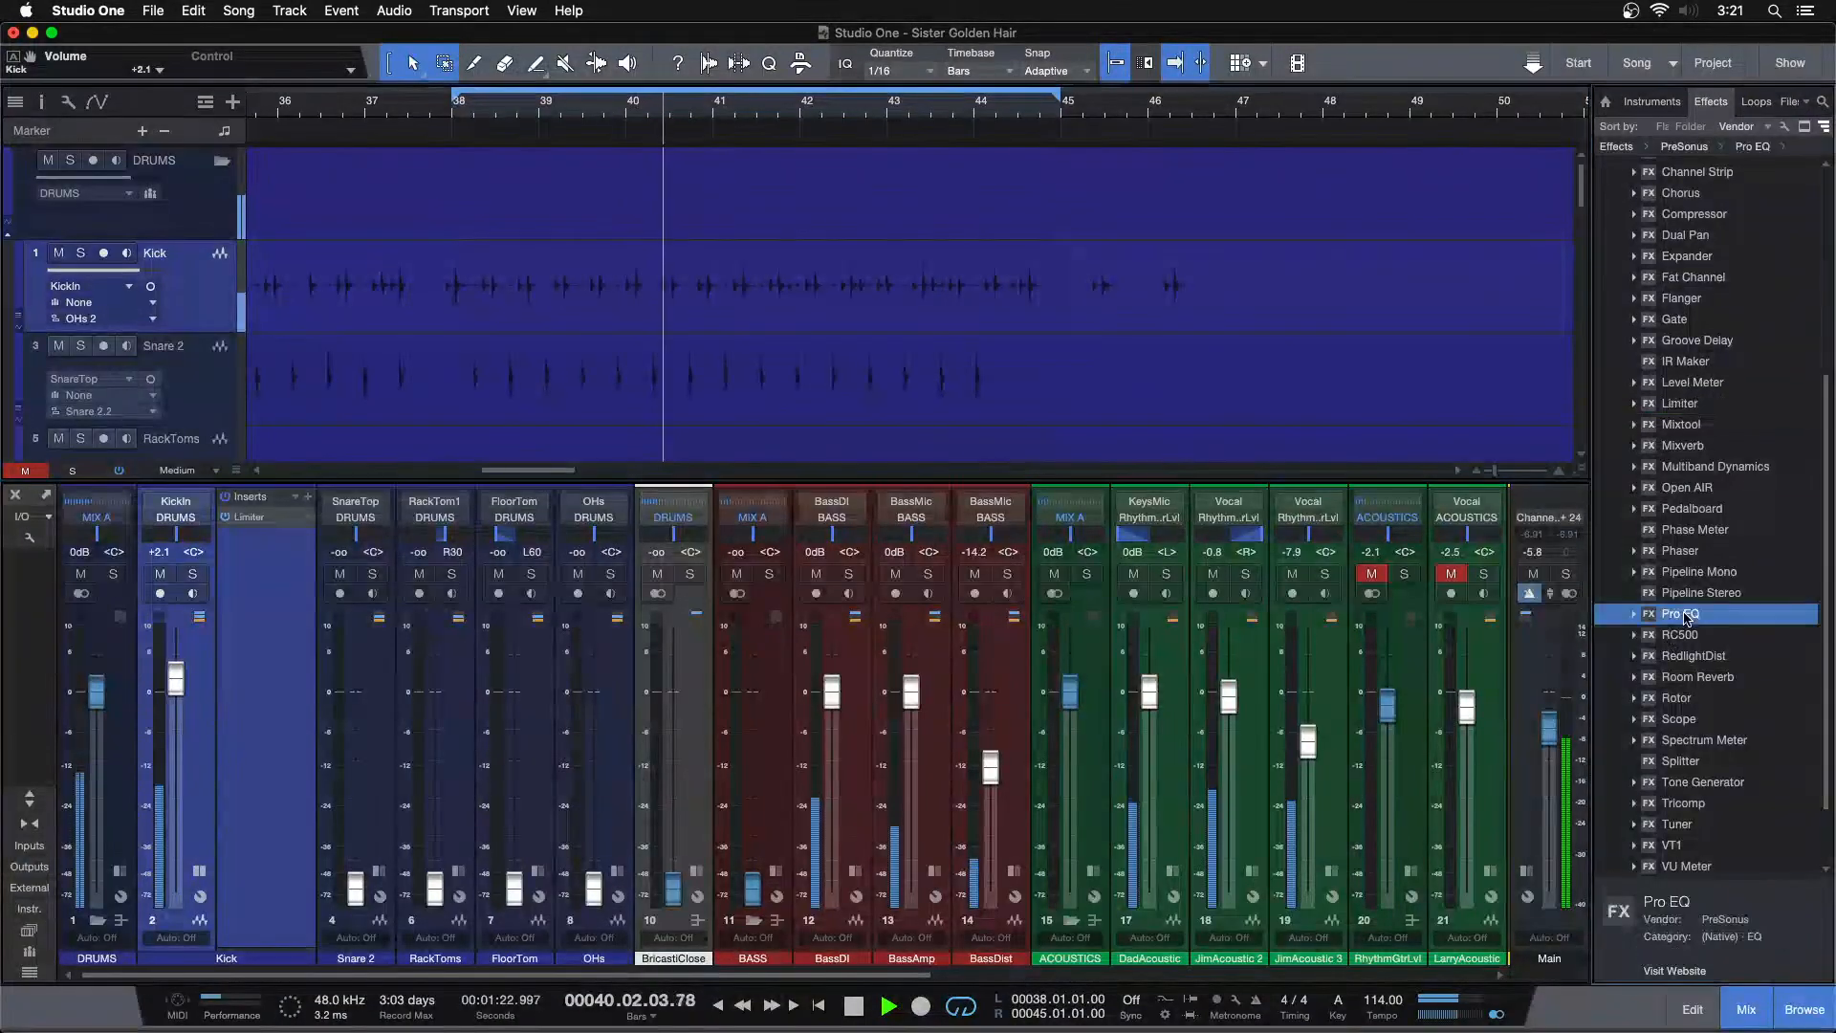
{"action": "left_click_drag", "start_coordinate": [1680, 613], "coordinate": [280, 584]}
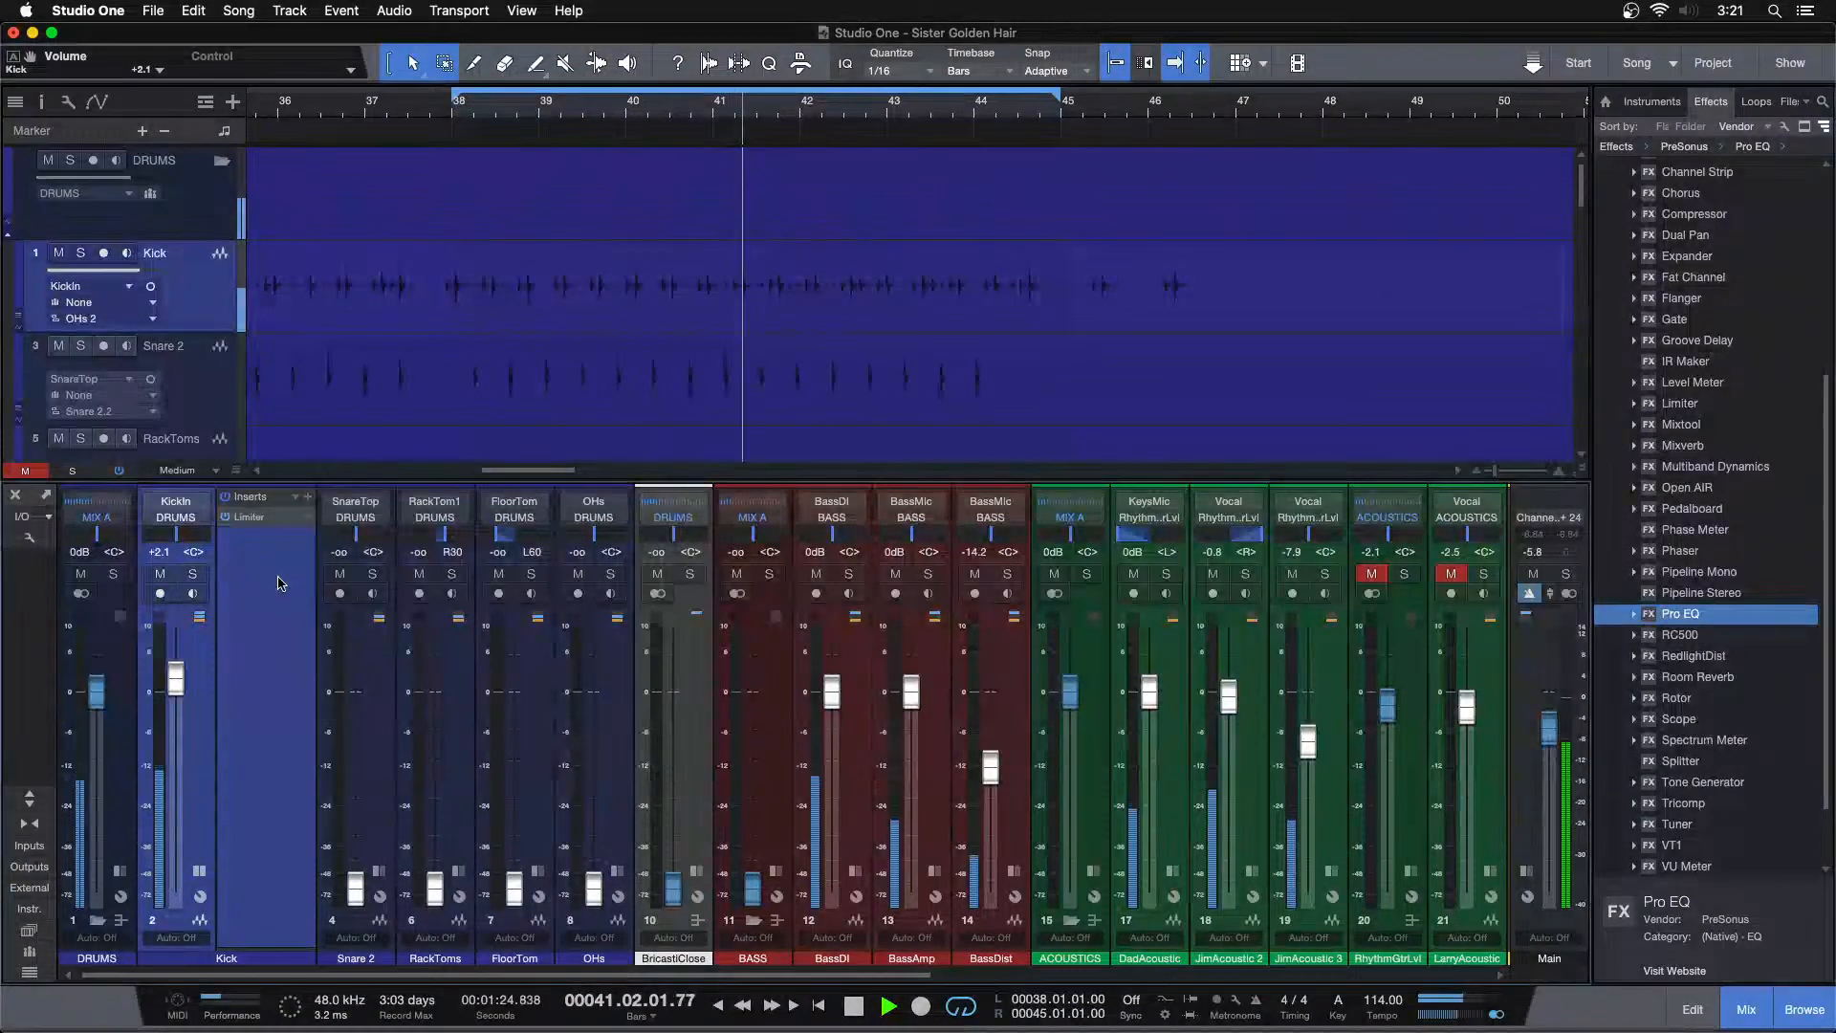
Reopen the Kick limiter, set its Ceiling to -9.5 dB, and return the Kick fader to +2.5 dB
{"action": "double_click", "coordinate": [251, 517]}
{"action": "left_click_drag", "start_coordinate": [578, 629], "coordinate": [580, 633]}
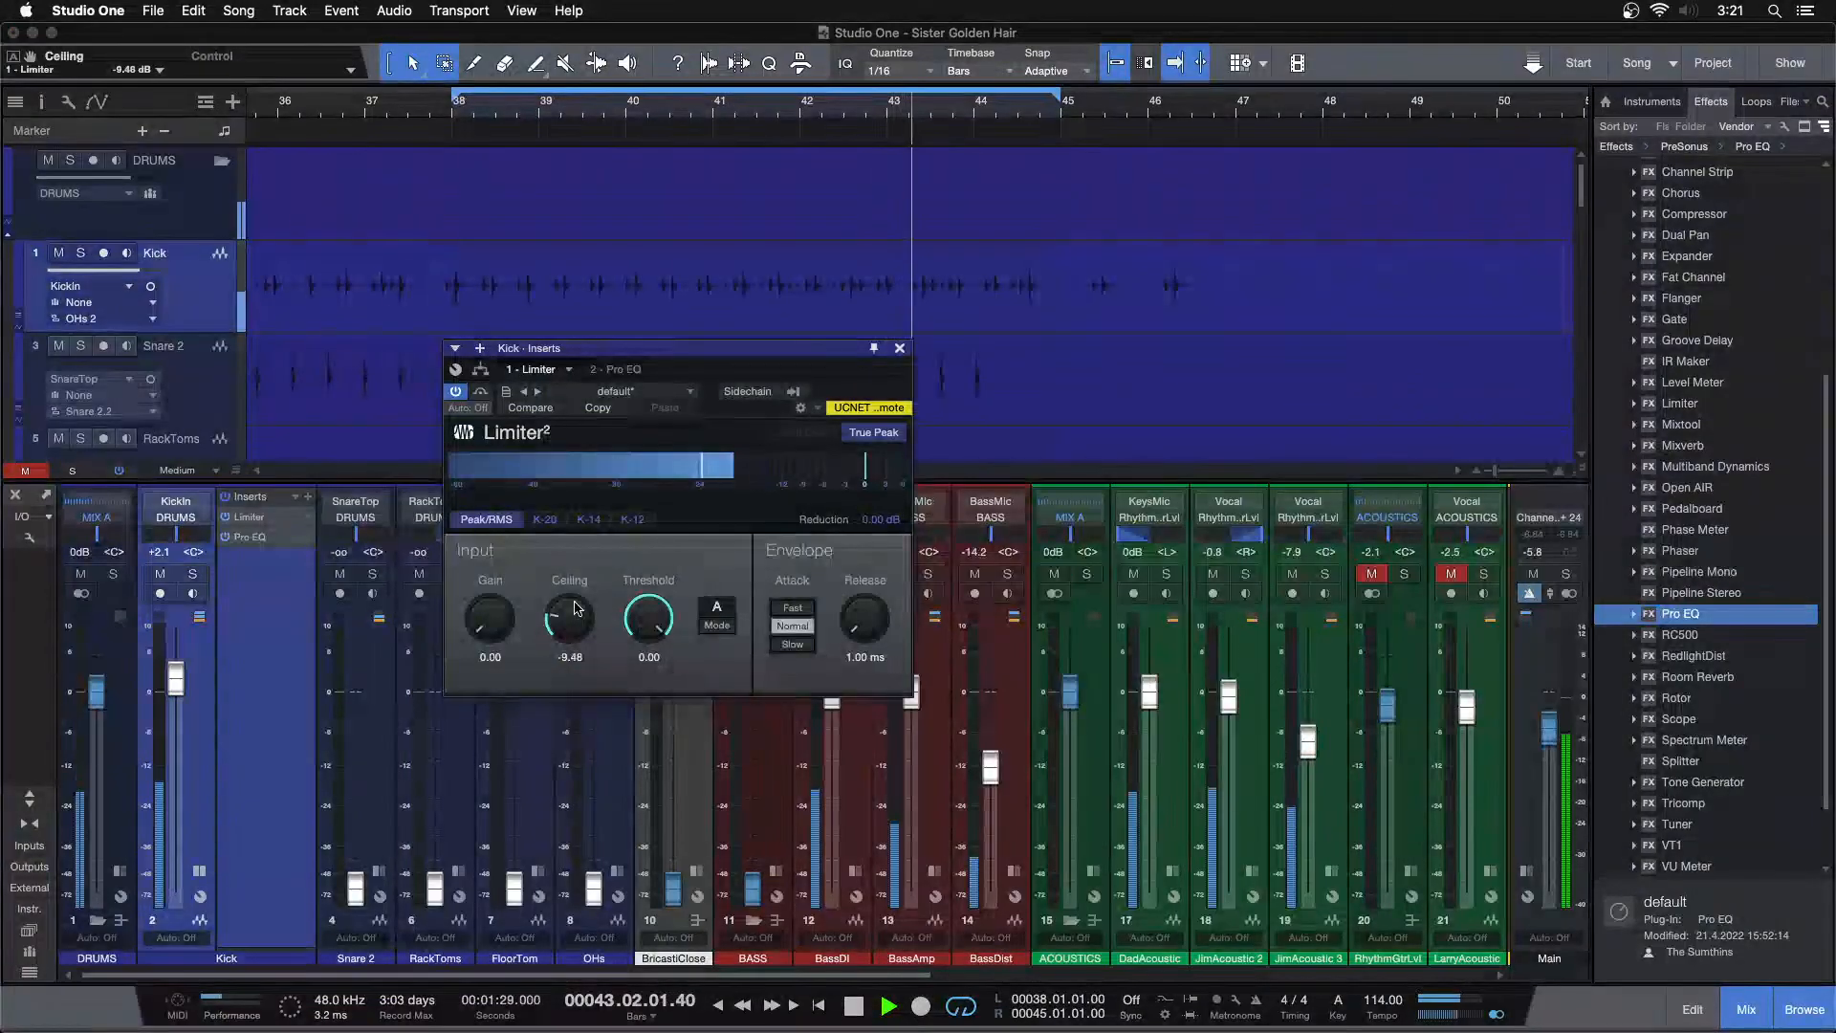
{"action": "left_click", "coordinate": [569, 657]}
{"action": "type", "text": "-9.5"}
{"action": "key", "text": "Return"}
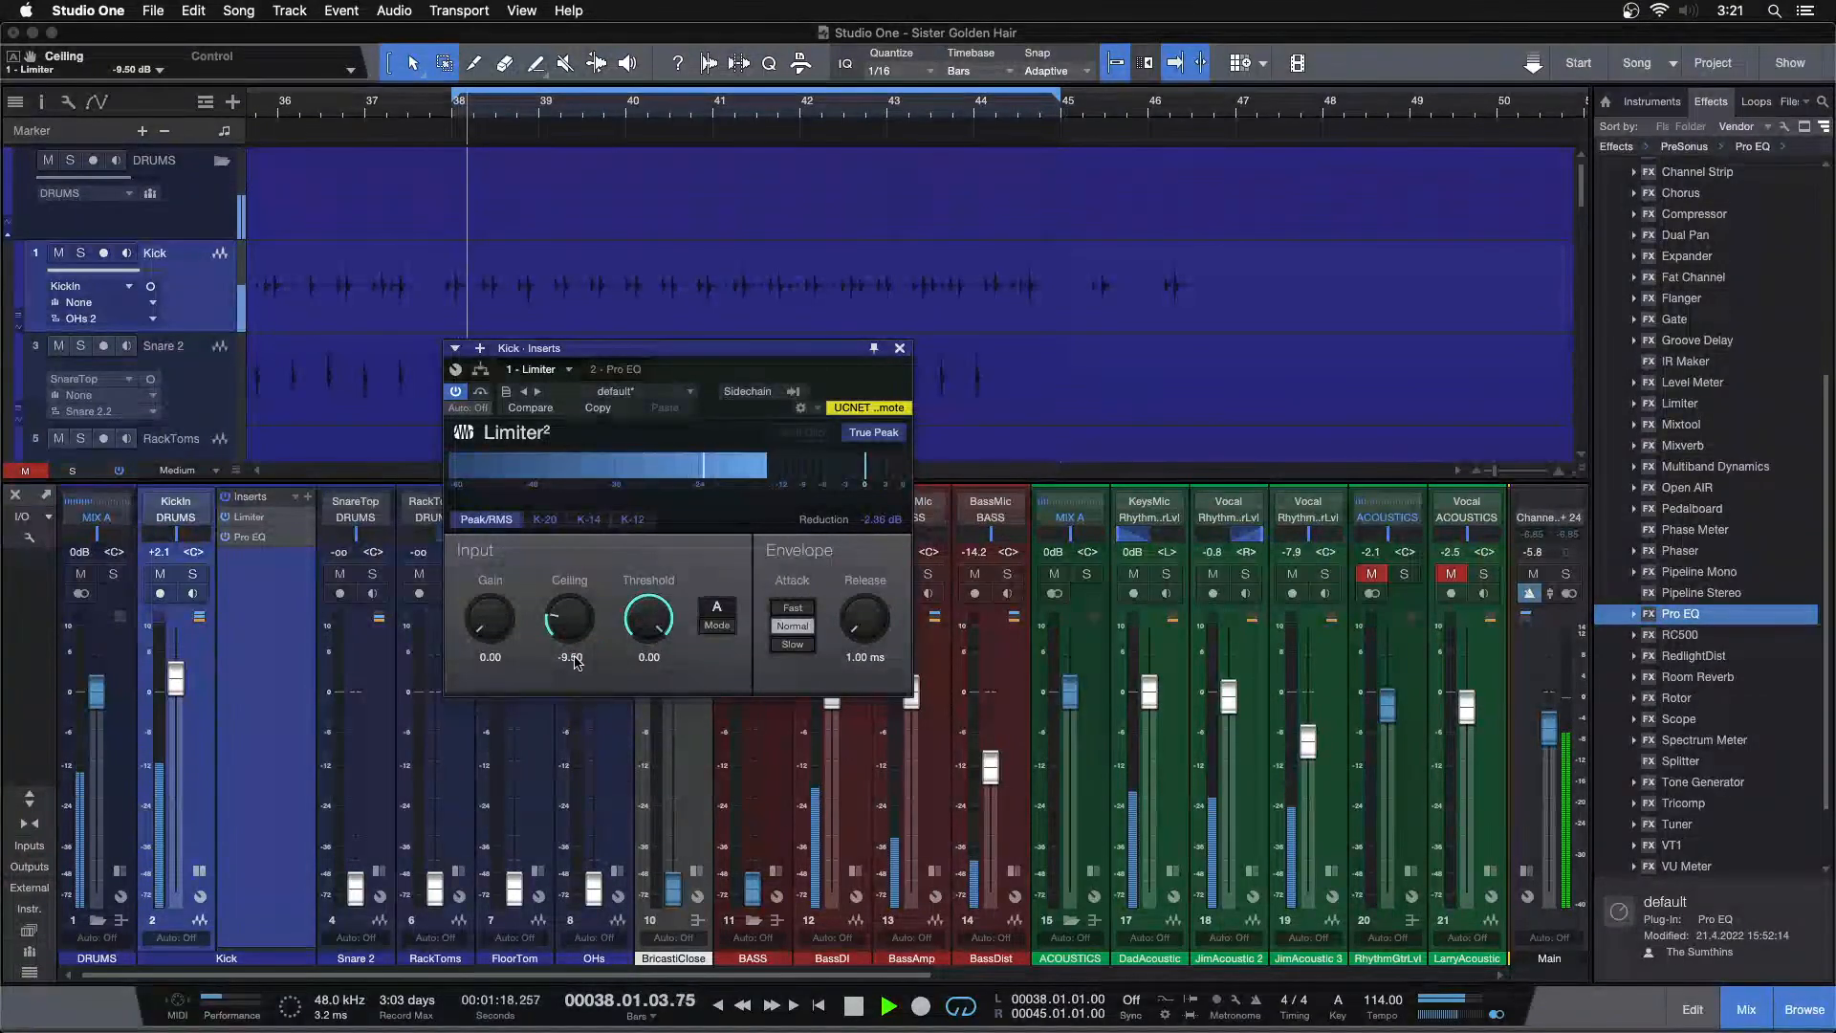
{"action": "left_click_drag", "start_coordinate": [175, 687], "coordinate": [175, 682]}
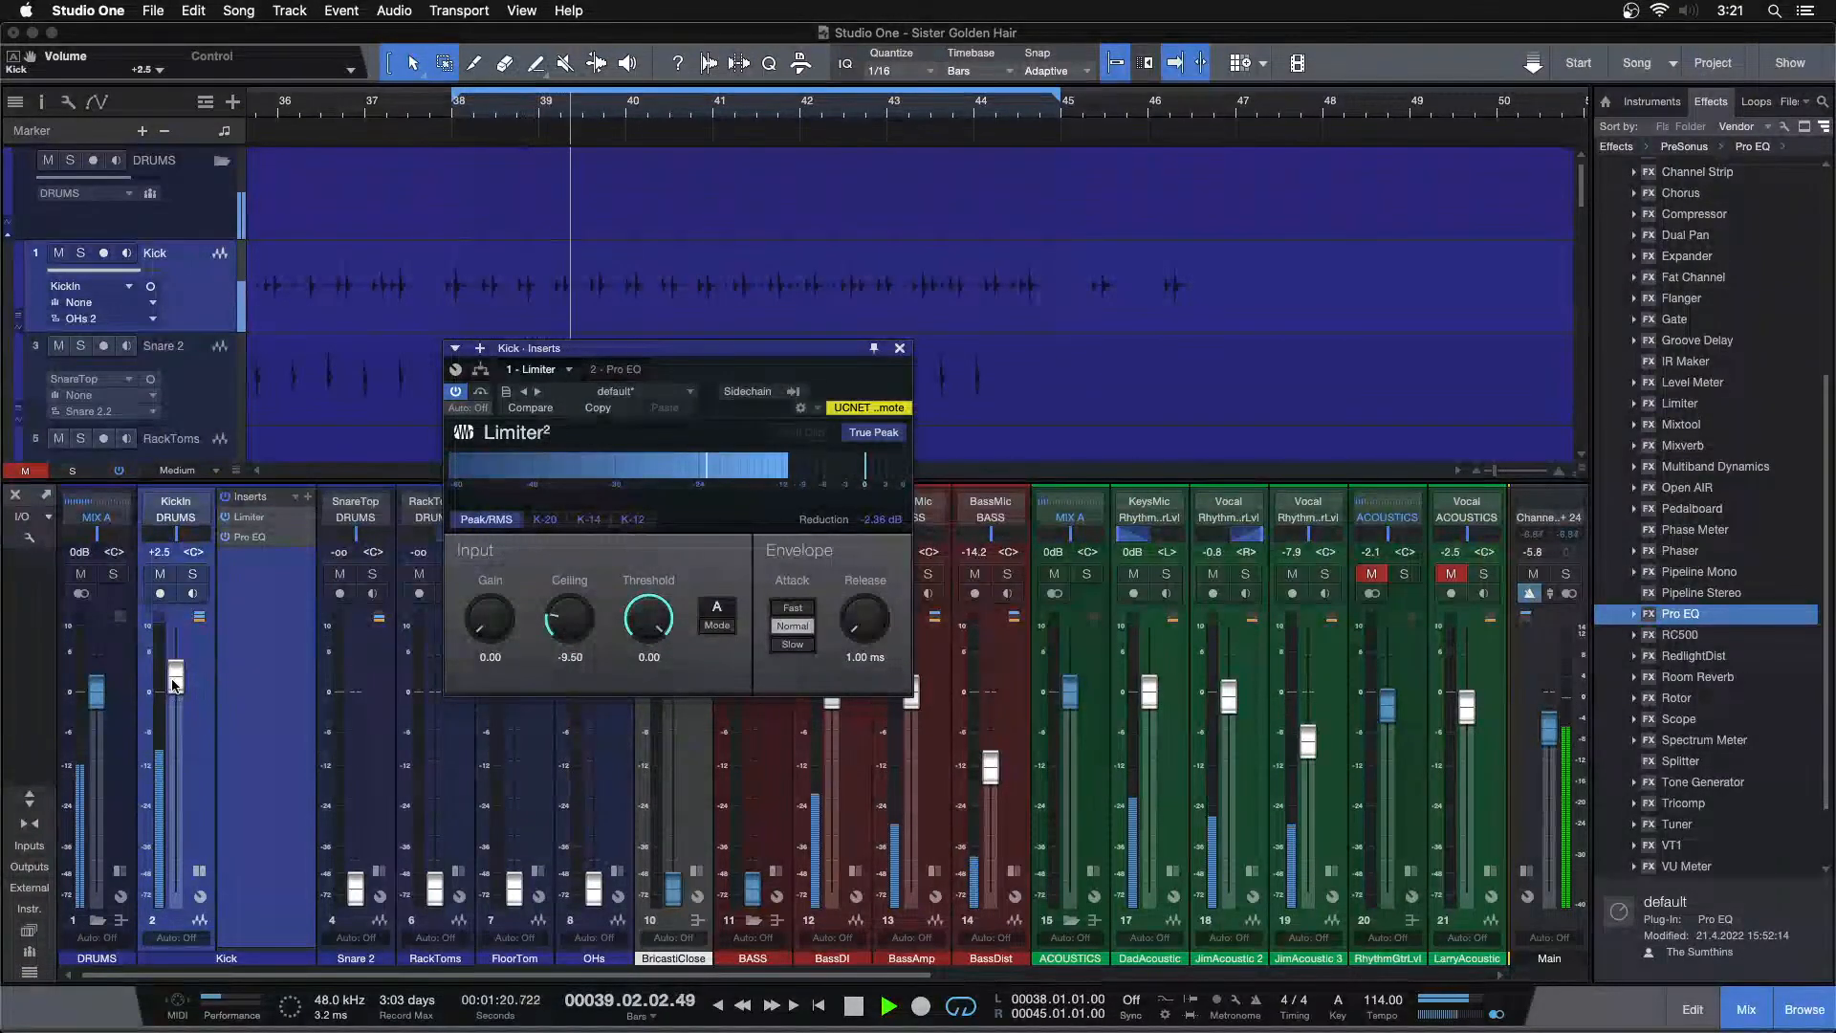
Open the Kick's Pro EQ, enable the low cut, and sweep its frequency down to 39.9 Hz
{"action": "left_click", "coordinate": [256, 538]}
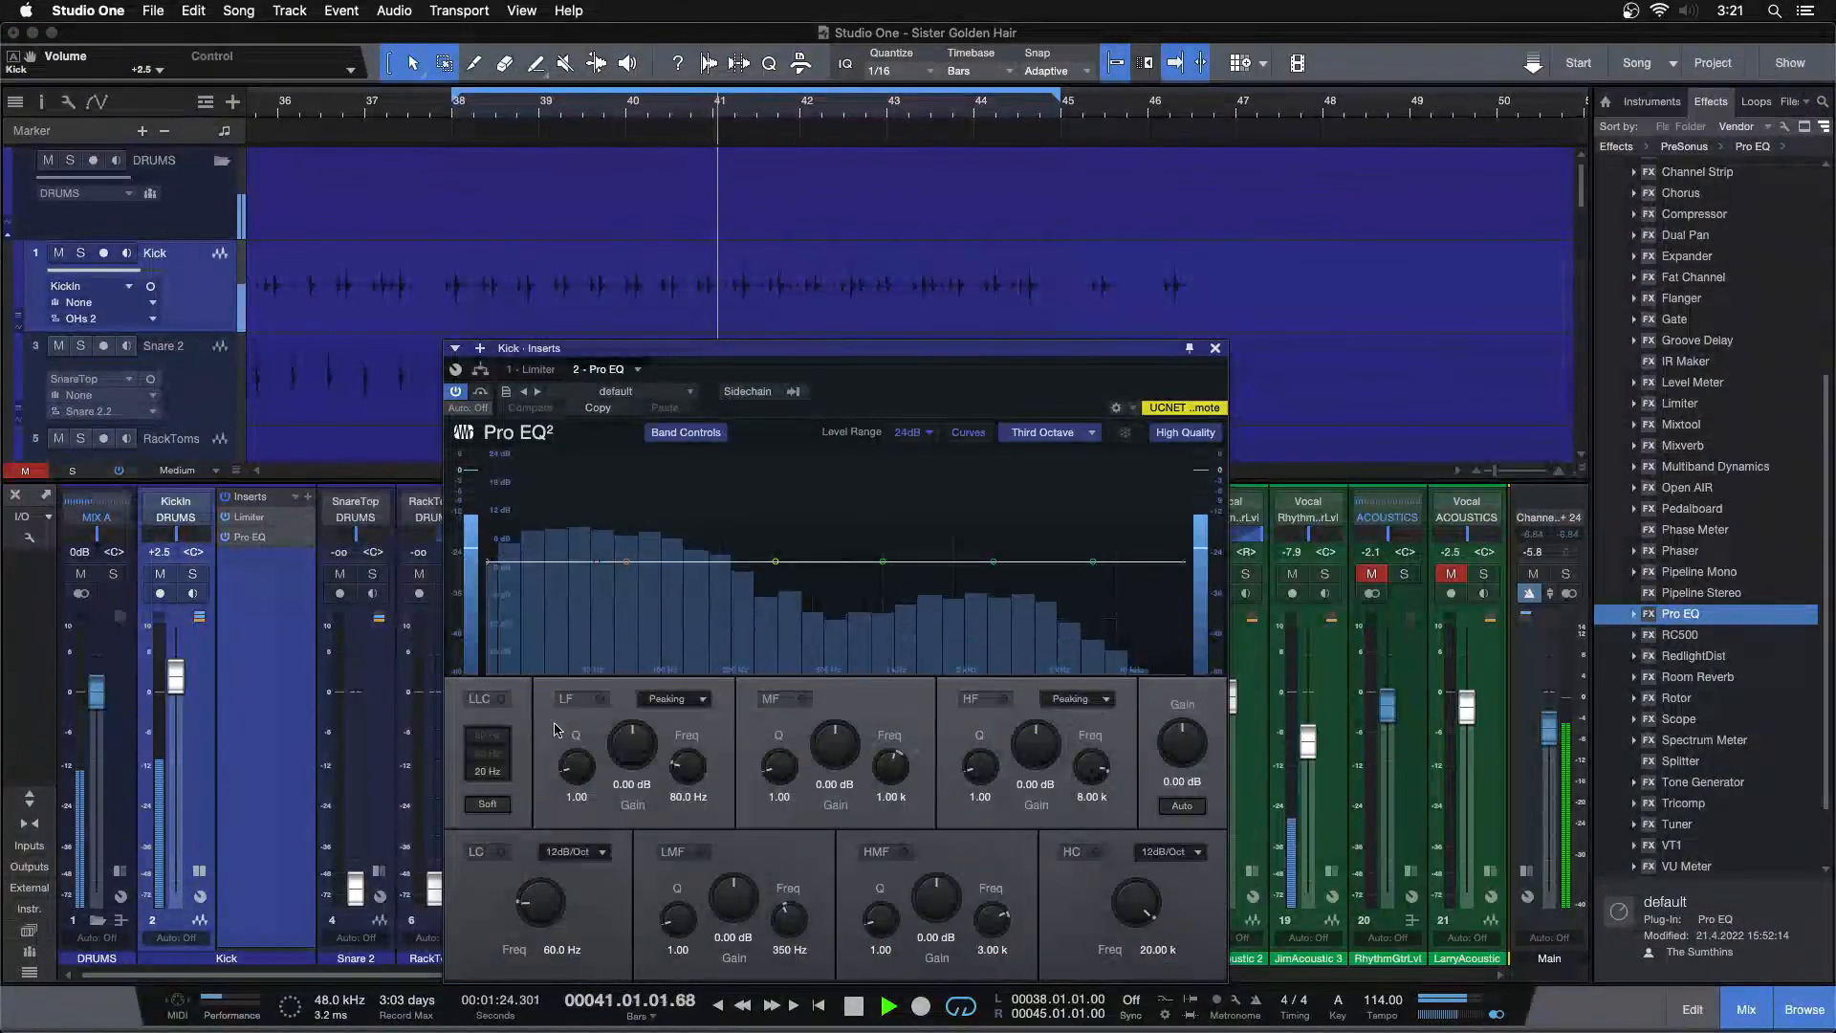
{"action": "left_click", "coordinate": [502, 850]}
{"action": "mouse_move", "coordinate": [542, 899]}
{"action": "left_mouse_down"}
{"action": "mouse_move", "coordinate": [551, 874]}
{"action": "mouse_move", "coordinate": [555, 893]}
{"action": "left_mouse_up"}
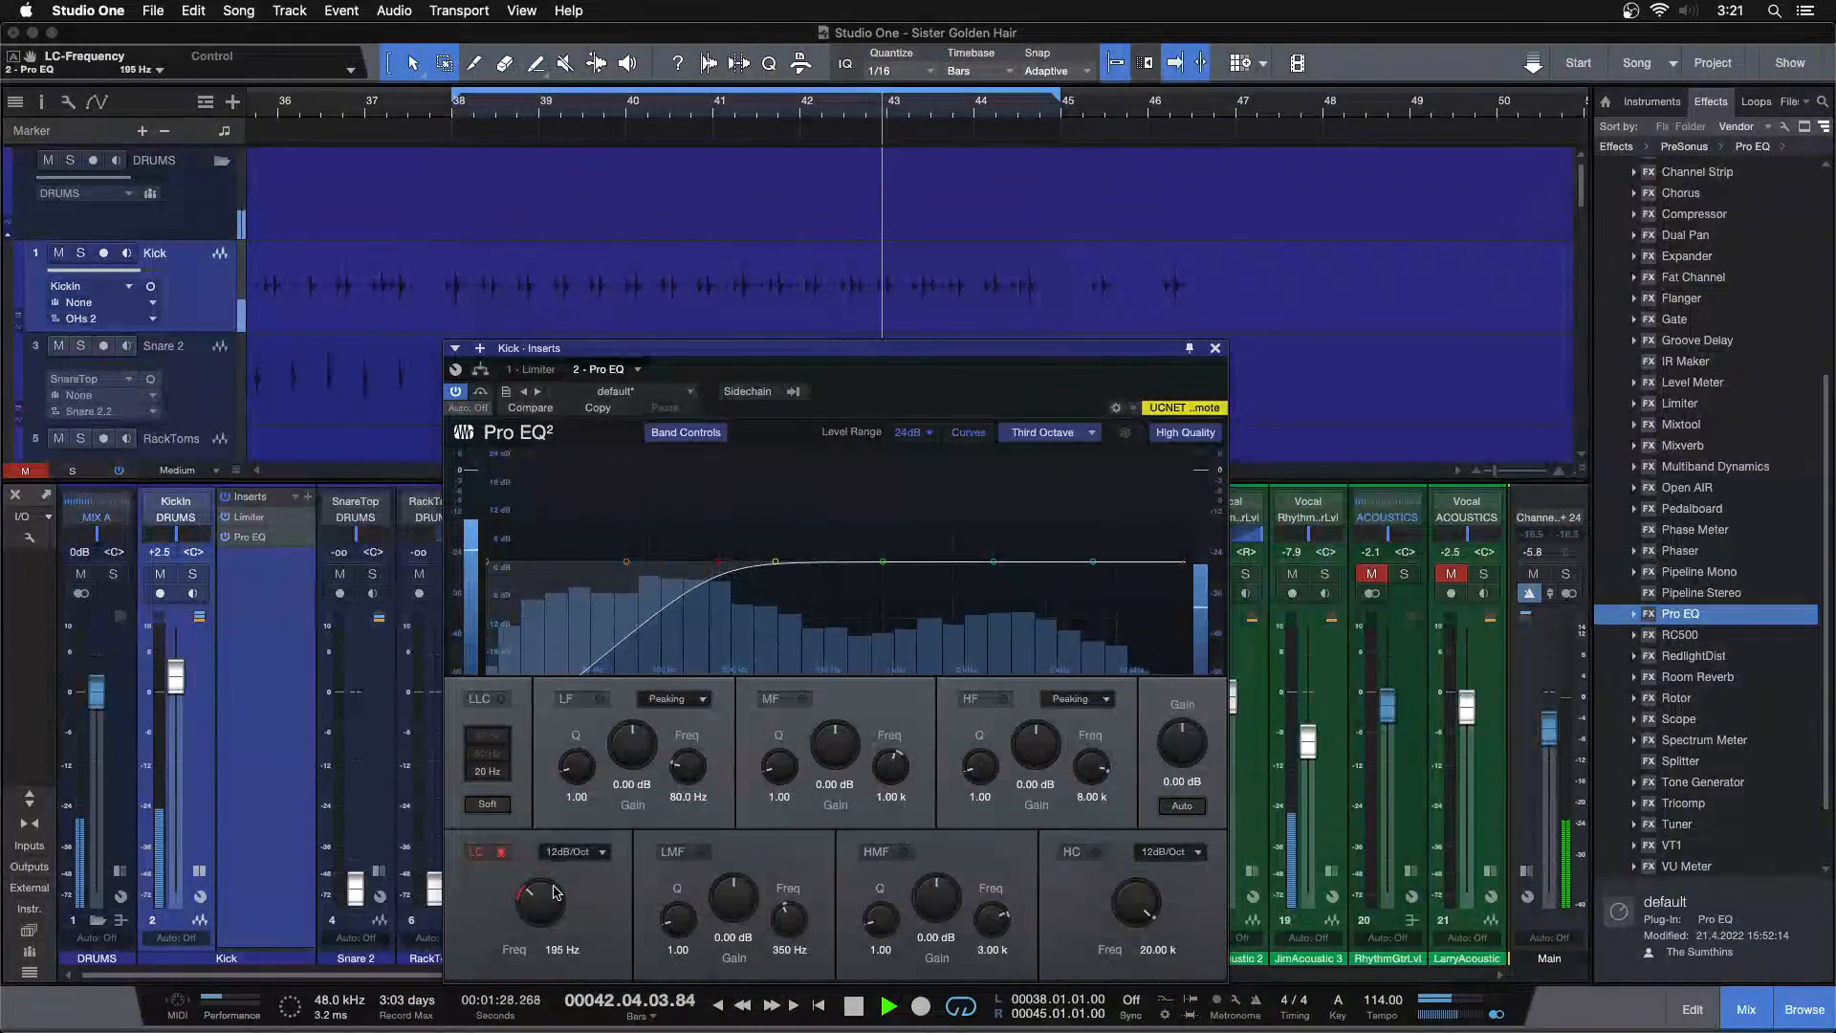
{"action": "scroll", "coordinate": [555, 893], "scroll_direction": "down", "scroll_amount": 3}
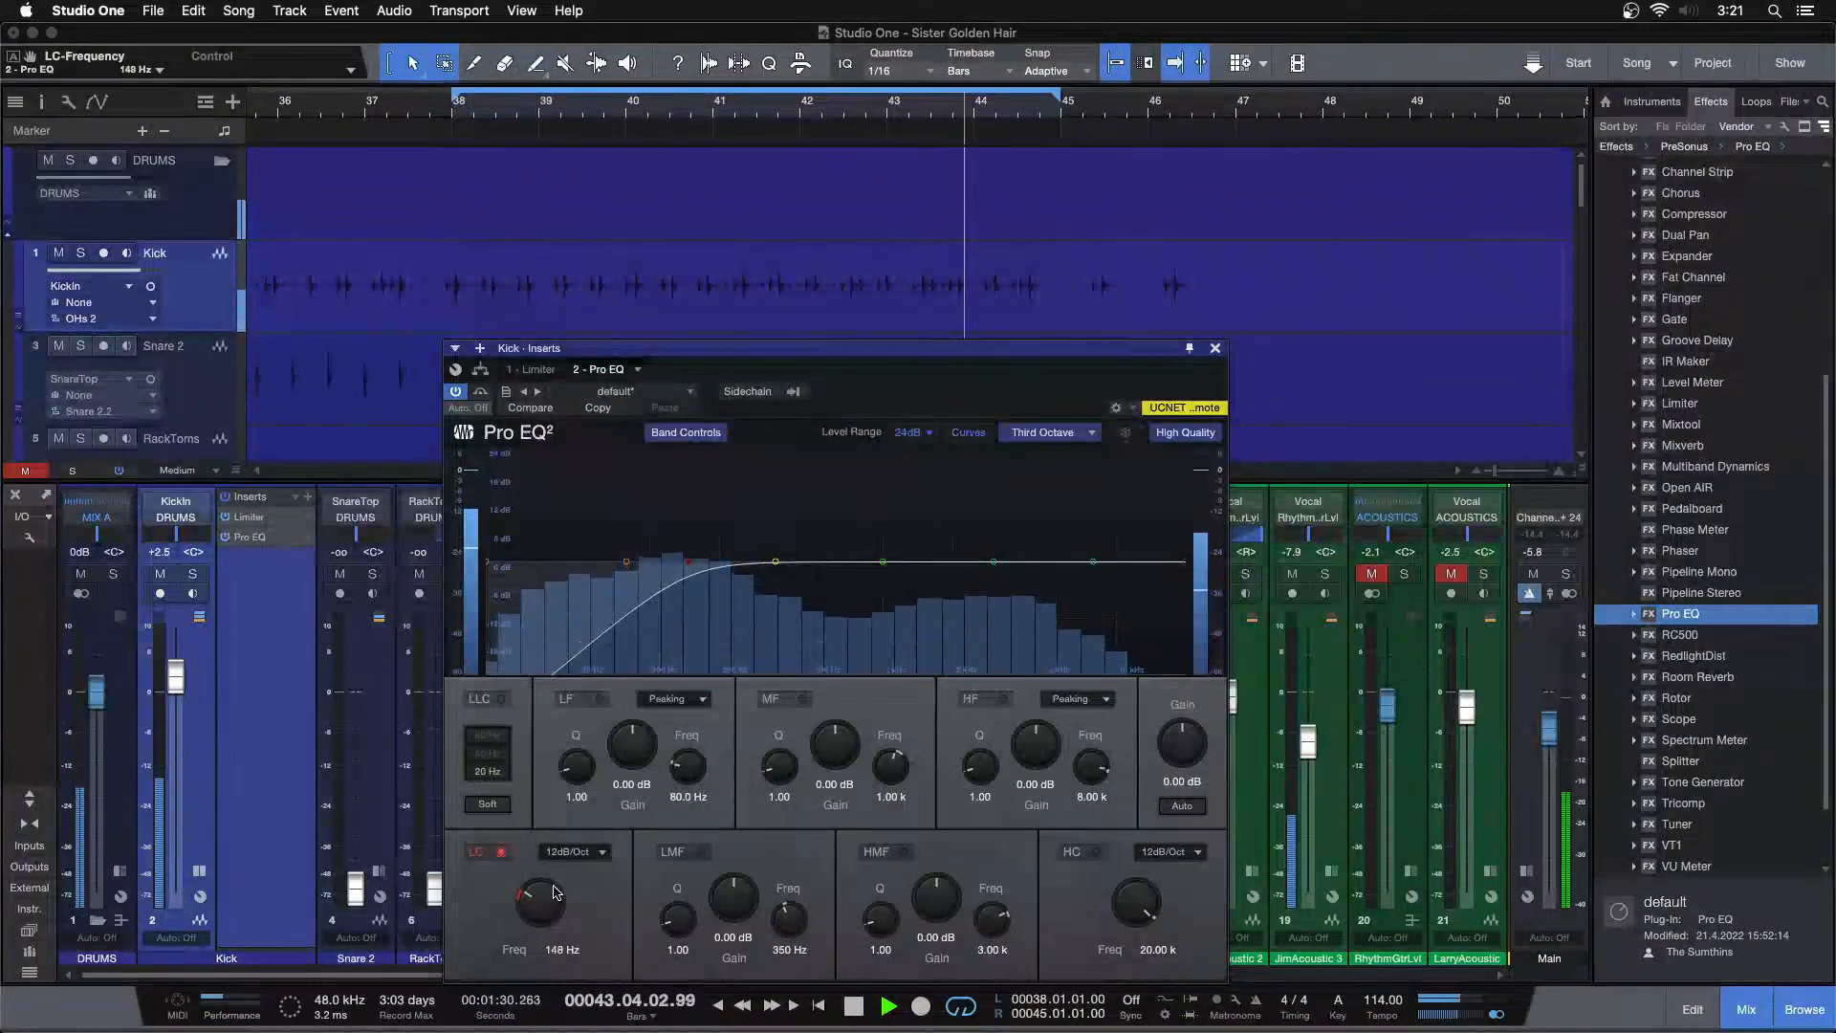
{"action": "scroll", "coordinate": [556, 892], "scroll_direction": "down", "scroll_amount": 4}
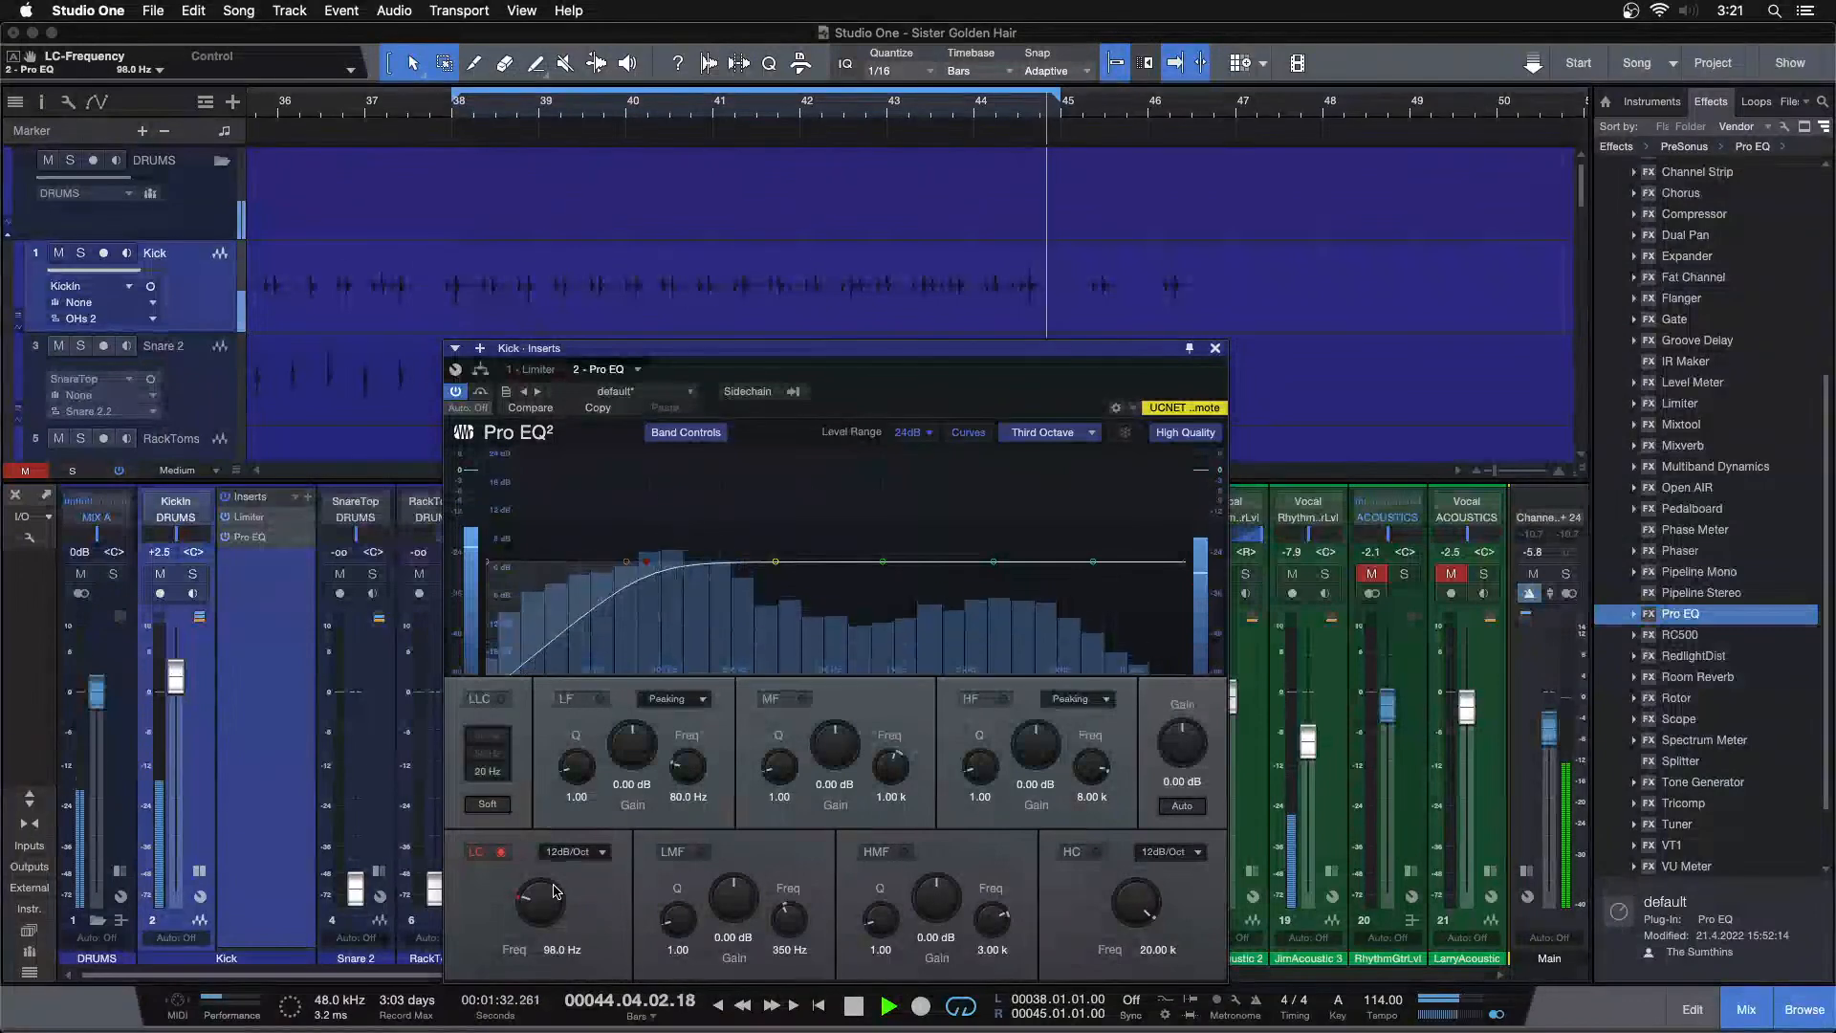
{"action": "scroll", "coordinate": [556, 892], "scroll_direction": "down", "scroll_amount": 2}
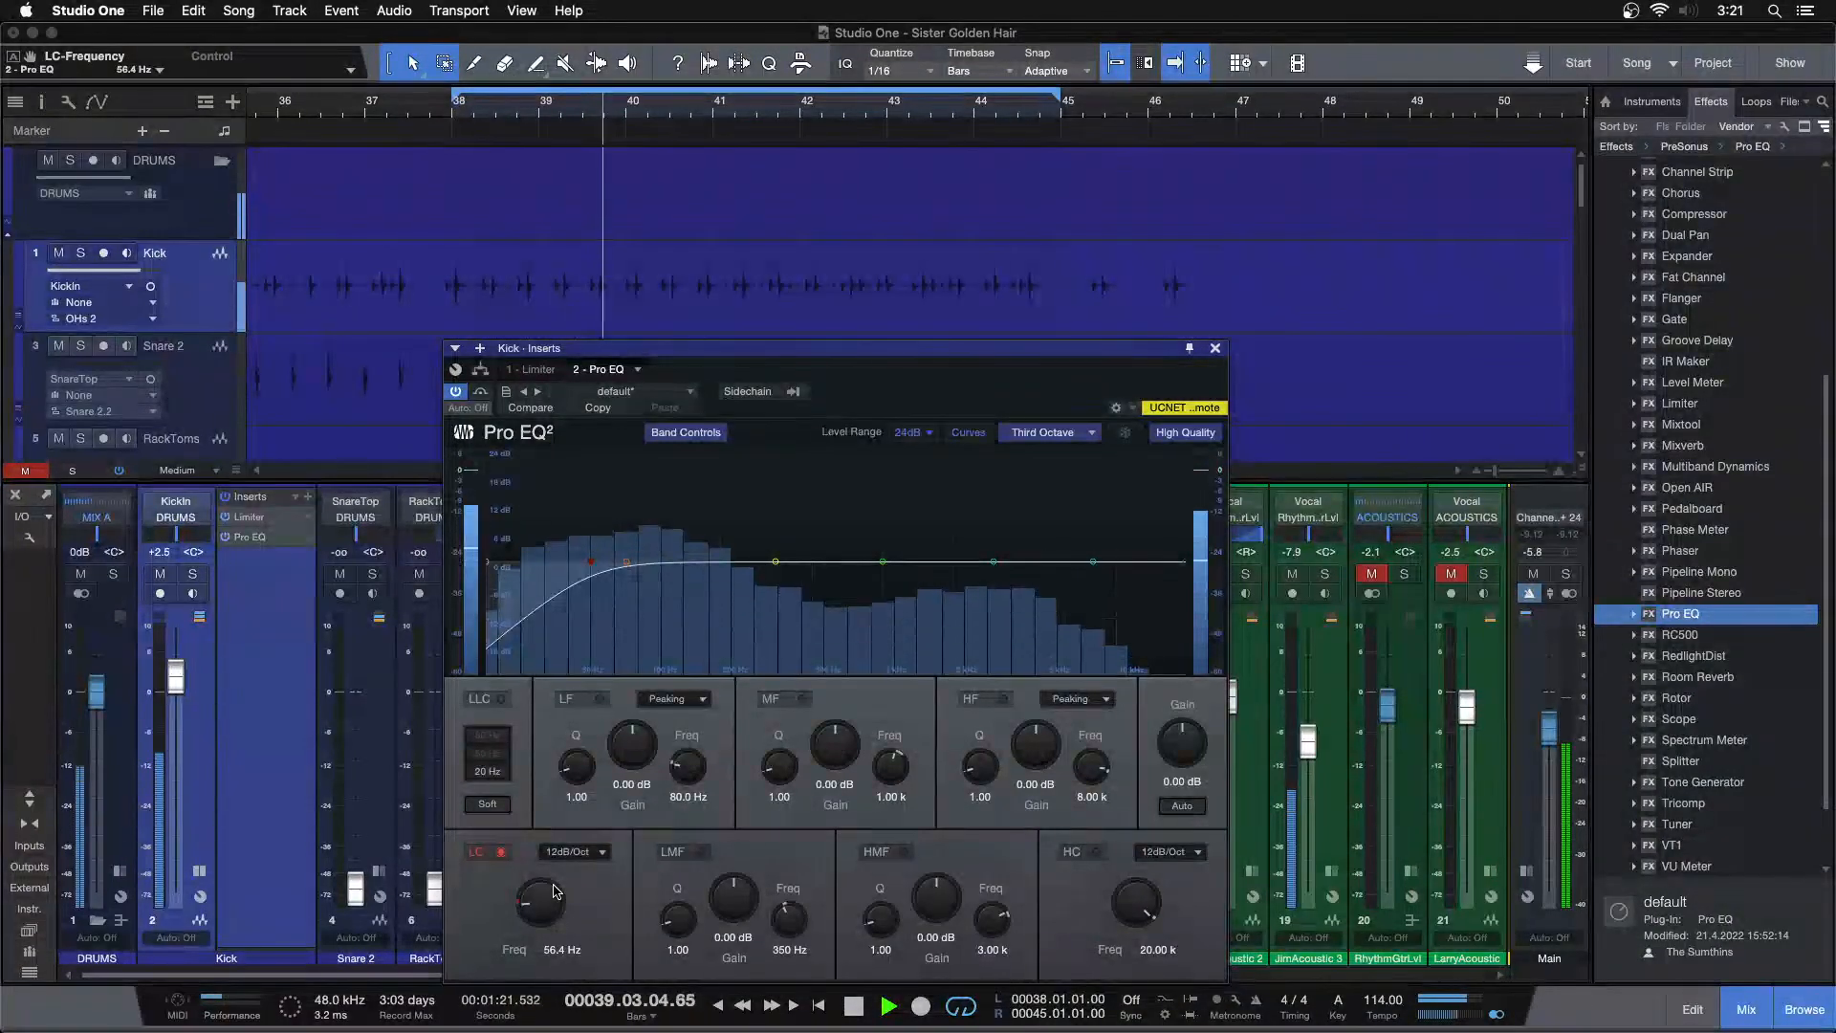
{"action": "scroll", "coordinate": [541, 903], "scroll_direction": "down", "scroll_amount": 2}
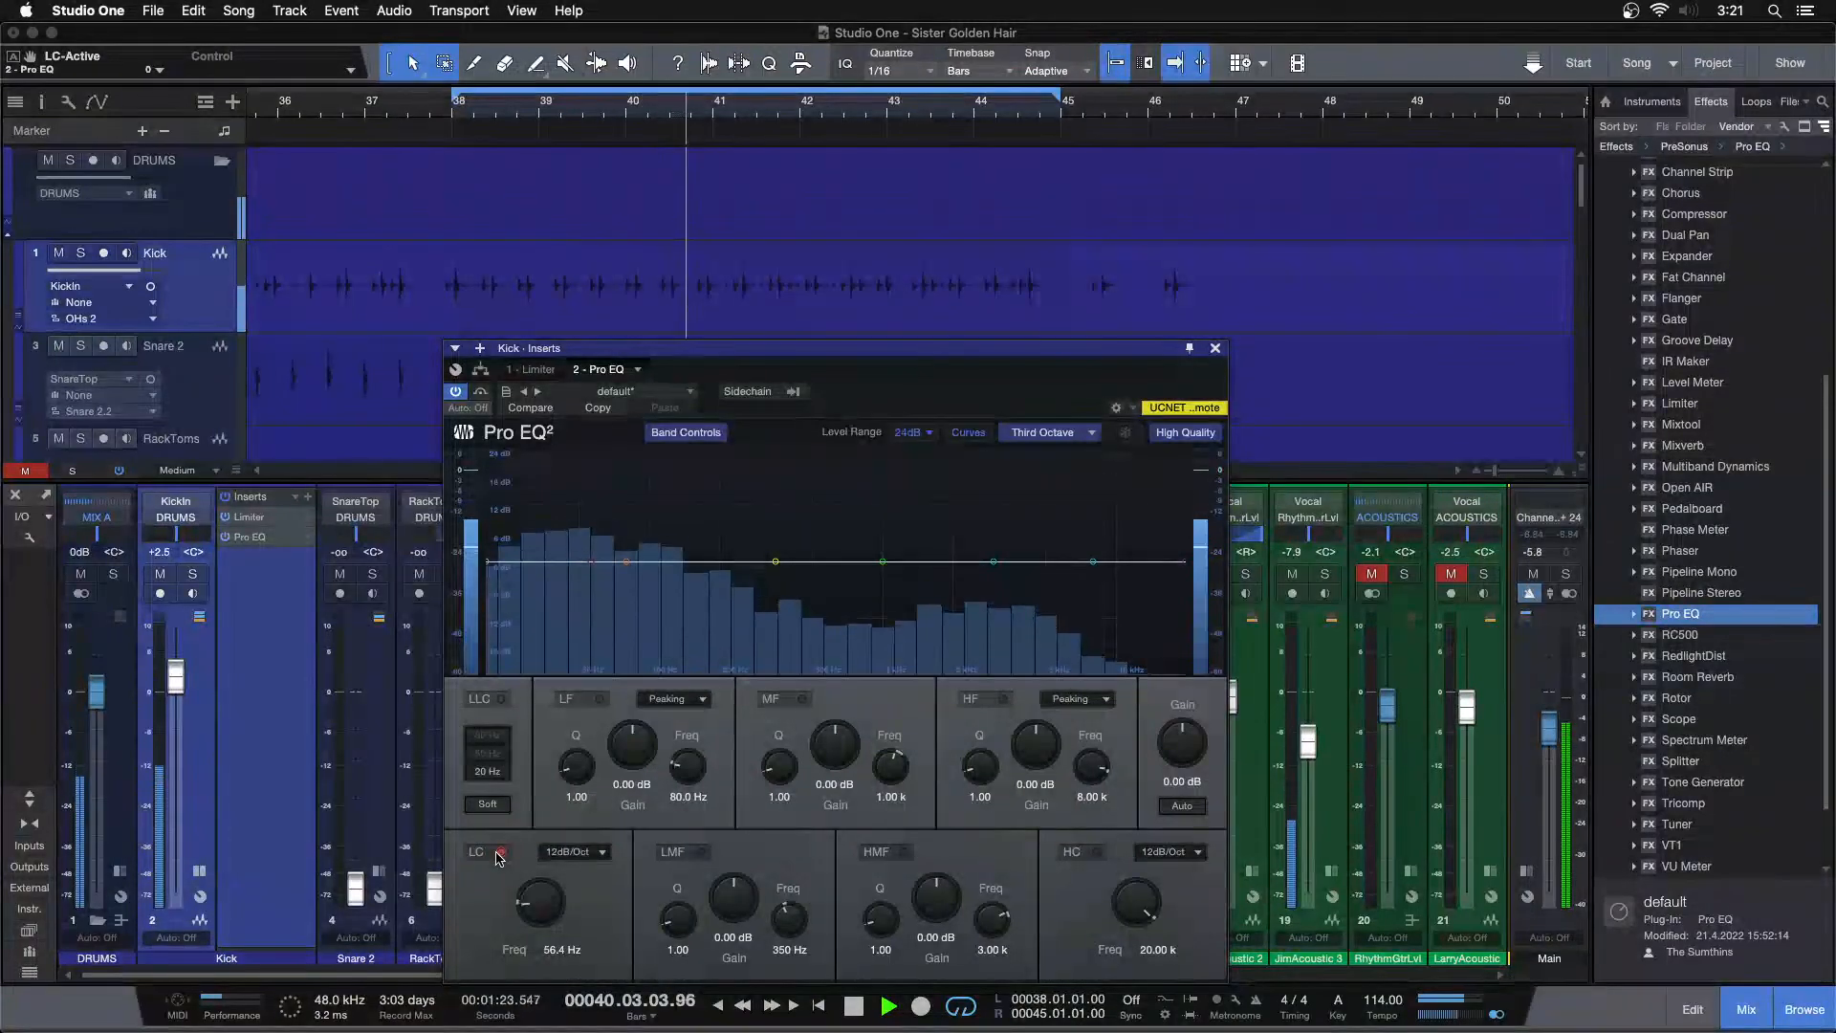
{"action": "scroll", "coordinate": [542, 904], "scroll_direction": "down", "scroll_amount": 1}
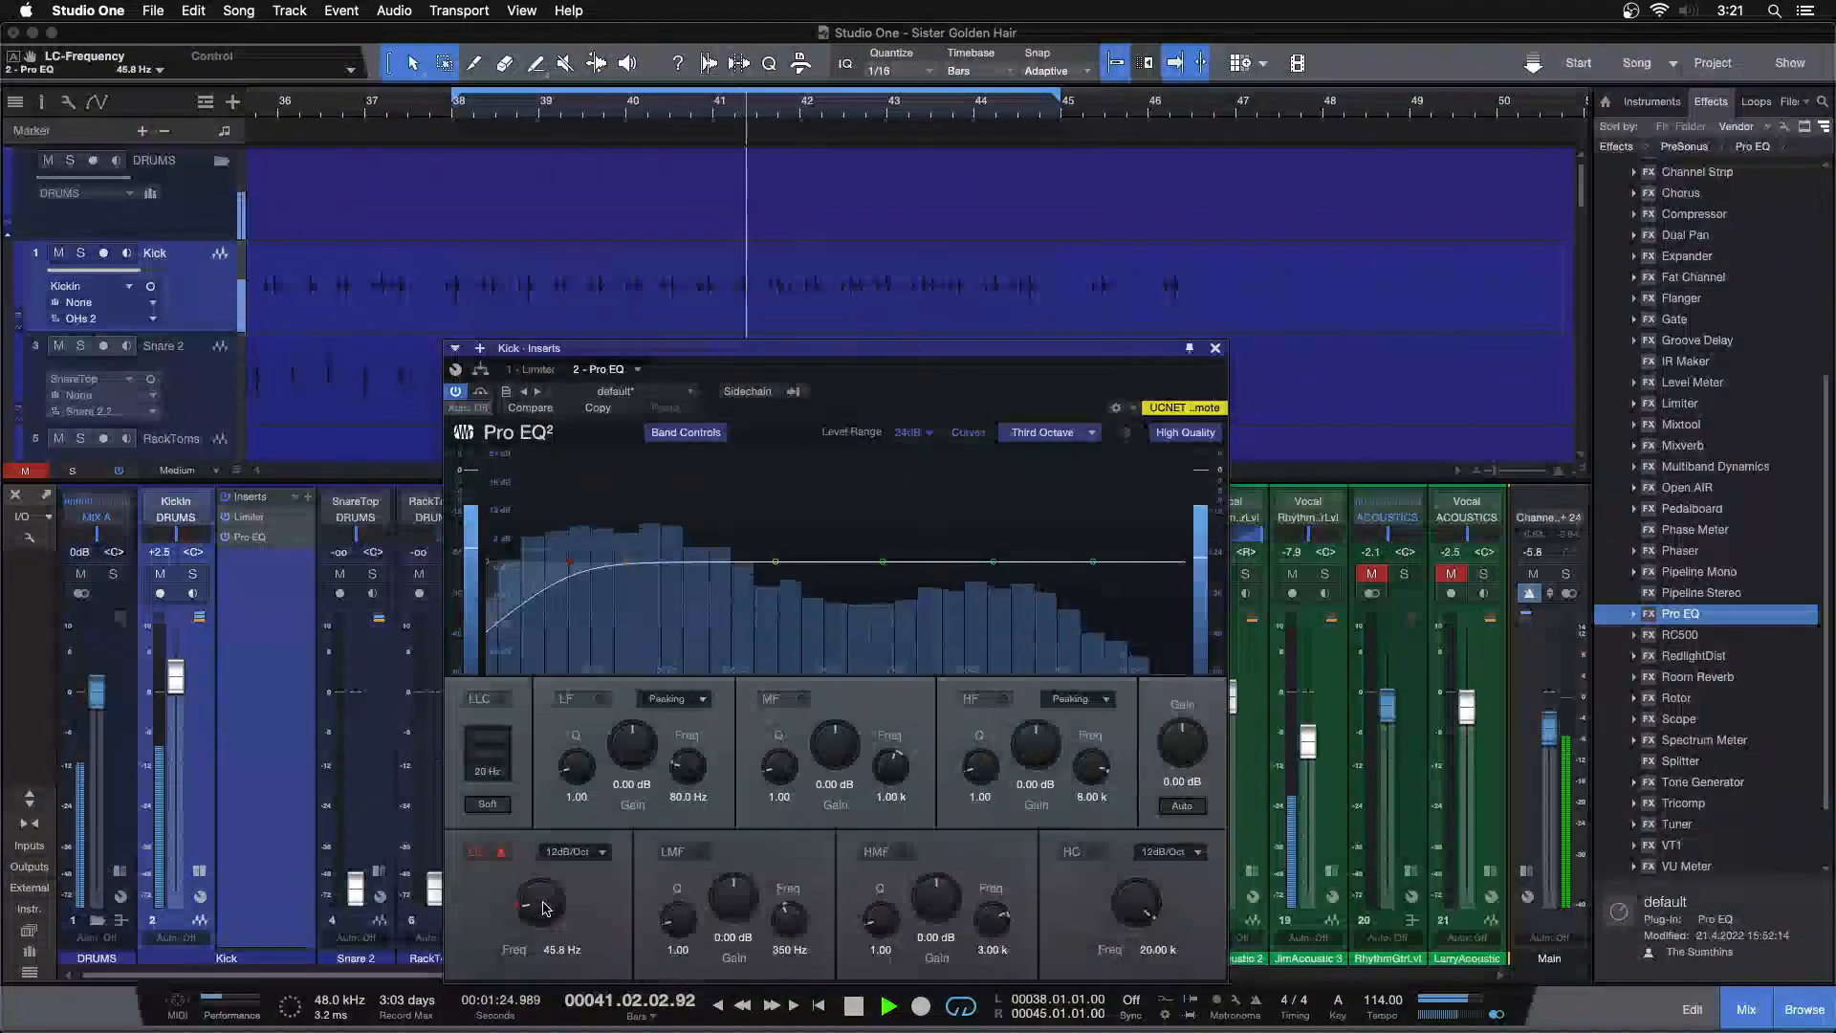
{"action": "scroll", "coordinate": [553, 911], "scroll_direction": "down", "scroll_amount": 1}
Toggle the Pro EQ low cut off and back on to compare the kick
{"action": "left_click", "coordinate": [499, 852]}
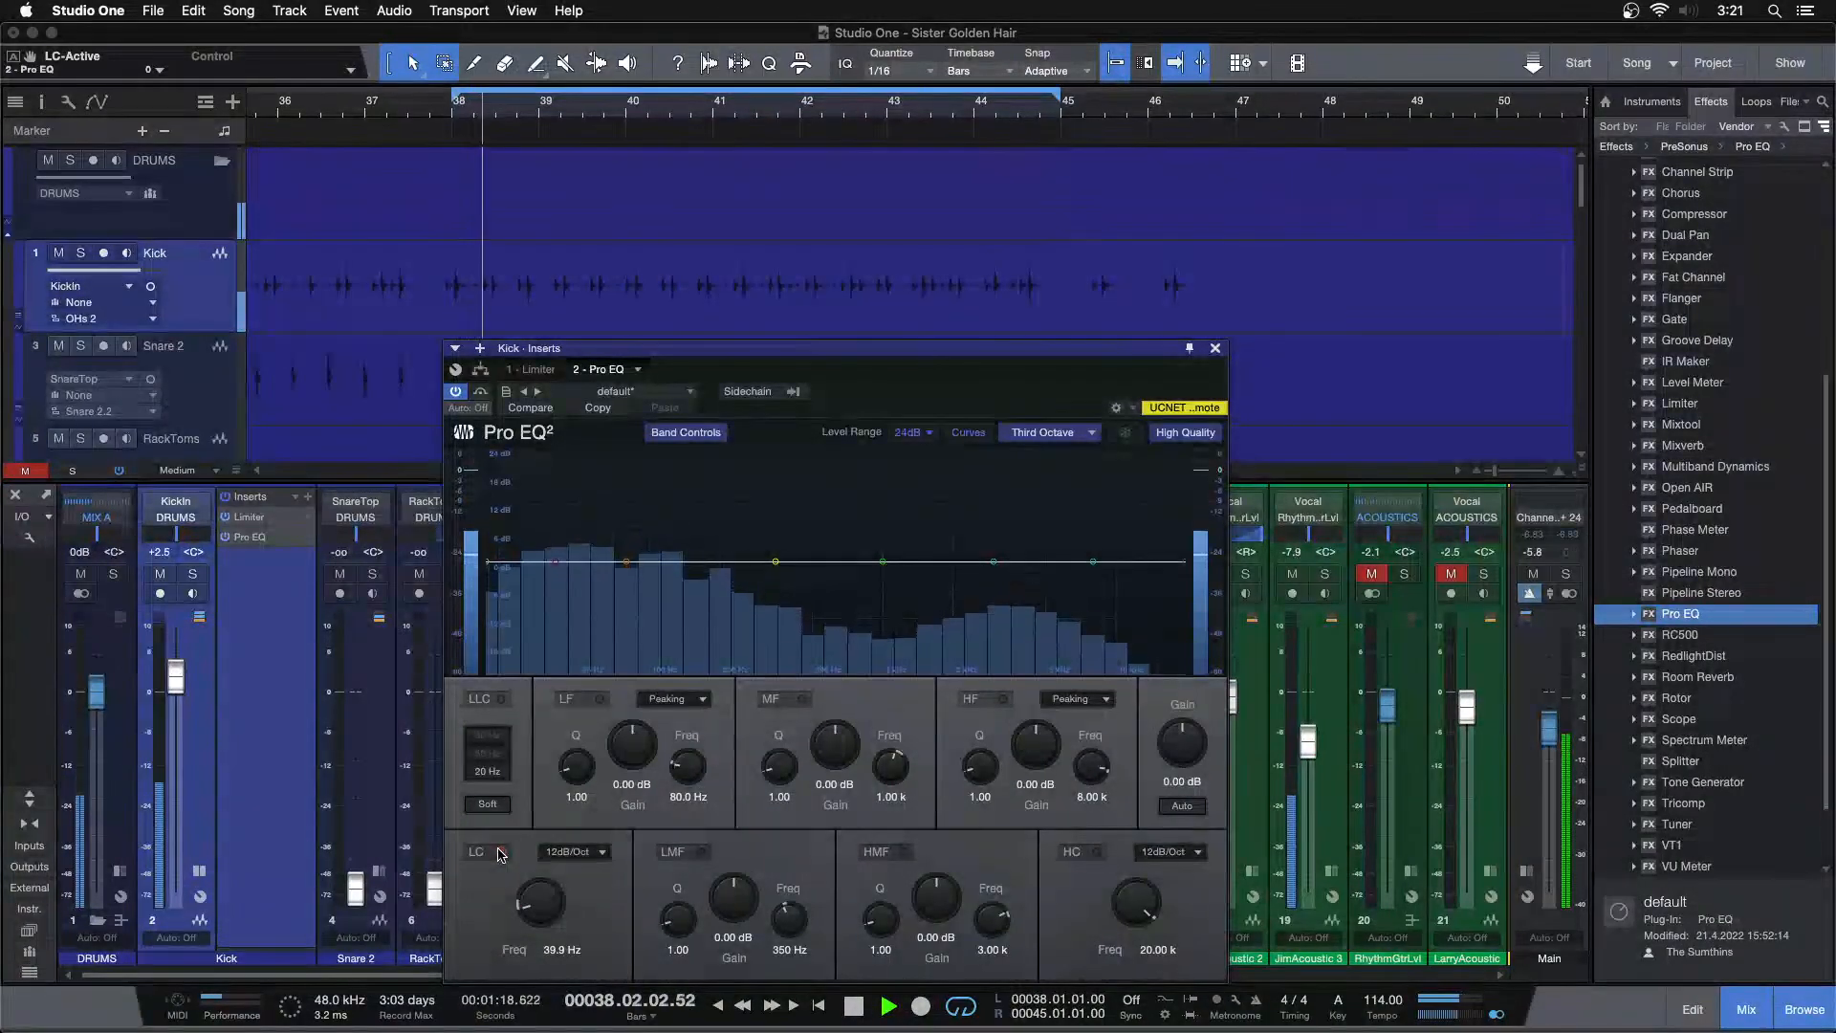
{"action": "left_click", "coordinate": [500, 852]}
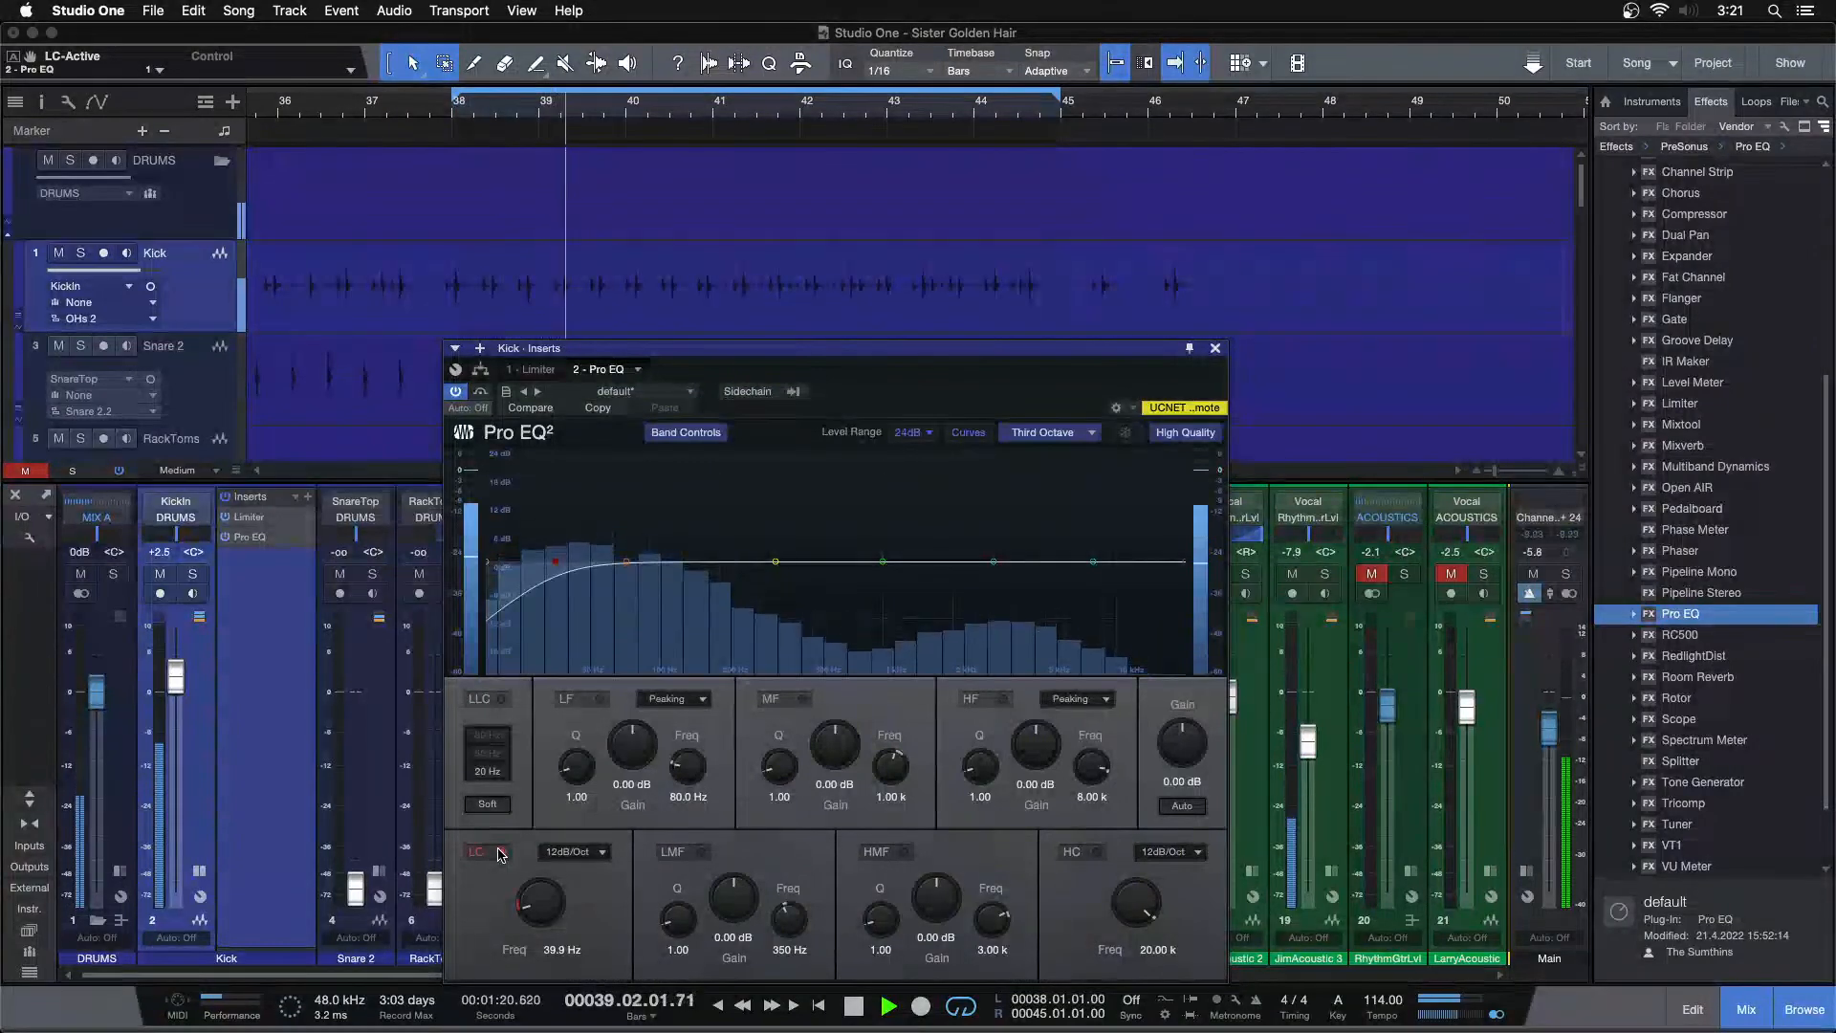
{"action": "left_click", "coordinate": [499, 852]}
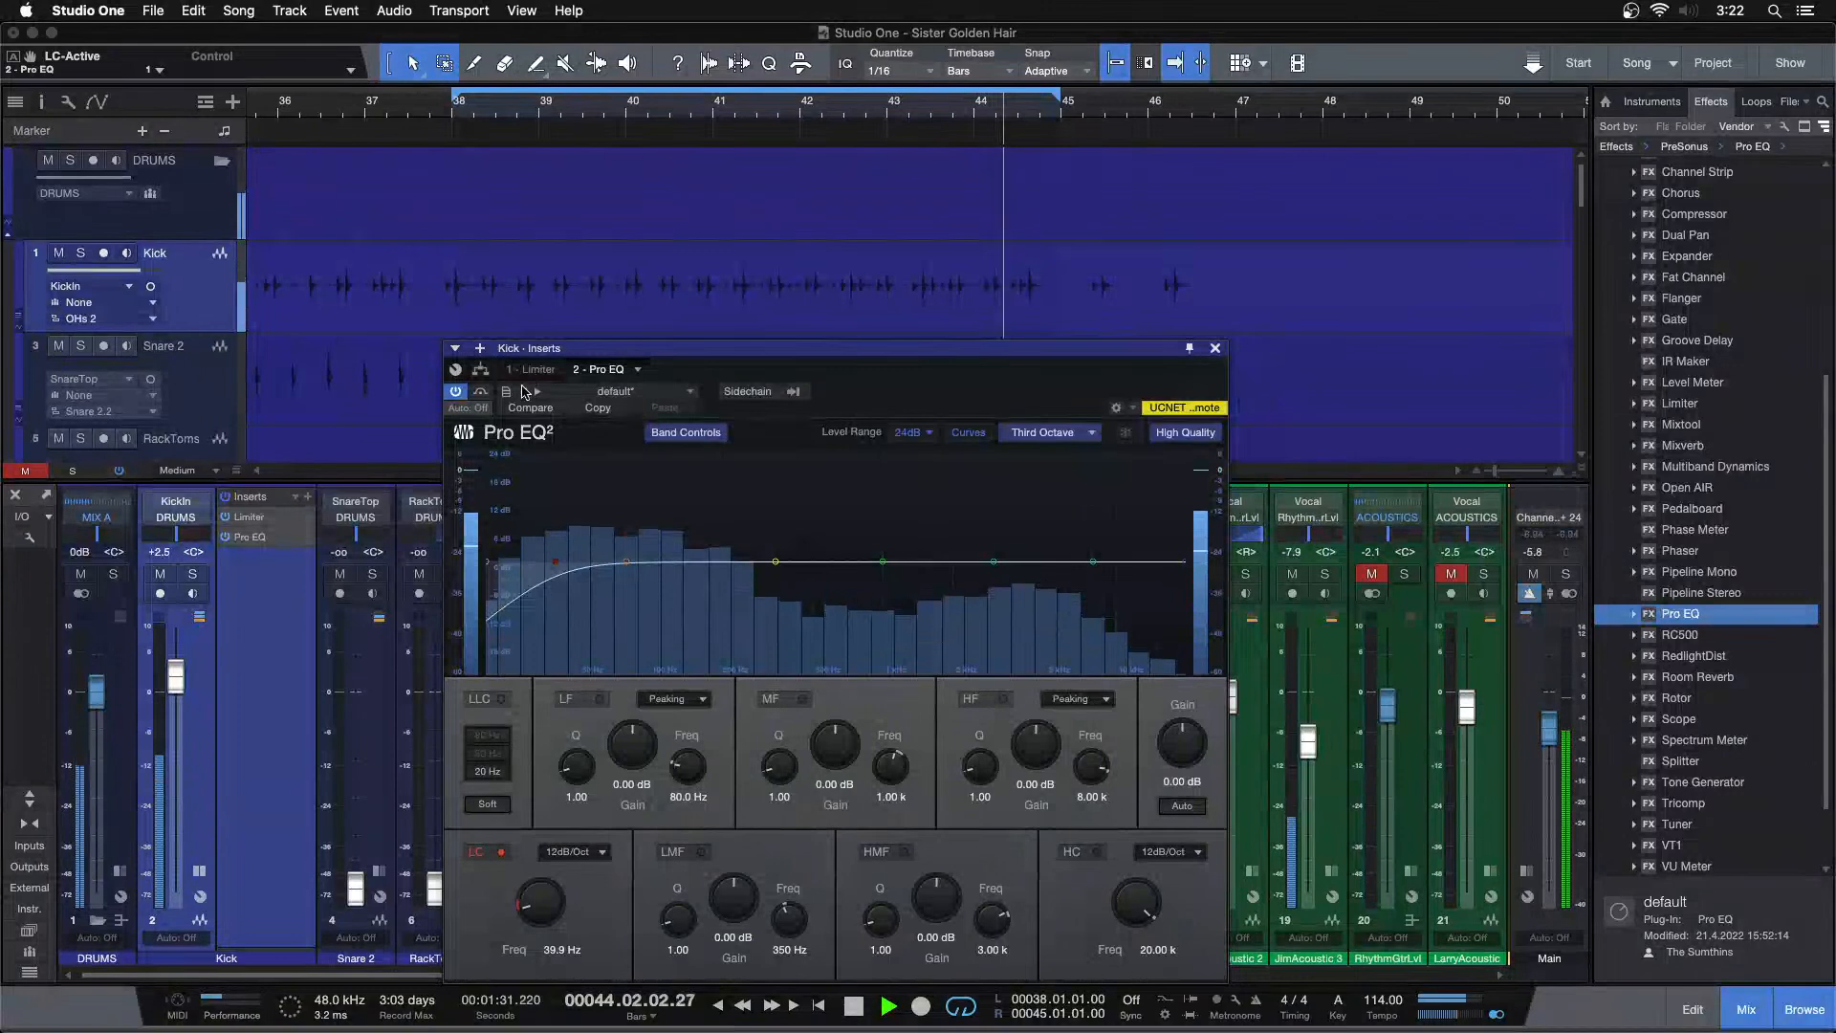
Close the Pro EQ window and insert a Compressor as the third insert on the Kick channel
{"action": "left_click", "coordinate": [1212, 347]}
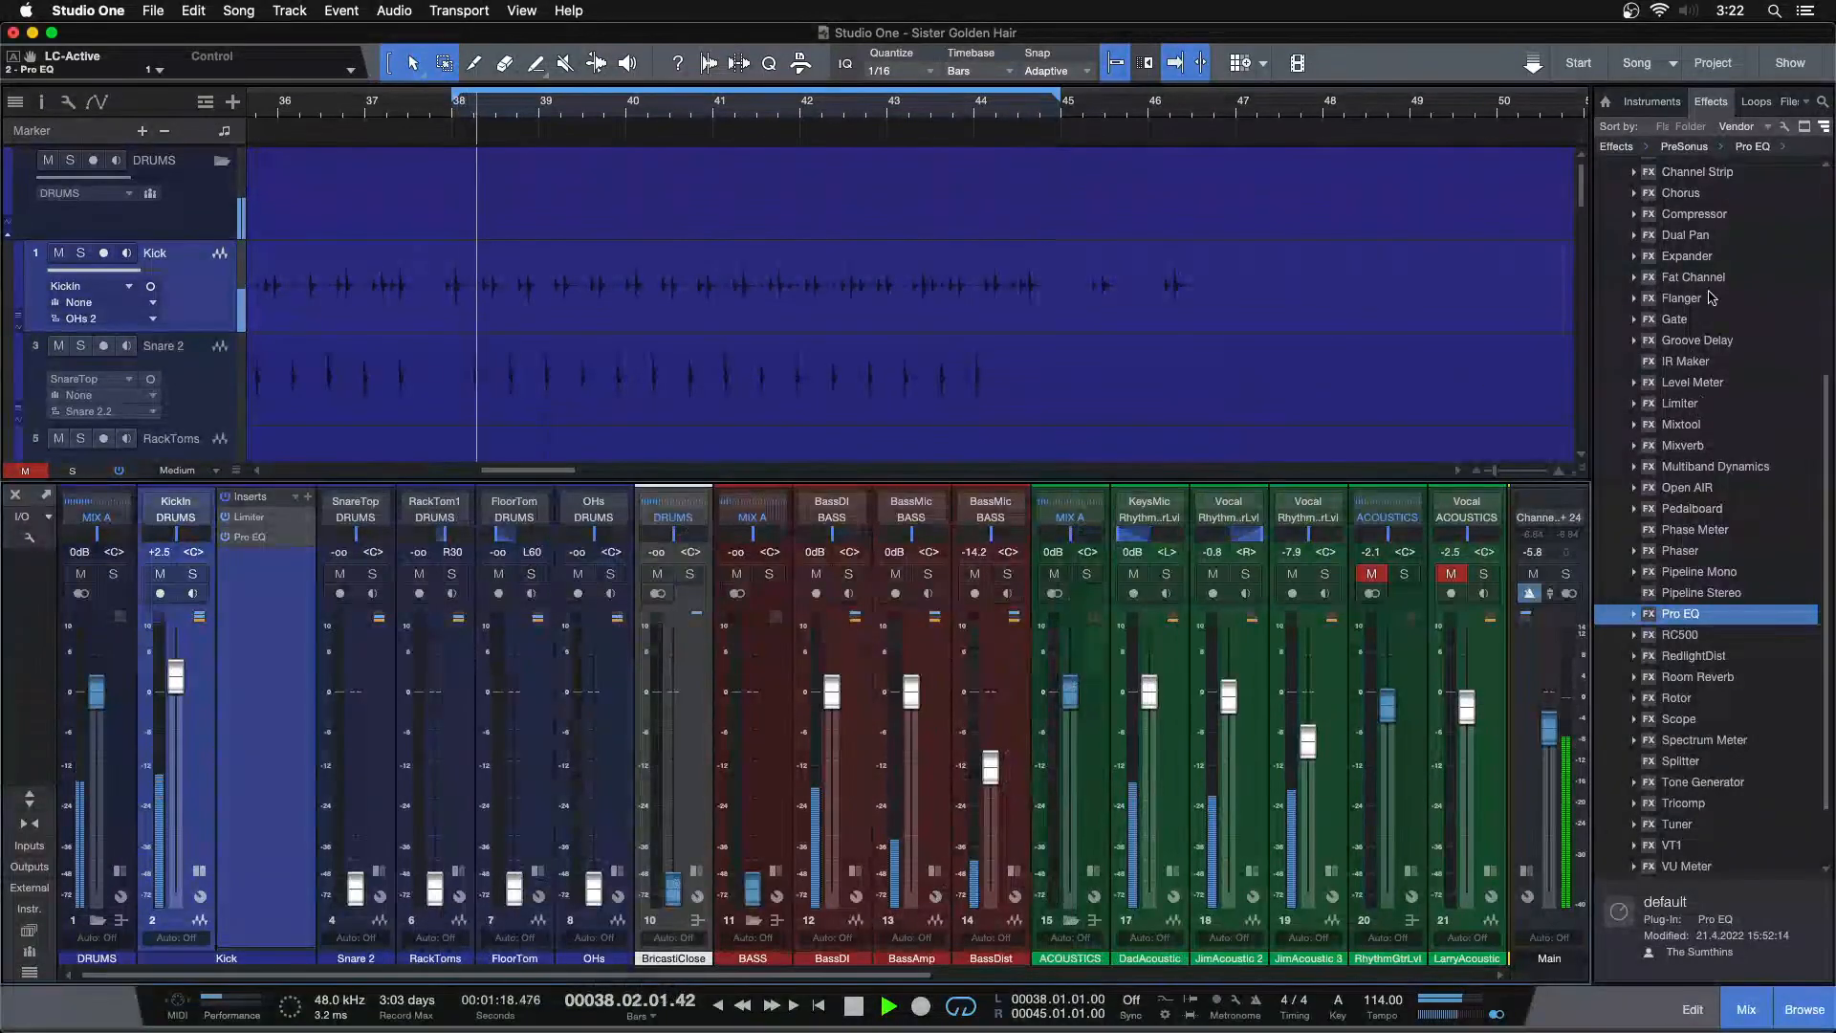
{"action": "left_click_drag", "start_coordinate": [1716, 222], "coordinate": [237, 570]}
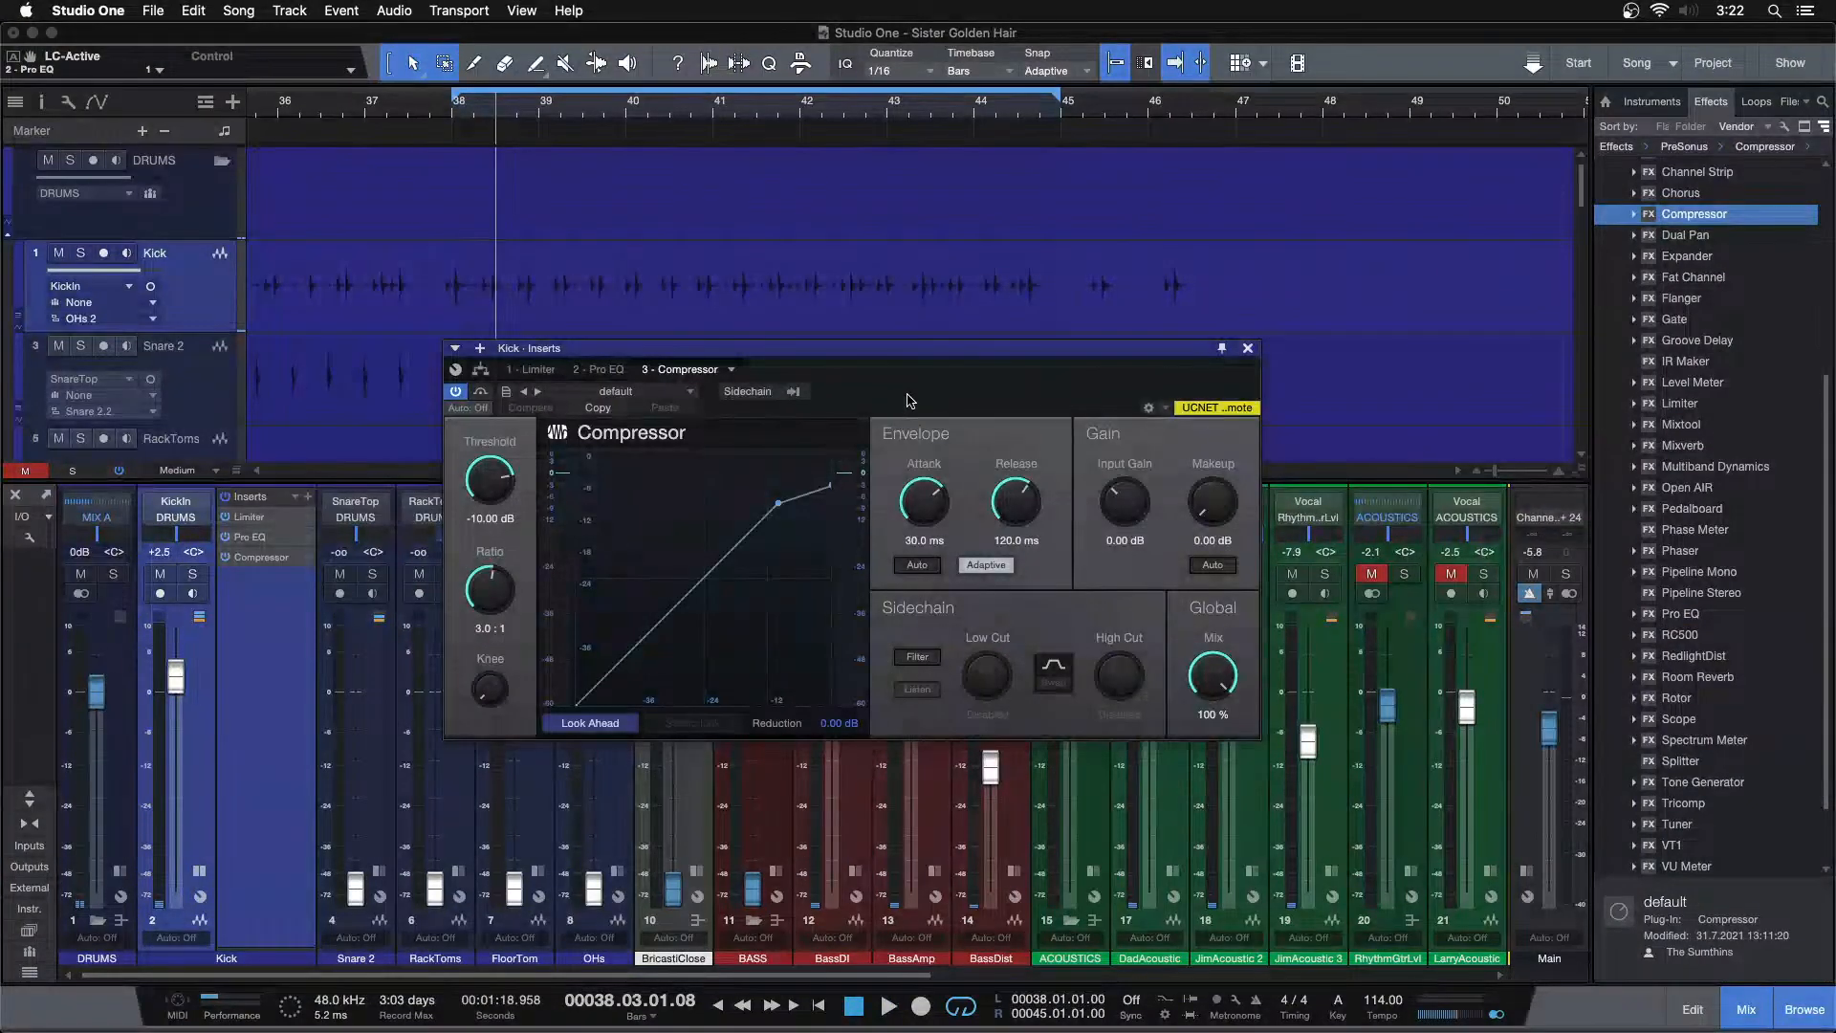
Start playback and lower the Kick Compressor's Threshold to -24.90 dB
{"action": "left_click_drag", "start_coordinate": [909, 401], "coordinate": [885, 484]}
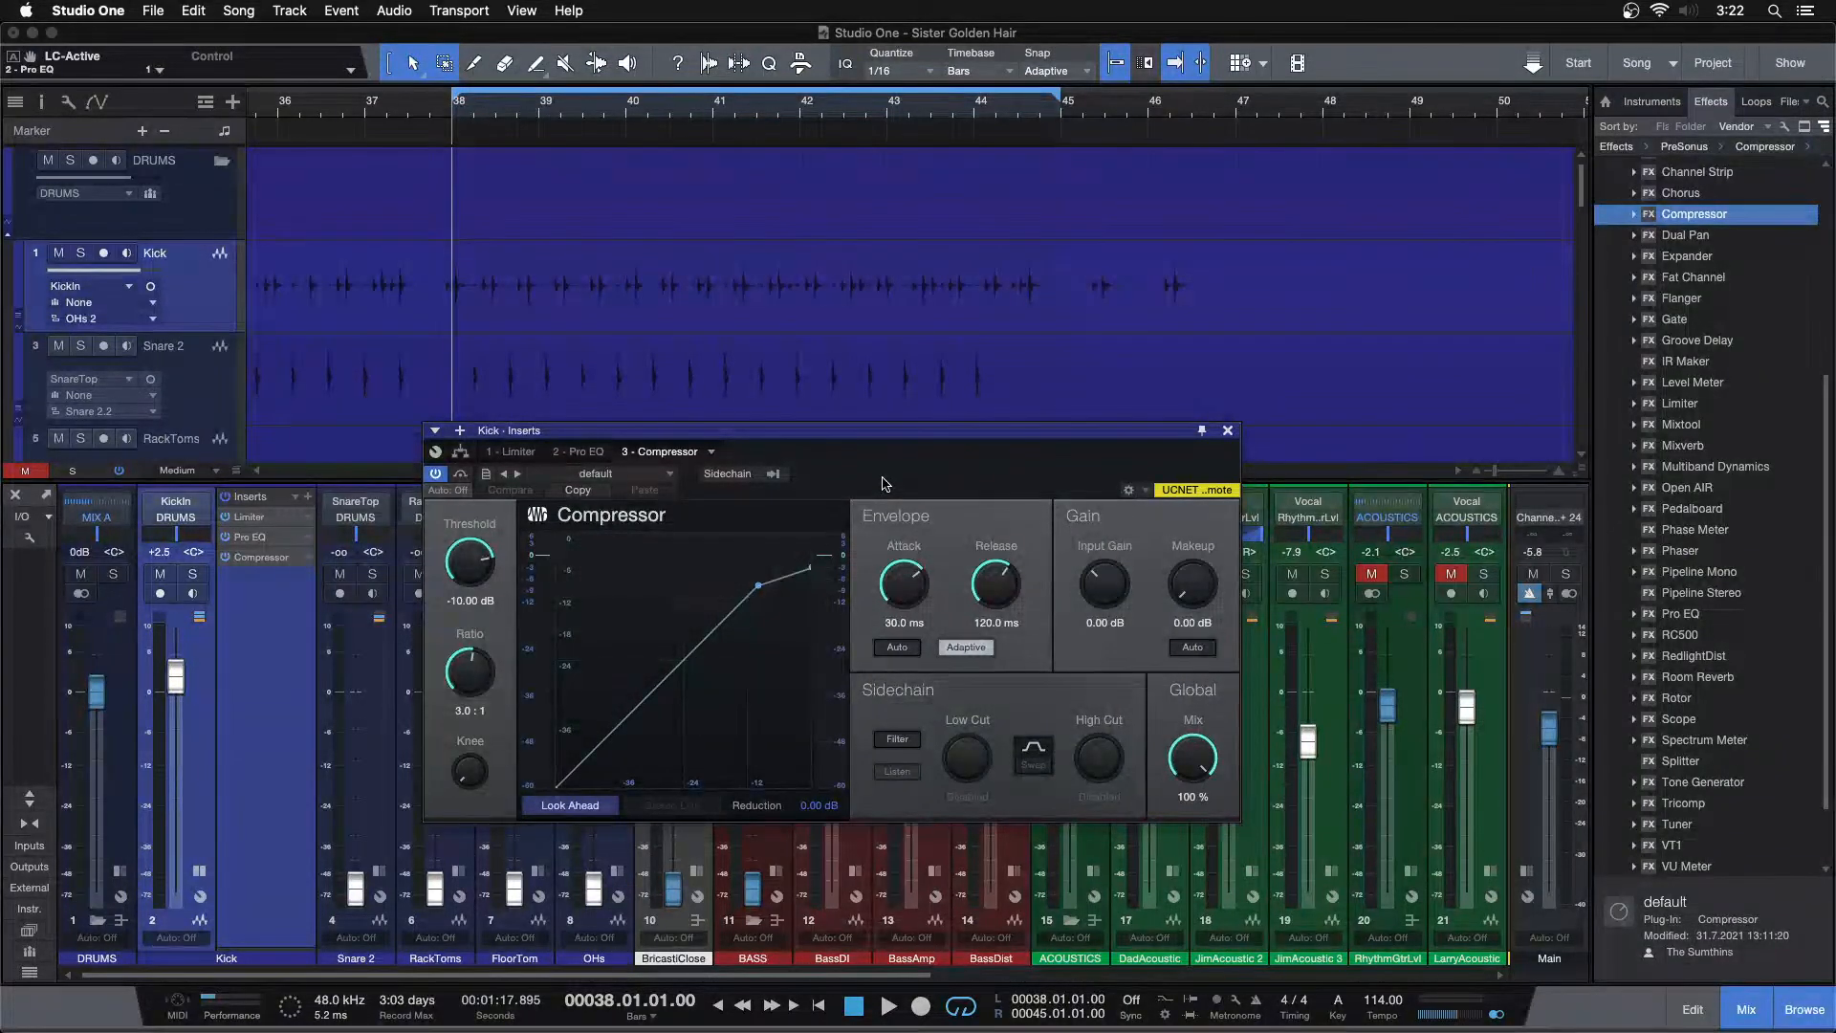
{"action": "key", "text": "space"}
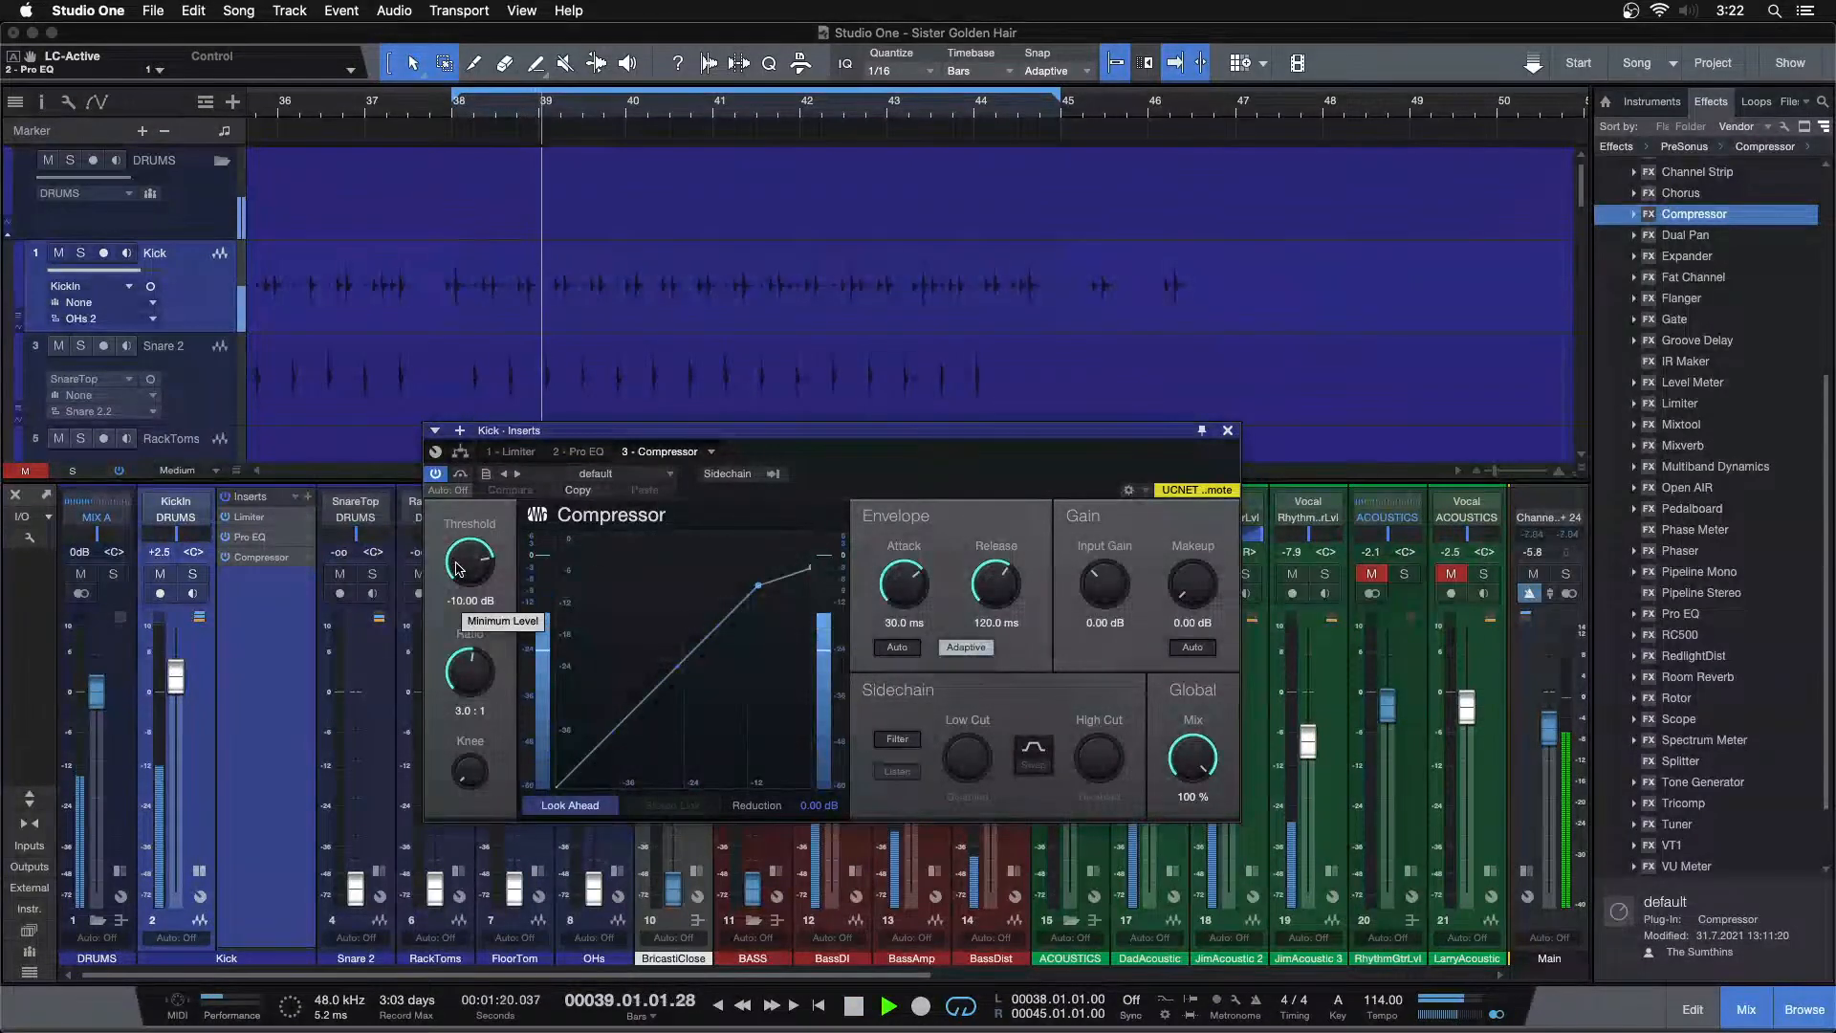
{"action": "scroll", "coordinate": [456, 568], "scroll_direction": "down", "scroll_amount": 7}
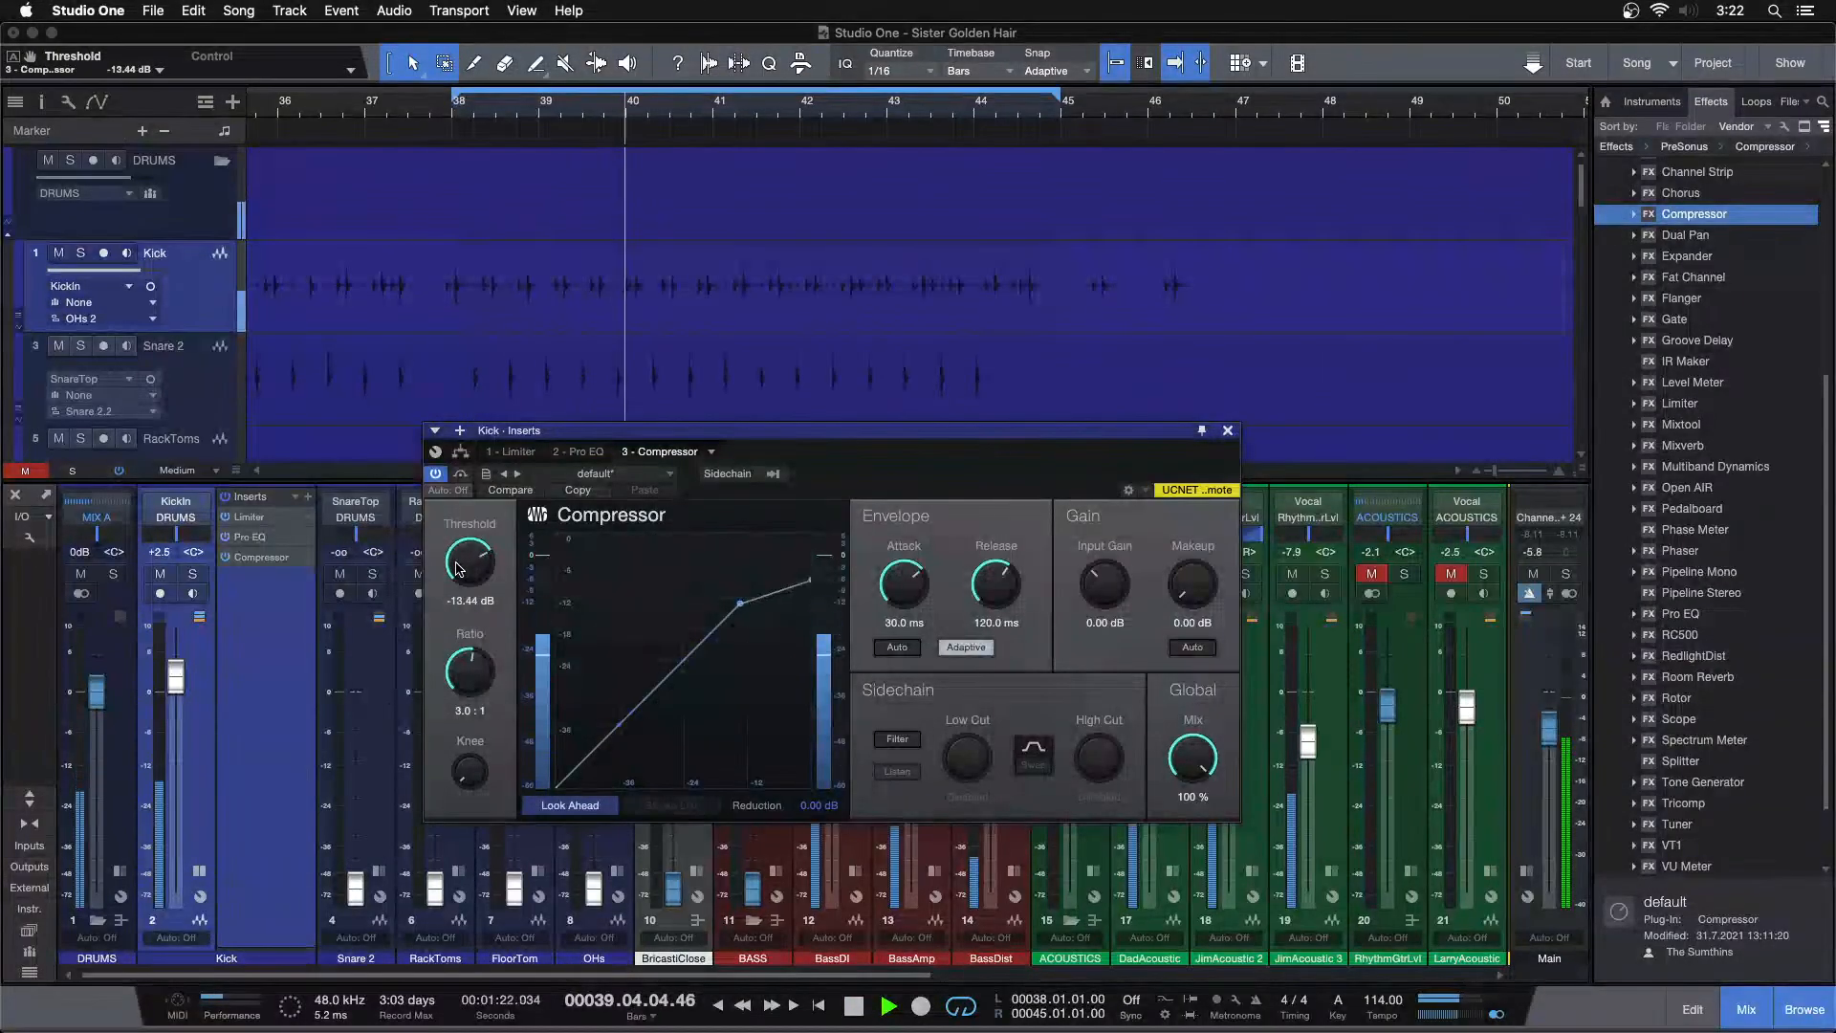
{"action": "scroll", "coordinate": [456, 568], "scroll_direction": "down", "scroll_amount": 4}
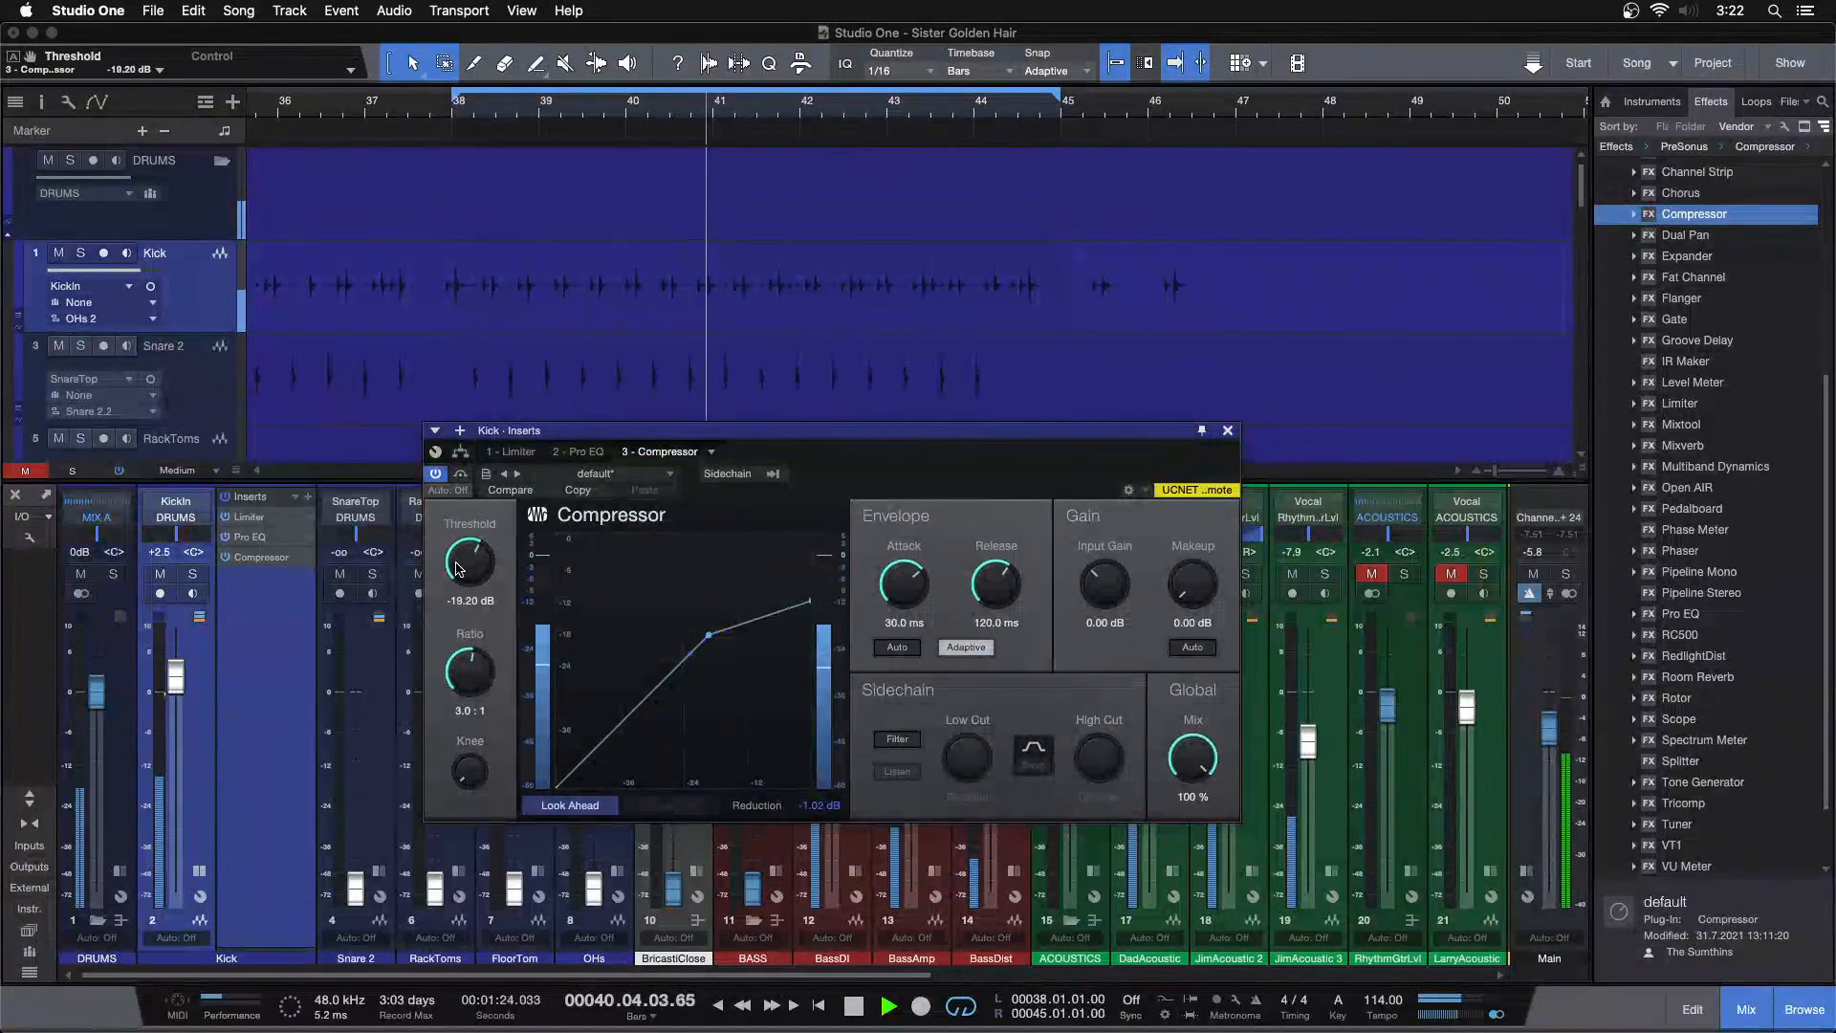
{"action": "scroll", "coordinate": [456, 568], "scroll_direction": "down", "scroll_amount": 1}
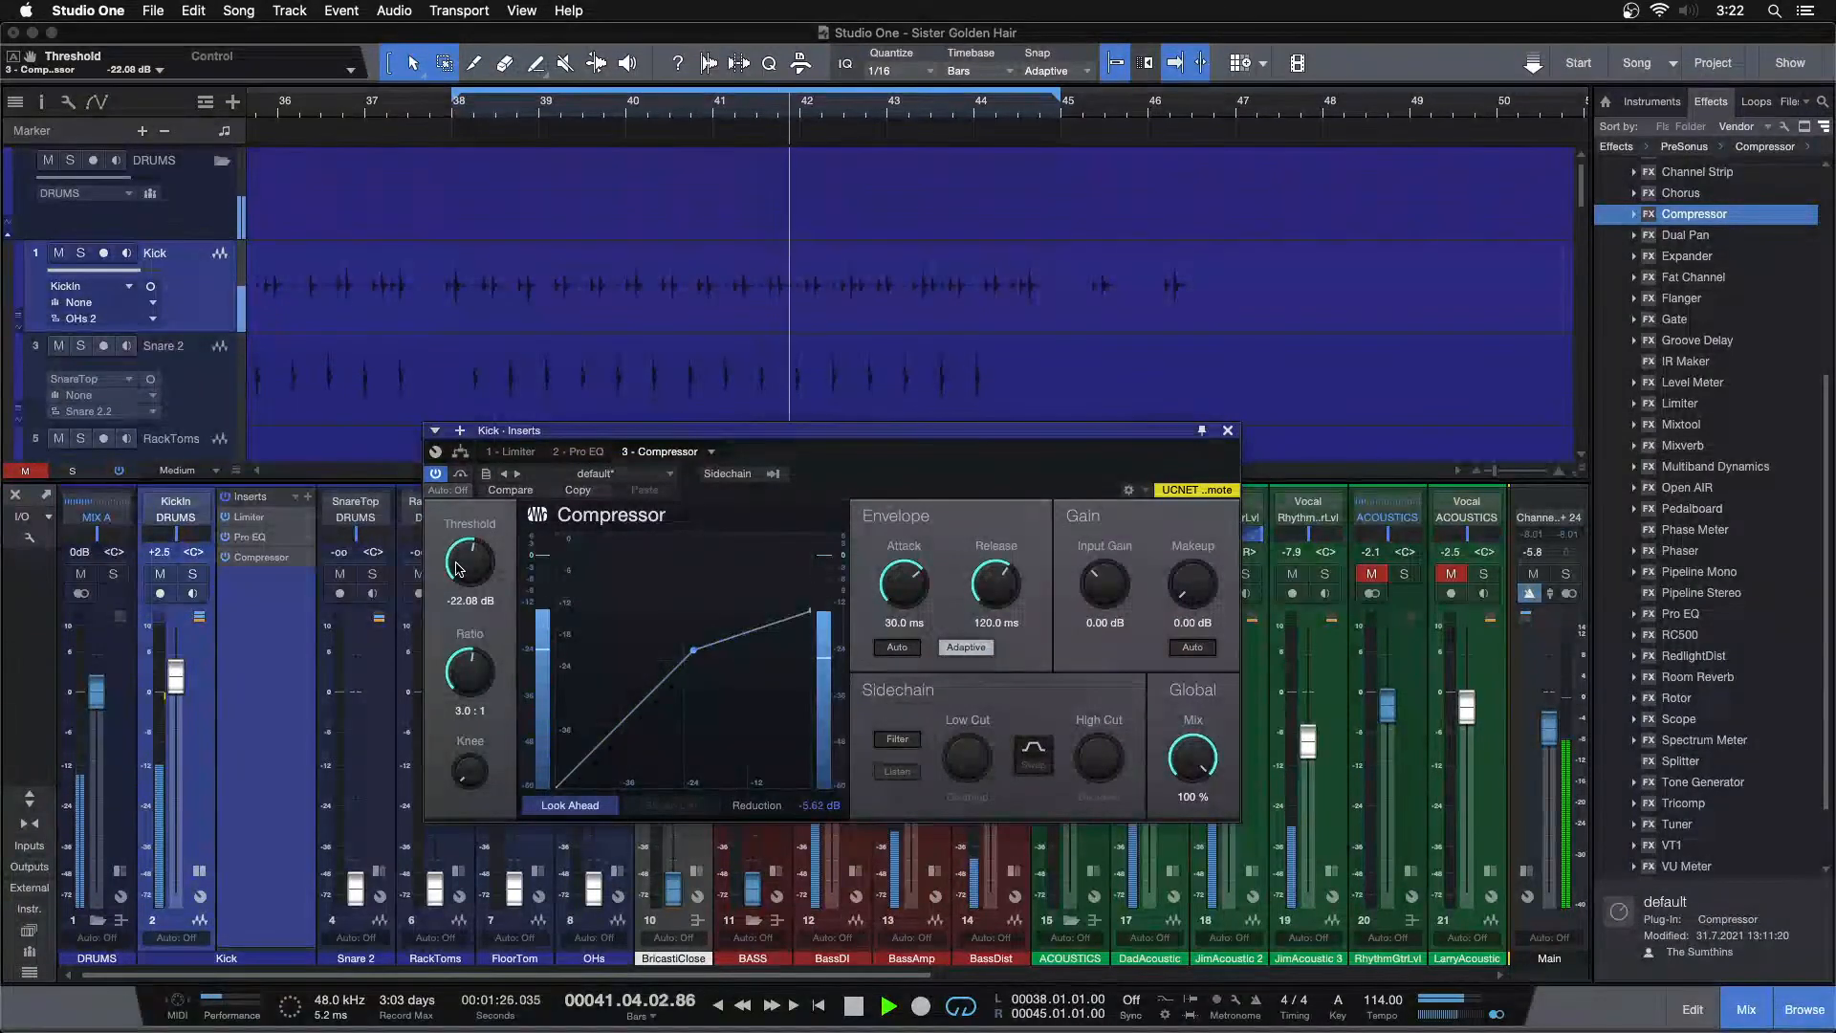
{"action": "scroll", "coordinate": [456, 568], "scroll_direction": "down", "scroll_amount": 1}
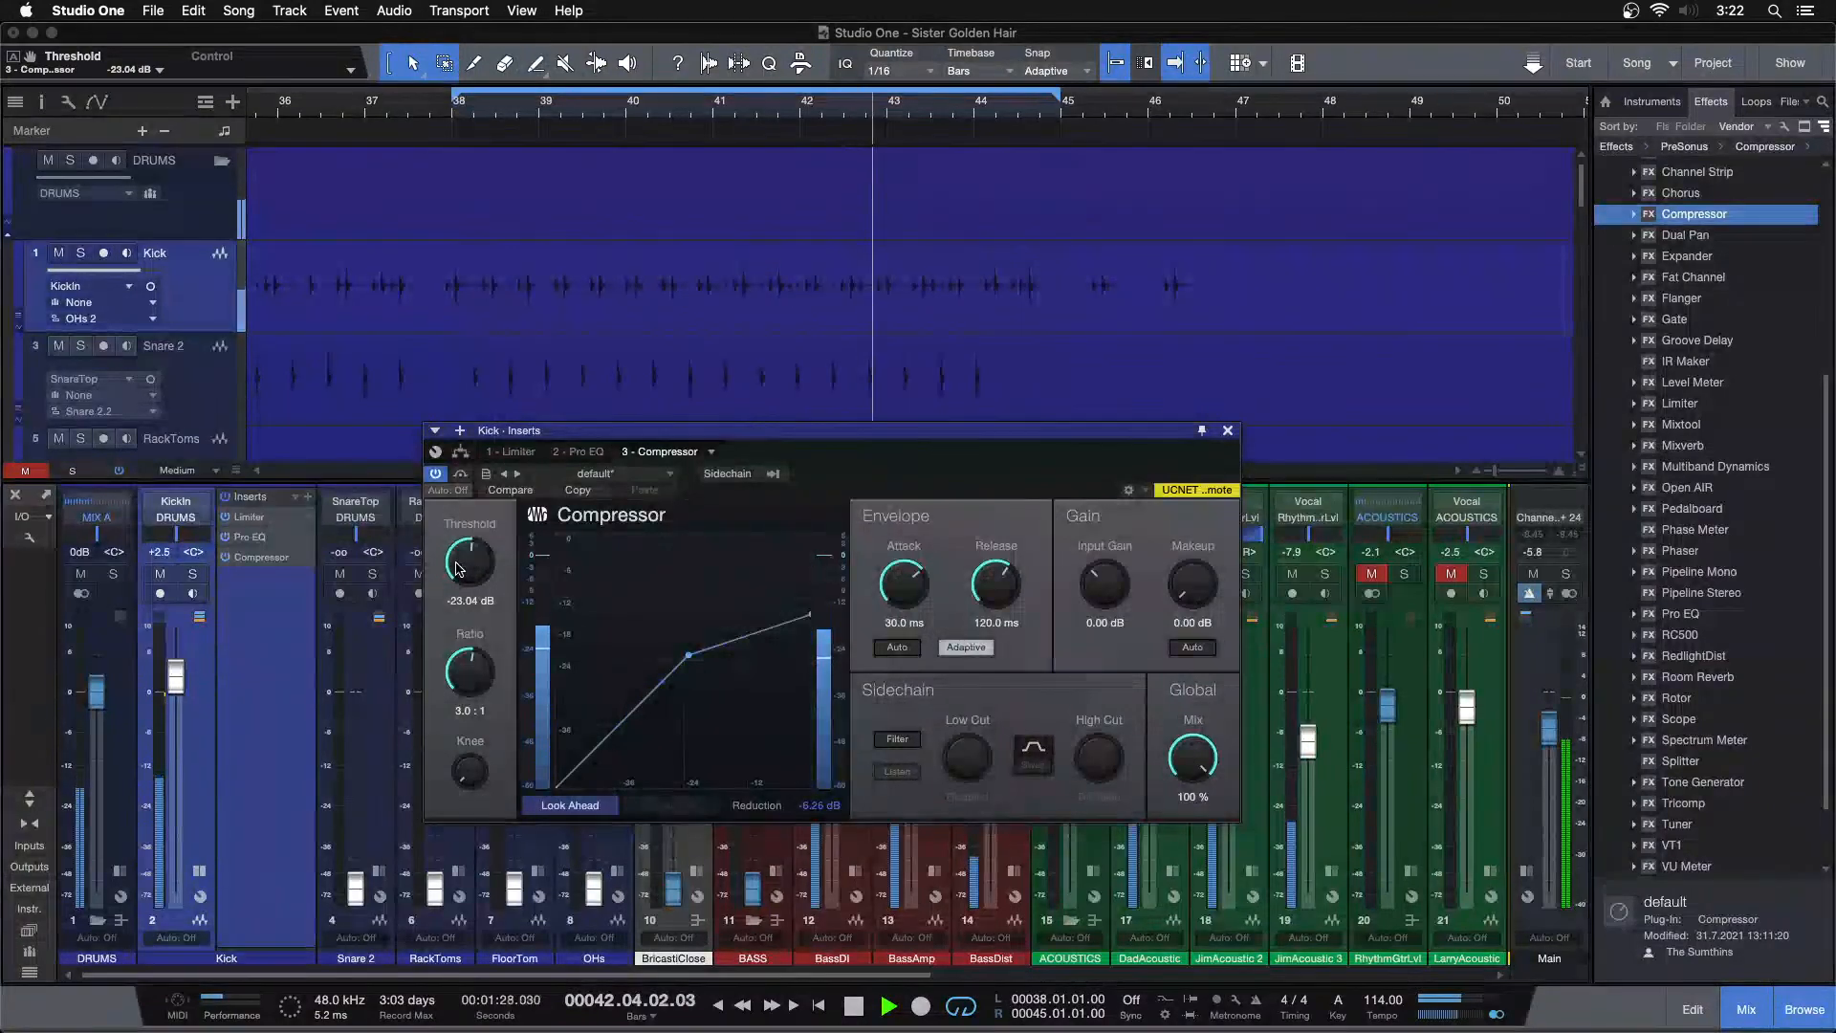
{"action": "scroll", "coordinate": [456, 568], "scroll_direction": "down", "scroll_amount": 1}
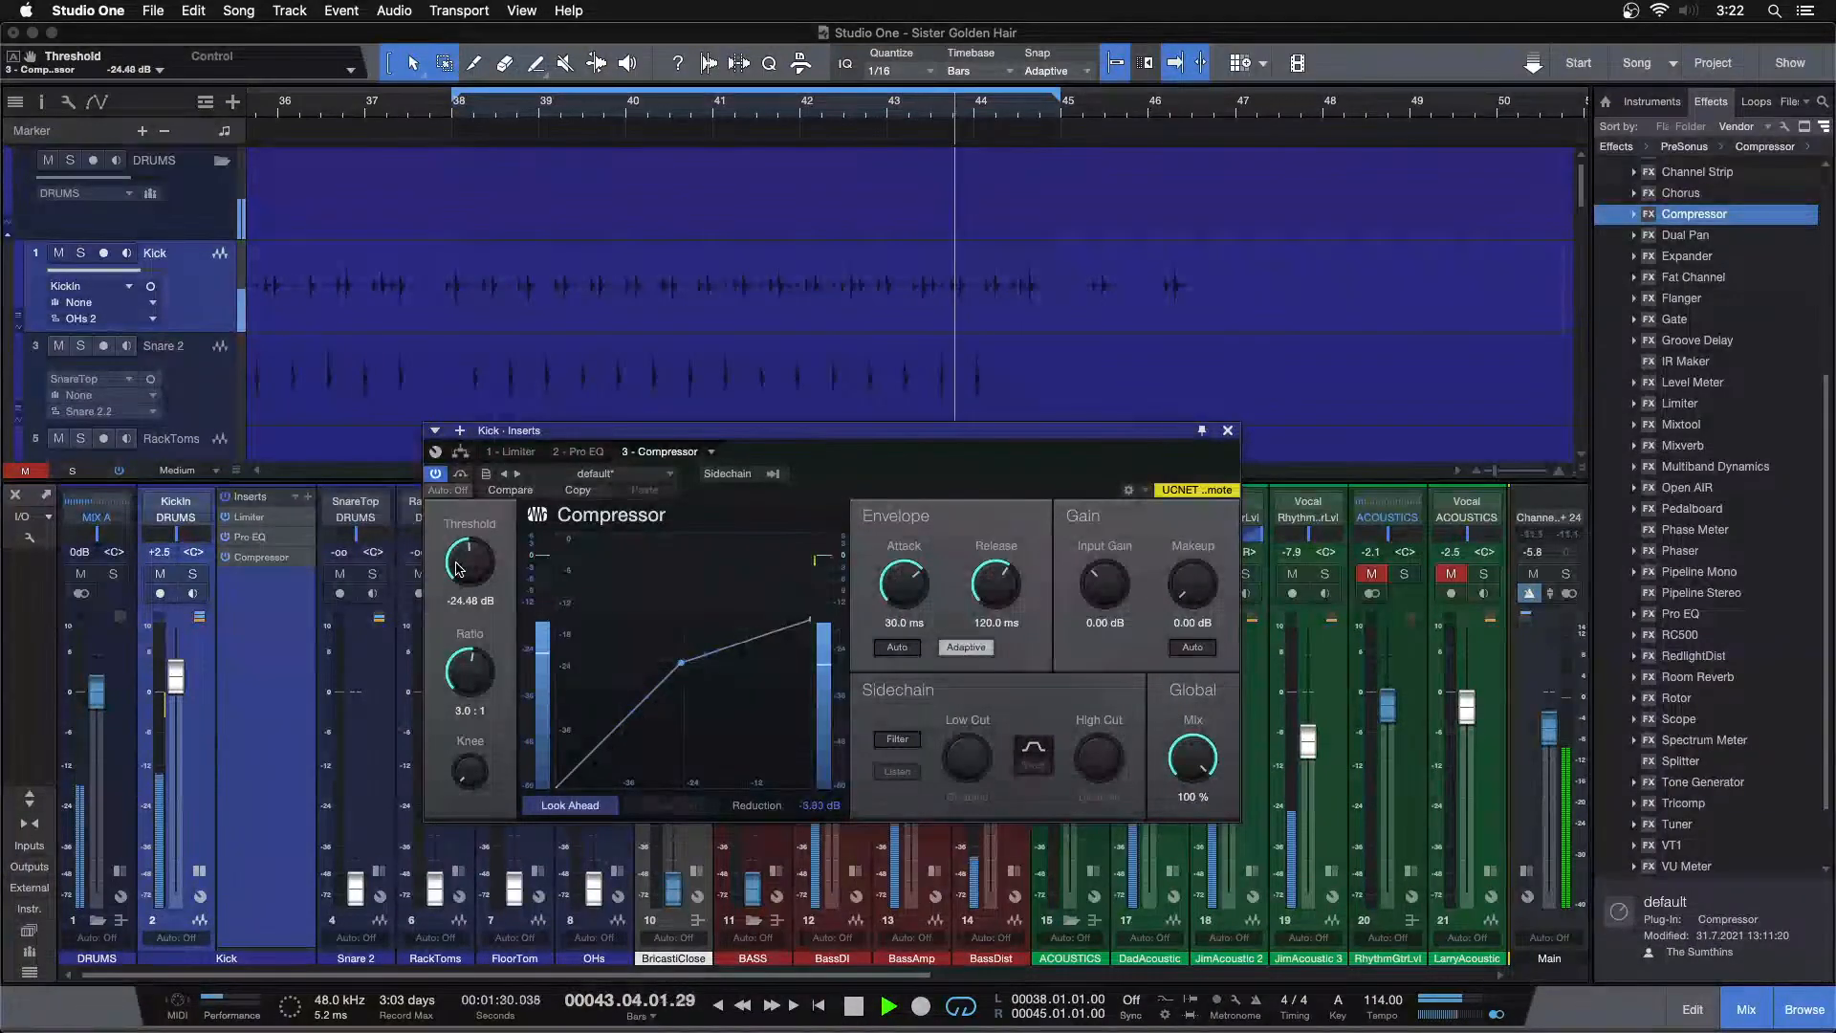
{"action": "scroll", "coordinate": [457, 568], "scroll_direction": "down", "scroll_amount": 1}
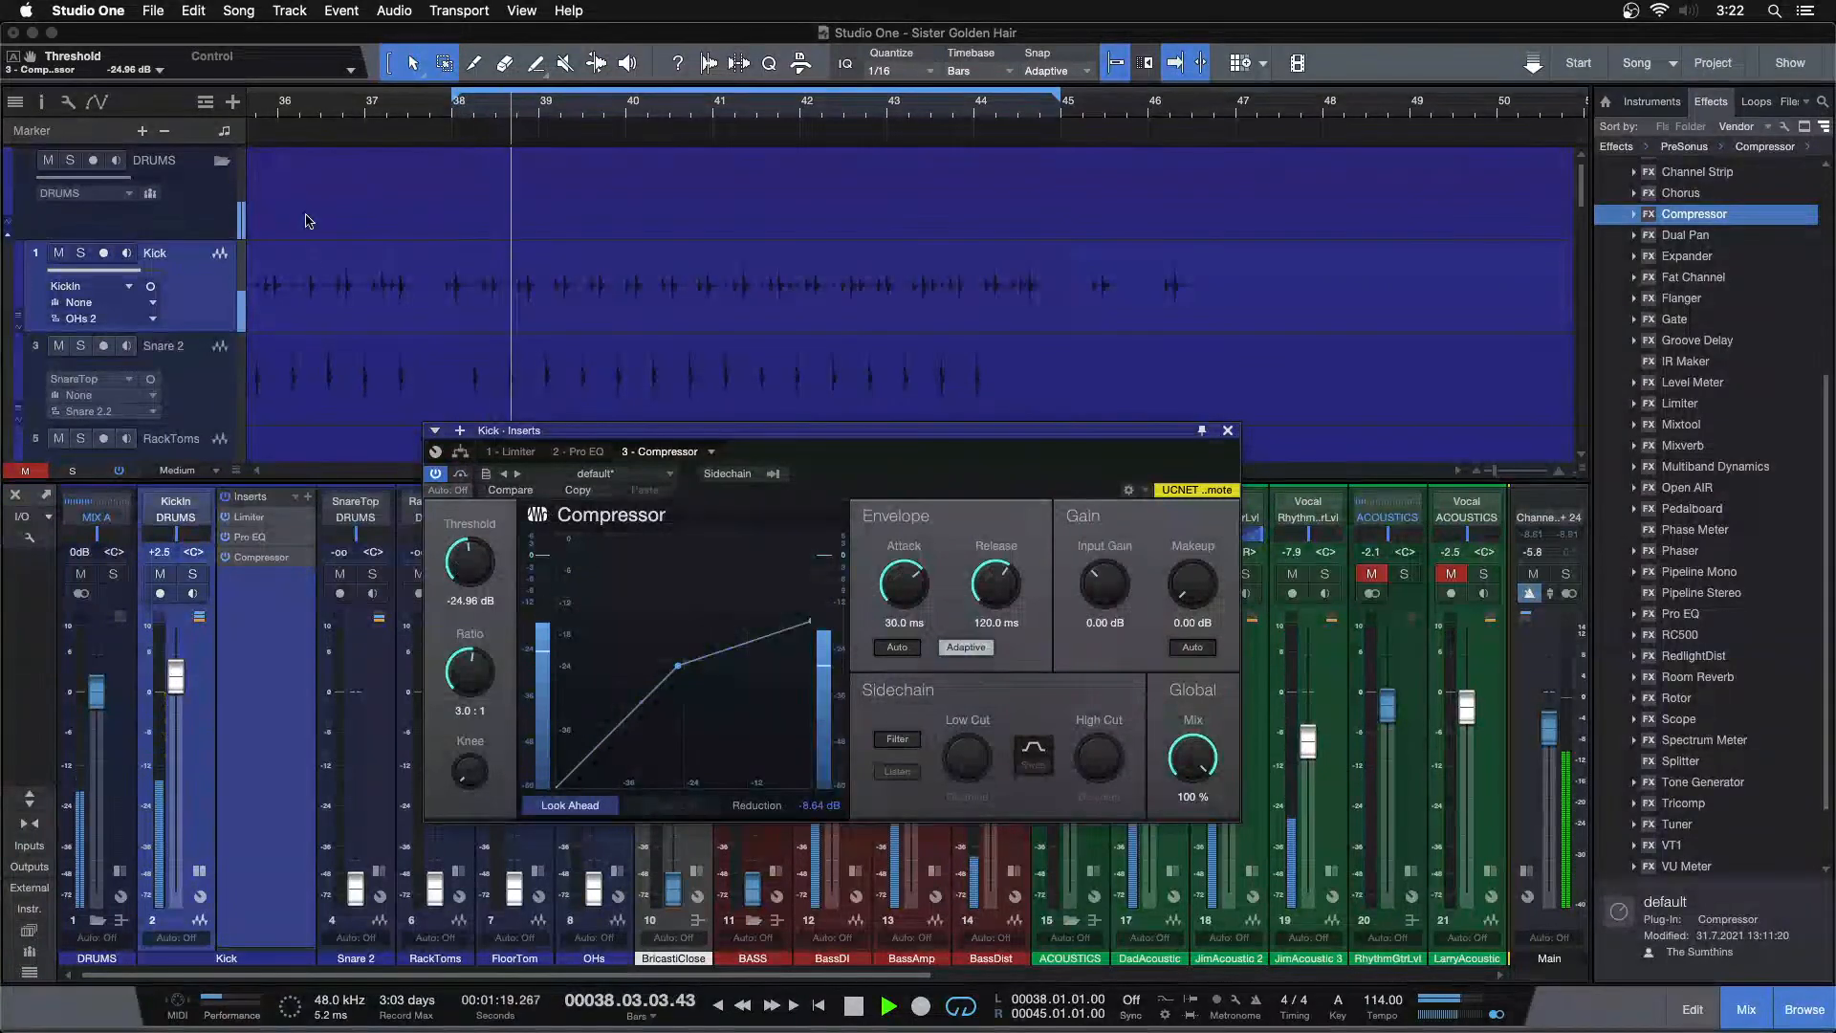
Reduce the Kick Compressor's Release to 70.6 ms
{"action": "left_click", "coordinate": [383, 111]}
{"action": "left_click", "coordinate": [826, 806]}
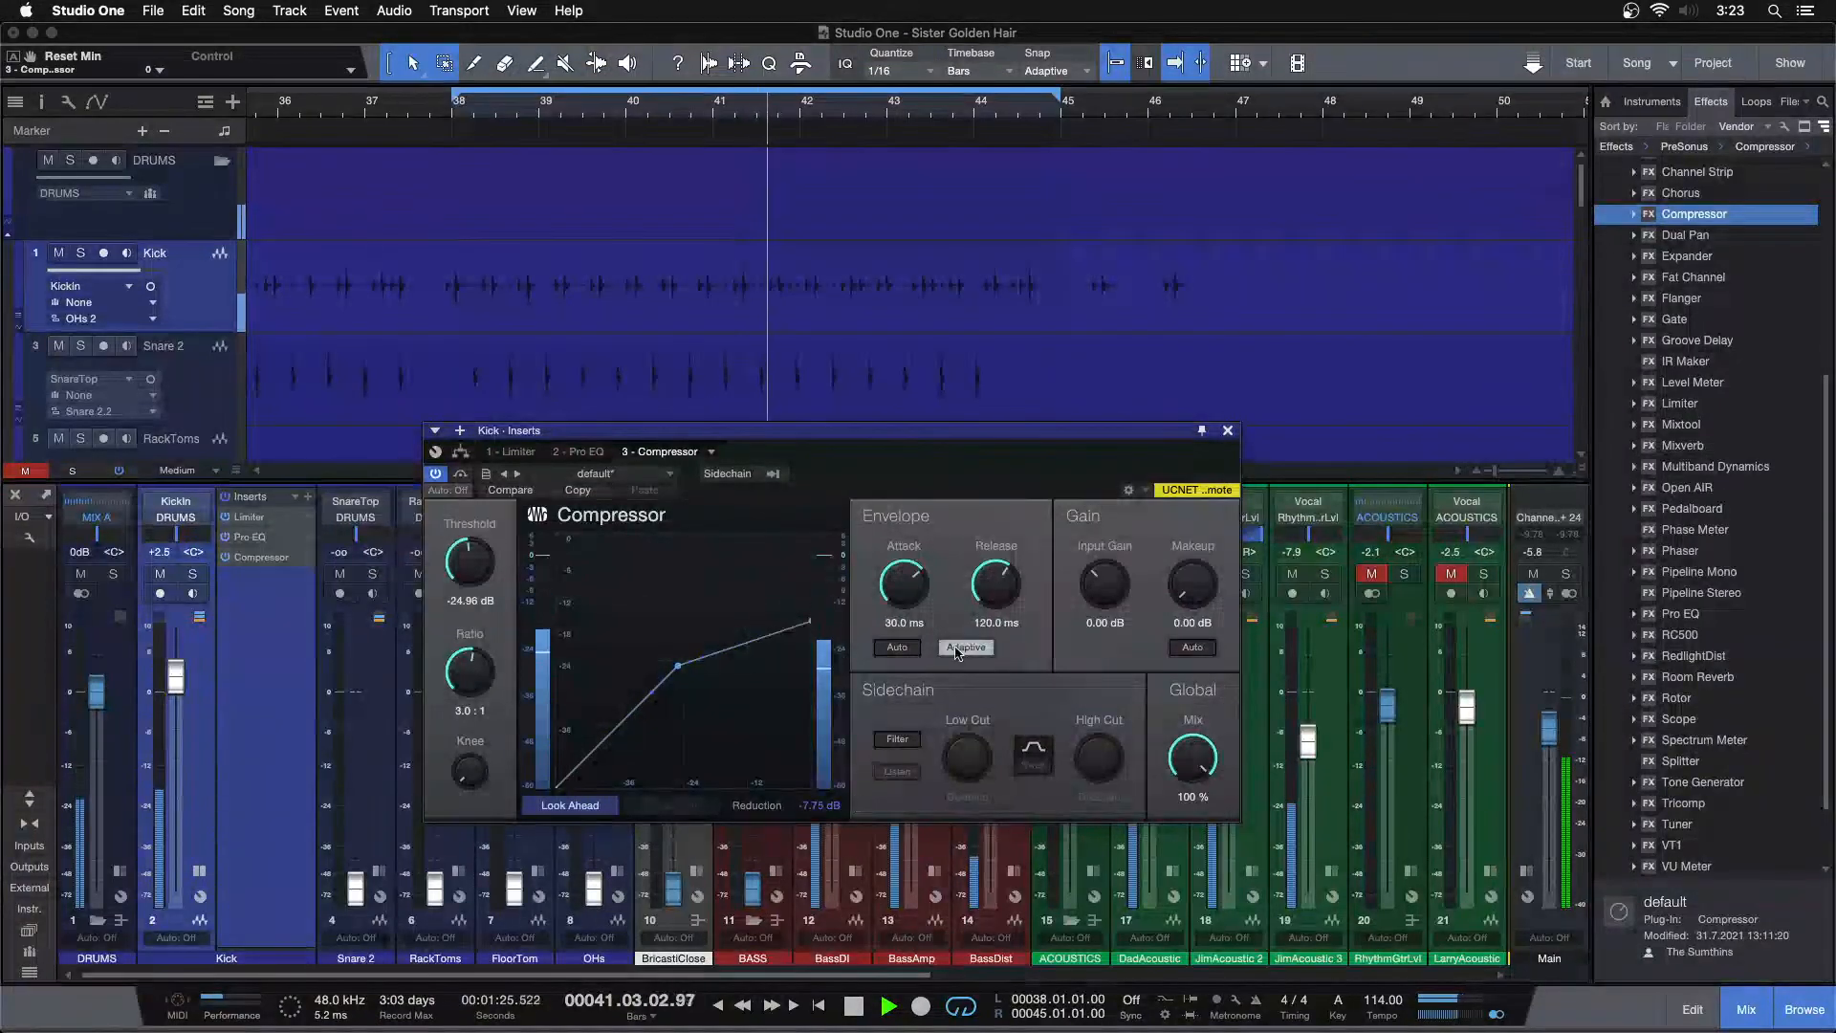
{"action": "scroll", "coordinate": [985, 594], "scroll_direction": "down", "scroll_amount": 3}
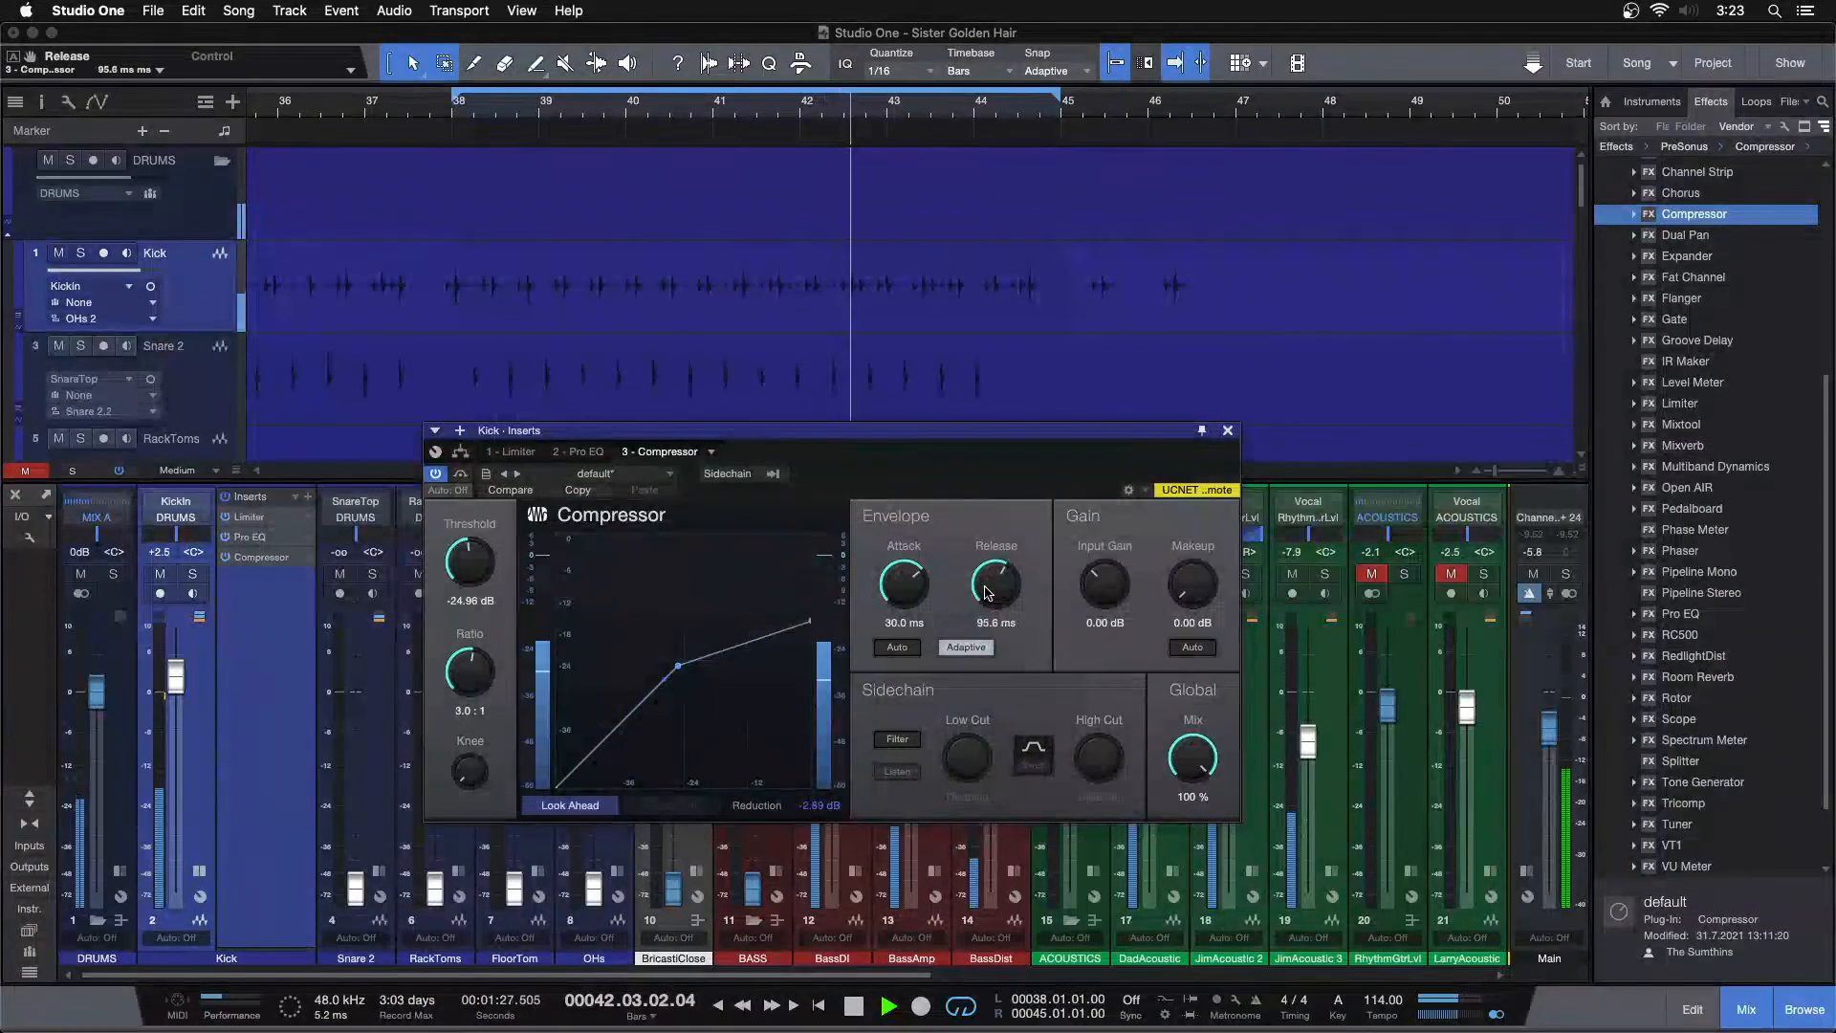
{"action": "scroll", "coordinate": [987, 593], "scroll_direction": "down", "scroll_amount": 1}
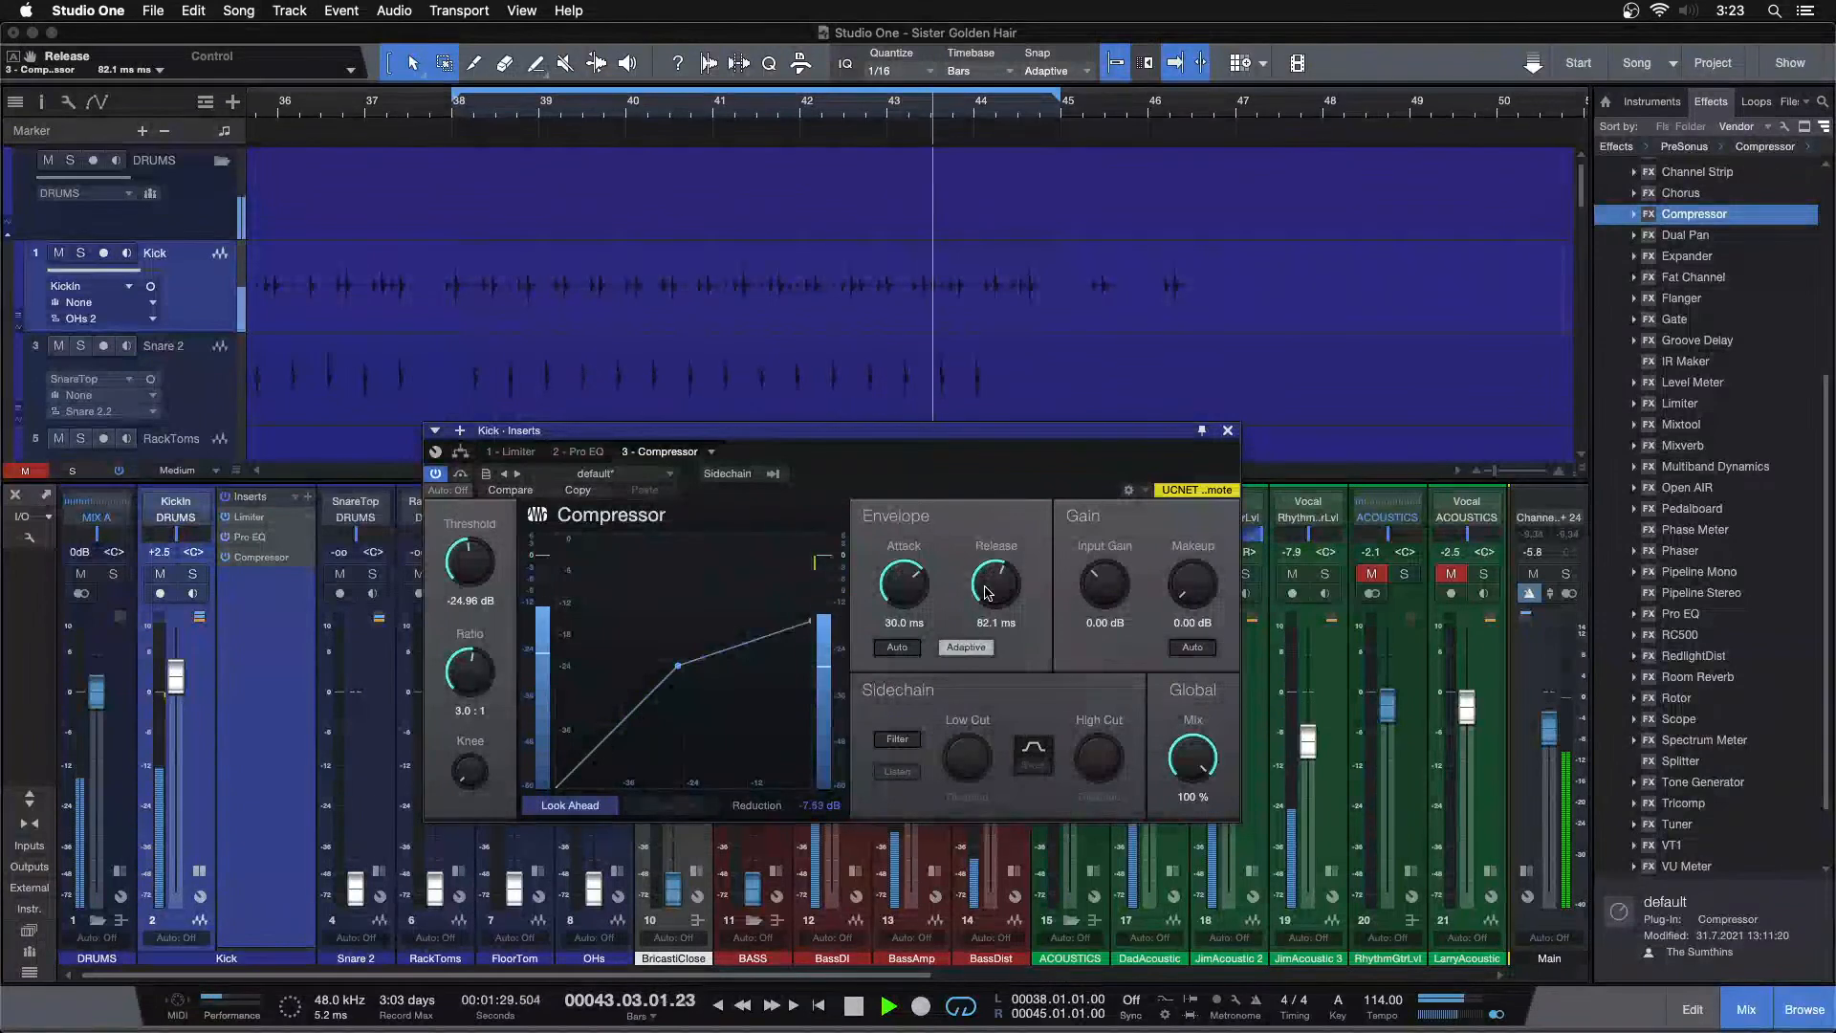
{"action": "scroll", "coordinate": [986, 593], "scroll_direction": "down", "scroll_amount": 1}
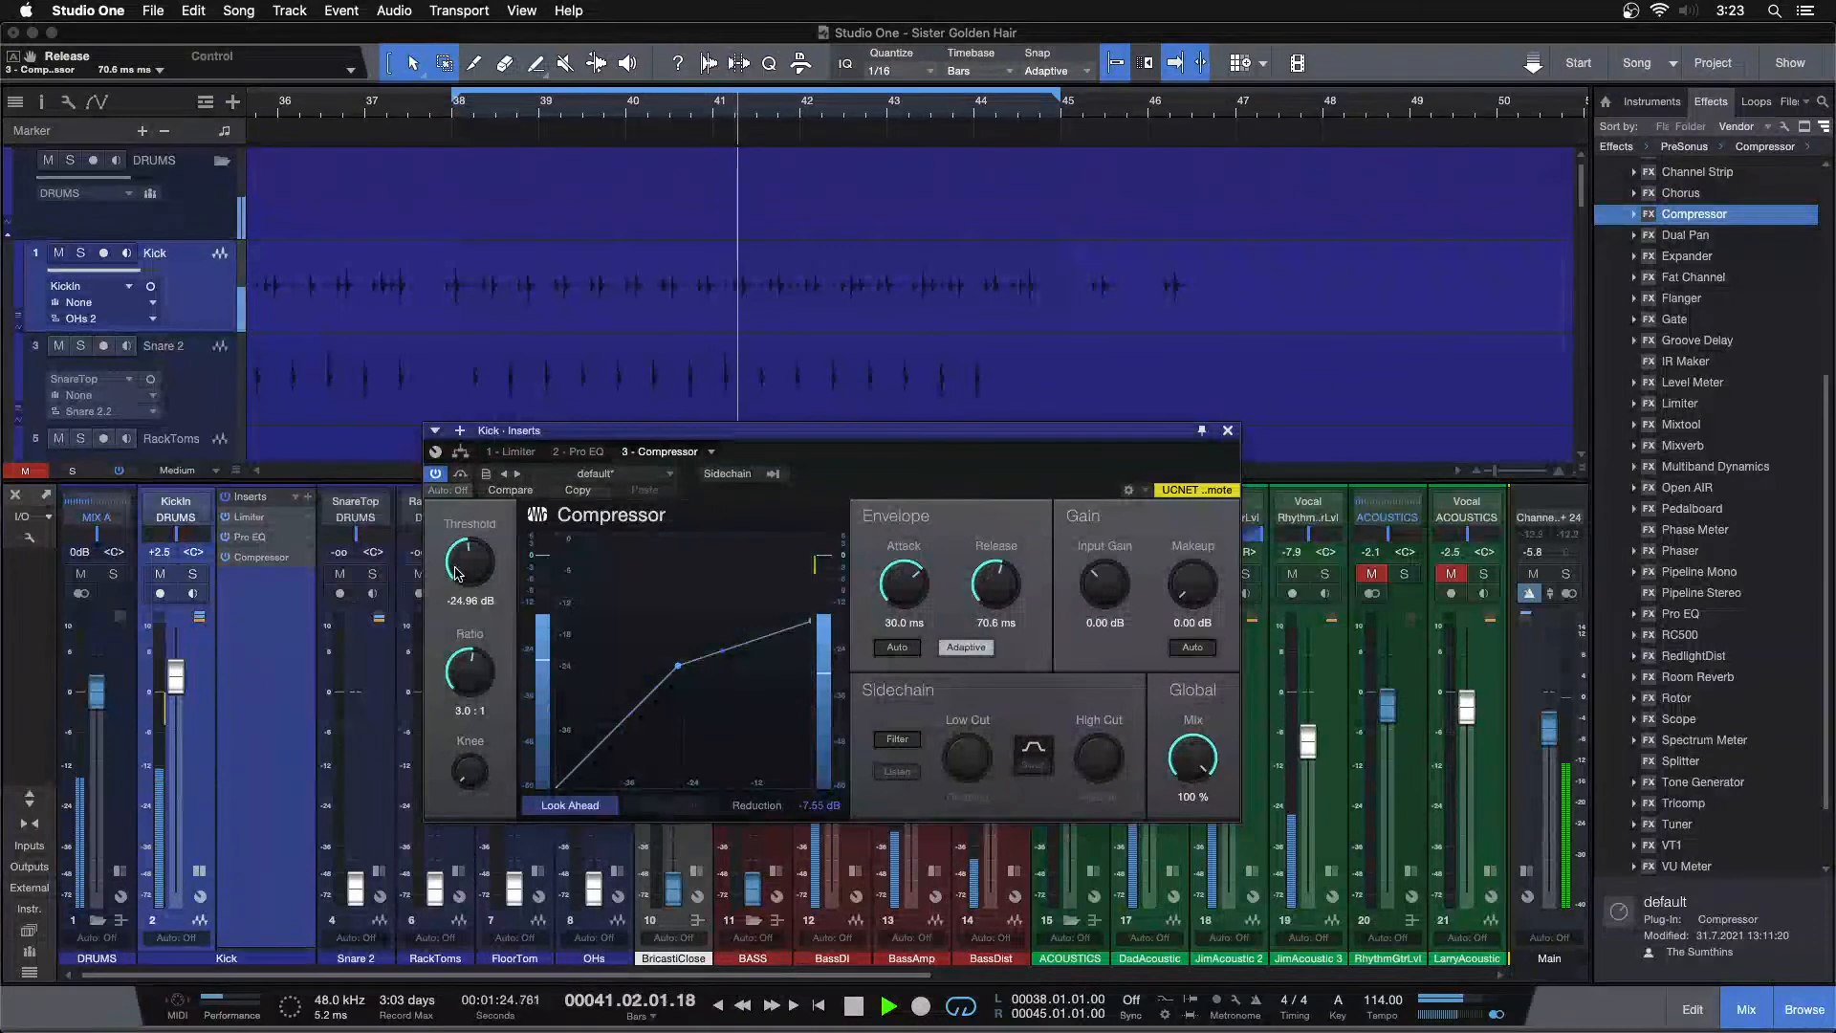
Fine-tune the Compressor Threshold to -25.44 dB and restart playback from the loop start
{"action": "left_click", "coordinate": [421, 108]}
{"action": "left_click", "coordinate": [423, 108]}
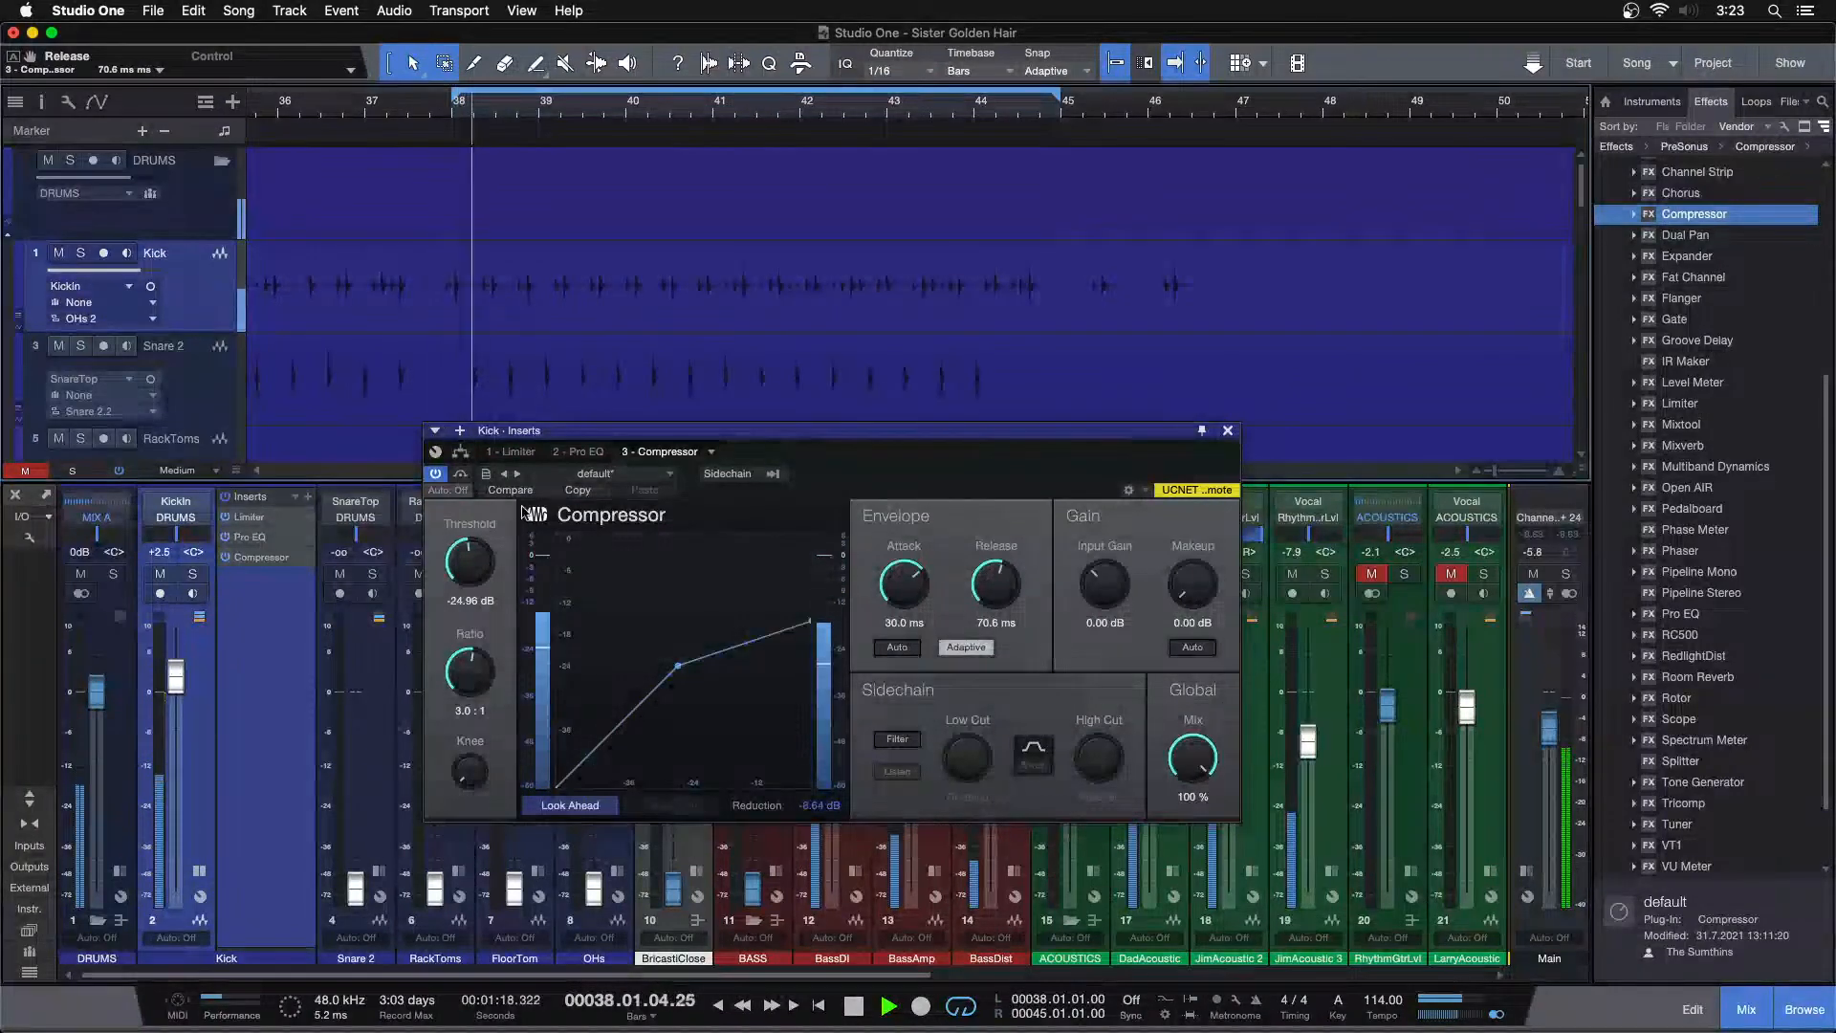
{"action": "left_click_drag", "start_coordinate": [463, 566], "coordinate": [463, 568]}
{"action": "left_click", "coordinate": [443, 189]}
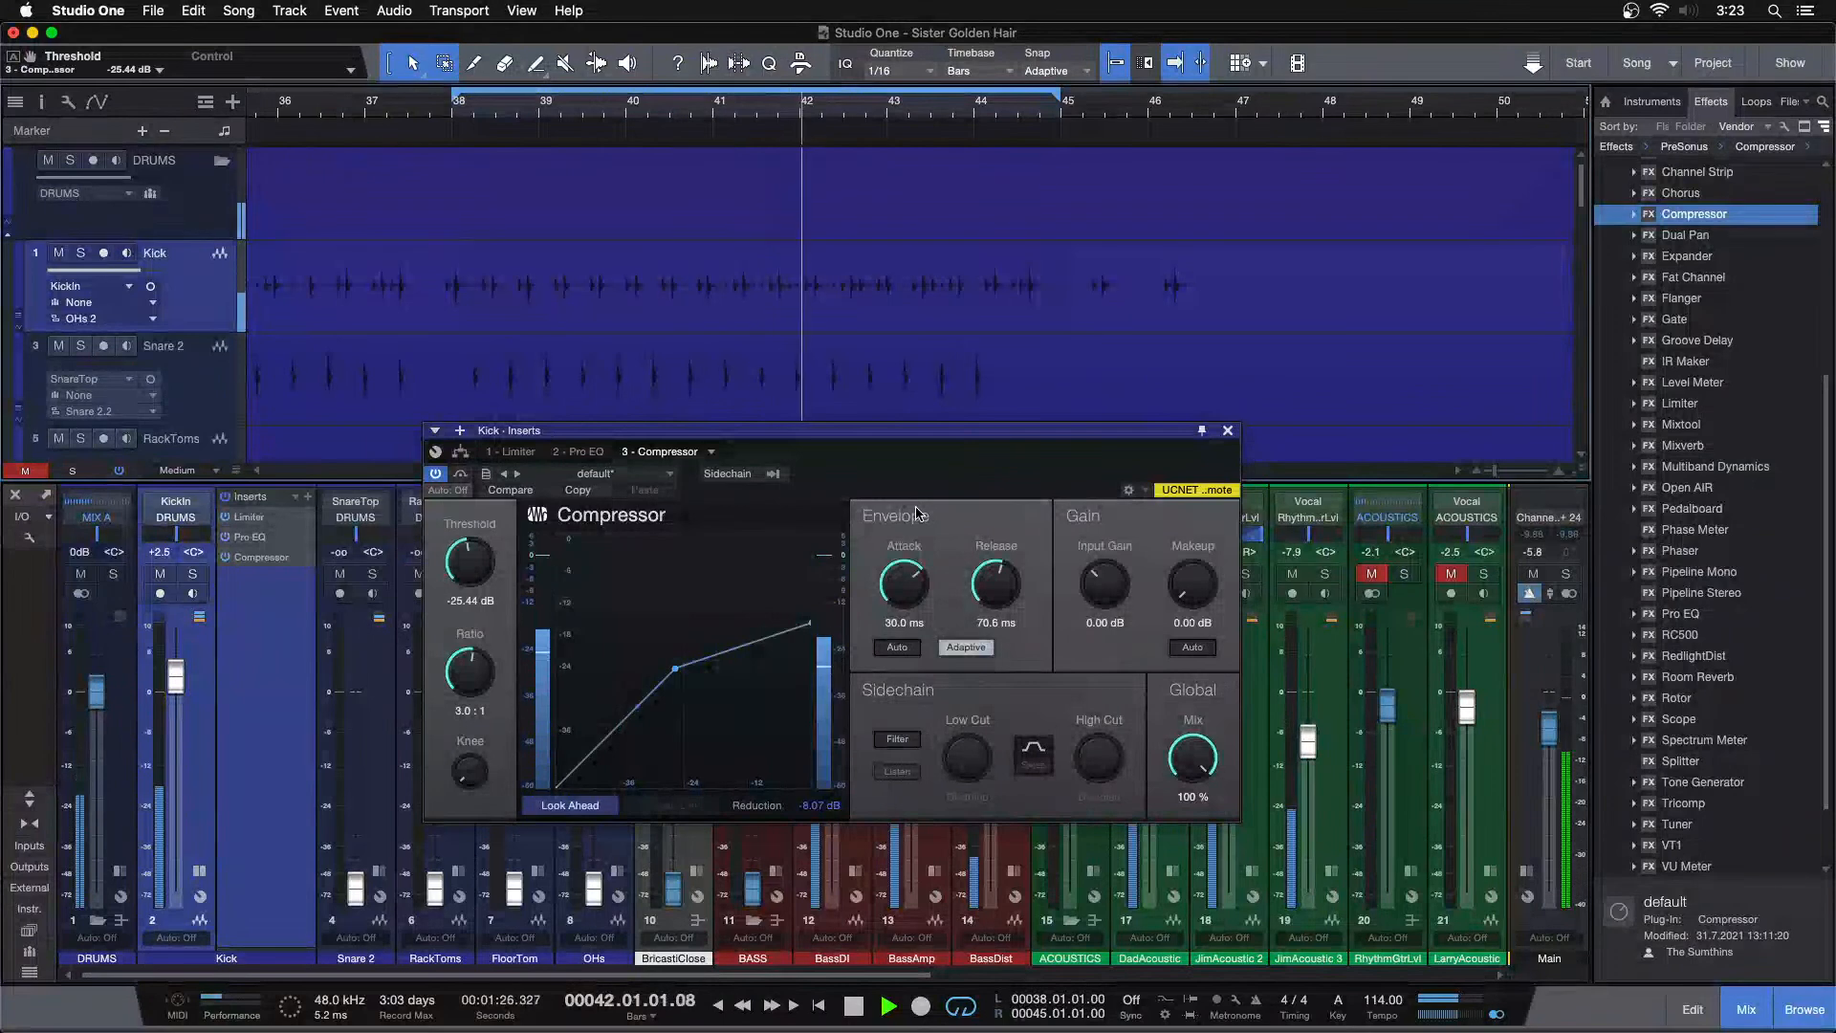
{"action": "key", "text": "space"}
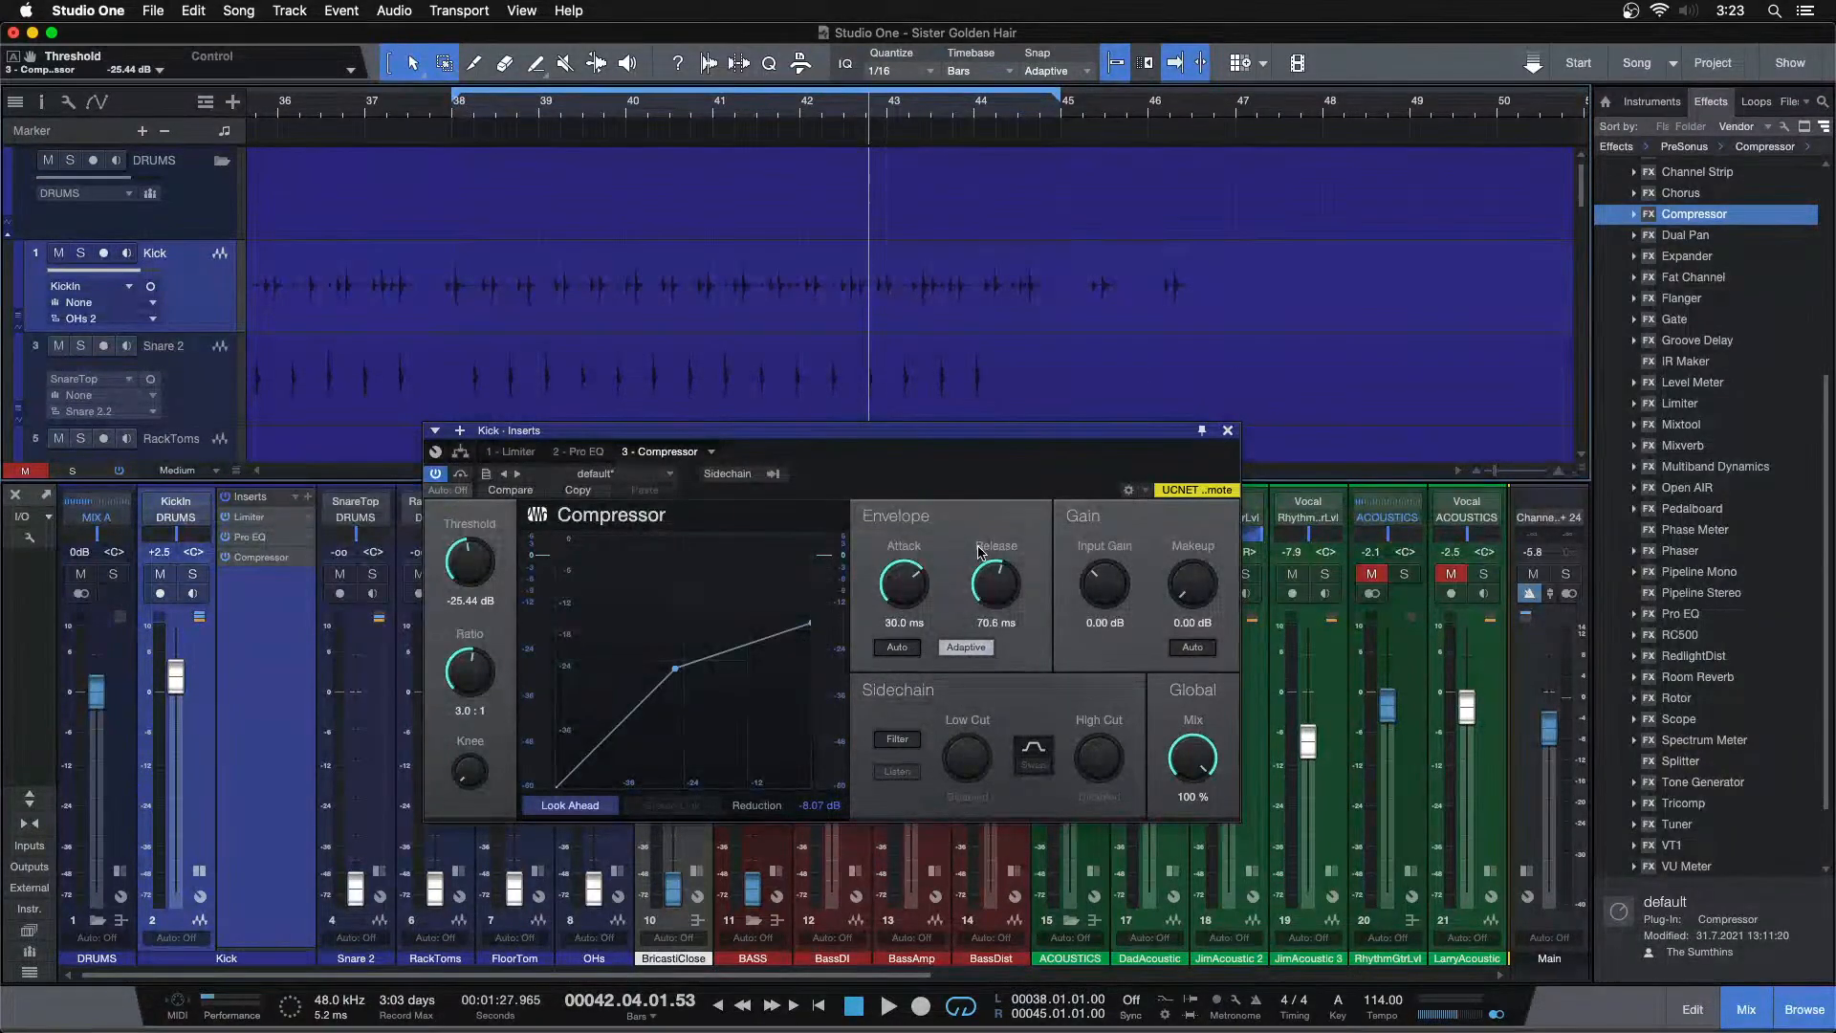
{"action": "key", "text": "KP_1"}
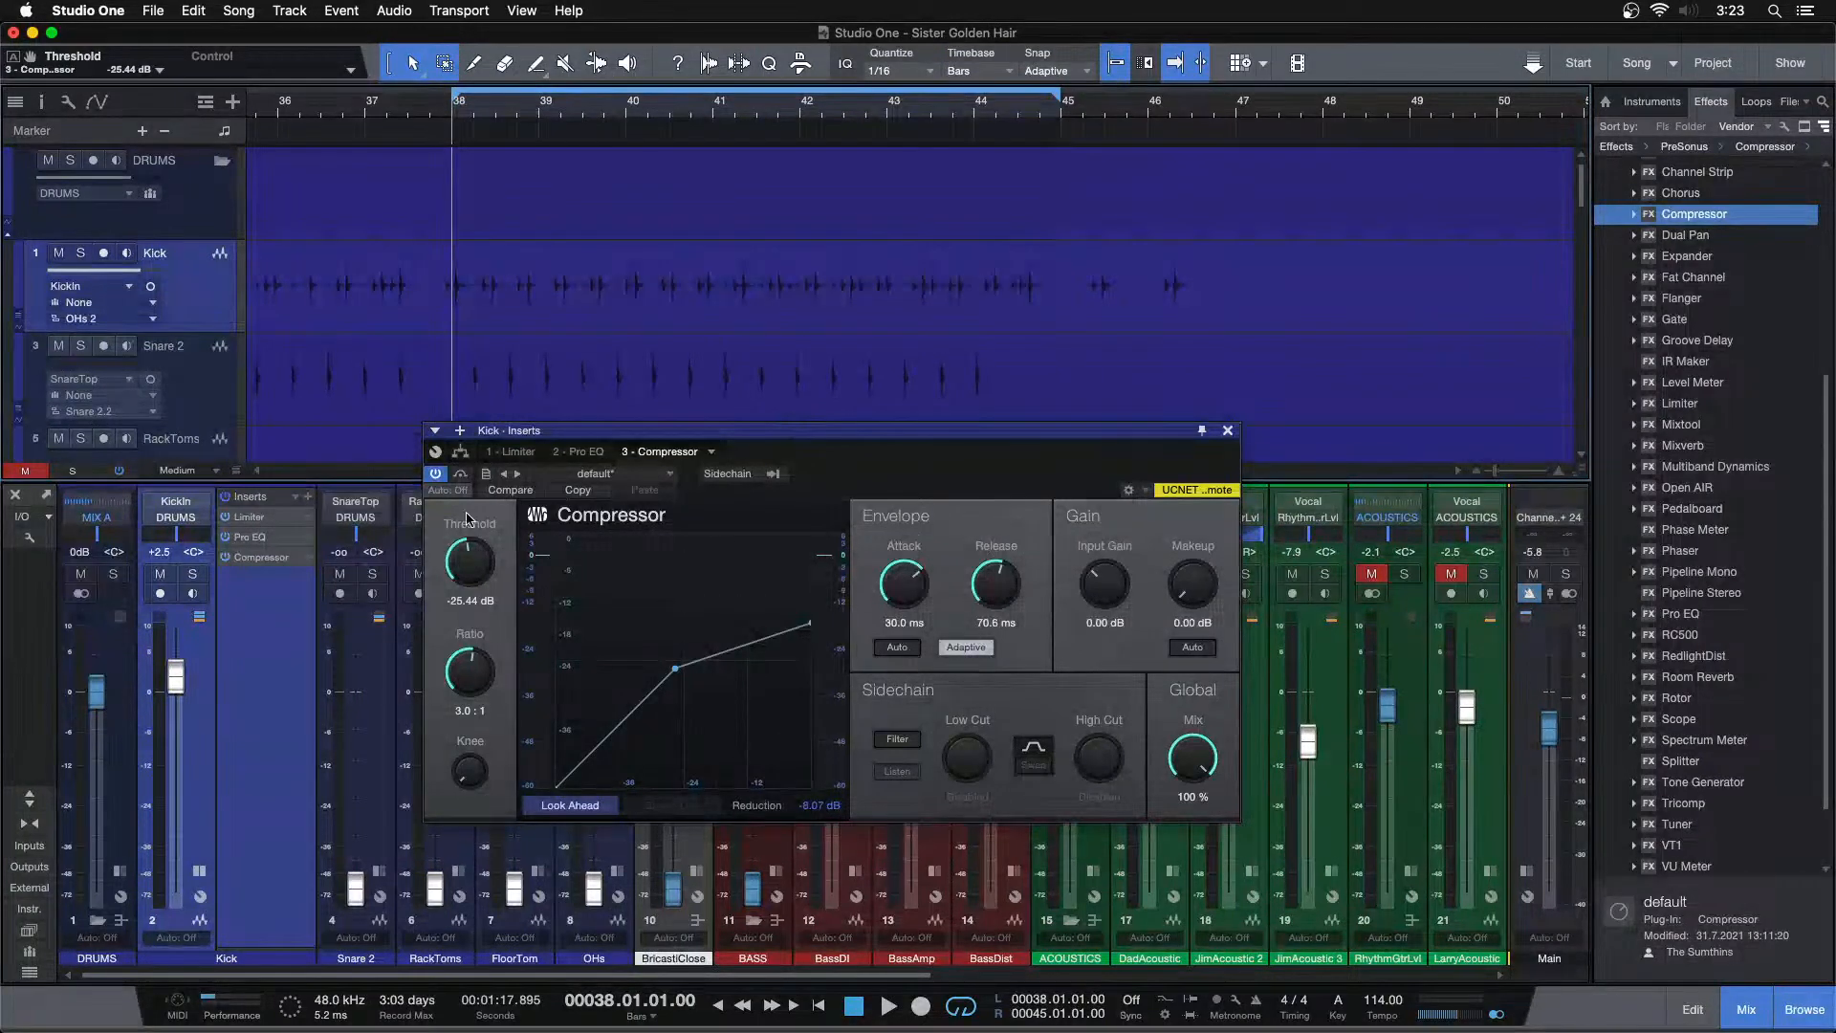
{"action": "key", "text": "space"}
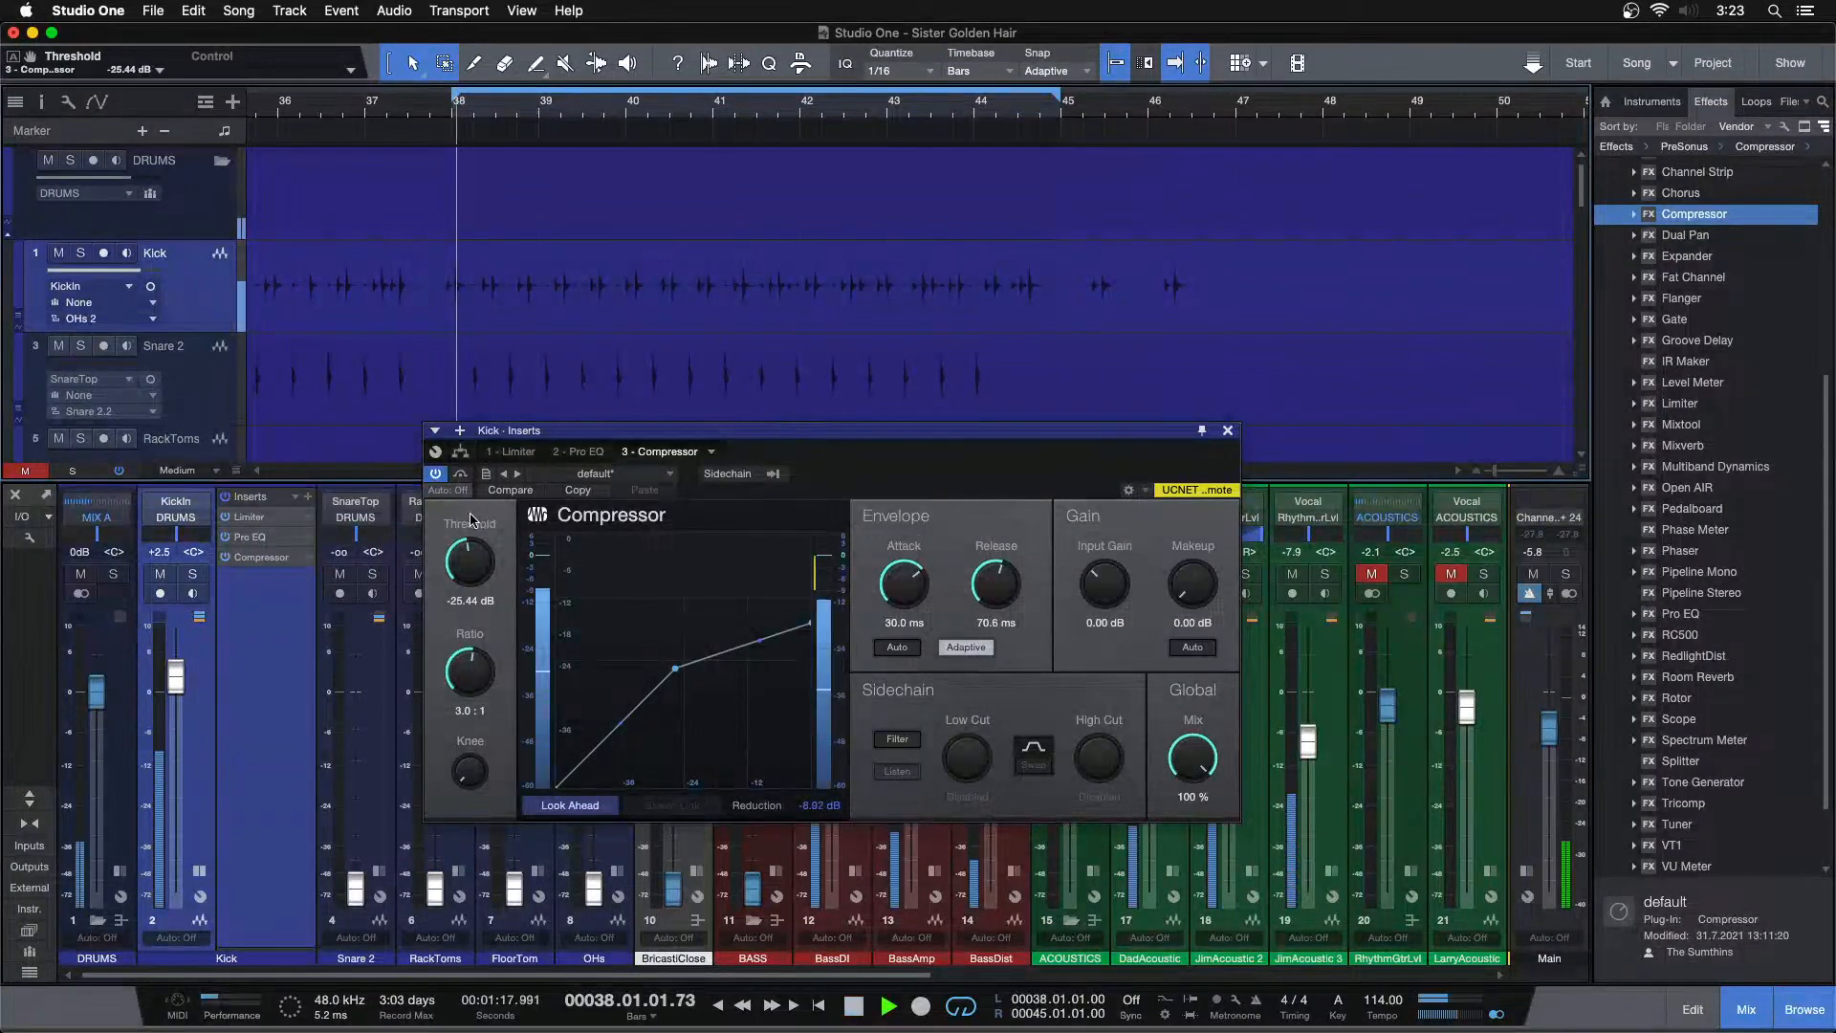
Switch to the Kick's Pro EQ and boost the HF band at 8.97 kHz to 24 dB
{"action": "left_click", "coordinate": [503, 474]}
{"action": "left_click_drag", "start_coordinate": [987, 451], "coordinate": [962, 383]}
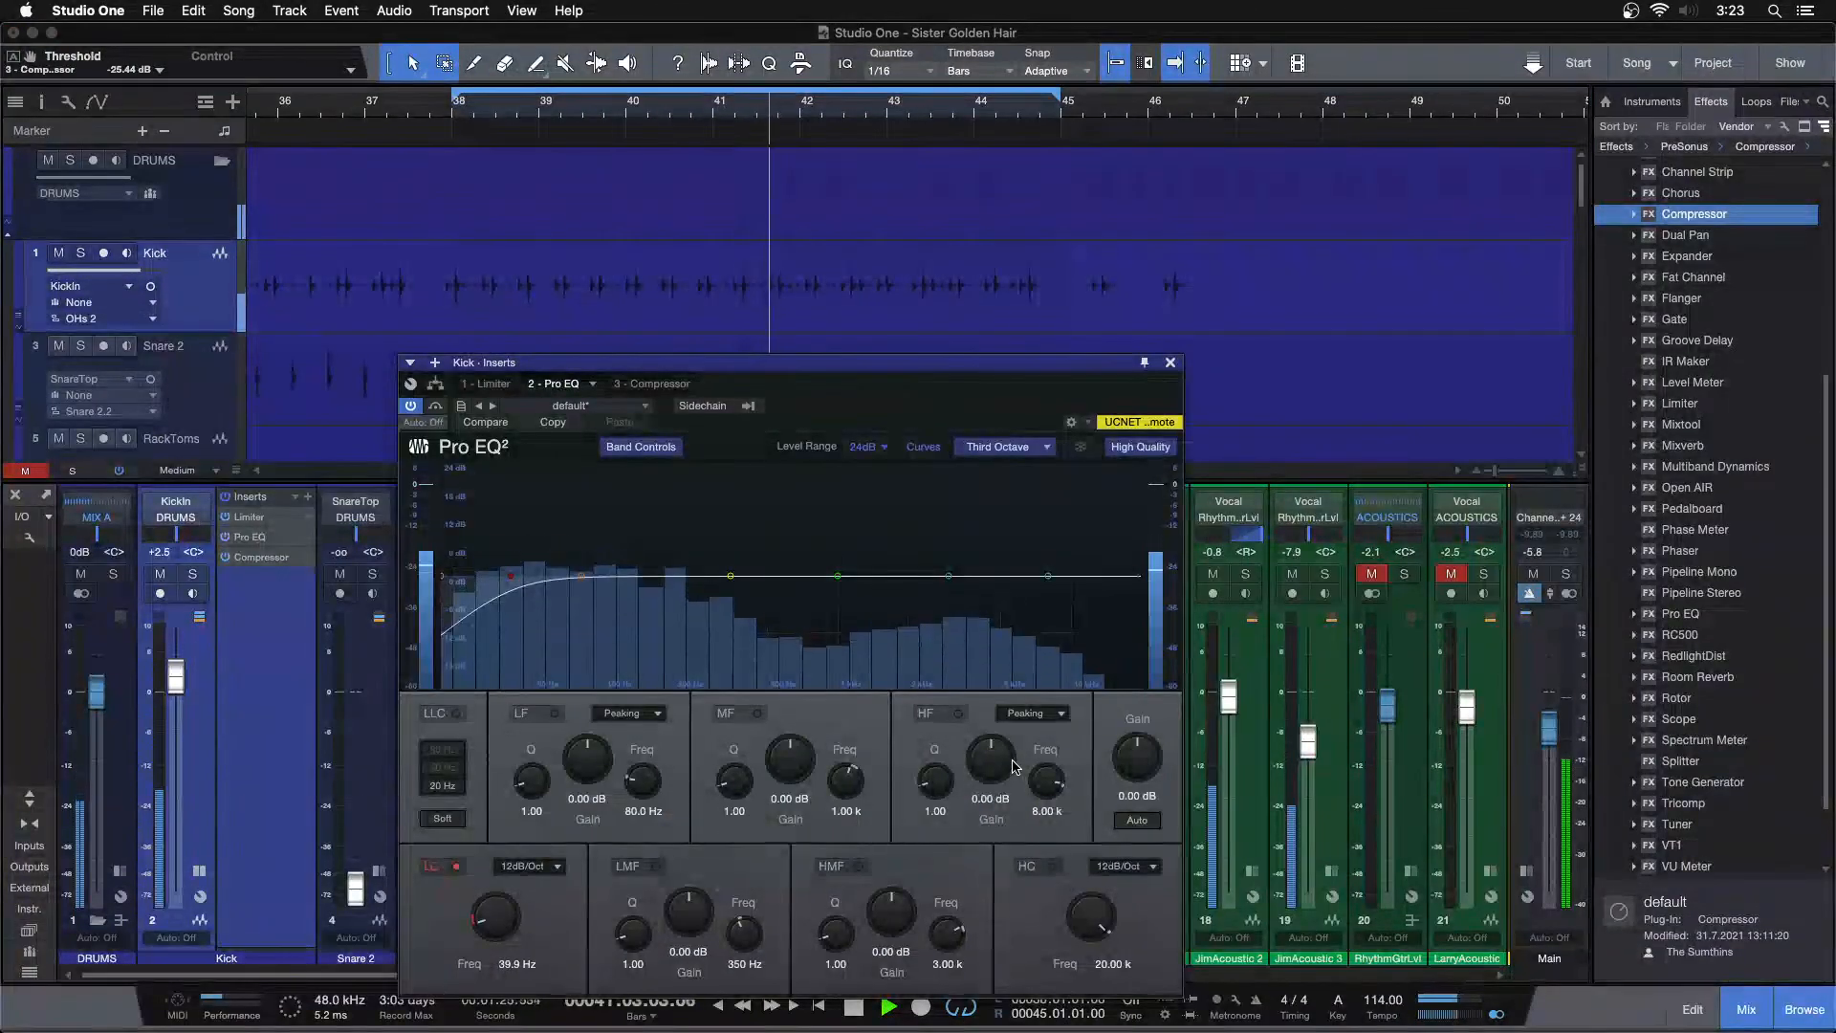
{"action": "left_click_drag", "start_coordinate": [1050, 573], "coordinate": [1062, 511]}
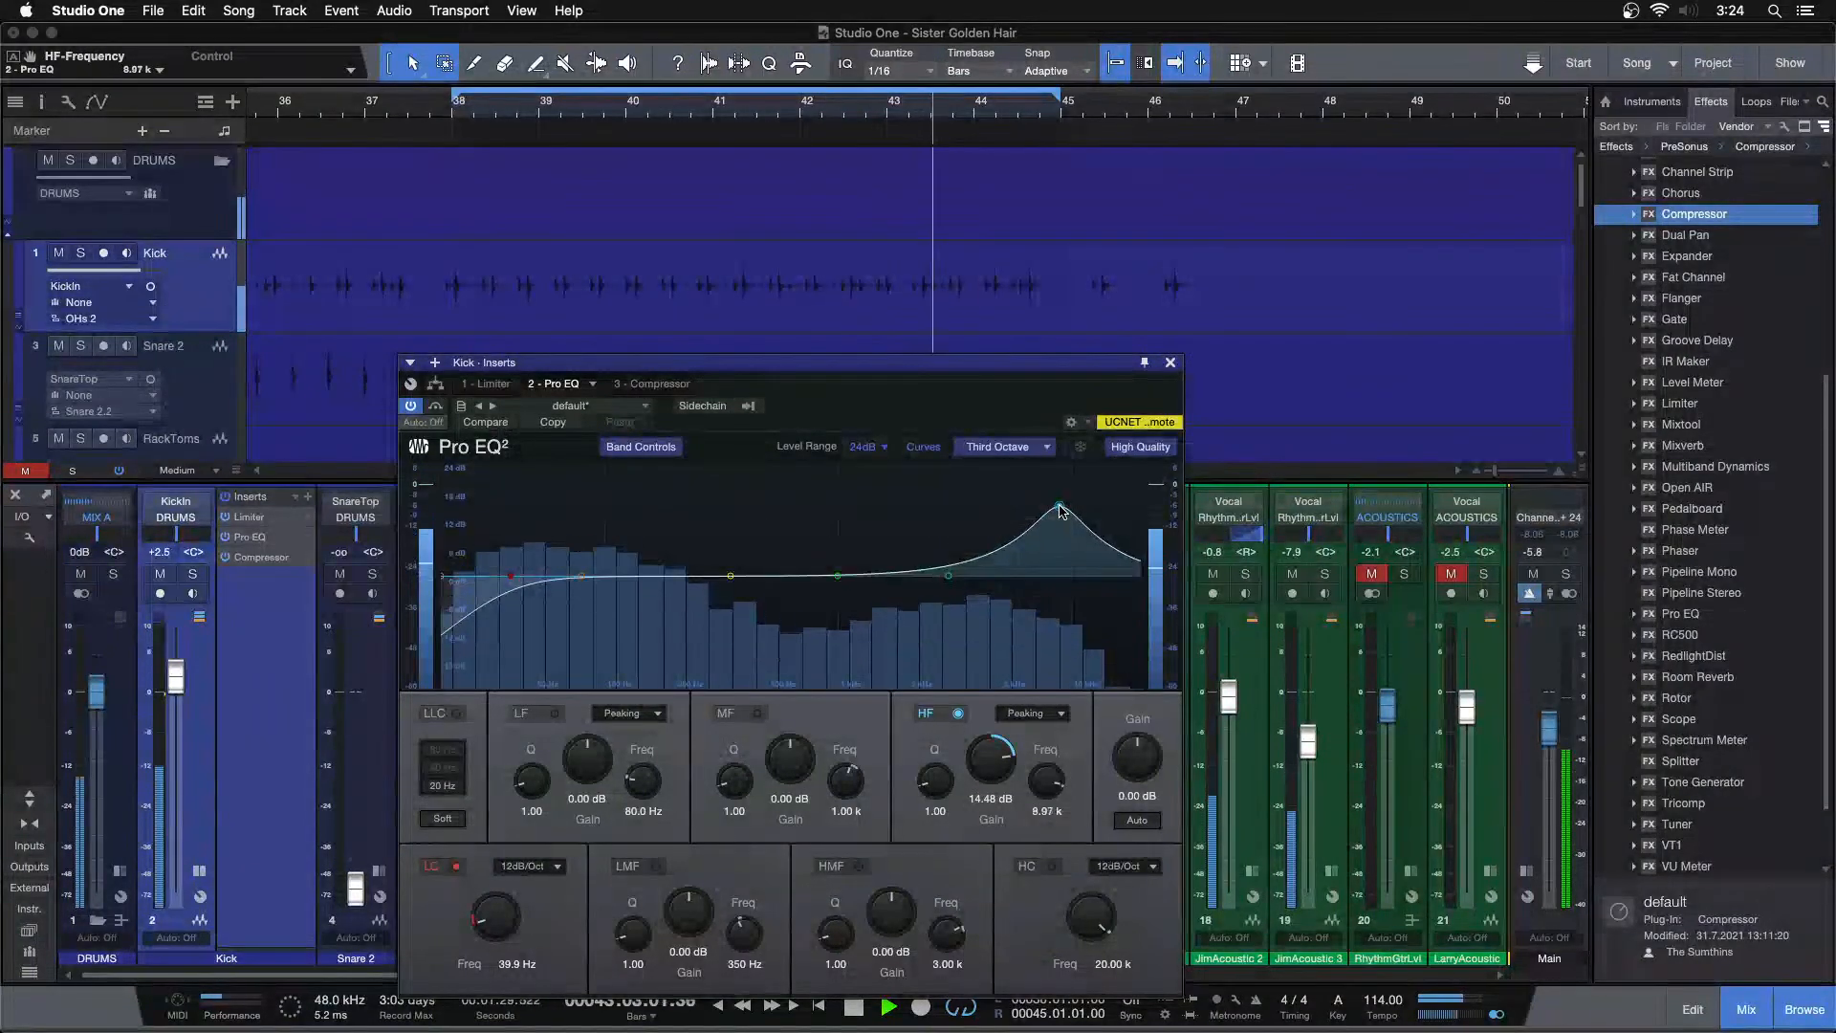
{"action": "left_click_drag", "start_coordinate": [992, 741], "coordinate": [992, 765]}
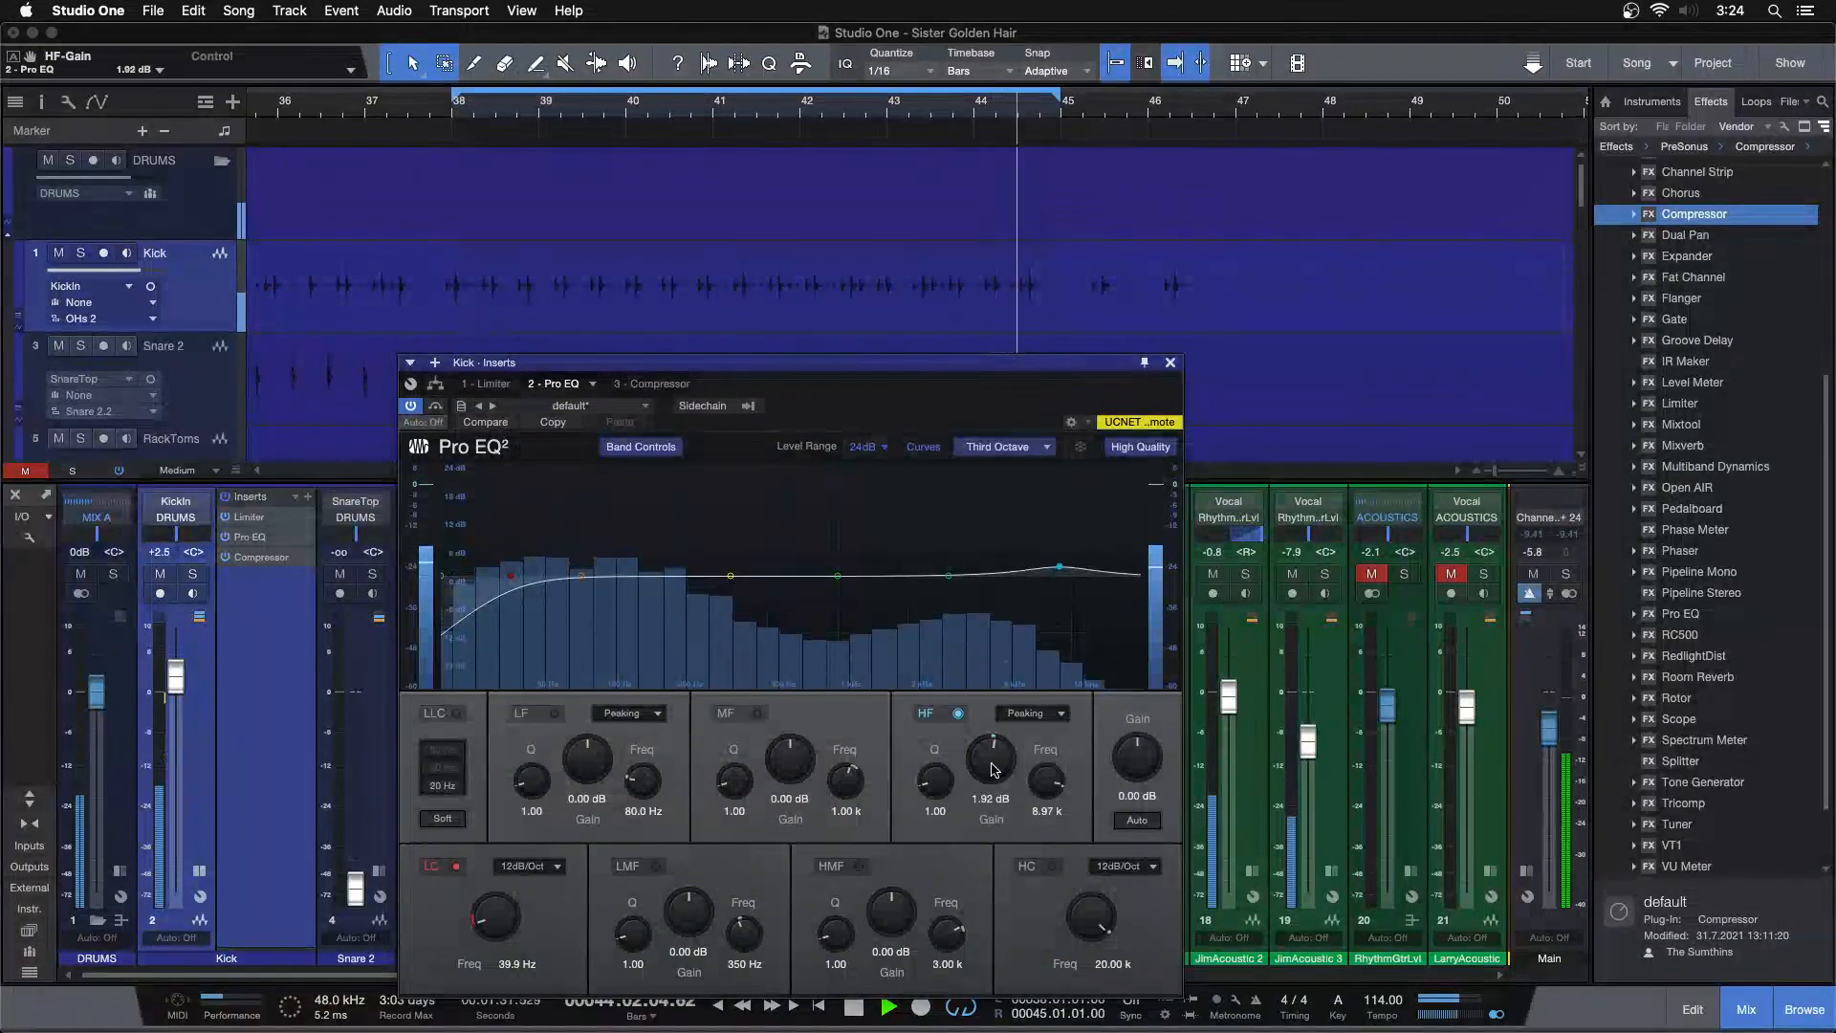
{"action": "scroll", "coordinate": [992, 770], "scroll_direction": "up", "scroll_amount": 8}
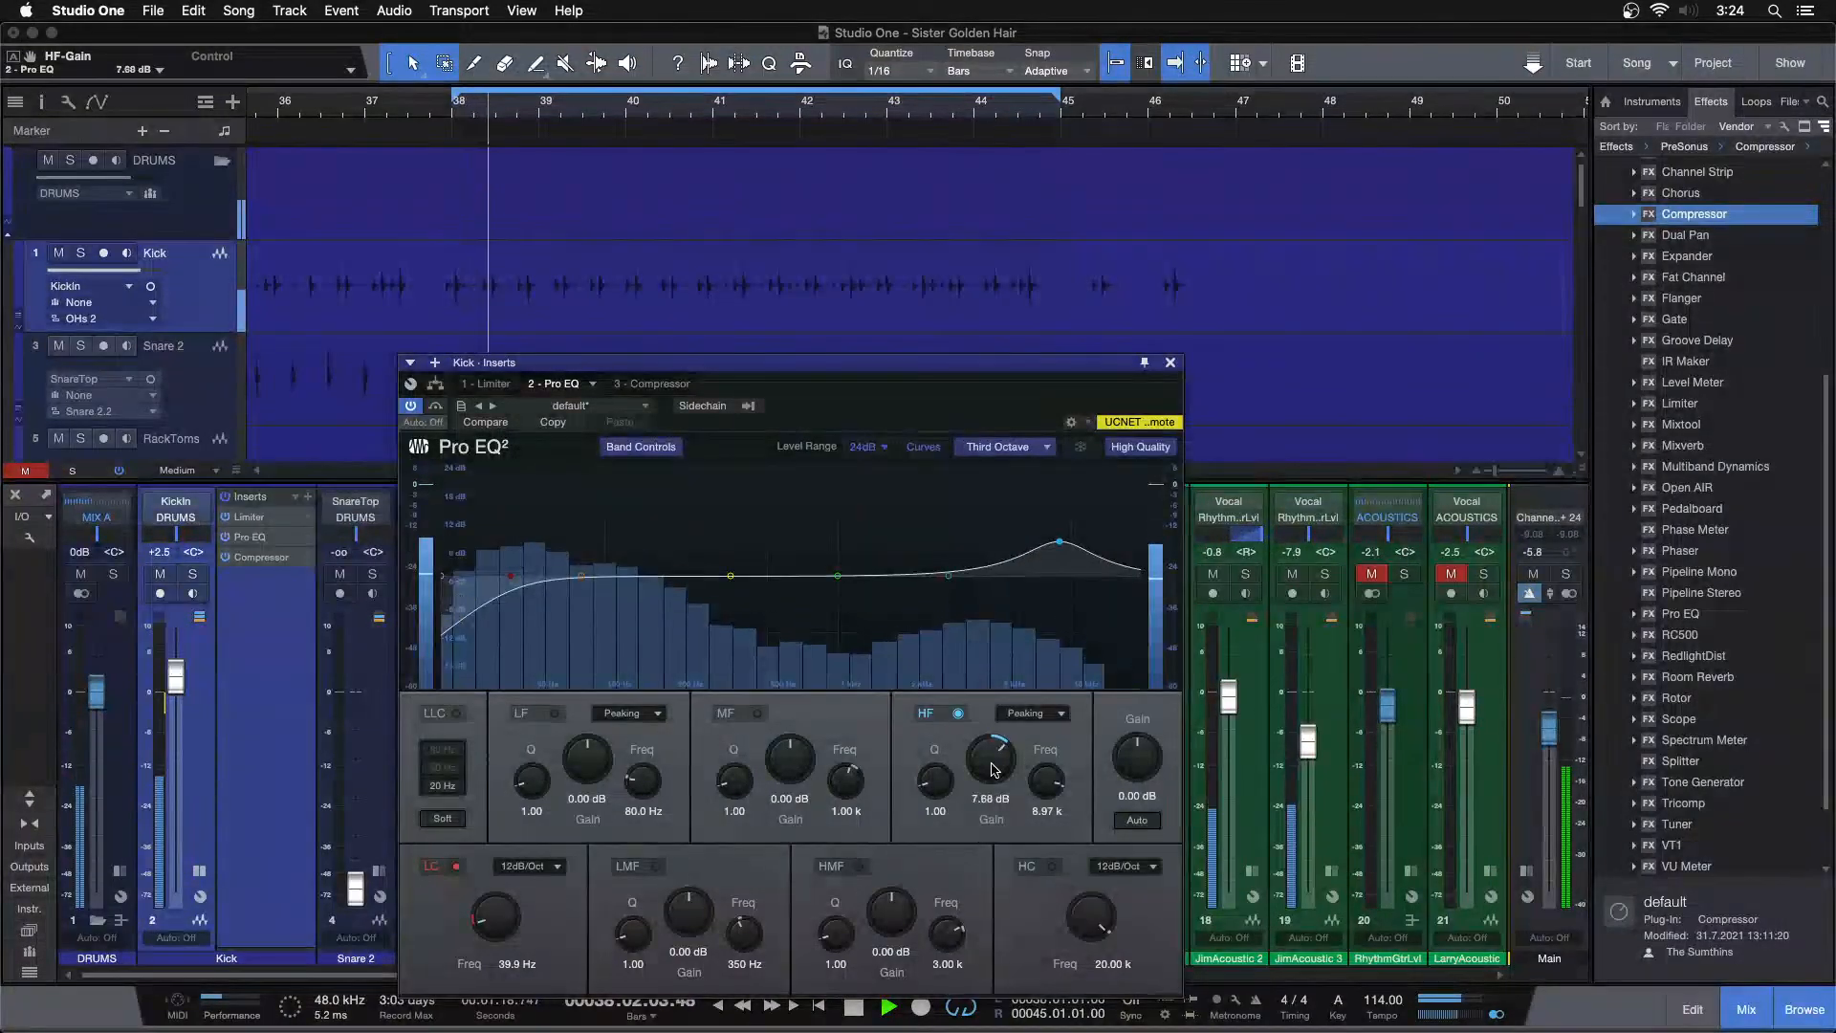
{"action": "scroll", "coordinate": [994, 770], "scroll_direction": "up", "scroll_amount": 8}
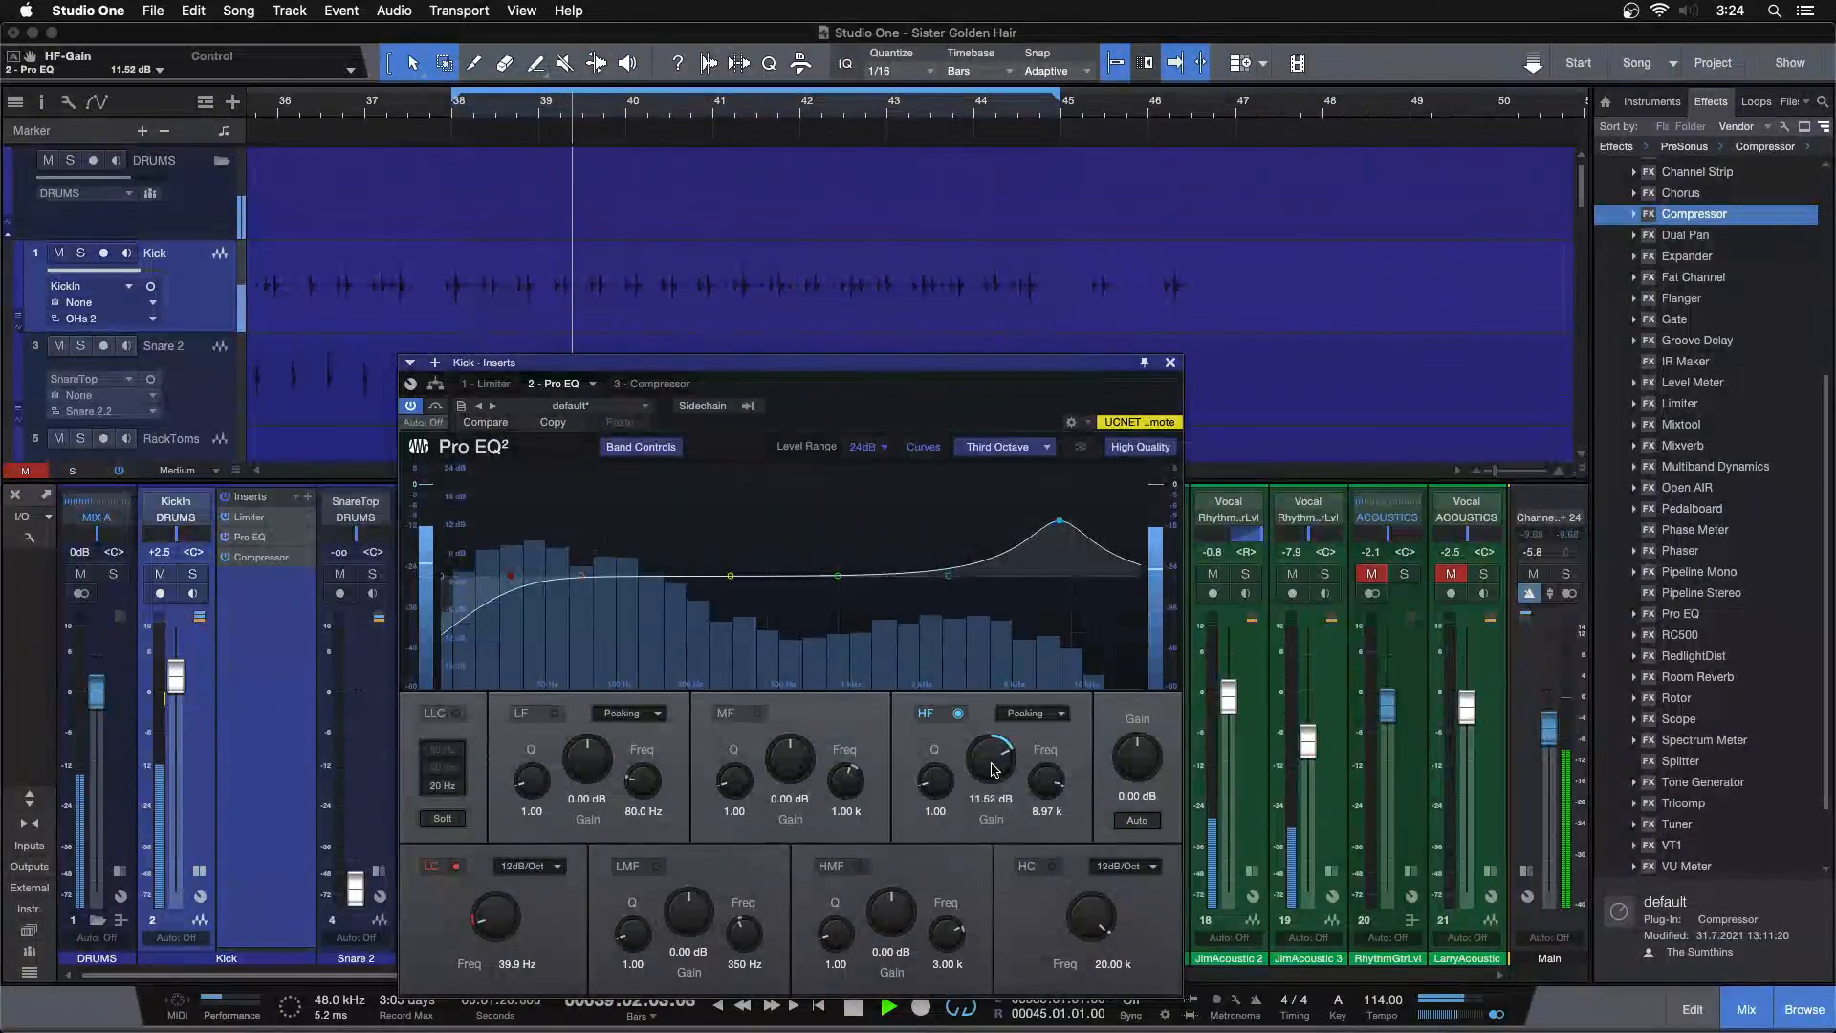
{"action": "scroll", "coordinate": [994, 770], "scroll_direction": "up", "scroll_amount": 8}
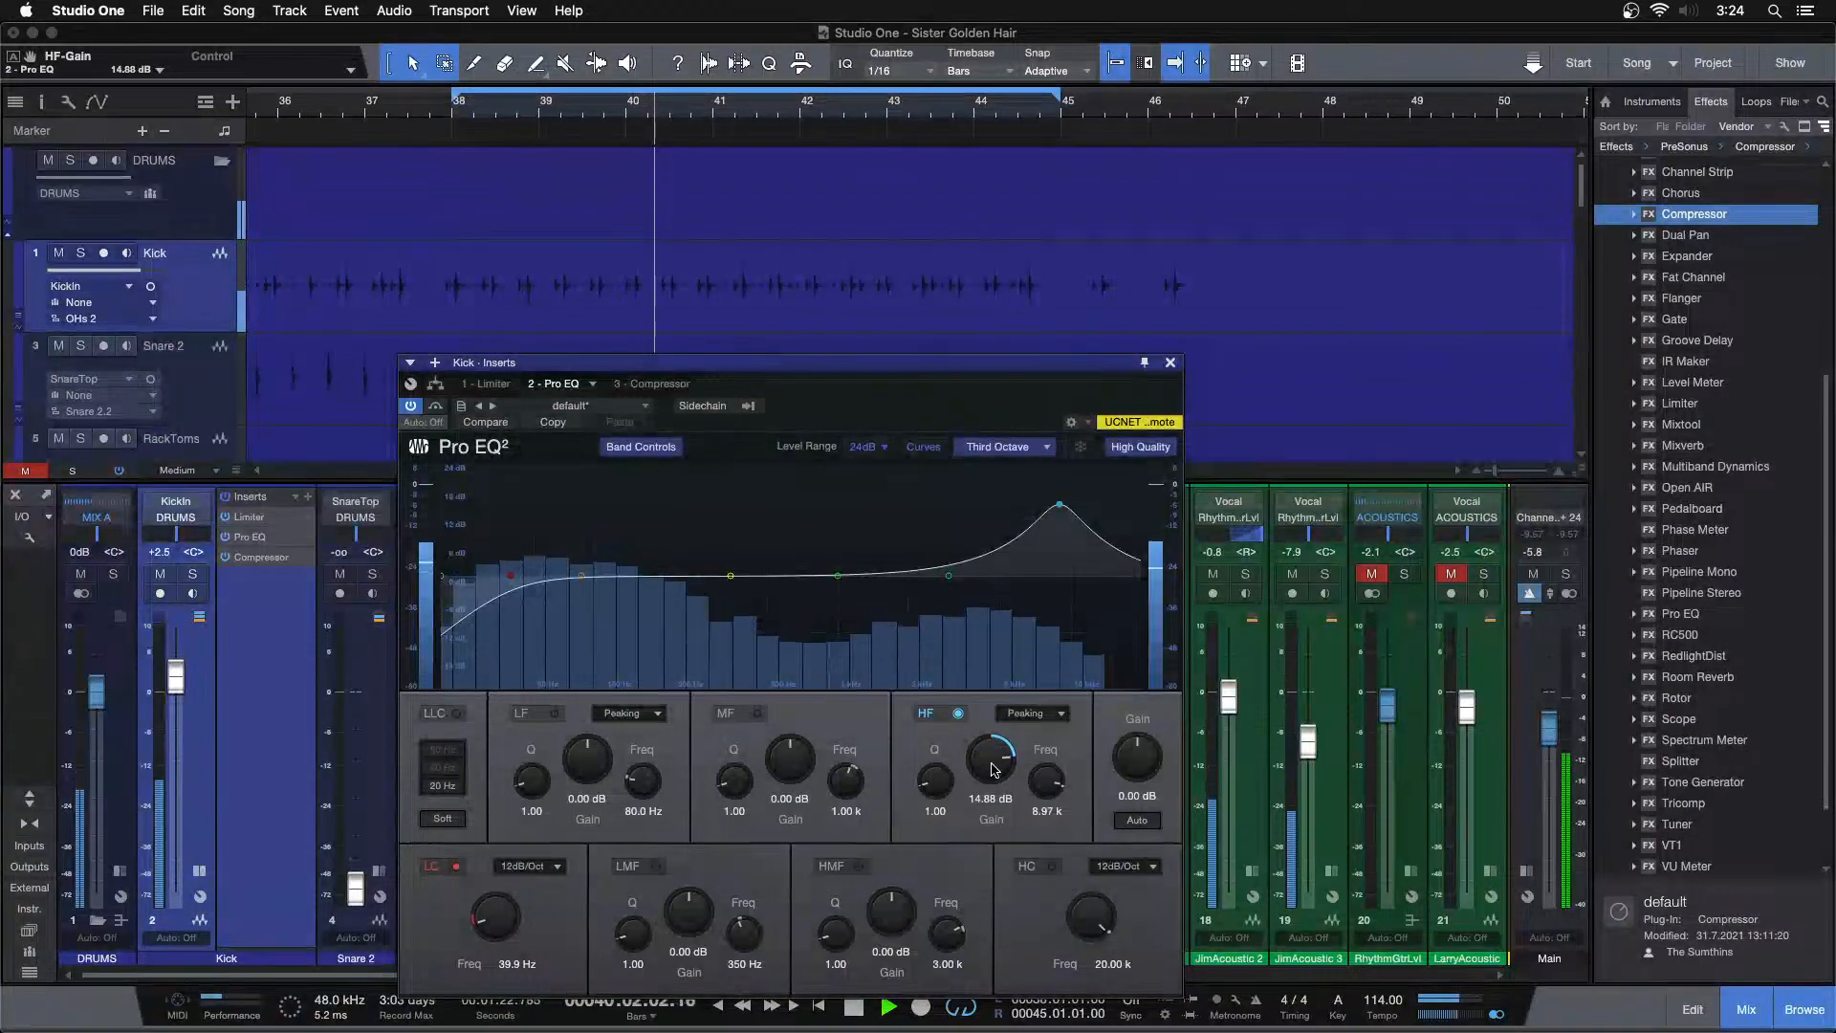
{"action": "scroll", "coordinate": [994, 769], "scroll_direction": "up", "scroll_amount": 5}
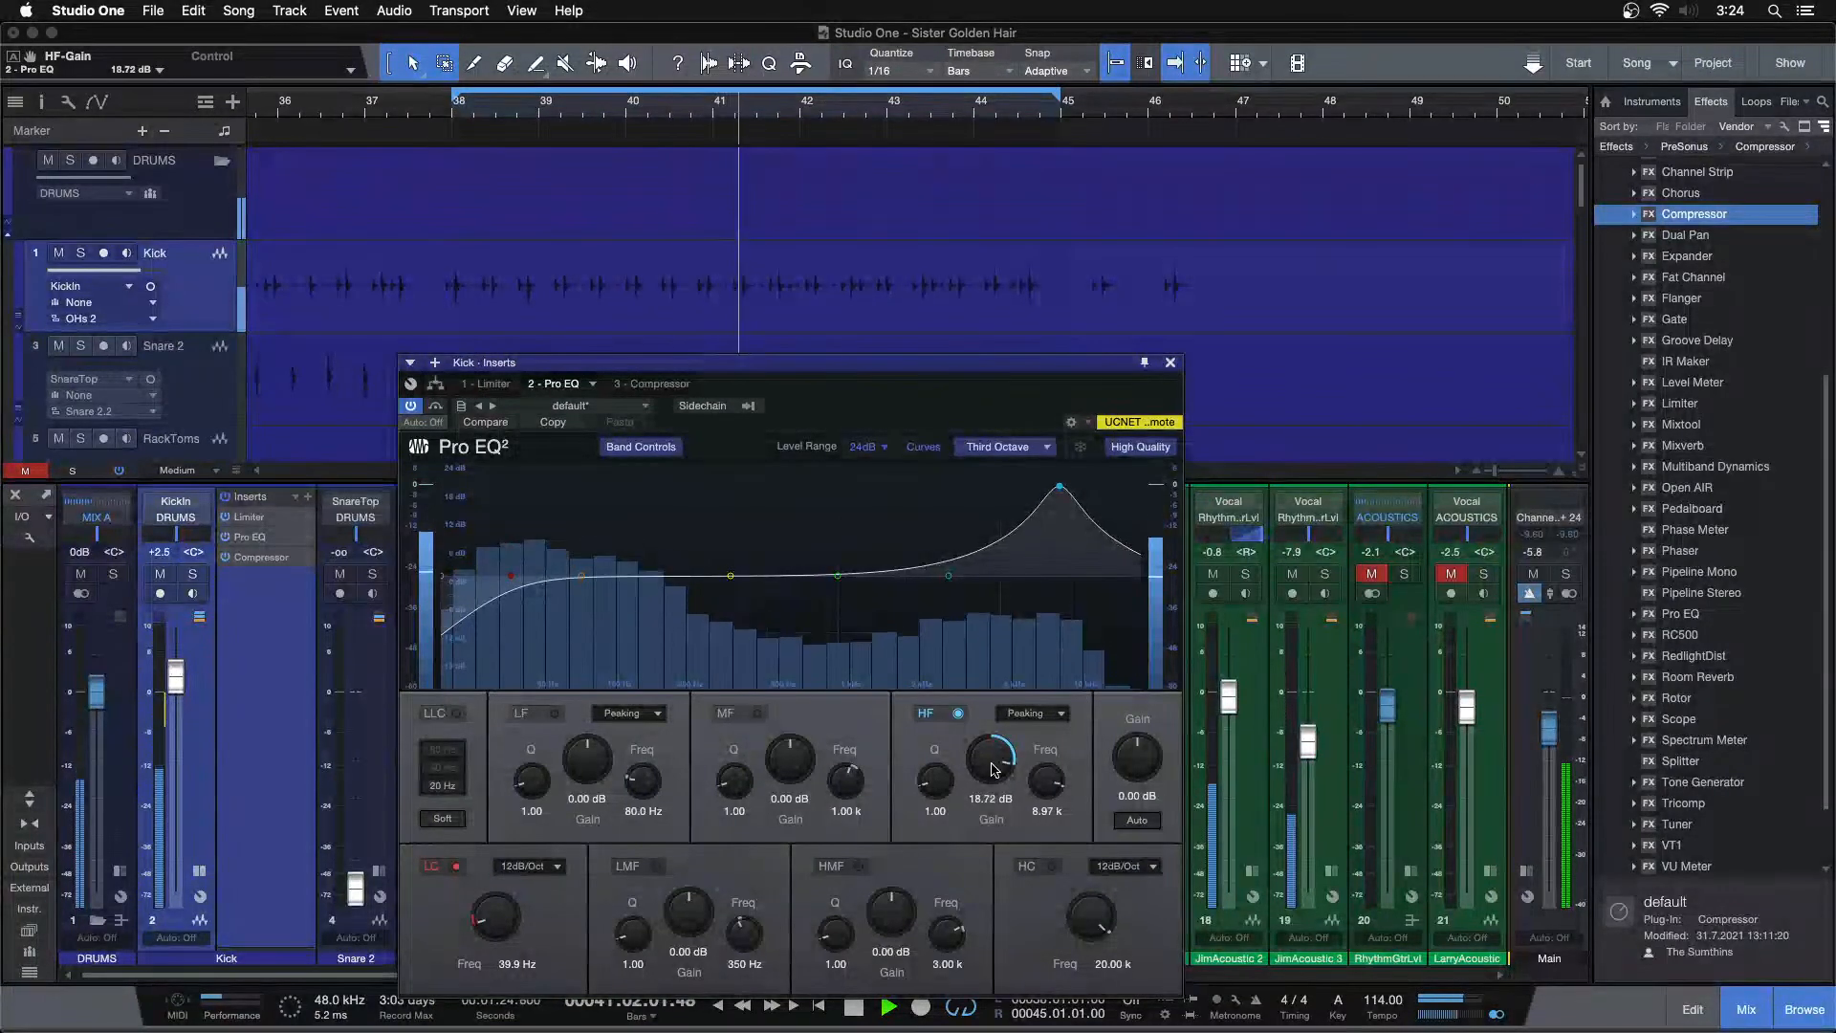
{"action": "scroll", "coordinate": [994, 770], "scroll_direction": "up", "scroll_amount": 2}
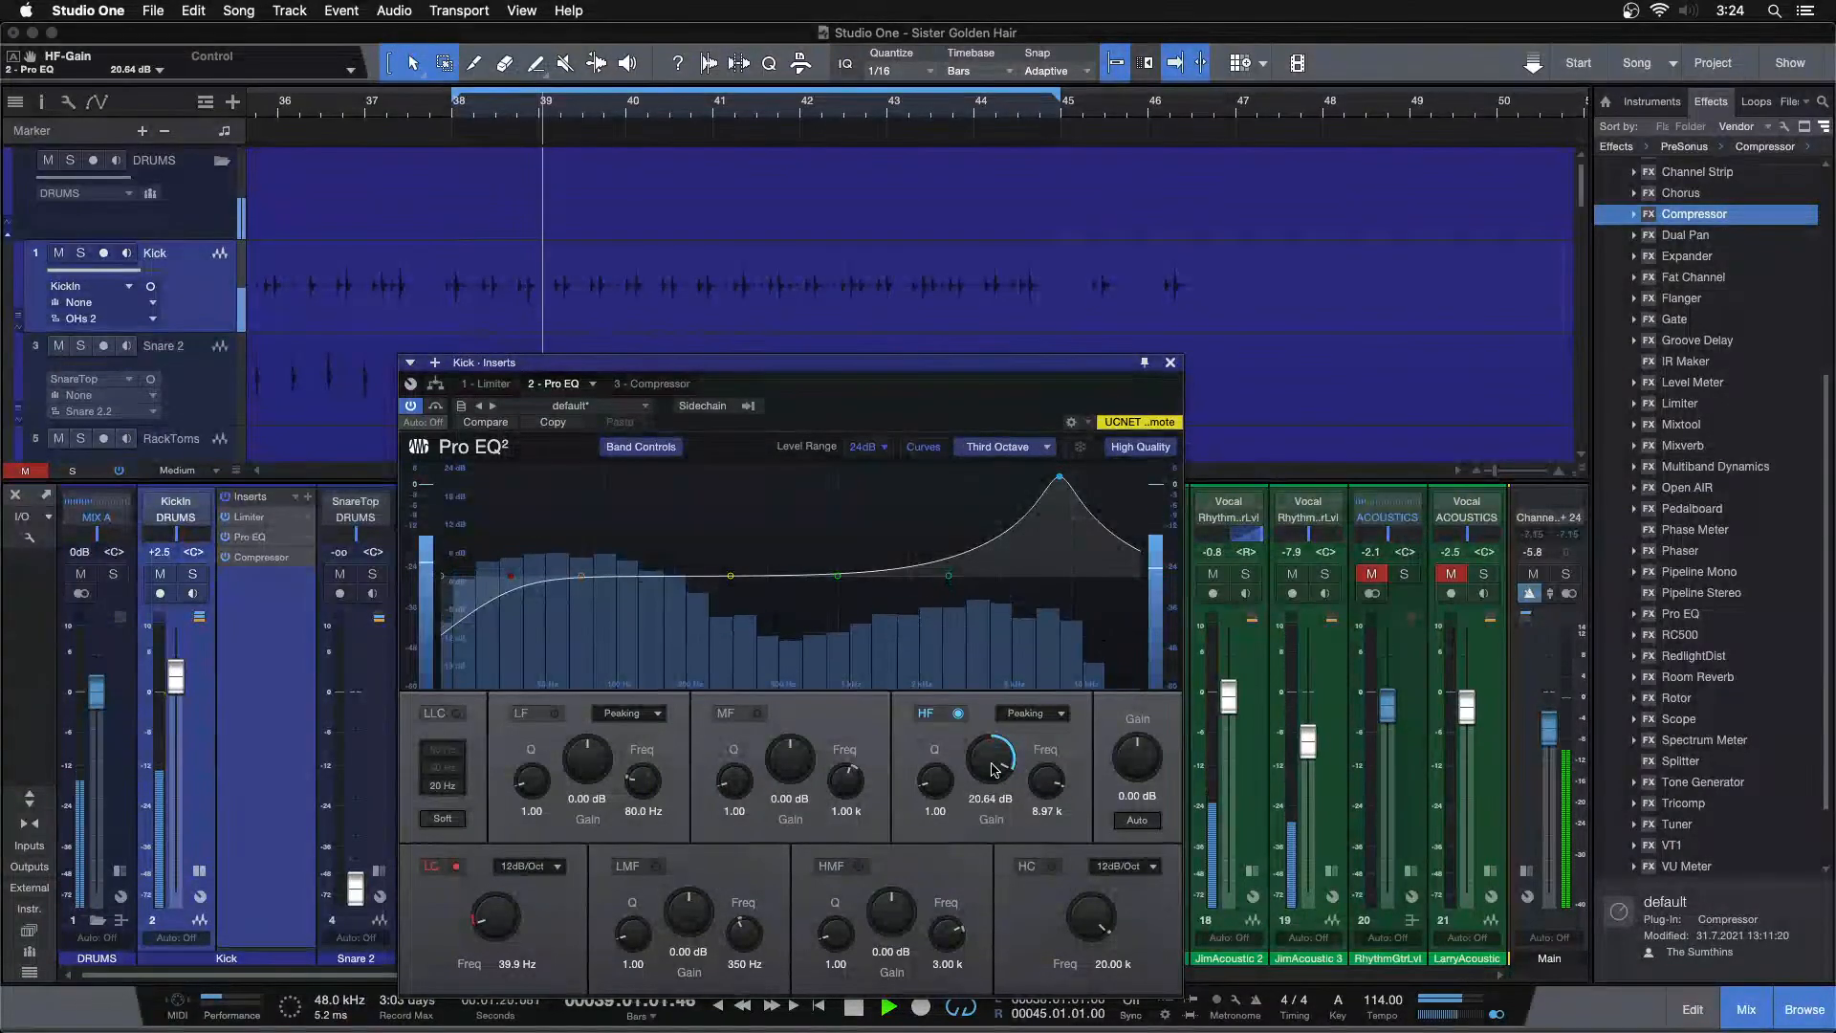
{"action": "scroll", "coordinate": [994, 769], "scroll_direction": "up", "scroll_amount": 2}
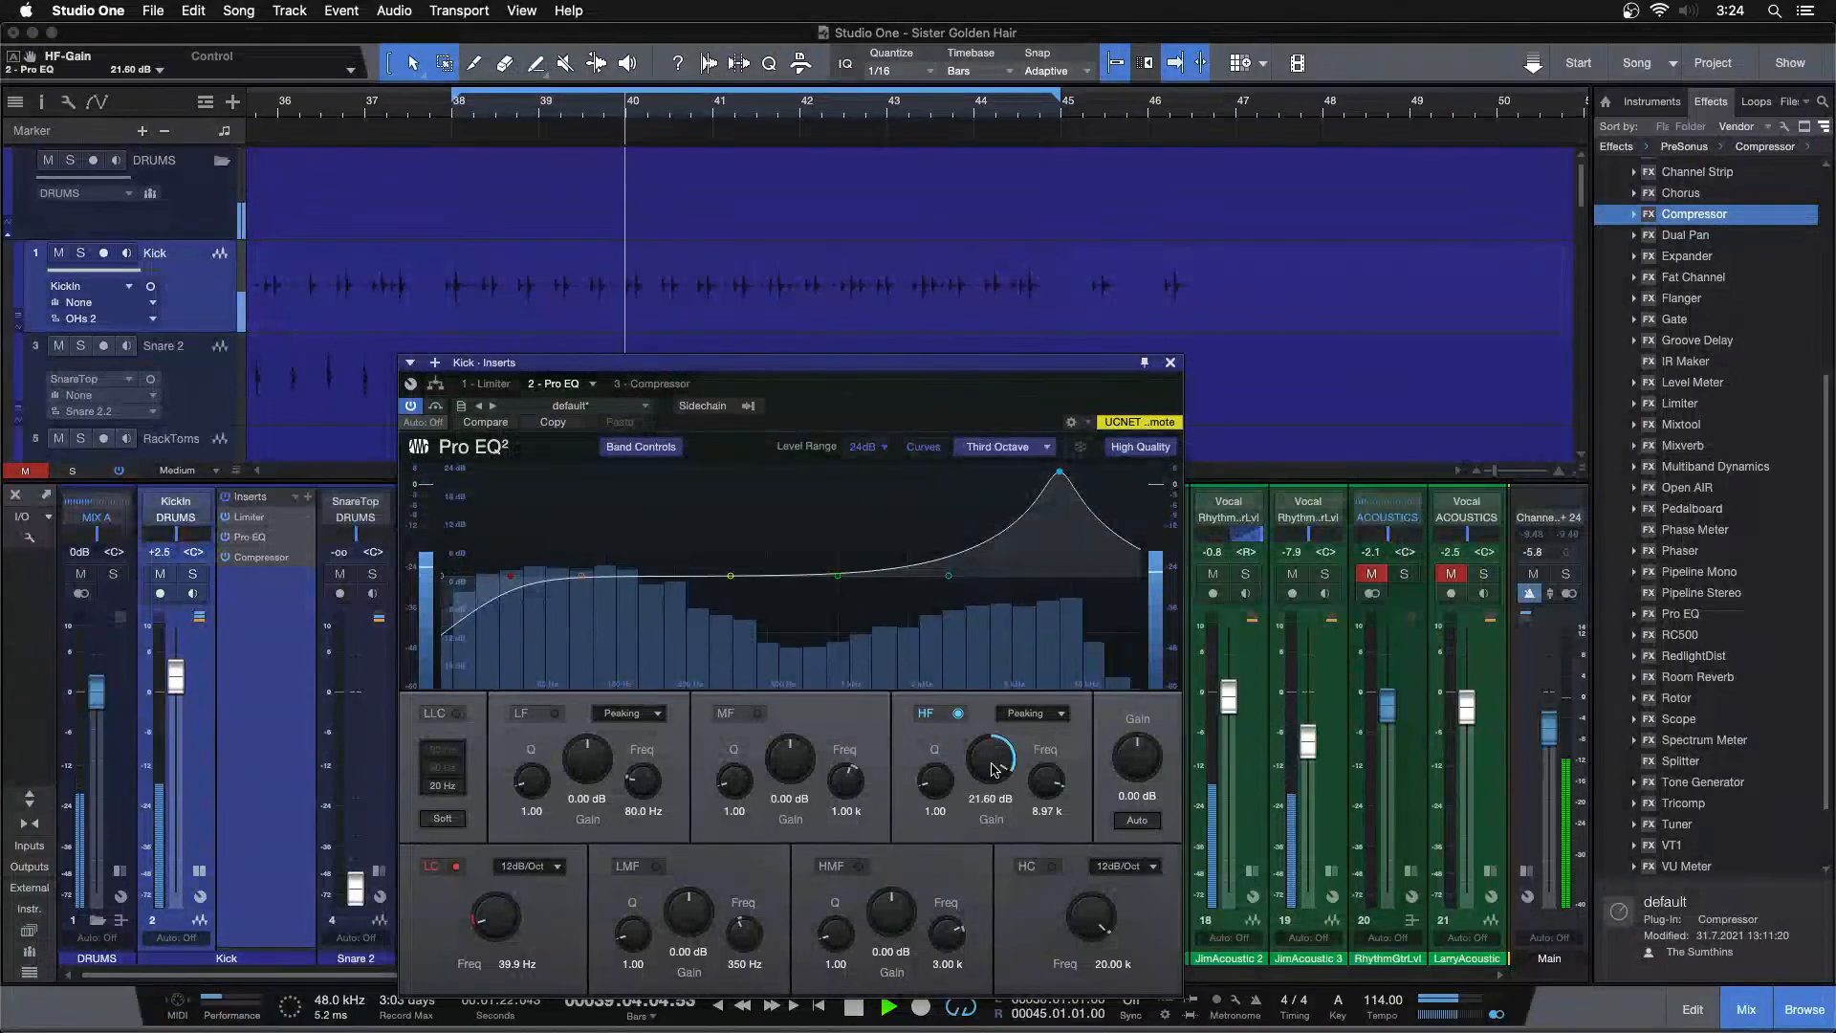
{"action": "scroll", "coordinate": [994, 770], "scroll_direction": "up", "scroll_amount": 4}
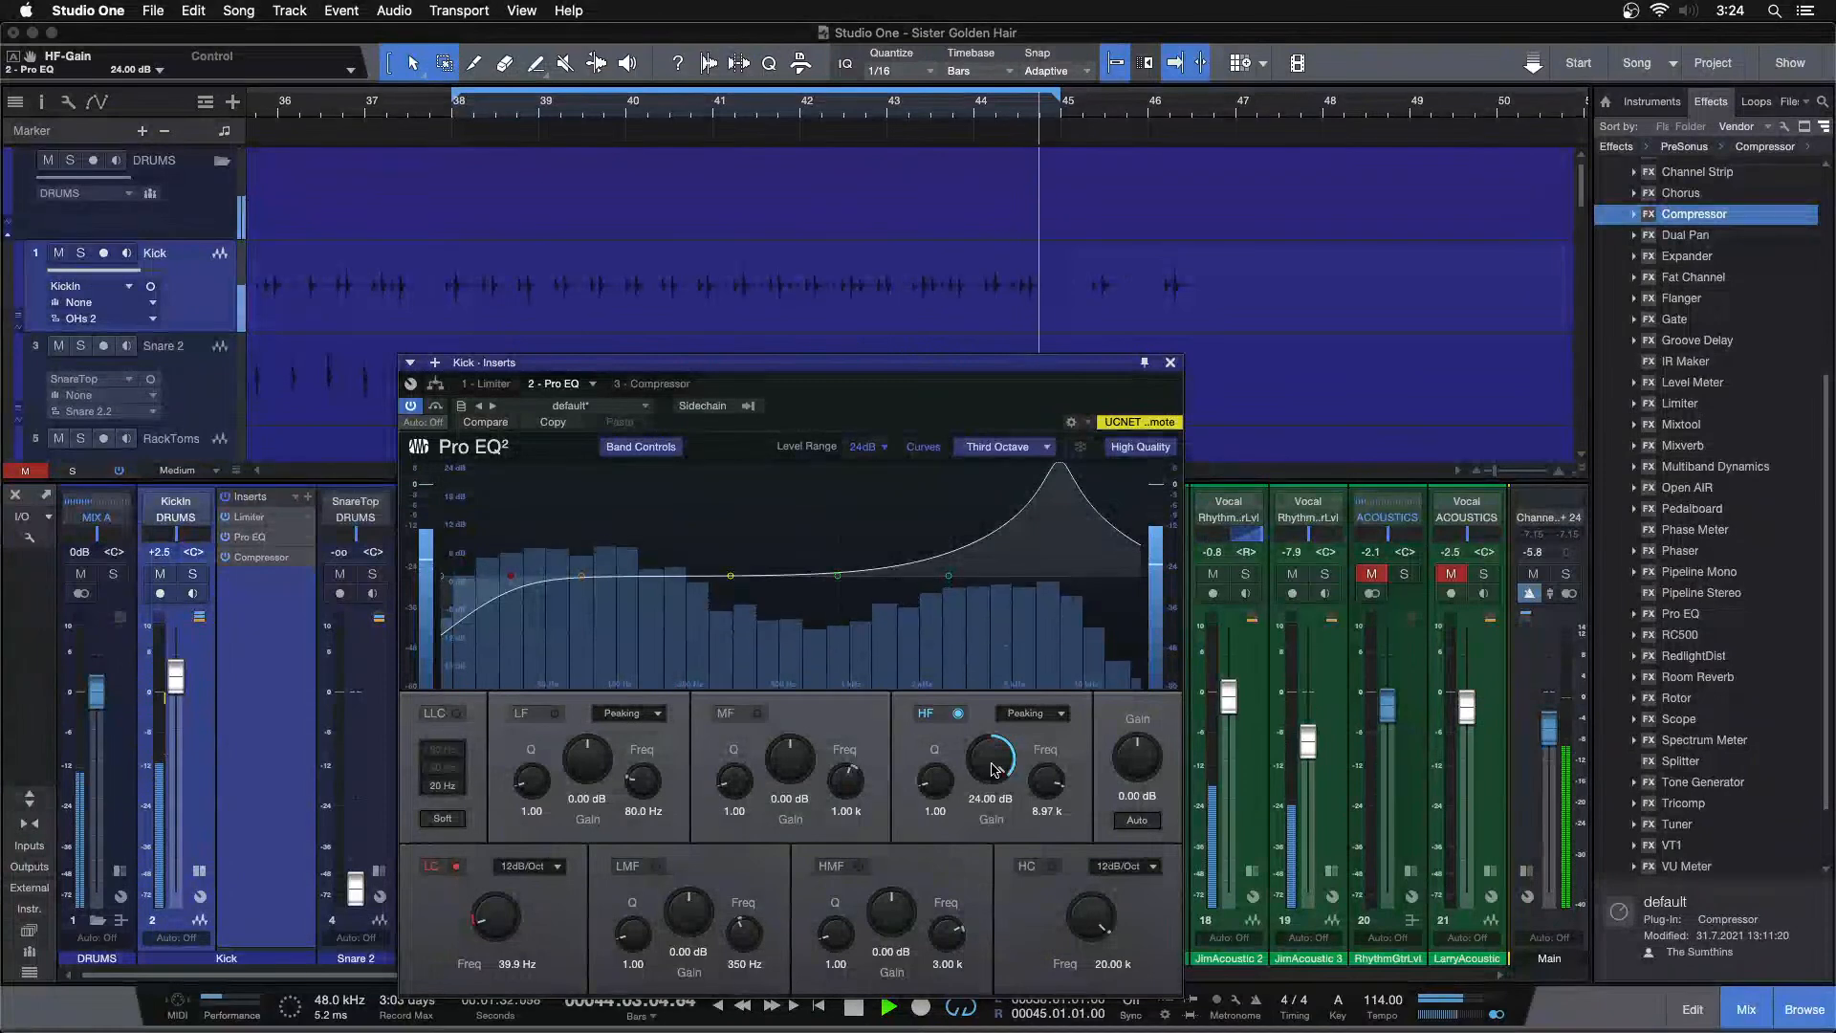
{"action": "left_click_drag", "start_coordinate": [995, 768], "coordinate": [990, 773]}
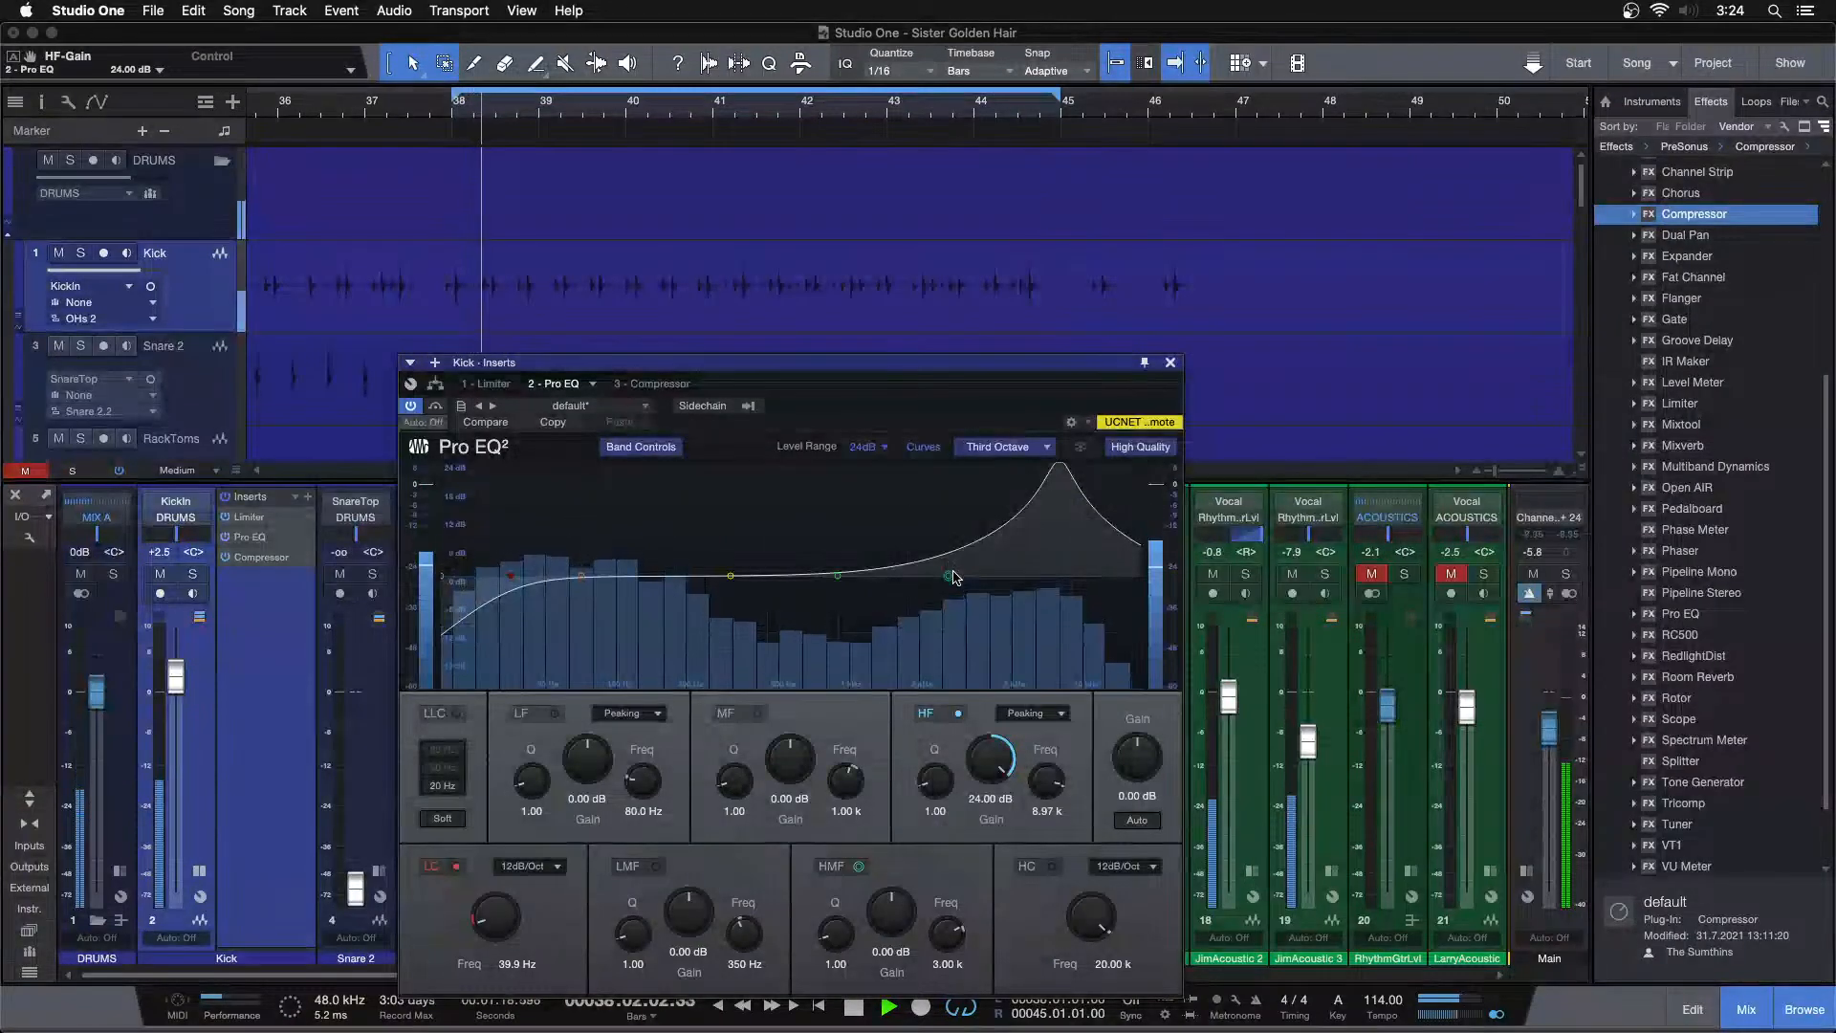
Try switching the HF band to a 12 dB shelf, undo it, and stop playback
{"action": "left_click", "coordinate": [1040, 720]}
{"action": "left_click", "coordinate": [1047, 772]}
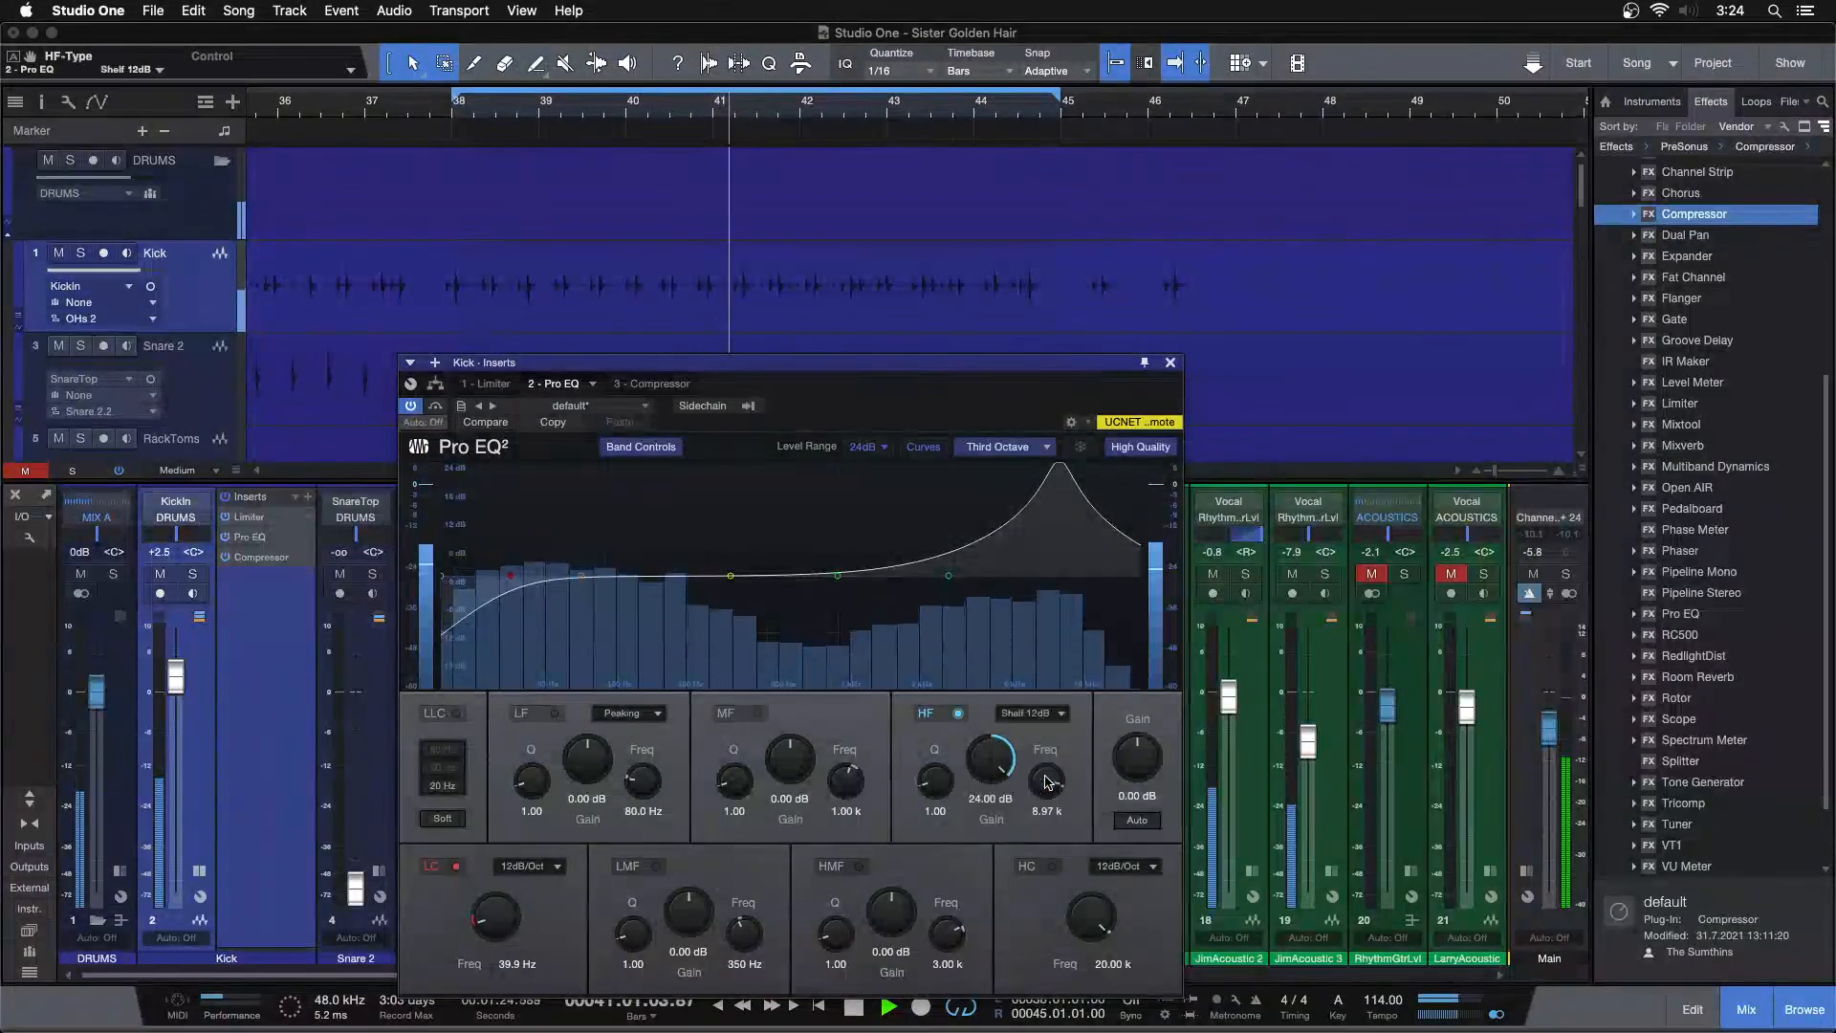
{"action": "key", "text": "super+z"}
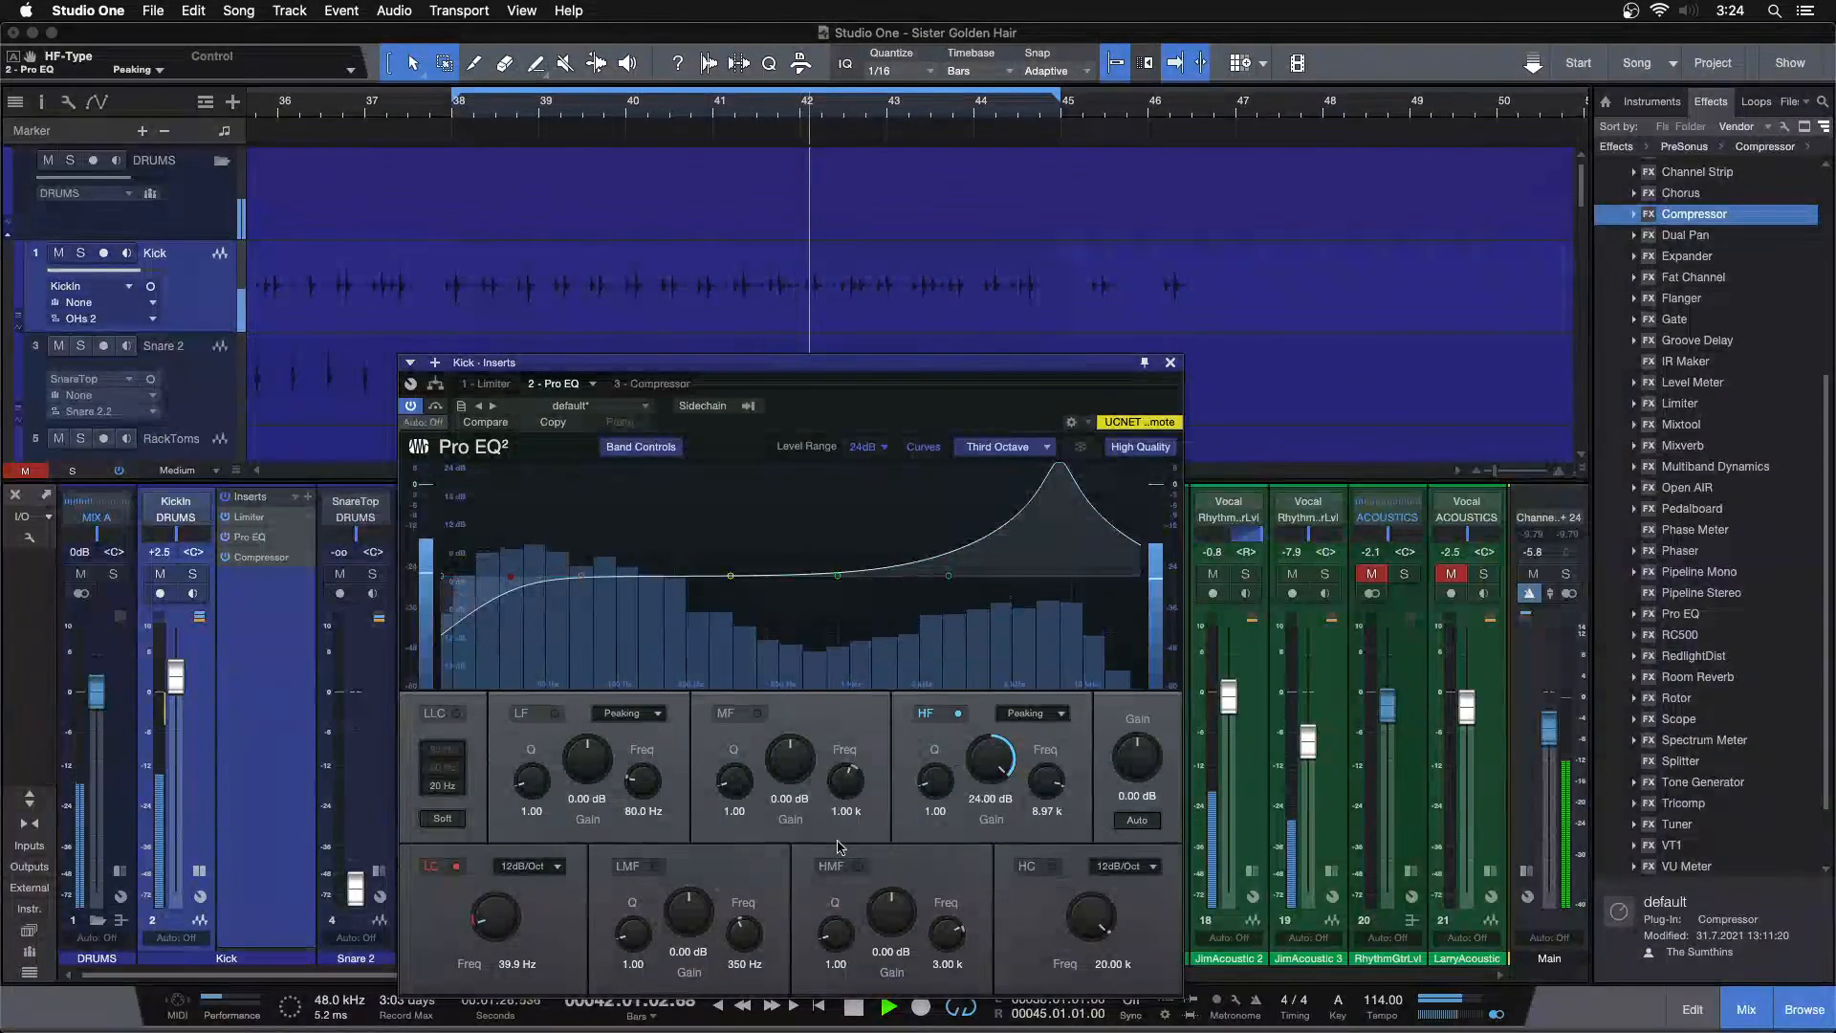
{"action": "key", "text": "space"}
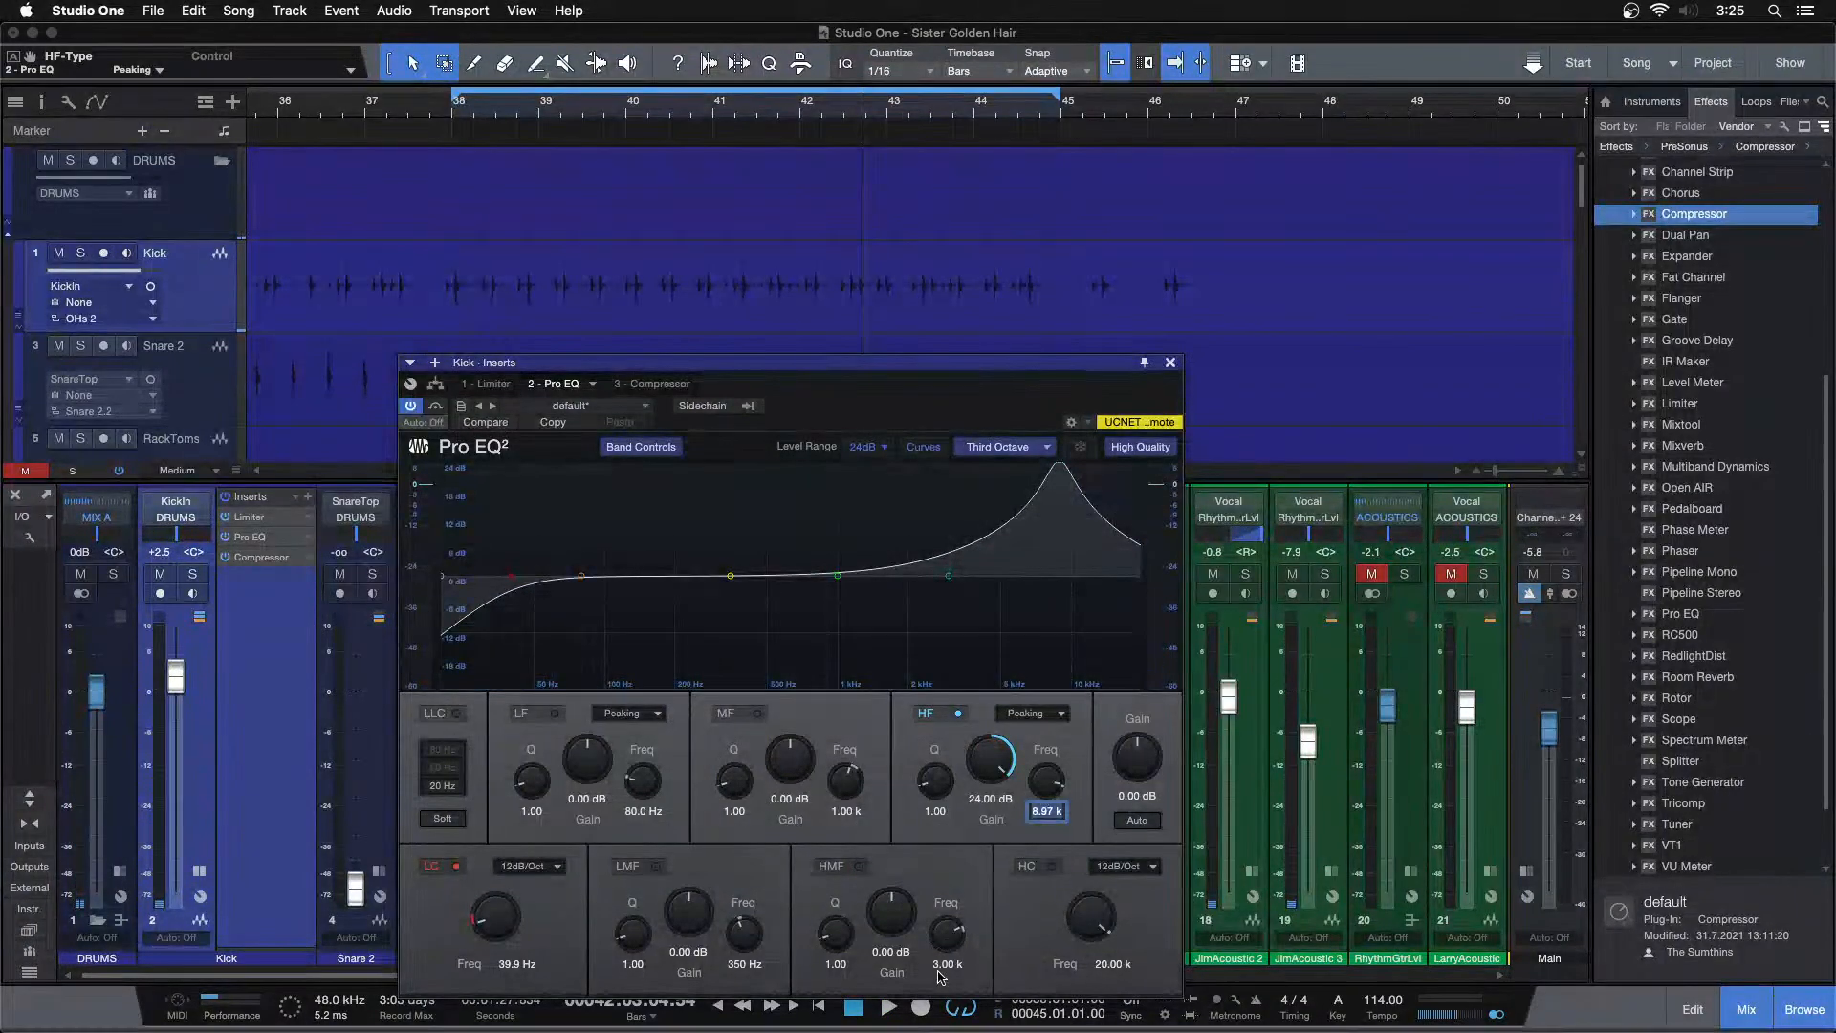
Set the HMF band to 8.97 kHz with a 24 dB boost and switch off the HF band
{"action": "key", "text": "Return"}
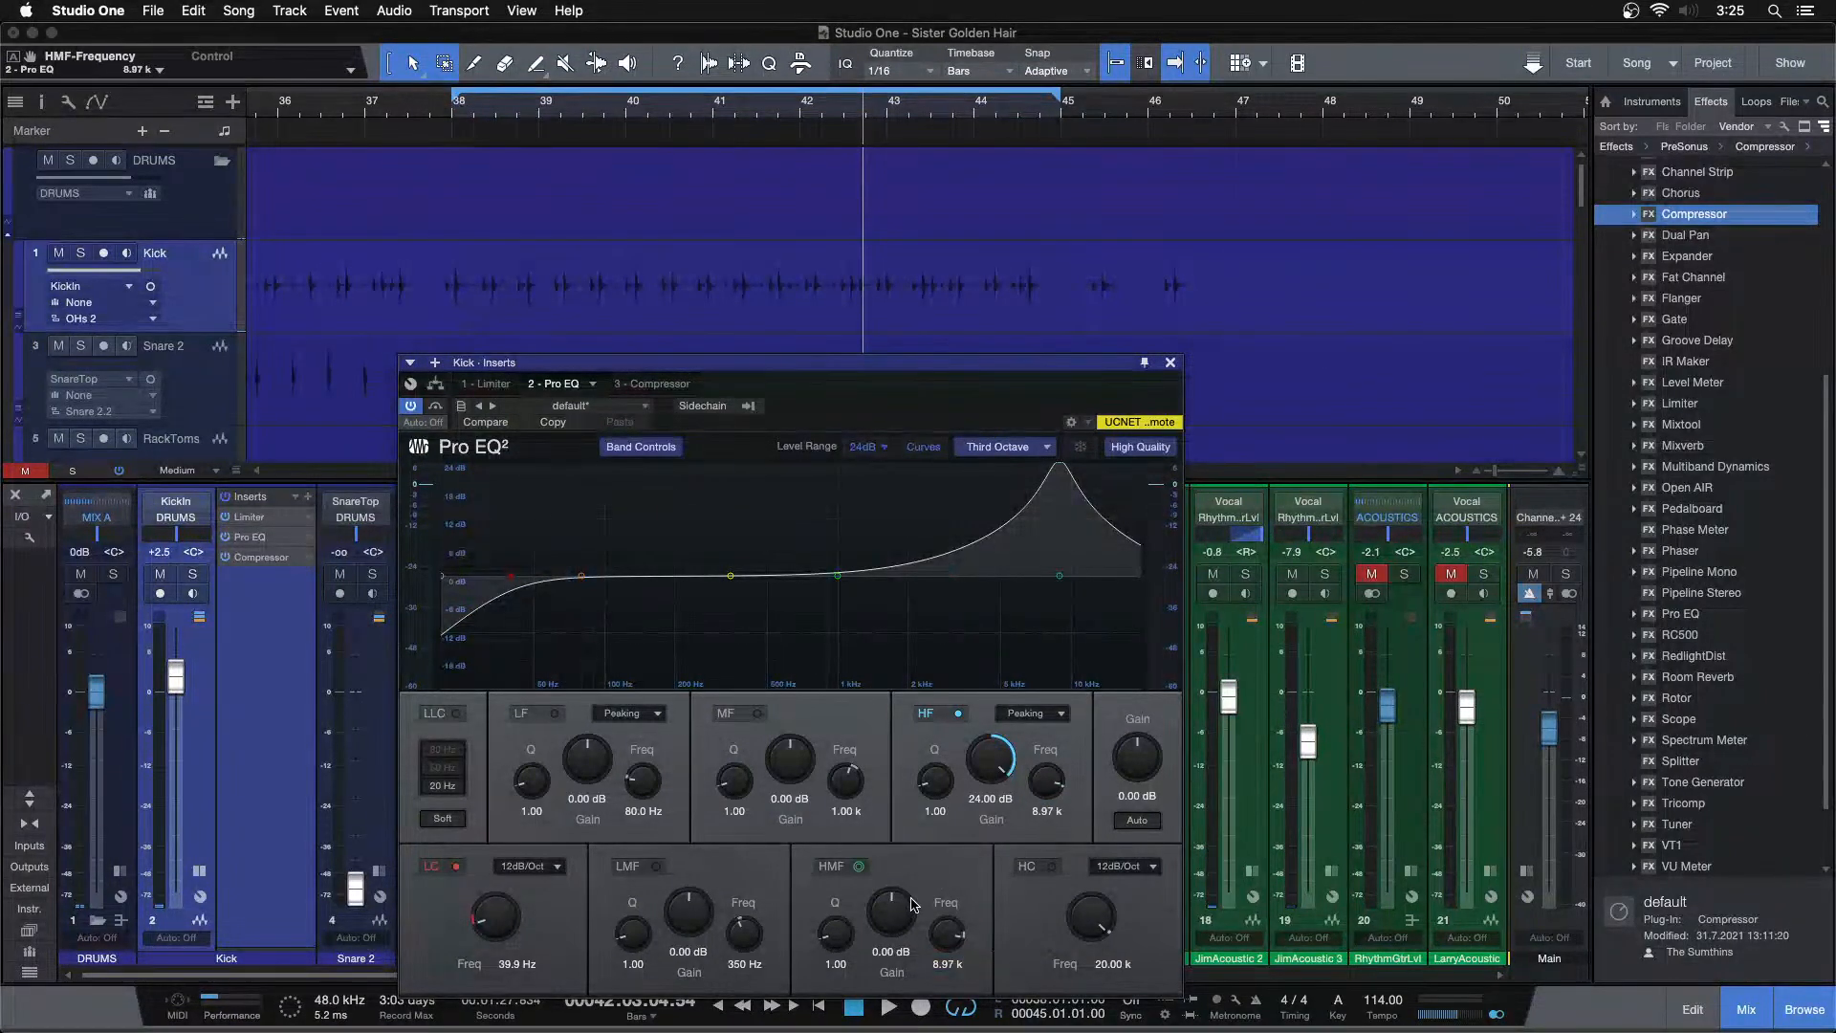
{"action": "left_click_drag", "start_coordinate": [897, 909], "coordinate": [980, 323]}
{"action": "left_click", "coordinate": [947, 714]}
Change the HF band to Shelf 12dB, move it to 2.00 kHz, and resume playback
{"action": "left_click", "coordinate": [1049, 737]}
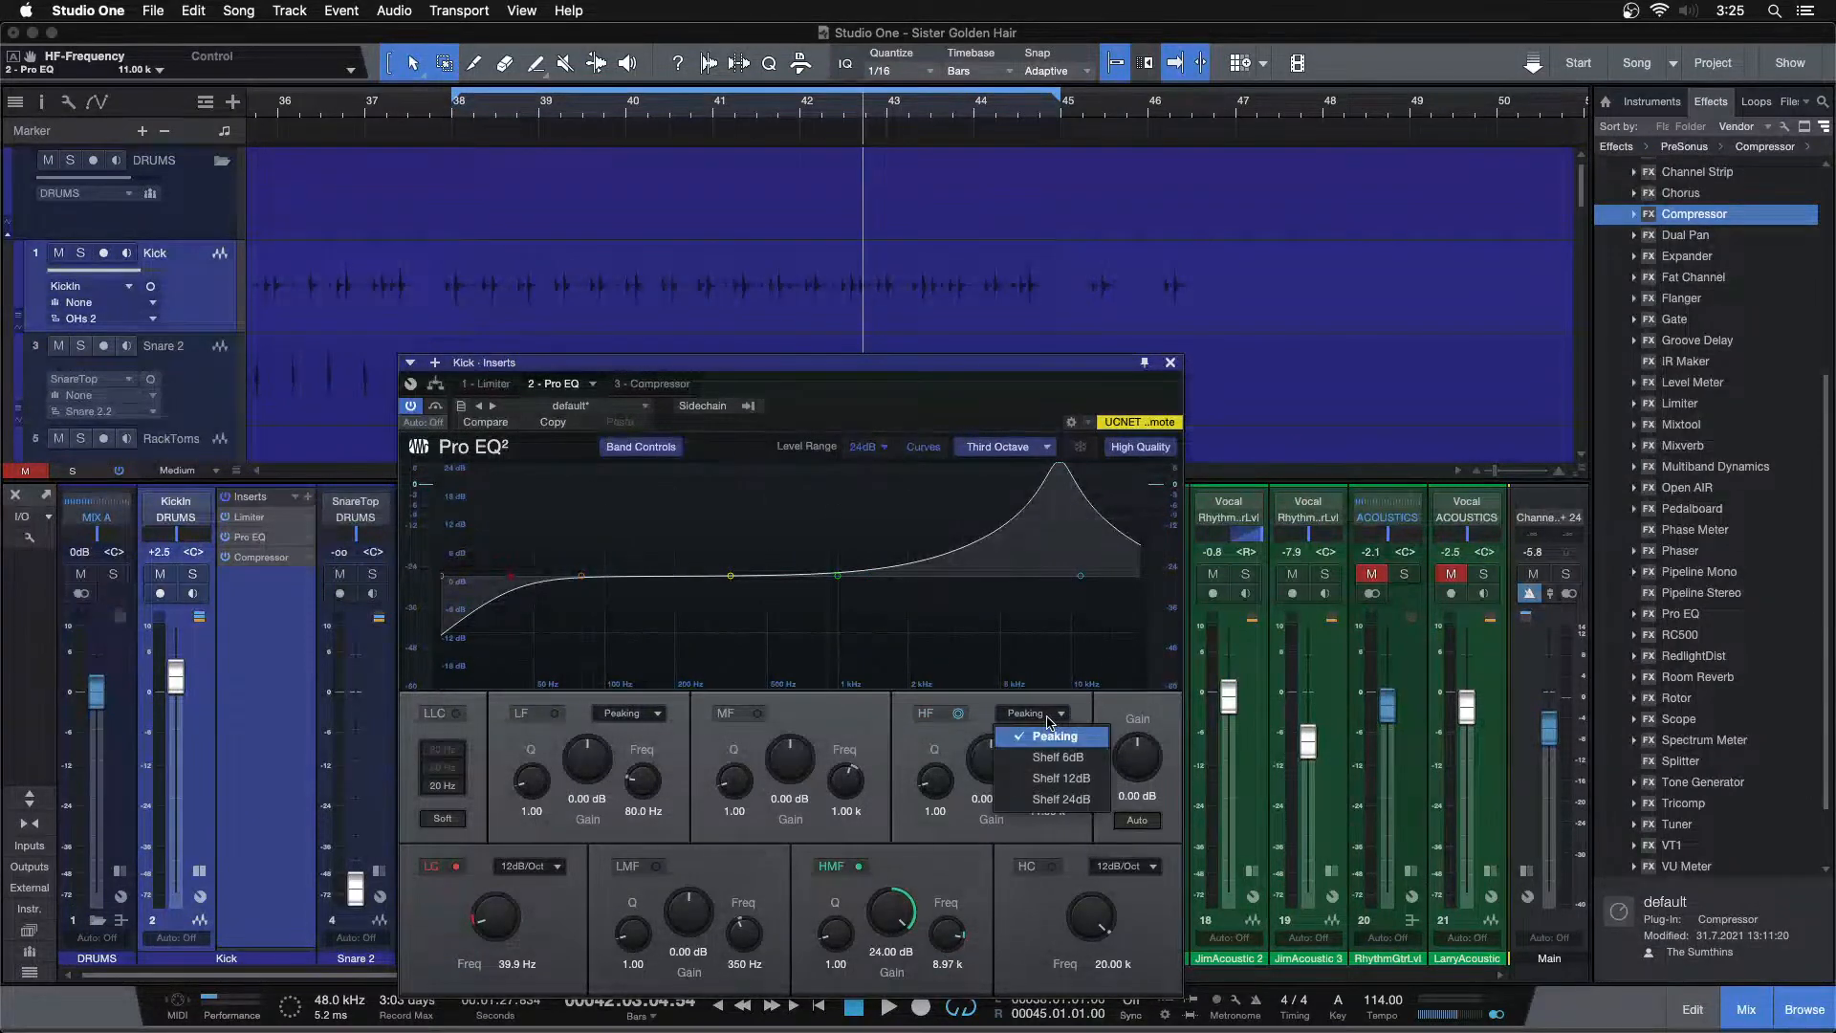
{"action": "left_click", "coordinate": [1052, 777]}
{"action": "left_click_drag", "start_coordinate": [1081, 575], "coordinate": [884, 572]}
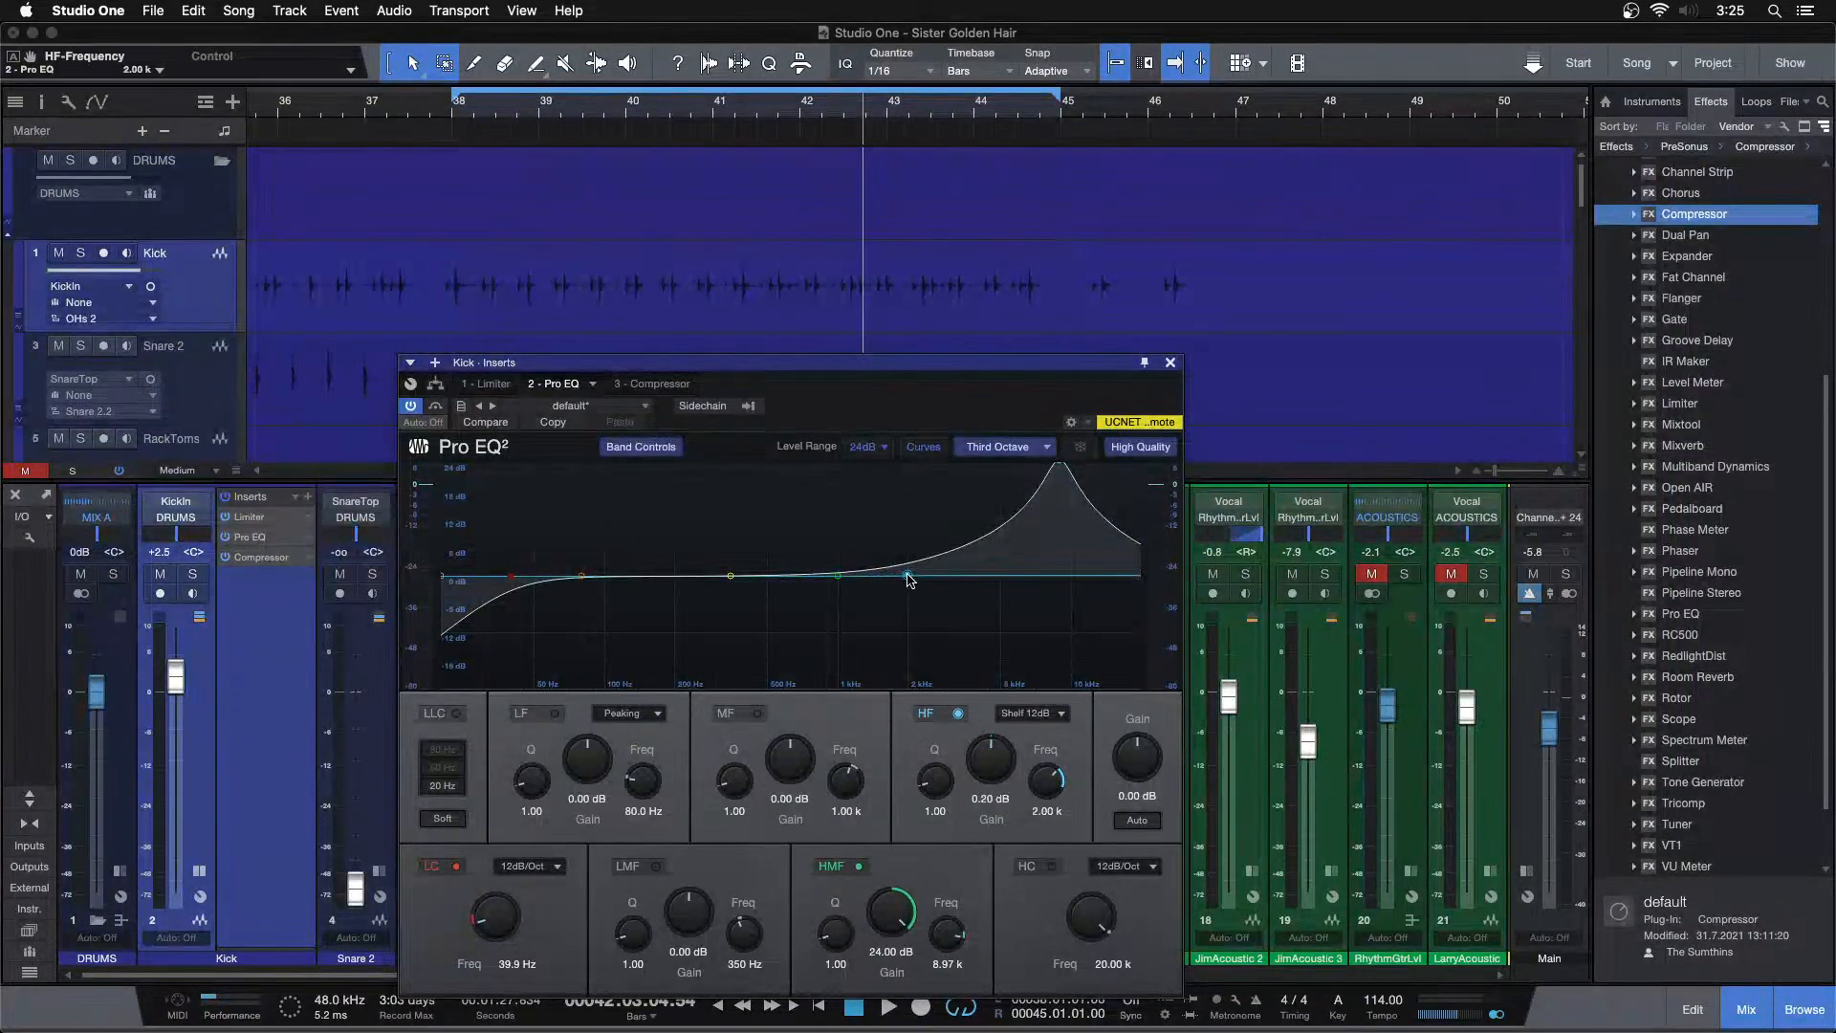
{"action": "key", "text": "space"}
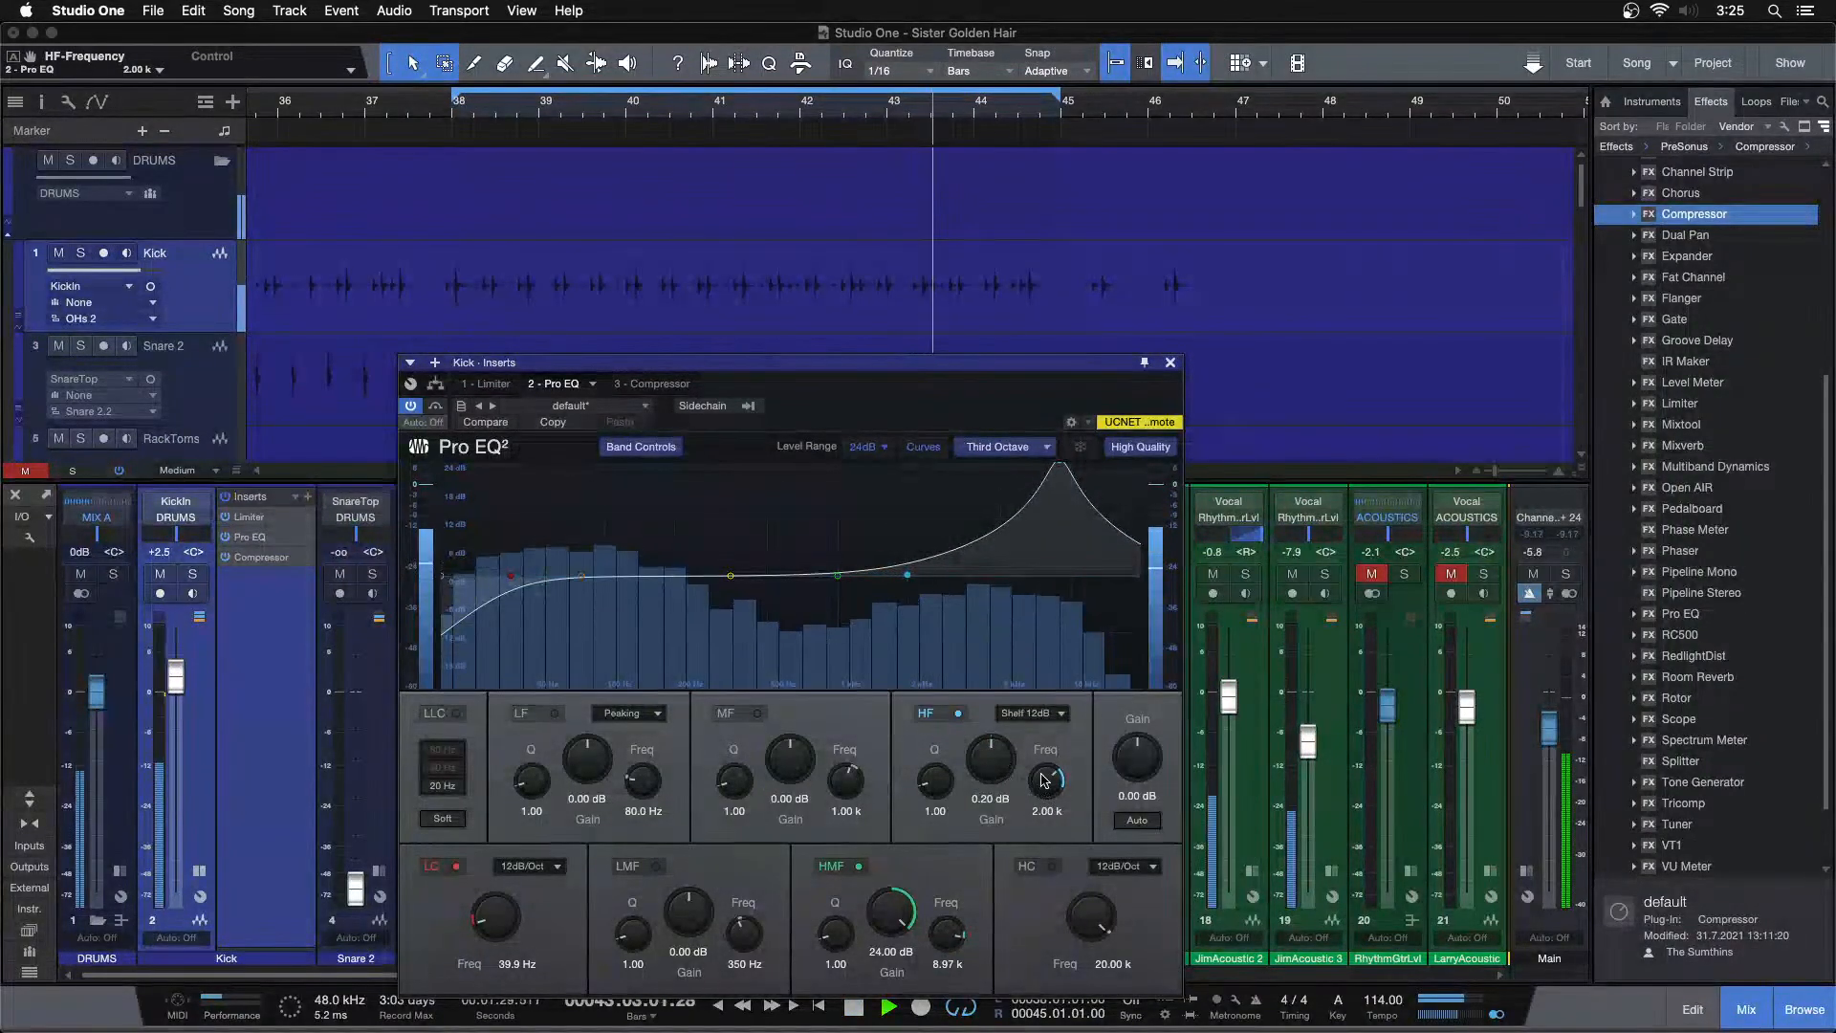
Raise the HF shelf gain to 2.40 dB and lower its frequency to 1.91 kHz
{"action": "left_click_drag", "start_coordinate": [999, 763], "coordinate": [1000, 755]}
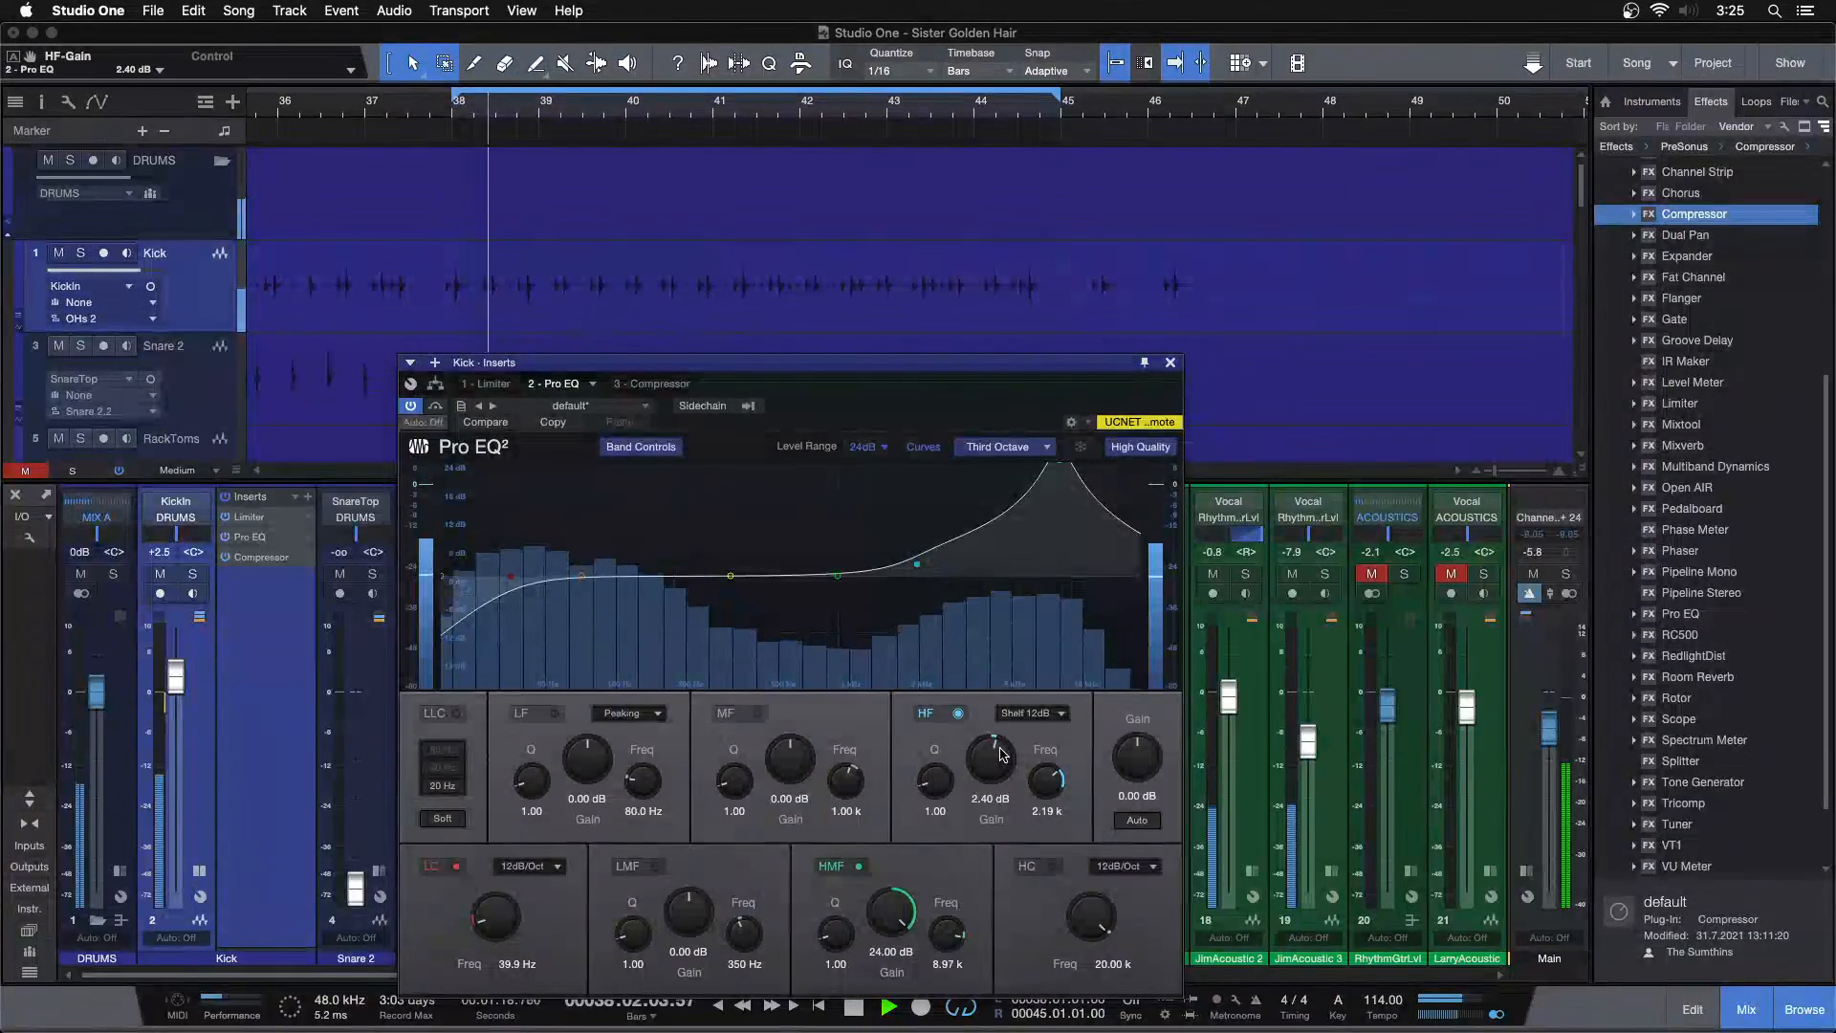
{"action": "scroll", "coordinate": [1000, 755], "scroll_direction": "up", "scroll_amount": 1}
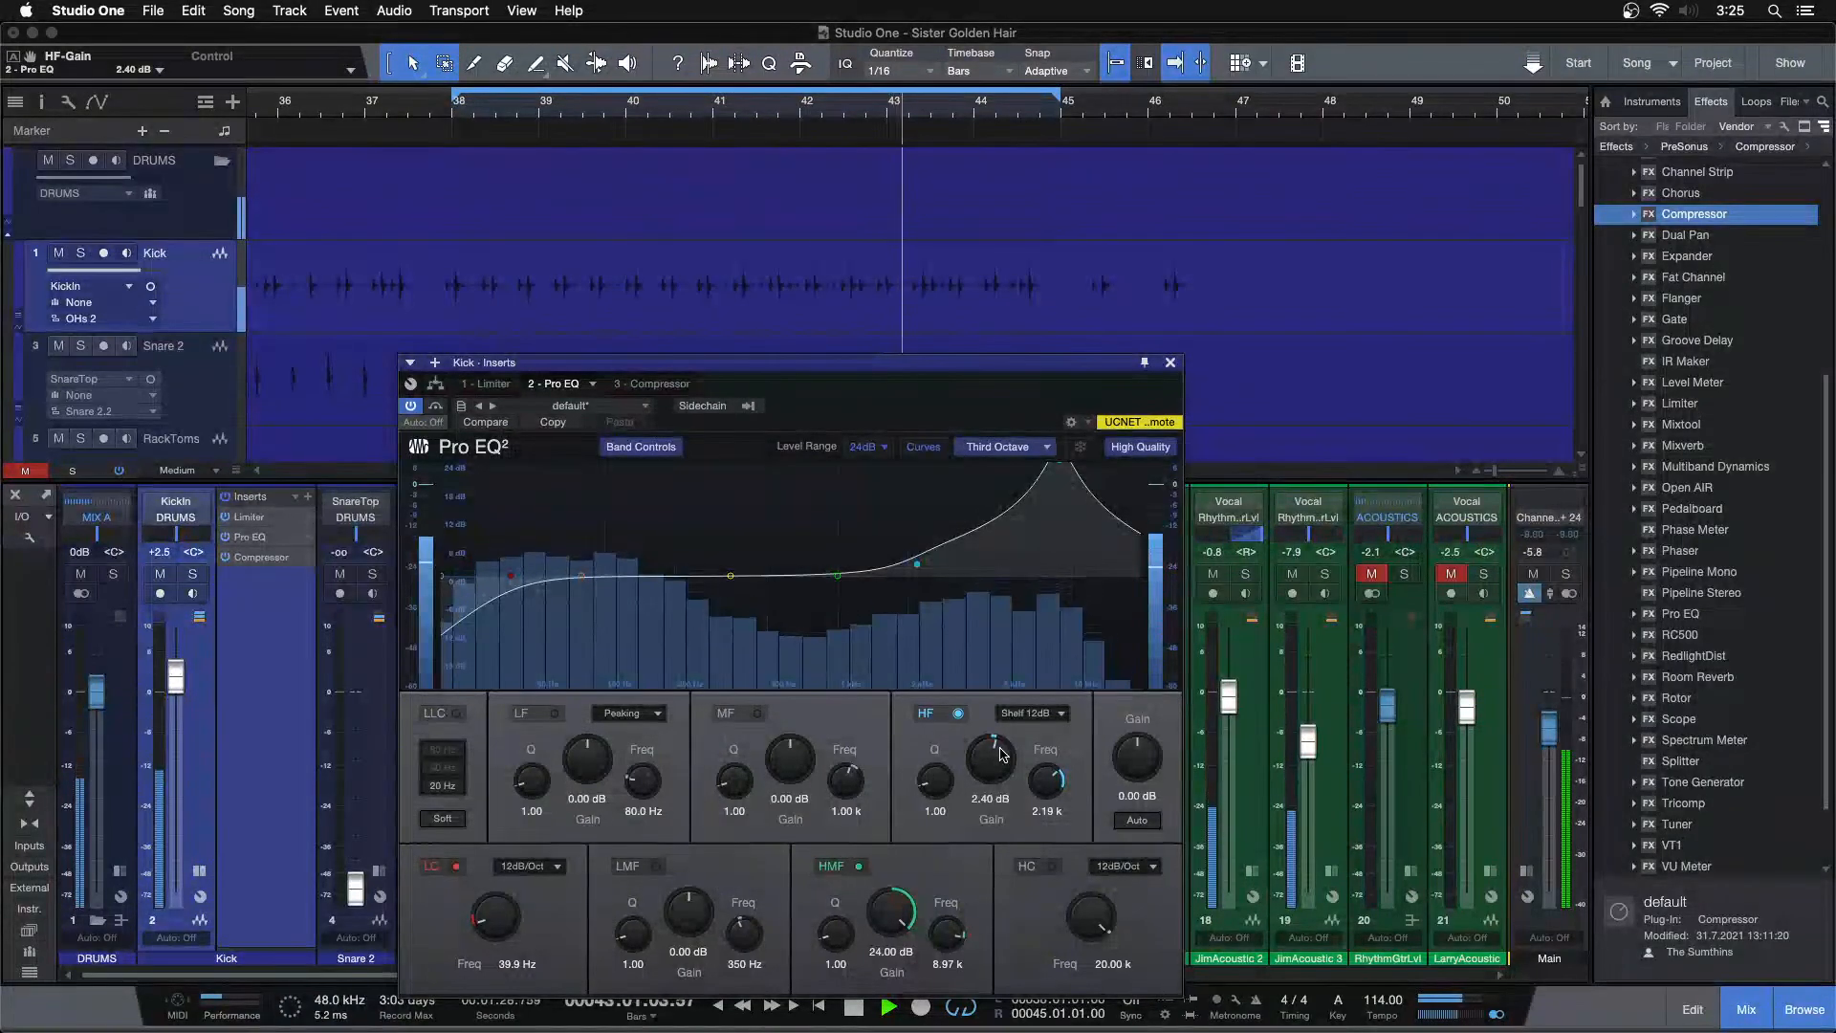
{"action": "scroll", "coordinate": [1000, 754], "scroll_direction": "down", "scroll_amount": 1}
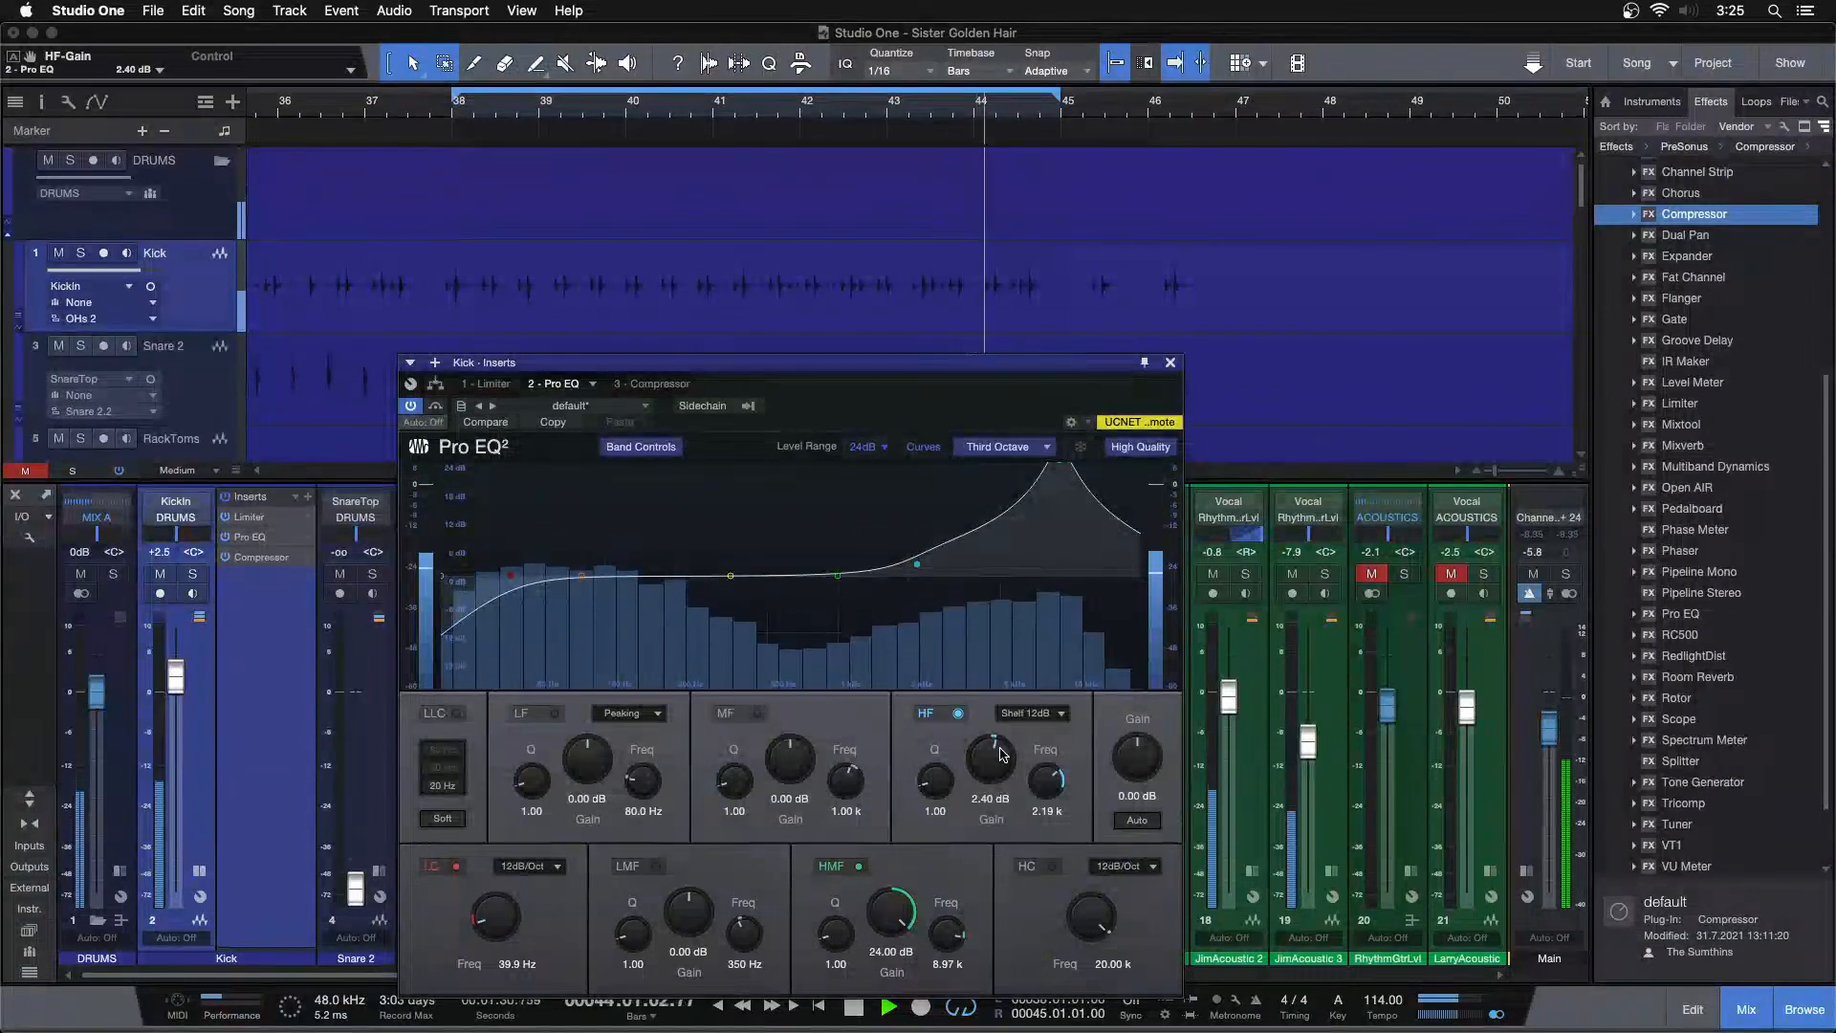
{"action": "scroll", "coordinate": [1029, 790], "scroll_direction": "down", "scroll_amount": 1}
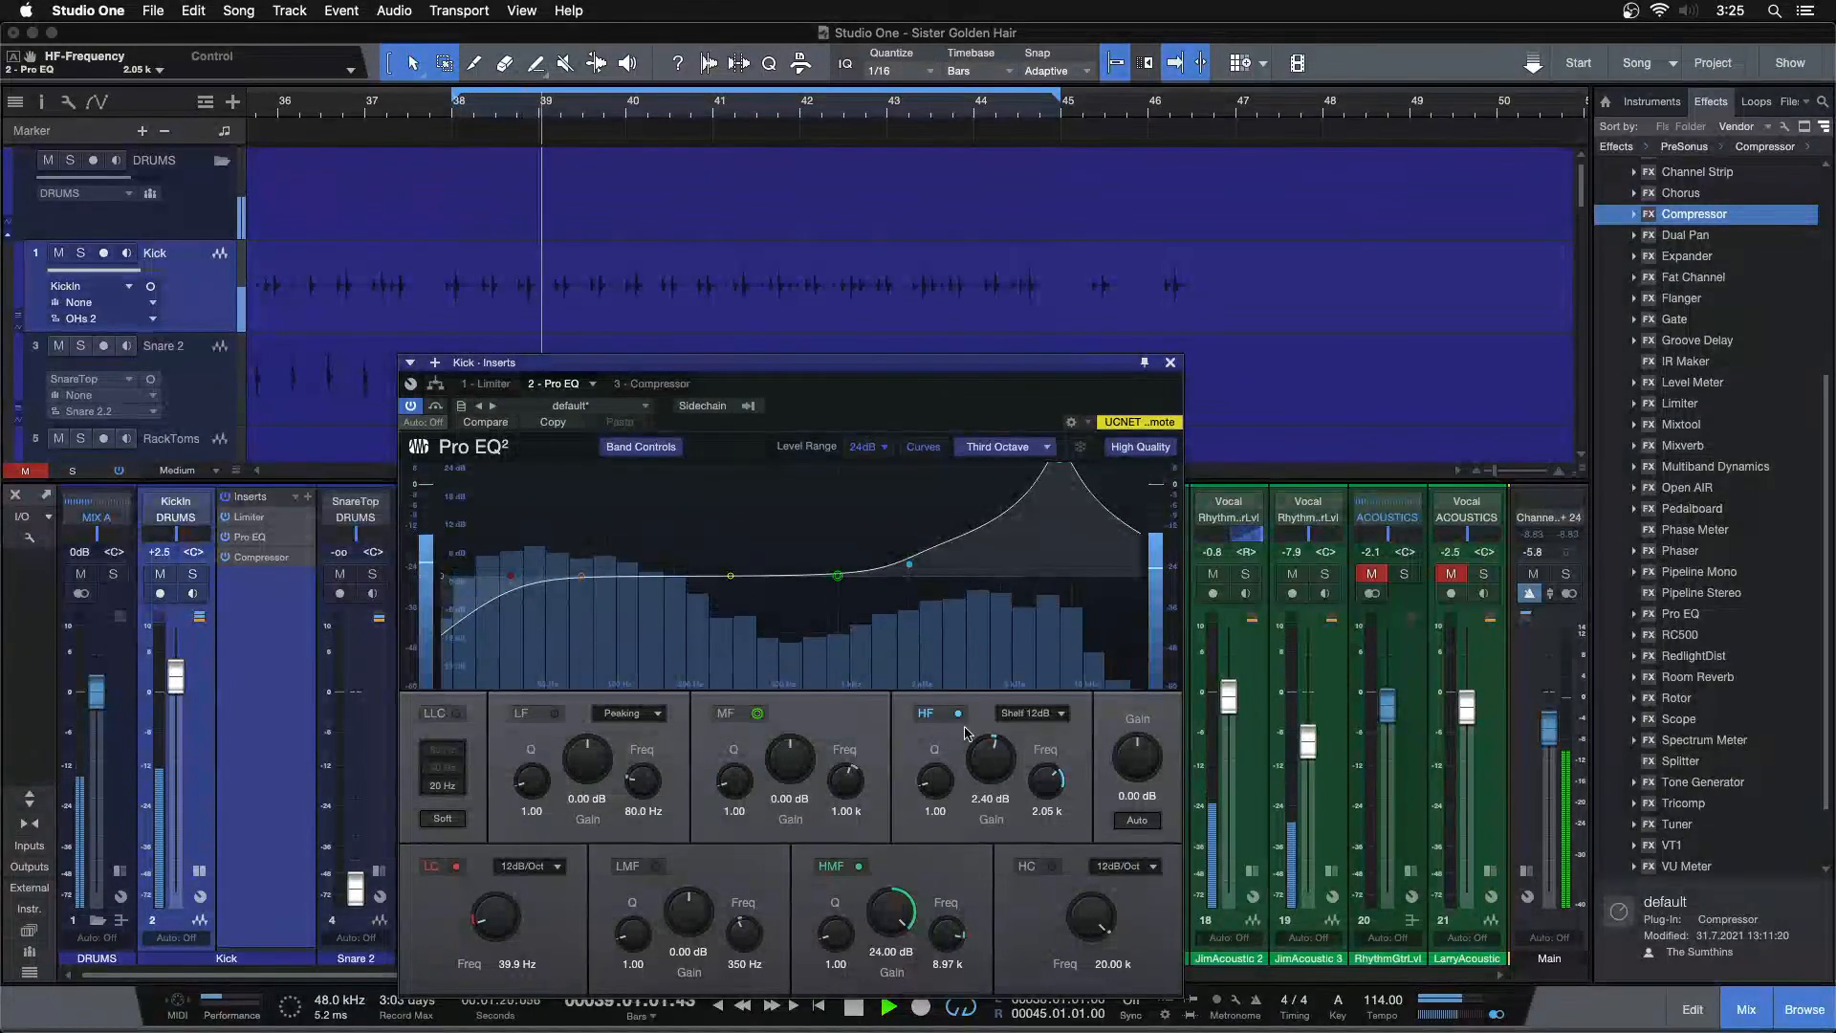
{"action": "scroll", "coordinate": [1051, 784], "scroll_direction": "down", "scroll_amount": 1}
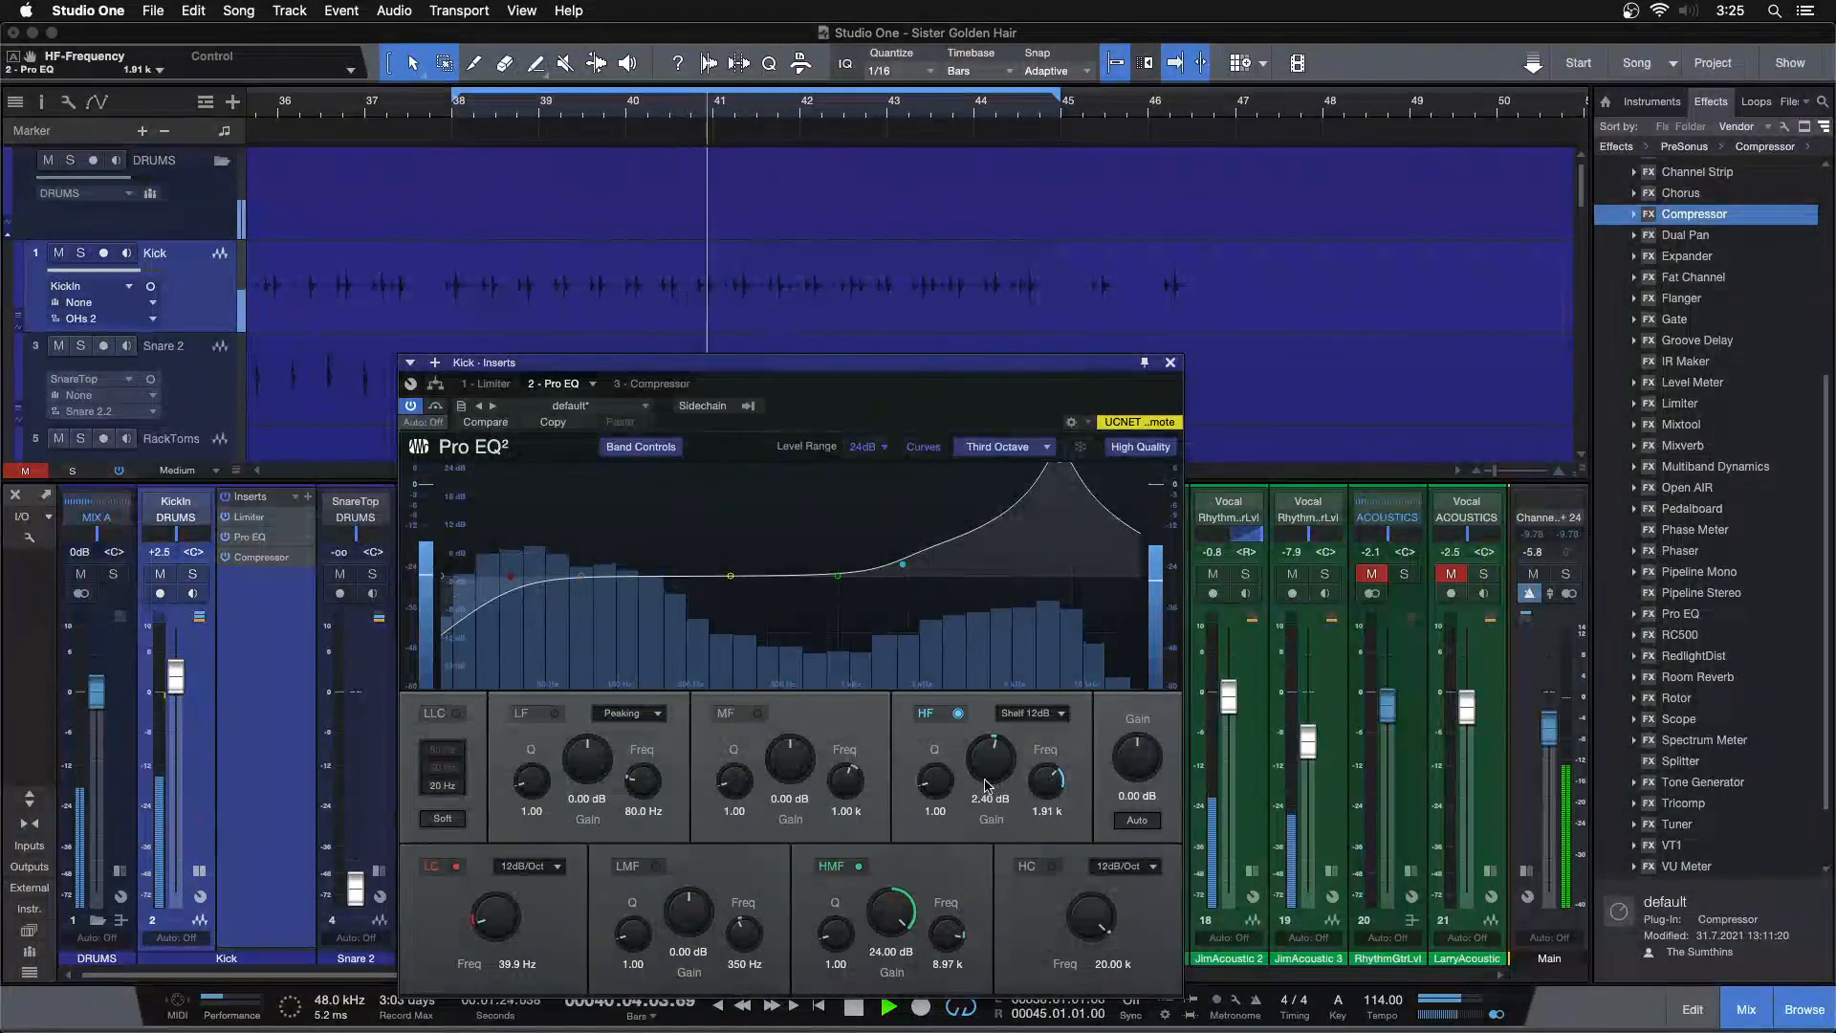
Add a second Pro EQ to the Kick inserts and raise the first Pro EQ's HF gain to 2.88 dB
{"action": "left_click", "coordinate": [1170, 363]}
{"action": "left_click_drag", "start_coordinate": [1680, 613], "coordinate": [259, 617]}
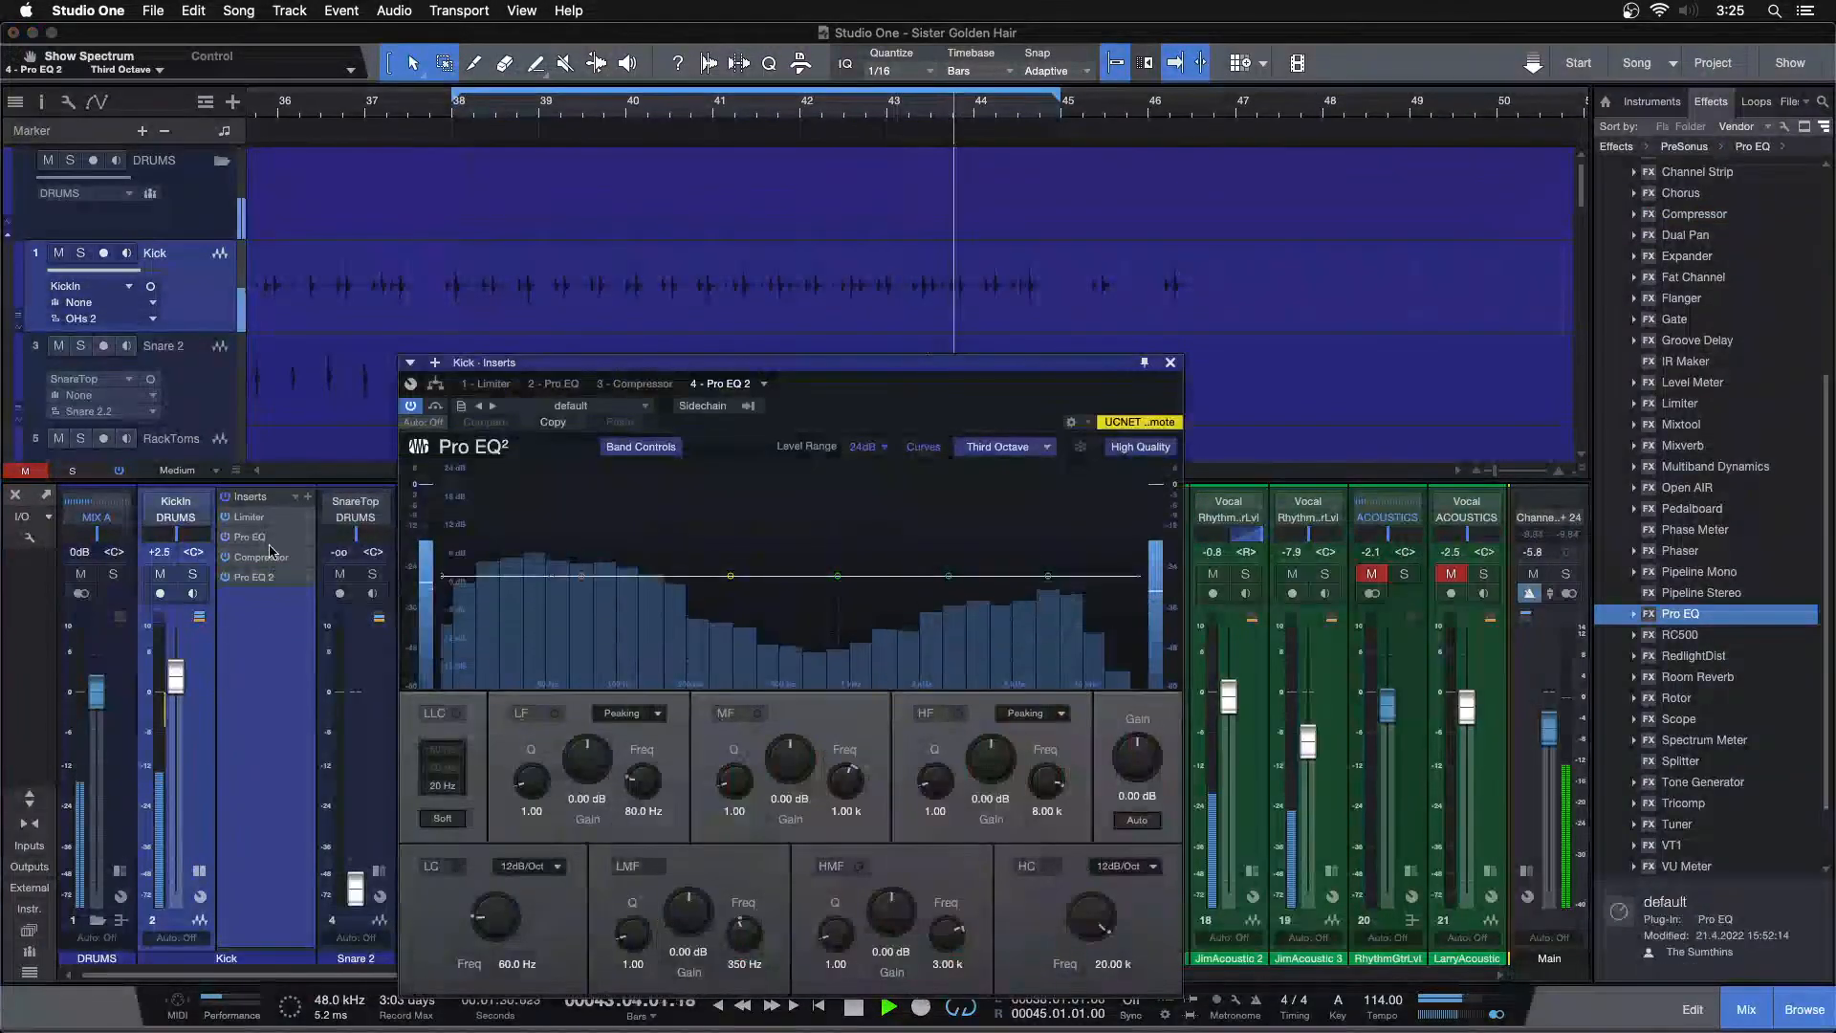
{"action": "left_click", "coordinate": [264, 538]}
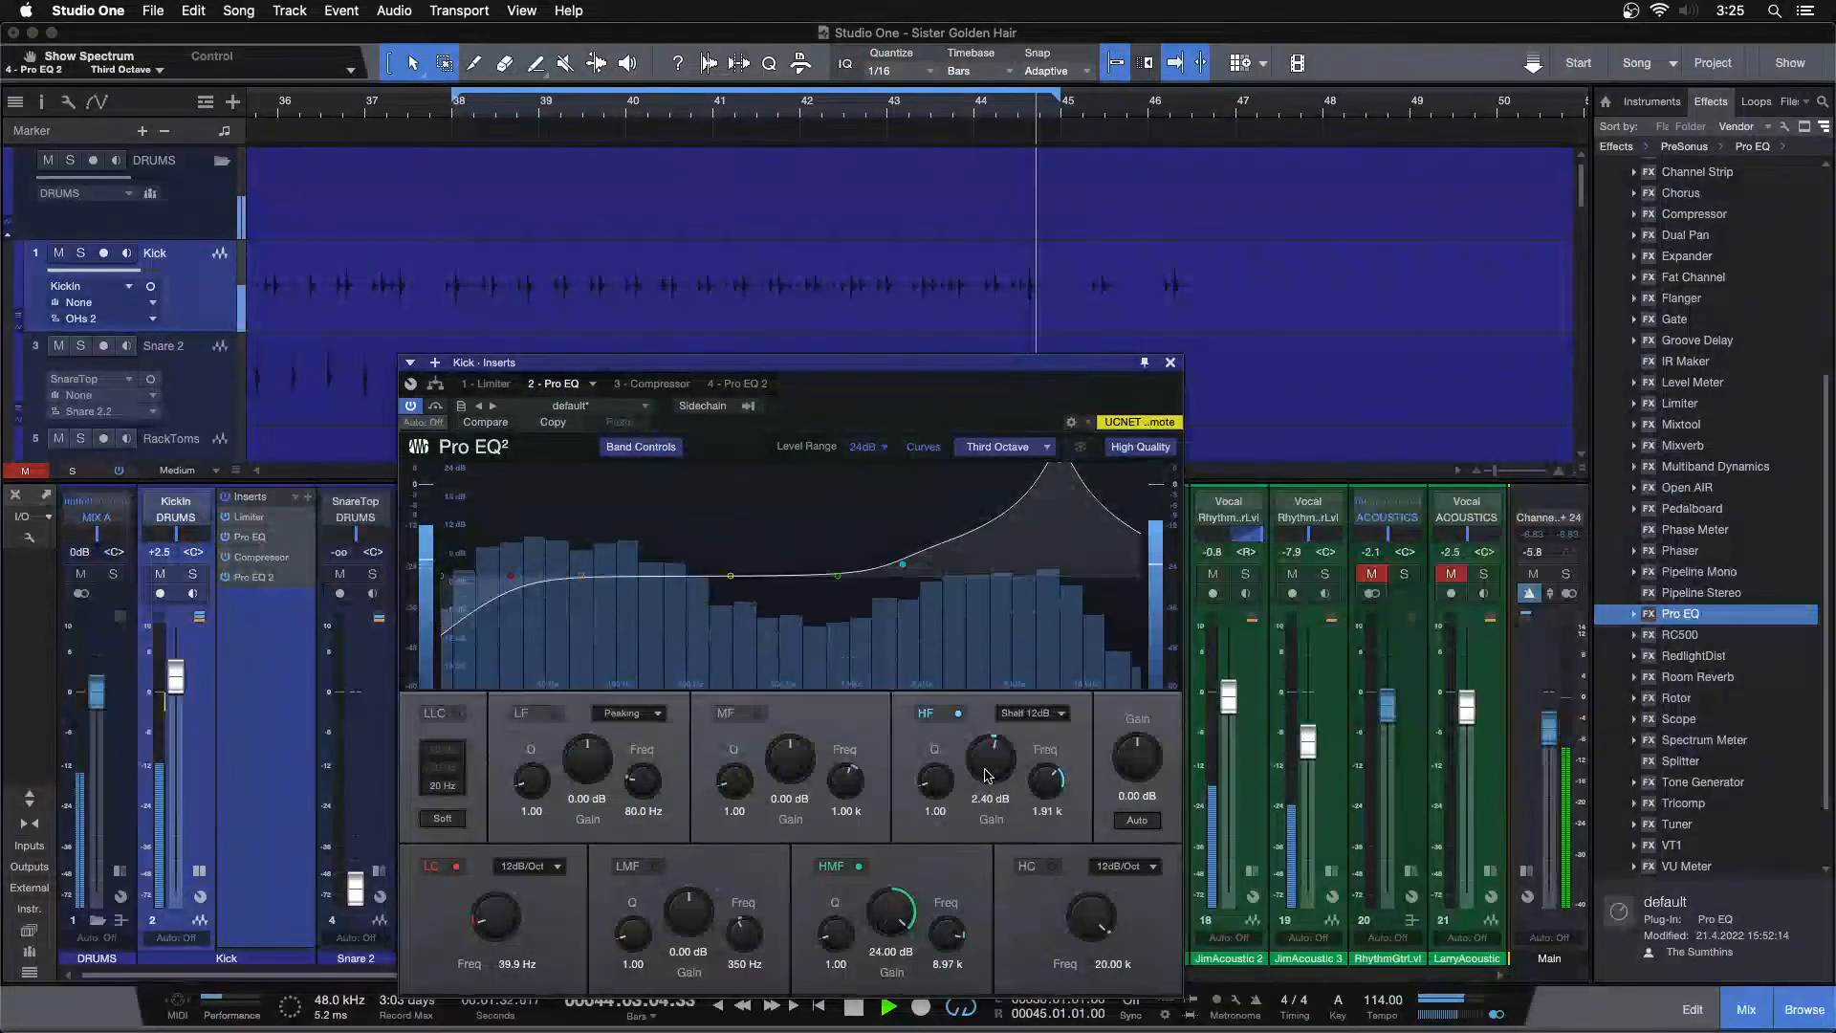
{"action": "scroll", "coordinate": [988, 765], "scroll_direction": "down", "scroll_amount": 3}
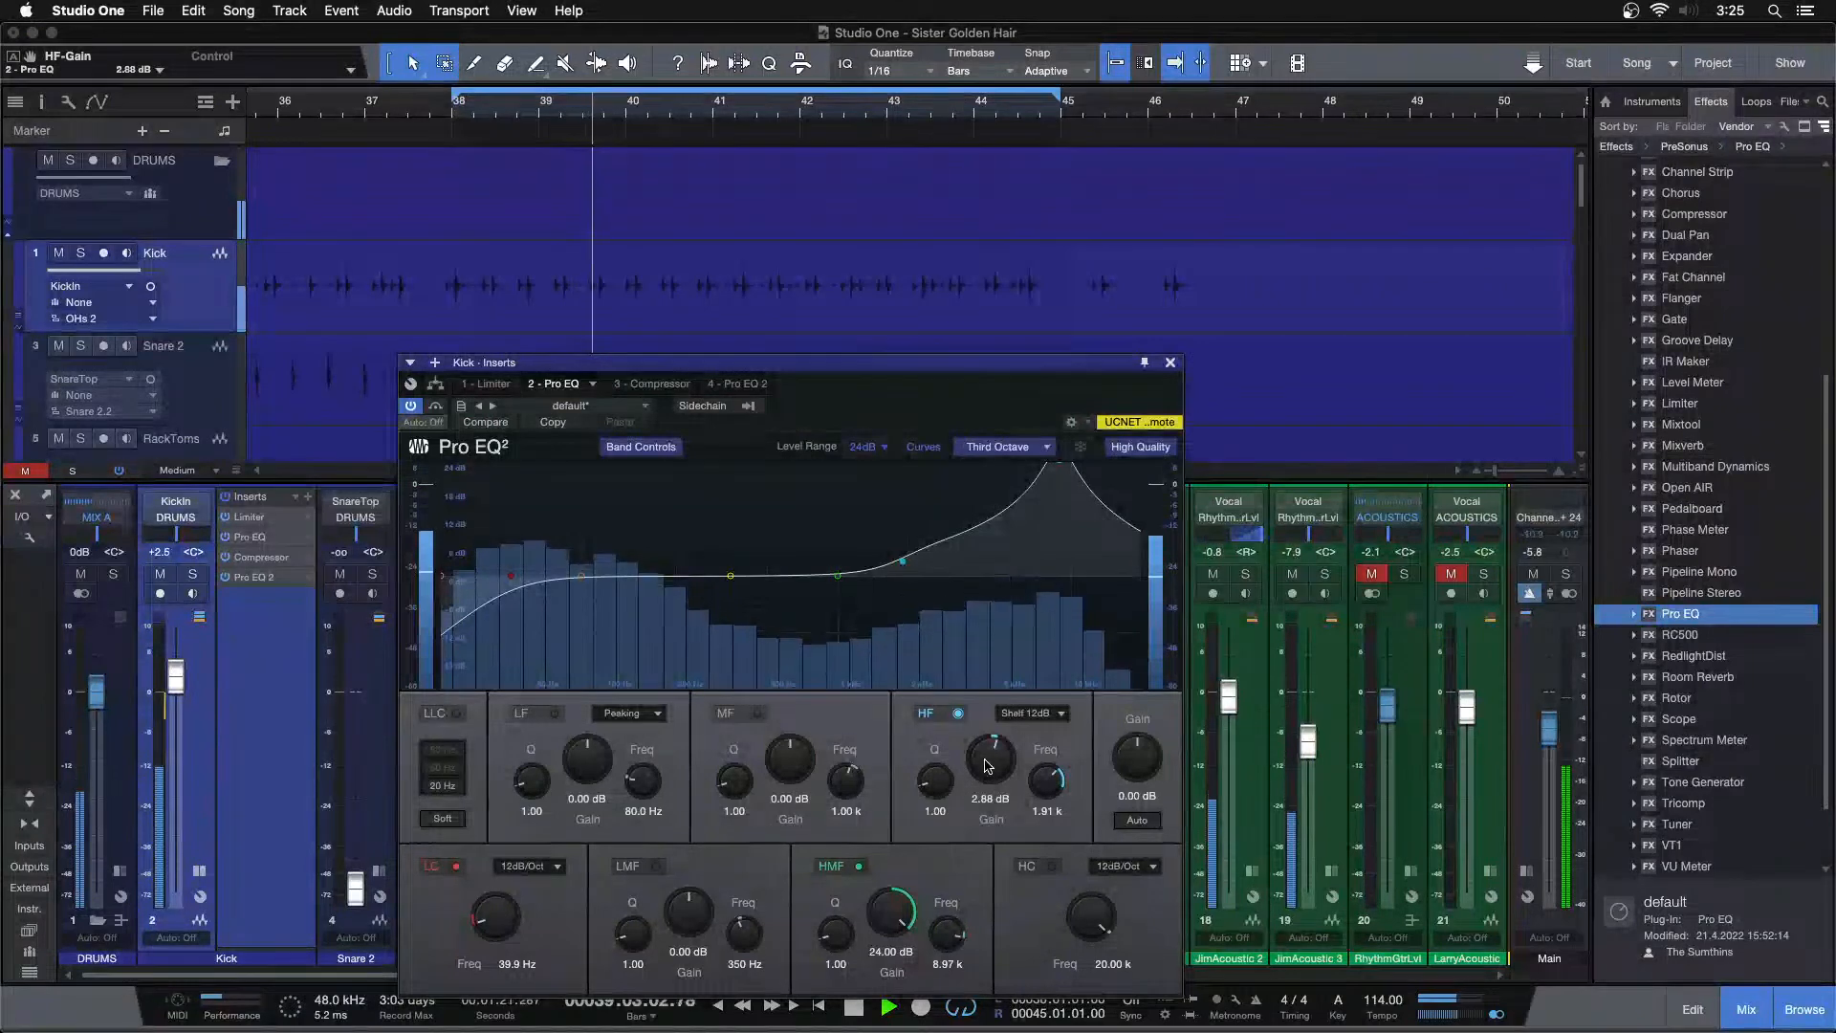
In Pro EQ 2, boost the LF band to 6.24 dB at 80 Hz and close the plug-in window
{"action": "left_click", "coordinate": [720, 384]}
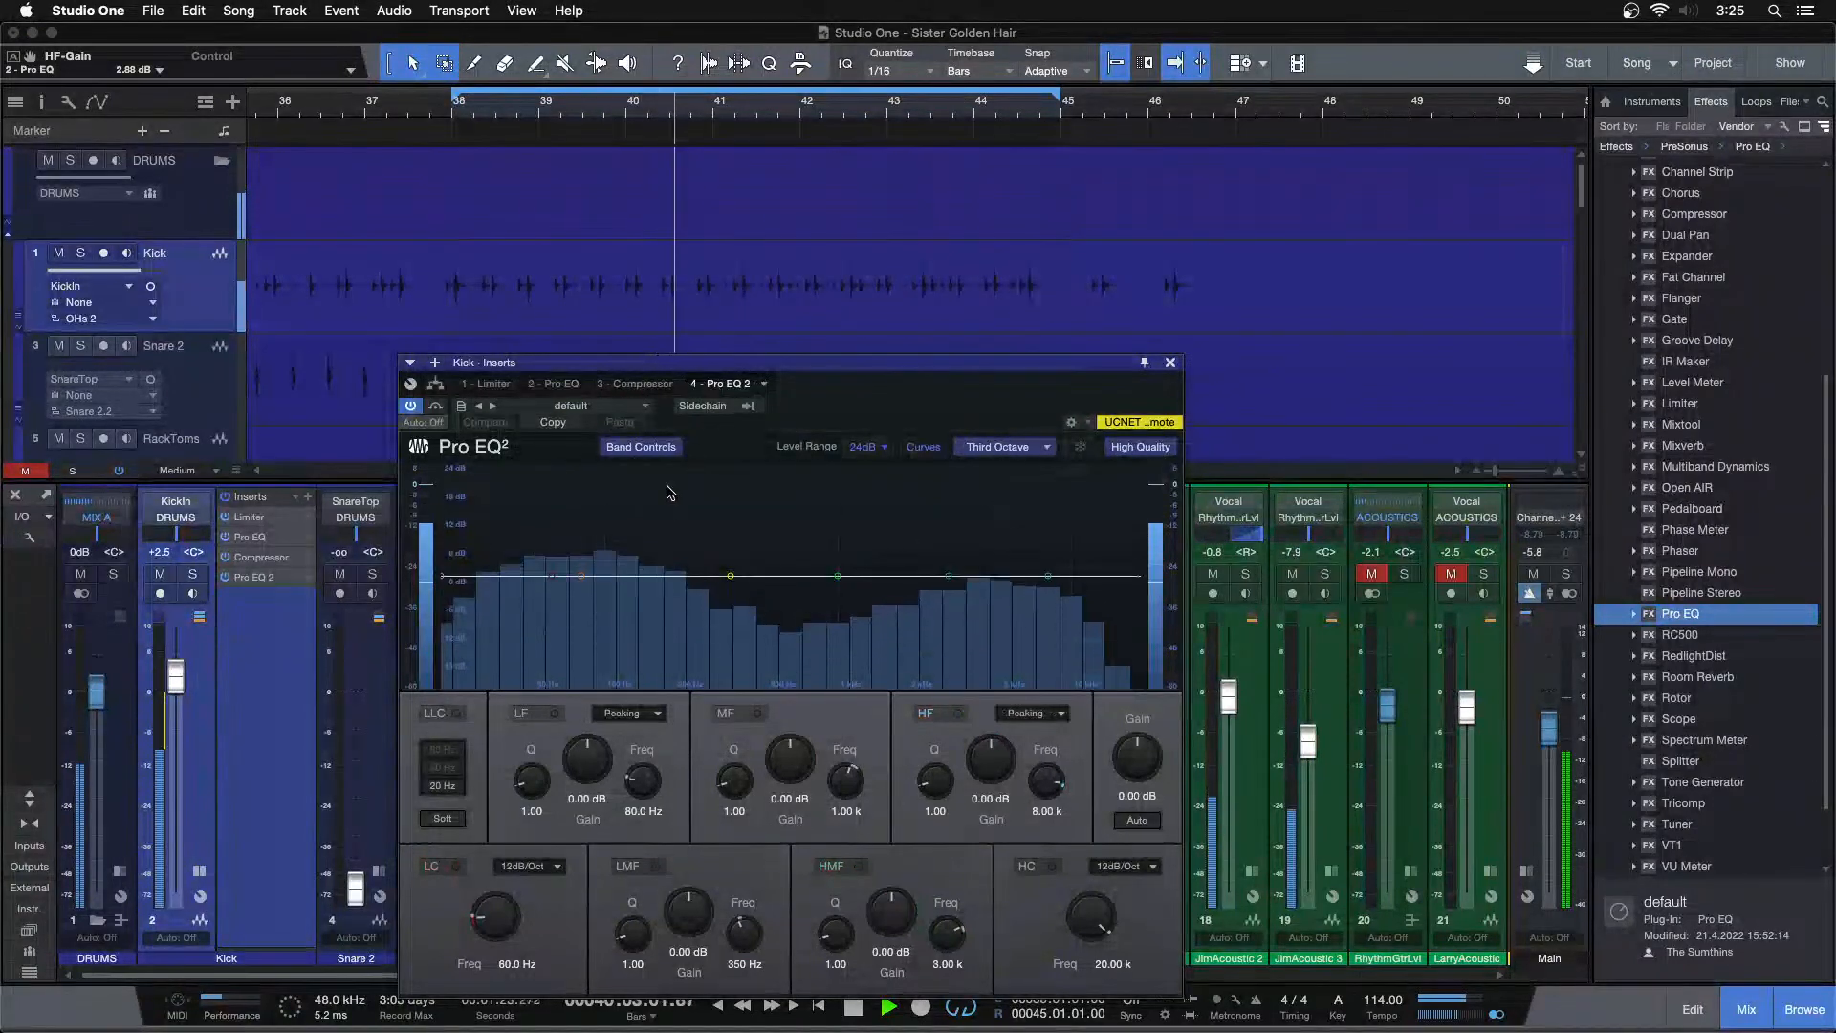
{"action": "left_click_drag", "start_coordinate": [574, 777], "coordinate": [590, 757]}
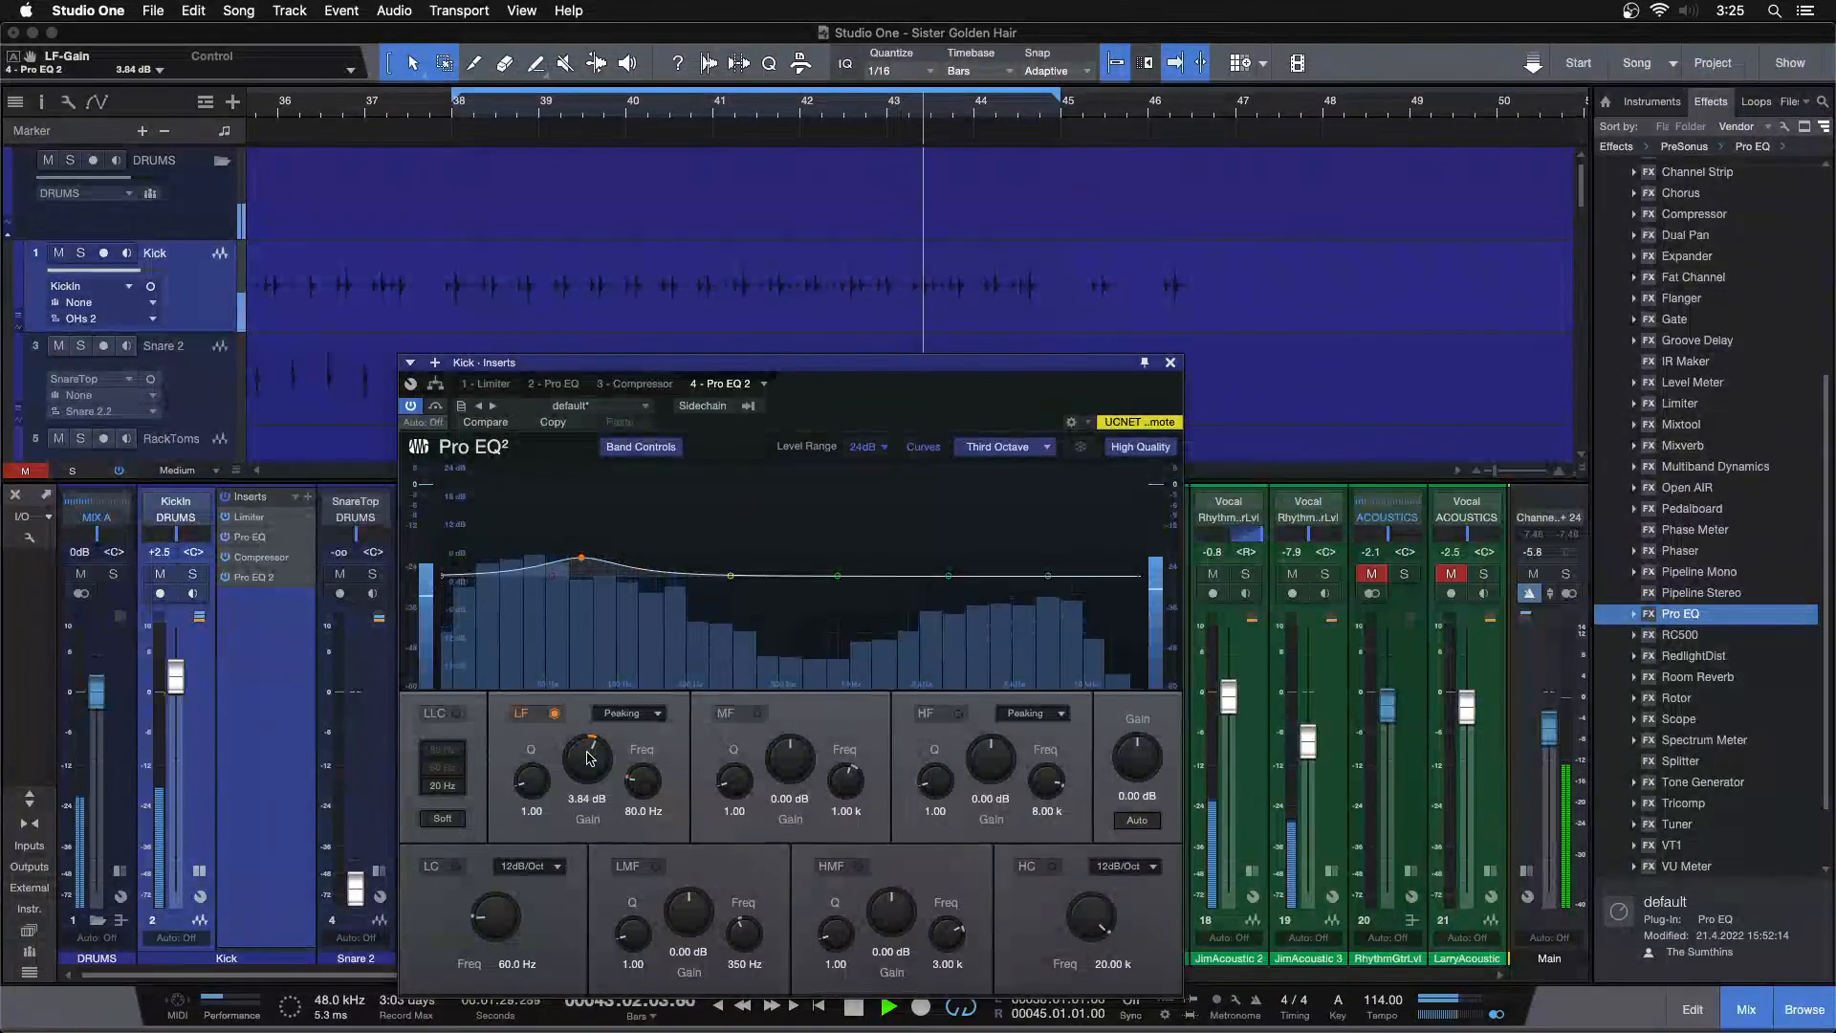
{"action": "left_click_drag", "start_coordinate": [588, 758], "coordinate": [588, 758]}
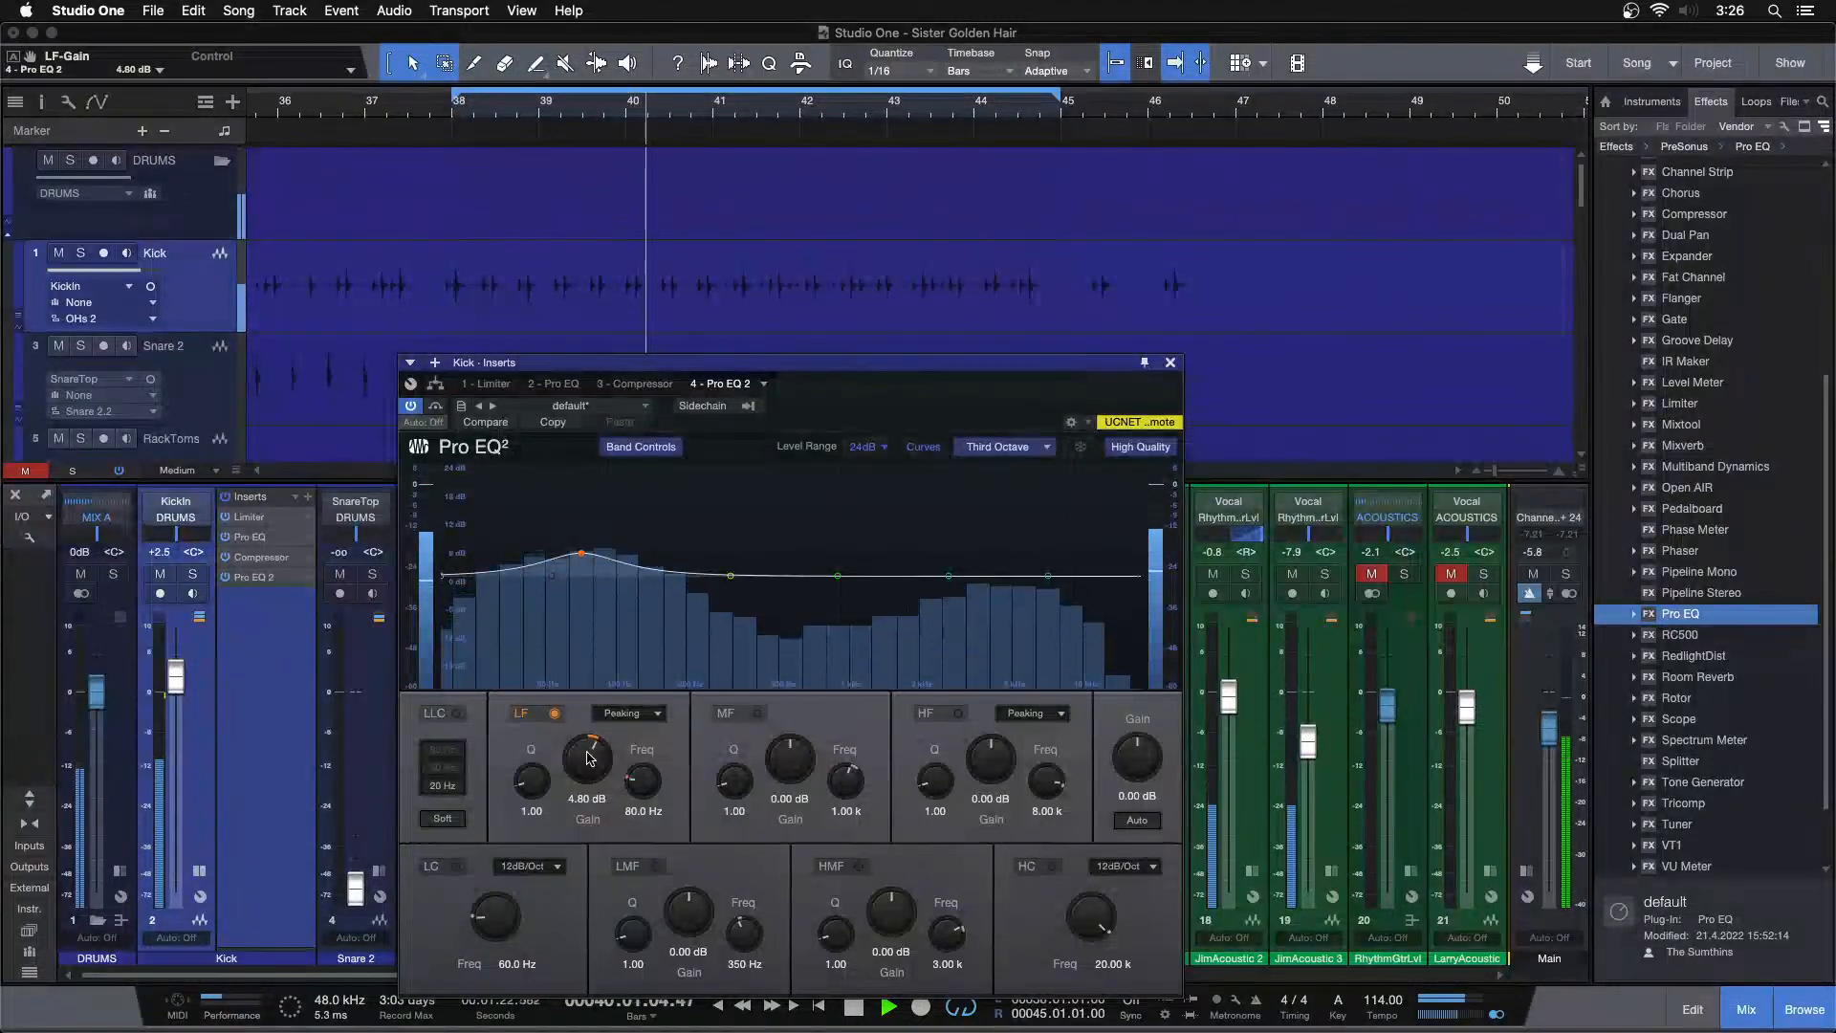
{"action": "scroll", "coordinate": [589, 759], "scroll_direction": "down", "scroll_amount": 1}
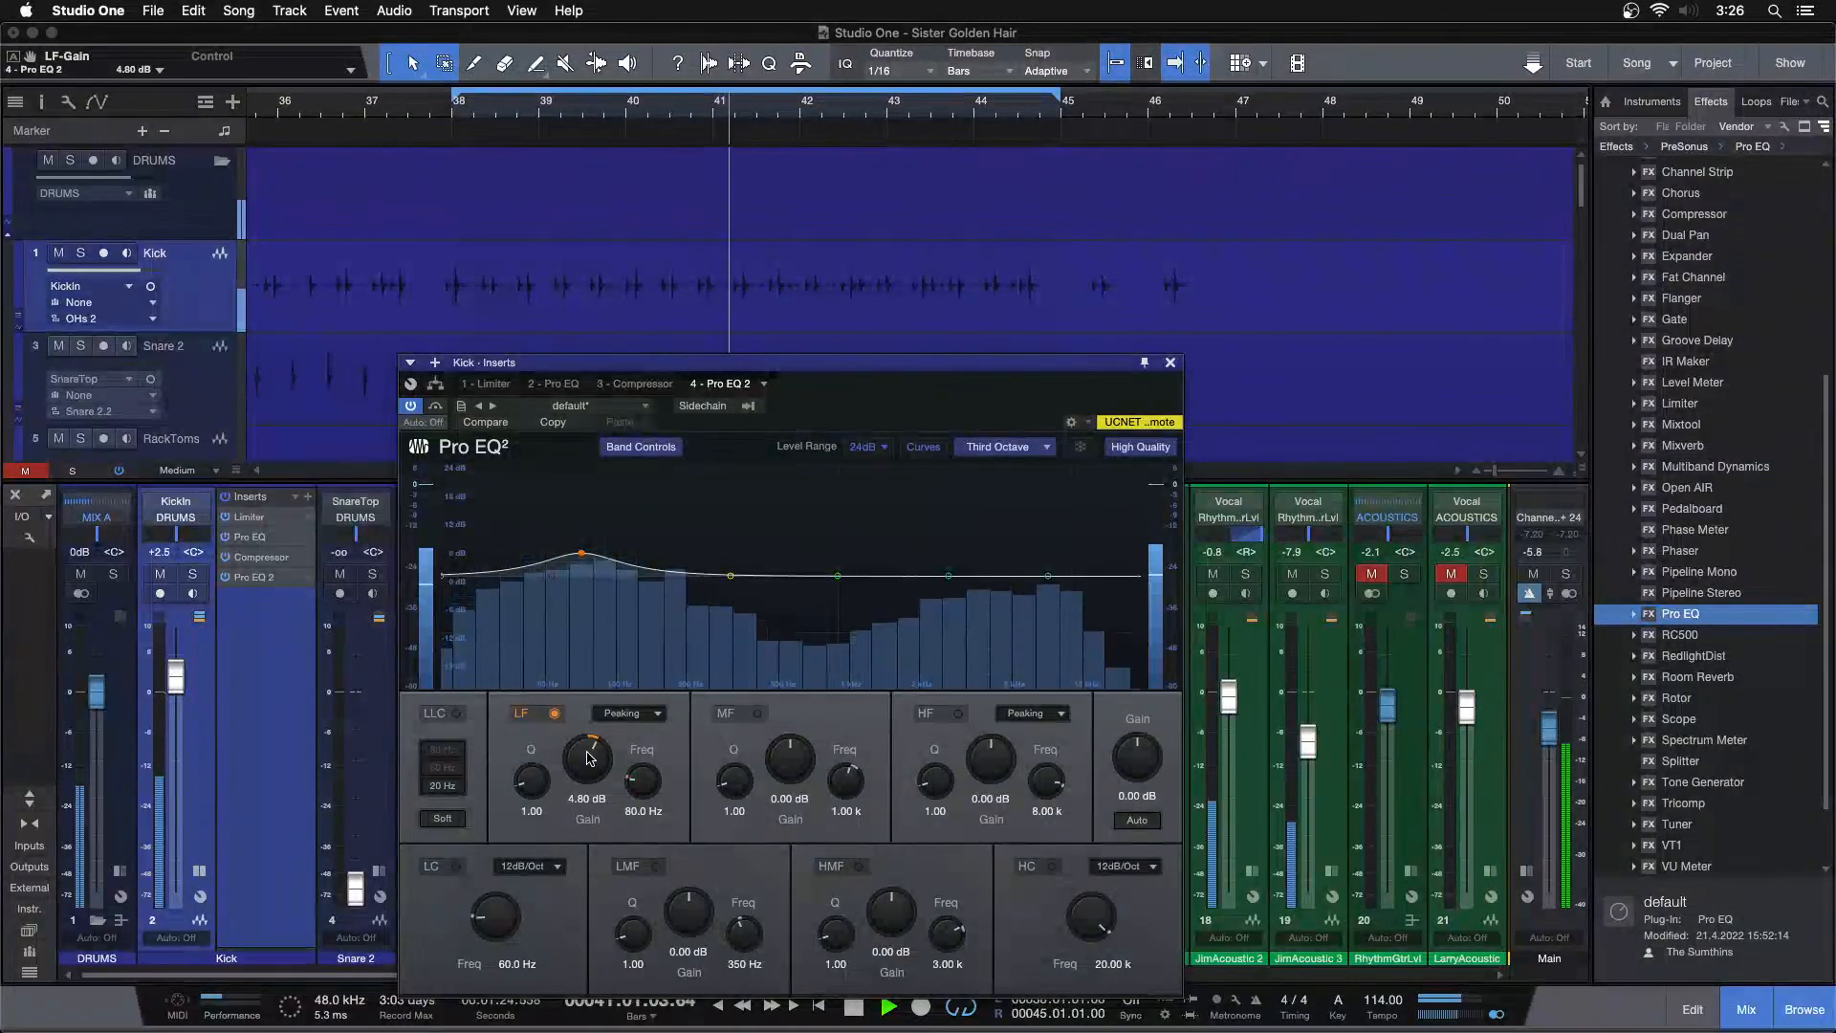
{"action": "scroll", "coordinate": [589, 758], "scroll_direction": "down", "scroll_amount": 1}
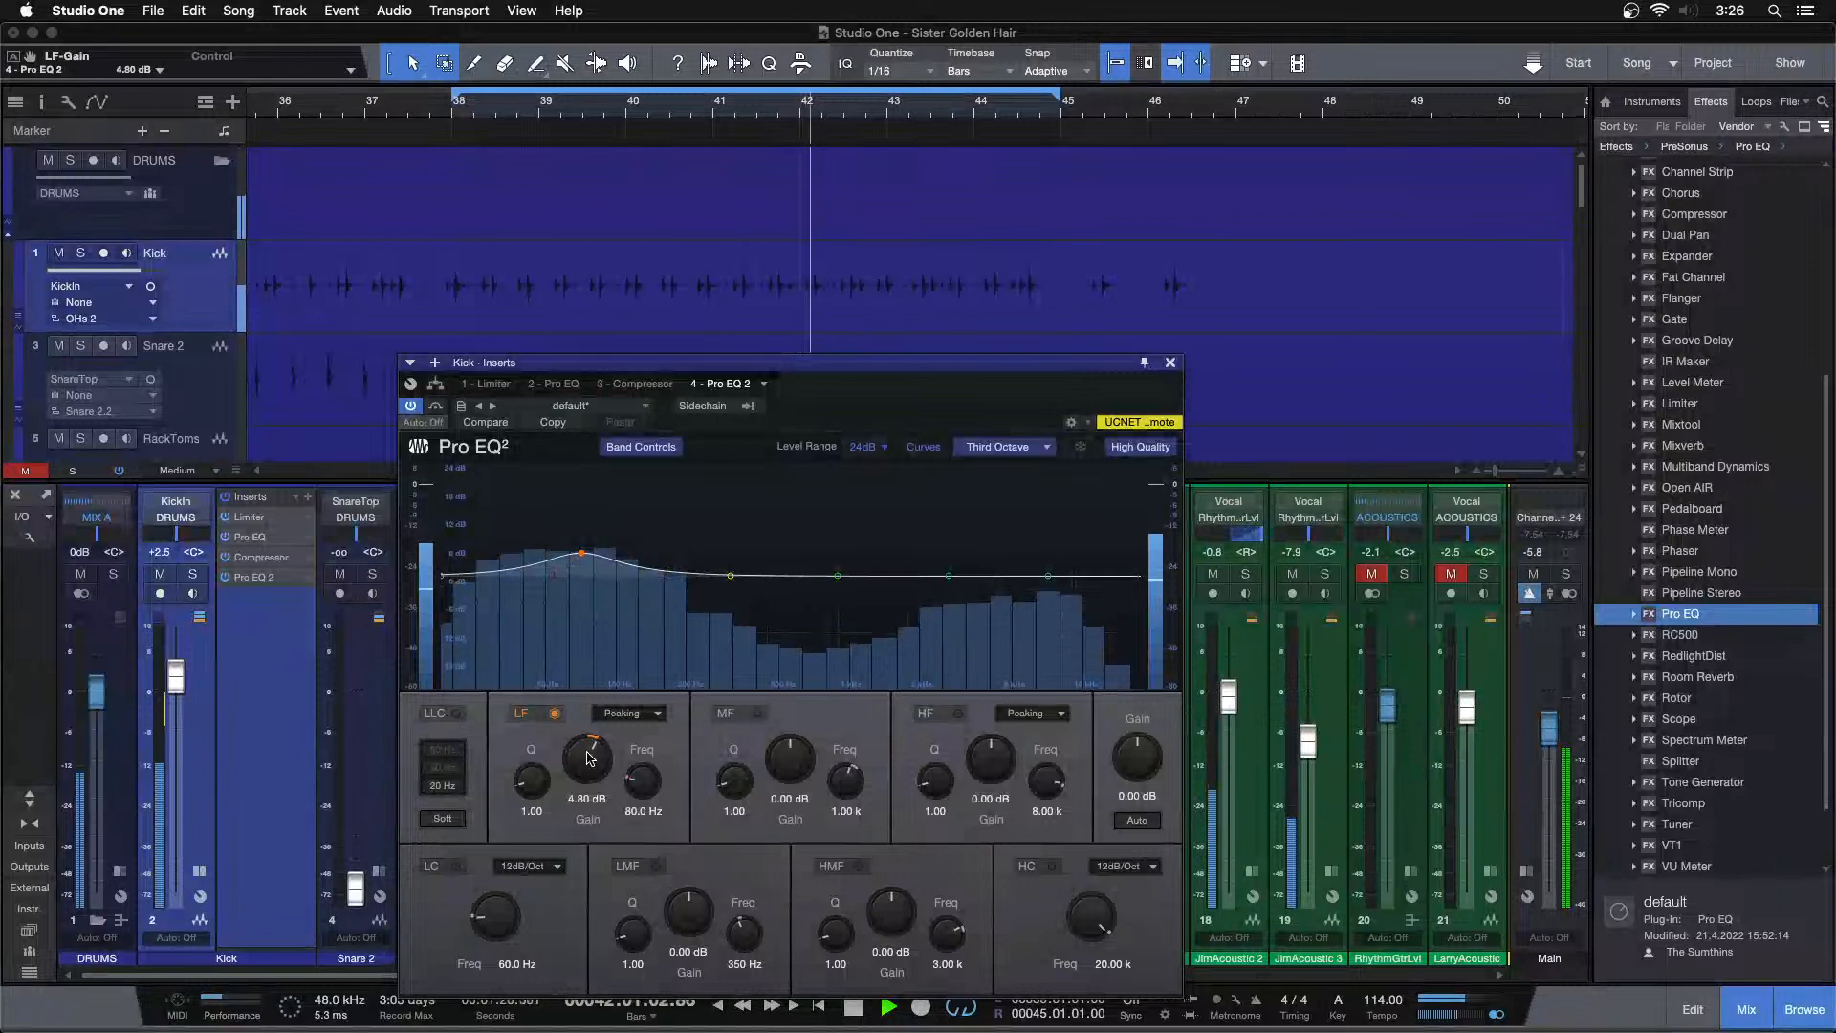
{"action": "scroll", "coordinate": [589, 758], "scroll_direction": "up", "scroll_amount": 1}
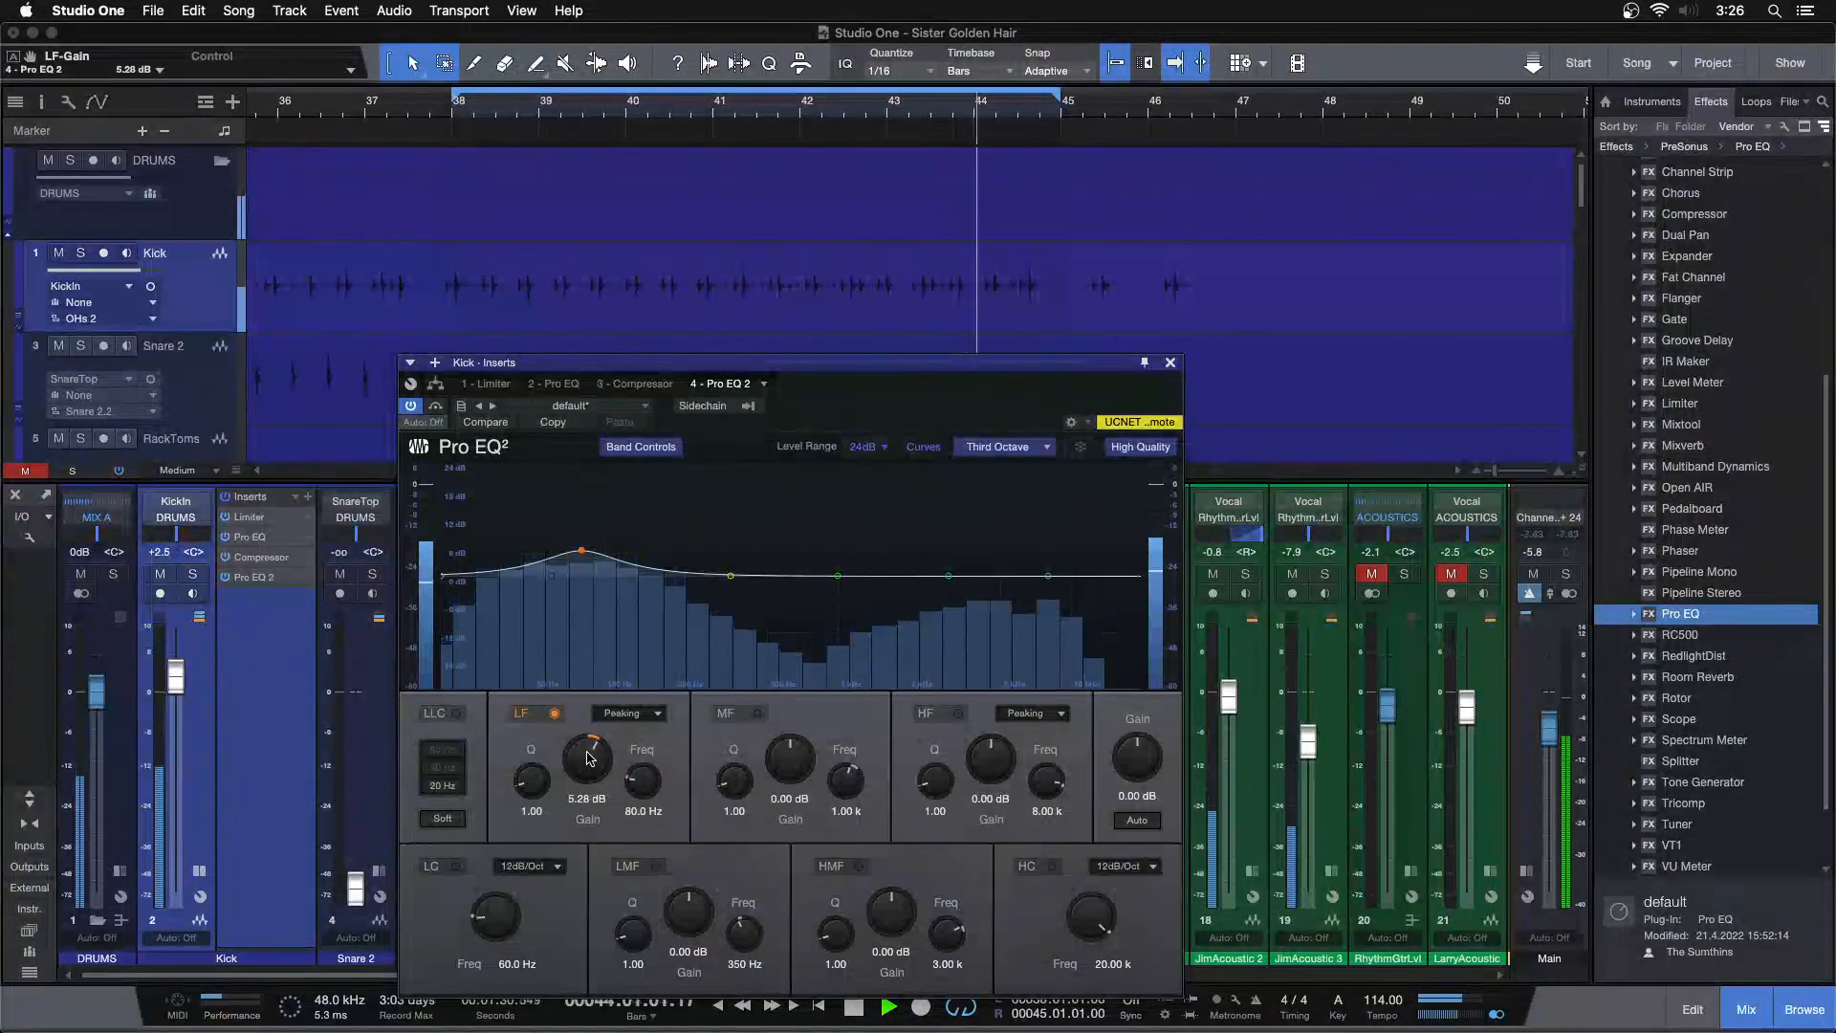
{"action": "scroll", "coordinate": [589, 758], "scroll_direction": "up", "scroll_amount": 1}
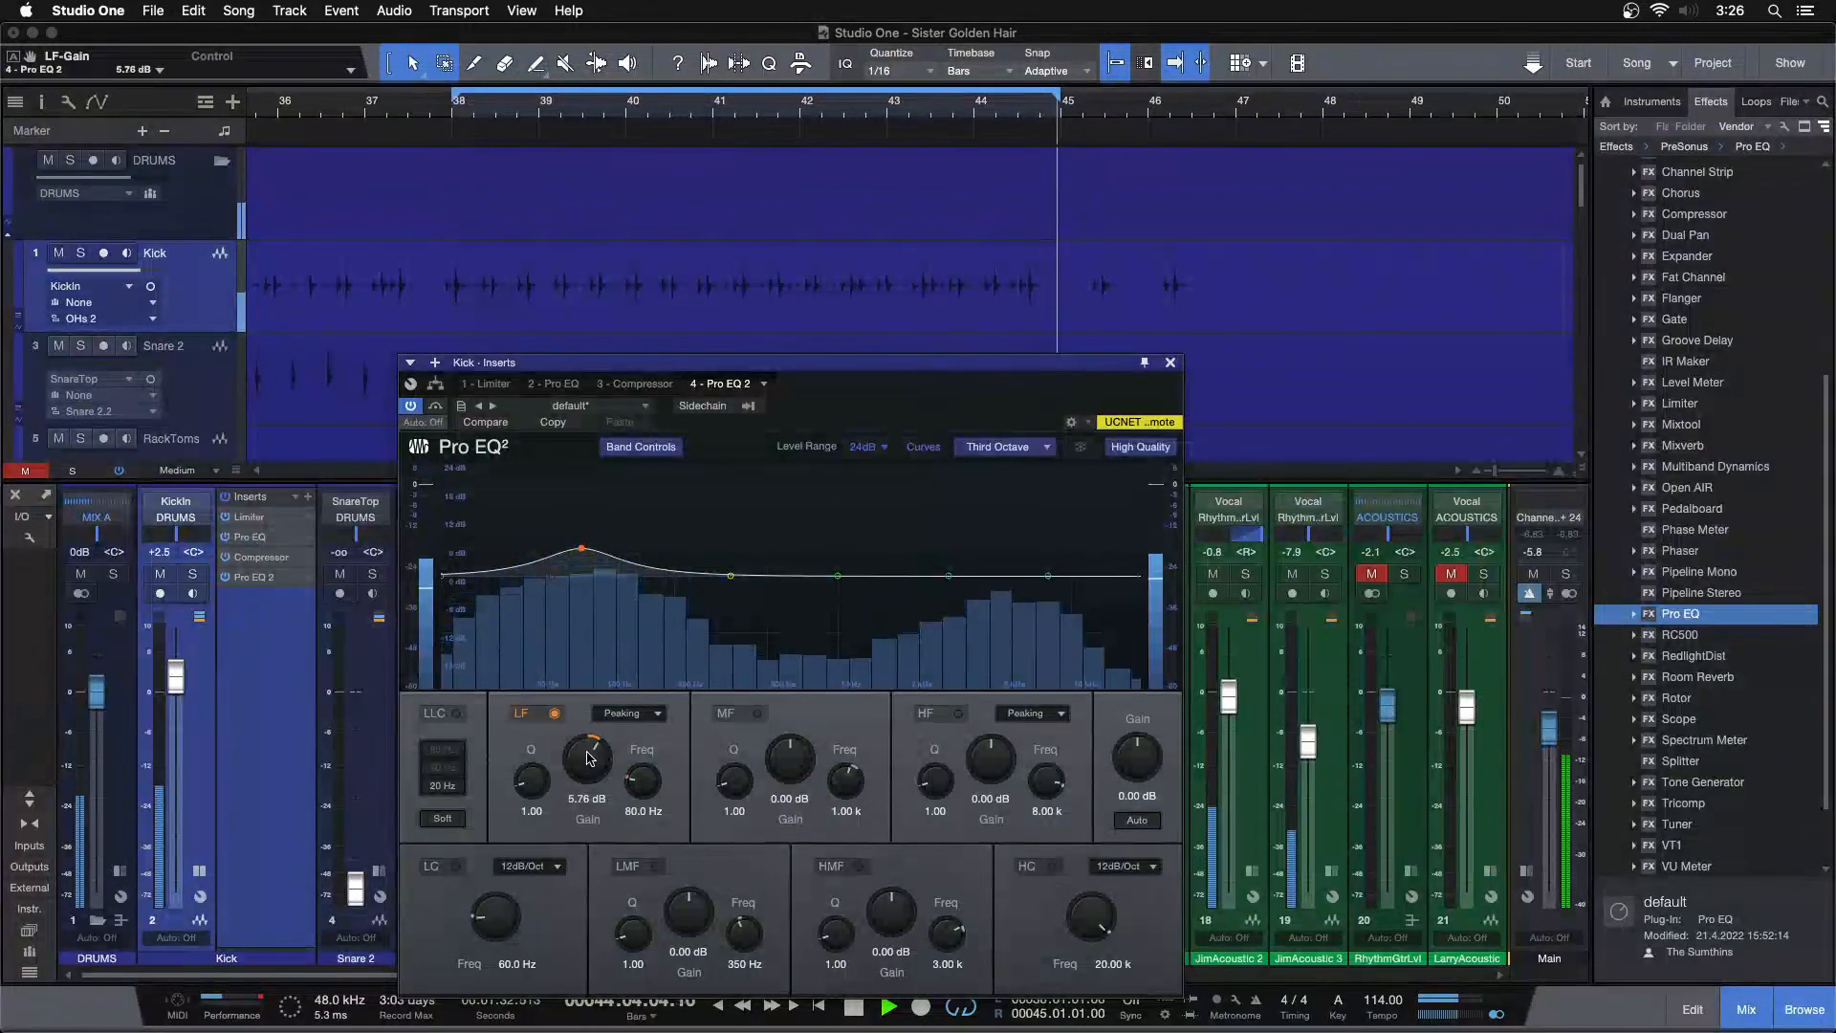
{"action": "scroll", "coordinate": [589, 759], "scroll_direction": "up", "scroll_amount": 1}
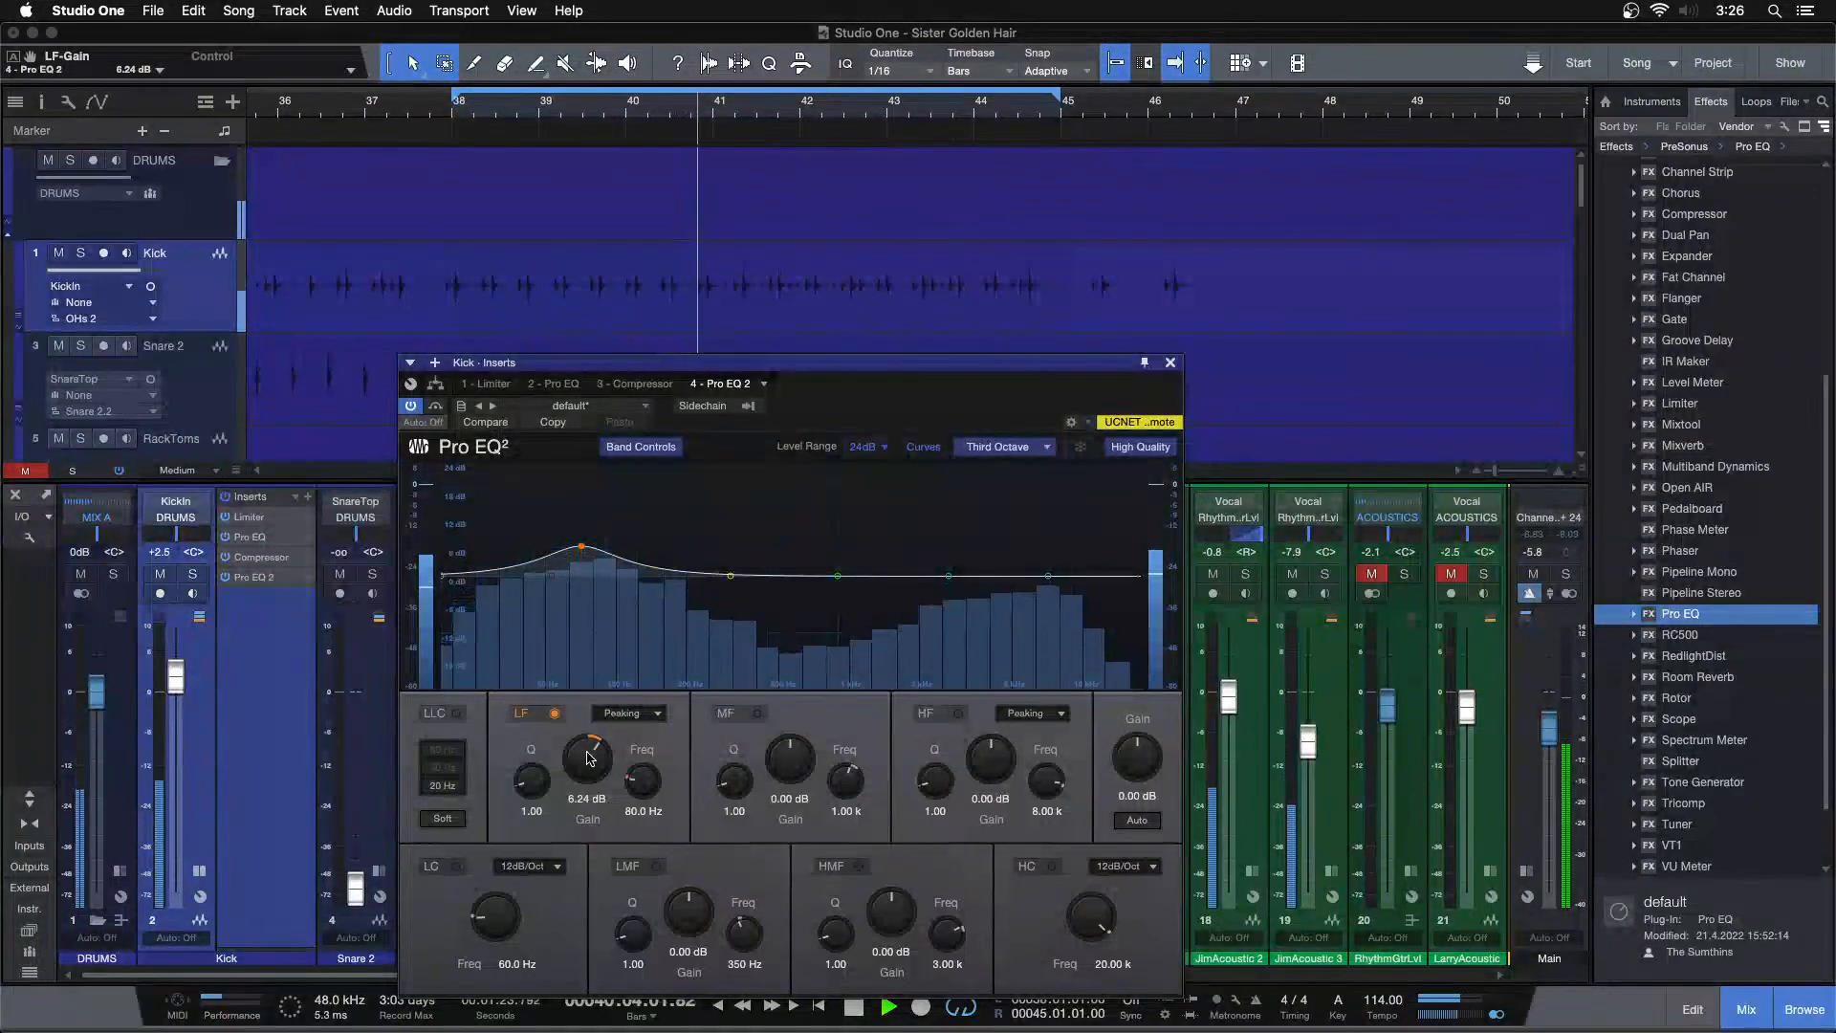
{"action": "left_click", "coordinate": [1169, 362]}
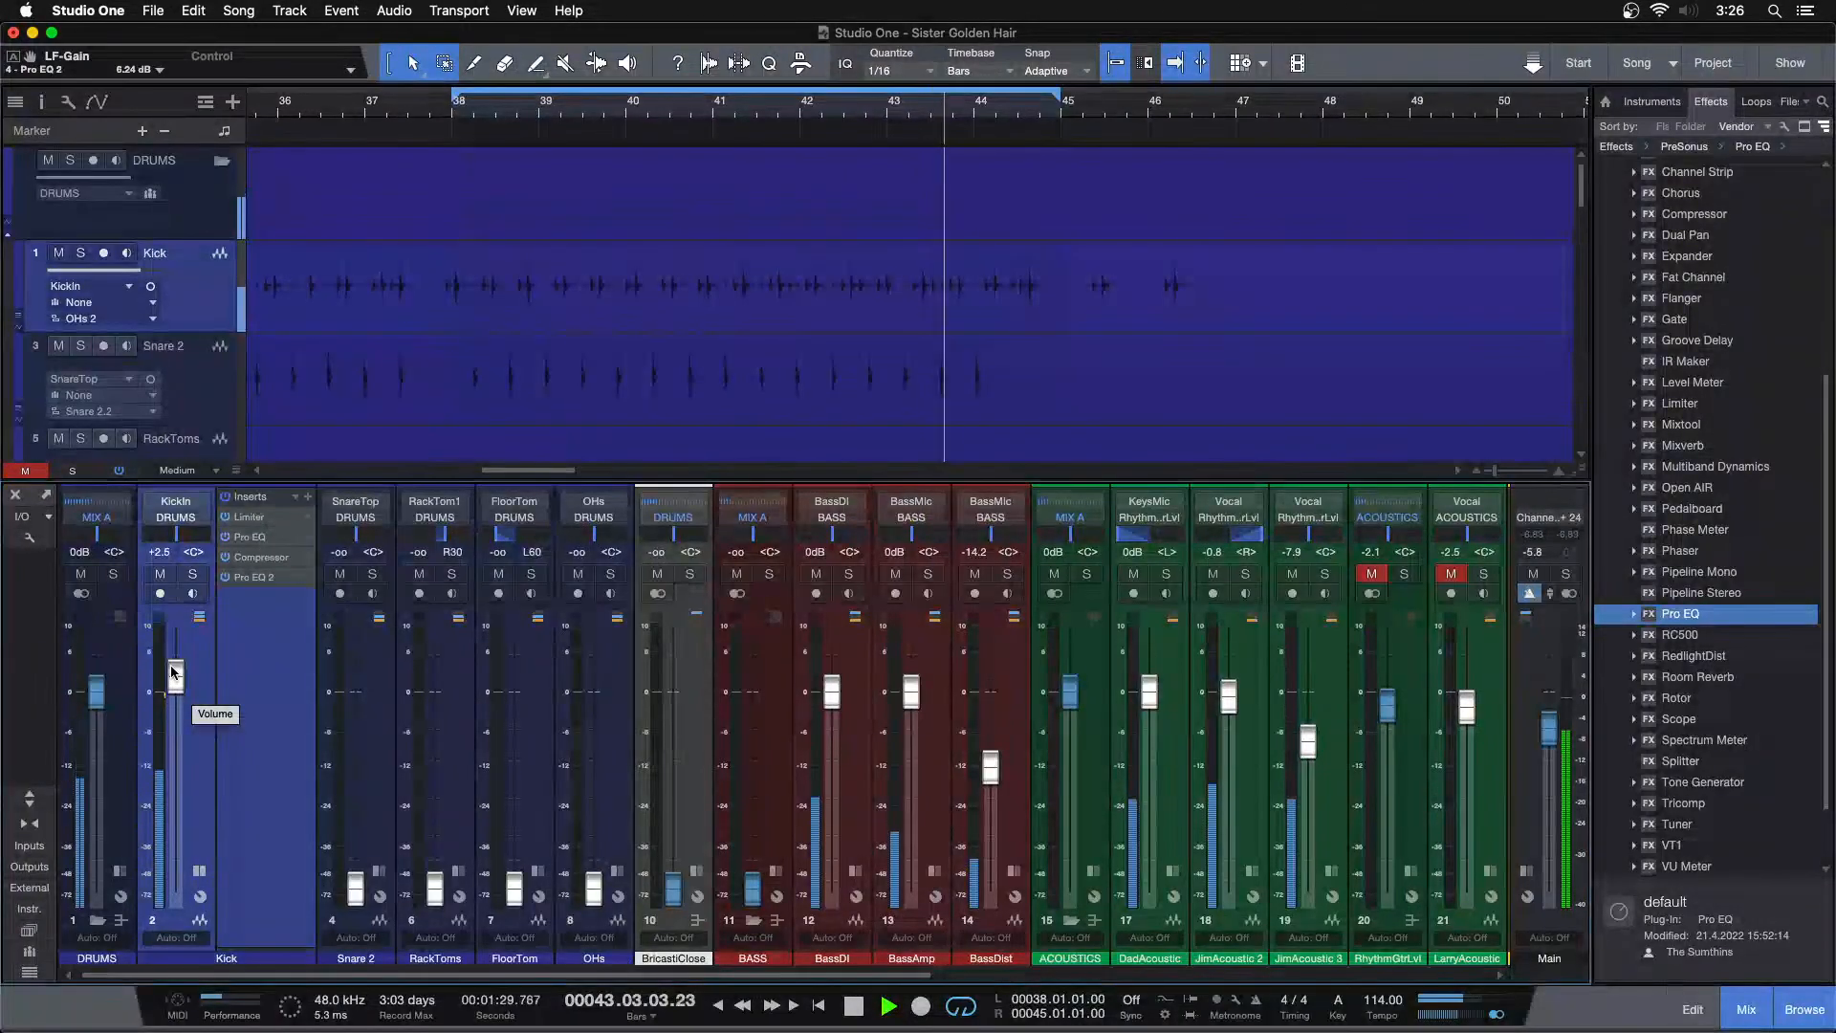
Stop playback and copy the Kick's Limiter into a fifth insert slot below Pro EQ 2
{"action": "left_click", "coordinate": [409, 105]}
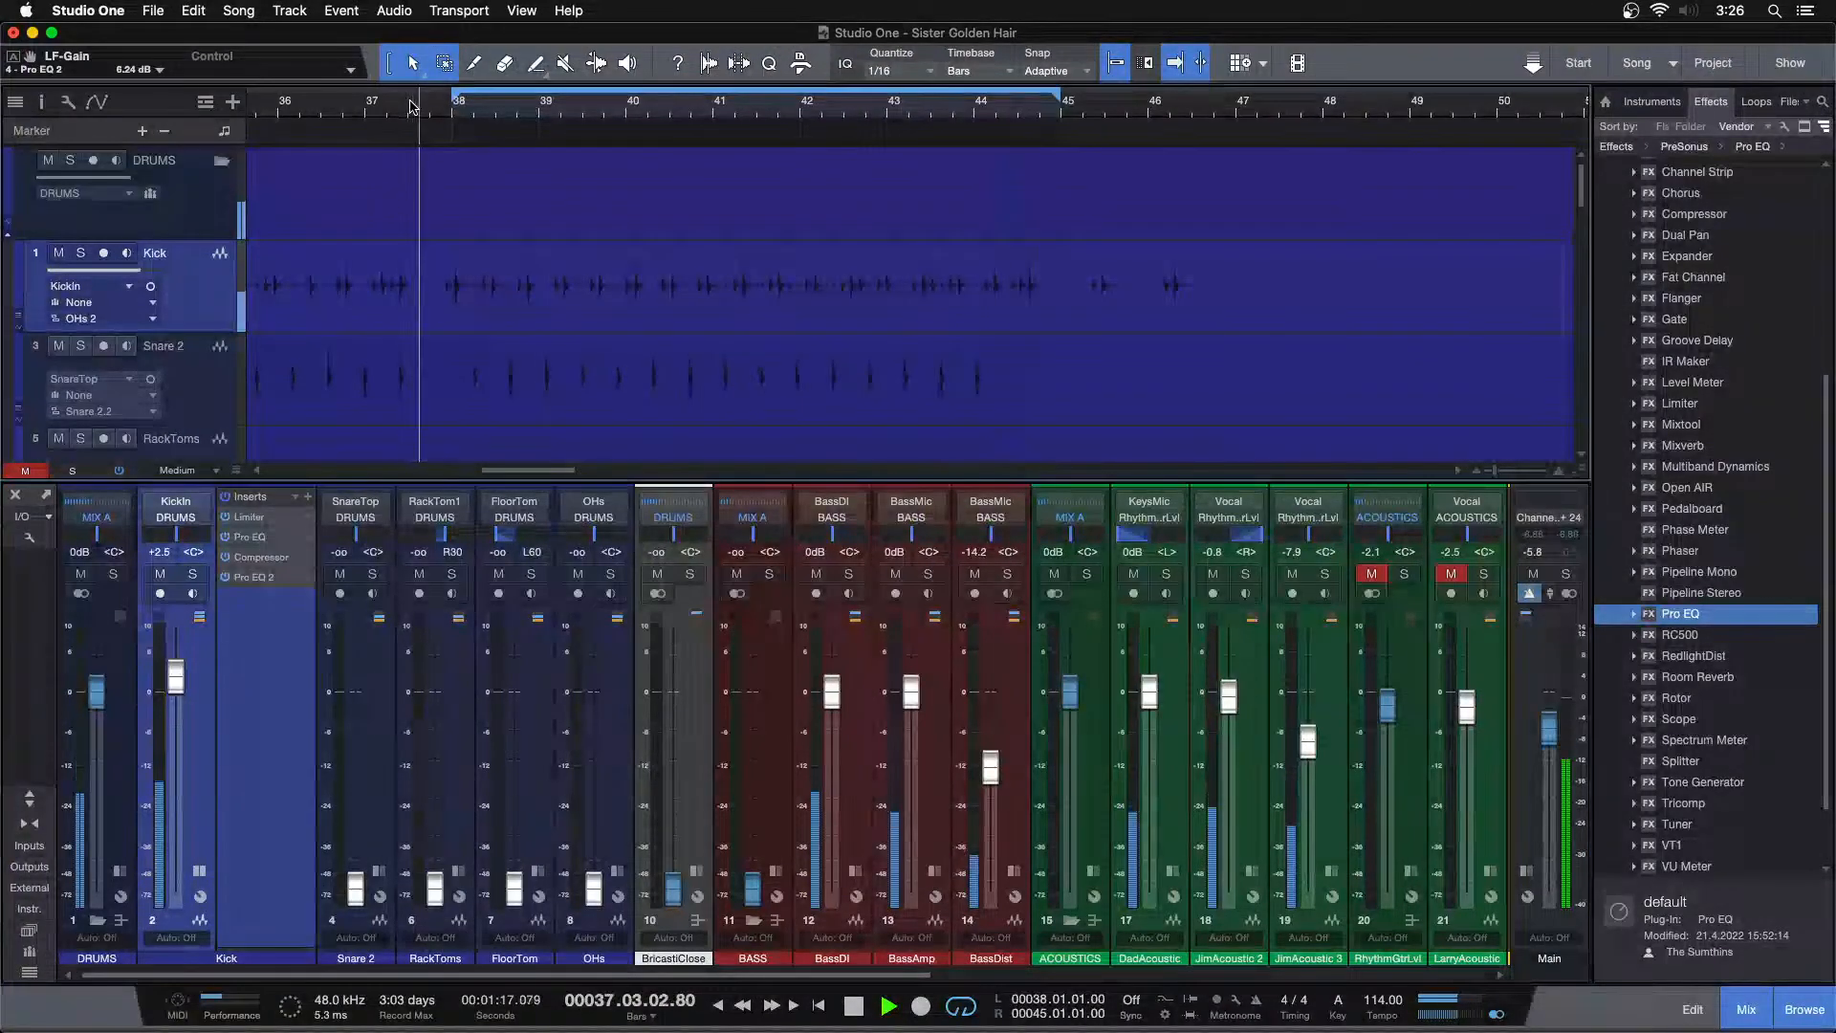
{"action": "key", "text": "space"}
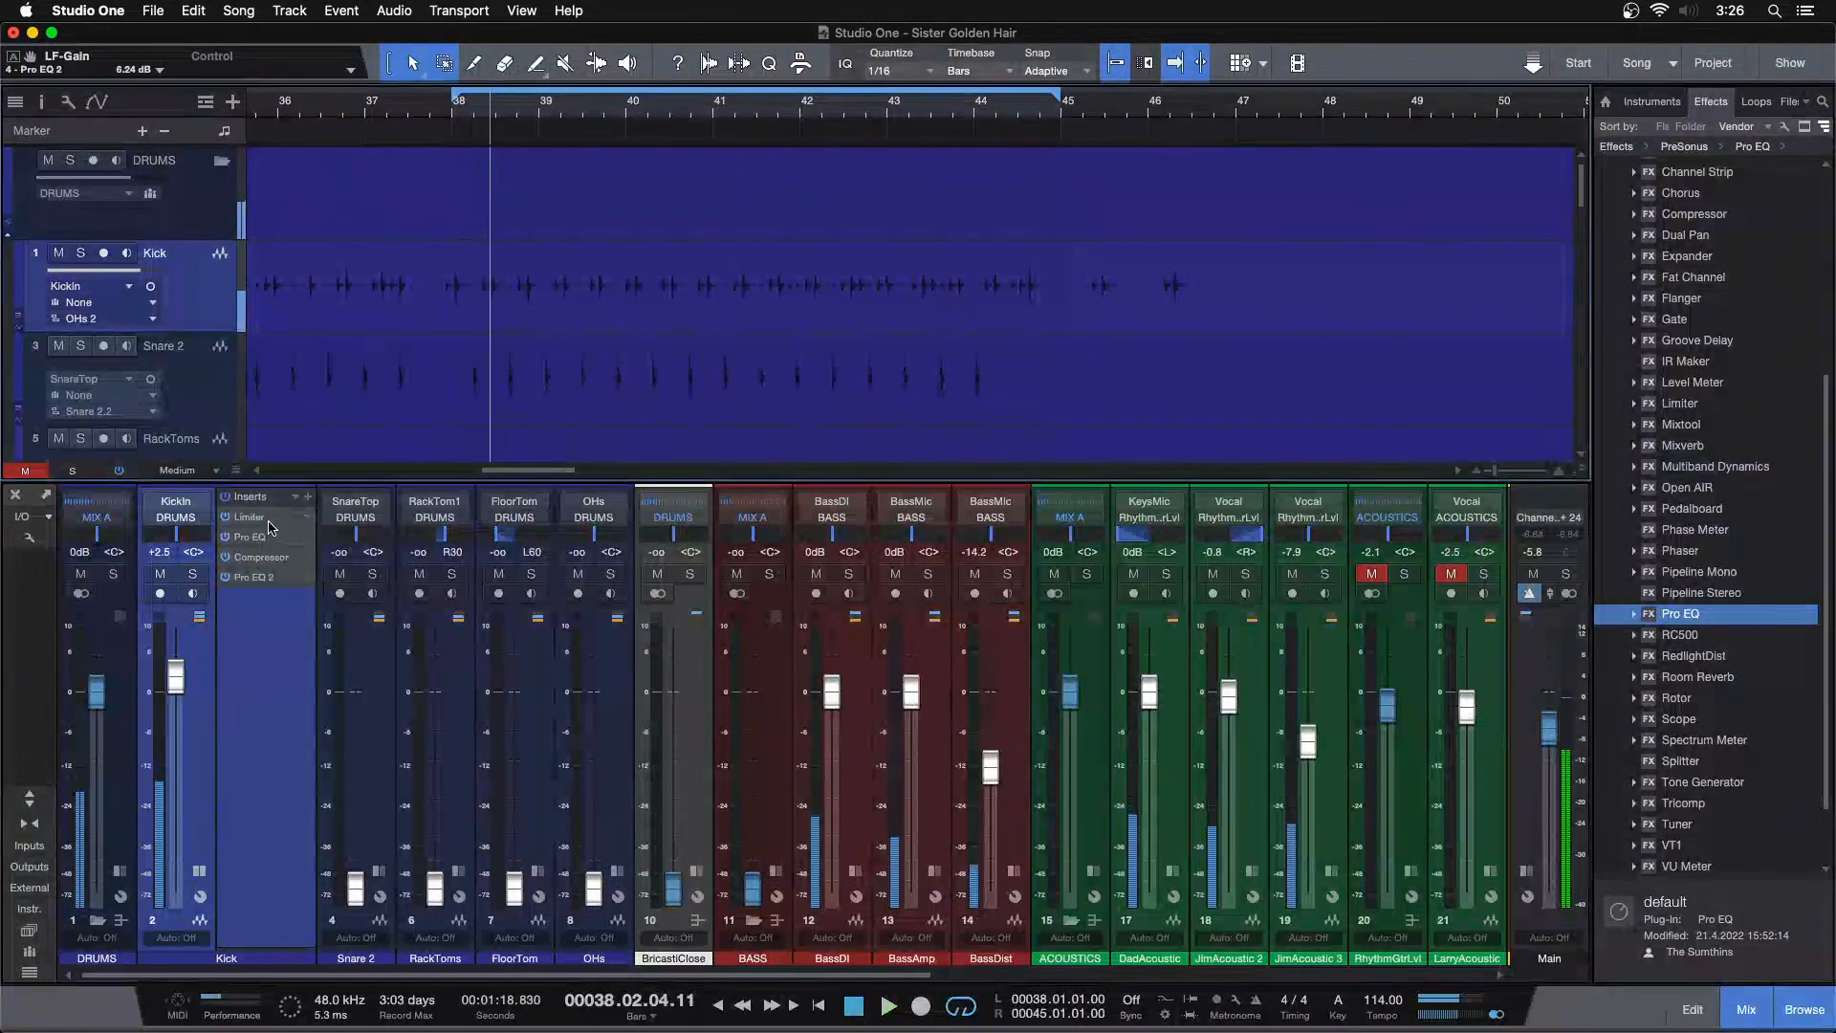
{"action": "left_click_drag", "start_coordinate": [249, 516], "coordinate": [267, 670]}
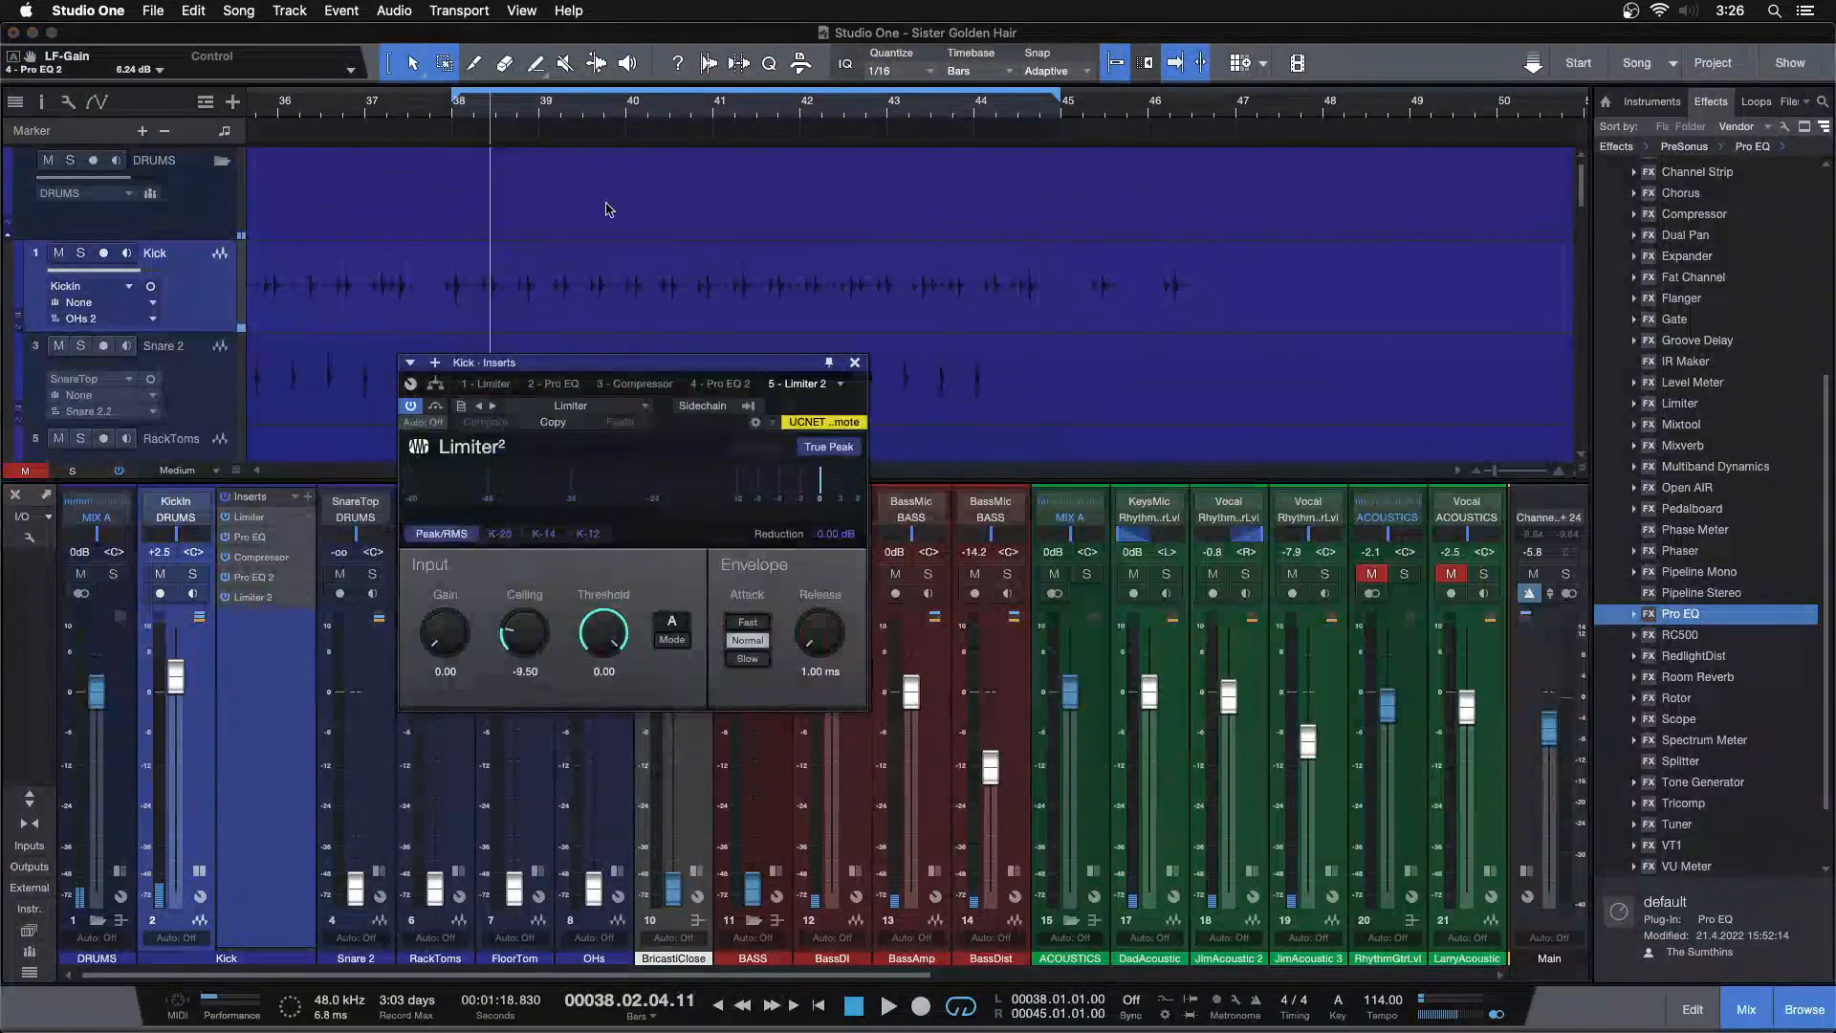
{"action": "left_click_drag", "start_coordinate": [695, 128], "coordinate": [895, 4]}
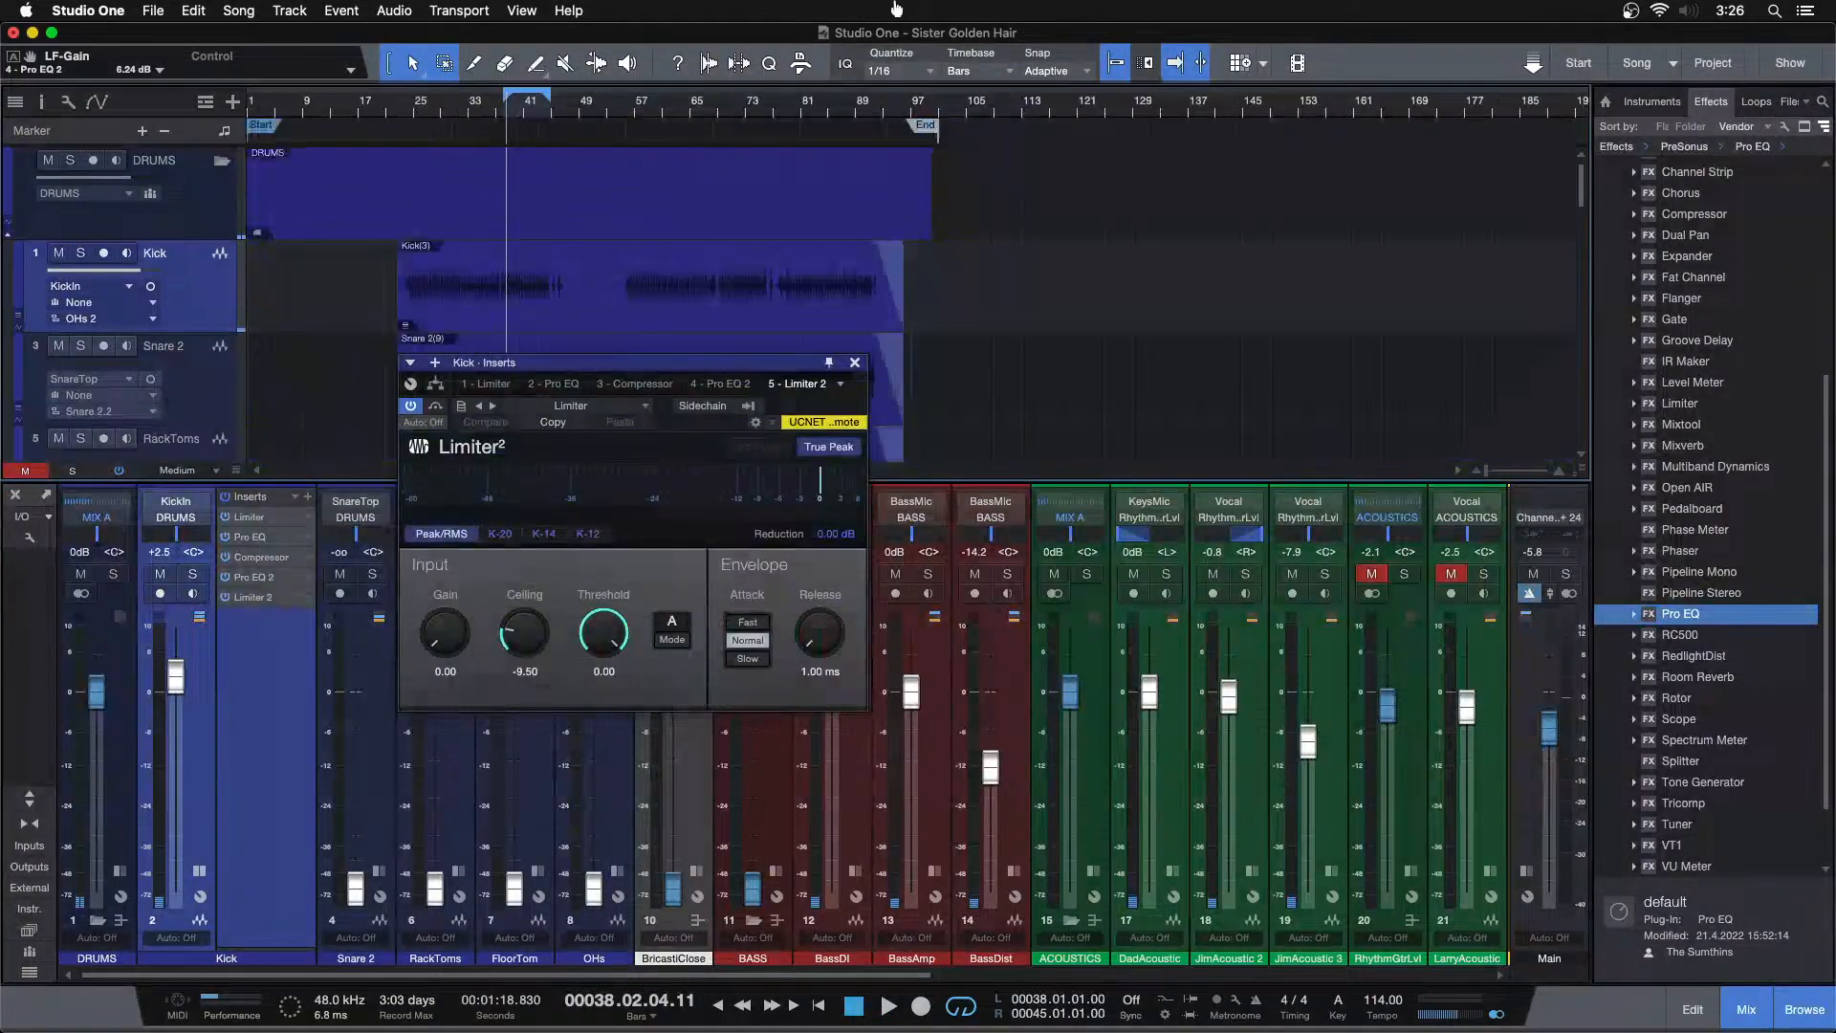
{"action": "left_click", "coordinate": [854, 363]}
Select the Kick event, show the Inspector, and save the song
{"action": "left_click", "coordinate": [495, 315]}
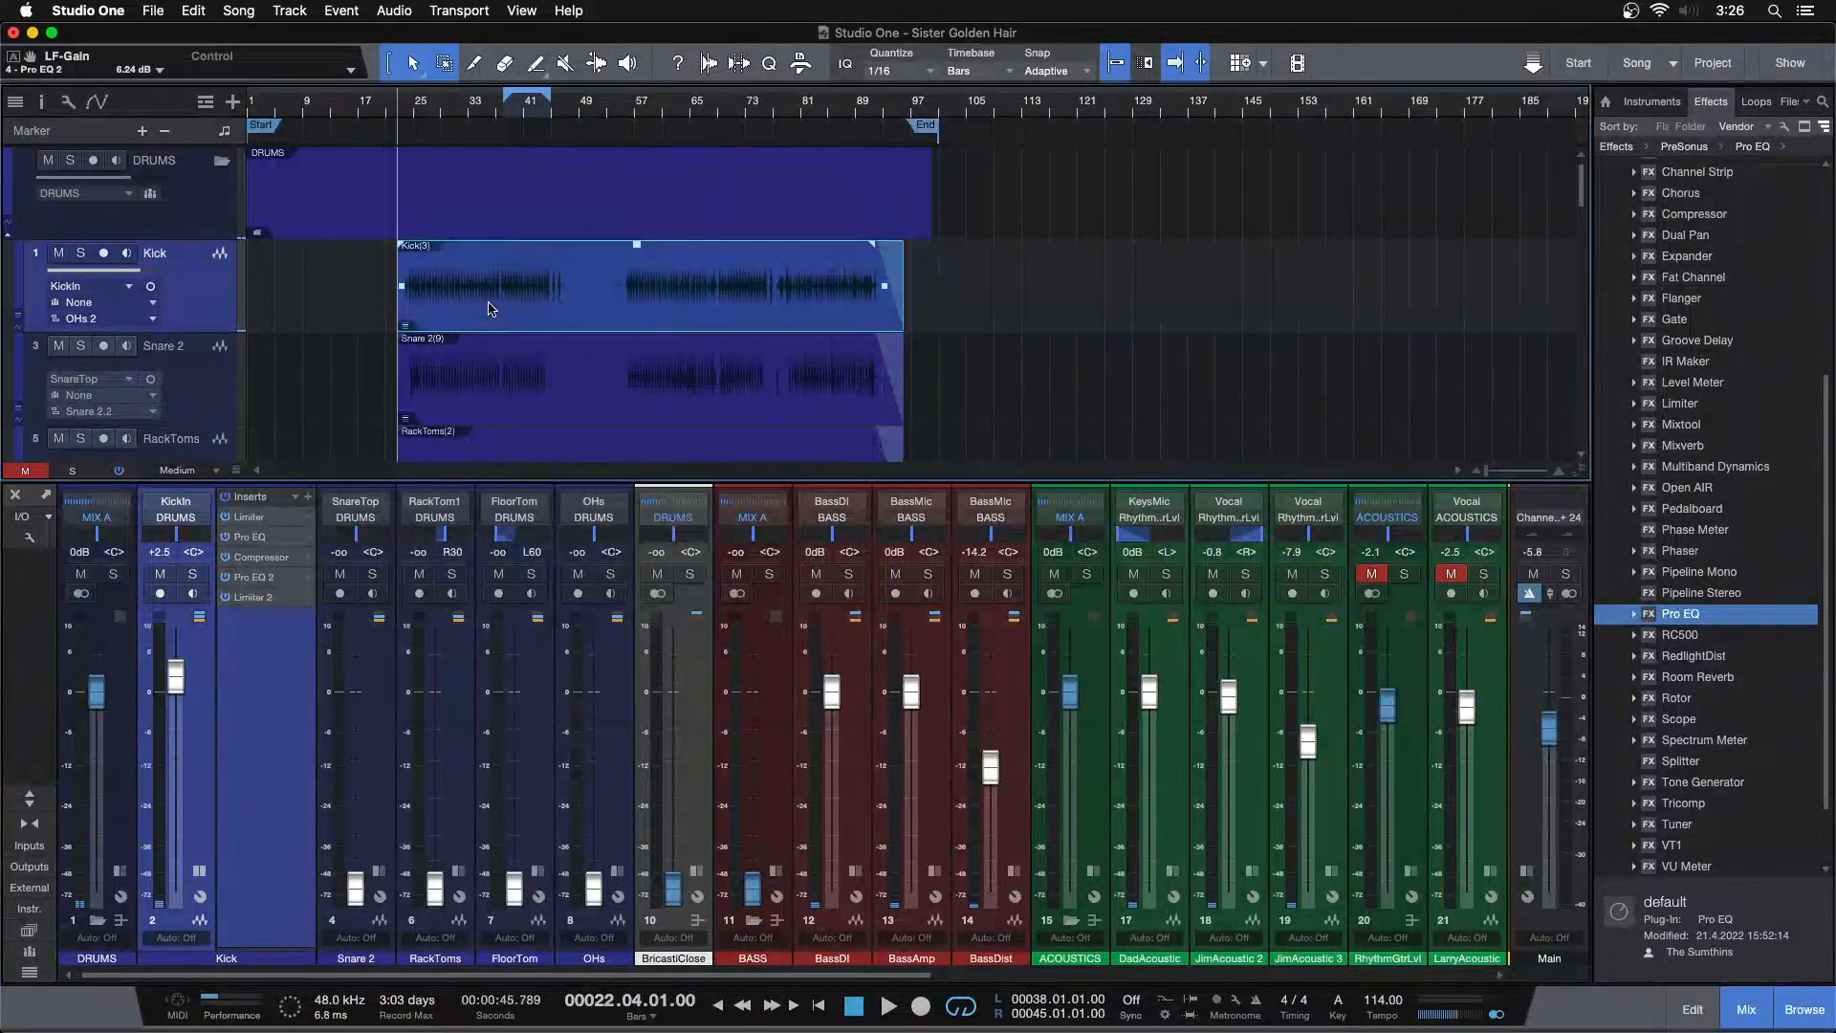
{"action": "left_click", "coordinate": [41, 101]}
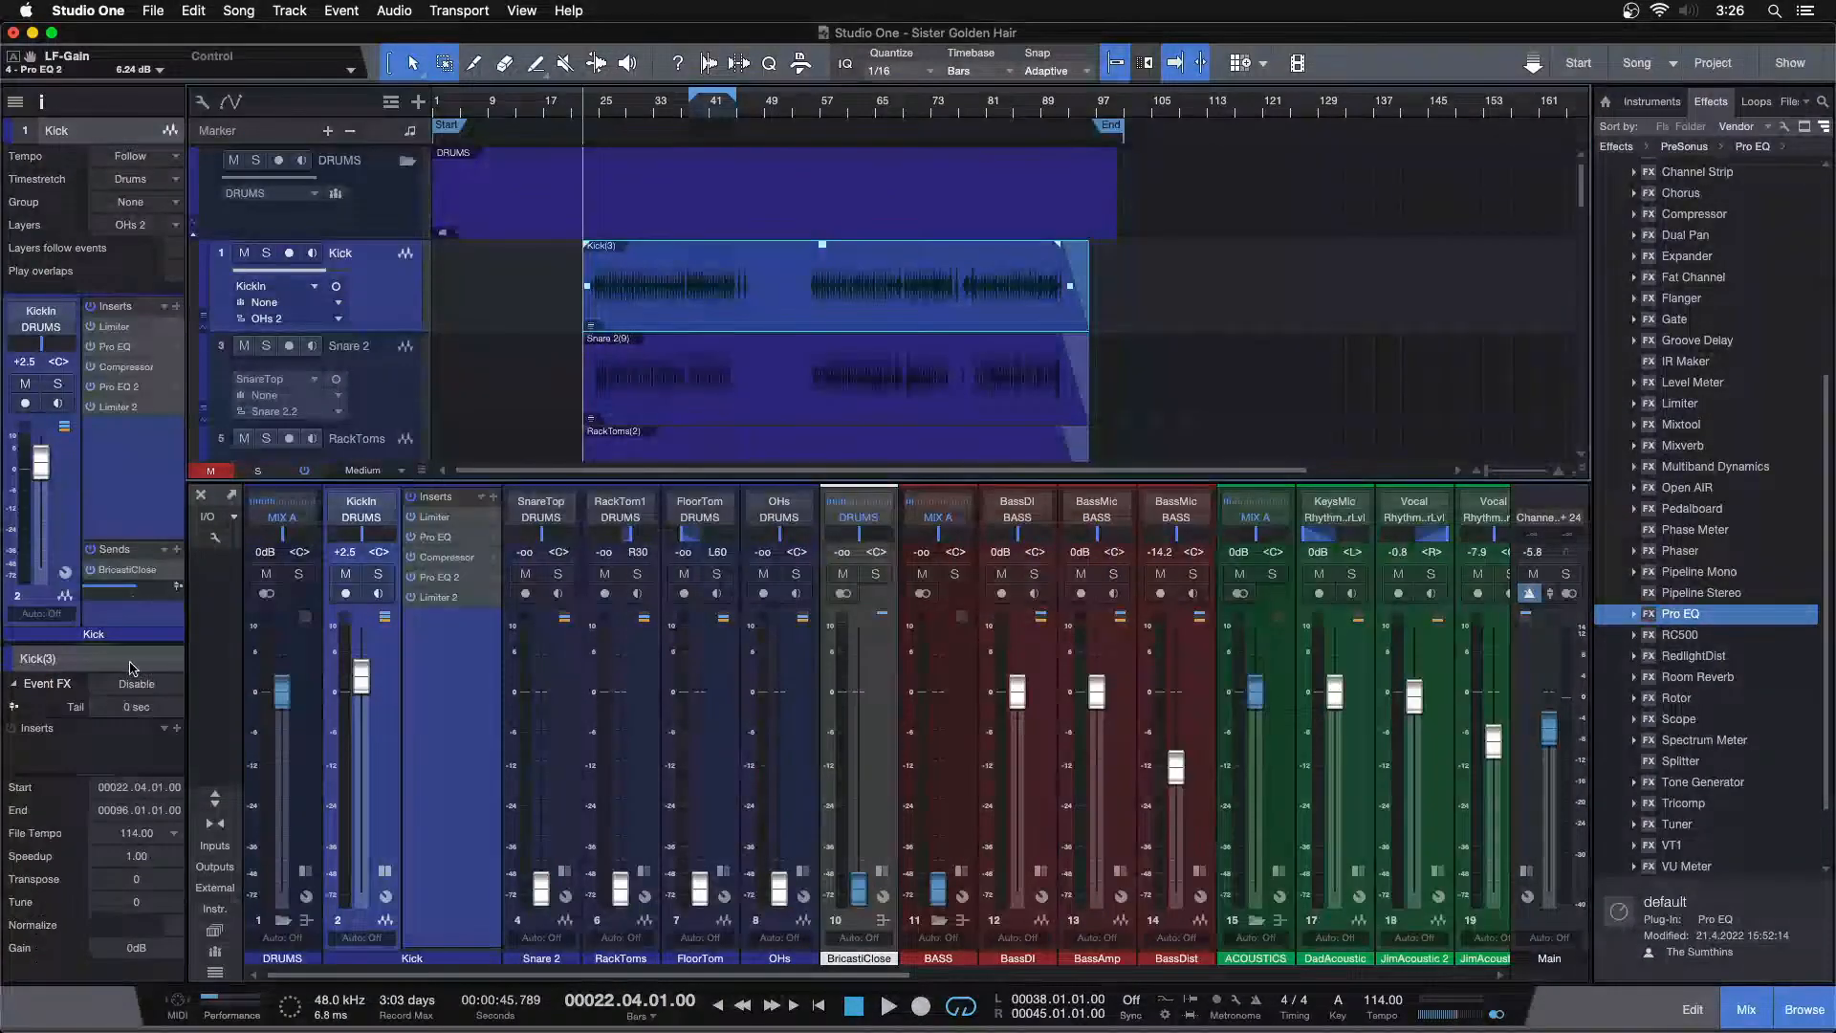
{"action": "key", "text": "super+s"}
Expand the Kick track's layers
{"action": "right_click", "coordinate": [400, 283]}
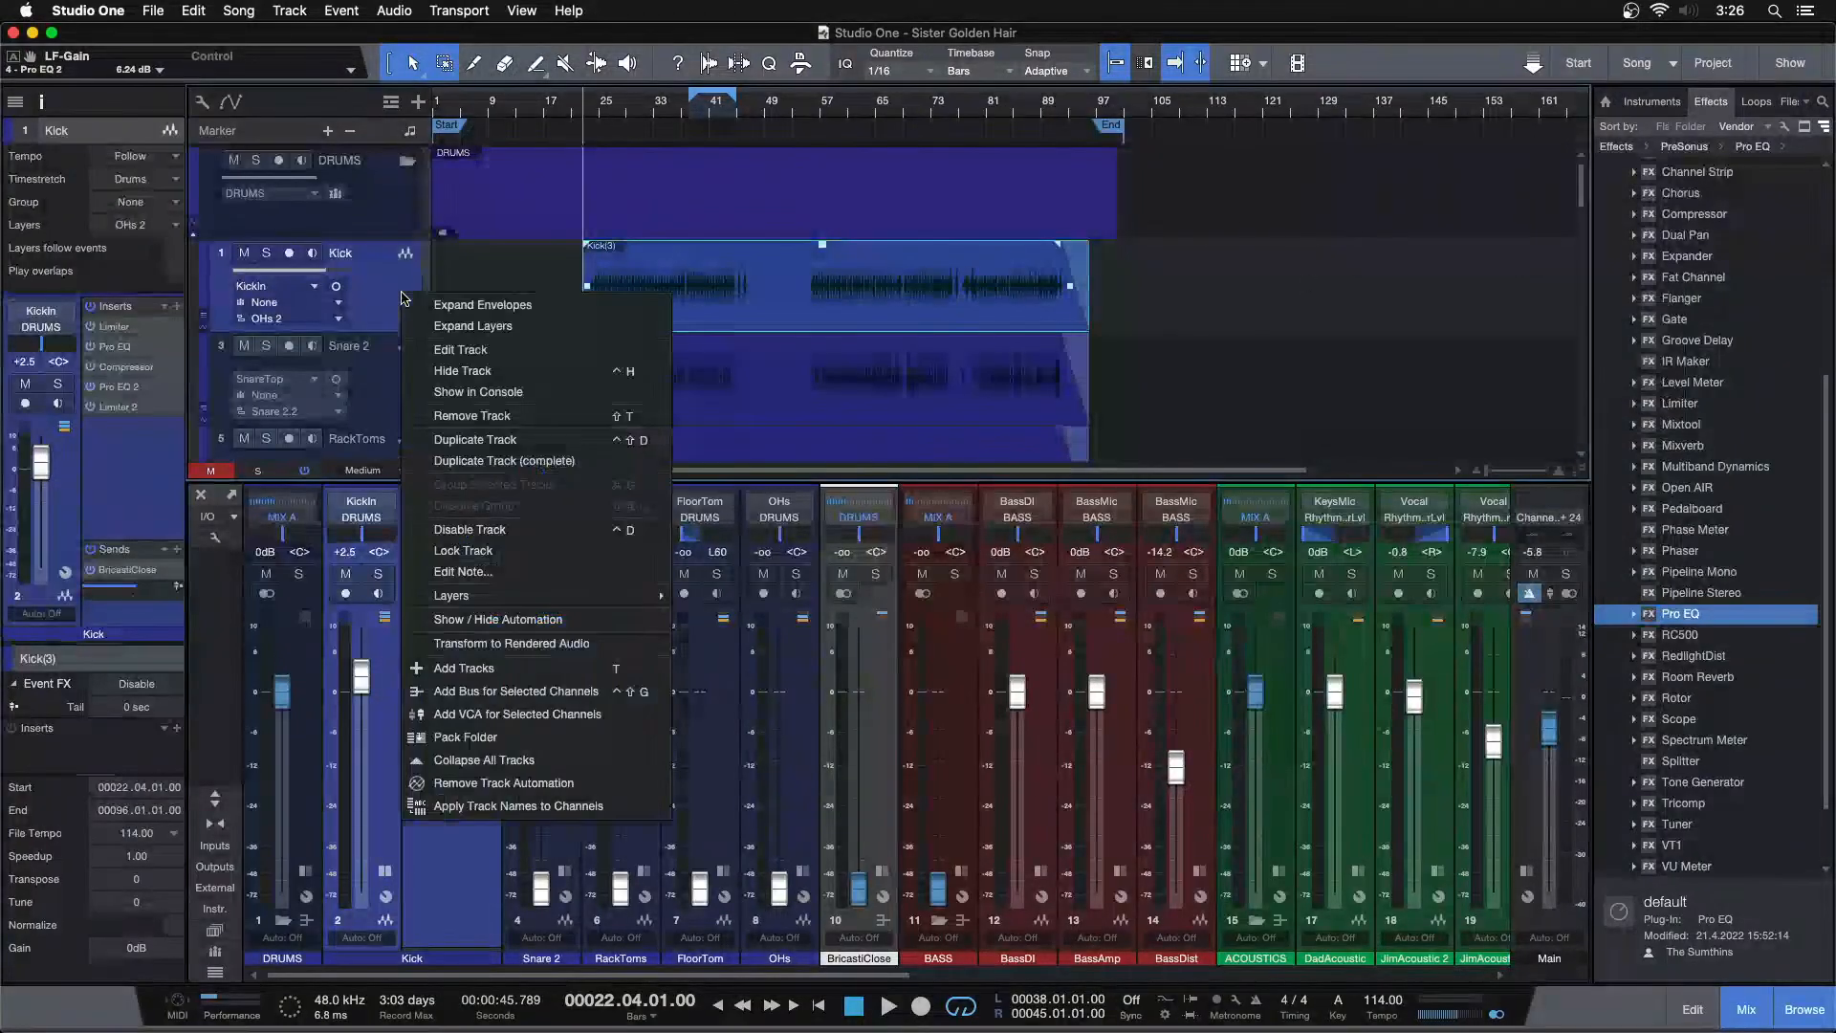
{"action": "left_click", "coordinate": [421, 305]}
{"action": "right_click", "coordinate": [394, 302]}
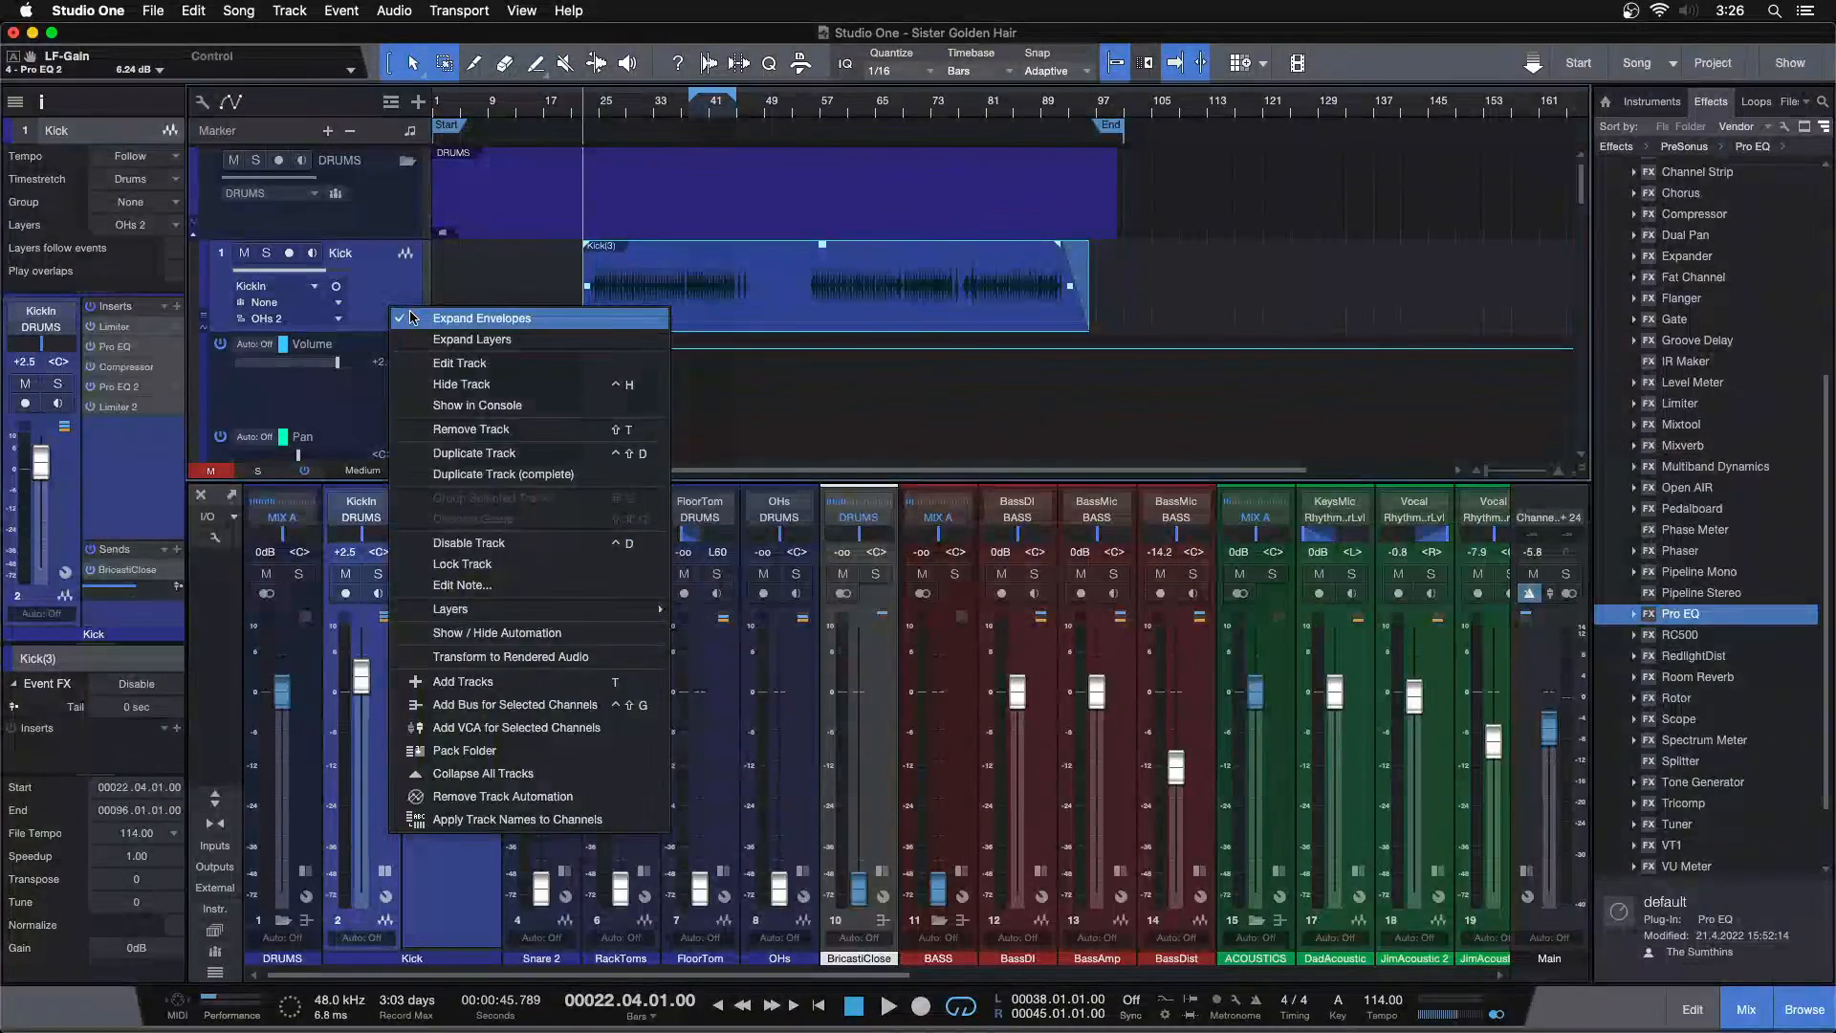
{"action": "left_click", "coordinate": [430, 309]}
{"action": "right_click", "coordinate": [396, 297]}
{"action": "left_click", "coordinate": [418, 328]}
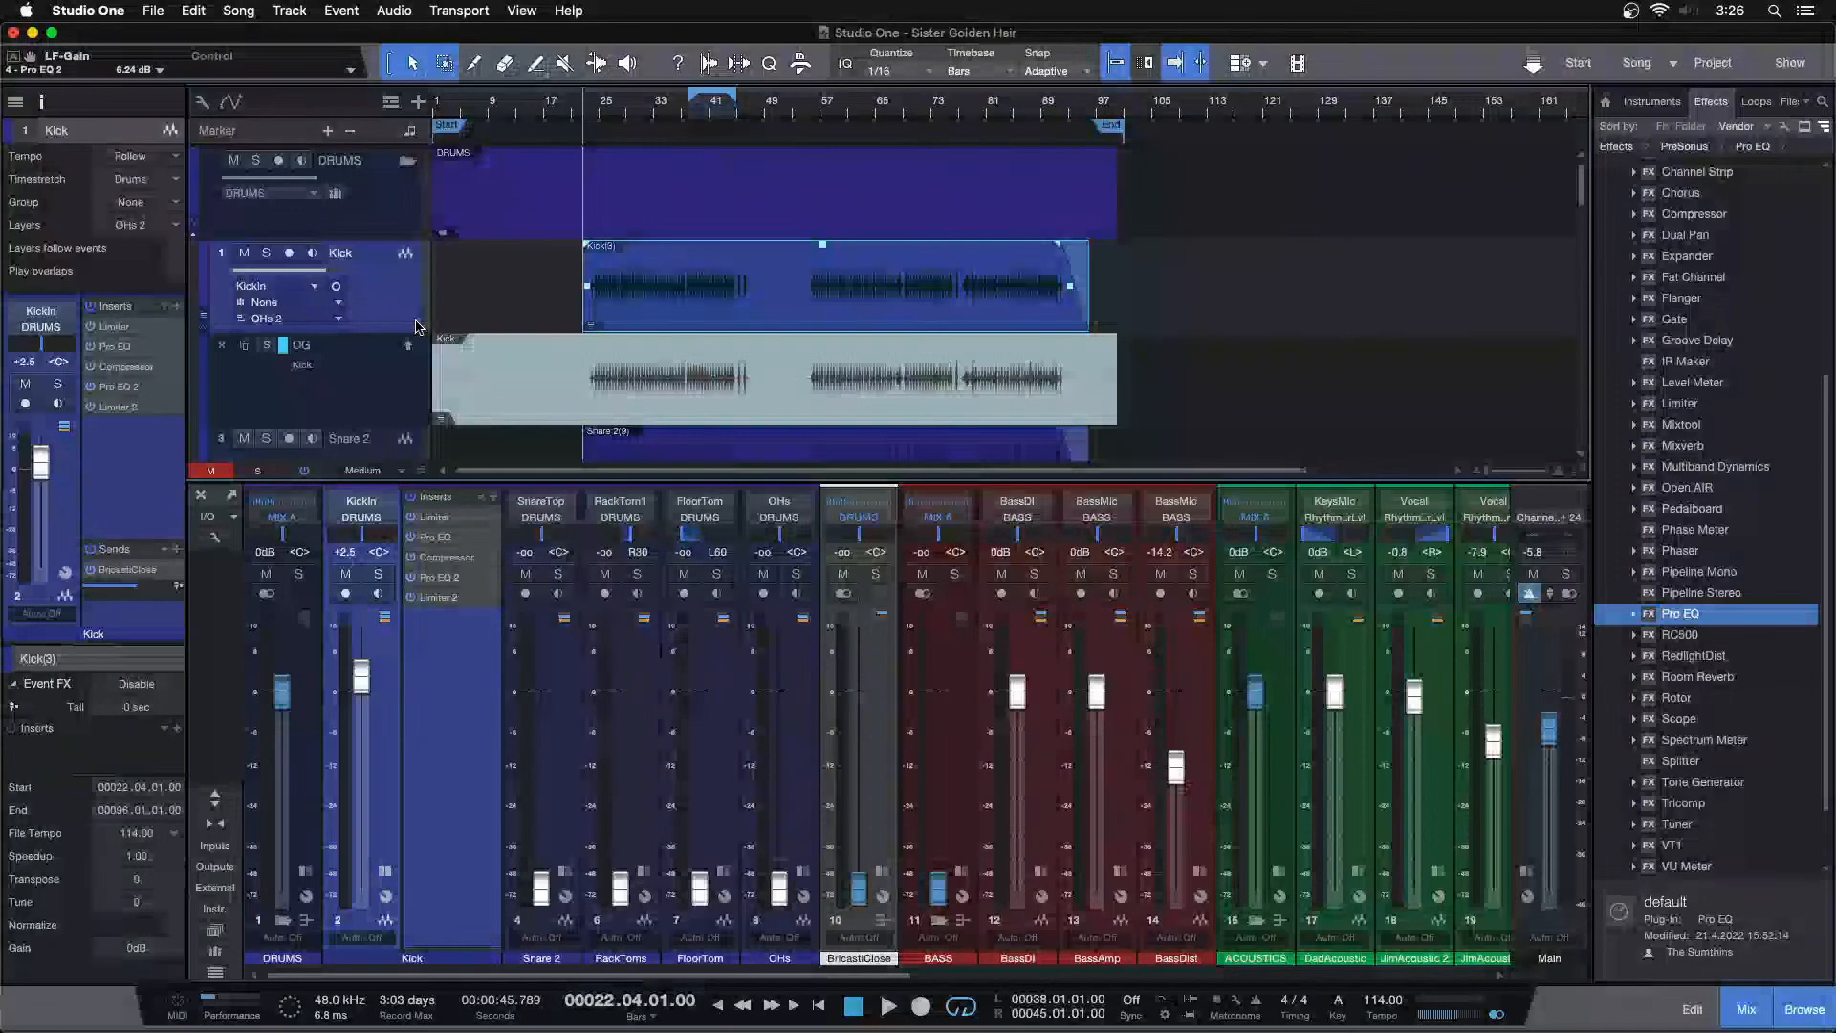
Duplicate the Kick track's layer, keeping the name Kick 3
{"action": "right_click", "coordinate": [386, 261]}
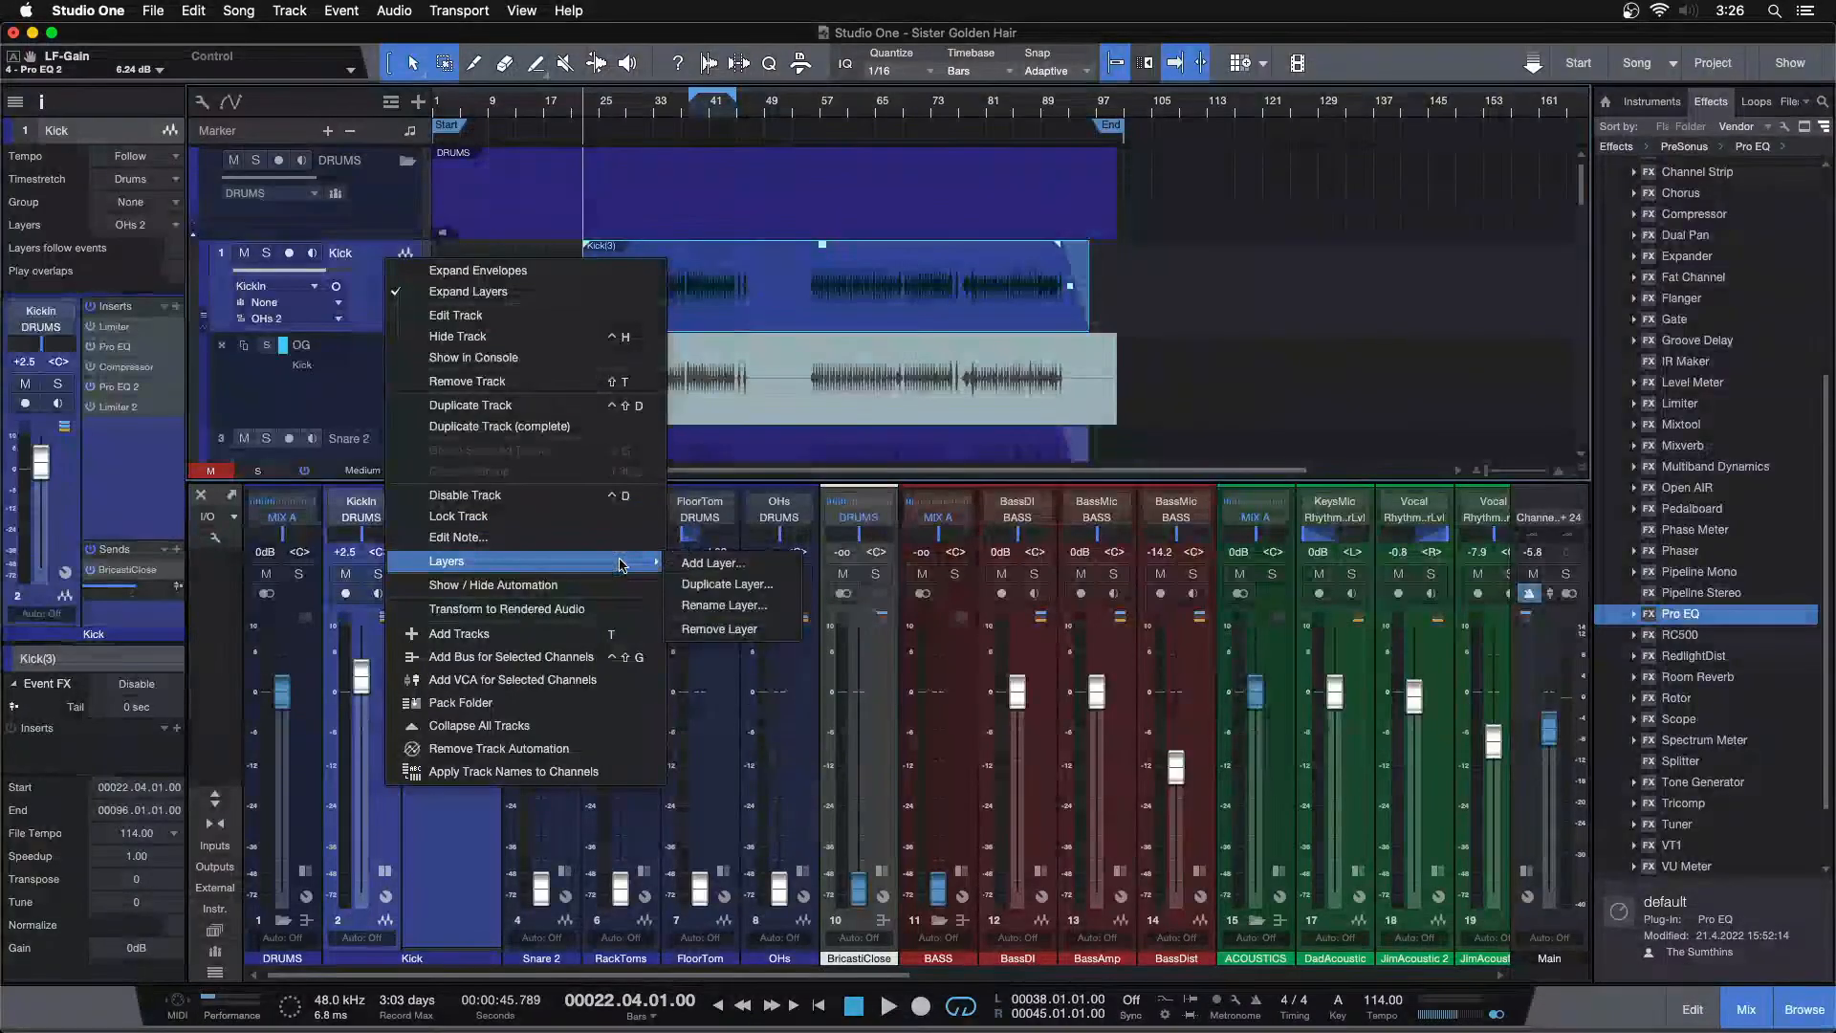
{"action": "left_click", "coordinate": [689, 574]}
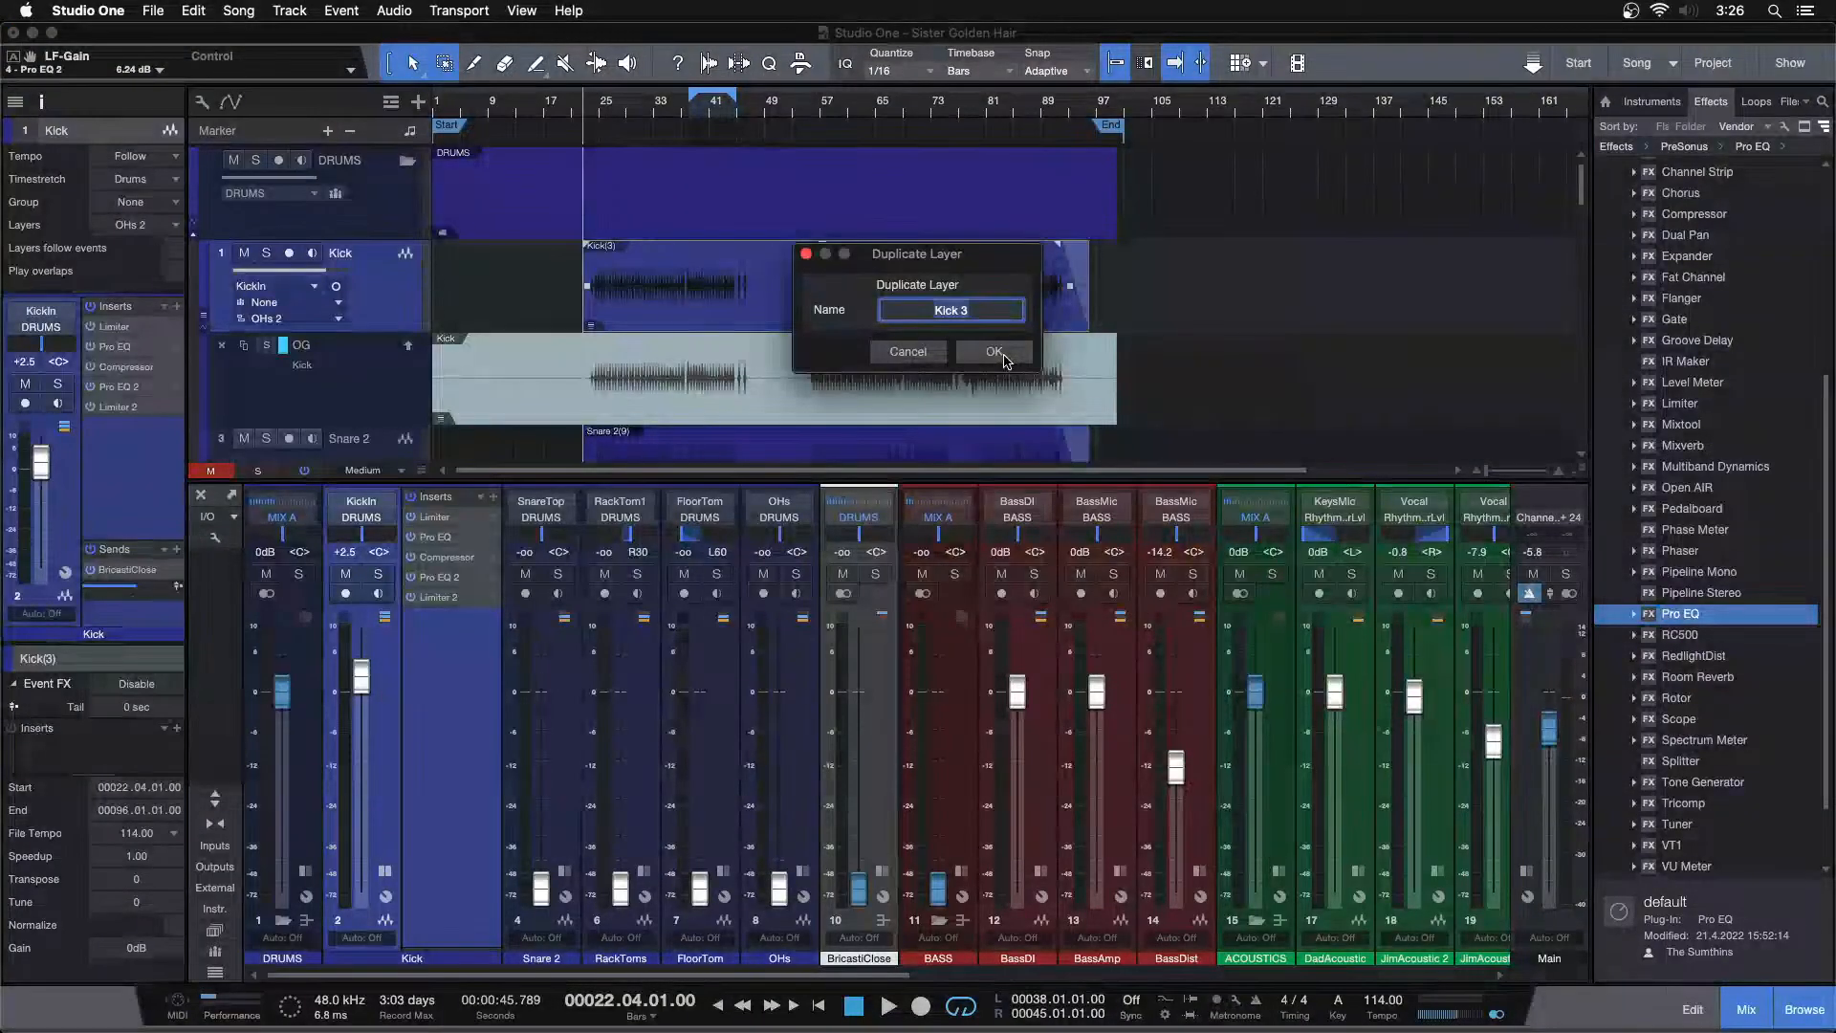
{"action": "left_click", "coordinate": [990, 351]}
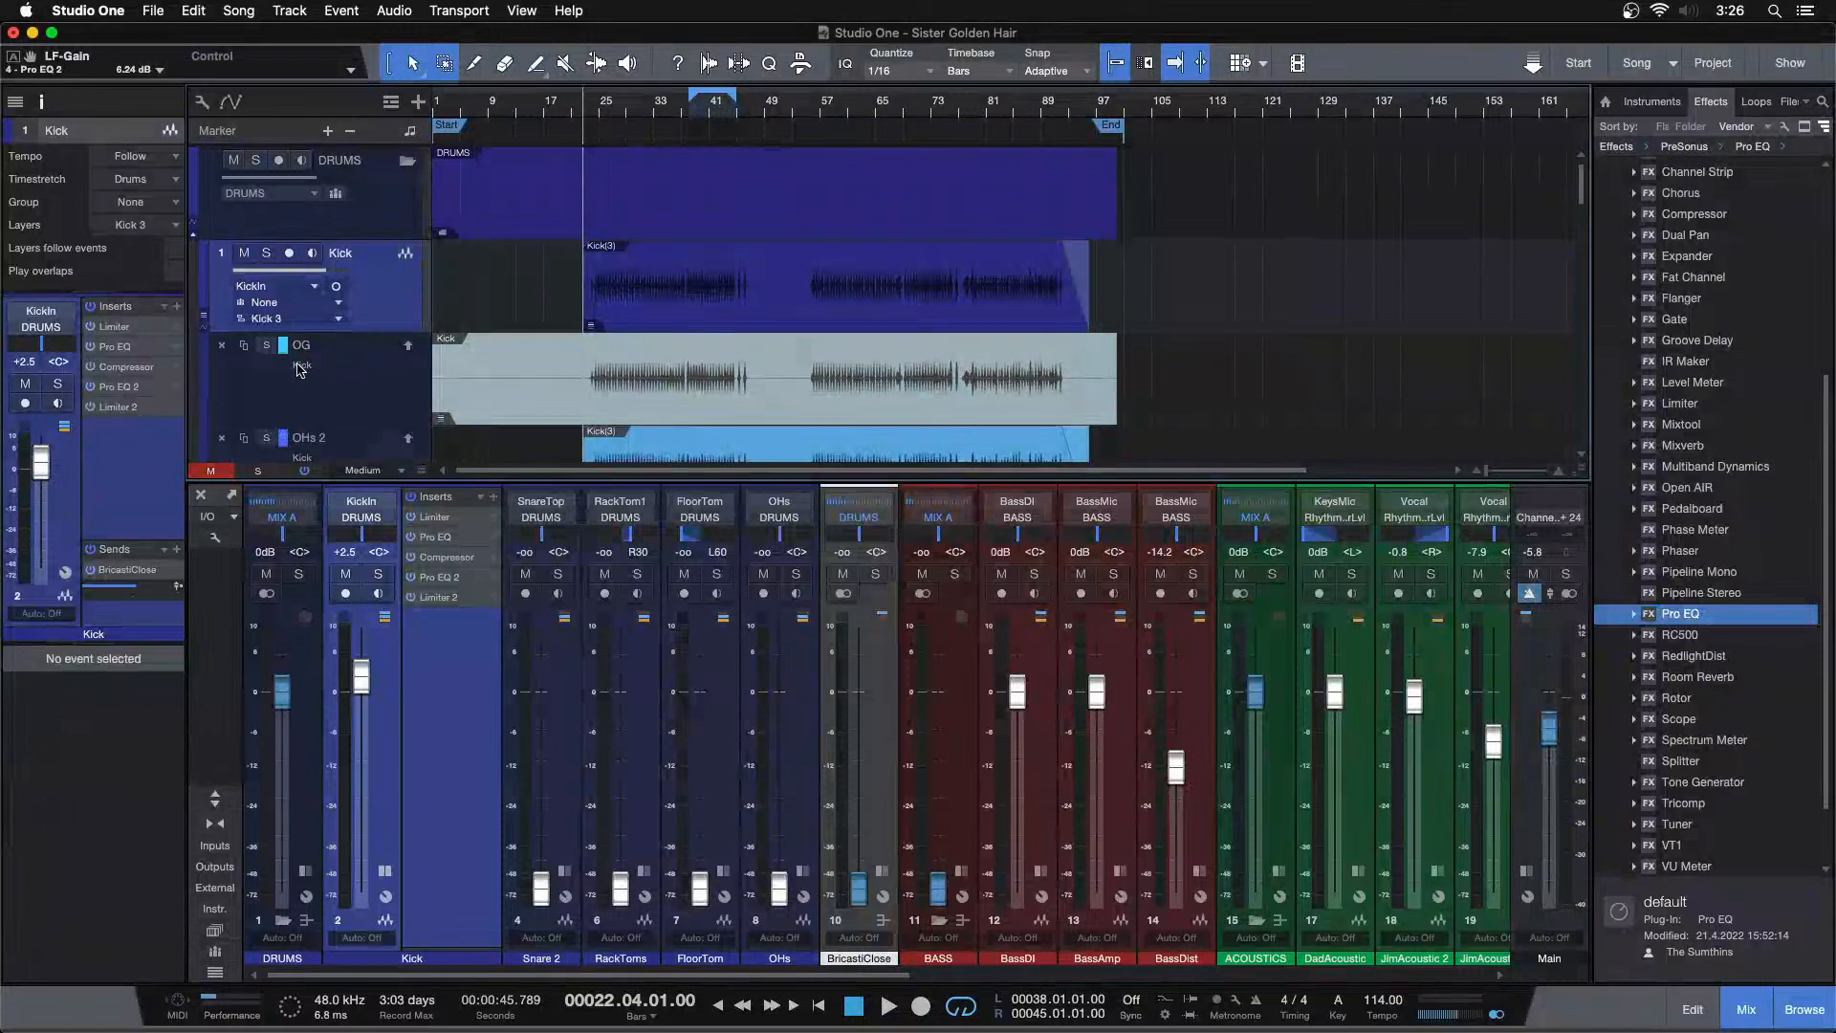
Rename the duplicated layer to NOLIMIT
{"action": "double_click", "coordinate": [311, 437]}
{"action": "type", "text": "NOLIM"}
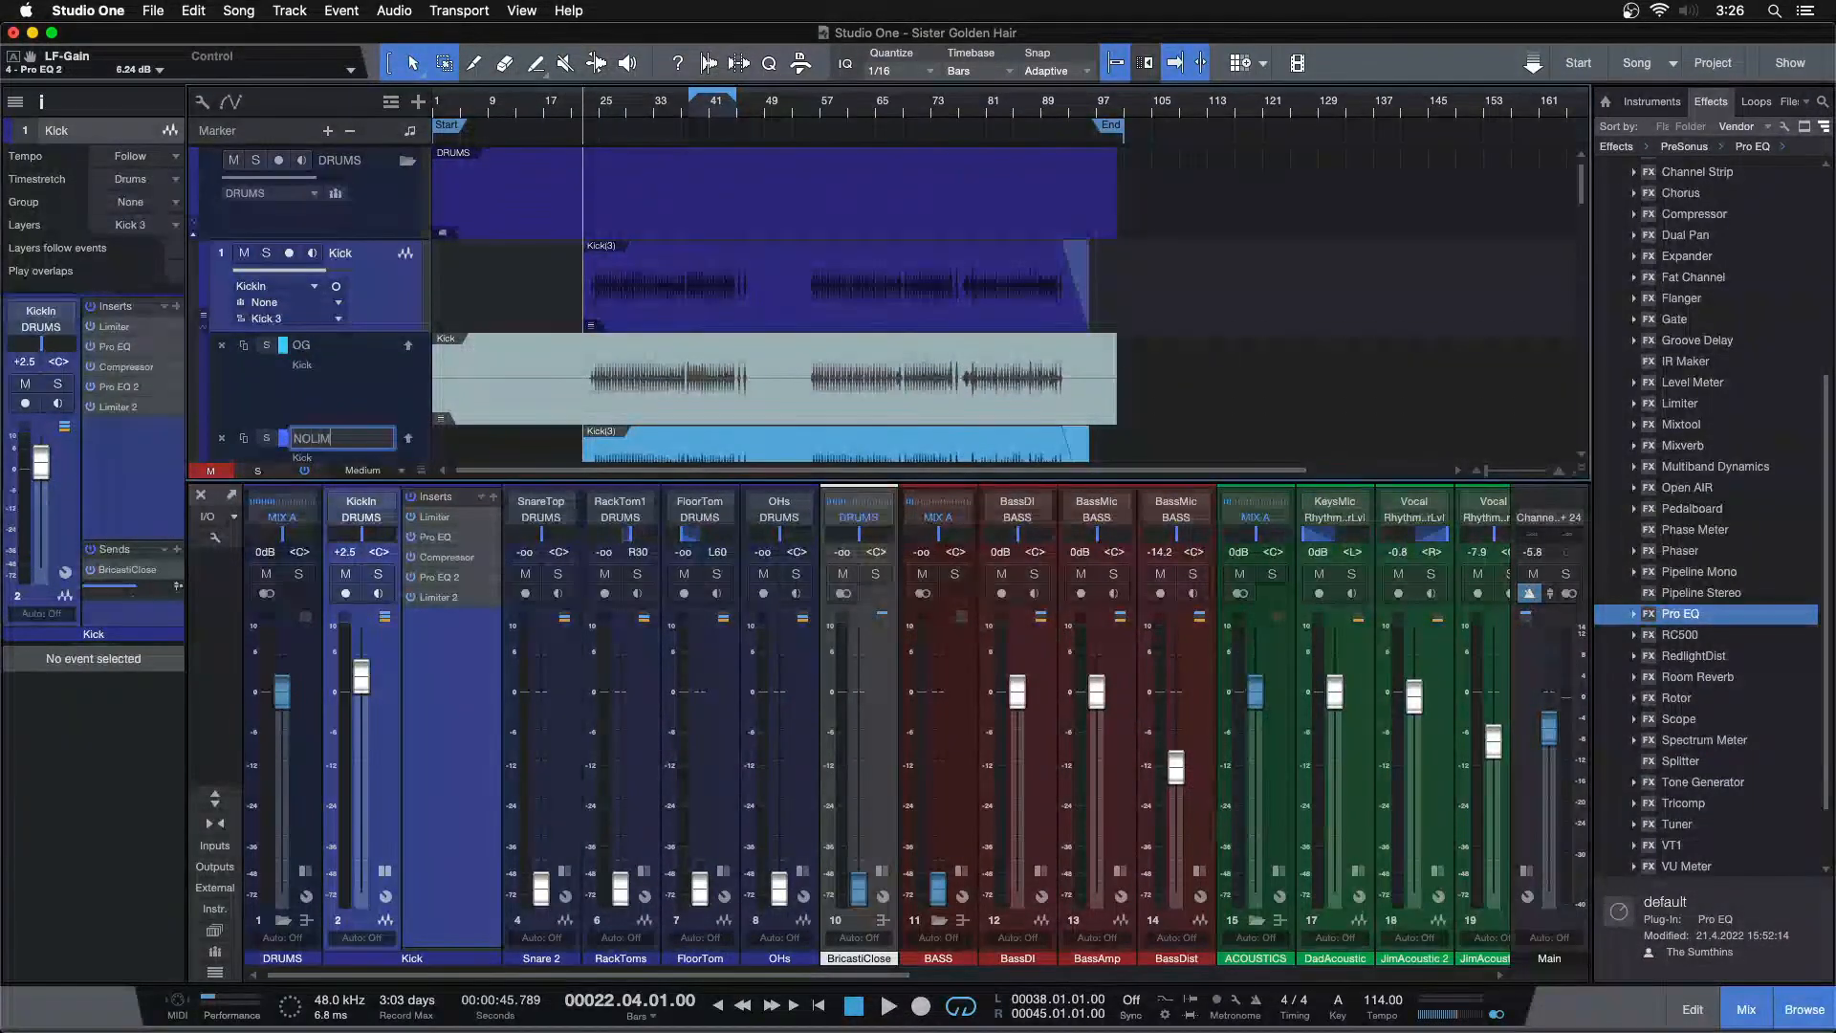
{"action": "type", "text": "IT"}
{"action": "key", "text": "Return"}
Collapse the Kick track's layers
{"action": "right_click", "coordinate": [435, 280]}
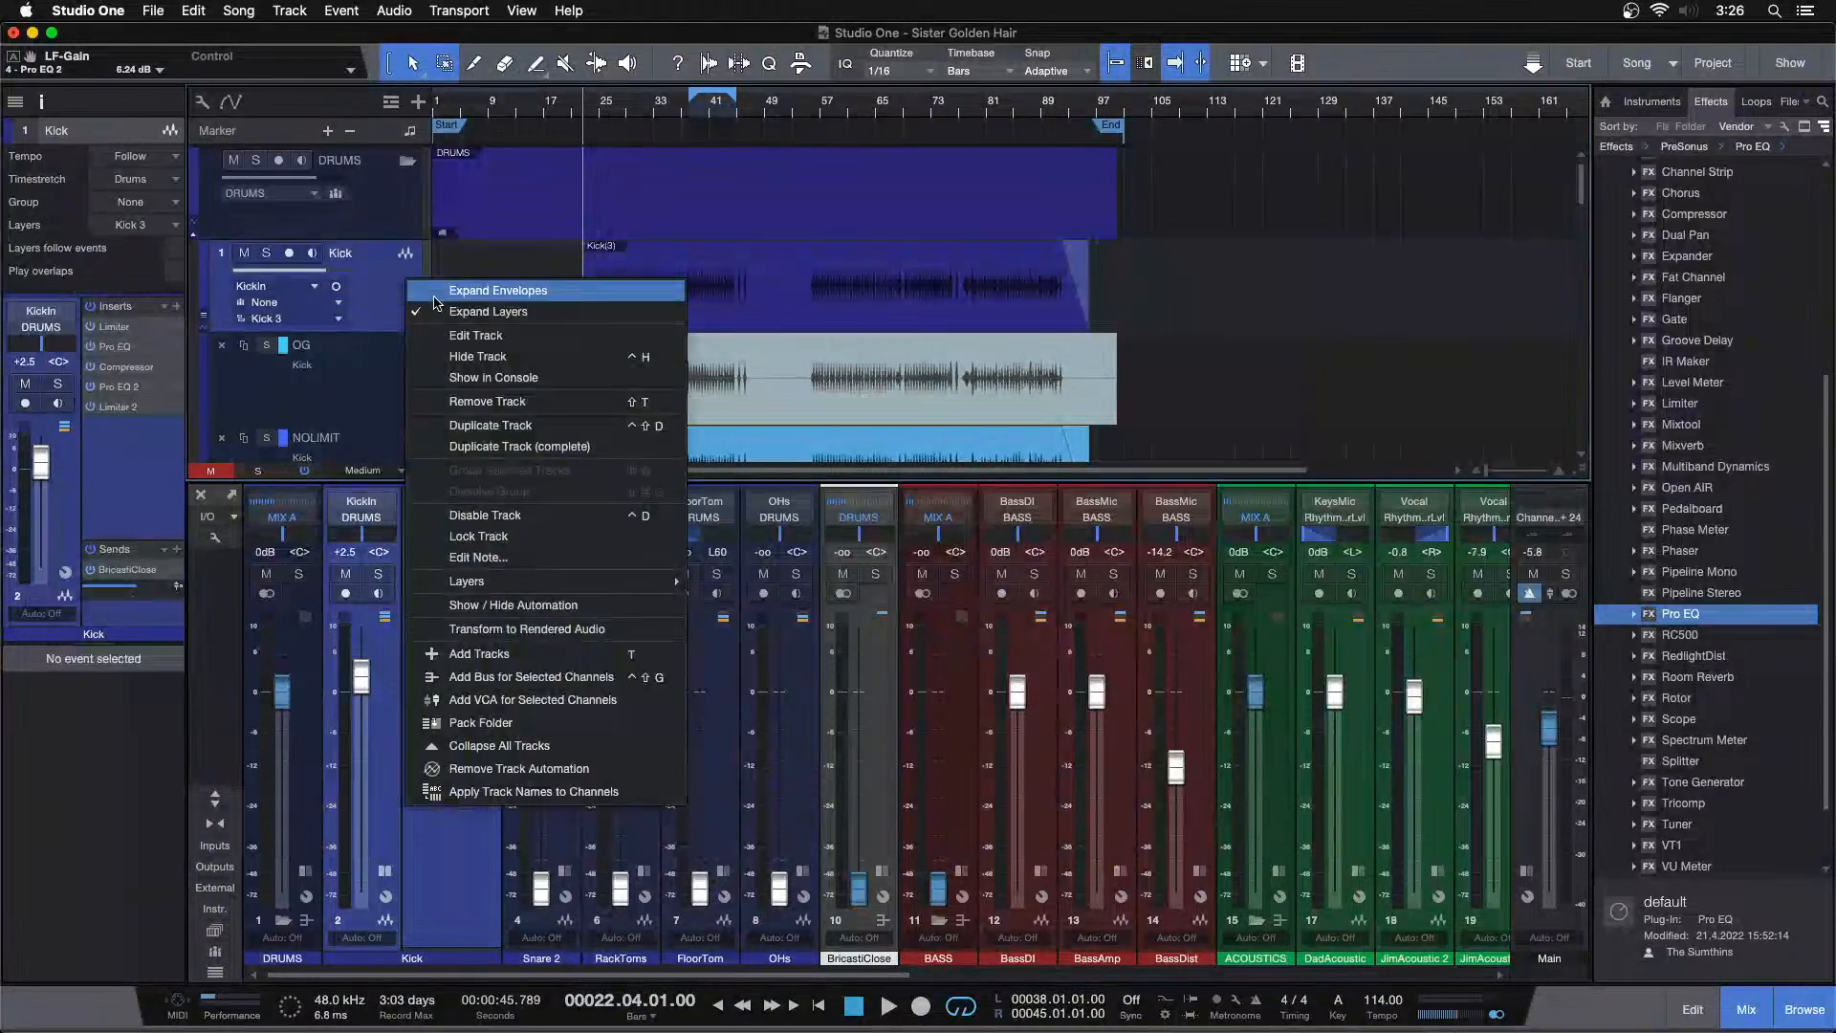
{"action": "left_click", "coordinate": [571, 285]}
{"action": "left_click", "coordinate": [614, 298]}
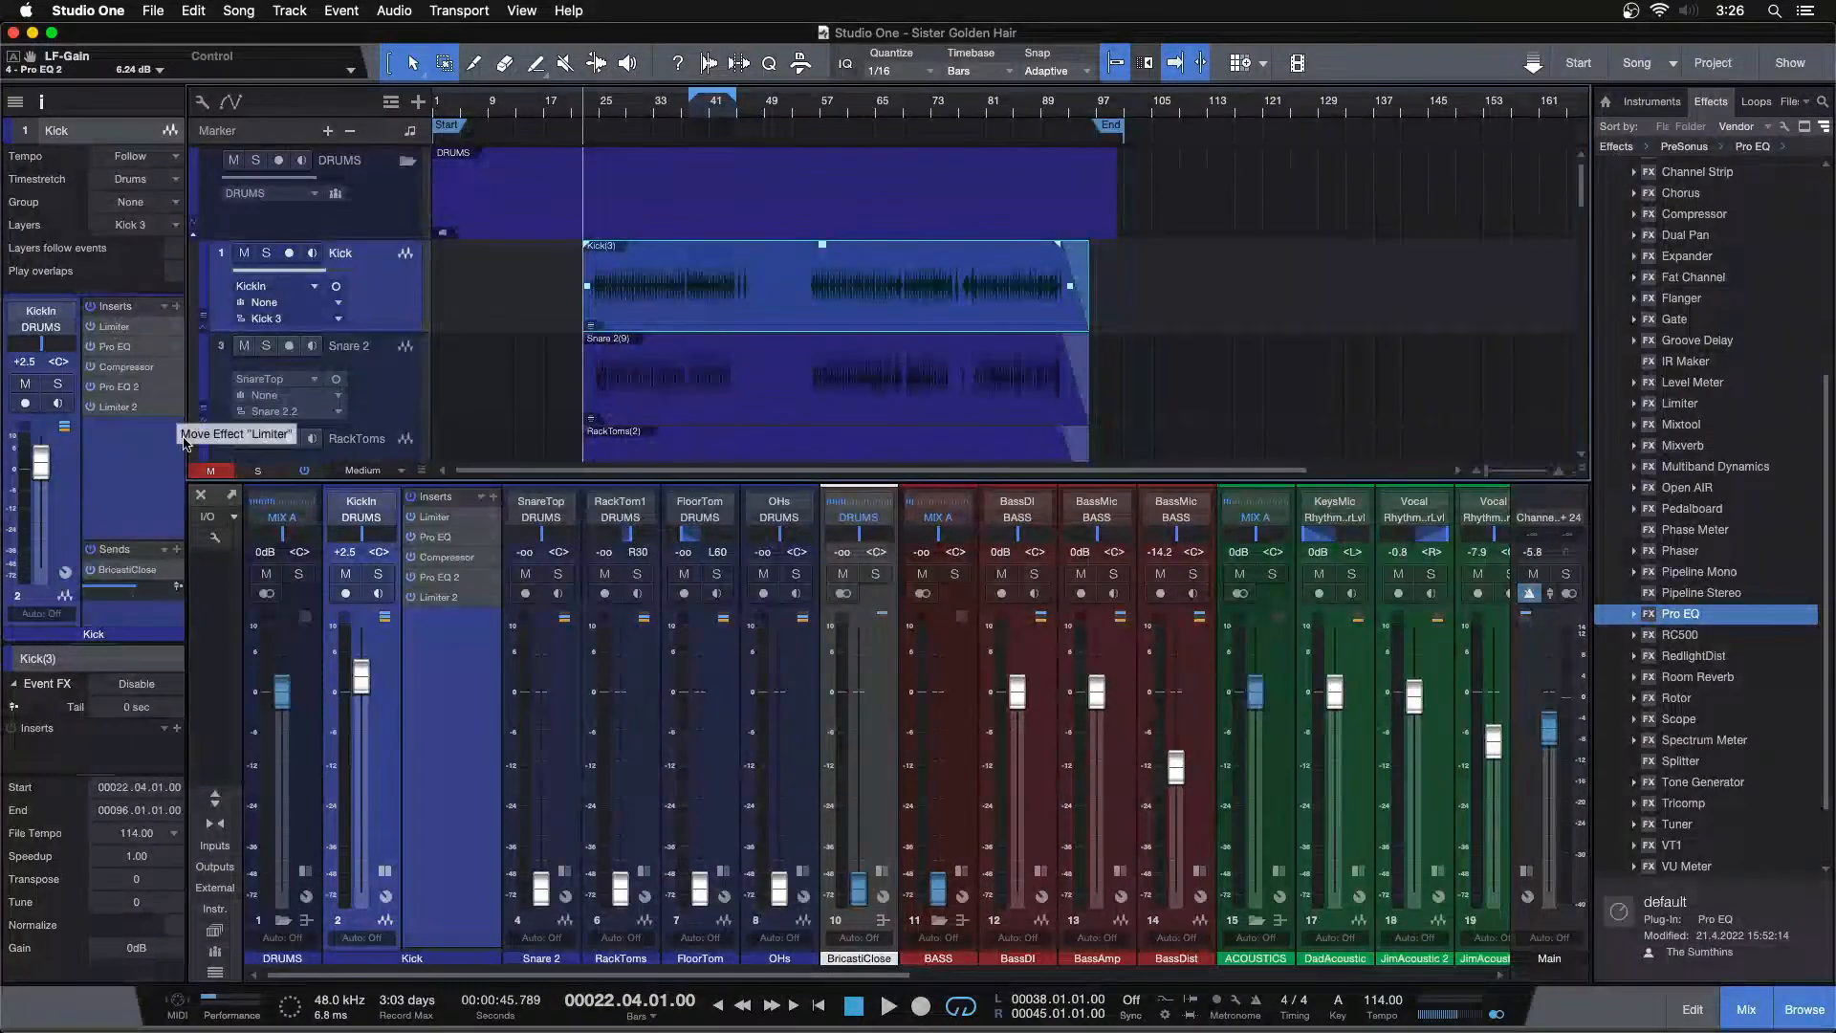
Add the Limiter as Event FX on the Kick event, render it, and bounce the event
{"action": "left_click_drag", "start_coordinate": [88, 729], "coordinate": [91, 744]}
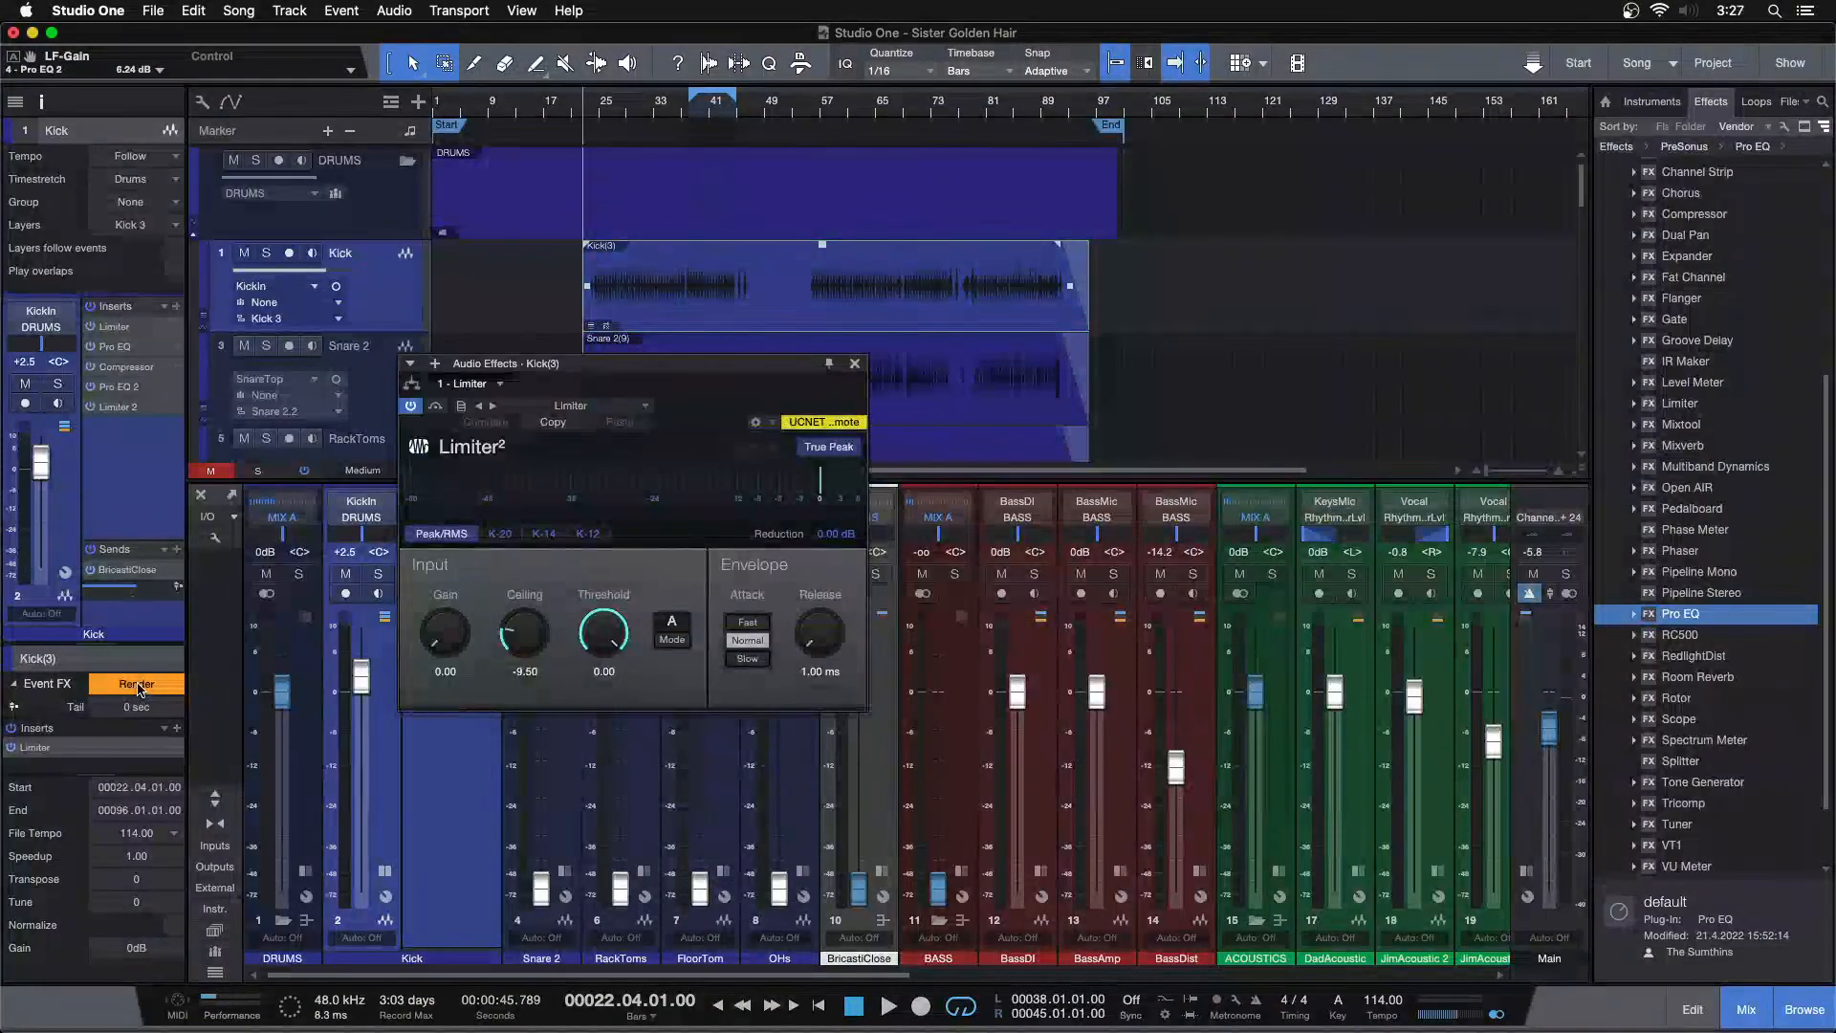
{"action": "left_click", "coordinate": [137, 686]}
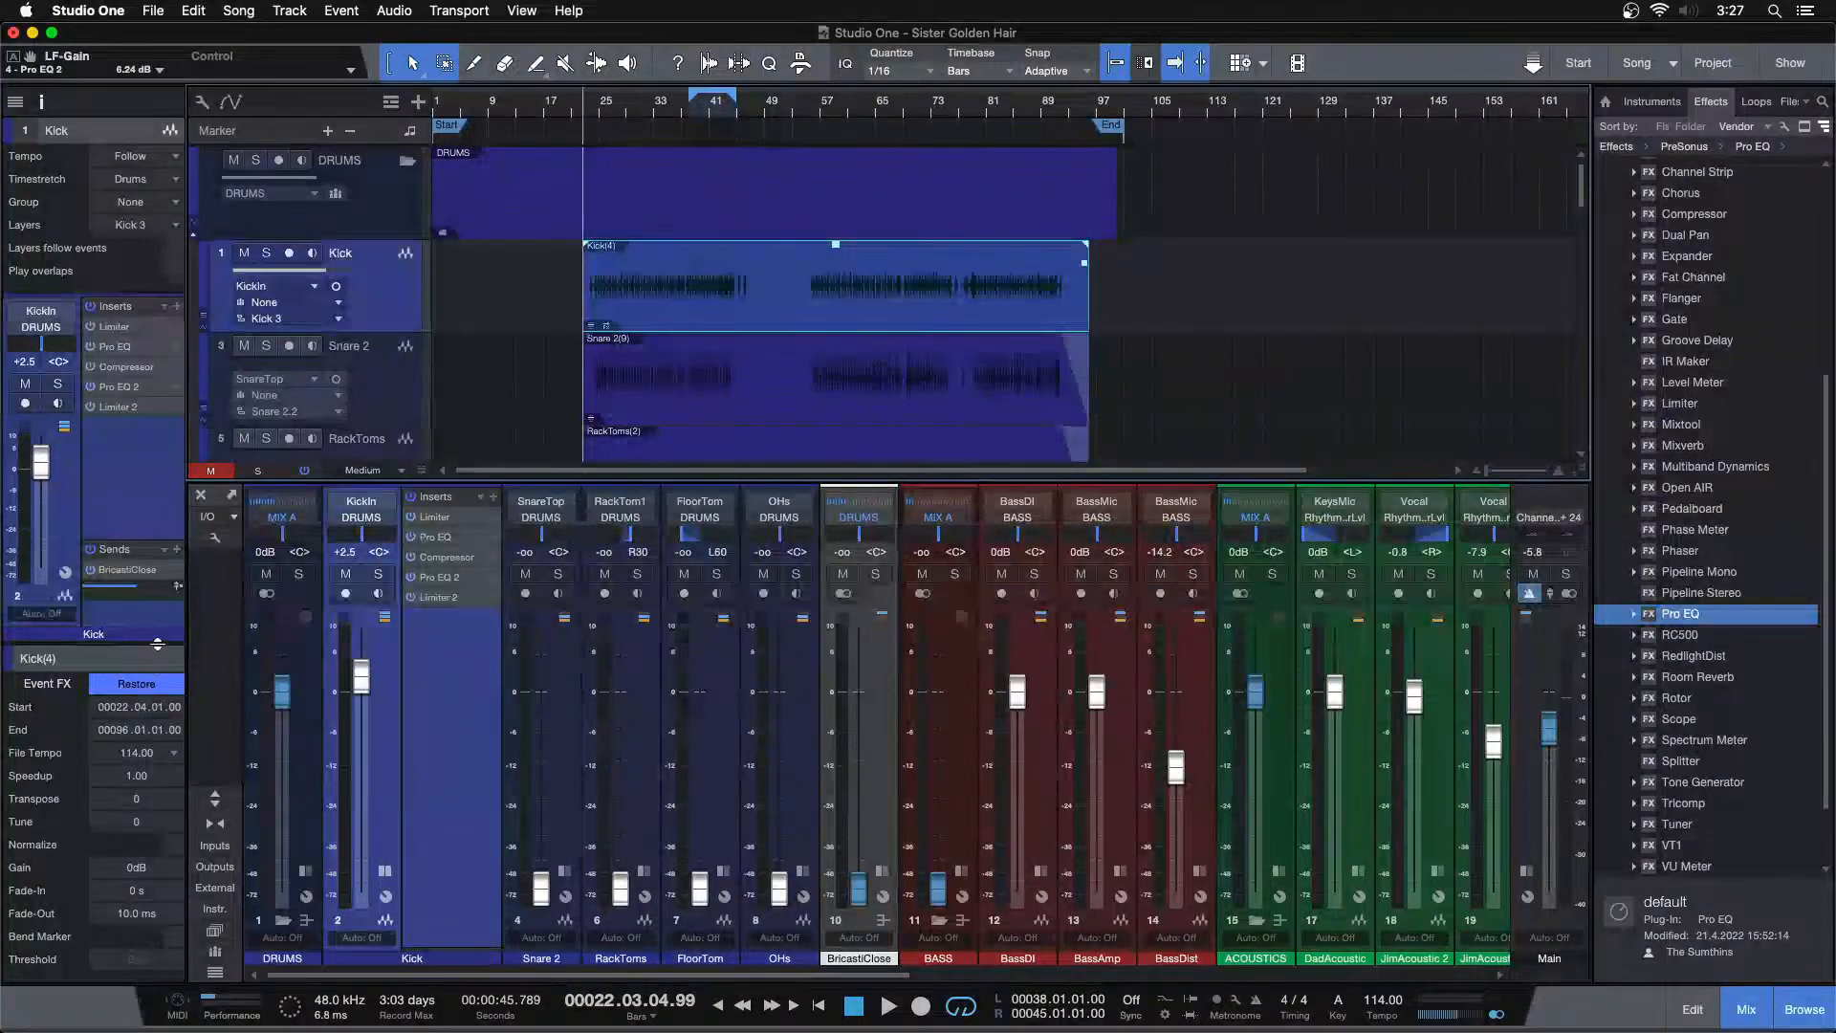
{"action": "key", "text": "super+b"}
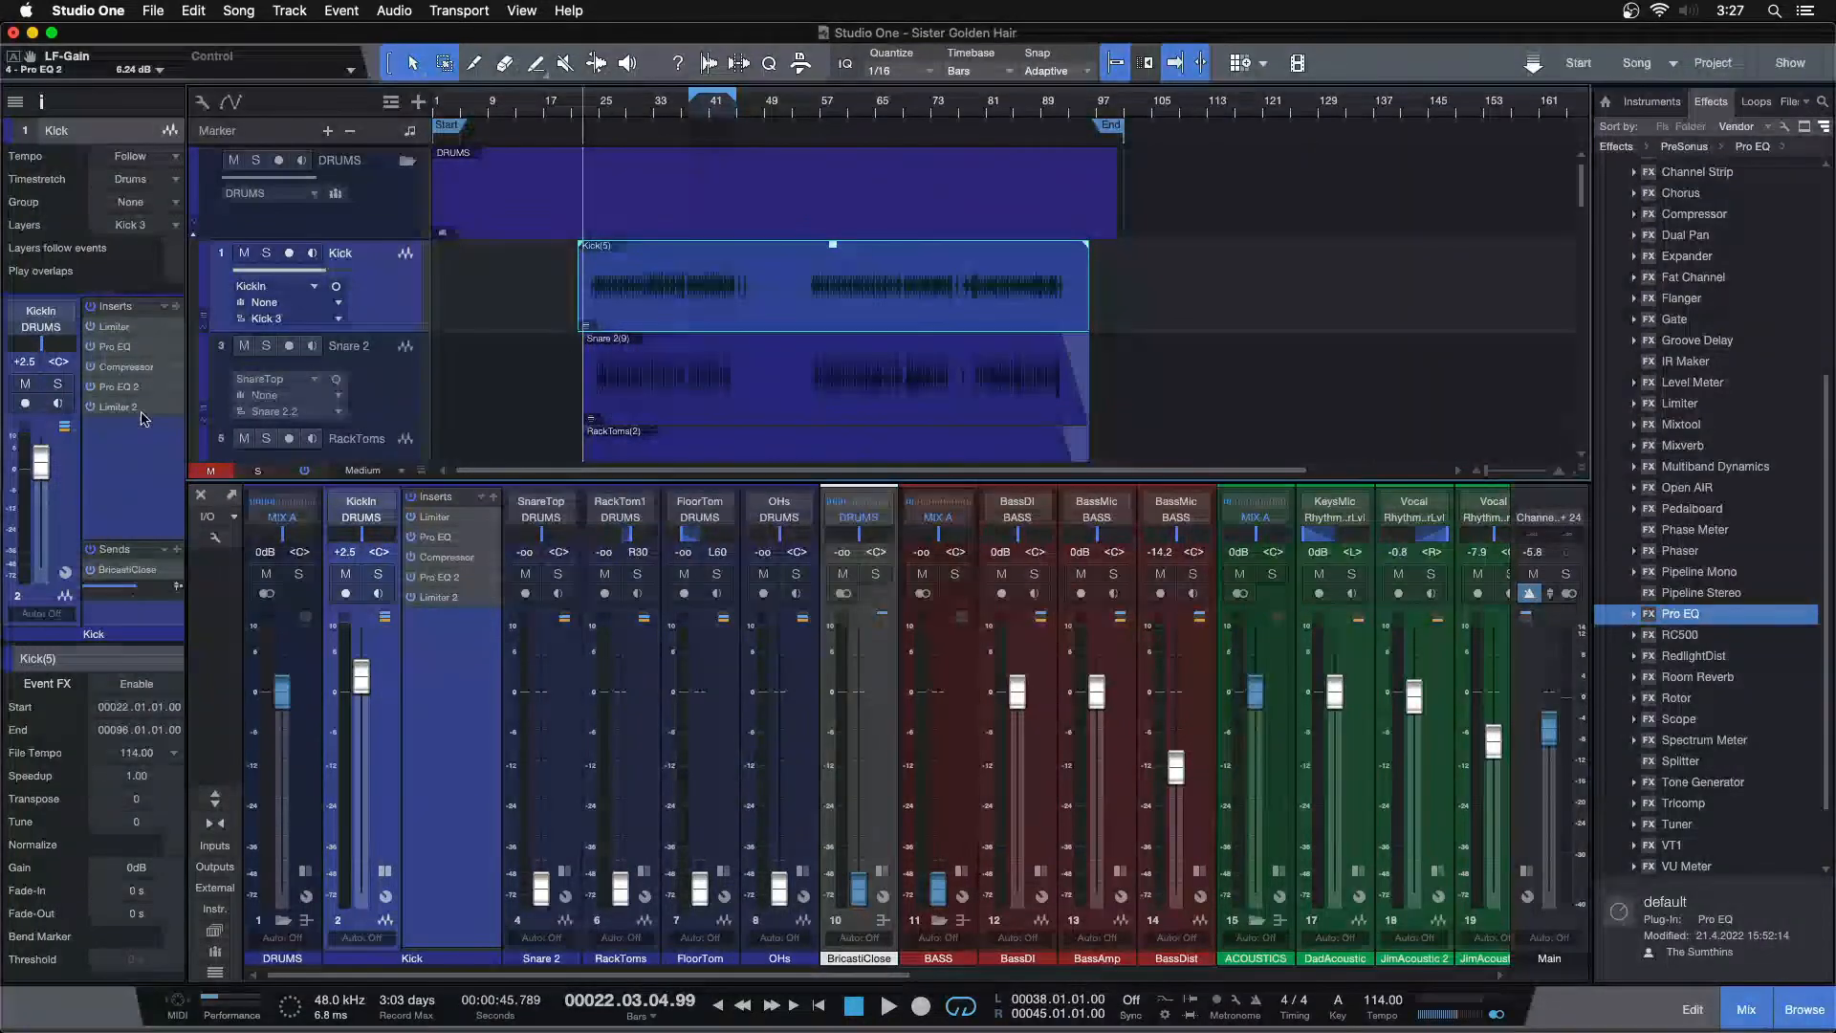
Remove the original Limiter insert from the Kick channel
{"action": "right_click", "coordinate": [117, 329]}
{"action": "left_click", "coordinate": [136, 517]}
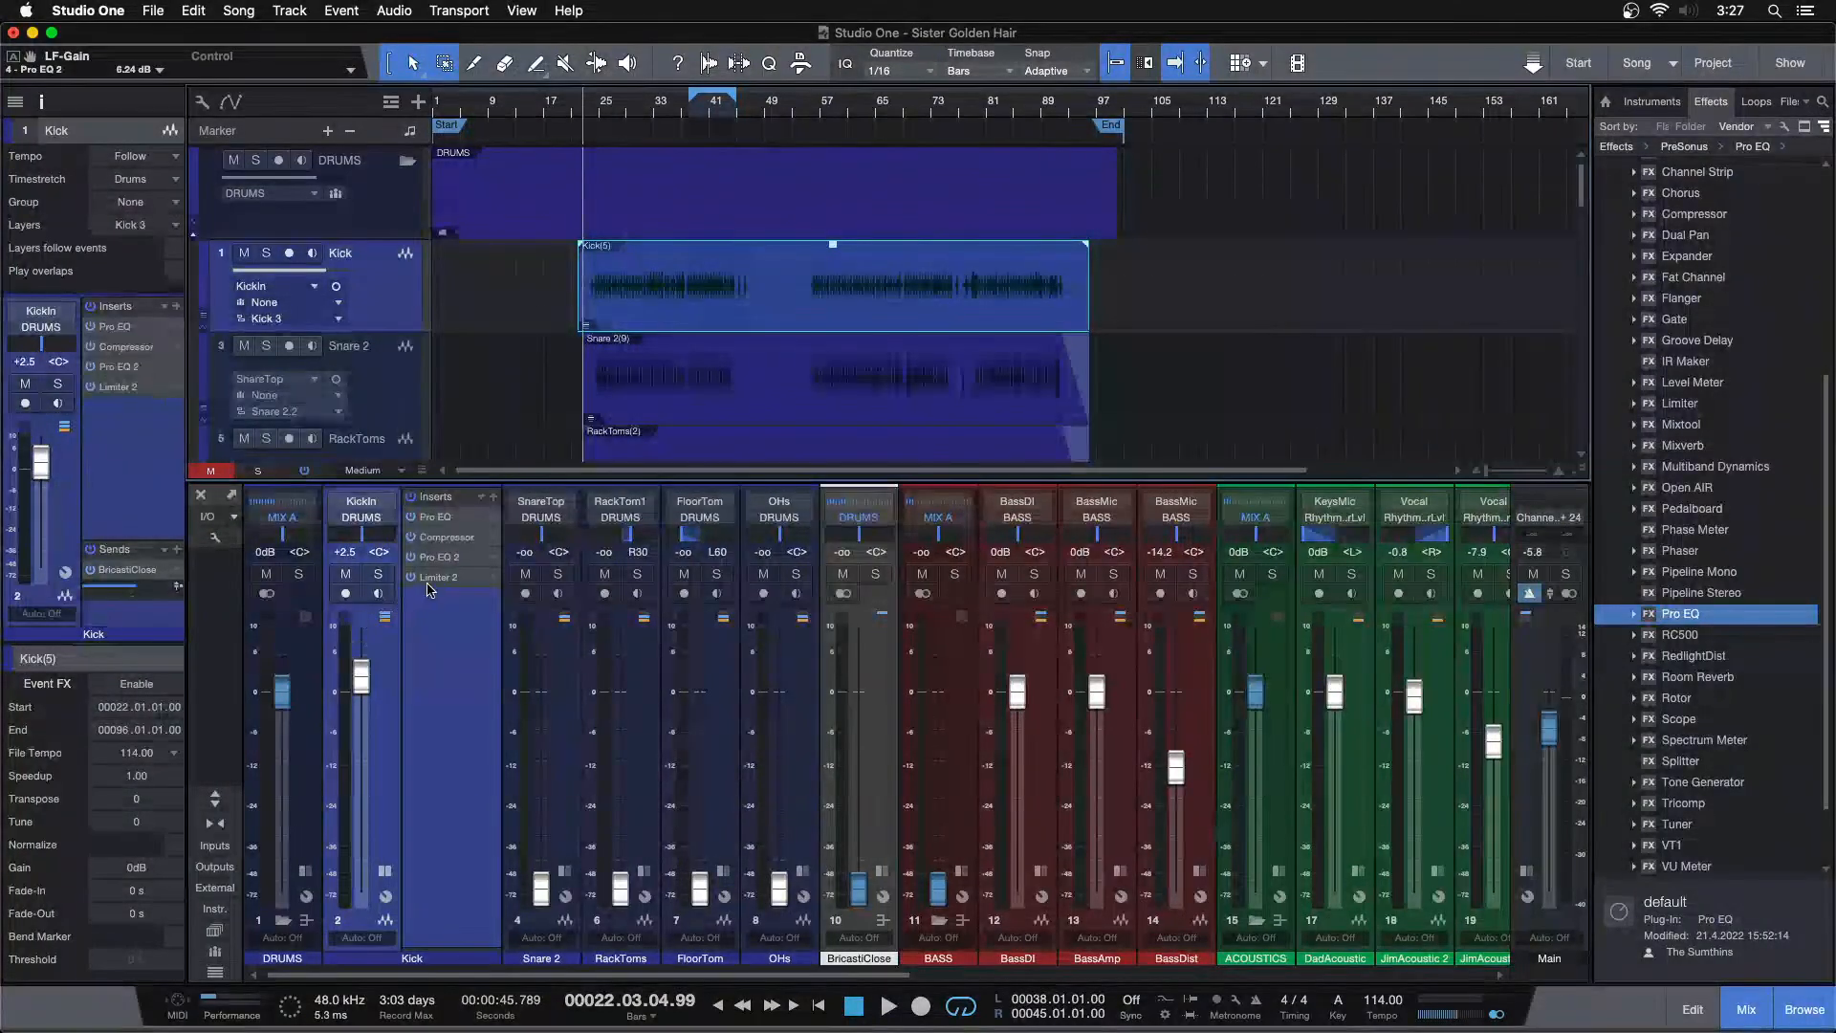
Open Limiter 2 on the Kick channel, audition the kick, and set its Ceiling to -10 dB
{"action": "left_click", "coordinate": [427, 577]}
{"action": "key", "text": "space"}
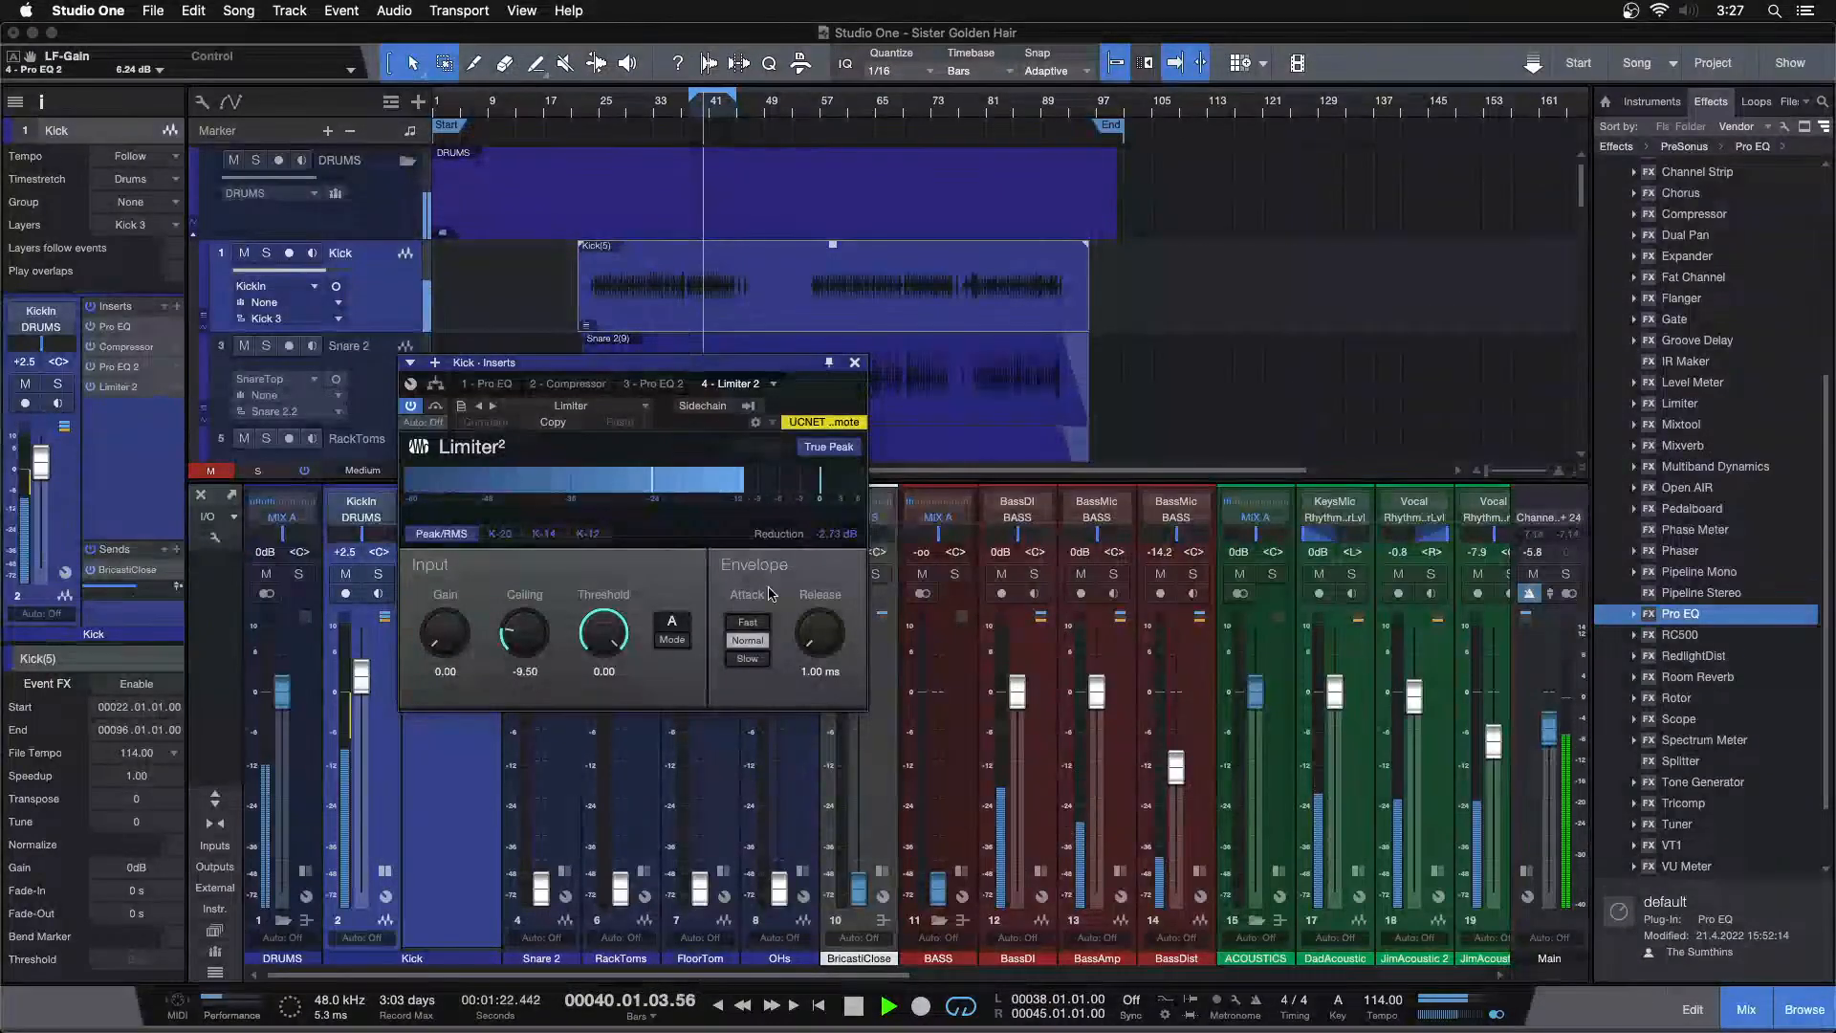
{"action": "left_click_drag", "start_coordinate": [735, 108], "coordinate": [774, 162]}
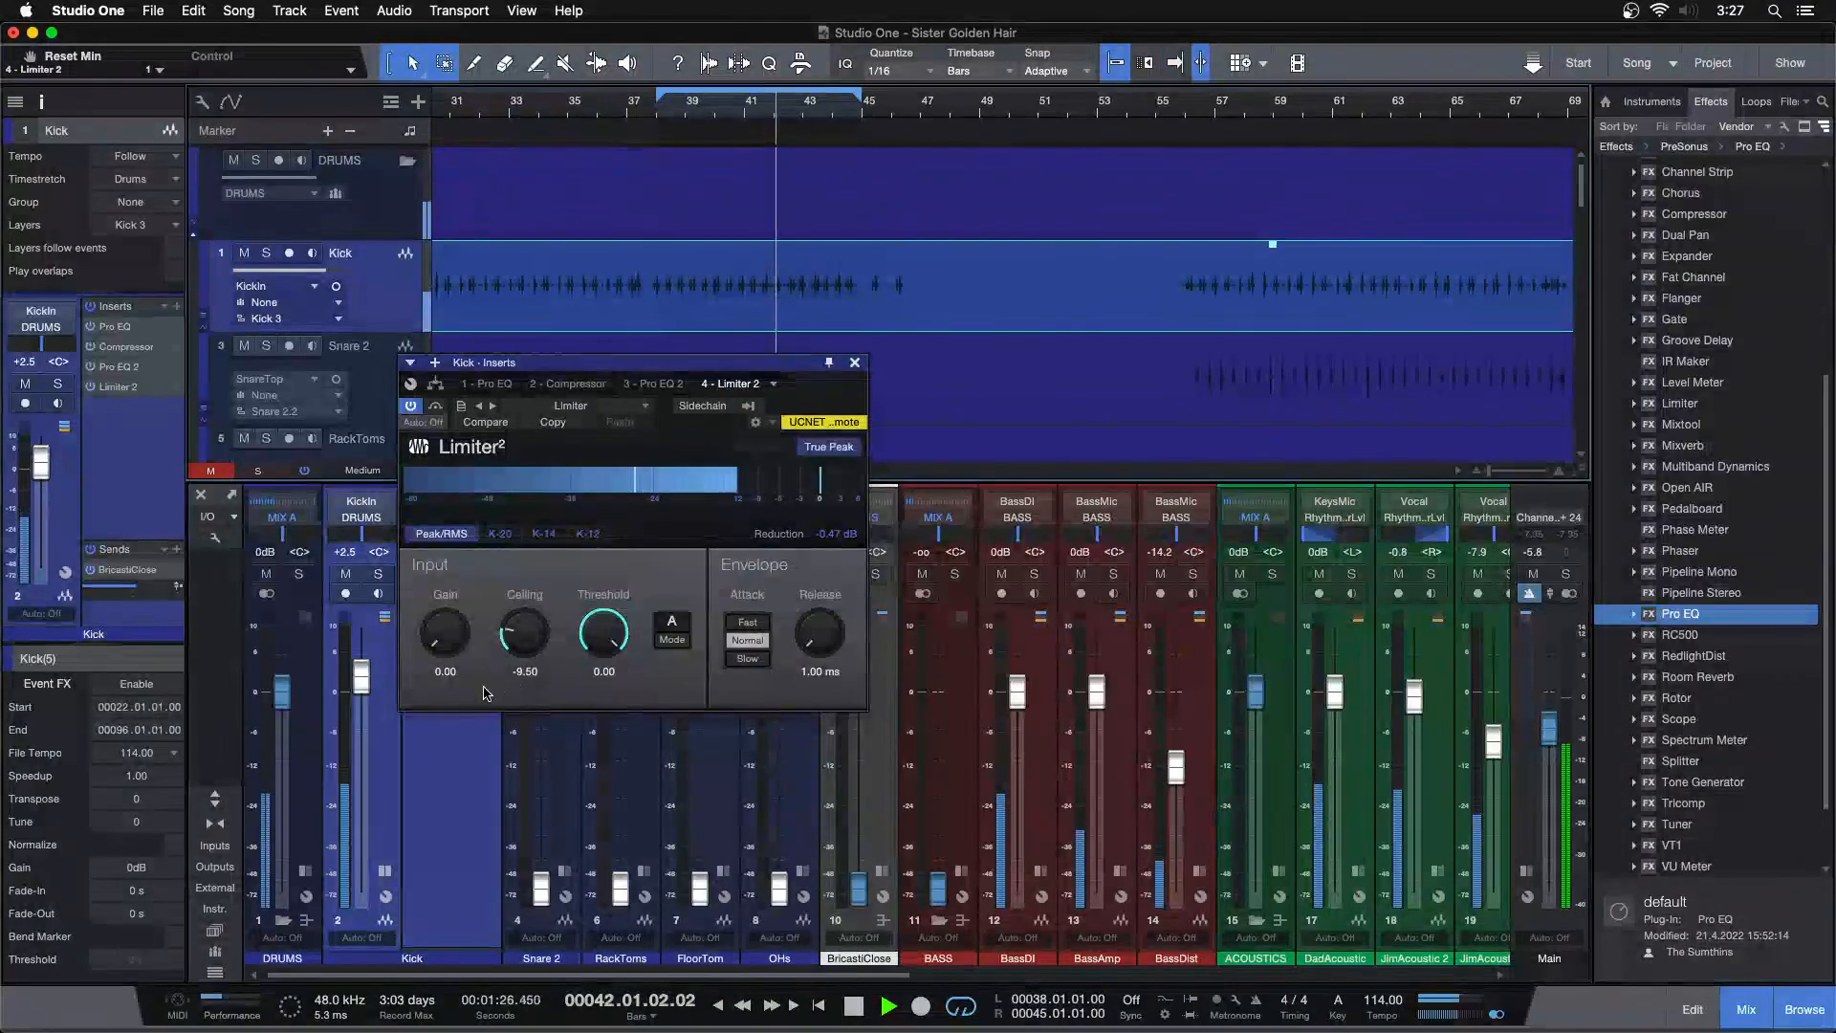
{"action": "key", "text": "space"}
{"action": "left_click", "coordinate": [540, 671]}
{"action": "type", "text": "-10"}
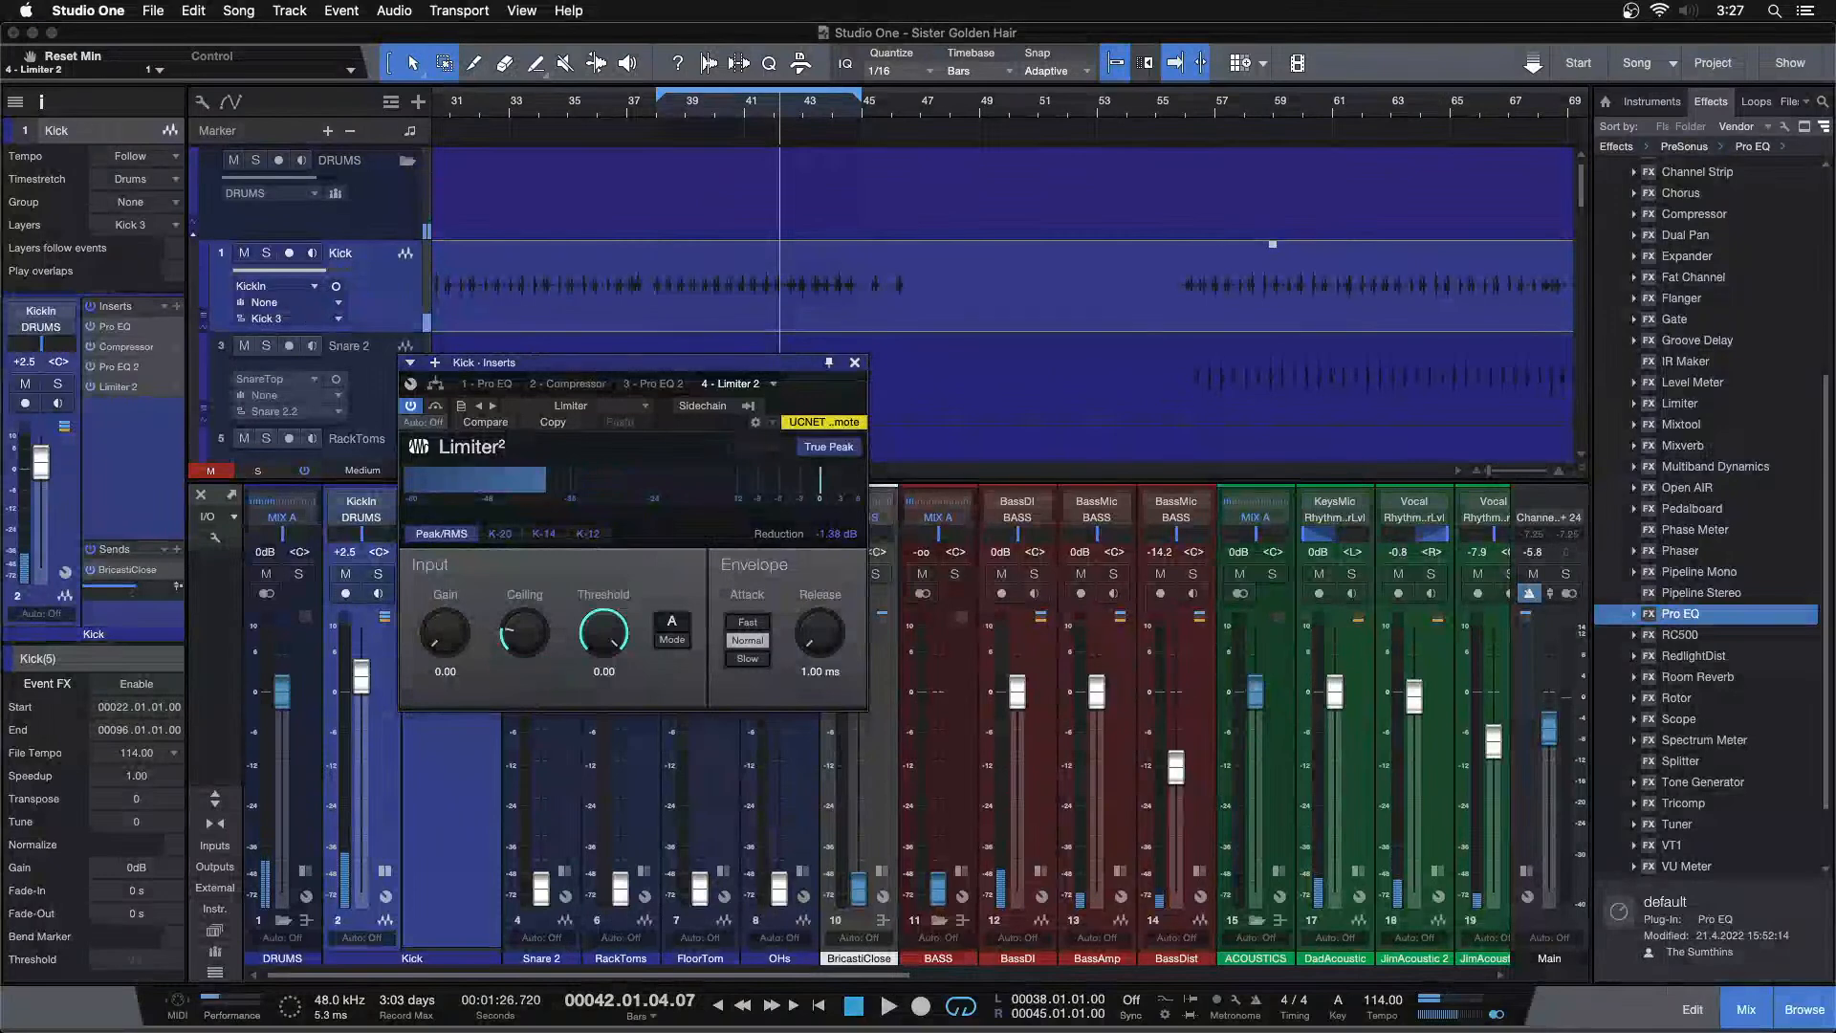
{"action": "key", "text": "Return"}
Audition the kick section, close the limiter, and raise the Kick channel volume to +2.9 dB
{"action": "left_click_drag", "start_coordinate": [668, 108], "coordinate": [721, 166]}
{"action": "left_click", "coordinate": [532, 112]}
{"action": "key", "text": "space"}
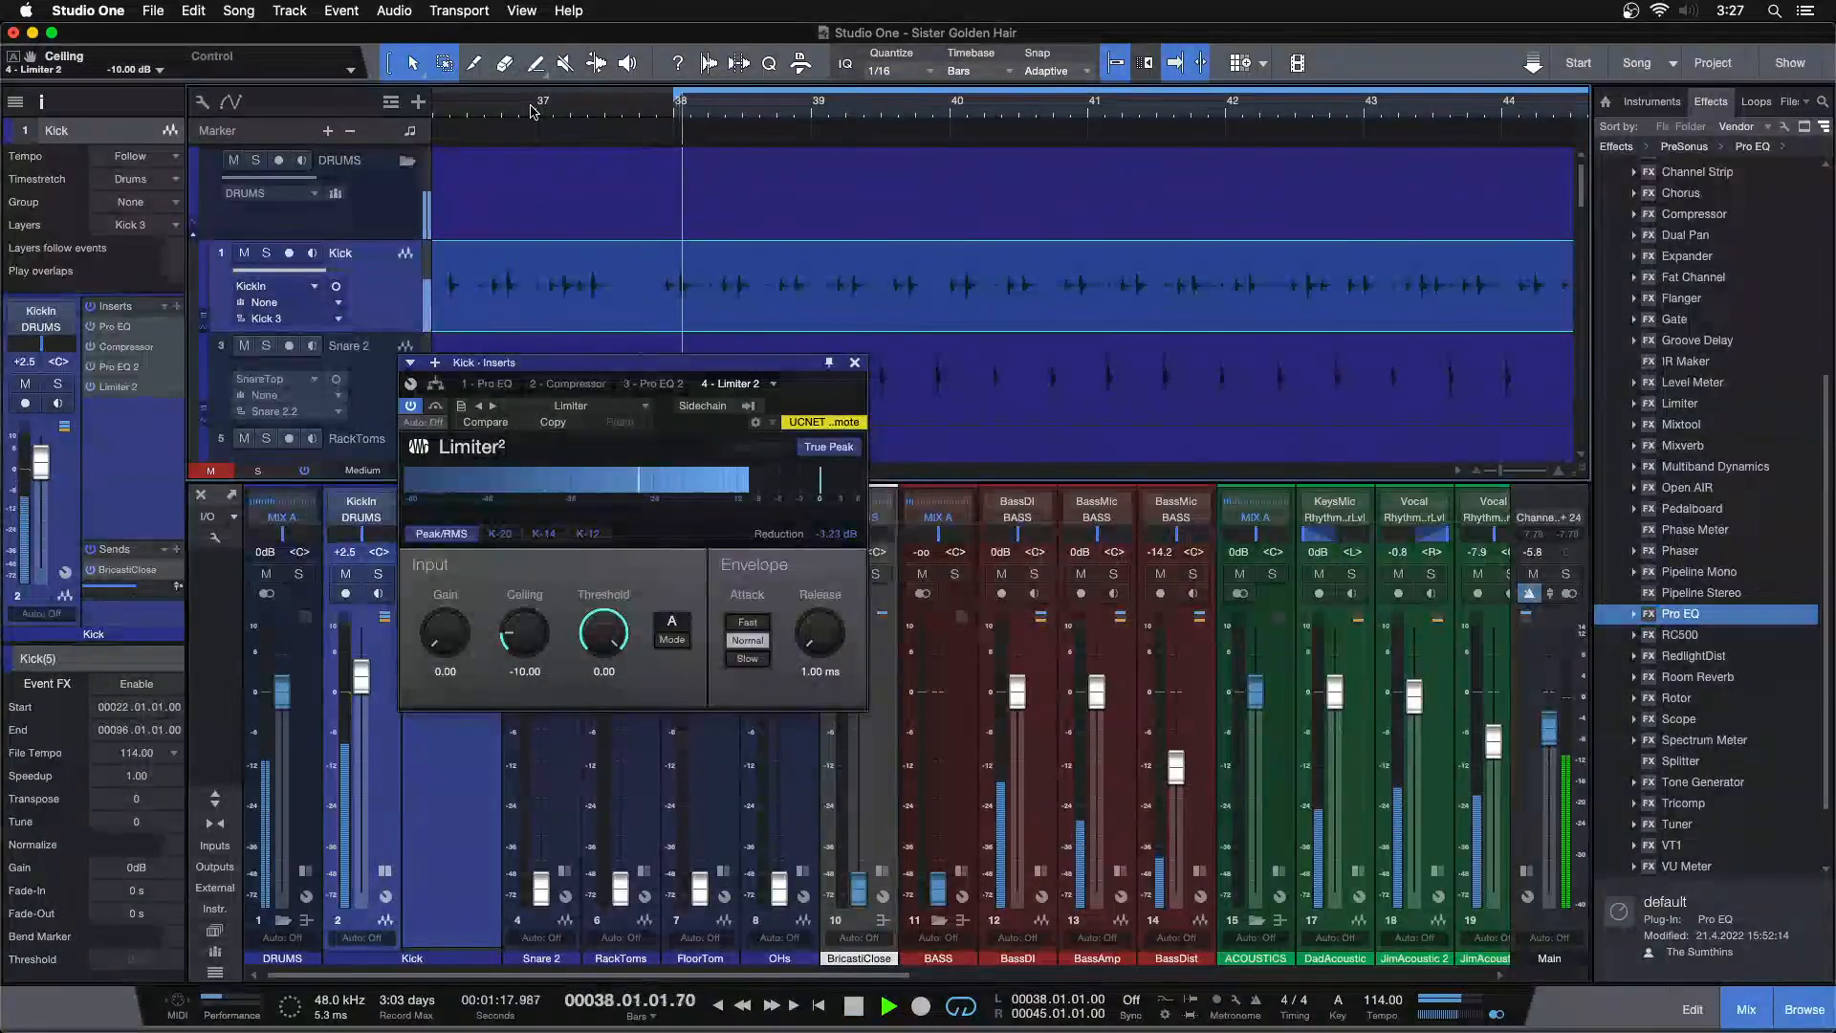
{"action": "left_click_drag", "start_coordinate": [675, 102], "coordinate": [766, 8]}
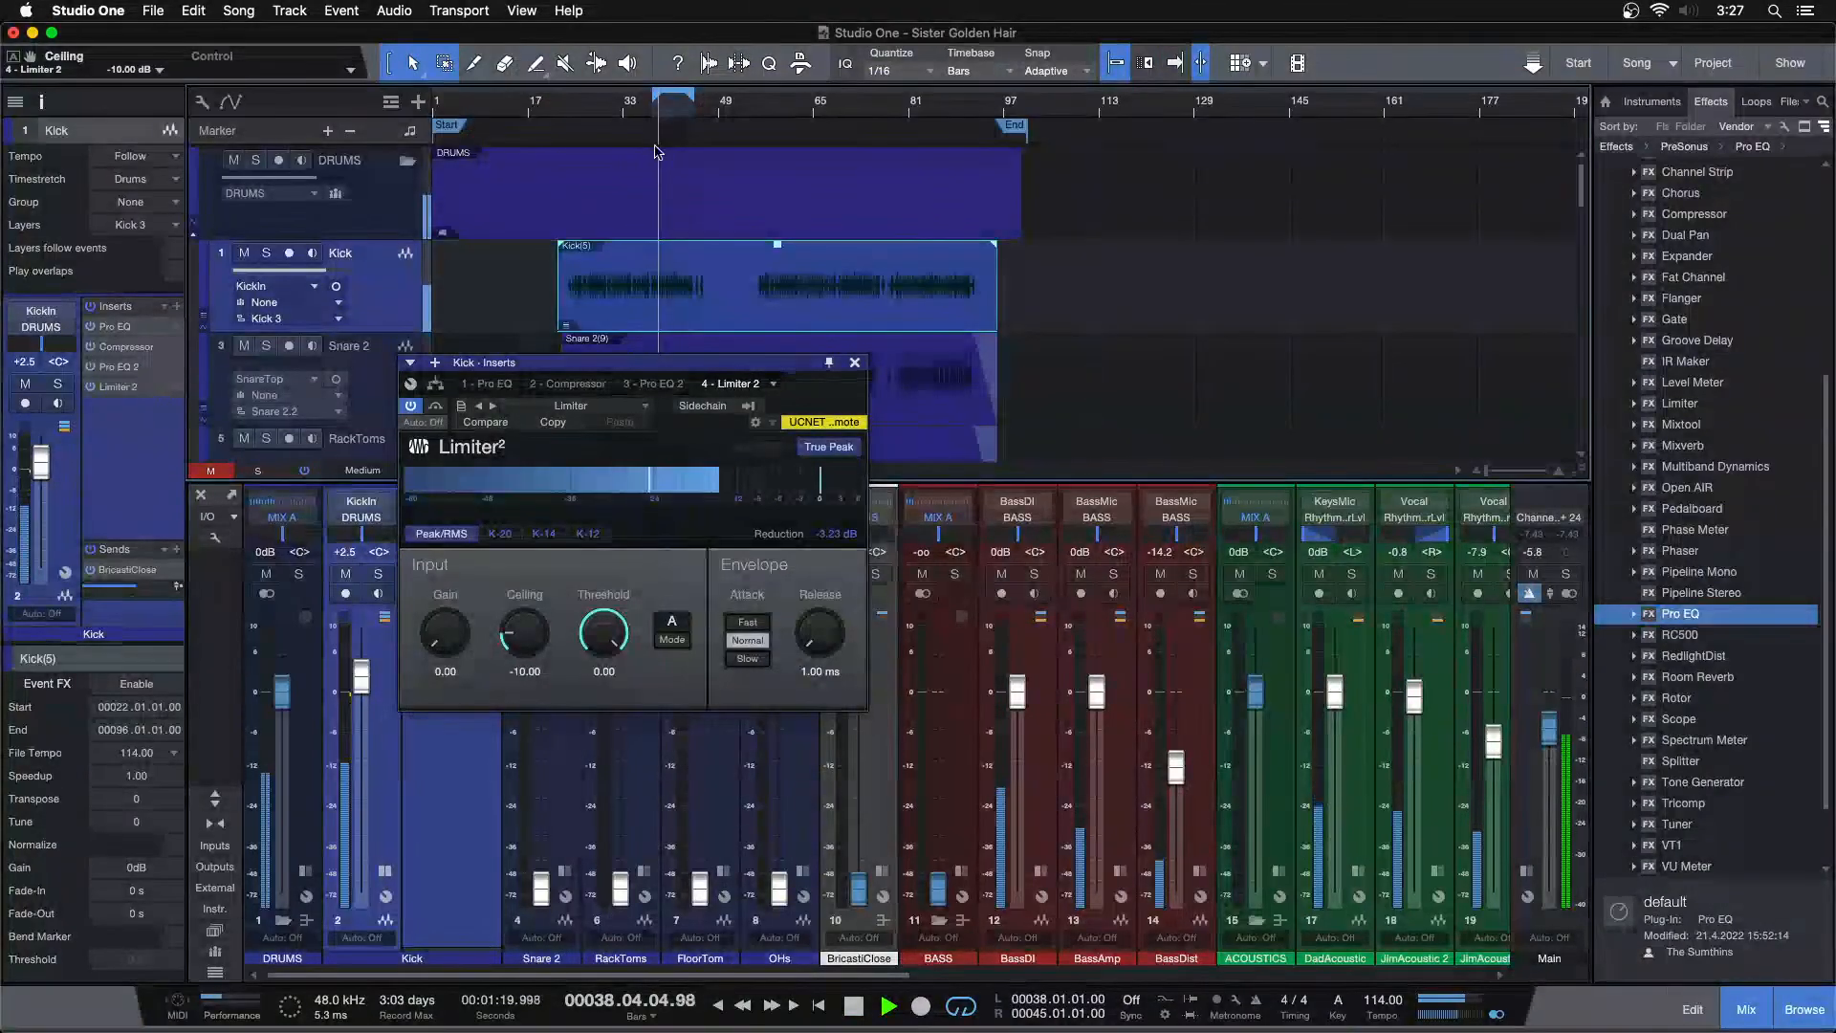
{"action": "left_click", "coordinate": [905, 107]}
{"action": "left_click", "coordinate": [848, 536]}
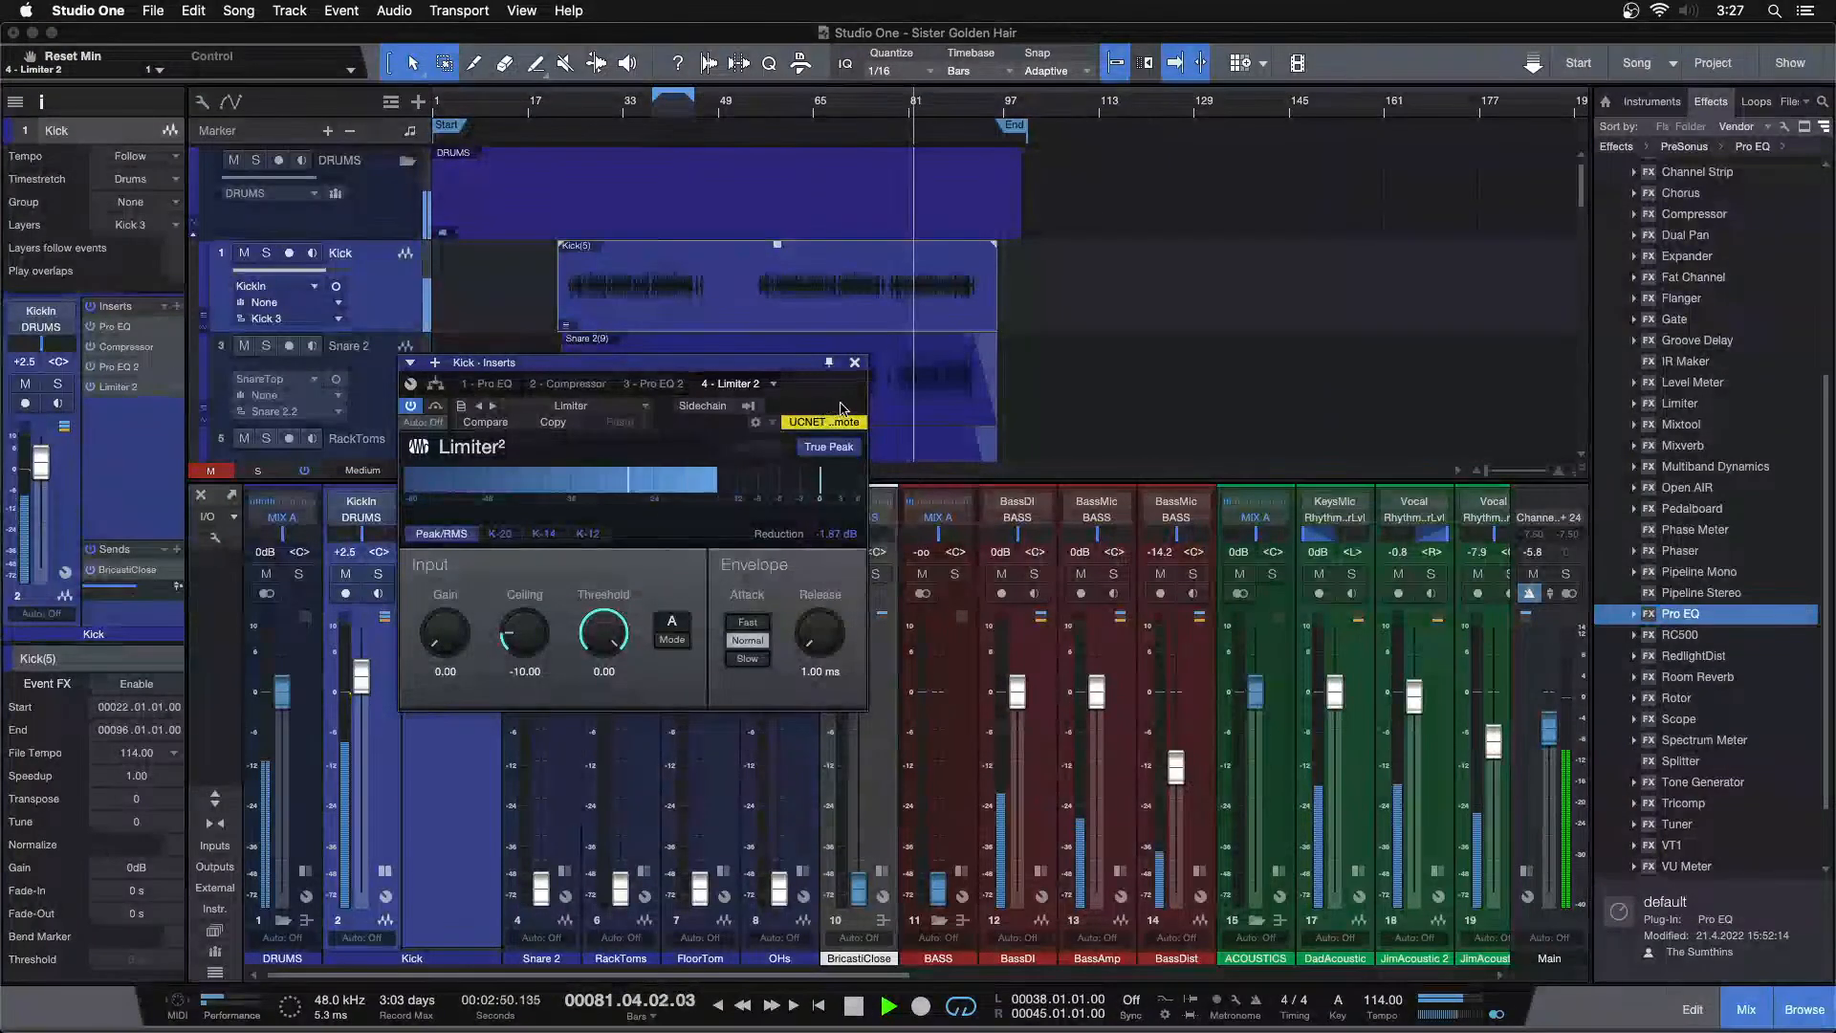
{"action": "left_click", "coordinate": [854, 362]}
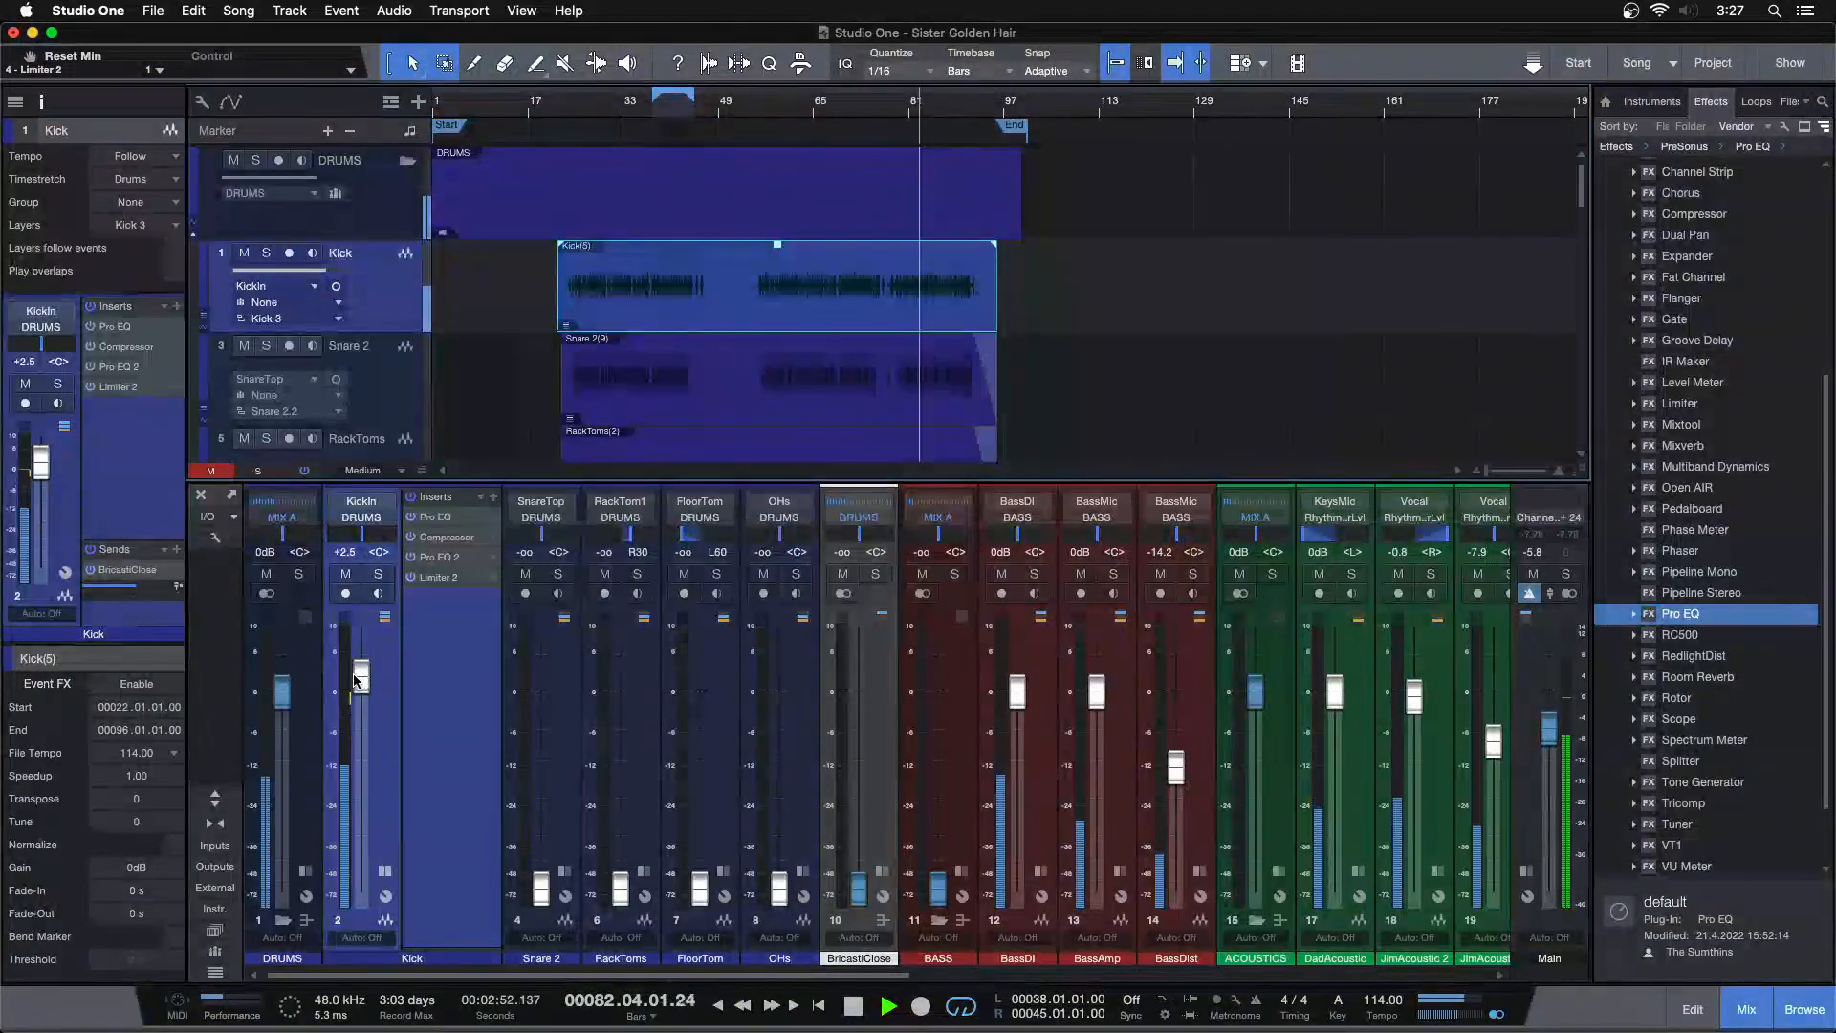
{"action": "scroll", "coordinate": [362, 670], "scroll_direction": "up", "scroll_amount": 1}
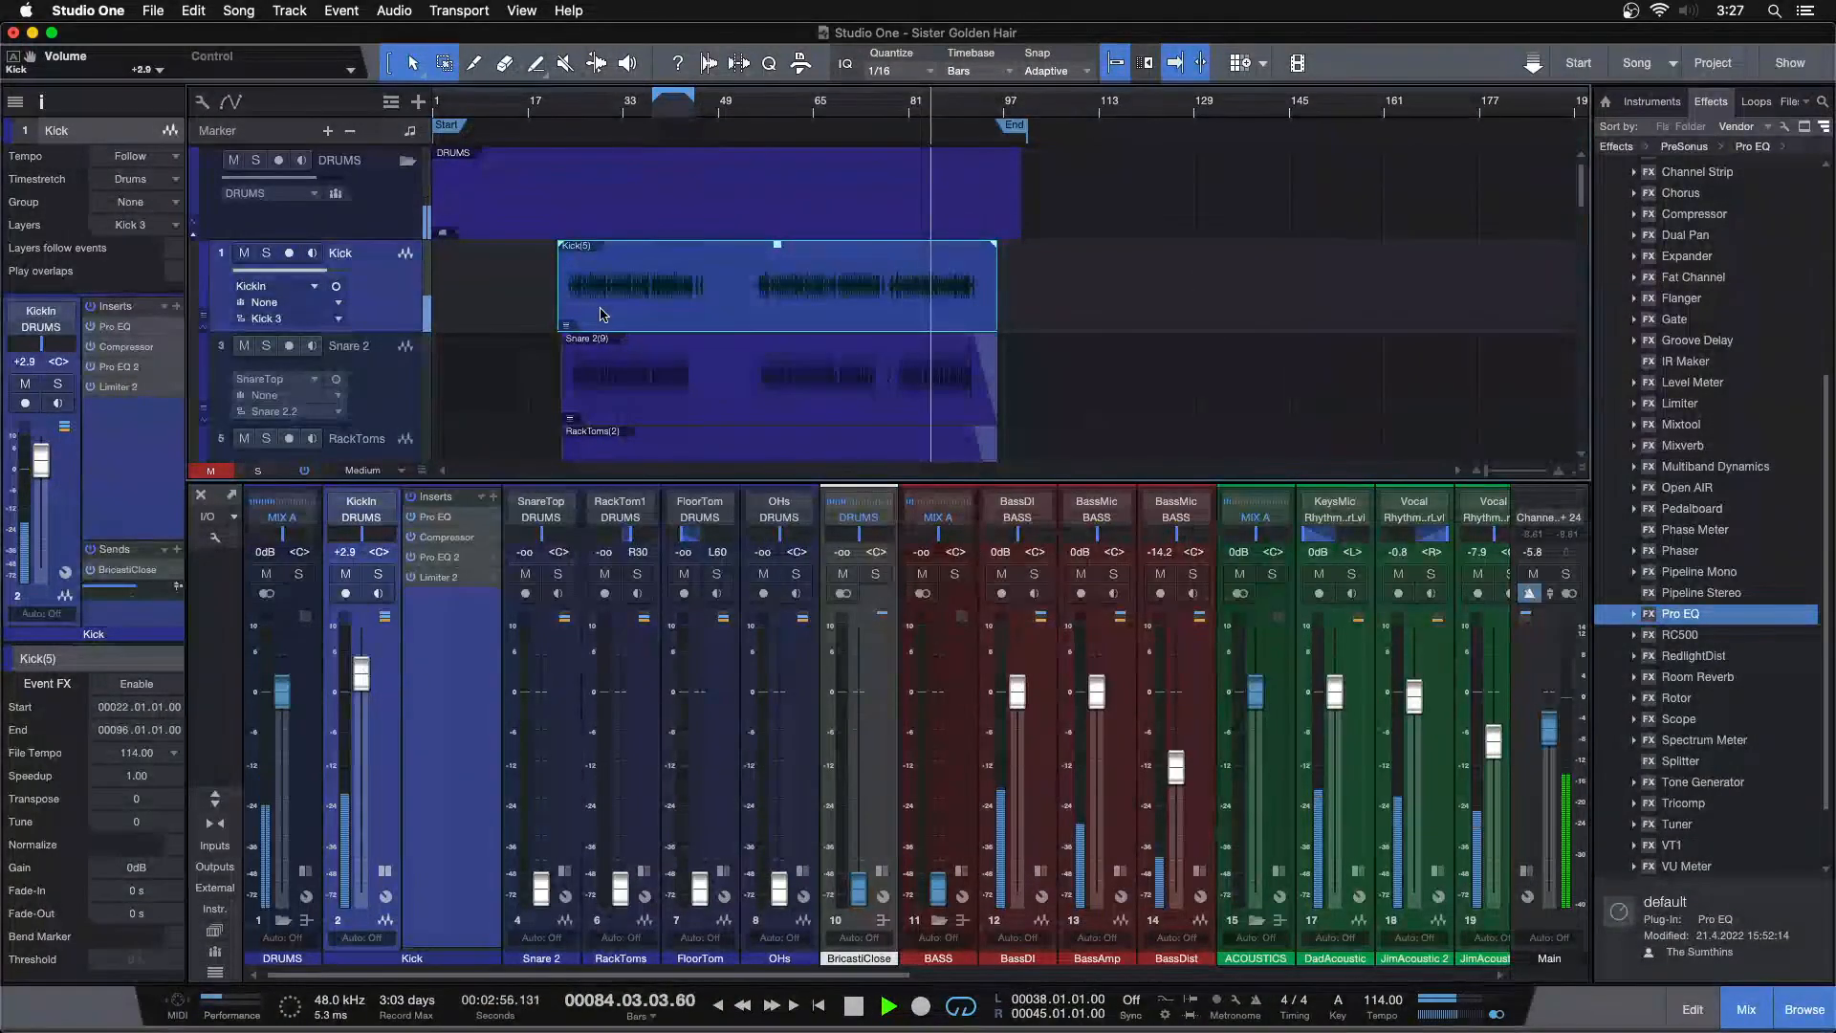
Check the Kick's Pro EQ 2 and set Limiter 2's Ceiling to -9 dB while listening
{"action": "left_click_drag", "start_coordinate": [683, 117], "coordinate": [809, 177]}
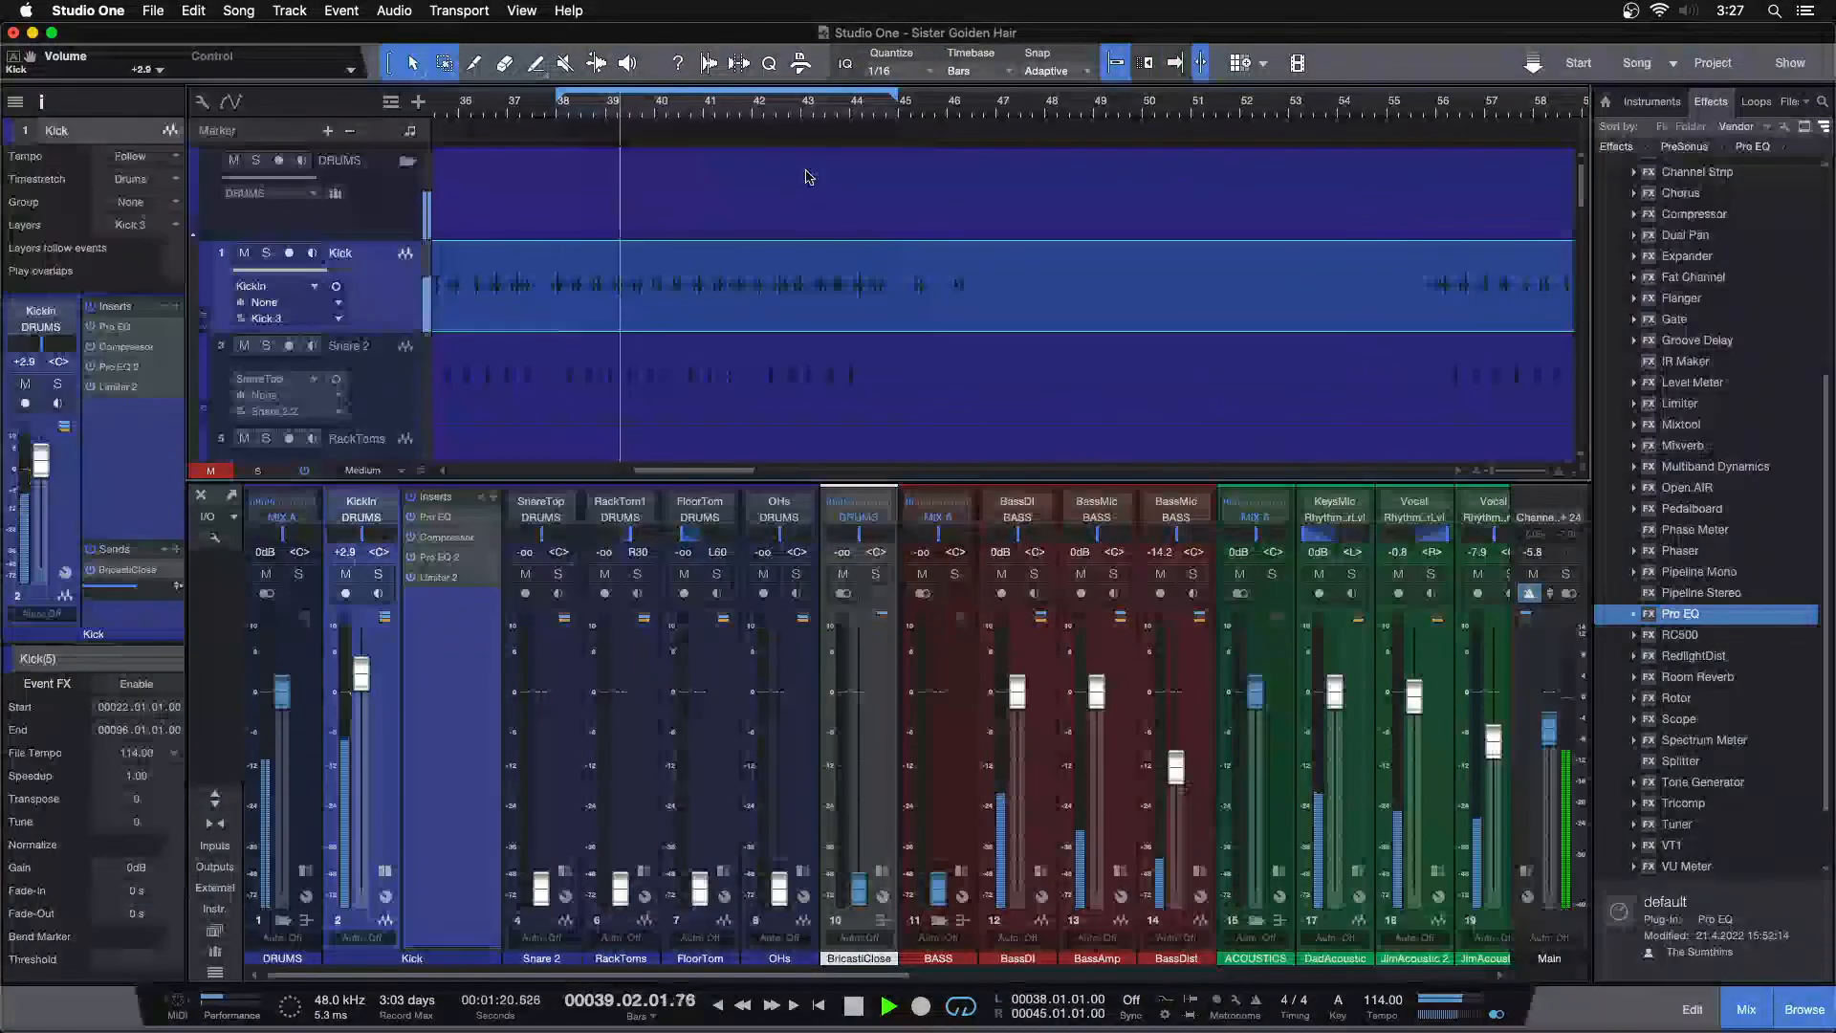
{"action": "left_click", "coordinate": [440, 558]}
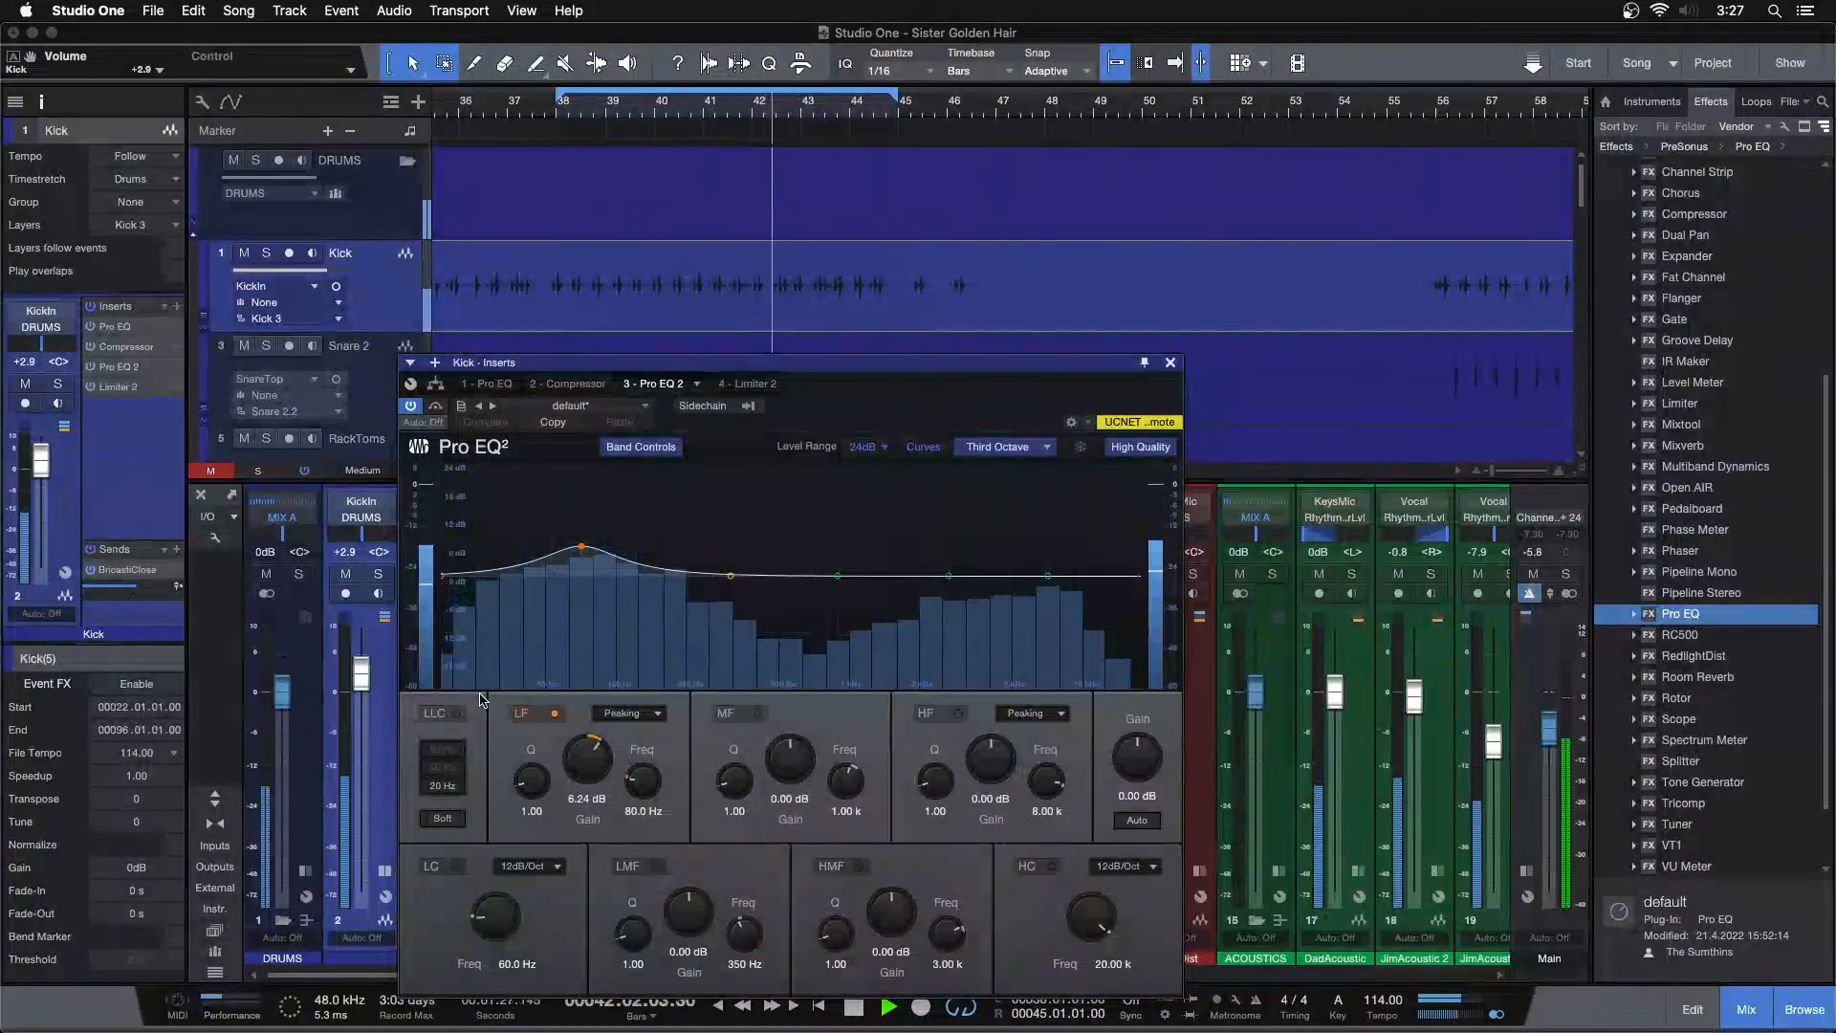
{"action": "left_click_drag", "start_coordinate": [588, 768], "coordinate": [589, 761]}
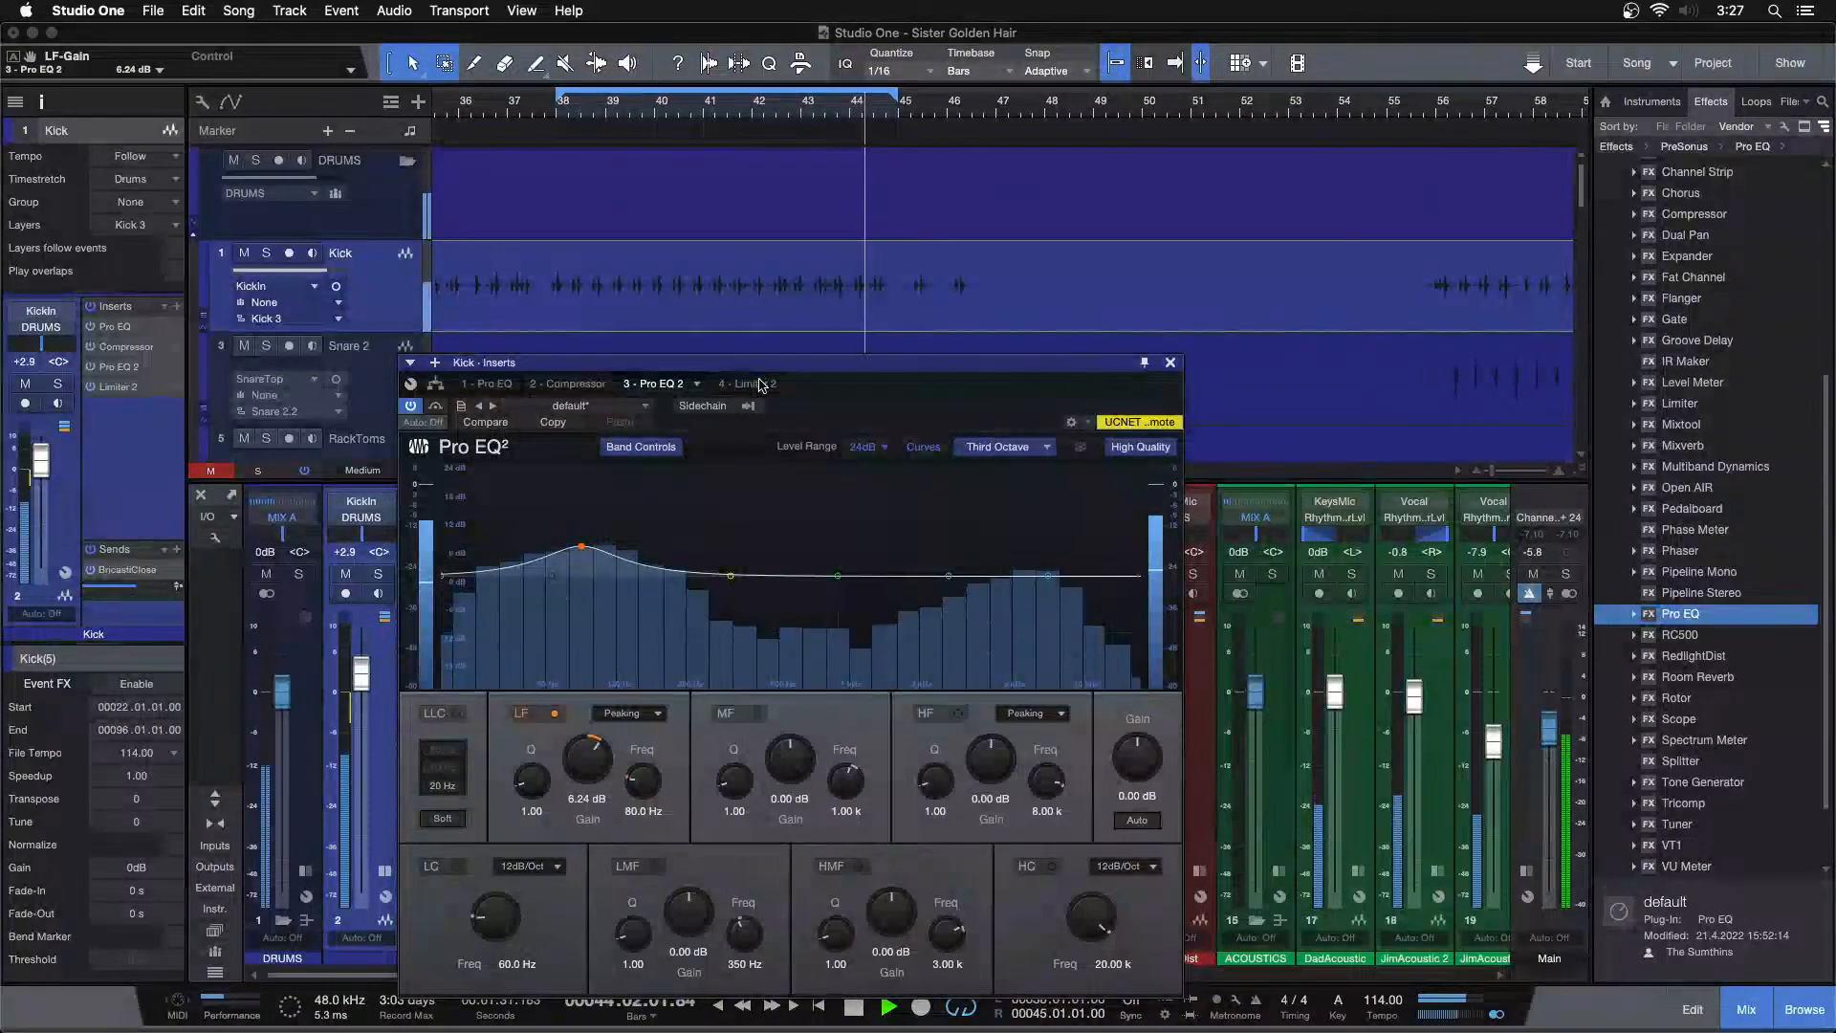
{"action": "left_click", "coordinate": [750, 384]}
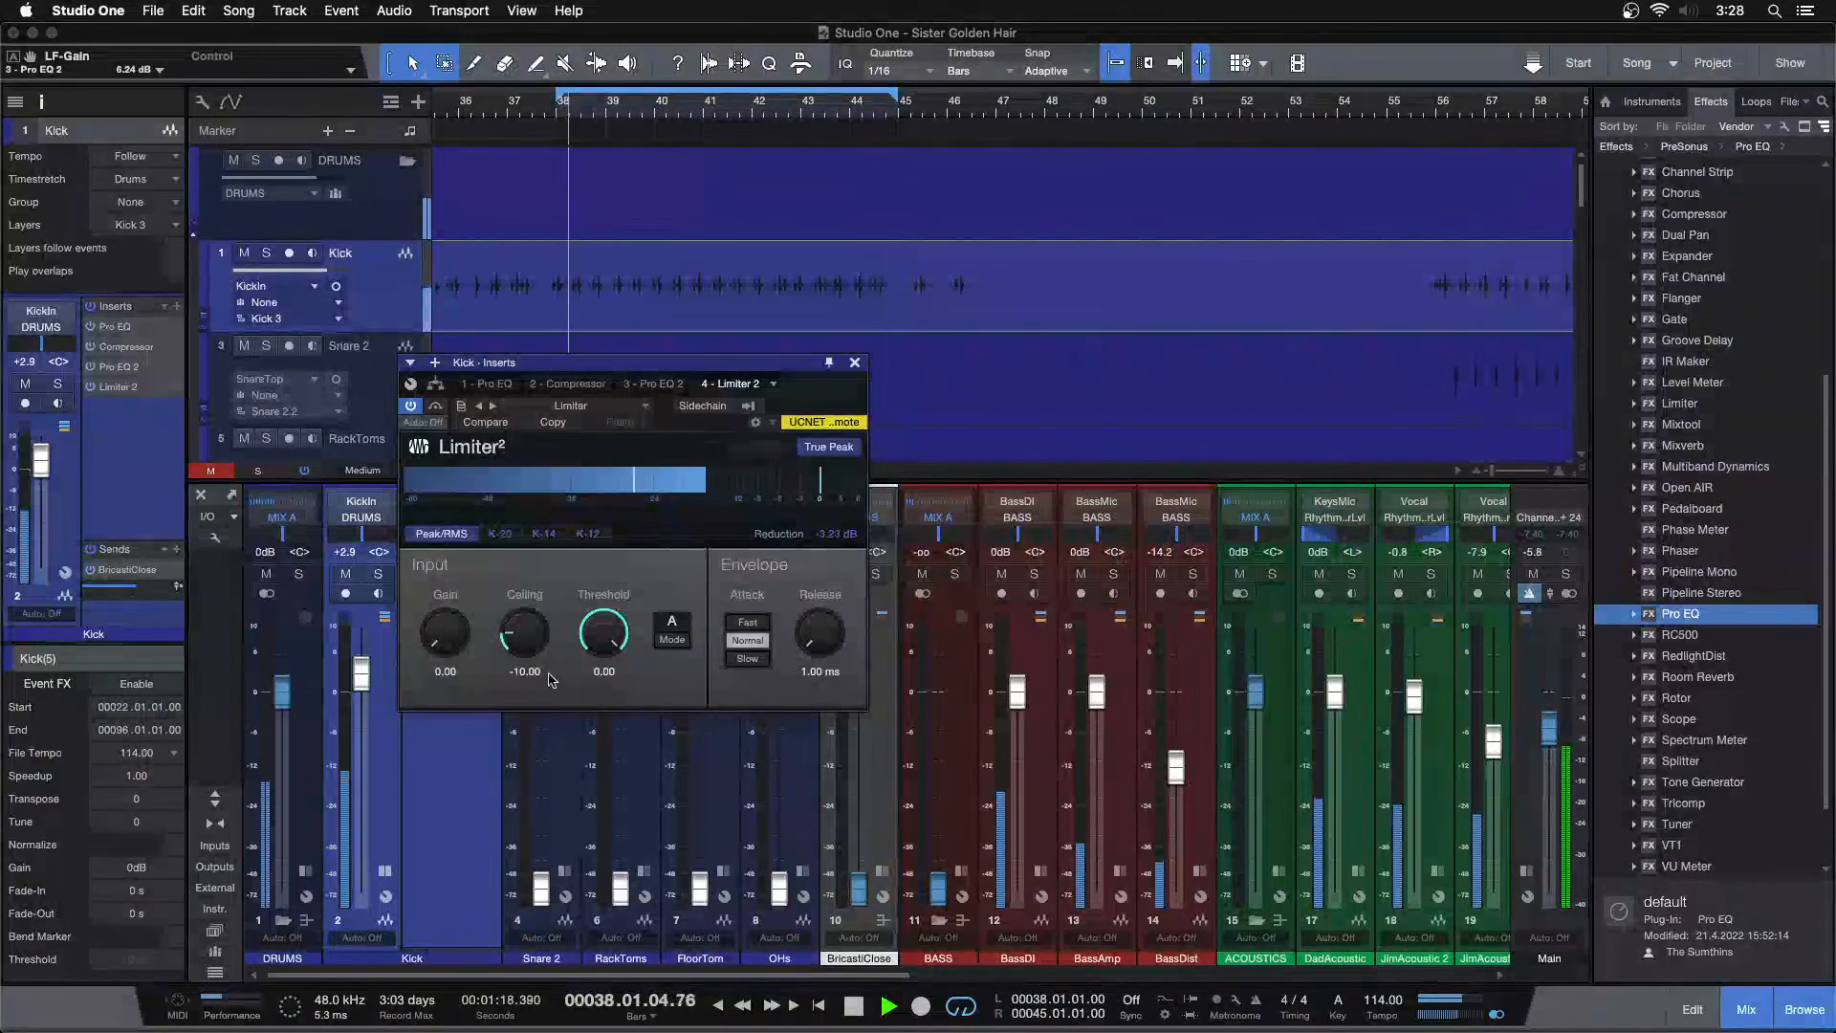
{"action": "key", "text": "space"}
{"action": "left_click", "coordinate": [526, 674]}
{"action": "type", "text": "-9"}
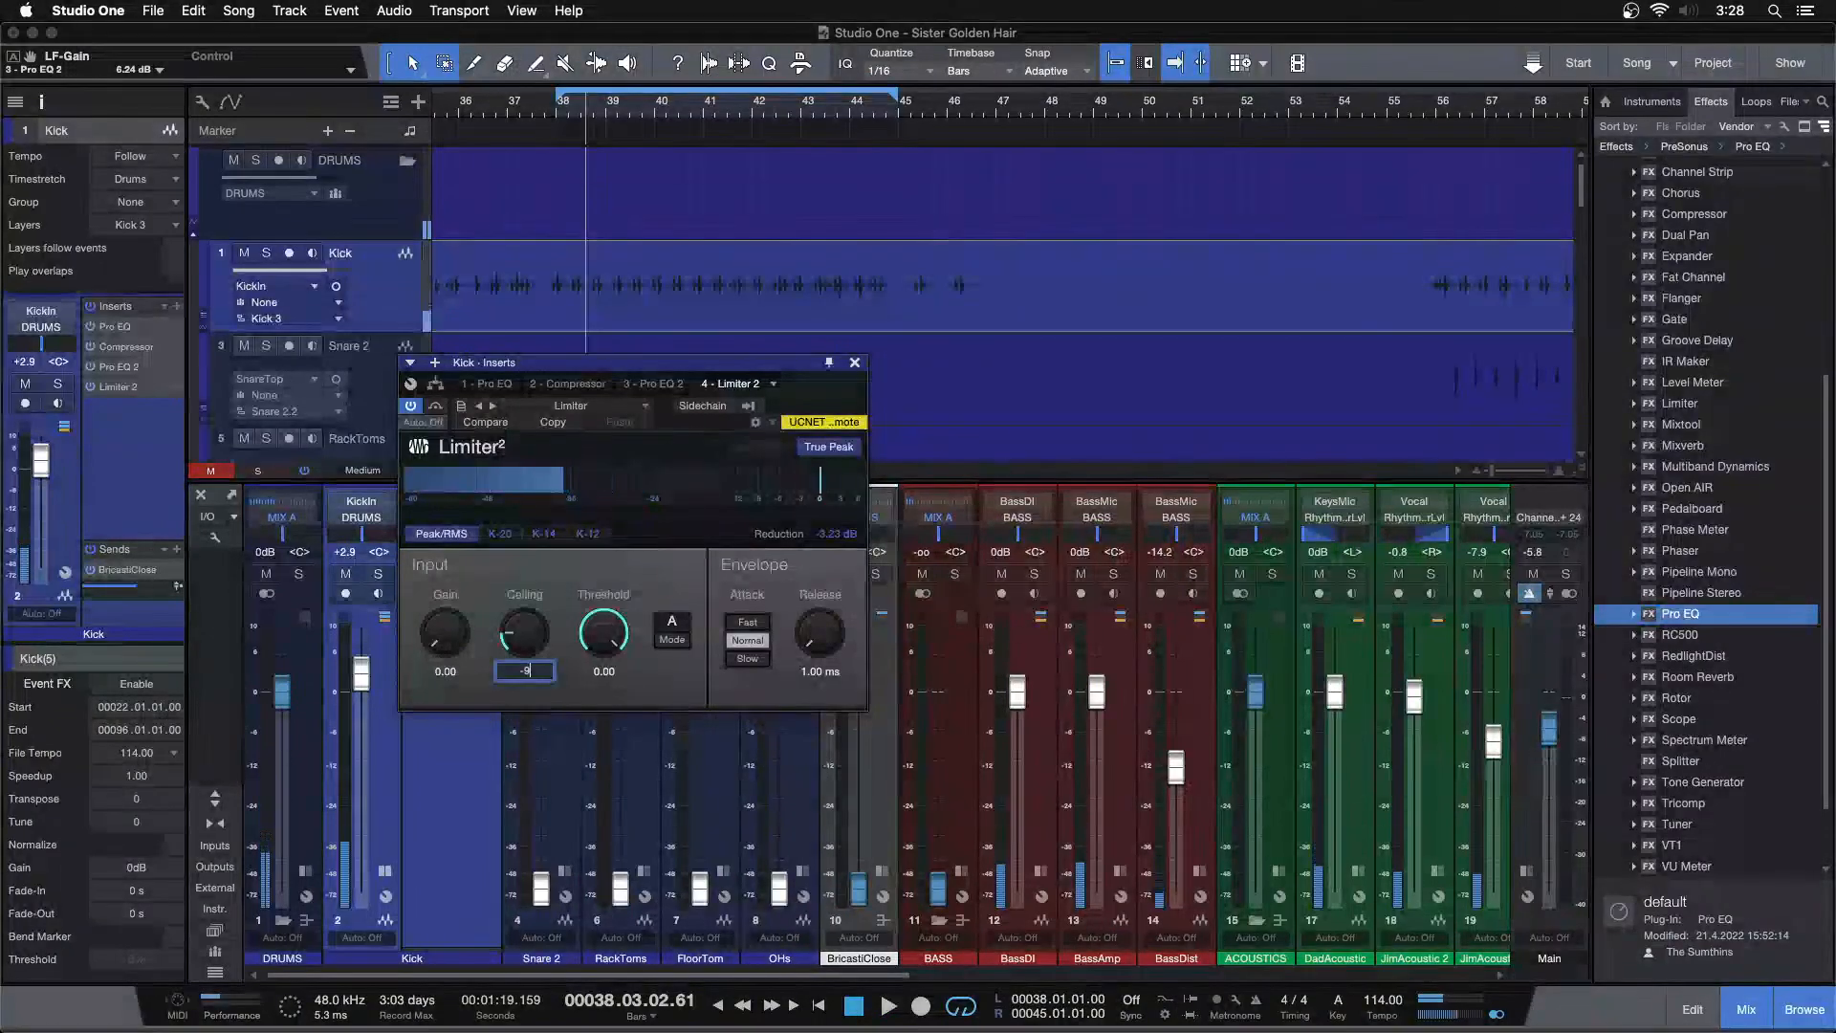
{"action": "key", "text": "Return"}
{"action": "key", "text": "space"}
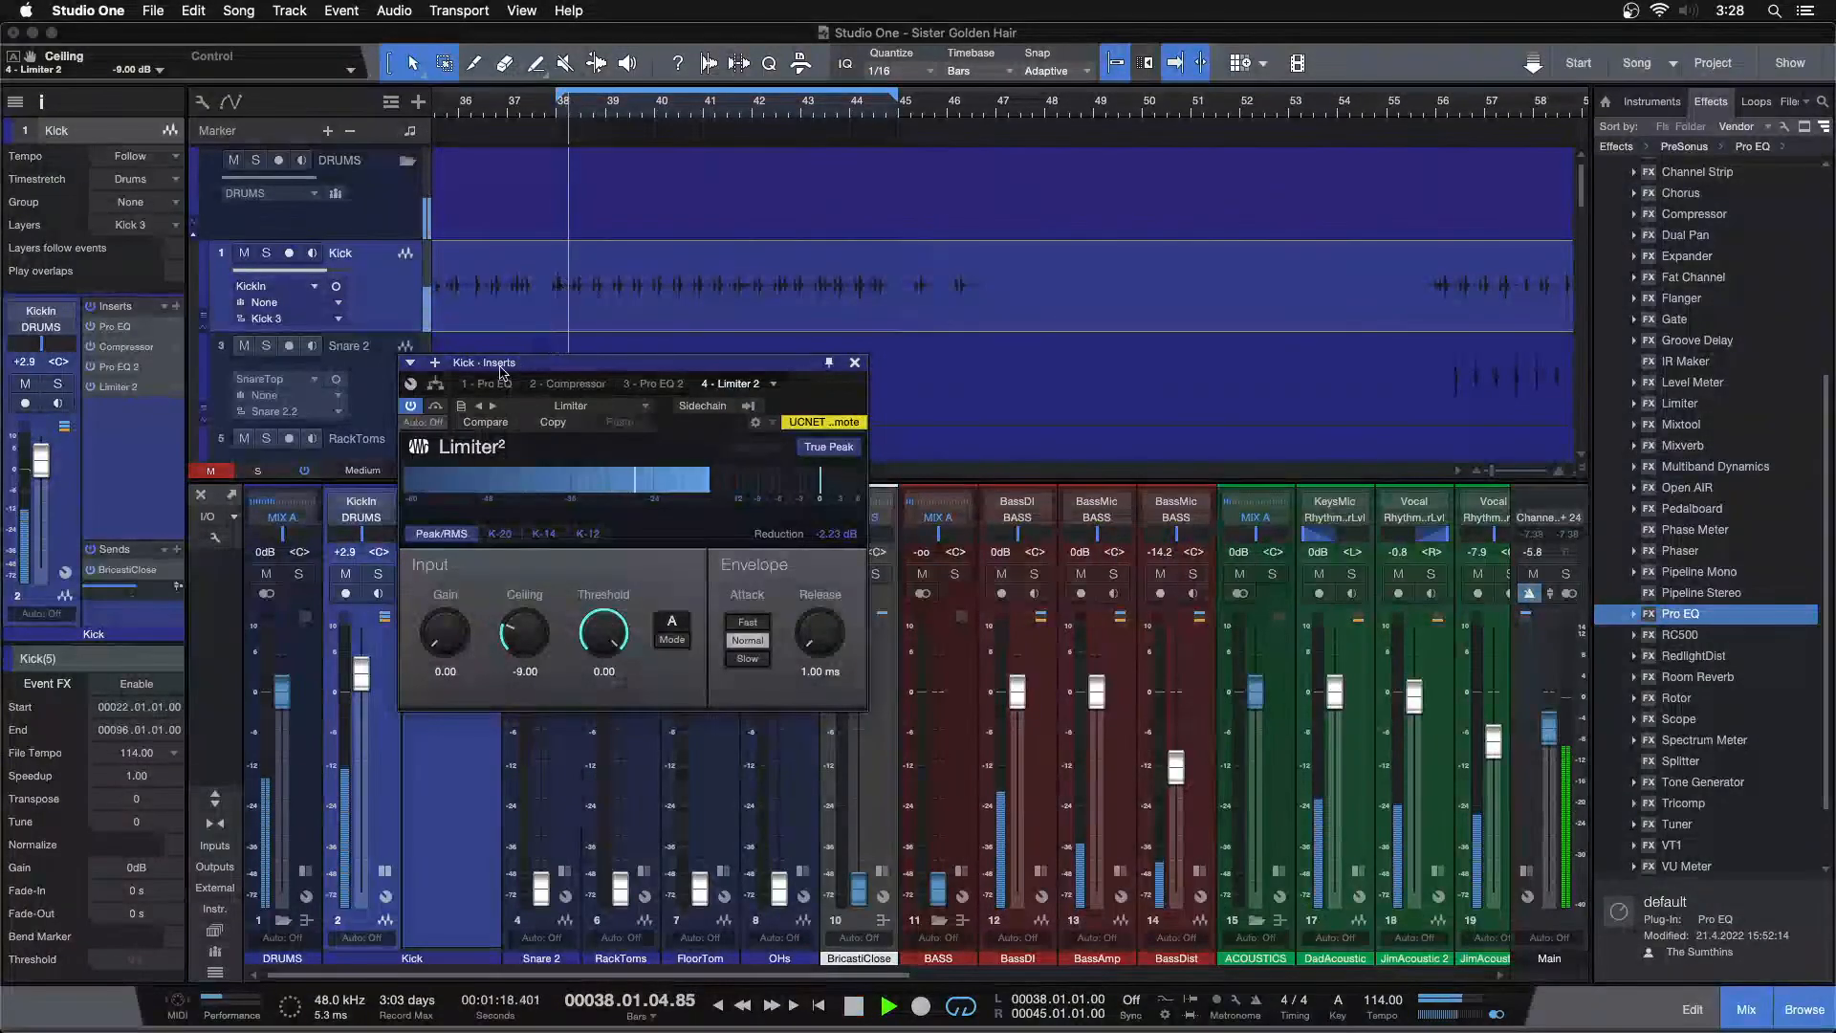
Raise the low-frequency band gain in the Kick's Pro EQ 2 to 6.72 dB
{"action": "left_click", "coordinate": [542, 107]}
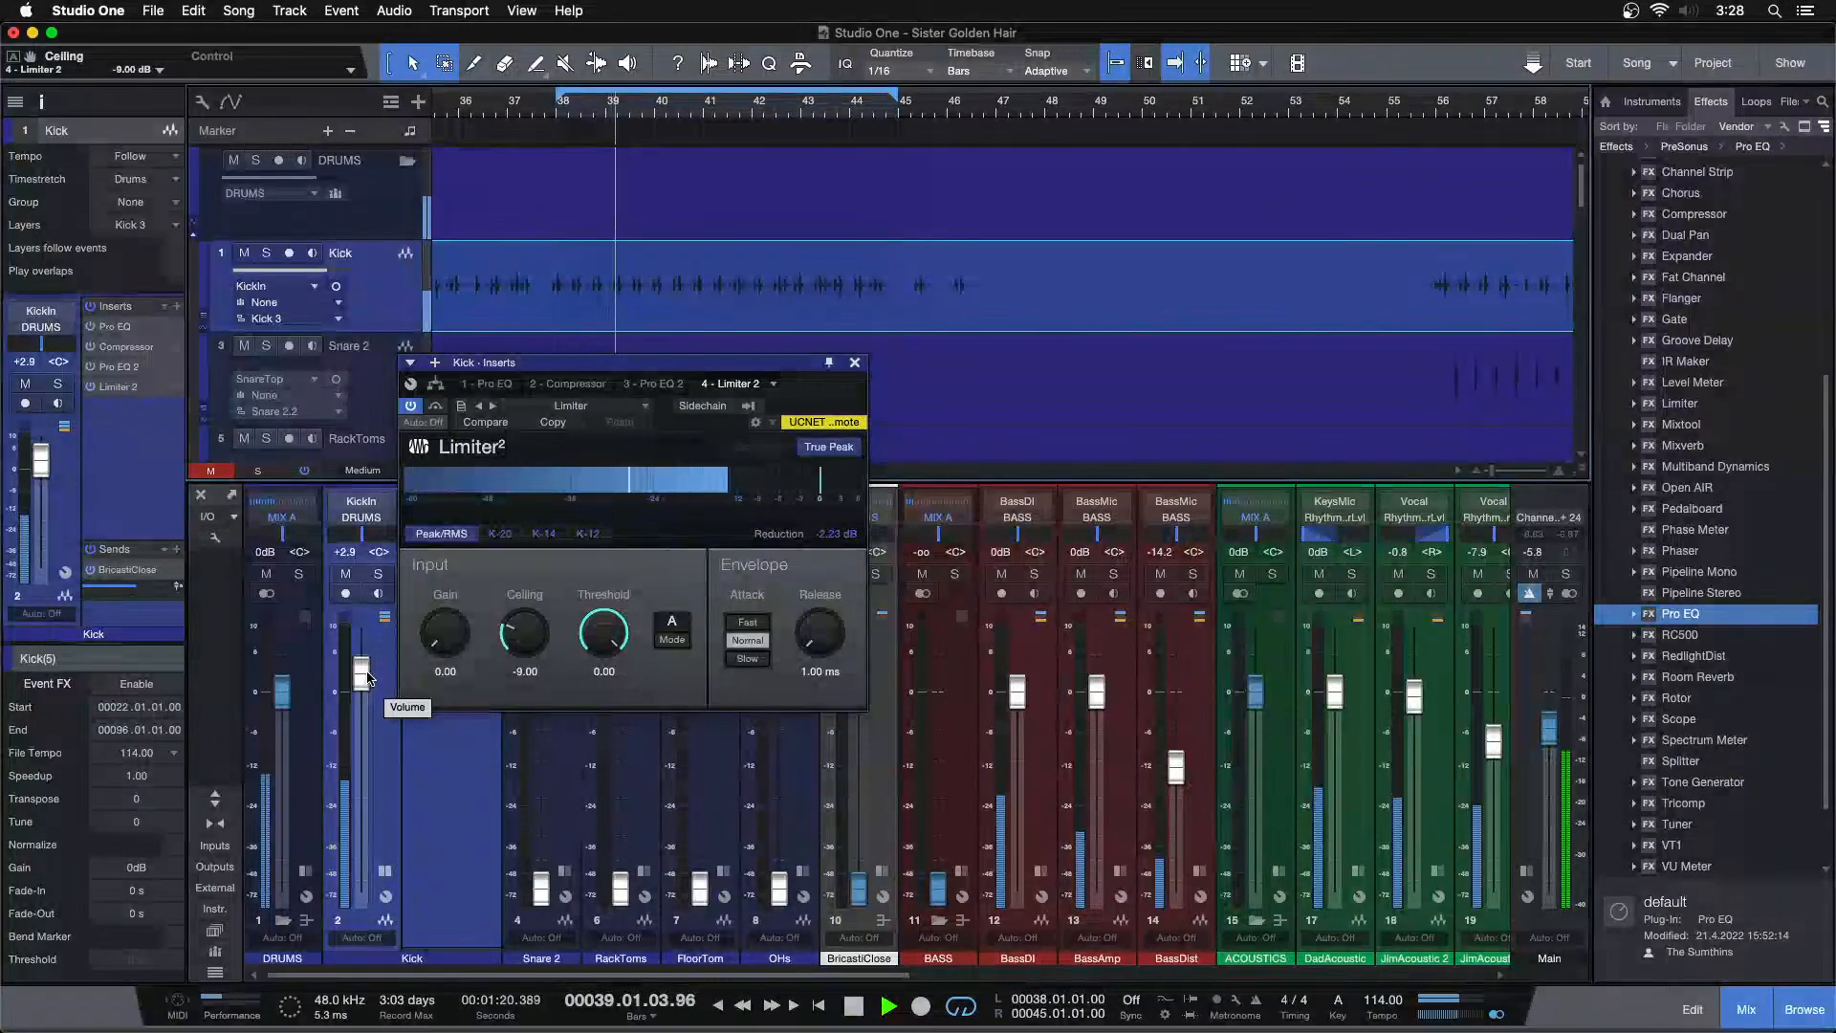
{"action": "left_click", "coordinate": [654, 384]}
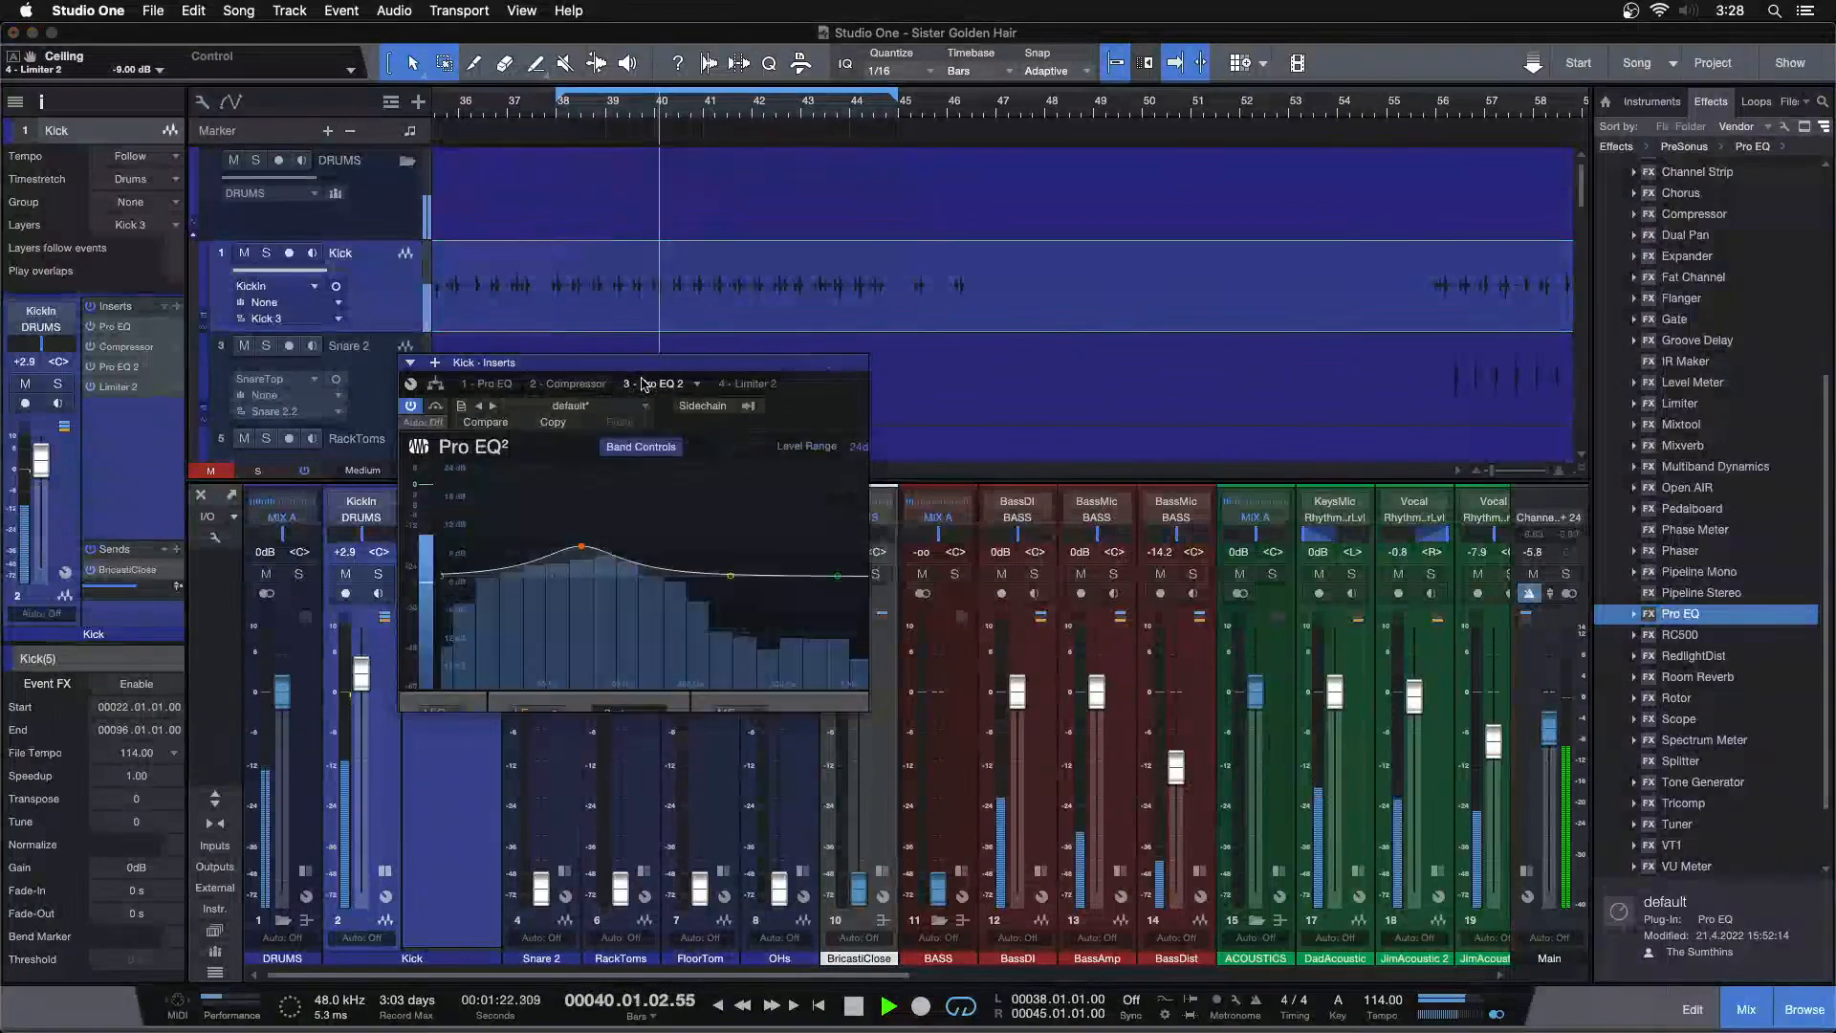
{"action": "scroll", "coordinate": [586, 765], "scroll_direction": "up", "scroll_amount": 2}
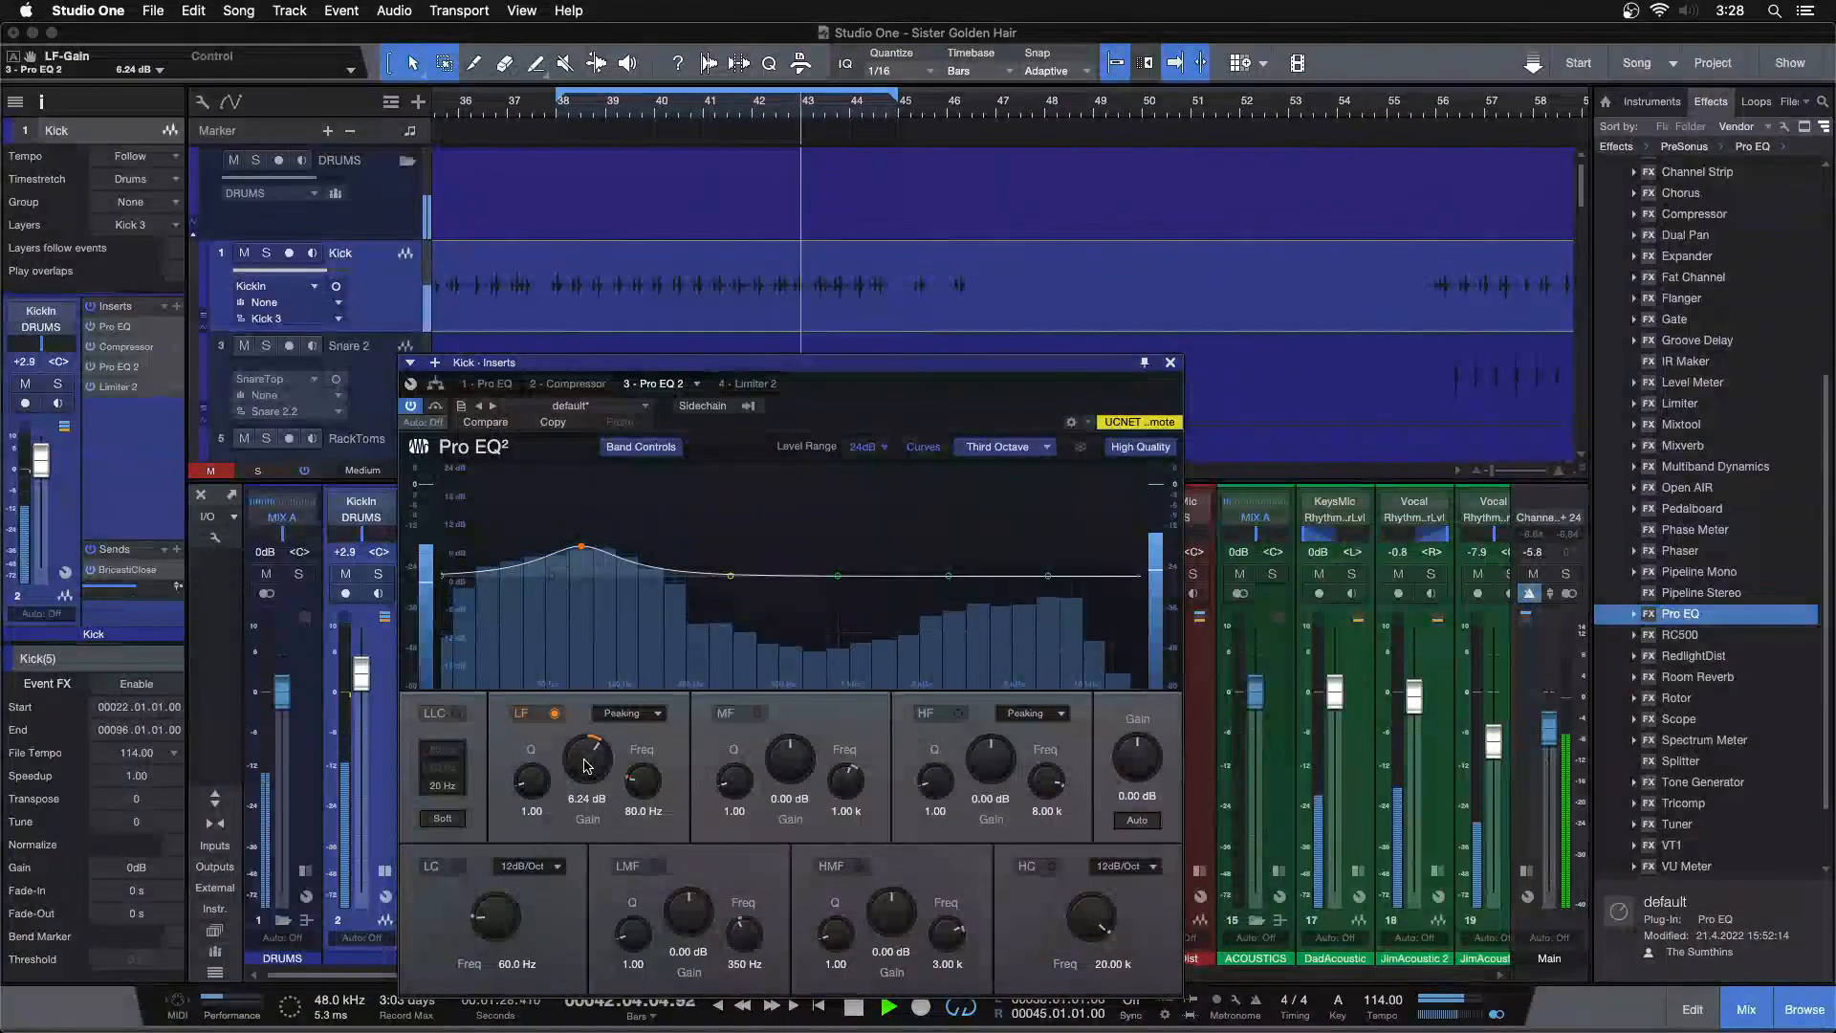
{"action": "scroll", "coordinate": [587, 765], "scroll_direction": "up", "scroll_amount": 2}
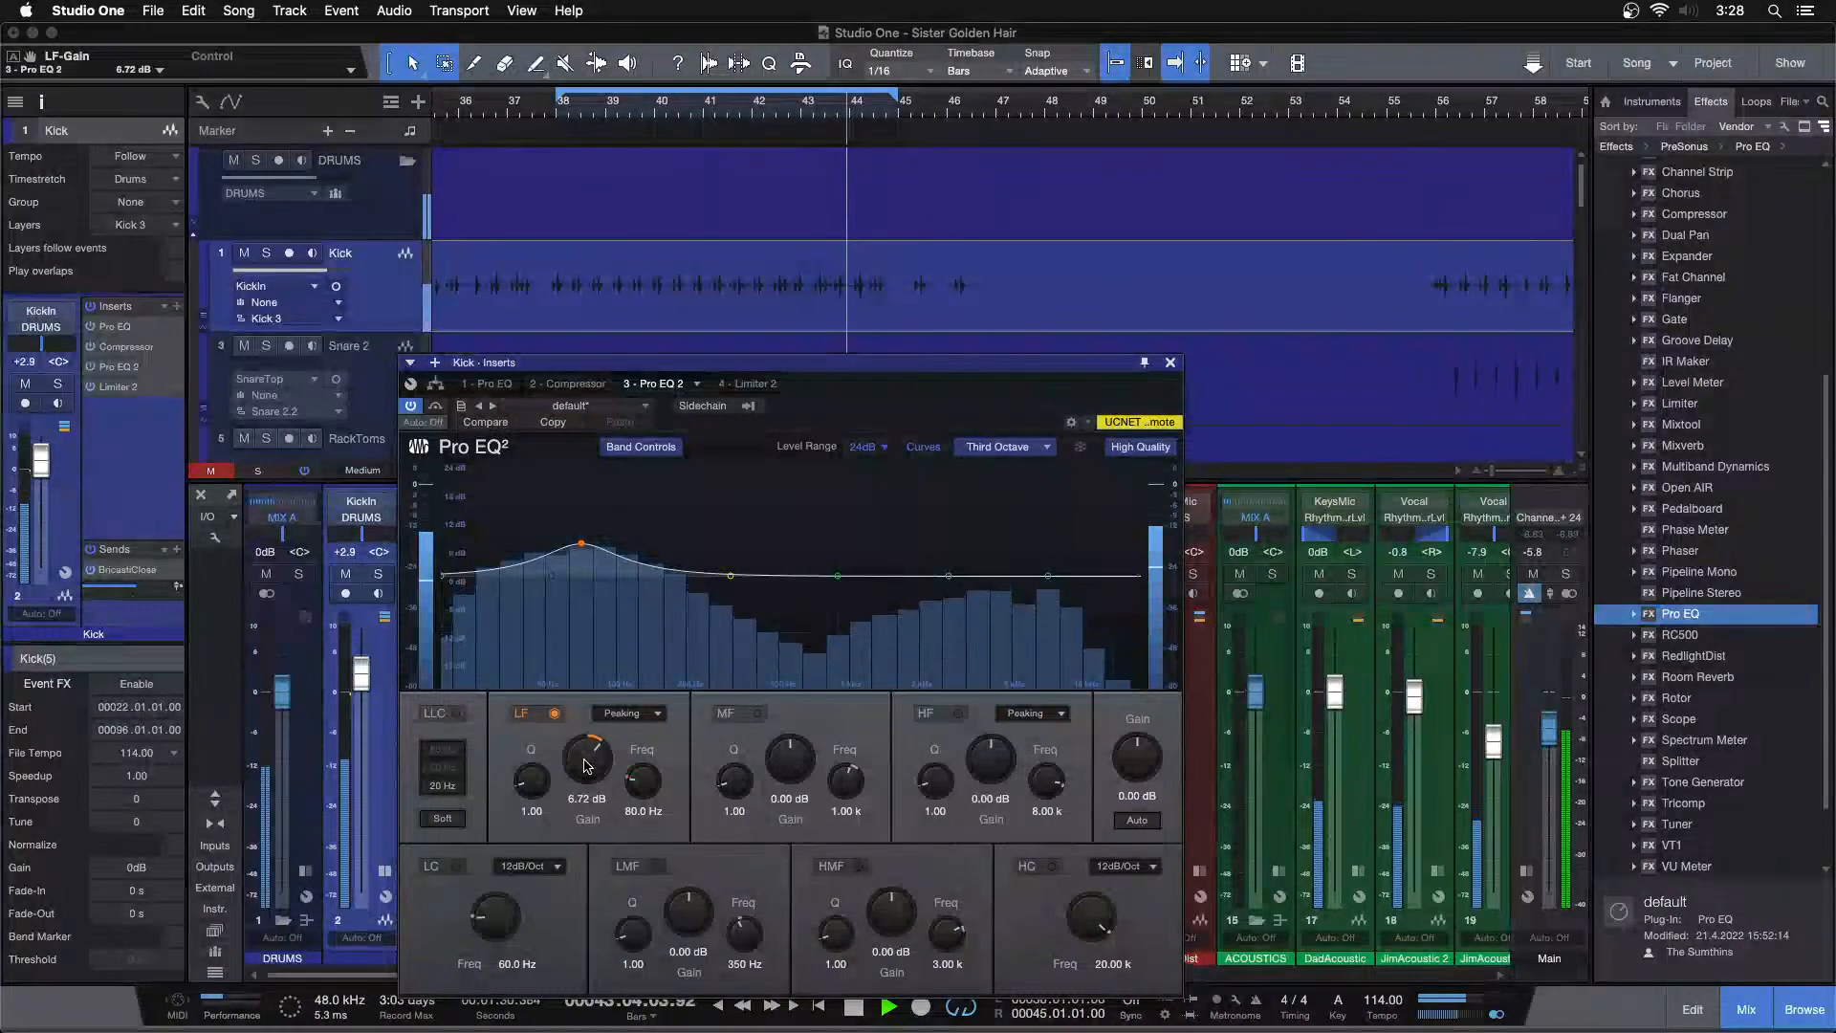
Raise the high-frequency shelf gain in the Kick's first Pro EQ to 3.84 dB
{"action": "left_click", "coordinate": [486, 383]}
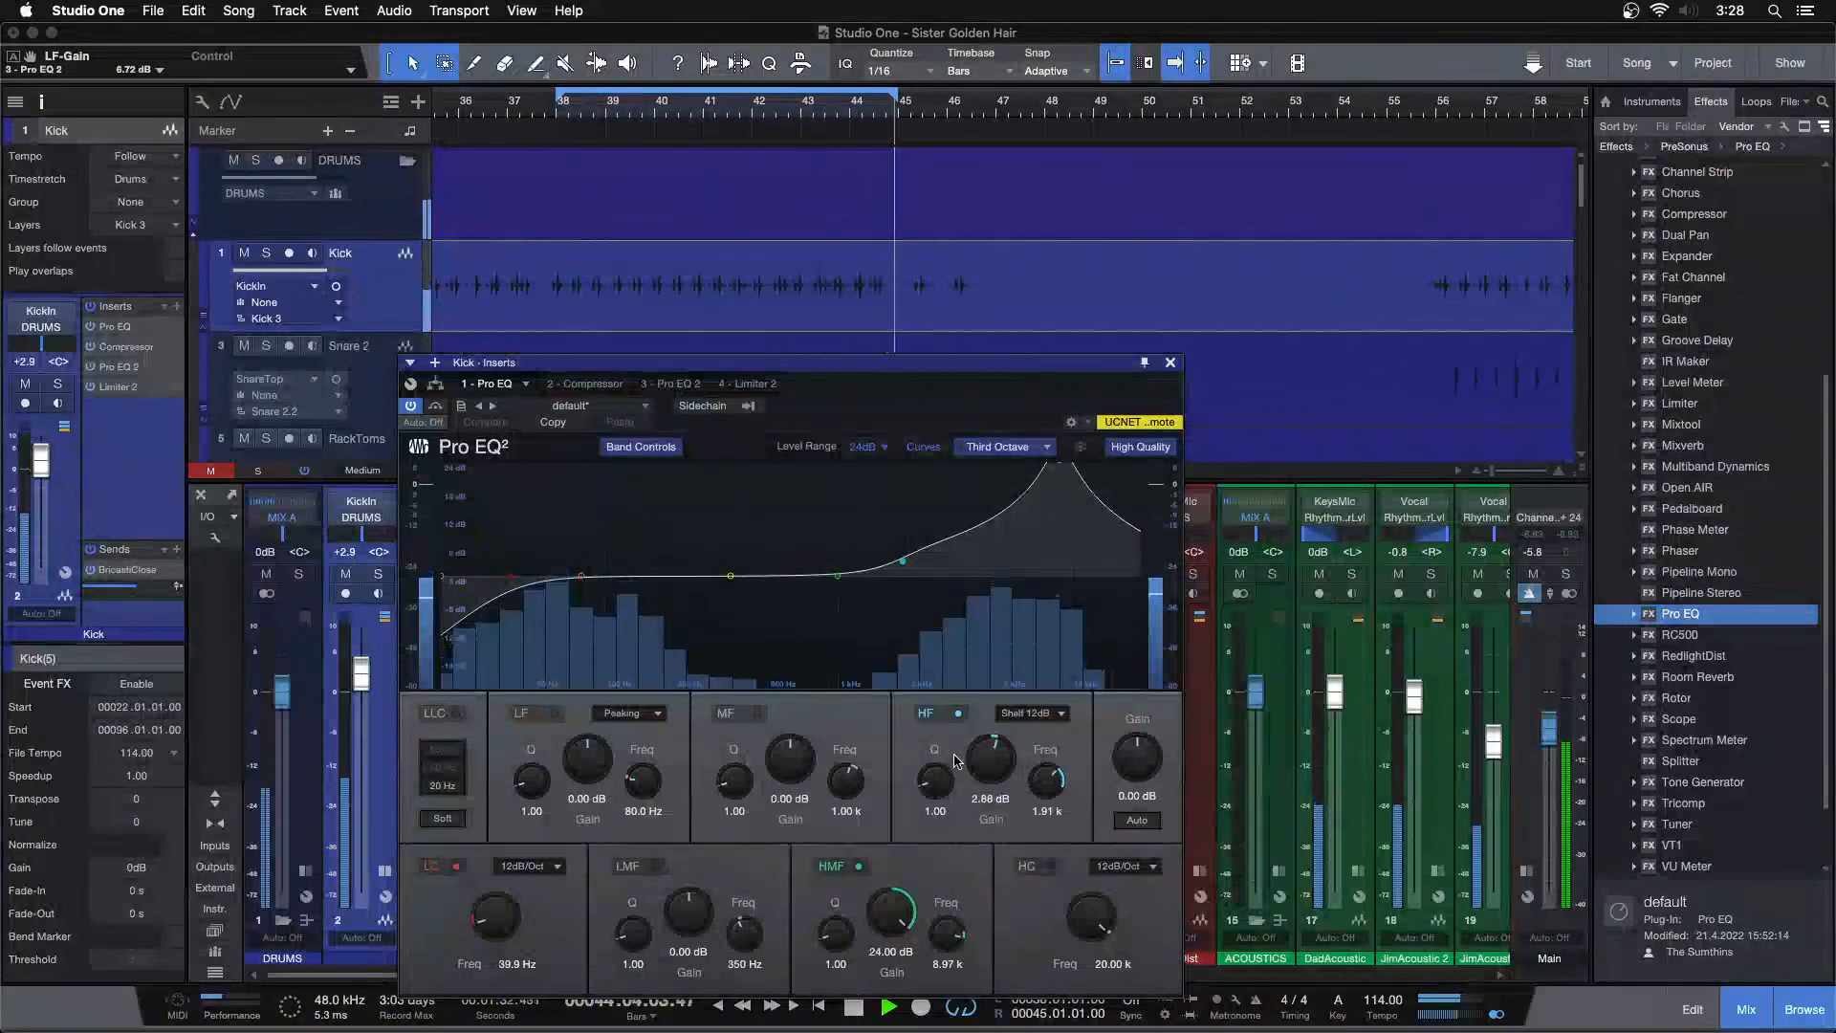
{"action": "scroll", "coordinate": [985, 770], "scroll_direction": "up", "scroll_amount": 2}
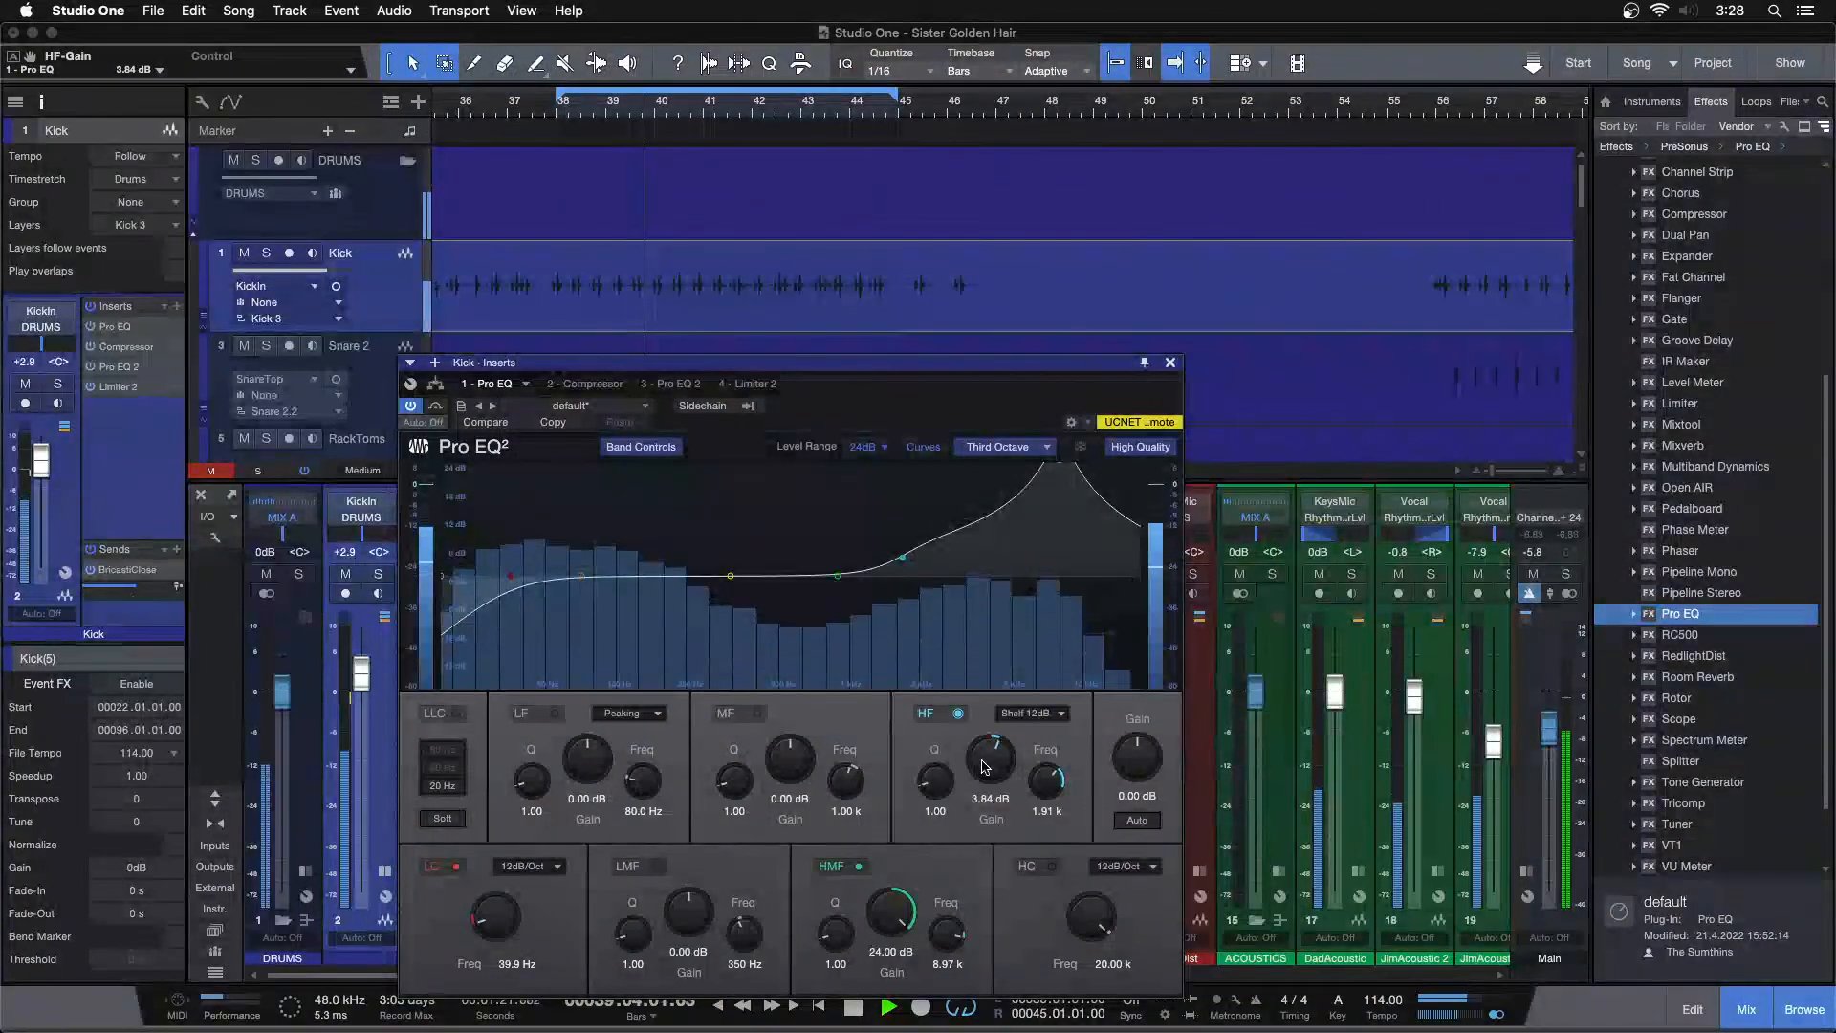
{"action": "scroll", "coordinate": [985, 766], "scroll_direction": "down", "scroll_amount": 2}
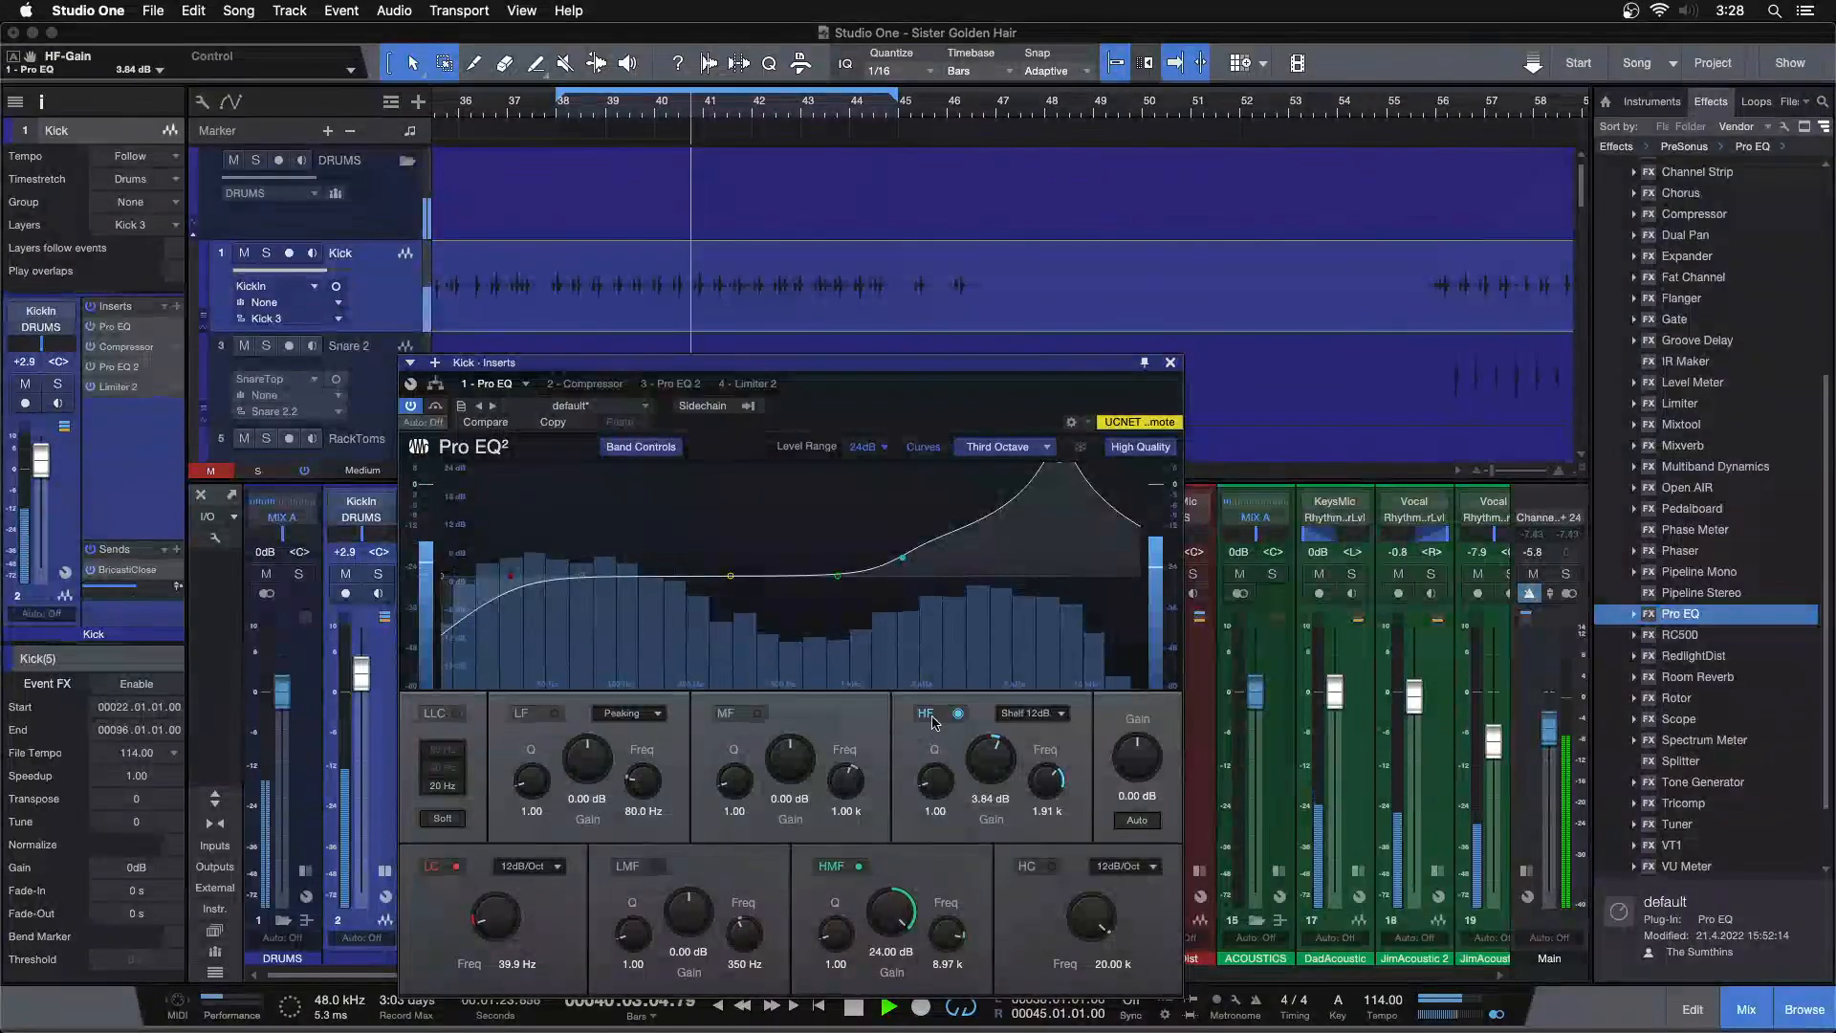
Close the Kick plug-in window and lower the Kick channel volume to +2.1 dB
{"action": "left_click", "coordinate": [766, 384]}
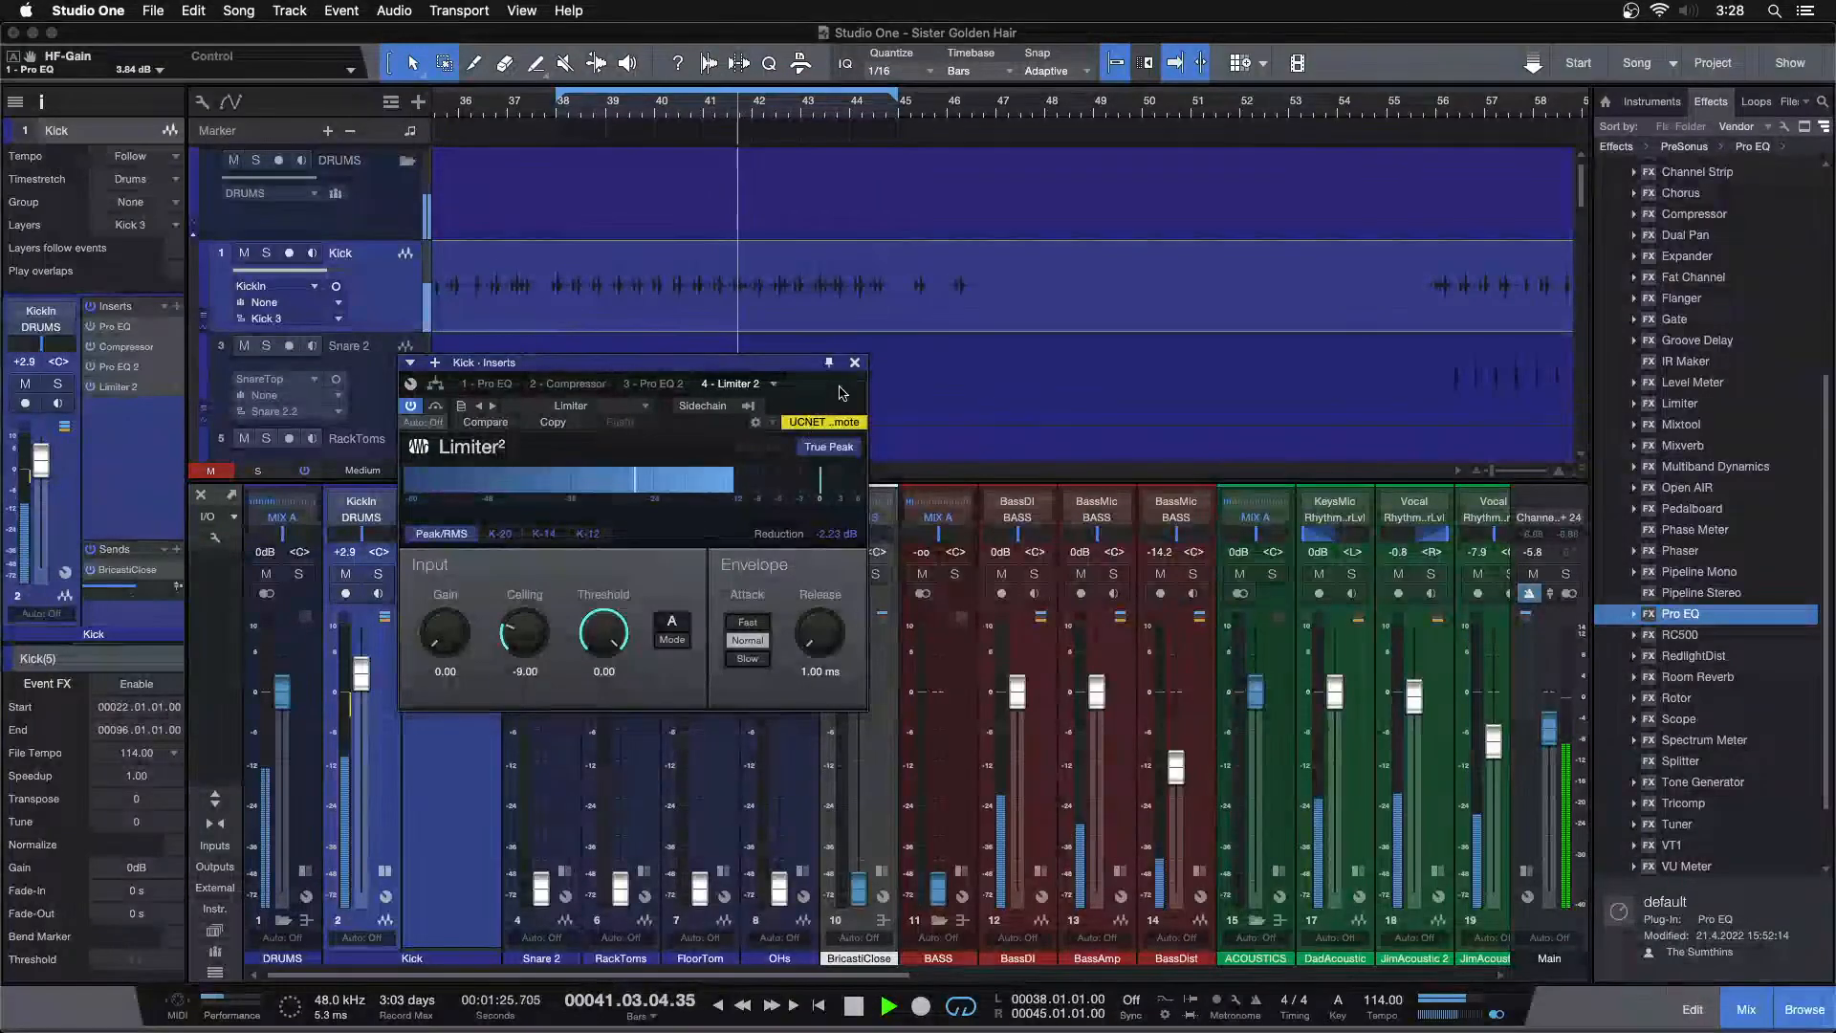
{"action": "left_click", "coordinate": [858, 363]}
{"action": "left_click_drag", "start_coordinate": [361, 673], "coordinate": [362, 683]}
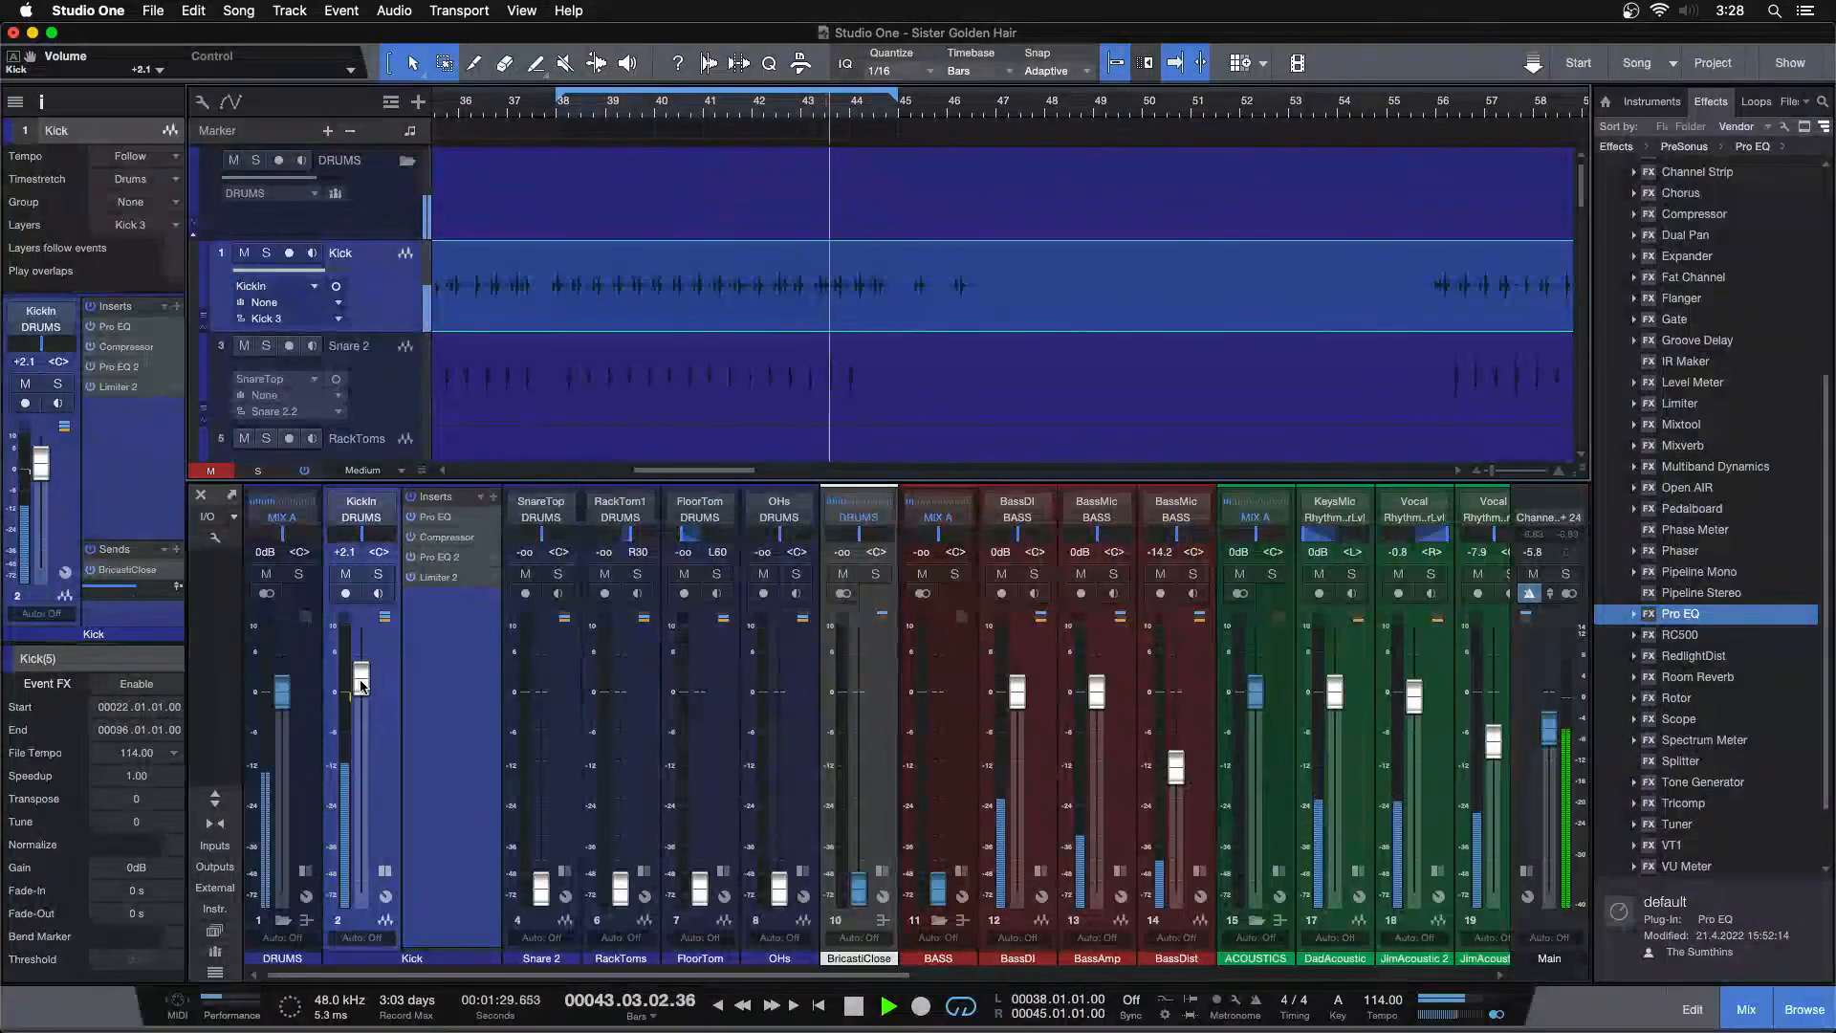
Mute the Kick channel and set the Snare 2 channel volume to -3.3 dB
{"action": "left_click", "coordinate": [386, 868]}
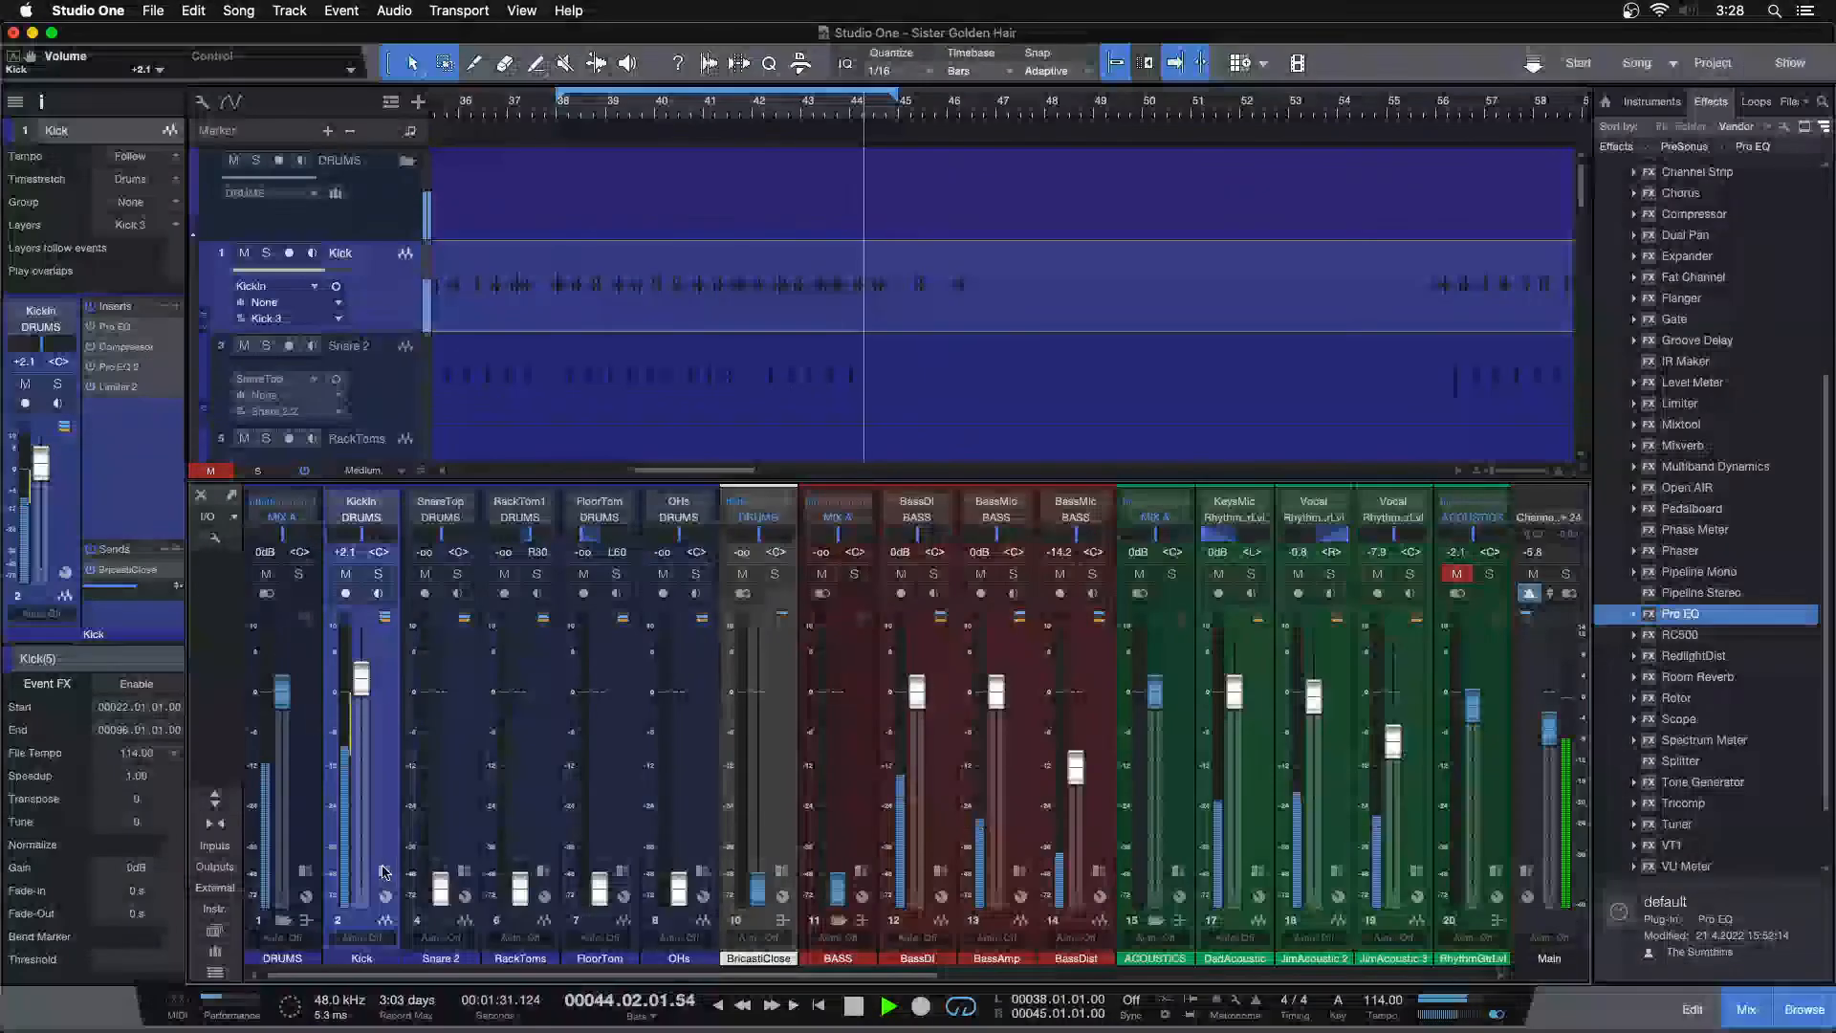
{"action": "left_click", "coordinate": [439, 883], "text": "super"}
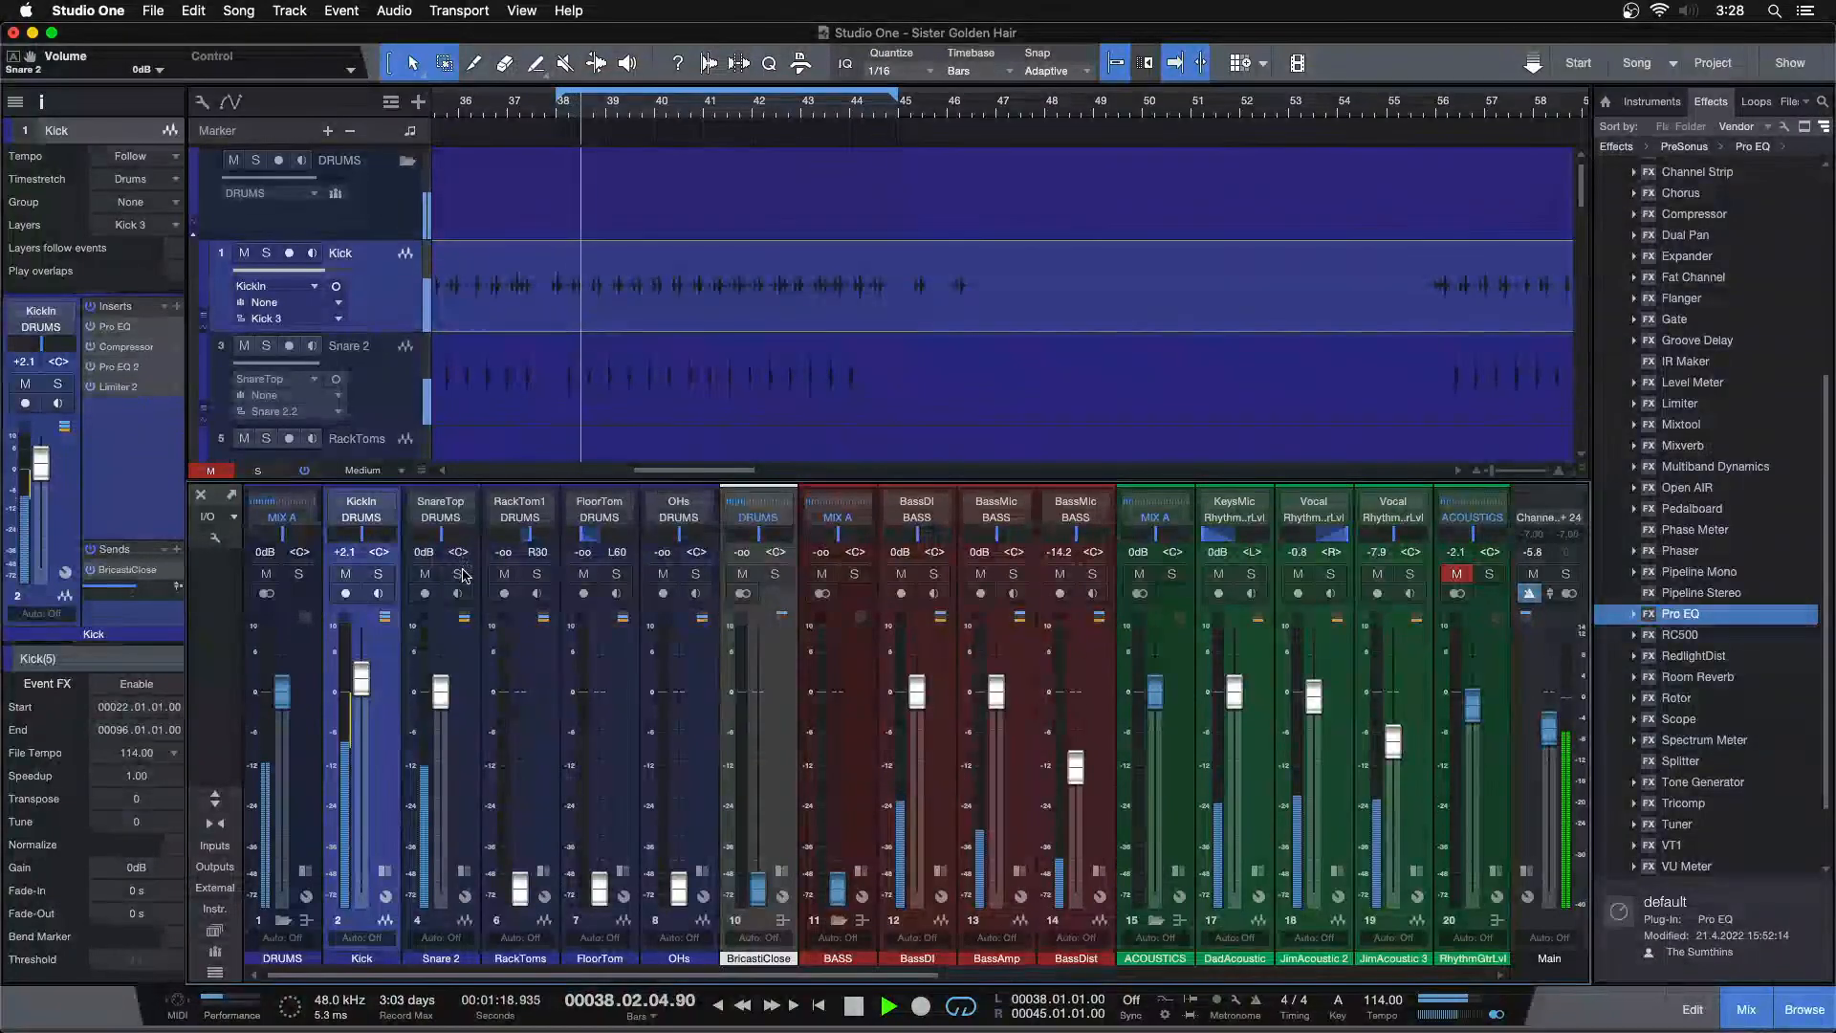
{"action": "left_click", "coordinate": [346, 575]}
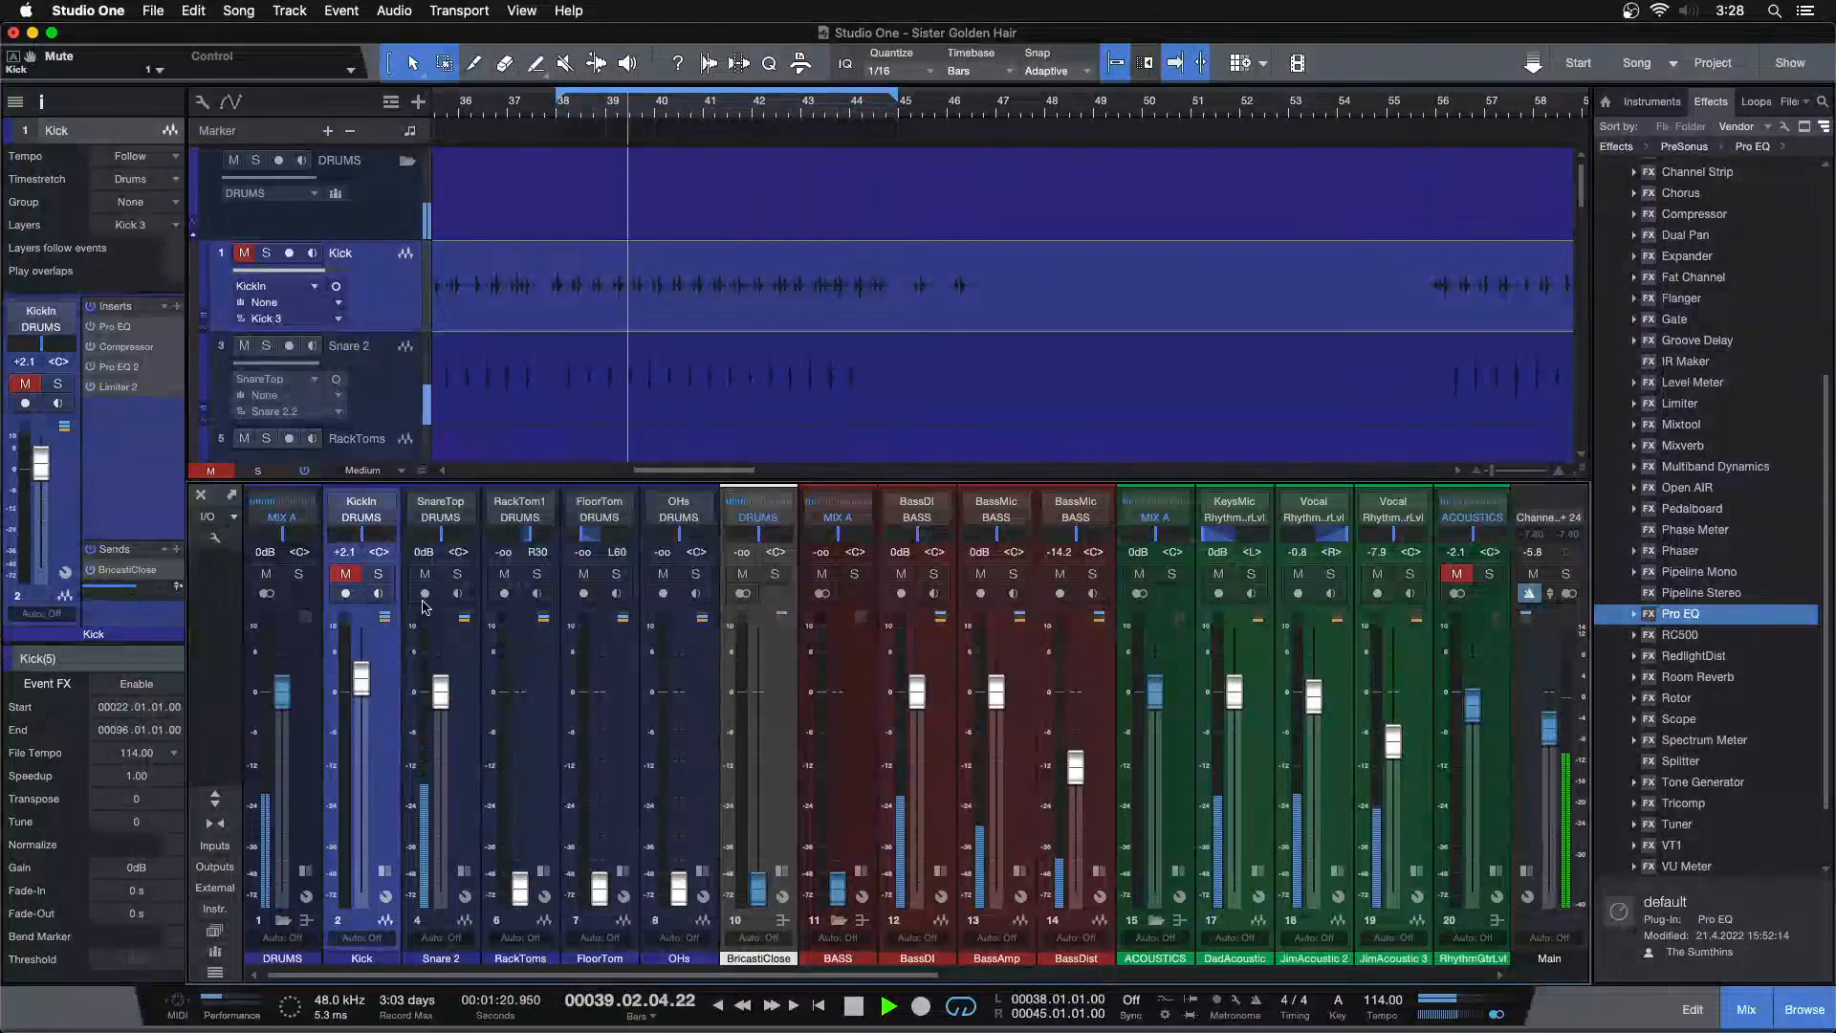
{"action": "left_click_drag", "start_coordinate": [438, 692], "coordinate": [440, 713]}
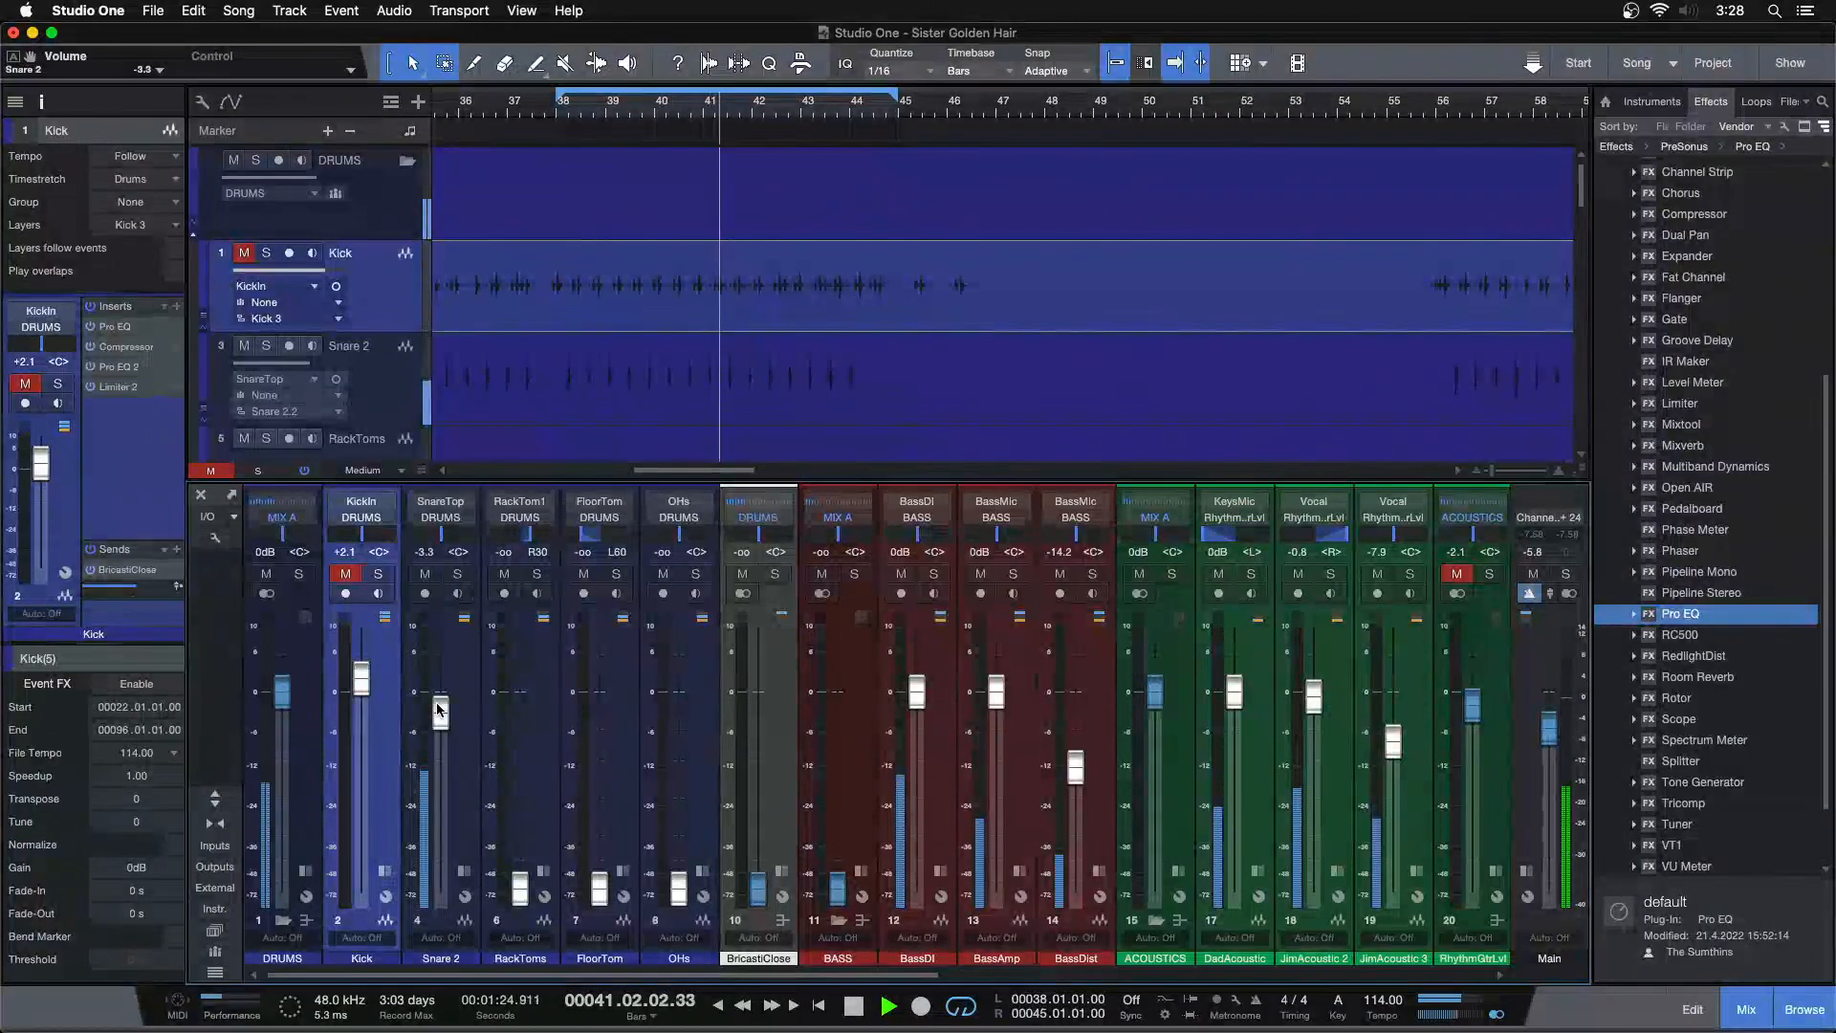
Show the Snare 2 channel's inserts and add a Pro EQ to them
{"action": "left_click", "coordinate": [465, 871]}
{"action": "left_click", "coordinate": [509, 664]}
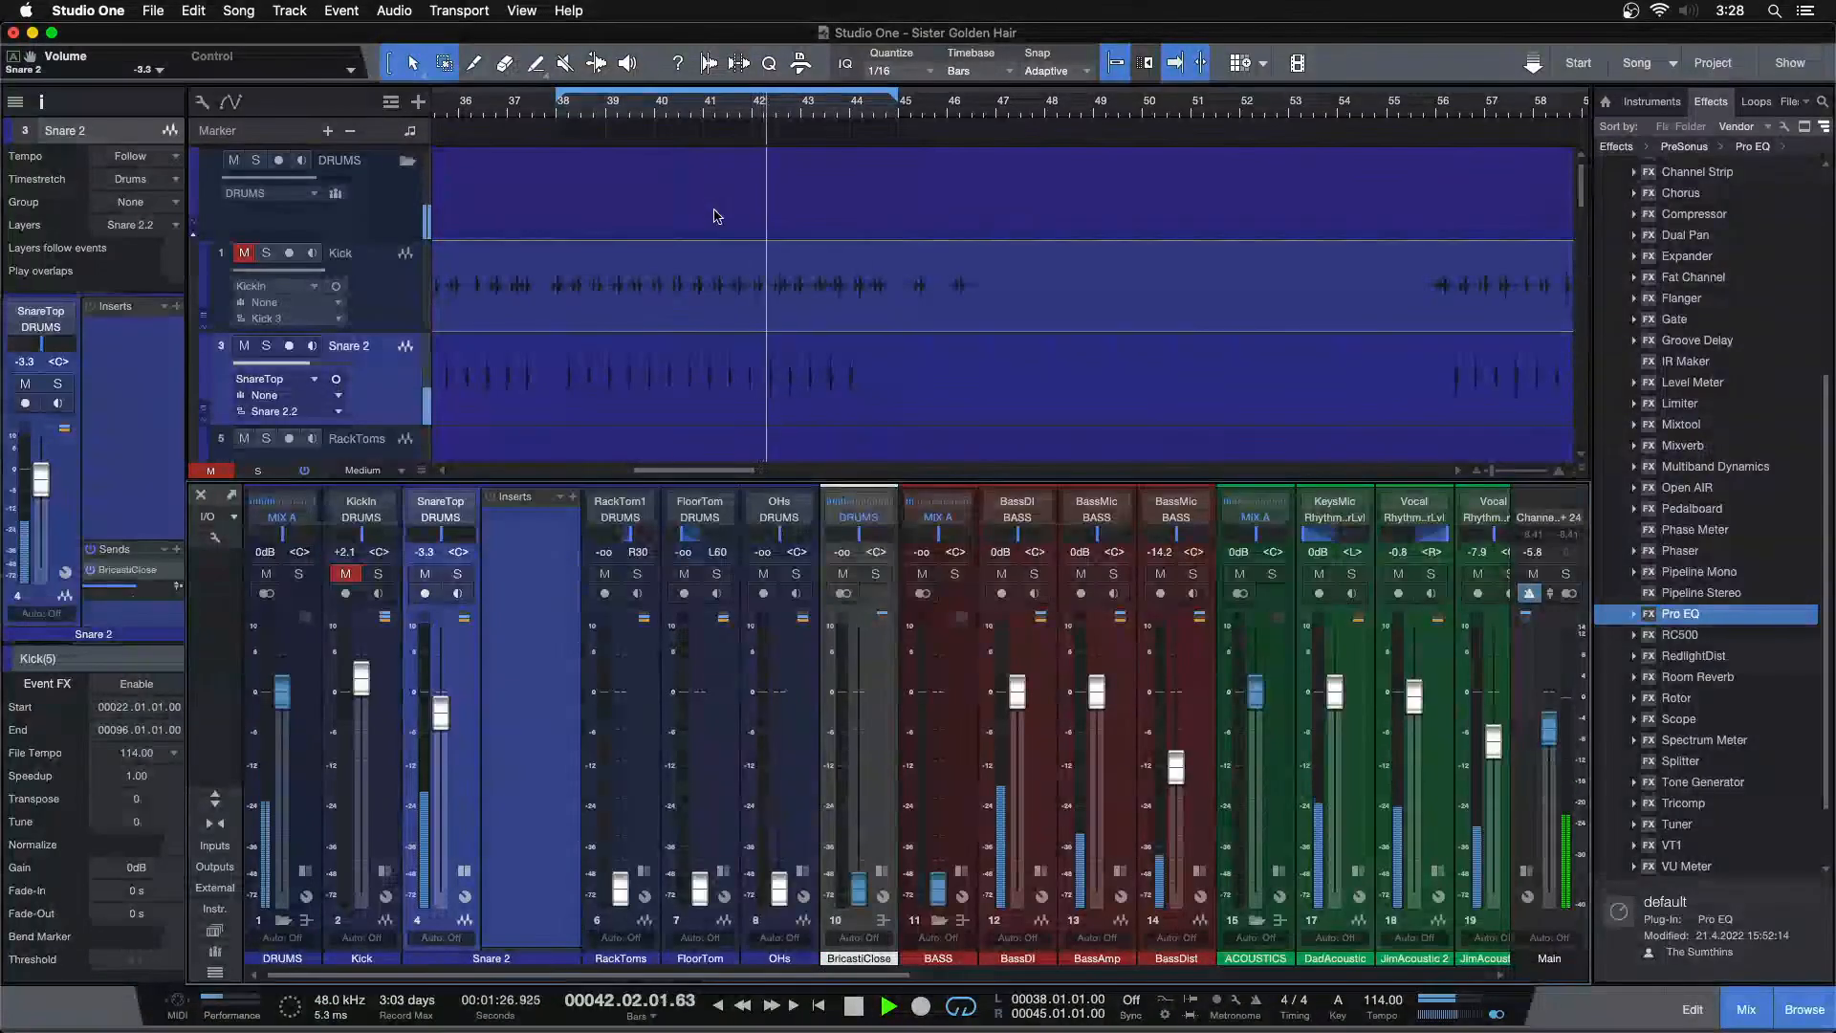
{"action": "left_click_drag", "start_coordinate": [1688, 614], "coordinate": [956, 644]}
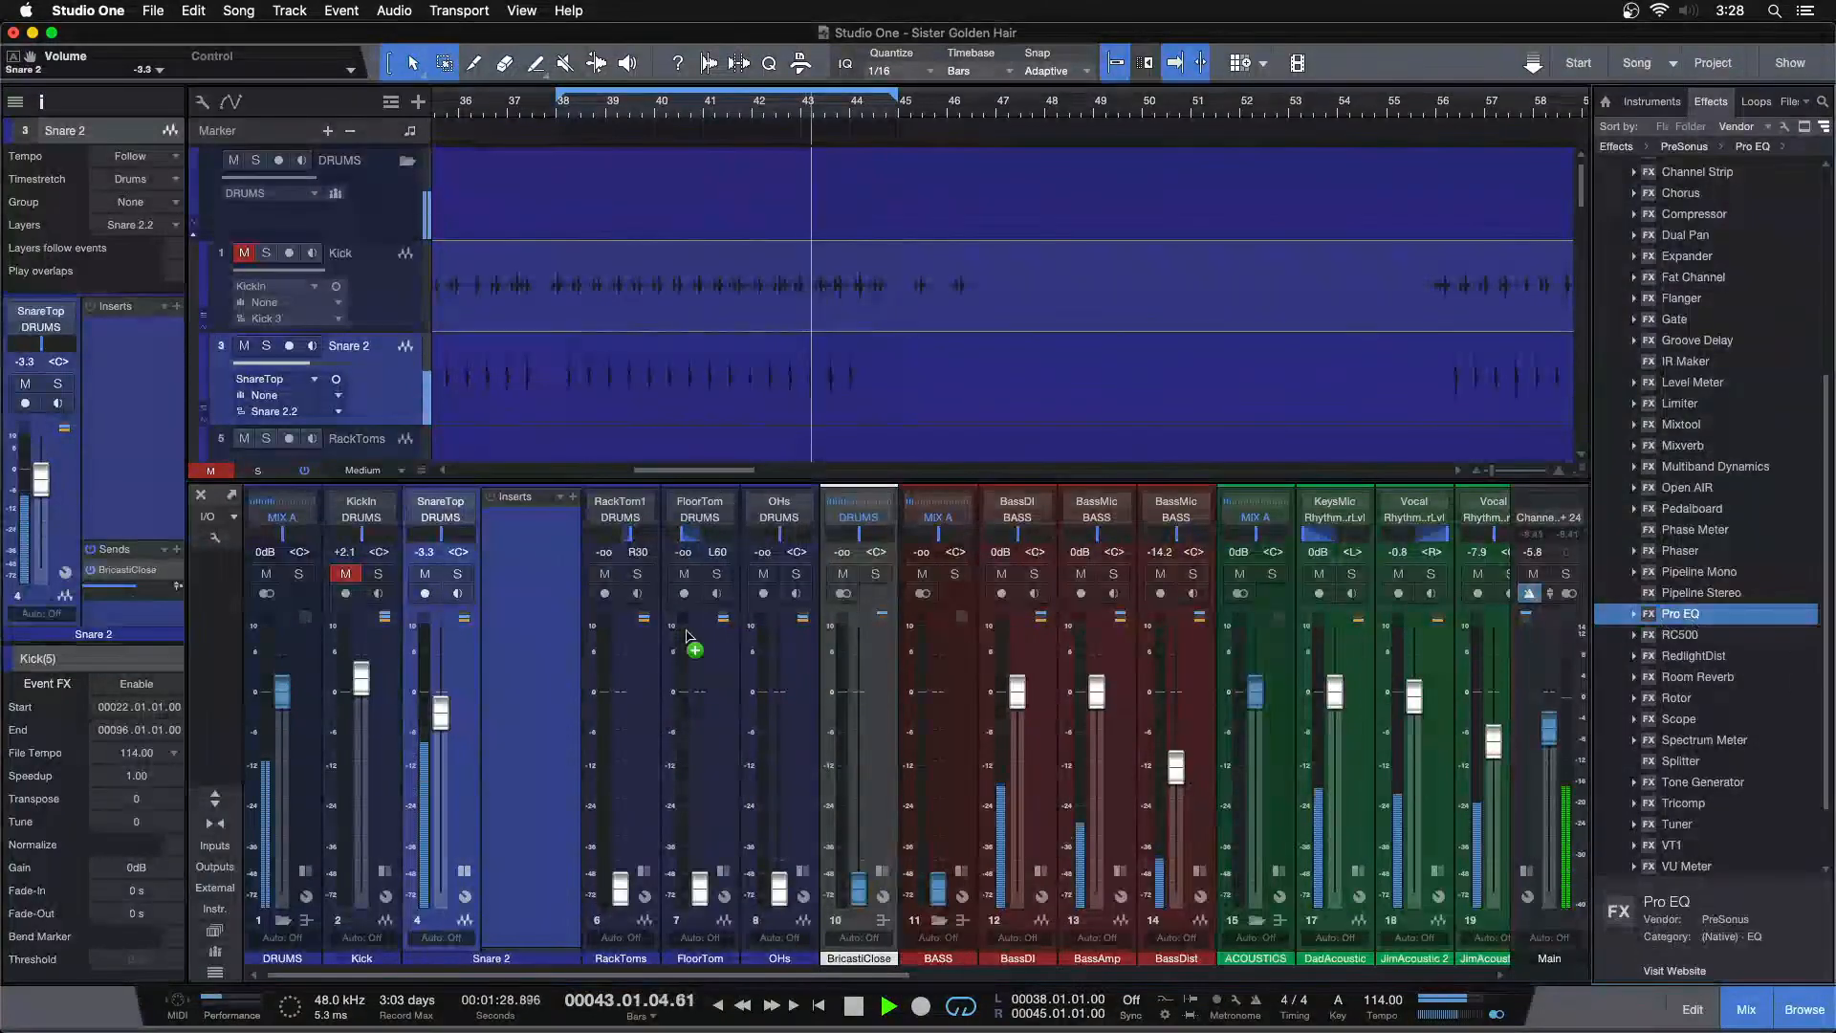
Enable the low cut in the snare's Pro EQ and set its frequency to 105 Hz
{"action": "left_click_drag", "start_coordinate": [531, 554], "coordinate": [532, 554]}
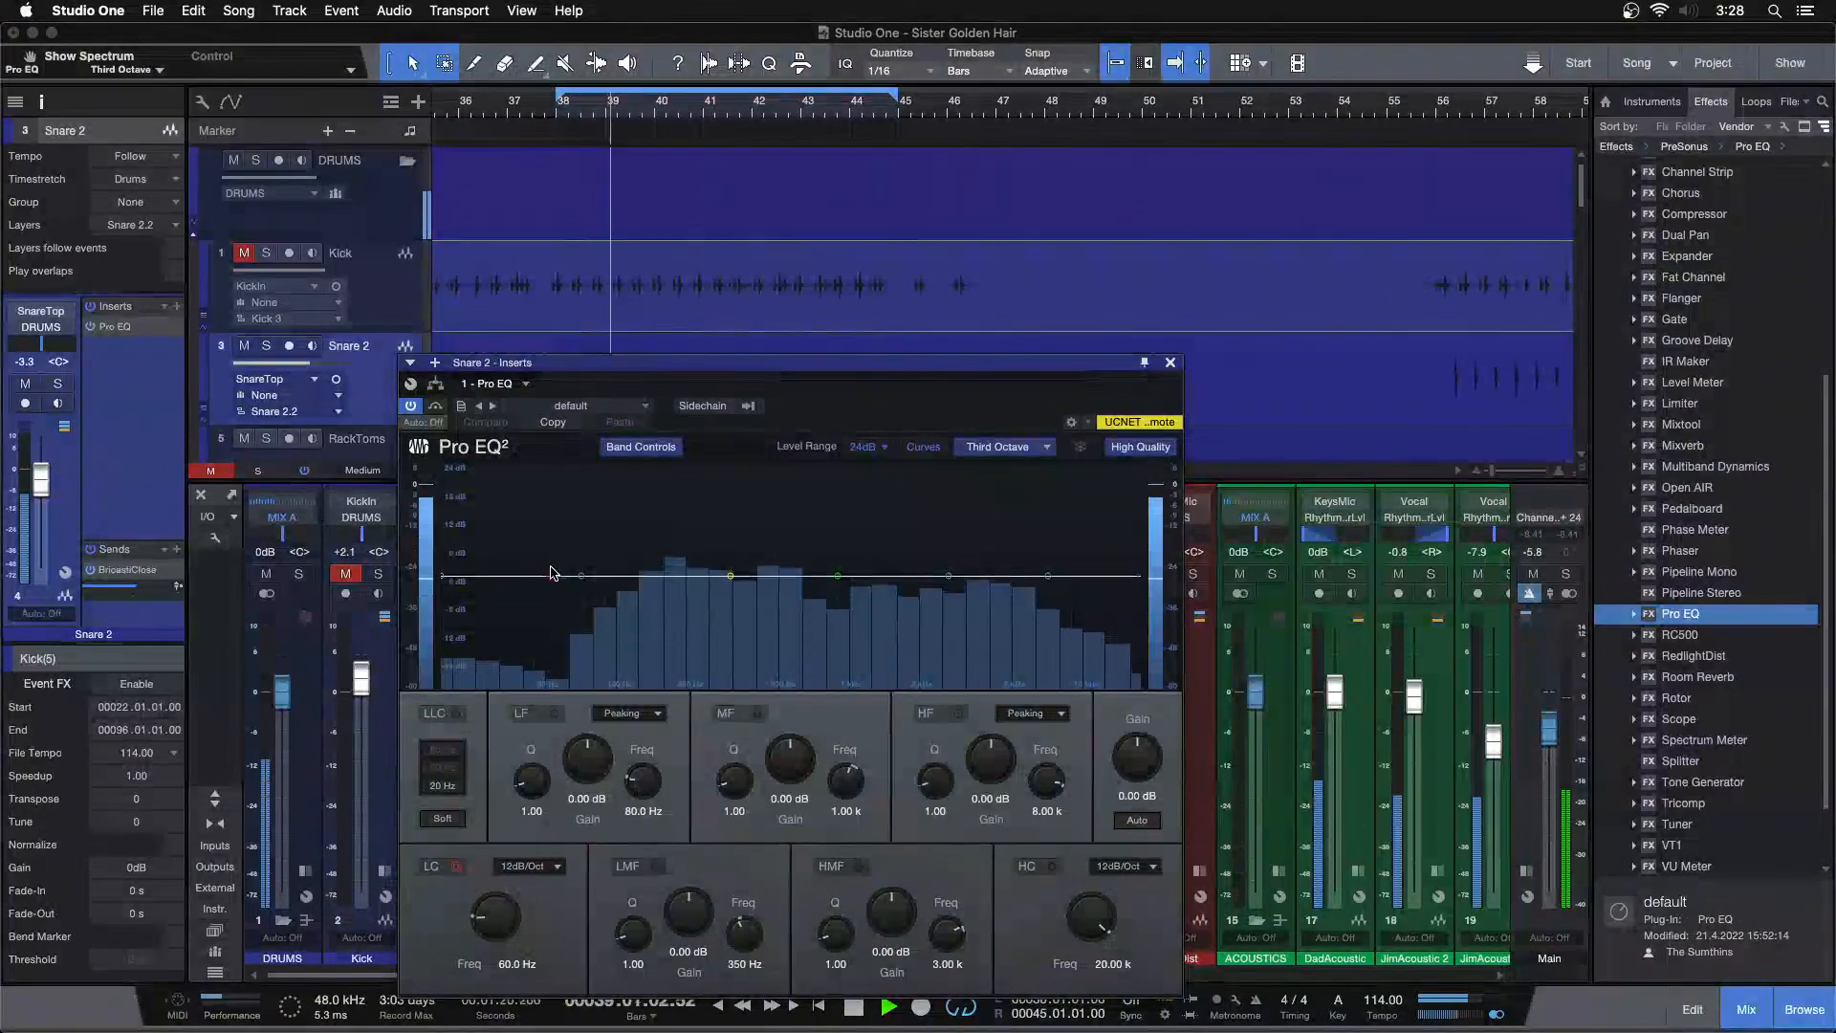
{"action": "left_click", "coordinate": [456, 866]}
{"action": "scroll", "coordinate": [497, 911], "scroll_direction": "up", "scroll_amount": 5}
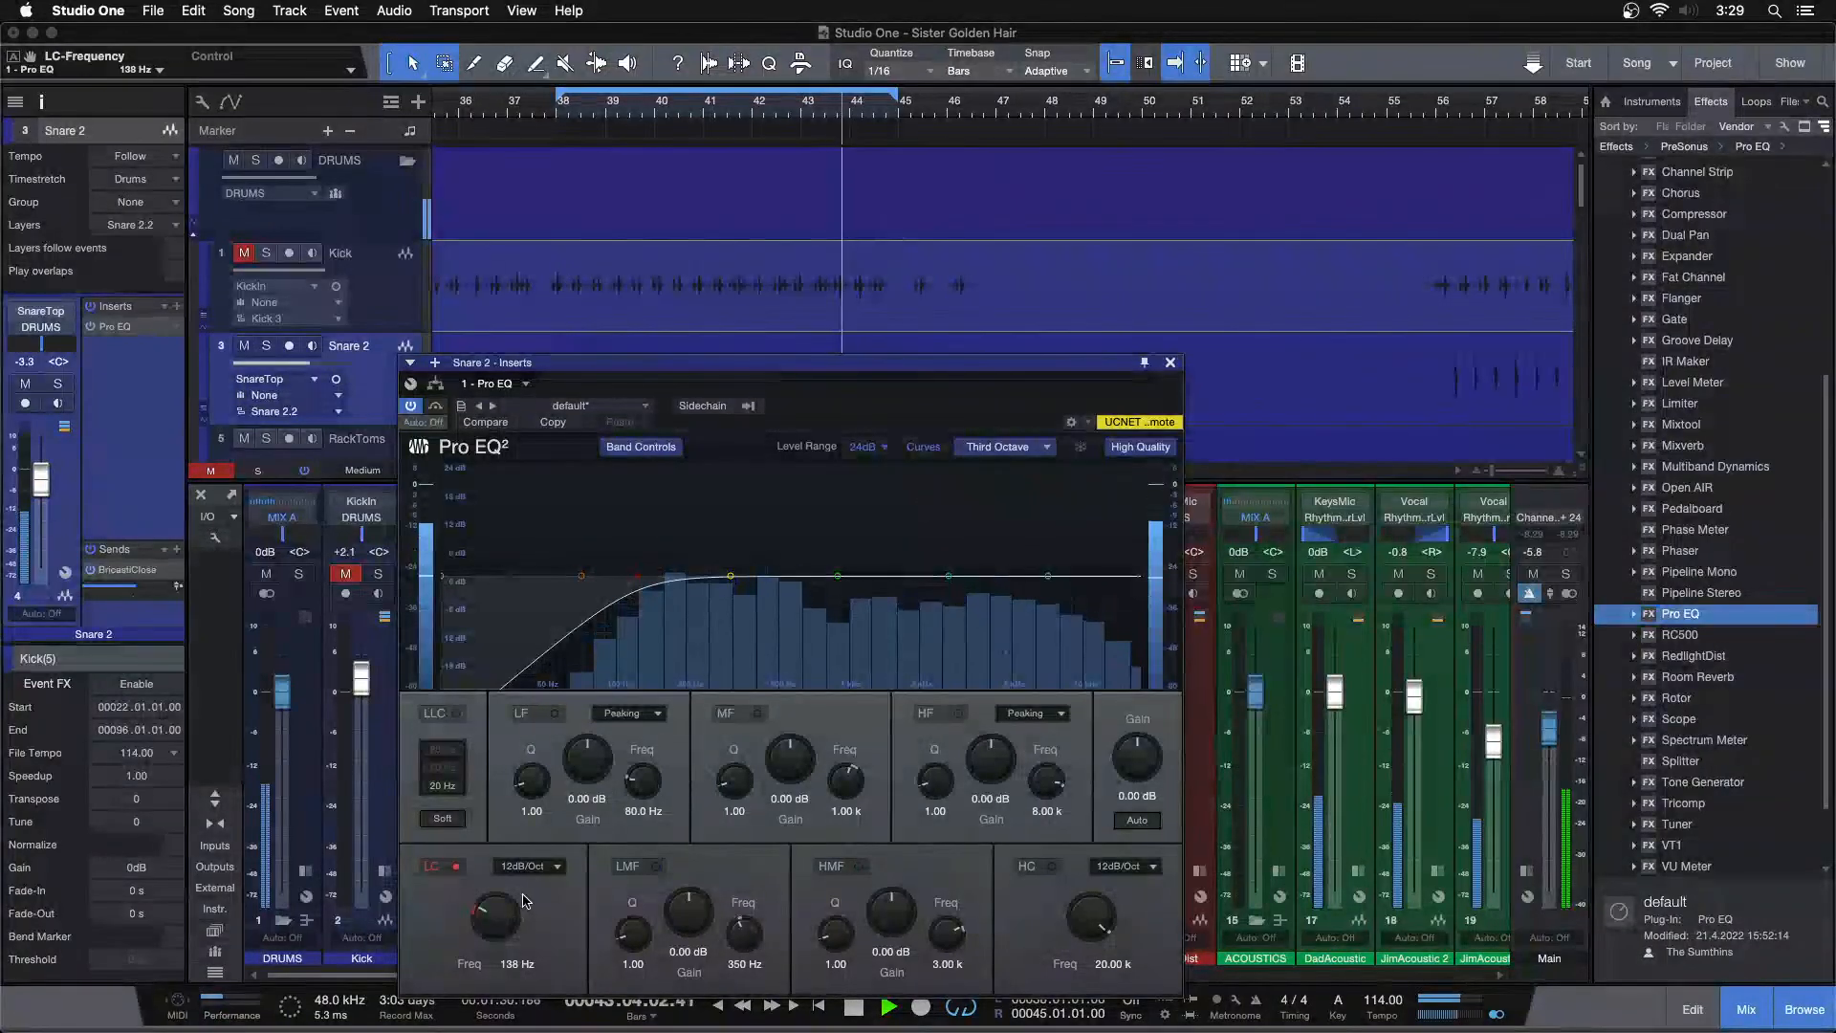
{"action": "scroll", "coordinate": [507, 915], "scroll_direction": "down", "scroll_amount": 3}
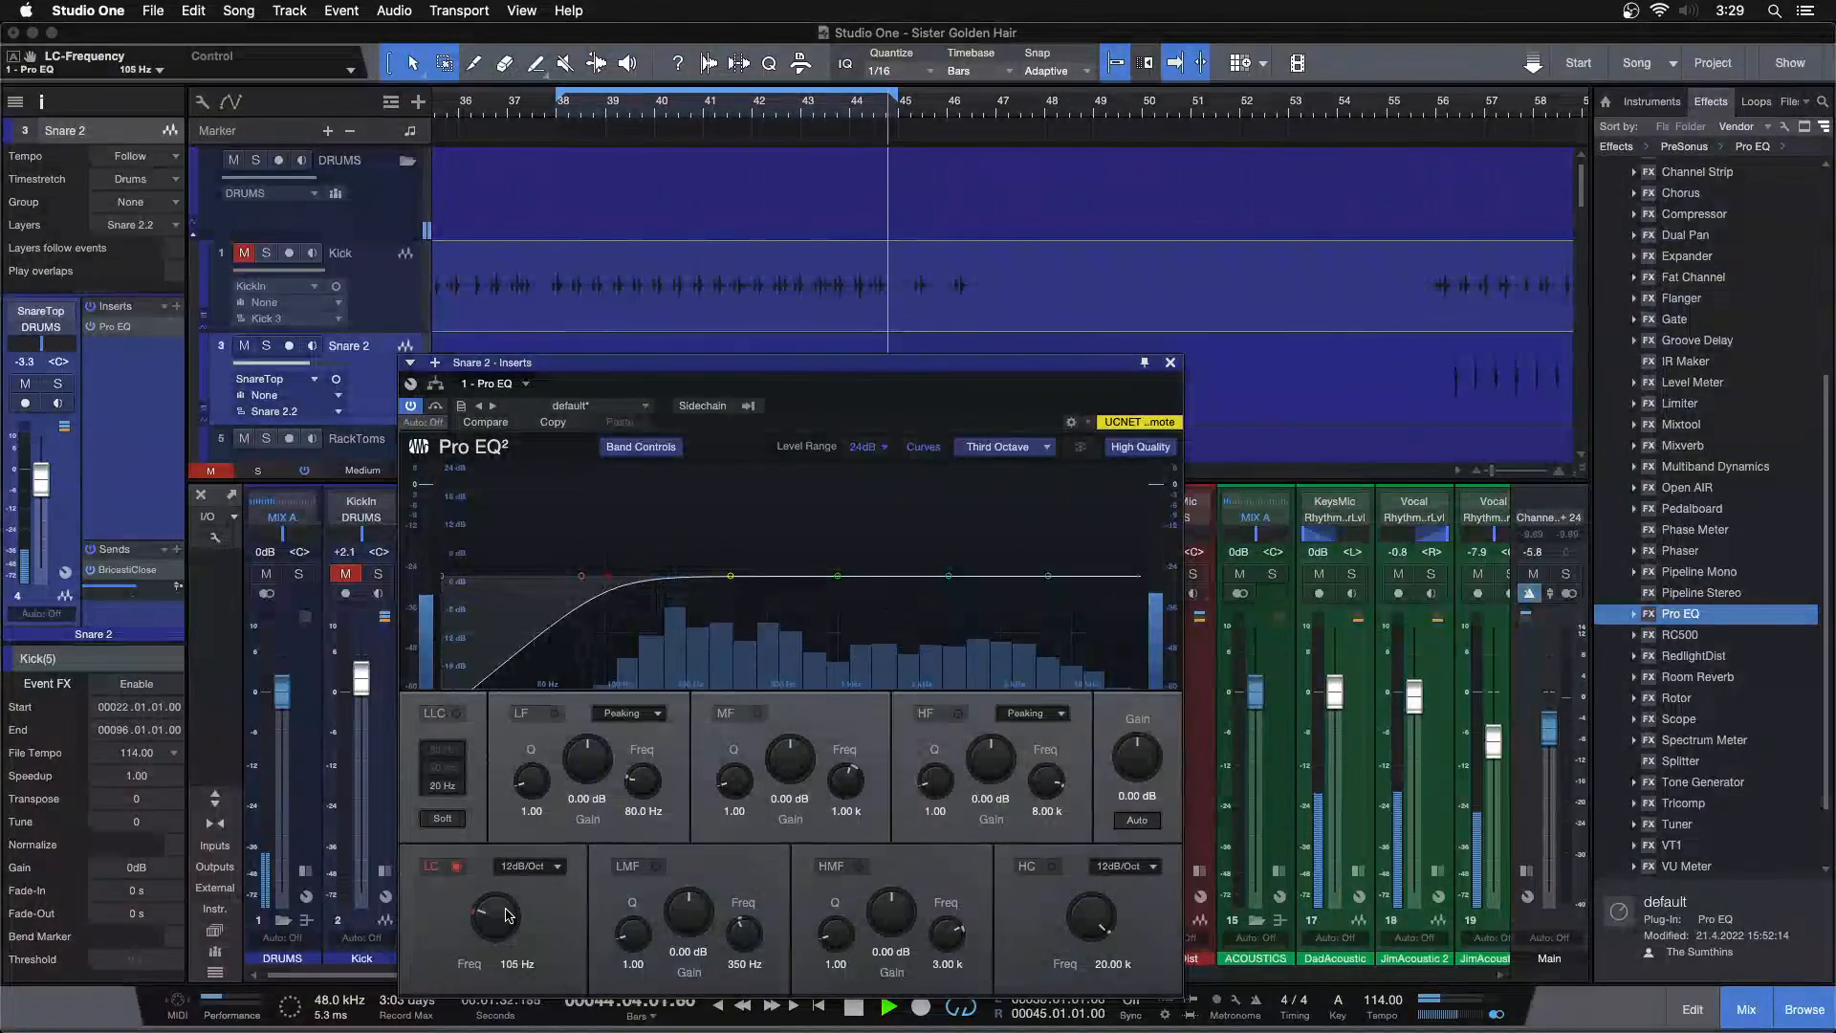
{"action": "left_click", "coordinate": [1170, 363]}
Add a Compressor to the Snare 2 inserts after the Pro EQ
{"action": "key", "text": "space"}
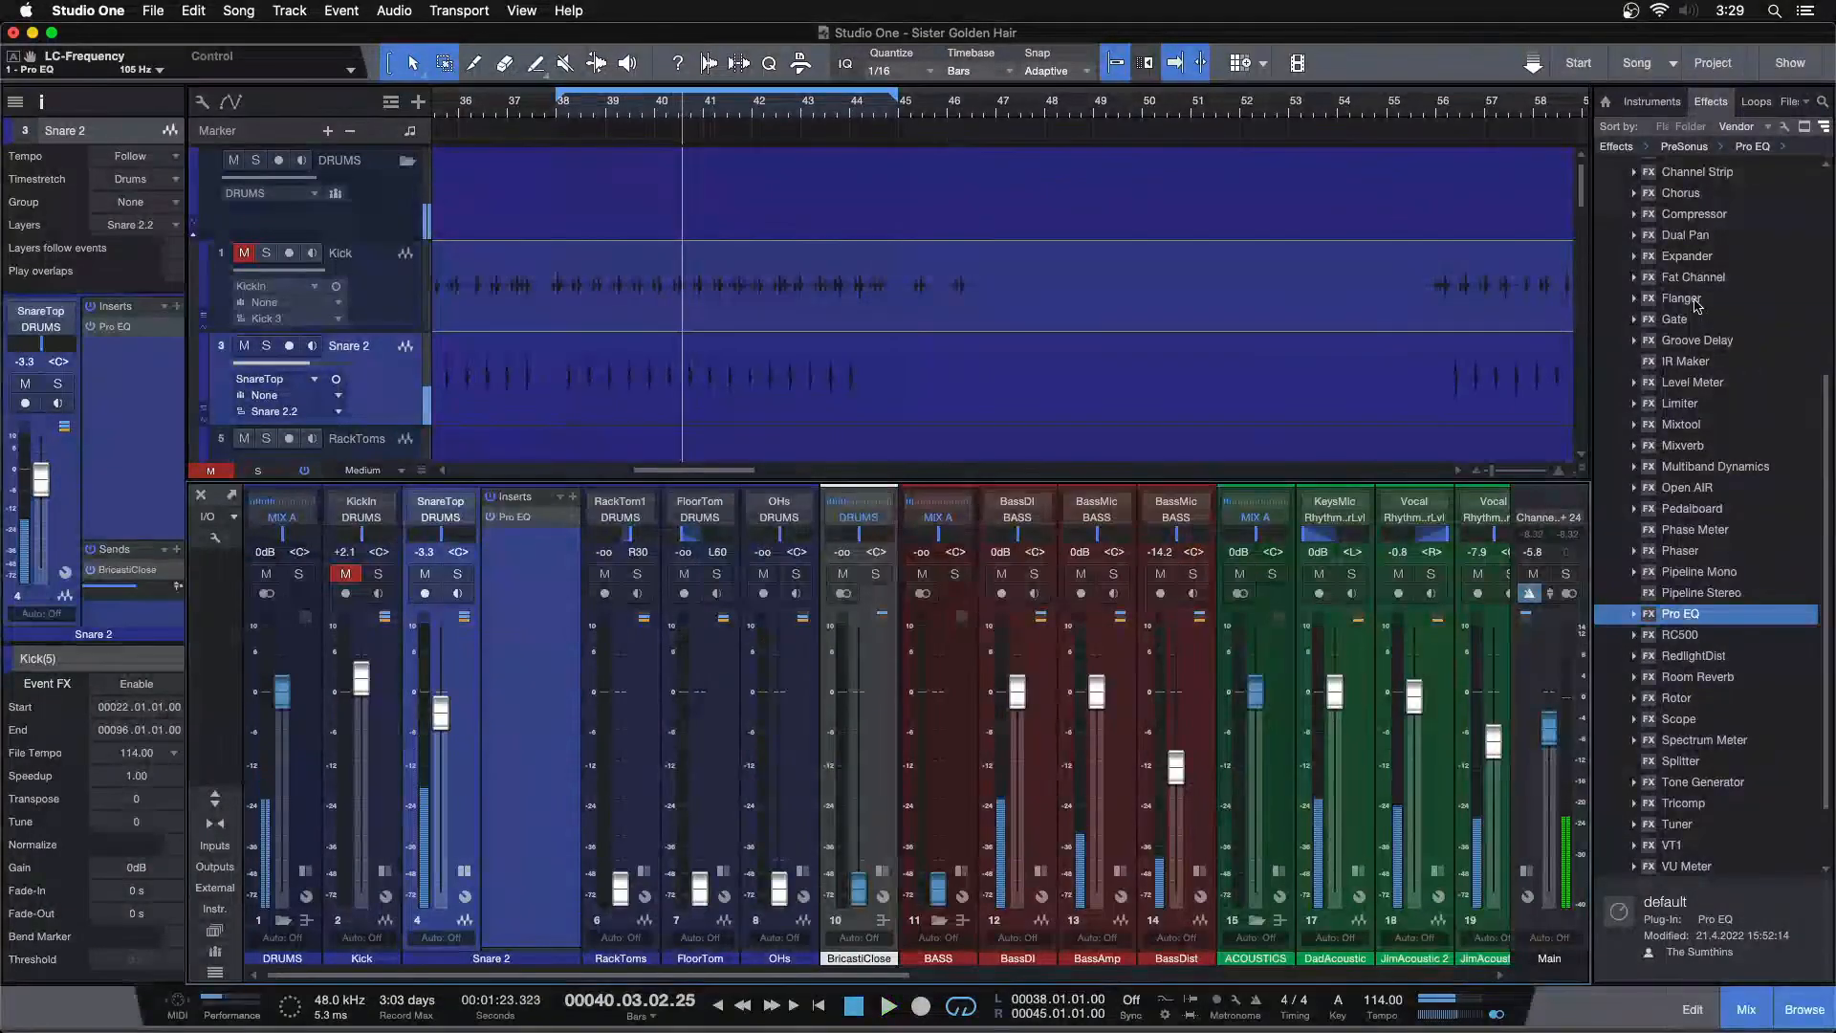
{"action": "left_click_drag", "start_coordinate": [1699, 229], "coordinate": [508, 575]}
{"action": "key", "text": "space"}
{"action": "left_click_drag", "start_coordinate": [1209, 547], "coordinate": [1152, 492]}
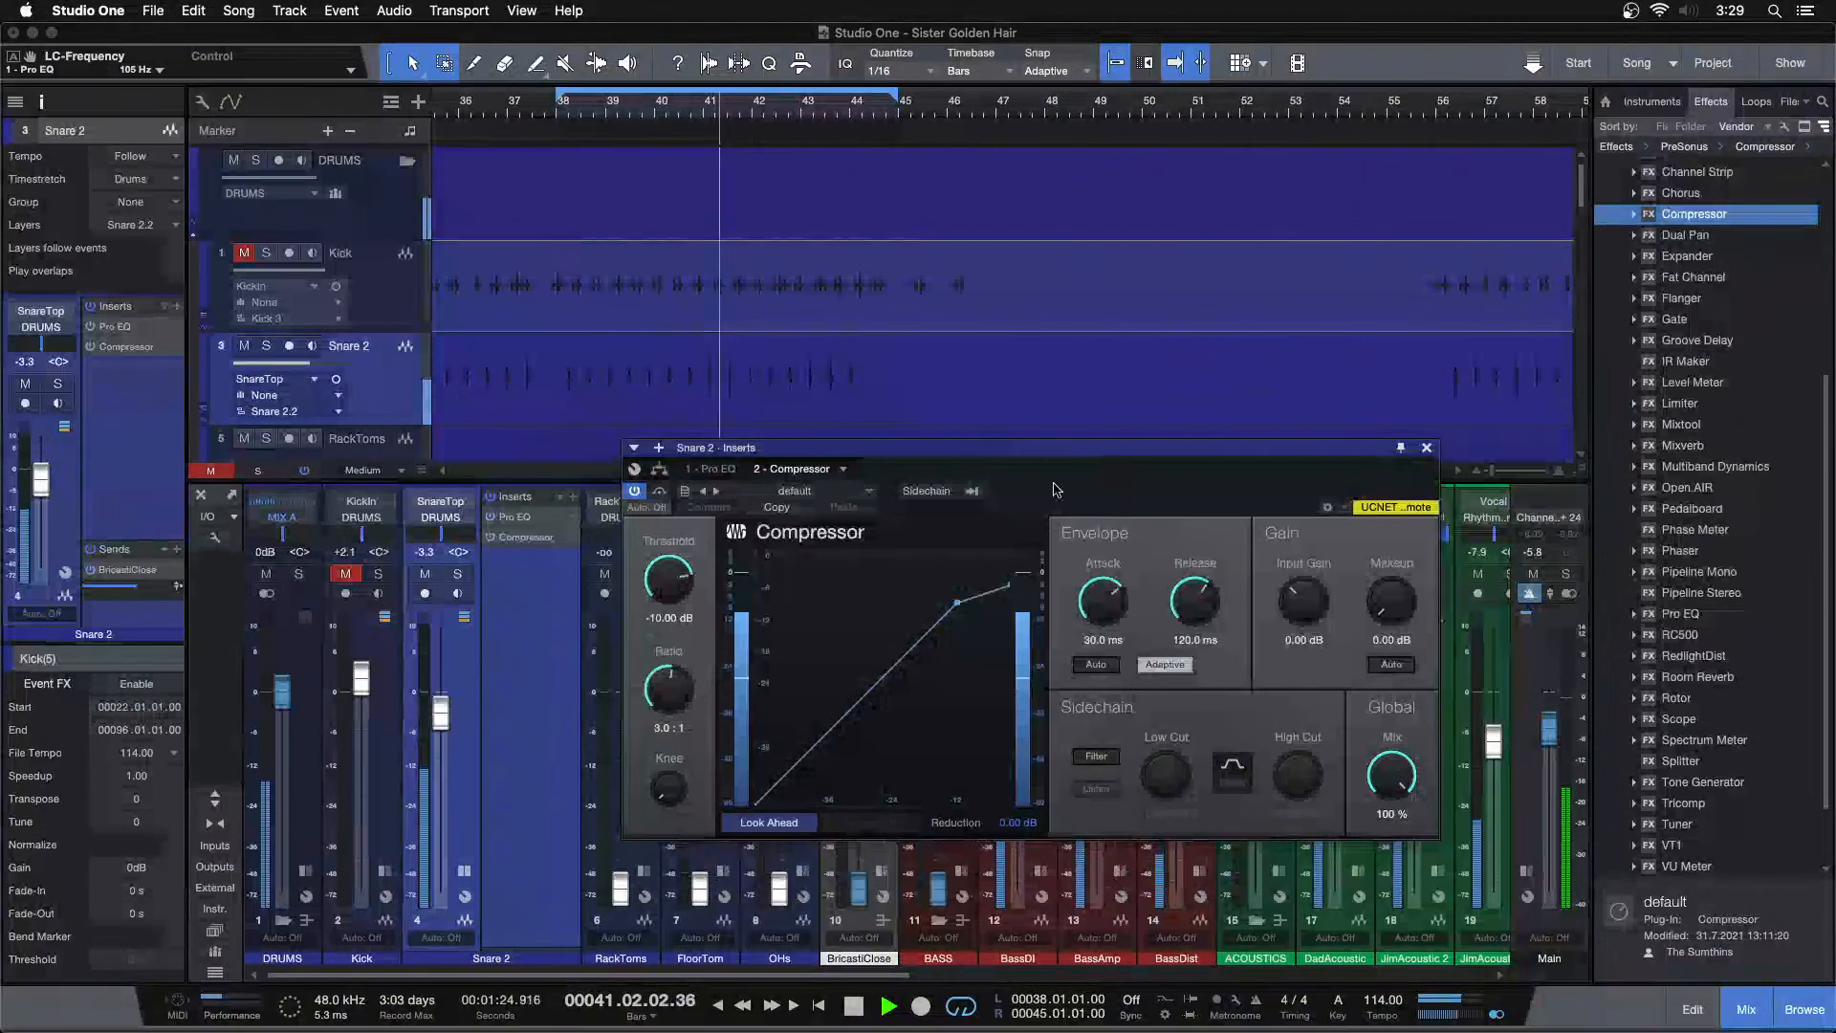
Set the snare compressor's threshold to -19.68 dB, attack to 23.8 ms and release to 70.6 ms
{"action": "left_click_drag", "start_coordinate": [675, 586], "coordinate": [674, 592]}
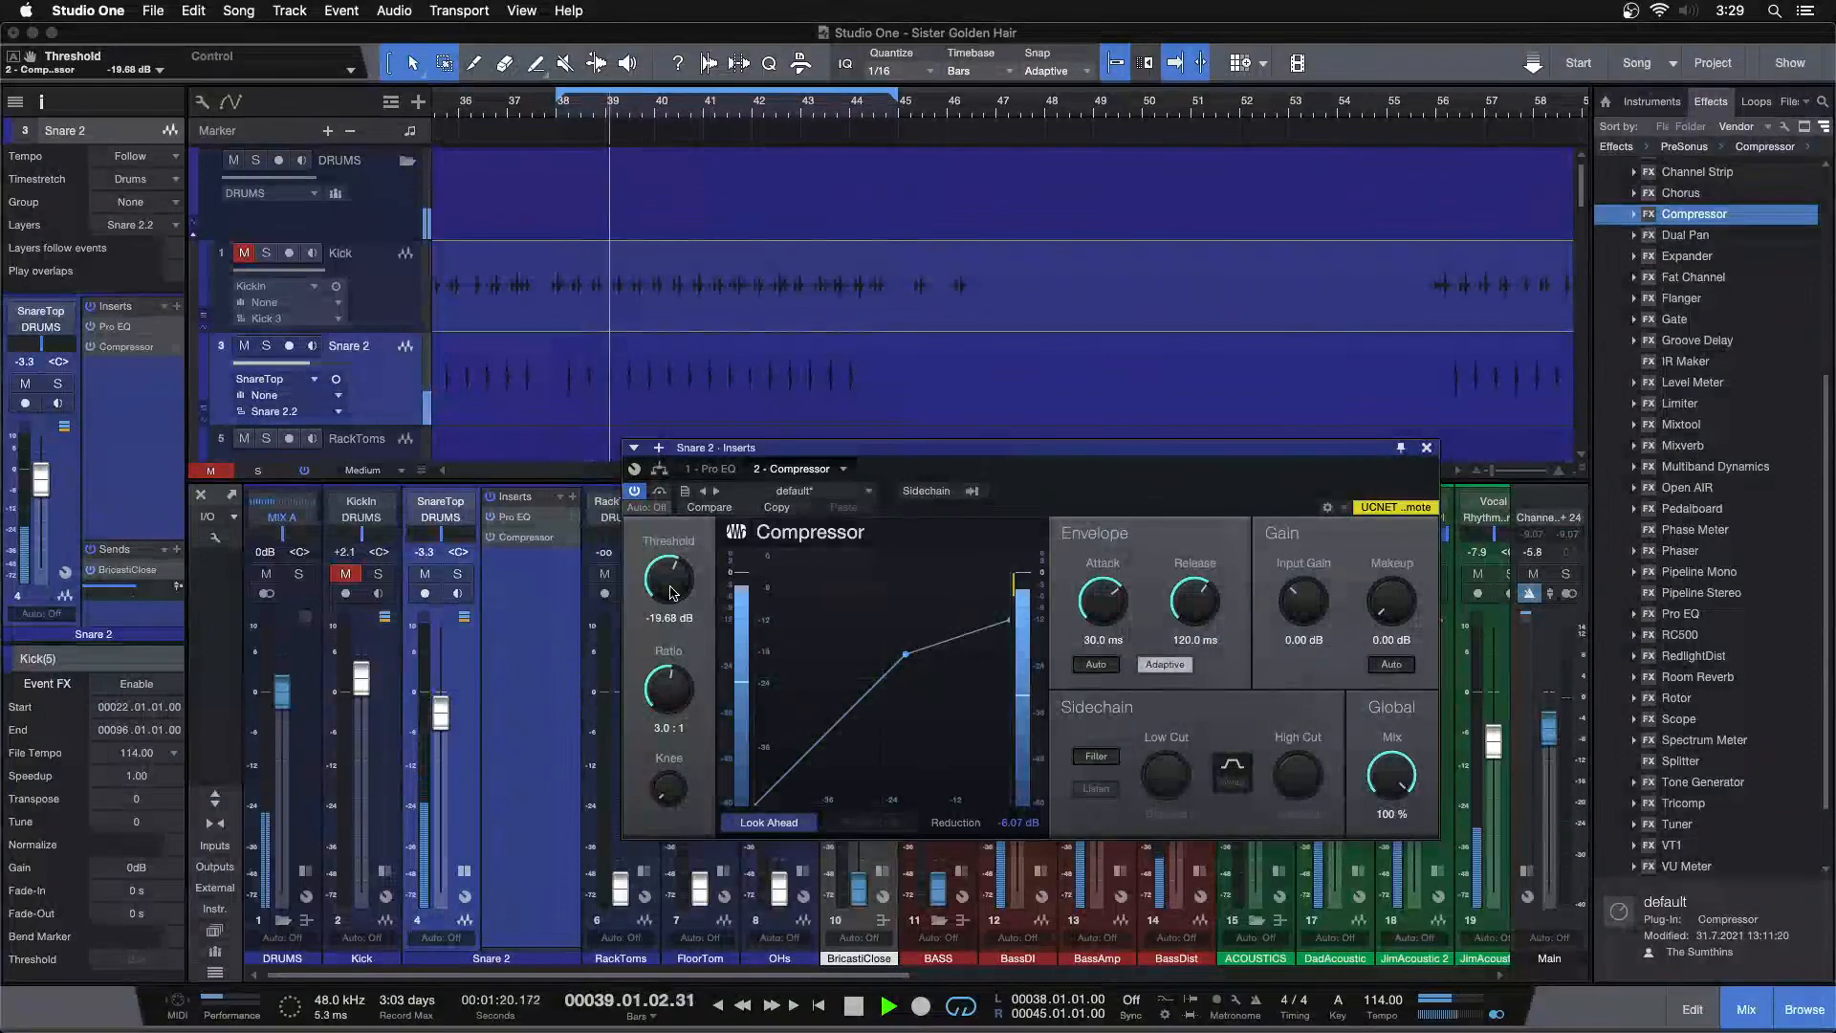
{"action": "left_click_drag", "start_coordinate": [1109, 618], "coordinate": [1110, 619]}
{"action": "scroll", "coordinate": [1109, 619], "scroll_direction": "up", "scroll_amount": 1}
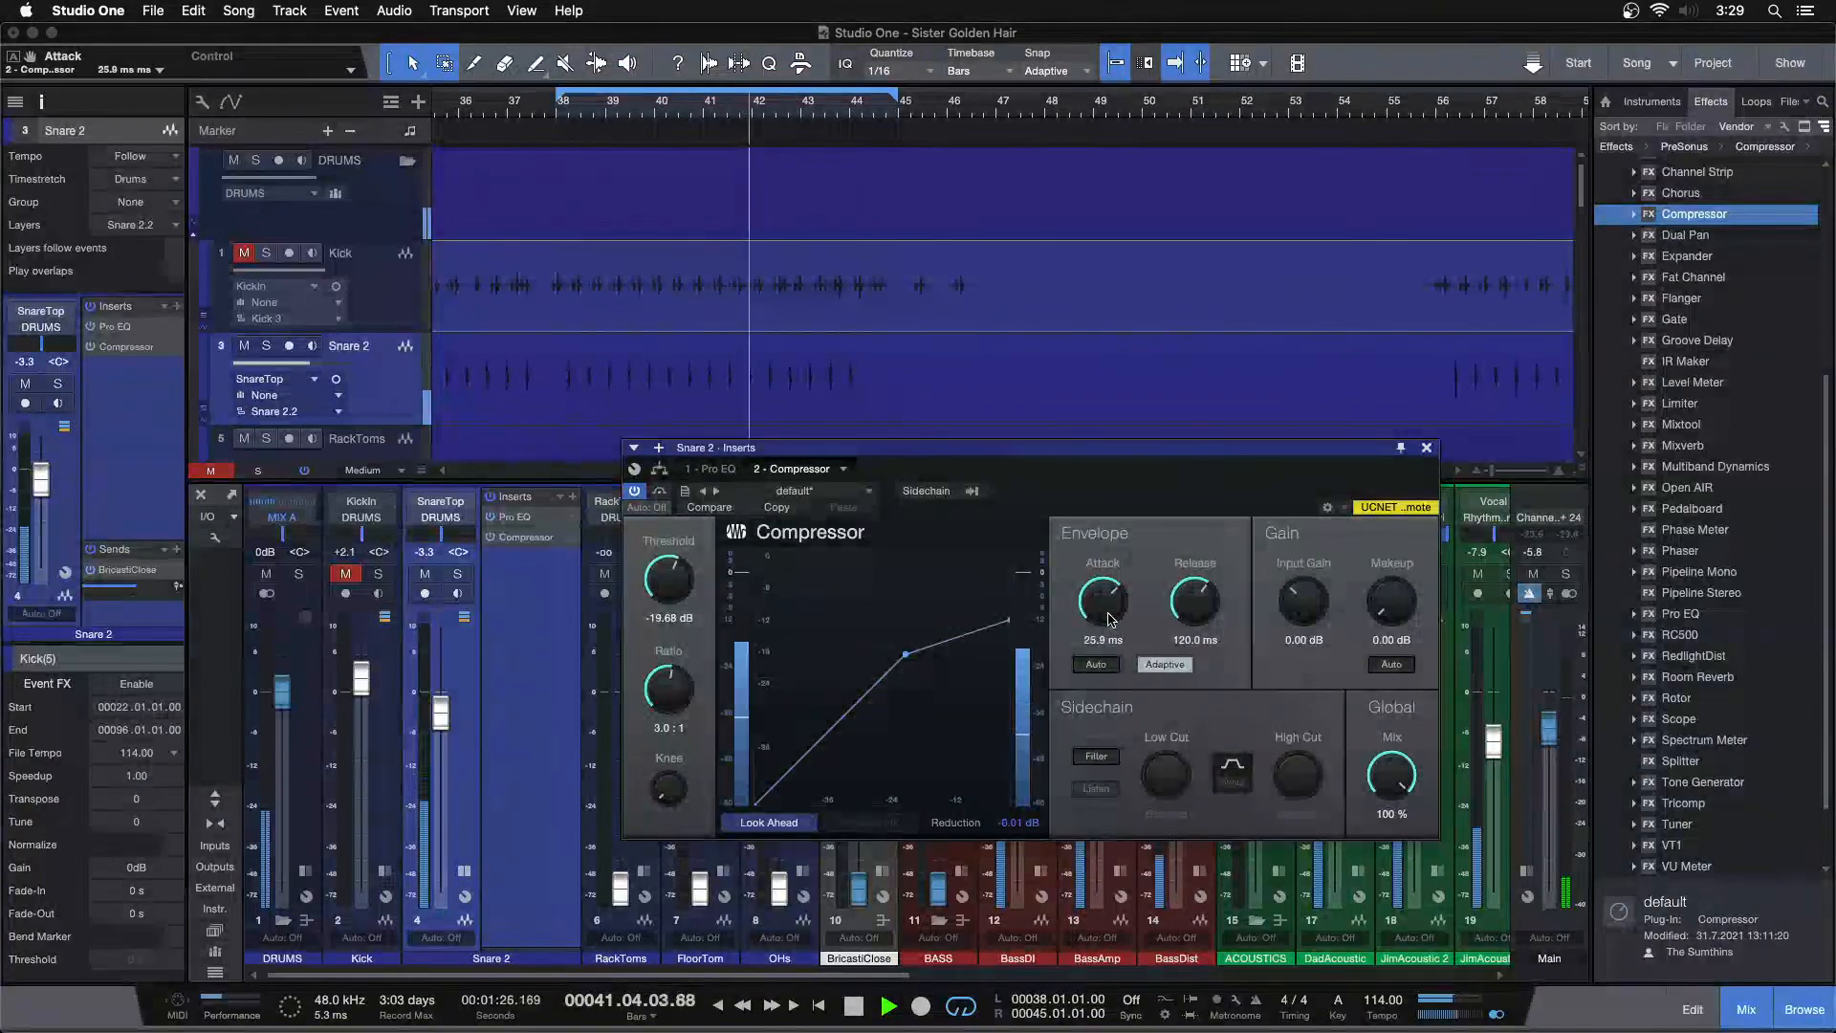
{"action": "scroll", "coordinate": [1109, 619], "scroll_direction": "down", "scroll_amount": 1}
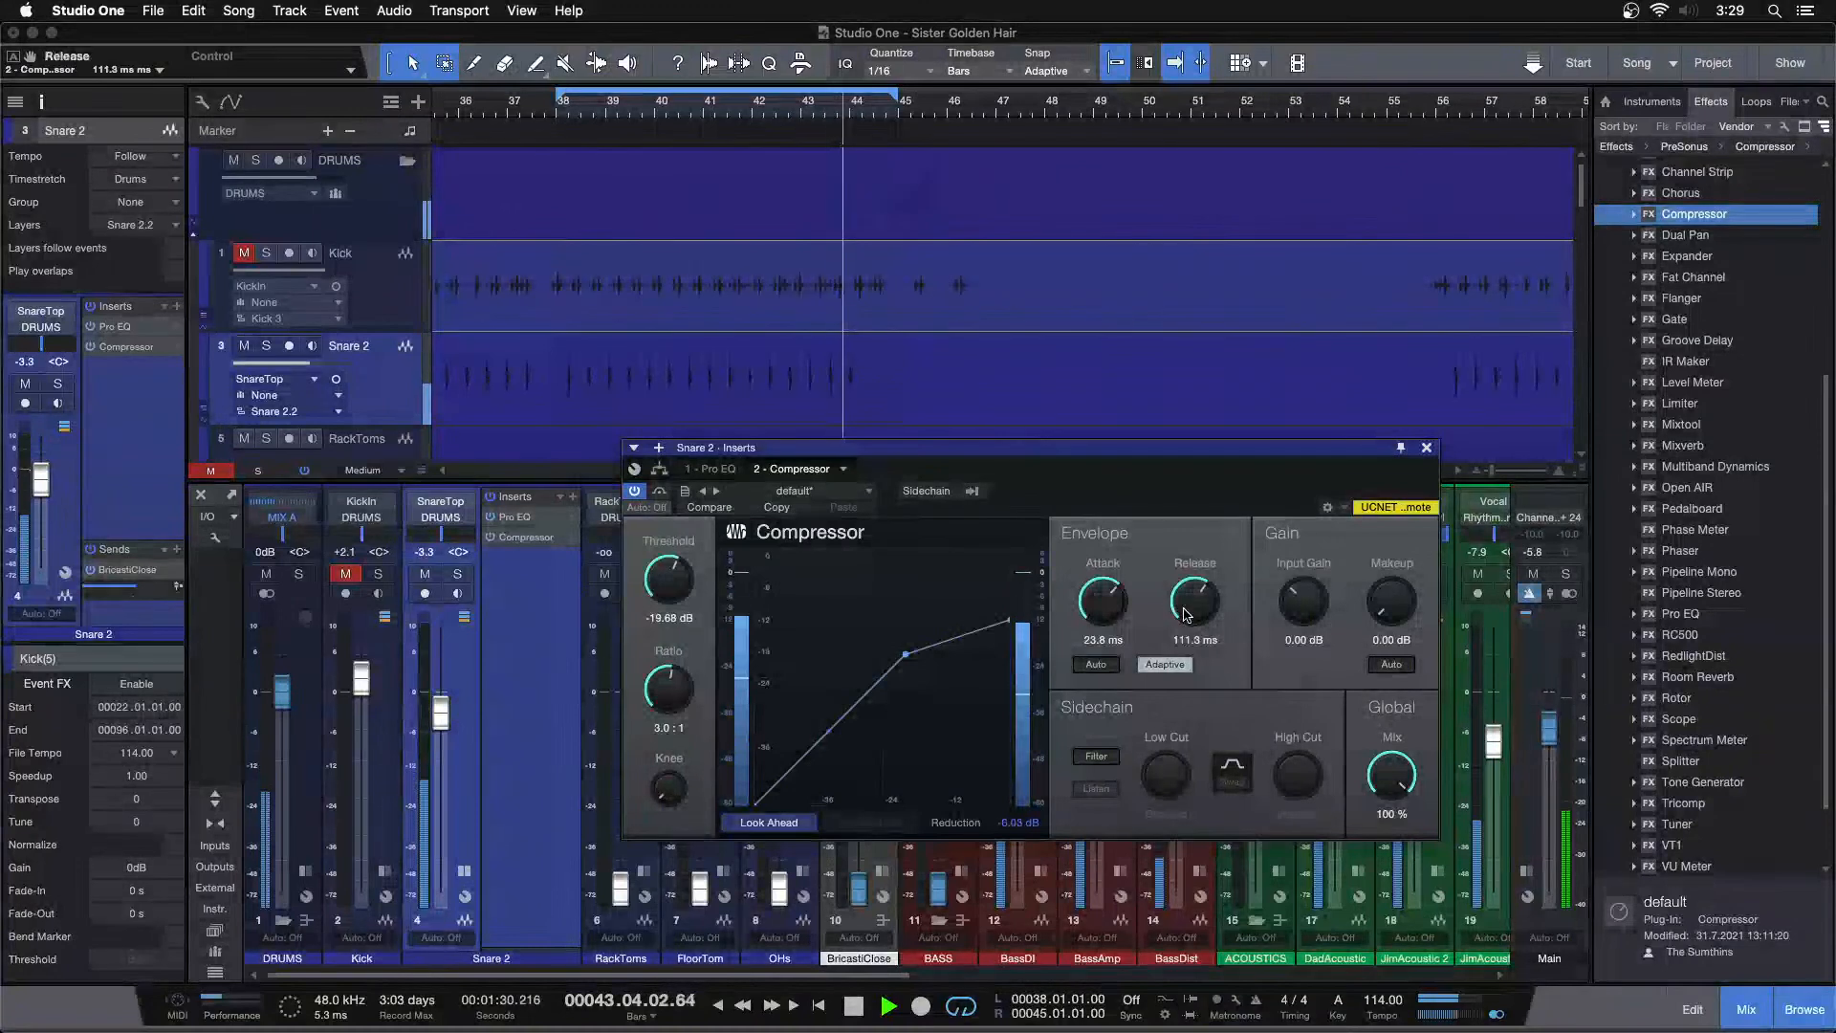
{"action": "scroll", "coordinate": [1186, 615], "scroll_direction": "down", "scroll_amount": 3}
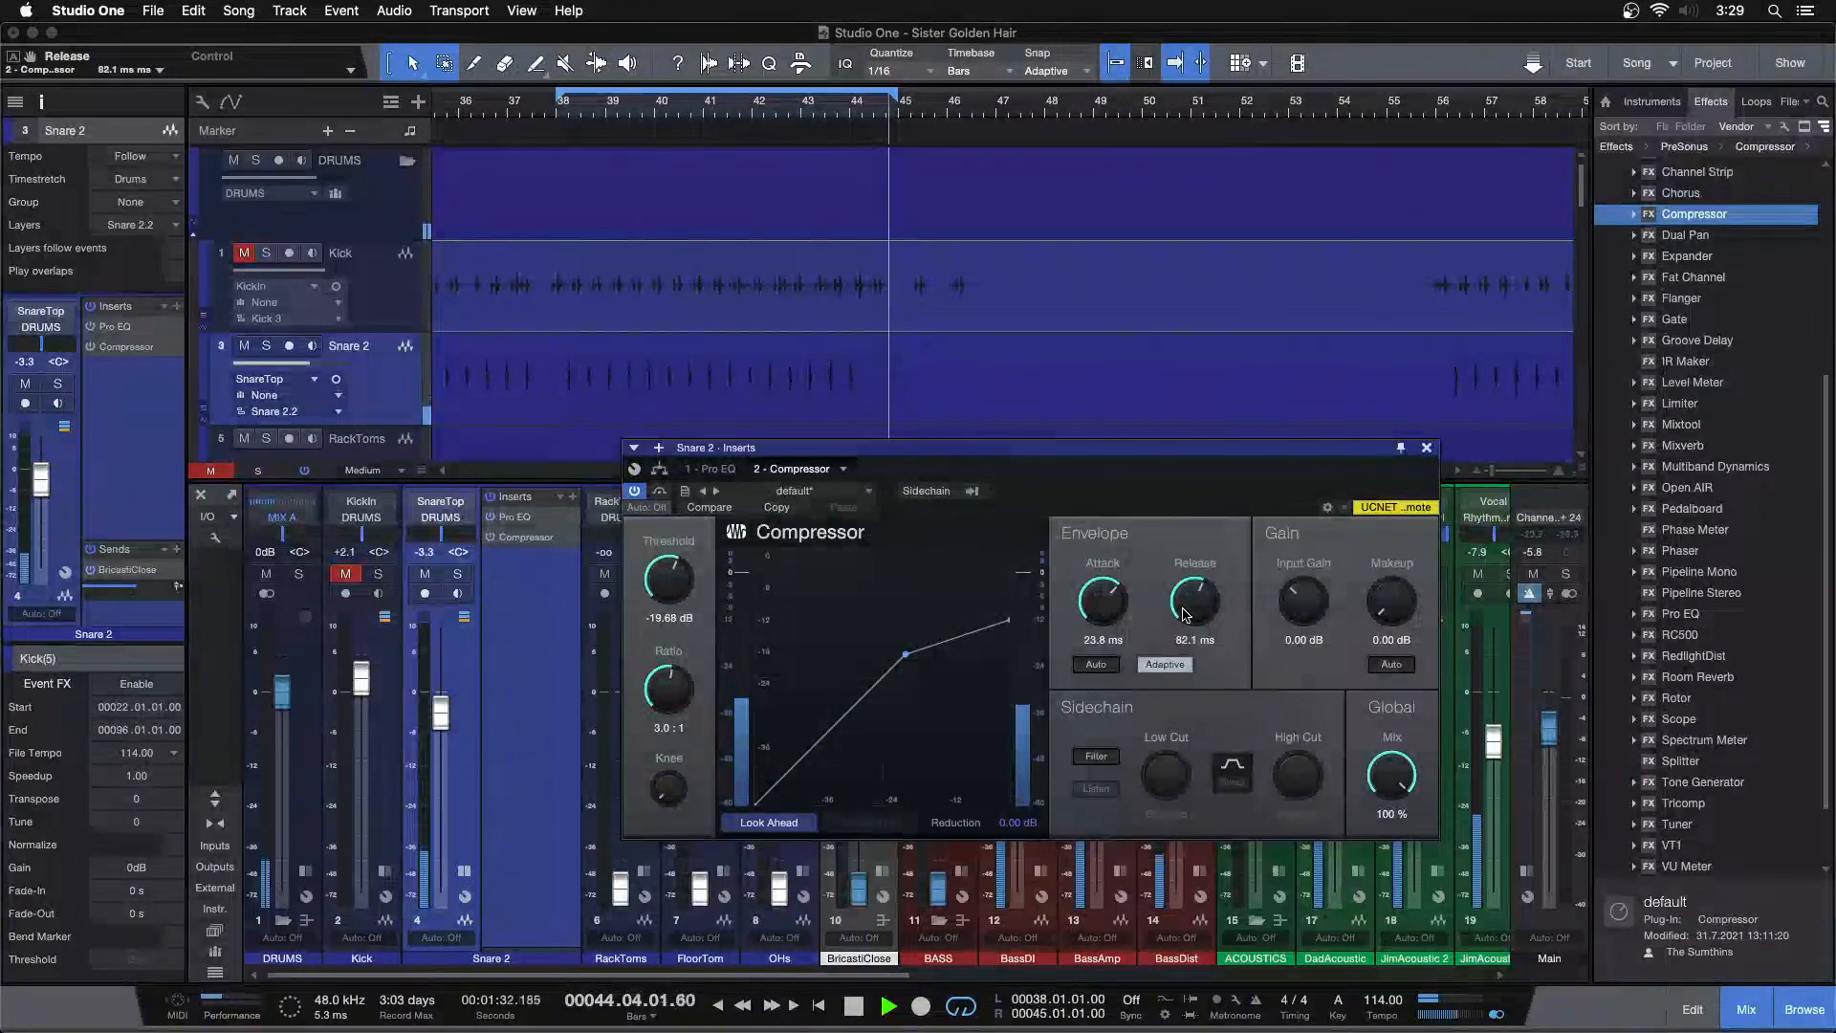
{"action": "scroll", "coordinate": [1186, 615], "scroll_direction": "down", "scroll_amount": 1}
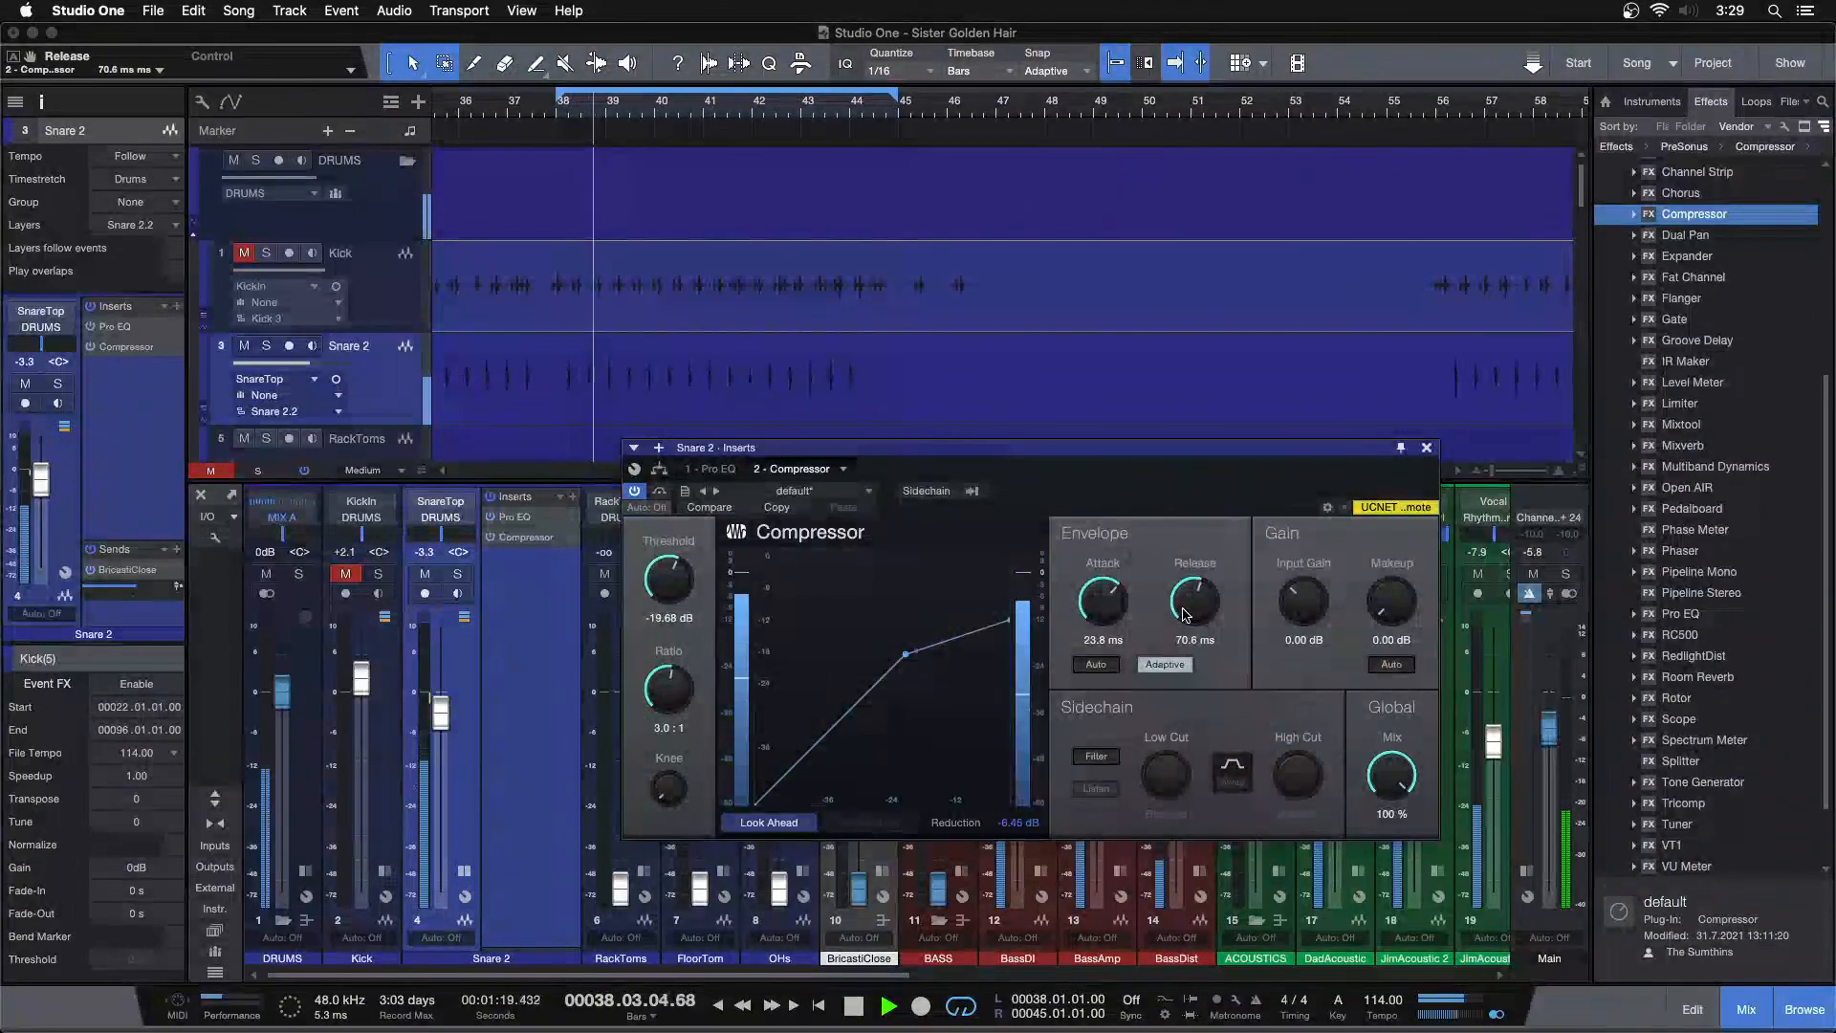
{"action": "scroll", "coordinate": [1186, 615], "scroll_direction": "up", "scroll_amount": 1}
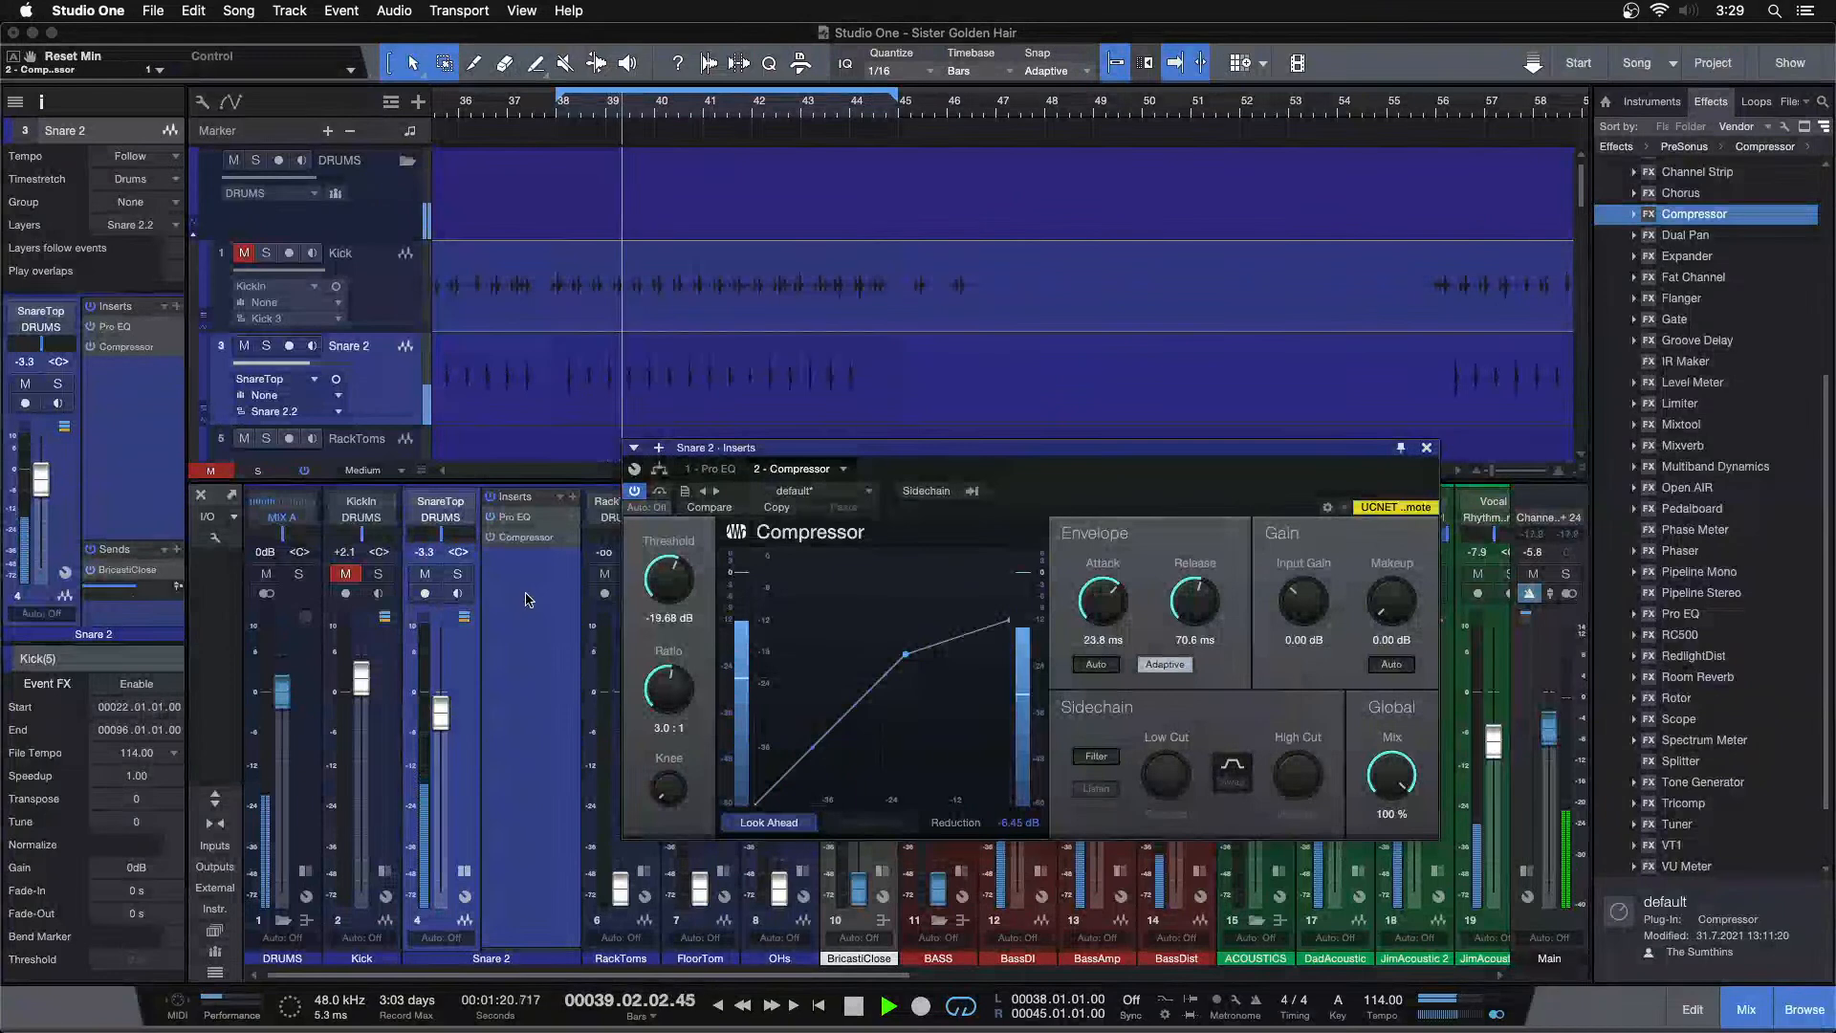
Set the Snare 2 channel volume to -2.1 dB
{"action": "left_click_drag", "start_coordinate": [440, 719], "coordinate": [438, 713]}
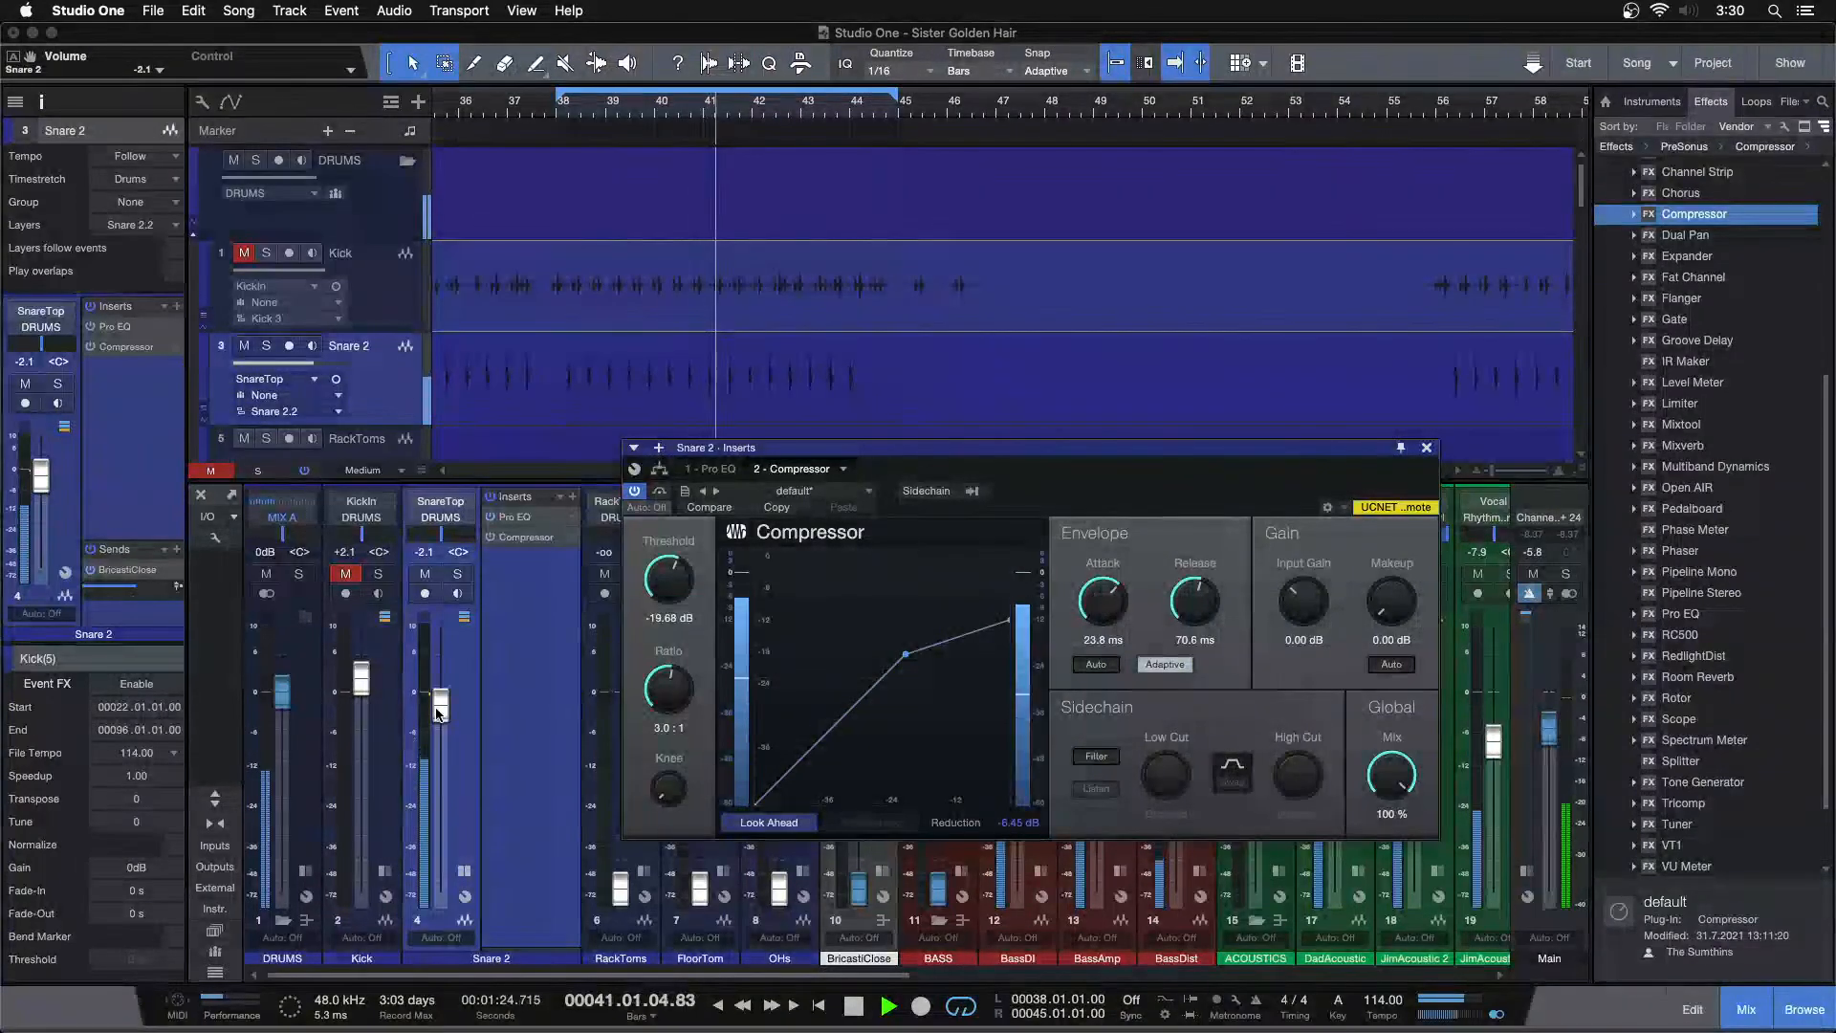
Open the snare's first Pro EQ and set its high band to 9 kHz with a 4.80 dB boost
{"action": "double_click", "coordinate": [534, 520]}
{"action": "left_click_drag", "start_coordinate": [1131, 482], "coordinate": [948, 421]}
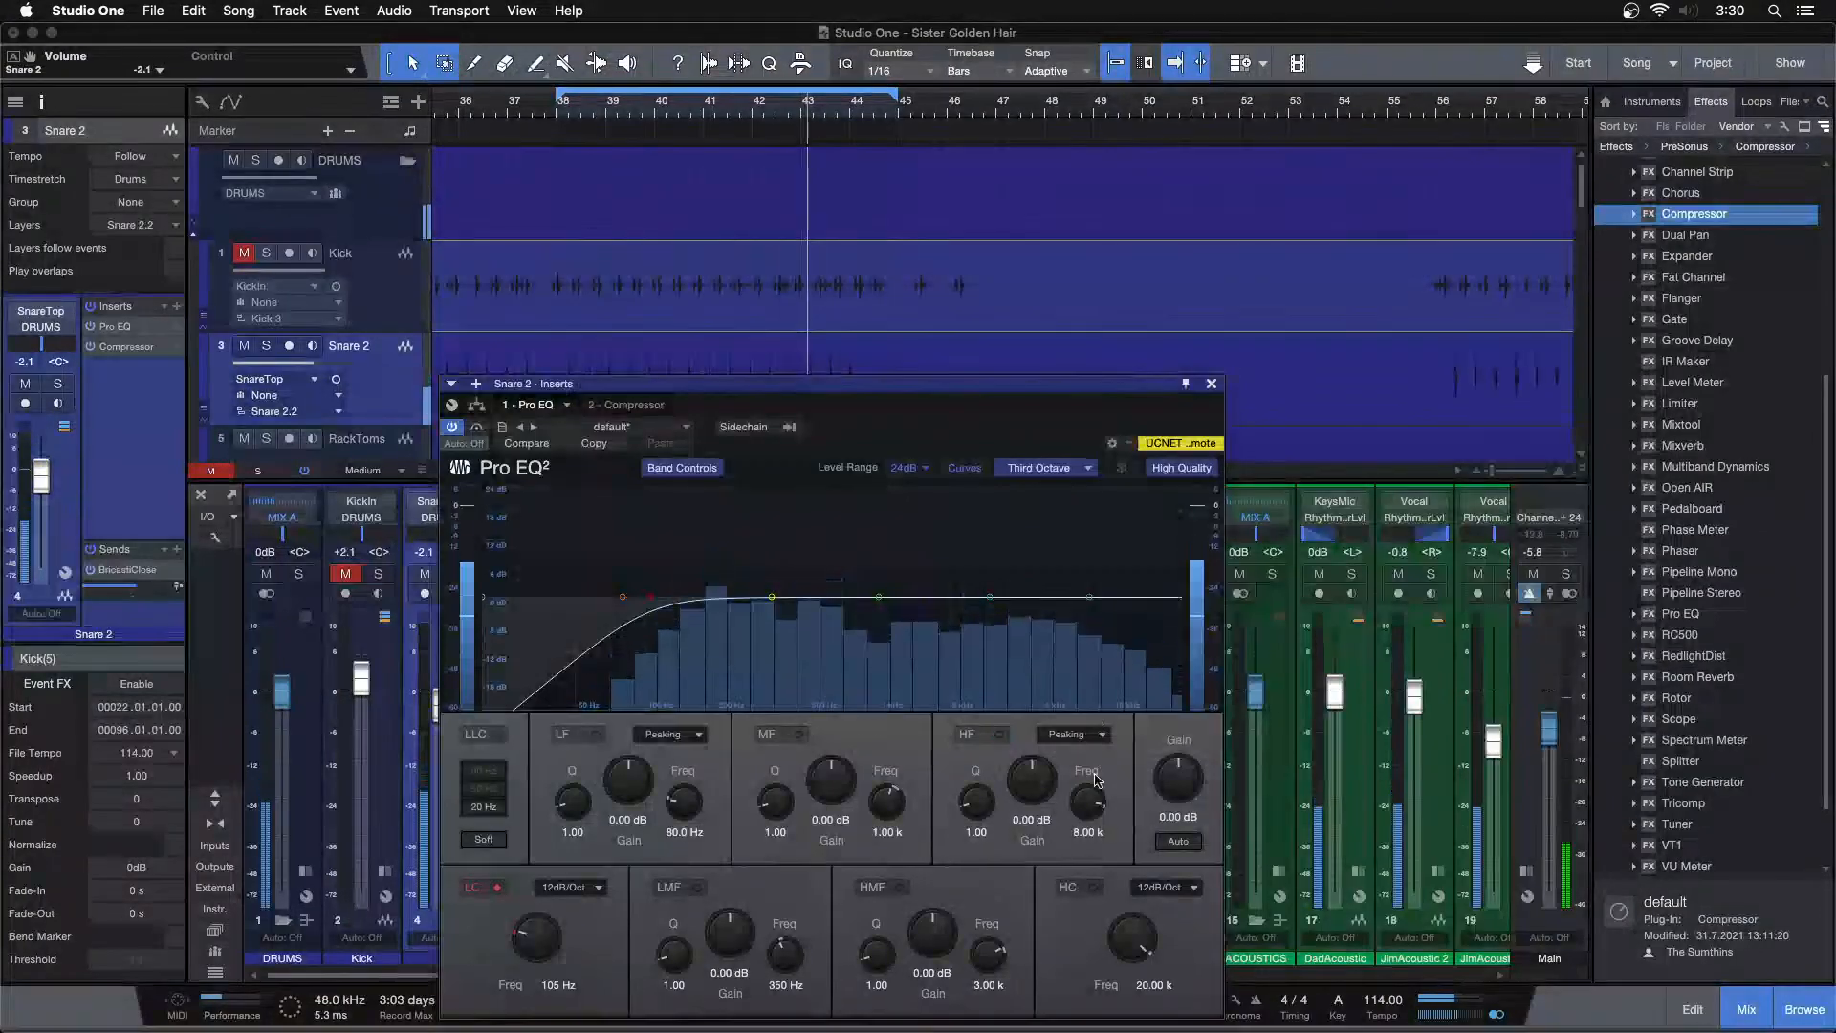
{"action": "type", "text": "9k"}
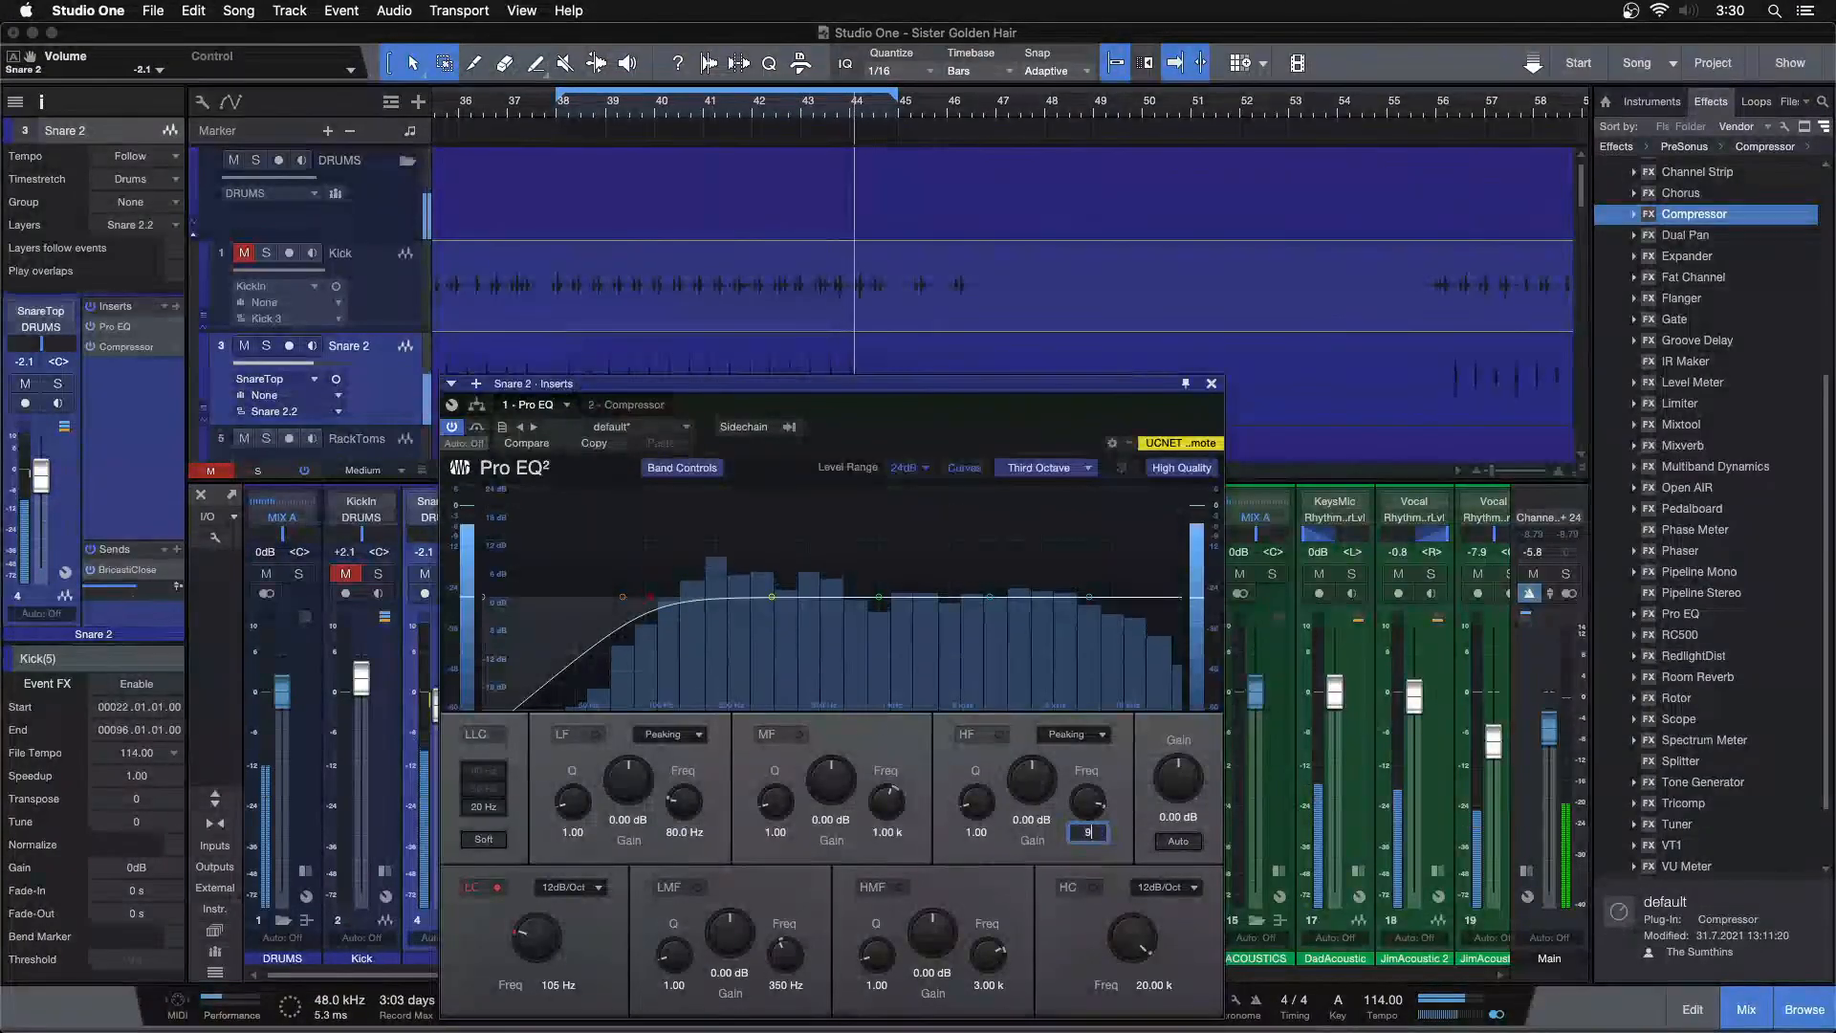
{"action": "key", "text": "Return"}
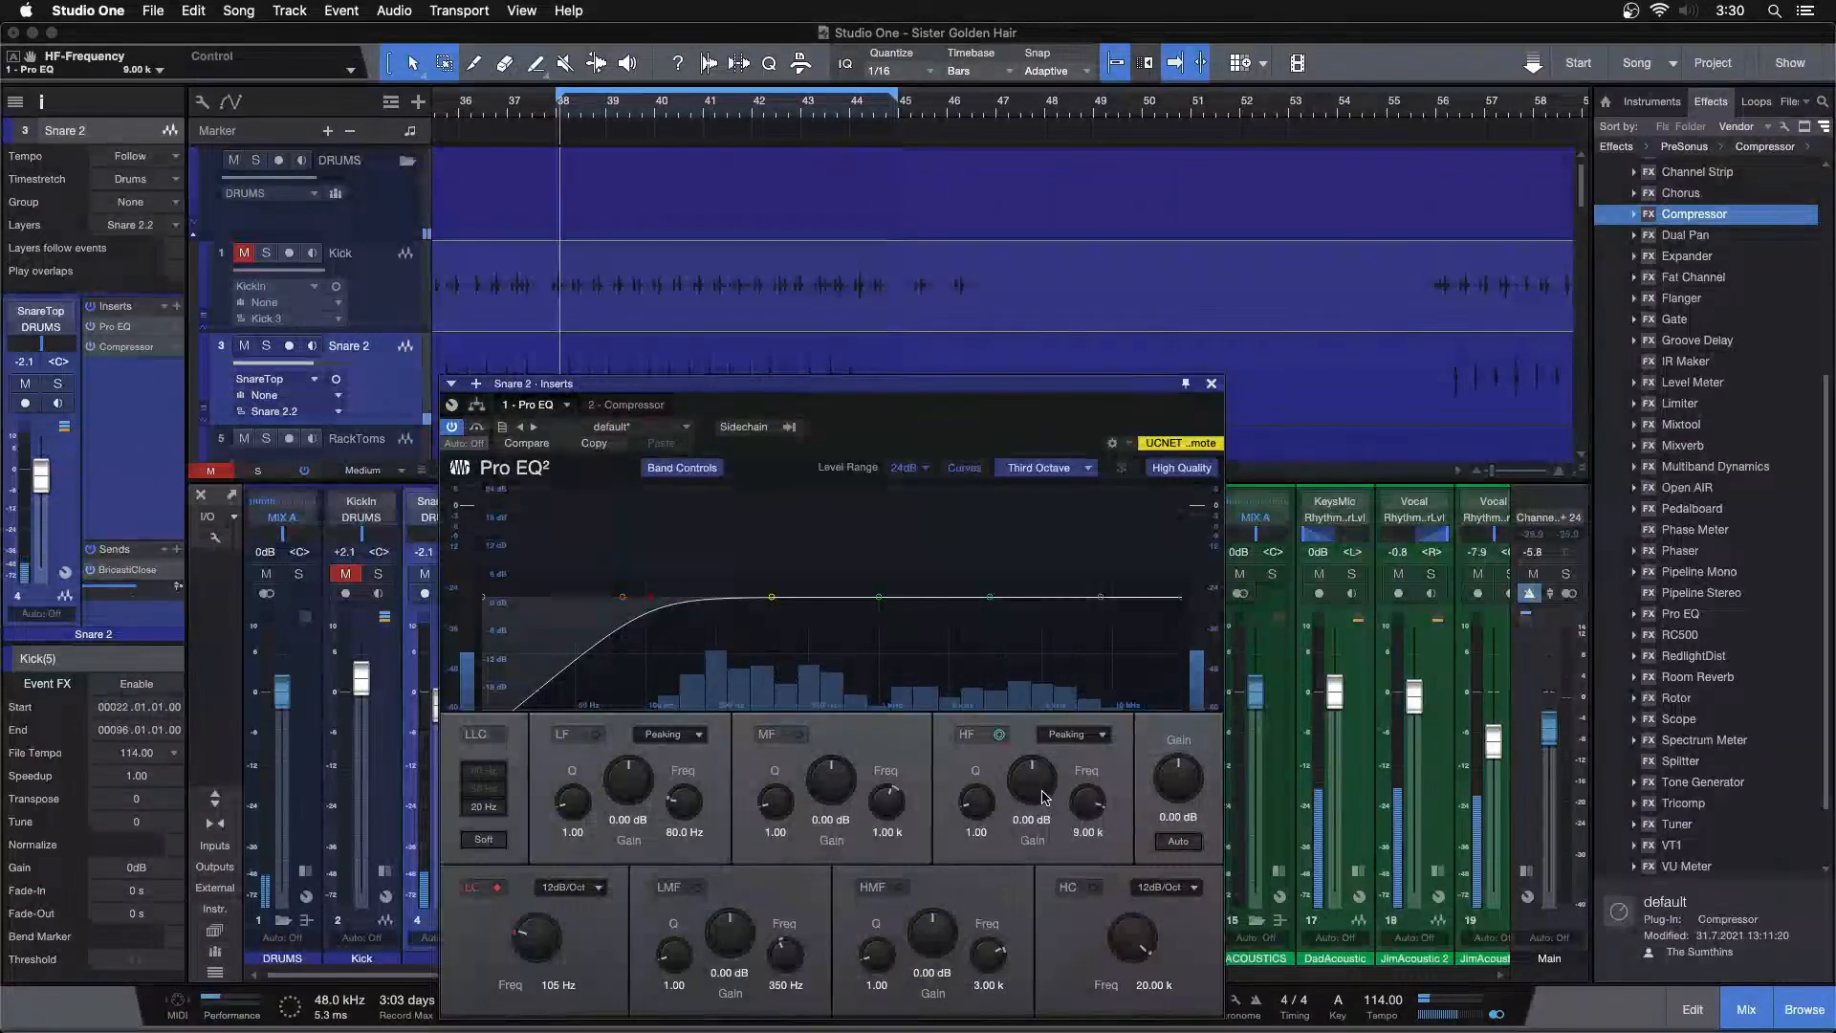
{"action": "left_click_drag", "start_coordinate": [1038, 790], "coordinate": [1040, 784]}
{"action": "scroll", "coordinate": [1042, 790], "scroll_direction": "up", "scroll_amount": 6}
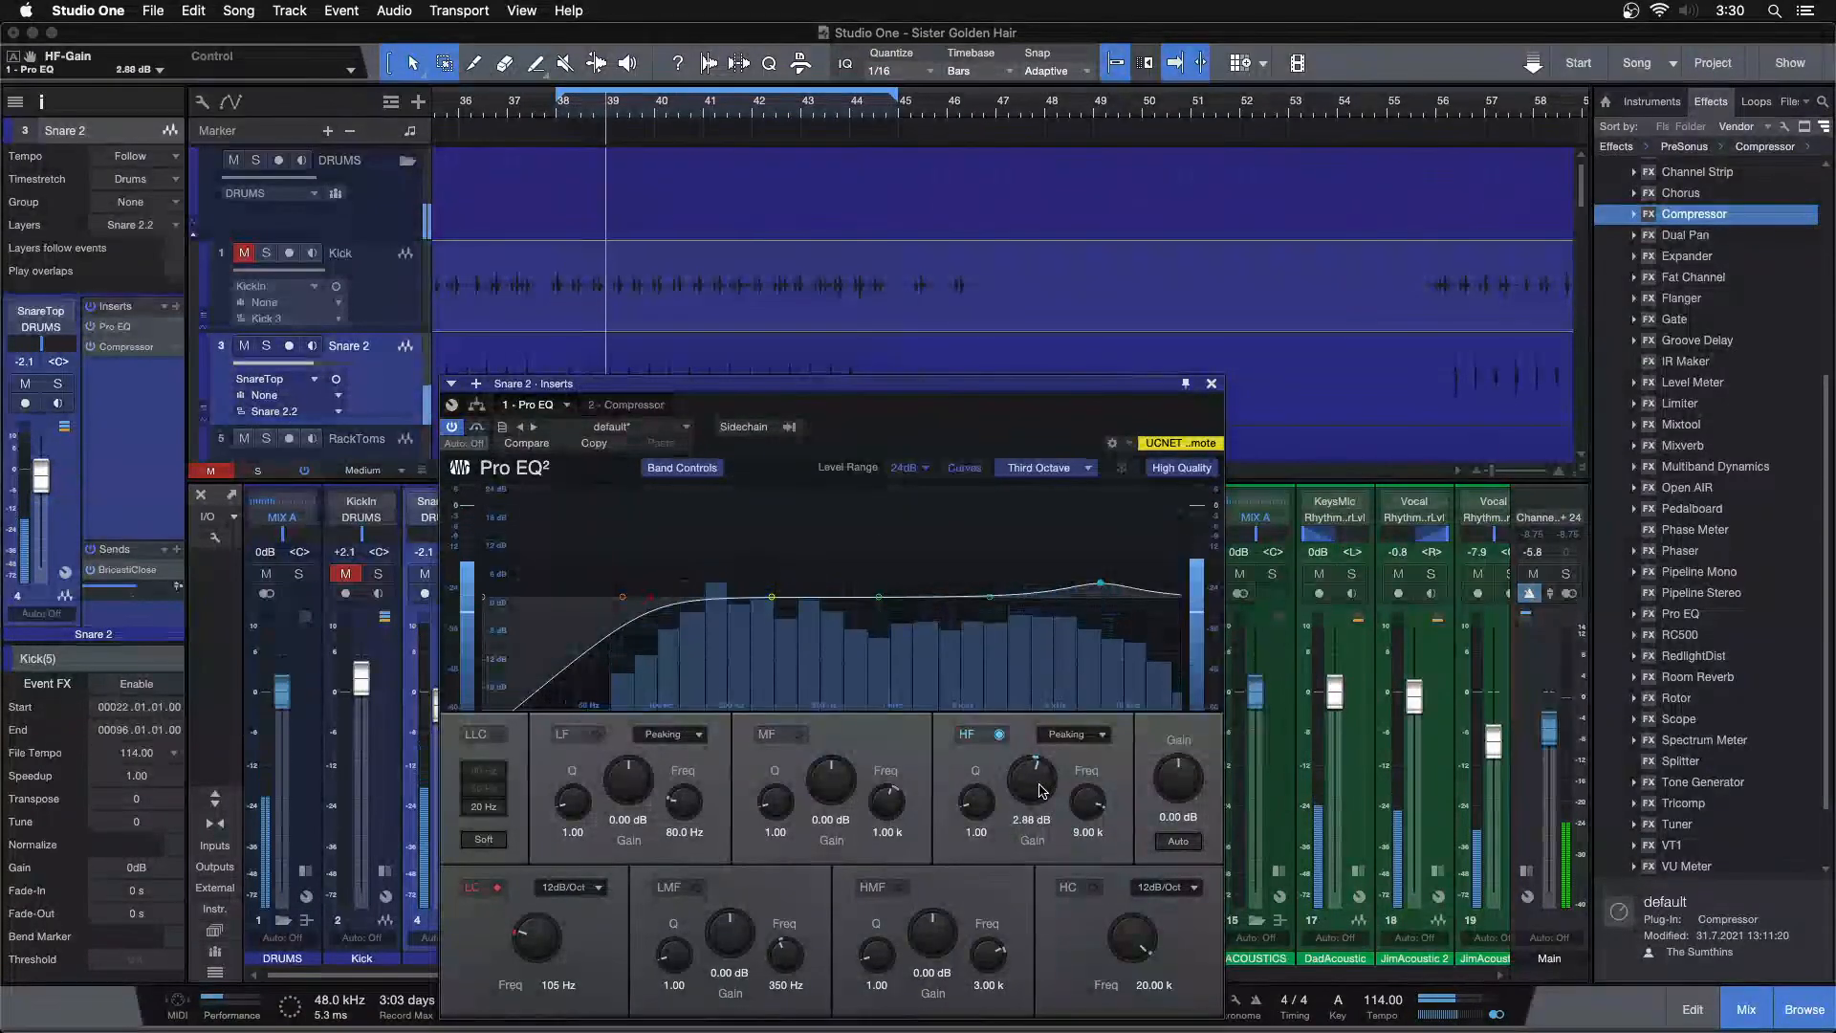
{"action": "scroll", "coordinate": [1042, 790], "scroll_direction": "up", "scroll_amount": 1}
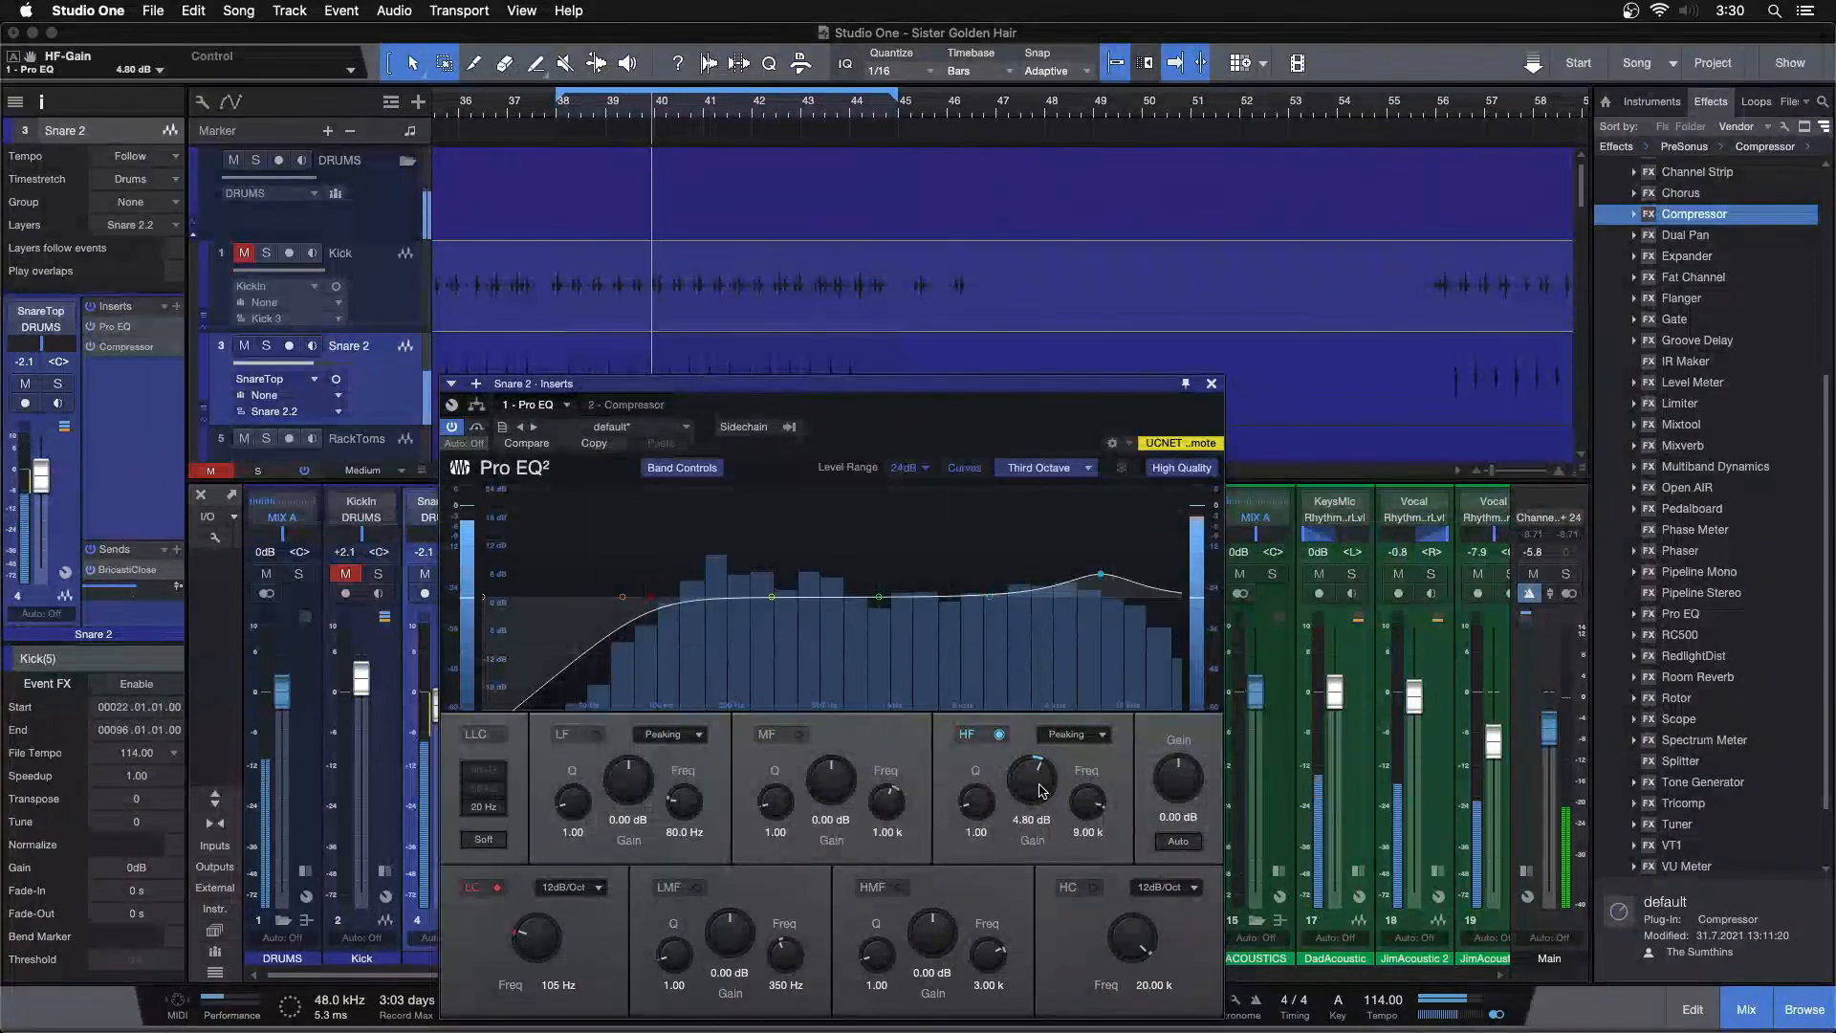
{"action": "scroll", "coordinate": [1041, 790], "scroll_direction": "down", "scroll_amount": 1}
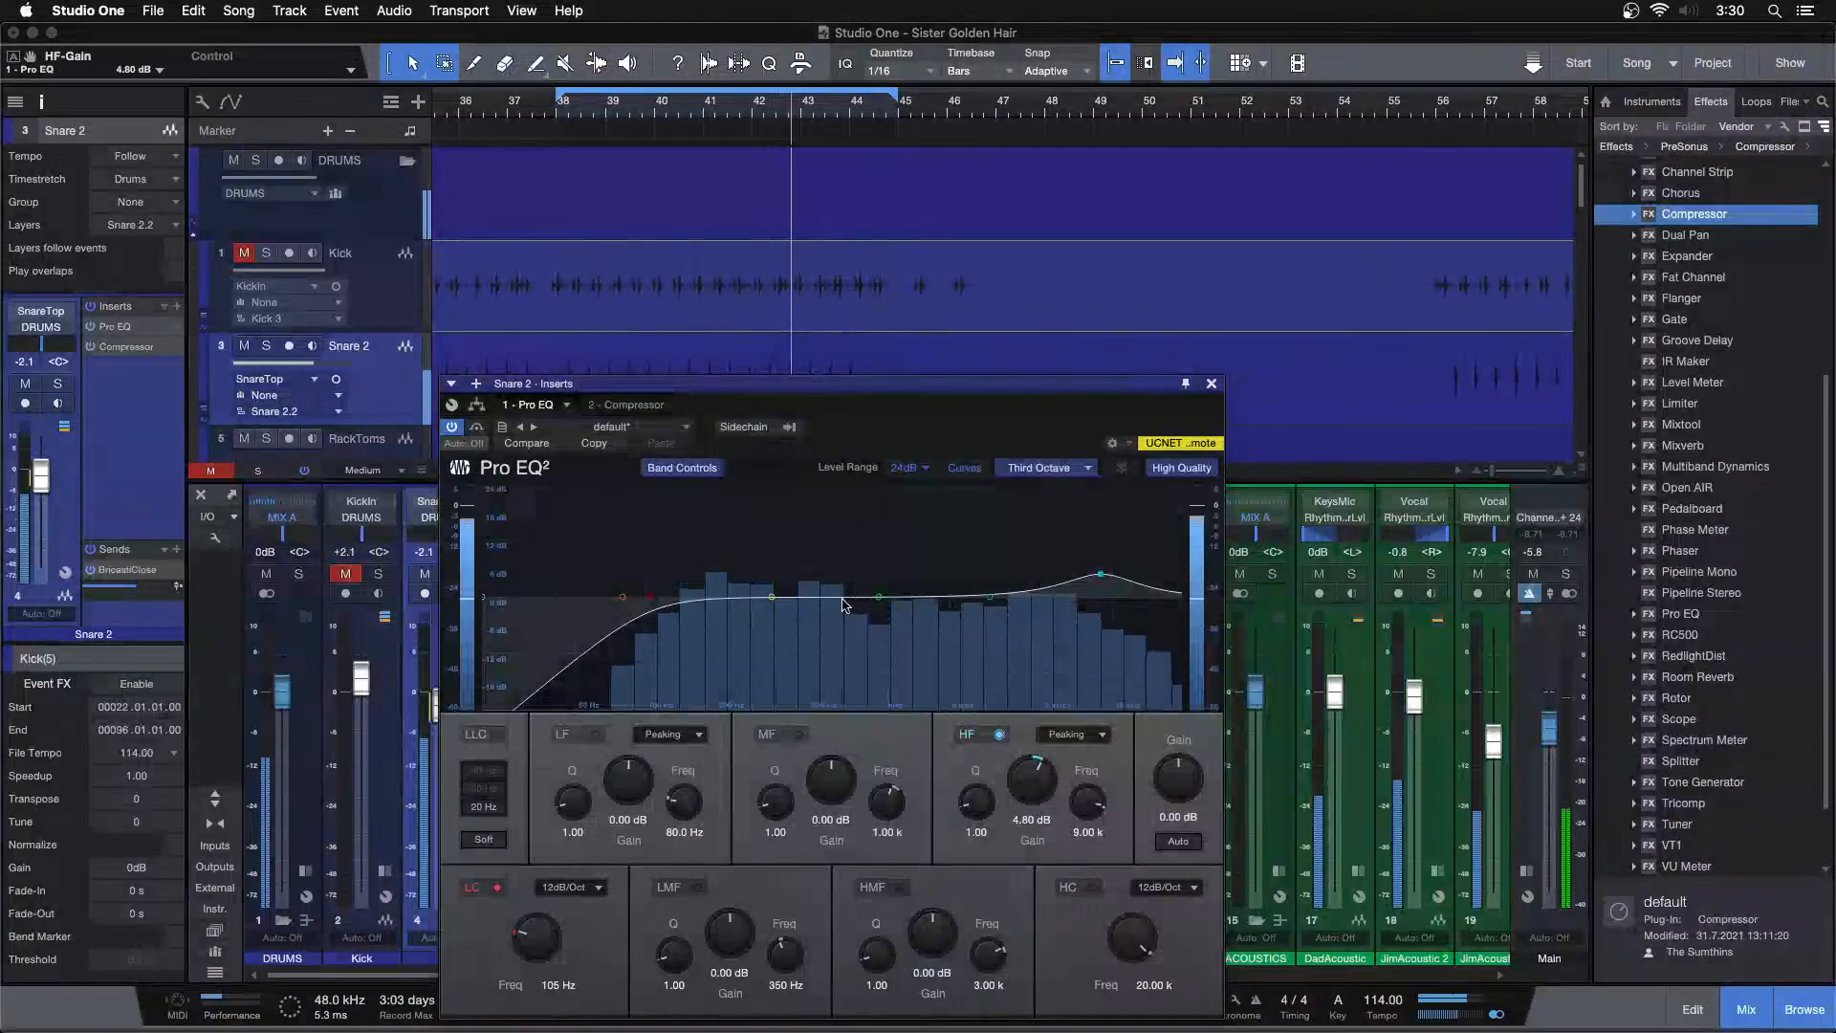
Enable the mid band and boost it by 4.80 dB at 1.44 kHz
{"action": "left_click_drag", "start_coordinate": [880, 596], "coordinate": [917, 576]}
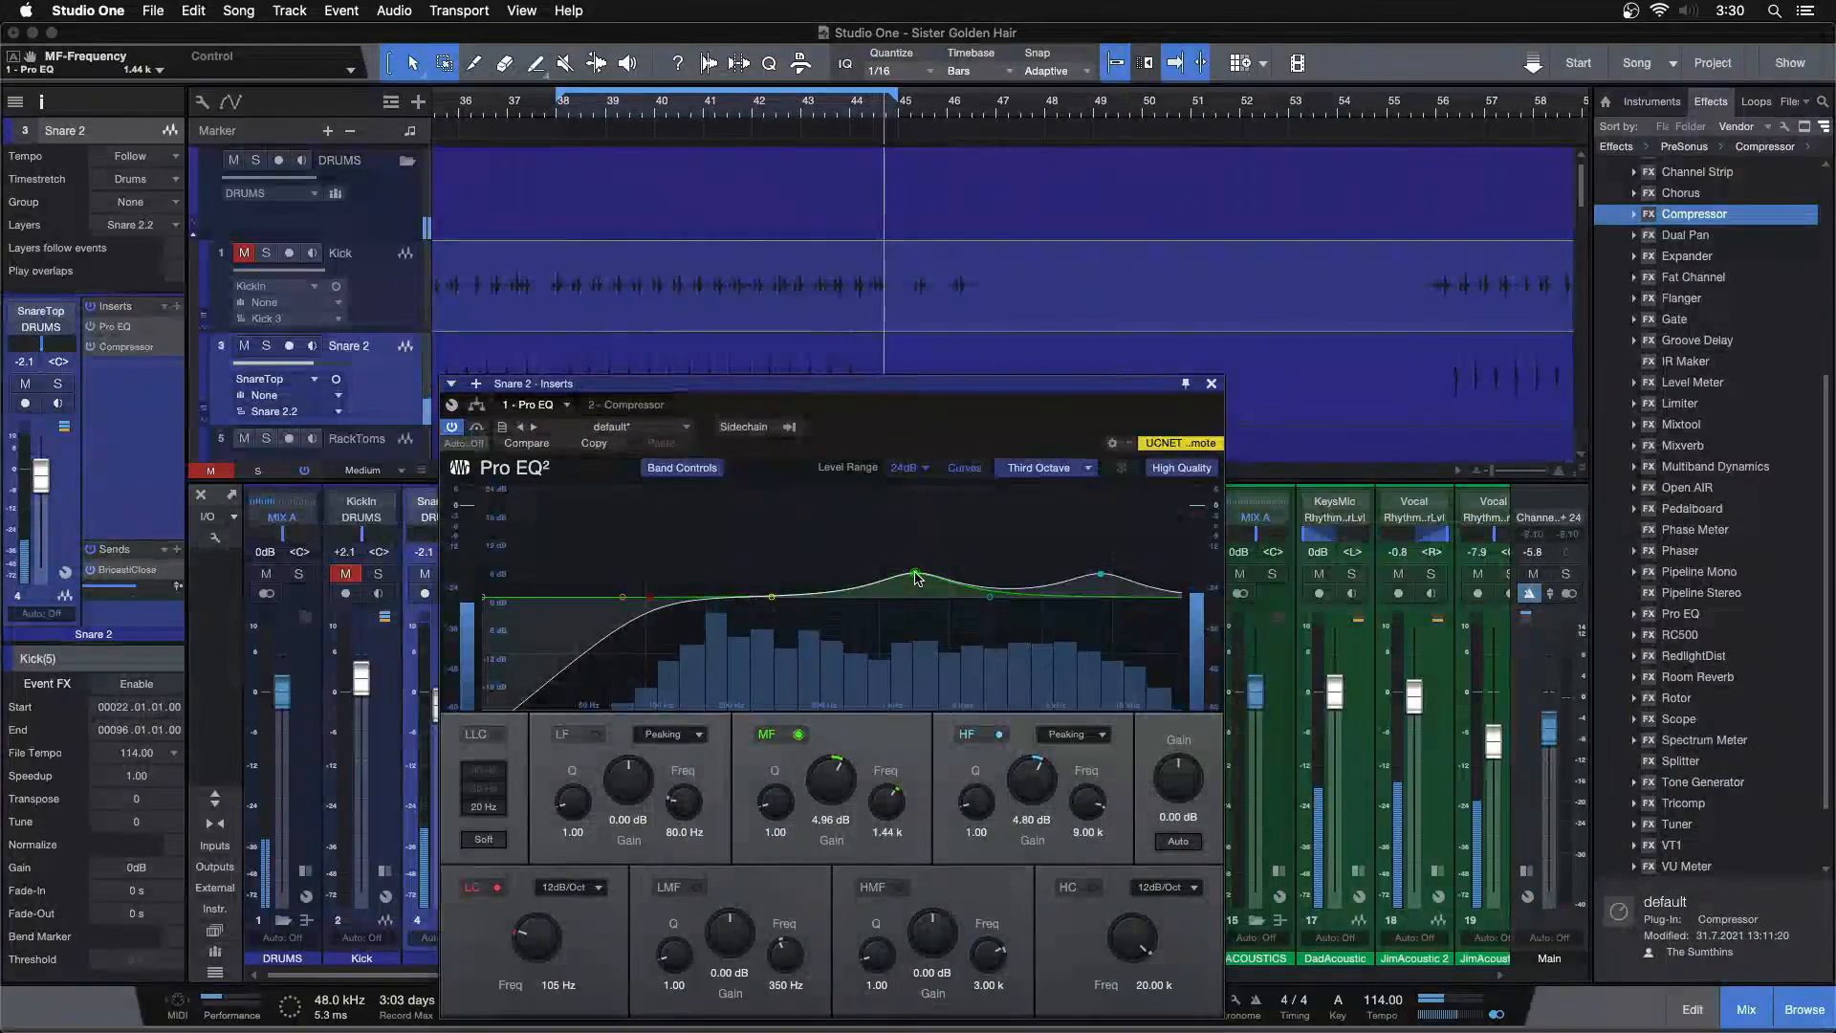
{"action": "left_click_drag", "start_coordinate": [833, 764], "coordinate": [834, 775]}
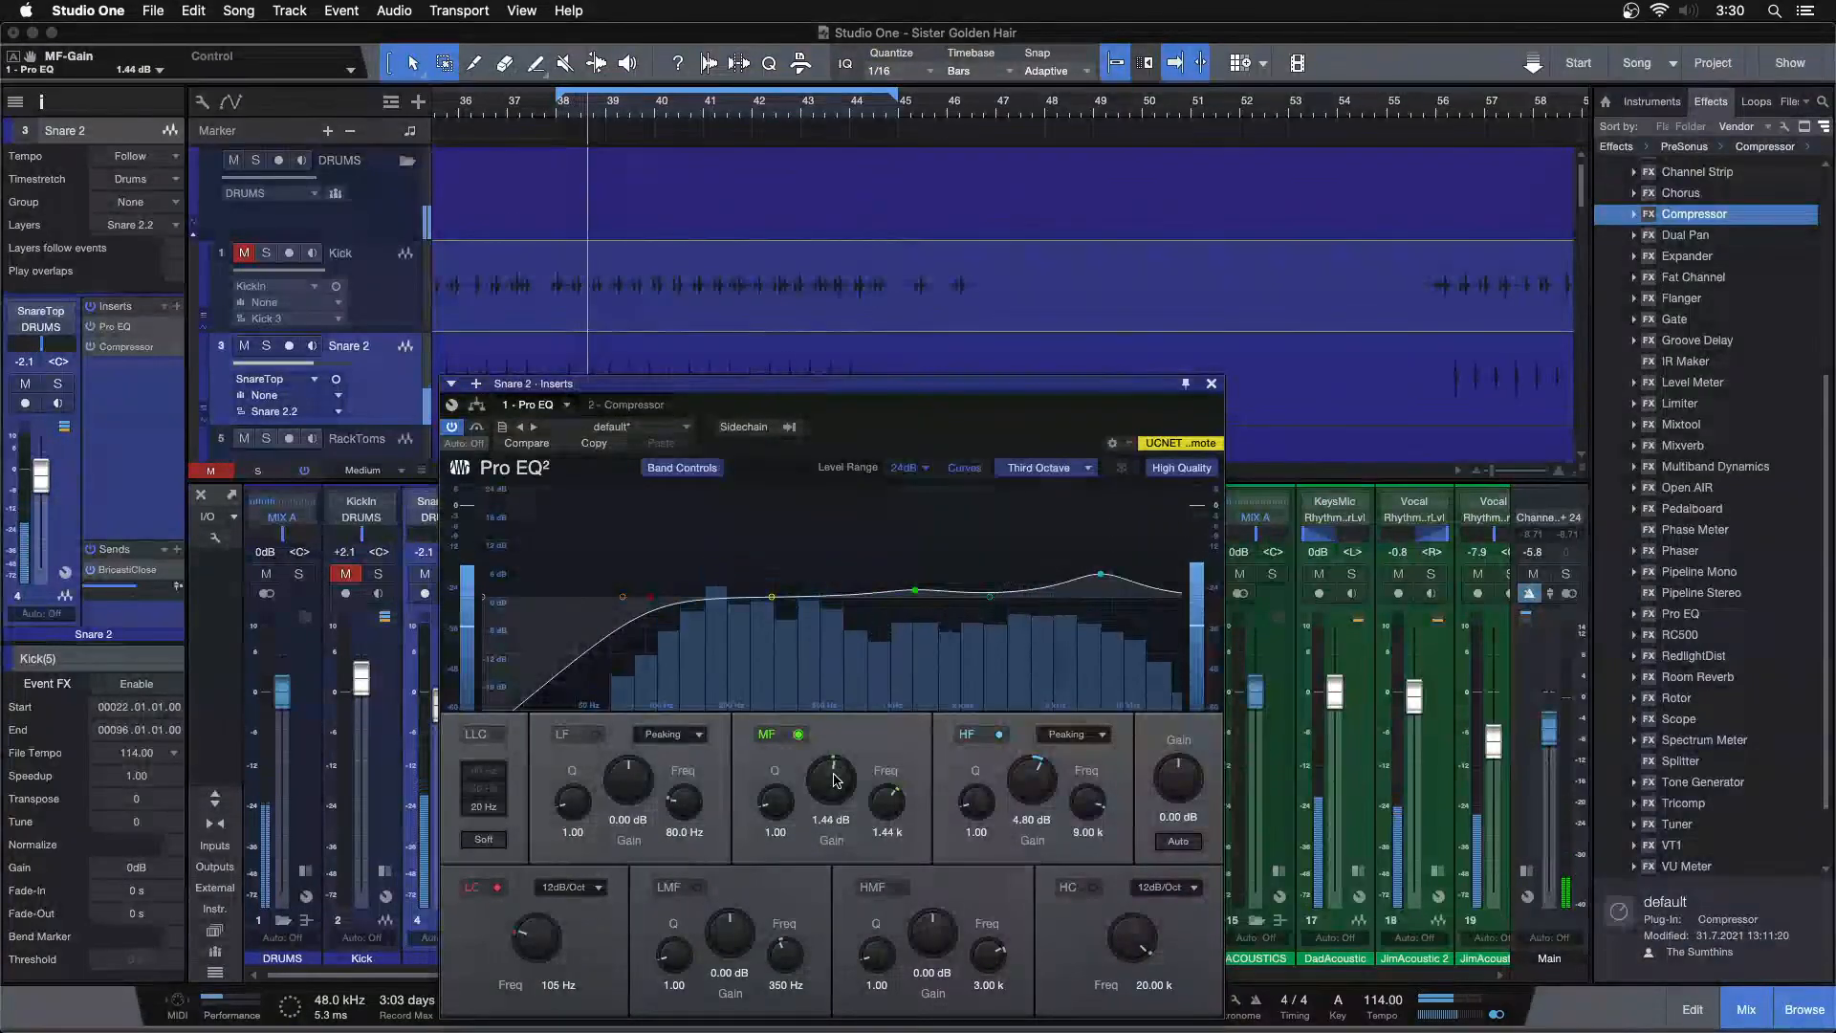
{"action": "scroll", "coordinate": [836, 779], "scroll_direction": "up", "scroll_amount": 4}
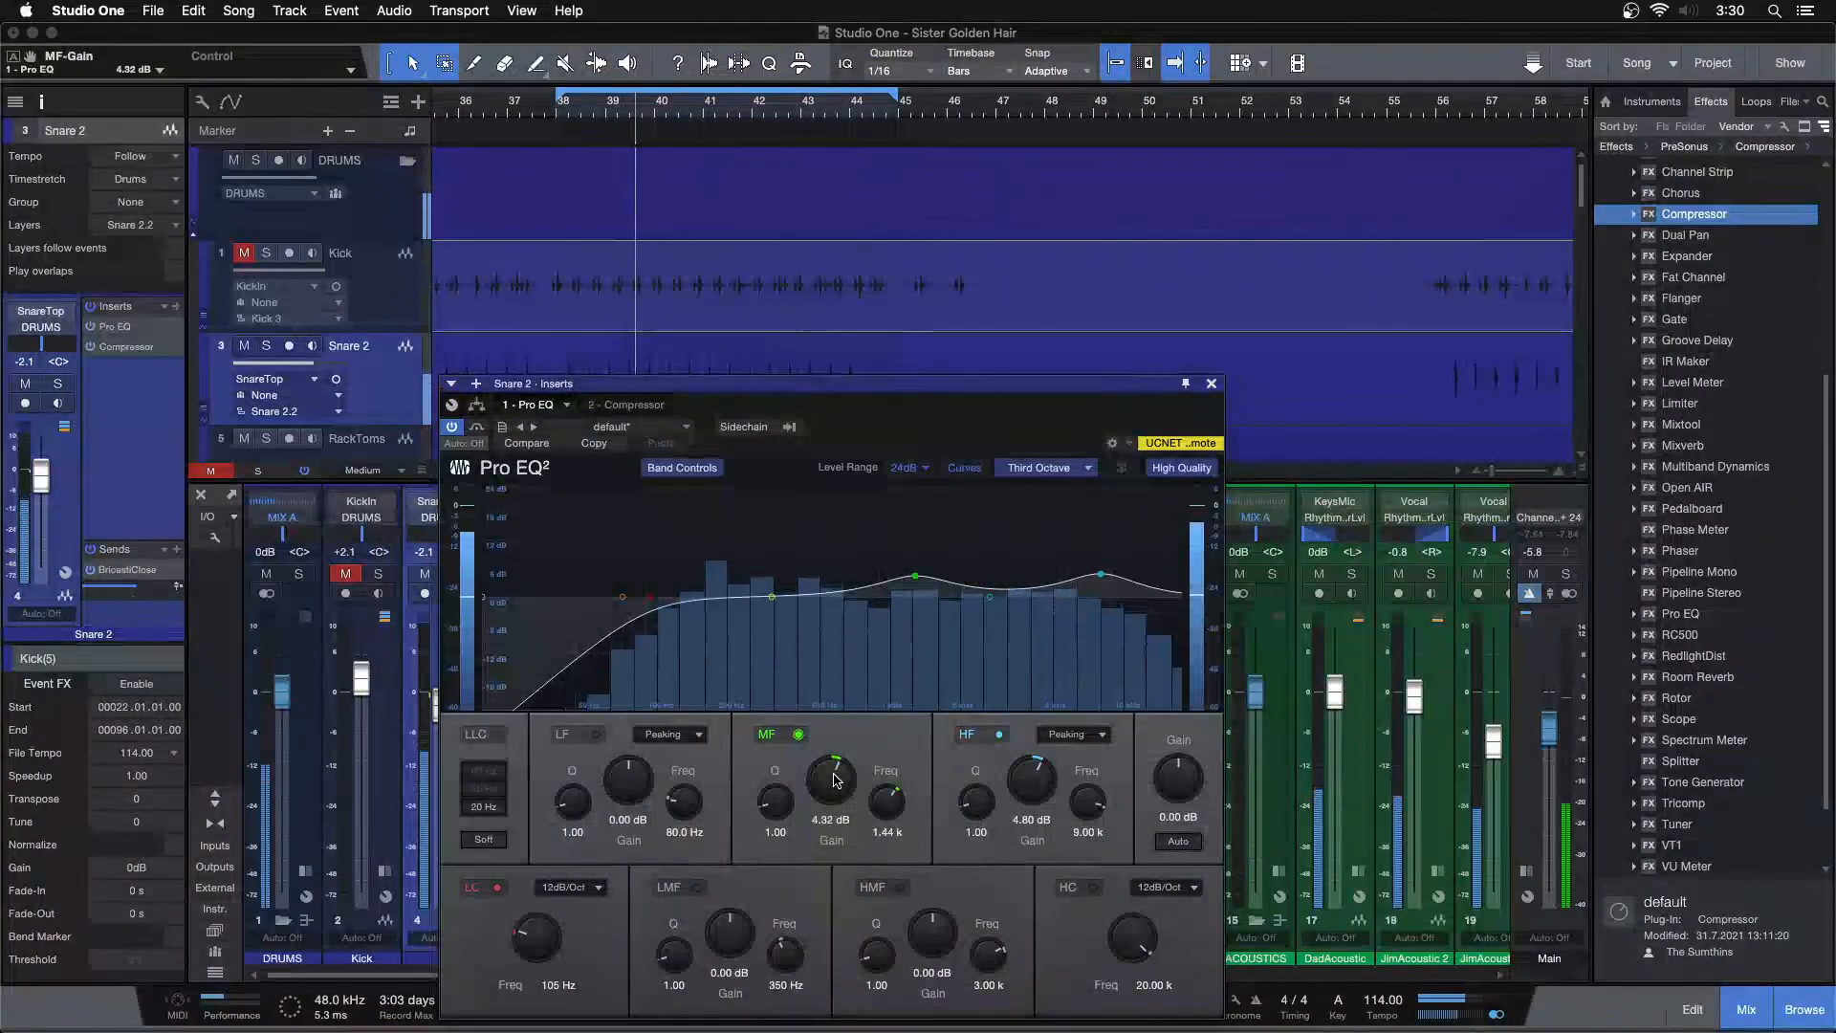
{"action": "scroll", "coordinate": [836, 779], "scroll_direction": "up", "scroll_amount": 1}
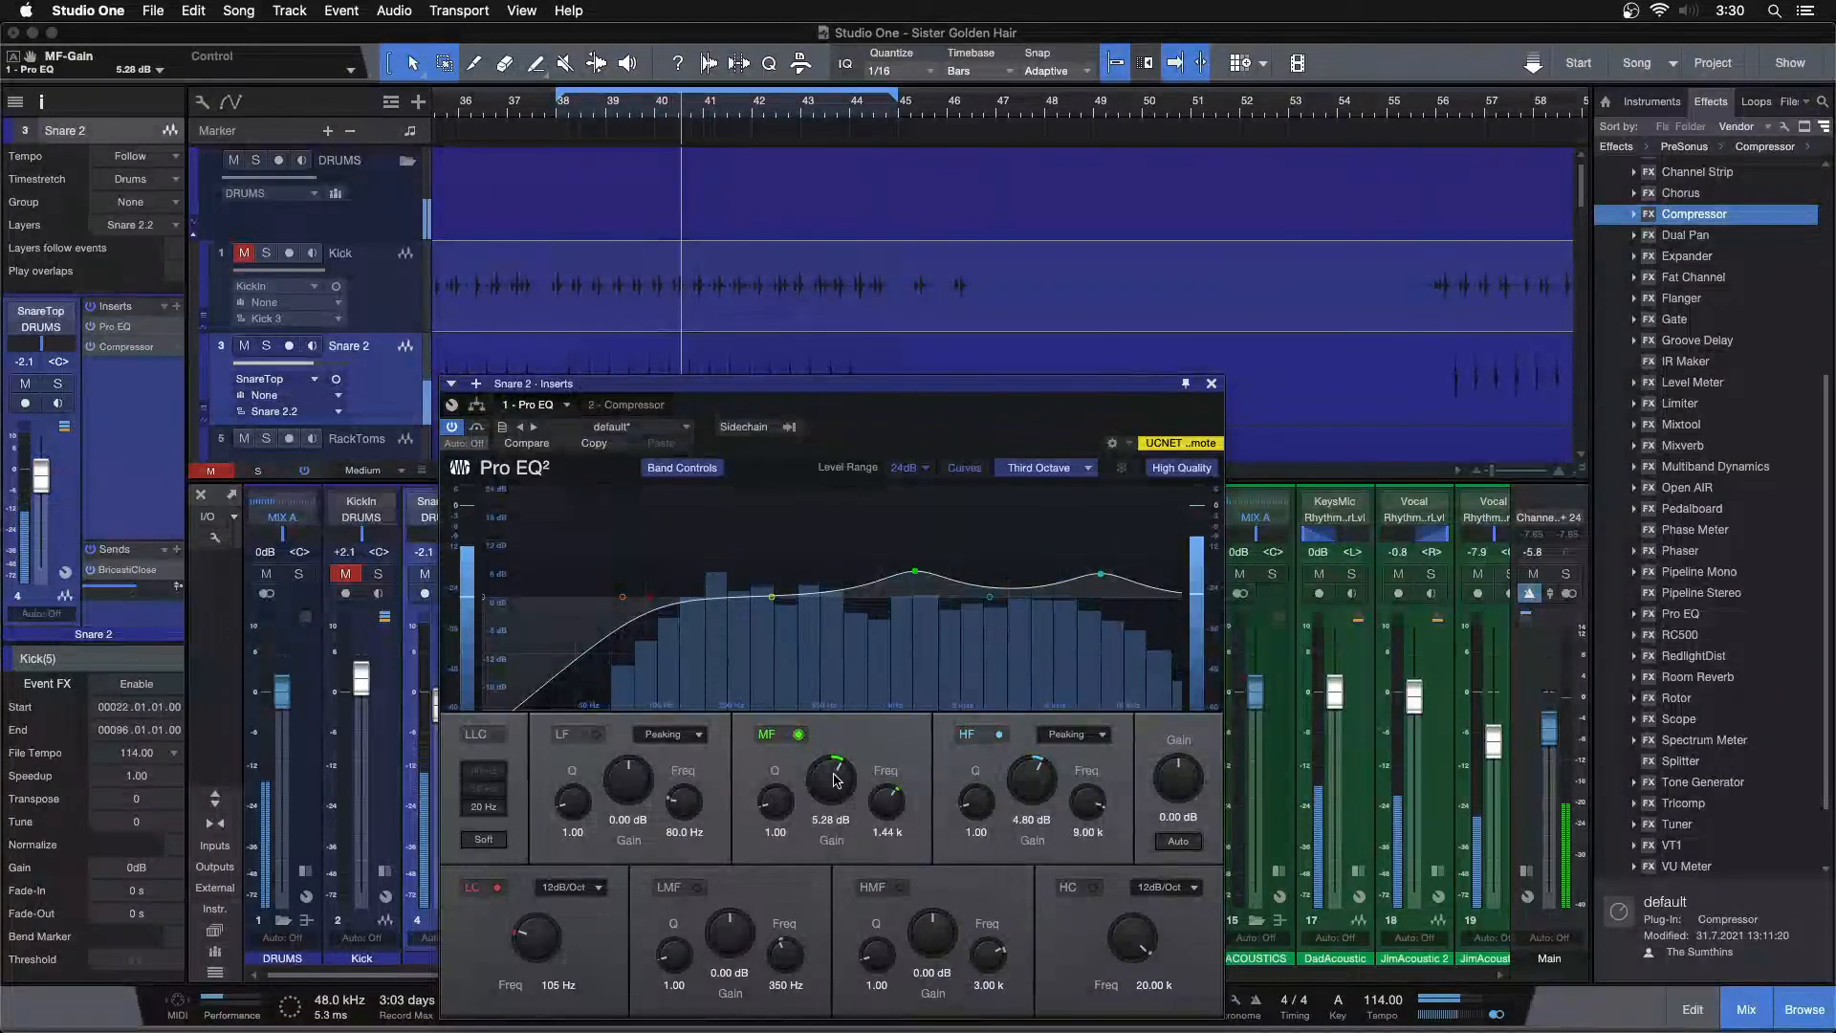
{"action": "scroll", "coordinate": [835, 779], "scroll_direction": "up", "scroll_amount": 1}
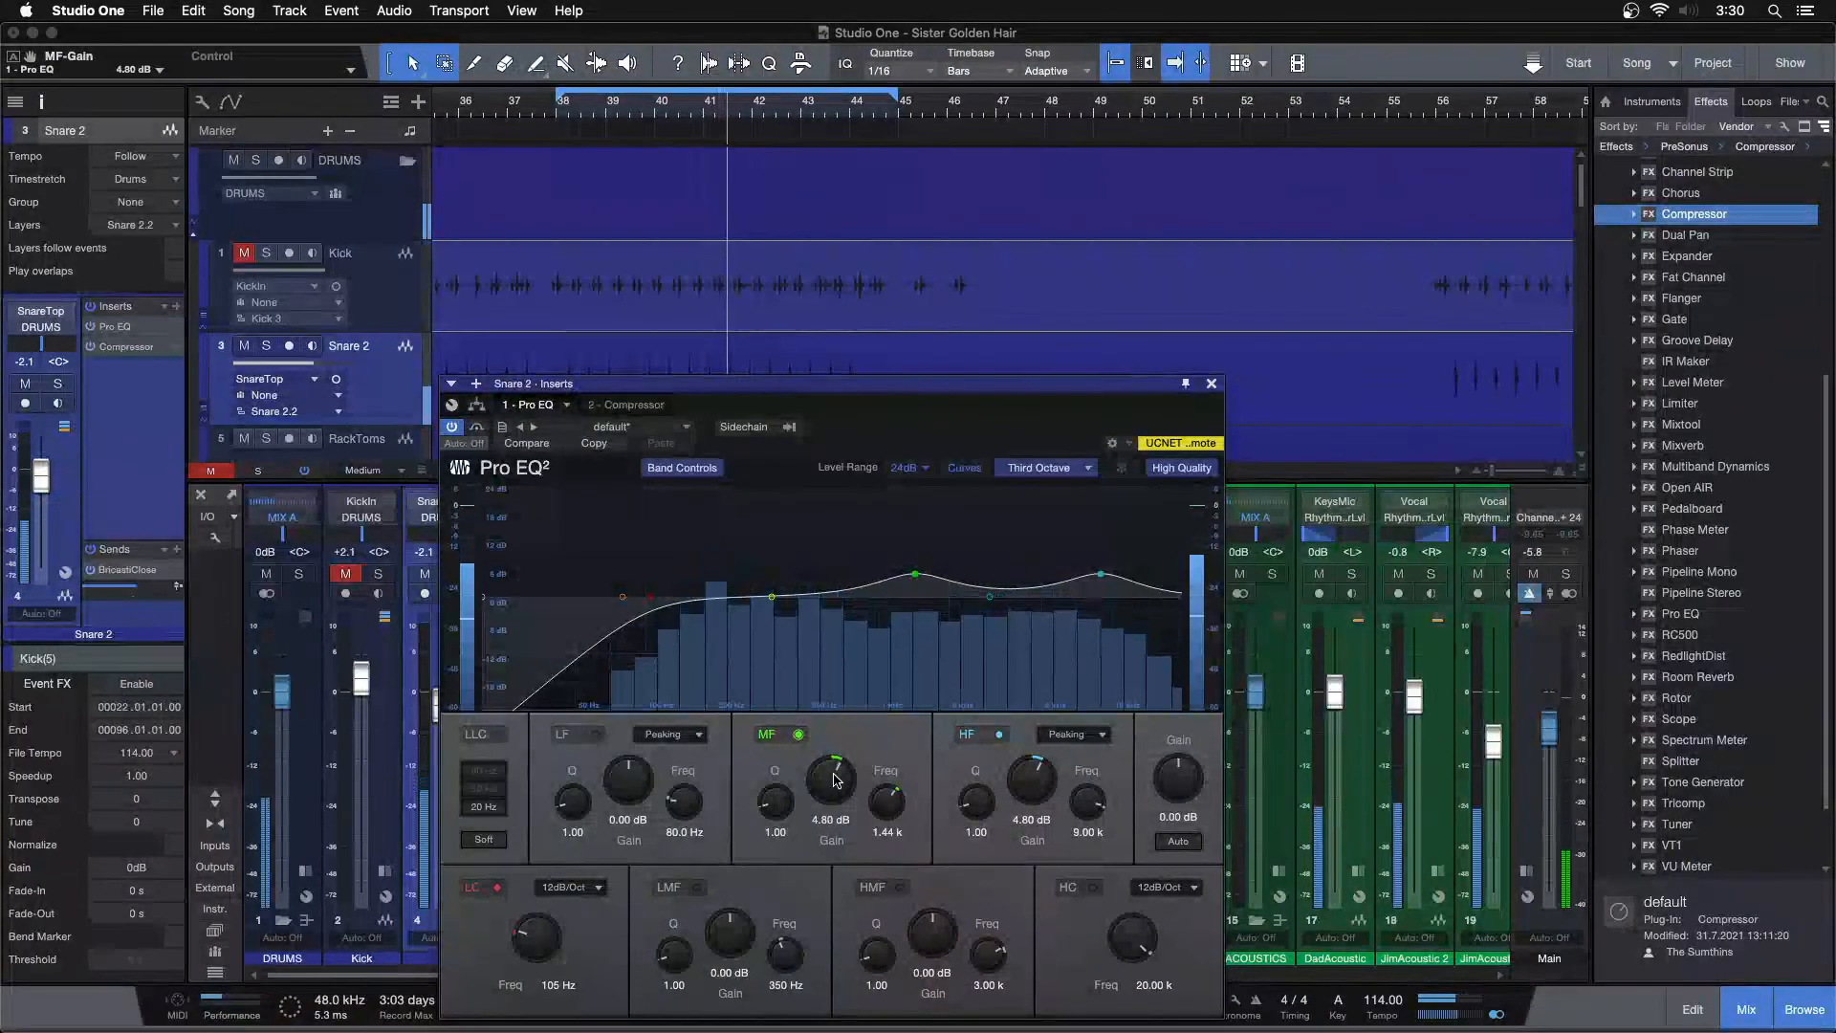
Boost the high-mid band by 2.40 dB, keeping the high band gain at 4.80 dB
{"action": "scroll", "coordinate": [836, 780], "scroll_direction": "up", "scroll_amount": 1}
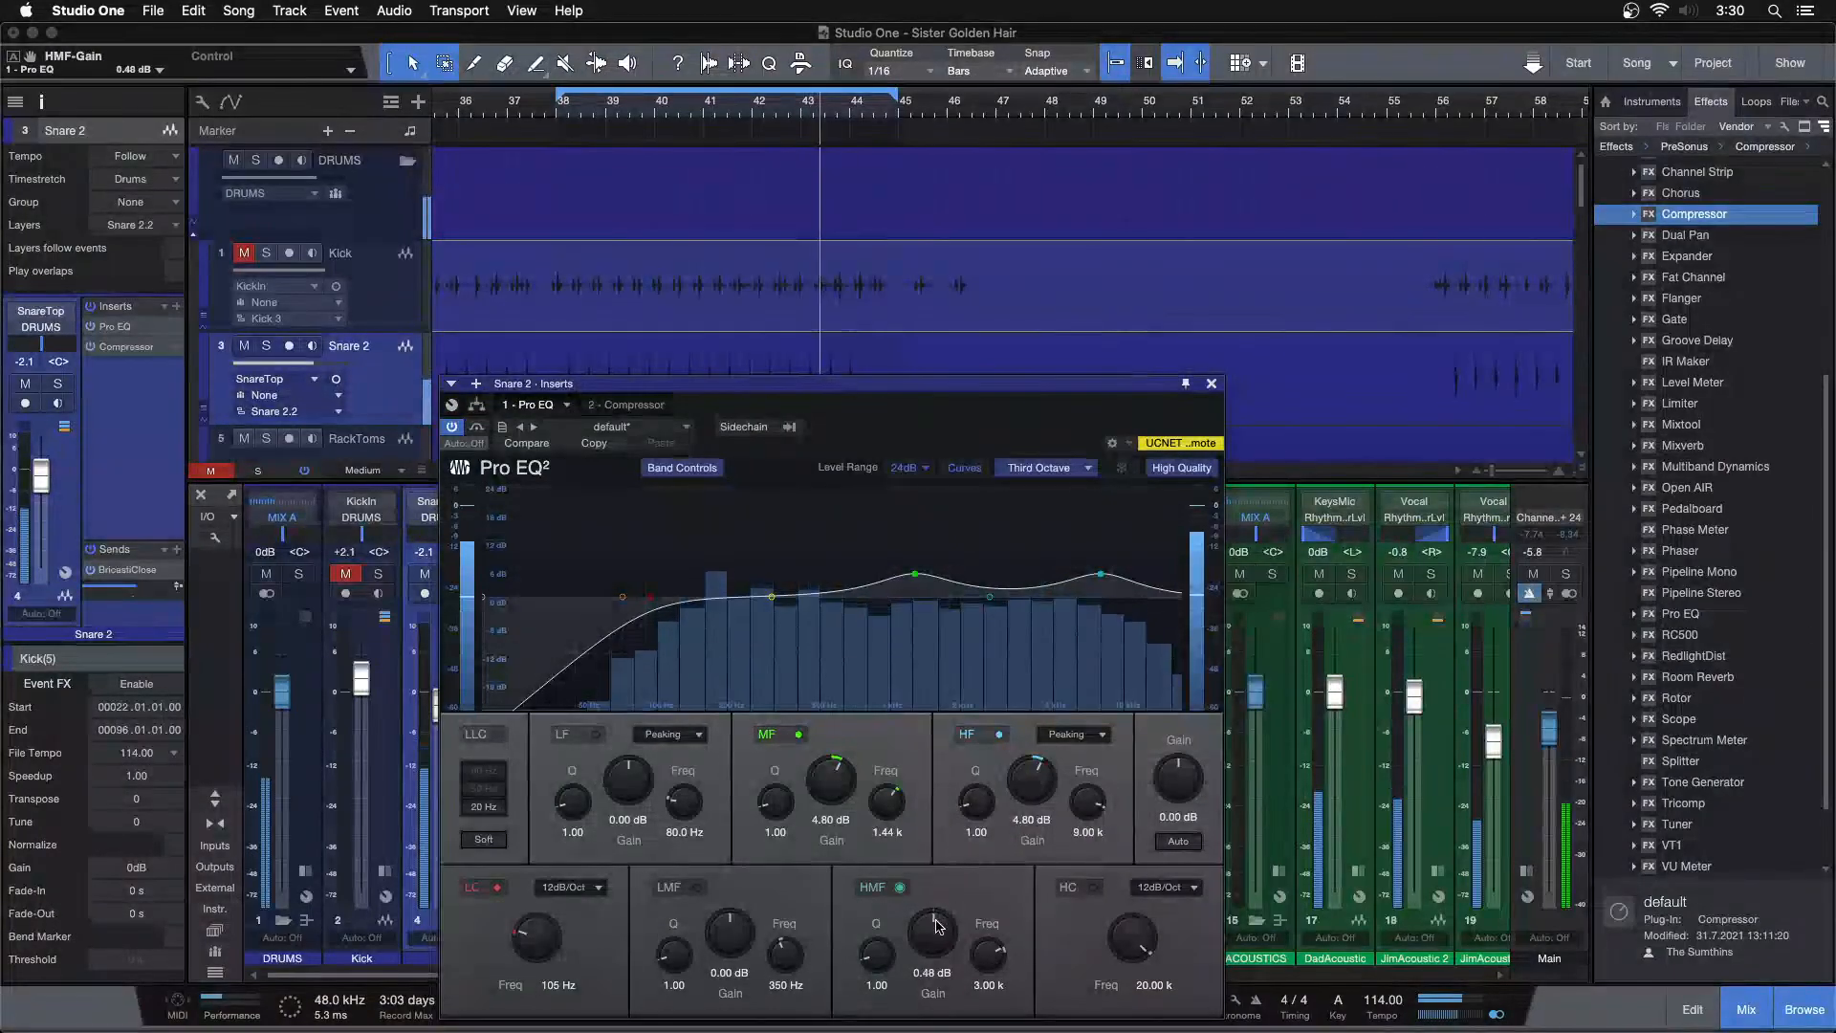
{"action": "scroll", "coordinate": [936, 925], "scroll_direction": "up", "scroll_amount": 2}
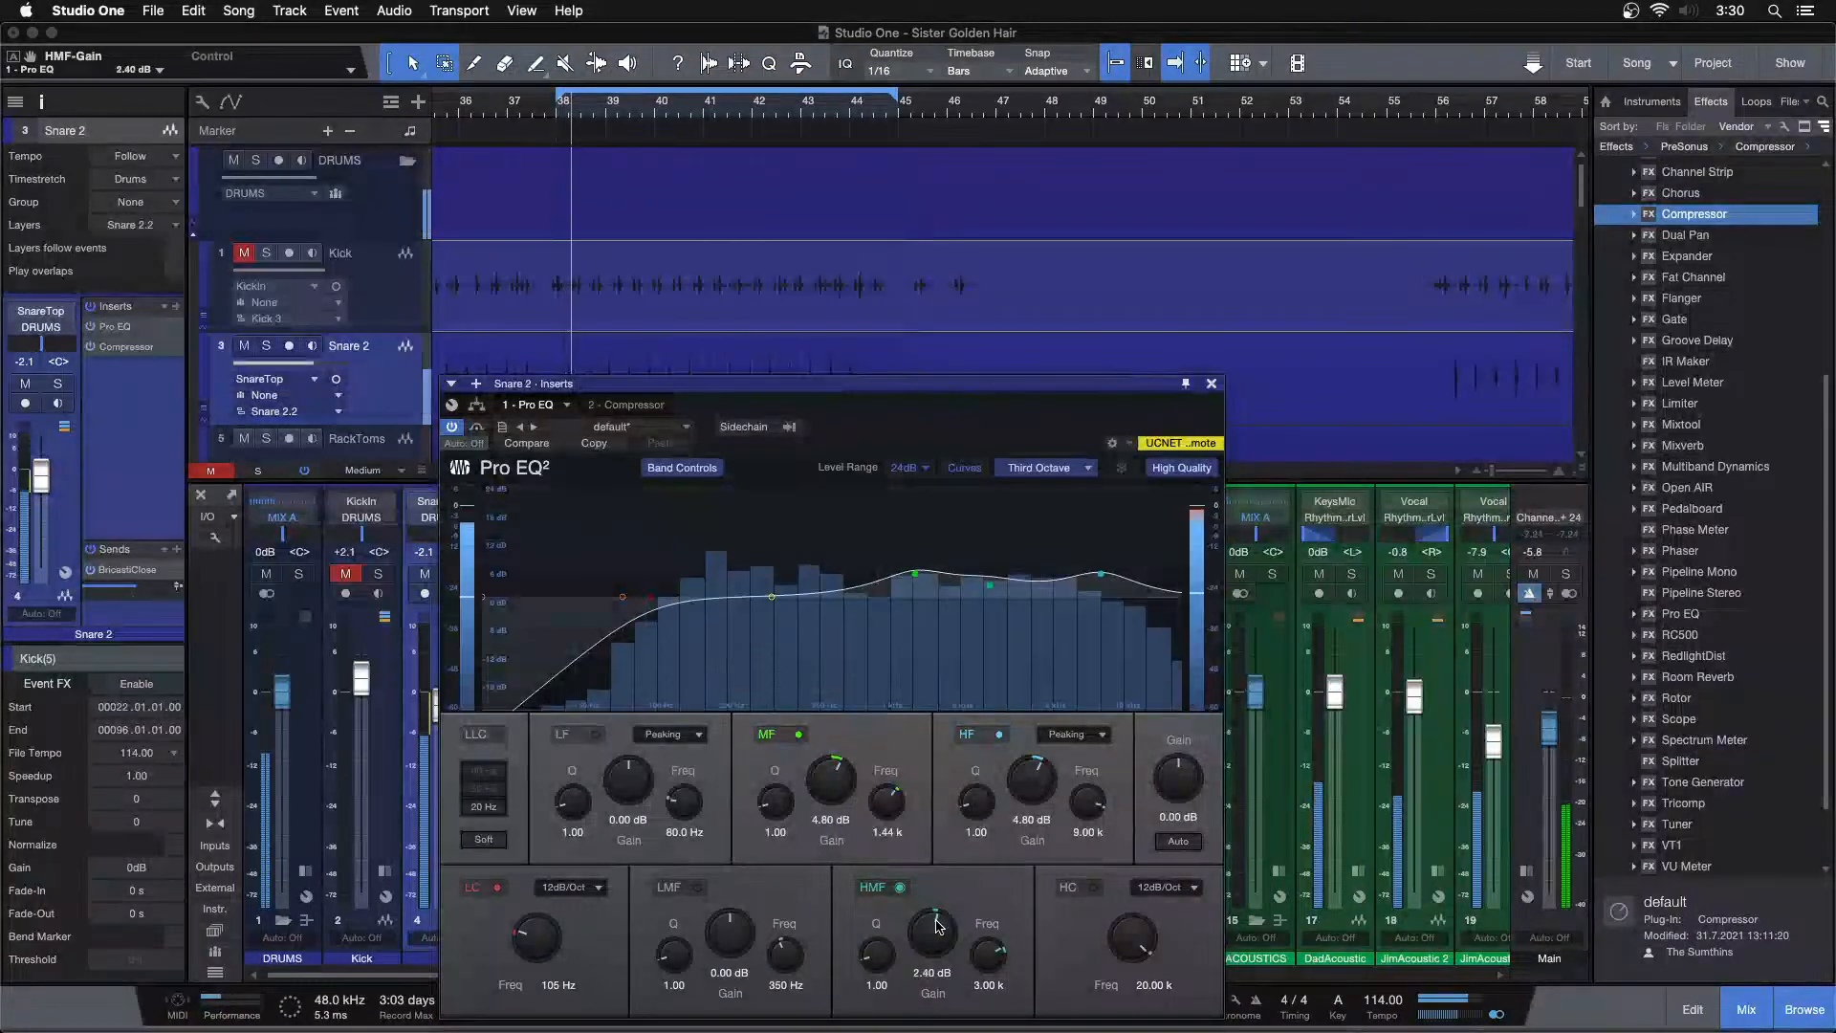
{"action": "scroll", "coordinate": [936, 925], "scroll_direction": "up", "scroll_amount": 1}
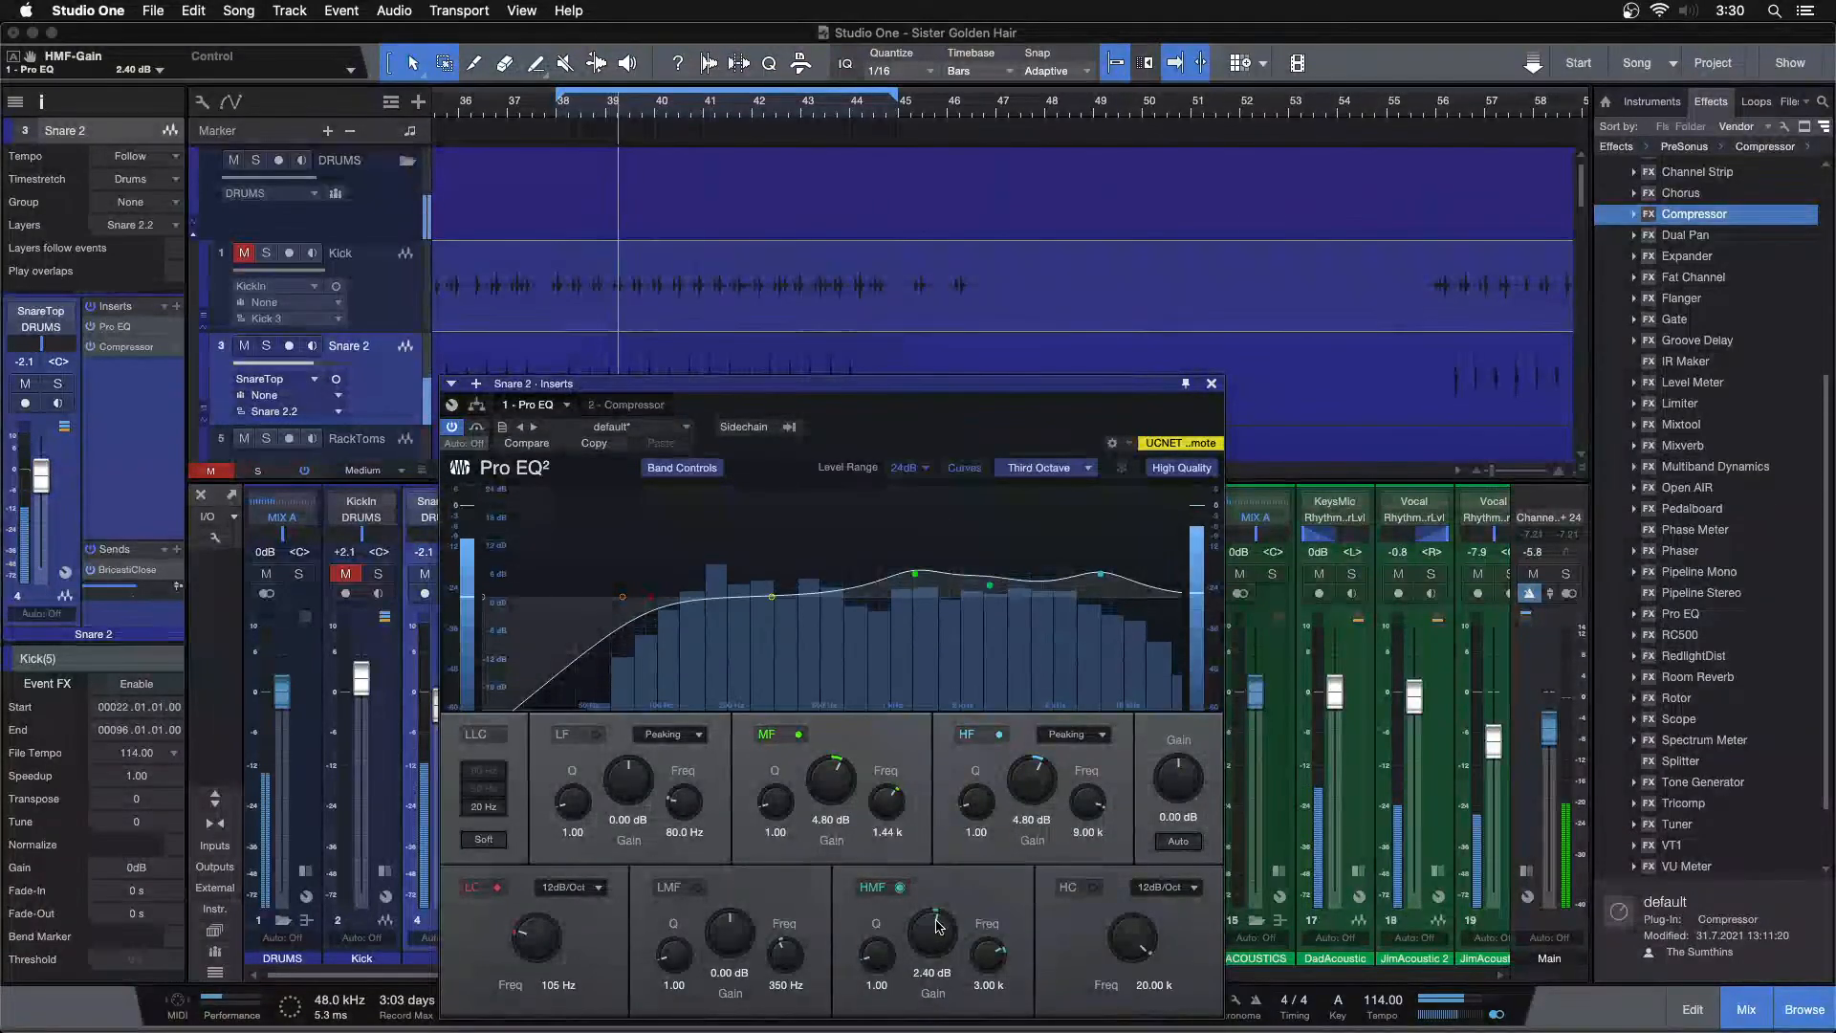
{"action": "scroll", "coordinate": [936, 925], "scroll_direction": "up", "scroll_amount": 1}
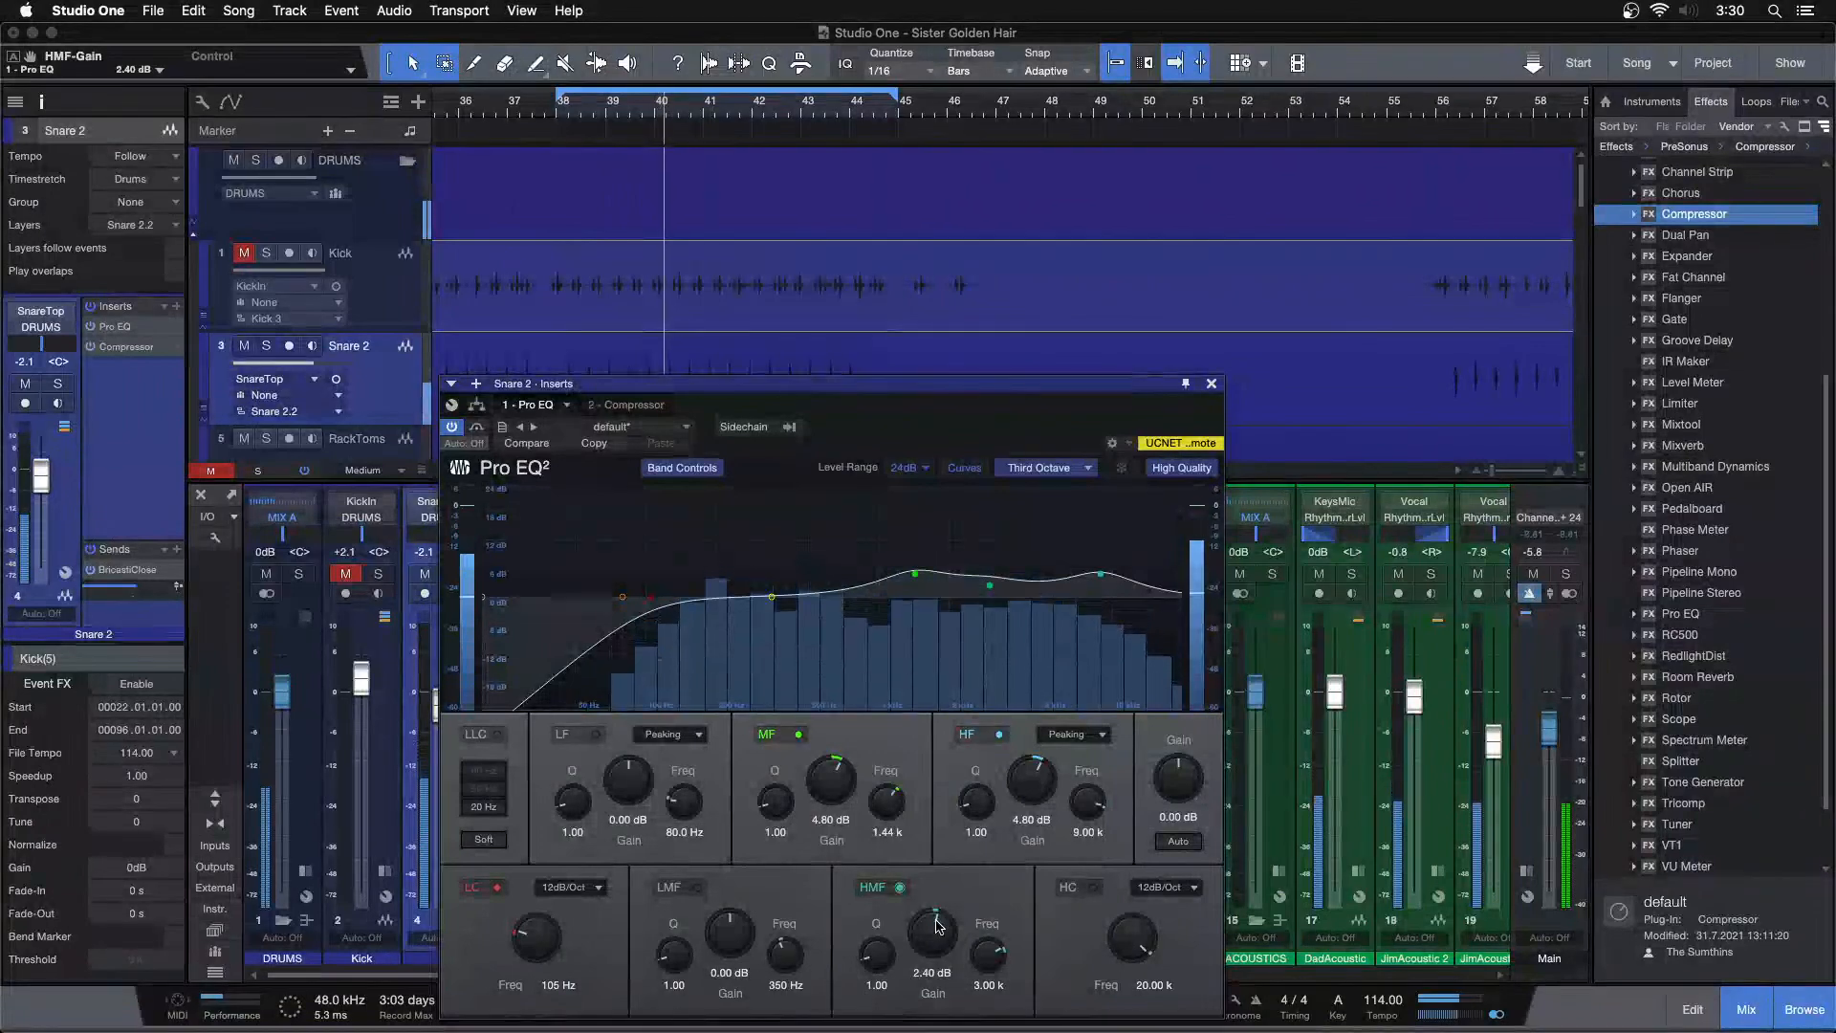
{"action": "scroll", "coordinate": [1033, 782], "scroll_direction": "up", "scroll_amount": 1}
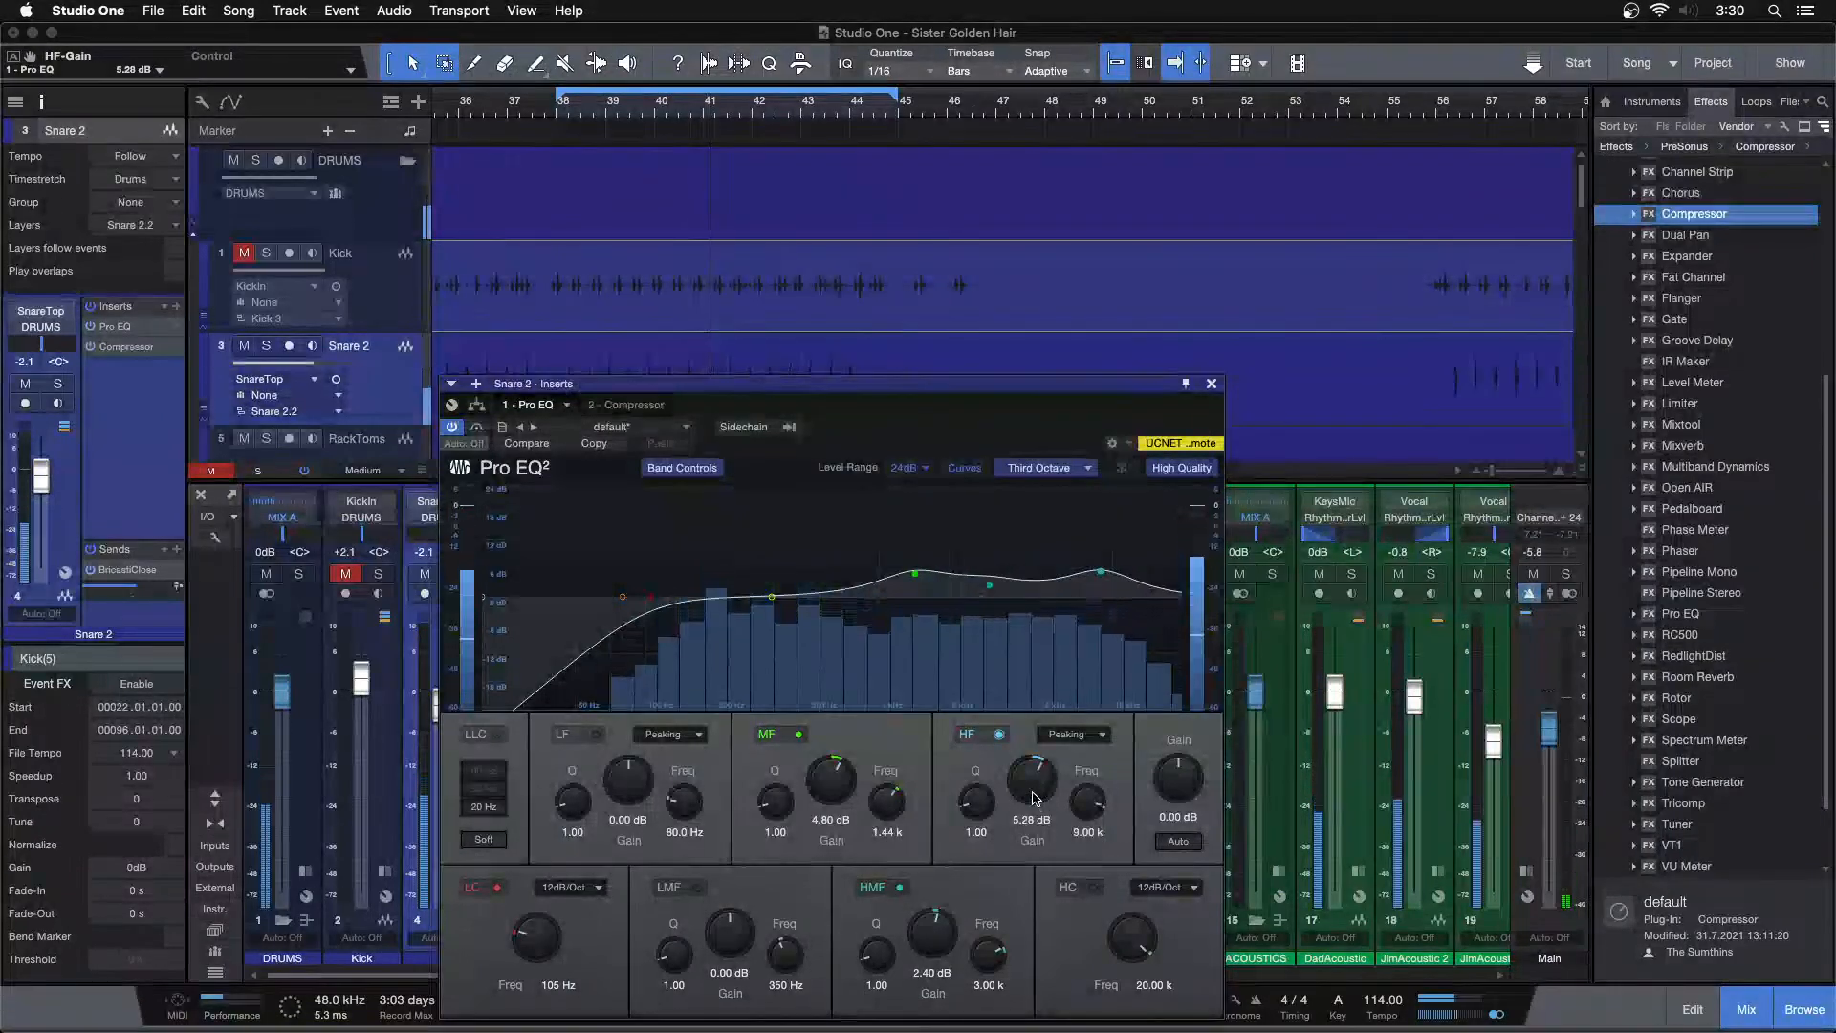
{"action": "scroll", "coordinate": [1032, 798], "scroll_direction": "down", "scroll_amount": 1}
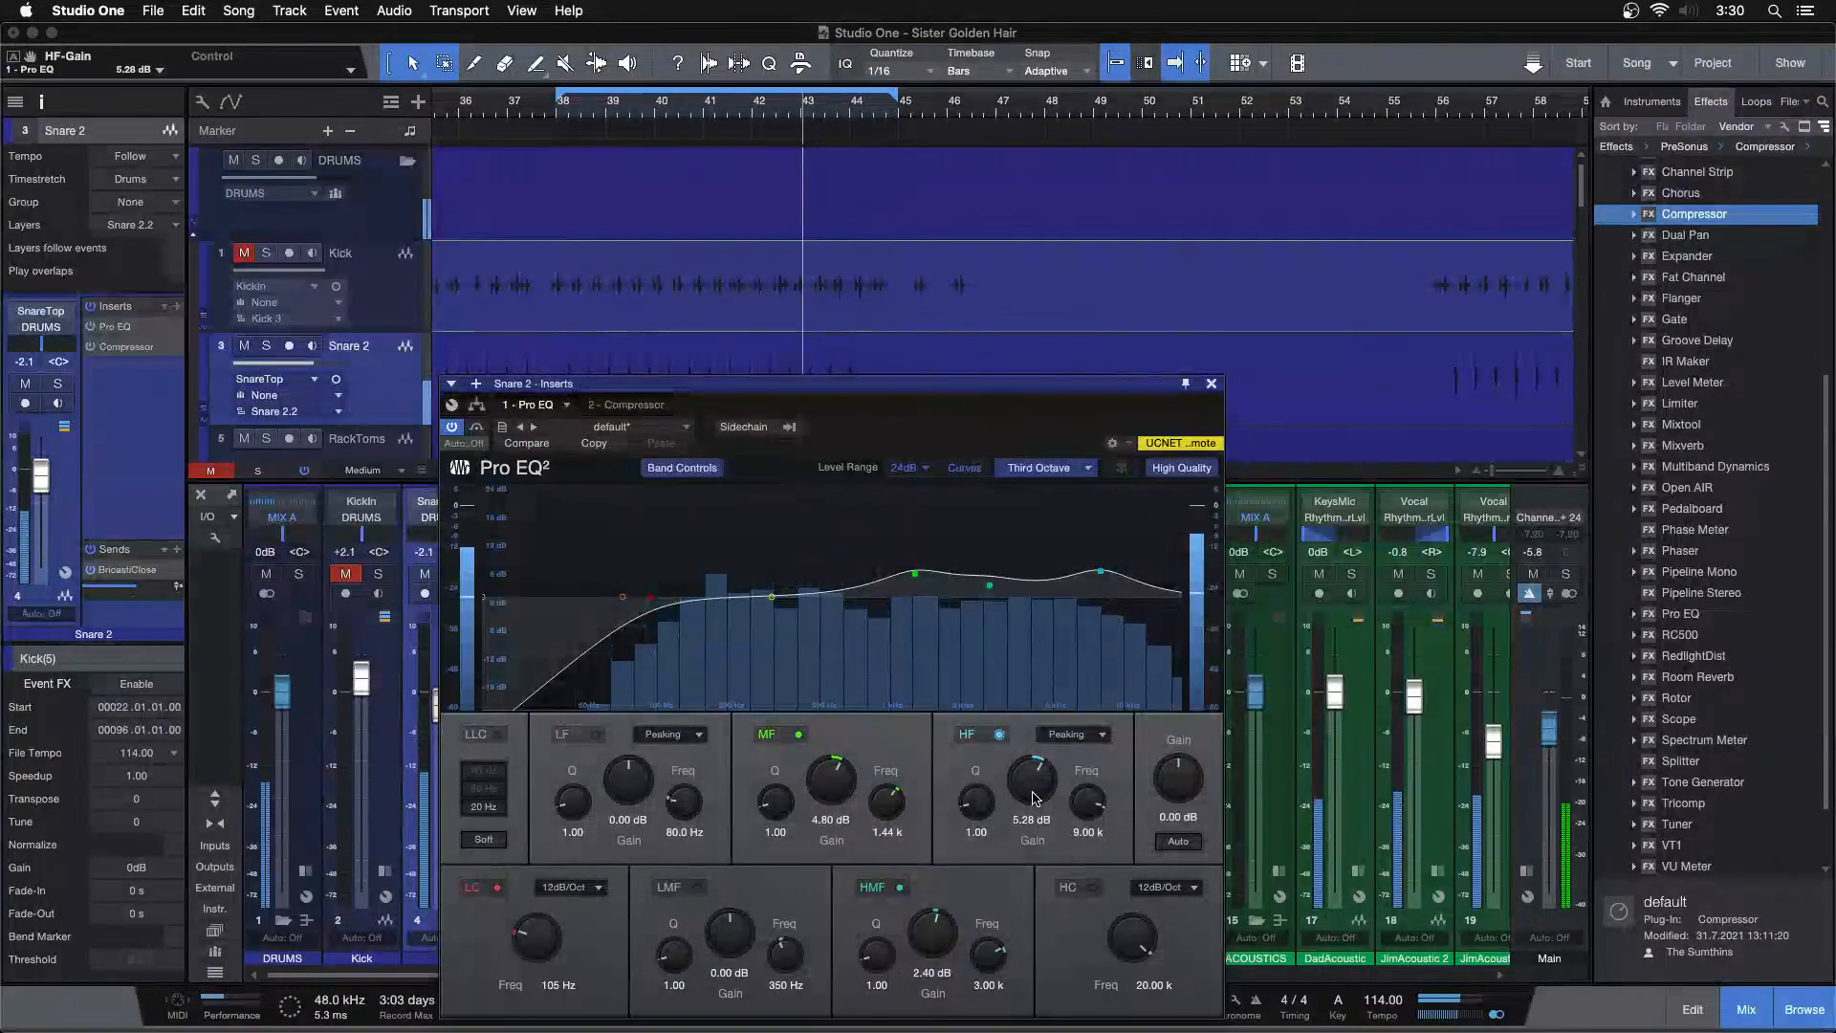
Add a second Pro EQ after the Compressor on Snare 2 and boost its low band by 7.20 dB at 138 Hz
{"action": "left_click", "coordinate": [1211, 383]}
{"action": "left_click_drag", "start_coordinate": [1712, 621], "coordinate": [521, 571]}
{"action": "left_click_drag", "start_coordinate": [623, 597], "coordinate": [653, 561]}
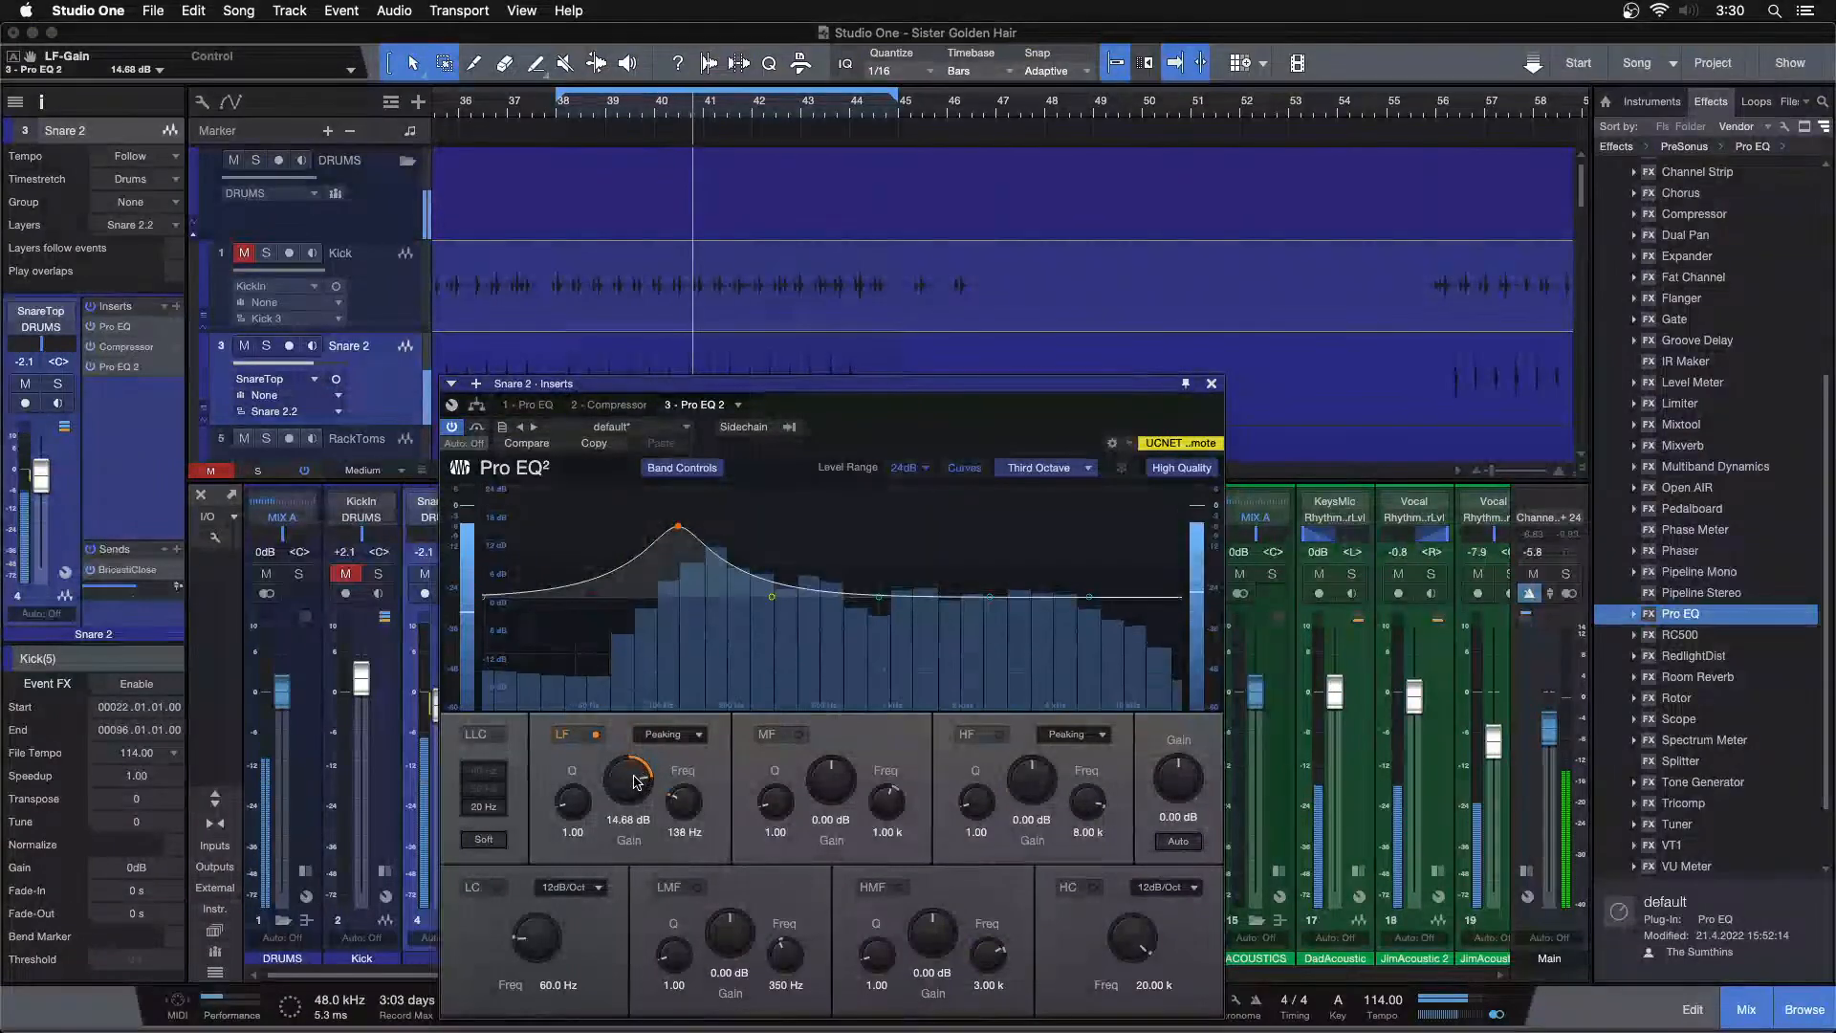
{"action": "scroll", "coordinate": [634, 782], "scroll_direction": "up", "scroll_amount": 5}
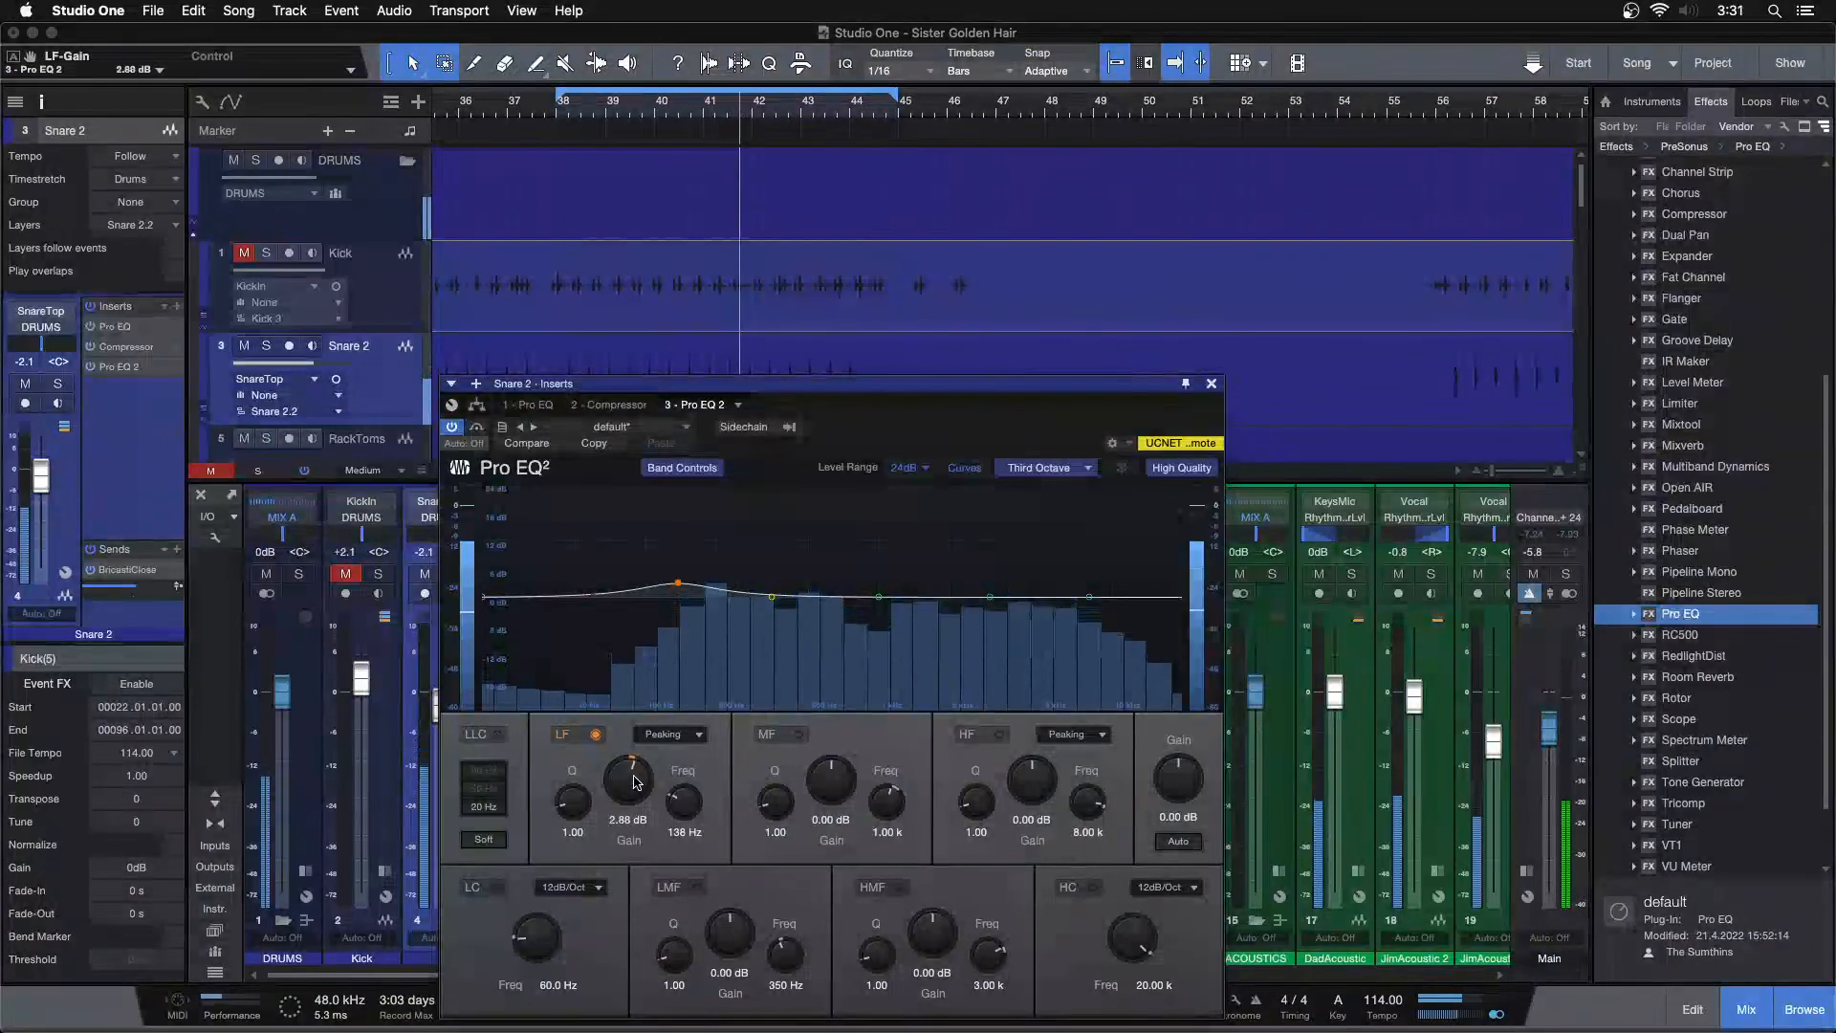
{"action": "scroll", "coordinate": [634, 782], "scroll_direction": "up", "scroll_amount": 3}
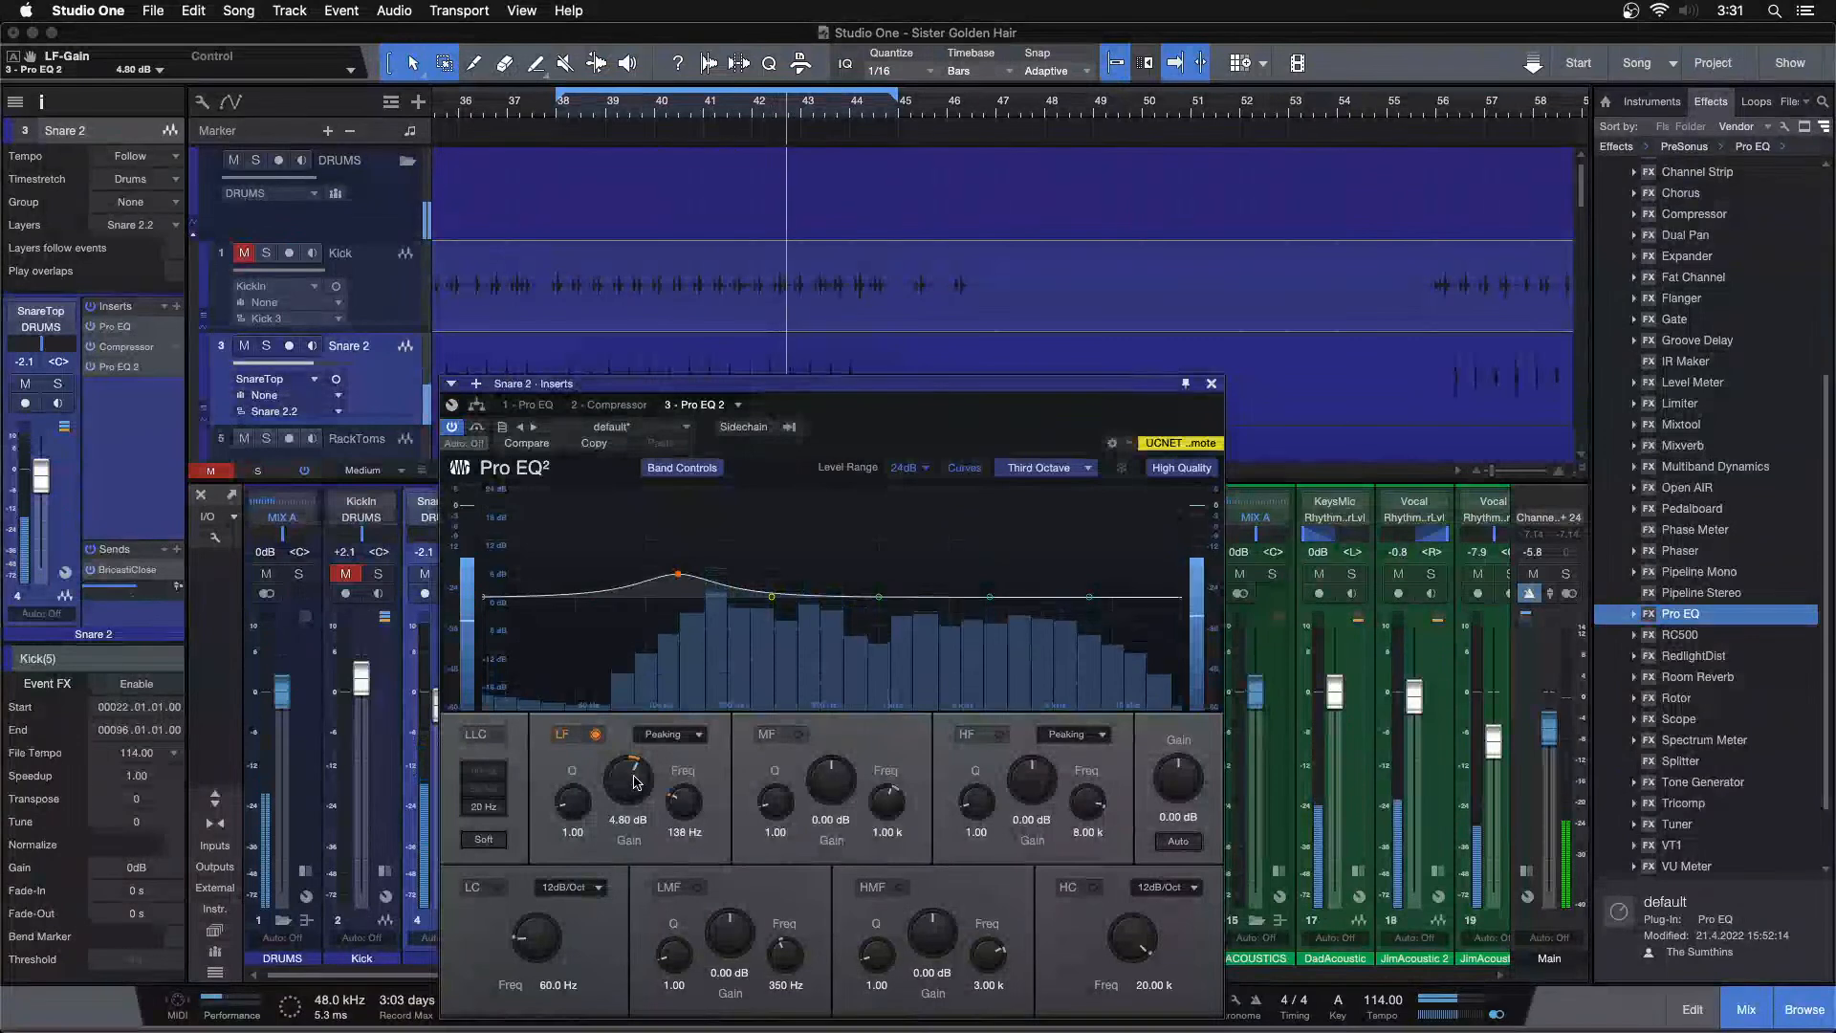
{"action": "scroll", "coordinate": [634, 782], "scroll_direction": "up", "scroll_amount": 1}
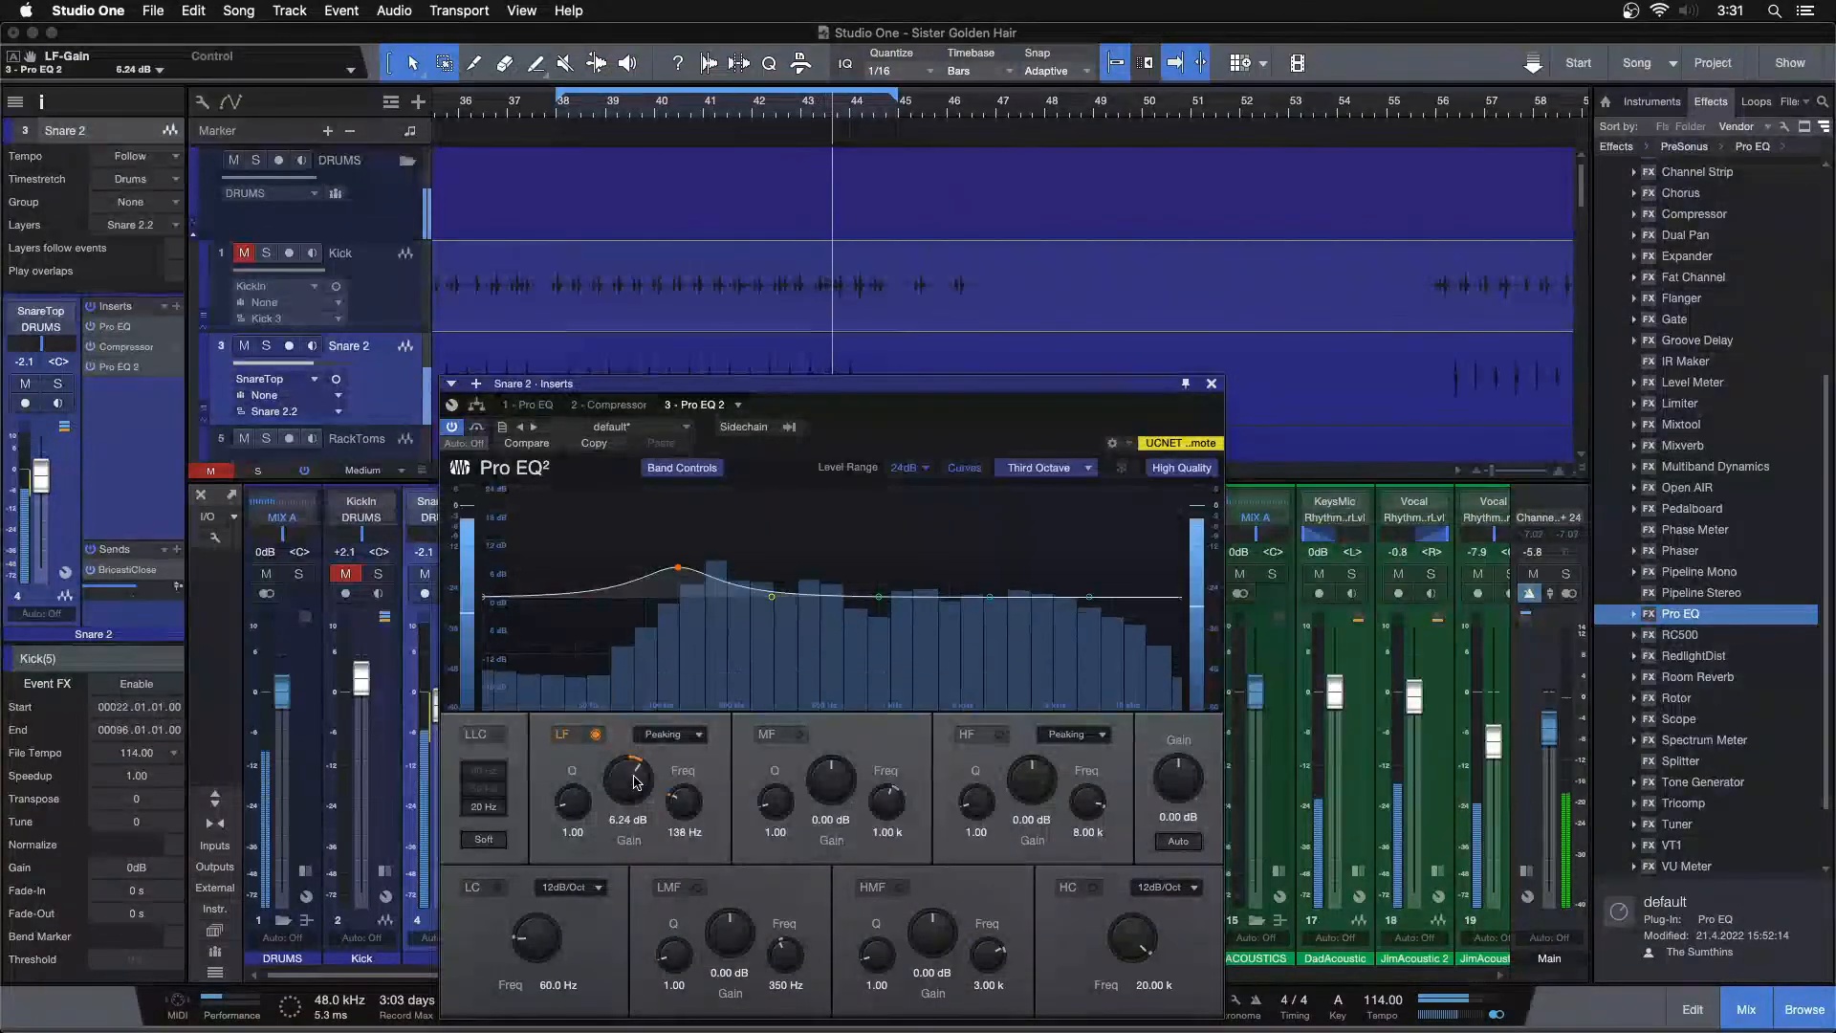
{"action": "scroll", "coordinate": [634, 783], "scroll_direction": "down", "scroll_amount": 2}
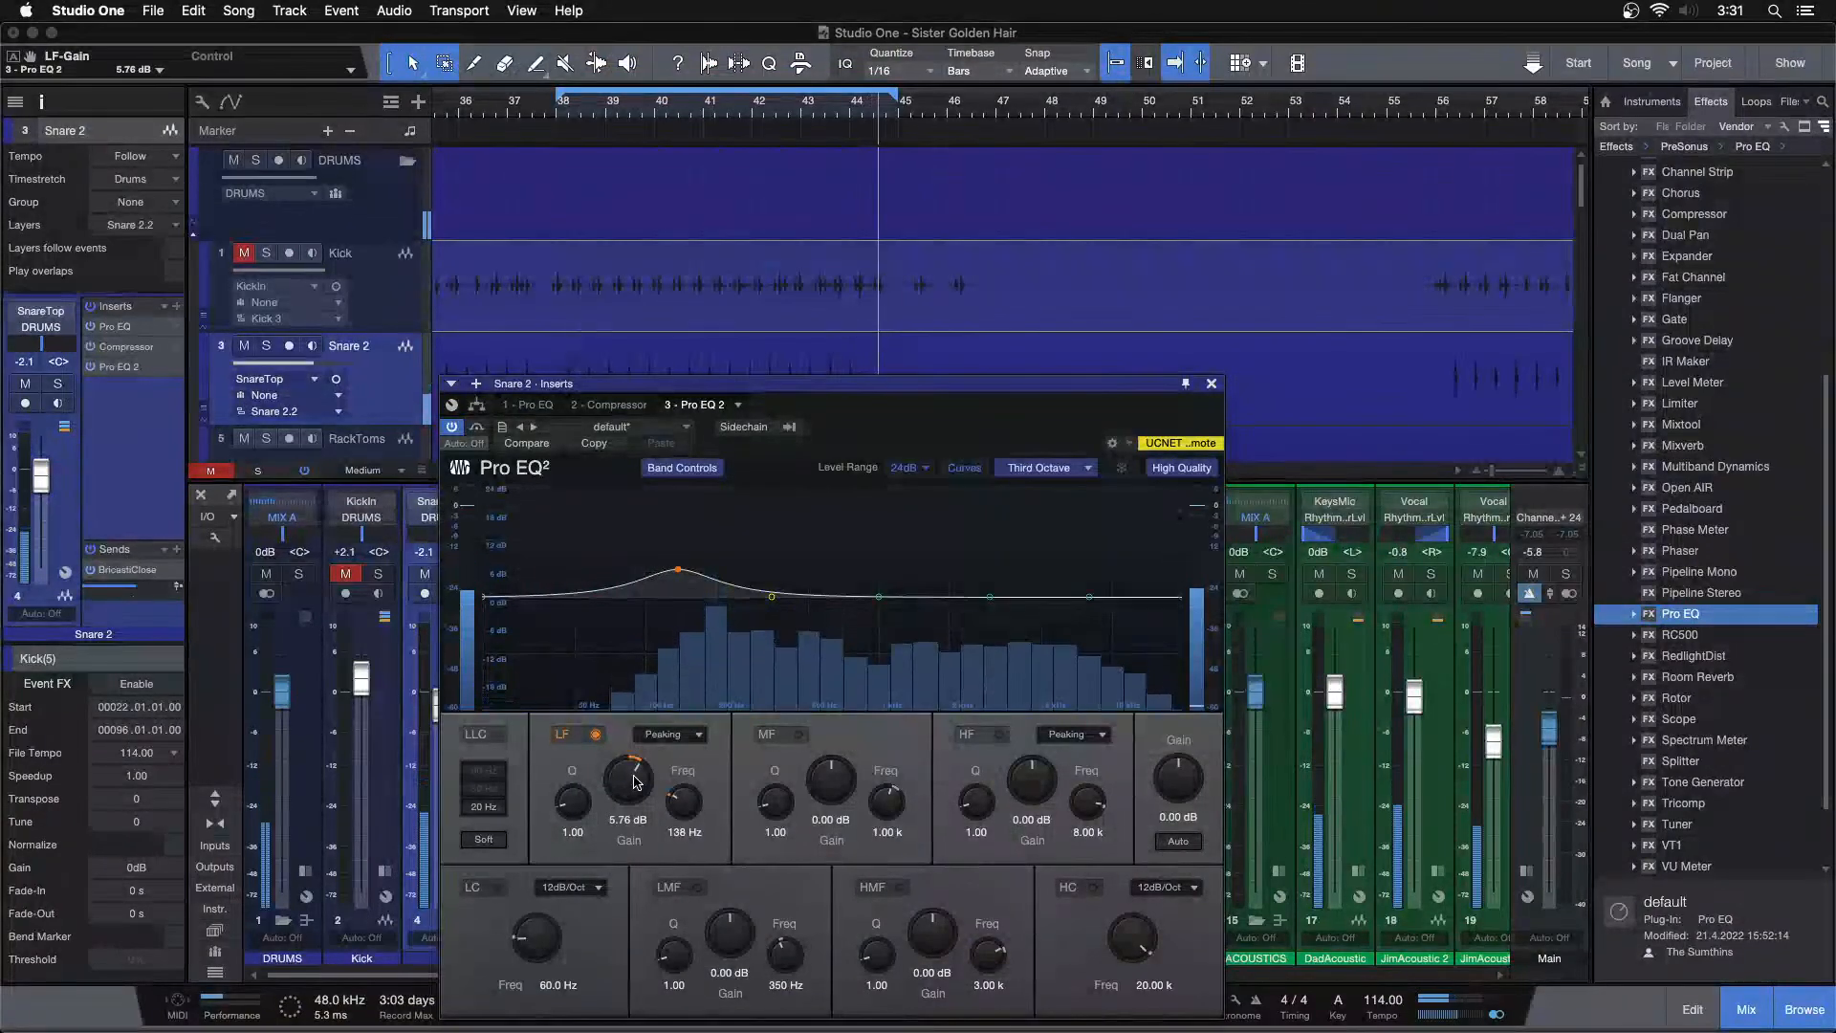
{"action": "scroll", "coordinate": [634, 782], "scroll_direction": "up", "scroll_amount": 1}
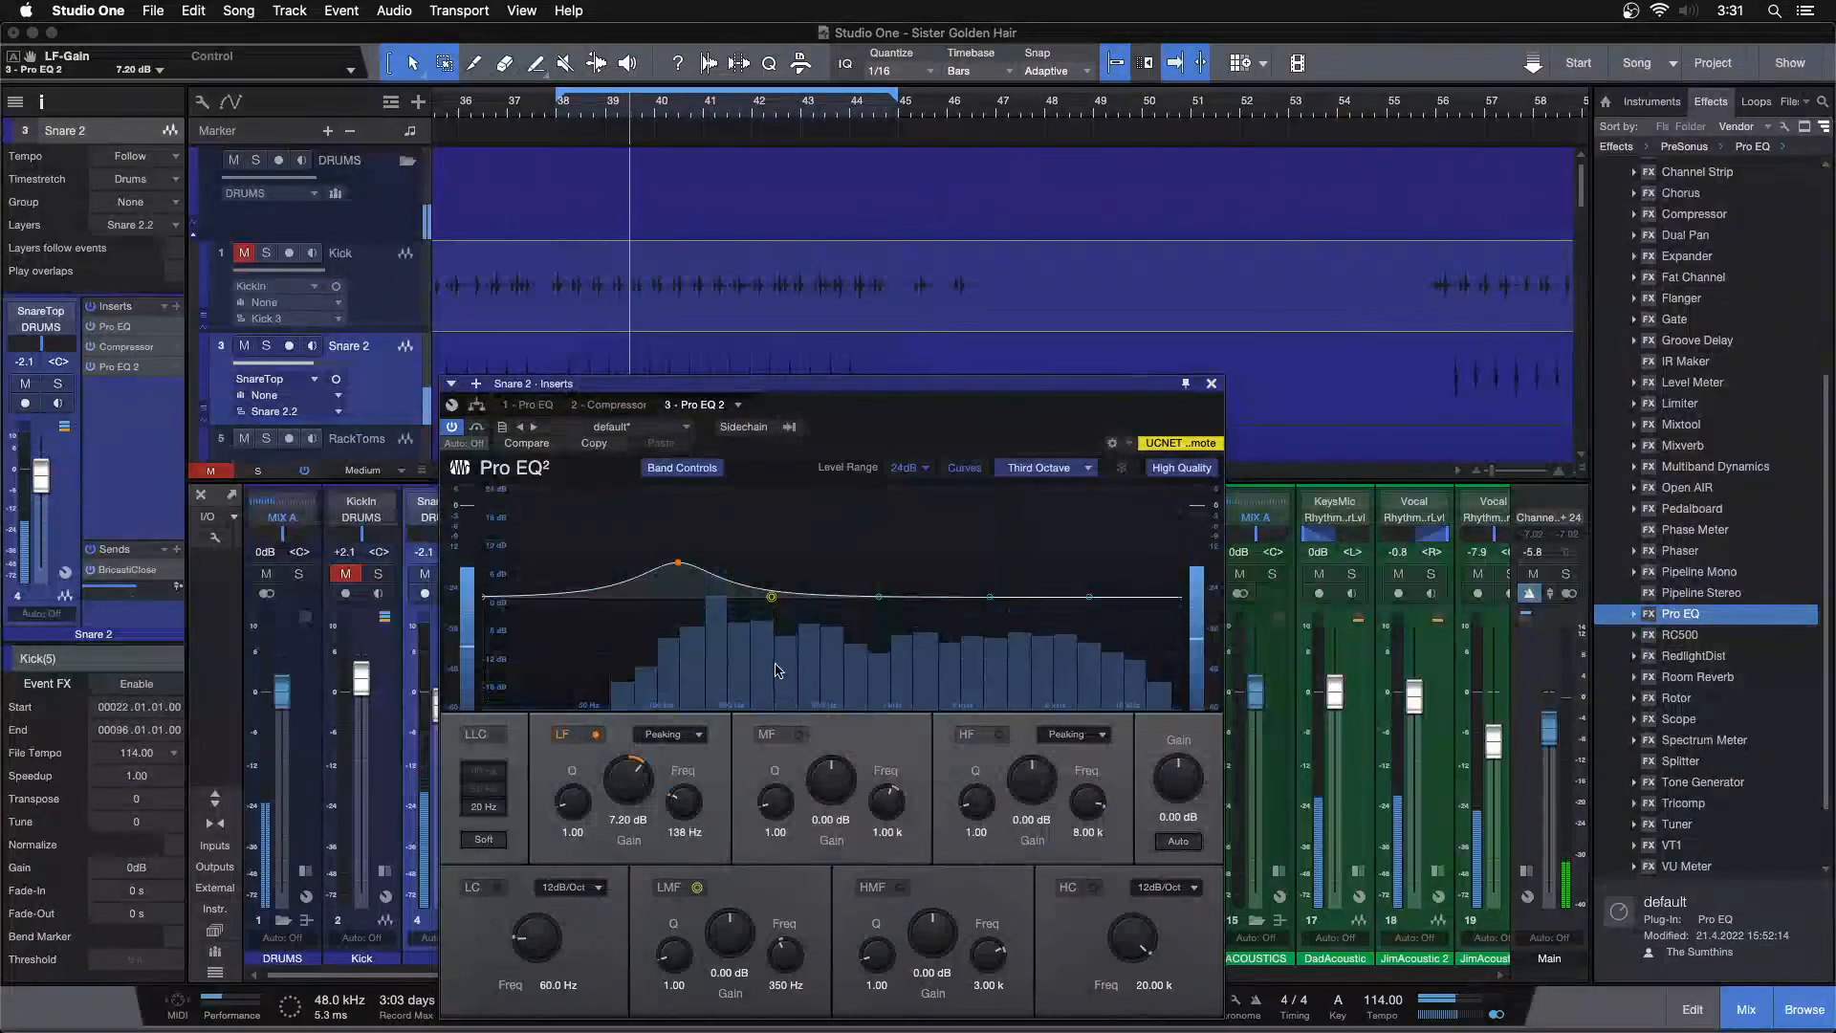
{"action": "left_click_drag", "start_coordinate": [877, 438], "coordinate": [1077, 427]}
Set the Snare 2 channel volume to -3.8 dB and unmute the Kick channel
{"action": "left_click_drag", "start_coordinate": [443, 704], "coordinate": [445, 715]}
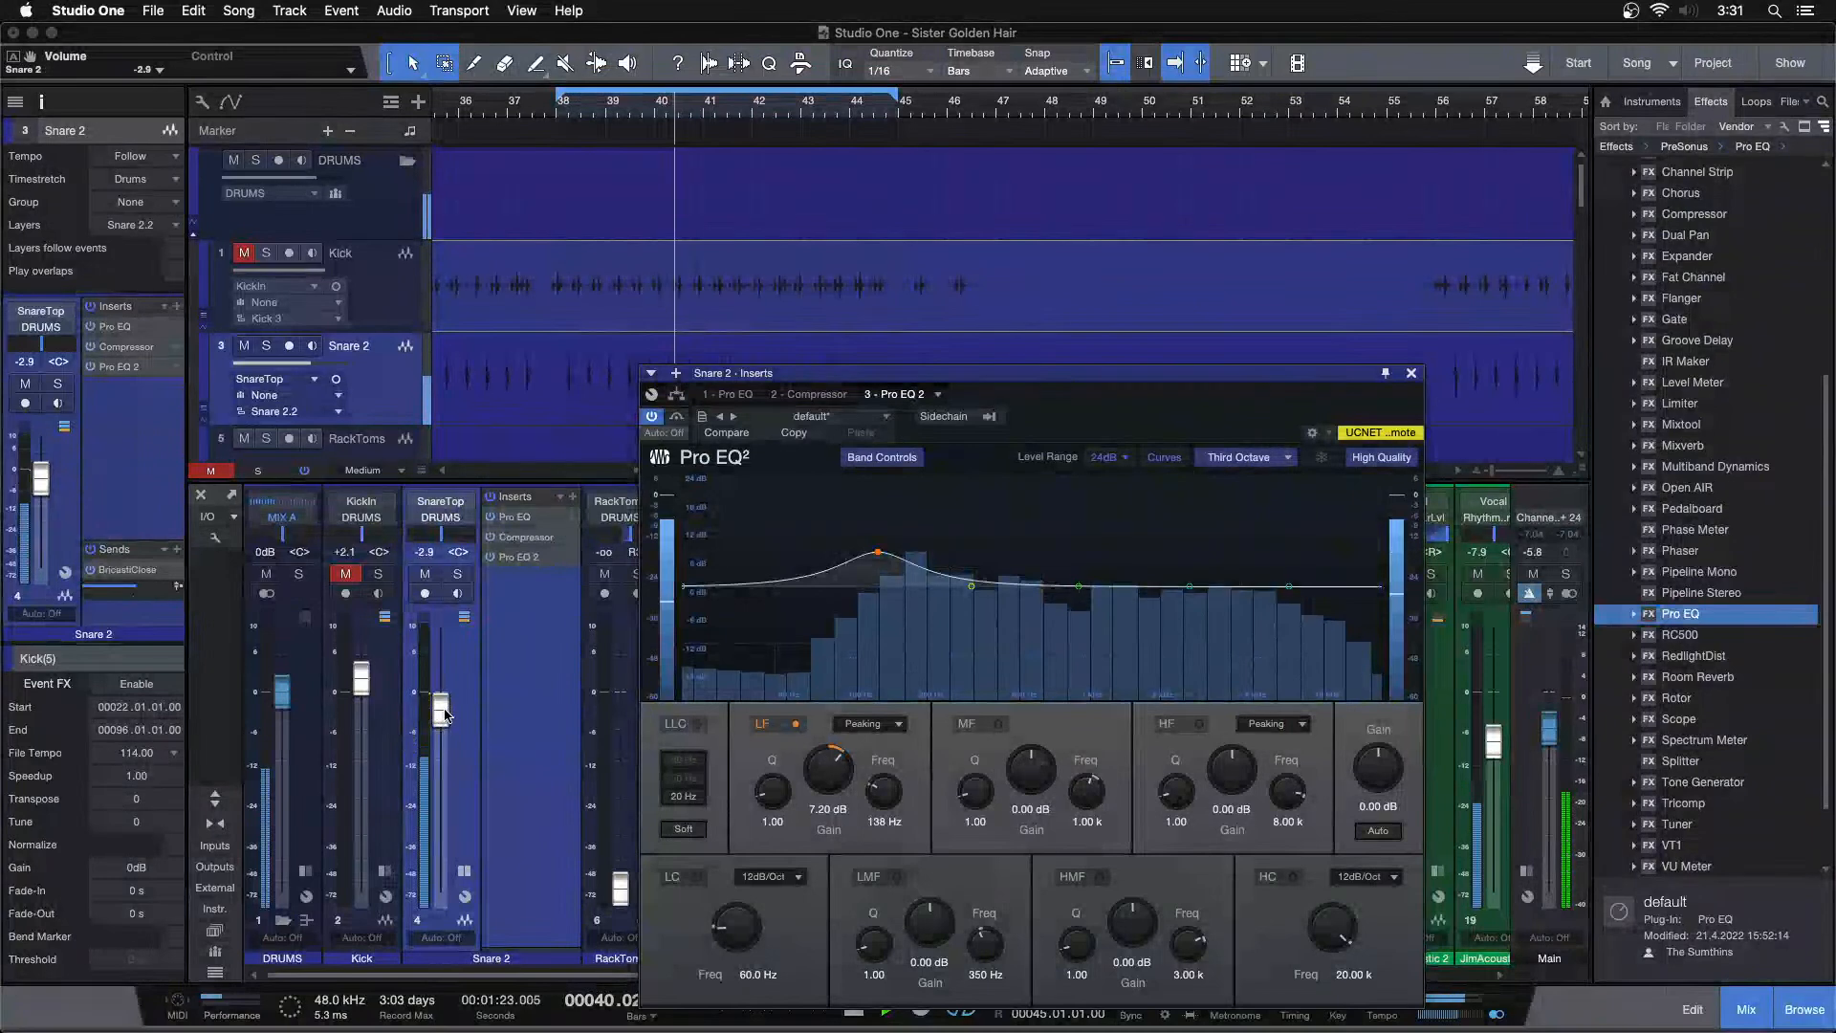
{"action": "left_click", "coordinate": [345, 573]}
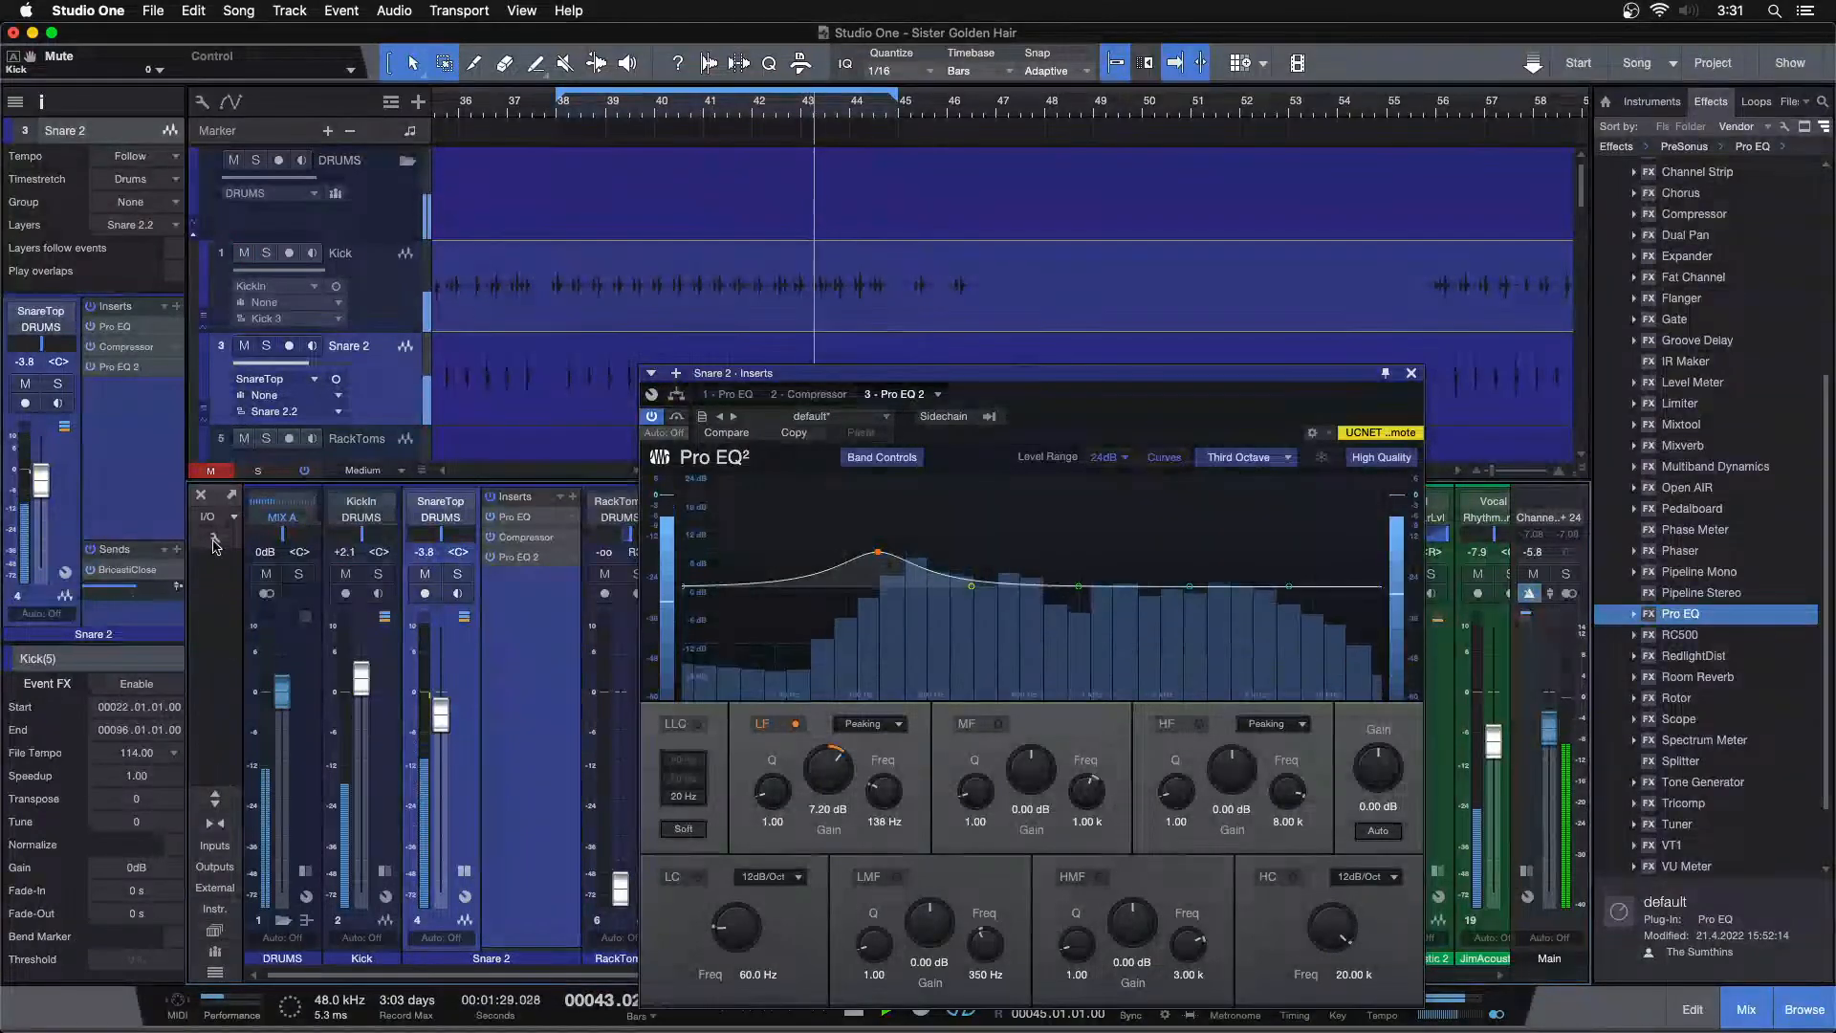
Hide the inspector, show input controls in the console, and invert the Snare 2 channel's polarity
{"action": "left_click", "coordinate": [41, 96]}
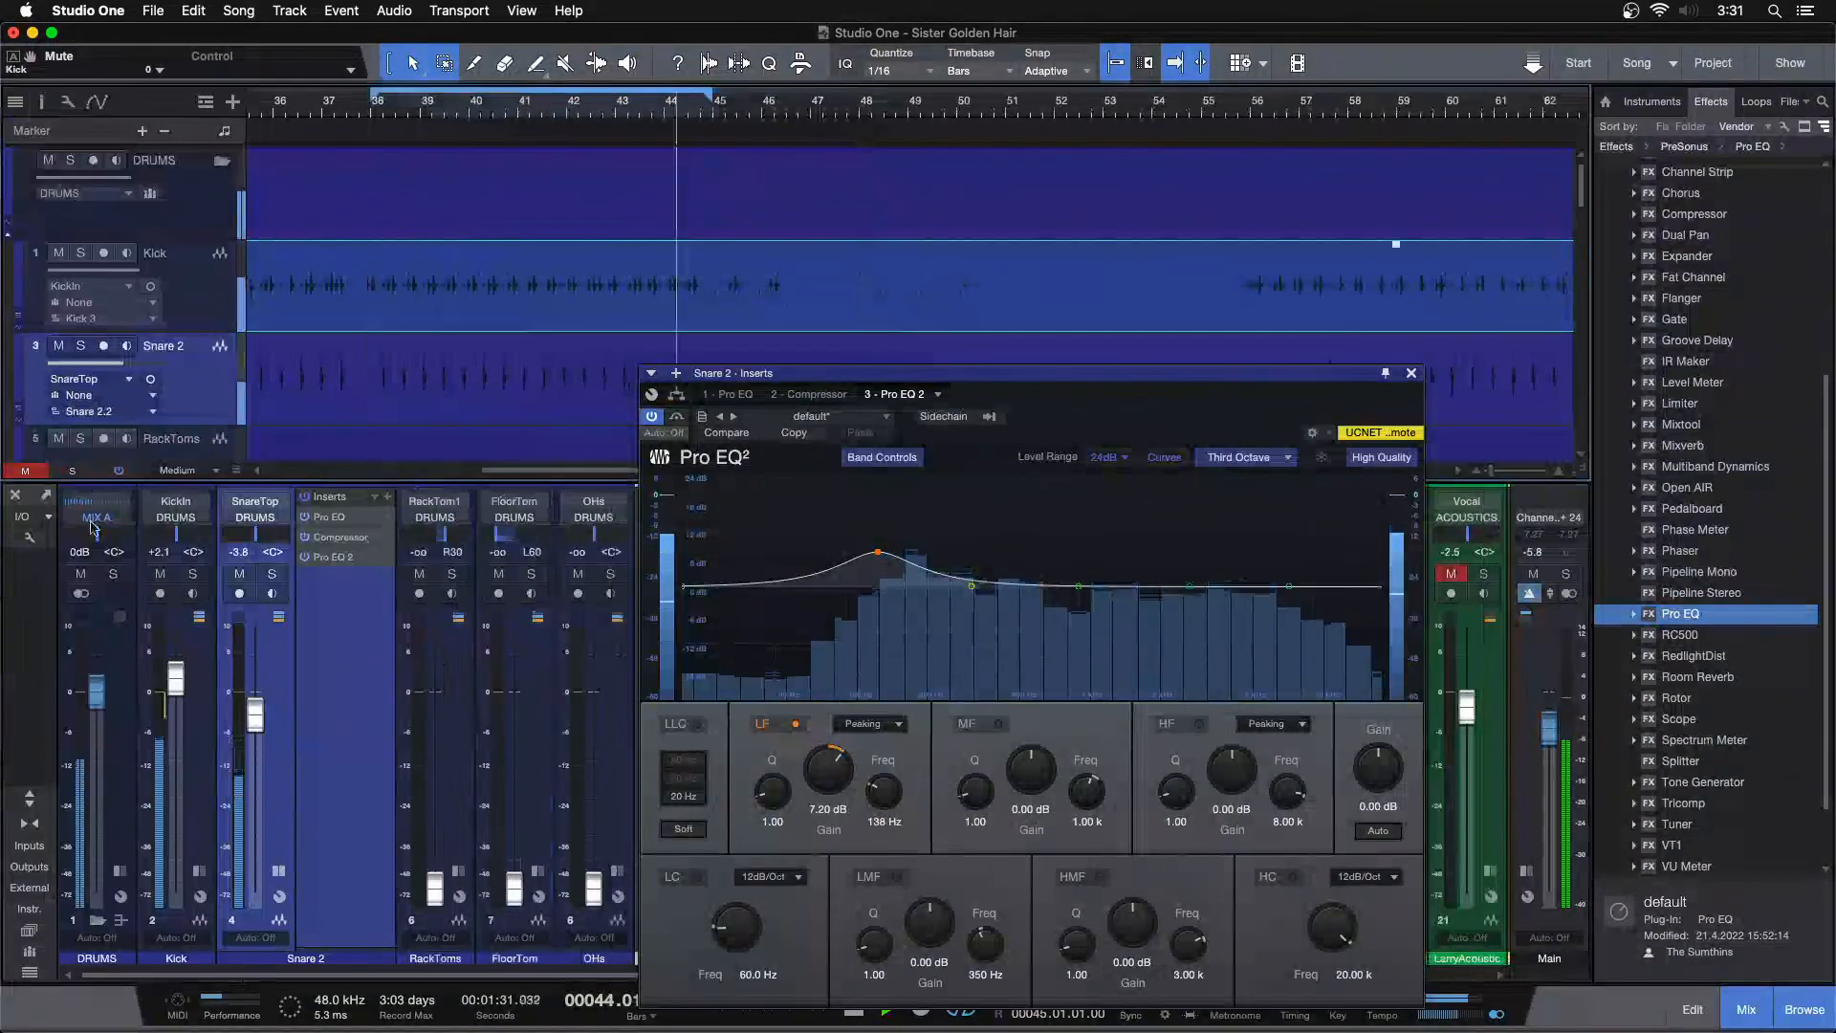
{"action": "left_click", "coordinate": [31, 539]}
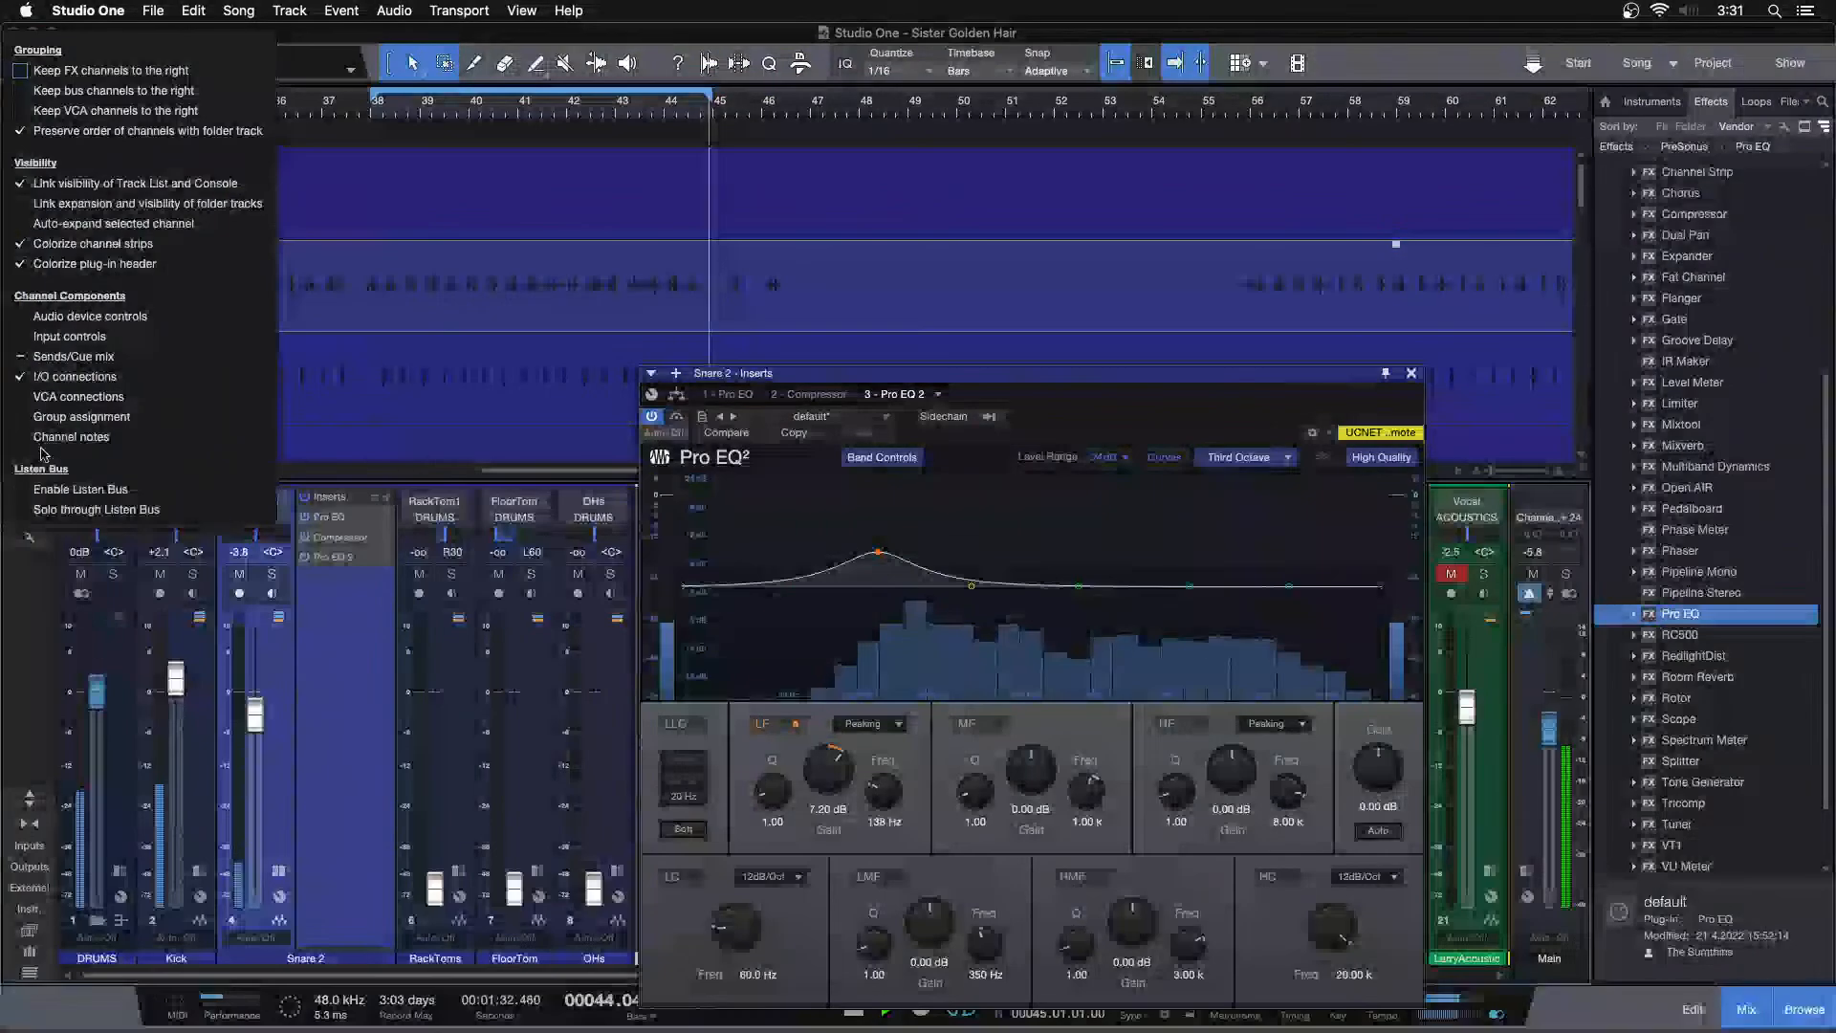
{"action": "left_click", "coordinate": [36, 338]}
{"action": "left_click", "coordinate": [367, 732]}
{"action": "left_click", "coordinate": [266, 523]}
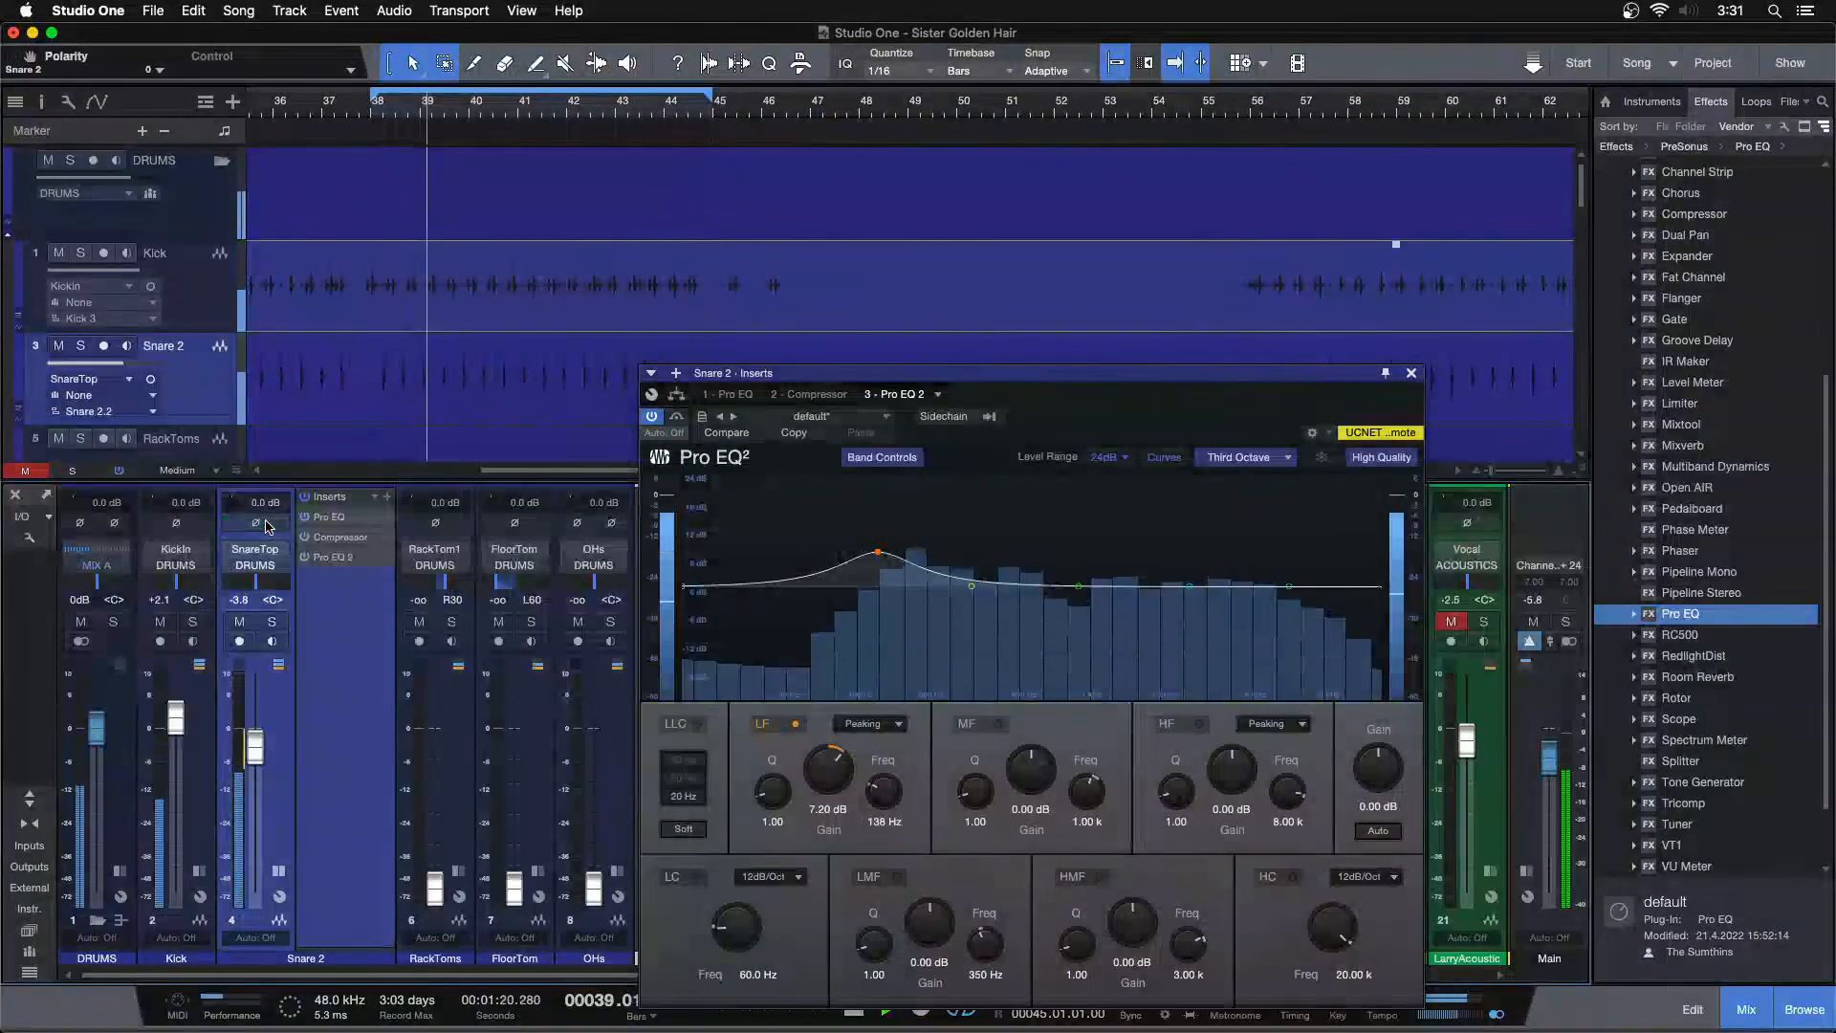
Toggle the Snare 2 polarity inversion on and off to compare, and close the EQ window
{"action": "left_click", "coordinate": [266, 523]}
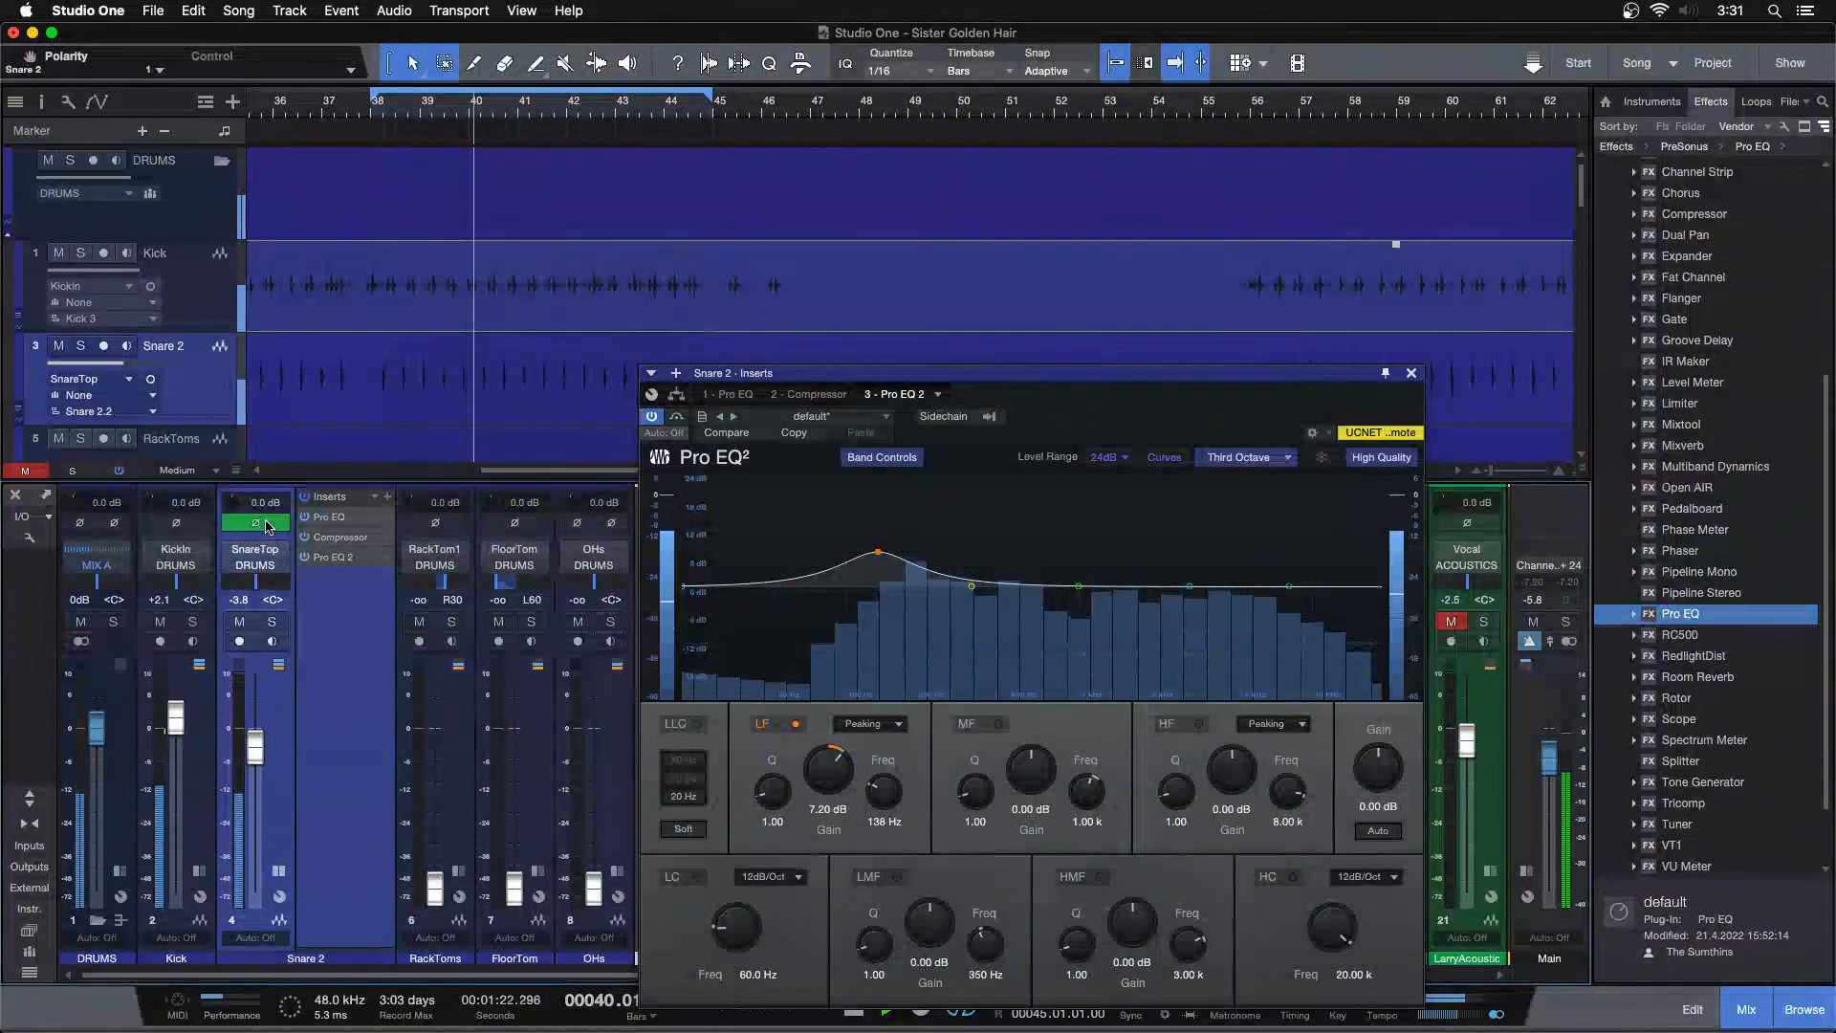
{"action": "left_click", "coordinate": [266, 523]}
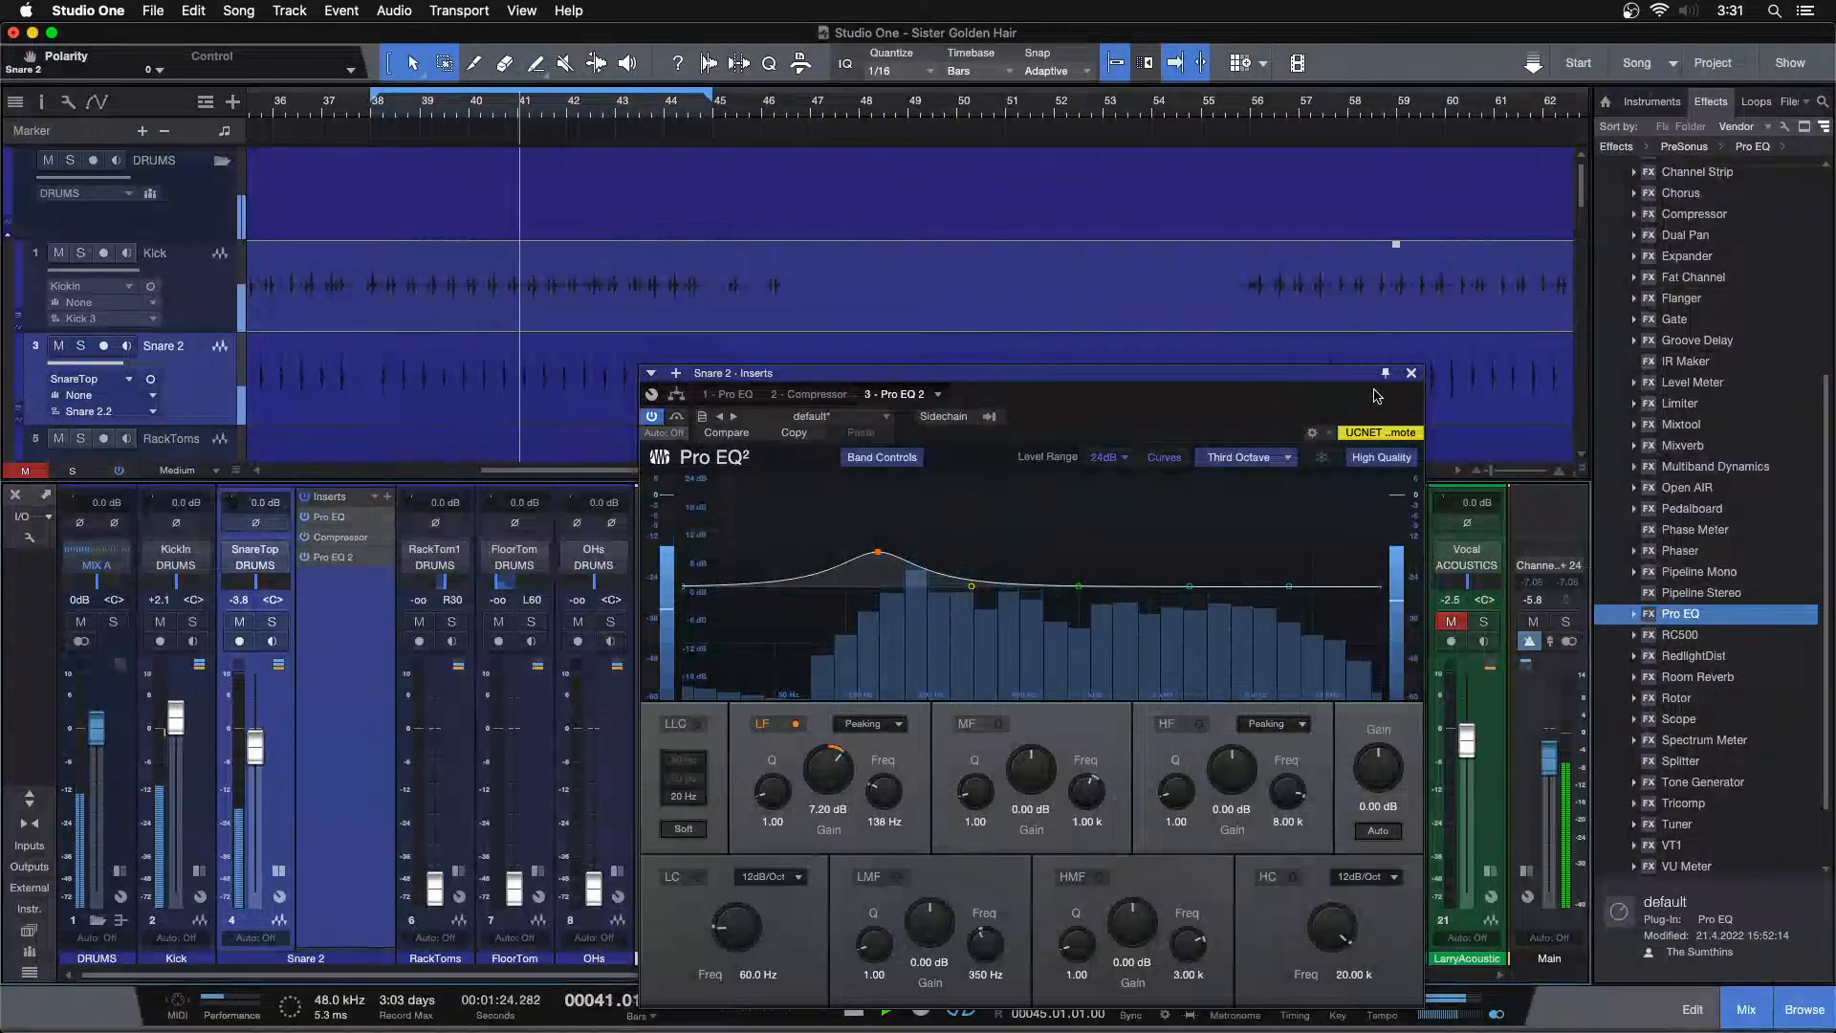
{"action": "left_click", "coordinate": [1411, 373]}
Solo the Snare 2 channel together with the OHs channel
{"action": "left_click", "coordinate": [272, 621]}
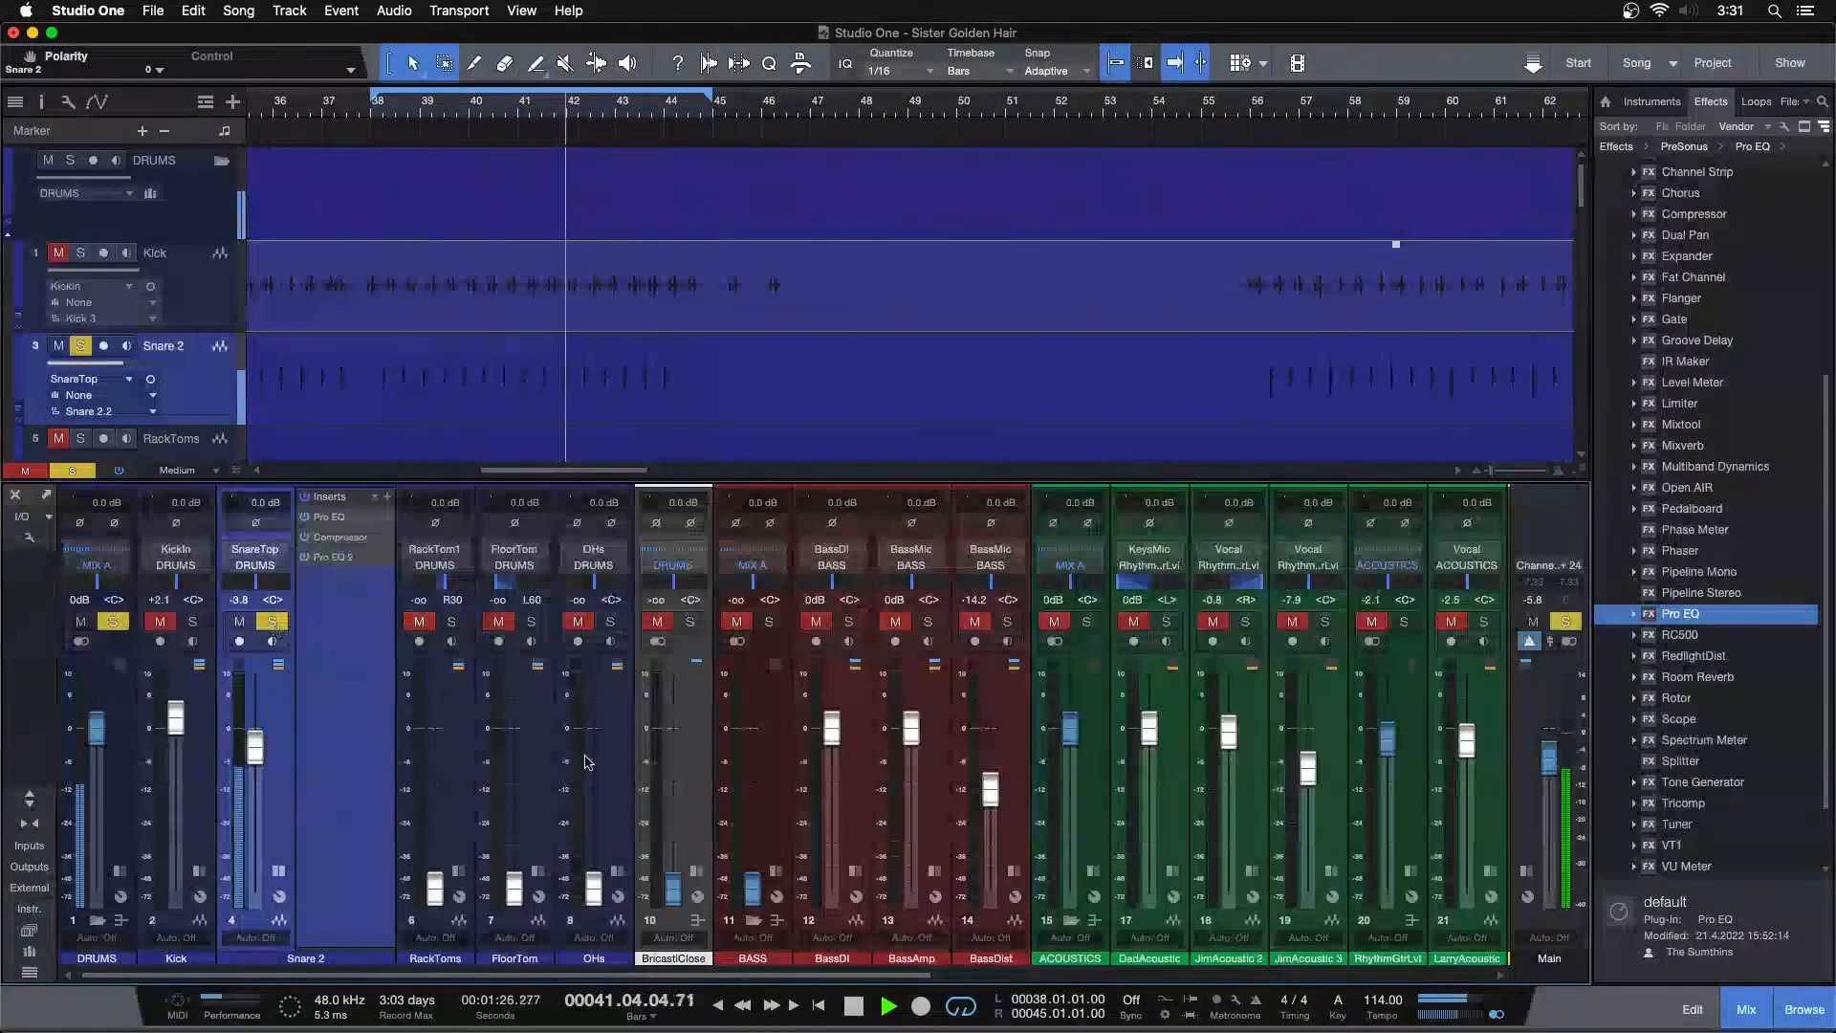
{"action": "left_click", "coordinate": [593, 879], "text": "super"}
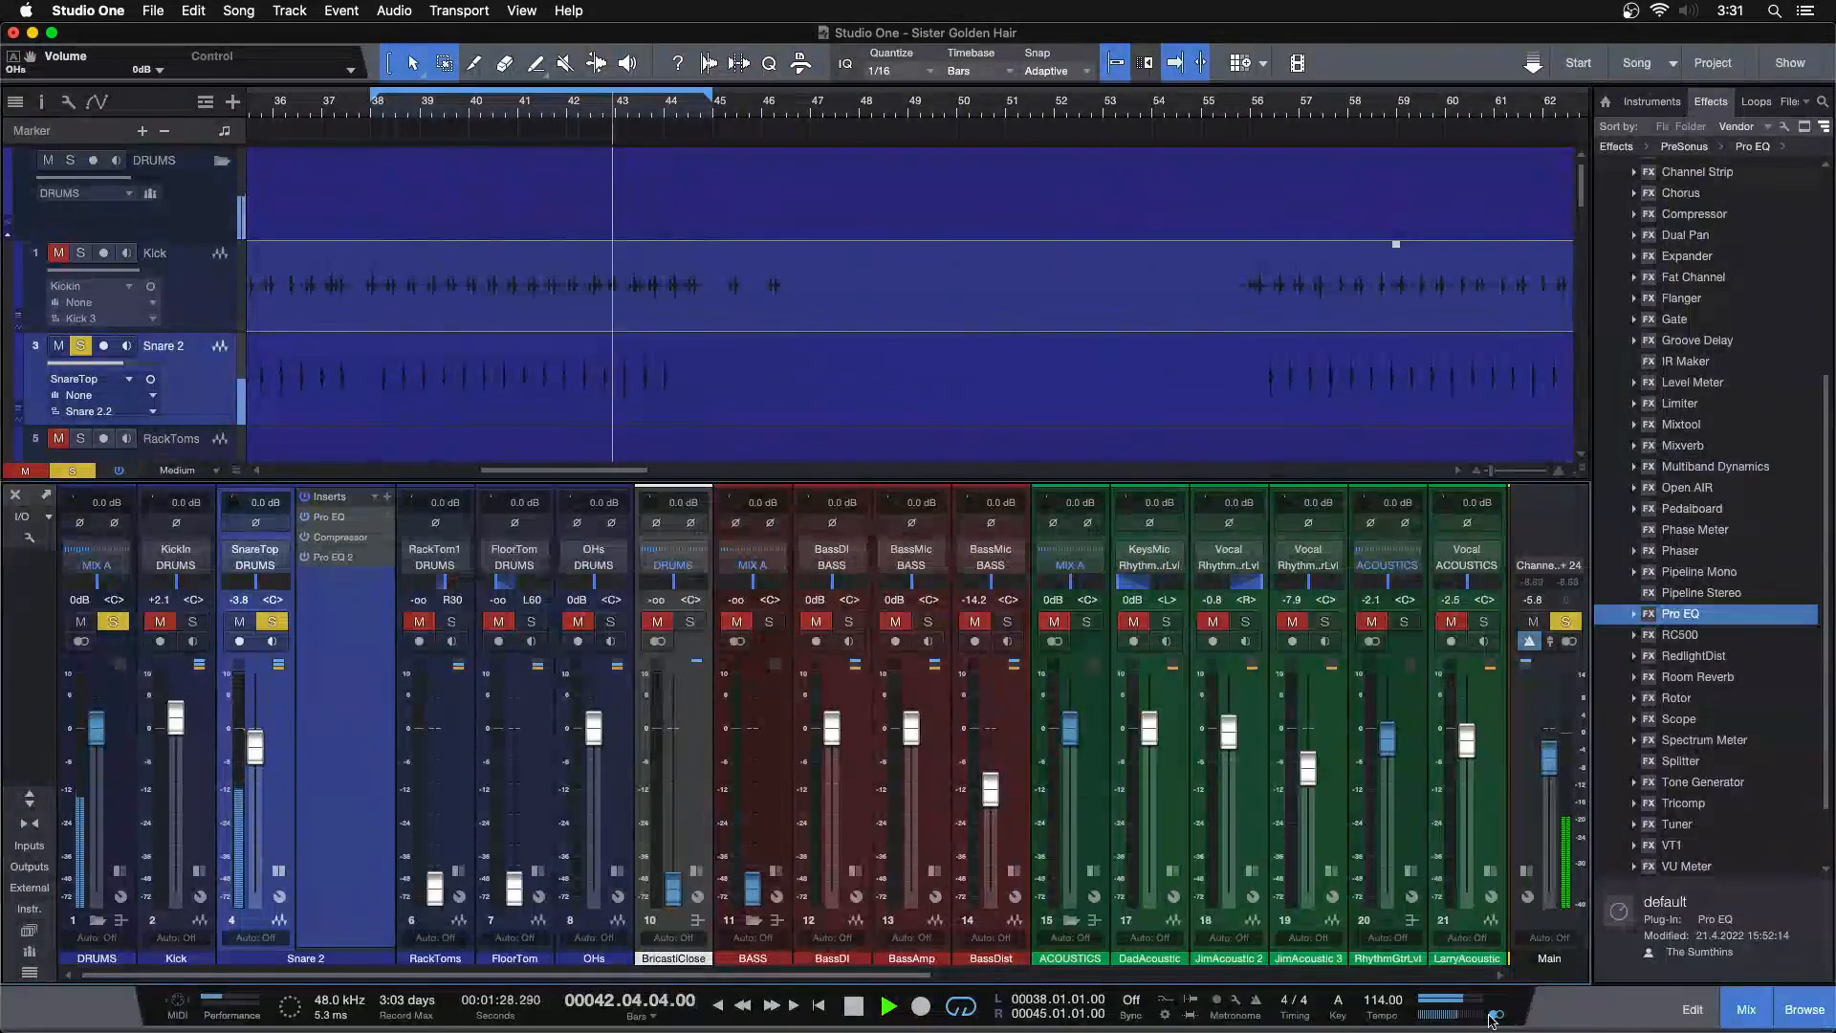
{"action": "left_click", "coordinate": [611, 622]}
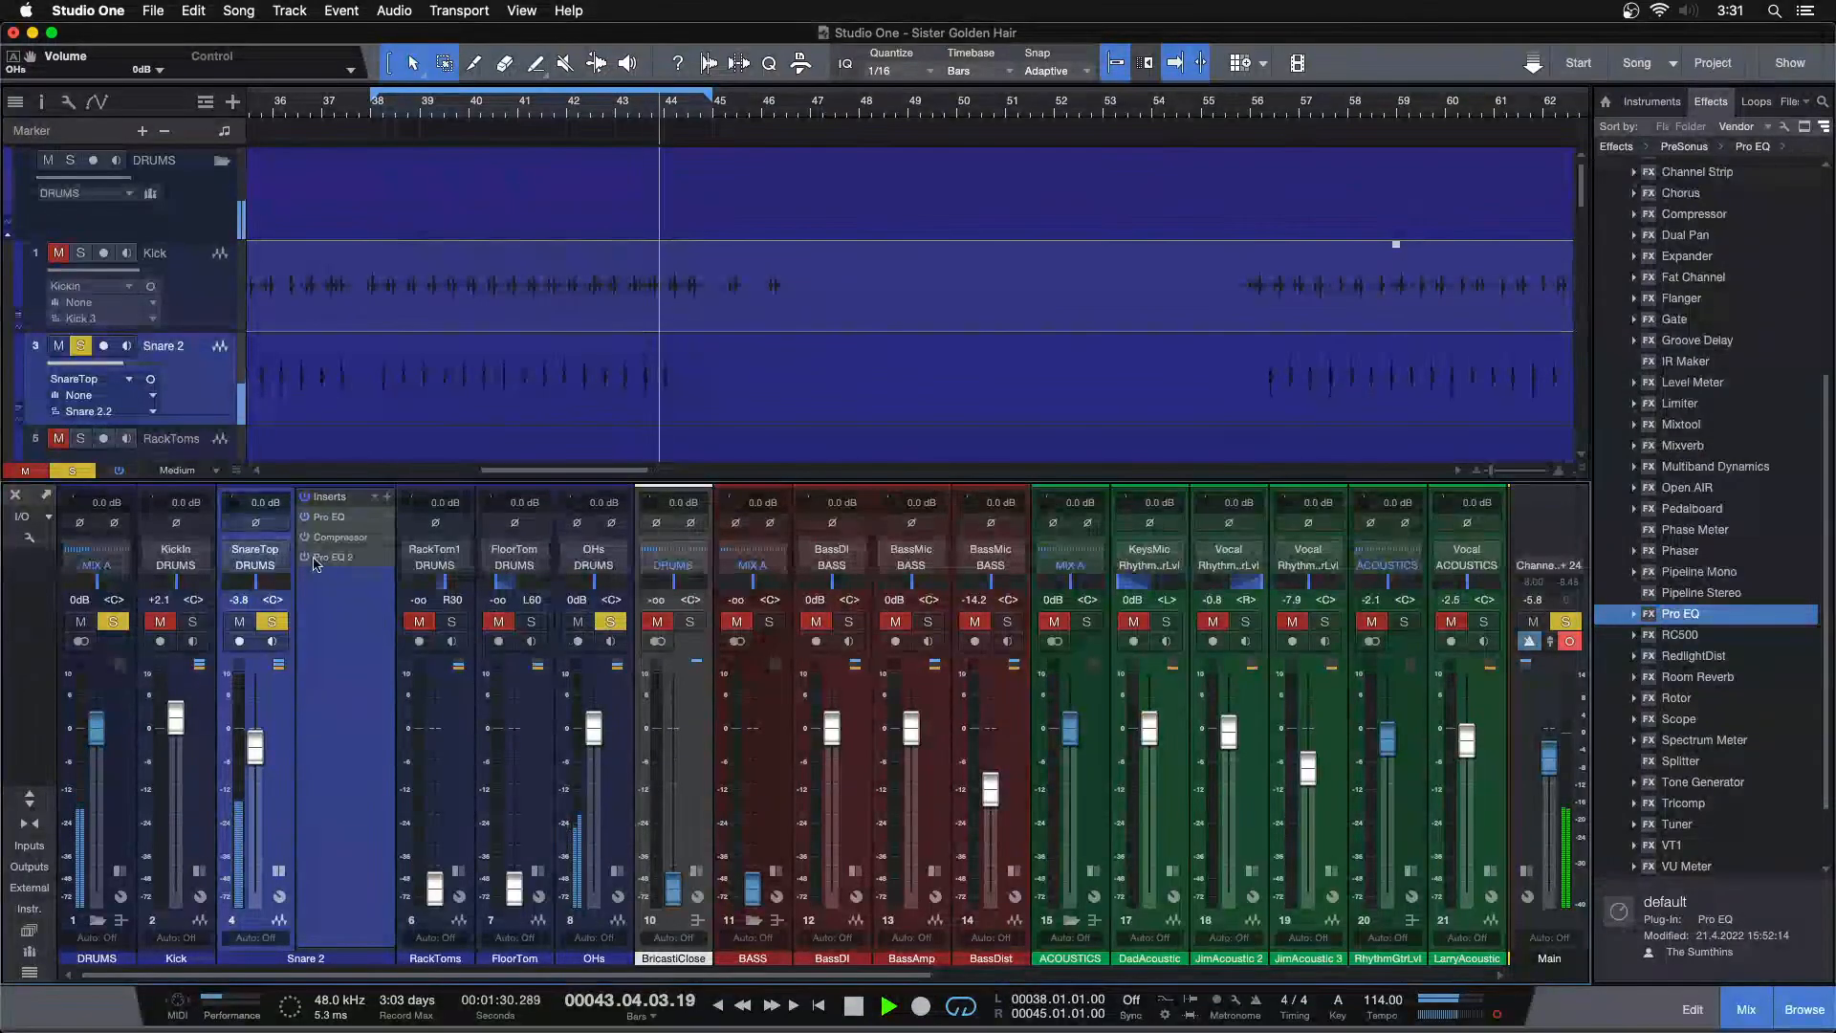
Toggle the Snare 2 polarity repeatedly against the soloed overheads, ending with it inverted, and stop playback
{"action": "left_click", "coordinate": [258, 524]}
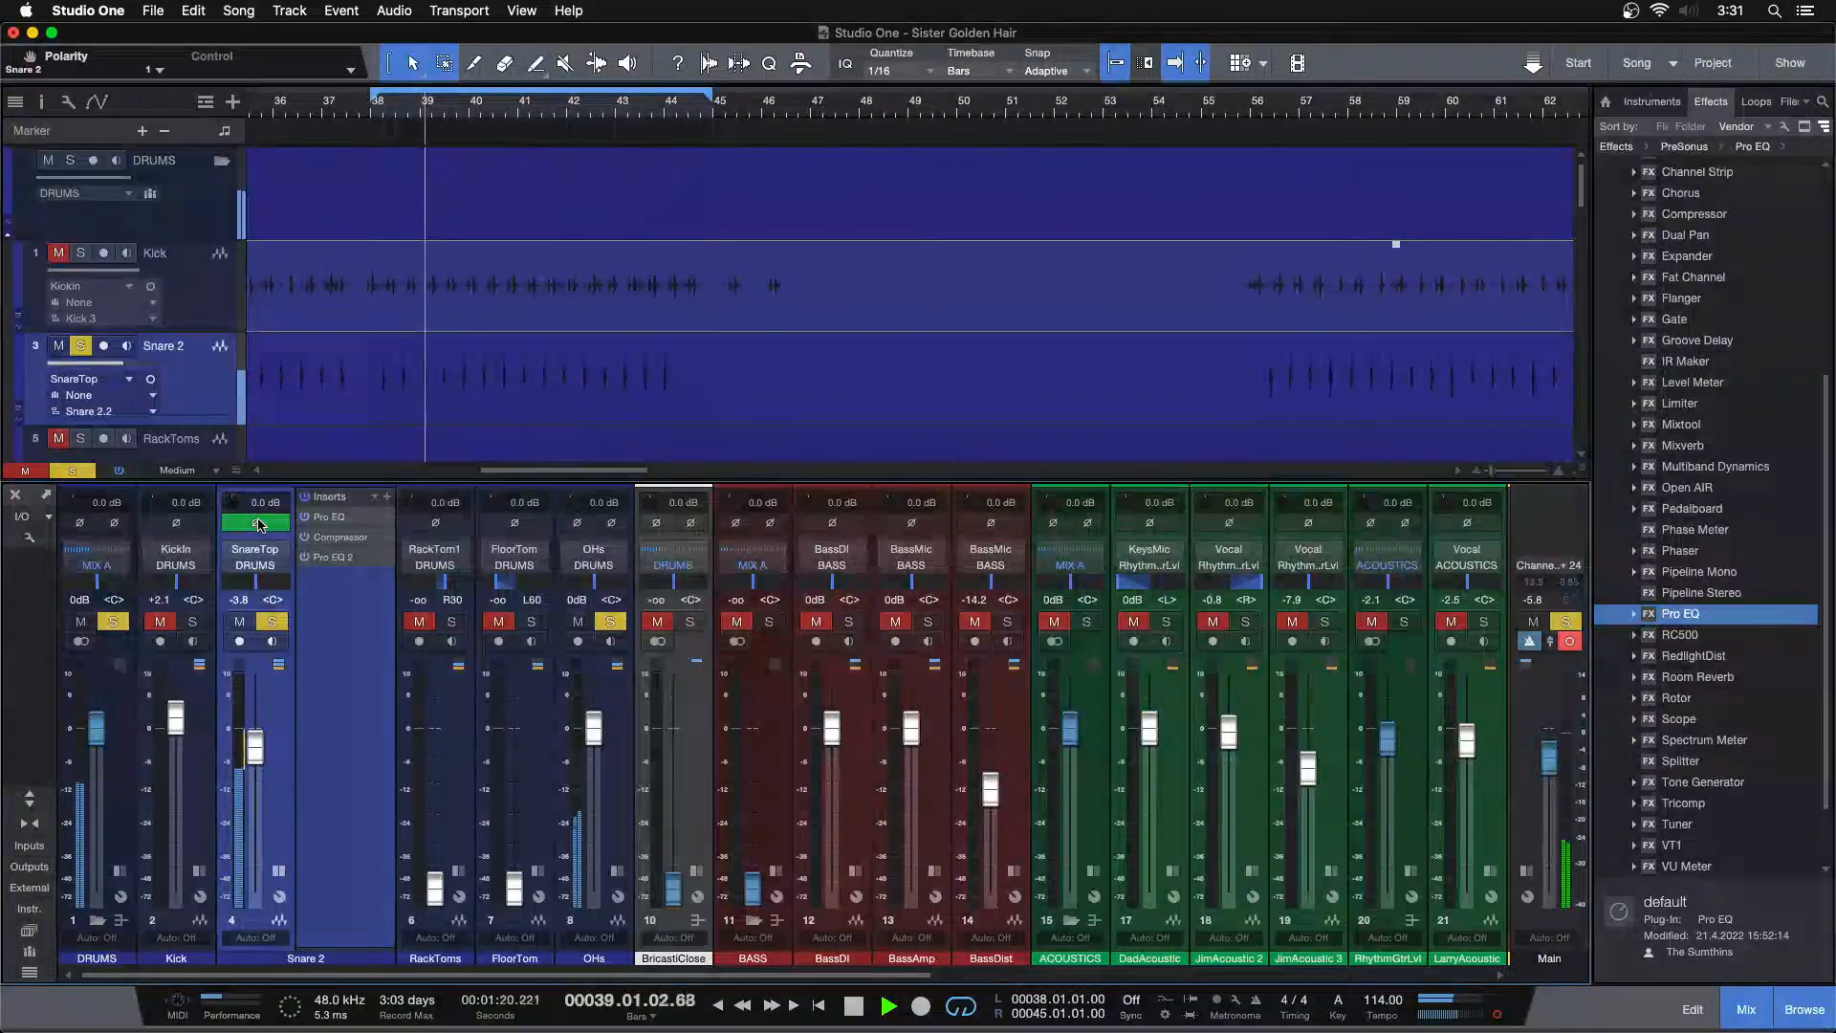
{"action": "left_click", "coordinate": [259, 524]}
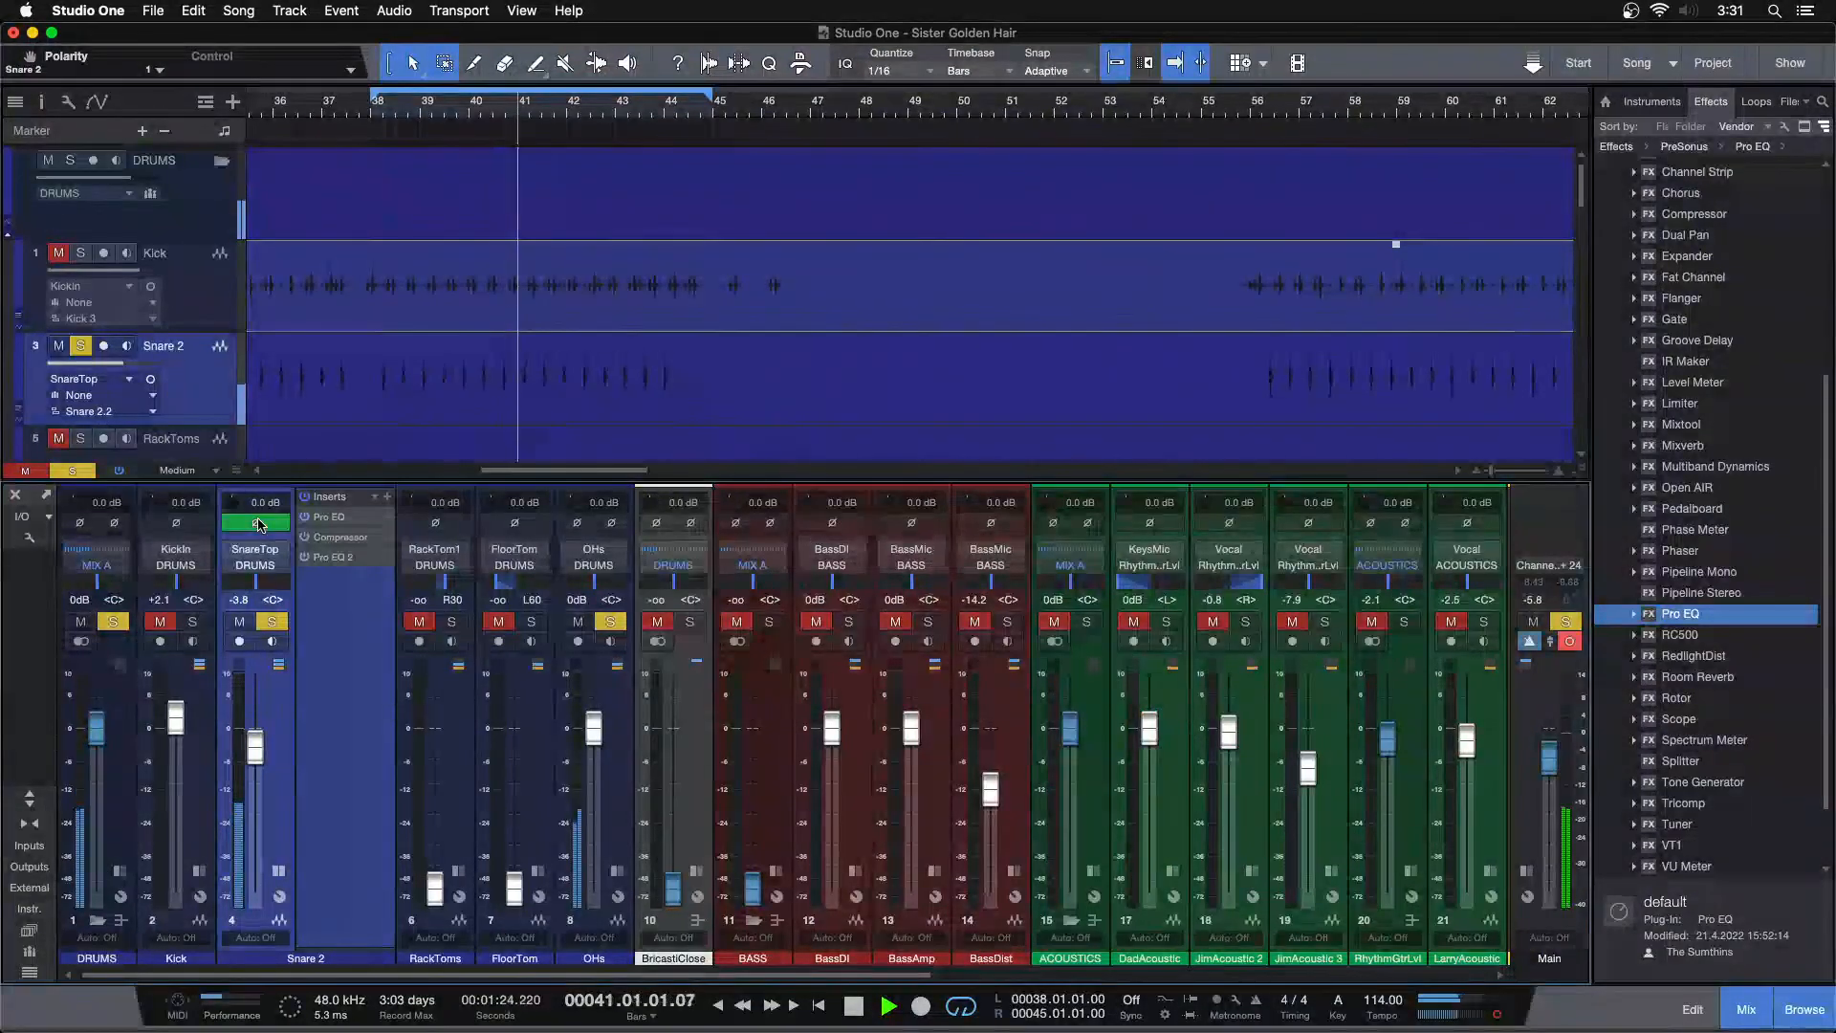
{"action": "left_click", "coordinate": [258, 524]}
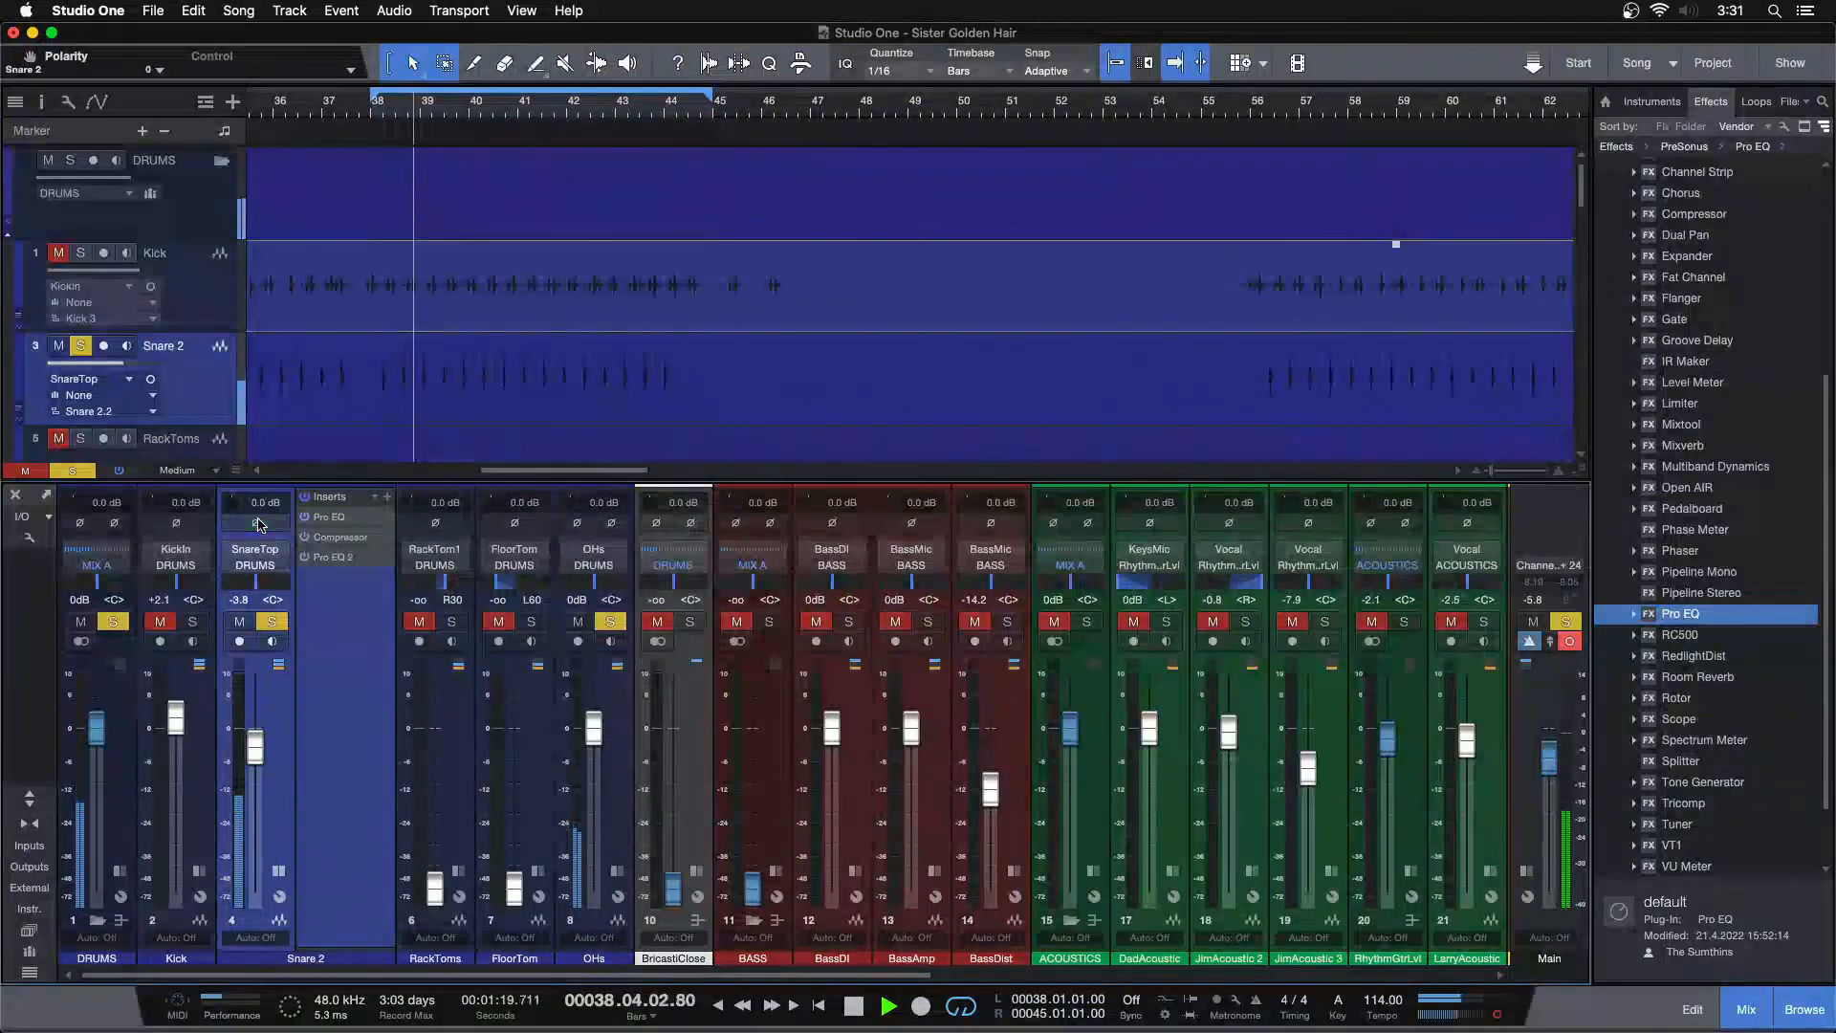
{"action": "left_click", "coordinate": [258, 524]}
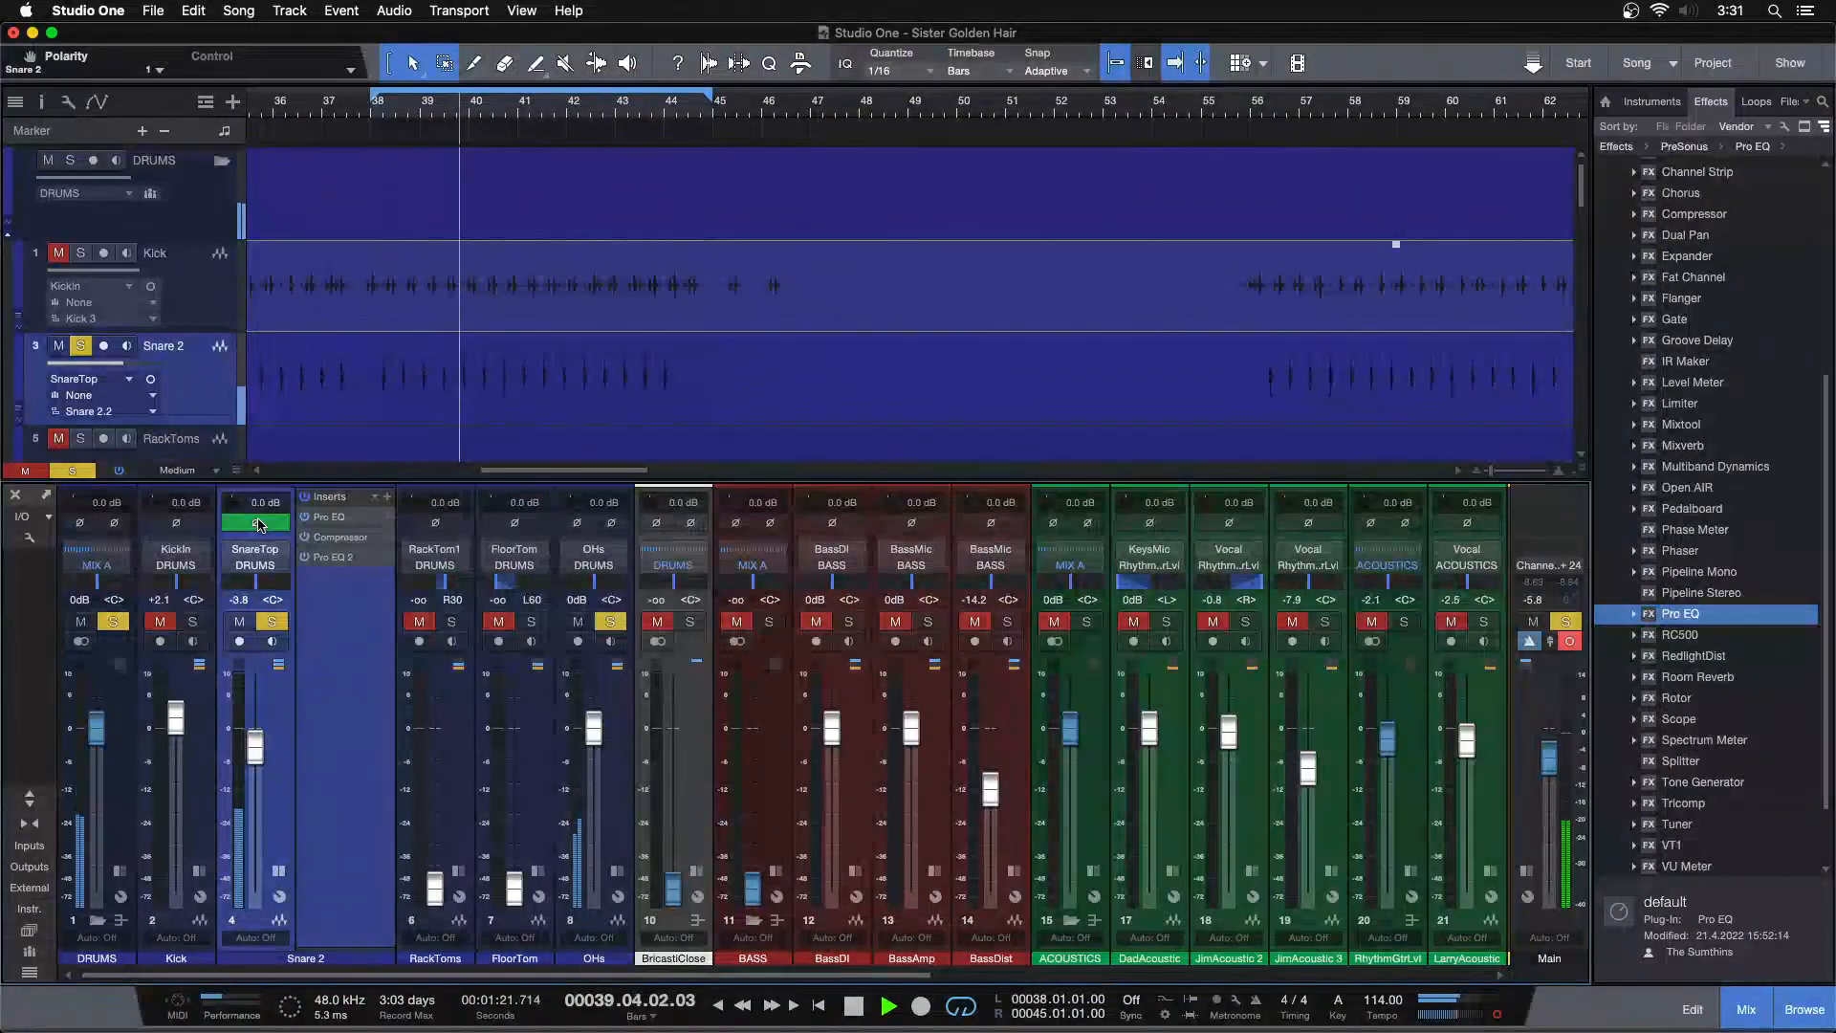
{"action": "left_click", "coordinate": [258, 524]}
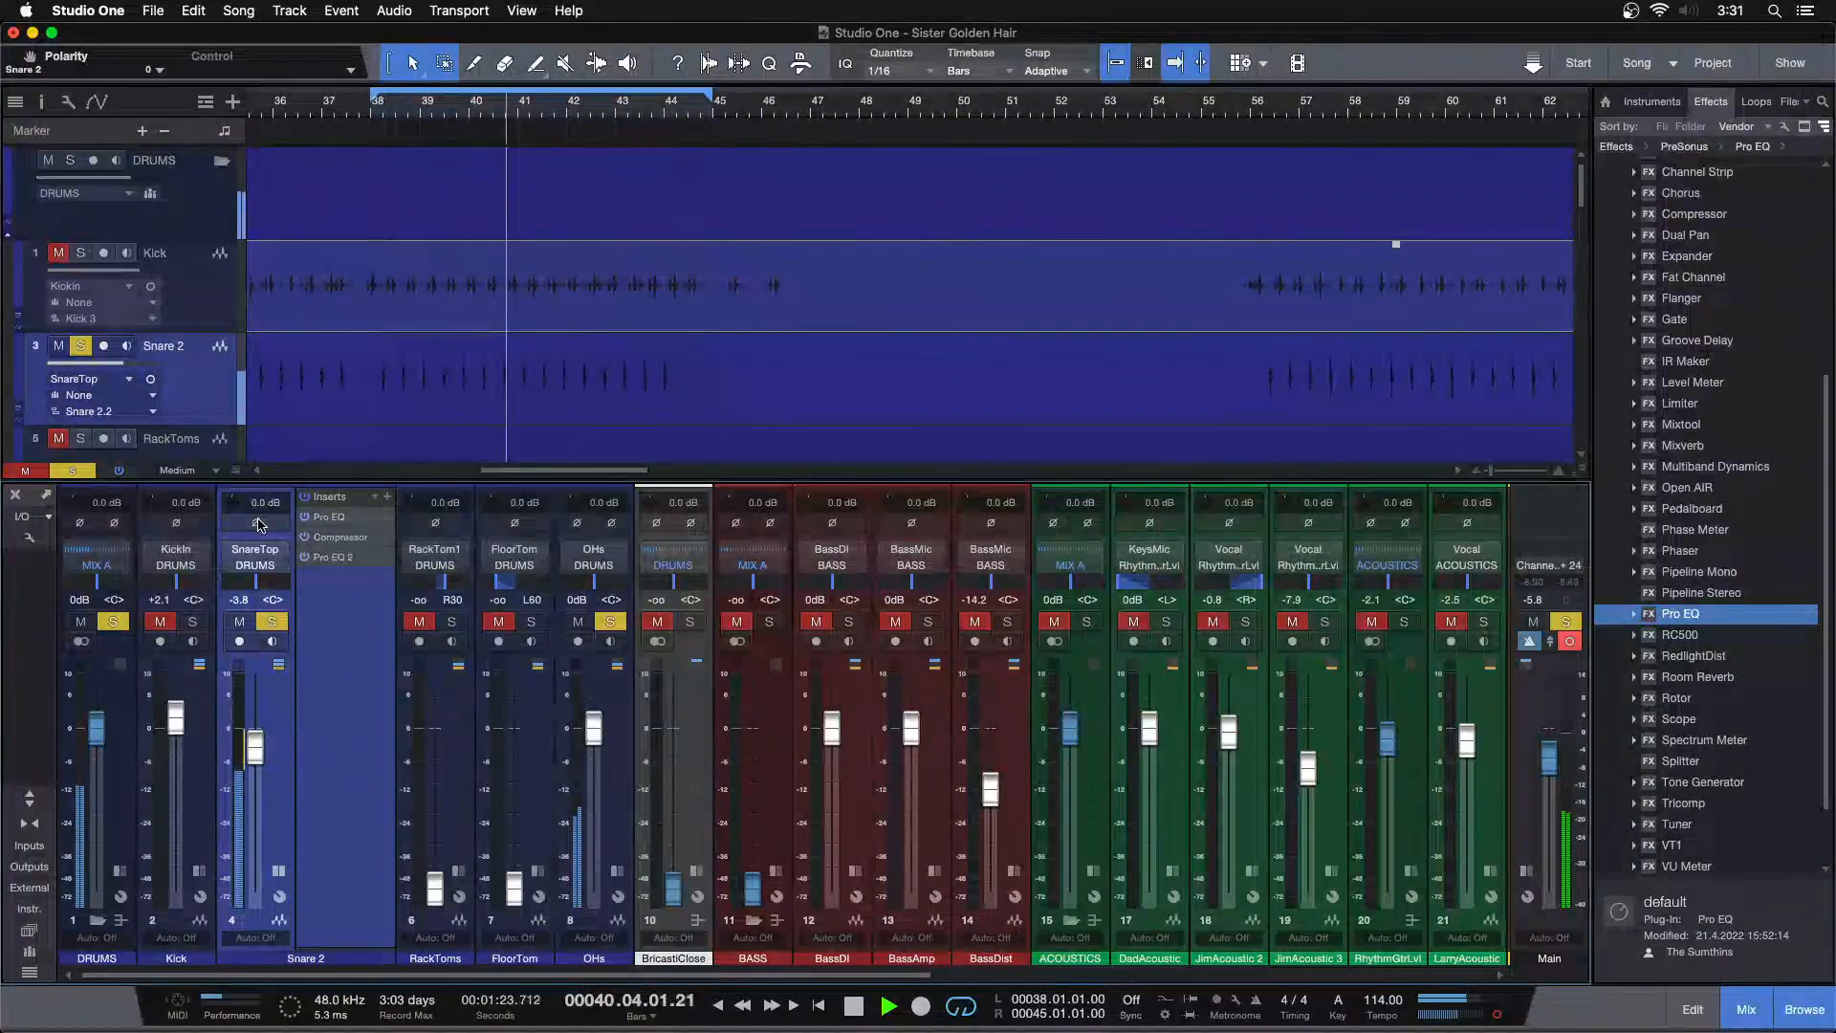
{"action": "left_click", "coordinate": [258, 524]}
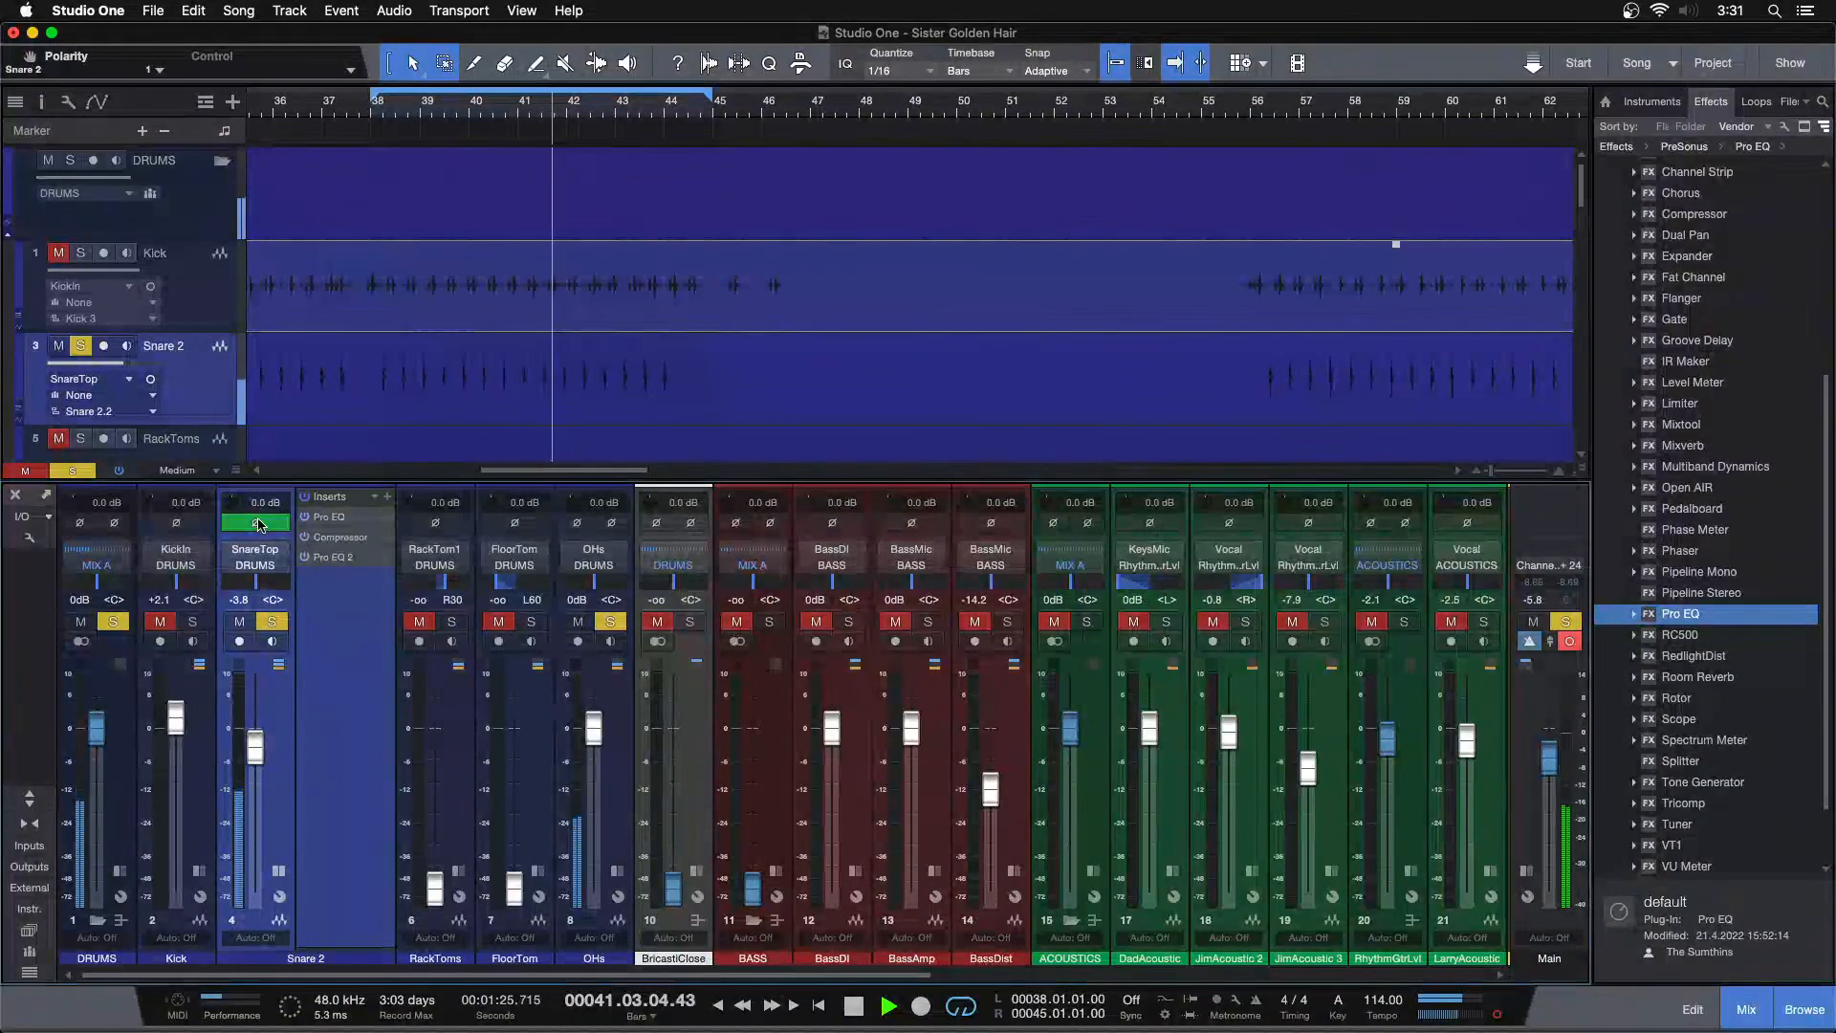
{"action": "key", "text": "space"}
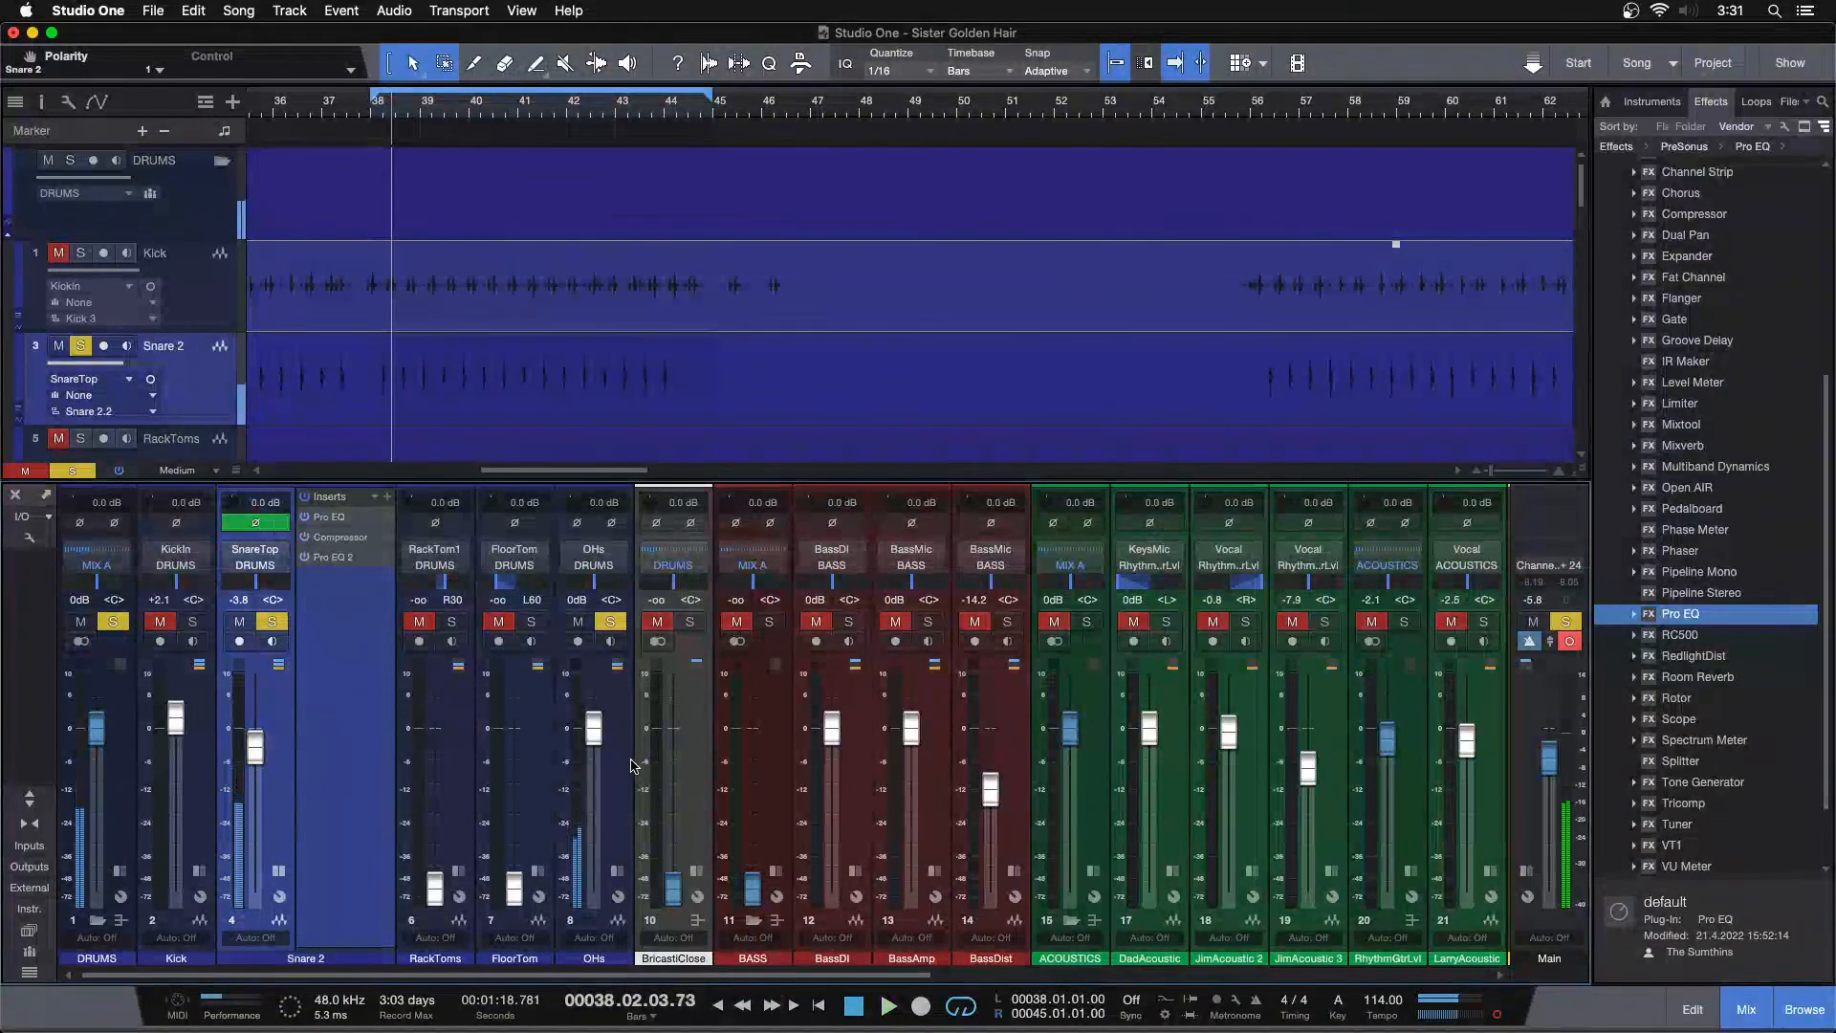
Clear all solos and hide the input controls in the console
{"action": "left_click", "coordinate": [72, 470]}
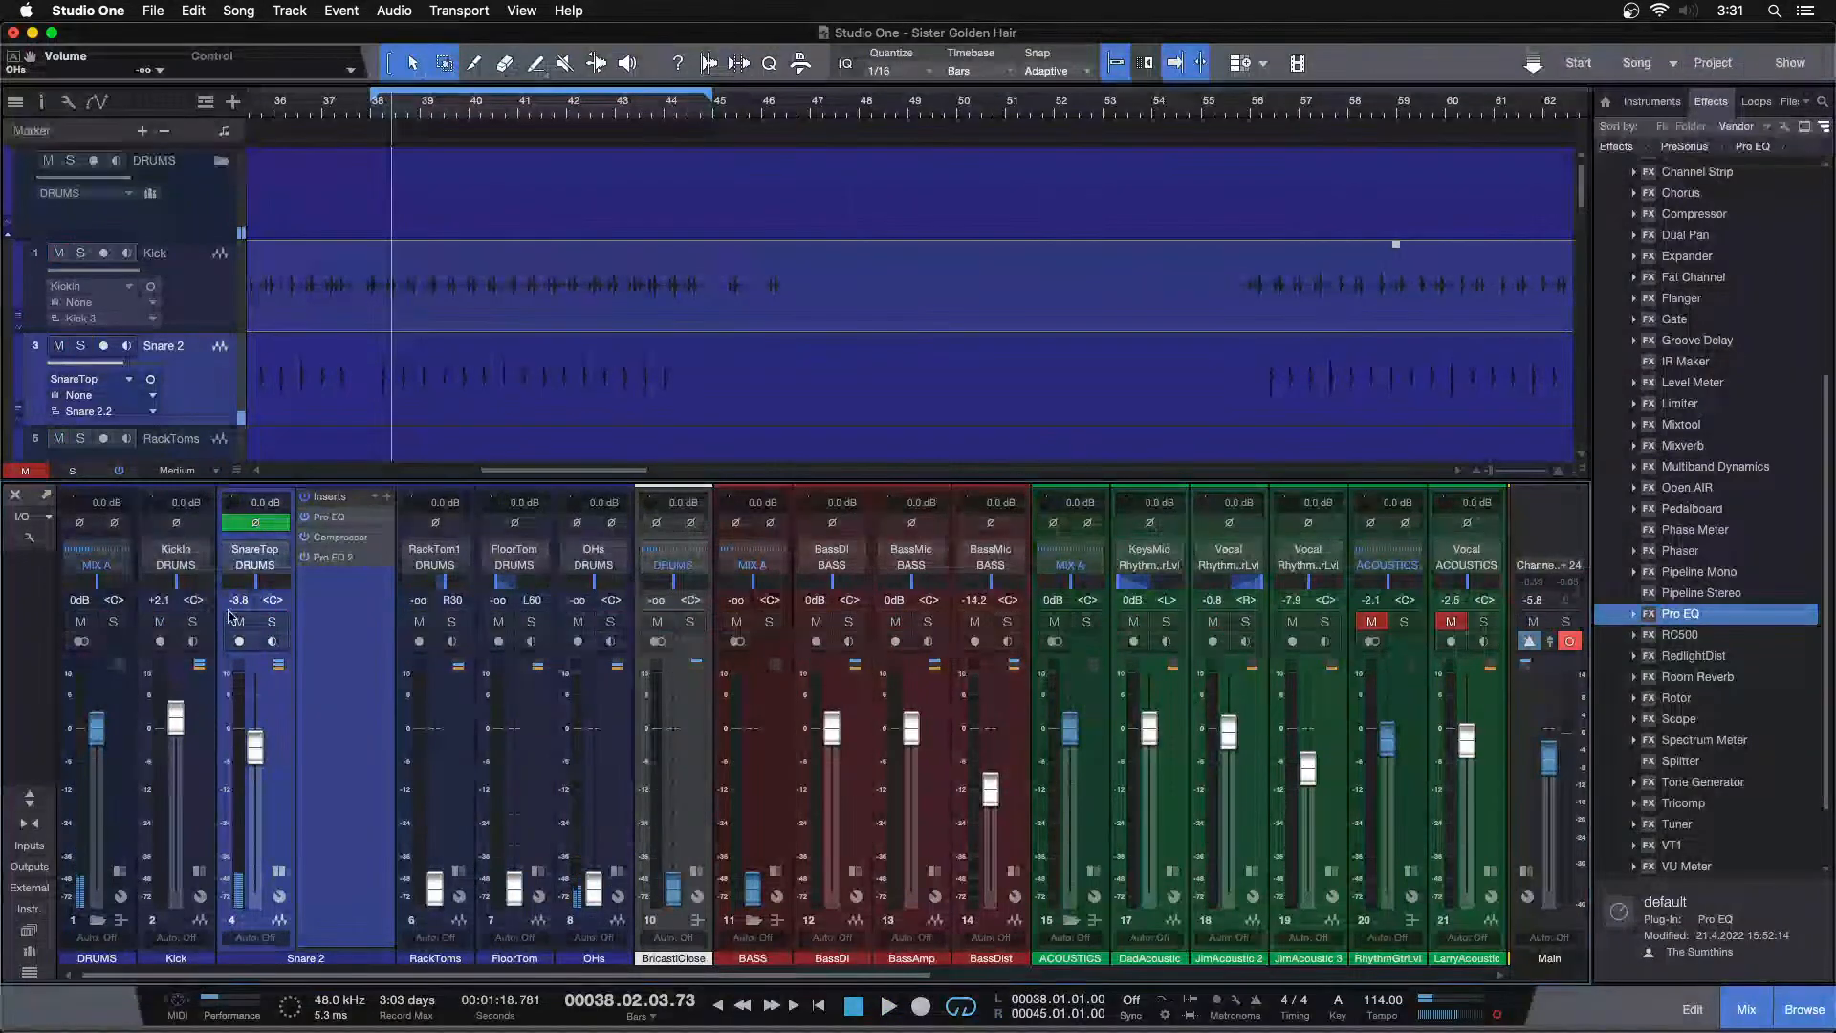
{"action": "left_click", "coordinate": [36, 538]}
{"action": "left_click", "coordinate": [29, 336]}
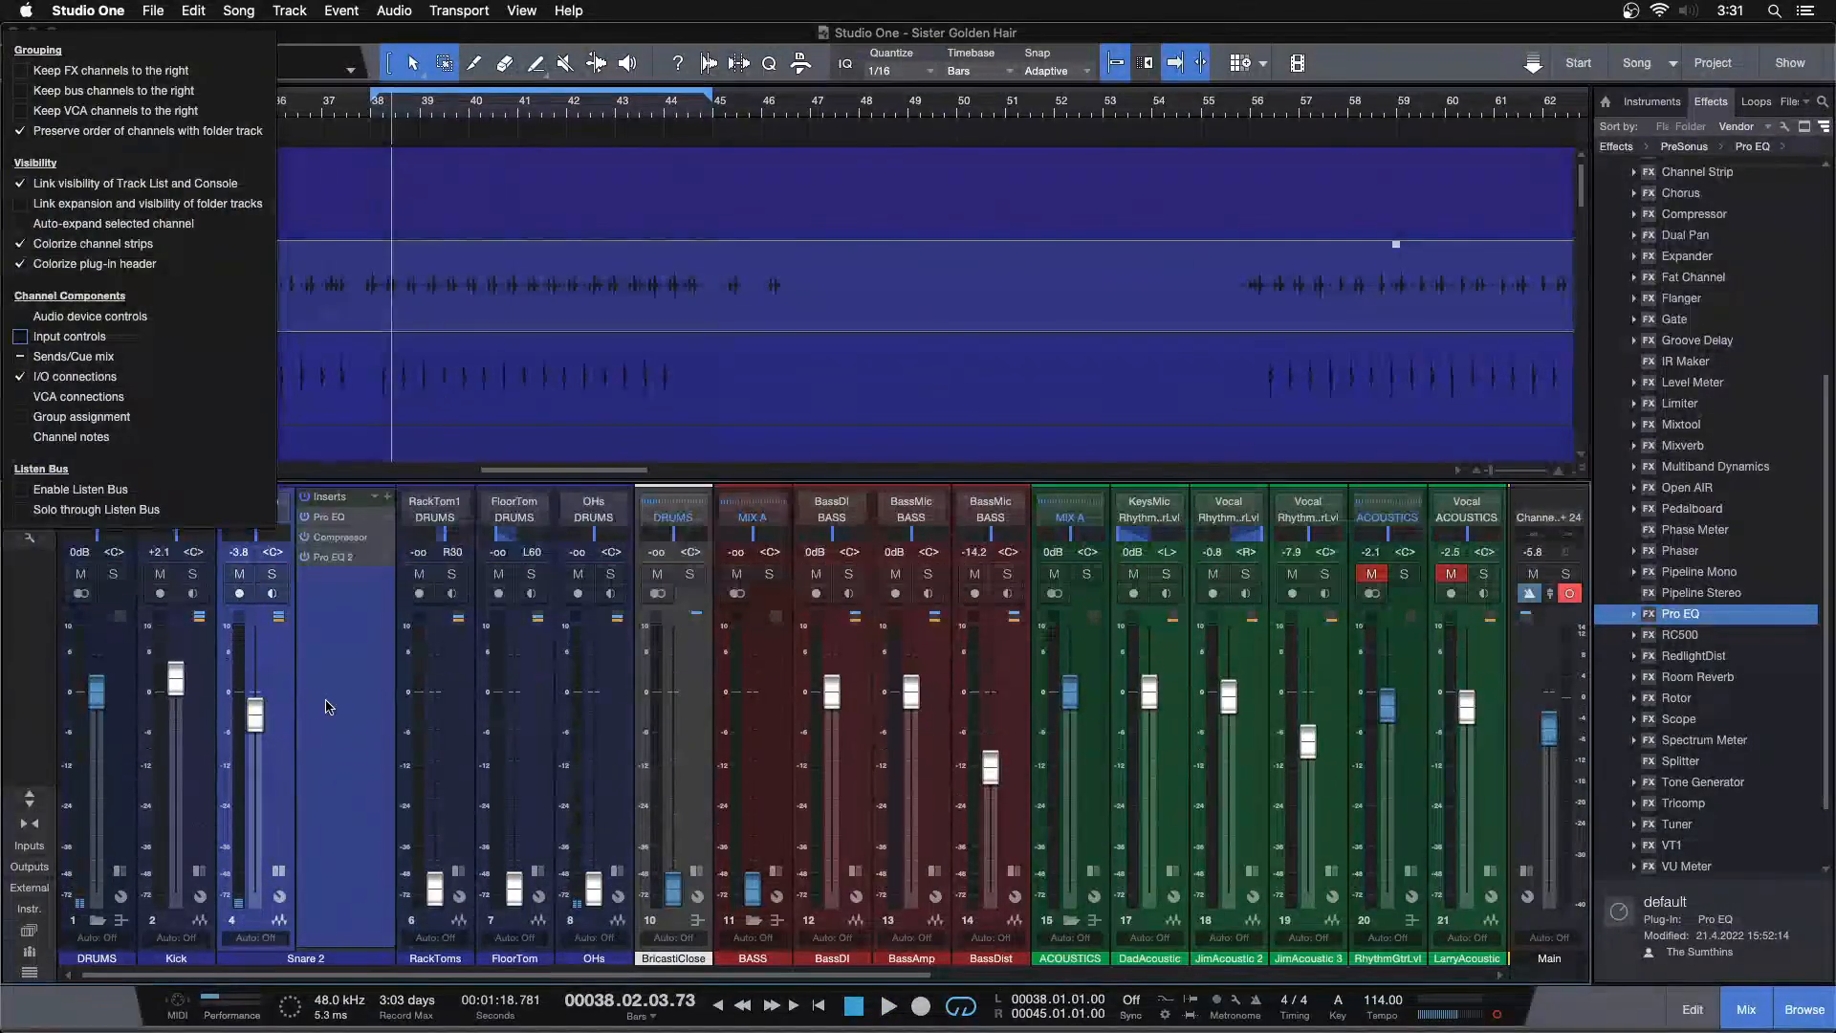
Play back, solo Snare 2, and raise its second Pro EQ's low band gain to 9.12 dB
{"action": "key", "text": "space"}
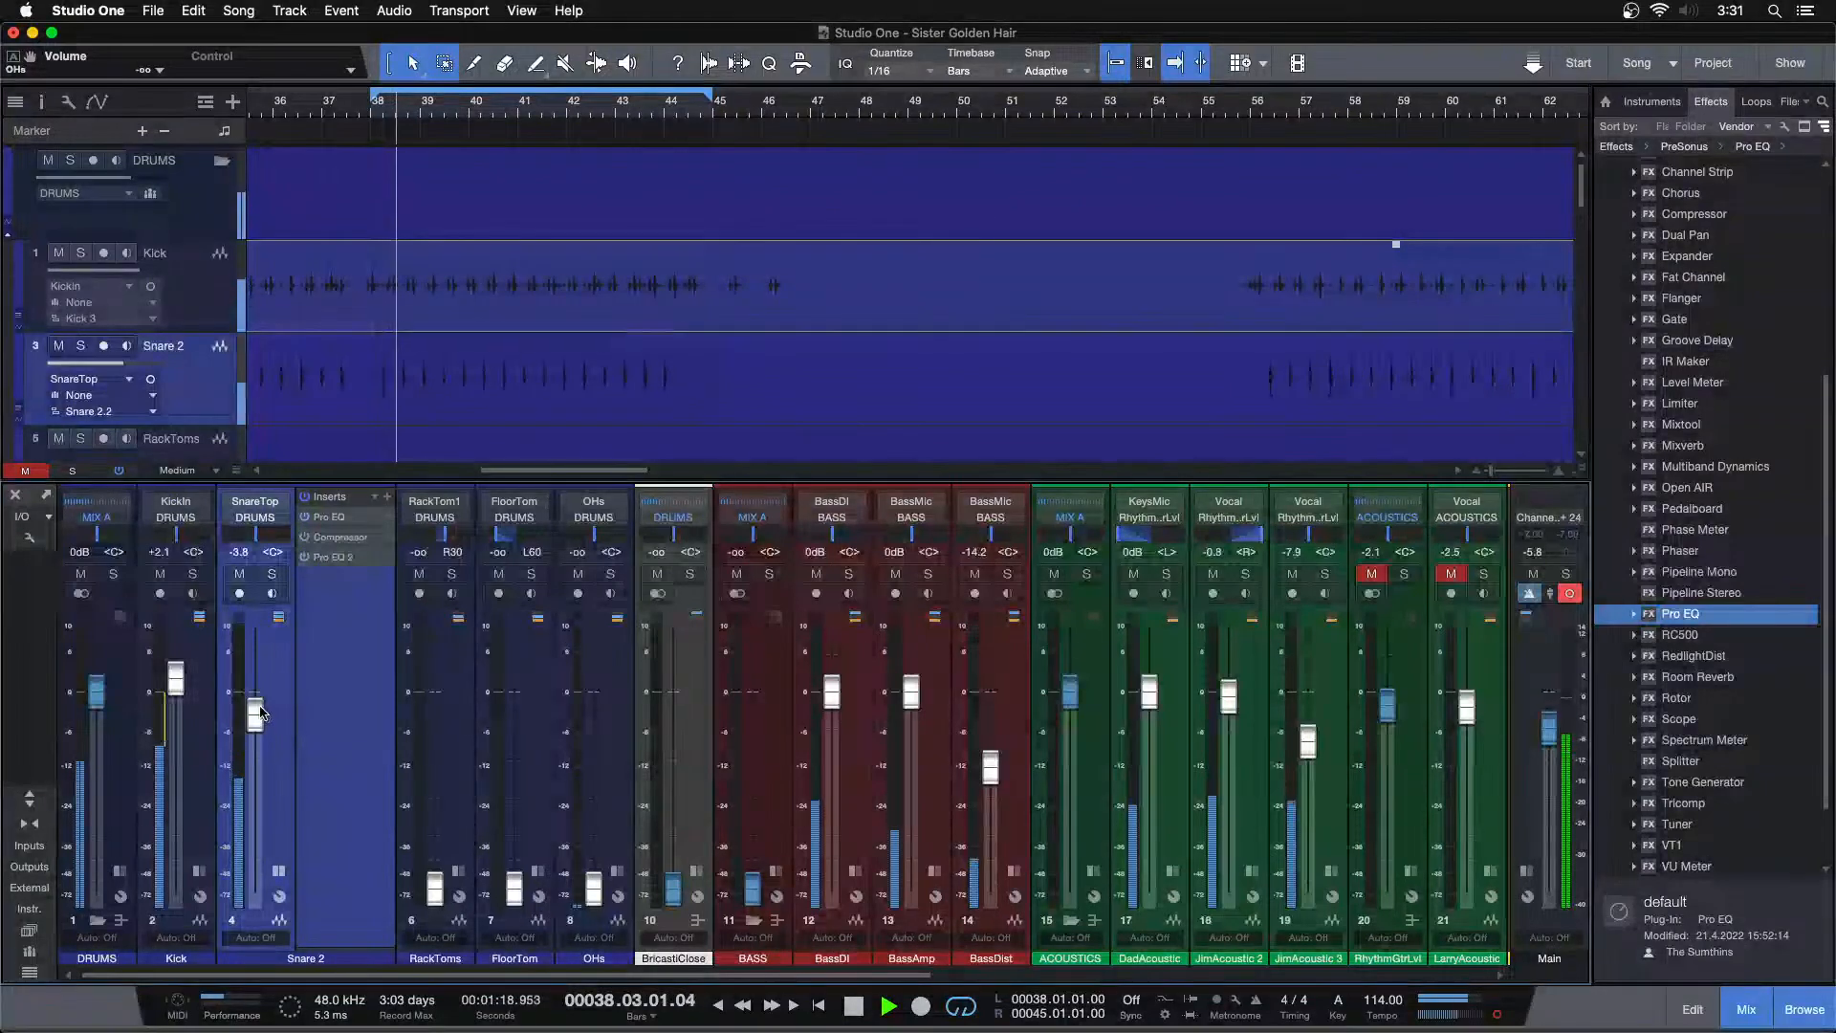
{"action": "left_click", "coordinate": [272, 573]}
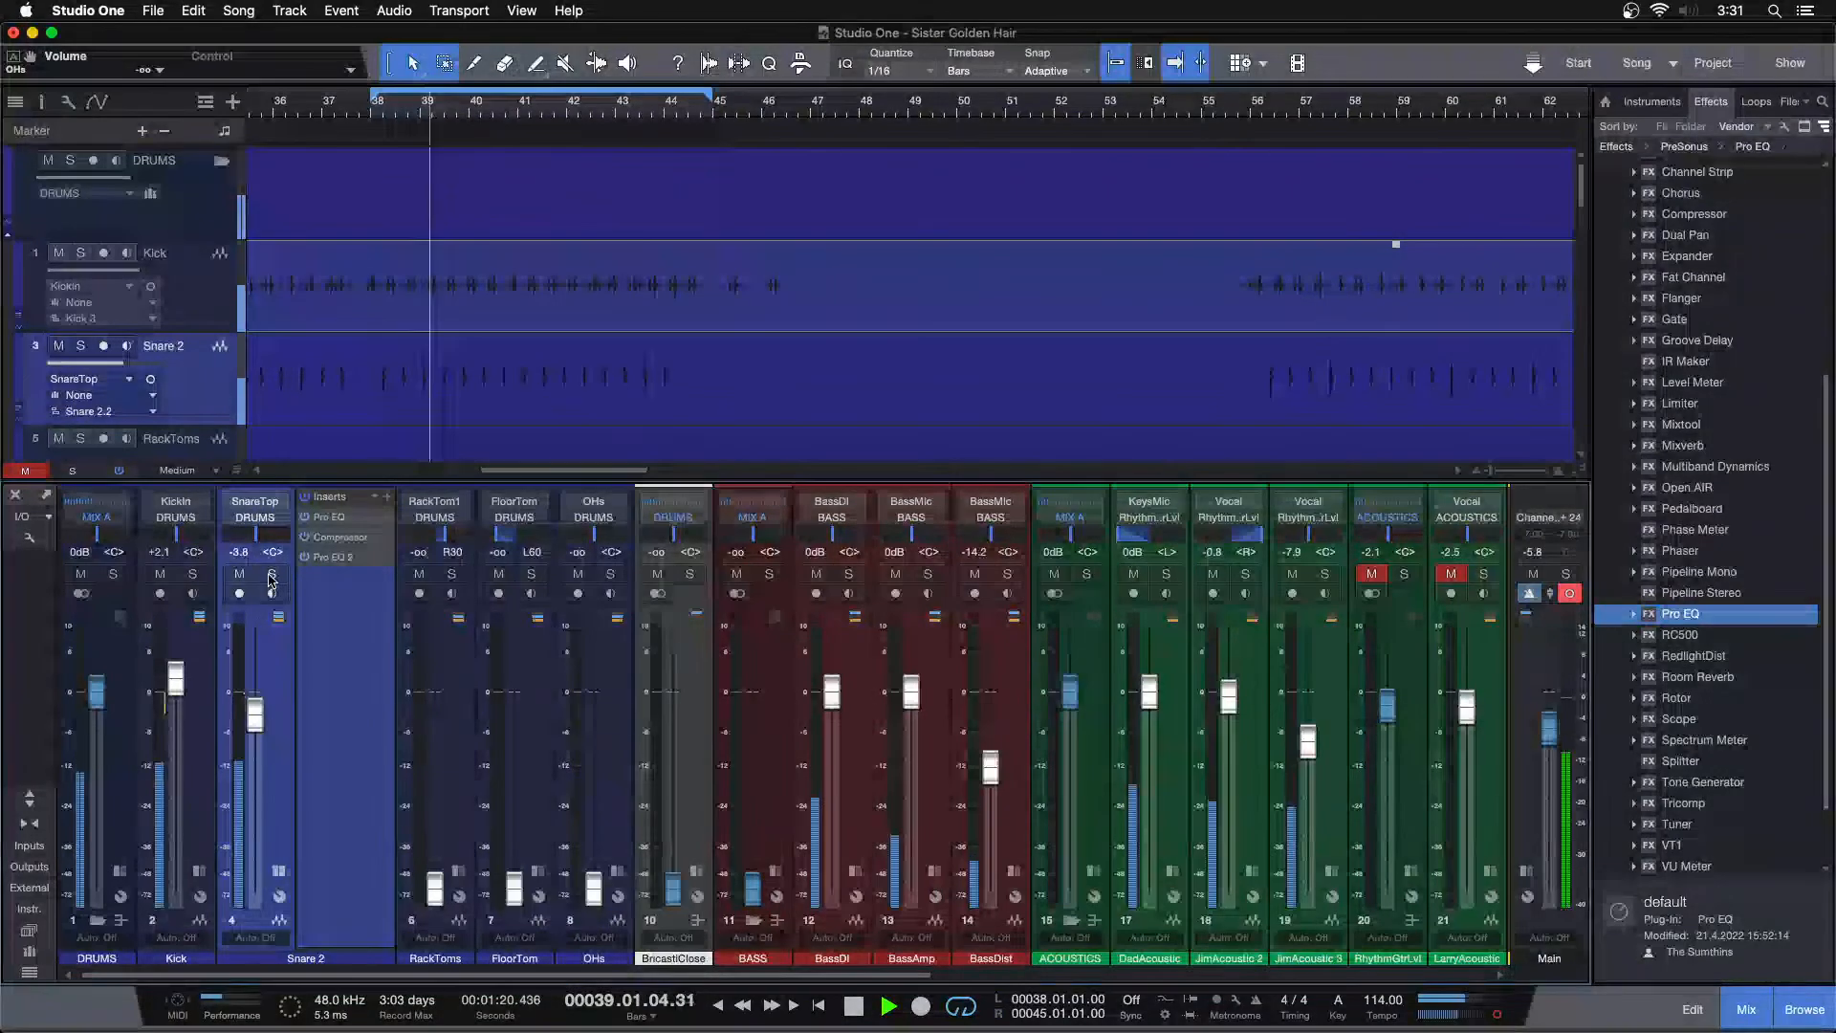
{"action": "left_click", "coordinate": [333, 557]}
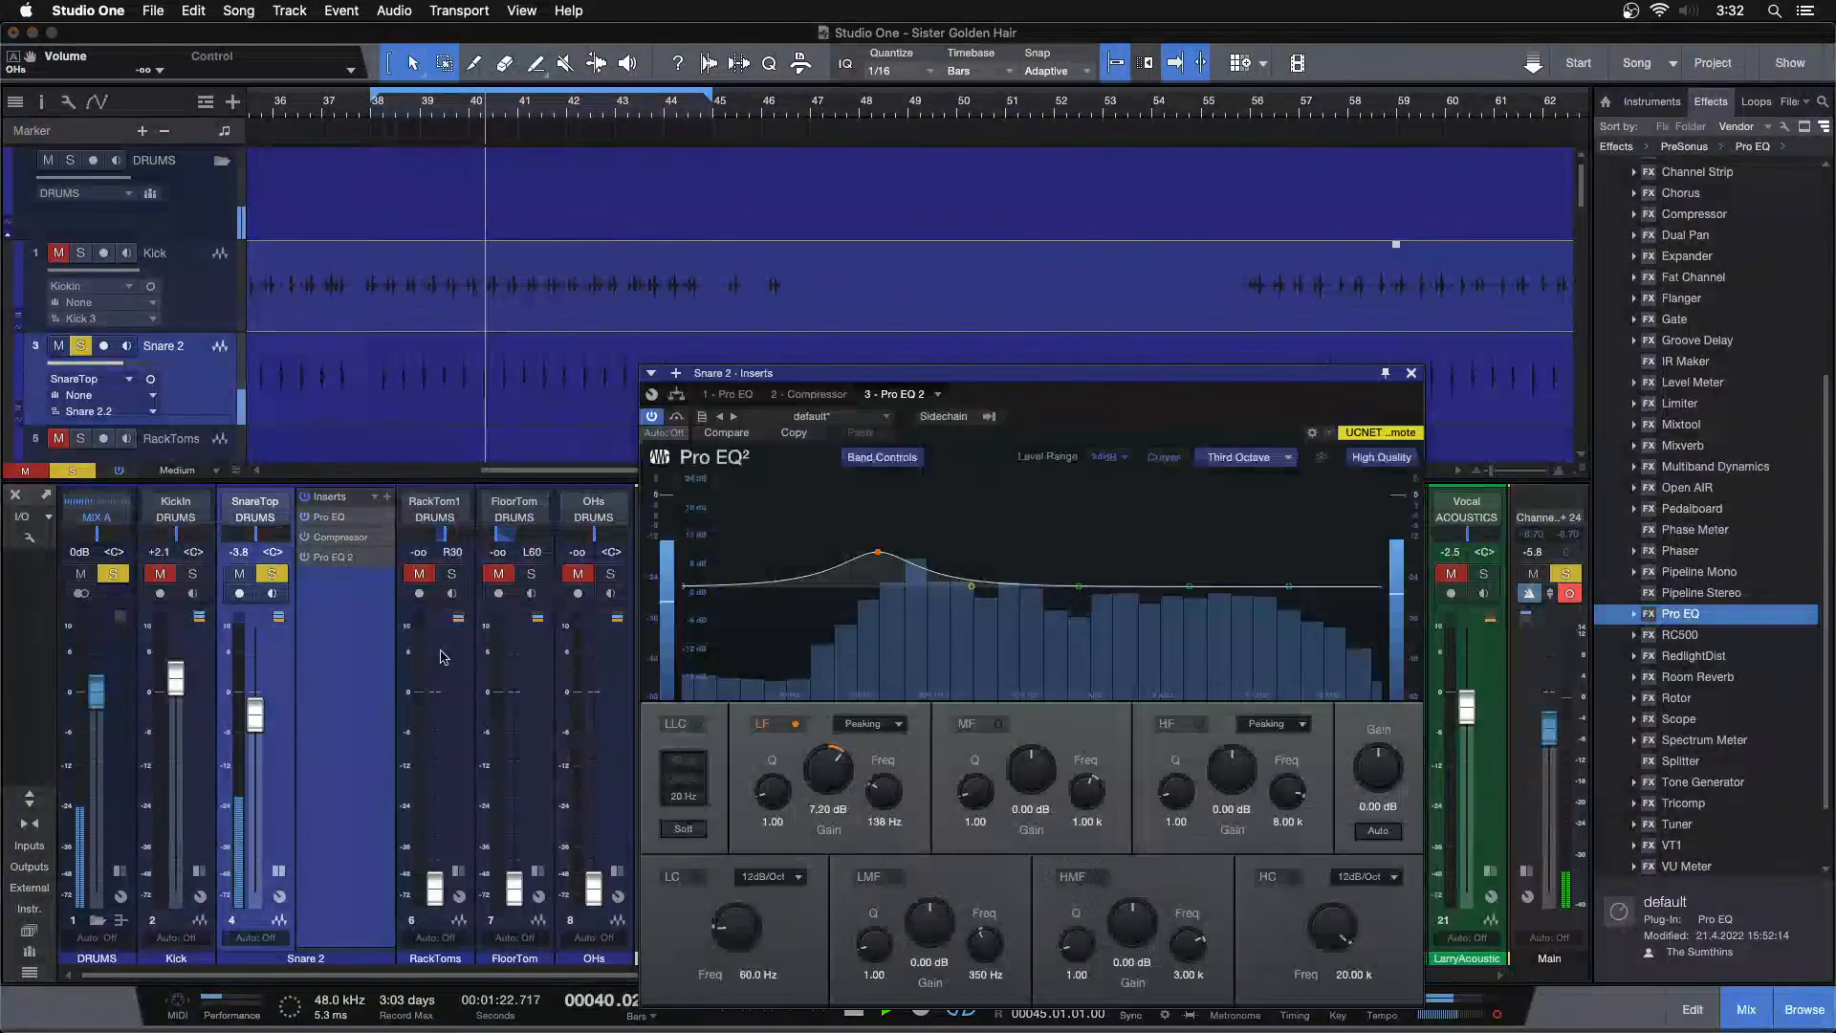
{"action": "scroll", "coordinate": [828, 773], "scroll_direction": "up", "scroll_amount": 4}
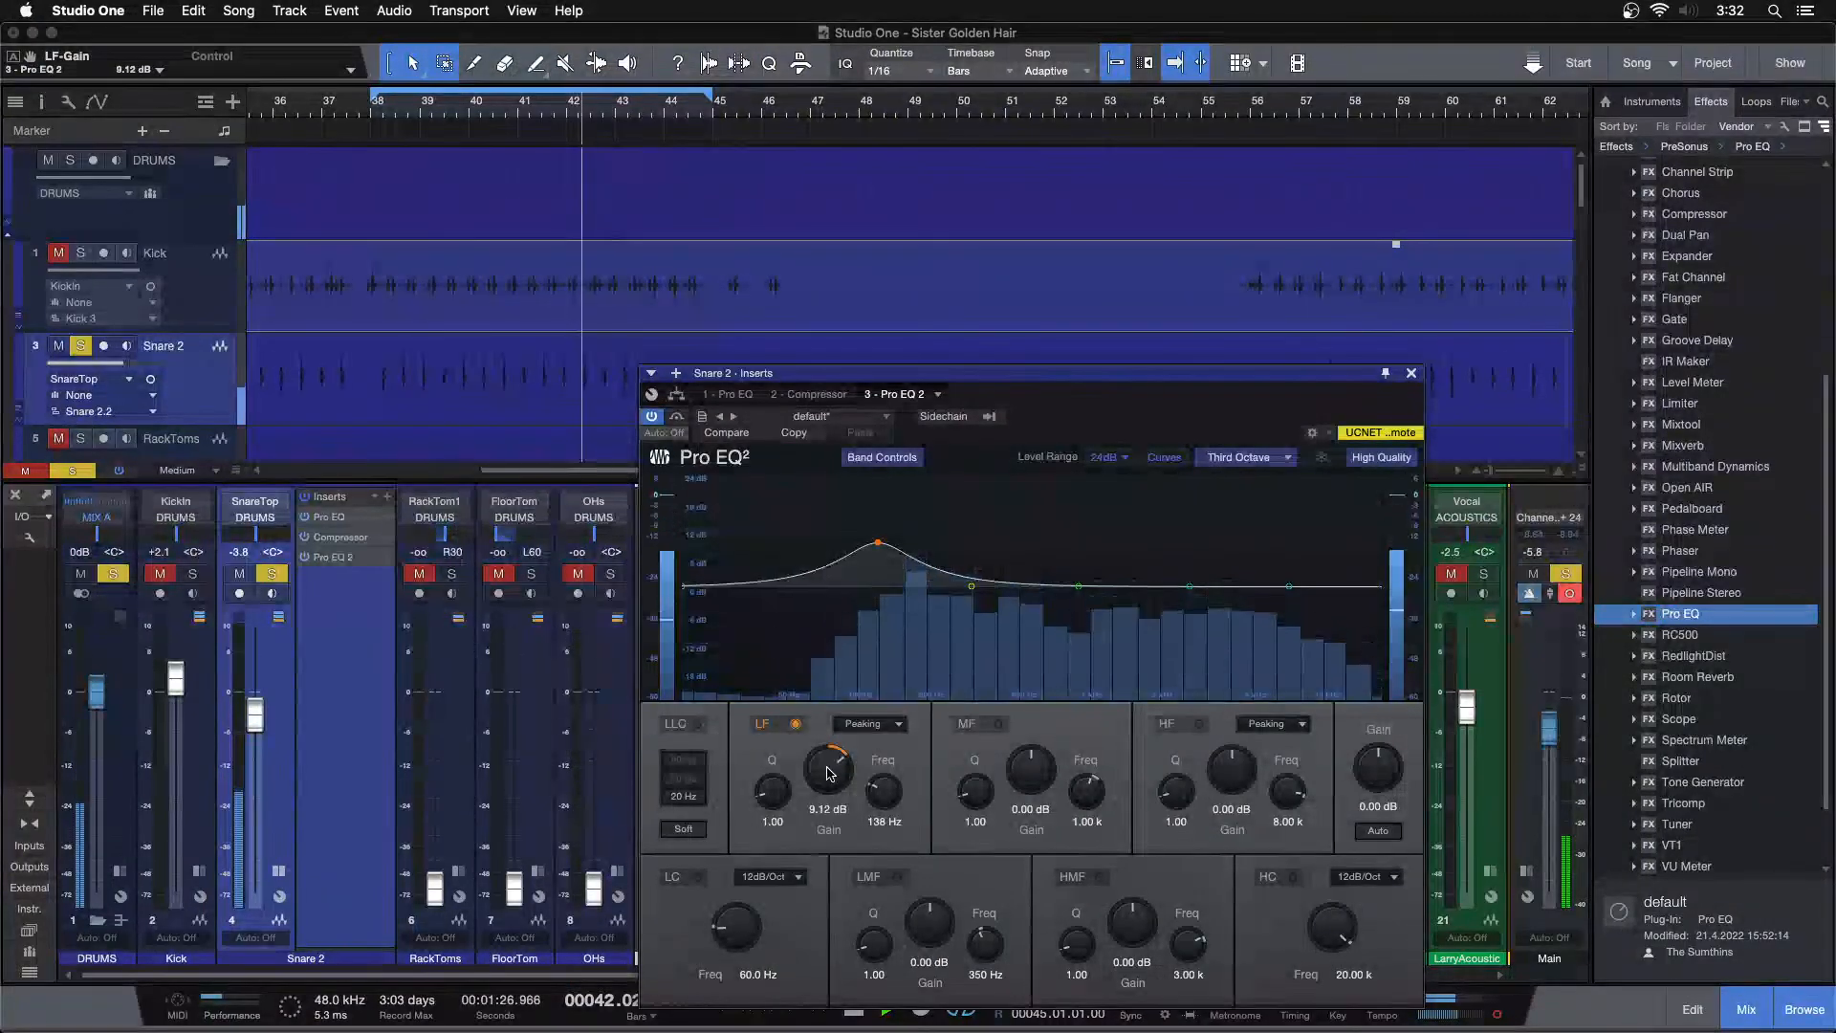
Set the Snare 2 channel volume to -4.2 dB while toggling its solo
{"action": "key", "text": "s"}
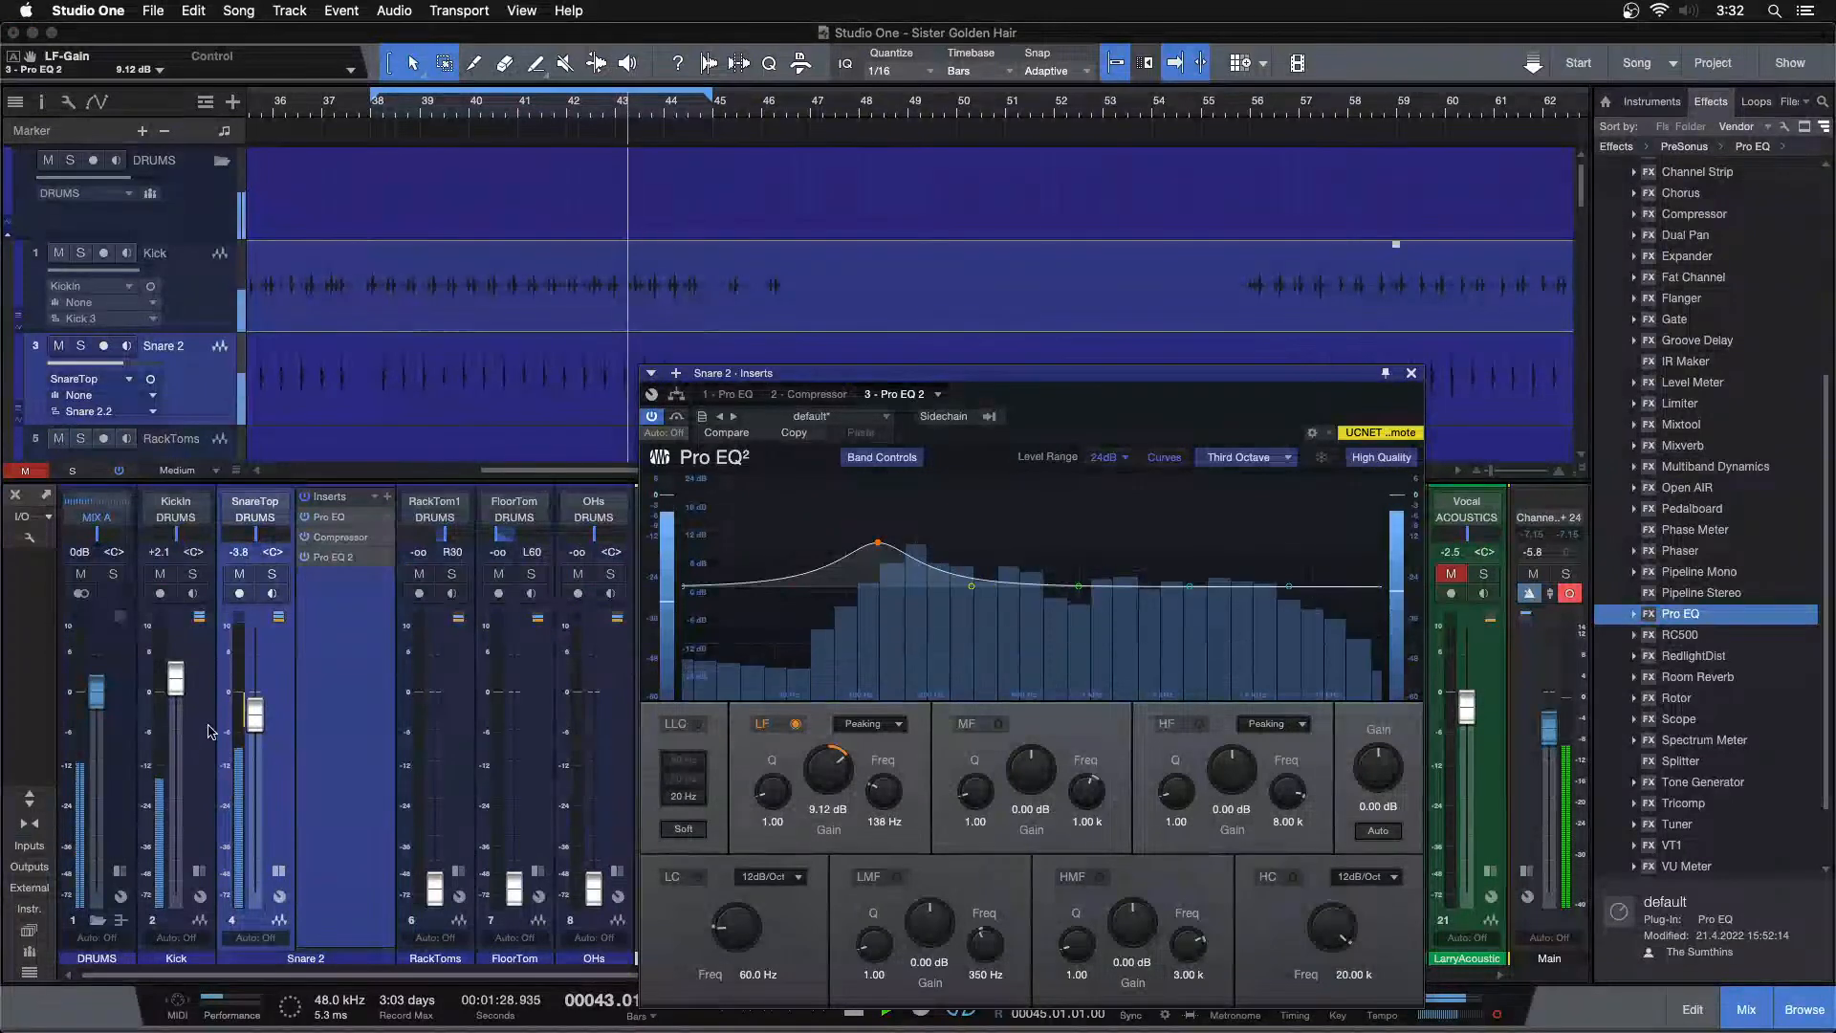
{"action": "left_click", "coordinate": [272, 577]}
{"action": "left_click_drag", "start_coordinate": [255, 715], "coordinate": [253, 719]}
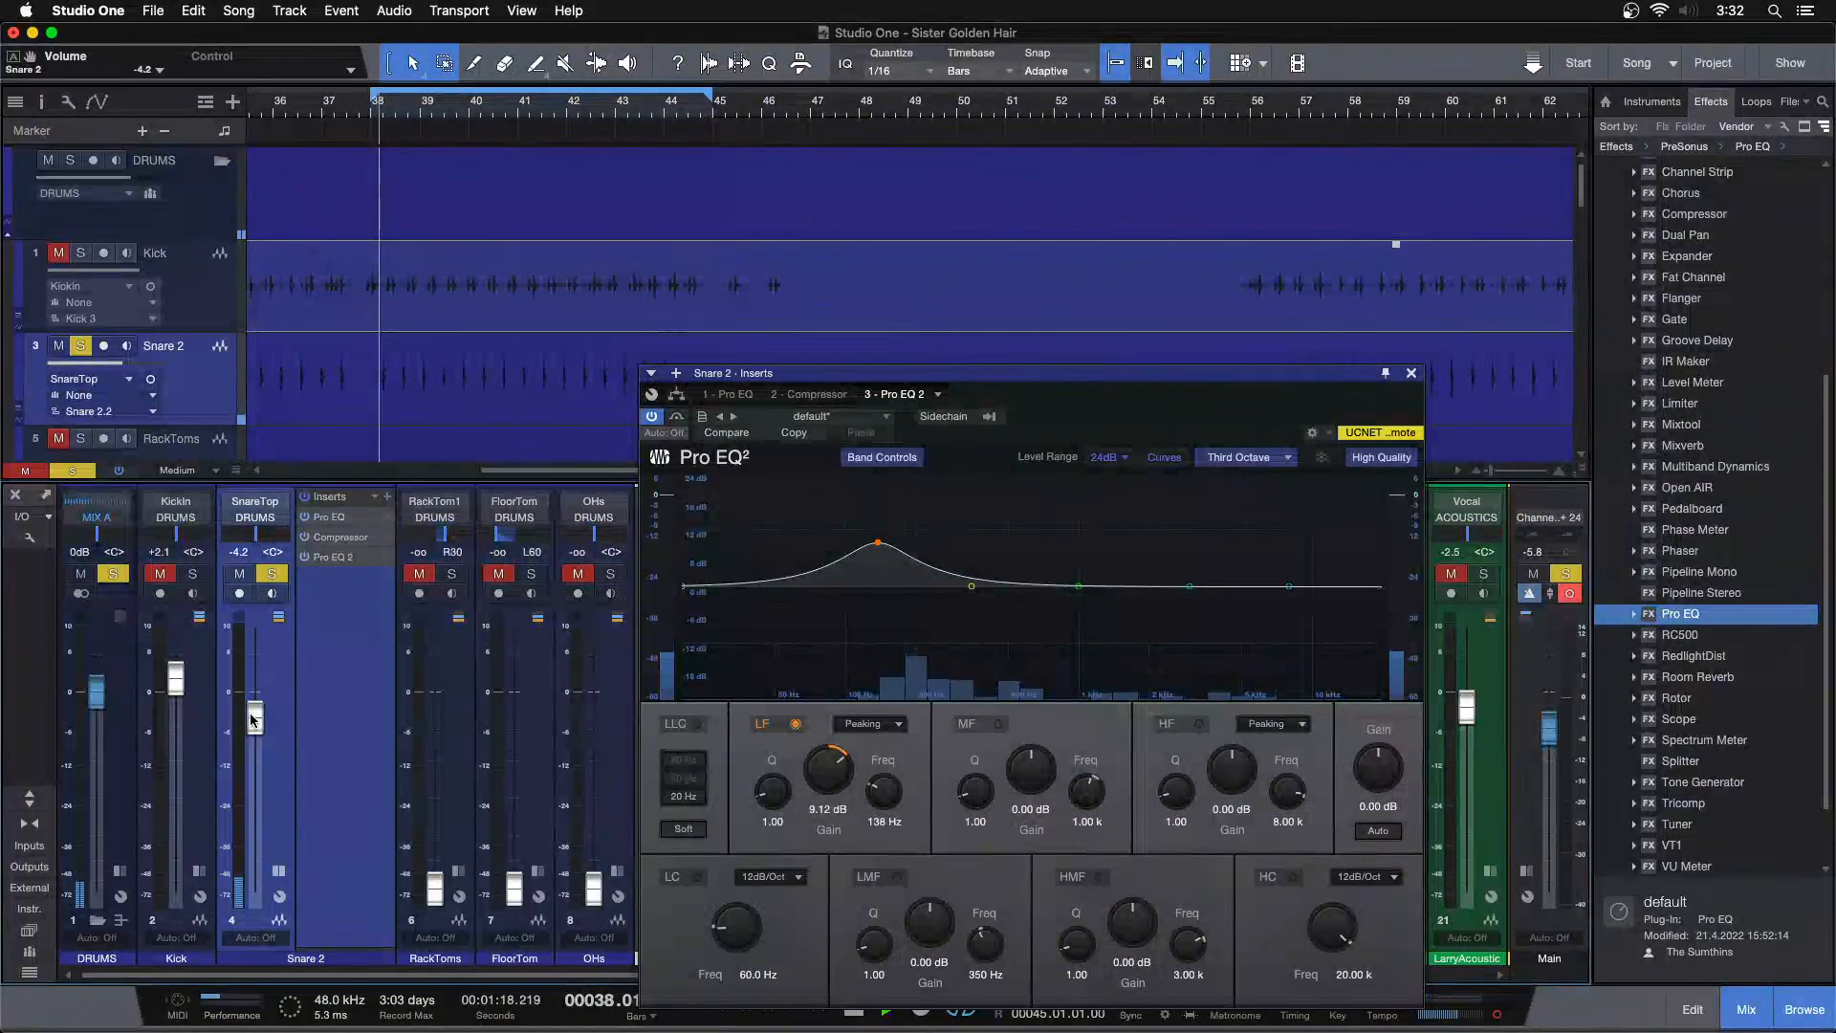
{"action": "key", "text": "s"}
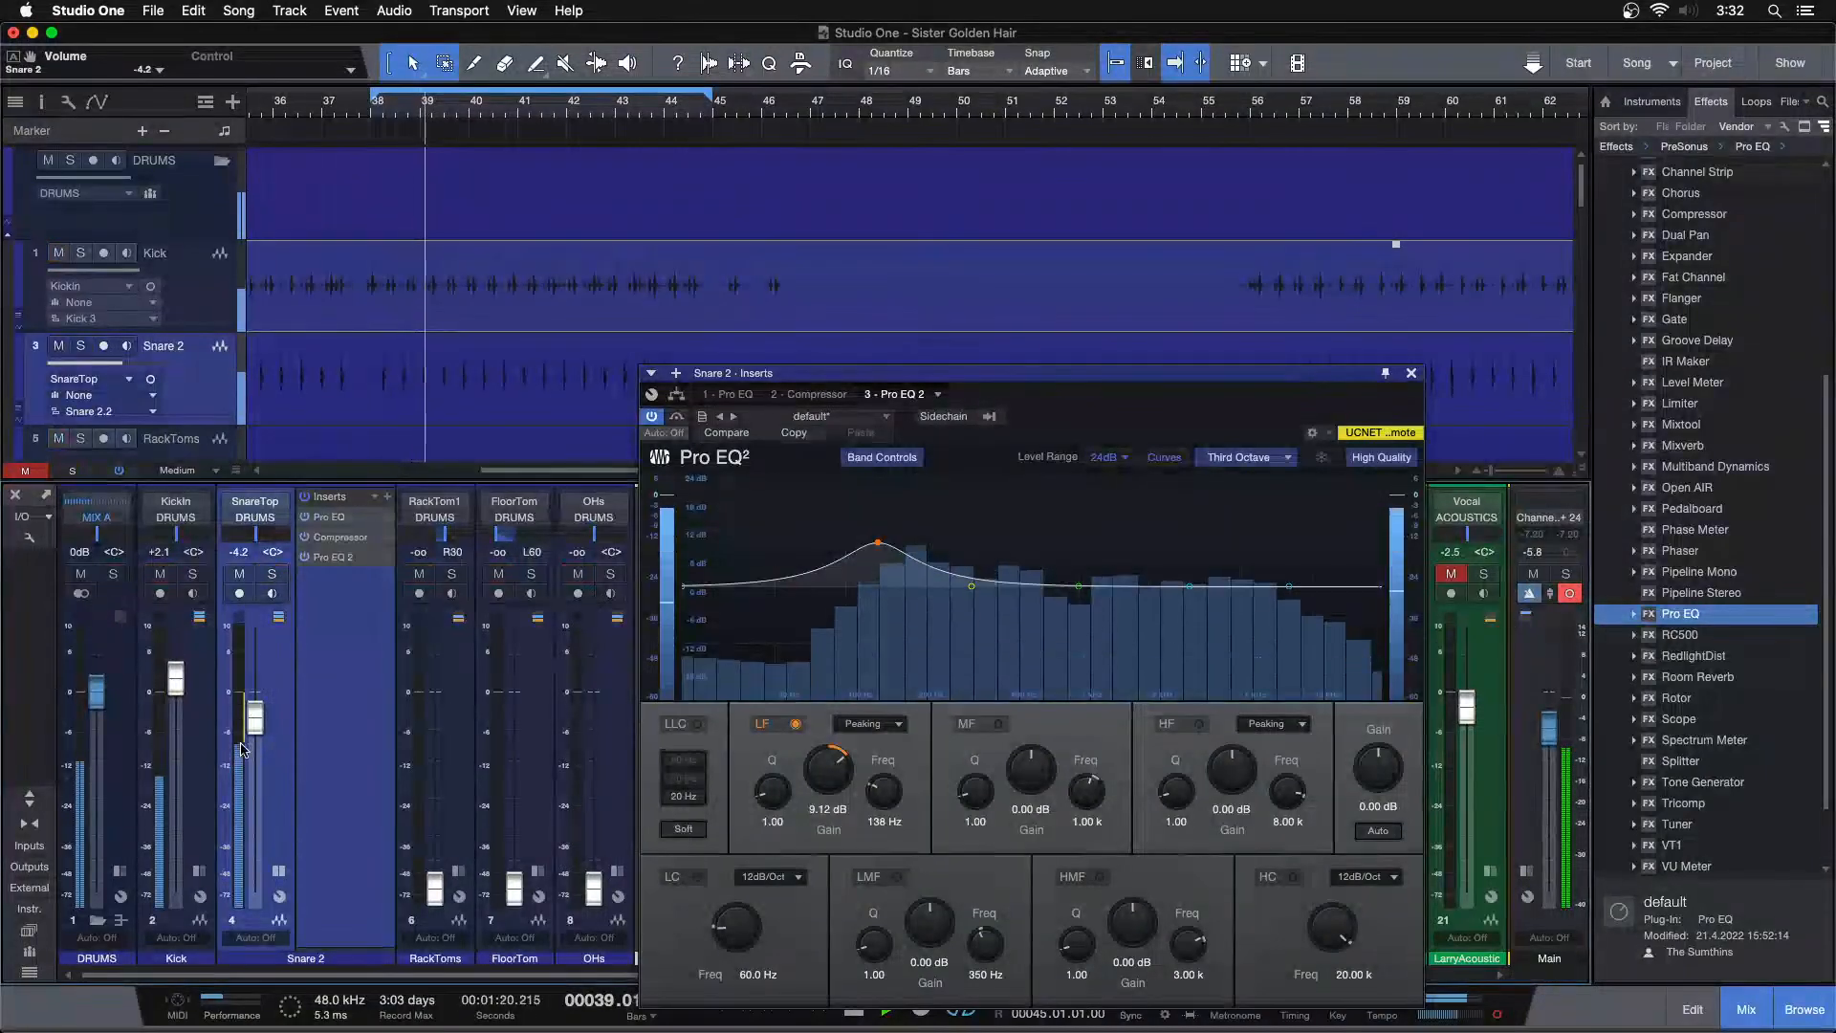
Compare high band gains of 5.28 dB and 4.80 dB in the first Pro EQ on Snare 2, then close it
{"action": "left_click", "coordinate": [329, 516]}
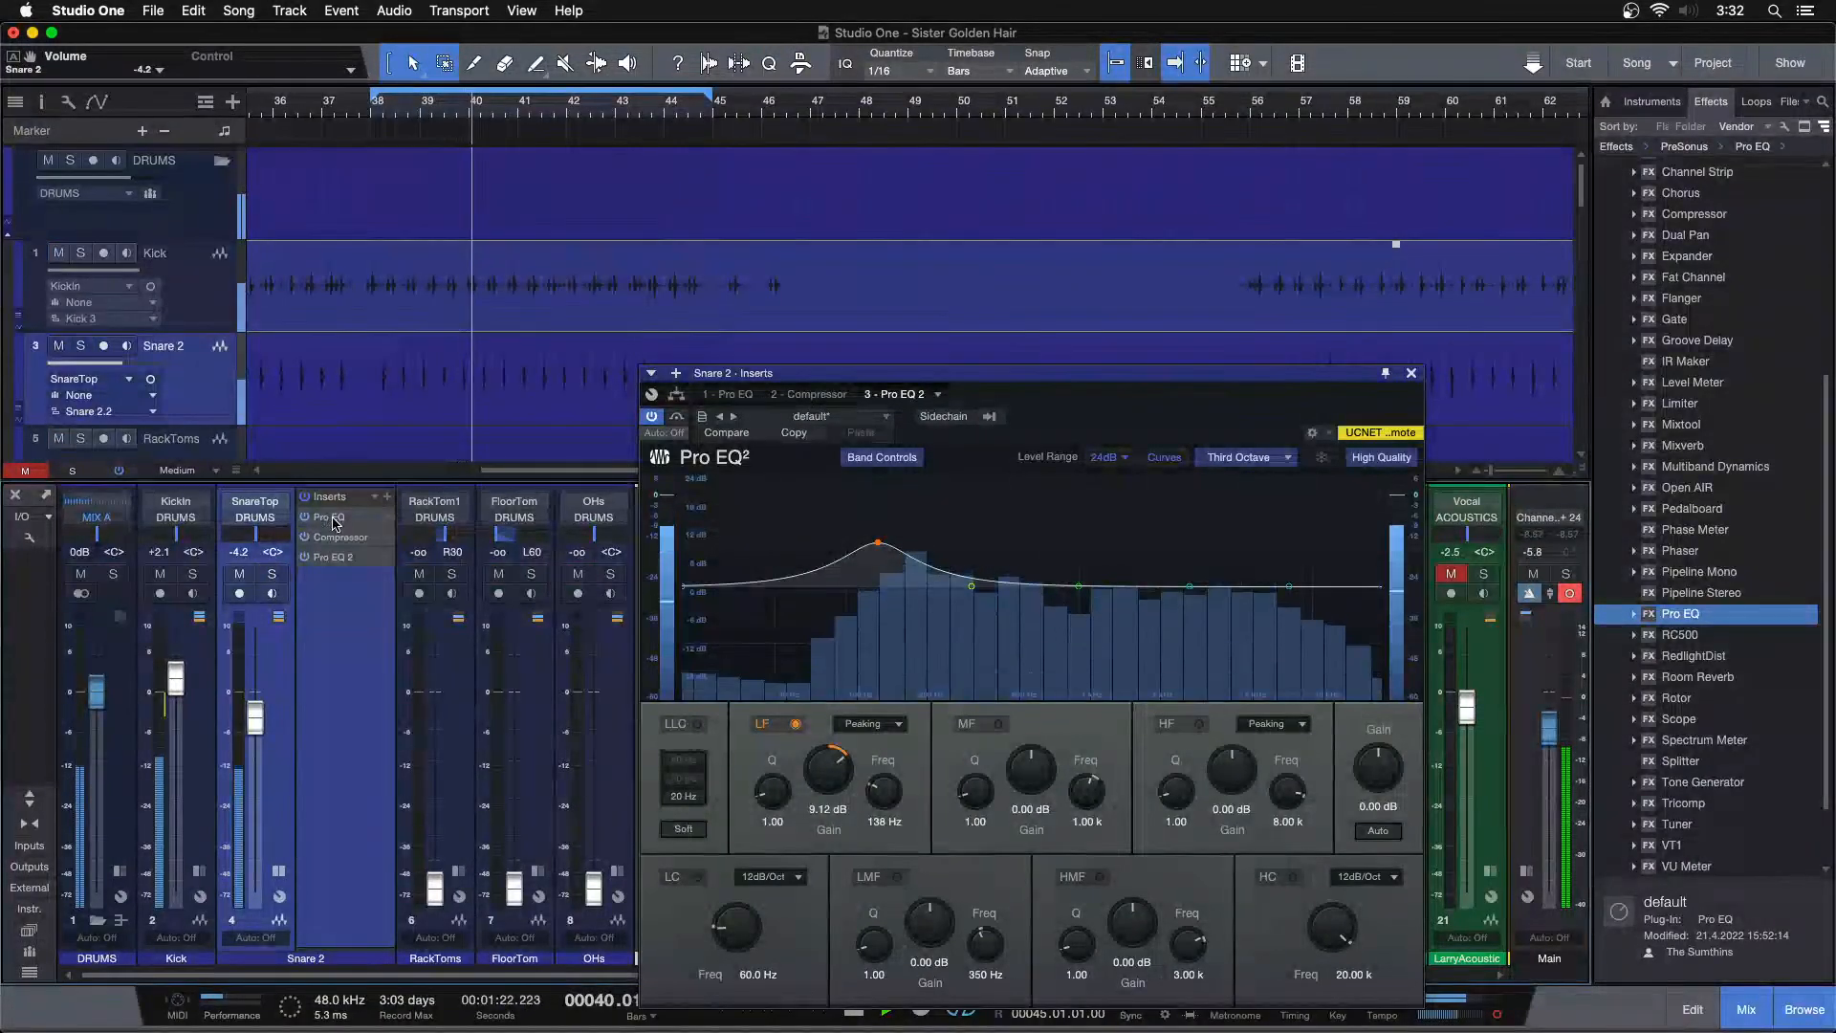
{"action": "left_click_drag", "start_coordinate": [1238, 787], "coordinate": [1240, 778]}
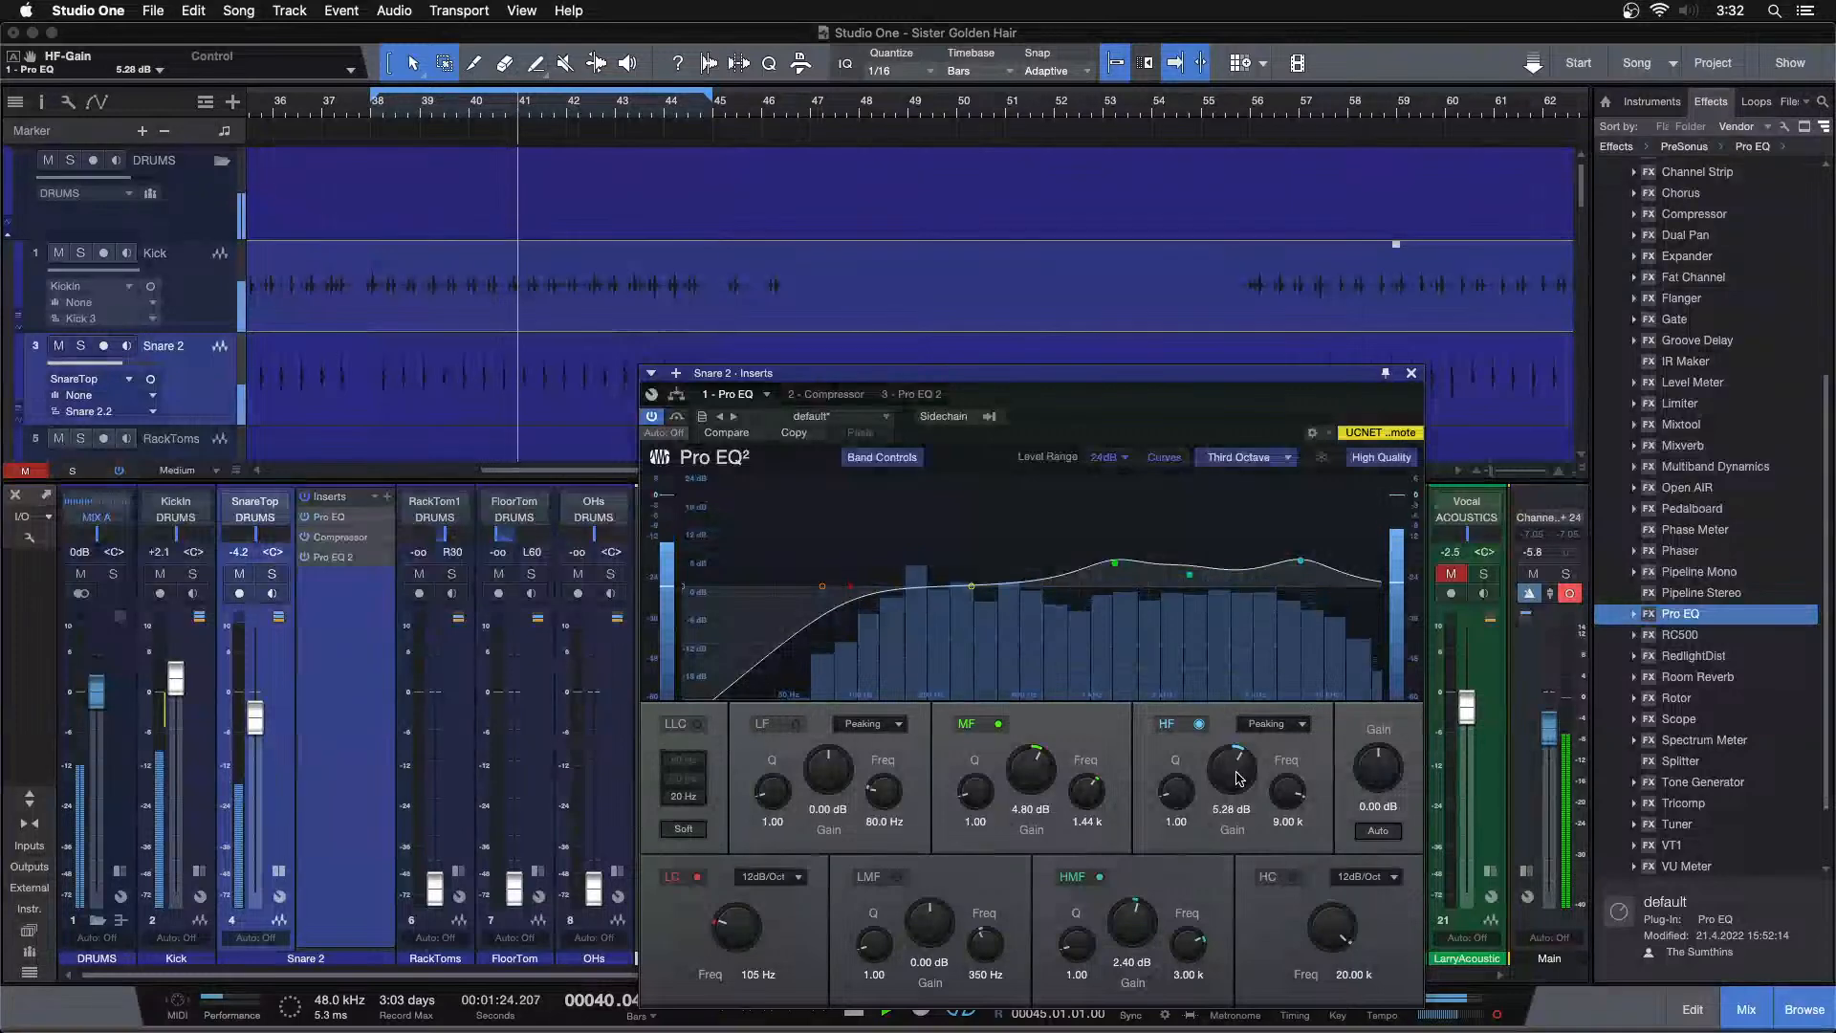
{"action": "scroll", "coordinate": [1239, 778], "scroll_direction": "down", "scroll_amount": 1}
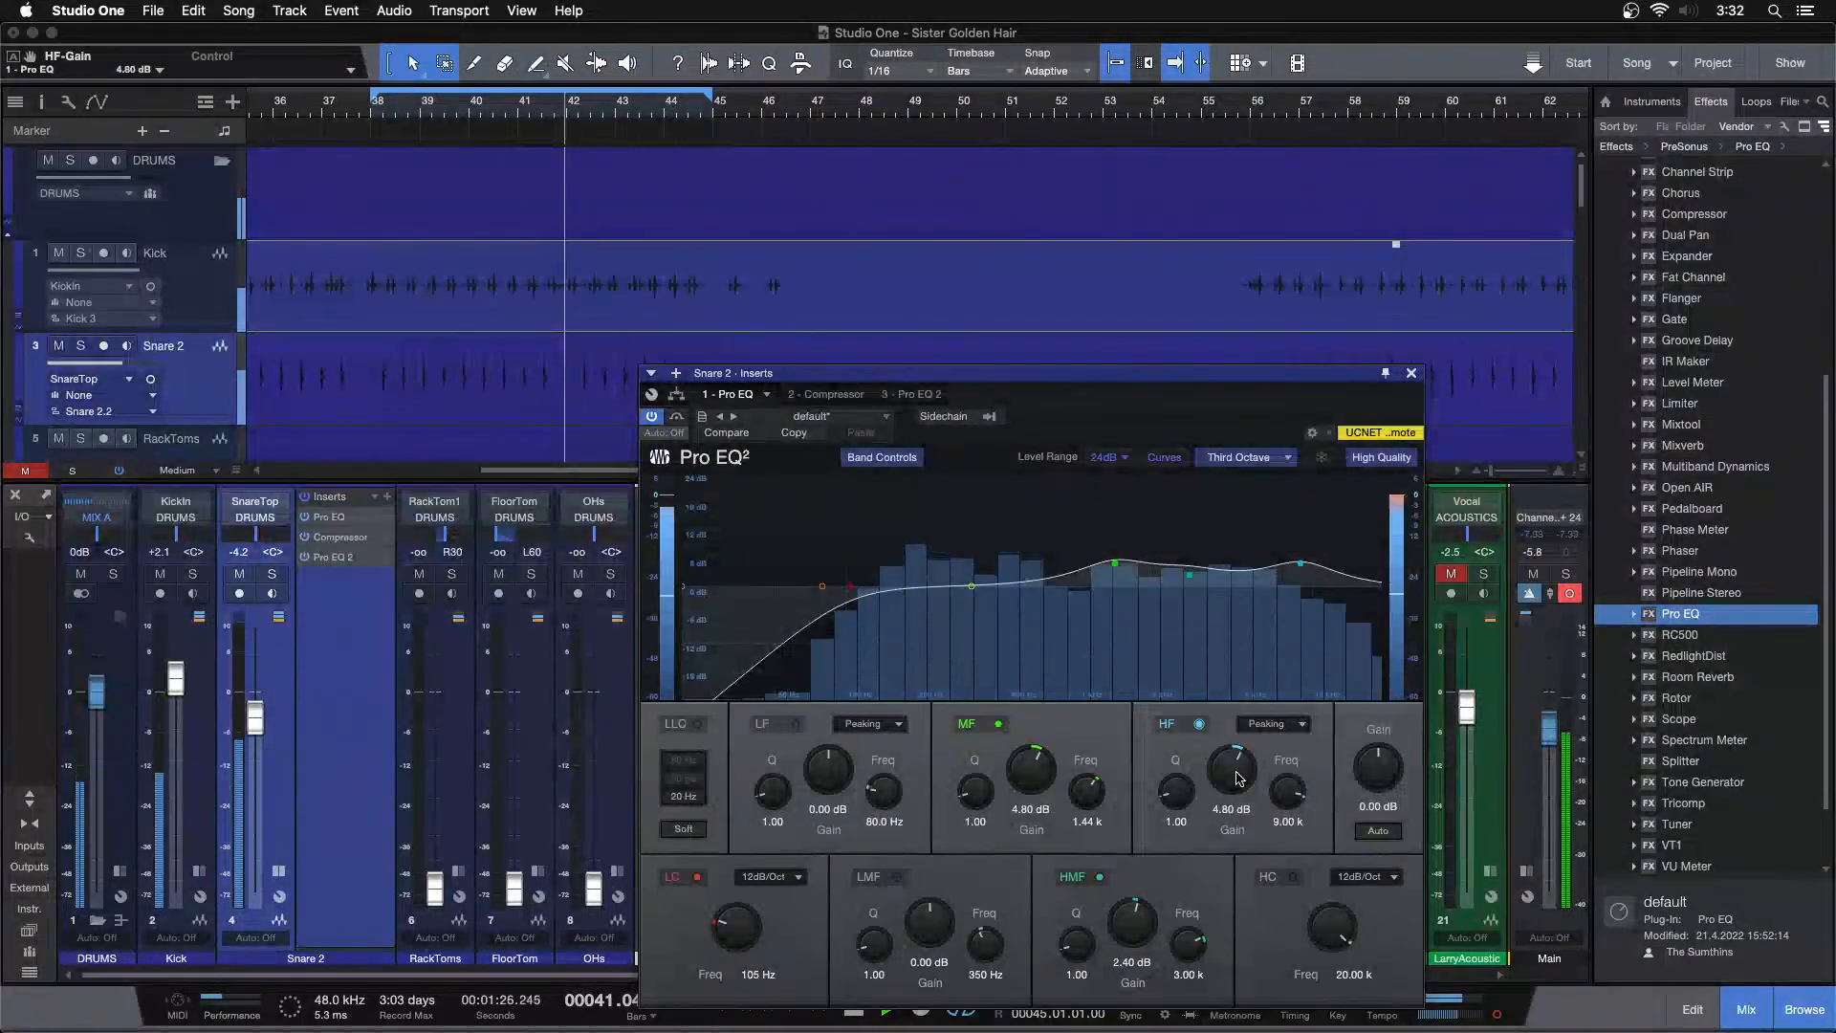
{"action": "scroll", "coordinate": [1239, 779], "scroll_direction": "up", "scroll_amount": 1}
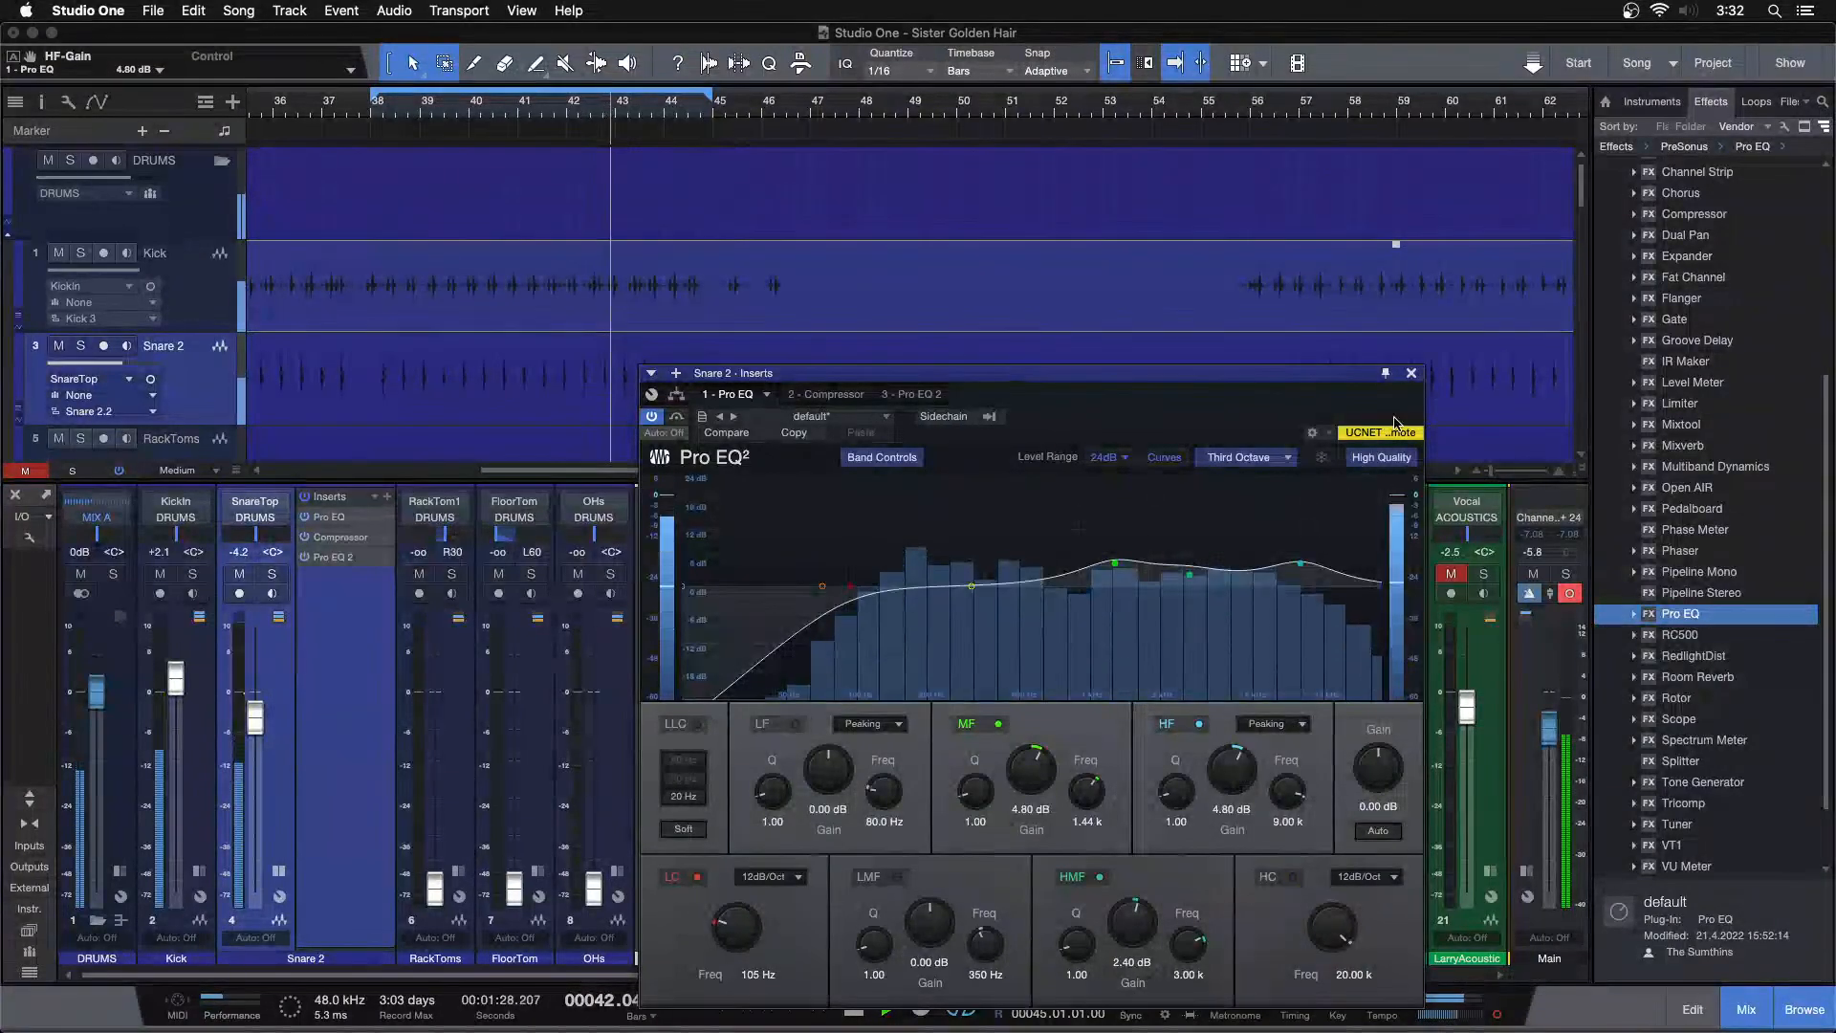
{"action": "left_click", "coordinate": [1410, 374]}
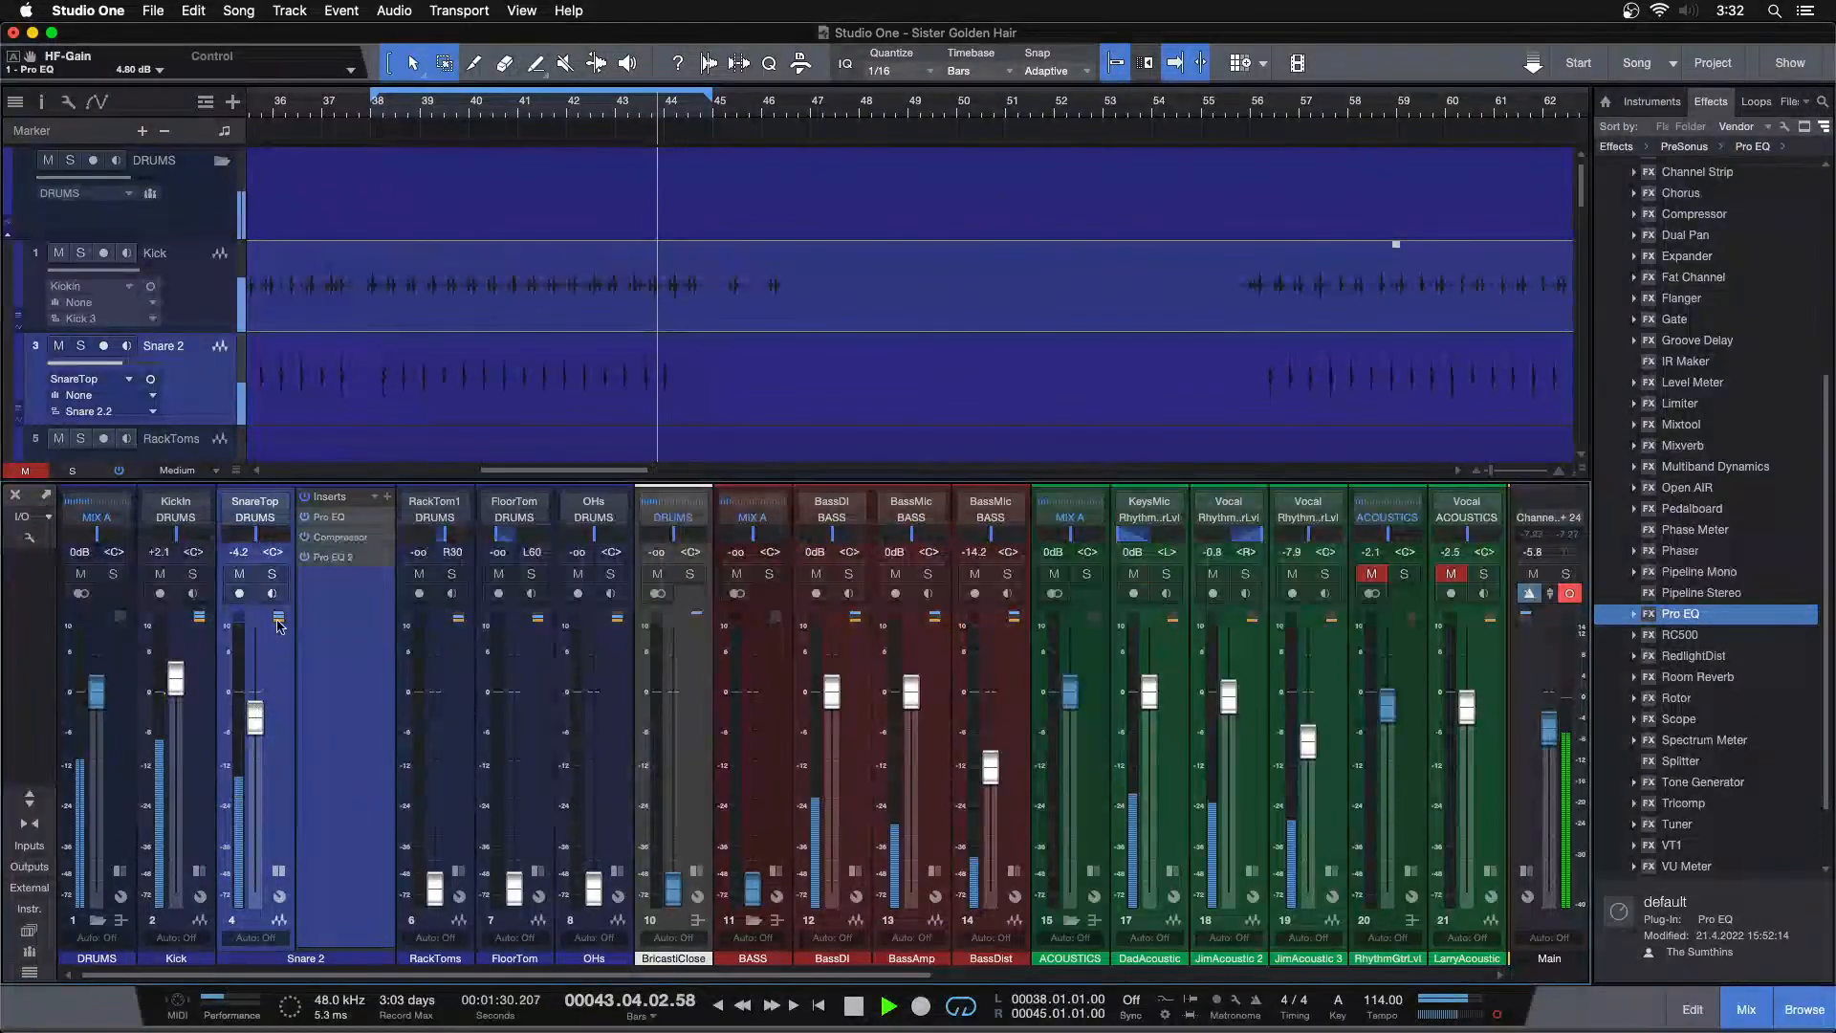
Set the Snare 2 volume back to -3.8 dB while briefly muting the Snare 2 and Kick channels
{"action": "left_click", "coordinate": [239, 574]}
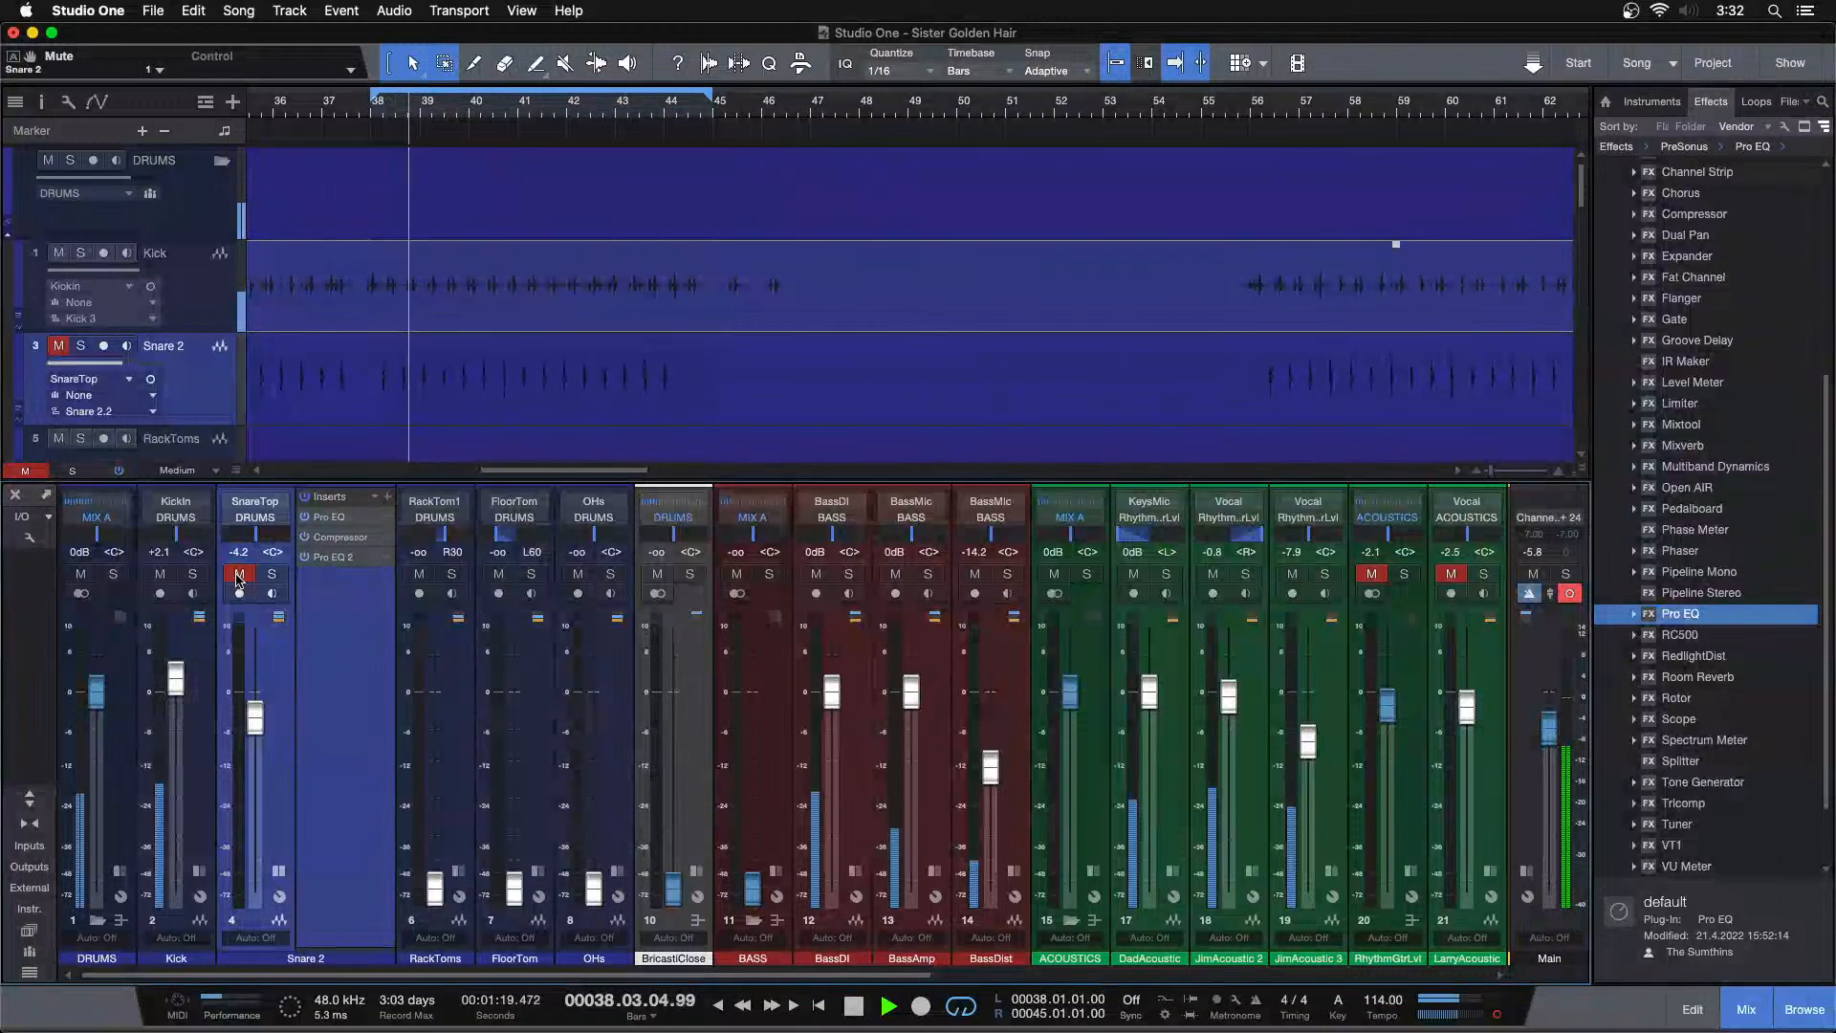
{"action": "left_click", "coordinate": [239, 574]}
{"action": "left_click", "coordinate": [160, 574]}
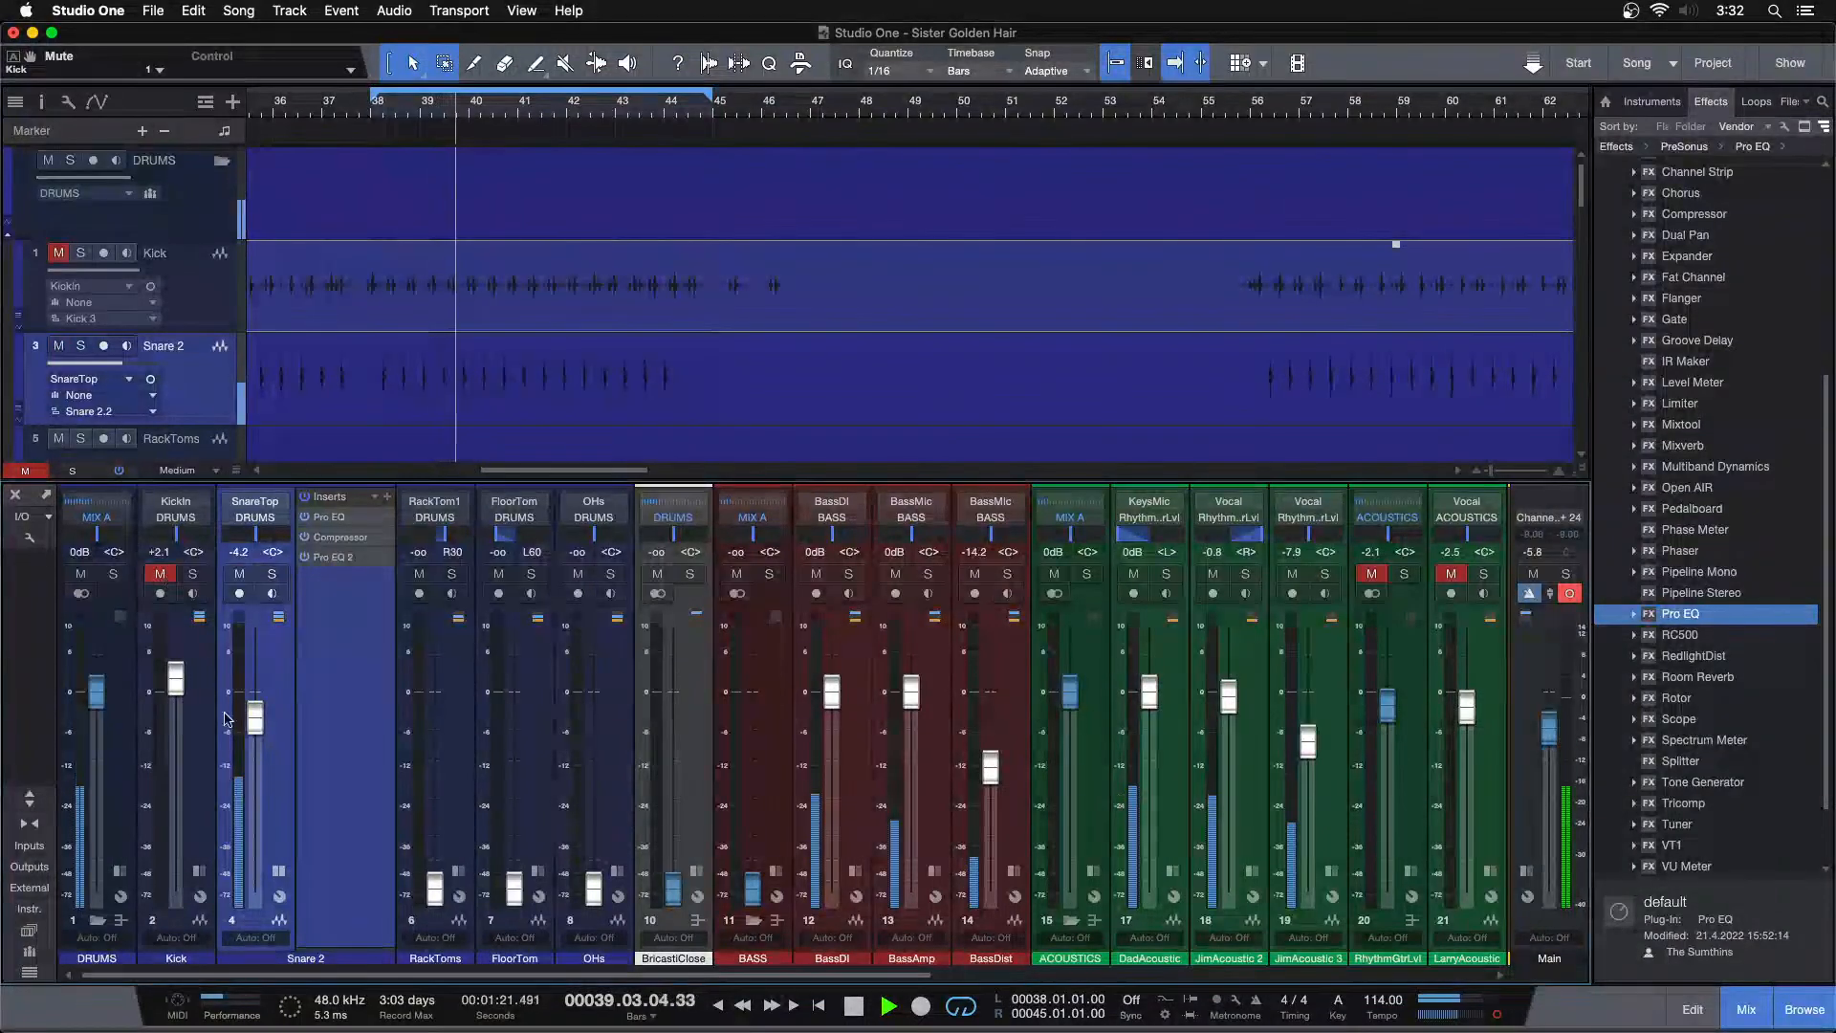
{"action": "left_click_drag", "start_coordinate": [256, 733], "coordinate": [255, 725]}
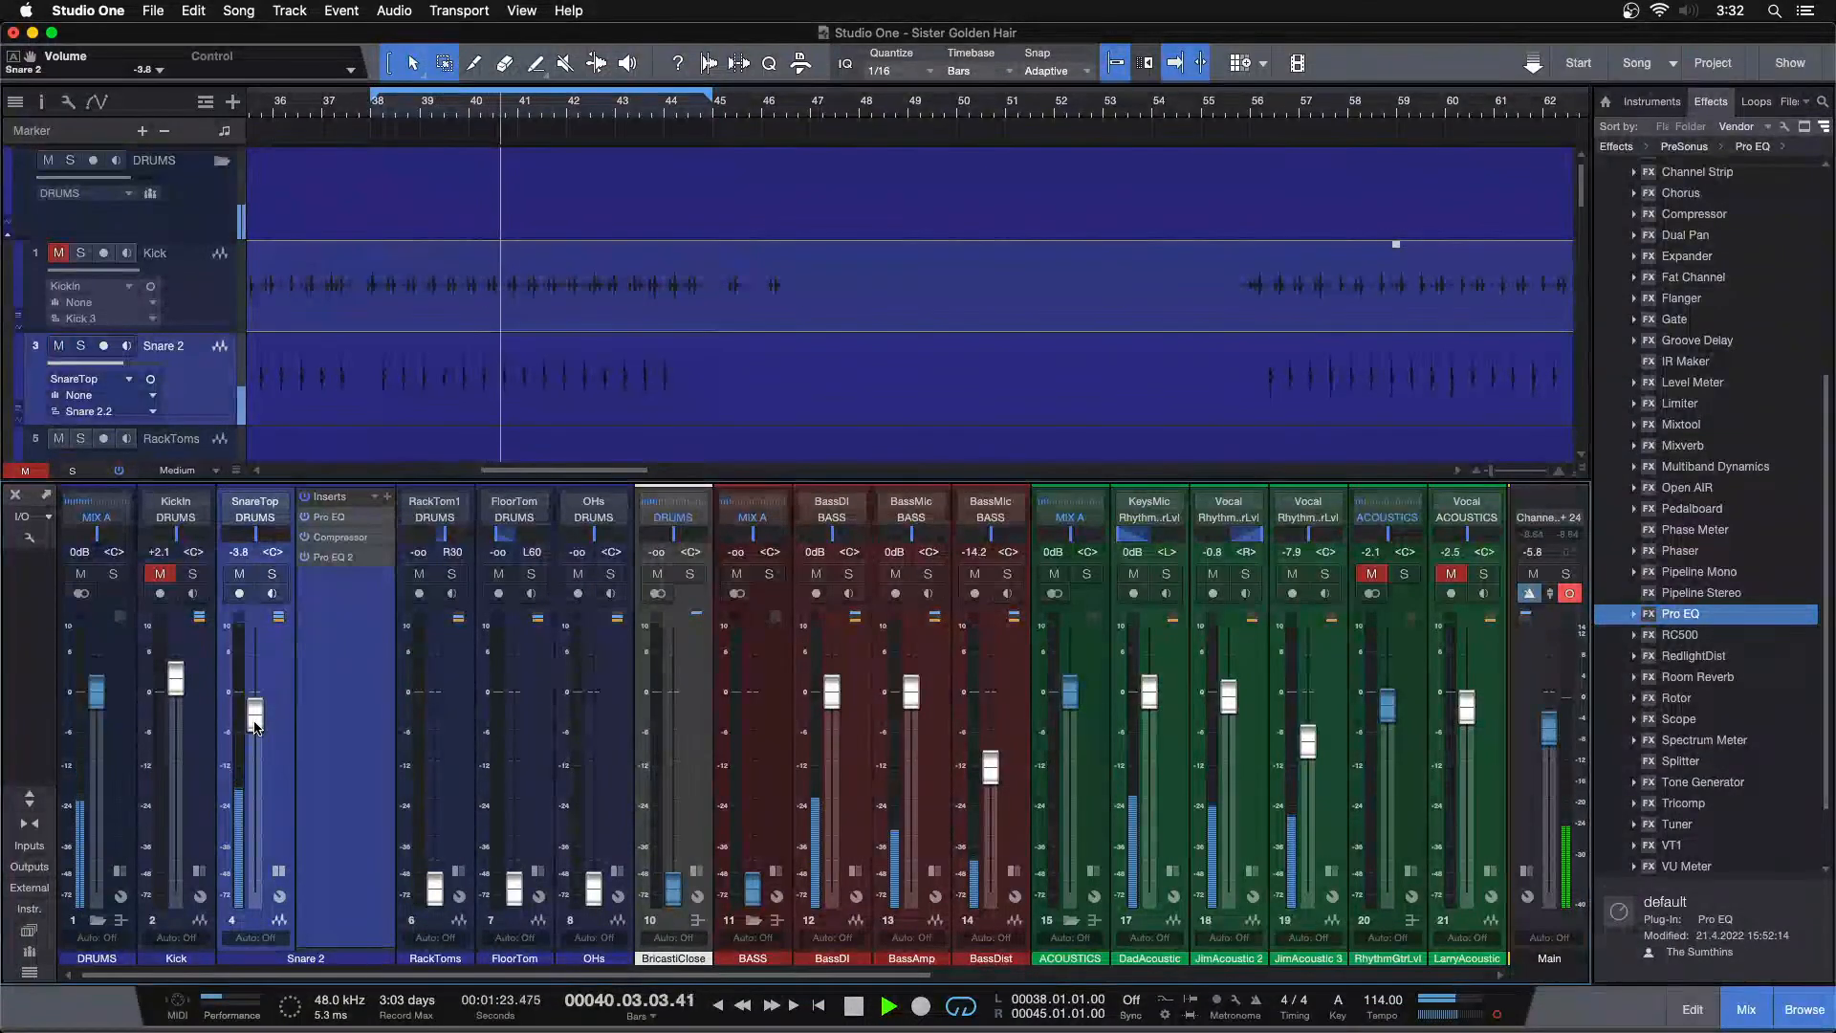
{"action": "left_click", "coordinate": [159, 574]}
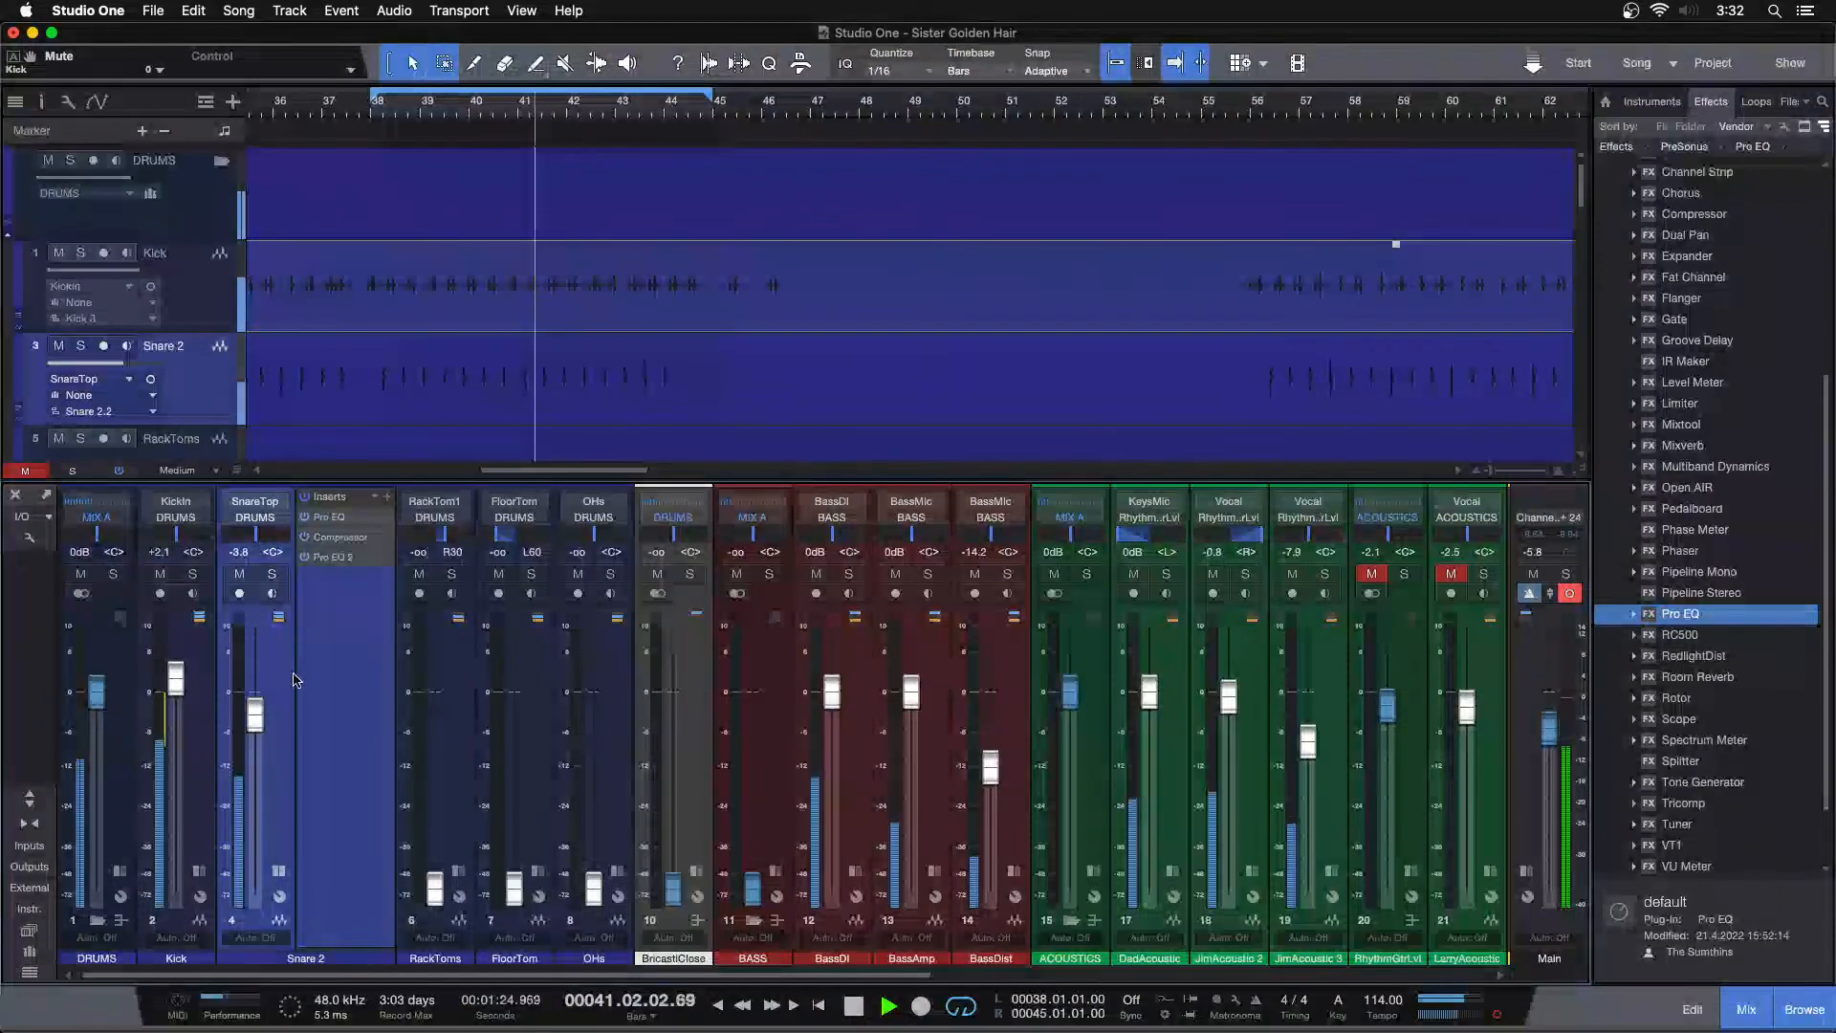
Set the first Pro EQ's high band gain to 5.28 dB and close the plugin window
{"action": "left_click", "coordinate": [337, 517]}
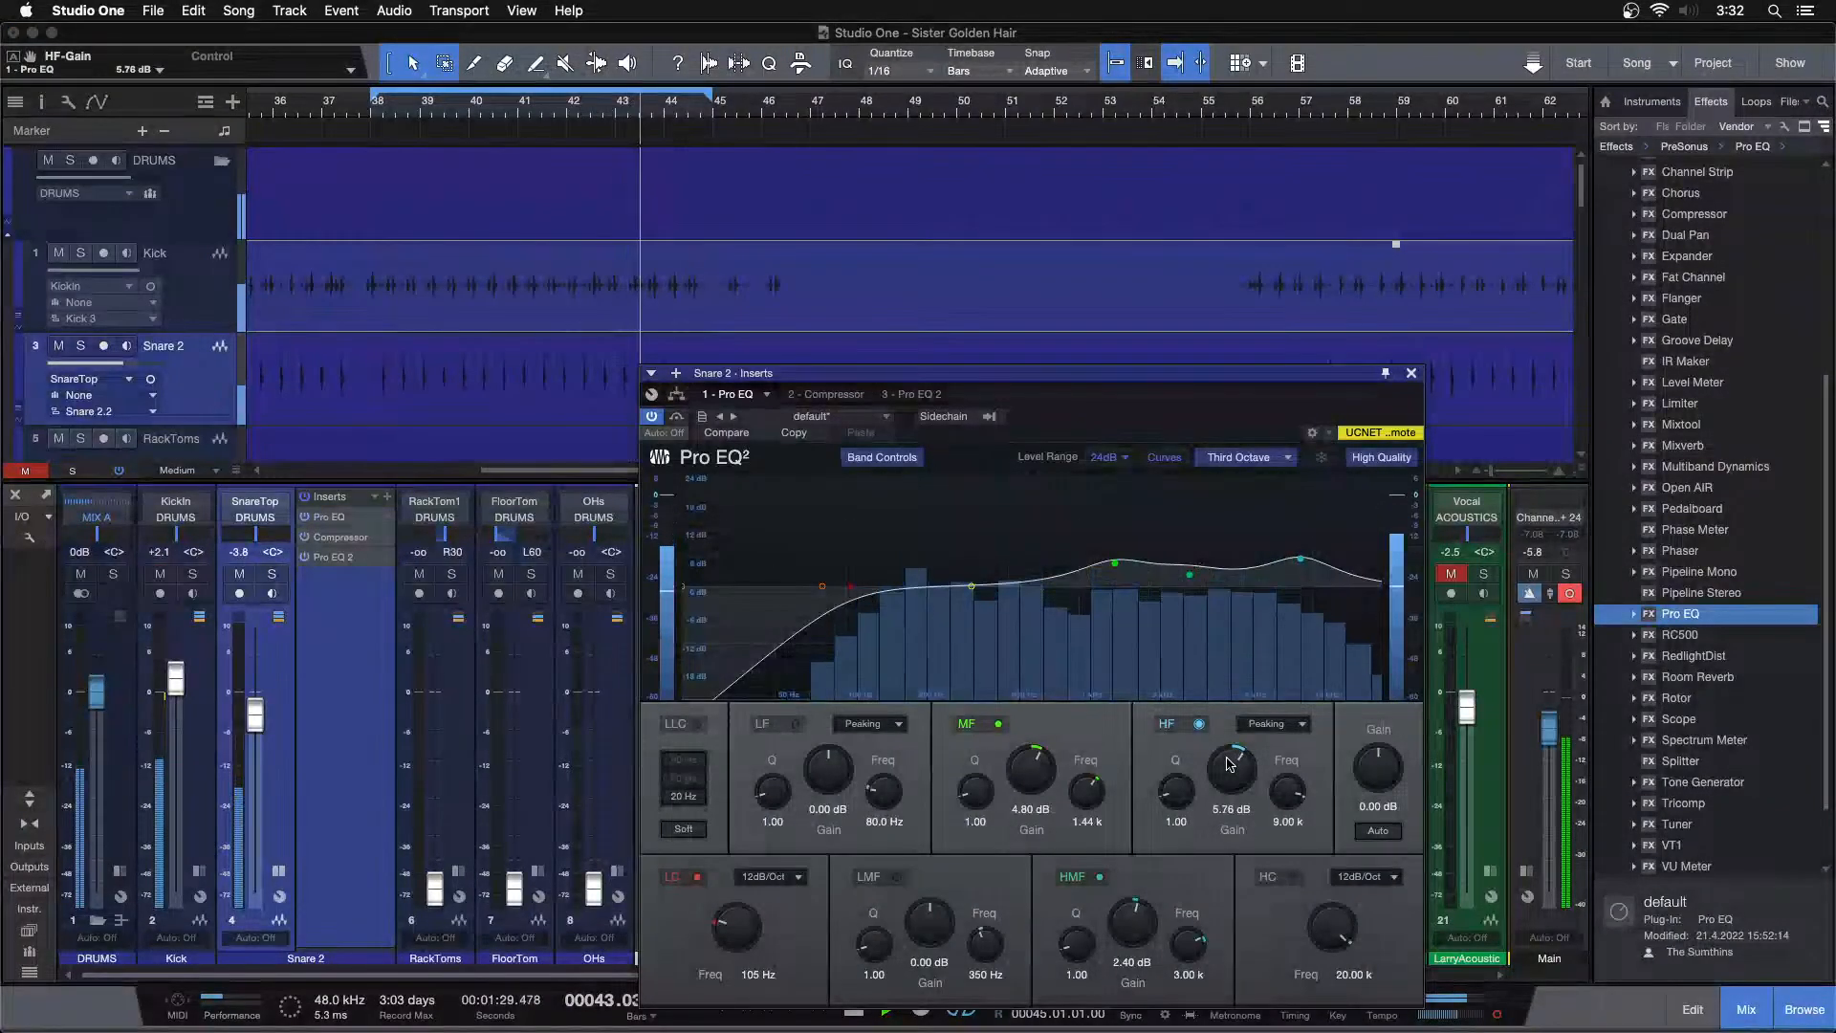
{"action": "scroll", "coordinate": [1229, 764], "scroll_direction": "down", "scroll_amount": 1}
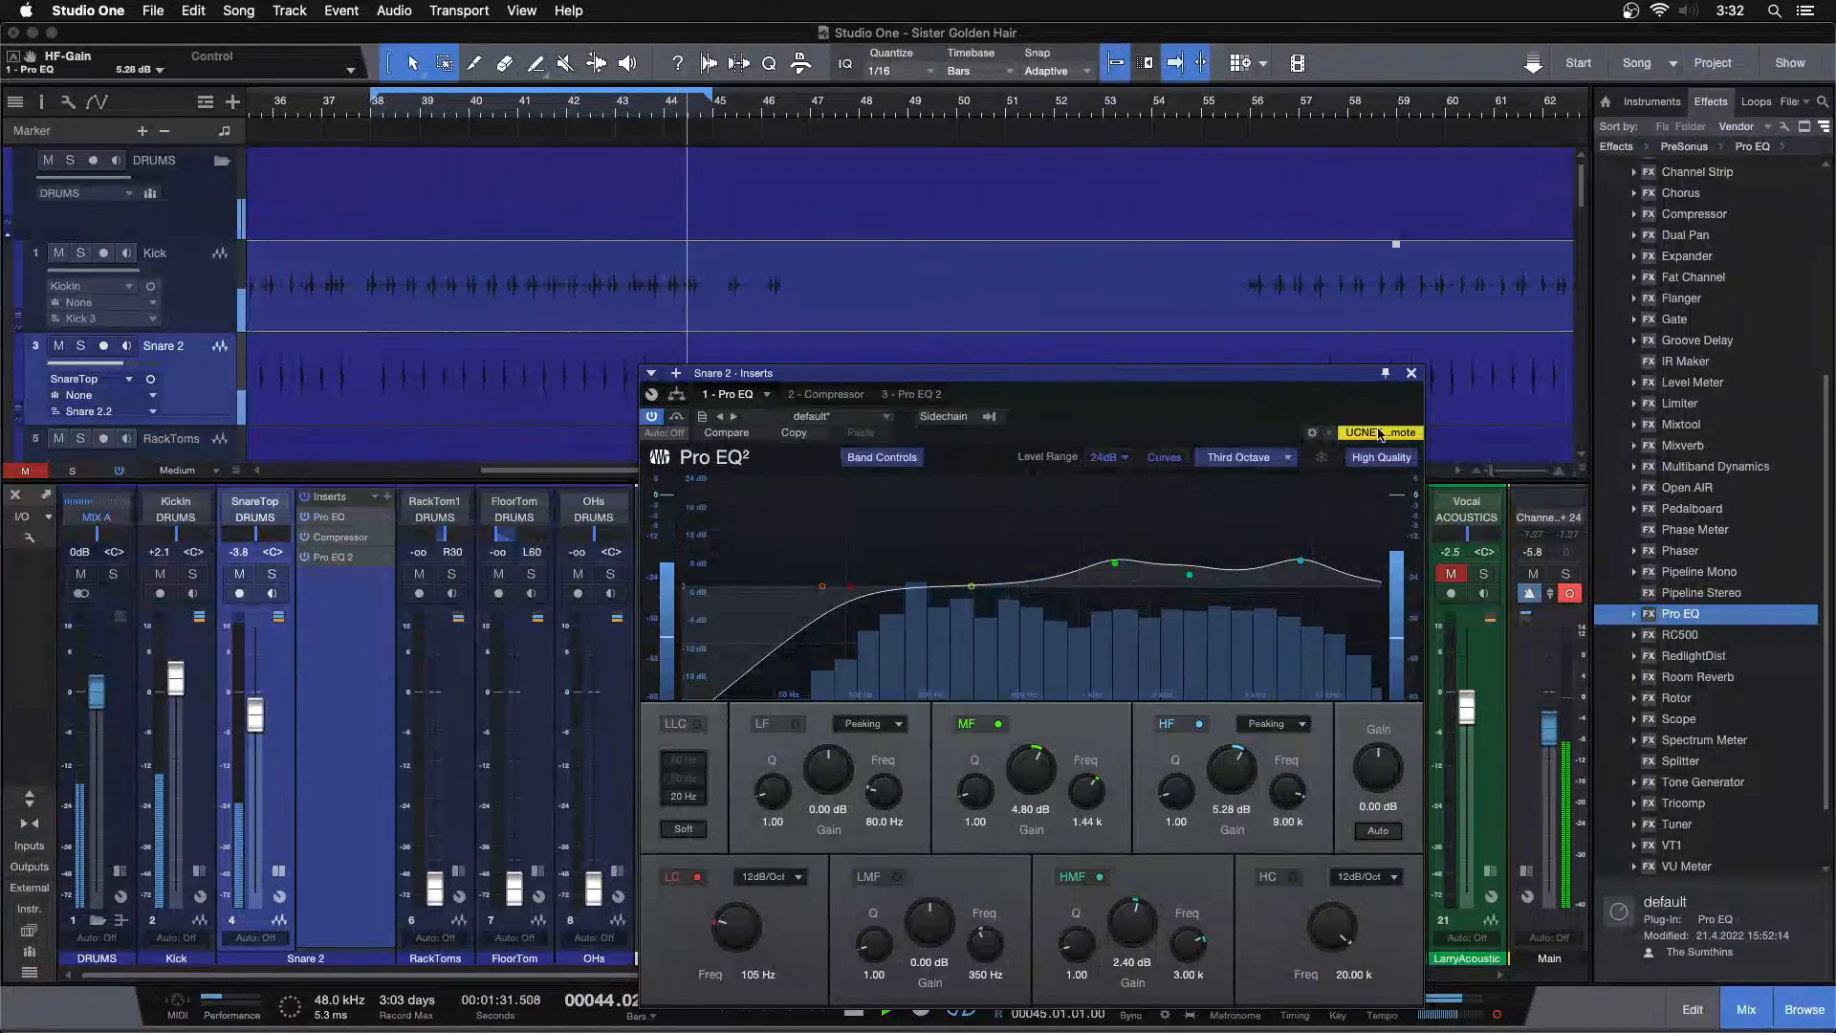
{"action": "left_click", "coordinate": [1410, 374]}
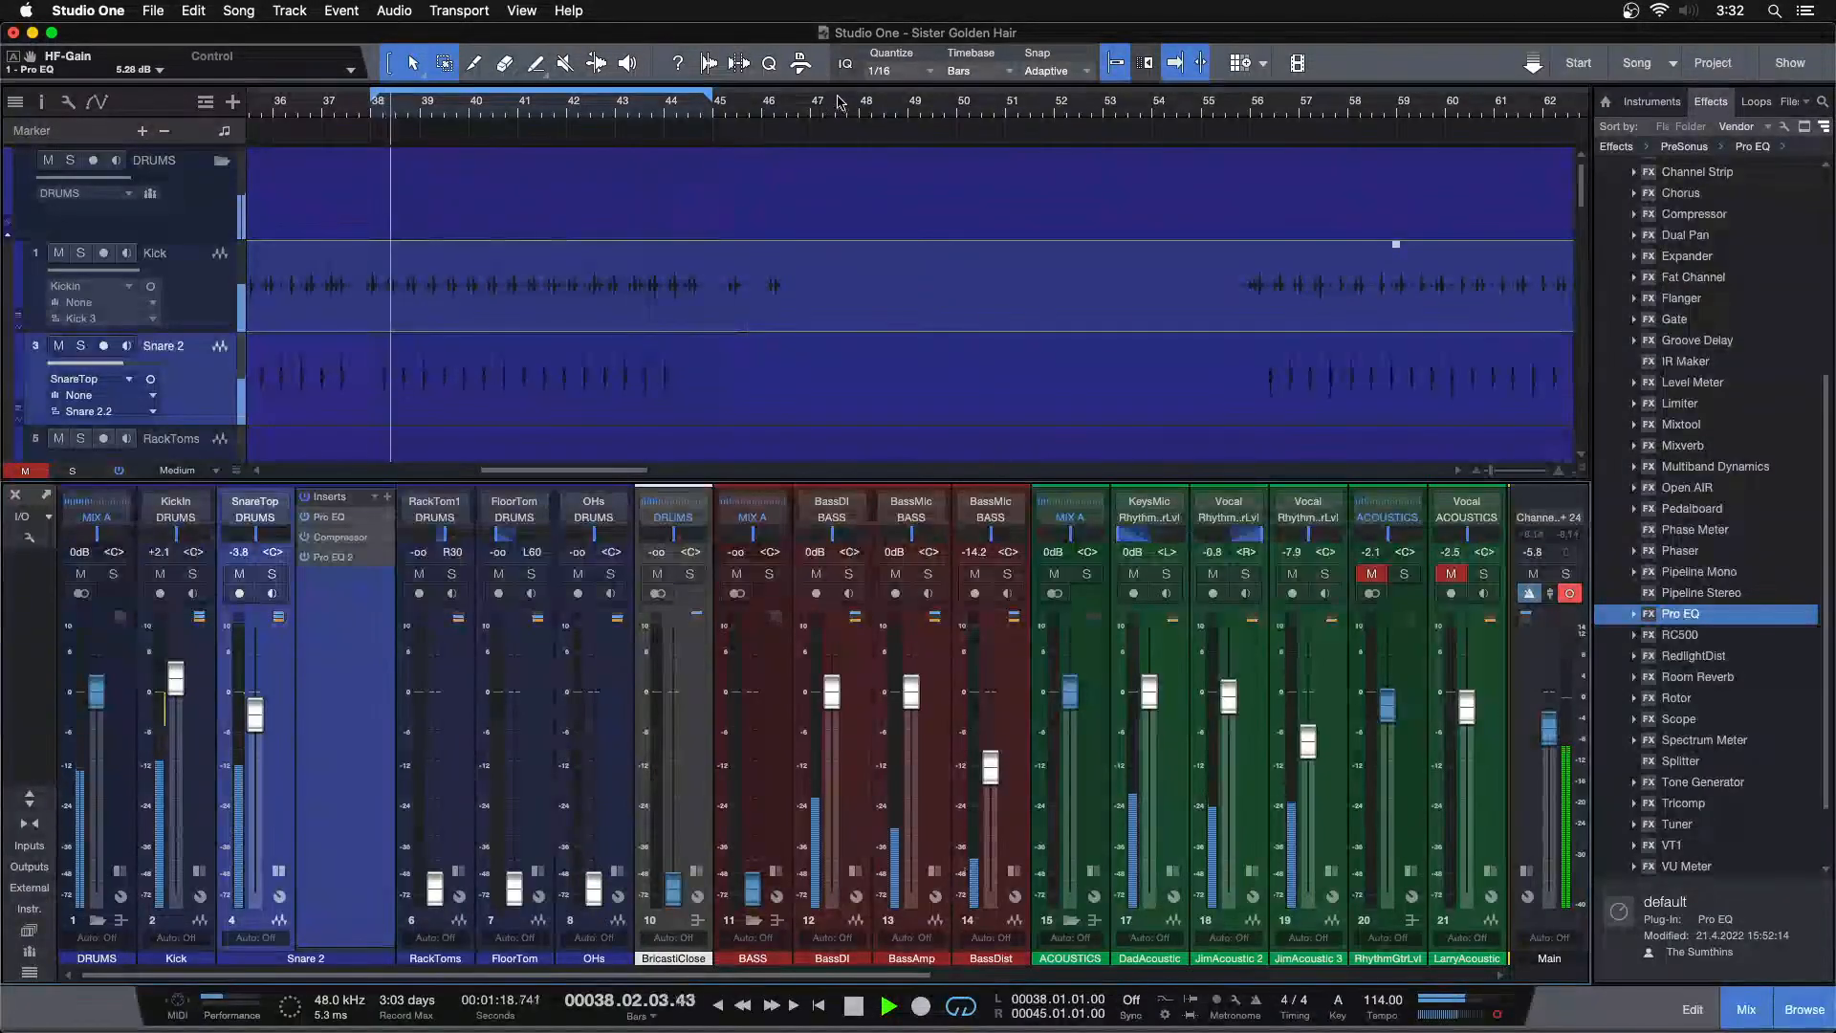
Move the playback position to around bar 85 and solo the Snare 2 channel
{"action": "key", "text": "z"}
{"action": "left_click_drag", "start_coordinate": [859, 97], "coordinate": [834, 198]}
{"action": "left_click", "coordinate": [657, 112]}
{"action": "key", "text": "f"}
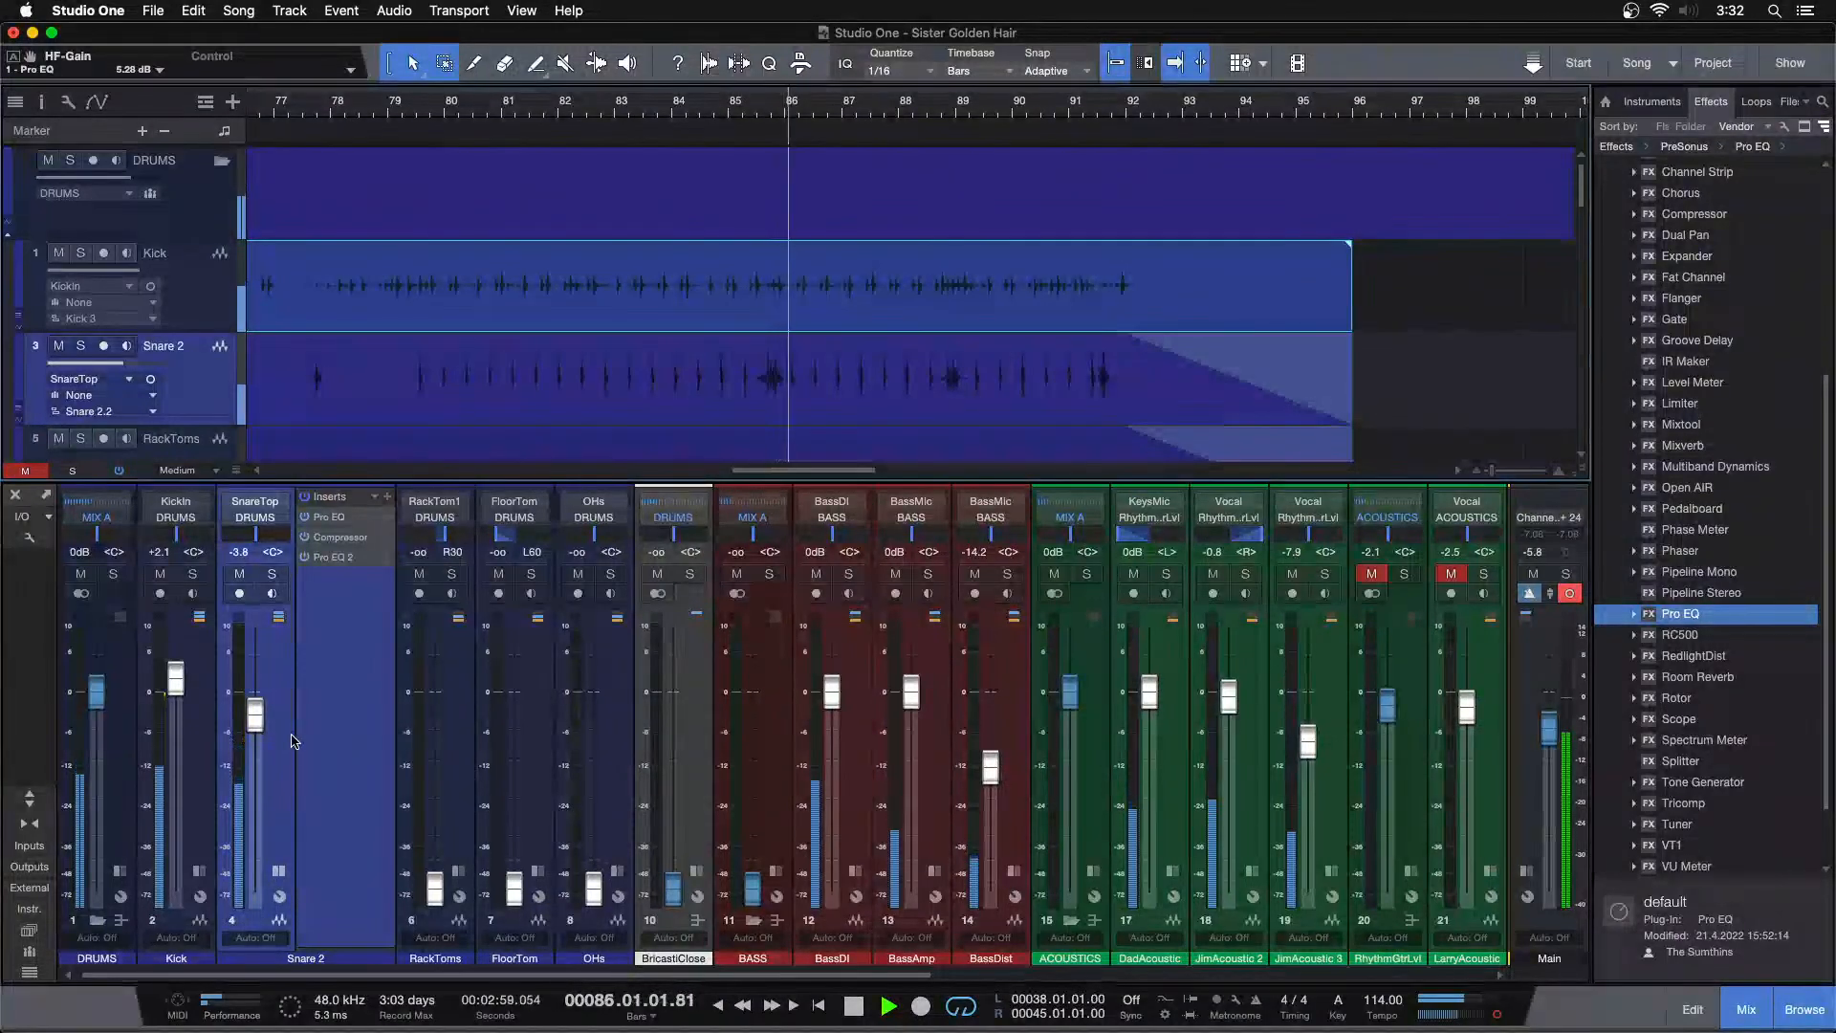
{"action": "left_click", "coordinate": [273, 573]}
{"action": "left_click", "coordinate": [738, 112]}
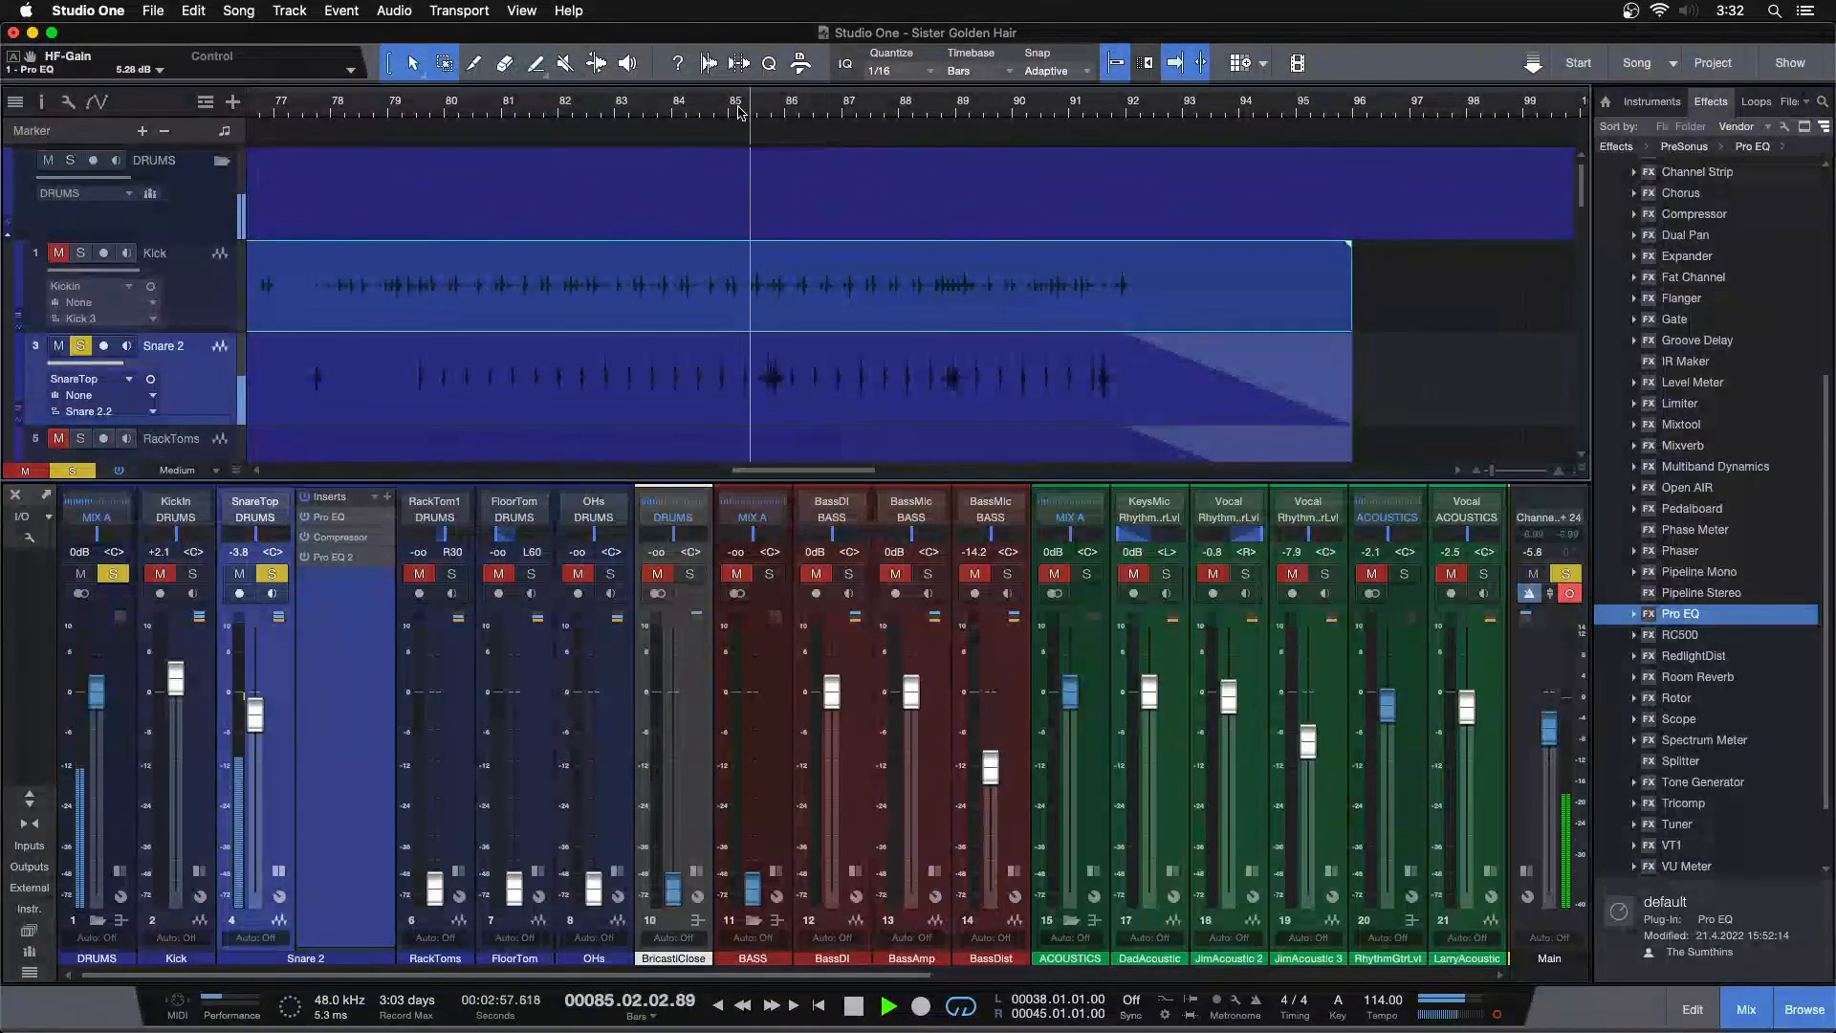
Audition the soloed snare by moving the playback position across bars 85 to 92 and then around bar 38
{"action": "left_click", "coordinate": [738, 112]}
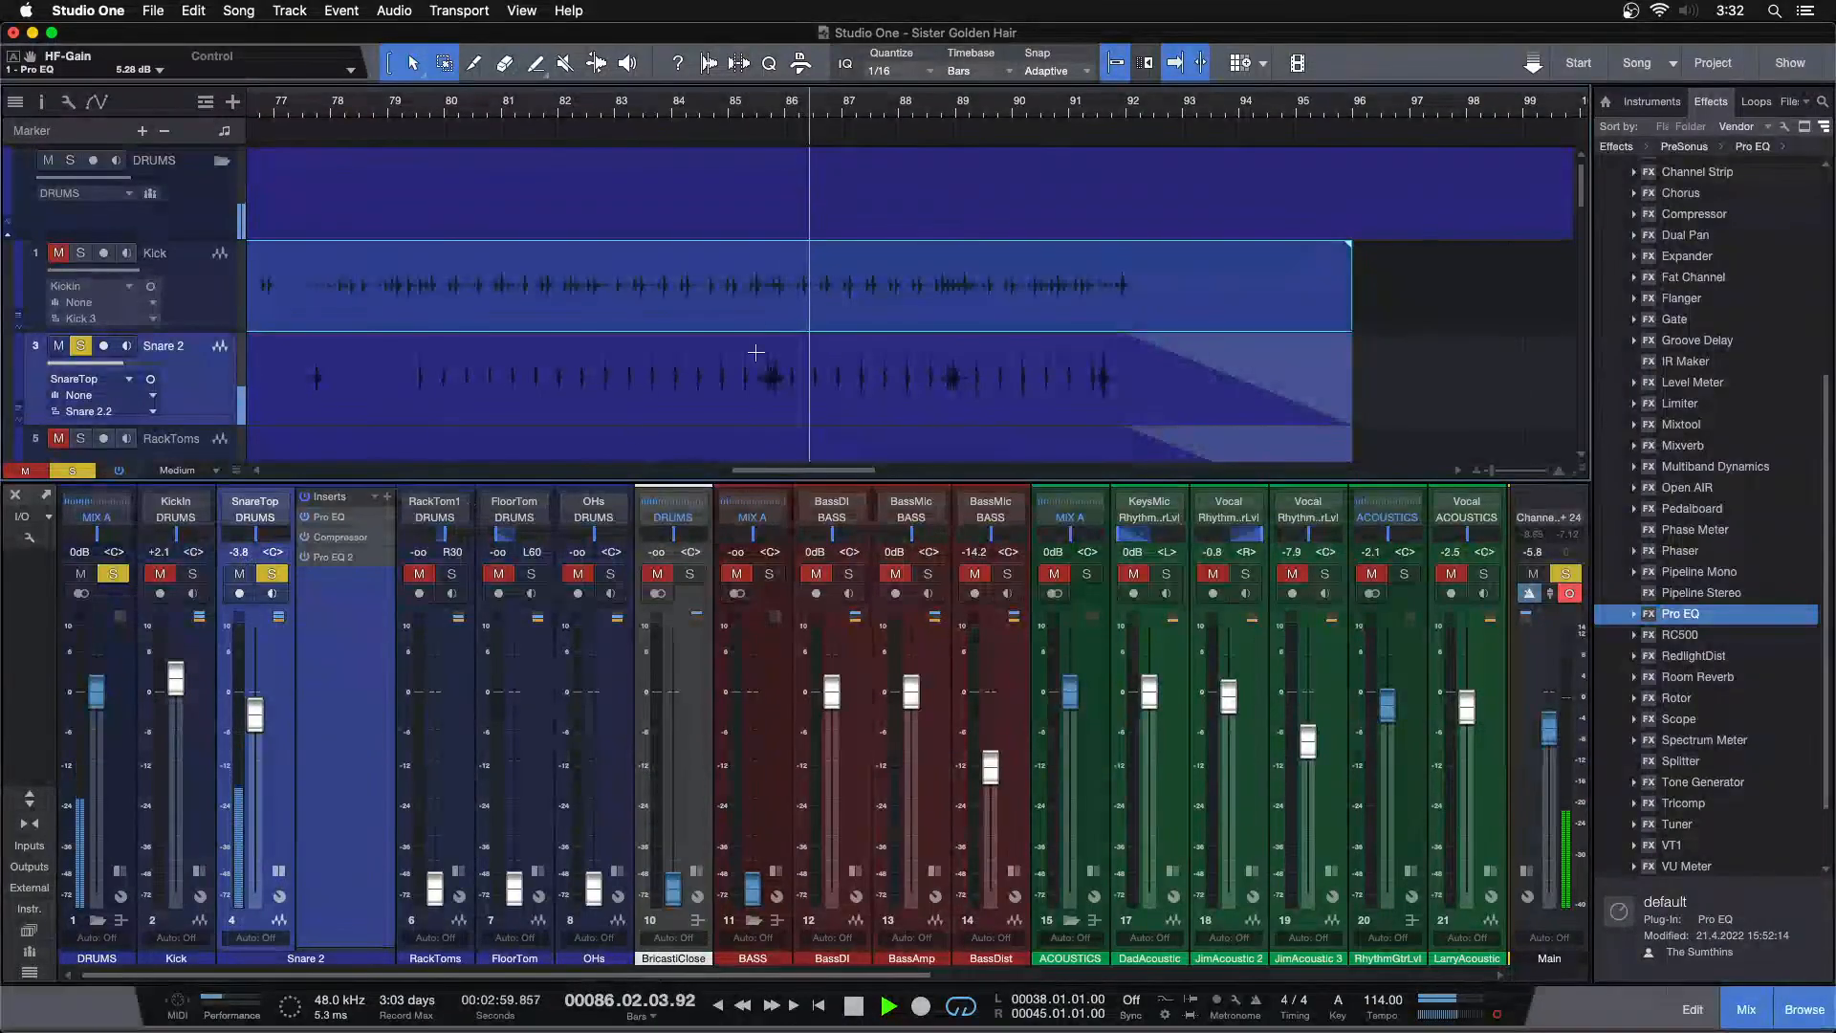
{"action": "left_click", "coordinate": [928, 115]}
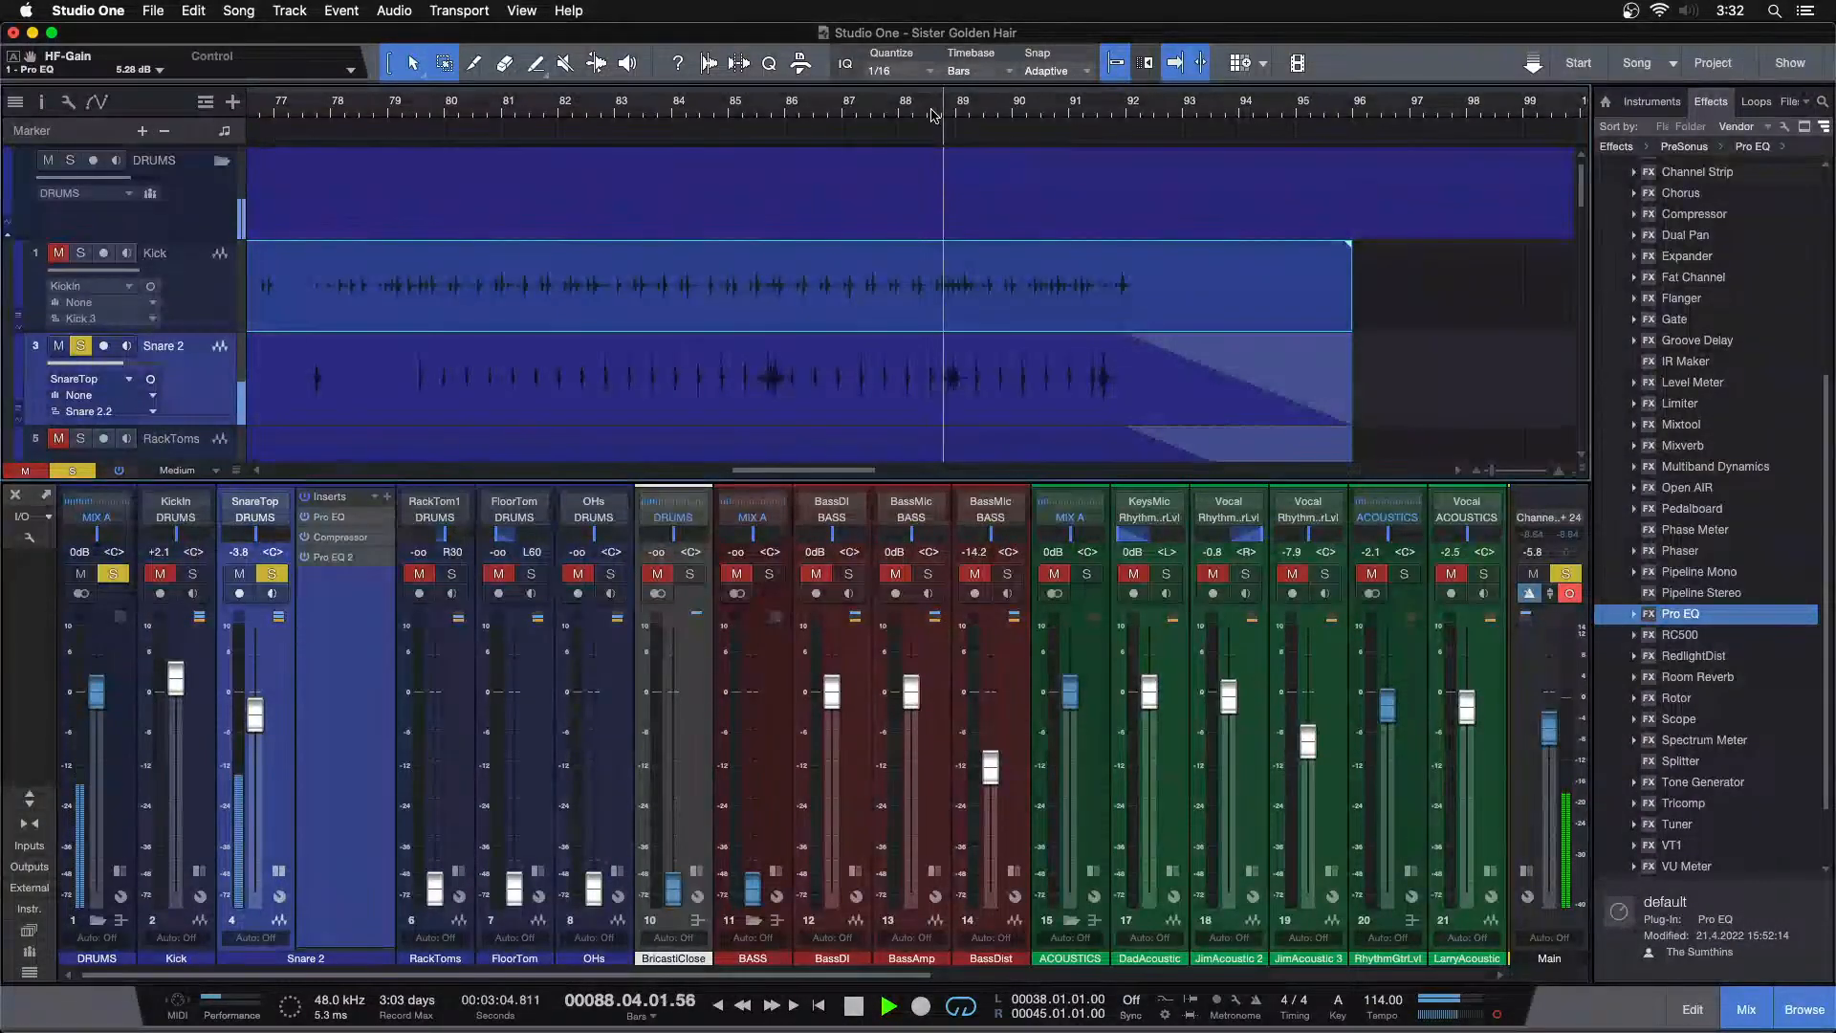
{"action": "left_click", "coordinate": [1061, 113]}
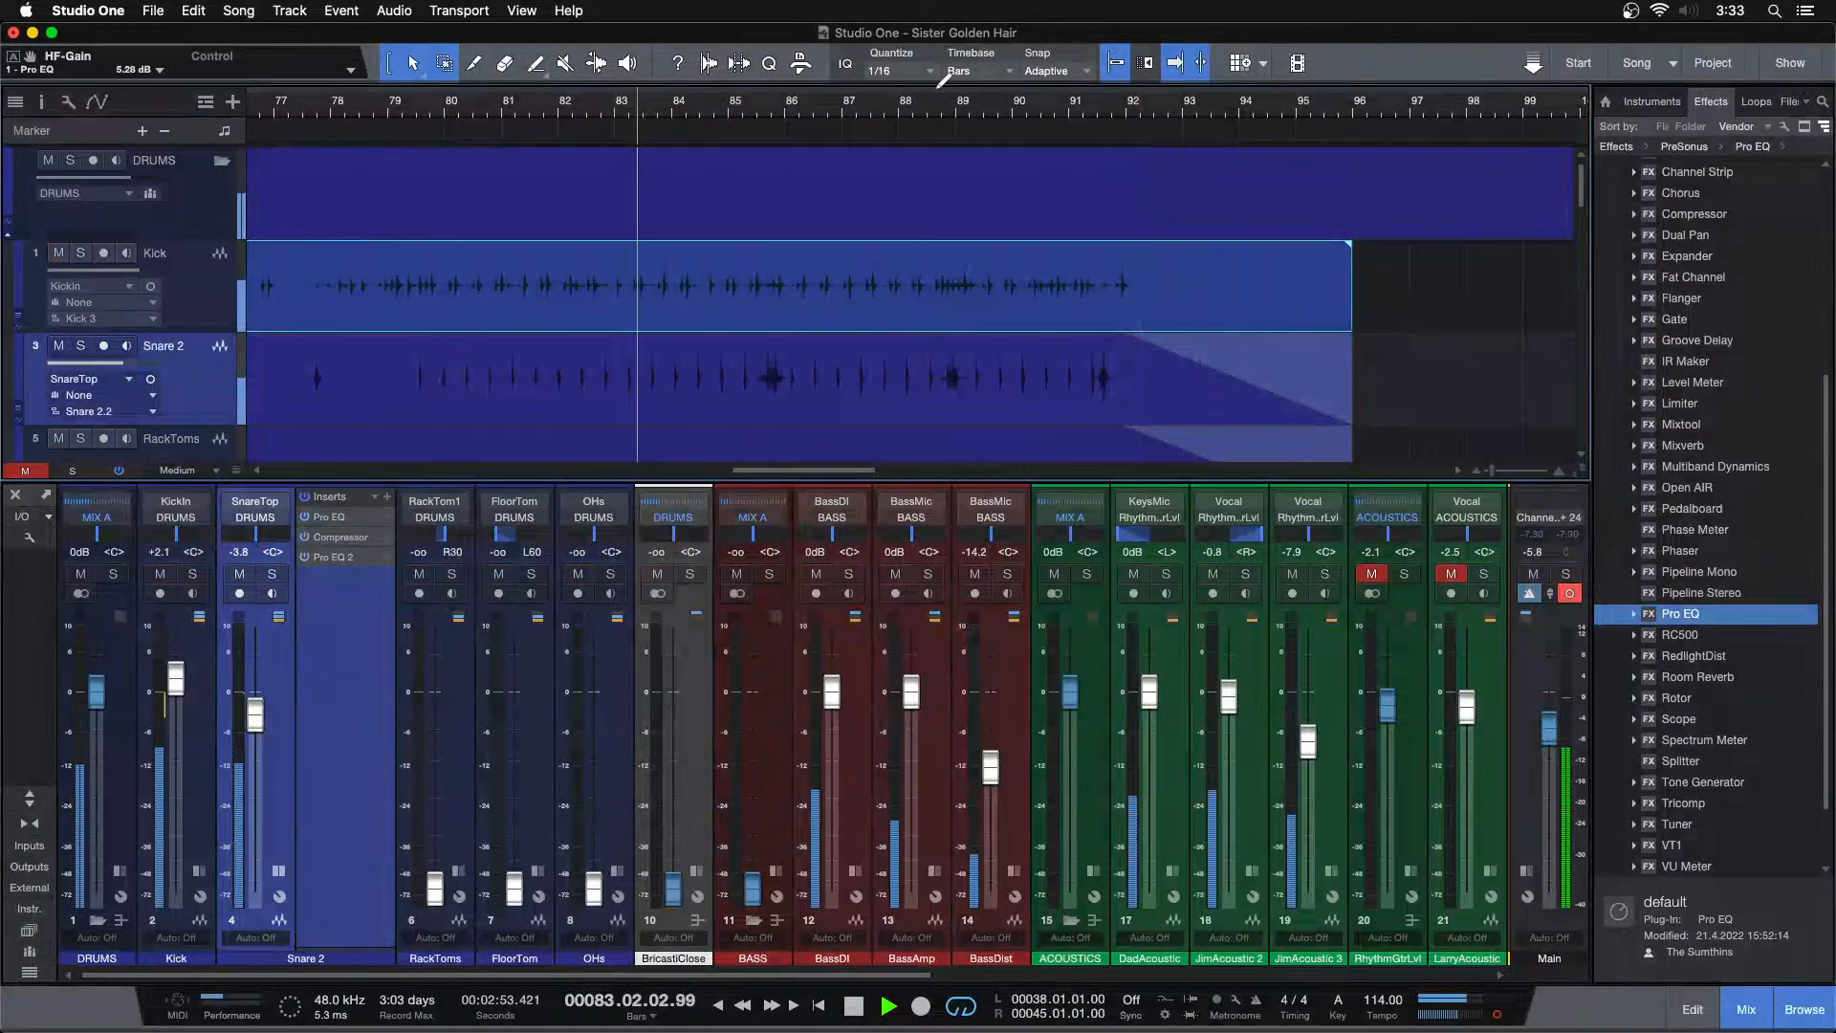
{"action": "left_click", "coordinate": [925, 104]}
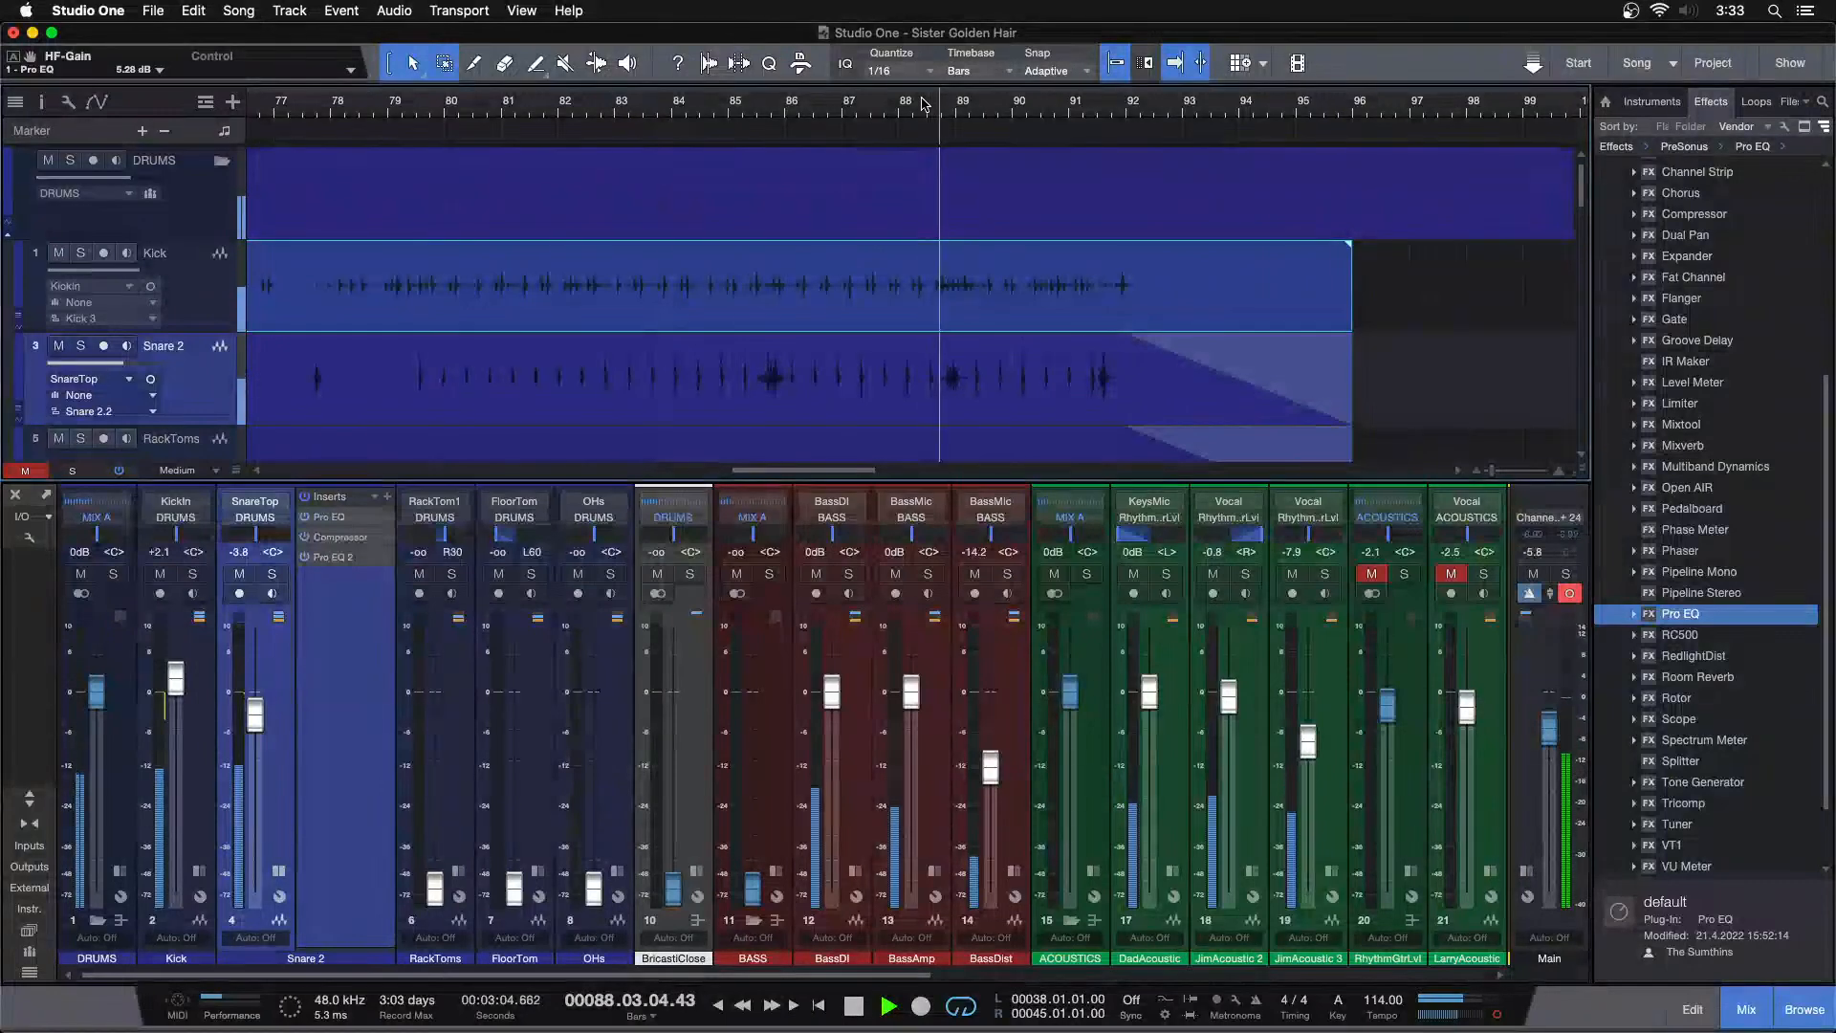
{"action": "left_click_drag", "start_coordinate": [925, 103], "coordinate": [1105, 7]}
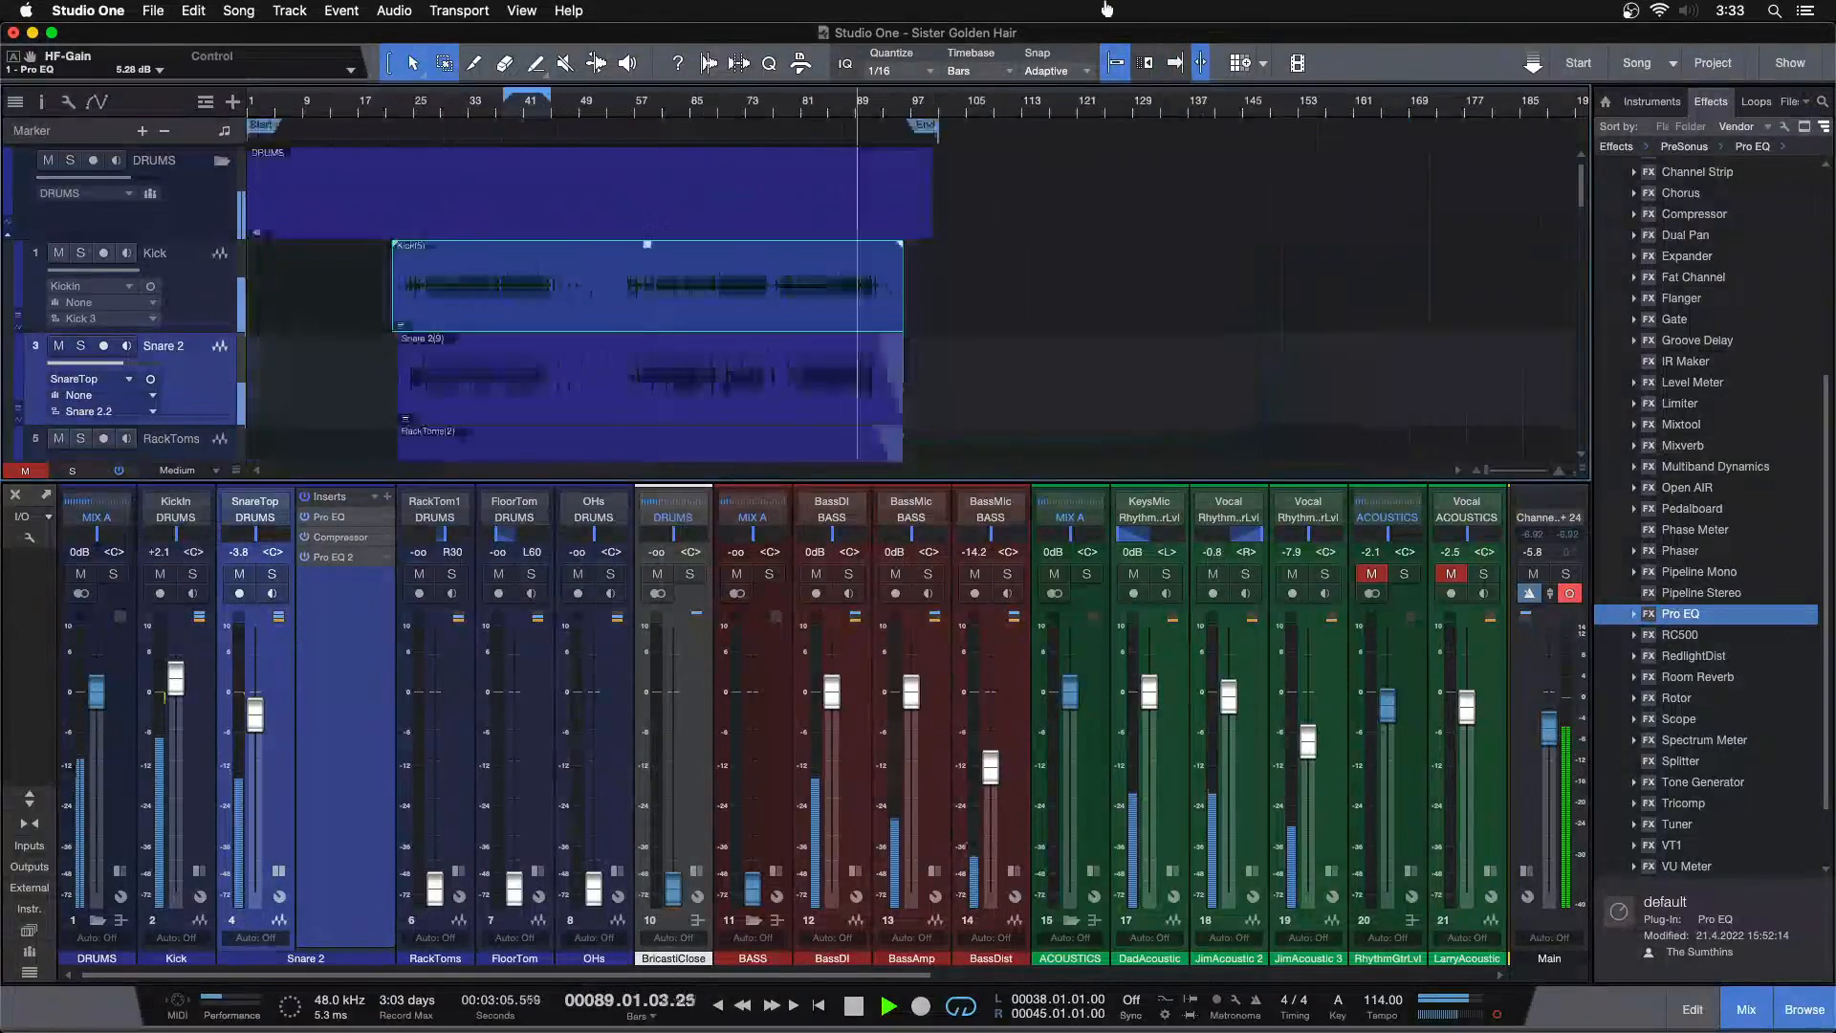
{"action": "left_click", "coordinate": [551, 104]}
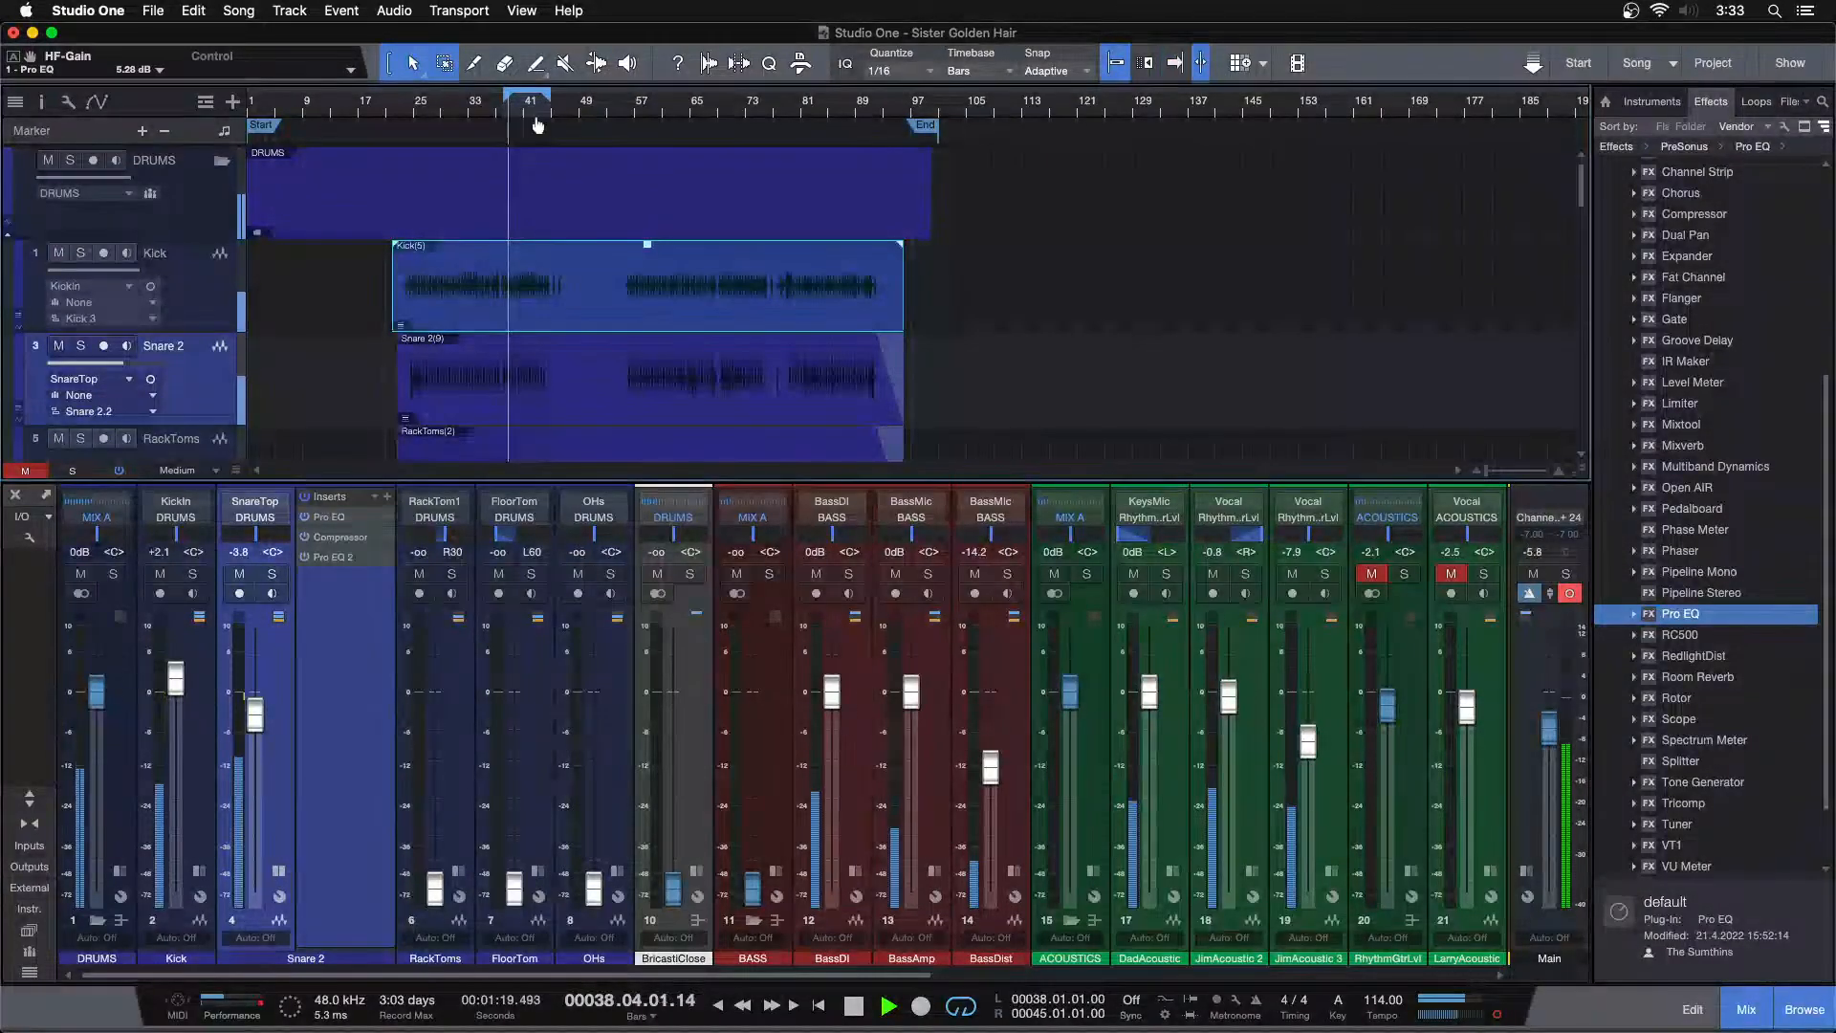
{"action": "left_click_drag", "start_coordinate": [521, 107], "coordinate": [680, 173]}
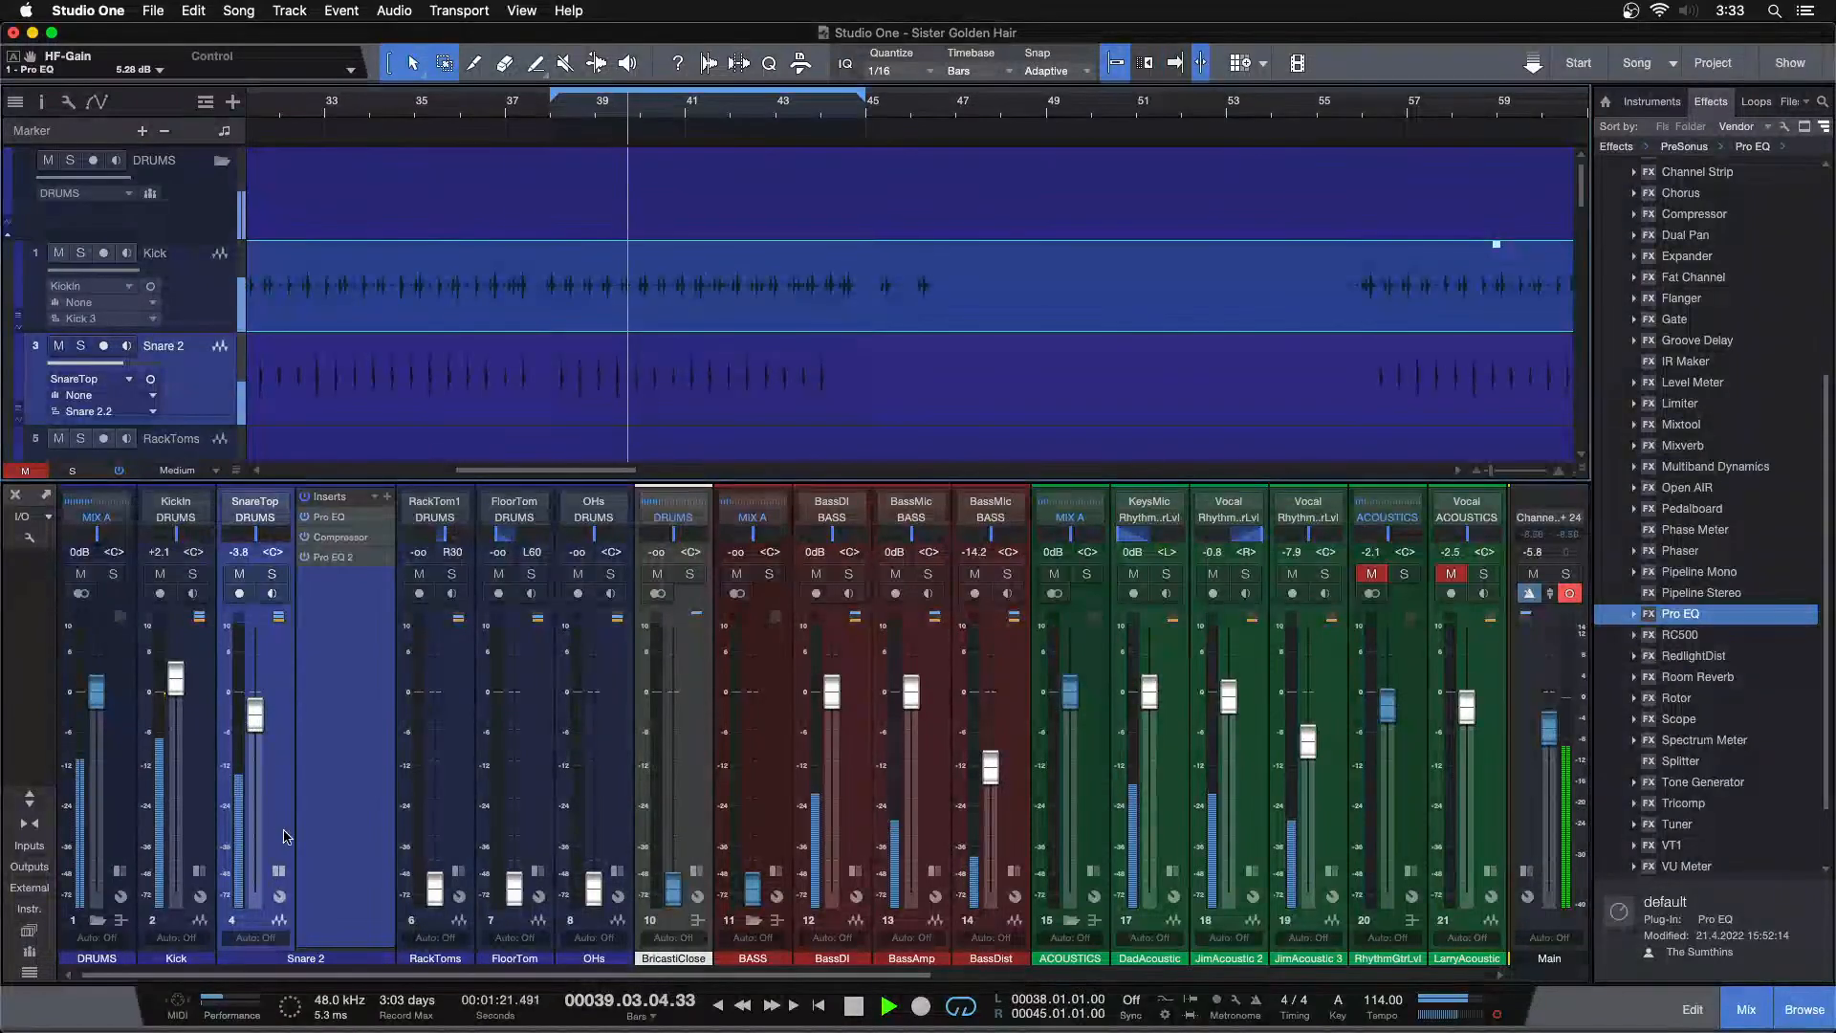
{"action": "scroll", "coordinate": [758, 245], "scroll_direction": "down", "scroll_amount": 3}
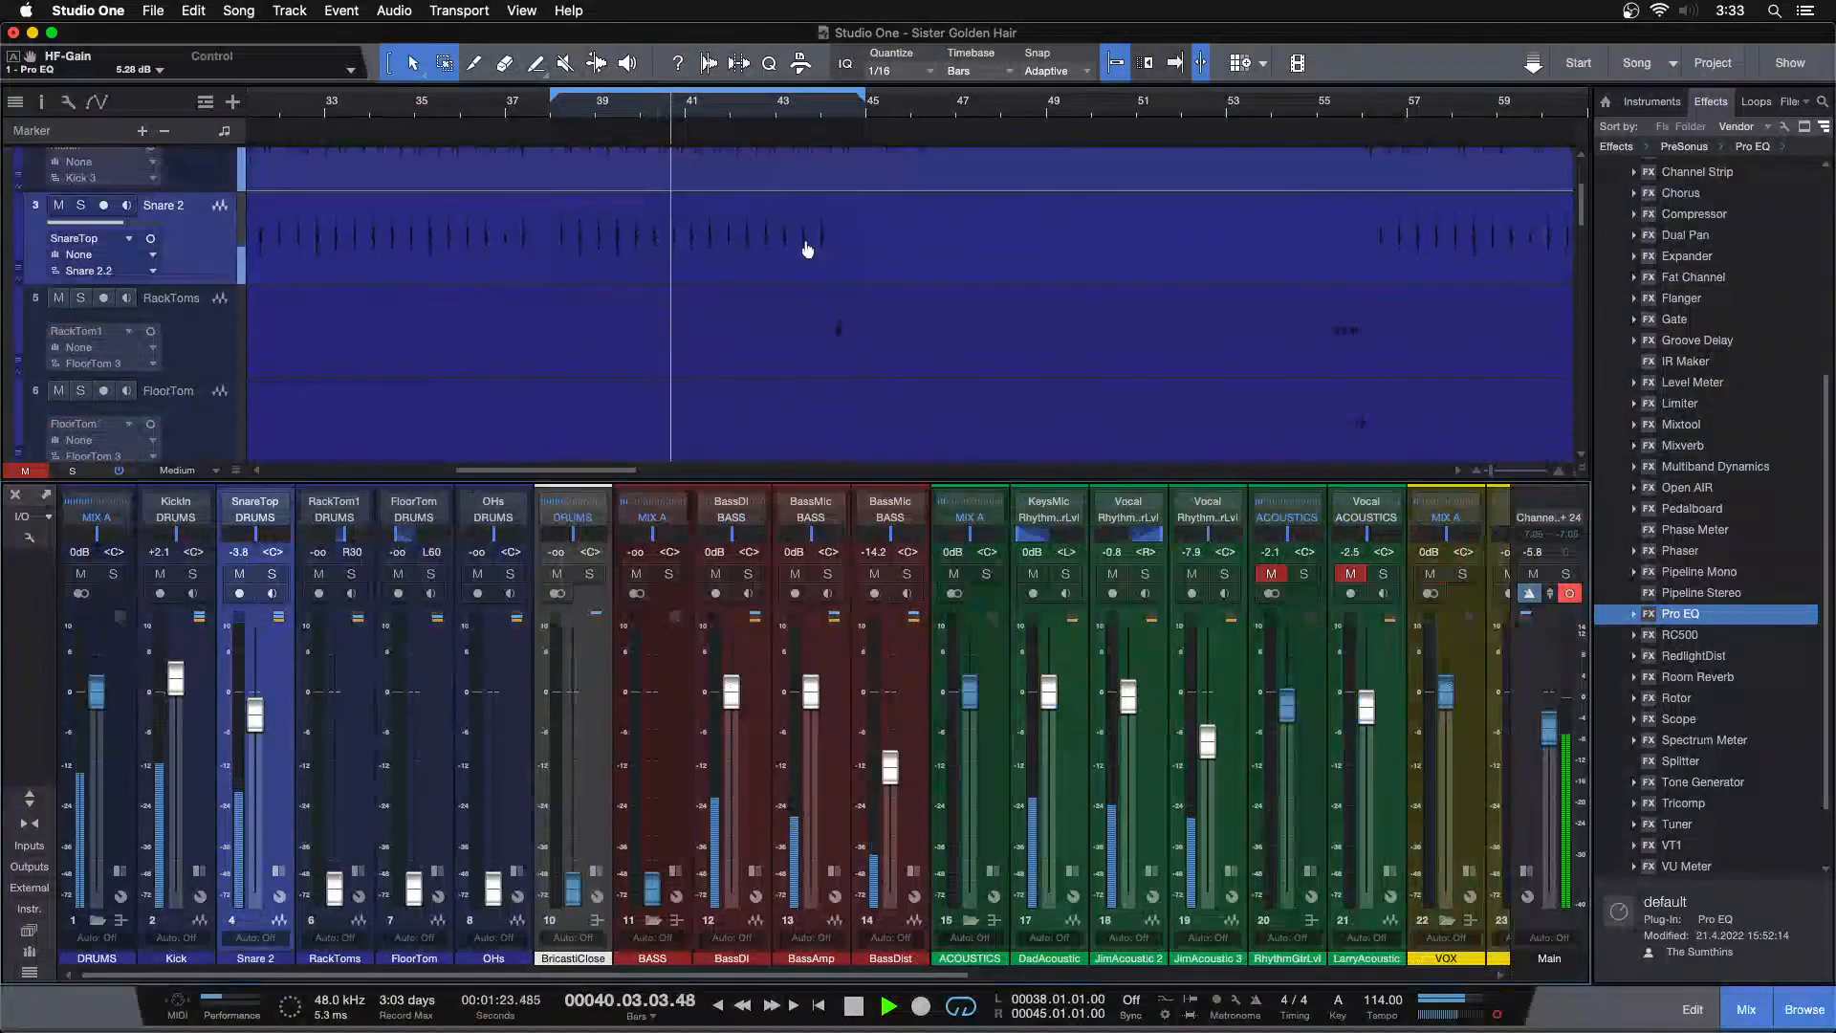
Solo the RackToms channel instead of the snare and start playback
{"action": "key", "text": "F3"}
{"action": "left_click", "coordinate": [828, 117]}
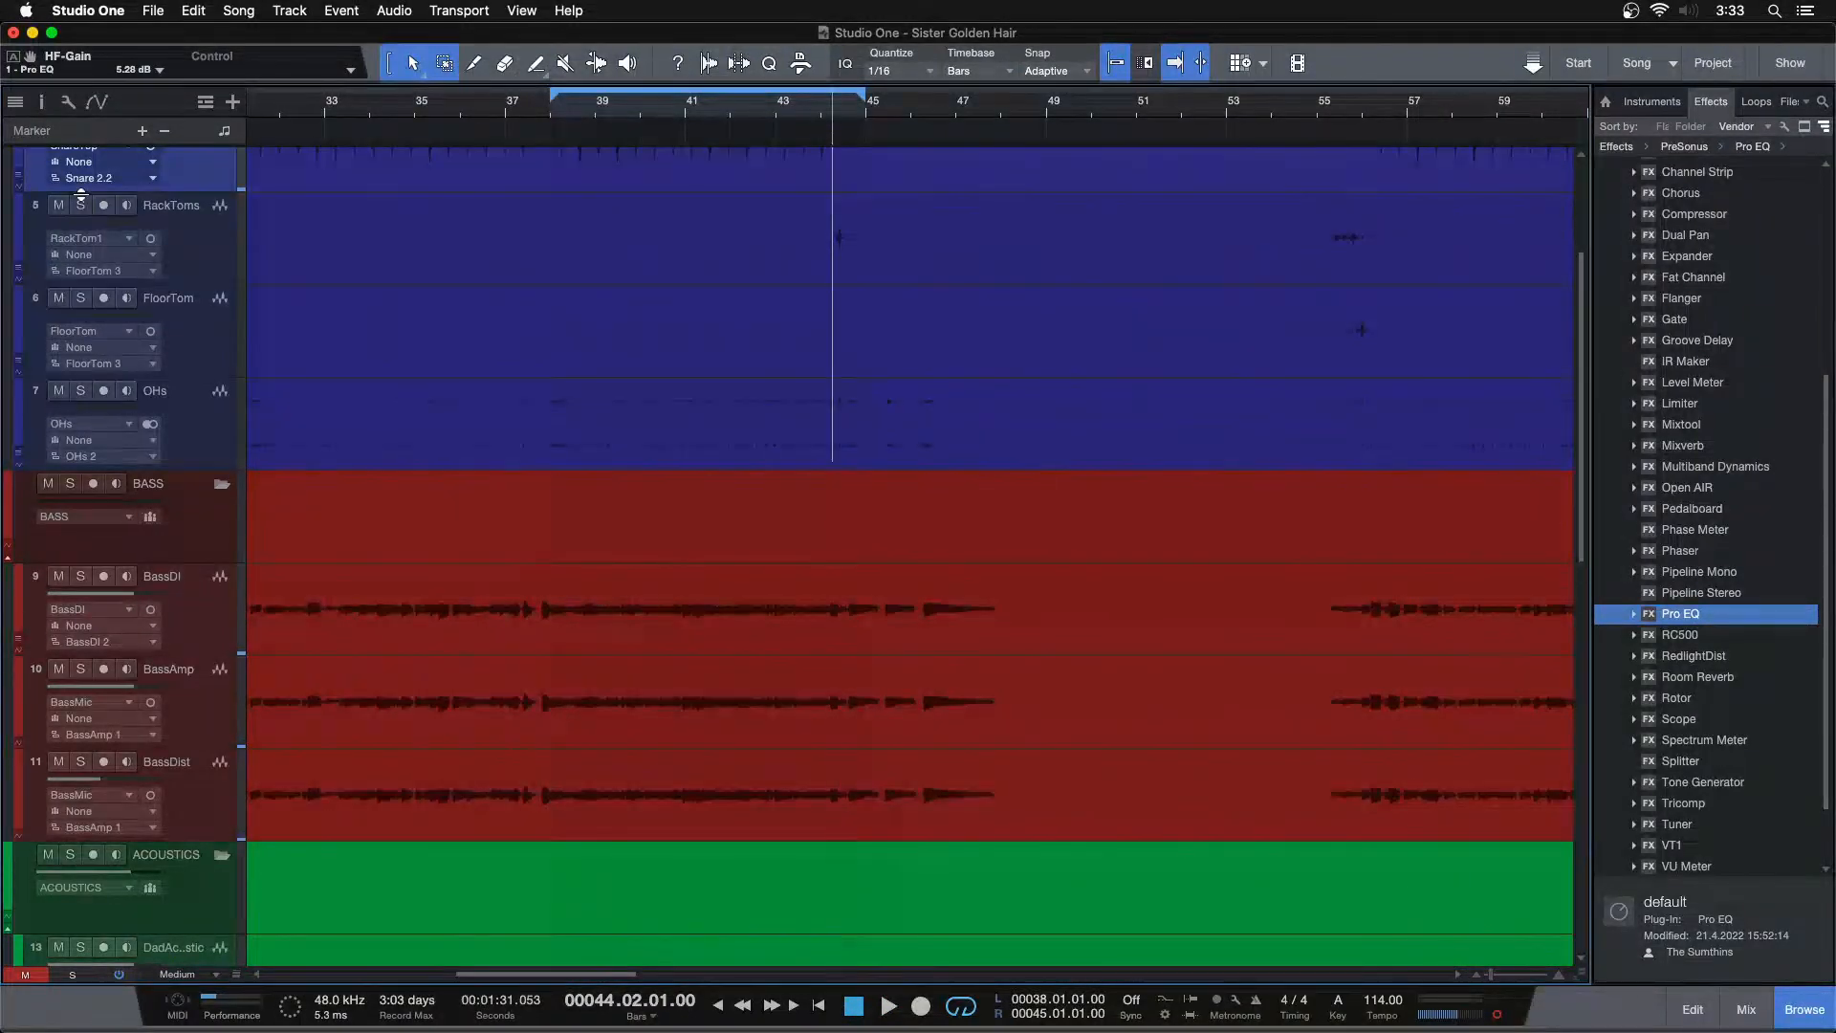
{"action": "key", "text": "F3"}
{"action": "left_click", "coordinate": [334, 885], "text": "alt"}
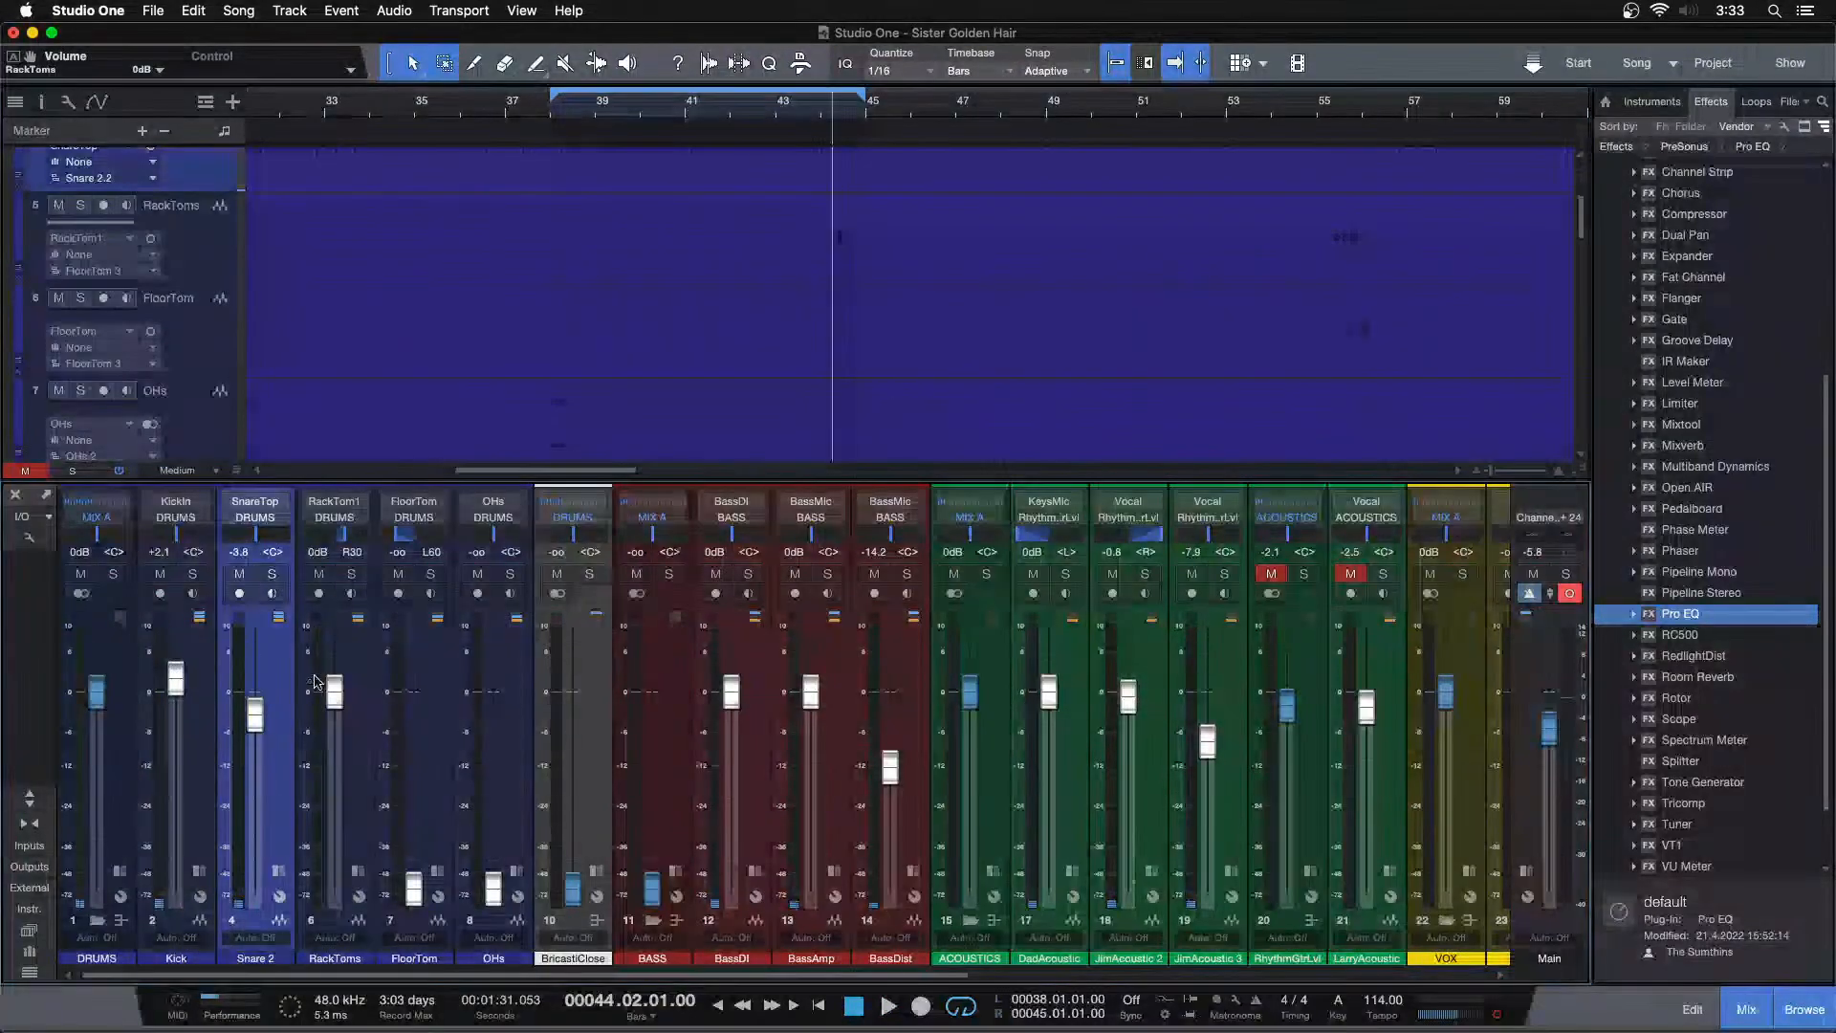
{"action": "left_click", "coordinate": [351, 573]}
{"action": "key", "text": "slash"}
{"action": "key", "text": "space"}
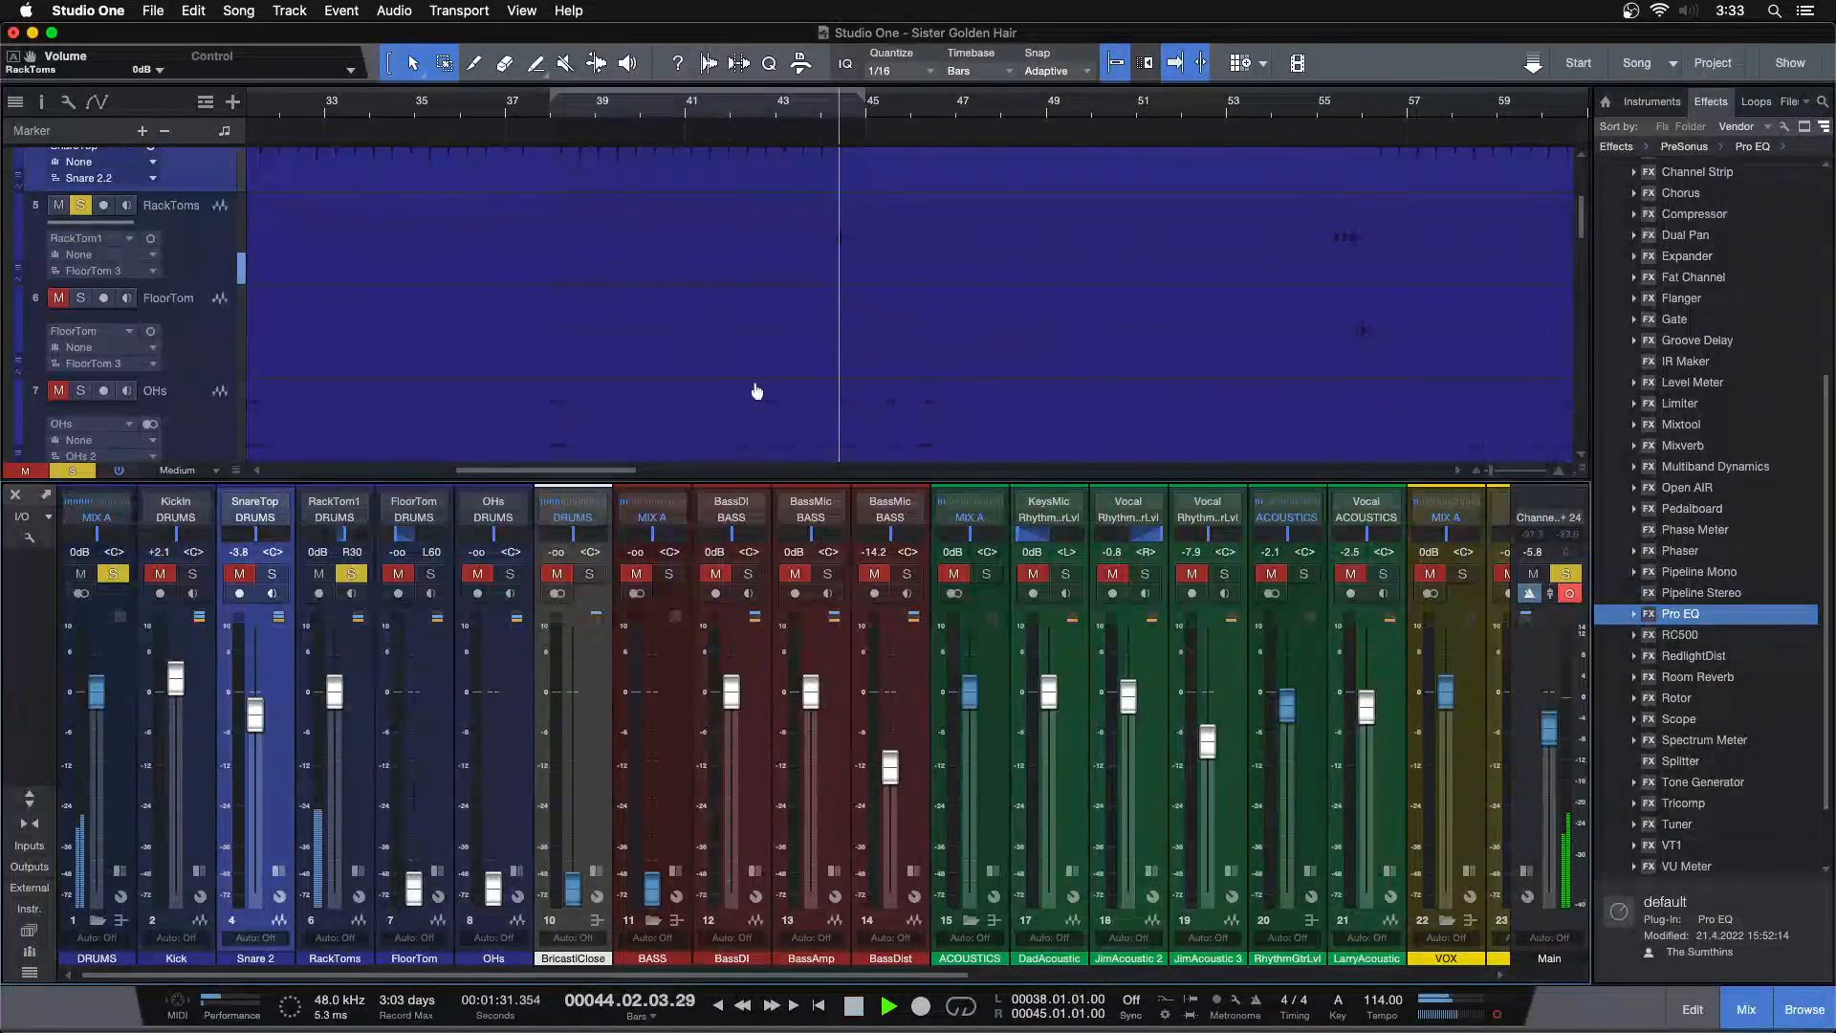
Browse the timeline to locate the rack tom hits near bar 23, then stop playback
{"action": "left_click_drag", "start_coordinate": [831, 73], "coordinate": [825, 40]}
{"action": "left_click_drag", "start_coordinate": [506, 114], "coordinate": [623, 82]}
{"action": "left_click_drag", "start_coordinate": [801, 148], "coordinate": [745, 157]}
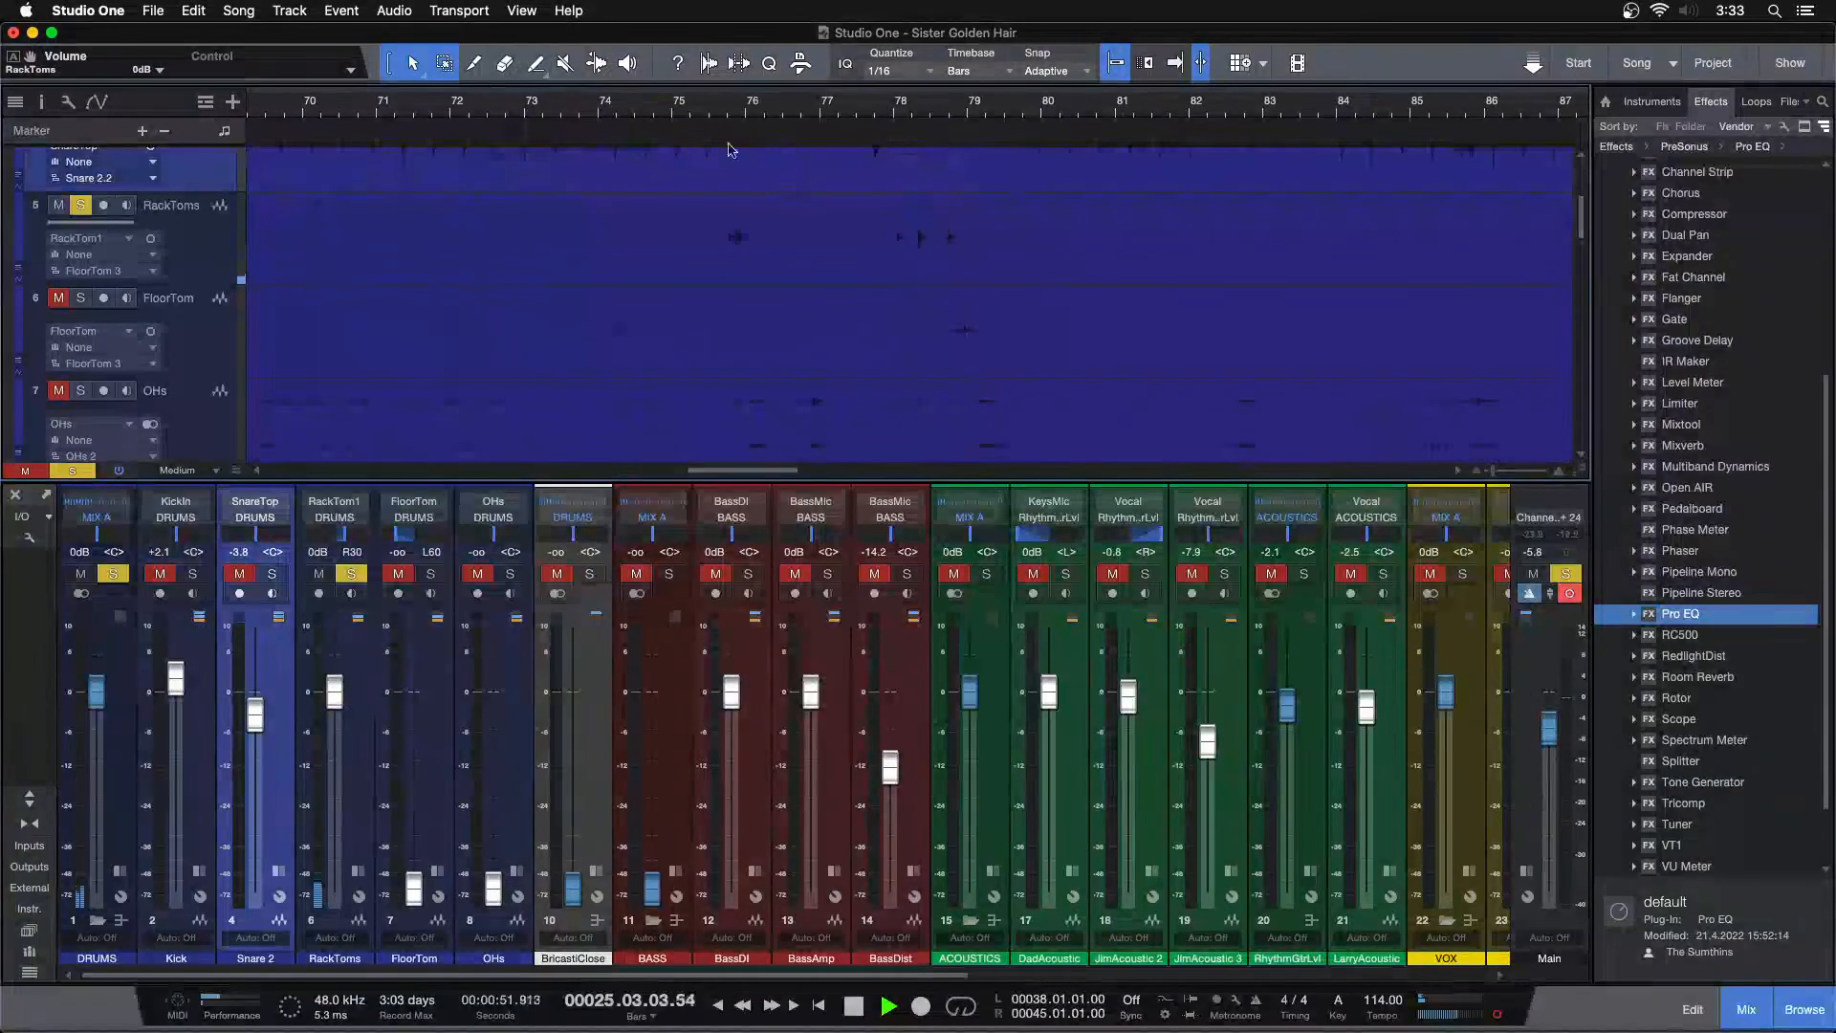
{"action": "left_click", "coordinate": [722, 109]}
{"action": "left_click", "coordinate": [892, 107]}
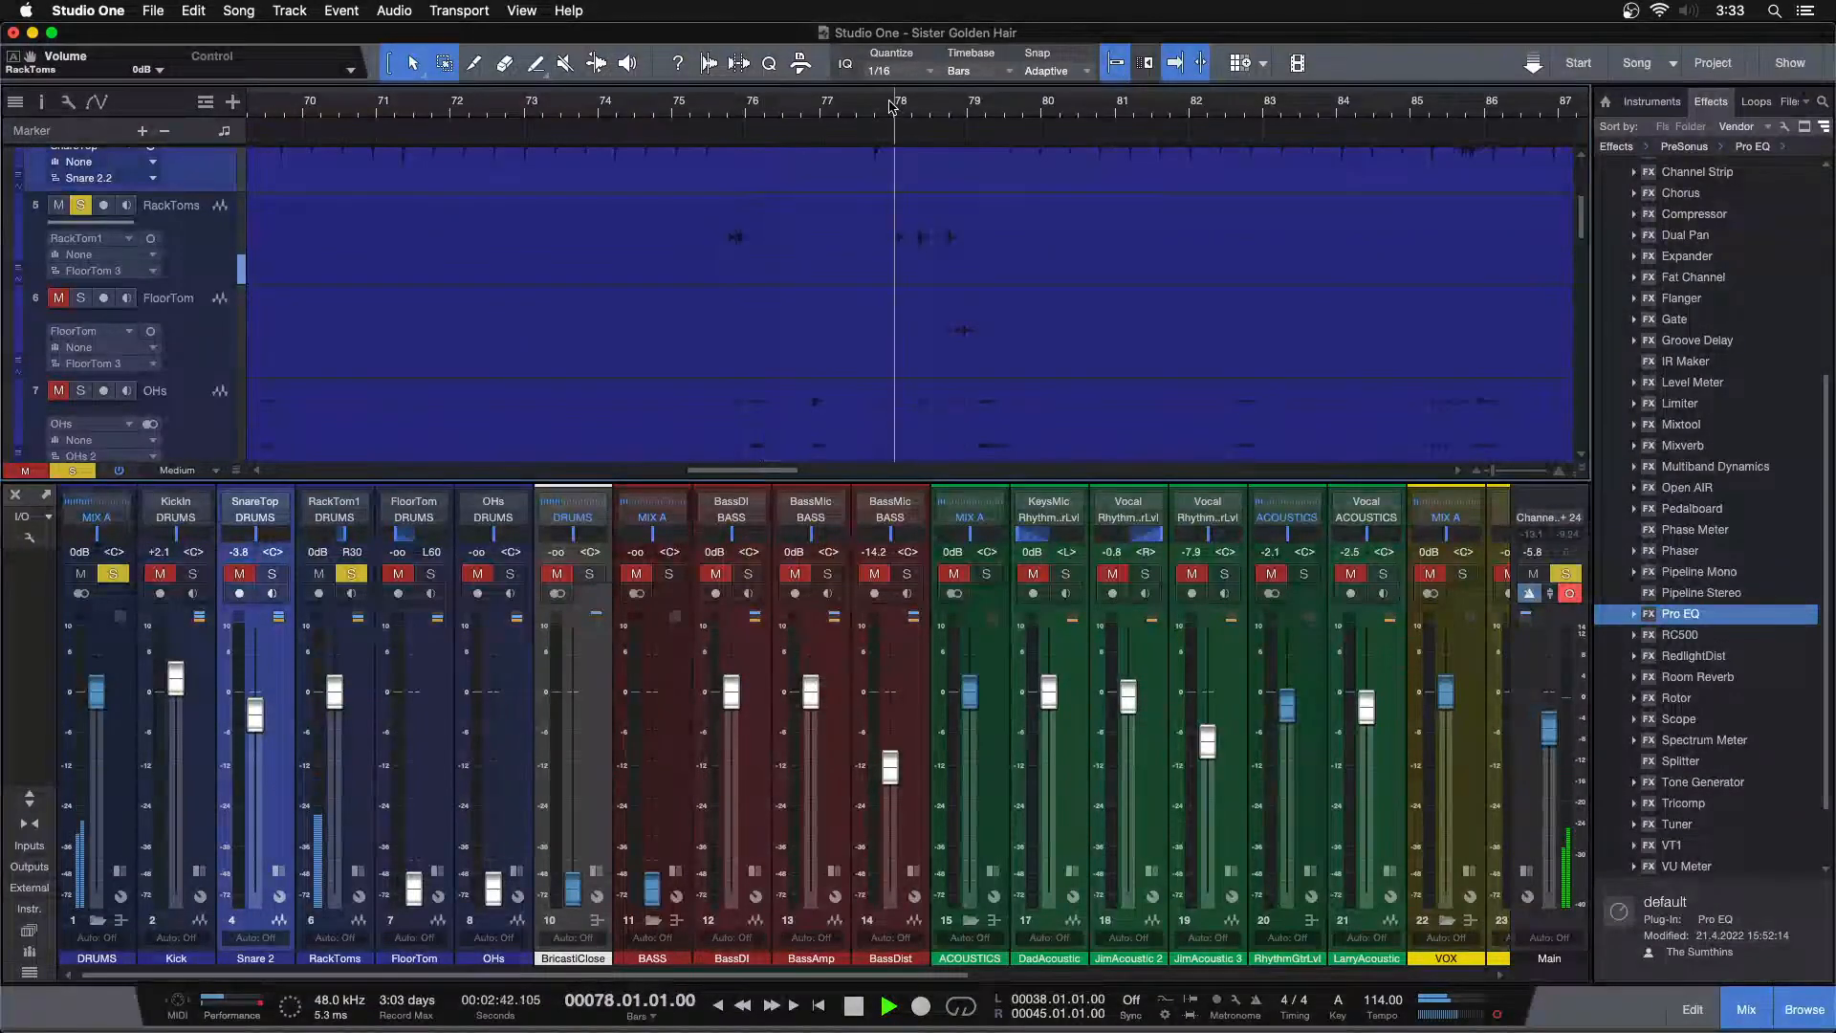
{"action": "left_click_drag", "start_coordinate": [891, 107], "coordinate": [935, 3]}
{"action": "left_click_drag", "start_coordinate": [397, 113], "coordinate": [528, 189]}
{"action": "left_click_drag", "start_coordinate": [620, 107], "coordinate": [639, 134]}
{"action": "key", "text": "space"}
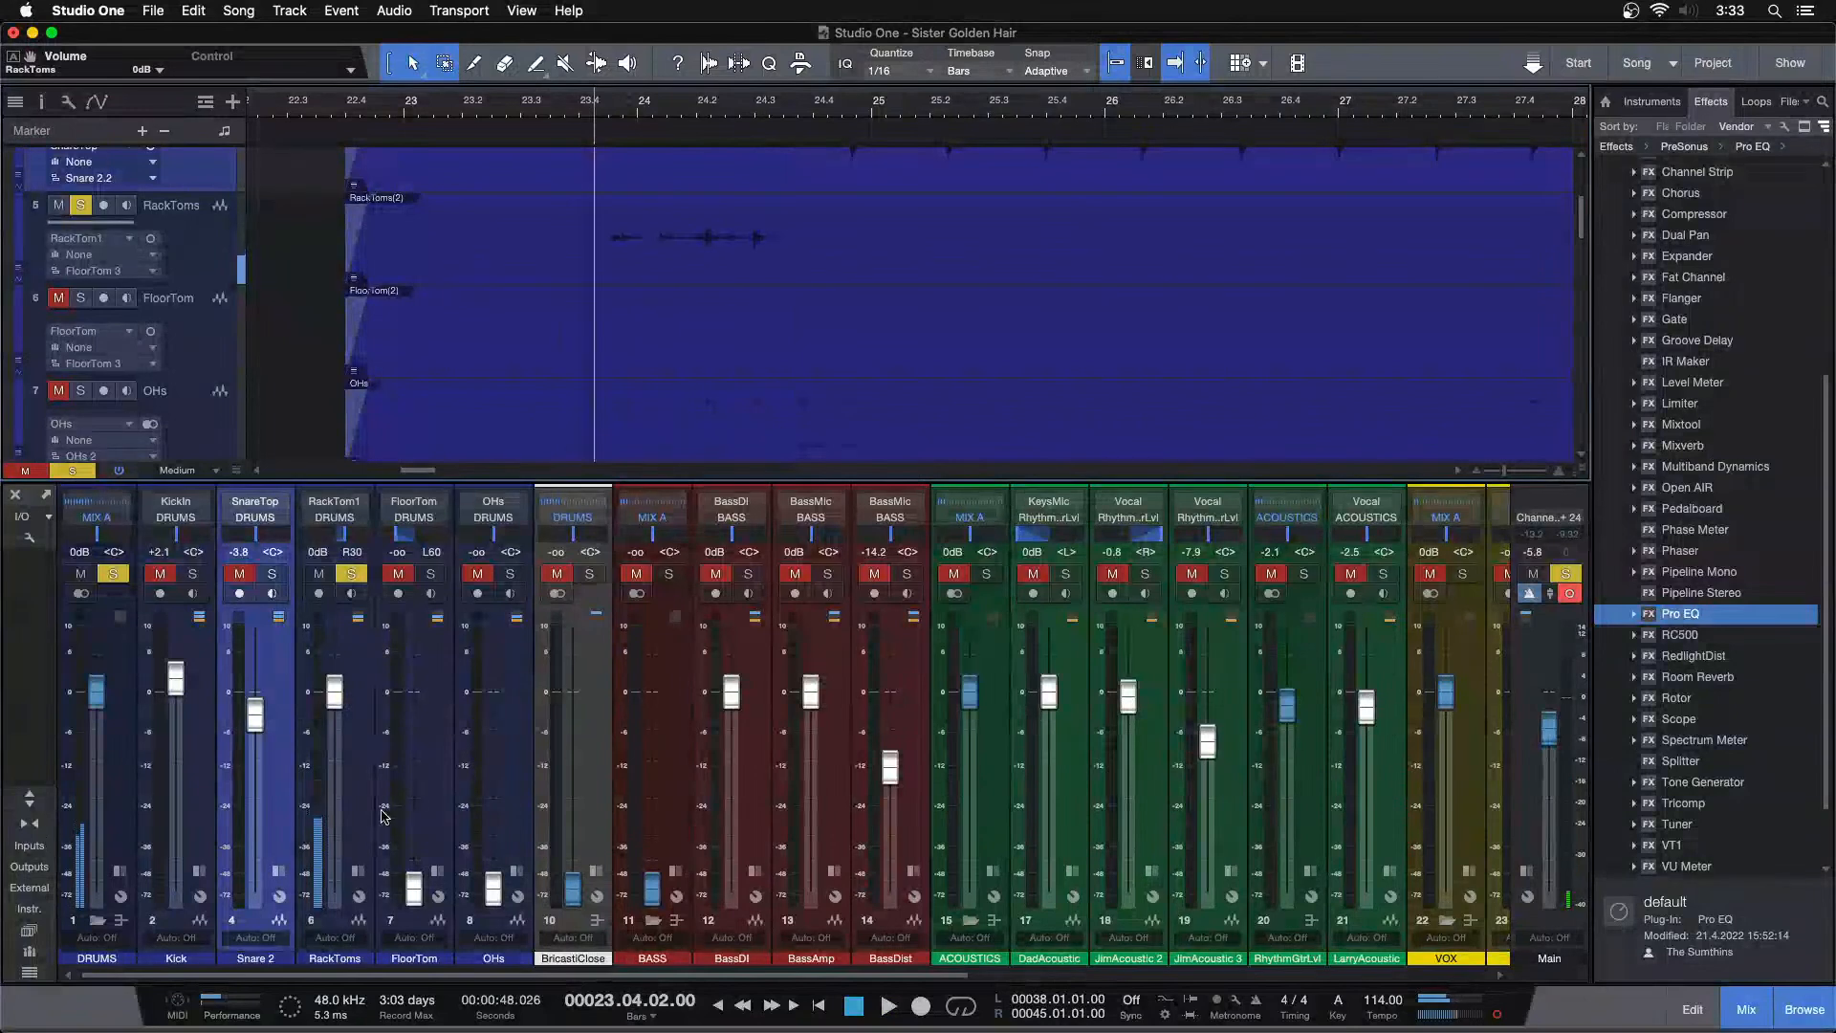
Insert a Pro EQ on the RackToms channel
{"action": "left_click", "coordinate": [359, 872]}
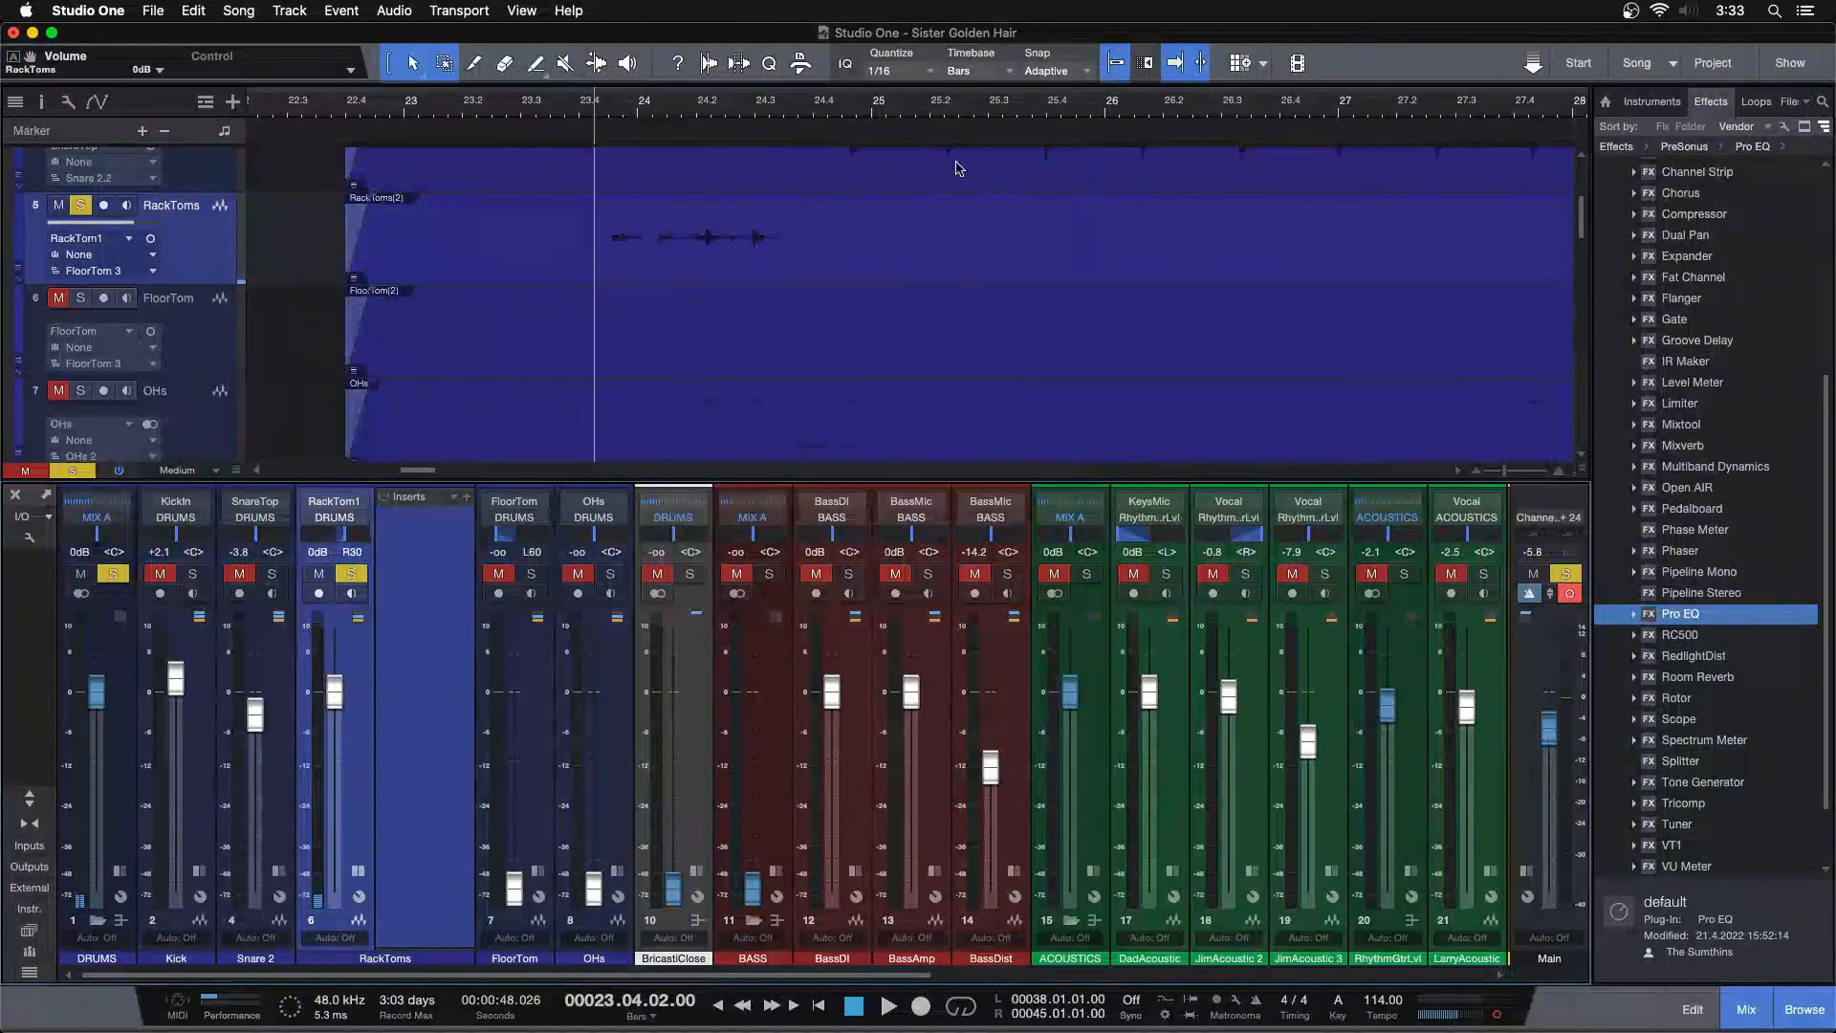
{"action": "left_click_drag", "start_coordinate": [897, 93], "coordinate": [686, 4]}
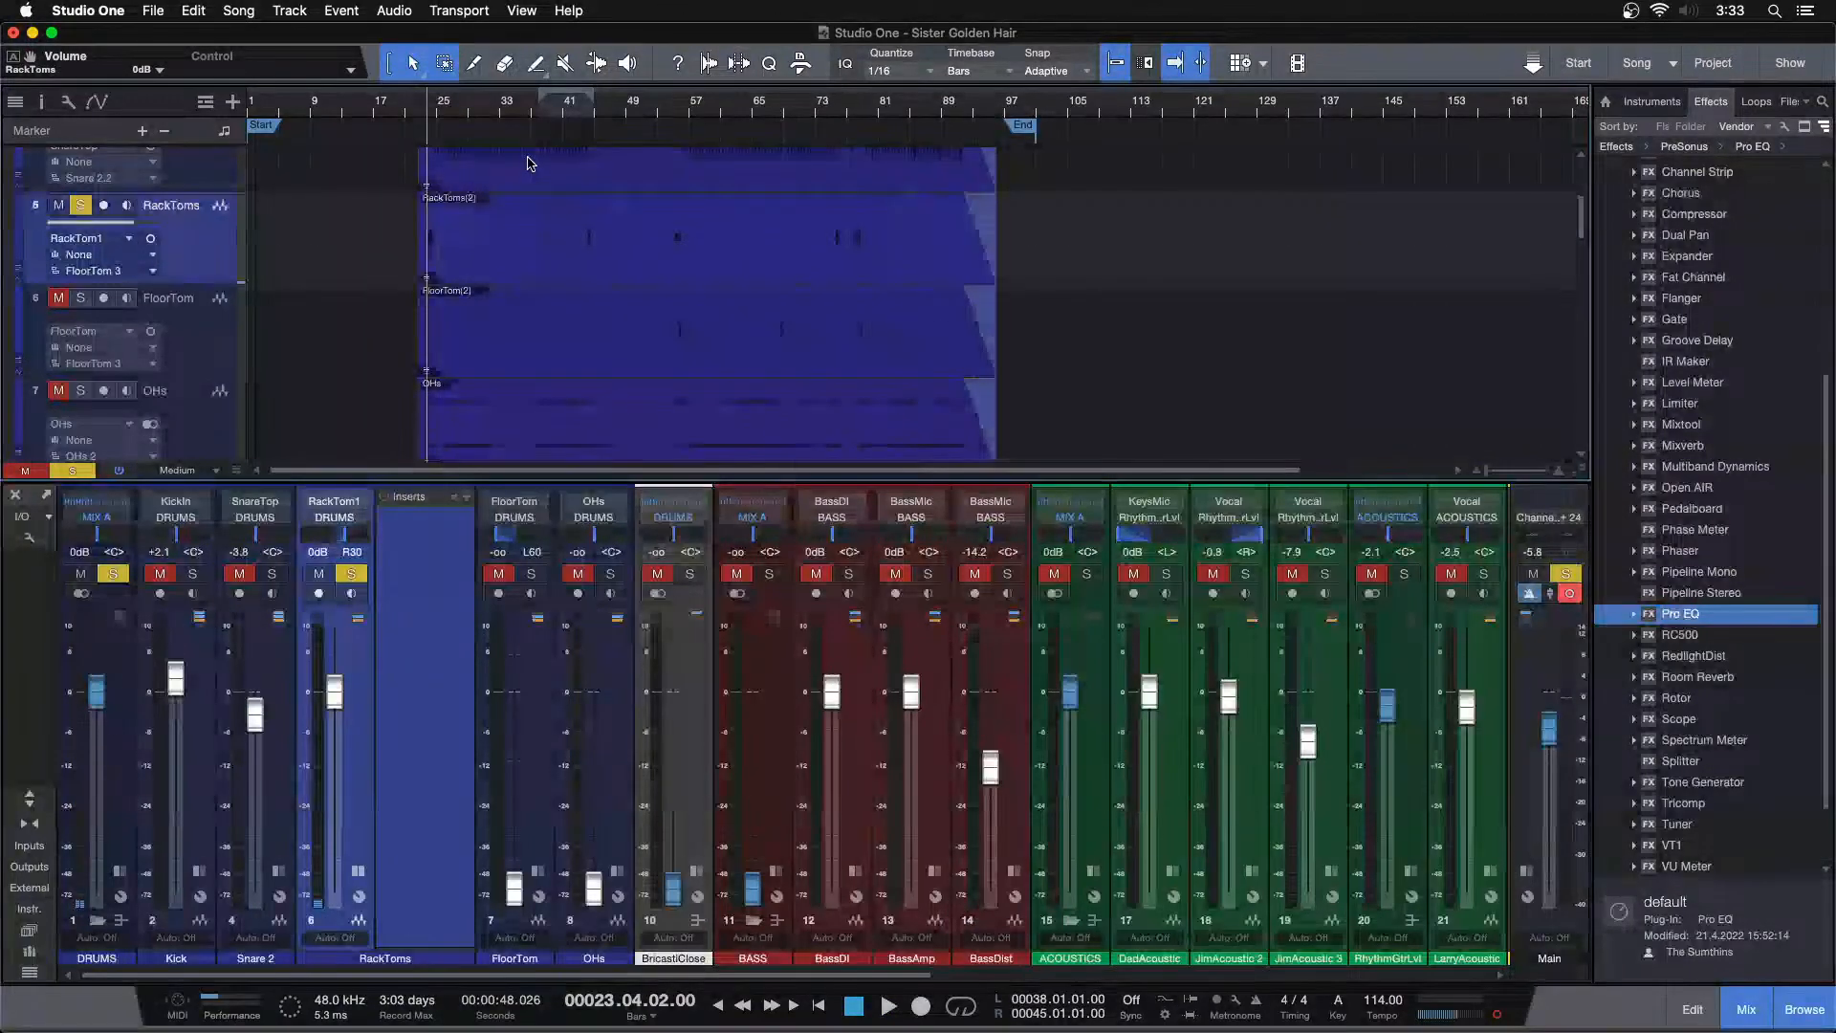
{"action": "left_click_drag", "start_coordinate": [439, 105], "coordinate": [787, 191]}
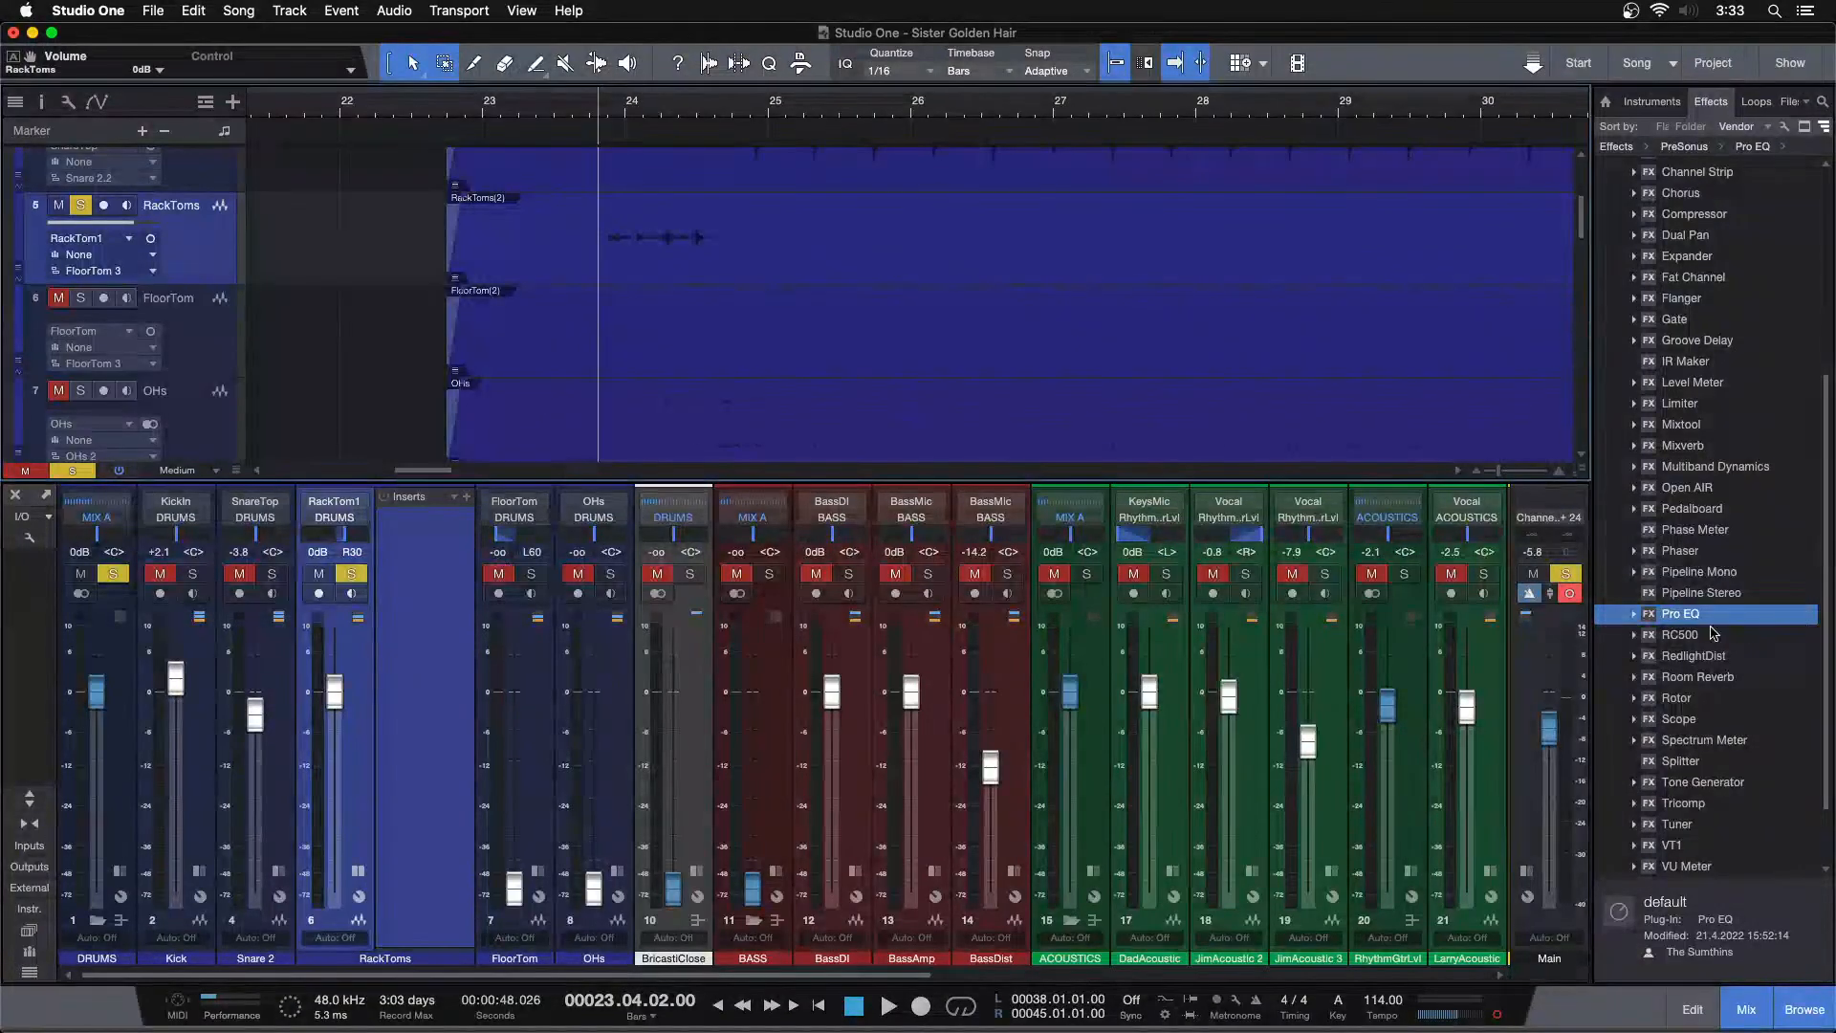
{"action": "left_click_drag", "start_coordinate": [1702, 620], "coordinate": [421, 553]}
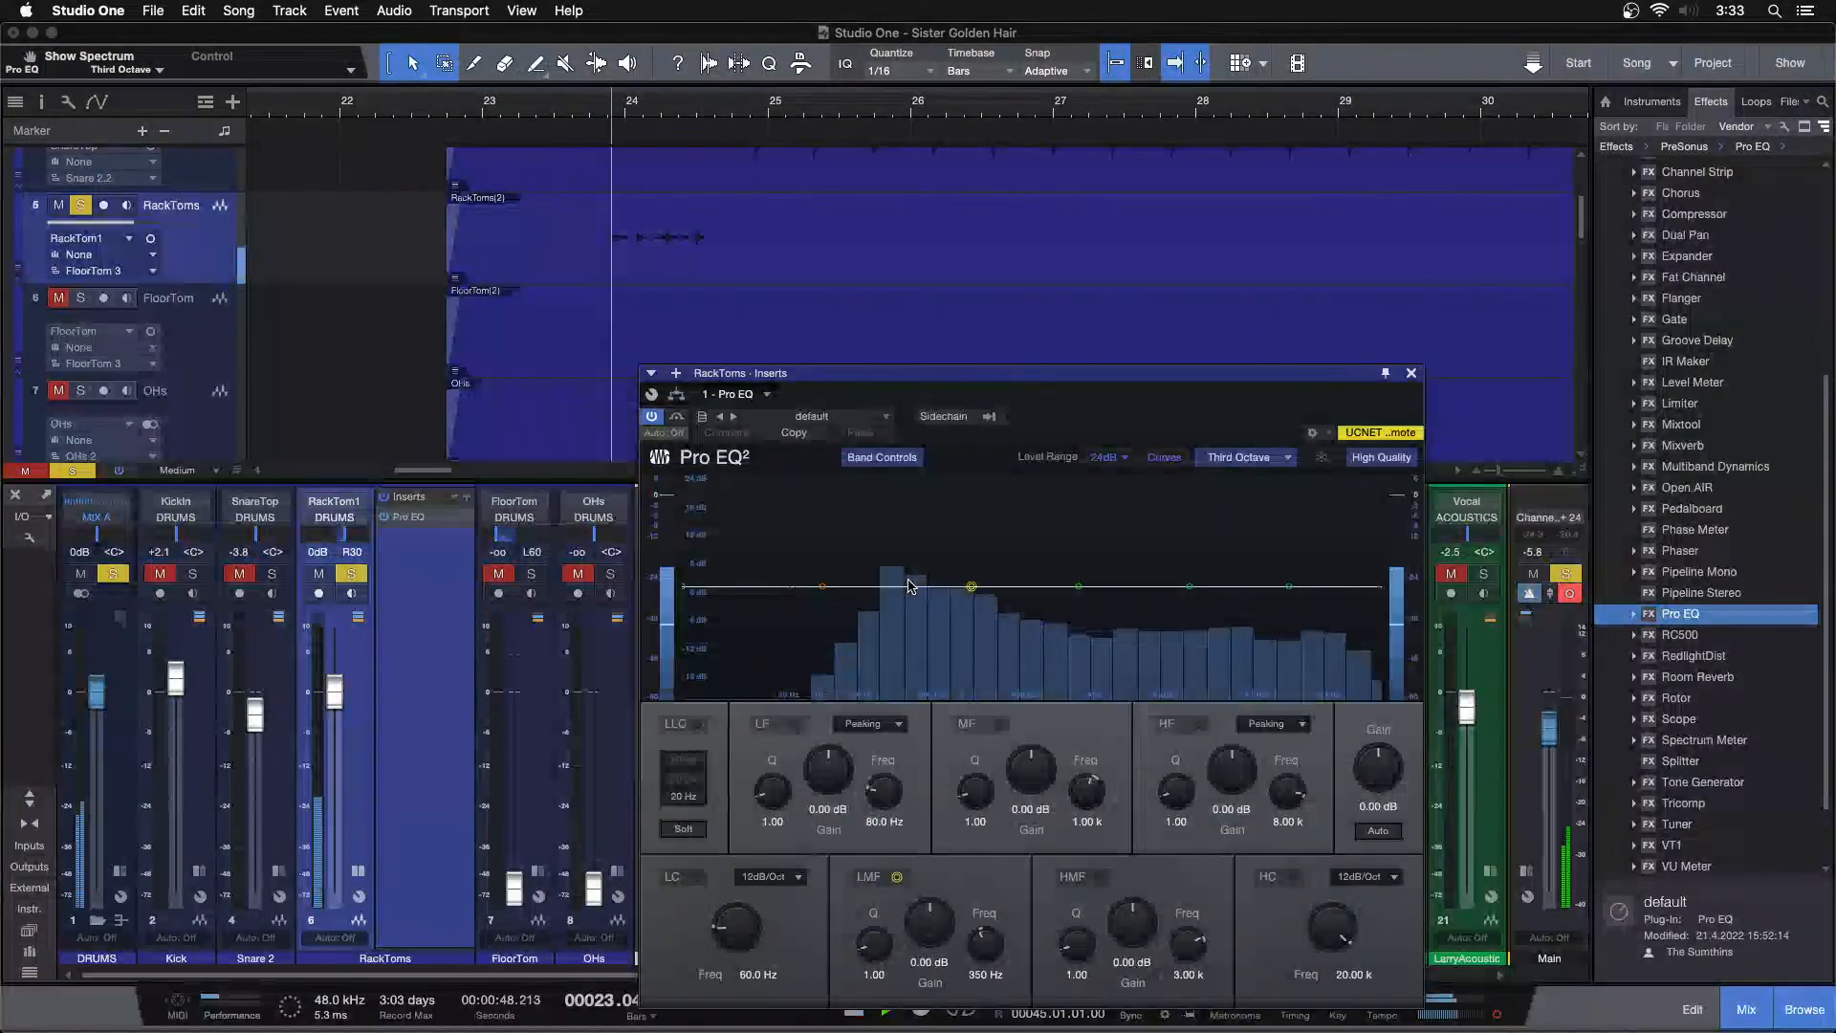
Set the RackToms Pro EQ low cut to 110 Hz and cut the low-mid band at 500 Hz to -10.56 dB
{"action": "left_click_drag", "start_coordinate": [793, 586], "coordinate": [854, 592]}
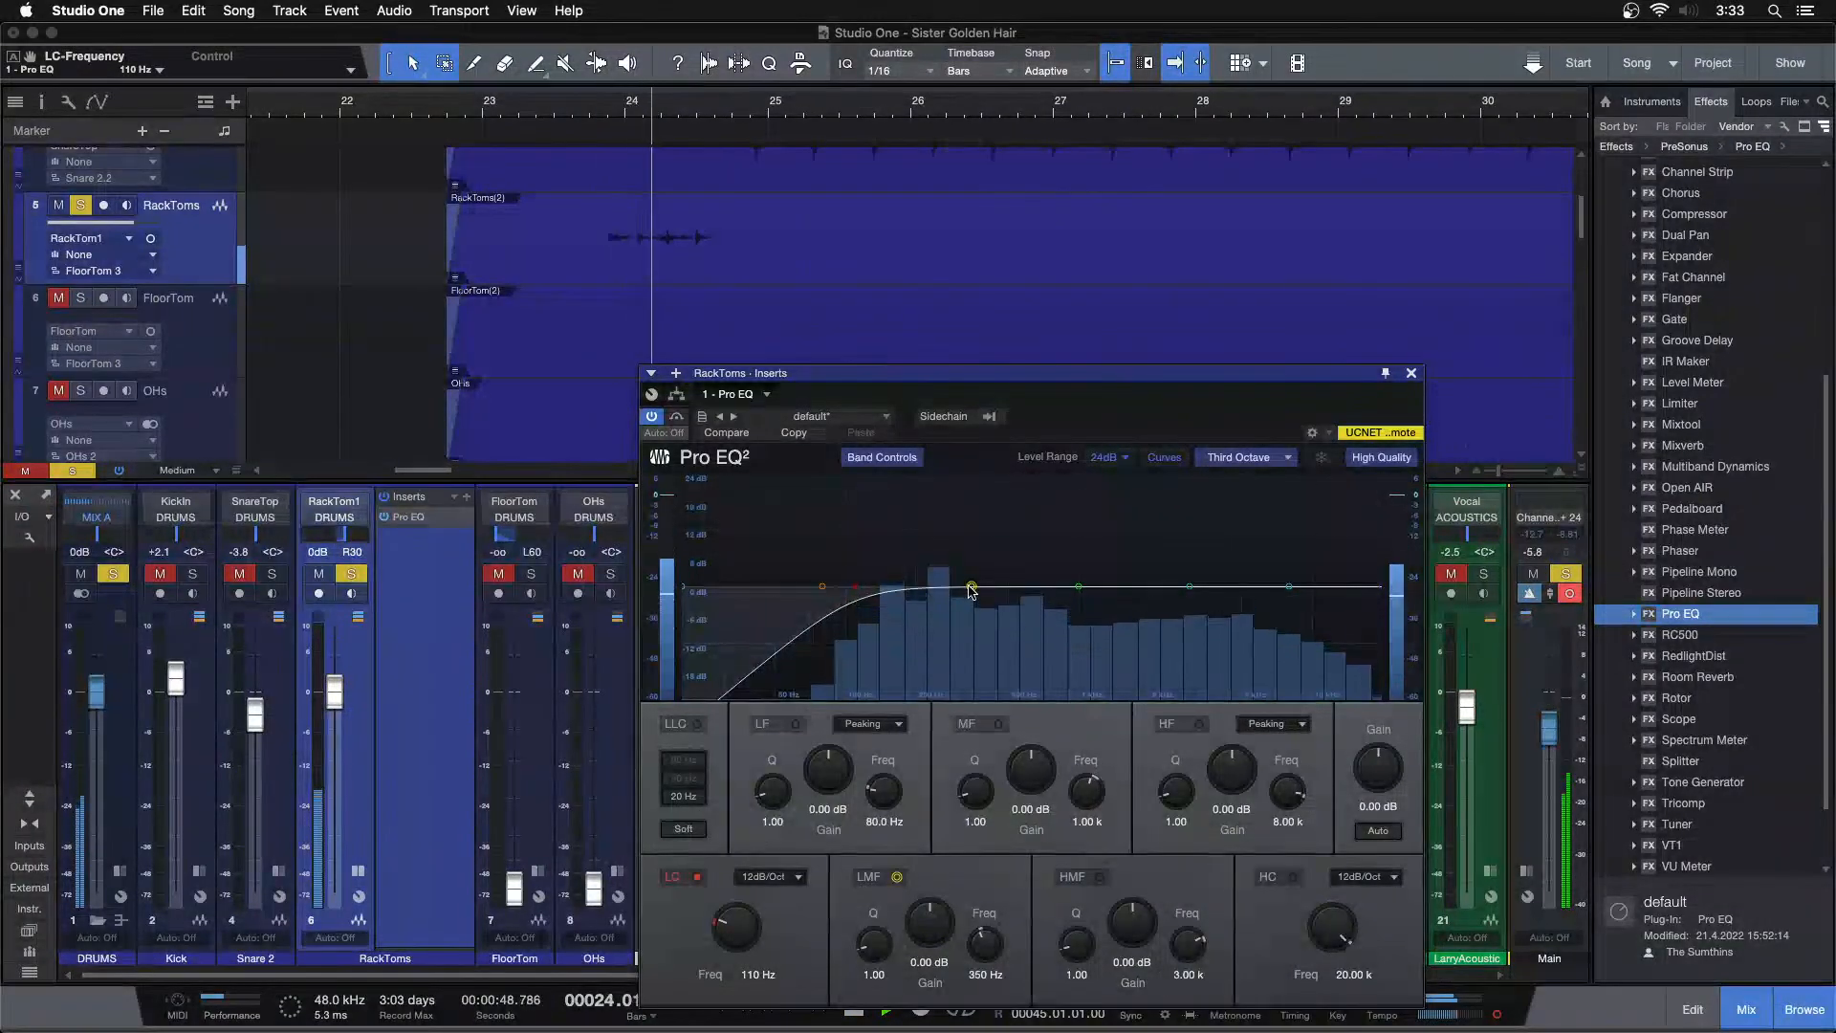
{"action": "left_click_drag", "start_coordinate": [970, 588], "coordinate": [1011, 622]}
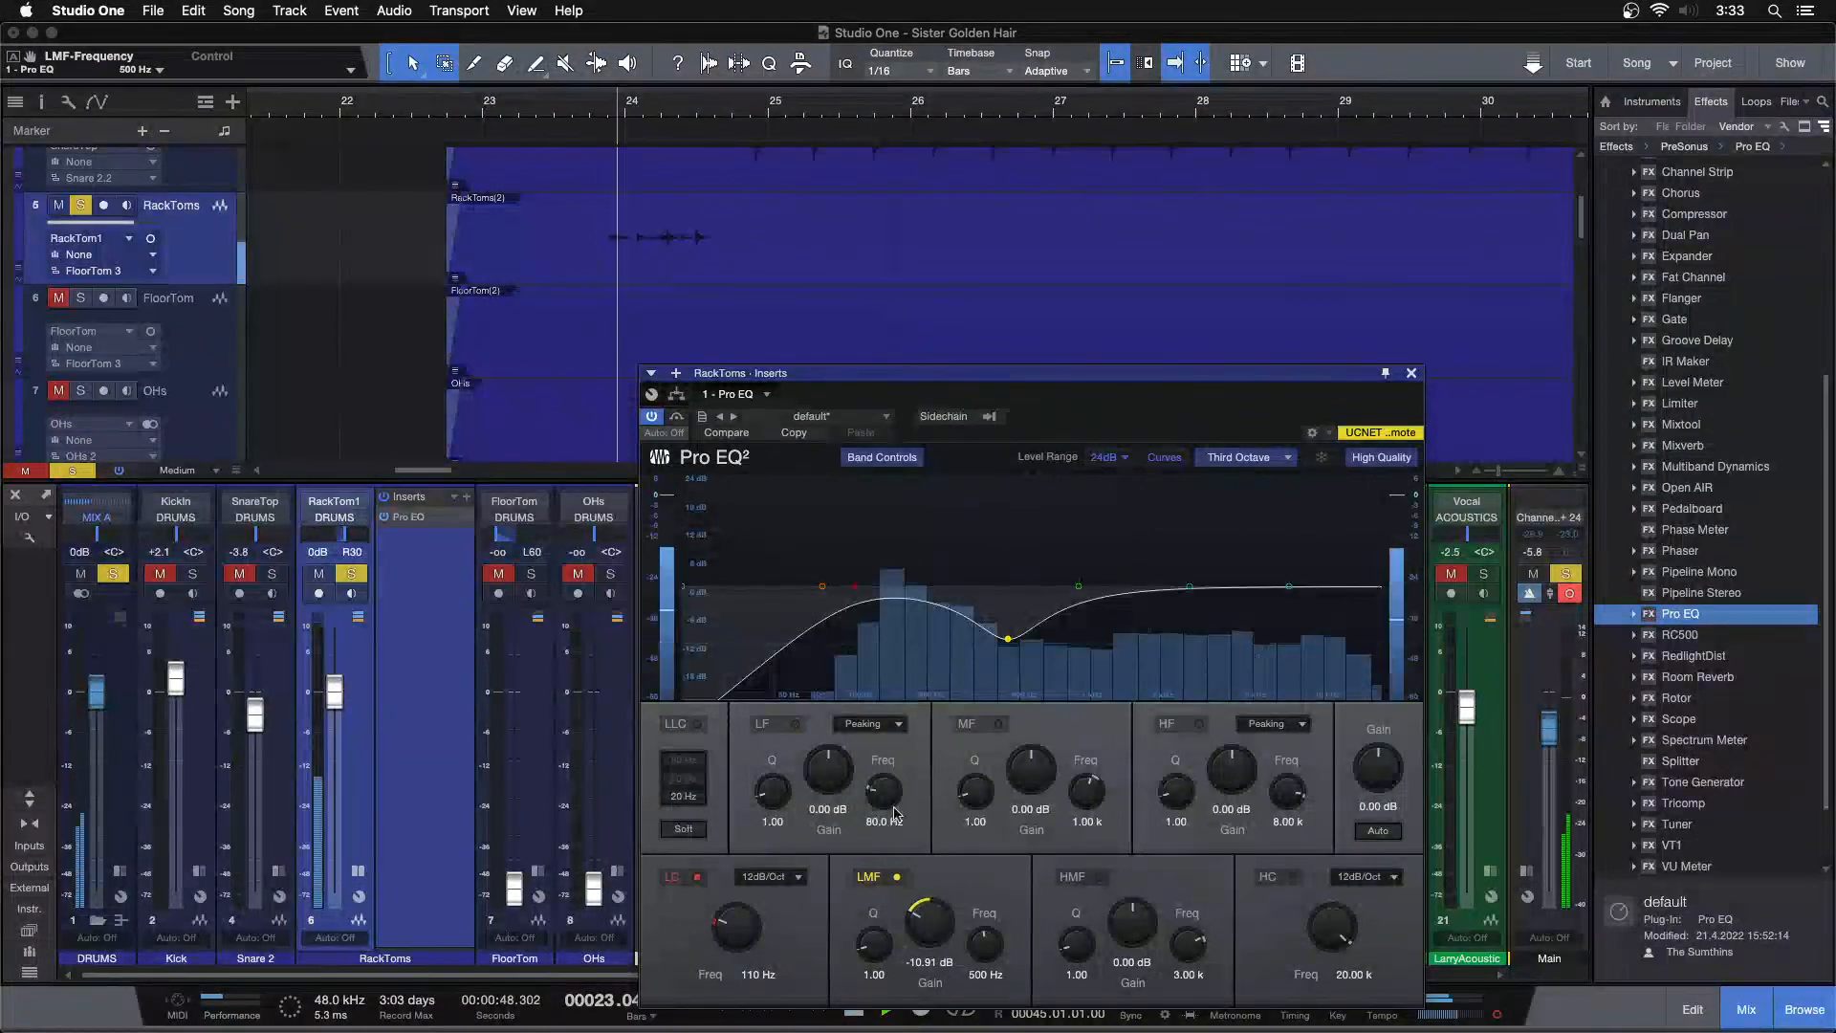
{"action": "left_click_drag", "start_coordinate": [926, 926], "coordinate": [927, 930]}
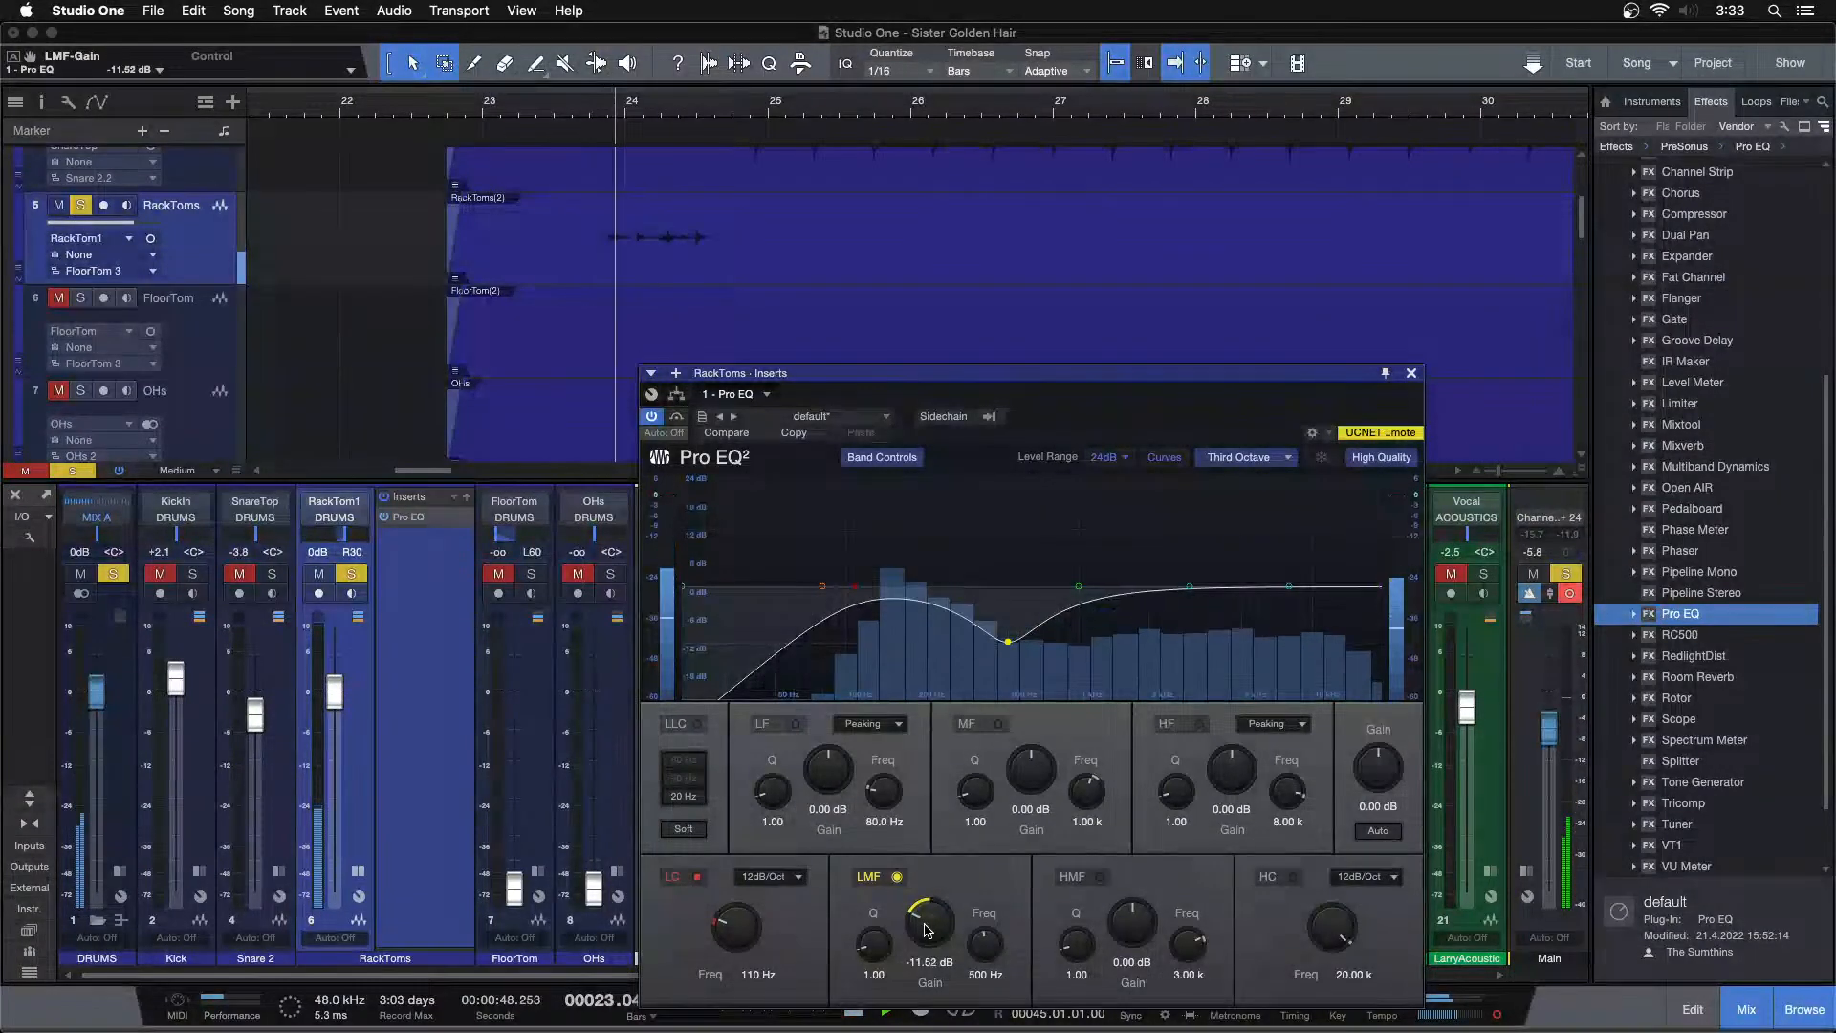
{"action": "scroll", "coordinate": [924, 930], "scroll_direction": "up", "scroll_amount": 1}
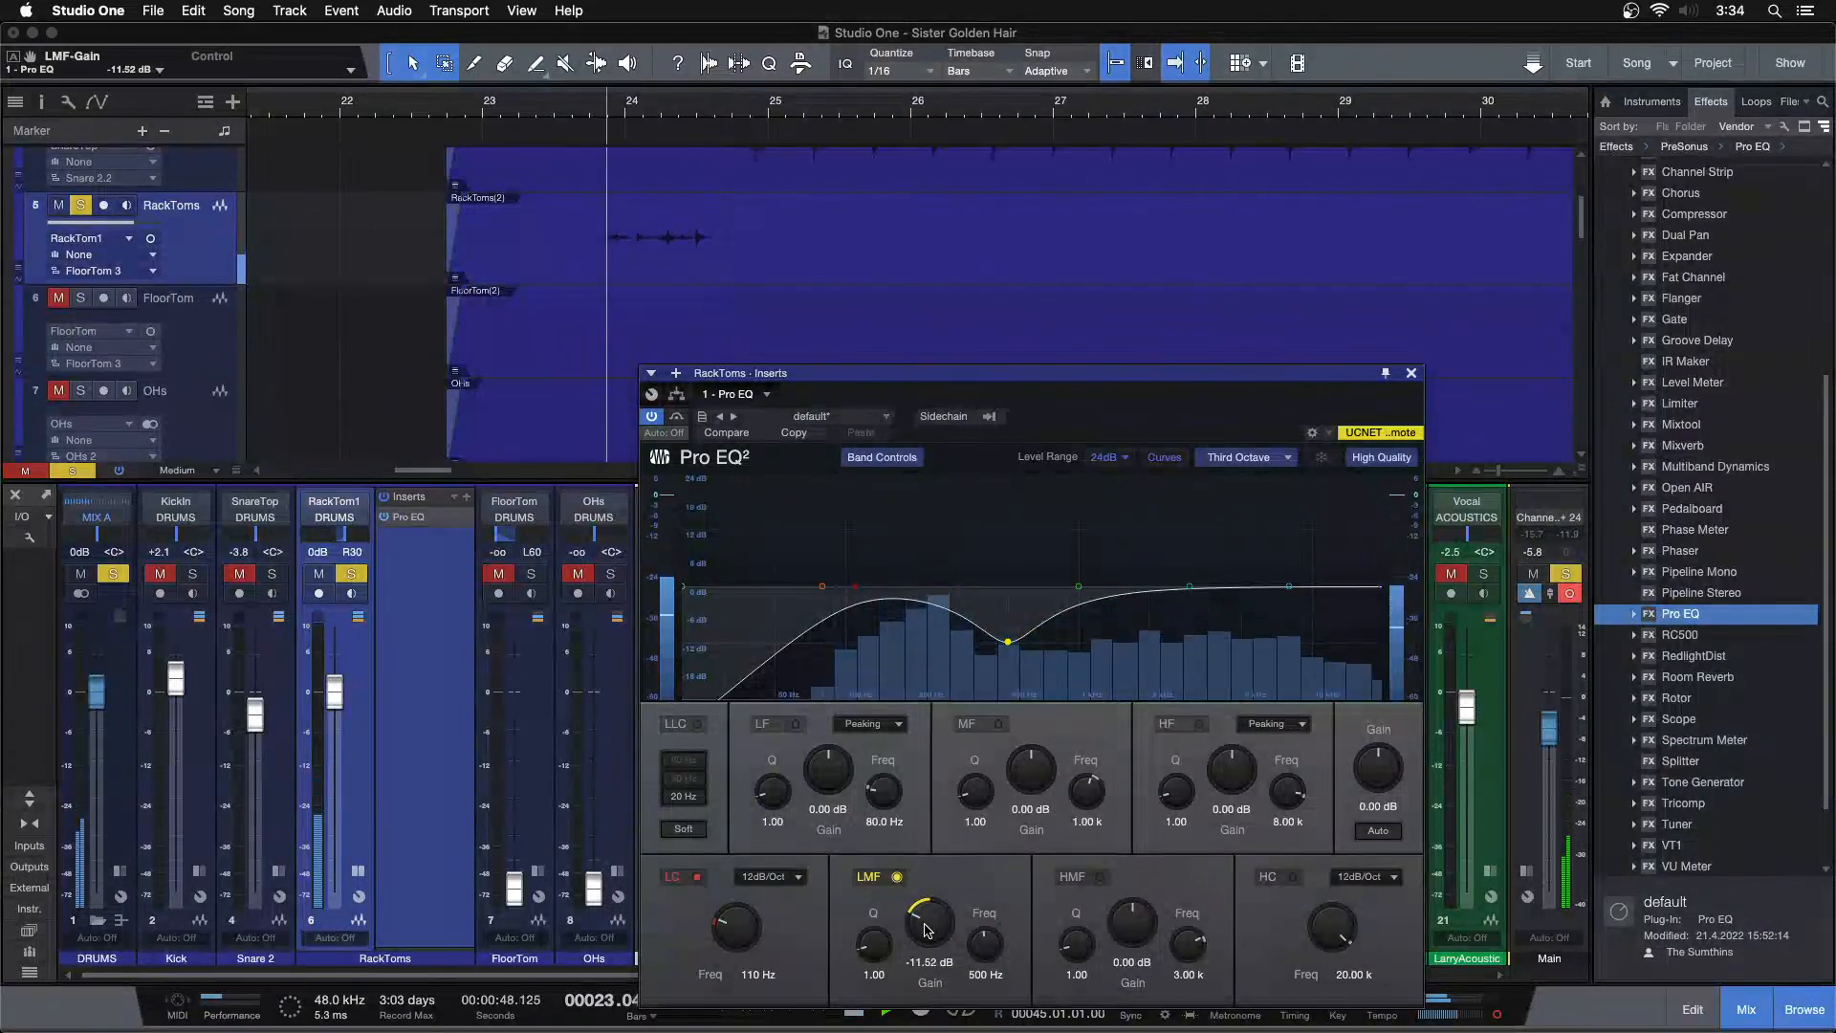
{"action": "scroll", "coordinate": [925, 931], "scroll_direction": "up", "scroll_amount": 1}
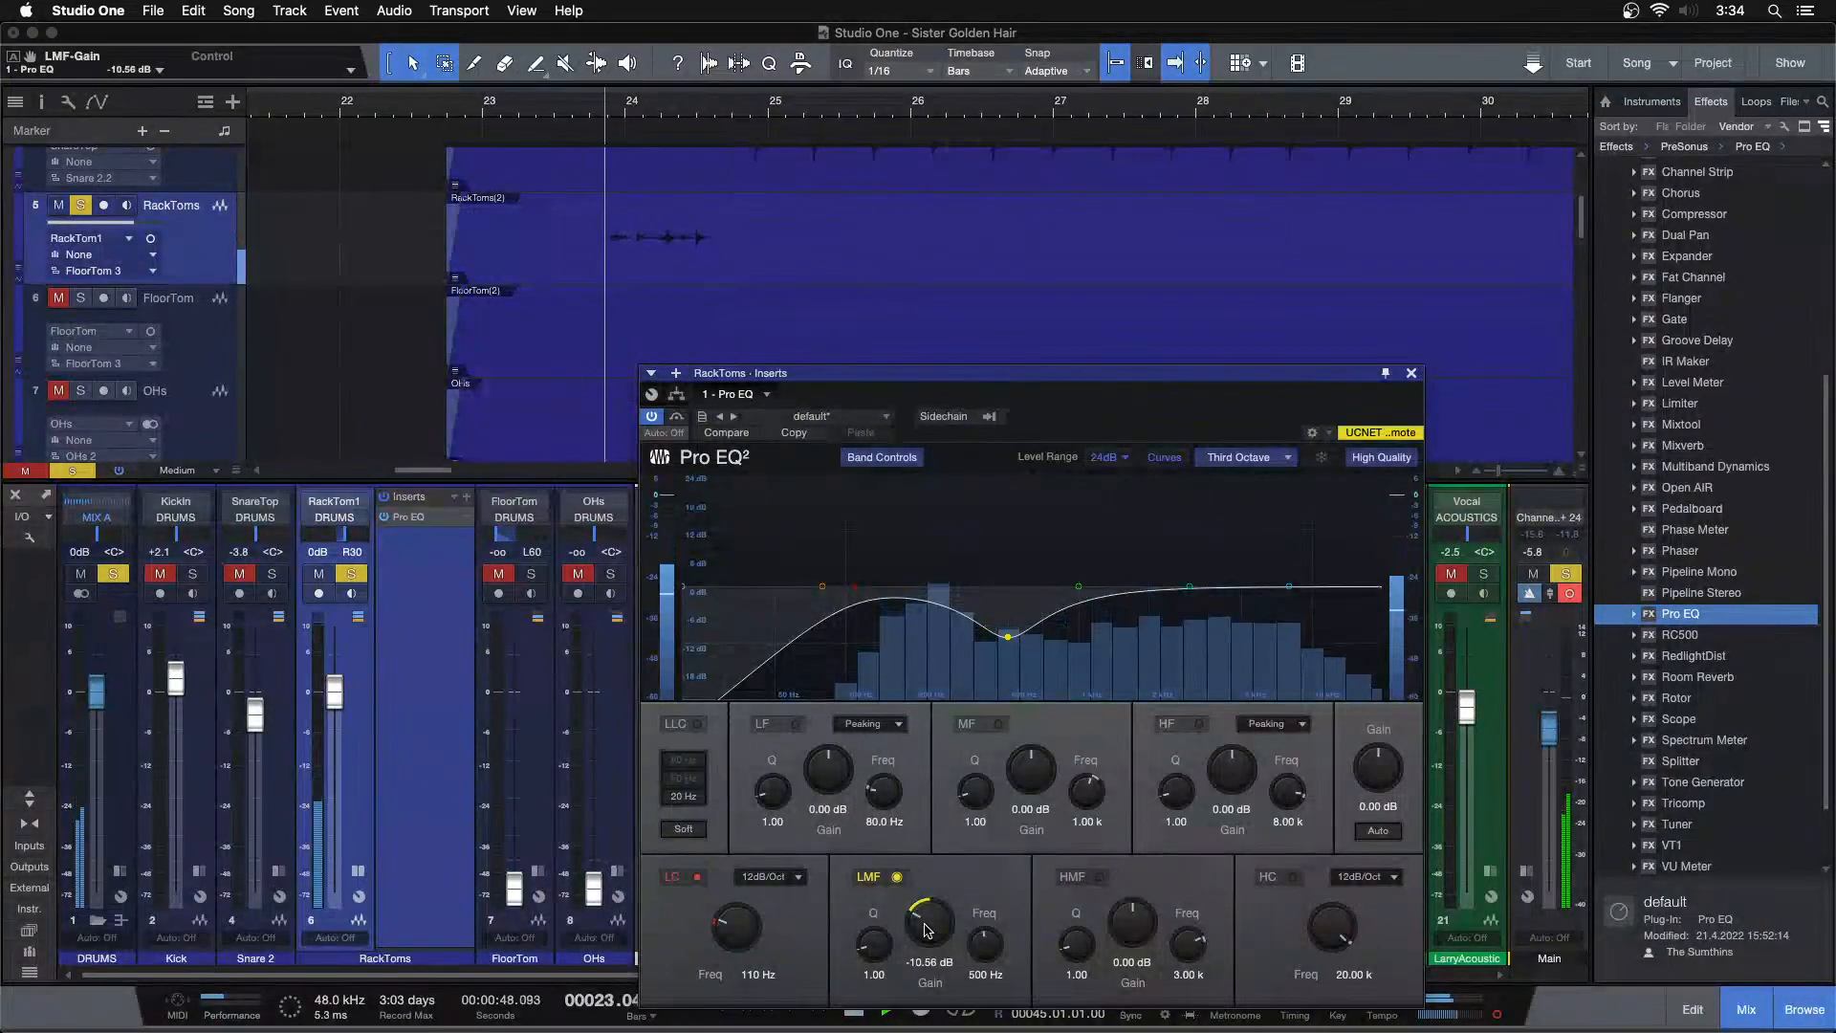
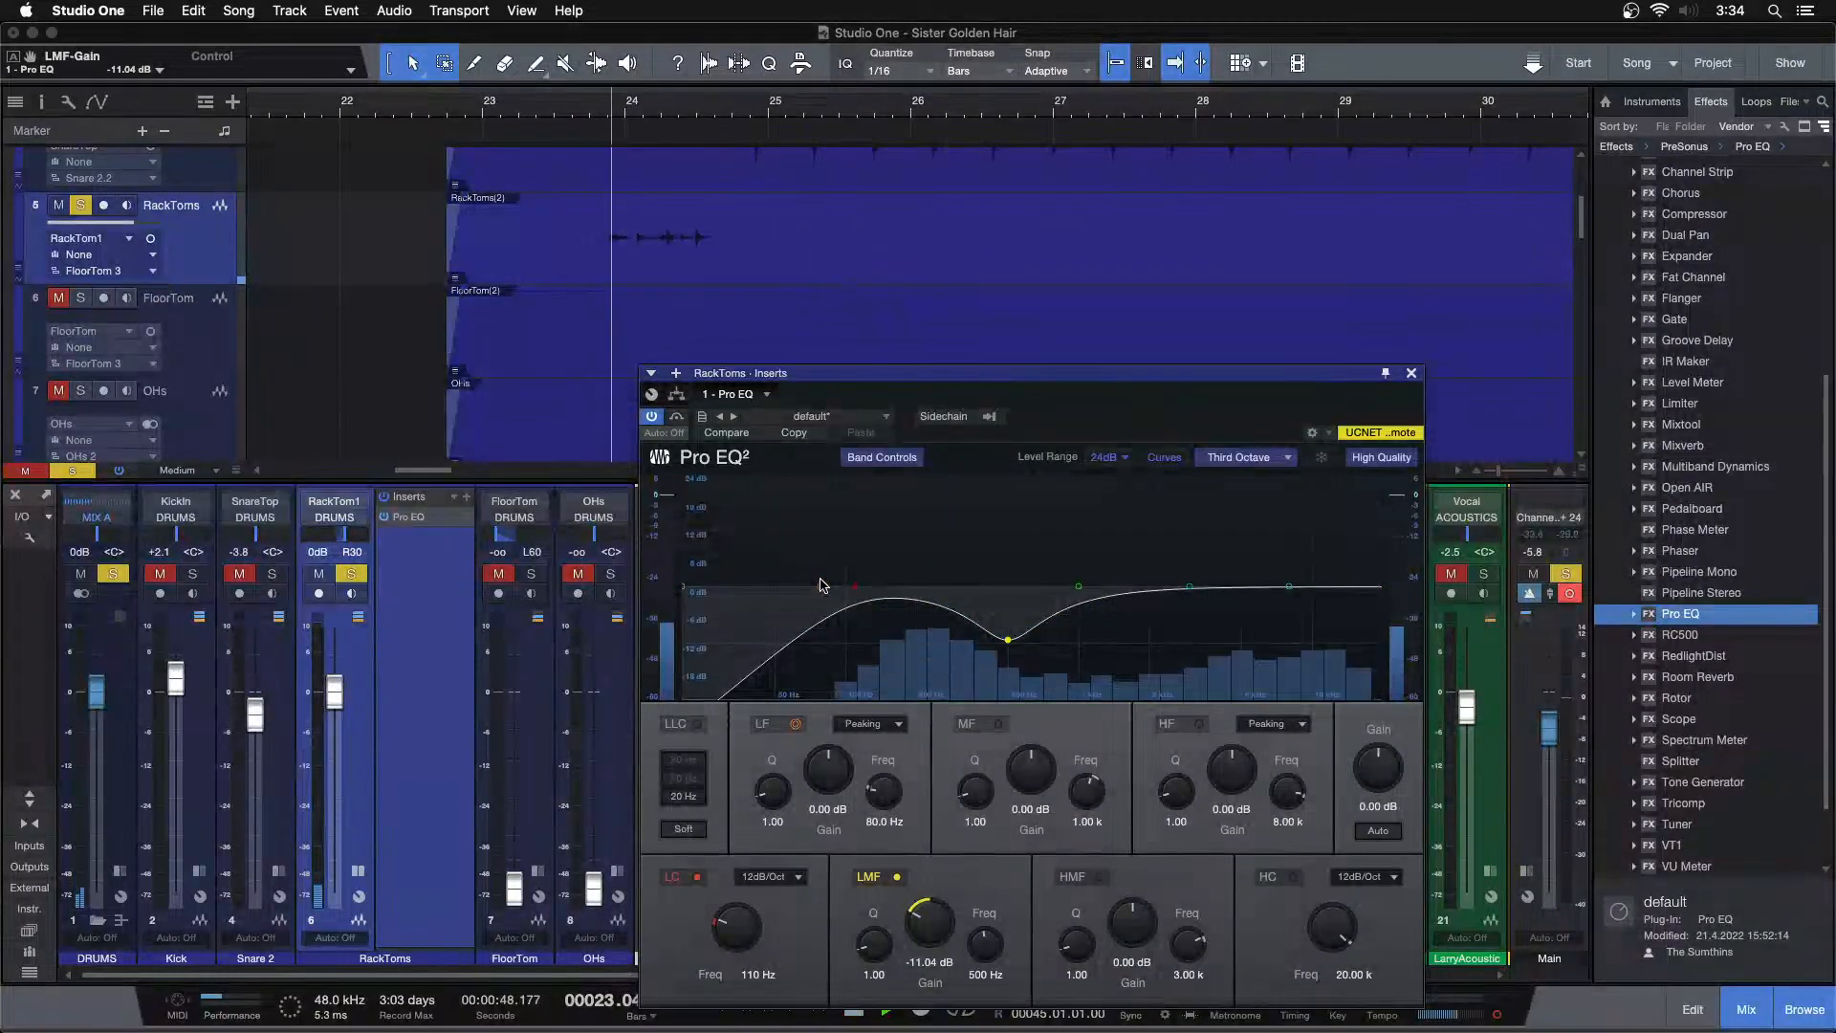
Move the Pro EQ low band to 110 Hz and raise its gain to 8.64 dB
{"action": "left_click_drag", "start_coordinate": [823, 589], "coordinate": [858, 568]}
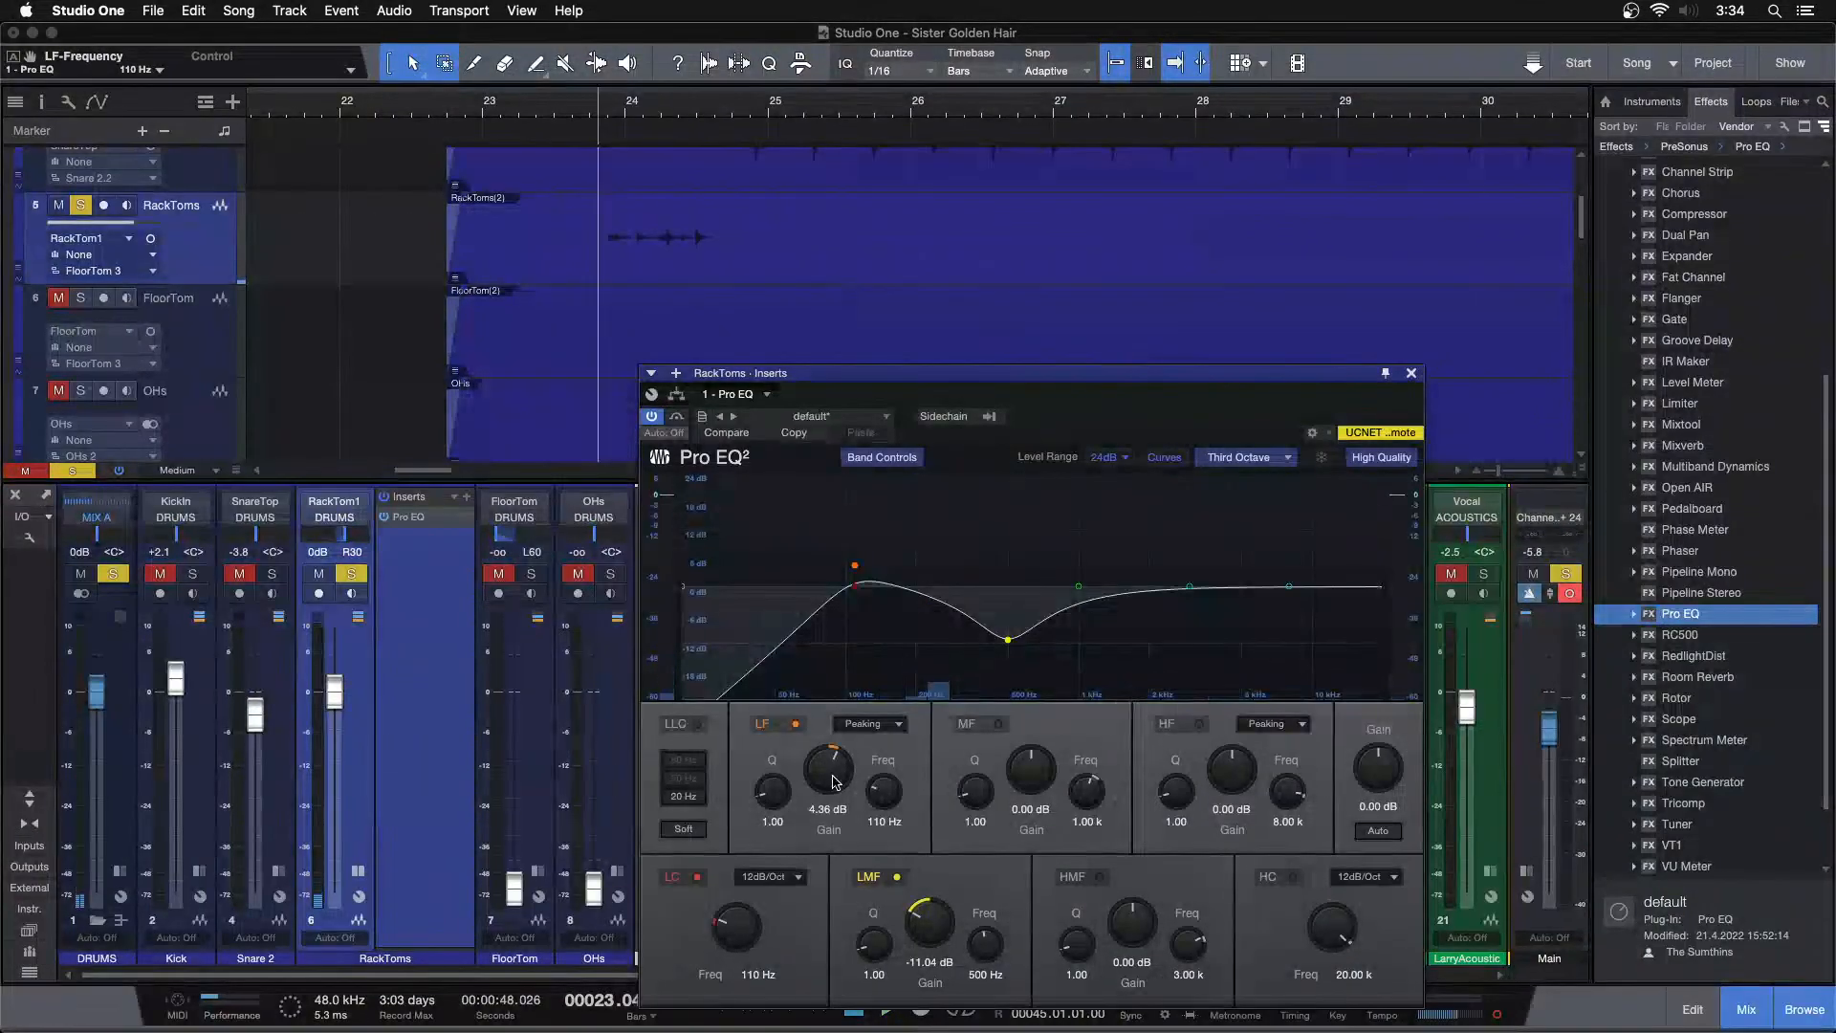
{"action": "scroll", "coordinate": [835, 782], "scroll_direction": "up", "scroll_amount": 4}
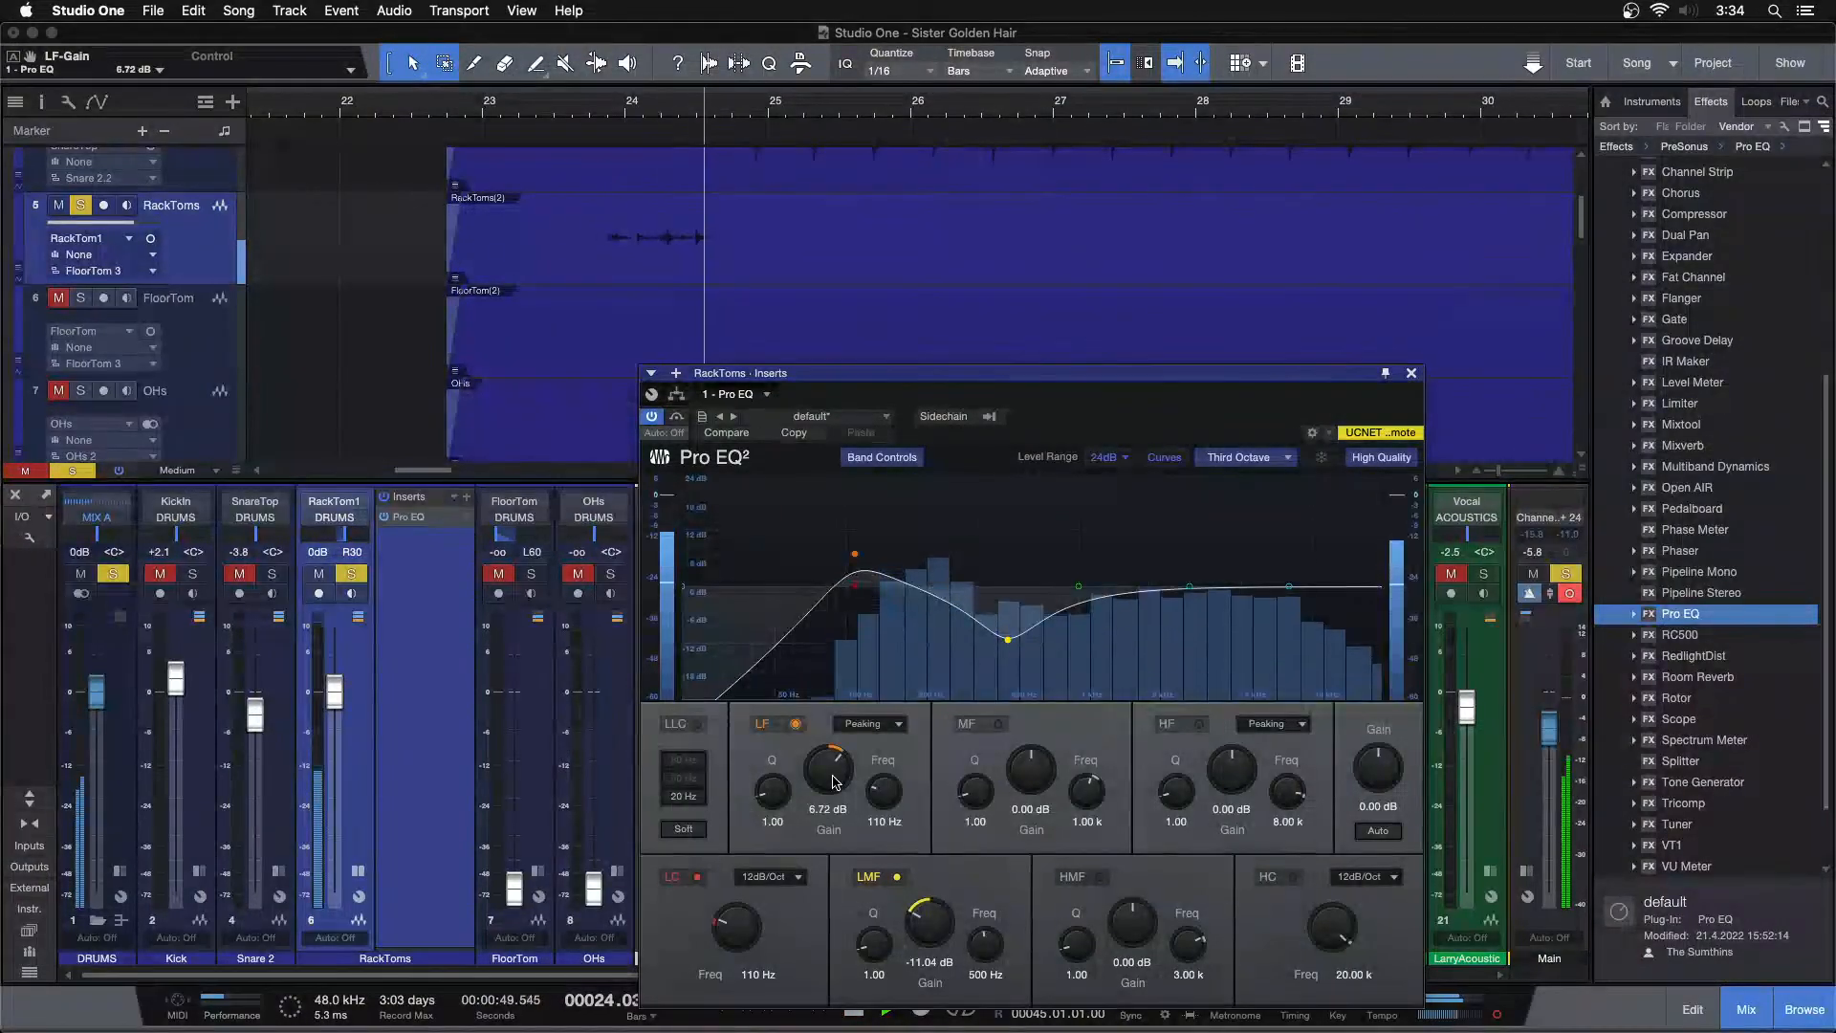
{"action": "scroll", "coordinate": [835, 782], "scroll_direction": "up", "scroll_amount": 1}
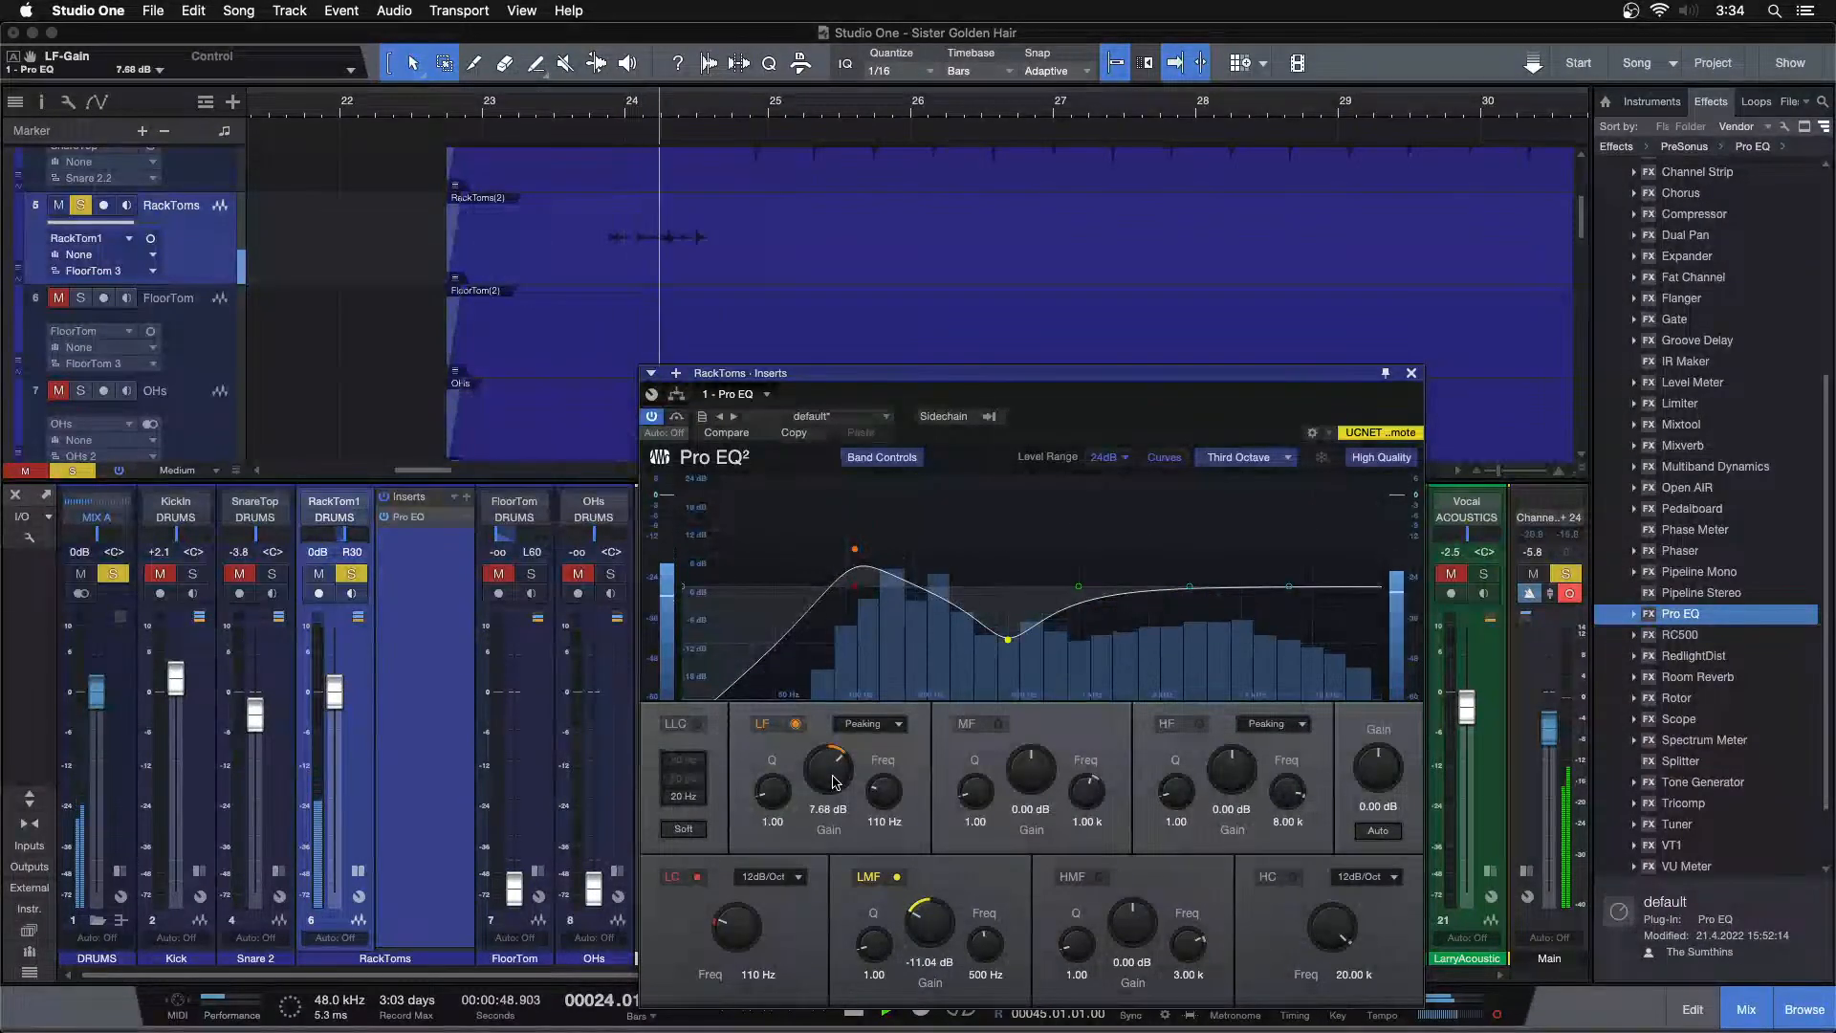
{"action": "scroll", "coordinate": [834, 782], "scroll_direction": "up", "scroll_amount": 1}
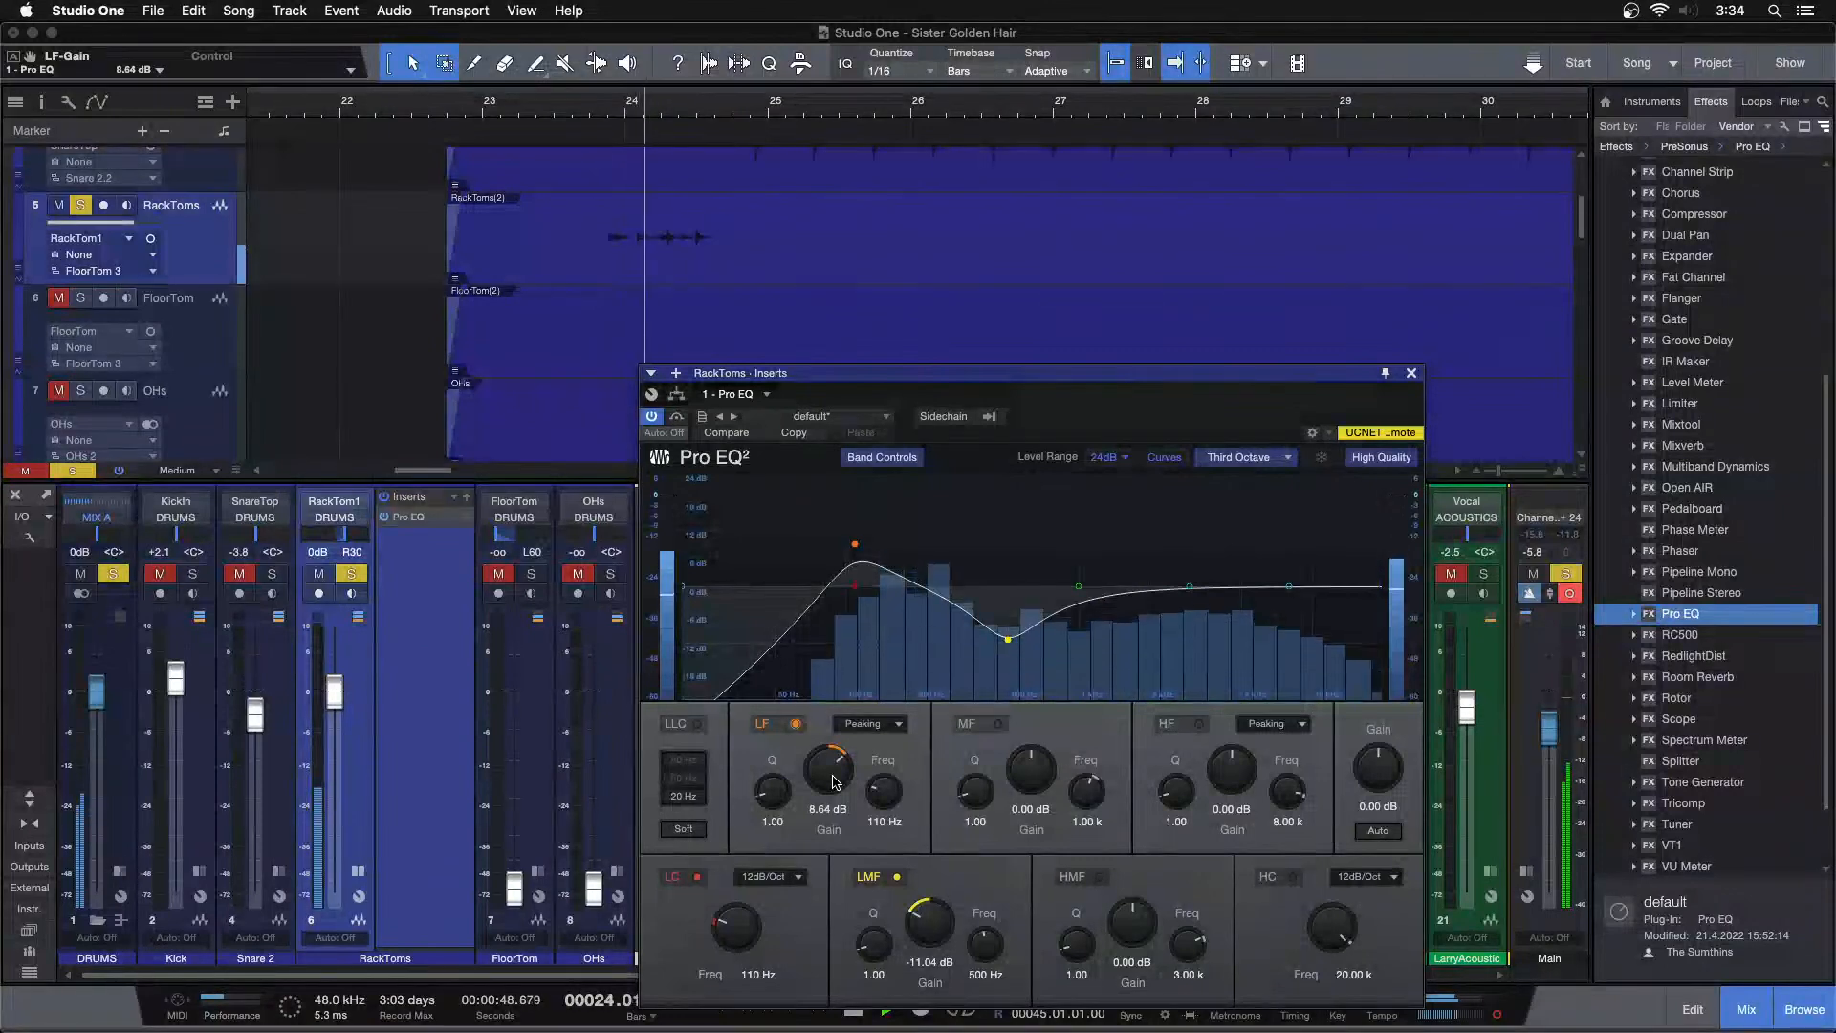
Play back the rack toms from several song positions and raise the low band gain to 9.60 dB
{"action": "left_click_drag", "start_coordinate": [1227, 112], "coordinate": [1270, 234]}
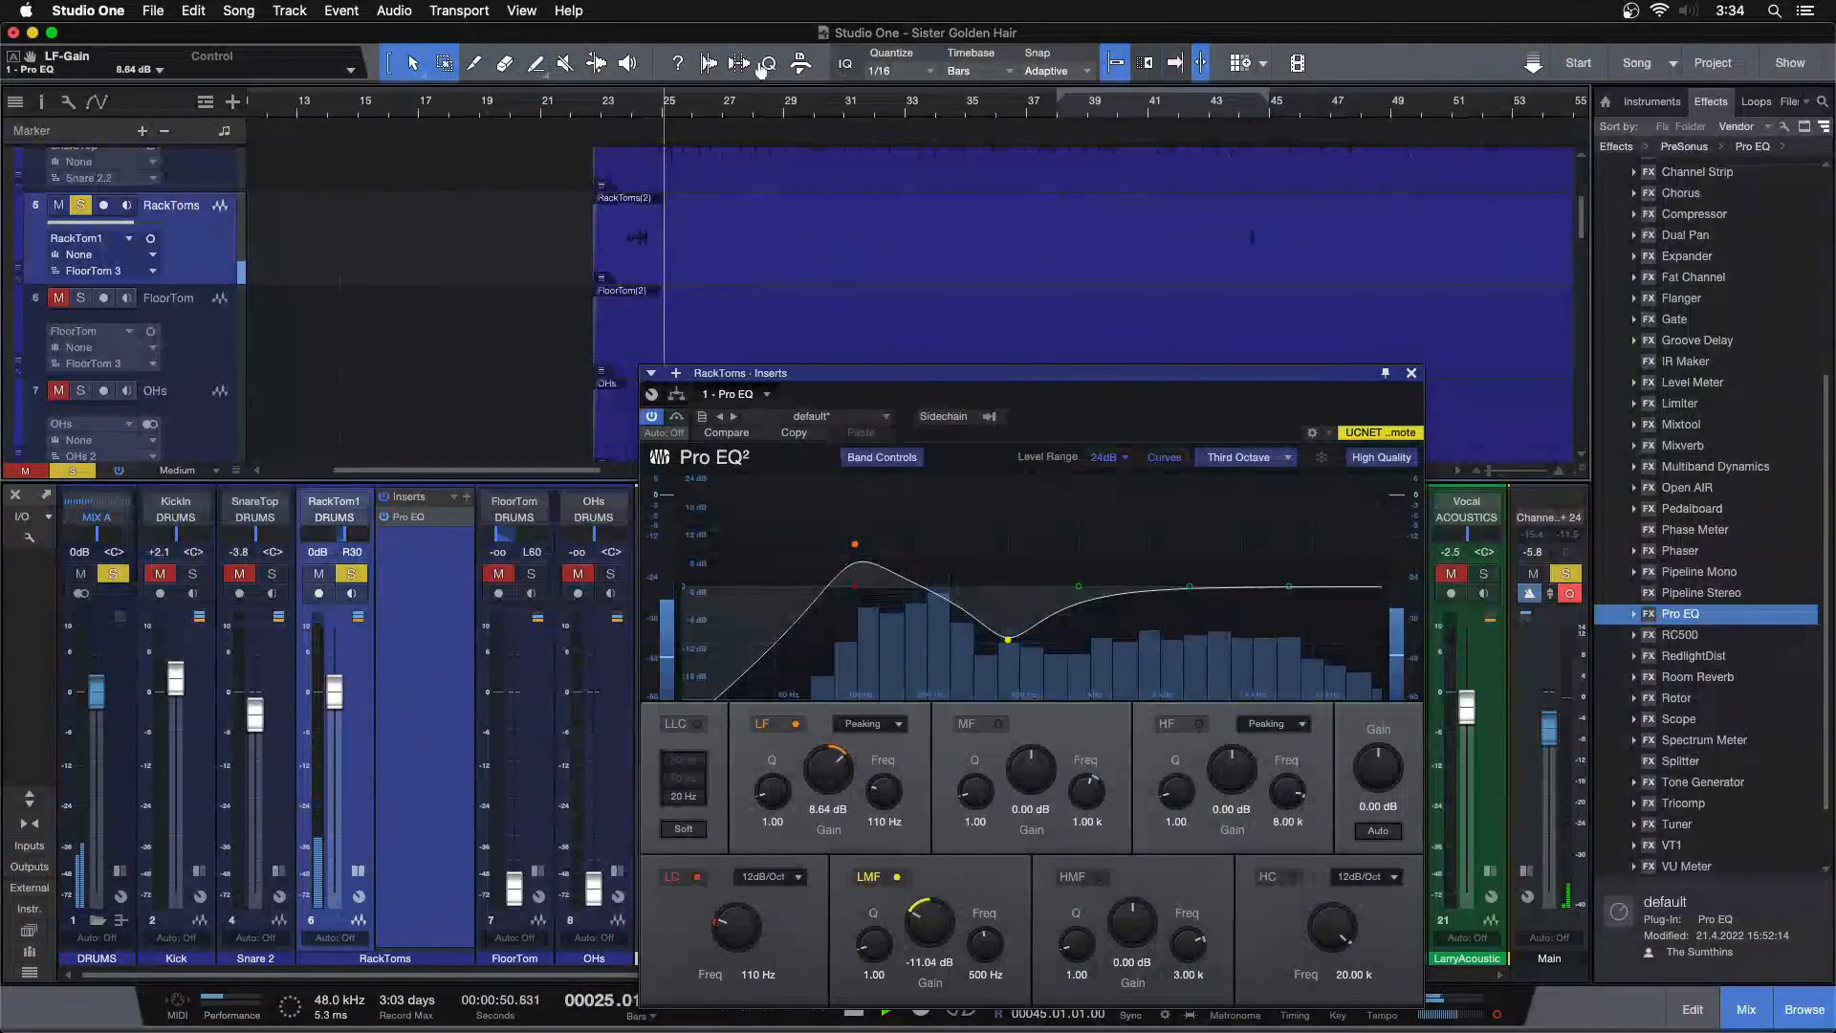
{"action": "left_click_drag", "start_coordinate": [1242, 110], "coordinate": [839, 161]}
{"action": "left_click", "coordinate": [827, 110]}
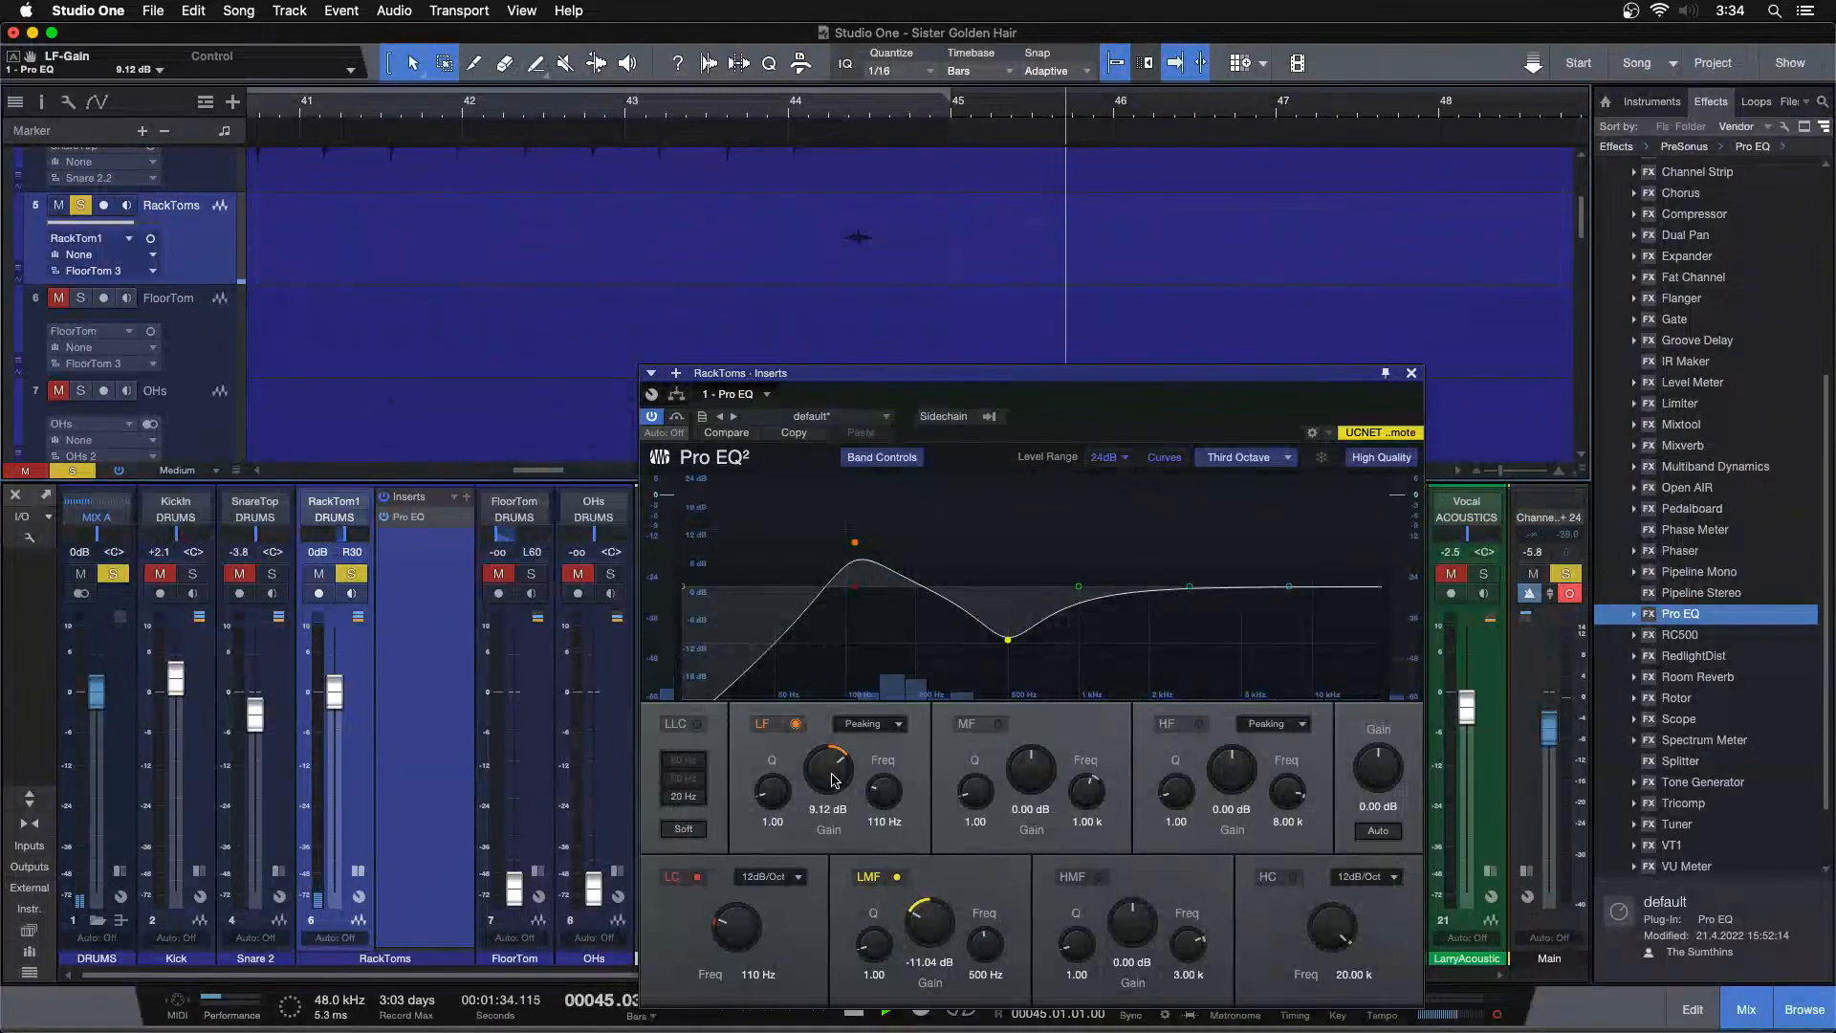
{"action": "scroll", "coordinate": [959, 115], "scroll_direction": "down", "scroll_amount": 5}
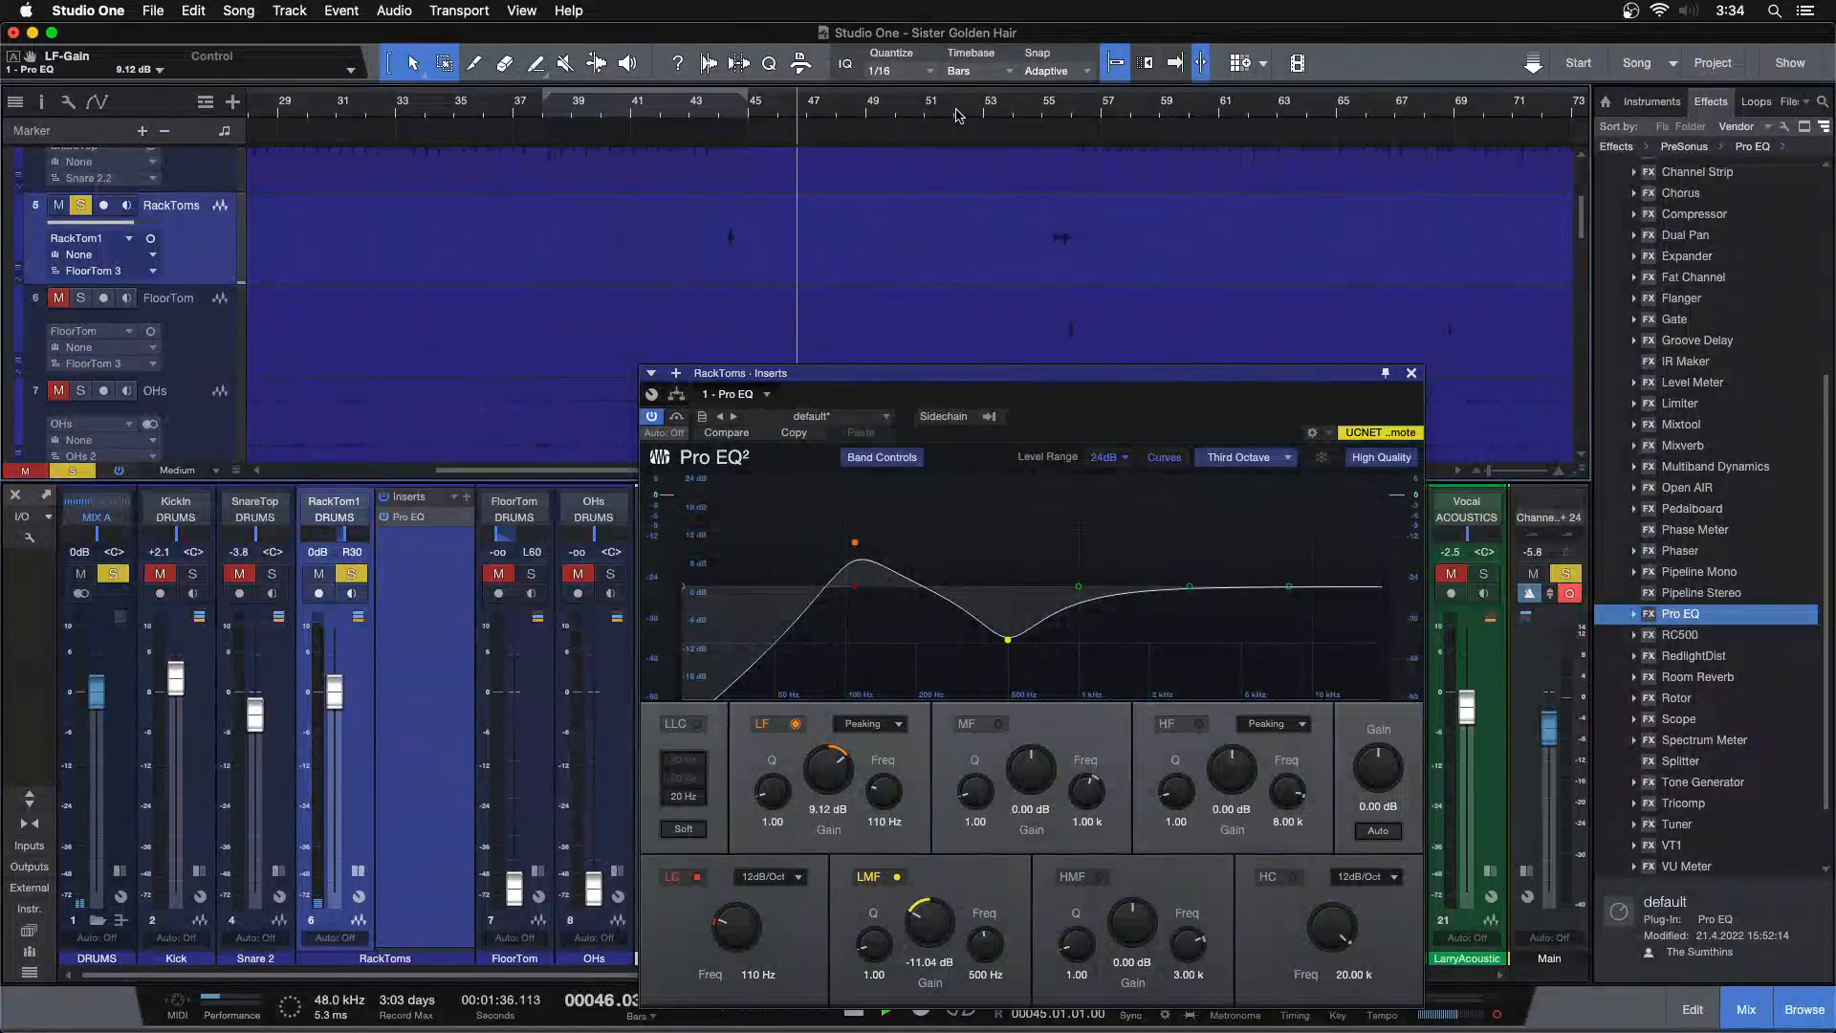
{"action": "left_click", "coordinate": [1046, 105]}
{"action": "scroll", "coordinate": [679, 96], "scroll_direction": "down", "scroll_amount": 3}
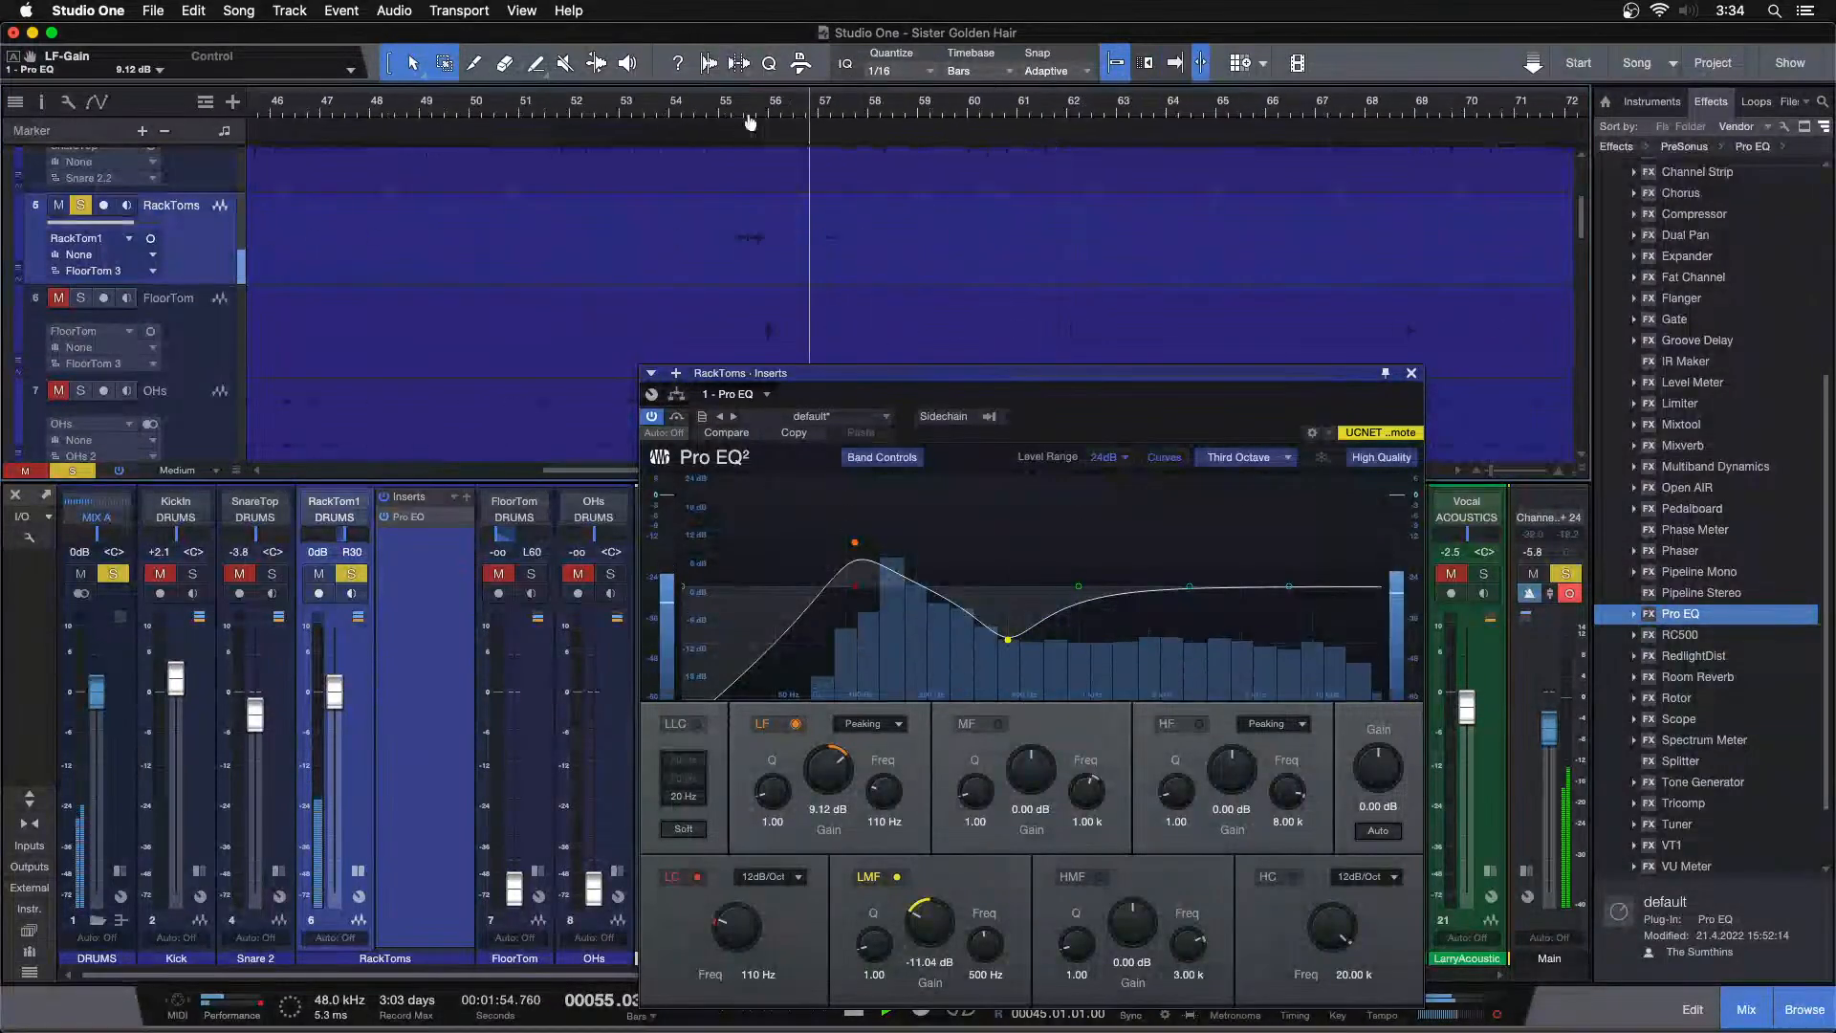
{"action": "left_click", "coordinate": [1013, 106]}
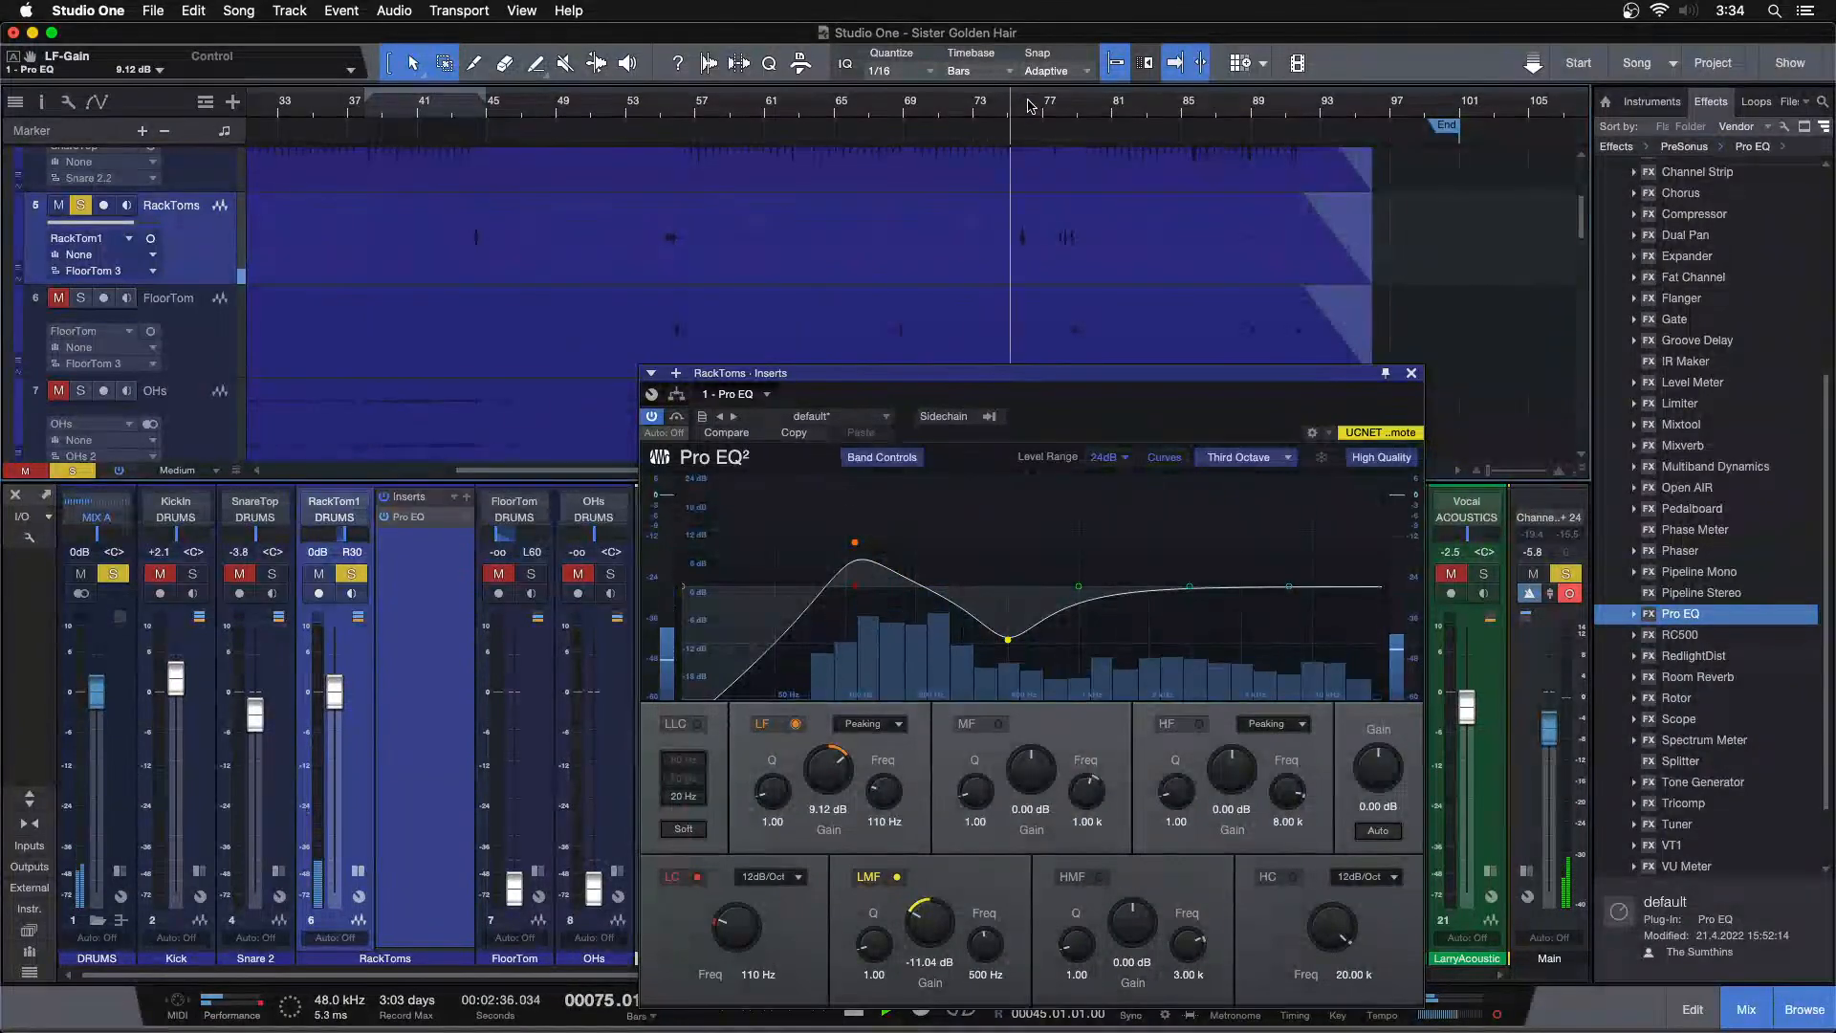
{"action": "scroll", "coordinate": [914, 168], "scroll_direction": "up", "scroll_amount": 5}
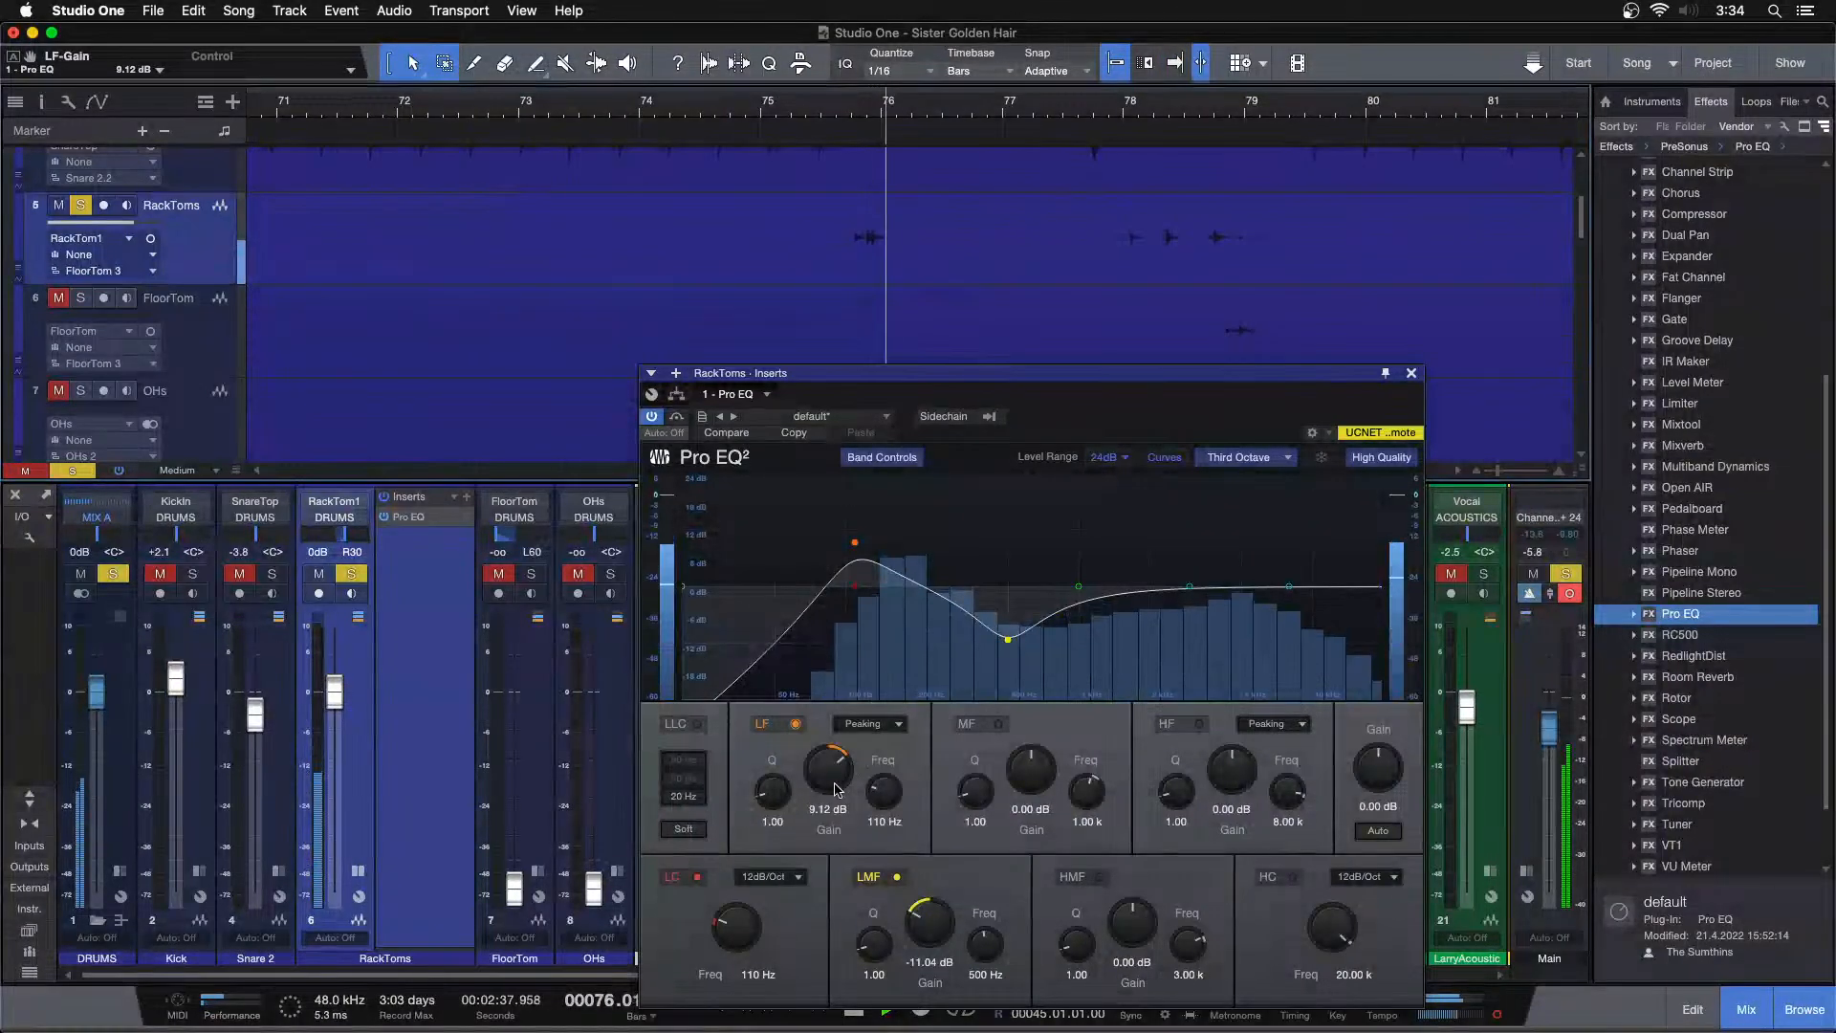
{"action": "left_click", "coordinate": [1124, 108]}
{"action": "left_click_drag", "start_coordinate": [1186, 103], "coordinate": [1270, 2]}
{"action": "left_click_drag", "start_coordinate": [425, 107], "coordinate": [665, 141]}
{"action": "left_click", "coordinate": [632, 112]}
{"action": "left_click_drag", "start_coordinate": [824, 784], "coordinate": [827, 775]}
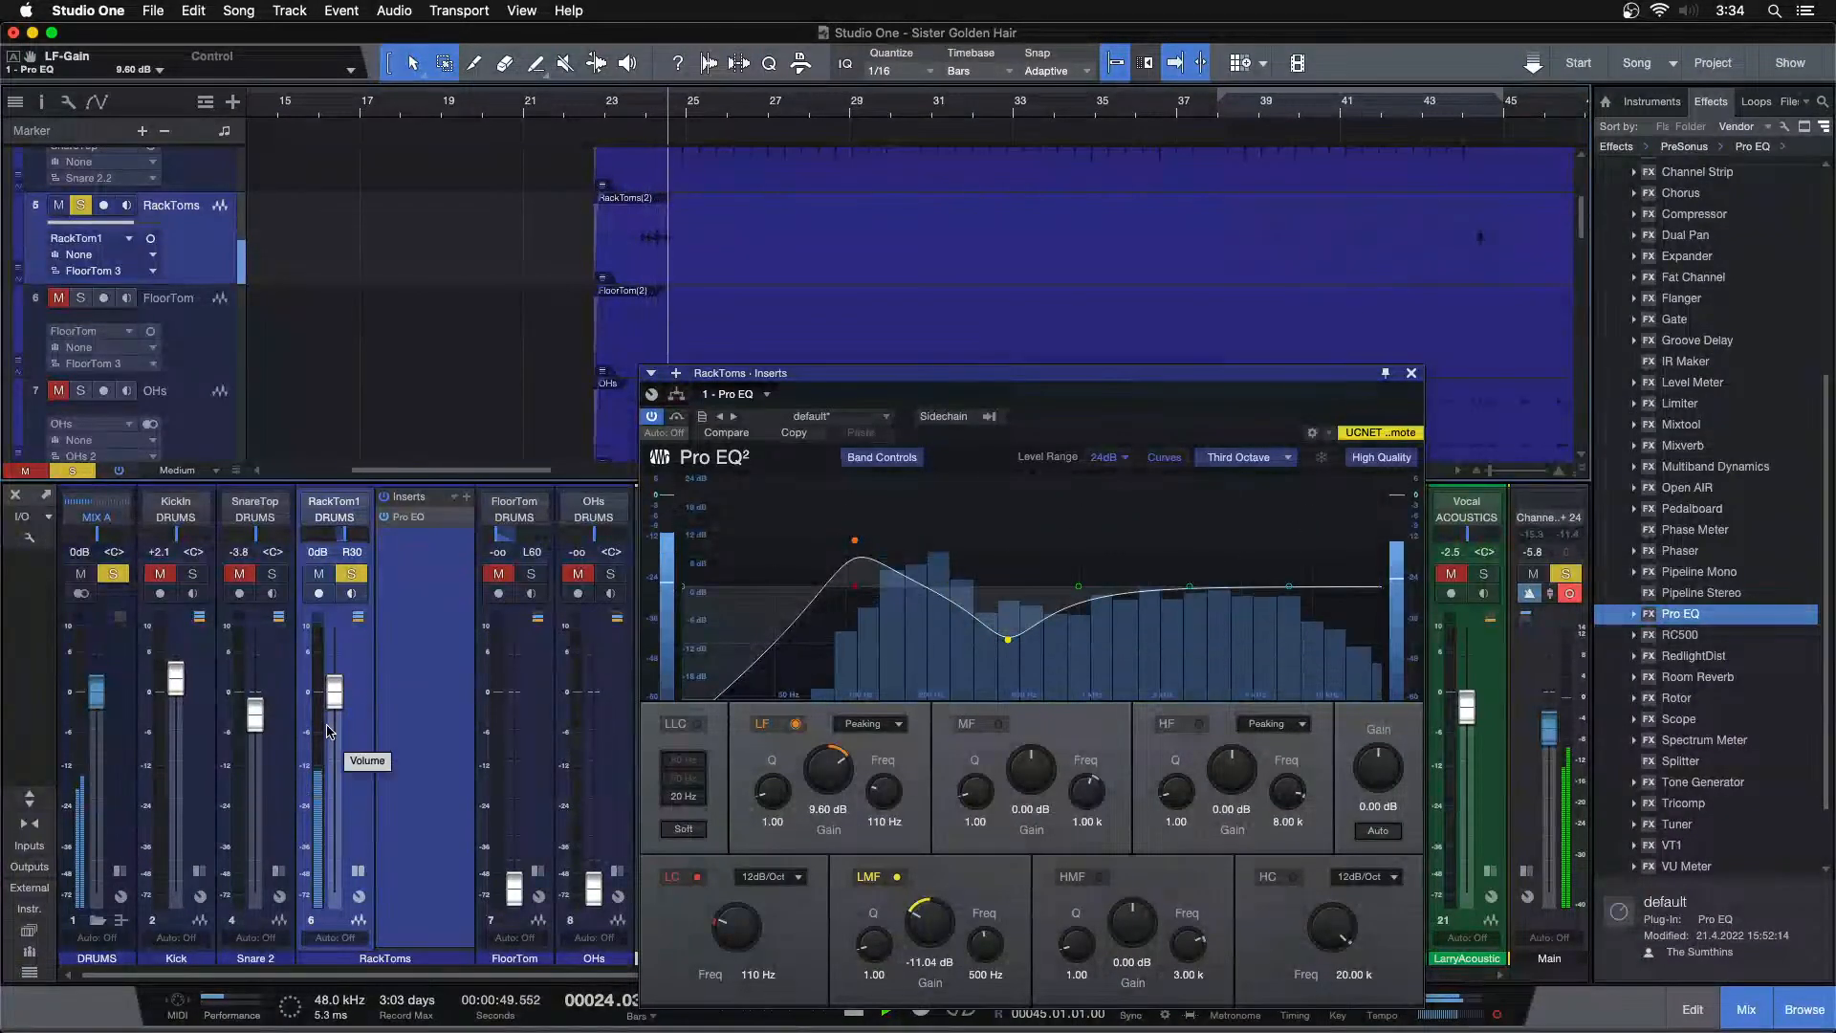
Zoom out and play back the rack tom section from different positions to listen
{"action": "key", "text": "z"}
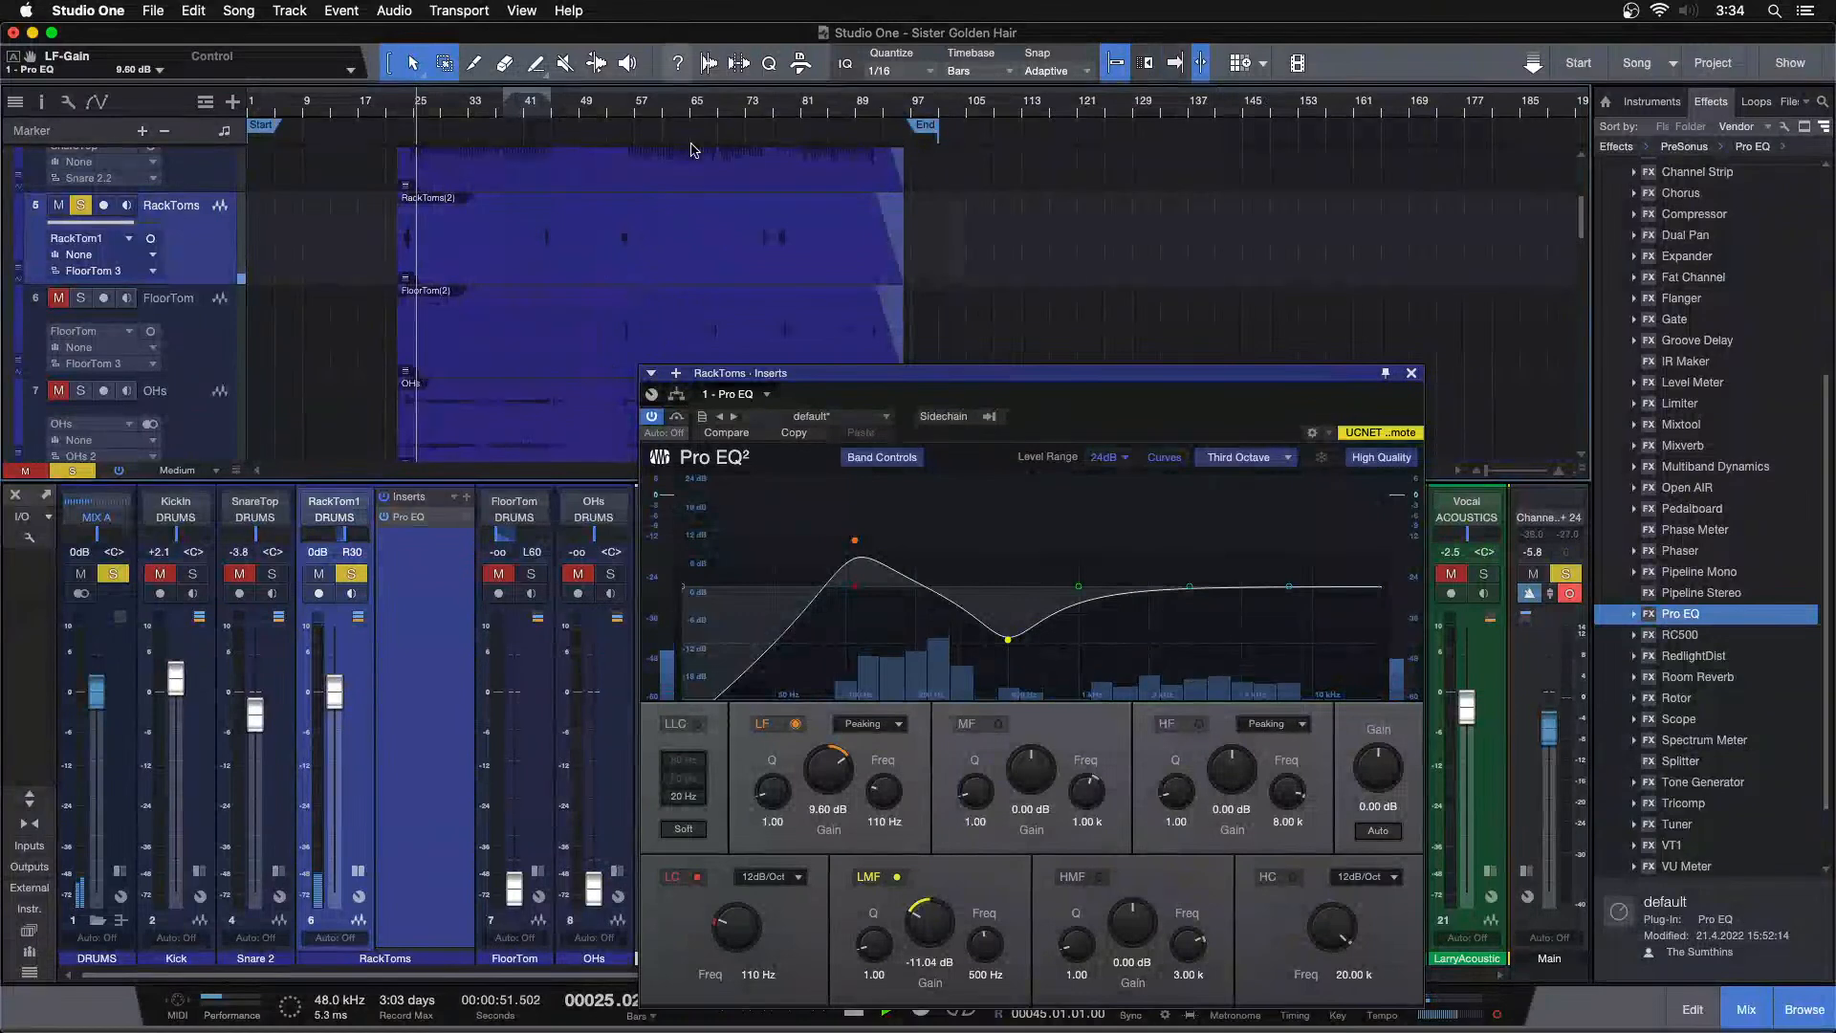
{"action": "left_click", "coordinate": [707, 257]}
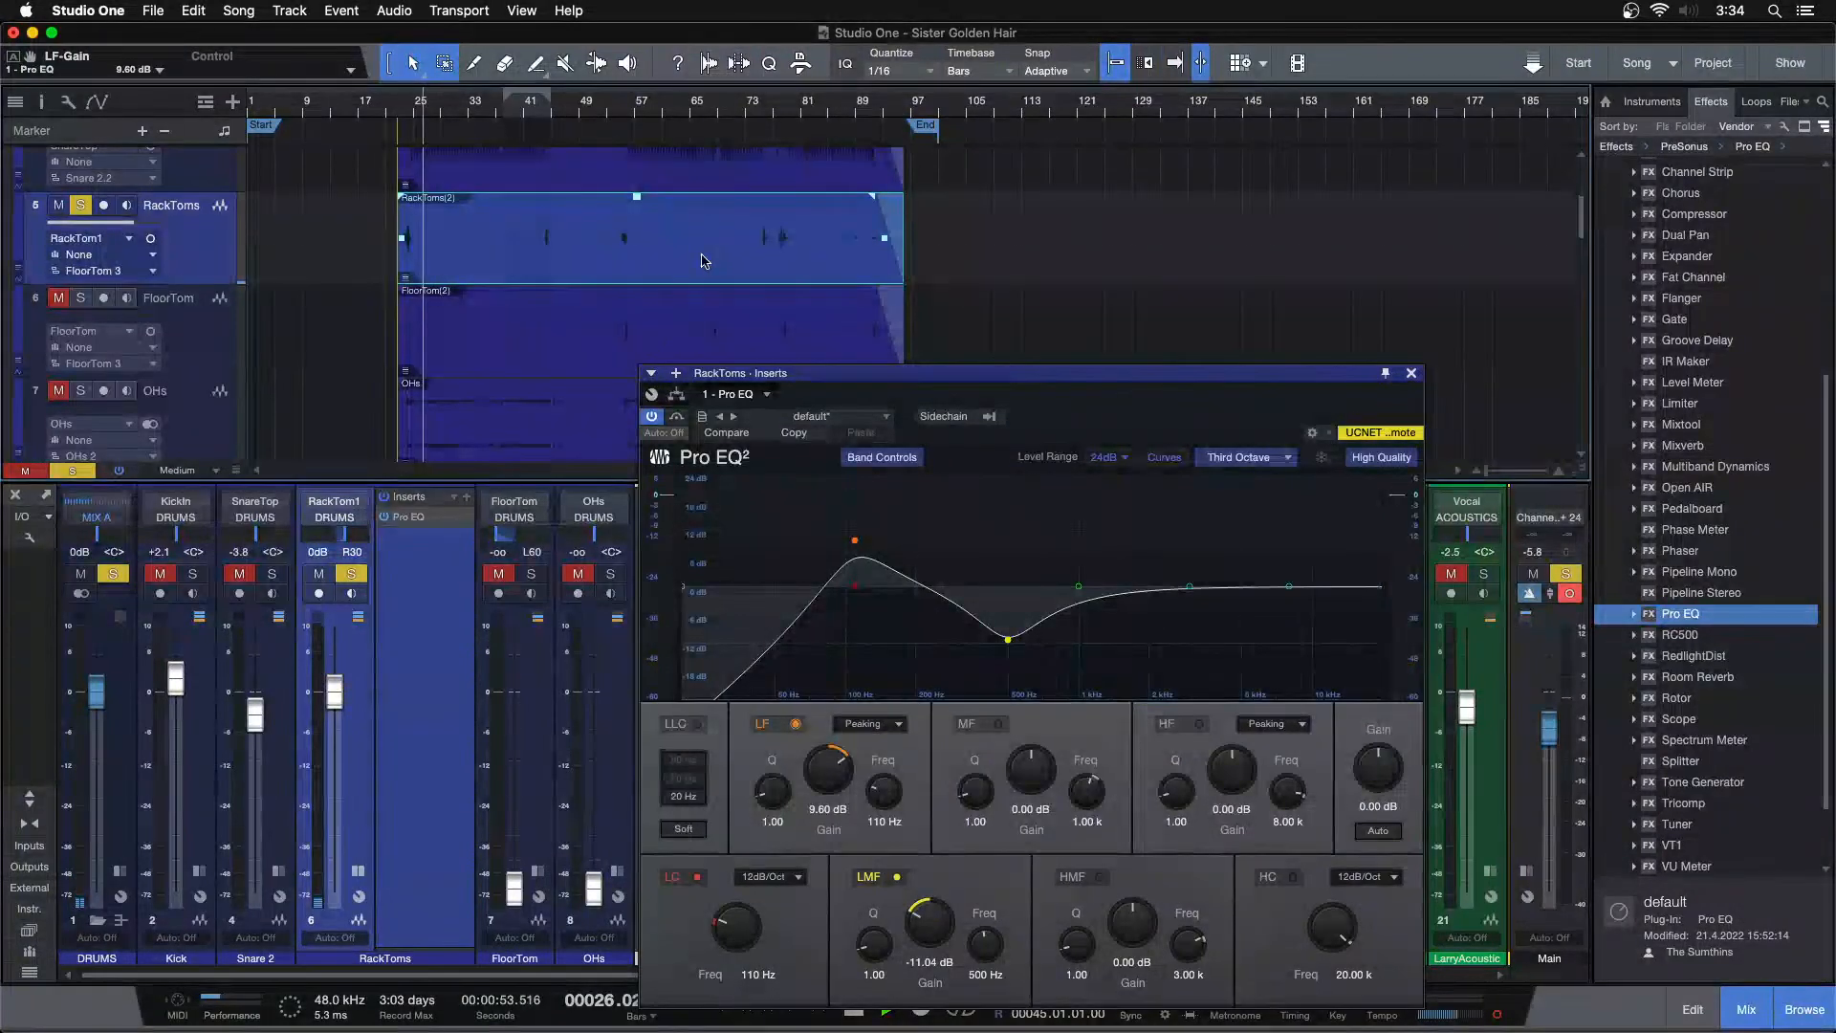
{"action": "left_click_drag", "start_coordinate": [782, 107], "coordinate": [722, 176]}
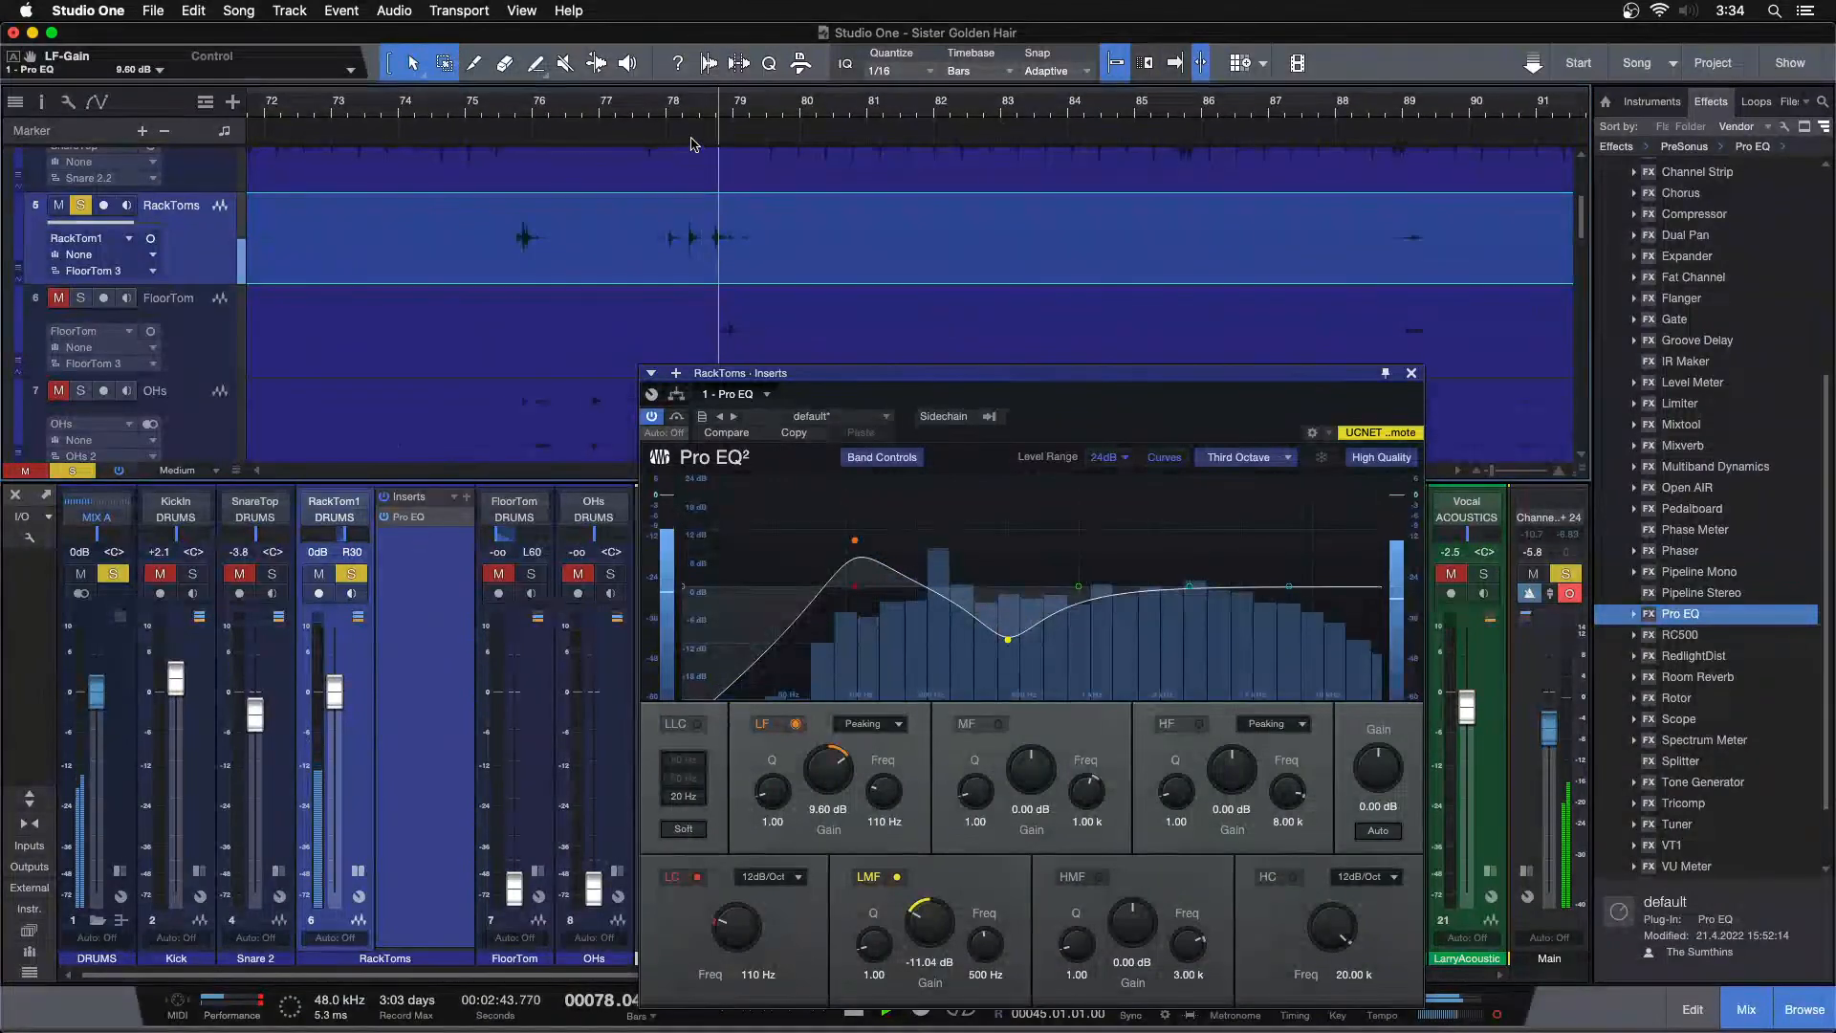
{"action": "left_click", "coordinate": [649, 112]}
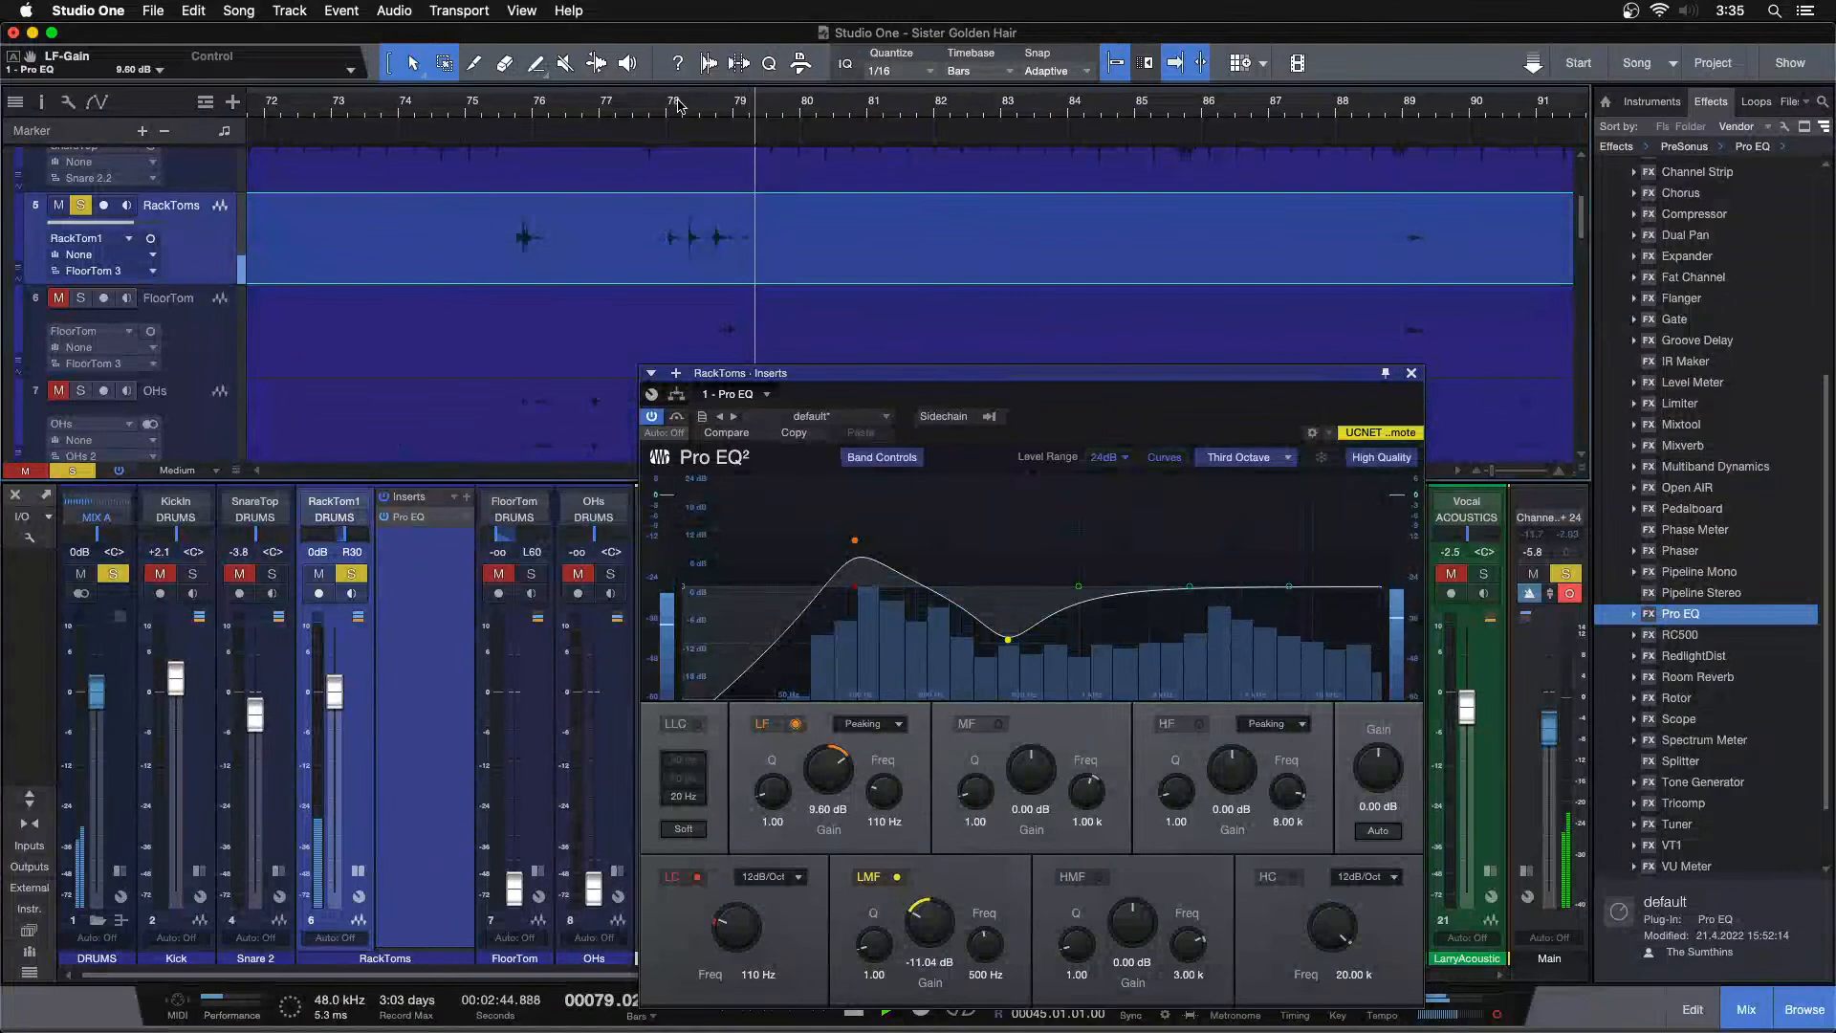
{"action": "left_click_drag", "start_coordinate": [690, 113], "coordinate": [983, 13]}
{"action": "key", "text": "space"}
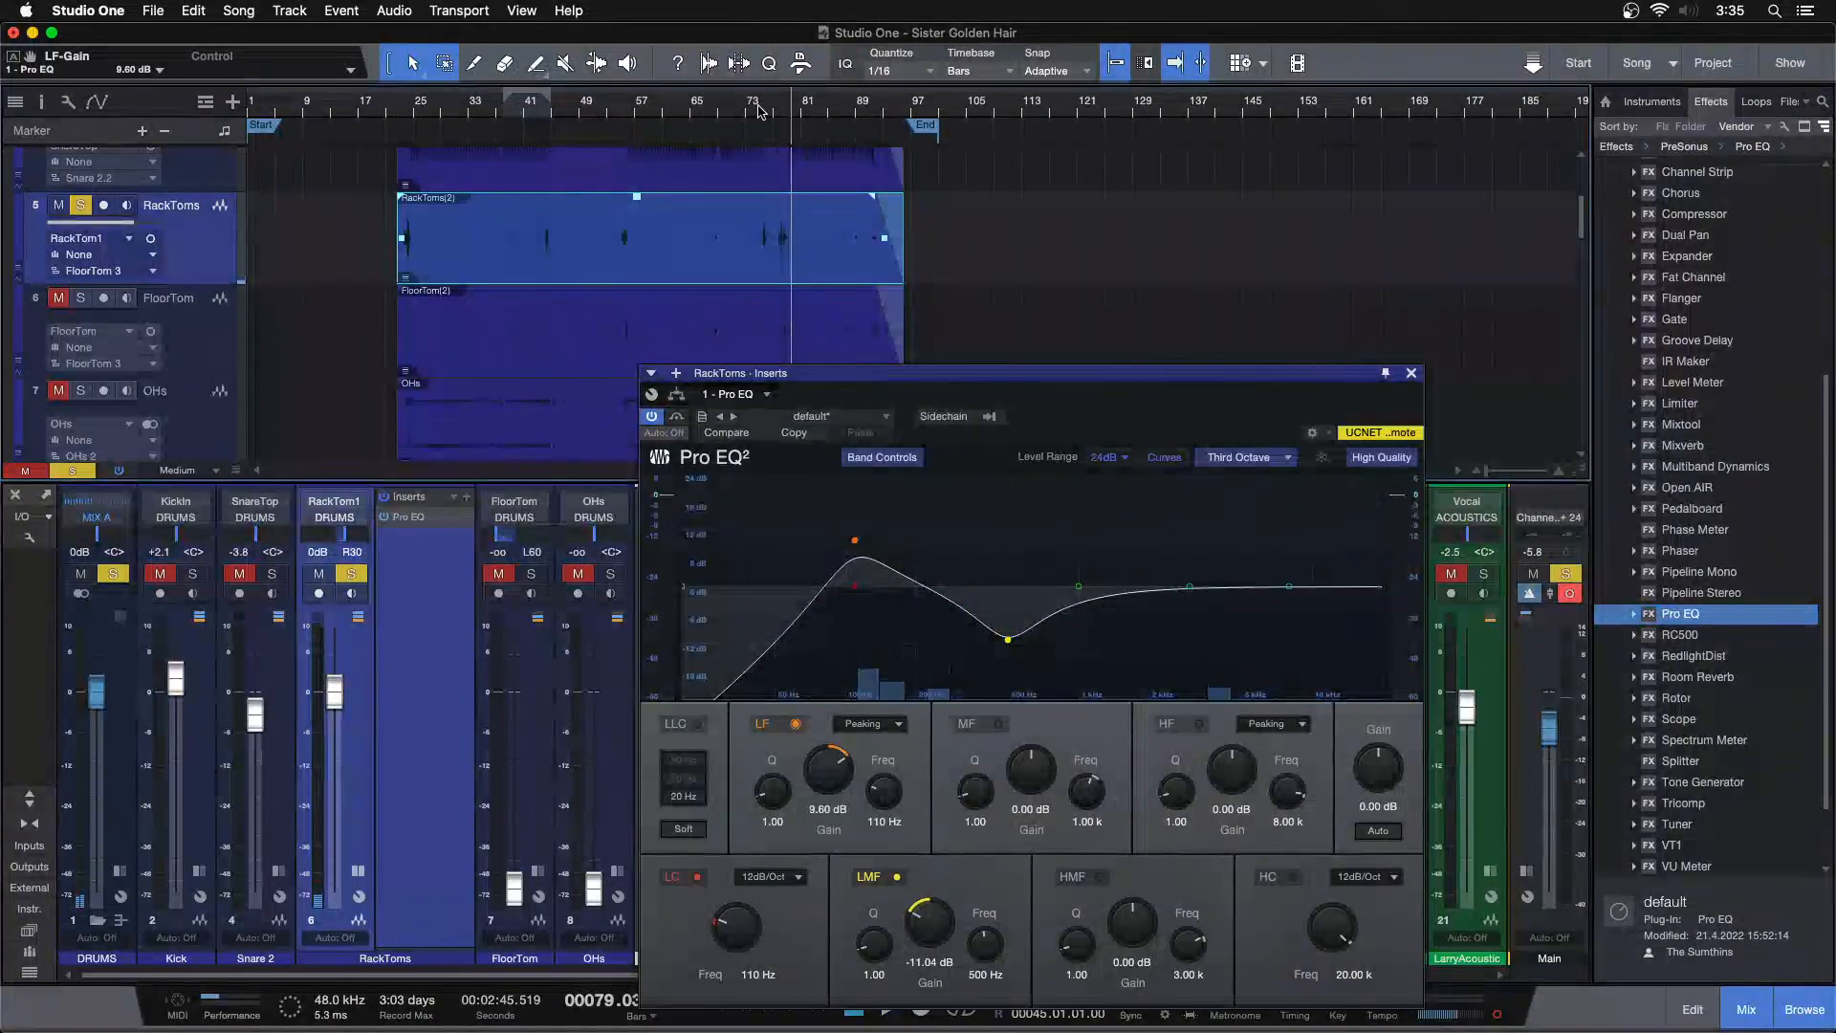
{"action": "key", "text": "space"}
{"action": "left_click_drag", "start_coordinate": [756, 103], "coordinate": [697, 116]}
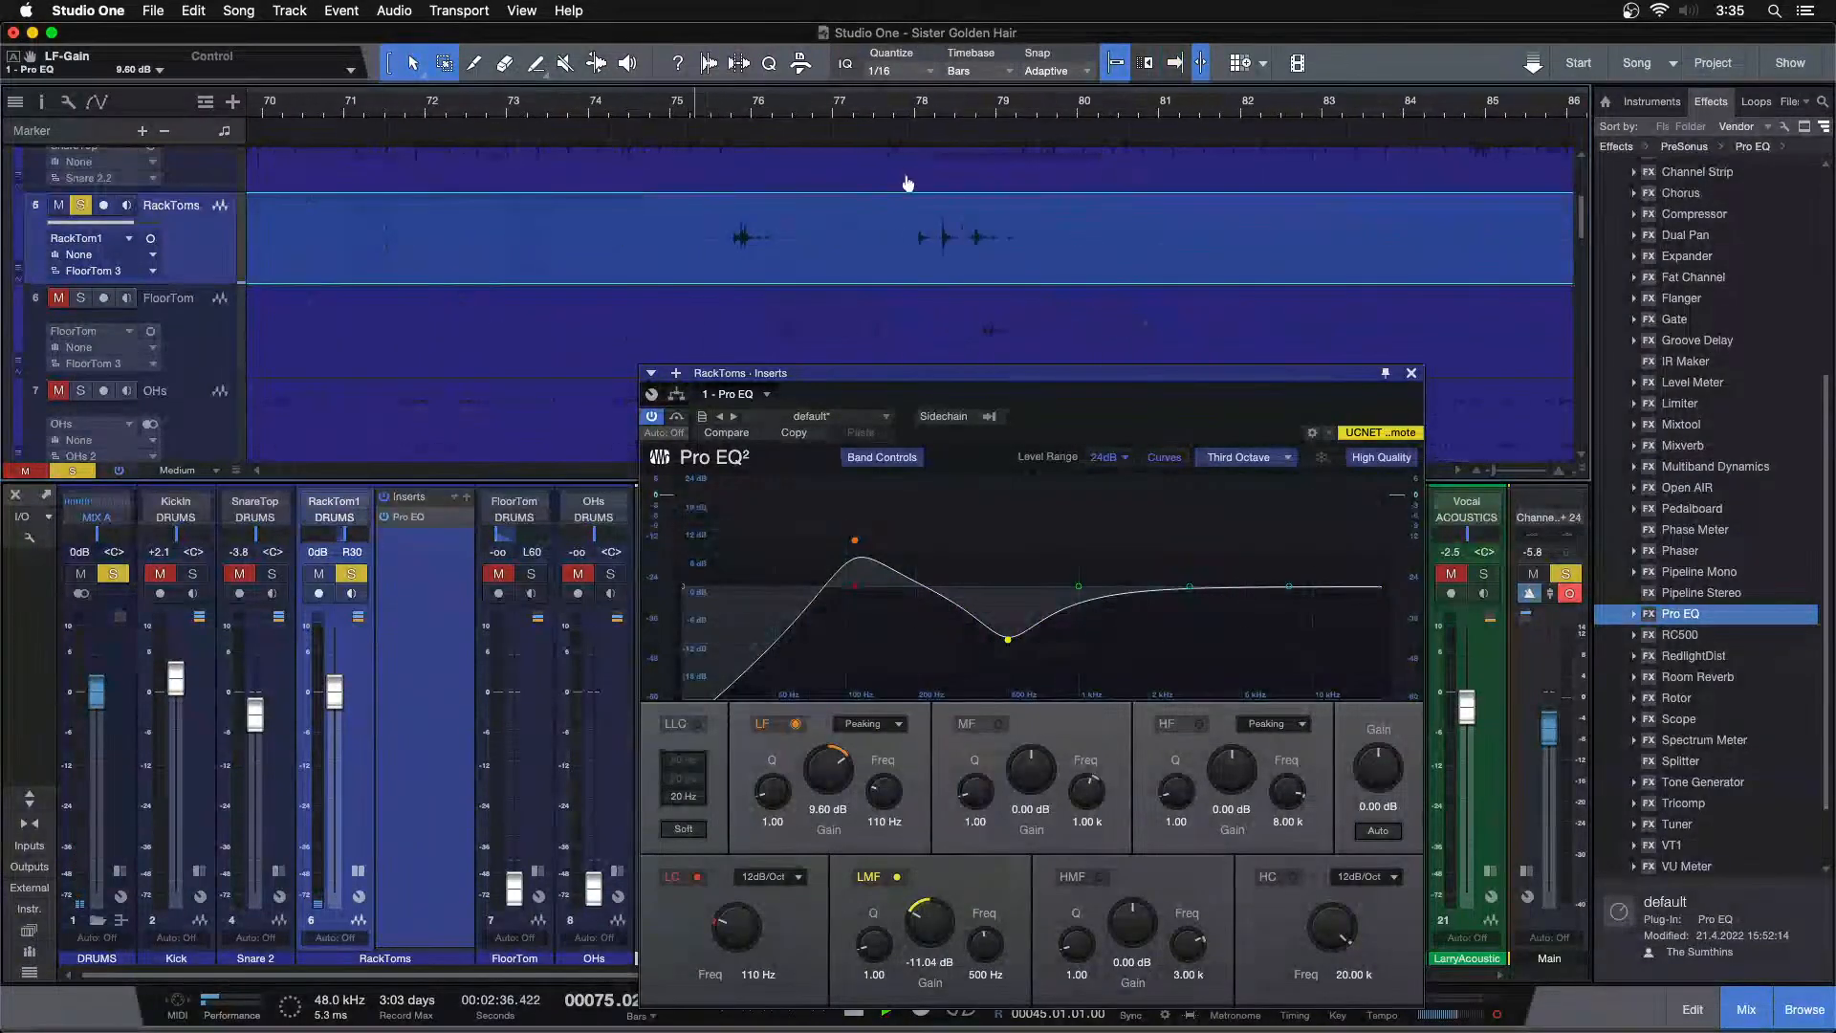
{"action": "left_click_drag", "start_coordinate": [832, 105], "coordinate": [799, 29]}
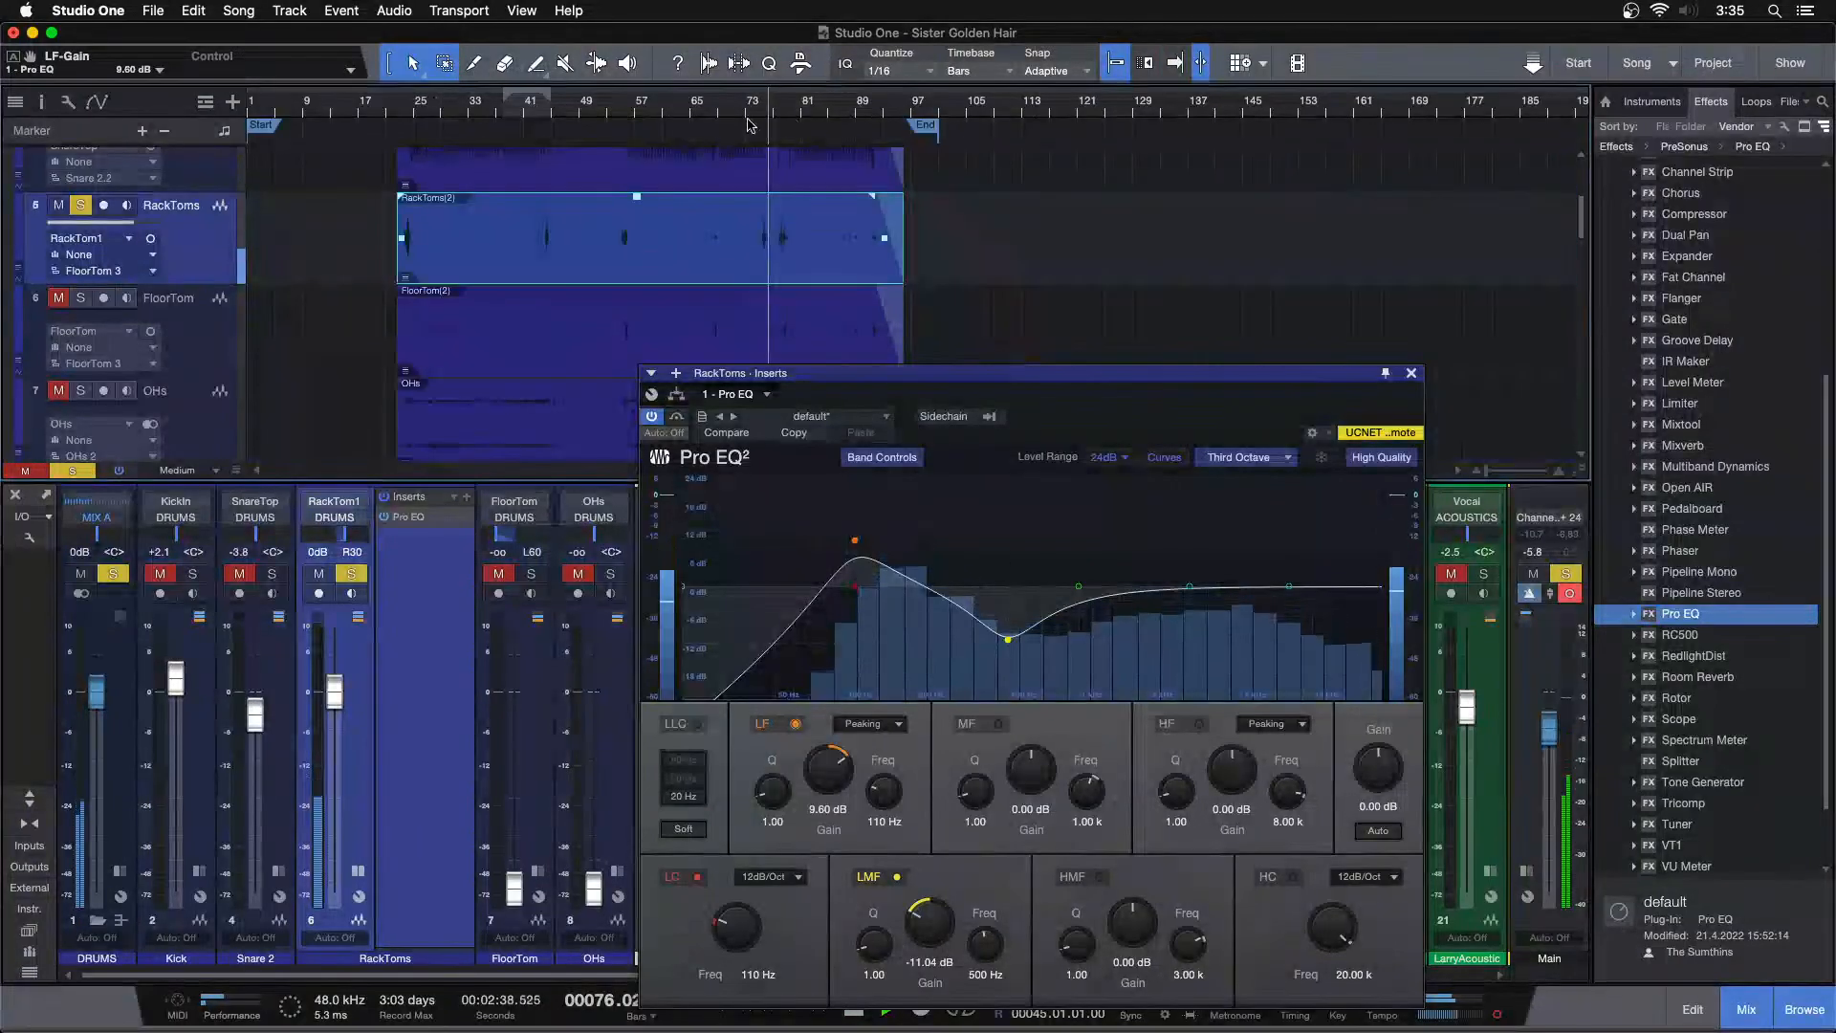
{"action": "left_click_drag", "start_coordinate": [620, 111], "coordinate": [995, 121]}
{"action": "left_click_drag", "start_coordinate": [476, 105], "coordinate": [643, 160]}
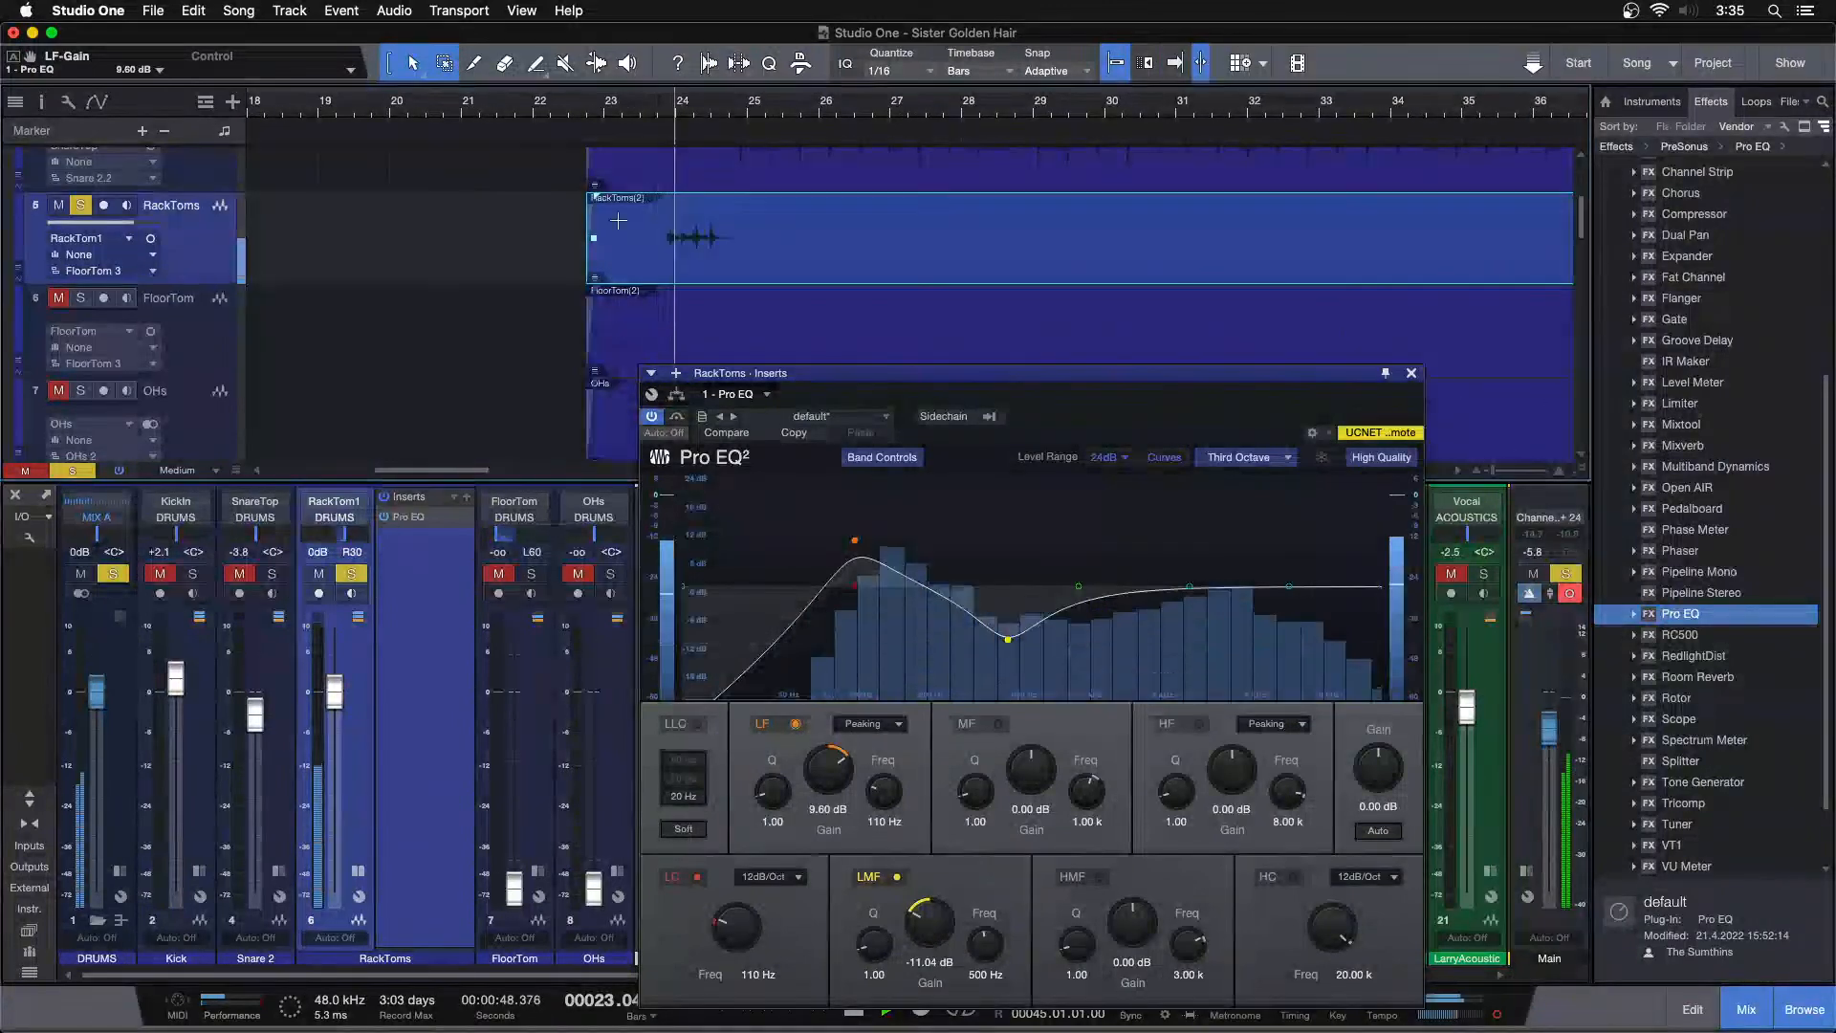
Unsolo the RackToms channel and close the Pro EQ window
{"action": "left_click", "coordinate": [353, 574]}
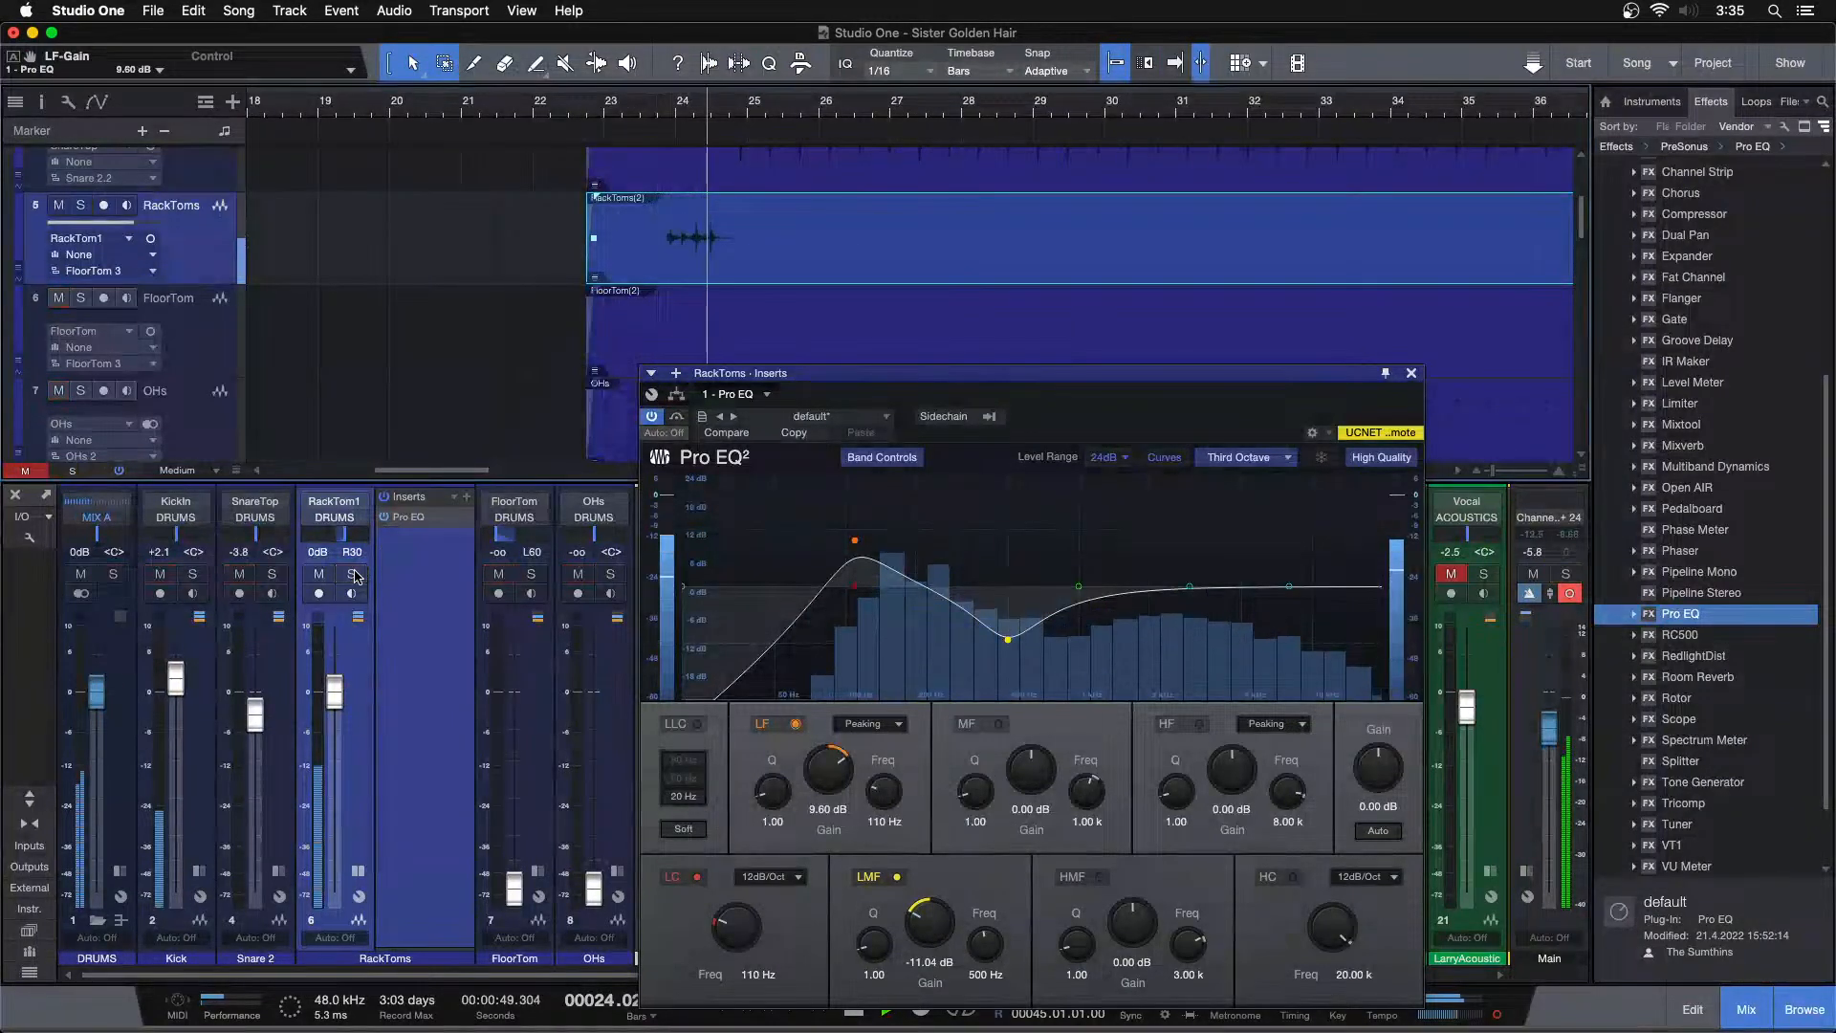
{"action": "left_click", "coordinate": [657, 107]}
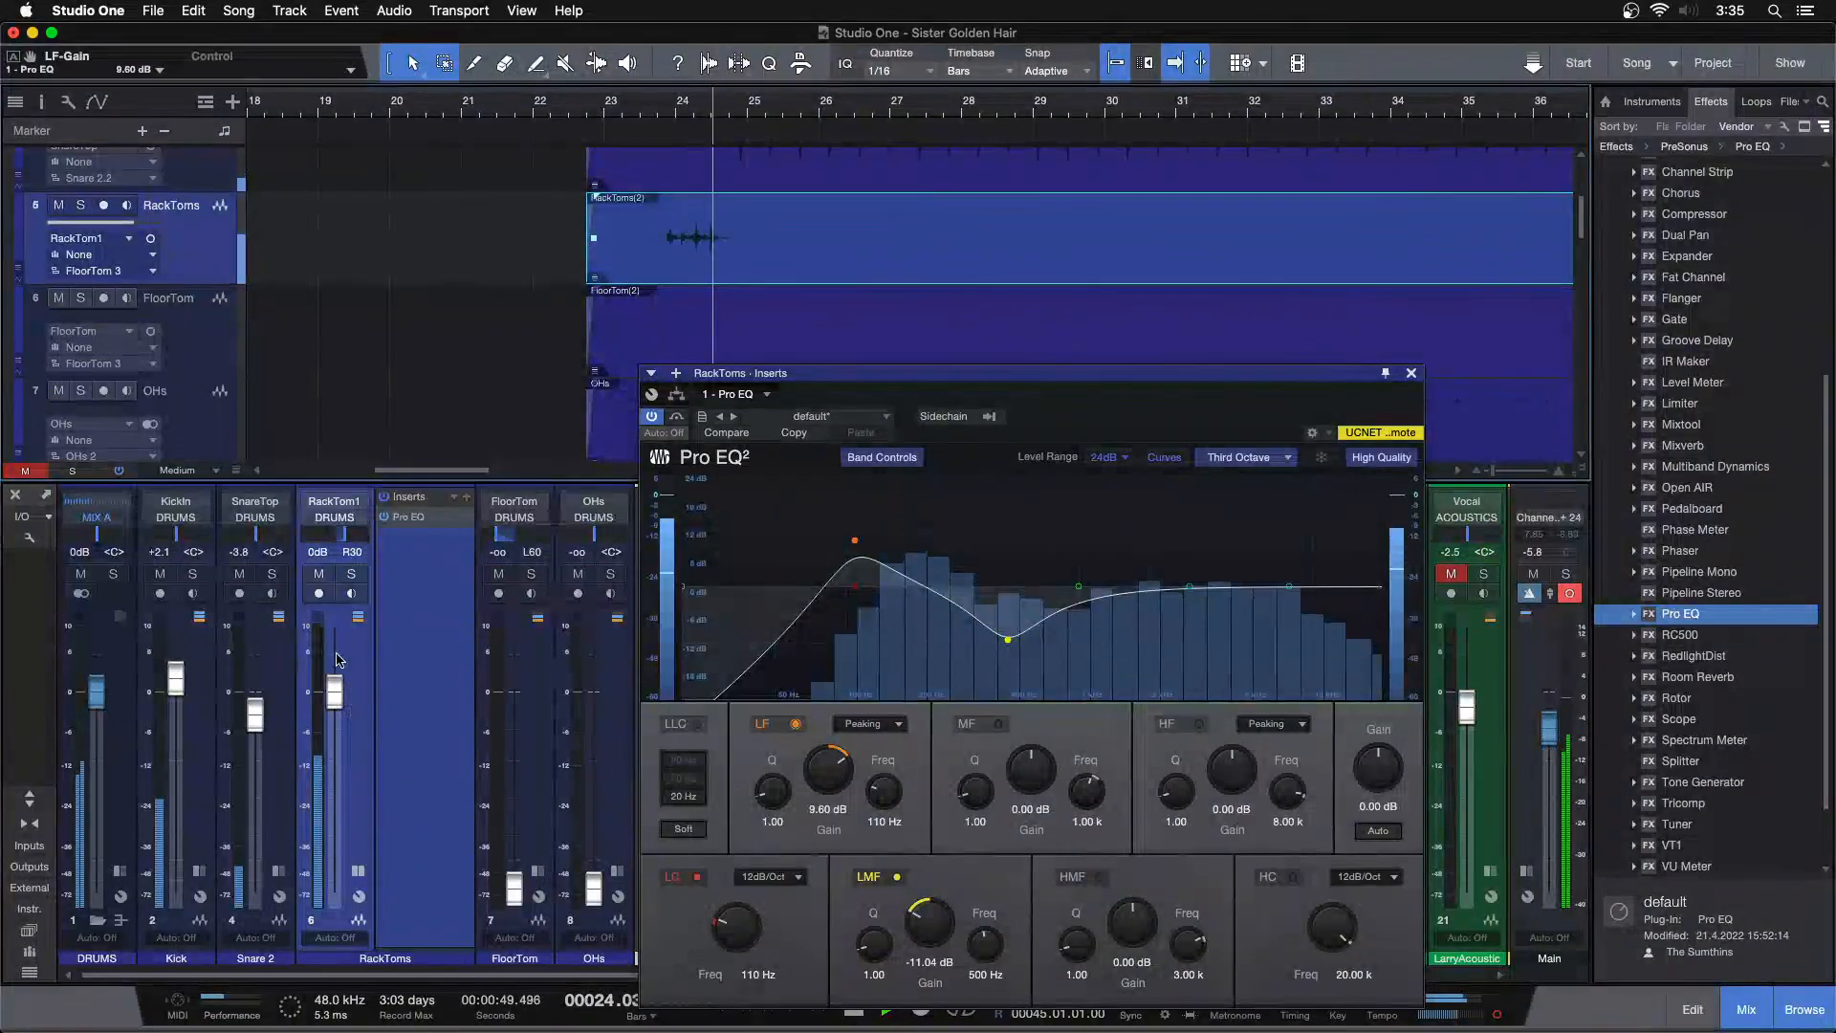
{"action": "left_click_drag", "start_coordinate": [334, 696], "coordinate": [334, 699]}
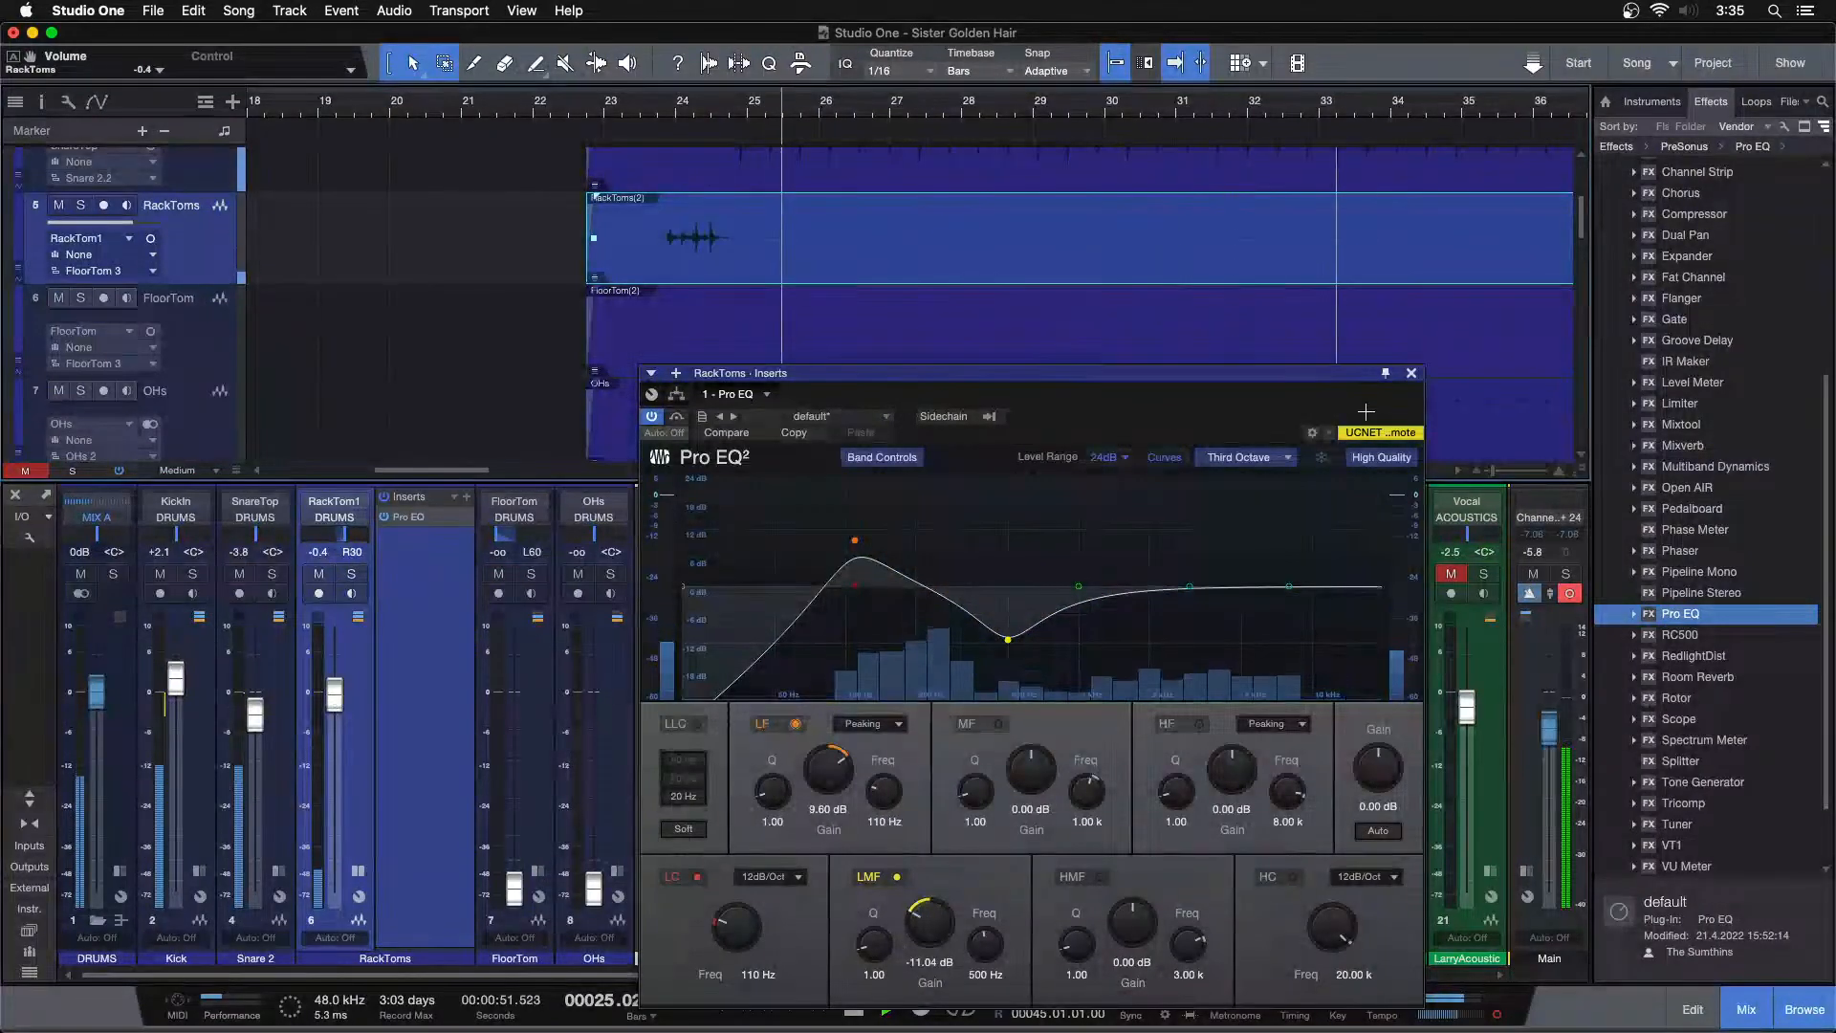
{"action": "left_click", "coordinate": [1412, 373]}
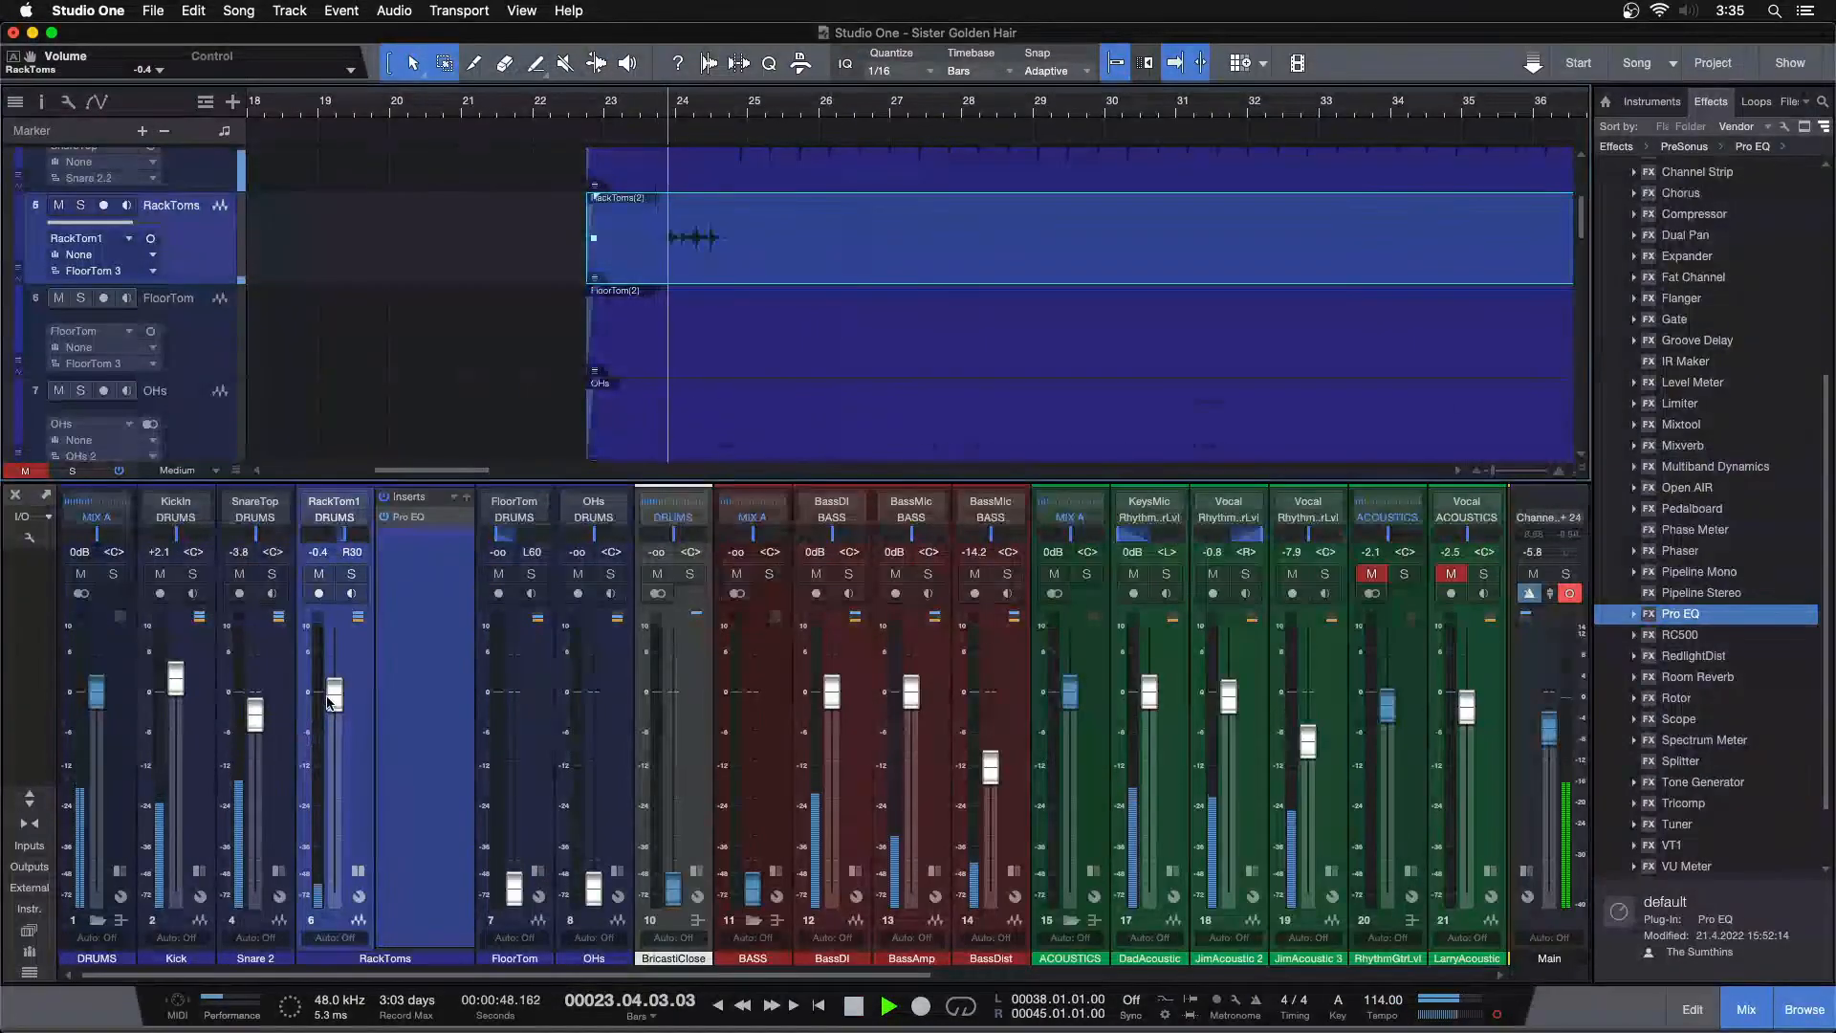
Lower the RackToms fader to -1.7 dB and solo it together with the Kick to compare
{"action": "left_click_drag", "start_coordinate": [334, 695], "coordinate": [328, 701]}
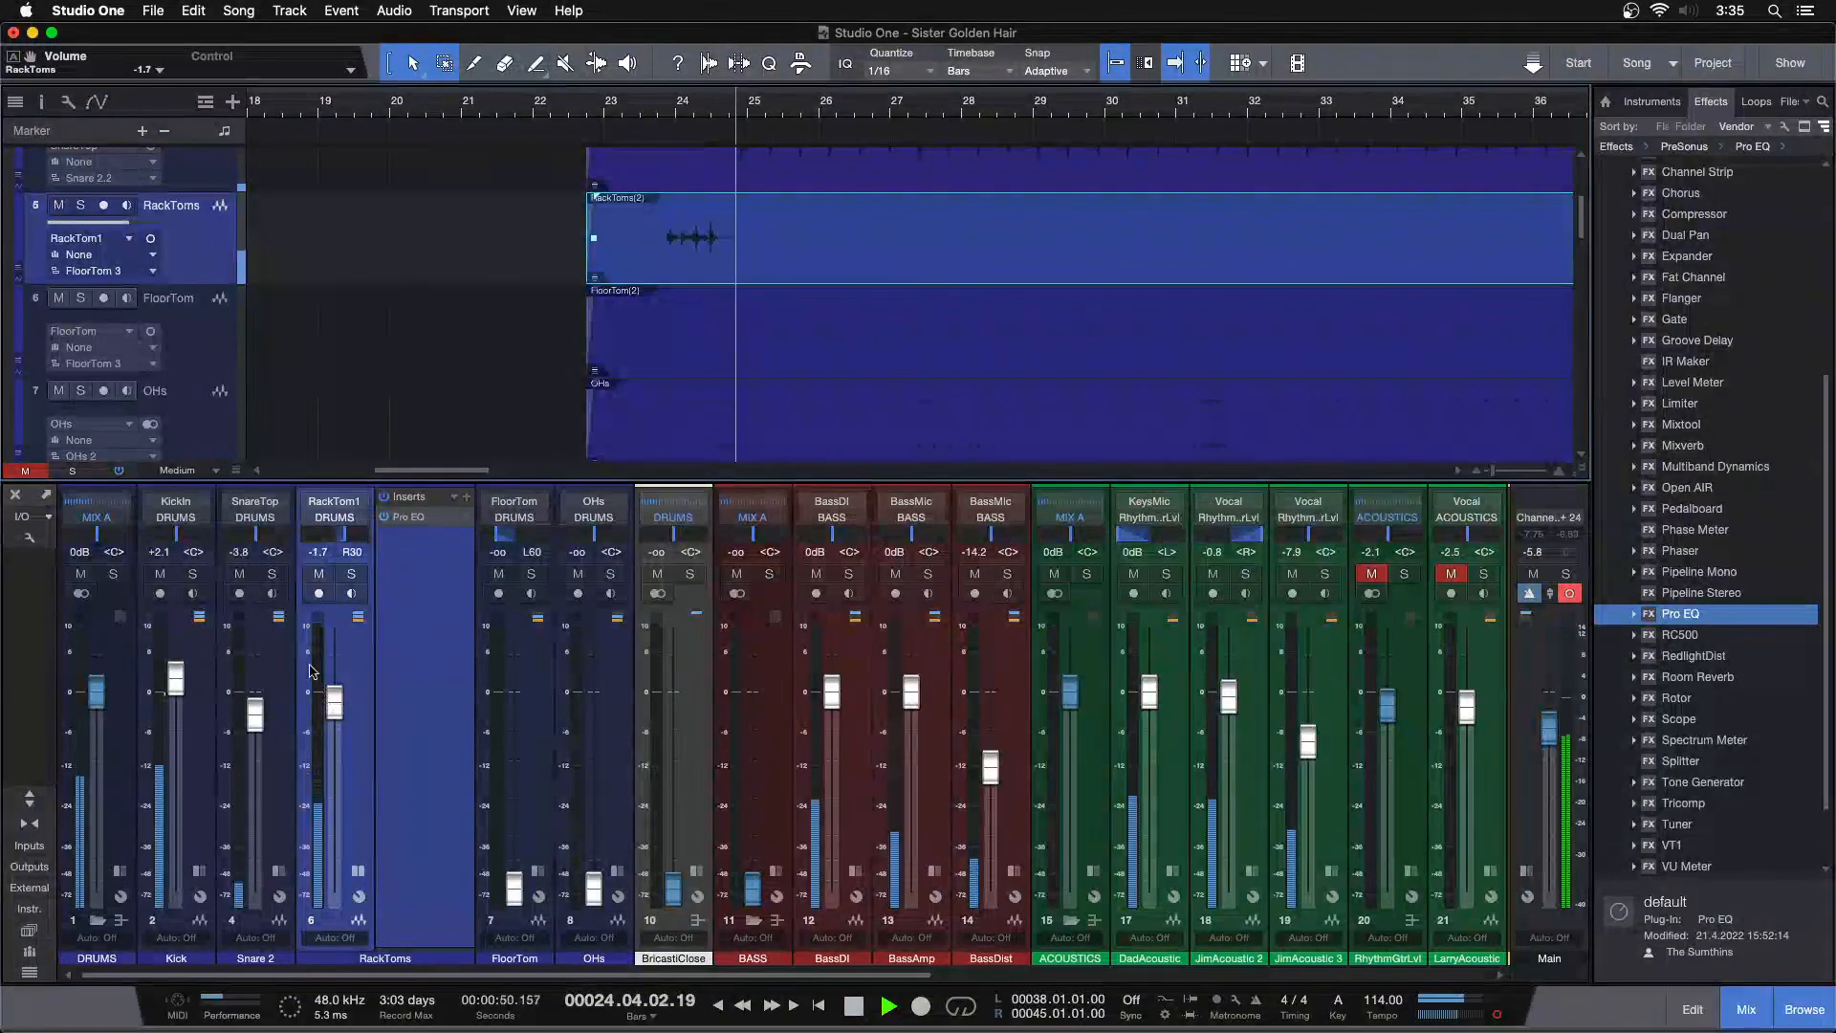
{"action": "left_click", "coordinate": [192, 573]}
{"action": "left_click", "coordinate": [657, 112]}
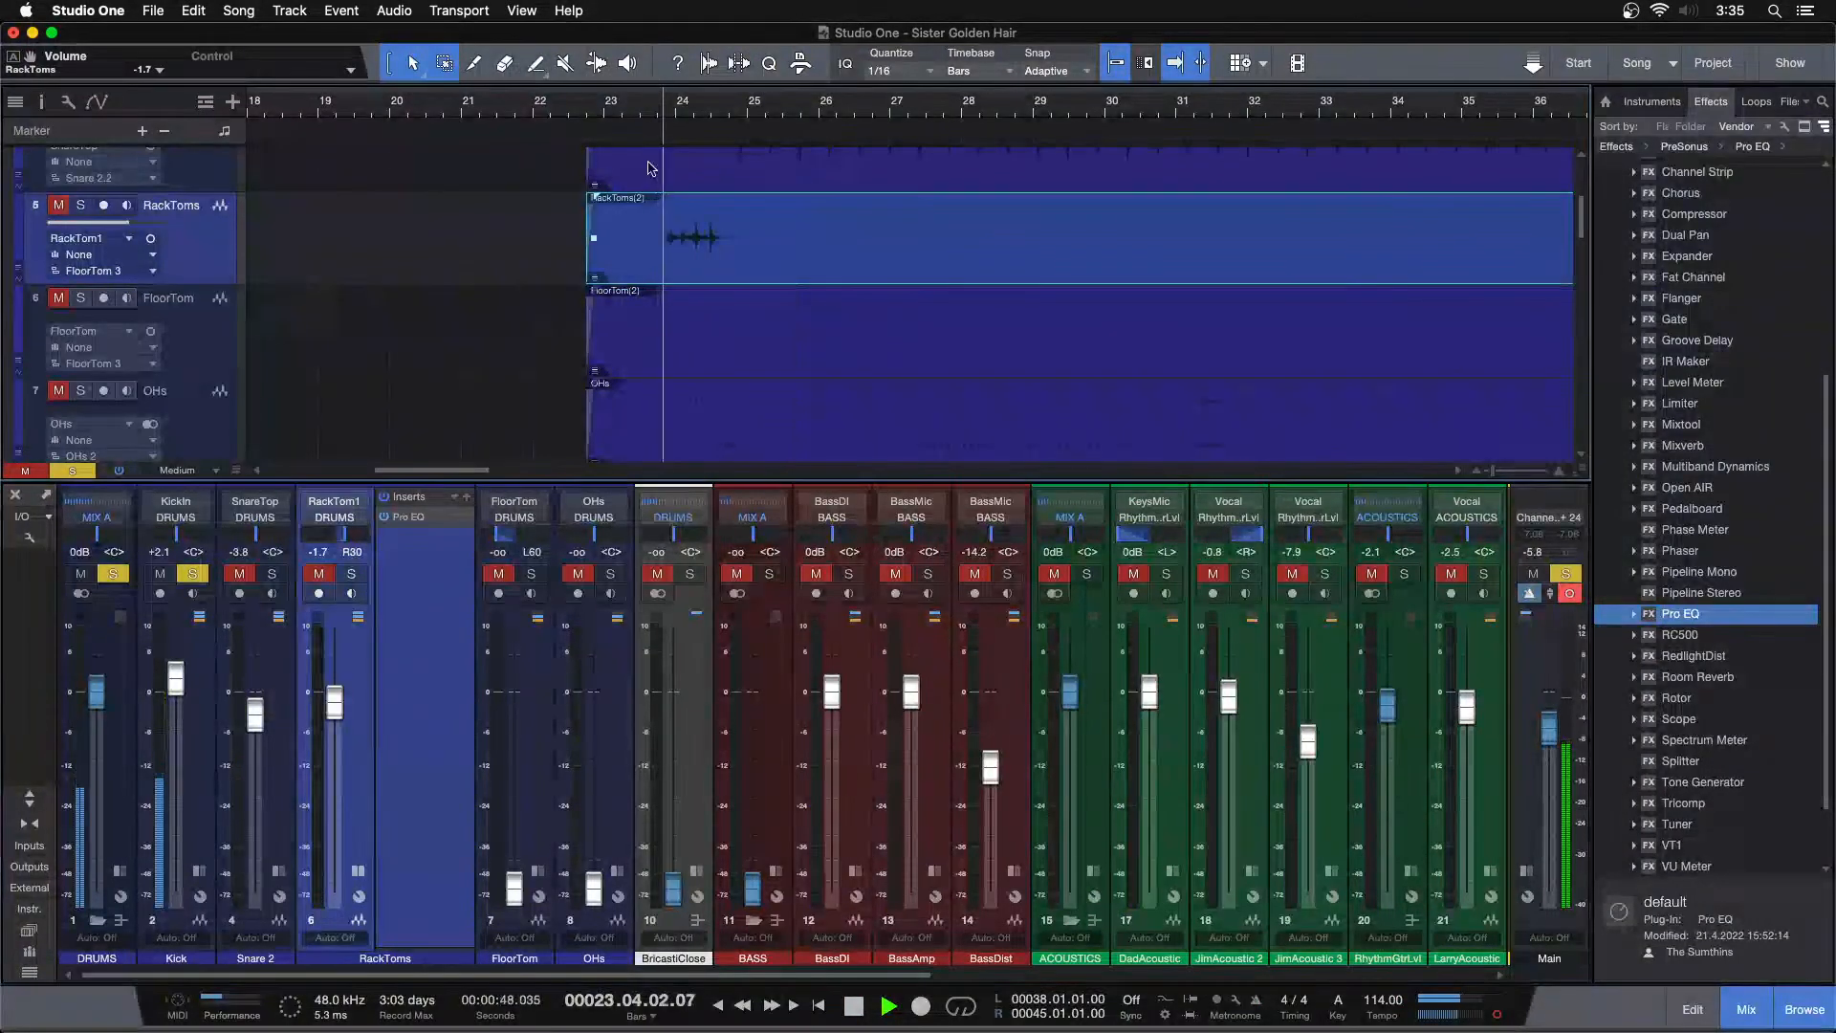
{"action": "left_click", "coordinate": [349, 576]}
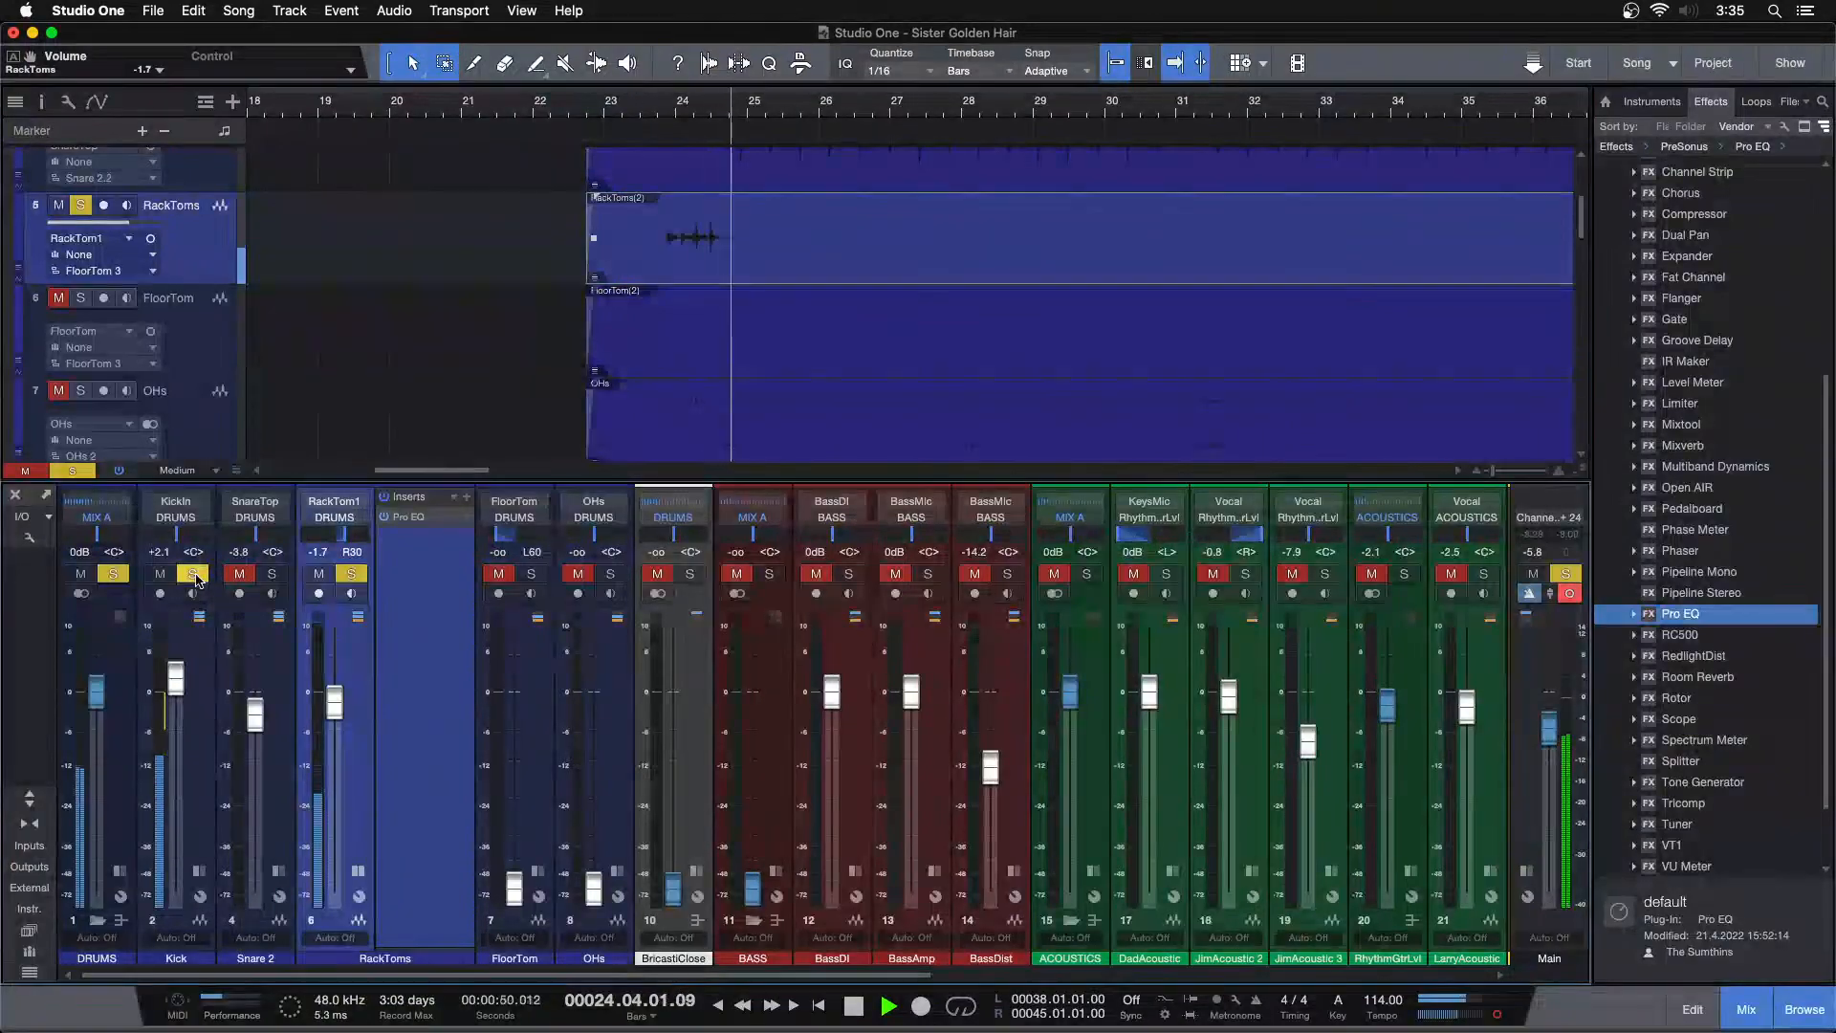
{"action": "key", "text": "shift+s"}
Reset the RackToms fader to 0 dB
{"action": "left_click", "coordinate": [640, 111]}
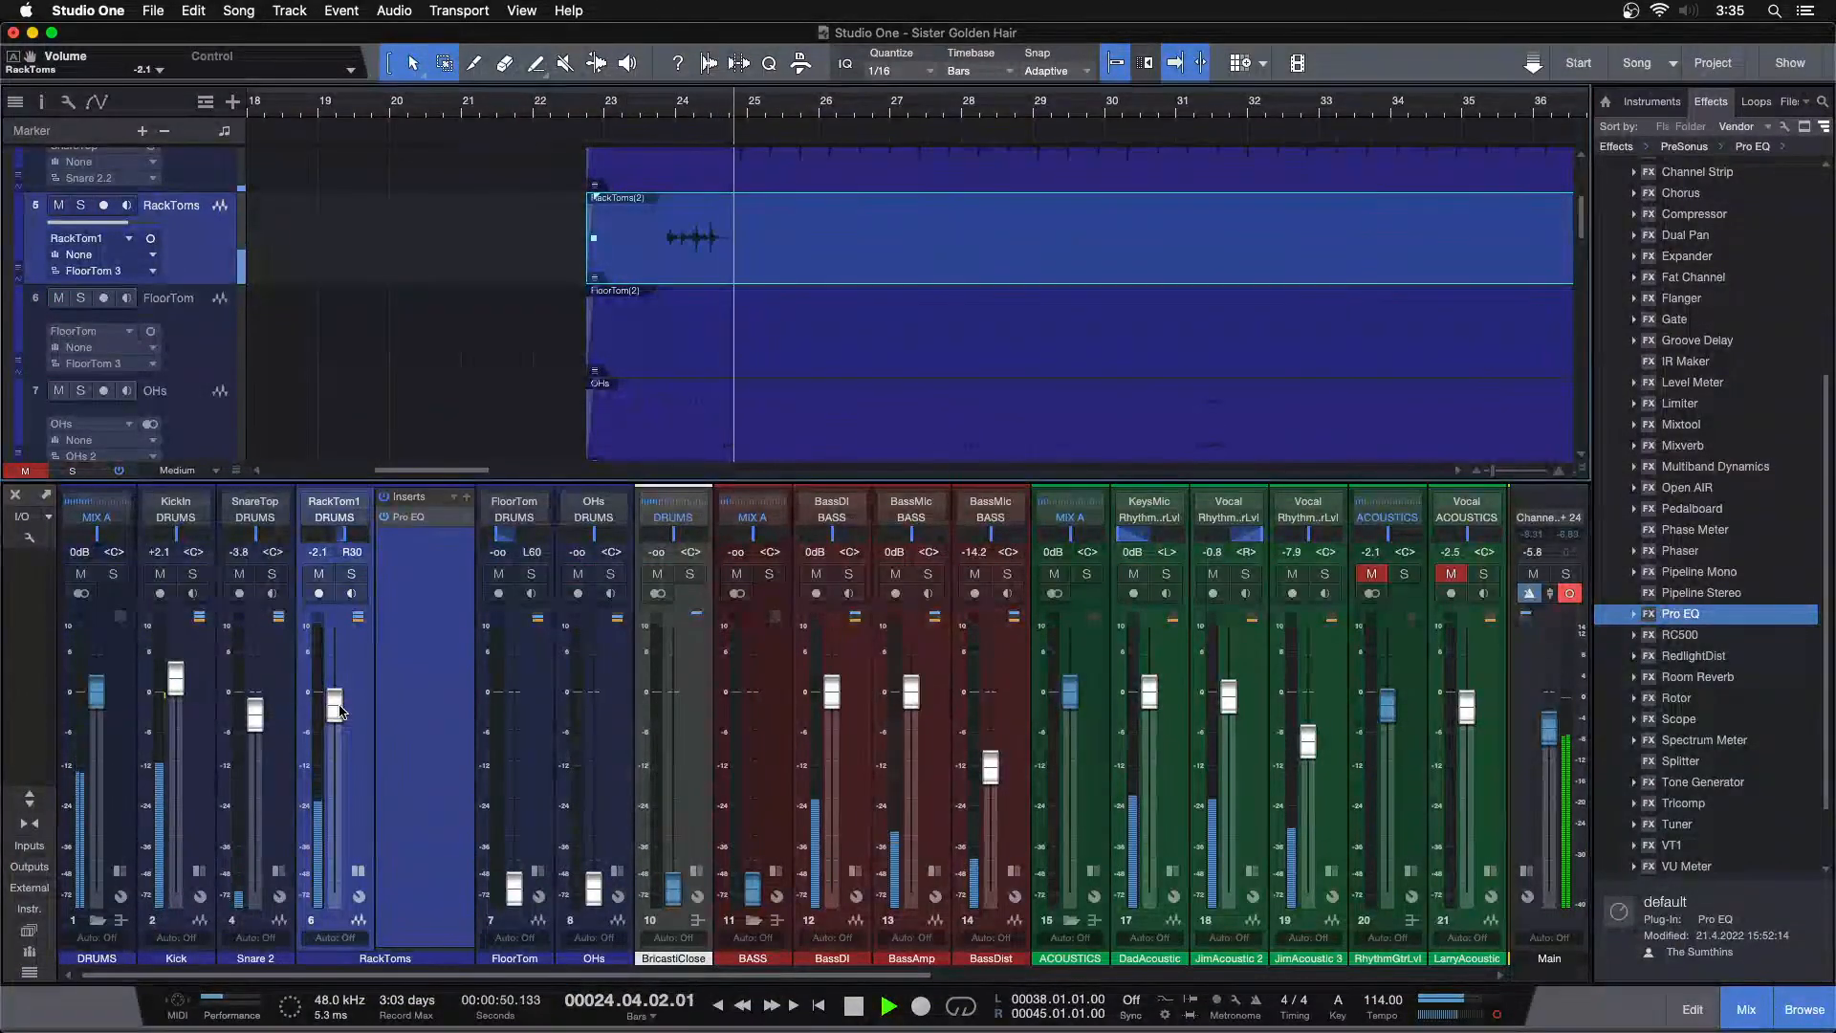
{"action": "left_click", "coordinate": [657, 111]}
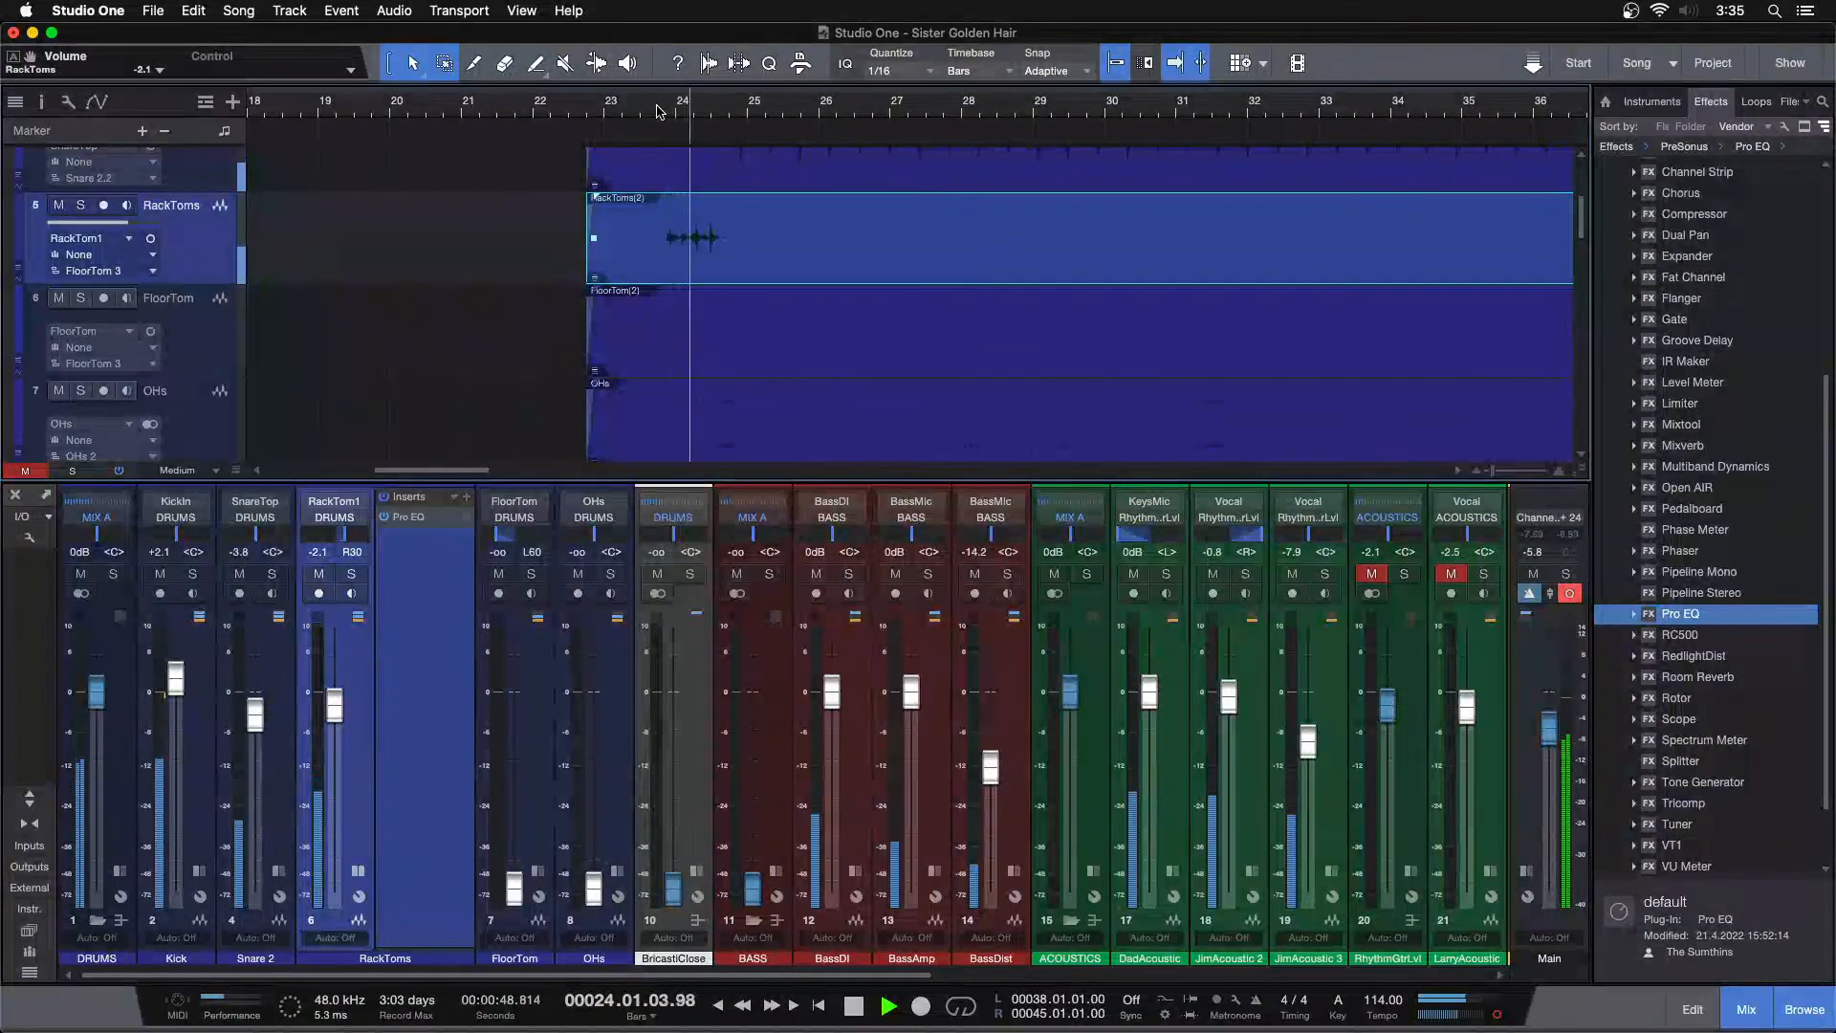
{"action": "left_click", "coordinate": [334, 706], "text": "super"}
{"action": "left_click", "coordinate": [652, 107]}
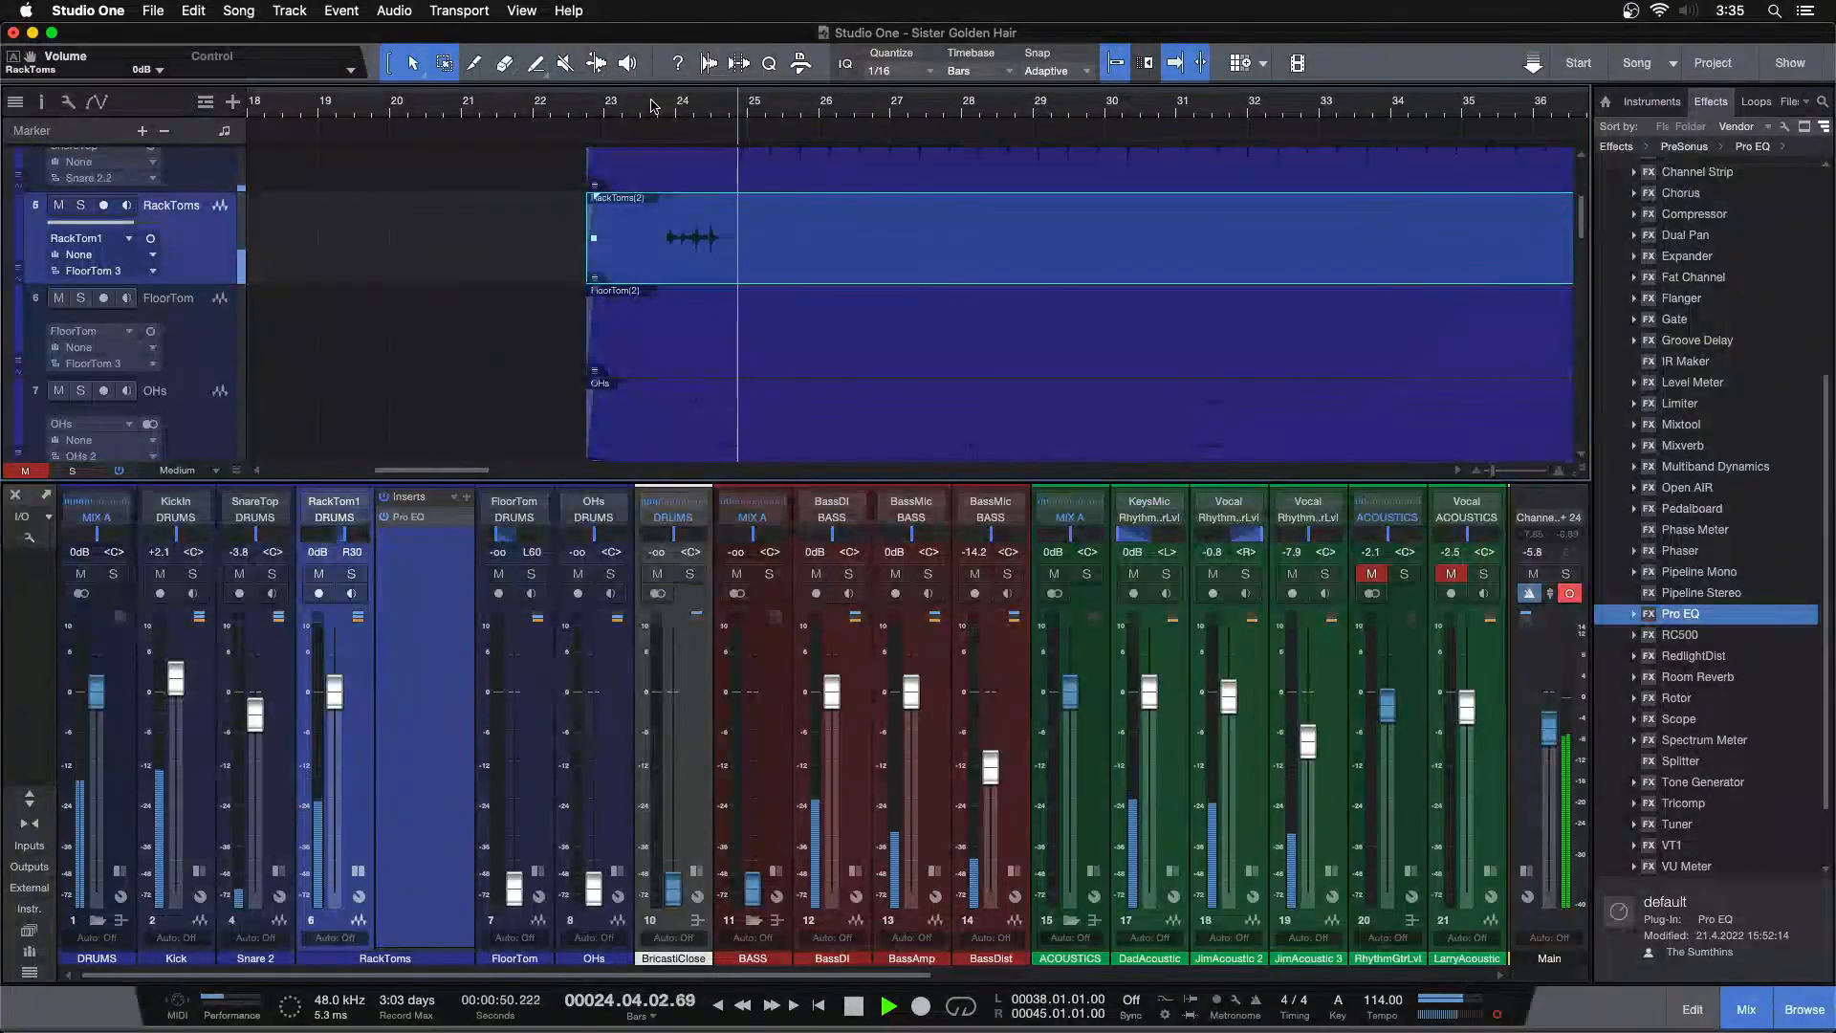
Enable input controls on the console channels and toggle the RackToms polarity on and off
{"action": "left_click", "coordinate": [26, 539]}
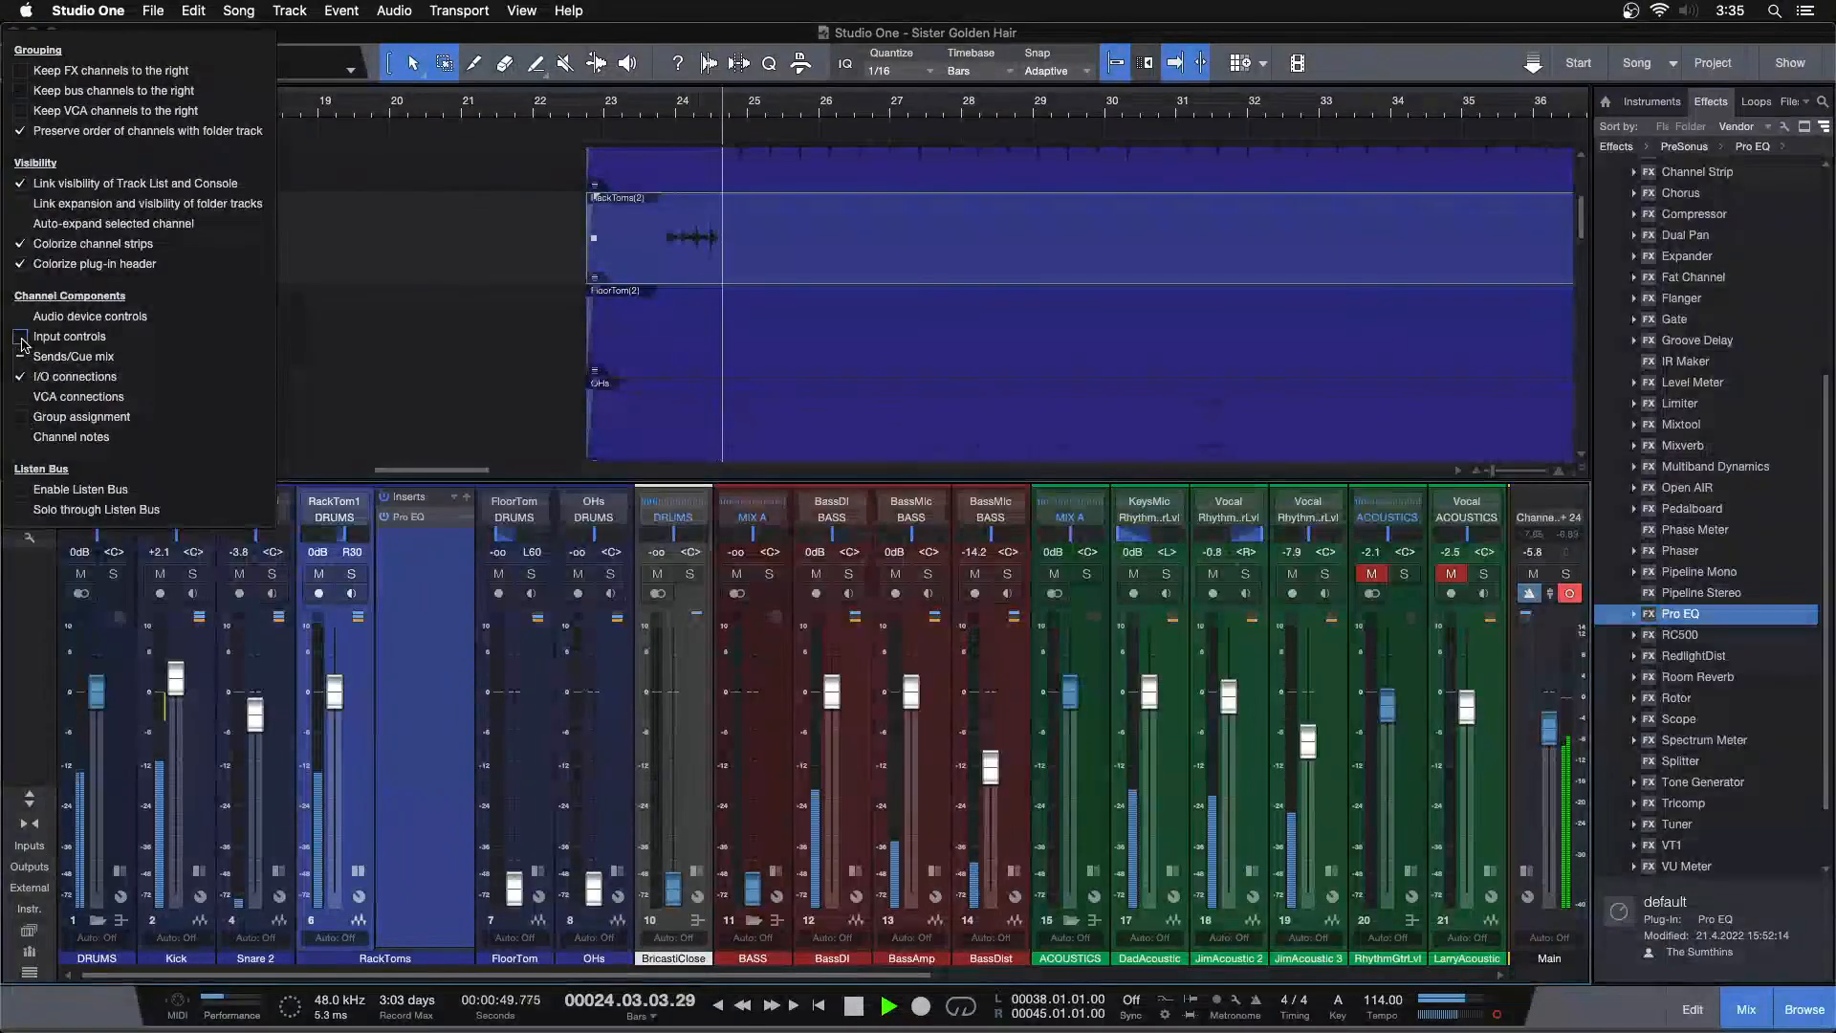
{"action": "left_click", "coordinate": [27, 347]}
{"action": "left_click", "coordinate": [334, 522]}
{"action": "left_click", "coordinate": [626, 340]}
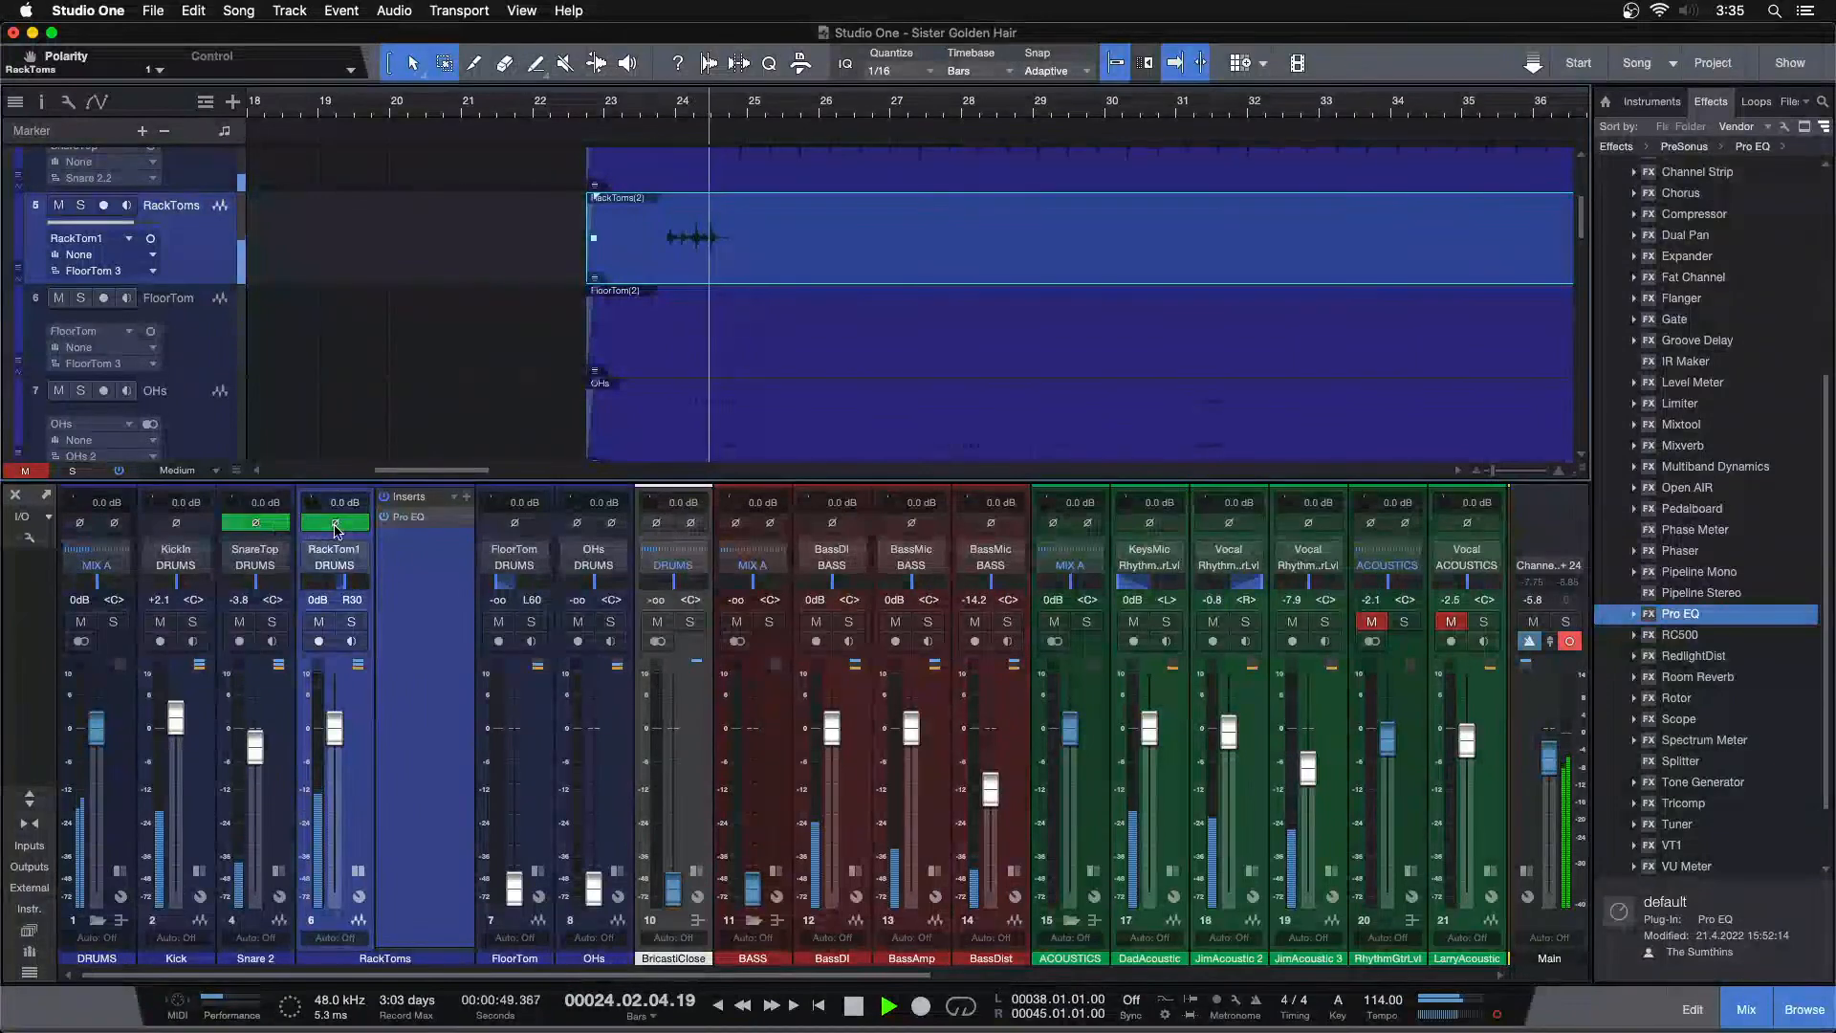
{"action": "left_click", "coordinate": [334, 522]}
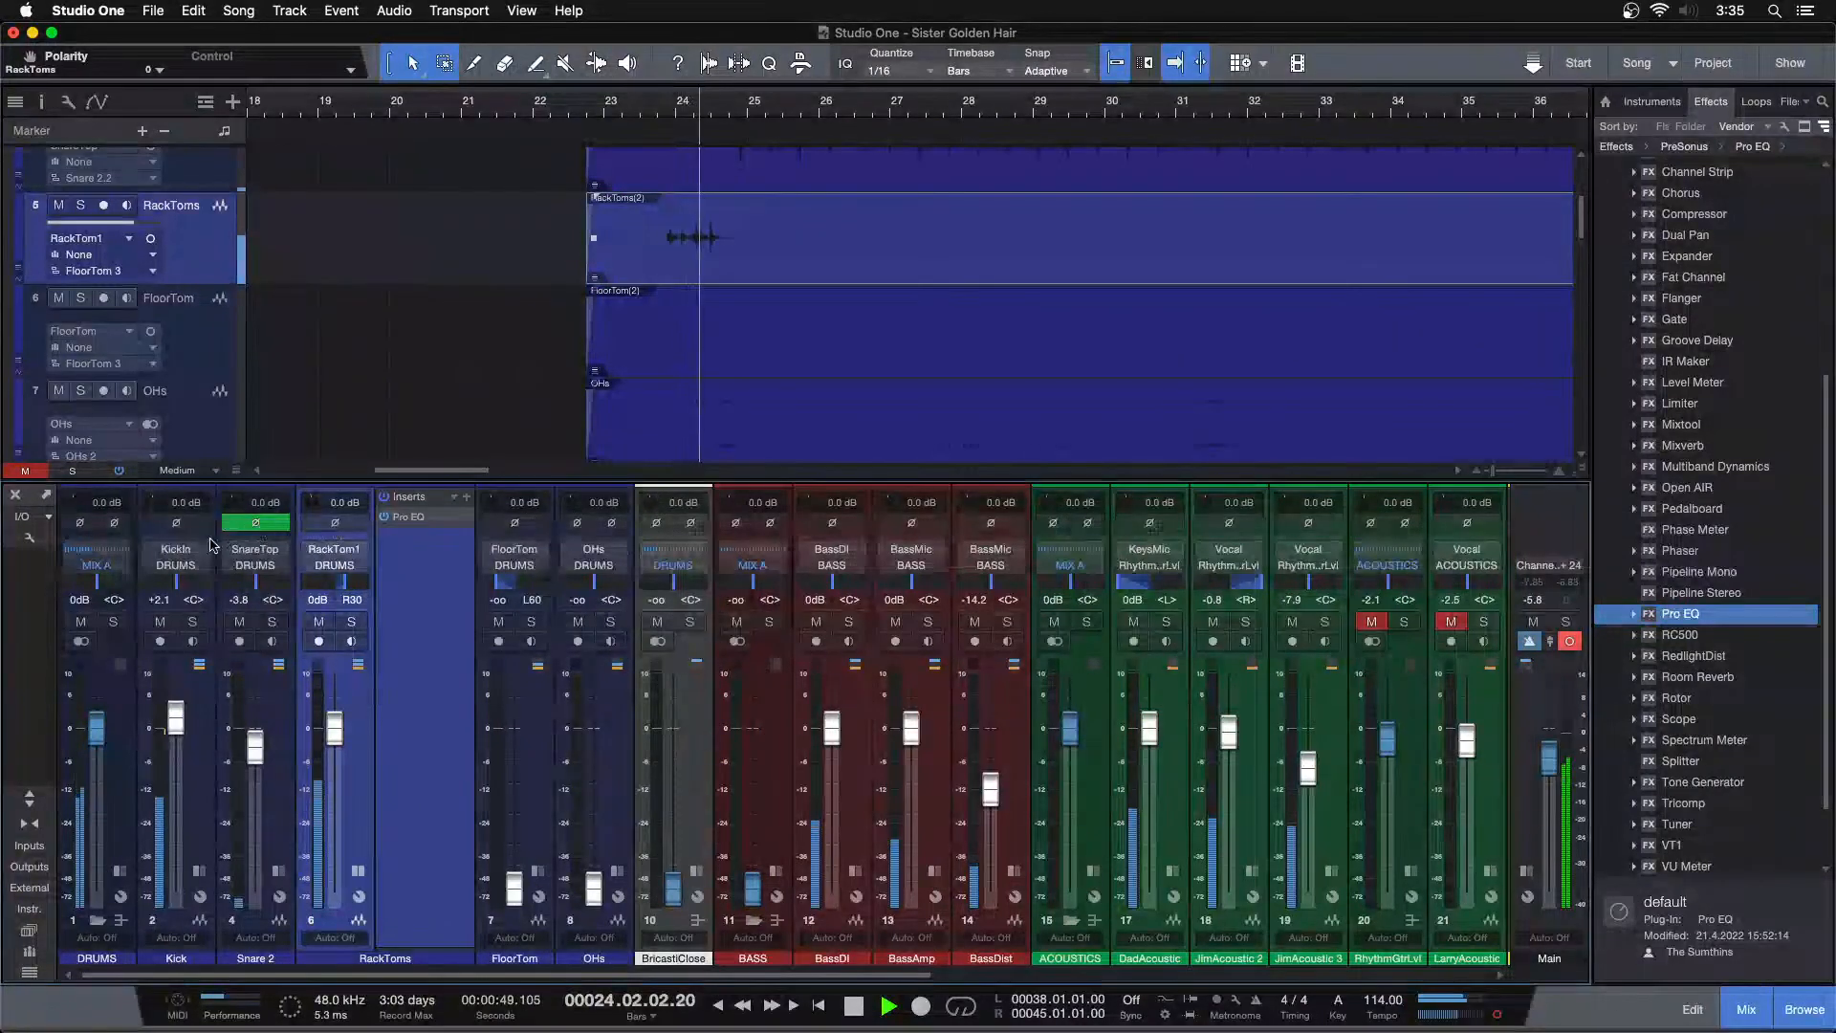
Solo the Kick and RackToms channels and invert the RackToms polarity during playback
{"action": "left_click", "coordinate": [192, 621]}
{"action": "left_click", "coordinate": [351, 621]}
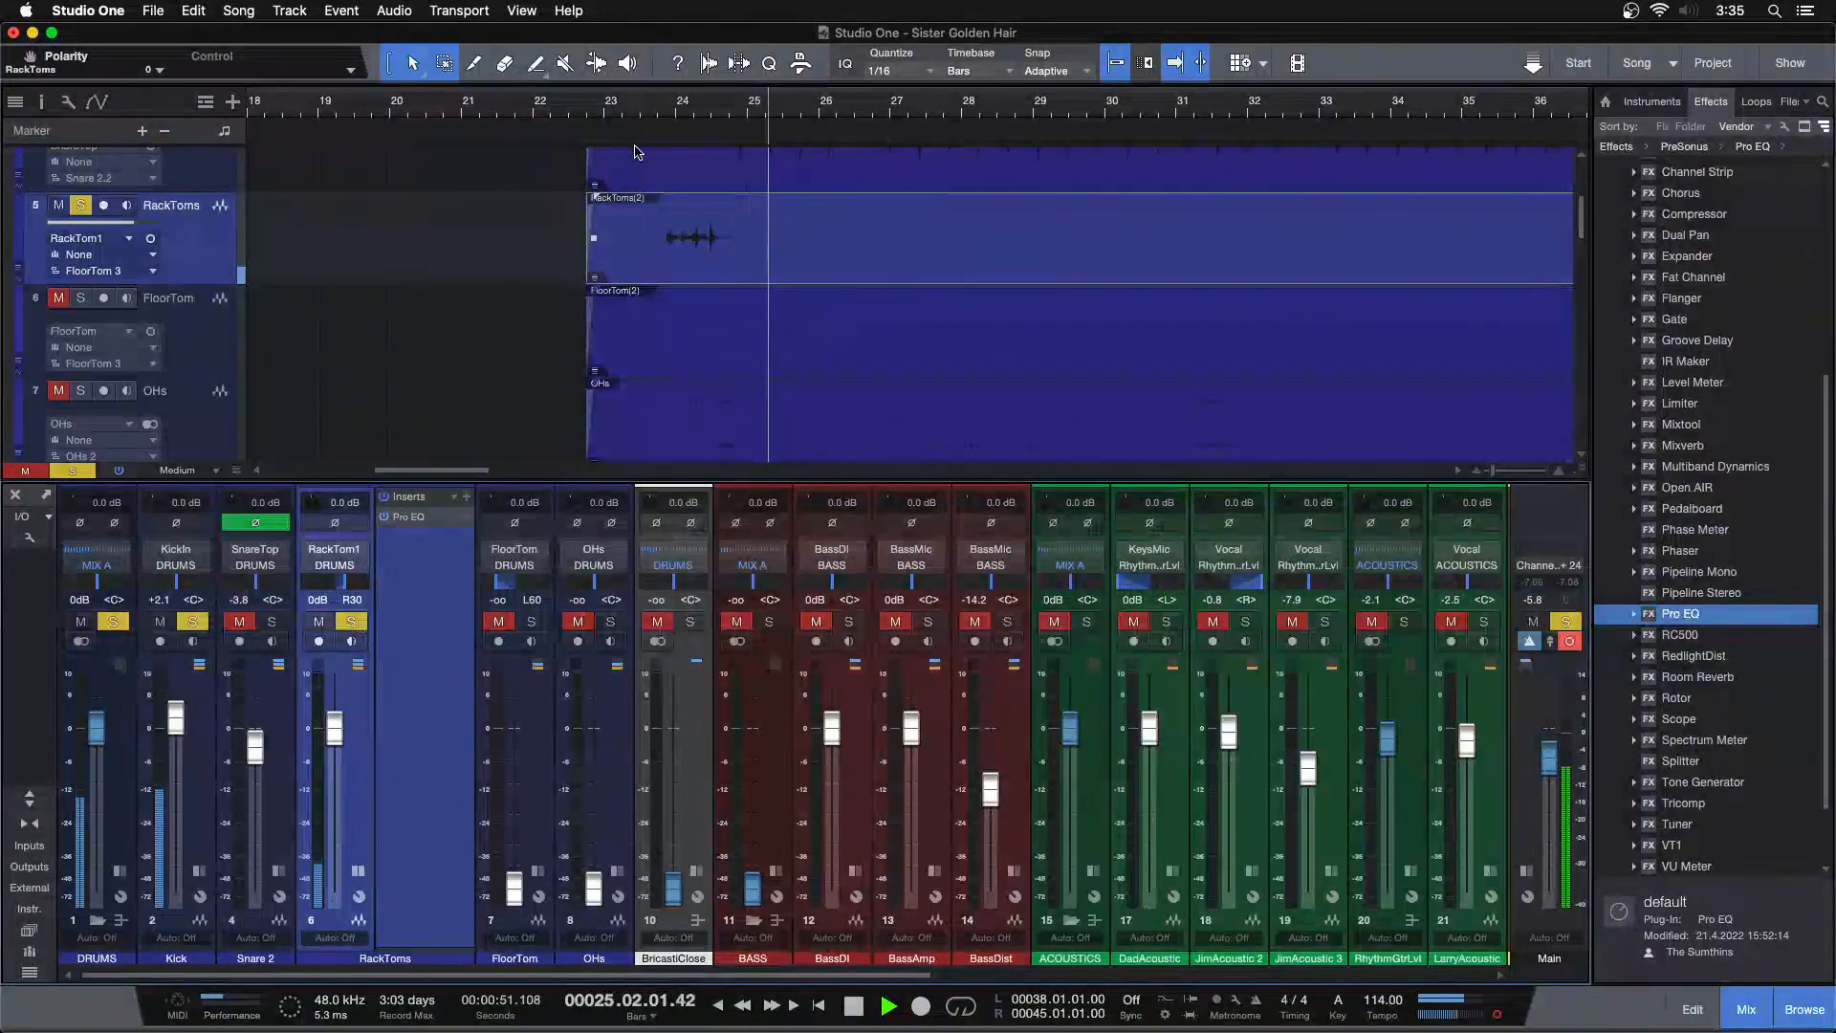
{"action": "left_click", "coordinate": [657, 107]}
{"action": "left_click", "coordinate": [350, 524]}
{"action": "key", "text": "space"}
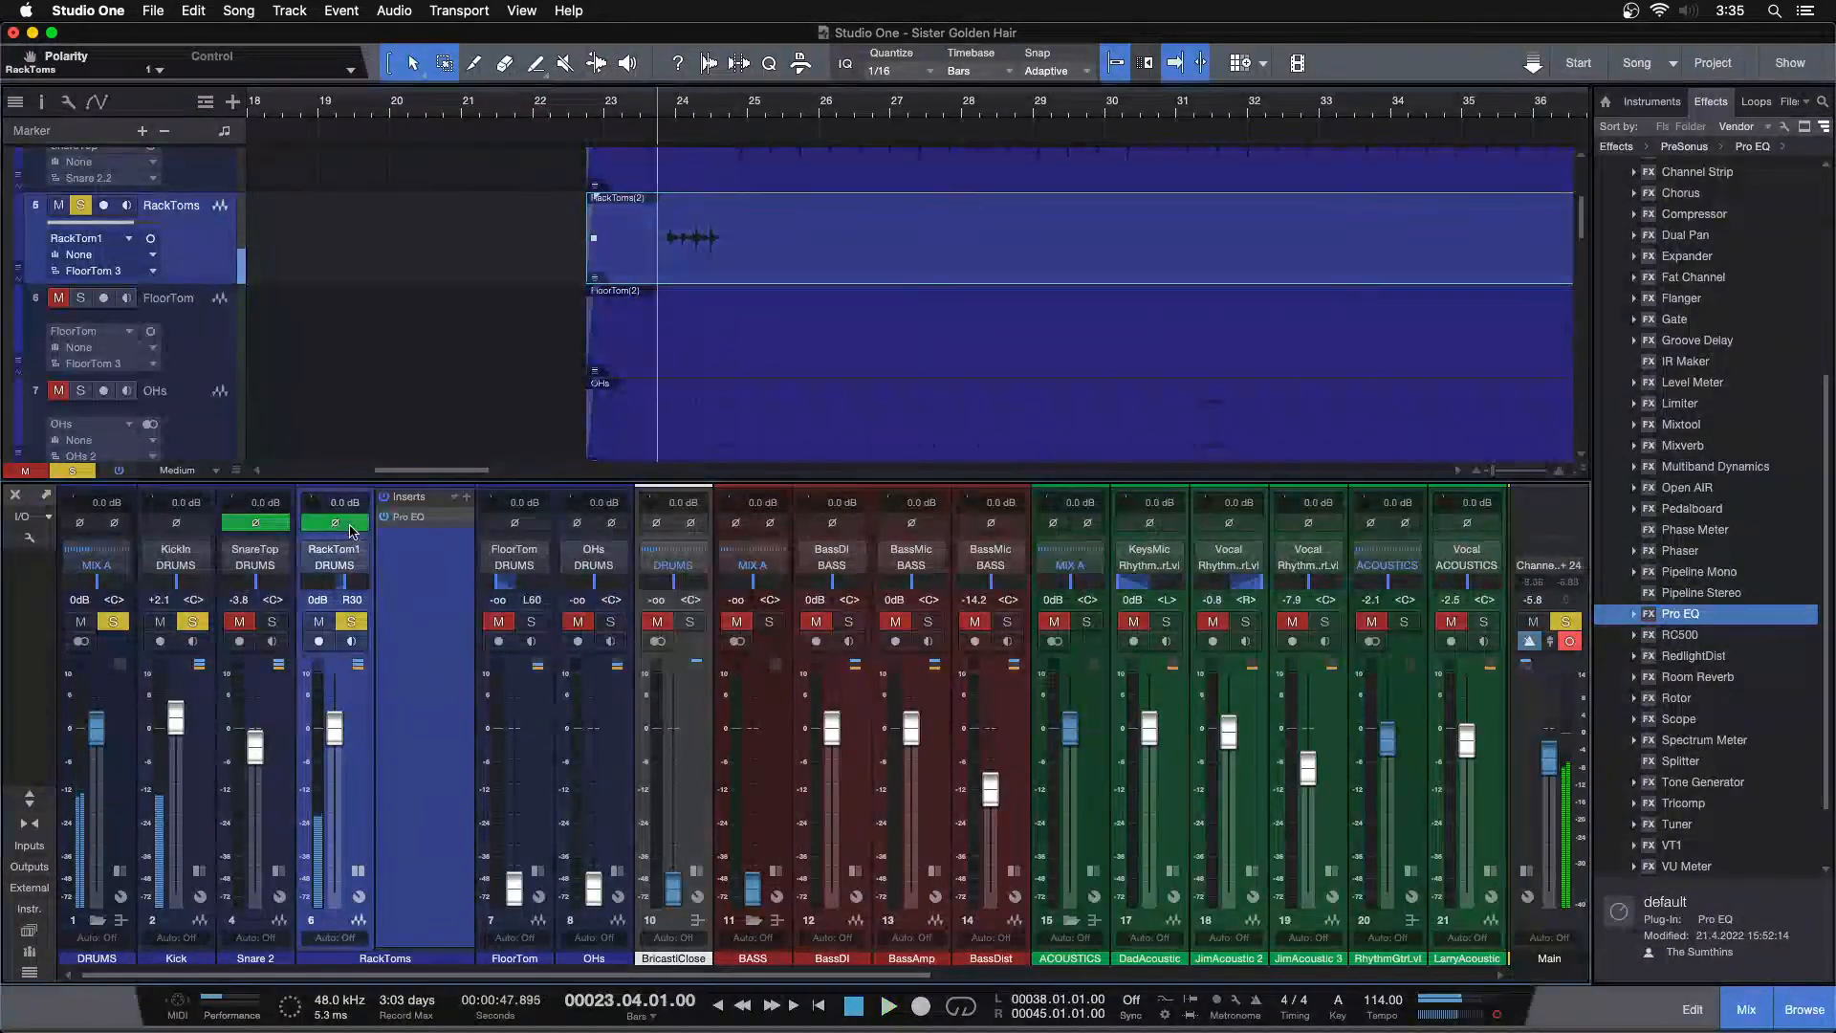
{"action": "key", "text": "space"}
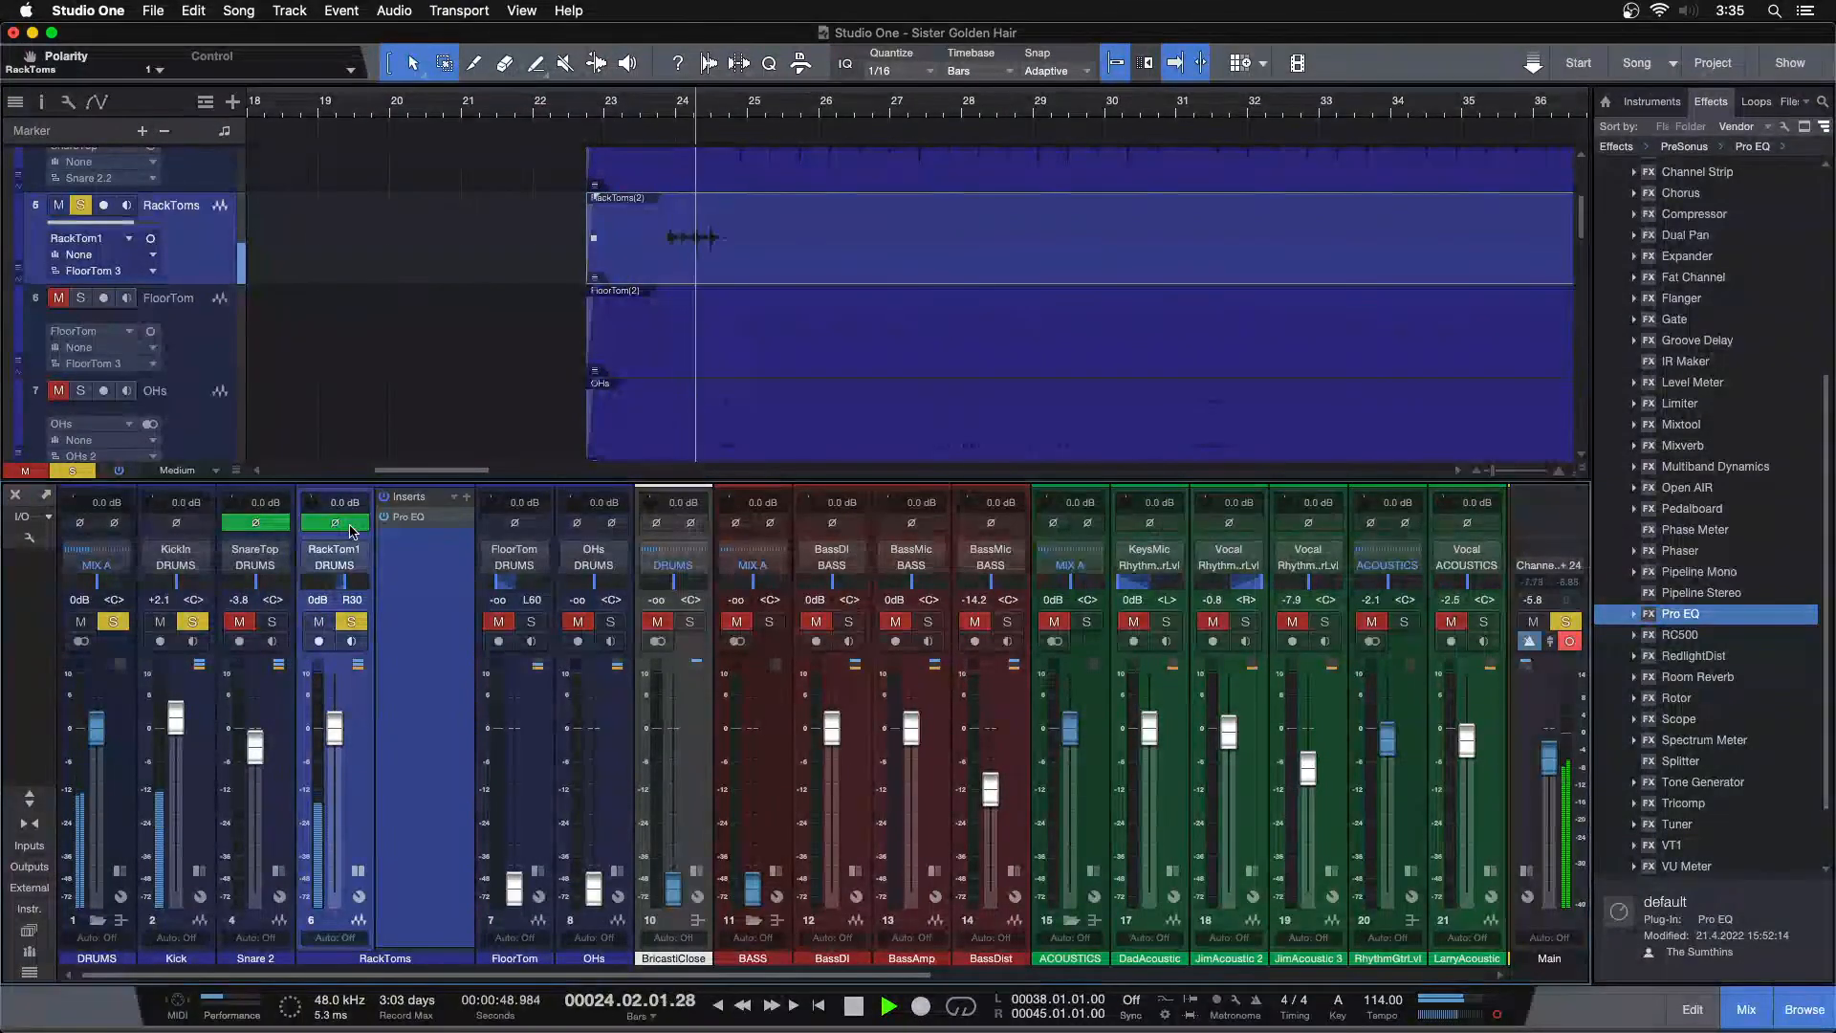
Toggle the RackToms polarity off and on during playback, leaving it inverted
{"action": "left_click", "coordinate": [690, 114]}
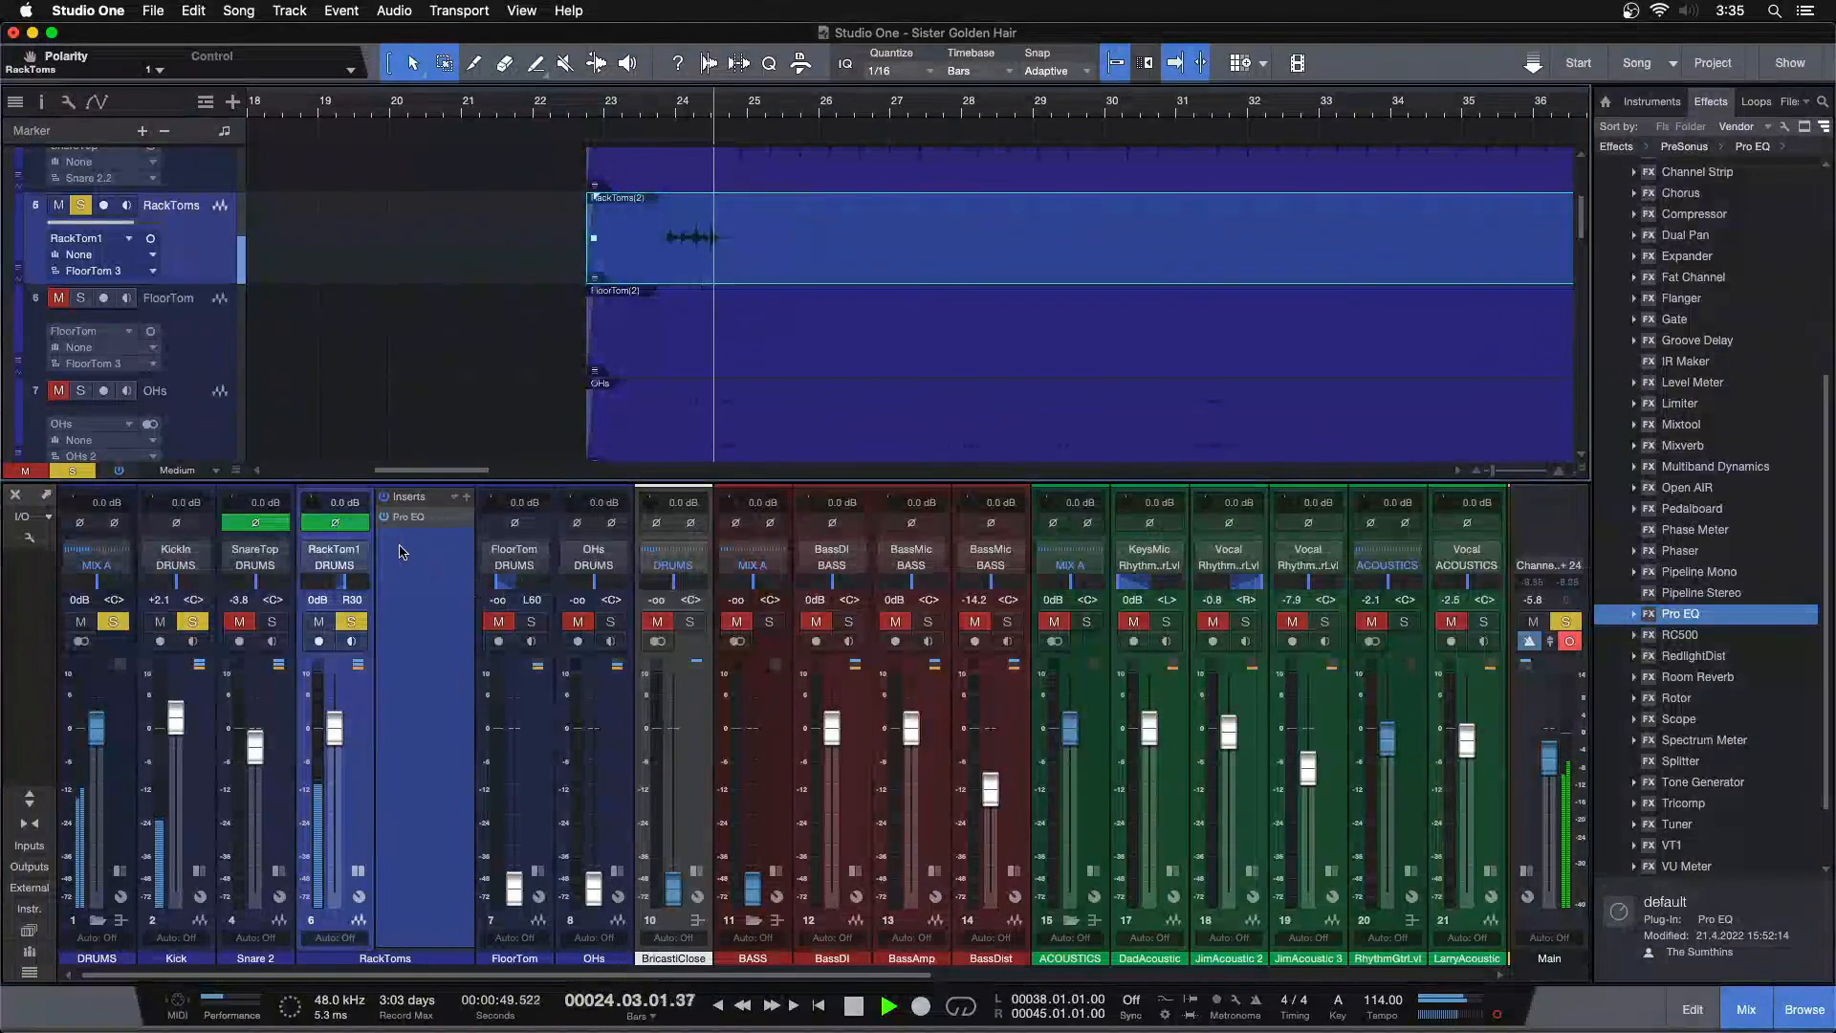
{"action": "left_click", "coordinate": [342, 525]}
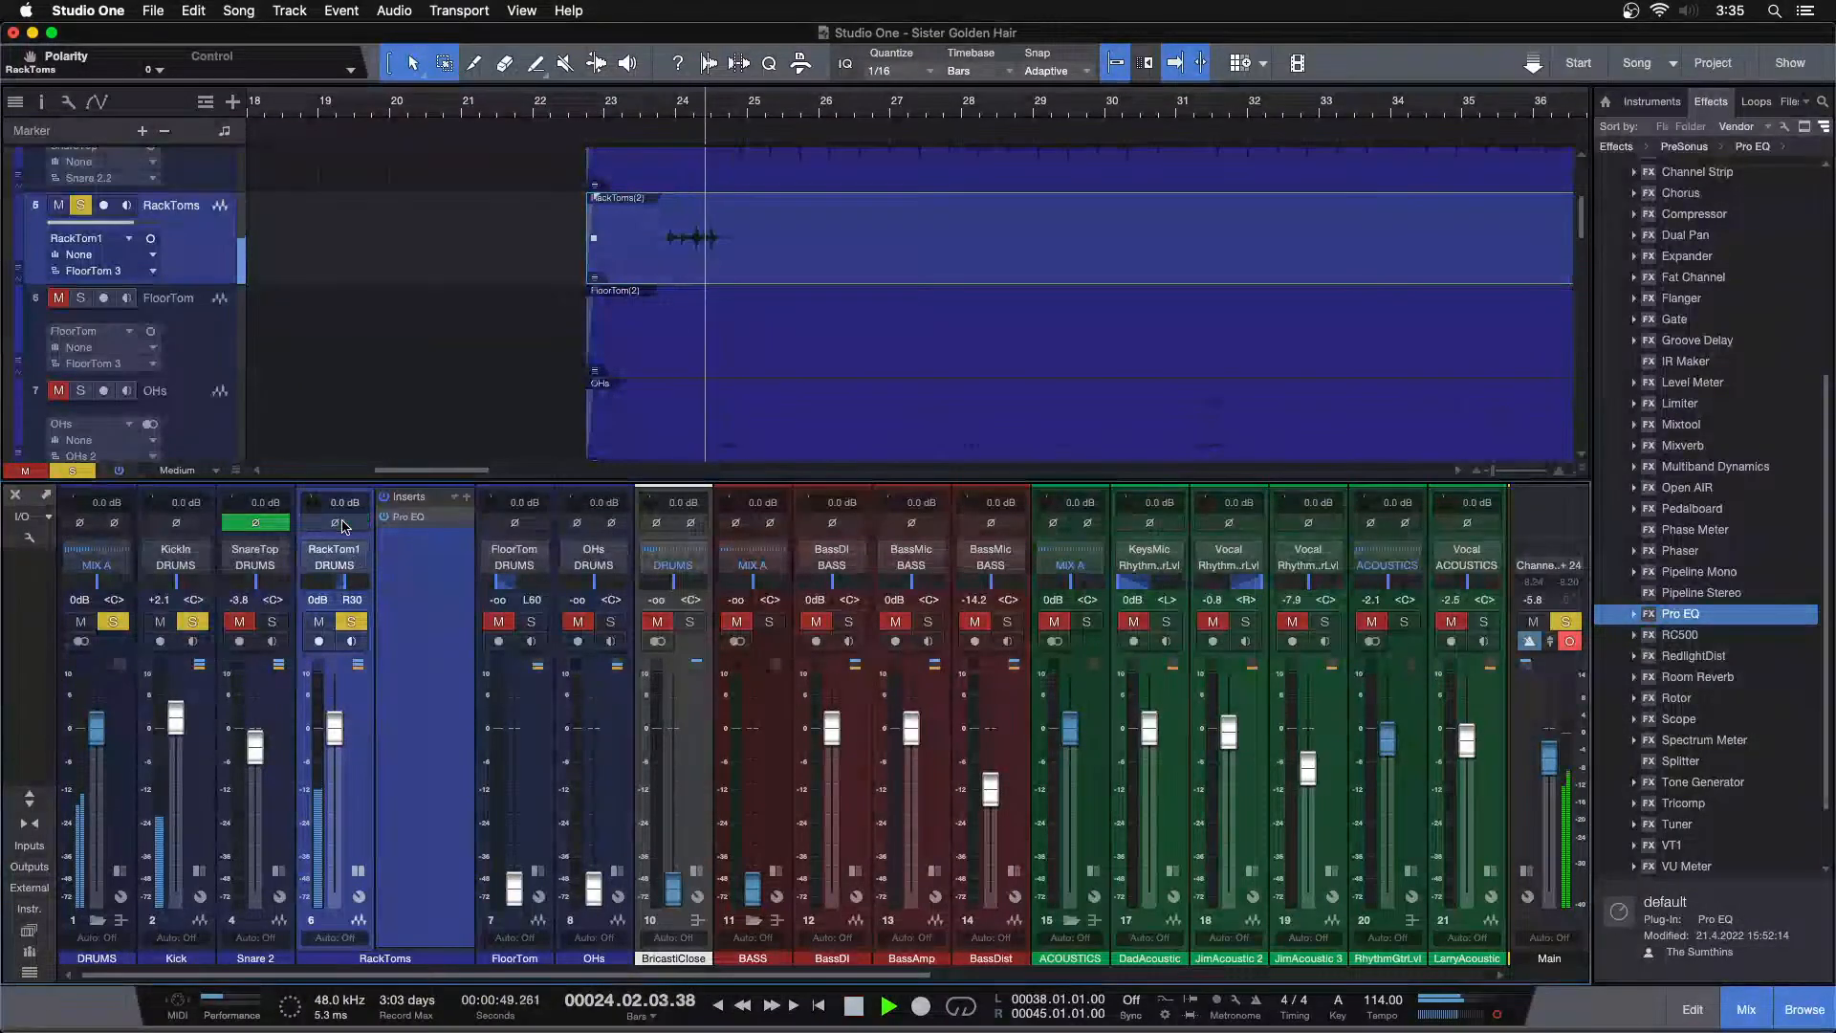
{"action": "key", "text": "Return"}
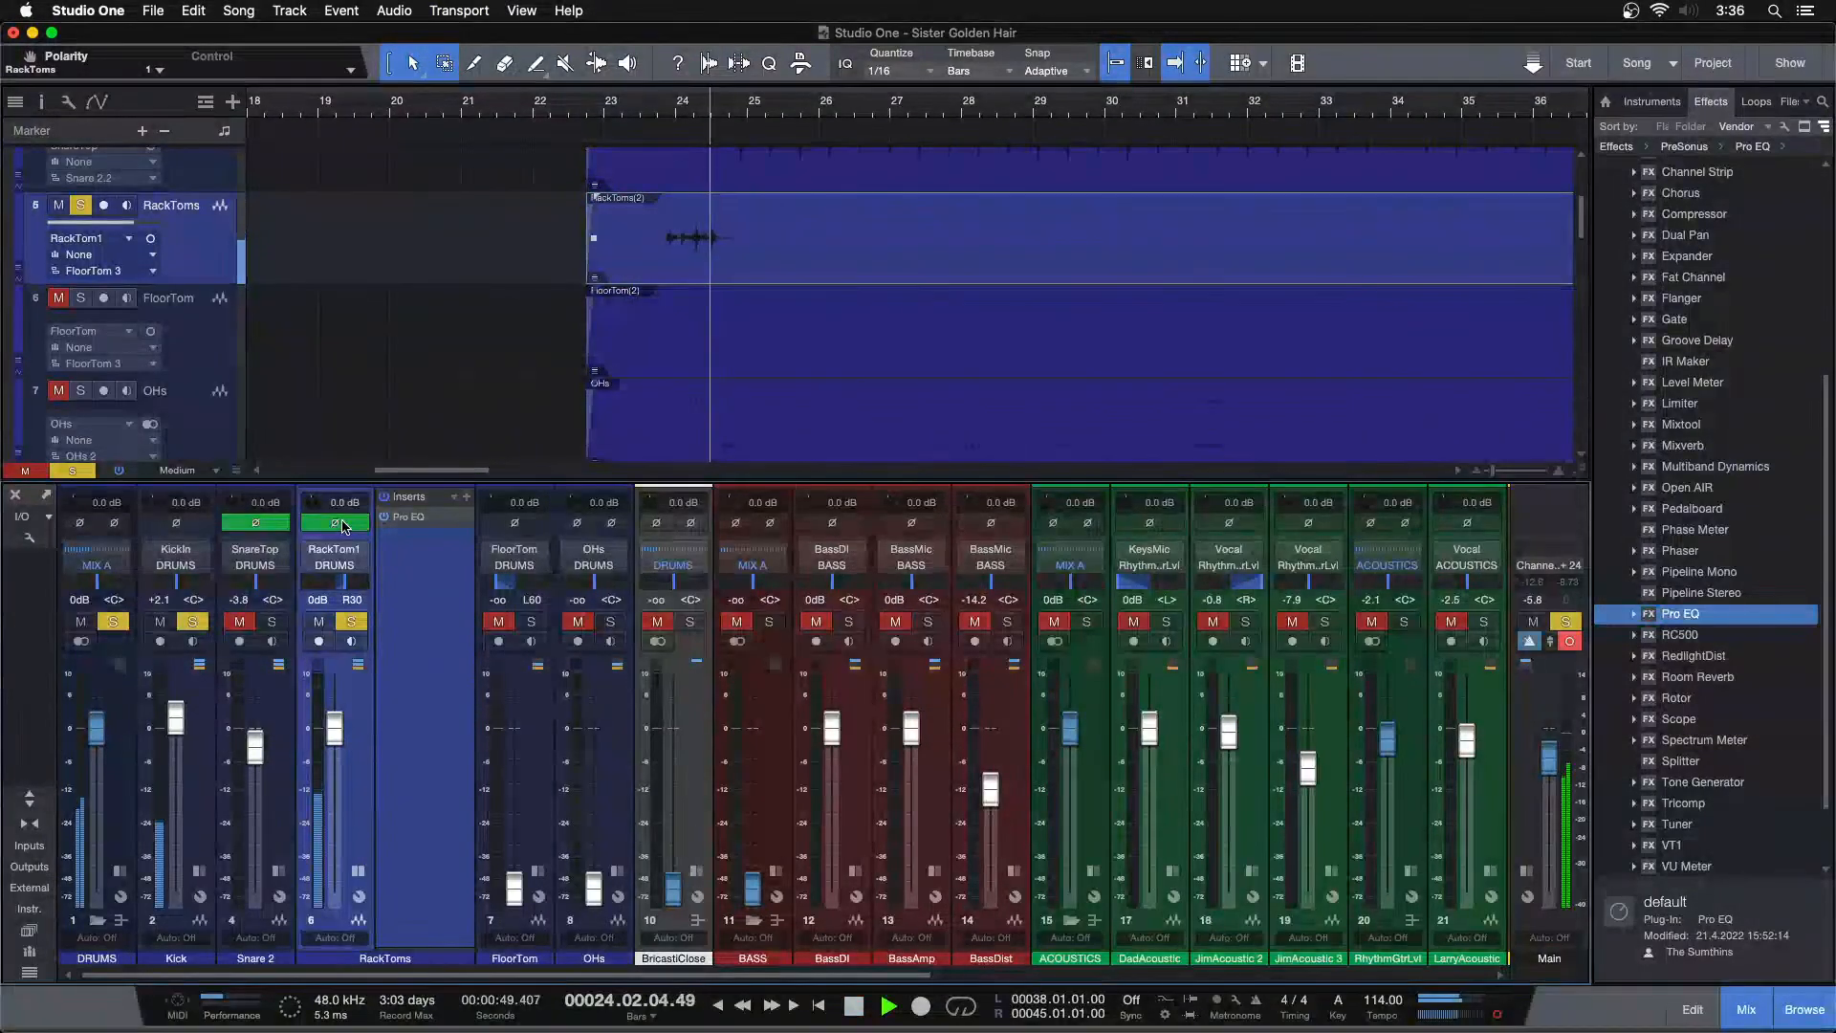
{"action": "left_click", "coordinate": [342, 526]}
{"action": "key", "text": "Return"}
{"action": "left_click", "coordinate": [343, 525]}
{"action": "key", "text": "Return"}
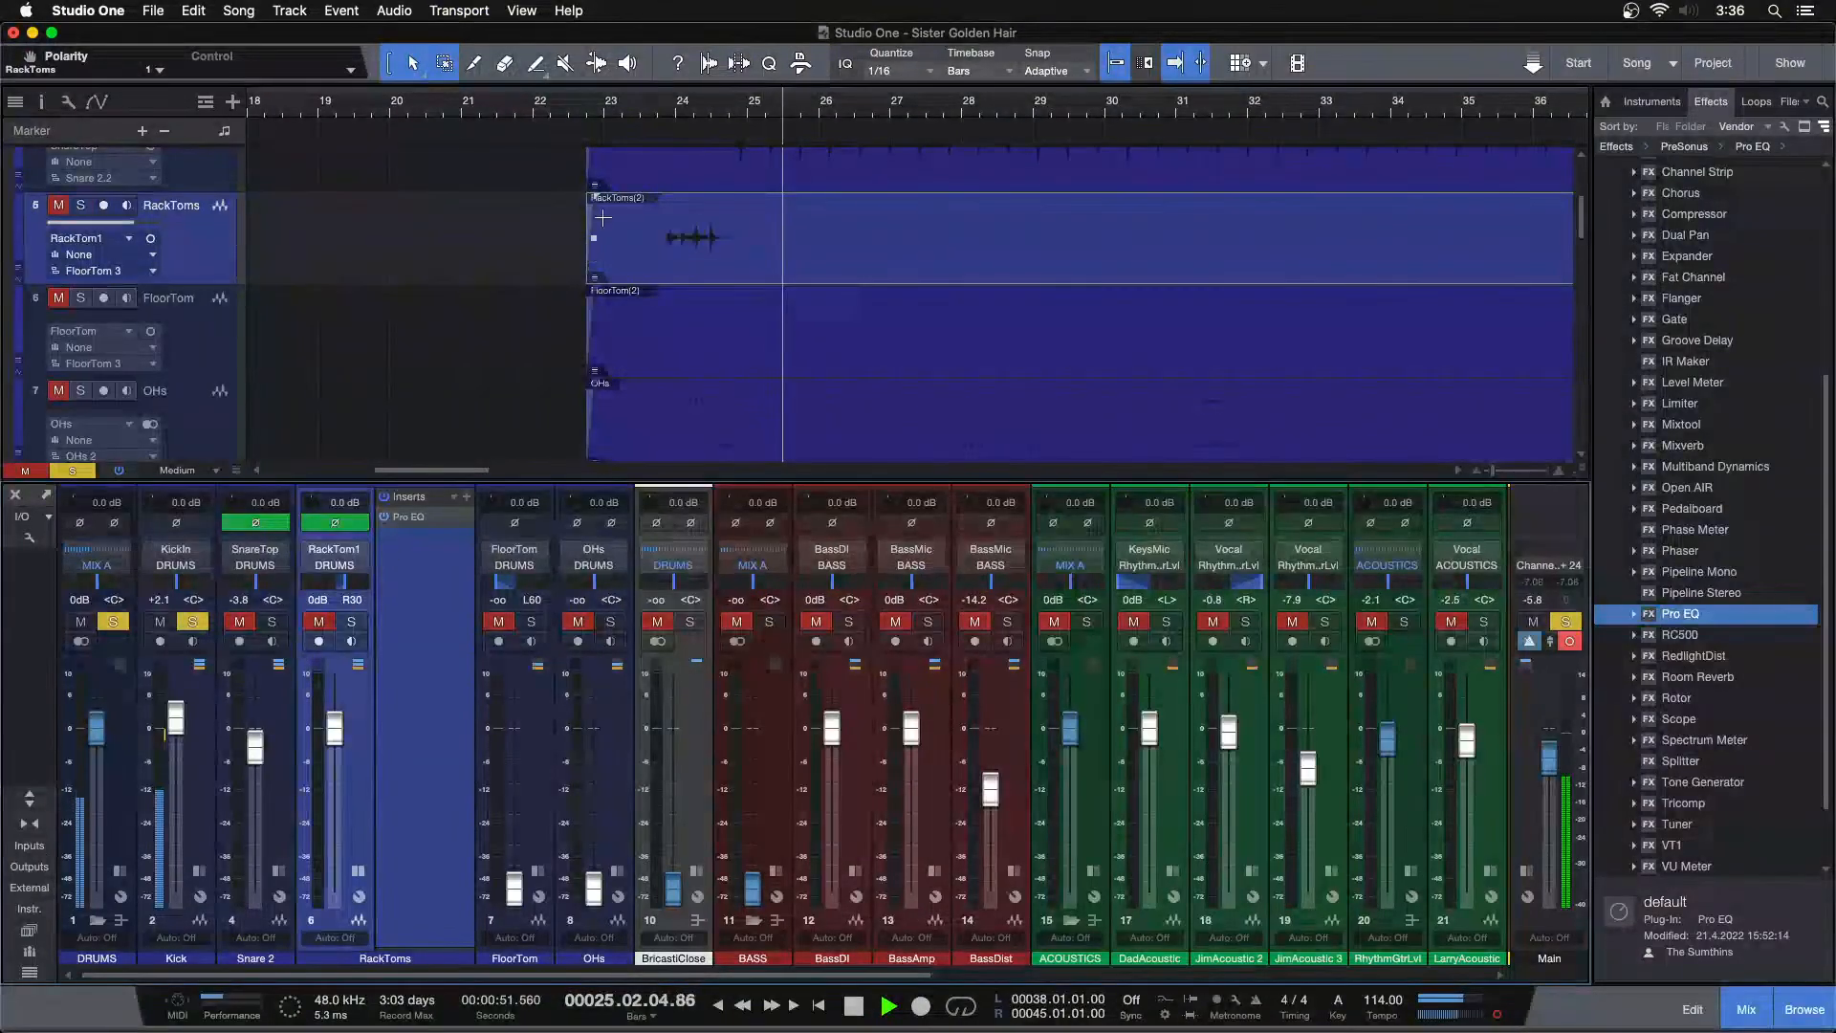
Clear the solos and lower the RackToms fader to -1.3 dB
{"action": "left_click", "coordinate": [352, 622], "text": "alt"}
{"action": "key", "text": "Return"}
{"action": "left_click_drag", "start_coordinate": [335, 729], "coordinate": [340, 744]}
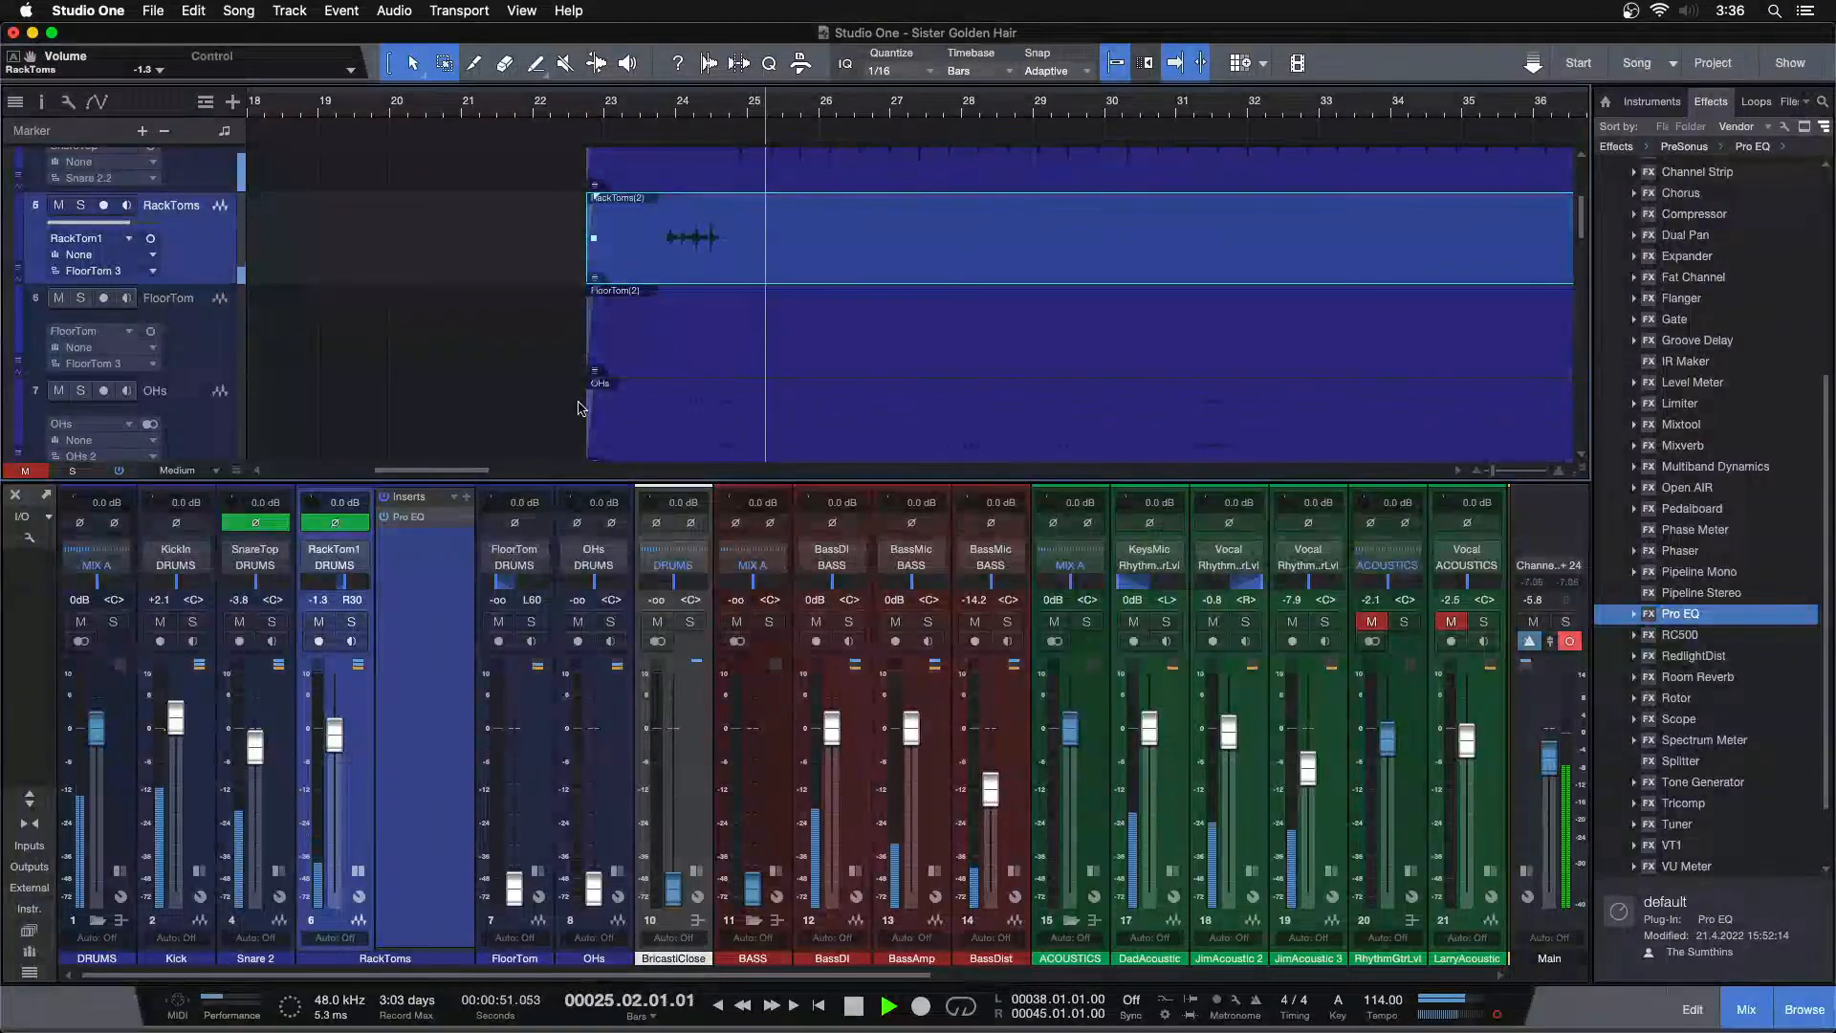
Solo the FloorTom channel and raise its fader to 0 dB
{"action": "left_click_drag", "start_coordinate": [660, 99], "coordinate": [676, 151]}
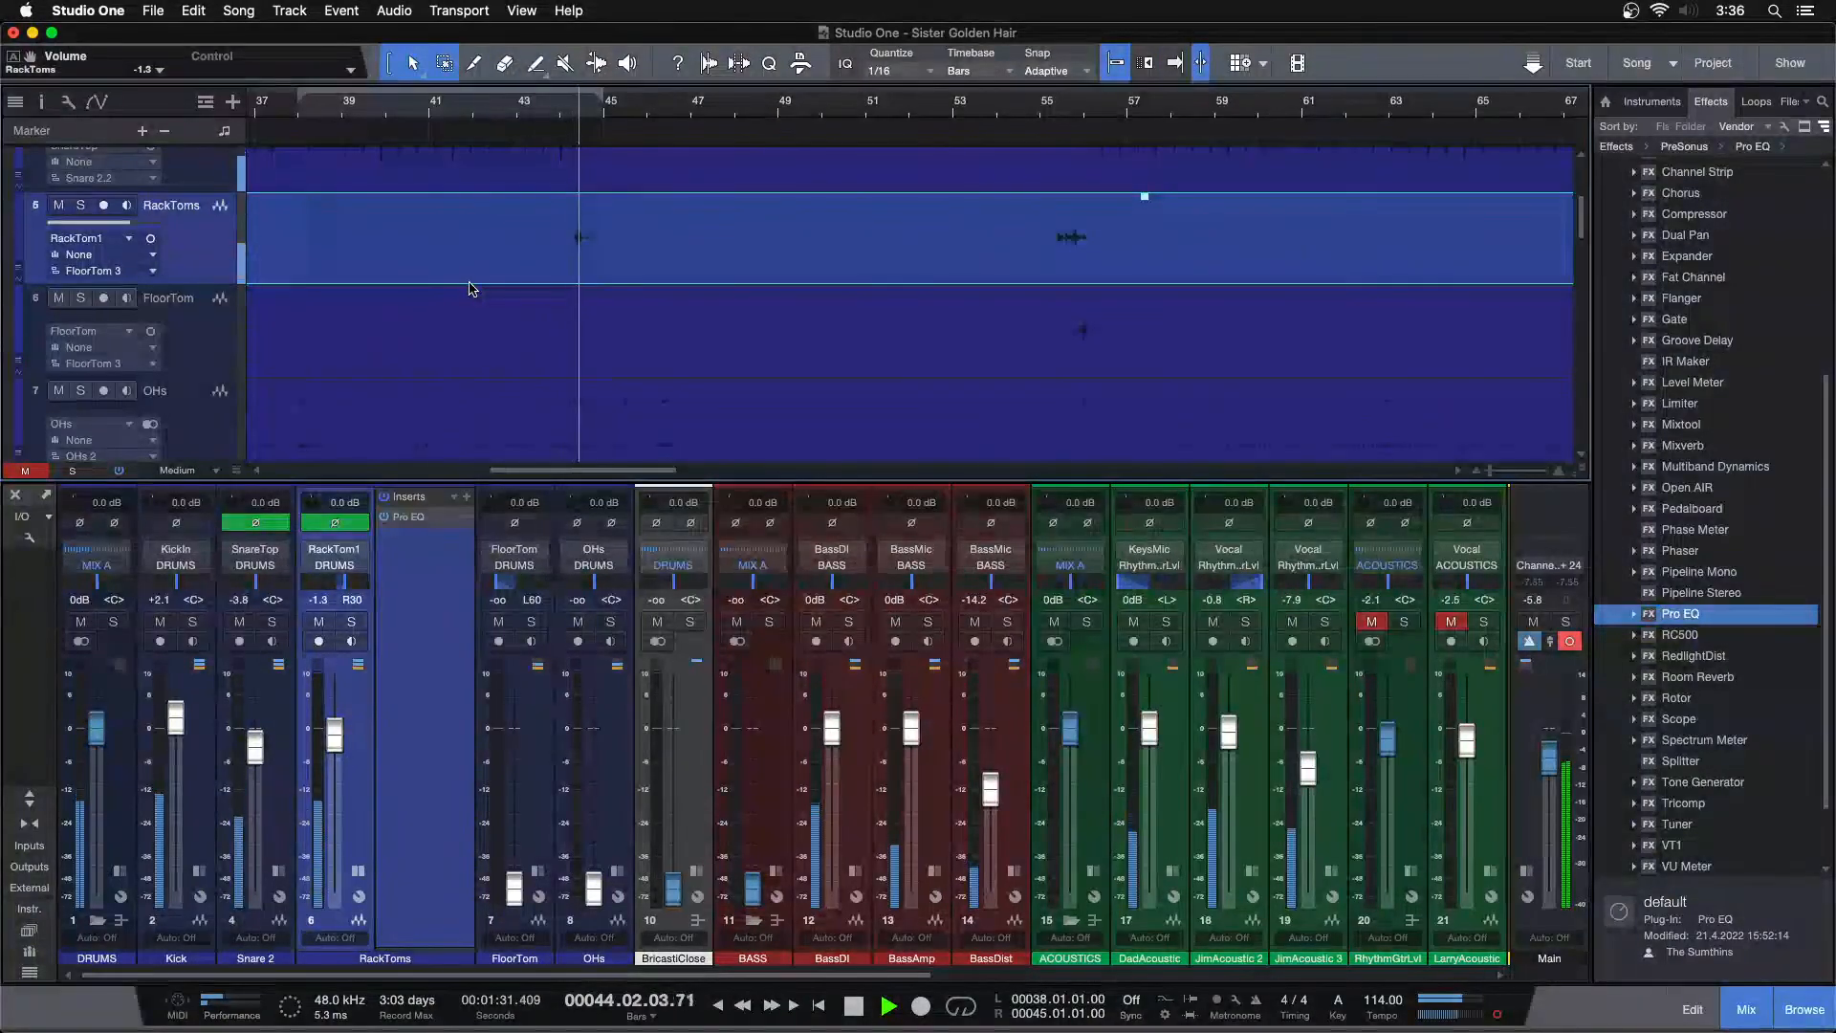
{"action": "left_click", "coordinate": [358, 871]}
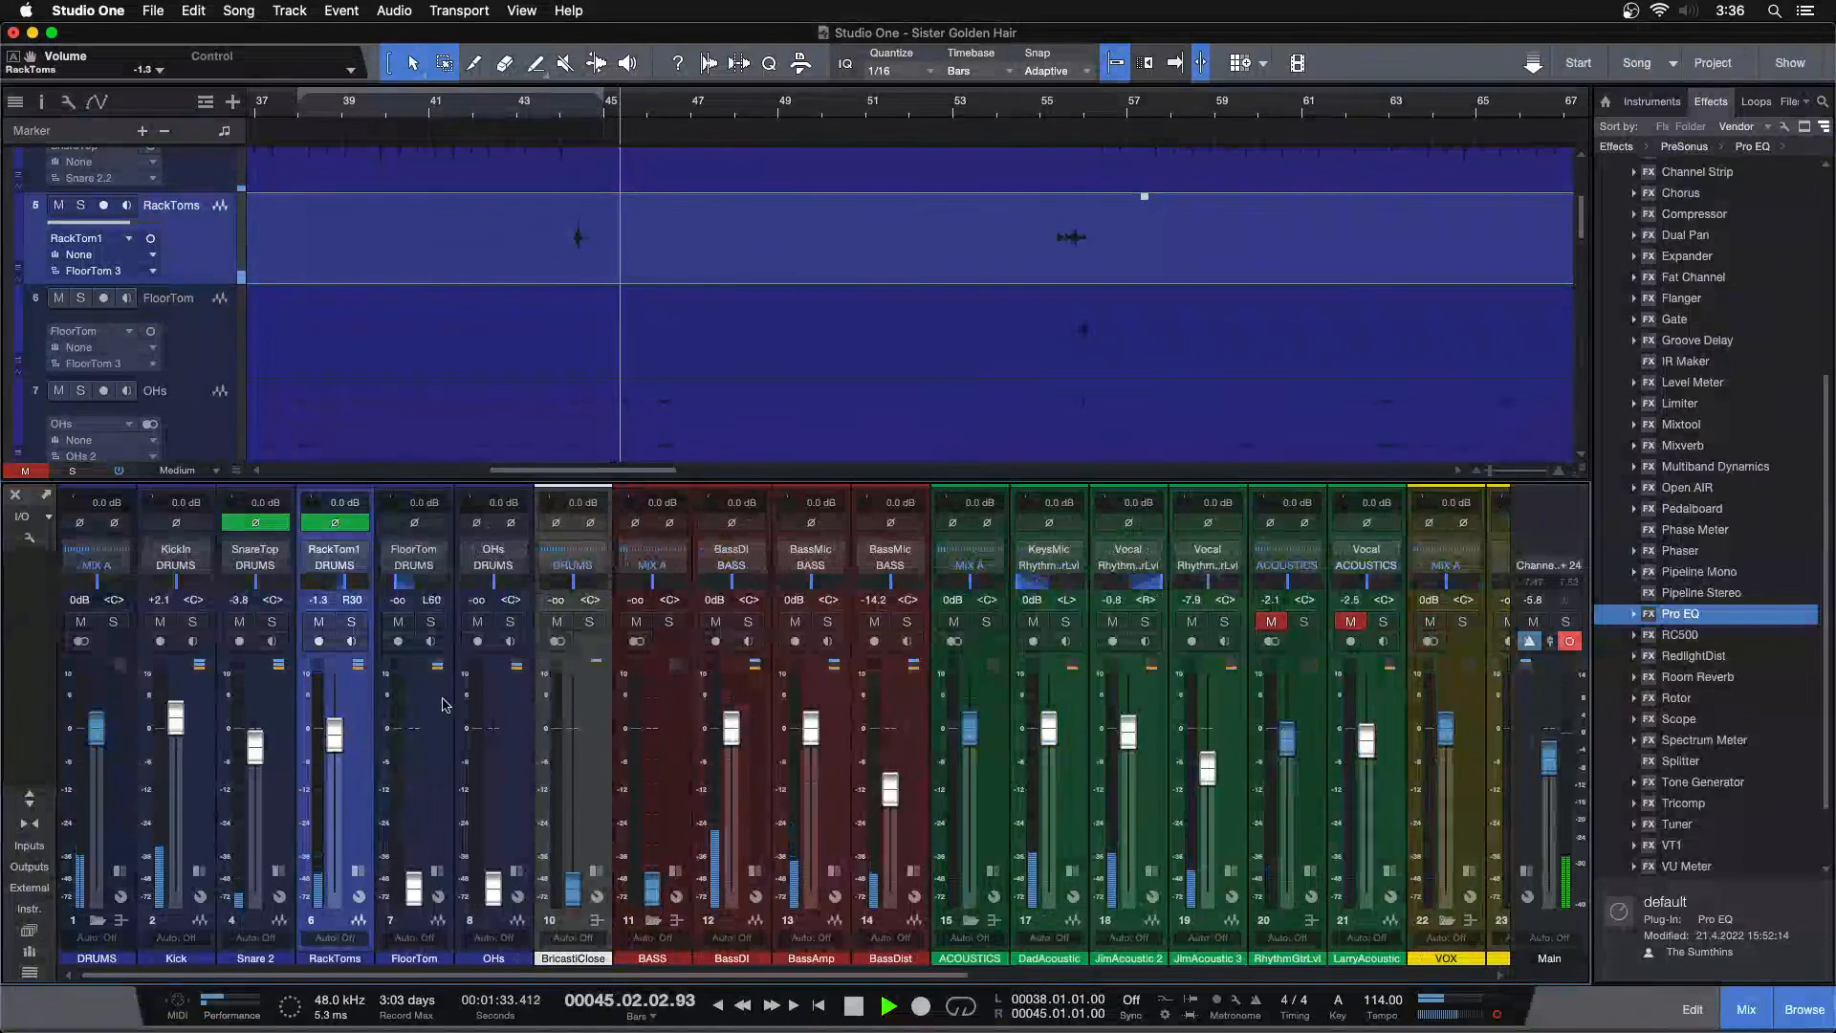
{"action": "left_click", "coordinate": [430, 622]}
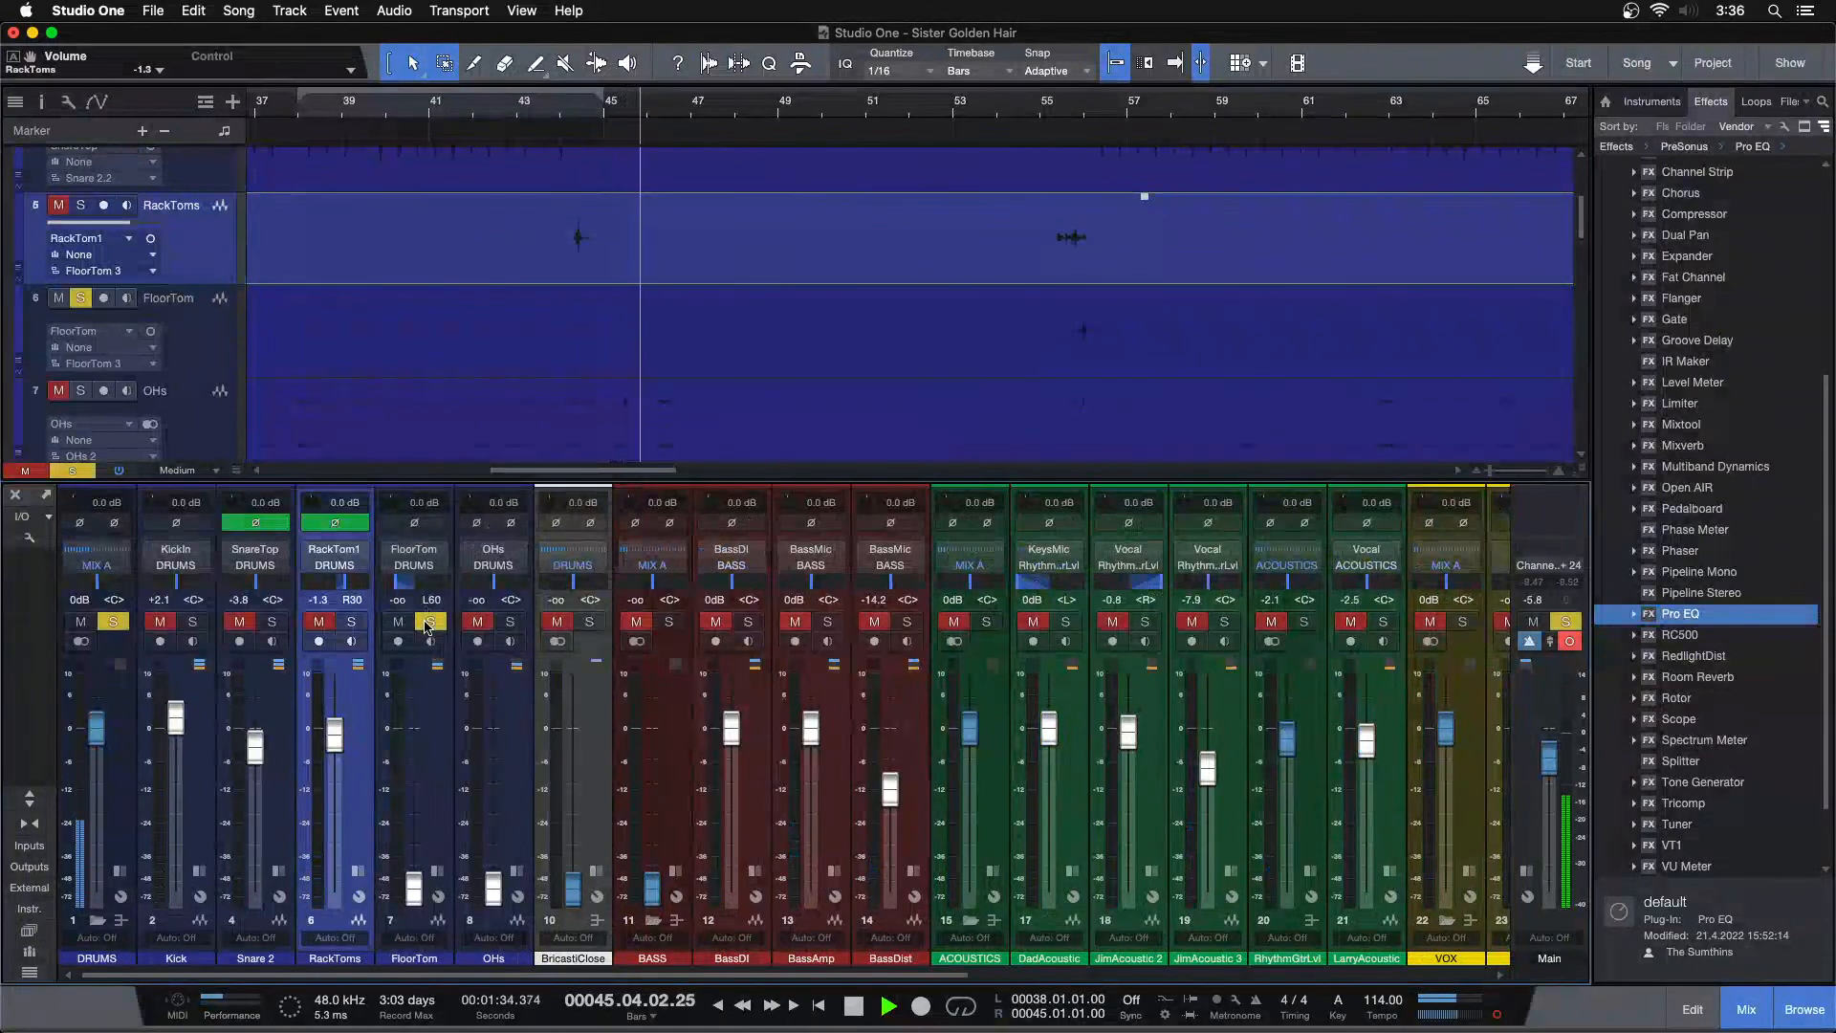
{"action": "left_click", "coordinate": [1074, 107]}
{"action": "scroll", "coordinate": [1012, 111], "scroll_direction": "down", "scroll_amount": 10}
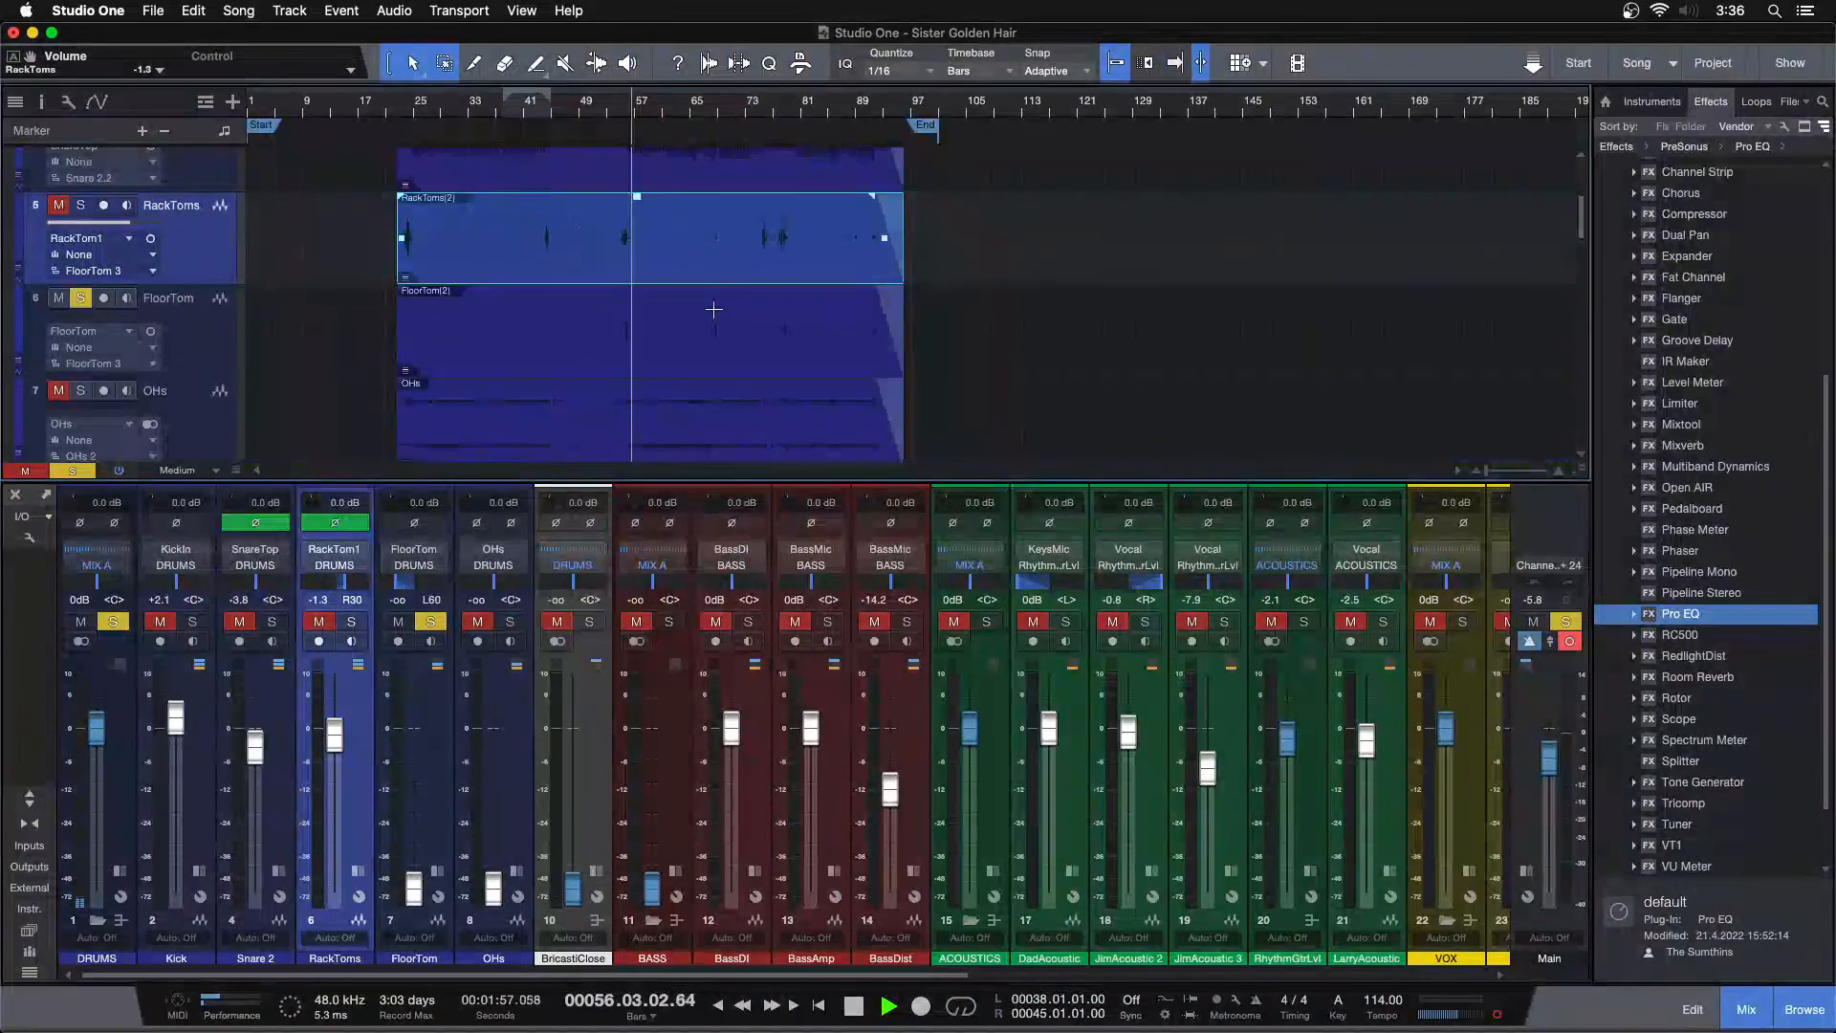
{"action": "left_click_drag", "start_coordinate": [405, 841], "coordinate": [406, 680]}
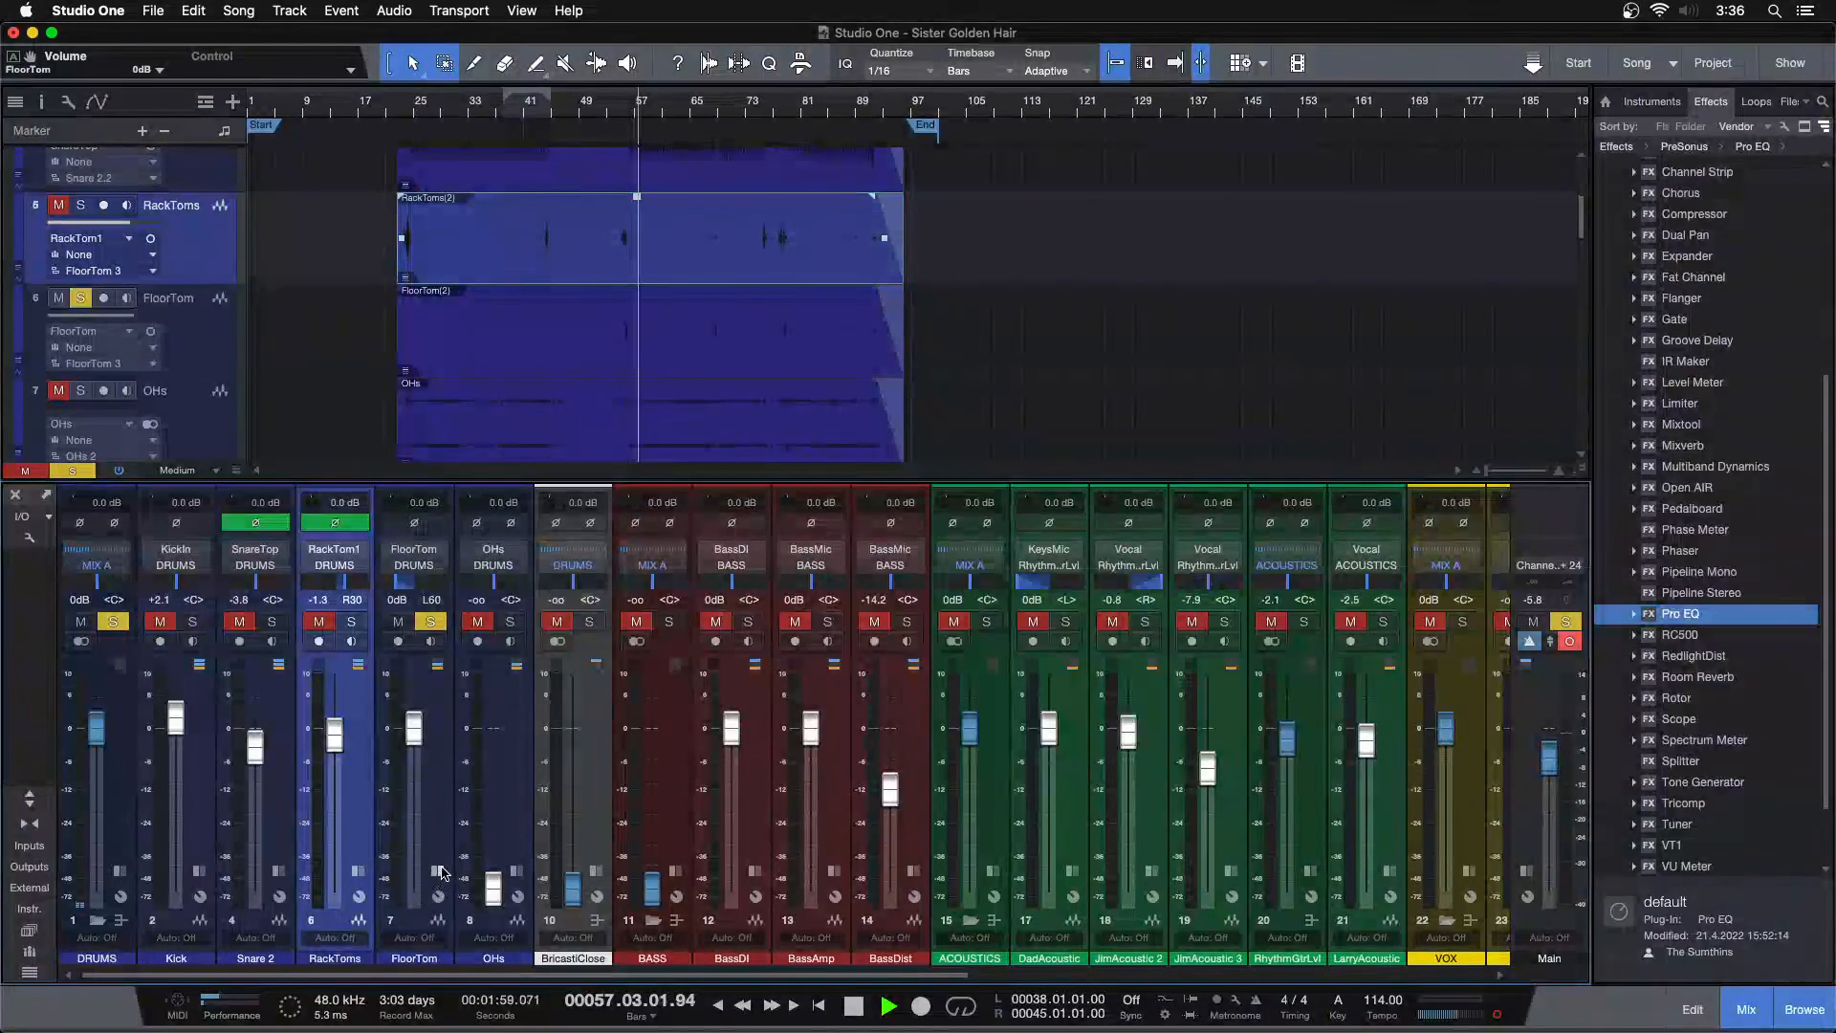
Open the FloorTom inserts and add Pro EQ to the channel during playback
{"action": "left_click", "coordinate": [437, 871]}
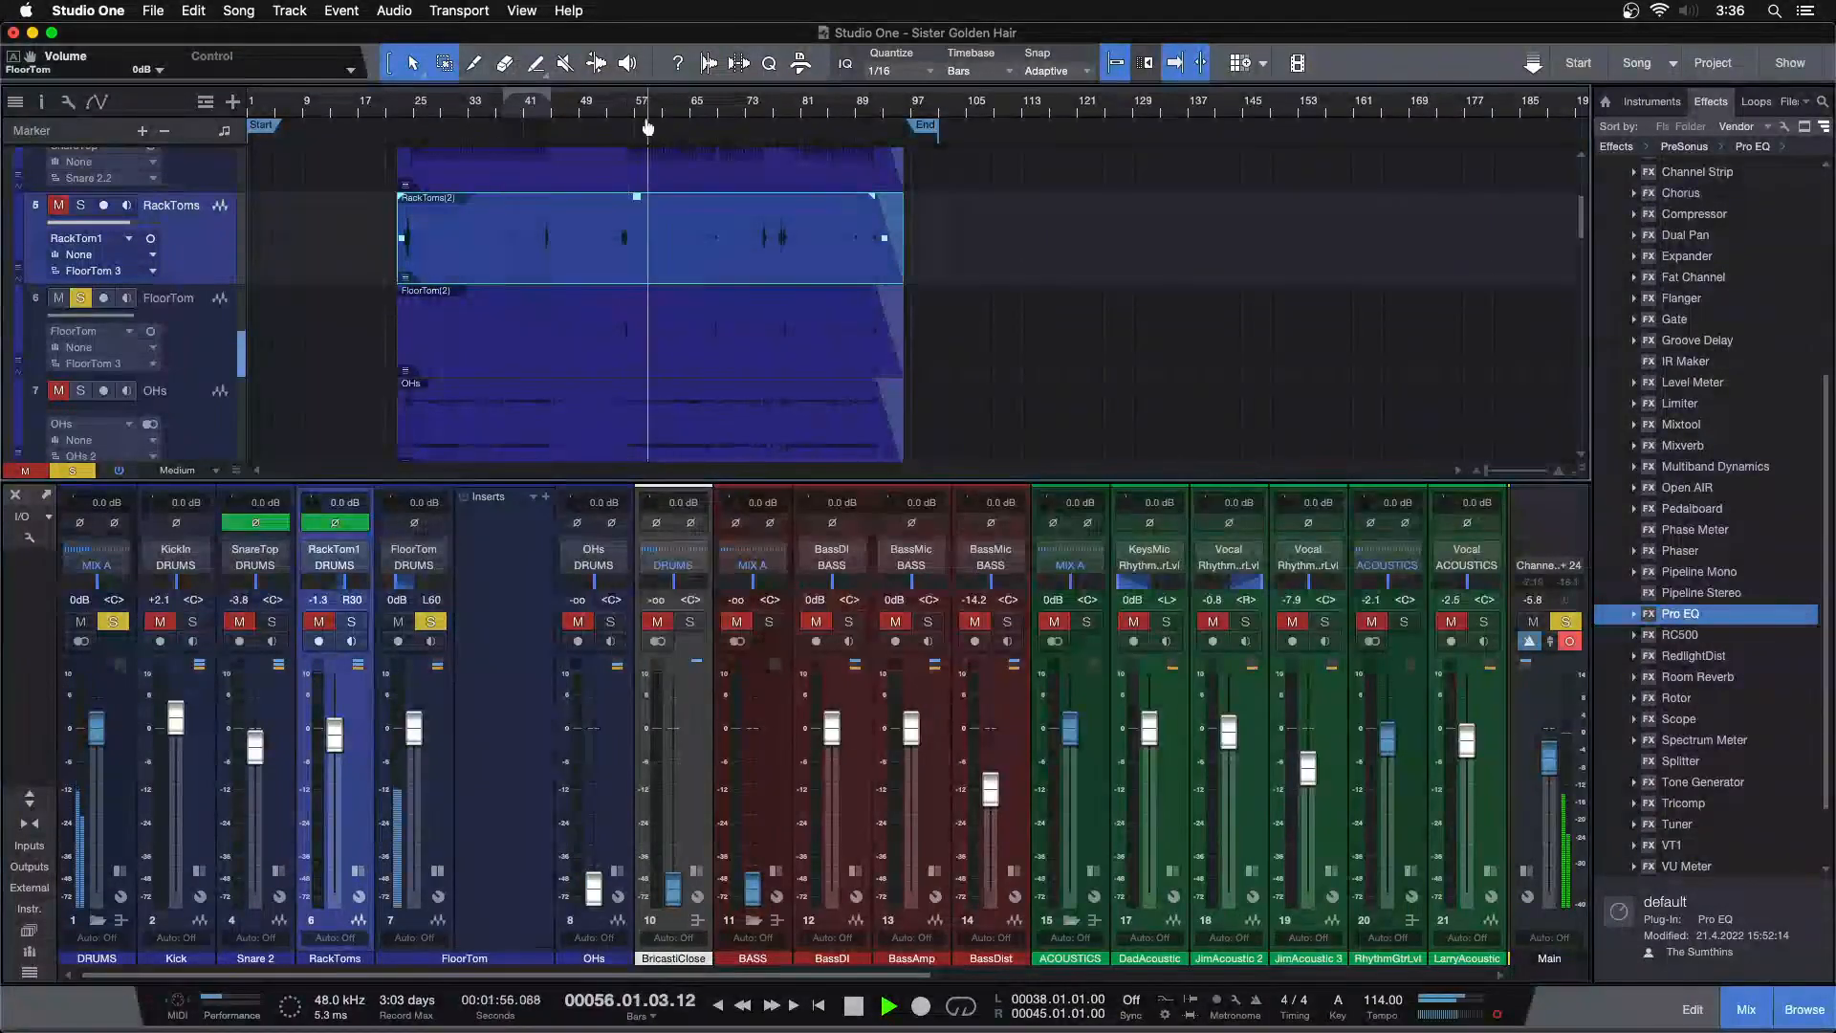
{"action": "scroll", "coordinate": [732, 117], "scroll_direction": "up", "scroll_amount": 10}
{"action": "left_click", "coordinate": [732, 117]}
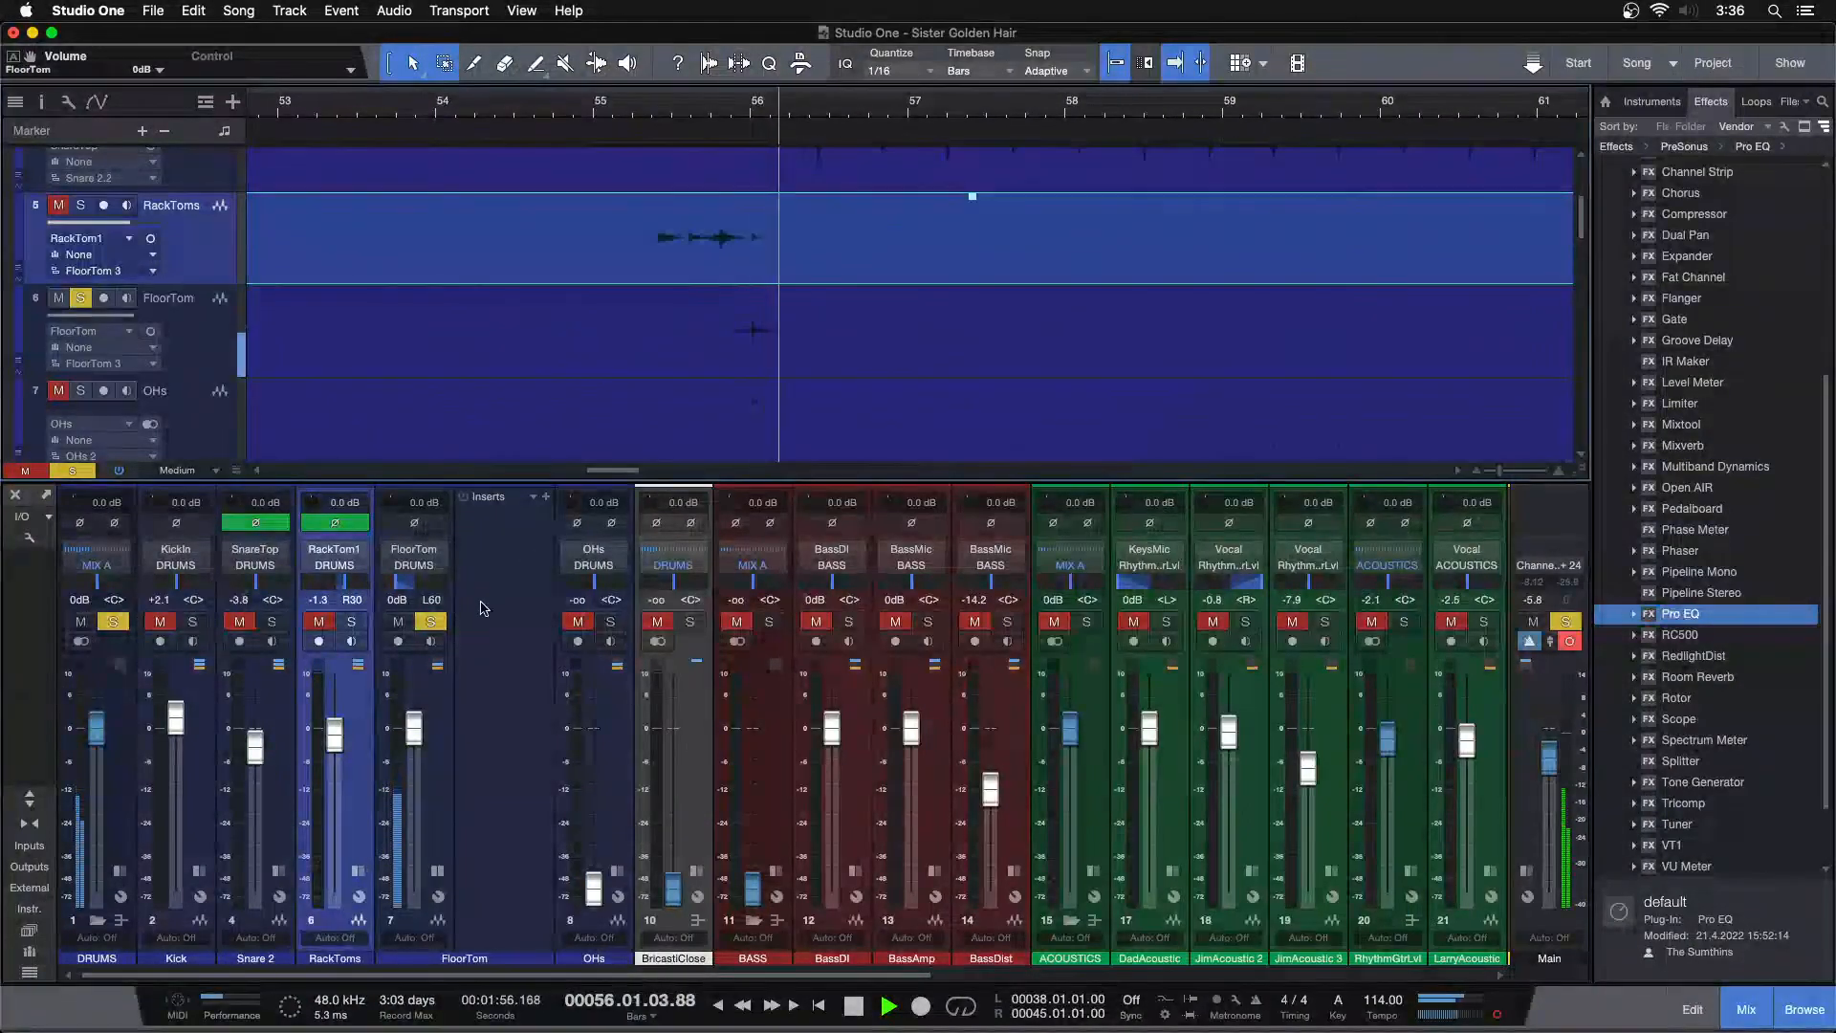
{"action": "key", "text": "space"}
{"action": "left_click_drag", "start_coordinate": [1703, 615], "coordinate": [488, 537]}
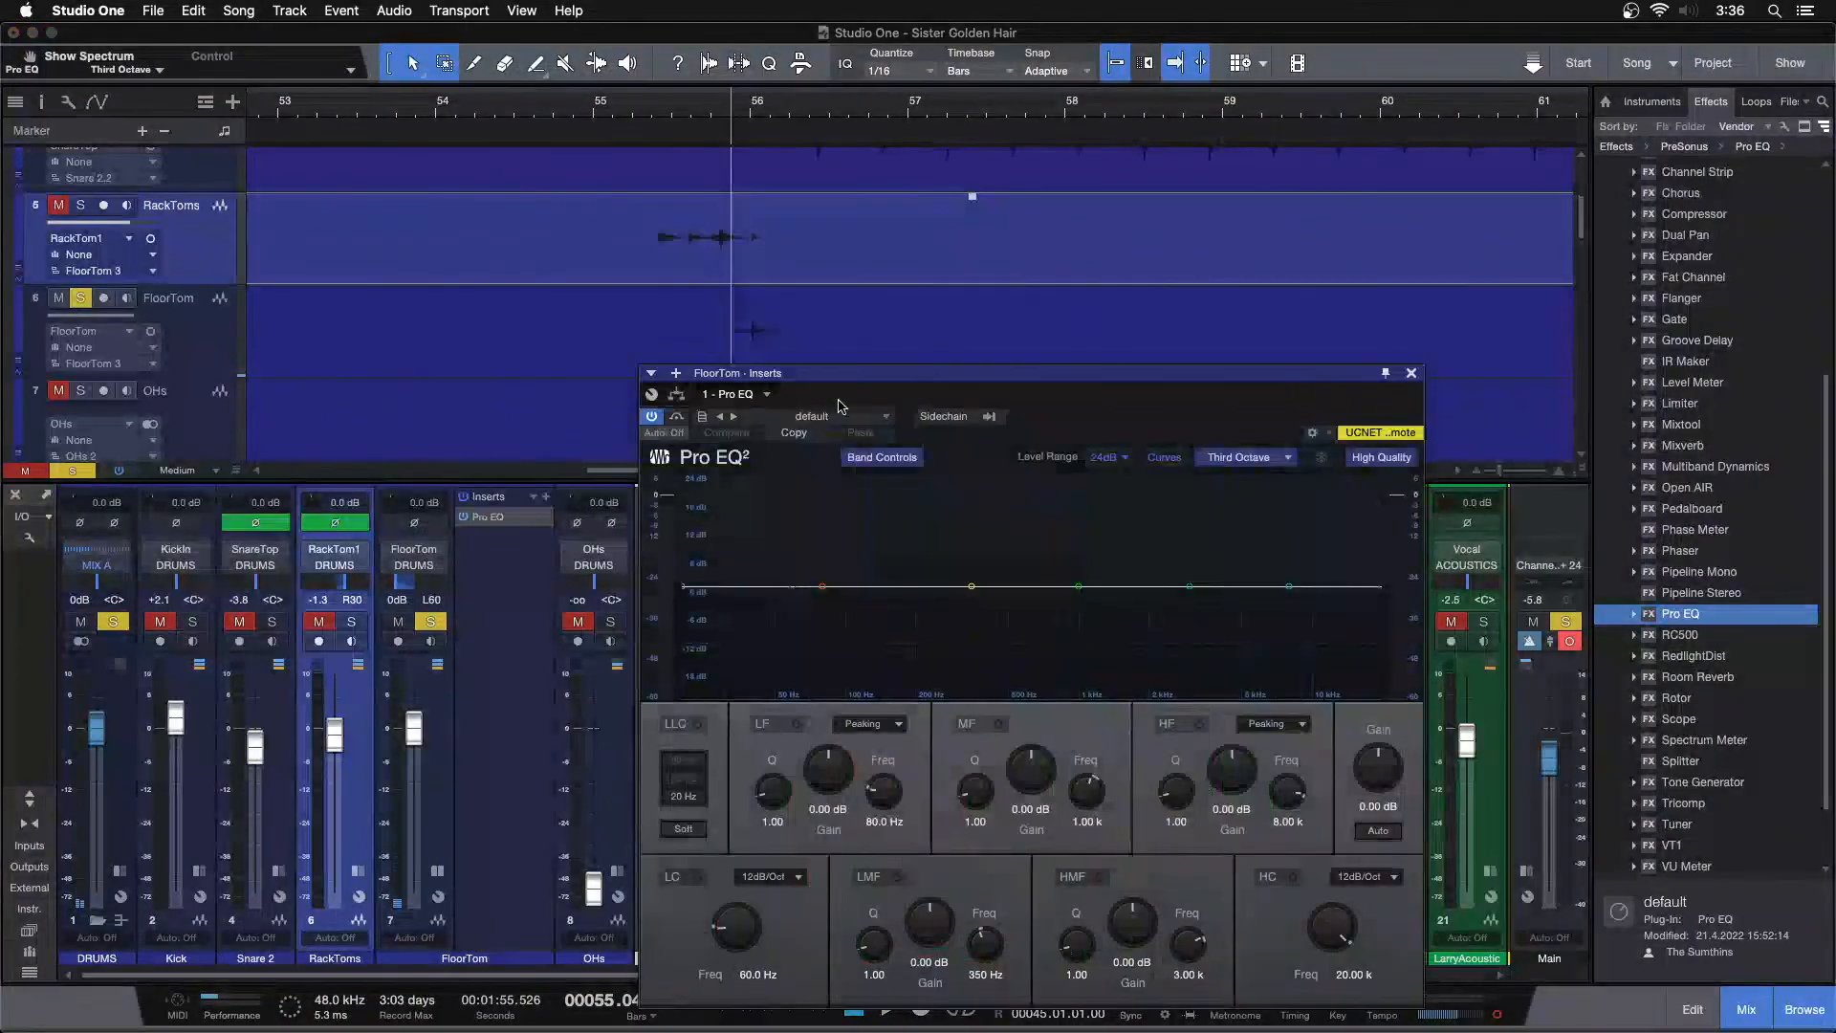
On the FloorTom Pro EQ, enable a low cut around 70 Hz and cut the LMF band by -14.48 dB at 559 Hz
{"action": "key", "text": "space"}
{"action": "left_click_drag", "start_coordinate": [793, 587], "coordinate": [803, 594]}
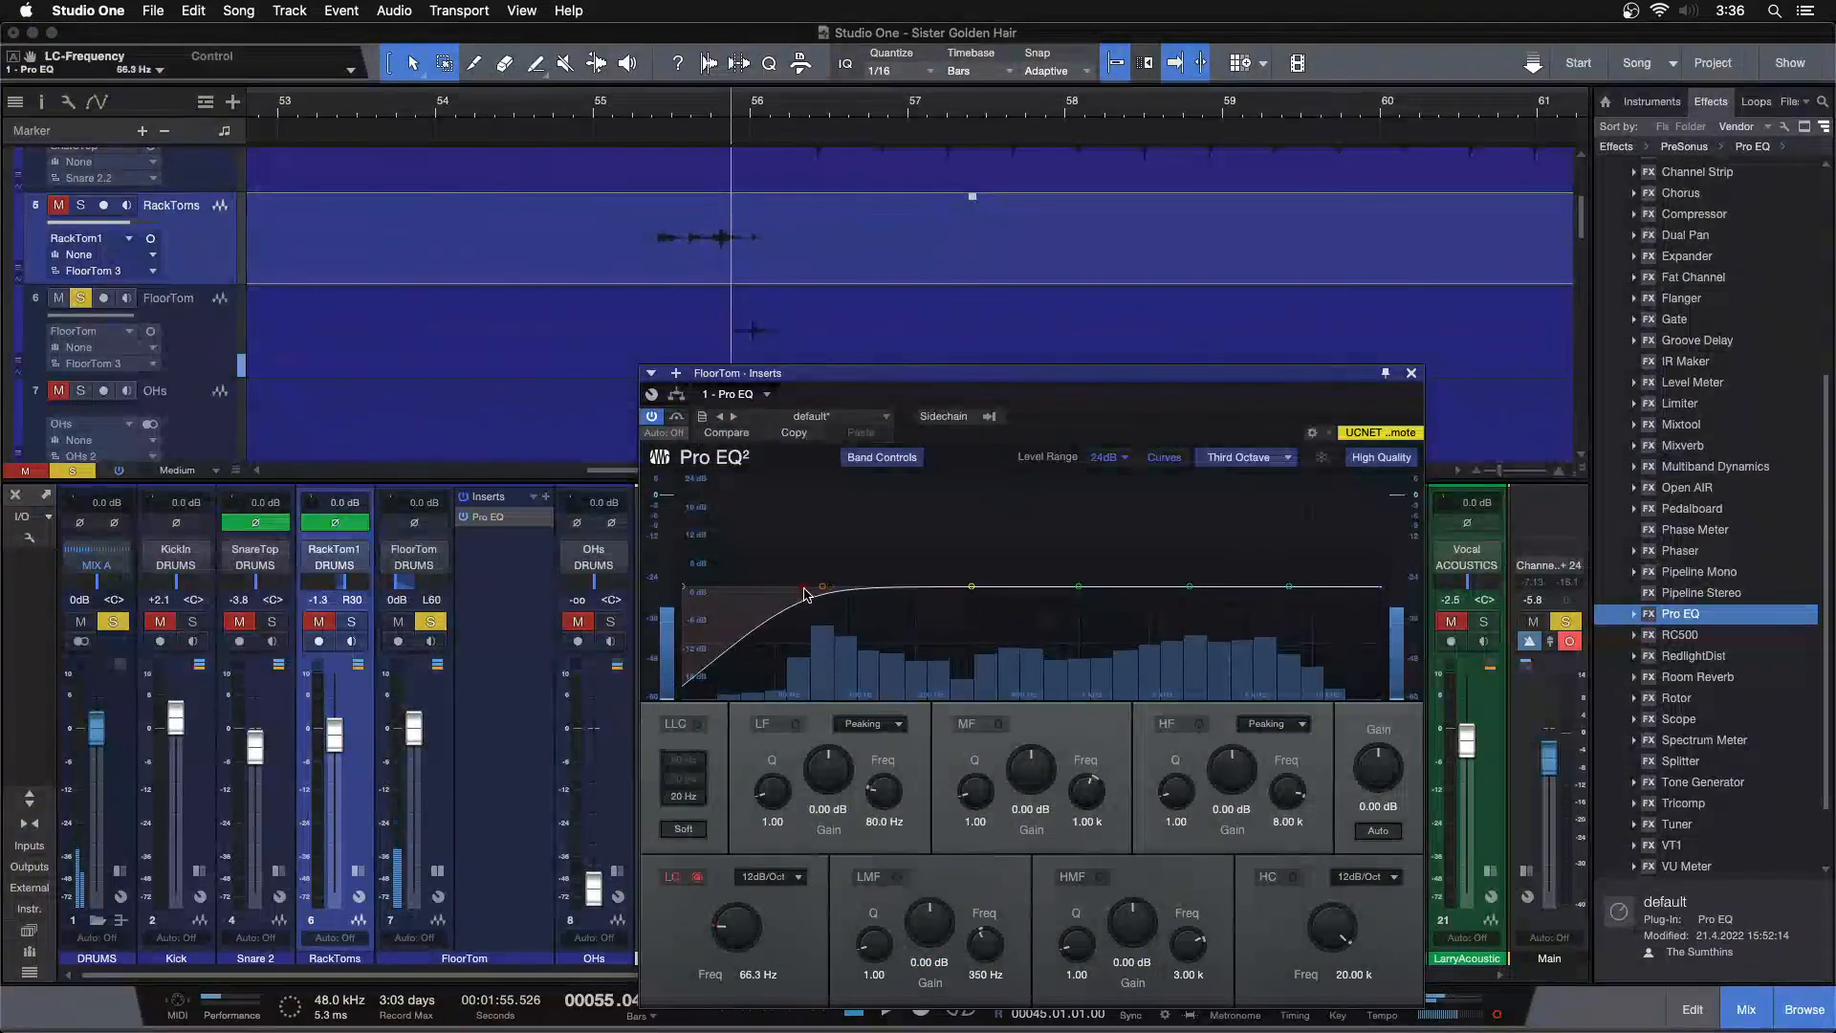
{"action": "key", "text": "space"}
{"action": "left_click_drag", "start_coordinate": [971, 587], "coordinate": [1016, 651]}
{"action": "key", "text": "space"}
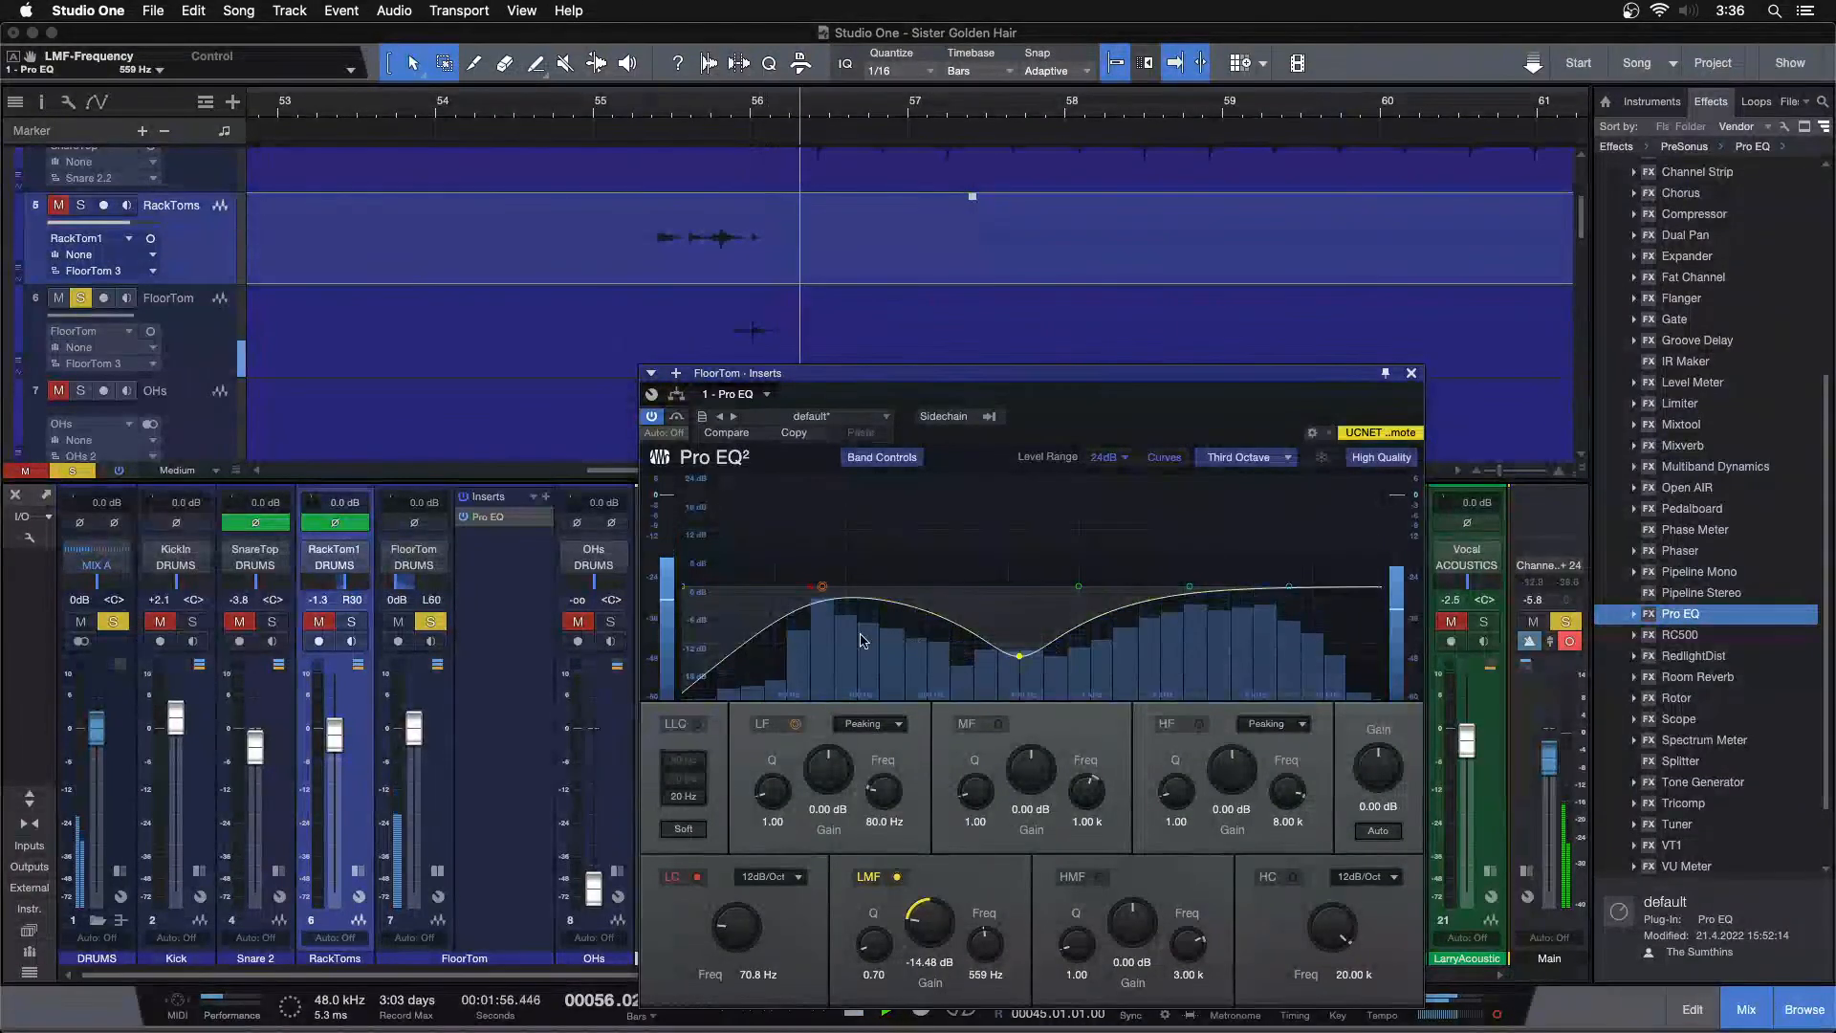
Boost the FloorTom EQ's LF band to 4.80 dB at 80 Hz while listening, then close the EQ
{"action": "left_click_drag", "start_coordinate": [817, 765], "coordinate": [819, 762]}
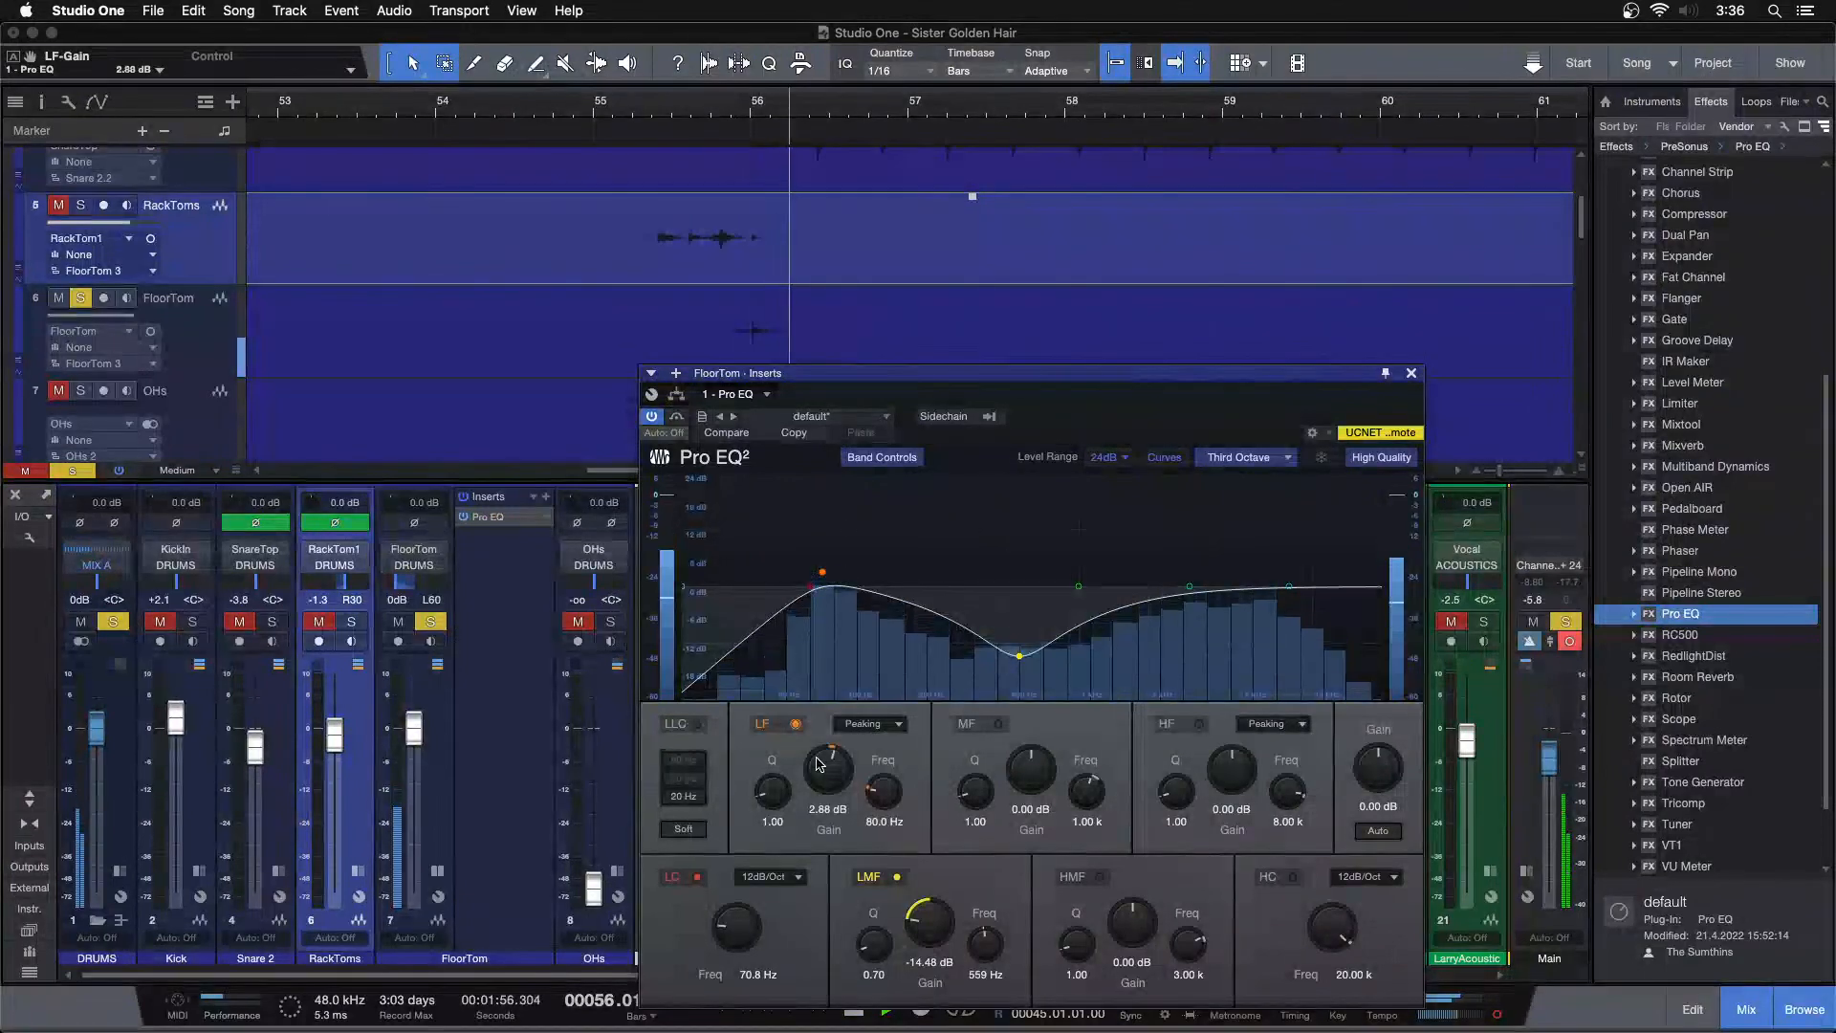
{"action": "left_click_drag", "start_coordinate": [778, 114], "coordinate": [746, 20]}
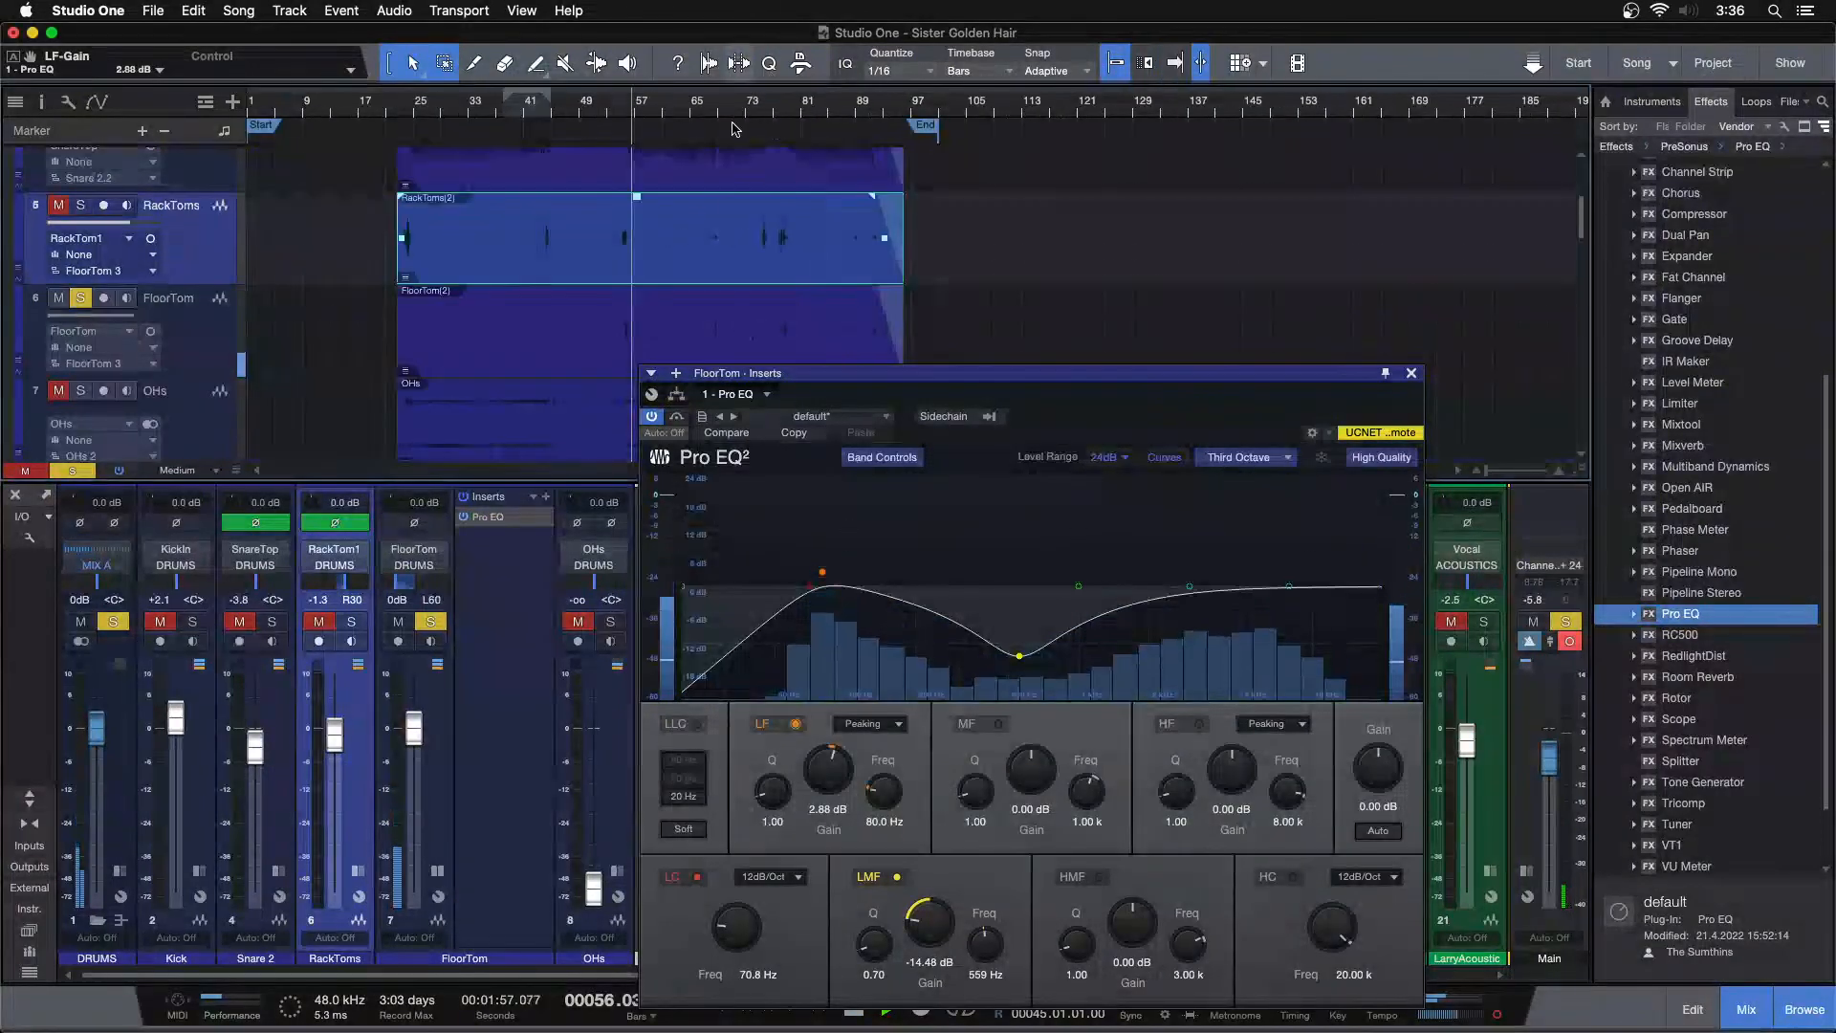
{"action": "left_click", "coordinate": [695, 333]}
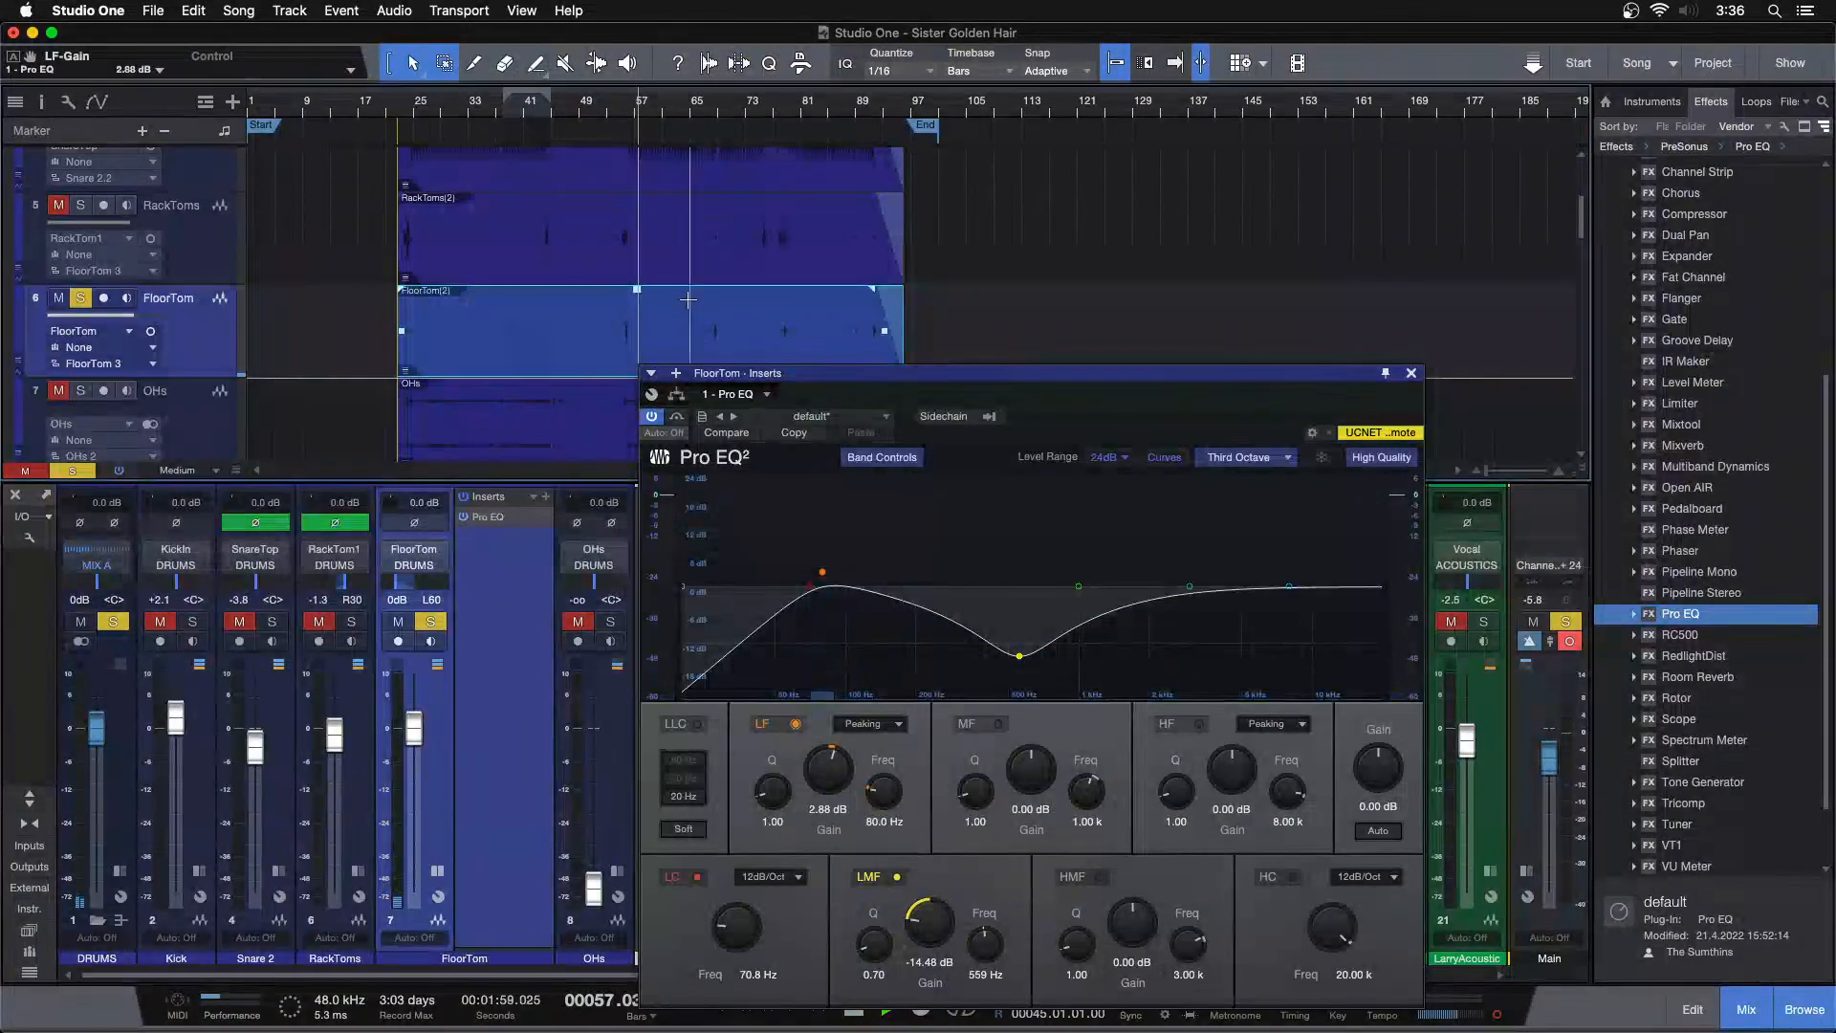
{"action": "left_click_drag", "start_coordinate": [613, 111], "coordinate": [677, 177]}
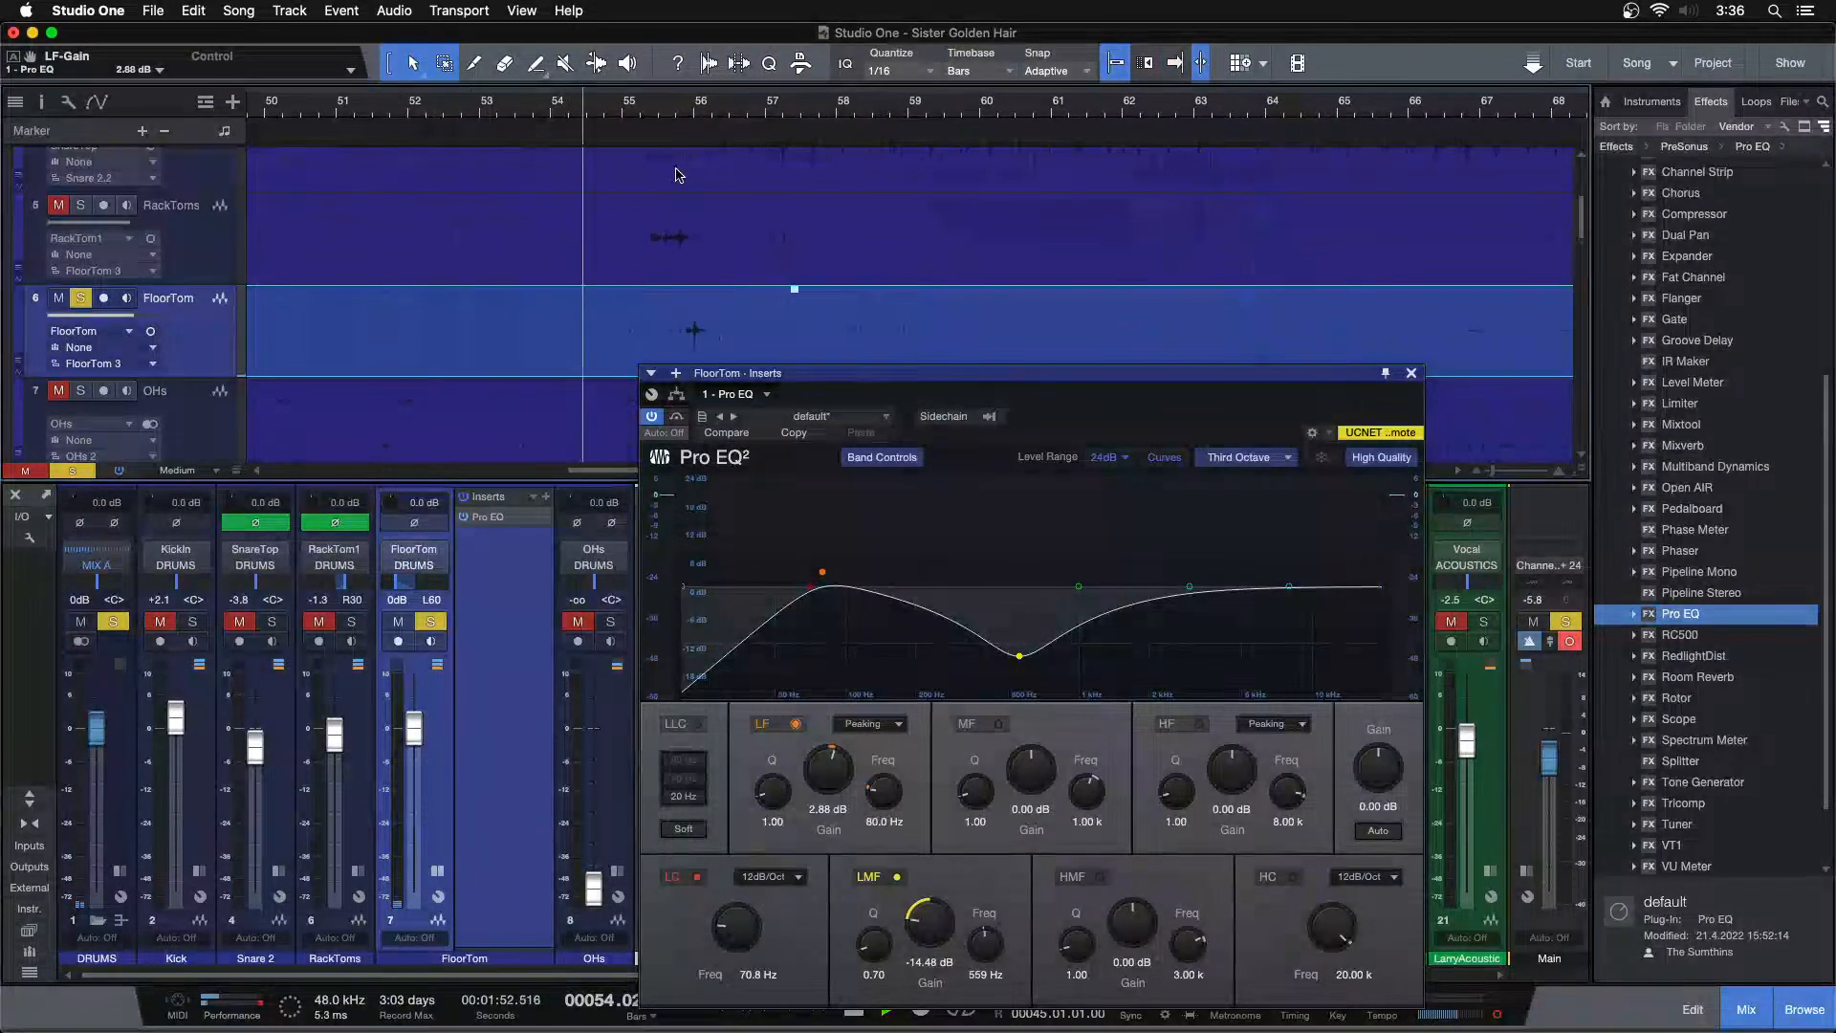
{"action": "key", "text": "f"}
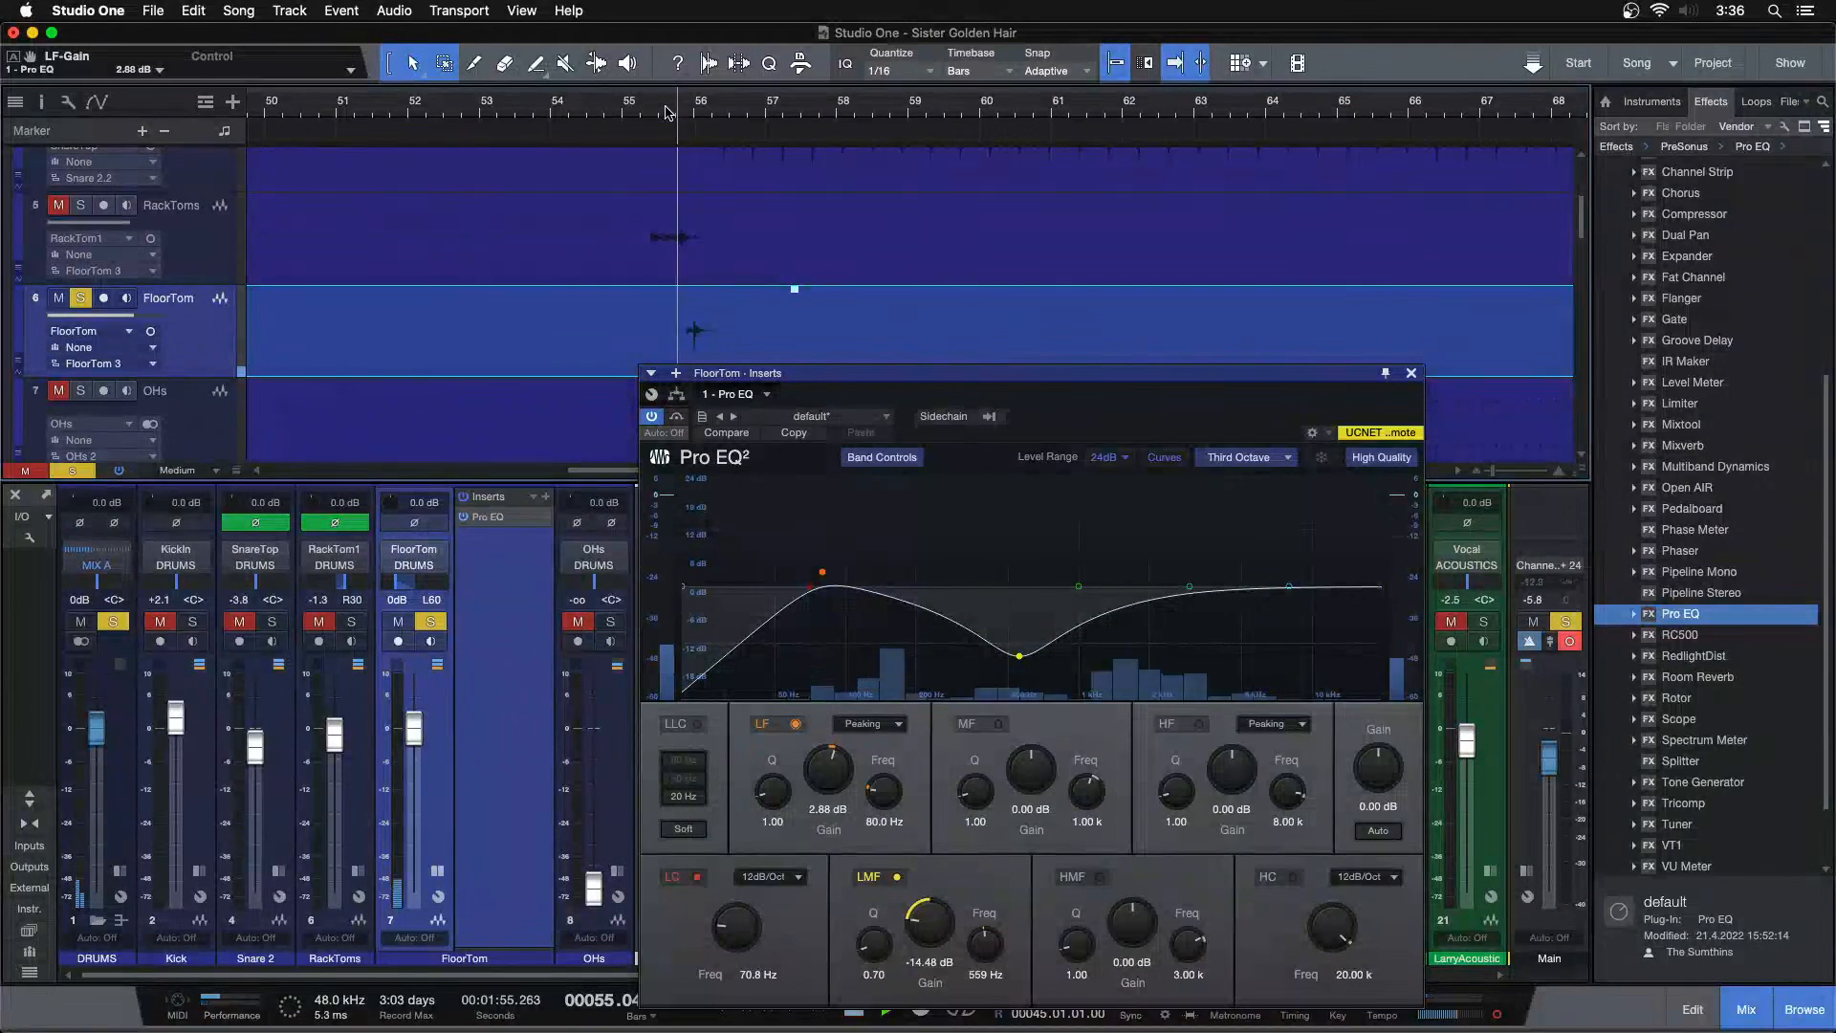
{"action": "left_click_drag", "start_coordinate": [671, 112], "coordinate": [697, 133]}
{"action": "key", "text": "f"}
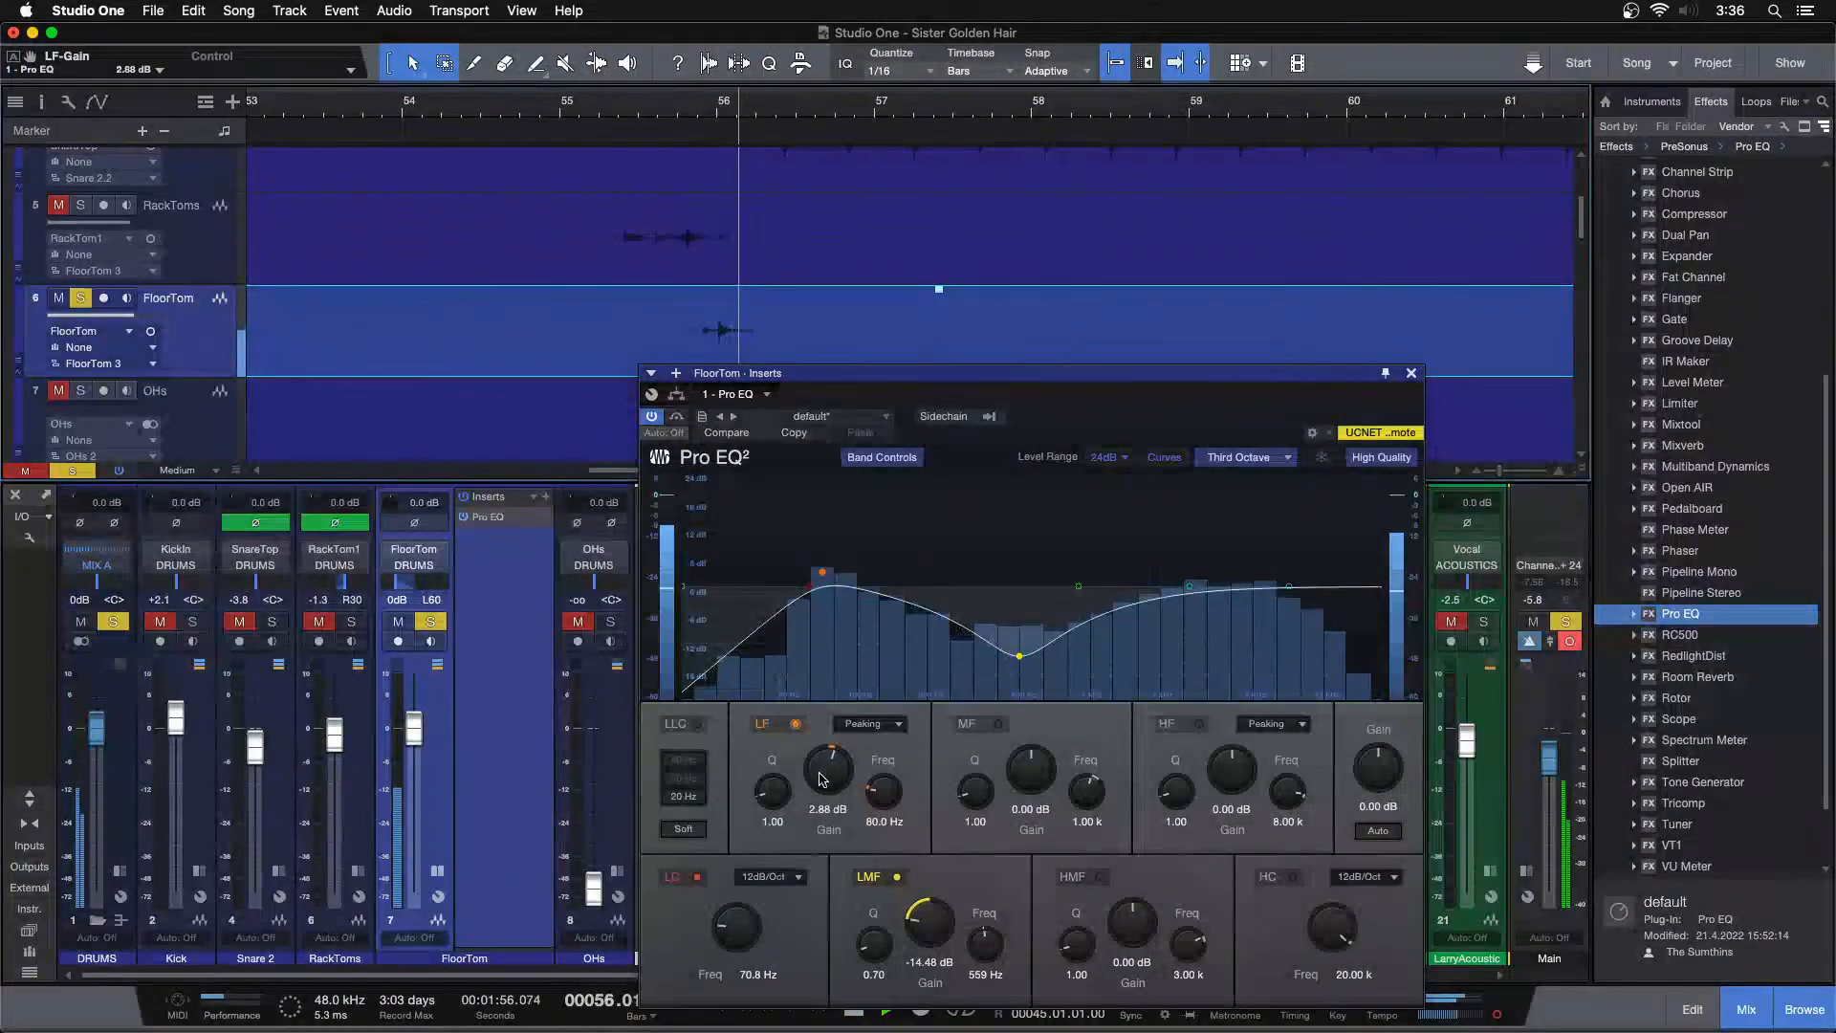
{"action": "scroll", "coordinate": [823, 779], "scroll_direction": "up", "scroll_amount": 2}
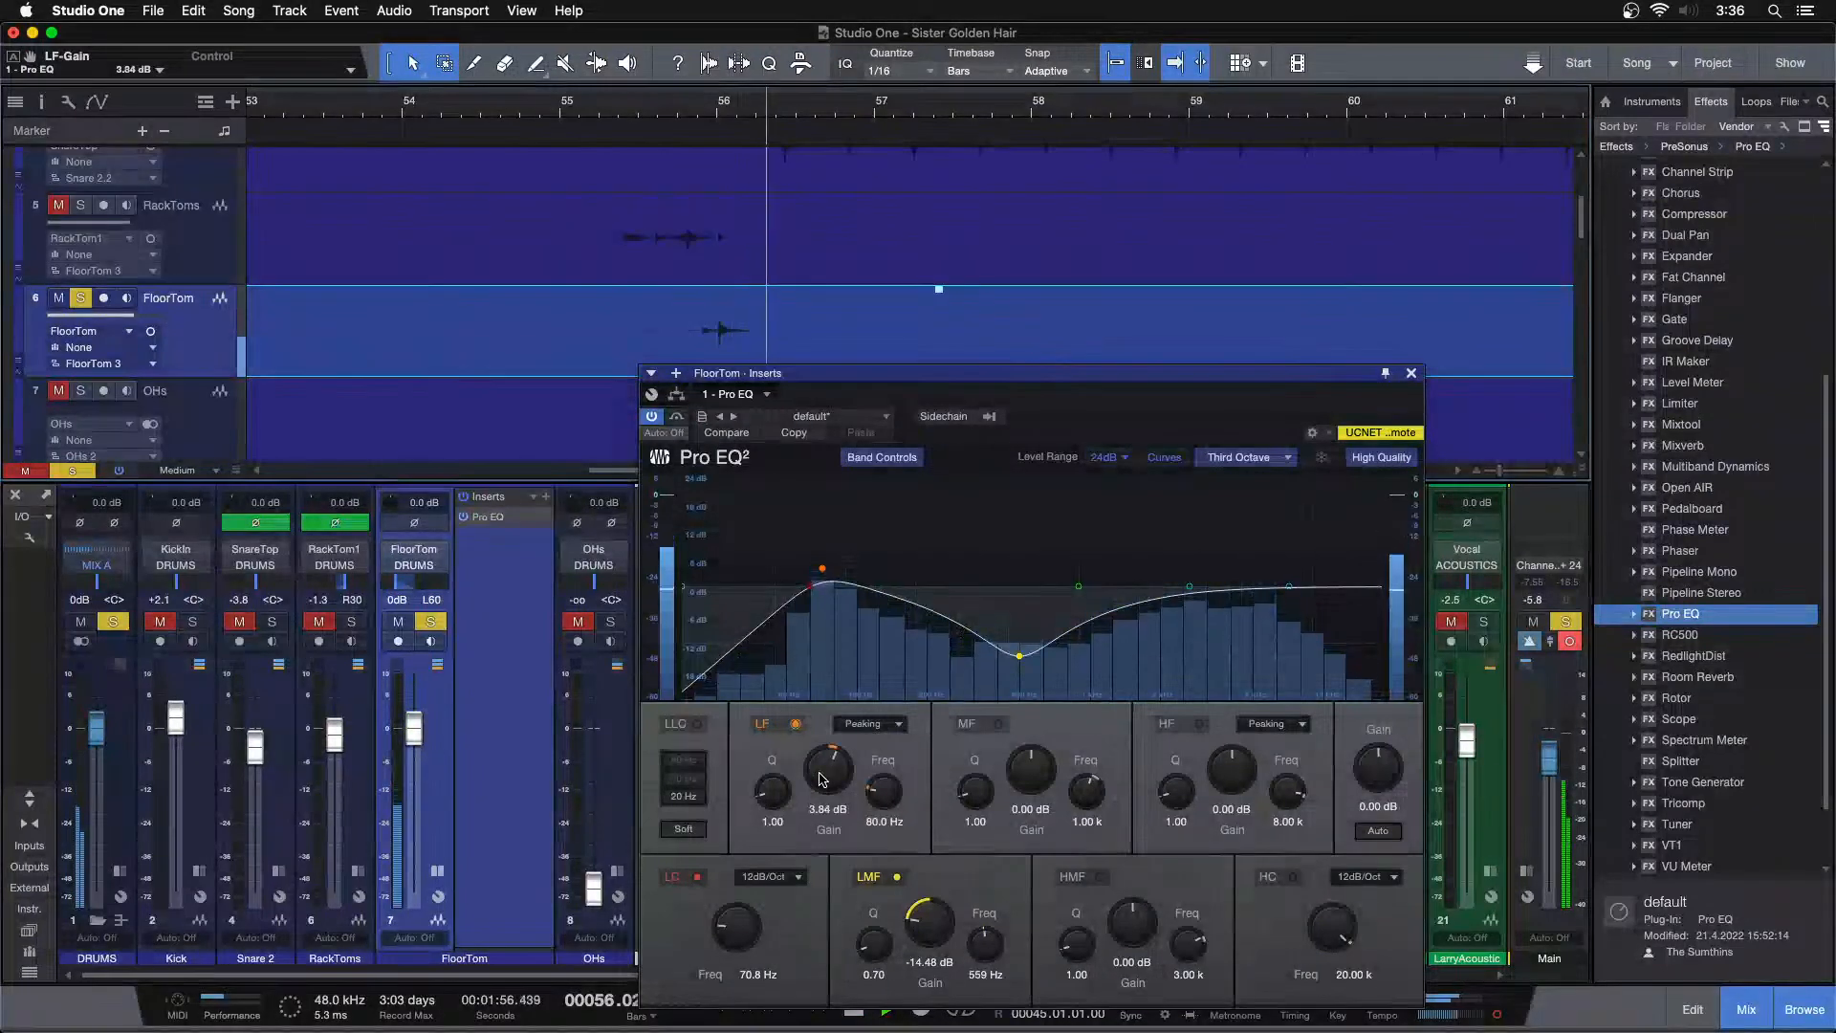
{"action": "scroll", "coordinate": [822, 780], "scroll_direction": "down", "scroll_amount": 2}
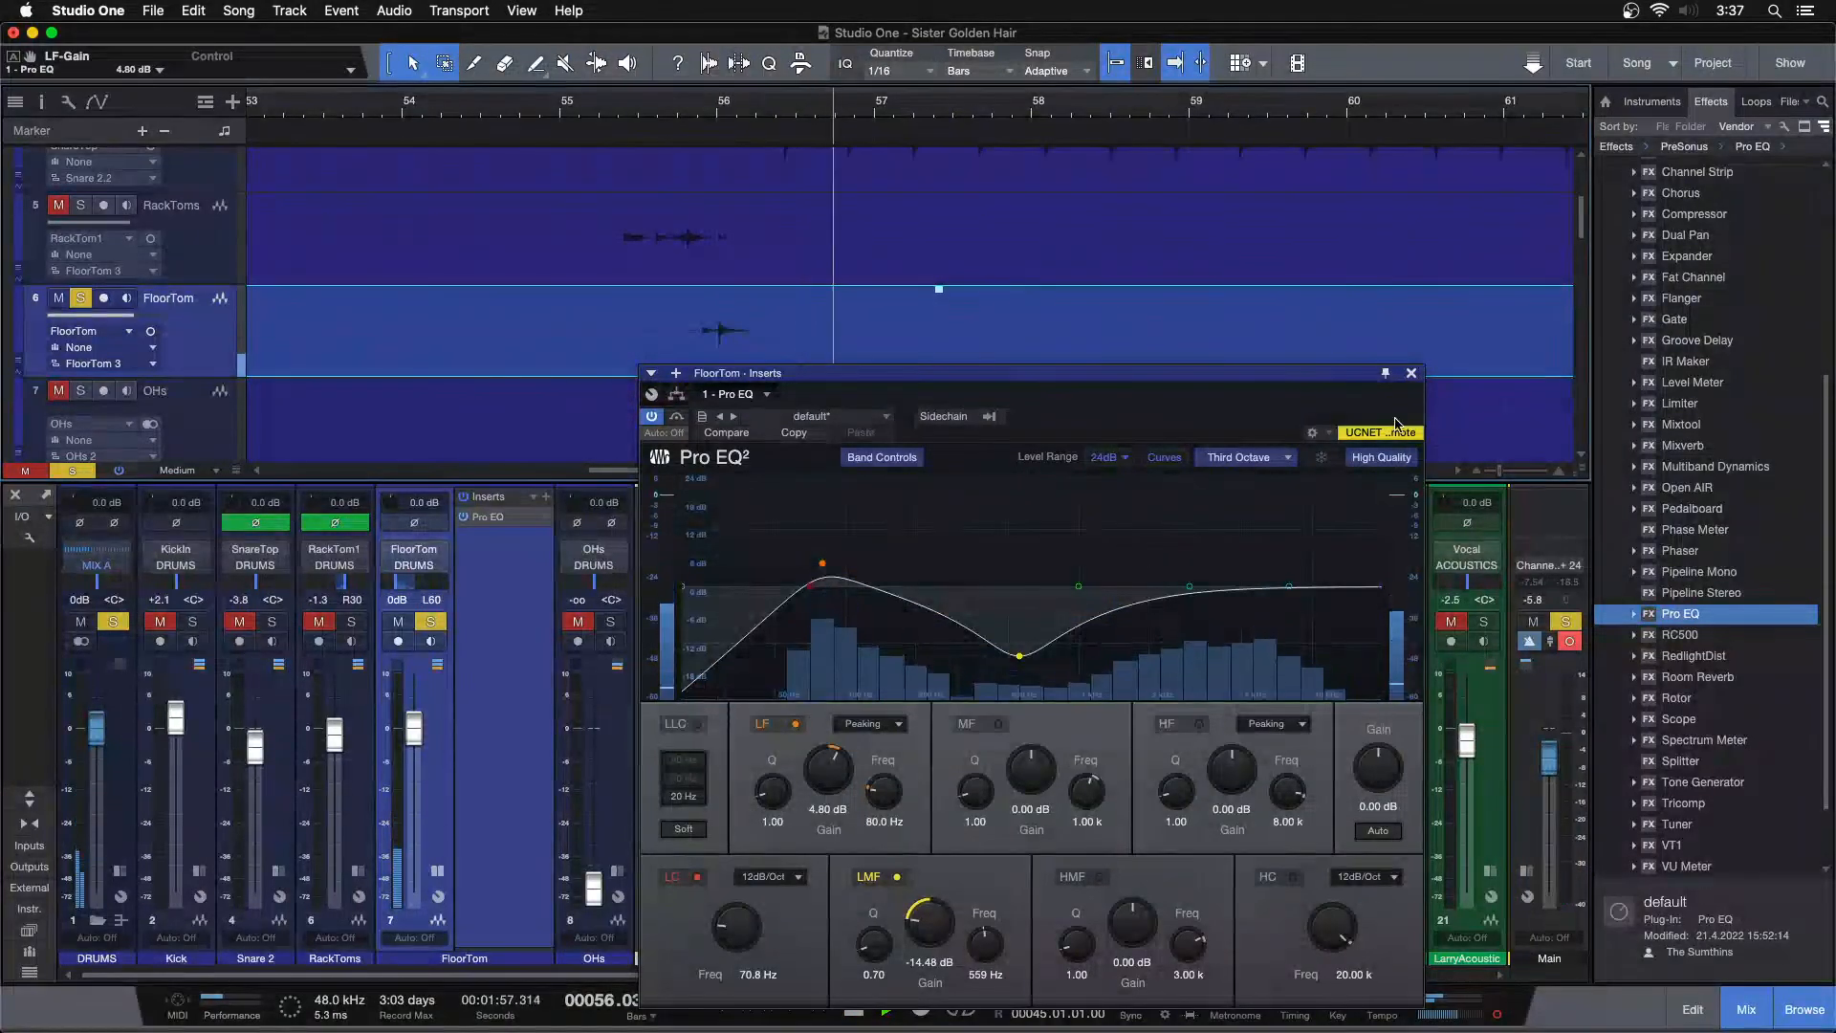
{"action": "left_click", "coordinate": [1410, 374]}
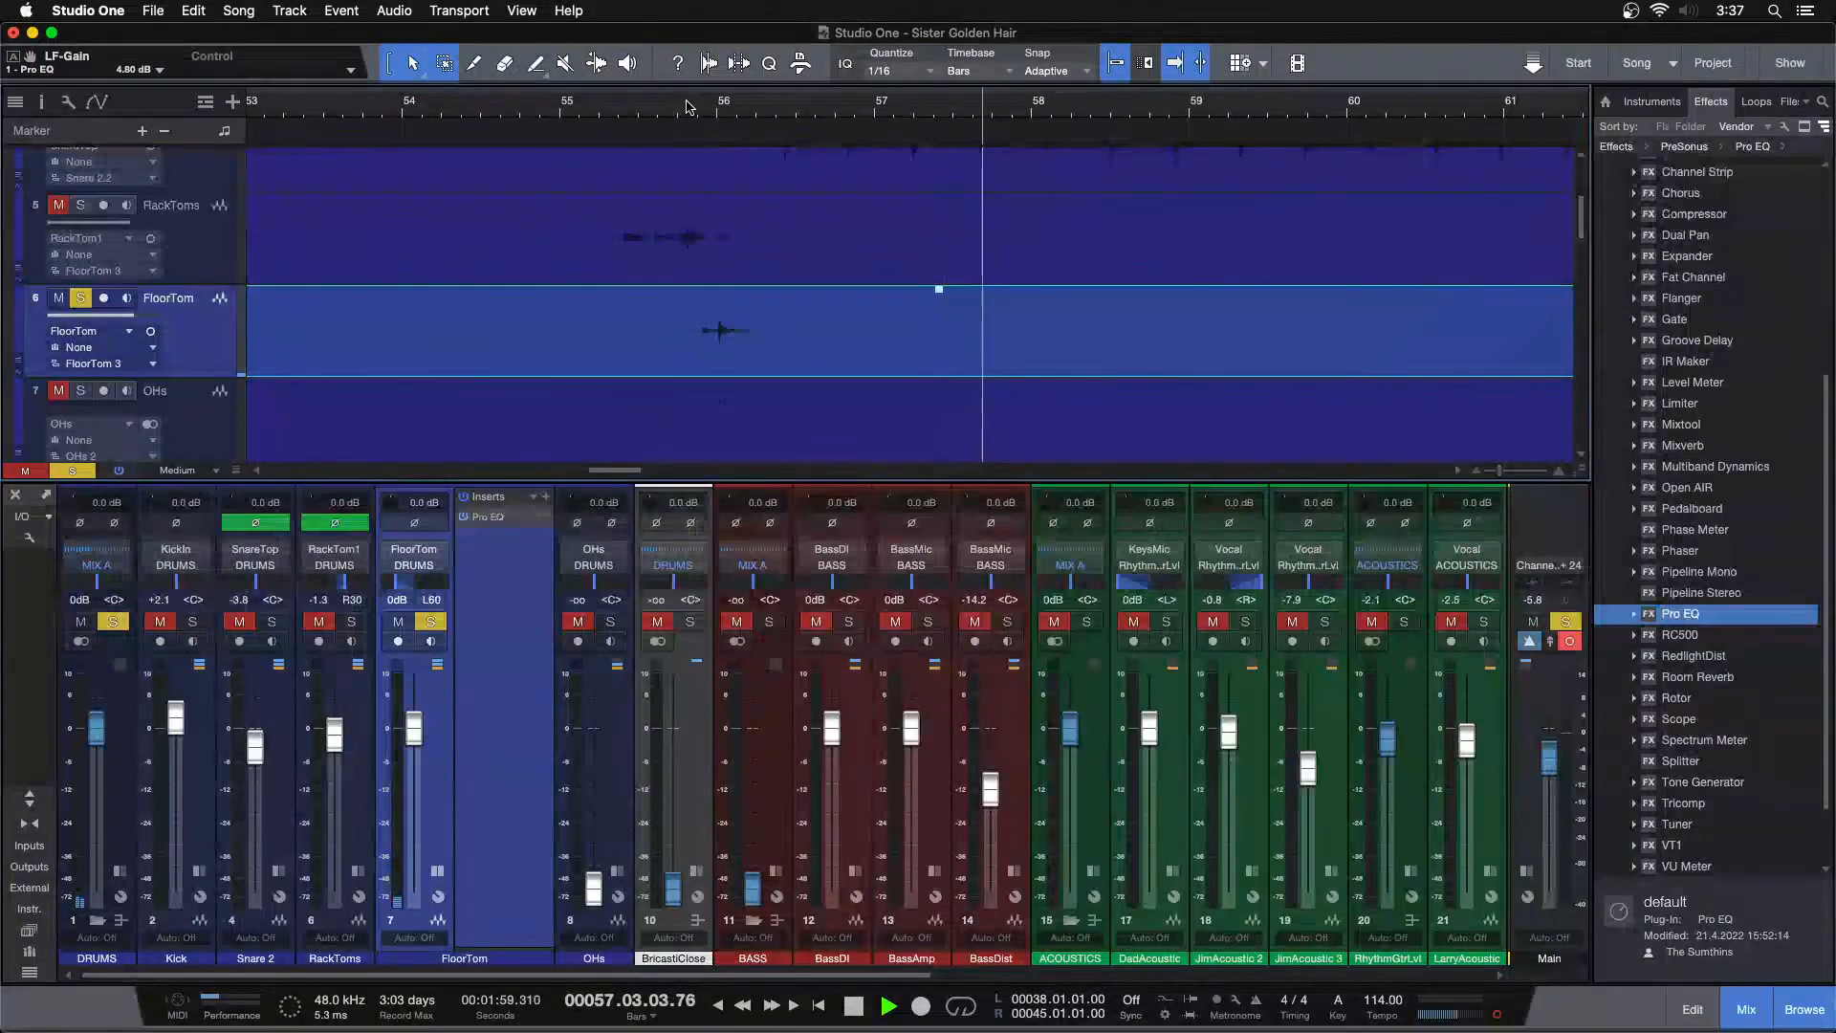
Solo RackToms alongside FloorTom and invert the FloorTom polarity
{"action": "left_click", "coordinate": [577, 115]}
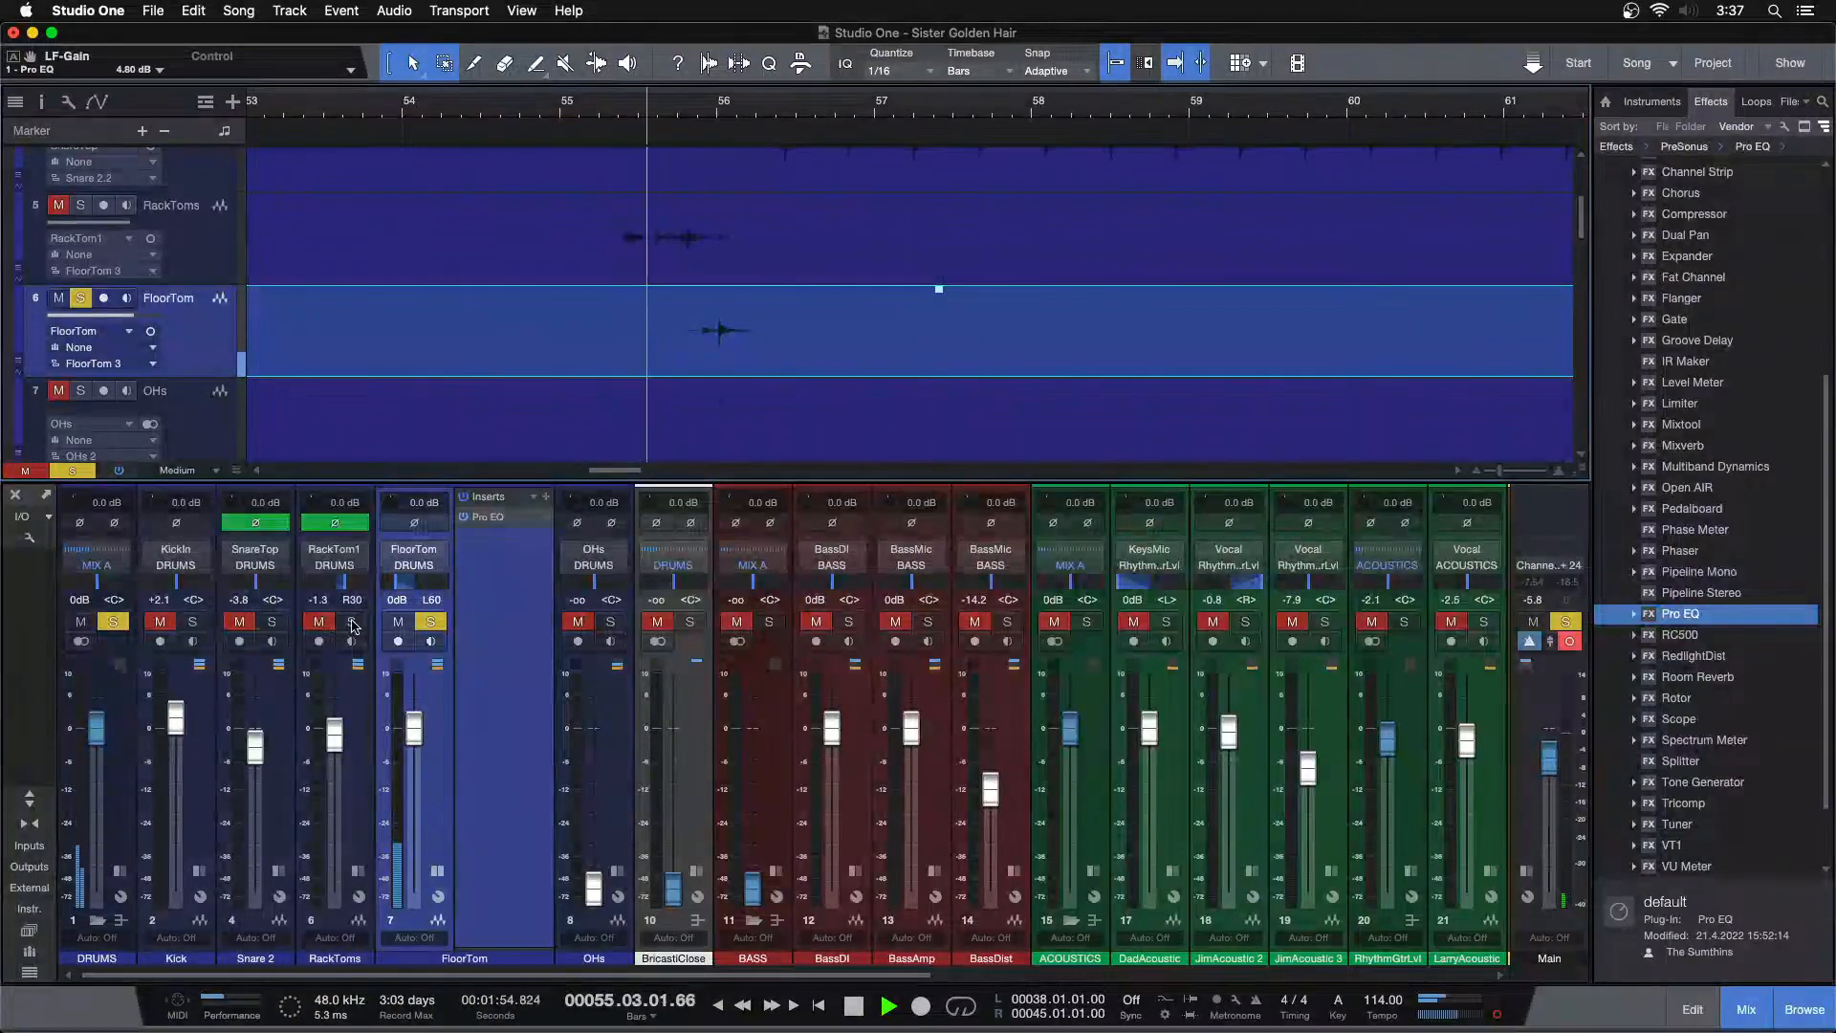
{"action": "left_click", "coordinate": [351, 621]}
{"action": "left_click", "coordinate": [414, 522]}
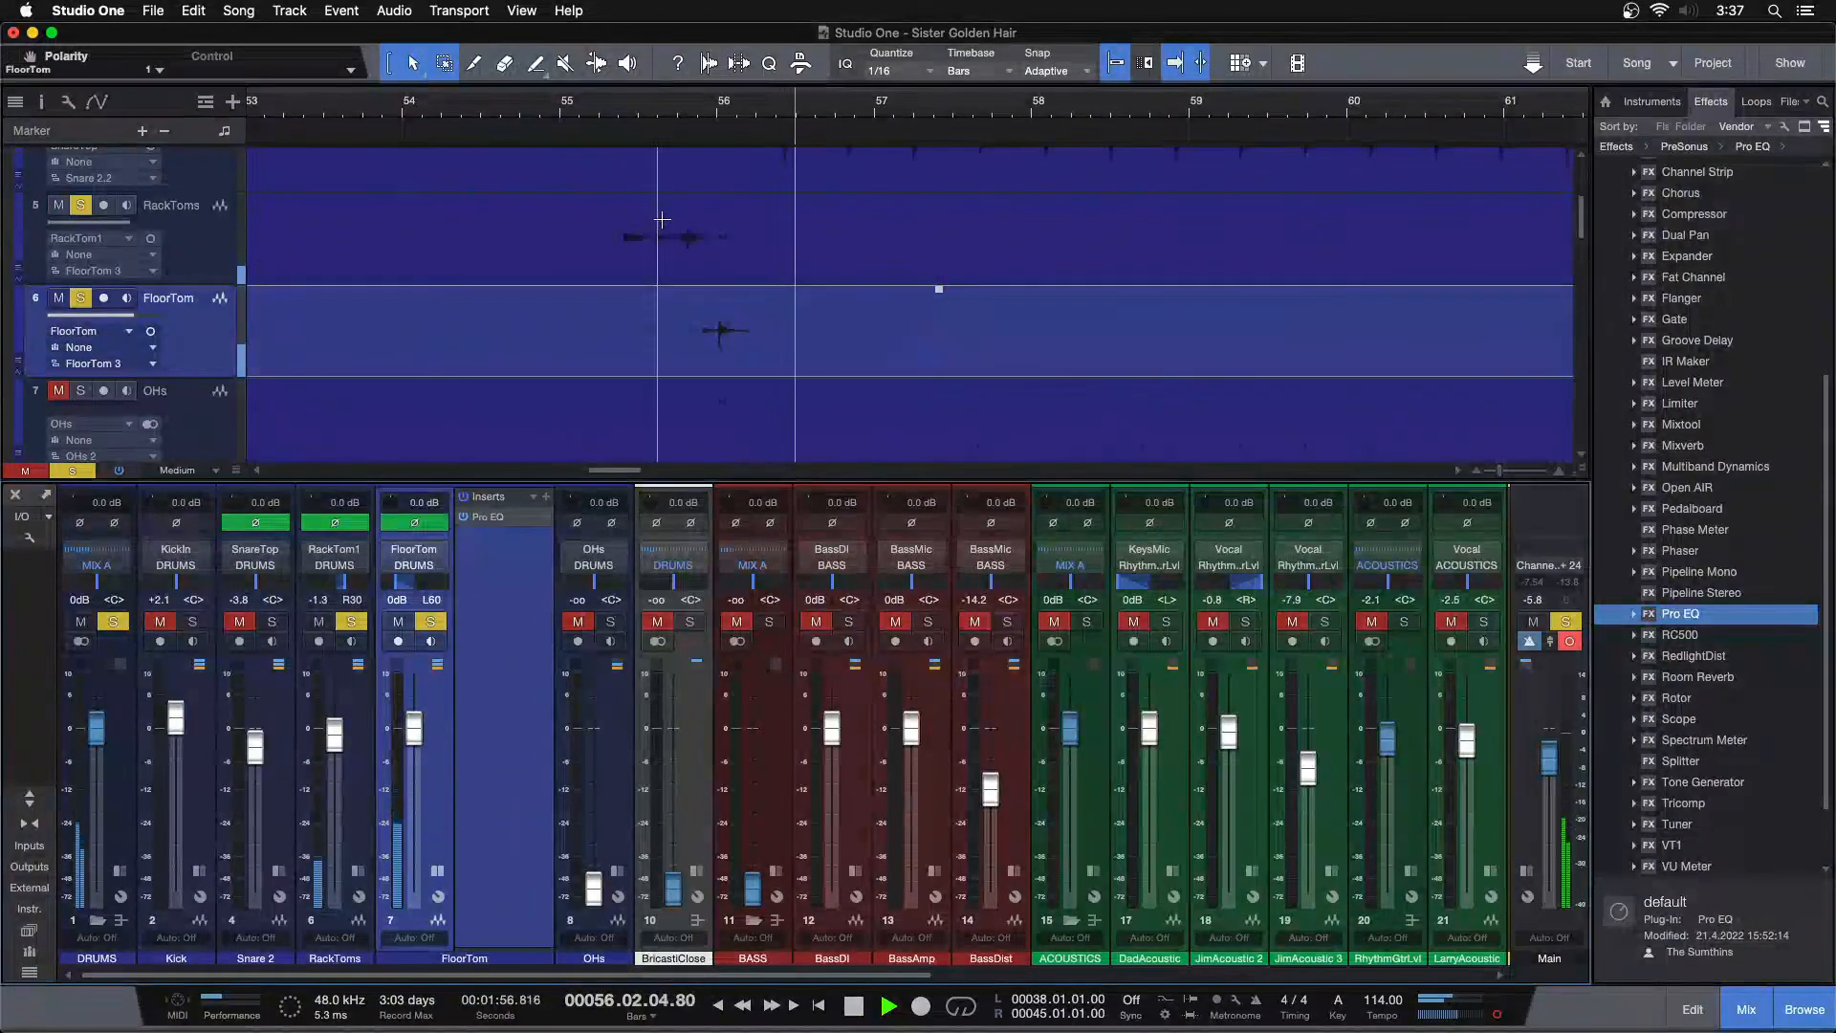
{"action": "left_click", "coordinate": [608, 108]}
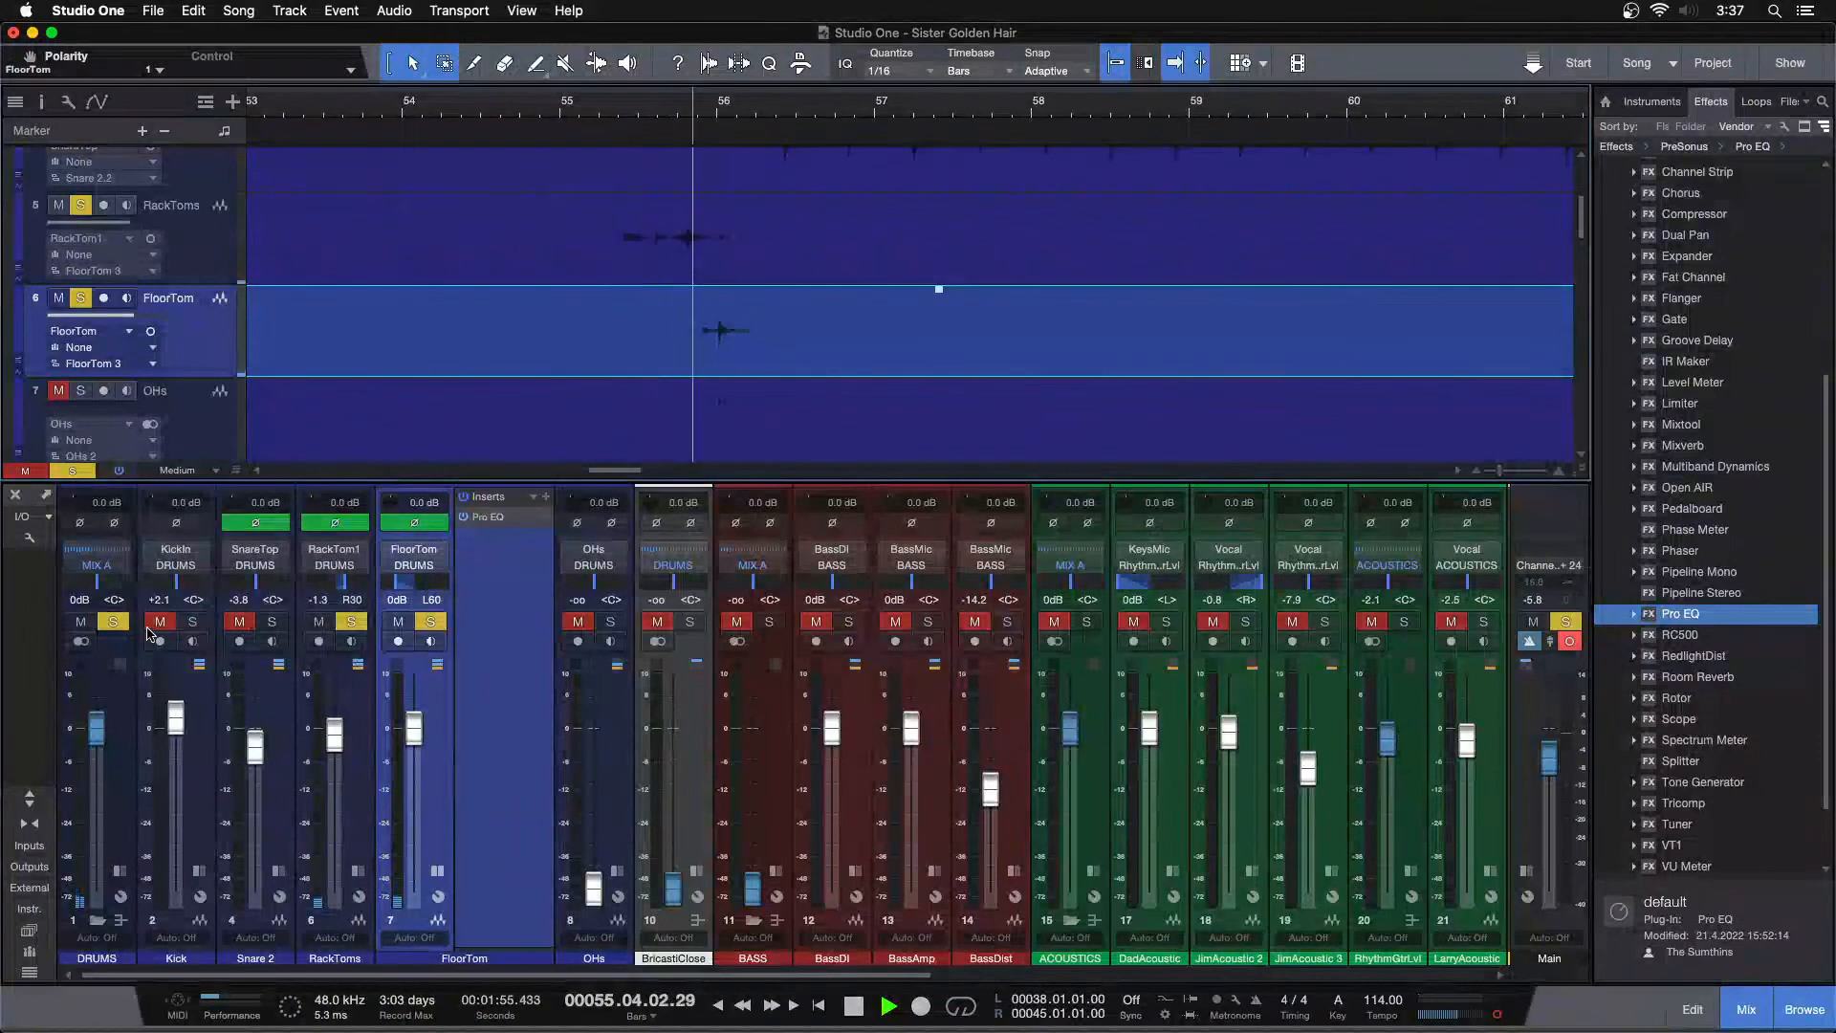
Solo the Kick with FloorTom instead of RackToms and toggle FloorTom polarity off and on during playback
{"action": "left_click", "coordinate": [191, 622]}
{"action": "left_click", "coordinate": [351, 622]}
{"action": "left_click", "coordinate": [684, 101]}
{"action": "left_click", "coordinate": [433, 526]}
{"action": "left_click", "coordinate": [428, 528]}
{"action": "key", "text": "space"}
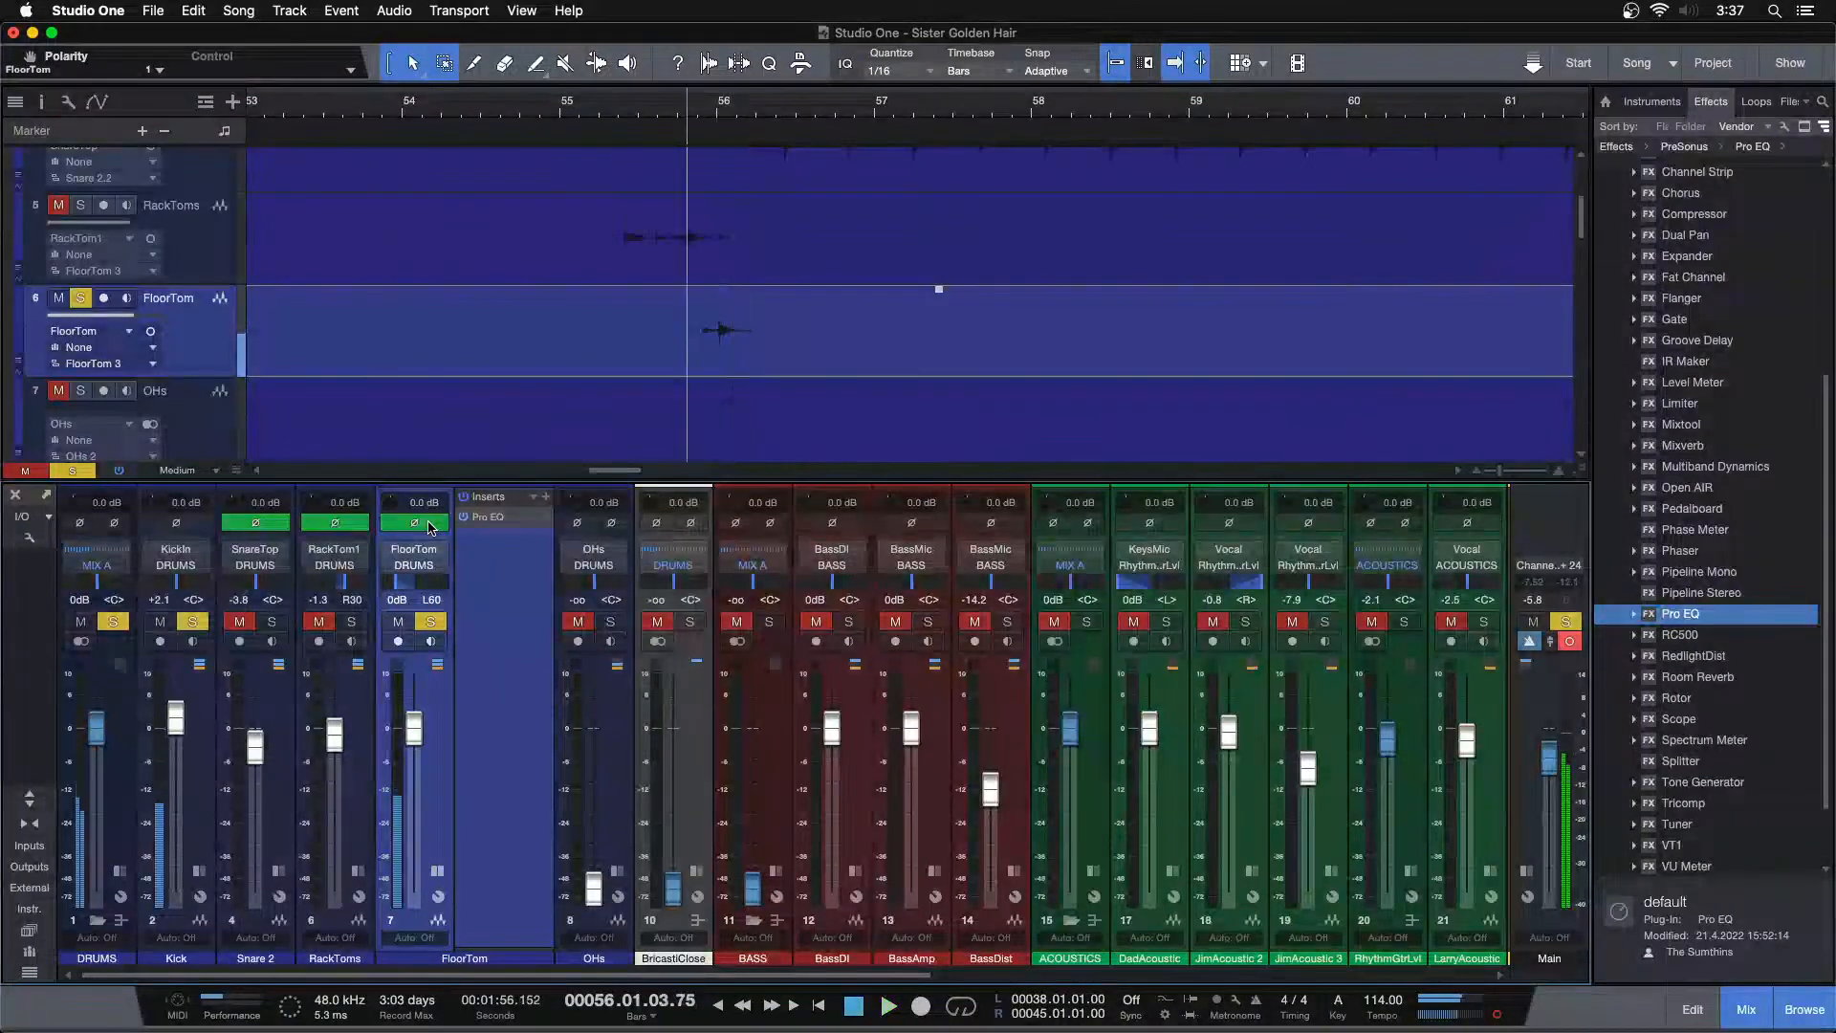
{"action": "key", "text": "space"}
{"action": "left_click", "coordinate": [428, 528]}
{"action": "key", "text": "space"}
{"action": "left_click", "coordinate": [428, 527]}
{"action": "key", "text": "space"}
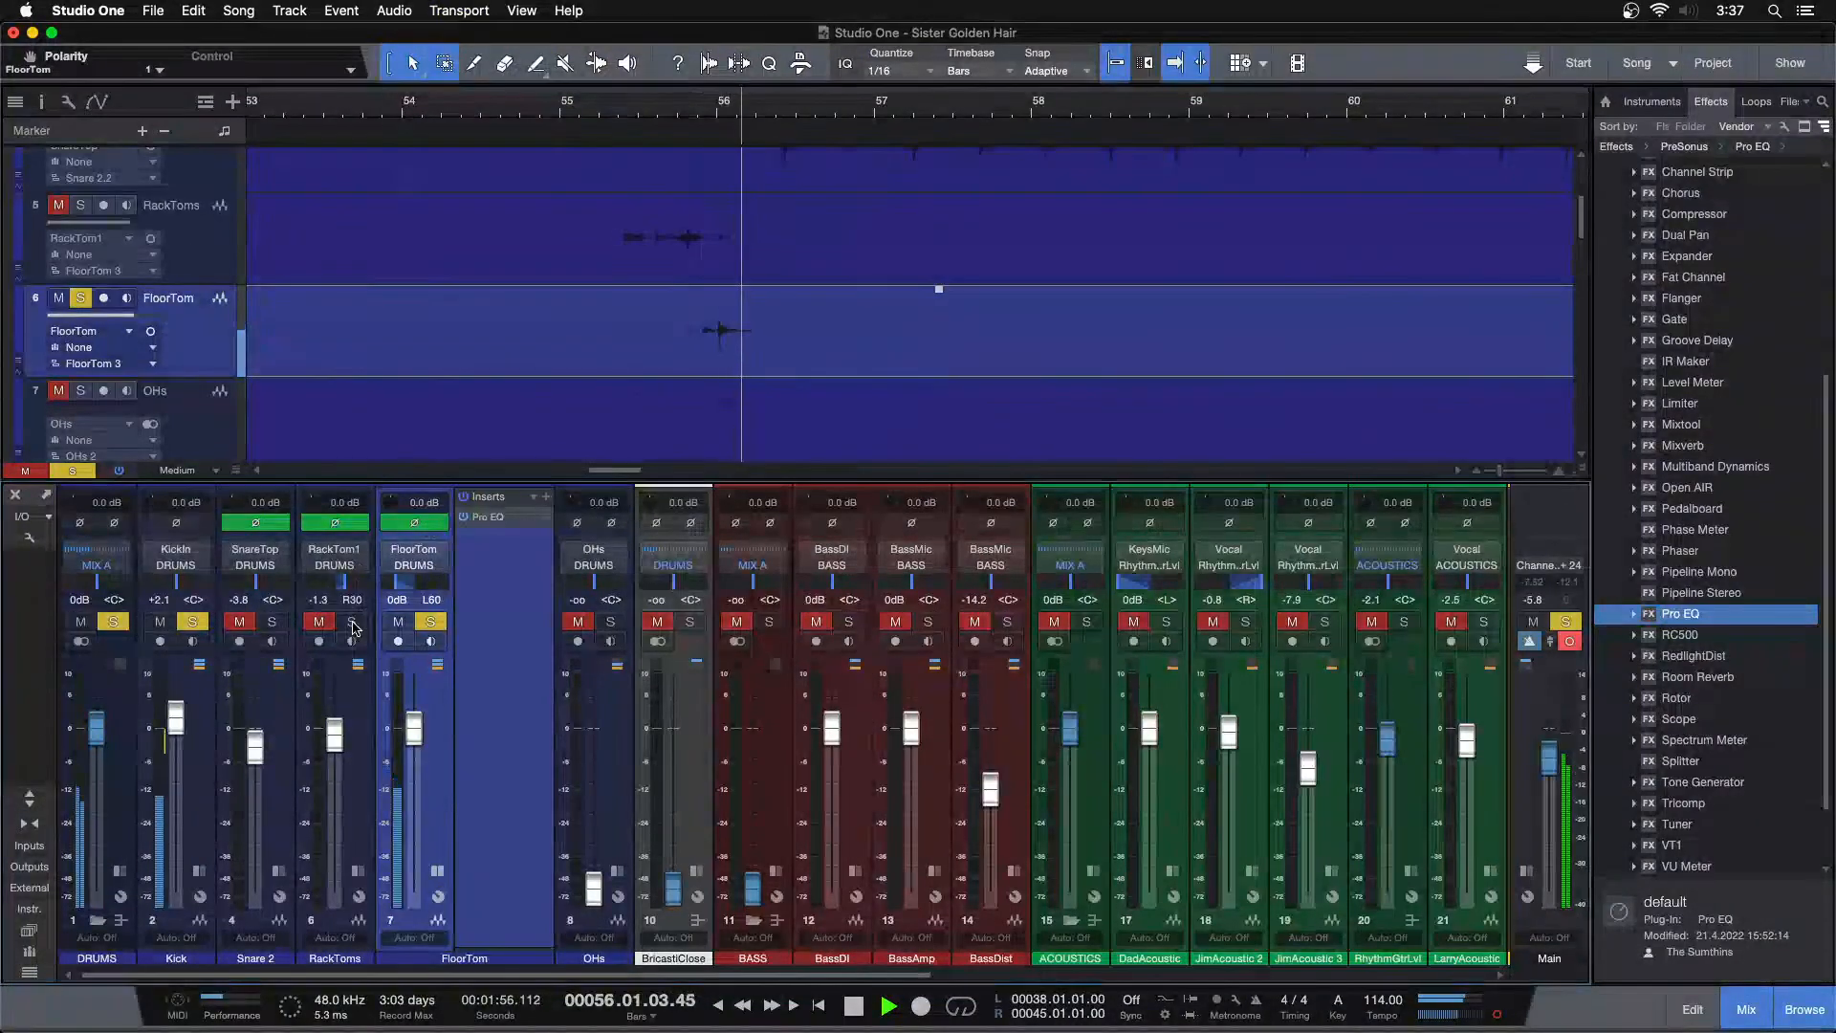
Clear all solos and balance the tom faders, setting FloorTom to -1.7 dB and RackToms to -0.4 dB
{"action": "left_click", "coordinate": [612, 113]}
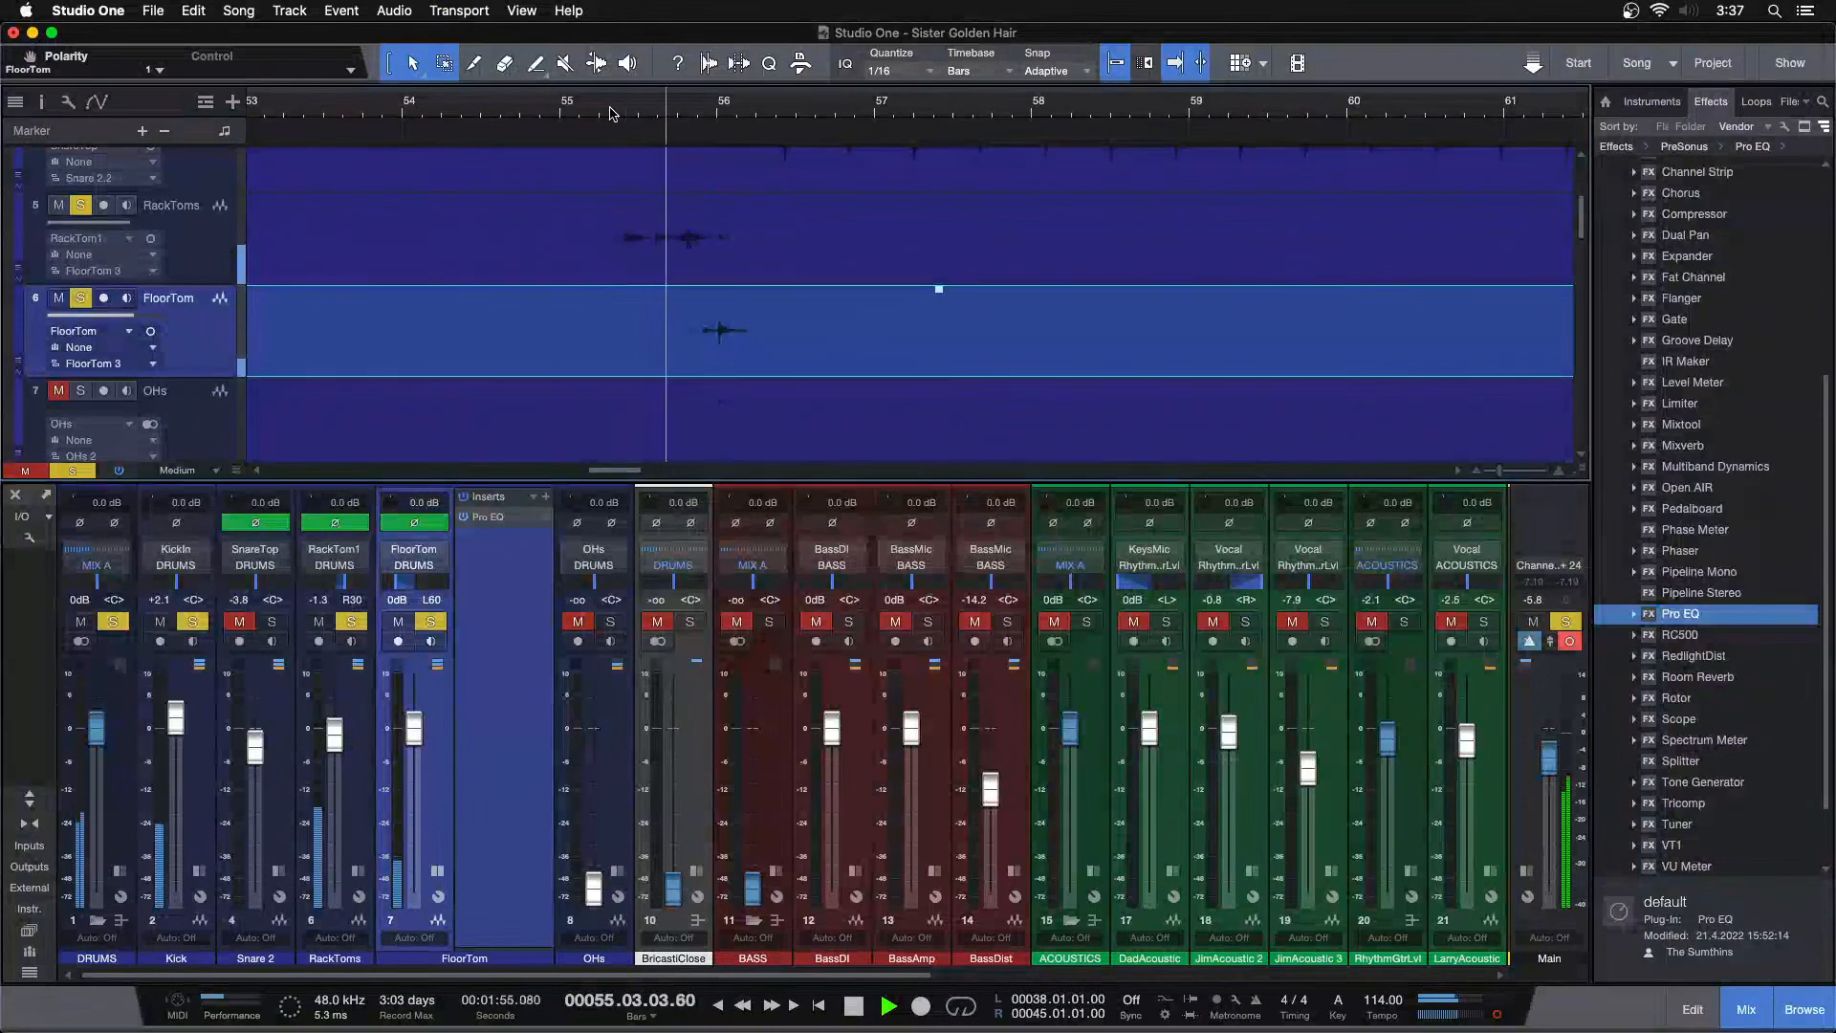
{"action": "left_click_drag", "start_coordinate": [412, 736], "coordinate": [412, 739]}
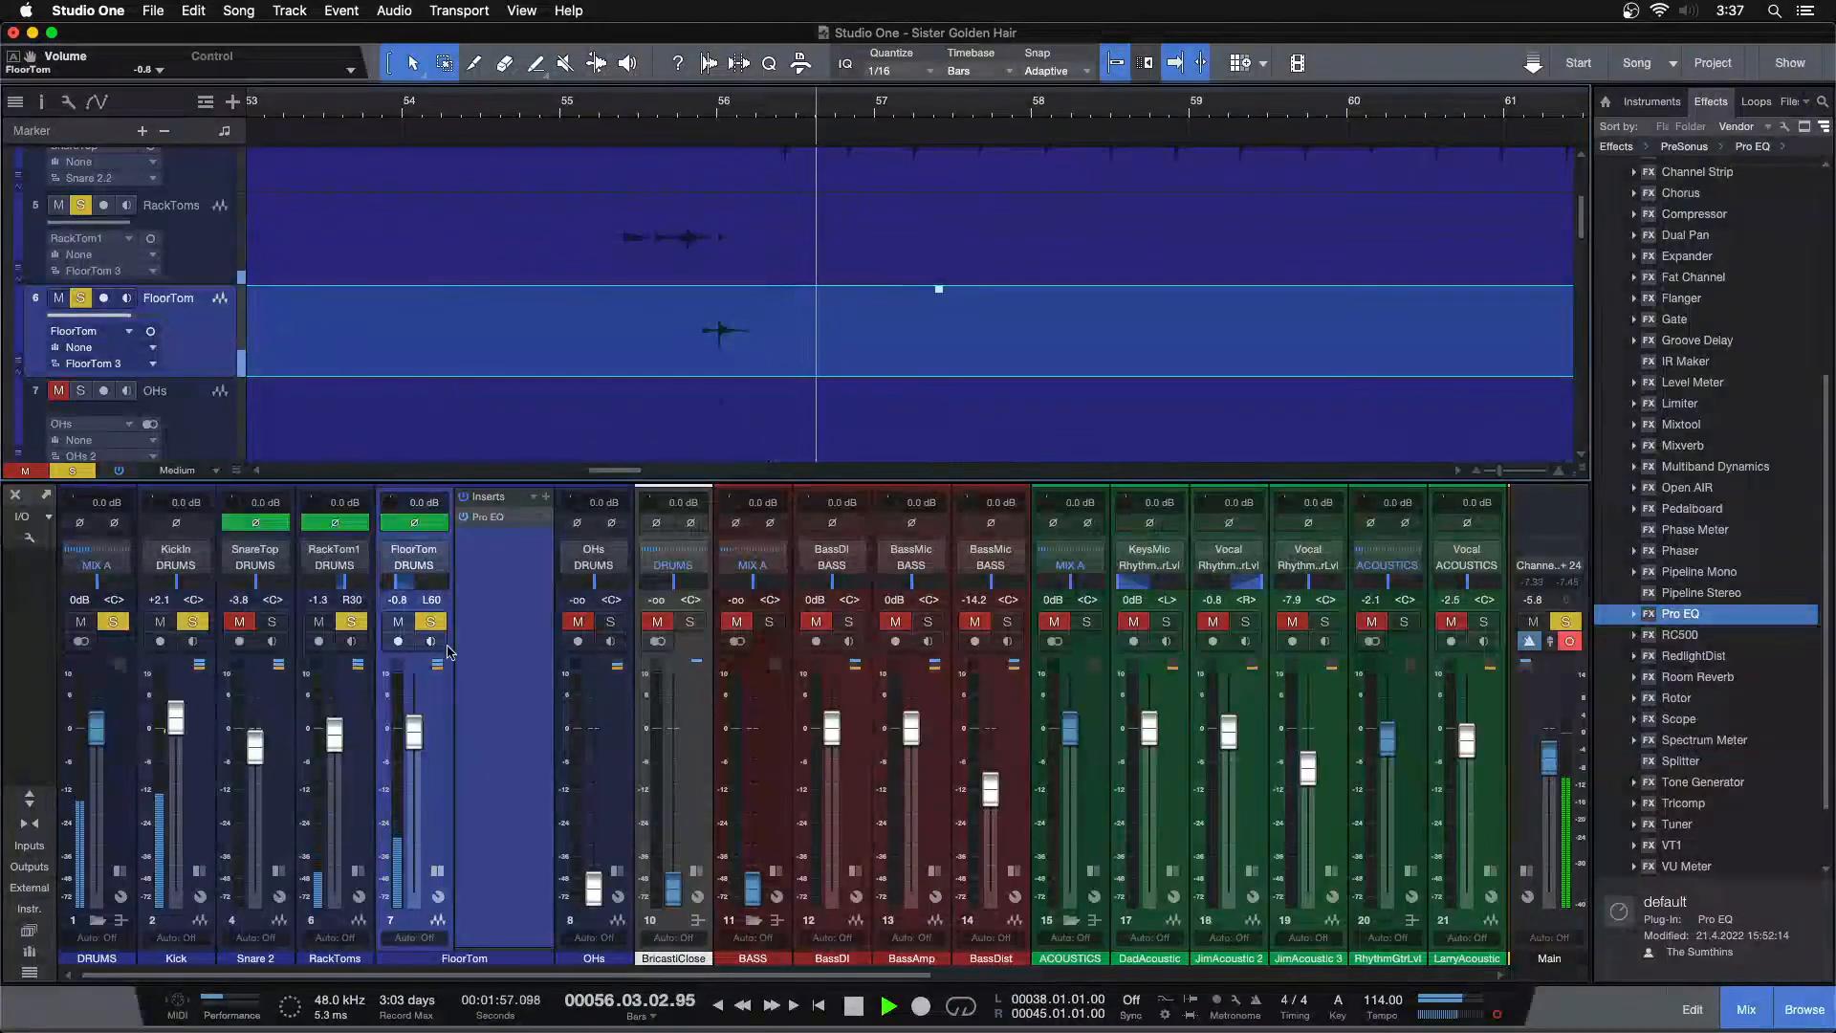
{"action": "key", "text": "shift+s"}
{"action": "left_click", "coordinate": [600, 113]}
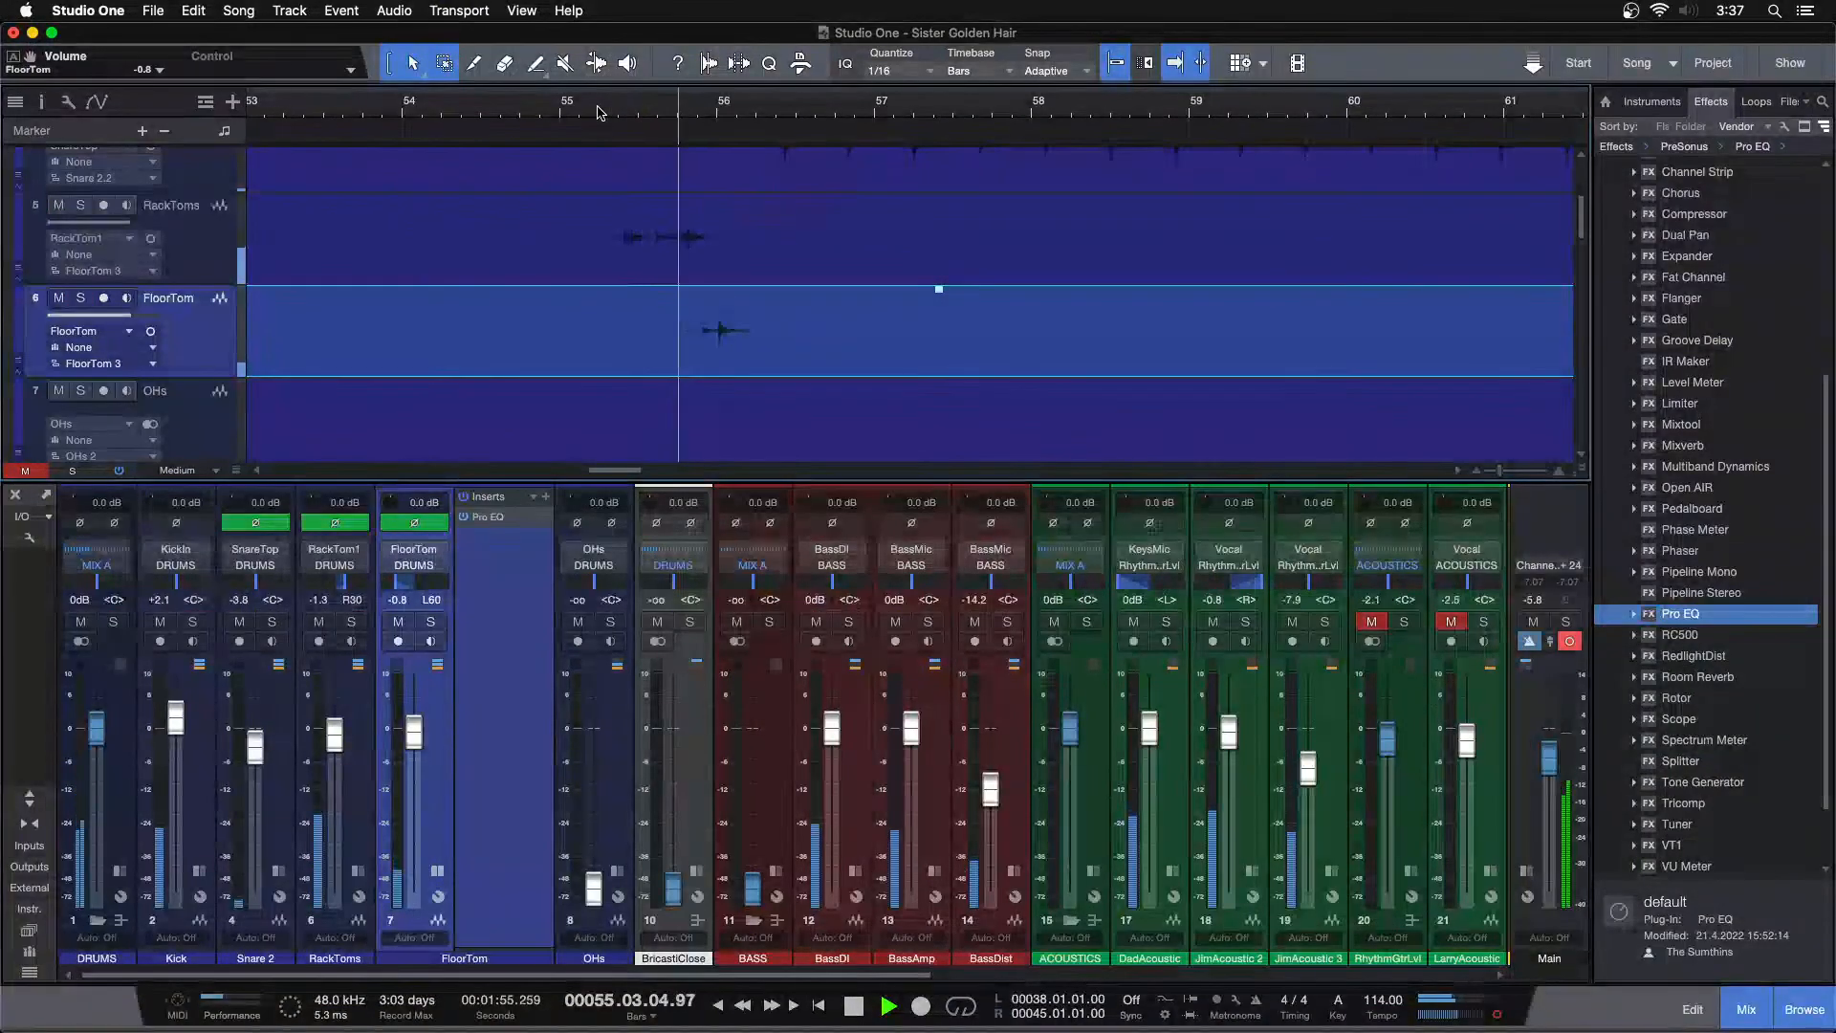
{"action": "left_click_drag", "start_coordinate": [412, 752], "coordinate": [411, 755]}
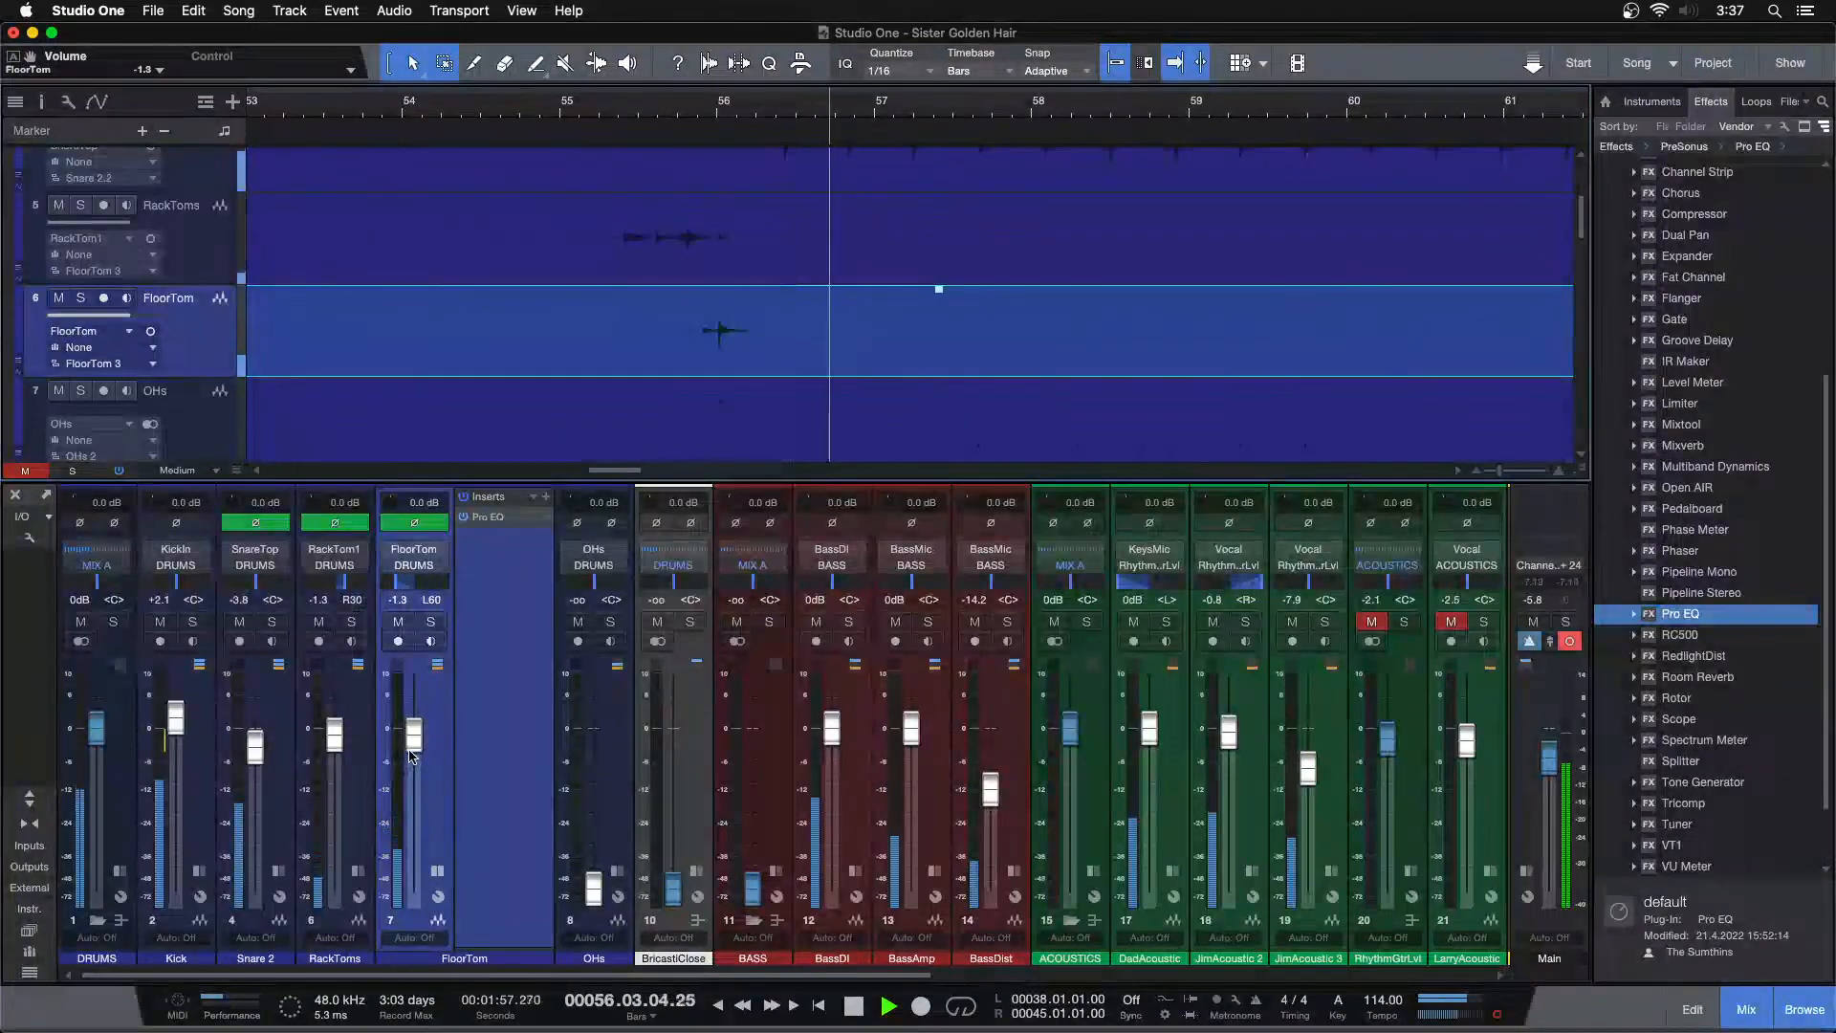
{"action": "left_click", "coordinate": [613, 134]}
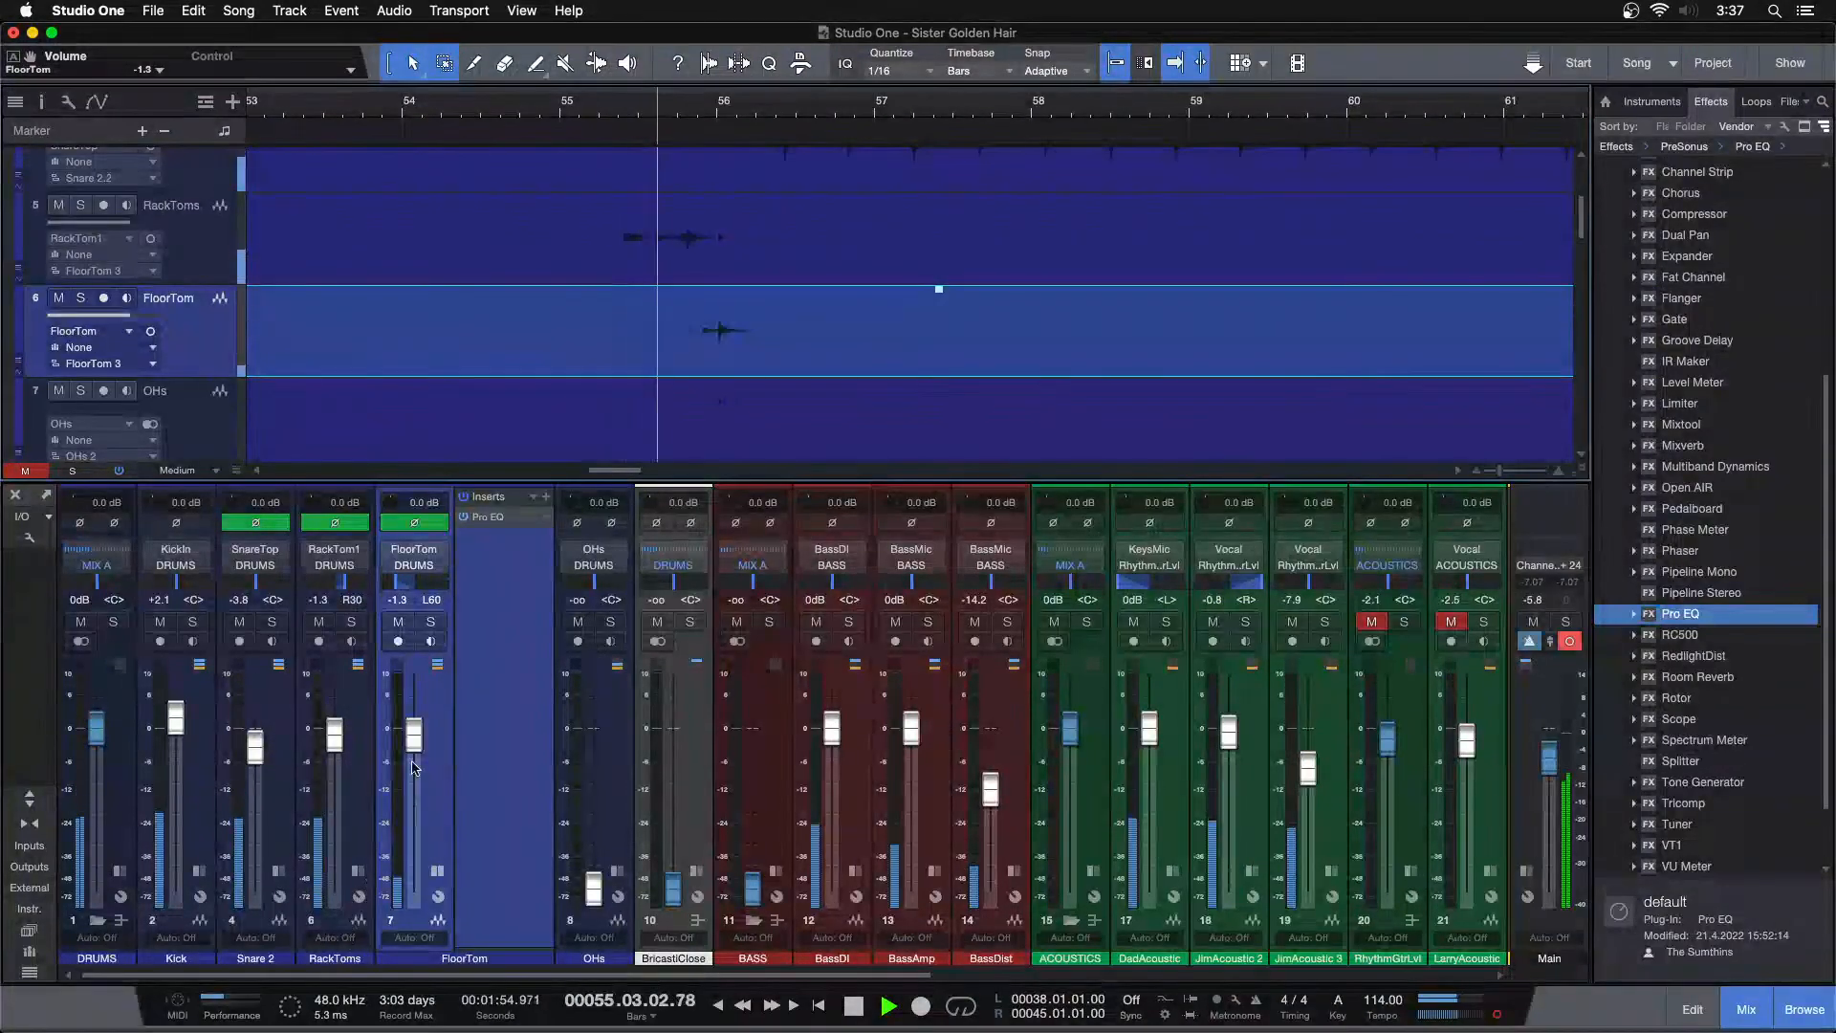
{"action": "left_click_drag", "start_coordinate": [334, 742], "coordinate": [414, 739]}
{"action": "left_click", "coordinate": [595, 136]}
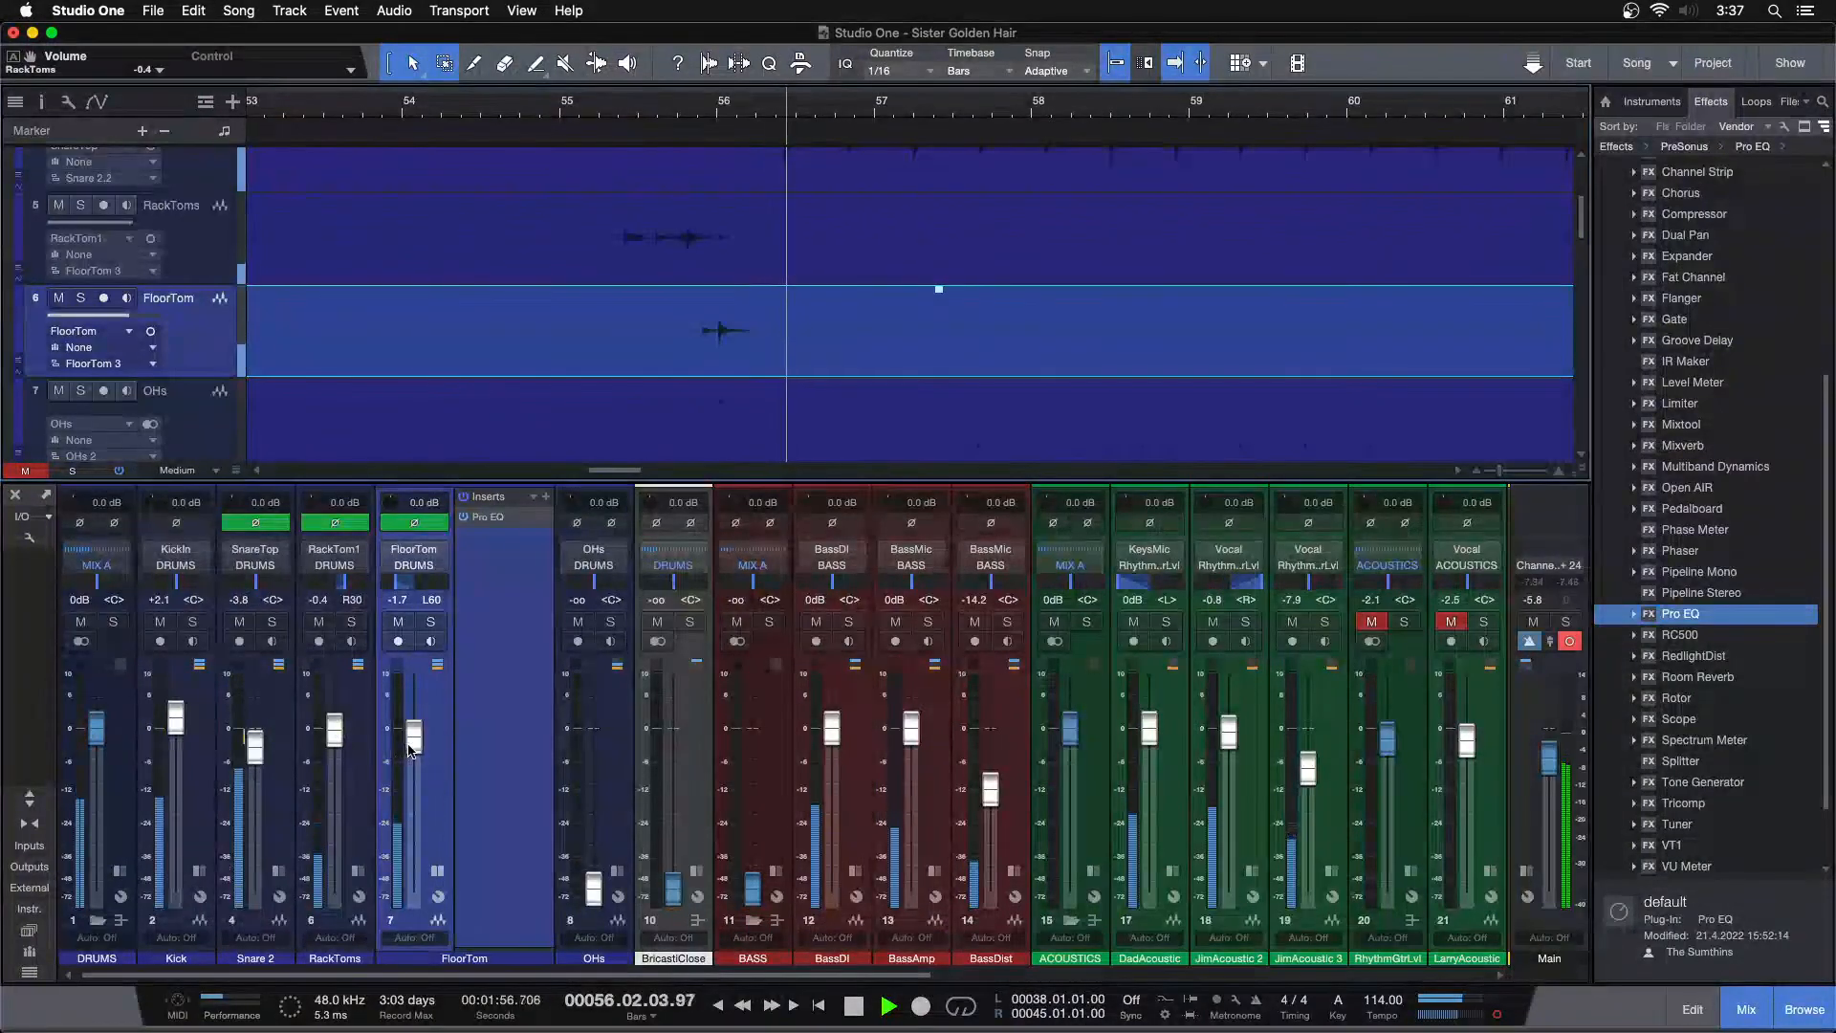
Solo RackToms and FloorTom together and pull the FloorTom fader down to -2.5 dB while listening
{"action": "left_click", "coordinate": [606, 109]}
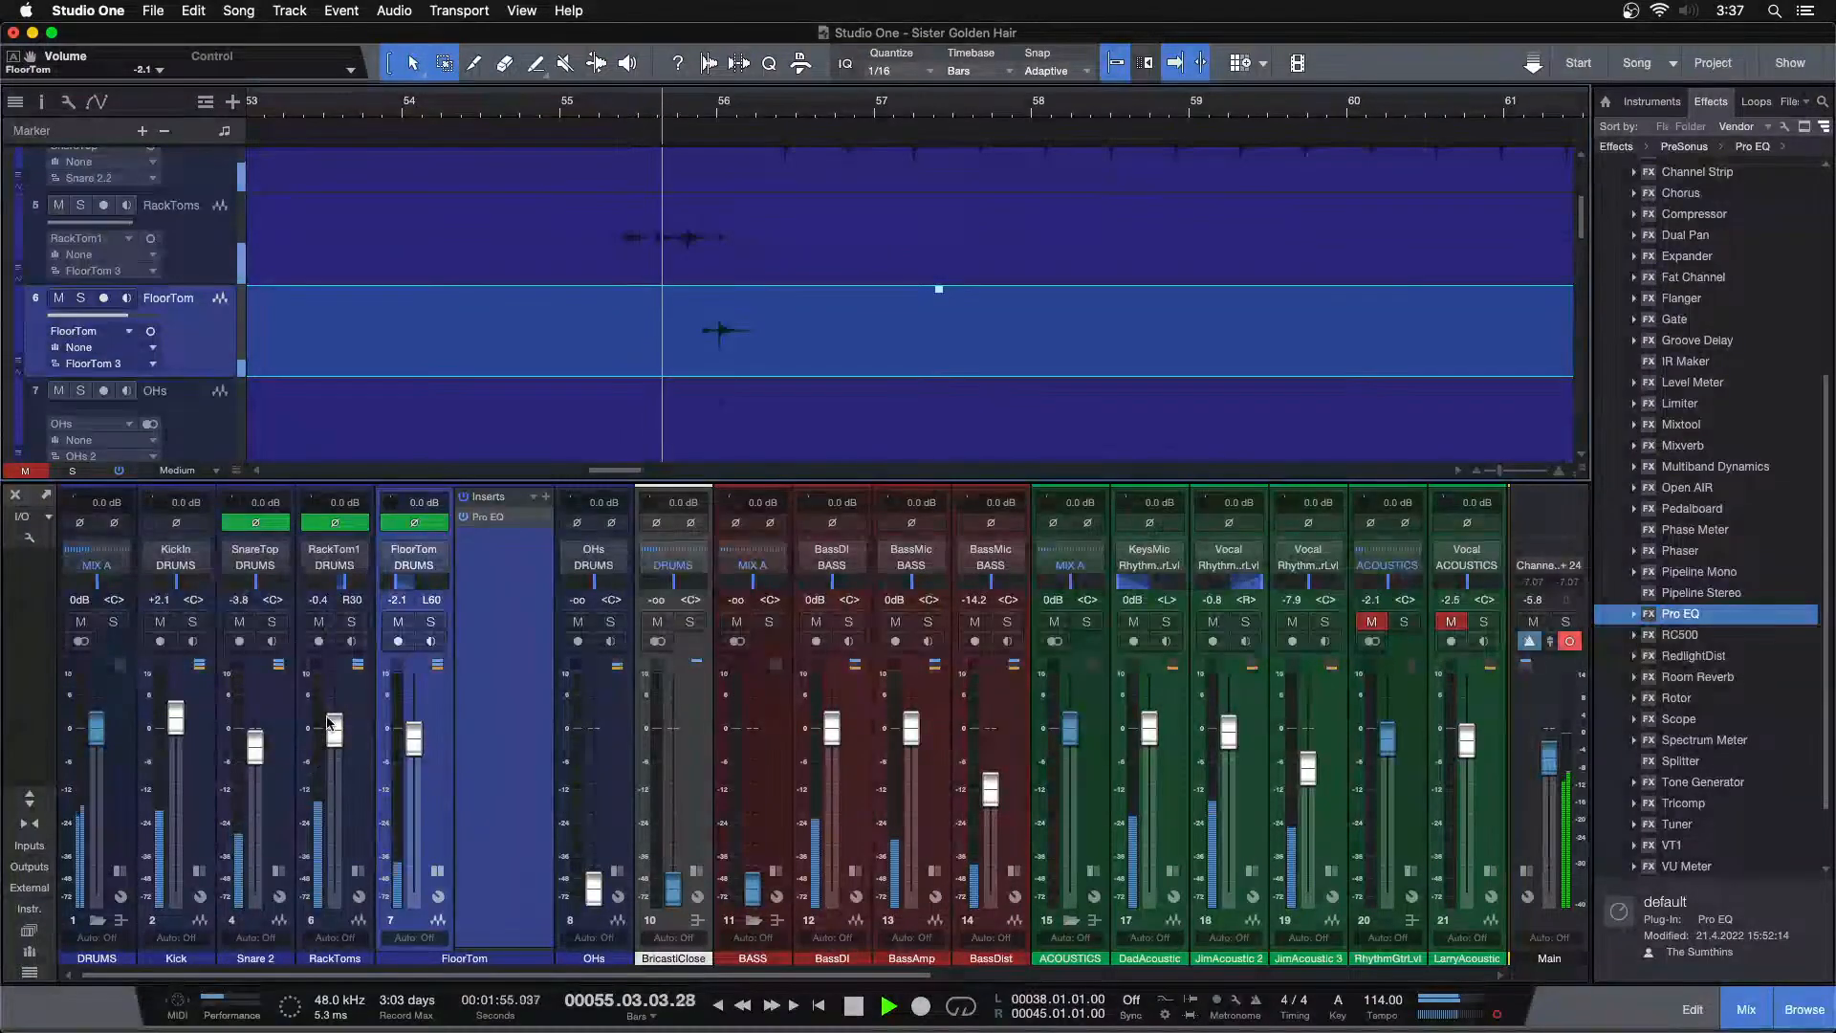
{"action": "left_click", "coordinate": [354, 623]}
{"action": "left_click", "coordinate": [434, 621]}
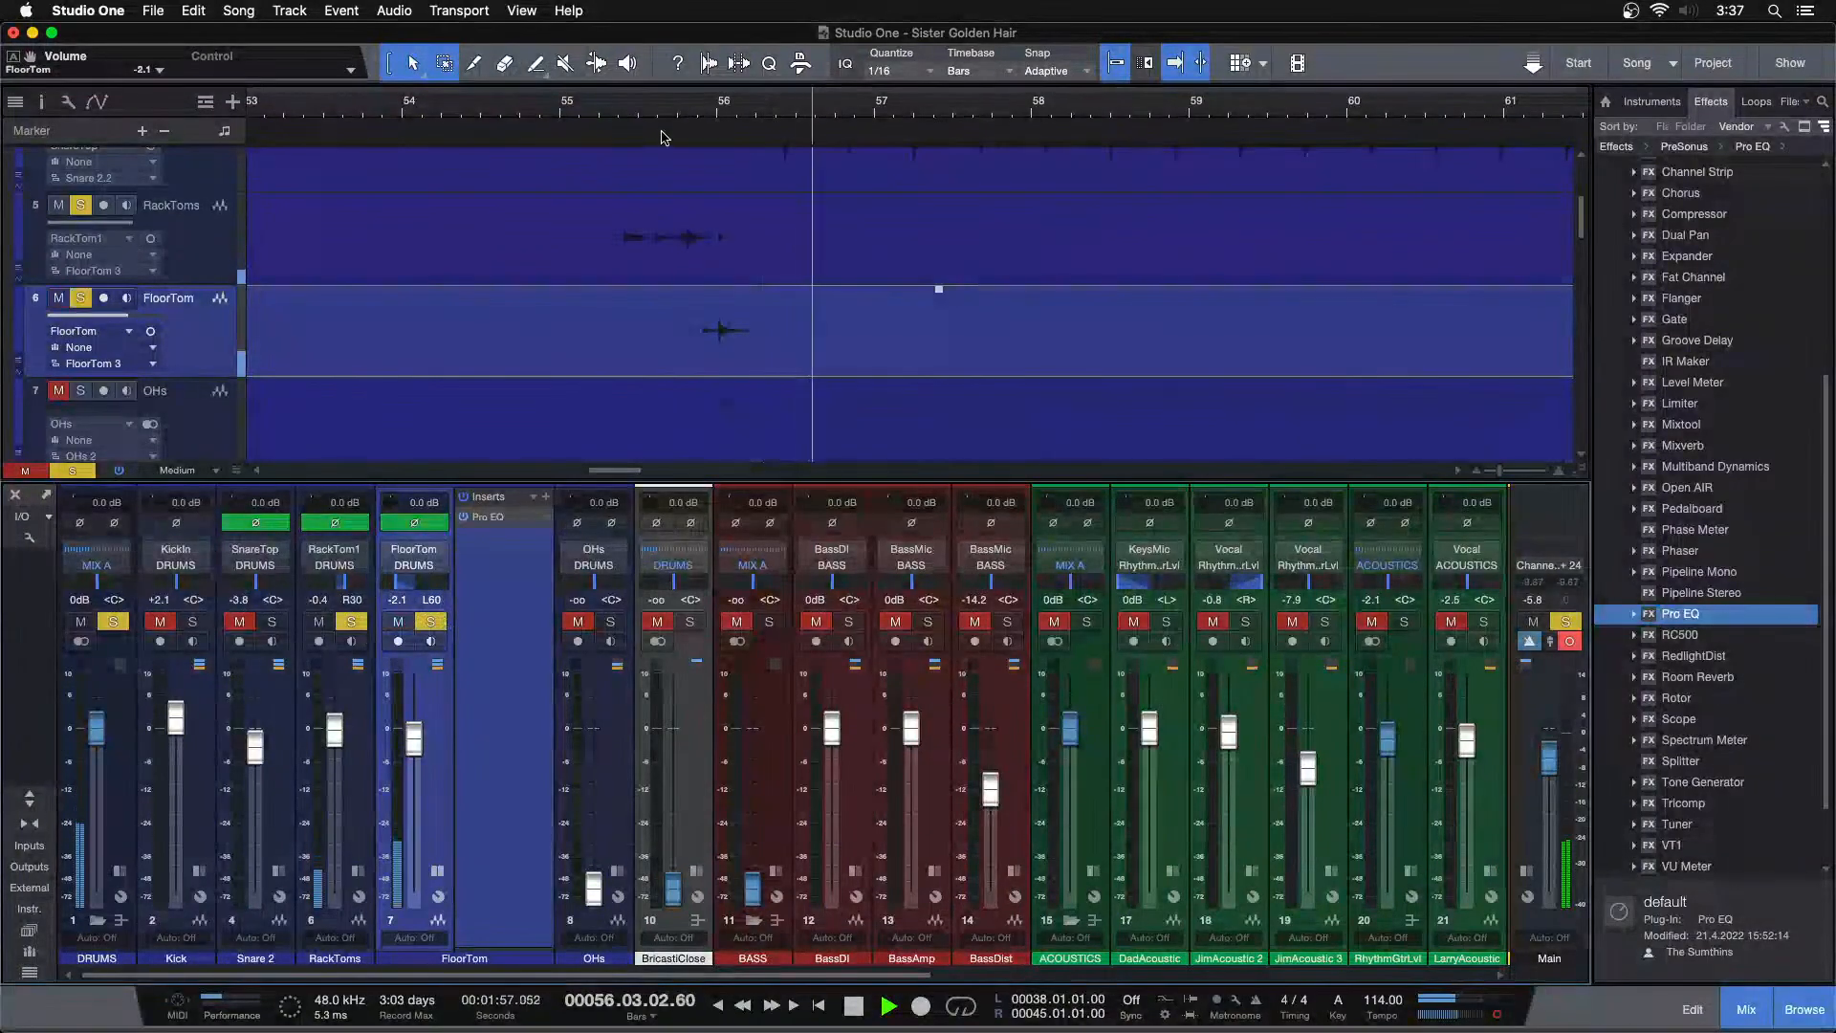
{"action": "left_click", "coordinate": [609, 110]}
{"action": "left_click_drag", "start_coordinate": [415, 742], "coordinate": [421, 758]}
{"action": "left_click", "coordinate": [609, 111]}
{"action": "scroll", "coordinate": [874, 353], "scroll_direction": "up", "scroll_amount": 2}
{"action": "scroll", "coordinate": [874, 353], "scroll_direction": "up", "scroll_amount": 2}
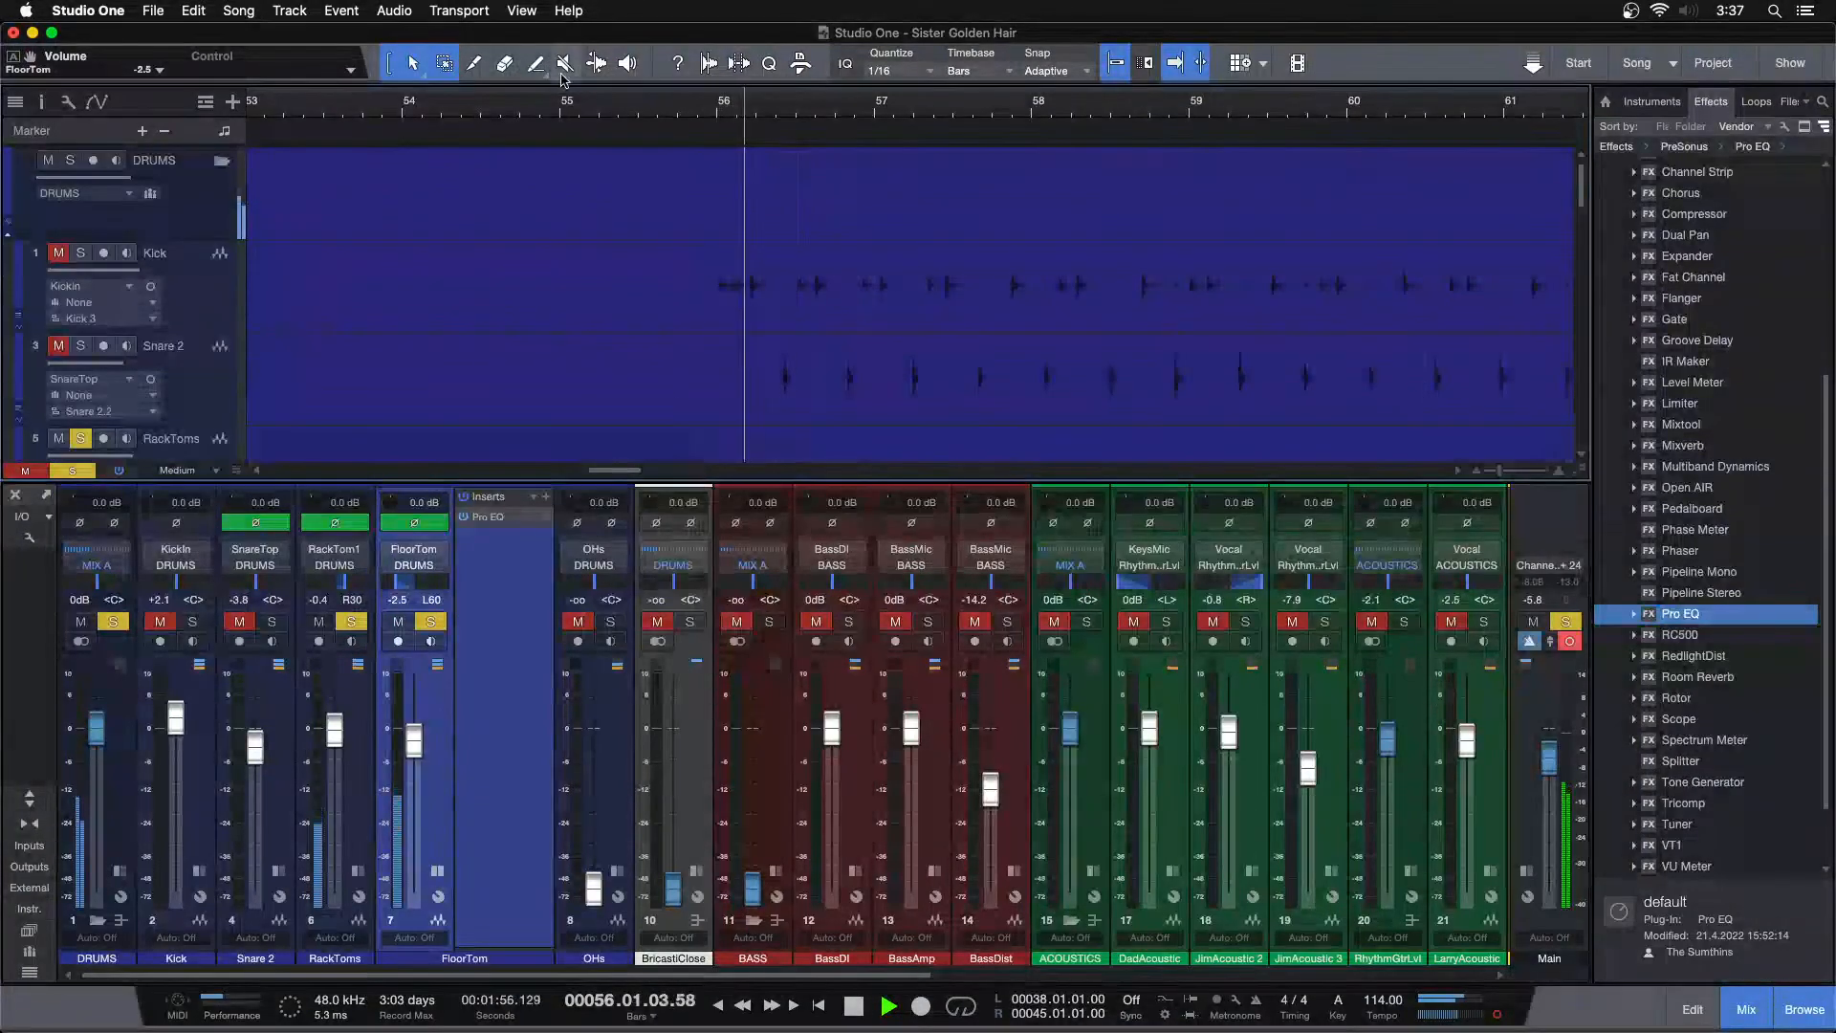
Solo the Kick along with the toms during playback, then clear all solos
{"action": "left_click", "coordinate": [694, 111]}
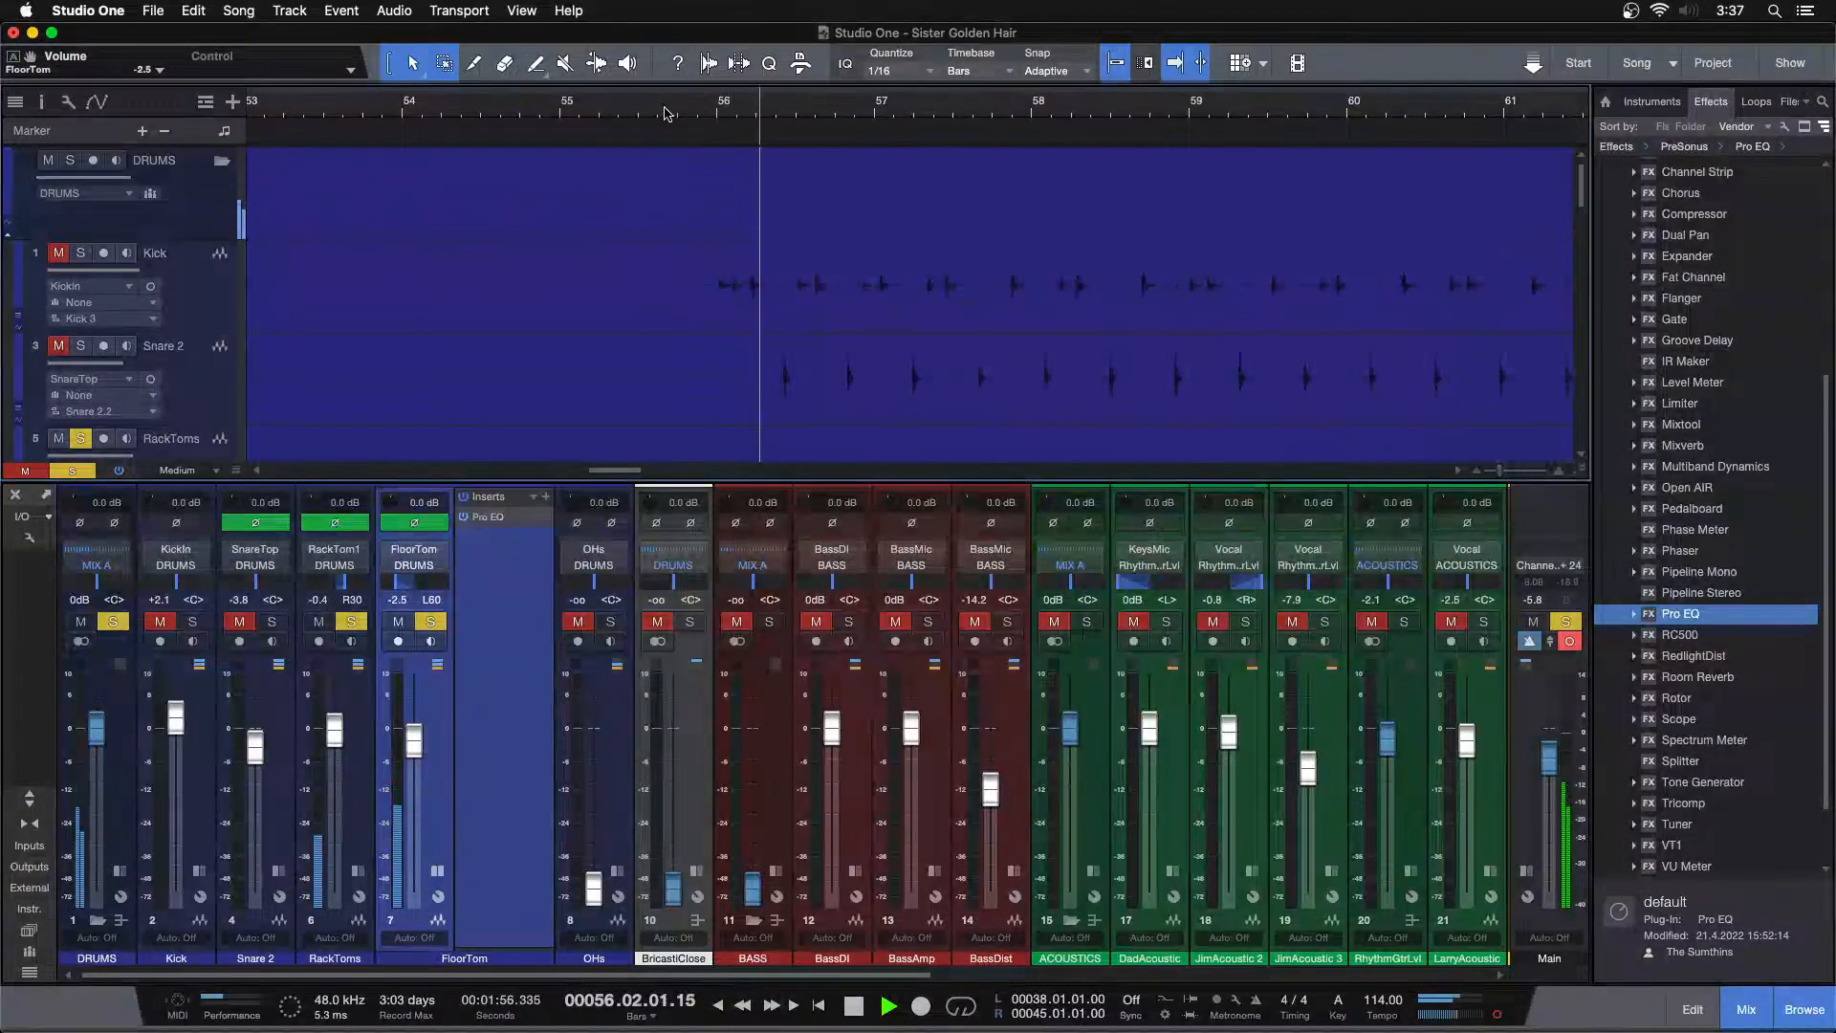
{"action": "left_click", "coordinate": [652, 113]}
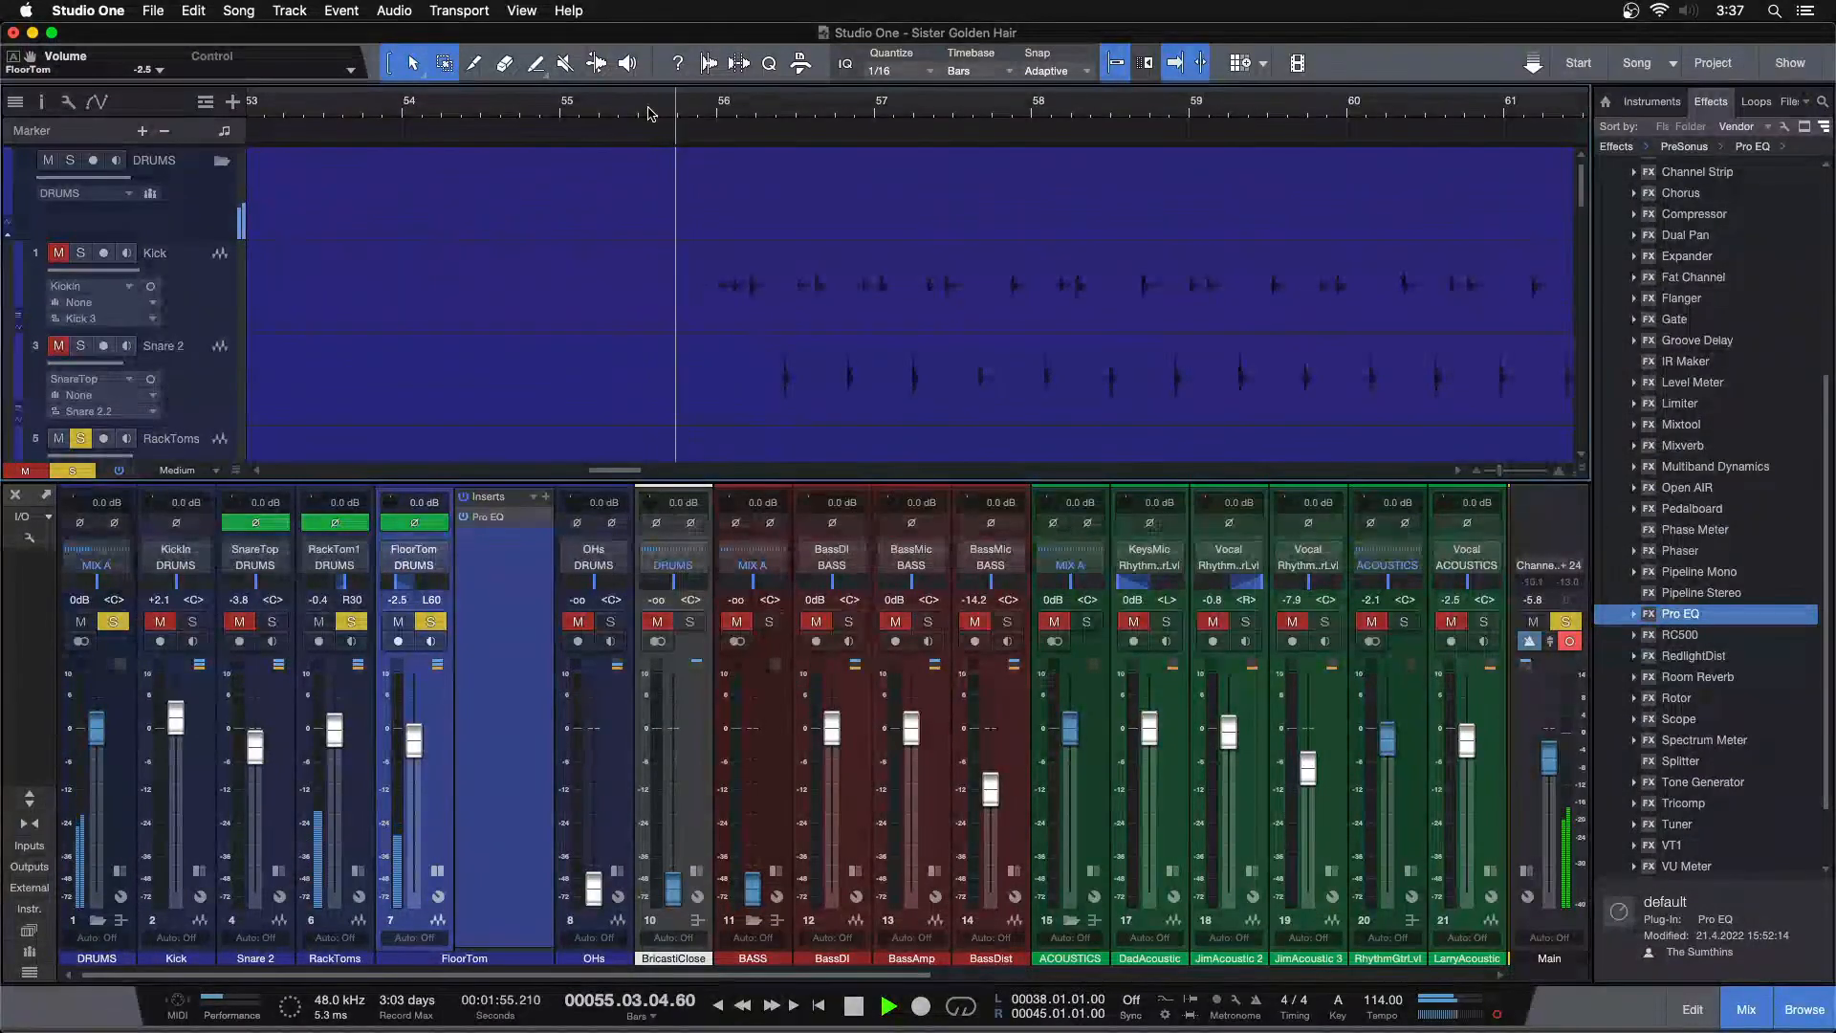
{"action": "left_click", "coordinate": [59, 253]}
{"action": "left_click", "coordinate": [81, 253]}
{"action": "left_click", "coordinate": [703, 112]}
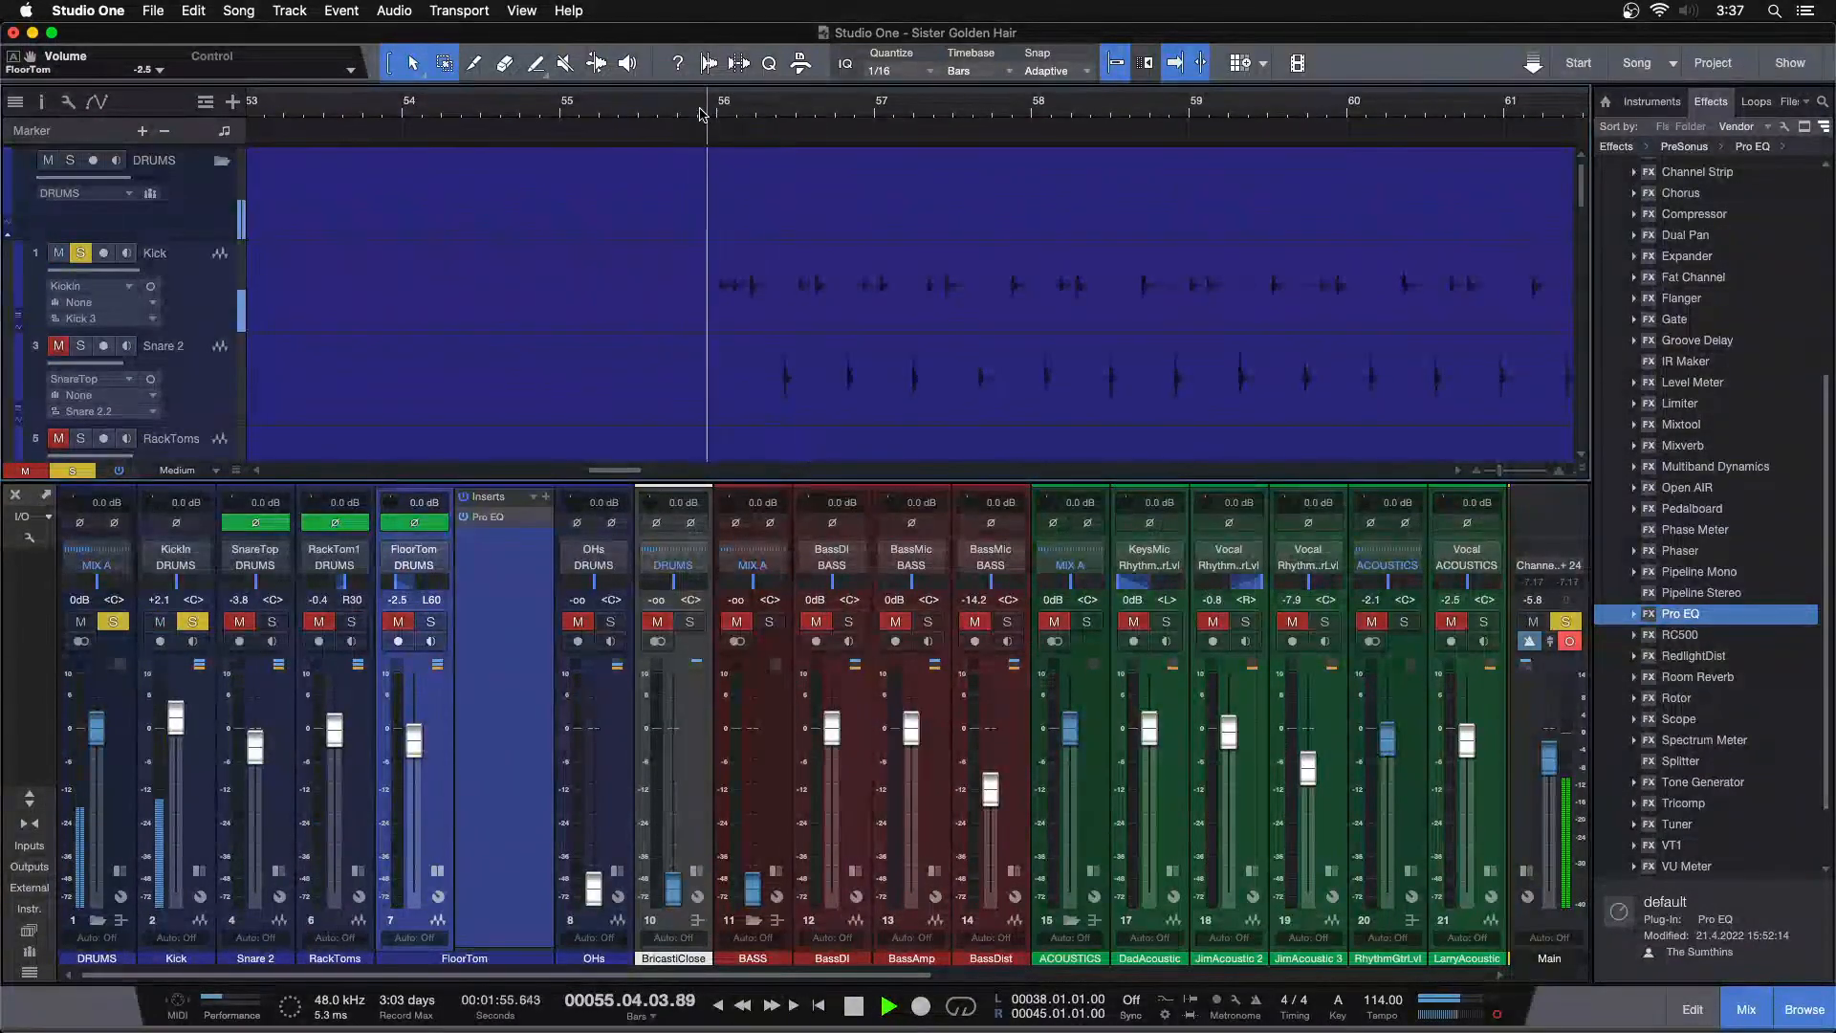
{"action": "left_click", "coordinate": [704, 111]}
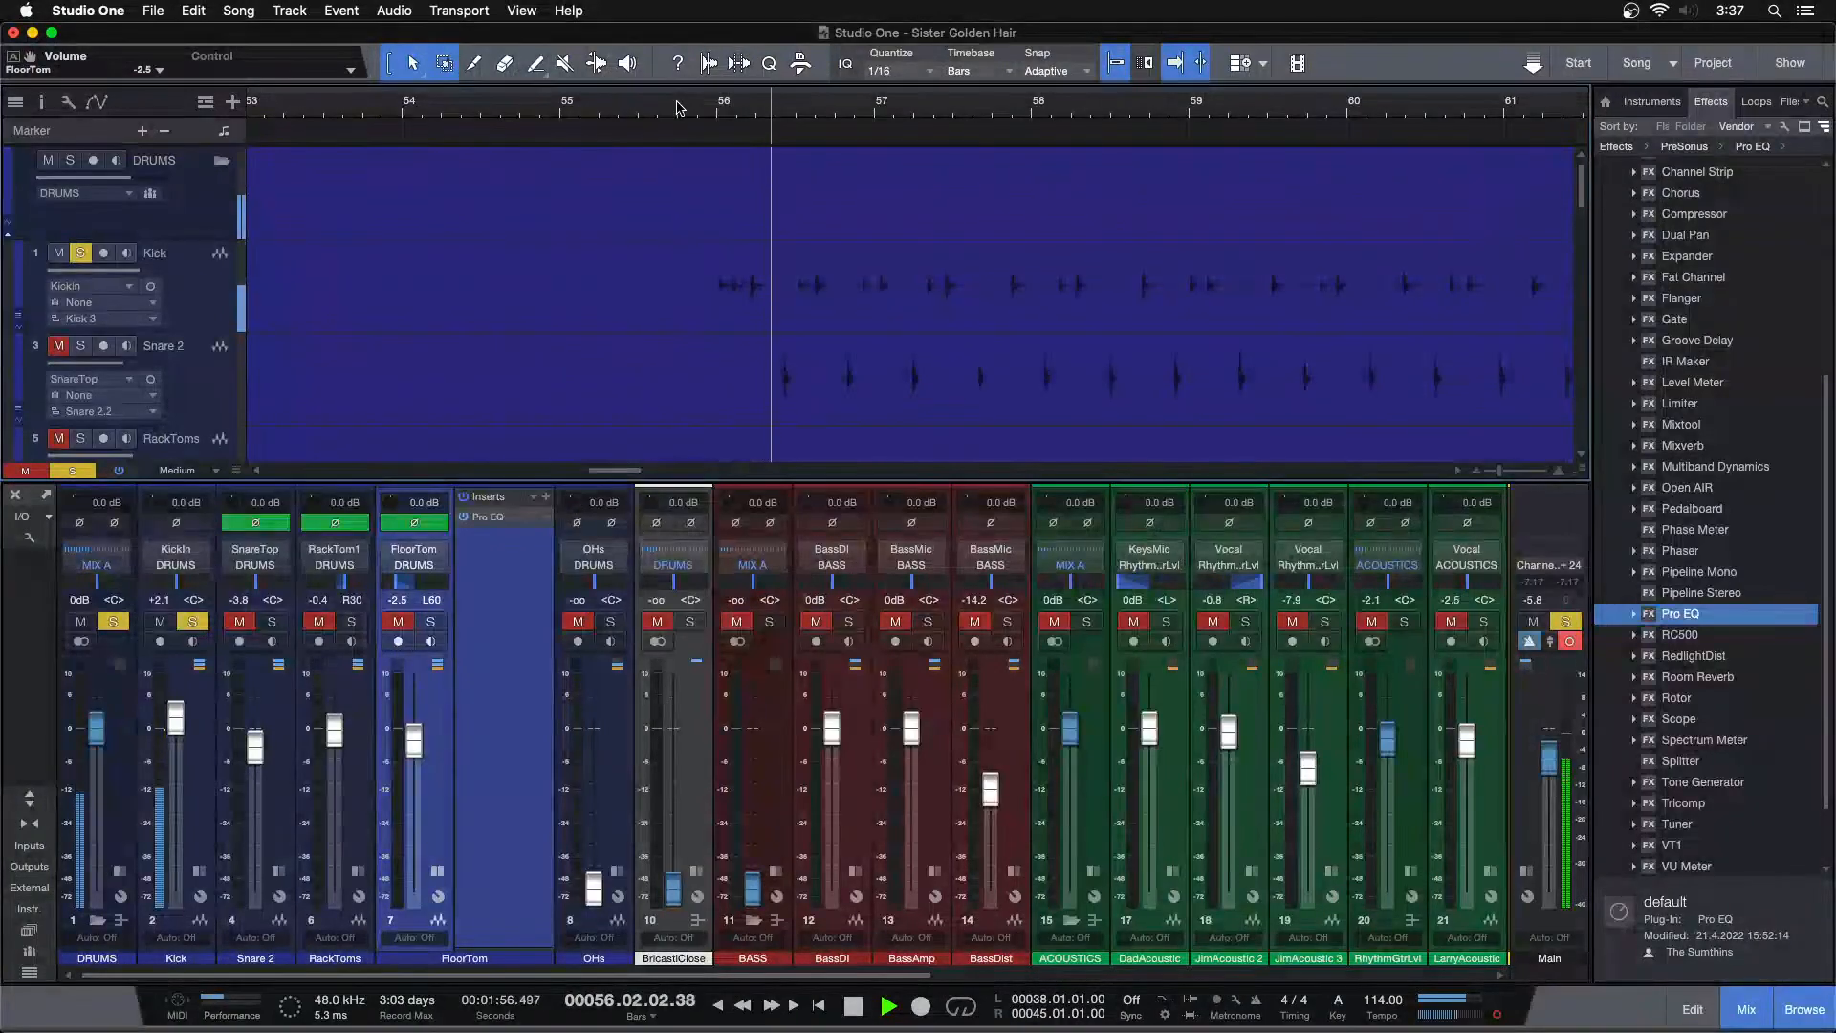
{"action": "left_click", "coordinate": [193, 622]}
{"action": "left_click", "coordinate": [645, 115]}
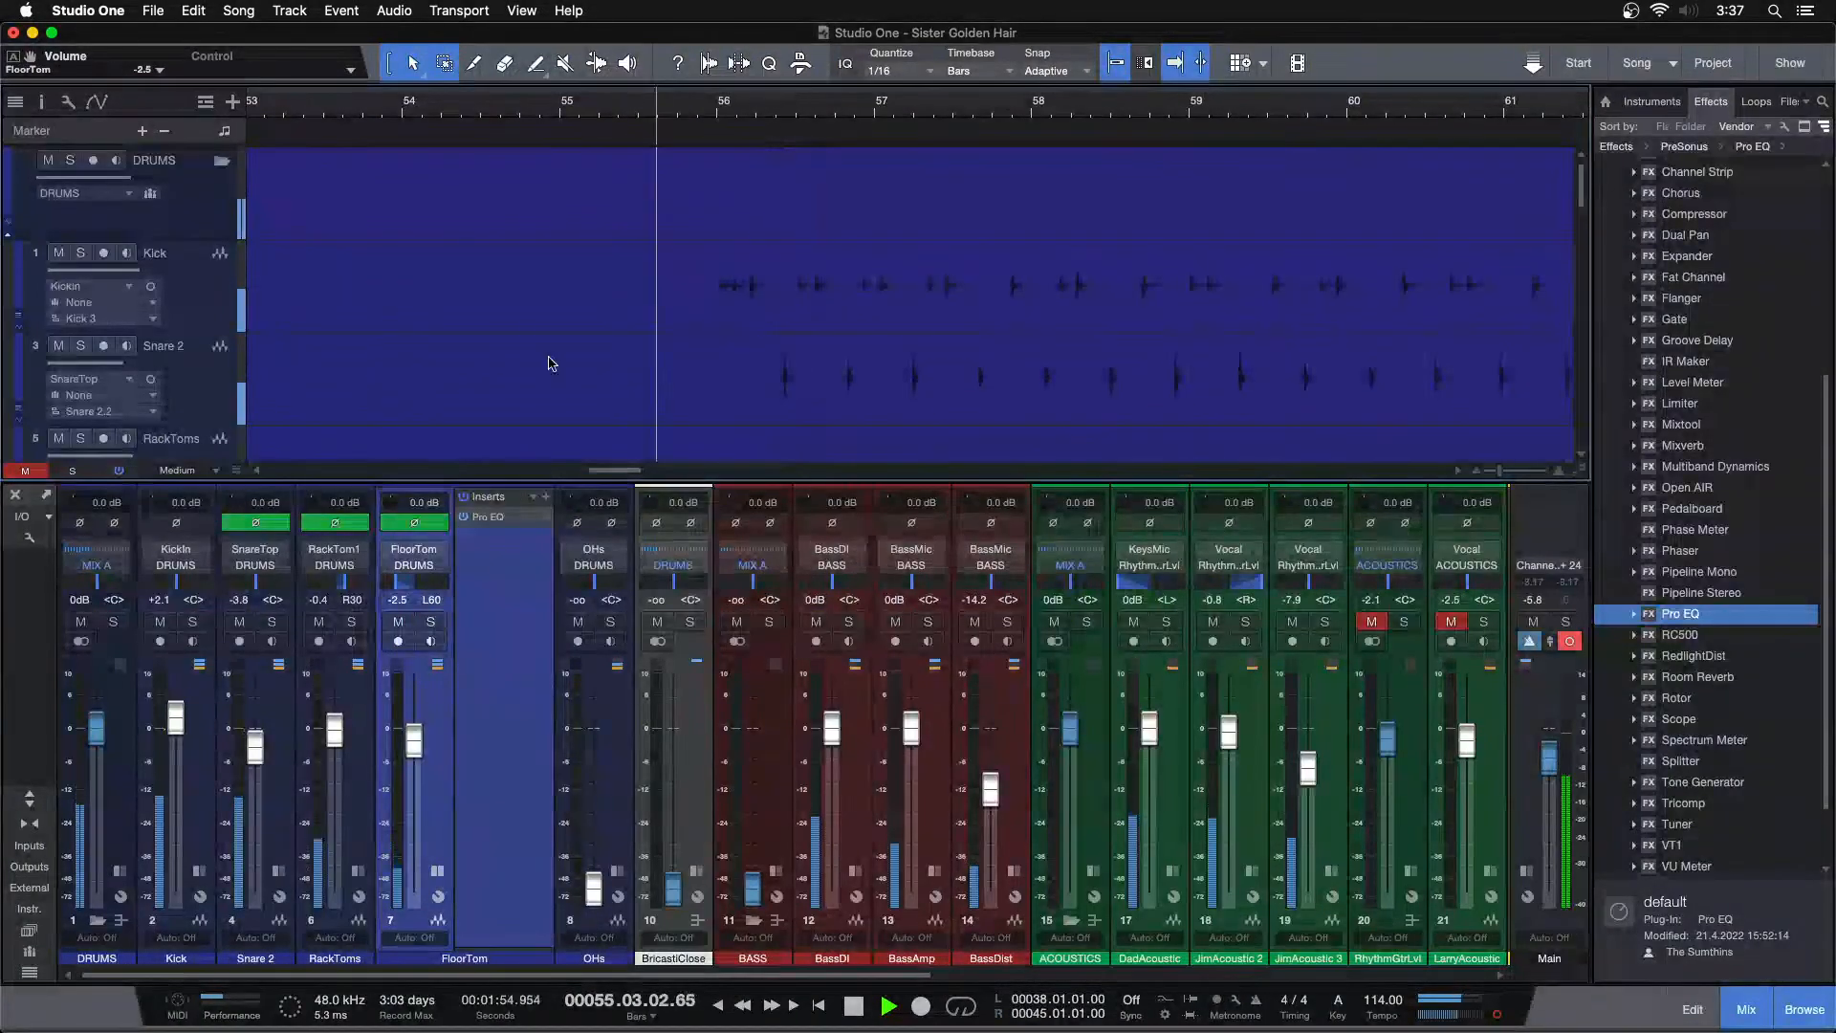
Move playback to around bar 78 and solo RackToms and FloorTom again
{"action": "left_click_drag", "start_coordinate": [676, 105], "coordinate": [612, 29]}
{"action": "scroll", "coordinate": [794, 179], "scroll_direction": "down", "scroll_amount": 5}
{"action": "left_click_drag", "start_coordinate": [779, 105], "coordinate": [811, 183]}
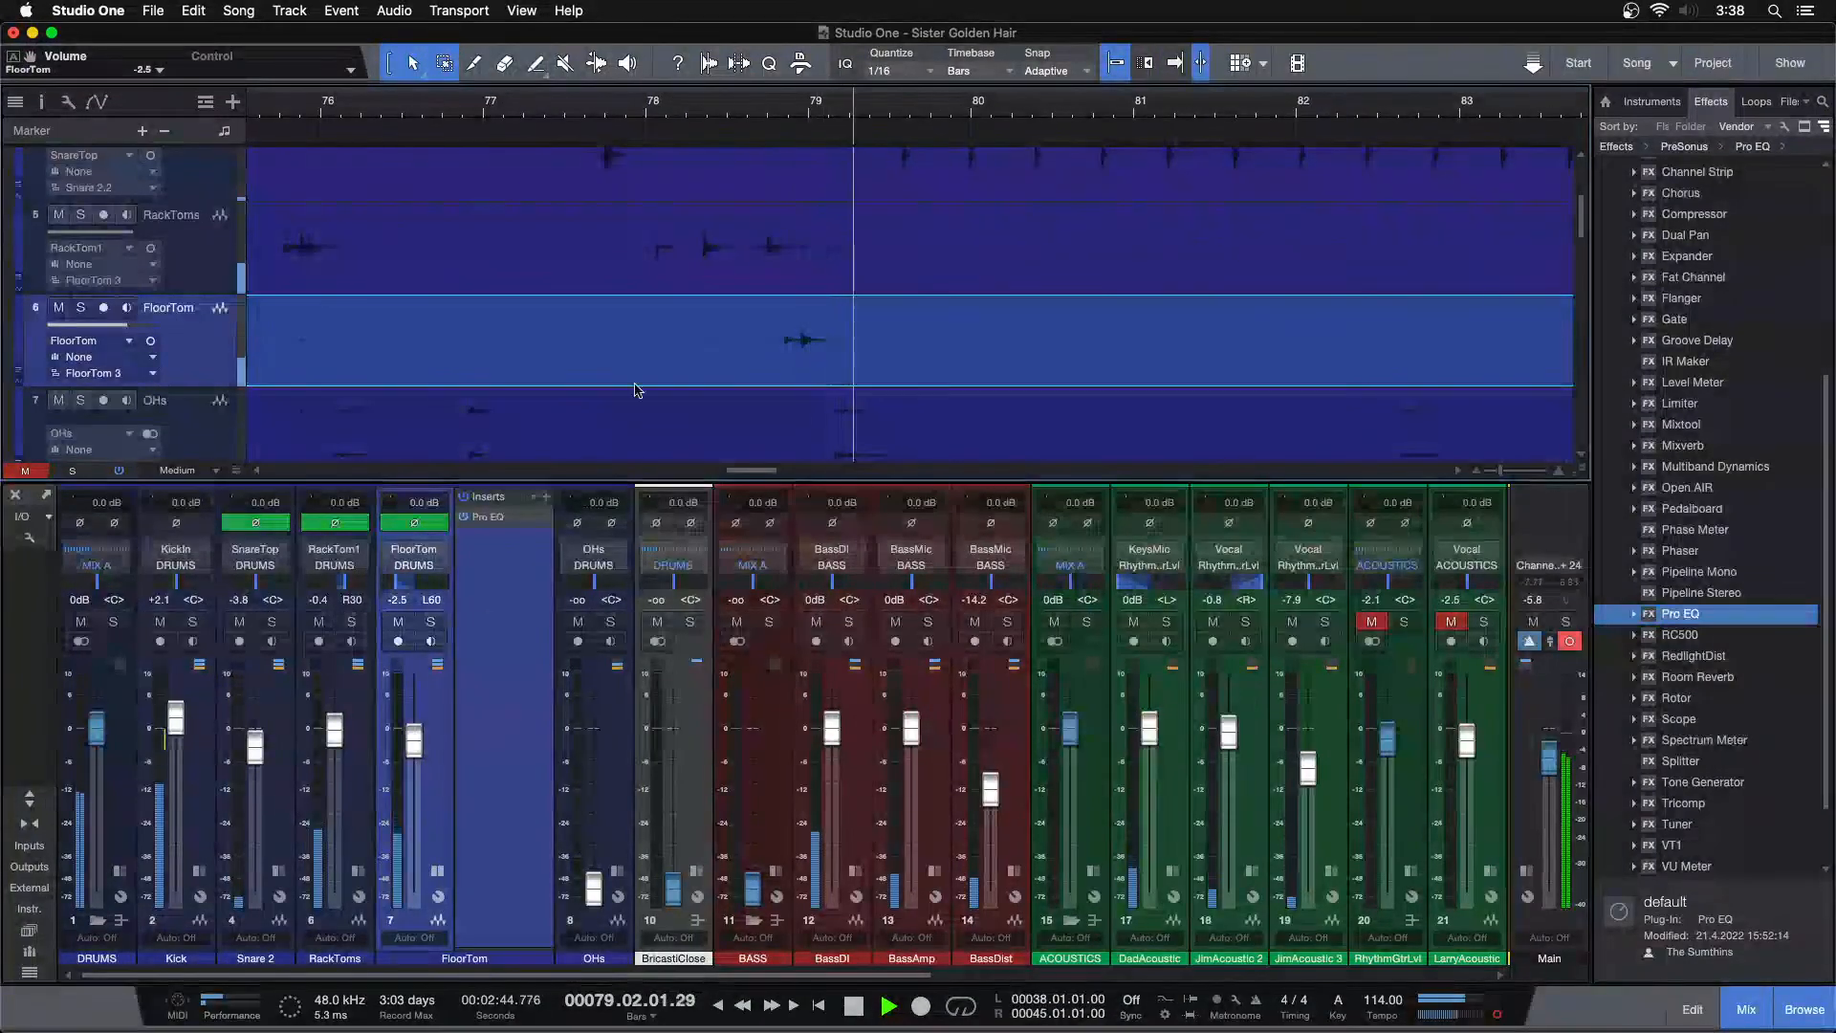
{"action": "left_click", "coordinate": [732, 103]}
{"action": "scroll", "coordinate": [857, 254], "scroll_direction": "up", "scroll_amount": 5}
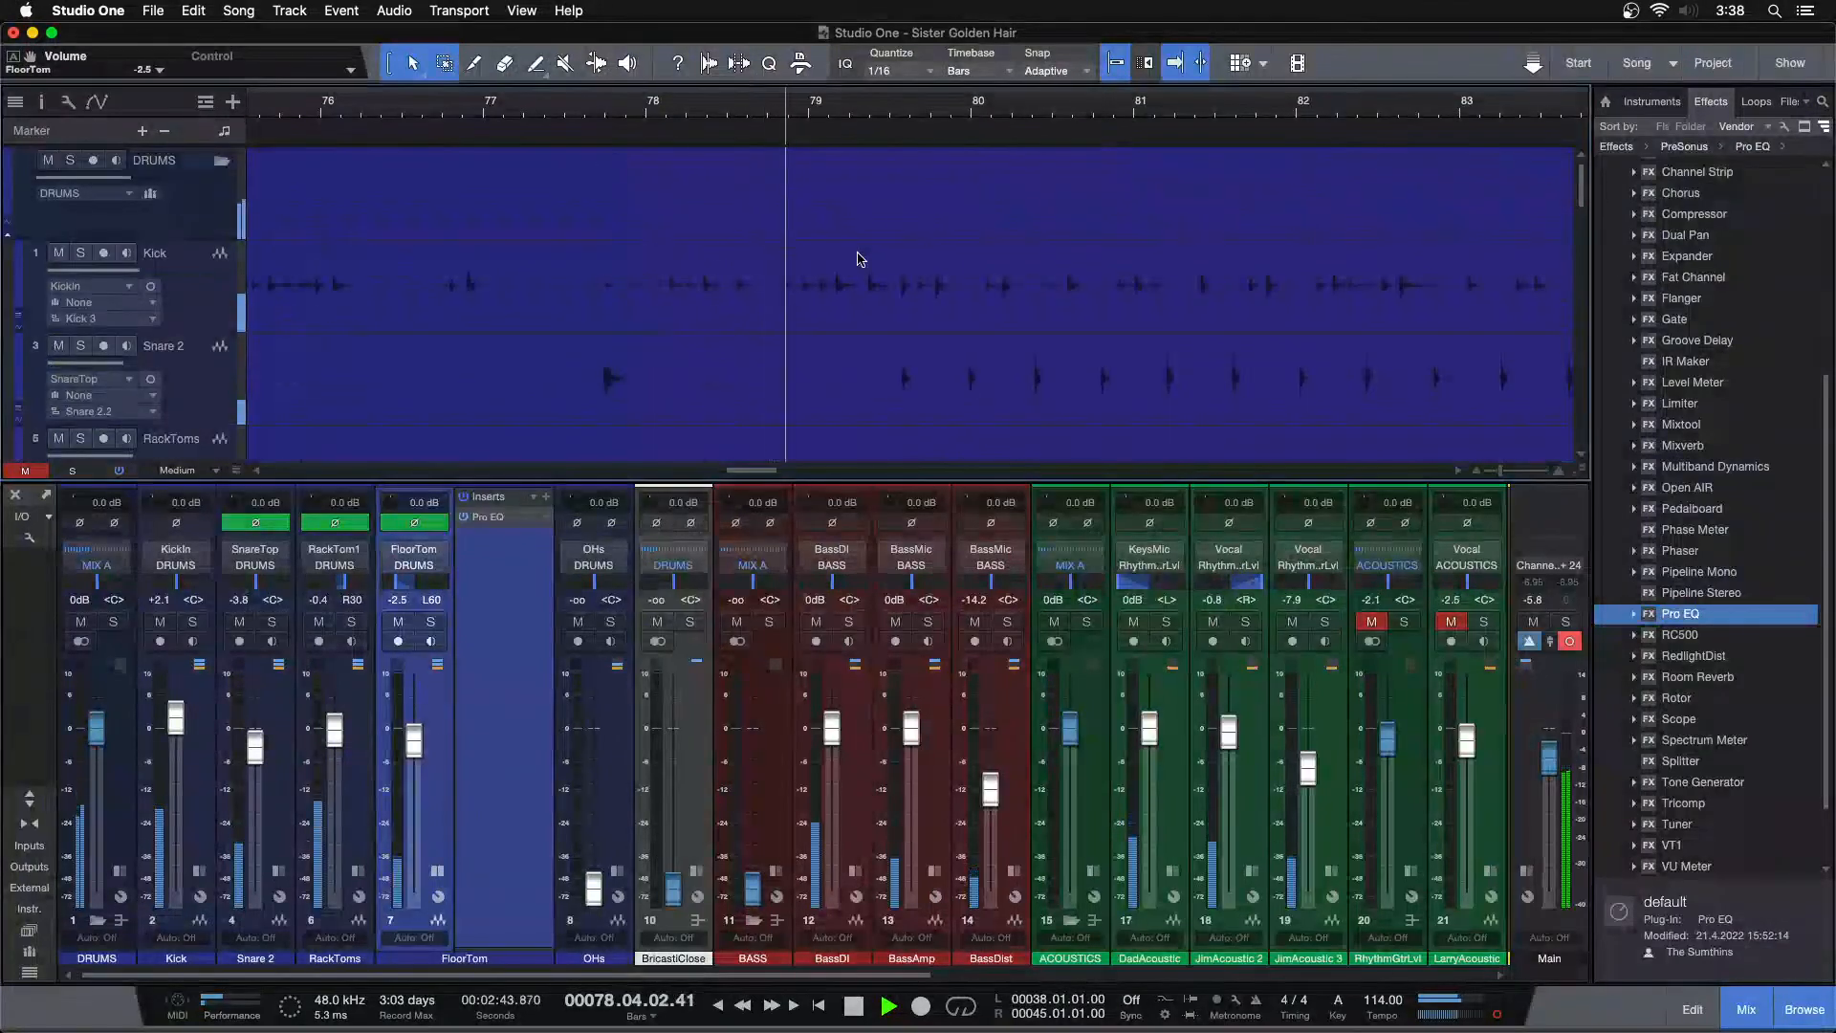
{"action": "scroll", "coordinate": [851, 252], "scroll_direction": "down", "scroll_amount": 6}
{"action": "left_click", "coordinate": [641, 107]}
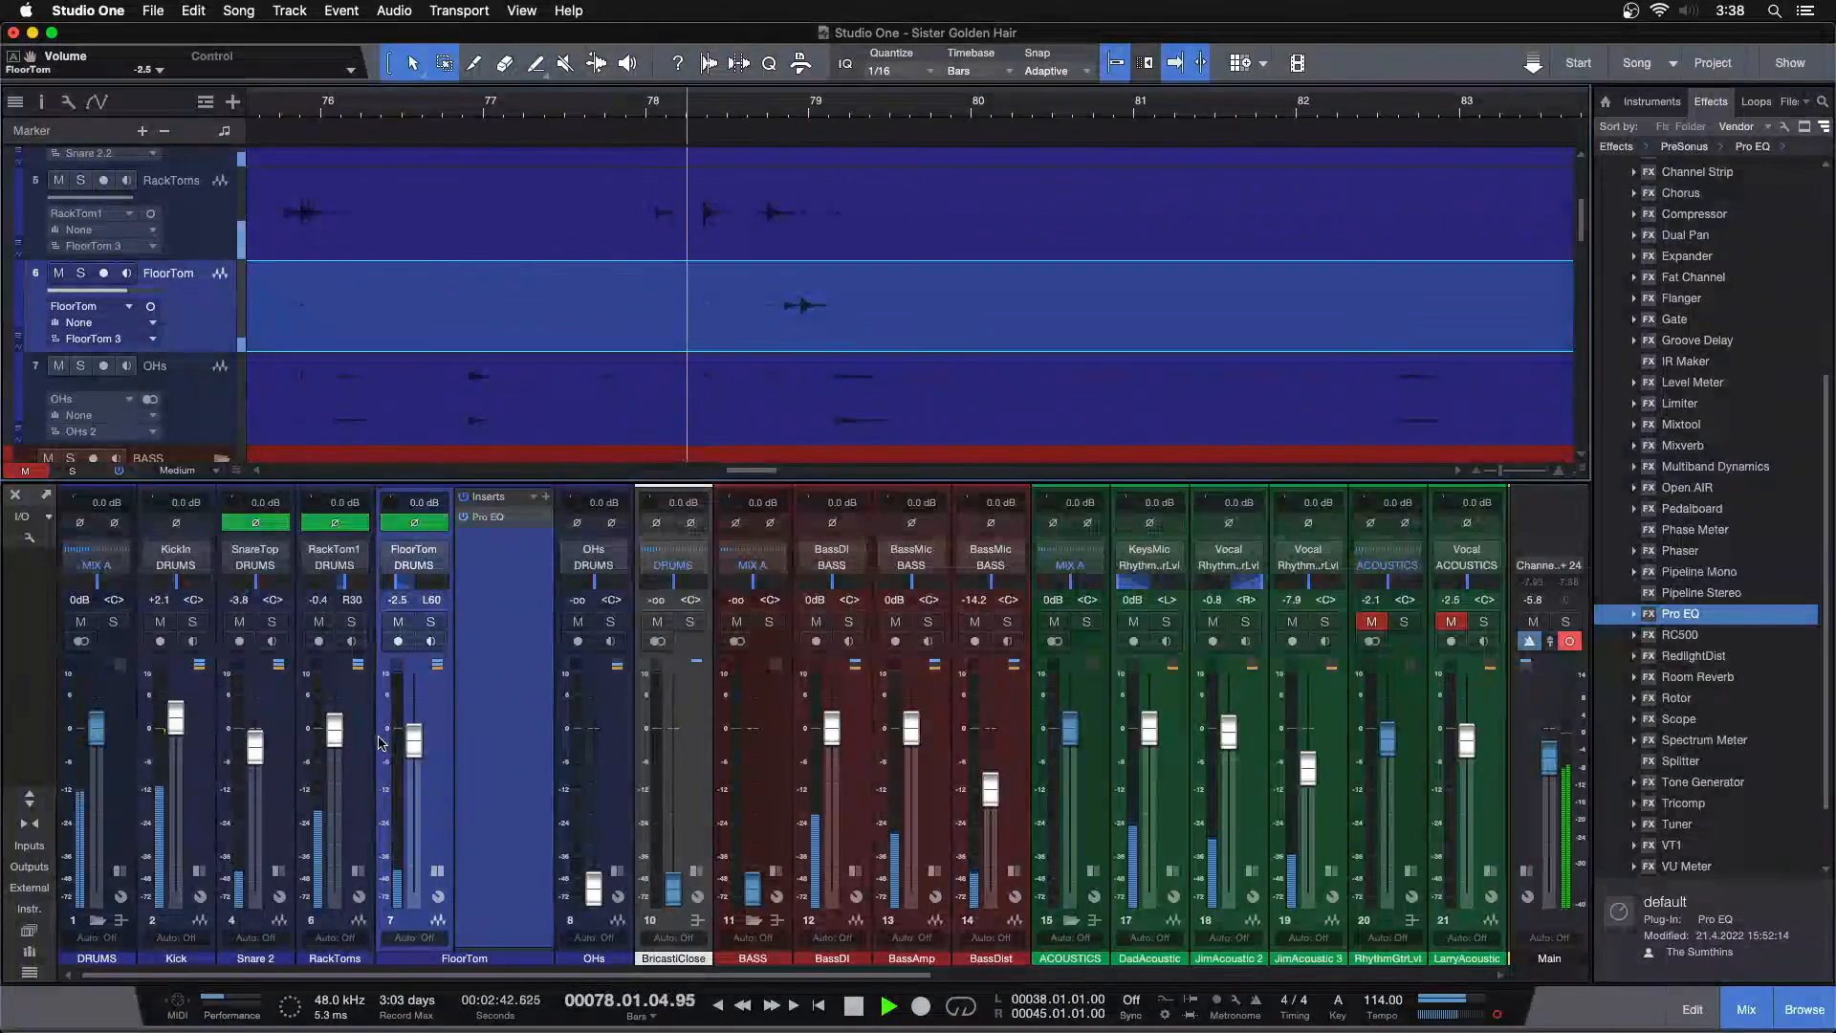
{"action": "left_click", "coordinate": [370, 779]}
{"action": "left_click", "coordinate": [351, 623]}
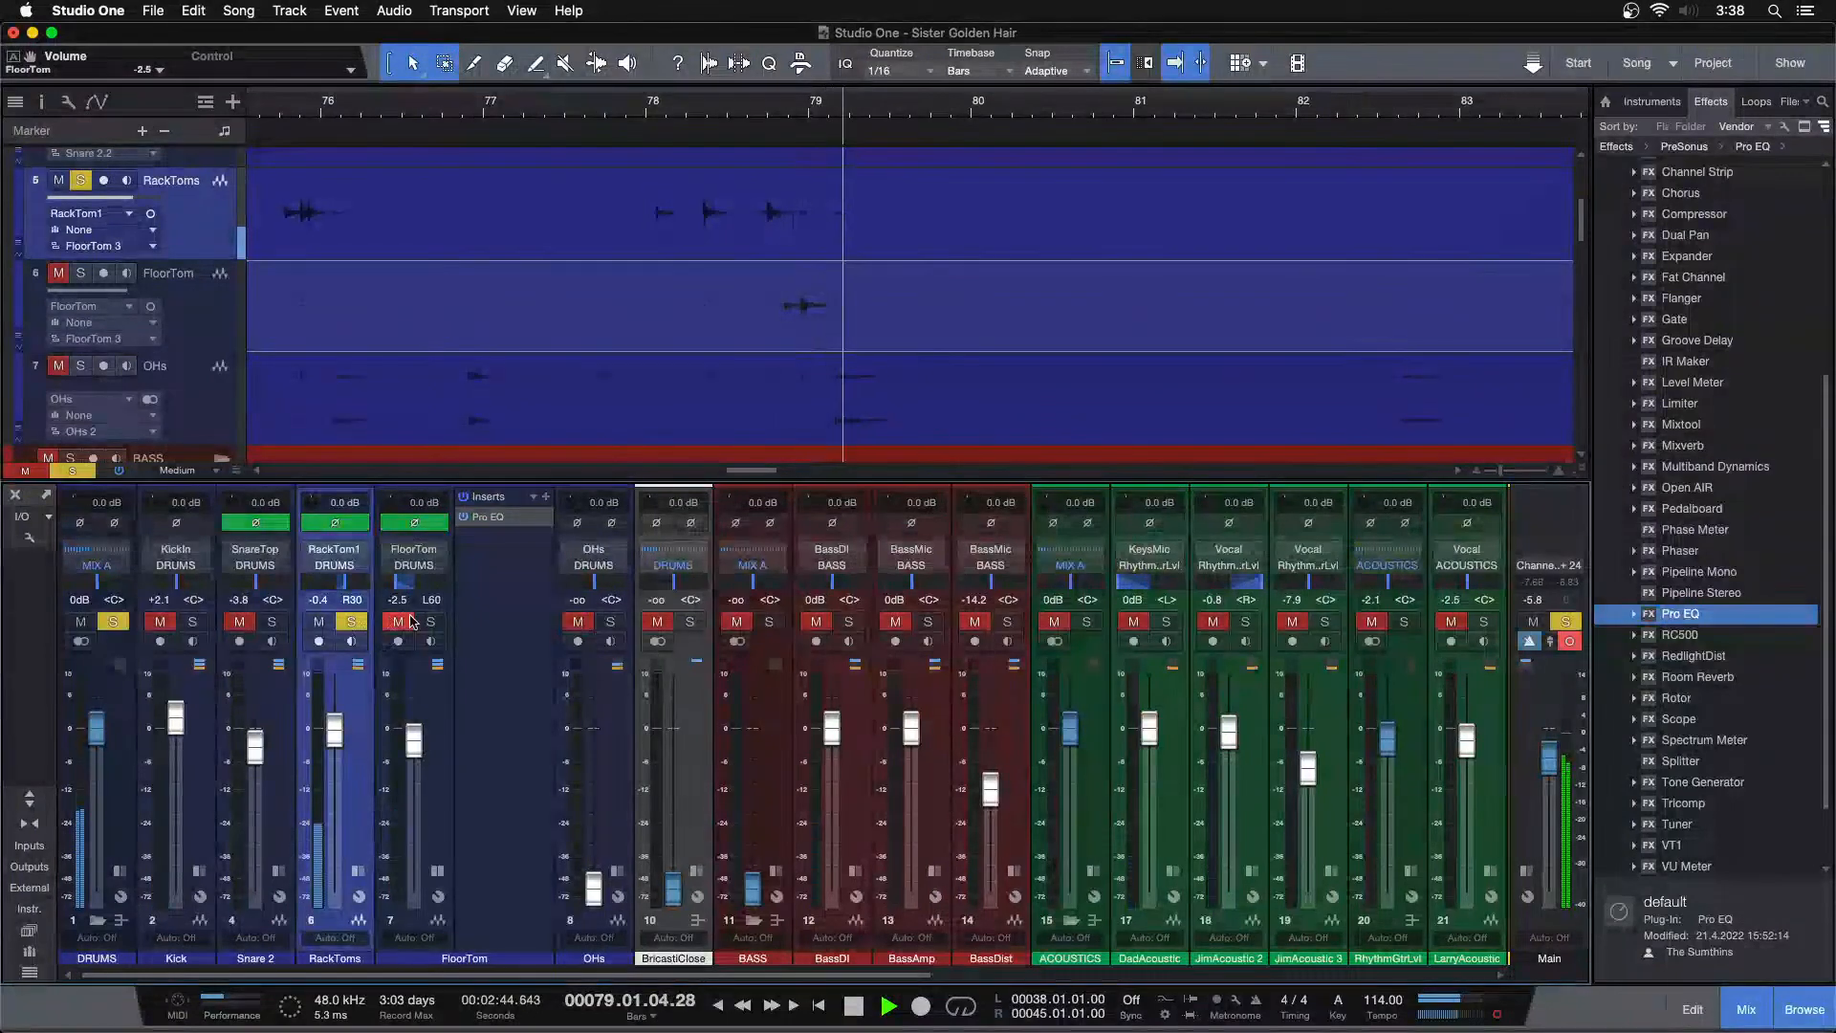
{"action": "left_click", "coordinate": [430, 622]}
{"action": "left_click", "coordinate": [647, 111]}
Compare the tom levels around bar 56, briefly muting RackToms and lowering FloorTom to -2.9 dB
{"action": "left_click_drag", "start_coordinate": [390, 102], "coordinate": [998, 73]}
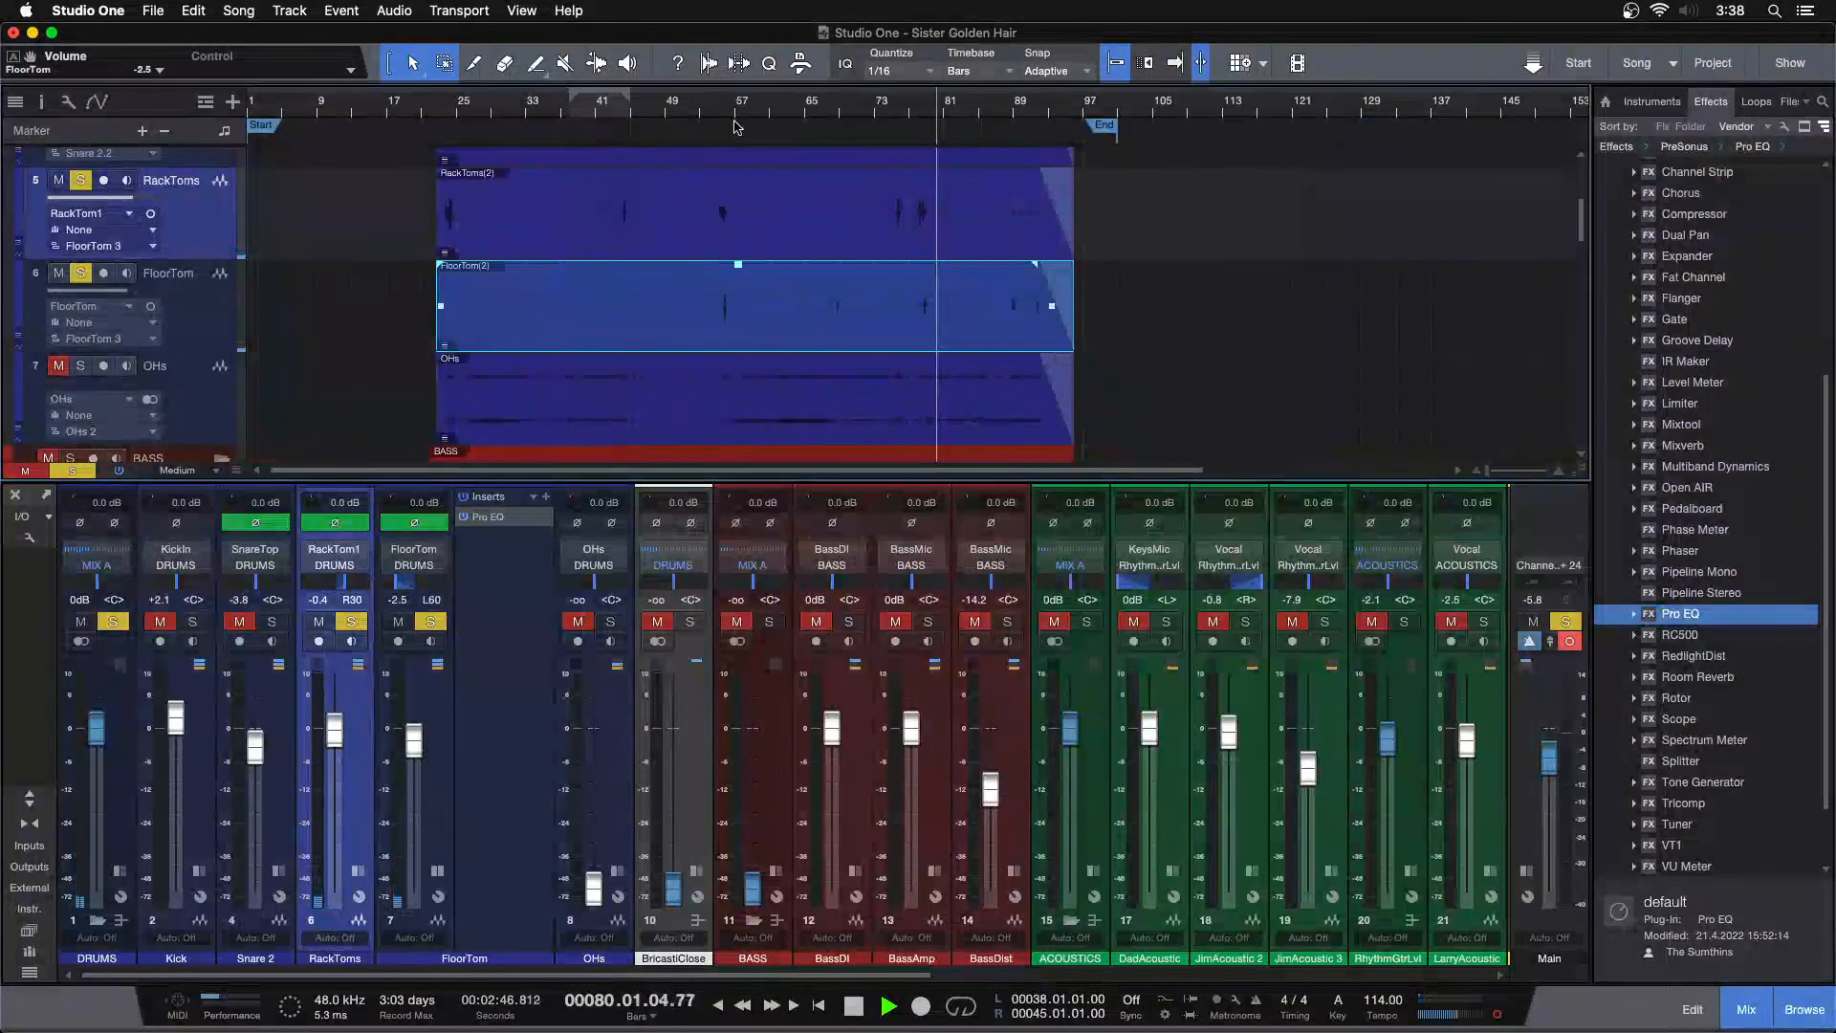
{"action": "left_click_drag", "start_coordinate": [725, 111], "coordinate": [815, 197]}
{"action": "left_click", "coordinate": [767, 111]}
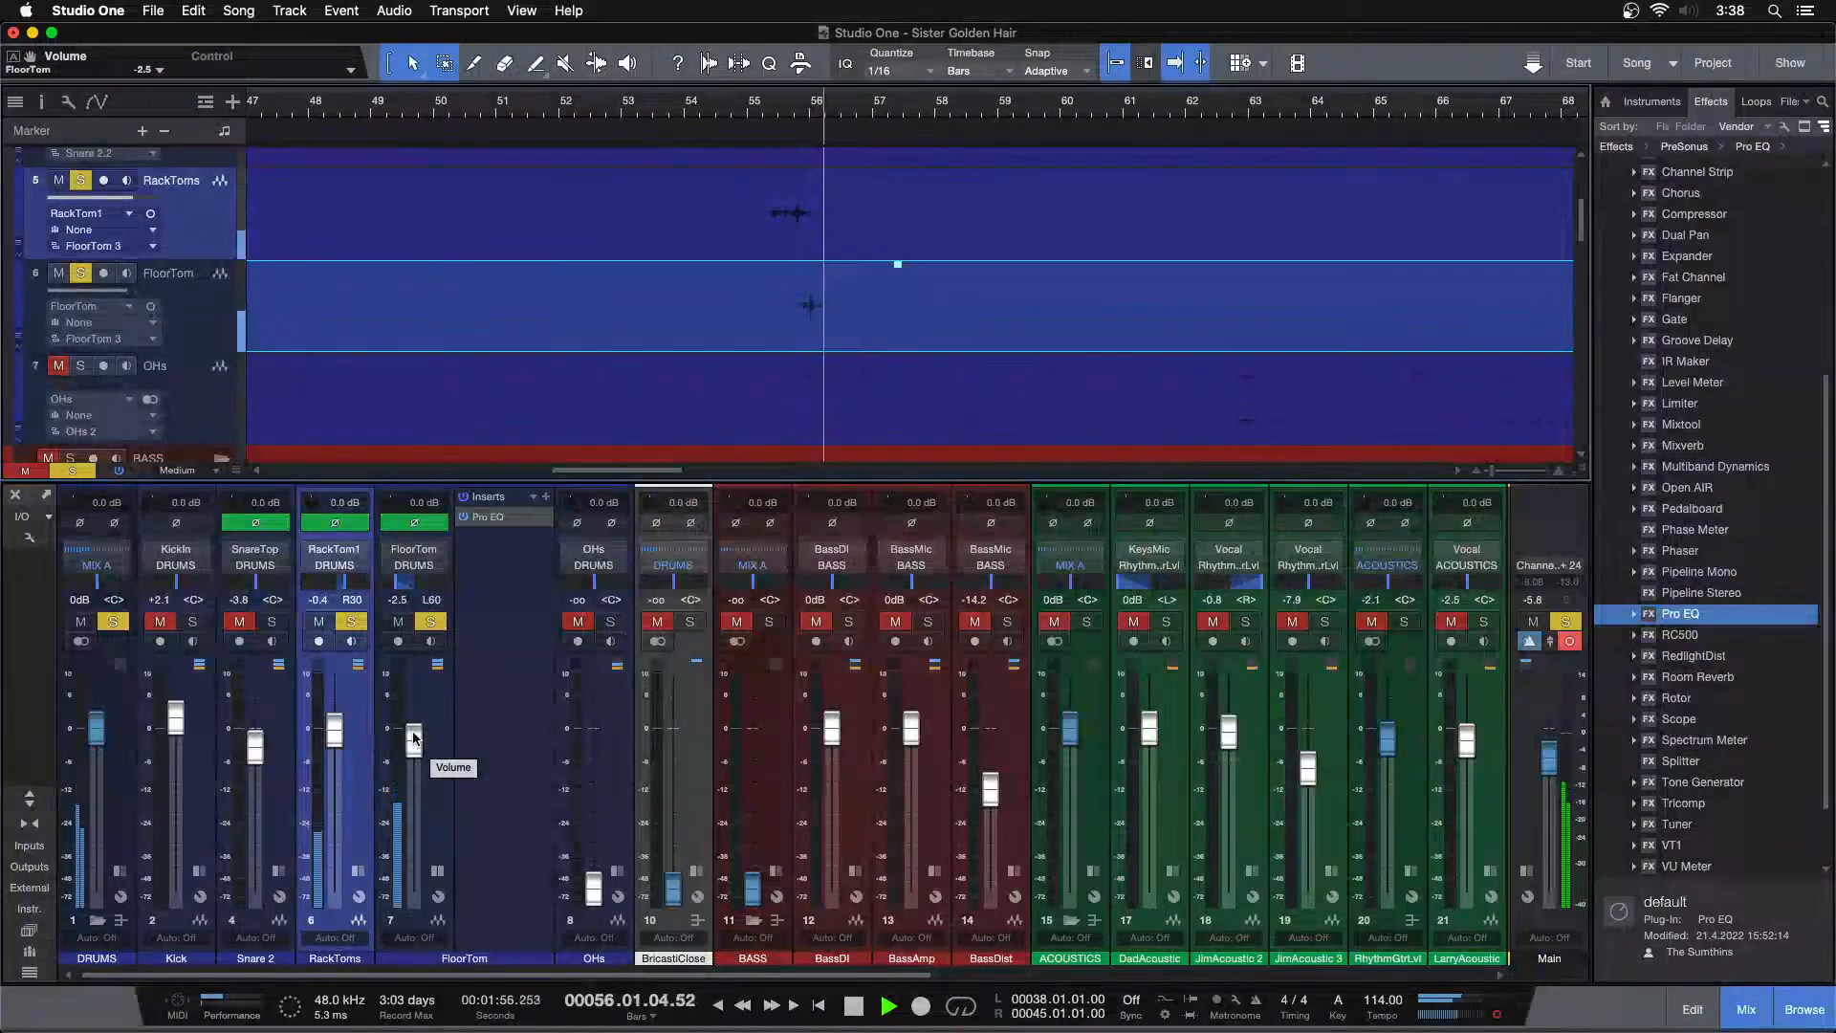
{"action": "left_click", "coordinate": [754, 103]}
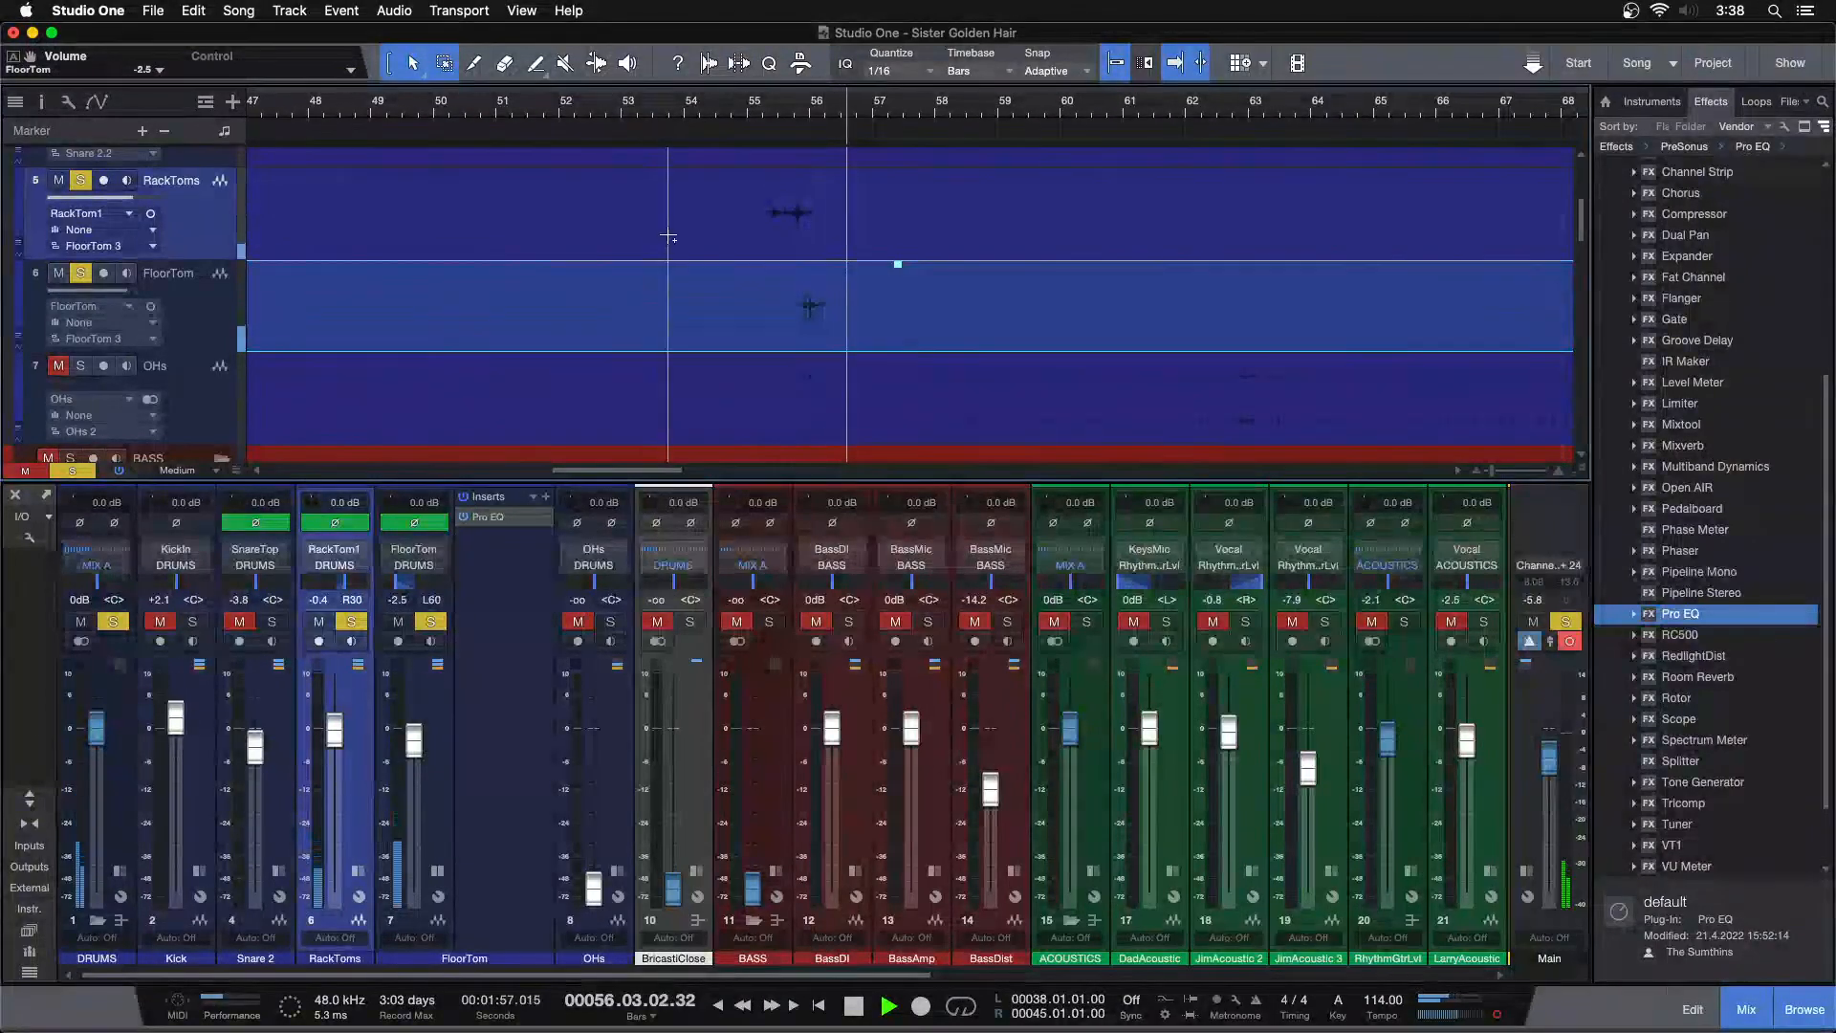
{"action": "key", "text": "shift+s"}
{"action": "left_click", "coordinate": [763, 110]}
{"action": "left_click_drag", "start_coordinate": [339, 732], "coordinate": [339, 729]}
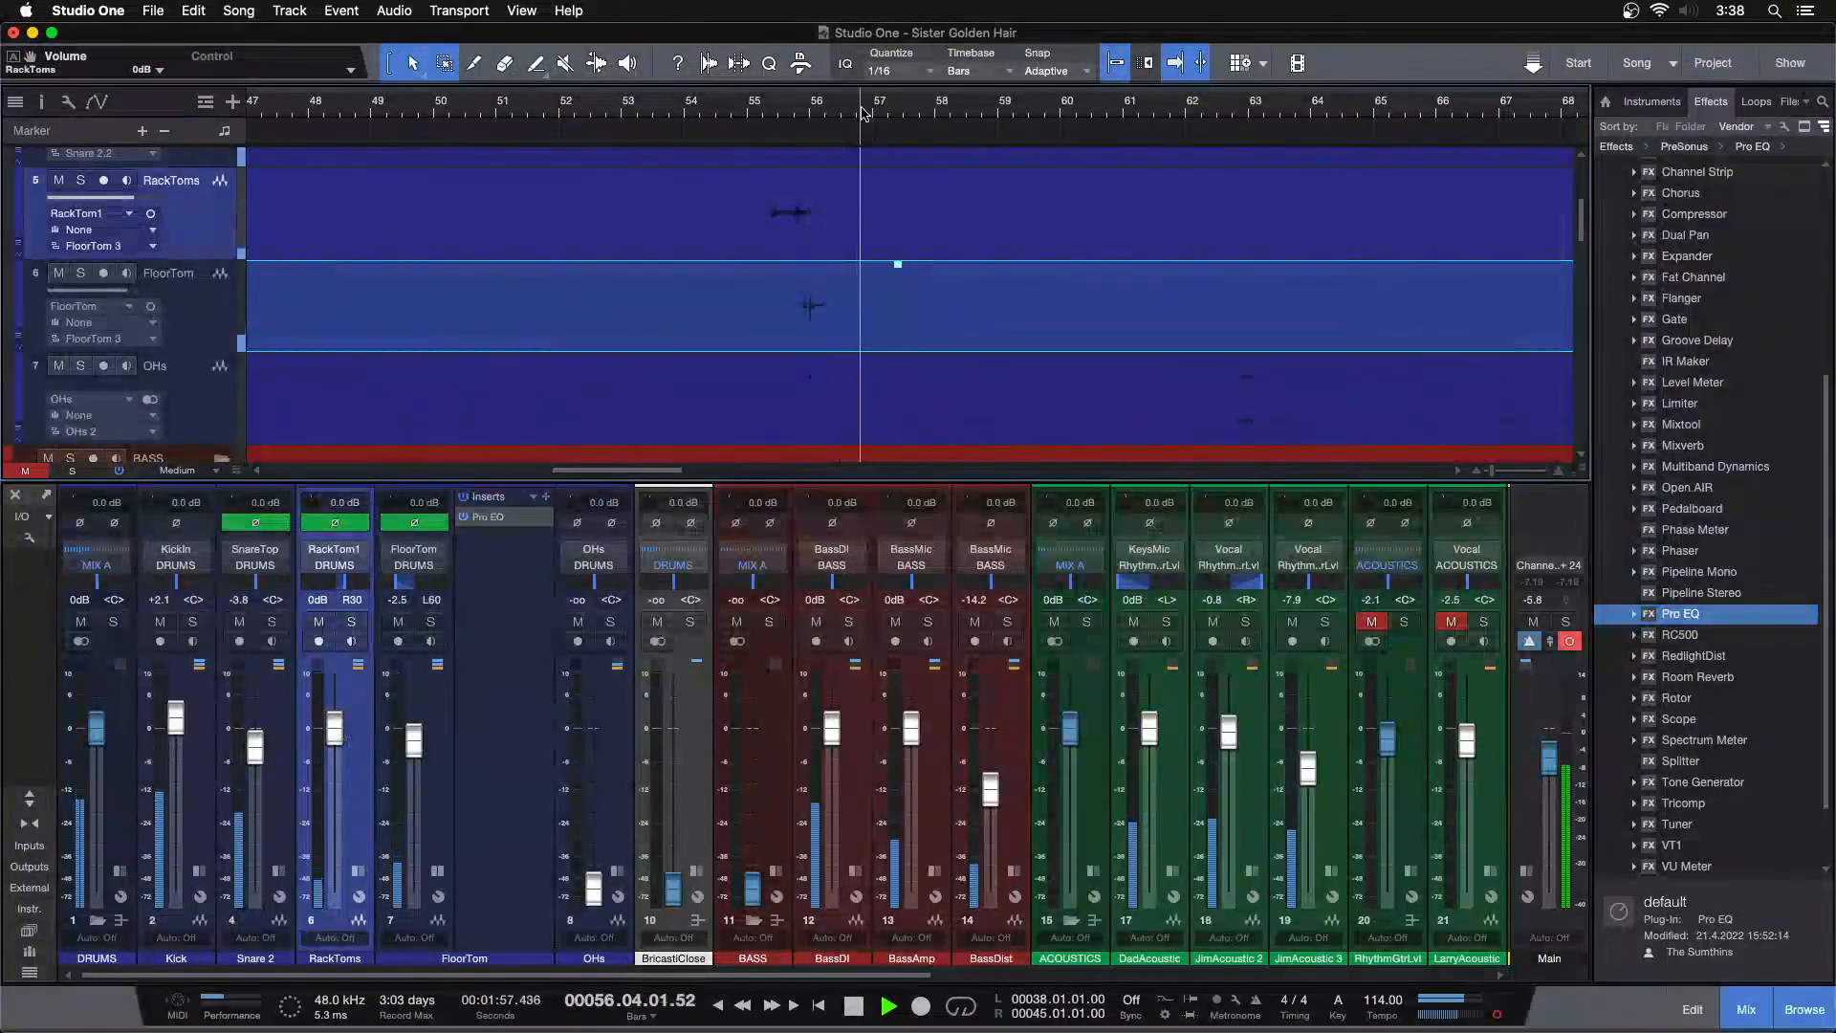
{"action": "left_click", "coordinate": [319, 623]}
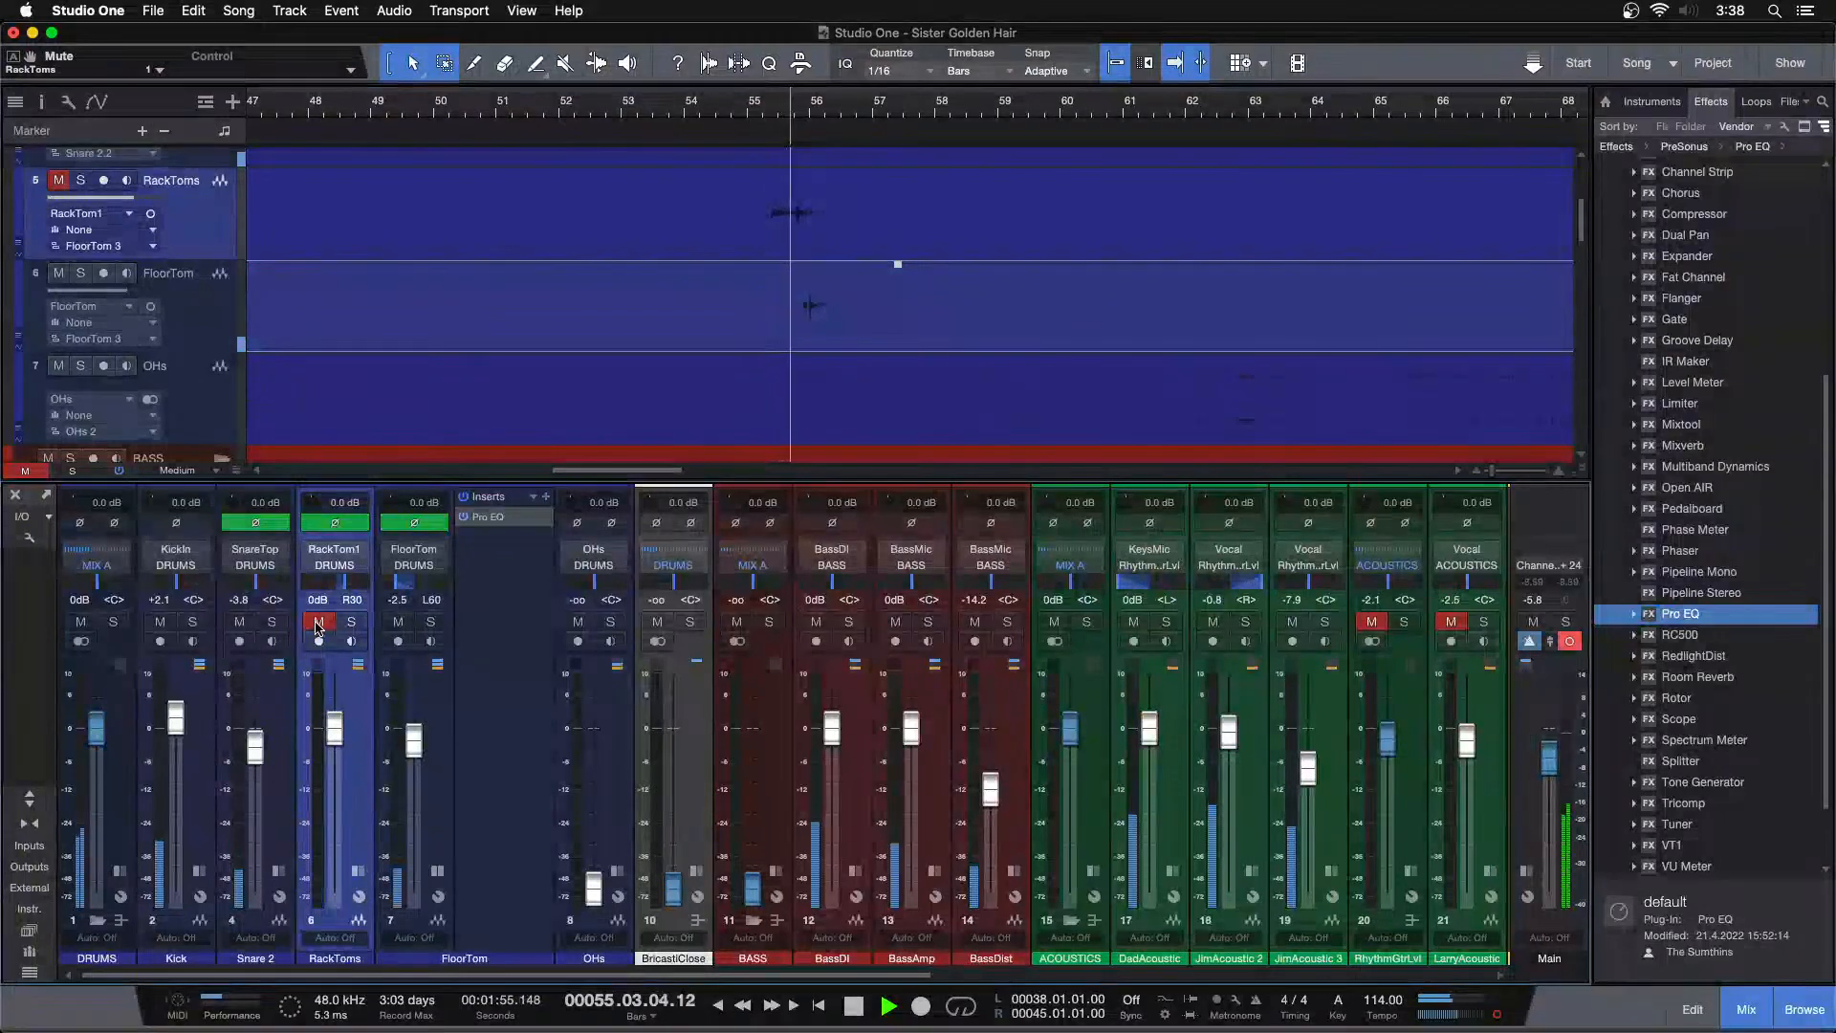
{"action": "left_click_drag", "start_coordinate": [415, 741], "coordinate": [415, 744]}
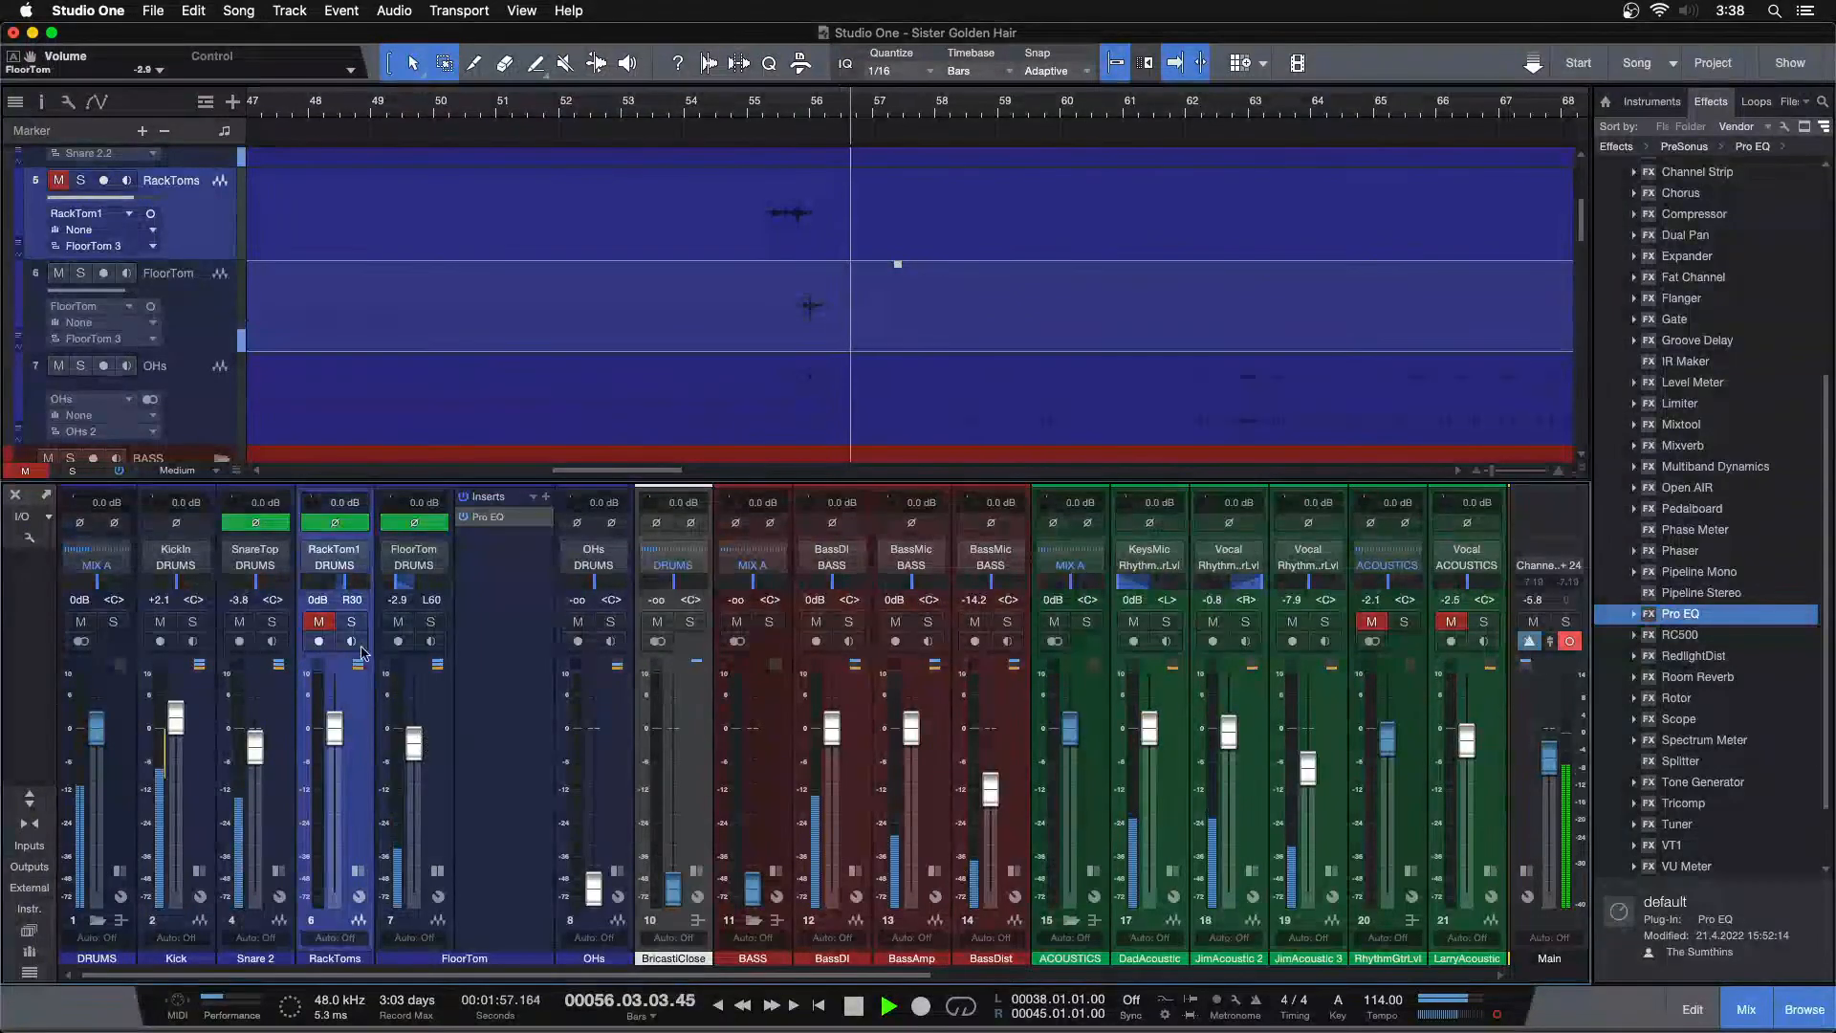
{"action": "left_click", "coordinate": [332, 623]}
{"action": "left_click", "coordinate": [761, 113]}
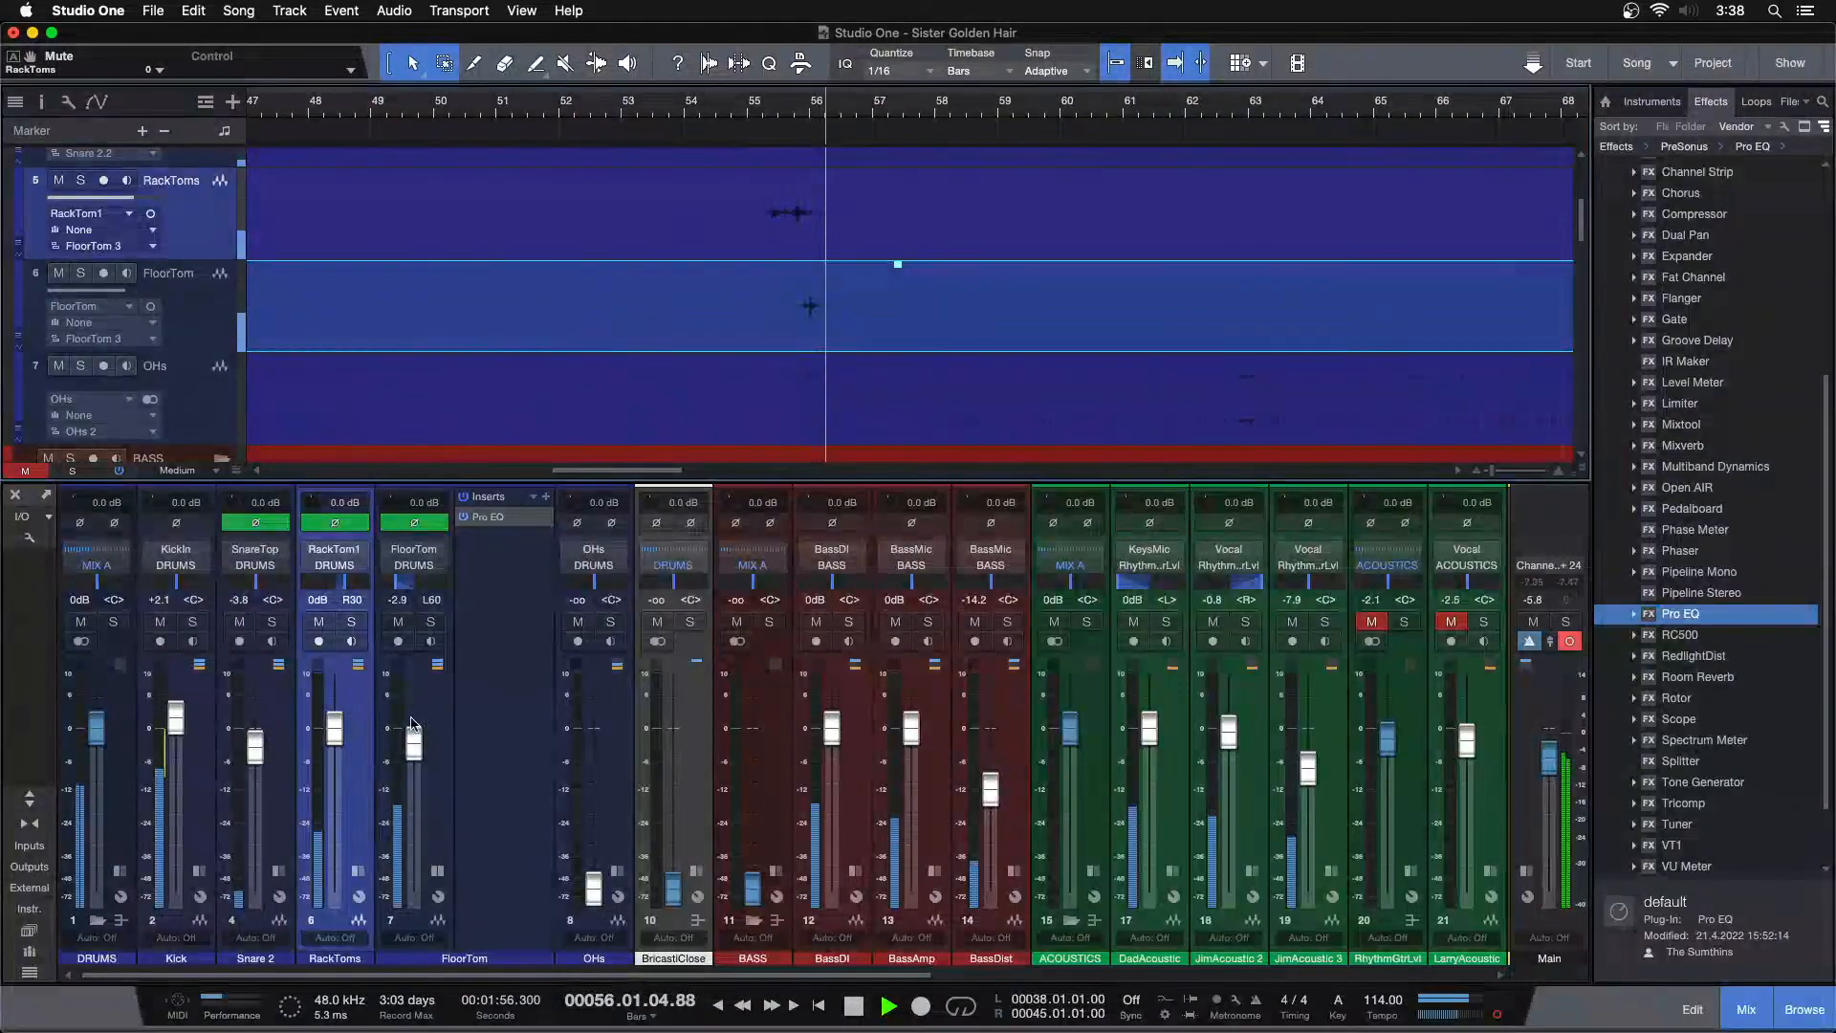
{"action": "left_click_drag", "start_coordinate": [336, 733], "coordinate": [336, 735]}
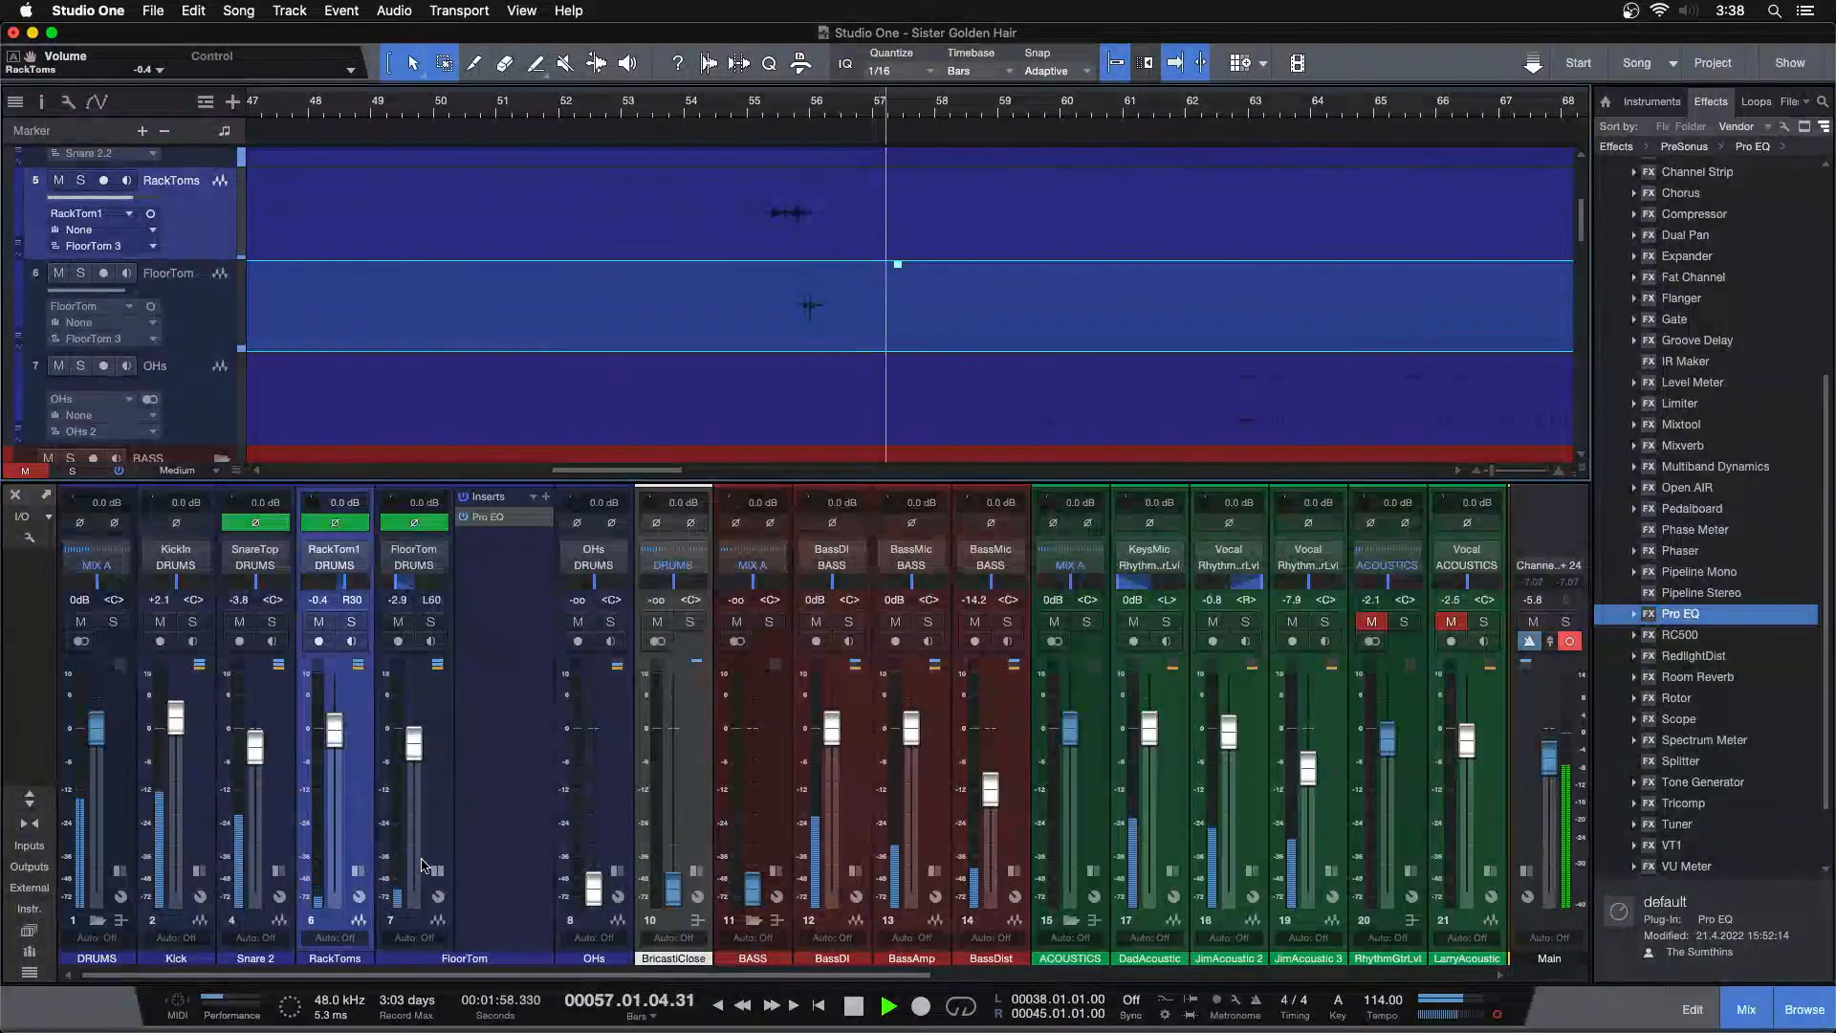
Solo the OHs channel and insert Pro EQ on it
{"action": "double_click", "coordinate": [507, 605]}
{"action": "left_click", "coordinate": [510, 622]}
{"action": "left_click", "coordinate": [492, 889], "text": "super"}
{"action": "left_click", "coordinate": [519, 872]}
{"action": "left_click", "coordinate": [584, 624]}
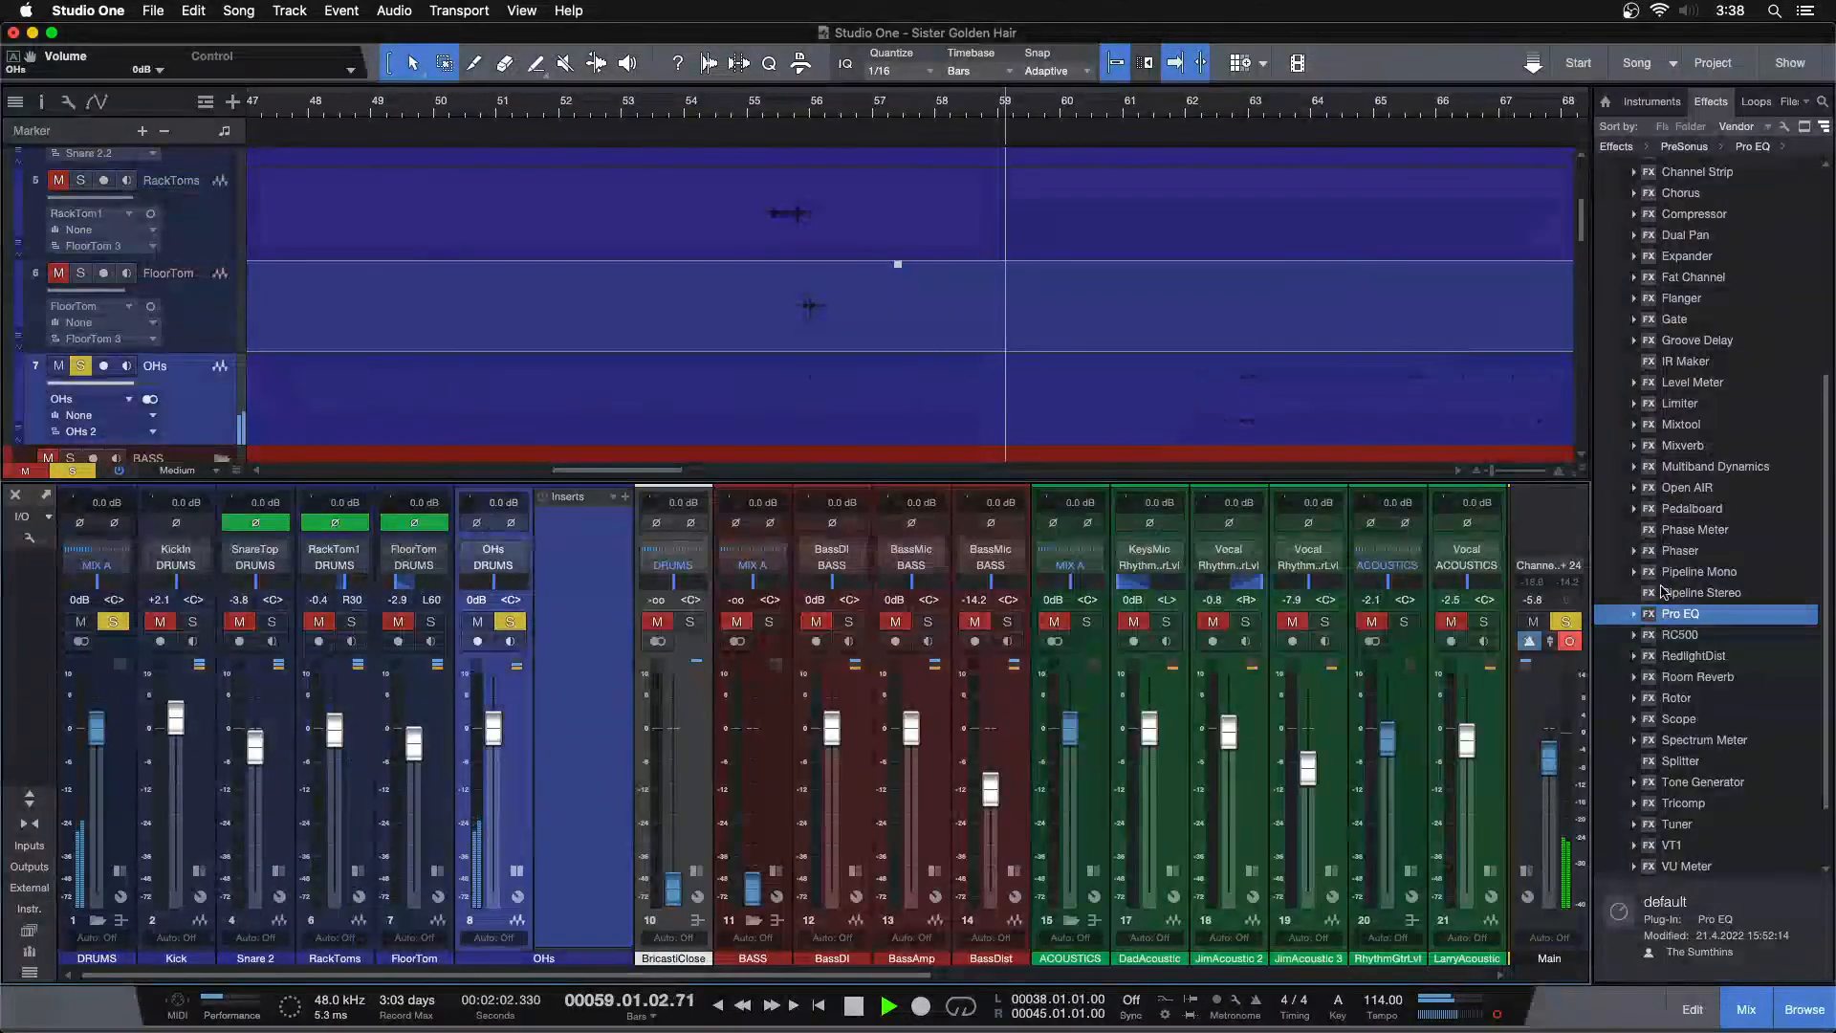
{"action": "left_click_drag", "start_coordinate": [1717, 617], "coordinate": [572, 539]}
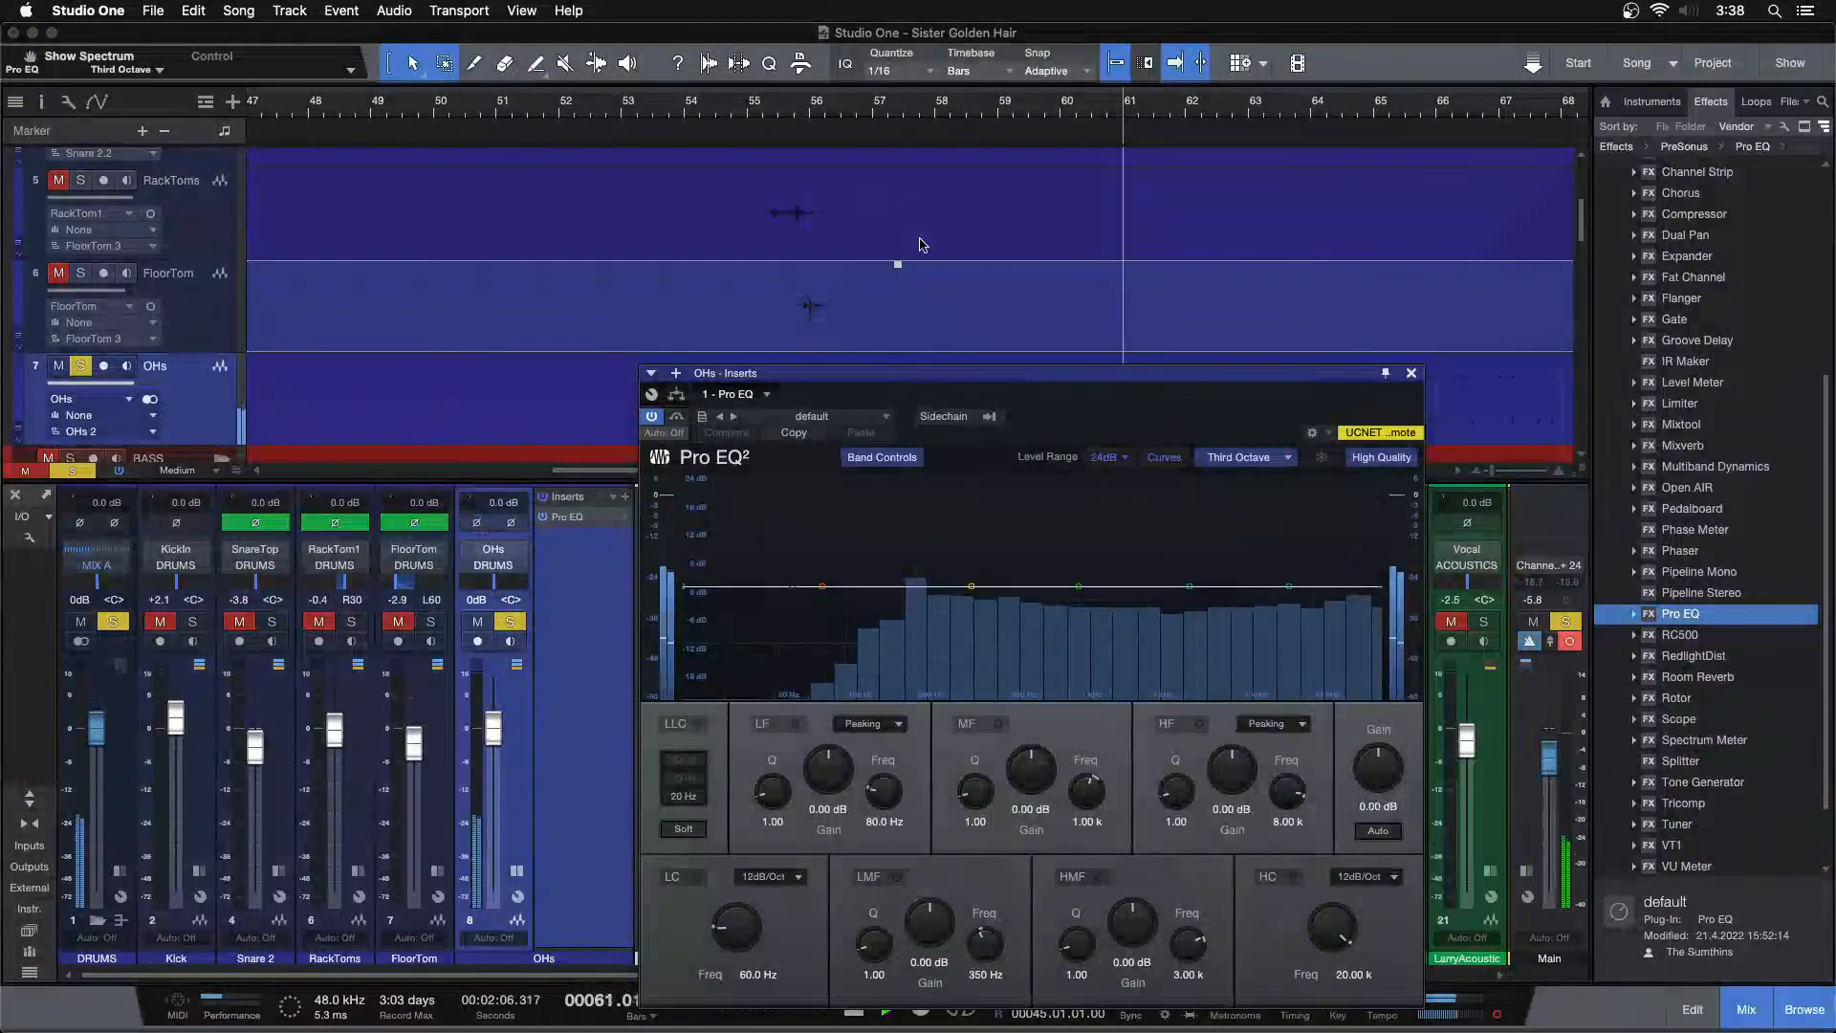
Cut the OHs low-mid band to -6.24 dB around 402 Hz with the low cut at 141 Hz
{"action": "scroll", "coordinate": [921, 245], "scroll_direction": "down", "scroll_amount": 2}
{"action": "scroll", "coordinate": [921, 246], "scroll_direction": "down", "scroll_amount": 3}
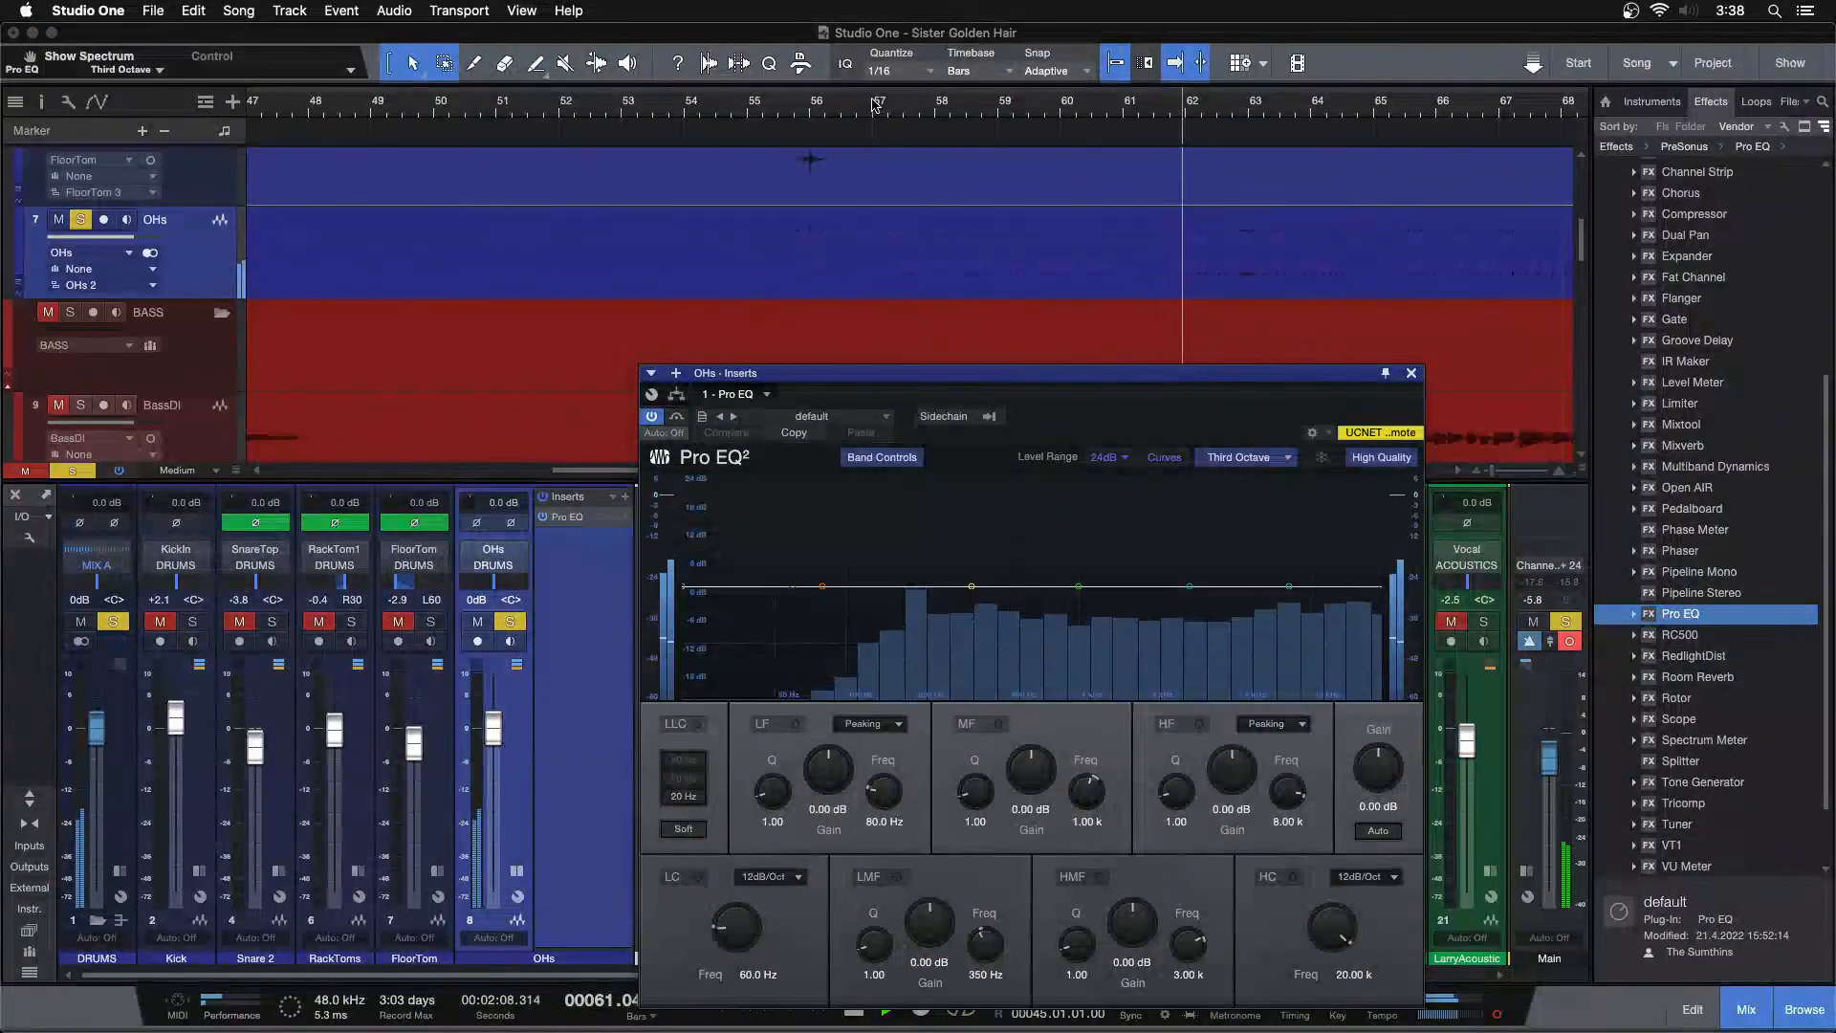
{"action": "left_click", "coordinate": [746, 25]}
{"action": "key", "text": "alt+z"}
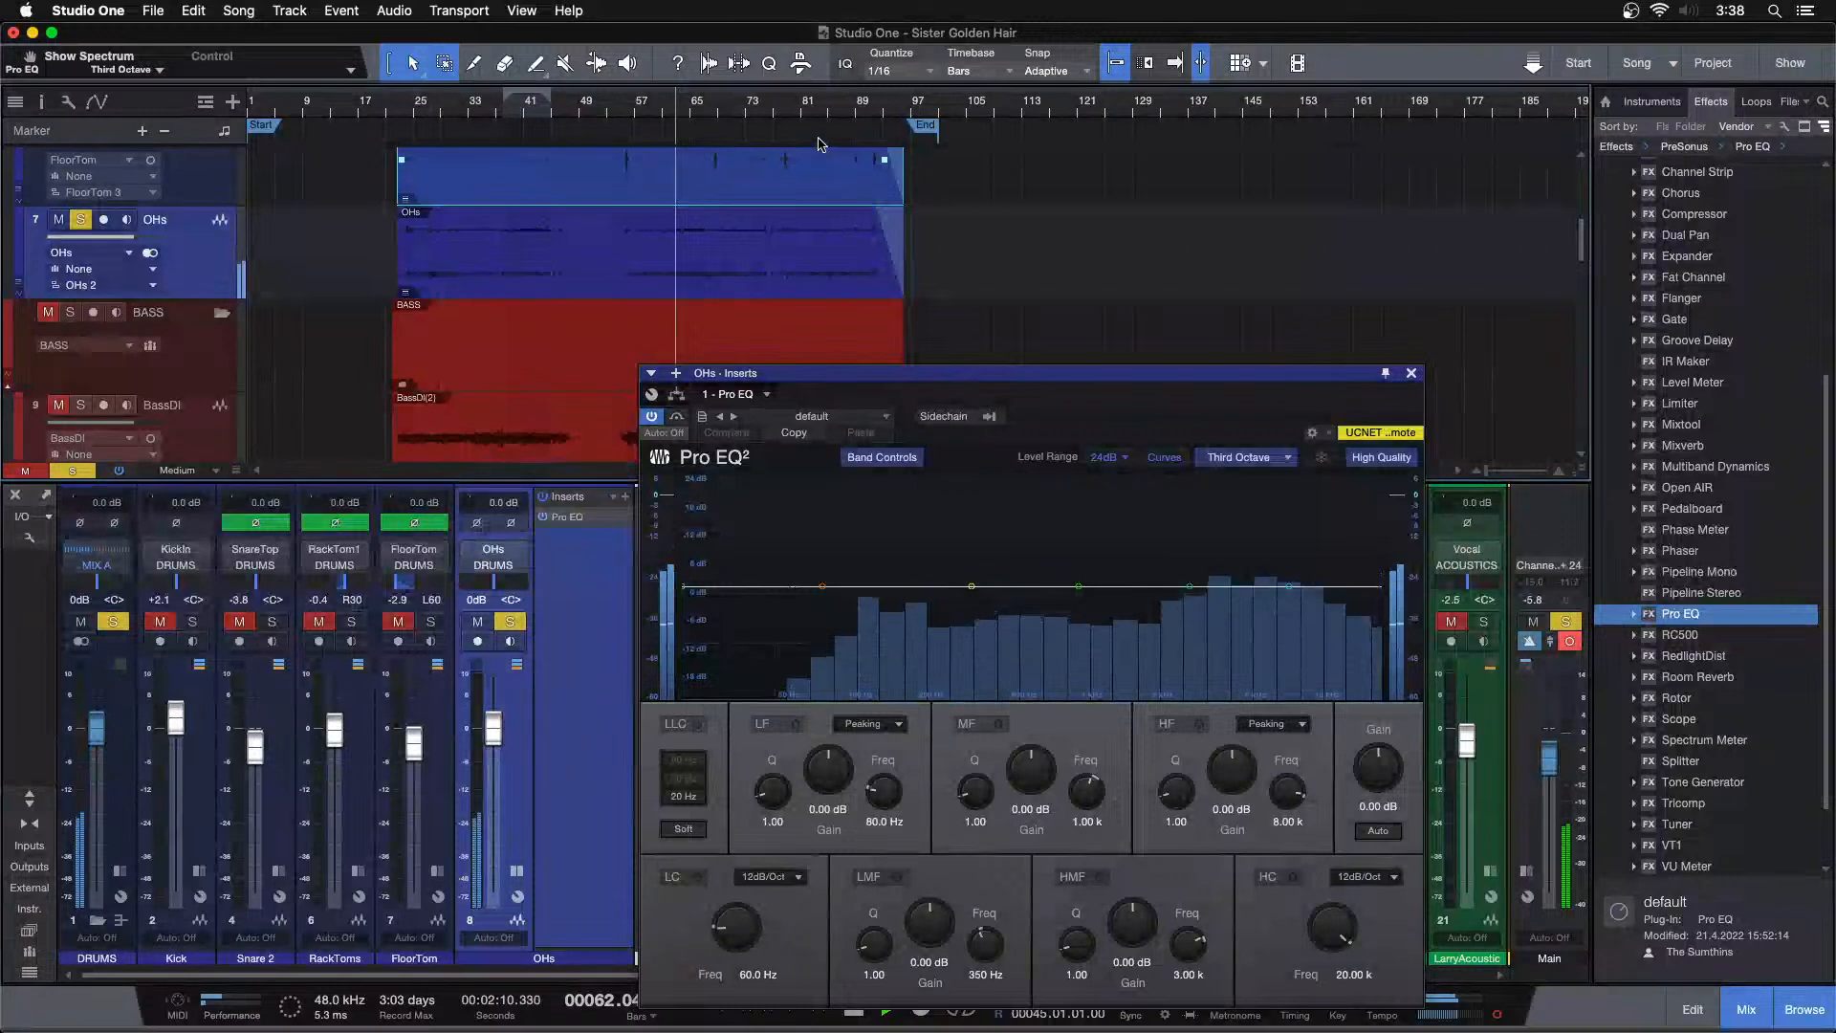
{"action": "left_click", "coordinate": [818, 108]}
{"action": "left_click_drag", "start_coordinate": [793, 587], "coordinate": [989, 621]}
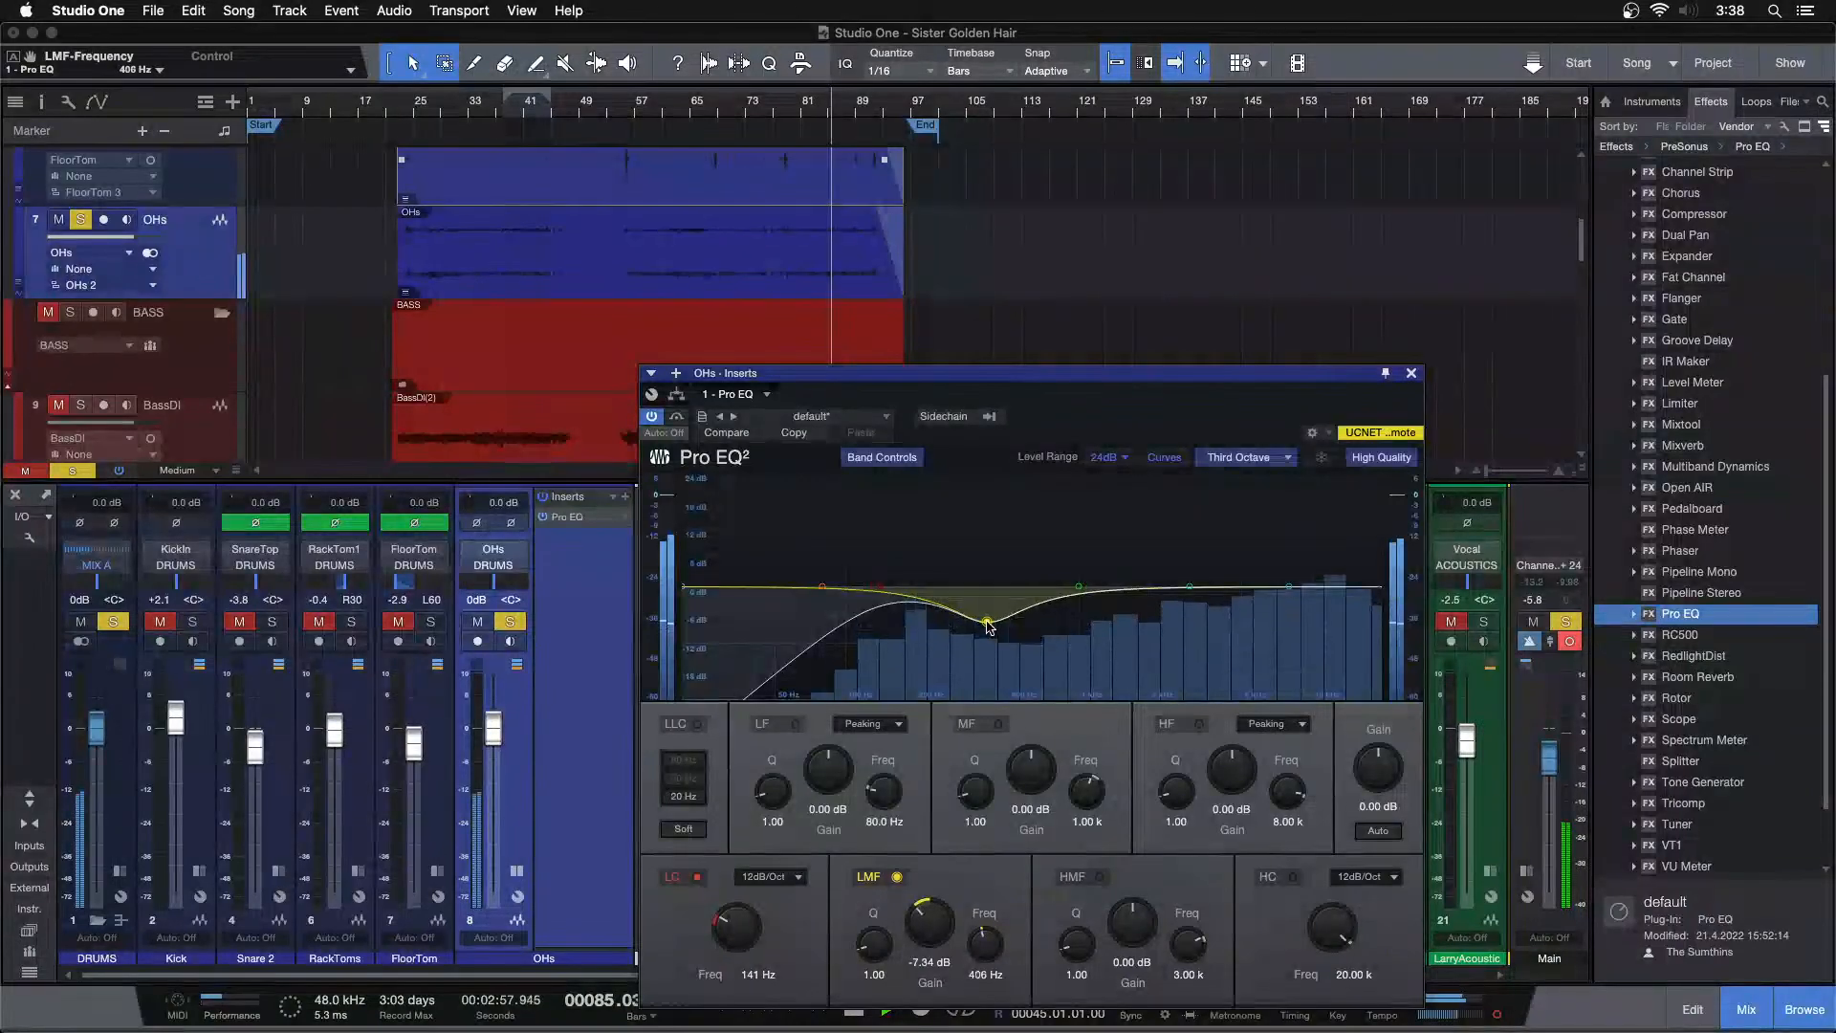
{"action": "double_click", "coordinate": [930, 921]}
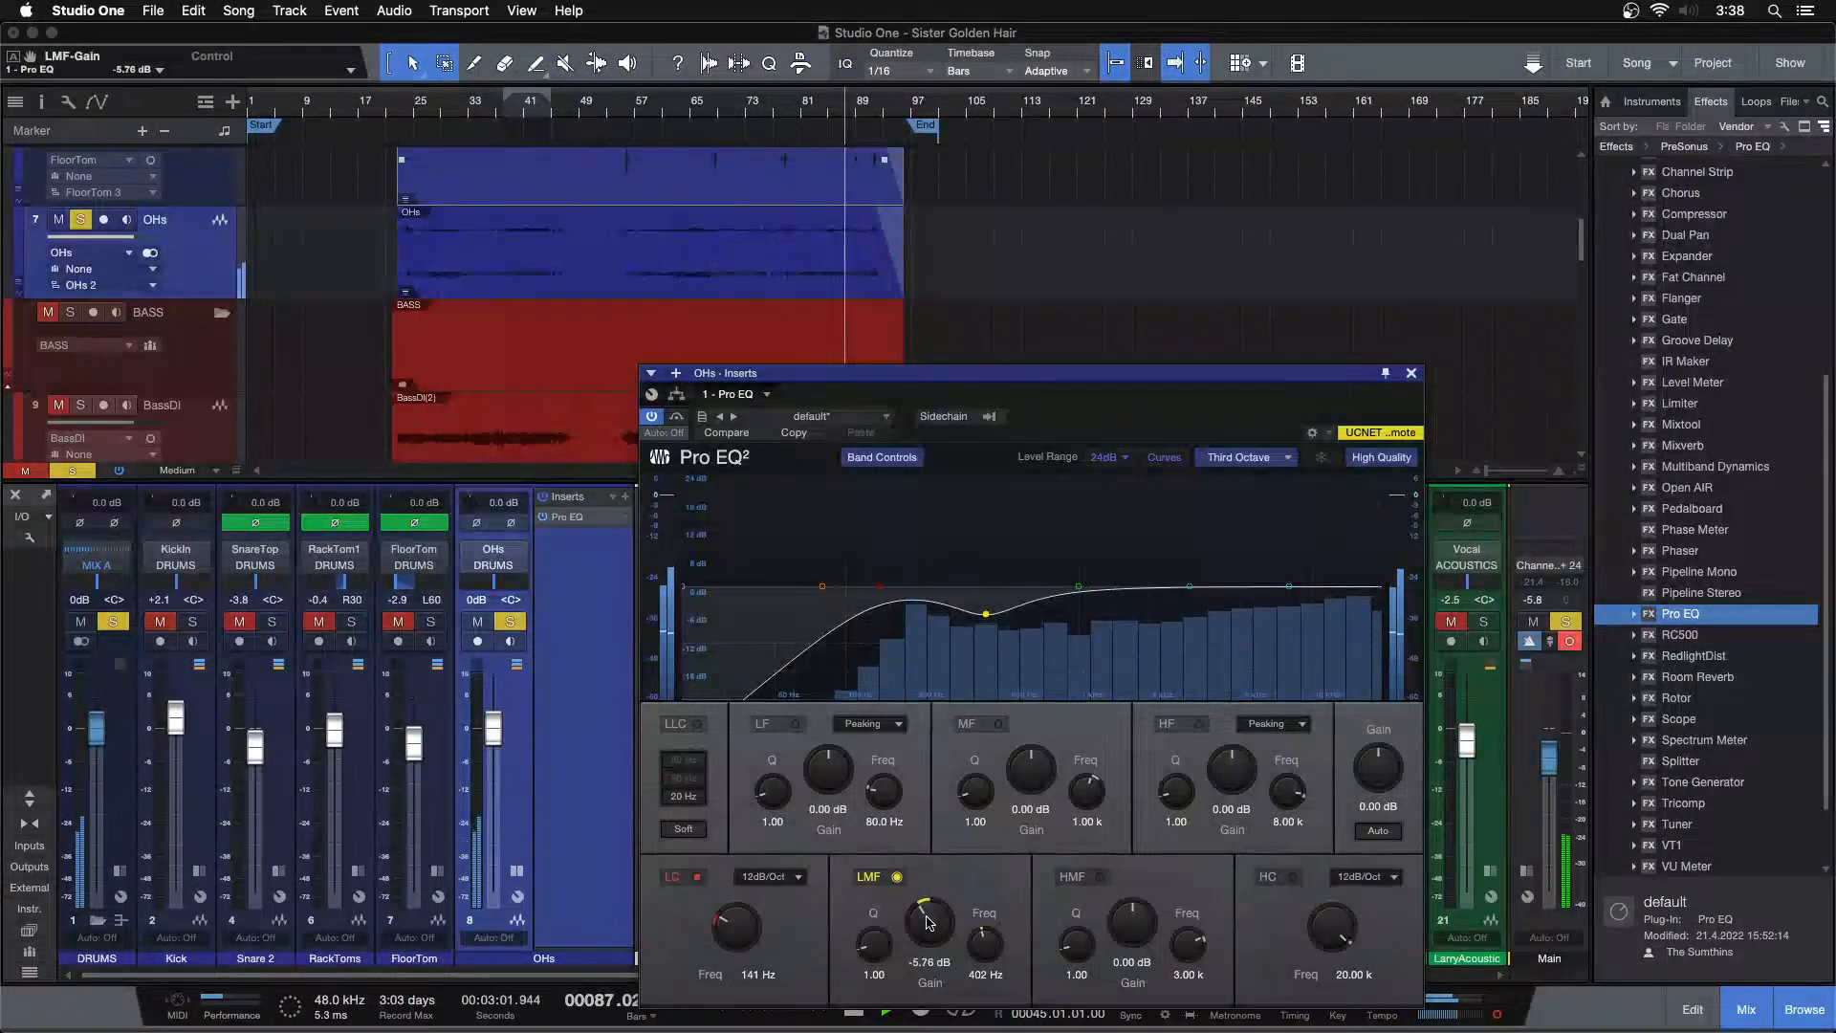
{"action": "scroll", "coordinate": [927, 921], "scroll_direction": "down", "scroll_amount": 2}
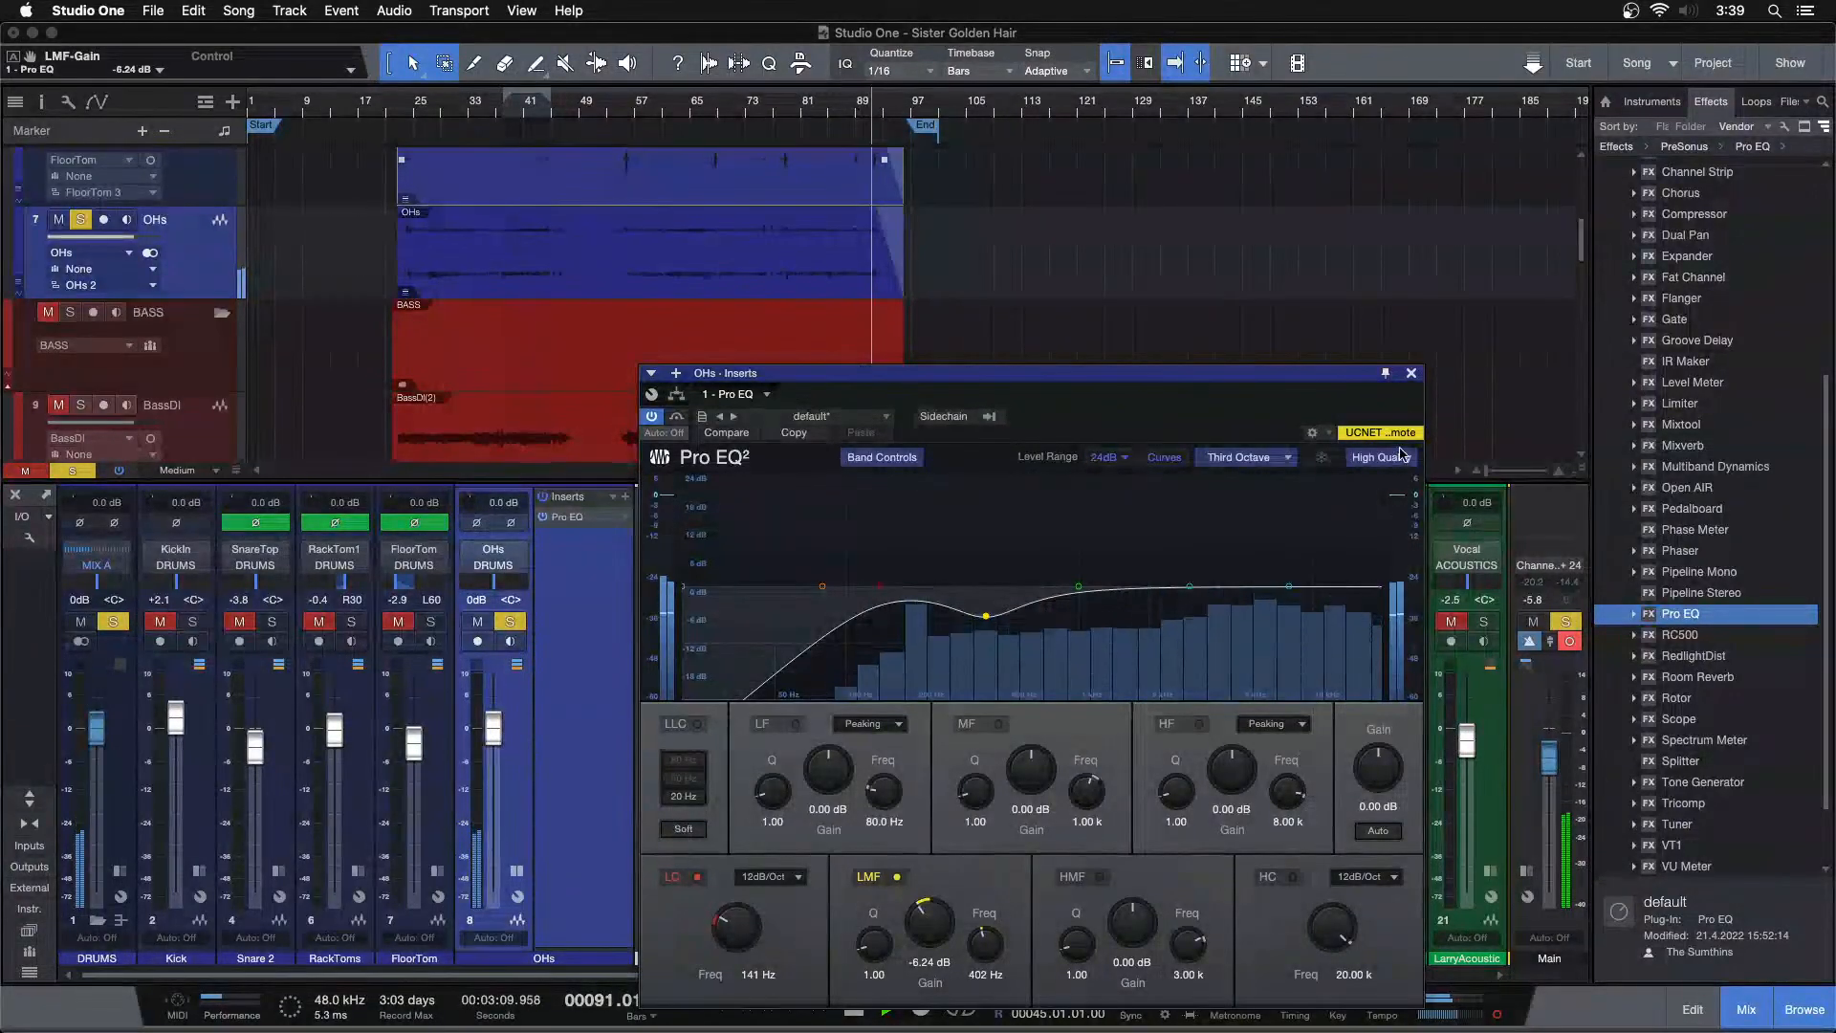
Close the EQ, add Multiband Dynamics to the OHs inserts and restart playback
{"action": "left_click", "coordinate": [1412, 374]}
{"action": "left_click_drag", "start_coordinate": [1715, 465], "coordinate": [567, 565]}
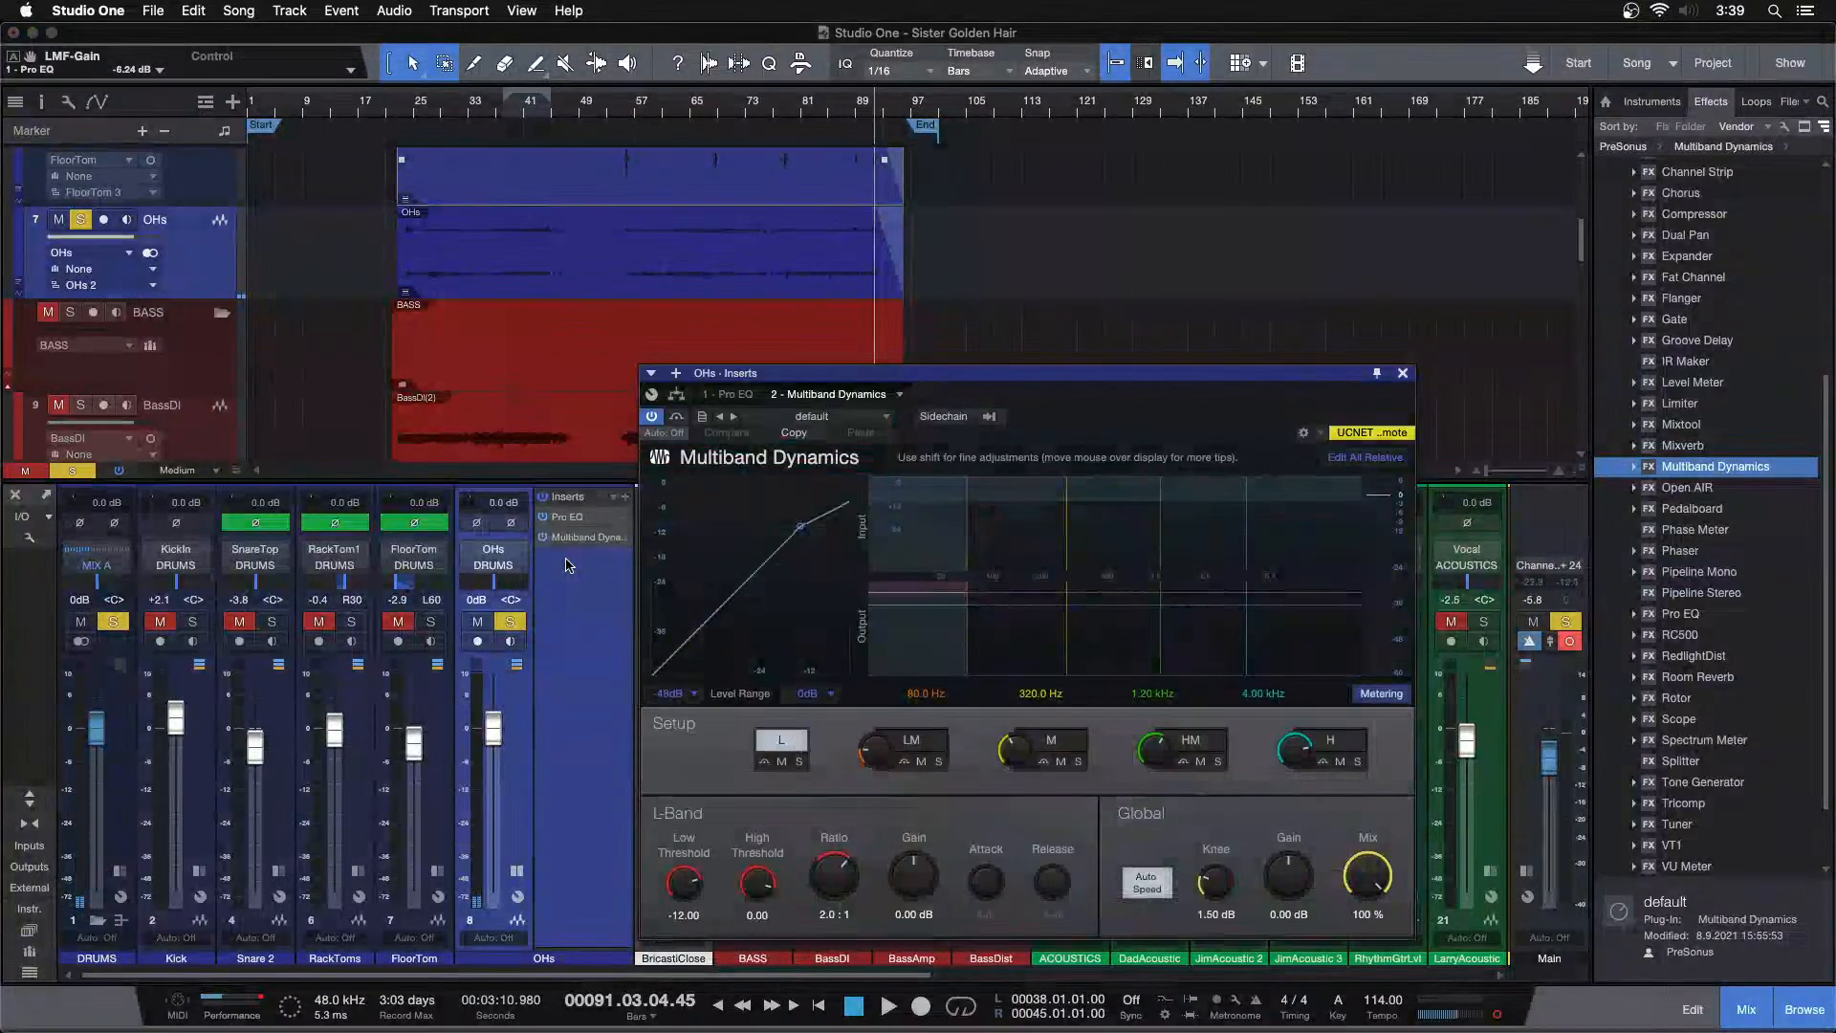
{"action": "left_click", "coordinate": [409, 113]}
{"action": "left_click_drag", "start_coordinate": [409, 114], "coordinate": [509, 52]}
{"action": "key", "text": "space"}
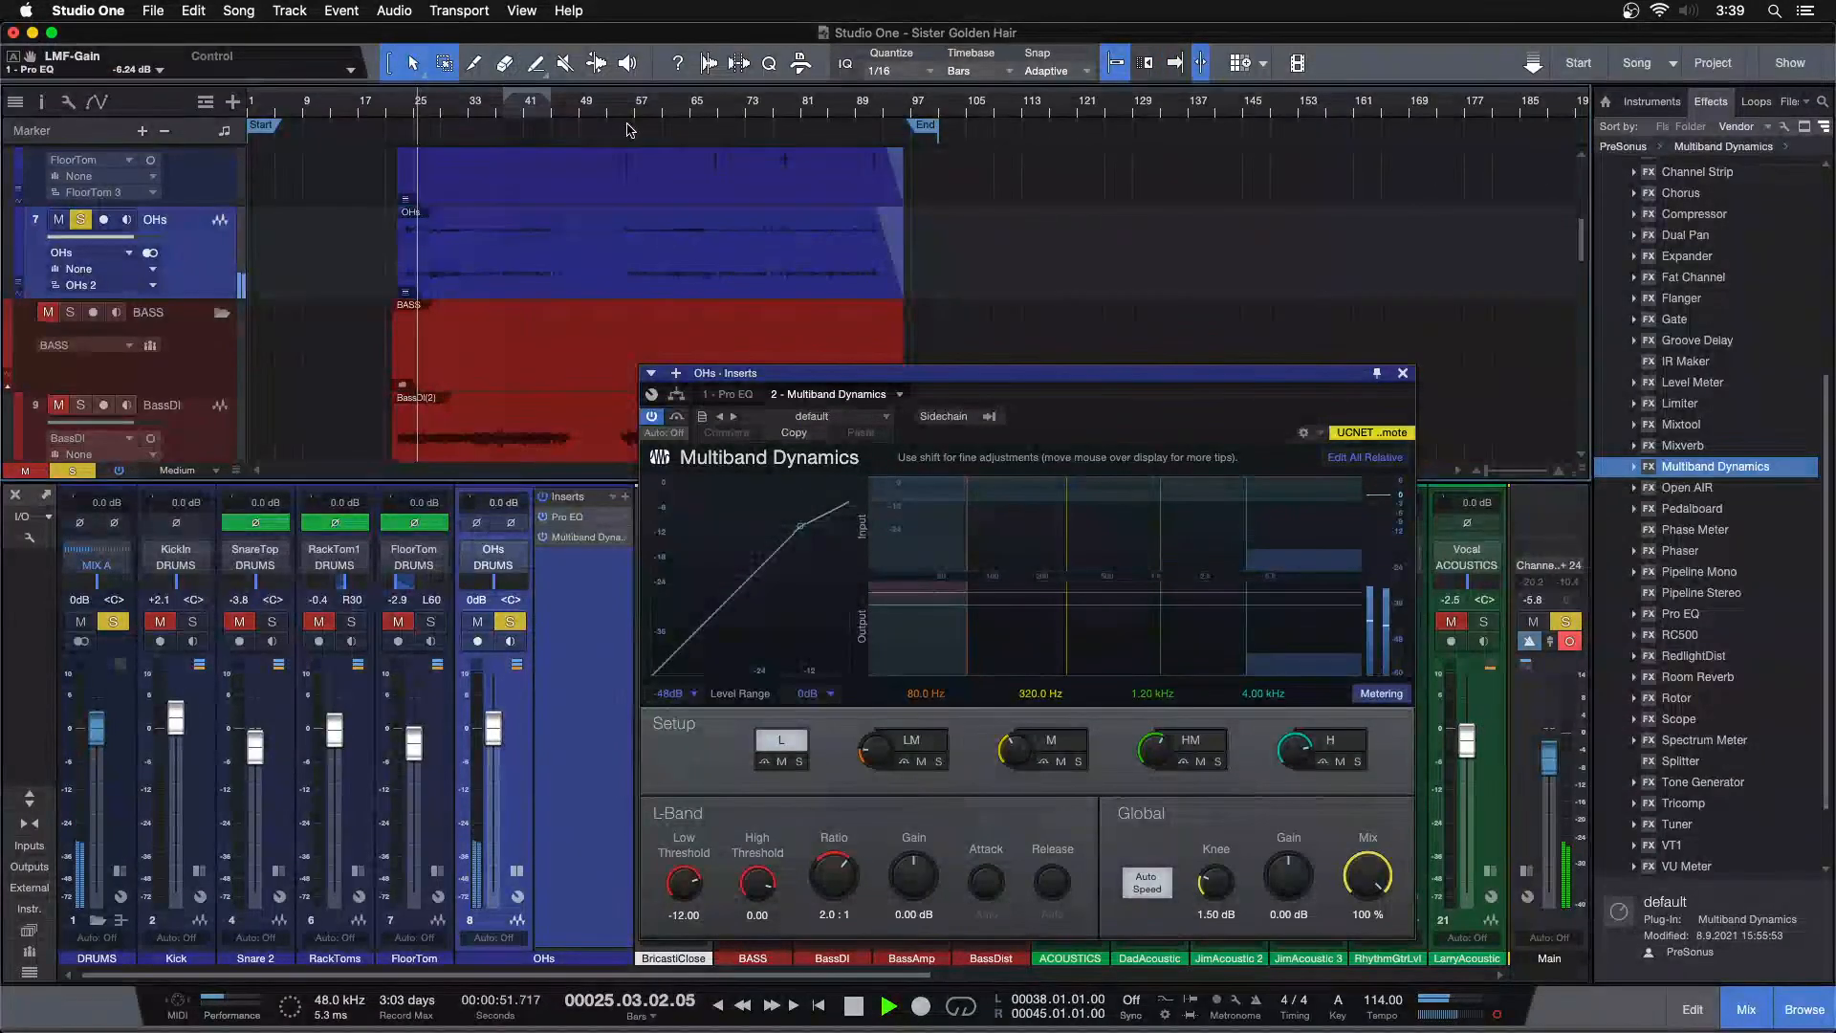
{"action": "left_click", "coordinate": [820, 117]}
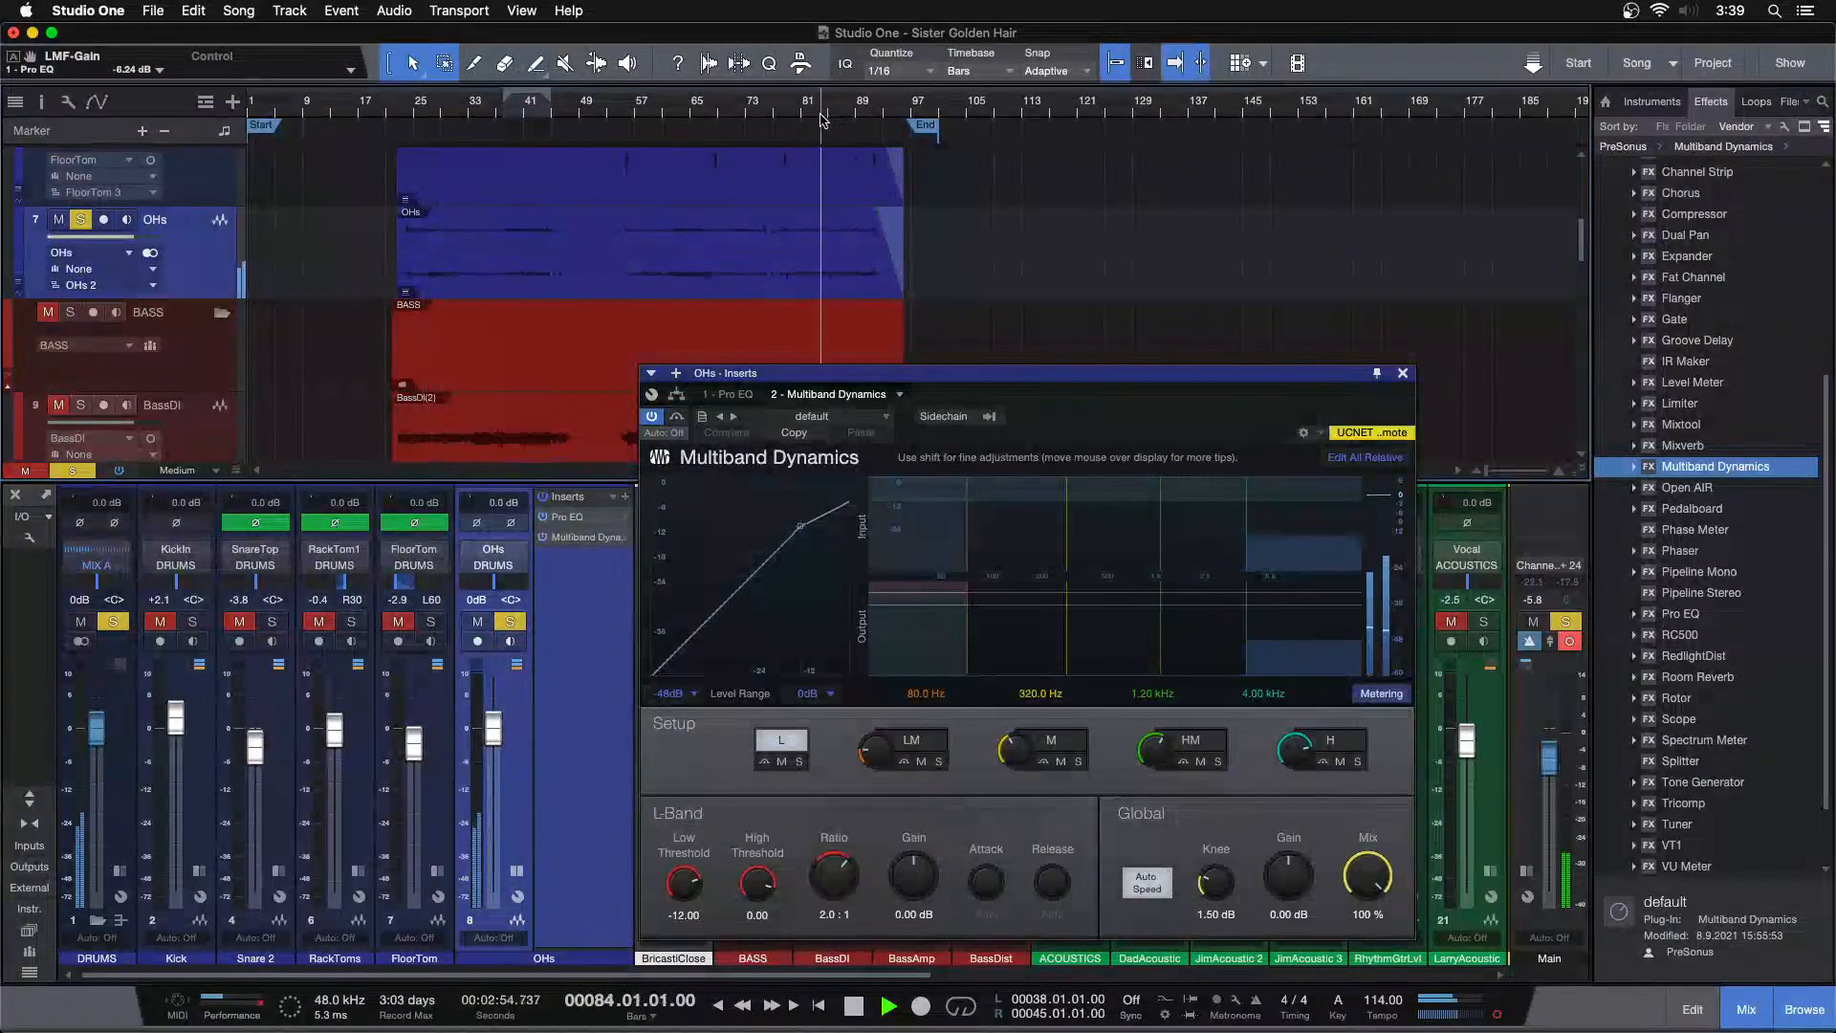
Load the De-Esser preset in the OHs Multiband Dynamics
{"action": "left_click", "coordinate": [755, 416]}
{"action": "key", "text": "Down"}
{"action": "key", "text": "Down"}
{"action": "key", "text": "Down"}
{"action": "key", "text": "Down"}
{"action": "key", "text": "Return"}
{"action": "left_click", "coordinate": [745, 395]}
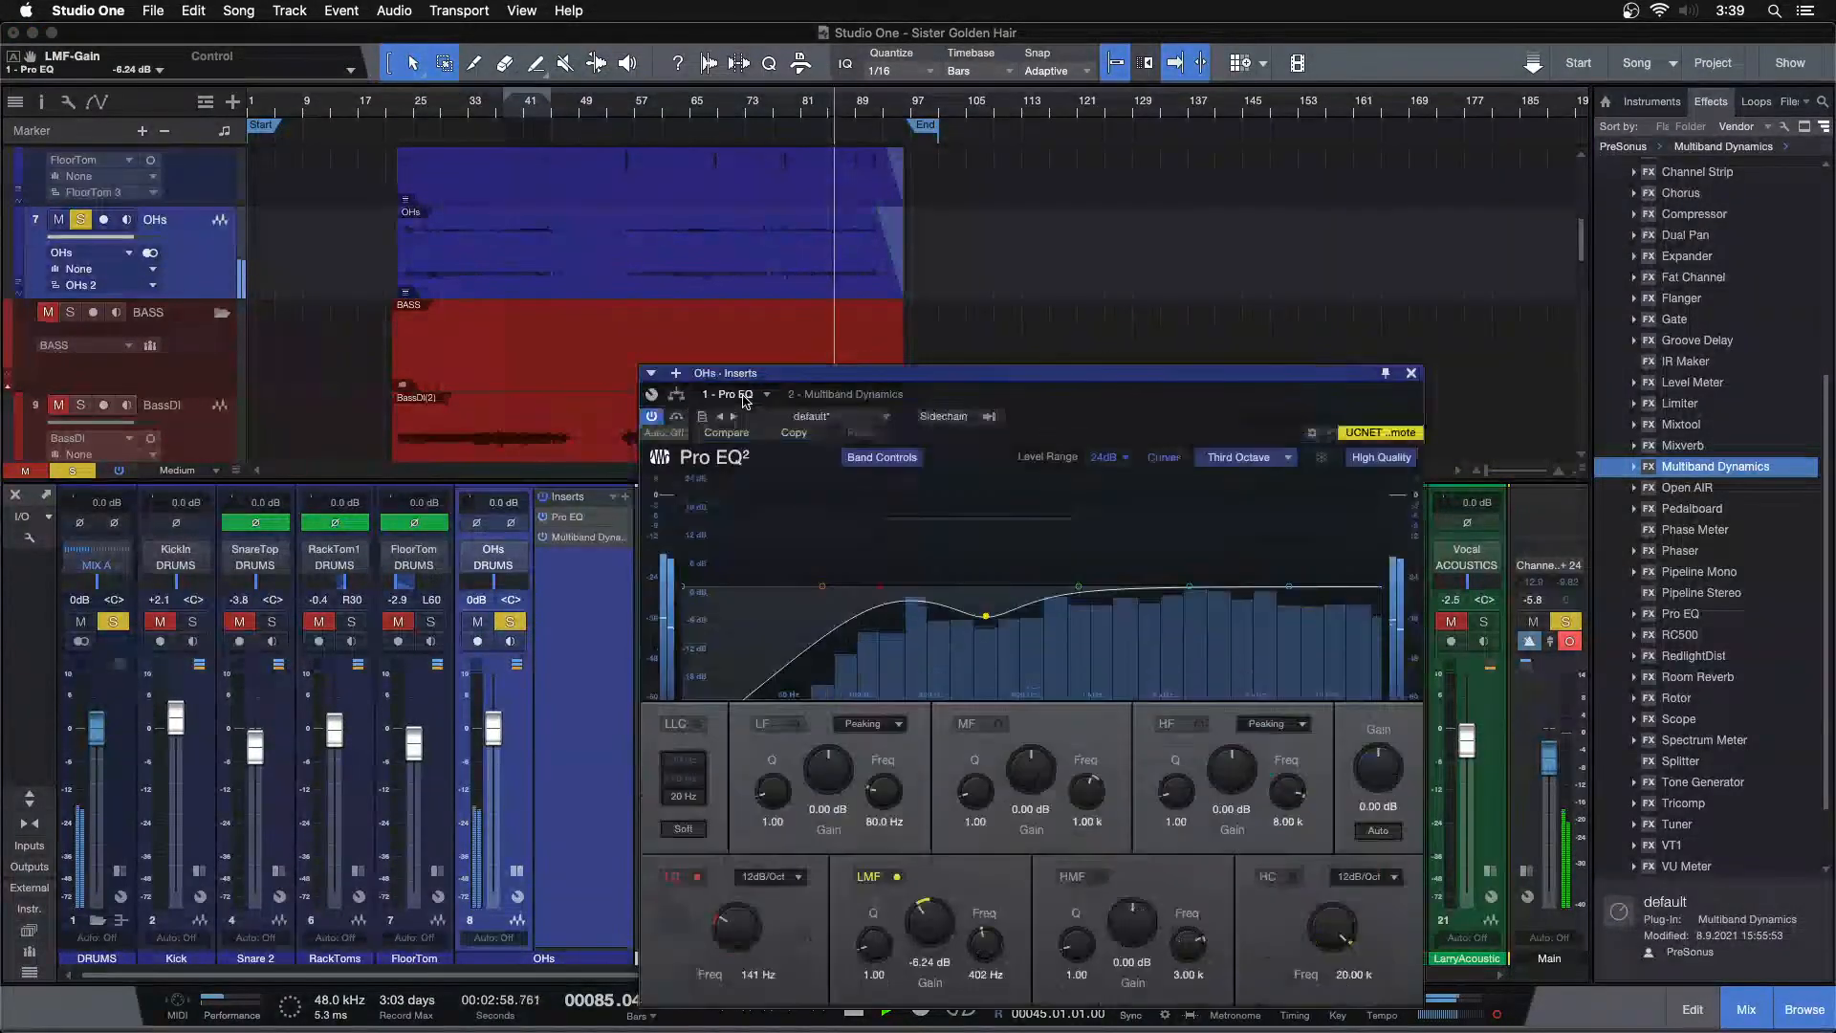
{"action": "left_click", "coordinate": [858, 394]}
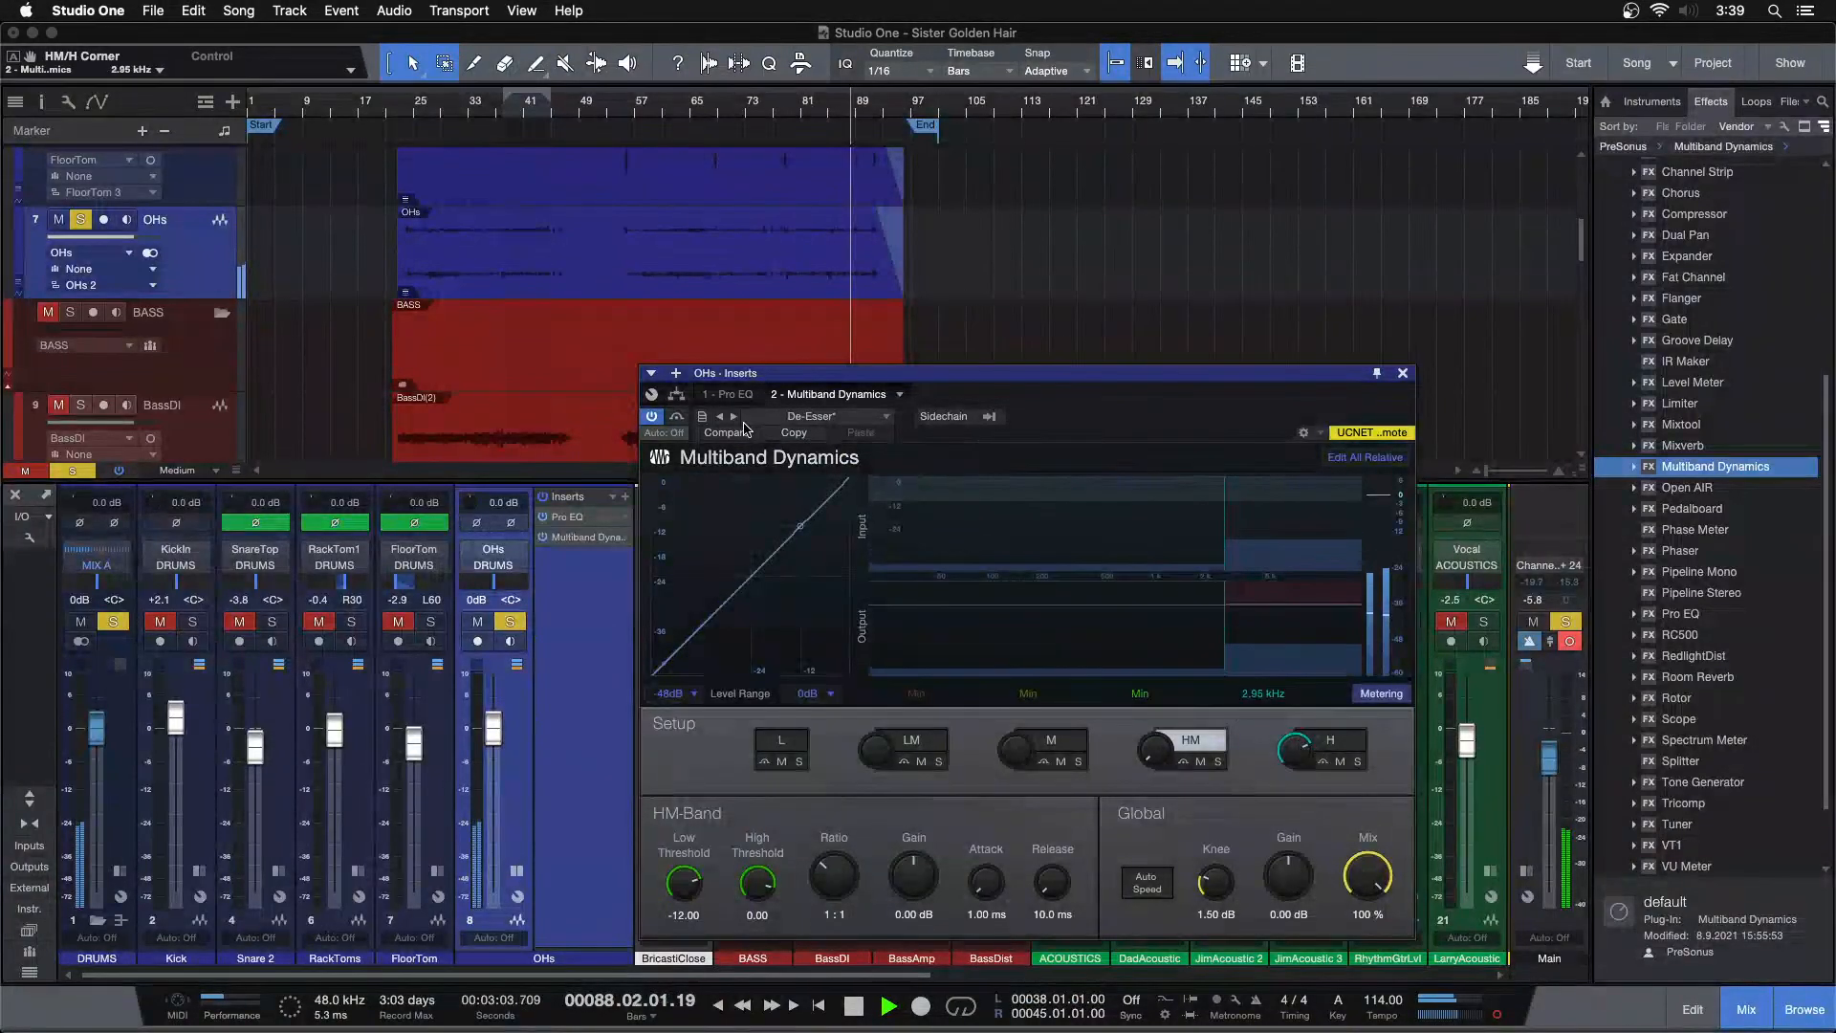
Select the H band and set its Low Threshold to -20.40 dB
{"action": "left_click", "coordinate": [1329, 740]}
{"action": "left_click_drag", "start_coordinate": [694, 880], "coordinate": [697, 893]}
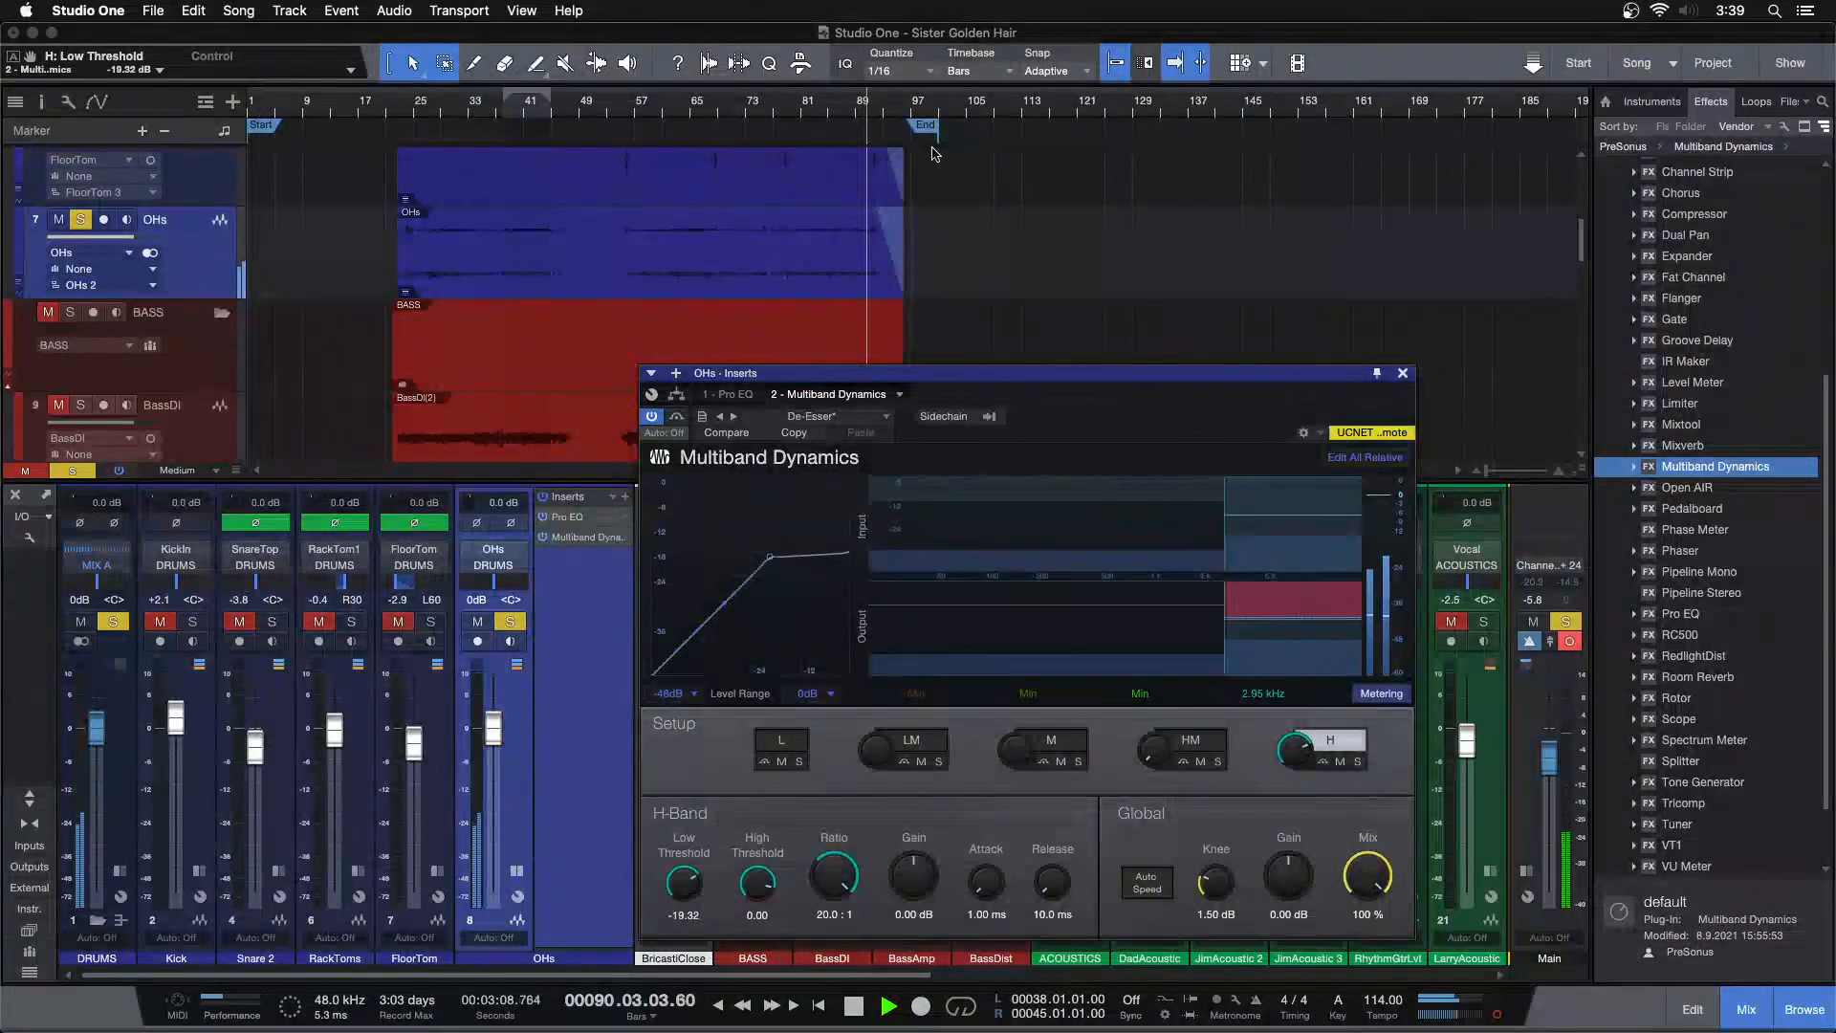
{"action": "left_click_drag", "start_coordinate": [864, 117], "coordinate": [966, 150]}
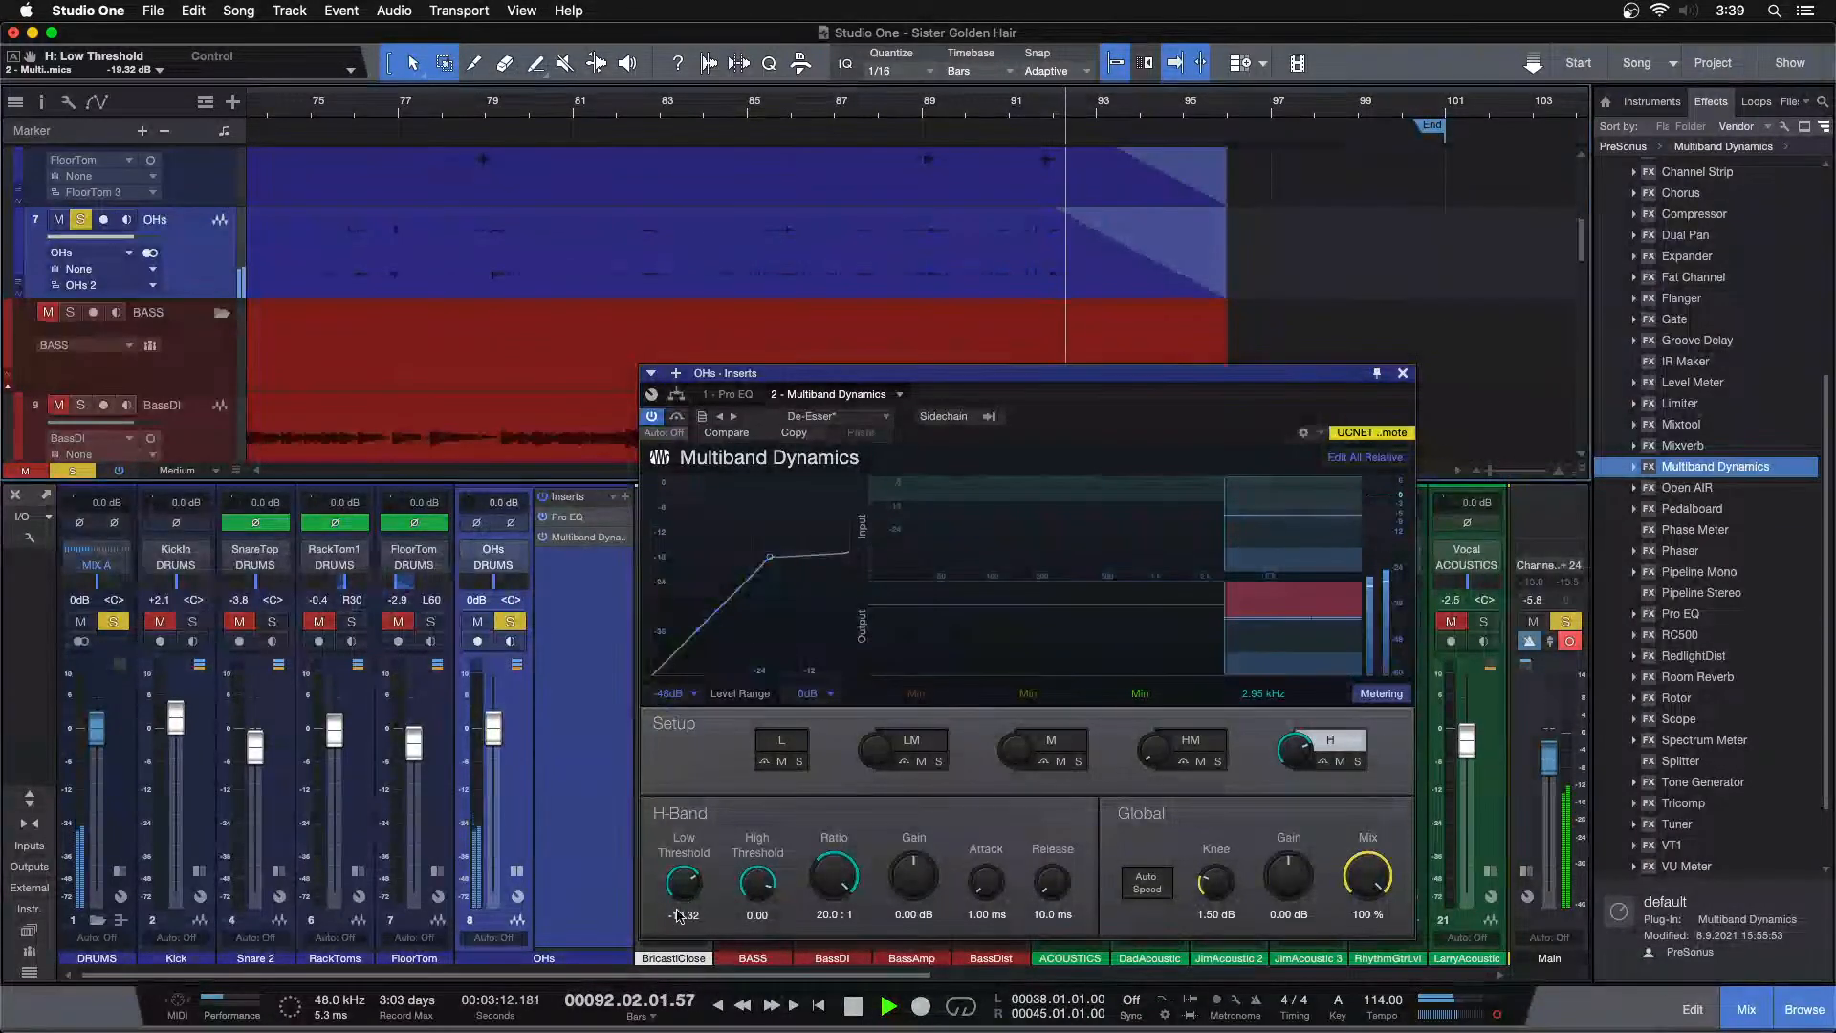
{"action": "scroll", "coordinate": [683, 890], "scroll_direction": "down", "scroll_amount": 3}
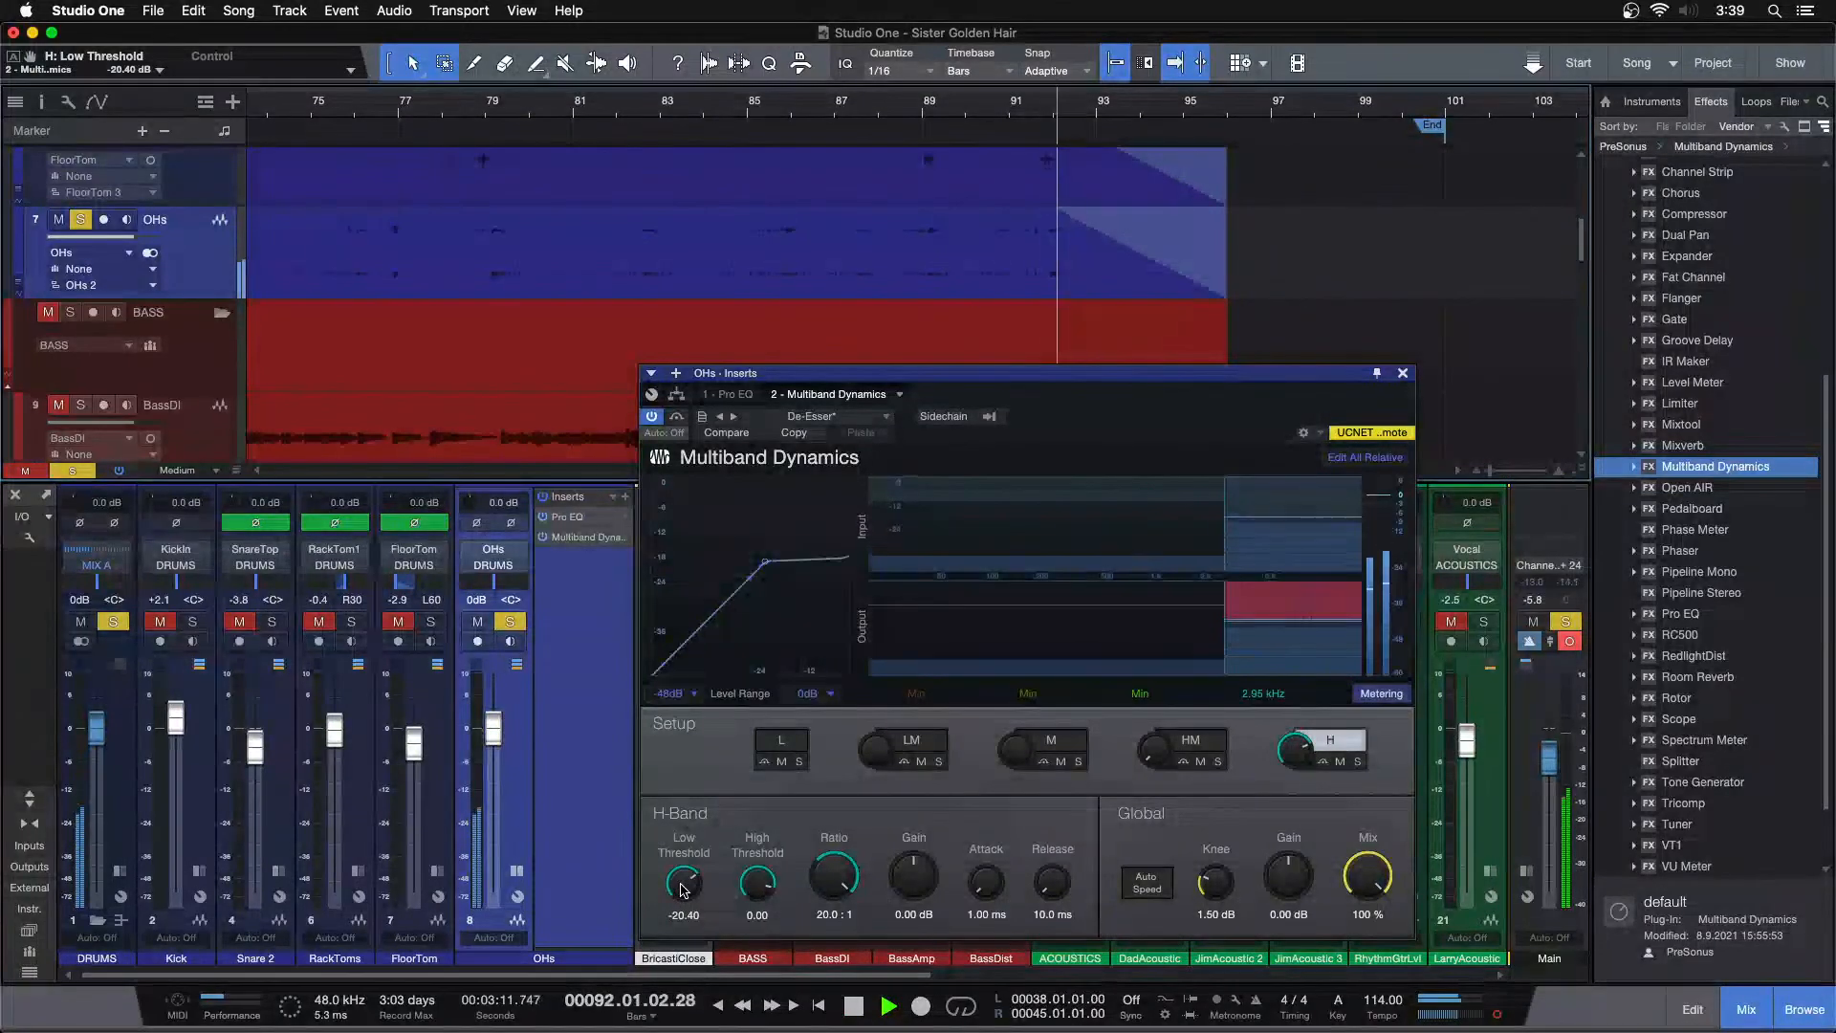
Unsolo the OHs channel and close the Multiband Dynamics window
{"action": "left_click", "coordinate": [748, 115]}
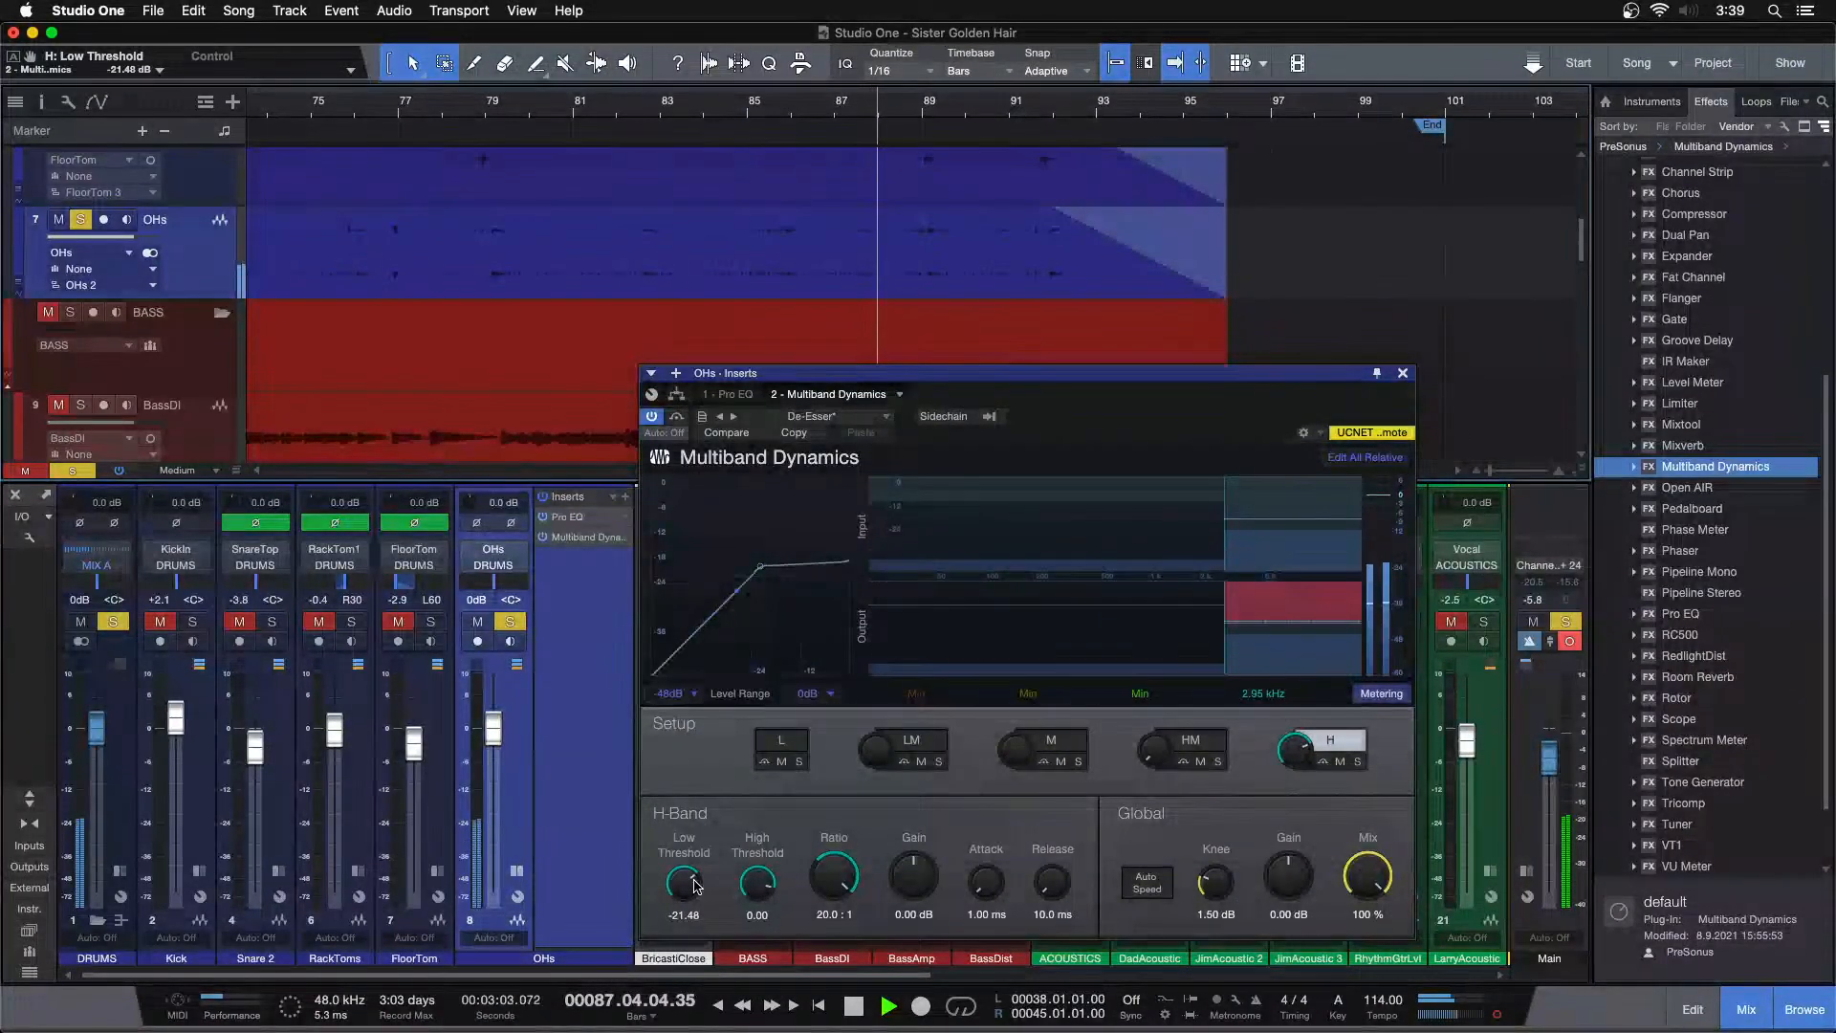
{"action": "left_click", "coordinate": [510, 621]}
{"action": "left_click", "coordinate": [1402, 374]}
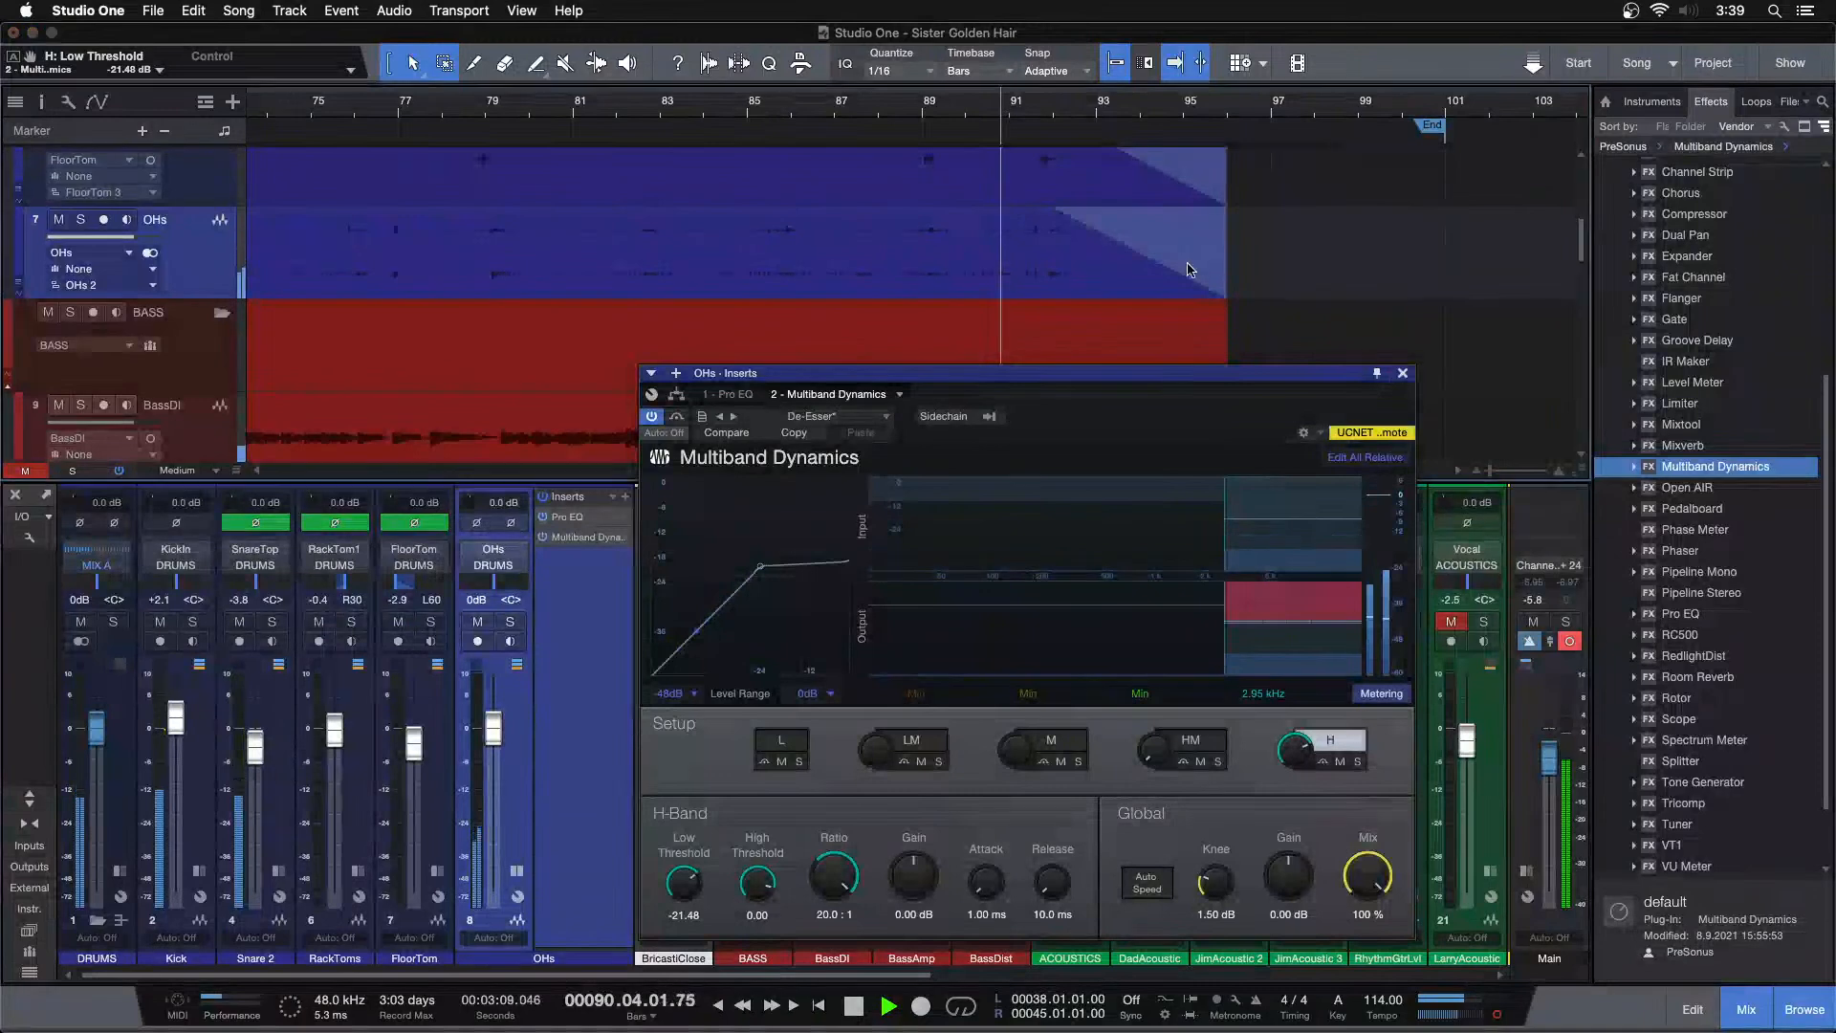
Set the OHs channel volume to -5.0 dB while playing back the song
{"action": "left_click_drag", "start_coordinate": [804, 109], "coordinate": [1043, 9]}
{"action": "left_click", "coordinate": [797, 121]}
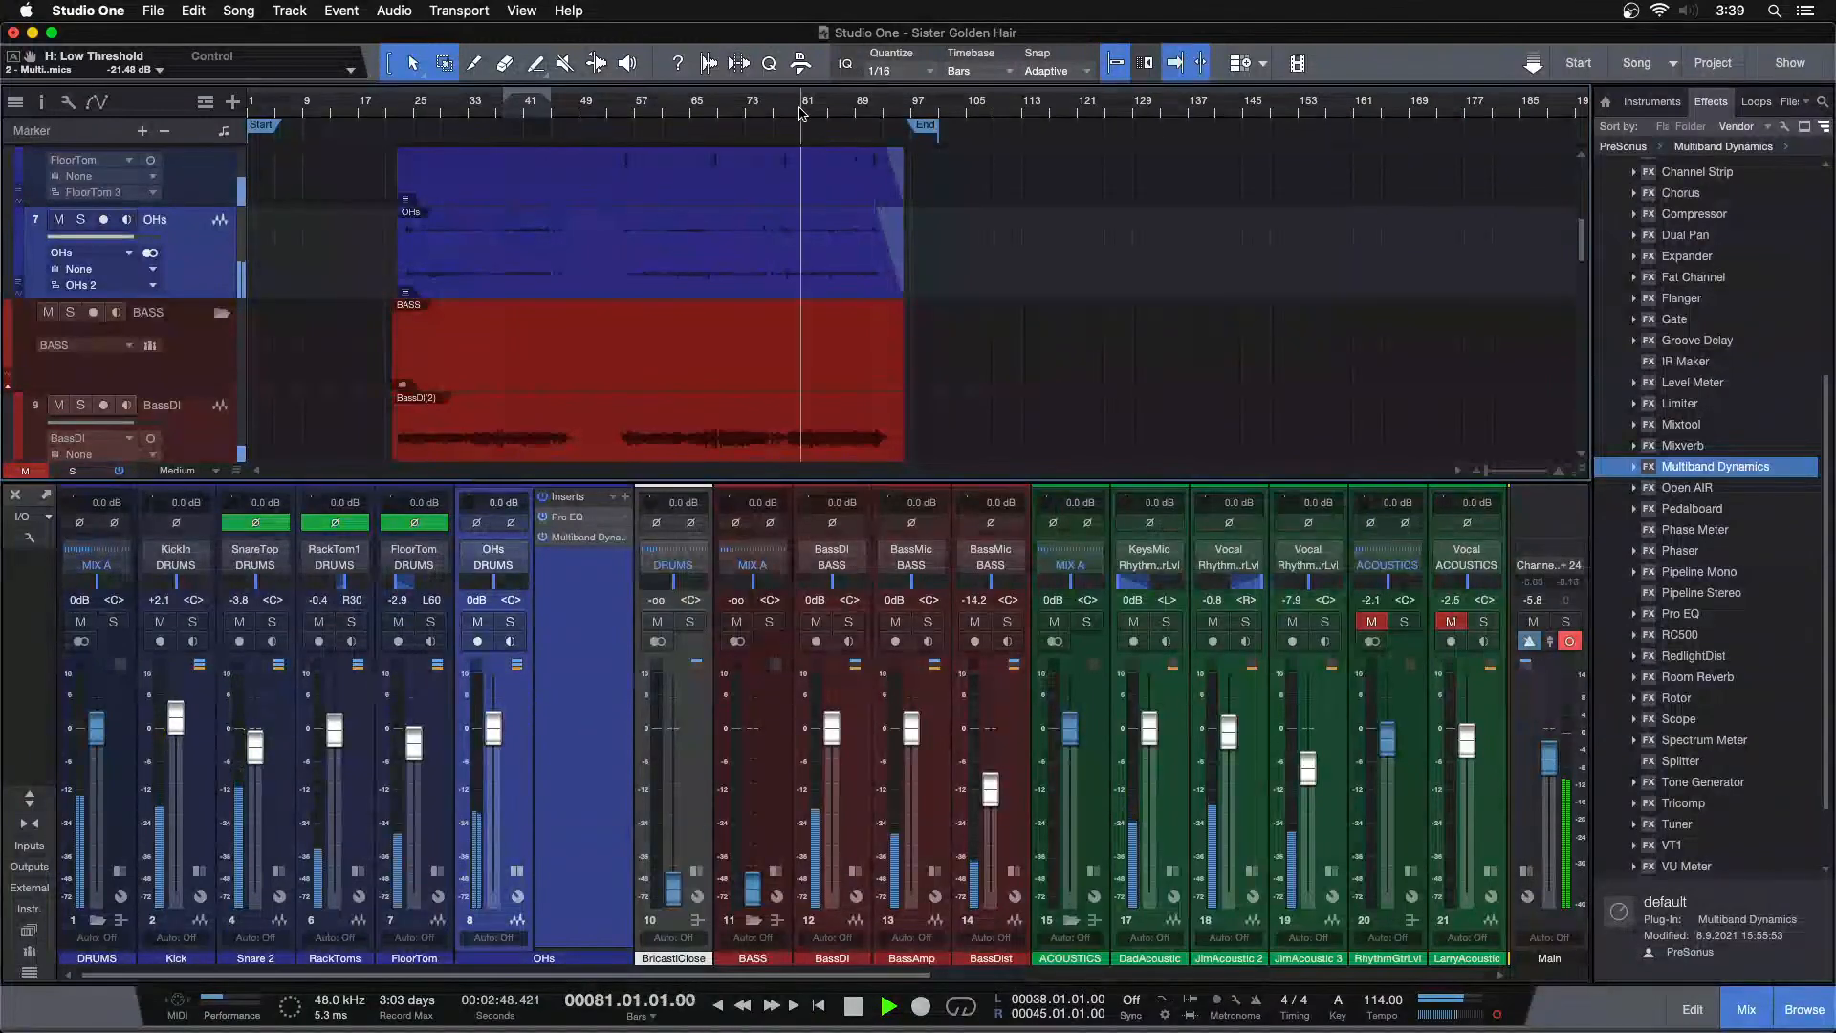
{"action": "left_click_drag", "start_coordinate": [493, 733], "coordinate": [495, 803]}
{"action": "double_click", "coordinate": [492, 889]}
{"action": "scroll", "coordinate": [494, 803], "scroll_direction": "up", "scroll_amount": 5}
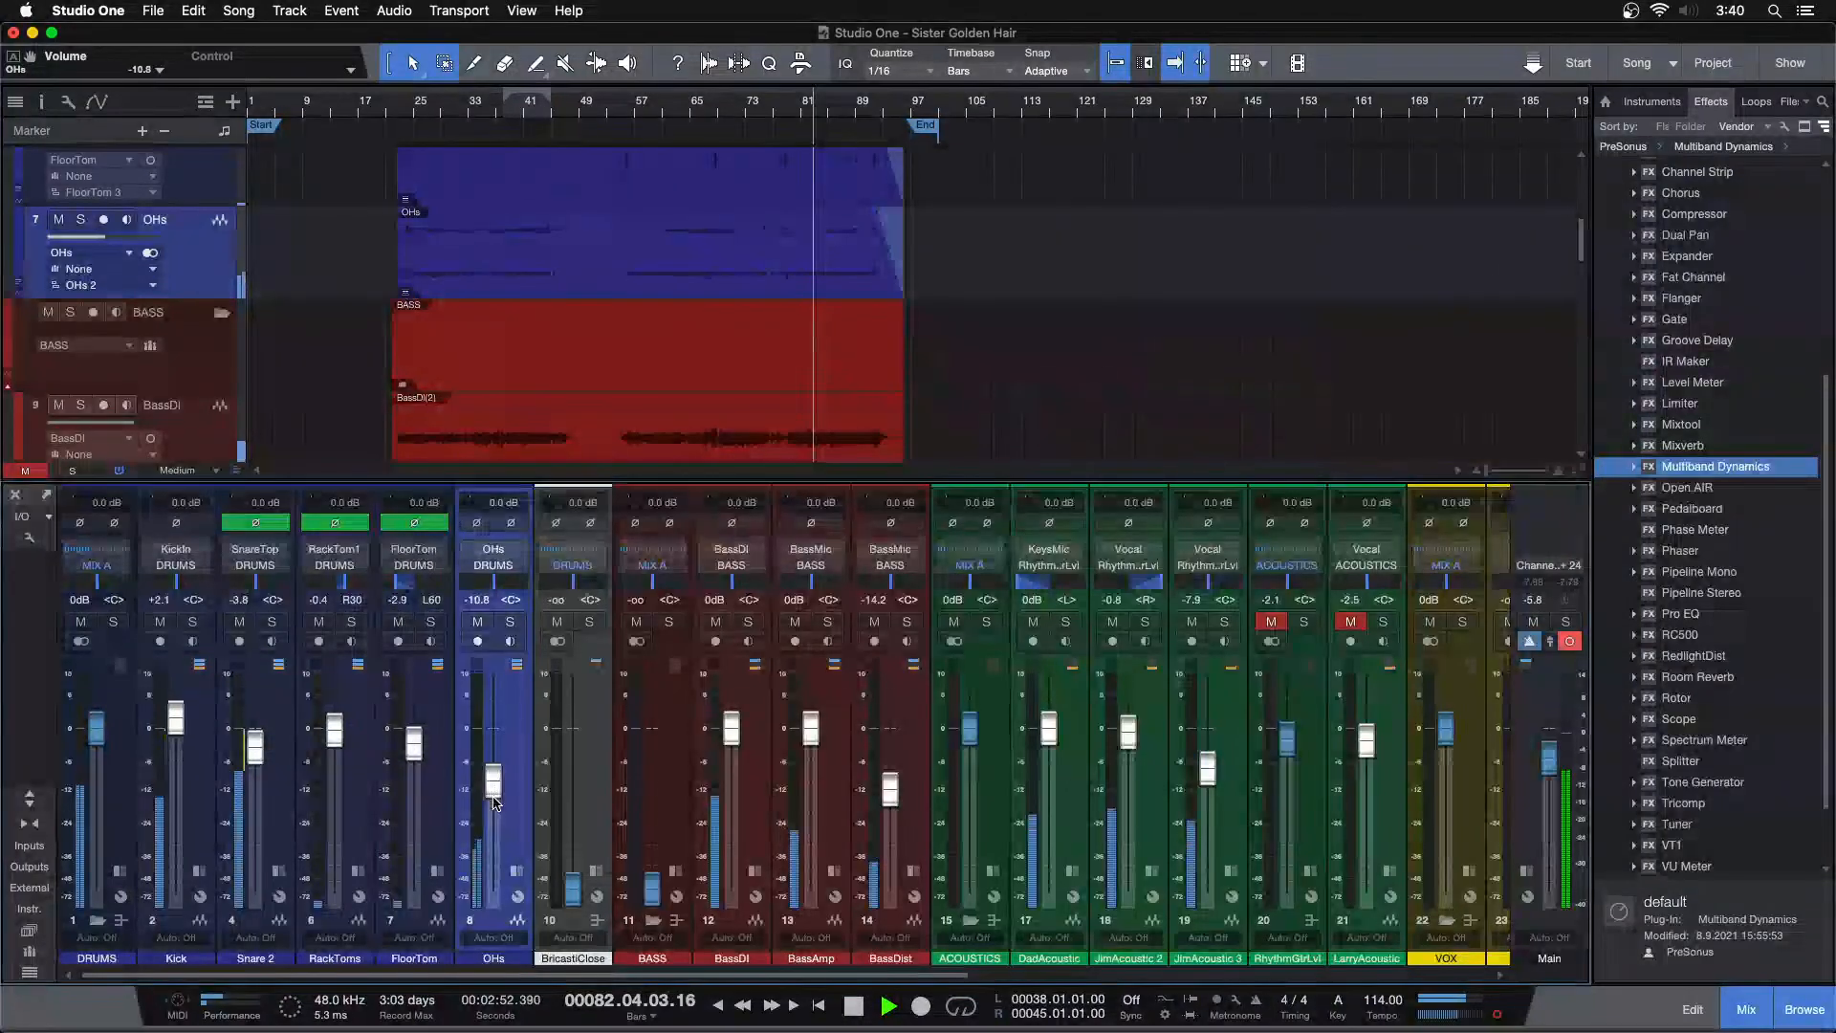
{"action": "scroll", "coordinate": [495, 803], "scroll_direction": "up", "scroll_amount": 1}
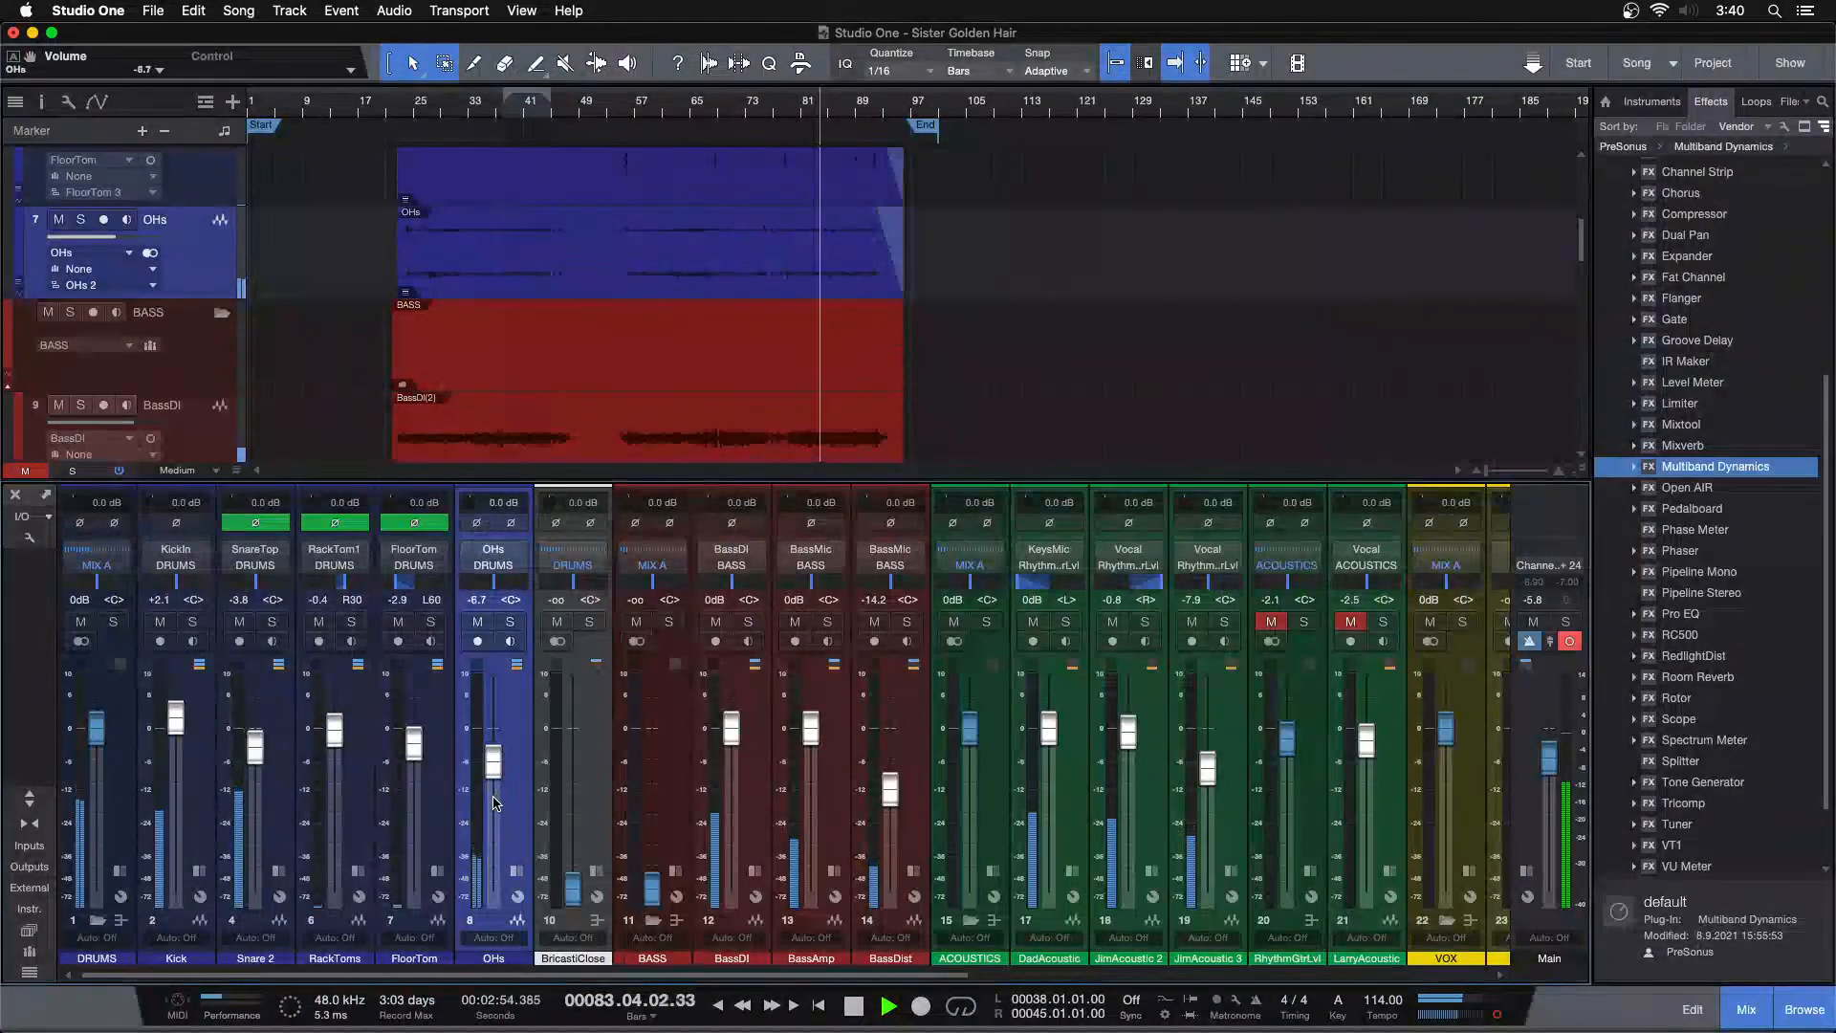
{"action": "scroll", "coordinate": [495, 804], "scroll_direction": "up", "scroll_amount": 1}
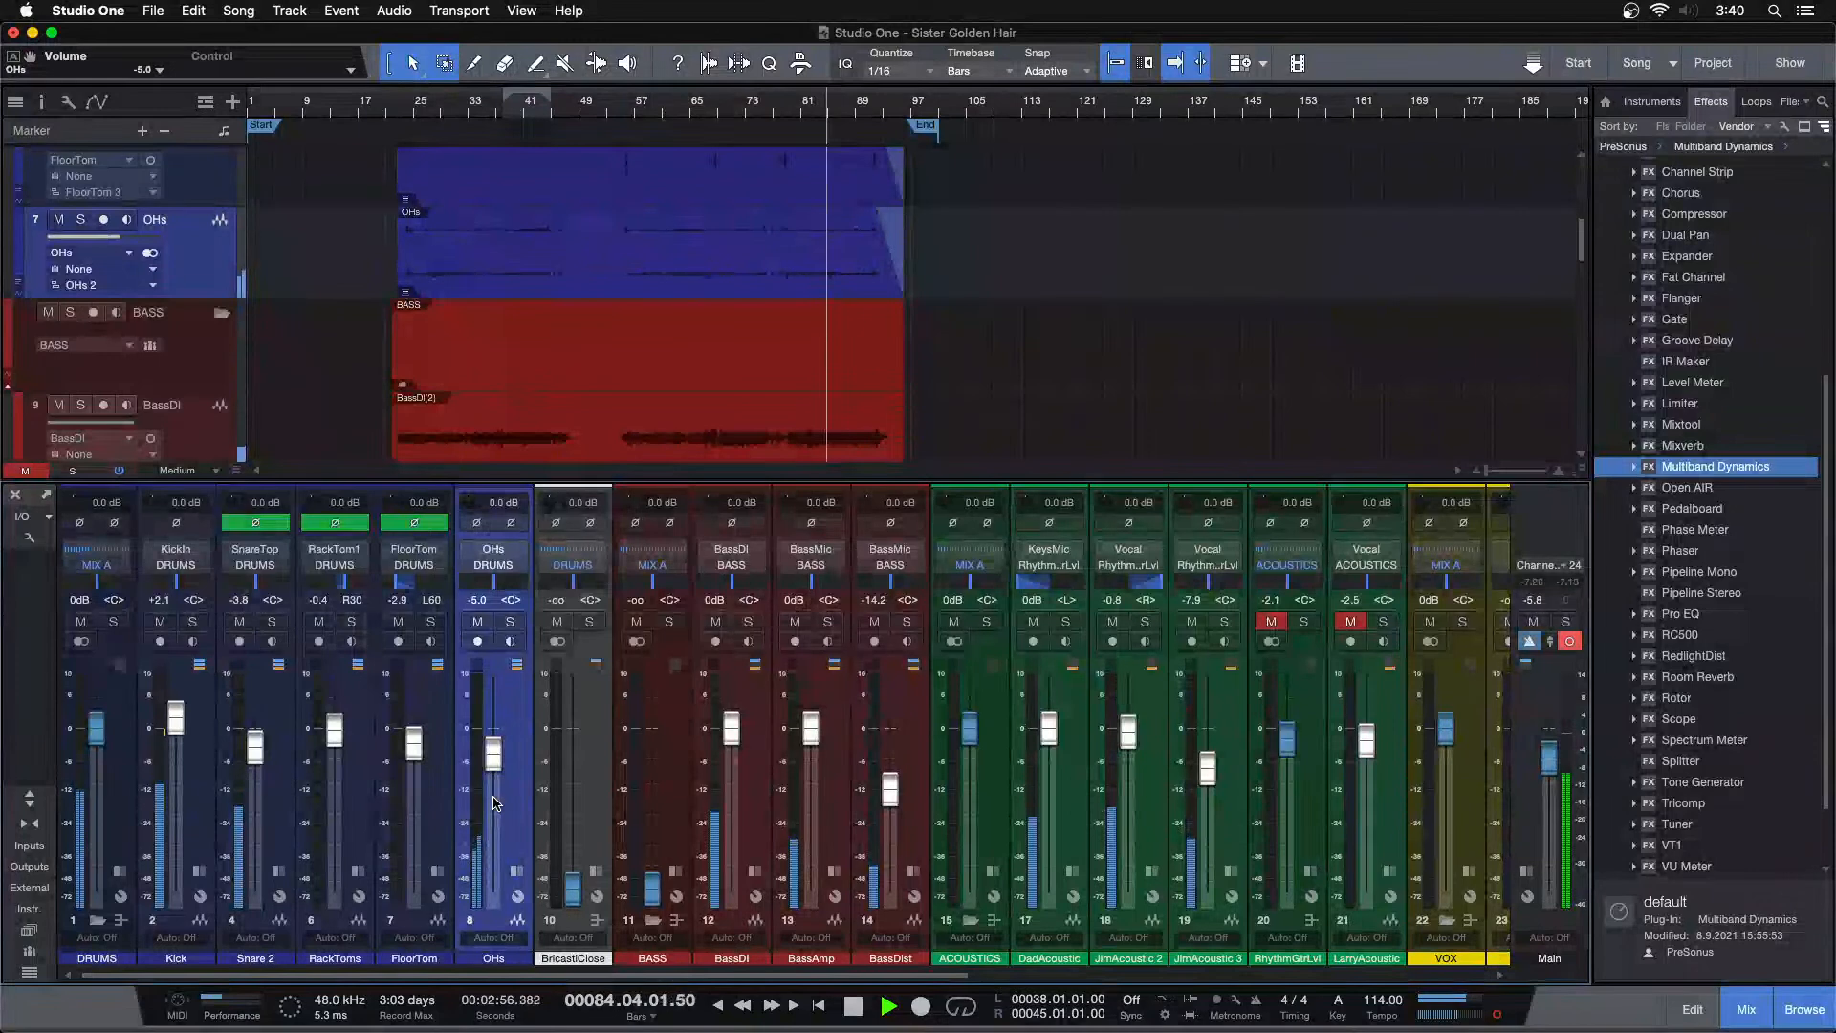
{"action": "scroll", "coordinate": [495, 803], "scroll_direction": "down", "scroll_amount": 1}
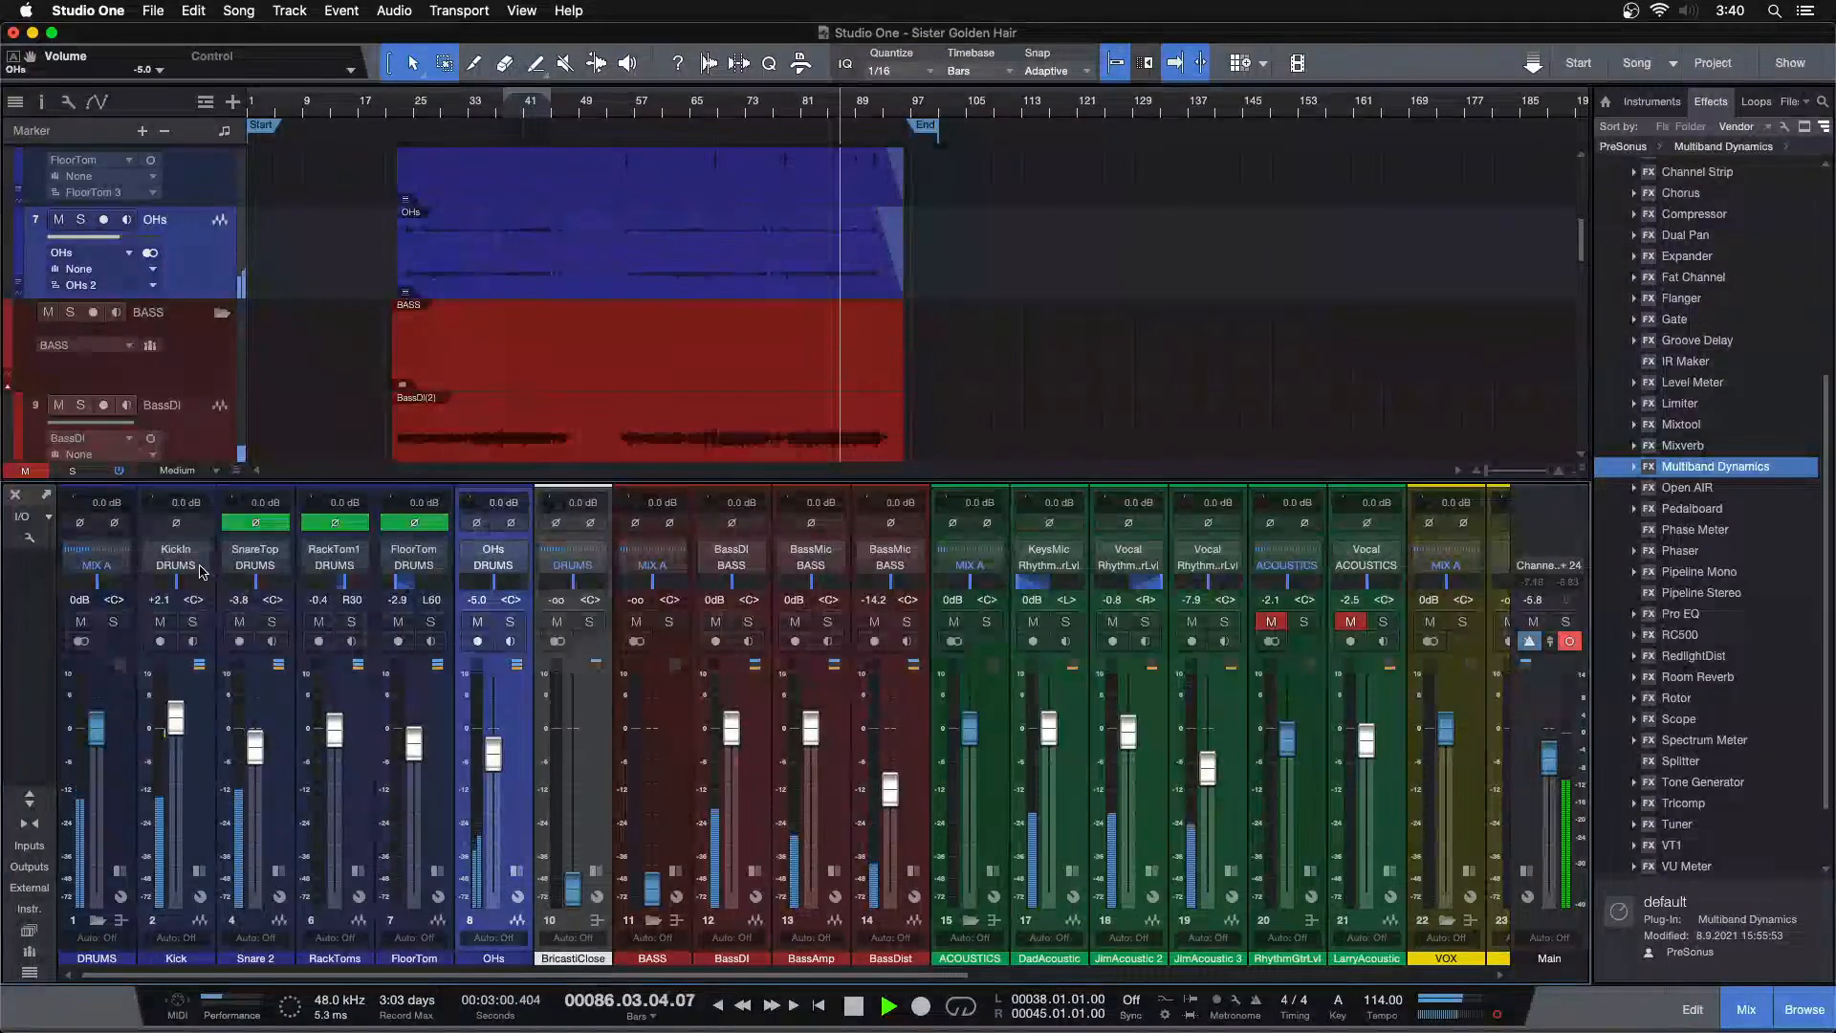
Solo the kick, invert the kick channel's polarity, and clear all solos
{"action": "left_click", "coordinate": [194, 621]}
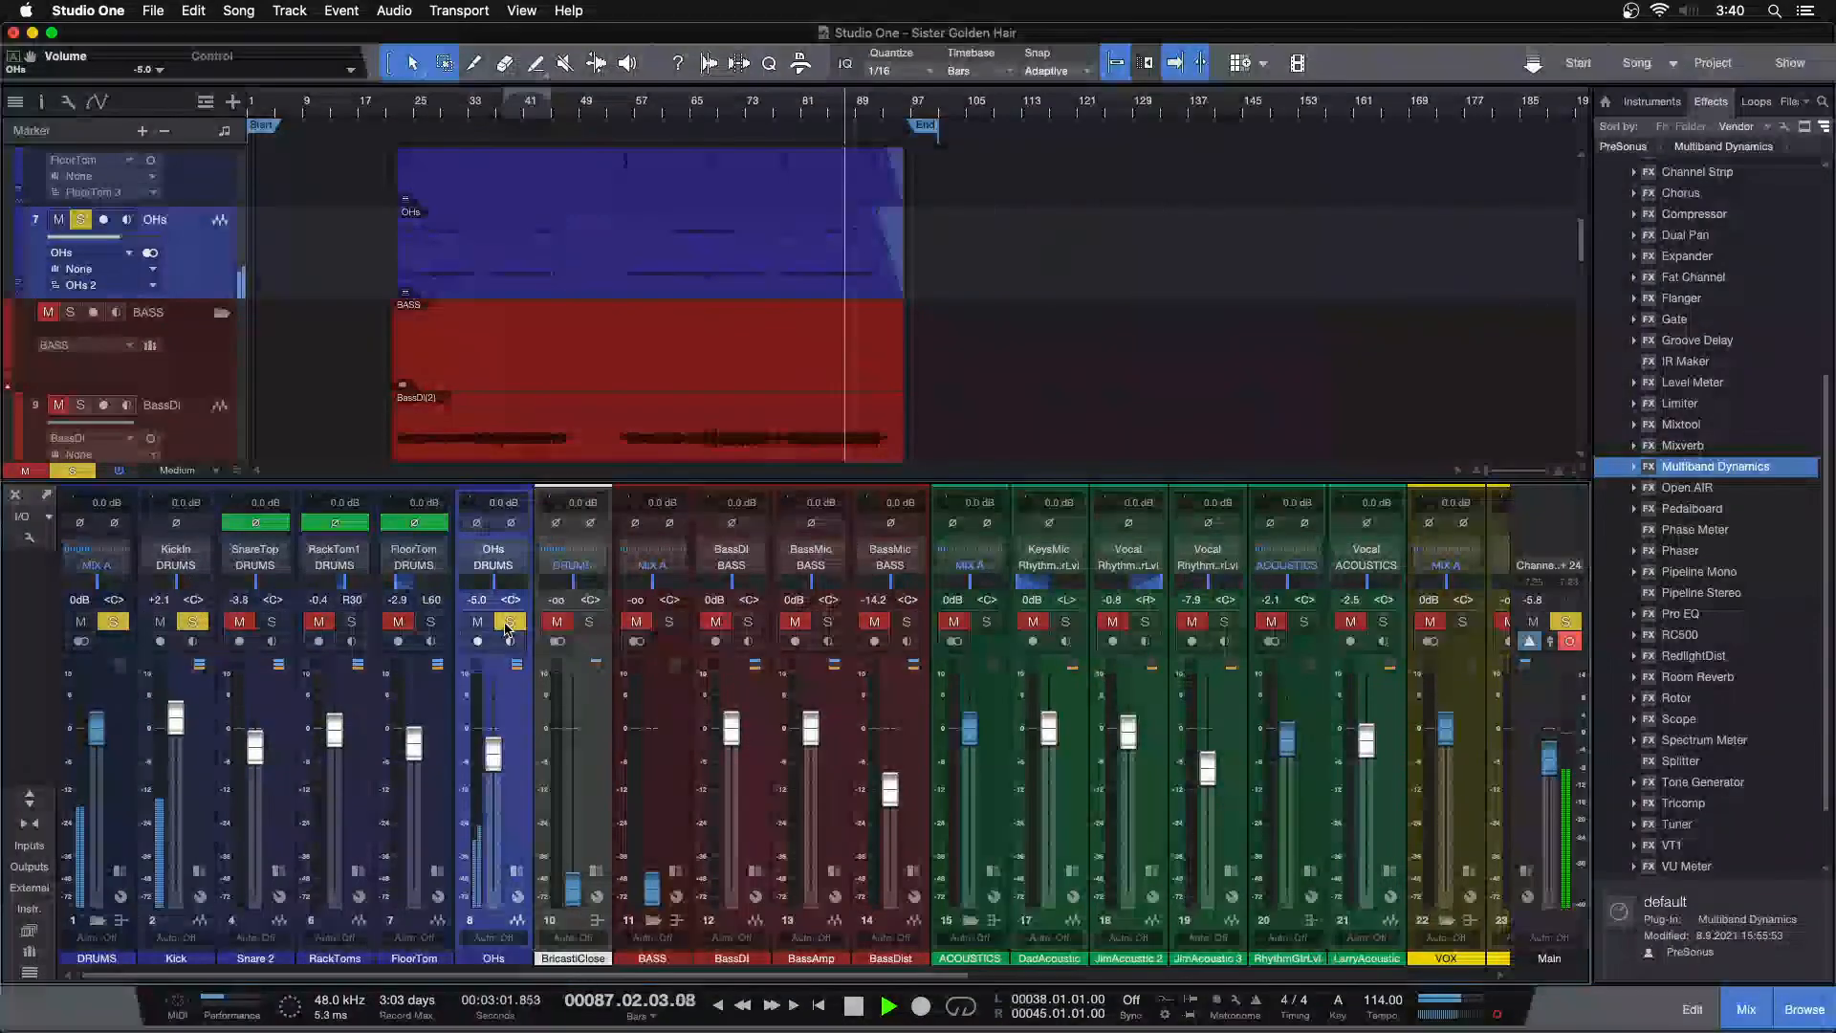
{"action": "left_click", "coordinate": [176, 524]}
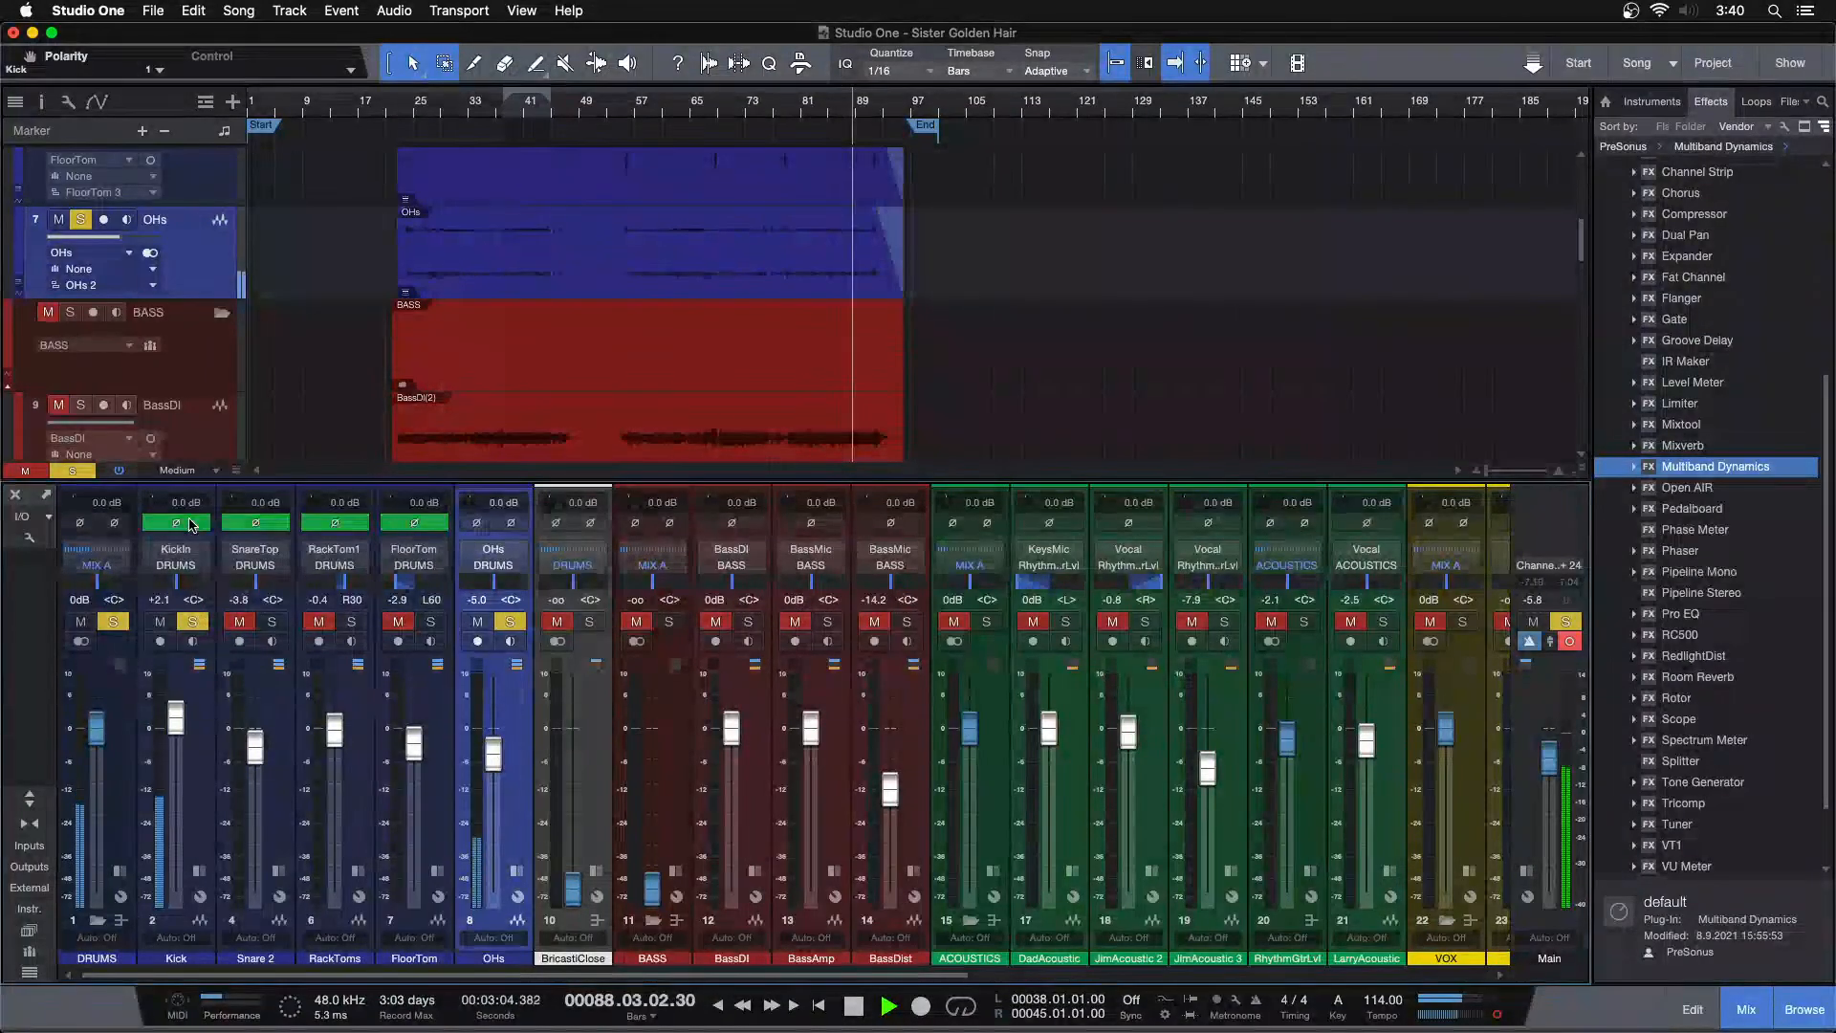
{"action": "key", "text": "shift+s"}
{"action": "left_click_drag", "start_coordinate": [494, 742], "coordinate": [494, 746]}
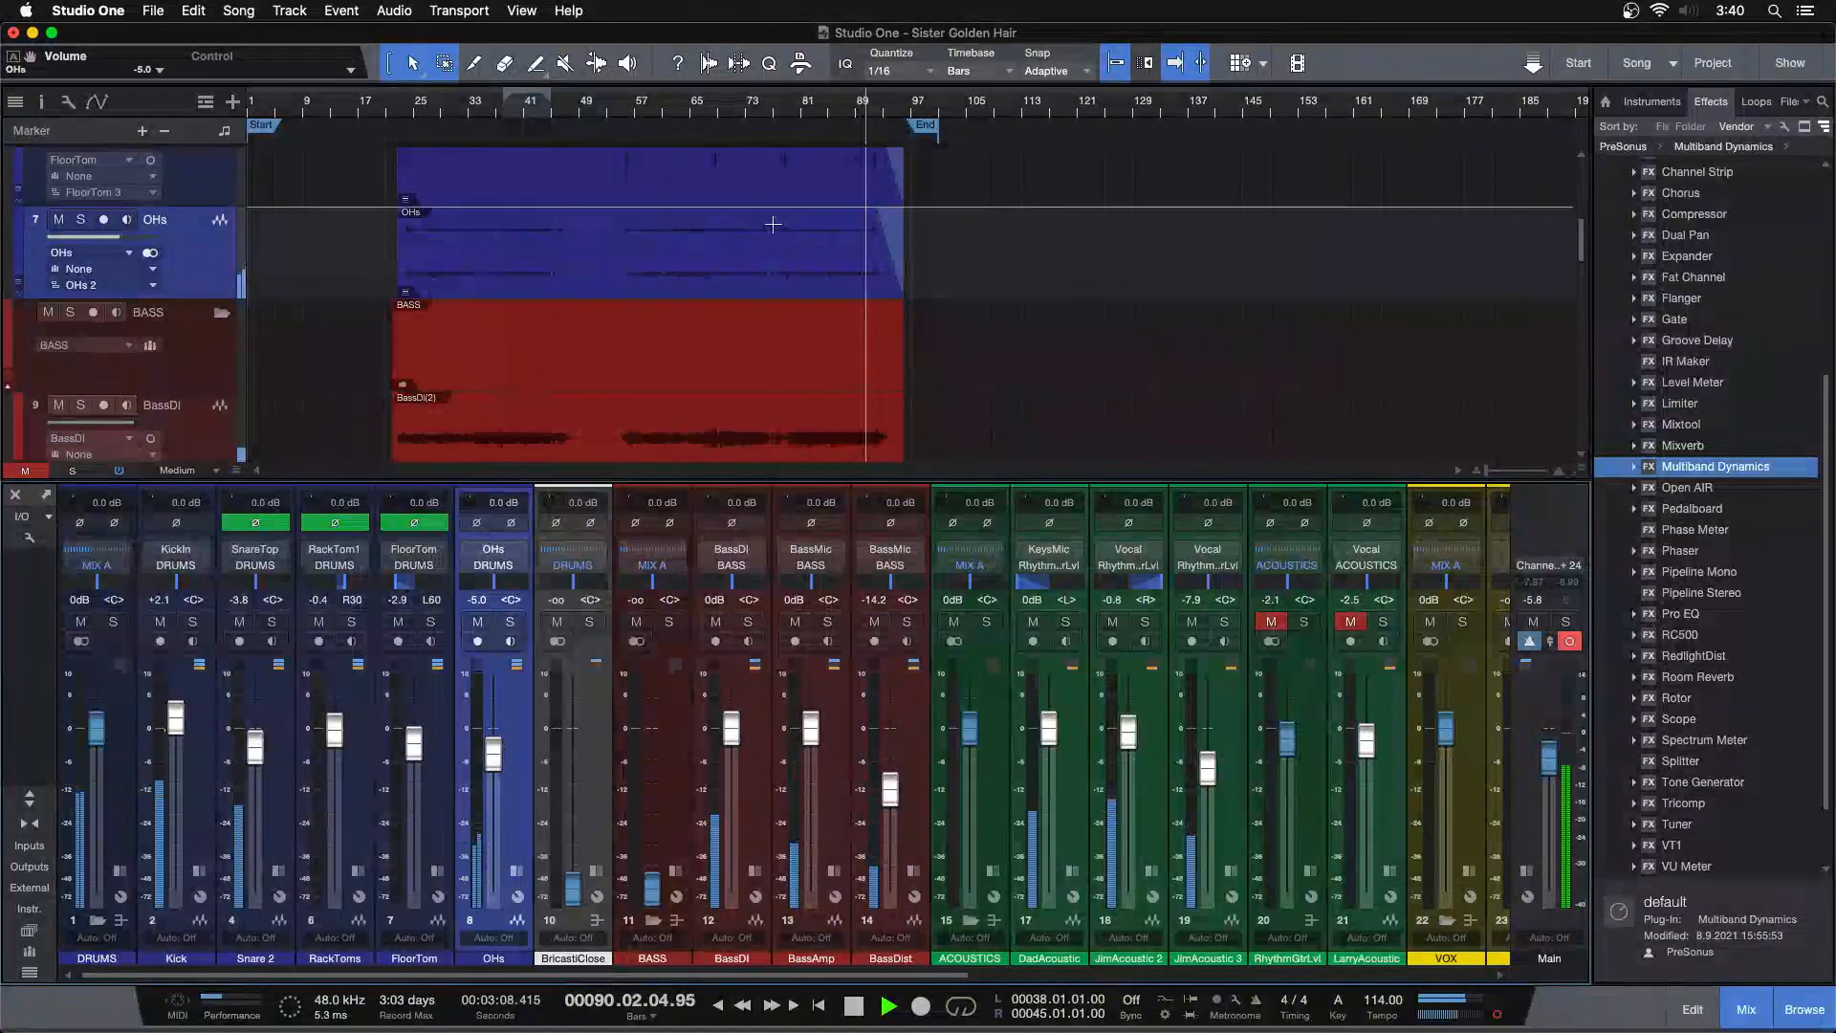
{"action": "left_click", "coordinate": [478, 112]}
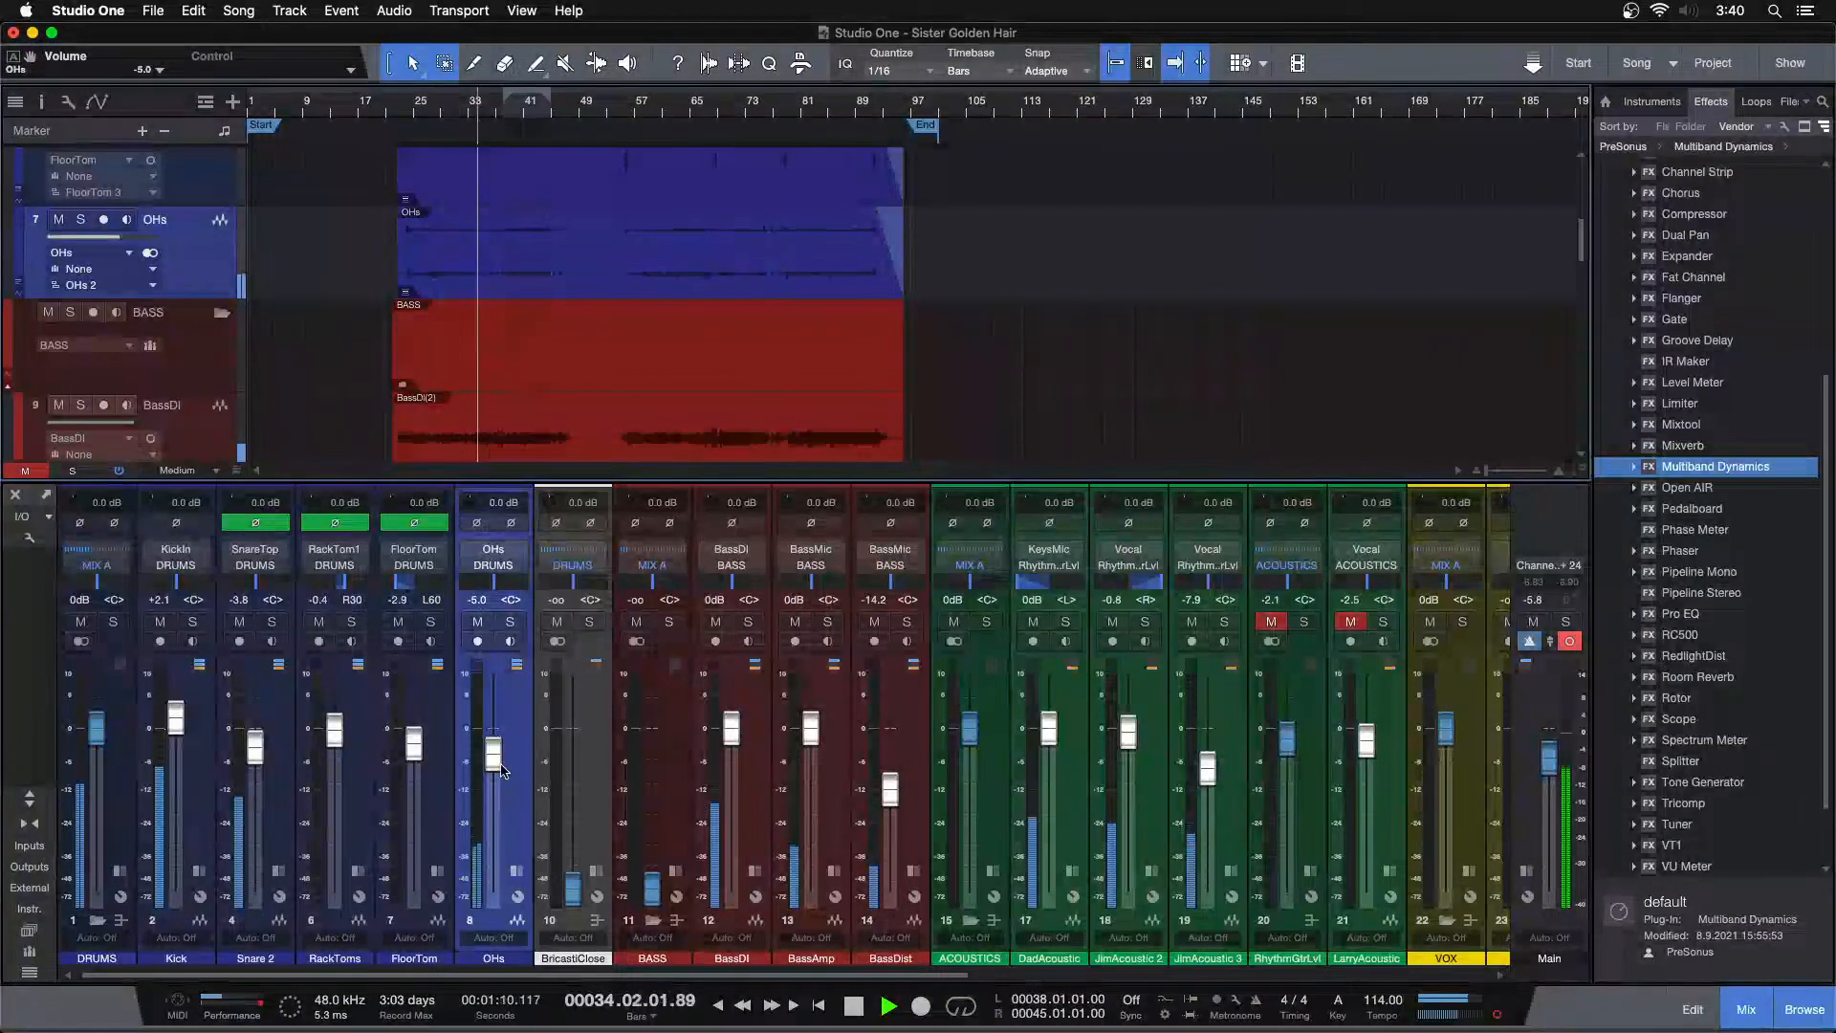
{"action": "left_click_drag", "start_coordinate": [495, 763], "coordinate": [495, 759]}
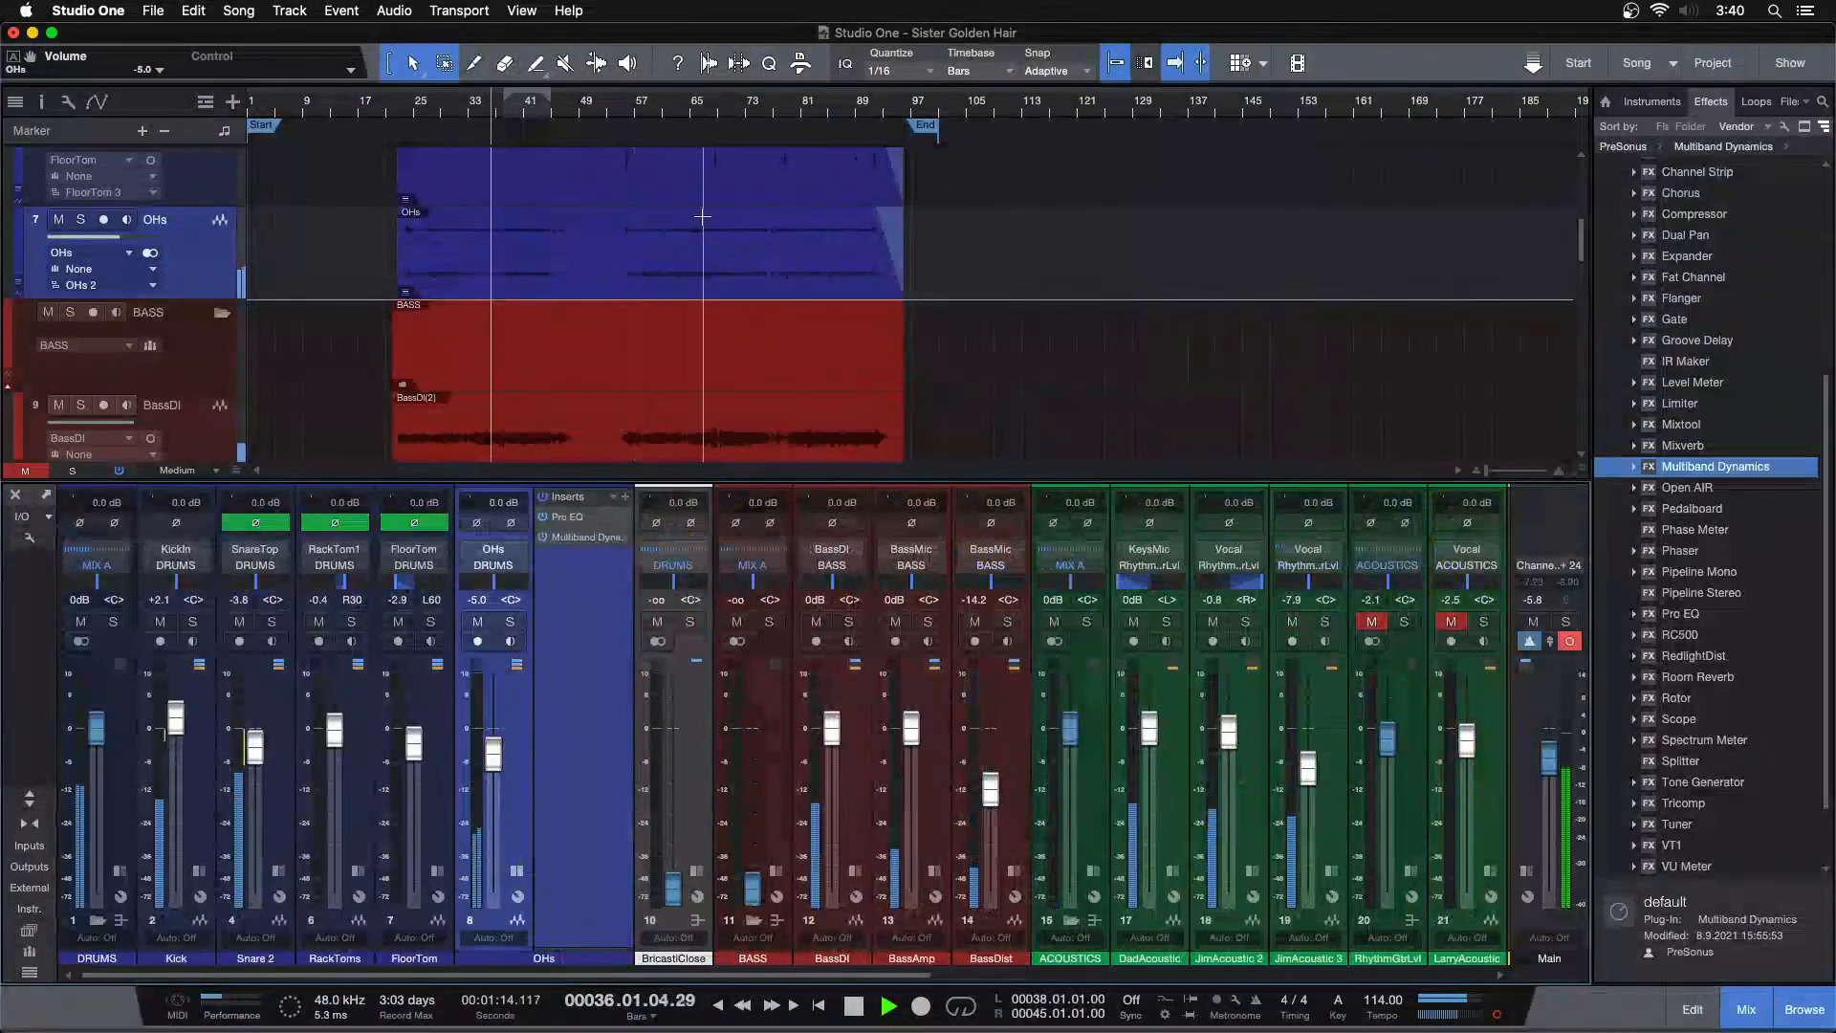
Compare the SnareTop channel's polarity by toggling its phase invert on and off during playback
{"action": "left_click", "coordinate": [808, 107]}
{"action": "left_click", "coordinate": [517, 871]}
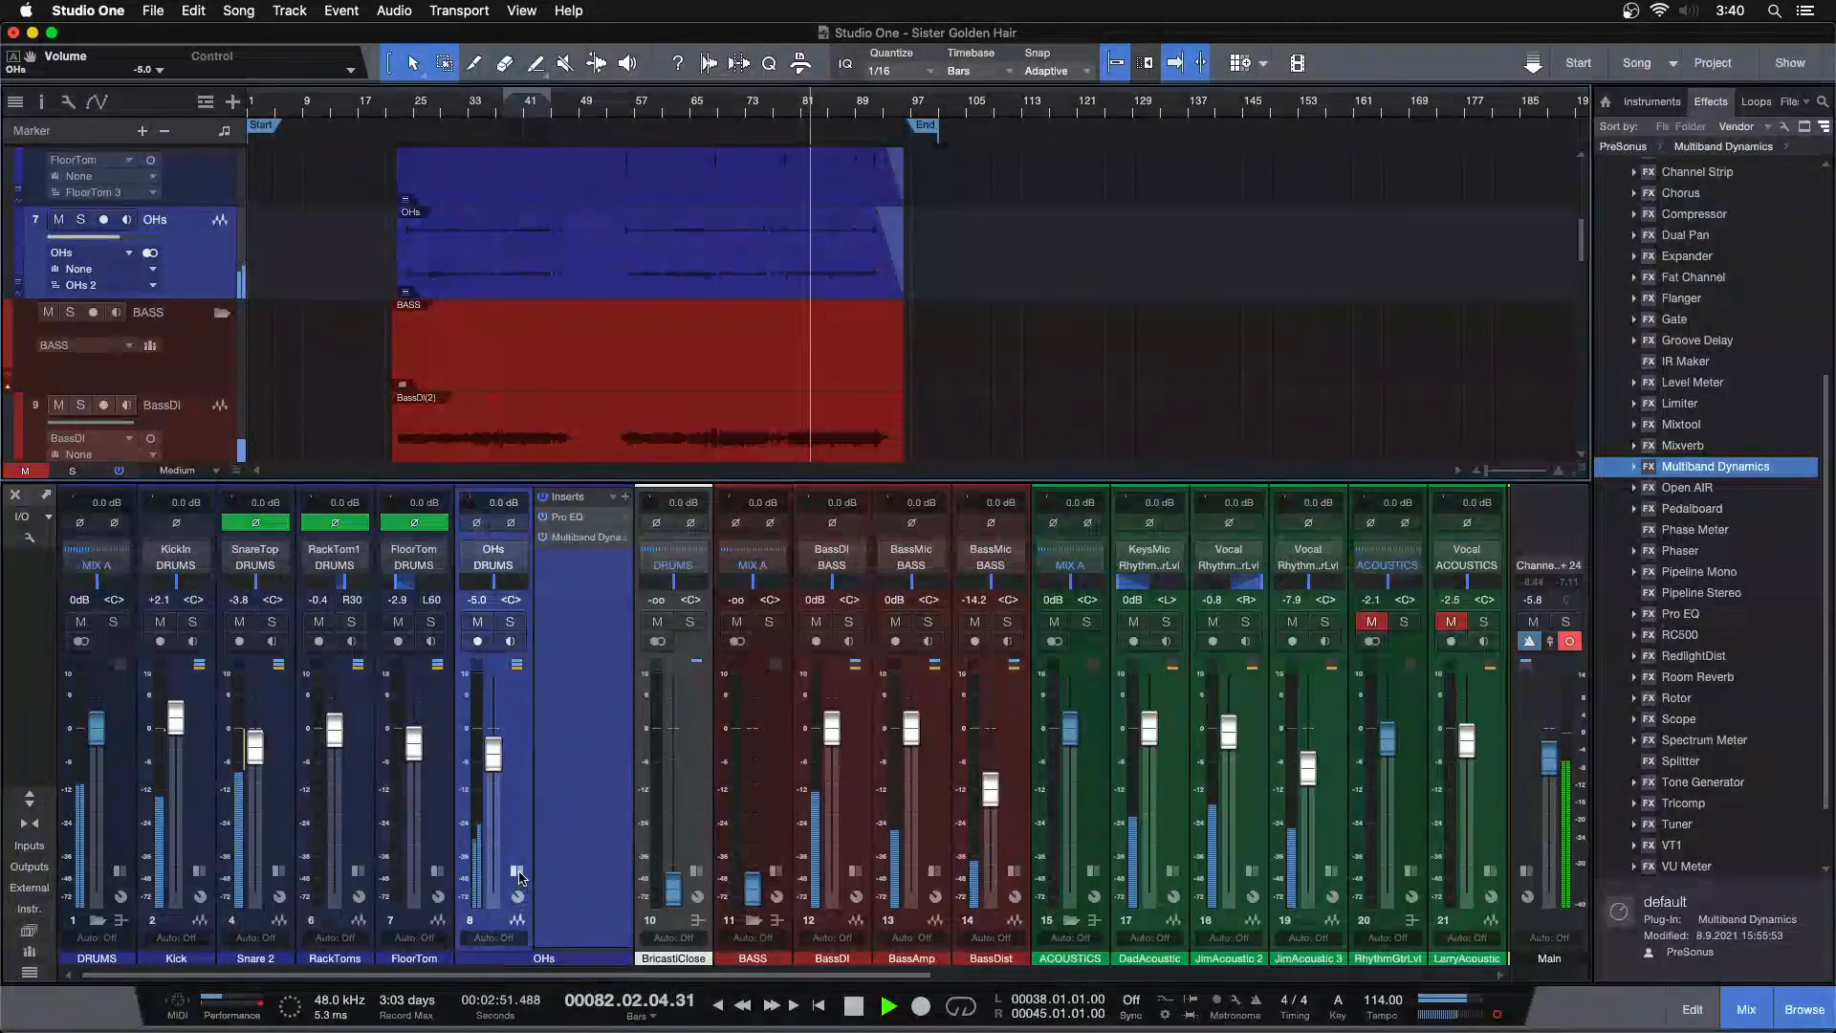
{"action": "left_click", "coordinate": [255, 522]}
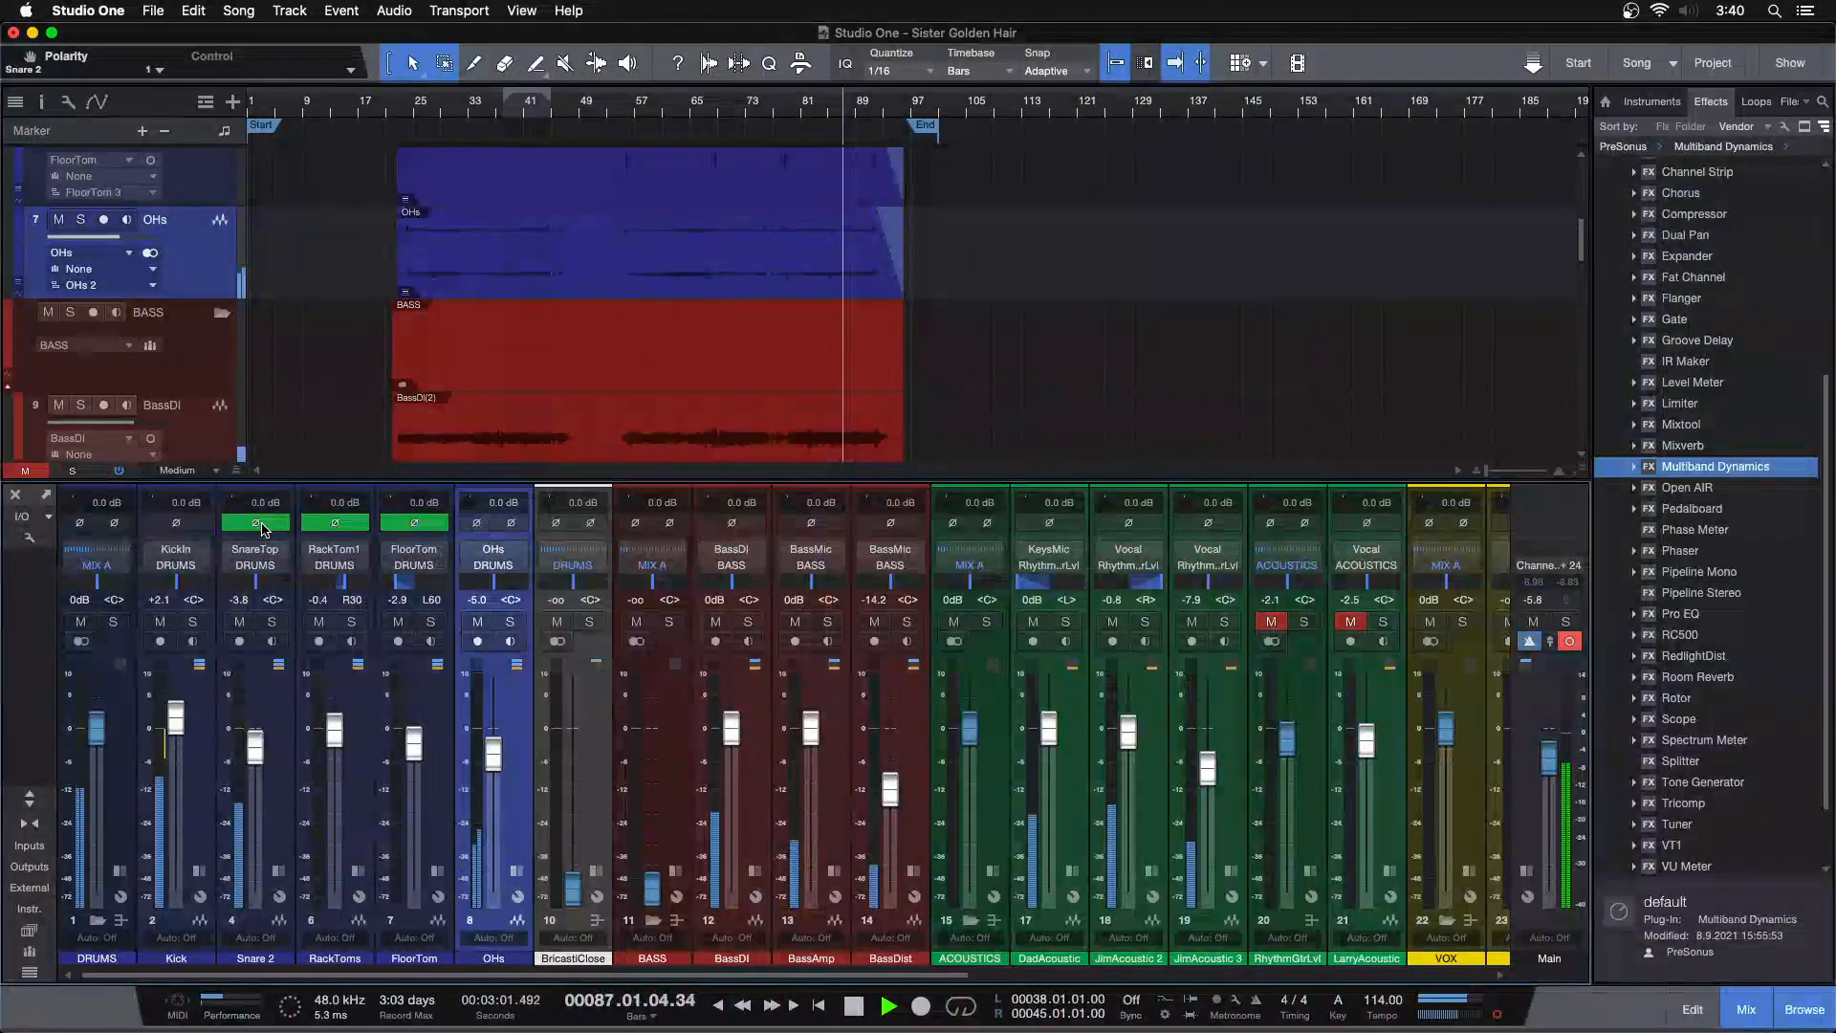
{"action": "left_click", "coordinate": [443, 112]}
{"action": "left_click", "coordinate": [275, 526]}
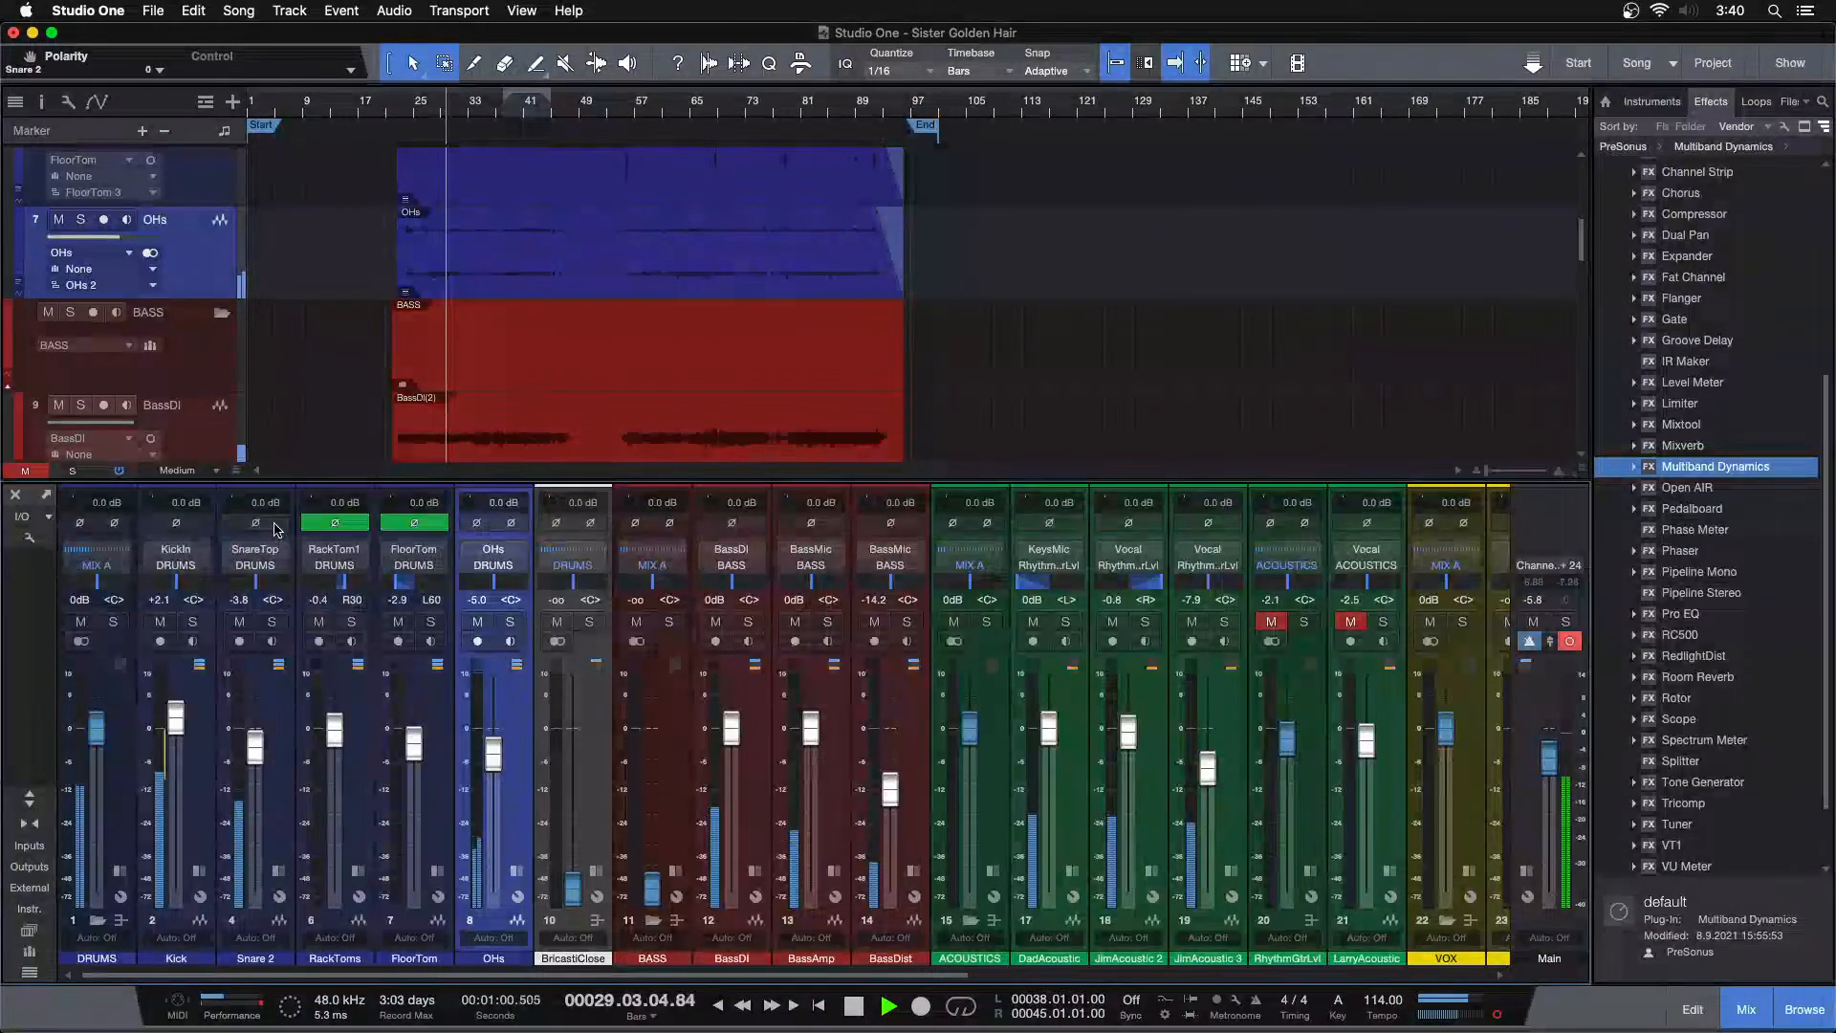
{"action": "left_click", "coordinate": [275, 526]}
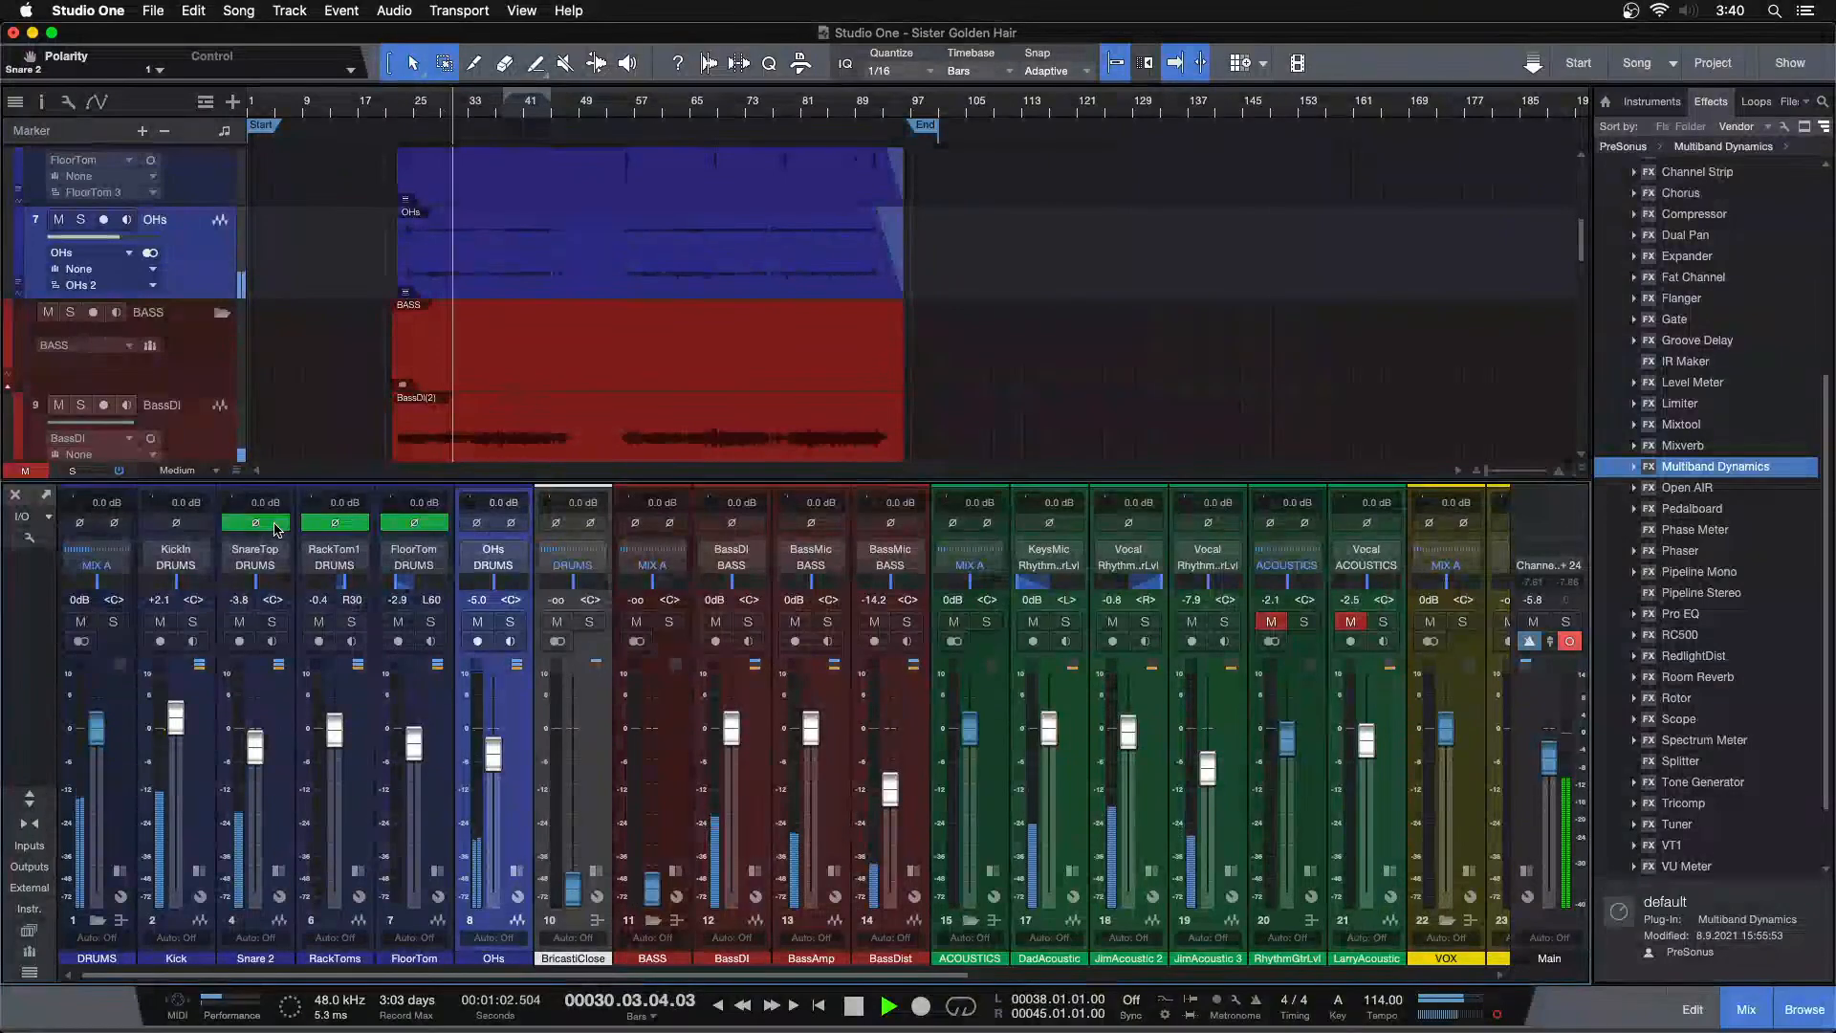
{"action": "left_click", "coordinate": [281, 527]}
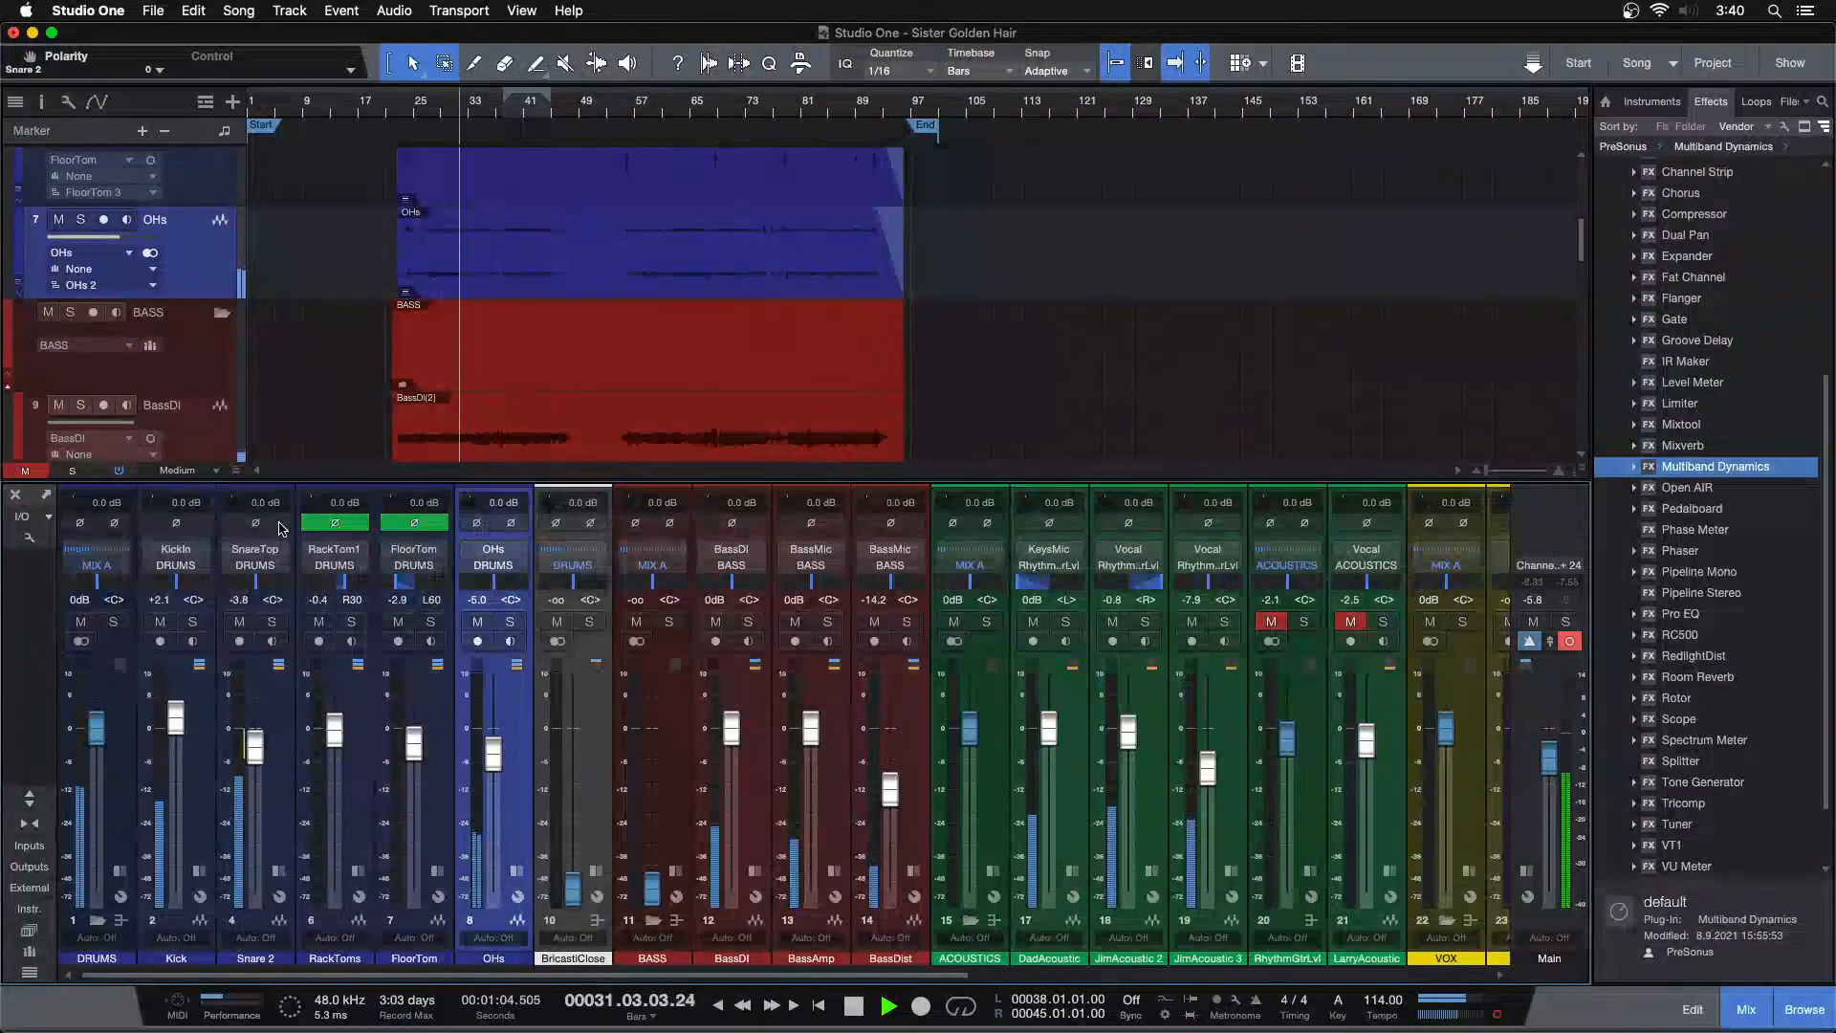
{"action": "left_click", "coordinate": [282, 527]}
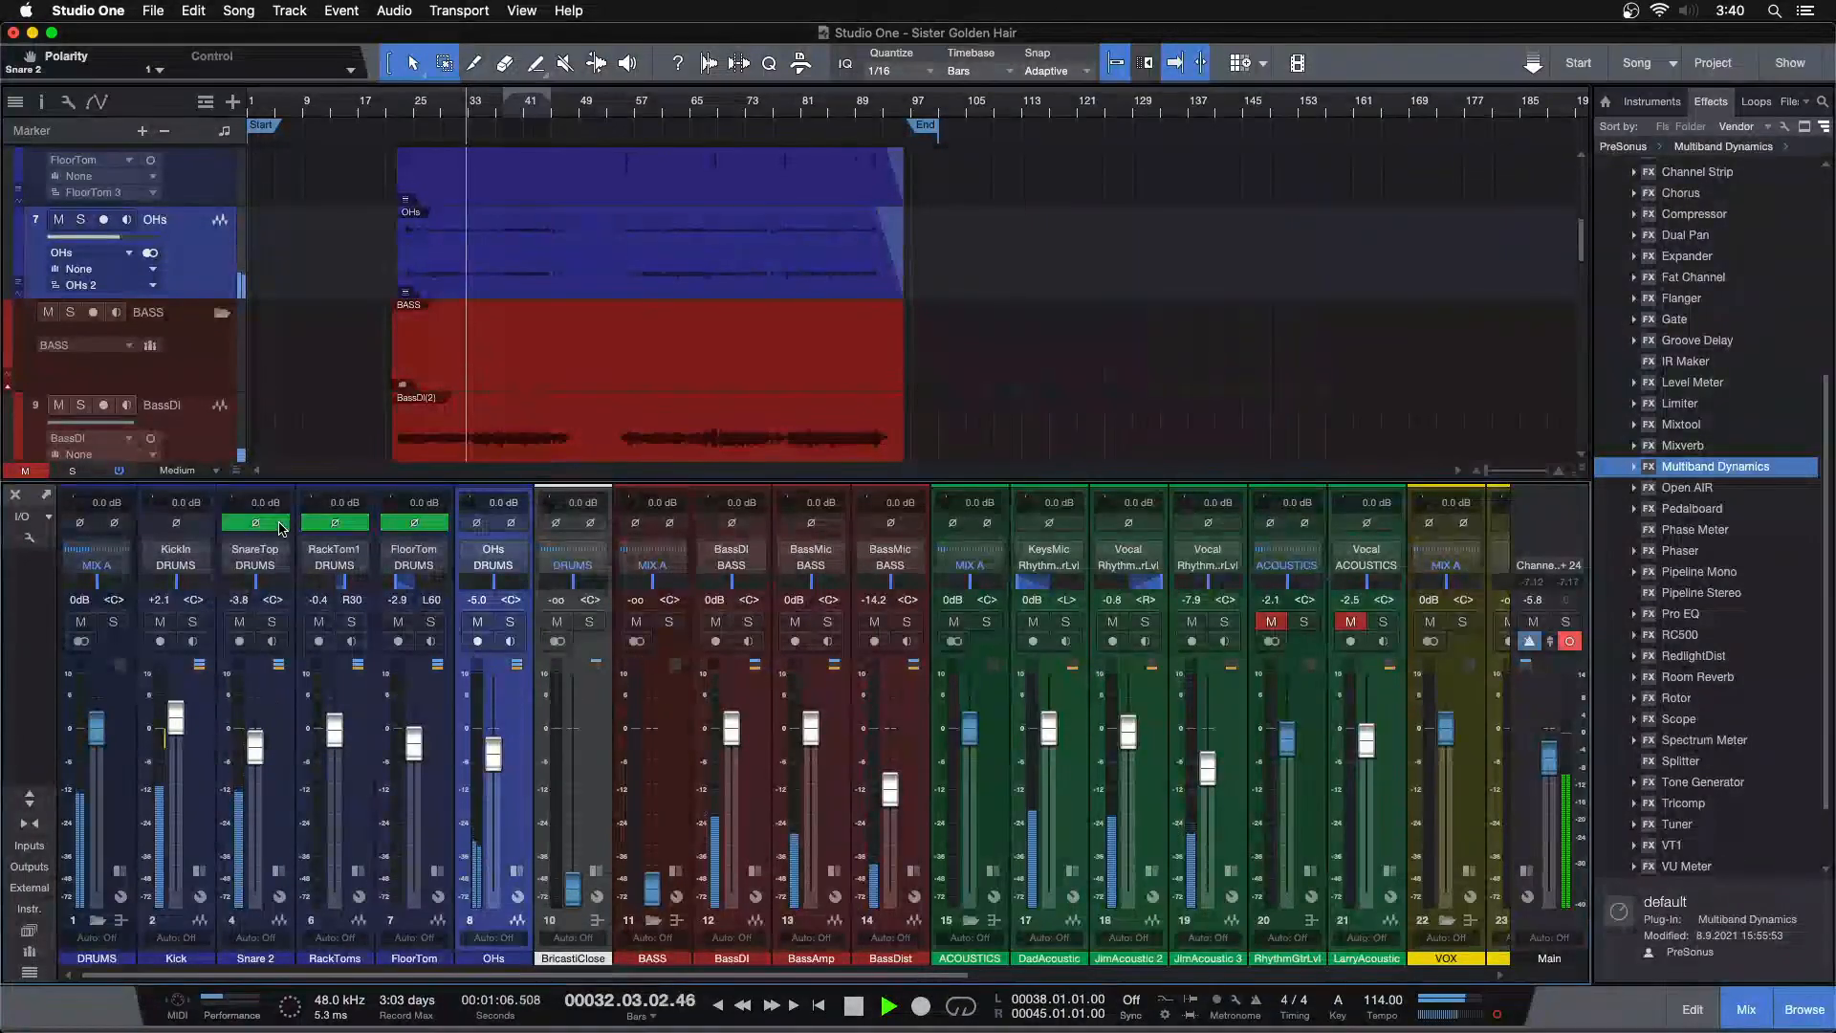
{"action": "left_click", "coordinate": [281, 526]}
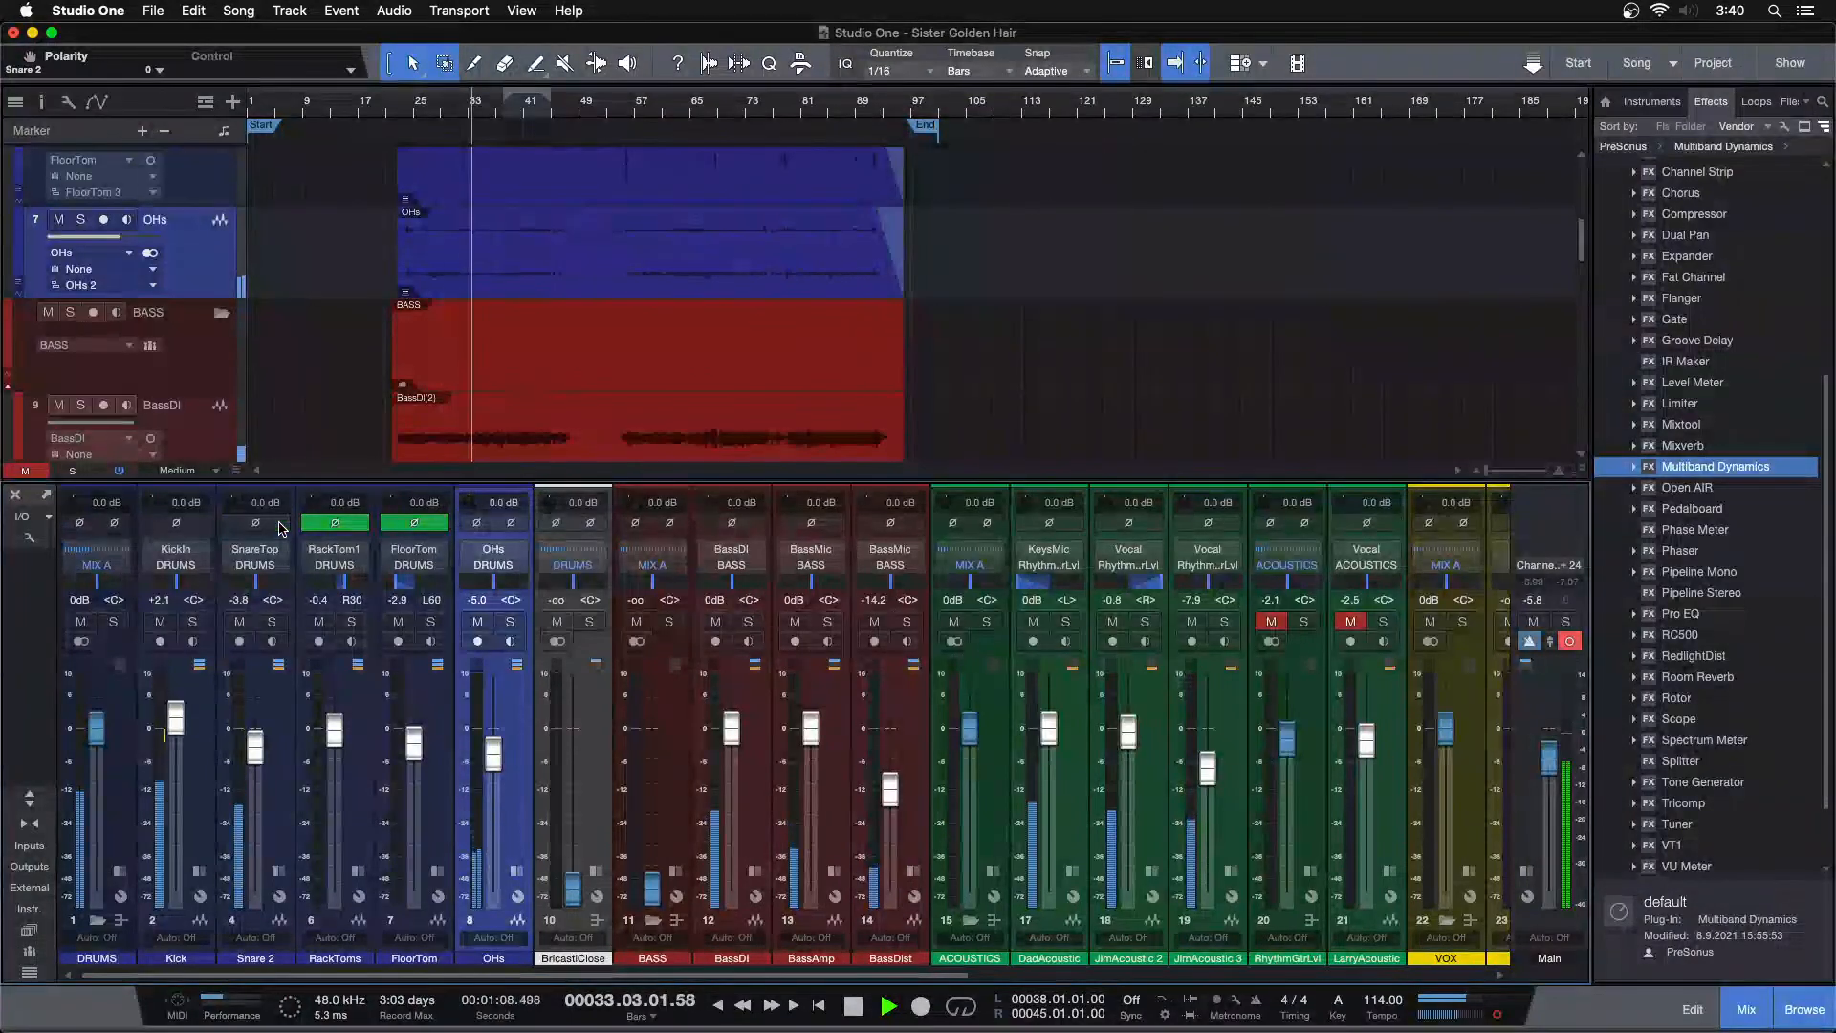
{"action": "left_click", "coordinate": [282, 527]}
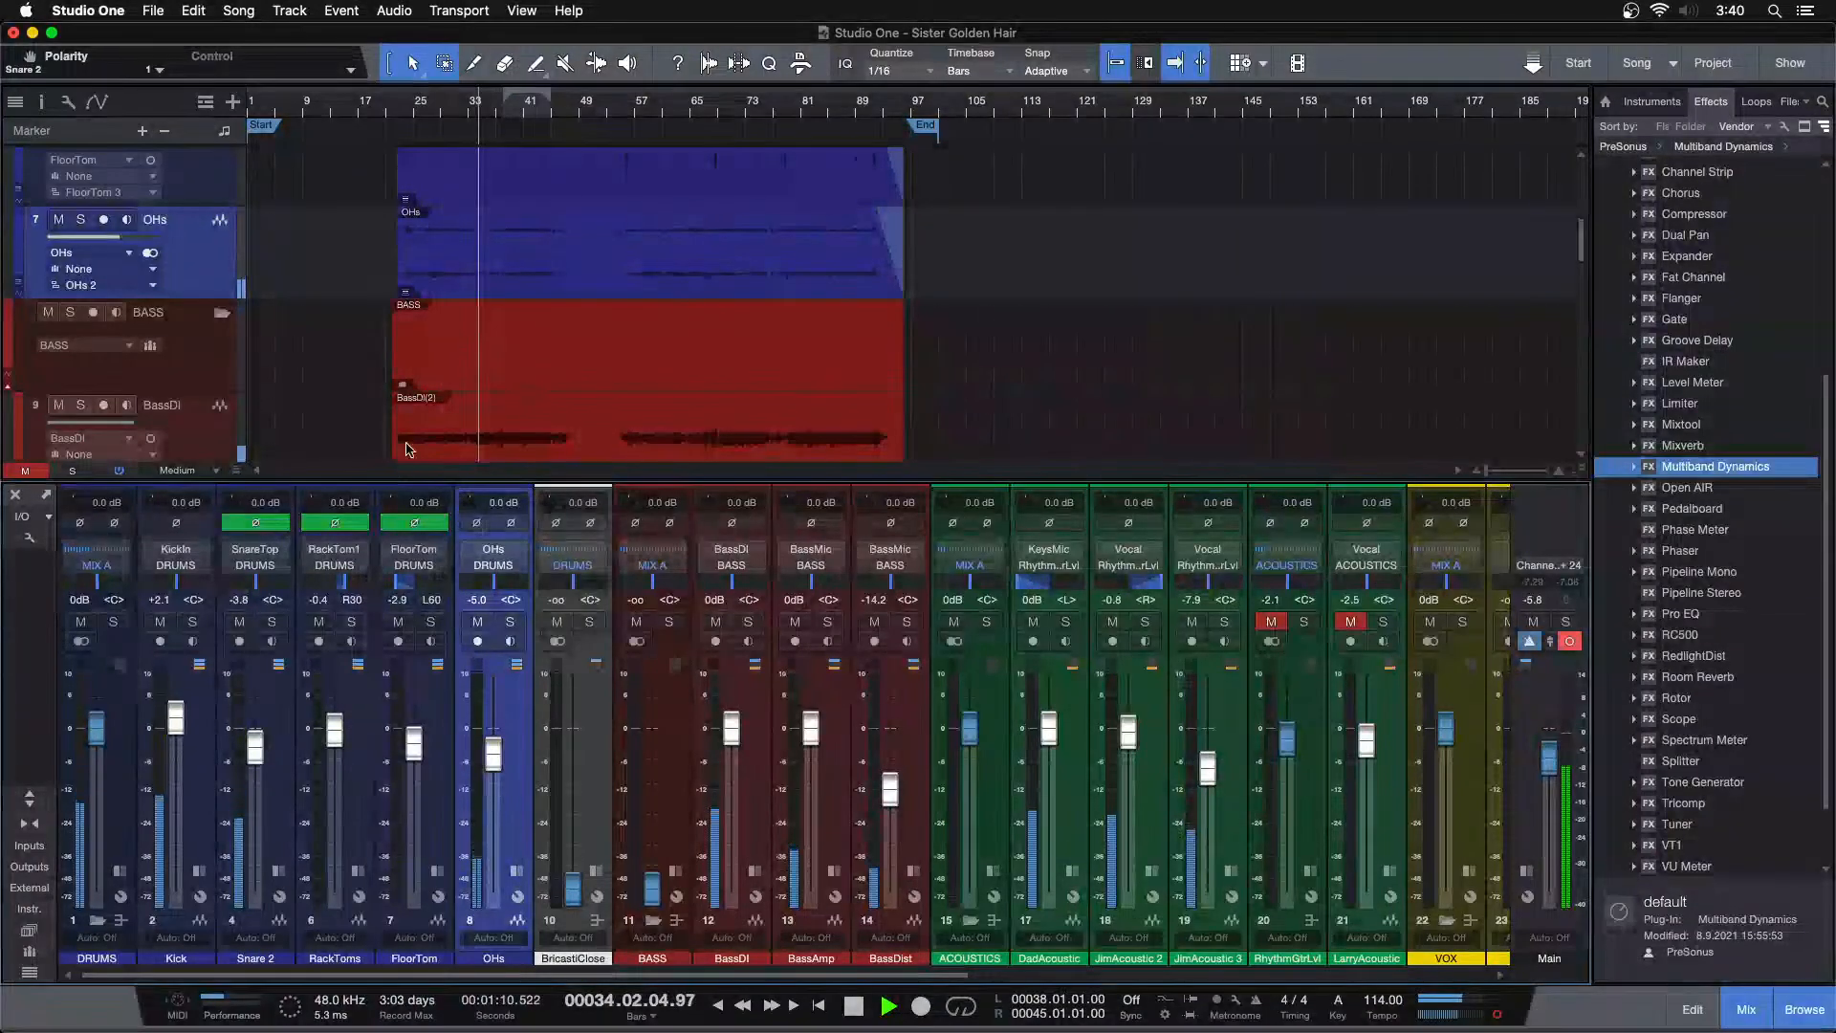
Lower the RackToms and FloorTom faders to -0.8 dB and -3.3 dB
{"action": "scroll", "coordinate": [626, 241], "scroll_direction": "up", "scroll_amount": 2}
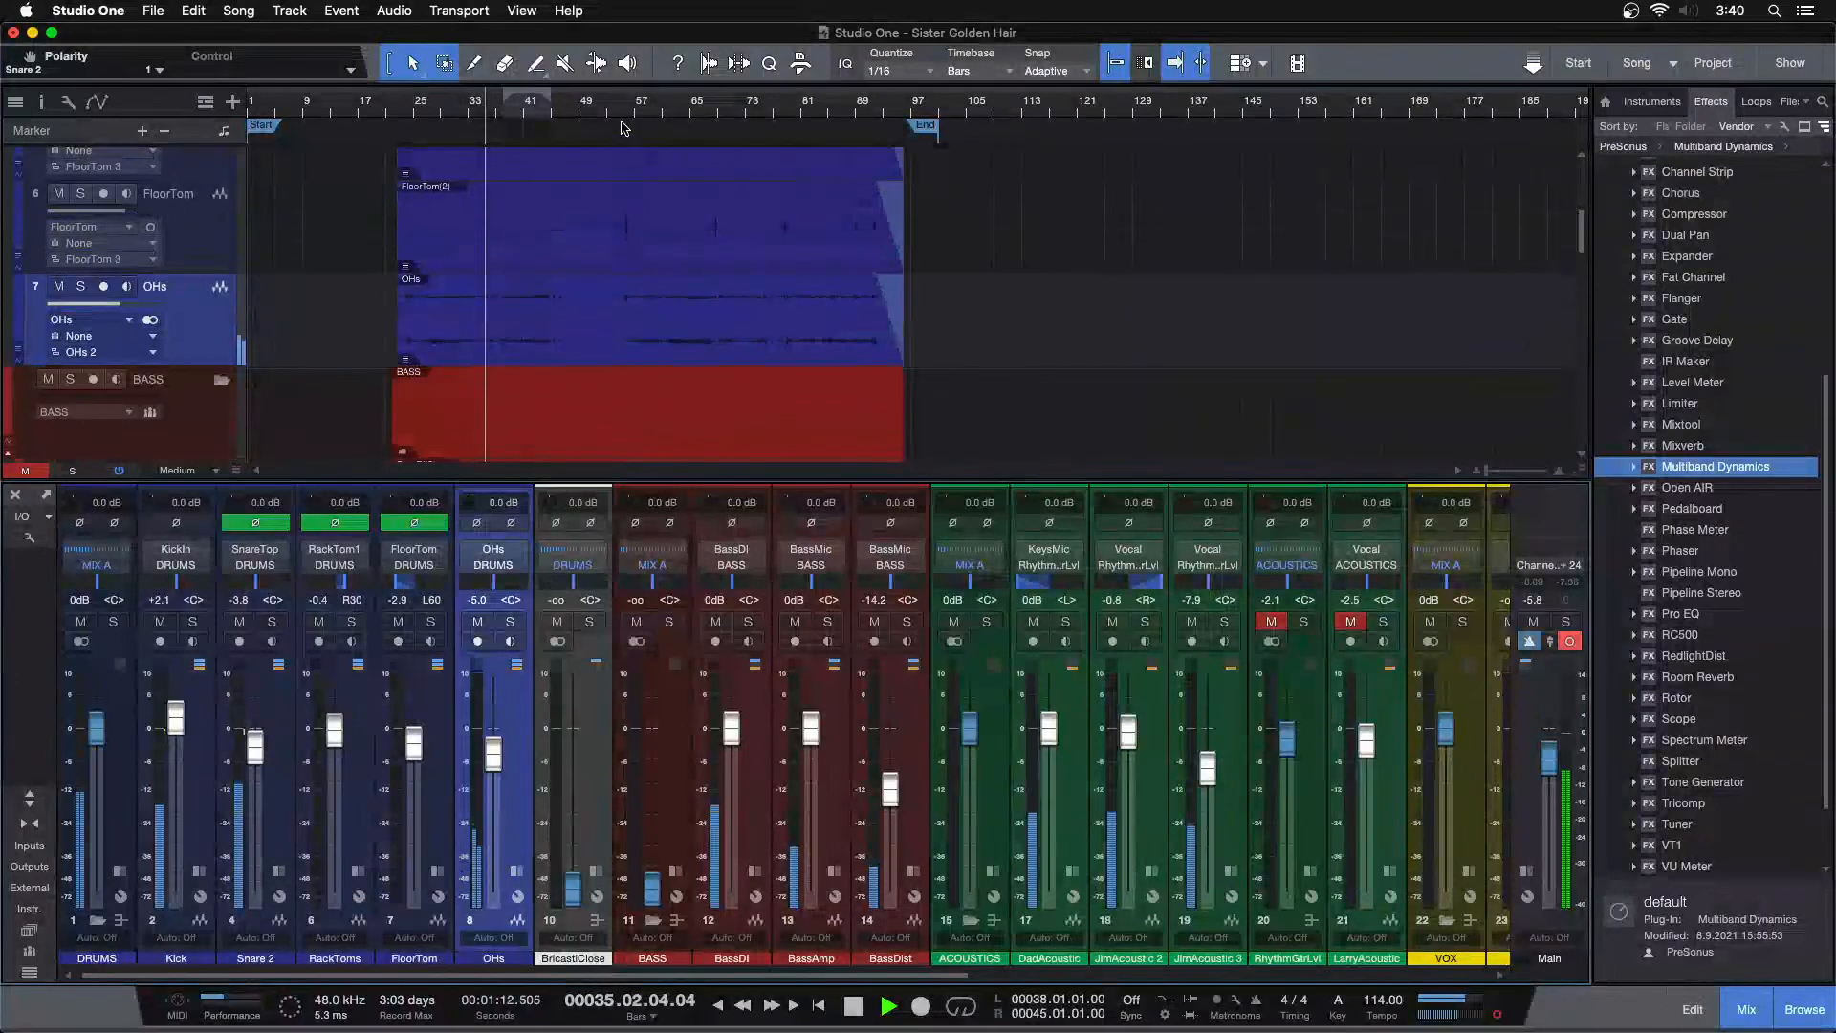
{"action": "left_click_drag", "start_coordinate": [623, 107], "coordinate": [729, 340]}
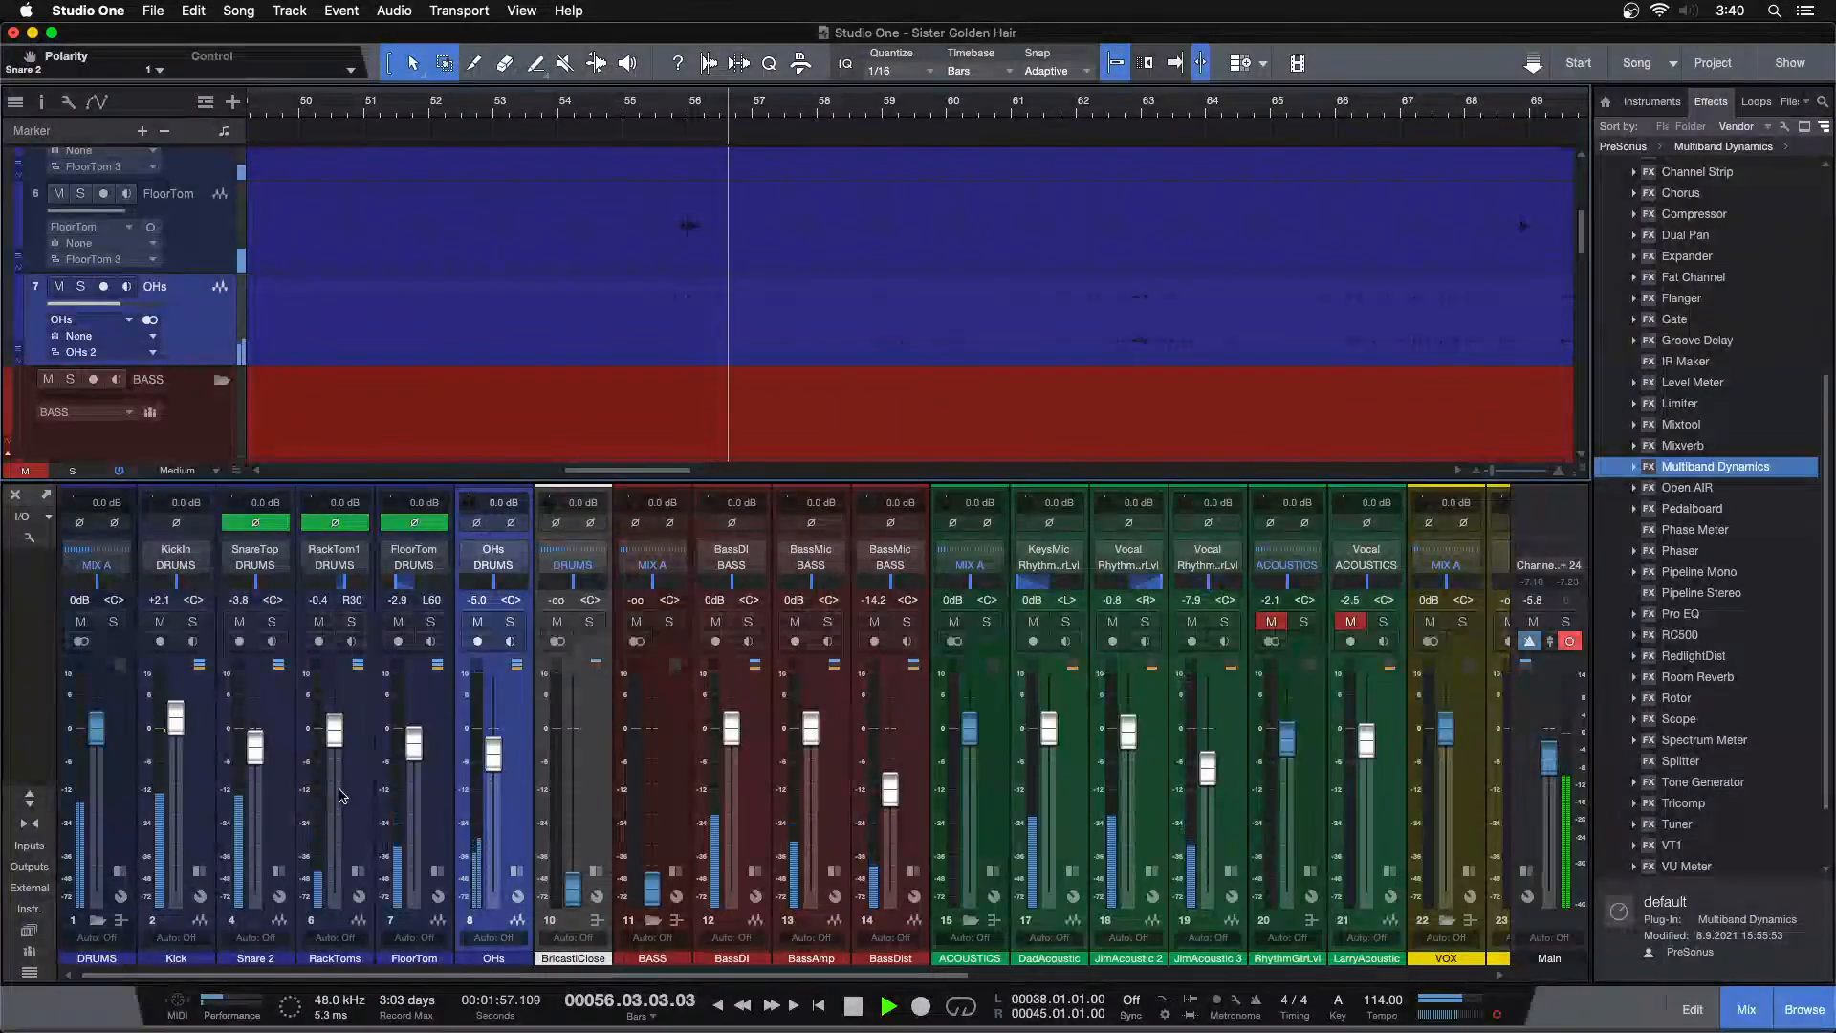
{"action": "left_click", "coordinate": [344, 749]}
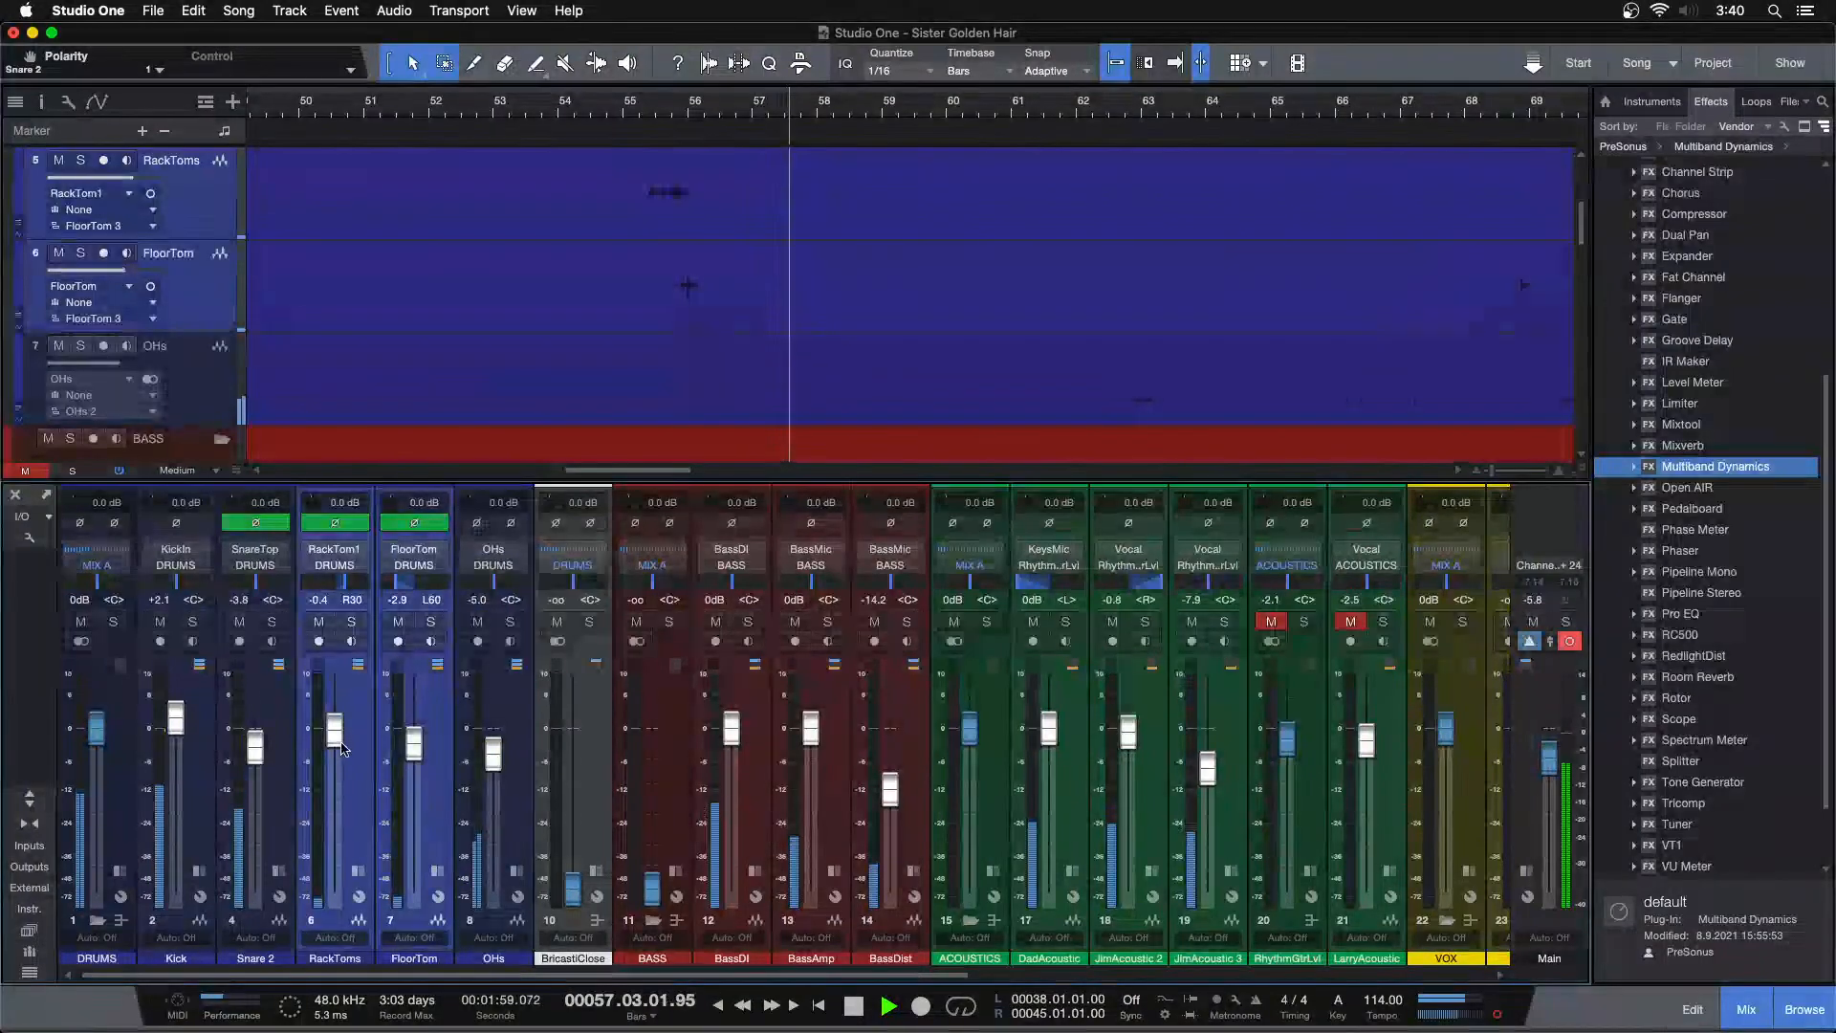
{"action": "key", "text": "alt+z"}
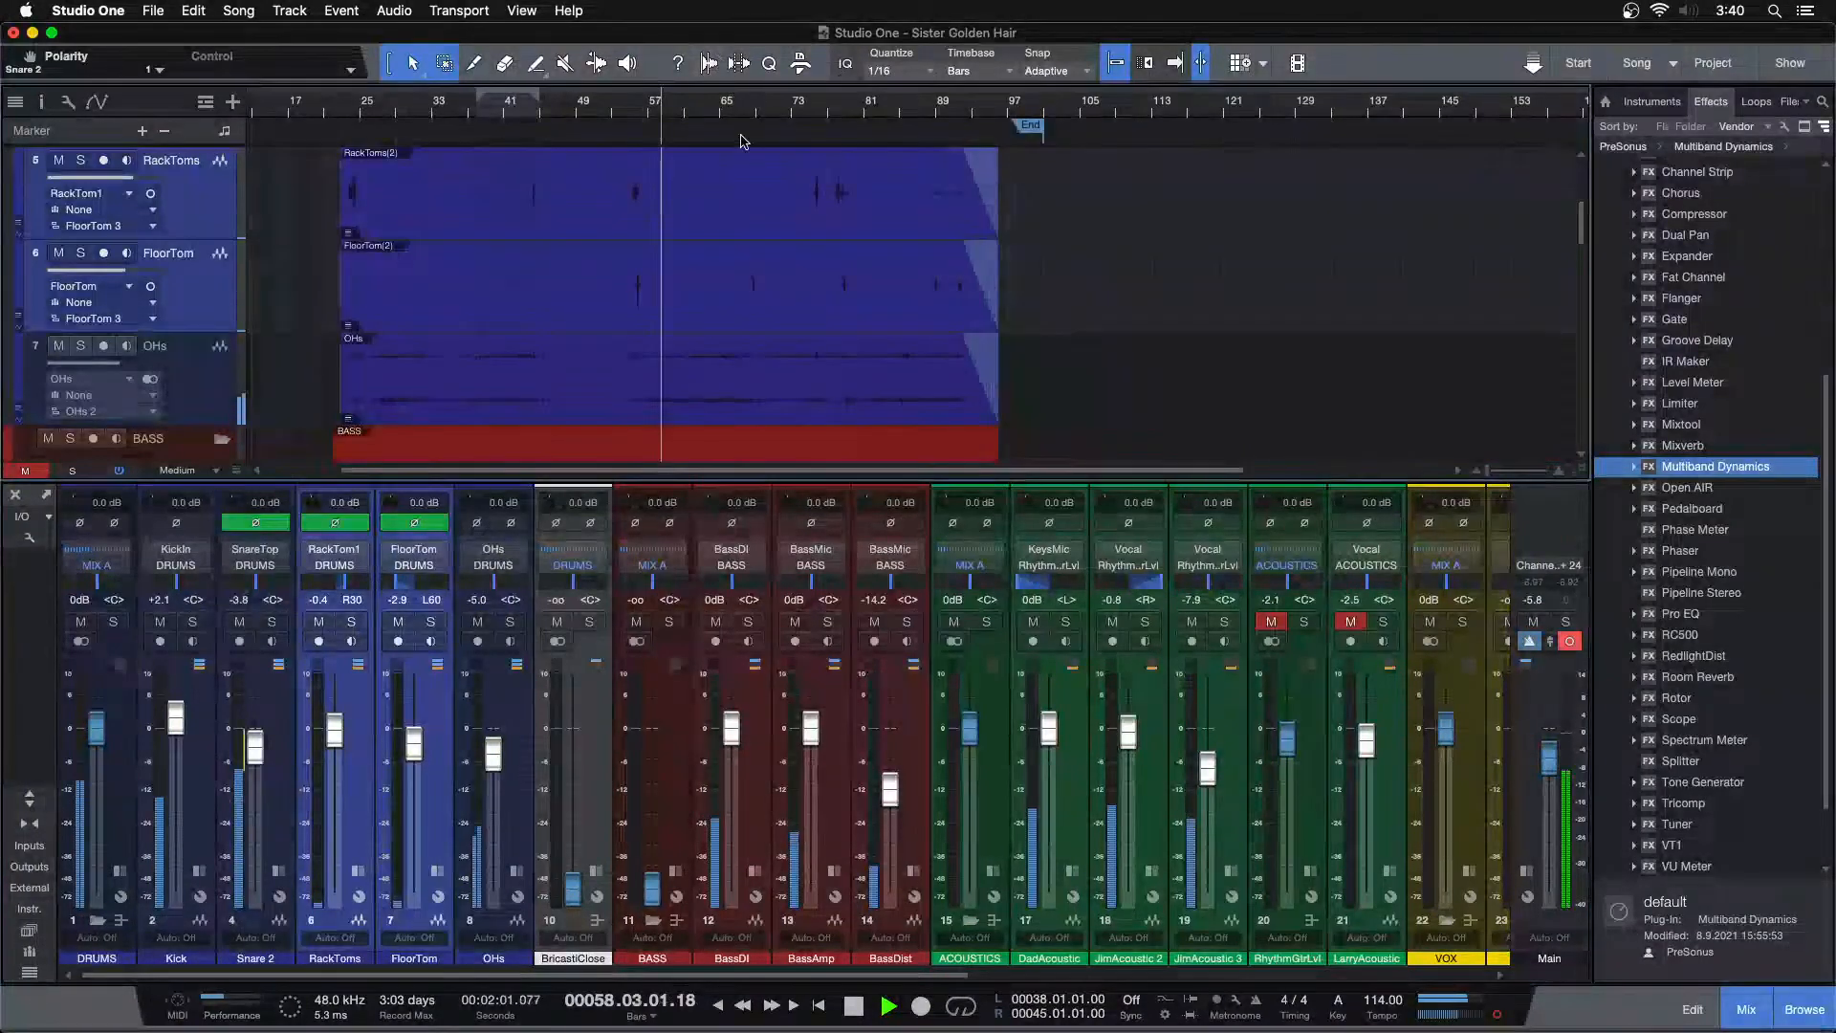
{"action": "left_click_drag", "start_coordinate": [746, 105], "coordinate": [778, 176]}
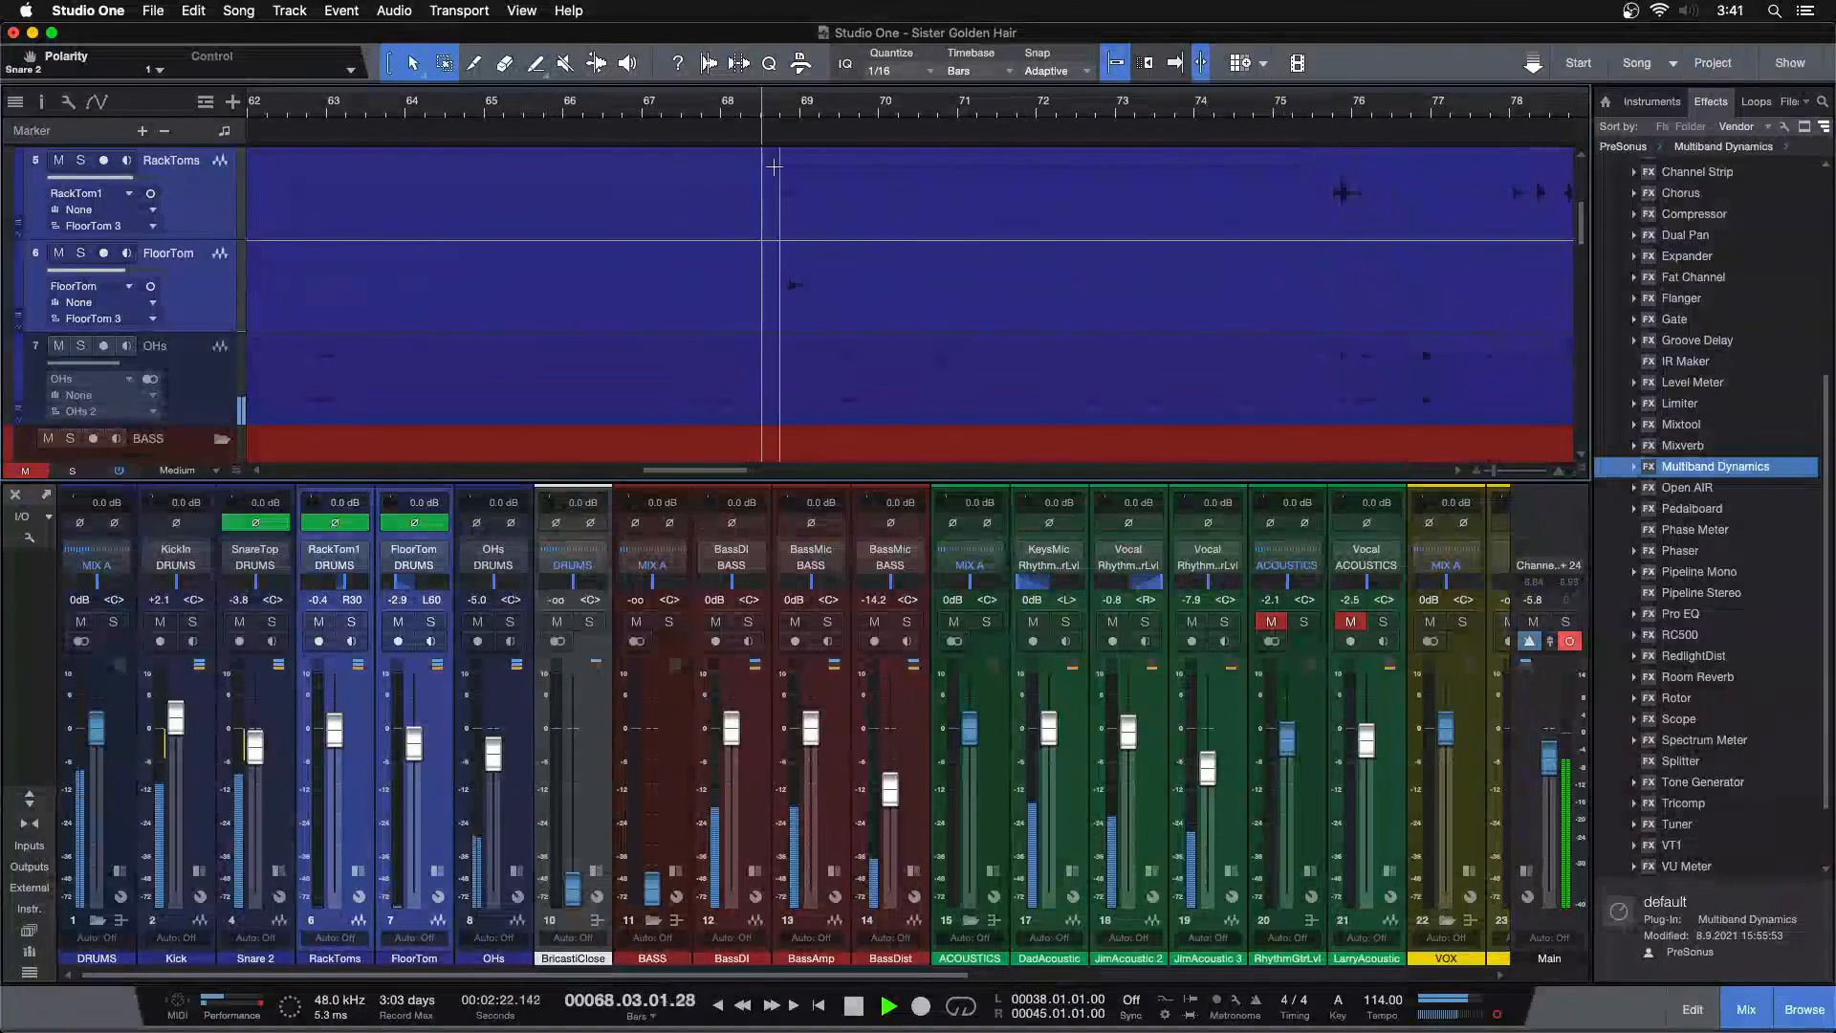
{"action": "left_click", "coordinate": [1314, 110]}
{"action": "left_click", "coordinate": [1234, 111]}
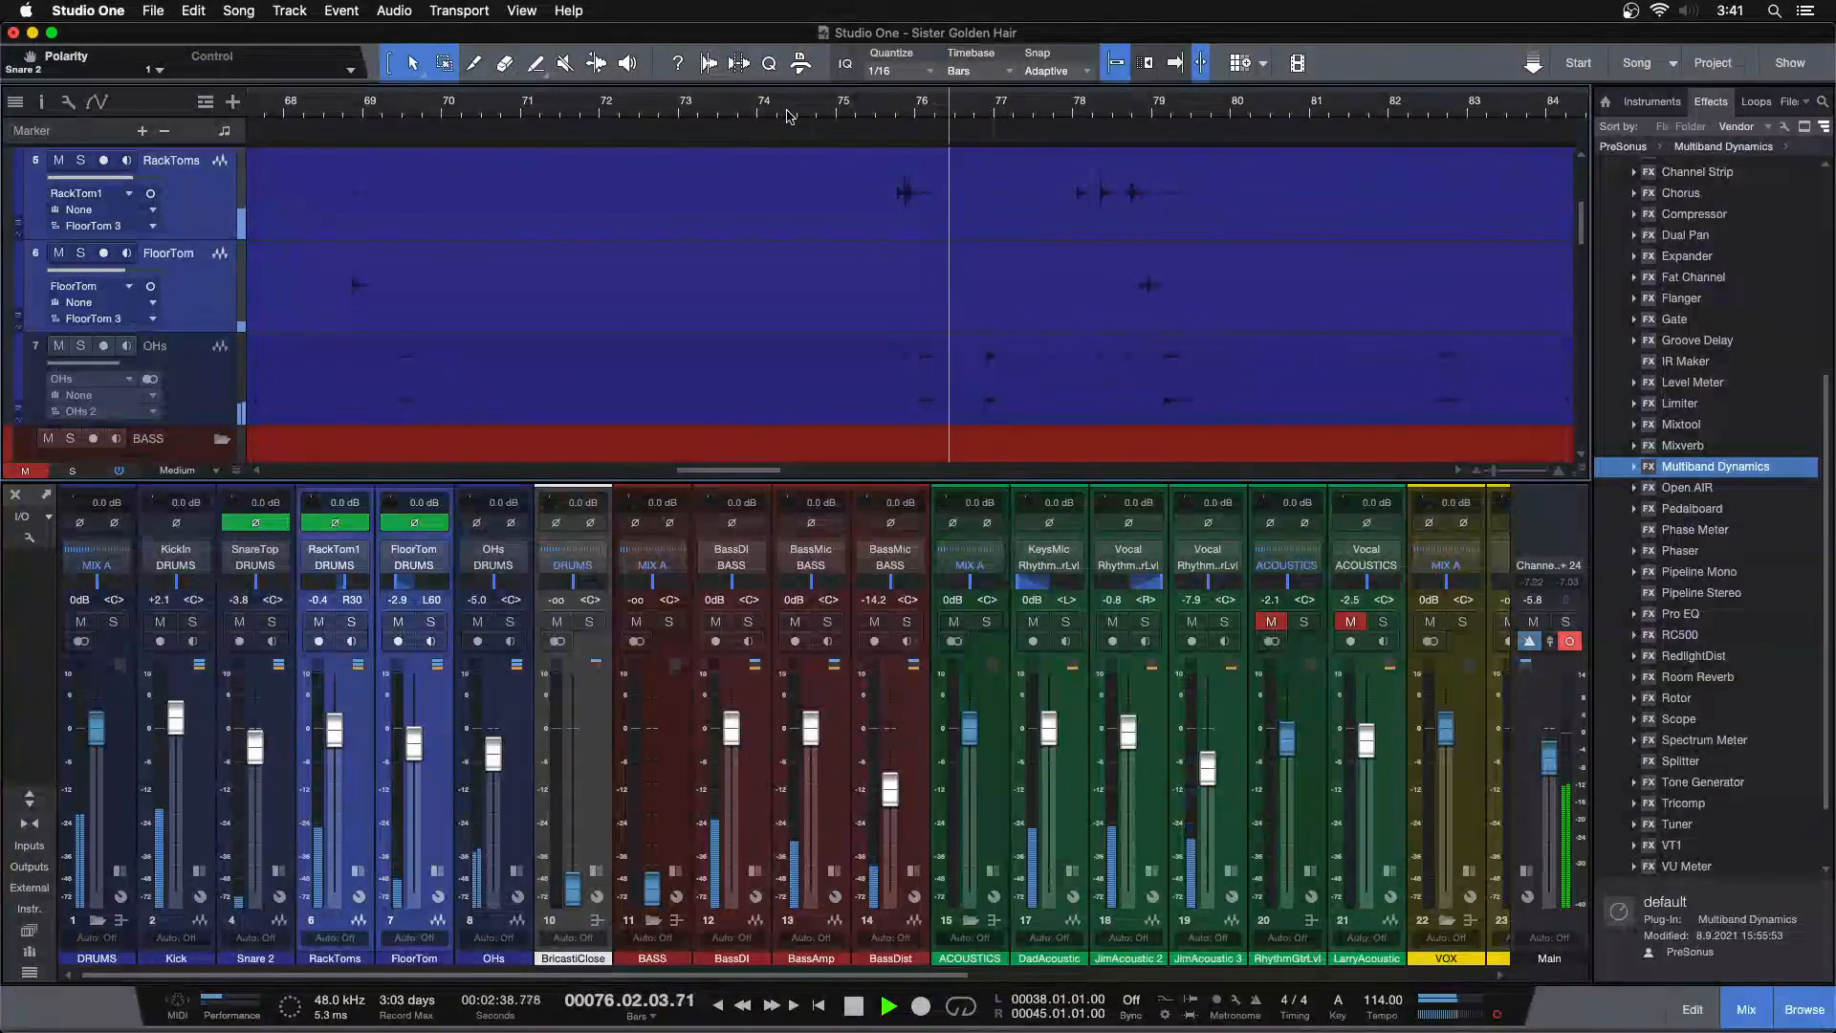
{"action": "left_click", "coordinate": [790, 116]}
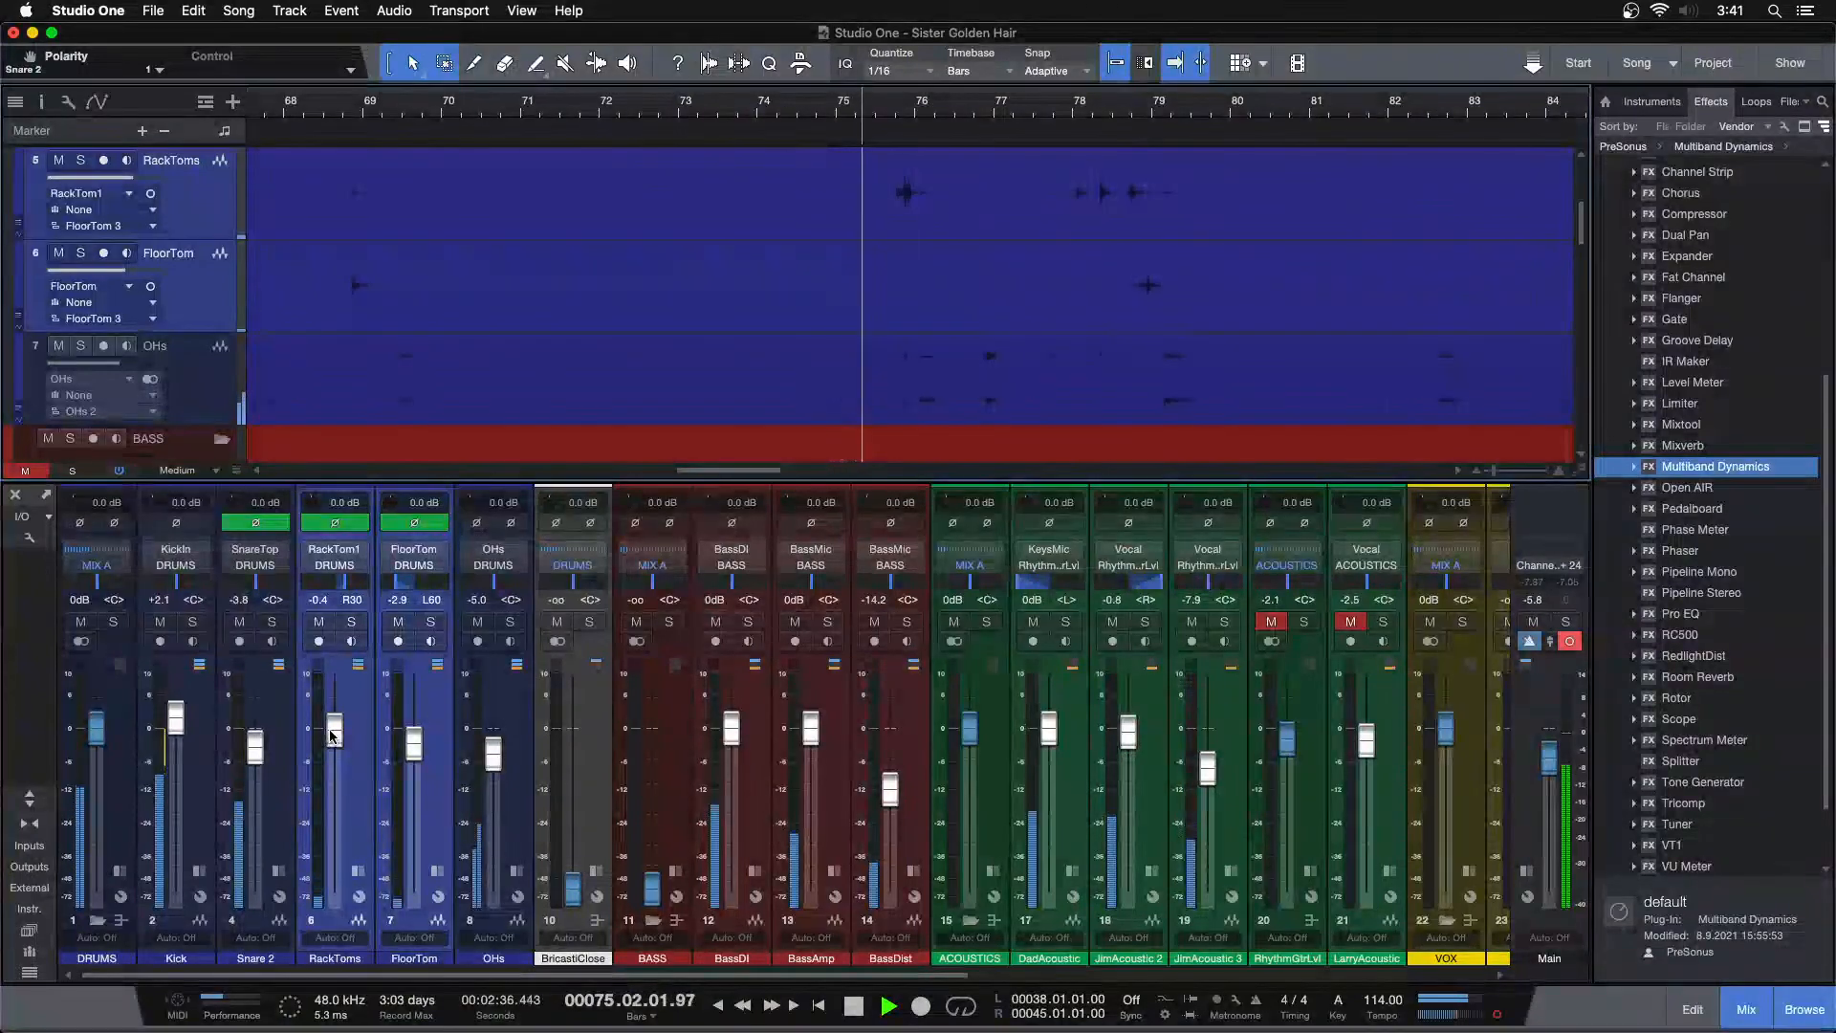
{"action": "scroll", "coordinate": [332, 734], "scroll_direction": "down", "scroll_amount": 2}
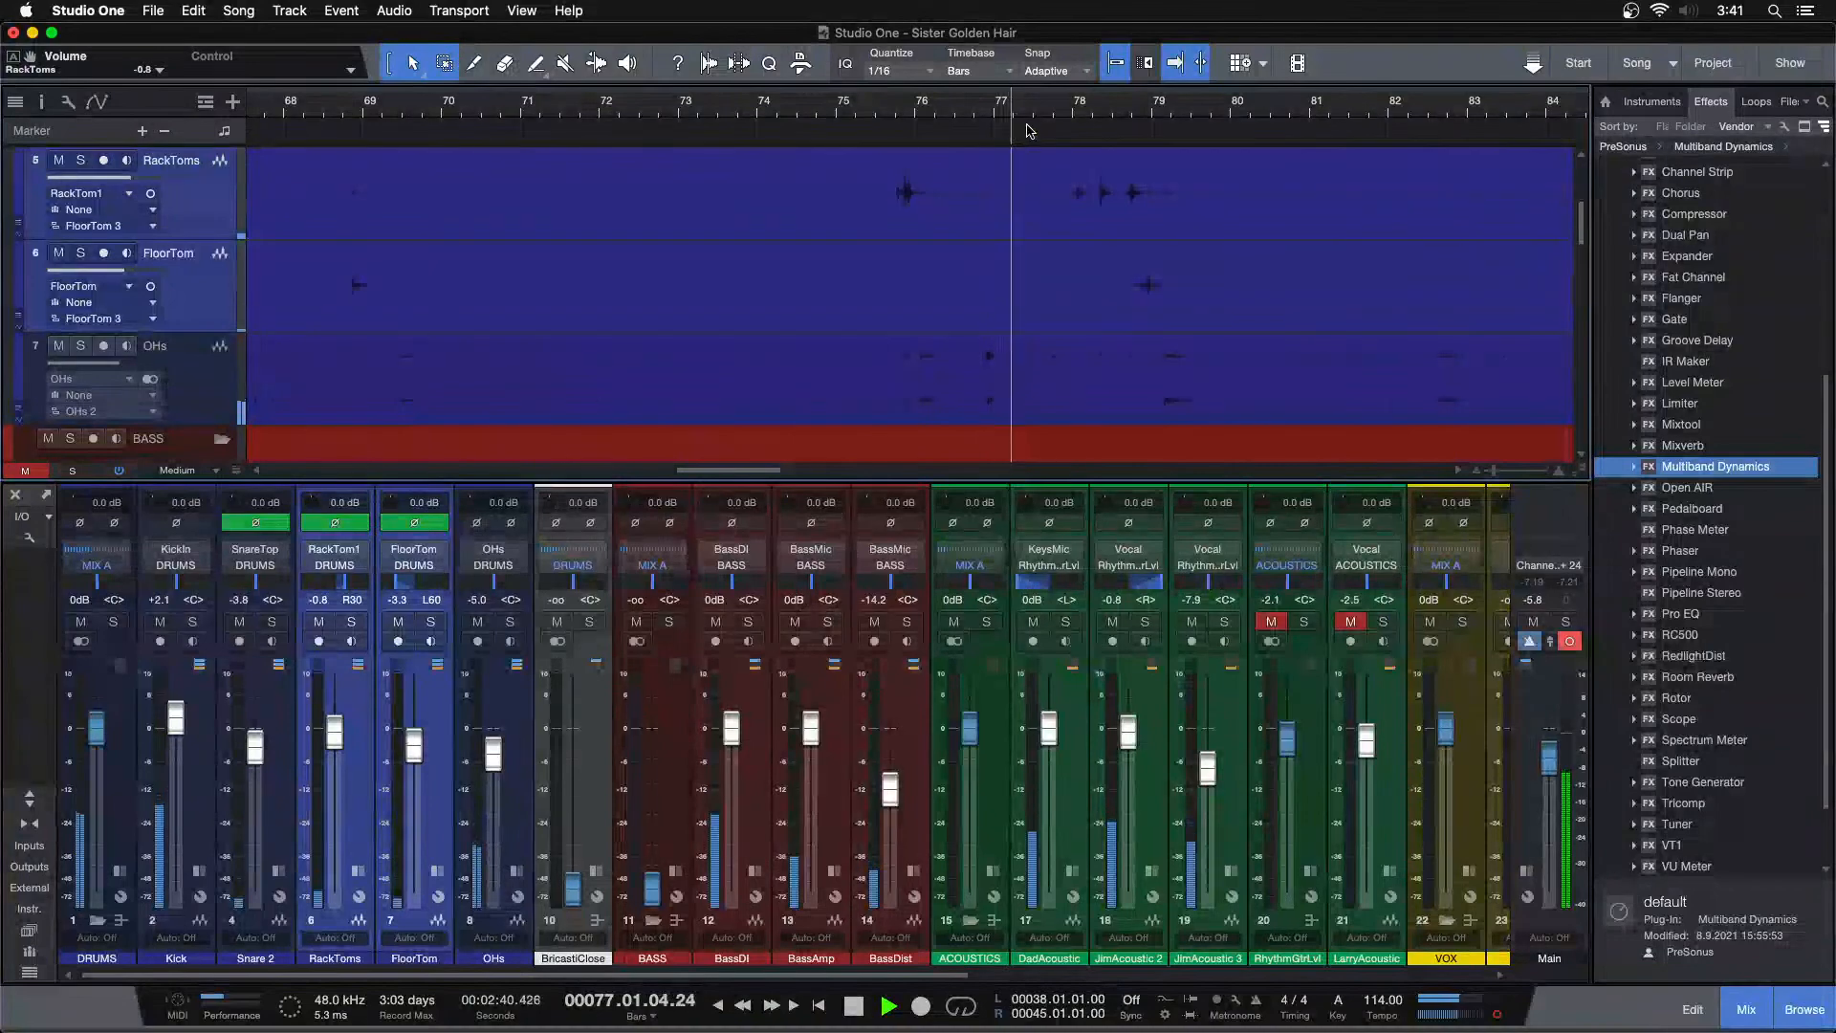
Hide the input controls section in the mixer channel strips
{"action": "left_click", "coordinate": [26, 539]}
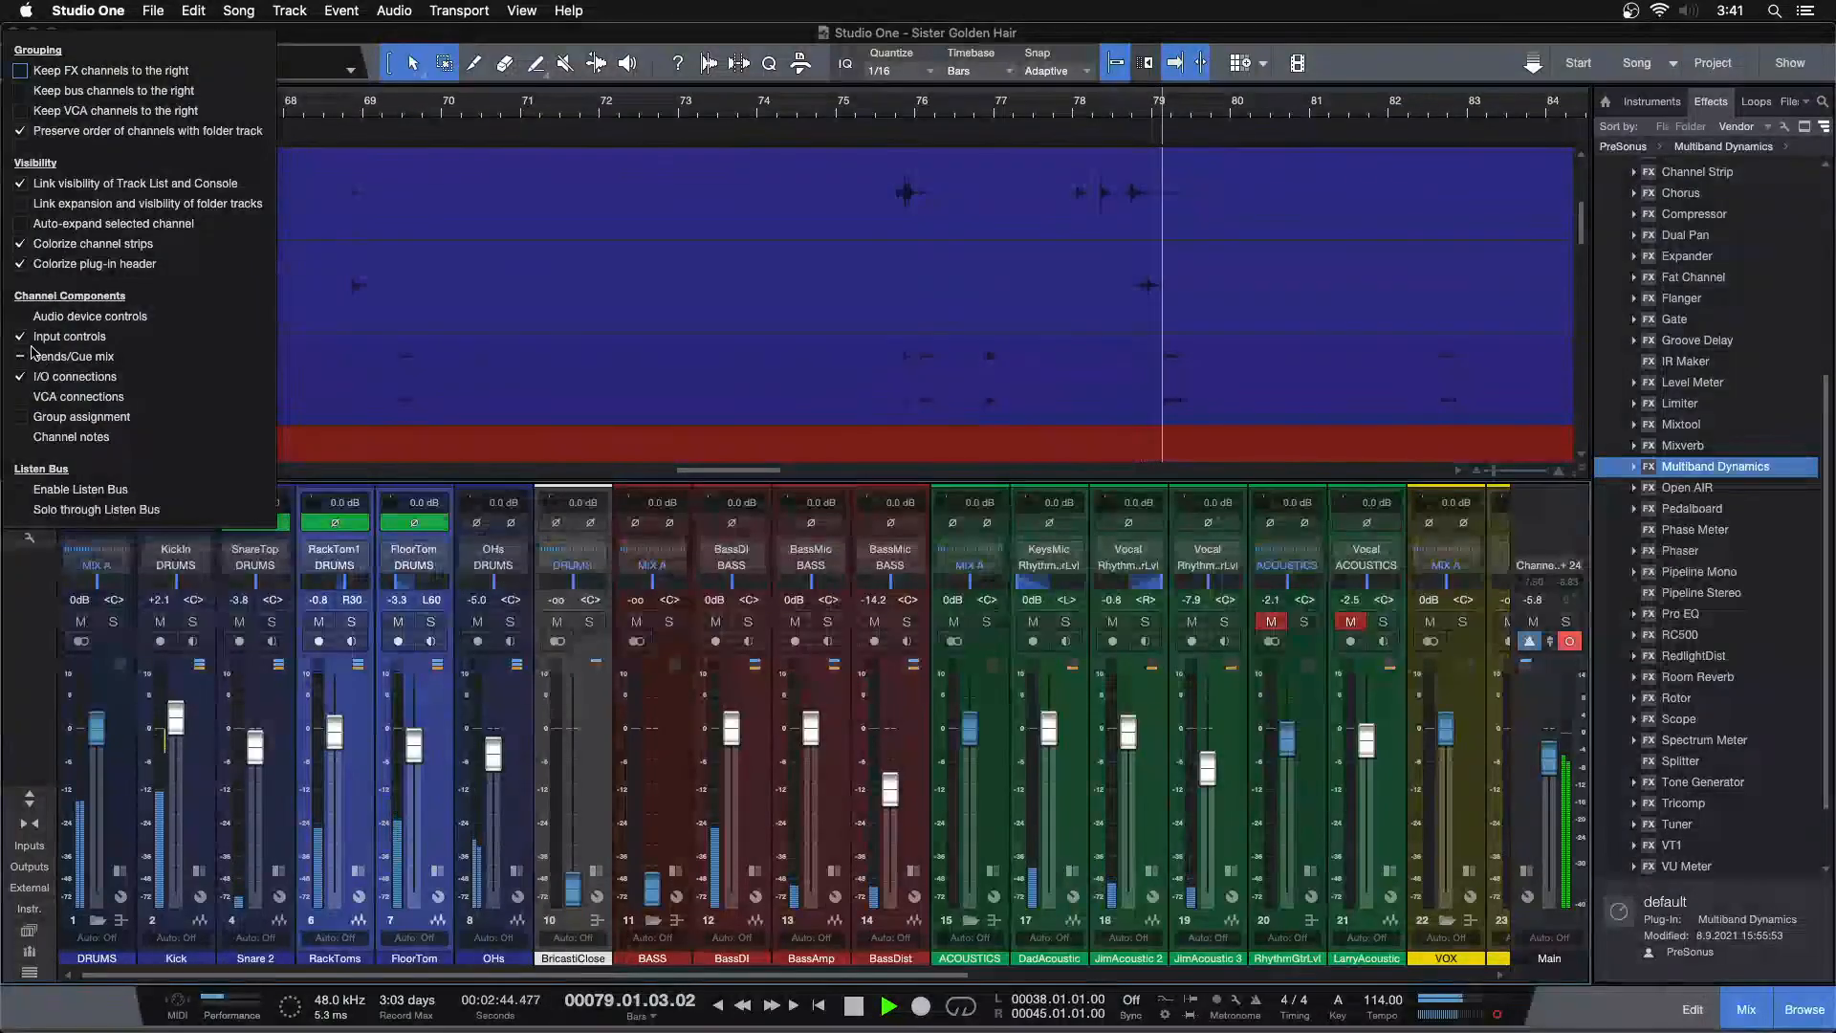
{"action": "left_click", "coordinate": [184, 333]}
{"action": "left_click", "coordinate": [802, 156]}
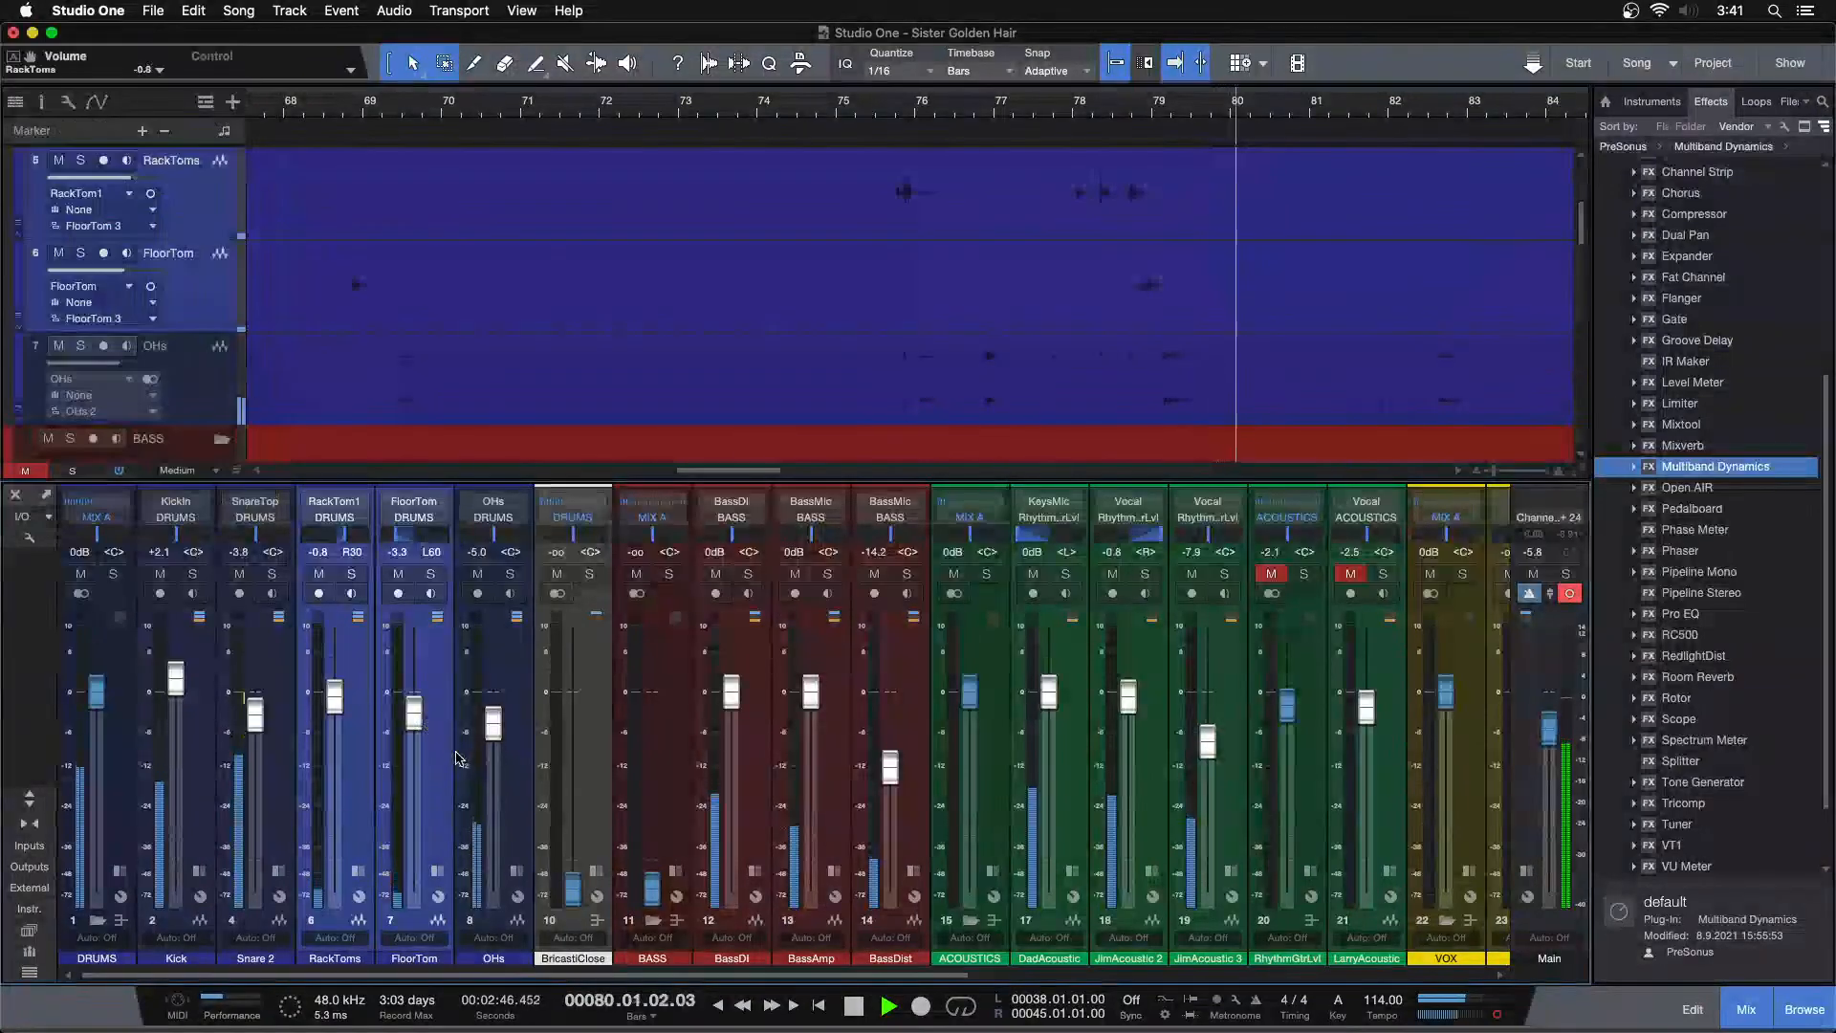
Lower the OHs fader to -5.8 dB and raise the BricastiClose reverb bus fader to 0.0 dB
{"action": "left_click_drag", "start_coordinate": [839, 110], "coordinate": [730, 3]}
{"action": "scroll", "coordinate": [853, 243], "scroll_direction": "up", "scroll_amount": 3}
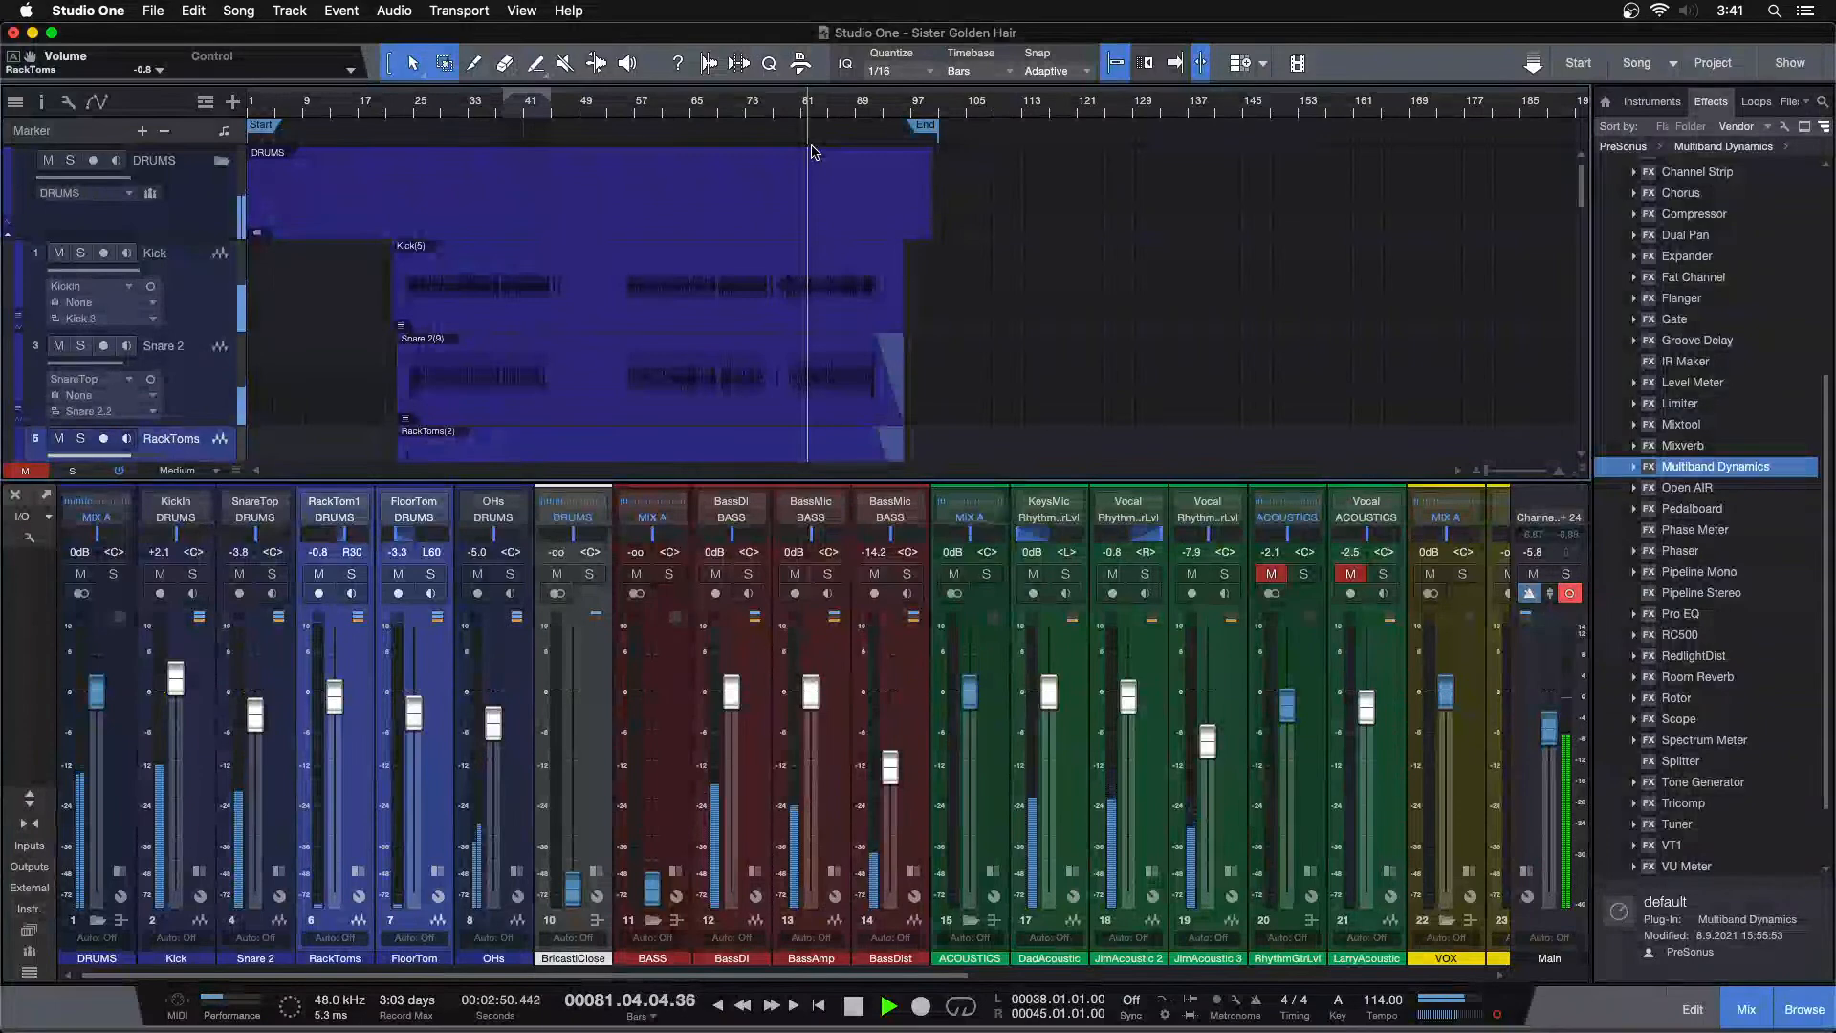
{"action": "key", "text": "F3"}
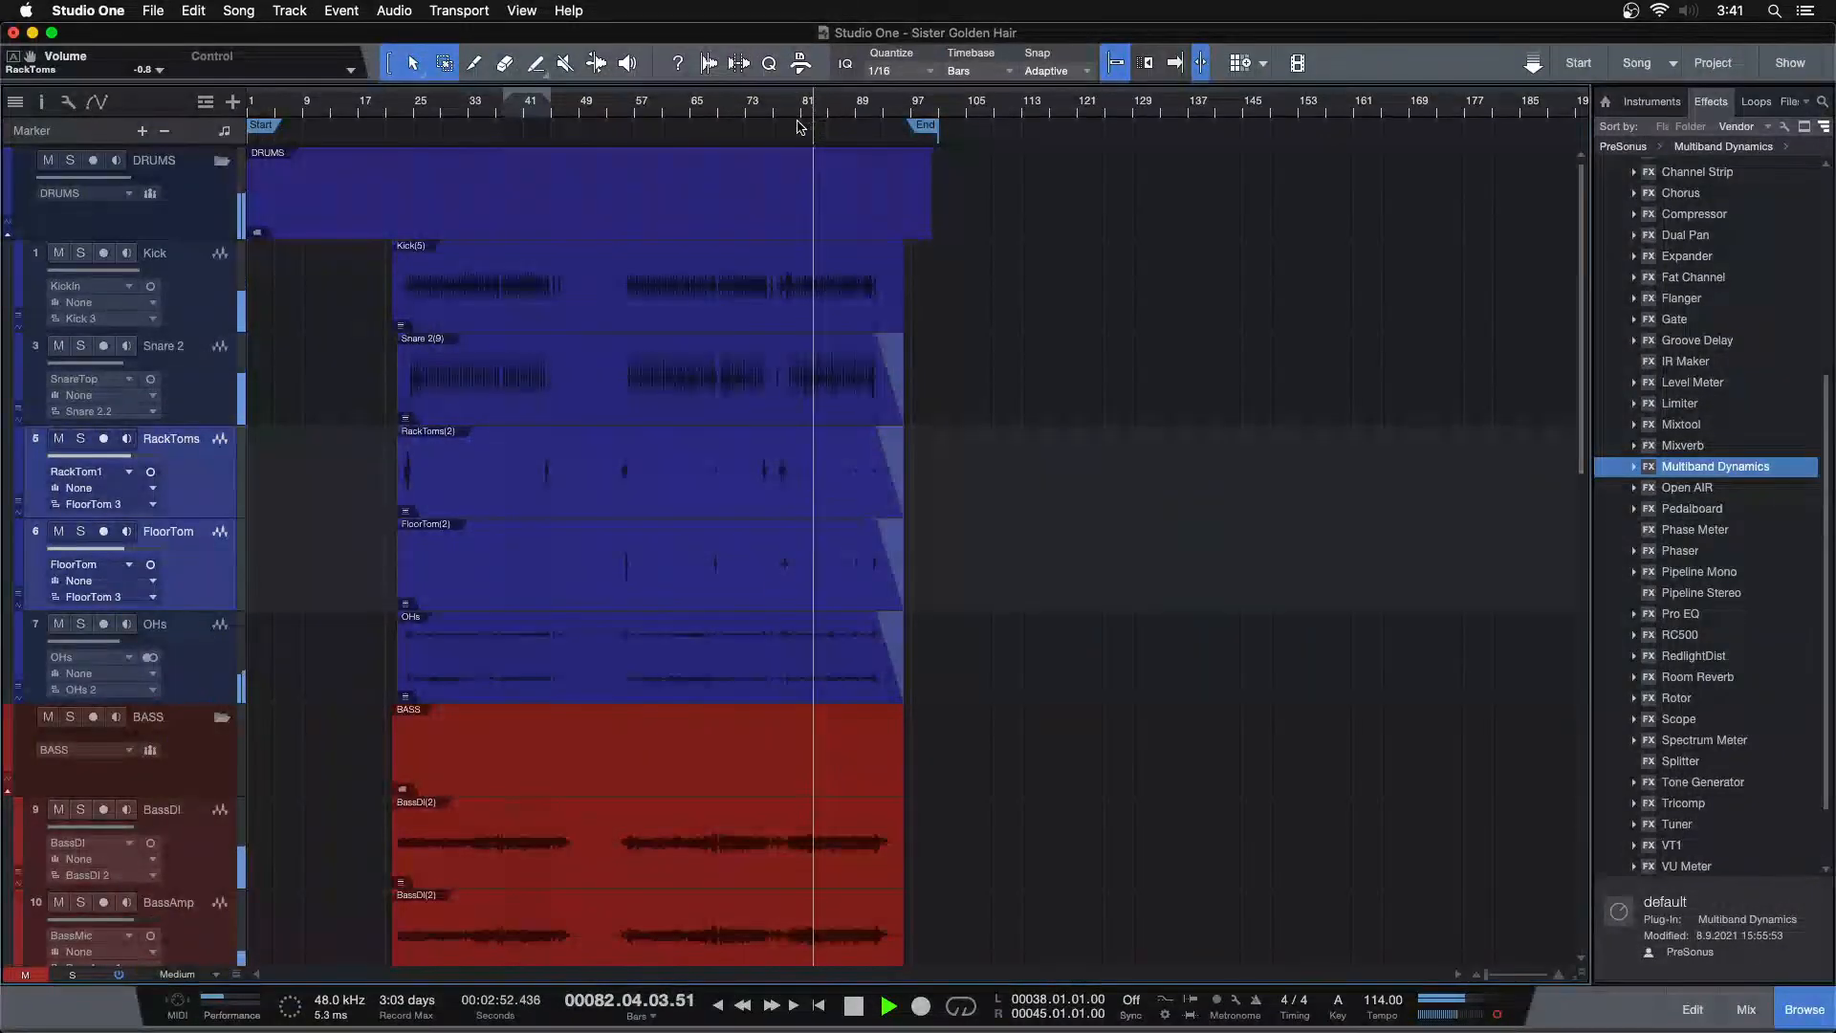
{"action": "key", "text": "F3"}
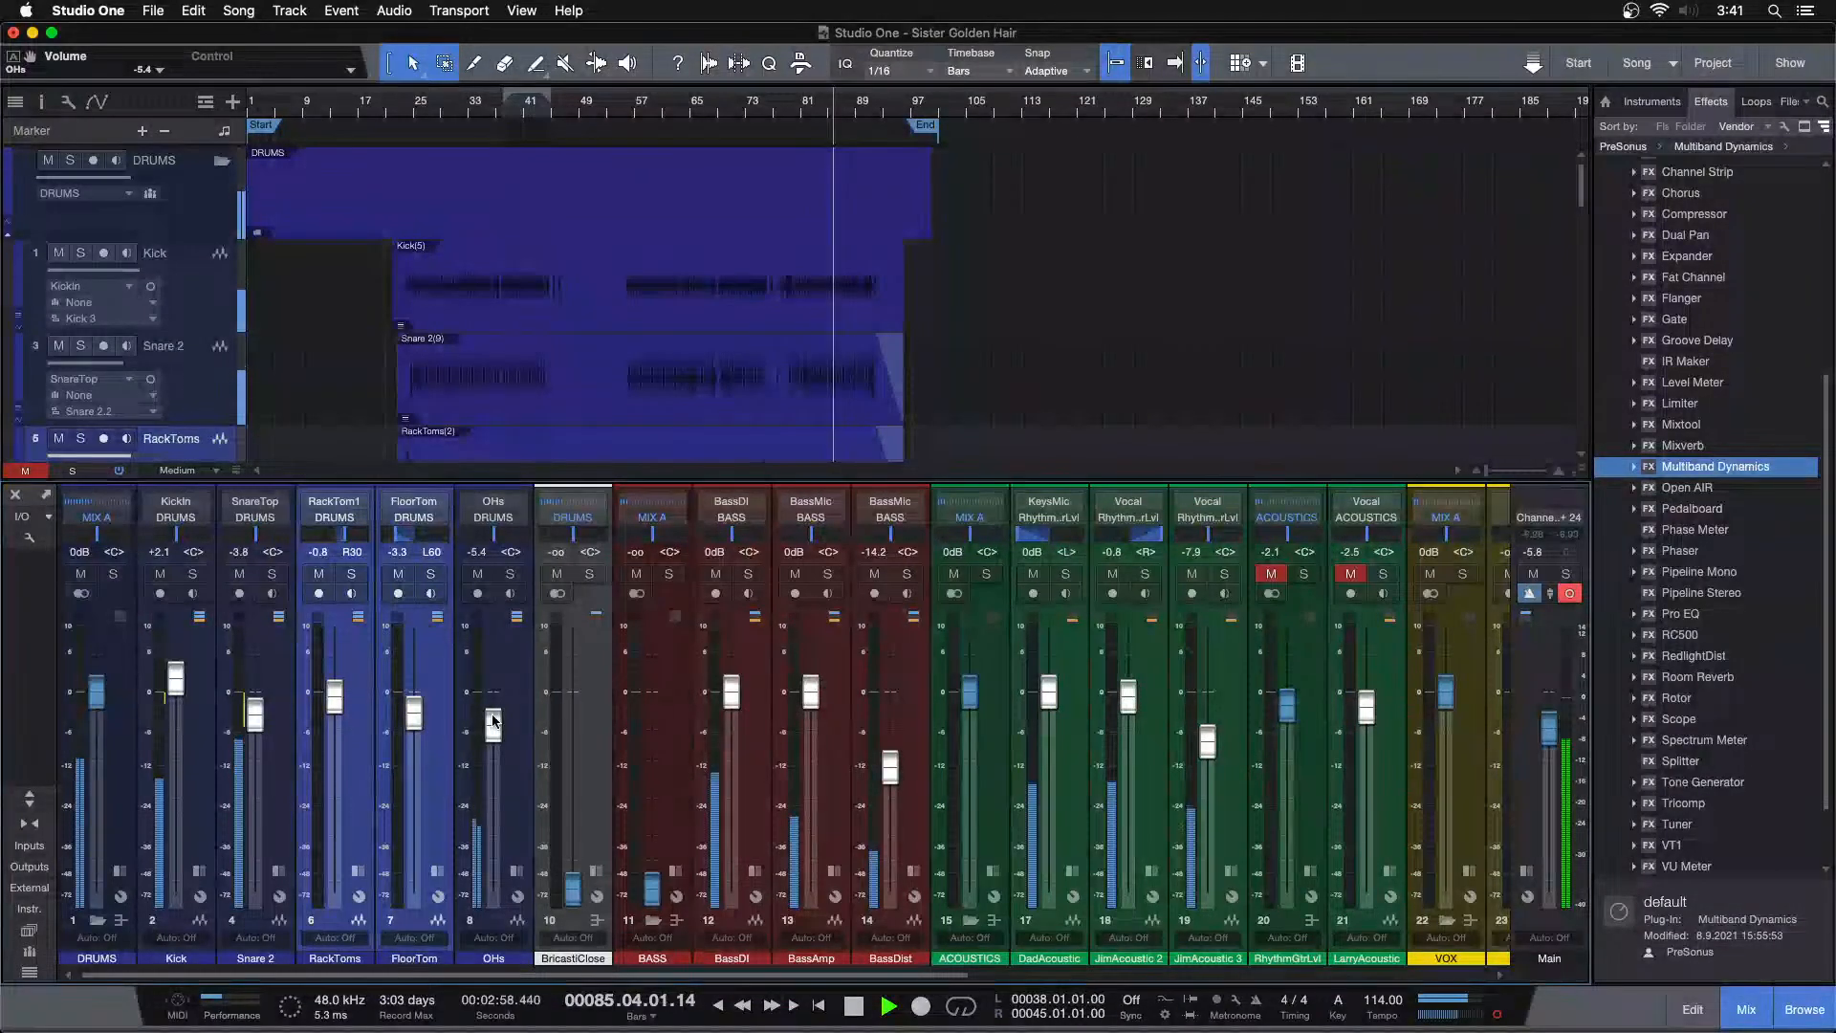
{"action": "left_click_drag", "start_coordinate": [495, 733], "coordinate": [495, 738]}
{"action": "left_click_drag", "start_coordinate": [572, 887], "coordinate": [576, 814]}
{"action": "left_click_drag", "start_coordinate": [581, 679], "coordinate": [581, 674]}
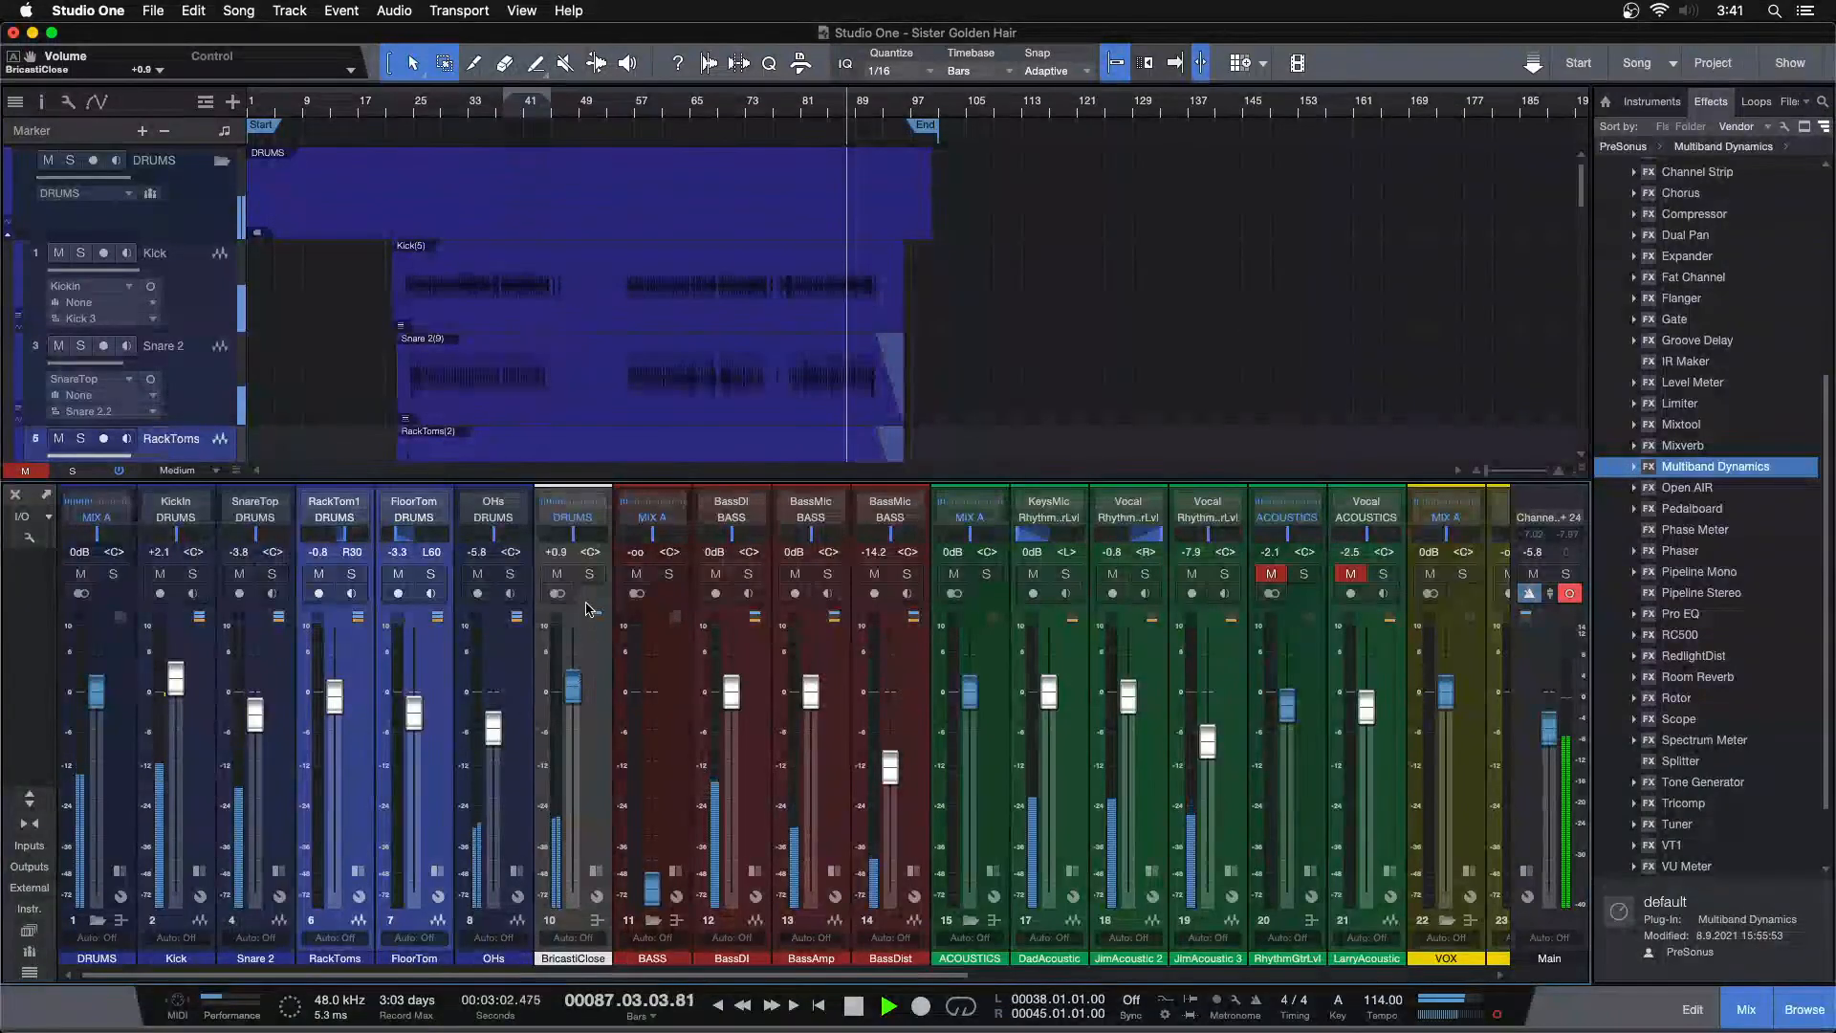
Solo the BricastiClose reverb bus and show its inserts
{"action": "left_click", "coordinate": [589, 575]}
{"action": "left_click", "coordinate": [596, 872]}
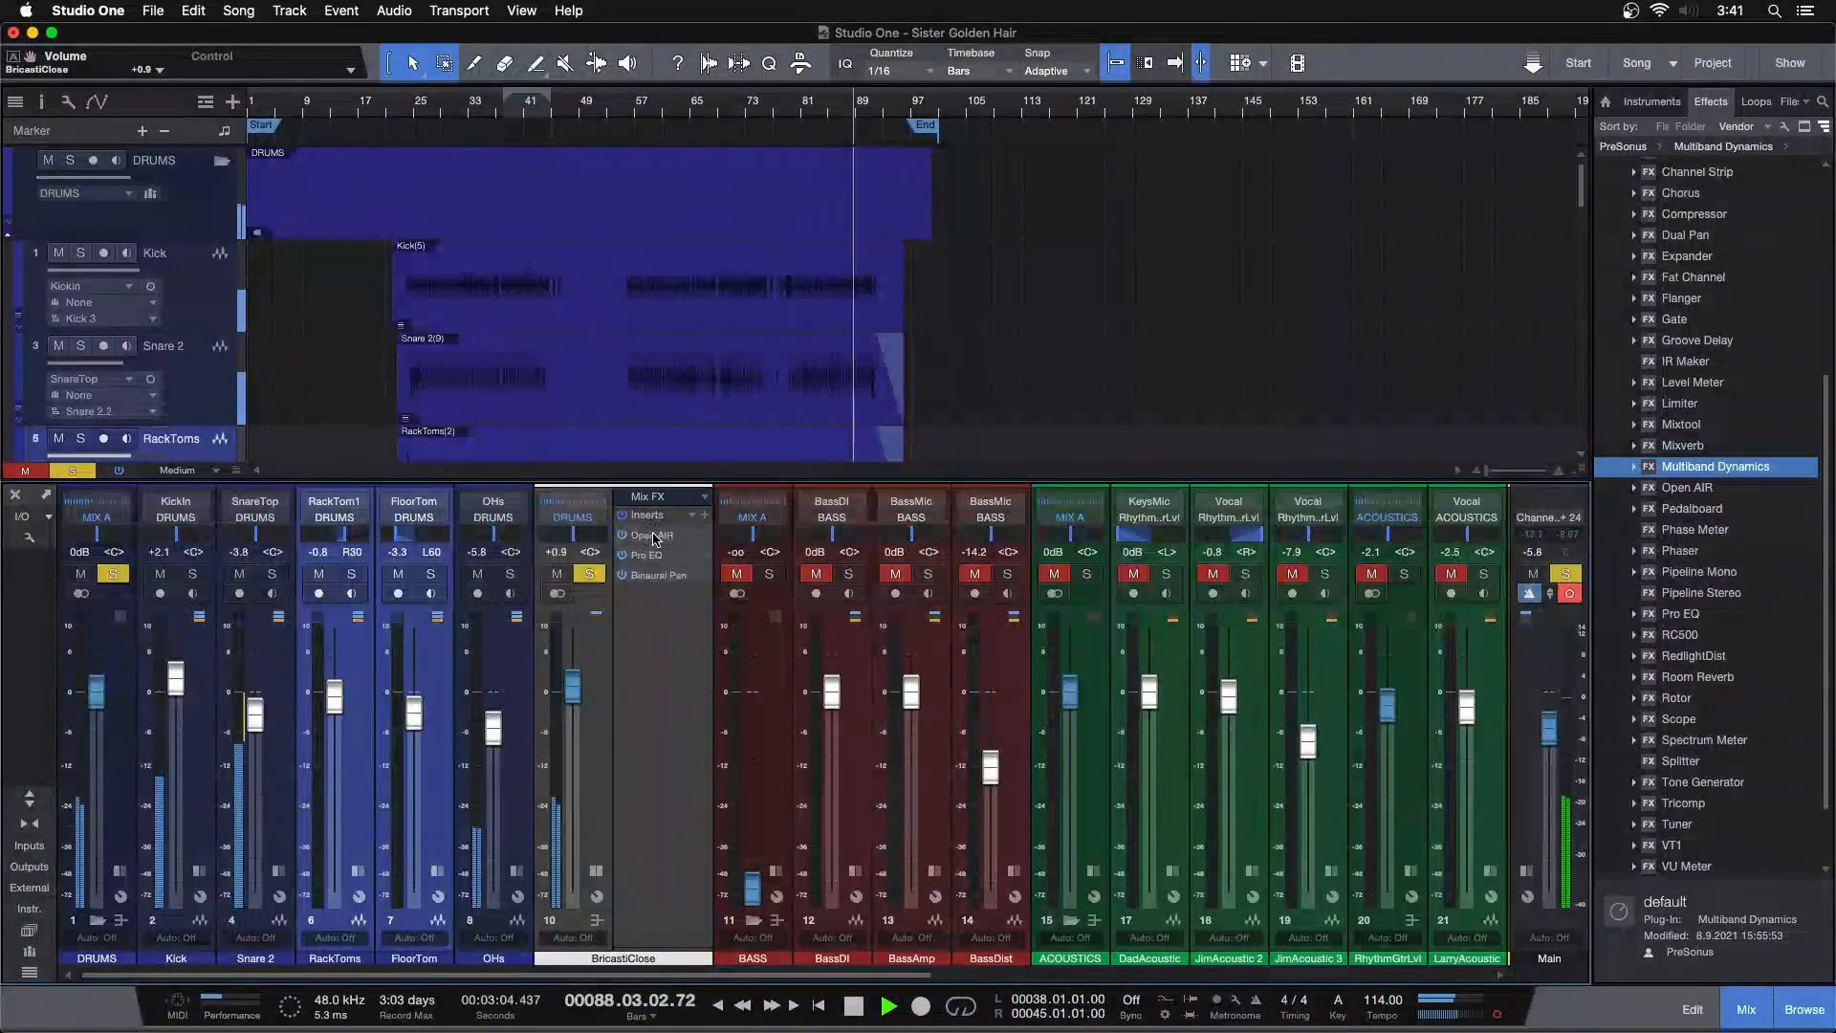
Open the Open AIR reverb on the BricastiClose bus to inspect it, then close it
{"action": "left_click", "coordinate": [653, 535]}
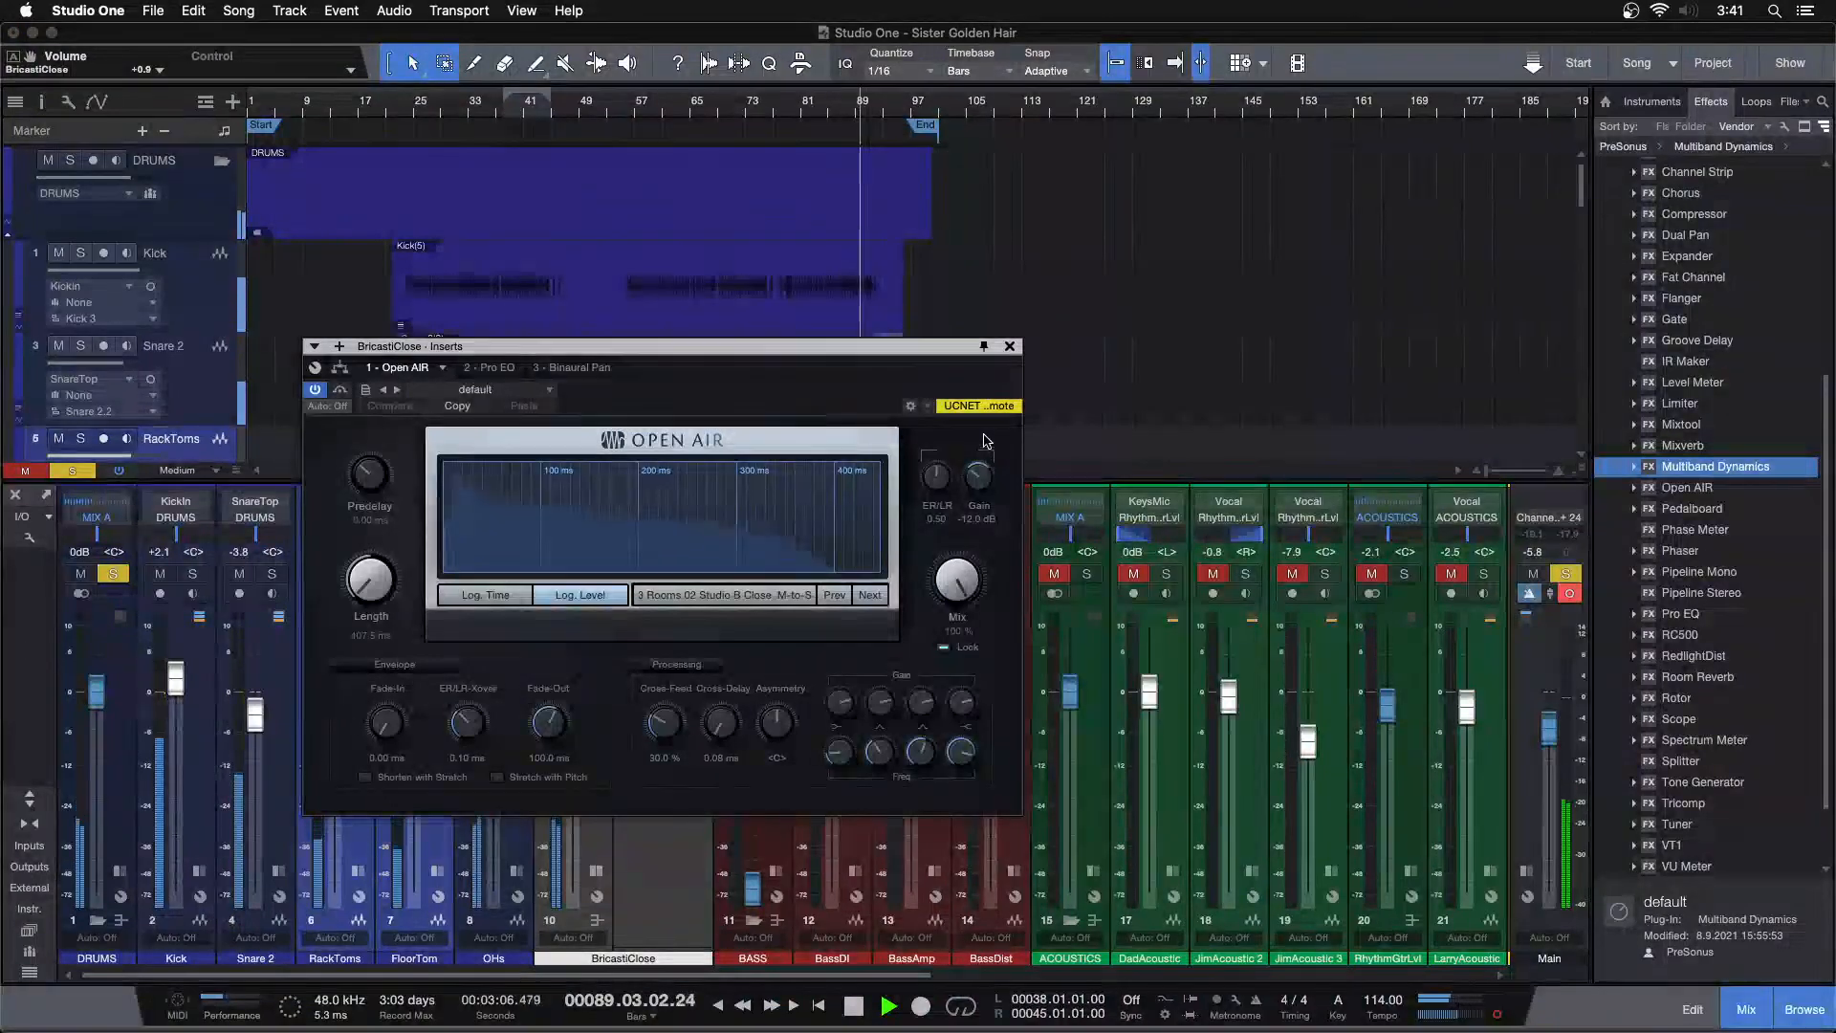
{"action": "left_click", "coordinate": [829, 200]}
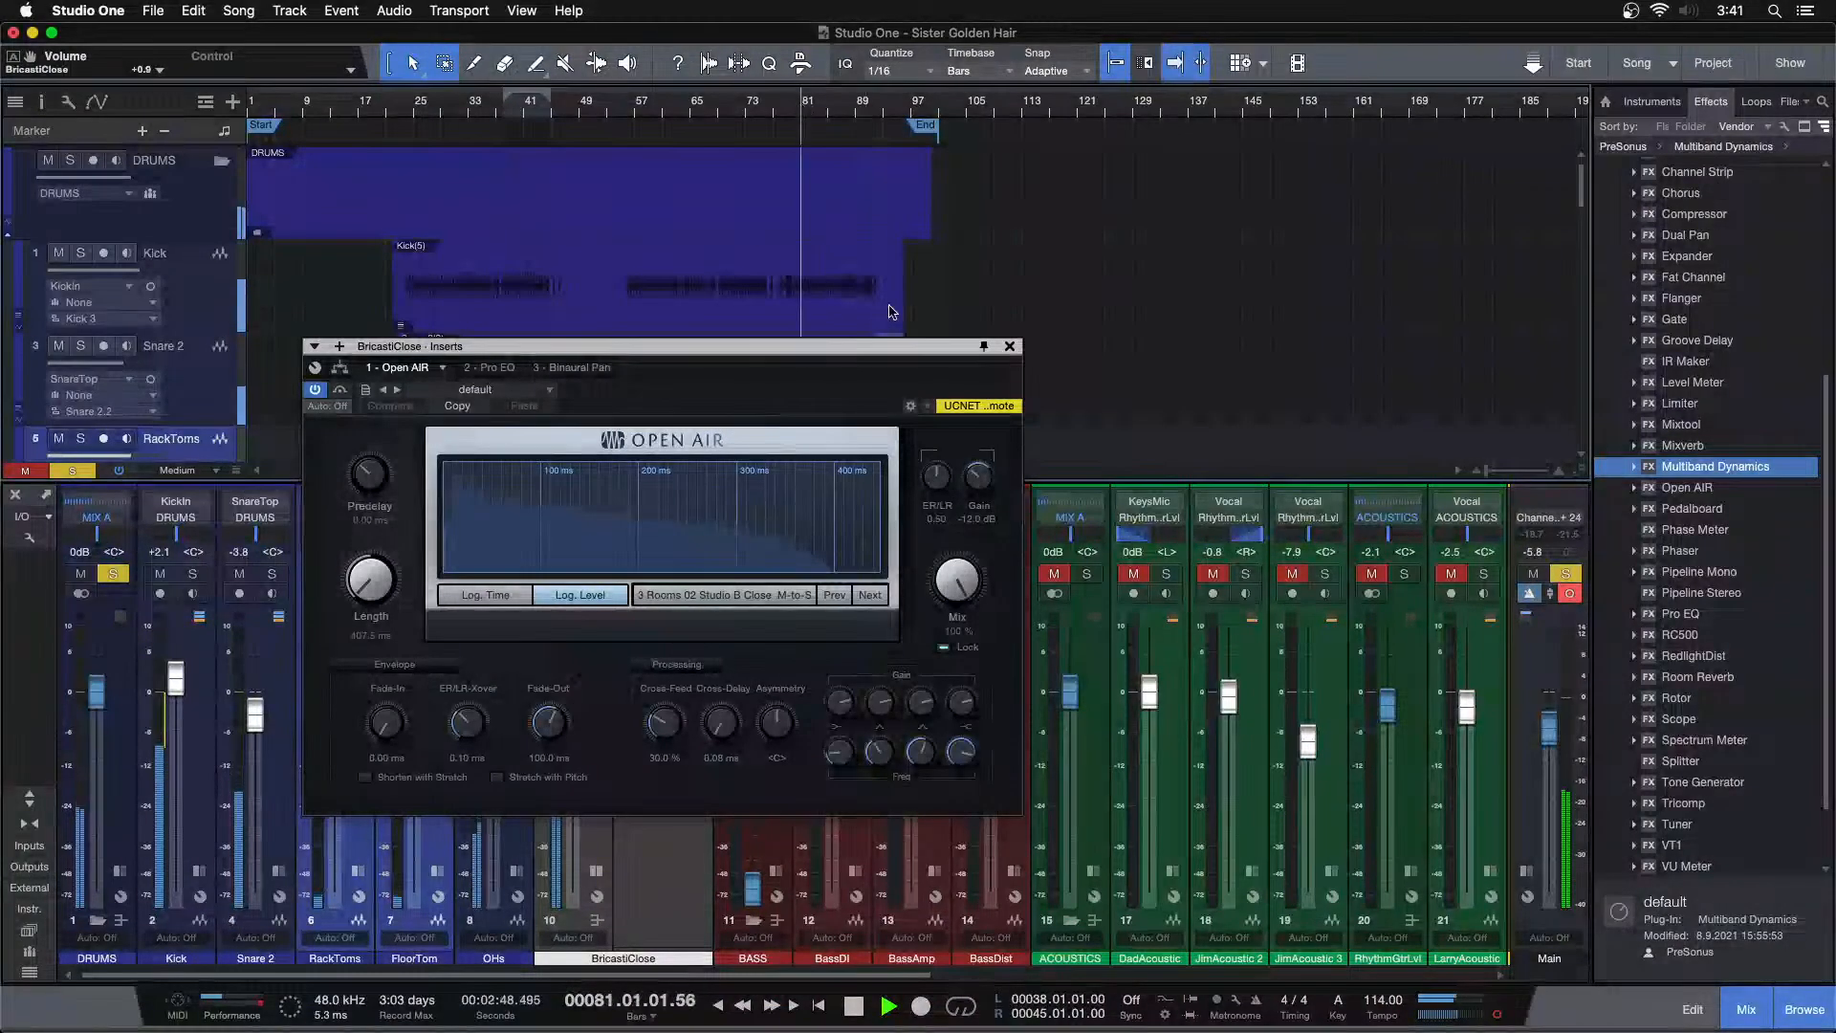
{"action": "left_click", "coordinate": [1009, 346]}
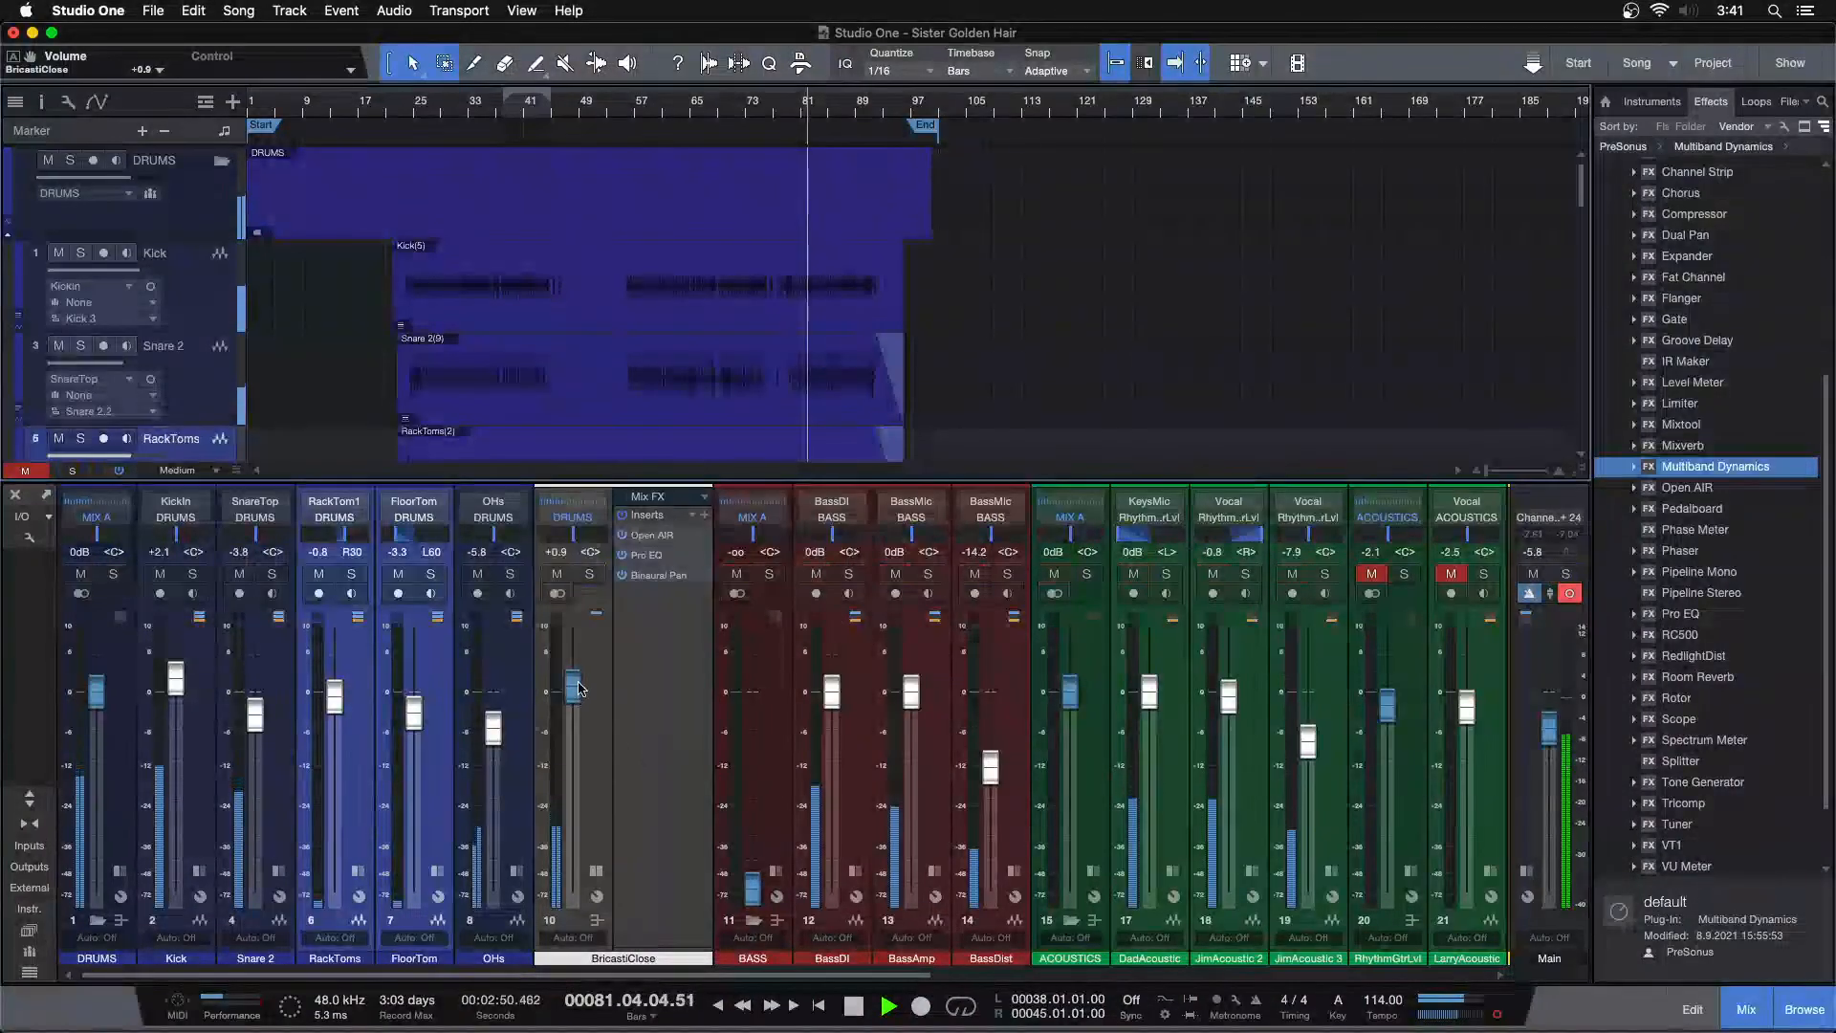
Raise the BricastiClose reverb bus fader to +2.9 dB
{"action": "scroll", "coordinate": [579, 688], "scroll_direction": "up", "scroll_amount": 3}
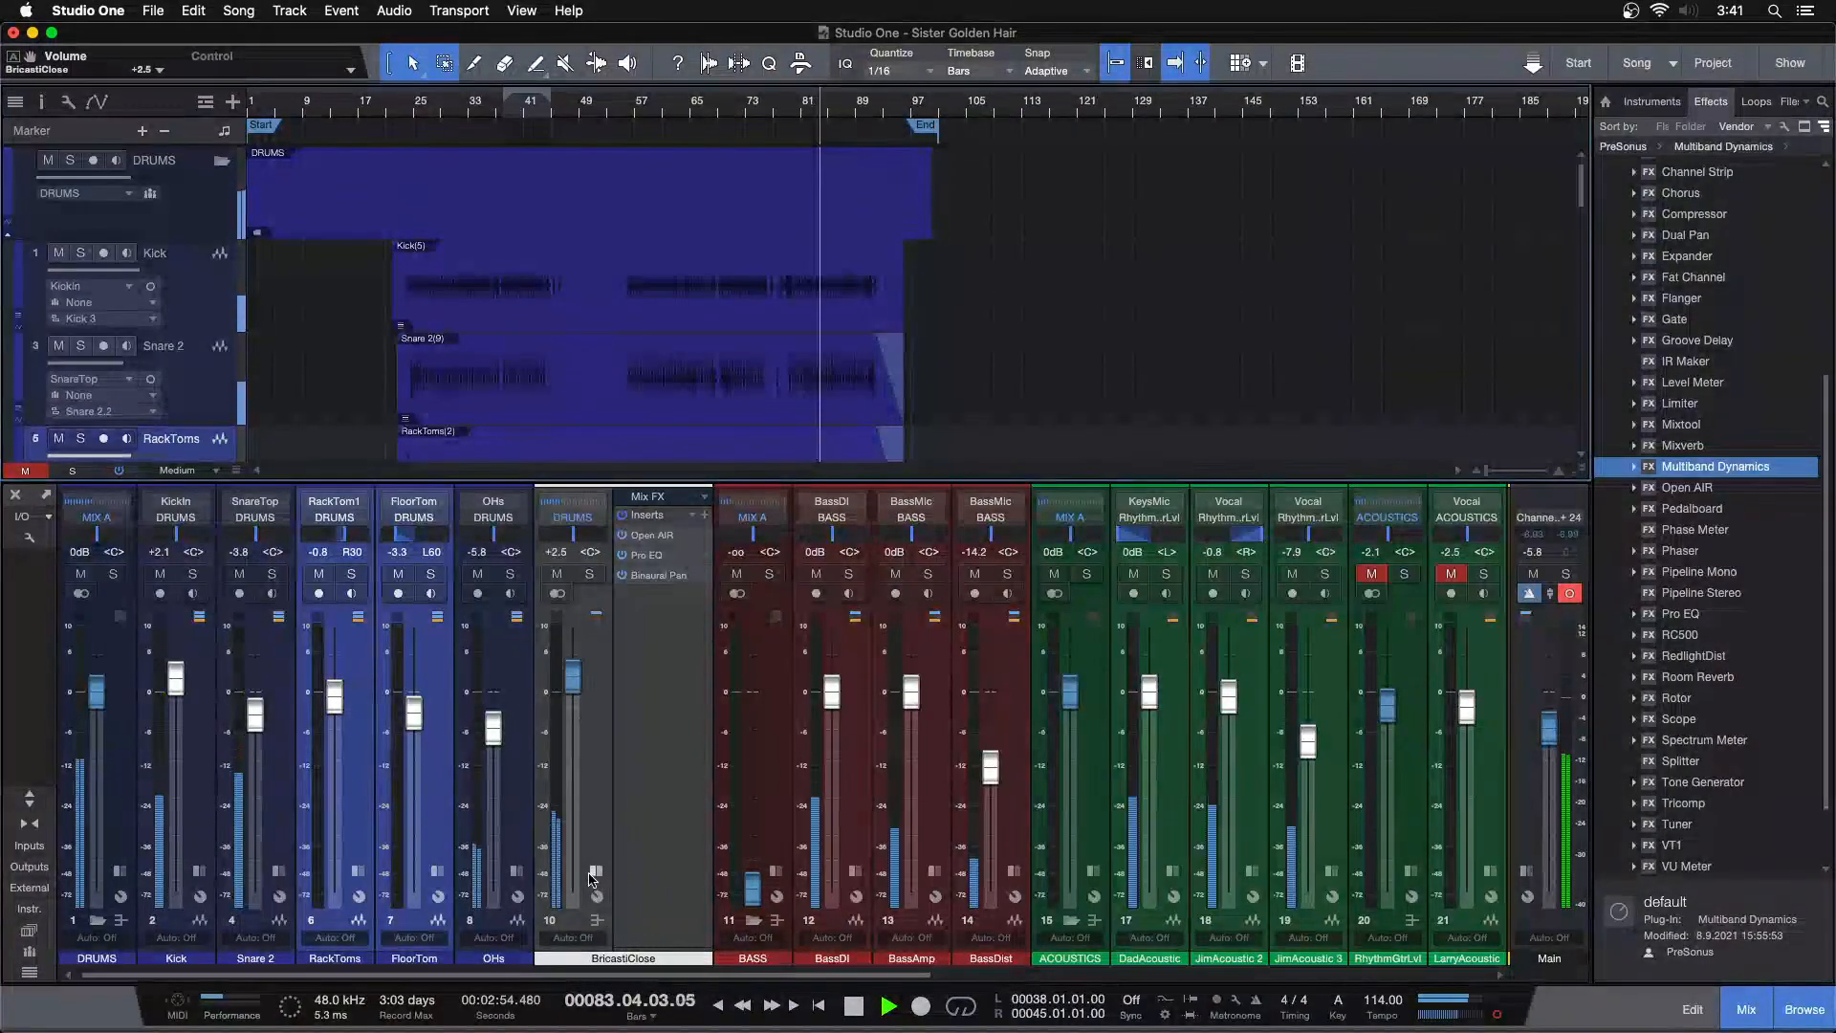
{"action": "double_click", "coordinate": [588, 741]}
{"action": "left_click_drag", "start_coordinate": [577, 682], "coordinate": [577, 680]}
{"action": "scroll", "coordinate": [577, 680], "scroll_direction": "up", "scroll_amount": 2}
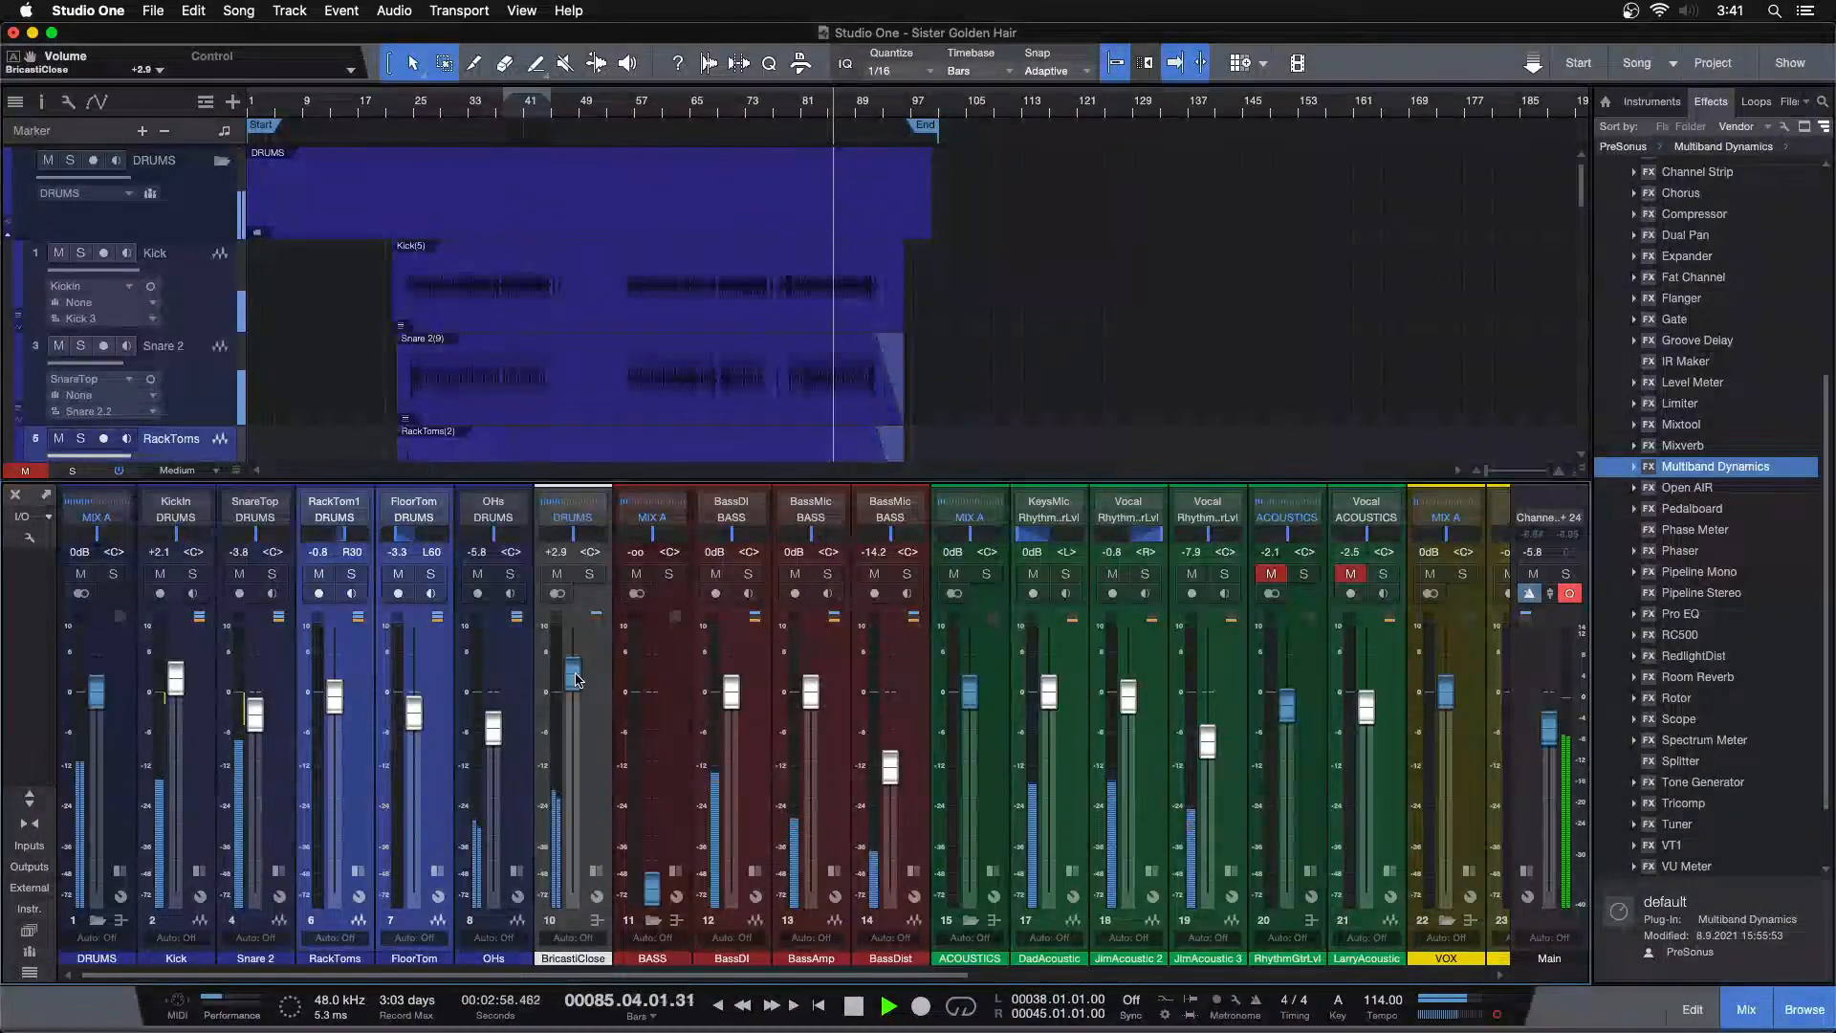
{"action": "scroll", "coordinate": [576, 679], "scroll_direction": "down", "scroll_amount": 2}
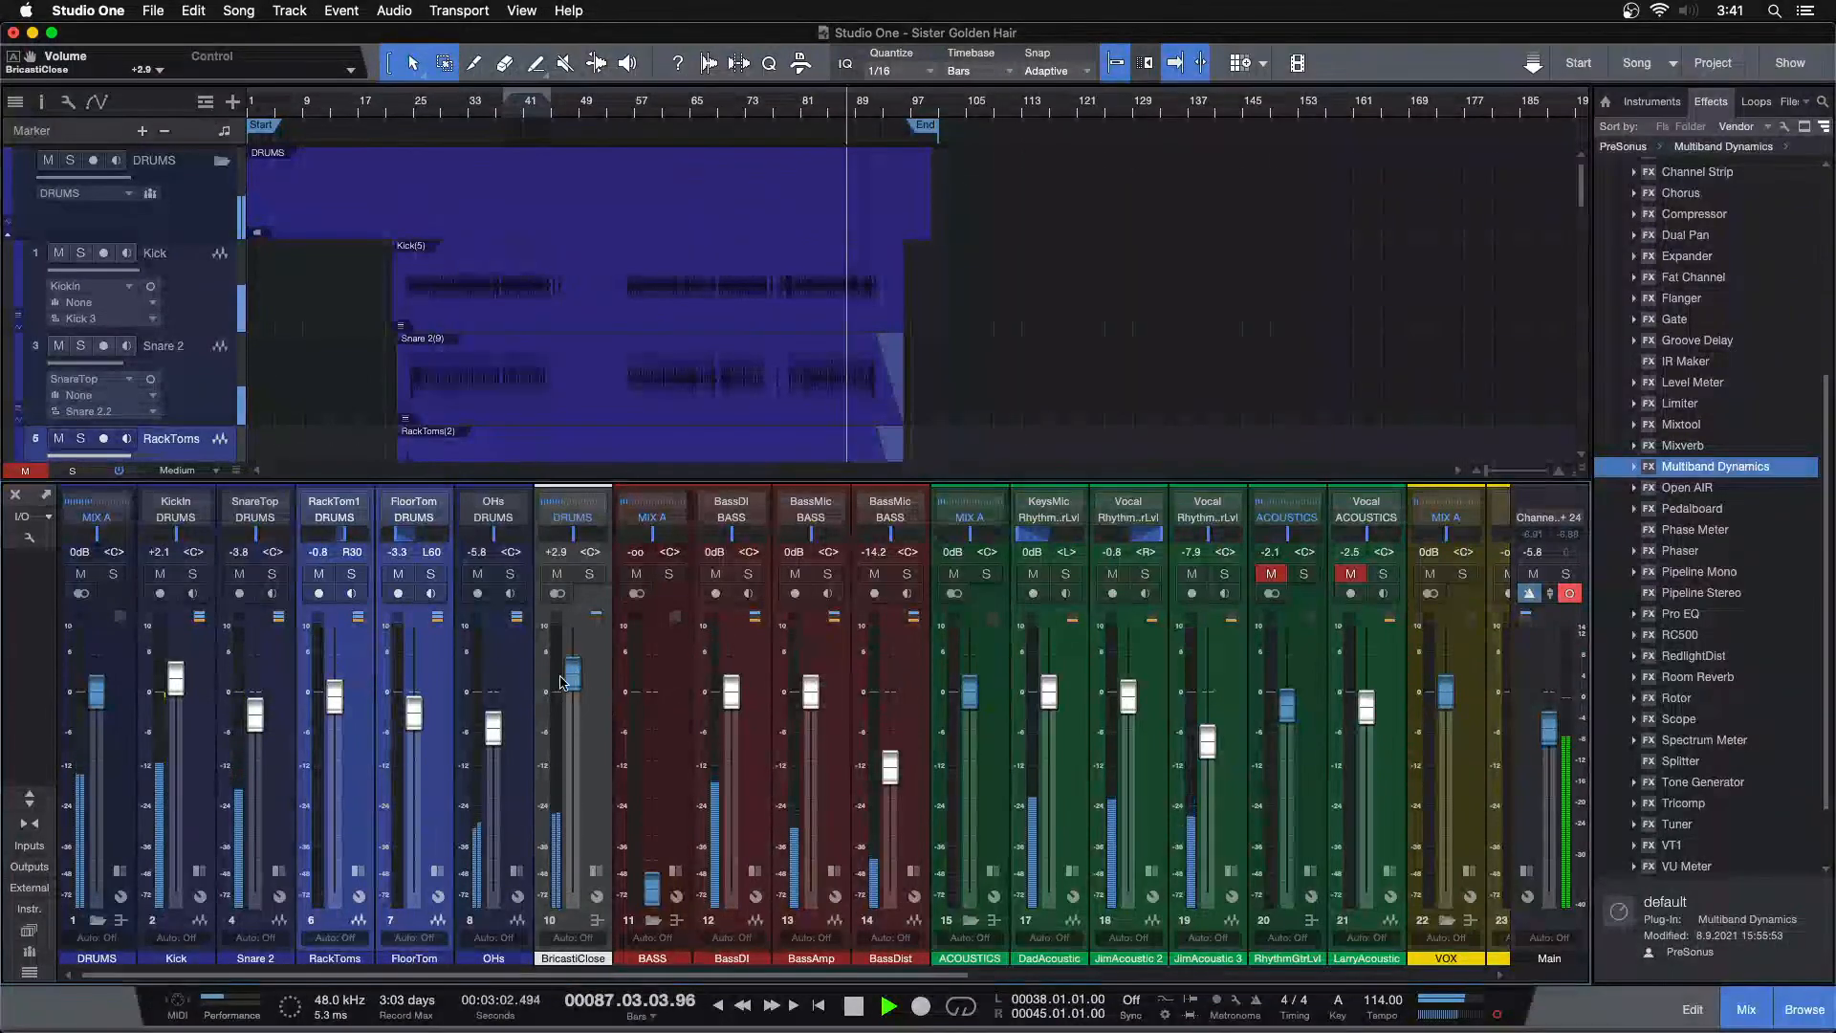
Hide the mixer and zoom the arrangement into bars 38 to 44, then start playback there
{"action": "mouse_move", "coordinate": [494, 974]}
{"action": "left_mouse_down"}
{"action": "mouse_move", "coordinate": [1014, 972]}
{"action": "mouse_move", "coordinate": [459, 974]}
{"action": "left_mouse_up"}
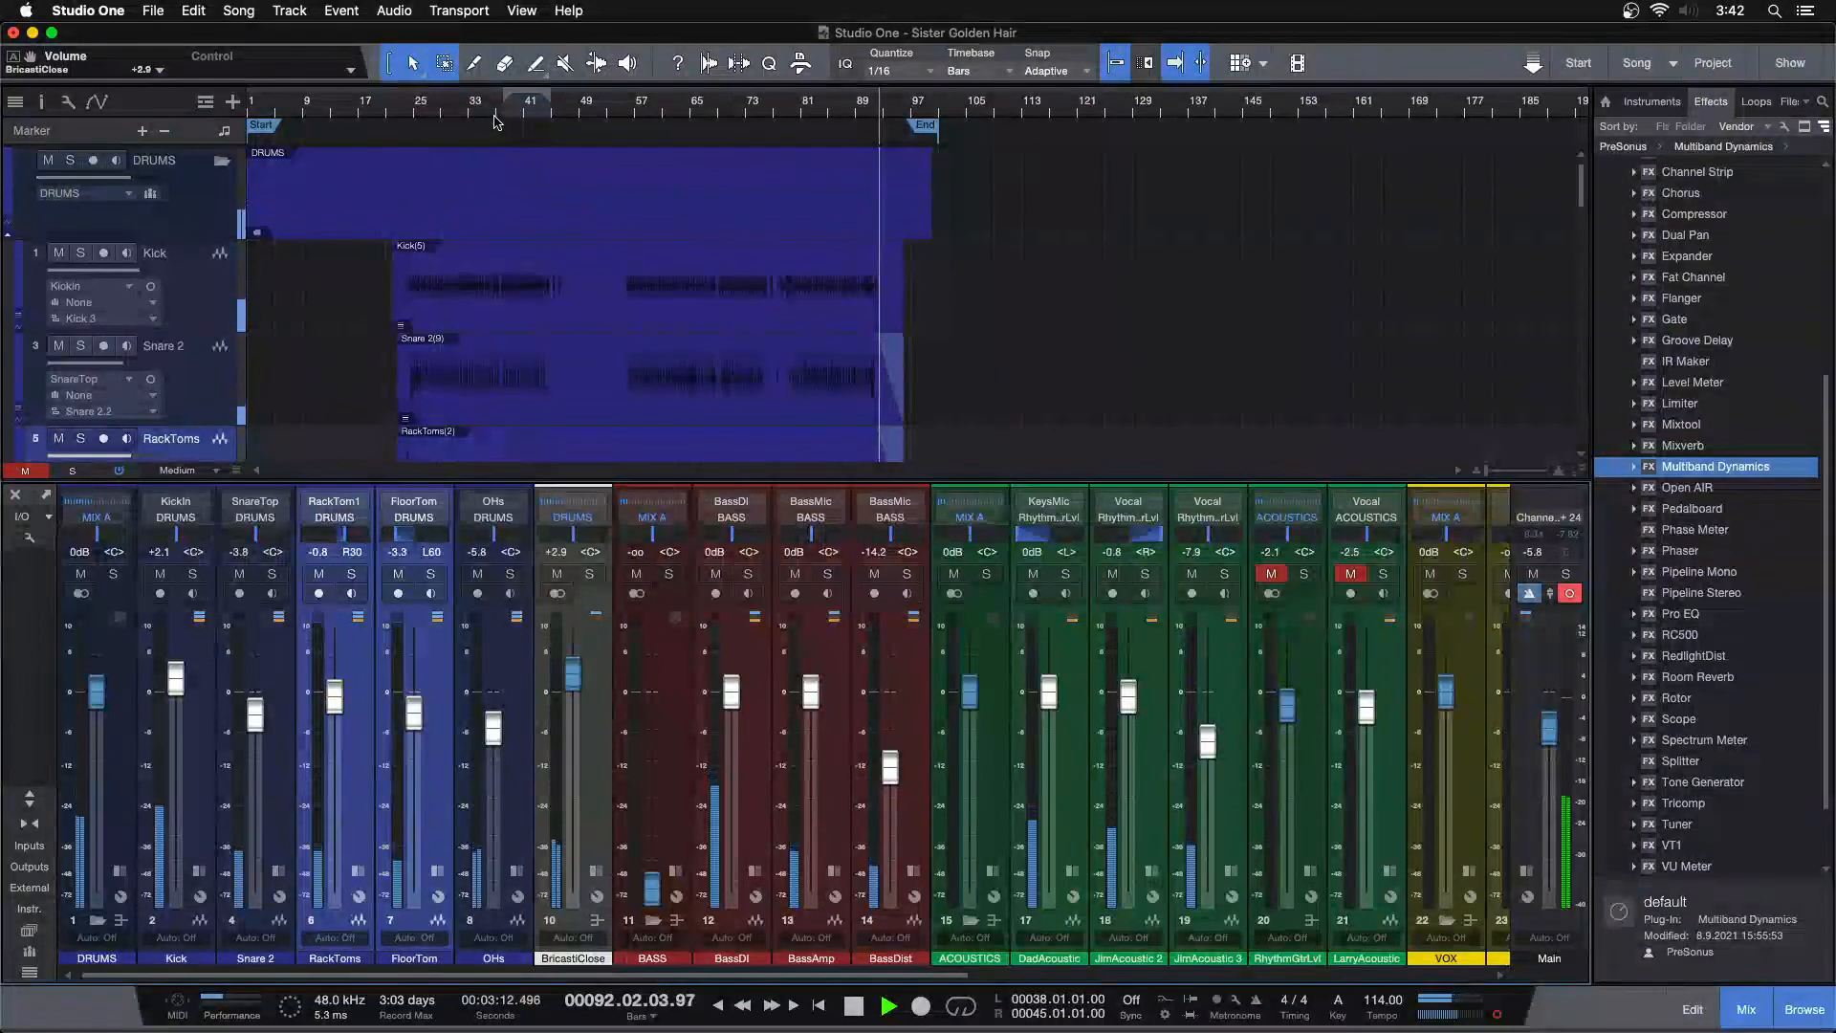
{"action": "key", "text": "F3"}
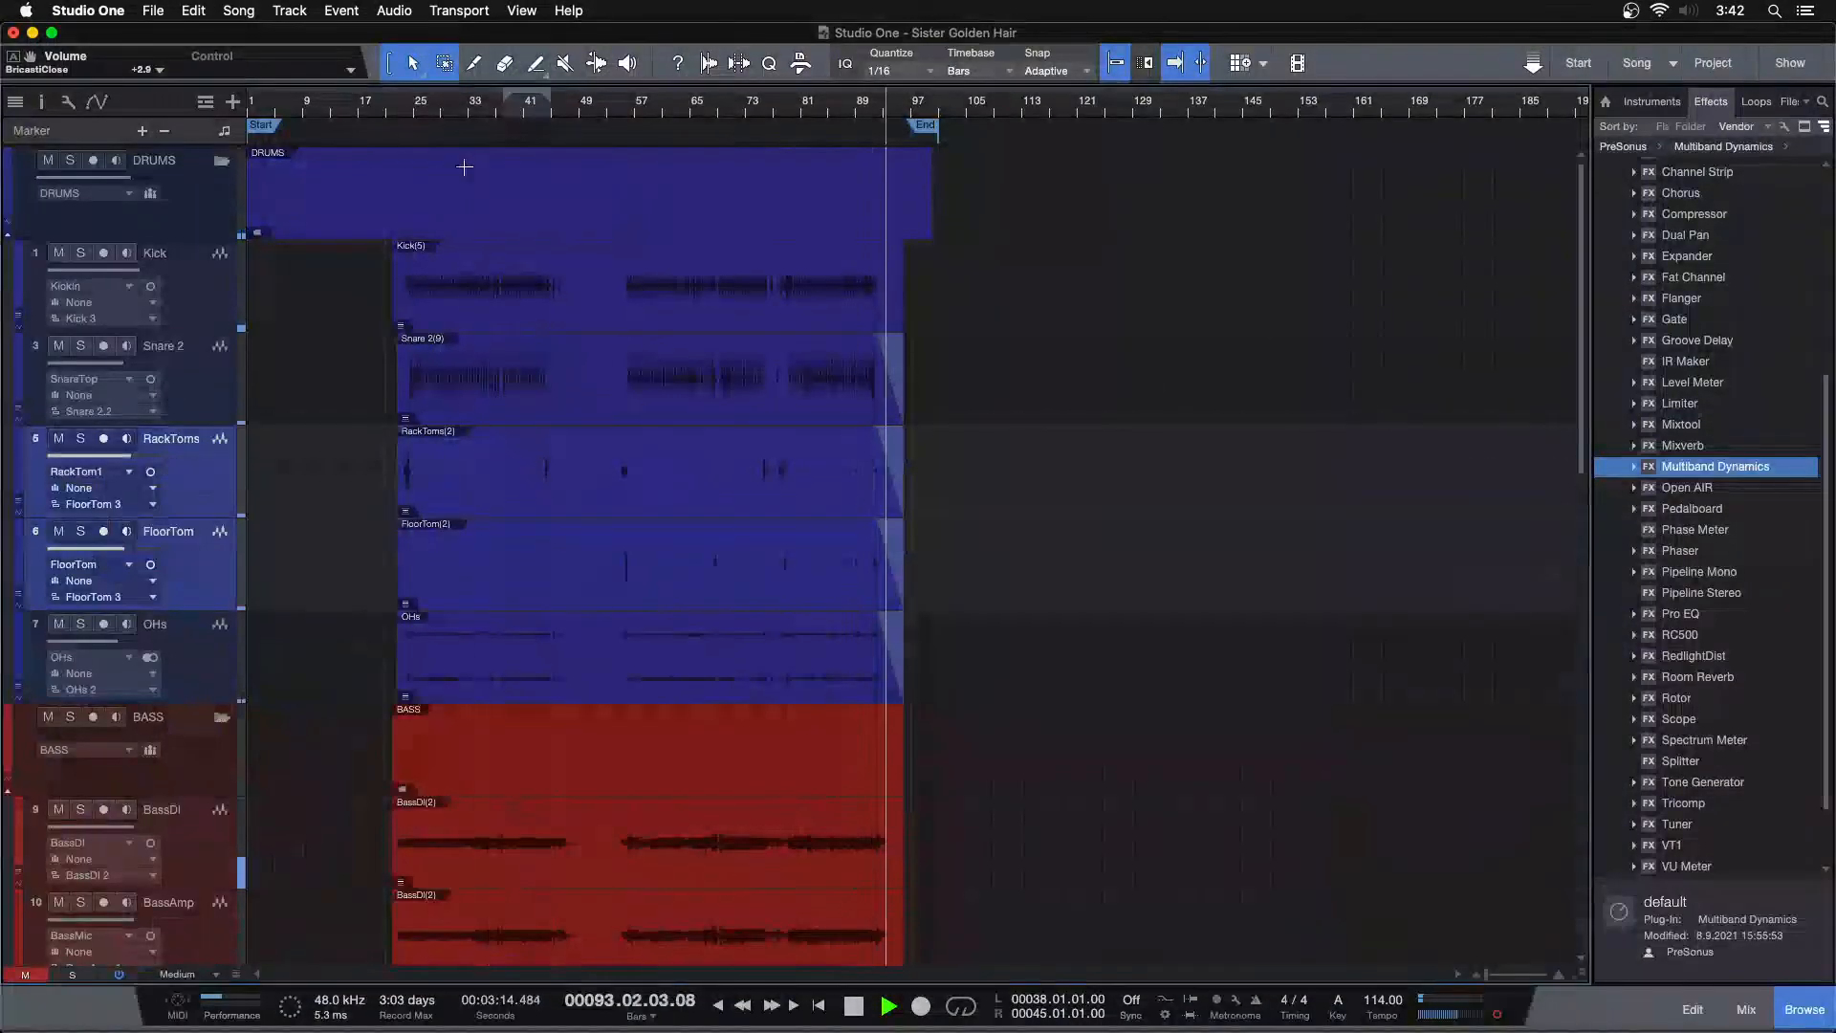
{"action": "key", "text": "KP_1"}
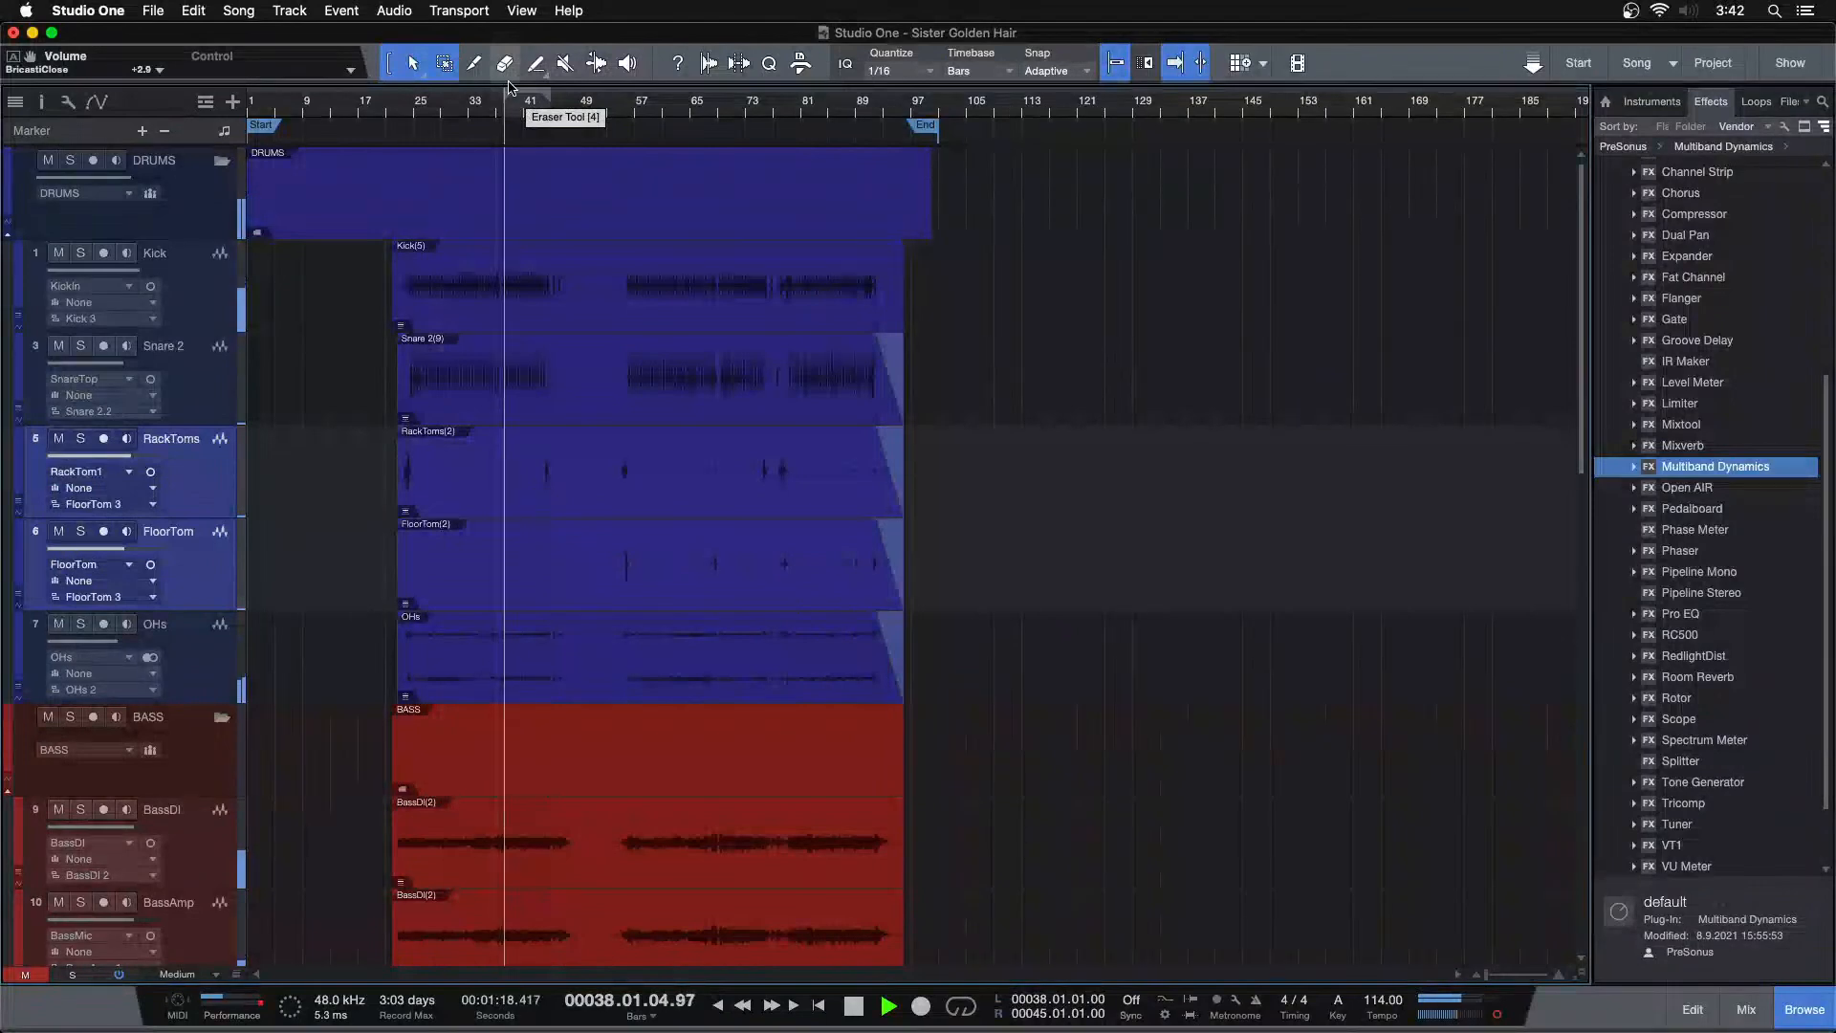
{"action": "left_click_drag", "start_coordinate": [529, 109], "coordinate": [754, 192]}
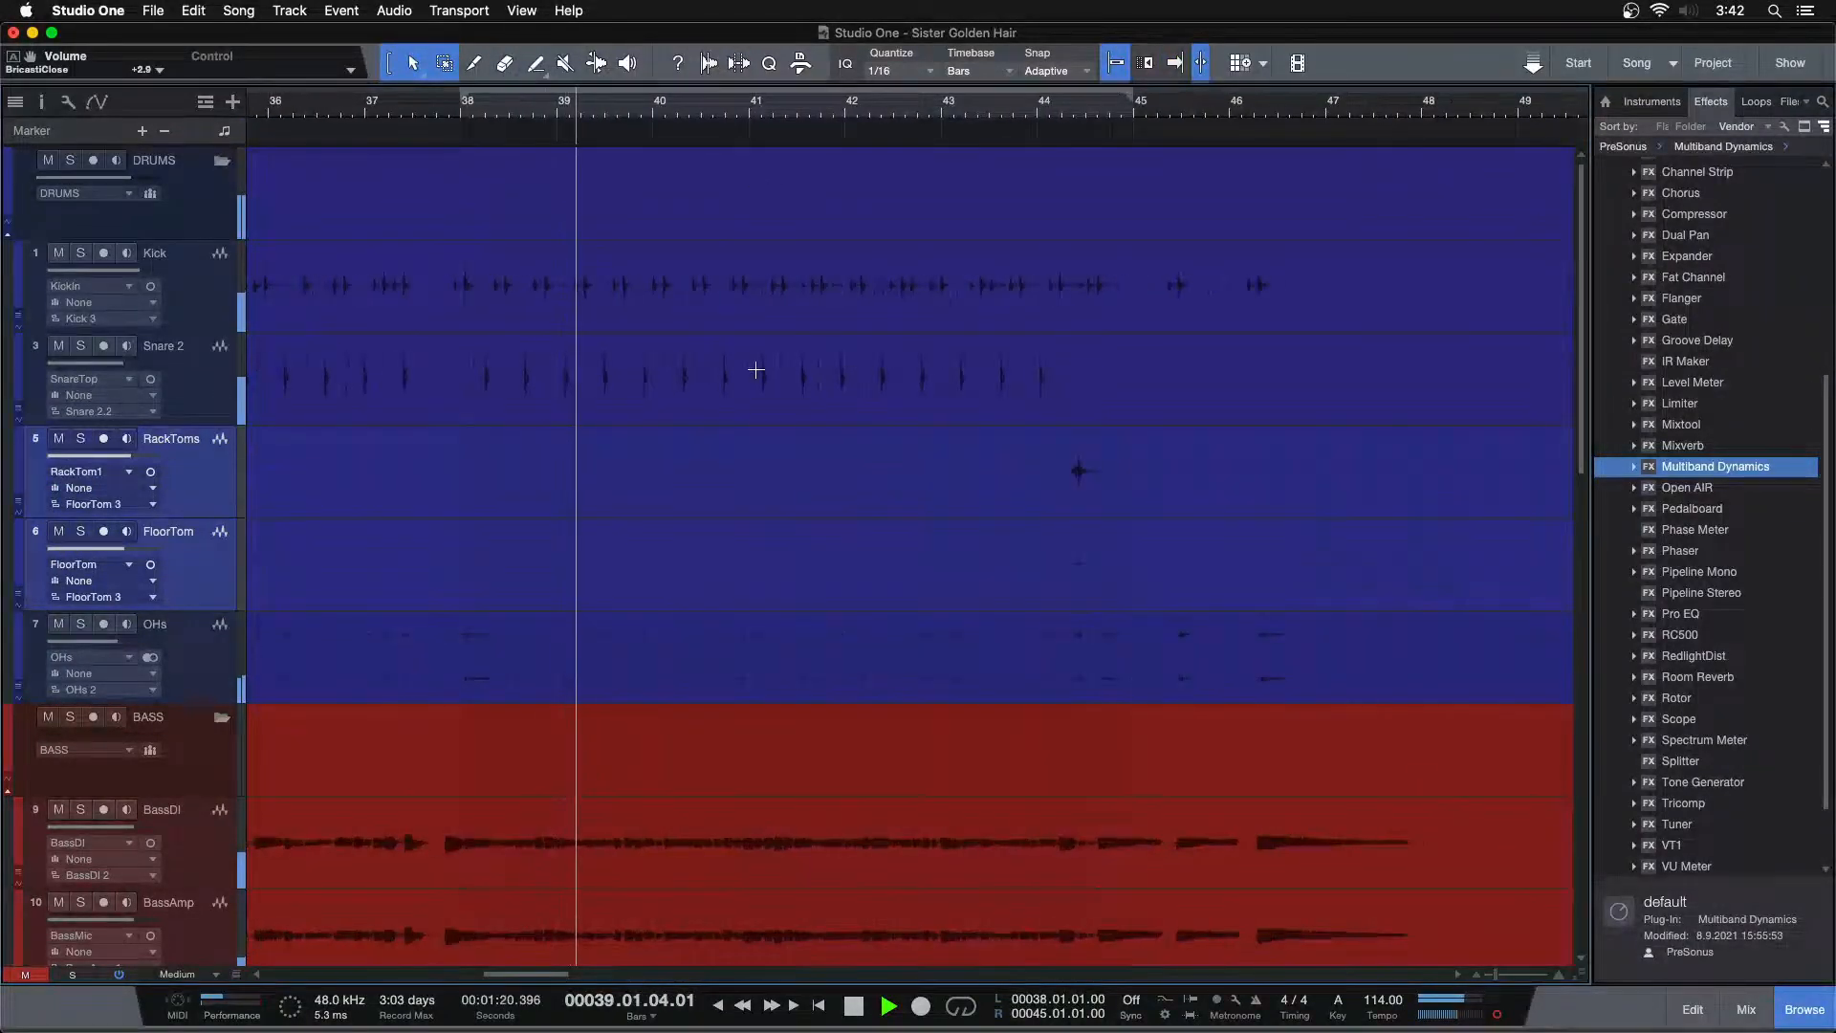
{"action": "scroll", "coordinate": [767, 286], "scroll_direction": "down", "scroll_amount": 15}
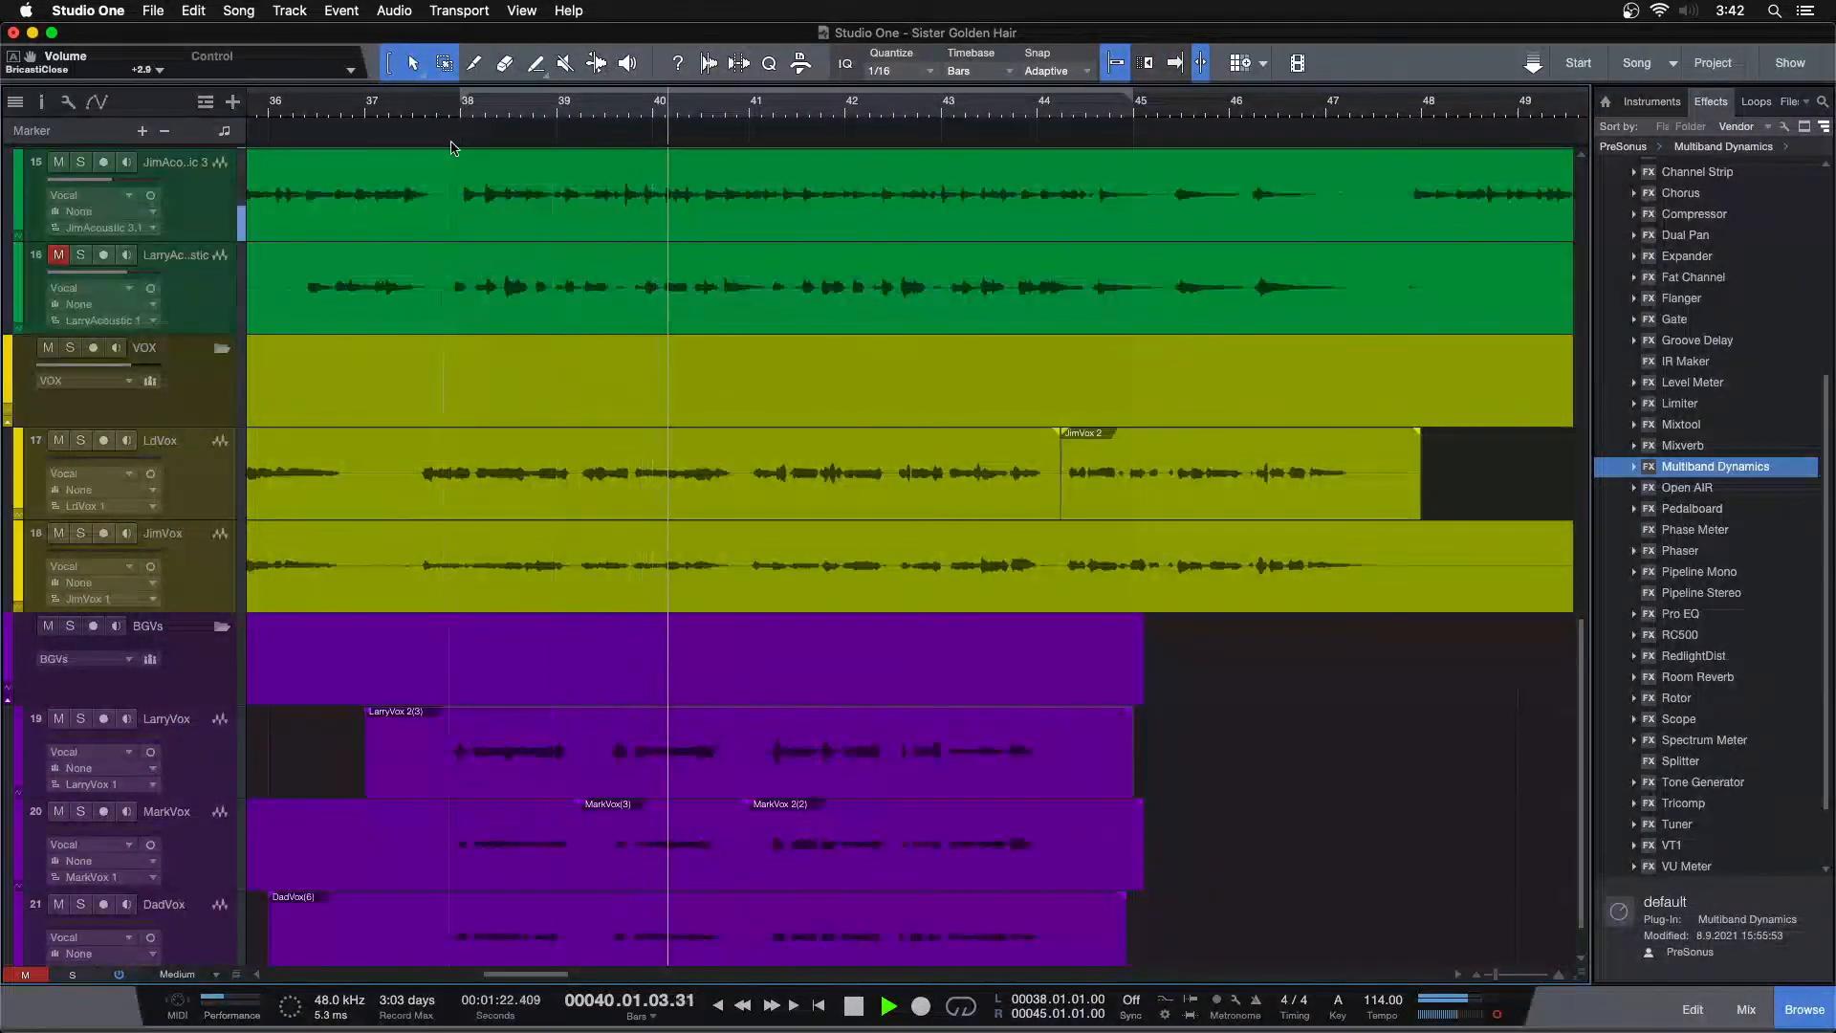
{"action": "left_click", "coordinate": [79, 458], "text": "super"}
{"action": "left_click", "coordinate": [417, 108]}
{"action": "left_click_drag", "start_coordinate": [459, 107], "coordinate": [443, 71]}
{"action": "scroll", "coordinate": [521, 245], "scroll_direction": "up", "scroll_amount": 15}
{"action": "left_click", "coordinate": [478, 112]}
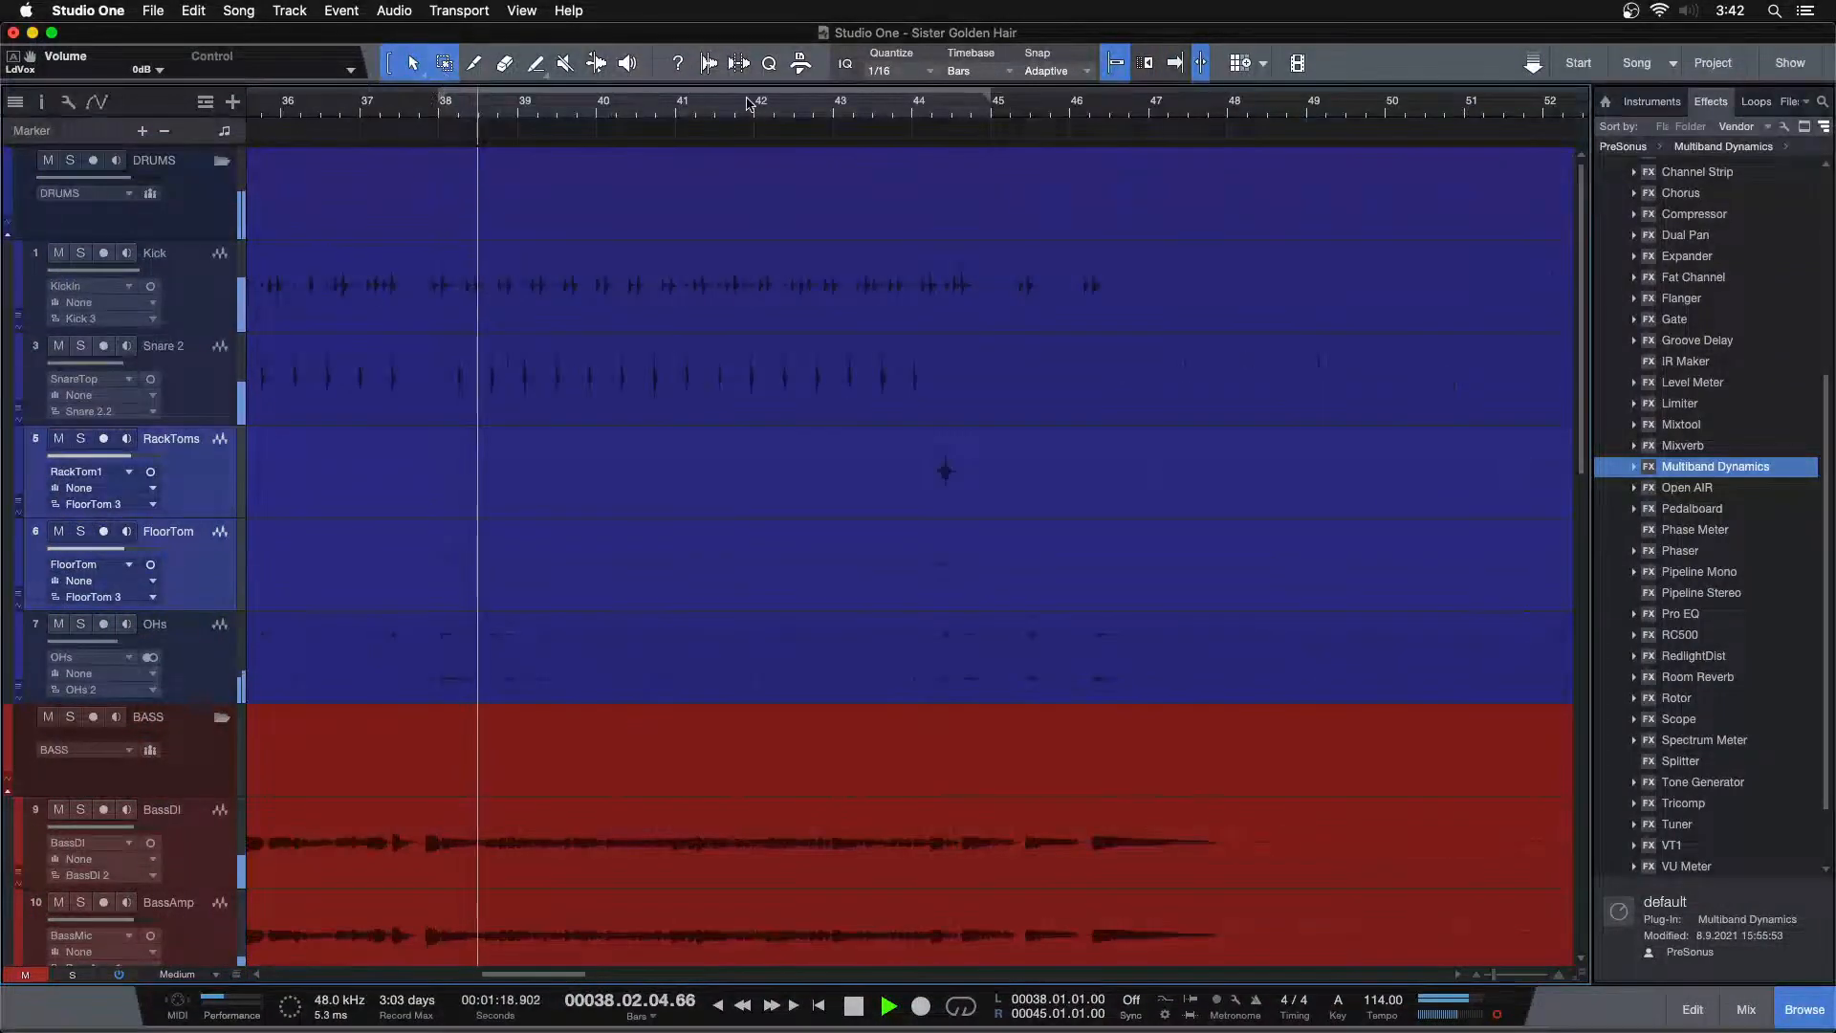
{"action": "left_click", "coordinate": [848, 112]}
{"action": "left_click_drag", "start_coordinate": [912, 113], "coordinate": [900, 172]}
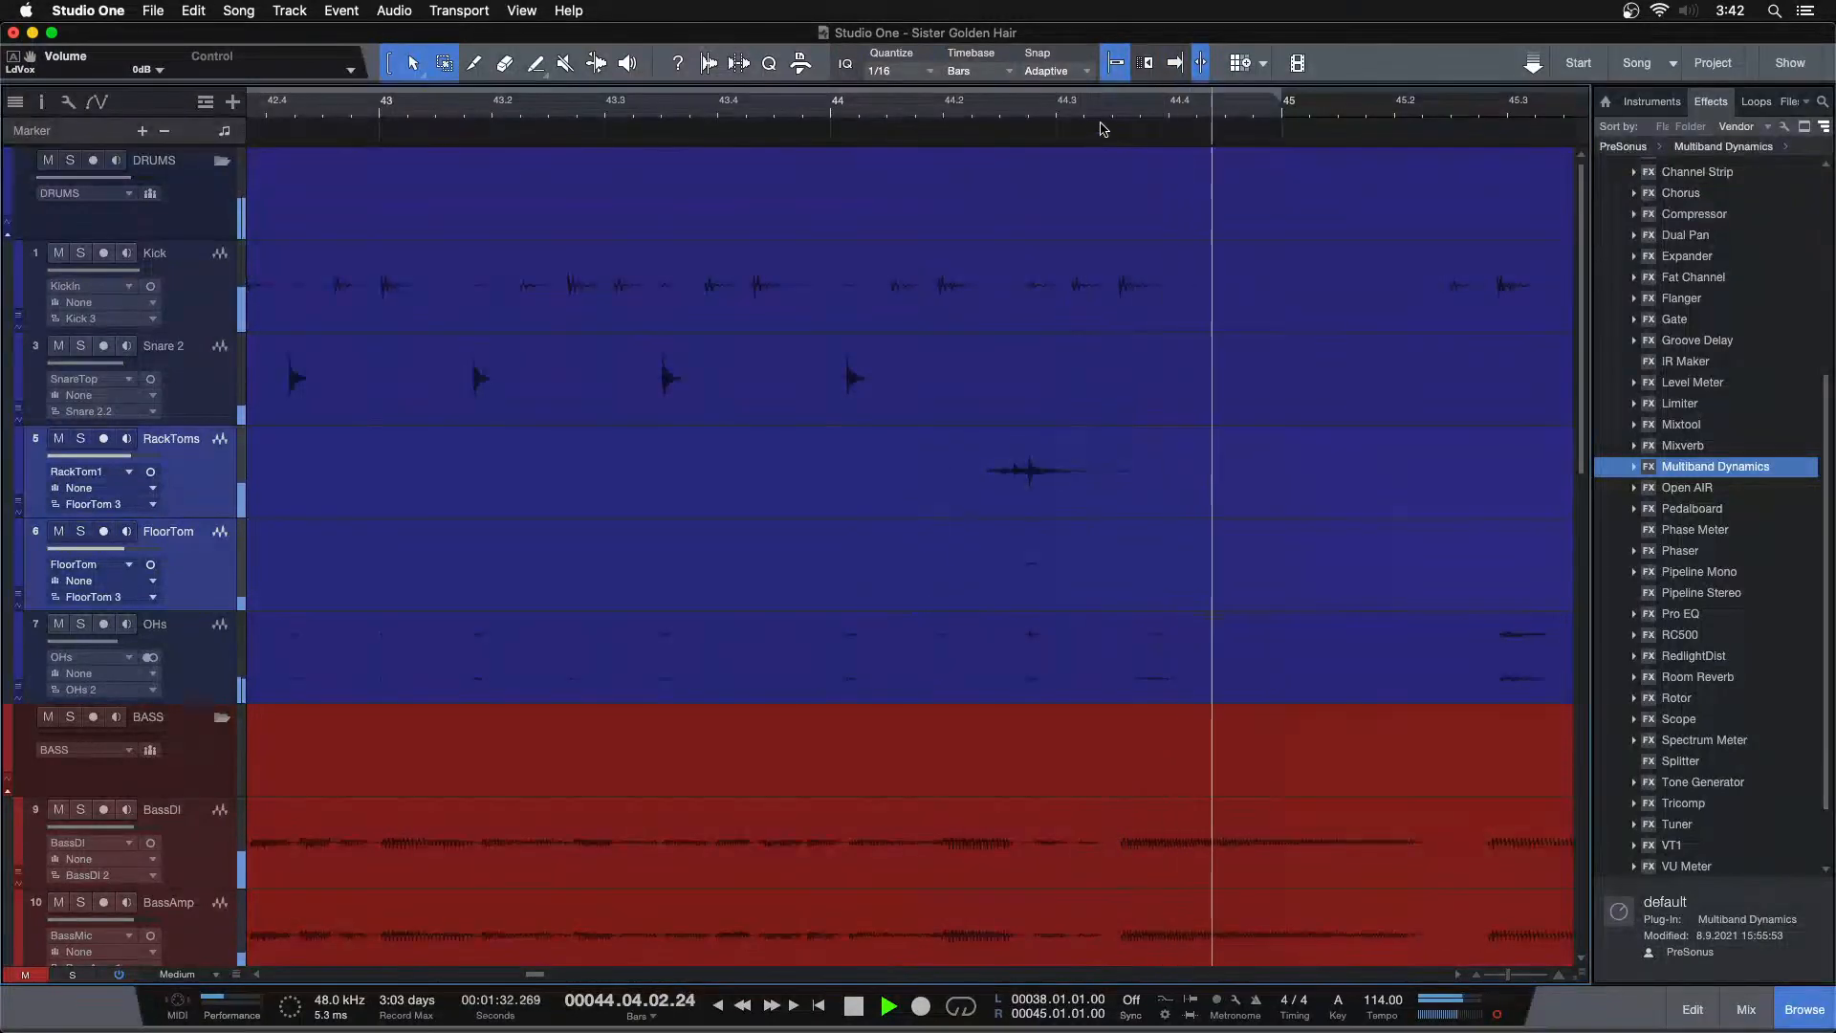
{"action": "key", "text": "space"}
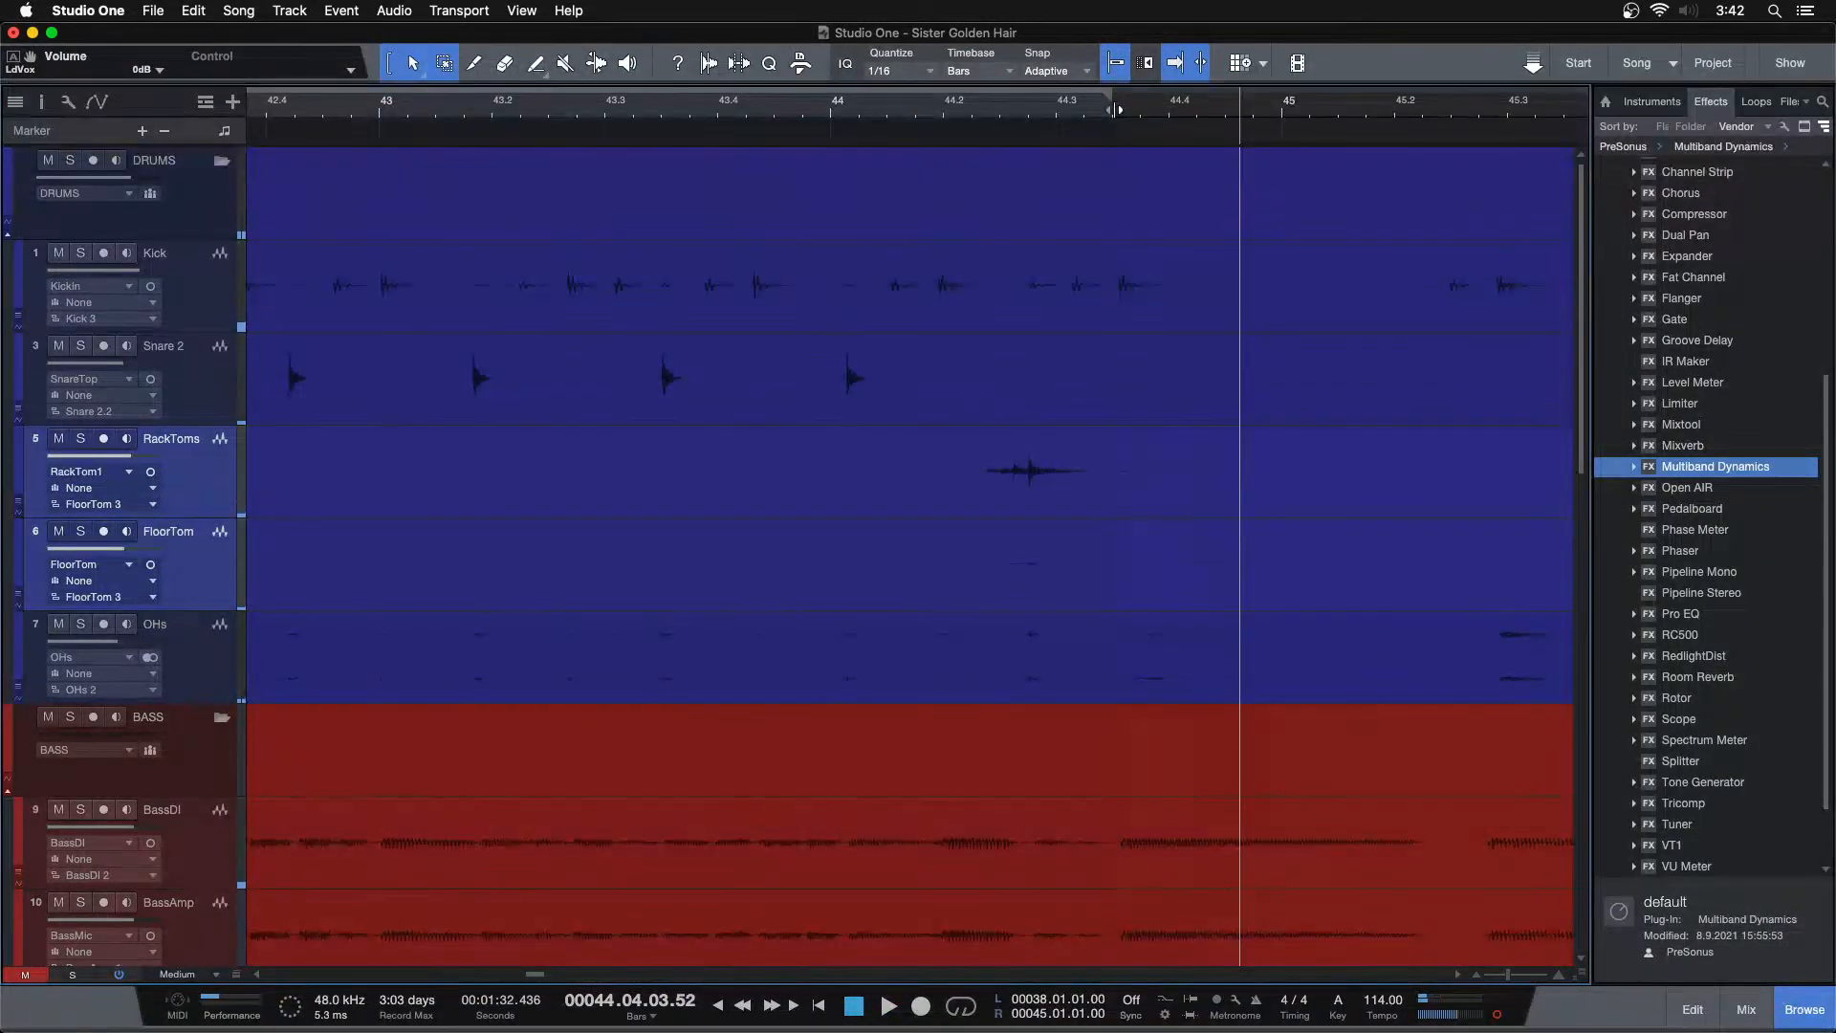
Set the loop range from bar 38 to bar 44 and play it in a loop
{"action": "left_click_drag", "start_coordinate": [1085, 112], "coordinate": [1153, 71]}
{"action": "key", "text": "KP_1"}
{"action": "key", "text": "y"}
{"action": "key", "text": "KP_2"}
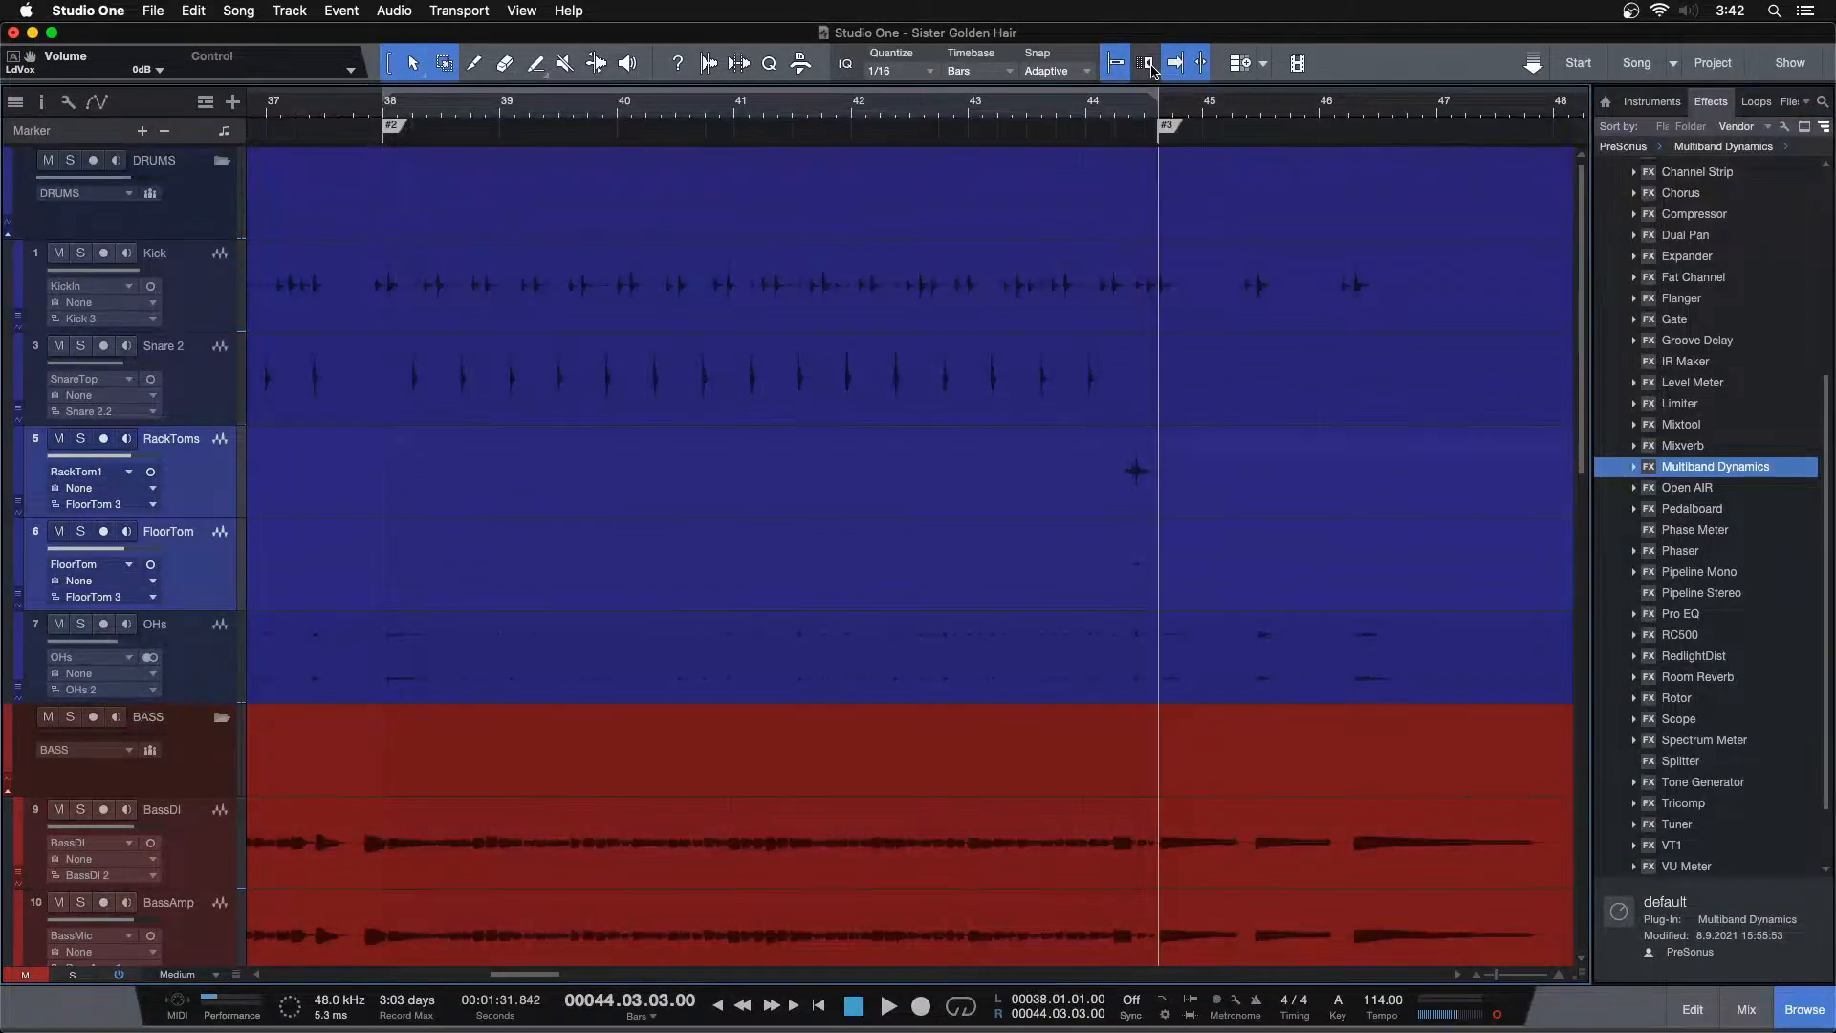
{"action": "key", "text": "KP_1"}
{"action": "key", "text": "KP_Divide"}
{"action": "key", "text": "space"}
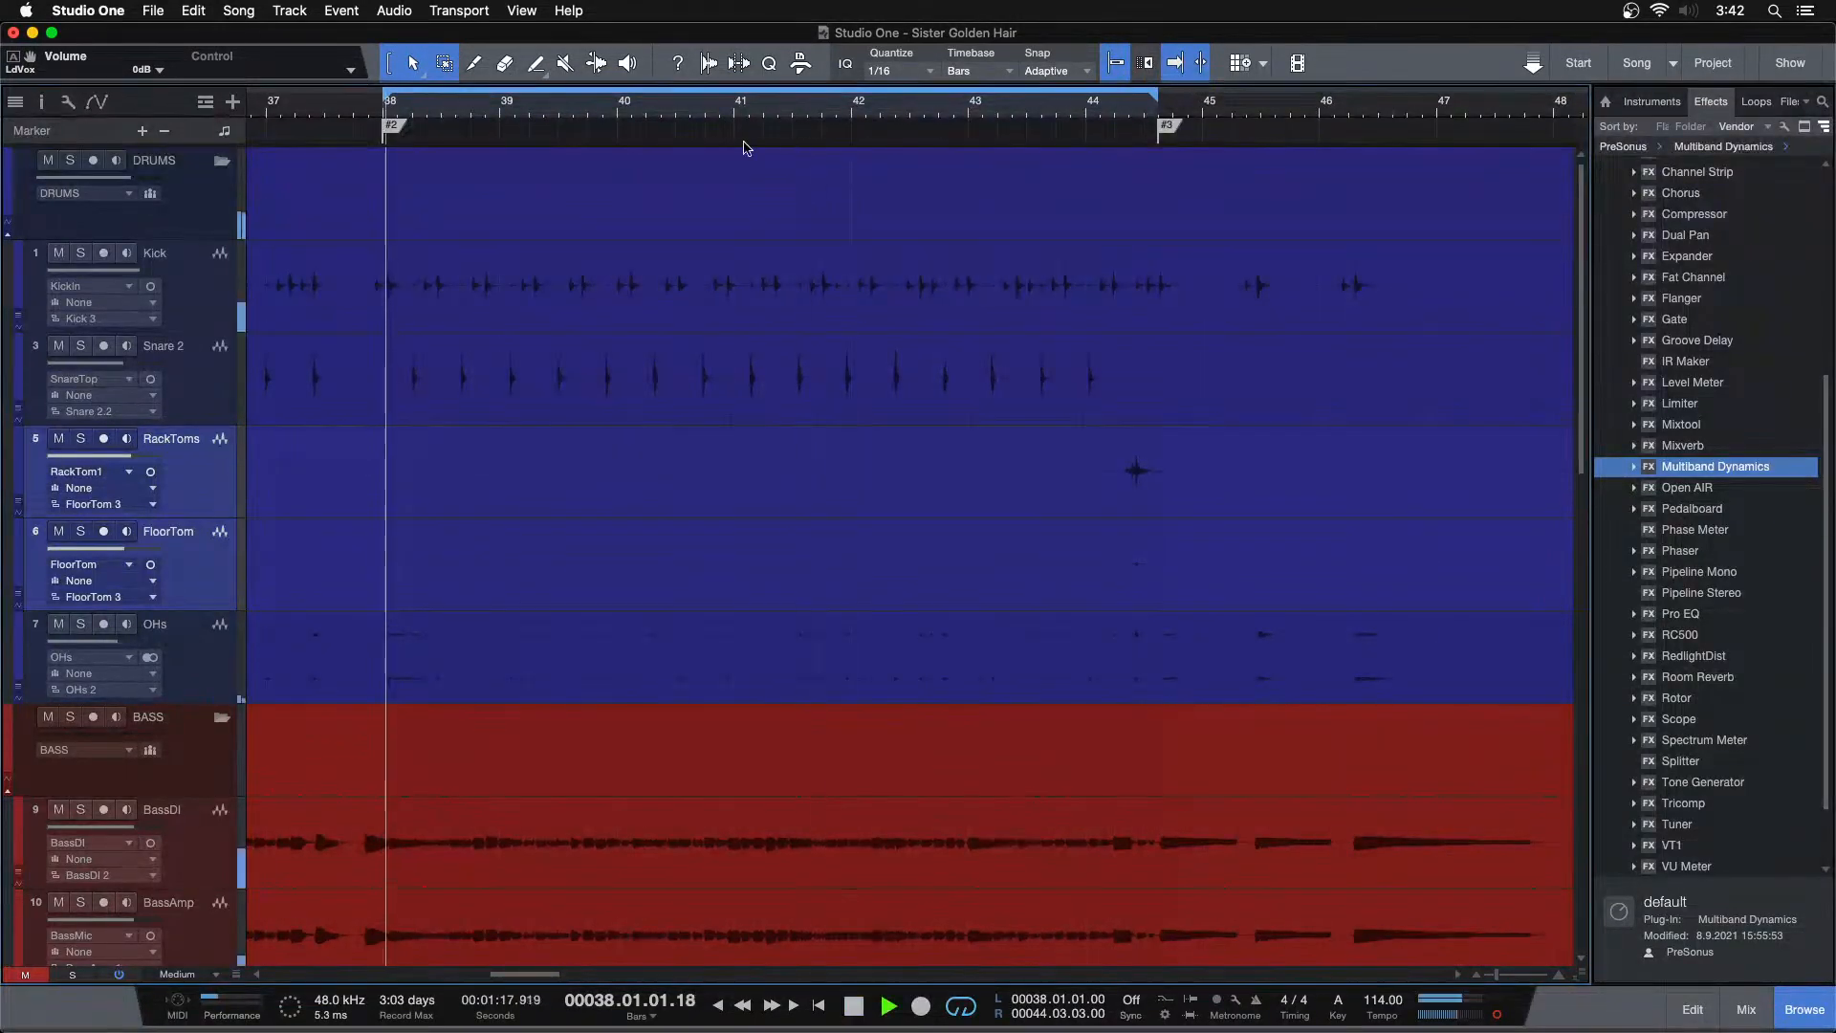
Show the mixer and raise the BASS bus fader to -2.1 dB
{"action": "key", "text": "F3"}
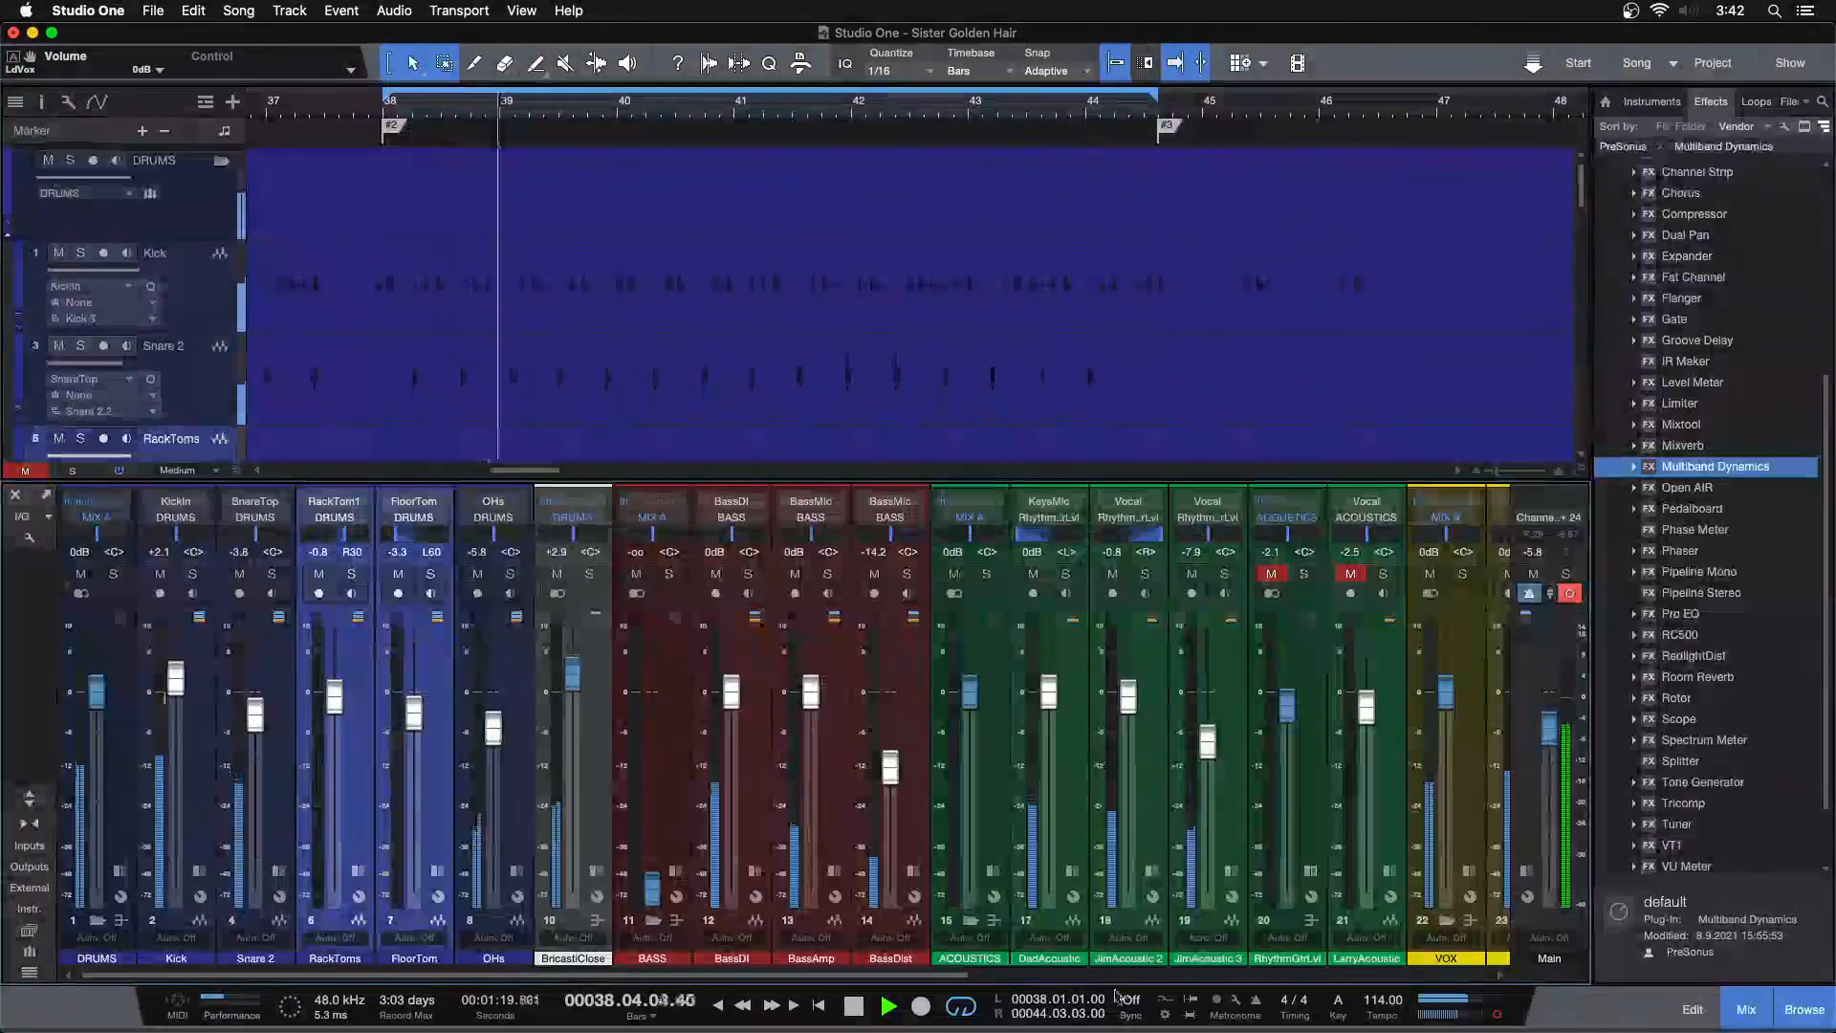
{"action": "left_click", "coordinate": [1094, 976]}
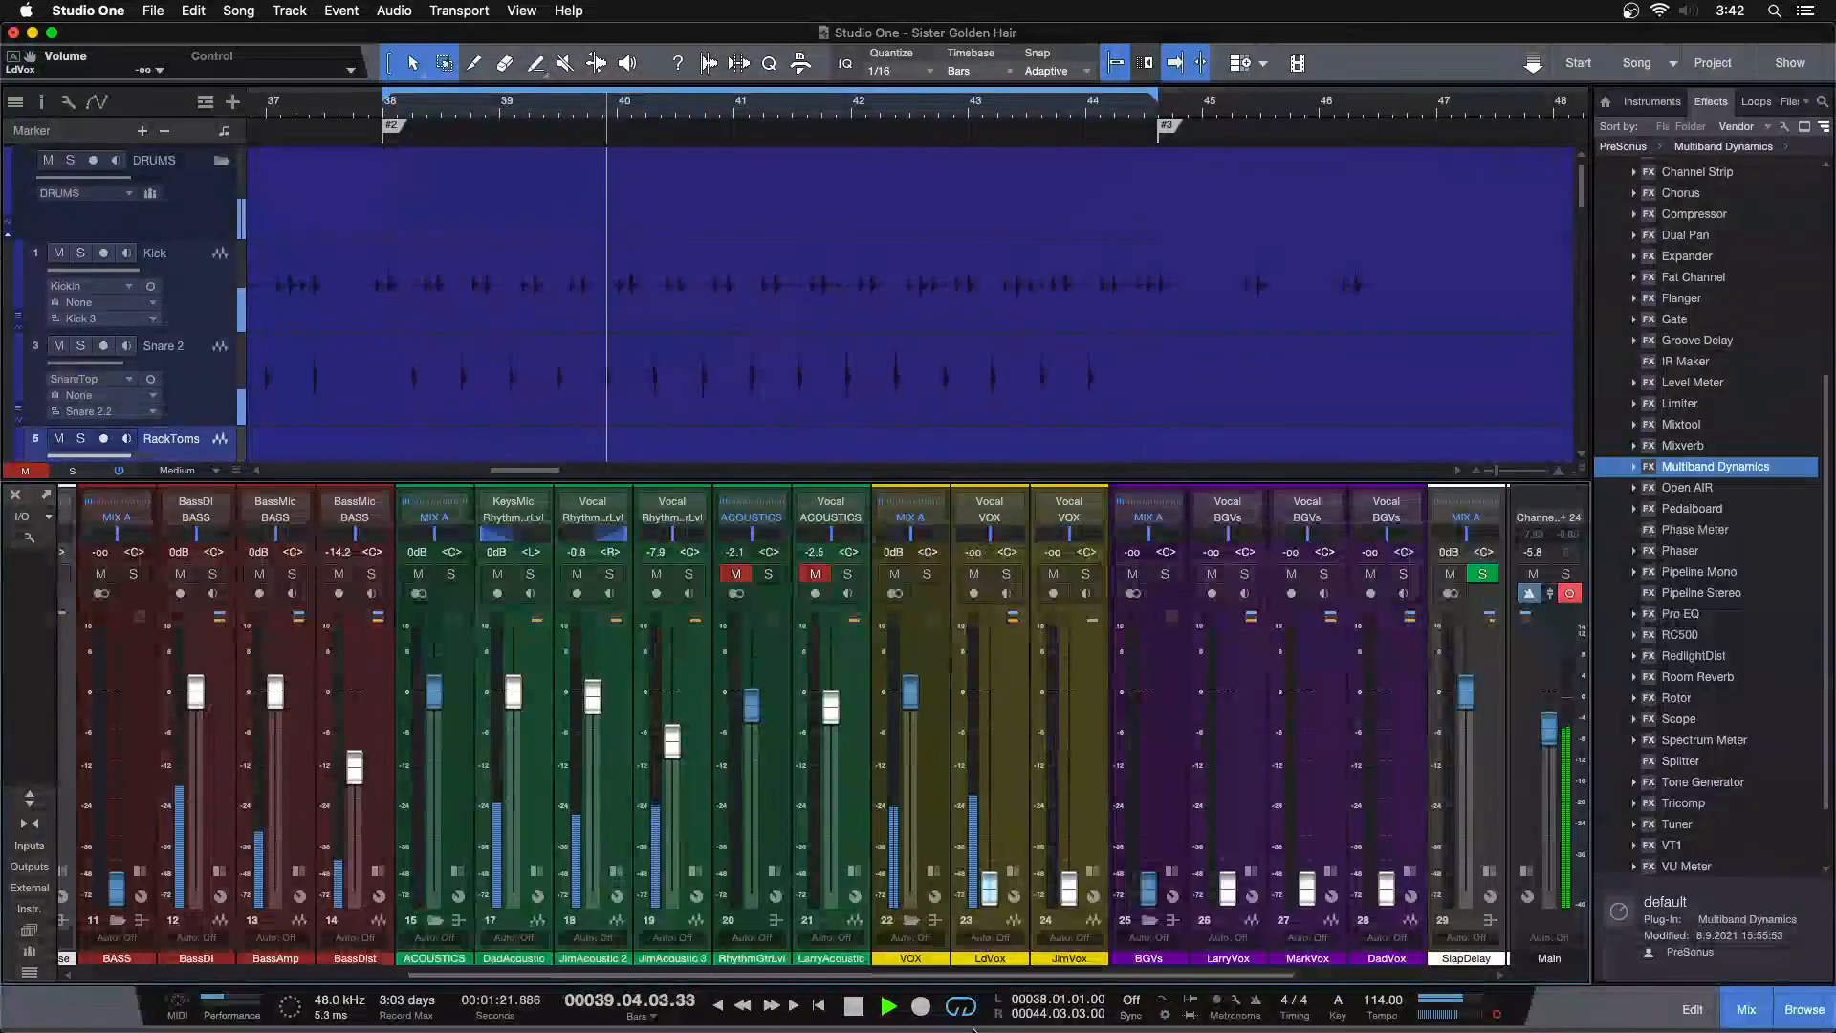
{"action": "left_click_drag", "start_coordinate": [983, 978], "coordinate": [654, 978]}
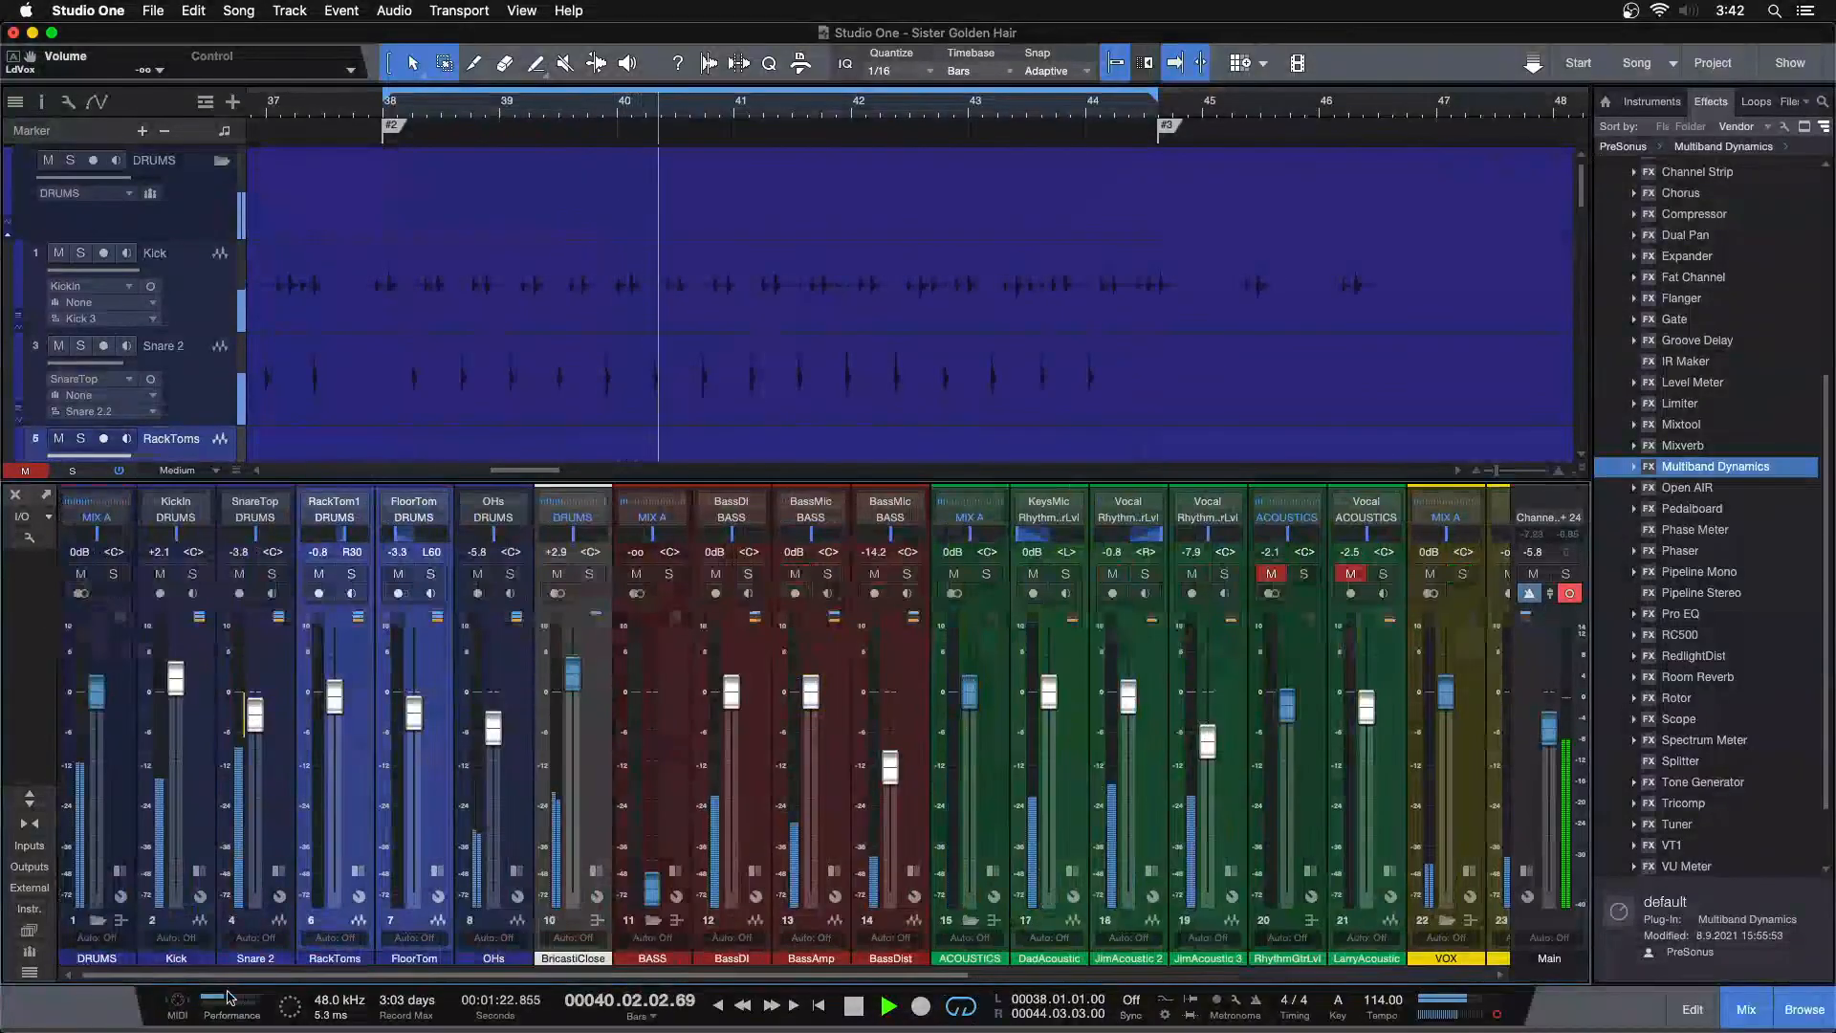
{"action": "left_click", "coordinate": [656, 875], "text": "alt"}
{"action": "left_click_drag", "start_coordinate": [655, 690], "coordinate": [660, 701]}
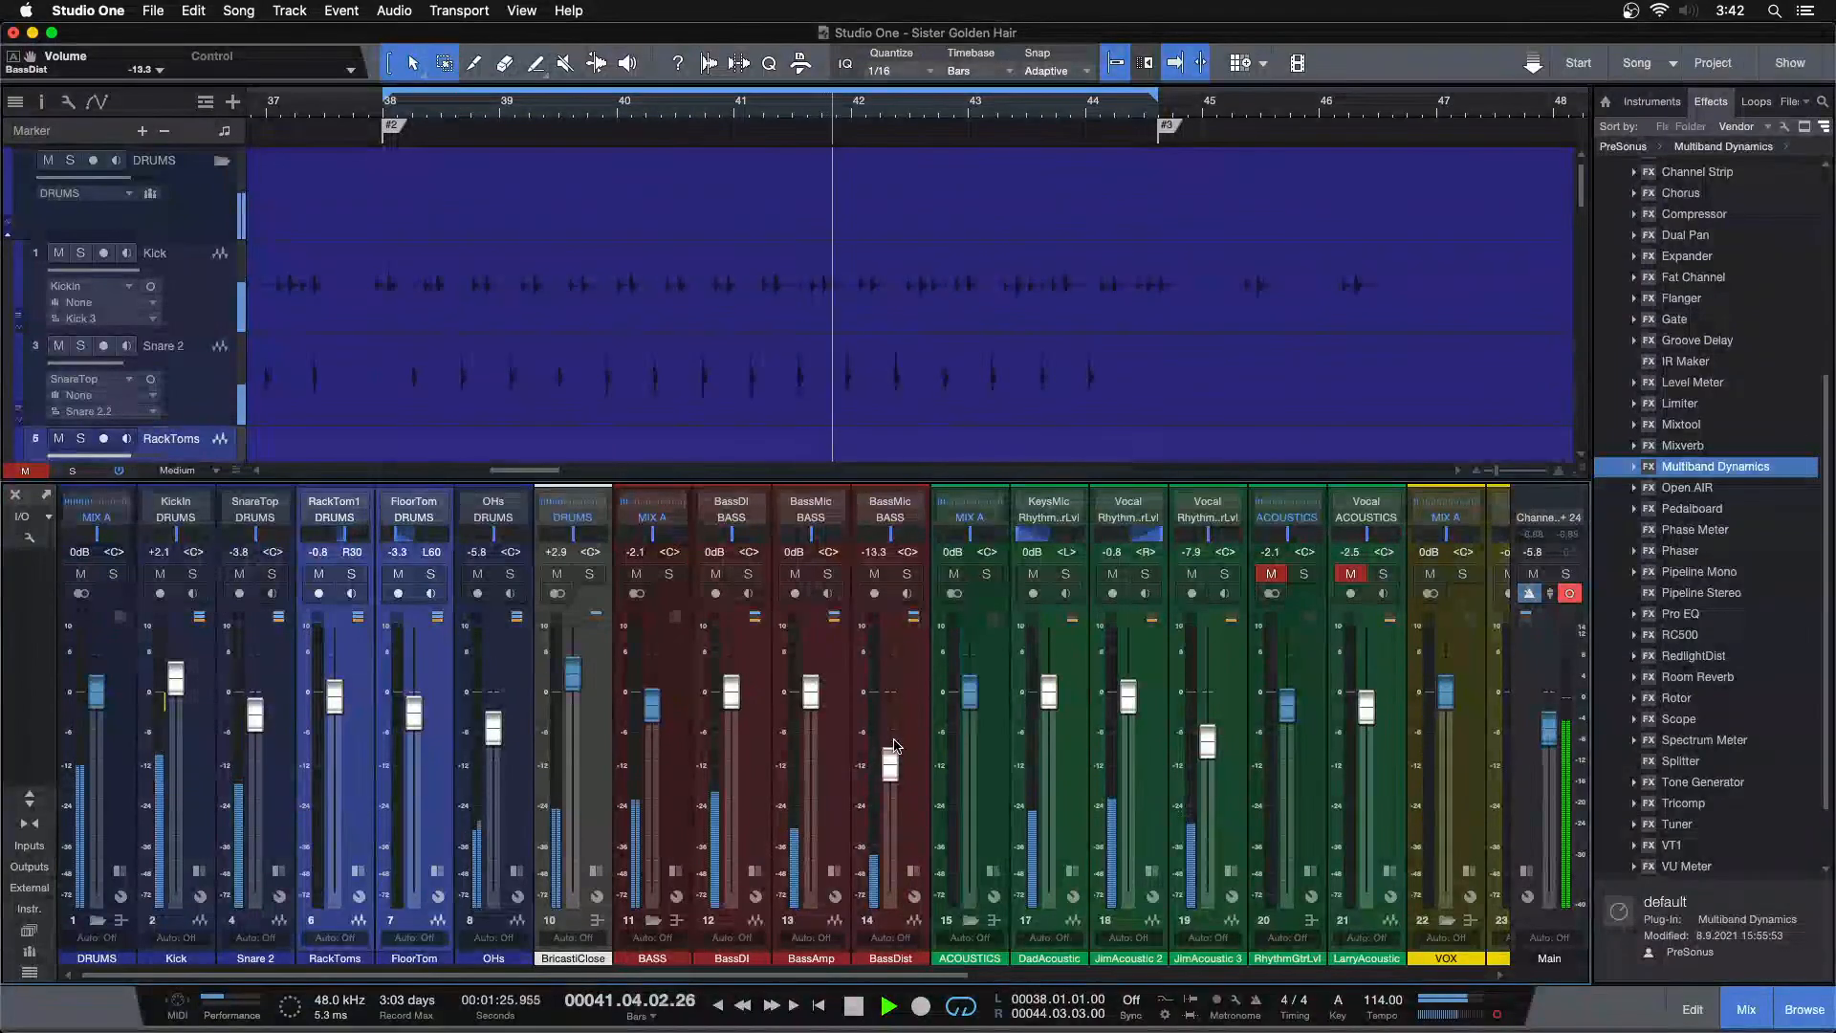
Show the BASS bus inserts, solo the BASS bus and start playback
{"action": "left_click", "coordinate": [677, 872]}
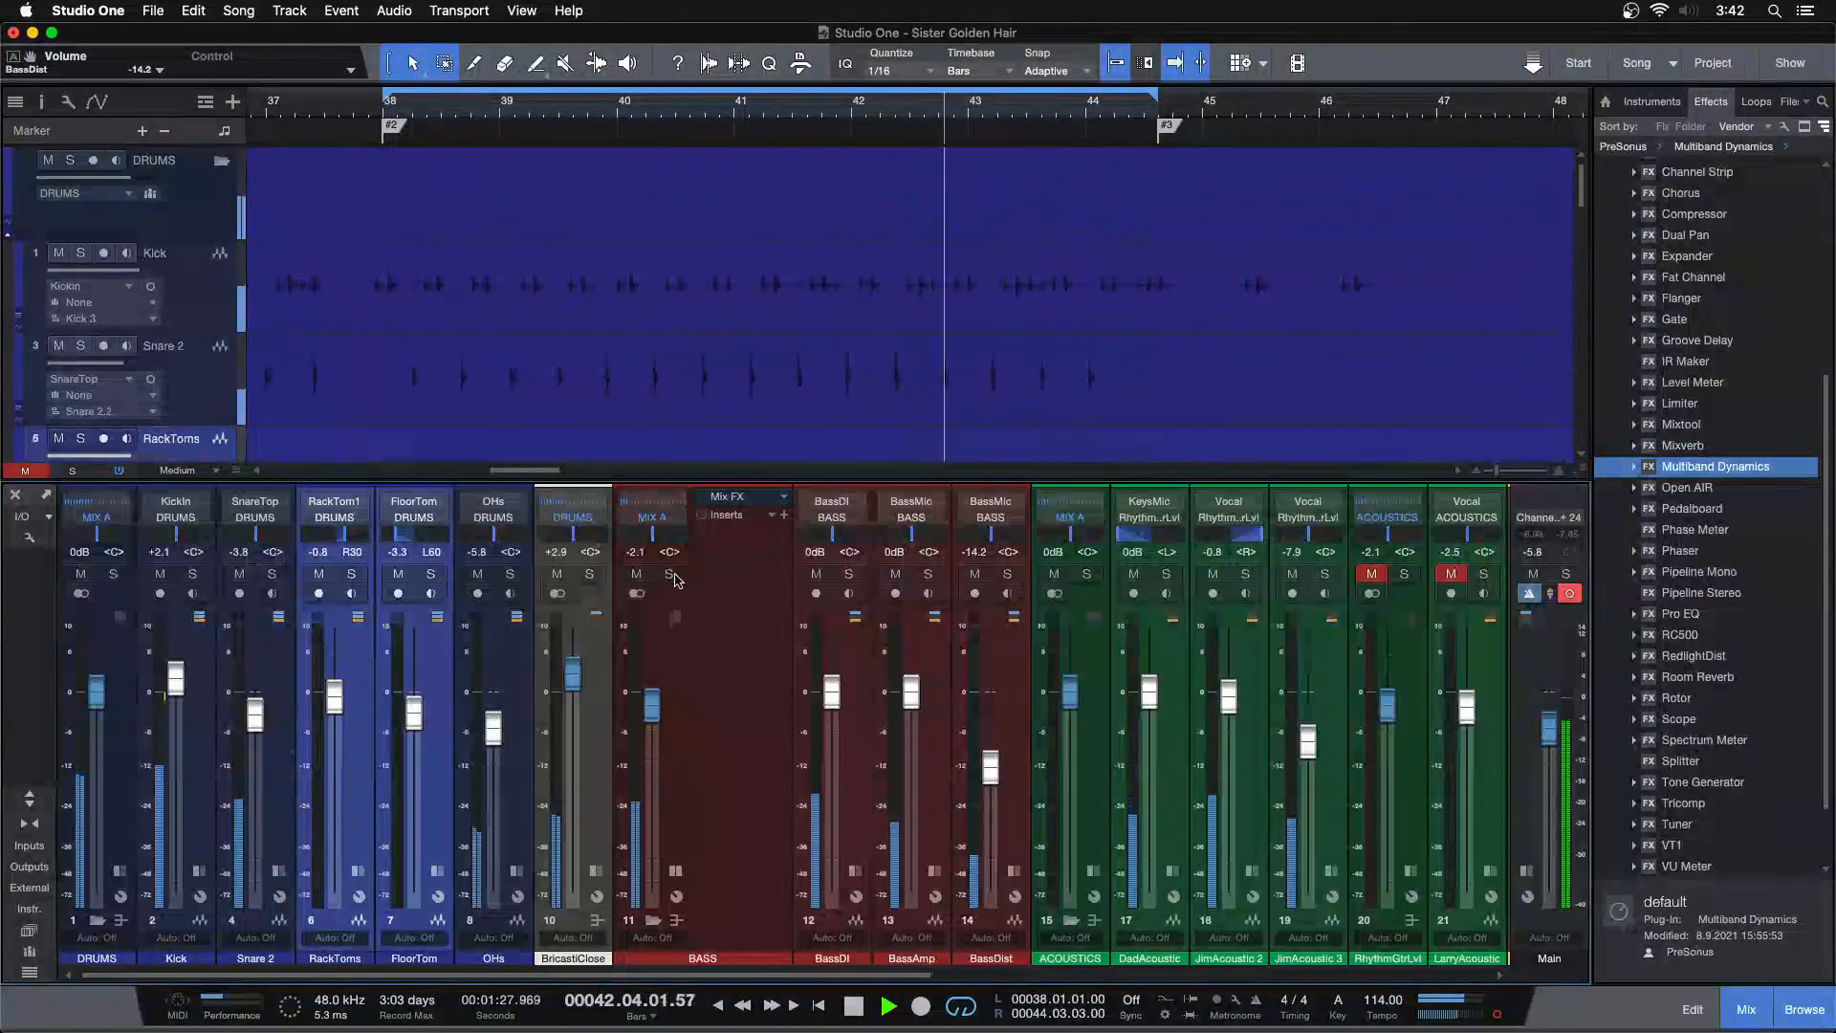
{"action": "left_click", "coordinate": [671, 576]}
{"action": "key", "text": "space"}
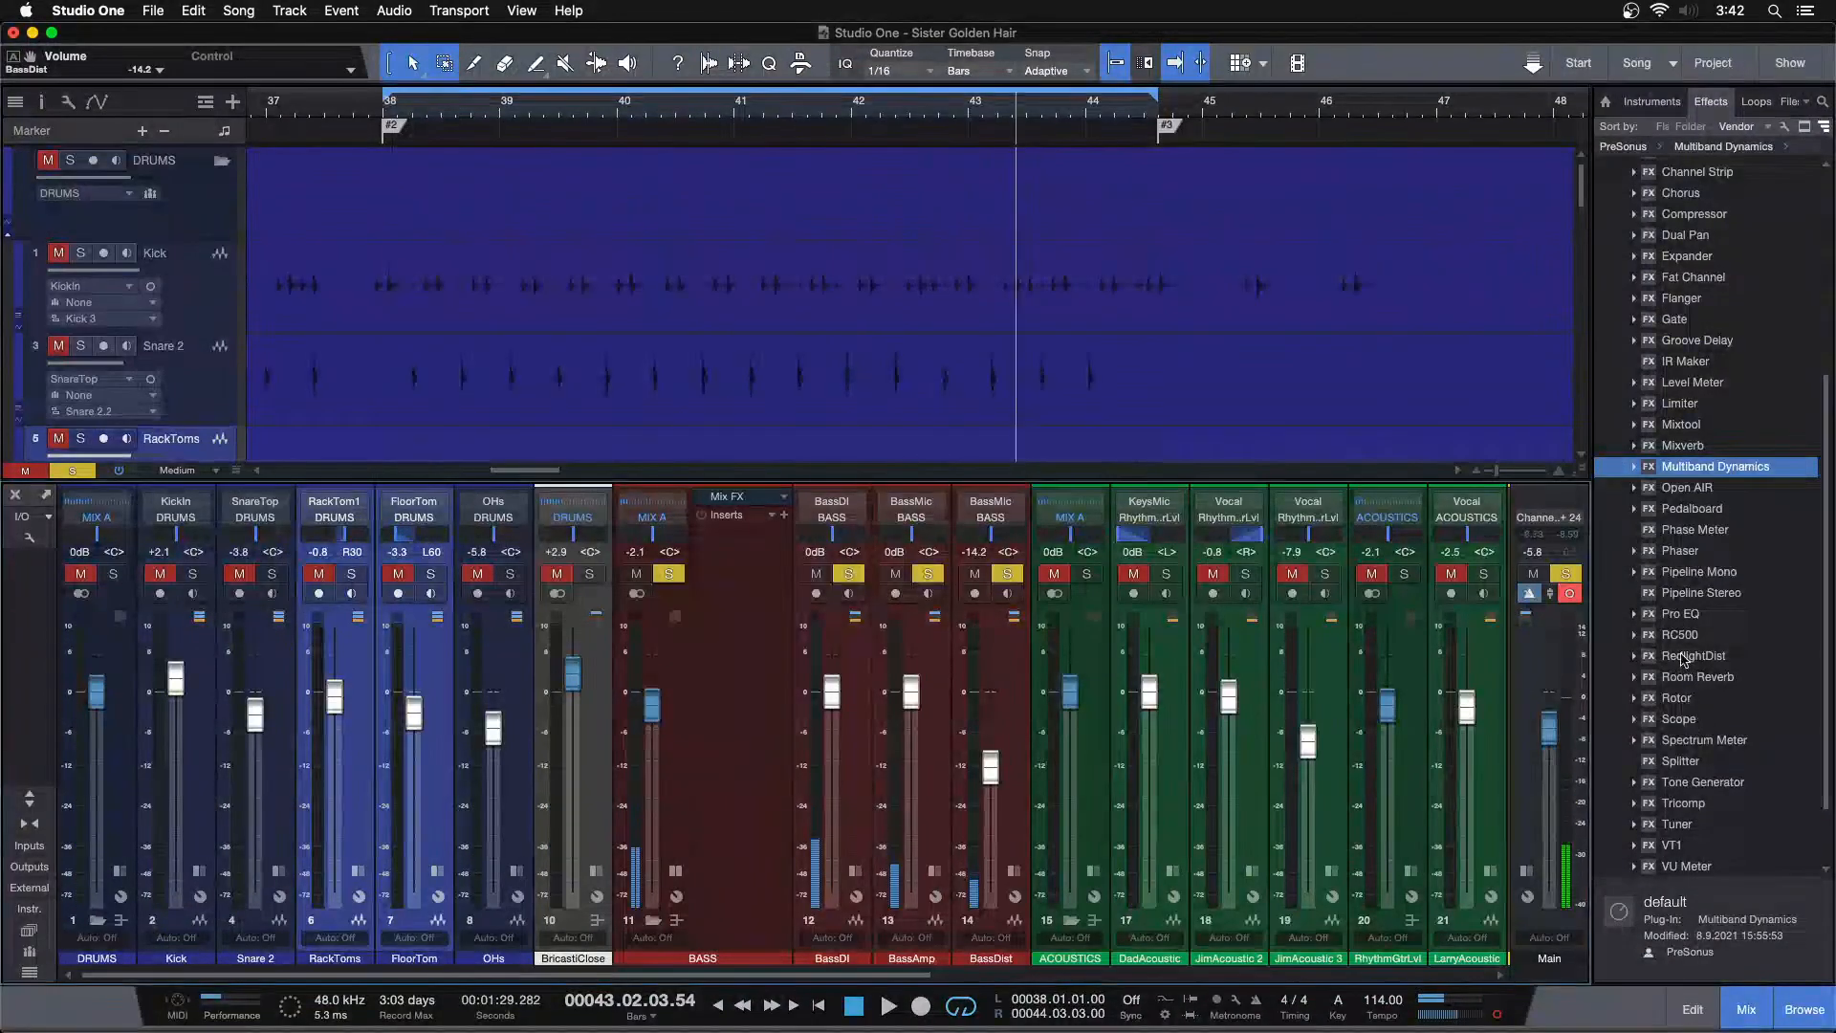
Insert Pro EQ on the BASS bus and enable its low cut at 69.3 Hz
{"action": "left_click_drag", "start_coordinate": [1696, 616], "coordinate": [732, 576]}
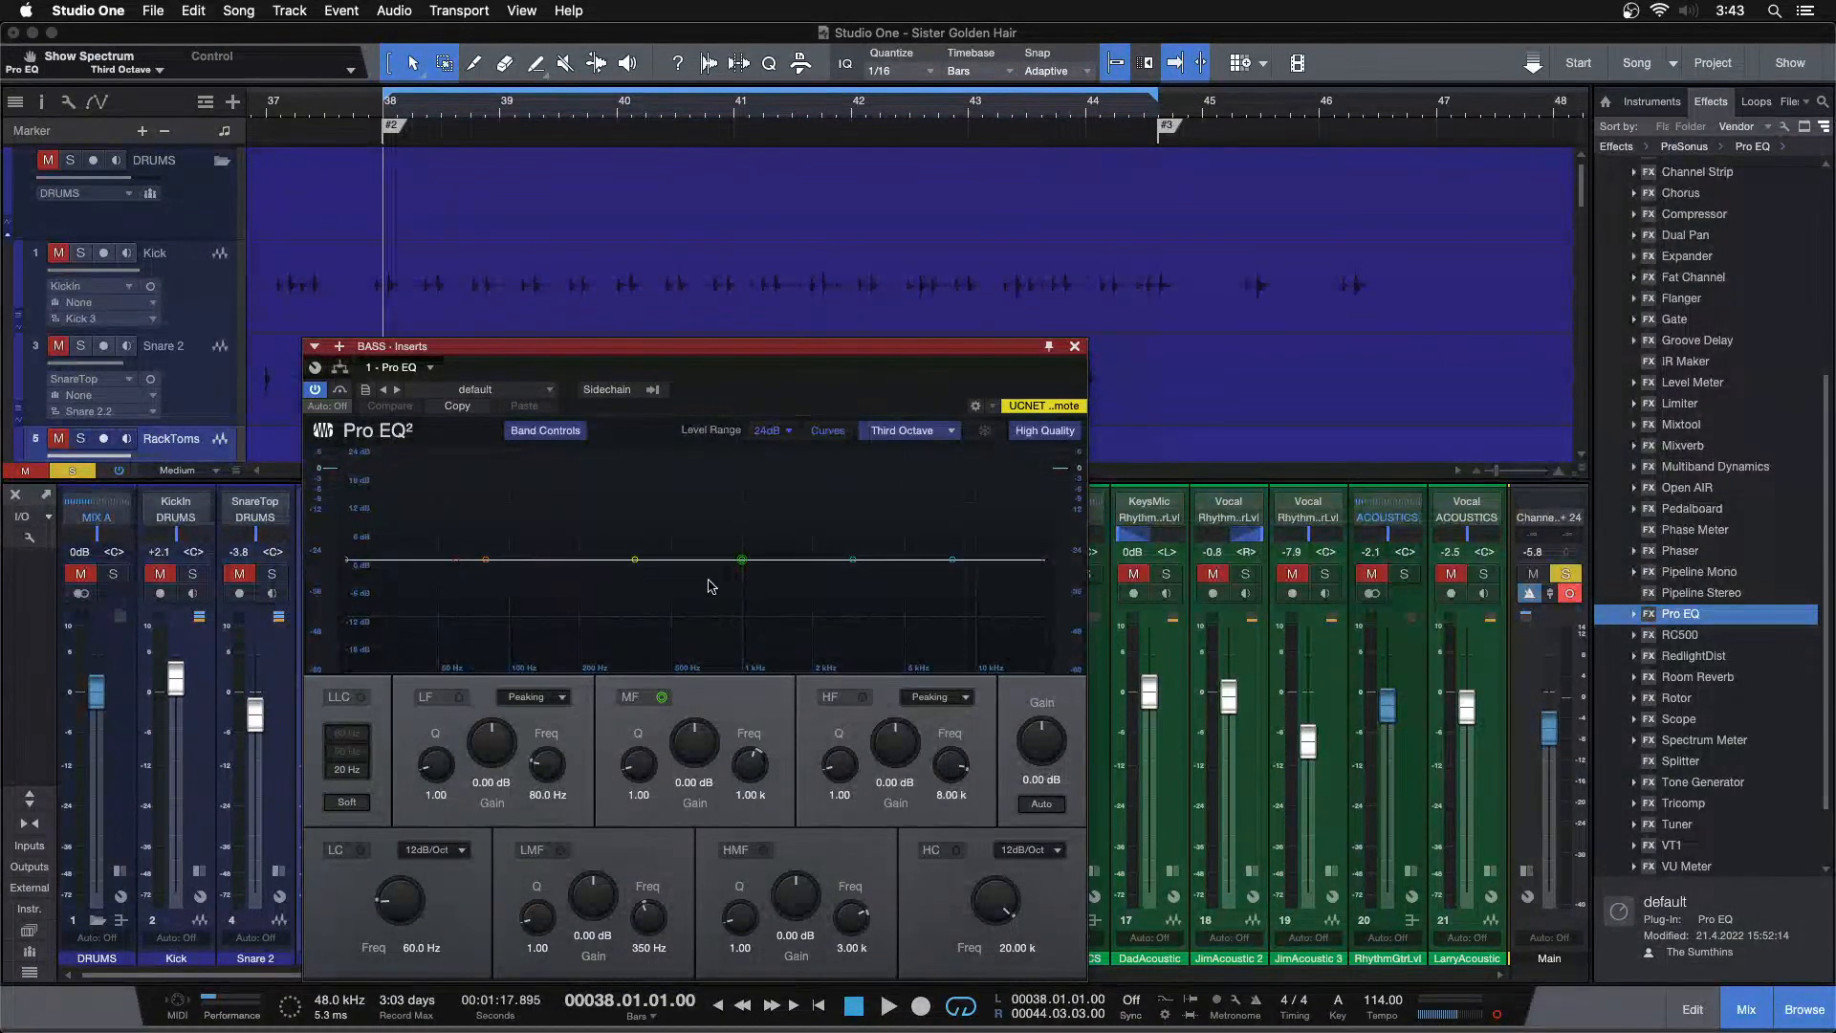
{"action": "key", "text": "space"}
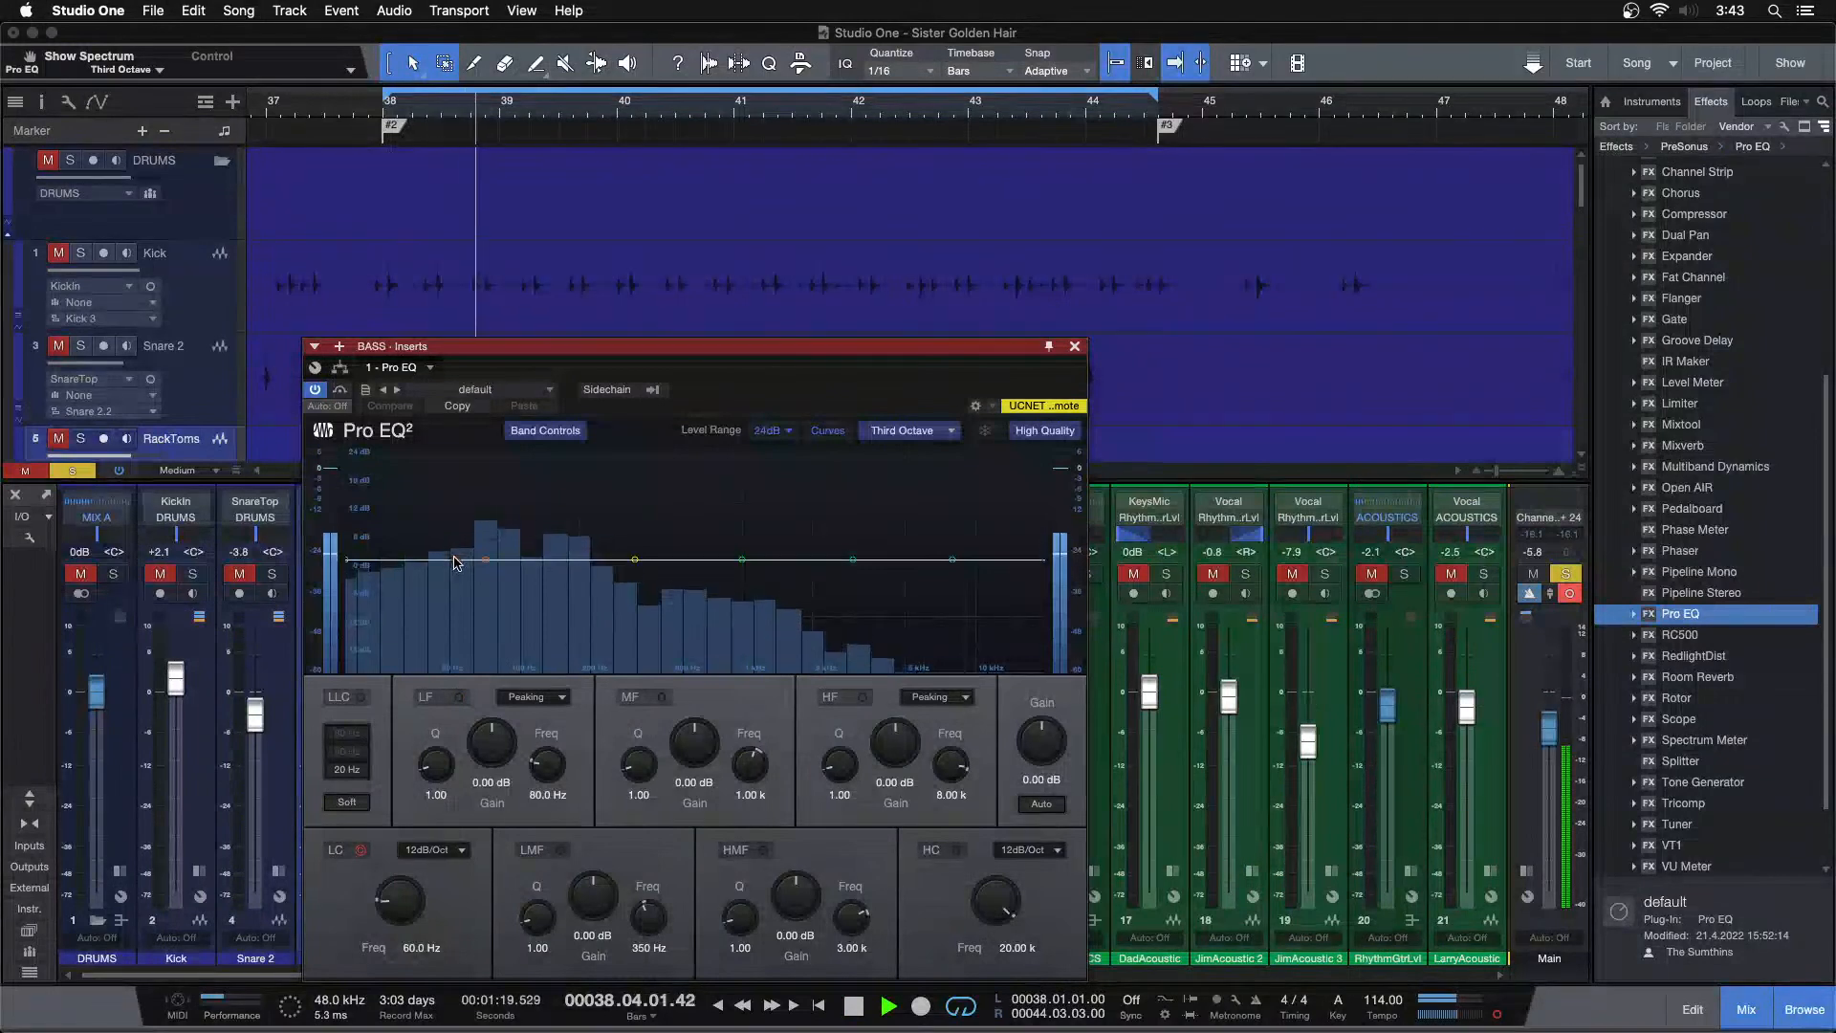
{"action": "left_click_drag", "start_coordinate": [454, 559], "coordinate": [463, 559]}
{"action": "left_click_drag", "start_coordinate": [401, 902], "coordinate": [400, 899]}
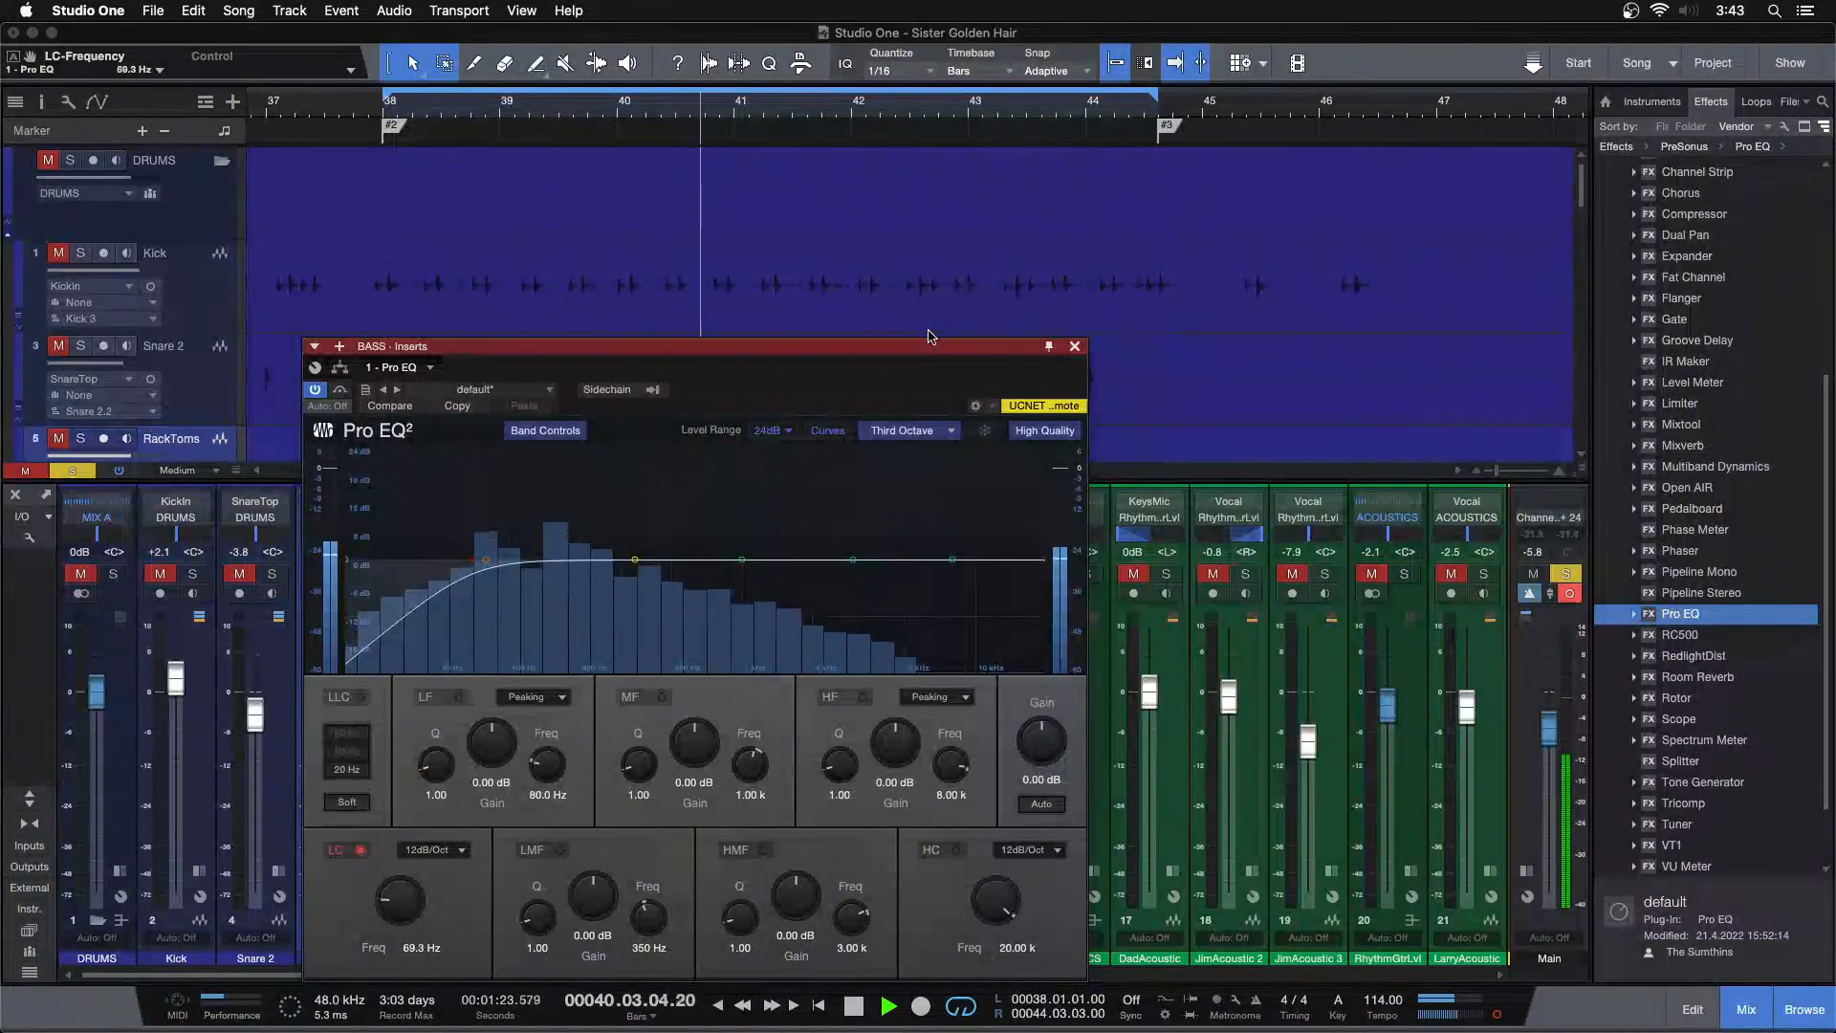
{"action": "left_click", "coordinate": [1075, 346]}
Add Fat Channel as the second insert on the BASS bus
{"action": "left_click_drag", "start_coordinate": [770, 115], "coordinate": [863, 81]}
{"action": "scroll", "coordinate": [875, 262], "scroll_direction": "down", "scroll_amount": 4}
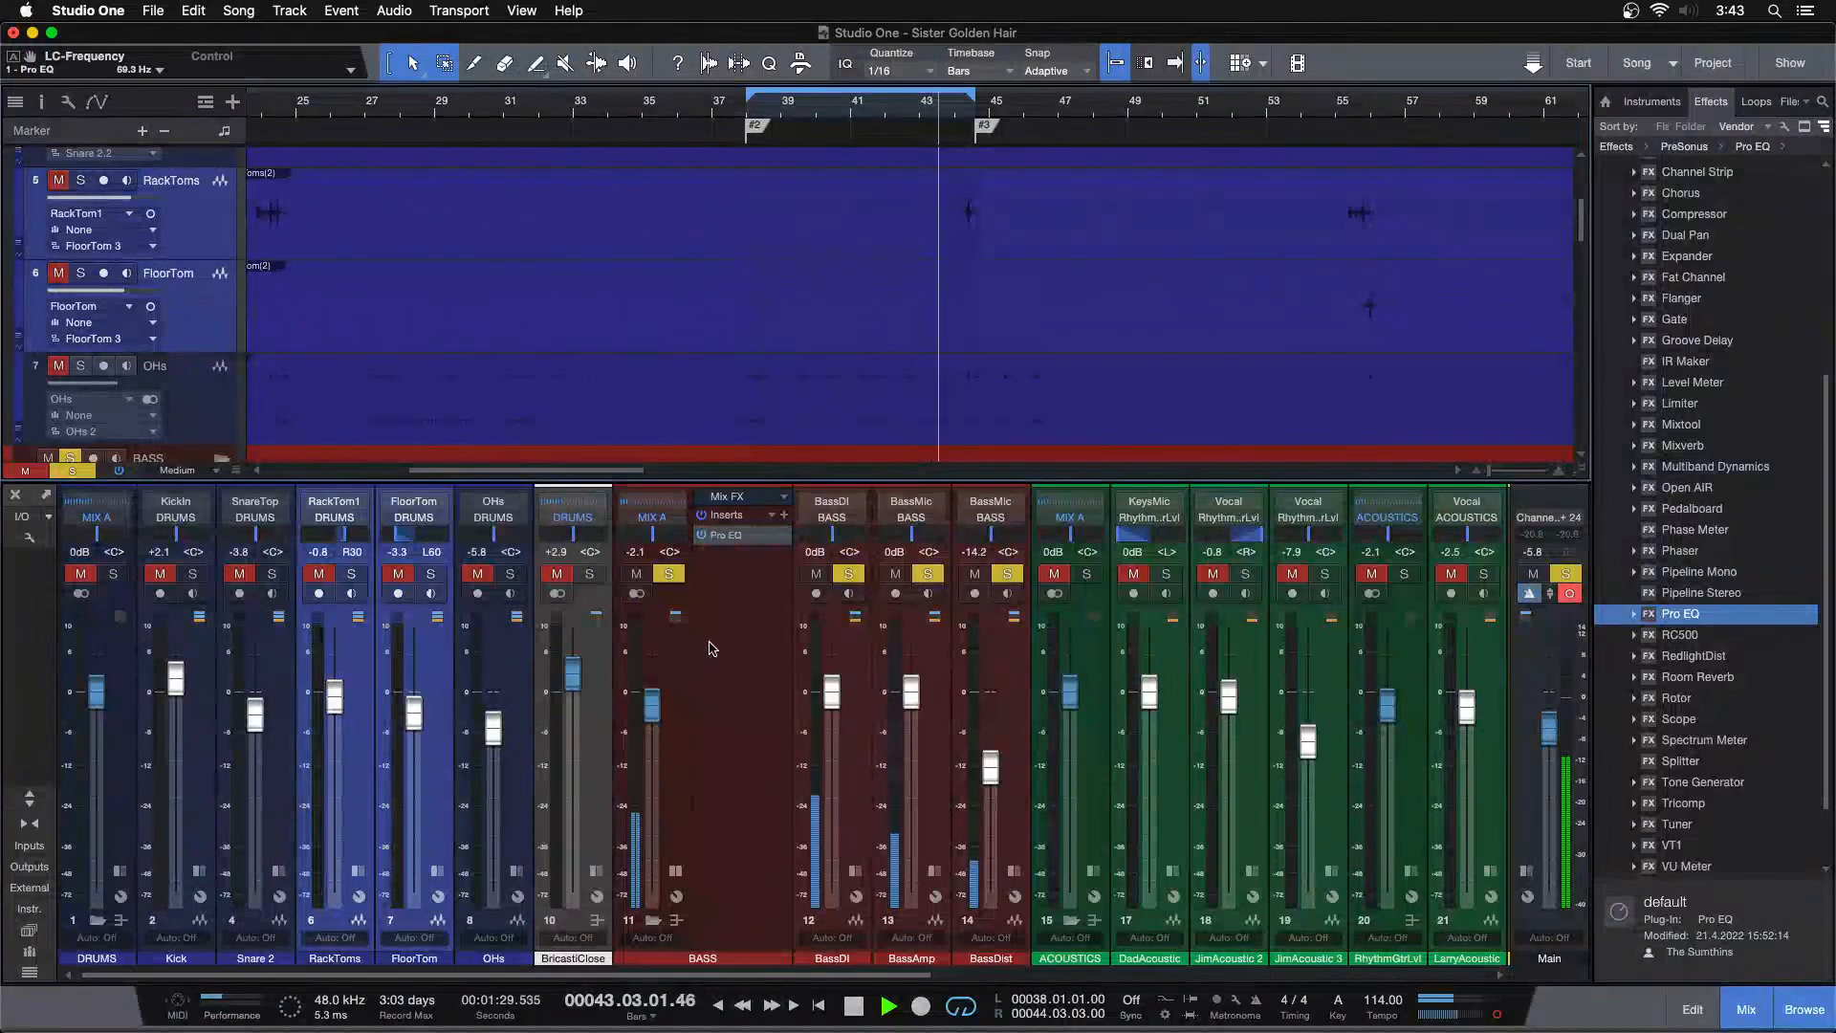
{"action": "key", "text": "f"}
{"action": "key", "text": "space"}
{"action": "left_click_drag", "start_coordinate": [1718, 278], "coordinate": [774, 574]}
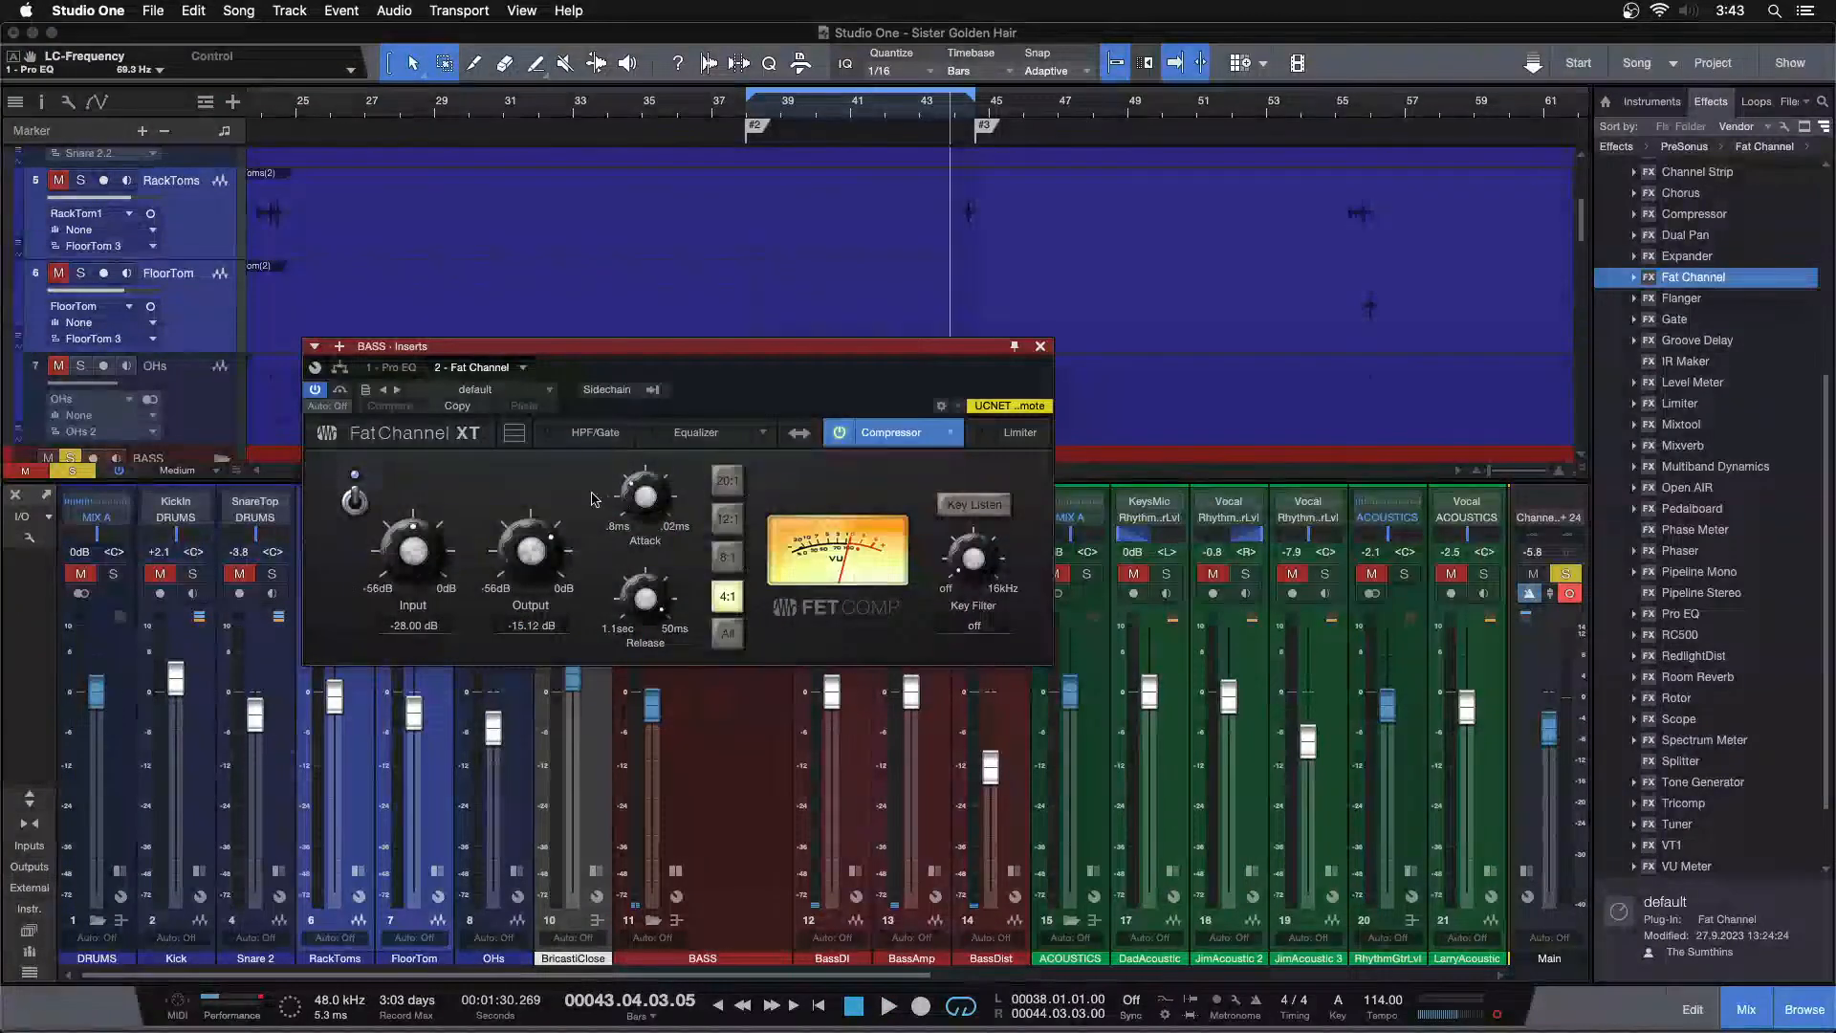
{"action": "left_click", "coordinate": [1040, 347]}
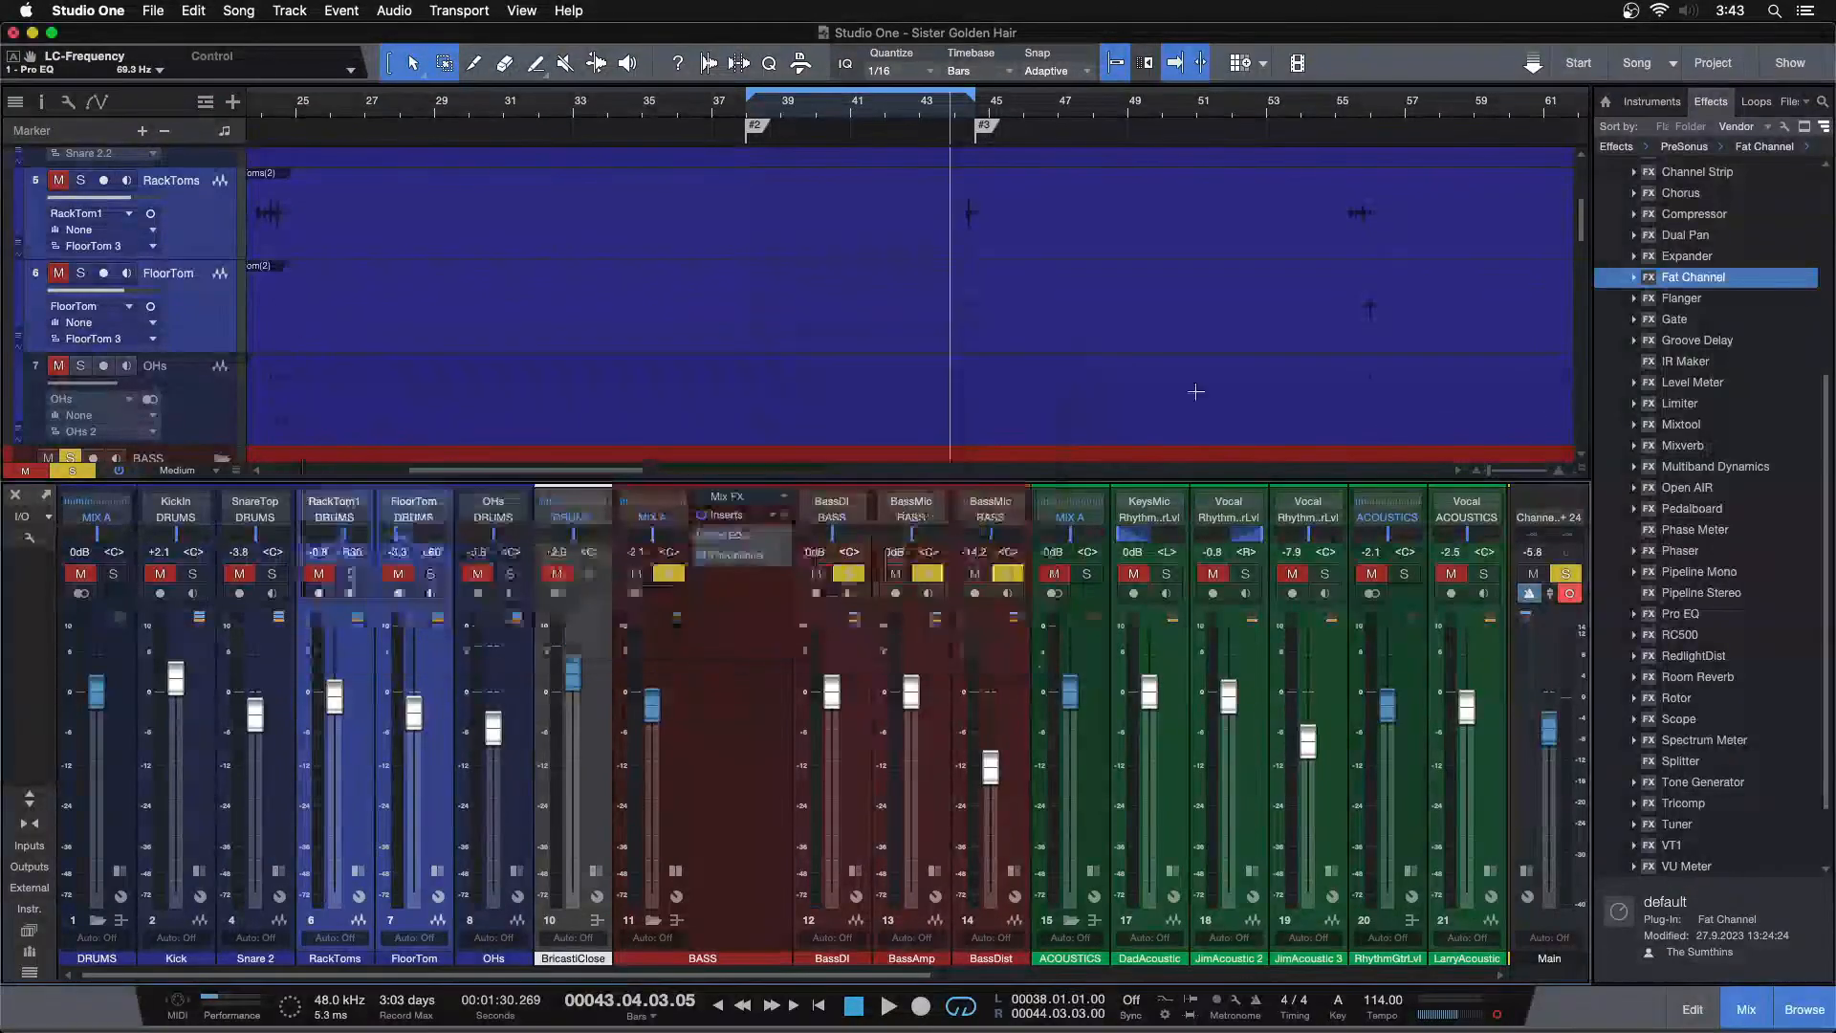
Add another Pro EQ as the third BASS insert and switch back to the first Pro EQ
{"action": "left_click_drag", "start_coordinate": [1704, 622], "coordinate": [749, 615]}
{"action": "left_click_drag", "start_coordinate": [612, 346], "coordinate": [757, 437]}
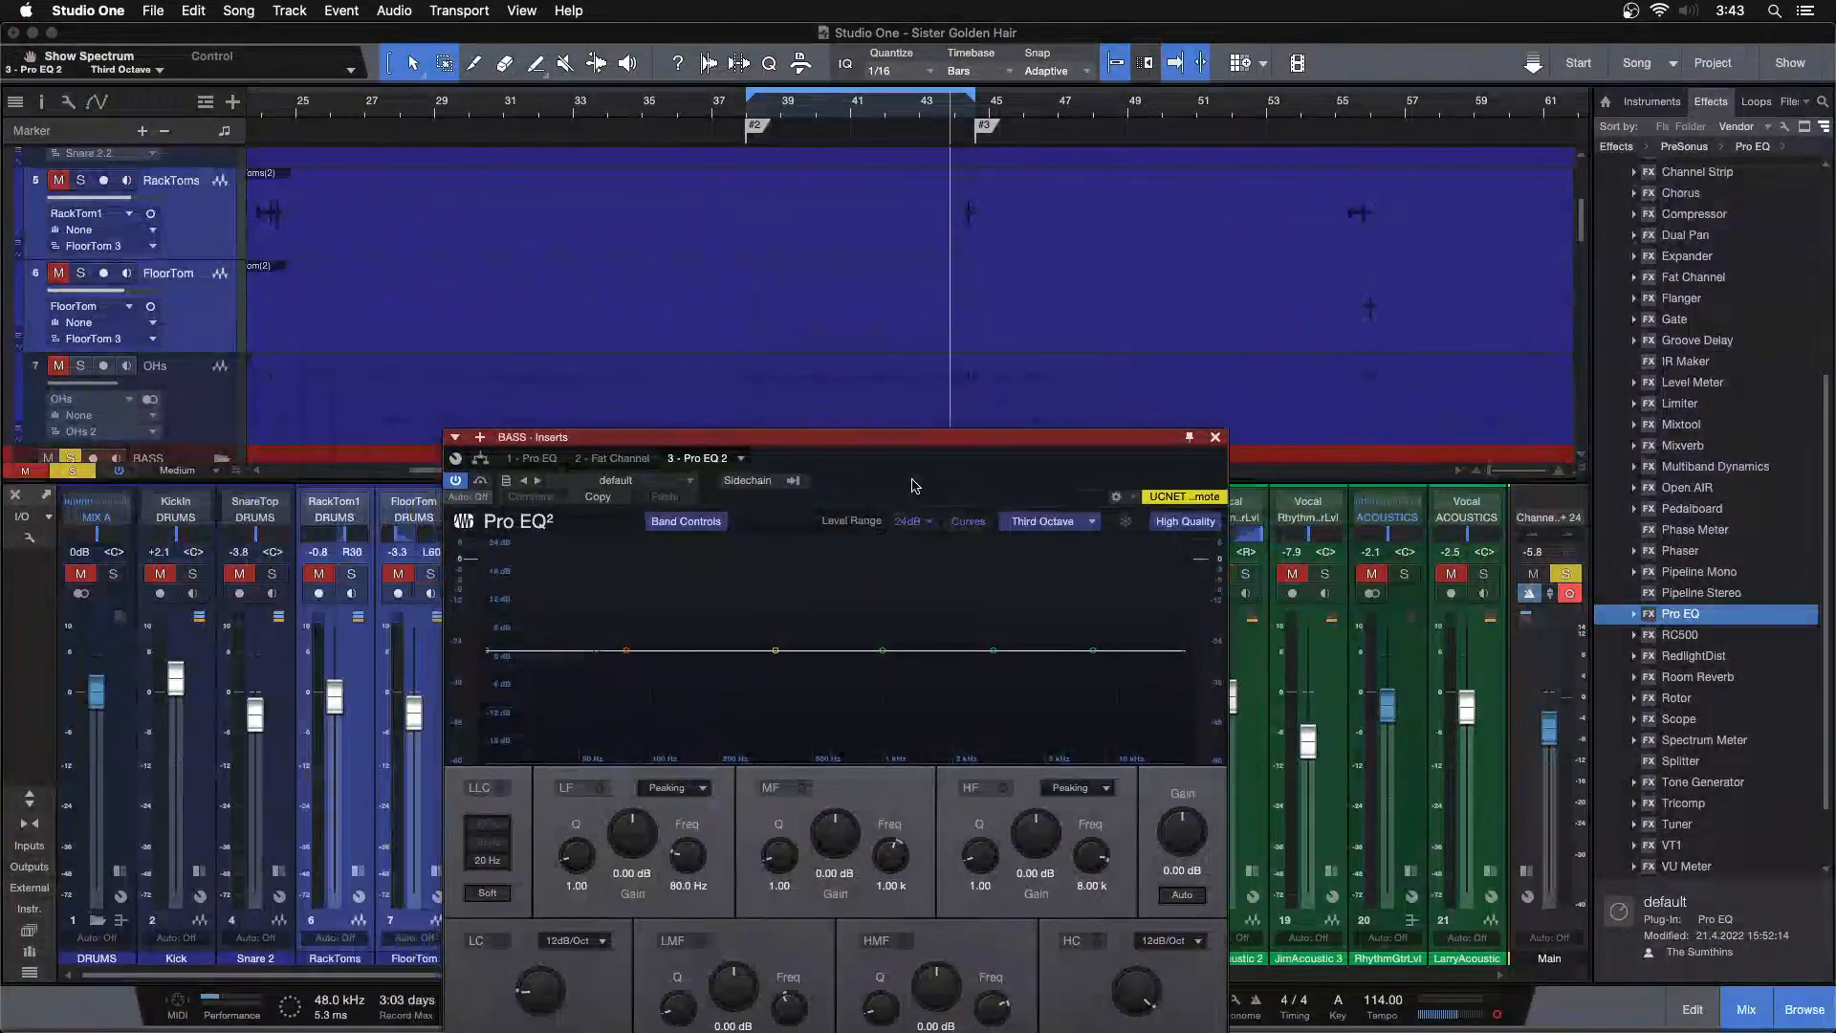
{"action": "left_click", "coordinate": [538, 456]}
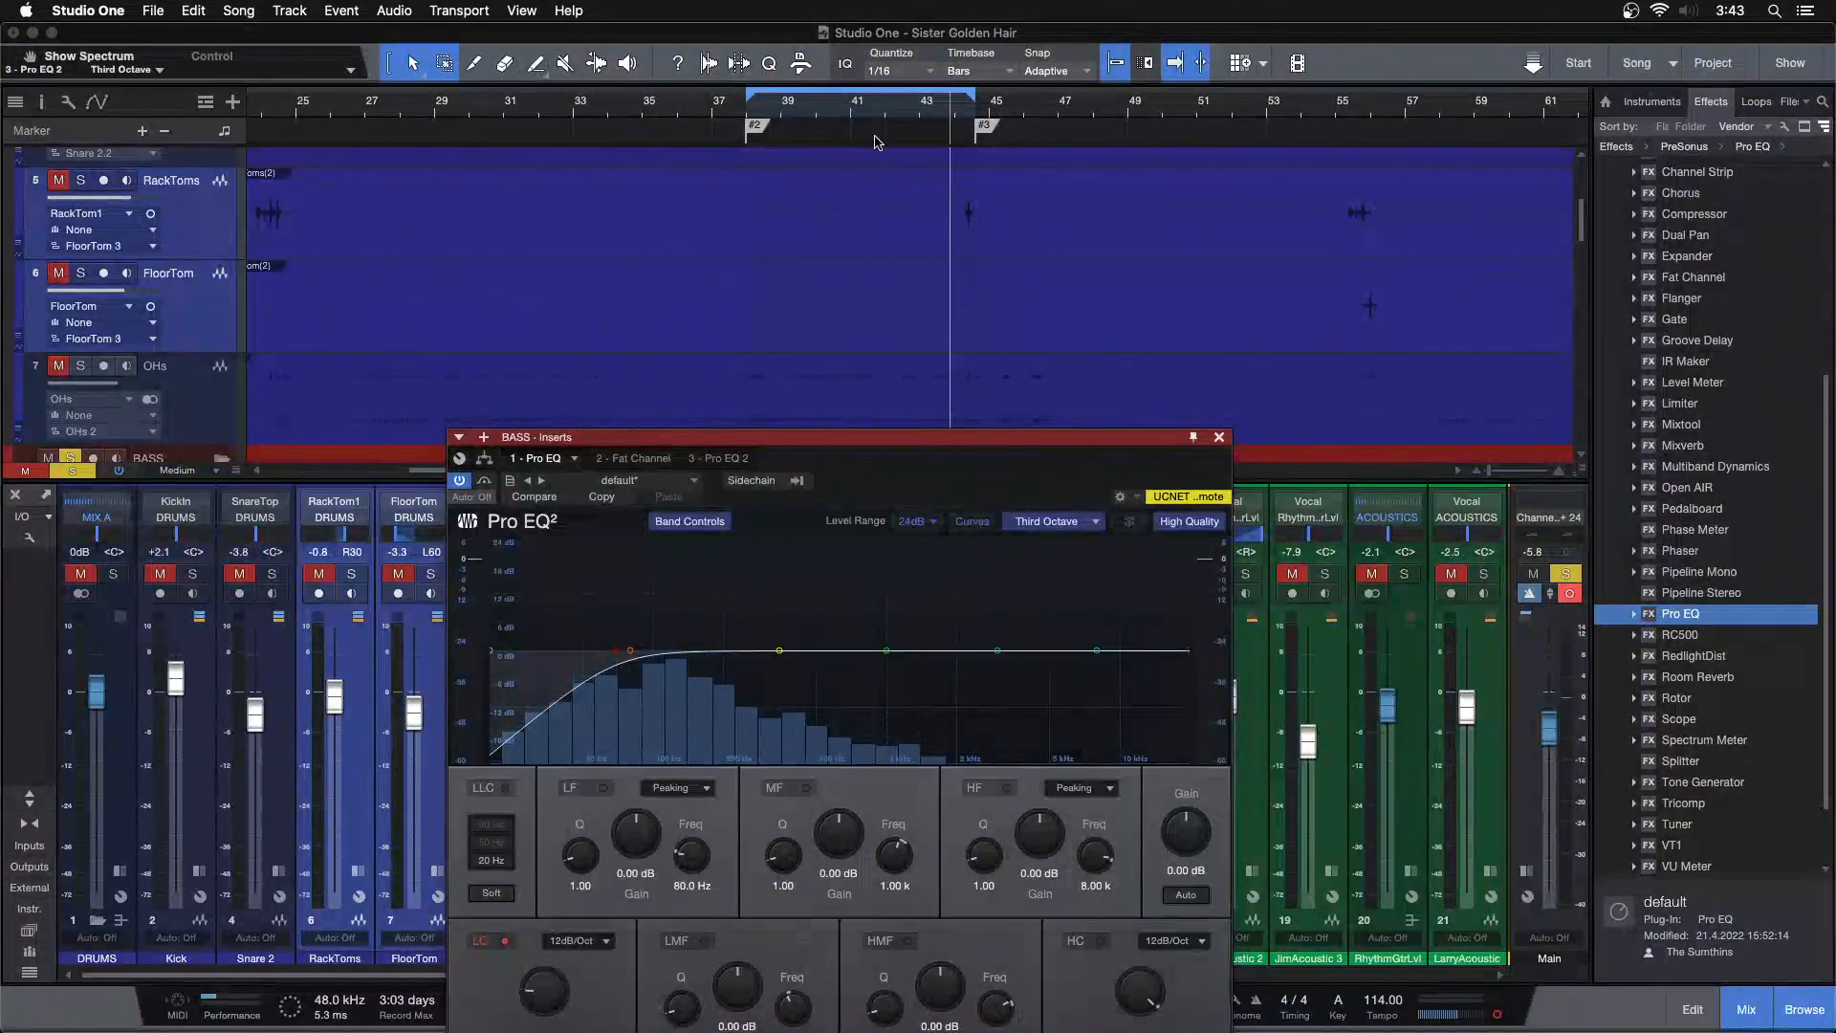
Play from bar 81 and switch off the first Pro EQ's low cut to compare
{"action": "scroll", "coordinate": [934, 258], "scroll_direction": "down", "scroll_amount": 3}
{"action": "left_click", "coordinate": [747, 113]}
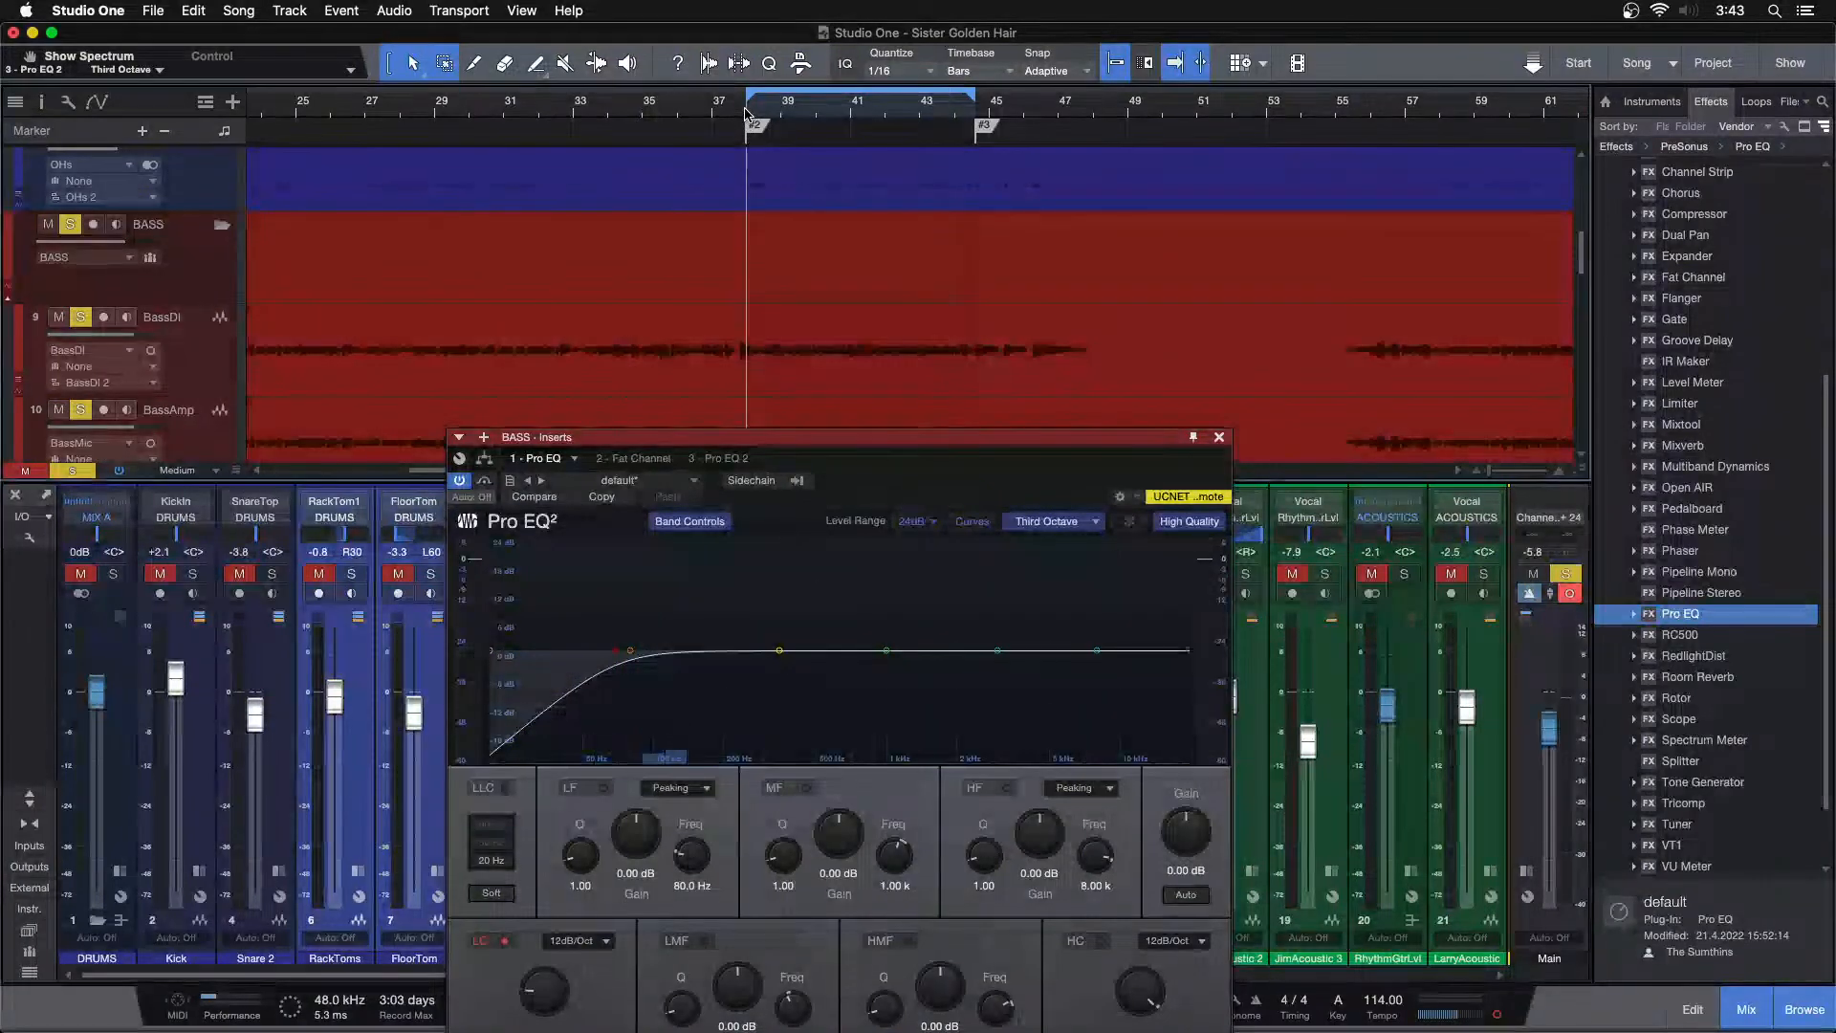
{"action": "left_click_drag", "start_coordinate": [746, 113], "coordinate": [704, 2]}
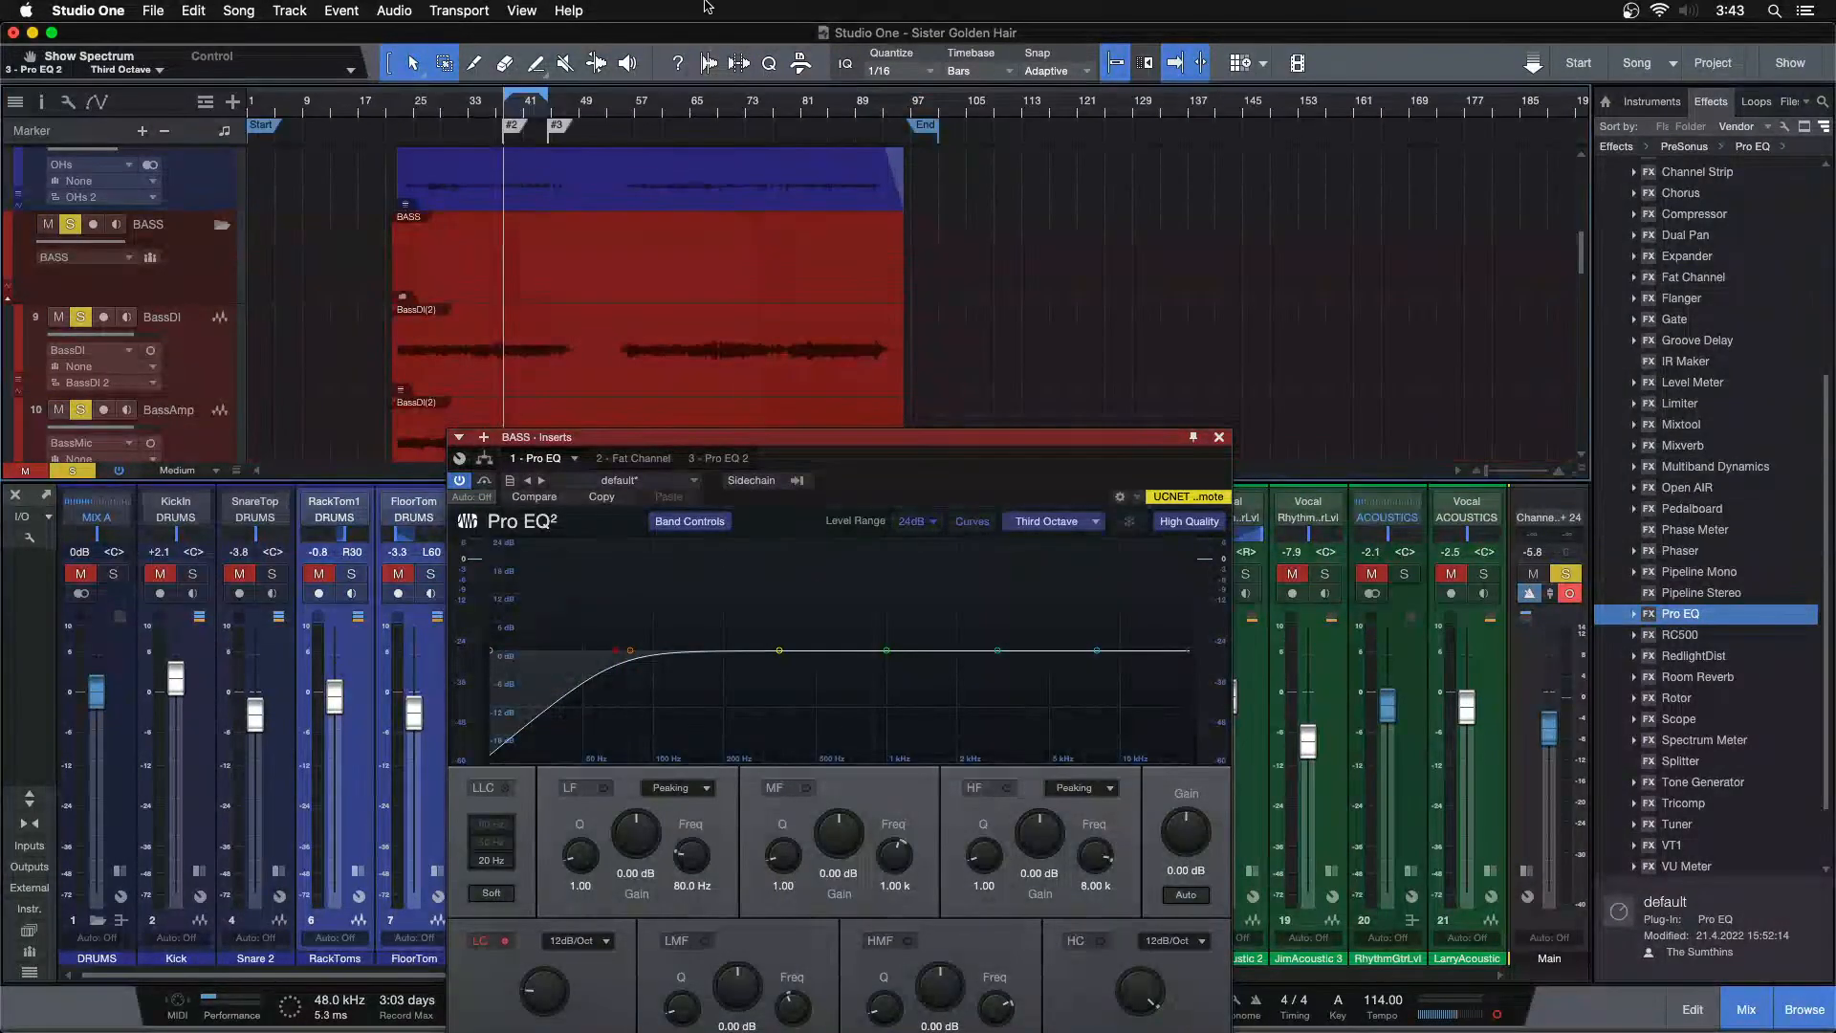
{"action": "left_click_drag", "start_coordinate": [810, 107], "coordinate": [717, 142]}
{"action": "key", "text": "space"}
{"action": "left_click_drag", "start_coordinate": [912, 491], "coordinate": [1262, 421]}
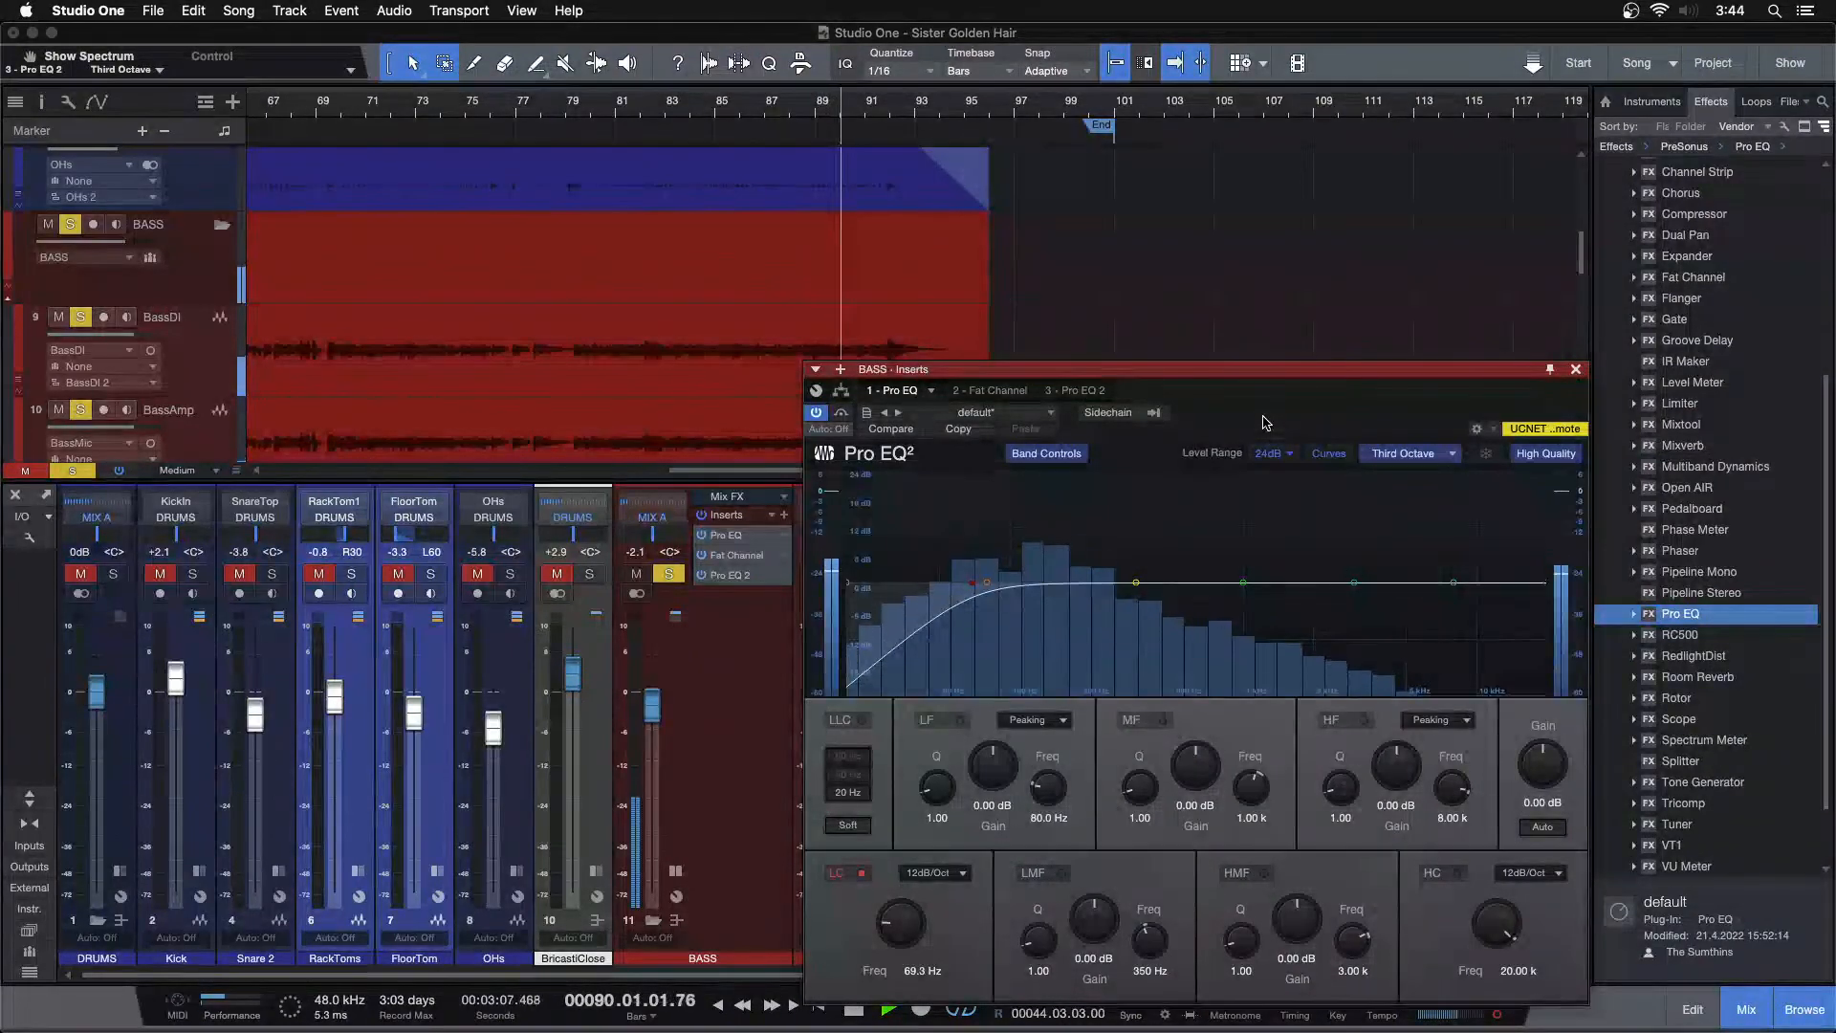
{"action": "left_click", "coordinate": [620, 122]}
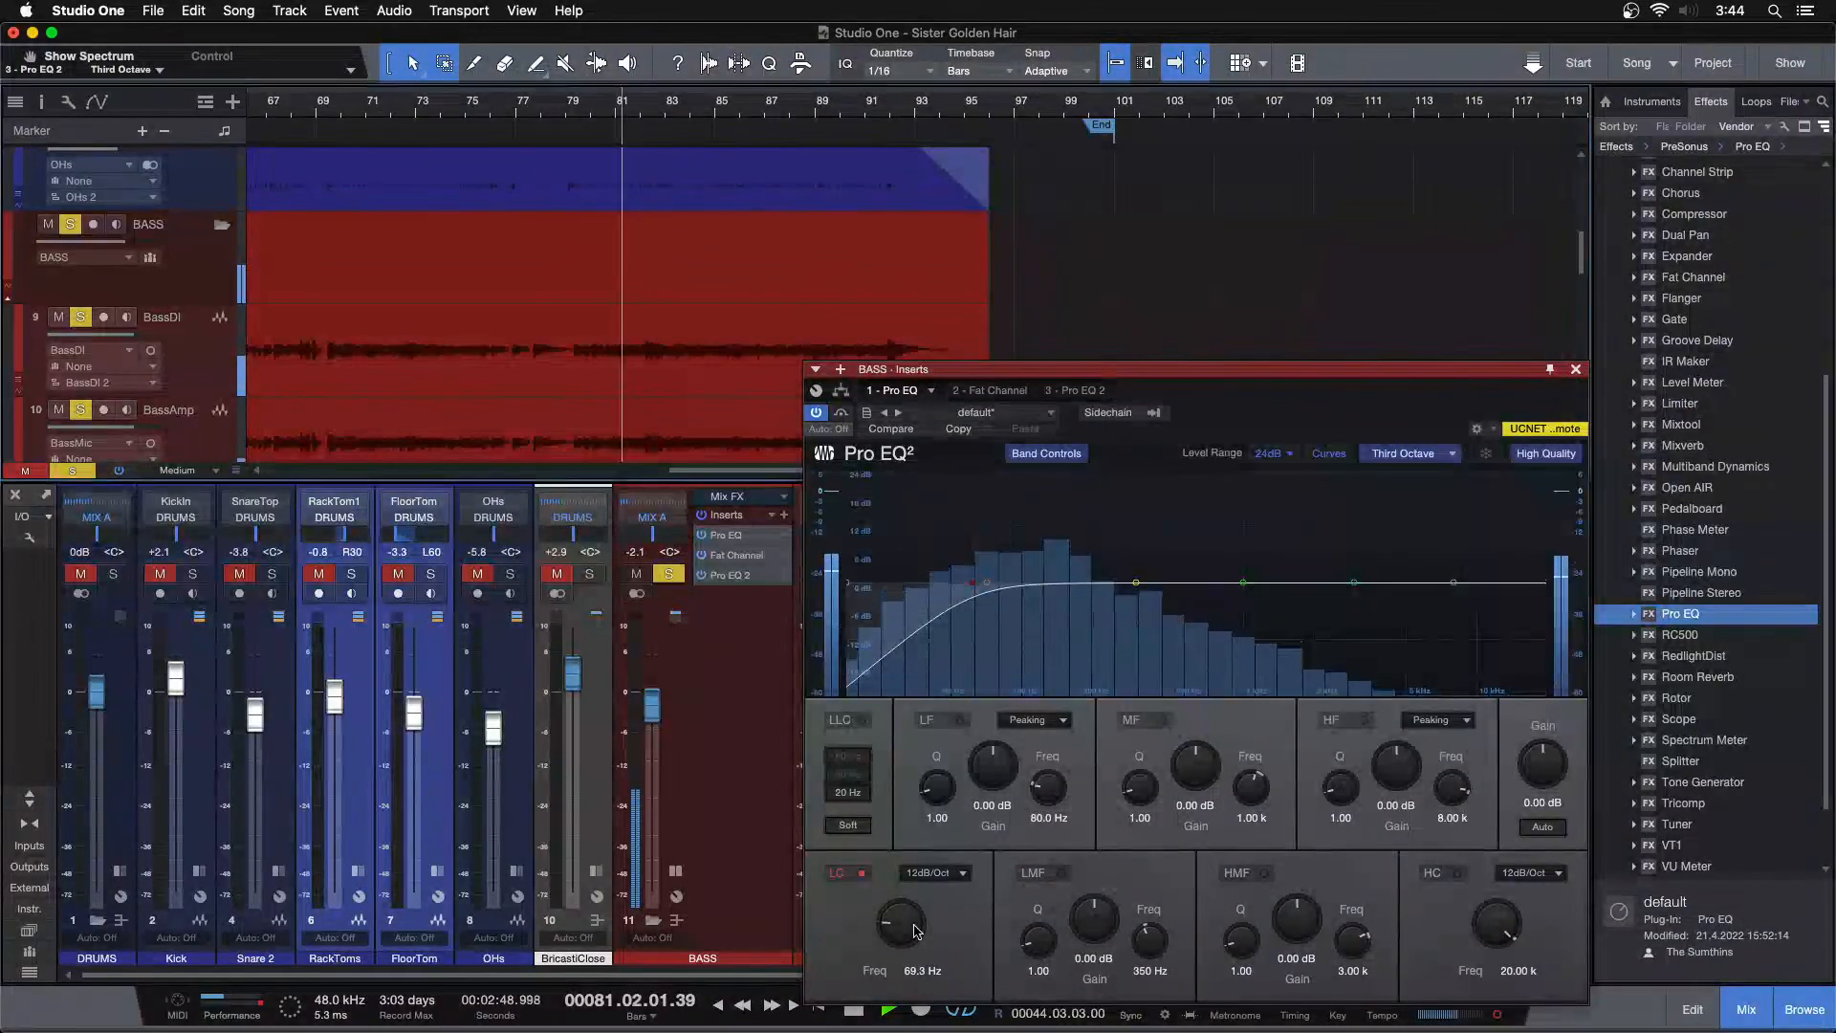
{"action": "left_click", "coordinate": [862, 873]}
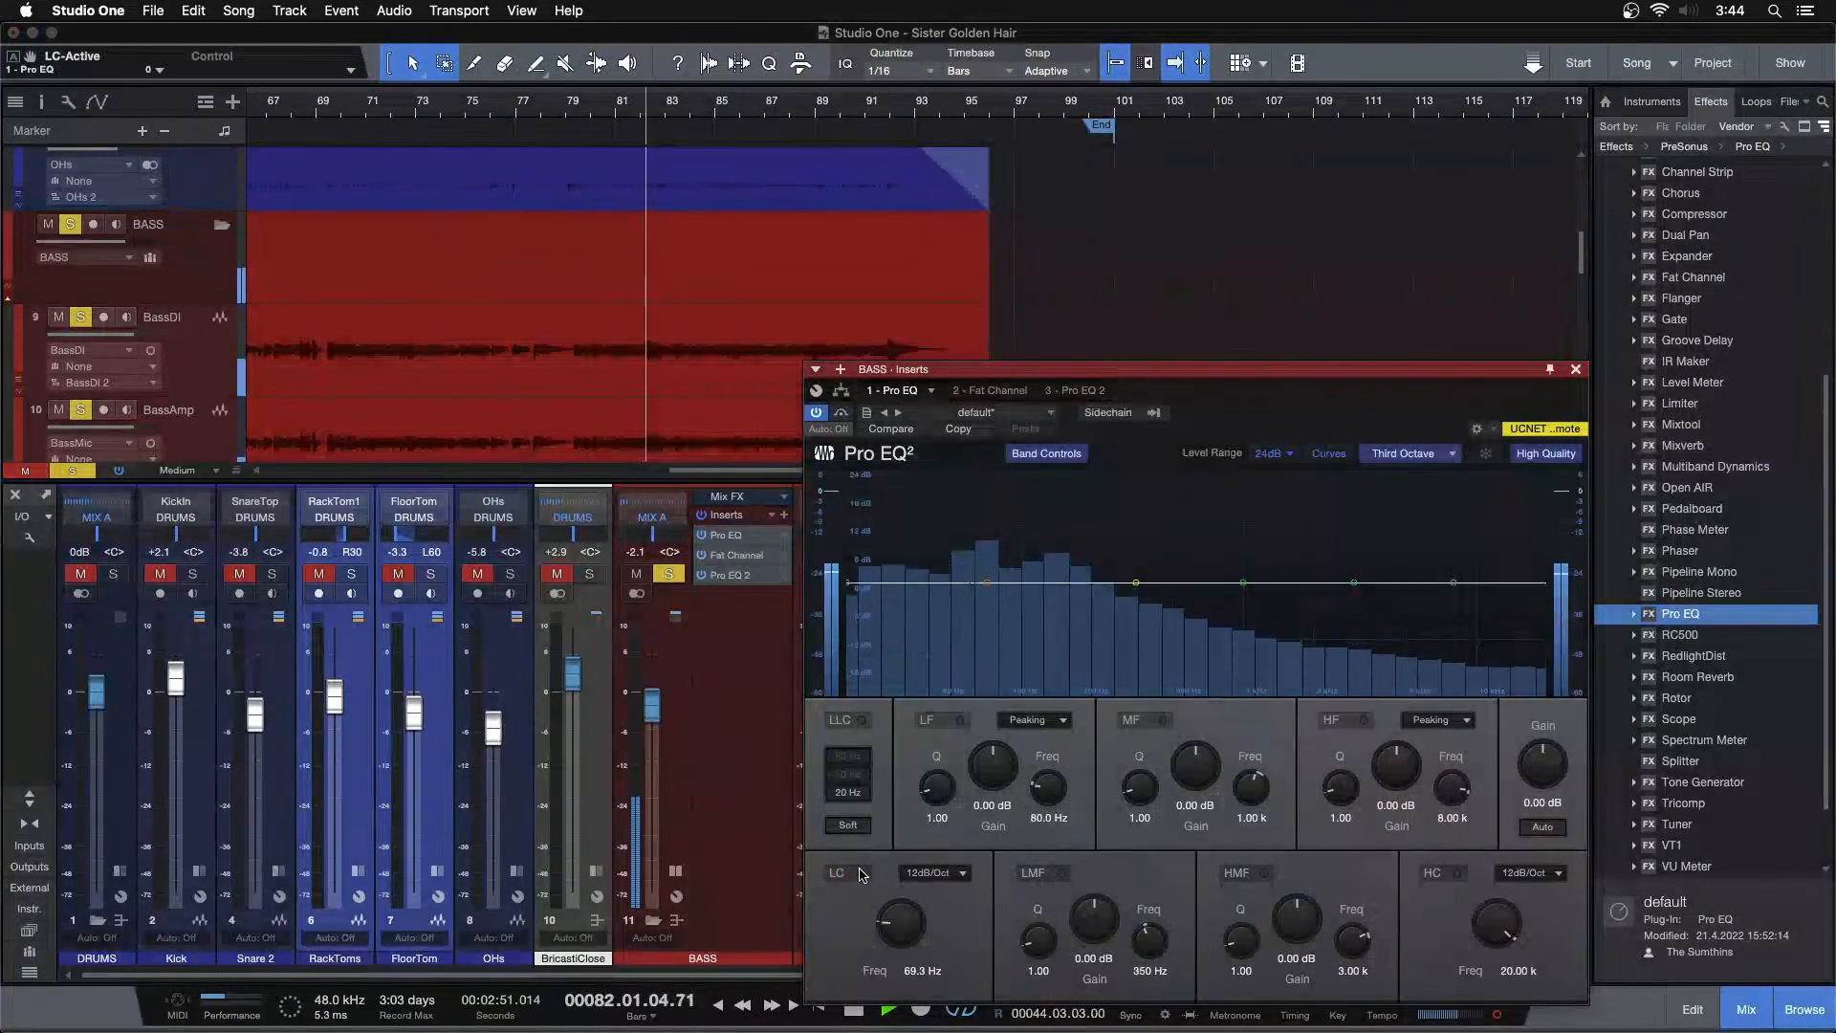
Re-enable the first Pro EQ's low cut and move the low-mid band to 202 Hz
{"action": "left_click", "coordinate": [861, 873]}
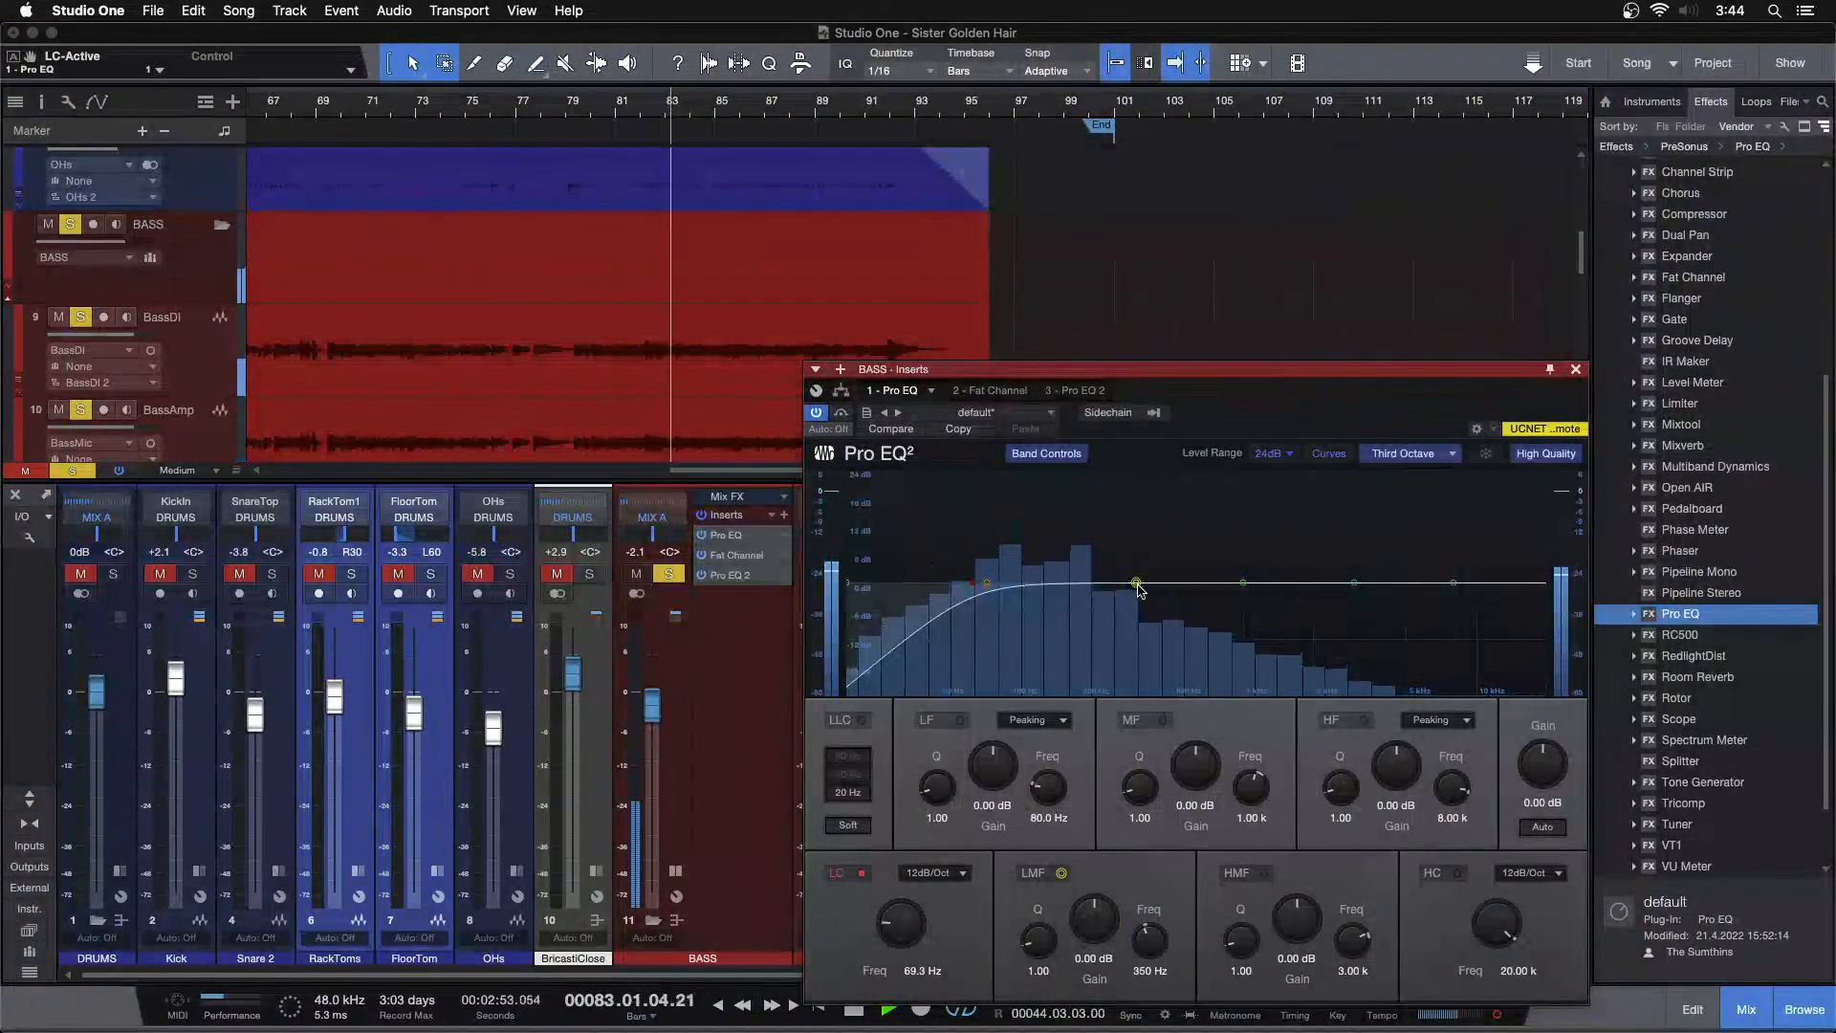
{"action": "left_click_drag", "start_coordinate": [1135, 586], "coordinate": [1080, 500]}
{"action": "left_click", "coordinate": [1086, 938], "text": "super"}
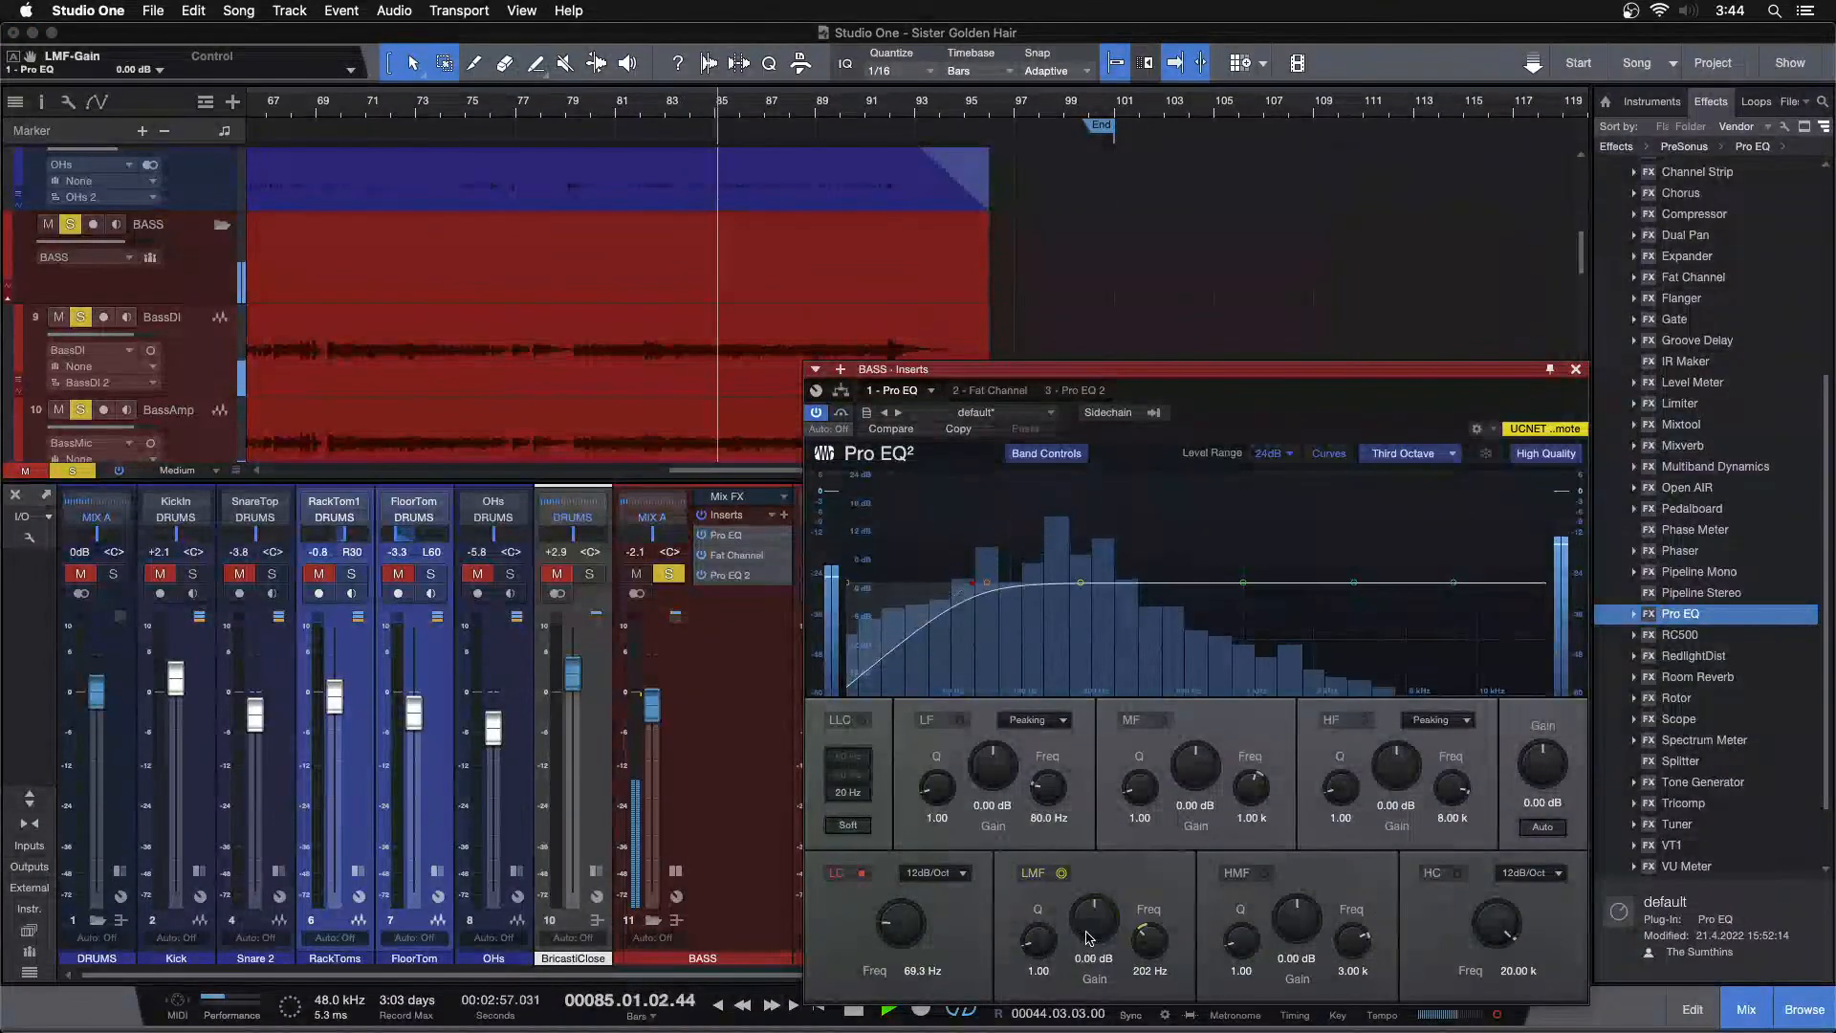
Cut the low-mid band gain to -3.36 dB while replaying the section from around bar 81
{"action": "scroll", "coordinate": [1086, 937], "scroll_direction": "down", "scroll_amount": 4}
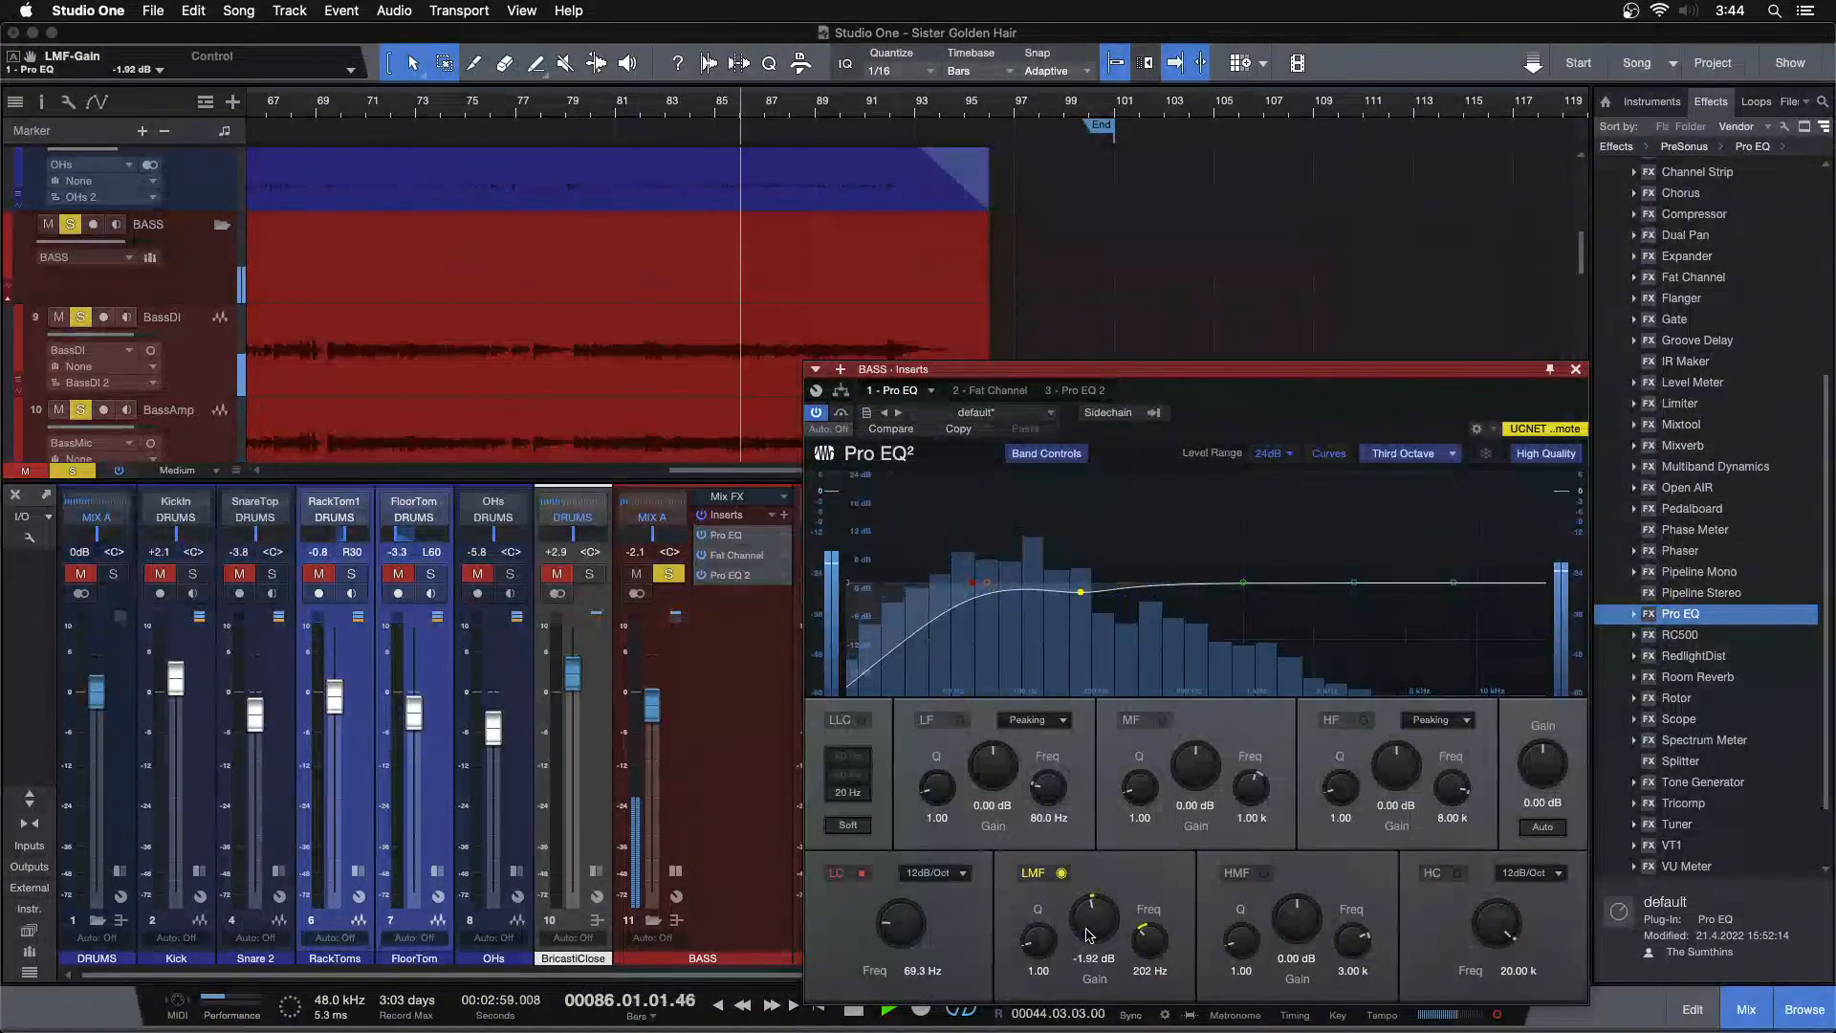
{"action": "key", "text": "Left"}
{"action": "left_click", "coordinate": [620, 108]}
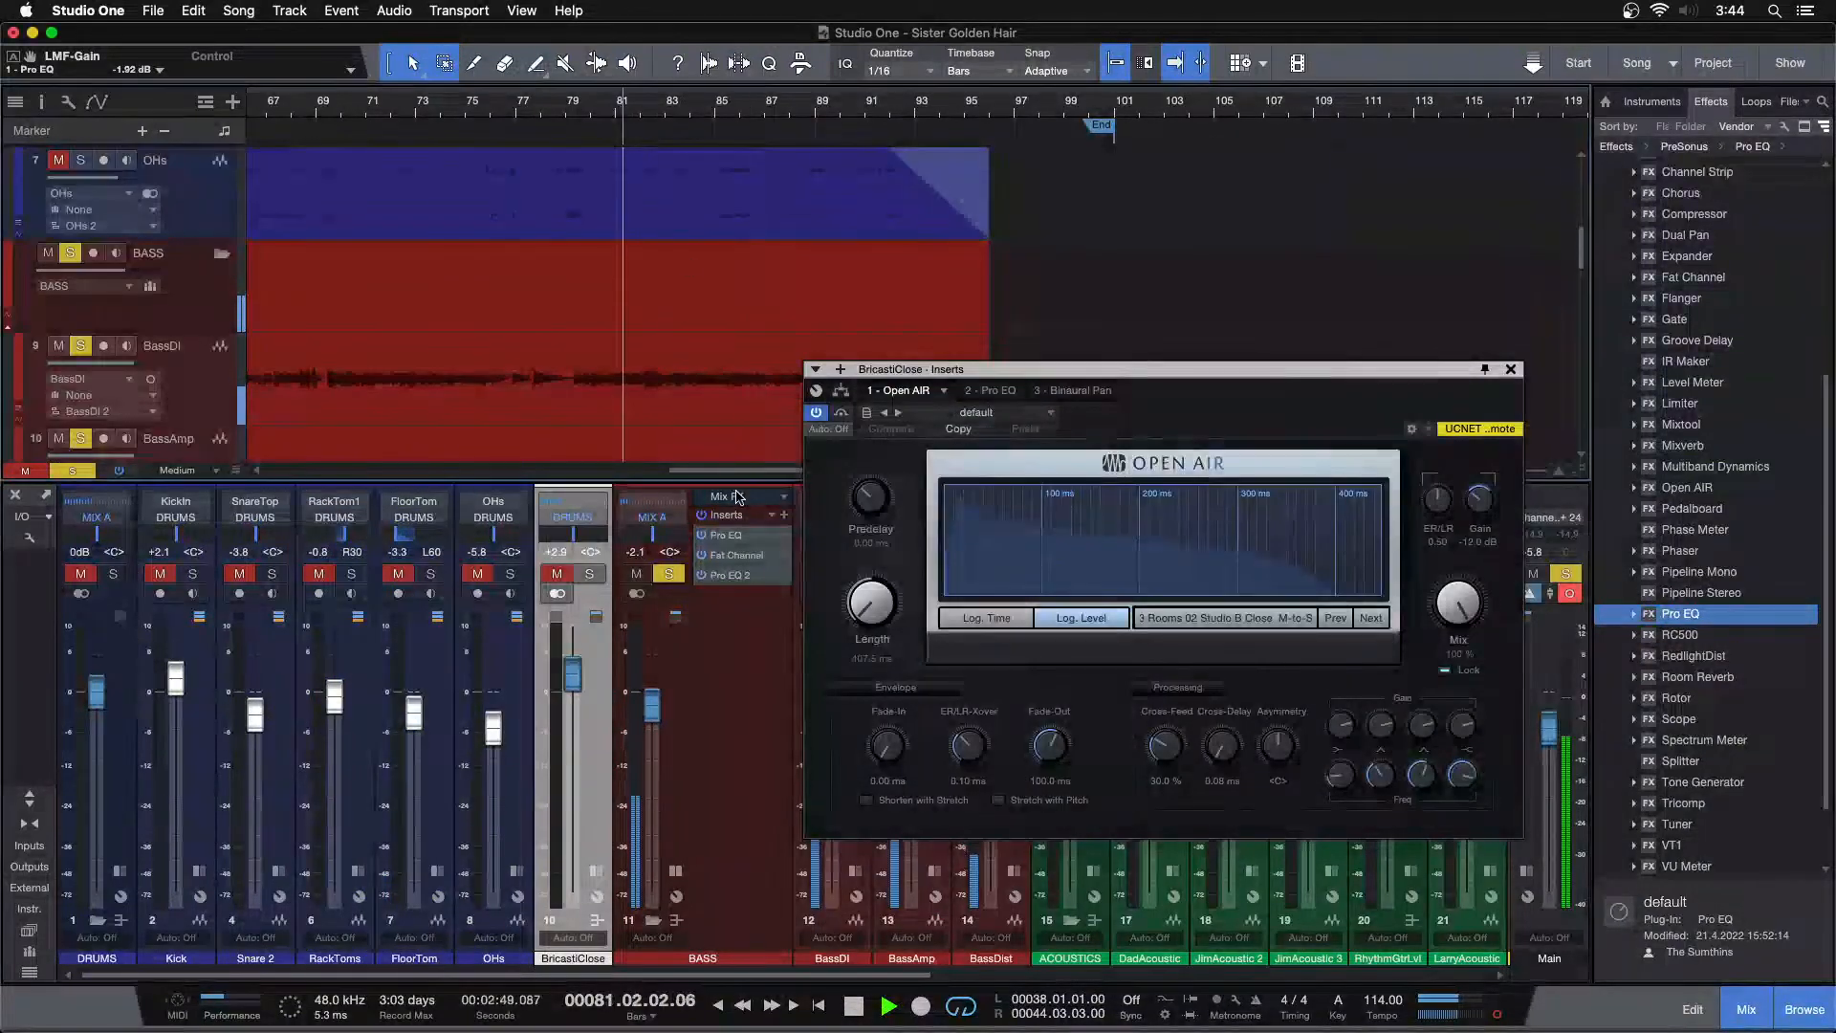
{"action": "left_click", "coordinate": [743, 535]}
{"action": "scroll", "coordinate": [1095, 933], "scroll_direction": "down", "scroll_amount": 2}
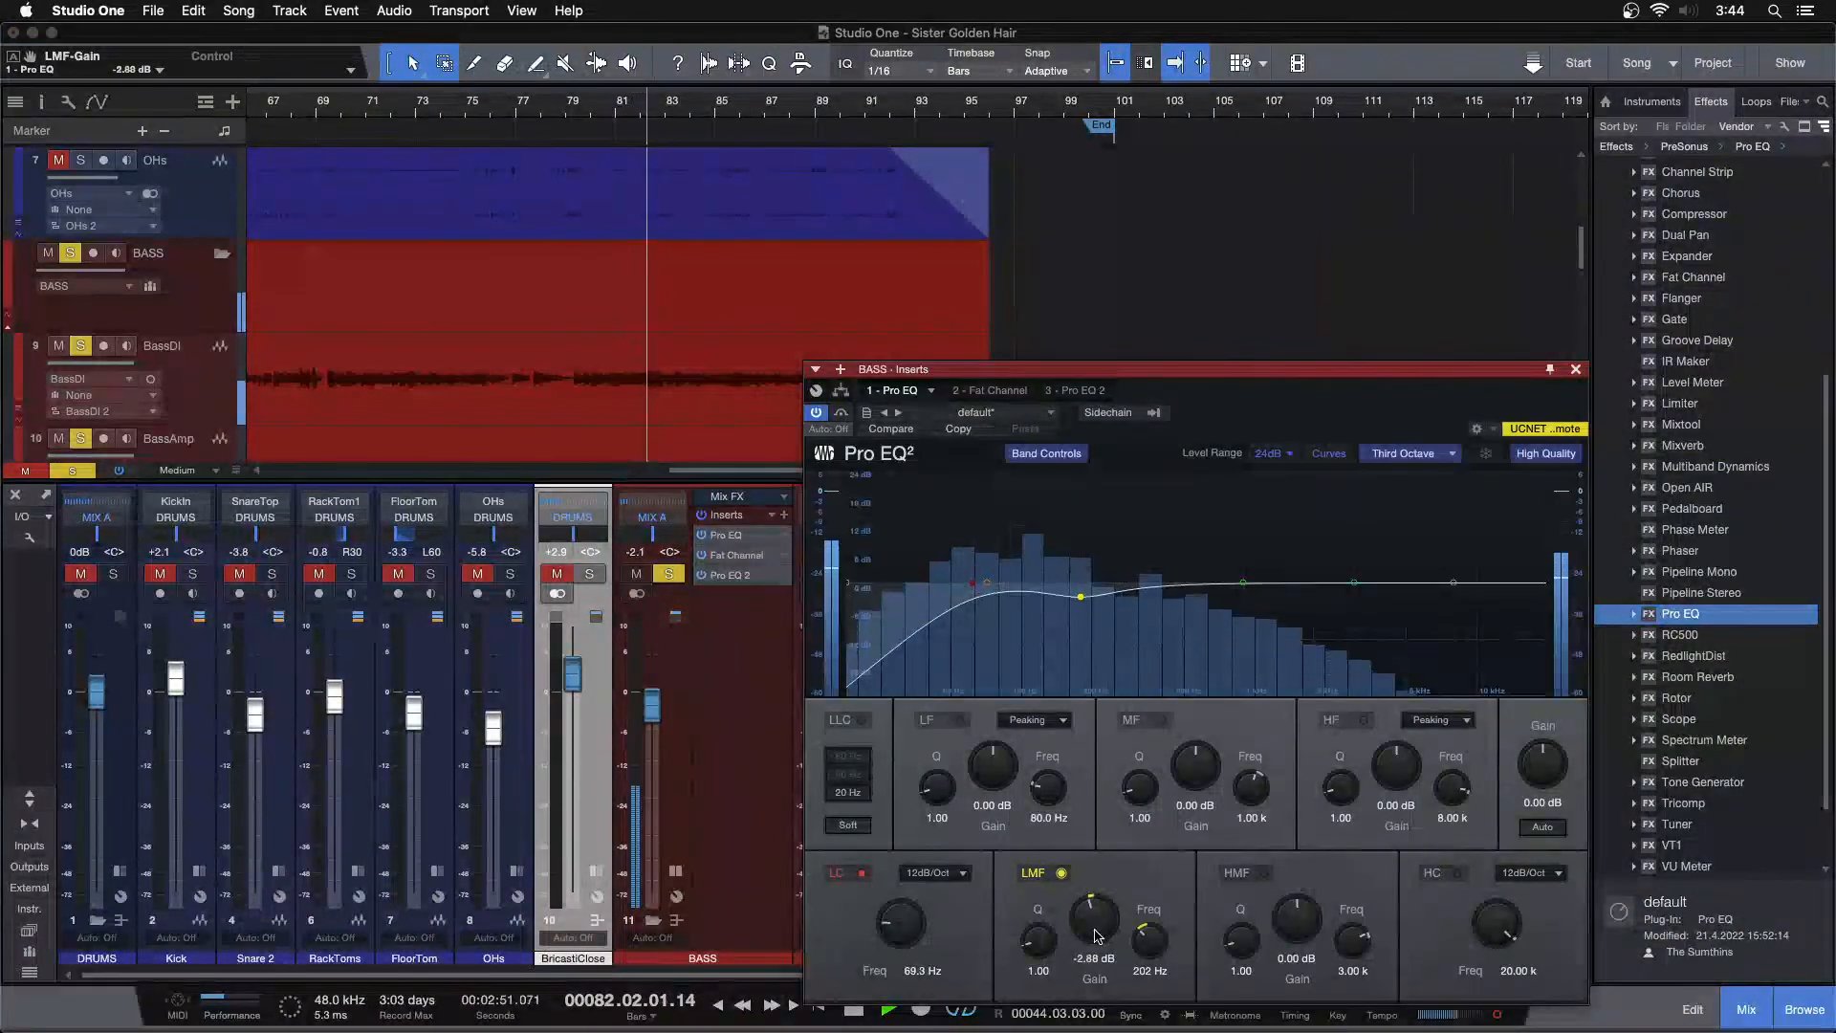
{"action": "scroll", "coordinate": [1097, 935], "scroll_direction": "down", "scroll_amount": 1}
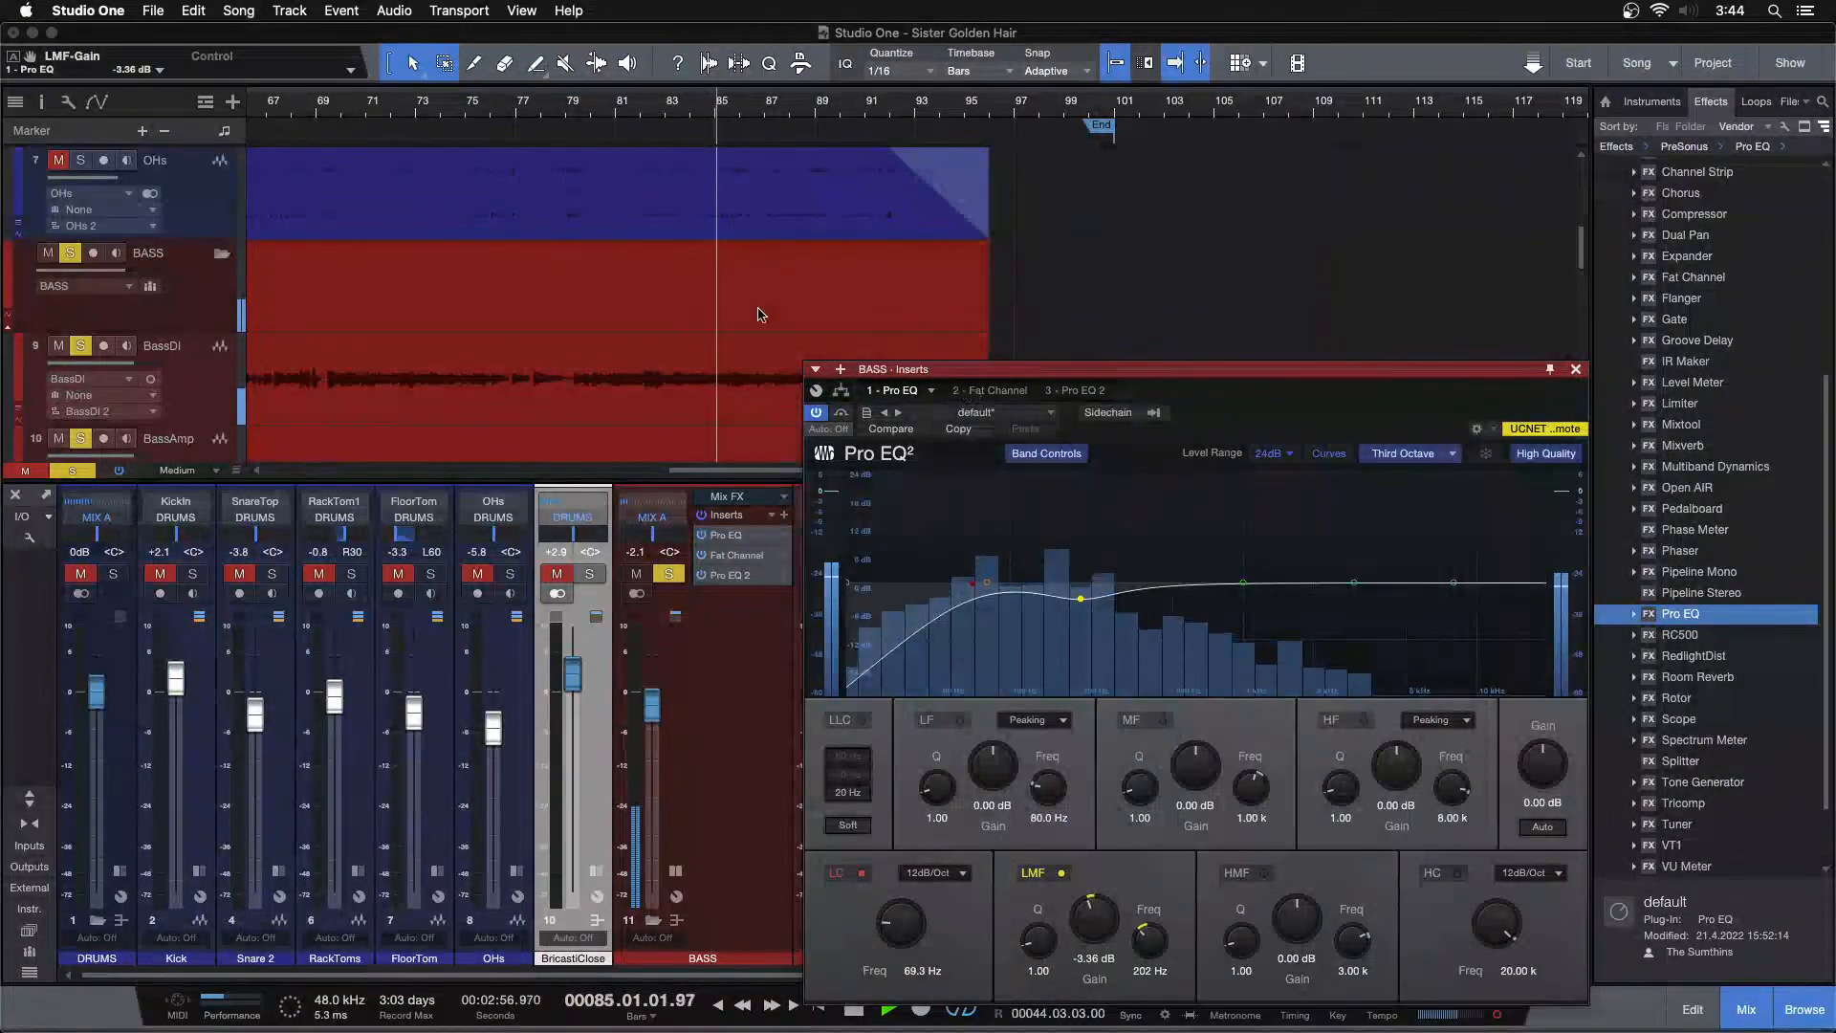
Switch to Fat Channel and raise the compressor input to -21.84 dB while lowering output to -21.28 dB
{"action": "left_click", "coordinate": [997, 390]}
{"action": "left_click", "coordinate": [587, 107]}
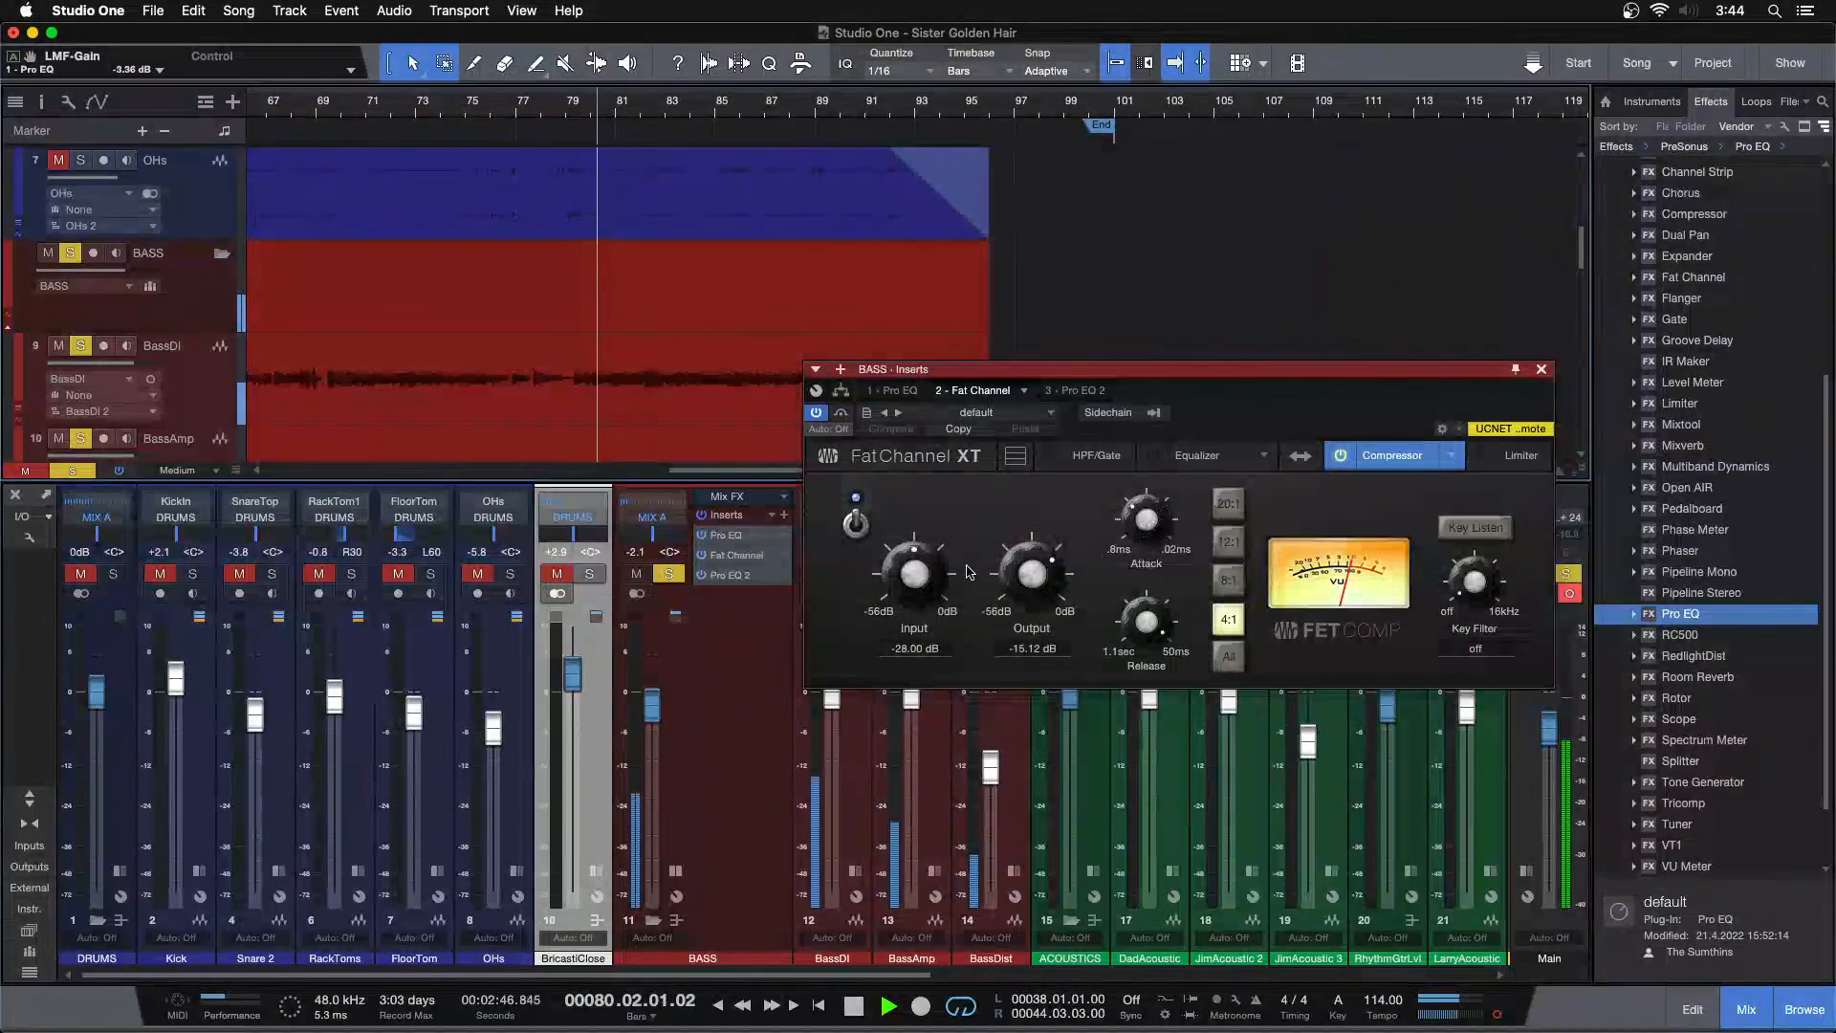
{"action": "scroll", "coordinate": [913, 578], "scroll_direction": "up", "scroll_amount": 1}
{"action": "scroll", "coordinate": [913, 578], "scroll_direction": "up", "scroll_amount": 3}
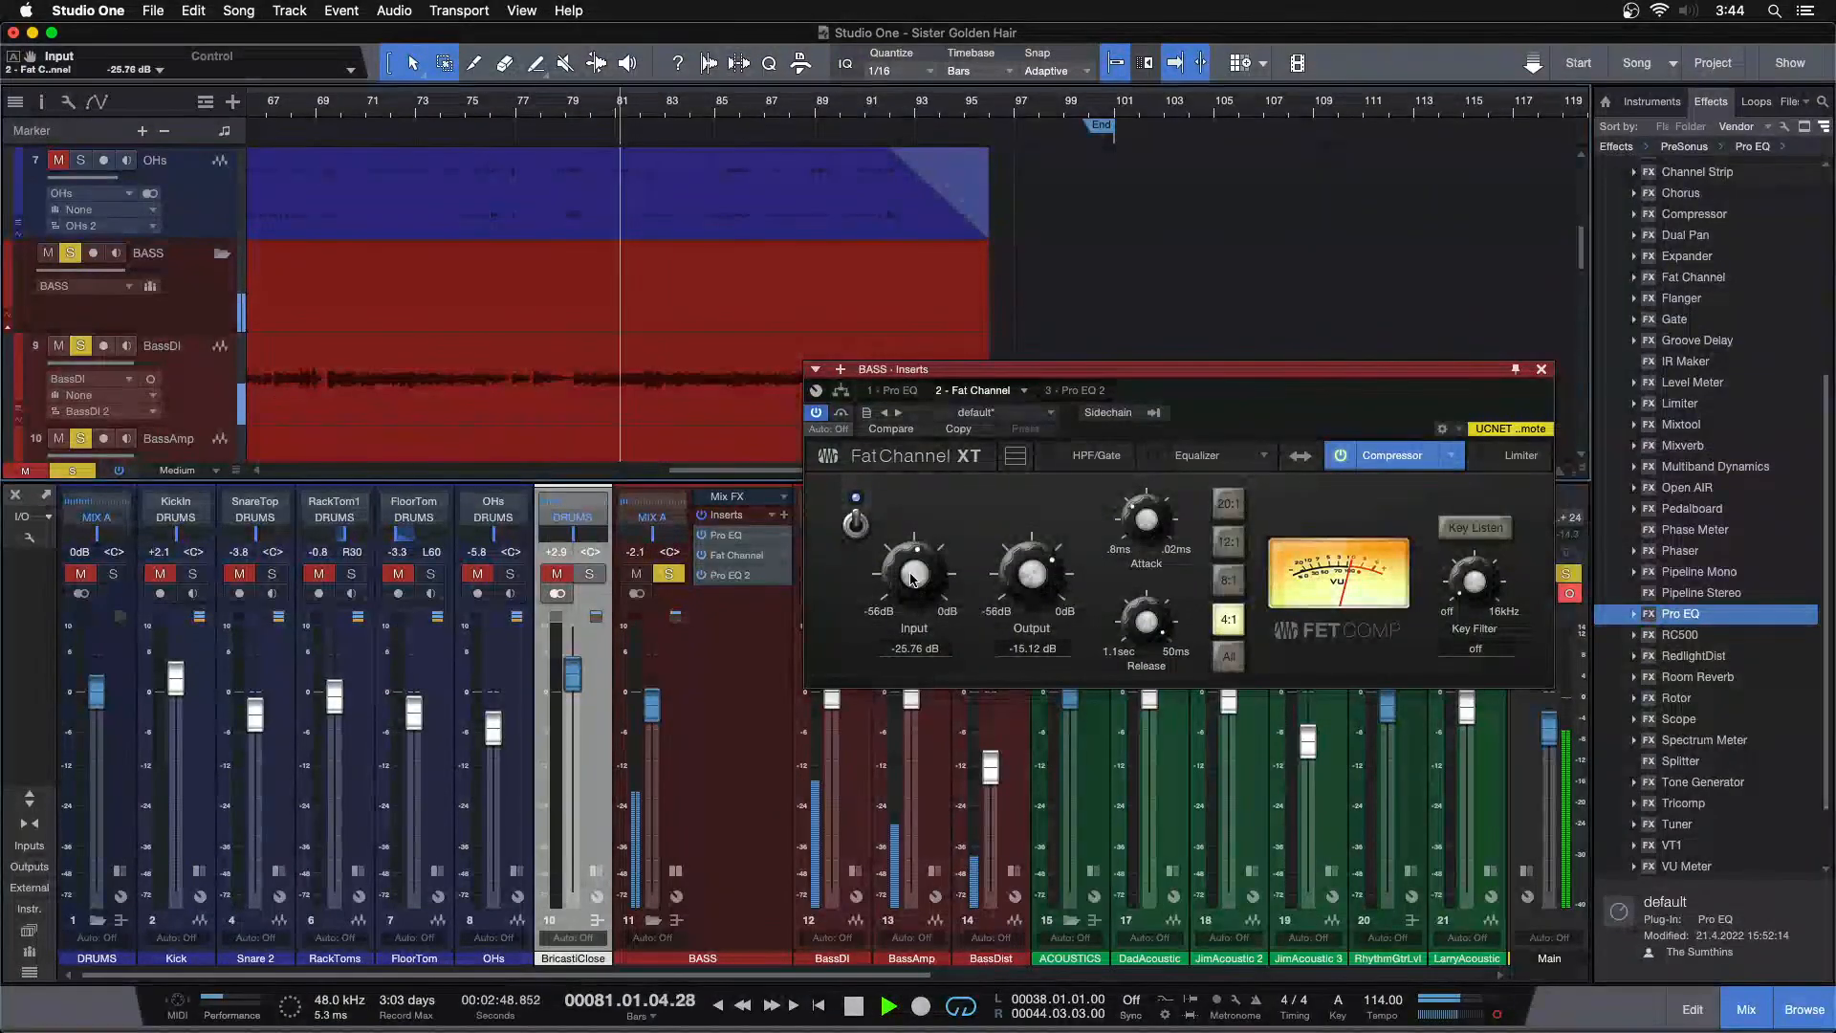
{"action": "scroll", "coordinate": [913, 577], "scroll_direction": "up", "scroll_amount": 1}
{"action": "scroll", "coordinate": [1022, 584], "scroll_direction": "down", "scroll_amount": 4}
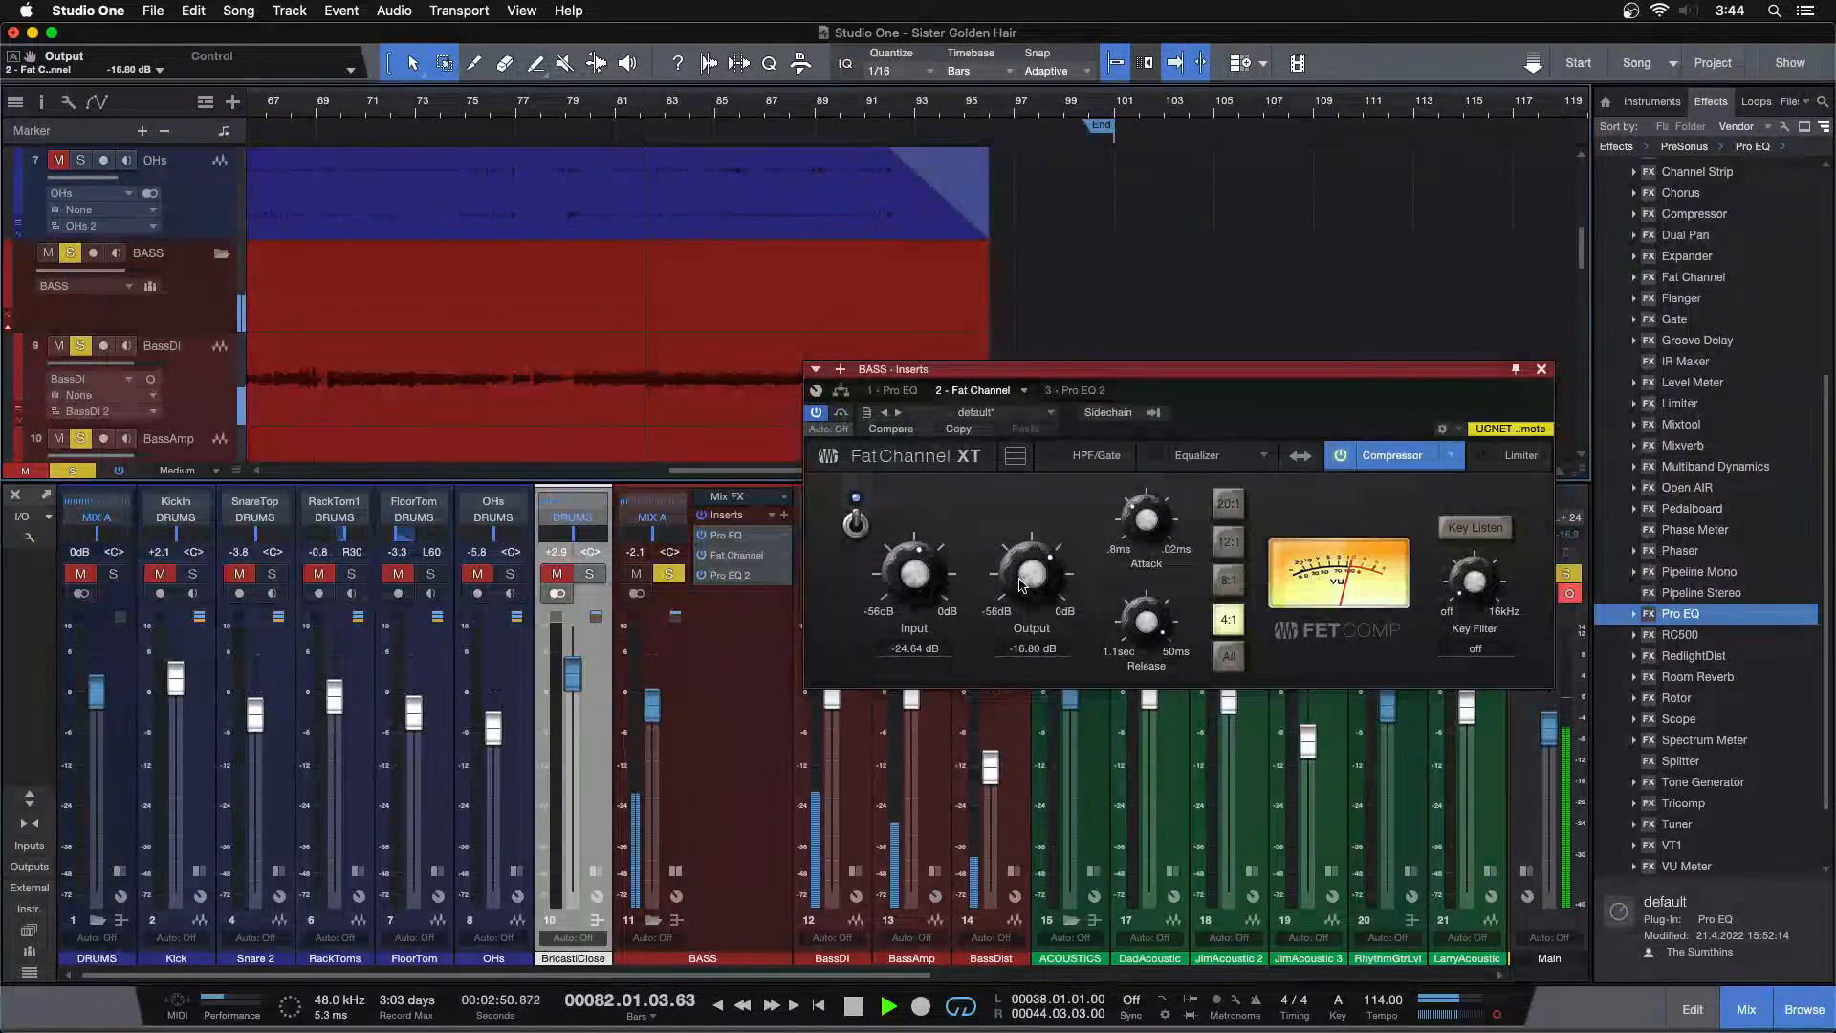
{"action": "scroll", "coordinate": [1022, 584], "scroll_direction": "down", "scroll_amount": 2}
{"action": "scroll", "coordinate": [930, 595], "scroll_direction": "up", "scroll_amount": 1}
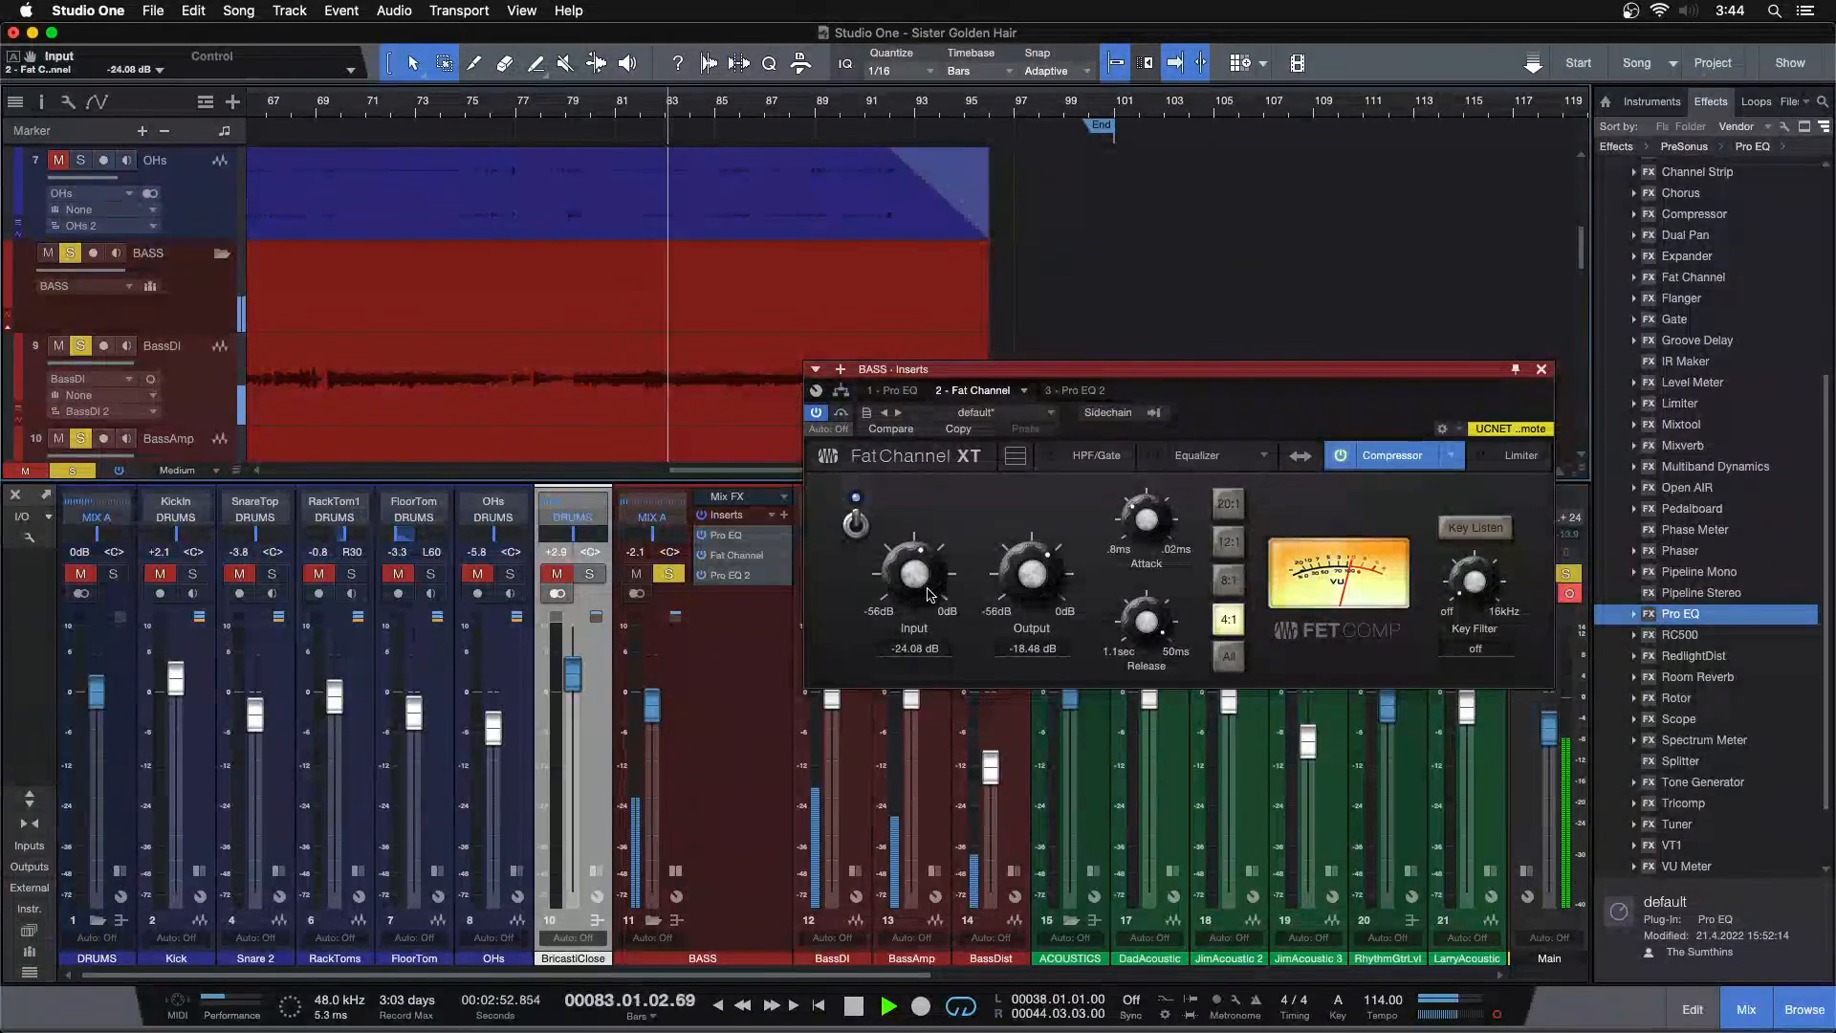
{"action": "scroll", "coordinate": [929, 594], "scroll_direction": "up", "scroll_amount": 1}
{"action": "scroll", "coordinate": [1030, 576], "scroll_direction": "down", "scroll_amount": 3}
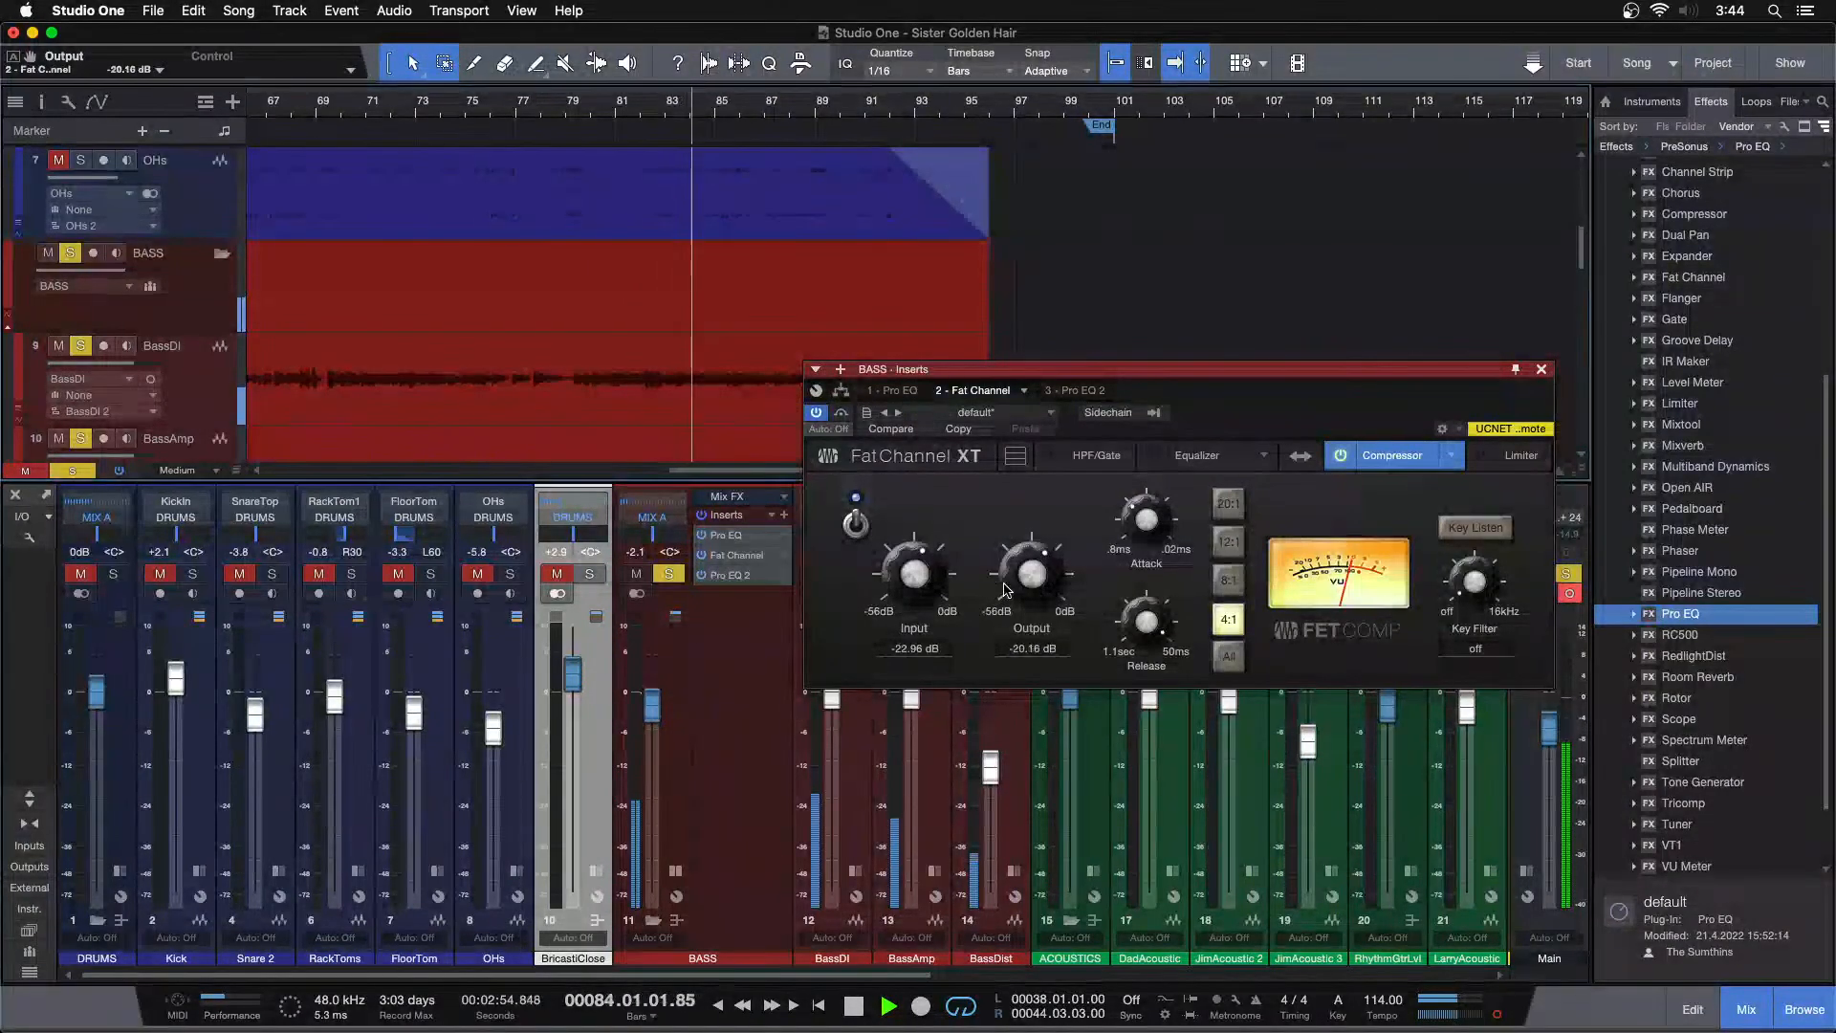
{"action": "scroll", "coordinate": [622, 214], "scroll_direction": "down", "scroll_amount": 2}
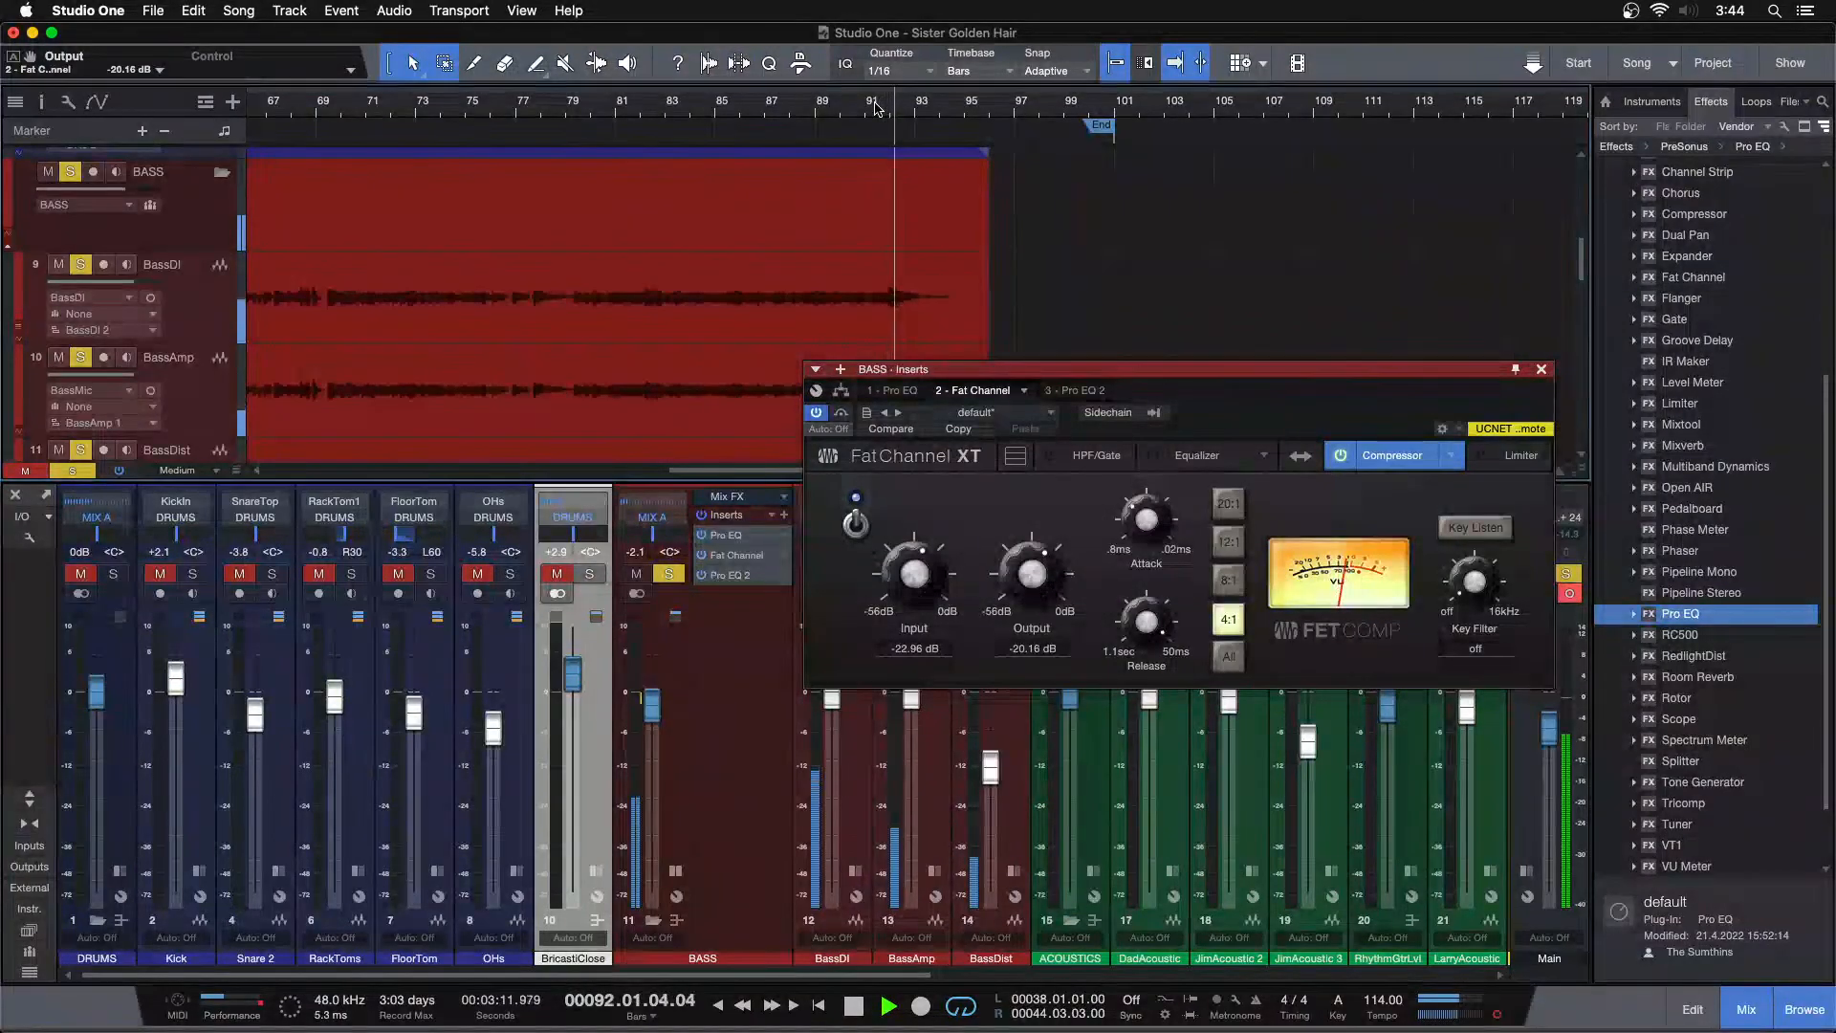
{"action": "scroll", "coordinate": [909, 572], "scroll_direction": "up", "scroll_amount": 1}
{"action": "scroll", "coordinate": [1063, 594], "scroll_direction": "down", "scroll_amount": 1}
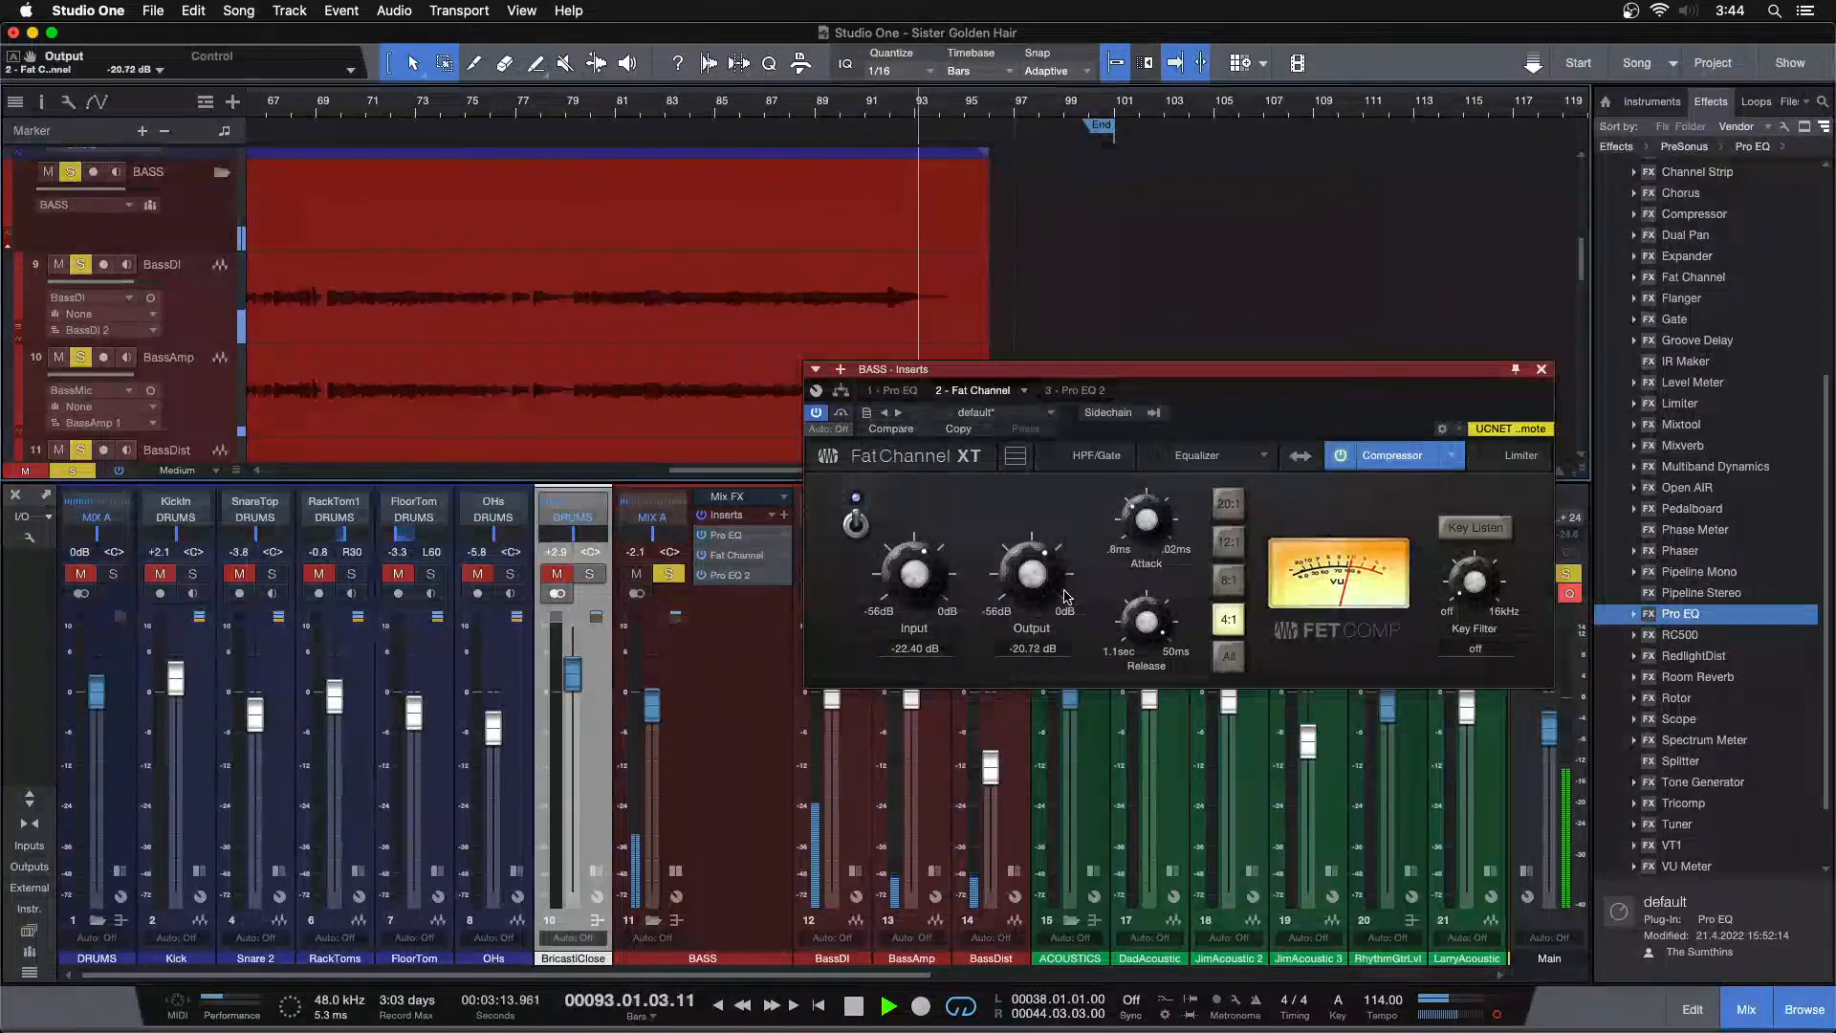
{"action": "scroll", "coordinate": [940, 590], "scroll_direction": "up", "scroll_amount": 1}
{"action": "scroll", "coordinate": [1034, 586], "scroll_direction": "down", "scroll_amount": 1}
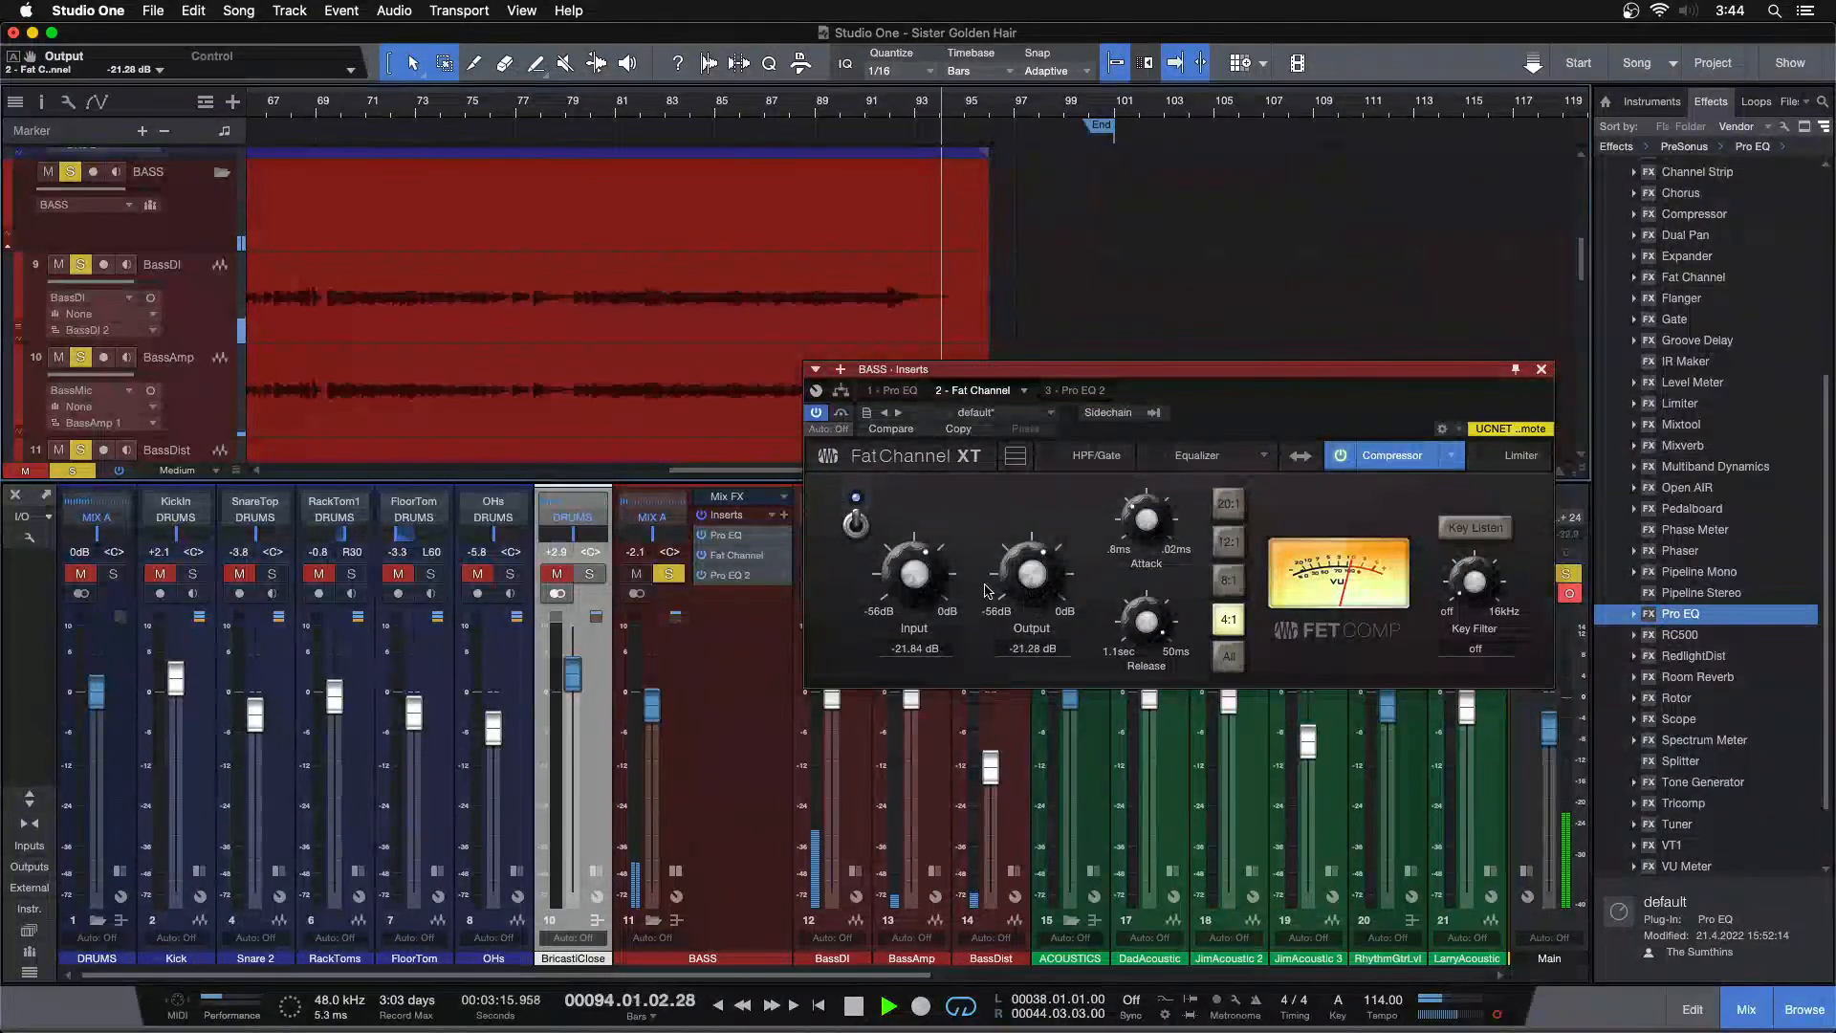
Zoom the timeline around bars 67–83 and set the compressor input to -20.16 dB and output to -22.96 dB
{"action": "left_click_drag", "start_coordinate": [363, 115], "coordinate": [719, 143]}
{"action": "left_click", "coordinate": [669, 104]}
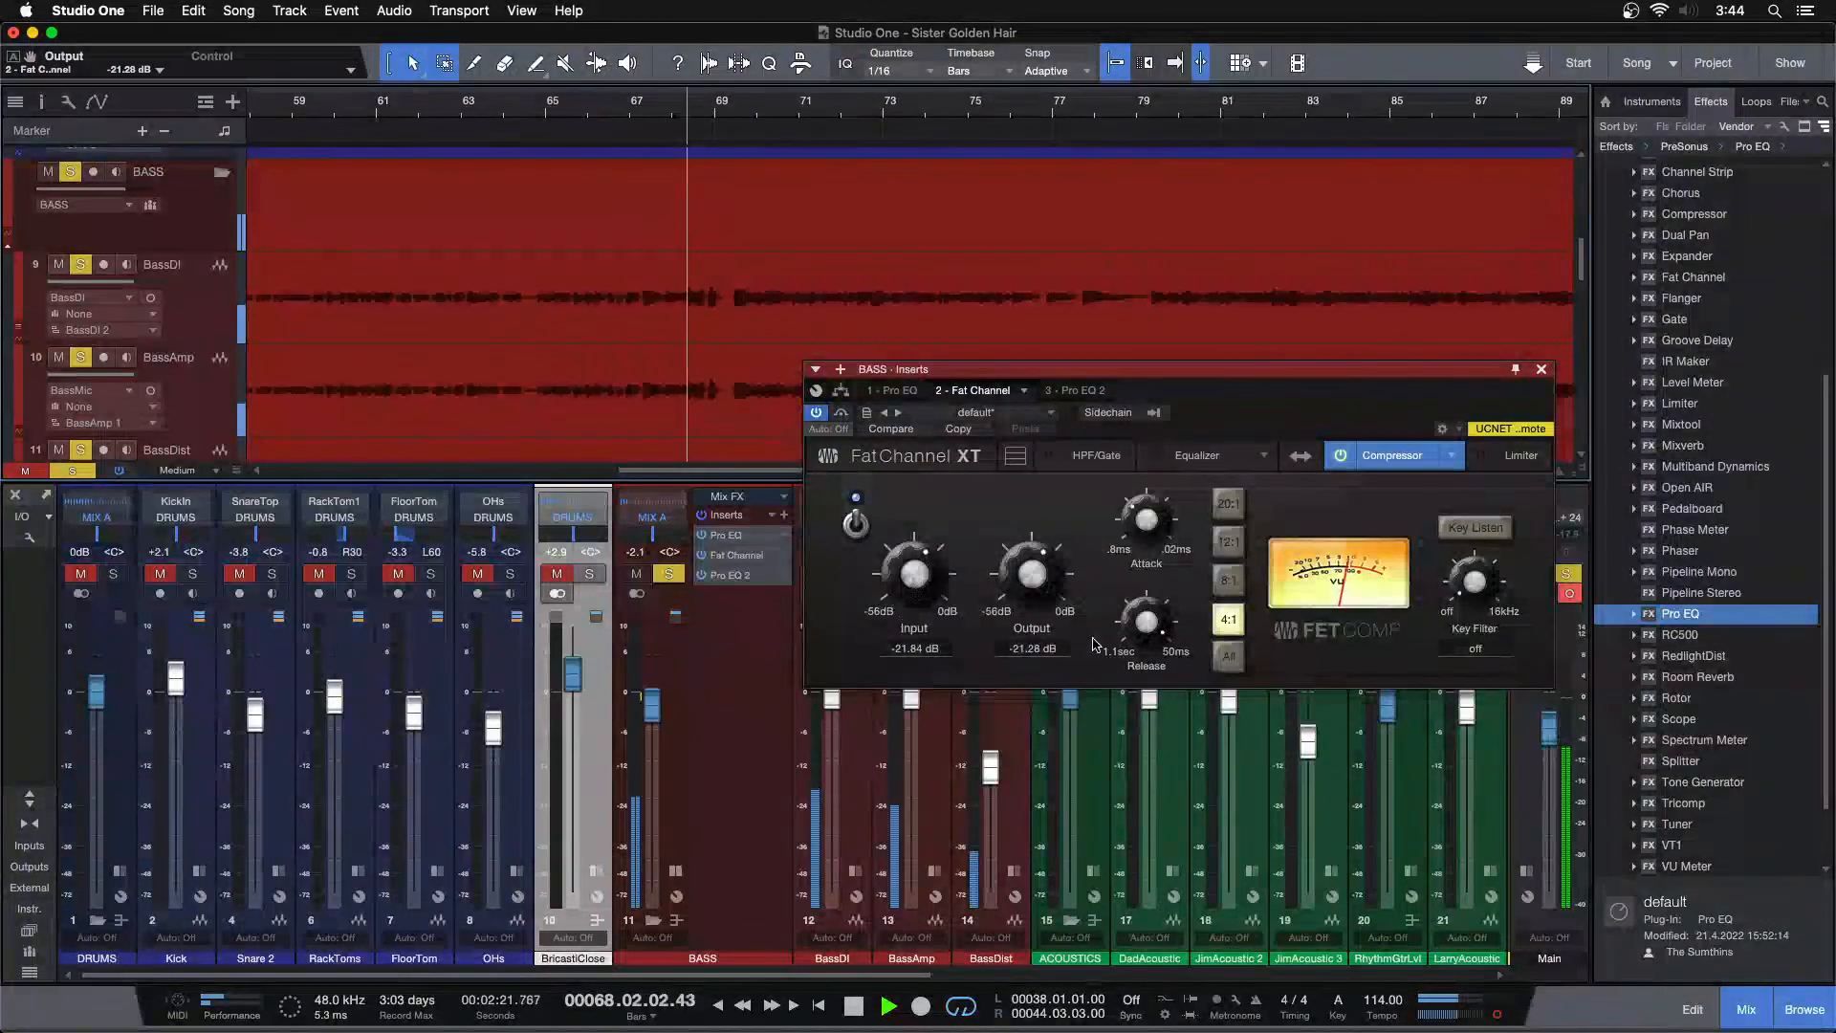
{"action": "left_click", "coordinate": [682, 110]}
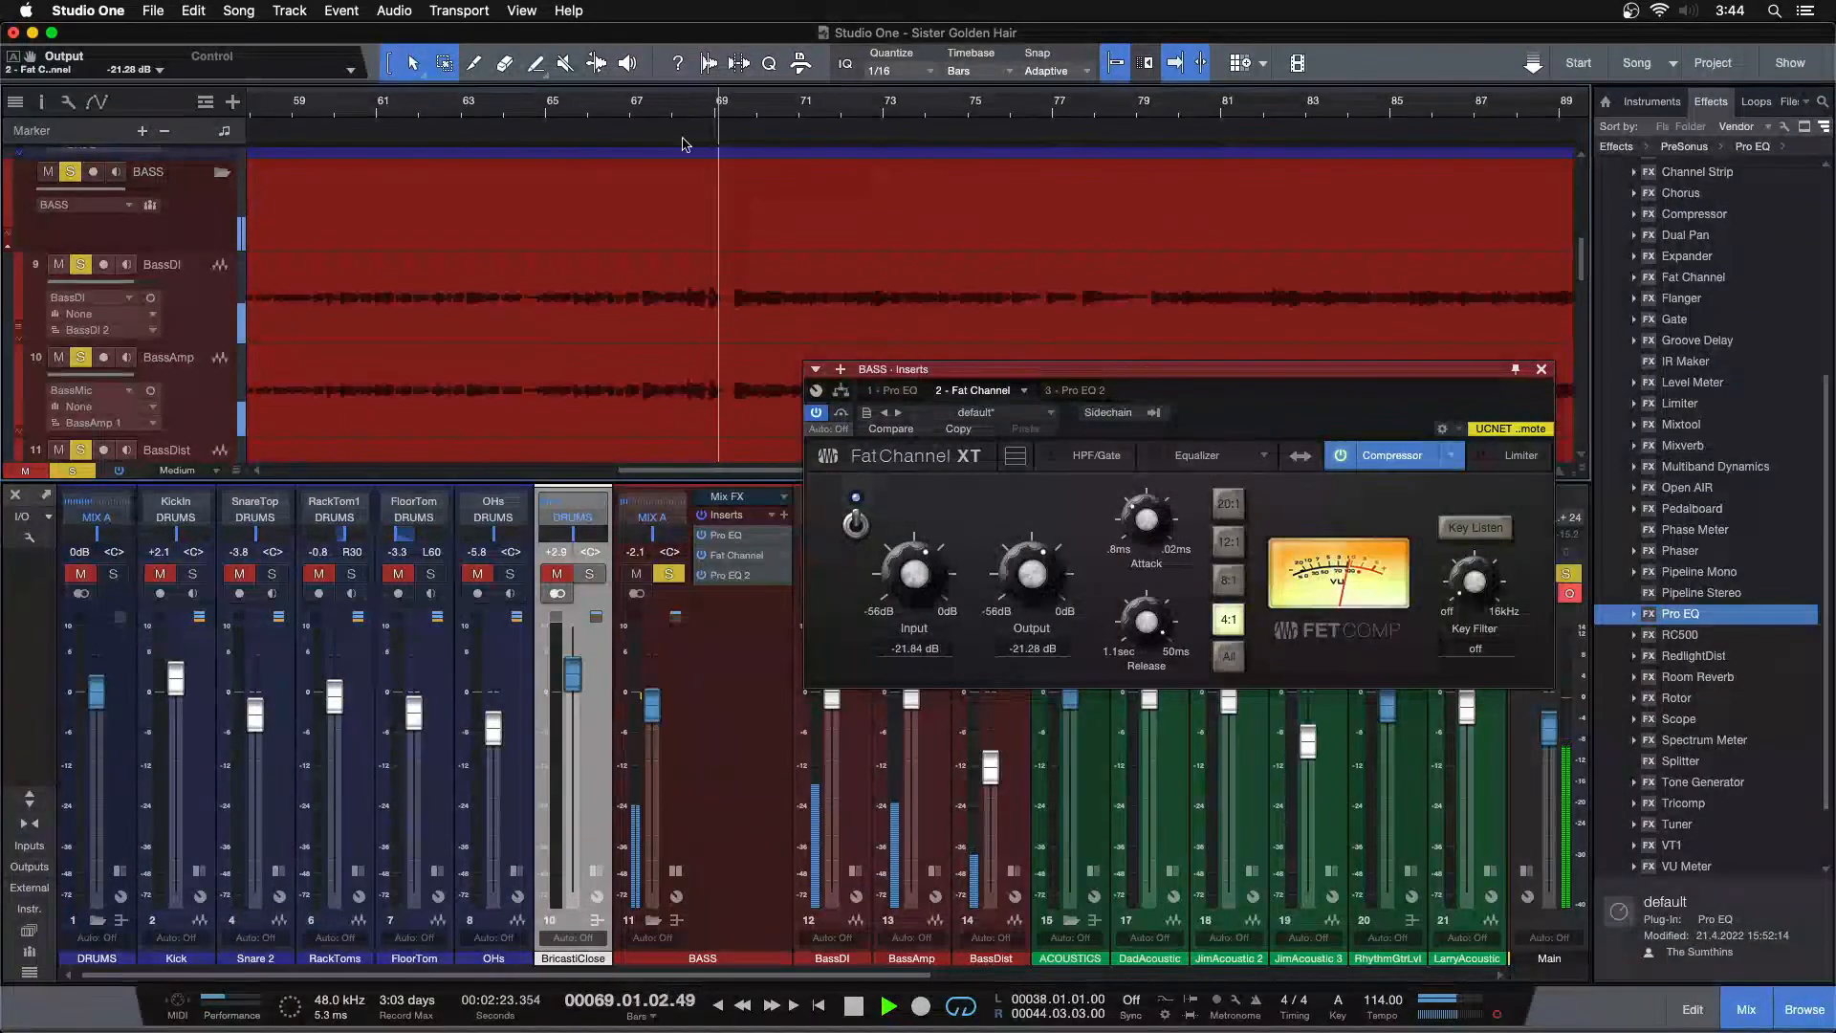
{"action": "left_click_drag", "start_coordinate": [905, 571], "coordinate": [905, 569]}
{"action": "left_click_drag", "start_coordinate": [1025, 571], "coordinate": [1025, 574]}
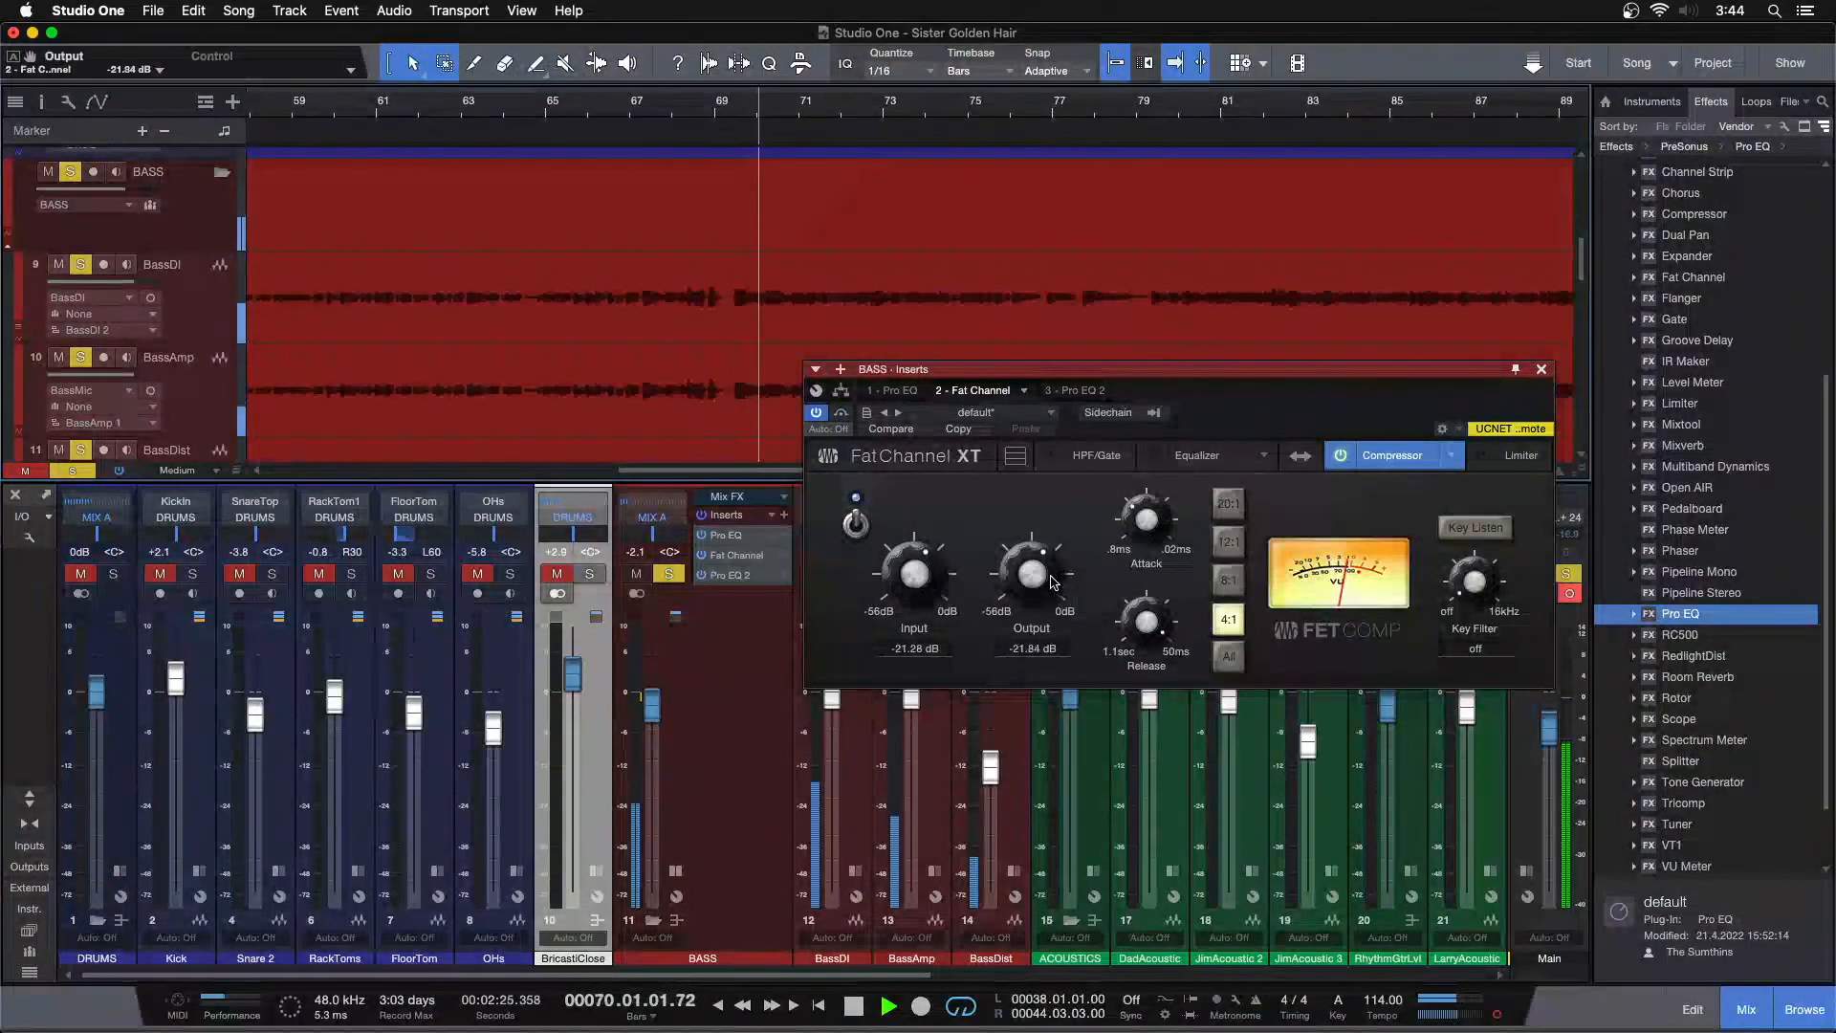
{"action": "left_click", "coordinate": [730, 108]}
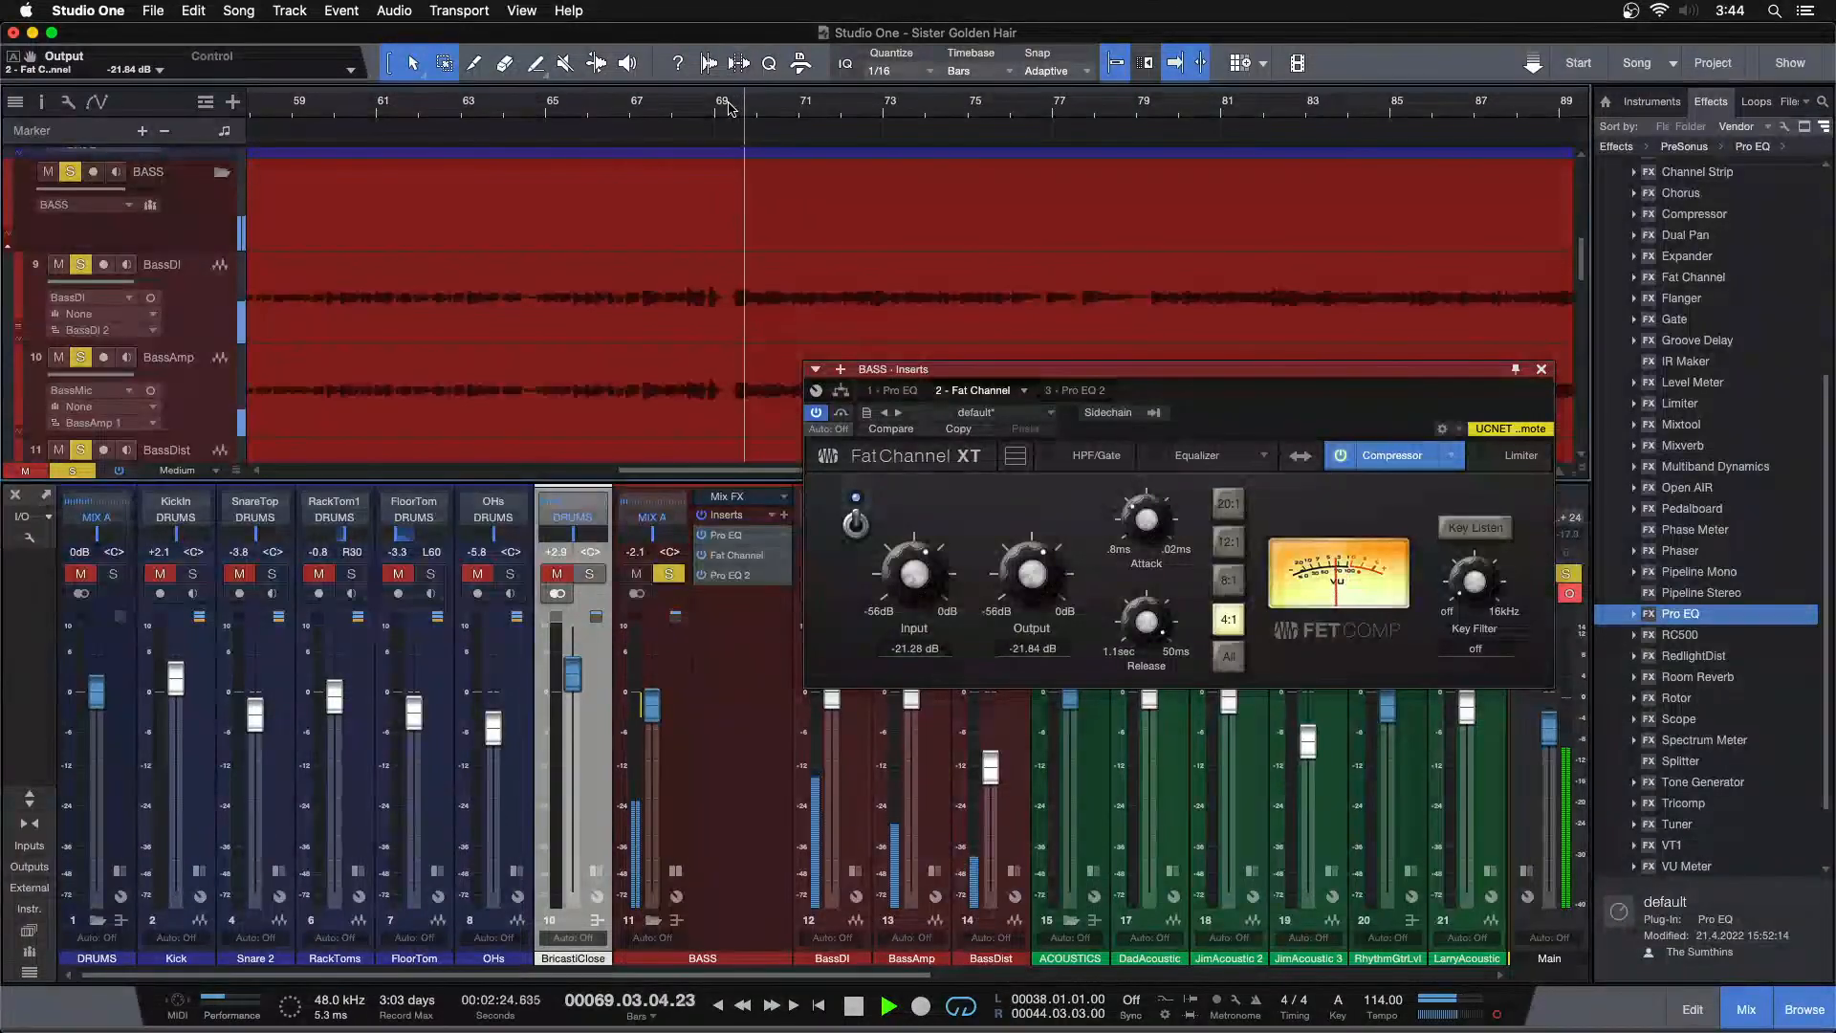
{"action": "left_click_drag", "start_coordinate": [909, 584], "coordinate": [909, 581]}
{"action": "left_click_drag", "start_coordinate": [1029, 578], "coordinate": [1029, 580]}
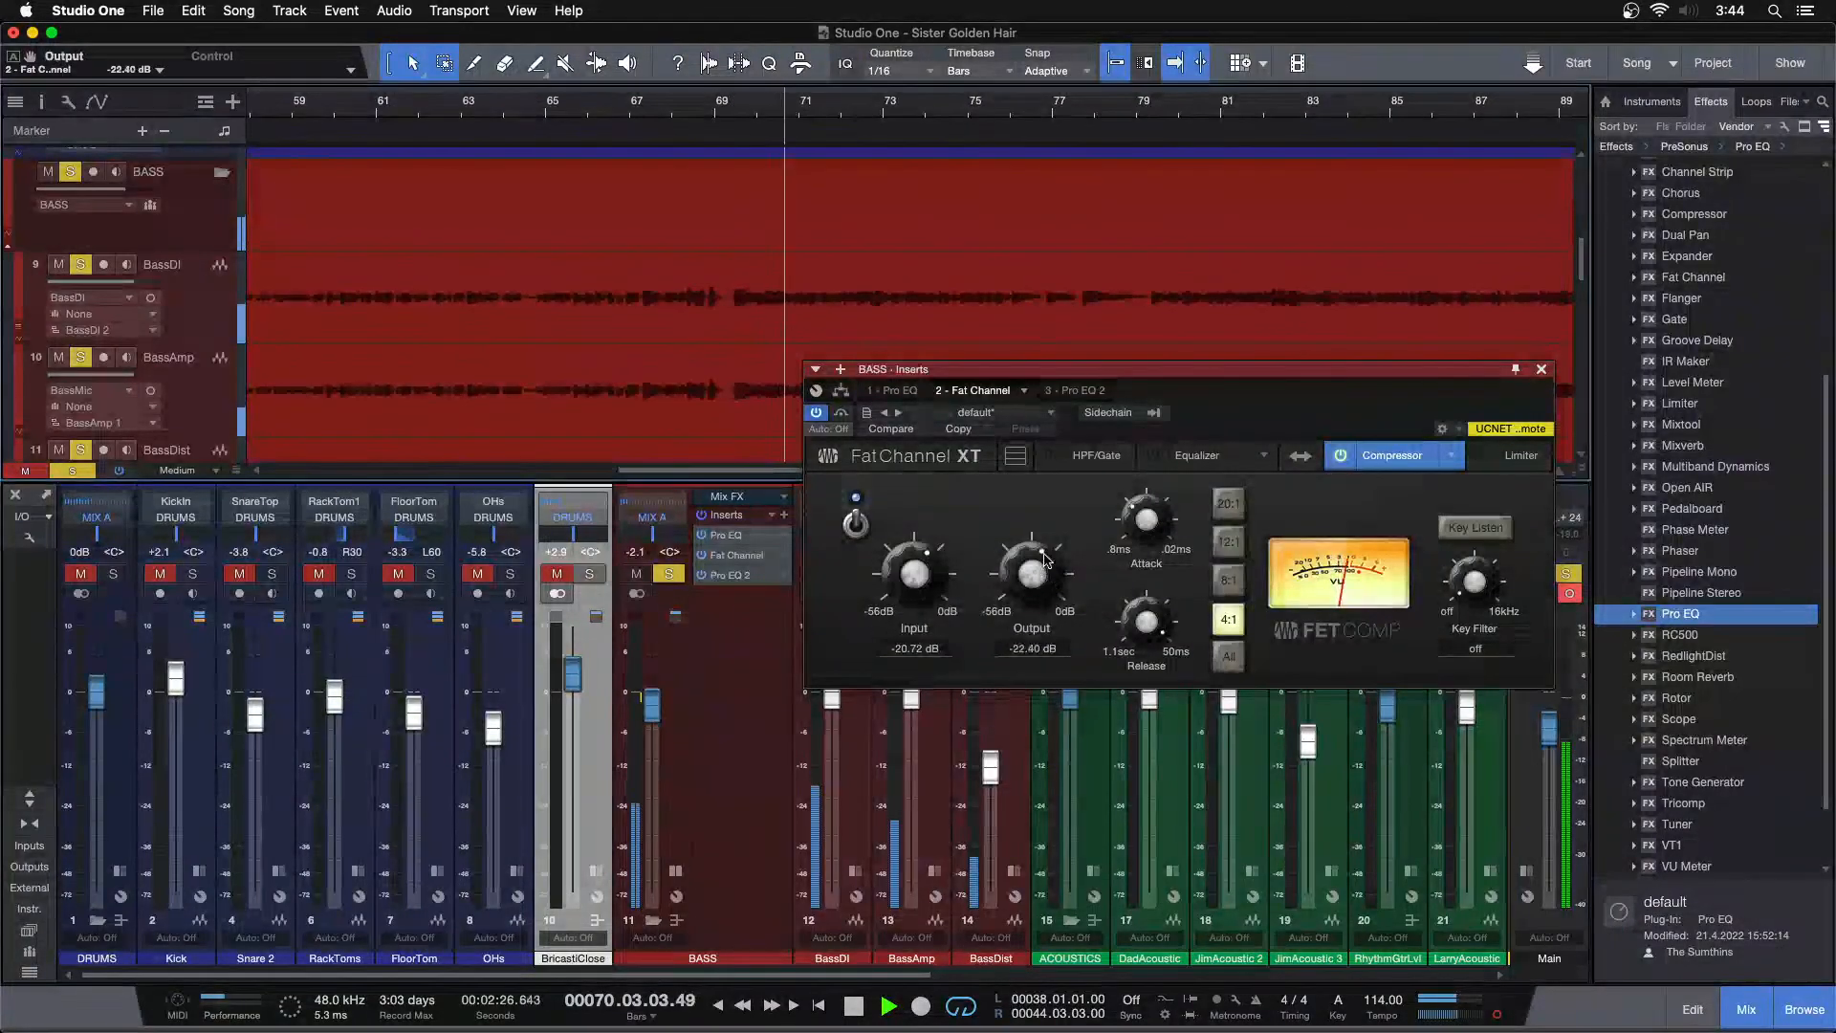
{"action": "left_click", "coordinate": [1067, 108]}
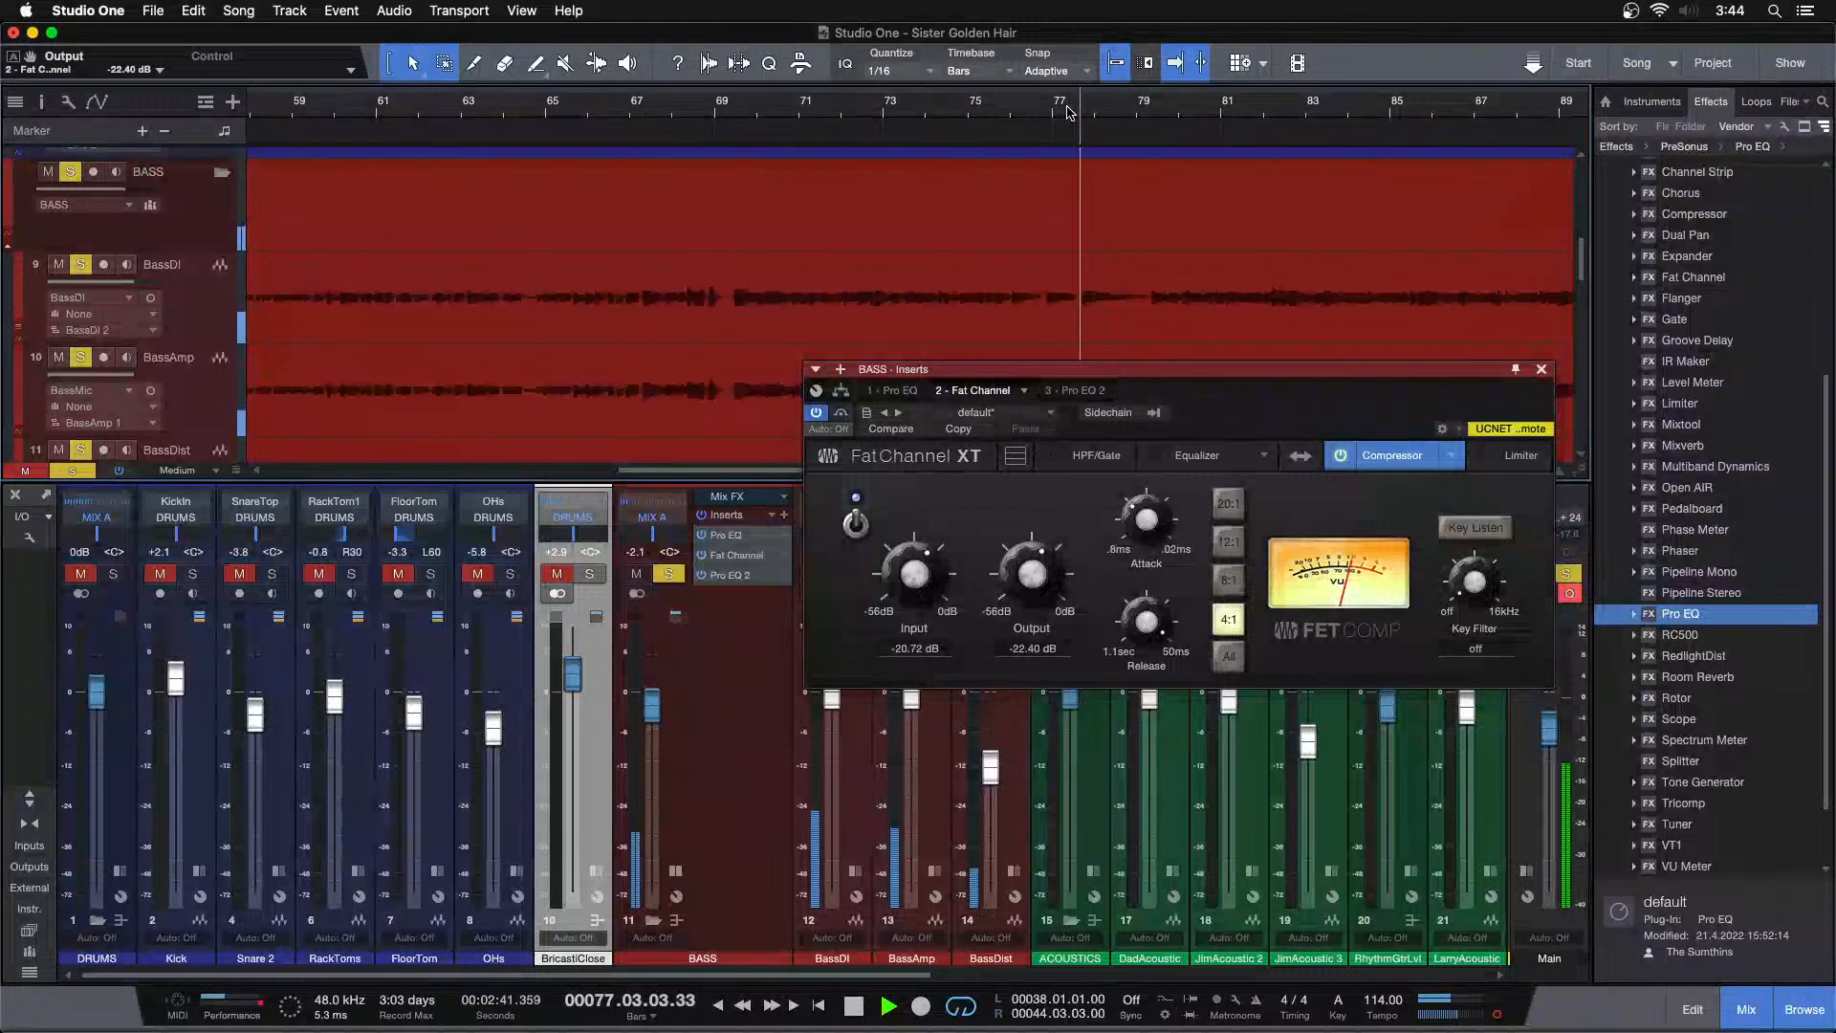
{"action": "left_click", "coordinate": [1255, 108]}
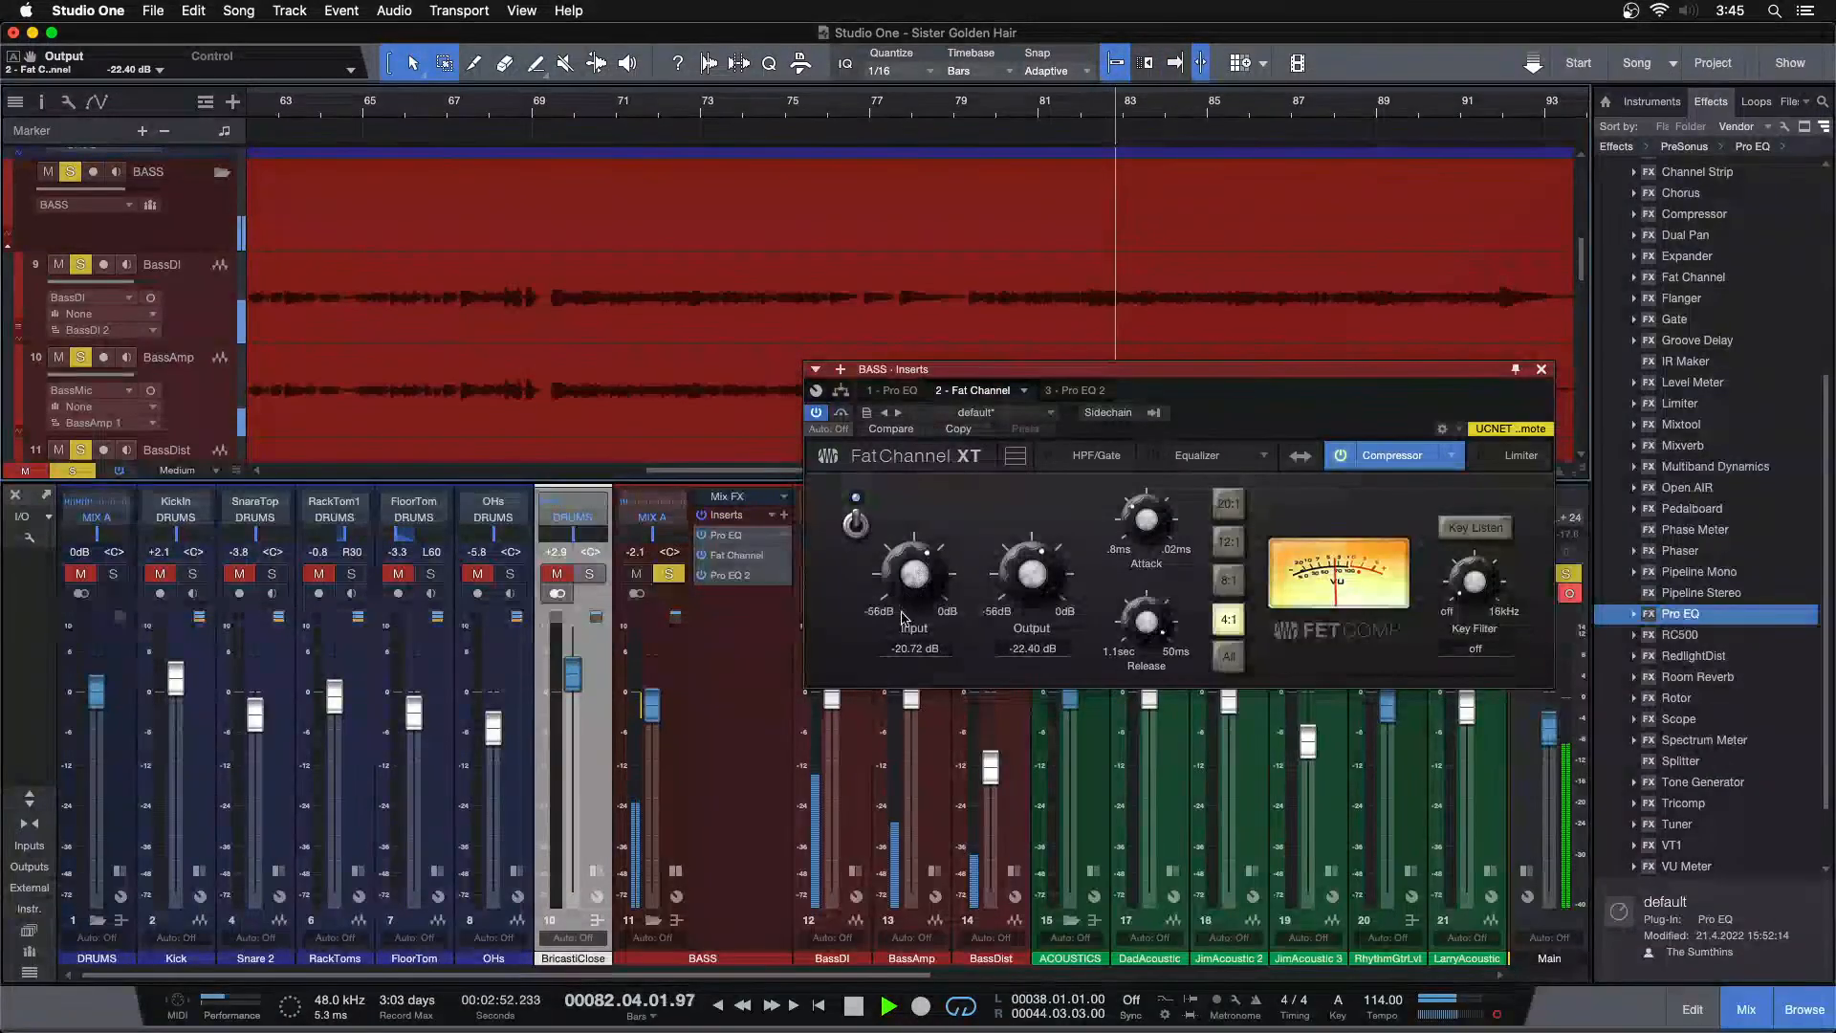
{"action": "left_click_drag", "start_coordinate": [1032, 599], "coordinate": [1032, 603]}
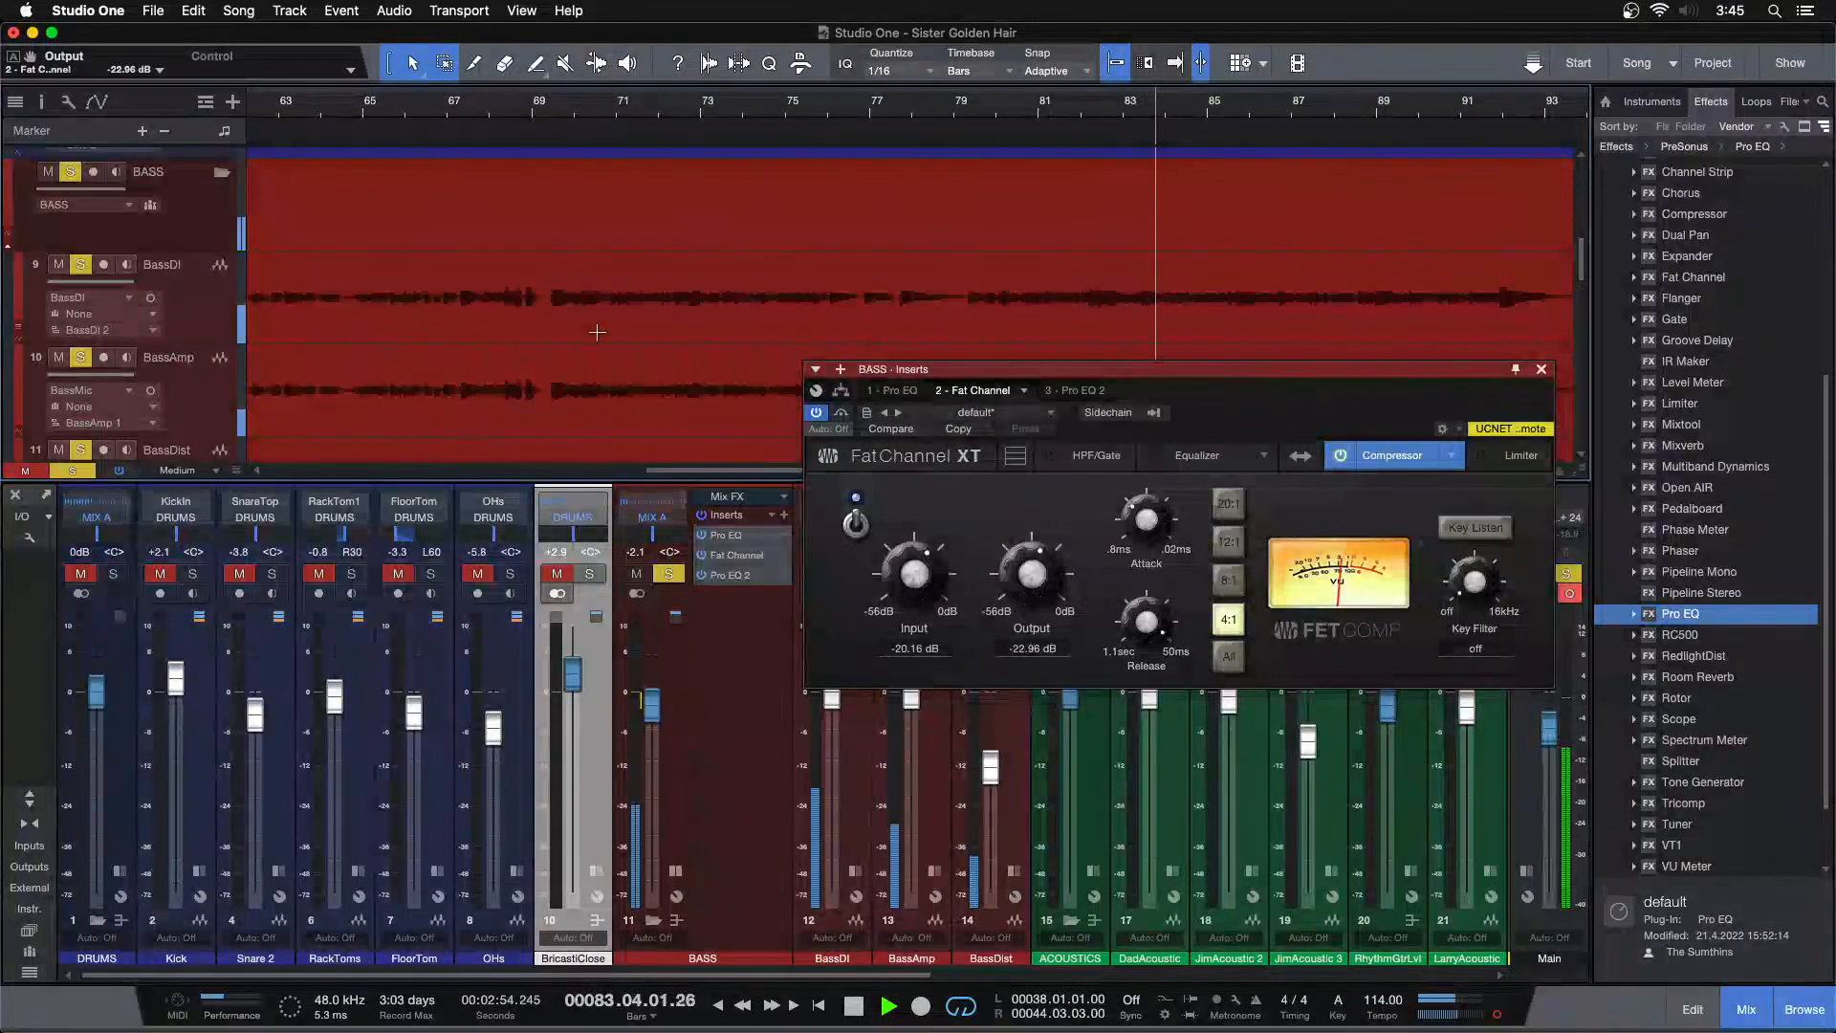
Zoom out to the whole song, replay from bar 81, and set compressor input to -19.60 dB and output to -23.52 dB
{"action": "left_click", "coordinate": [486, 110]}
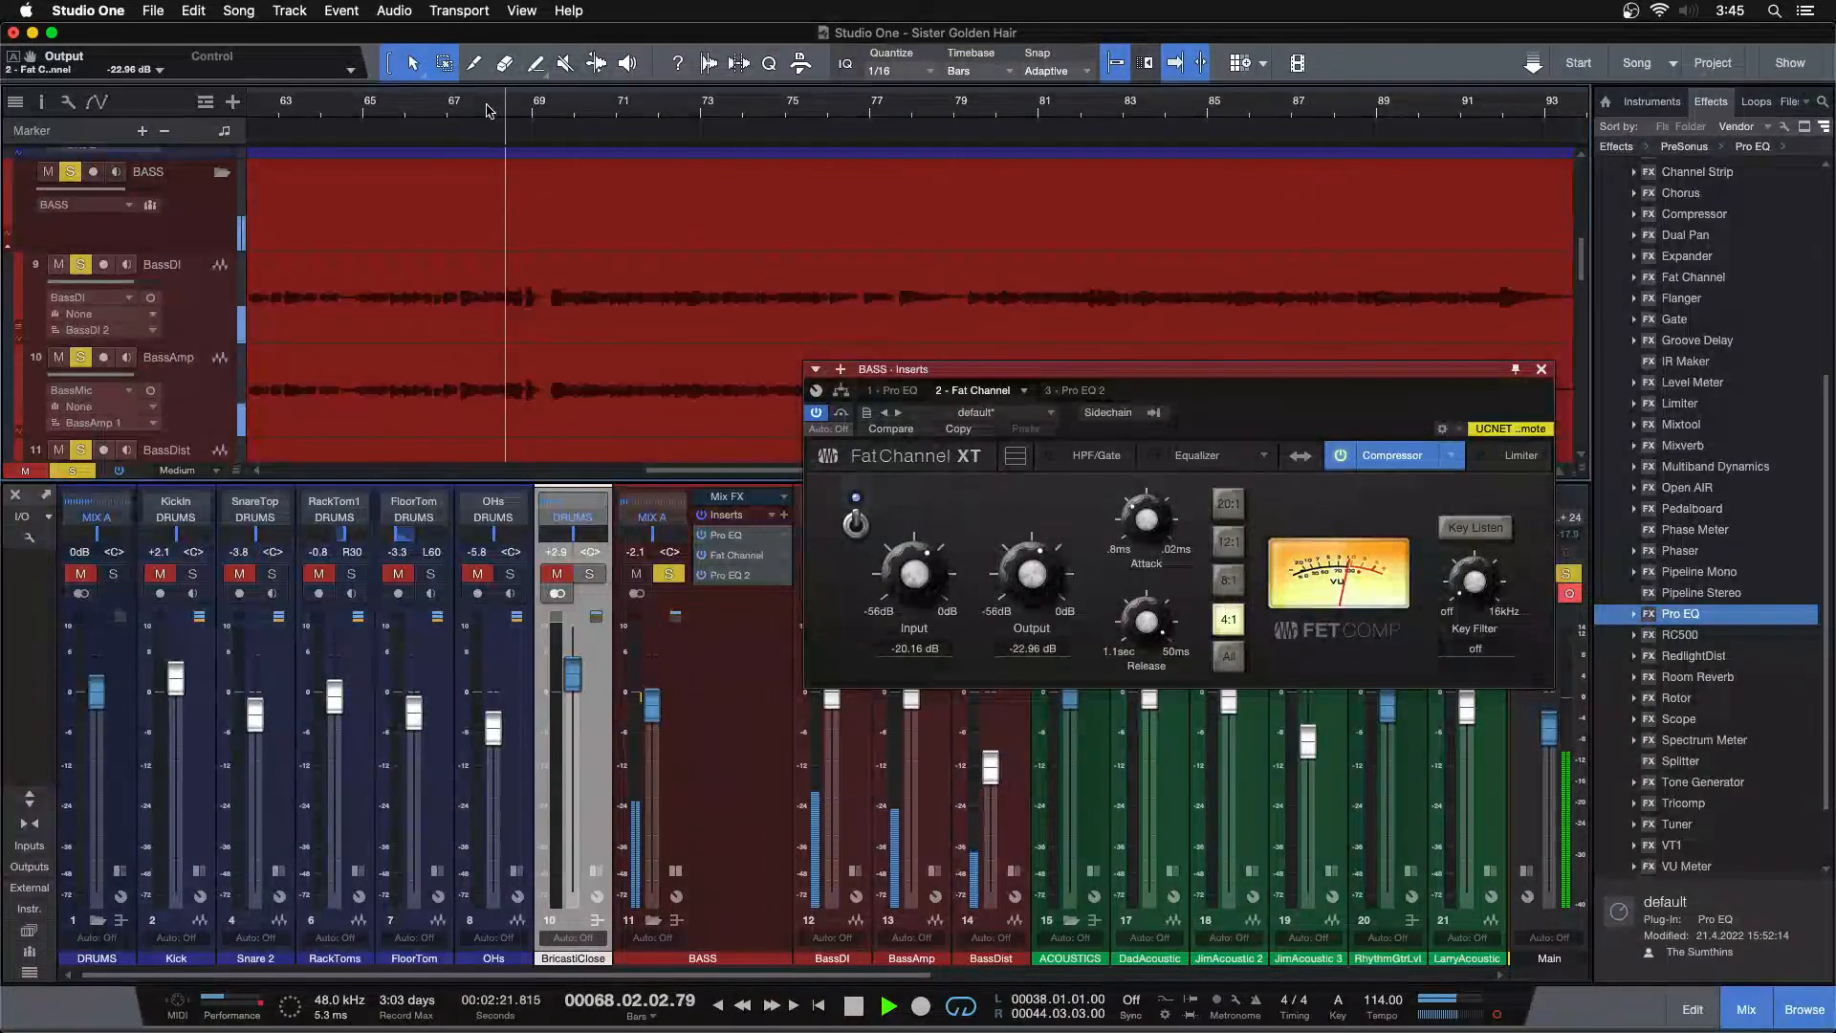
{"action": "left_click_drag", "start_coordinate": [487, 110], "coordinate": [874, 50]}
{"action": "left_click", "coordinate": [937, 110]}
{"action": "key", "text": "f"}
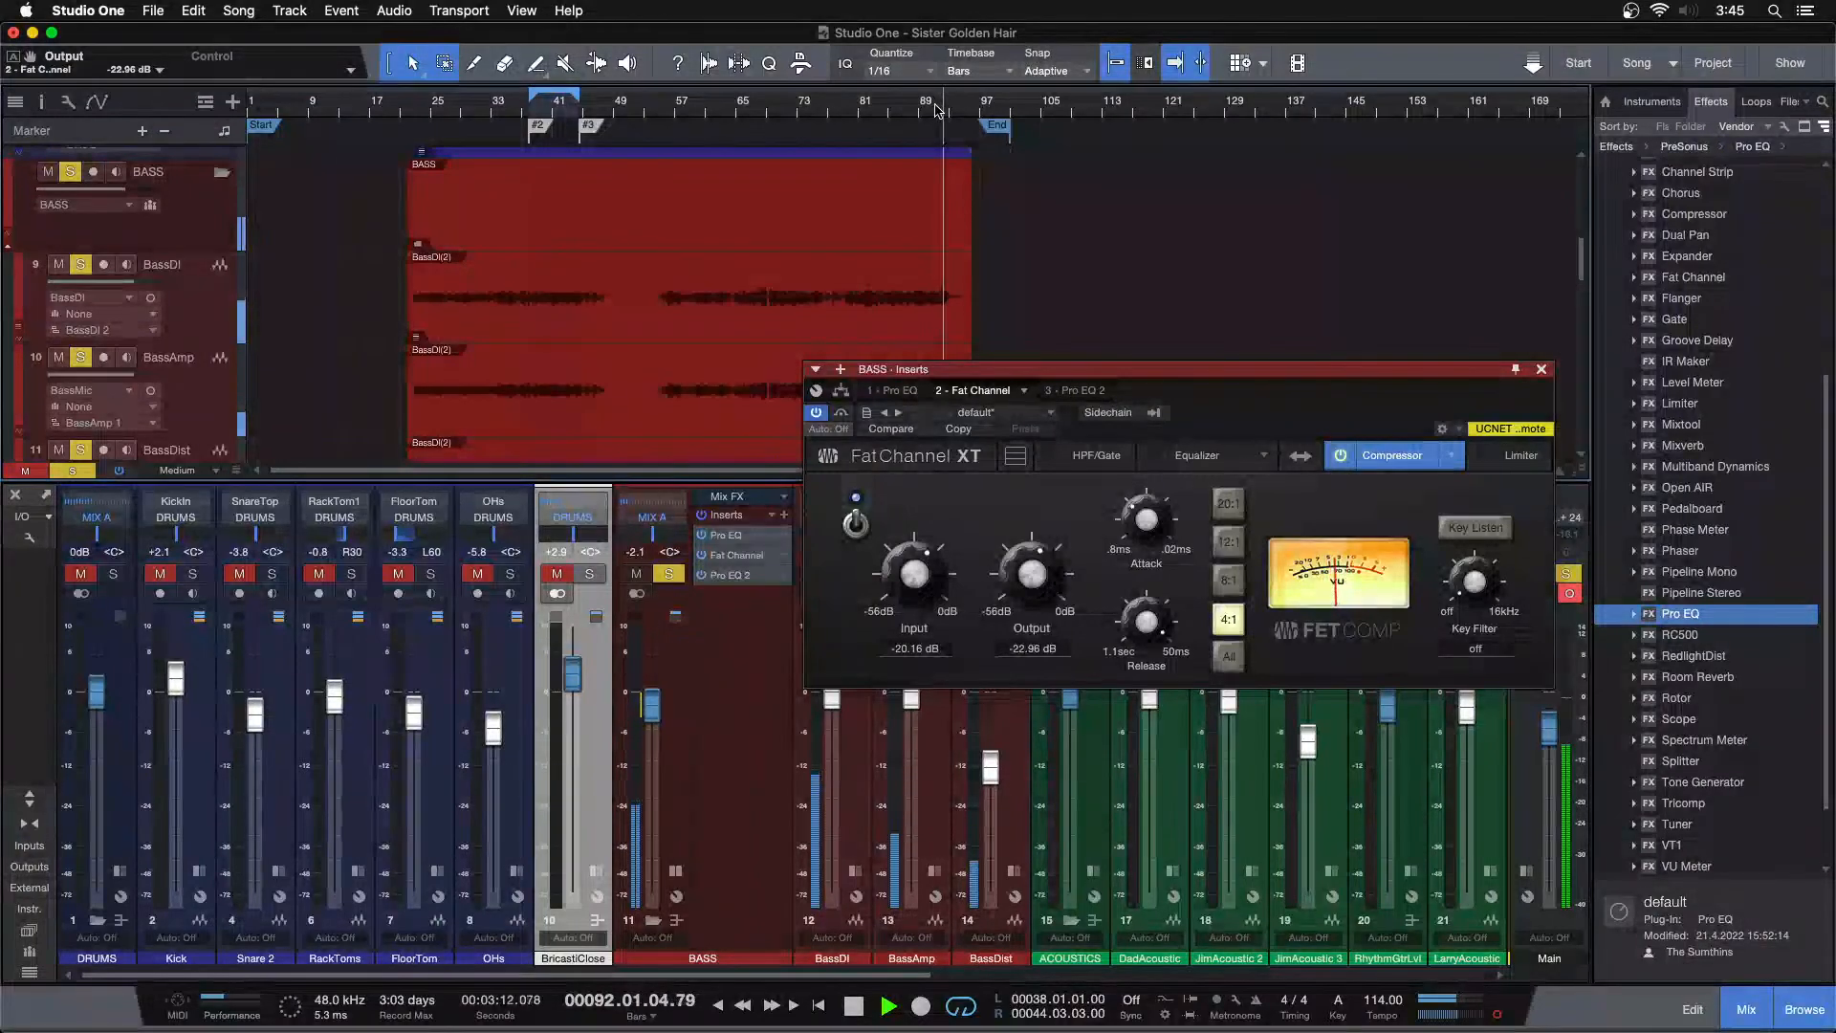
{"action": "left_click", "coordinate": [536, 121]}
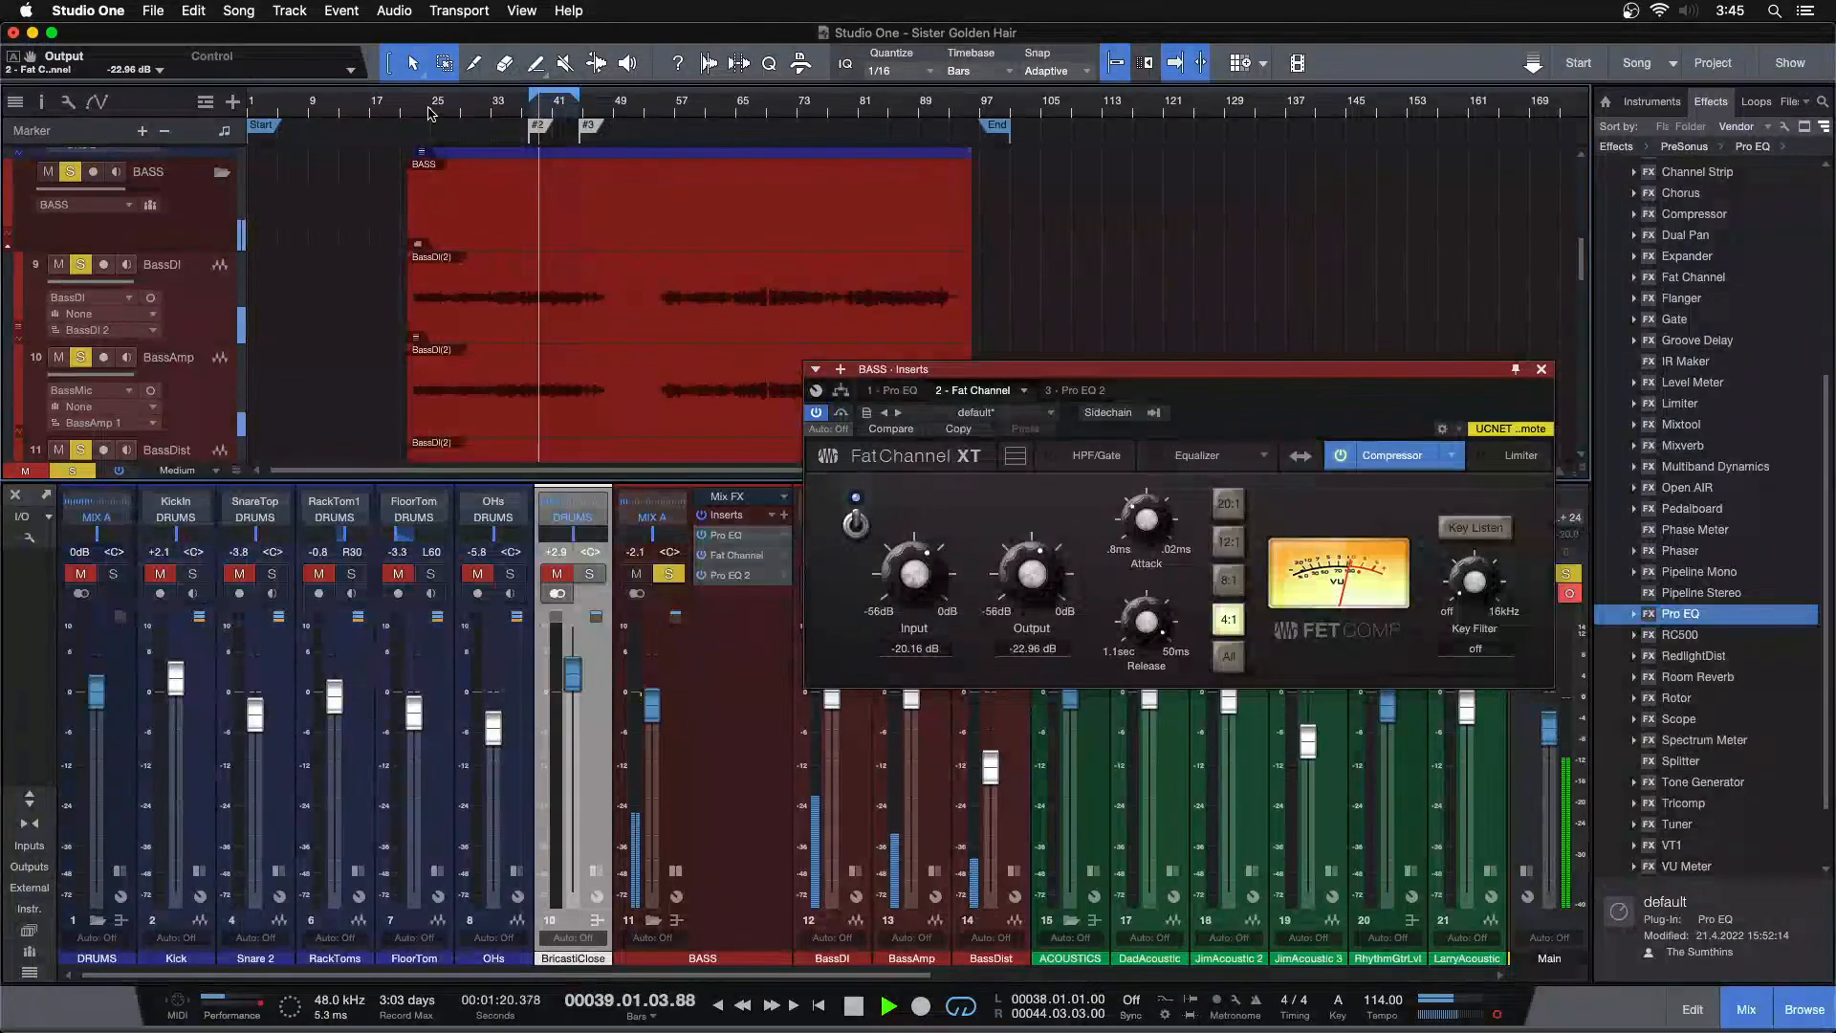
{"action": "left_click", "coordinate": [881, 111]}
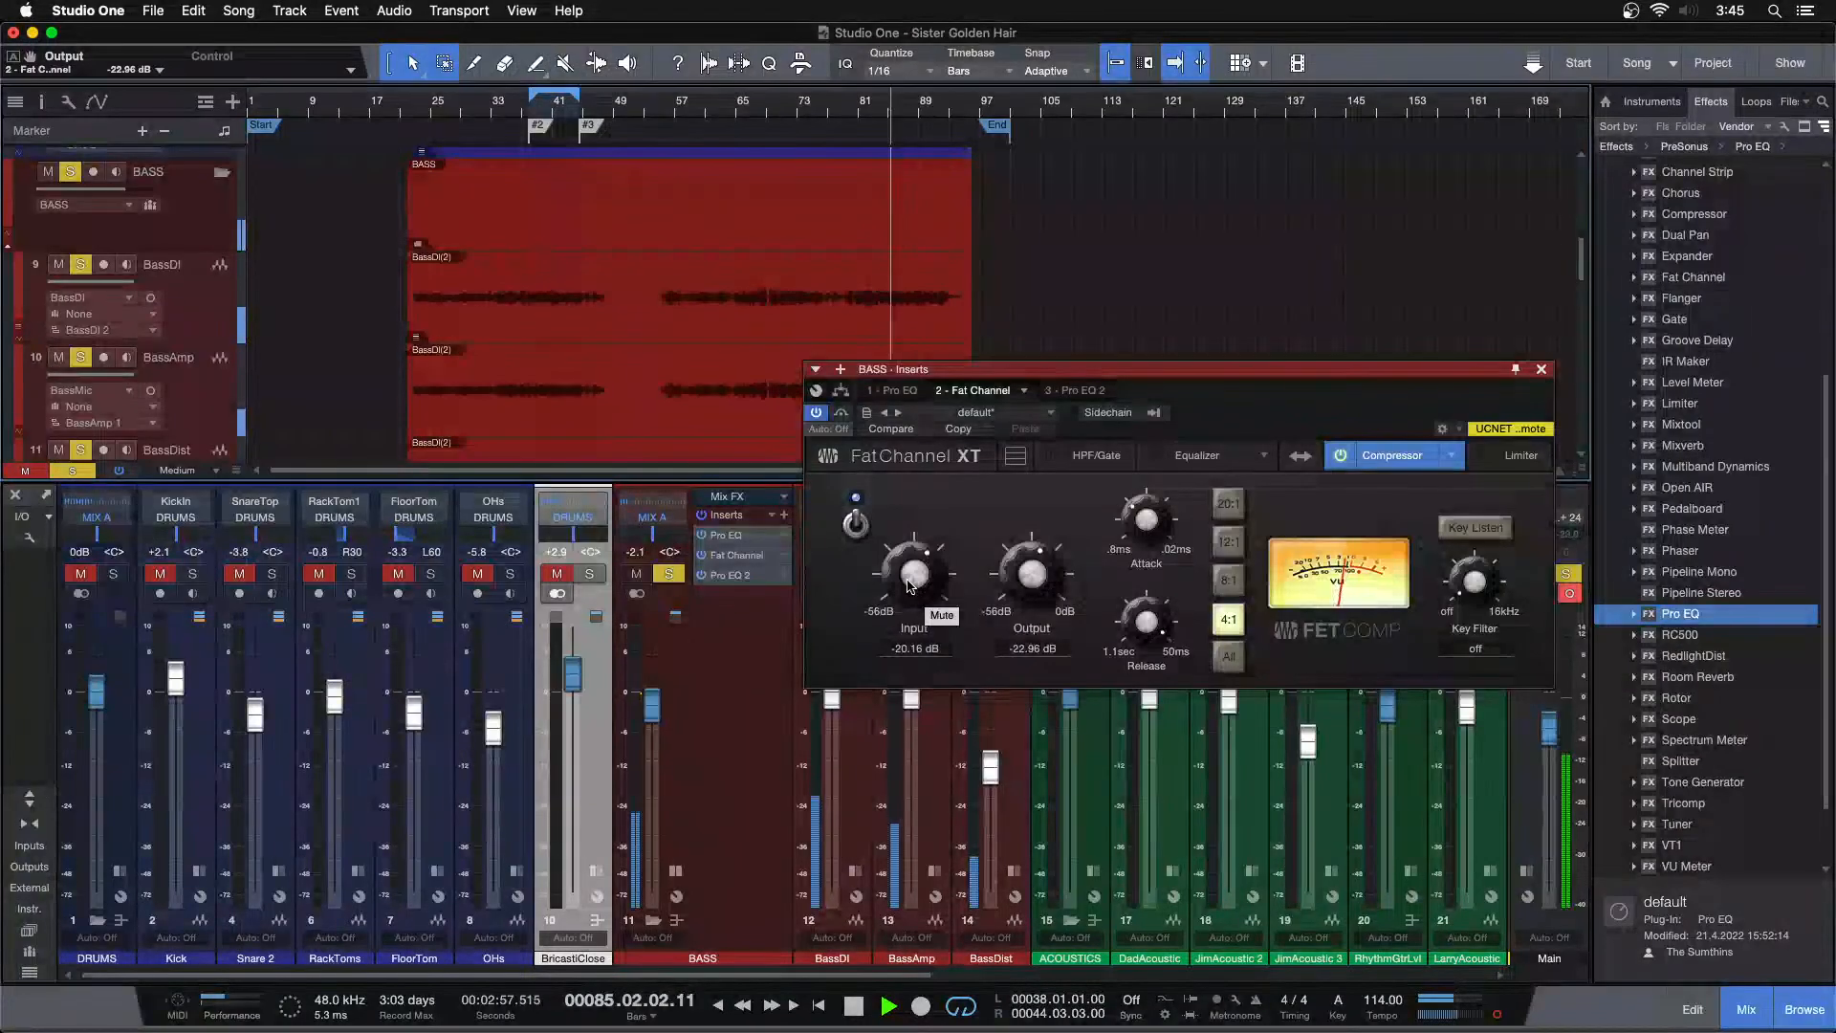
{"action": "left_click_drag", "start_coordinate": [909, 587], "coordinate": [910, 584]}
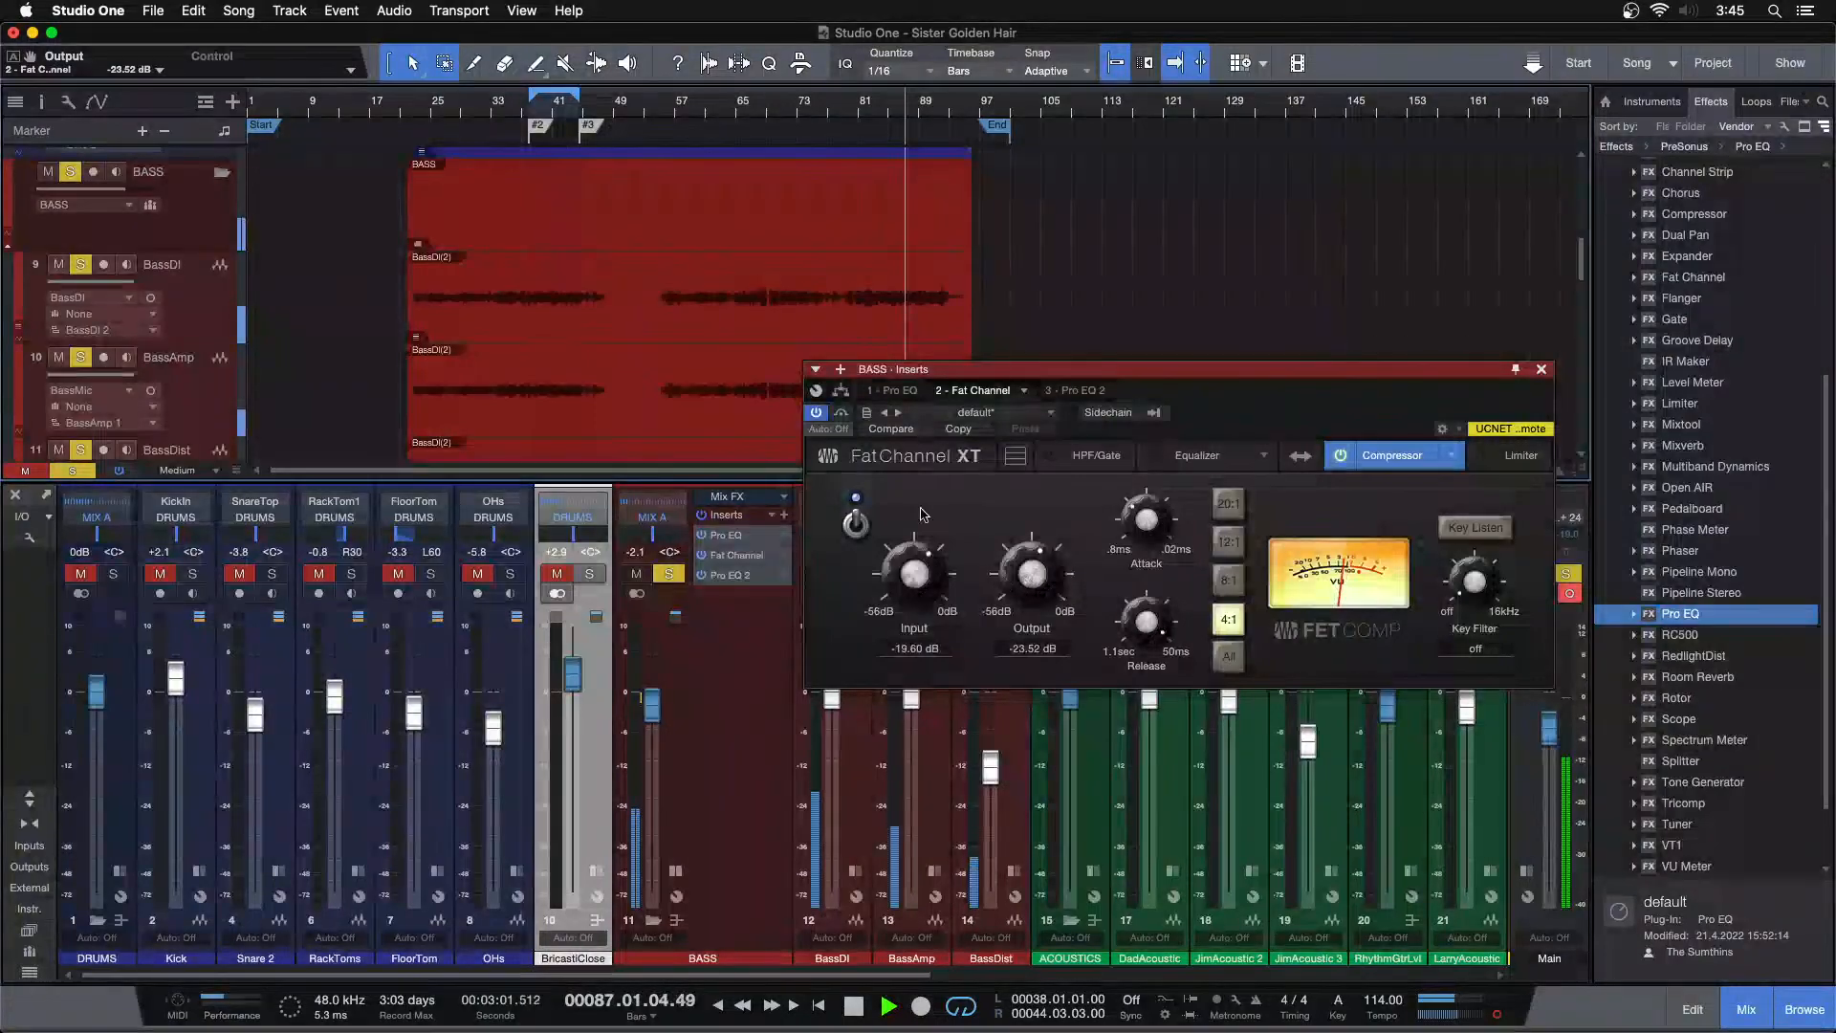
Return to the first Pro EQ and boost its mid band at 702 Hz by 2.88 dB
{"action": "left_click", "coordinate": [909, 390]}
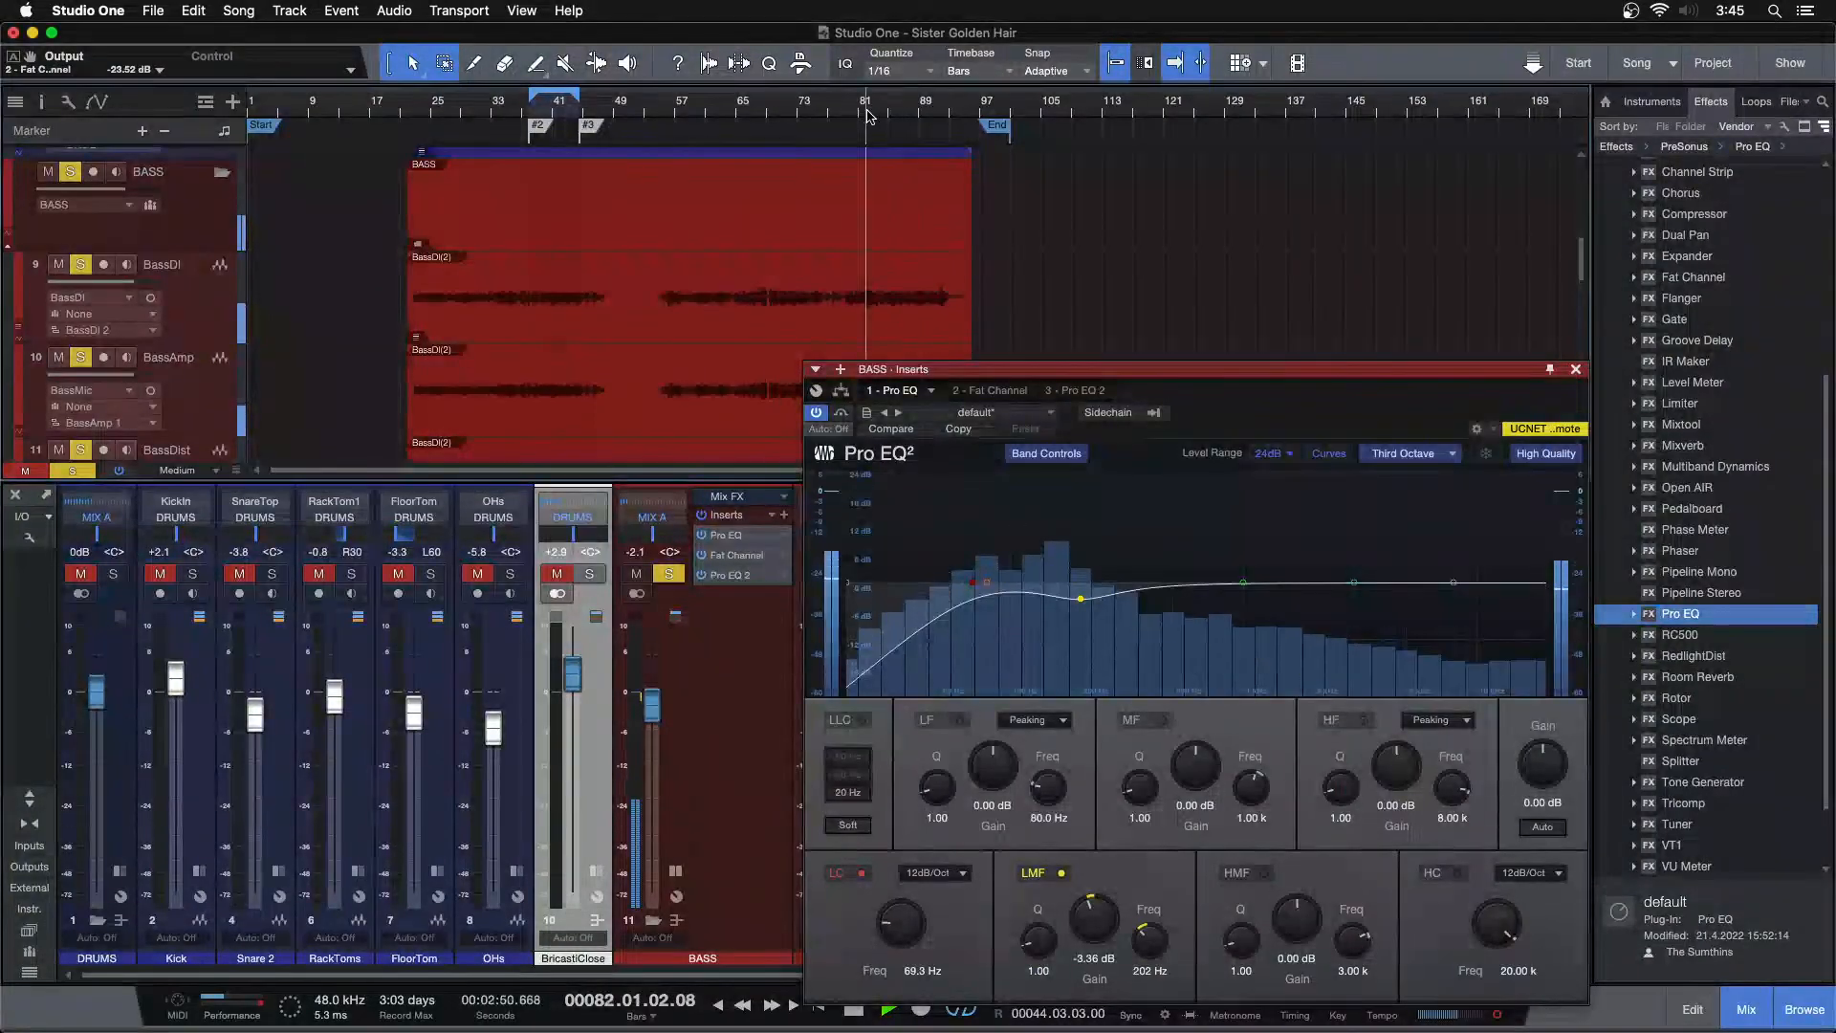
{"action": "left_click_drag", "start_coordinate": [1241, 413], "coordinate": [888, 374]}
{"action": "left_click_drag", "start_coordinate": [892, 543], "coordinate": [857, 494]}
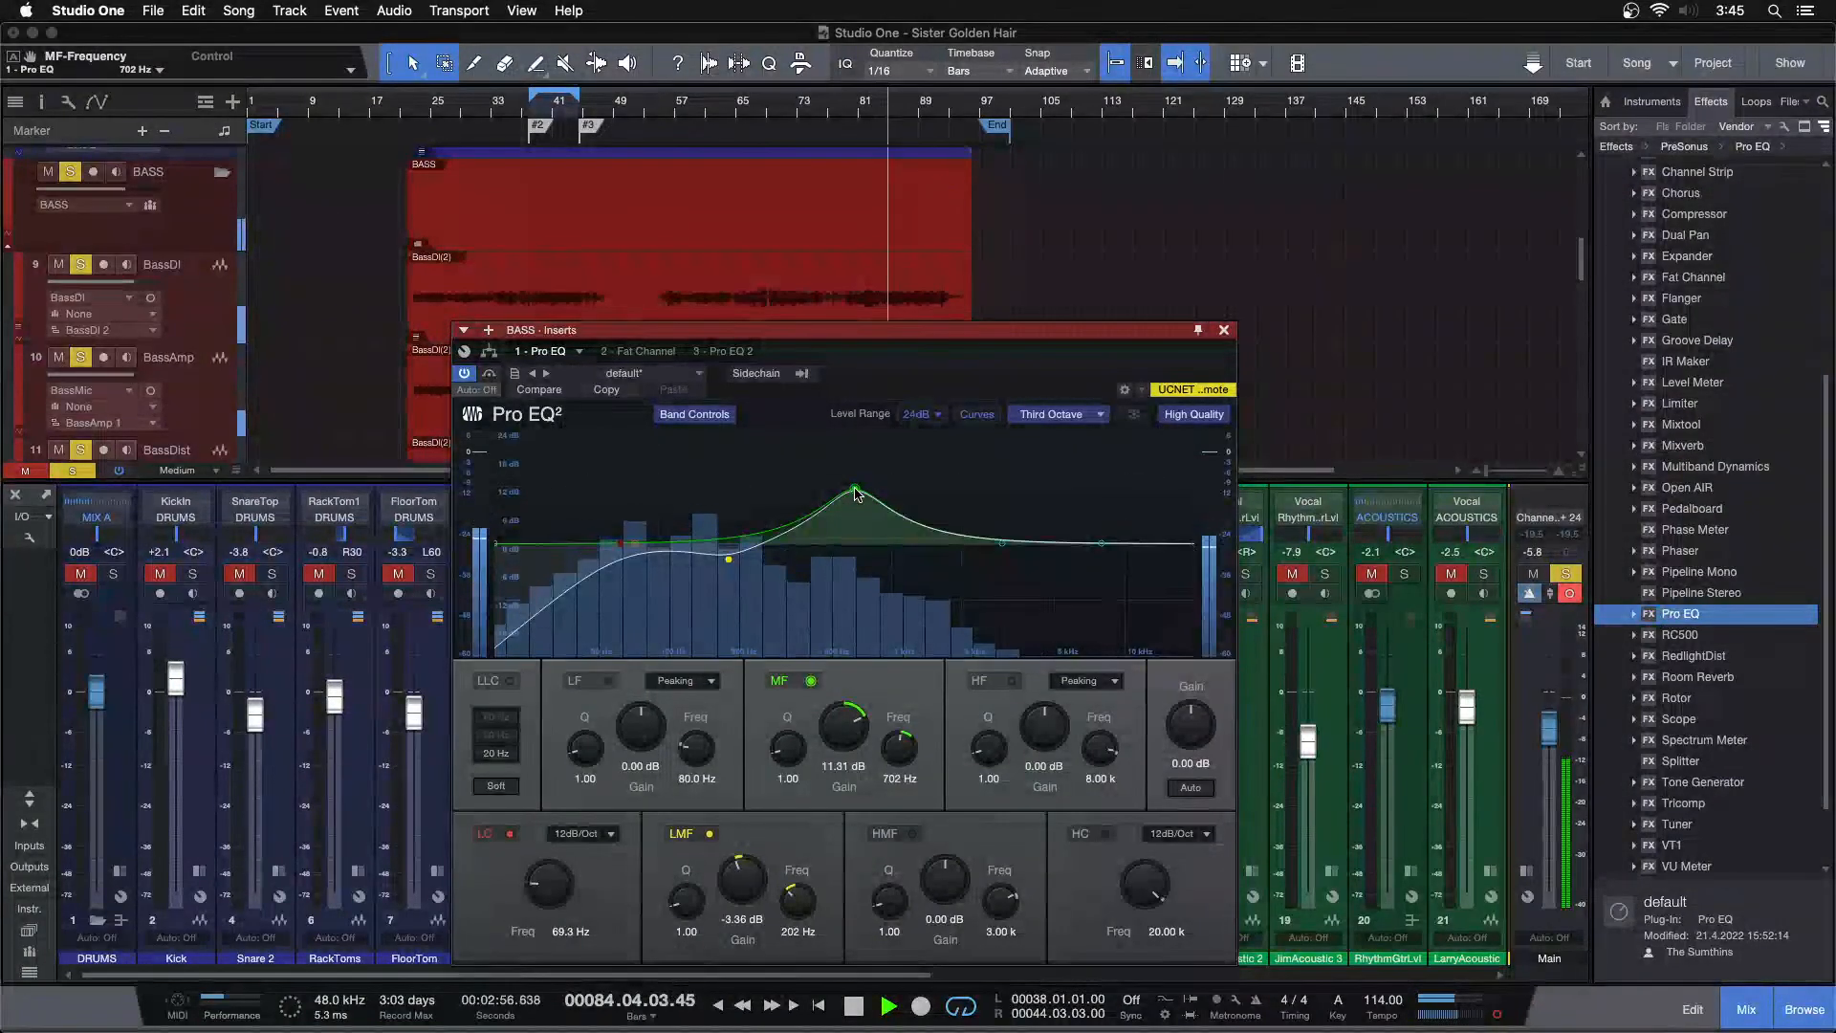
{"action": "scroll", "coordinate": [838, 748], "scroll_direction": "up", "scroll_amount": 4}
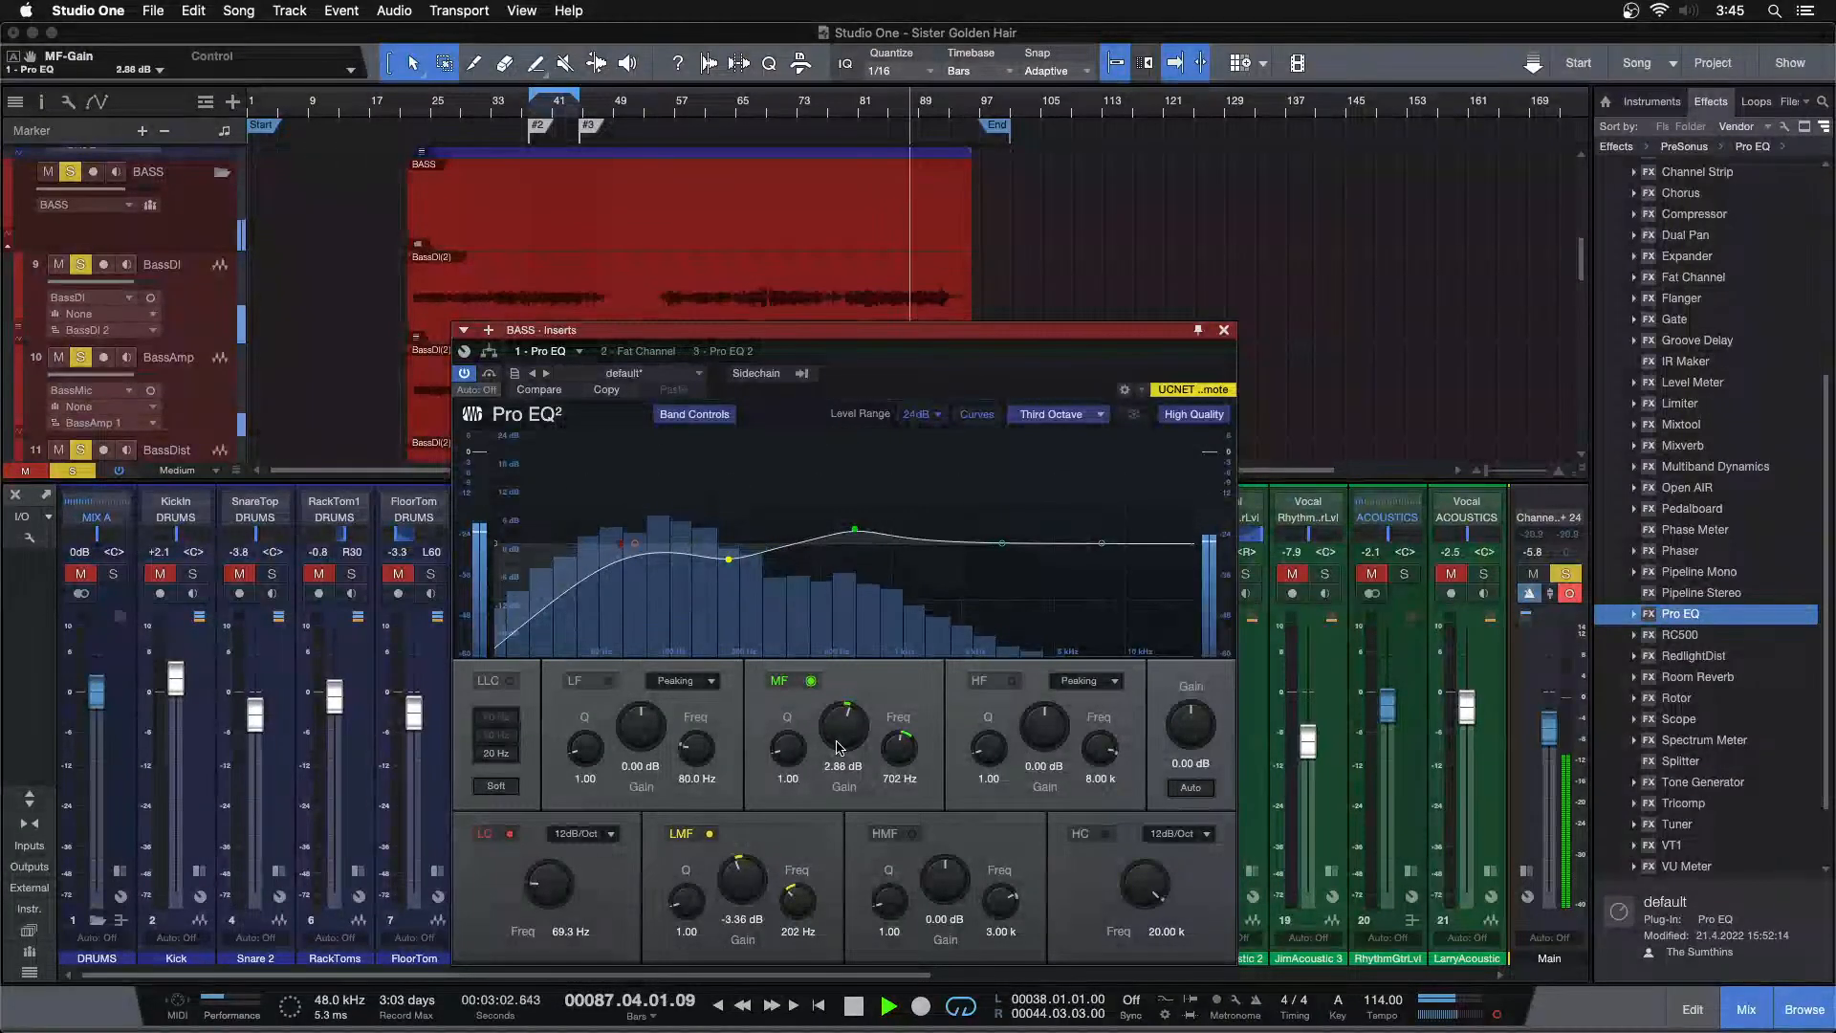
Try boosting the high-mid band, then reset its gain to 0 dB
{"action": "left_click", "coordinate": [874, 109]}
{"action": "left_click_drag", "start_coordinate": [994, 541], "coordinate": [1033, 483]}
{"action": "double_click", "coordinate": [945, 879]}
Close the plugin window and raise the BassDist channel fader to -10.8 dB
{"action": "left_click", "coordinate": [1223, 331]}
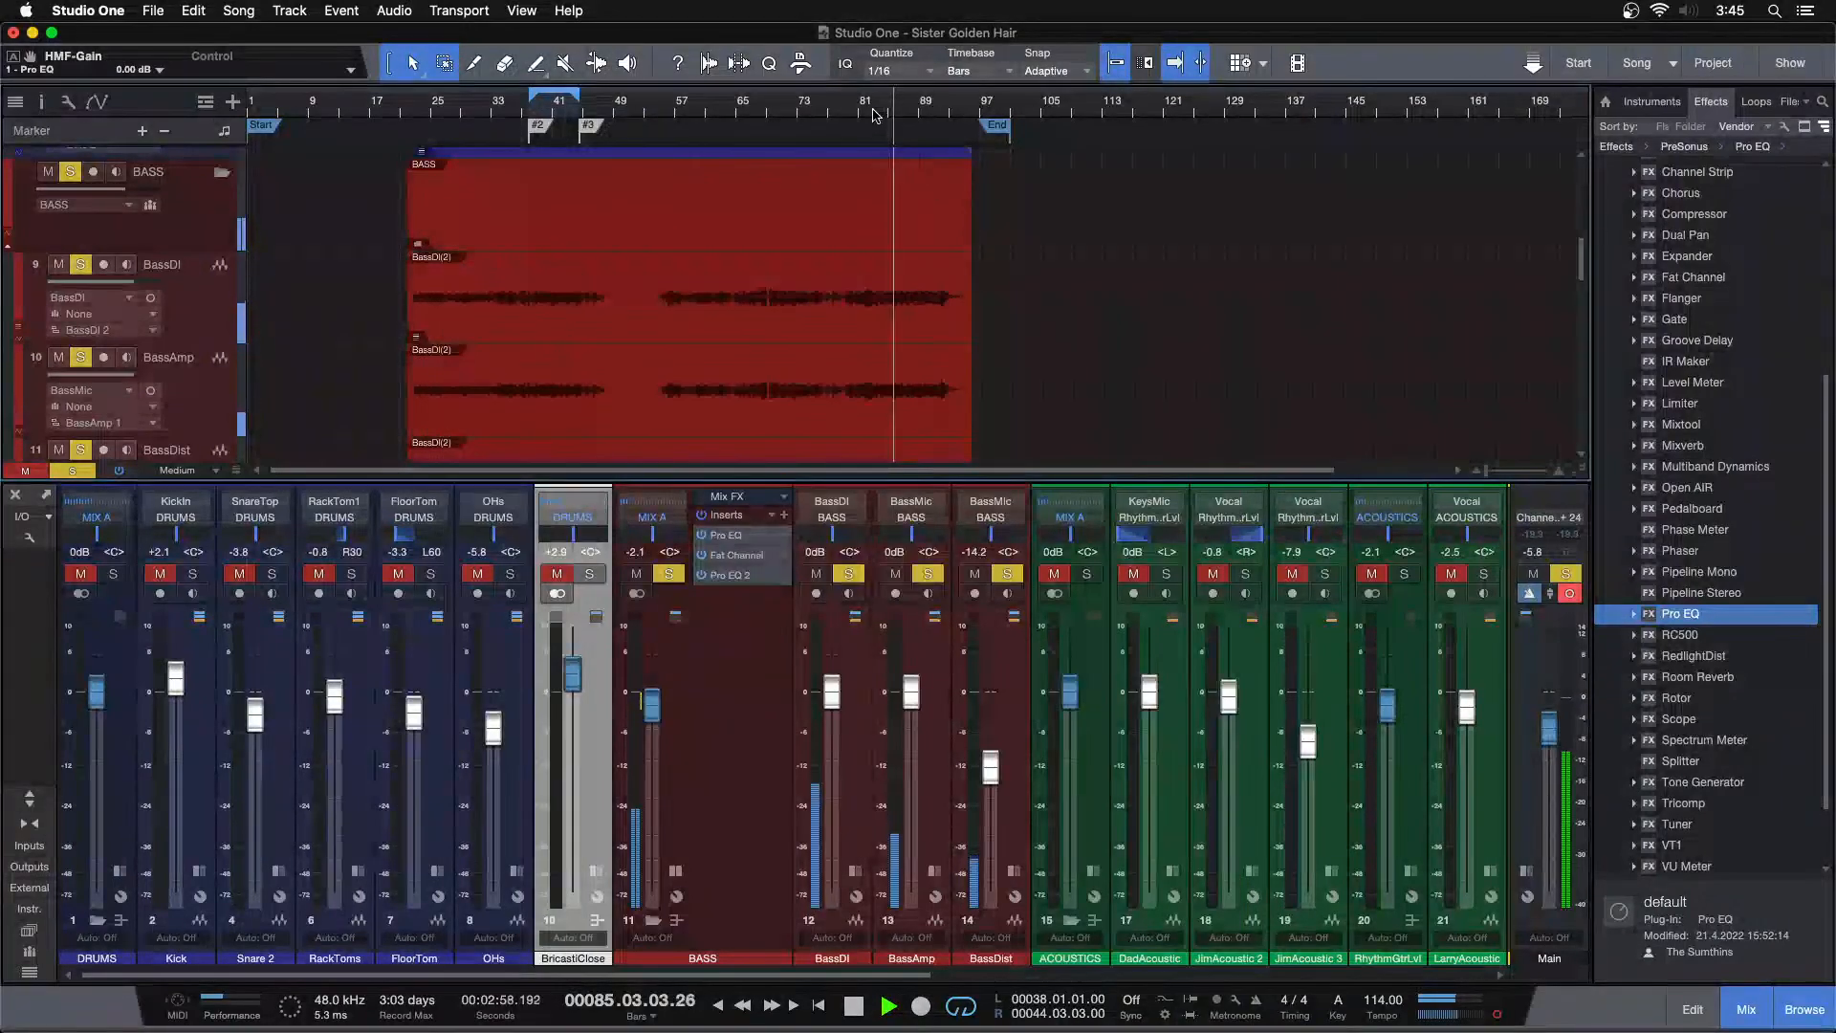
{"action": "left_click_drag", "start_coordinate": [989, 758], "coordinate": [989, 751]}
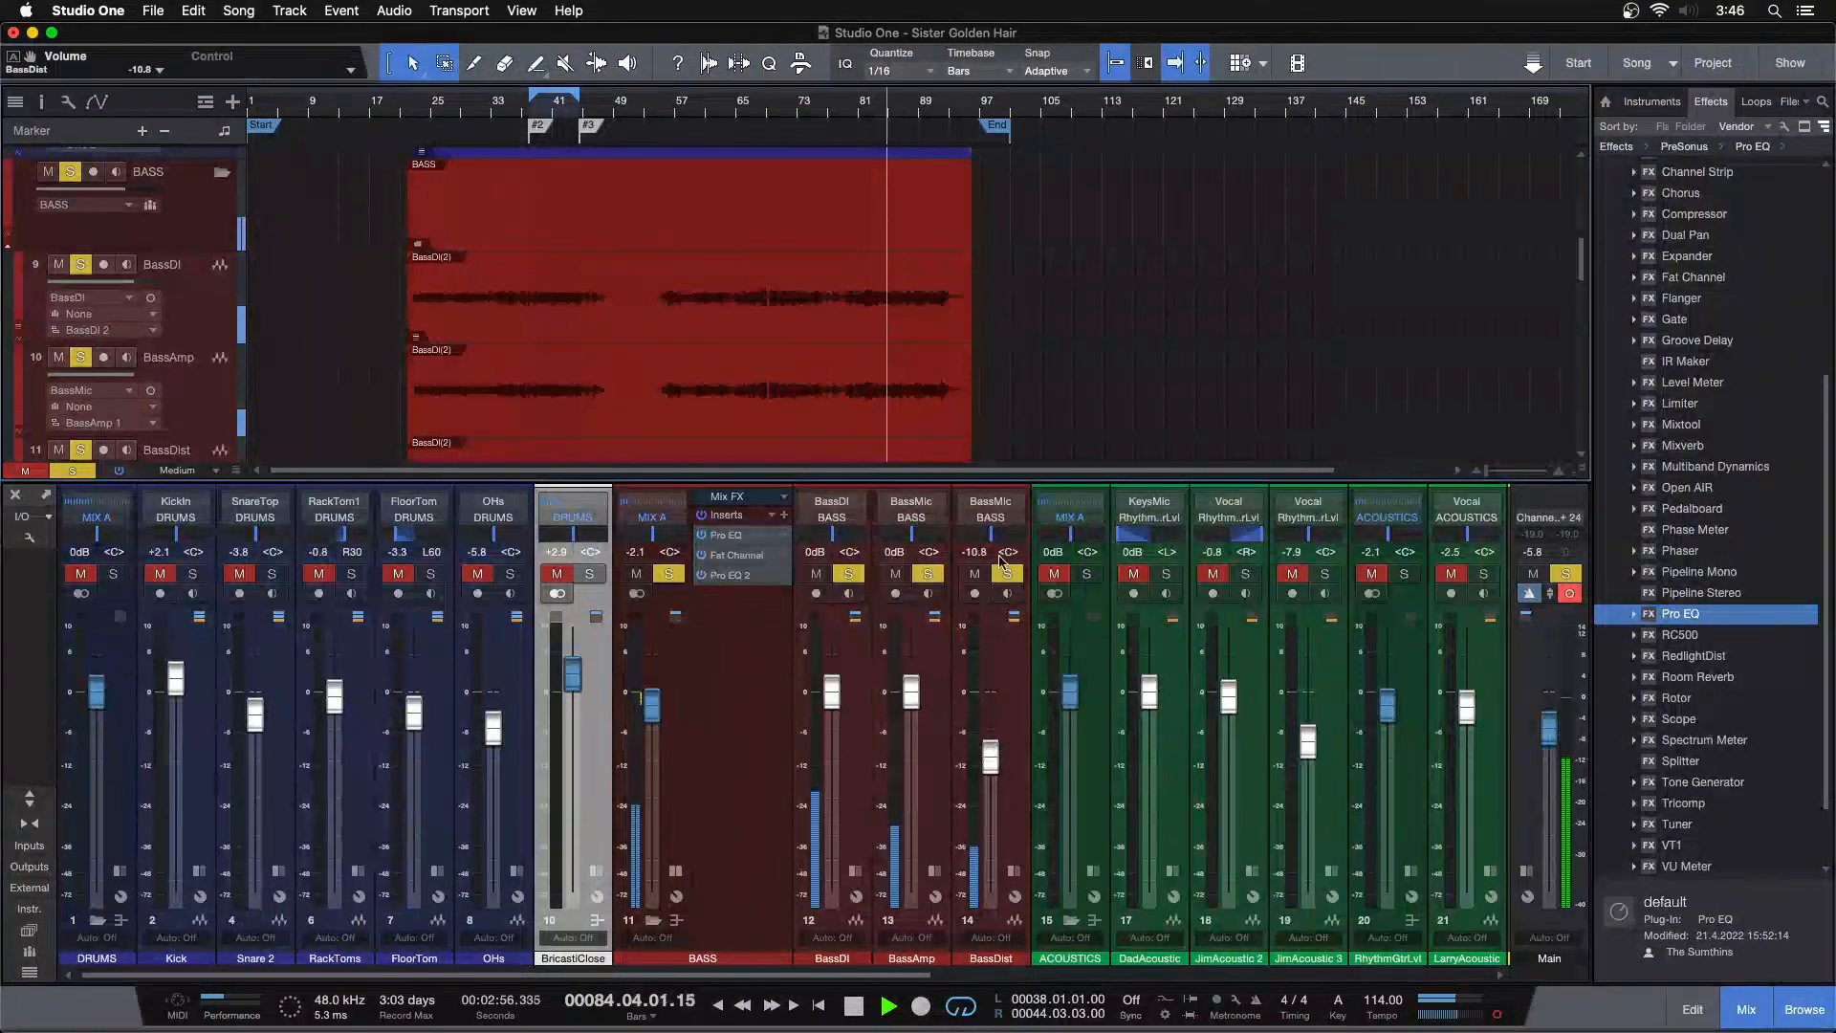
Open the third Pro EQ on the BASS bus and boost its high-mid band at 4.02 kHz by 2.40 dB
{"action": "double_click", "coordinate": [732, 576]}
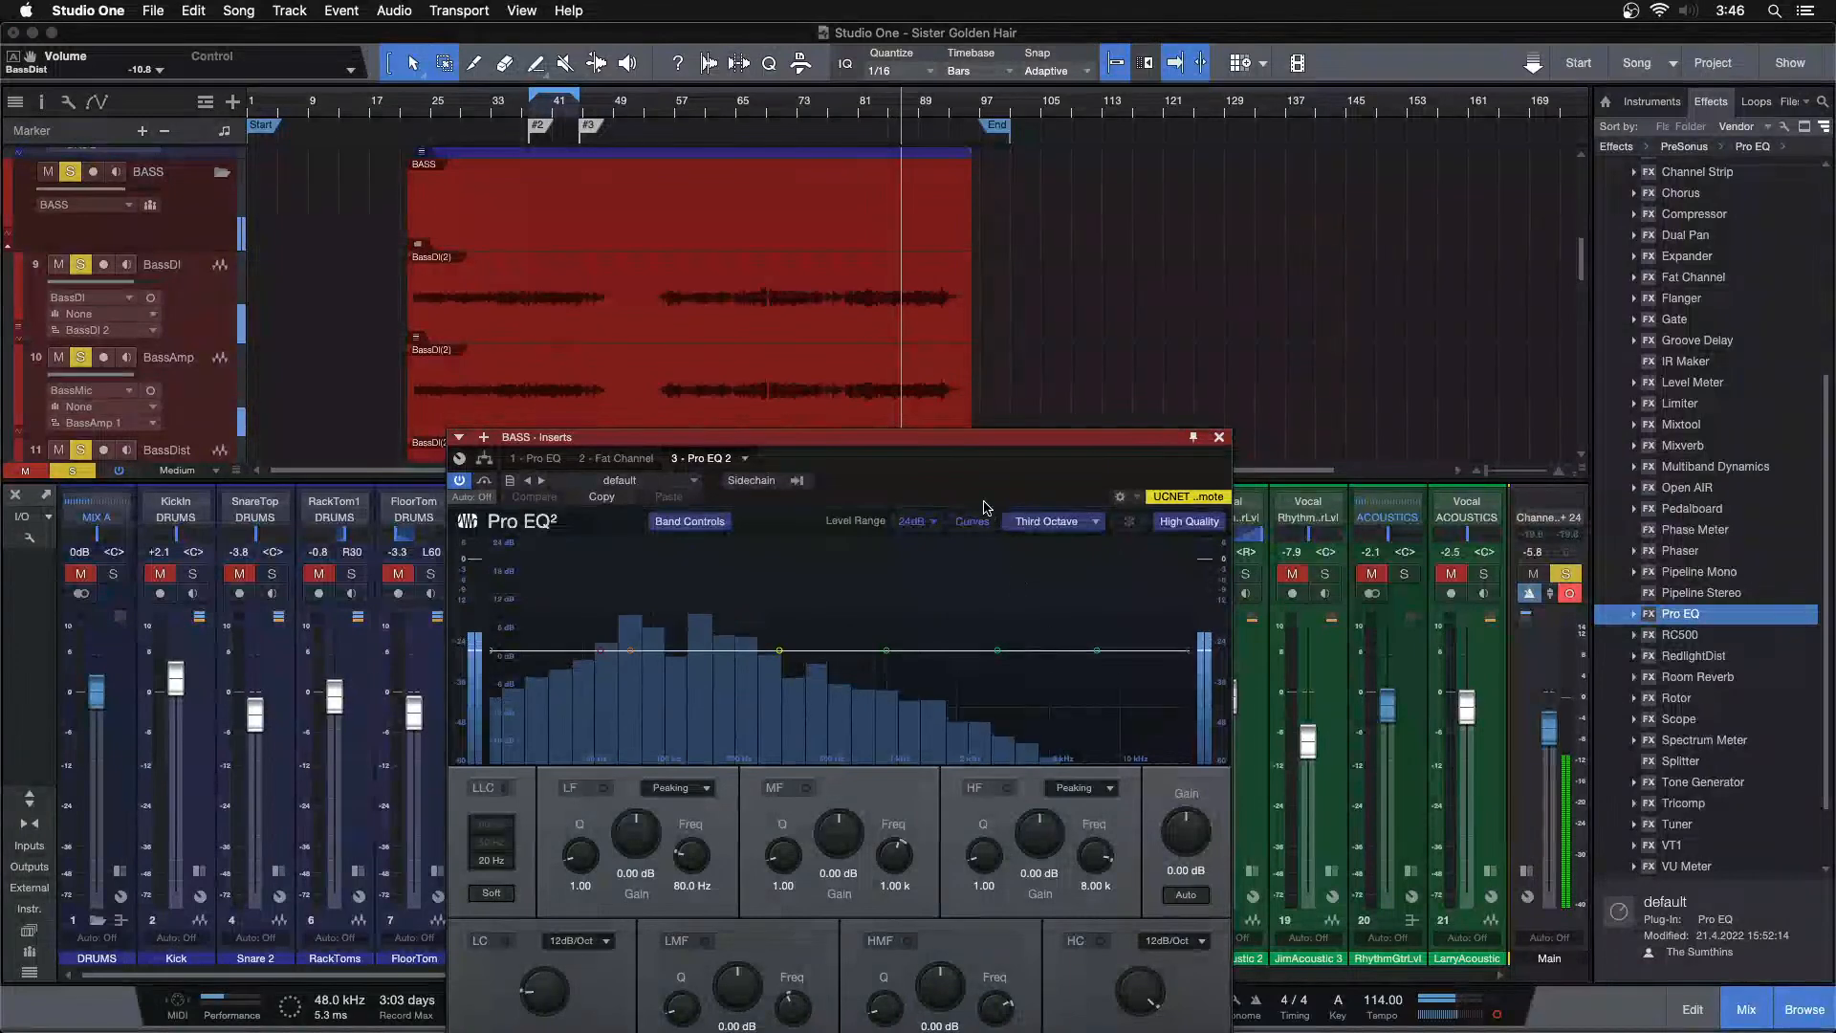
{"action": "left_click_drag", "start_coordinate": [973, 481], "coordinate": [957, 401]}
{"action": "left_click_drag", "start_coordinate": [980, 570], "coordinate": [1012, 549]}
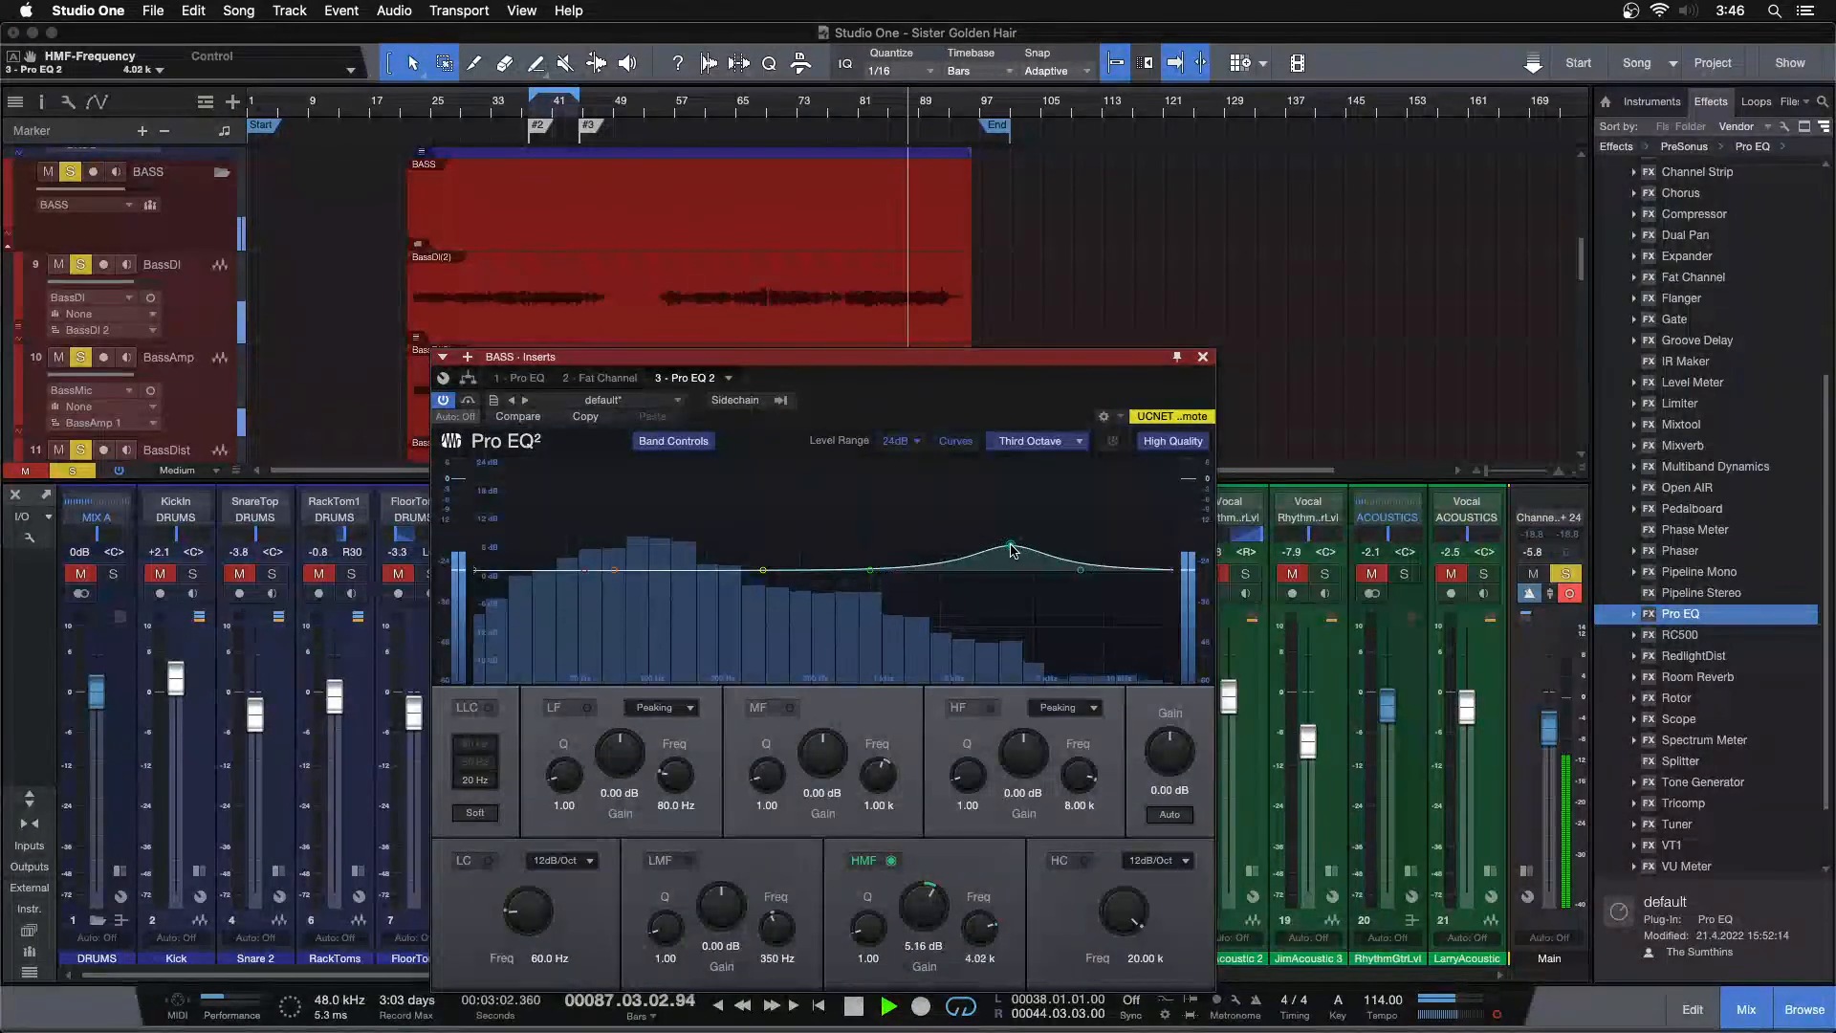
{"action": "scroll", "coordinate": [924, 918], "scroll_direction": "down", "scroll_amount": 5}
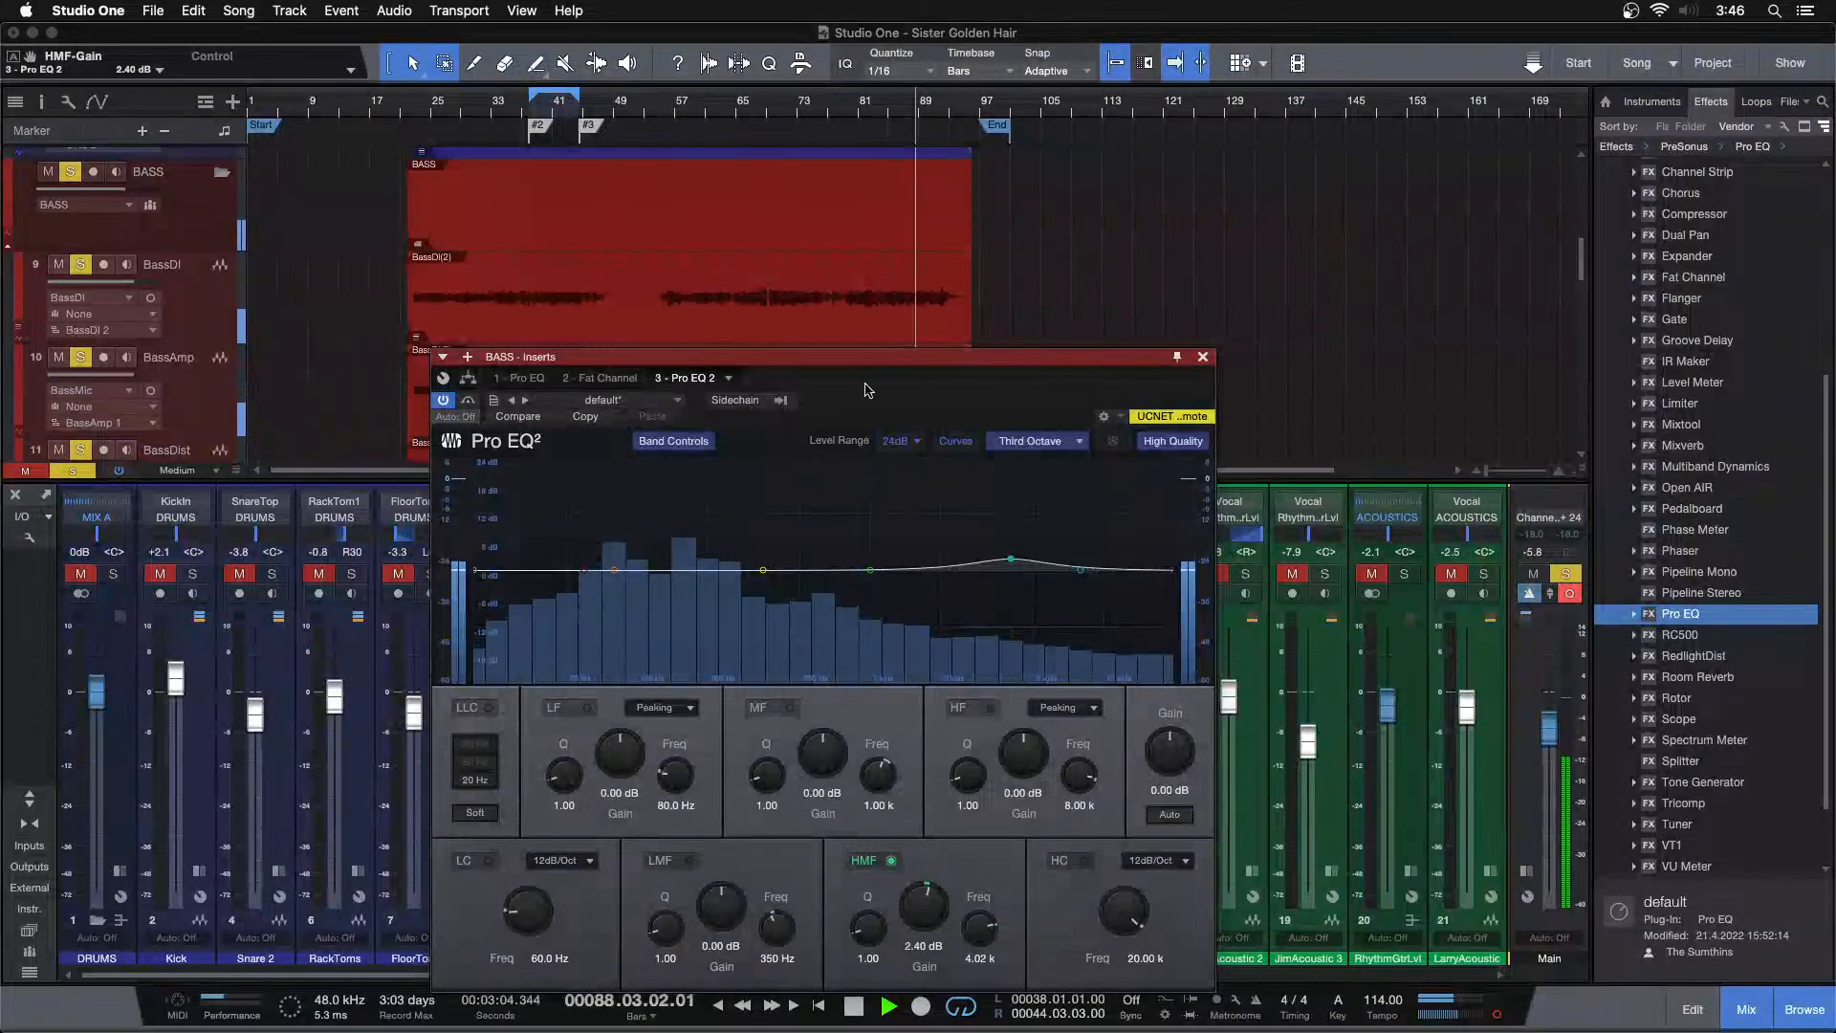
Try raising the third Pro EQ's high-mid gain further, then reset that EQ to its flat default
{"action": "left_click", "coordinate": [870, 108]}
{"action": "scroll", "coordinate": [927, 915], "scroll_direction": "up", "scroll_amount": 2}
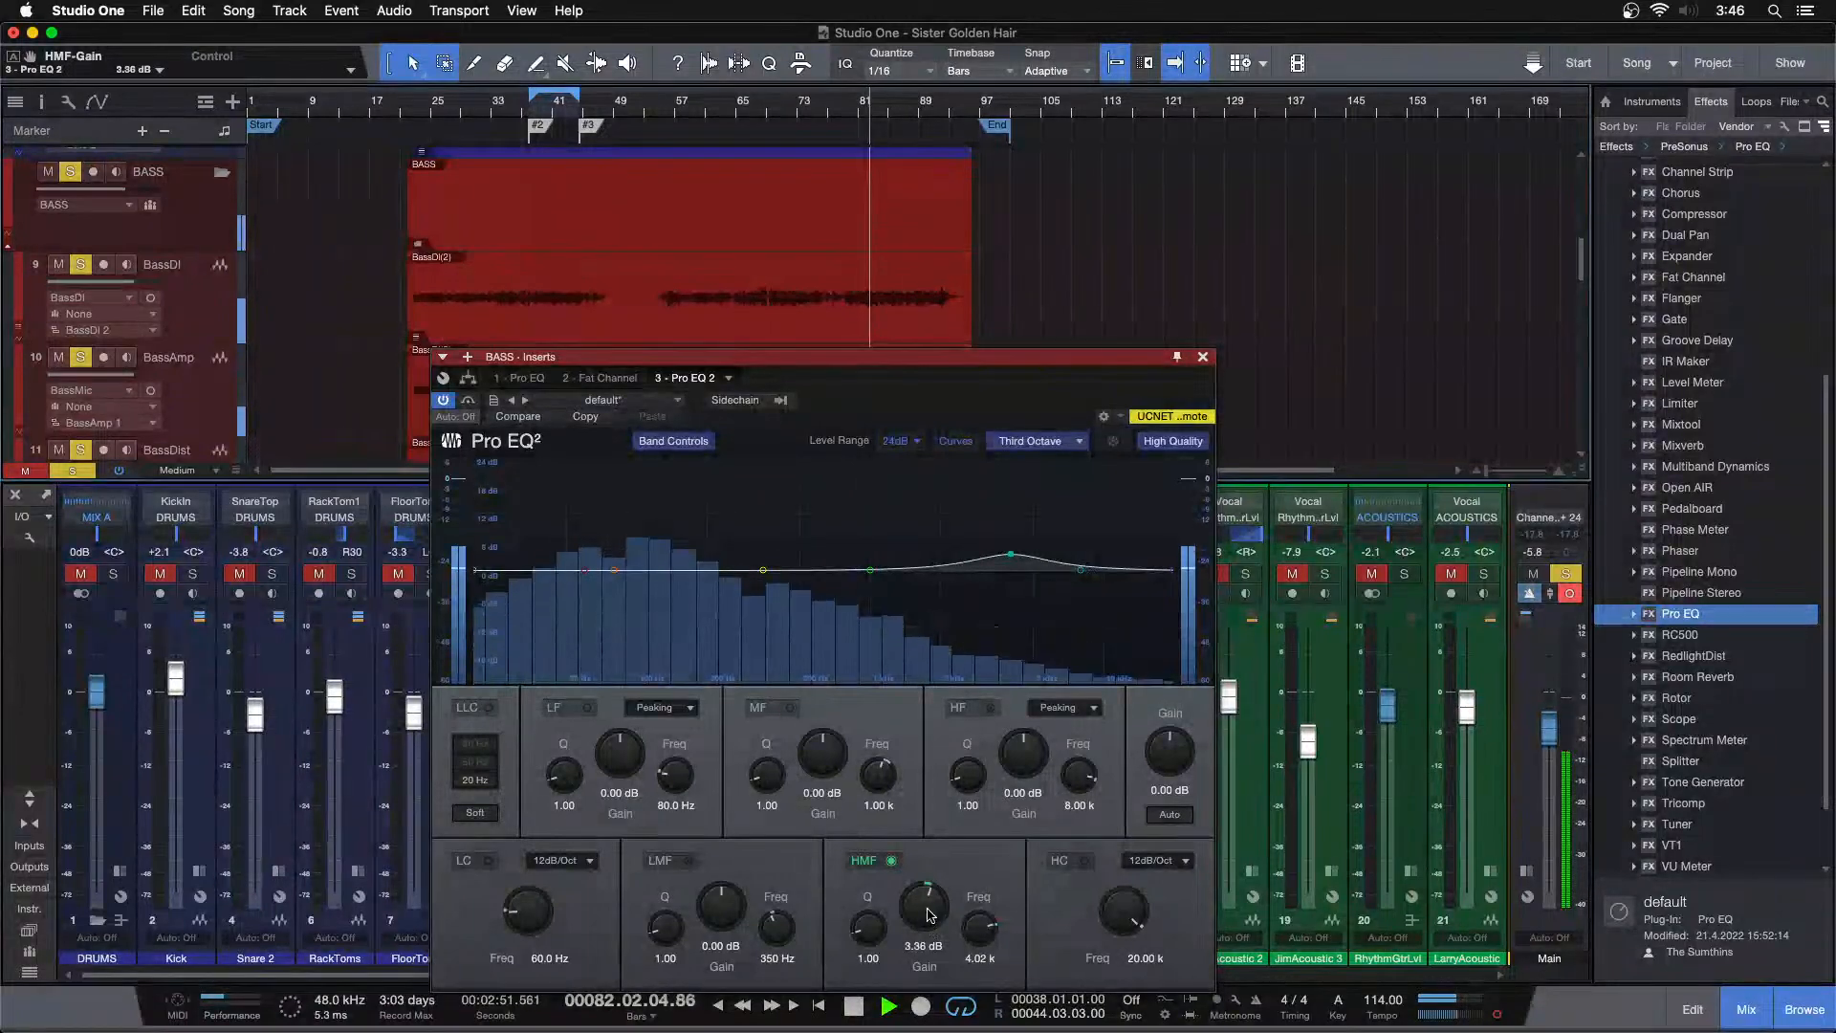
{"action": "left_click", "coordinate": [546, 413]}
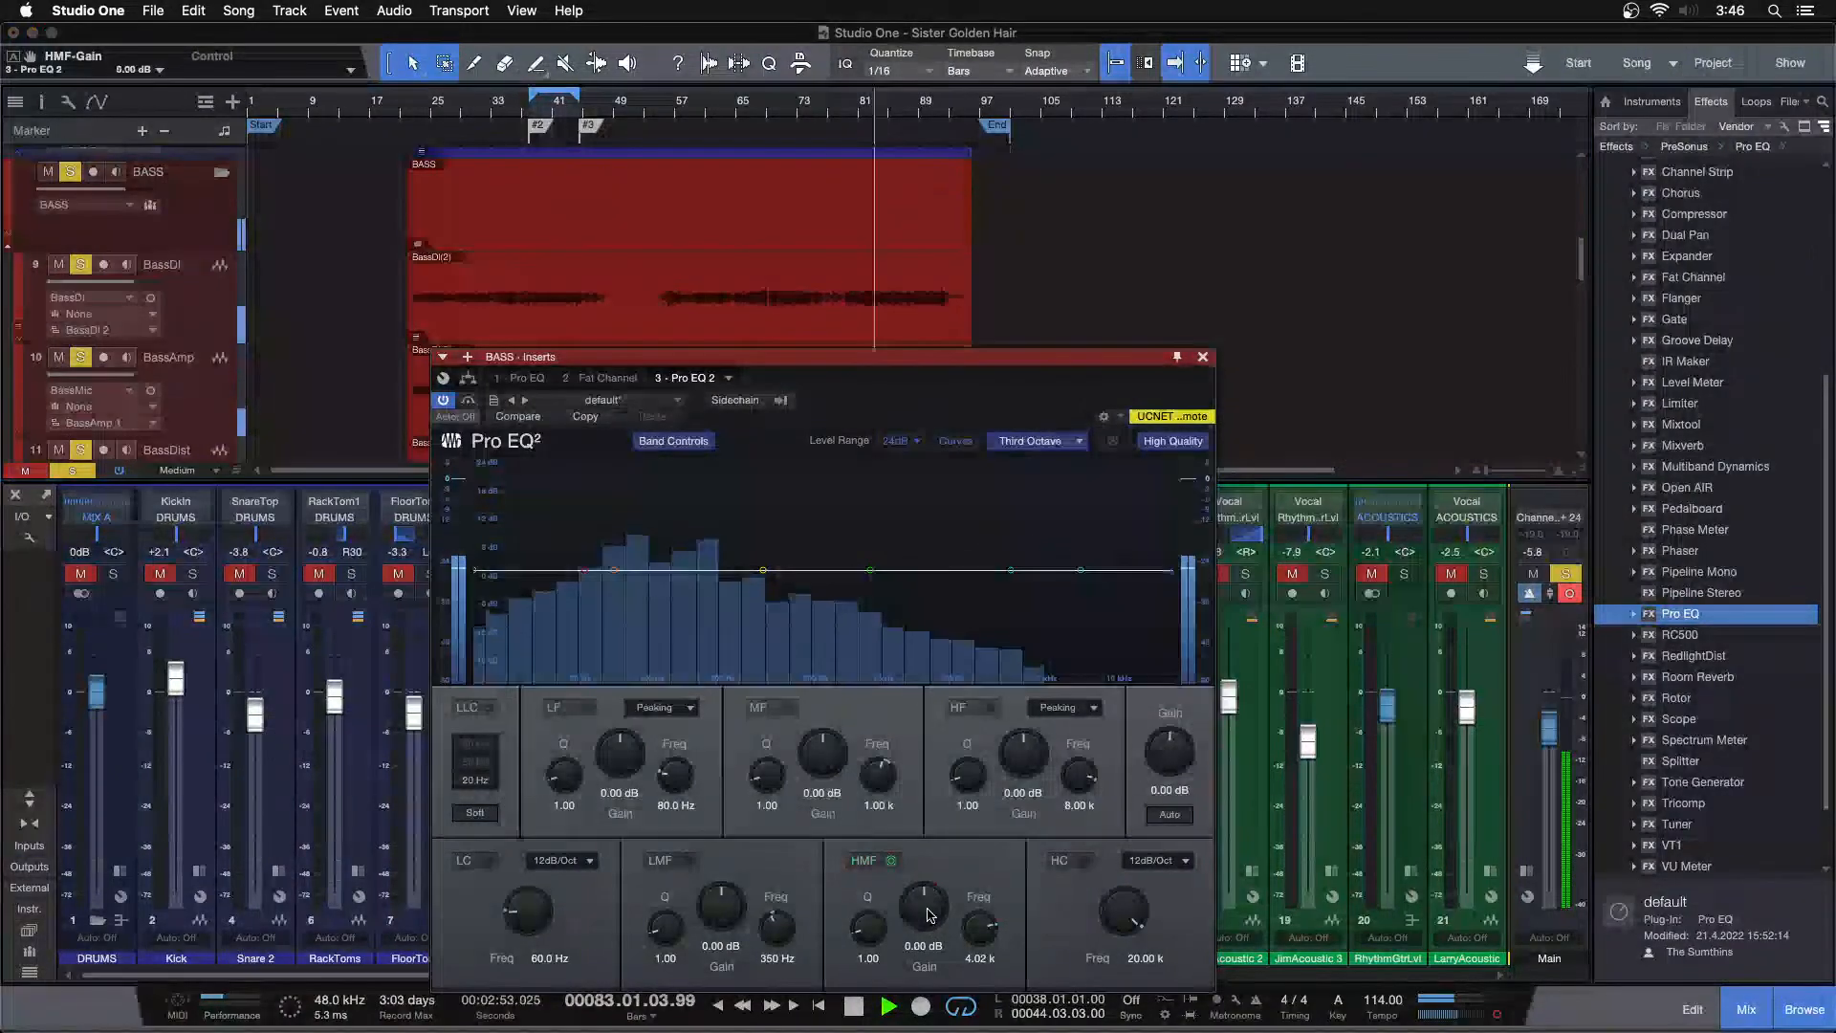
Switch to the first Pro EQ and boost its high-mid band at 4.02 kHz to about 13 dB
{"action": "left_click", "coordinate": [526, 377]}
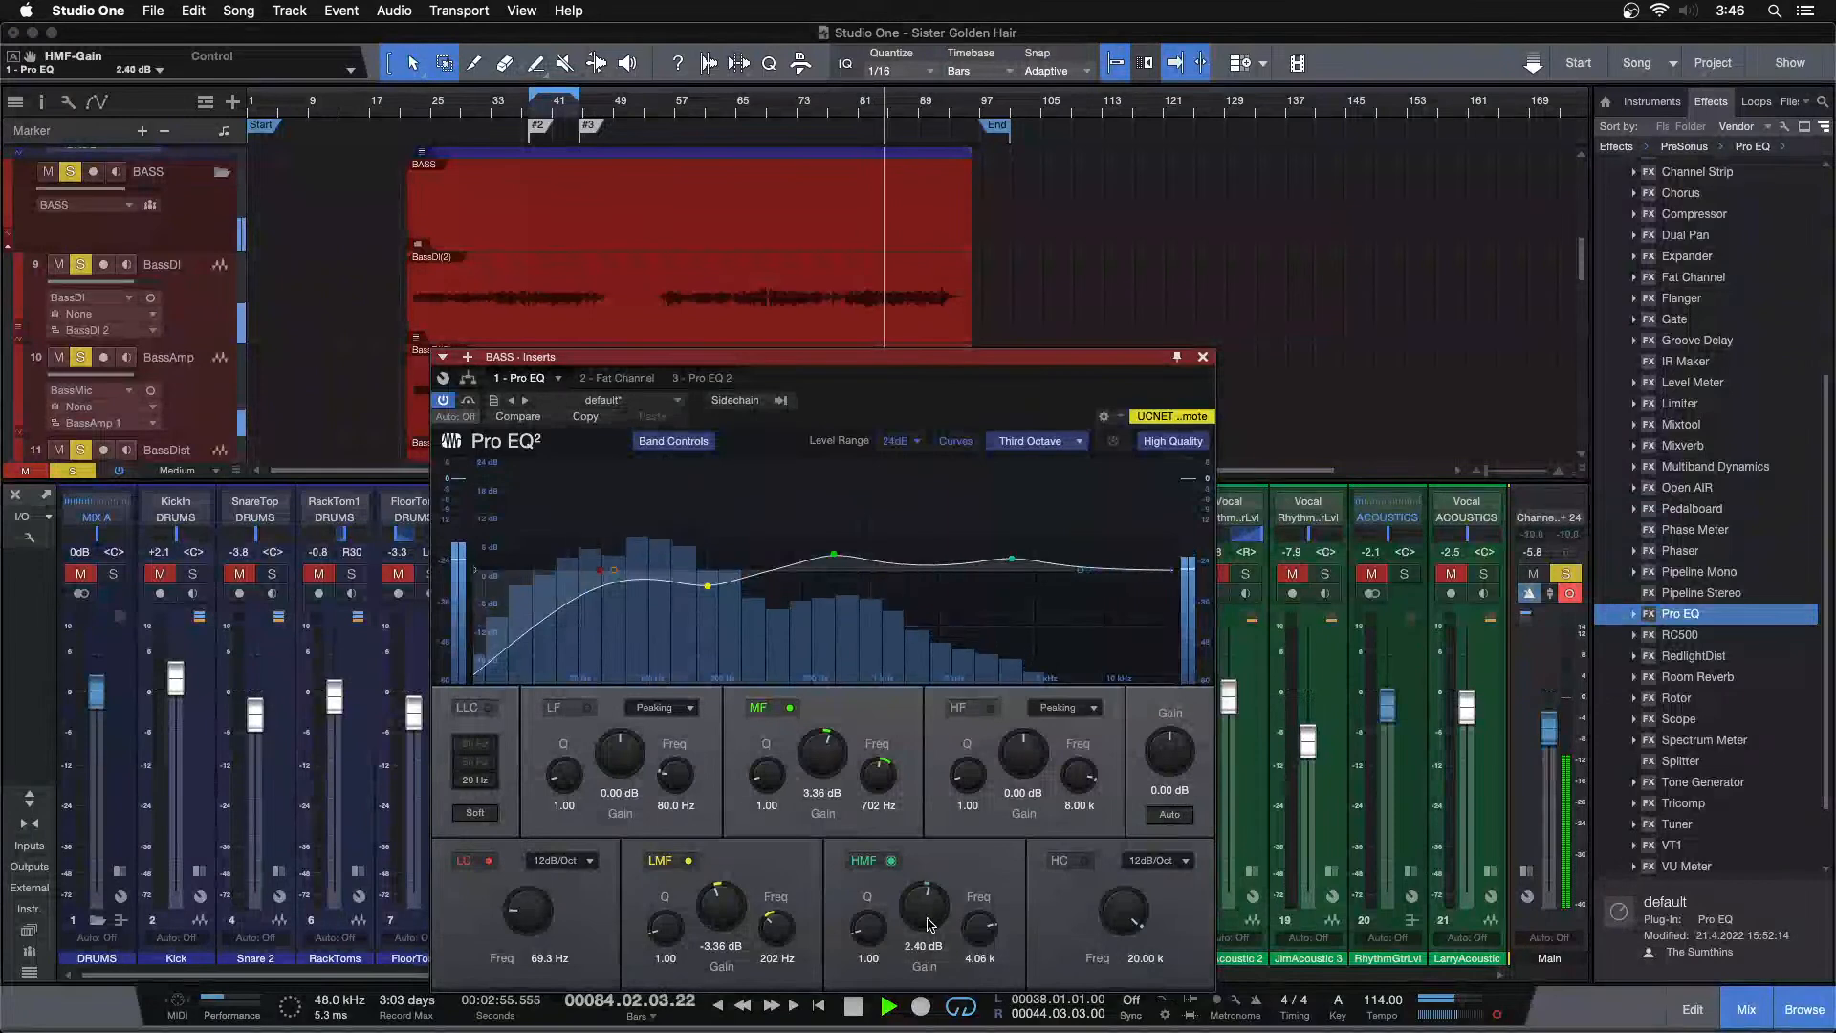
{"action": "left_click_drag", "start_coordinate": [1011, 555], "coordinate": [1012, 550]}
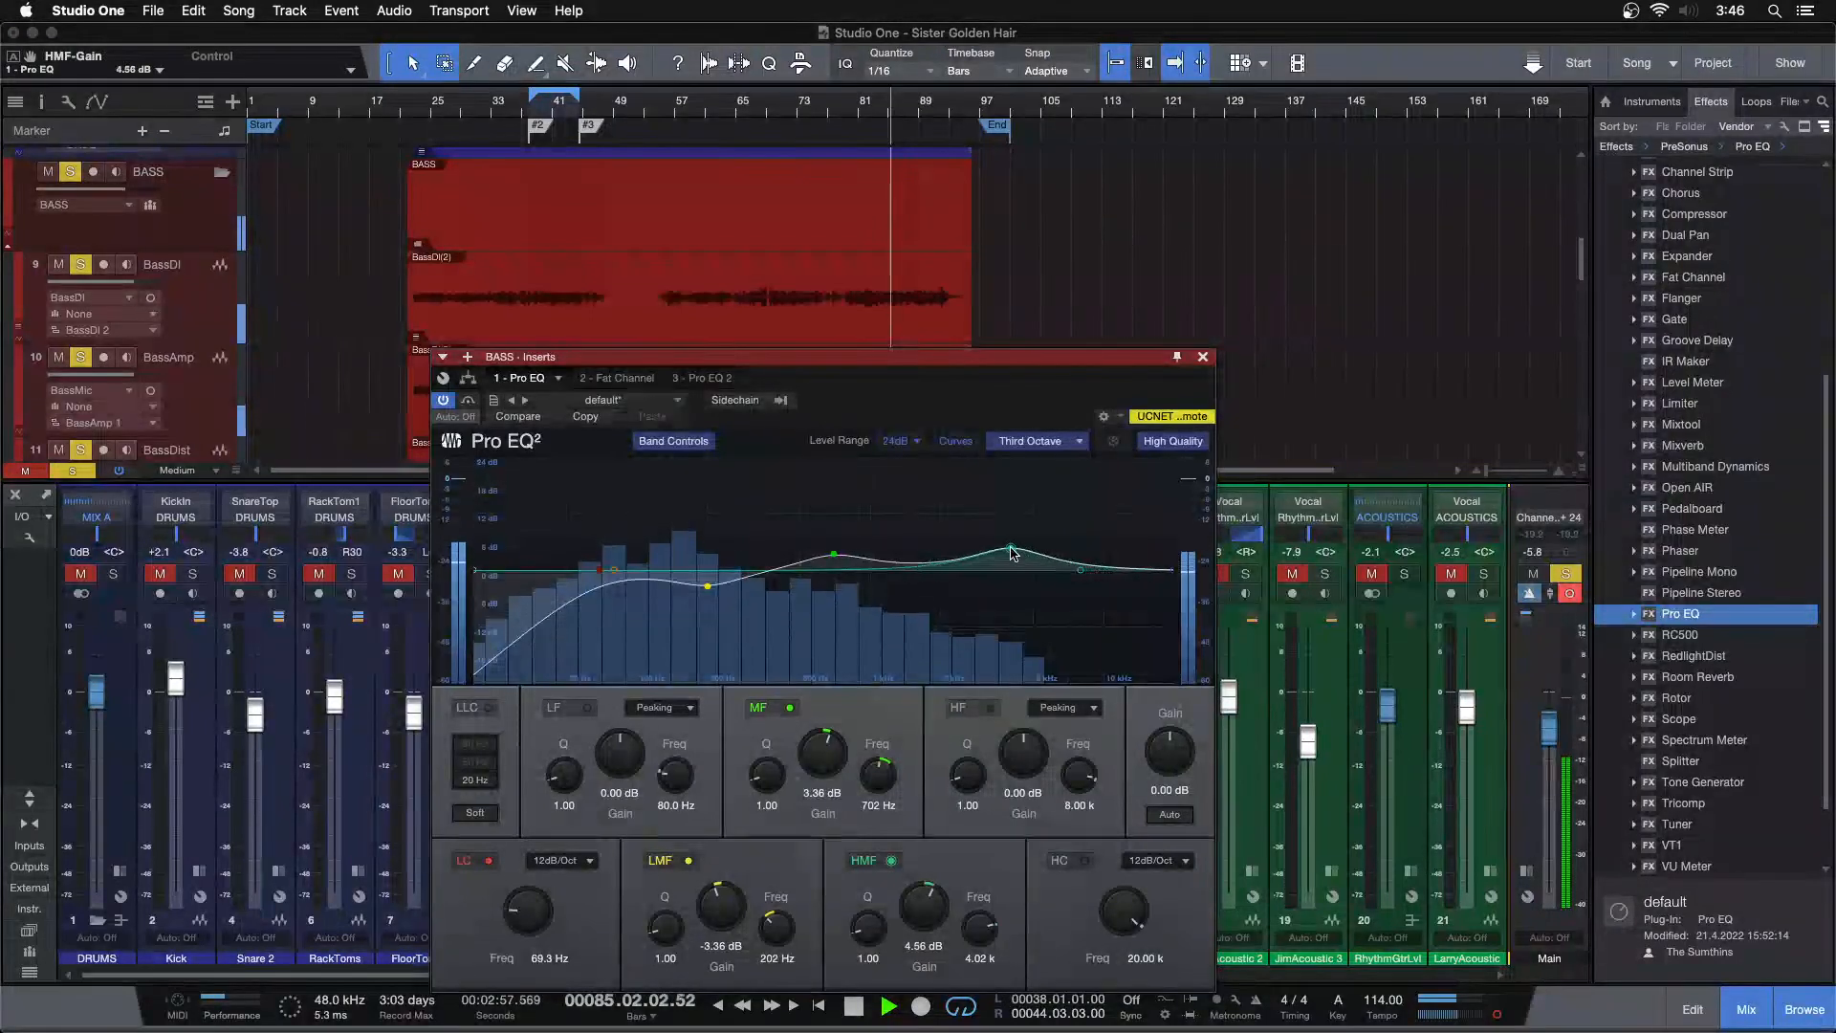
{"action": "scroll", "coordinate": [927, 913], "scroll_direction": "down", "scroll_amount": 5}
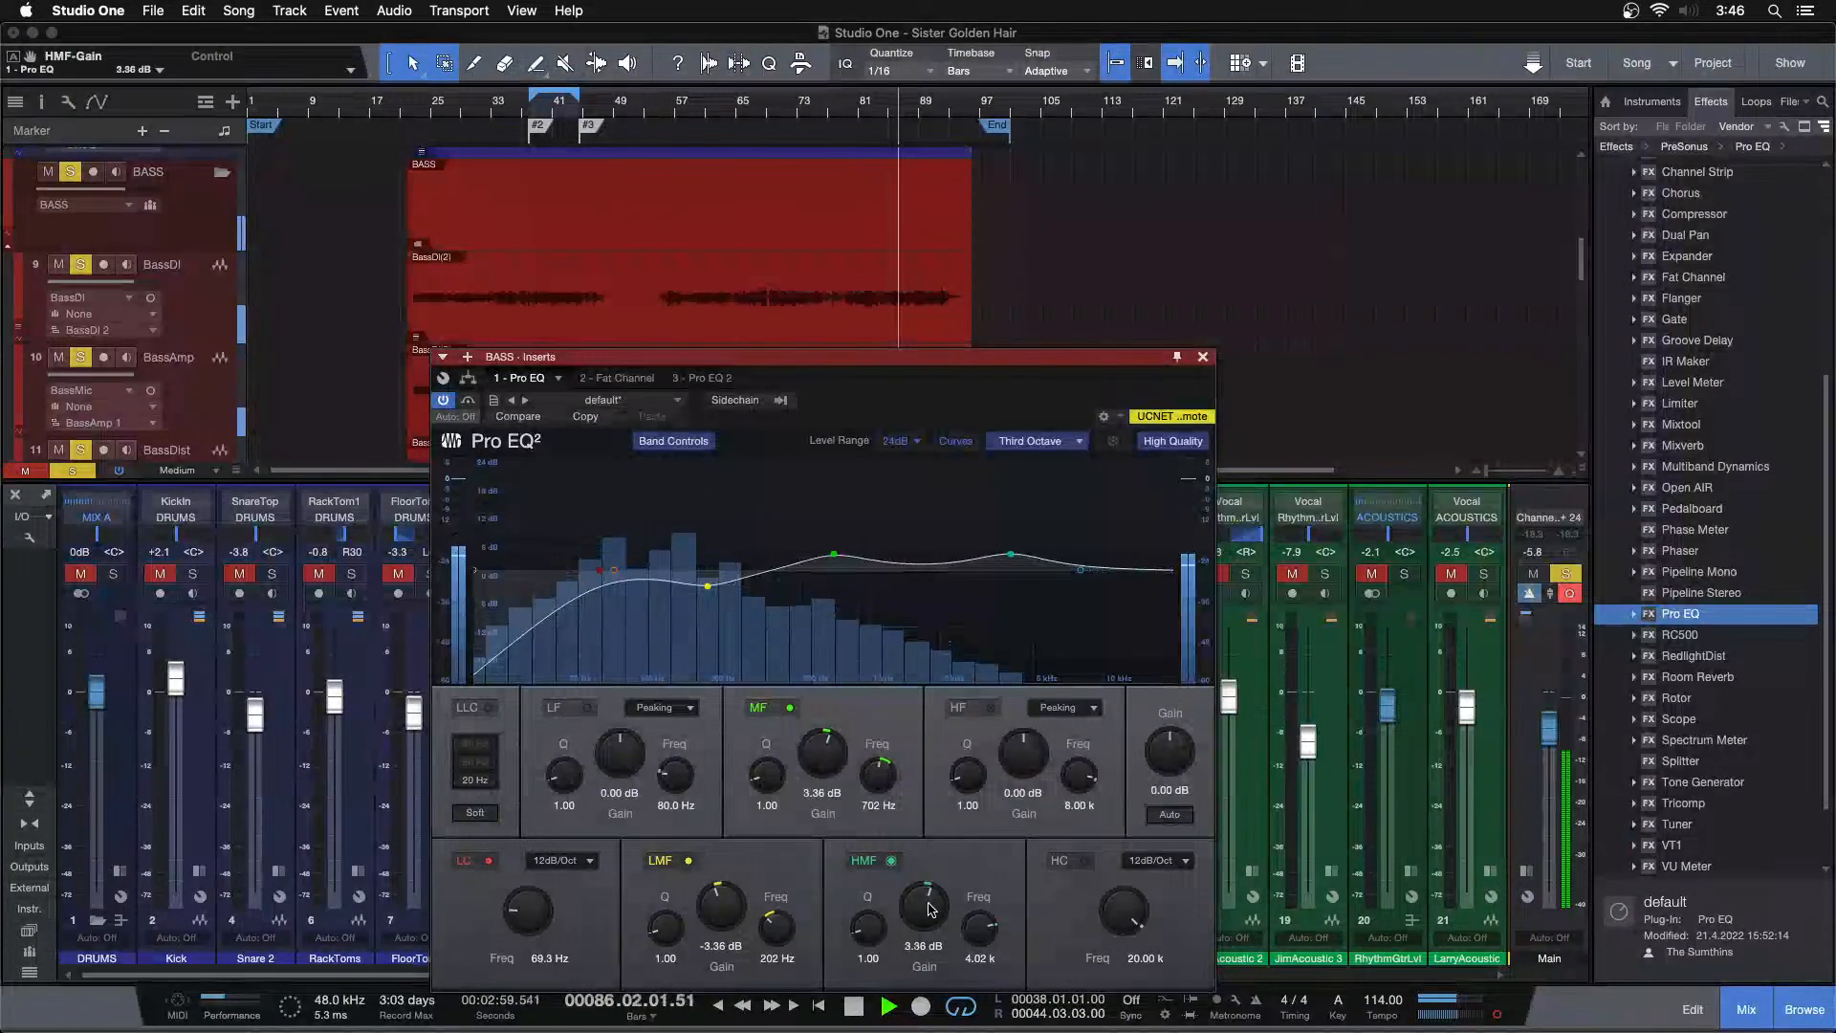
{"action": "scroll", "coordinate": [932, 909], "scroll_direction": "up", "scroll_amount": 4}
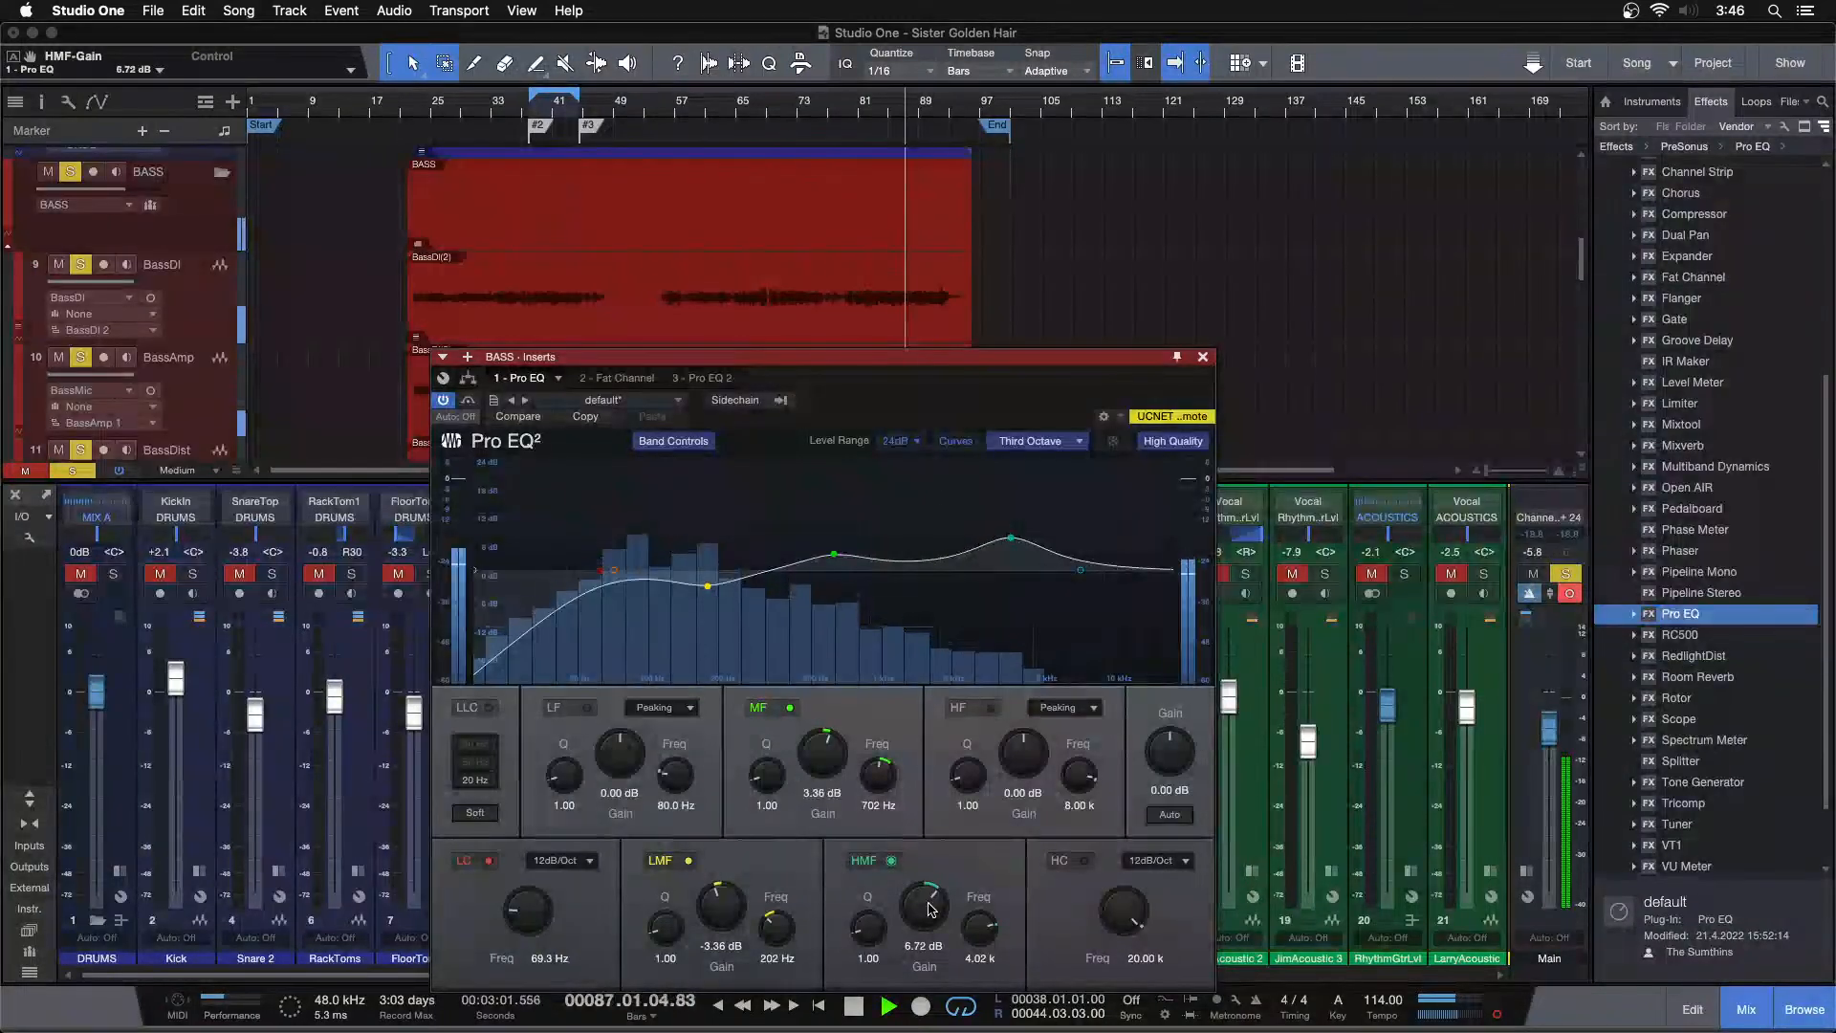
{"action": "scroll", "coordinate": [933, 909], "scroll_direction": "up", "scroll_amount": 3}
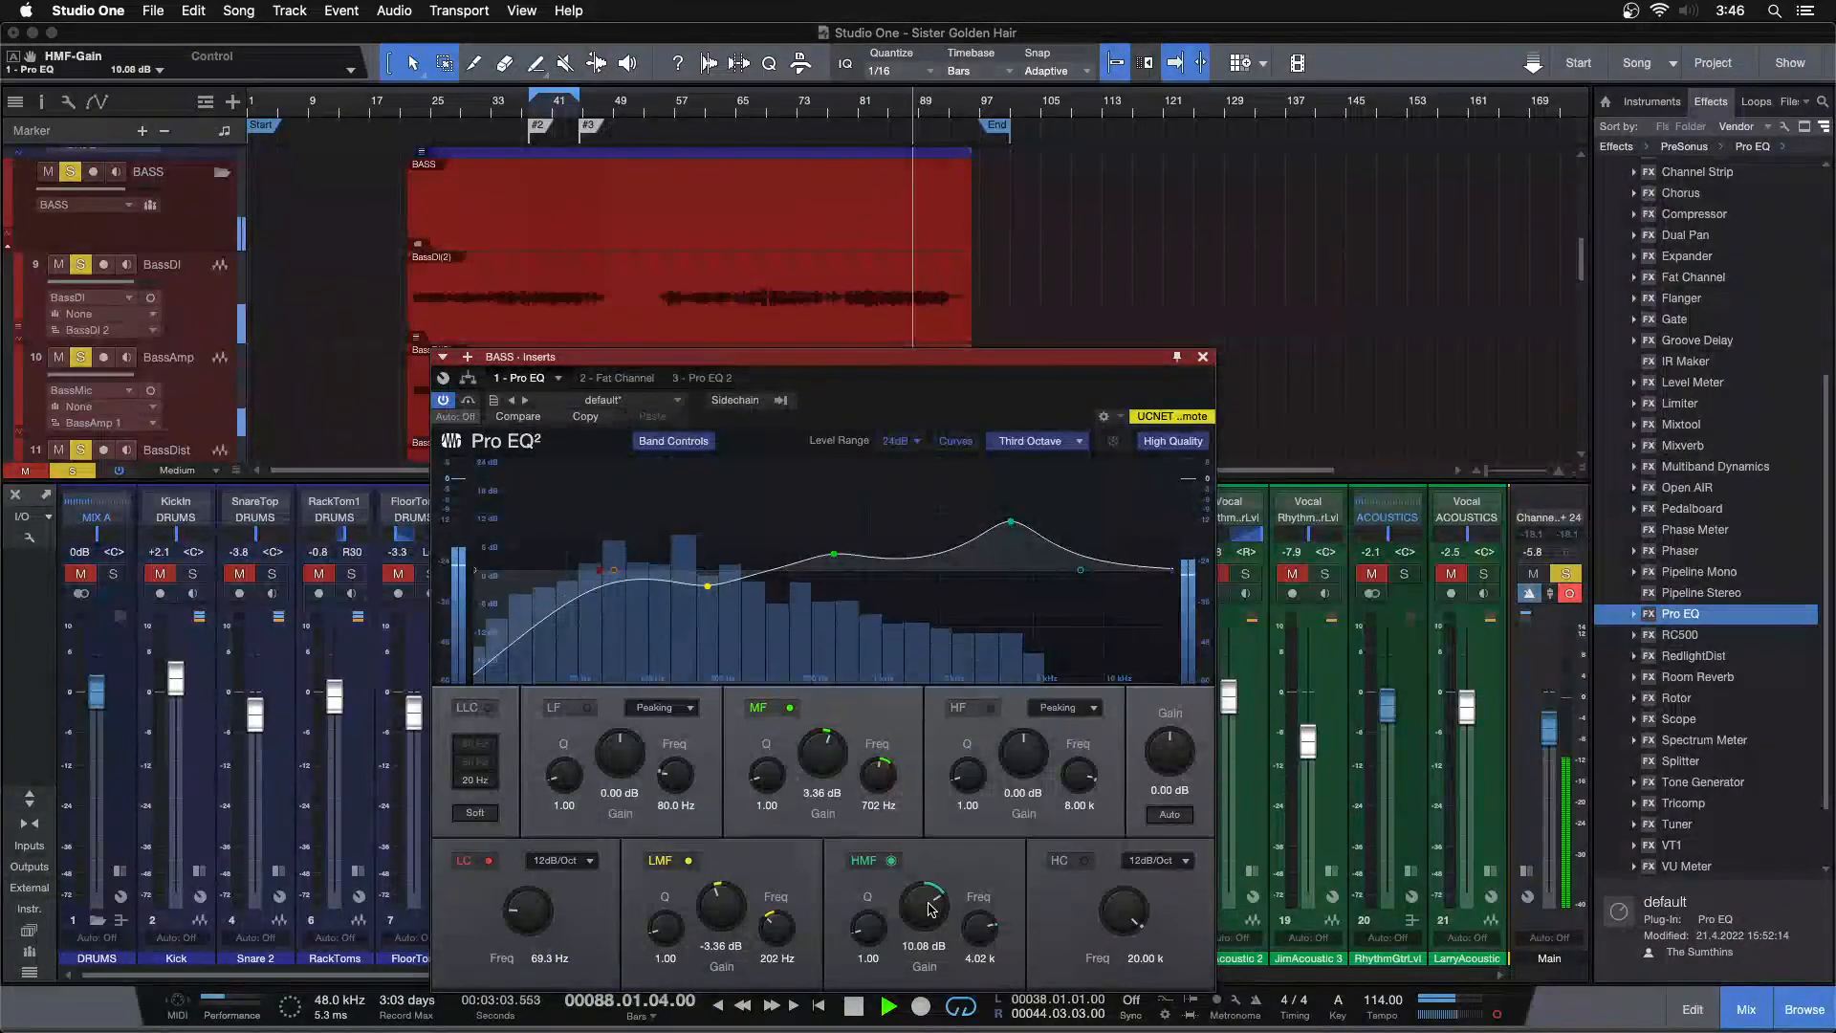
{"action": "left_click", "coordinate": [864, 107]}
{"action": "scroll", "coordinate": [909, 896], "scroll_direction": "up", "scroll_amount": 2}
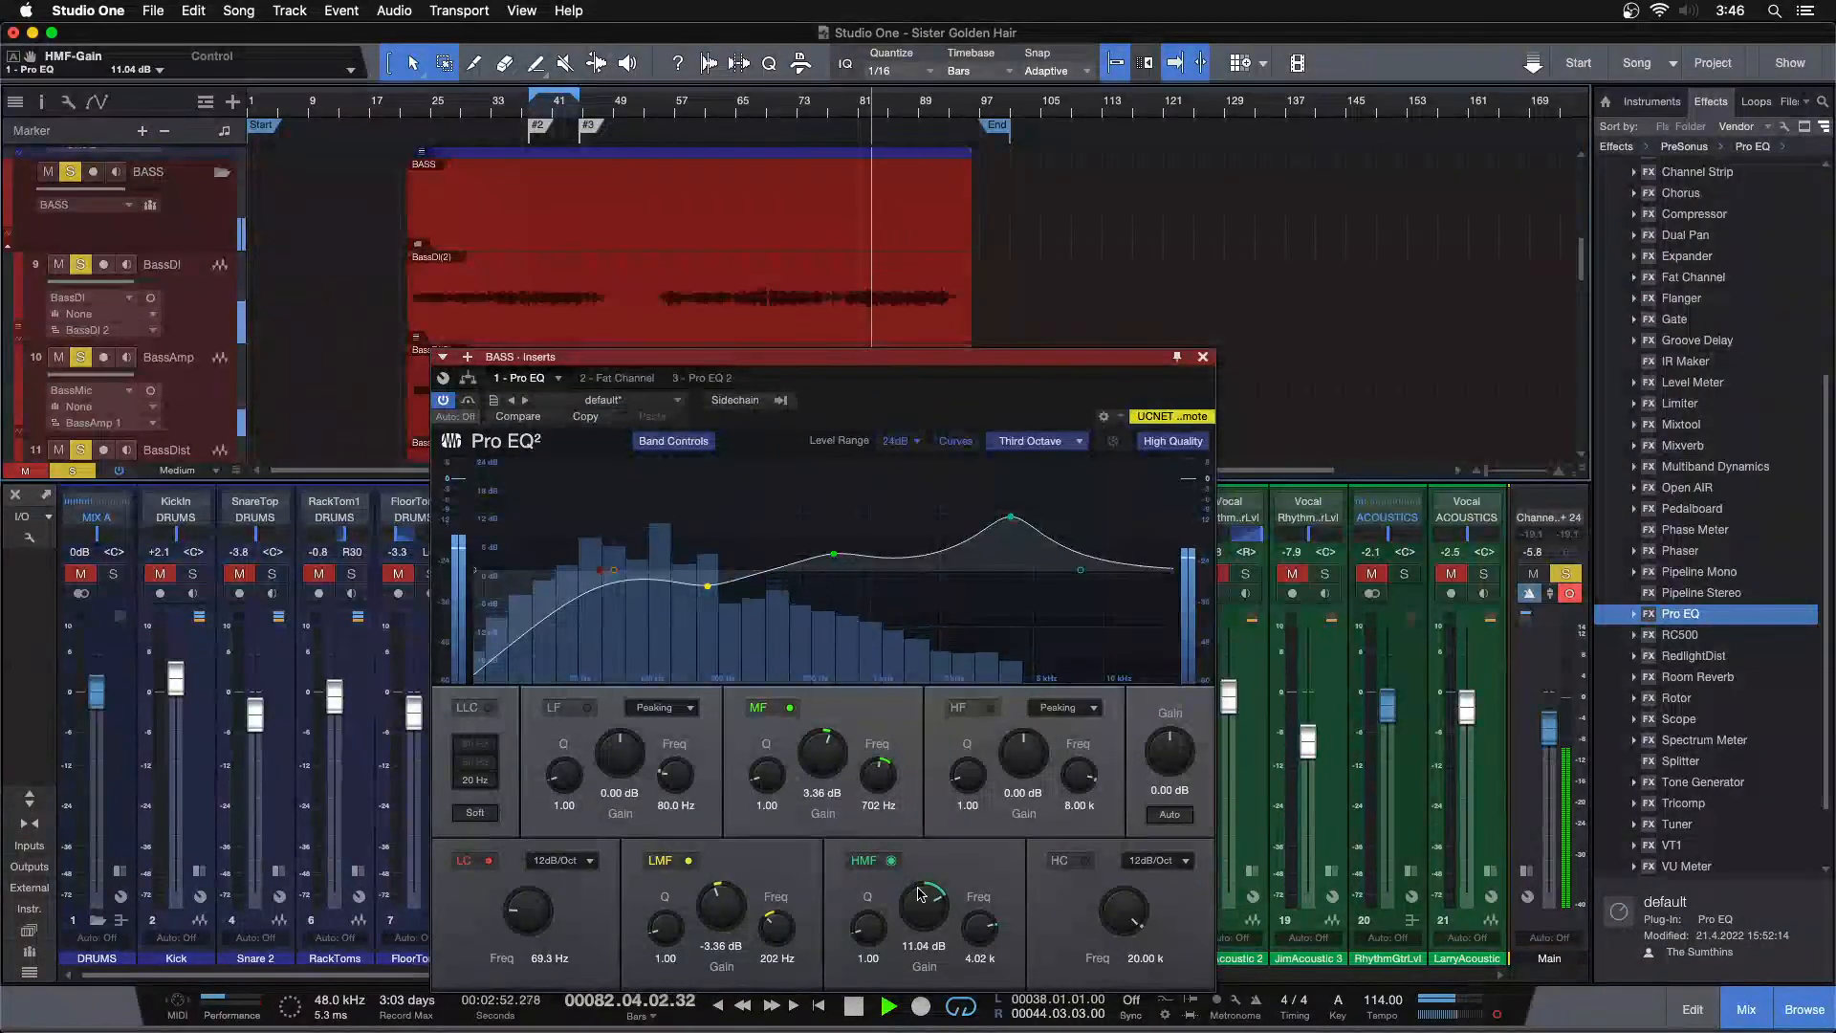
{"action": "scroll", "coordinate": [918, 894], "scroll_direction": "up", "scroll_amount": 2}
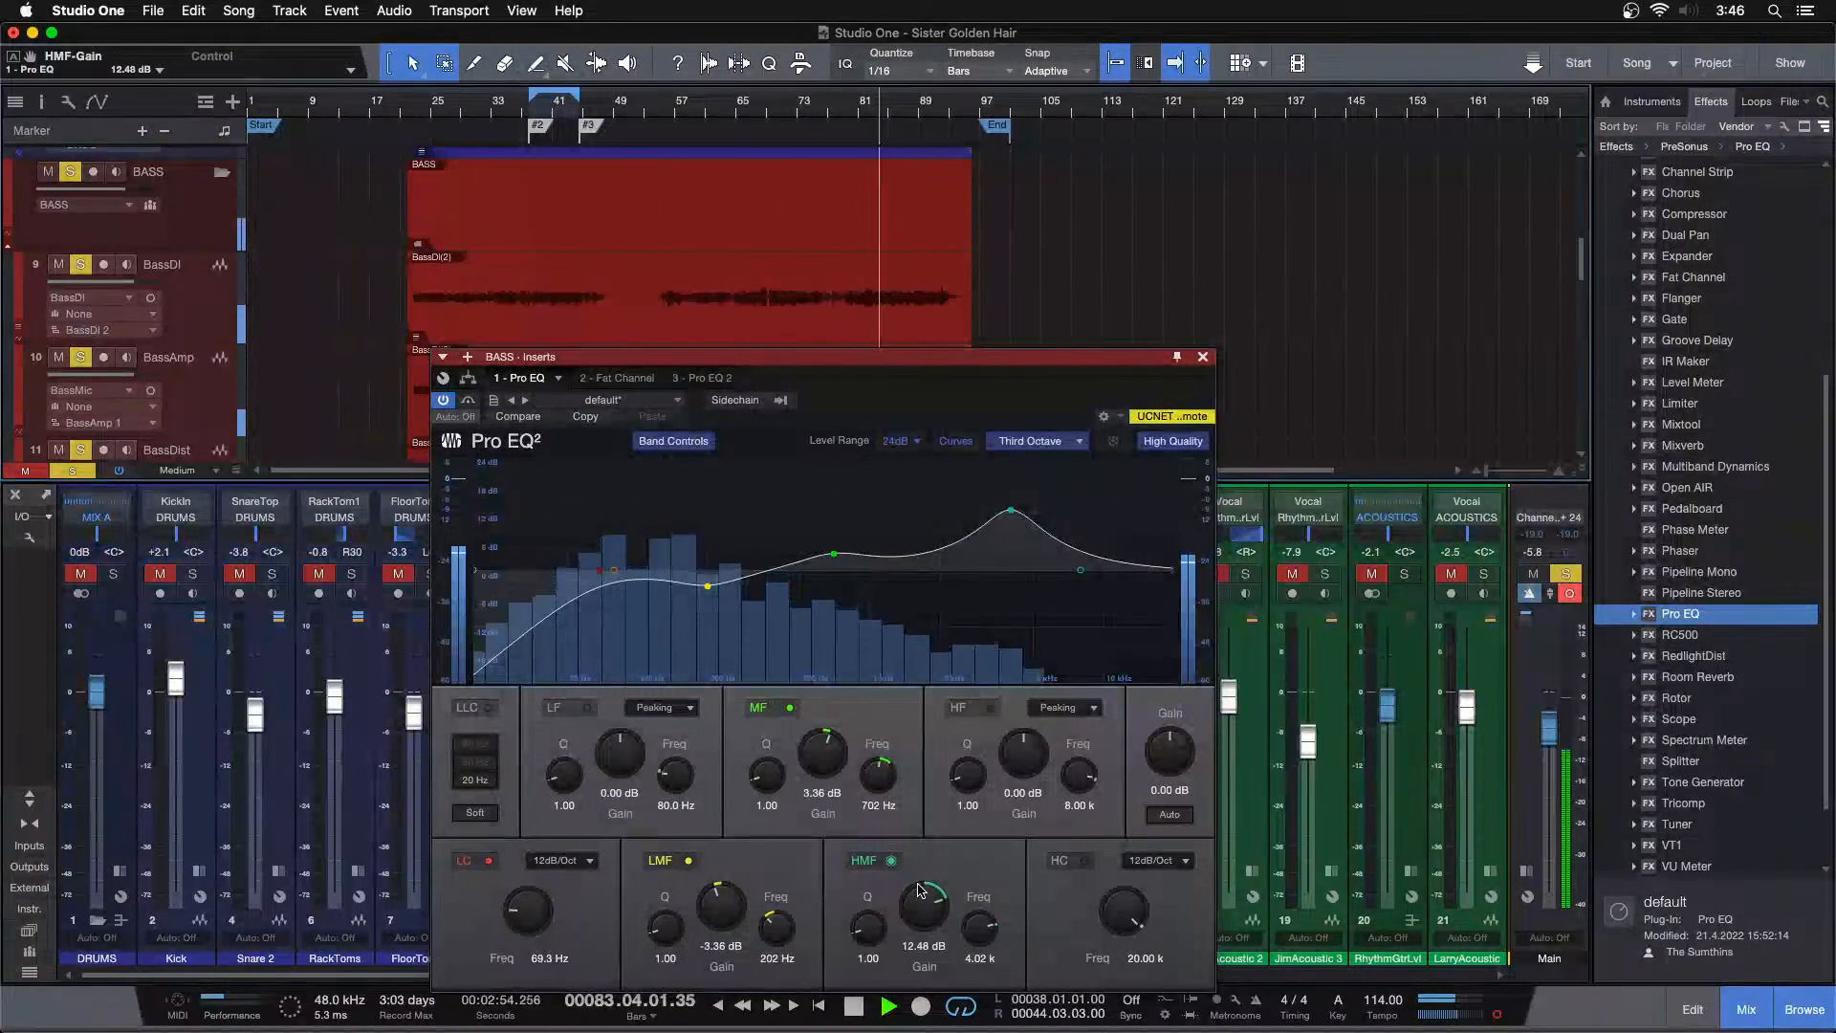
{"action": "scroll", "coordinate": [918, 889], "scroll_direction": "up", "scroll_amount": 2}
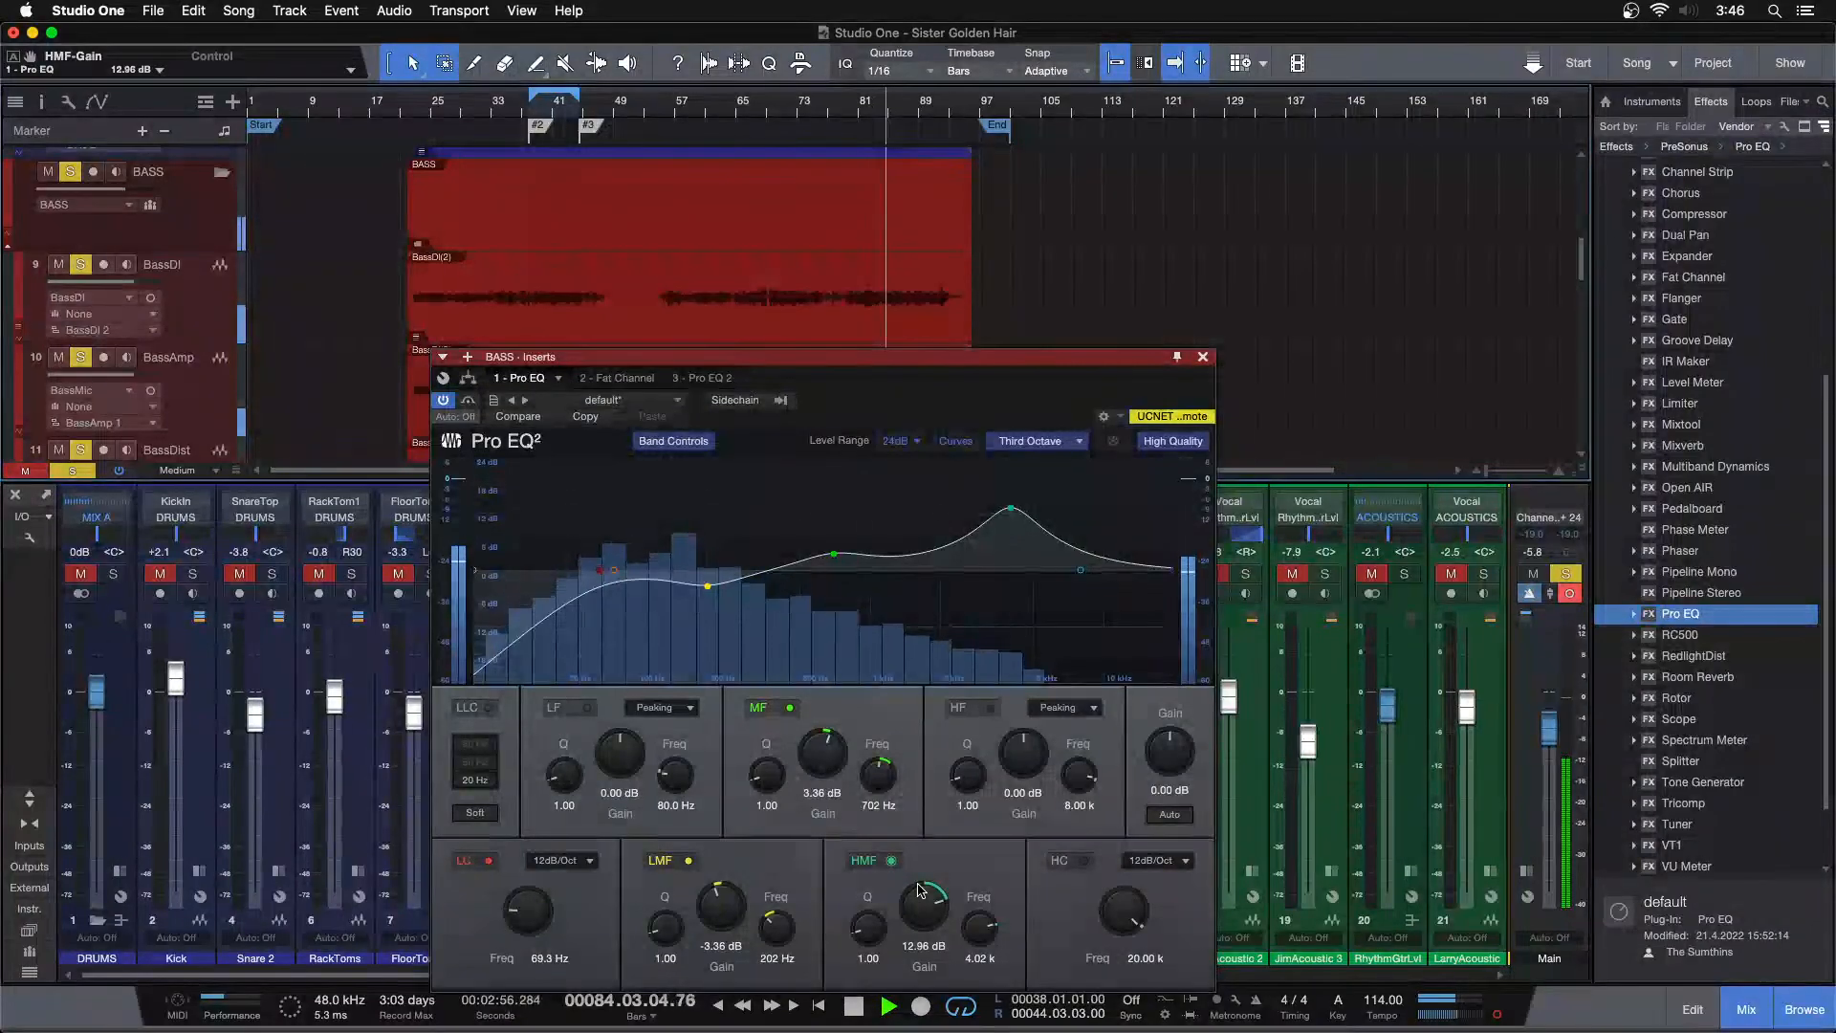
Switch to the third Pro EQ and boost its low band at 80 Hz by 6.24 dB
{"action": "left_click", "coordinate": [694, 378]}
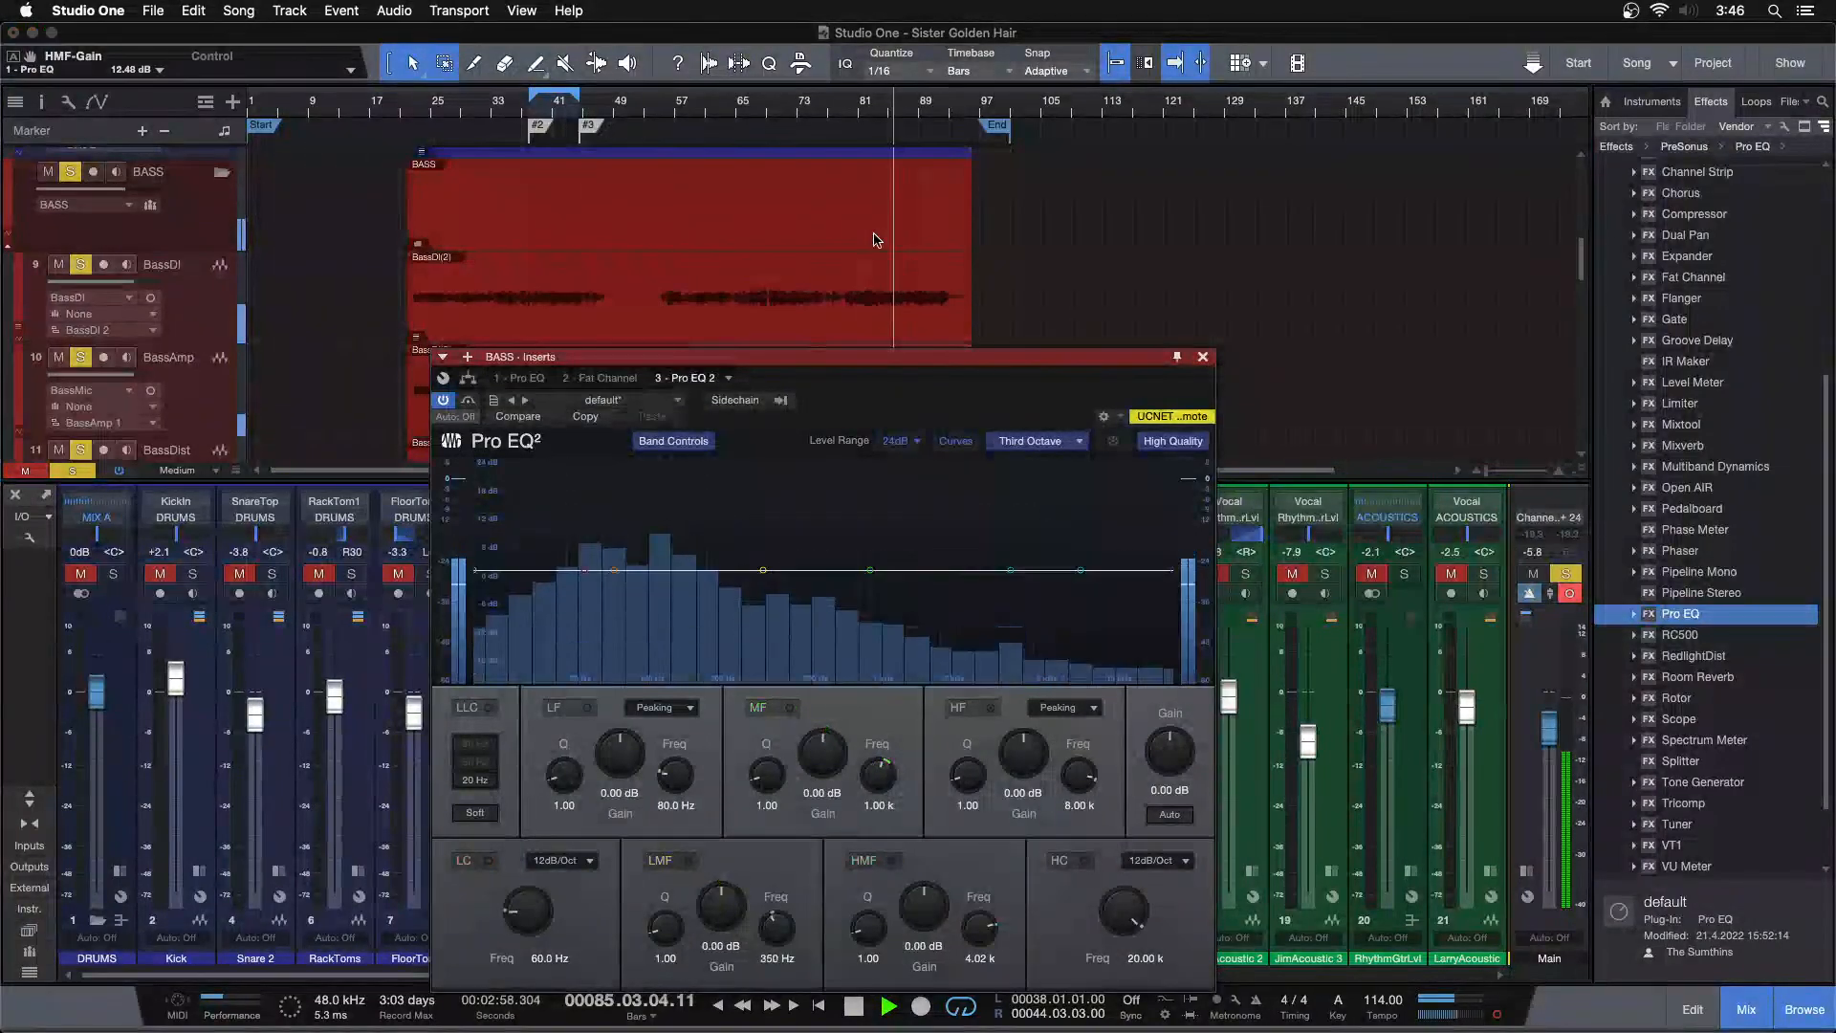
{"action": "left_click", "coordinate": [869, 127]}
{"action": "scroll", "coordinate": [620, 748], "scroll_direction": "up", "scroll_amount": 1}
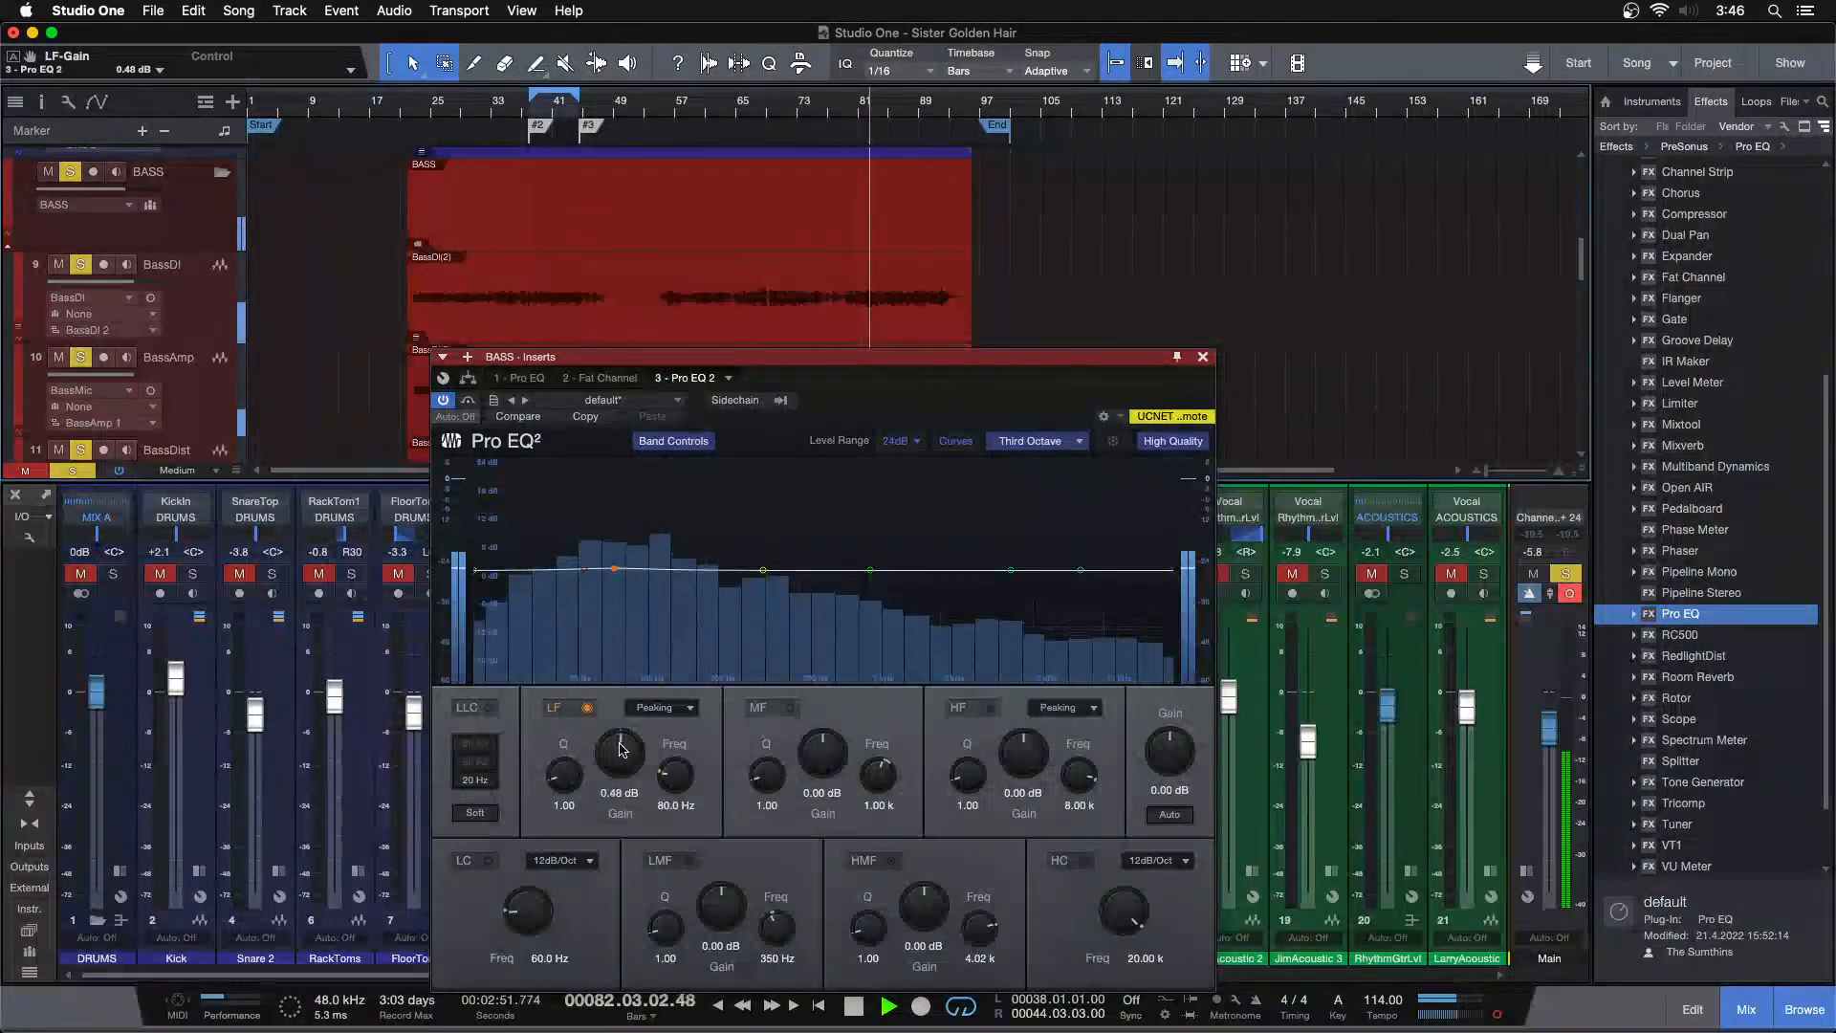
{"action": "scroll", "coordinate": [620, 748], "scroll_direction": "up", "scroll_amount": 4}
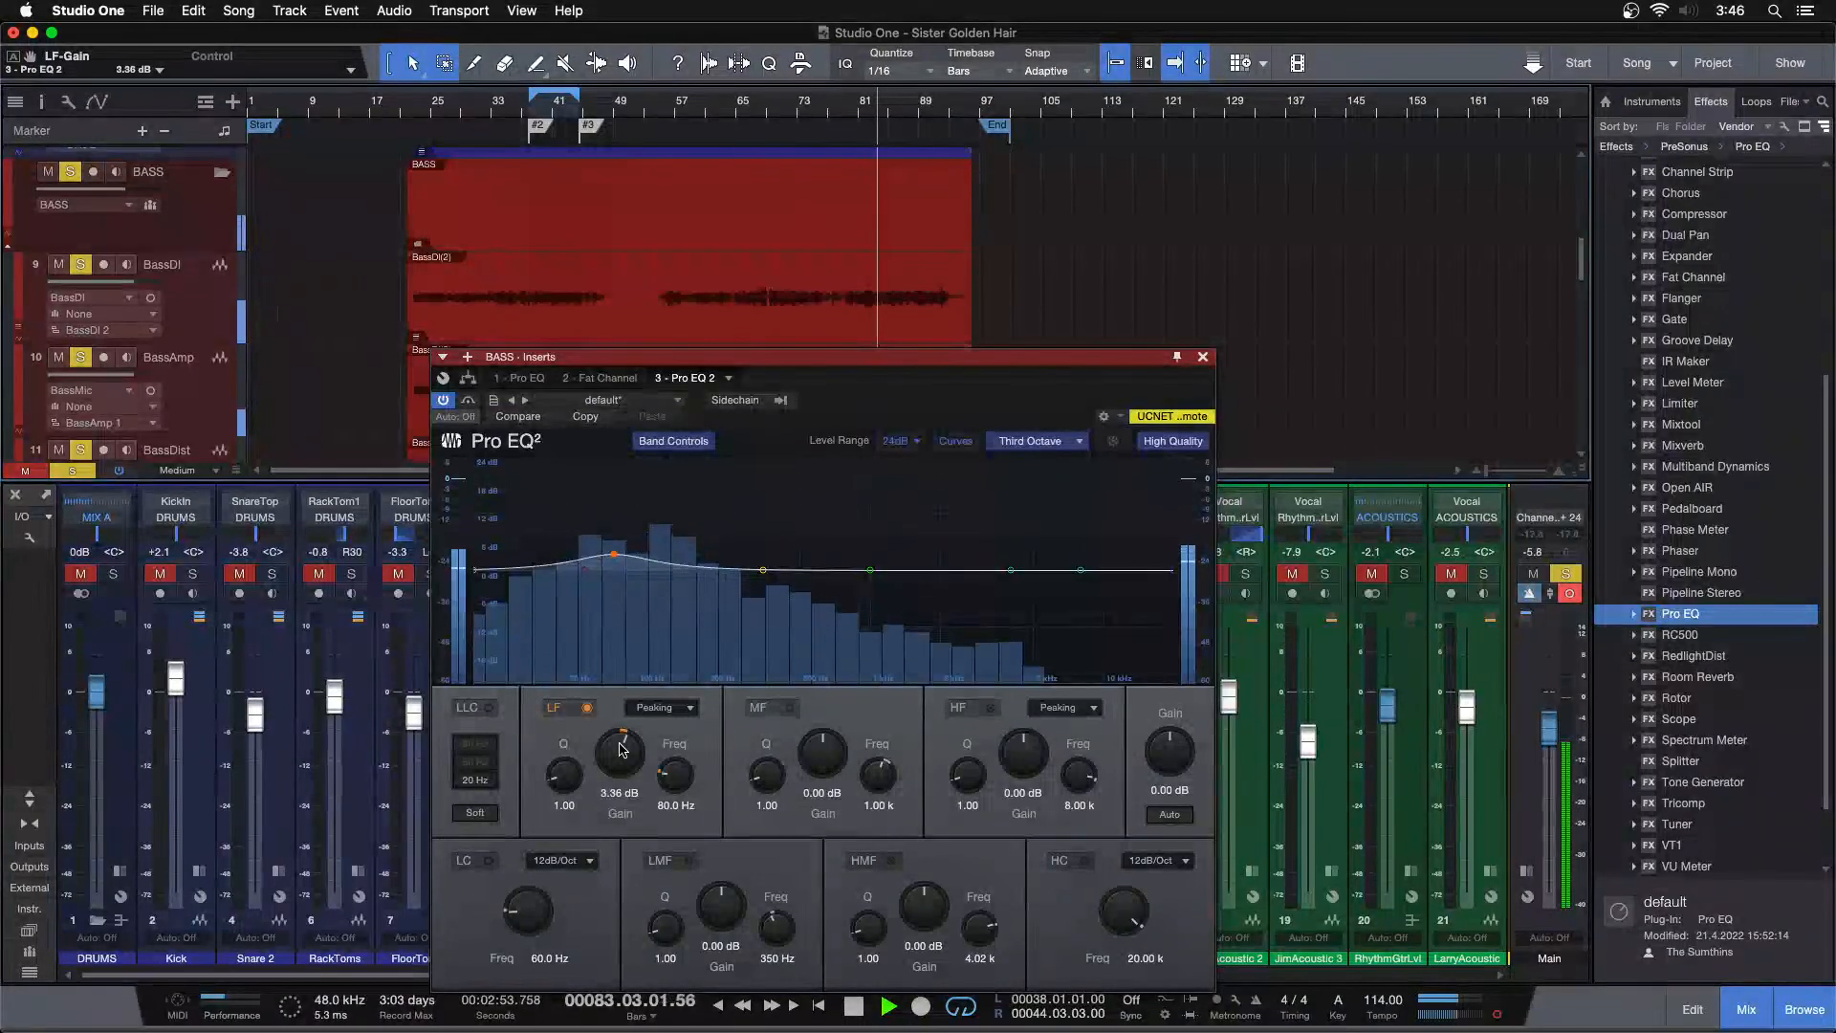
{"action": "scroll", "coordinate": [623, 751], "scroll_direction": "up", "scroll_amount": 1}
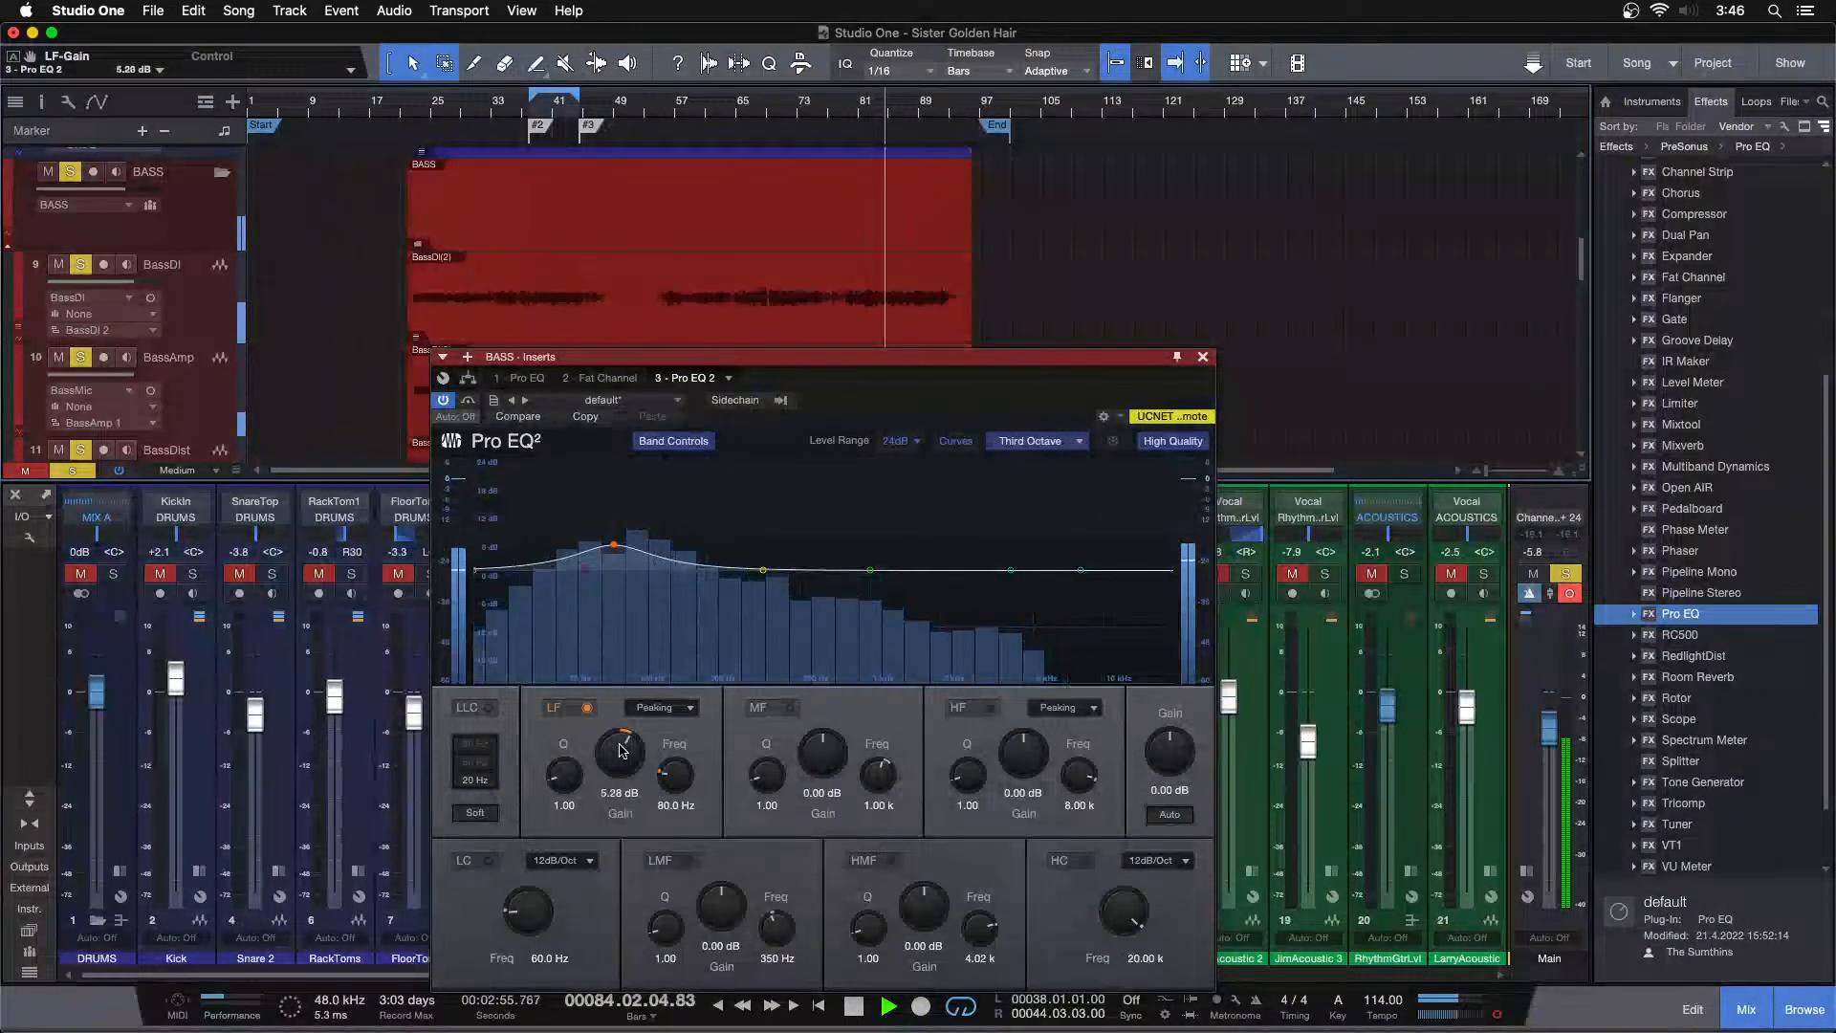
{"action": "left_click_drag", "start_coordinate": [907, 377], "coordinate": [1306, 366]}
{"action": "scroll", "coordinate": [1039, 719], "scroll_direction": "up", "scroll_amount": 1}
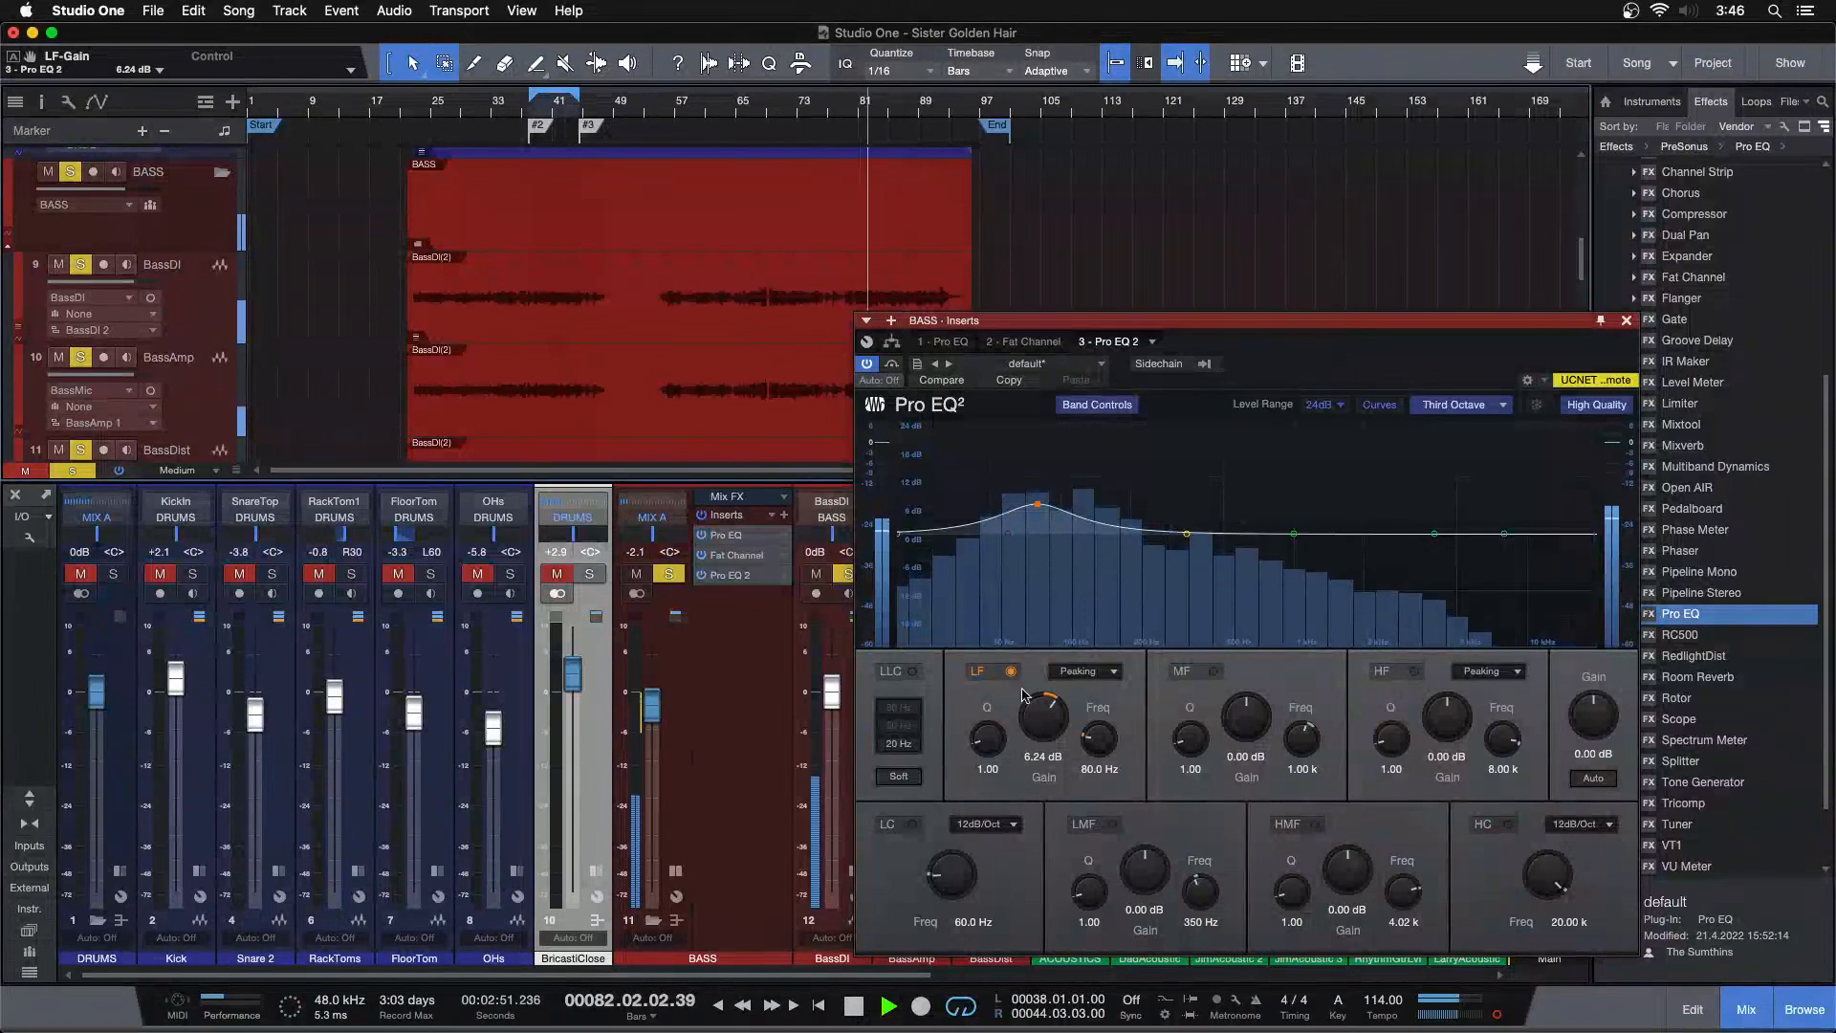
{"action": "scroll", "coordinate": [1052, 718], "scroll_direction": "down", "scroll_amount": 1}
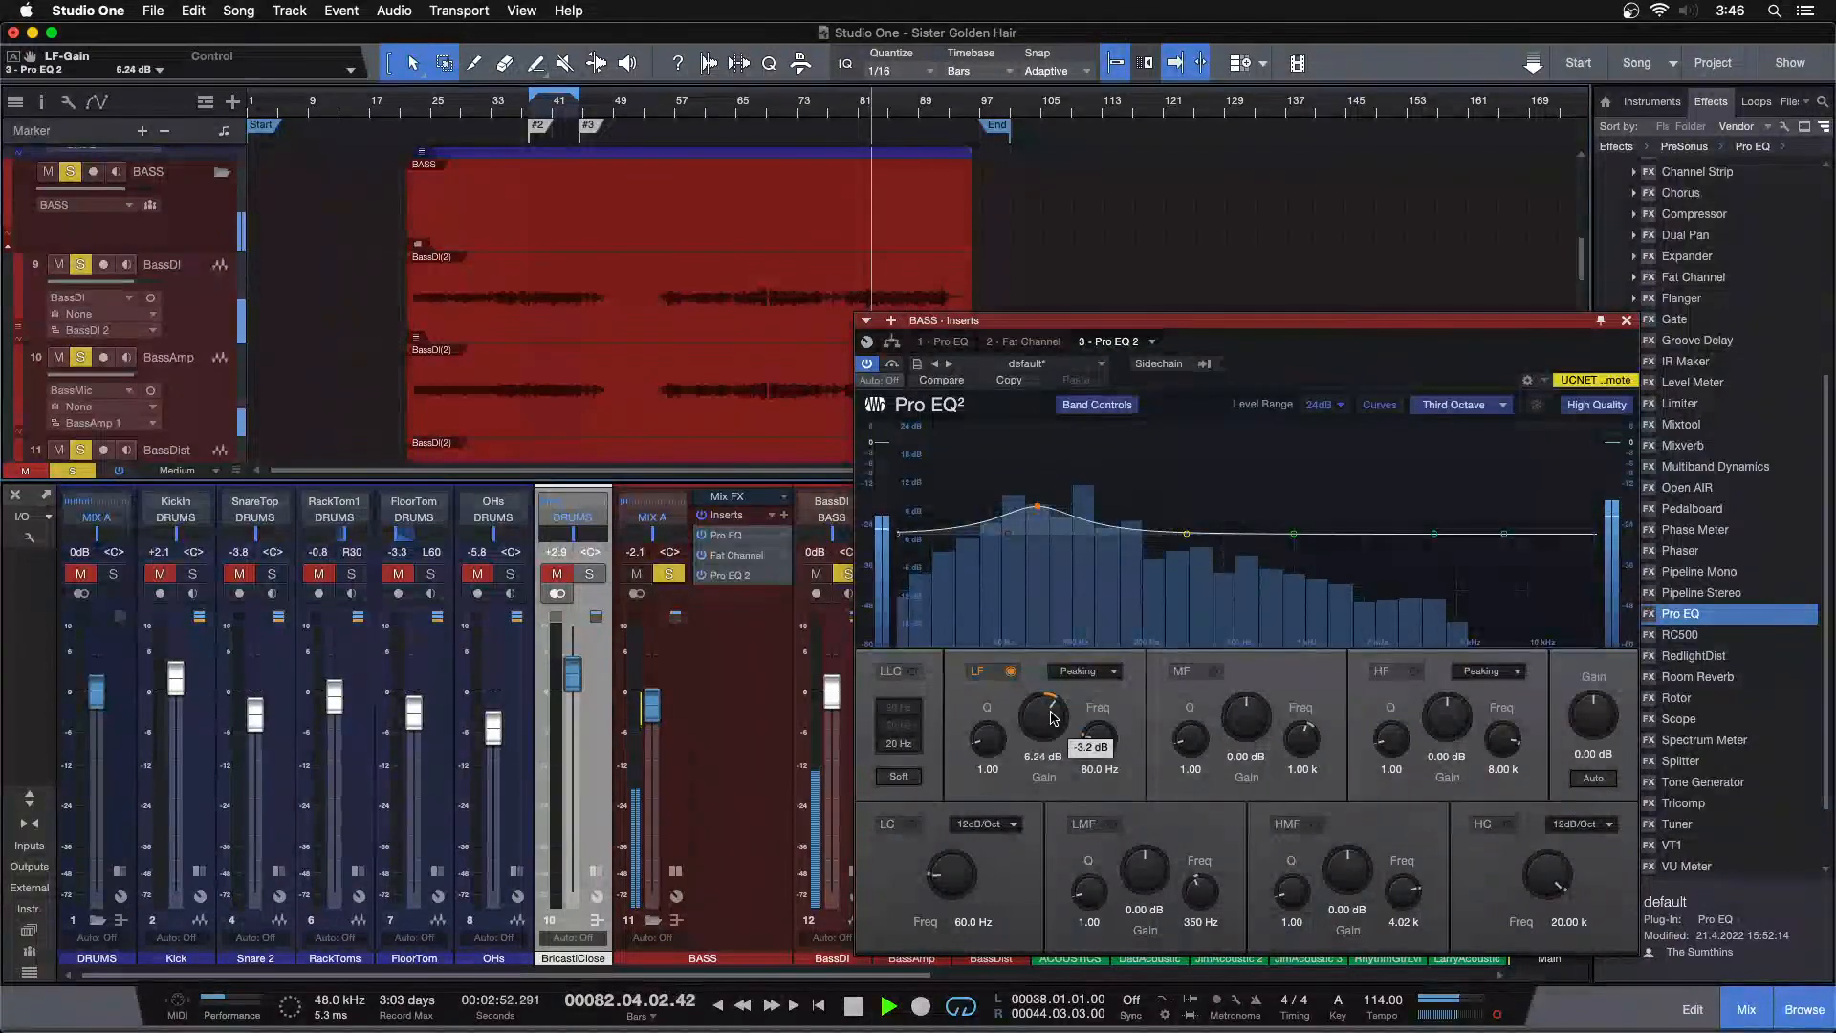
{"action": "scroll", "coordinate": [1052, 718], "scroll_direction": "up", "scroll_amount": 1}
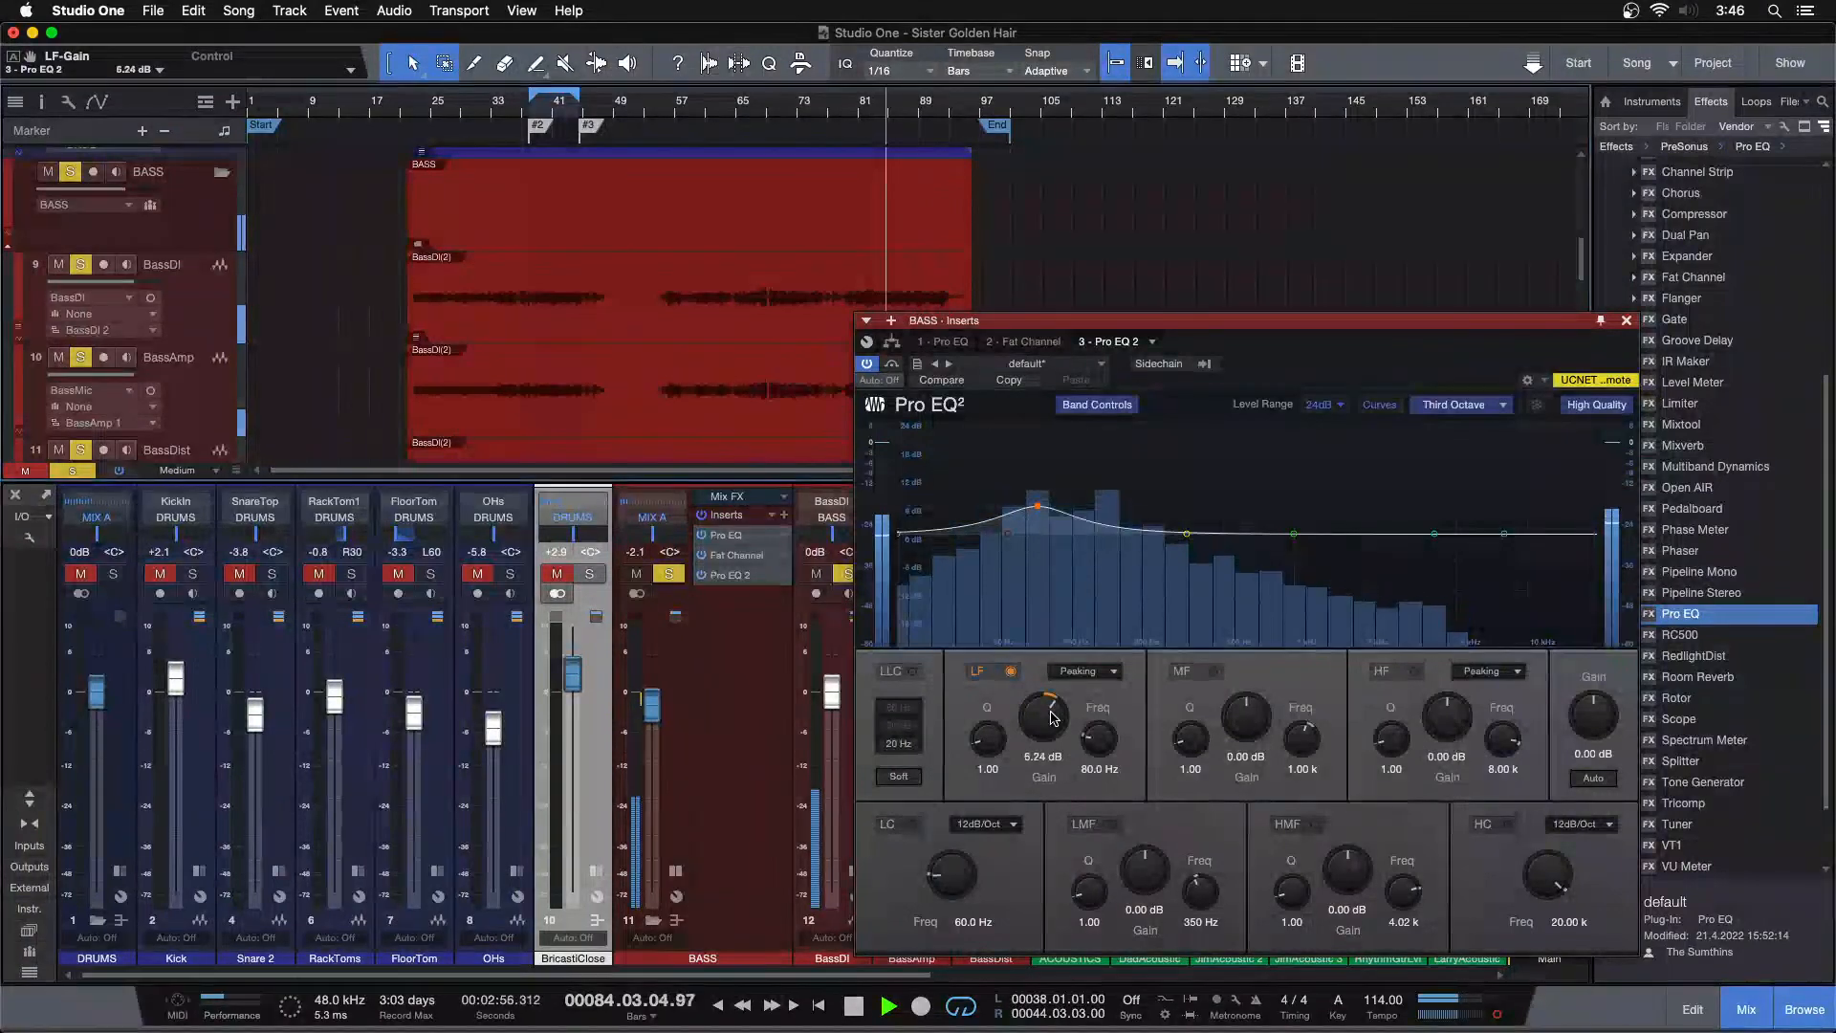
{"action": "scroll", "coordinate": [1052, 718], "scroll_direction": "up", "scroll_amount": 1}
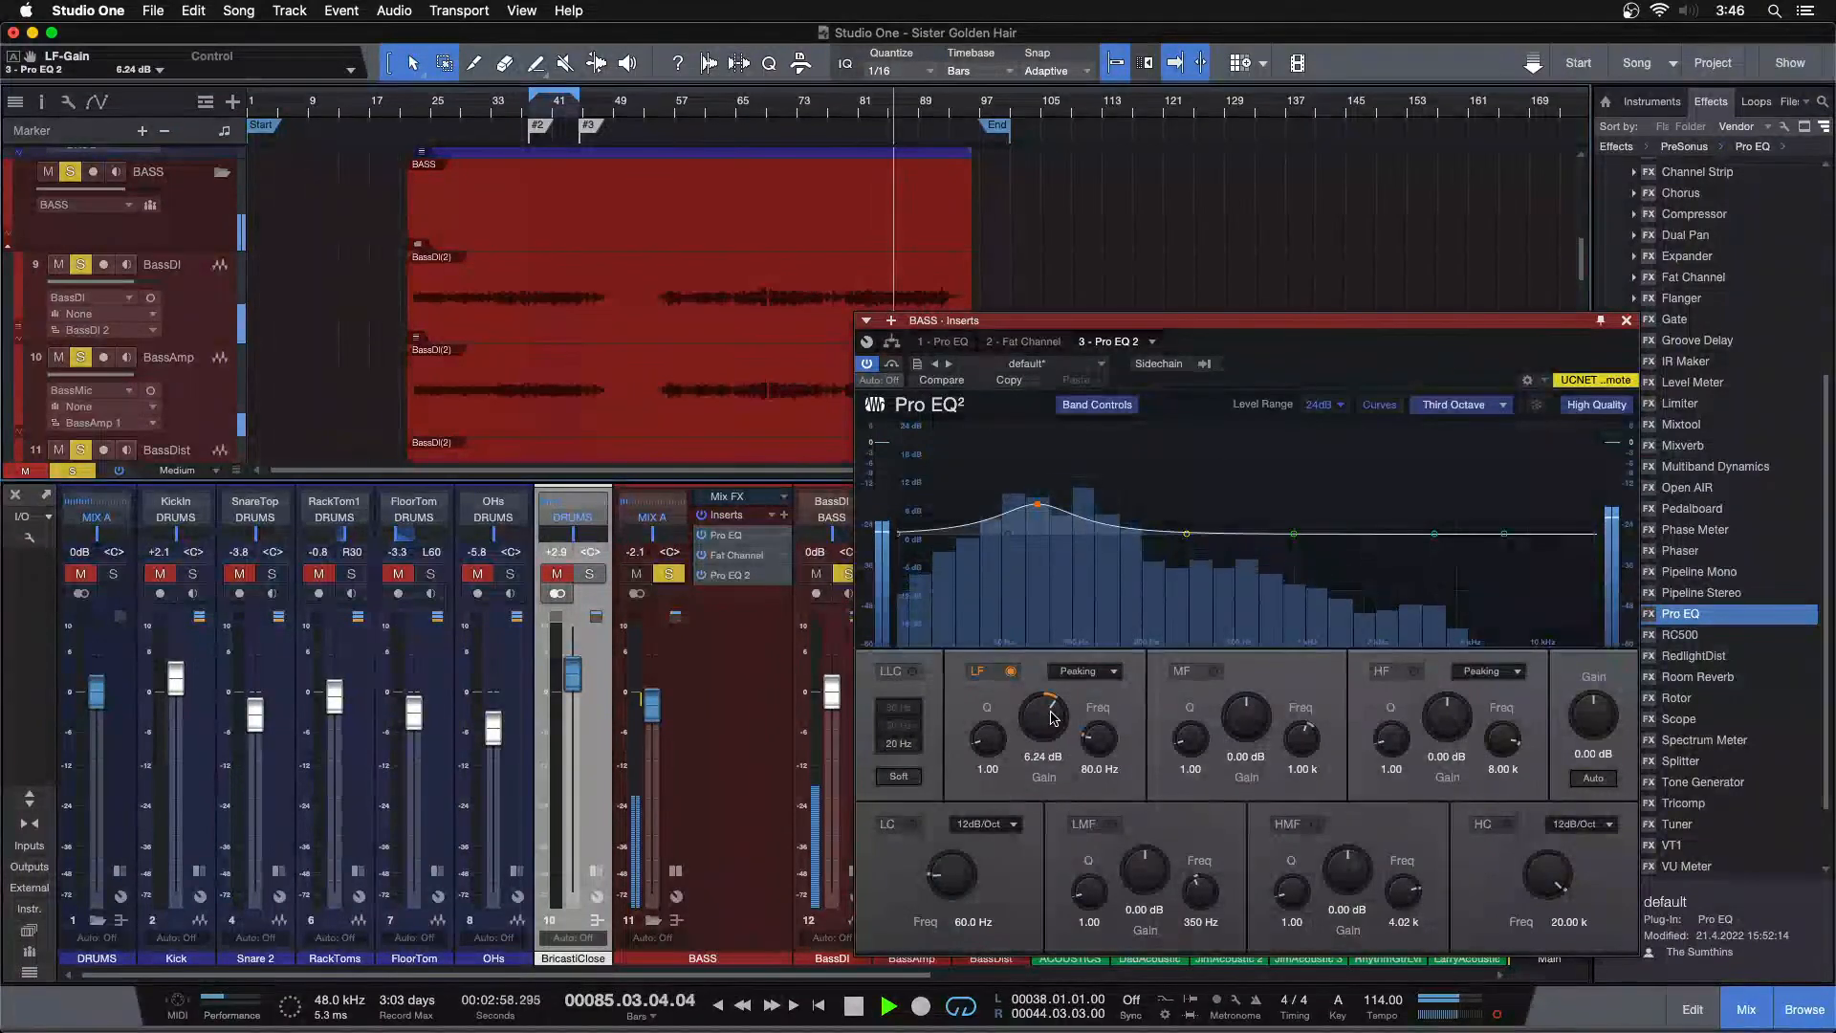
In the first Pro EQ, raise the high-mid gain to 13.92 dB, lower the high-cut to 10.23 kHz, and close the plugin
{"action": "left_click", "coordinate": [942, 341]}
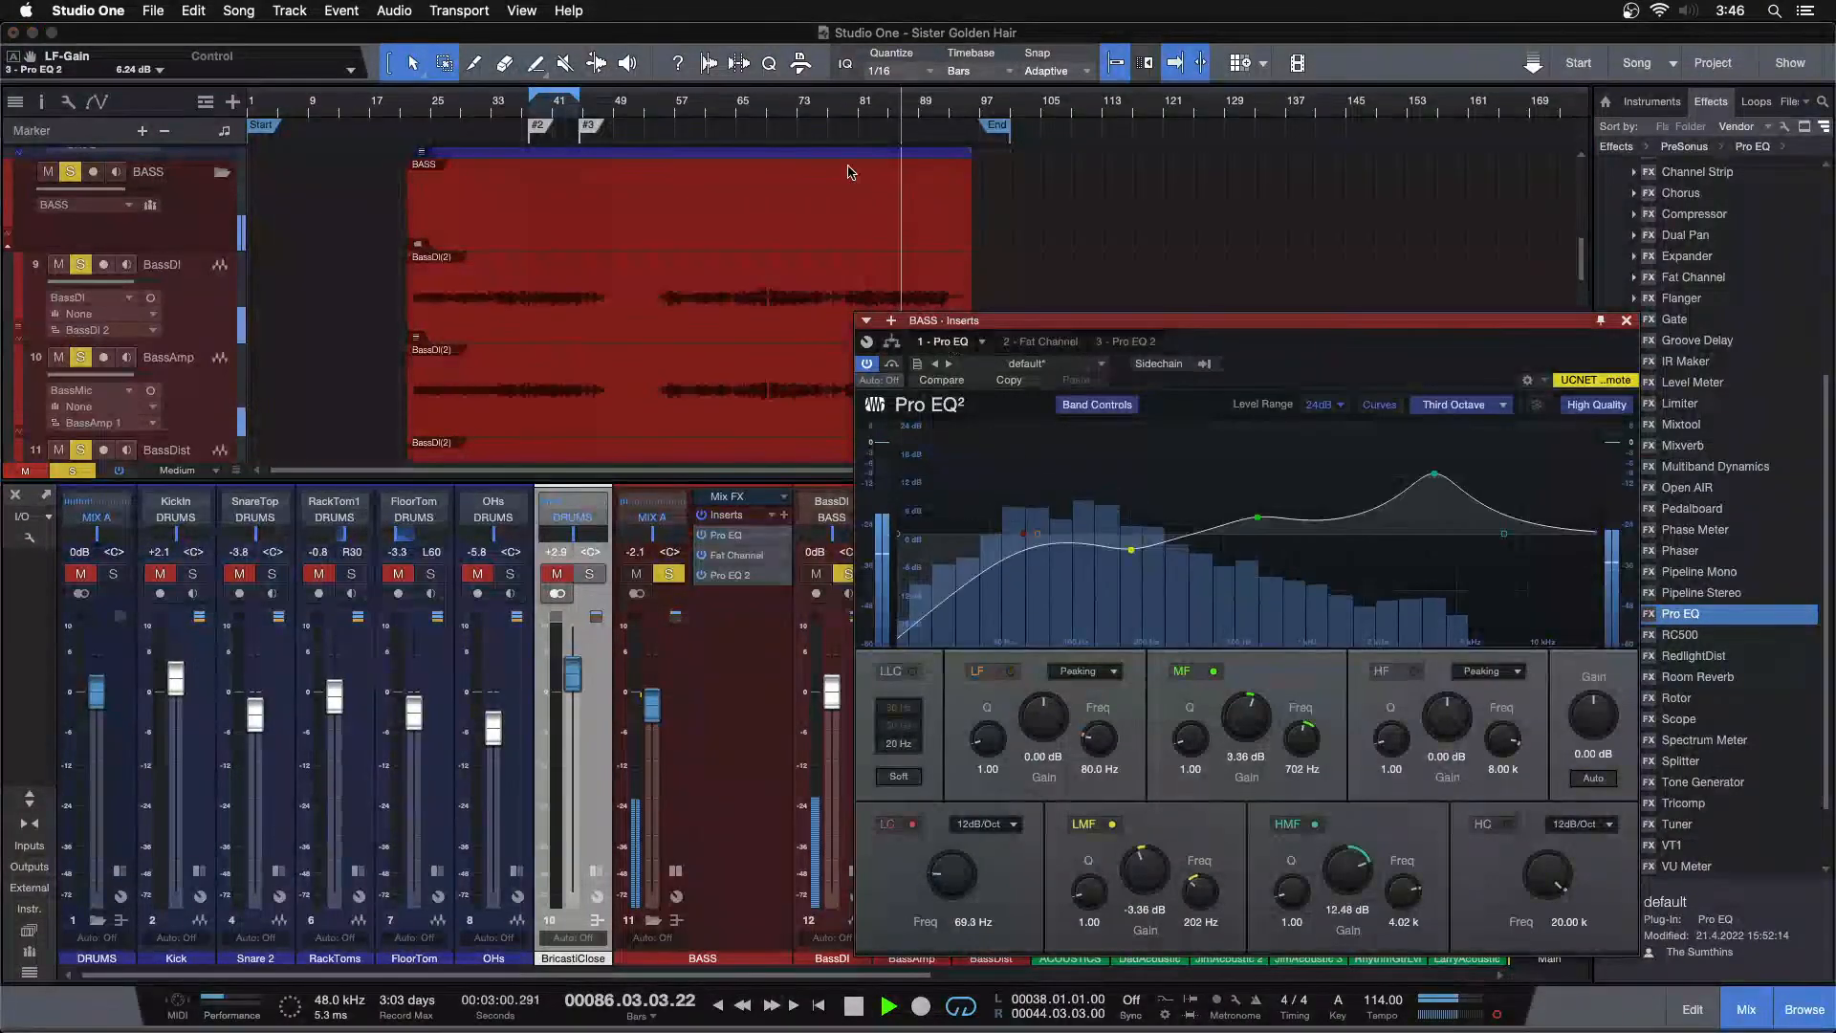
{"action": "left_click", "coordinate": [863, 107]}
{"action": "scroll", "coordinate": [1348, 882], "scroll_direction": "up", "scroll_amount": 3}
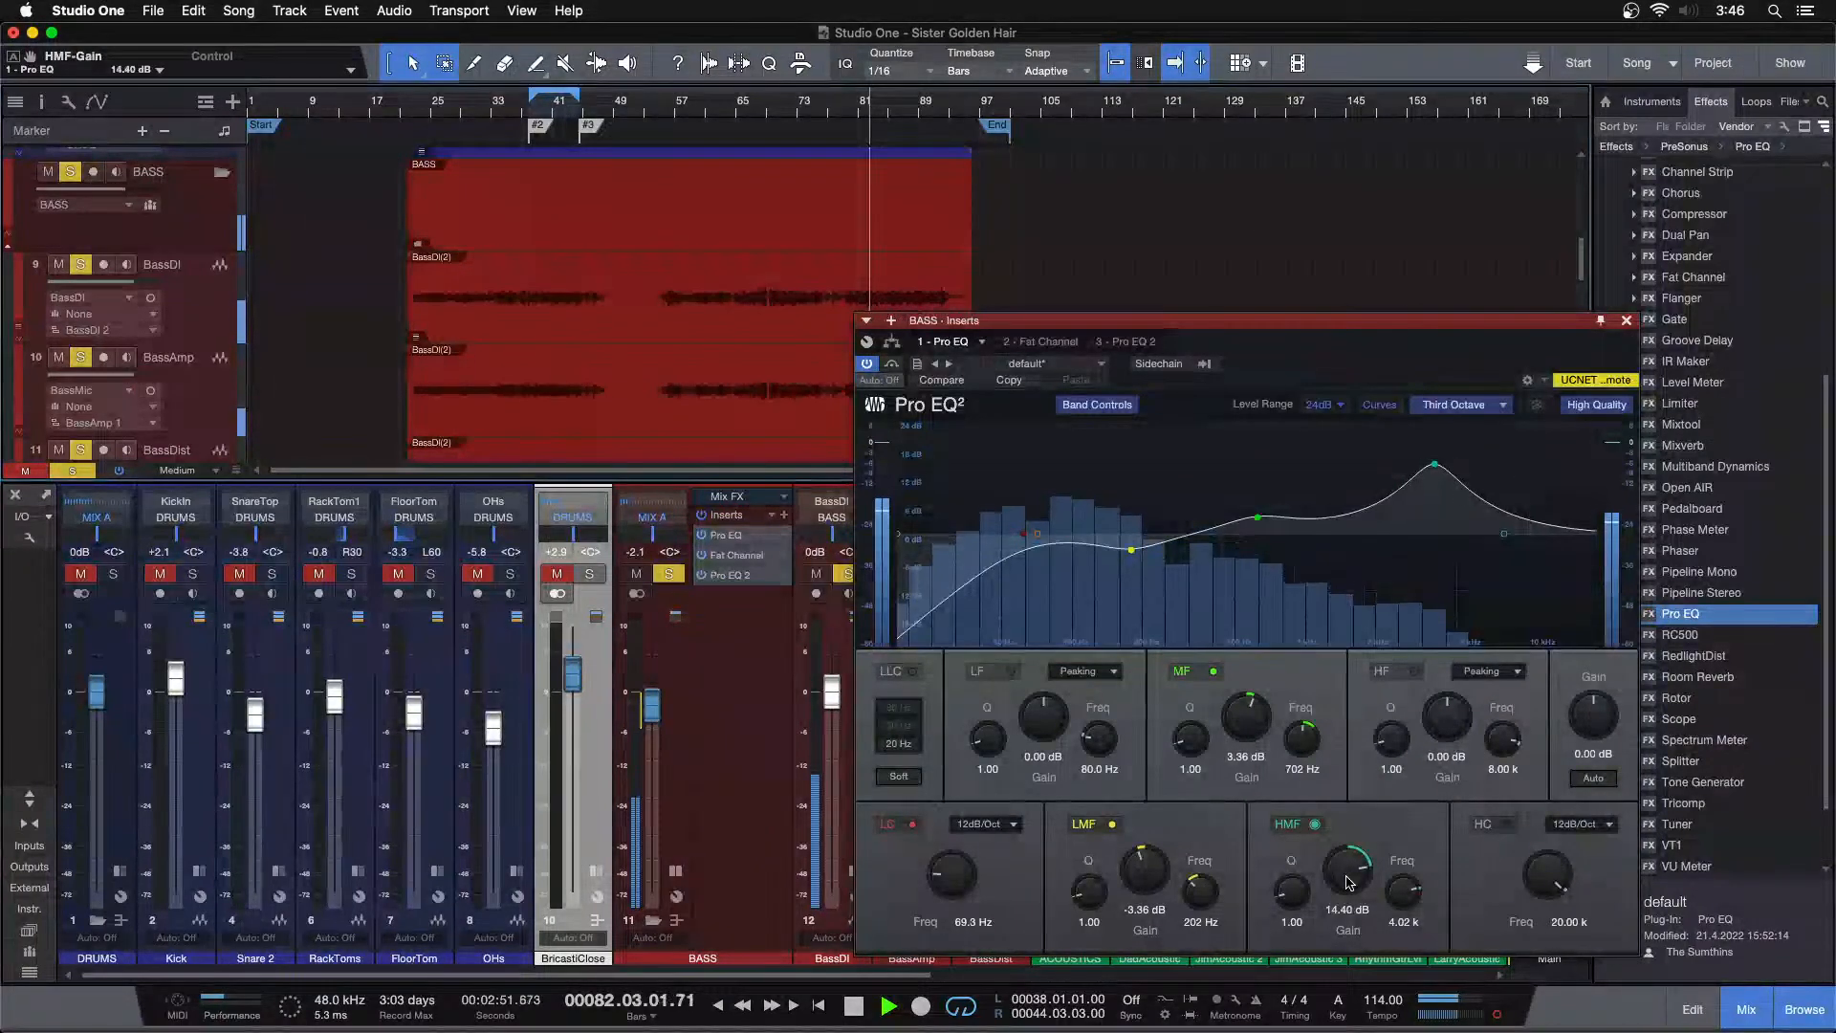
{"action": "scroll", "coordinate": [1347, 878], "scroll_direction": "down", "scroll_amount": 1}
{"action": "left_click_drag", "start_coordinate": [1594, 534], "coordinate": [1553, 538]}
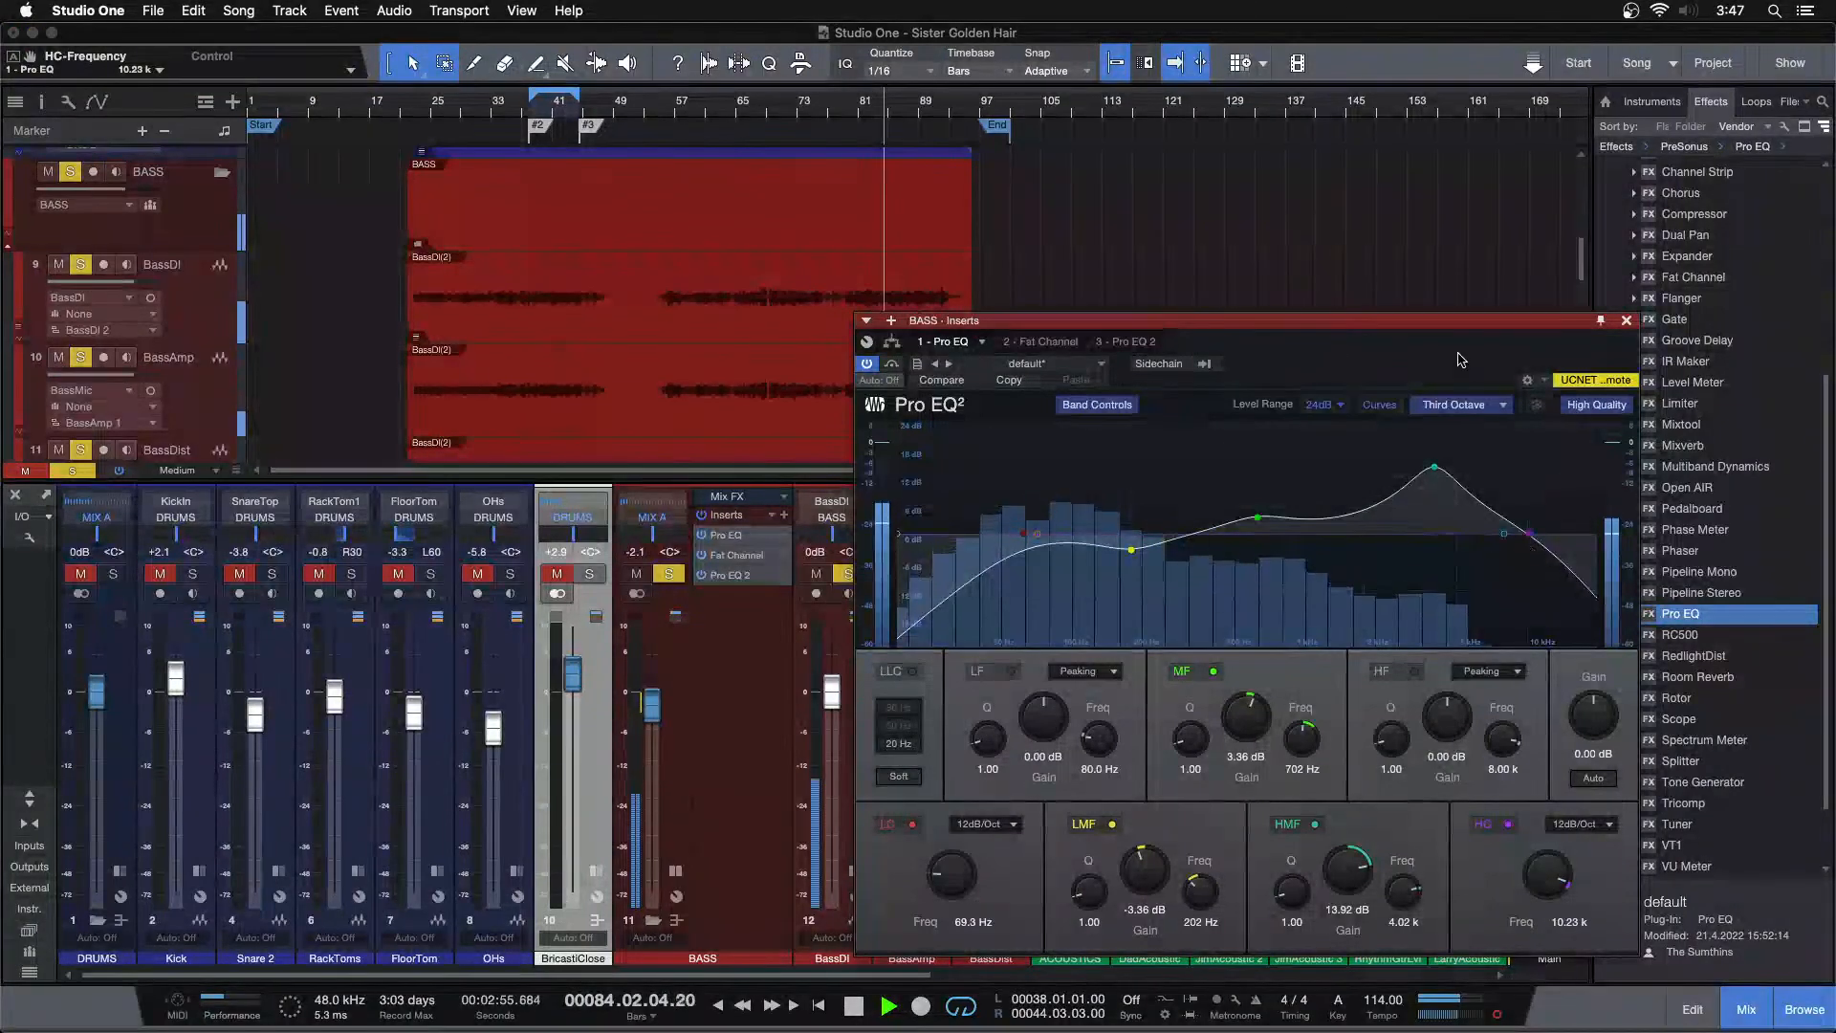
{"action": "left_click", "coordinate": [1626, 321]}
Set the BASS bus fader to -3.3 dB and briefly mute and unmute the BassDist channel
{"action": "left_click_drag", "start_coordinate": [655, 714], "coordinate": [652, 722]}
{"action": "key", "text": "s"}
{"action": "left_click", "coordinate": [866, 104]}
{"action": "left_click", "coordinate": [676, 871]}
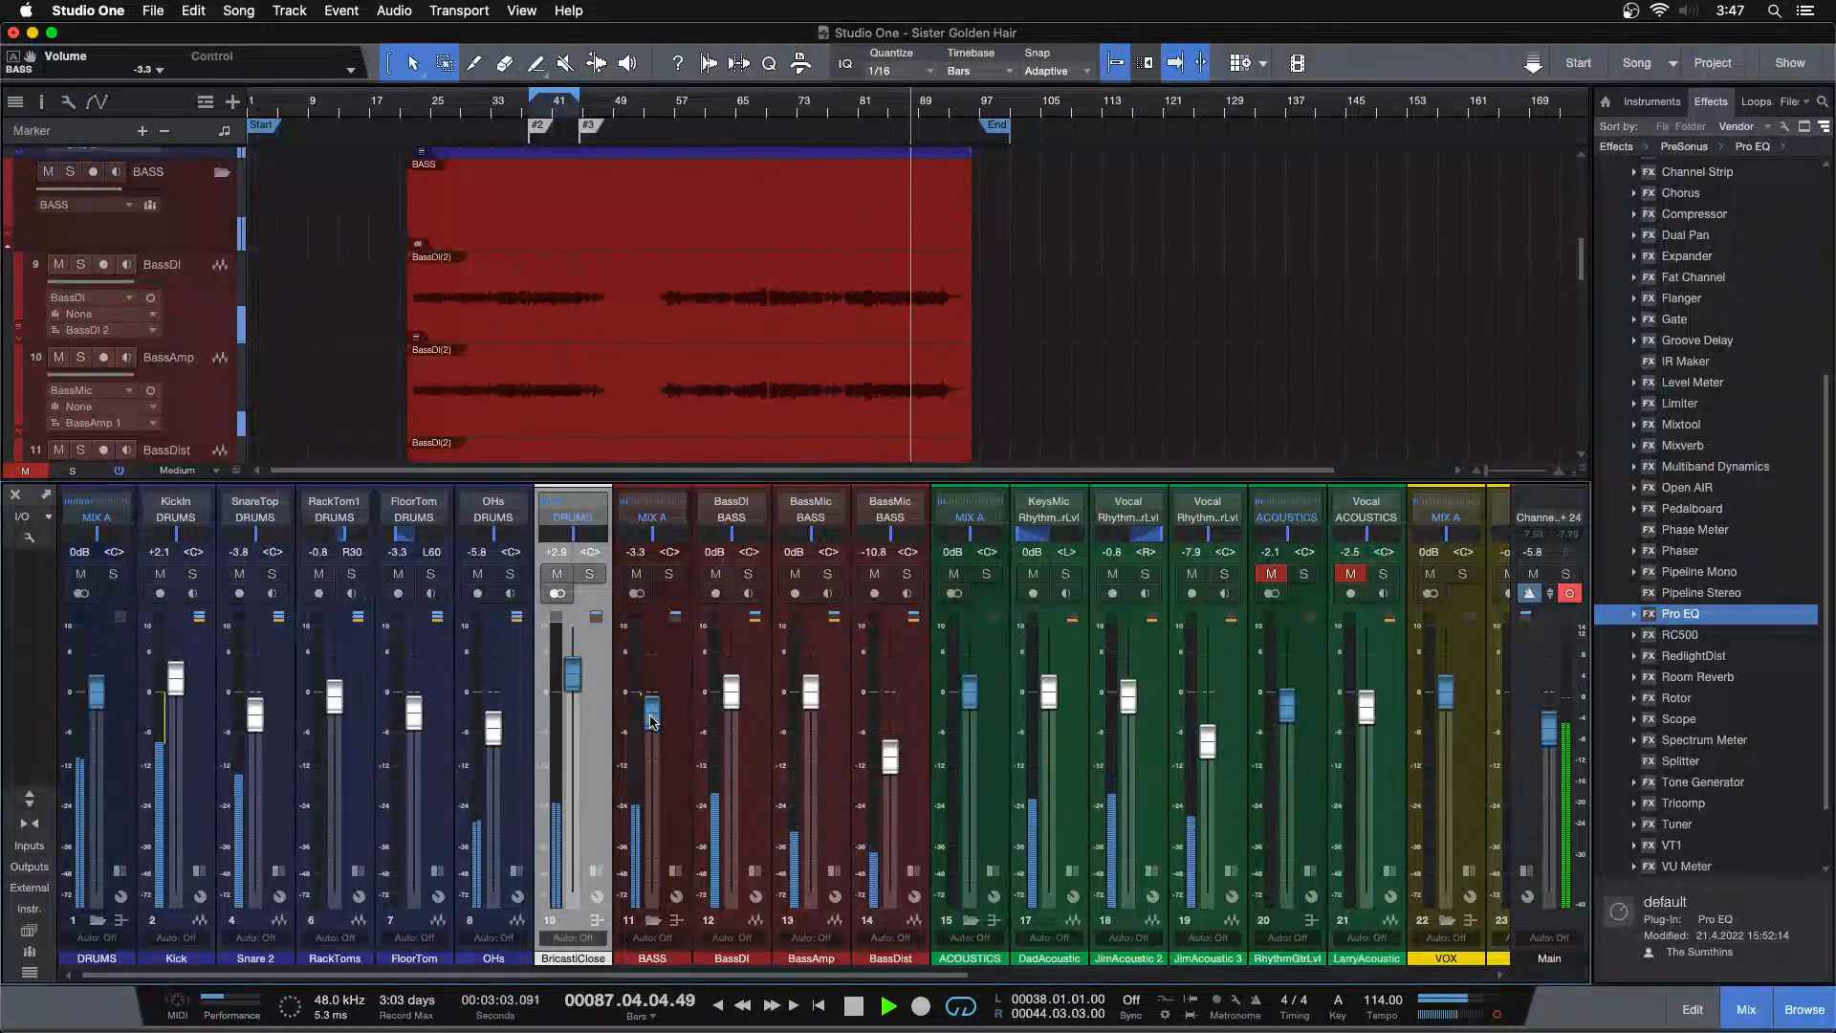
{"action": "left_click_drag", "start_coordinate": [653, 722], "coordinate": [652, 727]}
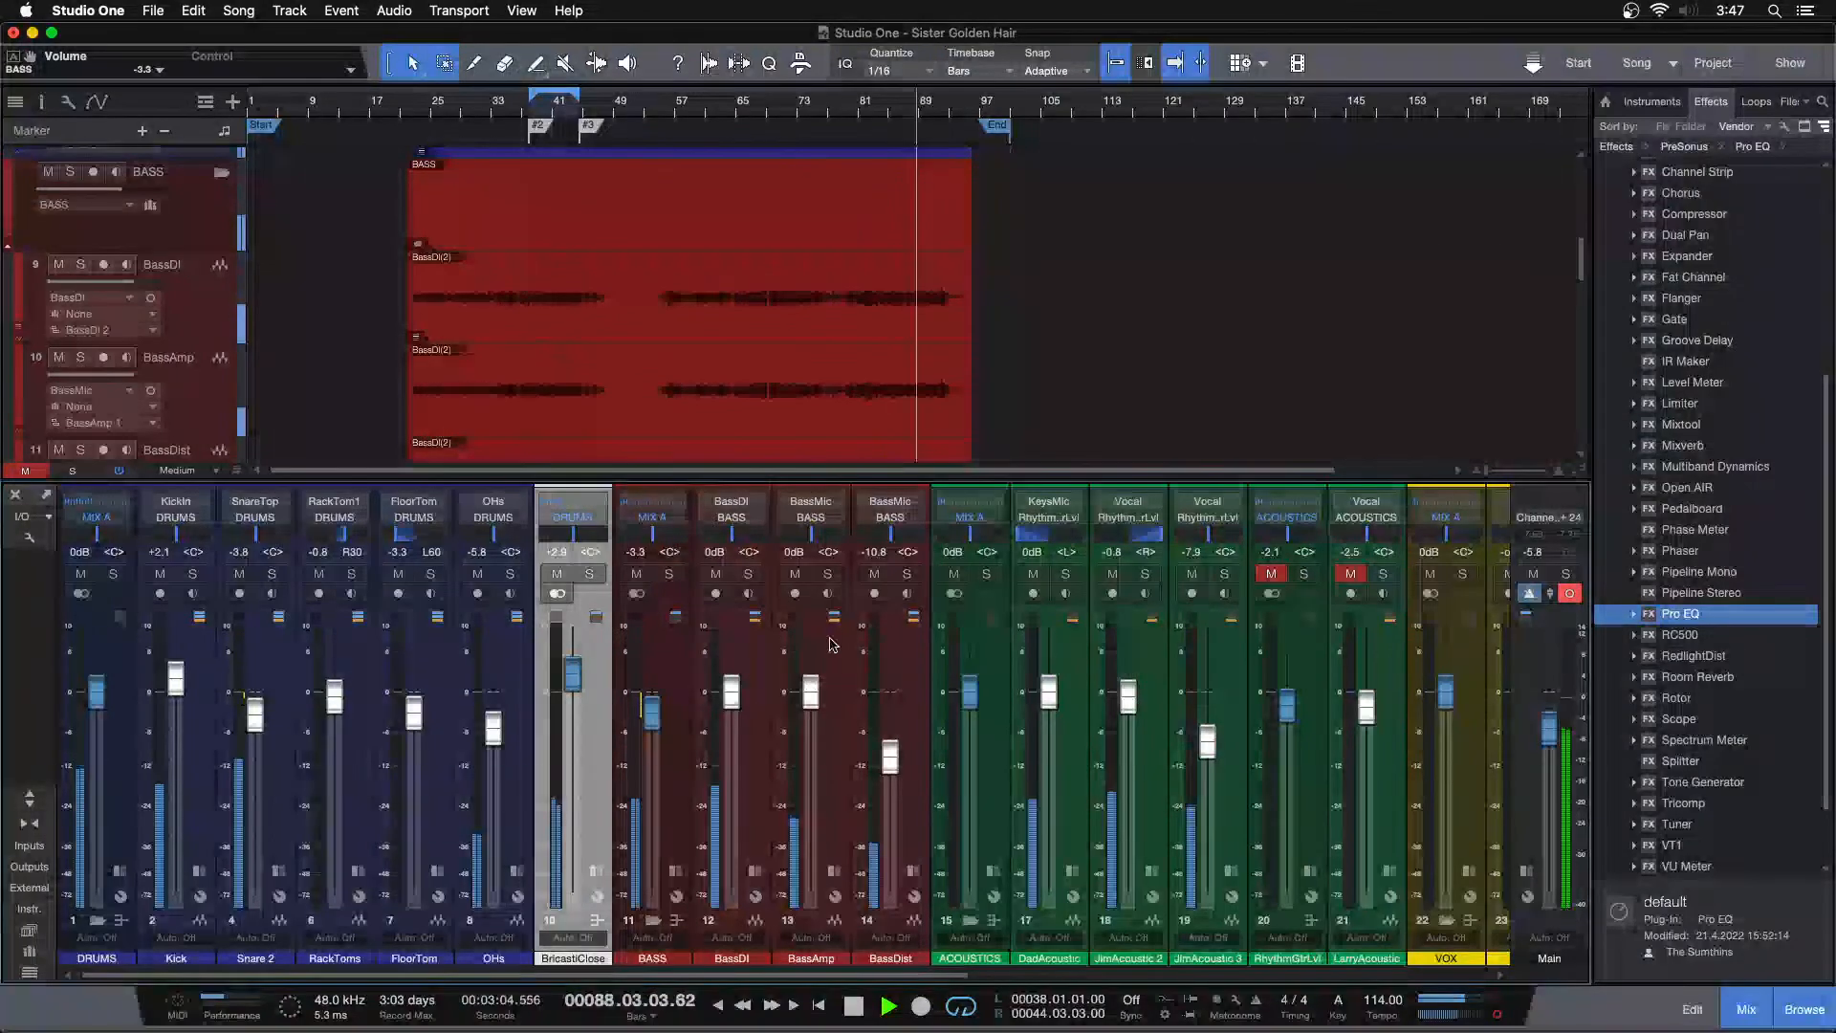
{"action": "left_click", "coordinate": [873, 573]}
{"action": "left_click", "coordinate": [873, 573]}
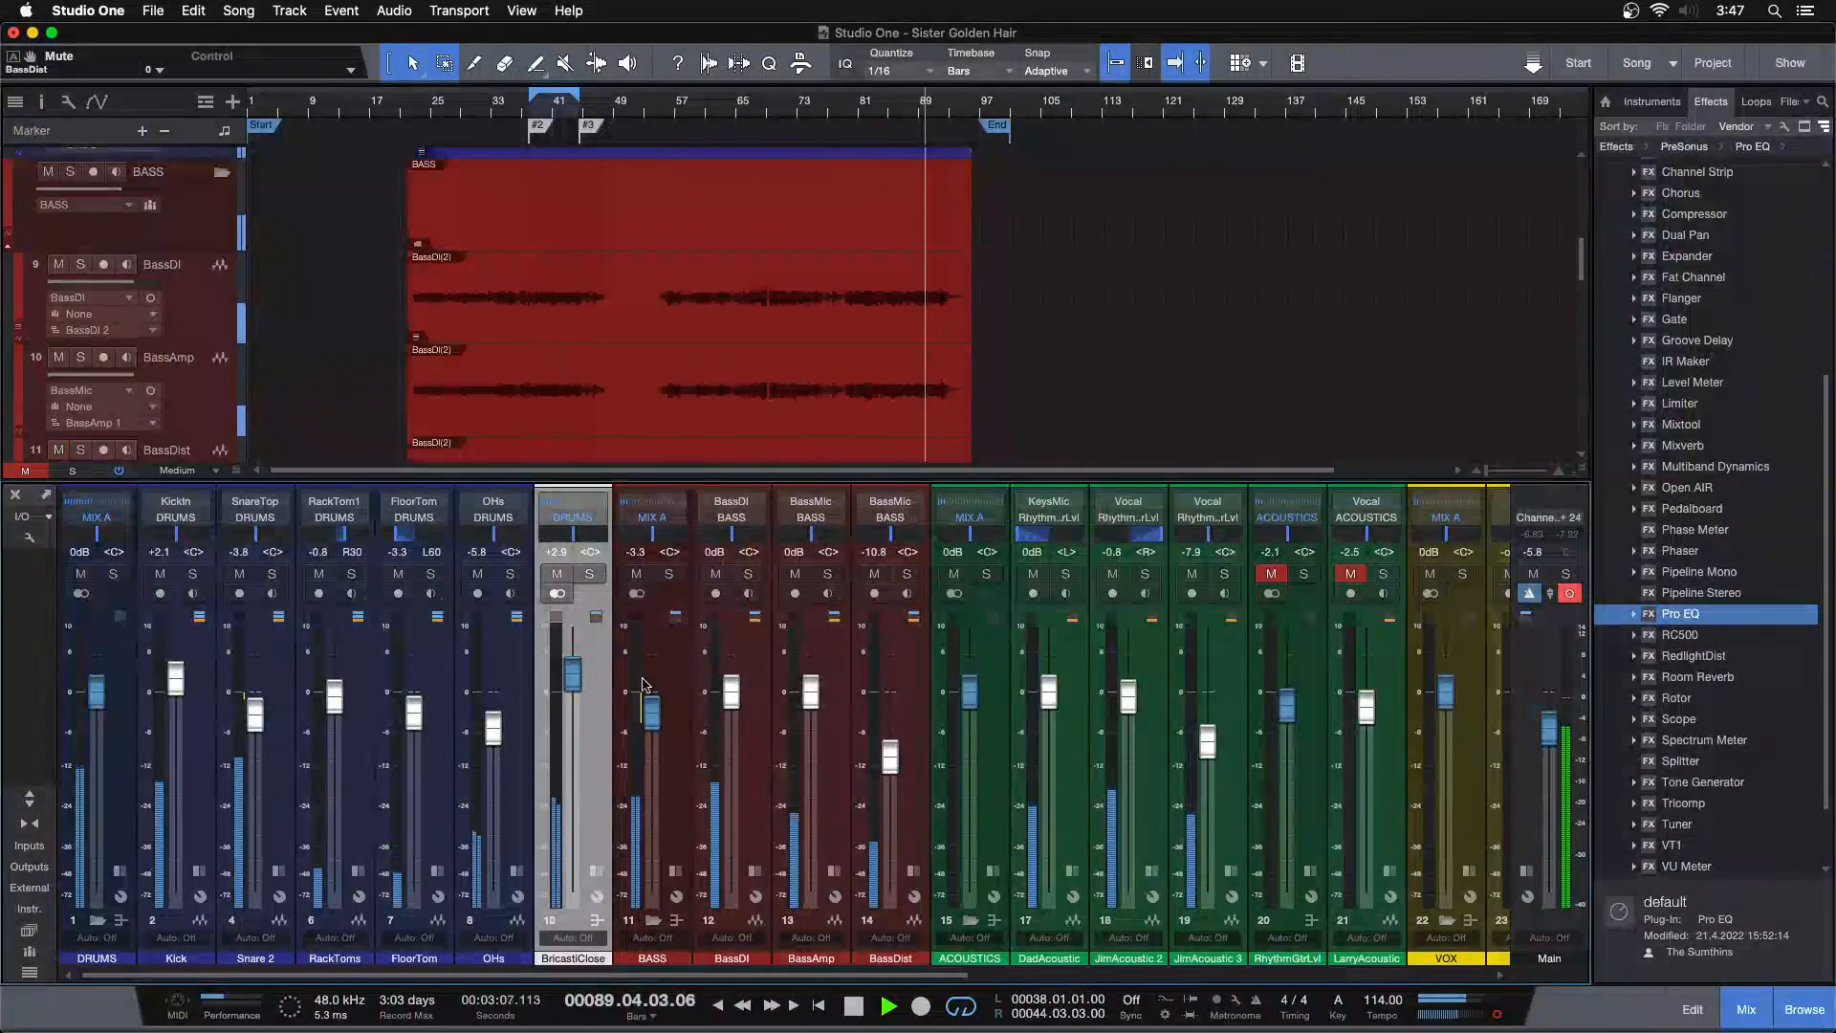
Try the BASS bus fader at -3.8 dB before returning it to -3.3 dB
{"action": "left_click", "coordinate": [428, 107]}
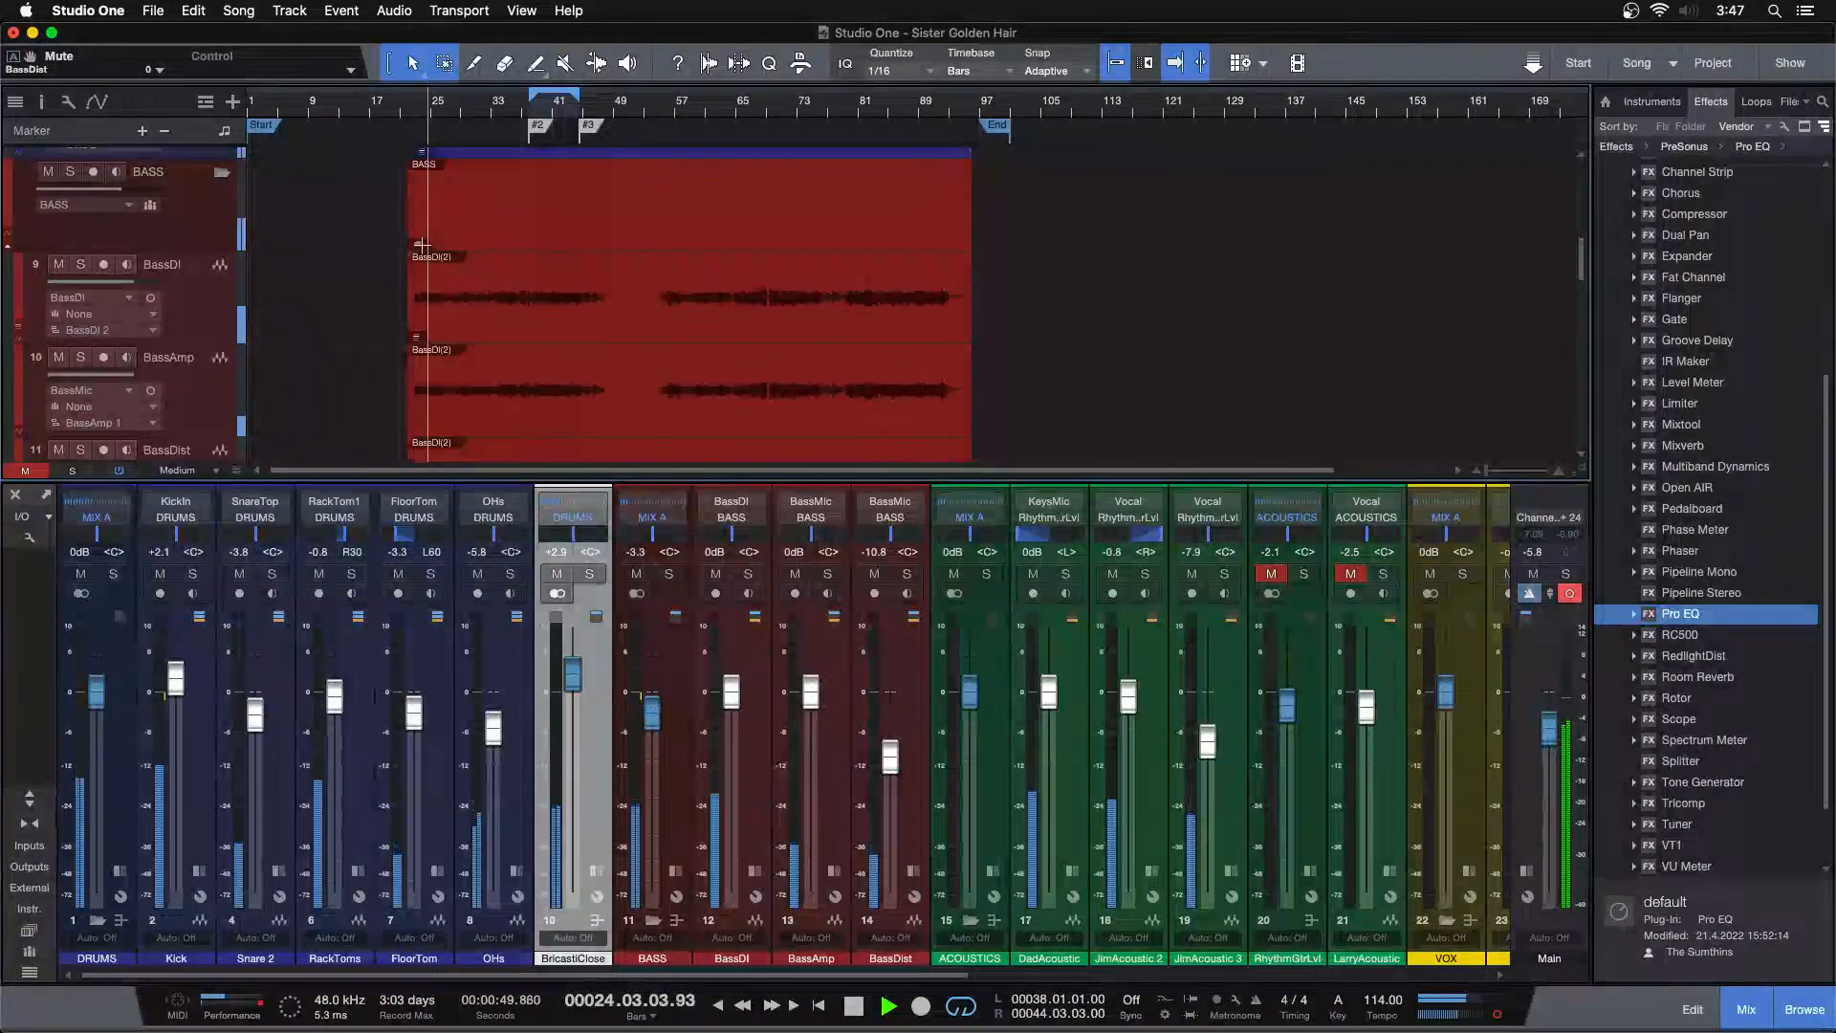
{"action": "left_click", "coordinate": [414, 109]}
{"action": "left_click_drag", "start_coordinate": [414, 108], "coordinate": [514, 153]}
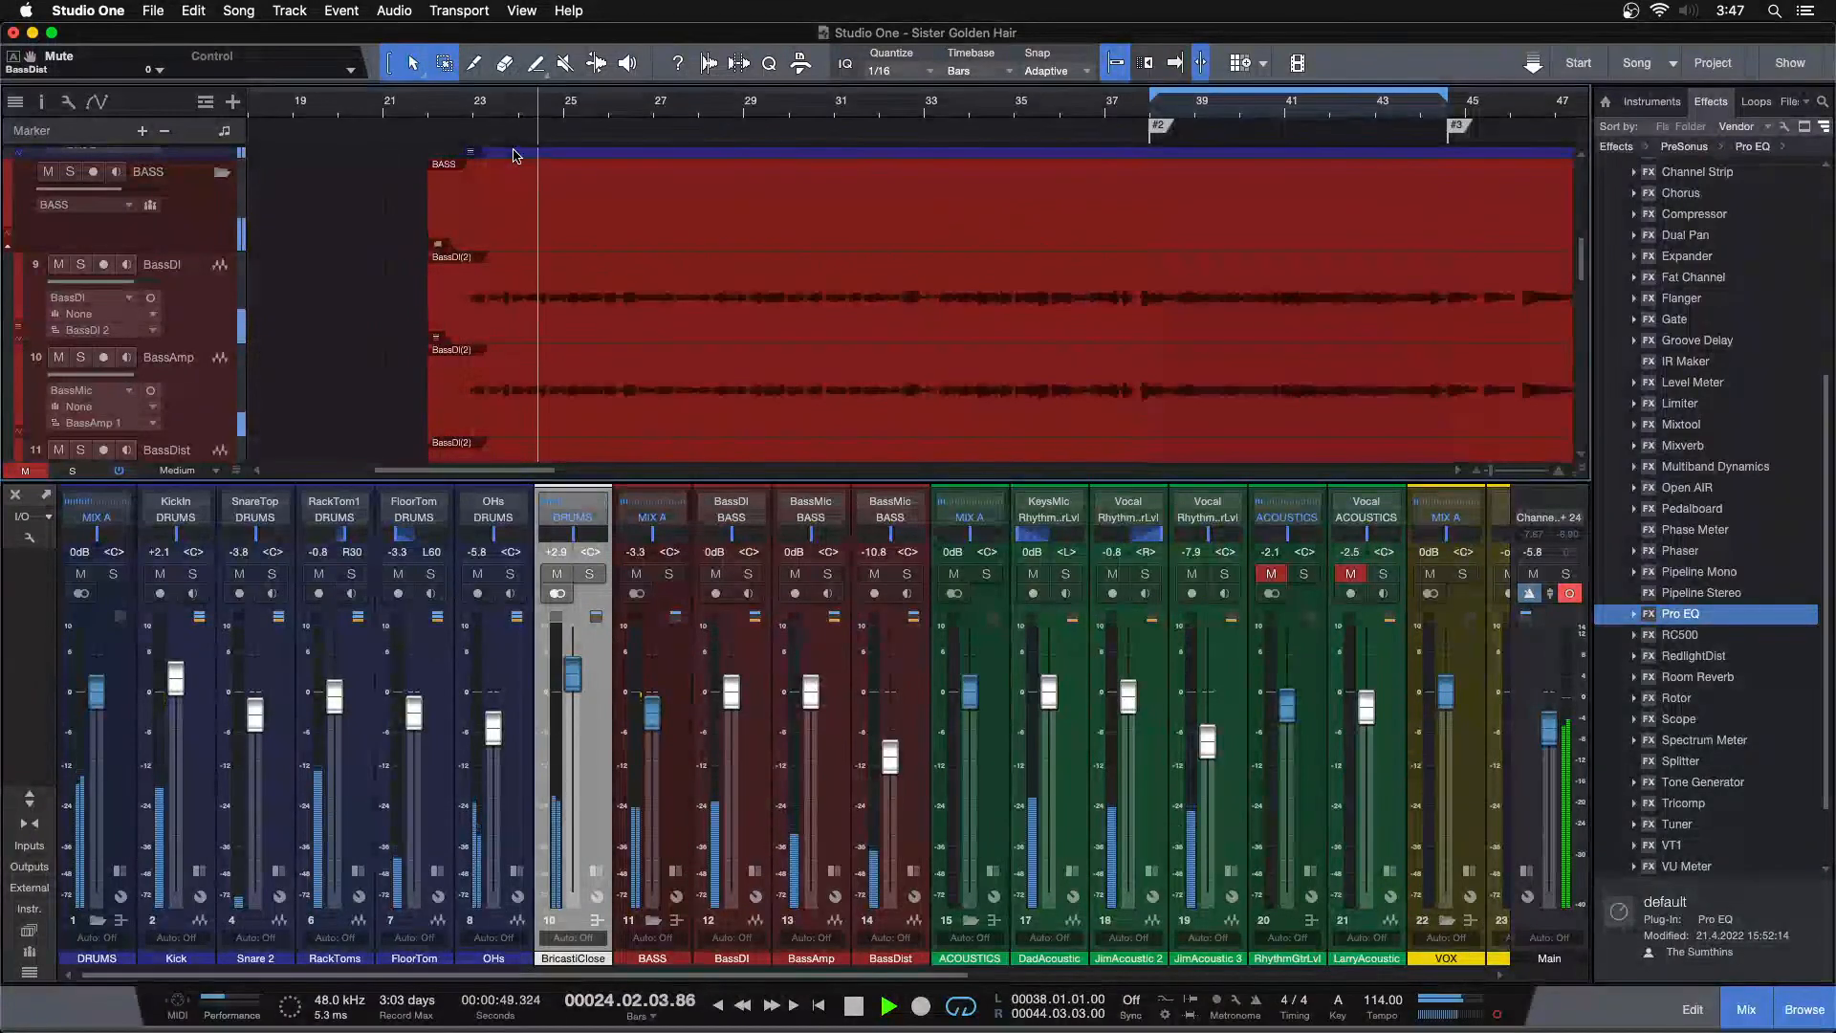
{"action": "left_click_drag", "start_coordinate": [653, 710], "coordinate": [654, 715]}
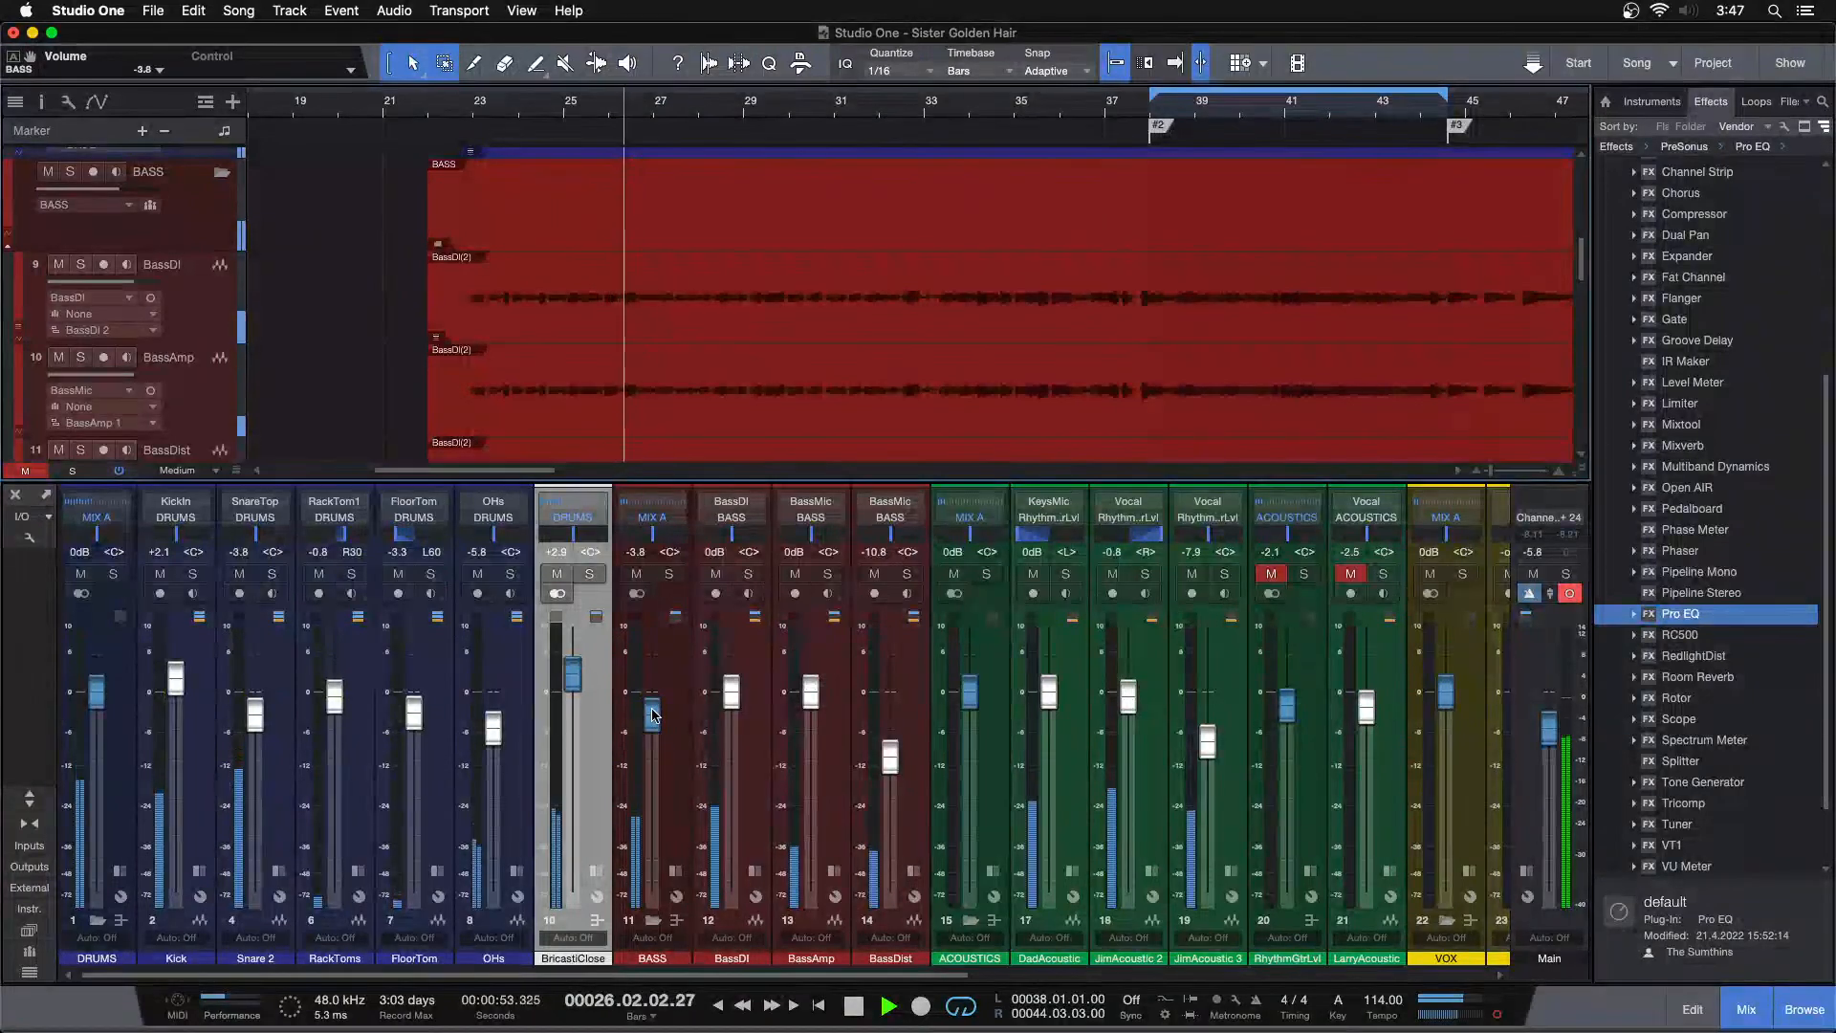
{"action": "key", "text": "KP_1"}
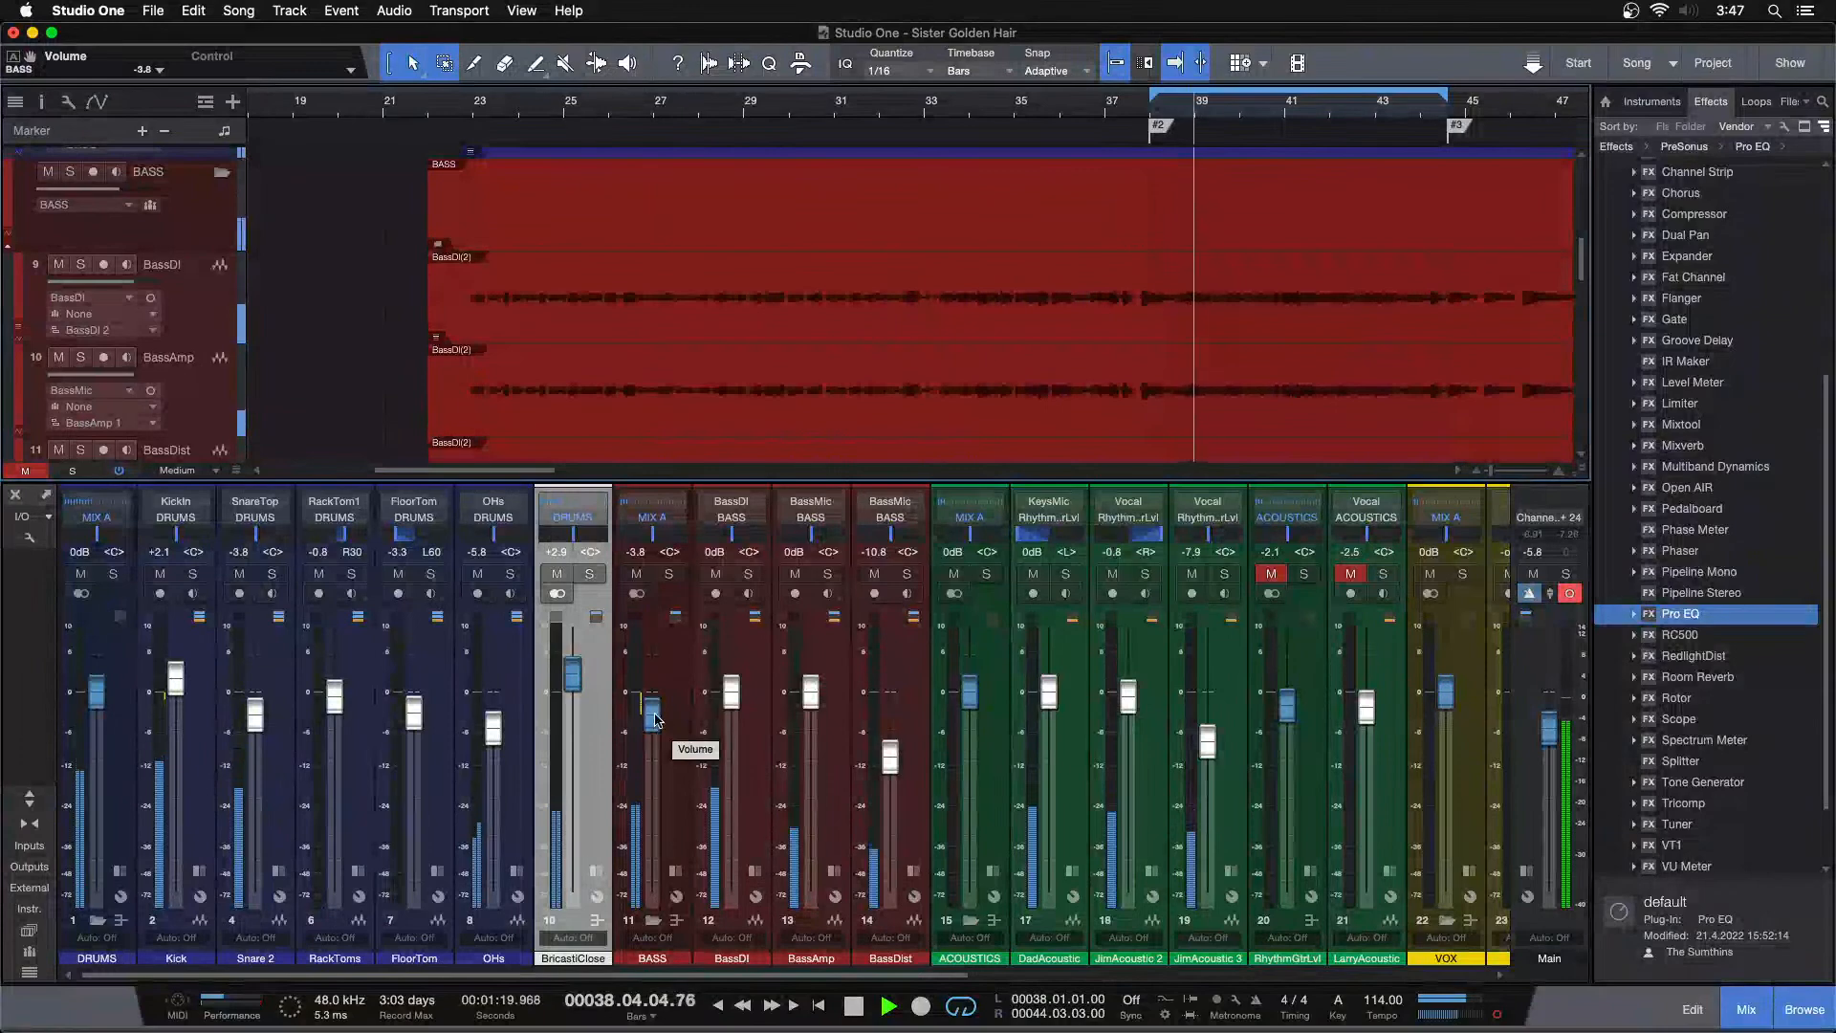
{"action": "left_click_drag", "start_coordinate": [656, 719], "coordinate": [655, 717]}
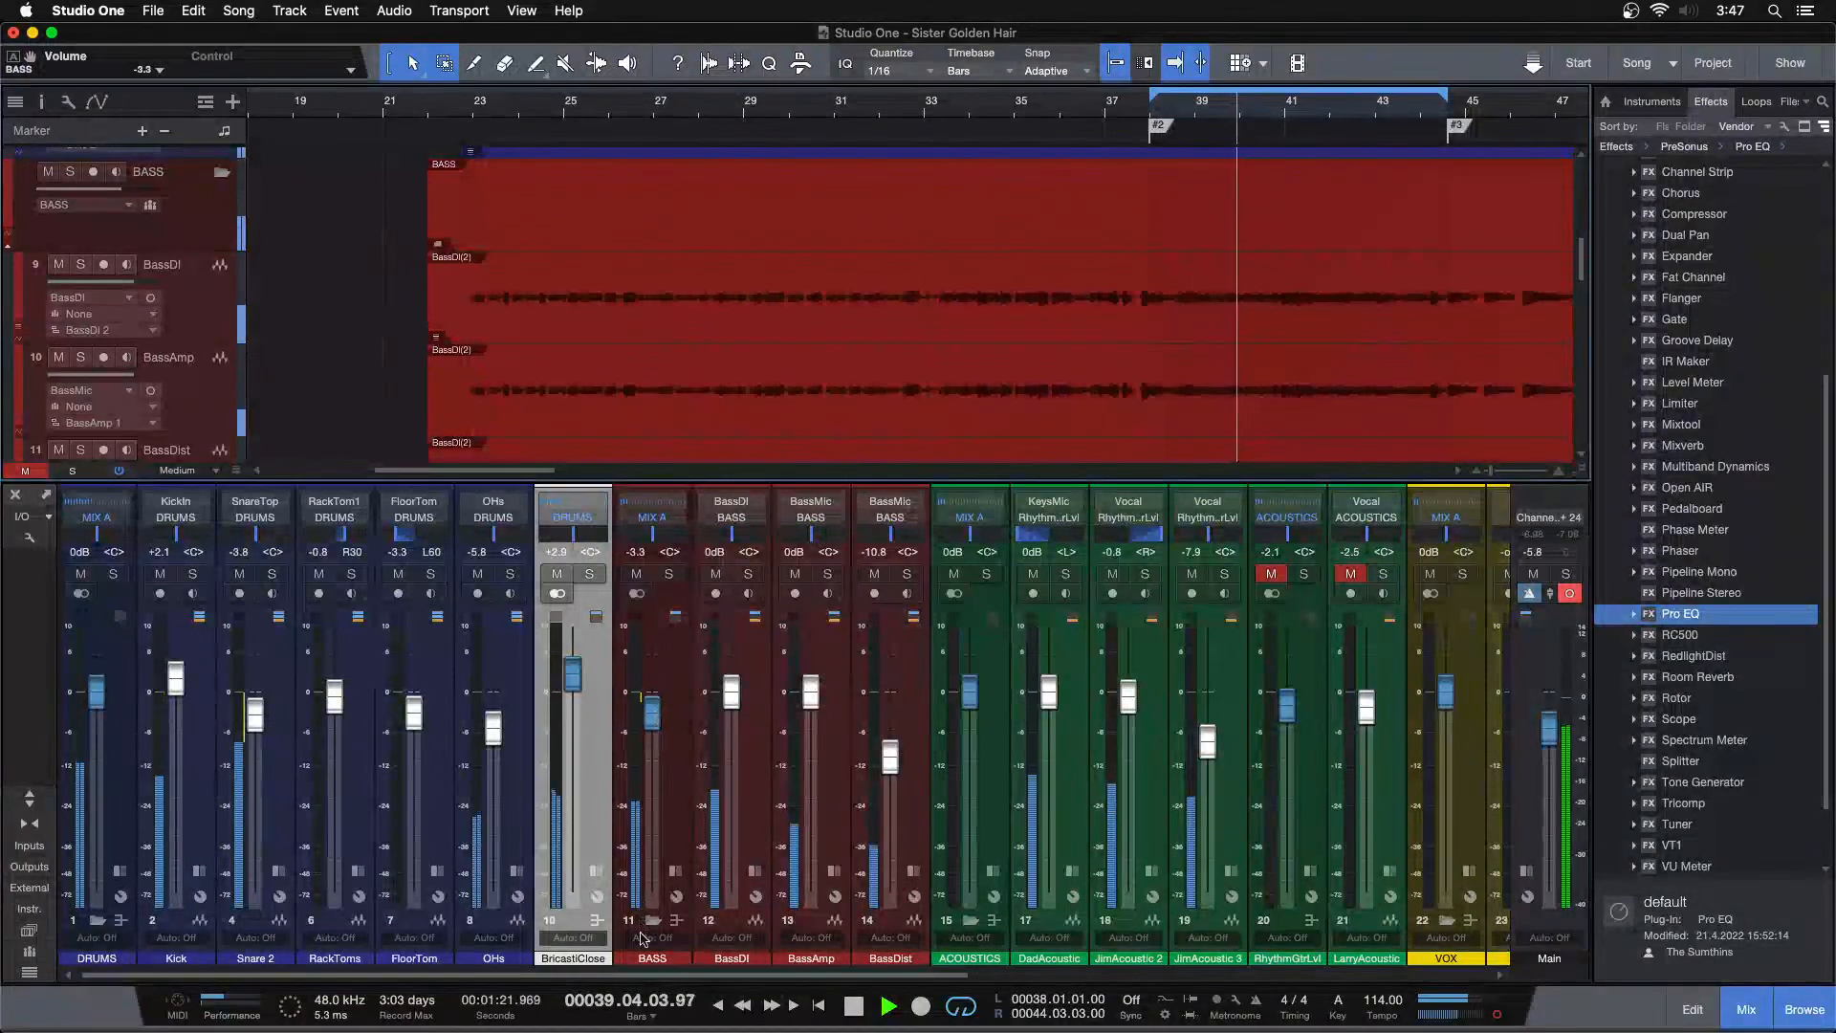
Unmute the RhythmGtrLvl channel, clear all solos, and start playback
{"action": "left_click_drag", "start_coordinate": [647, 977], "coordinate": [896, 977]}
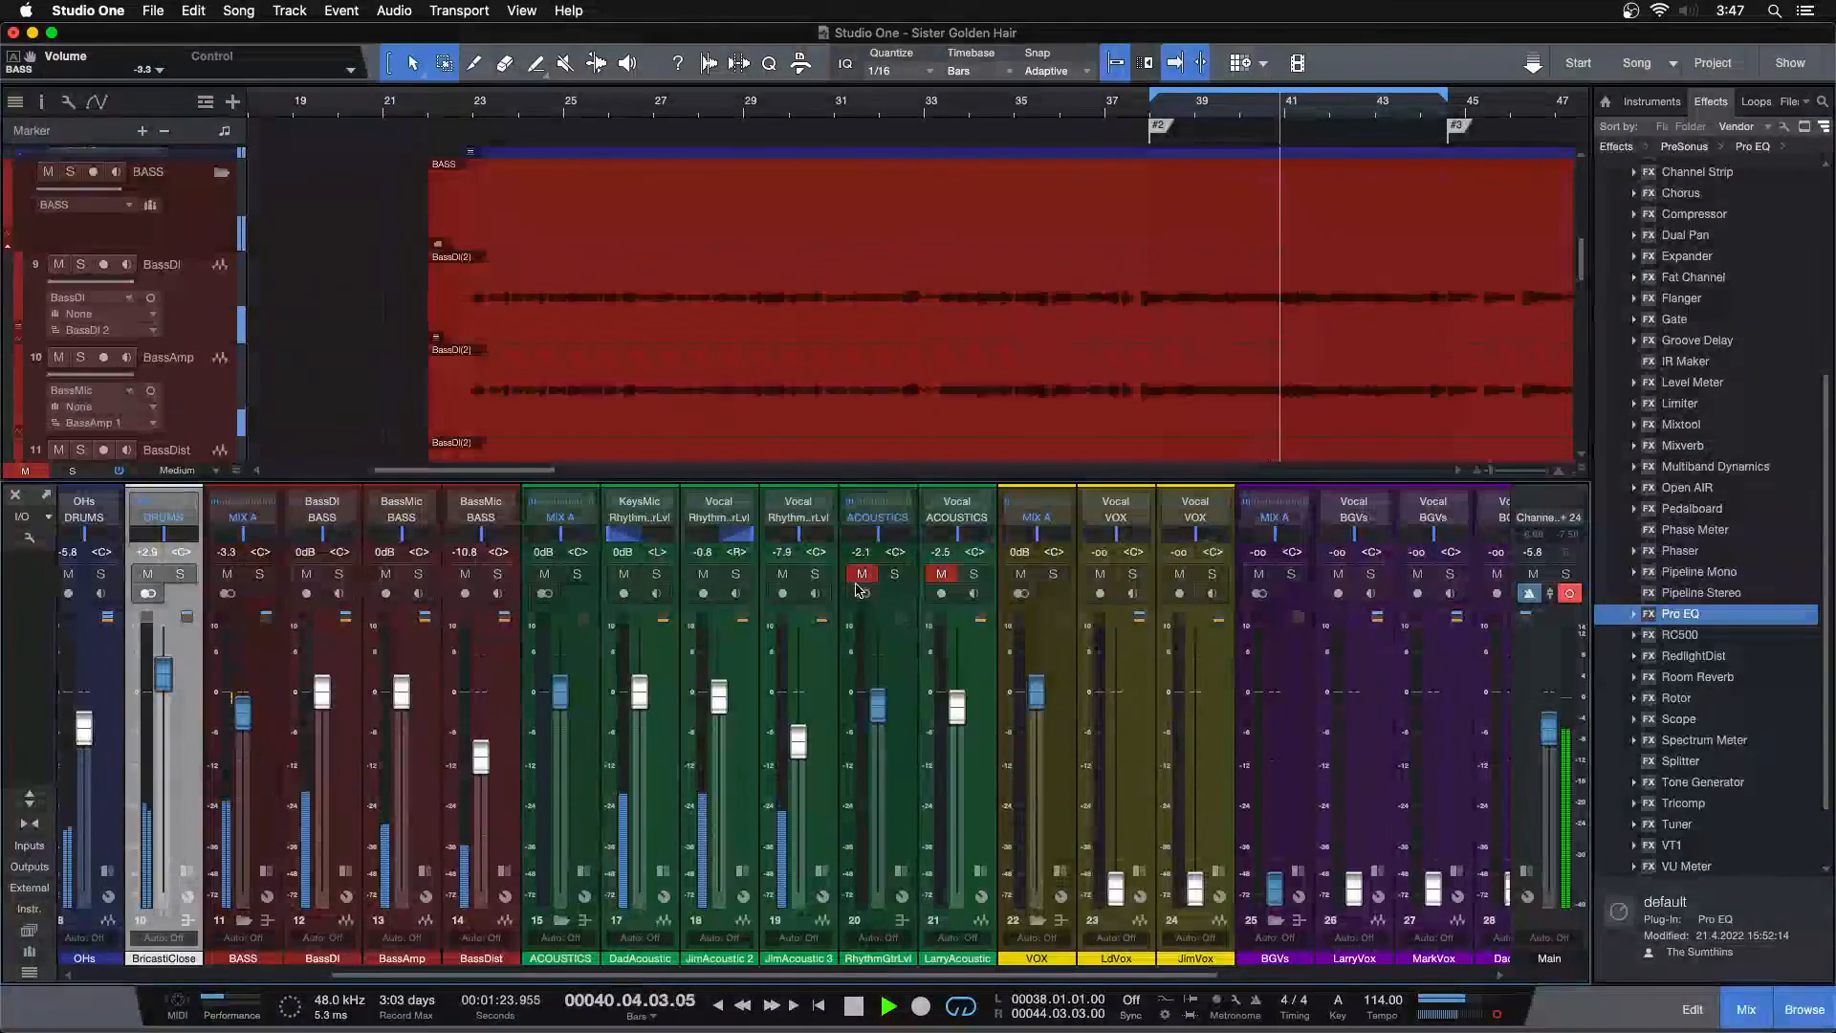
{"action": "left_click", "coordinate": [860, 574]}
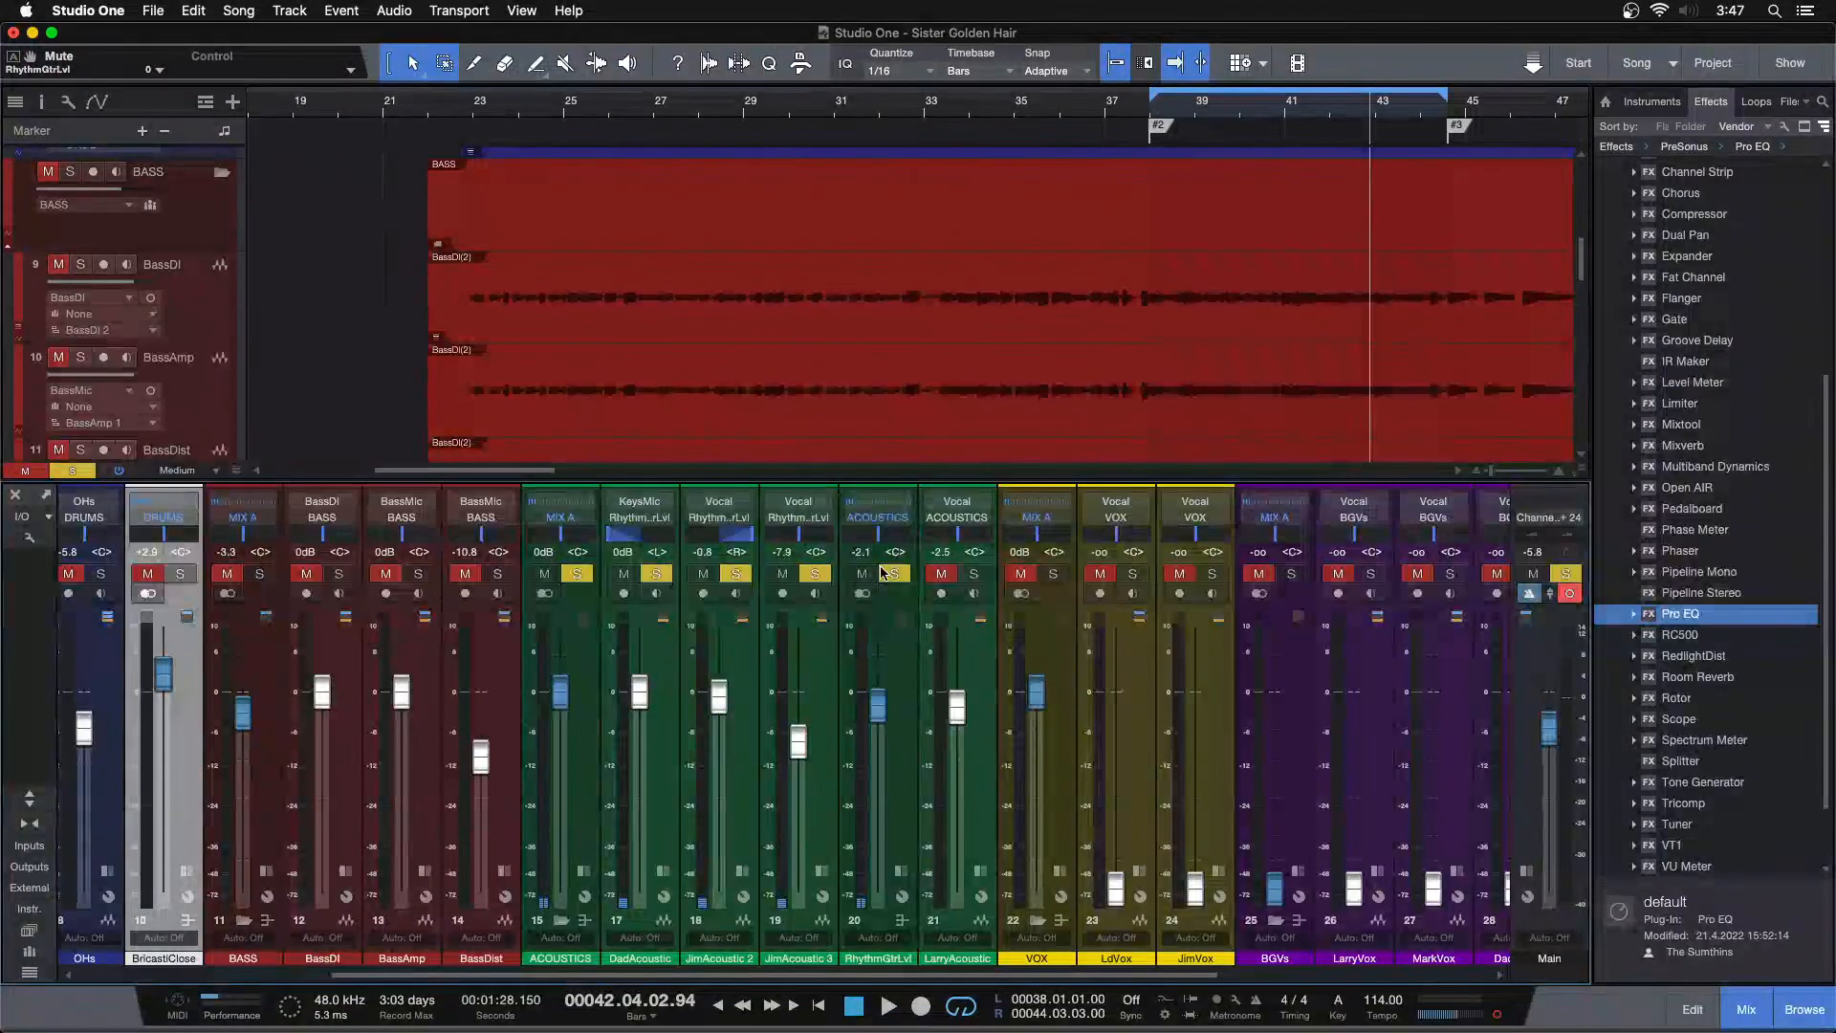
{"action": "key", "text": "KP_1"}
{"action": "key", "text": "shift+s"}
{"action": "key", "text": "space"}
Select the acoustic guitar channels in the mixer to locate their tracks in the arrangement
{"action": "left_click_drag", "start_coordinate": [1291, 110], "coordinate": [855, 134]}
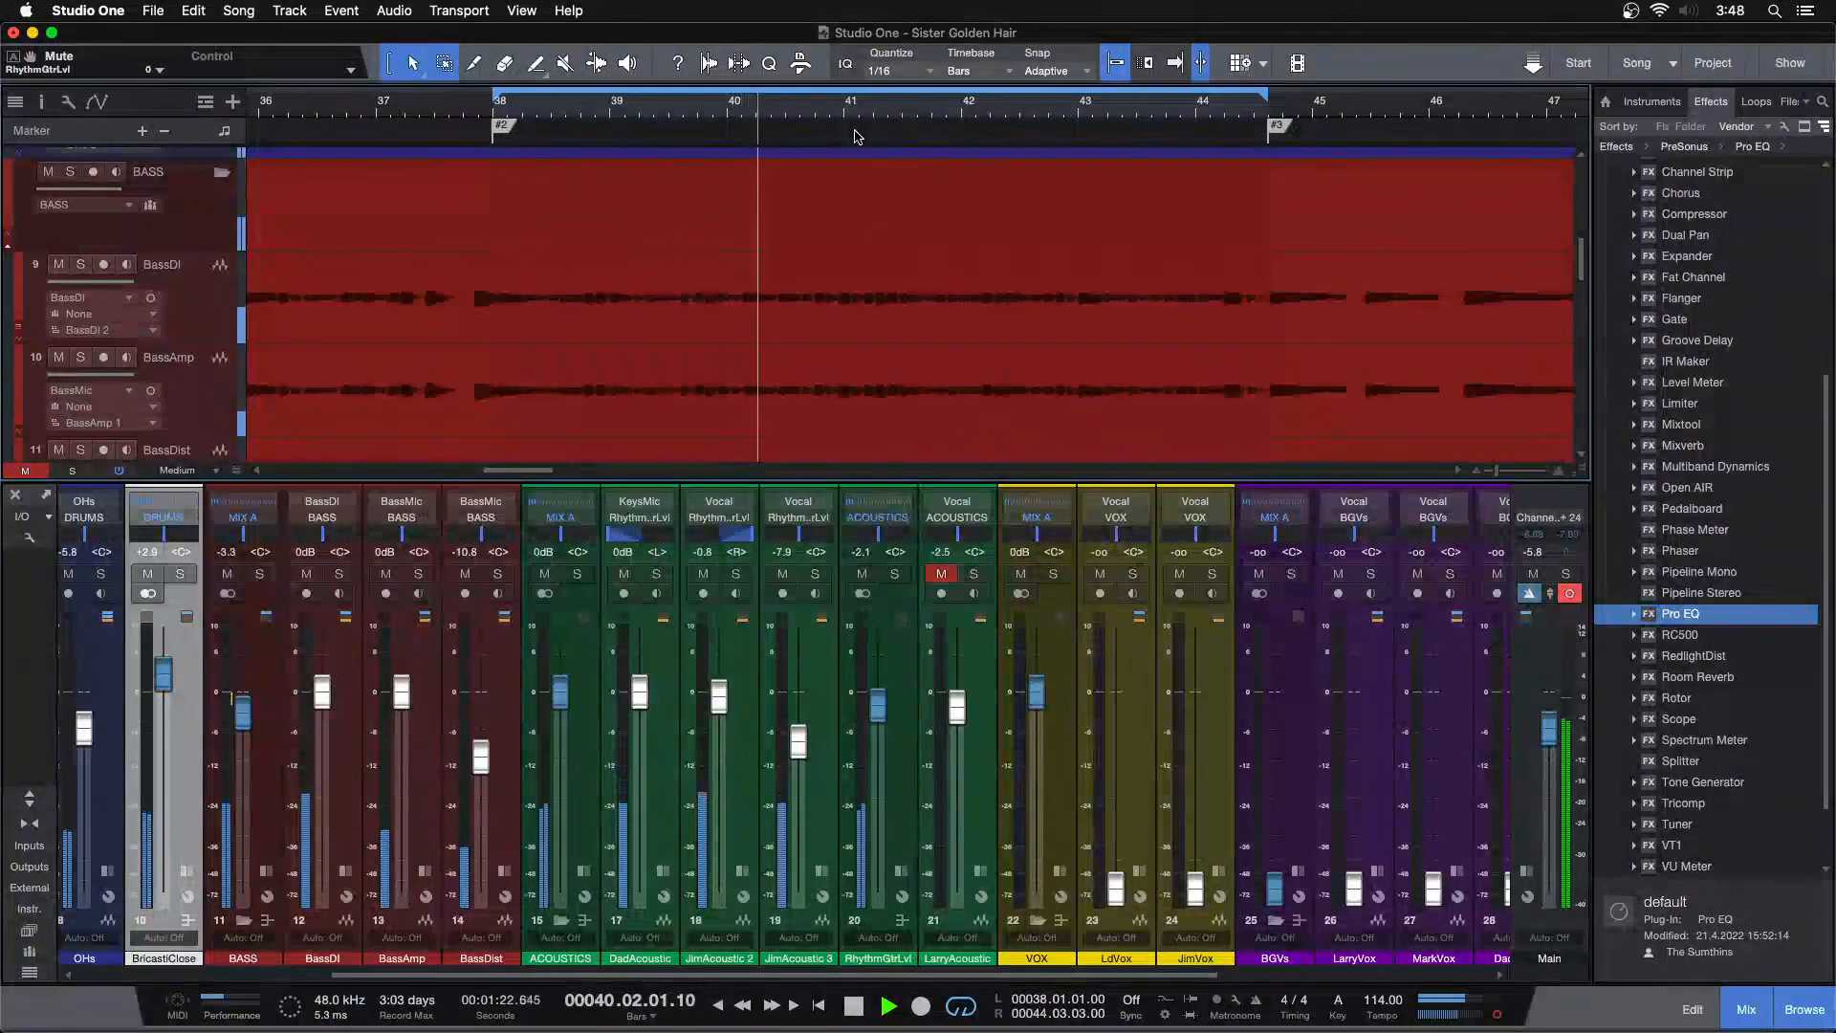
{"action": "key", "text": "space"}
{"action": "key", "text": "f"}
{"action": "left_click", "coordinate": [895, 744]}
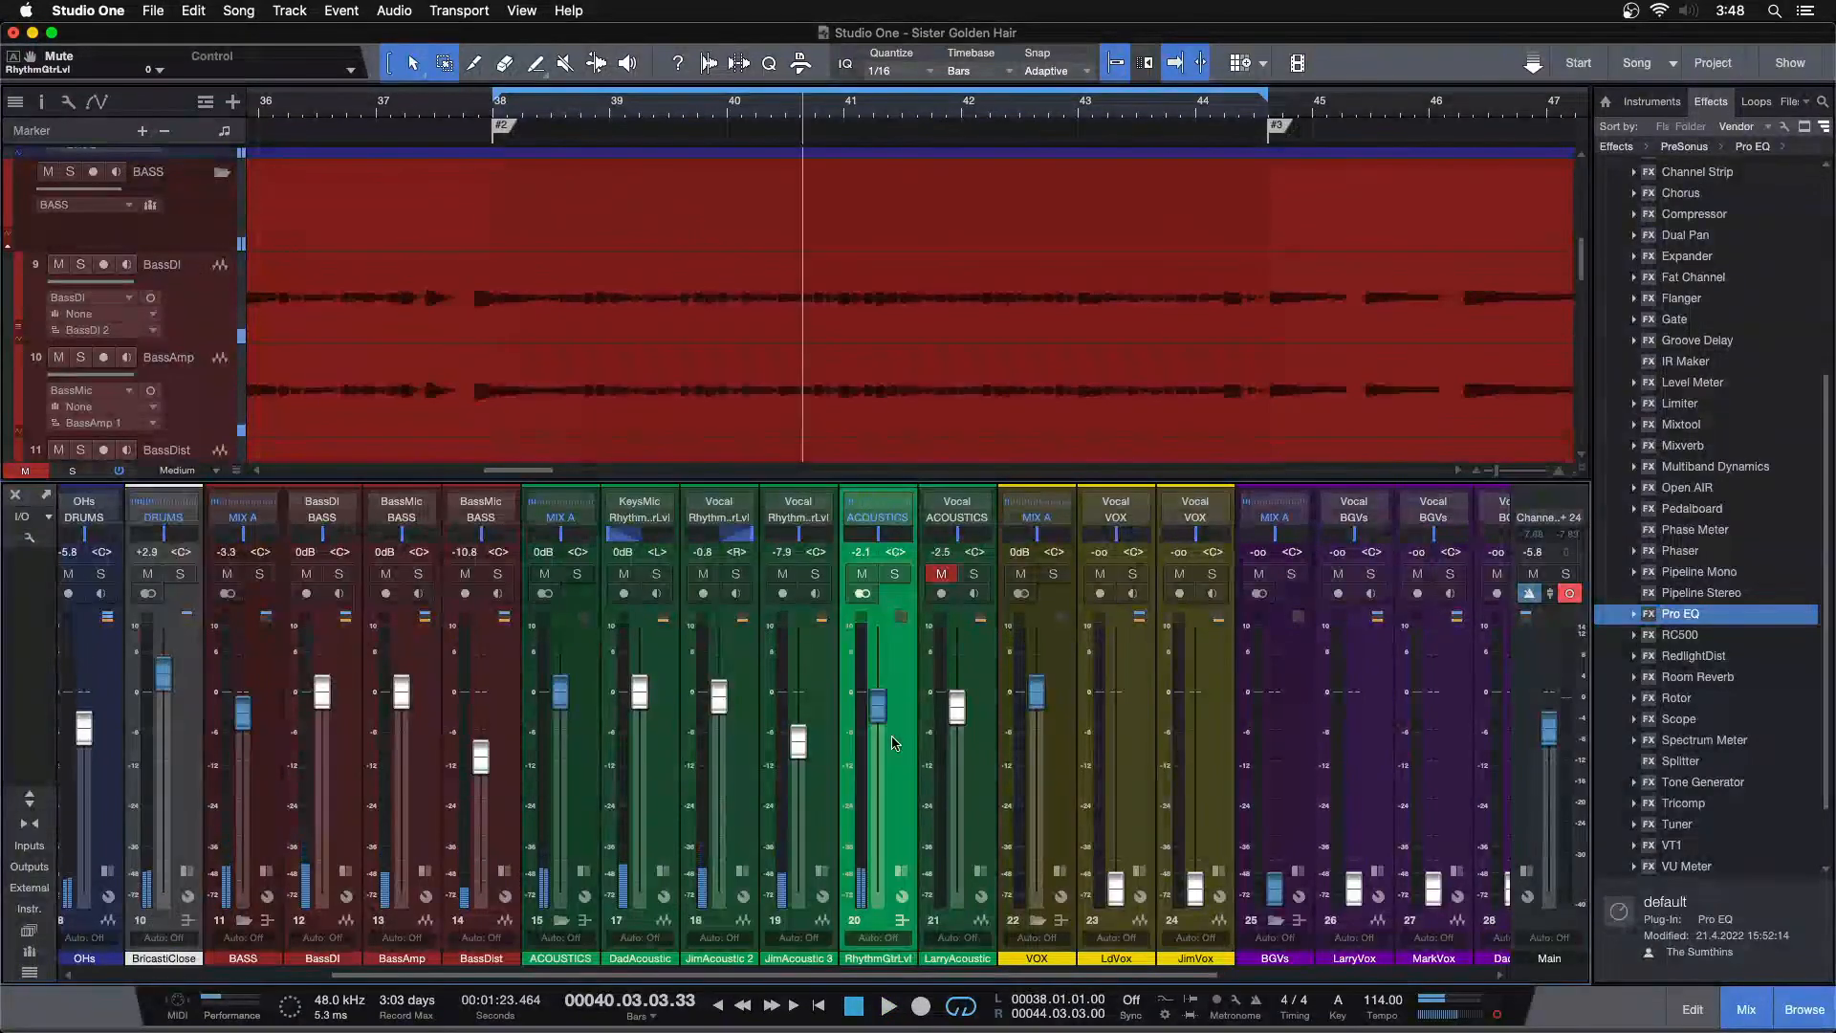
{"action": "left_click", "coordinate": [675, 723]}
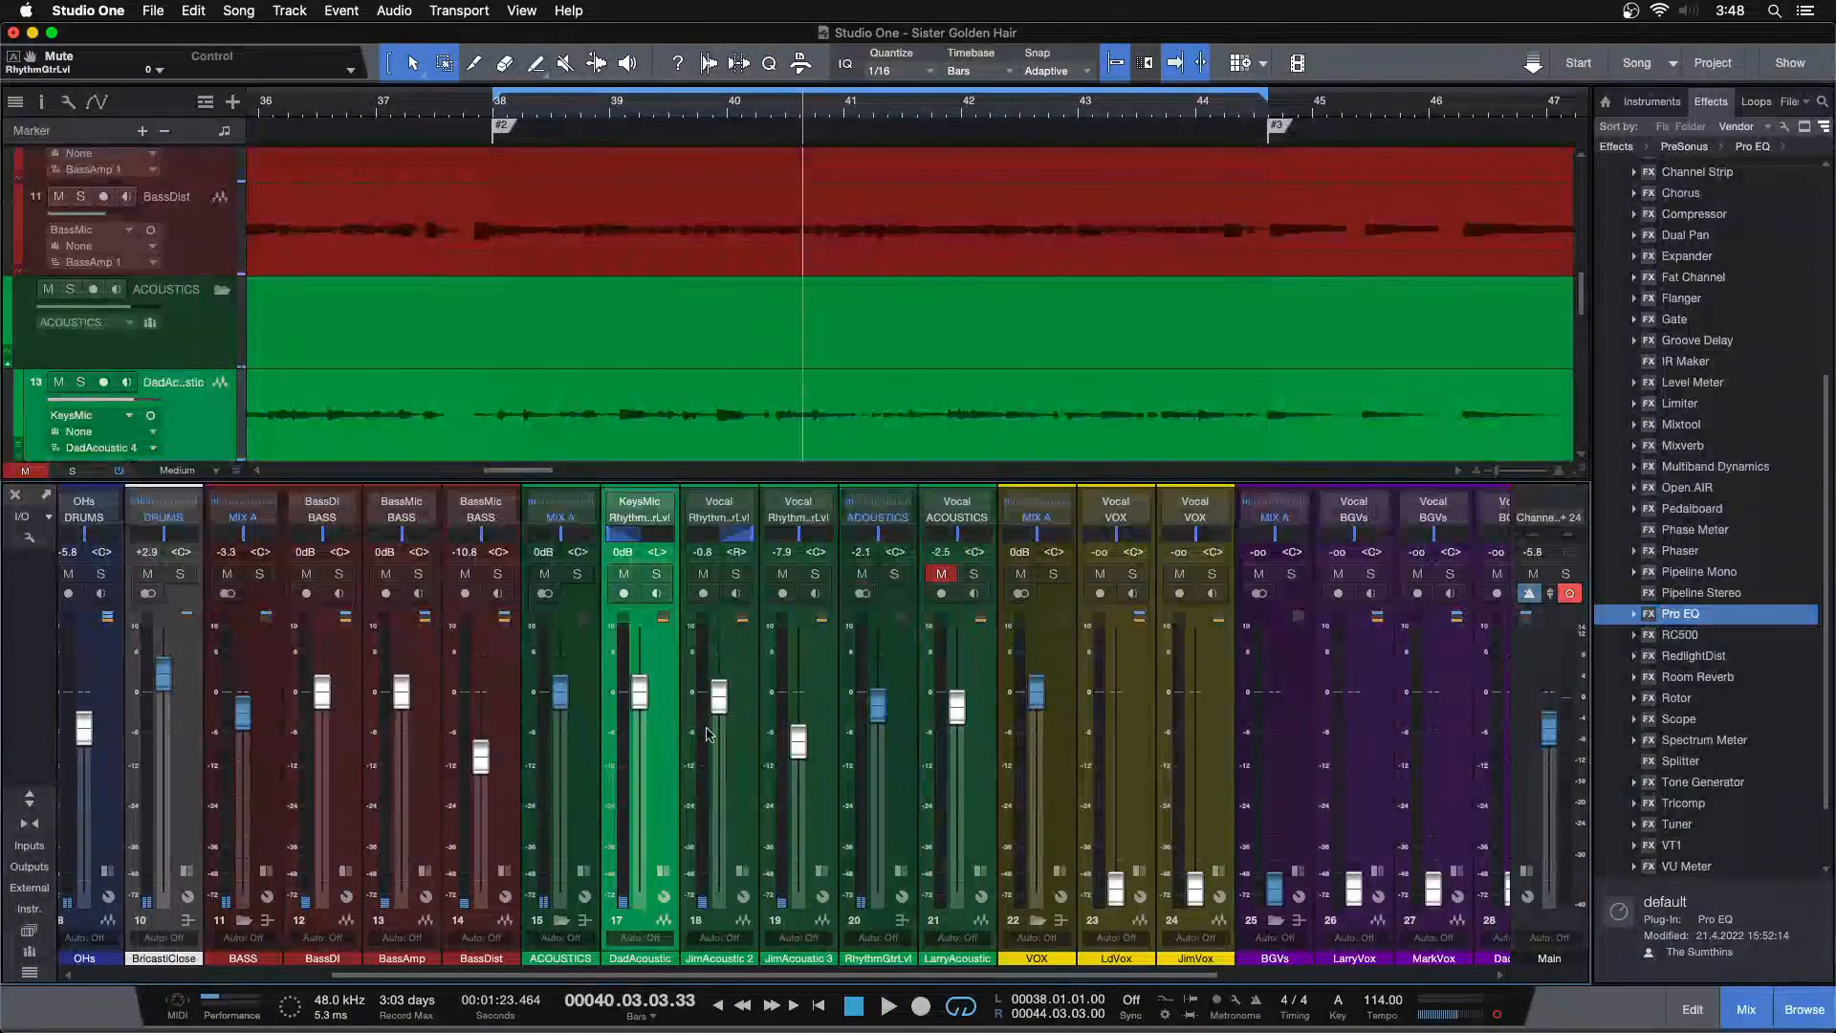
{"action": "left_click", "coordinate": [828, 678]}
{"action": "left_click", "coordinate": [901, 661]}
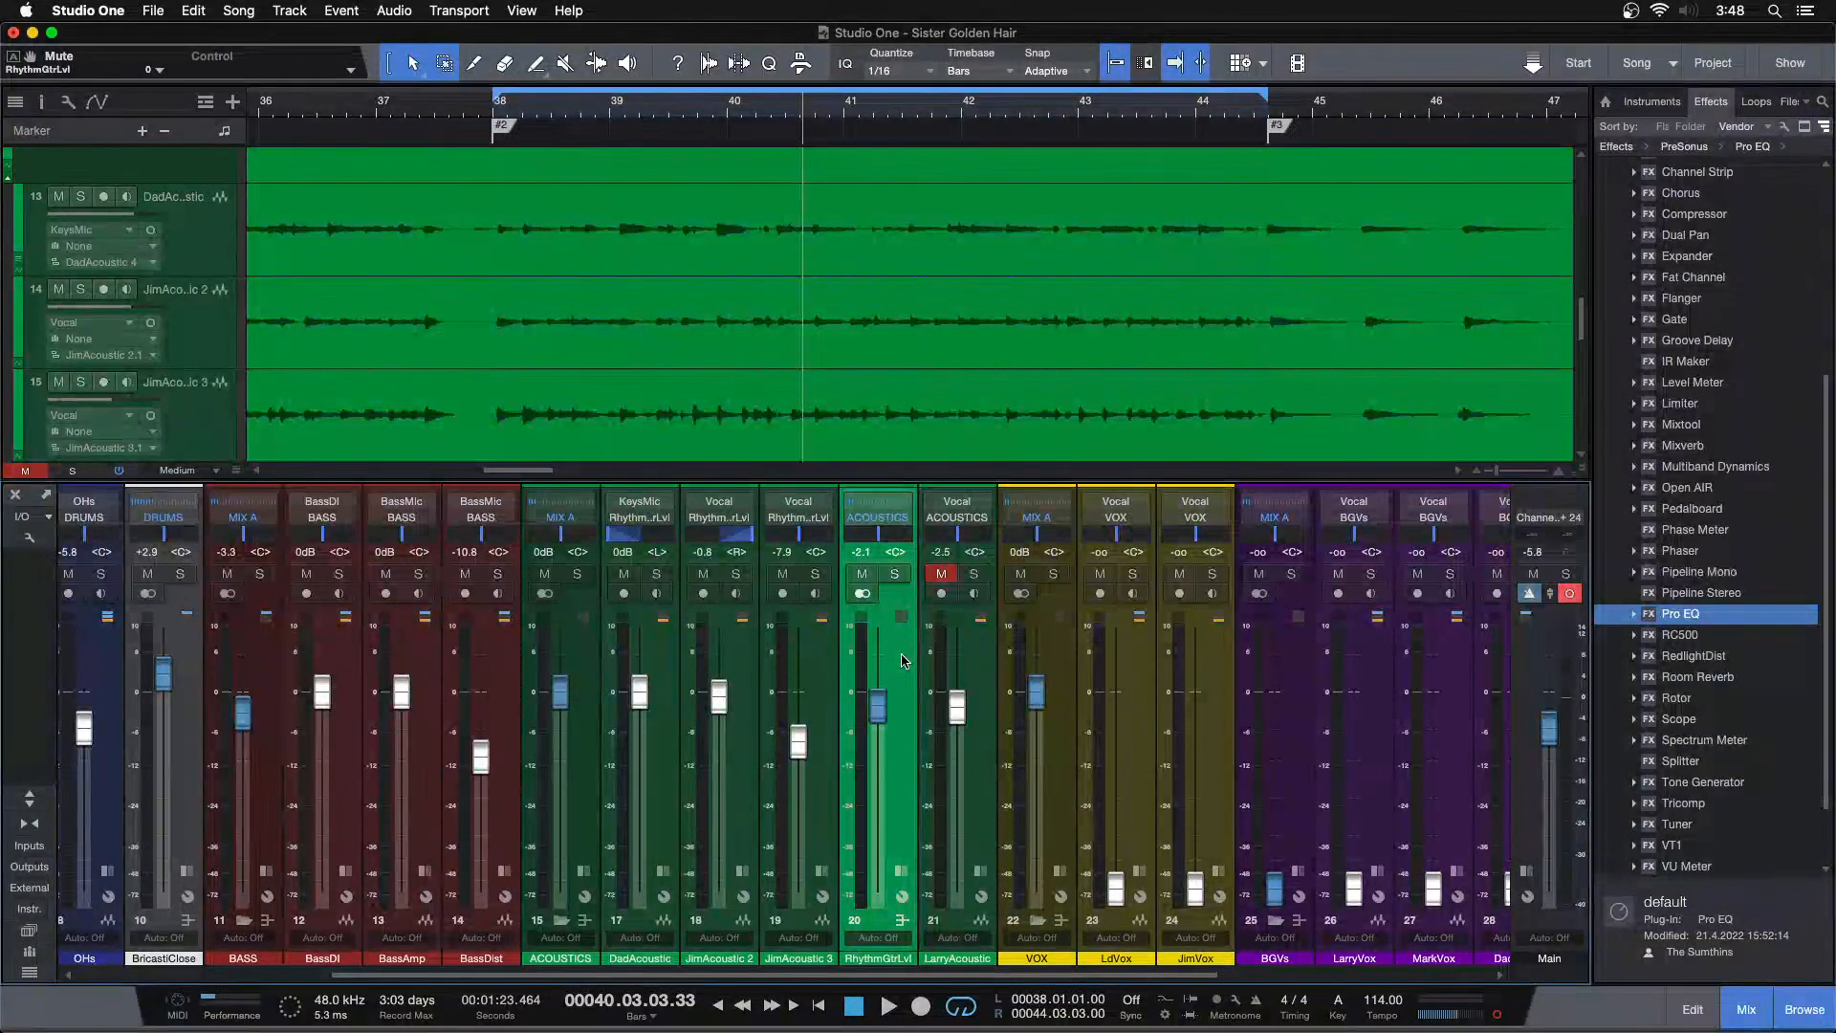
Stop playback, save the song, and restart playback
{"action": "key", "text": "space"}
{"action": "key", "text": "super+s"}
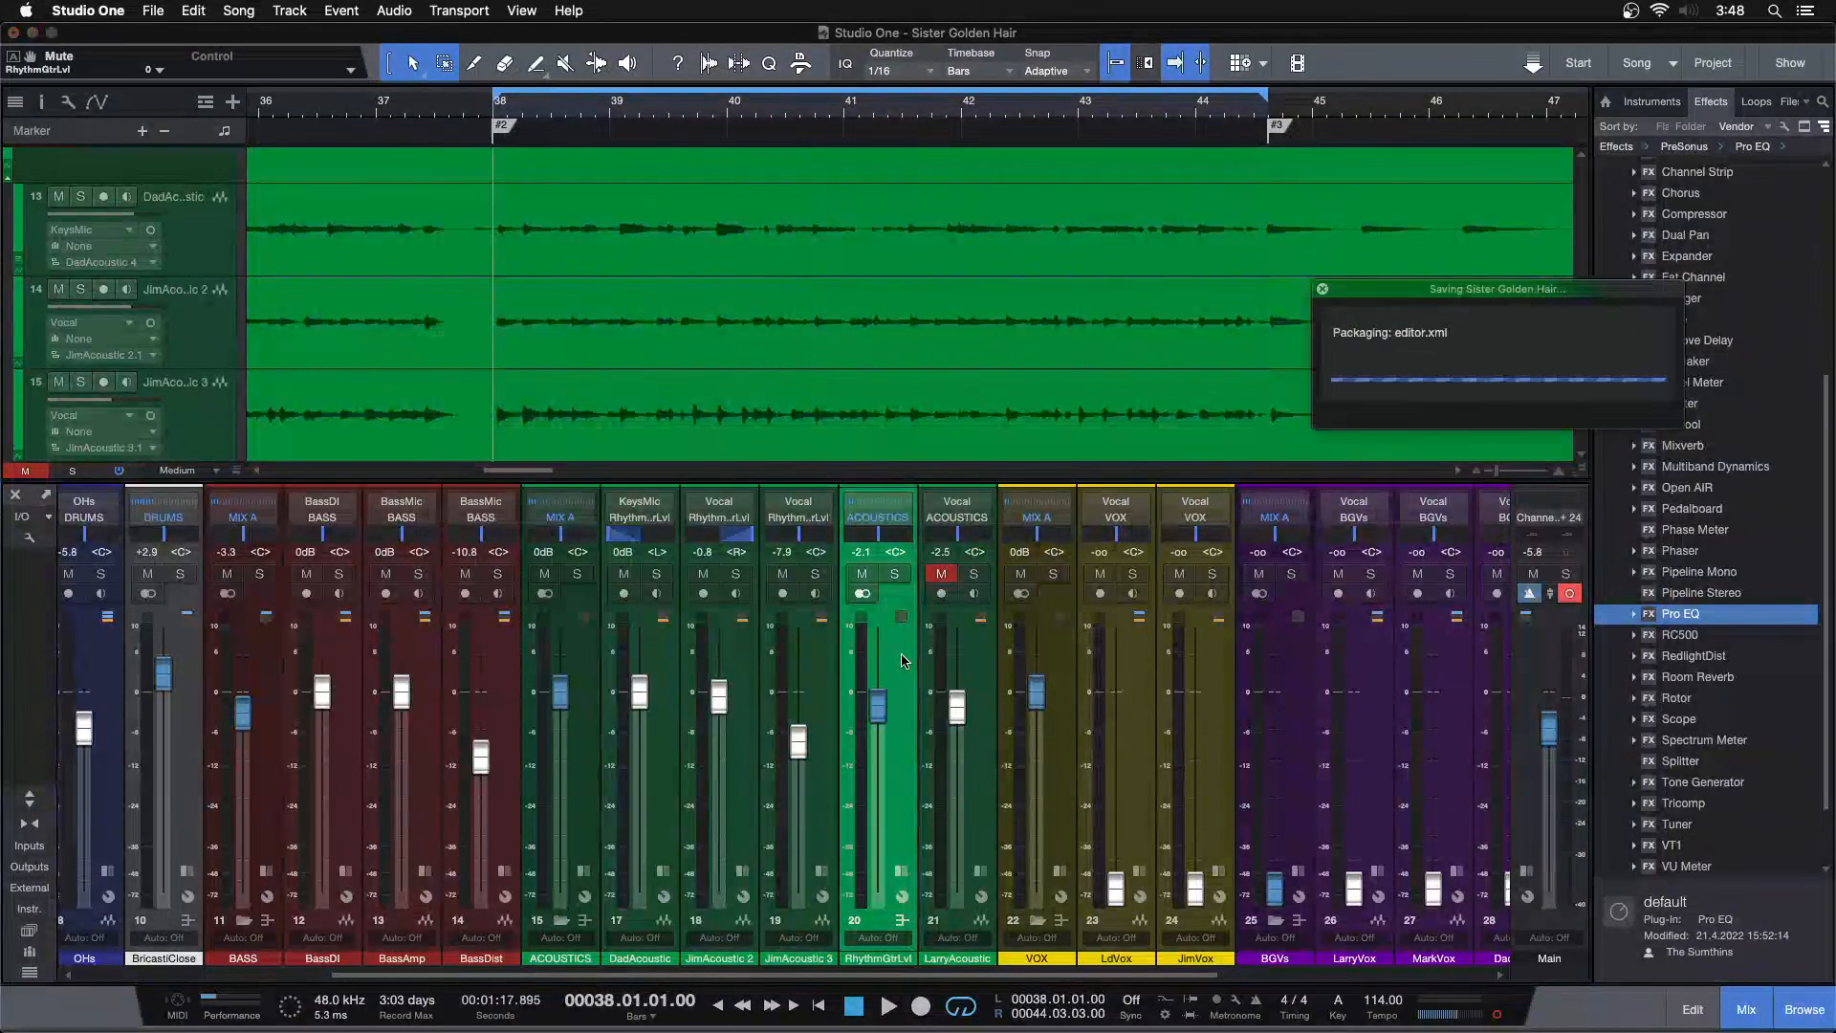
{"action": "key", "text": "space"}
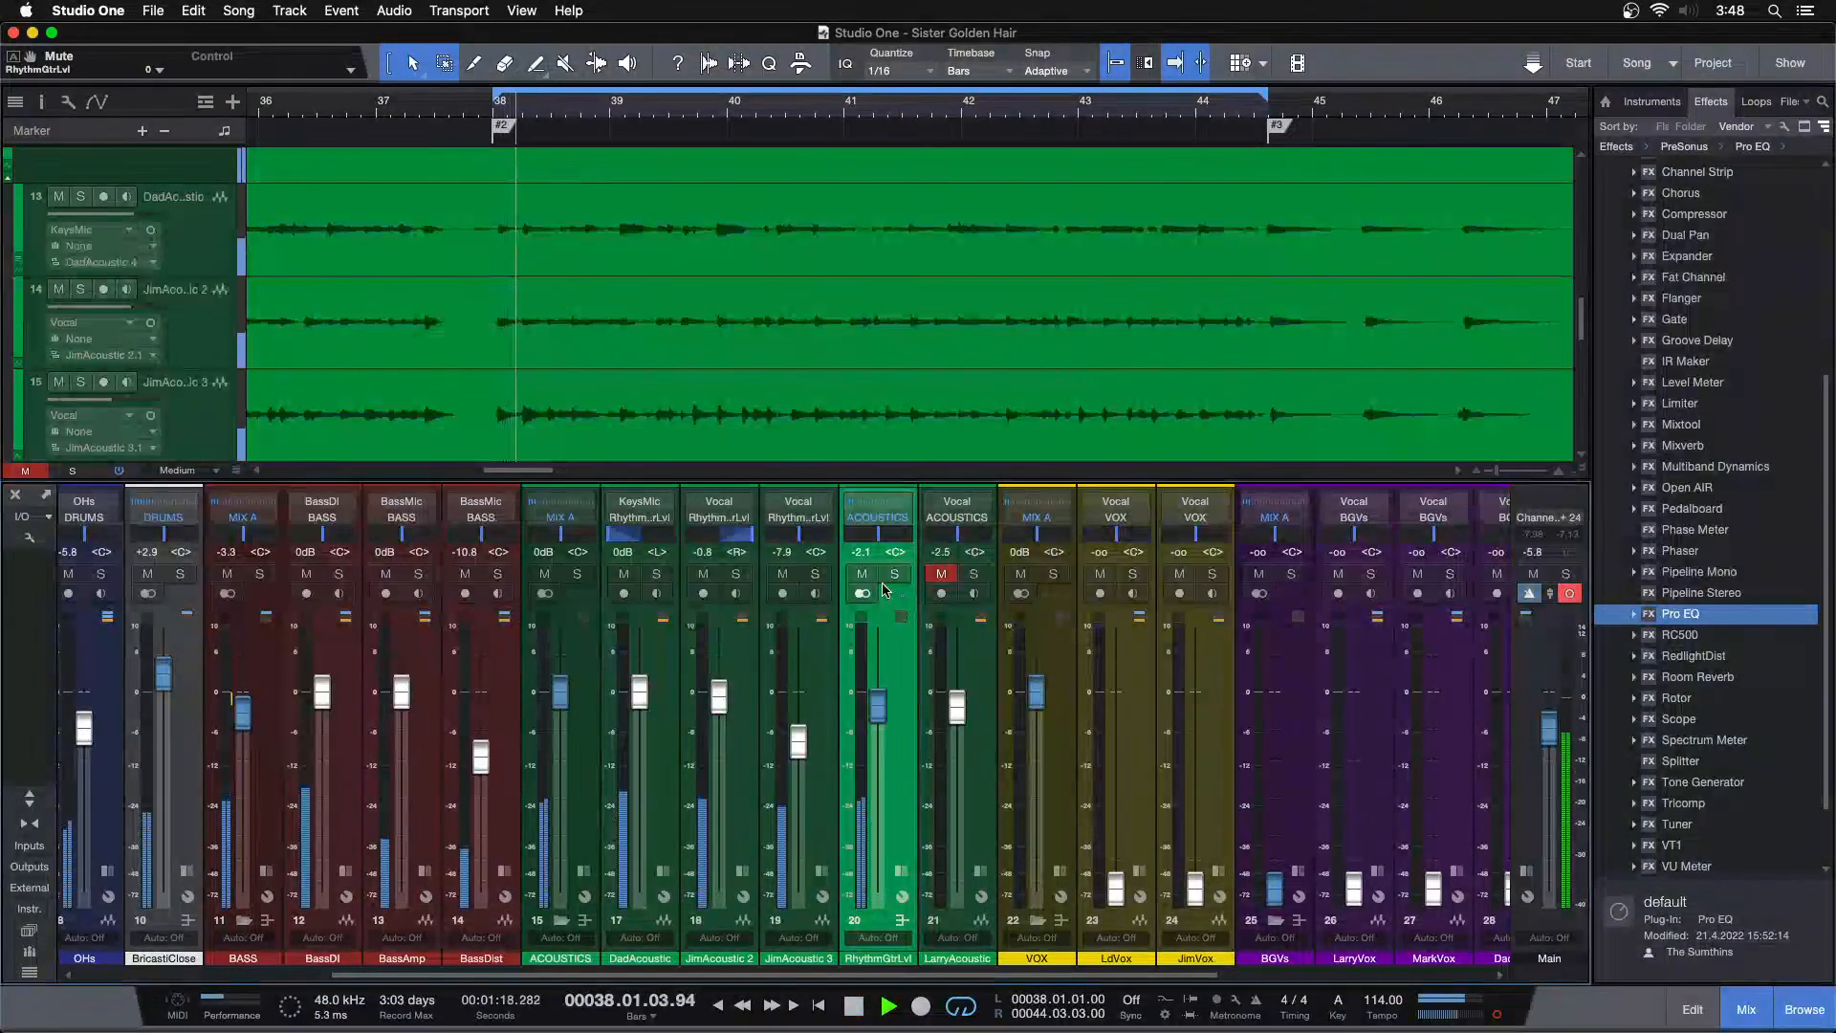
Nudge the RhythmGtrLvl fader up to -1.7 dB while listening to the whole song
{"action": "left_click_drag", "start_coordinate": [877, 716], "coordinate": [877, 711]}
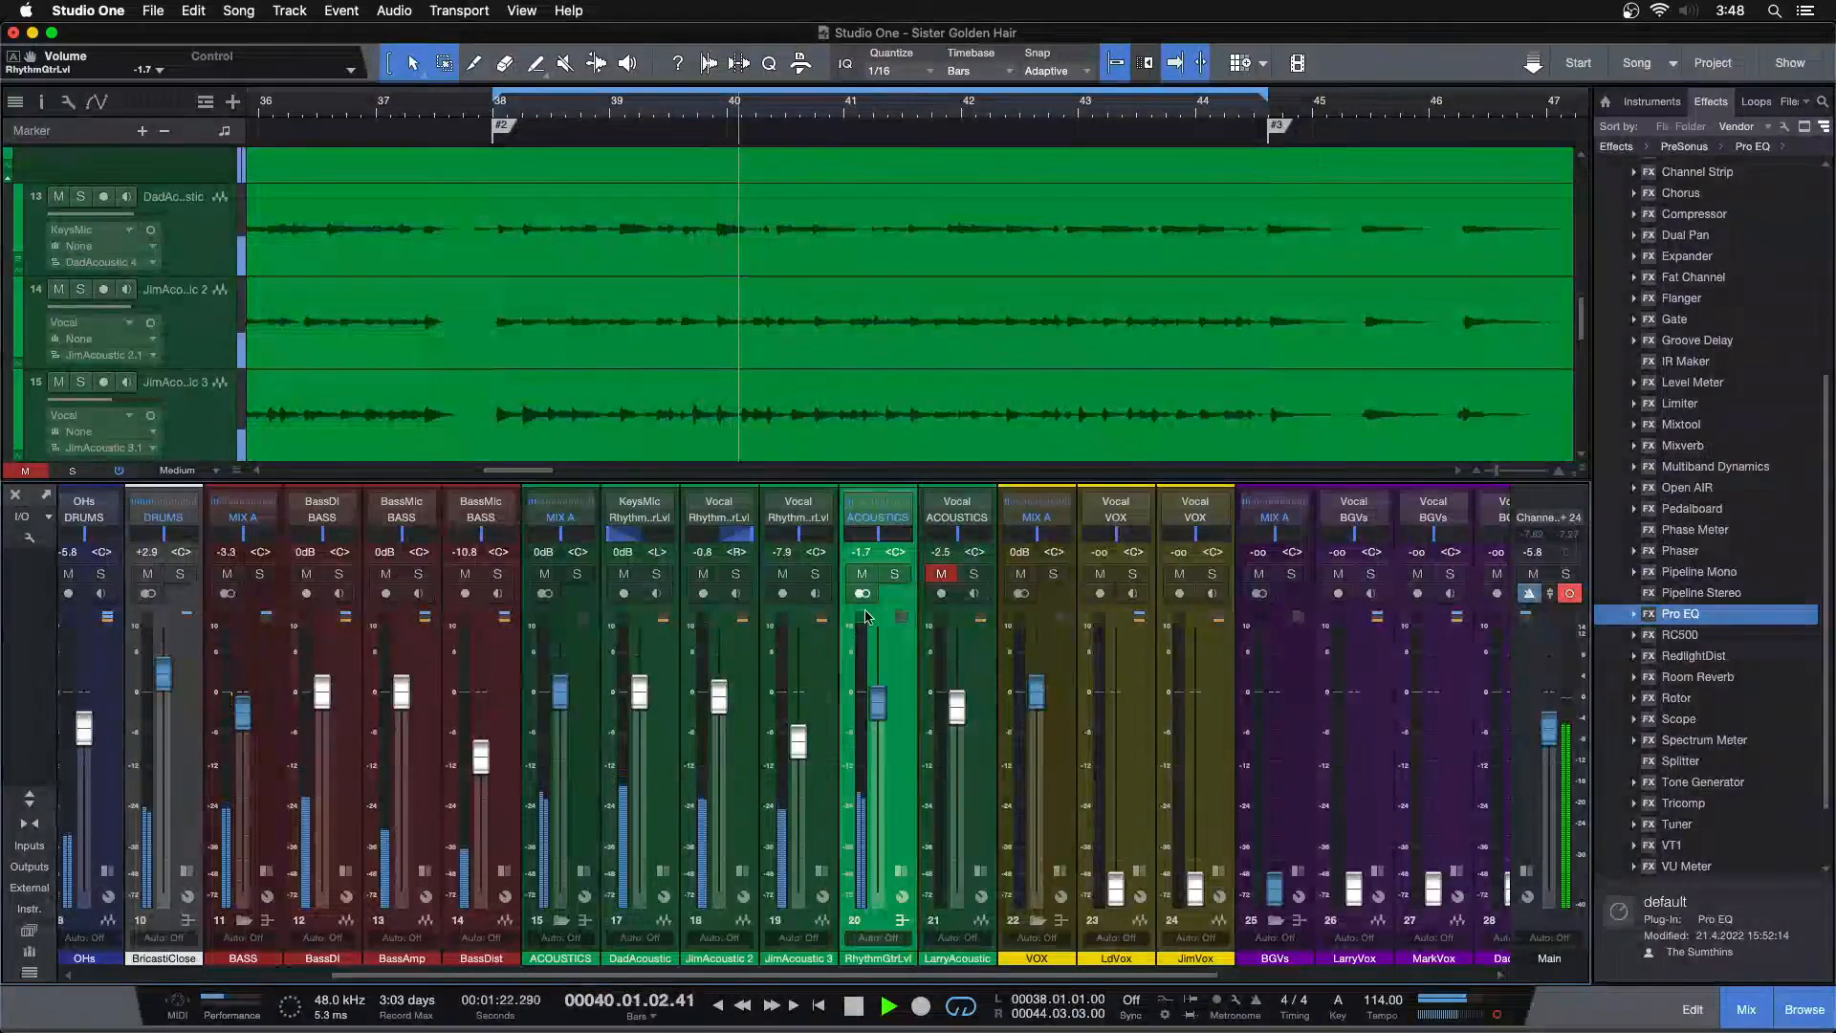
{"action": "key", "text": "shift+z"}
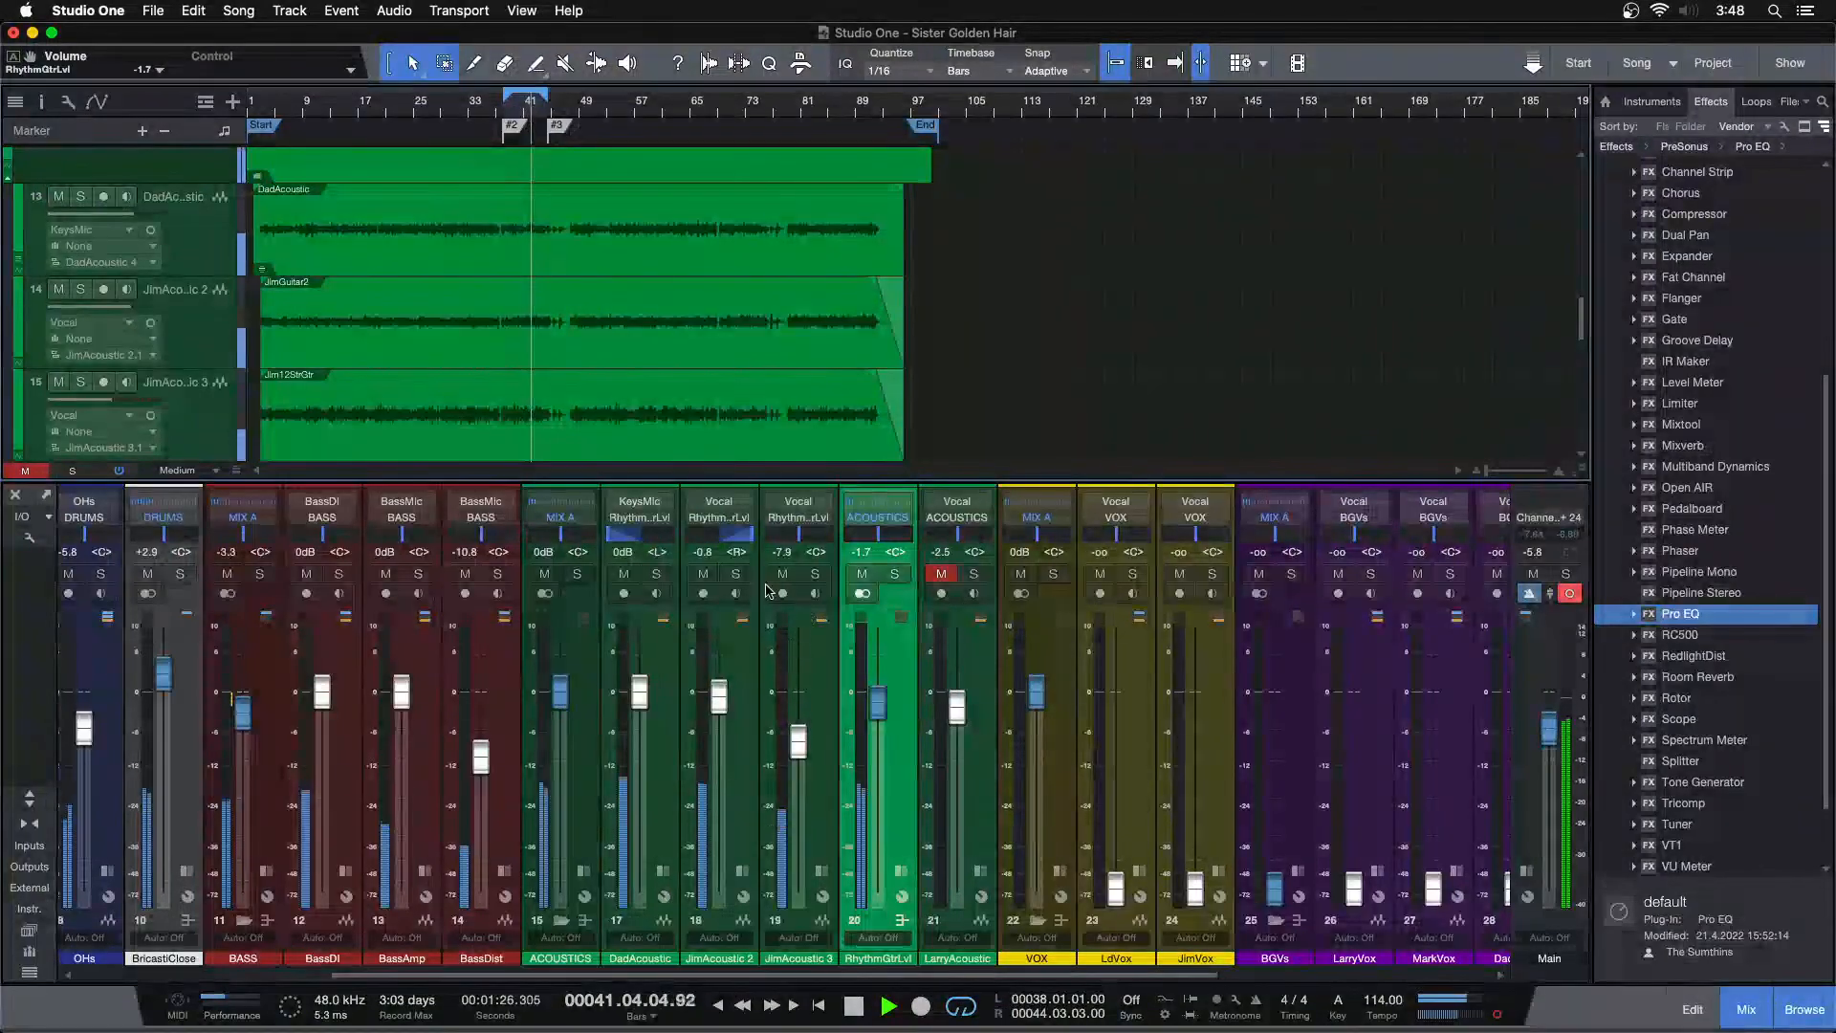
Solo the DadAcoustic and JimAcoustic channels to audition them, then clear all solos
{"action": "left_click", "coordinate": [657, 576]}
{"action": "left_click", "coordinate": [735, 576]}
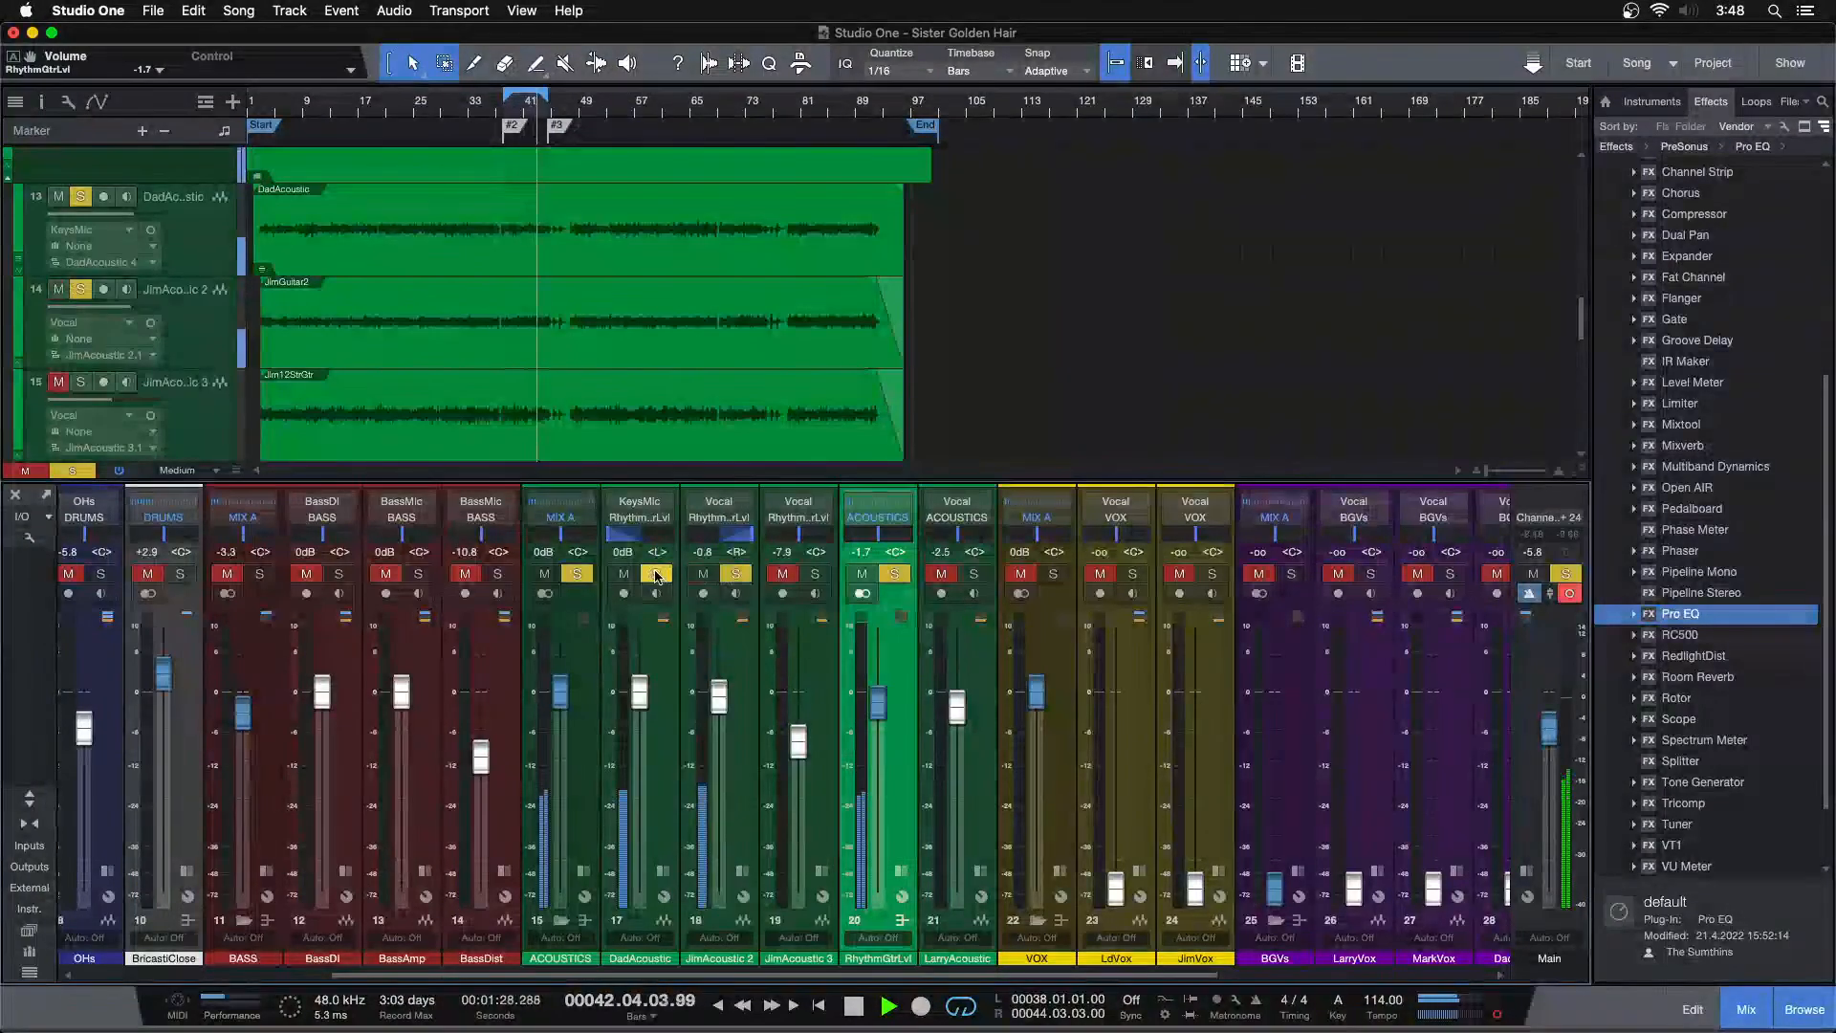
{"action": "left_click", "coordinate": [656, 575]}
{"action": "left_click", "coordinate": [656, 576]}
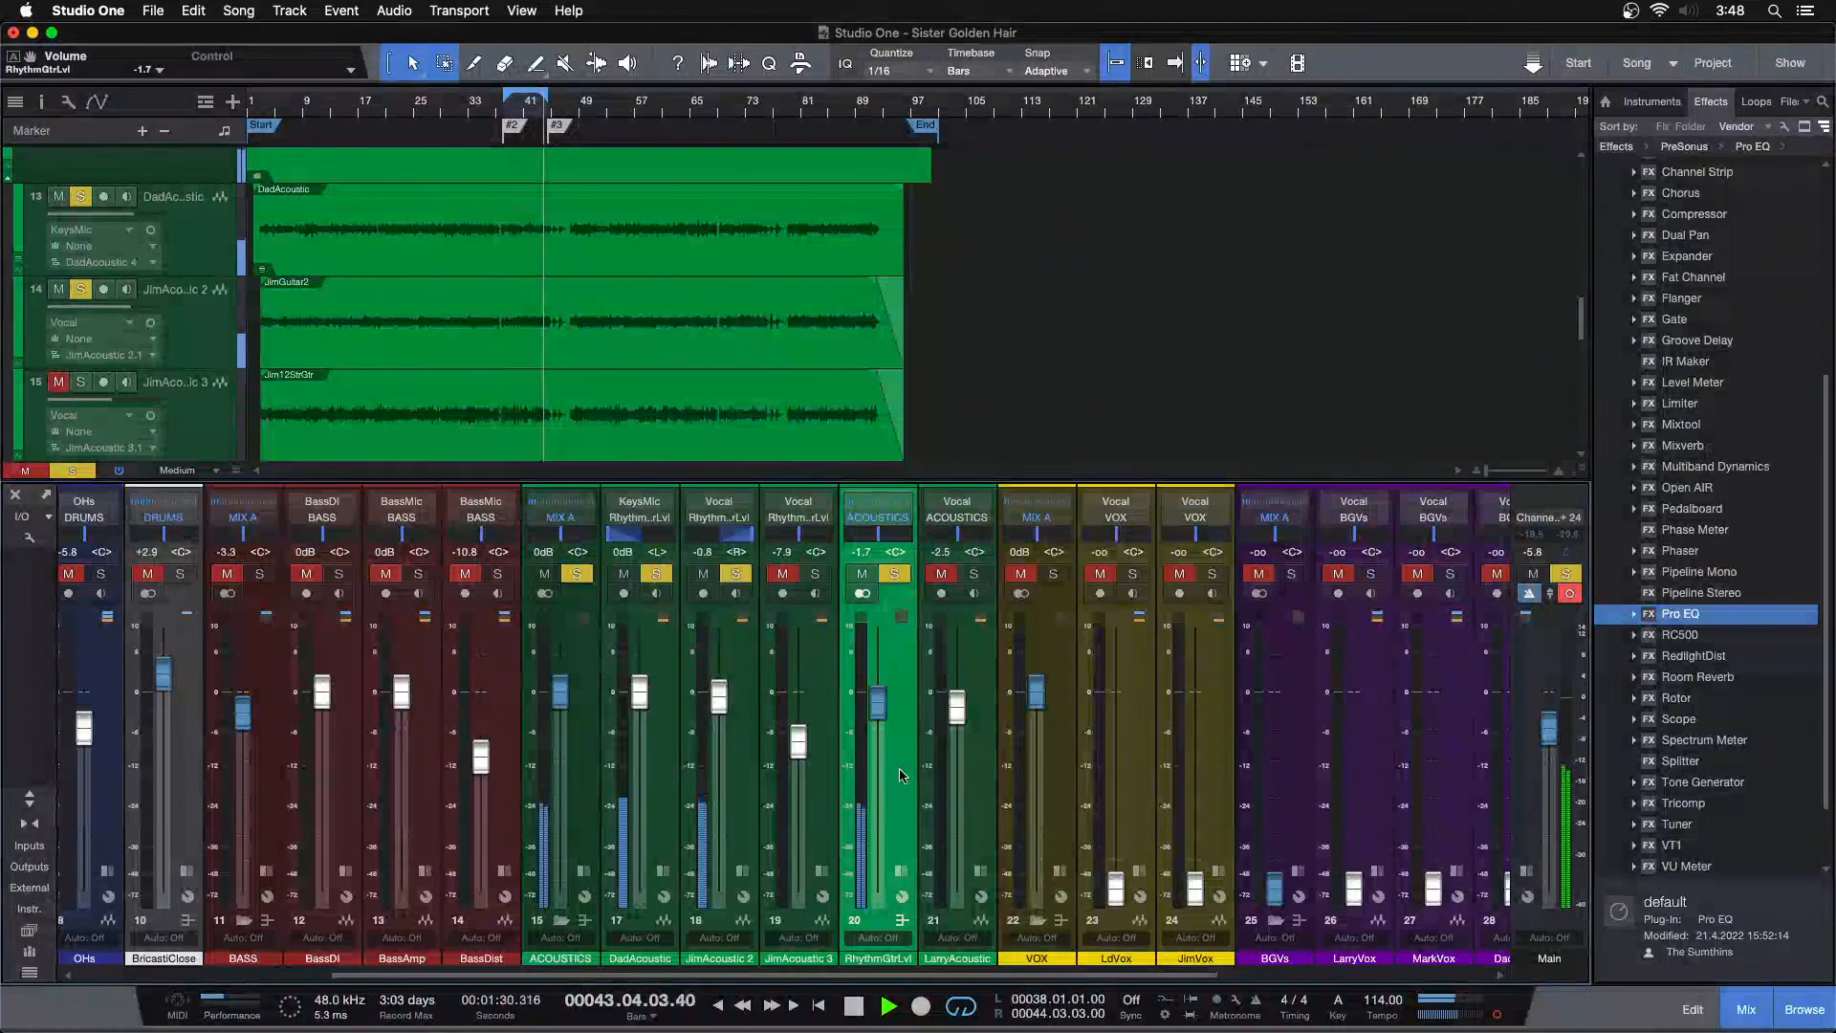
{"action": "left_click", "coordinate": [894, 575]}
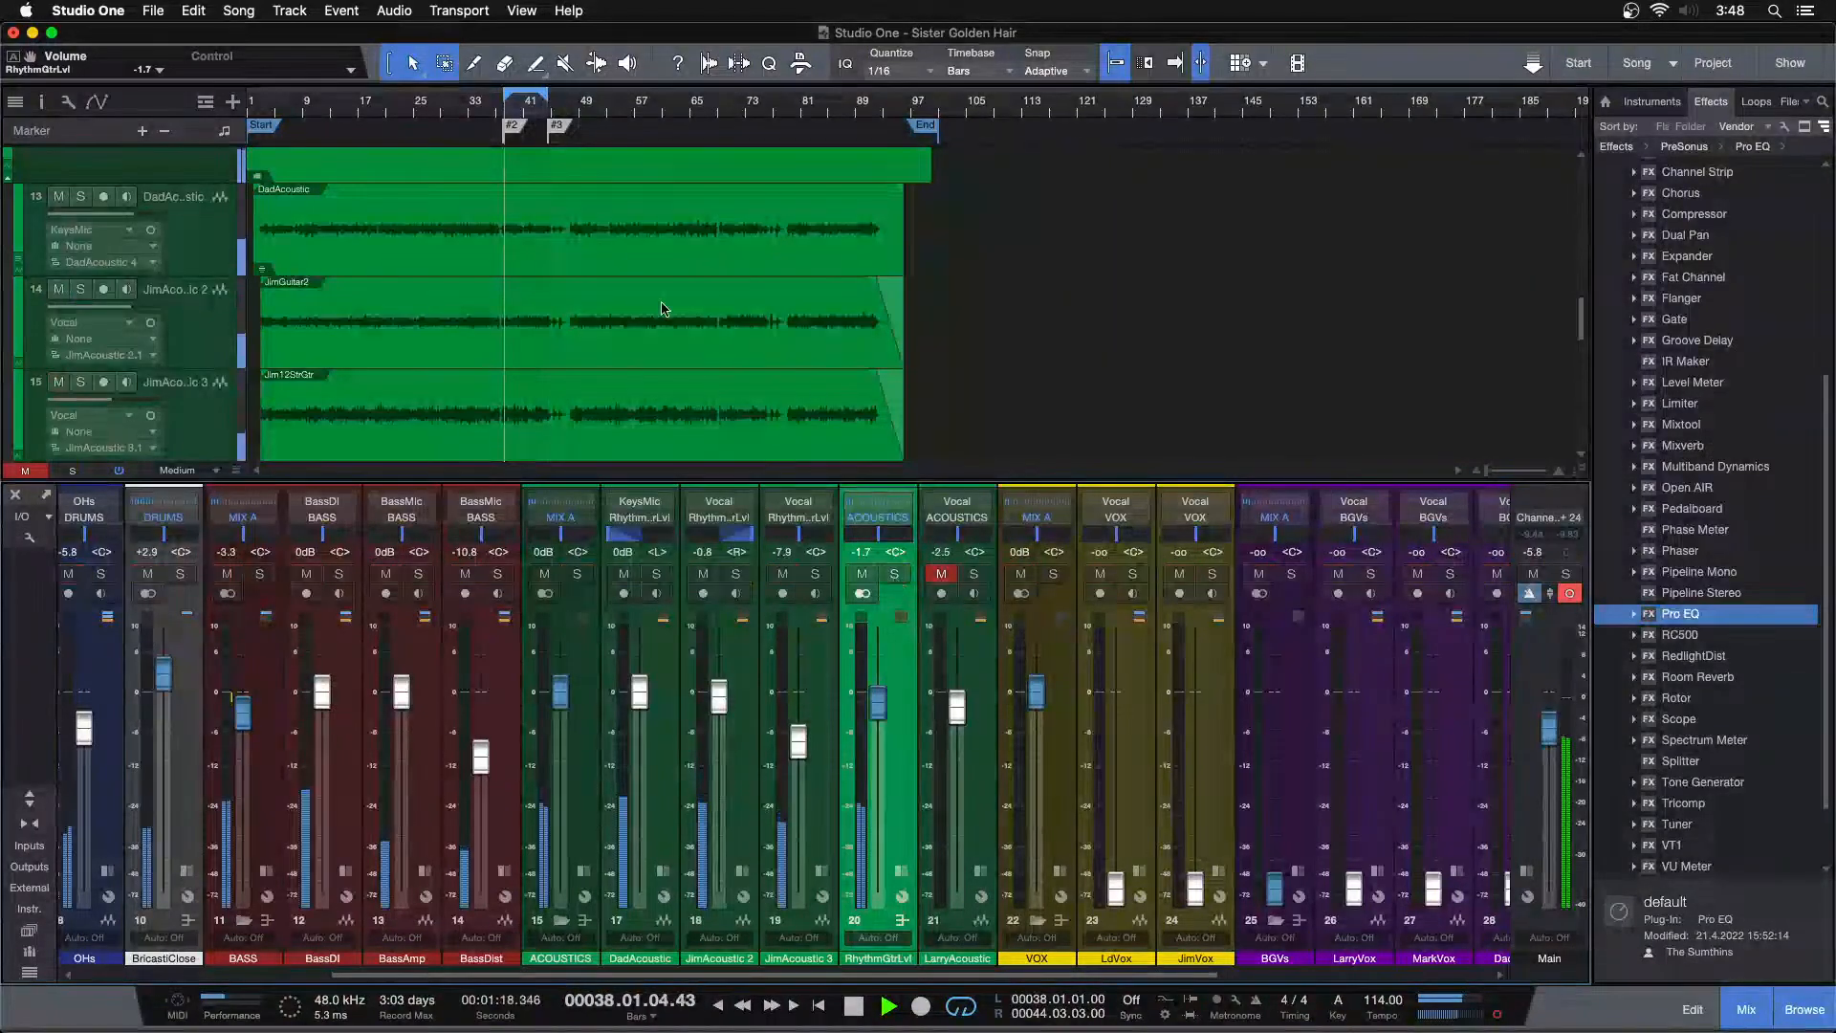
Jump playback to a later section and lower the RhythmGtrLvl fader to -2.1 dB
{"action": "left_click", "coordinate": [605, 106]}
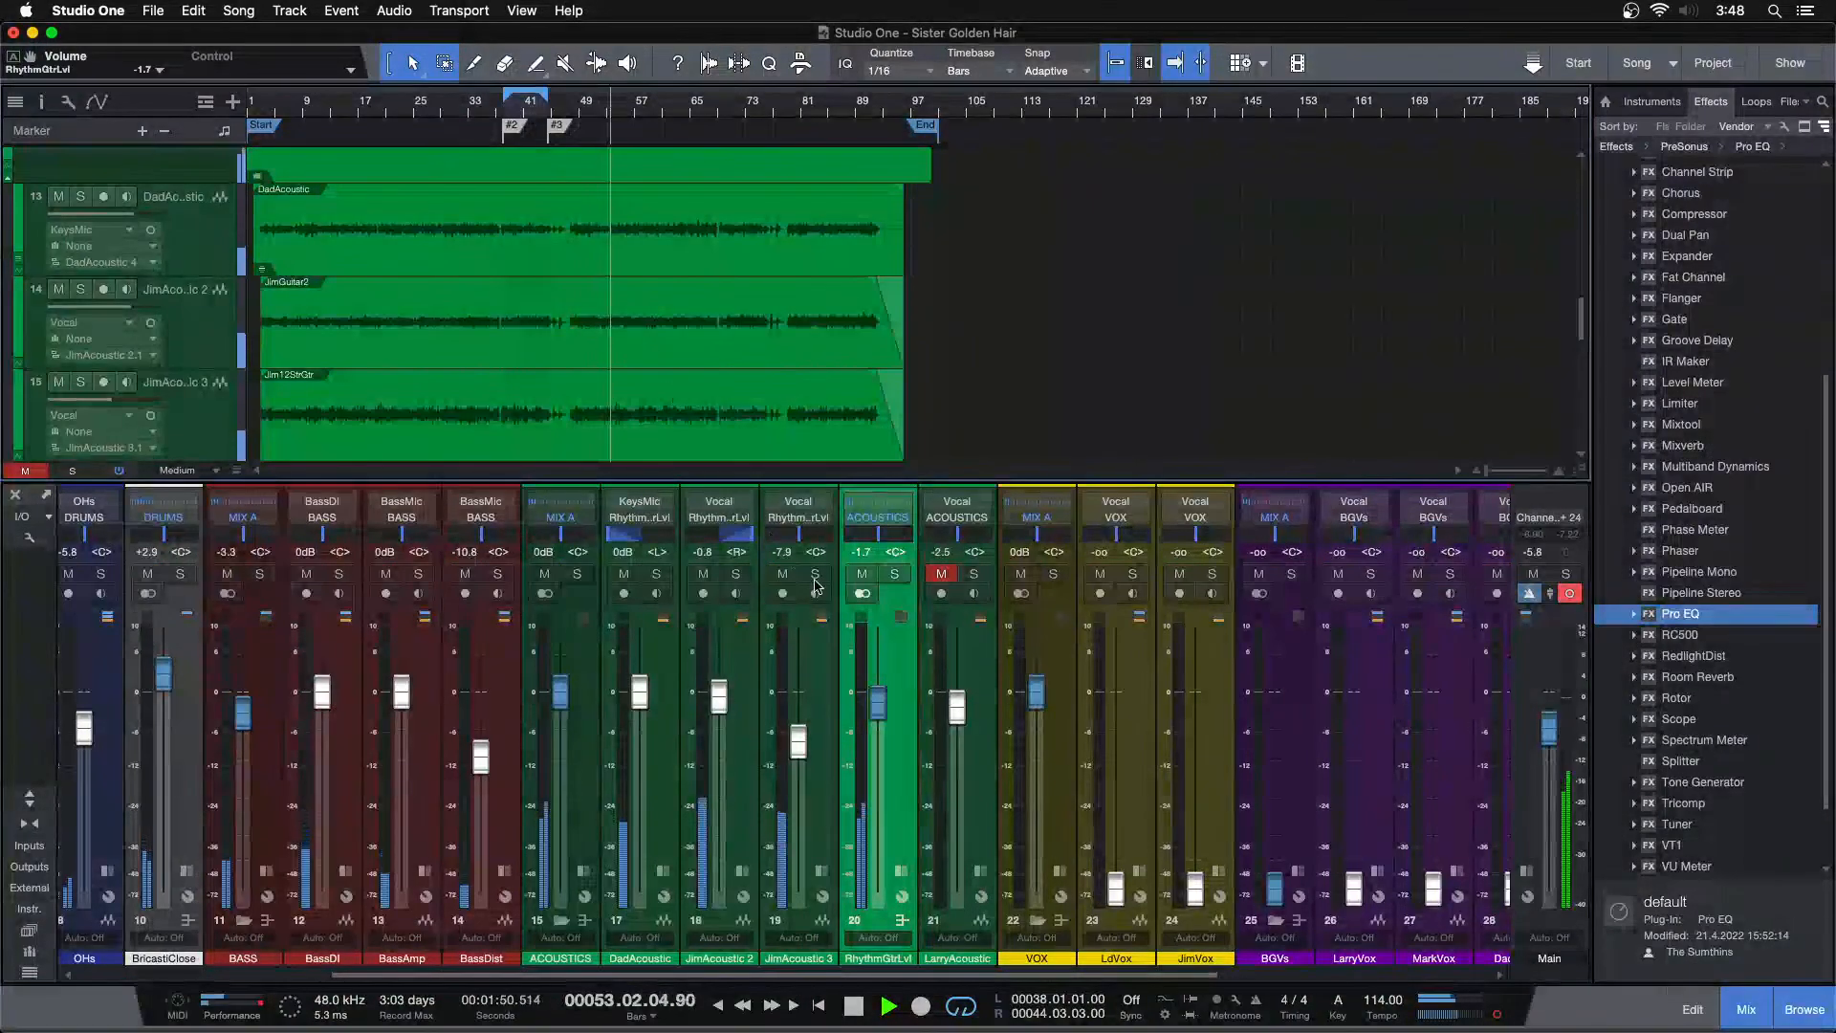
{"action": "left_click_drag", "start_coordinate": [881, 710], "coordinate": [882, 712]}
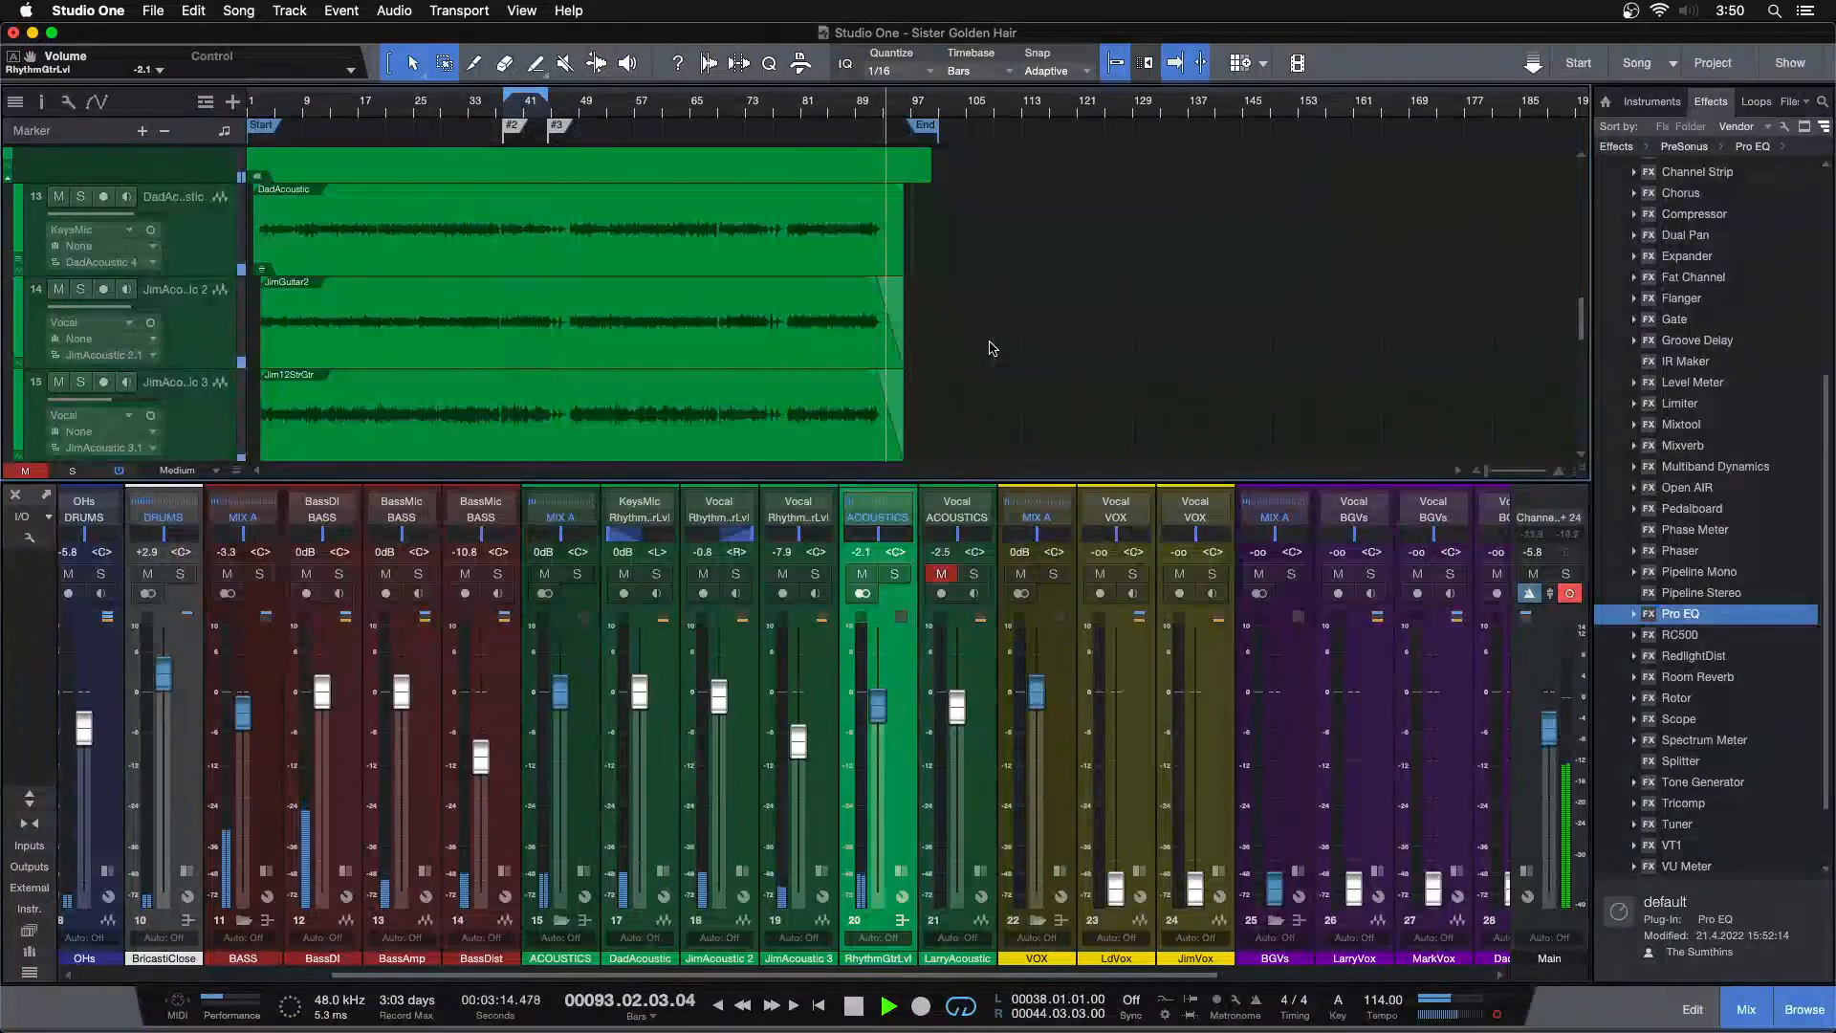
Hide the mixer and browse the arrangement tracks, zooming in around bar 78
{"action": "key", "text": "F3"}
{"action": "scroll", "coordinate": [980, 435], "scroll_direction": "up", "scroll_amount": 5}
{"action": "scroll", "coordinate": [980, 436], "scroll_direction": "down", "scroll_amount": 5}
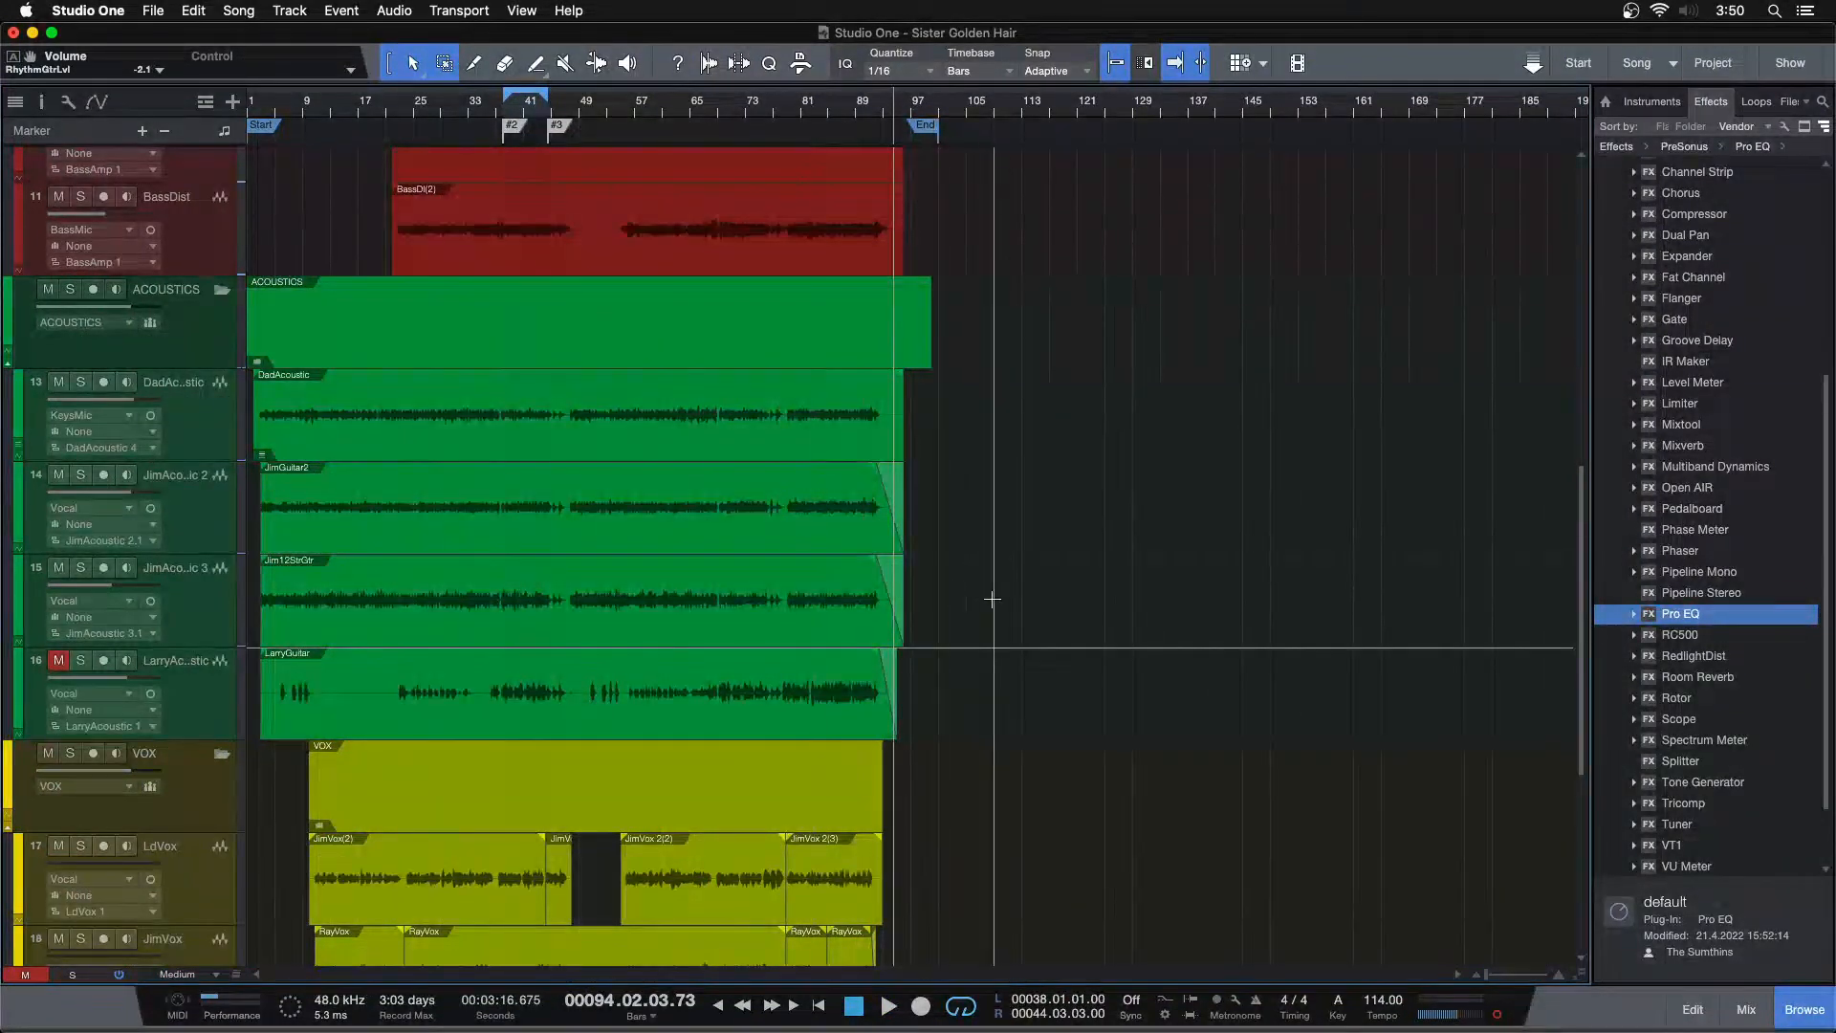
{"action": "scroll", "coordinate": [995, 615], "scroll_direction": "up", "scroll_amount": 1}
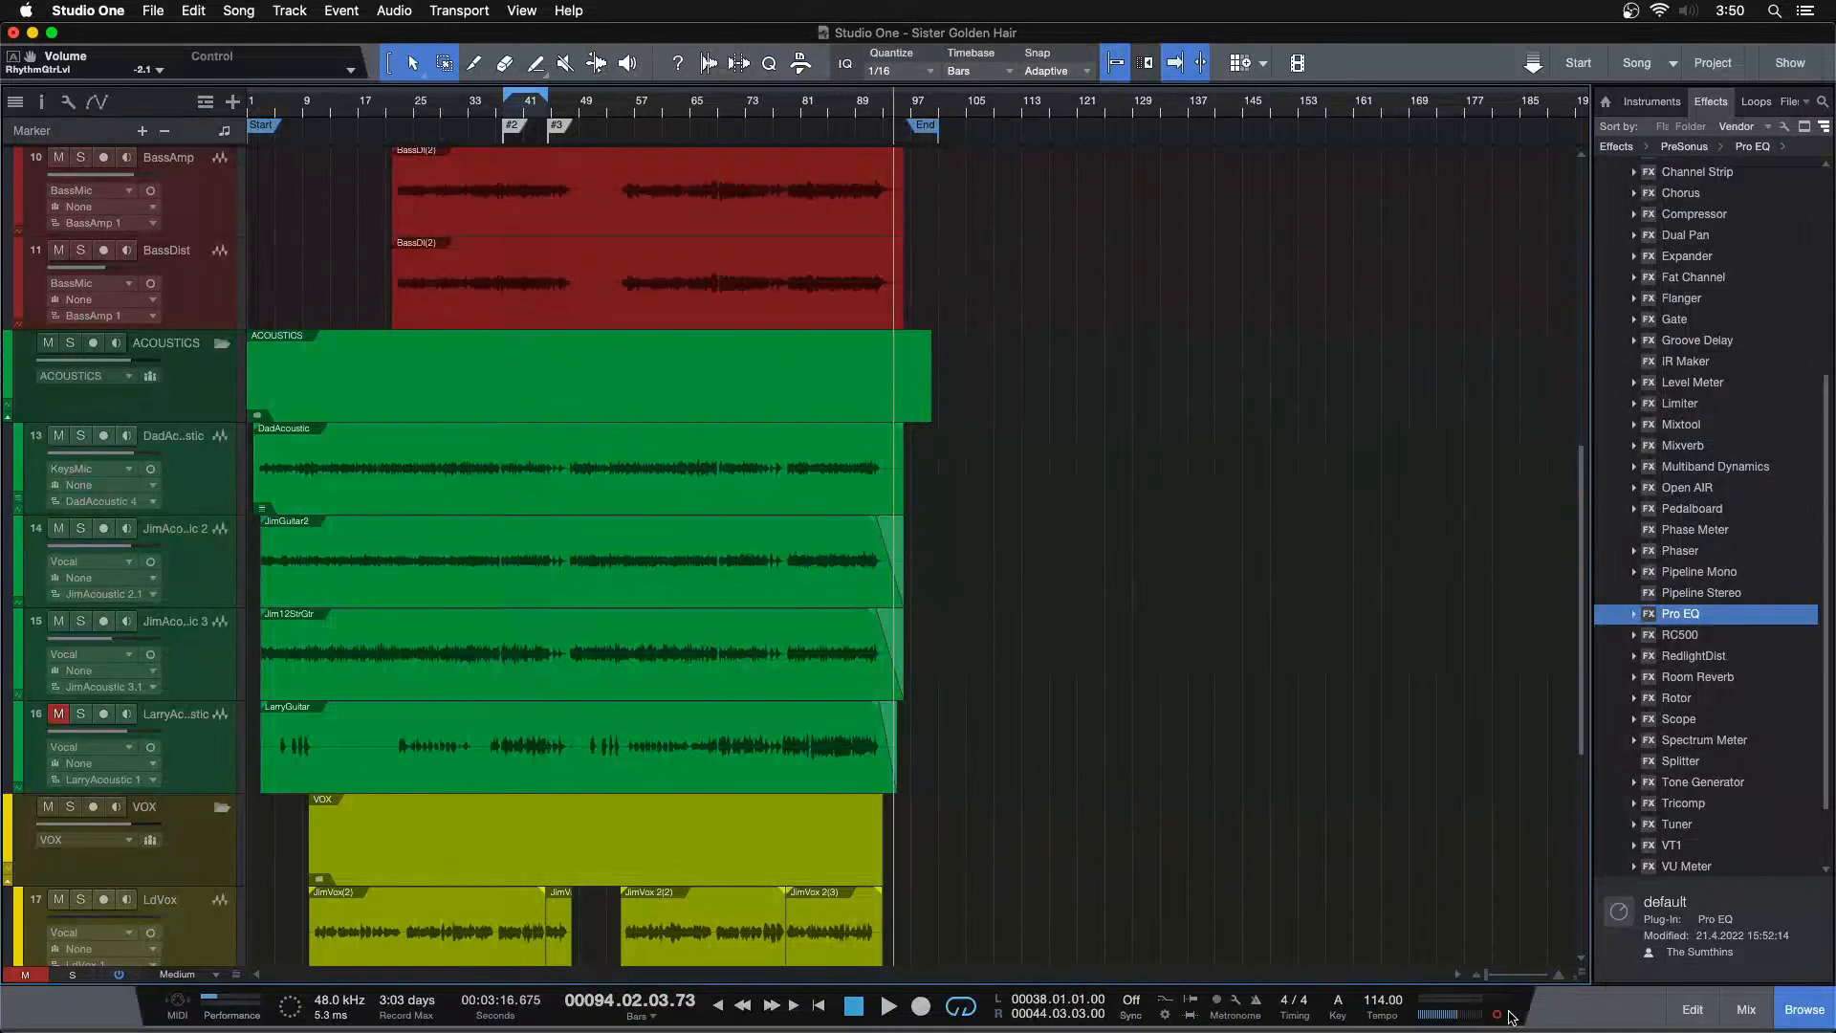
{"action": "scroll", "coordinate": [1202, 702], "scroll_direction": "down", "scroll_amount": 2}
{"action": "scroll", "coordinate": [1202, 702], "scroll_direction": "up", "scroll_amount": 10}
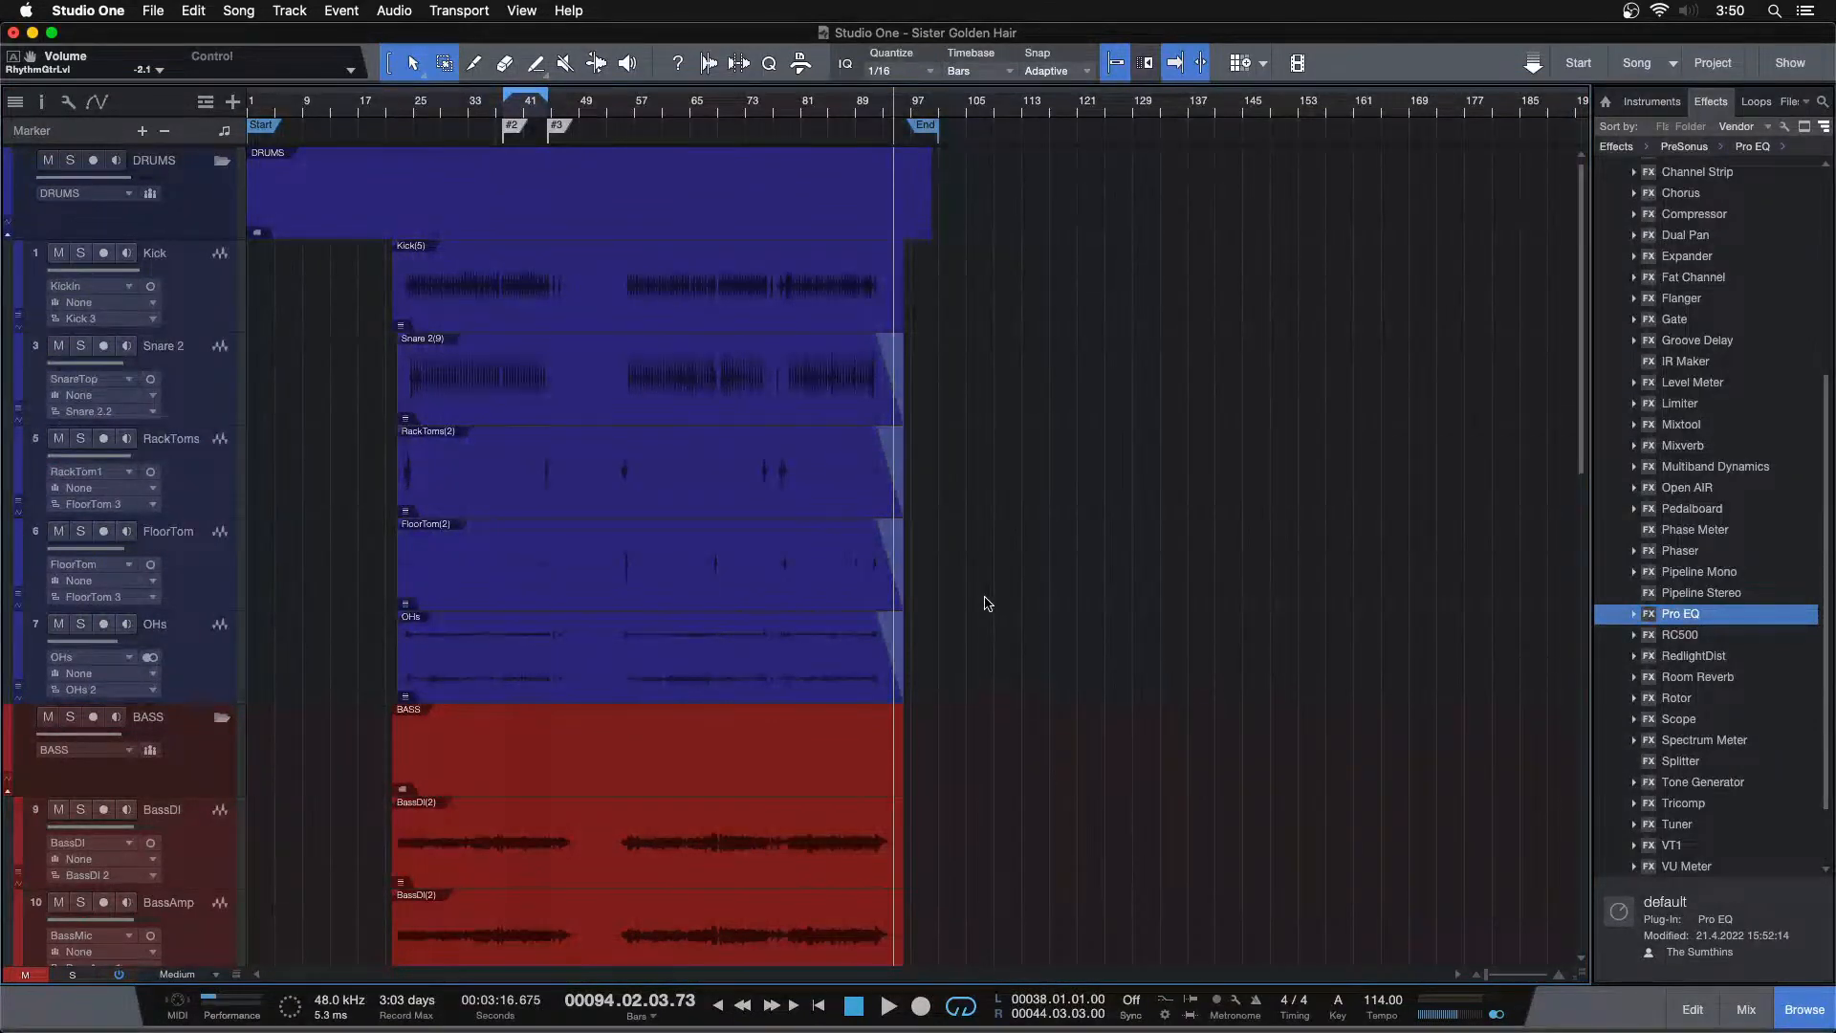
{"action": "scroll", "coordinate": [988, 603], "scroll_direction": "down", "scroll_amount": 5}
{"action": "scroll", "coordinate": [988, 603], "scroll_direction": "up", "scroll_amount": 5}
{"action": "scroll", "coordinate": [1045, 690], "scroll_direction": "down", "scroll_amount": 8}
{"action": "left_click_drag", "start_coordinate": [787, 107], "coordinate": [668, 159]}
{"action": "left_click", "coordinate": [659, 111]}
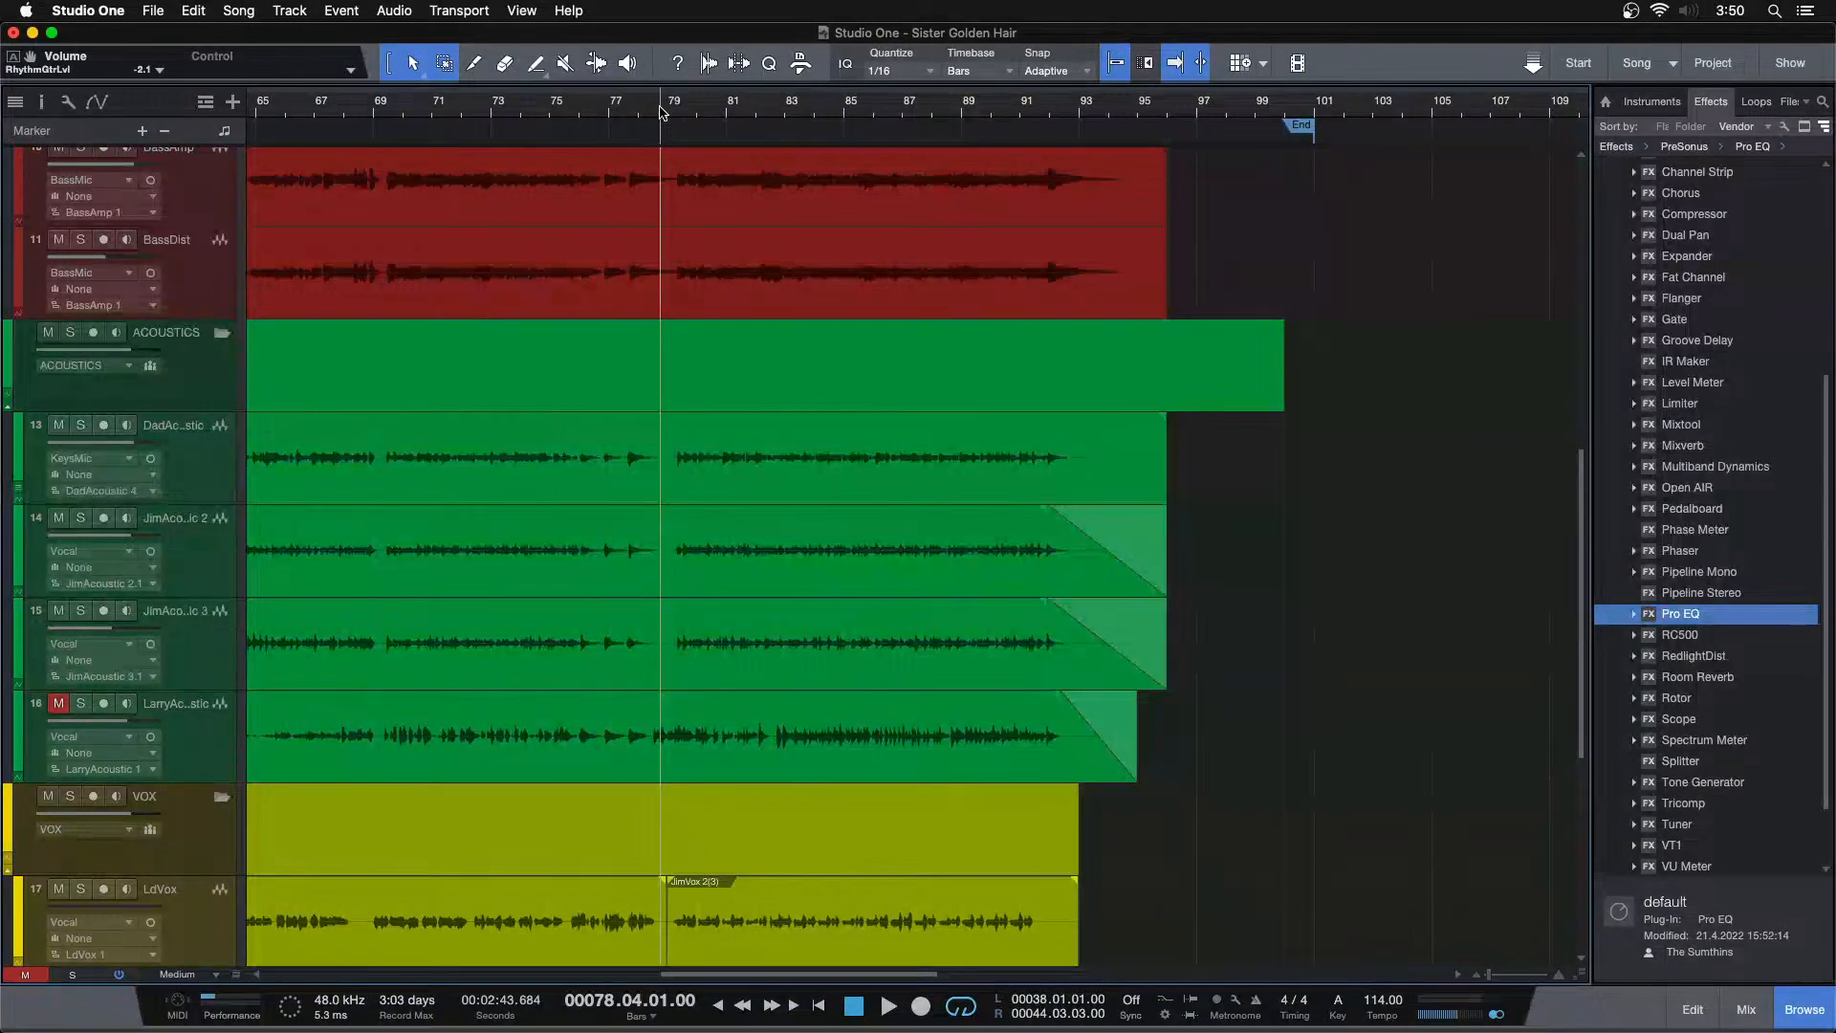
Show the mixer again, unmute the LarryAcoustic channel, and start playback
{"action": "key", "text": "F3"}
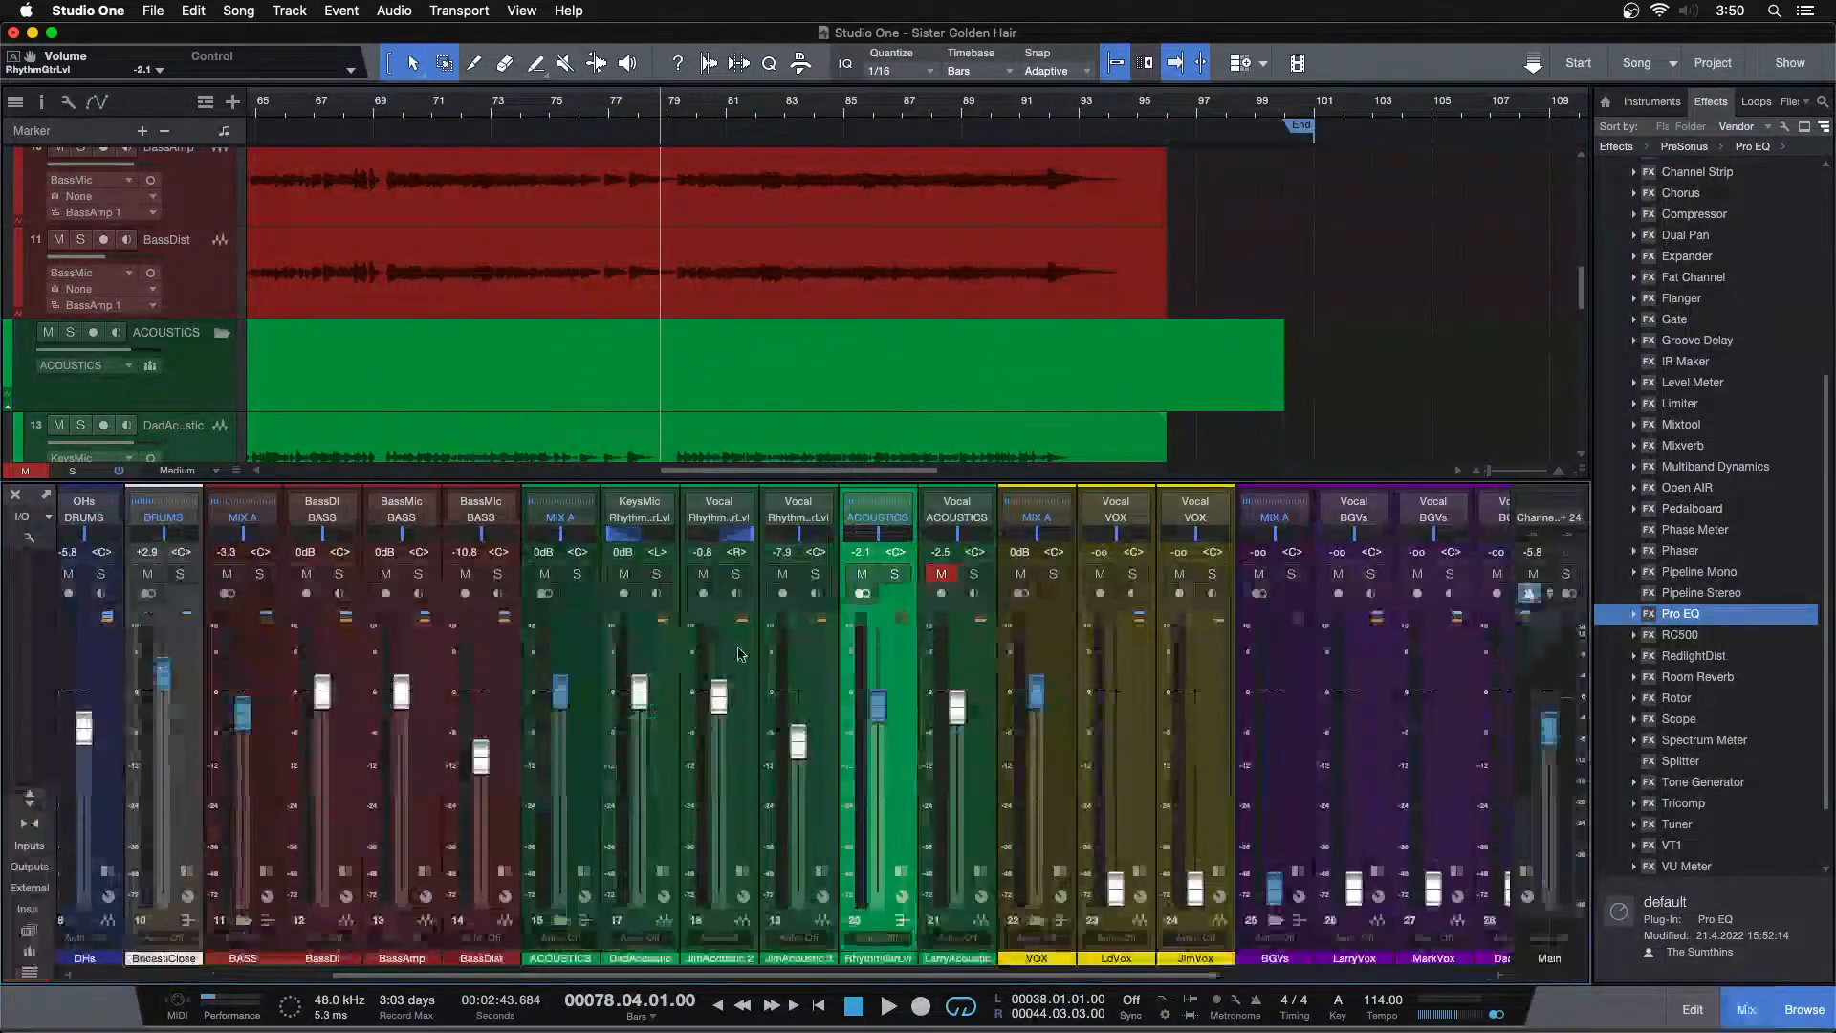
{"action": "left_click", "coordinate": [1551, 719], "text": "alt"}
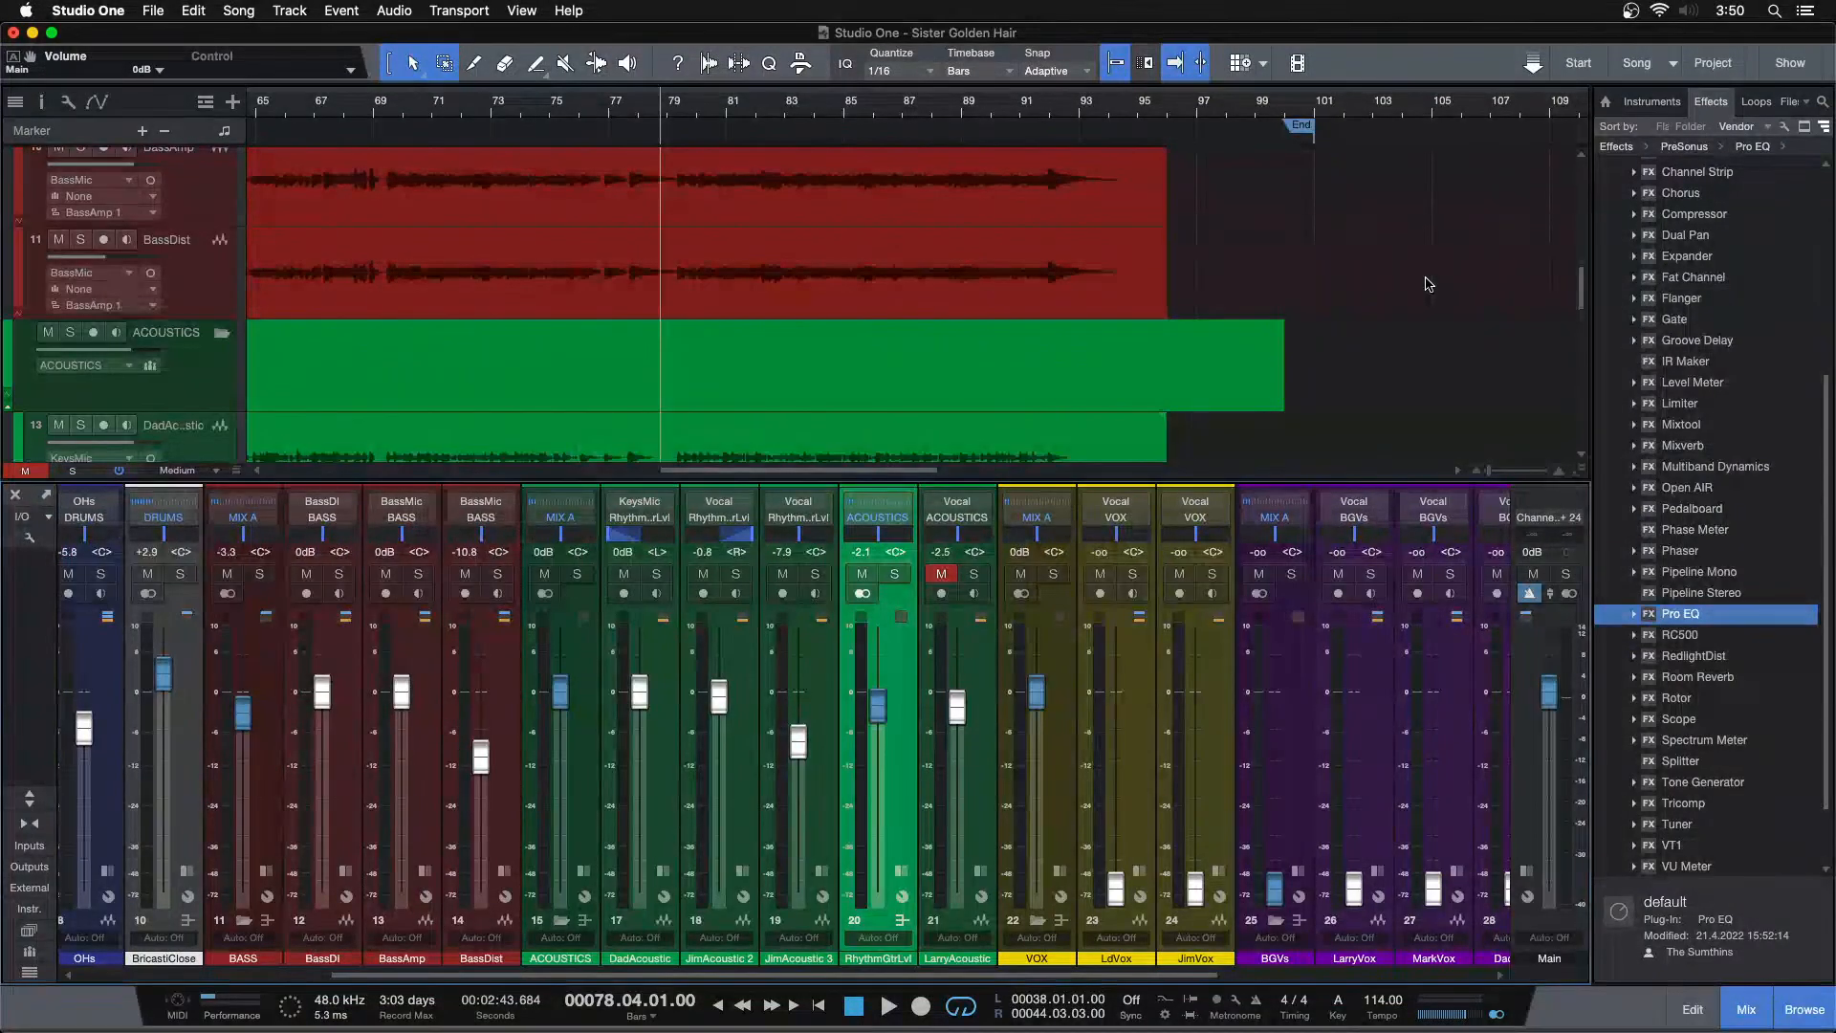
{"action": "left_click", "coordinate": [941, 574]}
{"action": "key", "text": "space"}
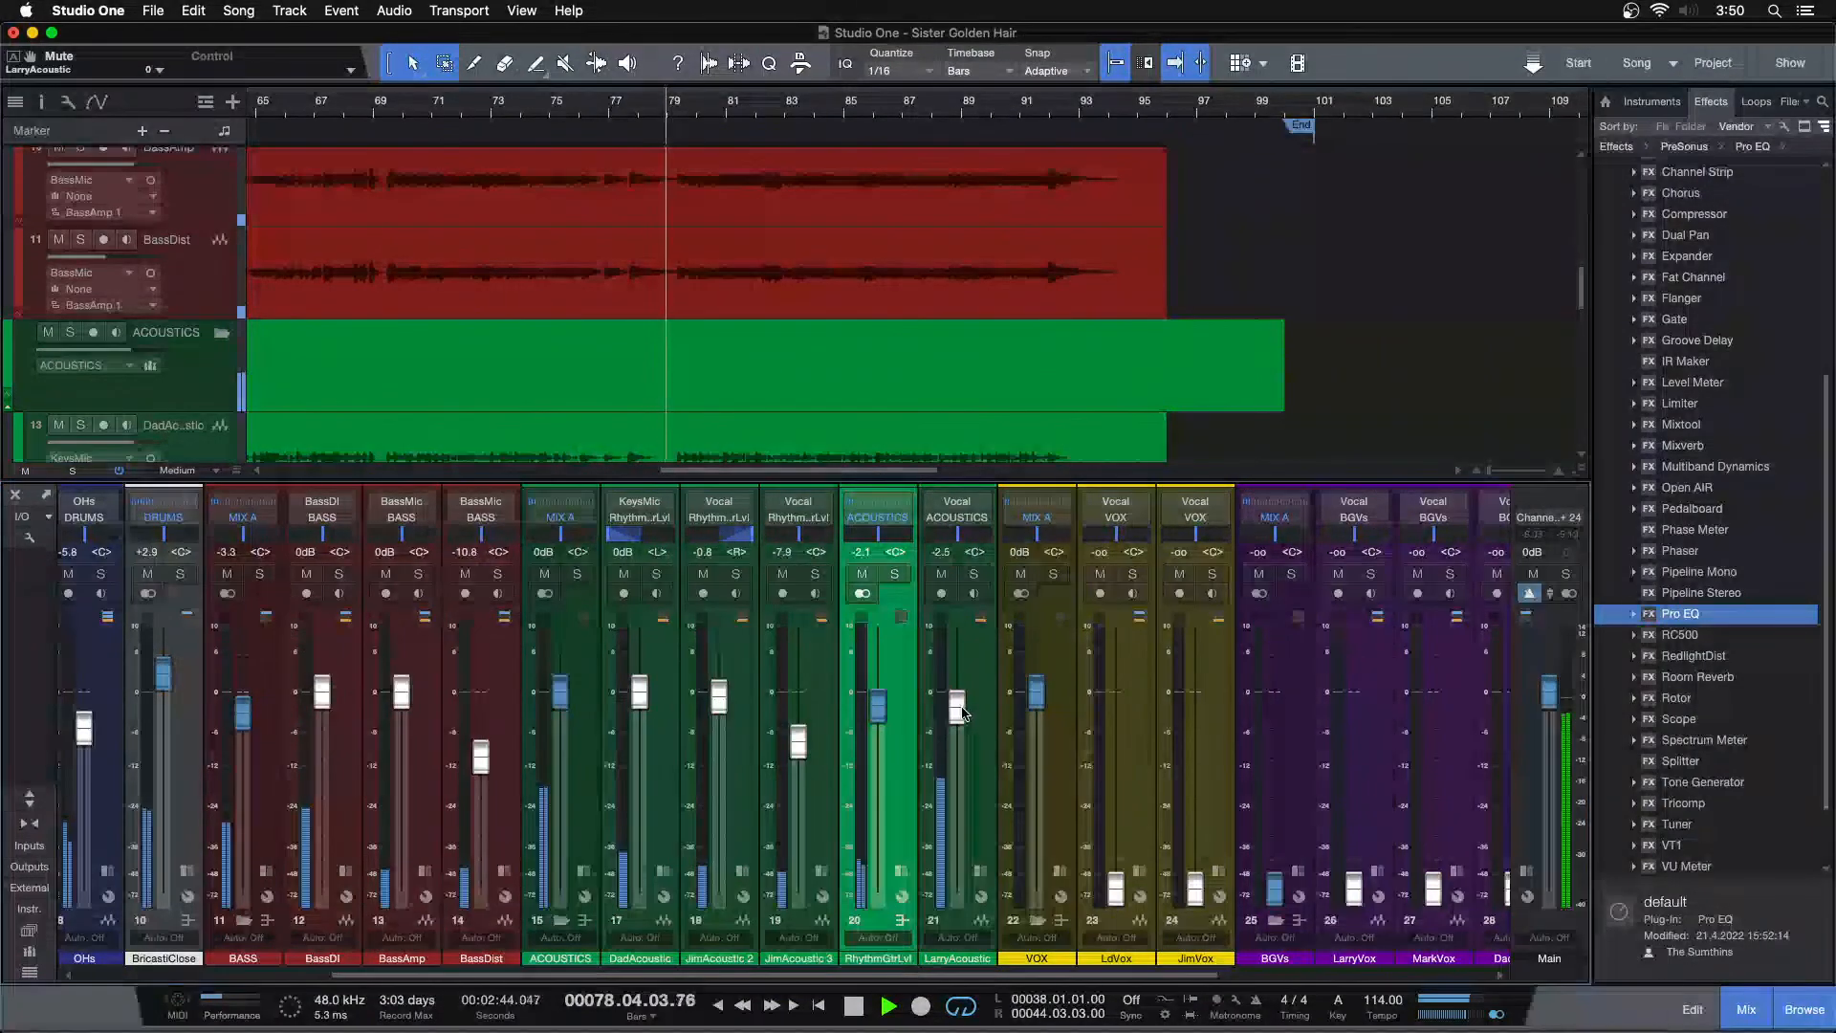
Briefly mute LarryAcoustic, set the RhythmGtrLvl fader to -2.5 dB, and unmute LarryAcoustic
{"action": "left_click", "coordinate": [941, 574]}
{"action": "left_click_drag", "start_coordinate": [878, 704], "coordinate": [957, 709]}
{"action": "left_click", "coordinate": [944, 576]}
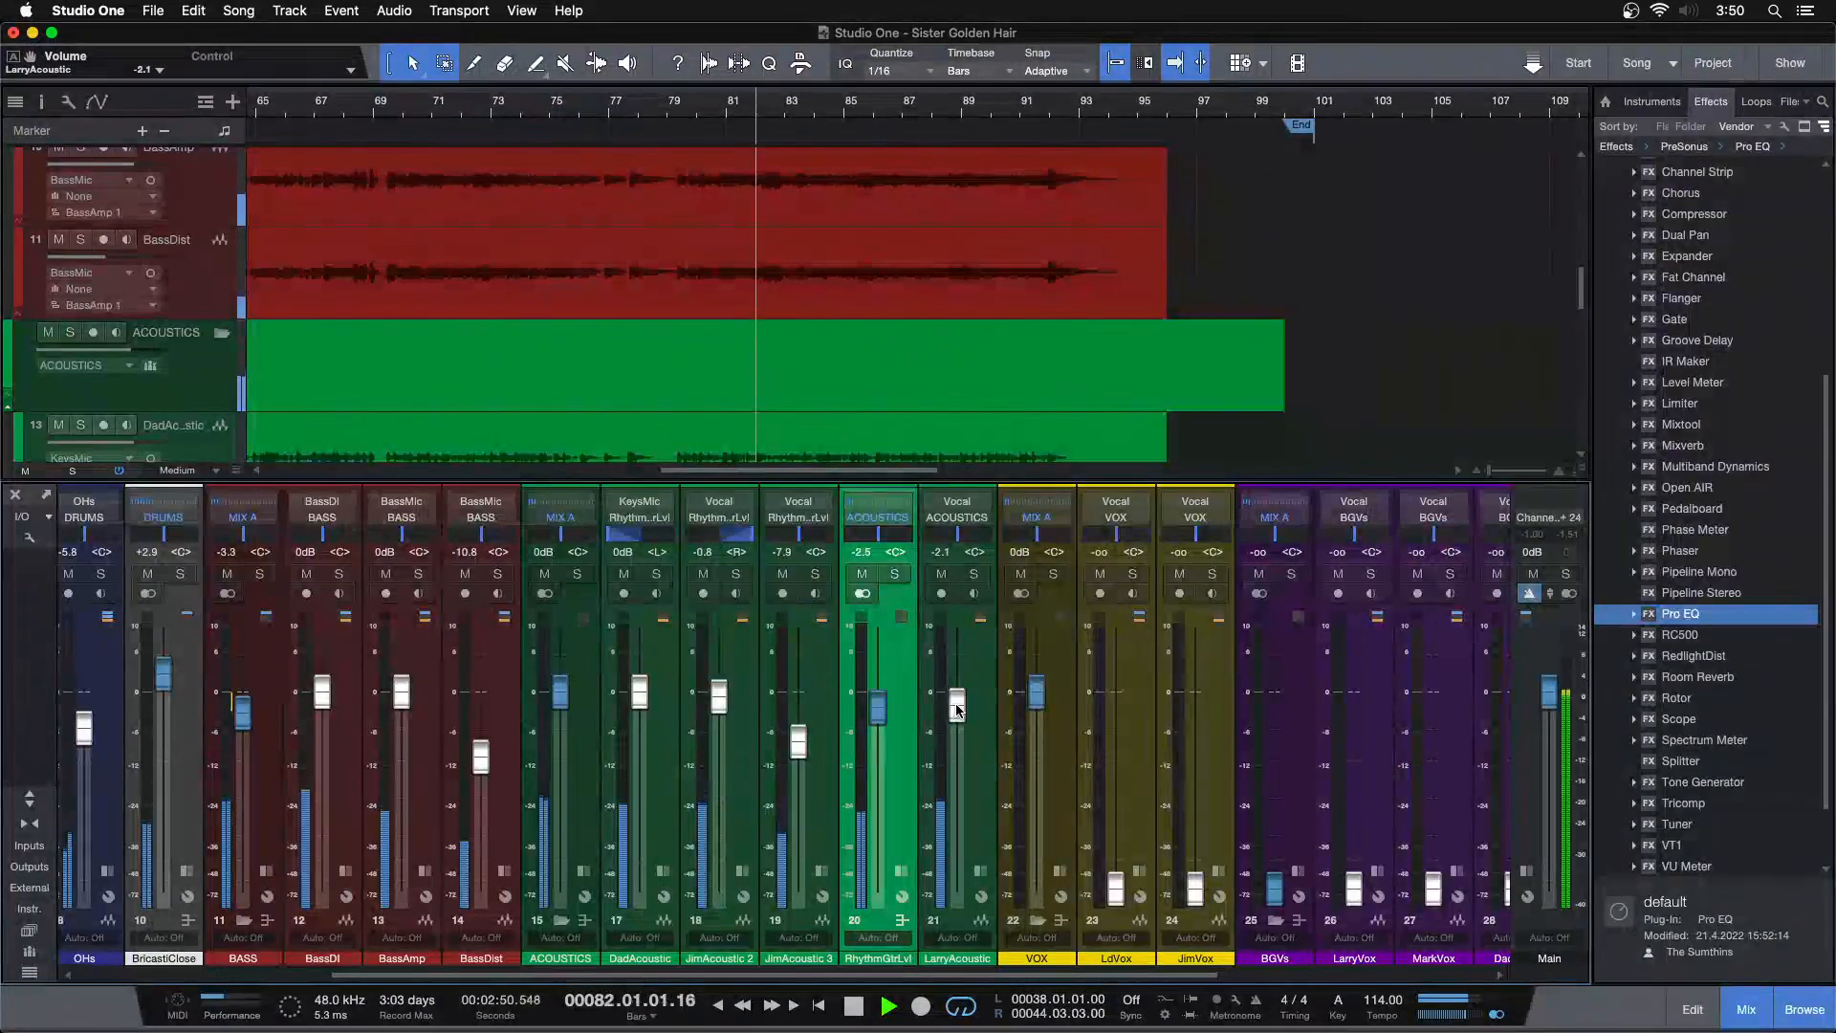